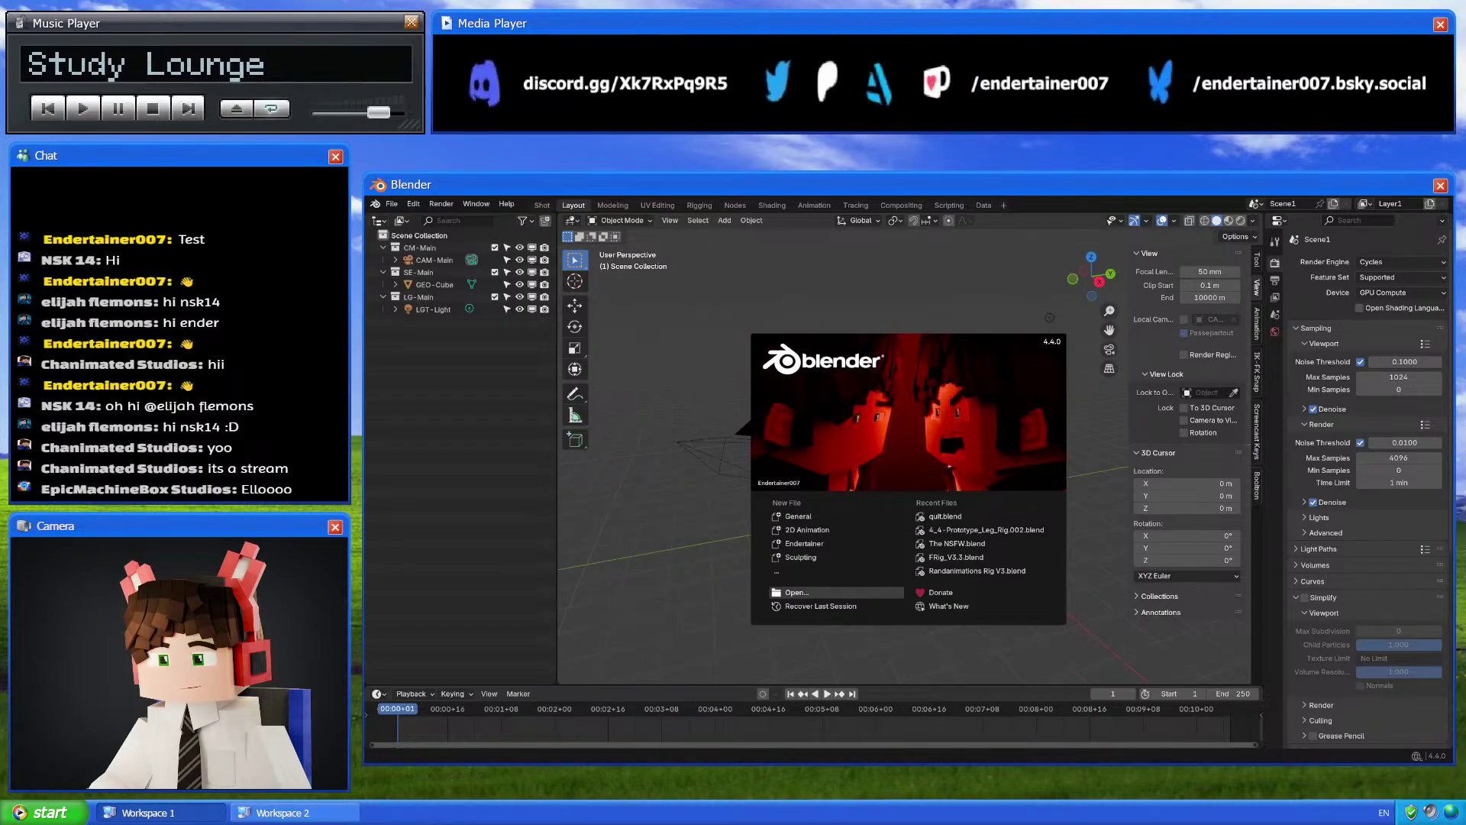
Select the small HLP-Materials figure above the character's head and examine its Skin material and the list of available materials
{"action": "left_click", "coordinate": [812, 397]}
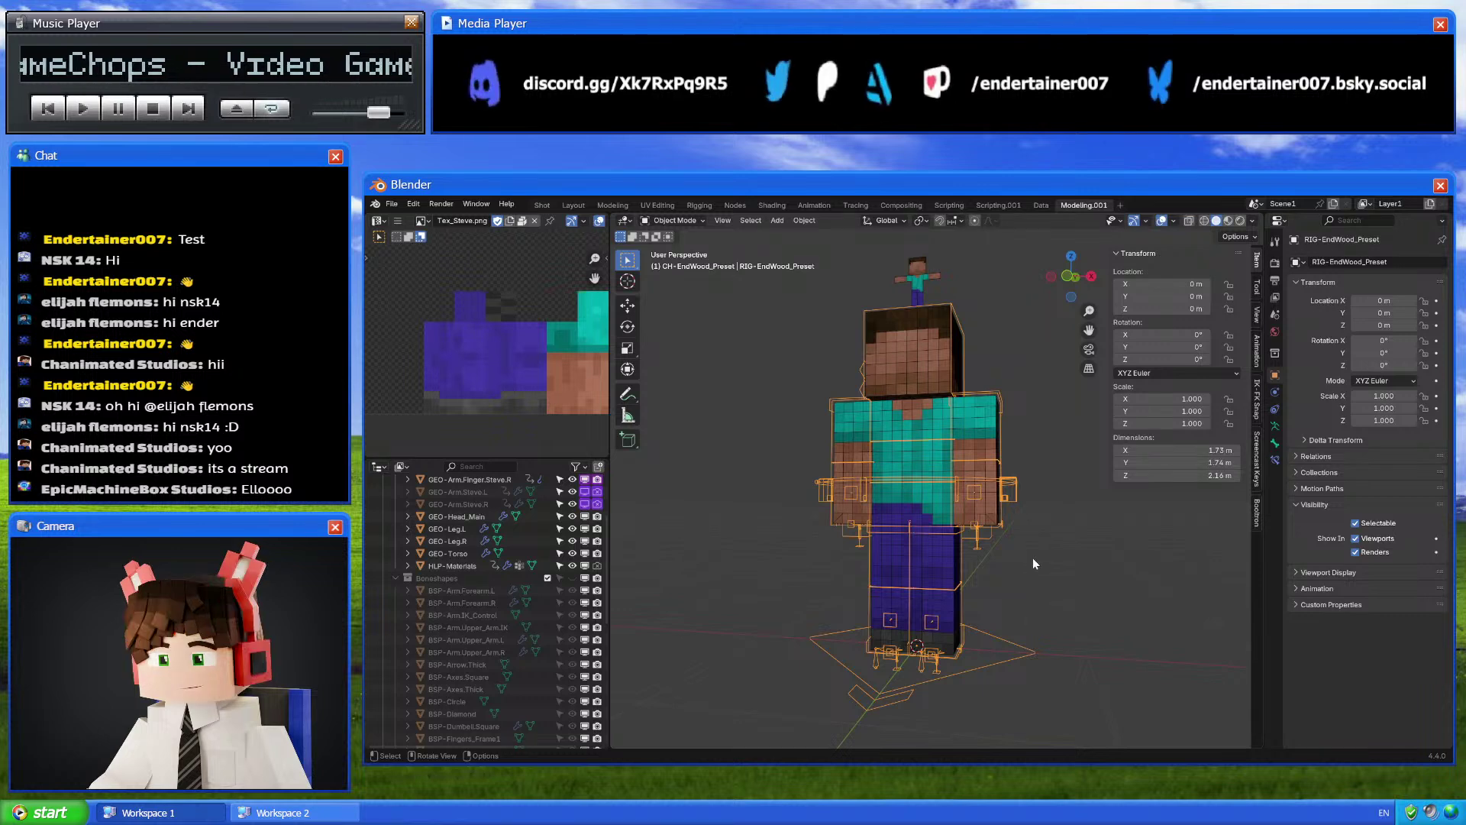
{"action": "middle_click_drag", "start_coordinate": [1032, 558], "coordinate": [993, 543]}
{"action": "left_click", "coordinate": [987, 489]}
{"action": "left_click", "coordinate": [924, 429]}
{"action": "left_click", "coordinate": [926, 516]}
{"action": "left_click", "coordinate": [1275, 477]}
{"action": "left_click", "coordinate": [947, 317]}
{"action": "left_click", "coordinate": [947, 316]}
{"action": "scroll", "coordinate": [955, 359], "scroll_direction": "up", "scroll_amount": 5}
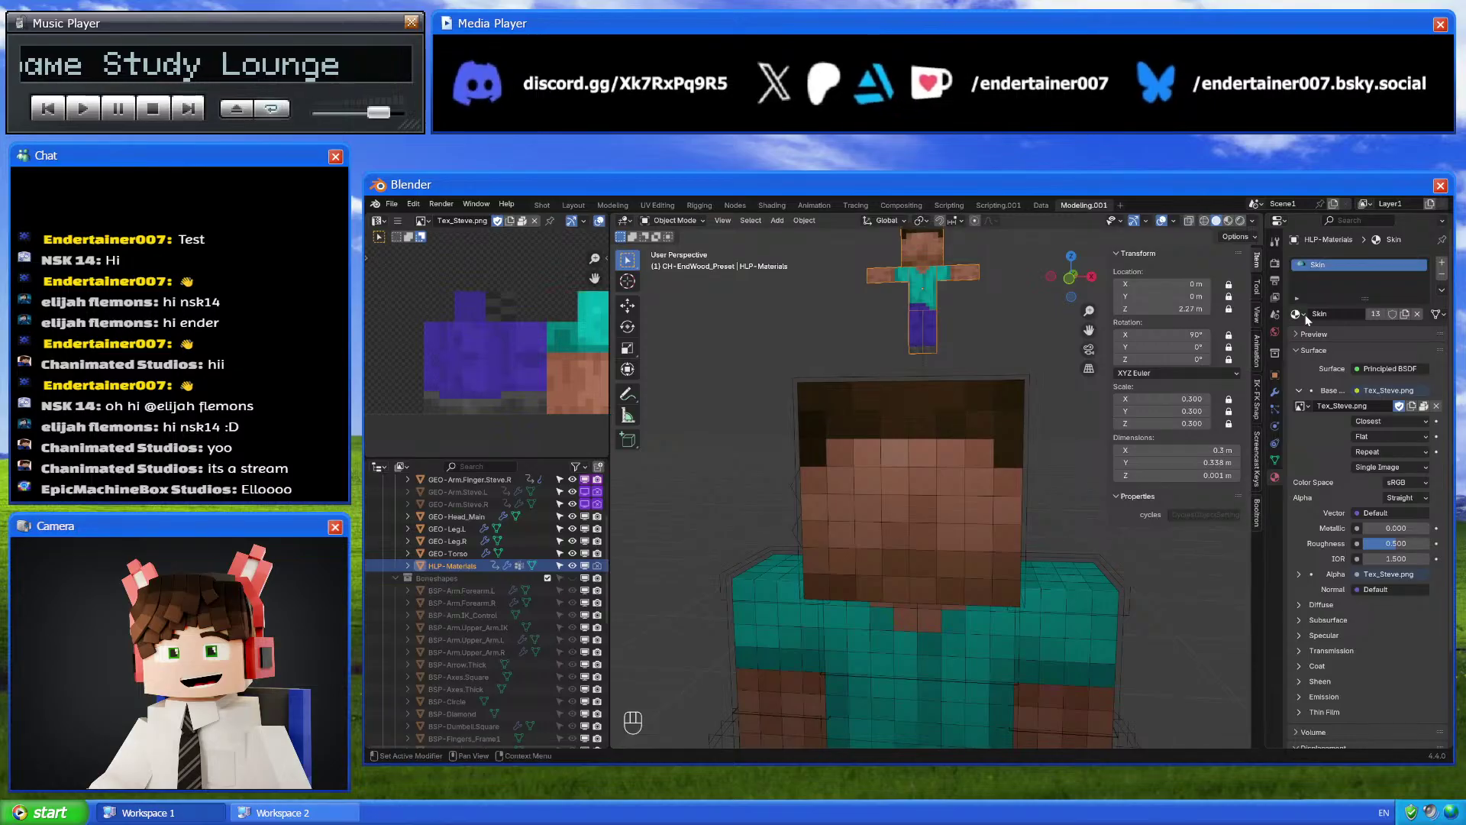
{"action": "middle_click_drag", "start_coordinate": [955, 371], "coordinate": [952, 392], "text": "shift"}
{"action": "scroll", "coordinate": [963, 428], "scroll_direction": "down", "scroll_amount": 1}
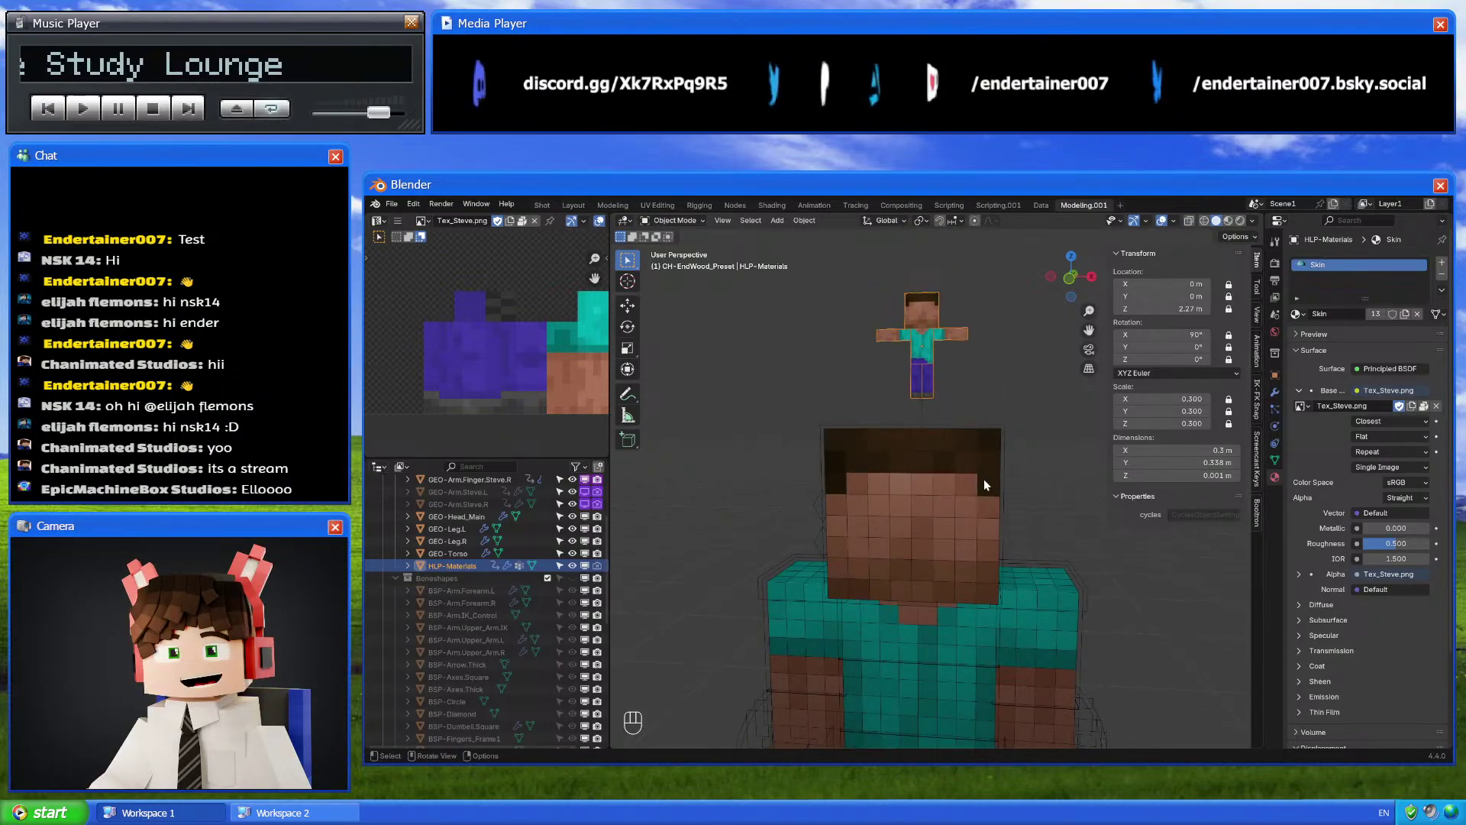
{"action": "middle_click_drag", "start_coordinate": [1083, 526], "coordinate": [1083, 470], "text": "shift"}
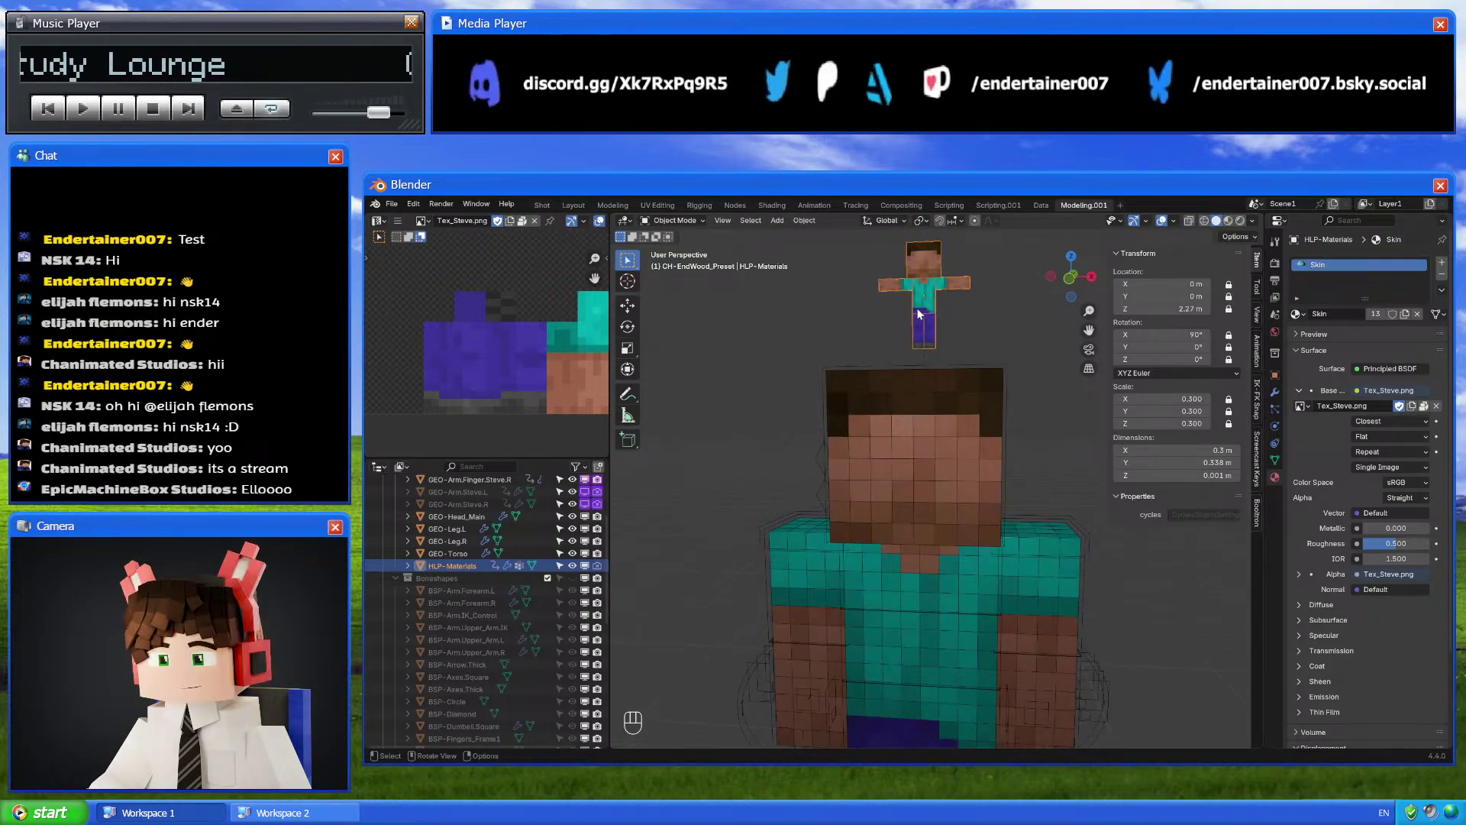
{"action": "left_click", "coordinate": [1296, 315]}
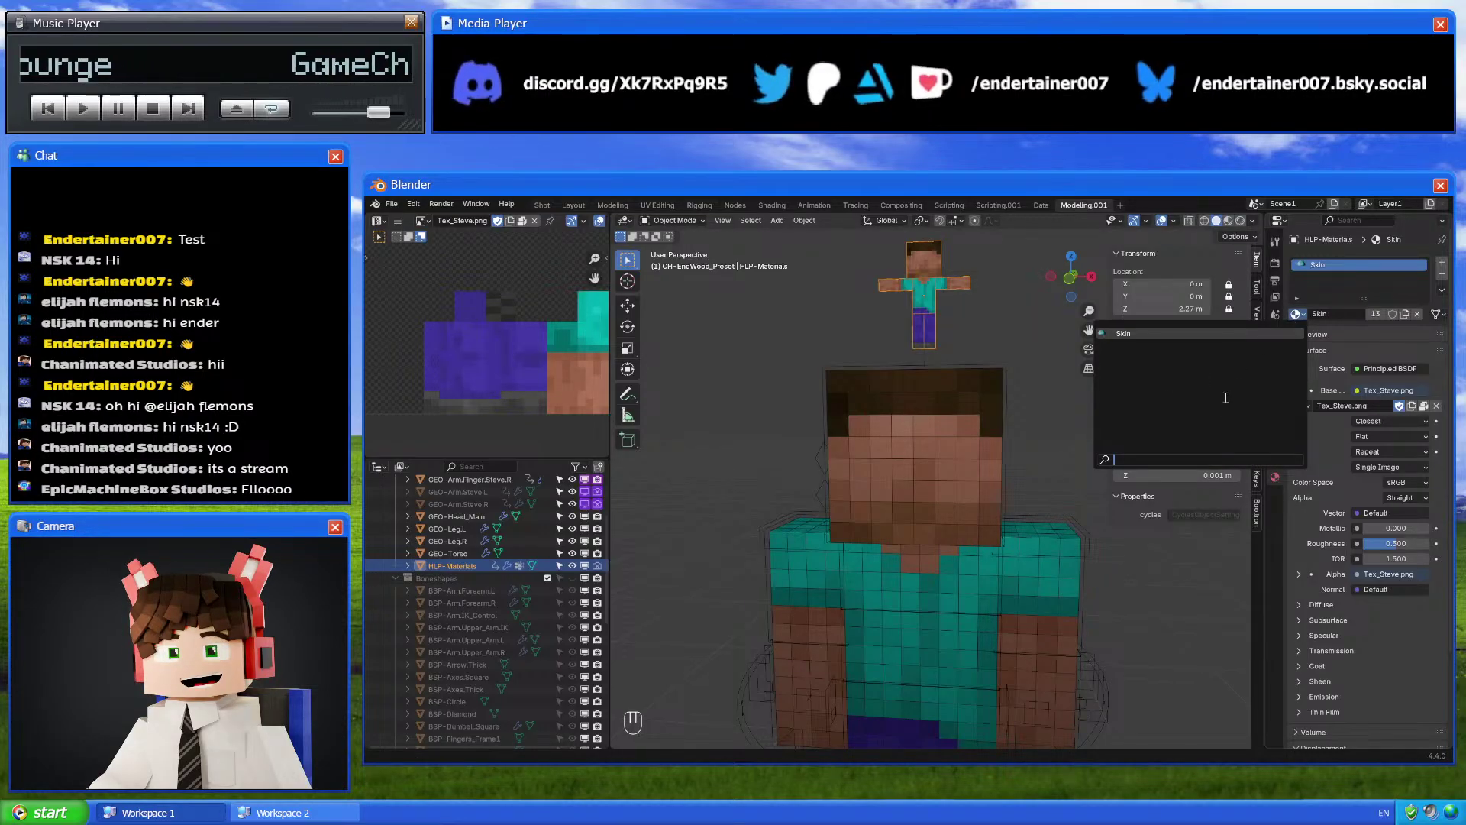
Put the EndWood_Preset rig in Pose Mode, select the PRP-Settings bone beside the head, and show the armature's bone collections
{"action": "scroll", "coordinate": [968, 343], "scroll_direction": "down", "scroll_amount": 2}
{"action": "middle_click_drag", "start_coordinate": [945, 400], "coordinate": [988, 452]}
{"action": "left_click", "coordinate": [869, 423]}
{"action": "key", "text": "ctrl+Tab"}
{"action": "middle_click_drag", "start_coordinate": [980, 540], "coordinate": [808, 381]}
{"action": "left_click", "coordinate": [814, 384]}
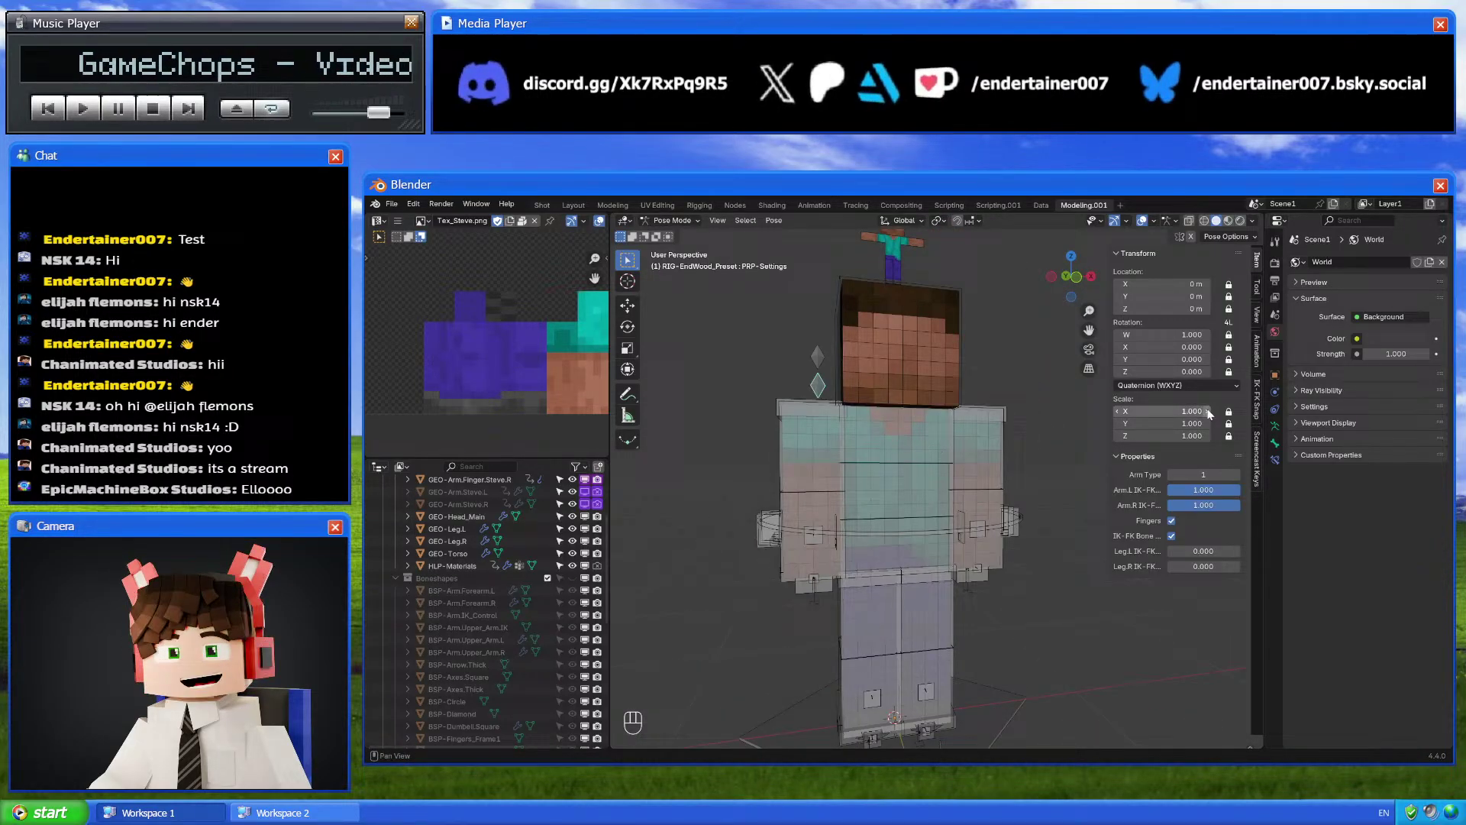
{"action": "left_click", "coordinate": [1274, 426]}
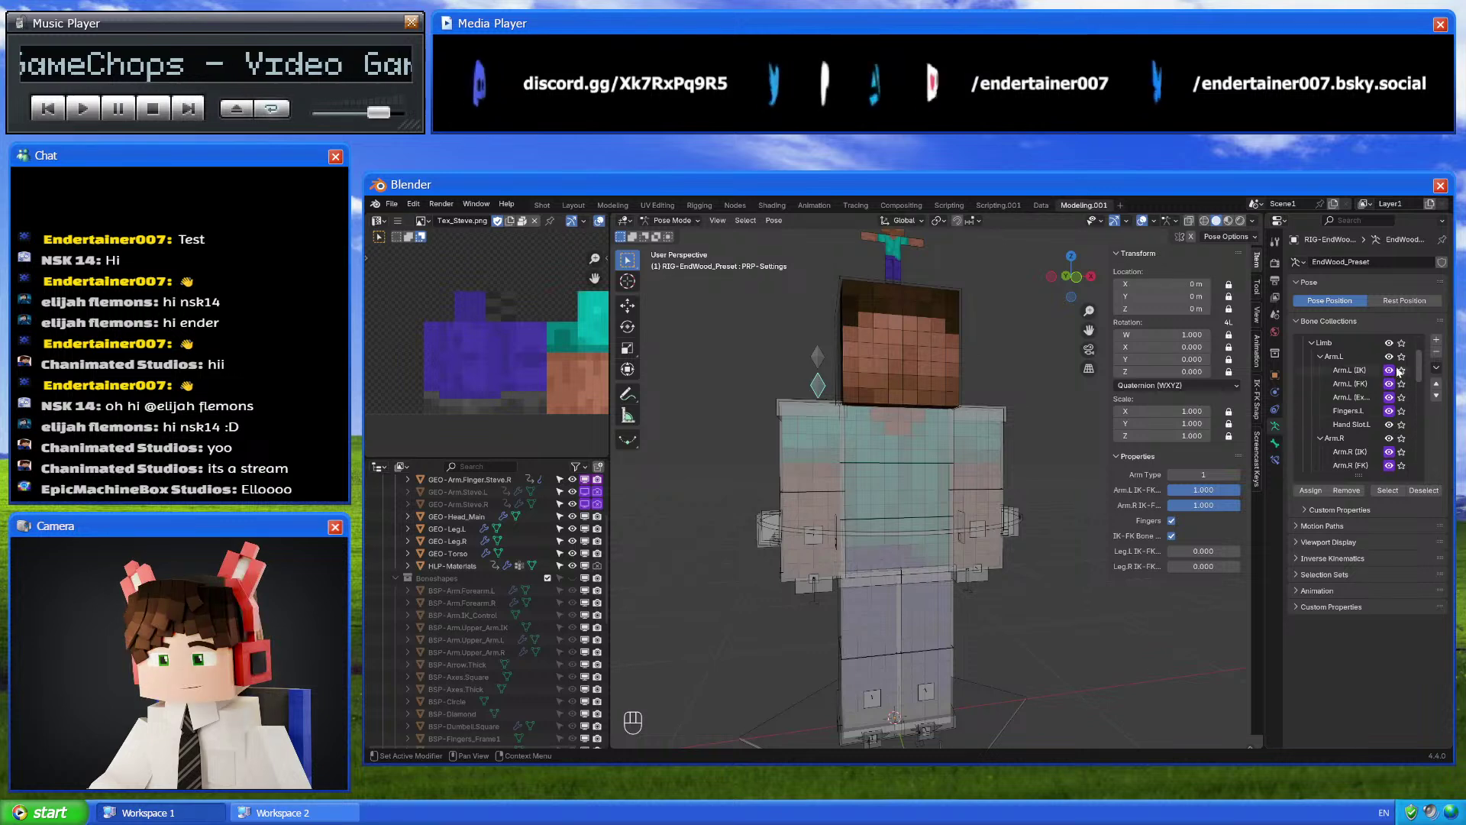
Turn off the IK-FK Bone and Fingers options in the settings bone's properties
{"action": "middle_click_drag", "start_coordinate": [972, 520], "coordinate": [993, 500], "text": "shift"}
{"action": "left_click", "coordinate": [1171, 535]}
{"action": "left_click", "coordinate": [1171, 520]}
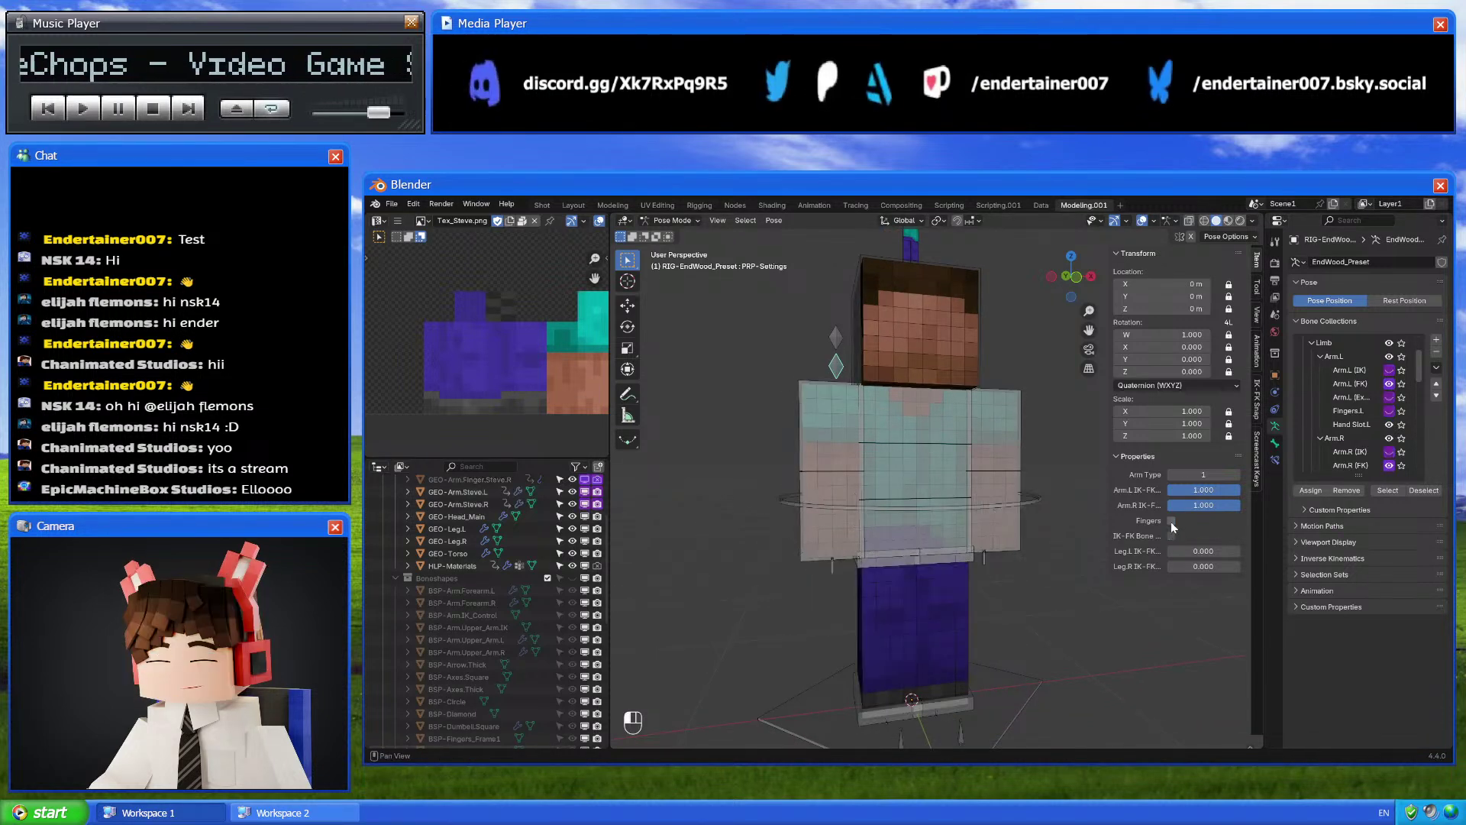
{"action": "mouse_move", "coordinate": [1019, 546]}
{"action": "middle_mouse_down"}
{"action": "mouse_move", "coordinate": [1028, 532]}
{"action": "mouse_move", "coordinate": [1016, 540]}
{"action": "middle_mouse_up"}
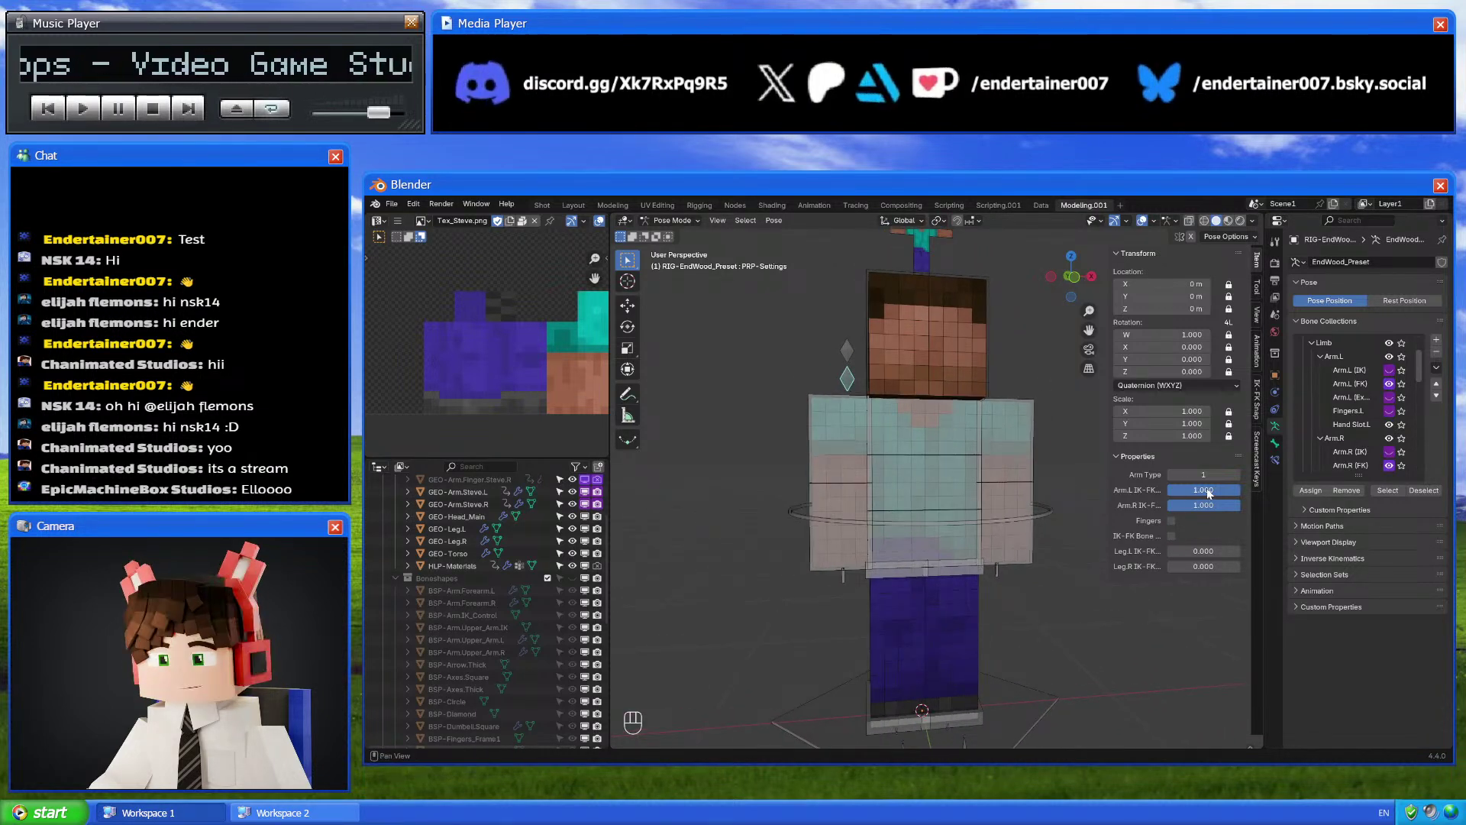
Set the left arm's IK-FK value to 0 on the settings bone
{"action": "left_click_drag", "start_coordinate": [1213, 495], "coordinate": [1170, 495]}
{"action": "middle_click_drag", "start_coordinate": [988, 523], "coordinate": [954, 504]}
{"action": "mouse_move", "coordinate": [1189, 491]}
{"action": "left_mouse_down"}
{"action": "mouse_move", "coordinate": [1222, 491]}
{"action": "mouse_move", "coordinate": [1167, 489]}
{"action": "left_mouse_up"}
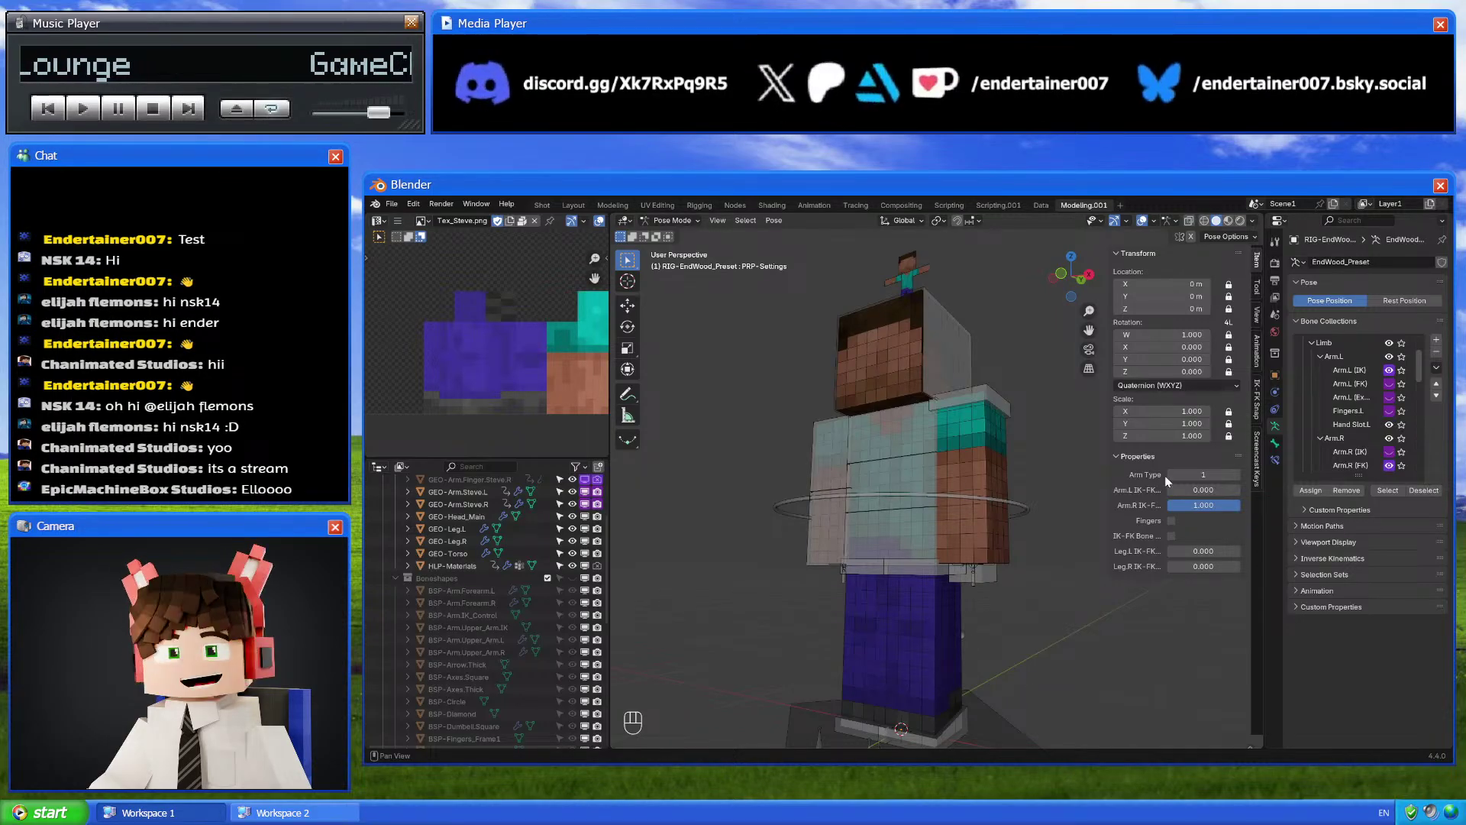
{"action": "middle_click_drag", "start_coordinate": [1015, 524], "coordinate": [965, 502]}
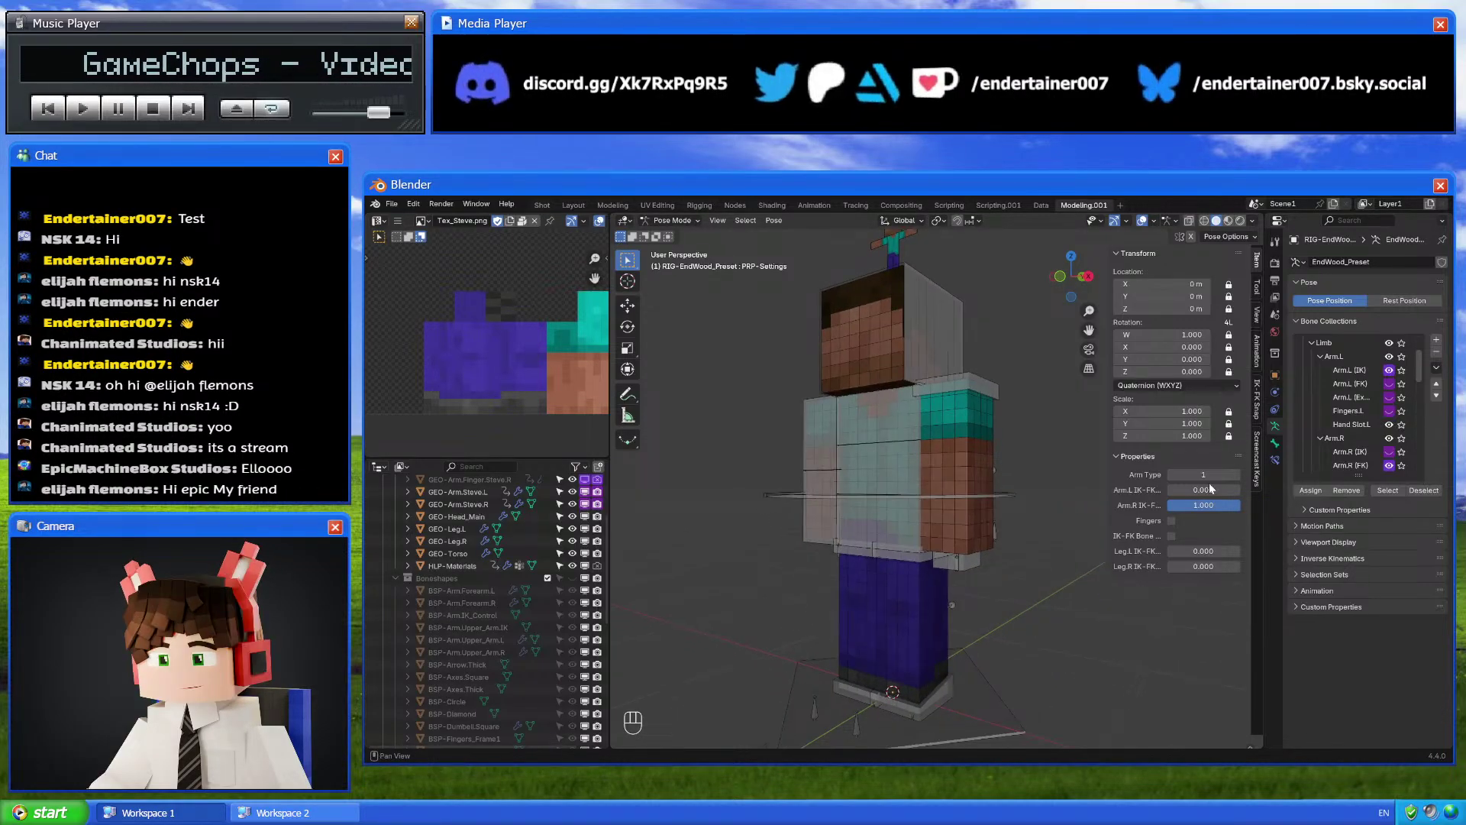
{"action": "mouse_move", "coordinate": [1188, 488]}
{"action": "left_mouse_down"}
{"action": "mouse_move", "coordinate": [1237, 489]}
{"action": "mouse_move", "coordinate": [1168, 490]}
{"action": "left_mouse_up"}
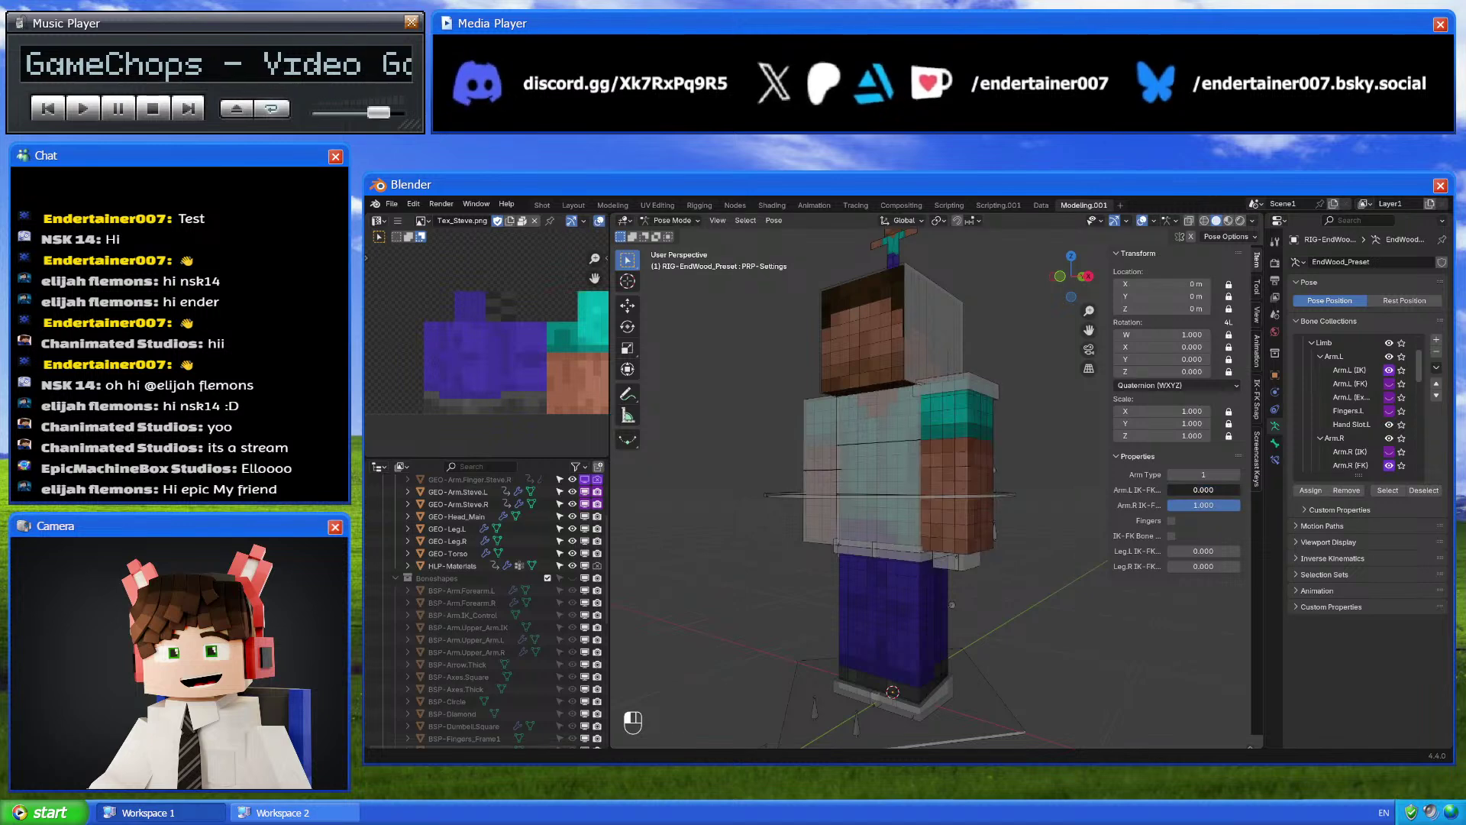
{"action": "middle_click_drag", "start_coordinate": [1044, 494], "coordinate": [1054, 489], "text": "shift"}
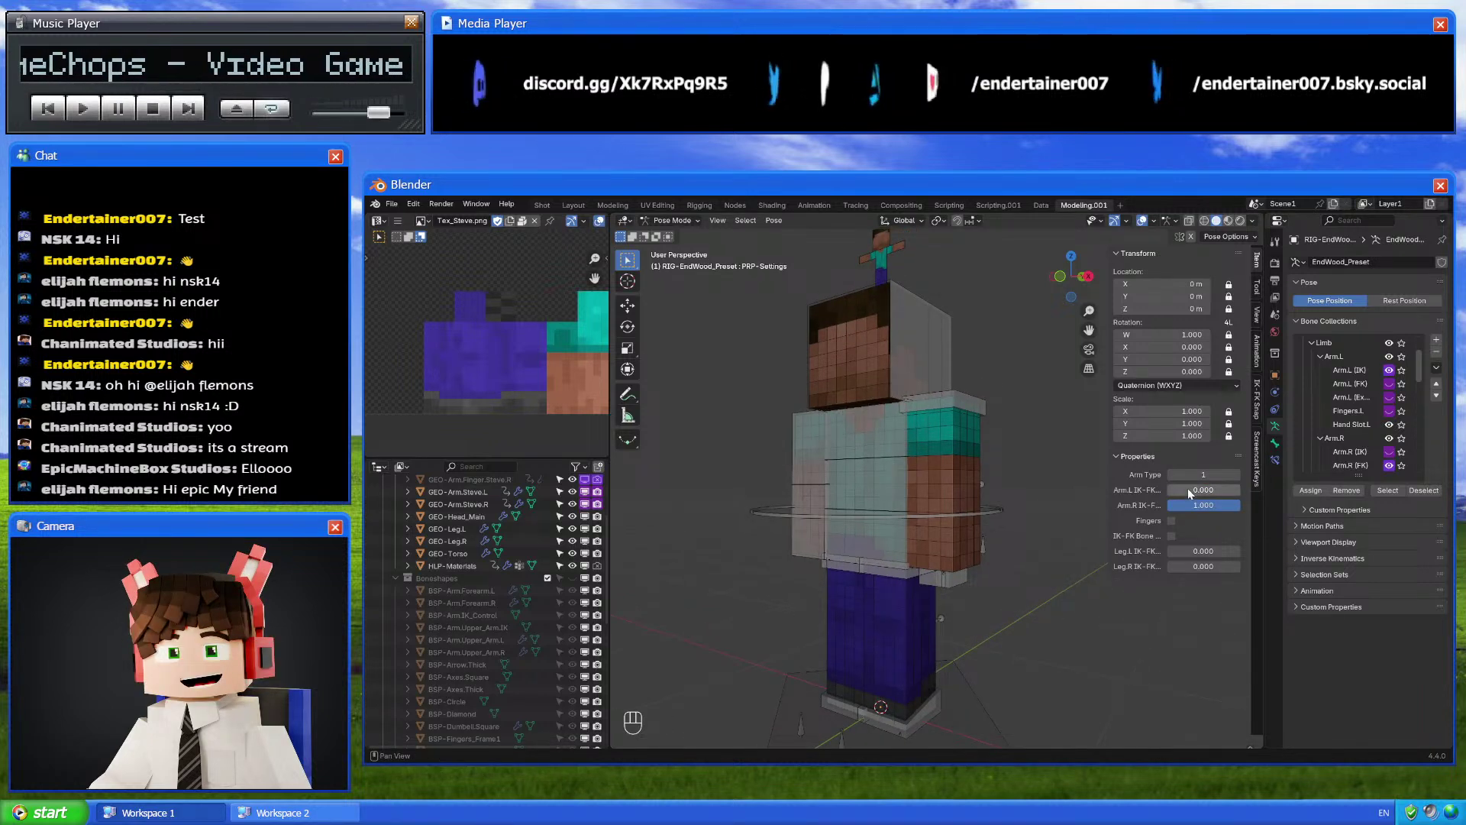
{"action": "mouse_move", "coordinate": [1189, 488]}
{"action": "left_mouse_down"}
{"action": "mouse_move", "coordinate": [1237, 489]}
{"action": "mouse_move", "coordinate": [1166, 489]}
{"action": "left_mouse_up"}
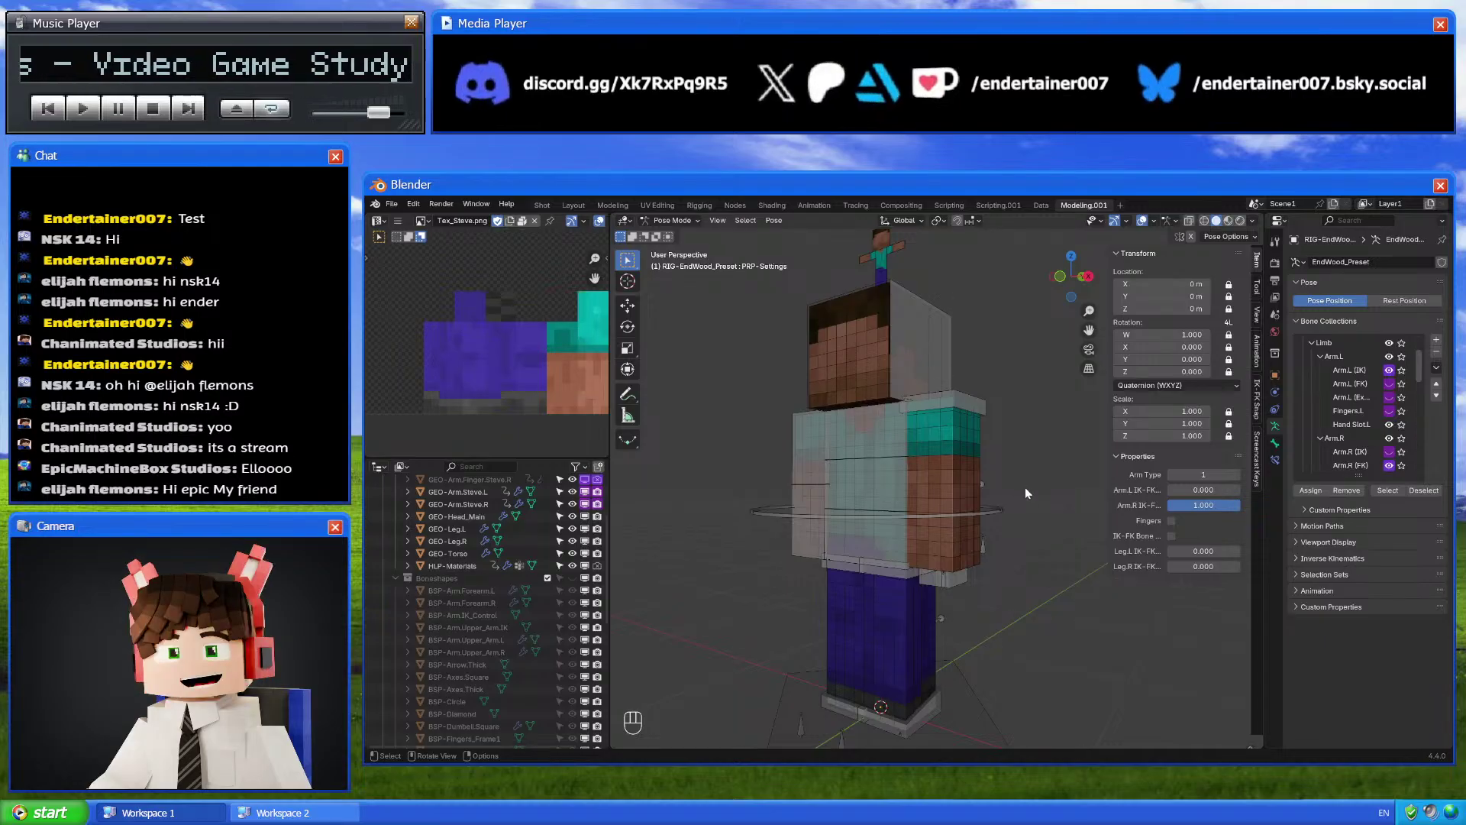
Turn on the IK-FK Bone option and select the left forearm's IK control
{"action": "left_click", "coordinate": [1169, 536]}
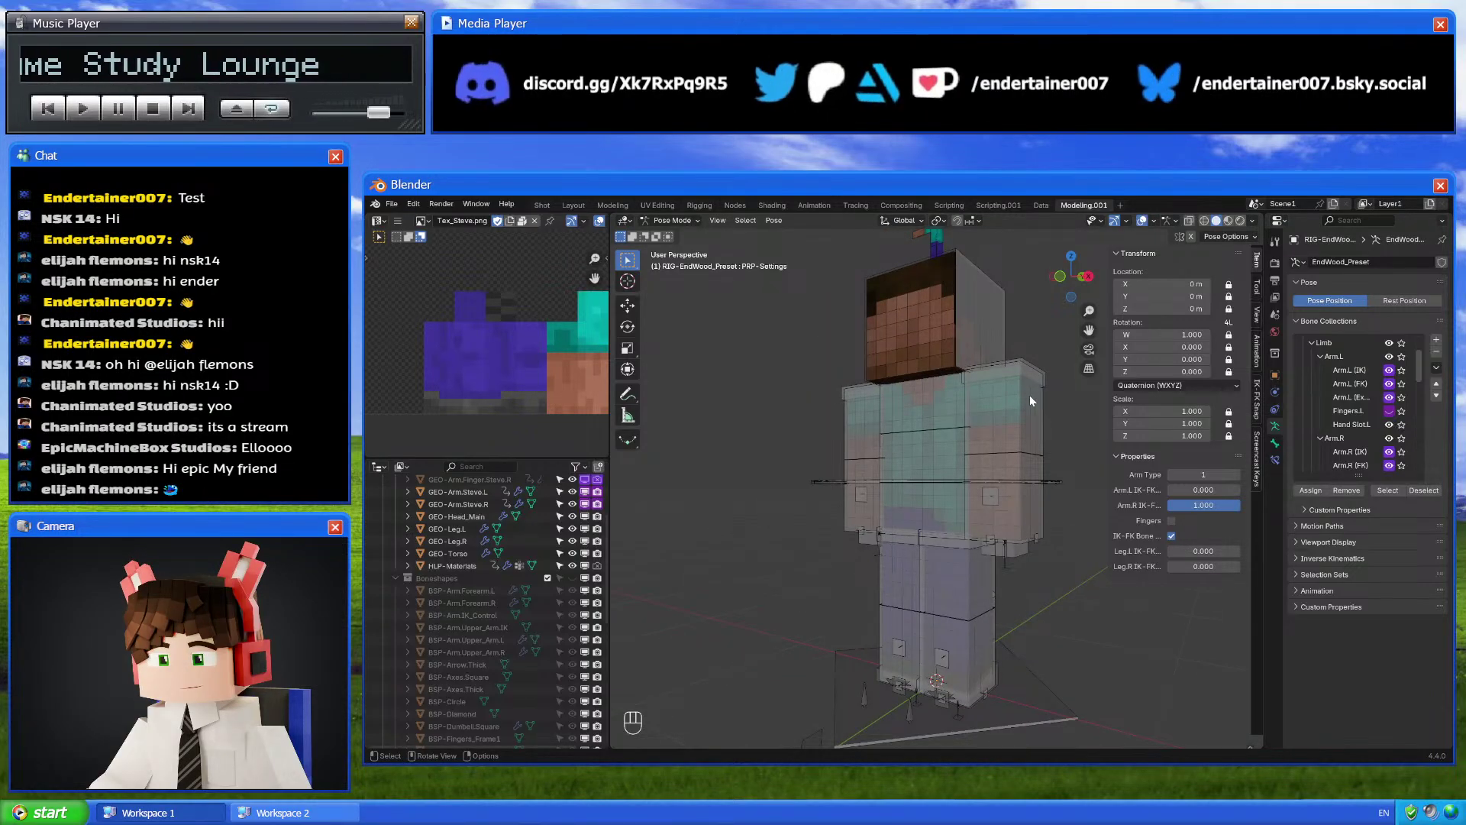
{"action": "left_click", "coordinate": [992, 498]}
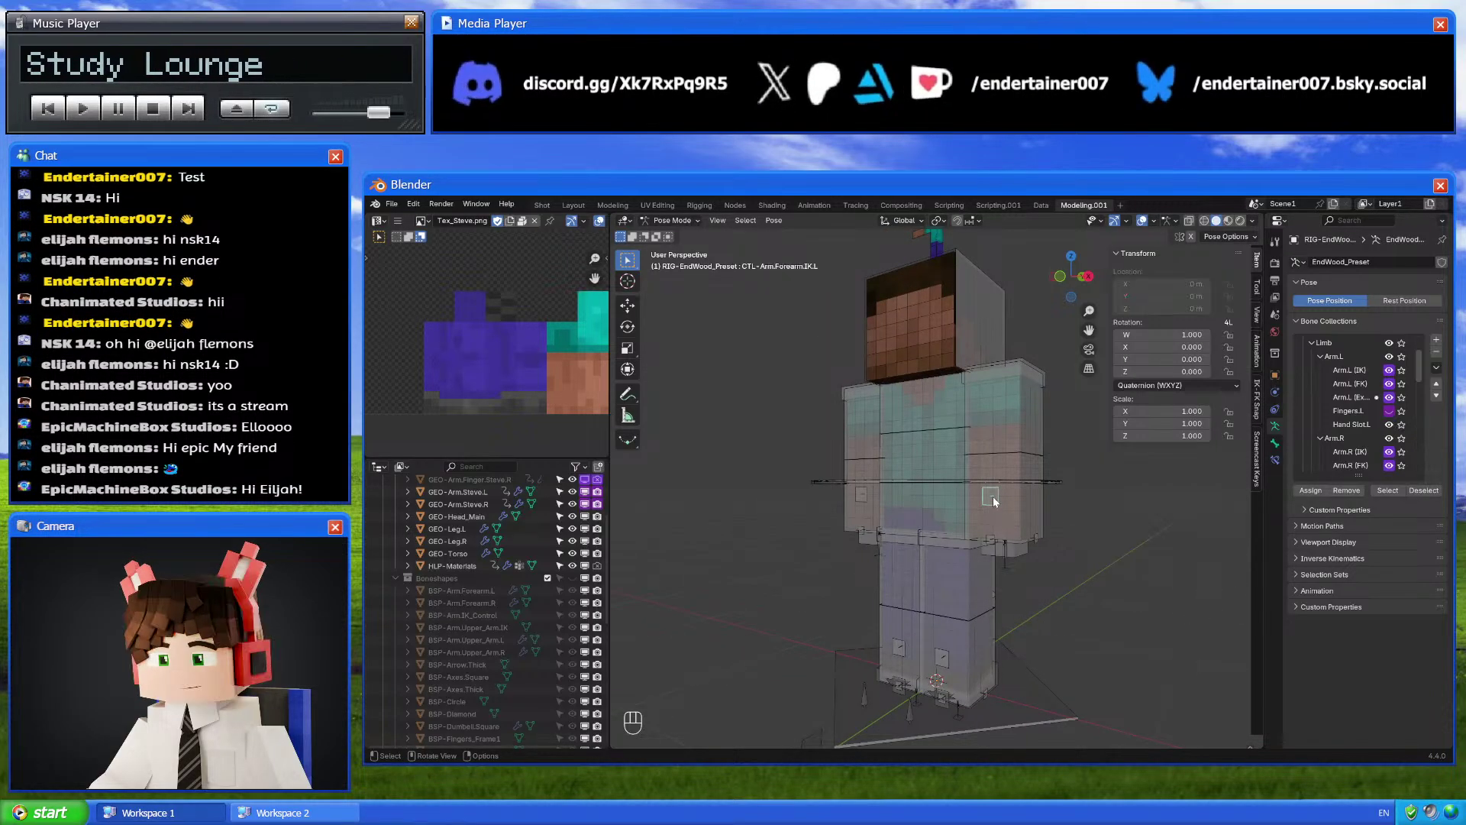
{"action": "middle_click_drag", "start_coordinate": [991, 498], "coordinate": [1173, 550]}
Set the settings bone's properties to IK-FK Bone off, left arm IK-FK 1 and Fingers on
{"action": "left_click", "coordinate": [878, 389]}
{"action": "left_click", "coordinate": [1171, 536]}
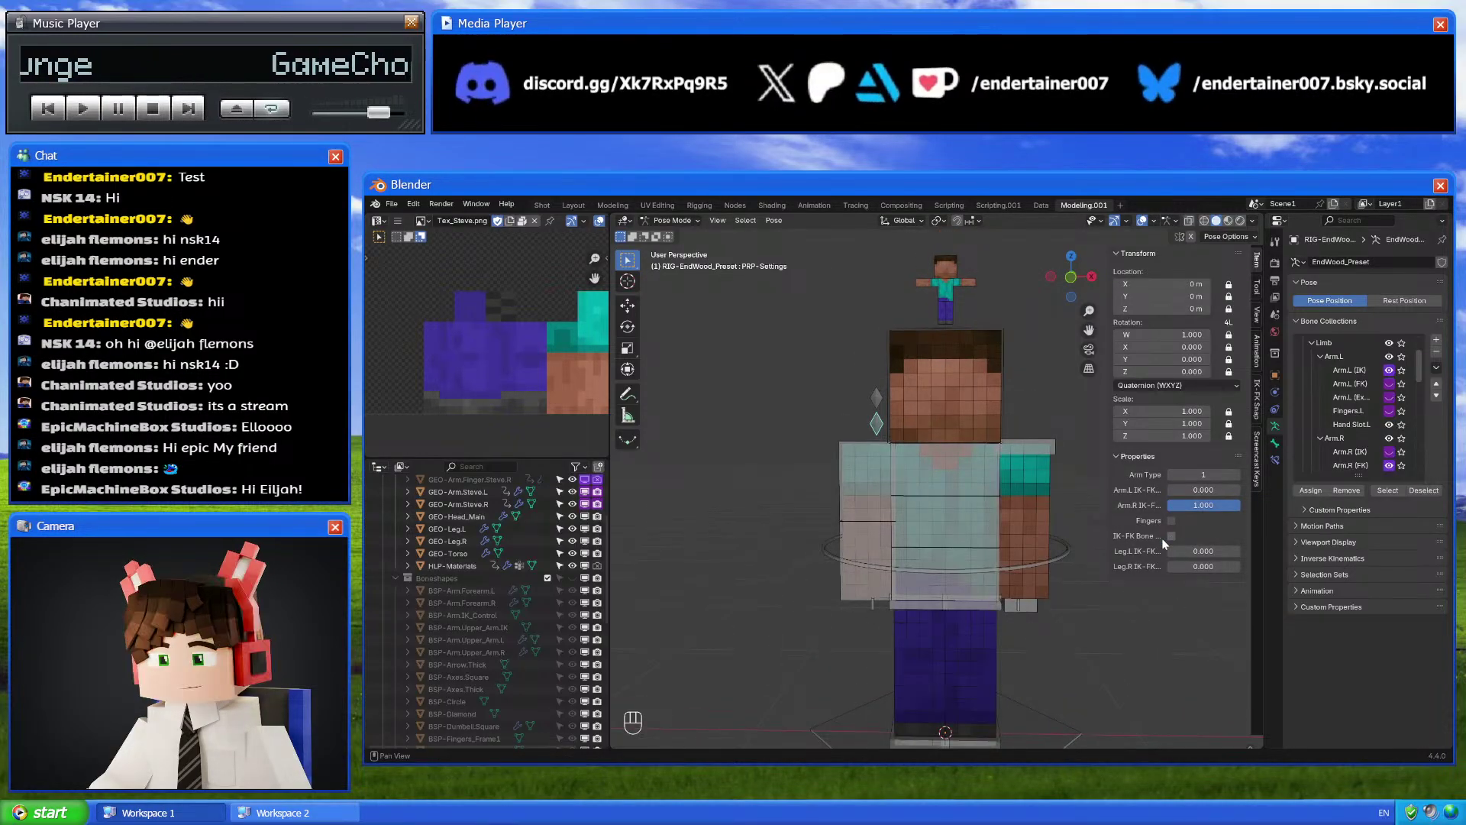
{"action": "middle_click_drag", "start_coordinate": [1068, 599], "coordinate": [1061, 551], "text": "shift"}
{"action": "left_click_drag", "start_coordinate": [1214, 490], "coordinate": [1239, 490]}
{"action": "middle_click_drag", "start_coordinate": [1084, 558], "coordinate": [1015, 556]}
{"action": "left_click", "coordinate": [1171, 520]}
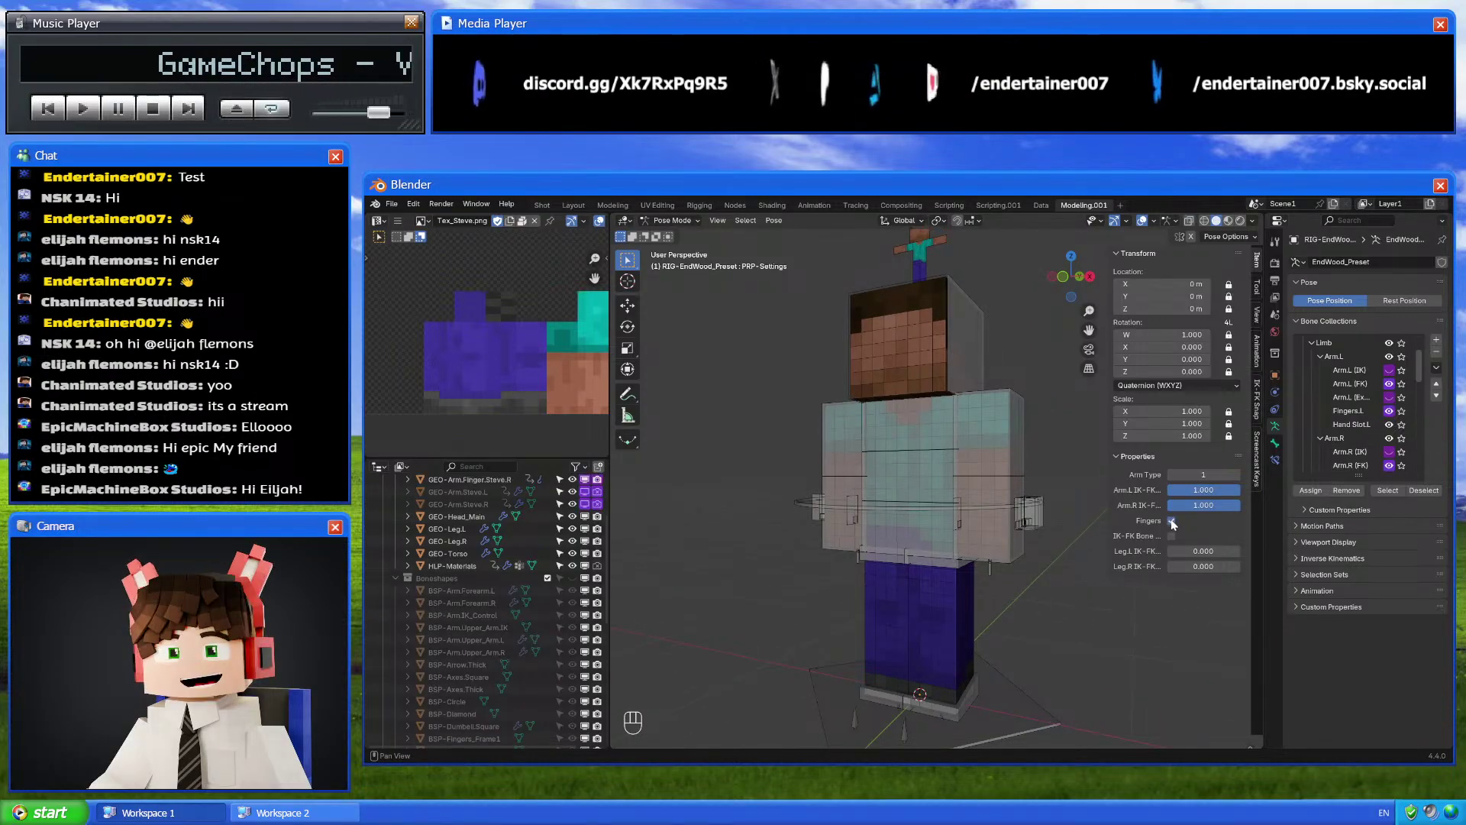
Try moving the large finger control beside the left hand in front view and cancel the move
{"action": "middle_click_drag", "start_coordinate": [1123, 553], "coordinate": [1088, 555]}
{"action": "scroll", "coordinate": [1377, 434], "scroll_direction": "down", "scroll_amount": 3}
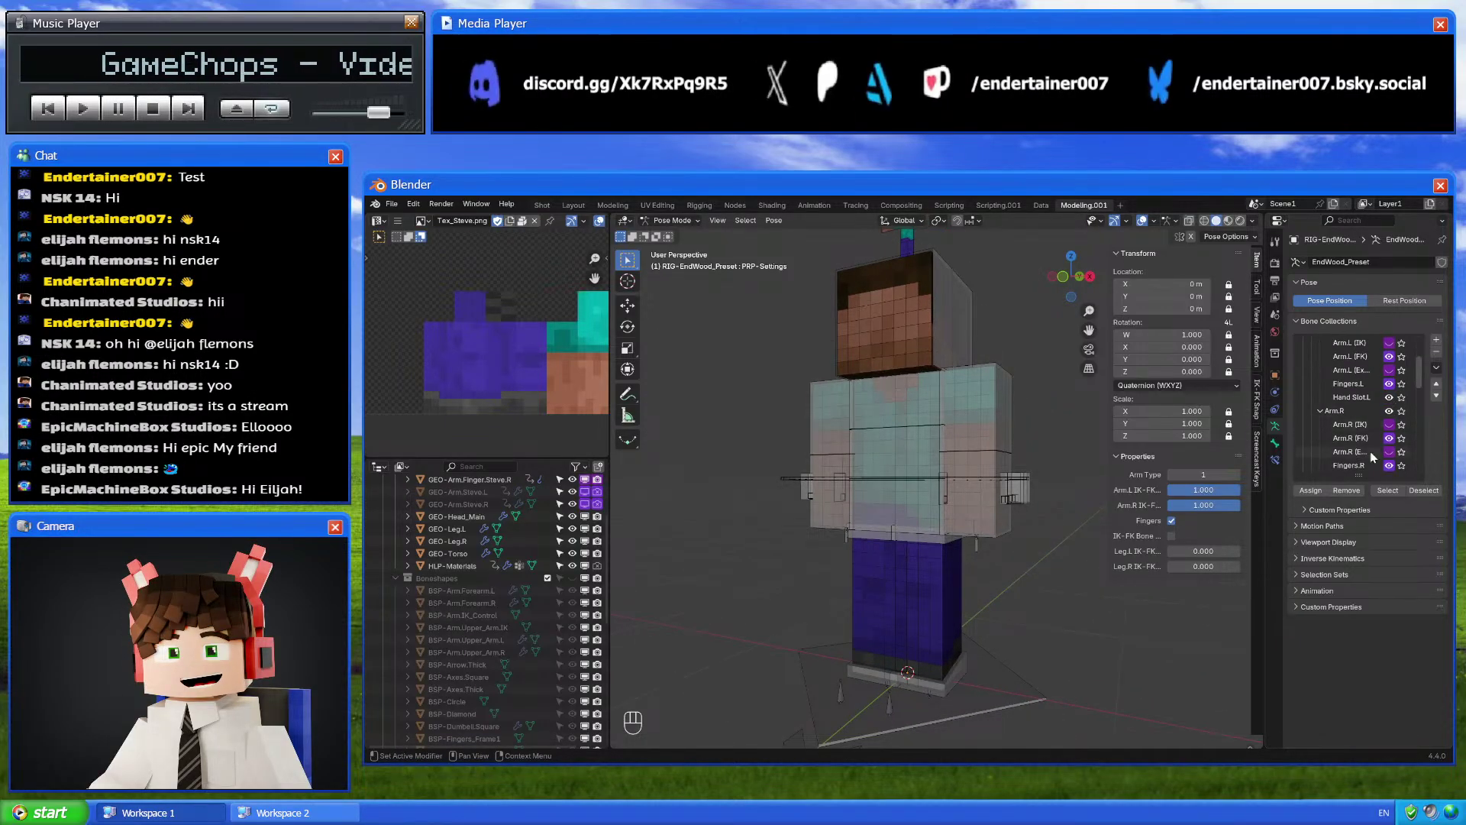
{"action": "scroll", "coordinate": [1032, 544], "scroll_direction": "up", "scroll_amount": 5}
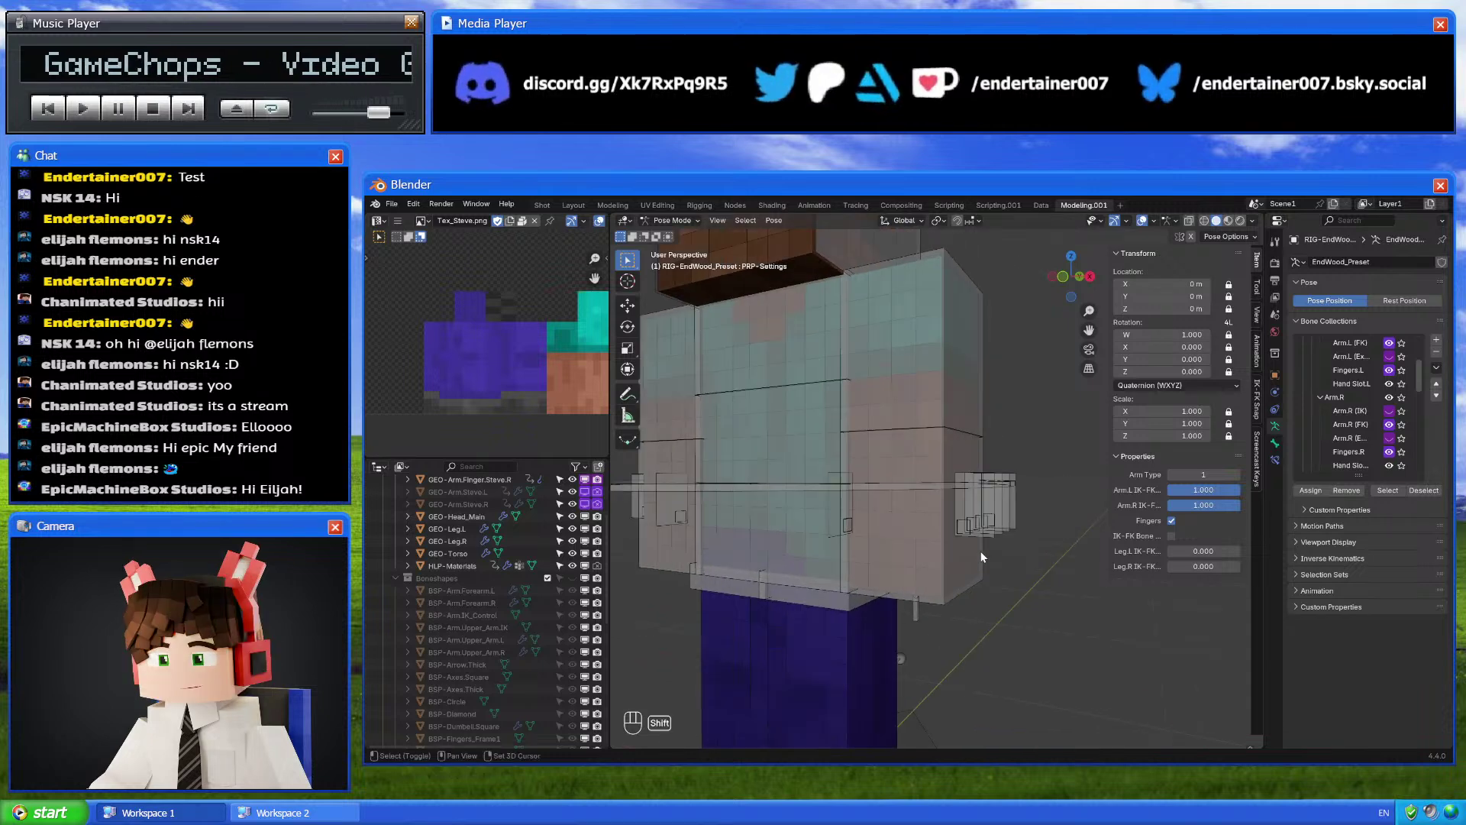
{"action": "left_click", "coordinate": [1069, 274]}
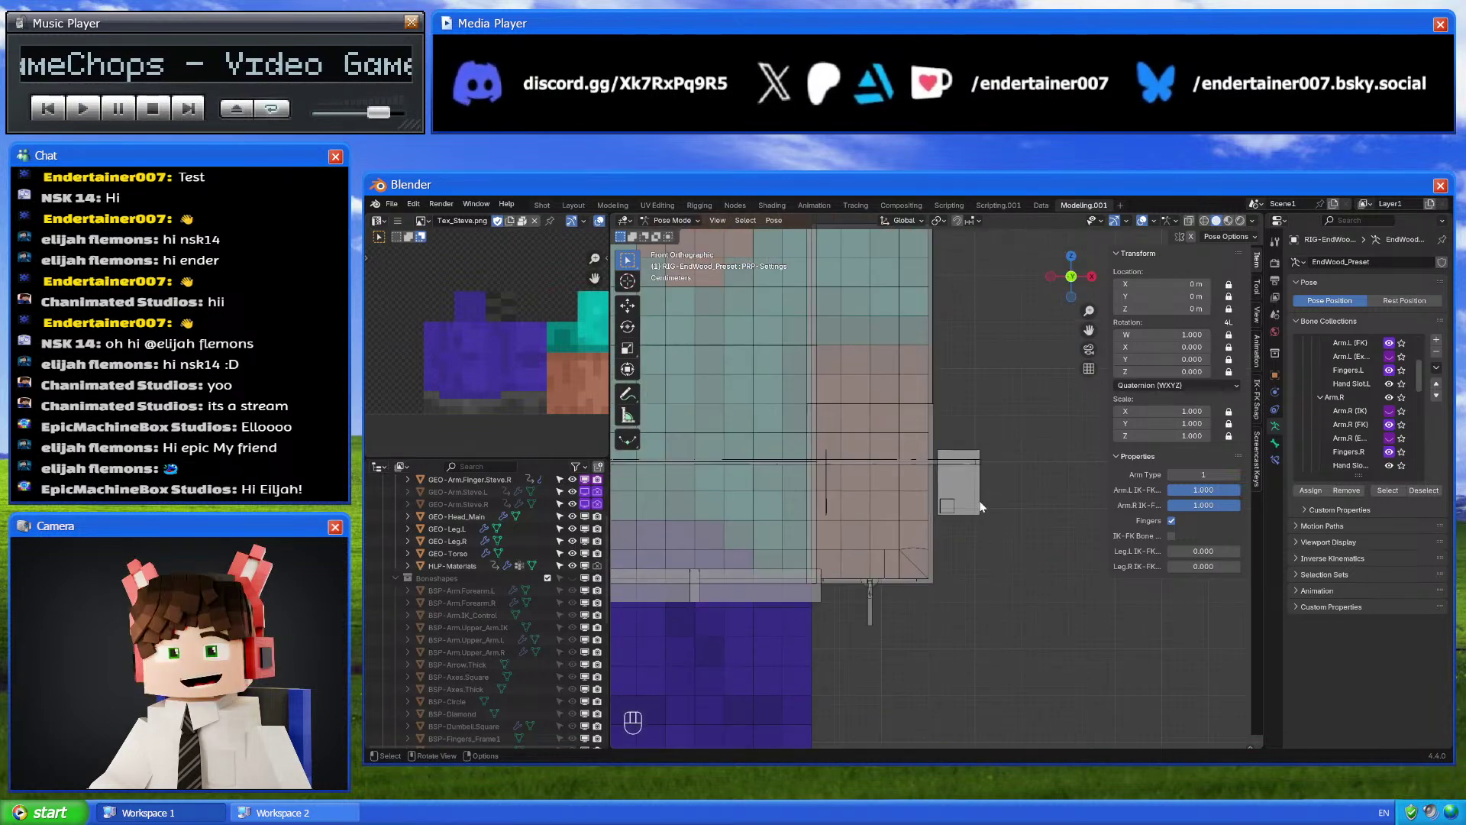
{"action": "left_click", "coordinate": [973, 495]}
{"action": "key", "text": "g"}
{"action": "right_click", "coordinate": [993, 510]}
Hide the large left finger control, try moving the small square one beneath it, and reveal the hidden bones
{"action": "key", "text": "h"}
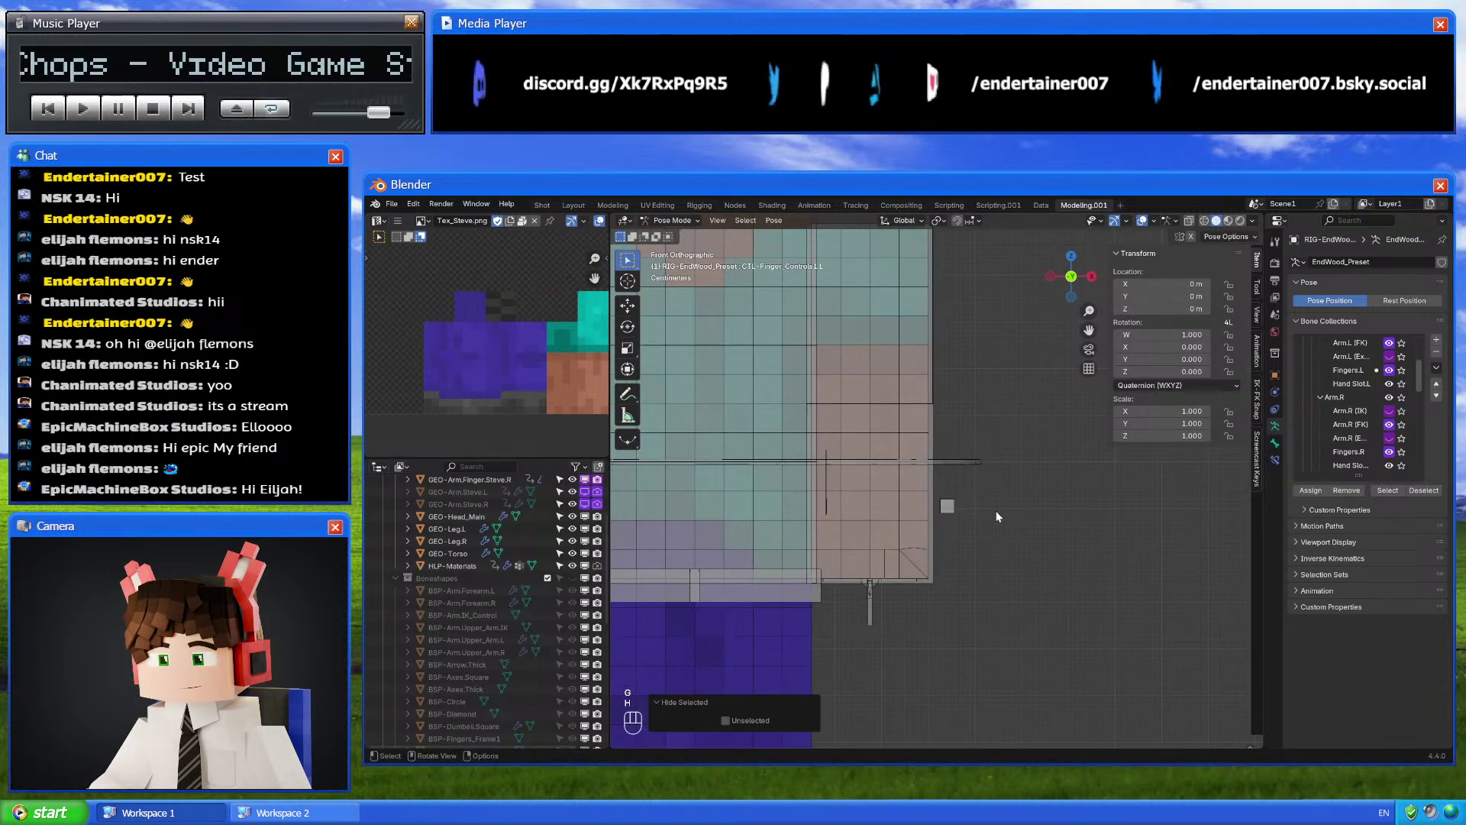
{"action": "middle_click_drag", "start_coordinate": [960, 519], "coordinate": [974, 537], "text": "shift"}
{"action": "key", "text": "g"}
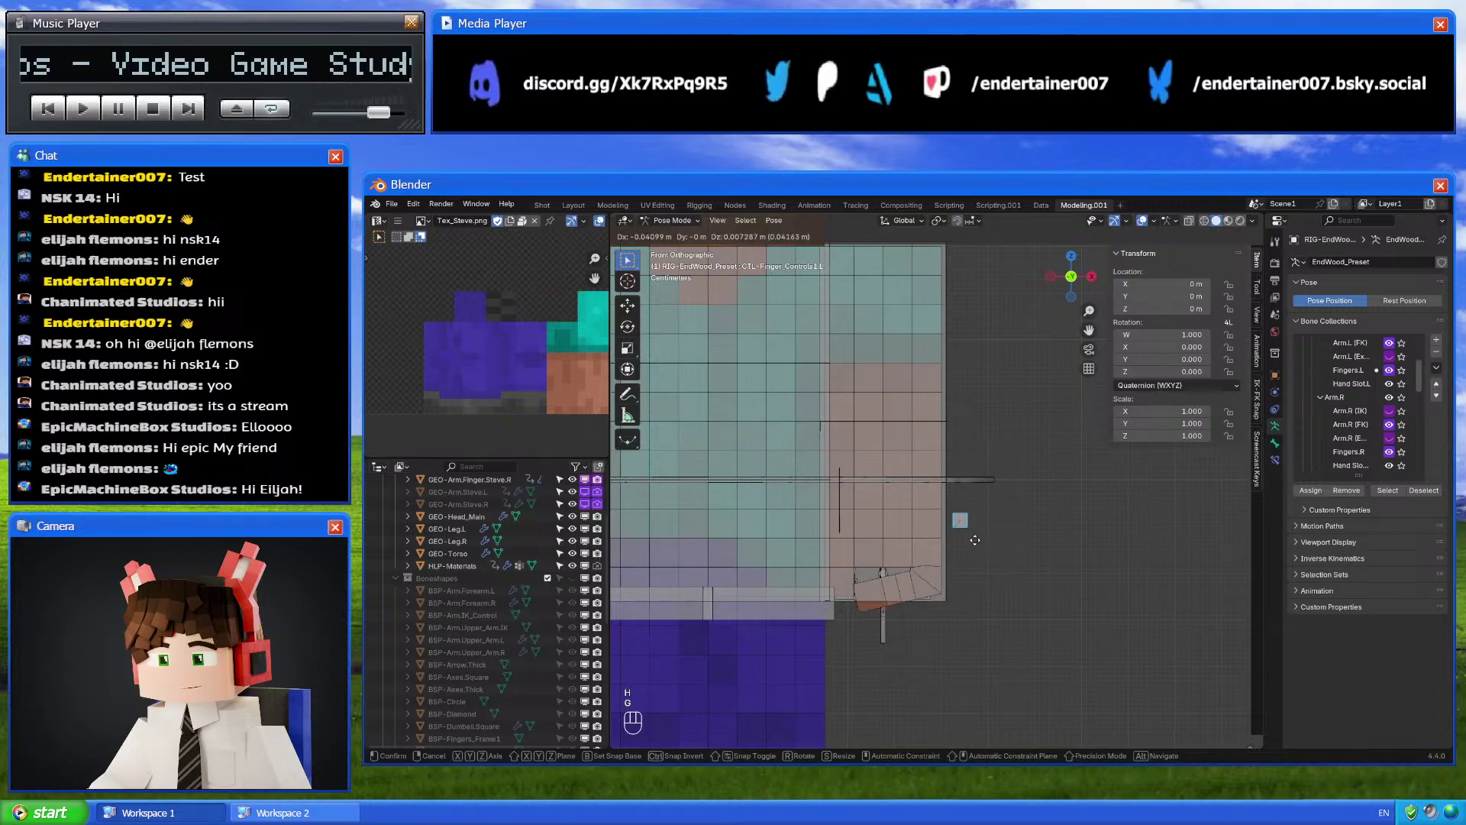
{"action": "right_click", "coordinate": [1004, 516]}
{"action": "key", "text": "alt+h"}
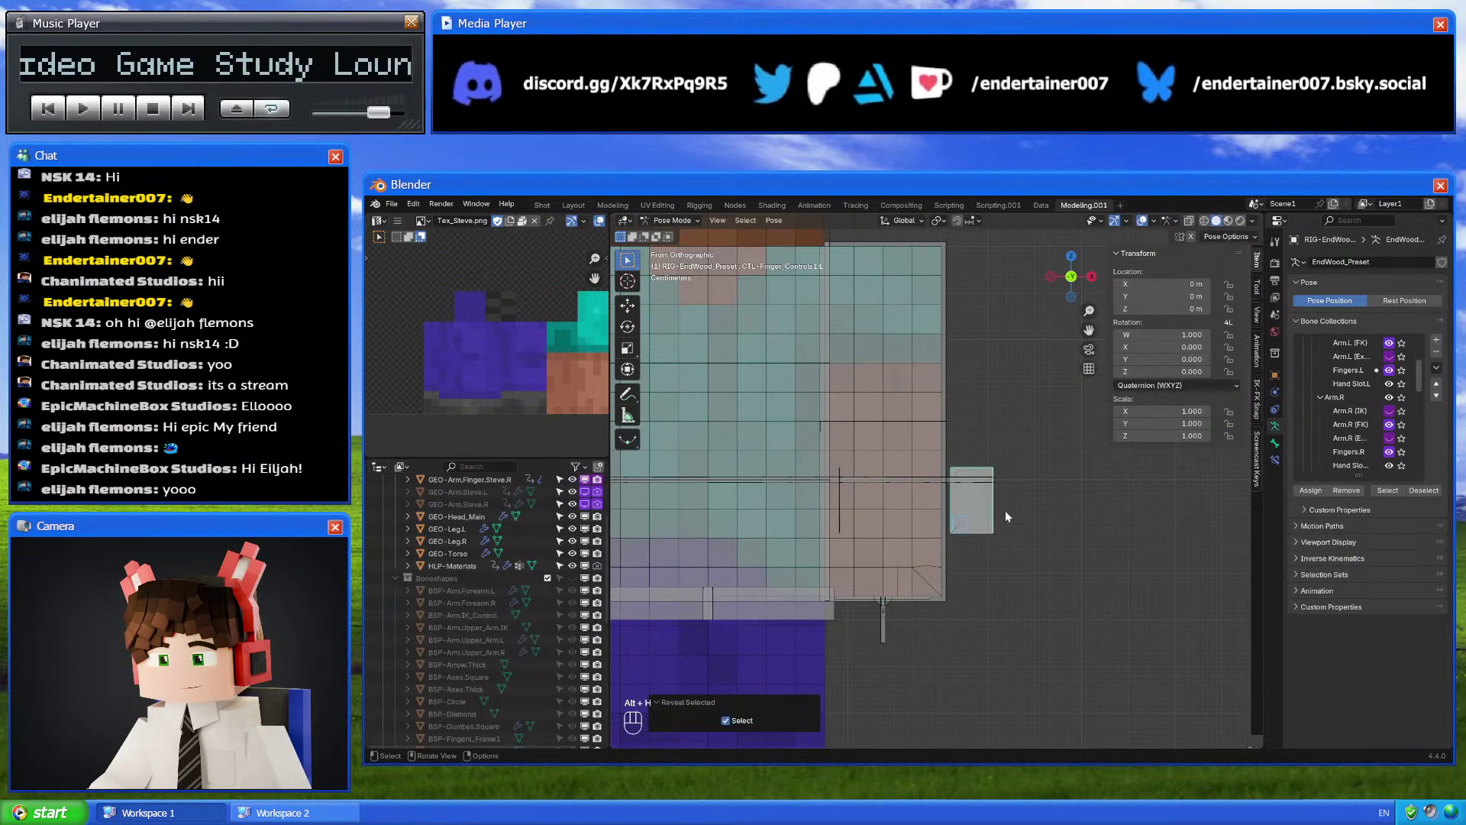
Clear the rotation, location and scale of all the rig's bones
{"action": "key", "text": "a"}
{"action": "key", "text": "alt+r"}
{"action": "key", "text": "alt+g"}
{"action": "key", "text": "alt+s"}
{"action": "scroll", "coordinate": [1006, 512], "scroll_direction": "down", "scroll_amount": 4}
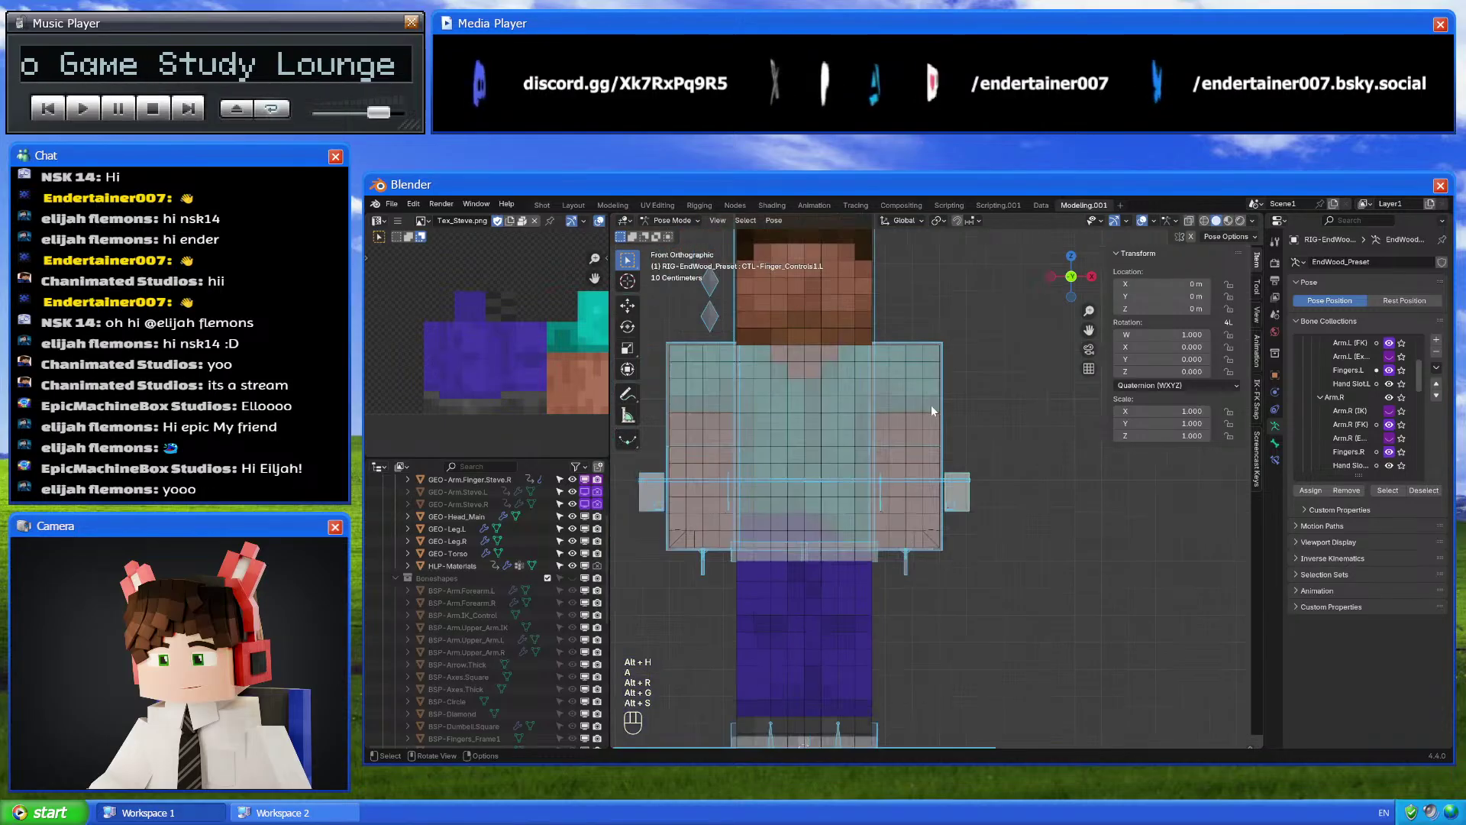
Select the settings bone beside the head and turn on its IK-FK Bone option
{"action": "left_click", "coordinate": [777, 357]}
{"action": "middle_click_drag", "start_coordinate": [978, 488], "coordinate": [1038, 493]}
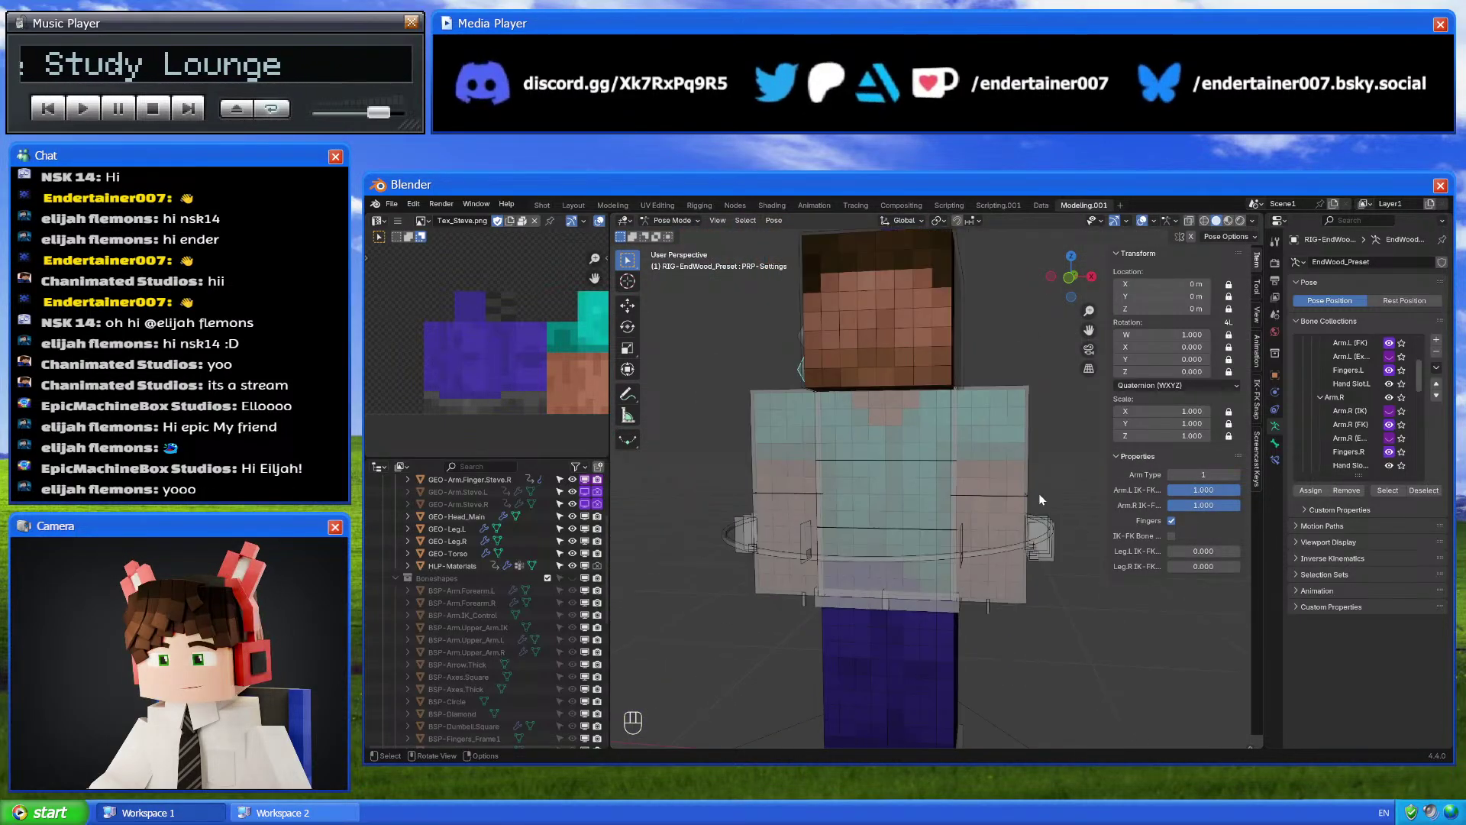
{"action": "left_click", "coordinate": [1170, 534]}
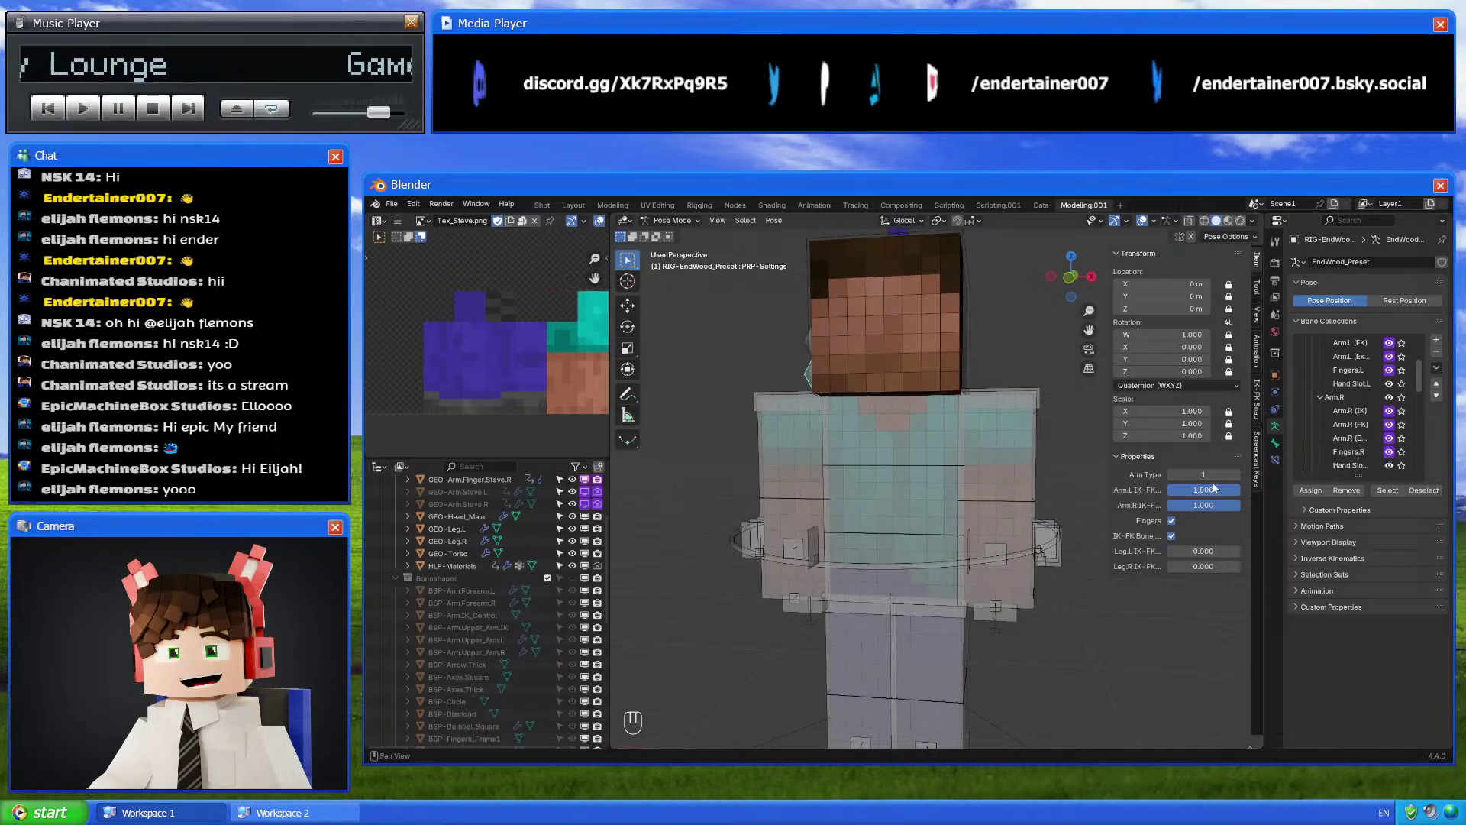
Set the Arm Type to 2, check the slimmer arms, and reselect the settings bone
{"action": "left_click_drag", "start_coordinate": [1202, 475], "coordinate": [1214, 474]}
{"action": "left_click", "coordinate": [997, 465]}
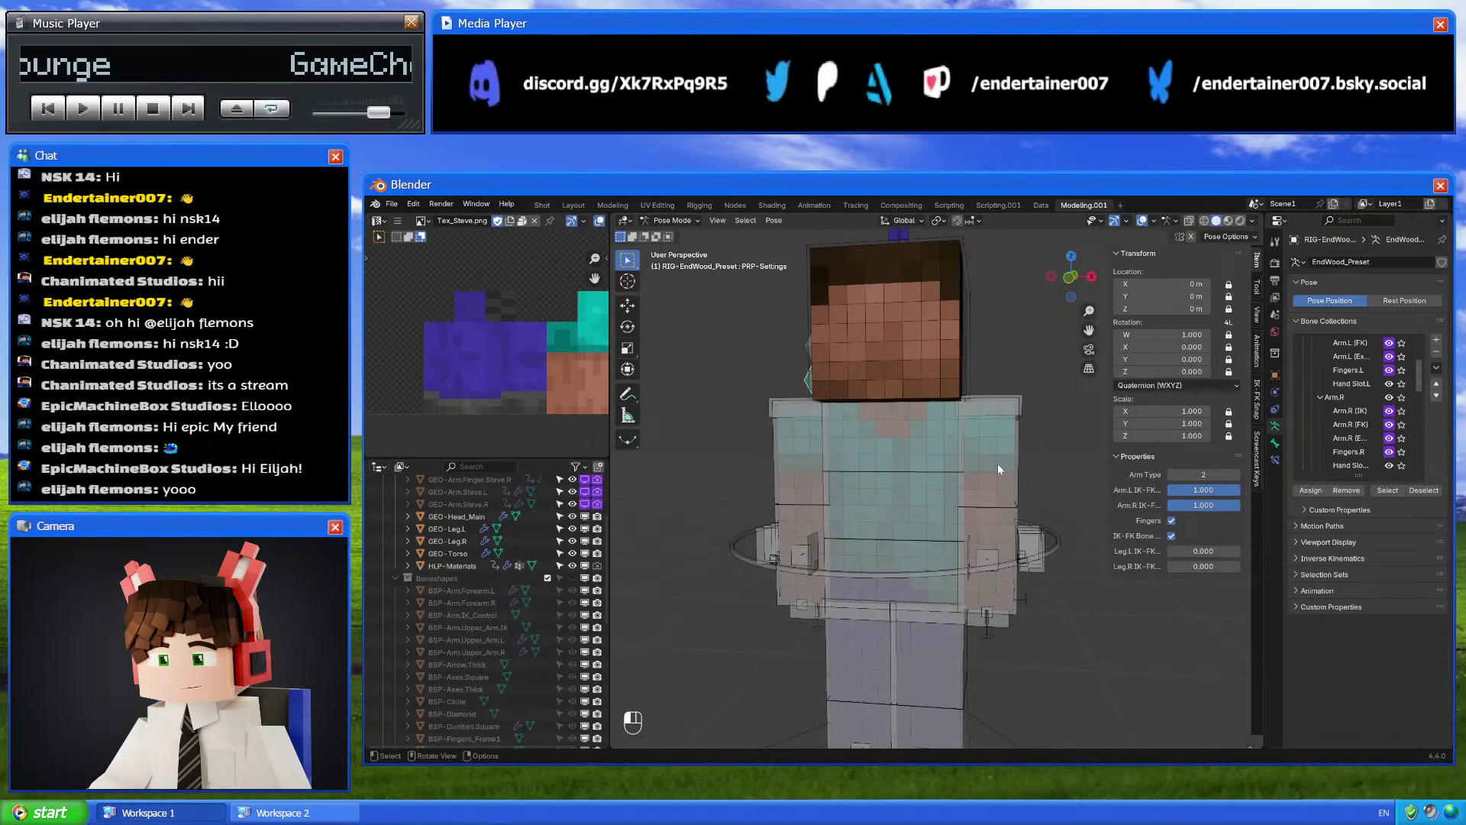
{"action": "middle_click_drag", "start_coordinate": [998, 465], "coordinate": [1030, 489]}
{"action": "left_click", "coordinate": [999, 564]}
{"action": "left_click", "coordinate": [854, 437]}
{"action": "left_click", "coordinate": [843, 342]}
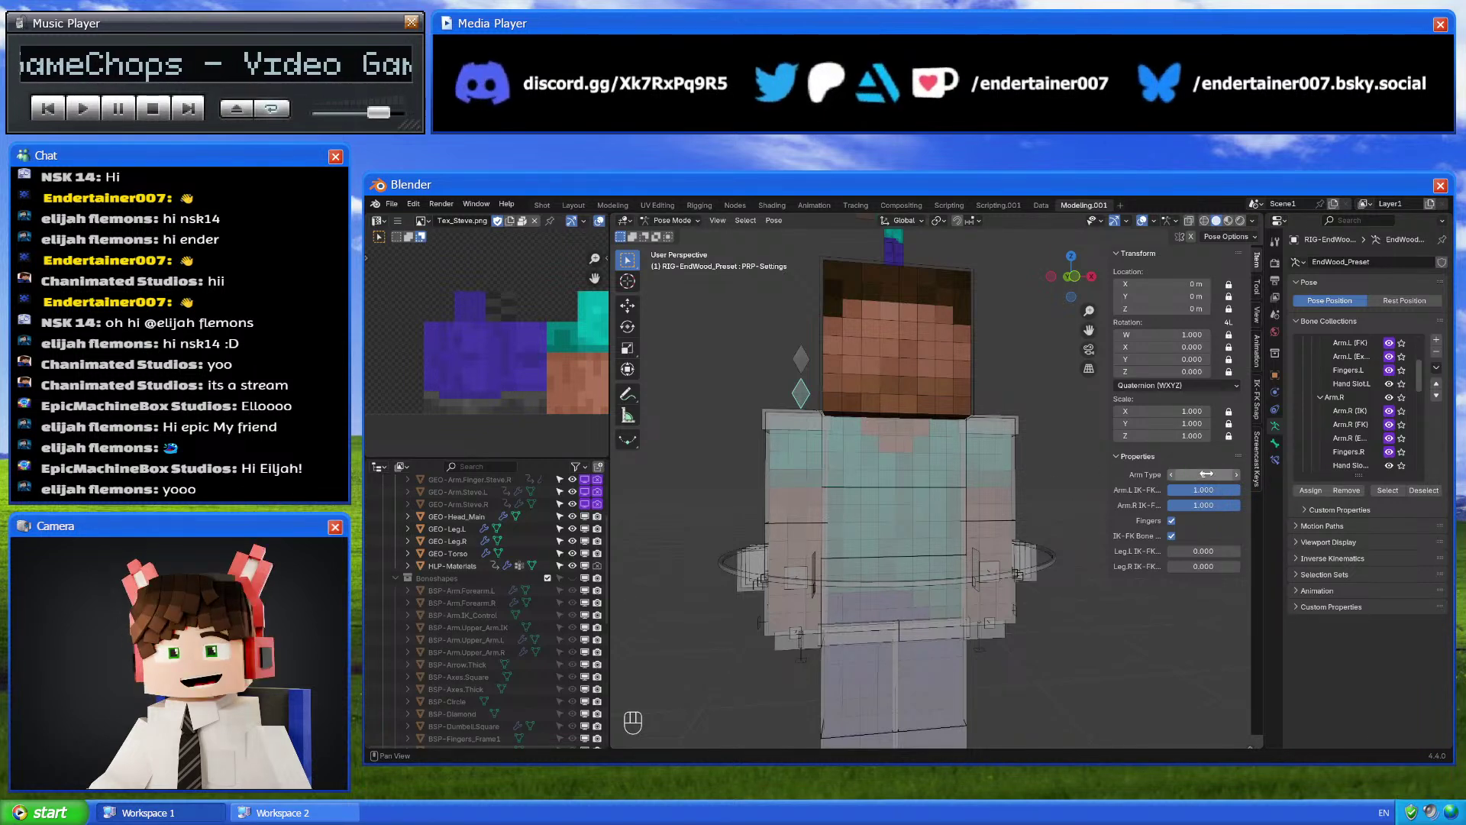
Switch the Arm Type between its two variants, comparing the arm shapes from both sides, and leave it at 1
{"action": "left_click_drag", "start_coordinate": [1204, 473], "coordinate": [1186, 474]}
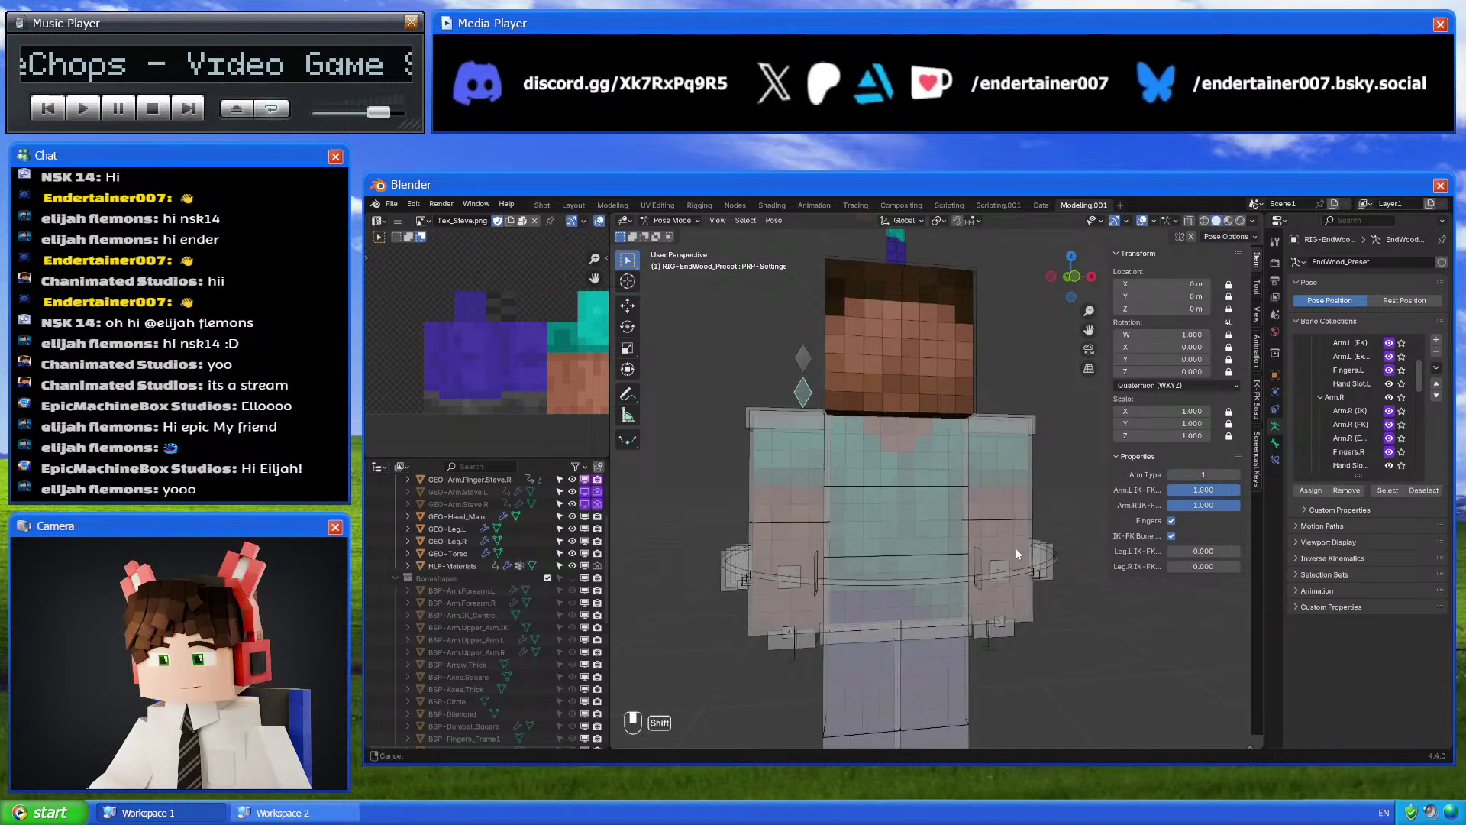
{"action": "middle_click_drag", "start_coordinate": [1016, 548], "coordinate": [1129, 522]}
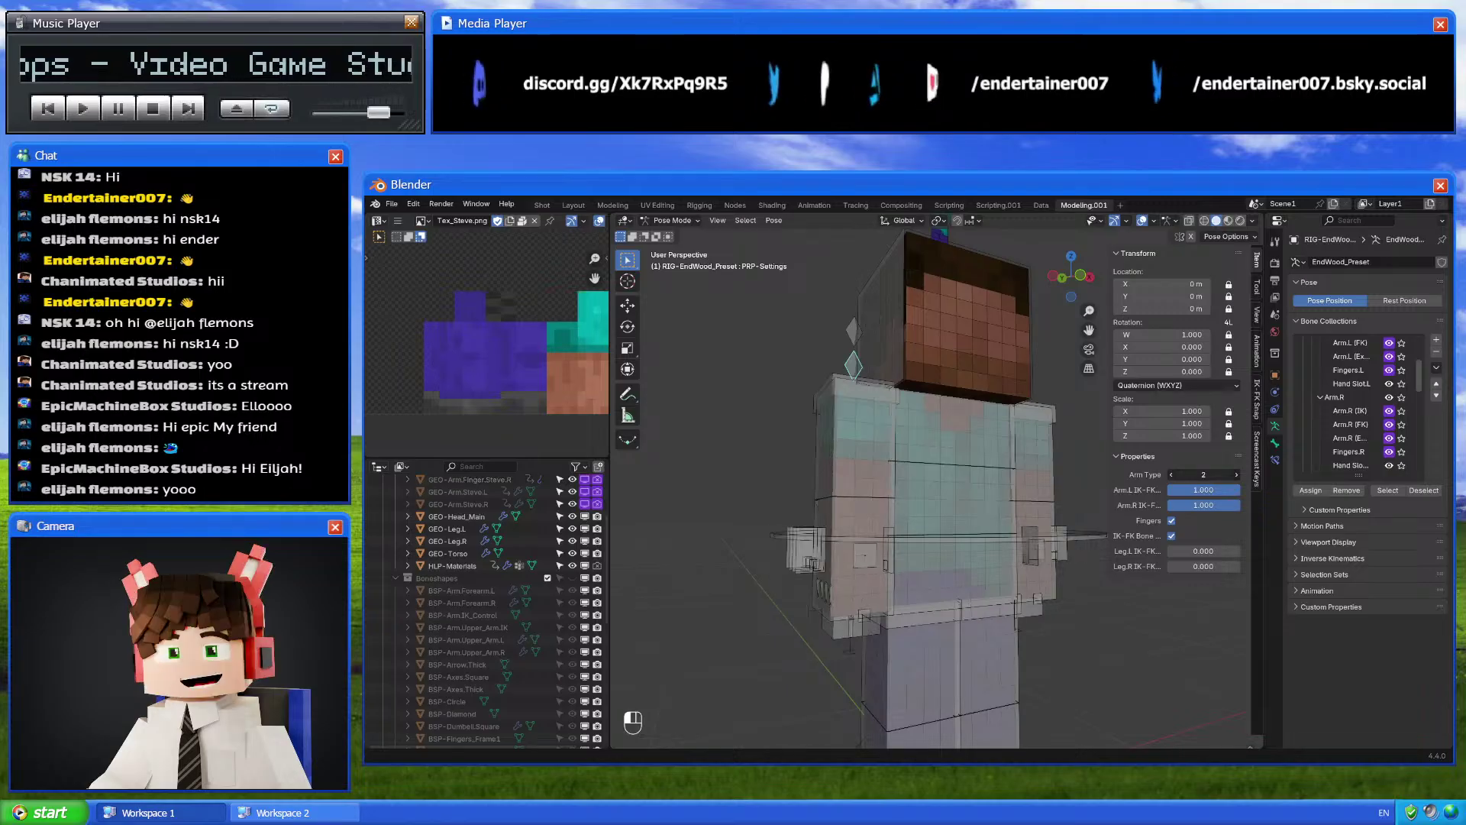
{"action": "middle_click_drag", "start_coordinate": [1008, 509], "coordinate": [1184, 474]}
{"action": "mouse_move", "coordinate": [1188, 475]}
{"action": "left_mouse_down"}
{"action": "mouse_move", "coordinate": [1200, 474]}
{"action": "mouse_move", "coordinate": [1182, 474]}
{"action": "left_mouse_up"}
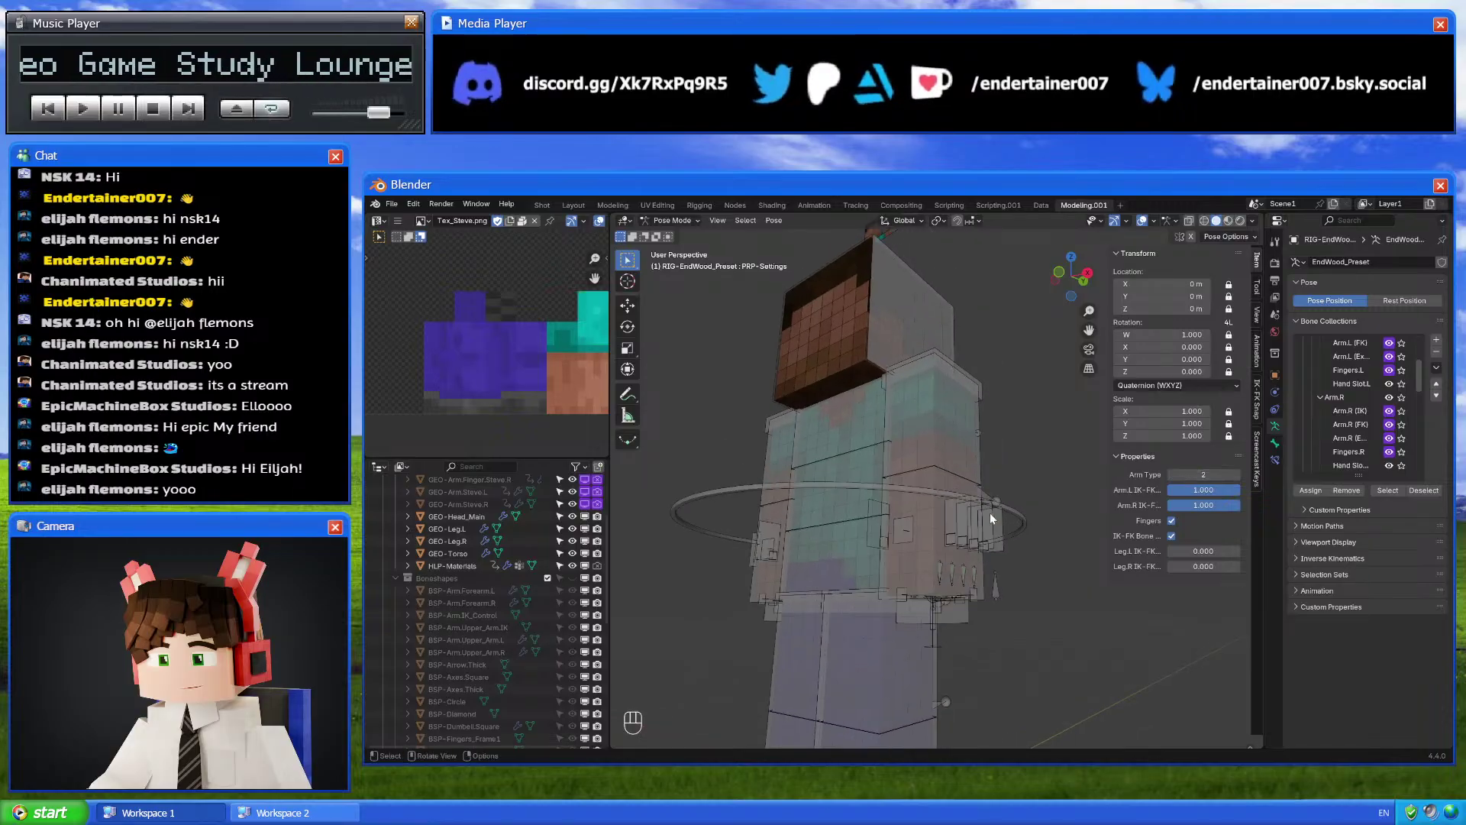
Try bending the left leg by moving its foot IK control in right view and cancel the move
{"action": "middle_click_drag", "start_coordinate": [989, 511], "coordinate": [955, 672], "text": "shift"}
{"action": "left_click", "coordinate": [953, 676]}
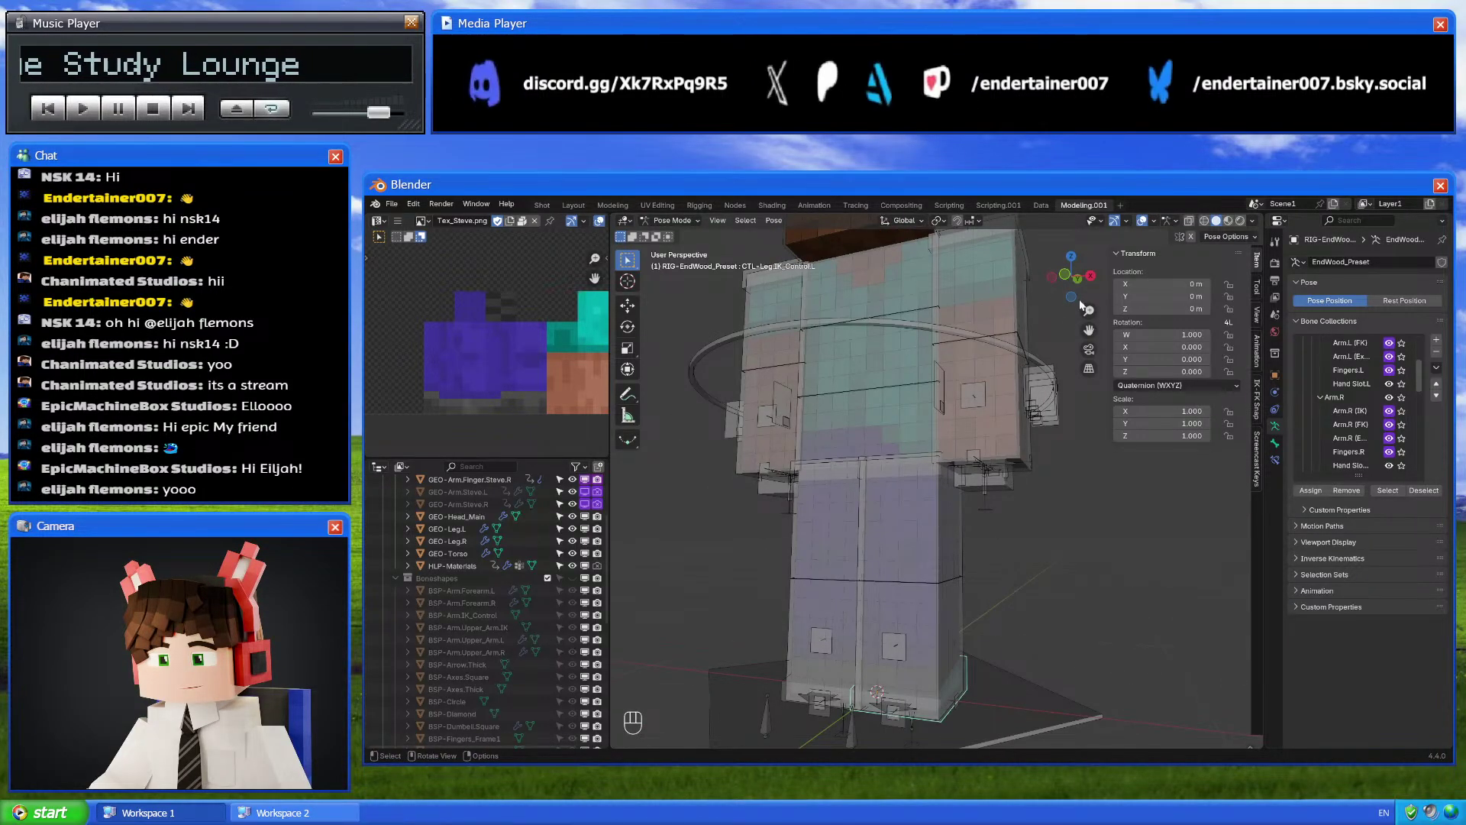
{"action": "left_click", "coordinate": [1090, 276]}
{"action": "key", "text": "g"}
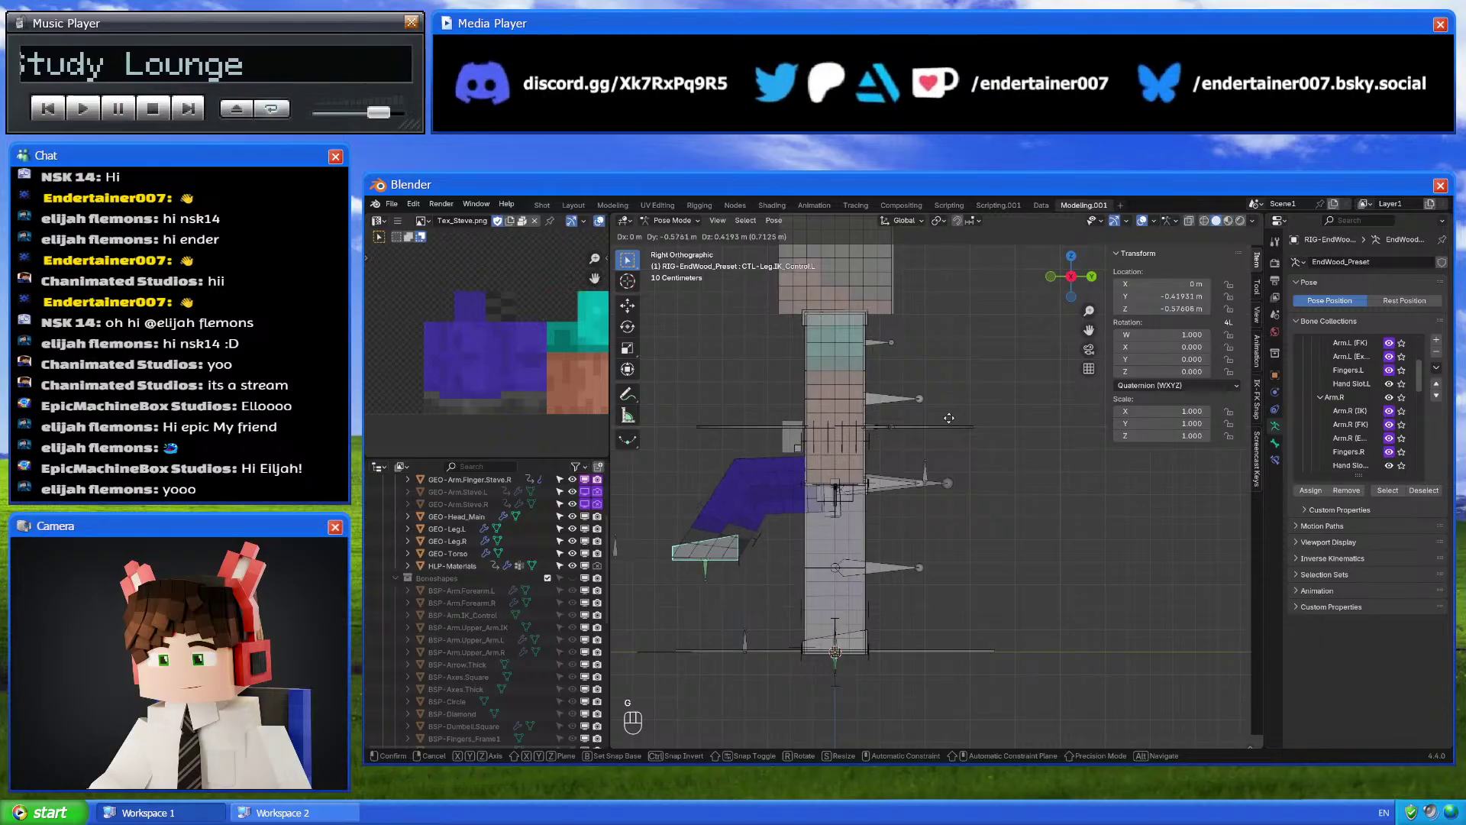
{"action": "right_click", "coordinate": [989, 496]}
Select all of the rig's pose bones and inspect the character around the head
{"action": "middle_click_drag", "start_coordinate": [988, 497], "coordinate": [1089, 632]}
{"action": "scroll", "coordinate": [977, 543], "scroll_direction": "down", "scroll_amount": 3}
{"action": "key", "text": "a"}
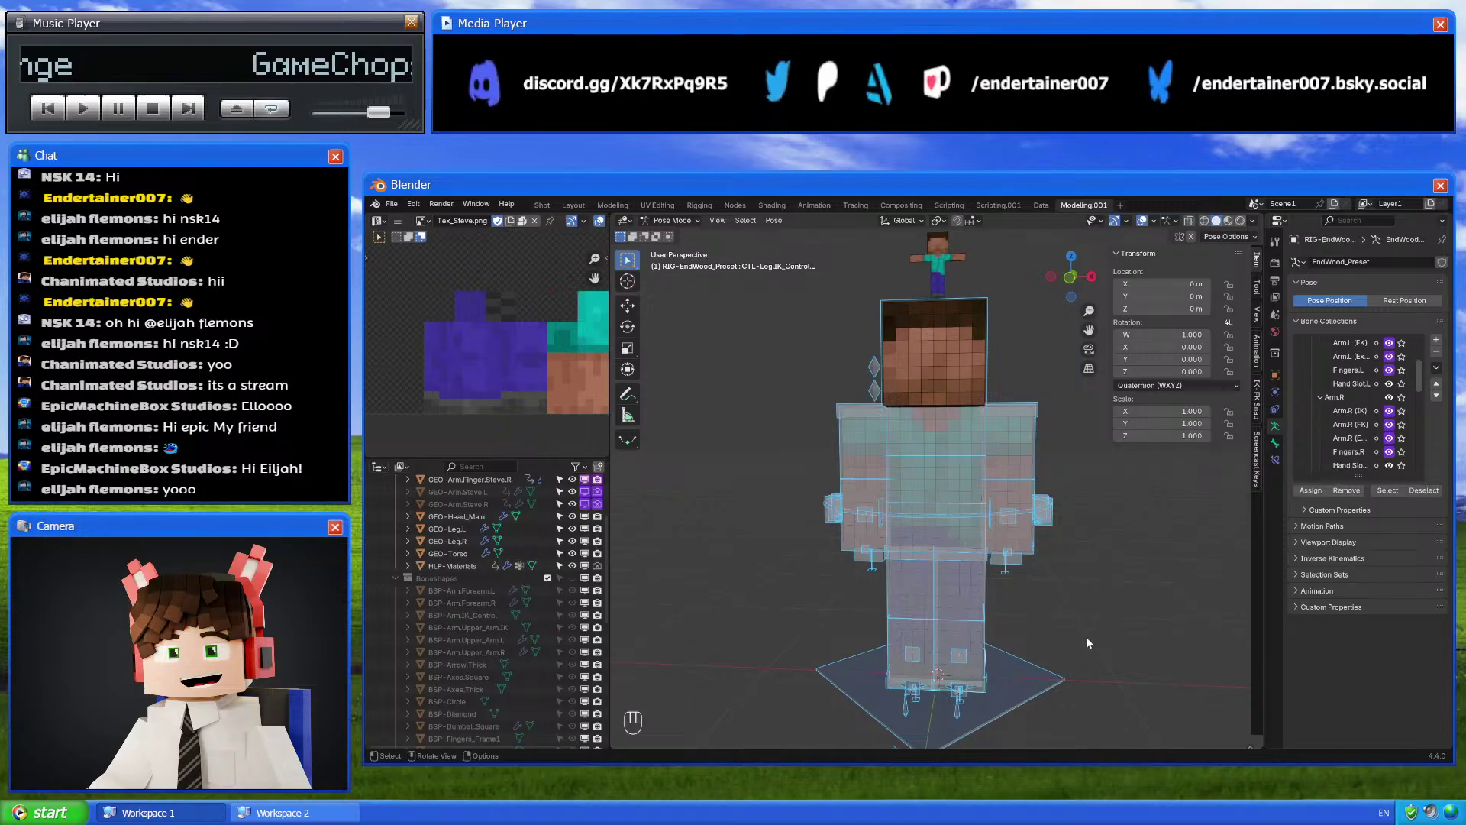
{"action": "middle_click_drag", "start_coordinate": [1061, 538], "coordinate": [982, 498]}
{"action": "scroll", "coordinate": [933, 501], "scroll_direction": "up", "scroll_amount": 3}
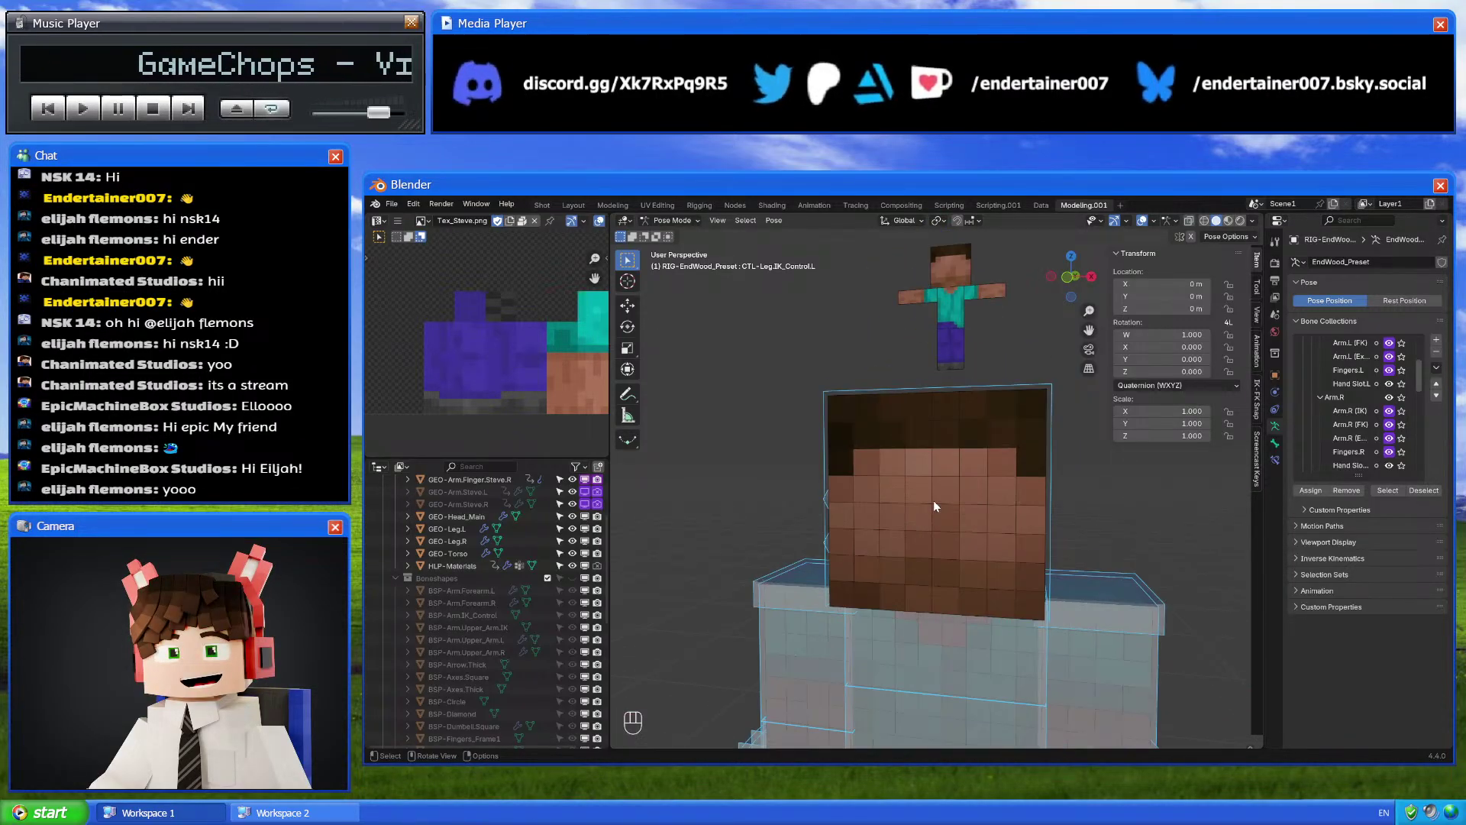
Select the head mesh in Object Mode to inspect it, and return the EndWood_Preset rig to Pose Mode
{"action": "key", "text": "ctrl+Tab"}
{"action": "left_click", "coordinate": [929, 510]}
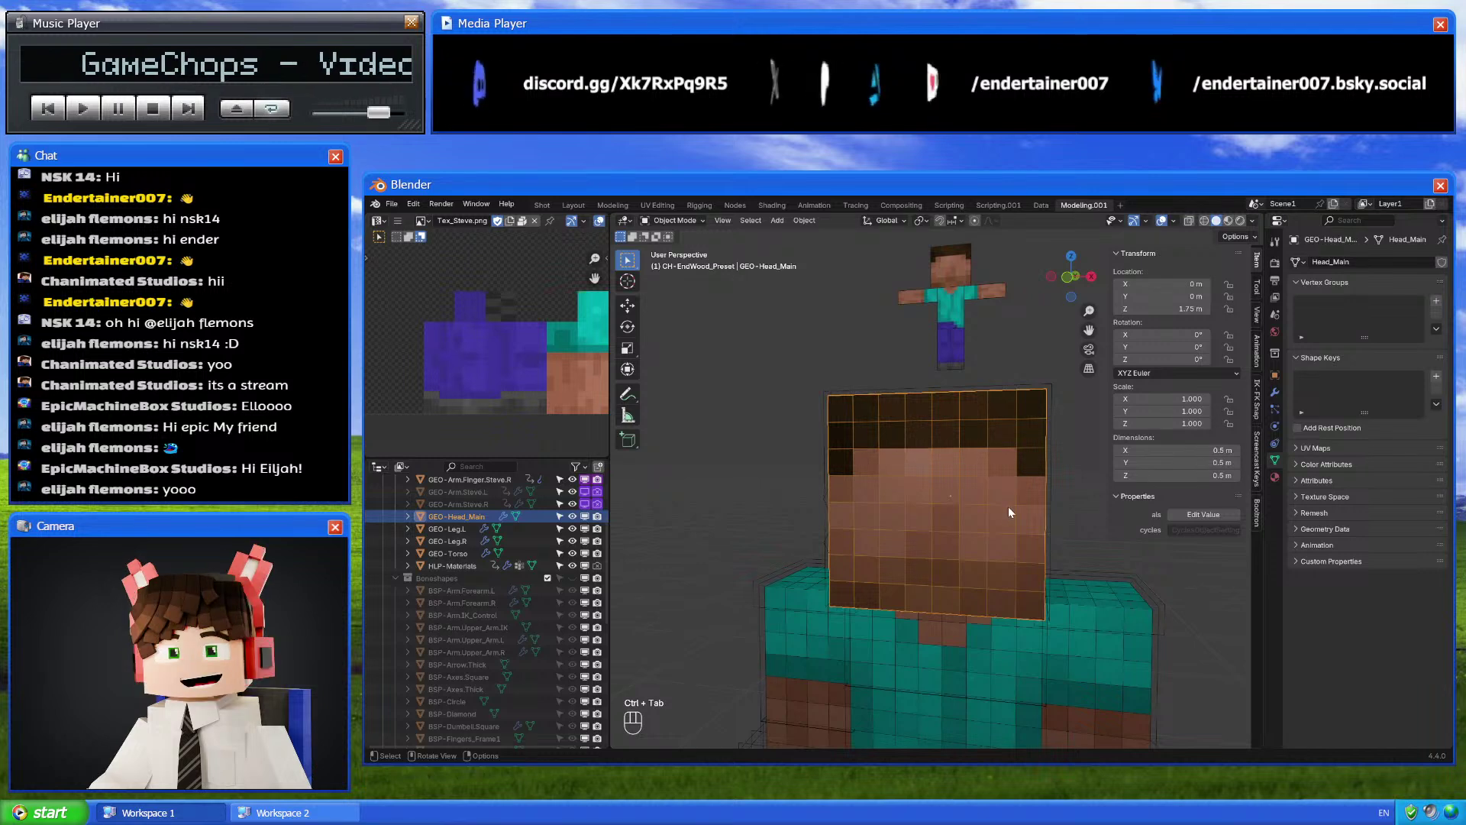
{"action": "scroll", "coordinate": [929, 506], "scroll_direction": "down", "scroll_amount": 5}
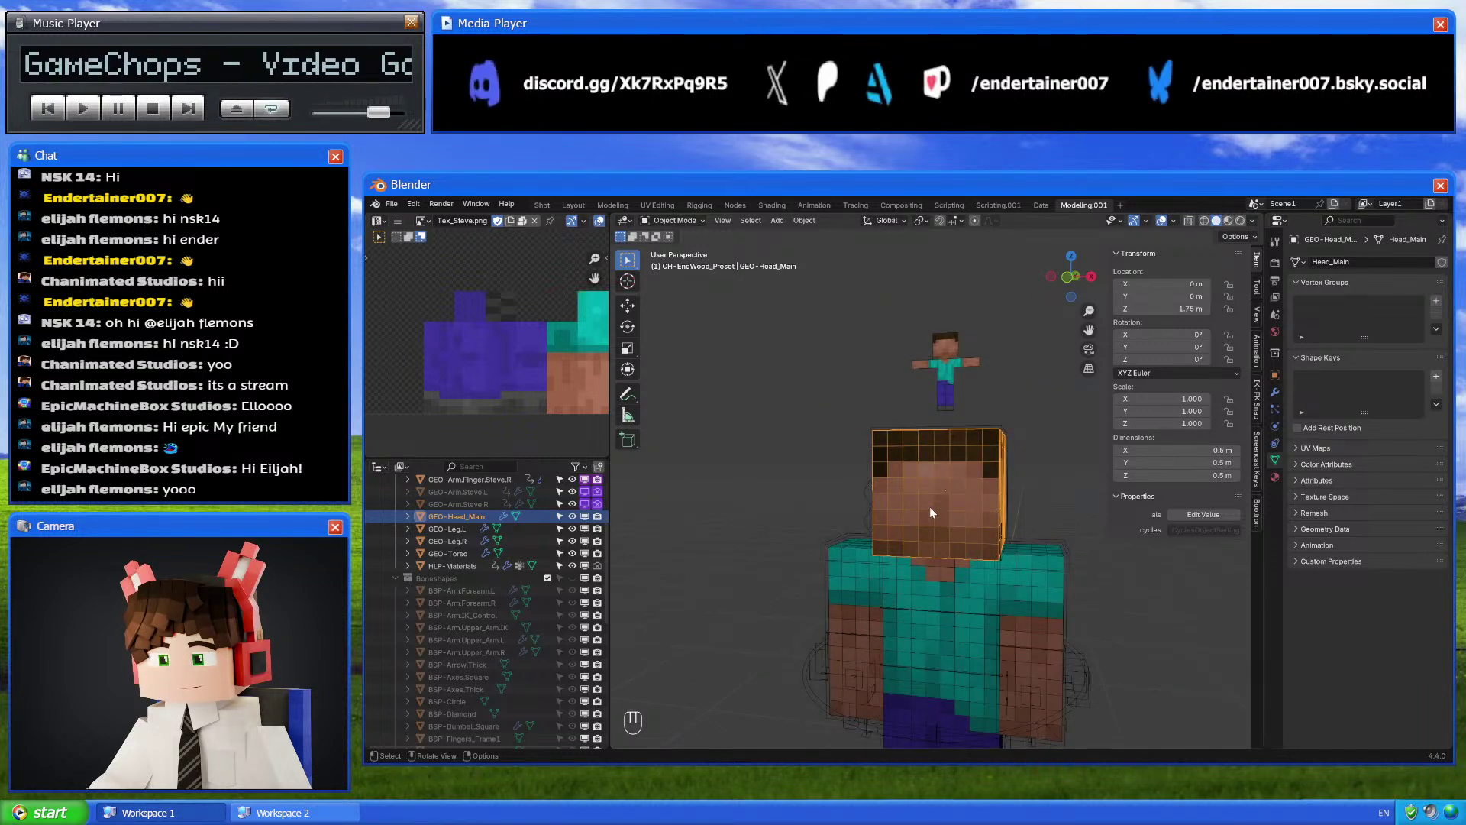
{"action": "left_click", "coordinate": [996, 636]}
{"action": "key", "text": "ctrl+Tab"}
{"action": "scroll", "coordinate": [997, 516], "scroll_direction": "up", "scroll_amount": 3}
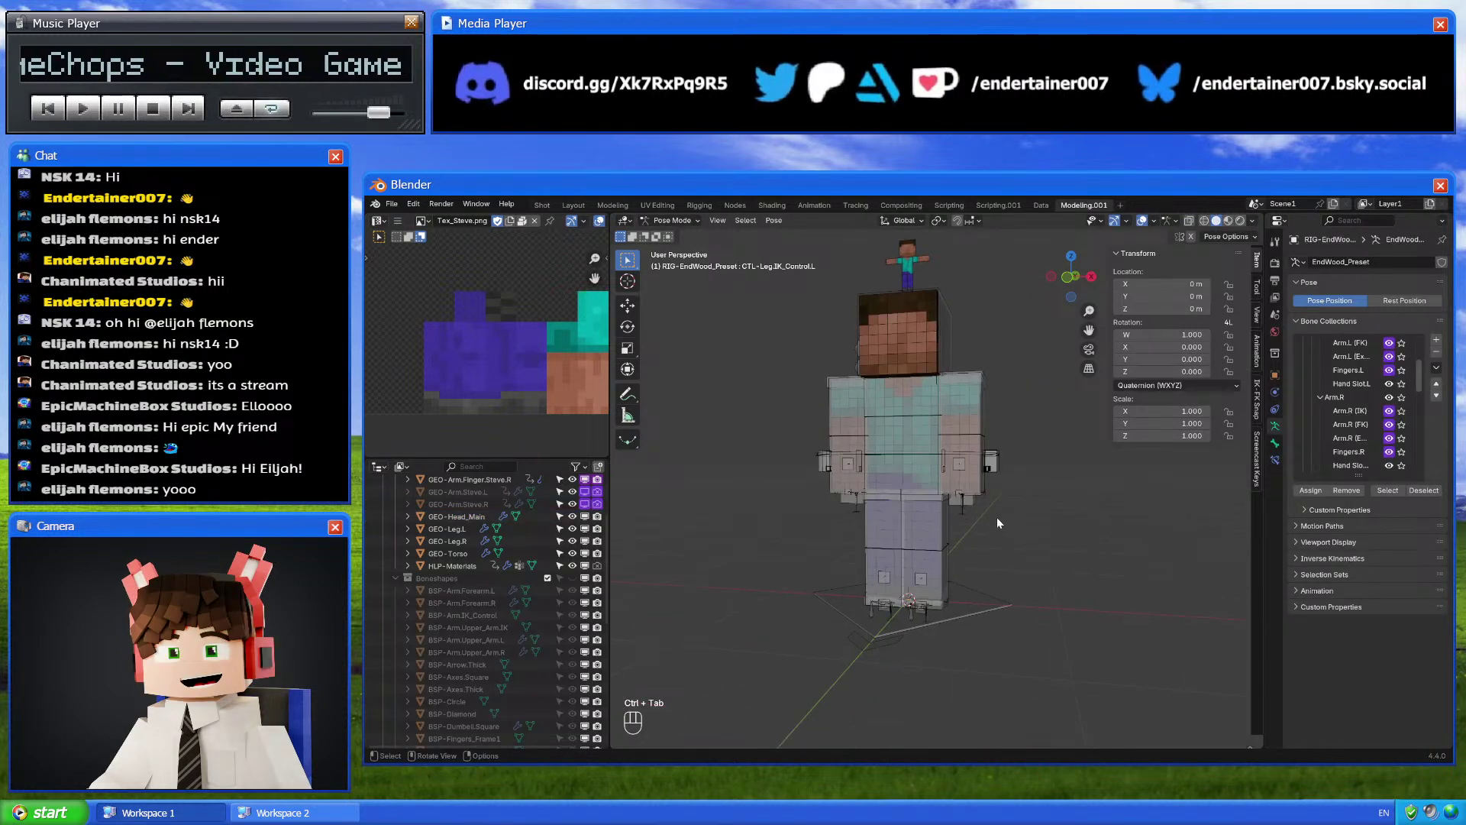
Select the left forearm FK bone and check its bone properties and bone constraints
{"action": "scroll", "coordinate": [993, 547], "scroll_direction": "up", "scroll_amount": 3}
{"action": "scroll", "coordinate": [988, 421], "scroll_direction": "up", "scroll_amount": 1}
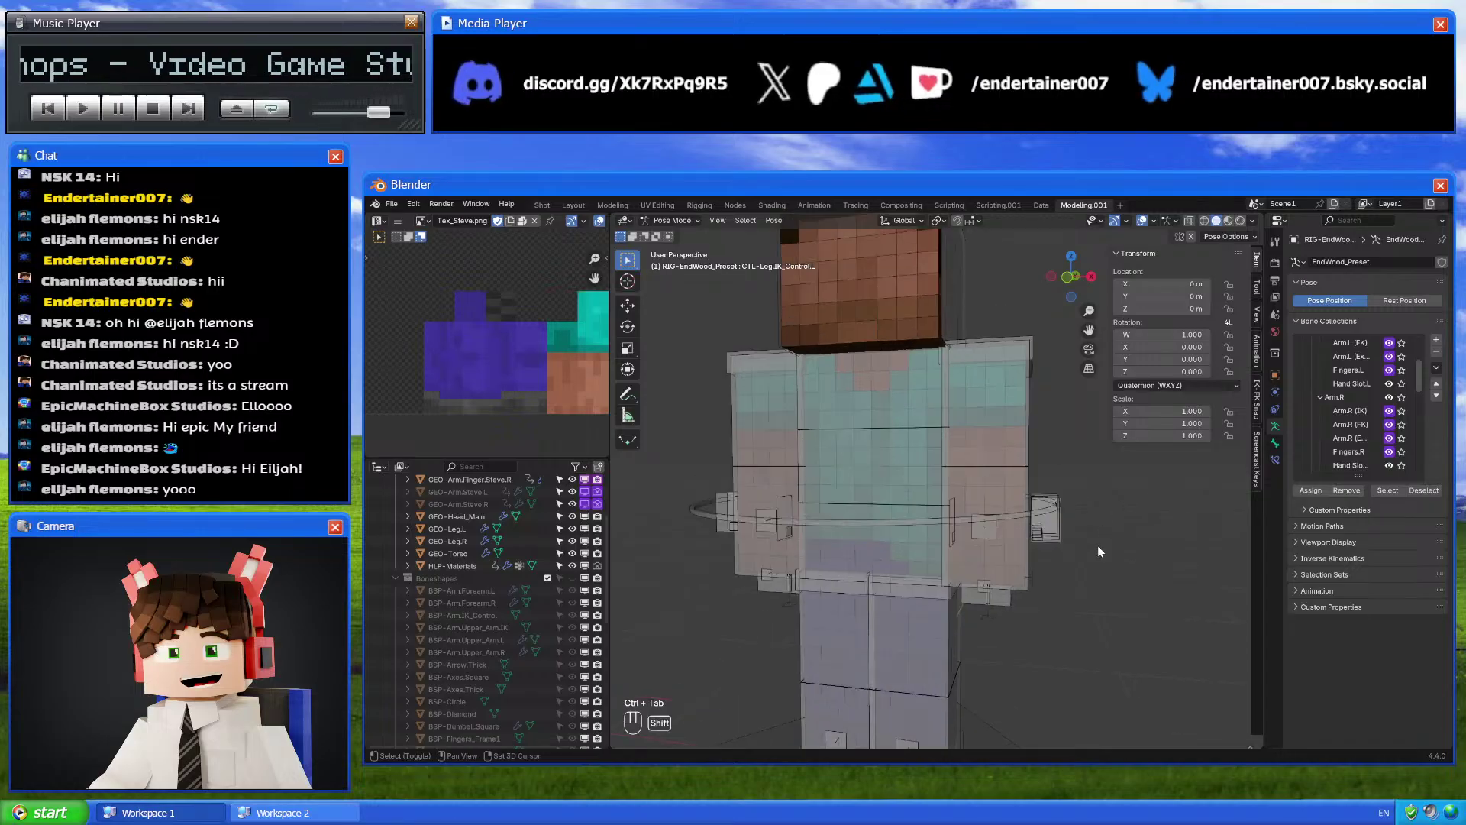
{"action": "left_click", "coordinate": [1016, 493]}
{"action": "middle_click_drag", "start_coordinate": [1016, 493], "coordinate": [1033, 489]}
{"action": "left_click", "coordinate": [1275, 443]}
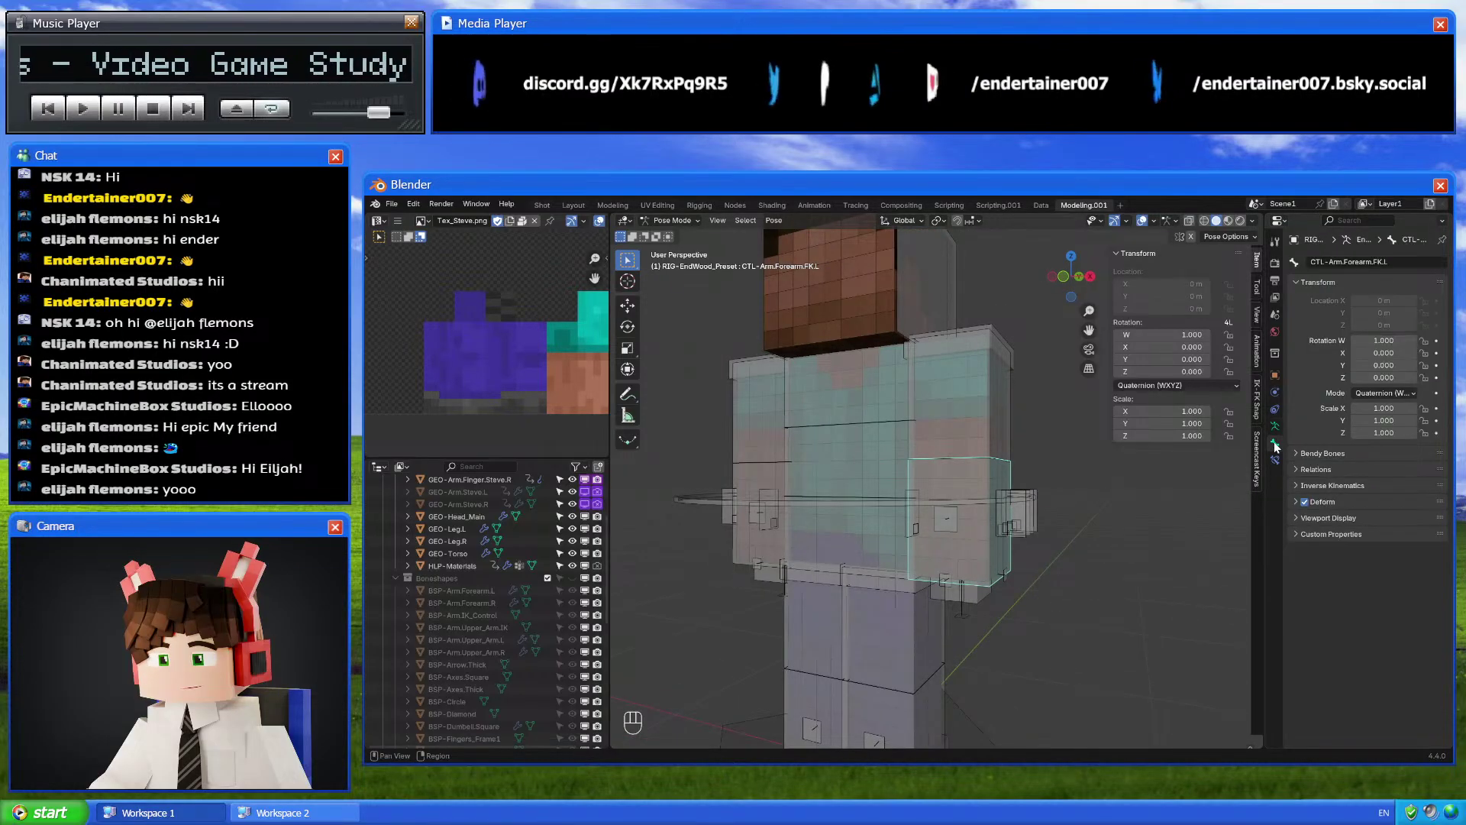
{"action": "left_click", "coordinate": [1274, 460]}
{"action": "middle_click_drag", "start_coordinate": [1069, 542], "coordinate": [1005, 516]}
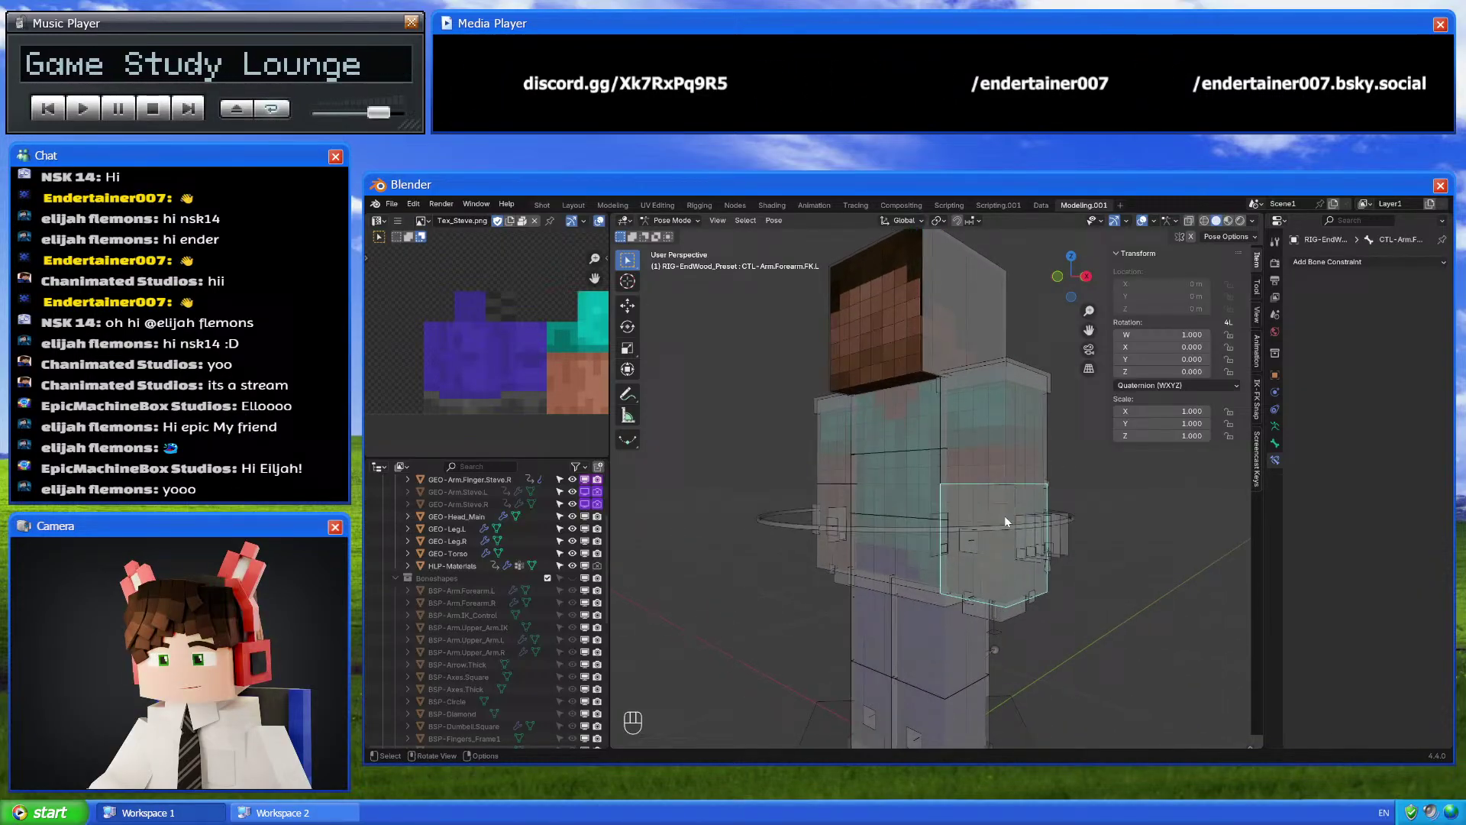
Try the XYZ Euler rotation mode on the left forearm FK bone and undo the change
{"action": "left_click", "coordinate": [1202, 385]}
{"action": "left_click", "coordinate": [1135, 430]}
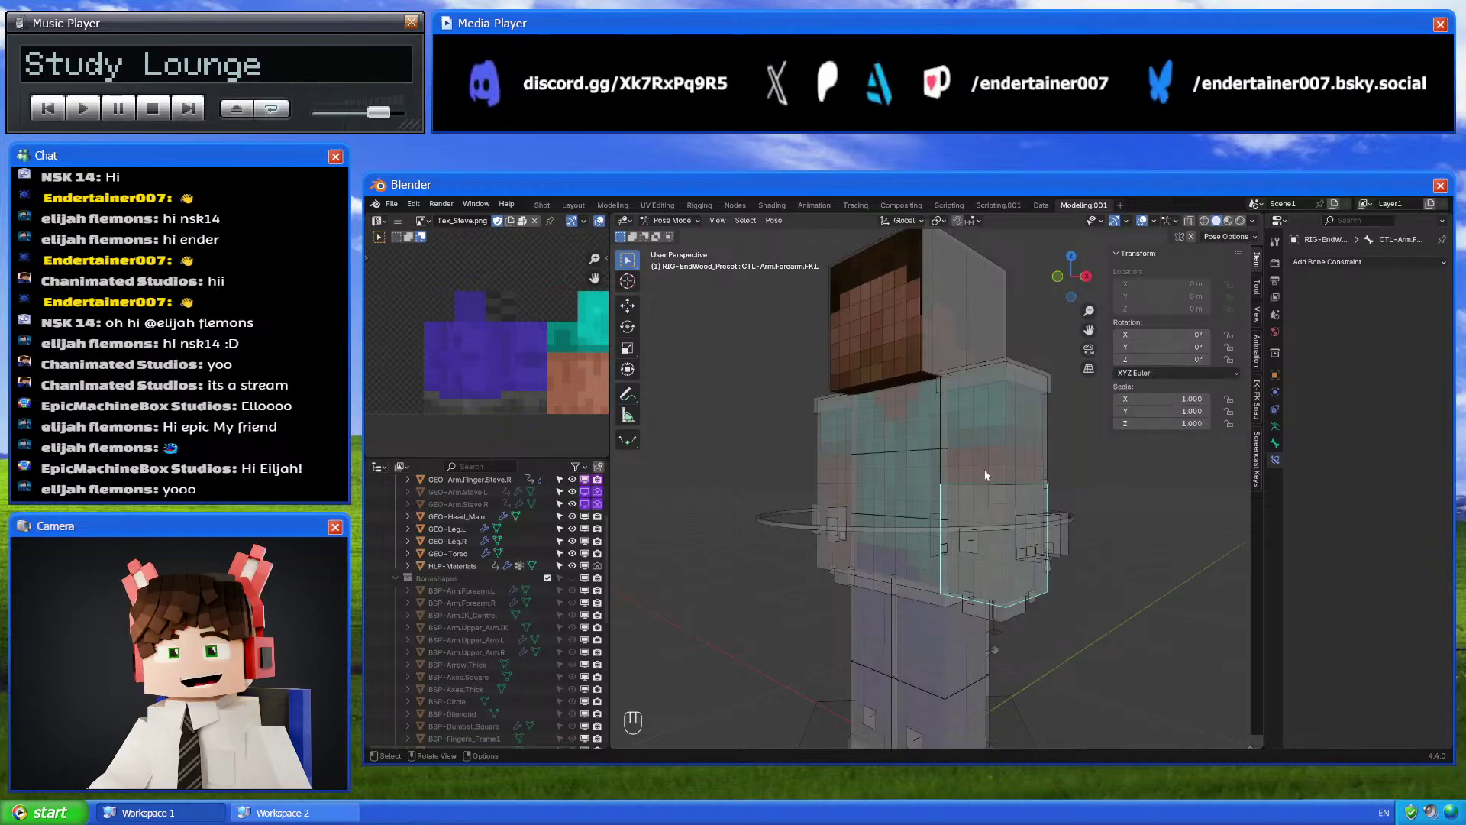
{"action": "middle_click_drag", "start_coordinate": [982, 481], "coordinate": [1115, 496]}
{"action": "key", "text": "ctrl+z"}
{"action": "key", "text": "ctrl+z"}
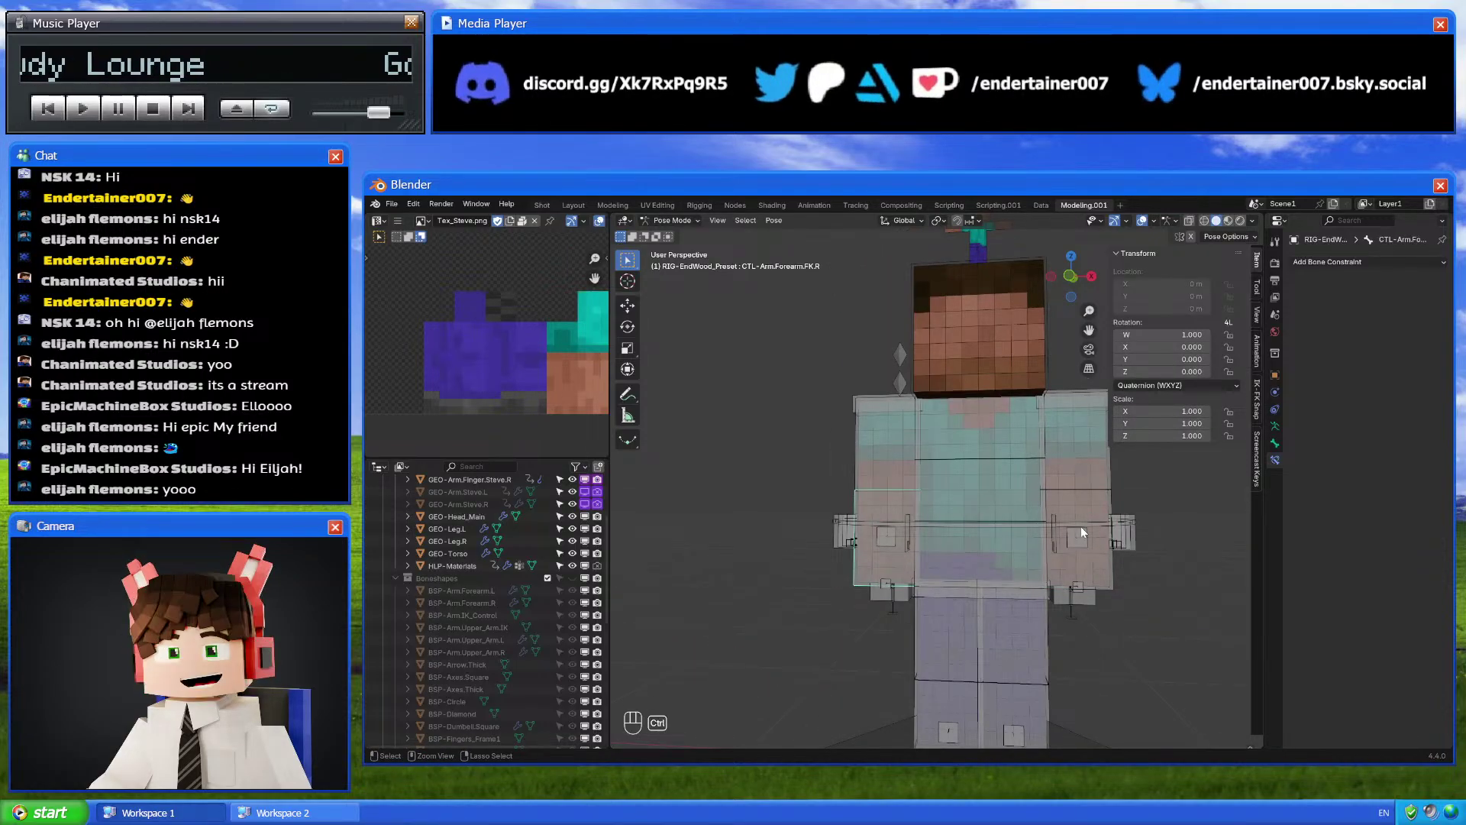
View the recent files on the splash screen and return to Object Mode with the rig deselected
{"action": "left_click", "coordinate": [373, 217]}
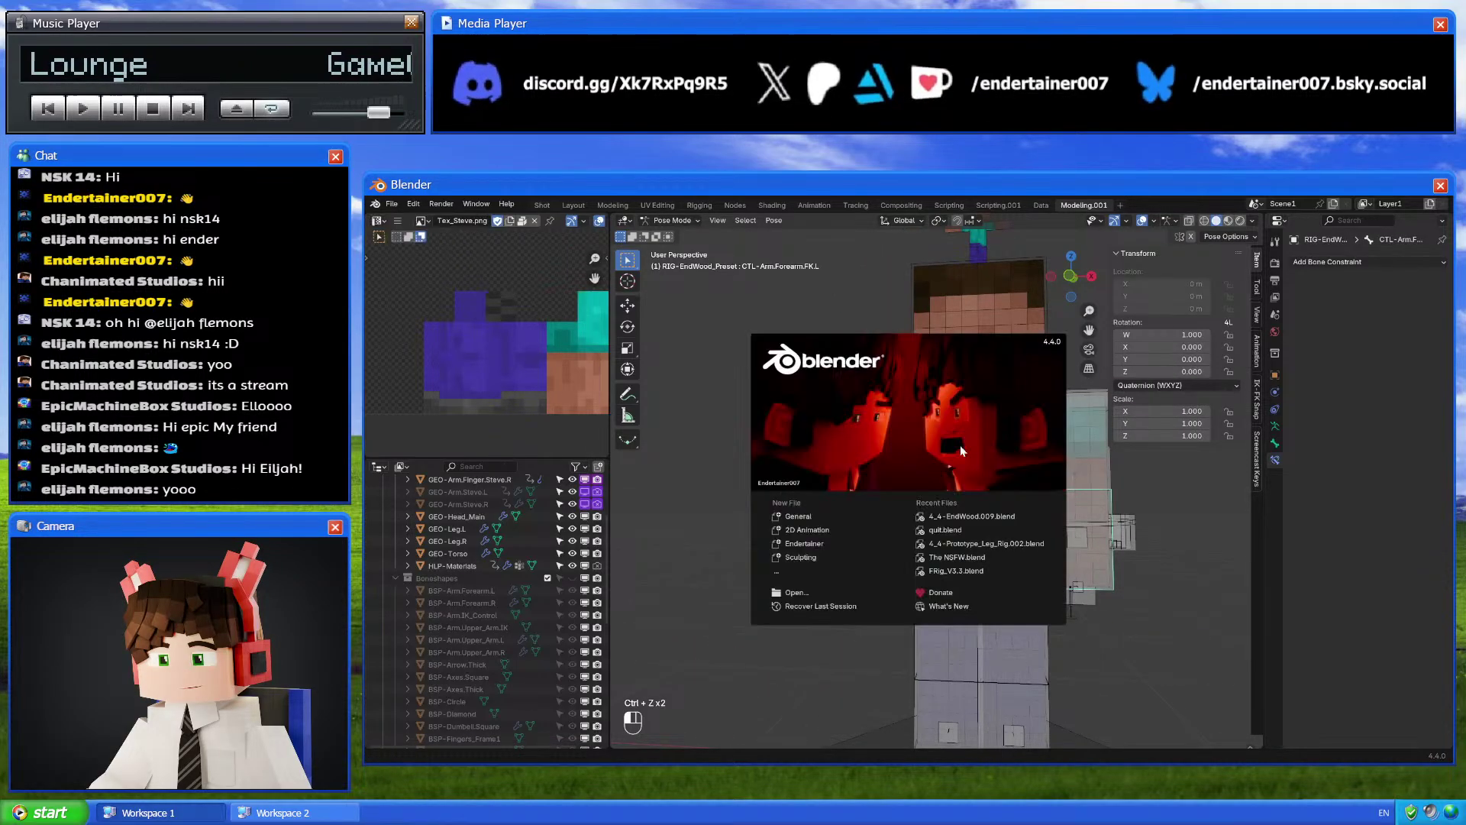
{"action": "left_click", "coordinate": [962, 516]}
{"action": "left_click", "coordinate": [952, 504]}
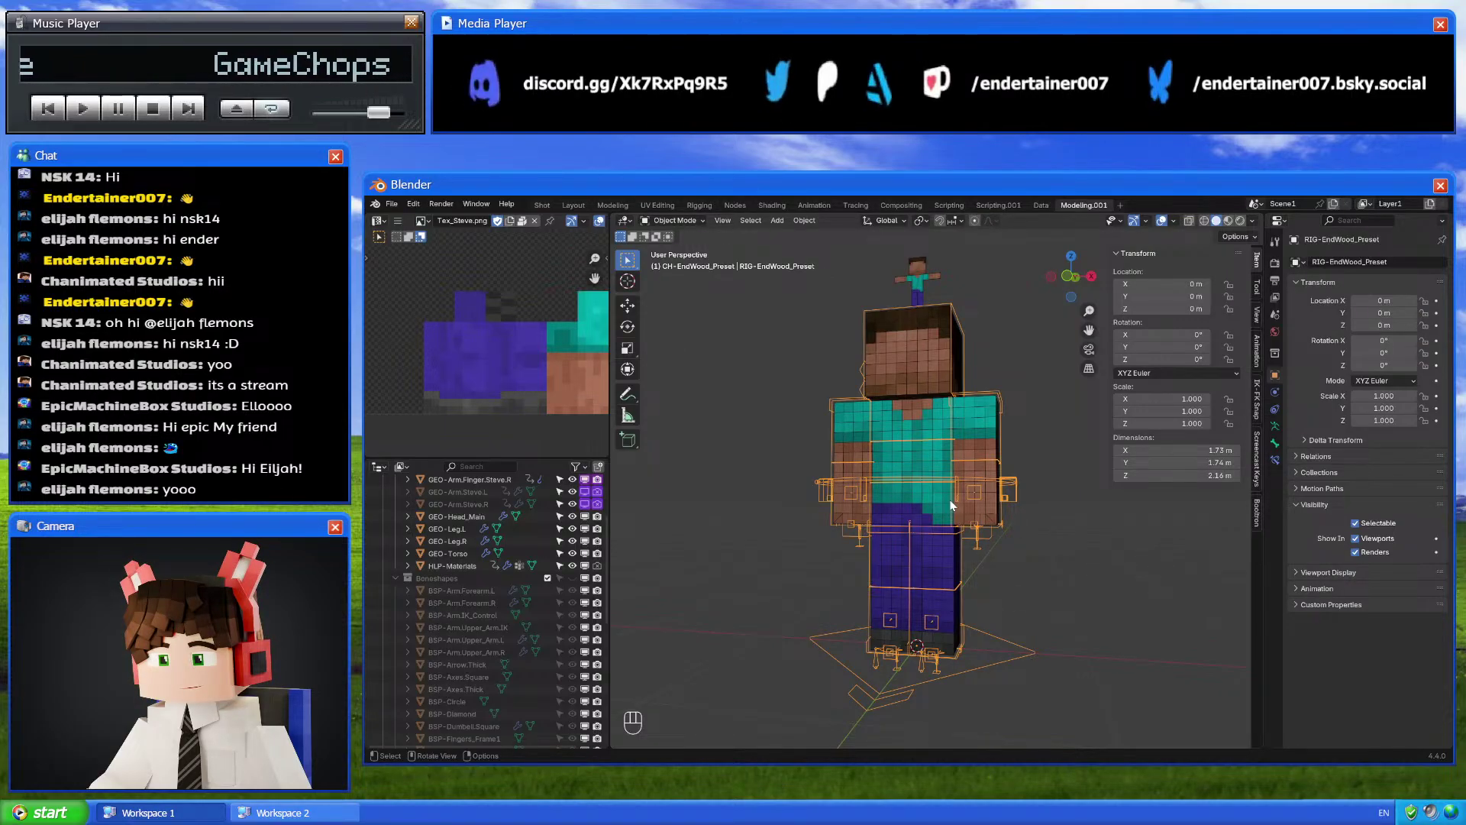
{"action": "scroll", "coordinate": [469, 479], "scroll_direction": "up", "scroll_amount": 4}
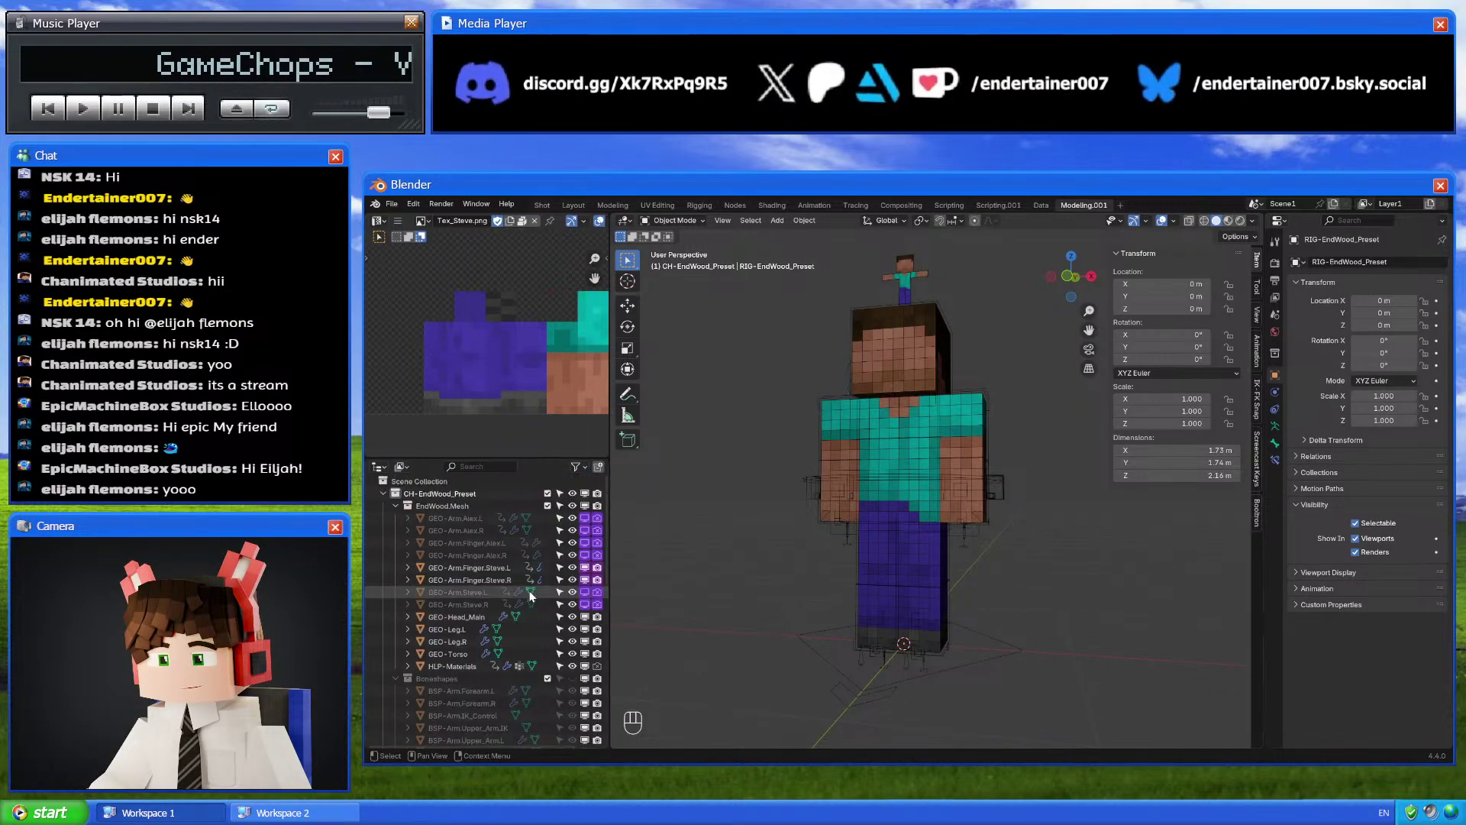
Append the BPS Character Rig to the scene collection and locate it in the outliner
{"action": "left_click", "coordinate": [468, 479]}
{"action": "left_click", "coordinate": [391, 204]}
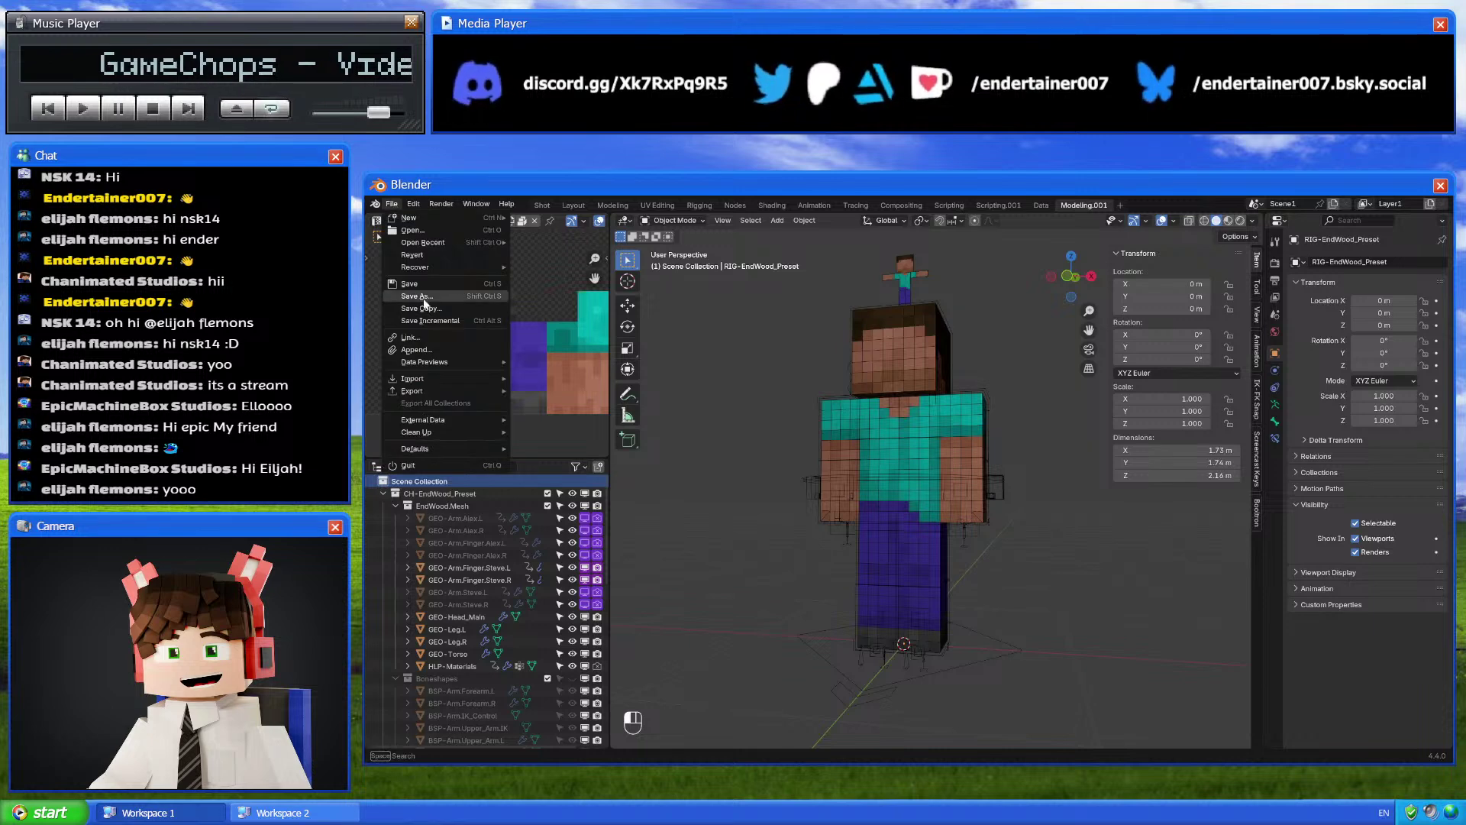
{"action": "mouse_move", "coordinate": [439, 360]}
{"action": "key", "text": "Escape"}
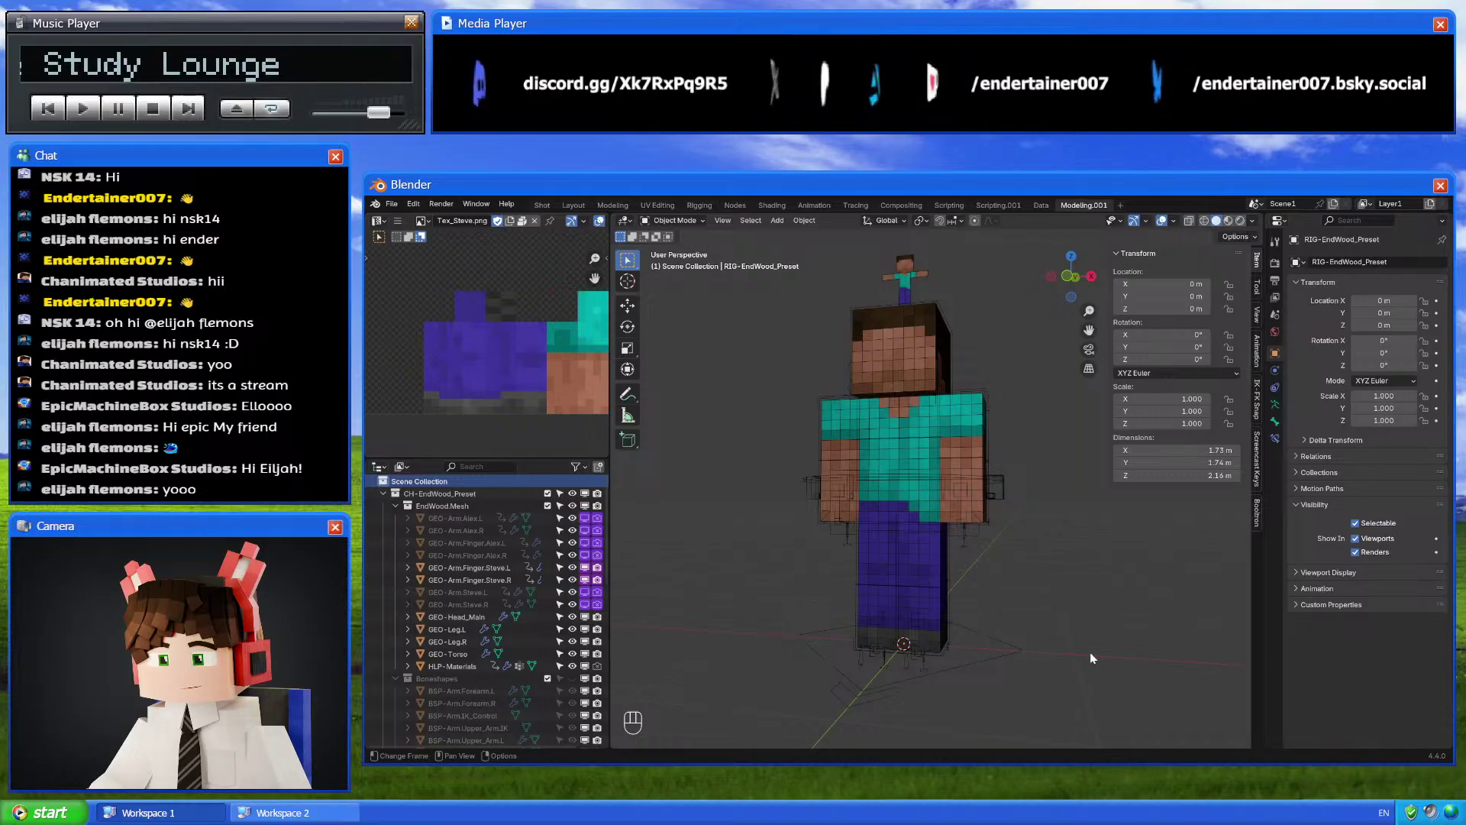
{"action": "key", "text": "a"}
{"action": "scroll", "coordinate": [472, 608], "scroll_direction": "down", "scroll_amount": 10}
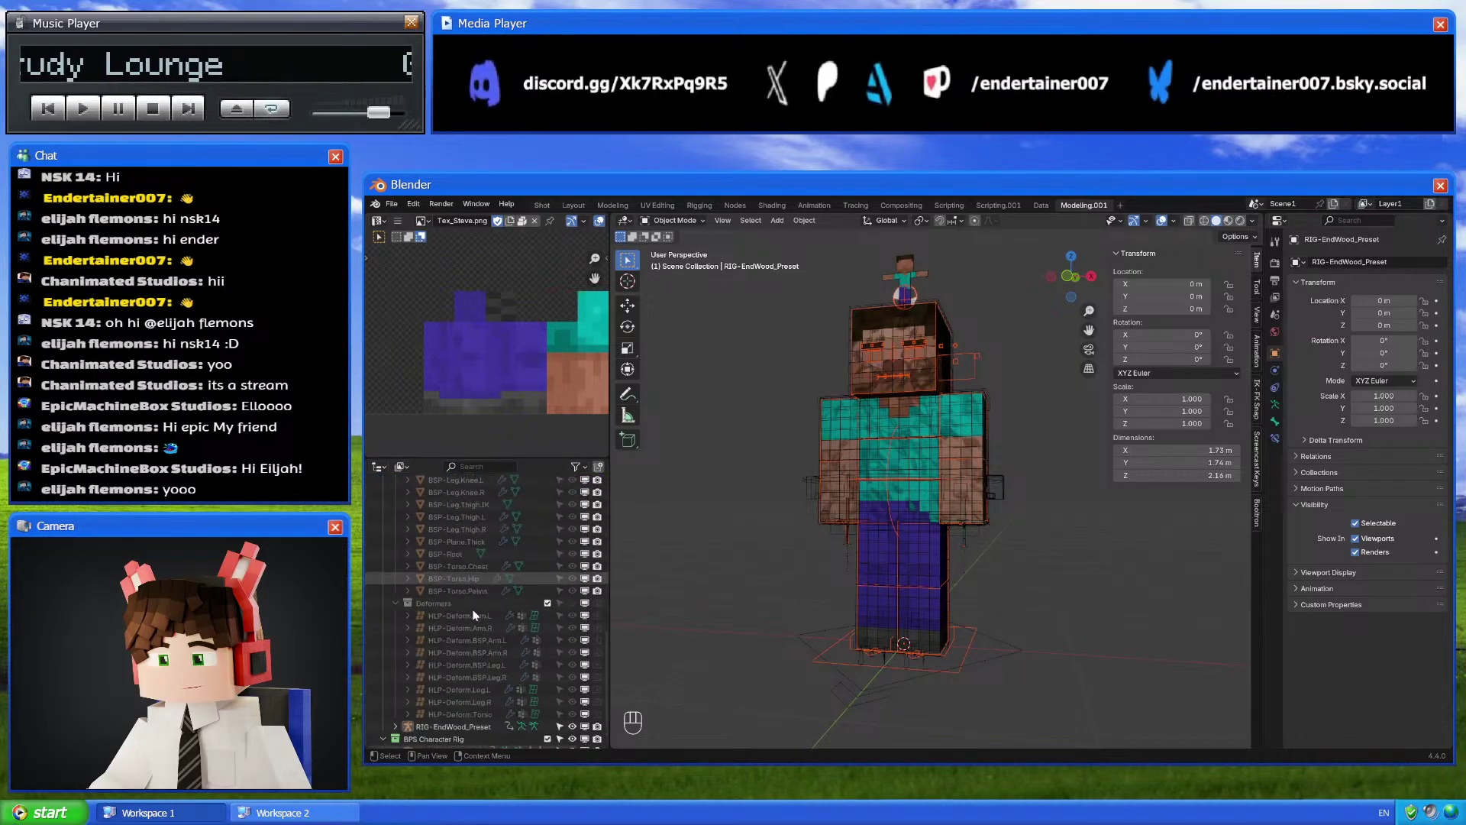
Move the BPS Character Rig about 1.89 m along the X axis so it stands beside the EndWood rig
{"action": "left_click", "coordinate": [450, 733]}
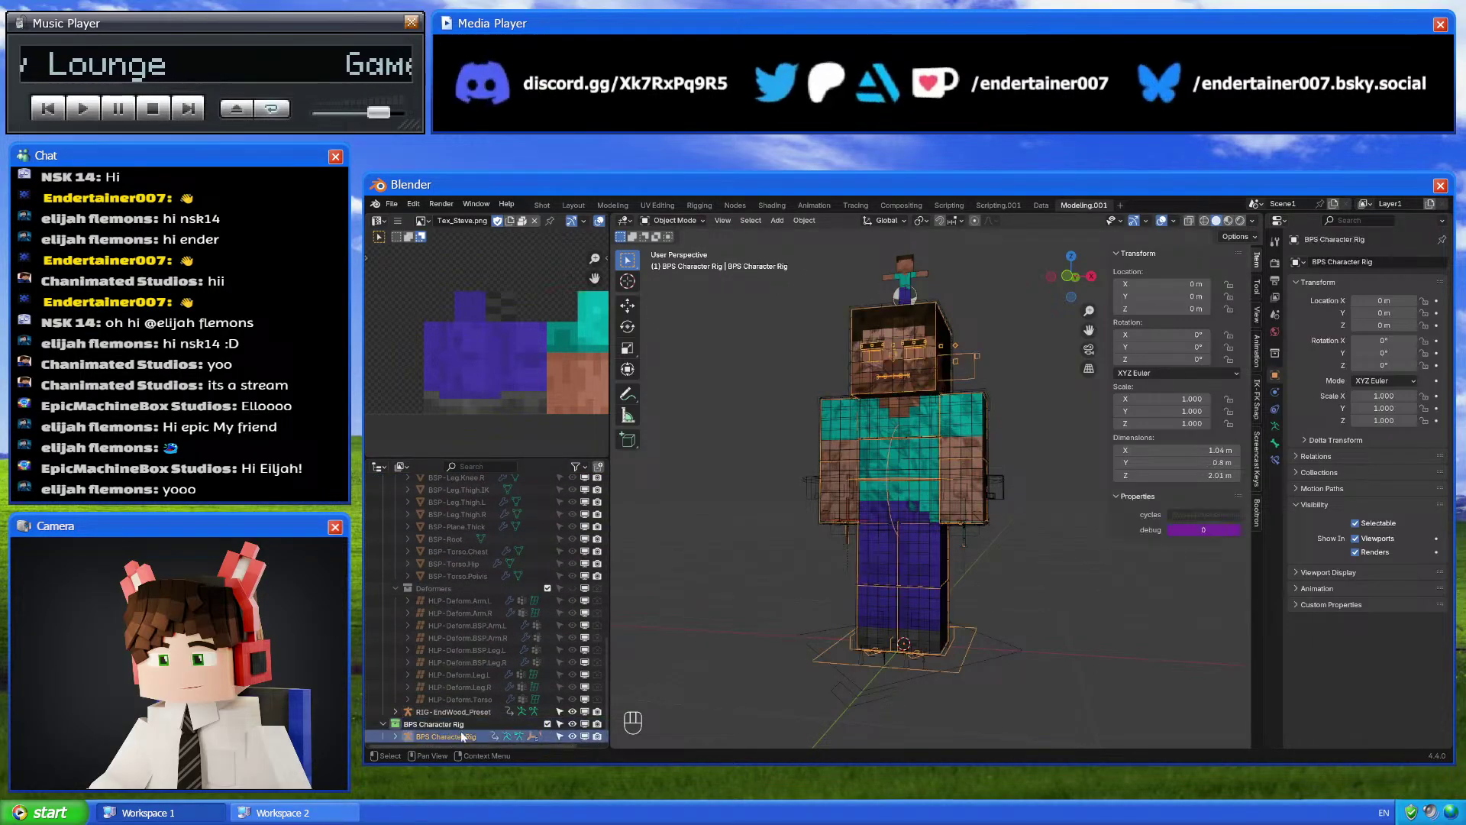
{"action": "key", "text": "g"}
{"action": "key", "text": "x"}
{"action": "left_click", "coordinate": [1229, 631]}
{"action": "scroll", "coordinate": [938, 599], "scroll_direction": "up", "scroll_amount": 3}
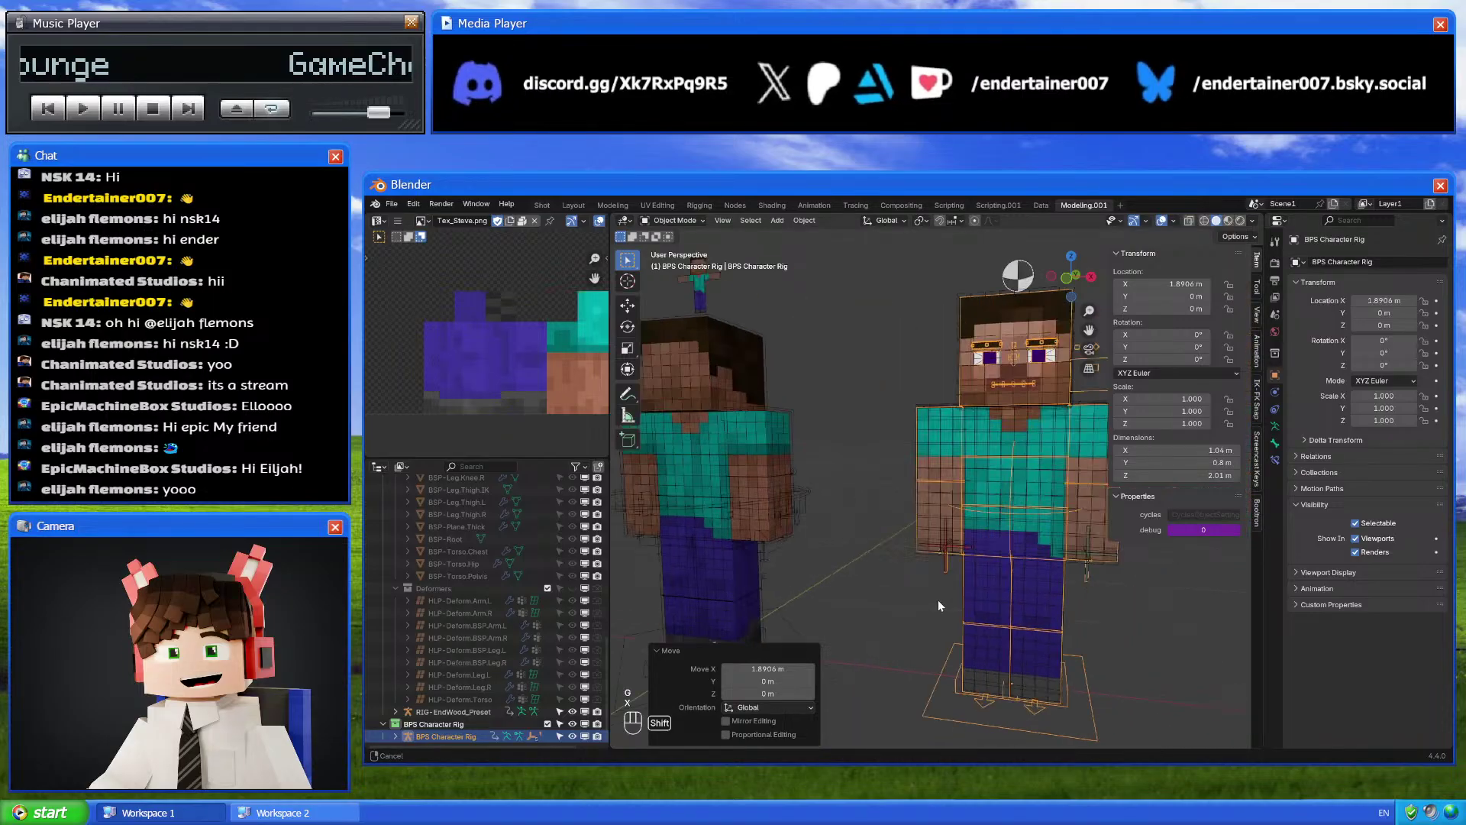
Select the BPS Character Rig's lower left arm bone in Pose Mode and check its rotation mode
{"action": "key", "text": "ctrl+Tab"}
{"action": "left_click", "coordinate": [1008, 515]}
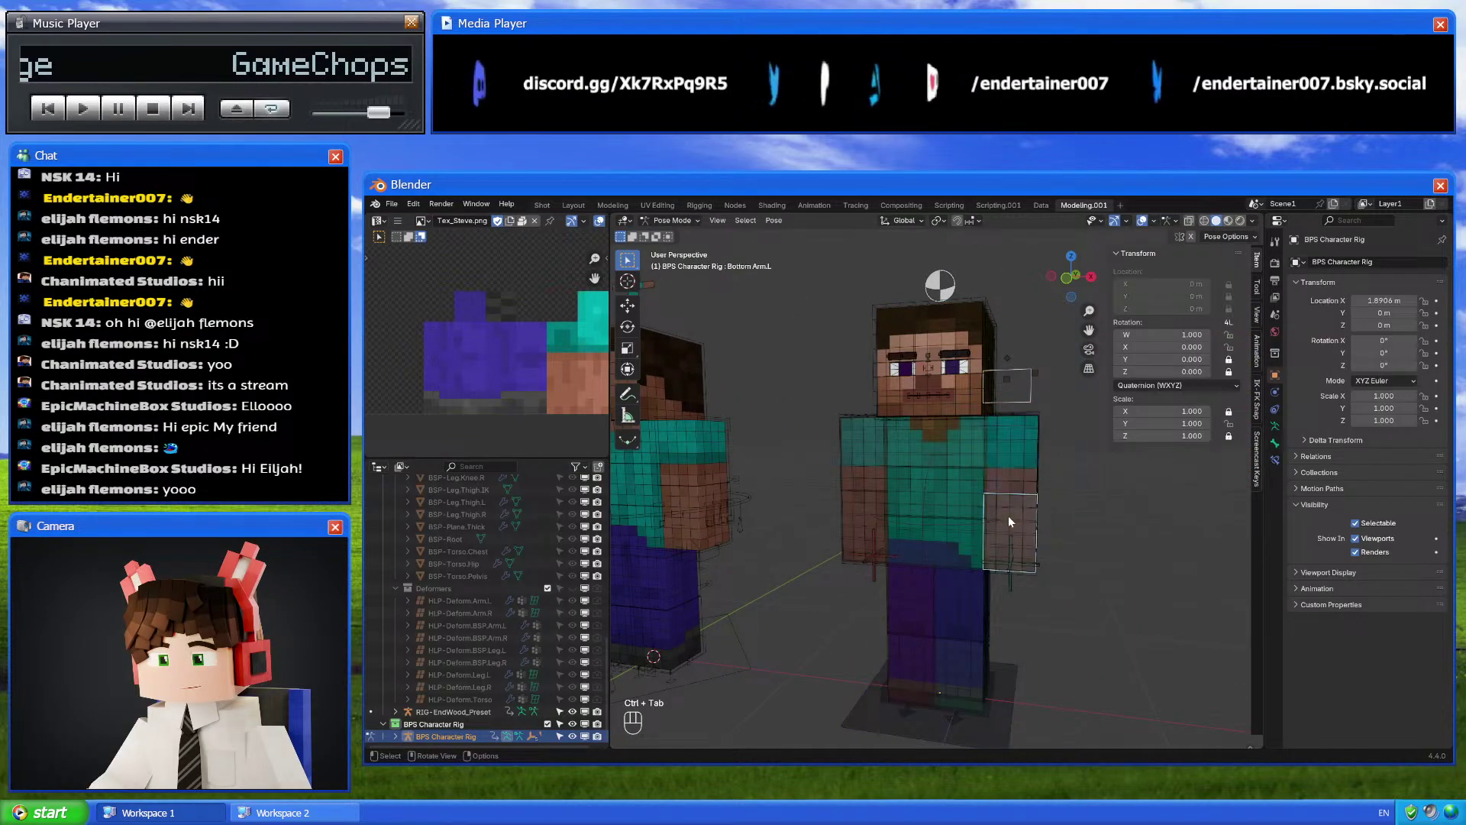
{"action": "left_click", "coordinate": [1011, 524], "text": "shift"}
{"action": "left_click", "coordinate": [992, 520], "text": "shift"}
{"action": "middle_click_drag", "start_coordinate": [991, 515], "coordinate": [1142, 550], "text": "shift"}
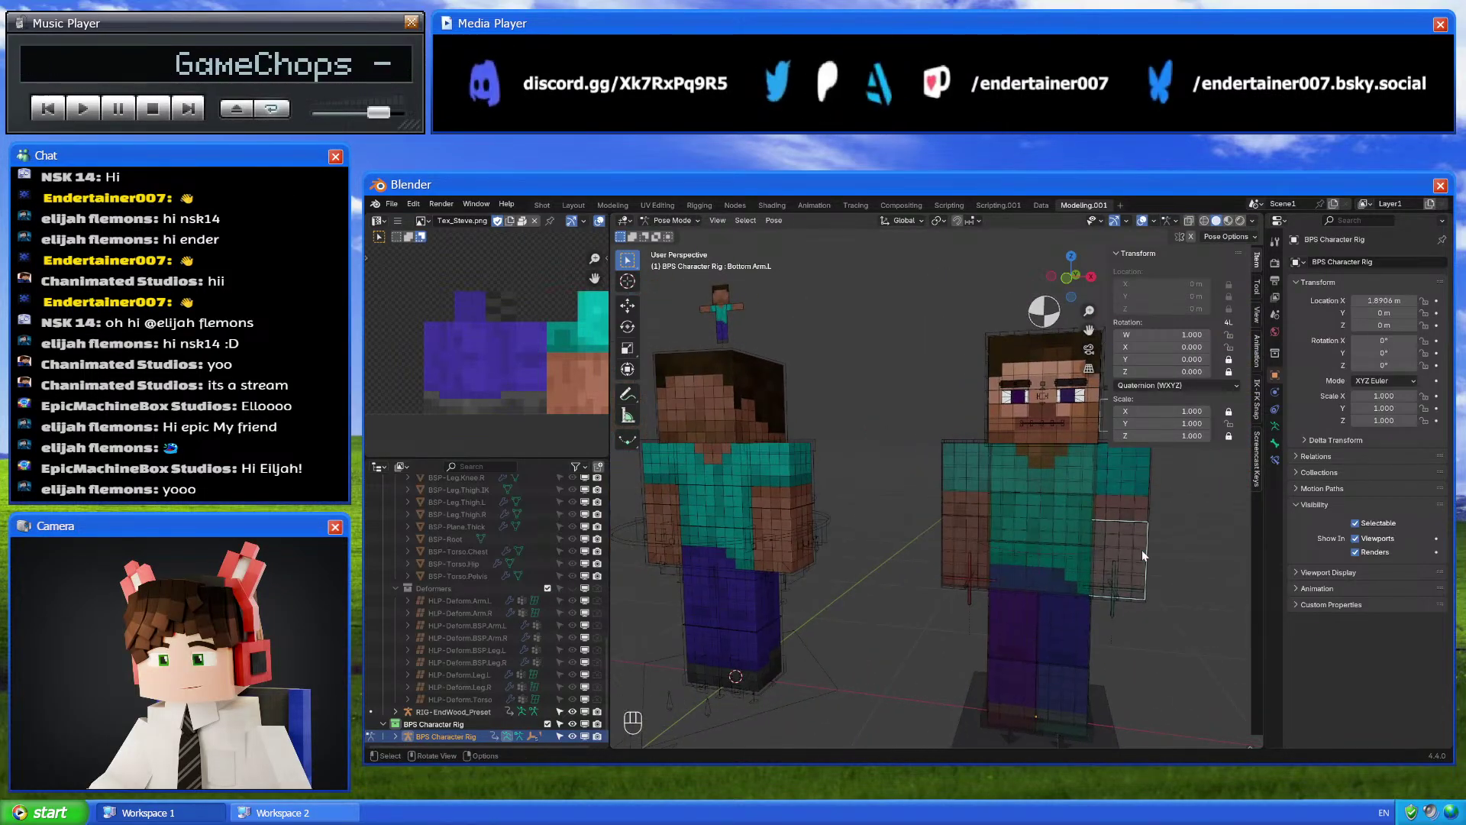
Put the EndWood_Preset rig in Pose Mode and set its left forearm FK bone's rotation mode to XYZ Euler
{"action": "key", "text": "ctrl+Tab"}
{"action": "left_click", "coordinate": [815, 507]}
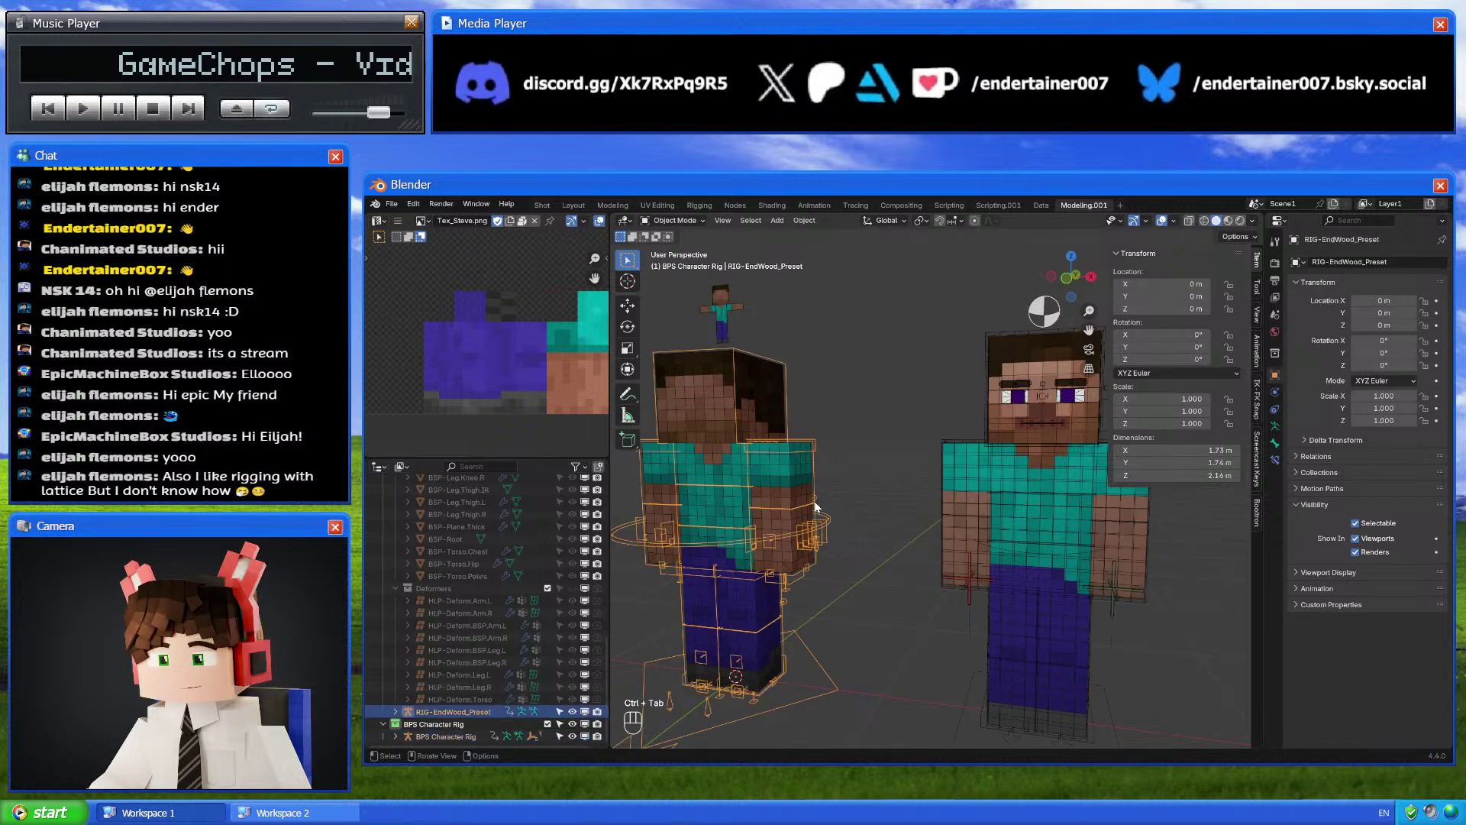
{"action": "key", "text": "ctrl+Tab"}
{"action": "left_click", "coordinate": [792, 519]}
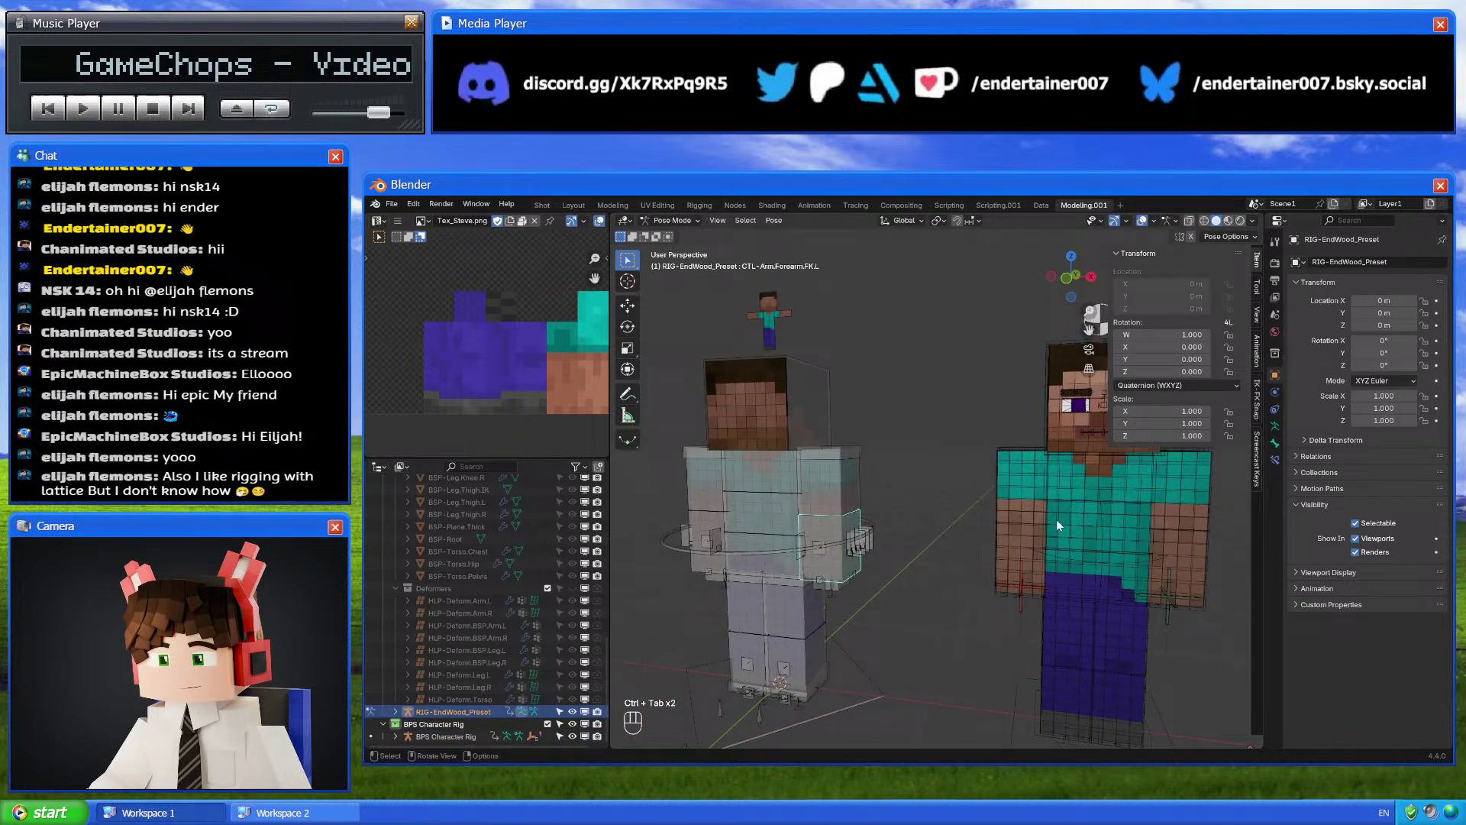
{"action": "left_click", "coordinate": [1196, 383]}
{"action": "left_click", "coordinate": [1161, 429]}
{"action": "middle_click_drag", "start_coordinate": [806, 514], "coordinate": [837, 521], "text": "shift"}
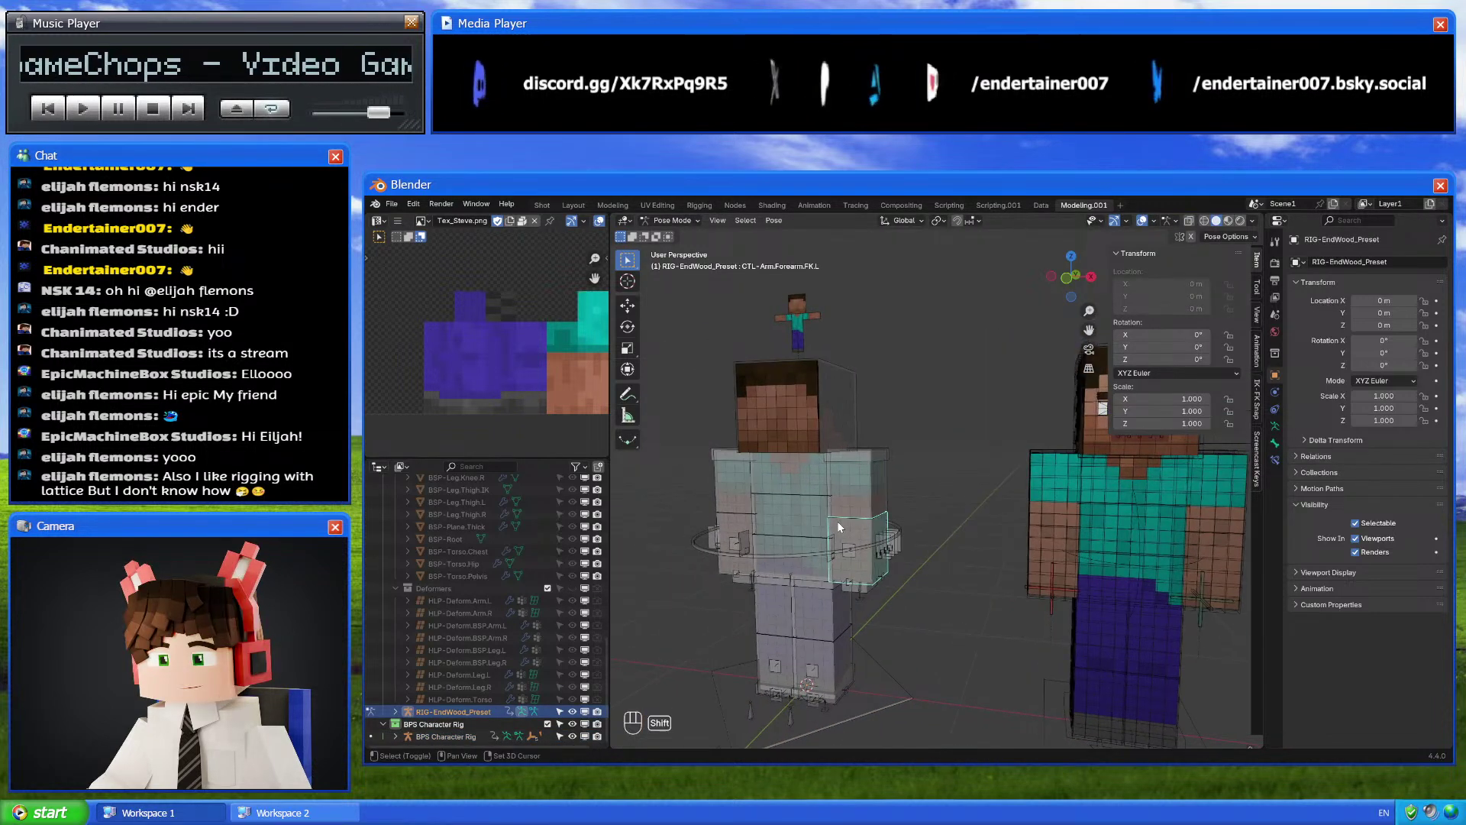
Set the right forearm FK bone's rotation mode to XYZ Euler
{"action": "left_click", "coordinate": [739, 512]}
{"action": "left_click", "coordinate": [1176, 384]}
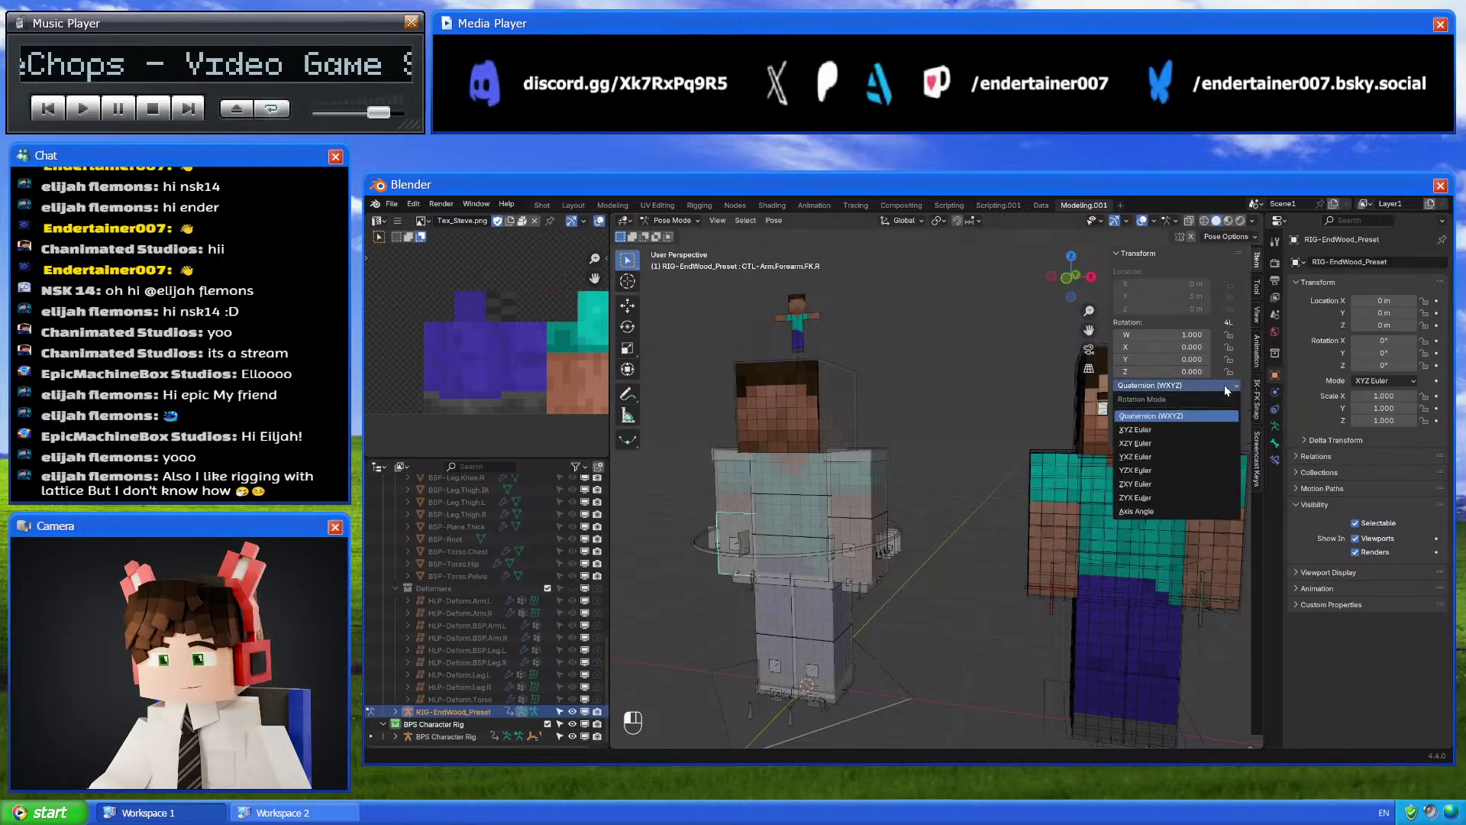
{"action": "left_click", "coordinate": [1182, 430]}
{"action": "scroll", "coordinate": [916, 573], "scroll_direction": "up", "scroll_amount": 2}
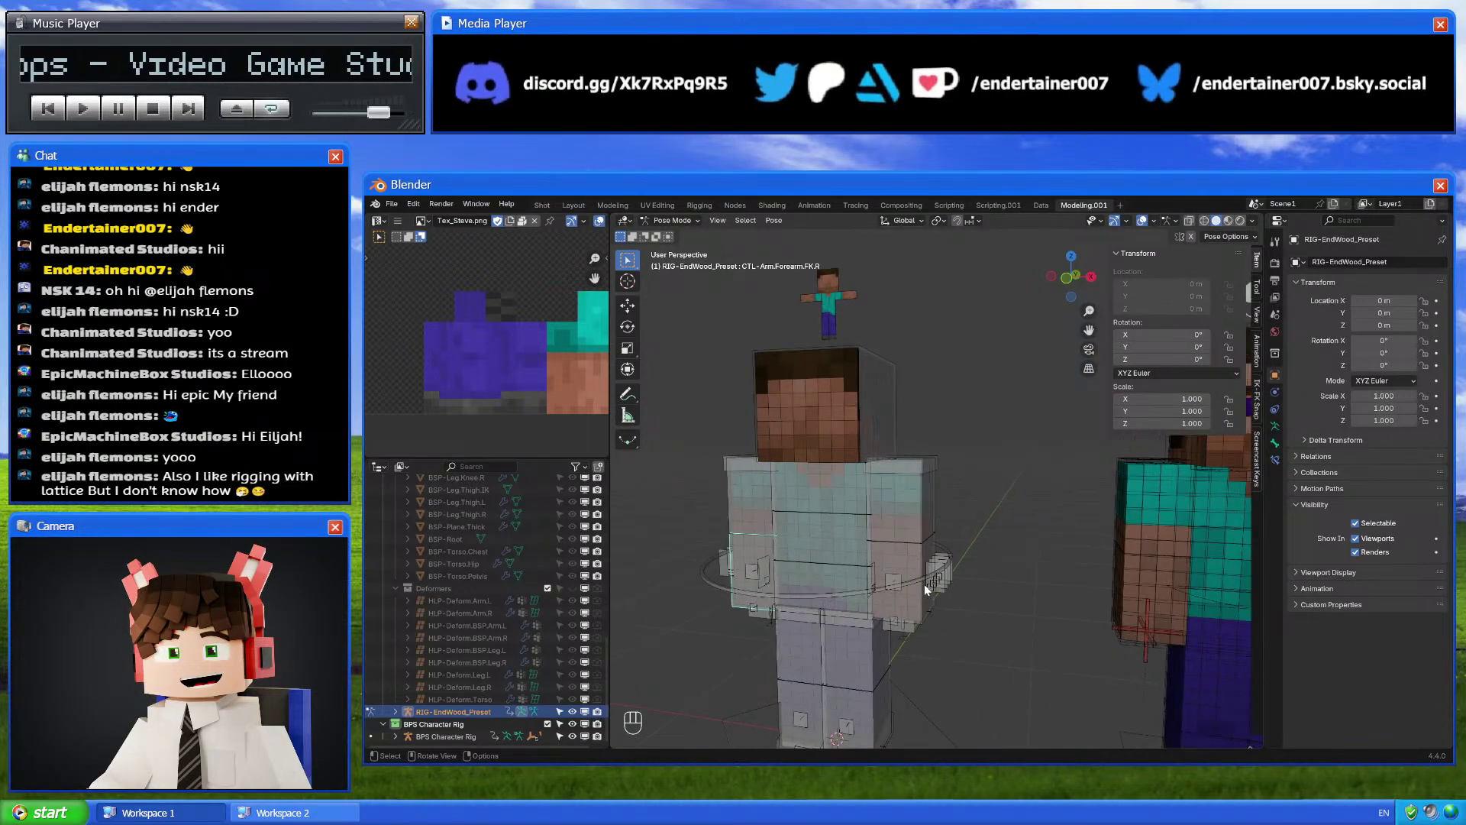
{"action": "middle_click_drag", "start_coordinate": [924, 584], "coordinate": [952, 563], "text": "shift"}
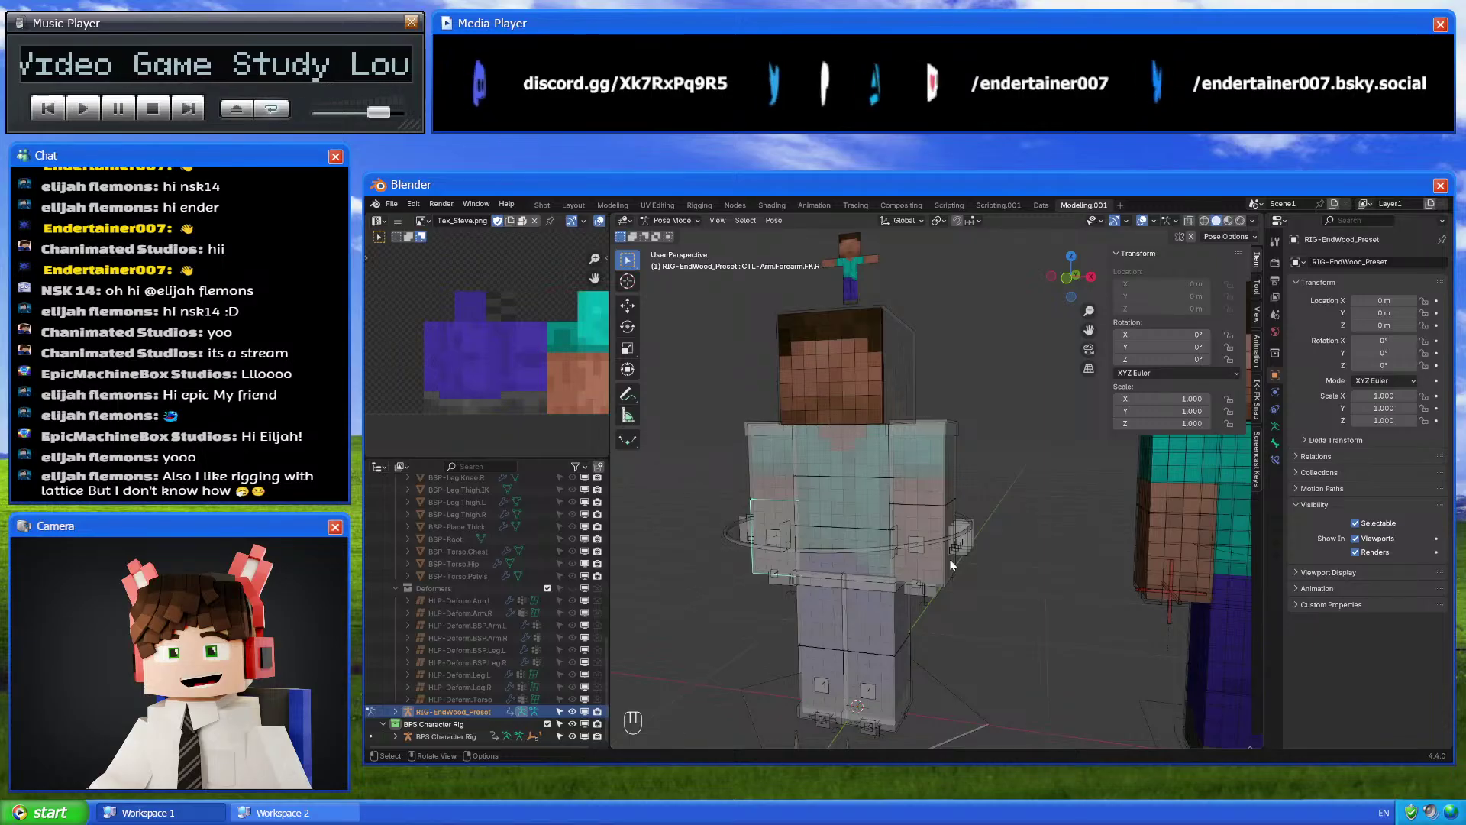
{"action": "scroll", "coordinate": [928, 571], "scroll_direction": "up", "scroll_amount": 2}
Return to Object Mode, show the Deformers collection, and select the left arm's lattice deformer in front view
{"action": "key", "text": "ctrl+Tab"}
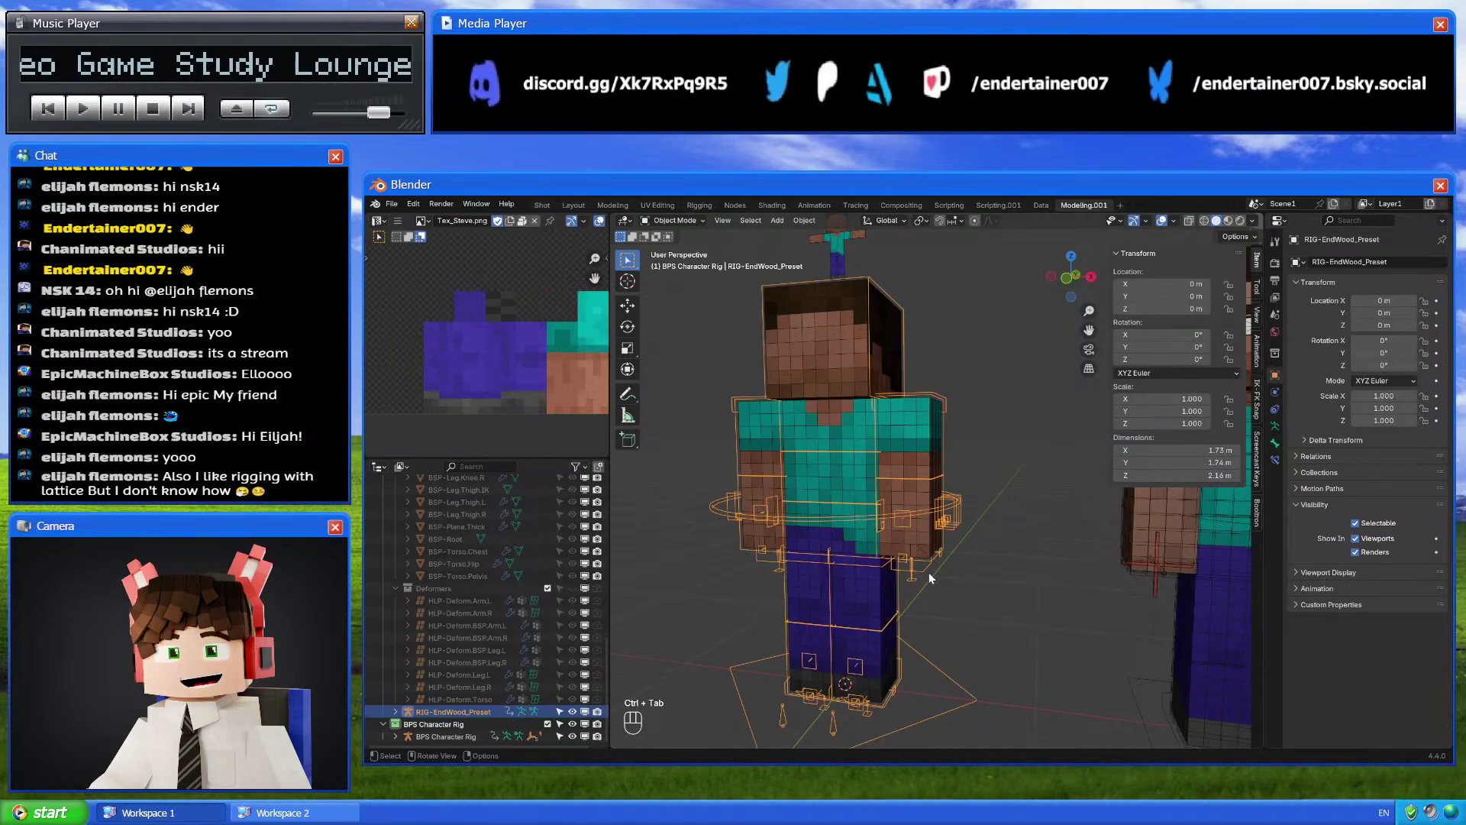
{"action": "middle_click_drag", "start_coordinate": [957, 616], "coordinate": [978, 625], "text": "shift"}
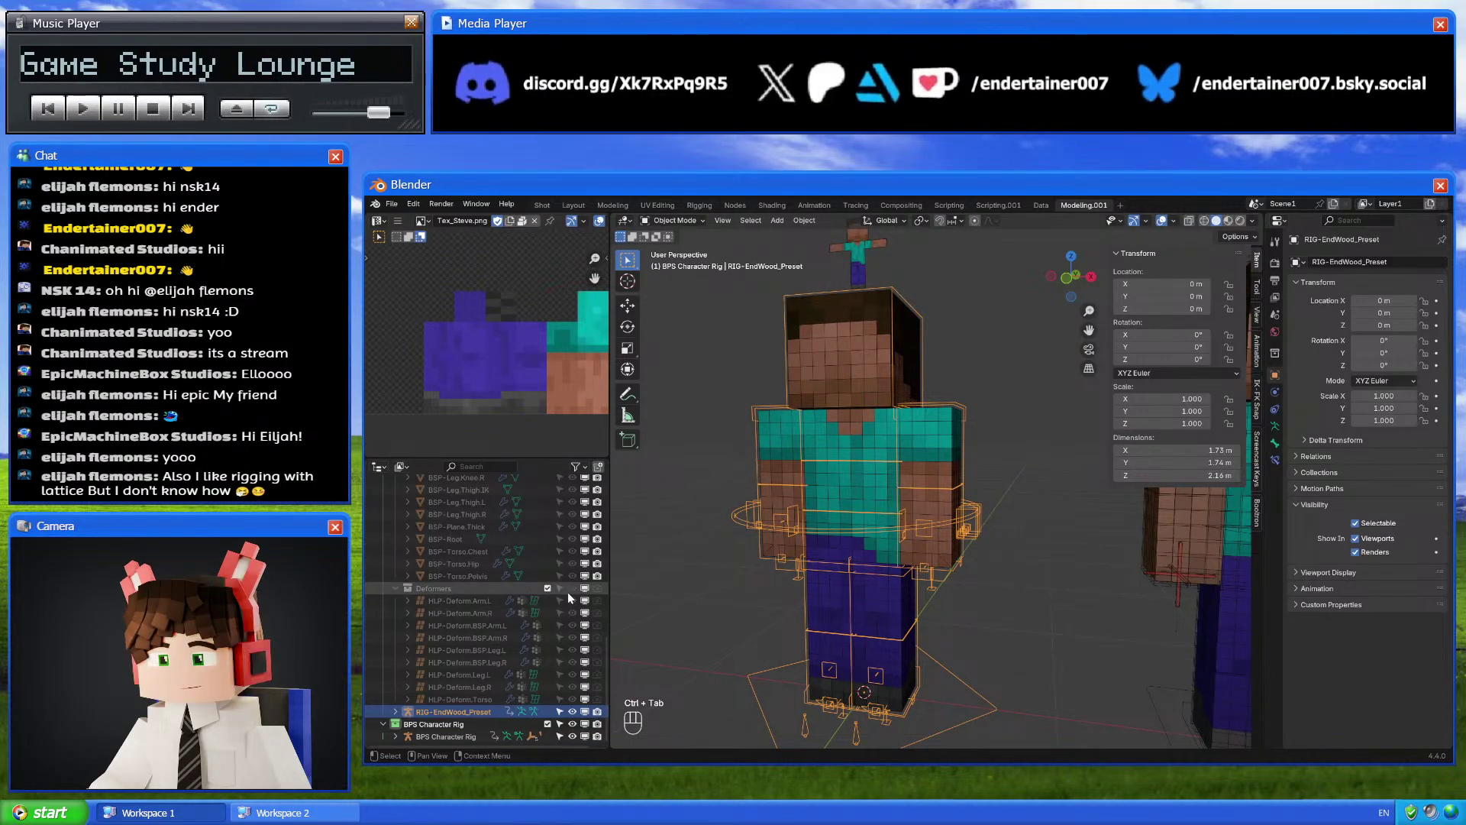
{"action": "left_click", "coordinate": [964, 437]}
{"action": "middle_click_drag", "start_coordinate": [963, 437], "coordinate": [982, 462], "text": "alt"}
{"action": "key", "text": "f"}
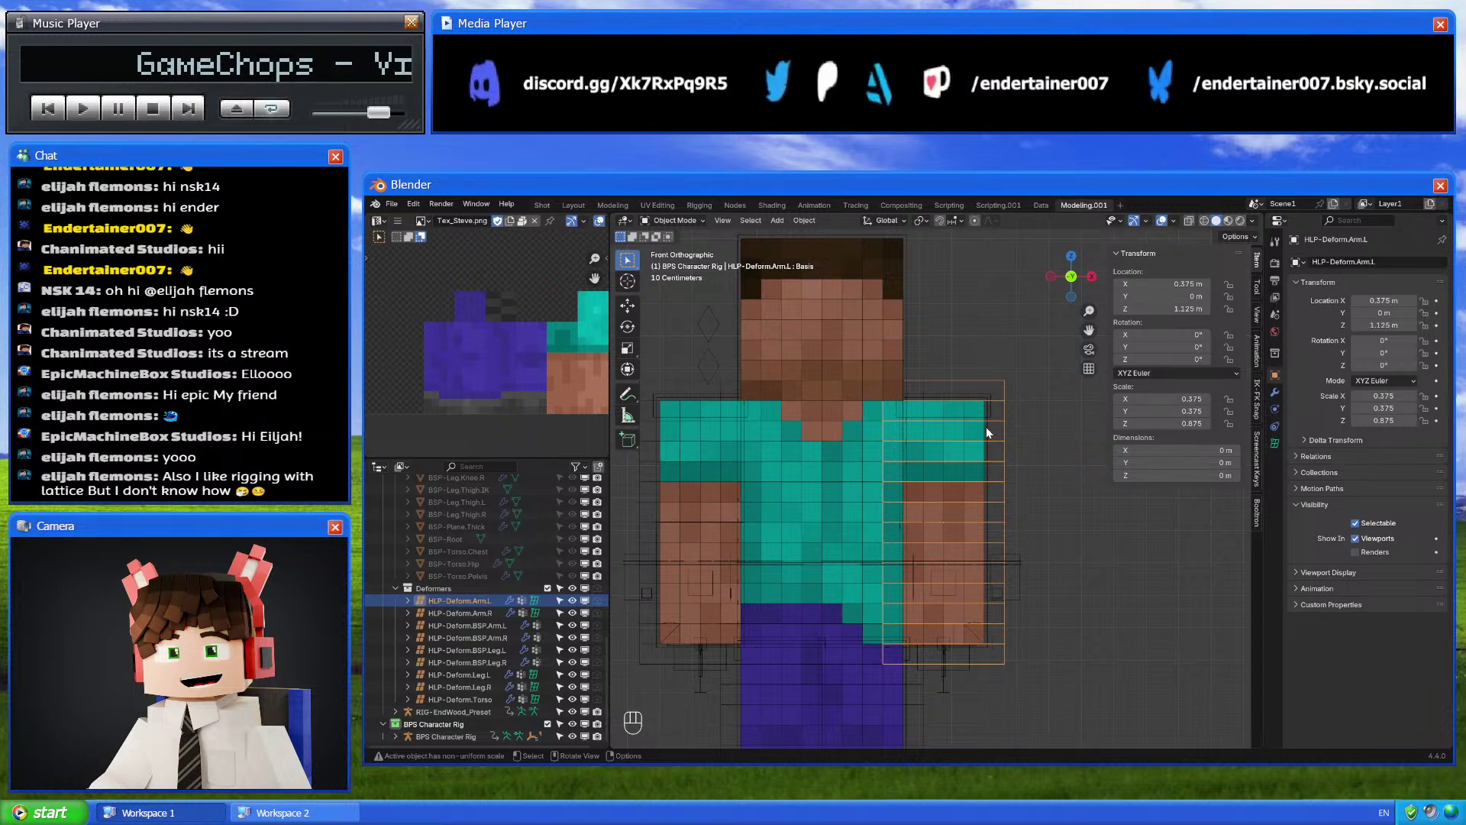
Compare the left arm mesh with its lattice deformer by selecting each and briefly viewing the lattice in Edit Mode
{"action": "left_click", "coordinate": [956, 438]}
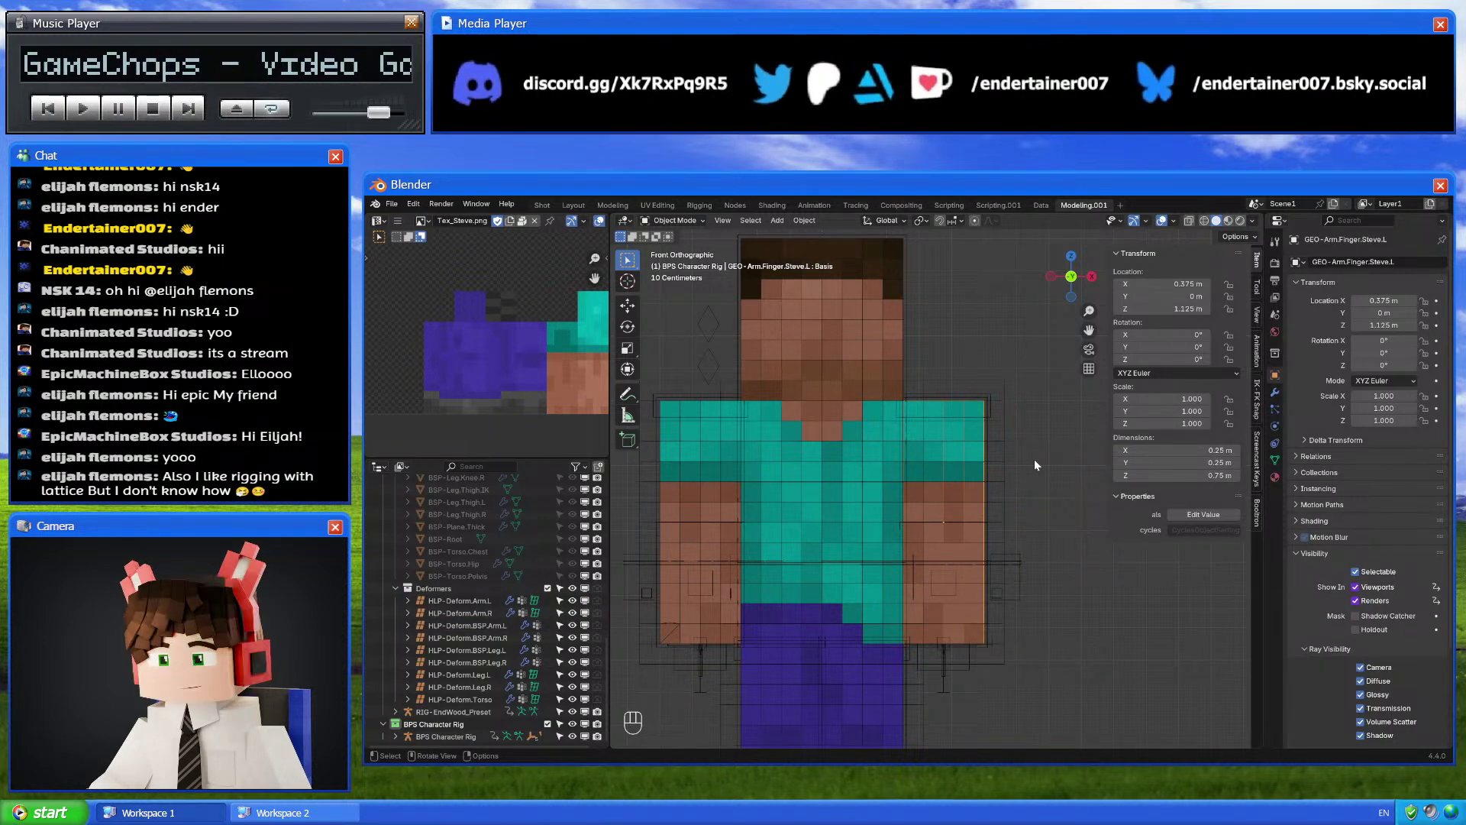
{"action": "left_click", "coordinate": [1006, 433]}
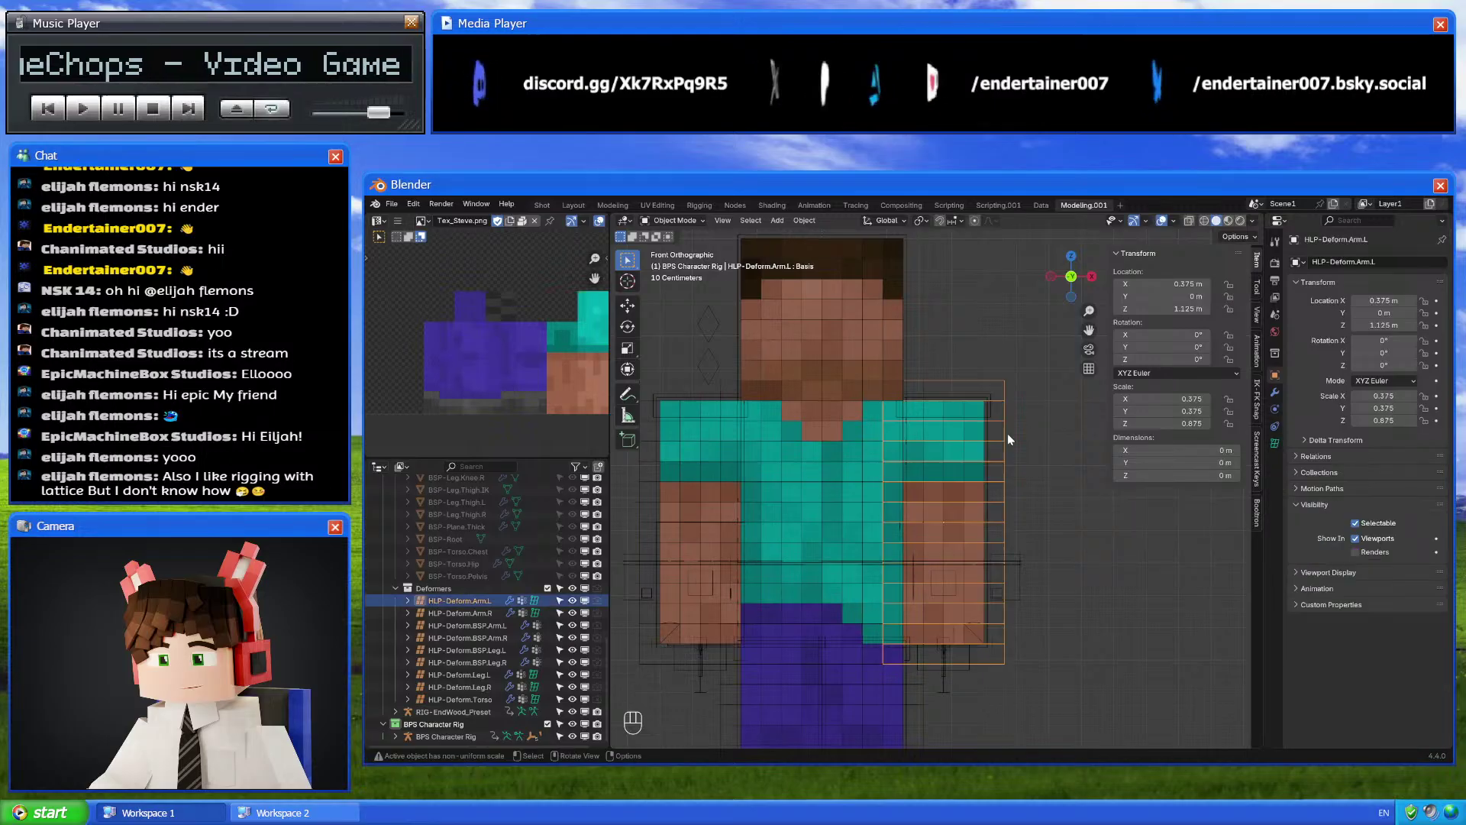
{"action": "middle_click_drag", "start_coordinate": [1006, 433], "coordinate": [1002, 478]}
{"action": "key", "text": "Tab"}
{"action": "key", "text": "Tab"}
{"action": "left_click", "coordinate": [929, 427]}
{"action": "middle_click_drag", "start_coordinate": [928, 427], "coordinate": [974, 421]}
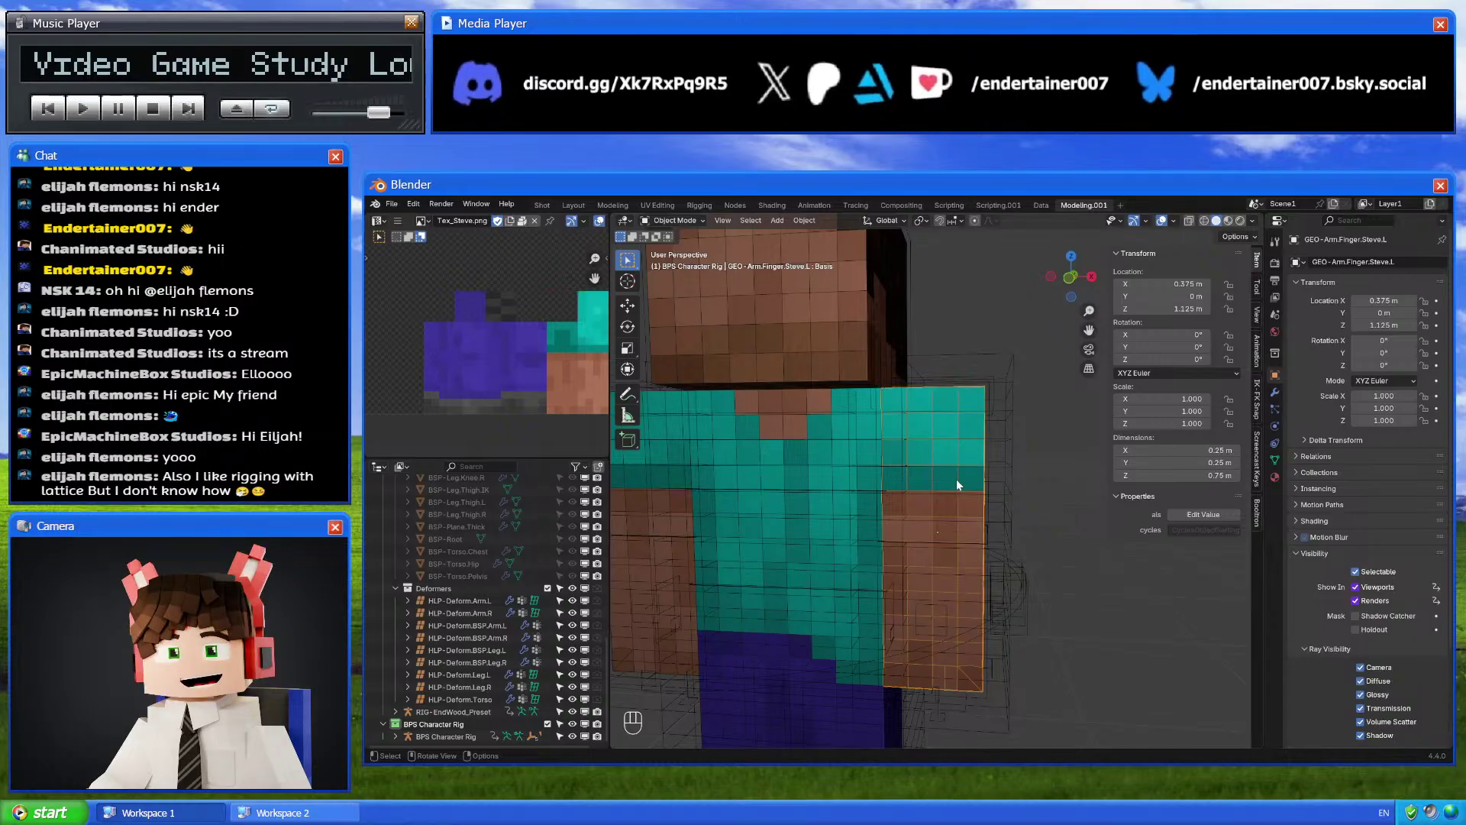
Reselect the left arm's lattice deformer and open it in Edit Mode from the front view
{"action": "left_click", "coordinate": [866, 520]}
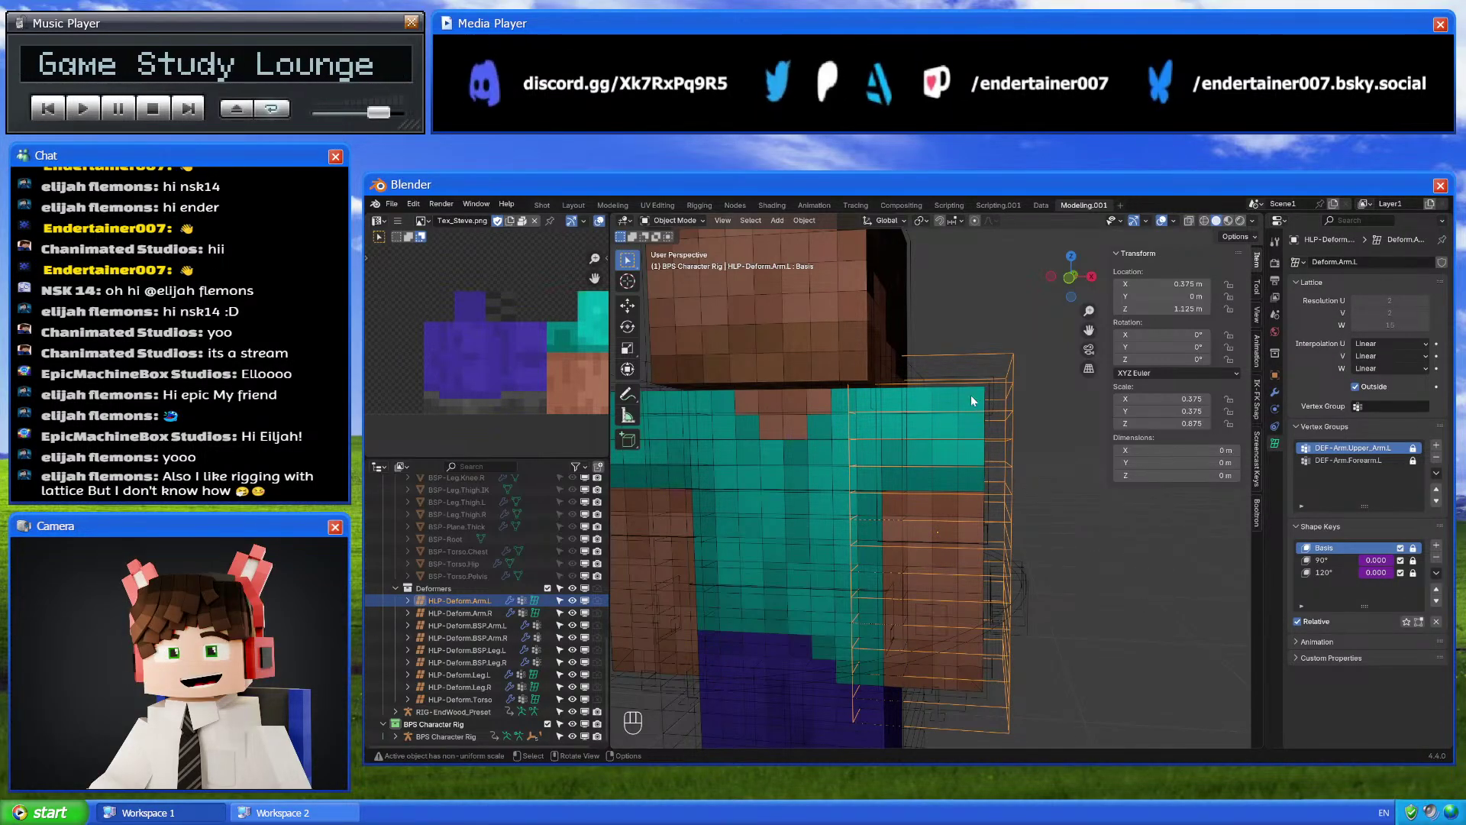
{"action": "left_click", "coordinate": [1070, 277]}
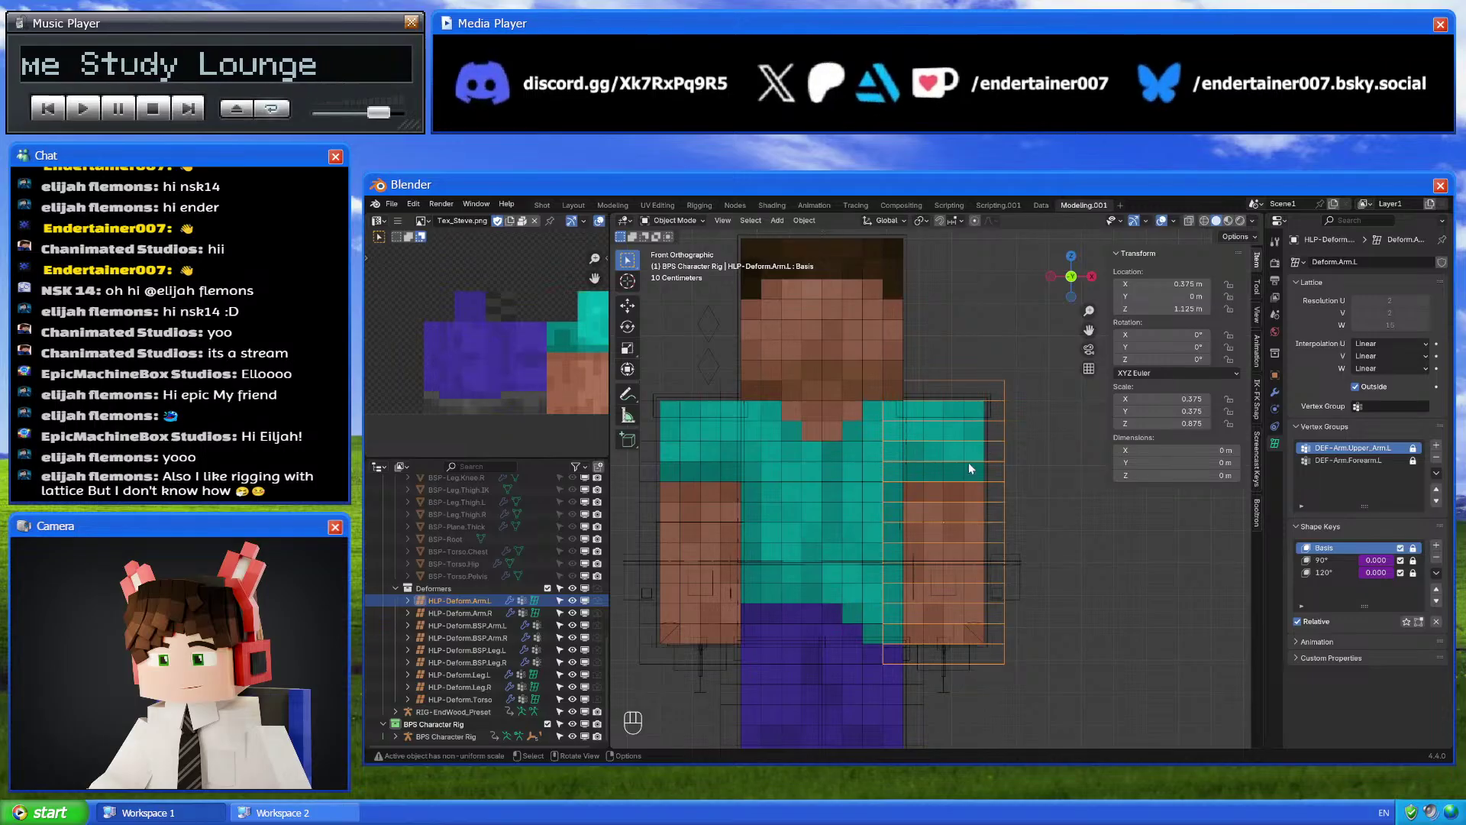
{"action": "key", "text": "Tab"}
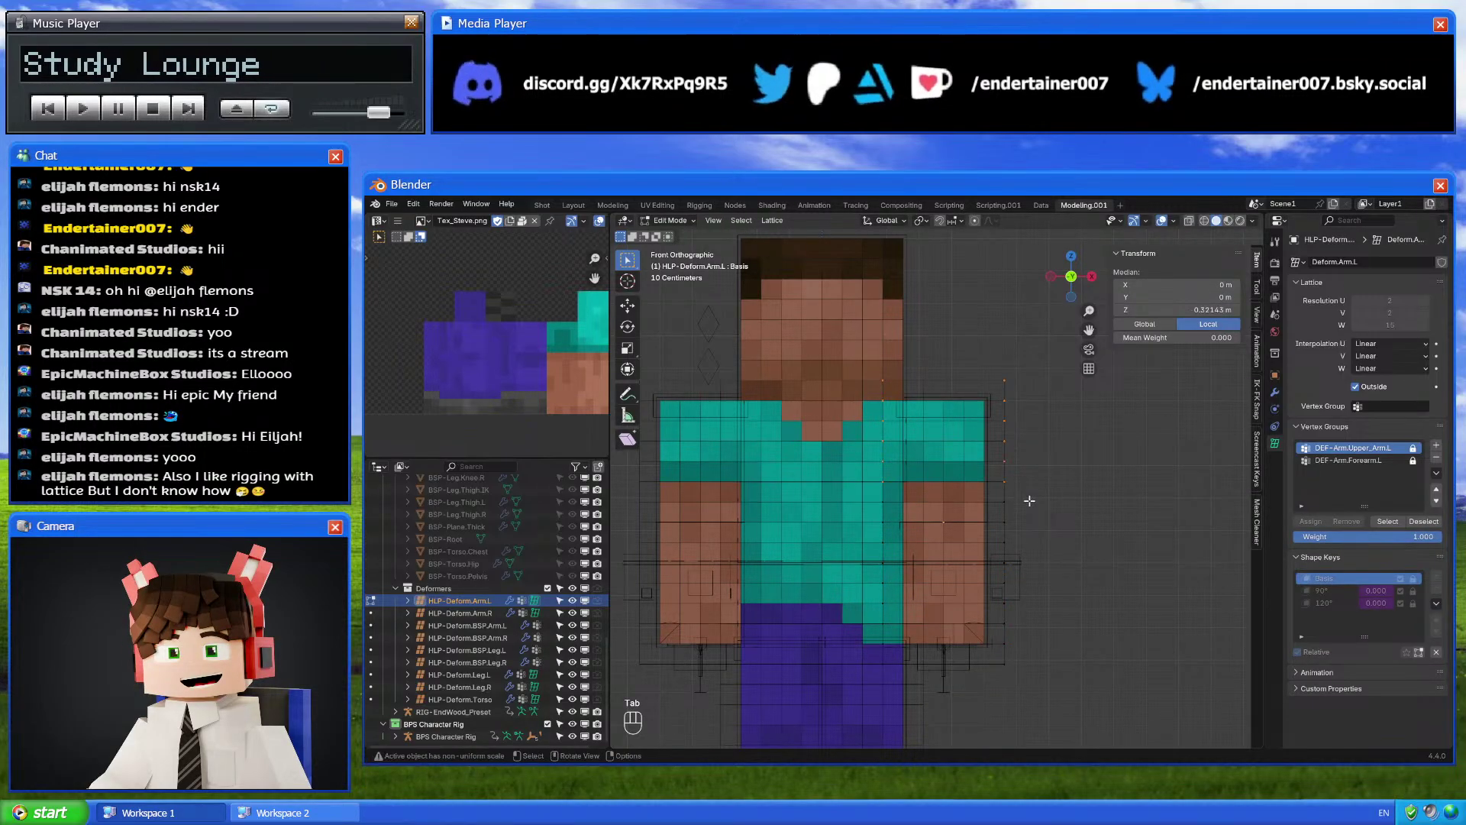
Examine the left arm's lattice deformer from an angled view in both Edit Mode and Object Mode
{"action": "key", "text": "h"}
{"action": "middle_click_drag", "start_coordinate": [1046, 484], "coordinate": [1008, 479]}
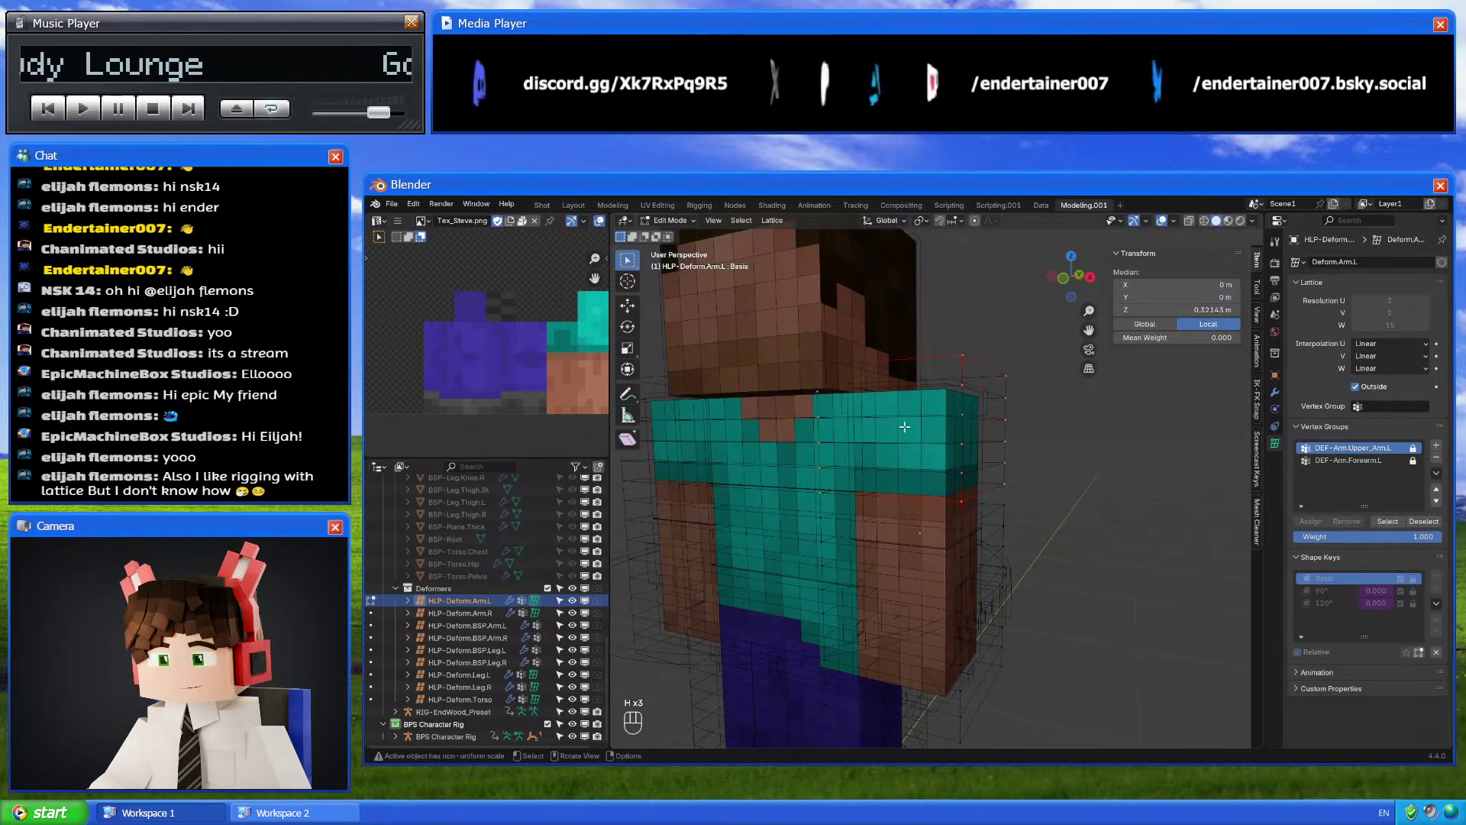
{"action": "key", "text": "Tab"}
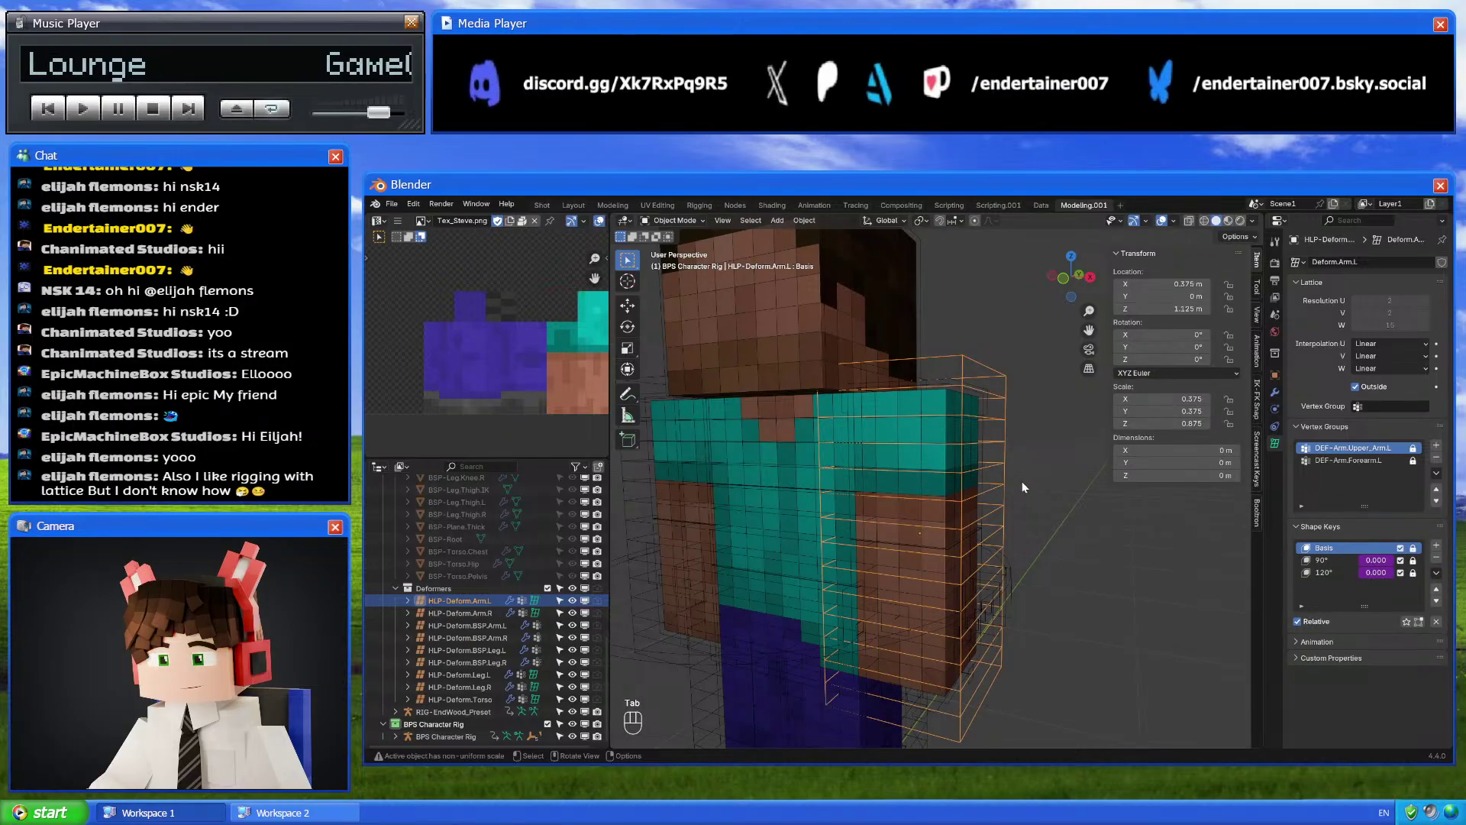
{"action": "key", "text": "Tab"}
{"action": "middle_click_drag", "start_coordinate": [1038, 490], "coordinate": [1060, 489]}
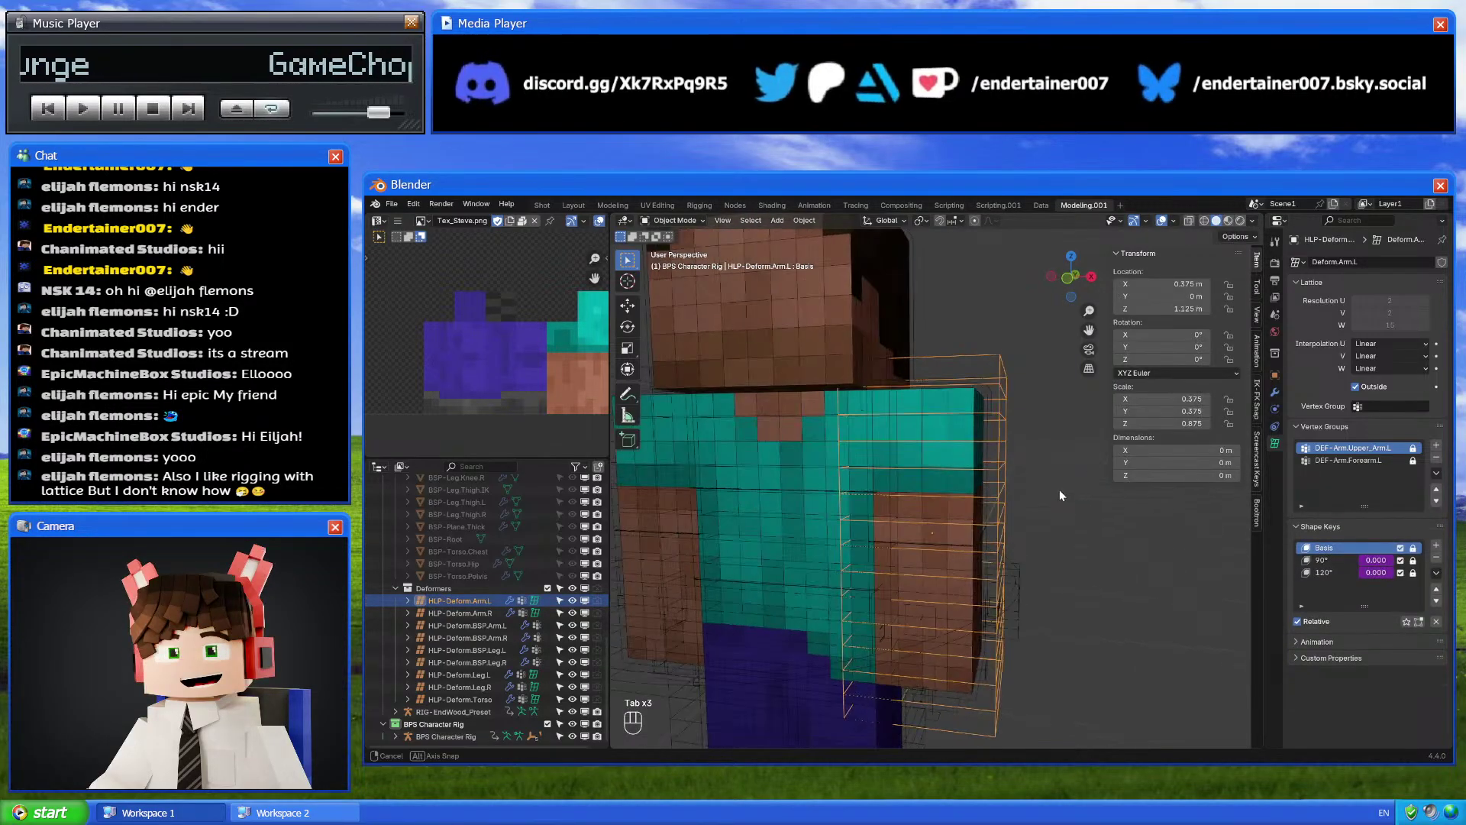
{"action": "key", "text": "Tab"}
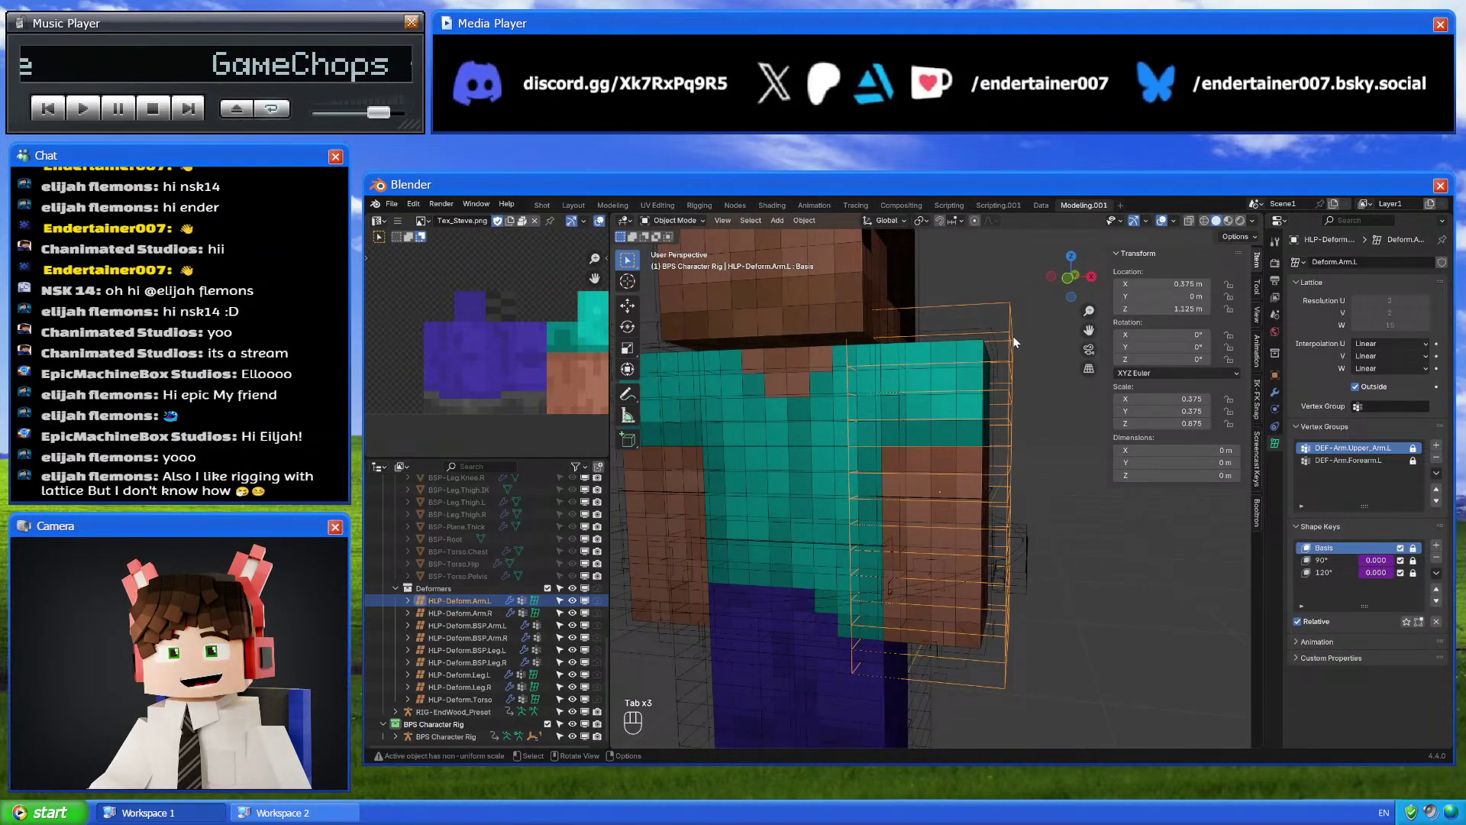
{"action": "key", "text": "Tab"}
{"action": "key", "text": "Tab"}
{"action": "key", "text": "g"}
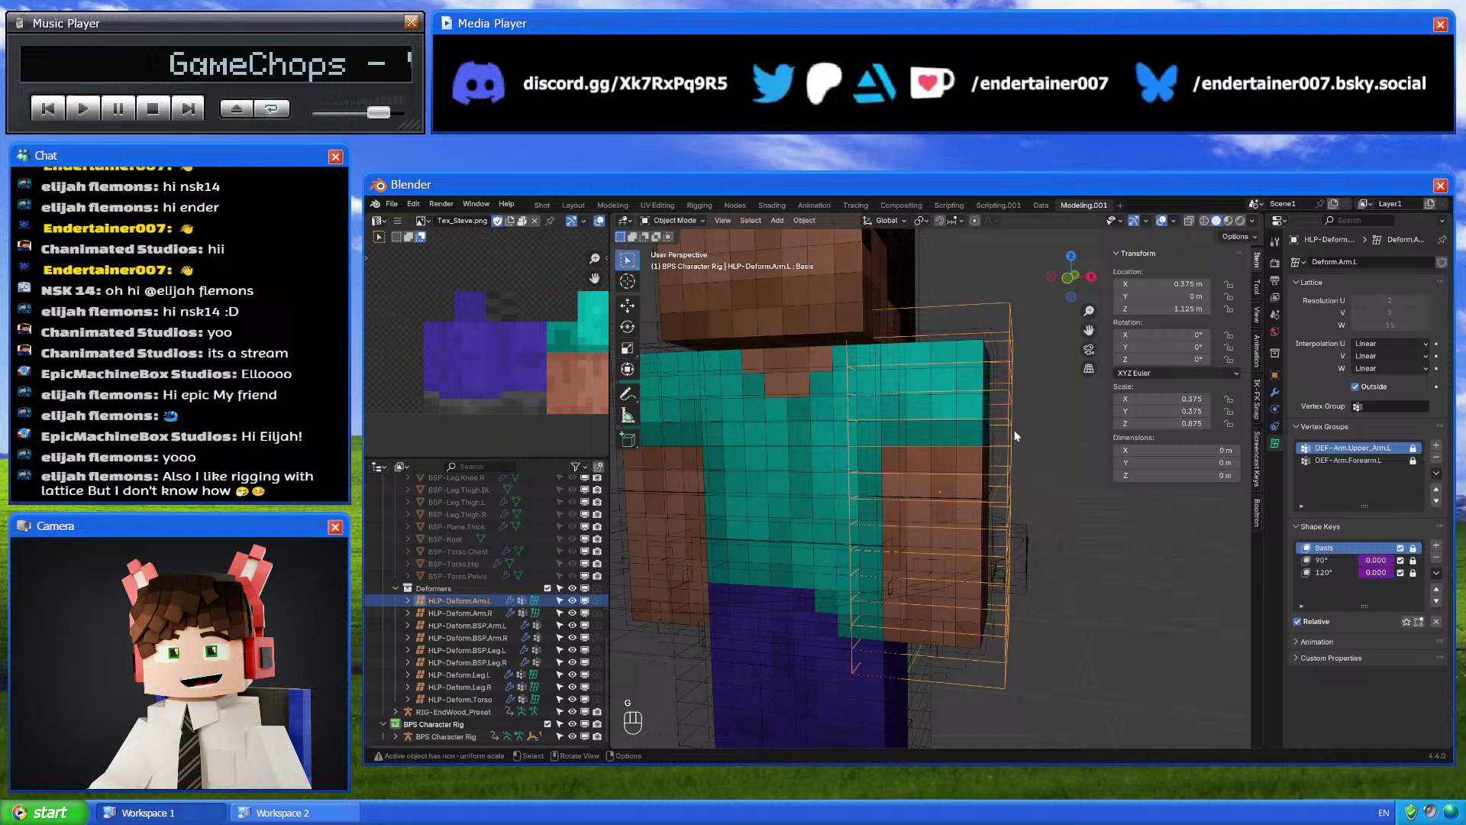
Select the left finger arm mesh and show its modifier stack to examine the Armature, Lattice and Subdivision modifiers
{"action": "left_click", "coordinate": [954, 448]}
{"action": "left_click", "coordinate": [1274, 392]}
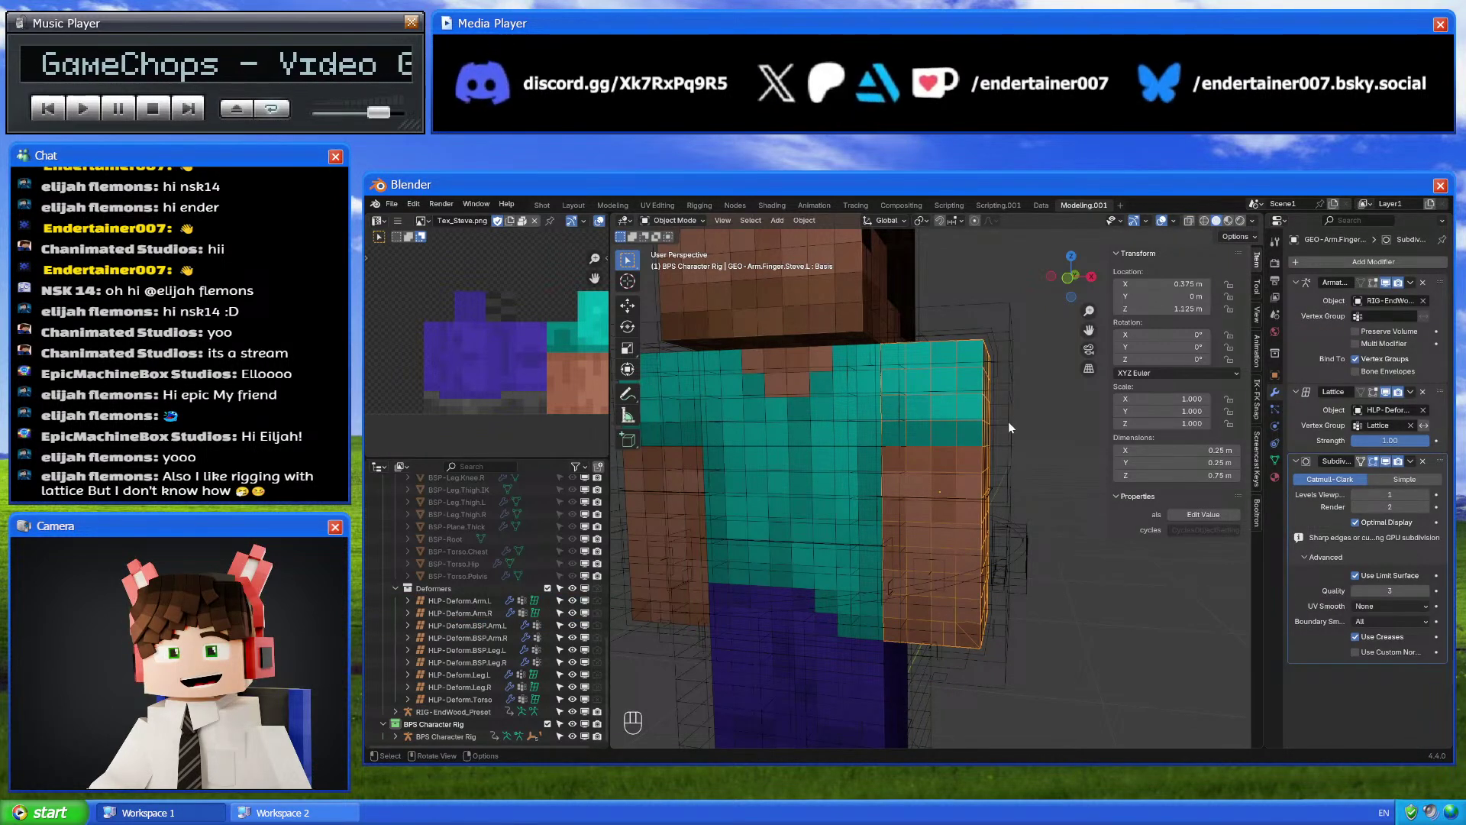
{"action": "left_click", "coordinate": [1020, 531]}
{"action": "left_click", "coordinate": [968, 419]}
{"action": "left_click", "coordinate": [974, 494]}
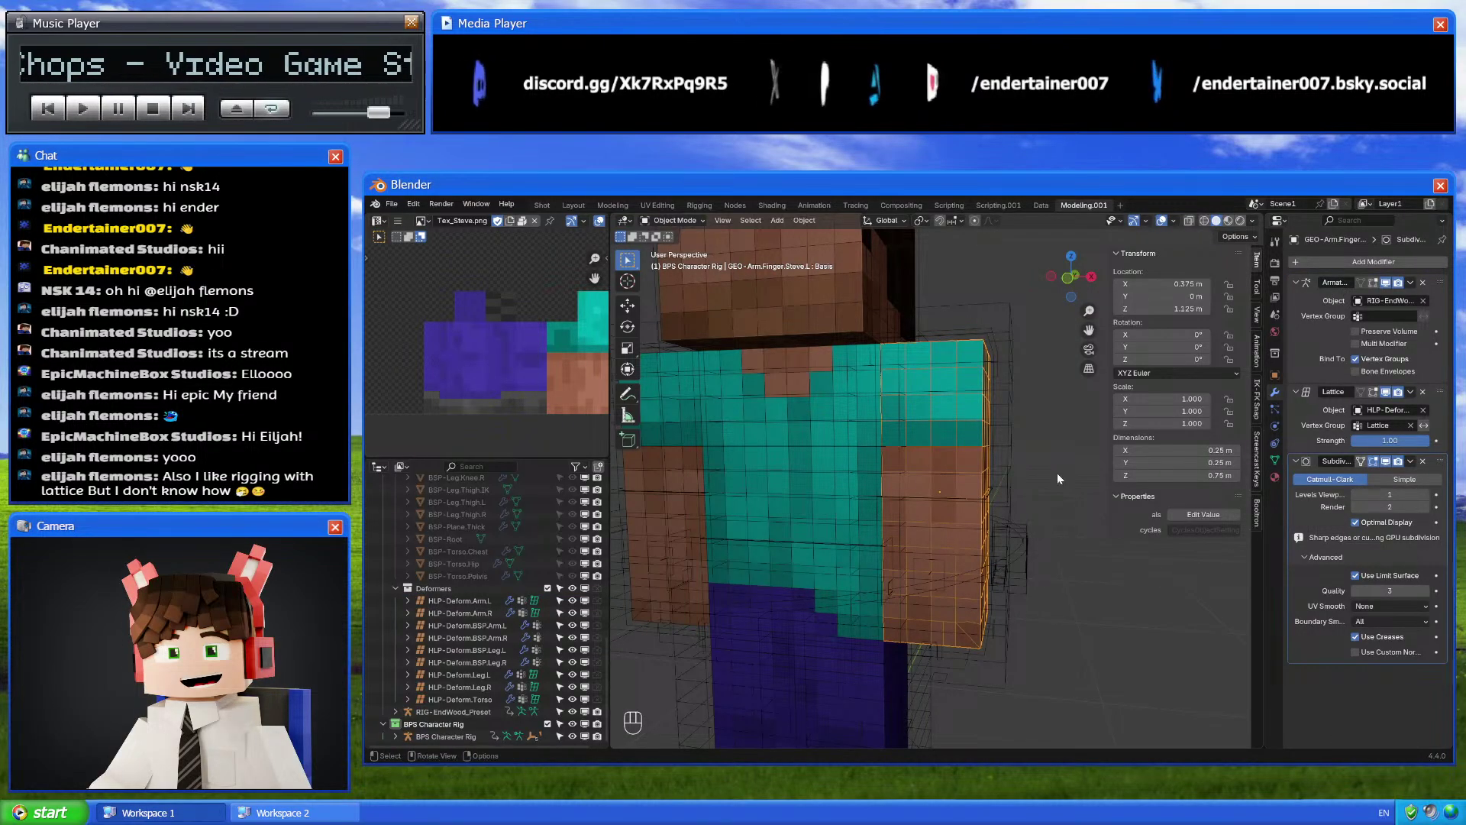
Switch the EndWood_Preset rig to the plain Steve arm type through its settings bone in Pose Mode, and return to Object Mode
{"action": "left_click", "coordinate": [1020, 534]}
{"action": "middle_click_drag", "start_coordinate": [1022, 539], "coordinate": [795, 404]}
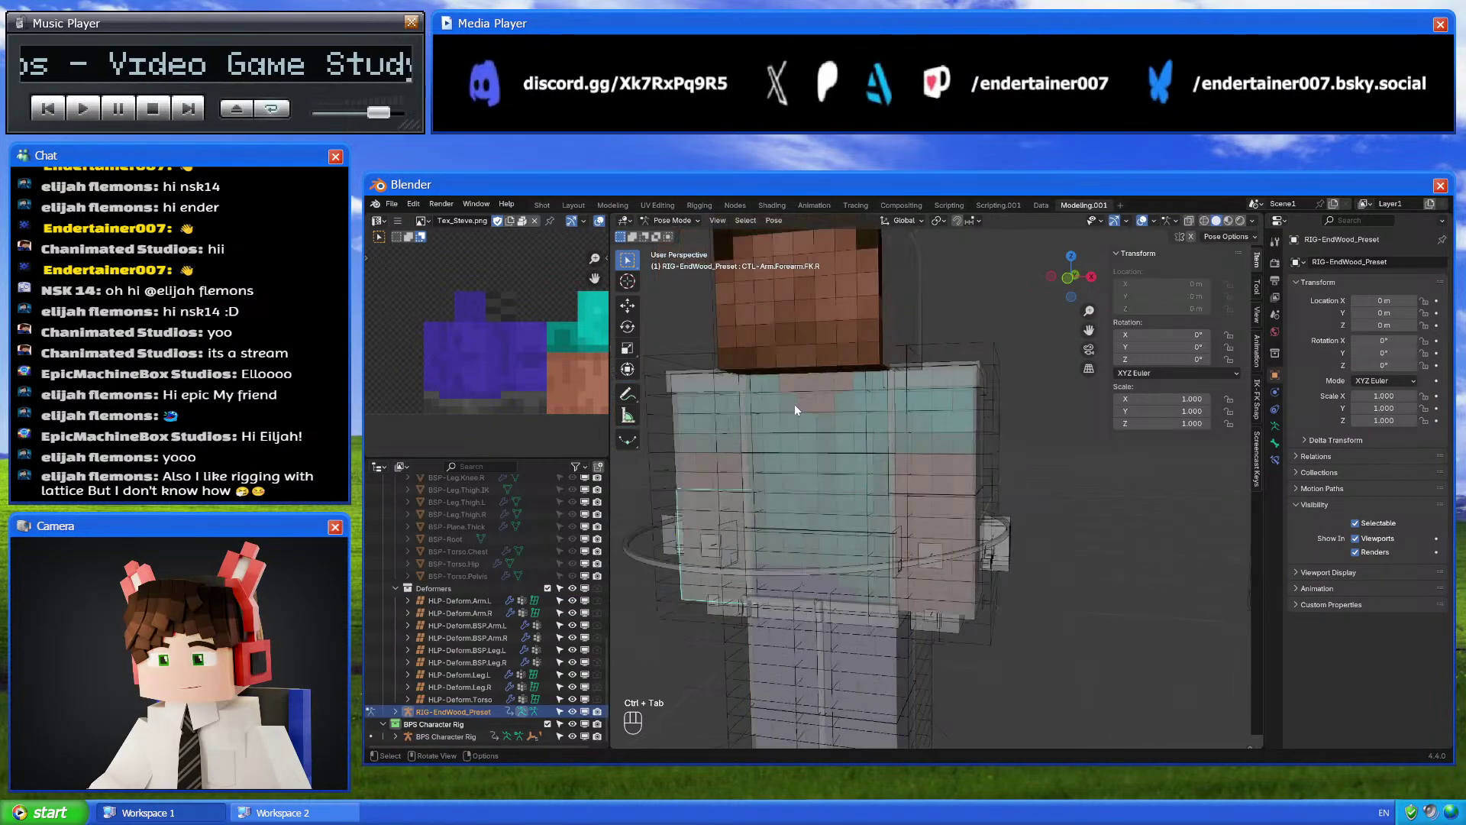
{"action": "key", "text": "ctrl+Tab"}
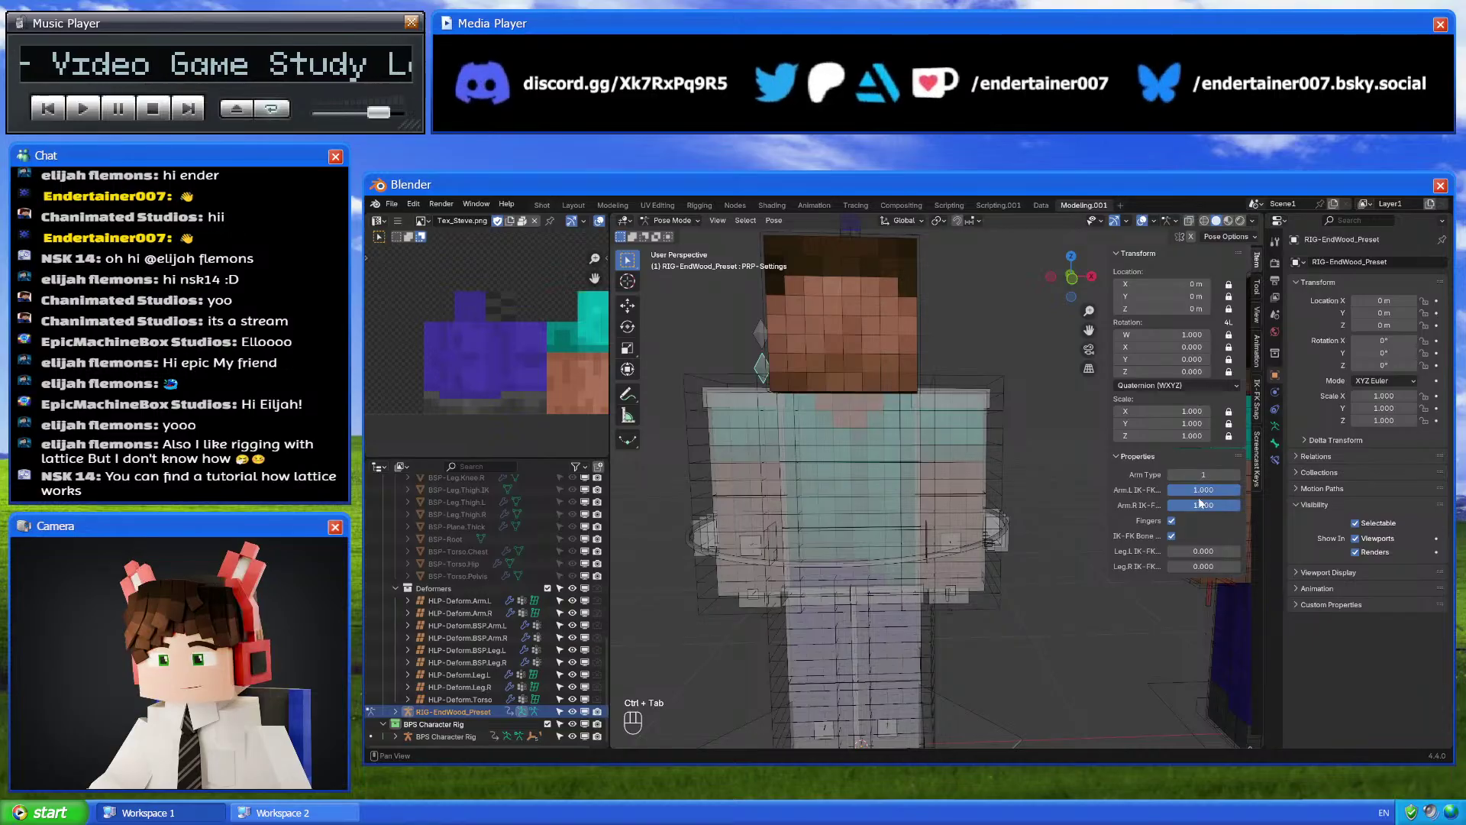
{"action": "key", "text": "ctrl+Tab"}
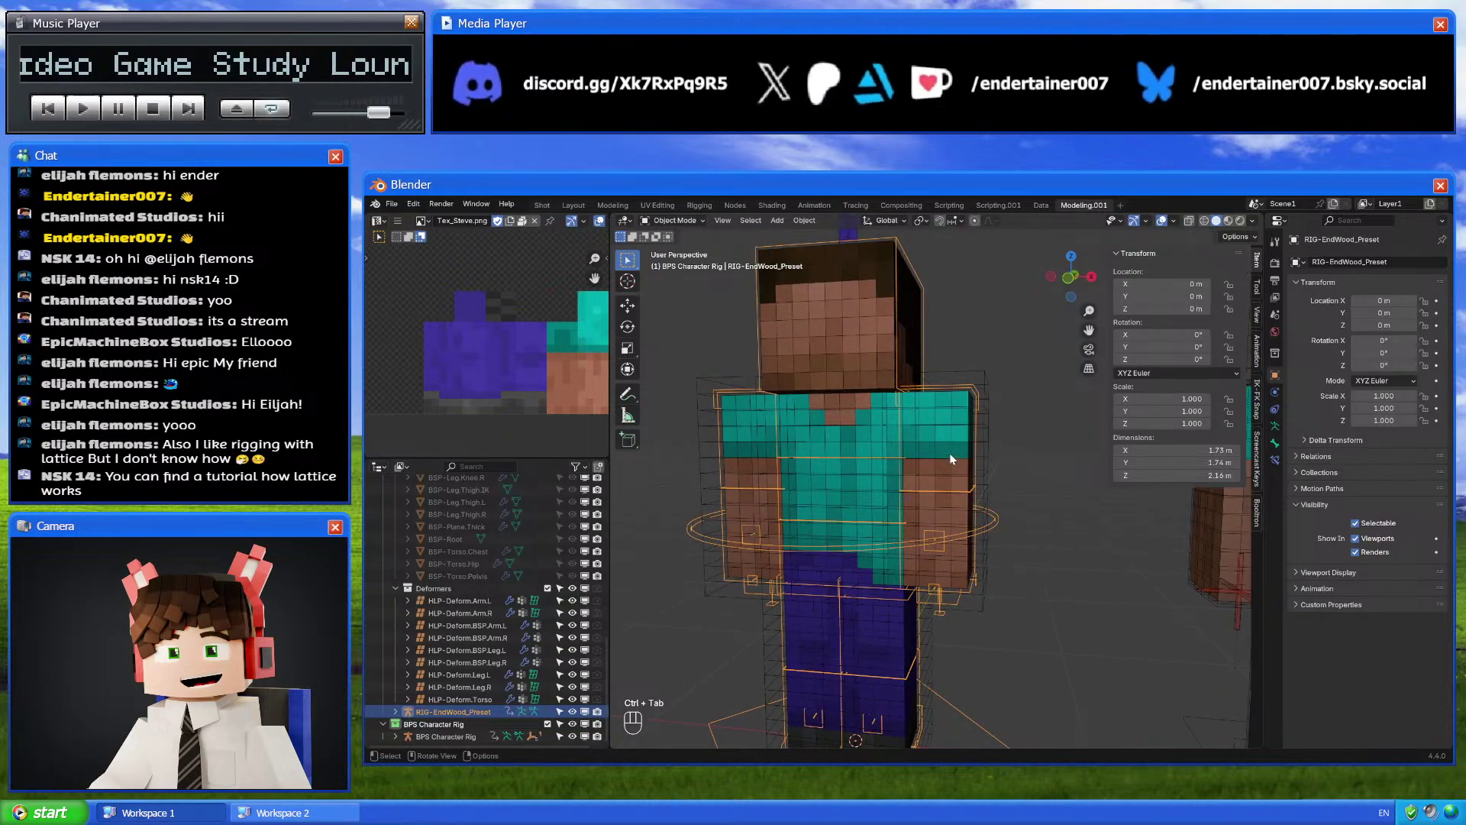
Select the plain left arm mesh and its lattice deformer in turn to compare their modifiers
{"action": "left_click", "coordinate": [951, 457]}
{"action": "left_click", "coordinate": [950, 452]}
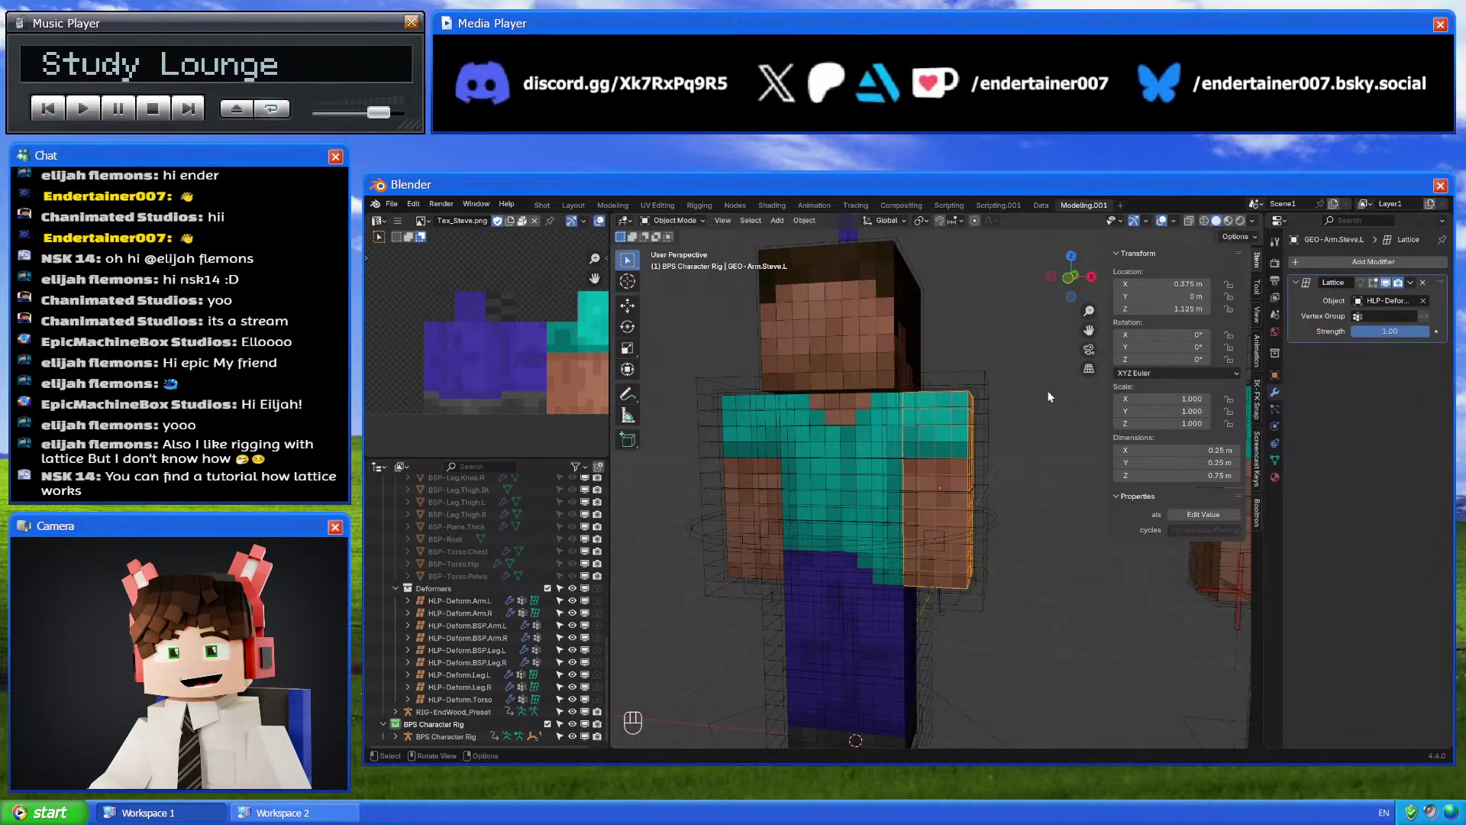
{"action": "left_click", "coordinate": [979, 376]}
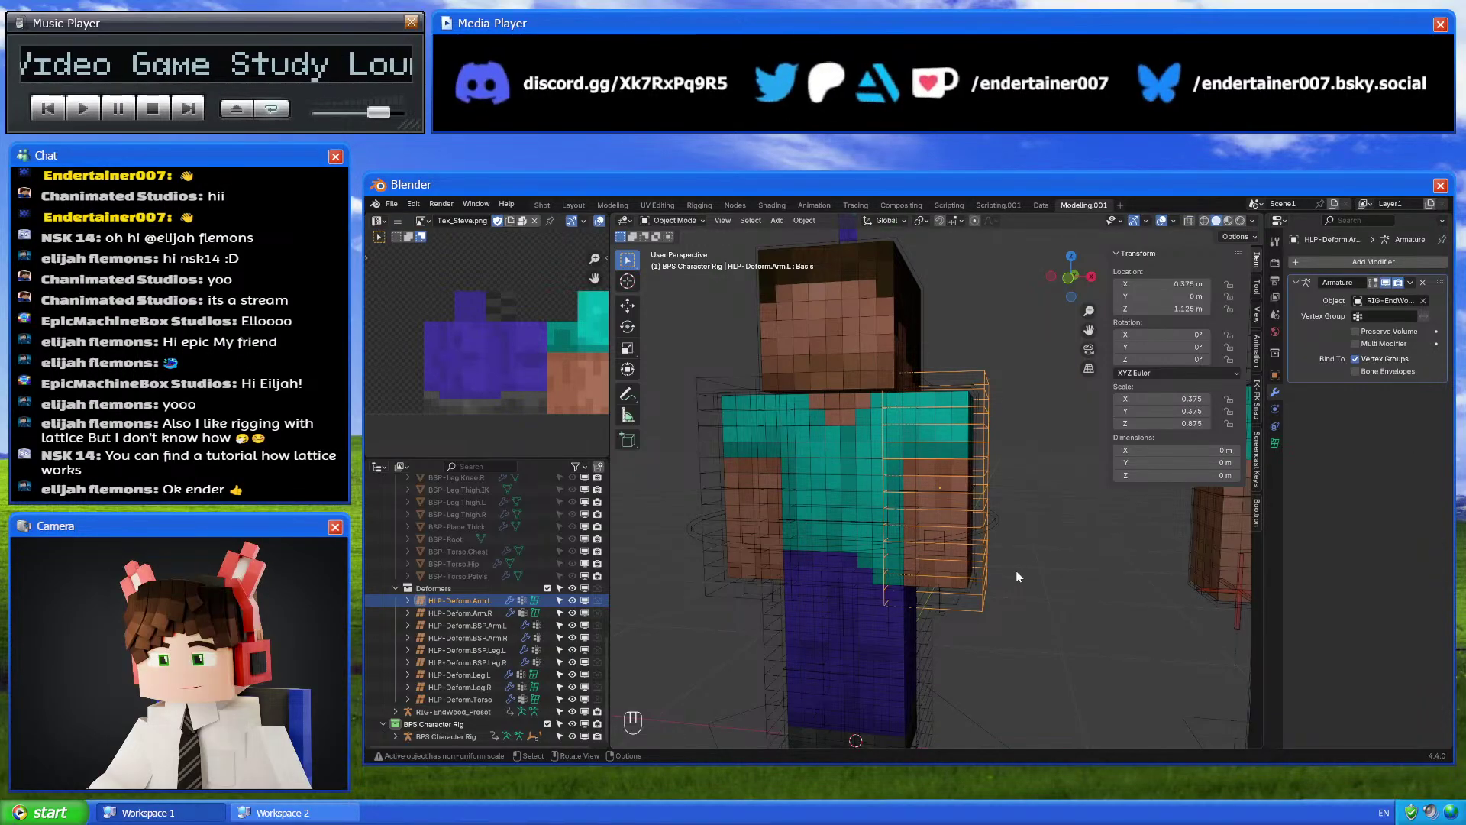
Exclude the Deformers collection from the view layer and put the EndWood_Preset rig into Pose Mode
{"action": "left_click", "coordinate": [547, 588]}
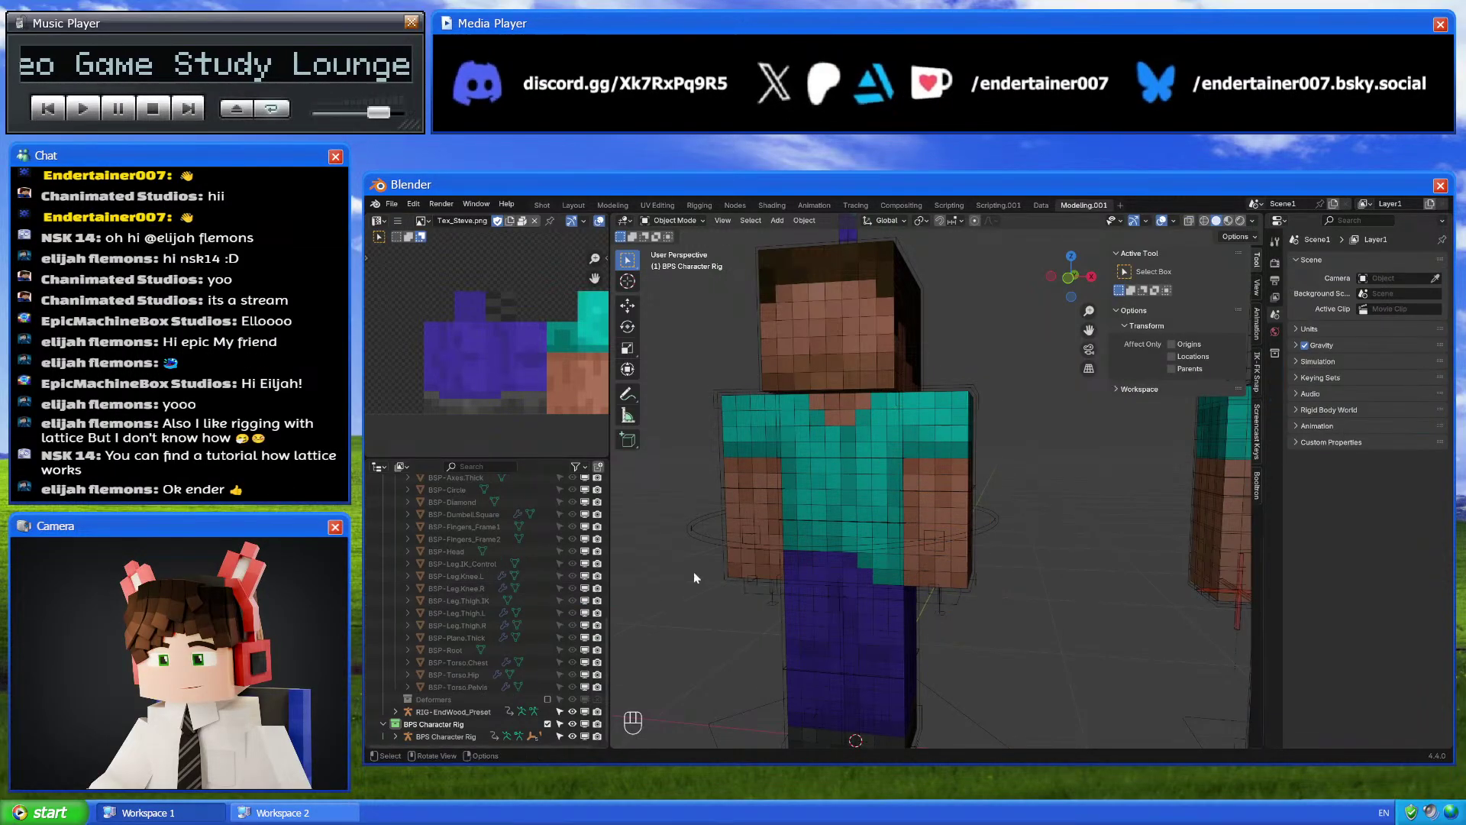
{"action": "left_click", "coordinate": [1002, 525]}
{"action": "key", "text": "ctrl+Tab"}
Add a Limit Rotation constraint to the left forearm FK bone
{"action": "left_click", "coordinate": [930, 493]}
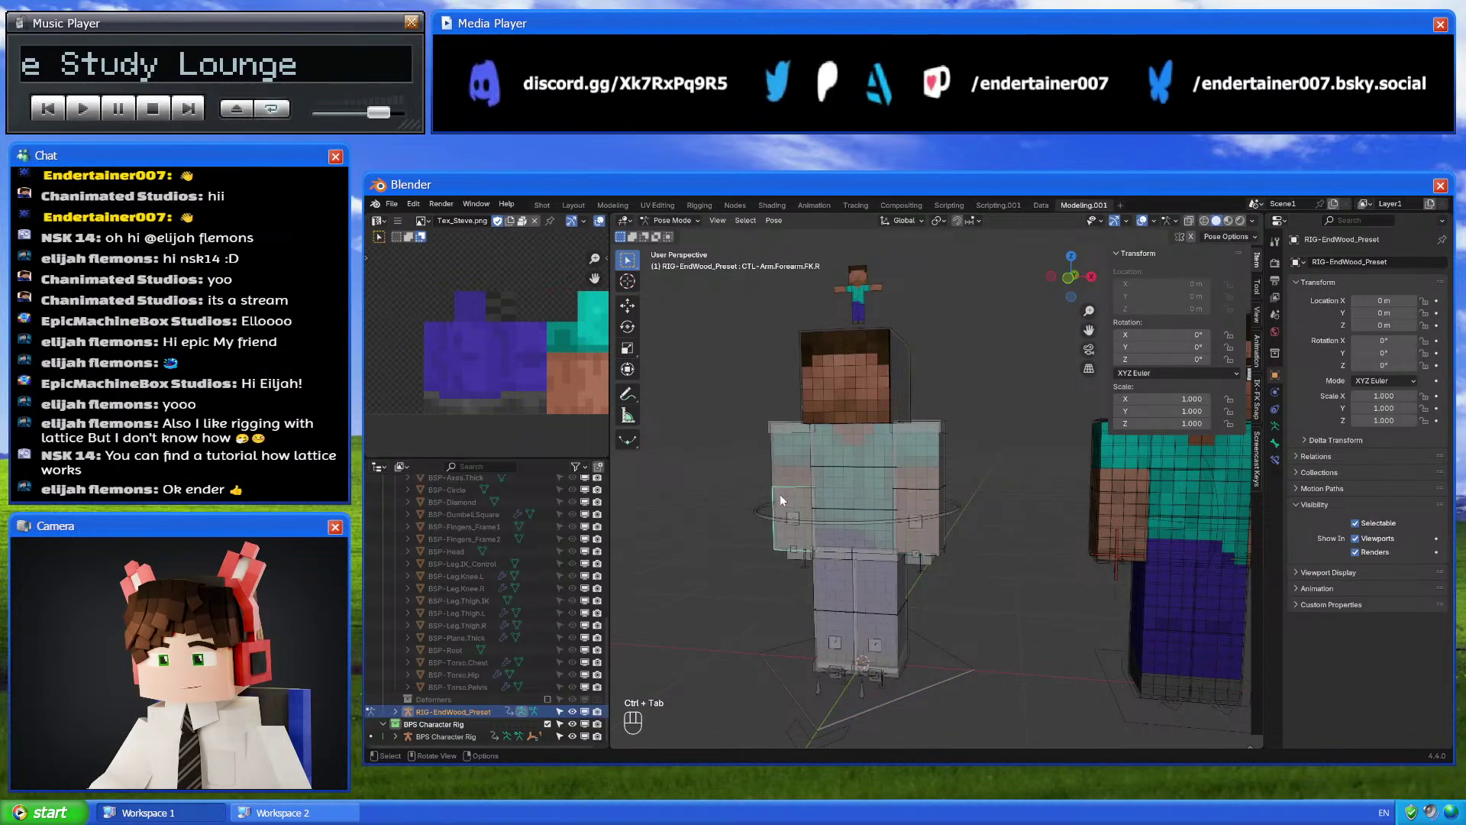
{"action": "left_click", "coordinate": [1275, 460]}
{"action": "left_click", "coordinate": [1337, 261]}
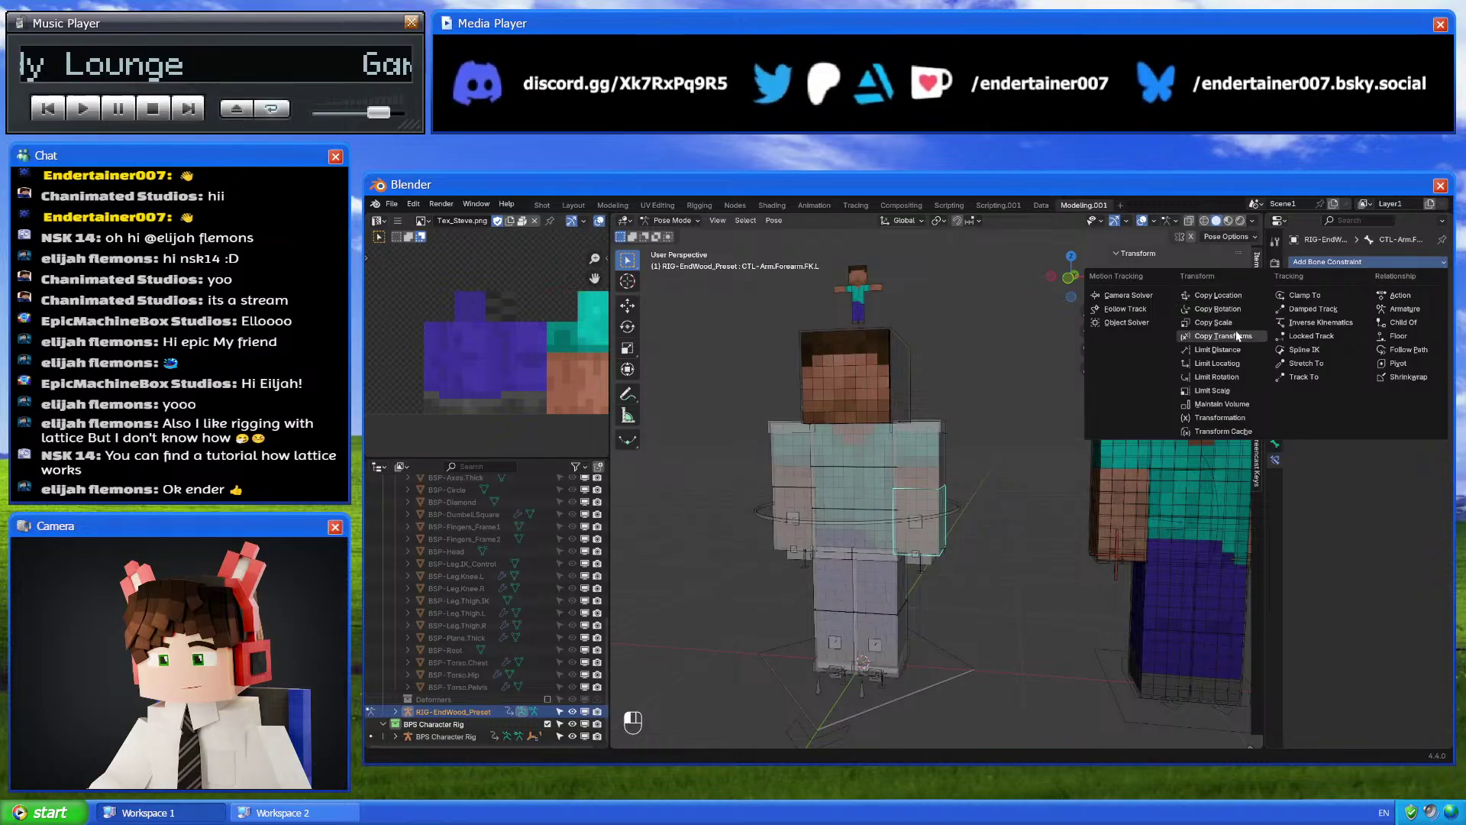
{"action": "left_click", "coordinate": [1246, 374]}
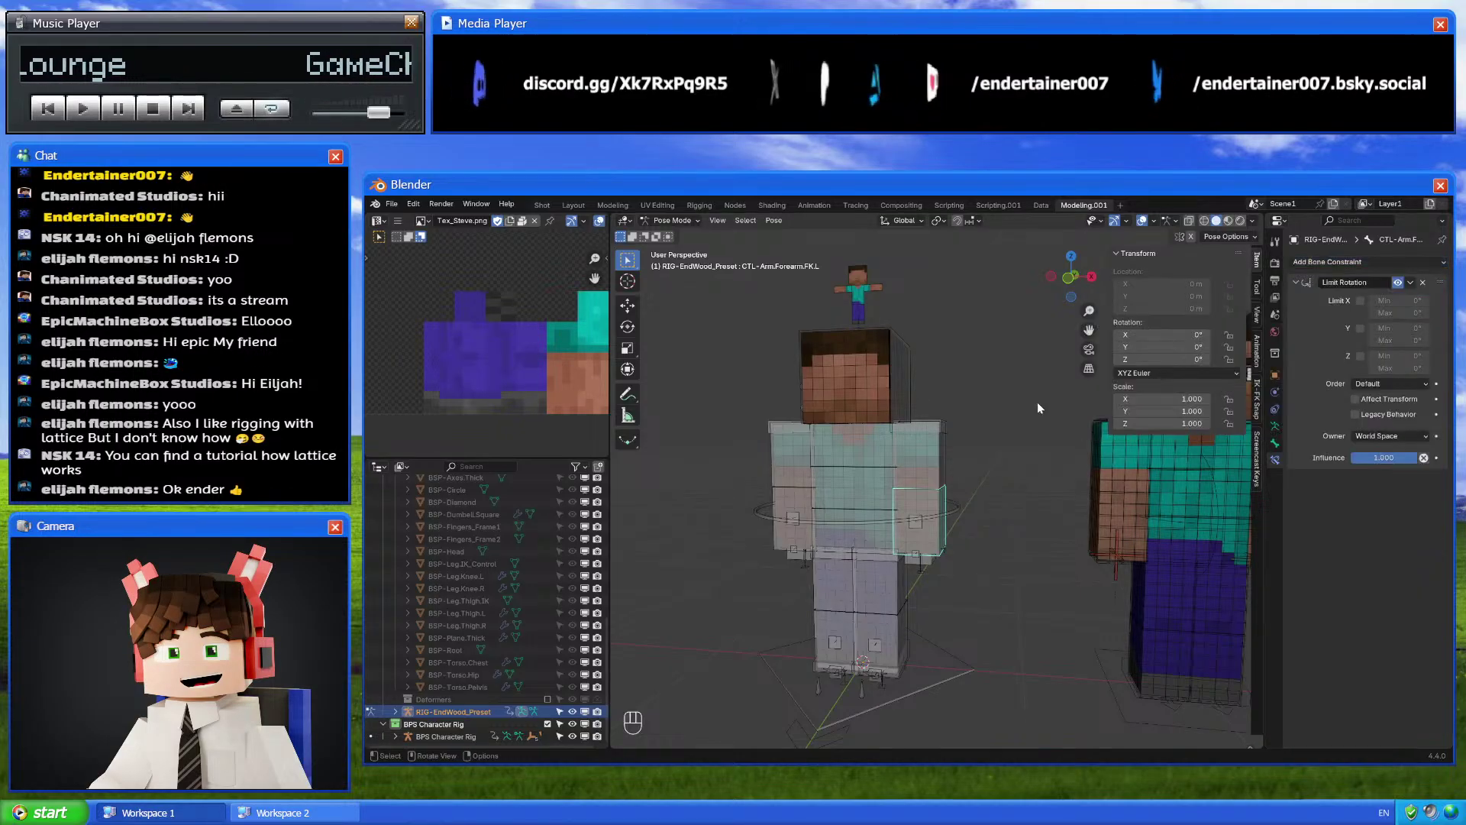
Test-rotate the left forearm FK bone about its local X axis and cancel the rotation
{"action": "scroll", "coordinate": [992, 474], "scroll_direction": "up", "scroll_amount": 2}
{"action": "key", "text": "r"}
{"action": "key", "text": "x"}
{"action": "key", "text": "x"}
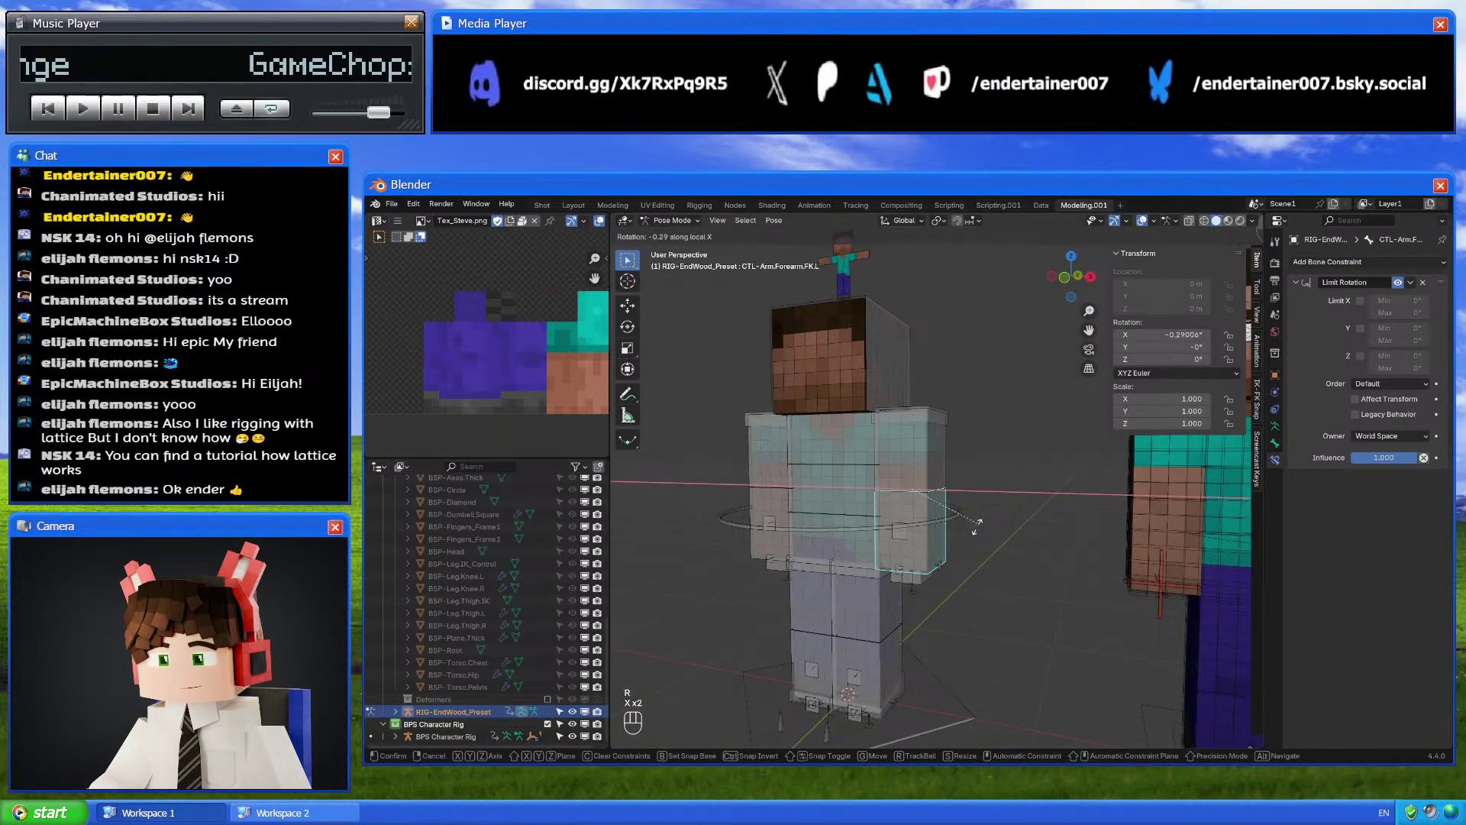
{"action": "right_click", "coordinate": [977, 523]}
Enable the constraint's X limit and Affect Transform, and set its owner space to Local Space
{"action": "left_click", "coordinate": [1360, 301]}
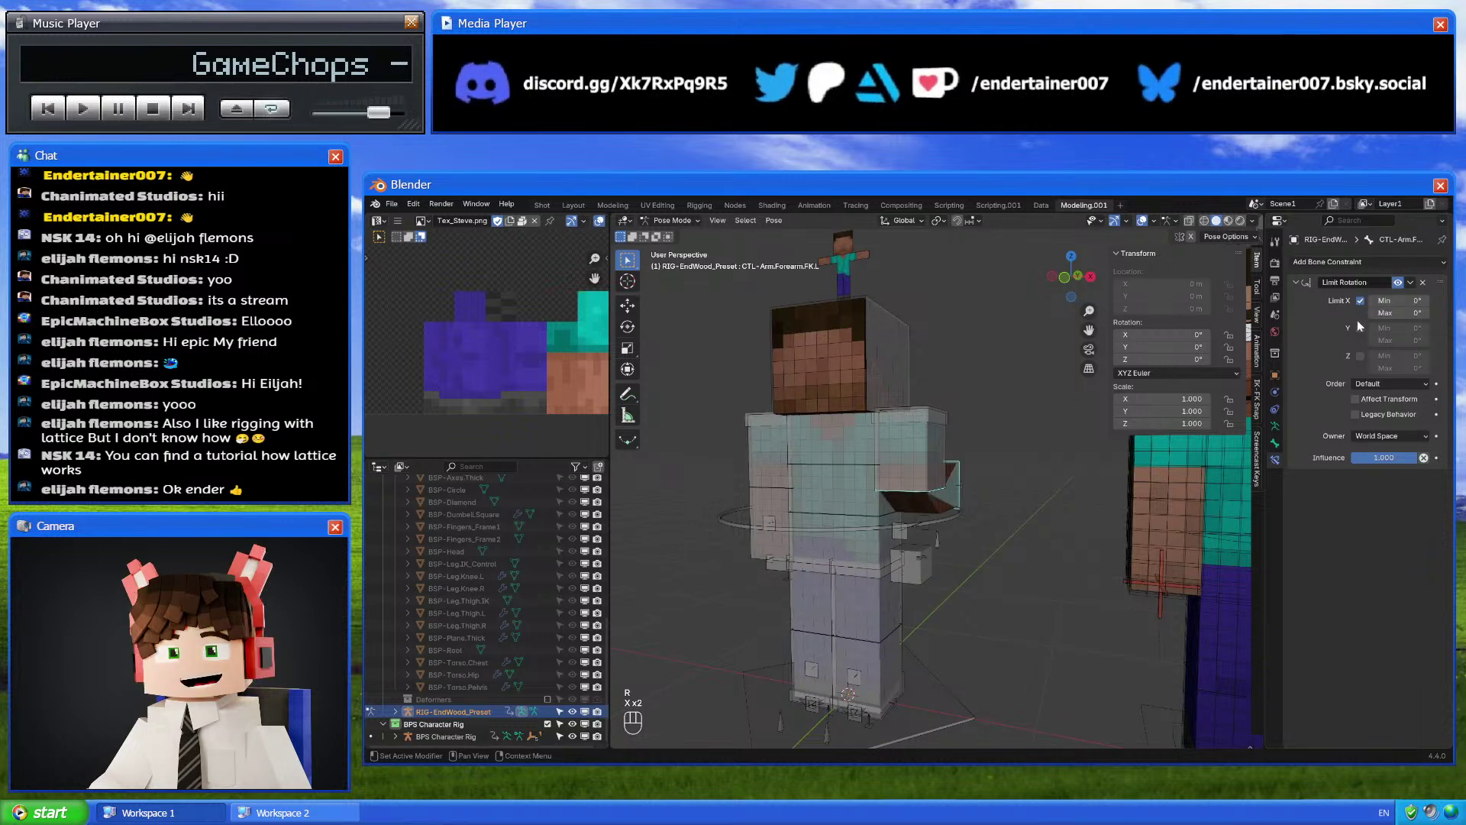
{"action": "left_click", "coordinate": [1355, 399]}
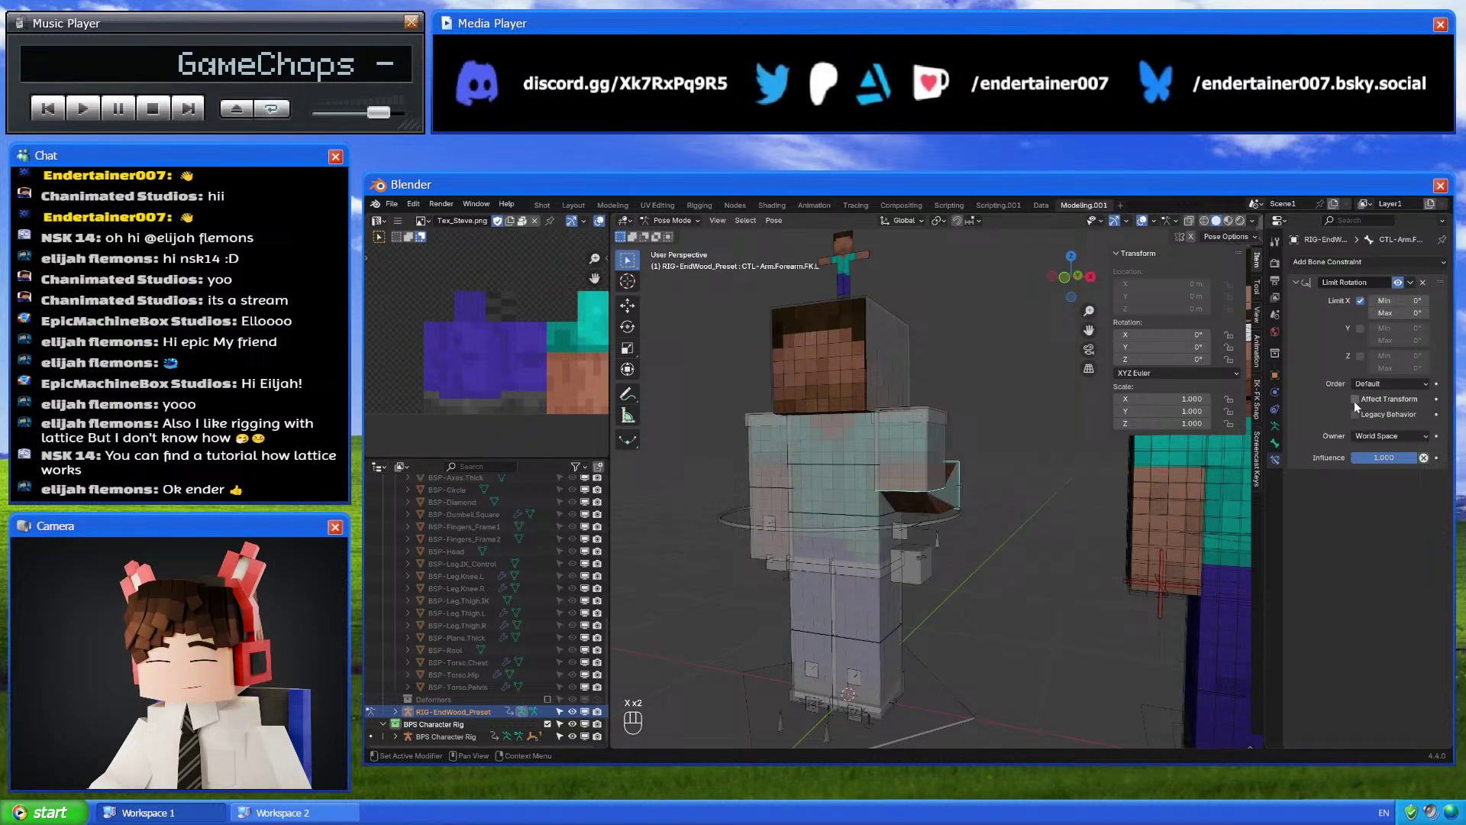
{"action": "left_click", "coordinate": [1379, 440]}
{"action": "left_click", "coordinate": [1372, 515]}
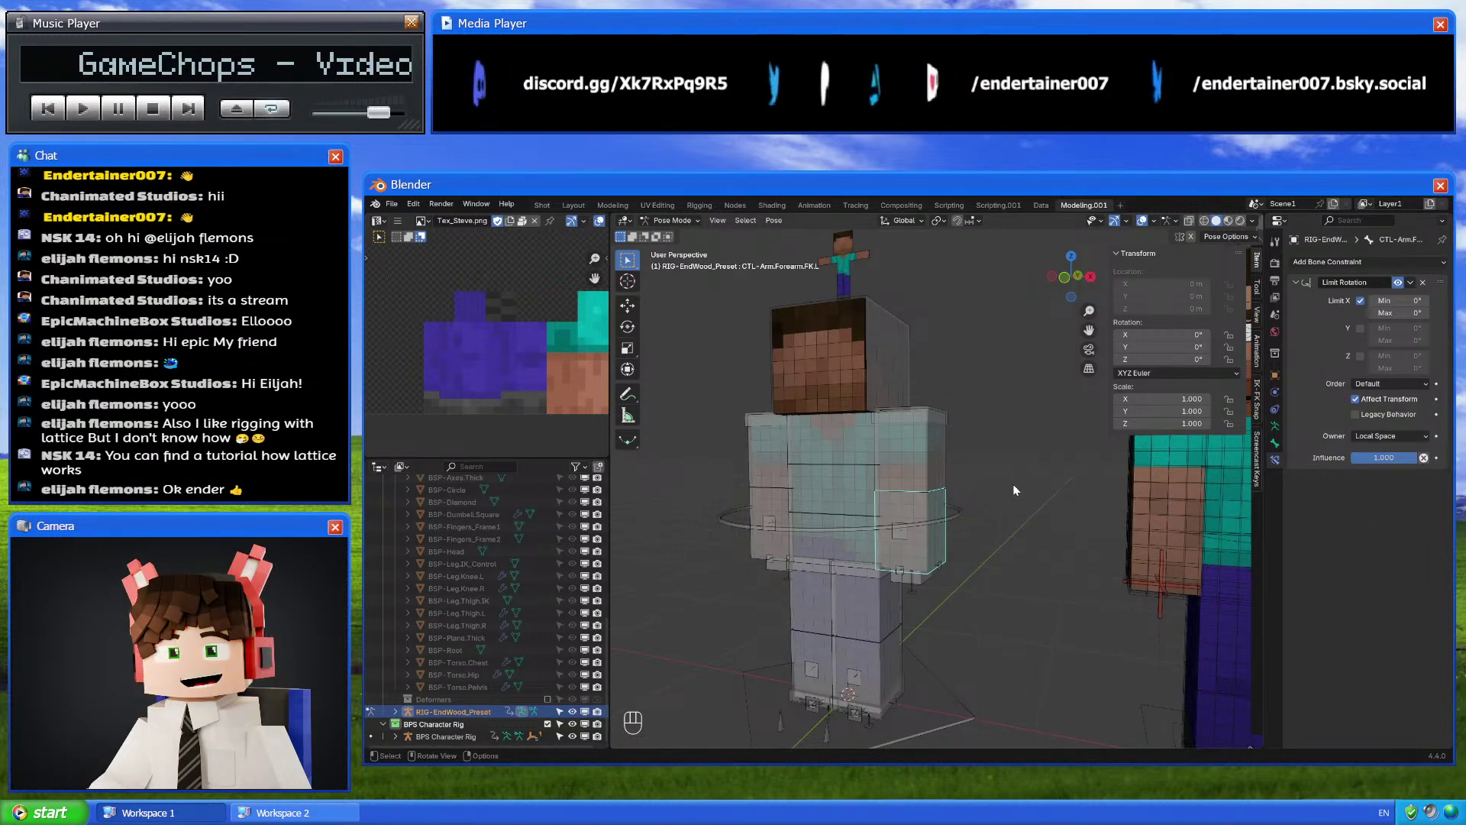
Try to rotate the left forearm FK bone about the X axis to test the zero-degree limit
{"action": "key", "text": "r"}
{"action": "key", "text": "x"}
{"action": "key", "text": "r"}
{"action": "key", "text": "x"}
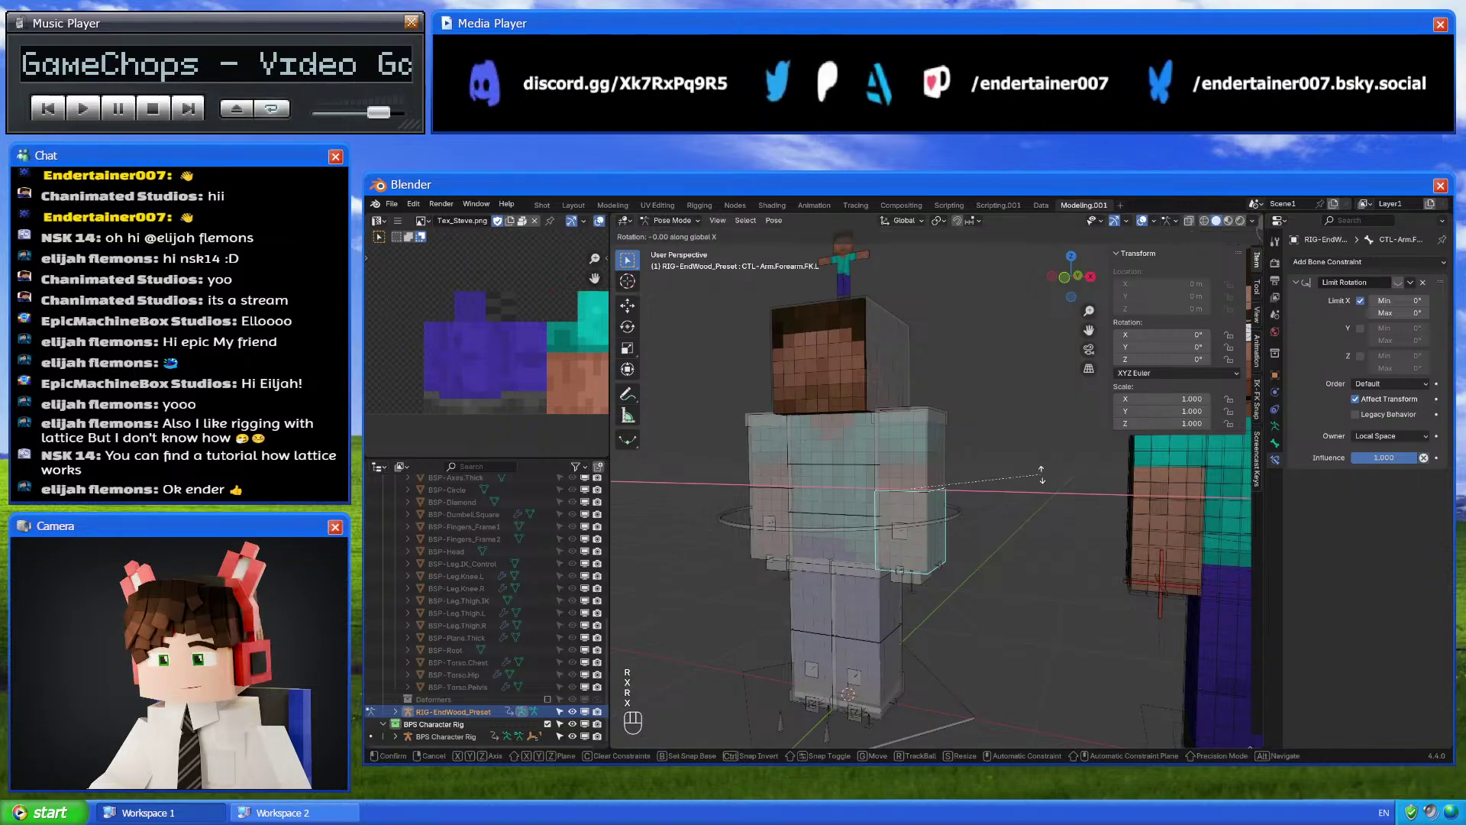
{"action": "left_click", "coordinate": [965, 602]}
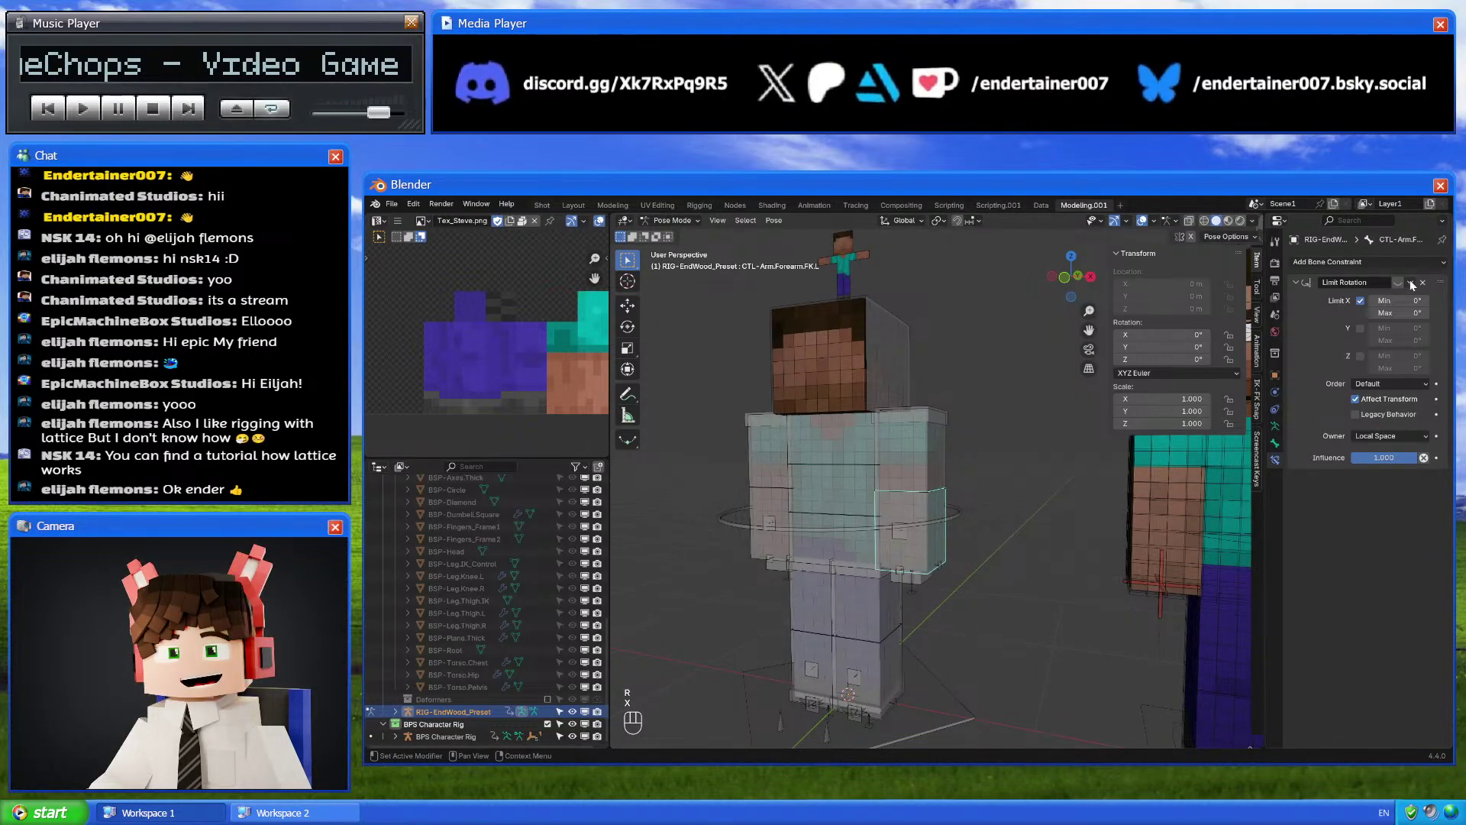
Set the constraint's minimum X rotation to -90° and replace it with -120°
{"action": "left_click", "coordinate": [1397, 301]}
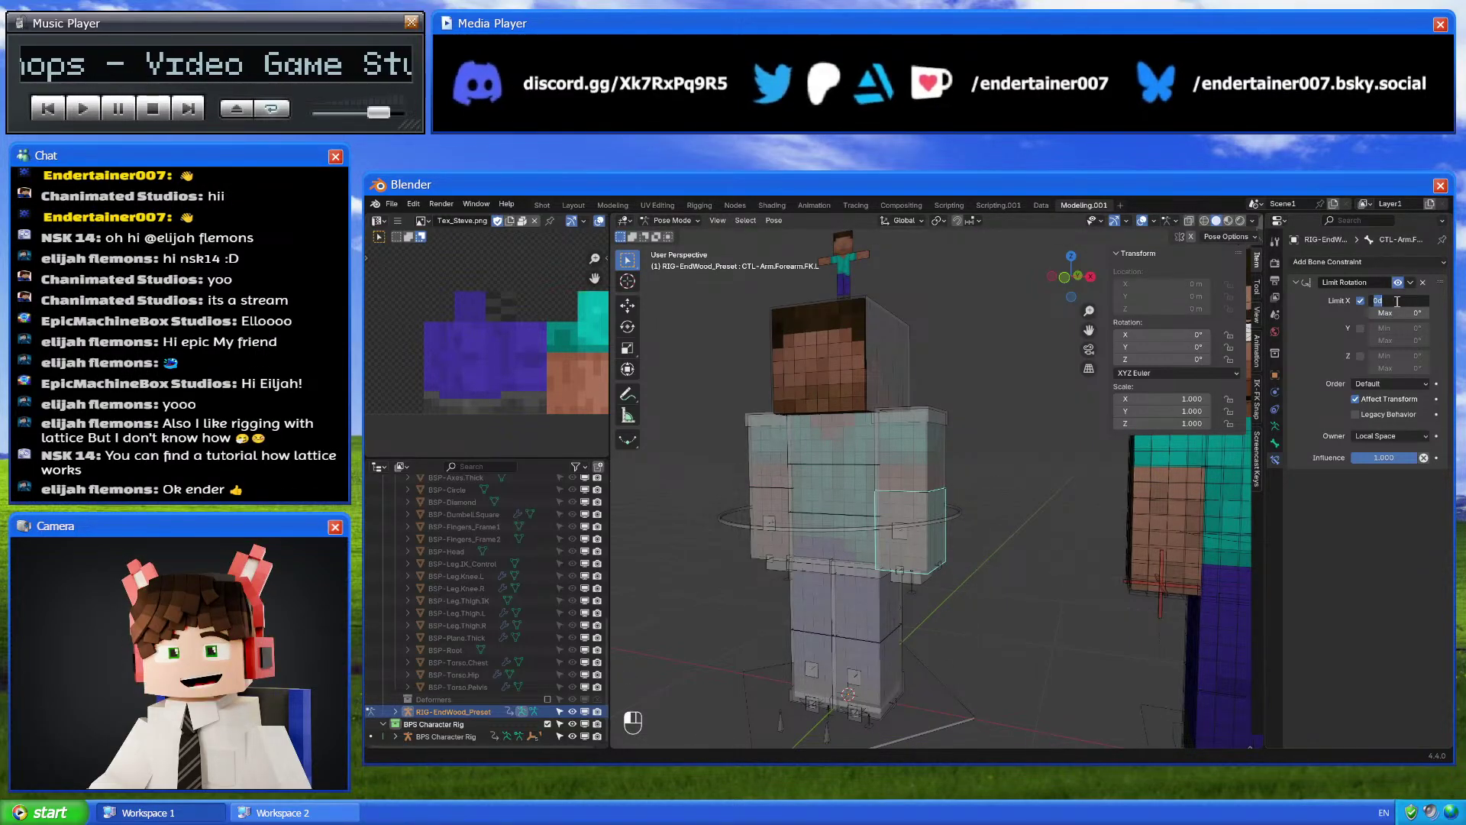
{"action": "type", "text": "-90"}
{"action": "key", "text": "Return"}
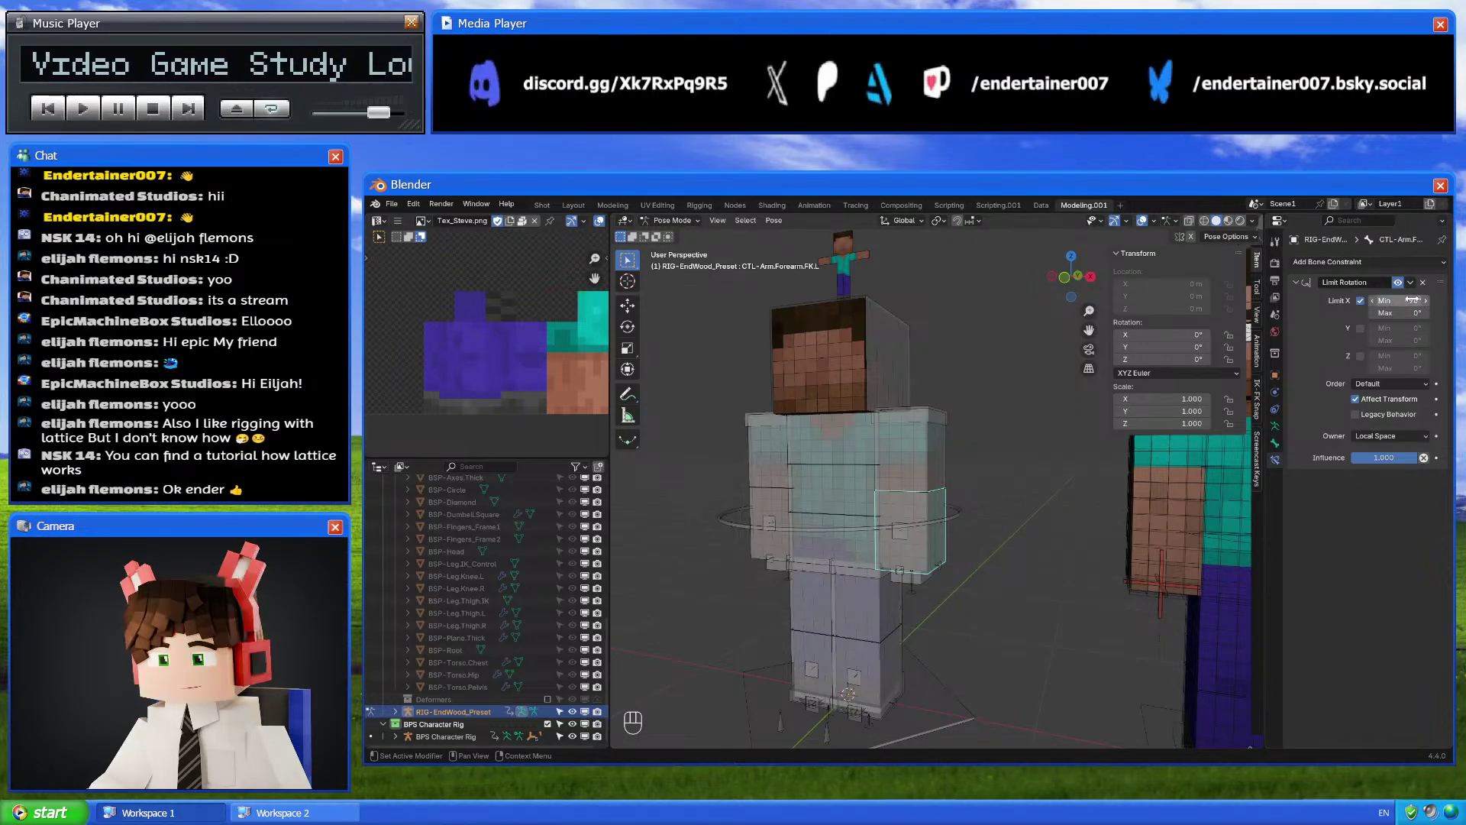
{"action": "left_click", "coordinate": [1413, 300]}
{"action": "type", "text": "-"}
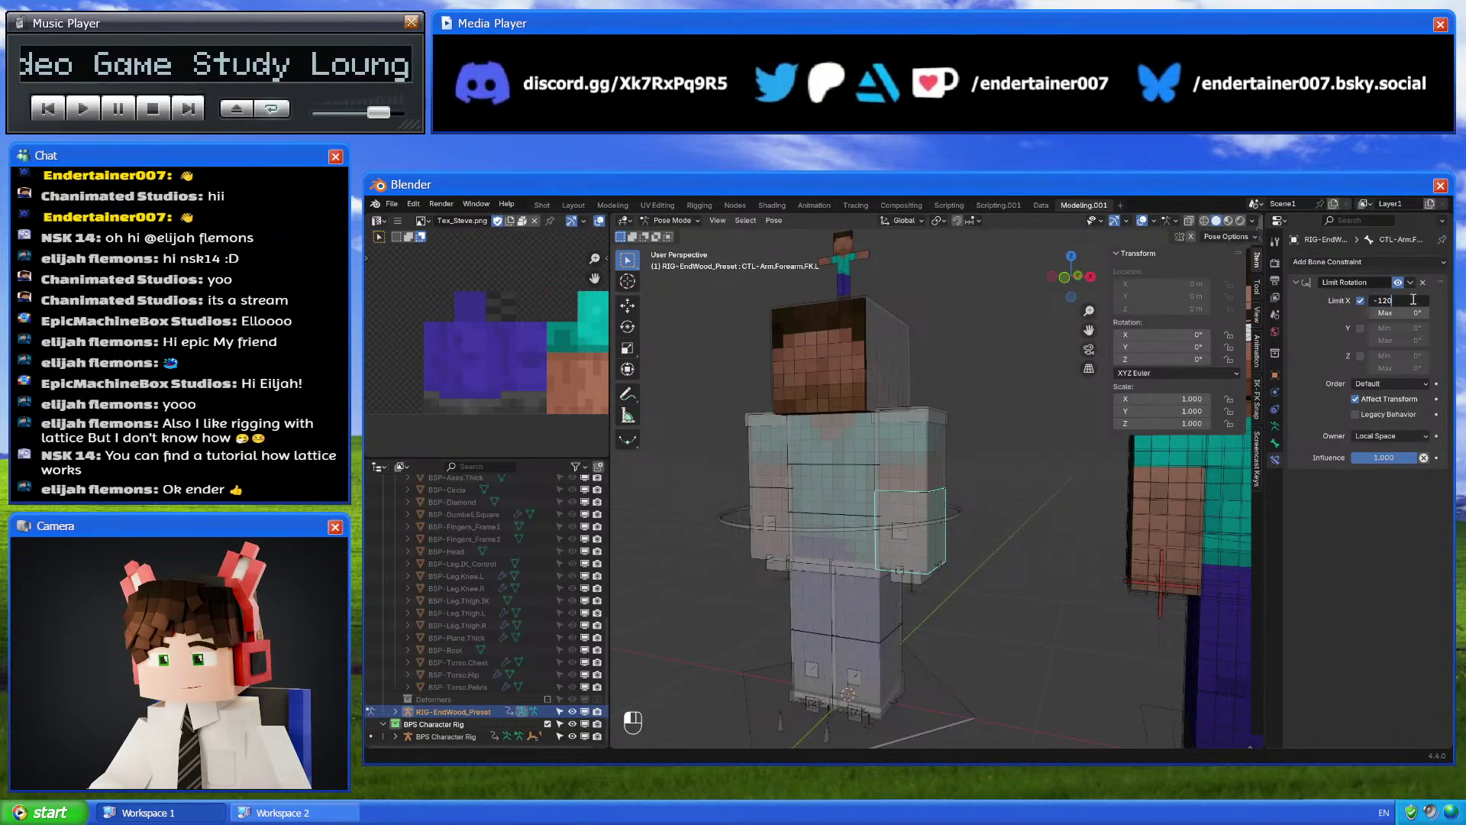
{"action": "type", "text": "120"}
{"action": "key", "text": "Return"}
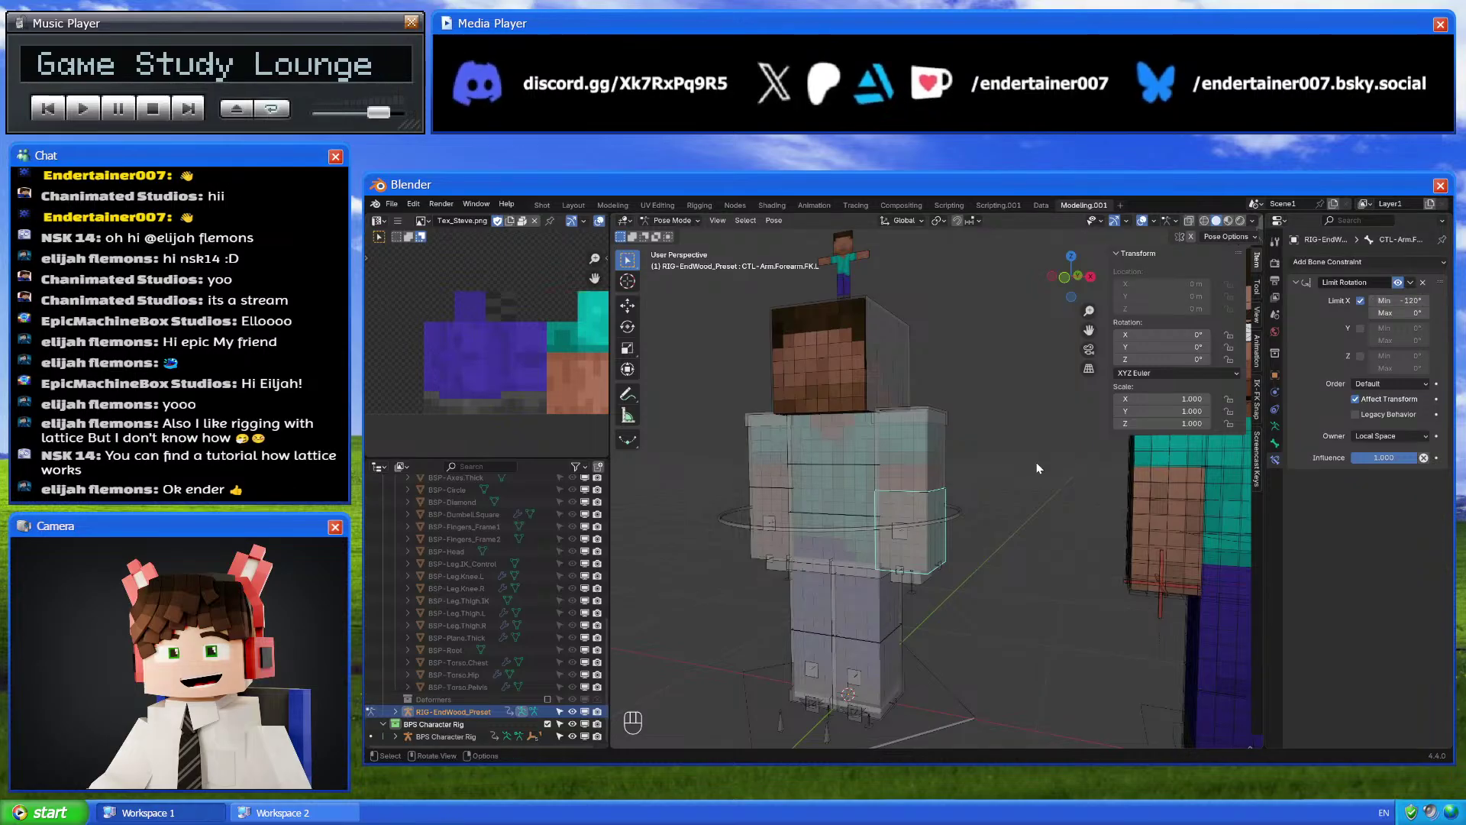
Test the limited left forearm with free rotations and a local X rotation, cancelling each one
{"action": "key", "text": "r"}
{"action": "right_click", "coordinate": [1055, 454]}
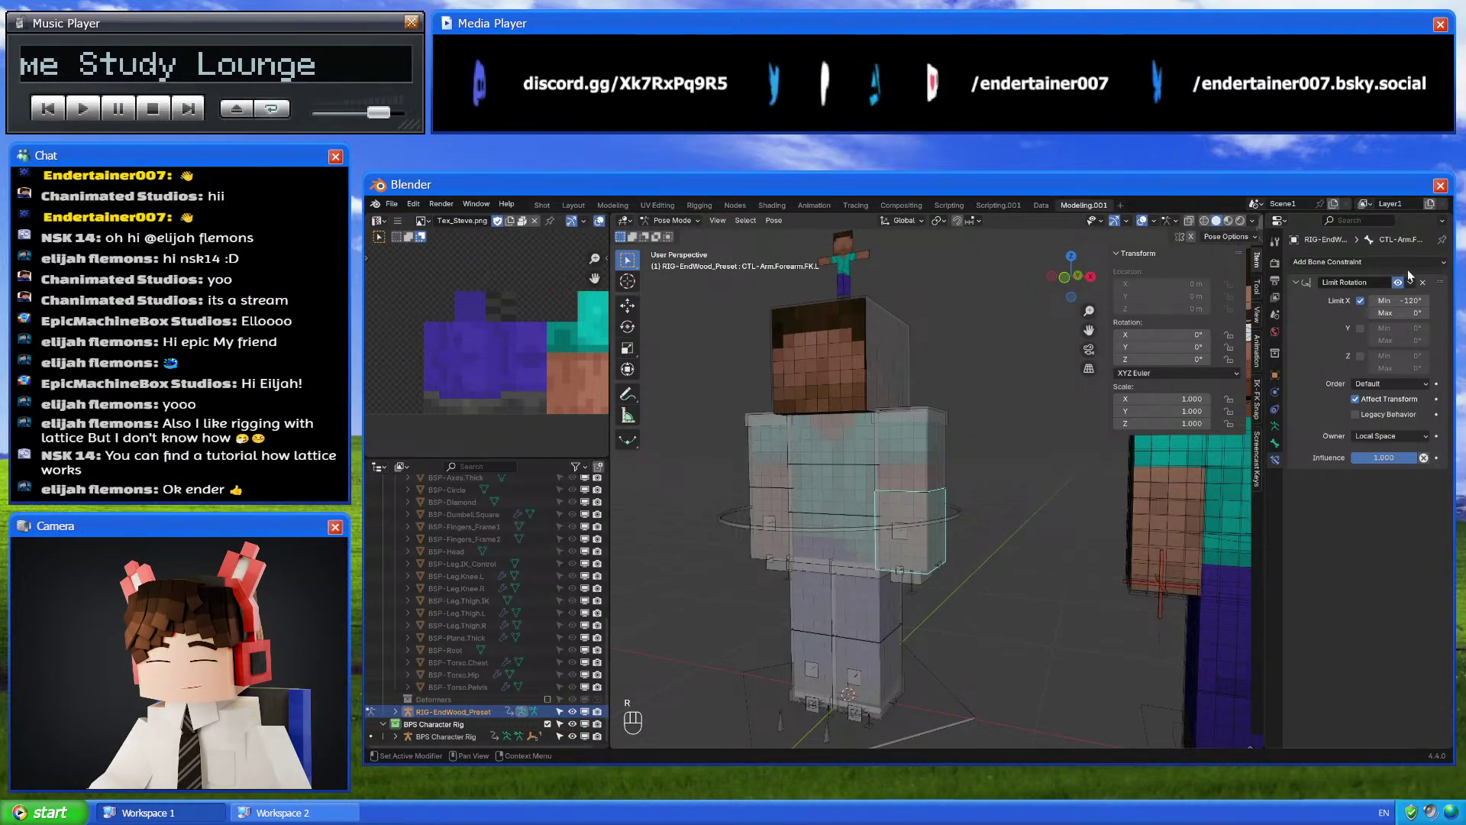
{"action": "key", "text": "r"}
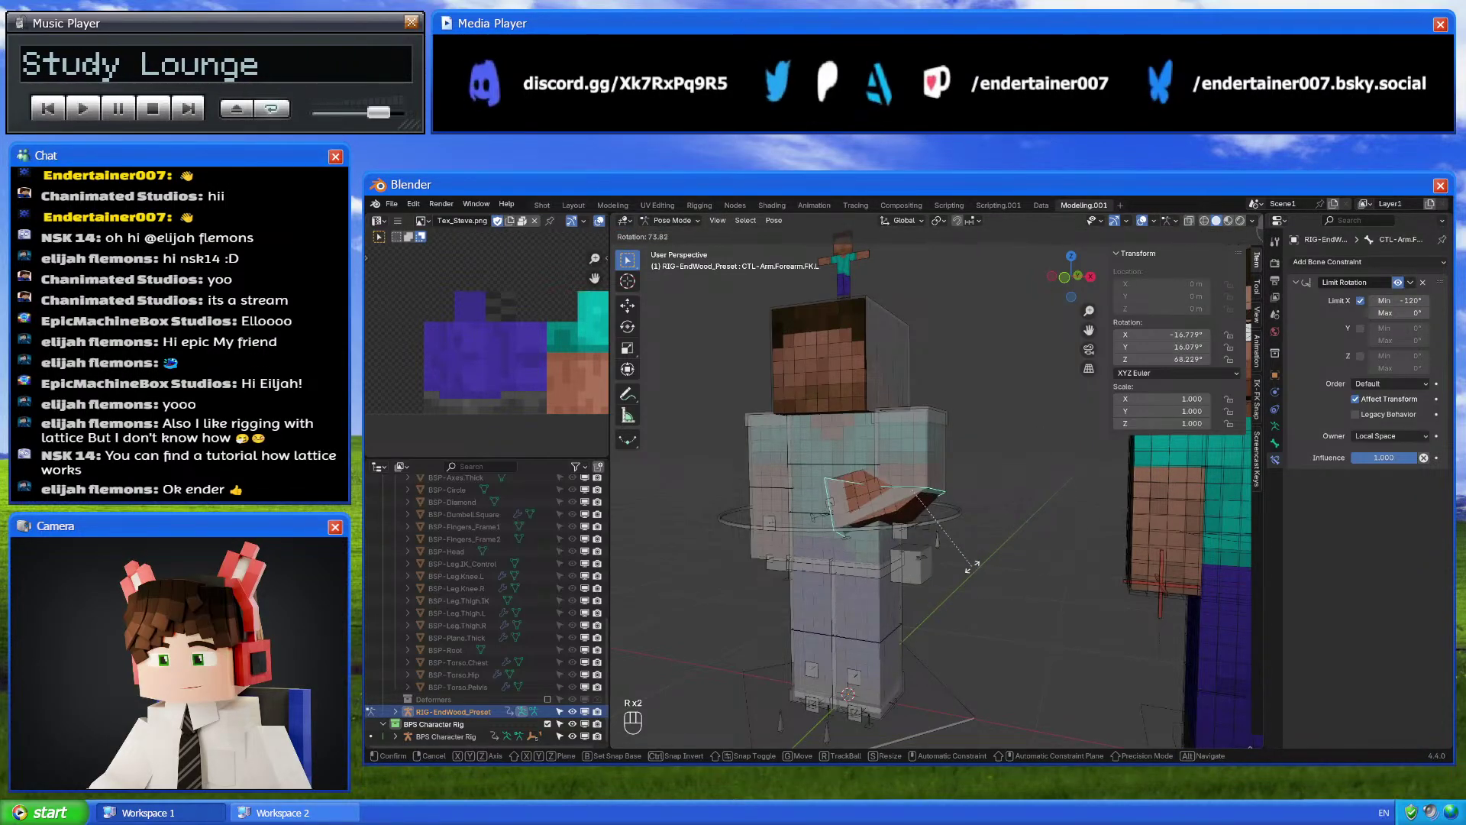
{"action": "right_click", "coordinate": [1043, 464]}
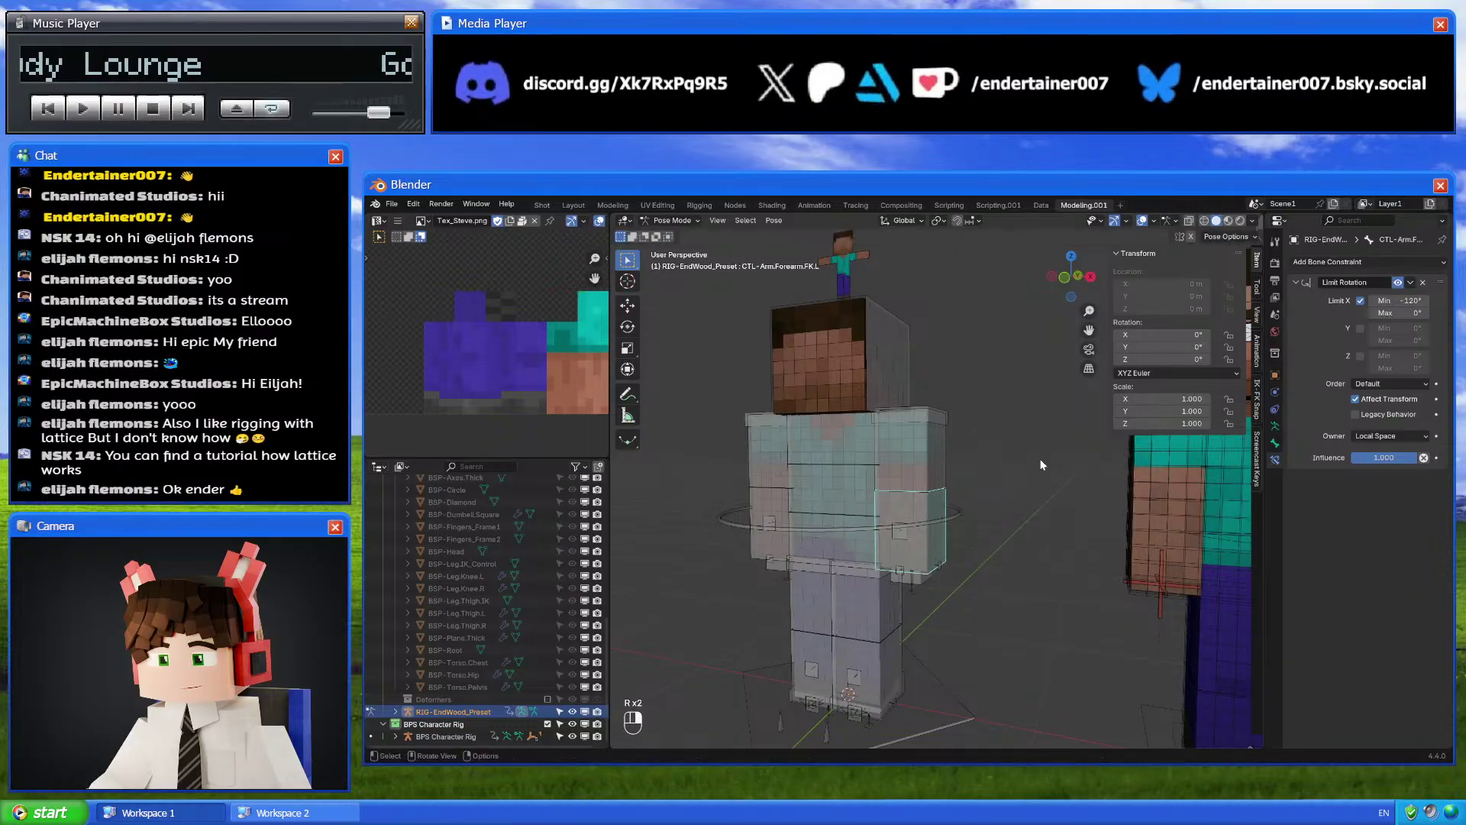
{"action": "key", "text": "r"}
{"action": "key", "text": "x"}
{"action": "key", "text": "x"}
{"action": "right_click", "coordinate": [1157, 452]}
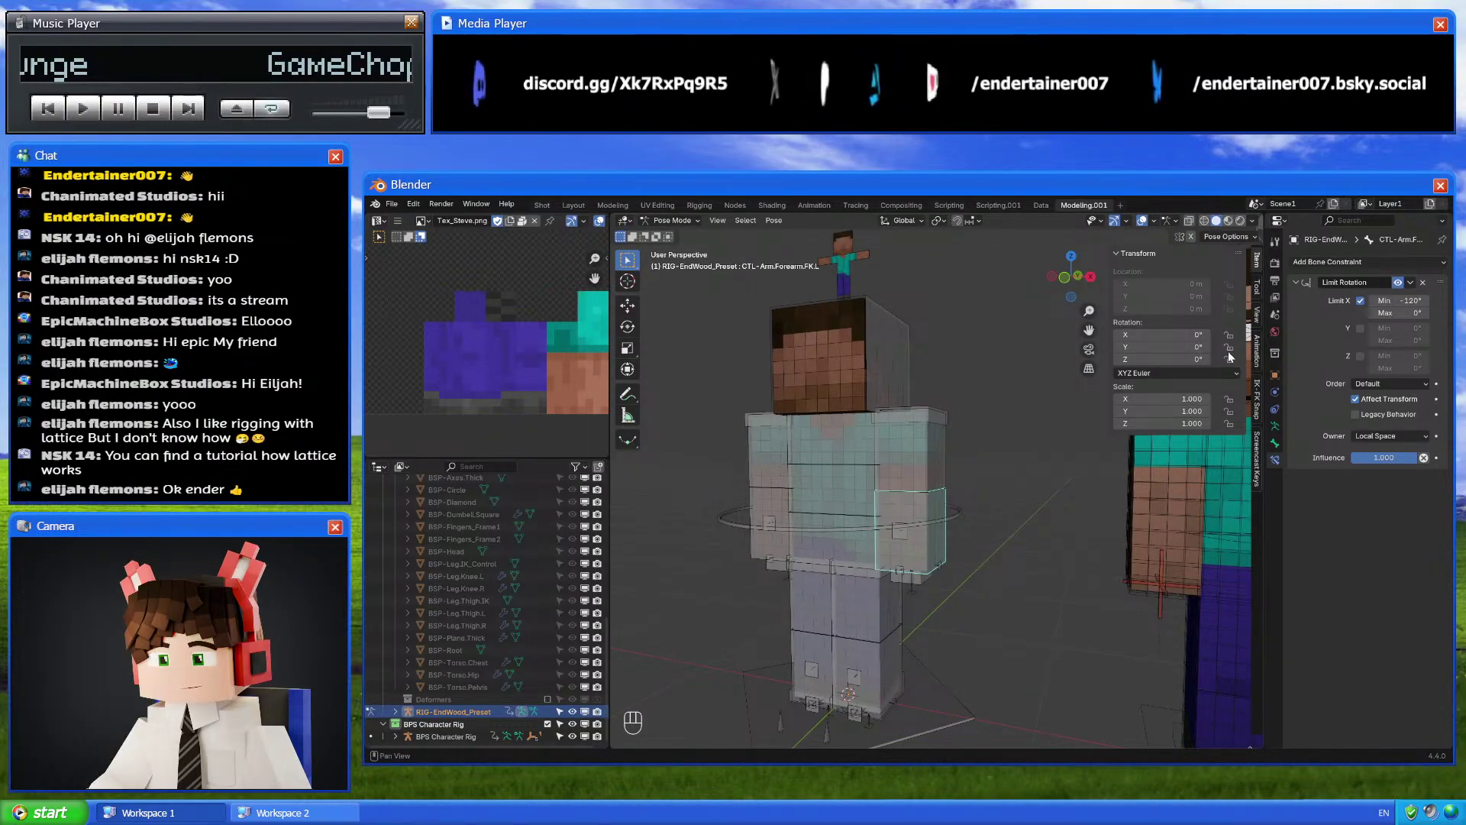
Lock the left forearm FK bone's Y and Z rotation, and test its bend from the side without keeping the pose
{"action": "left_click_drag", "start_coordinate": [1235, 347], "coordinate": [1235, 357]}
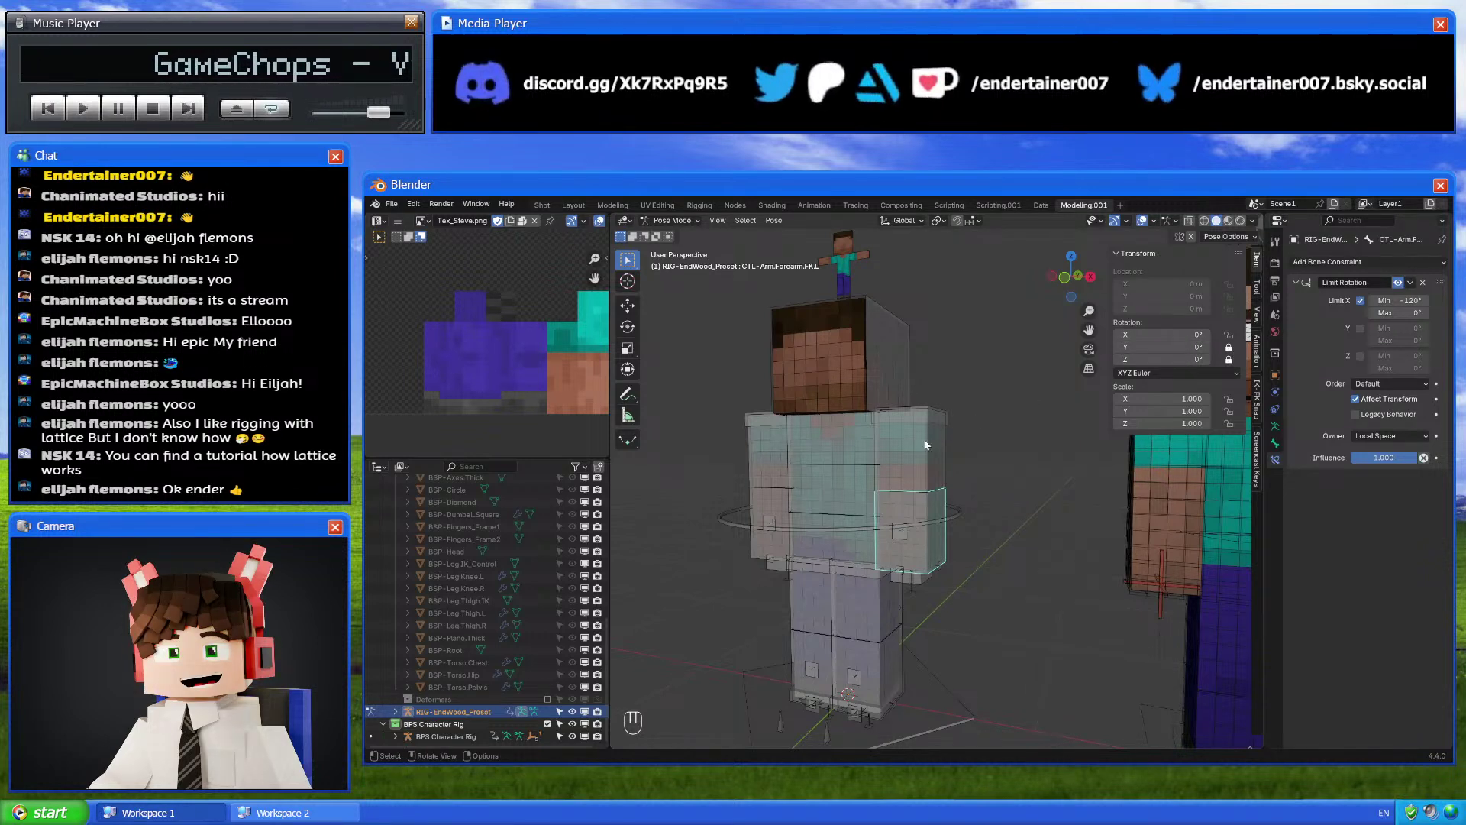
{"action": "key", "text": "r"}
{"action": "key", "text": "r"}
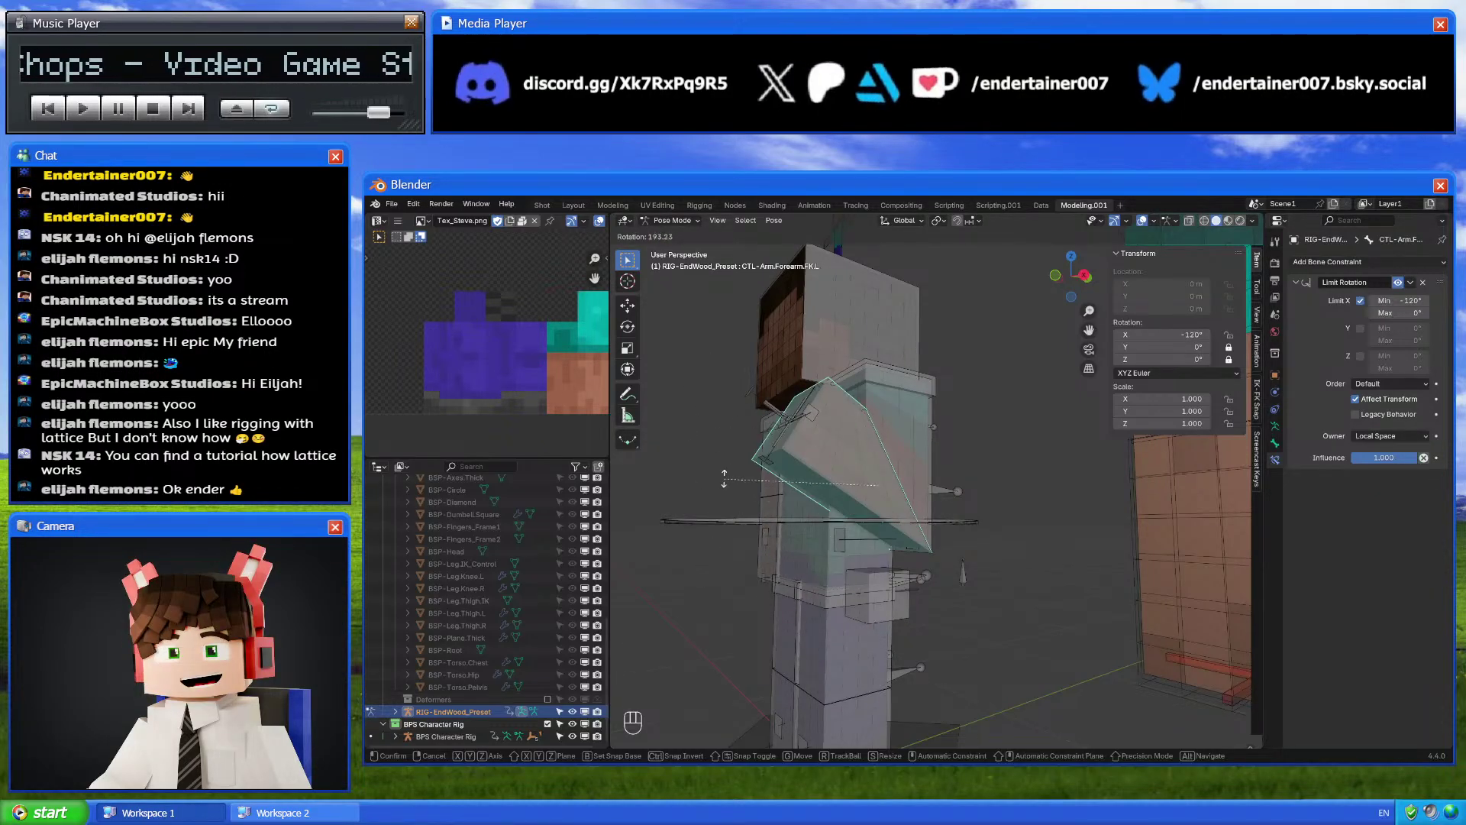
{"action": "right_click", "coordinate": [776, 496]}
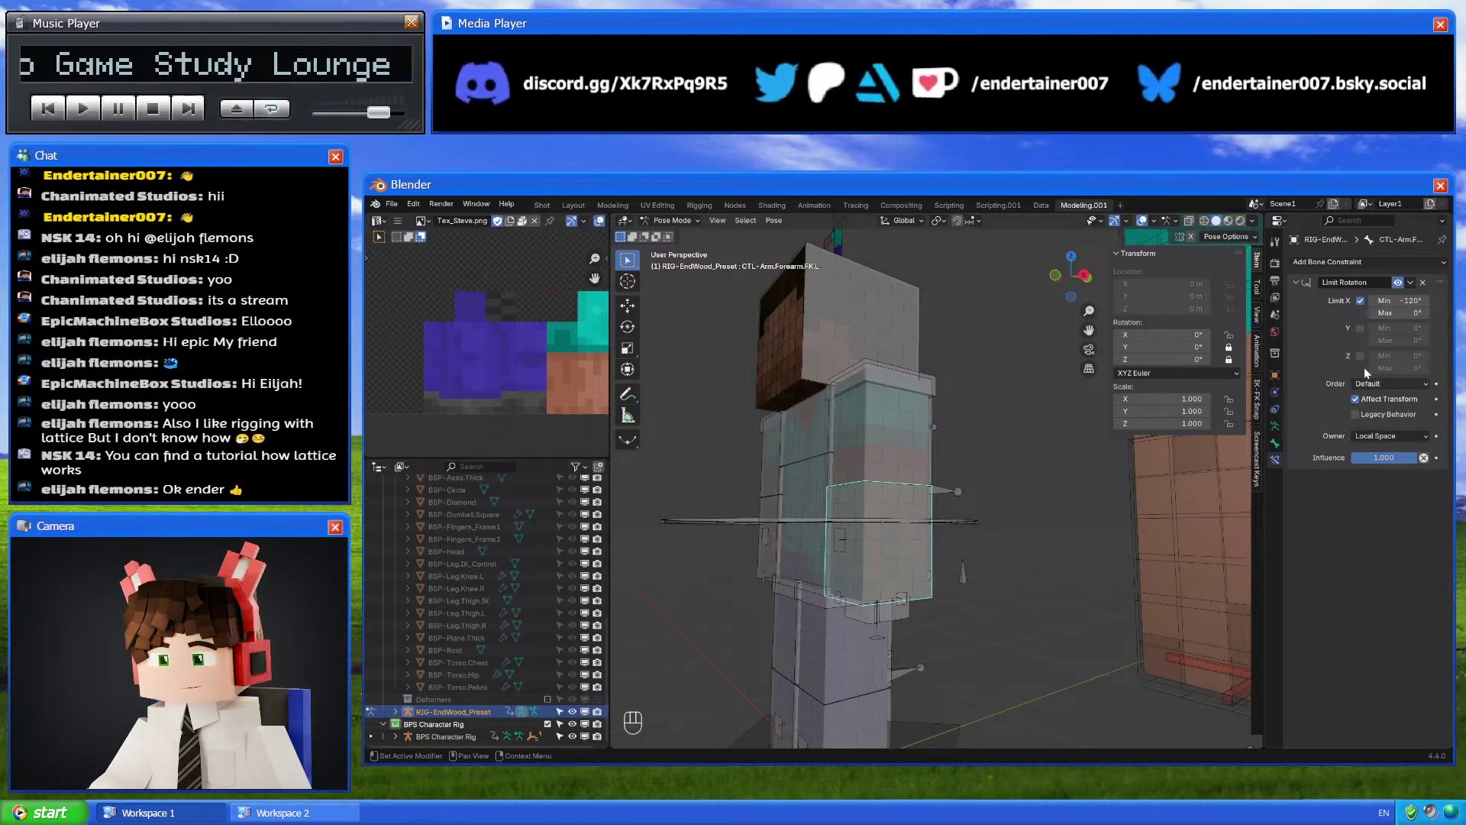
Turn off Affect Transform on the left forearm's Limit Rotation constraint, rotate the bone well past the limit, and clear its rotation
{"action": "left_click", "coordinate": [1356, 399]}
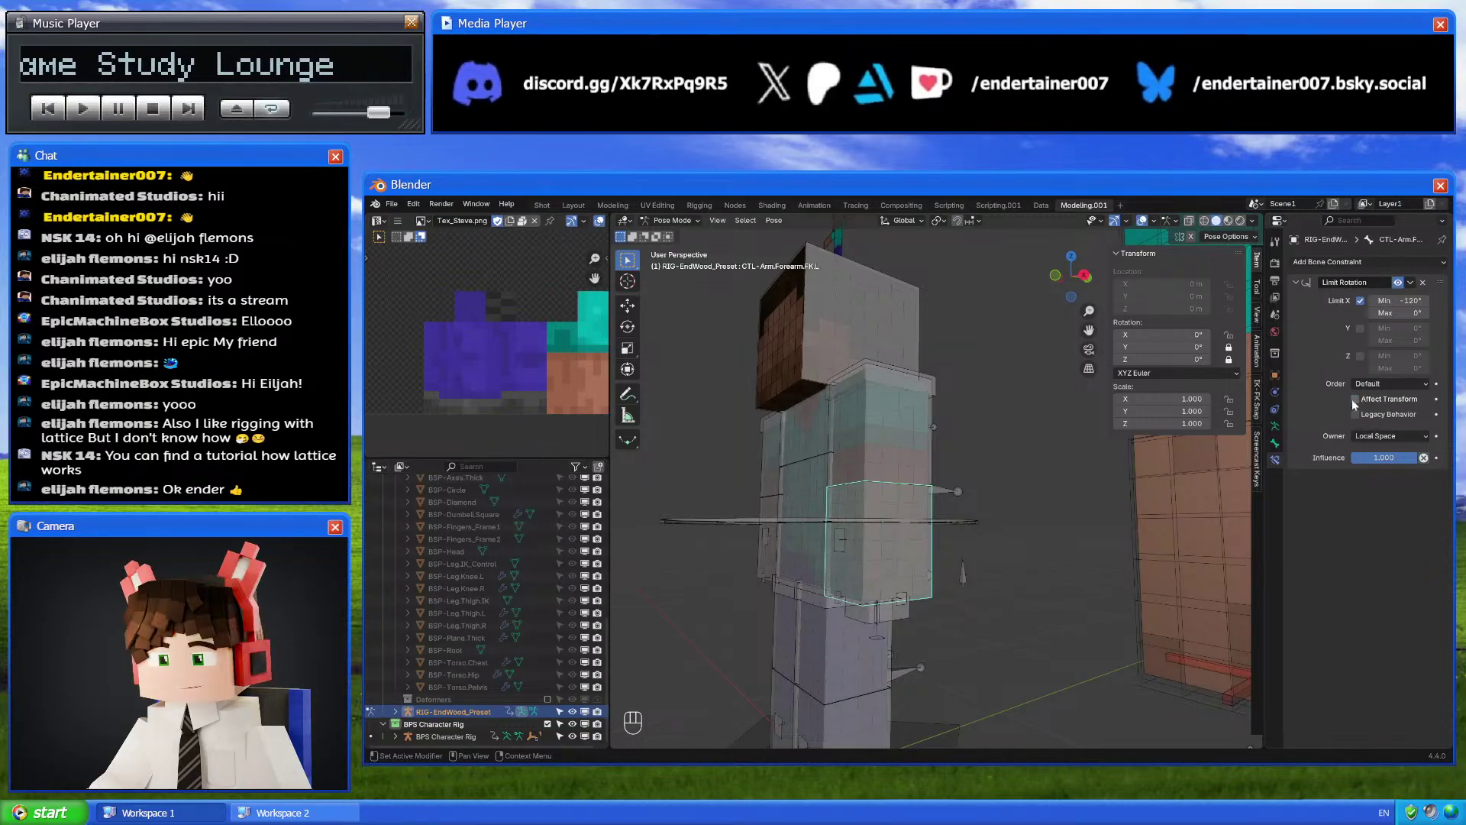
{"action": "key", "text": "r"}
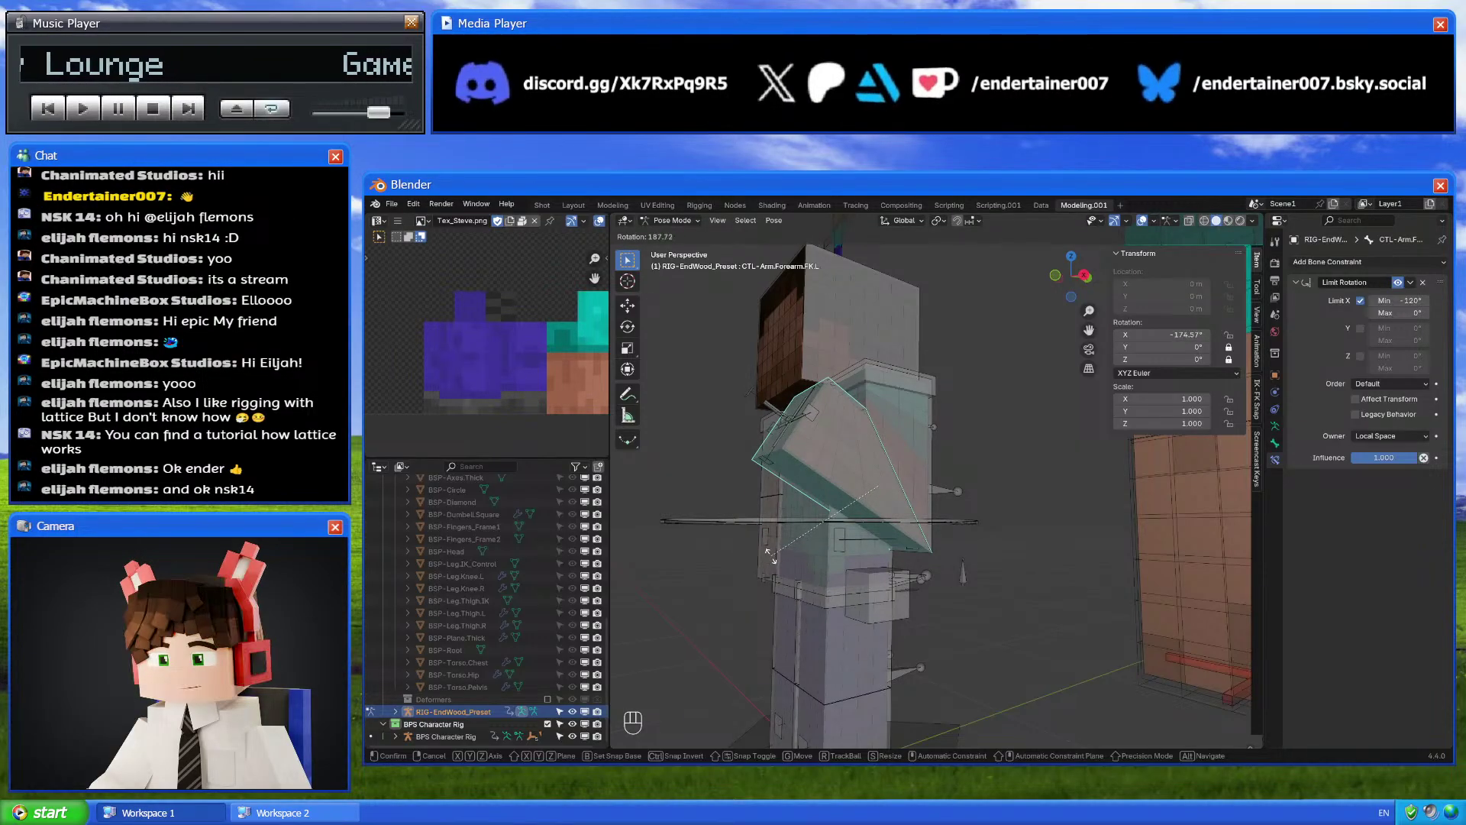
{"action": "left_click", "coordinate": [766, 556]}
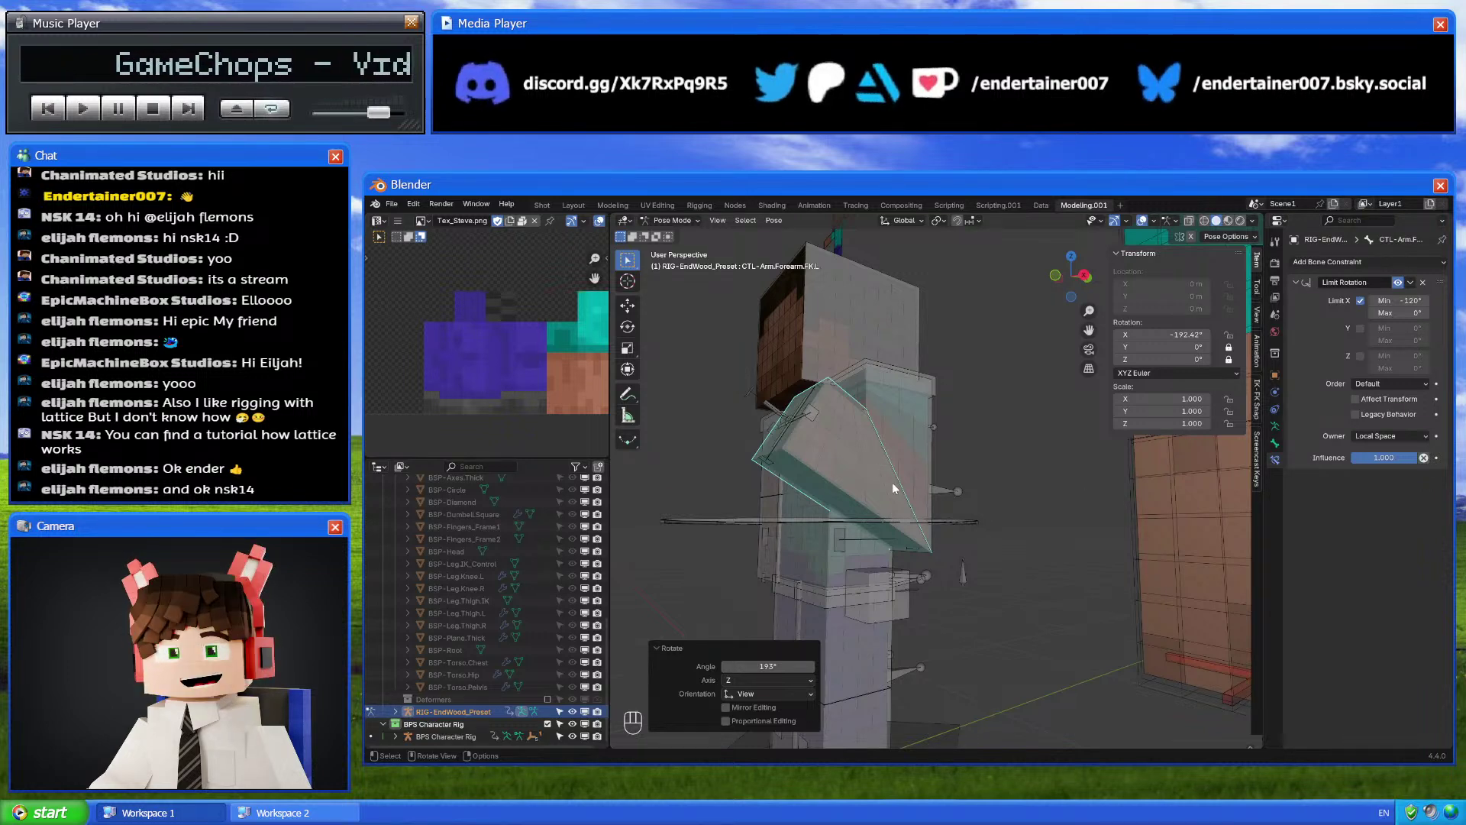
{"action": "middle_click_drag", "start_coordinate": [849, 438], "coordinate": [865, 455]}
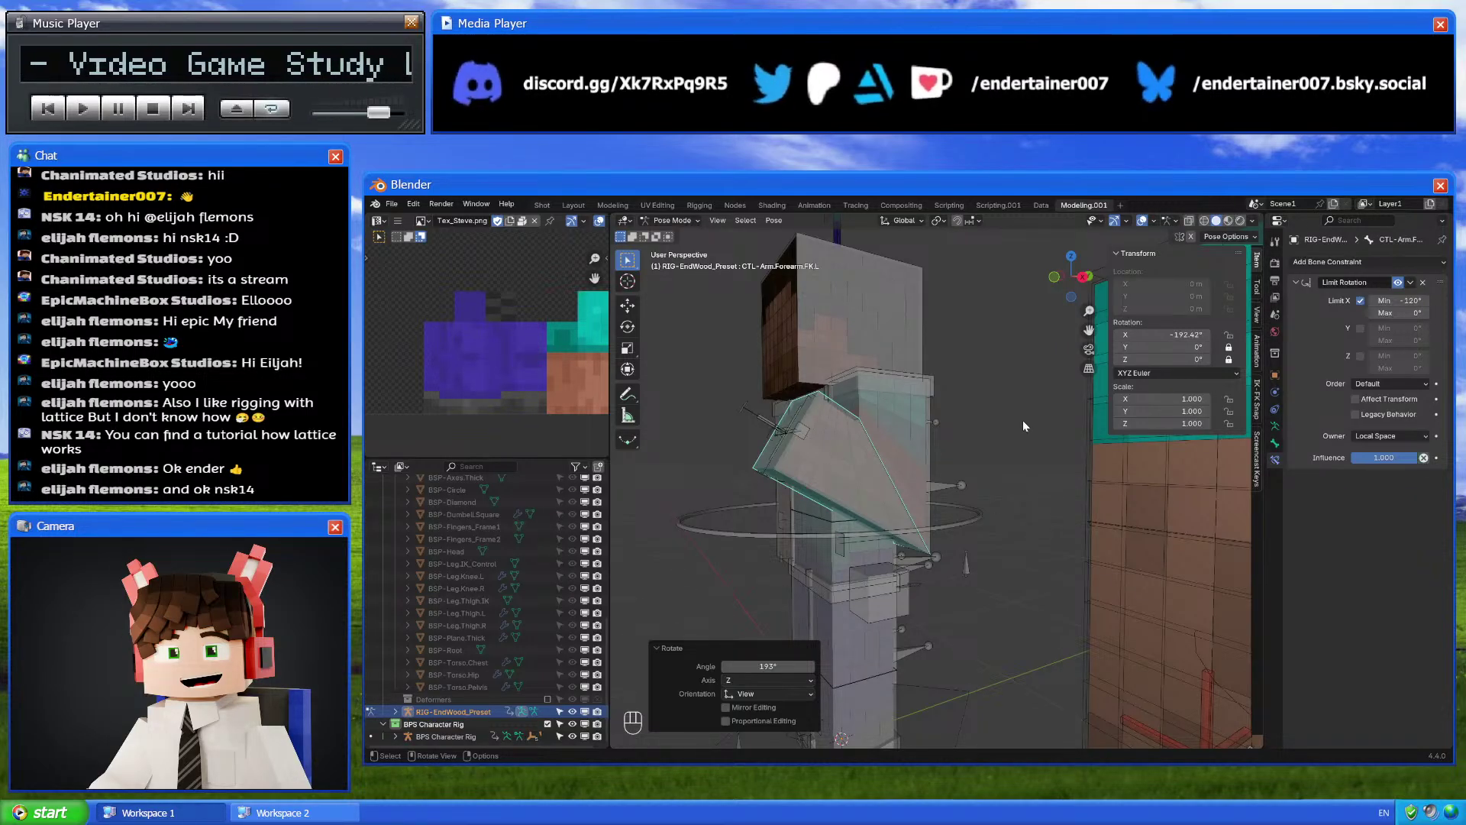
{"action": "key", "text": "r"}
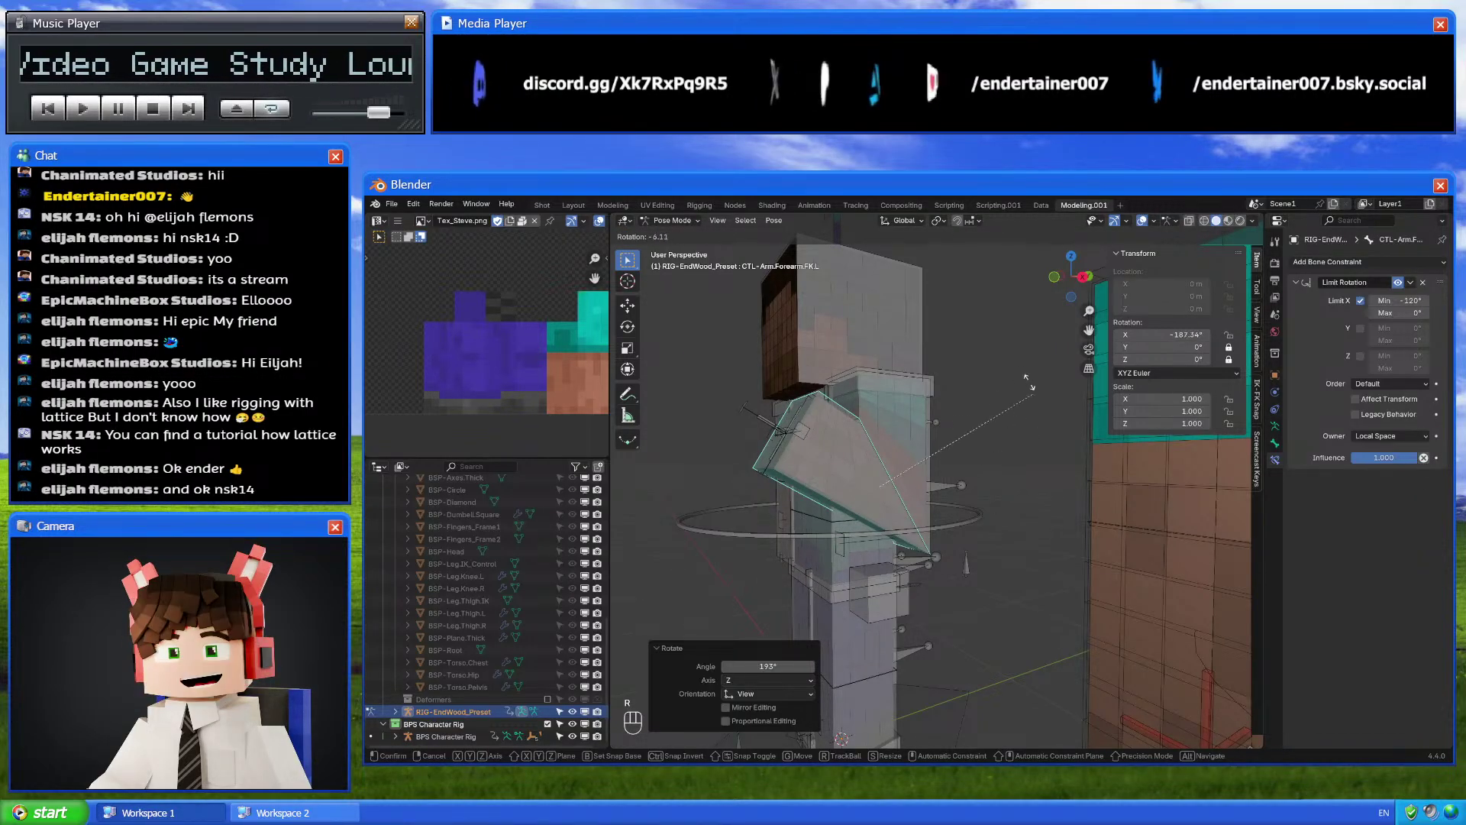
{"action": "key", "text": "Escape"}
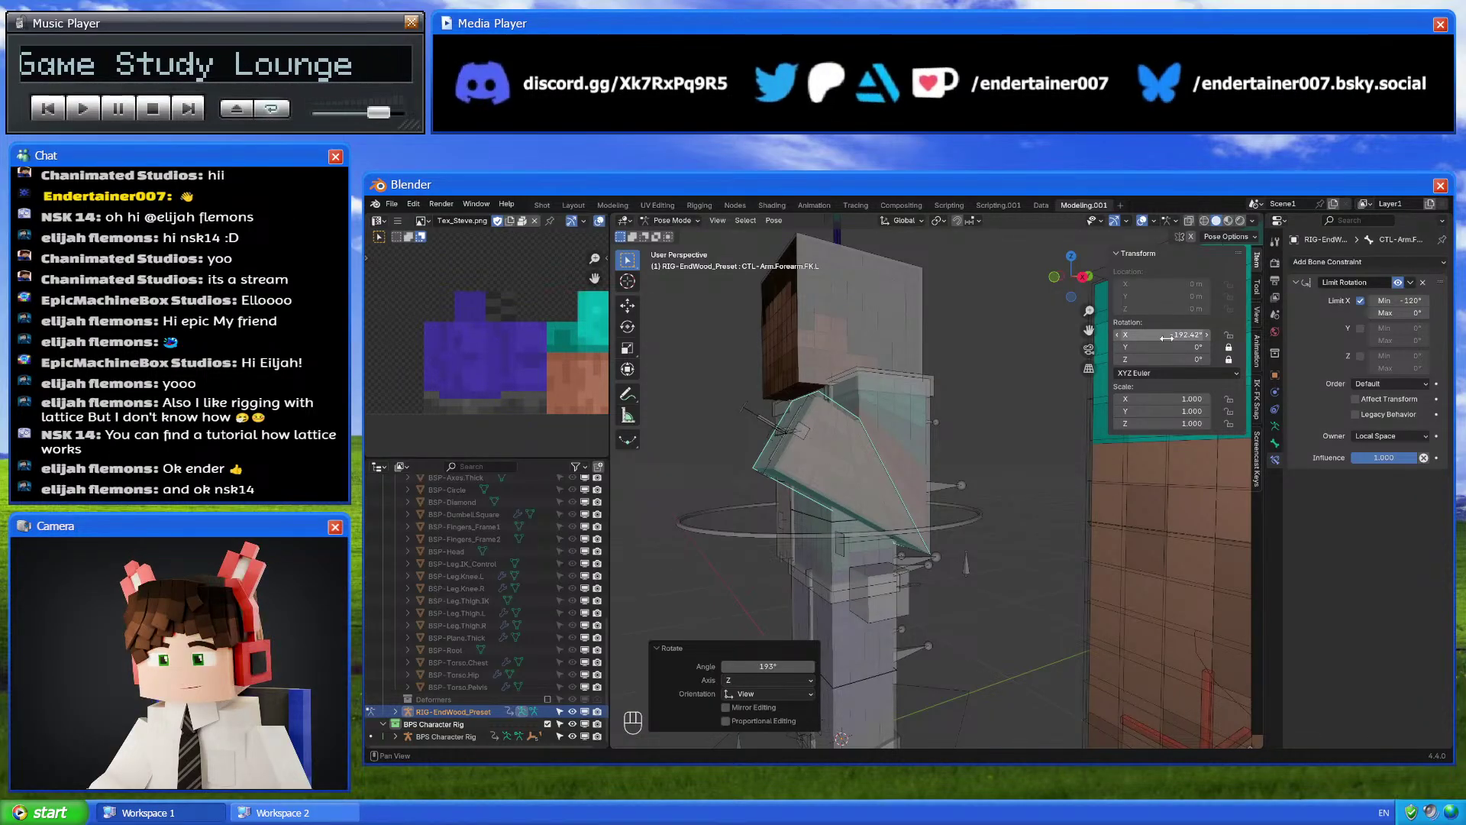
{"action": "key", "text": "alt+r"}
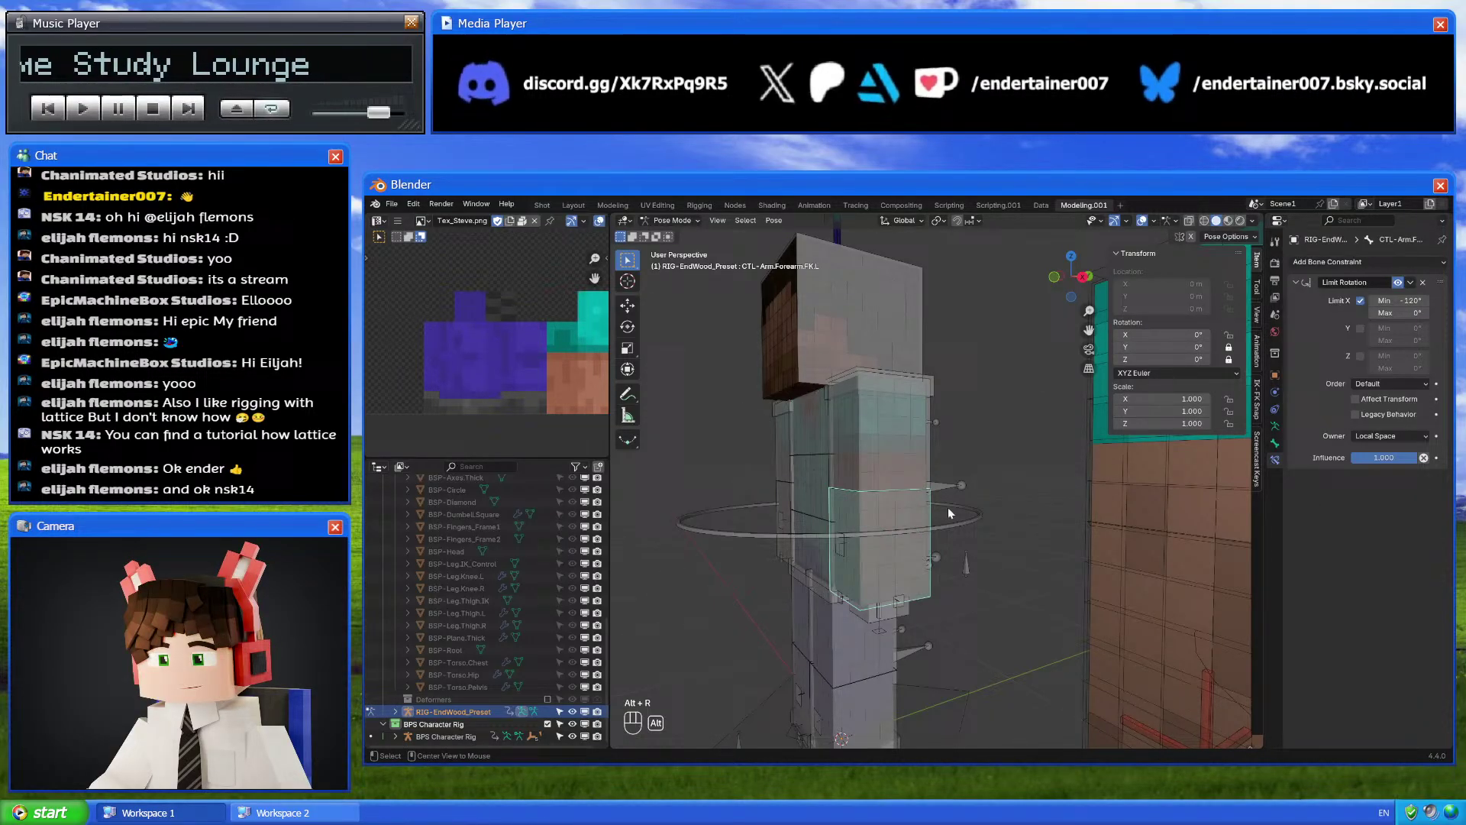
Turn Affect Transform back on, rotate the left forearm FK bone to its -120° limit, and clear the rotation
{"action": "left_click", "coordinate": [1357, 401]}
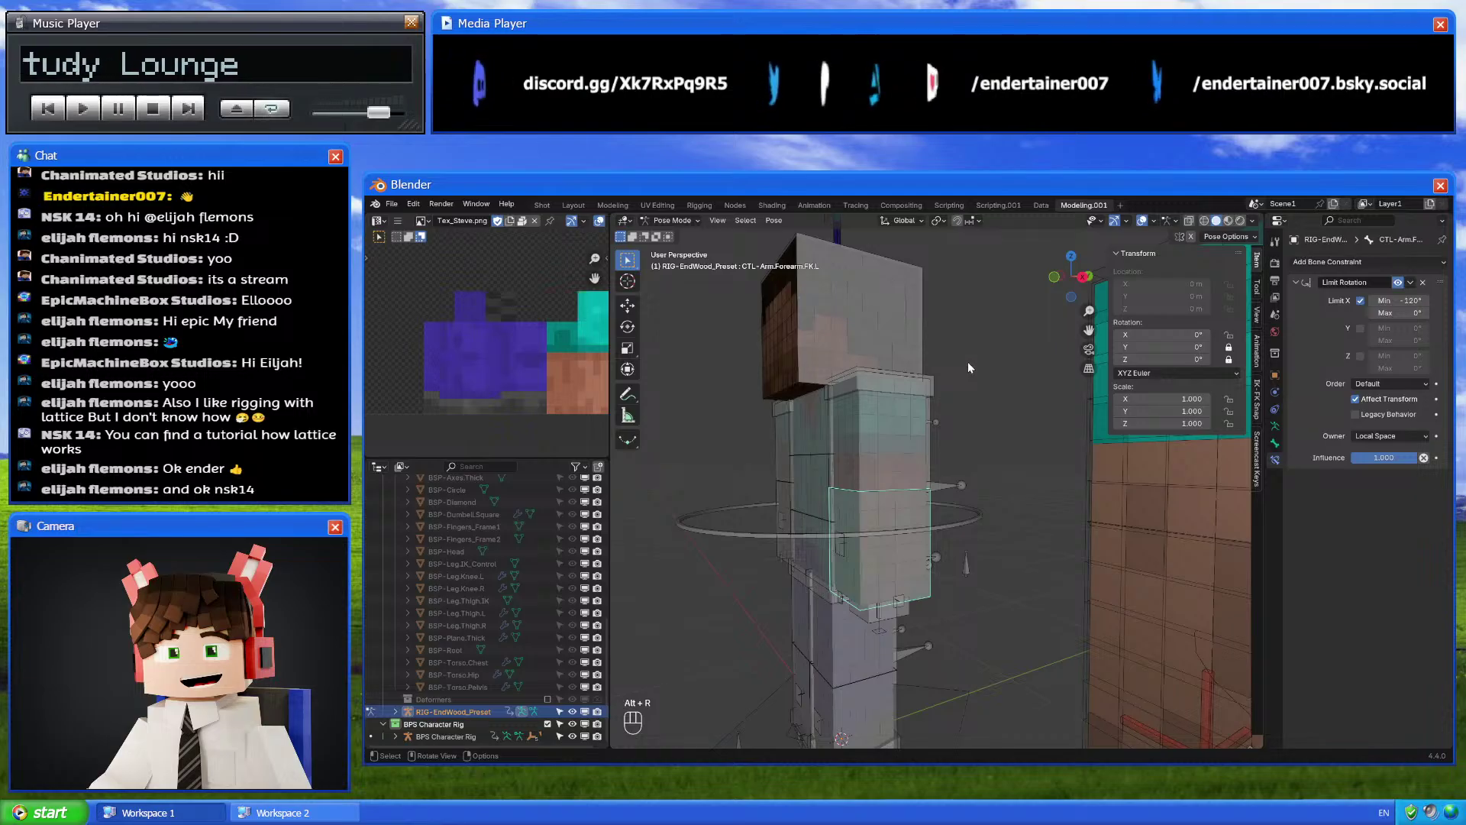
{"action": "key", "text": "r"}
{"action": "left_click", "coordinate": [791, 608]}
{"action": "key", "text": "r"}
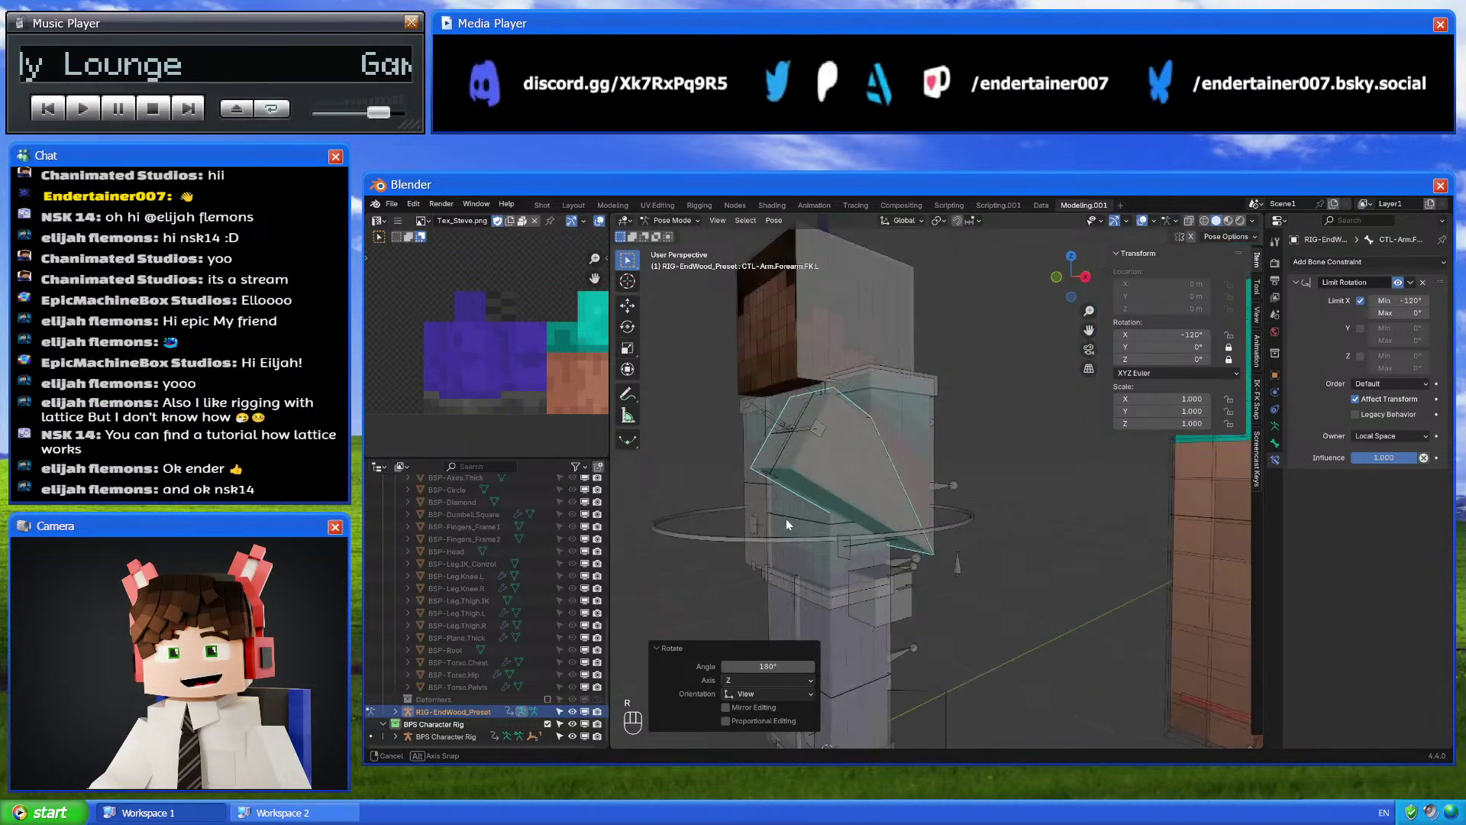
{"action": "middle_click_drag", "start_coordinate": [785, 520], "coordinate": [828, 530]}
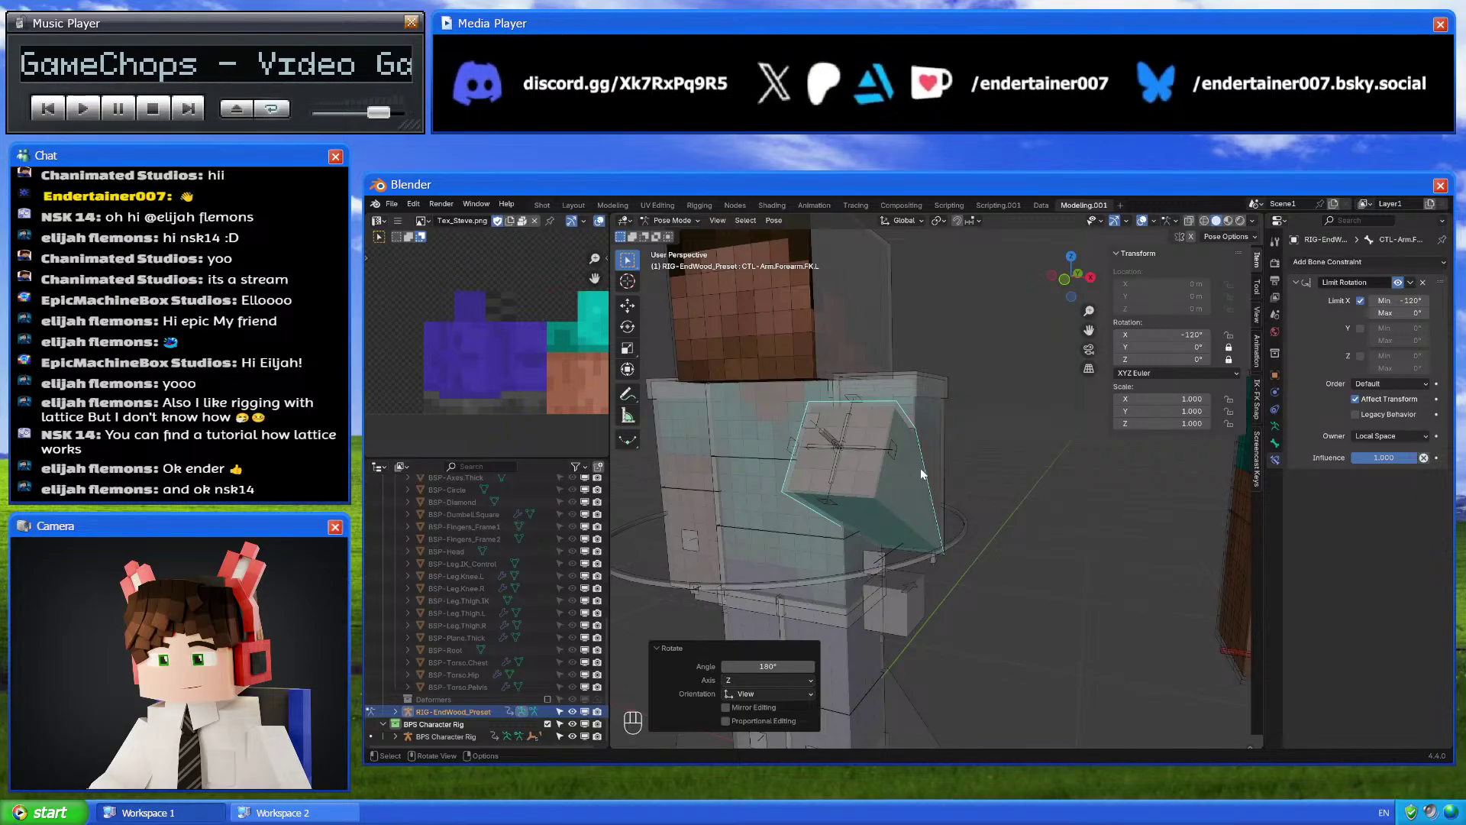
{"action": "key", "text": "alt+r"}
Select both forearm FK bones with the left one active and copy its Limit Rotation constraint to the right one
{"action": "middle_click_drag", "start_coordinate": [910, 509], "coordinate": [854, 557]}
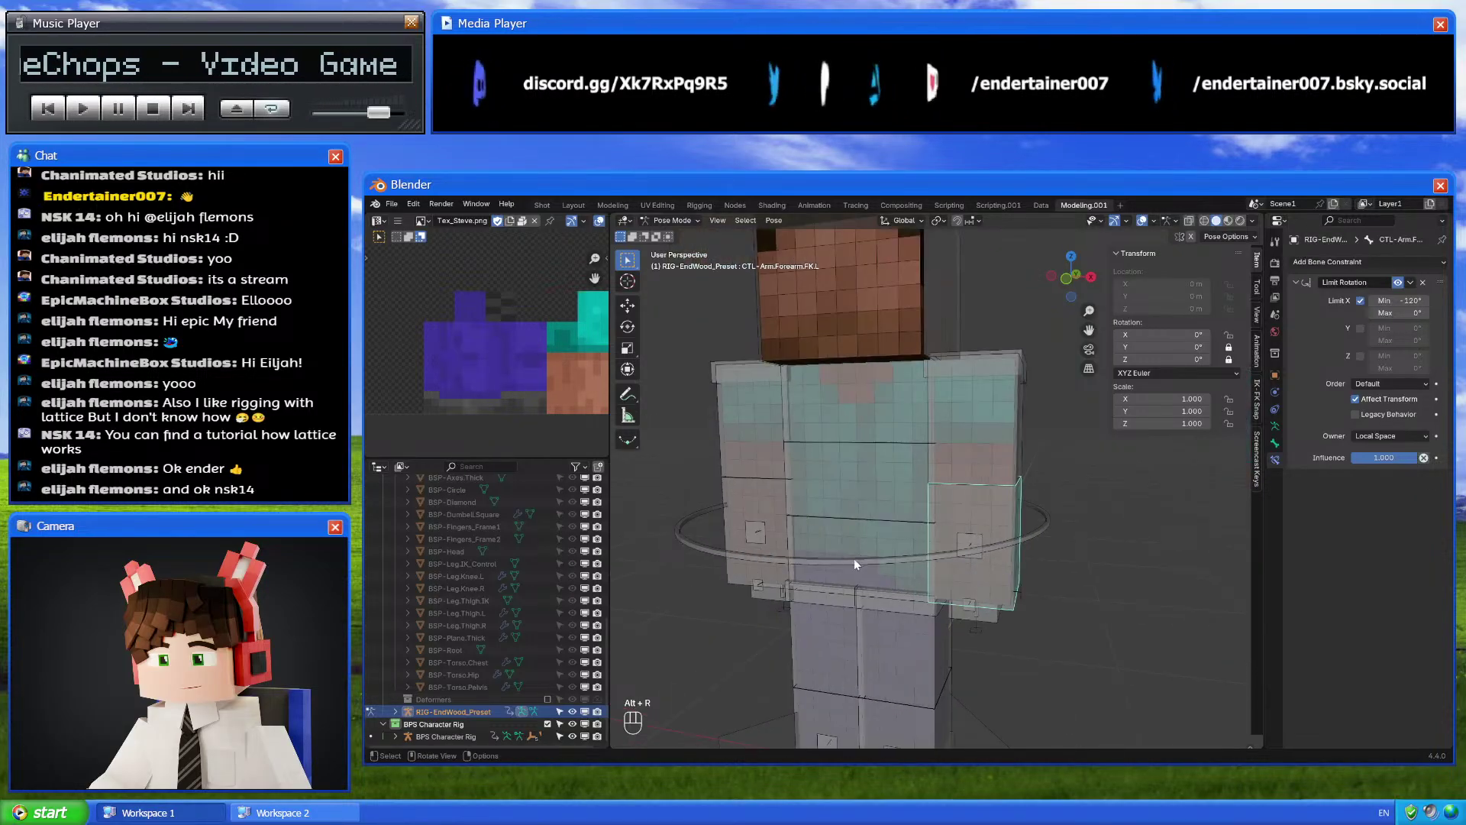
{"action": "left_click", "coordinate": [745, 495]}
{"action": "left_click", "coordinate": [947, 502], "text": "shift"}
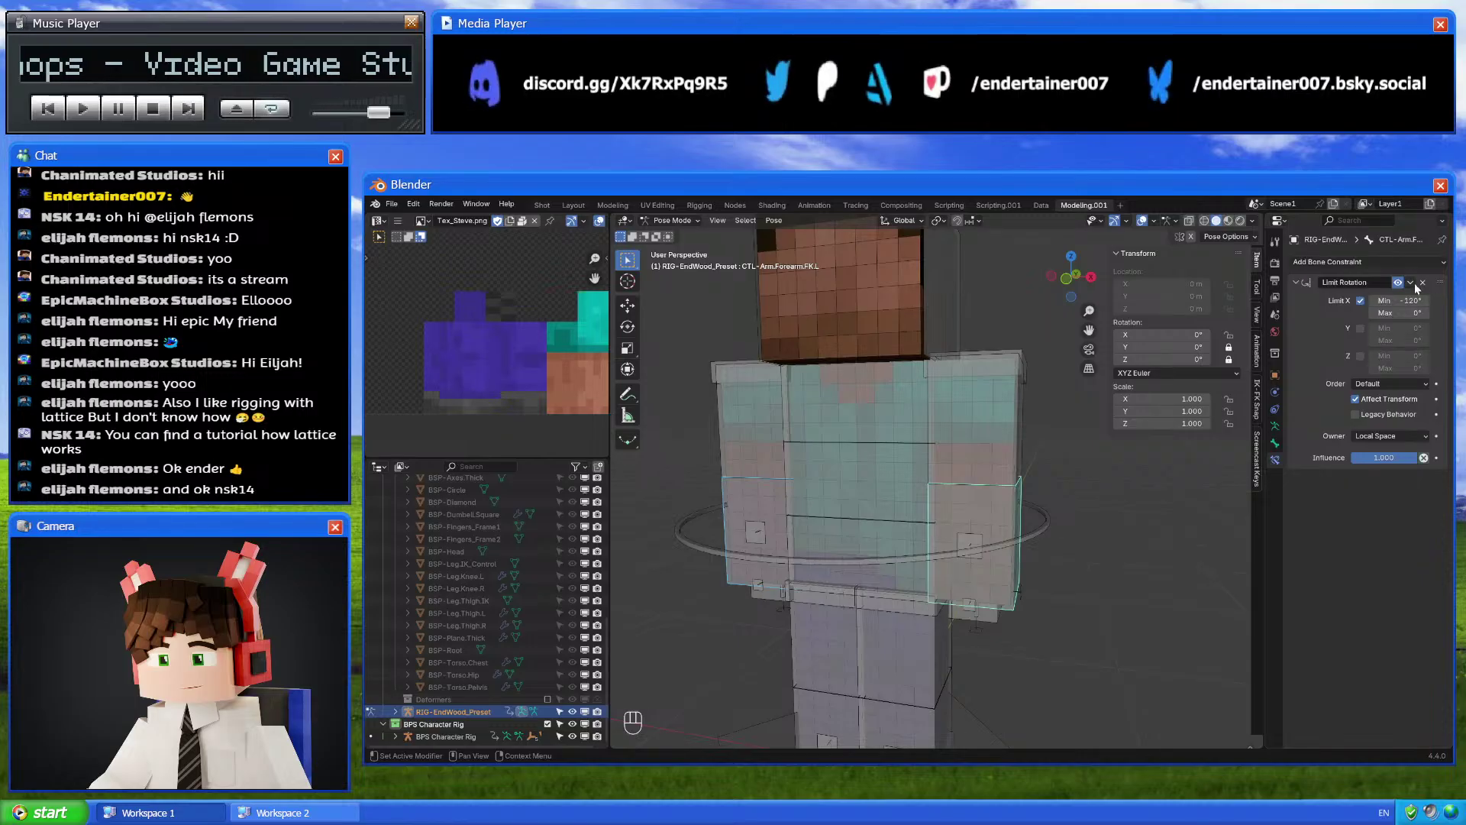
Test the left knee FK bone's local X bend without keeping it, and set both knee FK bones to XYZ Euler rotation
{"action": "middle_click_drag", "start_coordinate": [916, 550], "coordinate": [943, 620]}
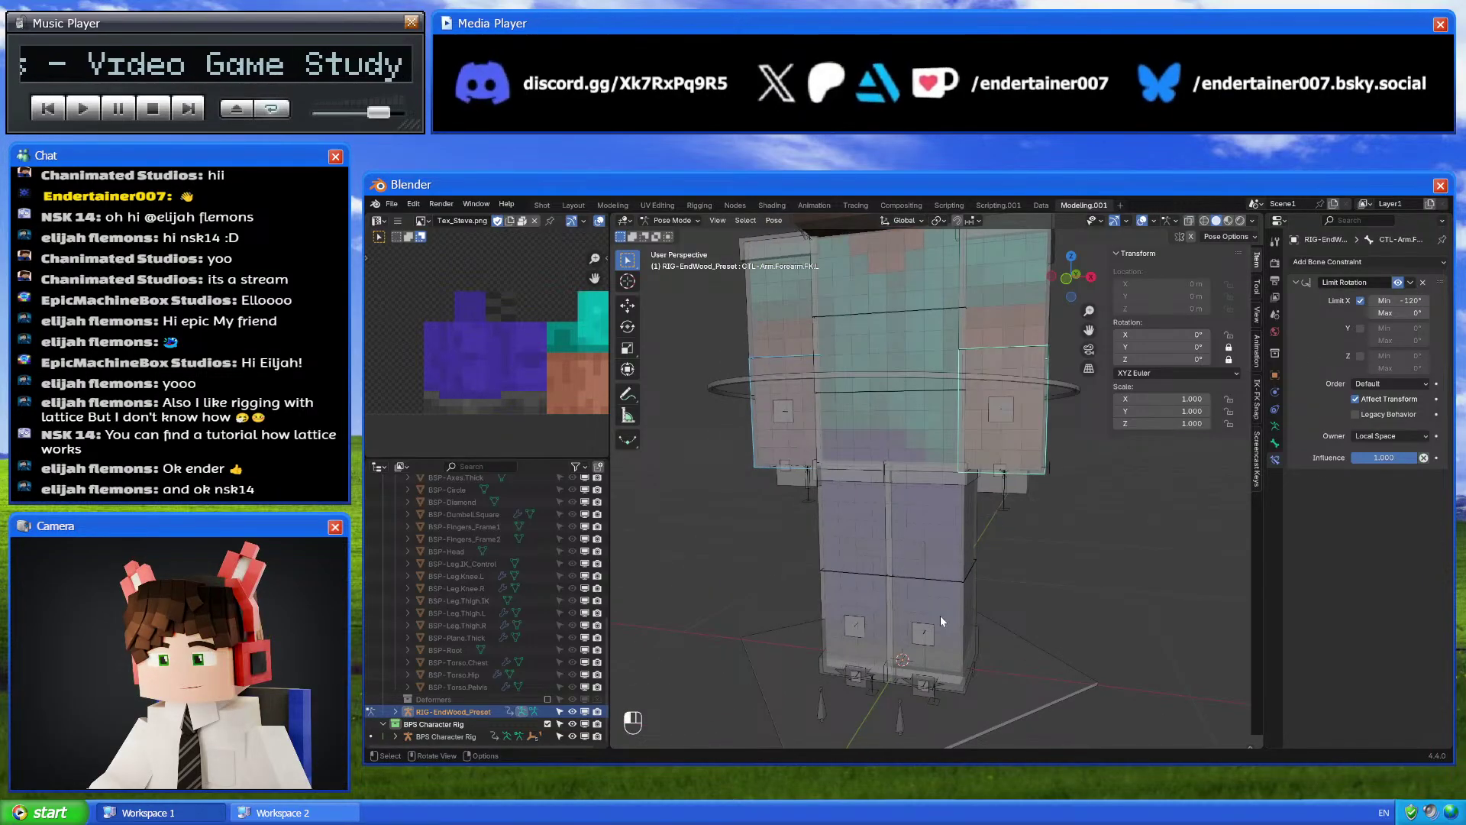
{"action": "left_click", "coordinate": [941, 620]}
{"action": "key", "text": "r"}
{"action": "key", "text": "x"}
{"action": "key", "text": "x"}
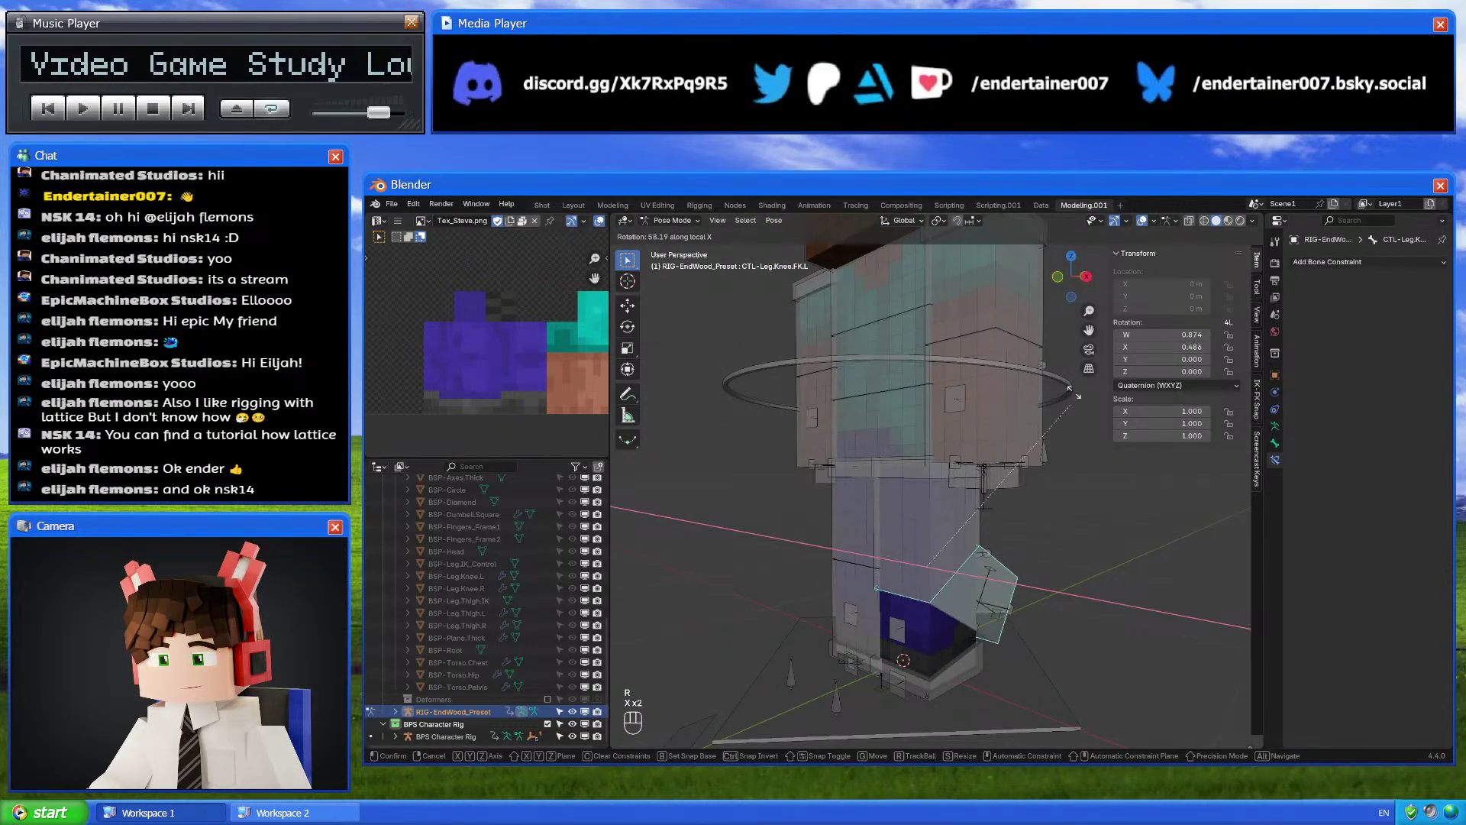
{"action": "key", "text": "Escape"}
{"action": "left_click", "coordinate": [1176, 385]}
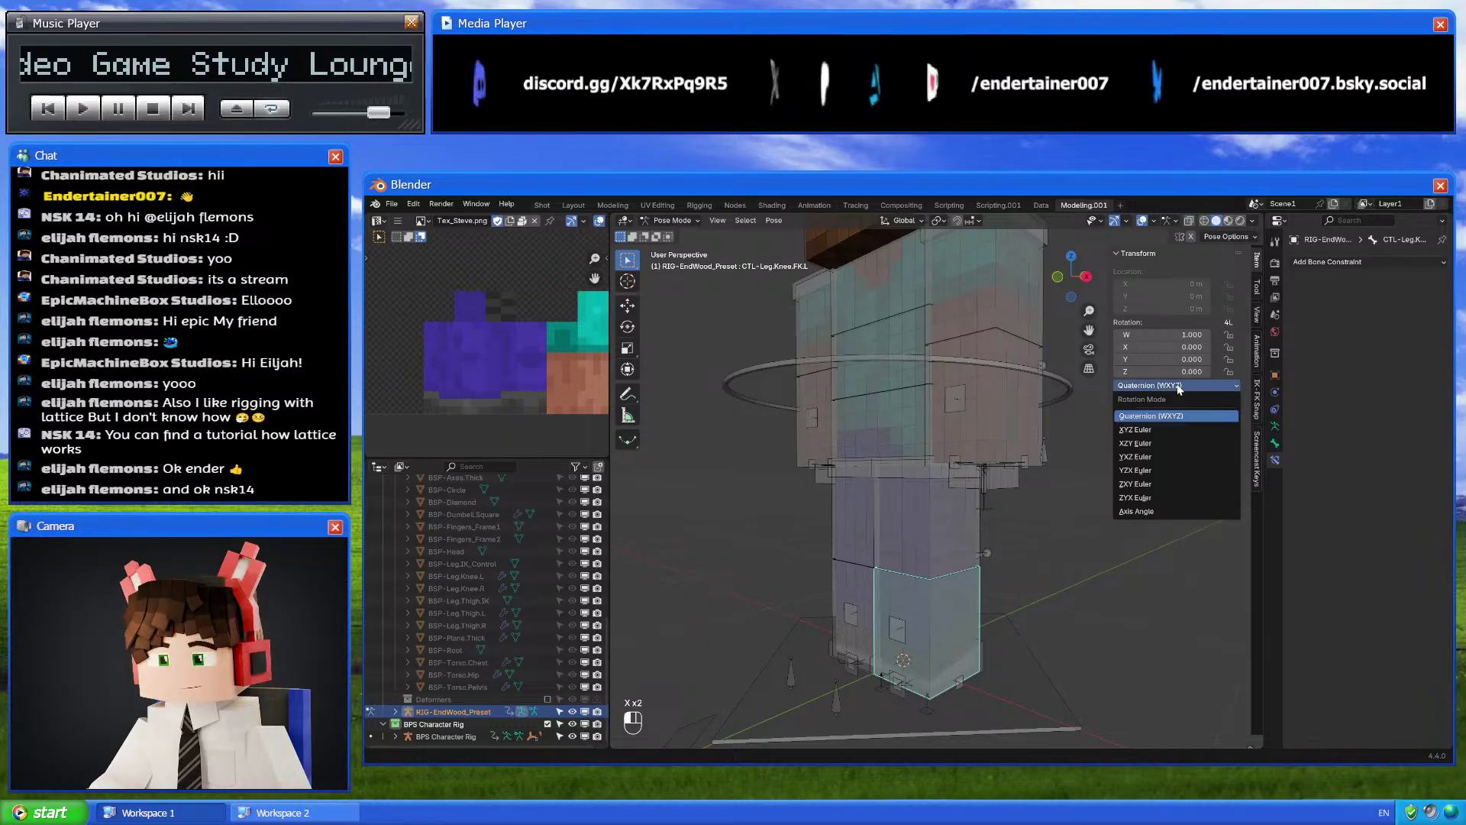
{"action": "left_click", "coordinate": [1161, 429]}
{"action": "left_click", "coordinate": [849, 611]}
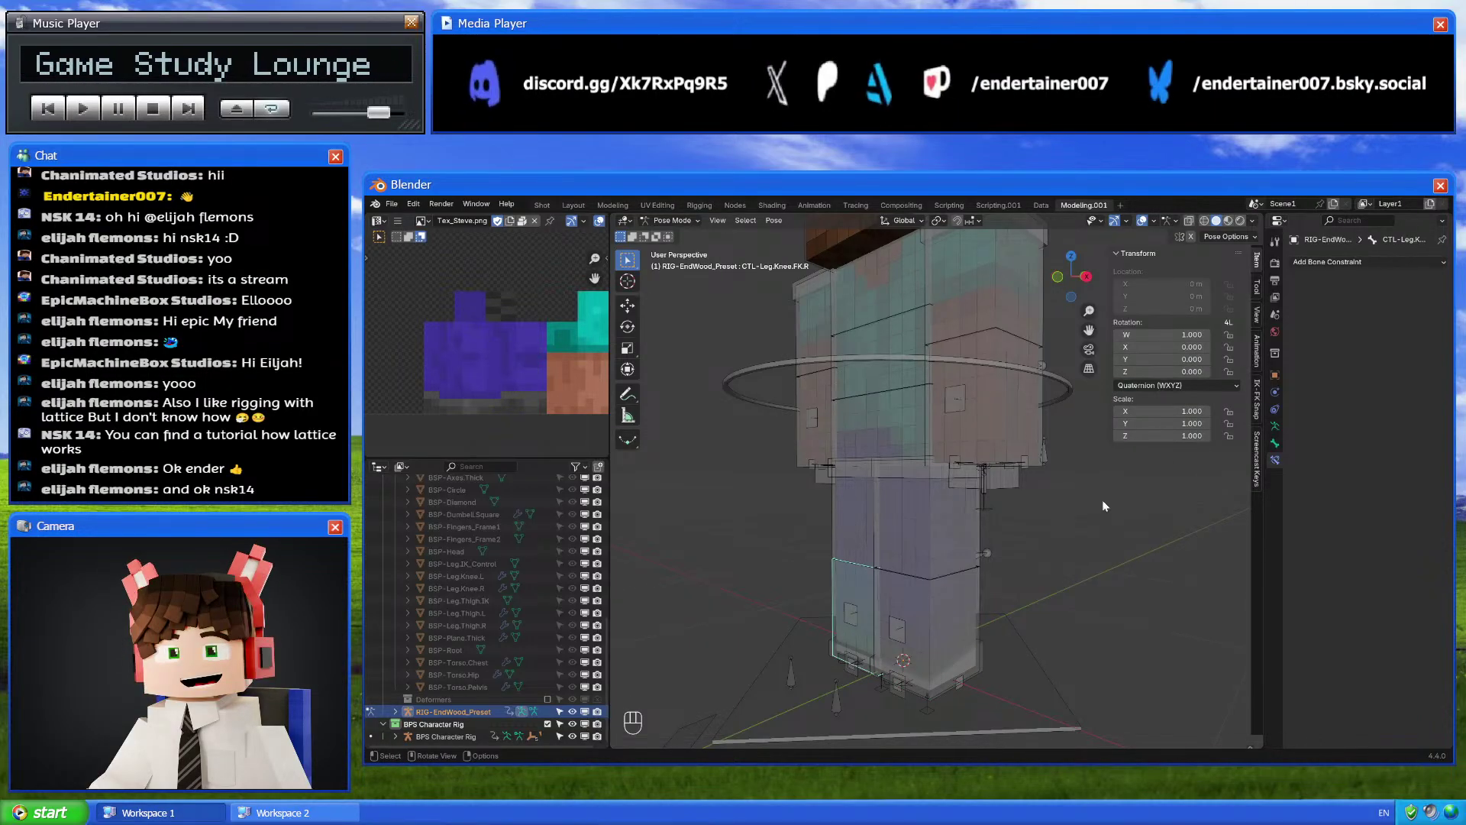
{"action": "left_click", "coordinate": [1176, 385]}
{"action": "left_click", "coordinate": [1161, 430]}
Copy the Limit Rotation constraint from the left forearm FK bone to the left knee FK bone
{"action": "left_click", "coordinate": [975, 393]}
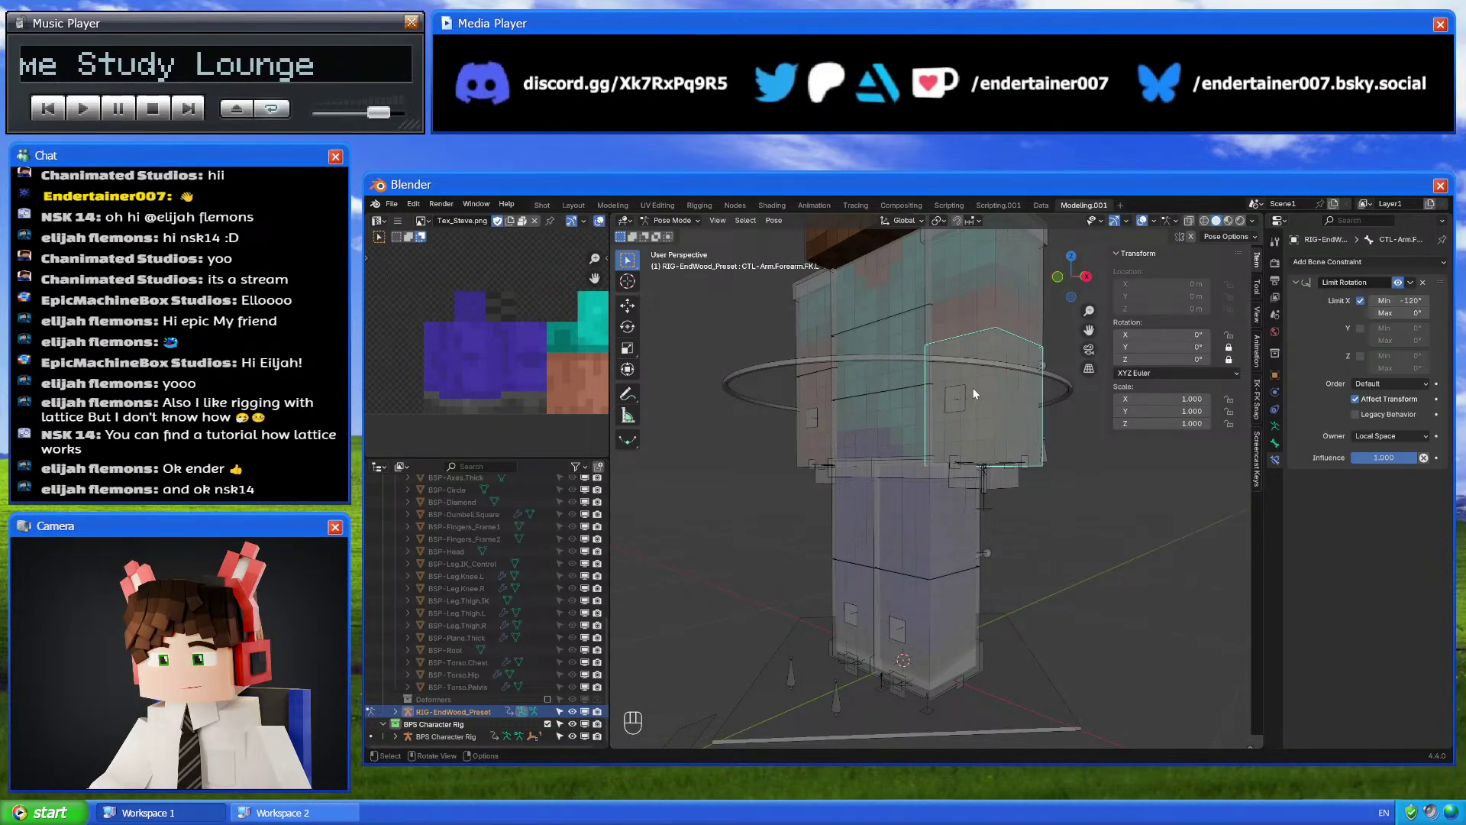
{"action": "left_click", "coordinate": [962, 613], "text": "shift"}
{"action": "left_click", "coordinate": [982, 397], "text": "shift"}
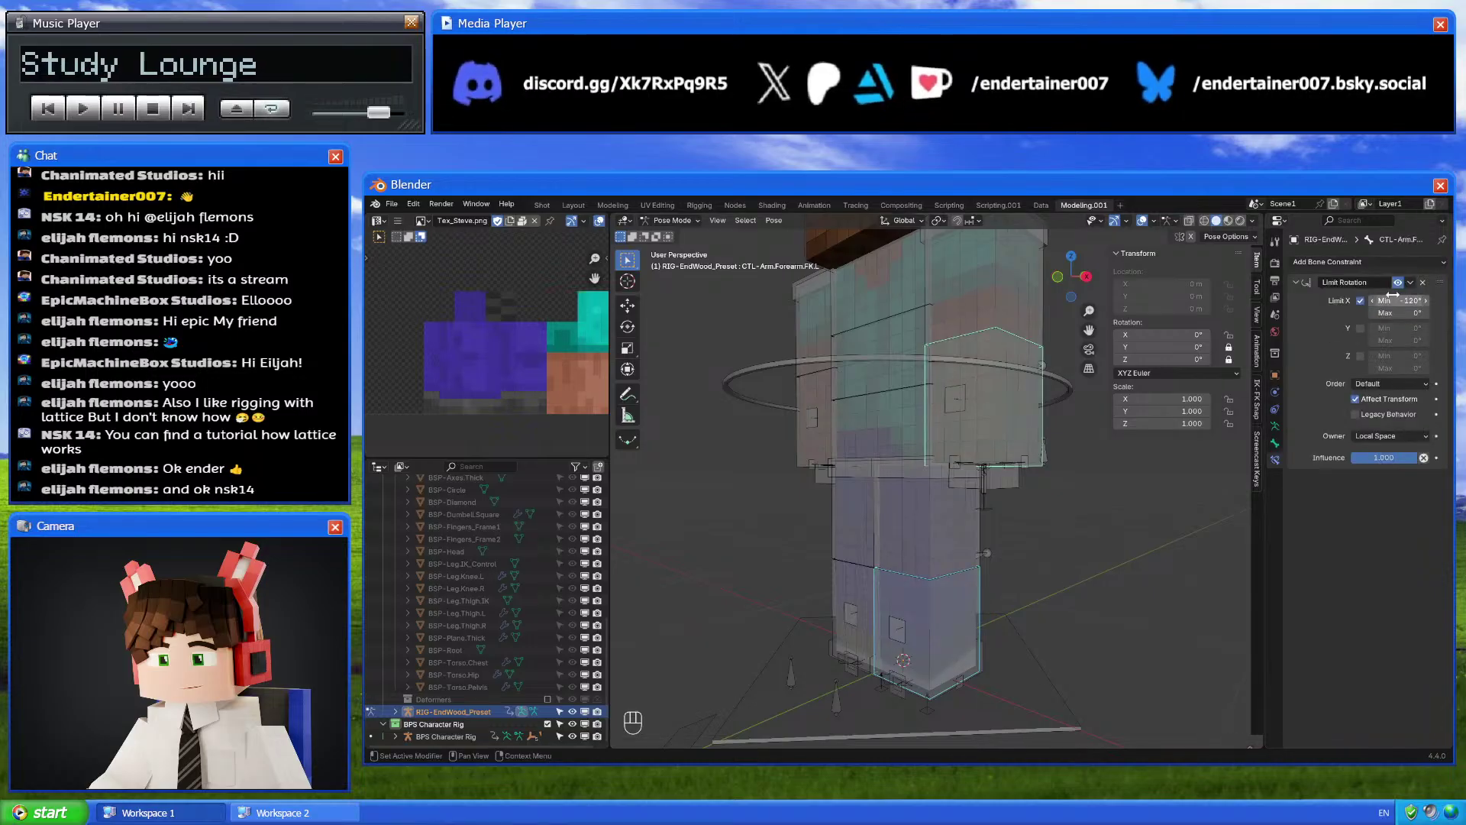
{"action": "left_click", "coordinate": [1410, 282]}
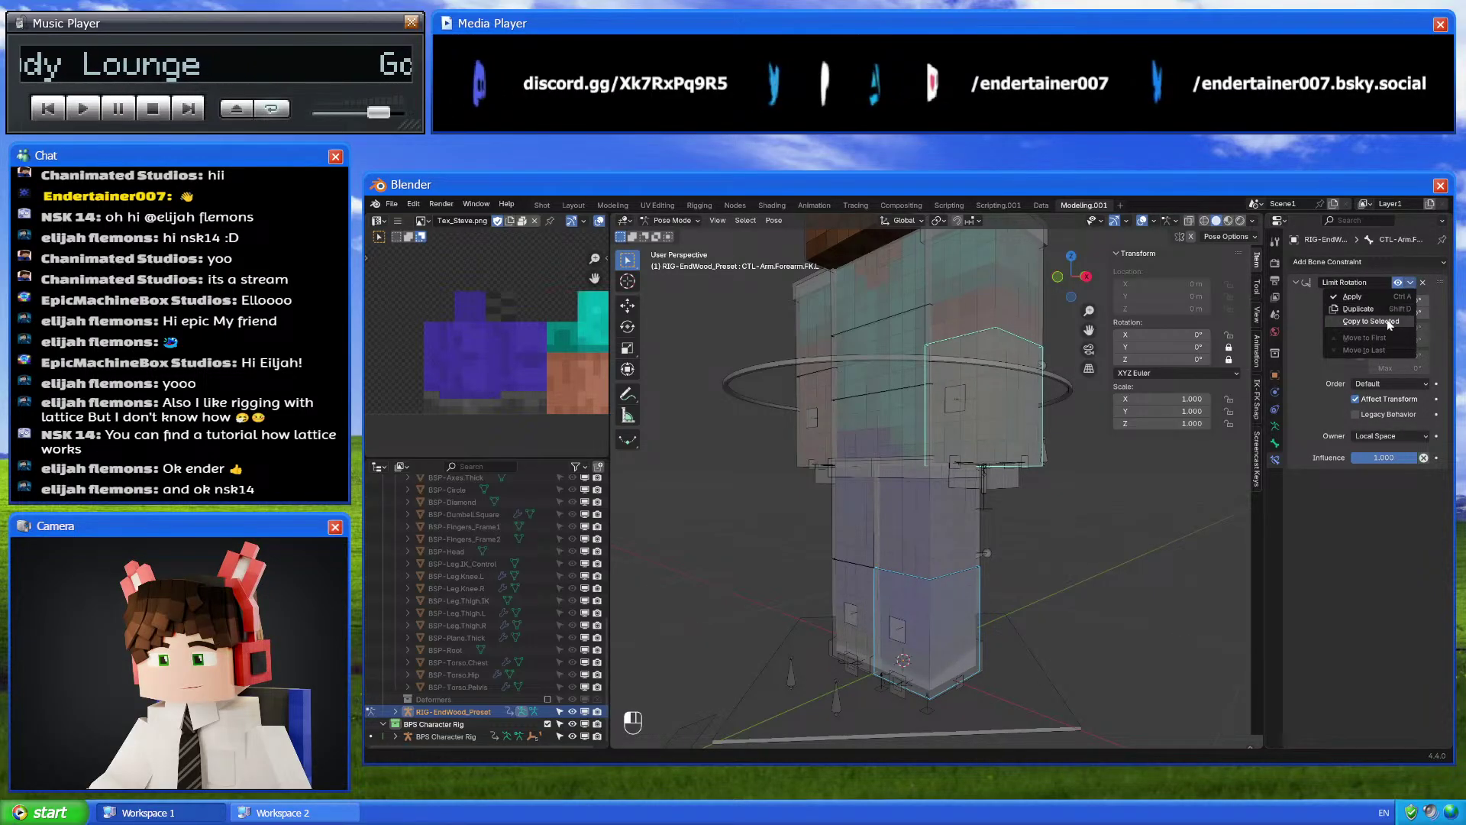
{"action": "left_click", "coordinate": [1389, 322]}
Set the left knee constraint's X rotation limits to a minimum of 0° and a maximum of 120°
{"action": "left_click", "coordinate": [988, 615]}
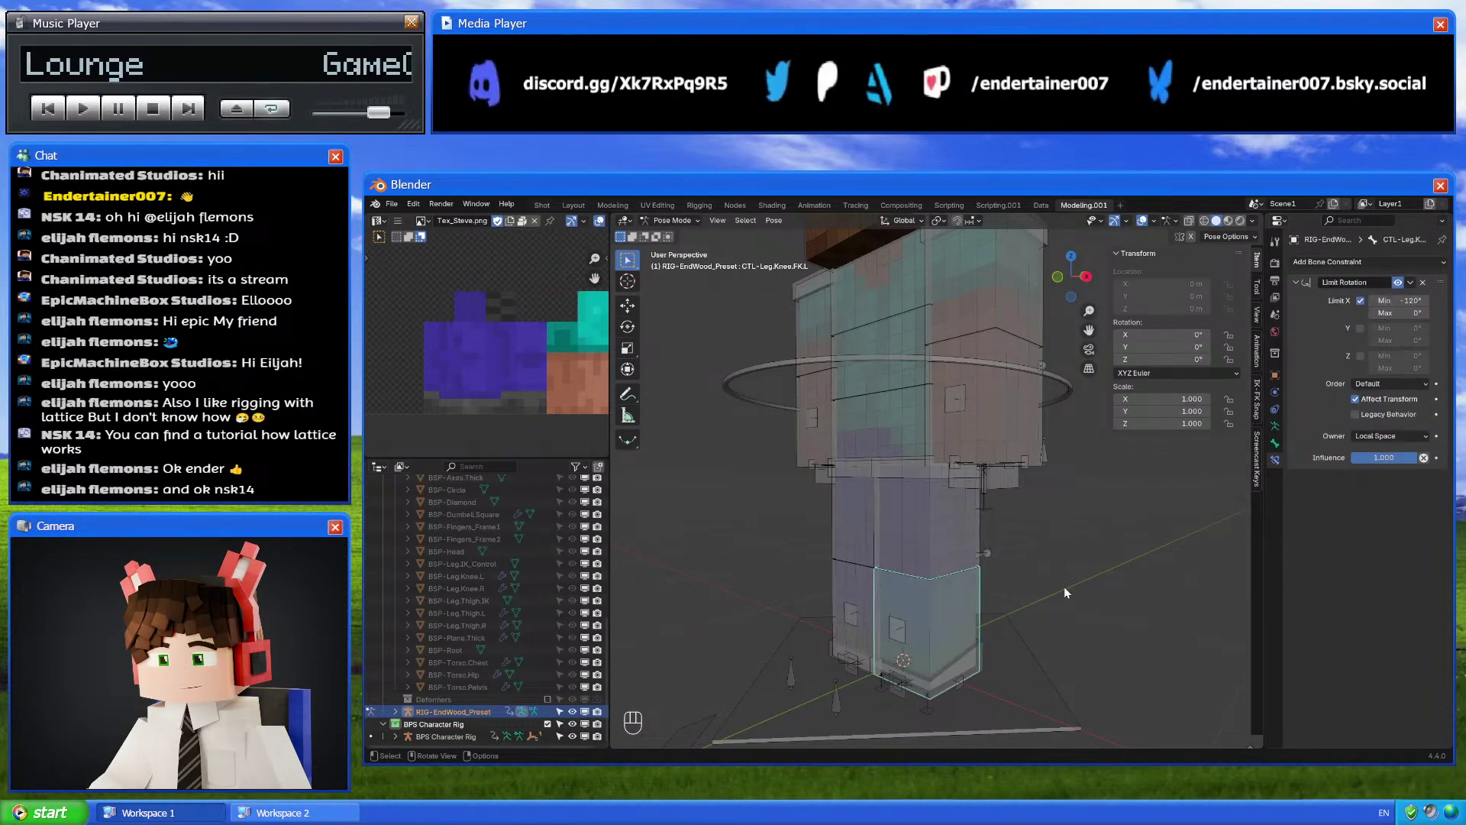
{"action": "left_click", "coordinate": [1396, 300]}
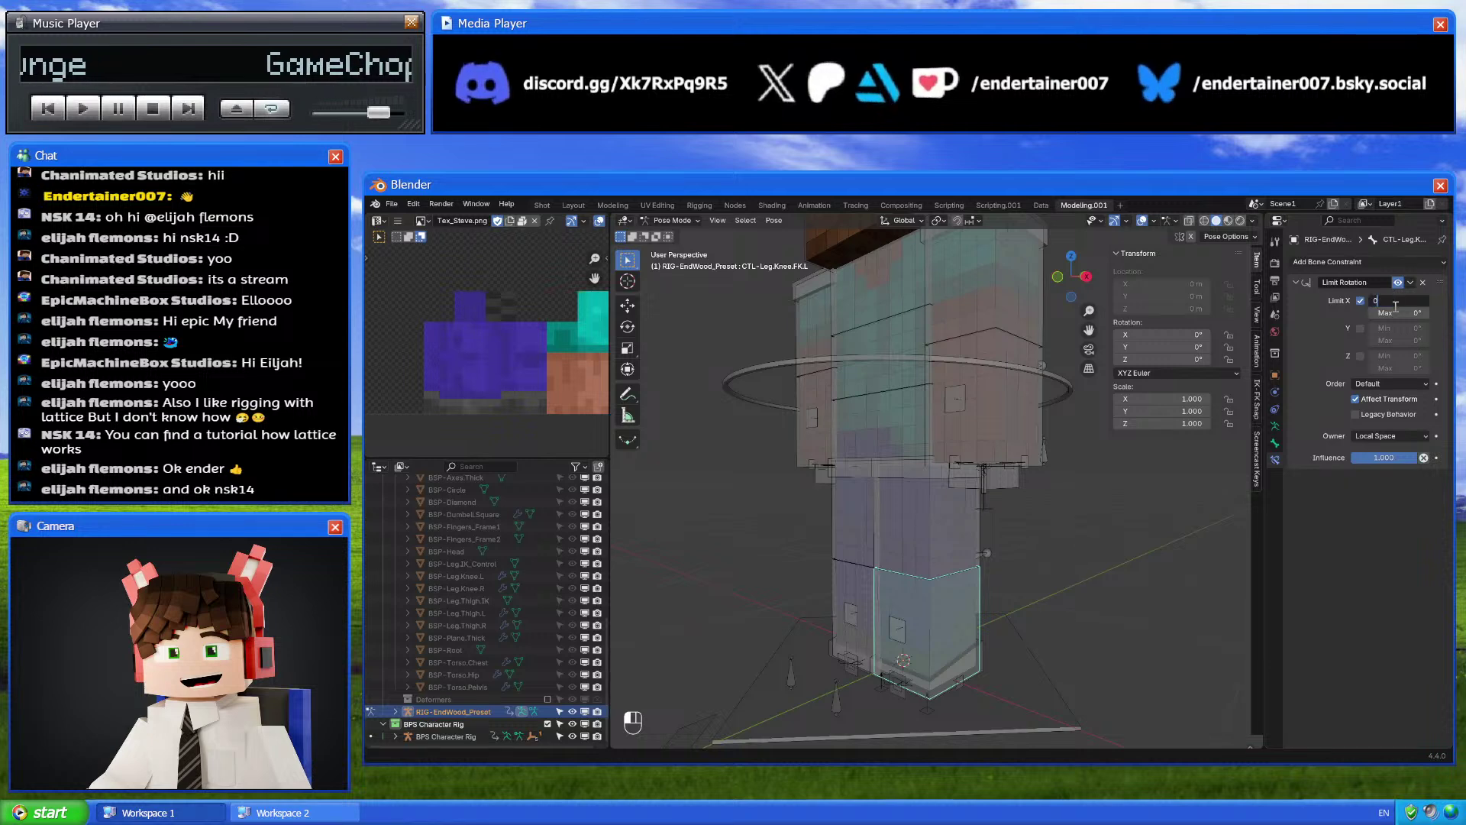
{"action": "type", "text": "0"}
{"action": "key", "text": "Return"}
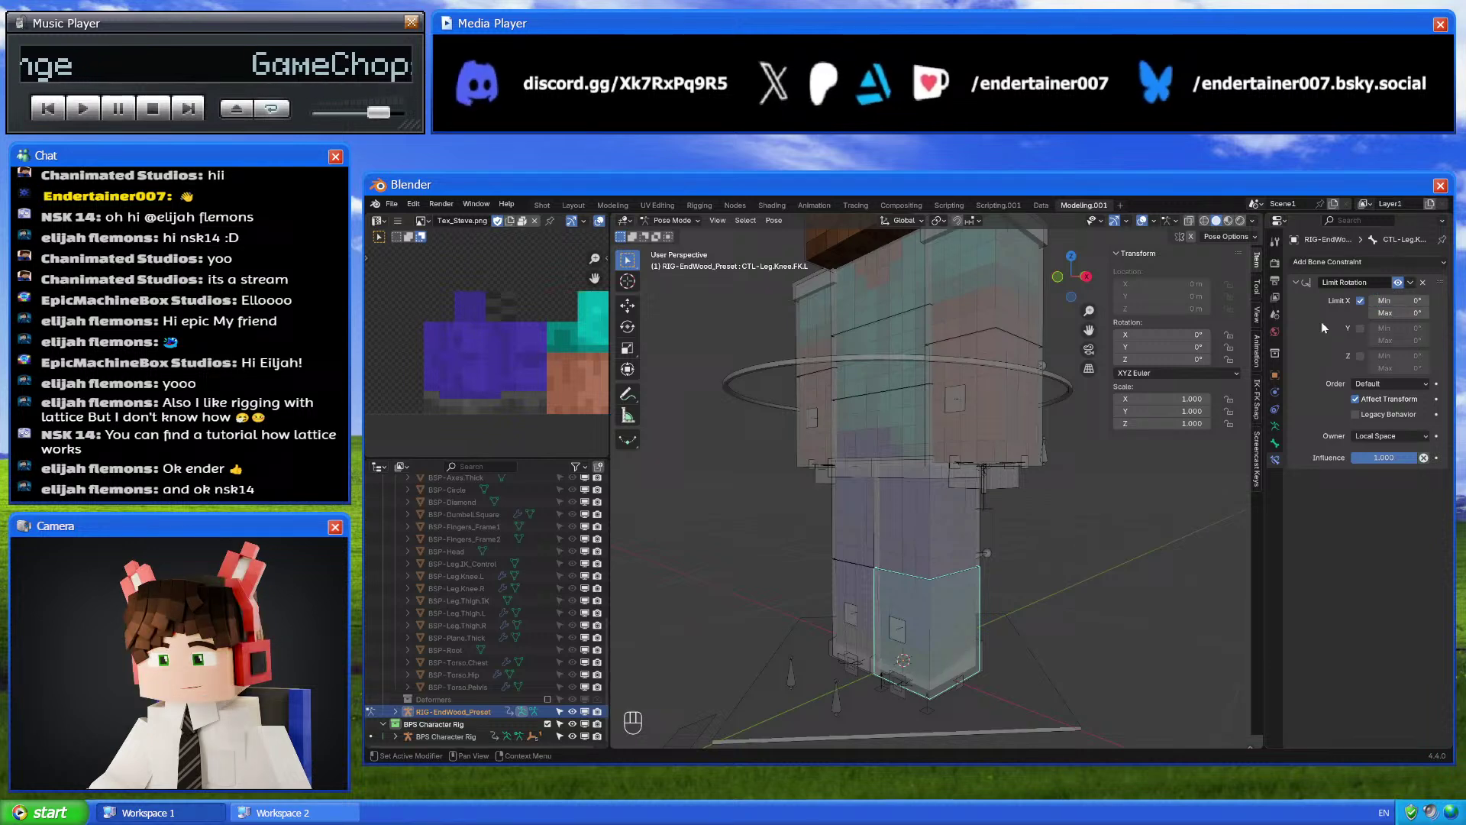
{"action": "left_click", "coordinate": [1407, 313]}
{"action": "type", "text": "120"}
{"action": "key", "text": "Return"}
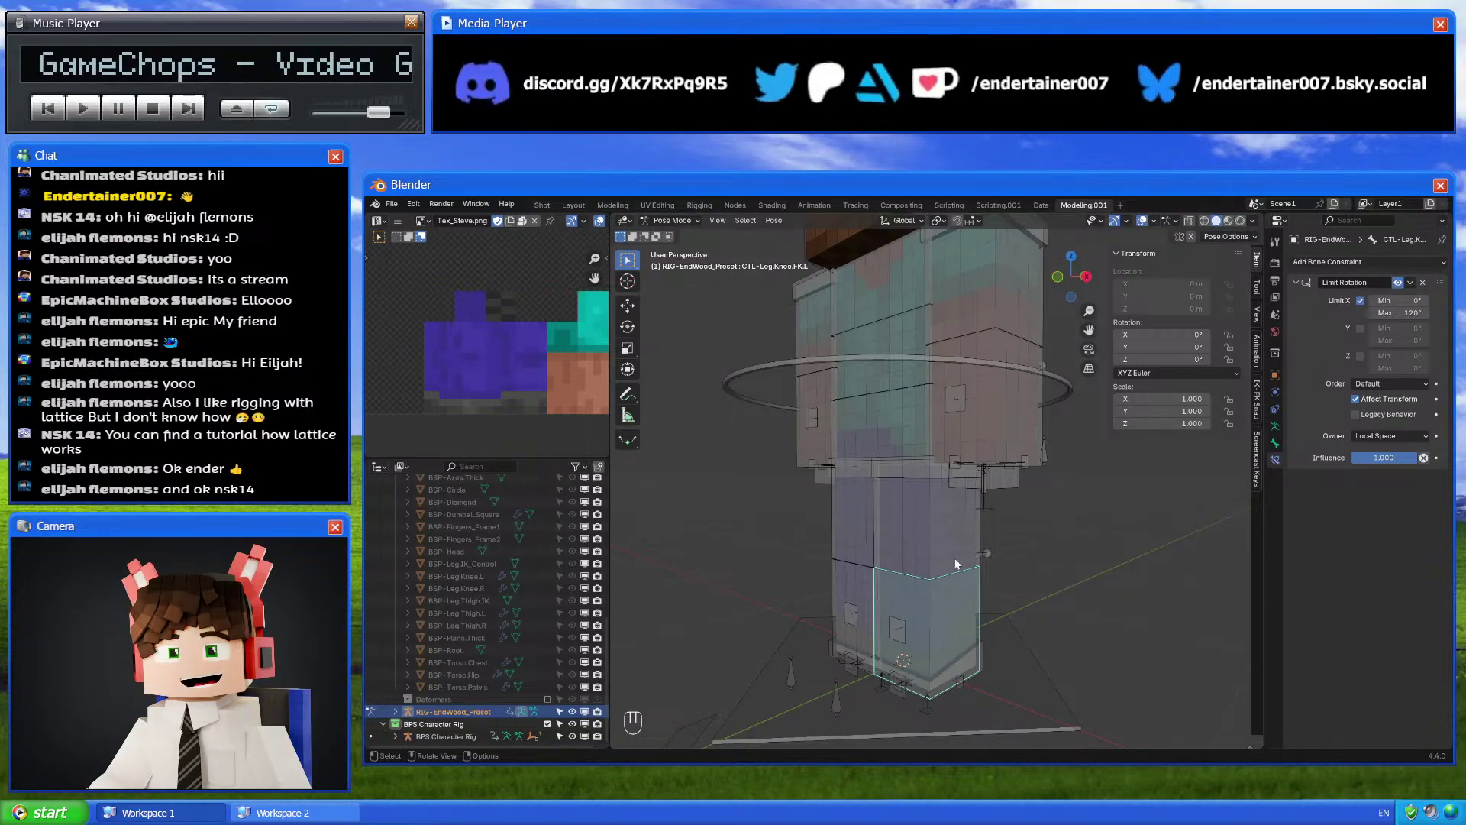
Test the left knee's free rotation without keeping it, and lock Y and Z rotation on the left knee and right forearm FK bones
{"action": "key", "text": "r"}
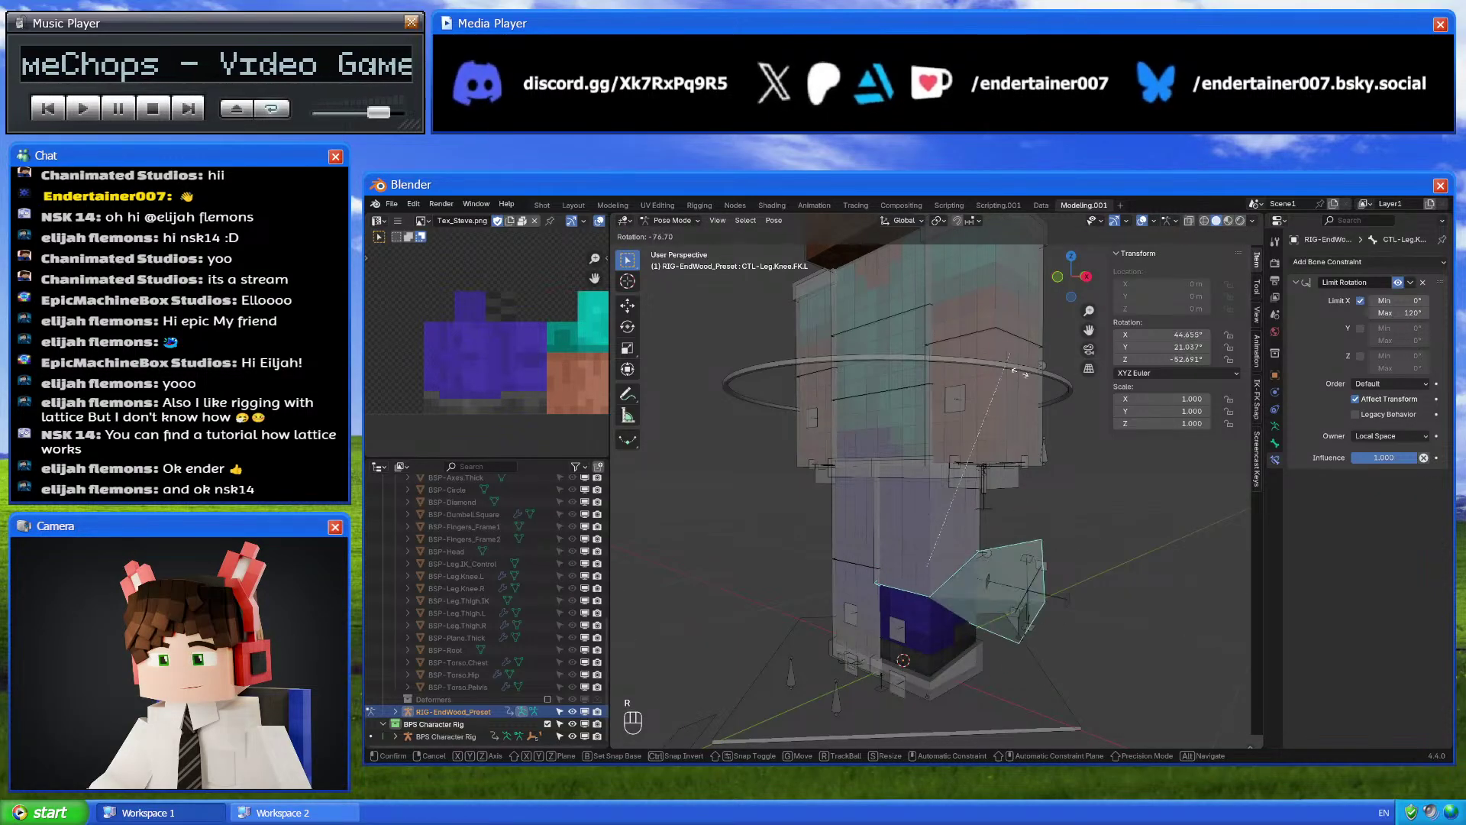
{"action": "right_click", "coordinate": [1217, 415]}
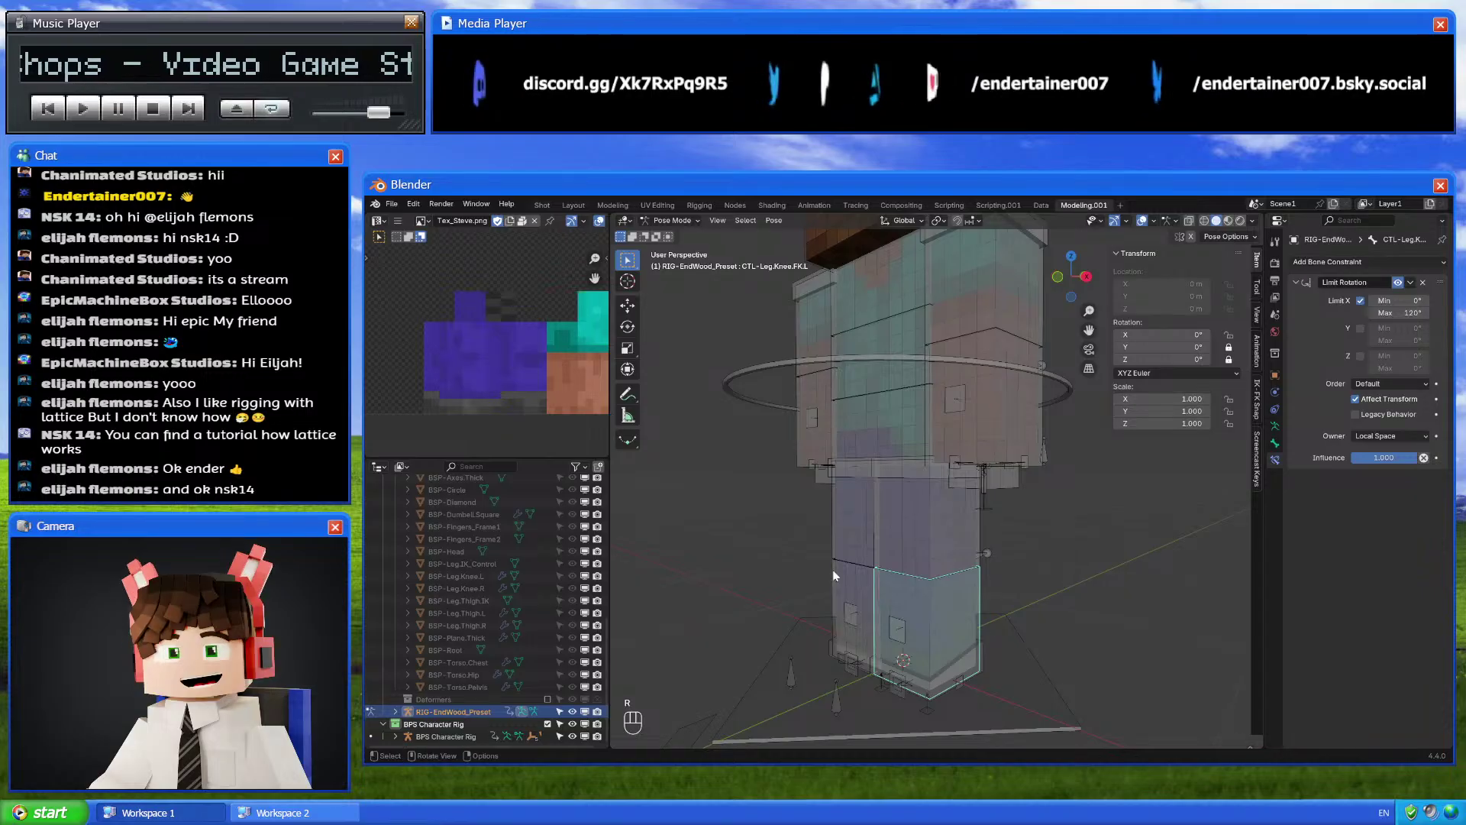
{"action": "key", "text": "ctrl+shift+m"}
{"action": "left_click", "coordinate": [980, 401]}
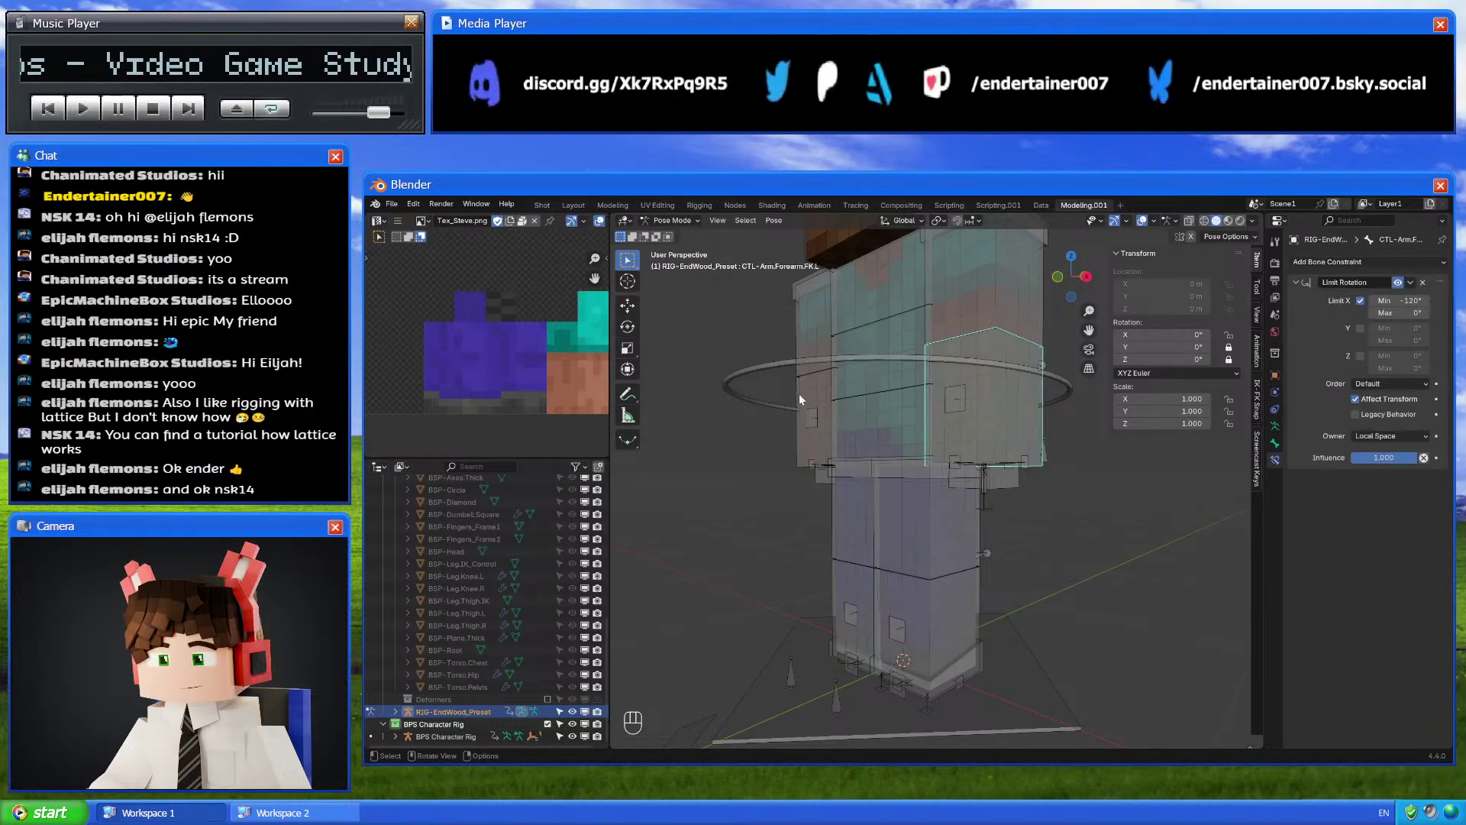
{"action": "key", "text": "ctrl+shift+m"}
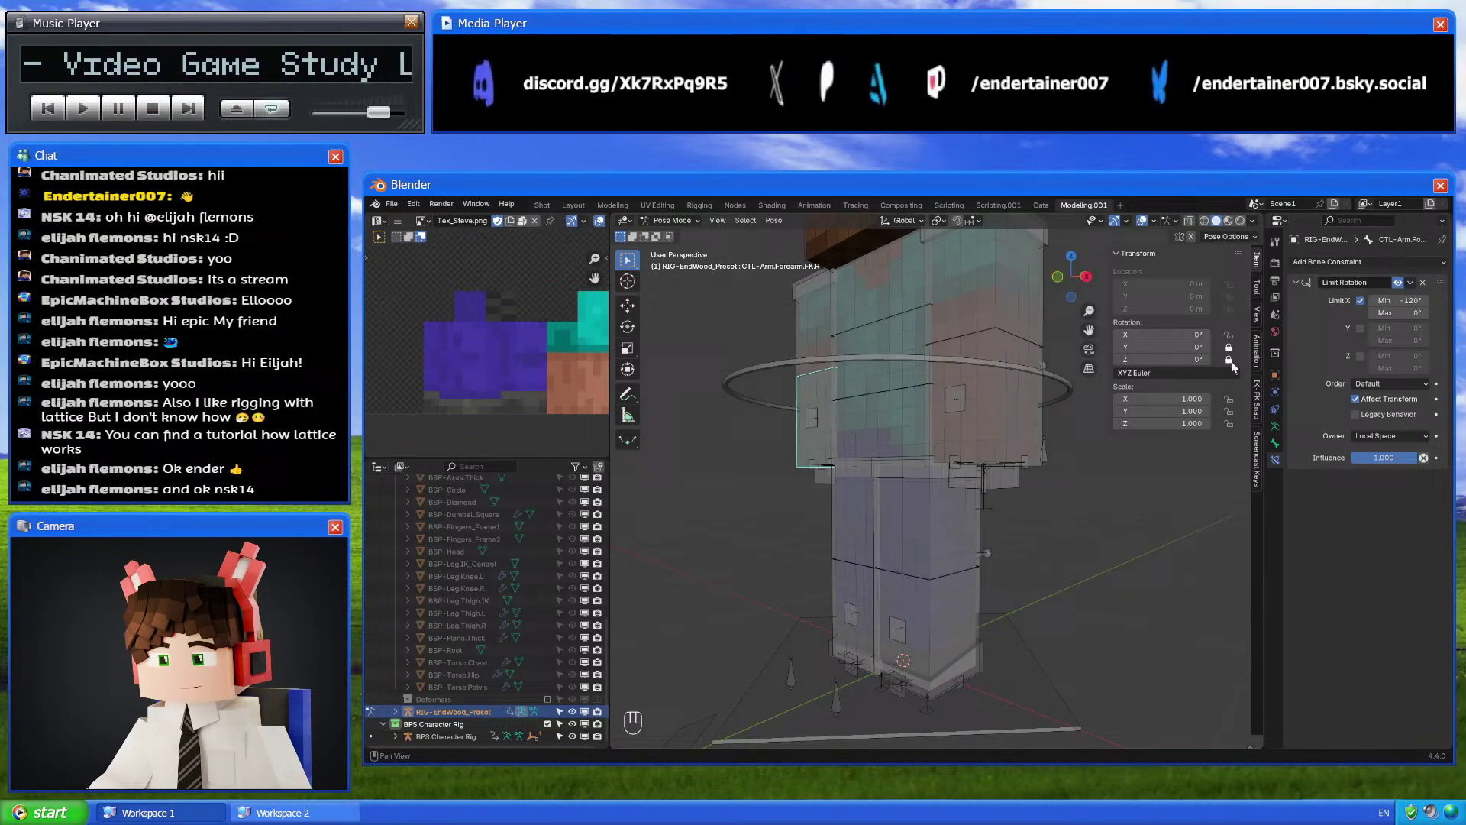
Bend the left knee FK bone to its 120° limit, examine it from the side, and clear its rotation
{"action": "left_click", "coordinate": [909, 597]}
{"action": "key", "text": "r"}
{"action": "left_click", "coordinate": [798, 229]}
{"action": "middle_click_drag", "start_coordinate": [993, 514], "coordinate": [948, 516]}
{"action": "key", "text": "r"}
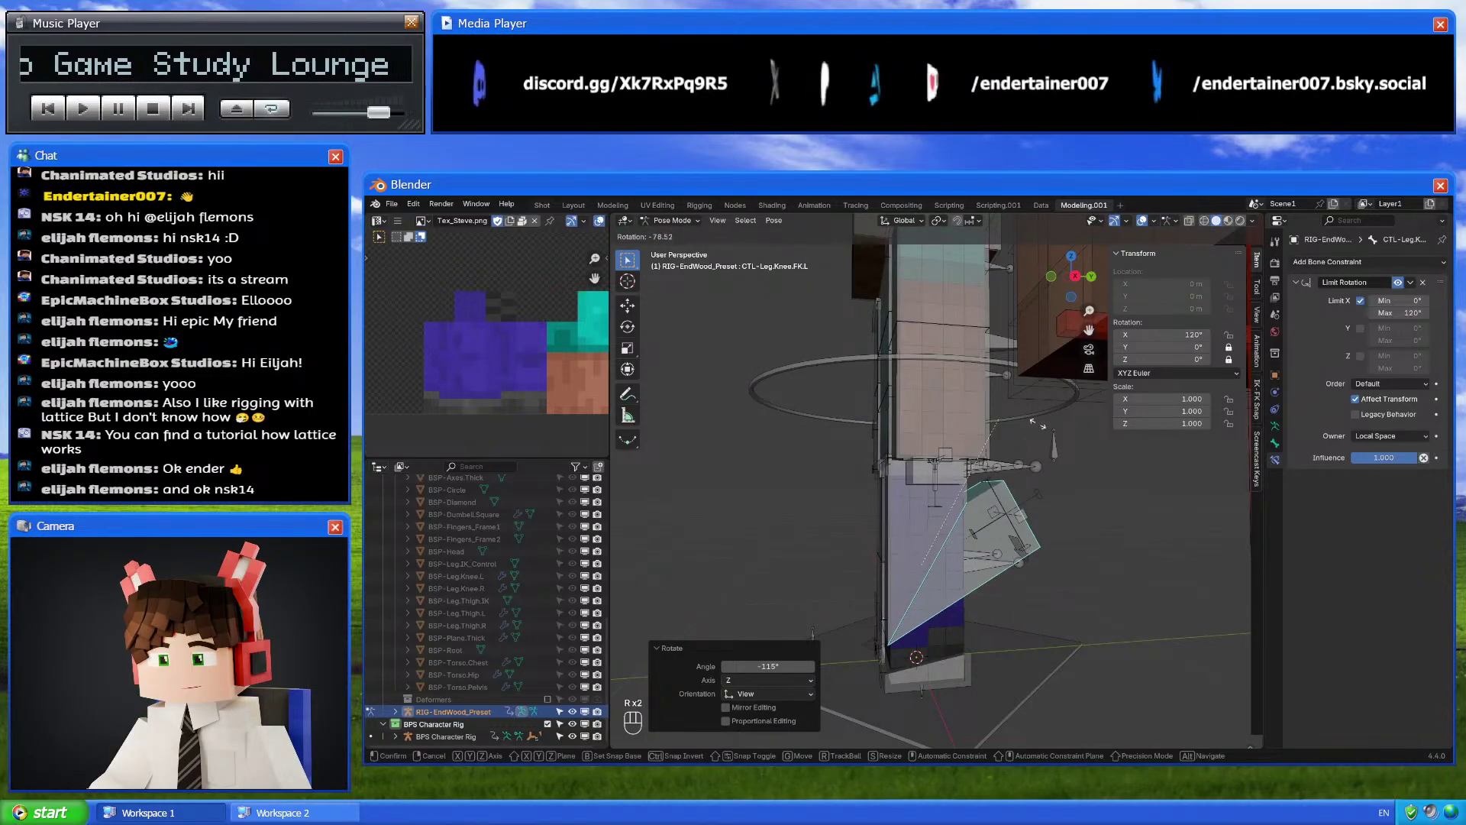
{"action": "left_click", "coordinate": [917, 398]}
{"action": "key", "text": "alt+r"}
{"action": "middle_click_drag", "start_coordinate": [954, 565], "coordinate": [841, 606]}
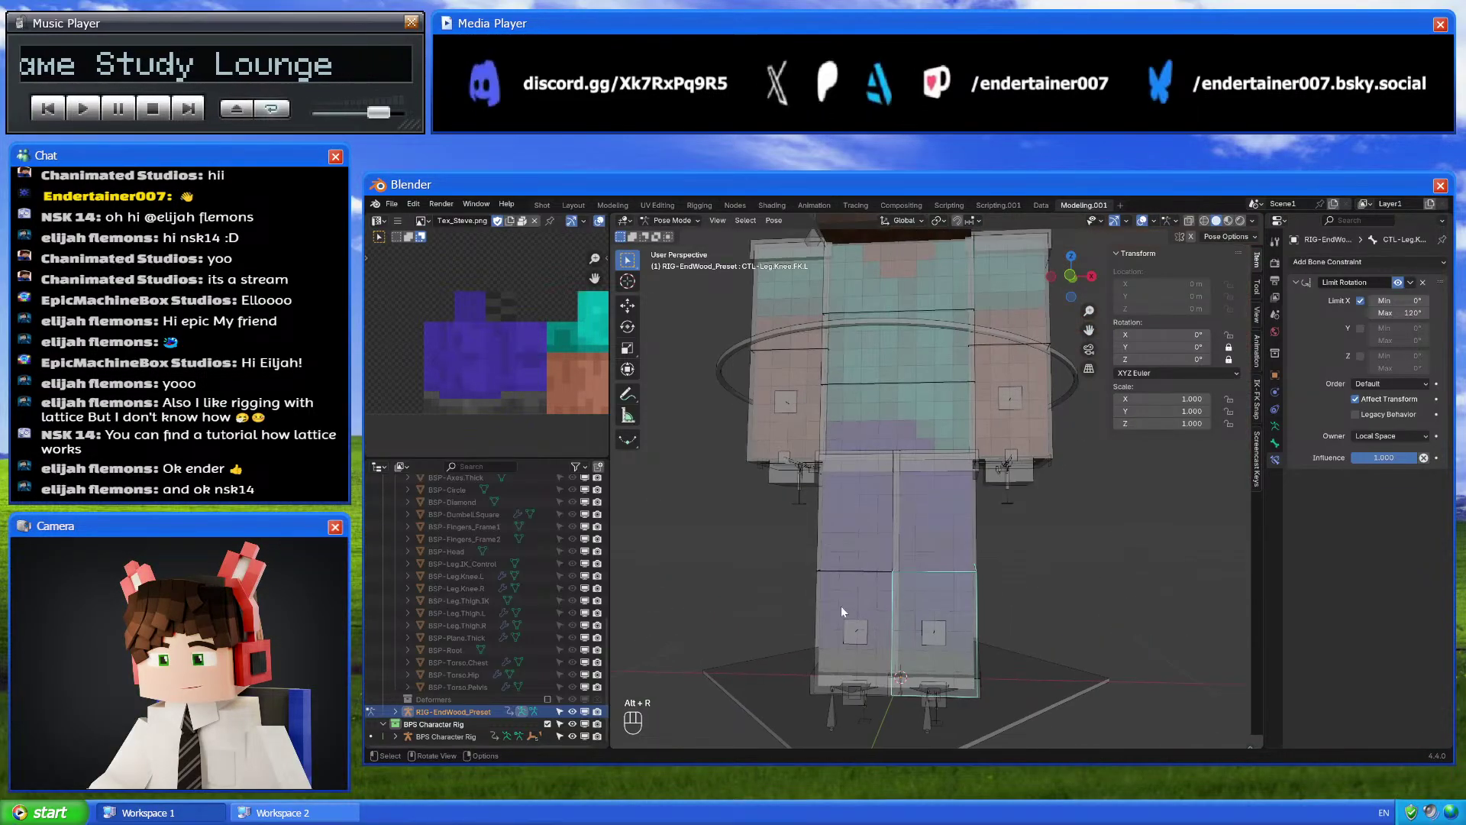
Select the right and left knee FK bones alternately to compare their rotation settings
{"action": "left_click", "coordinate": [840, 600]}
{"action": "left_click", "coordinate": [954, 611]}
{"action": "left_click", "coordinate": [868, 597]}
{"action": "left_click", "coordinate": [944, 575]}
{"action": "middle_click_drag", "start_coordinate": [944, 575], "coordinate": [965, 600]}
{"action": "middle_click_drag", "start_coordinate": [968, 426], "coordinate": [964, 465]}
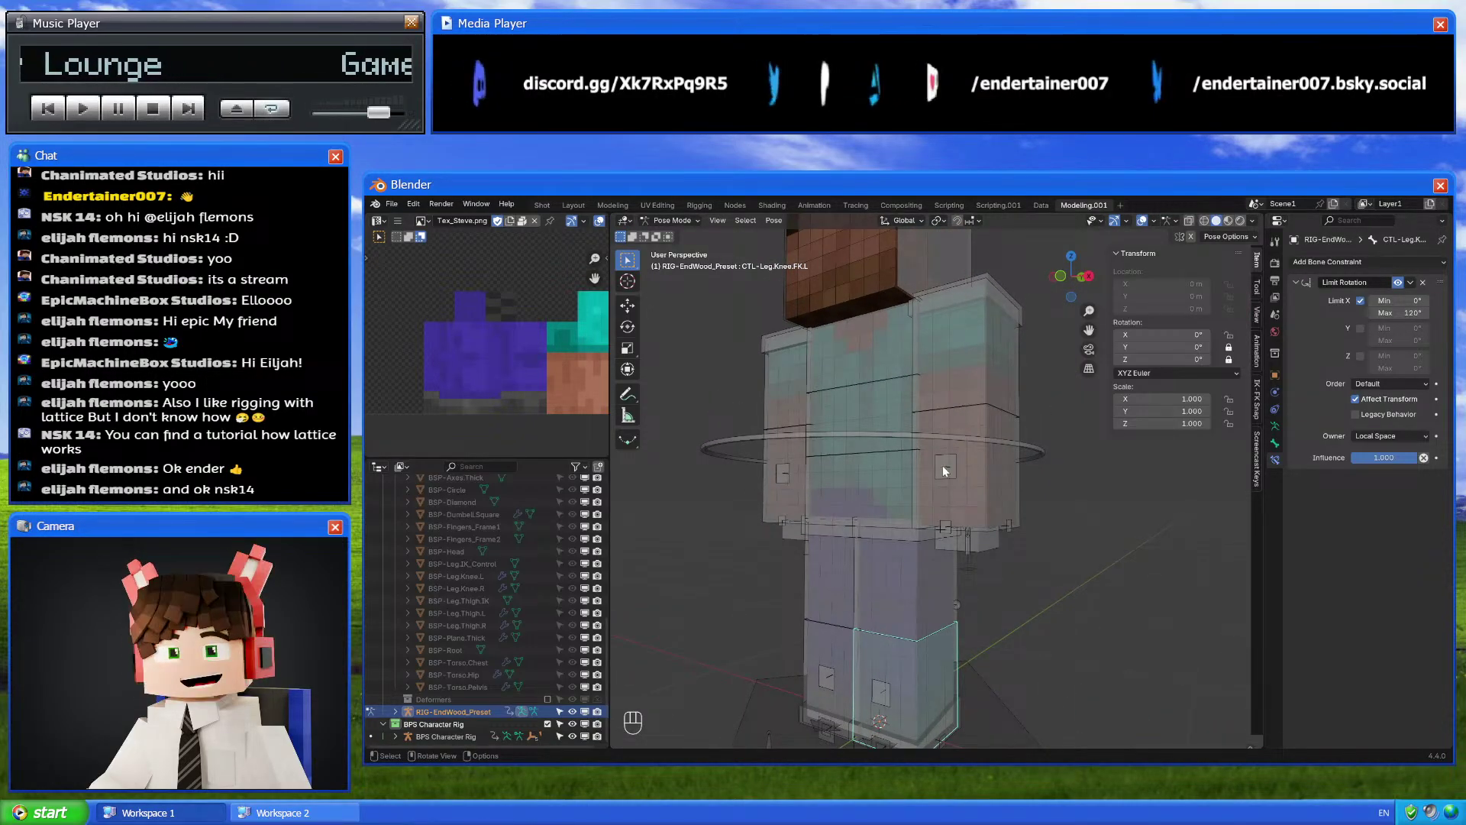
Select the left arm IK control and exclude the BPS Character Rig collection from the view layer
{"action": "left_click", "coordinate": [979, 538]}
{"action": "left_click_drag", "start_coordinate": [1086, 282], "coordinate": [1069, 279]}
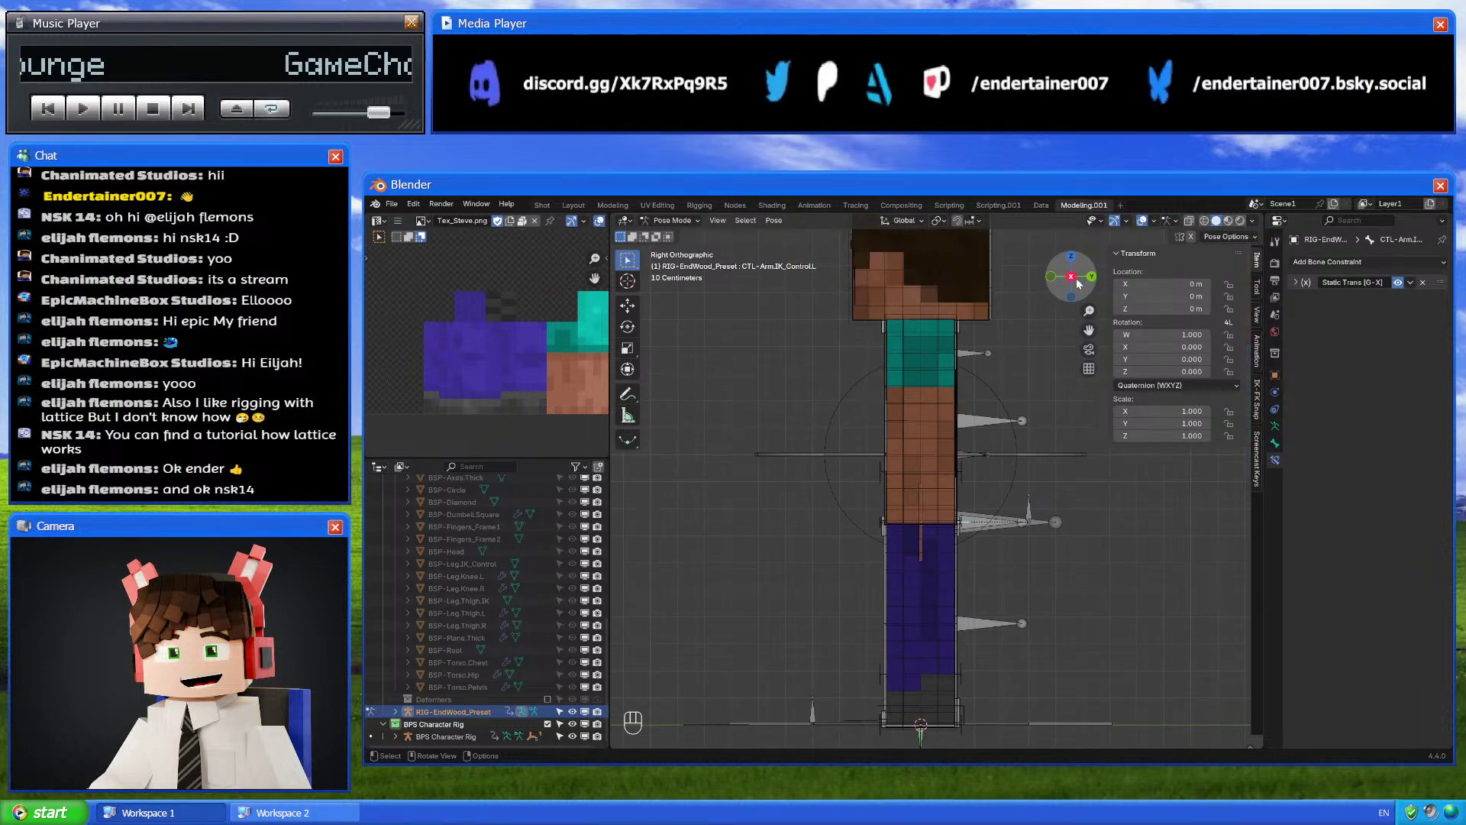
{"action": "left_click", "coordinate": [548, 723]}
{"action": "left_click", "coordinate": [1075, 278]}
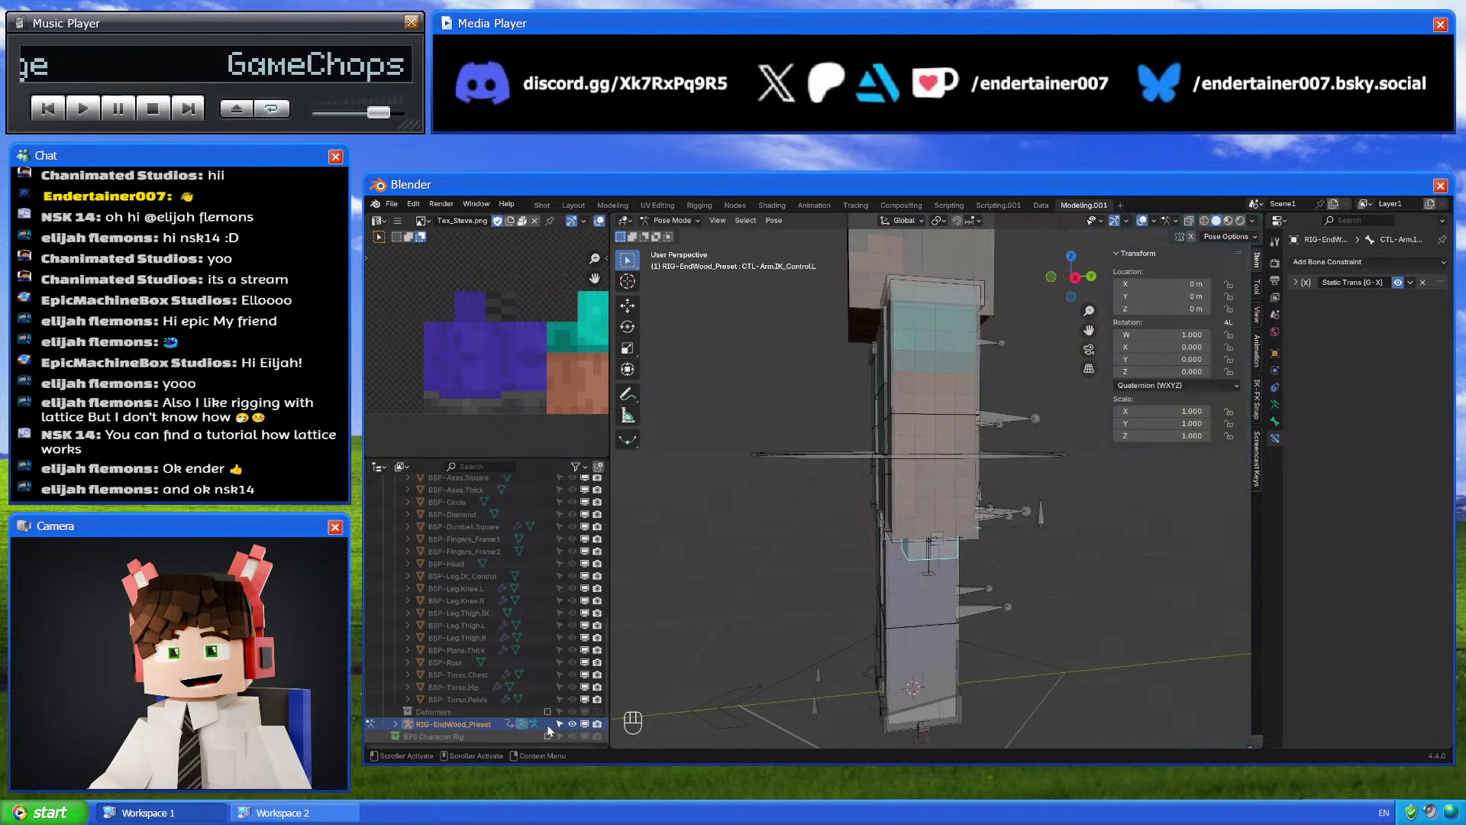
{"action": "middle_click_drag", "start_coordinate": [977, 547], "coordinate": [870, 359]}
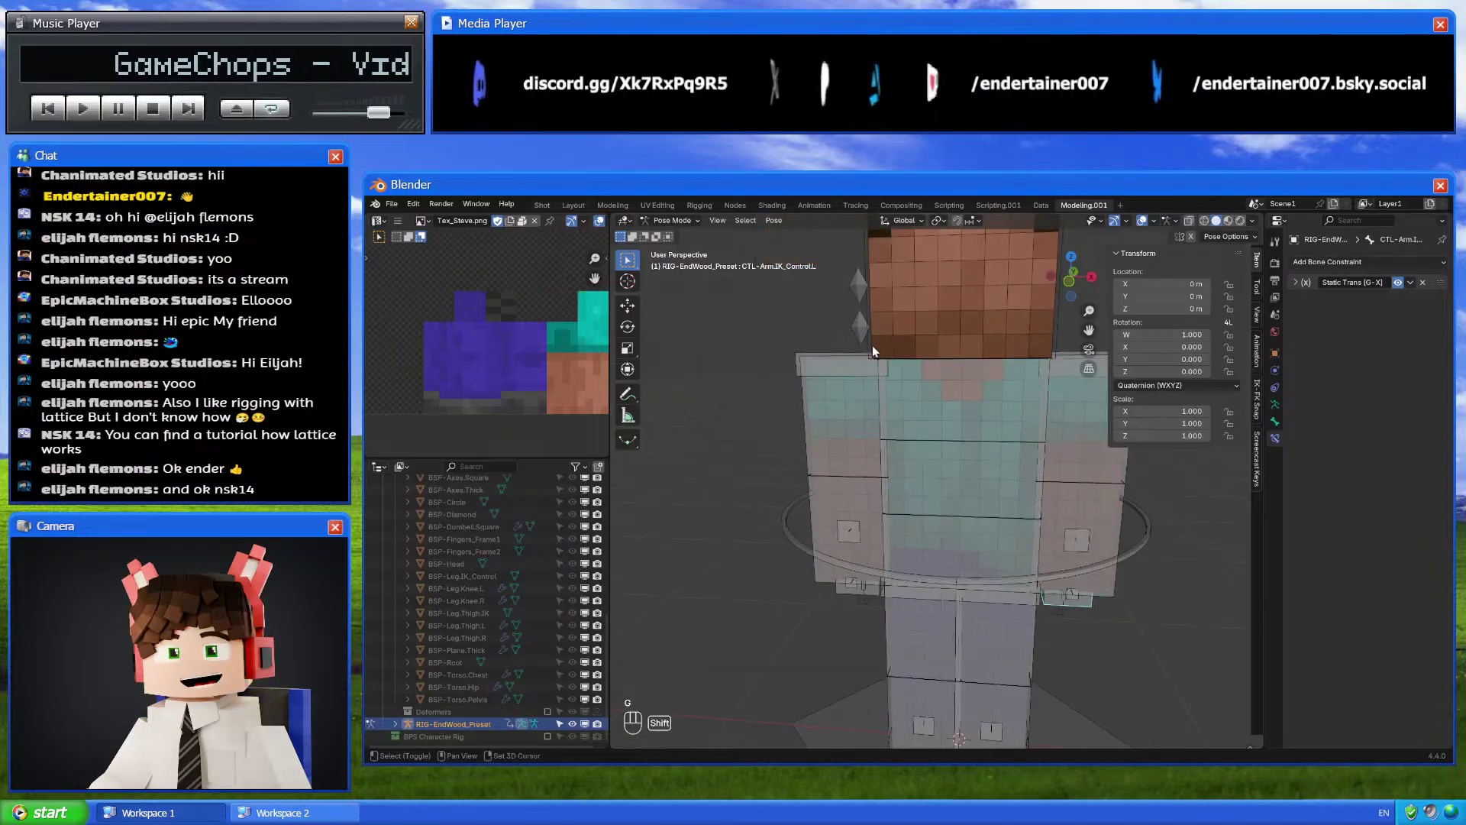
On the rig's PRP-Settings bone, turn off the IK-FK Bone option and set both arms' IK-FK values to 0.000
{"action": "left_click", "coordinate": [861, 330]}
{"action": "left_click", "coordinate": [1172, 535]}
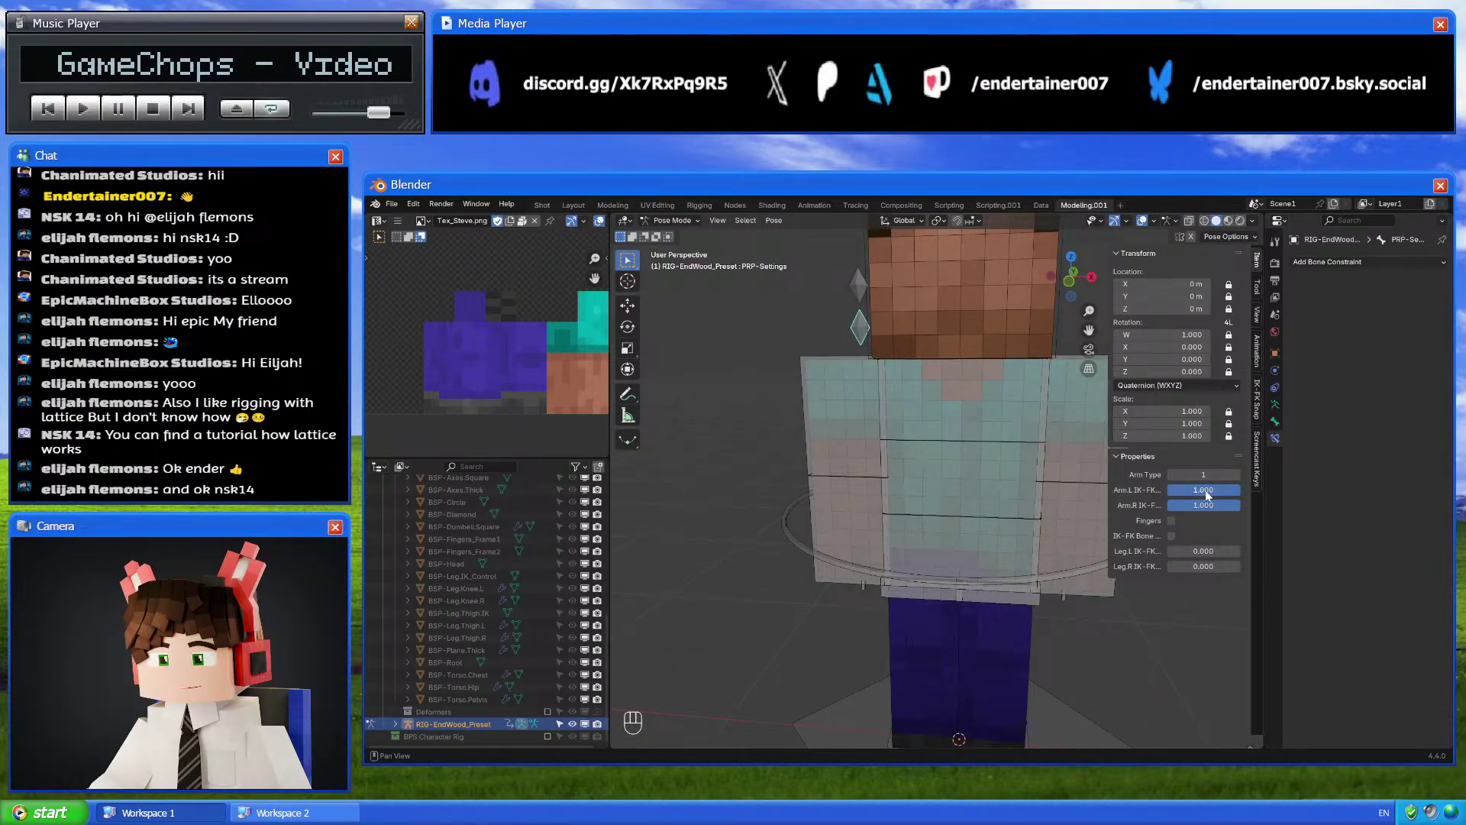
{"action": "left_click_drag", "start_coordinate": [1203, 494], "coordinate": [1168, 494]}
{"action": "left_click", "coordinate": [1092, 278]}
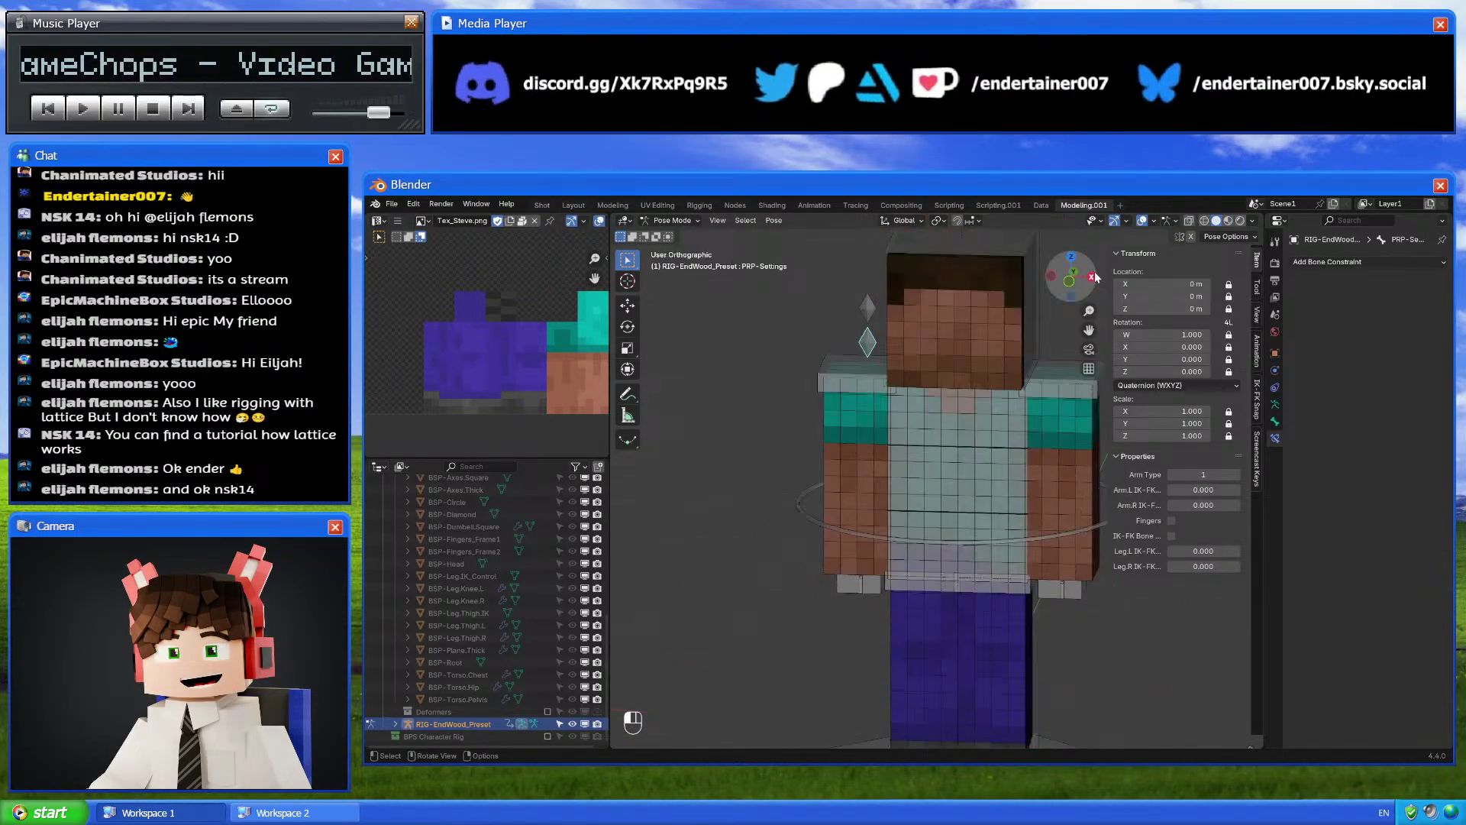
Move the left arm's IK control forward and upward in the right side view to bend the elbow
{"action": "left_click", "coordinate": [945, 571]}
{"action": "key", "text": "g"}
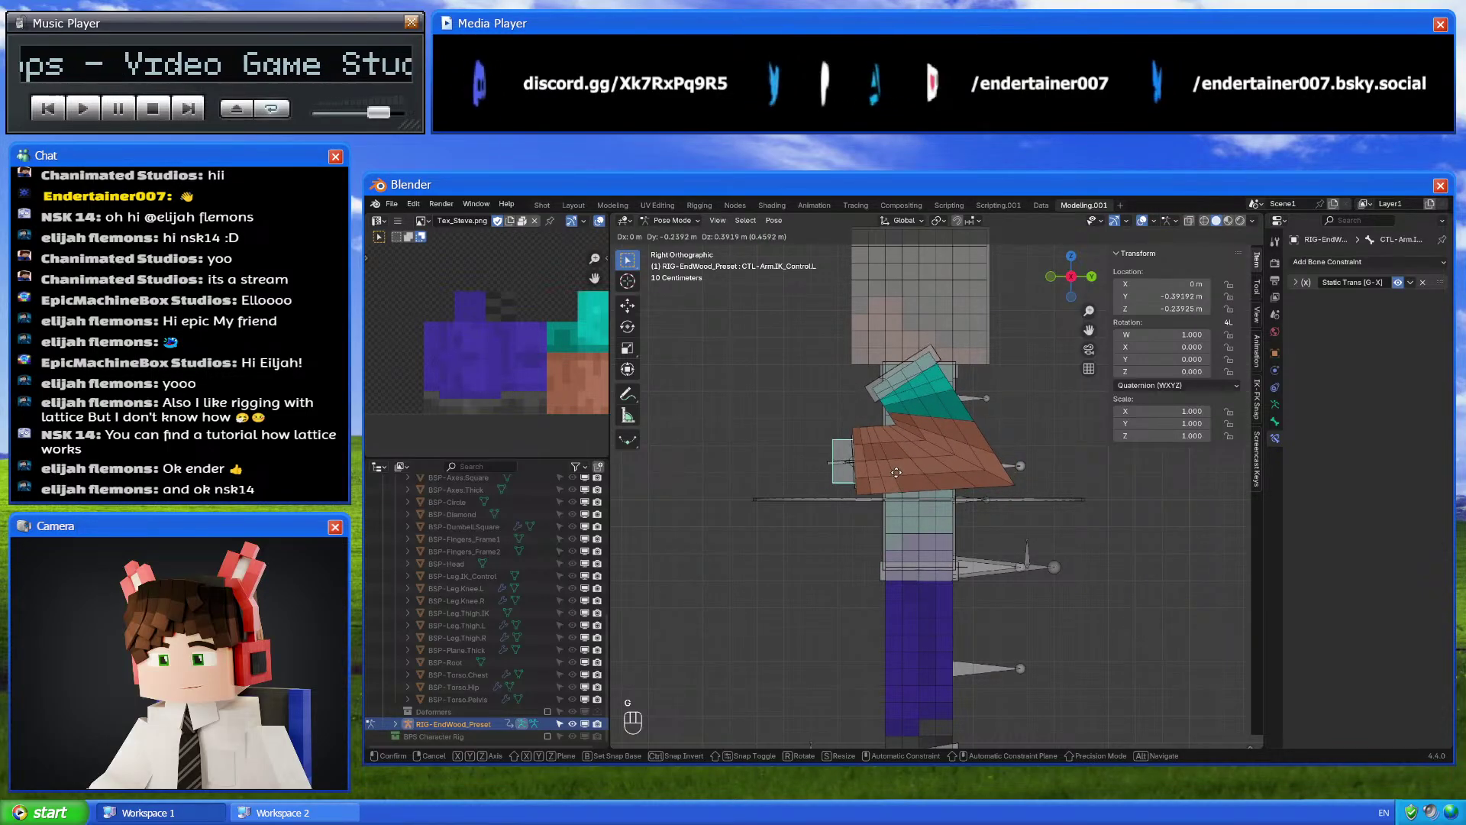
{"action": "left_click", "coordinate": [901, 489]}
Turn on the IK-FK Bone option on the PRP-Settings bone and select the left forearm IK bone
{"action": "middle_click_drag", "start_coordinate": [890, 488], "coordinate": [973, 475]}
{"action": "left_click", "coordinate": [897, 380]}
{"action": "left_click", "coordinate": [1173, 537]}
{"action": "middle_click_drag", "start_coordinate": [1012, 564], "coordinate": [993, 504]}
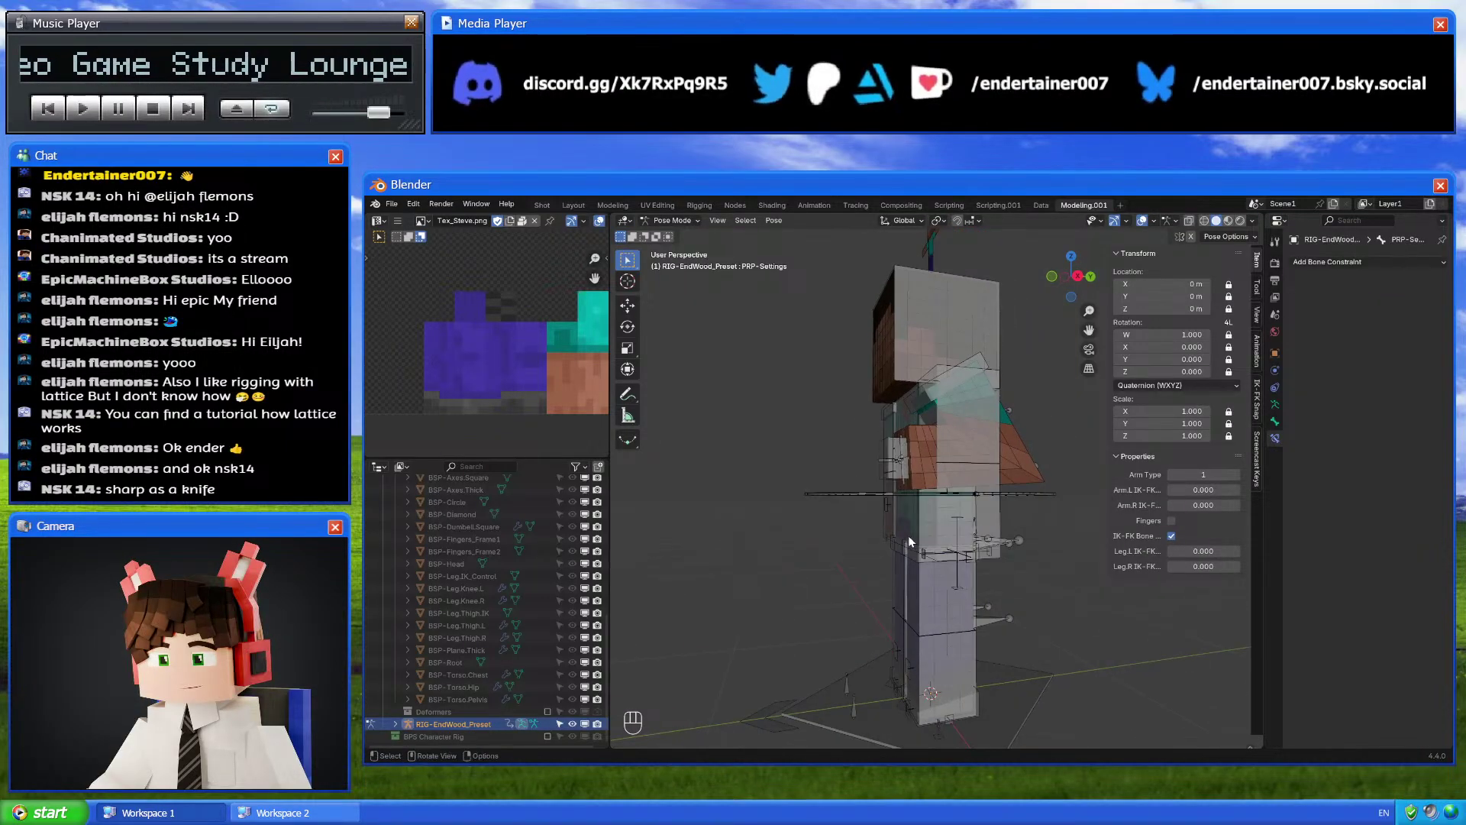
{"action": "scroll", "coordinate": [1006, 498], "scroll_direction": "up", "scroll_amount": 4}
{"action": "left_click", "coordinate": [880, 455]}
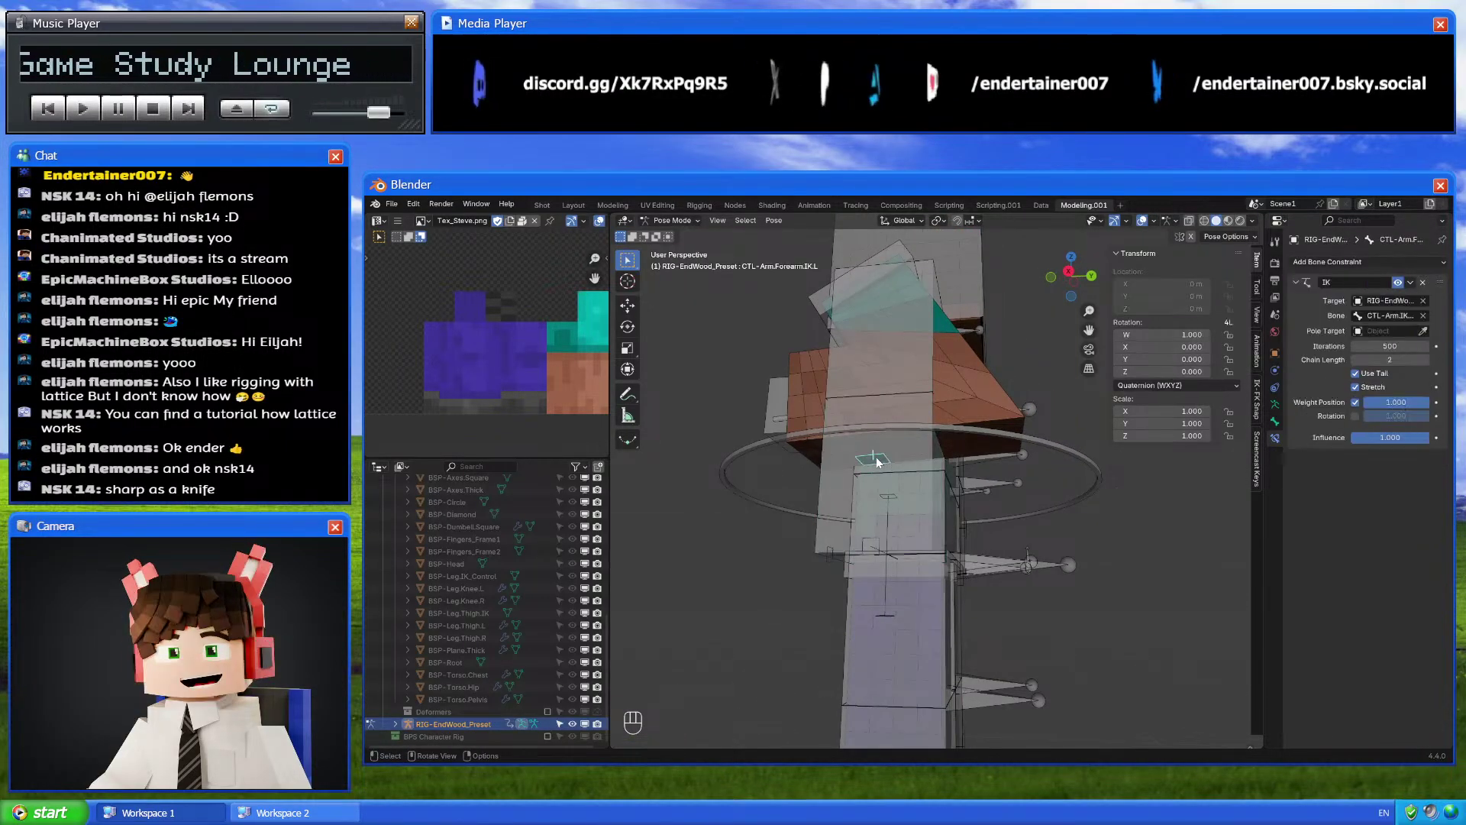
Open the left forearm IK bone's Inverse Kinematics settings and examine its axis limits alongside the bent elbow
{"action": "middle_click_drag", "start_coordinate": [881, 460], "coordinate": [934, 455]}
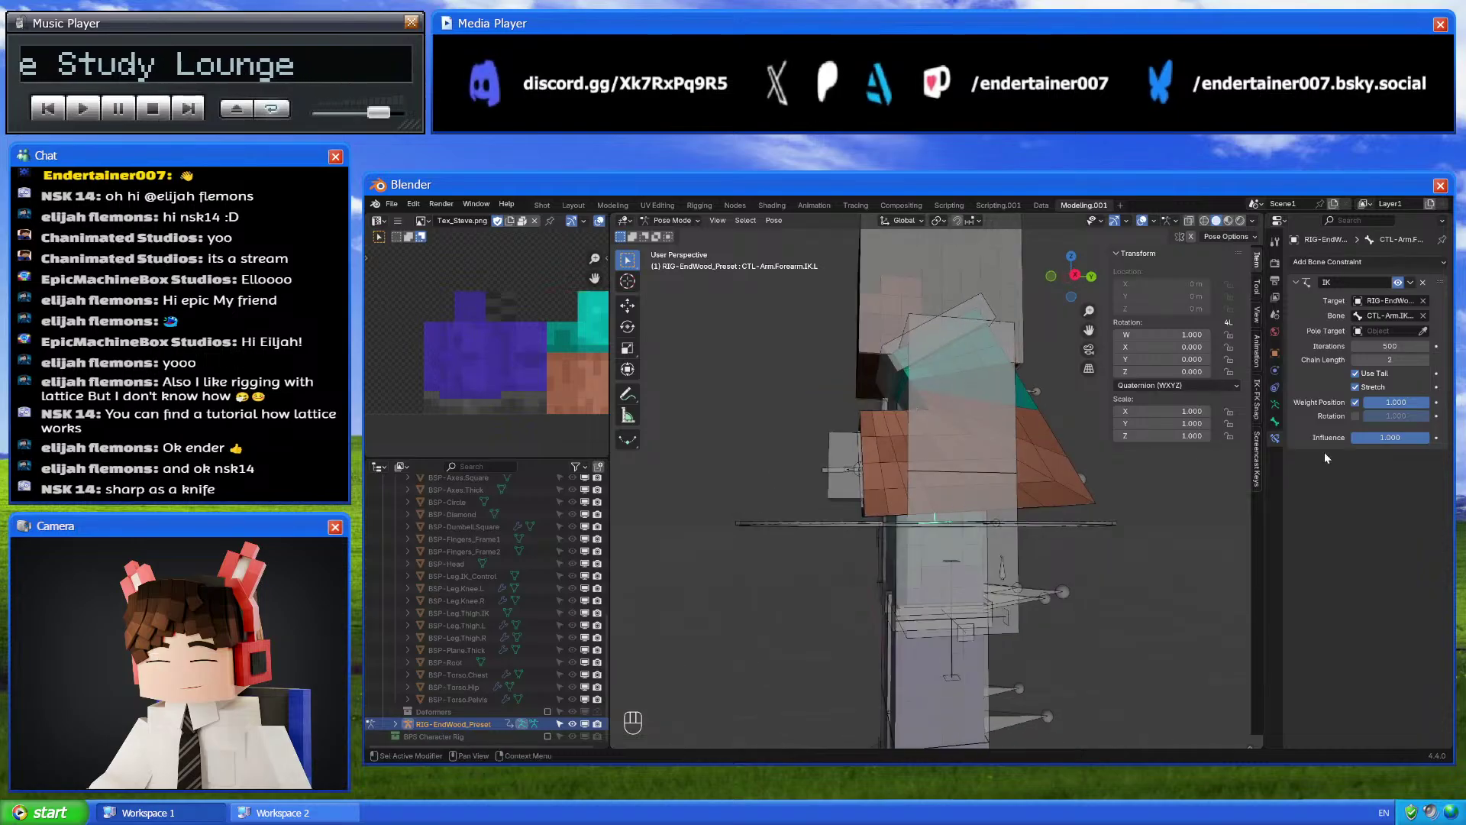
{"action": "left_click", "coordinate": [1327, 261]}
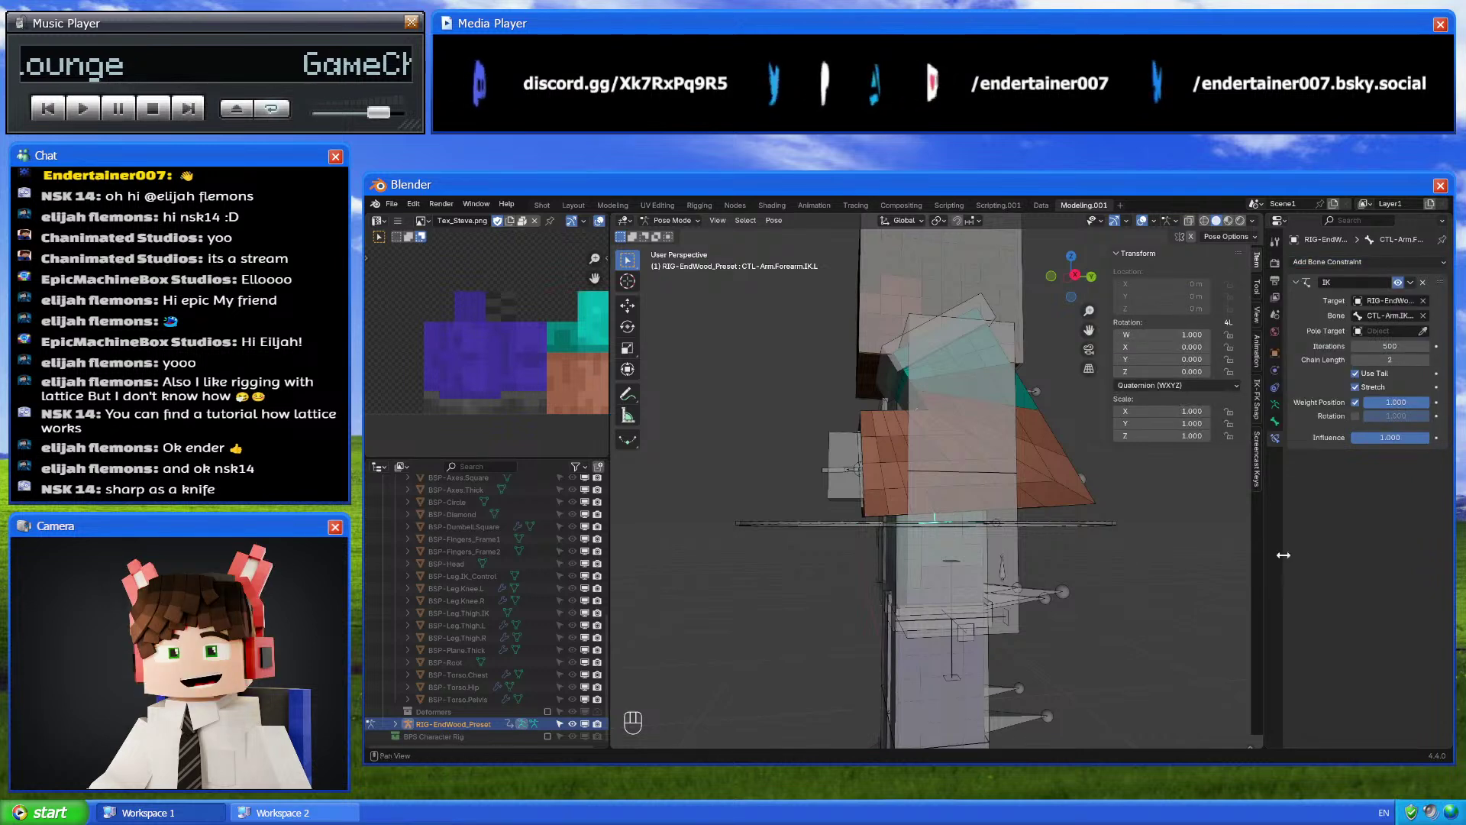
{"action": "left_click", "coordinate": [1274, 421]}
{"action": "left_click", "coordinate": [1333, 485]}
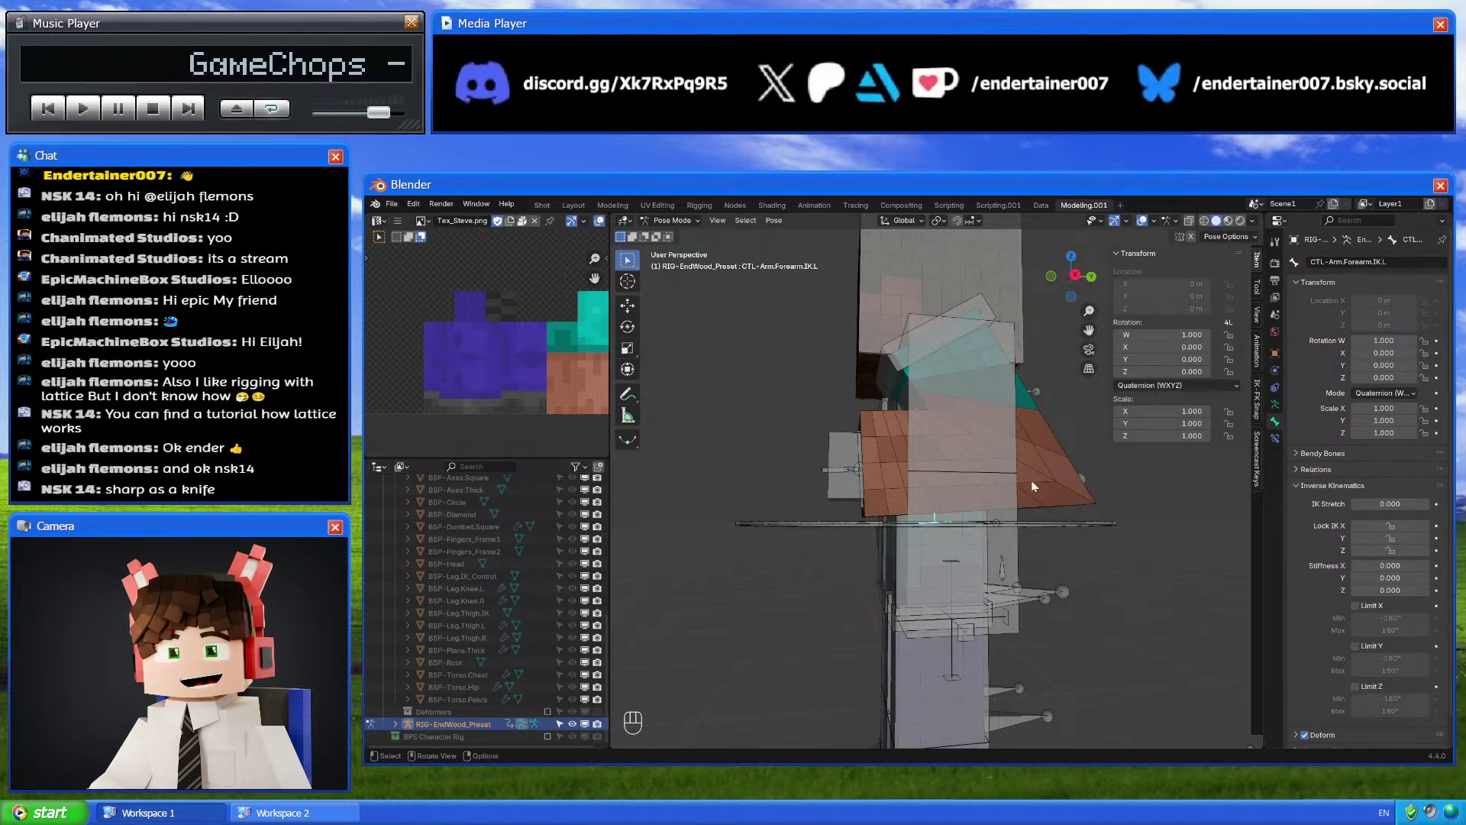
{"action": "middle_click_drag", "start_coordinate": [1084, 527], "coordinate": [1138, 512]}
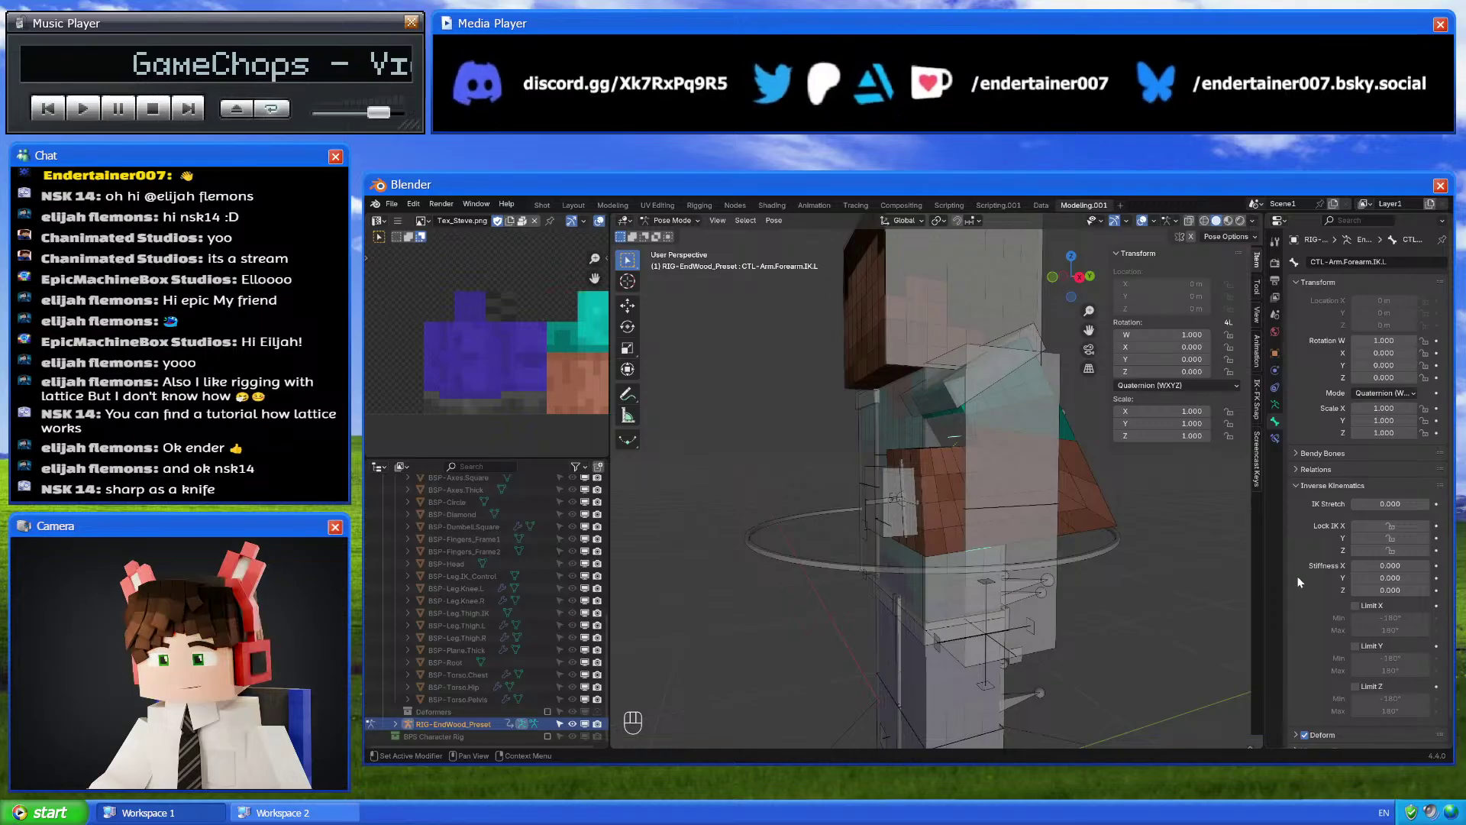
{"action": "scroll", "coordinate": [1301, 582], "scroll_direction": "down", "scroll_amount": 1}
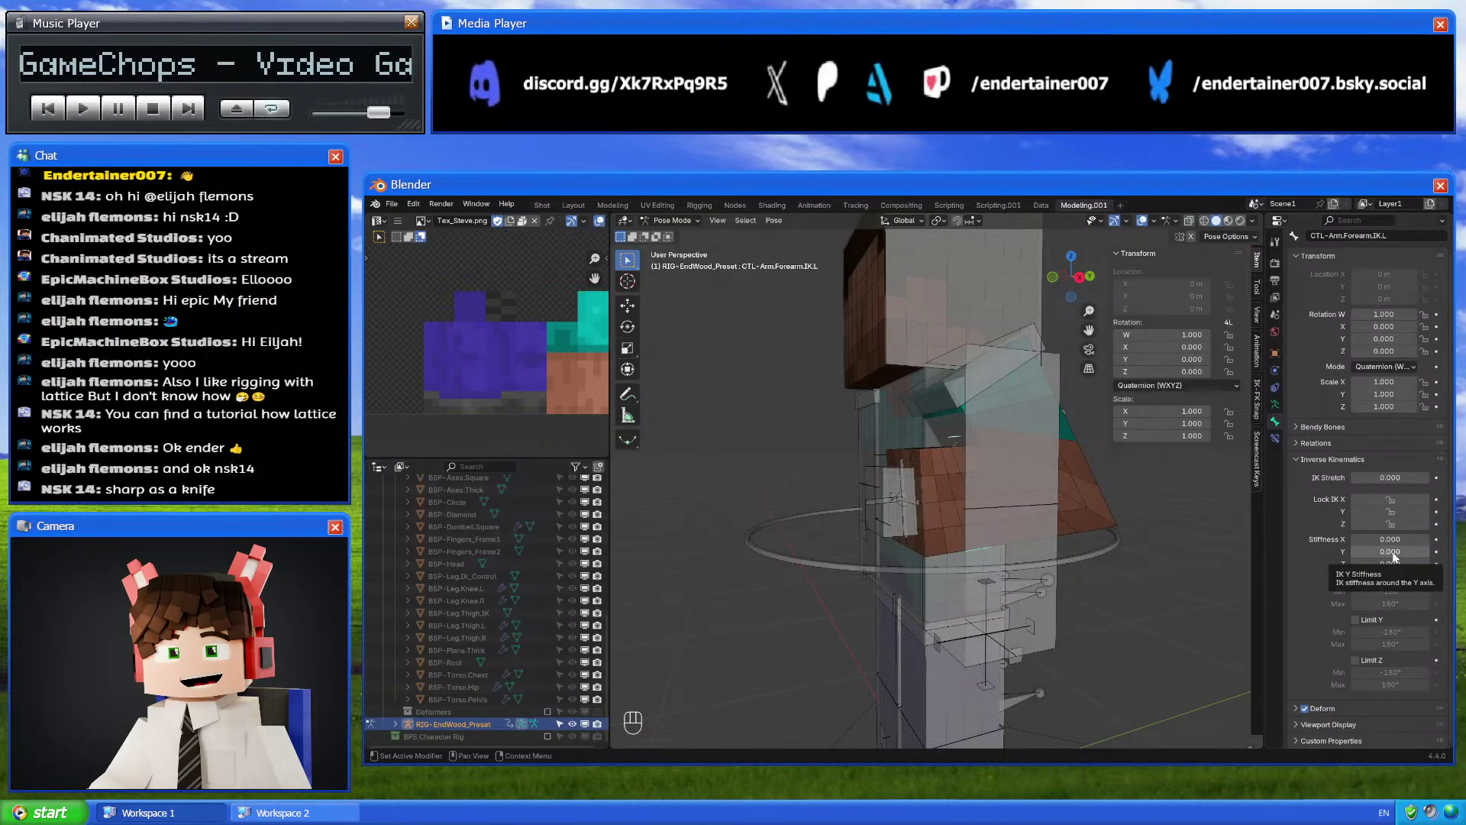
{"action": "middle_click_drag", "start_coordinate": [1252, 565], "coordinate": [1165, 586]}
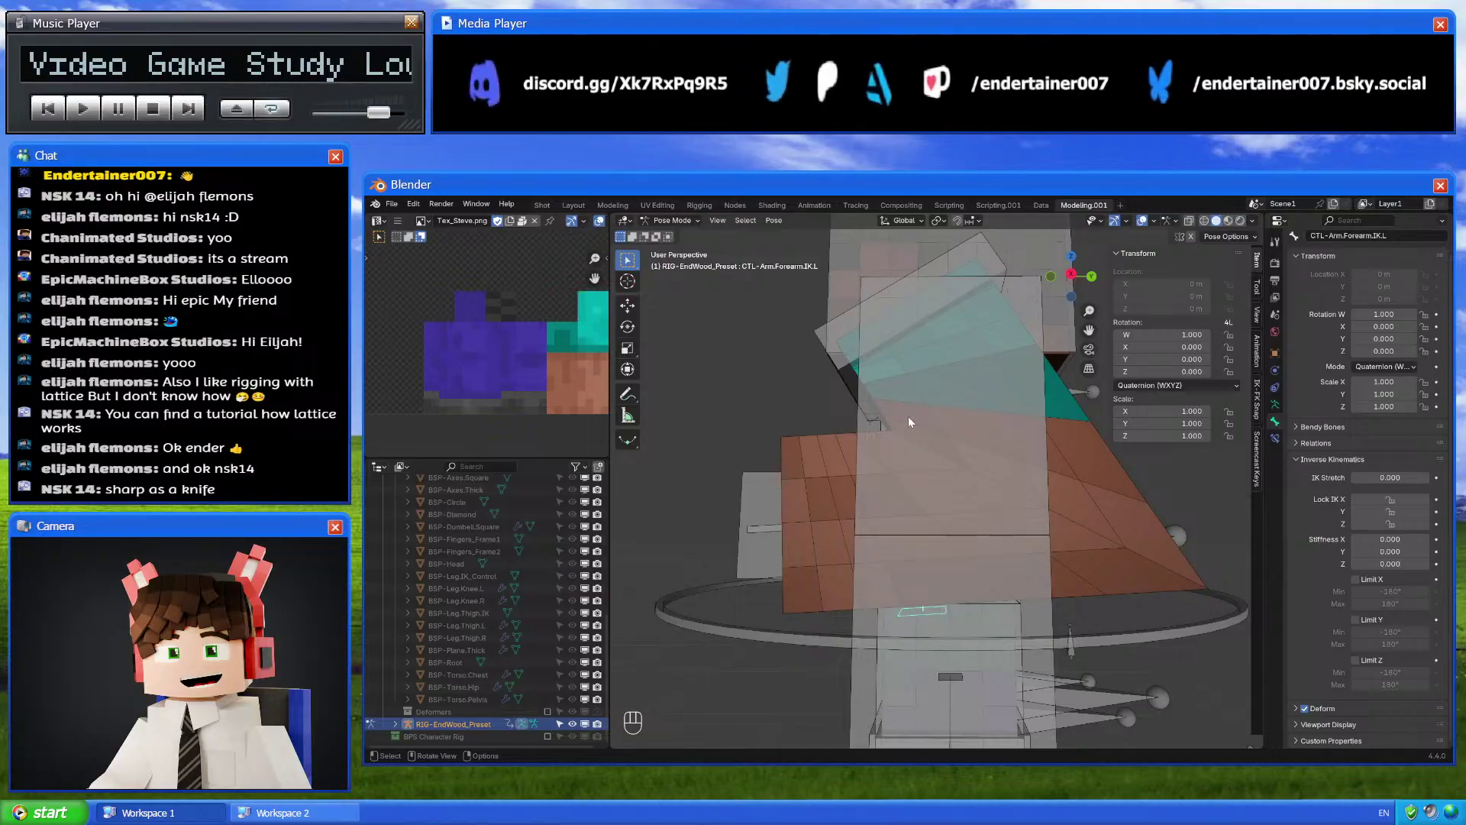
{"action": "middle_click_drag", "start_coordinate": [909, 415], "coordinate": [1070, 531]}
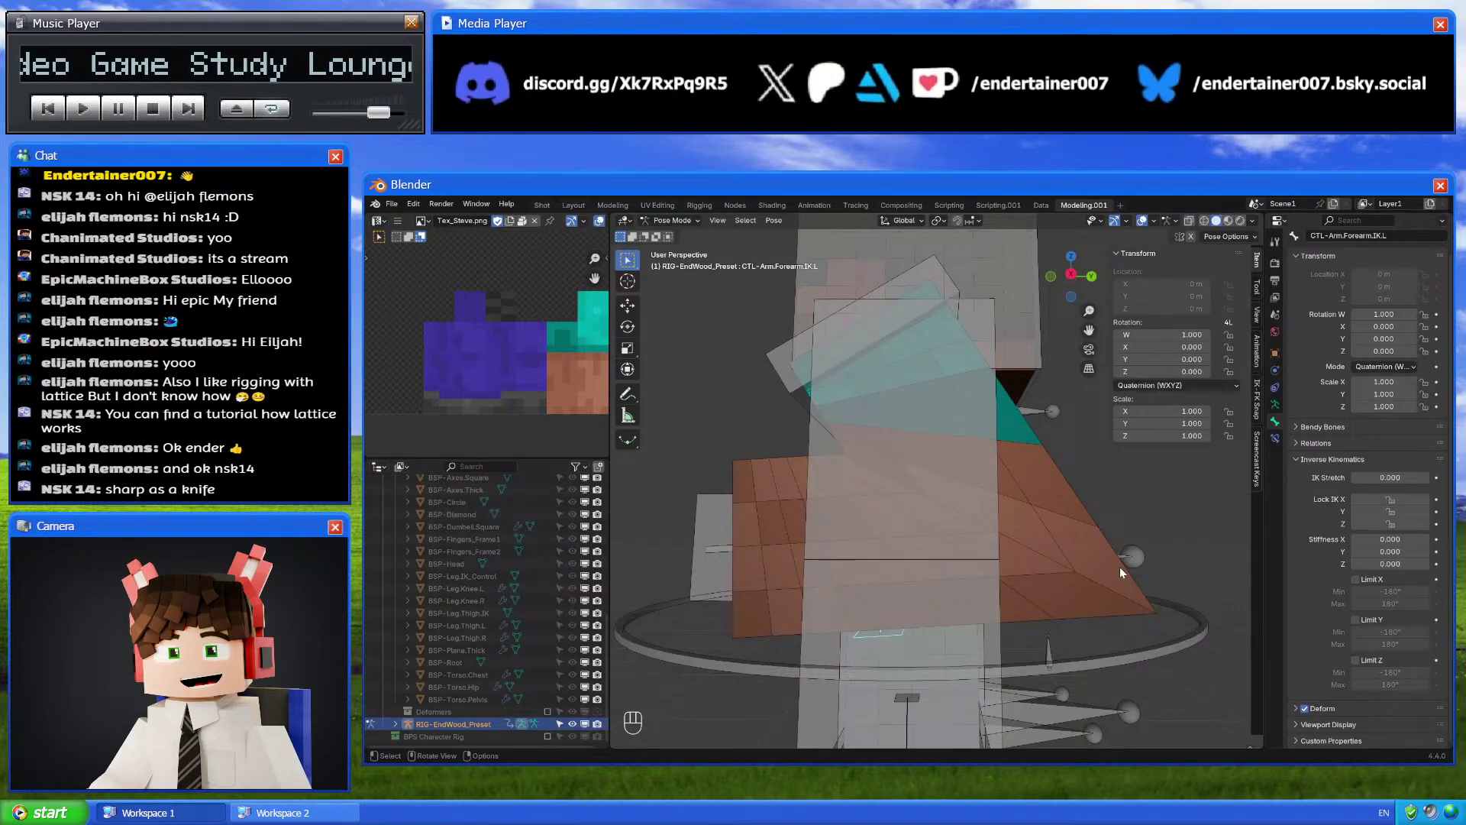
{"action": "mouse_move", "coordinate": [1146, 581]}
{"action": "middle_mouse_down"}
{"action": "mouse_move", "coordinate": [1121, 541]}
{"action": "mouse_move", "coordinate": [1147, 551]}
{"action": "middle_mouse_up"}
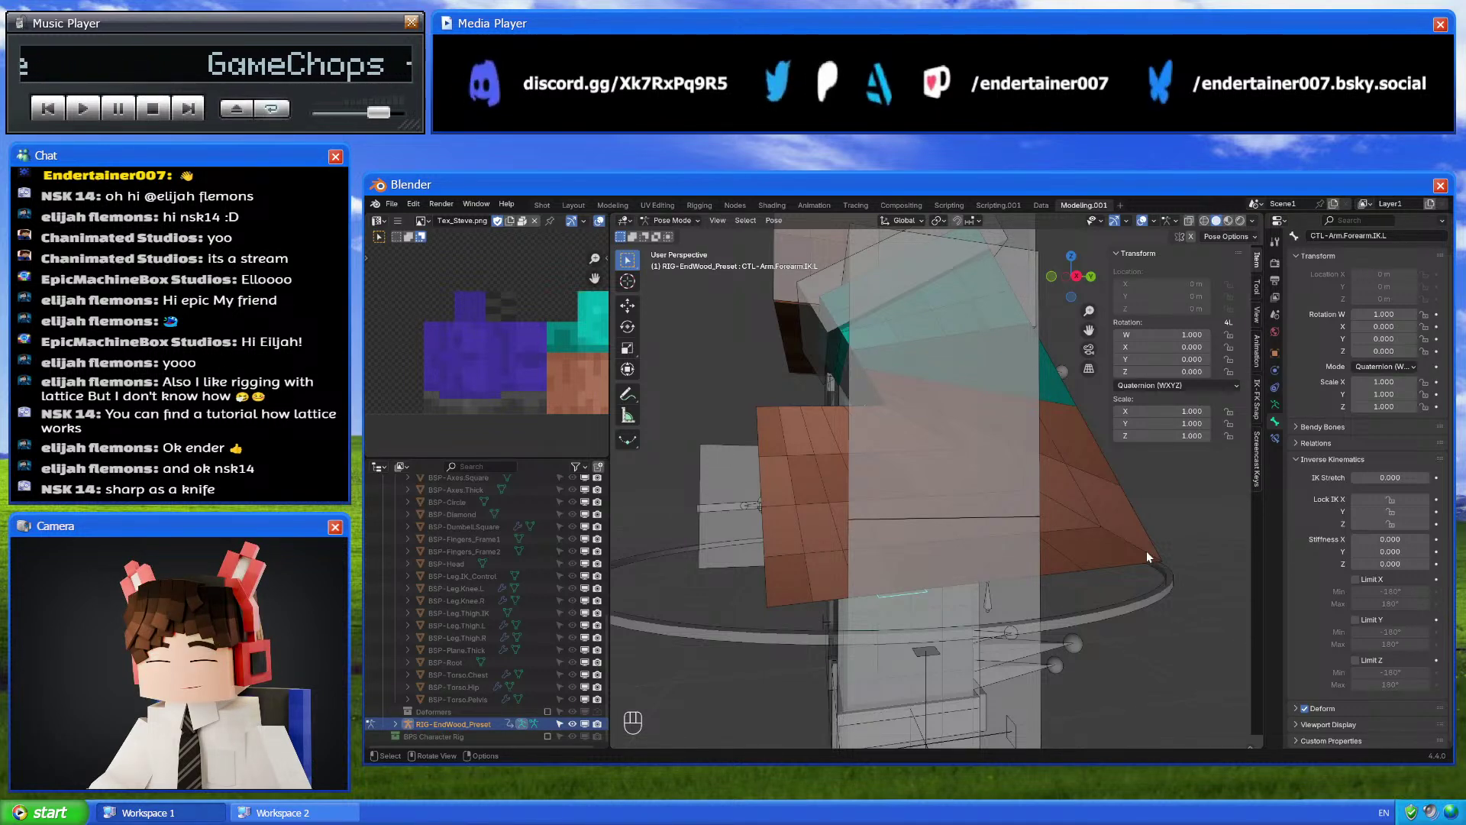
Enable the left forearm IK bone's X-axis IK limit with a minimum of -120° and a maximum of 0°
{"action": "left_click", "coordinate": [1355, 578]}
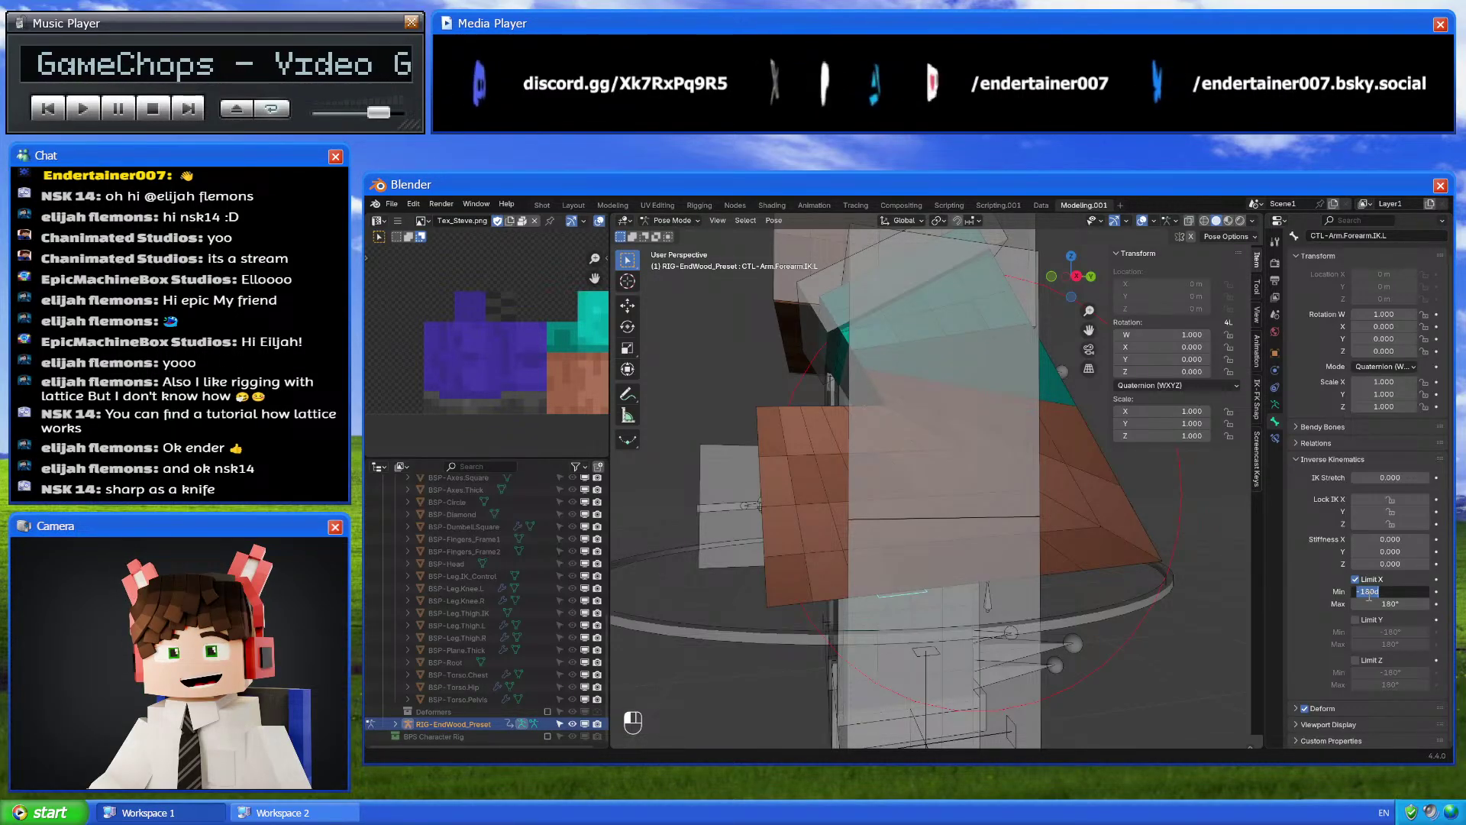
{"action": "key", "text": "BackSpace"}
{"action": "type", "text": "-120"}
{"action": "key", "text": "Return"}
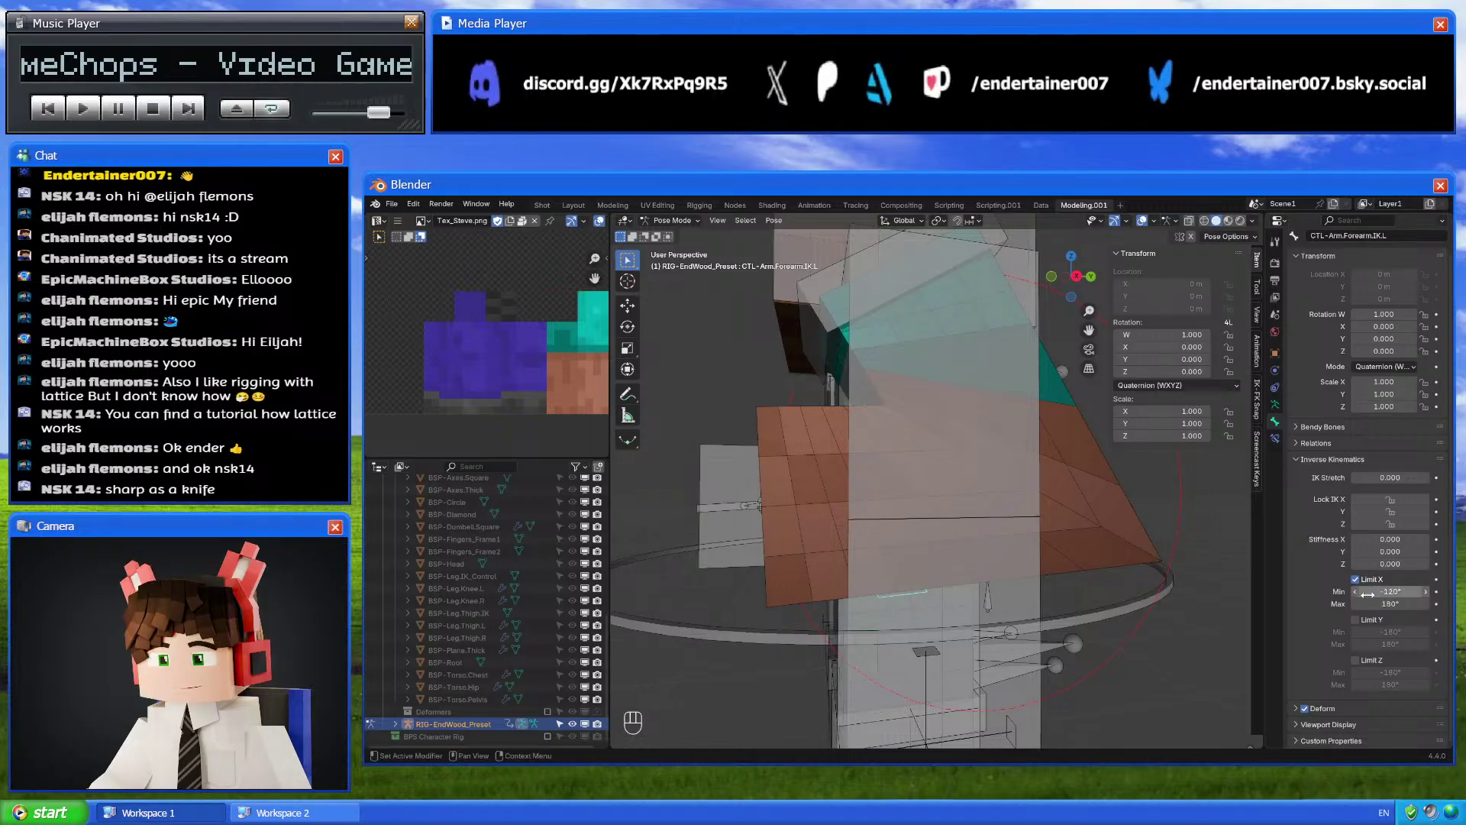
{"action": "left_click", "coordinate": [1370, 604]}
{"action": "type", "text": "0"}
{"action": "key", "text": "Return"}
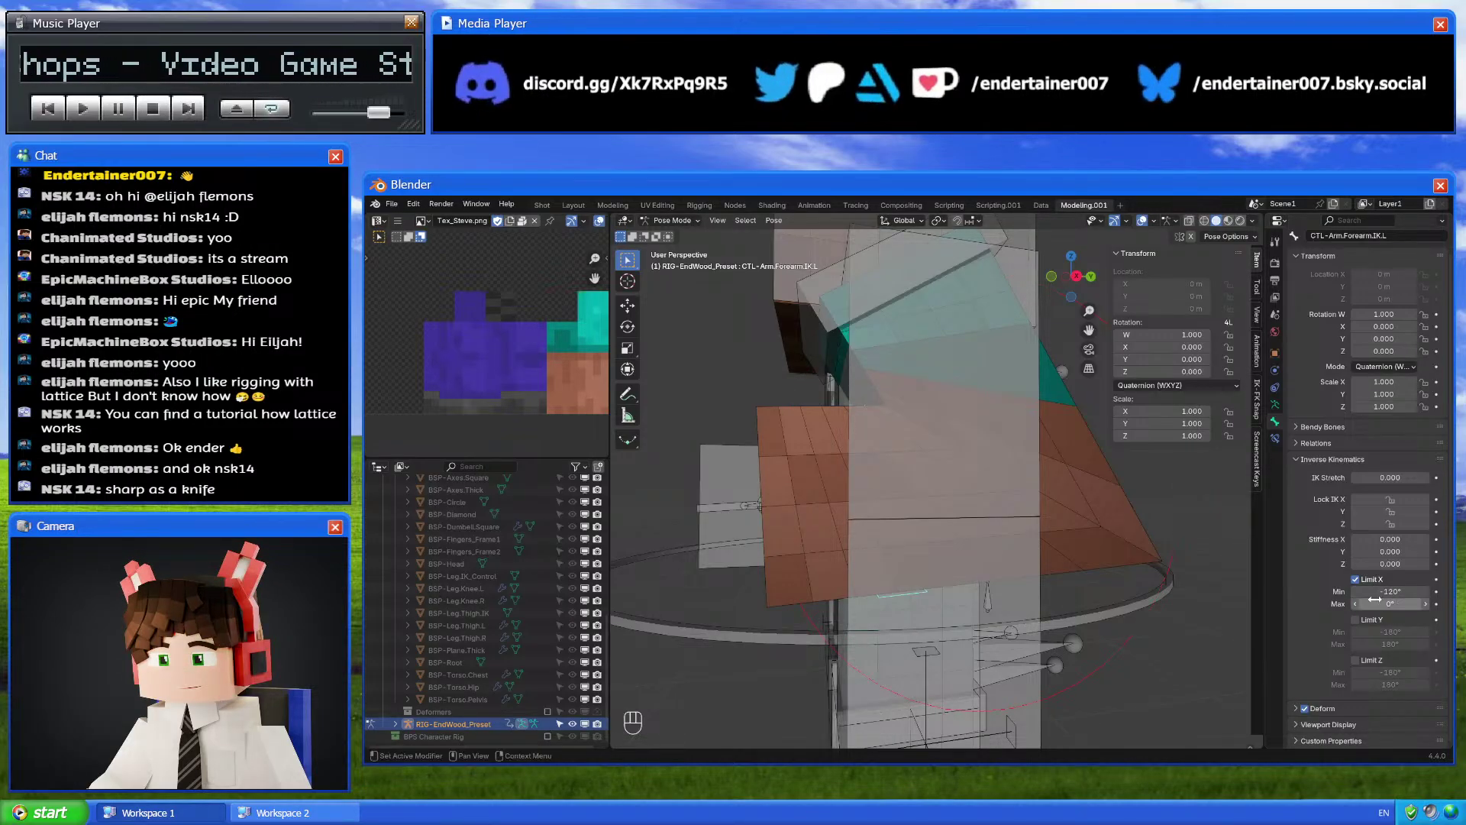
Reset the left arm's IK control, test the elbow limit by moving it in side view, and clear its location
{"action": "left_click", "coordinate": [735, 488]}
{"action": "key", "text": "alt+g"}
{"action": "left_click", "coordinate": [1078, 275]}
{"action": "key", "text": "g"}
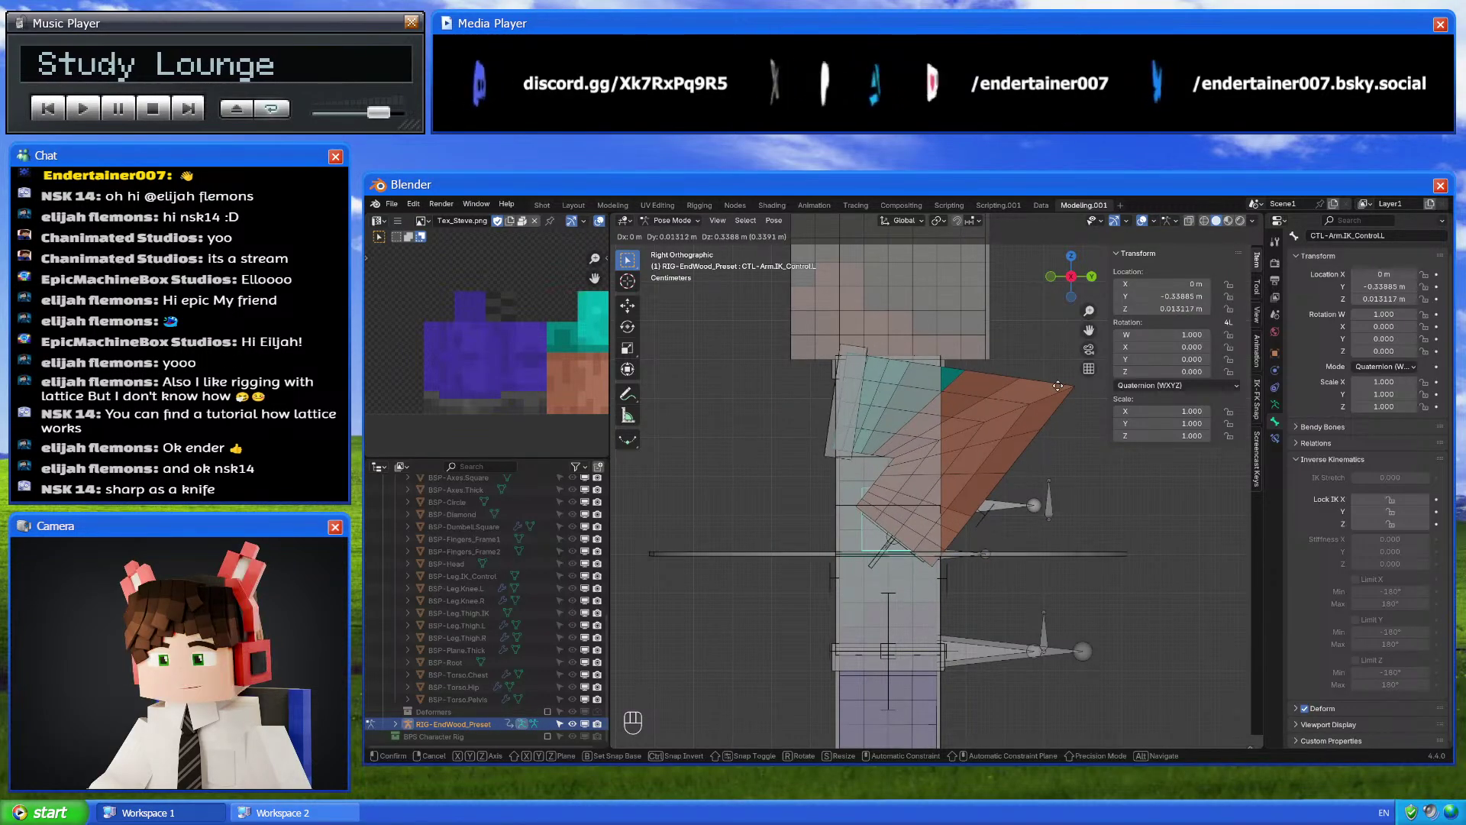
{"action": "left_click", "coordinate": [930, 462]}
{"action": "key", "text": "g"}
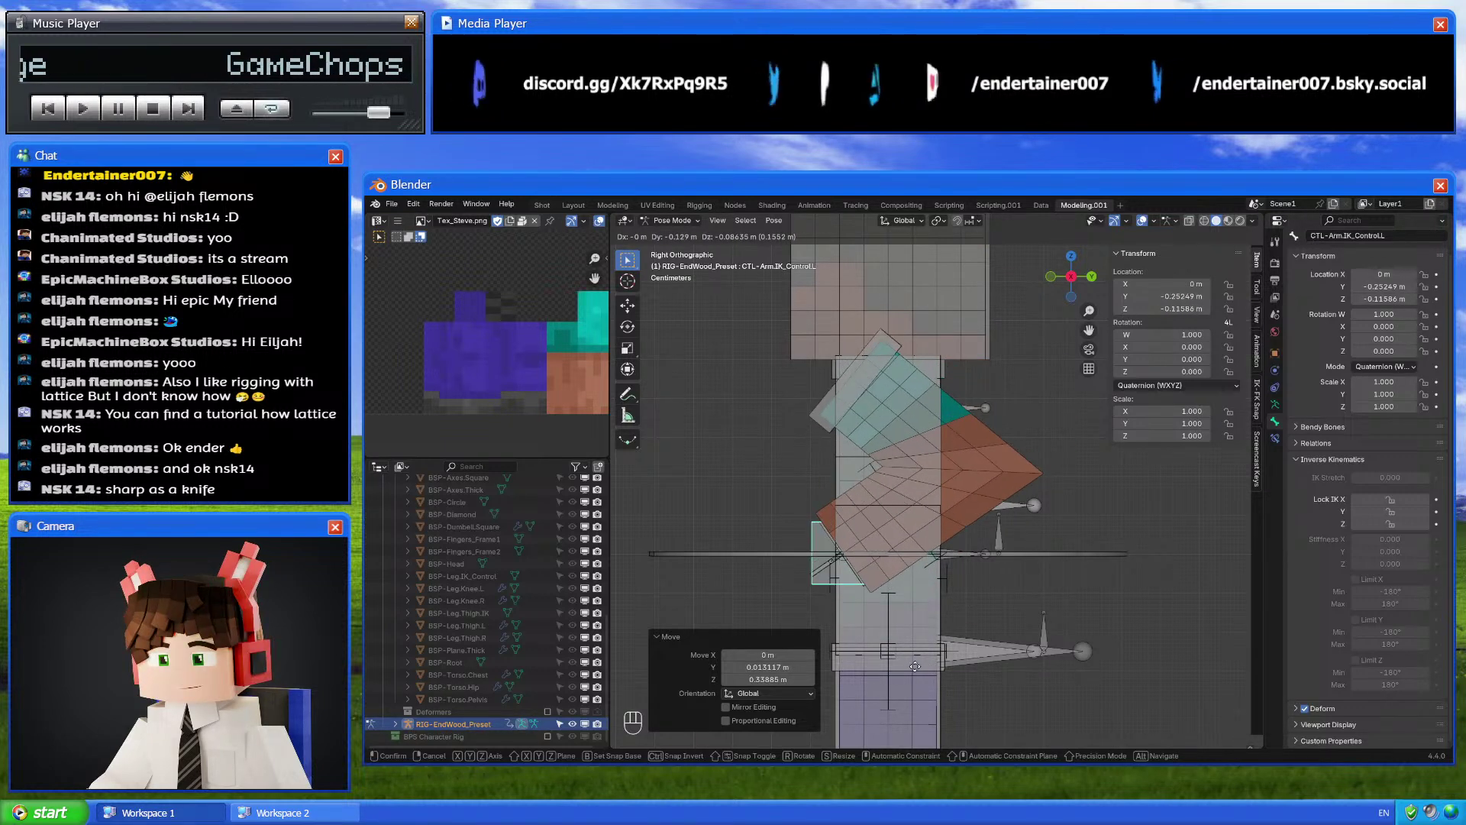
{"action": "left_click", "coordinate": [908, 609]}
{"action": "key", "text": "alt+g"}
Enable the X-axis IK limit on the right forearm IK bone, from -120° to 0°
{"action": "middle_click_drag", "start_coordinate": [920, 570], "coordinate": [765, 495]}
{"action": "left_click", "coordinate": [767, 505]}
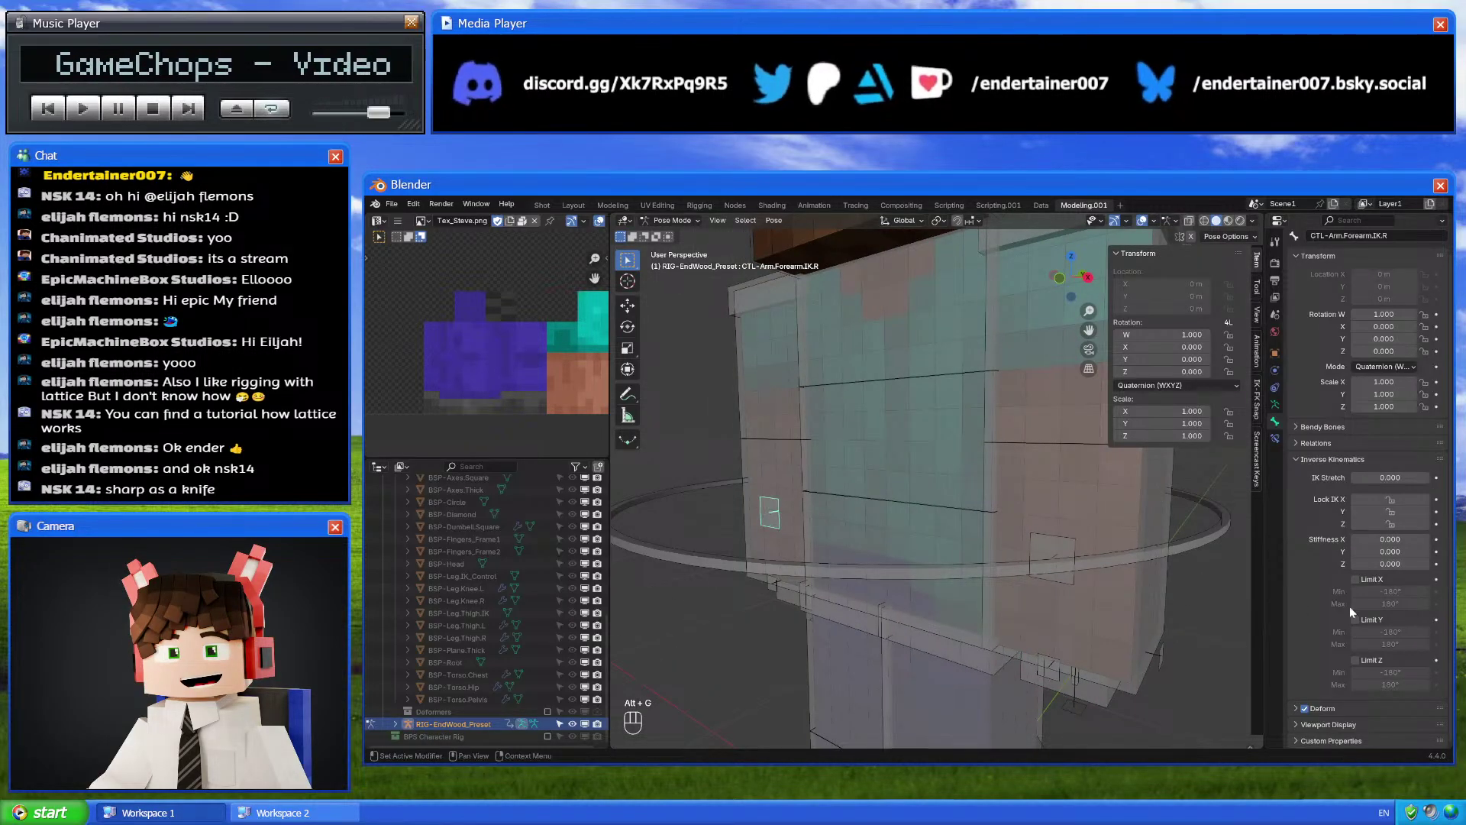
{"action": "left_click", "coordinate": [1385, 603]}
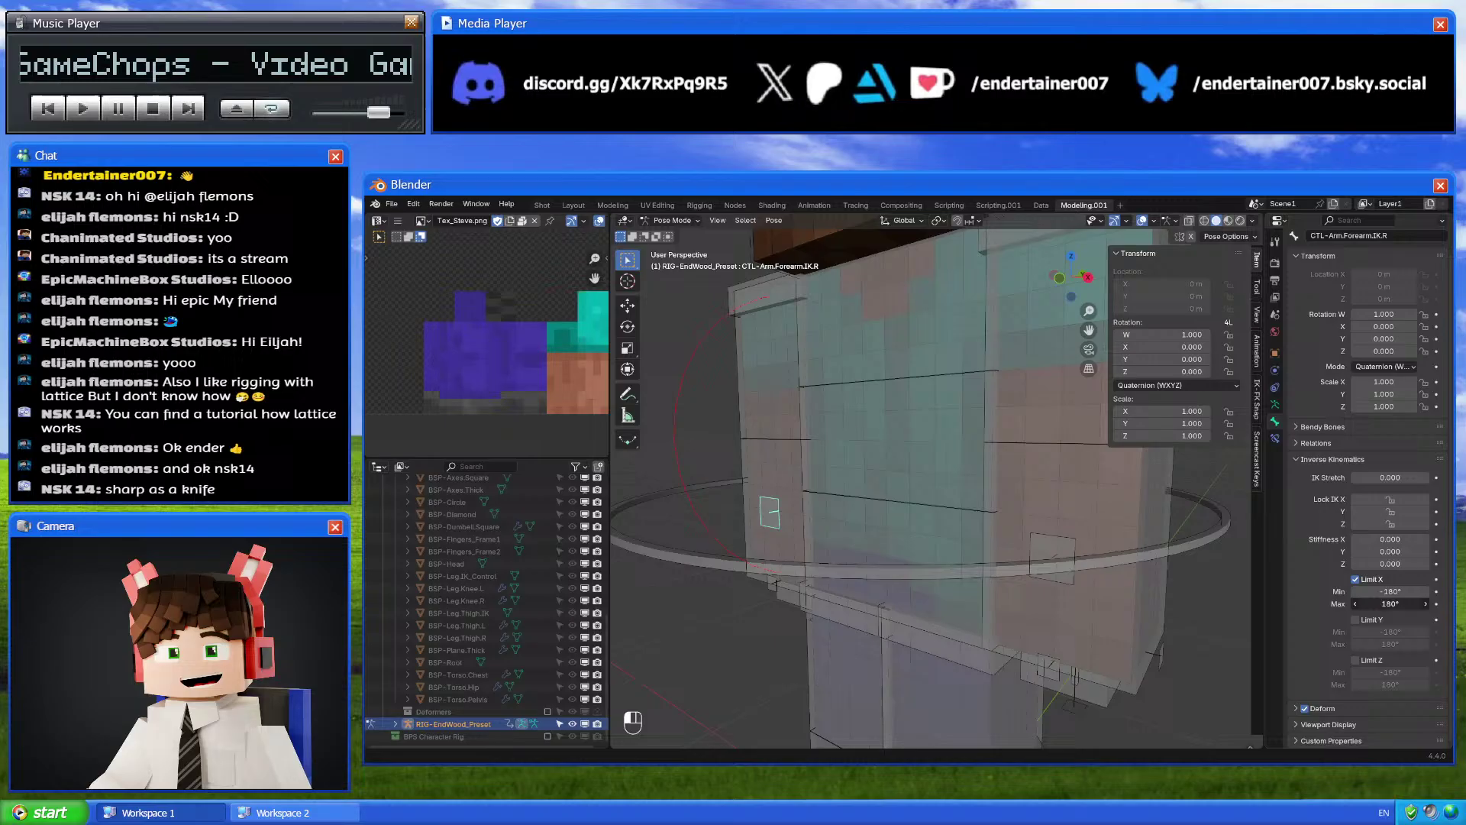
{"action": "type", "text": "0"}
{"action": "key", "text": "Return"}
{"action": "left_click", "coordinate": [1385, 592]}
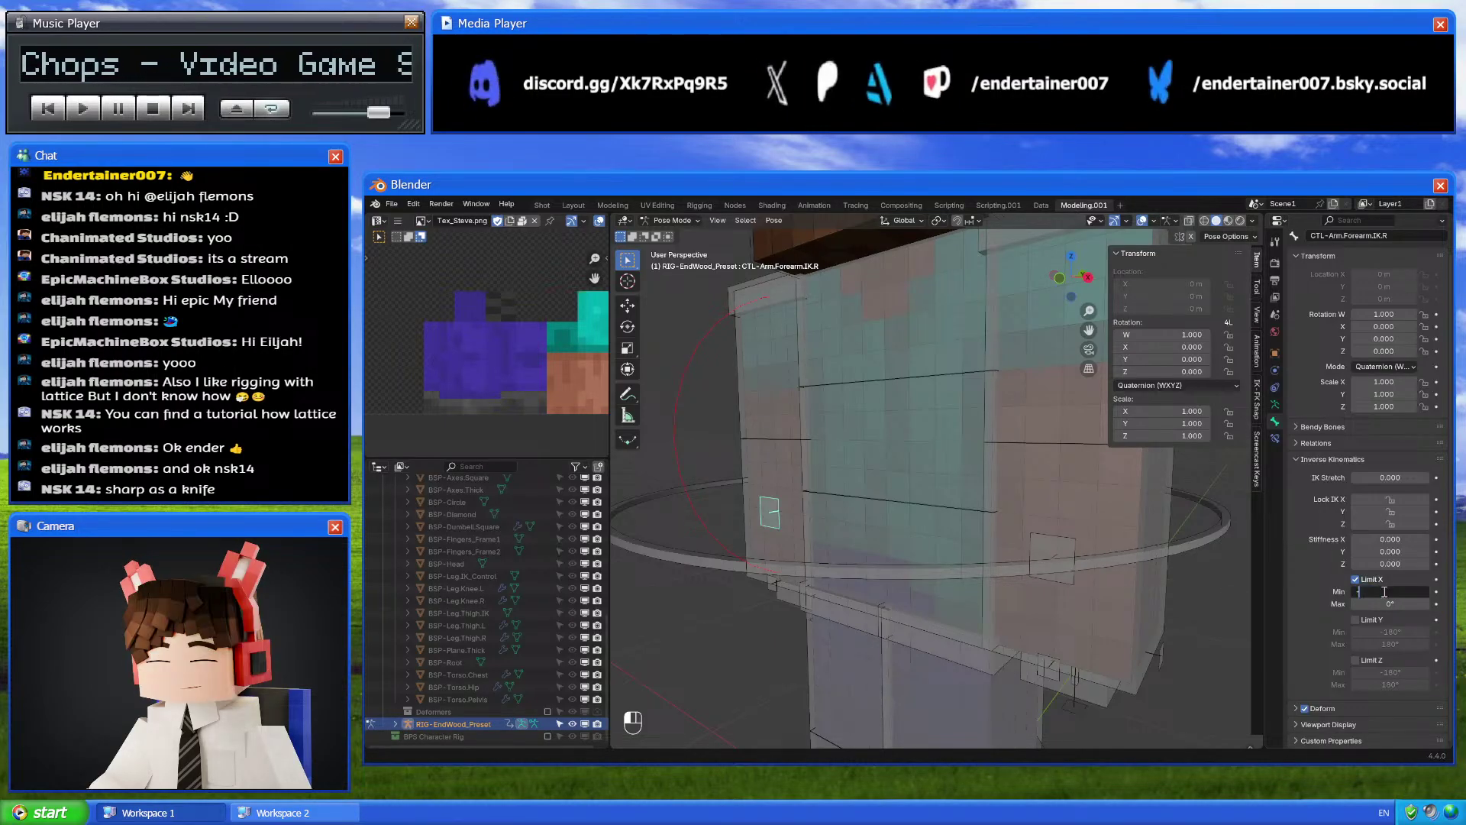
{"action": "type", "text": "-120"}
{"action": "key", "text": "Return"}
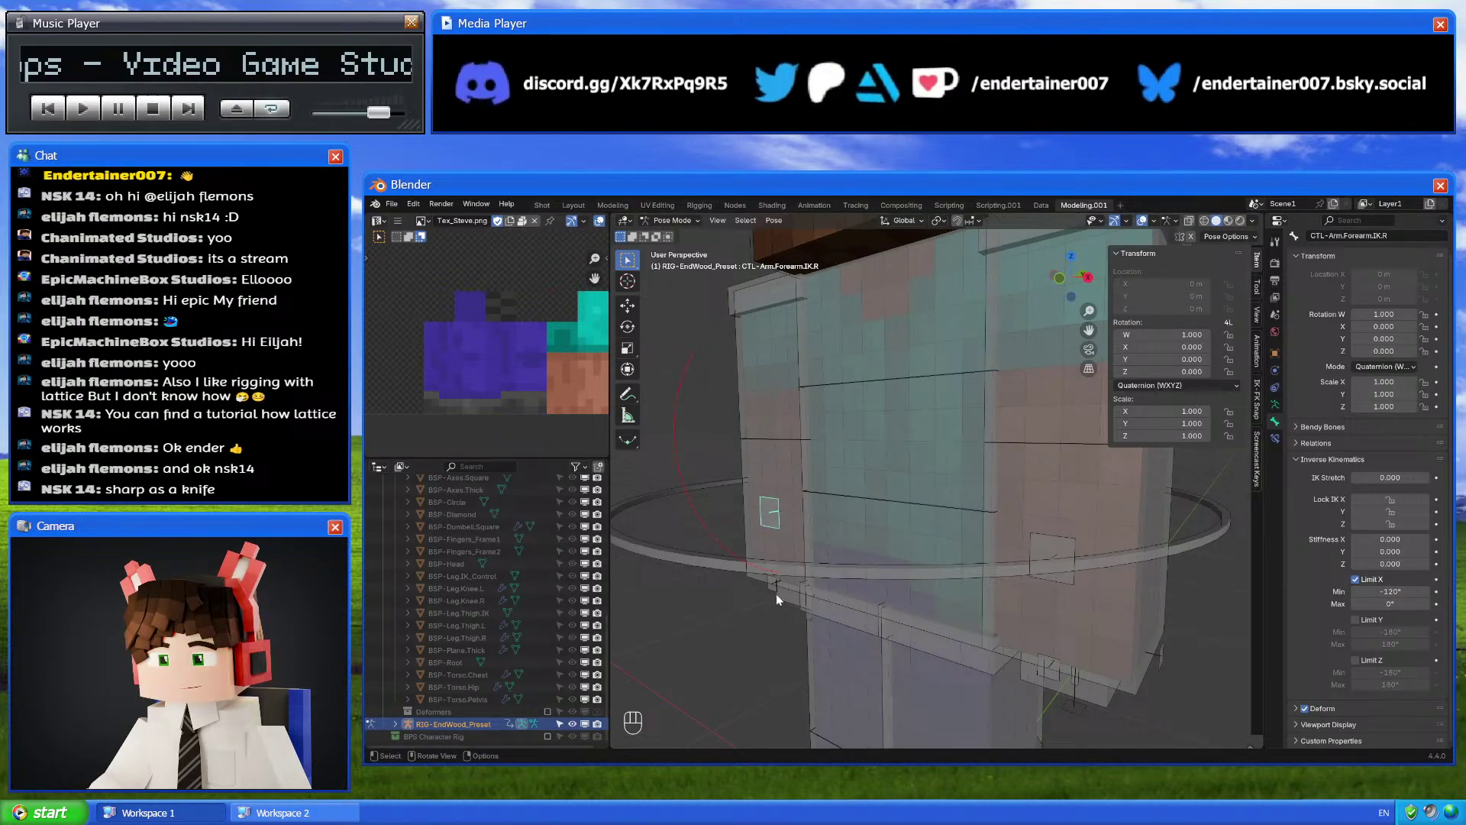
Test the right elbow's limit by moving the right arm's IK control in the left side view, and cancel the move
{"action": "left_click", "coordinate": [775, 593]}
{"action": "left_click", "coordinate": [1053, 276]}
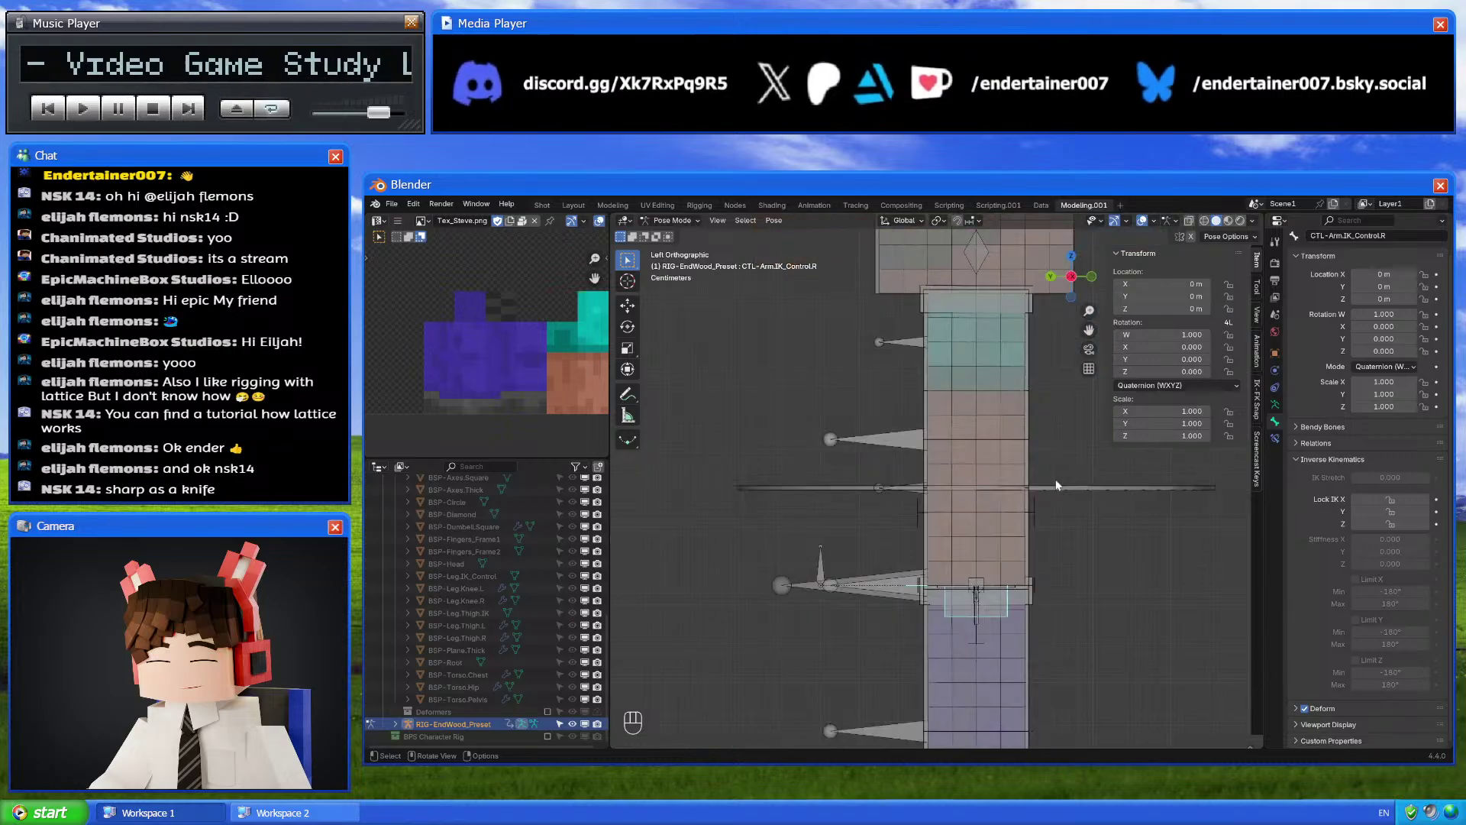
{"action": "key", "text": "g"}
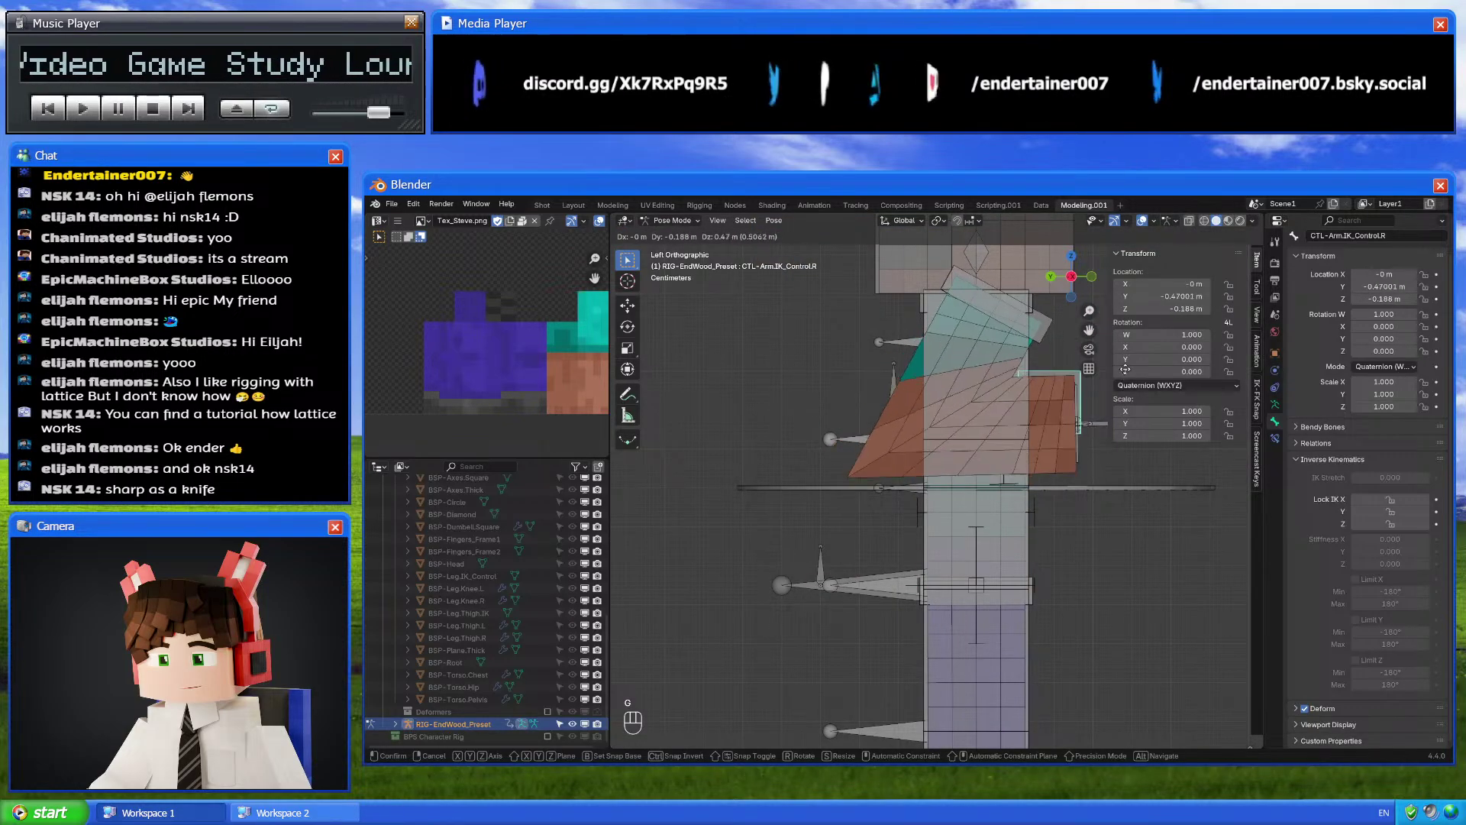
{"action": "key", "text": "Escape"}
Enable the X-axis IK limit on the left knee IK bone with a minimum of 0° and a maximum of 120°
{"action": "middle_click_drag", "start_coordinate": [993, 534], "coordinate": [1075, 451]}
{"action": "middle_click_drag", "start_coordinate": [1092, 474], "coordinate": [1020, 555]}
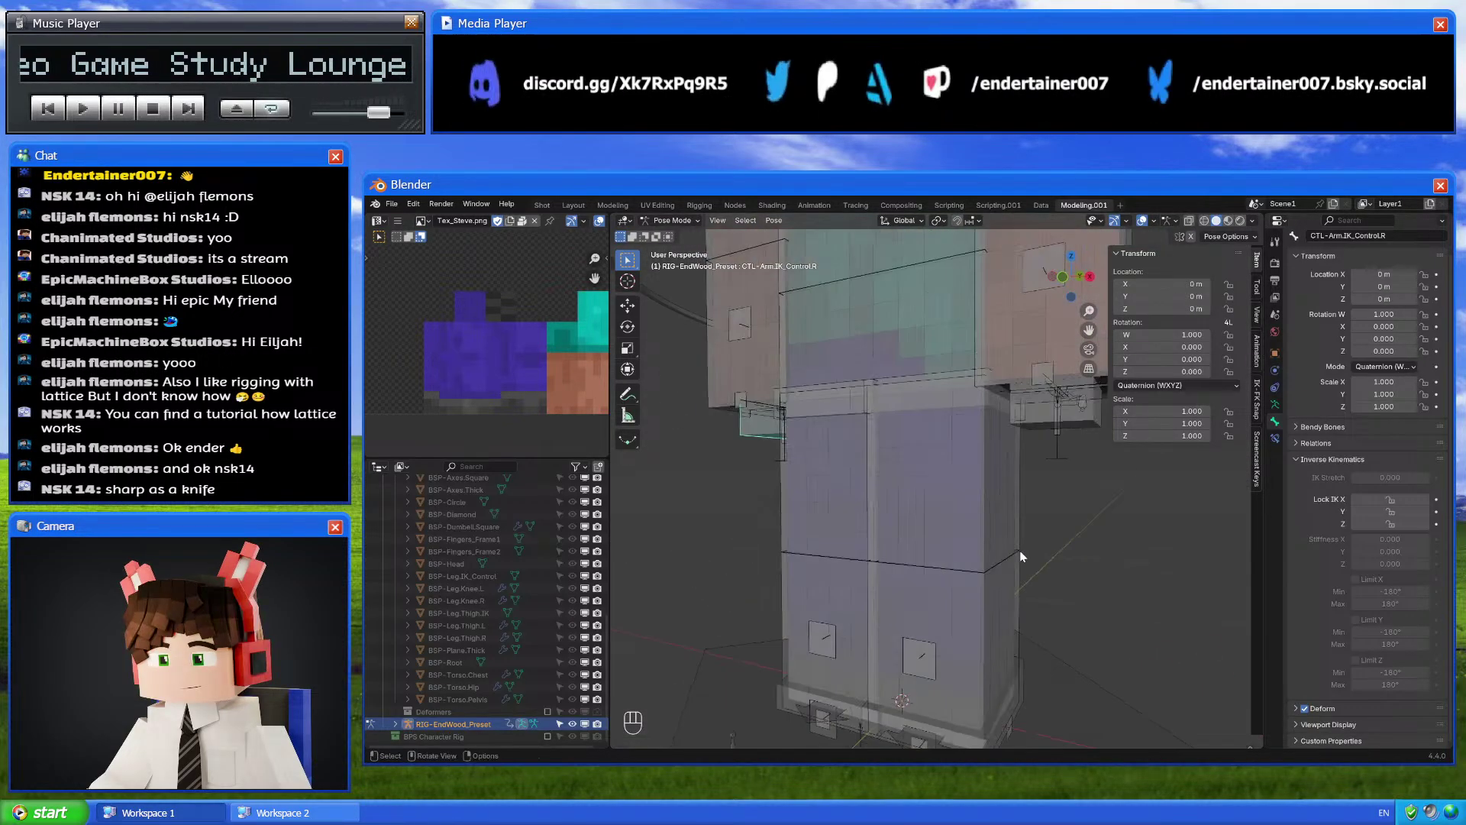
{"action": "left_click", "coordinate": [954, 635]}
{"action": "left_click", "coordinate": [919, 661]}
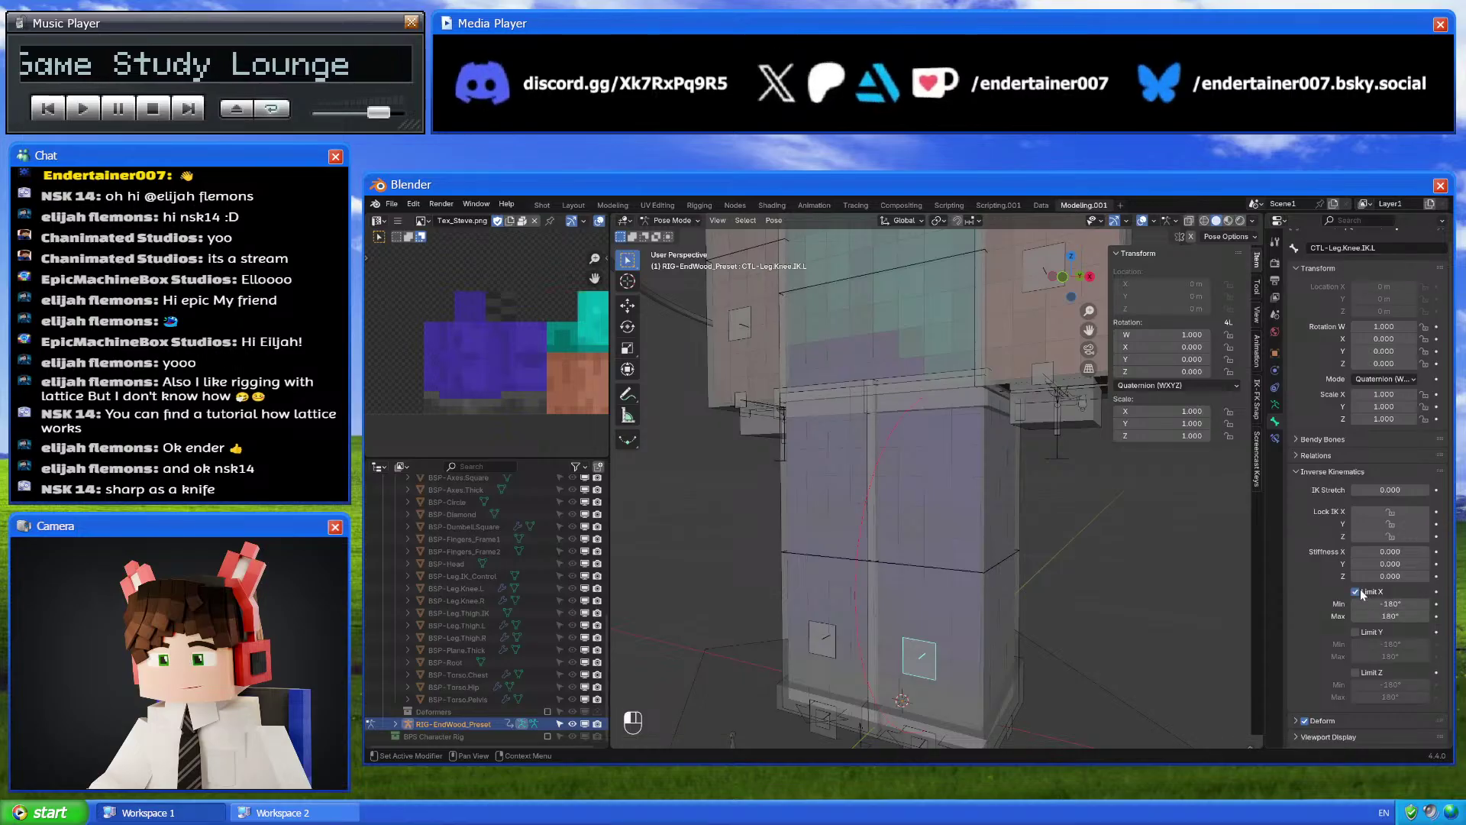
{"action": "left_click", "coordinate": [1388, 603]}
{"action": "type", "text": "0"}
{"action": "key", "text": "Return"}
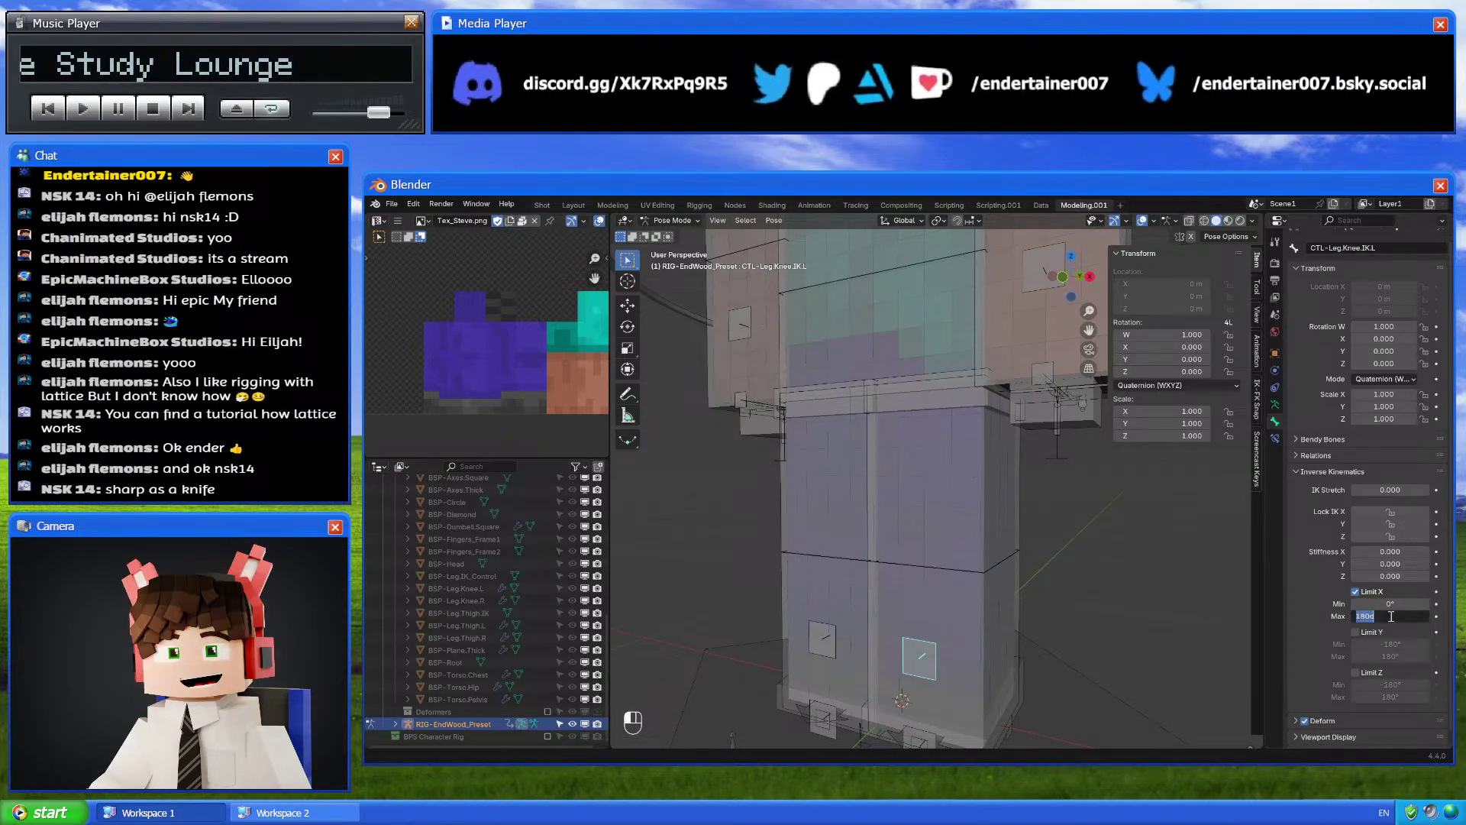
{"action": "left_click", "coordinate": [1392, 616]}
{"action": "type", "text": "120"}
{"action": "key", "text": "Return"}
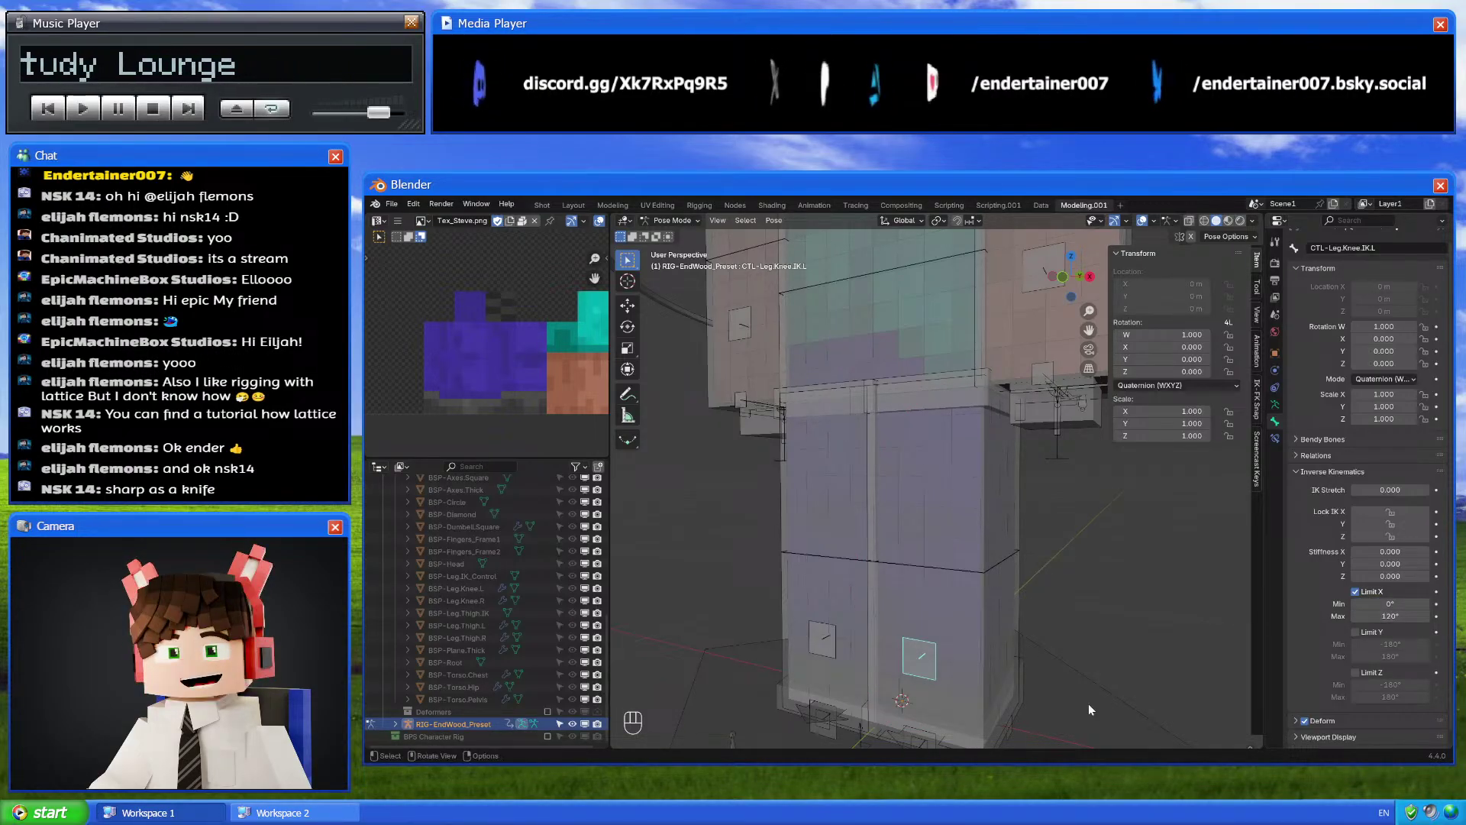
Test the left knee's bend by moving the left leg's IK control in the right side view, and cancel the move
{"action": "left_click", "coordinate": [1039, 681]}
{"action": "left_click", "coordinate": [1024, 671]}
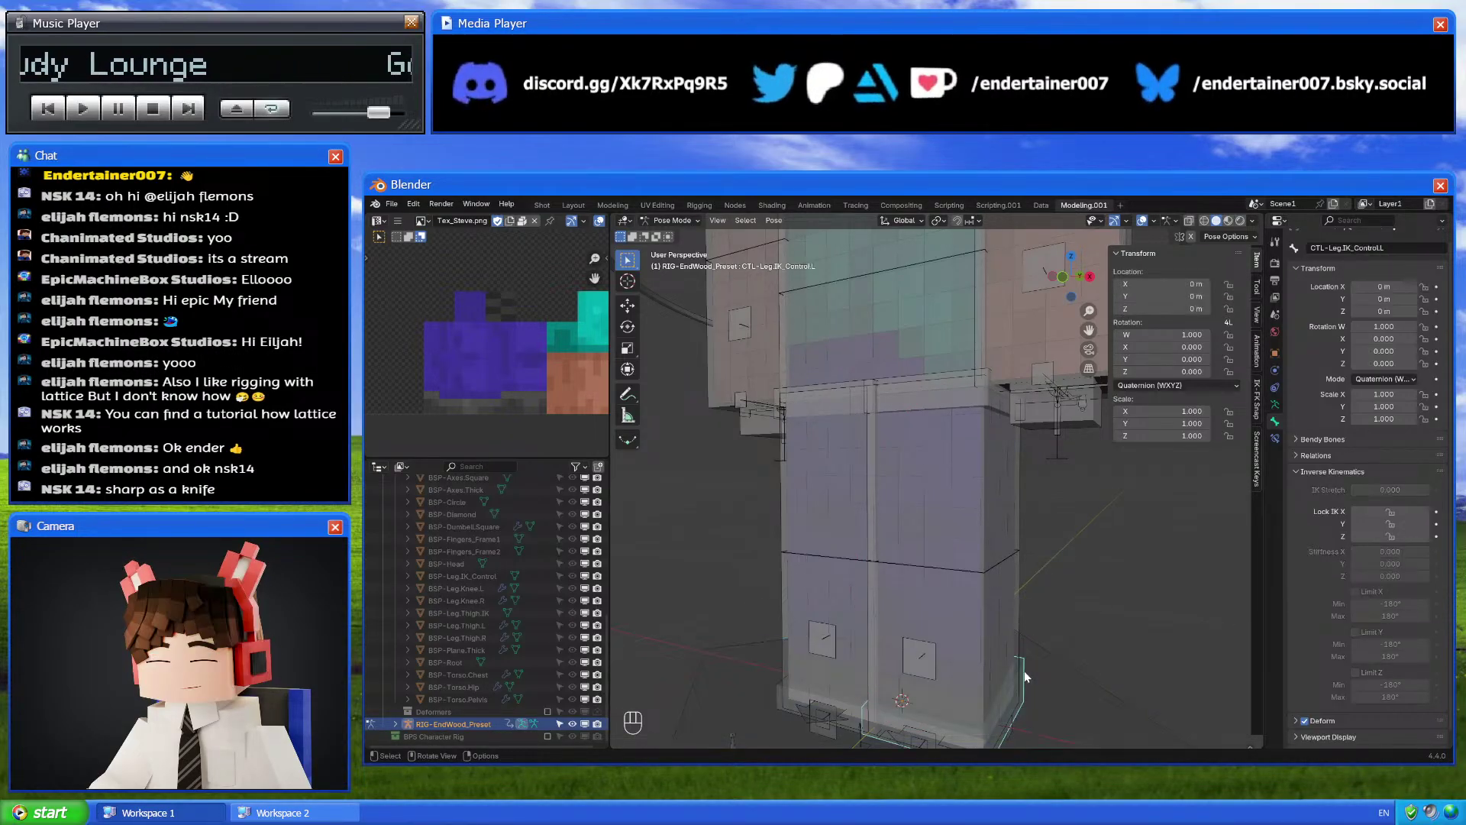
{"action": "left_click", "coordinate": [1089, 277]}
{"action": "key", "text": "g"}
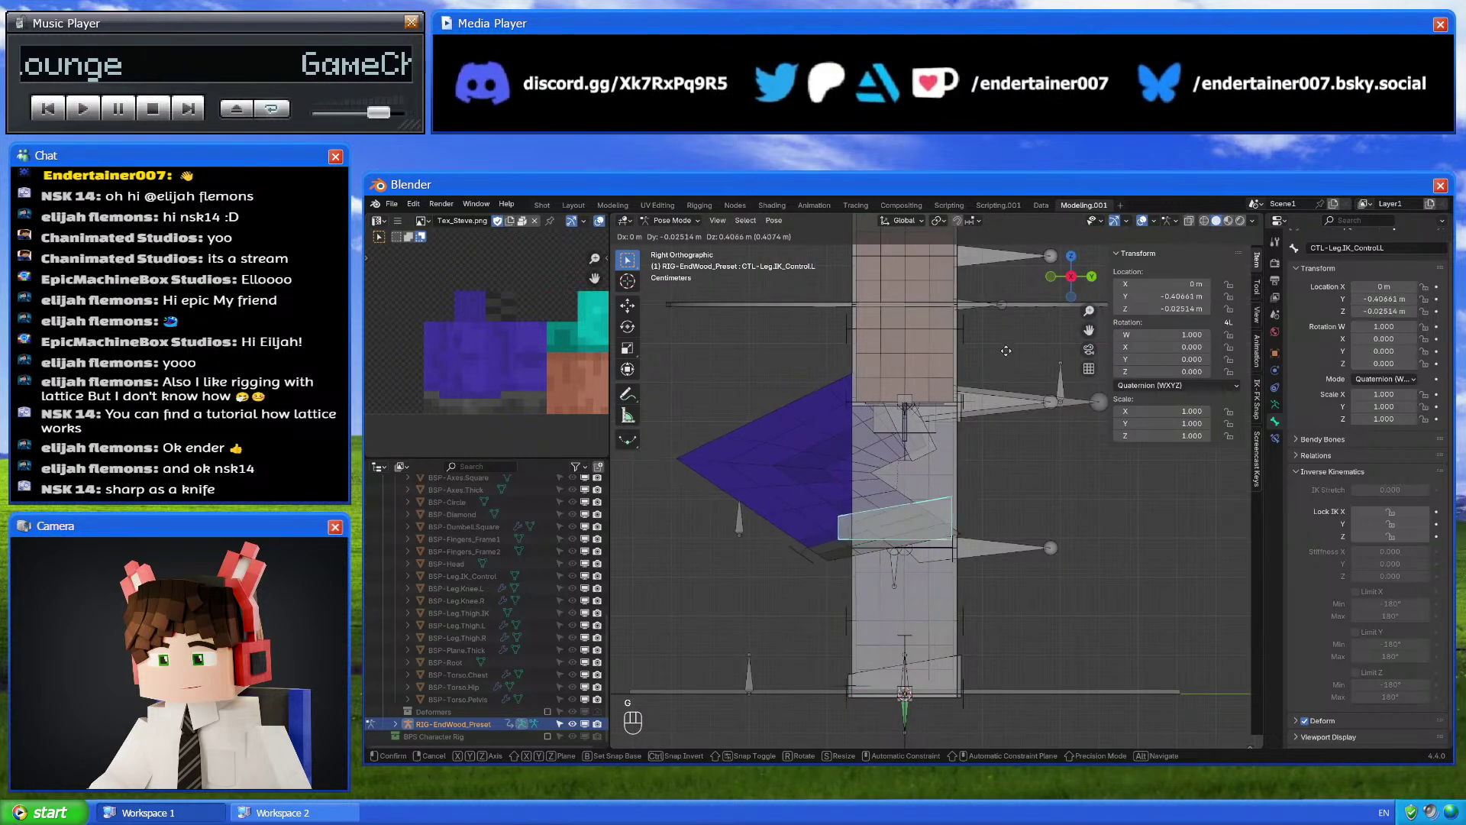
{"action": "right_click", "coordinate": [1006, 351]}
Limit the right knee IK bone's X-axis IK rotation to between 0° and 120°
{"action": "middle_click_drag", "start_coordinate": [1016, 335], "coordinate": [964, 567]}
{"action": "left_click", "coordinate": [830, 641]}
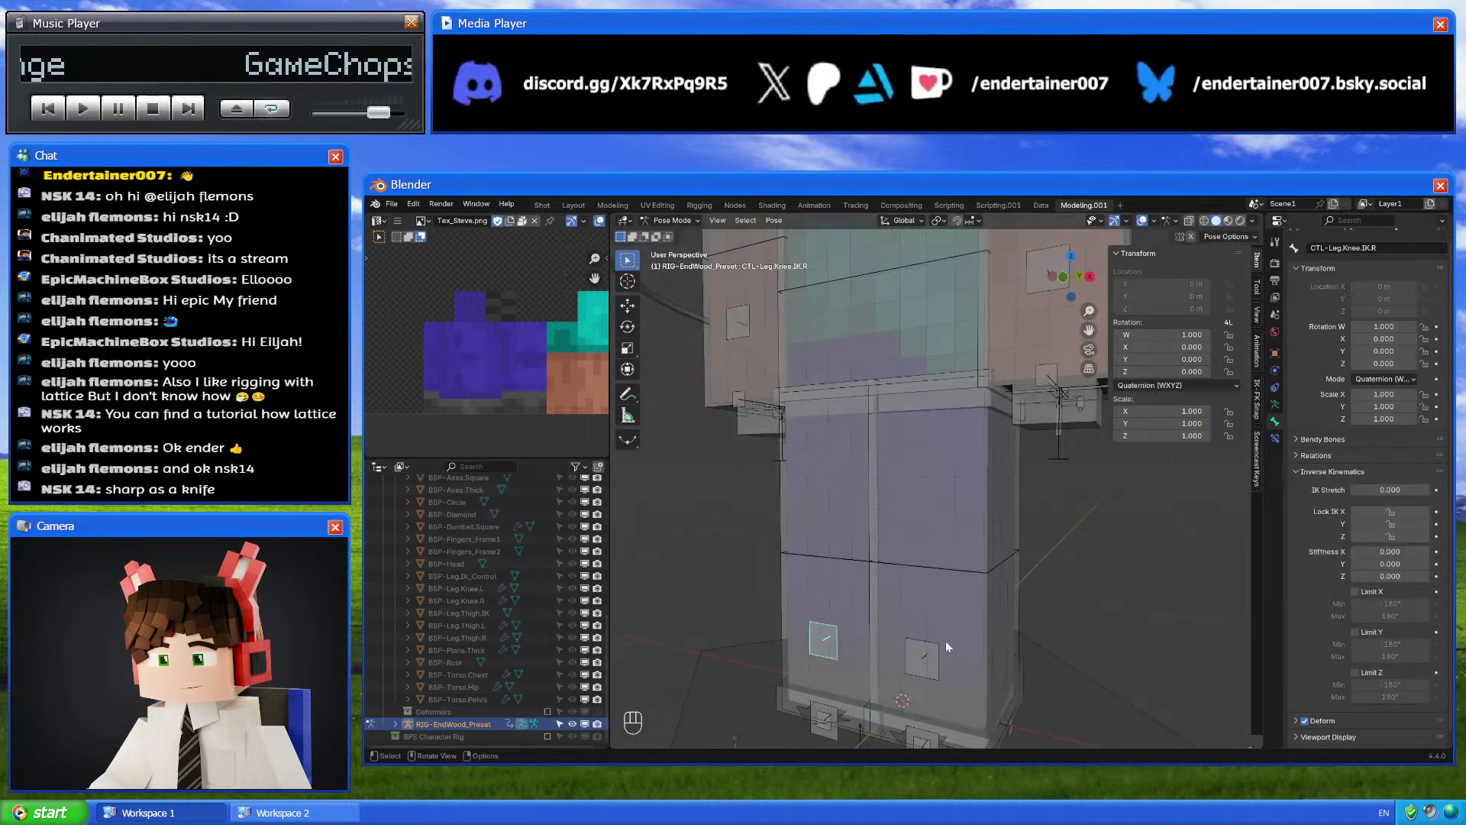
{"action": "left_click", "coordinate": [1356, 592]}
{"action": "type", "text": "0"}
{"action": "key", "text": "Return"}
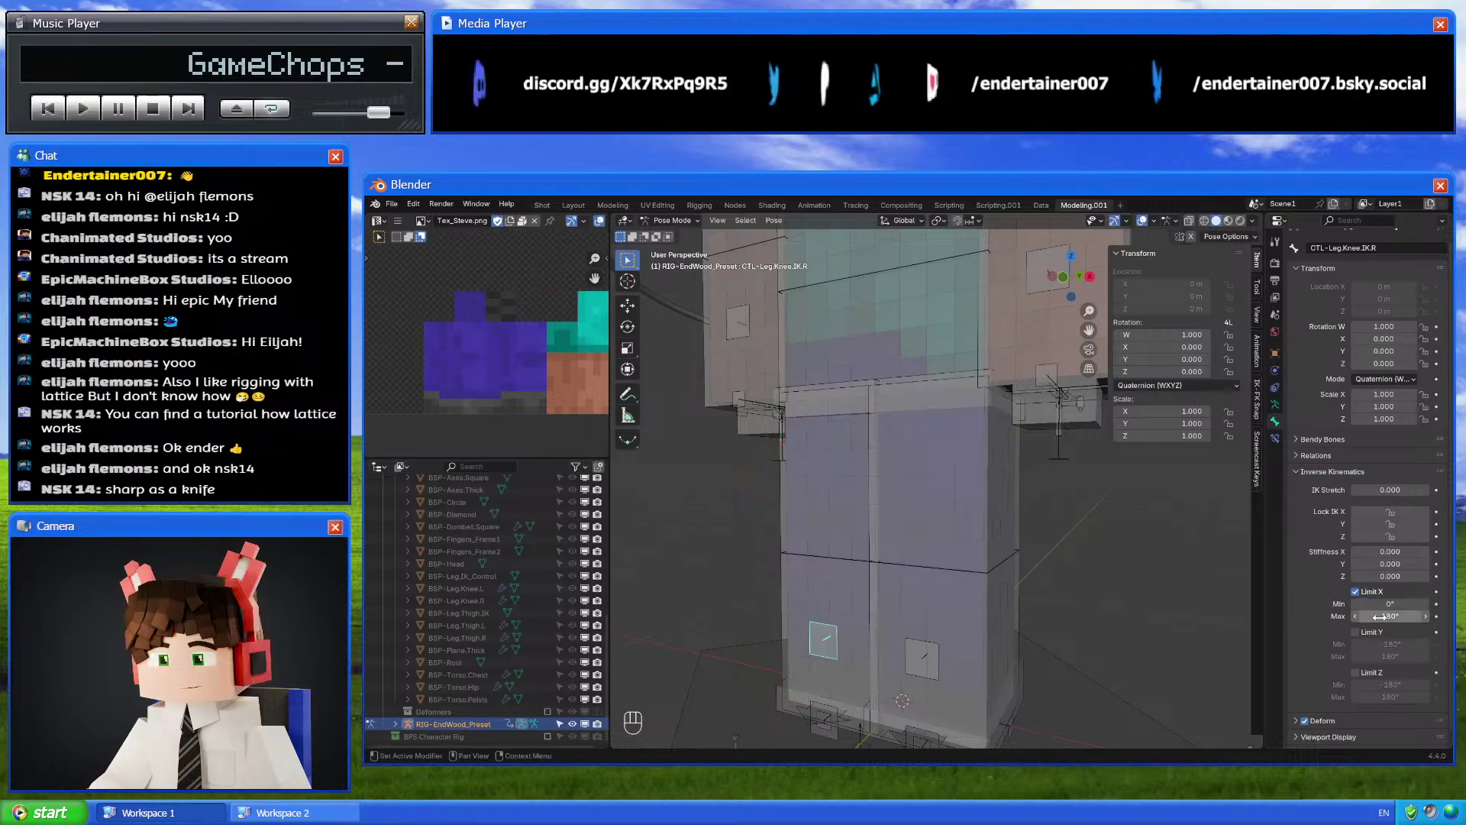
{"action": "left_click", "coordinate": [1379, 616]}
{"action": "type", "text": "120"}
{"action": "key", "text": "Return"}
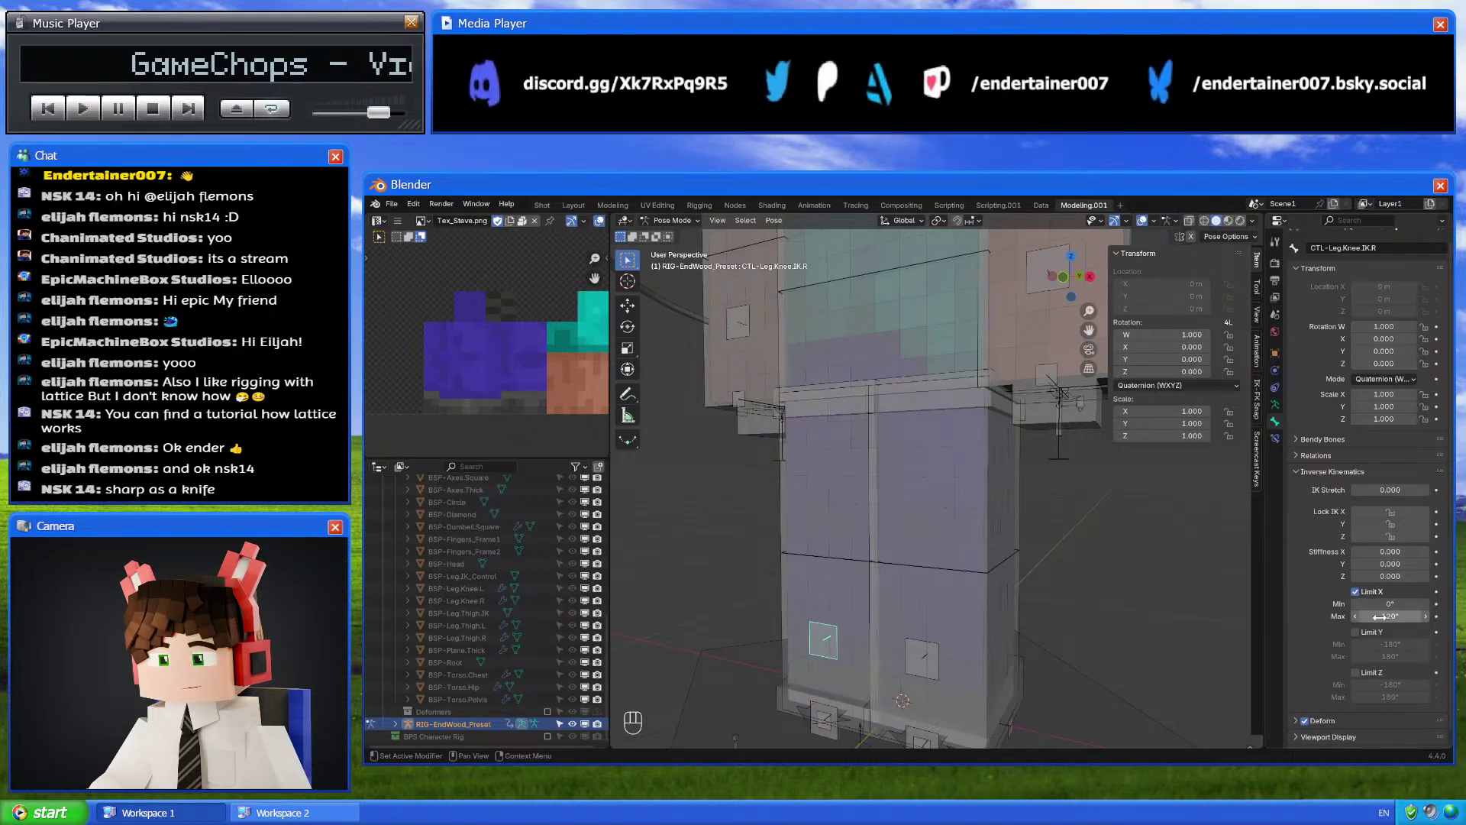
Test the right knee's bend by moving the right leg's IK control in the left side view, and cancel the move
{"action": "middle_click_drag", "start_coordinate": [1023, 607], "coordinate": [882, 626]}
{"action": "left_click", "coordinate": [791, 621]}
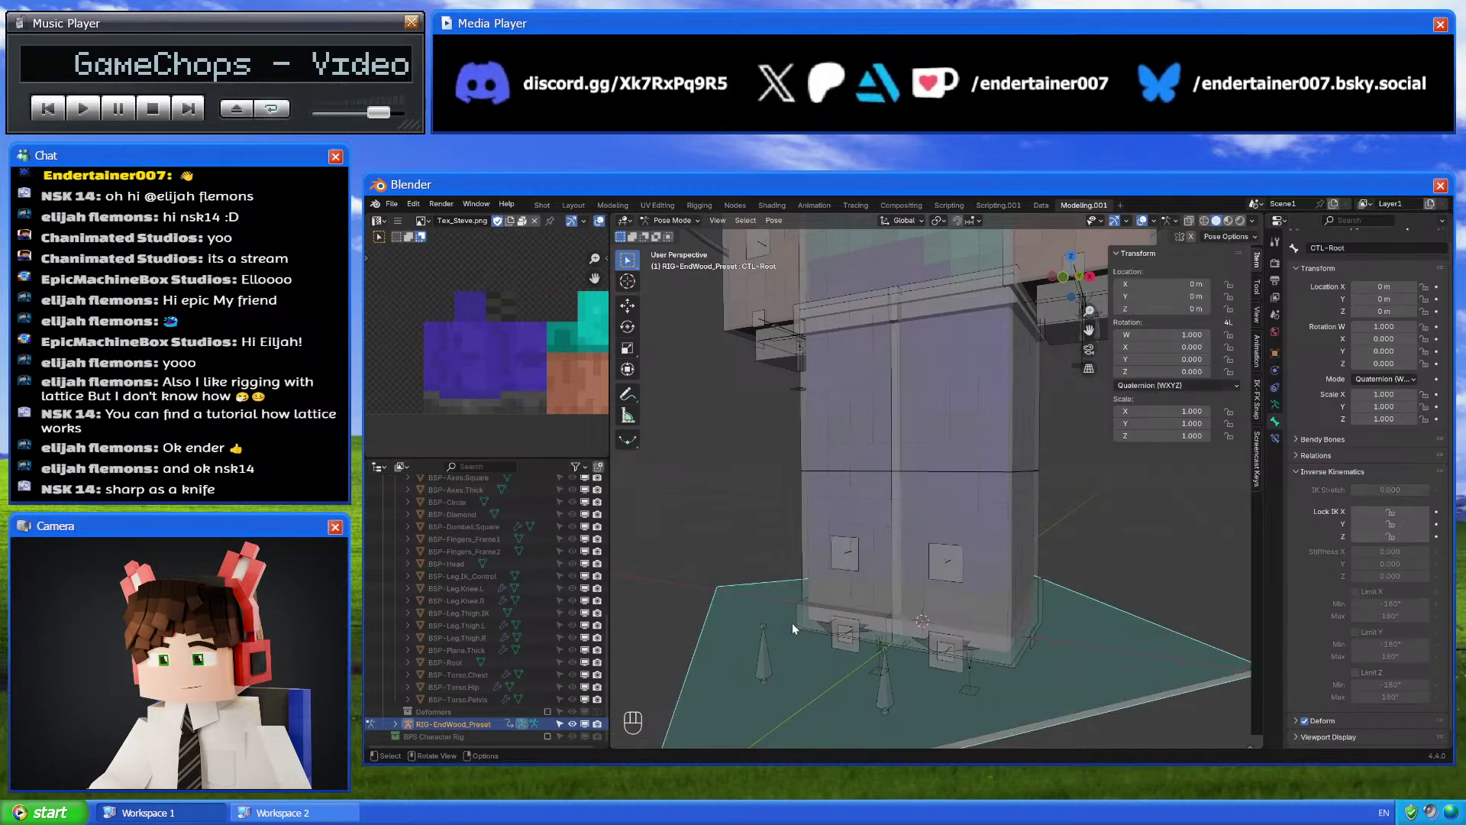
{"action": "left_click", "coordinate": [1055, 277]}
{"action": "key", "text": "g"}
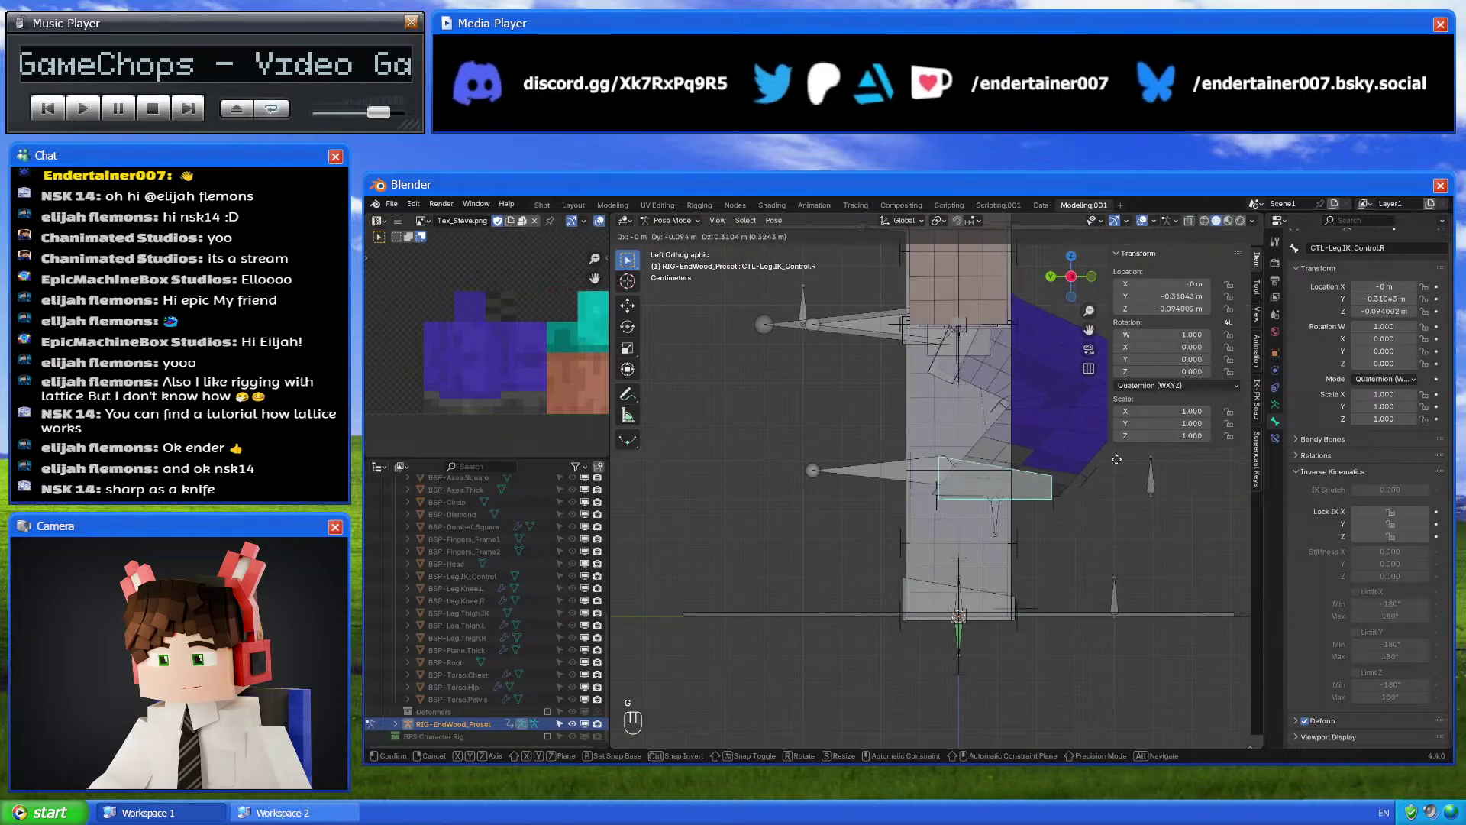
{"action": "key", "text": "Escape"}
On the PRP-Settings bone, turn off the IK-FK Bone option and set both legs' IK-FK values to 1.000
{"action": "middle_click_drag", "start_coordinate": [1094, 446], "coordinate": [837, 446]}
{"action": "left_click", "coordinate": [832, 311]}
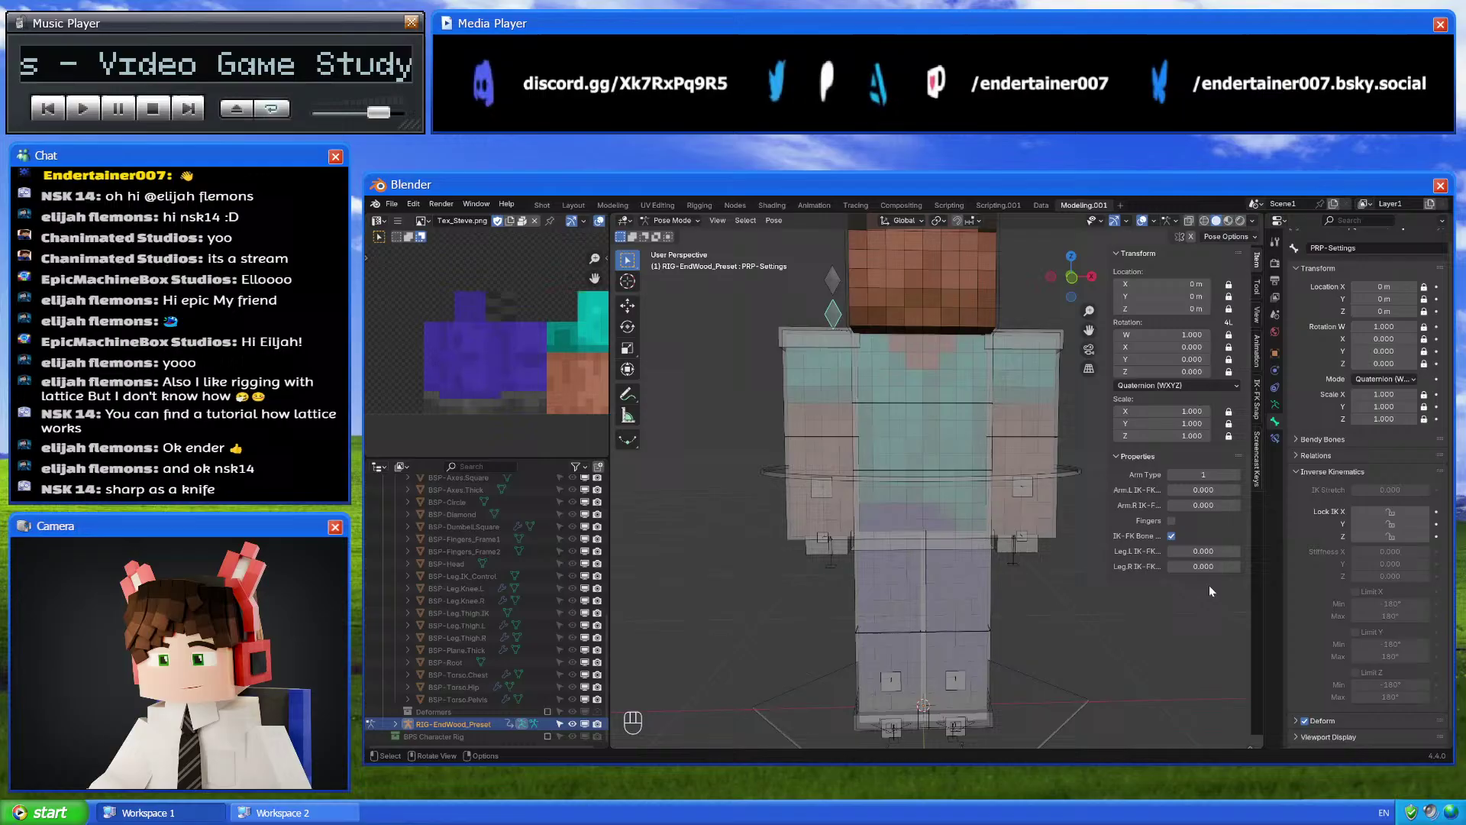
{"action": "left_click", "coordinate": [1172, 536]}
{"action": "left_click_drag", "start_coordinate": [1202, 551], "coordinate": [1237, 566]}
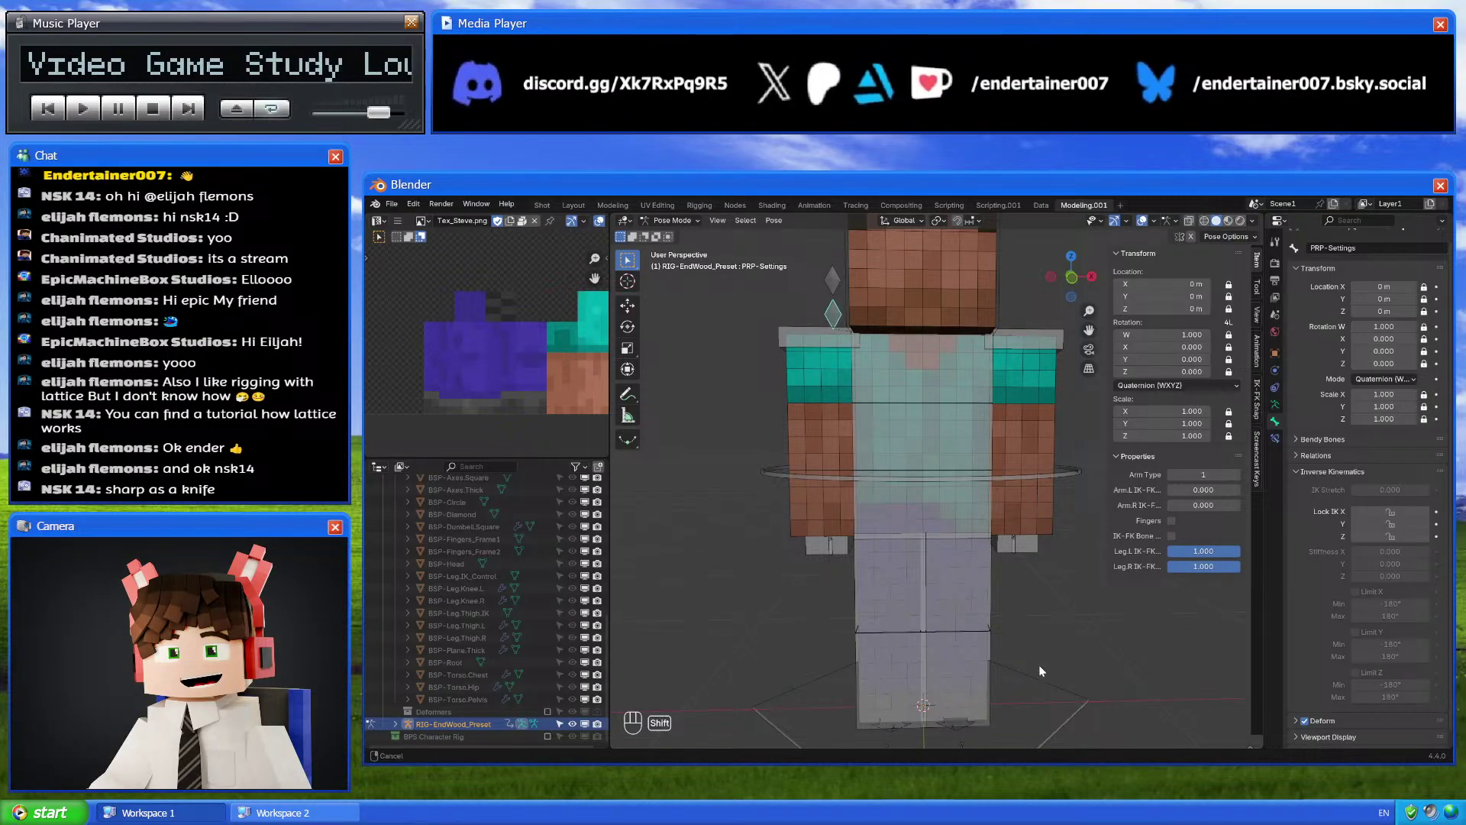
Test the left foot's FK bone by rotating it in the right side view, and cancel the rotation
{"action": "middle_click_drag", "start_coordinate": [1038, 671], "coordinate": [1041, 548], "text": "shift"}
{"action": "left_click", "coordinate": [962, 600]}
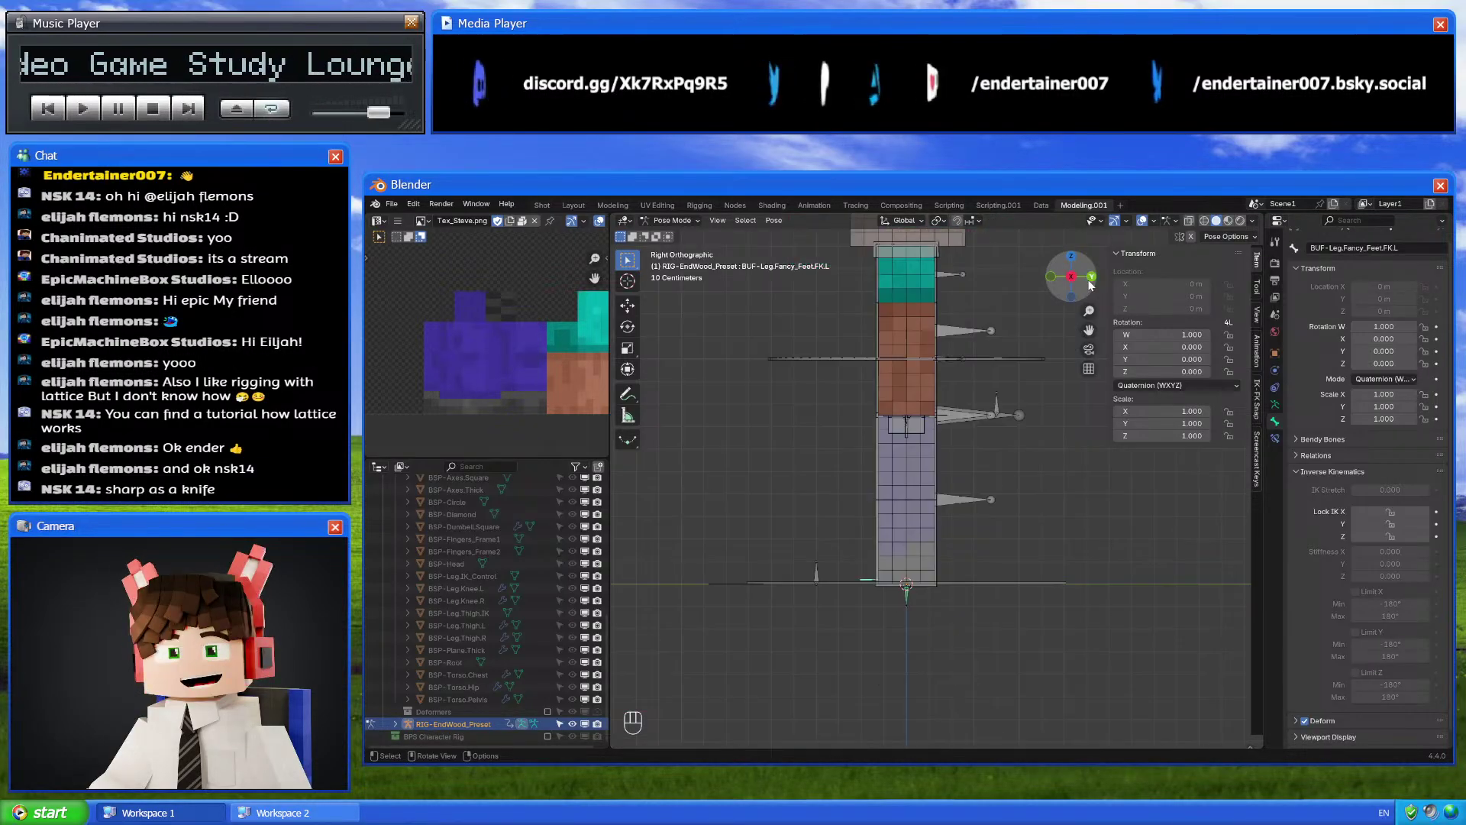
{"action": "left_click", "coordinate": [1091, 277]}
{"action": "key", "text": "r"}
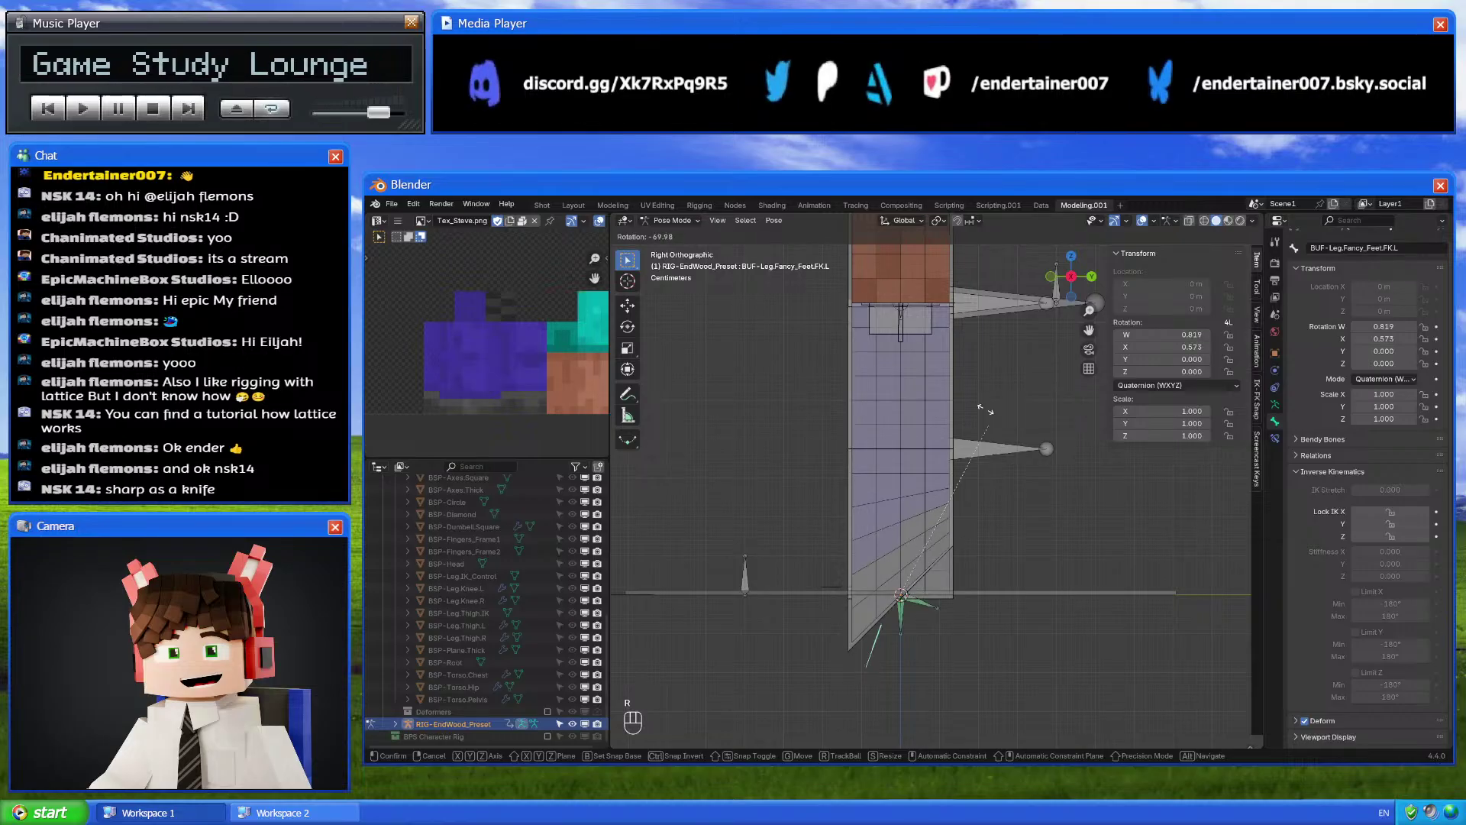
{"action": "right_click", "coordinate": [1040, 527]}
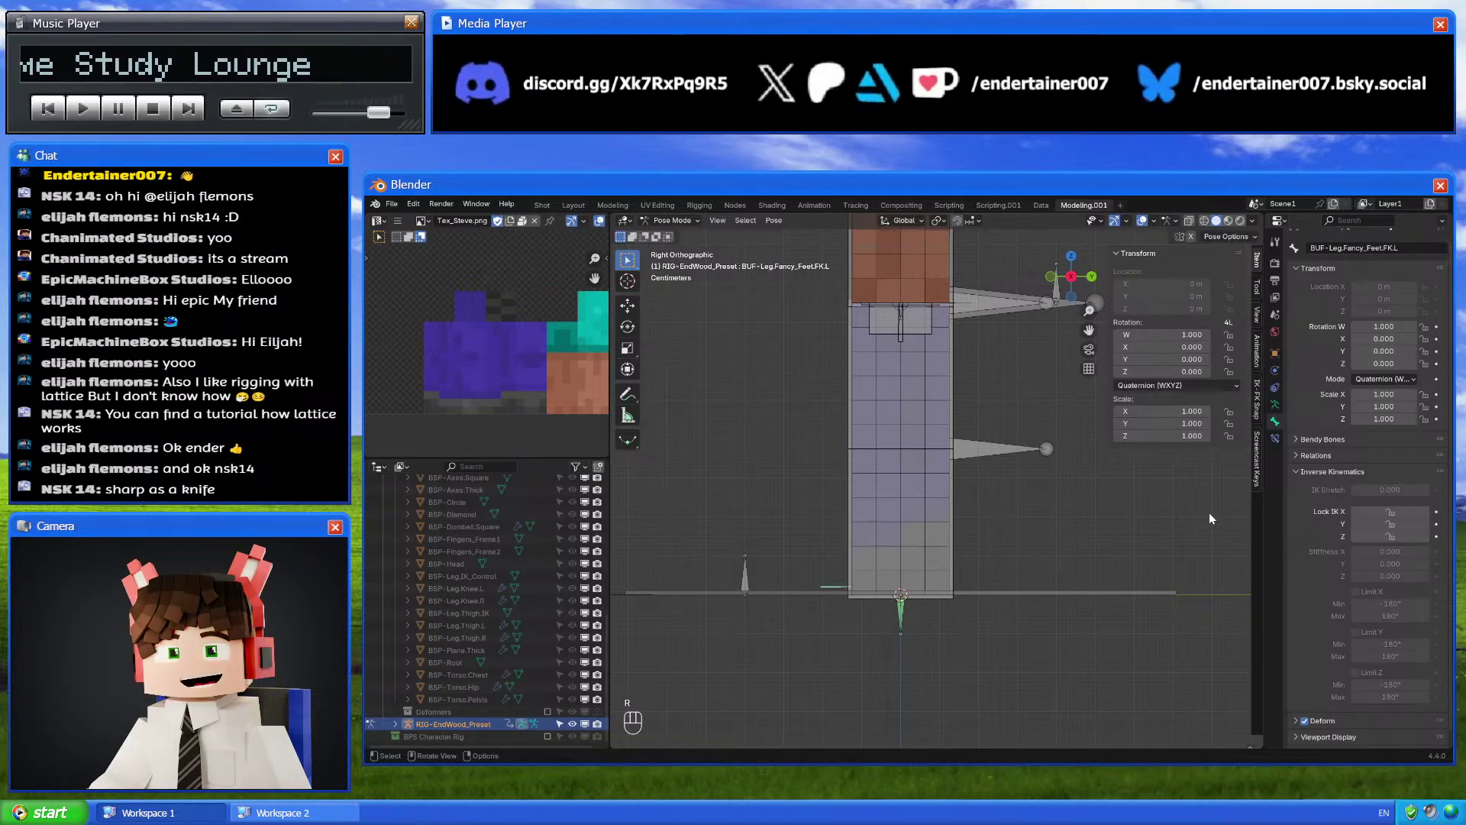
Show the left foot FK bone's constraints and set its rotation mode to XYZ Euler
{"action": "left_click", "coordinate": [1274, 438]}
{"action": "scroll", "coordinate": [1032, 641], "scroll_direction": "up", "scroll_amount": 2}
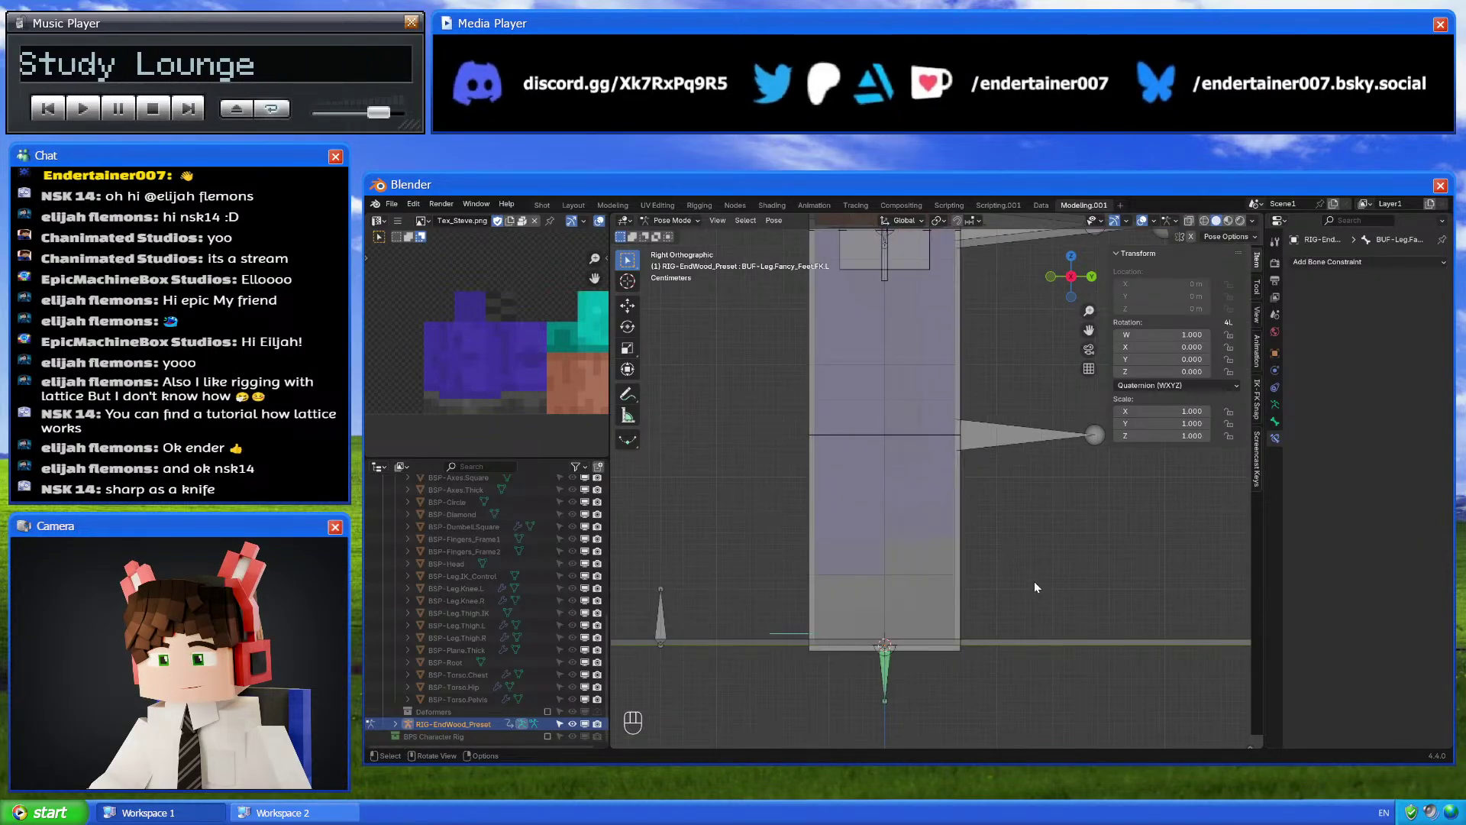
{"action": "left_click", "coordinate": [1166, 384]}
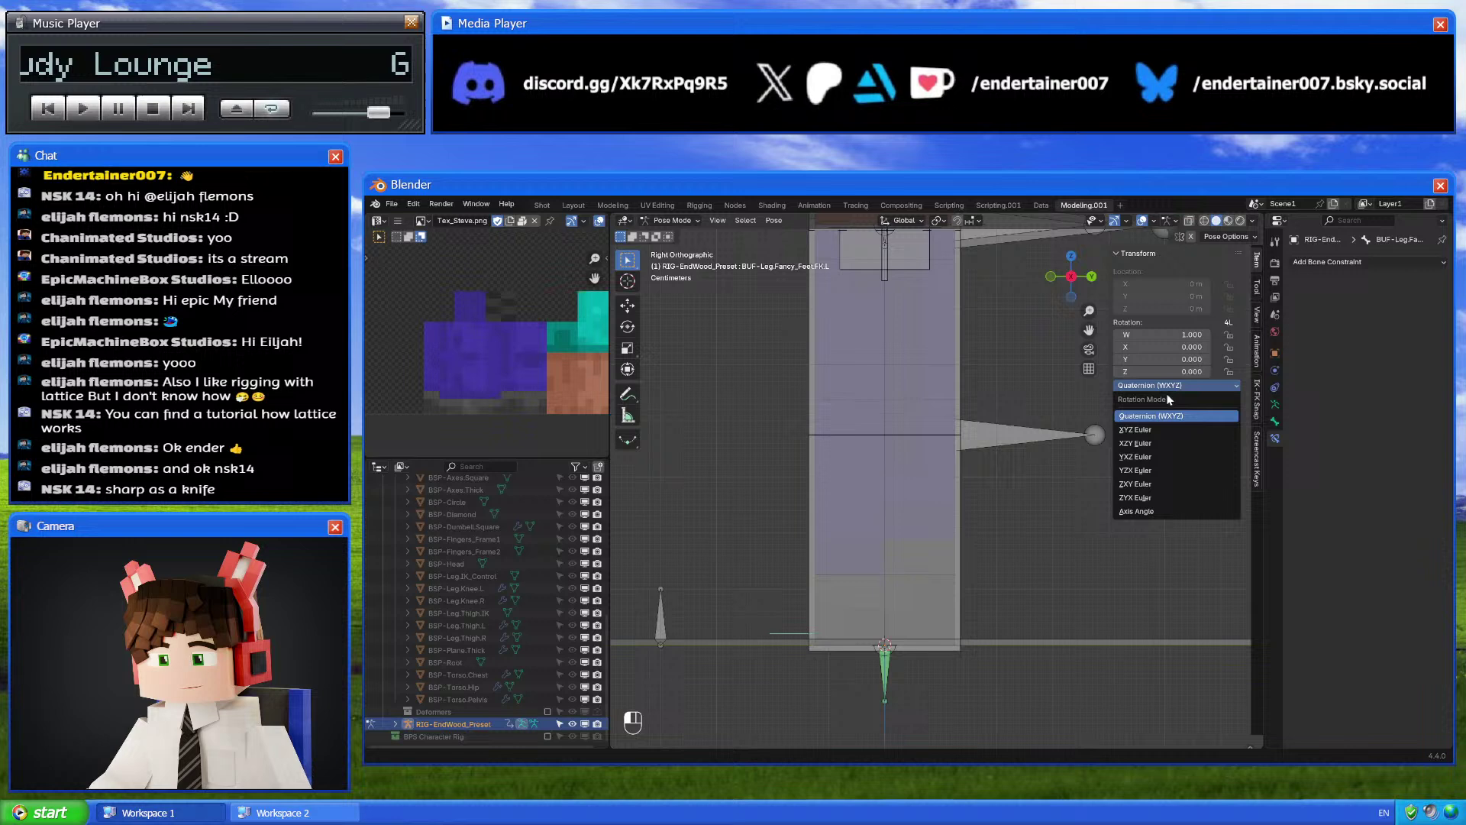
{"action": "left_click", "coordinate": [1145, 430]}
Test the left foot FK bone's rotation around its local X and Z axes, and cancel it
{"action": "middle_click_drag", "start_coordinate": [831, 511], "coordinate": [918, 530]}
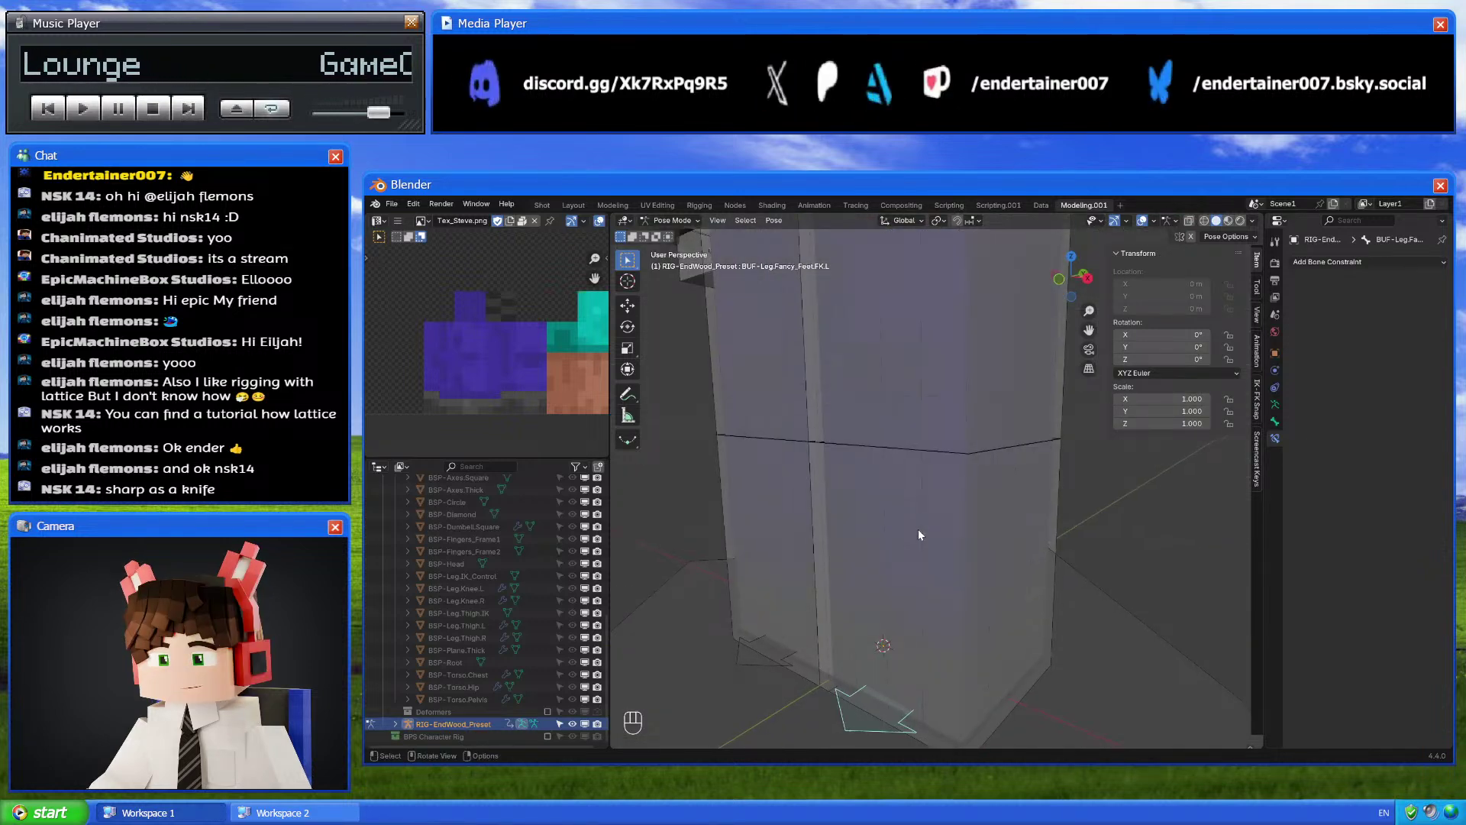
{"action": "key", "text": "r"}
{"action": "key", "text": "x"}
{"action": "key", "text": "x"}
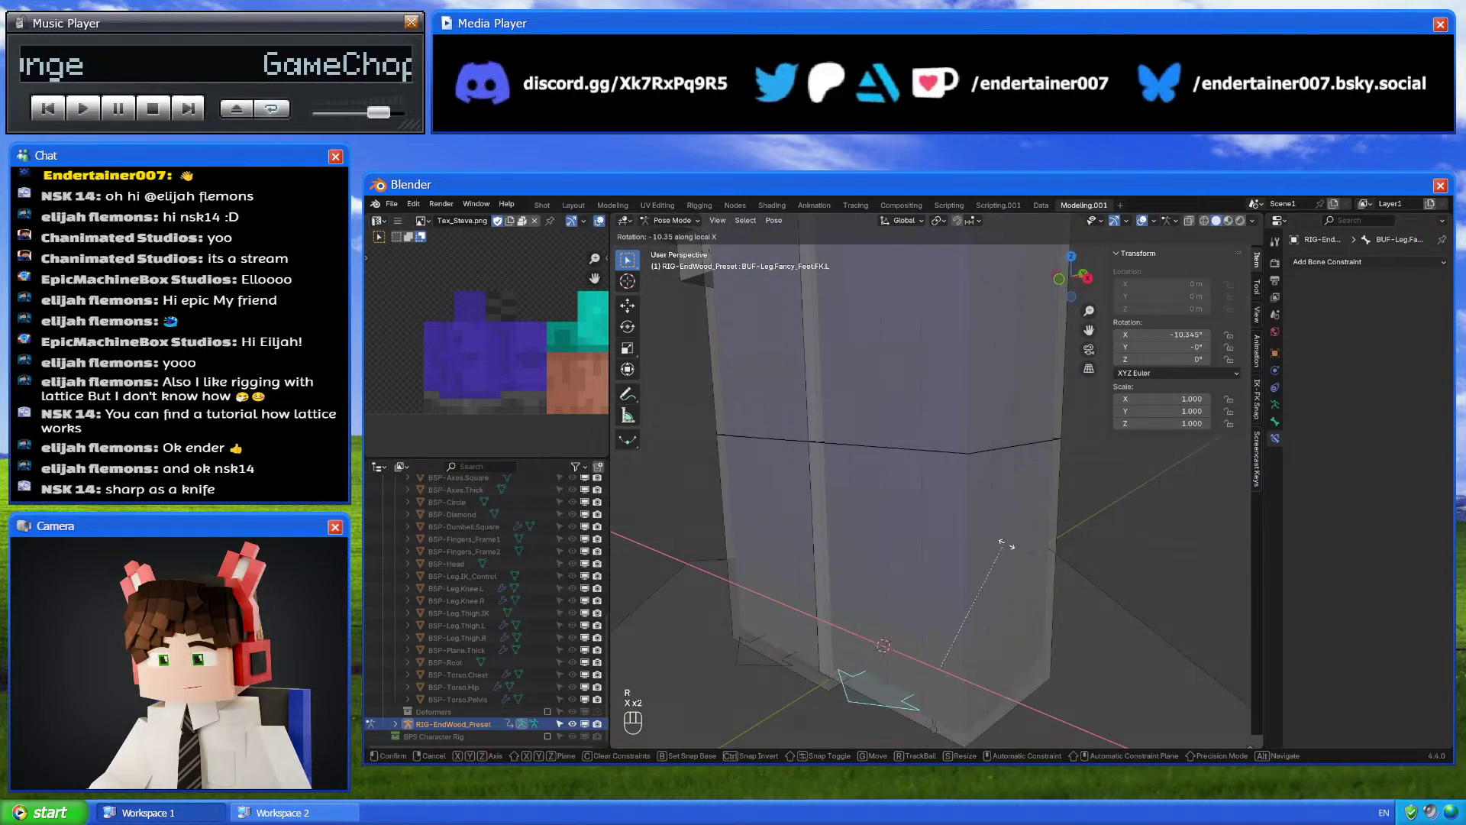
{"action": "key", "text": "z"}
{"action": "key", "text": "z"}
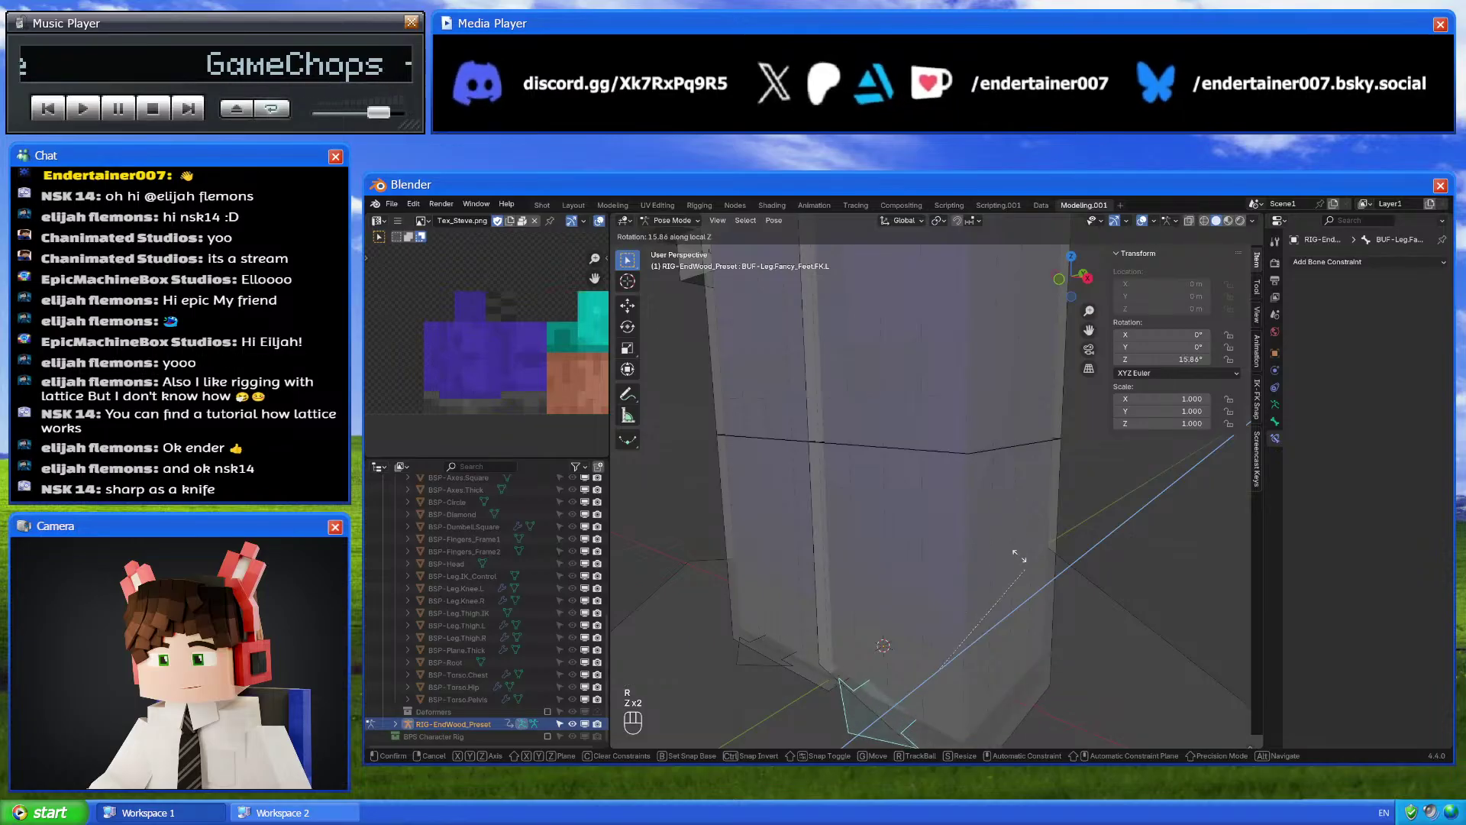
{"action": "right_click", "coordinate": [987, 502]}
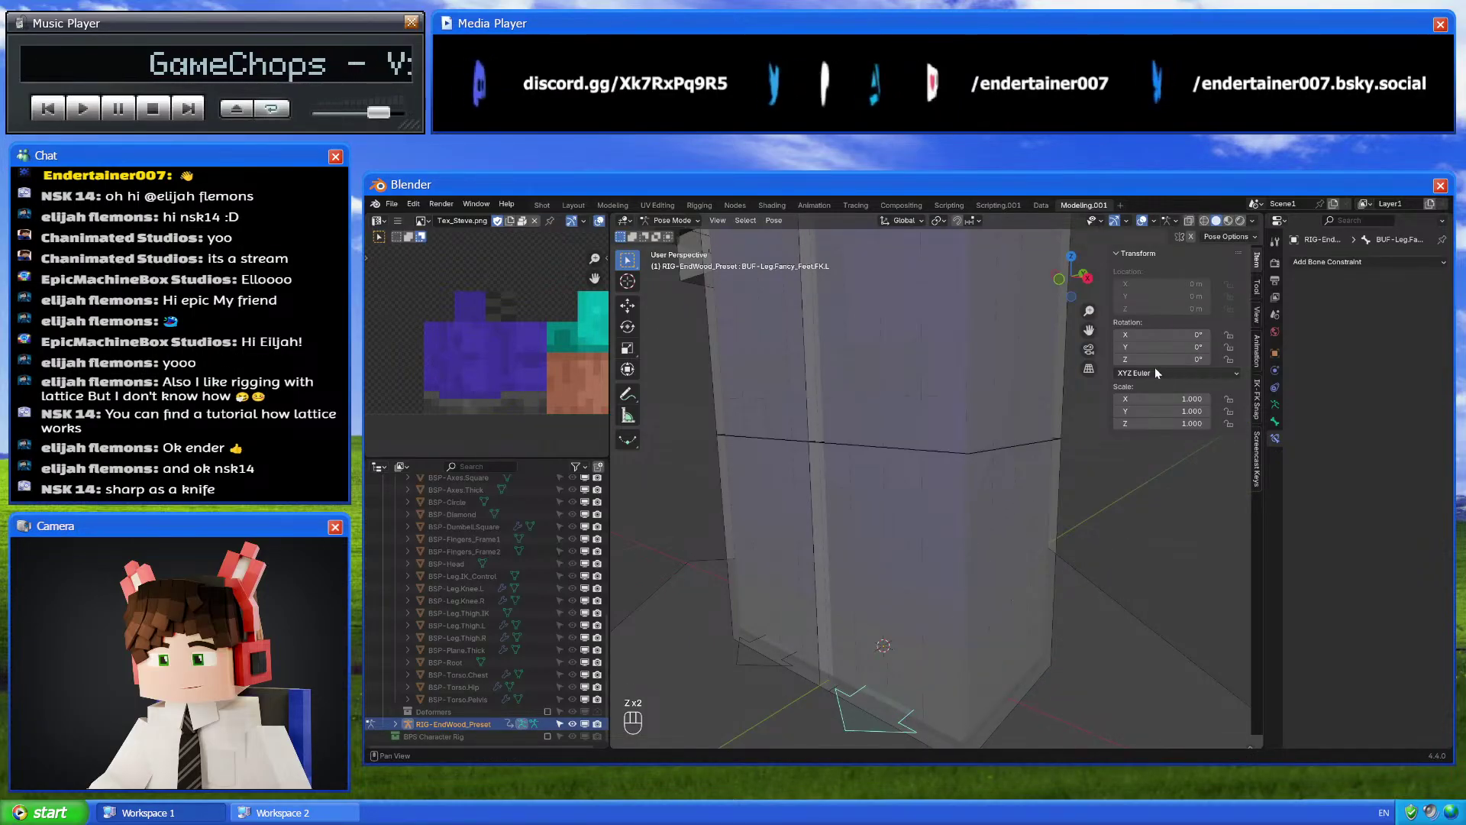
Set the right foot FK bone's rotation mode to XYZ Euler
{"action": "left_click", "coordinate": [1088, 278]}
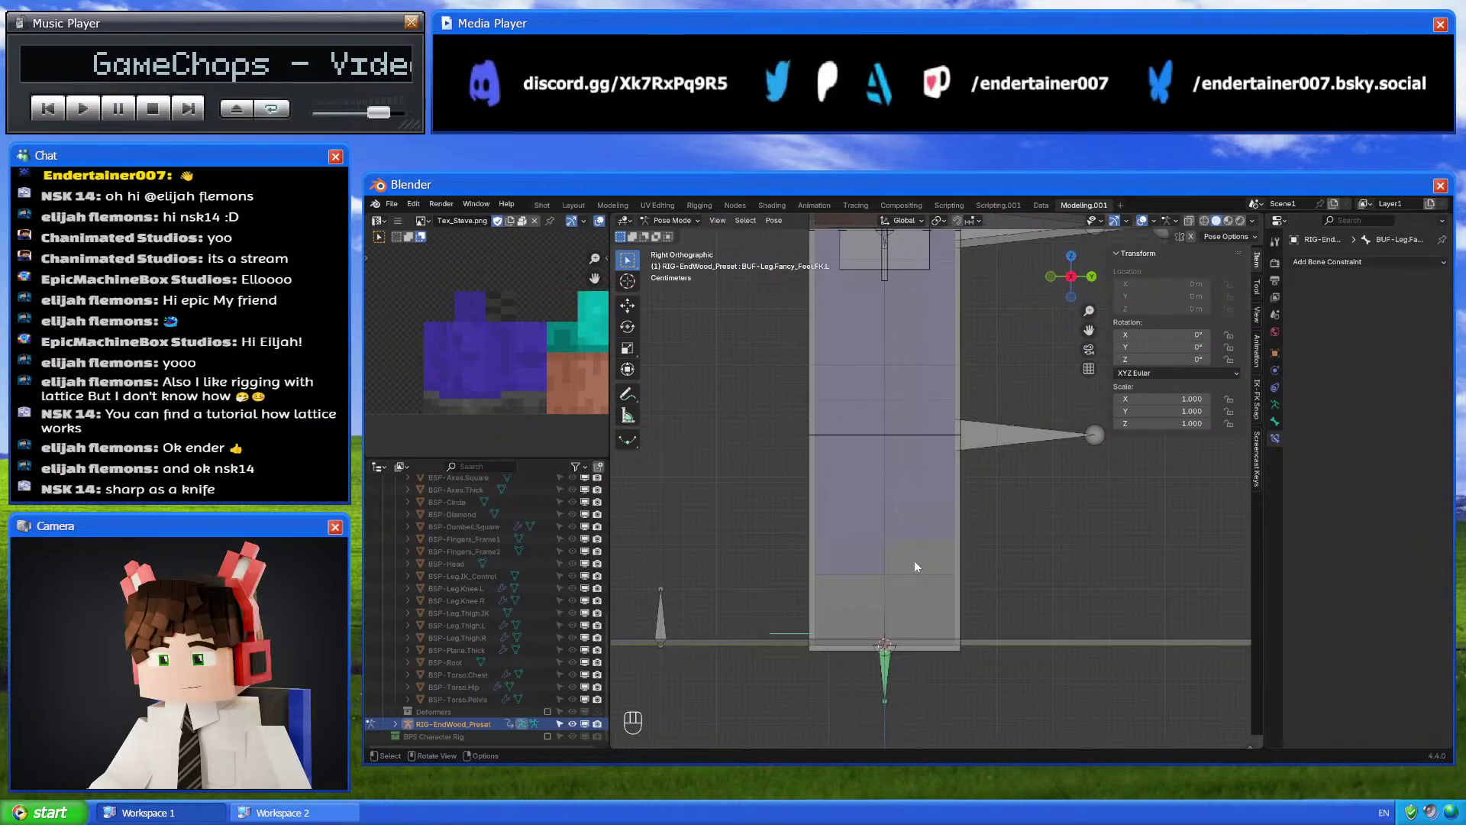
{"action": "middle_click_drag", "start_coordinate": [914, 560], "coordinate": [722, 699]}
{"action": "left_click", "coordinate": [760, 636]}
{"action": "left_click", "coordinate": [1138, 387]}
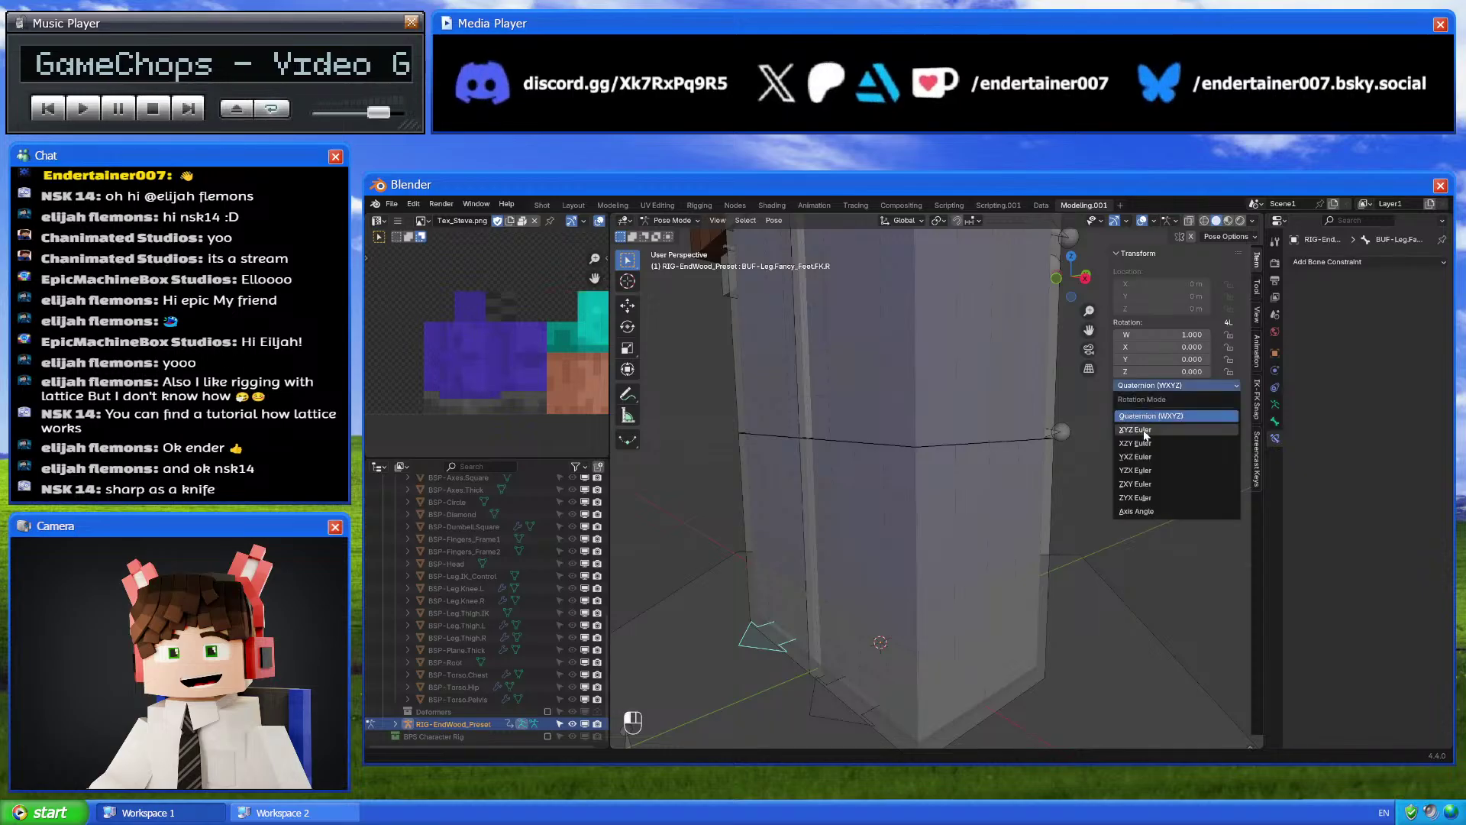
{"action": "left_click", "coordinate": [1146, 433]}
Rotate the left foot FK bone by -45° in the right side view to try the angle, and clear its rotation
{"action": "left_click", "coordinate": [843, 719]}
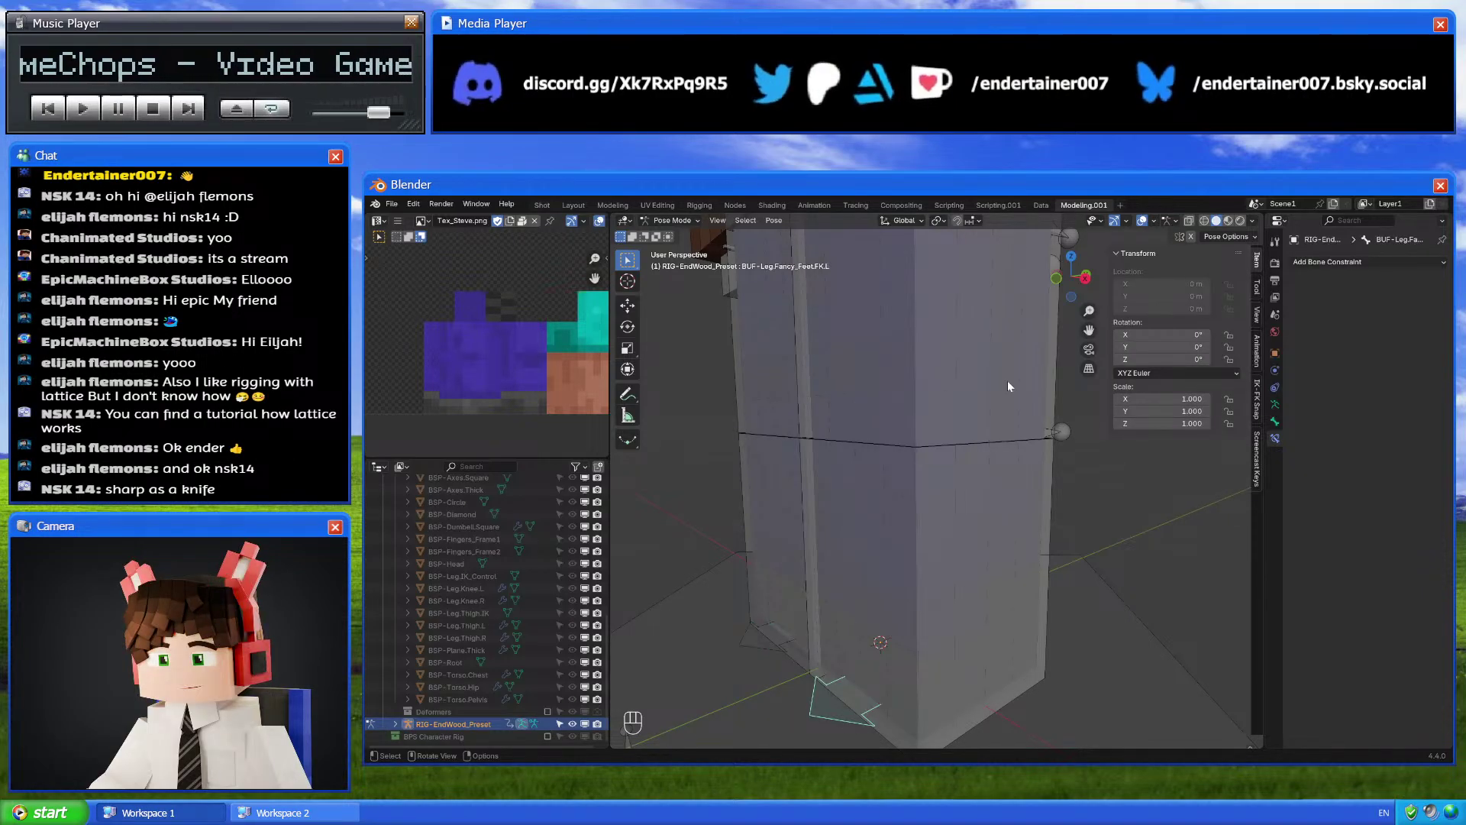
{"action": "left_click", "coordinate": [1082, 283]}
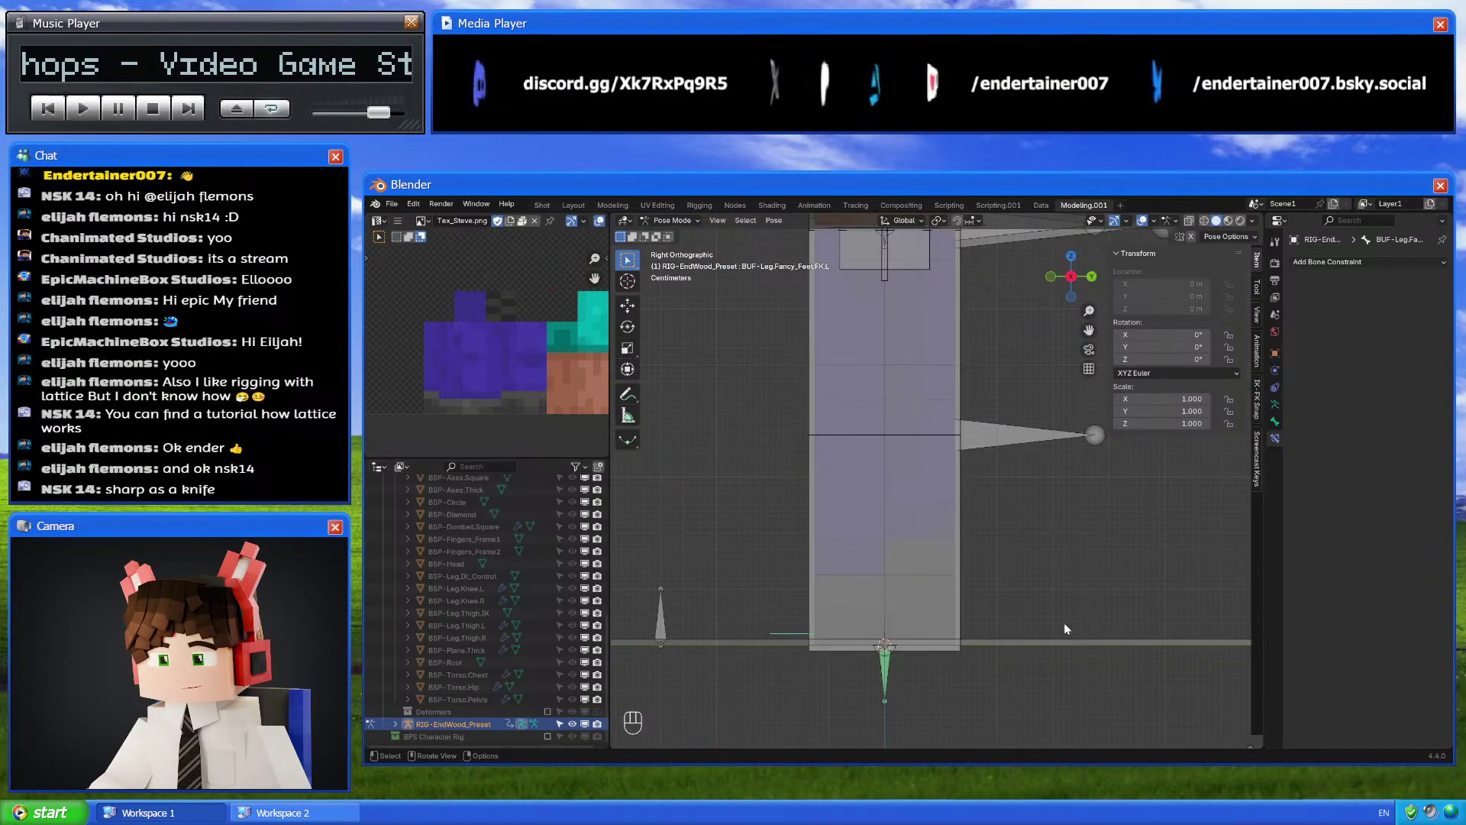
{"action": "scroll", "coordinate": [1054, 626], "scroll_direction": "up", "scroll_amount": 2}
{"action": "key", "text": "r"}
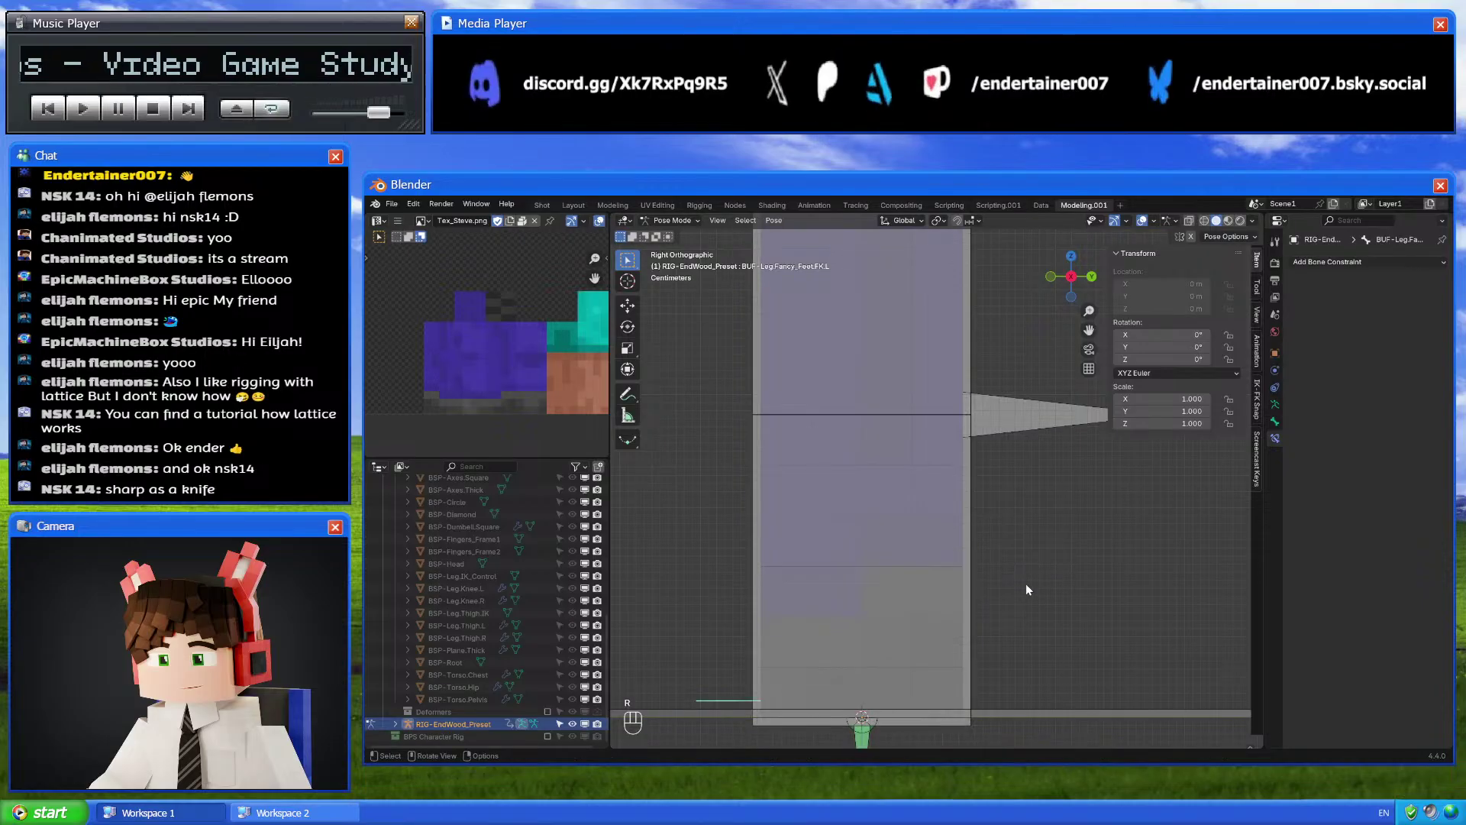
{"action": "key", "text": "r"}
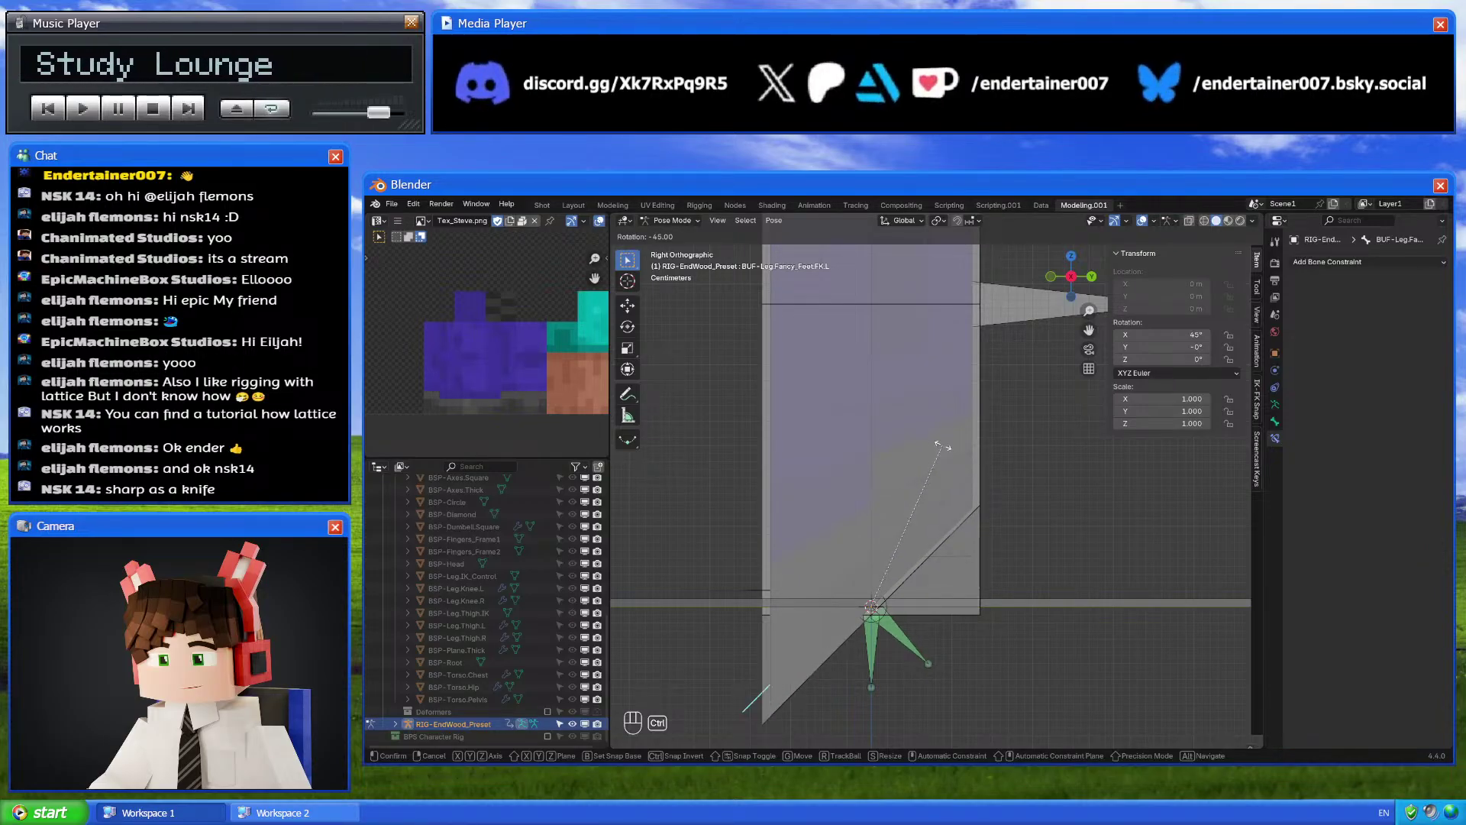
{"action": "left_click", "coordinate": [939, 445]}
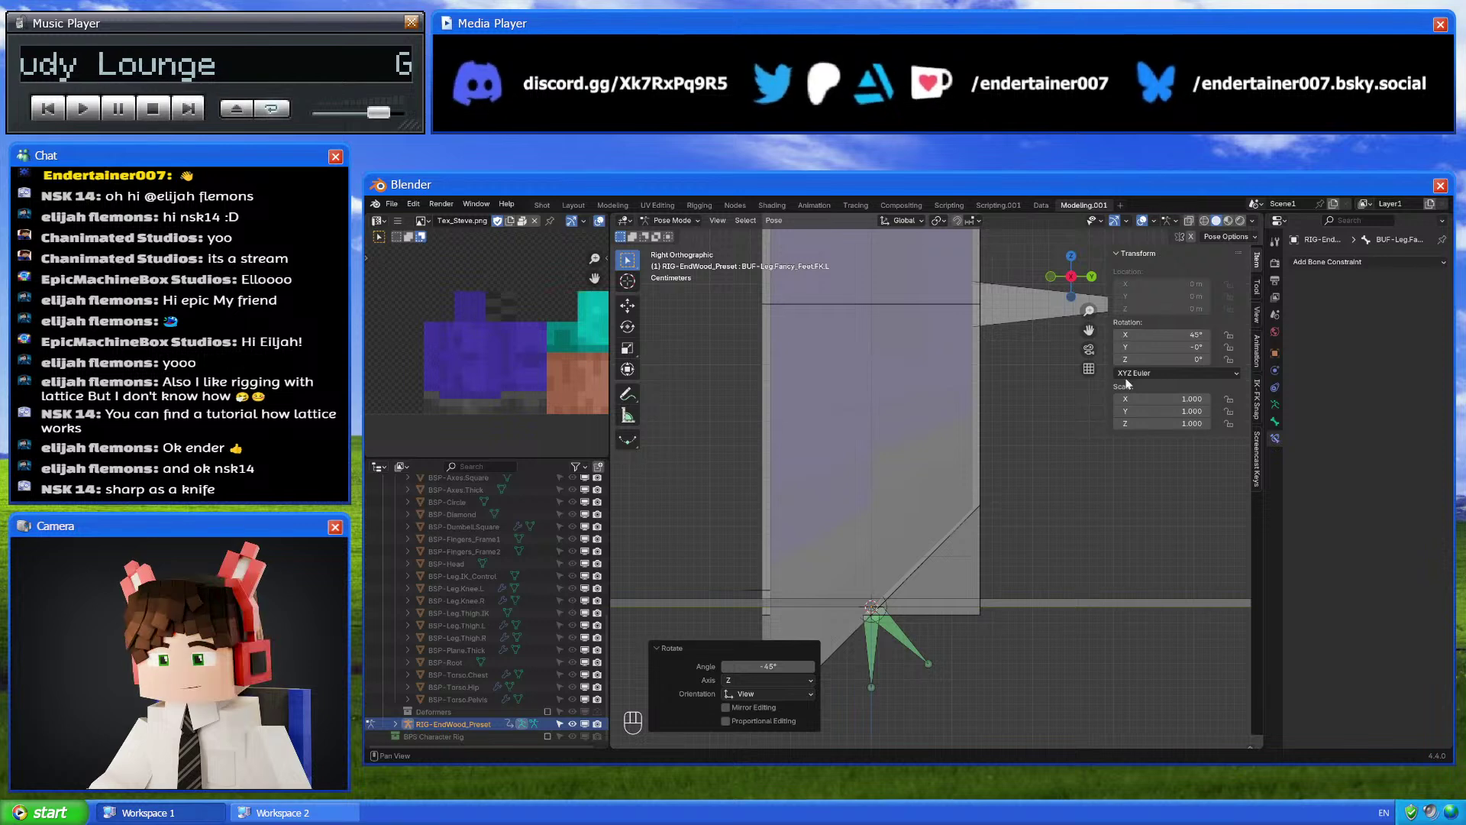
{"action": "key", "text": "alt+r"}
Add a Limit Rotation constraint to the left foot FK bone
{"action": "middle_click_drag", "start_coordinate": [826, 423], "coordinate": [999, 478]}
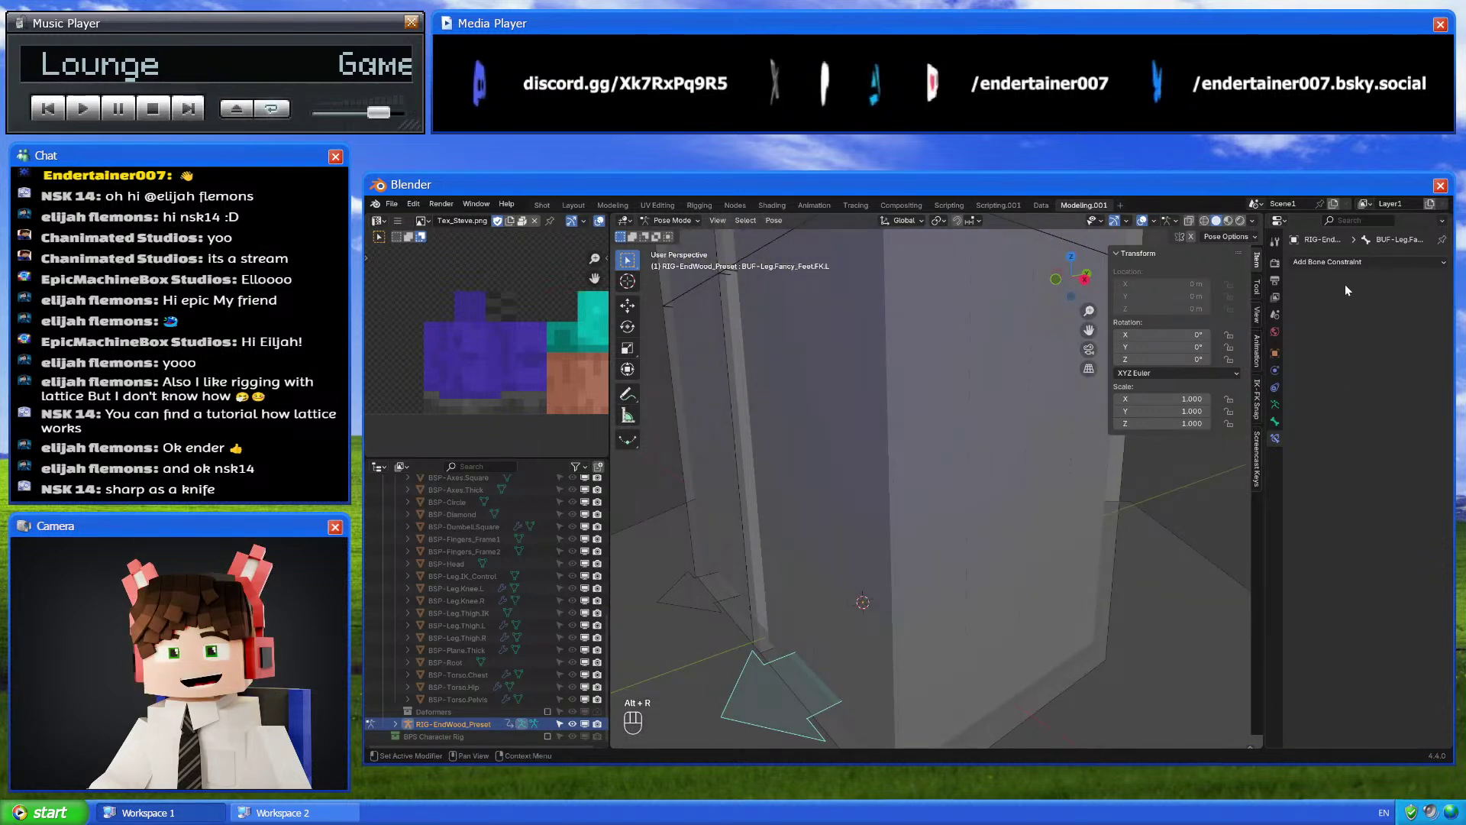
{"action": "left_click", "coordinate": [1346, 262]}
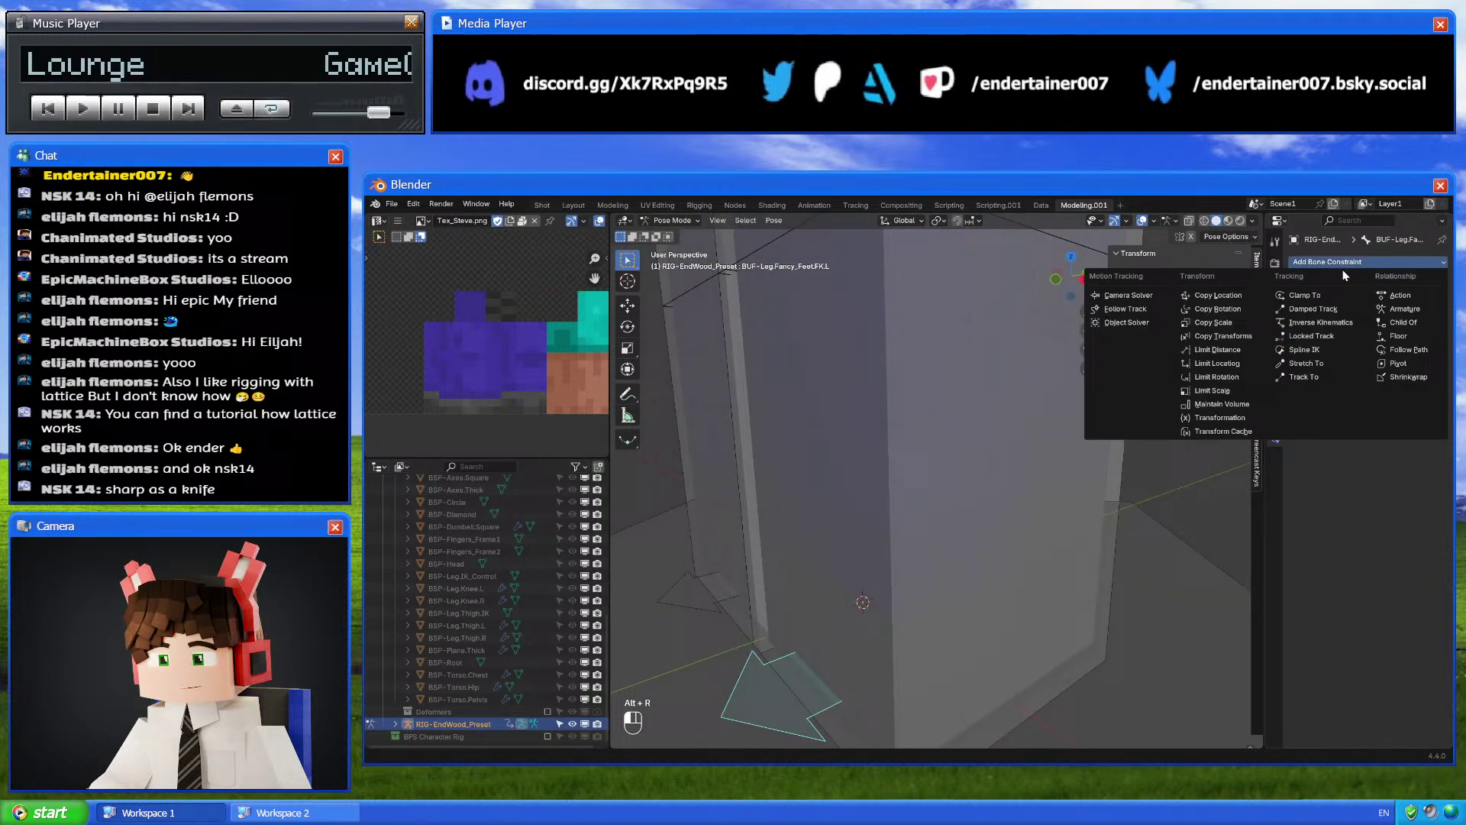
{"action": "left_click", "coordinate": [1244, 374]}
{"action": "middle_click_drag", "start_coordinate": [1037, 474], "coordinate": [1079, 466]}
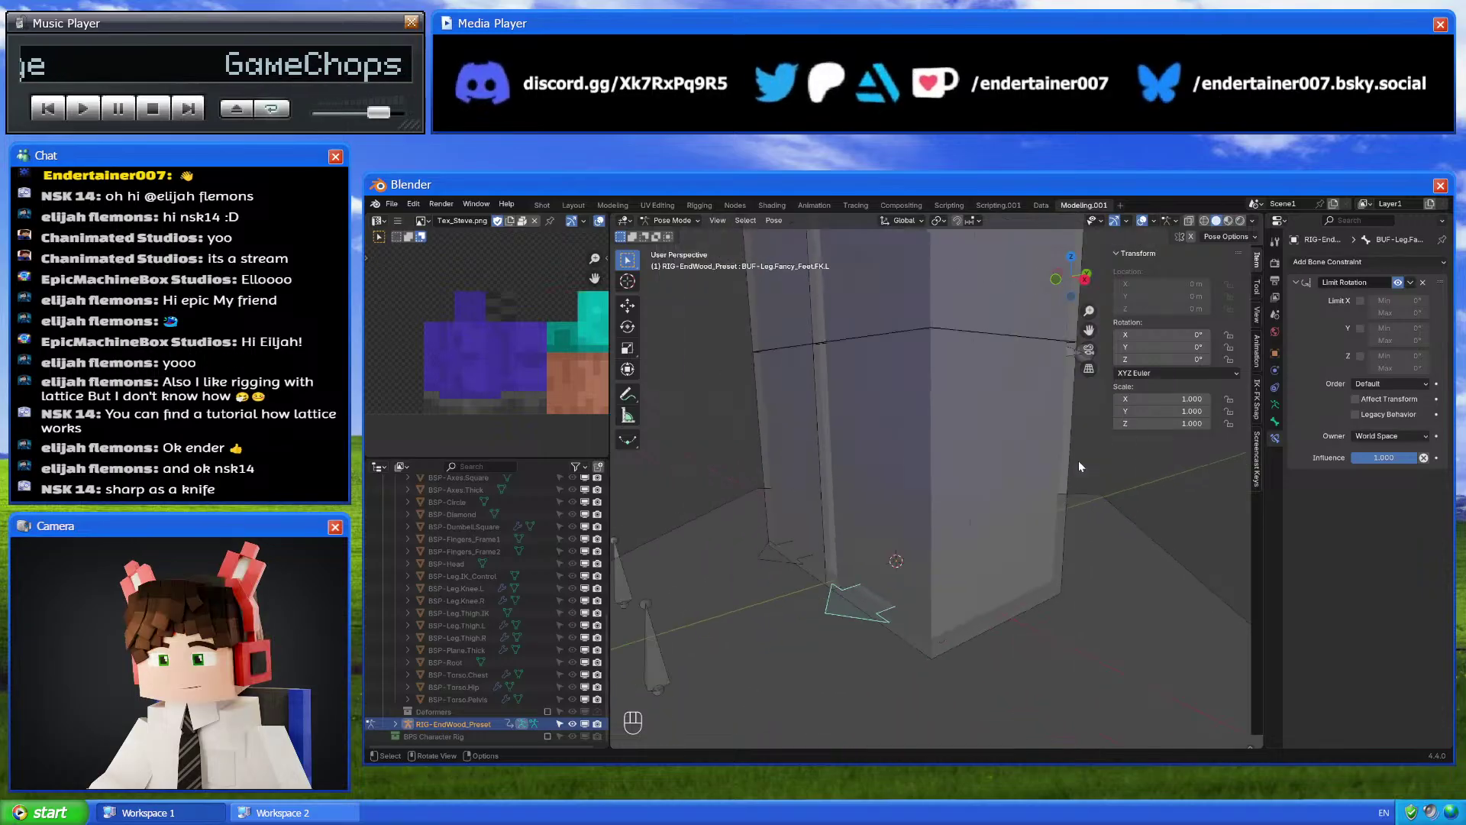
Limit the constraint's X rotation to between -45° and 45°, enable Affect Transform and set the owner to Local Space
{"action": "left_click", "coordinate": [1361, 301]}
{"action": "left_click", "coordinate": [1379, 301]}
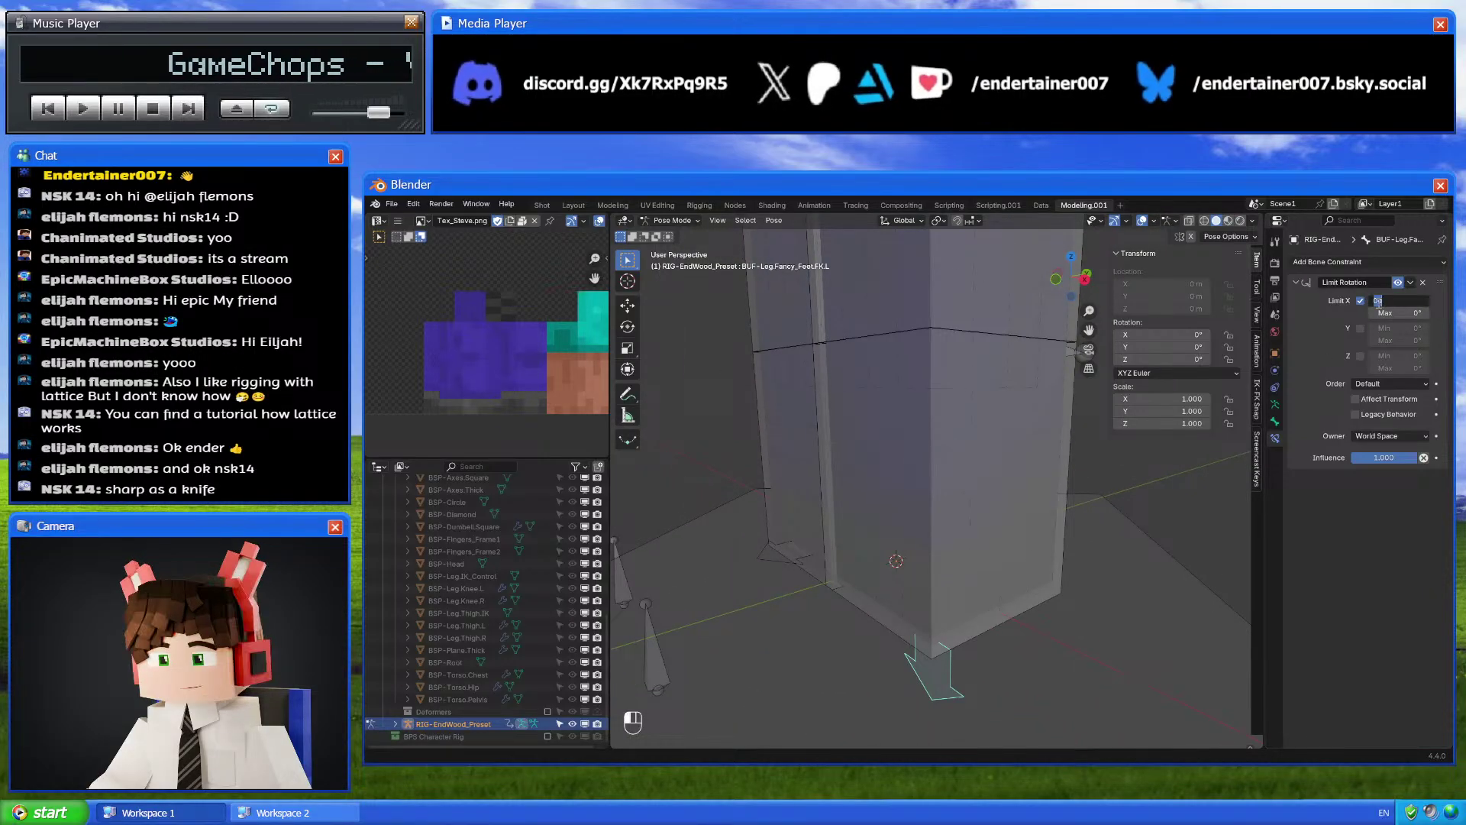
{"action": "type", "text": "-45"}
{"action": "key", "text": "Tab"}
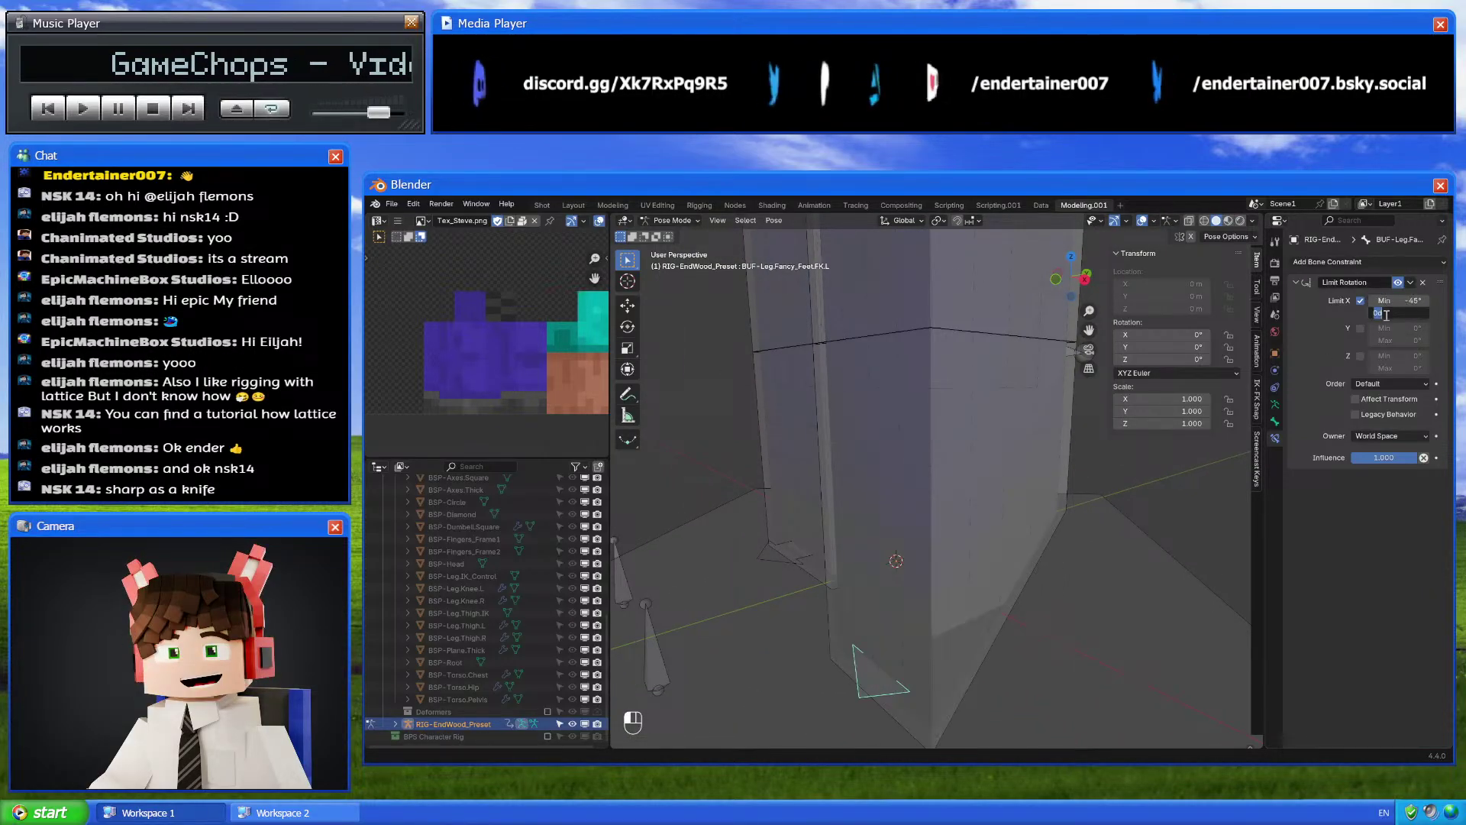
{"action": "type", "text": "45"}
{"action": "key", "text": "Return"}
{"action": "left_click", "coordinate": [1378, 436]}
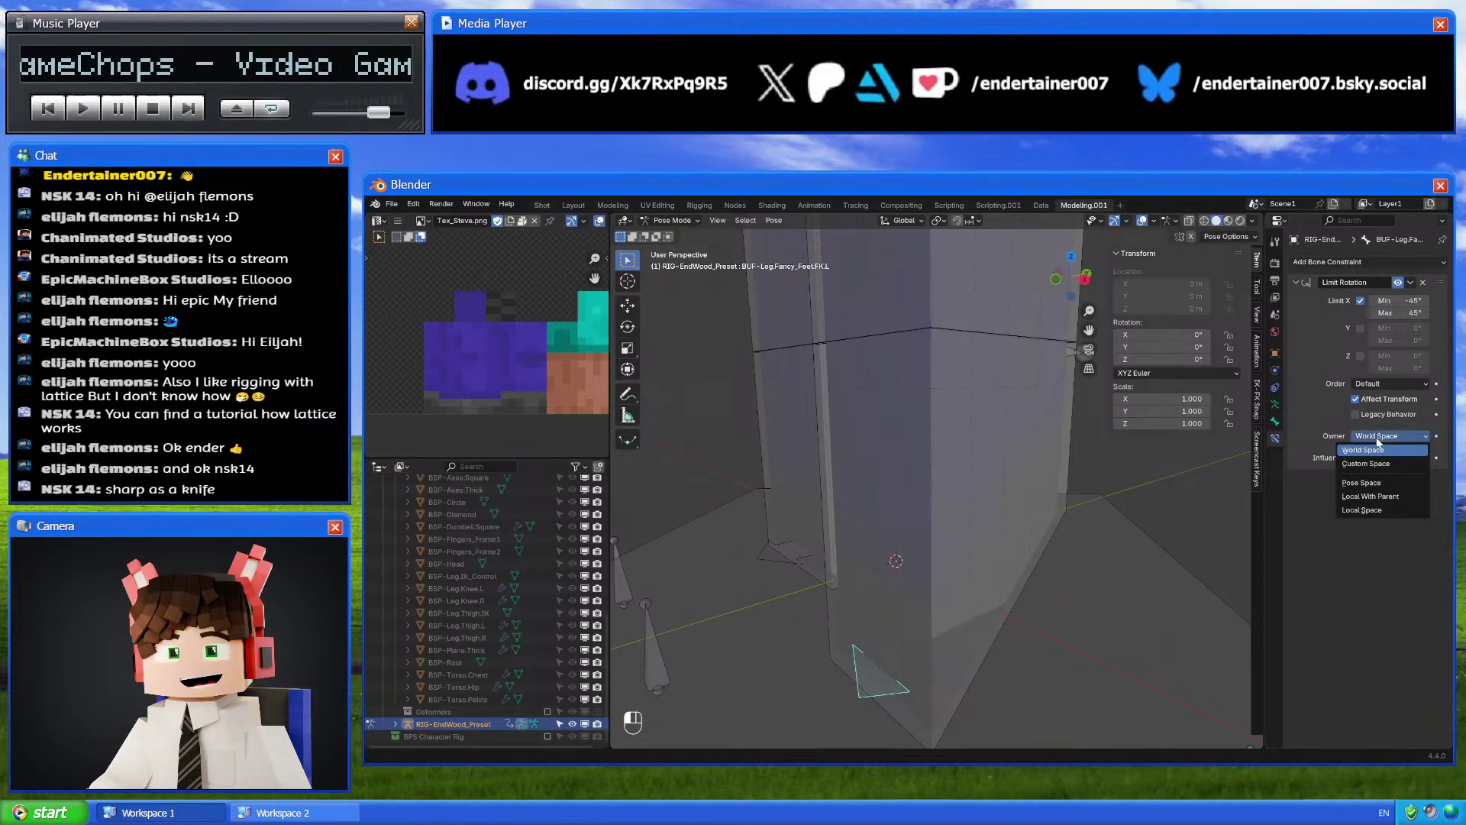
{"action": "left_click", "coordinate": [1367, 509]}
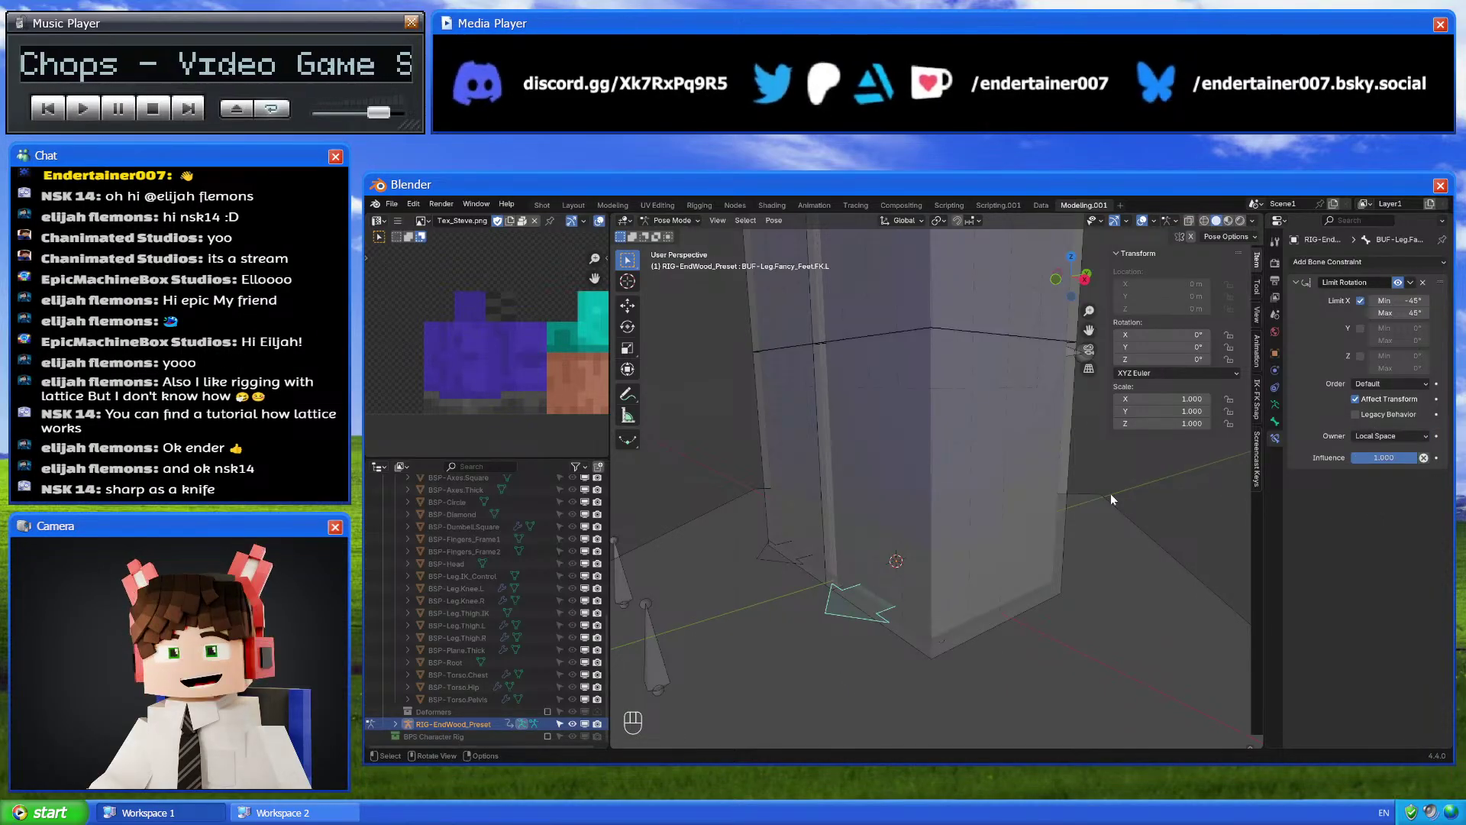
Test the left foot's limited X rotation in the right side view, and cancel the rotation
{"action": "left_click", "coordinate": [1084, 279]}
{"action": "key", "text": "r"}
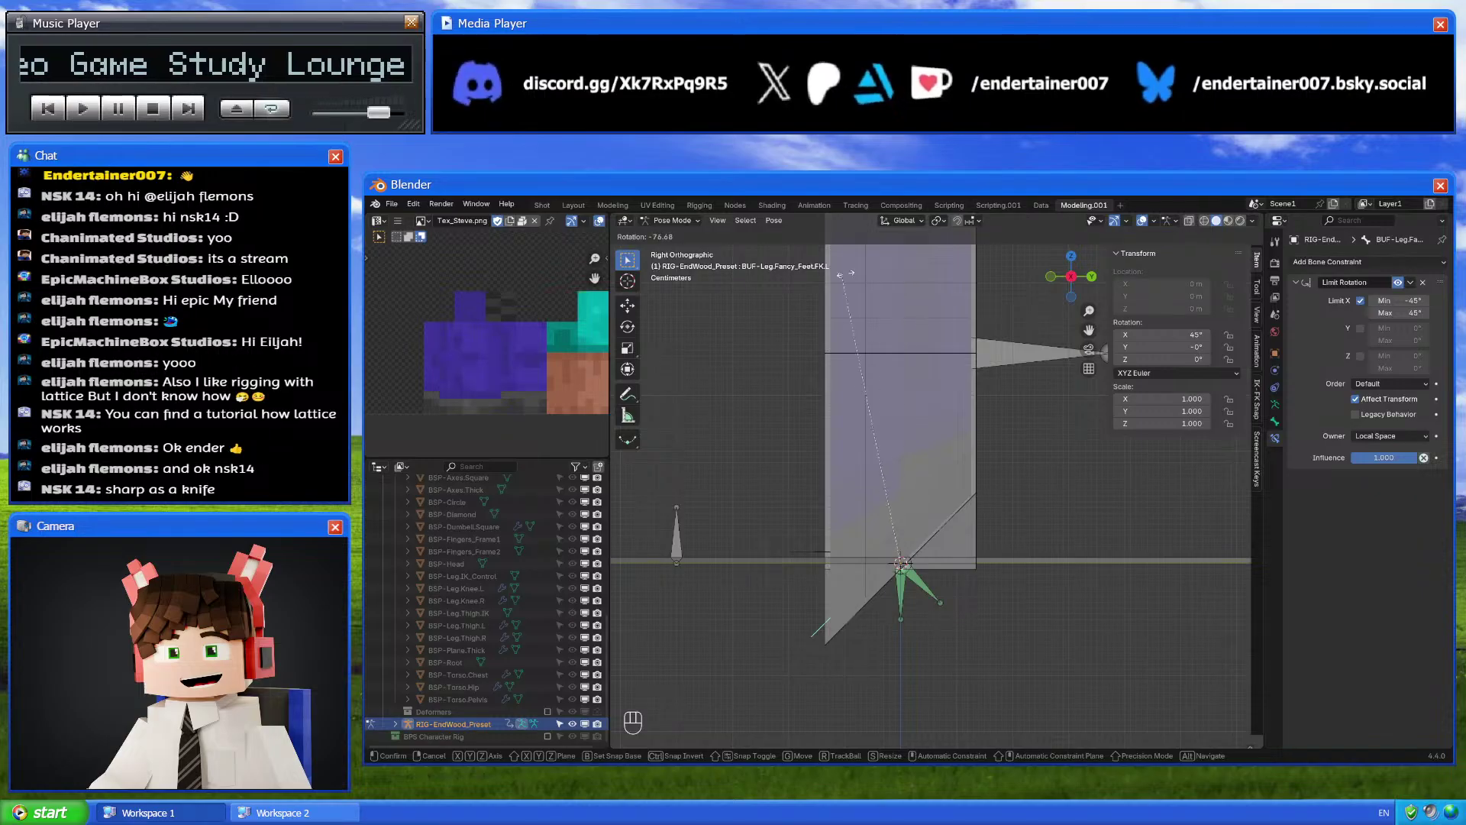
{"action": "key", "text": "Escape"}
Limit the left foot FK bone's Z rotation to between -45° and 45° and lock its Y rotation
{"action": "middle_click_drag", "start_coordinate": [1097, 380], "coordinate": [1278, 336]}
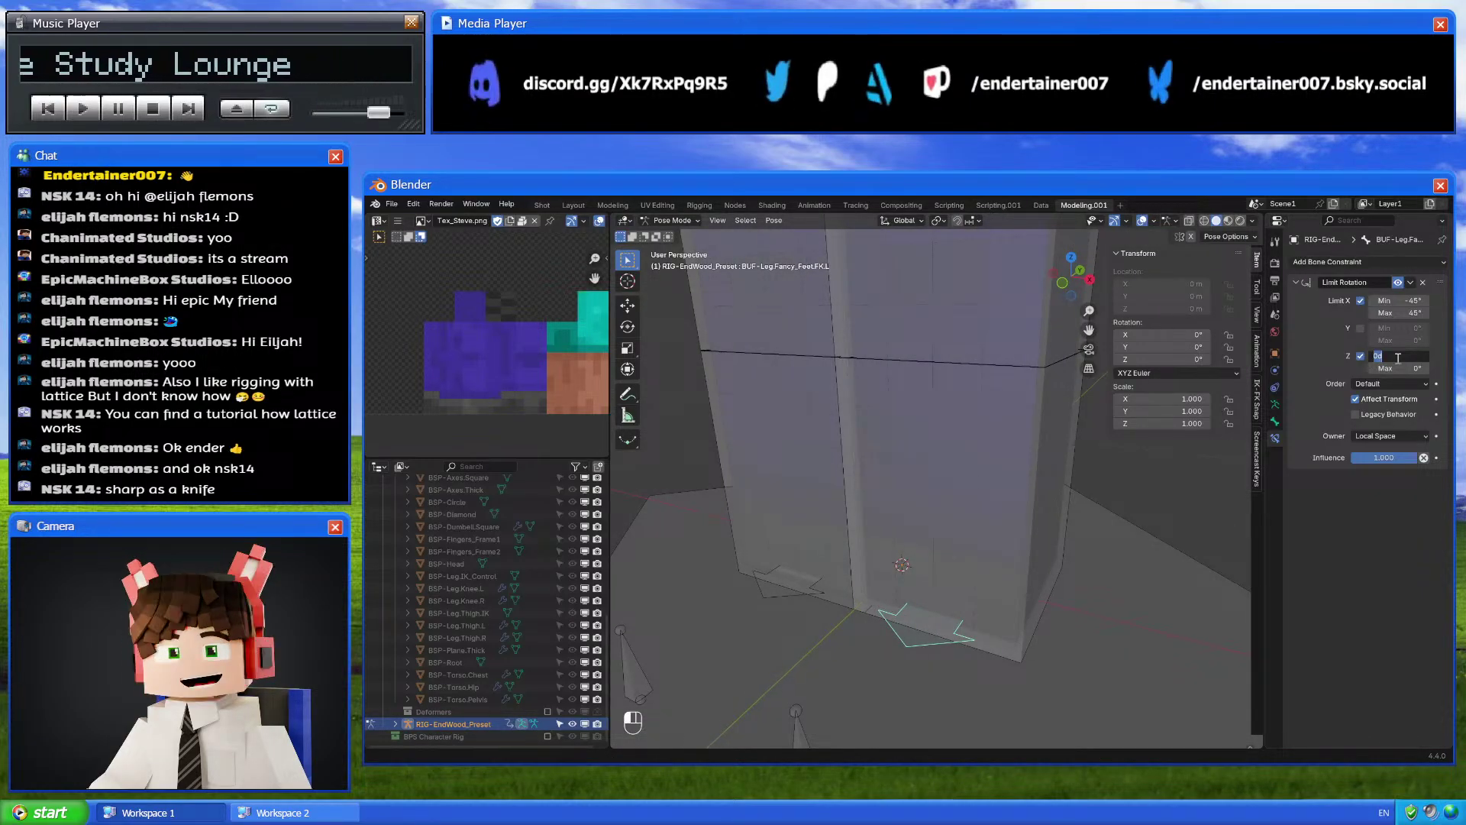
{"action": "type", "text": "-45"}
{"action": "key", "text": "Tab"}
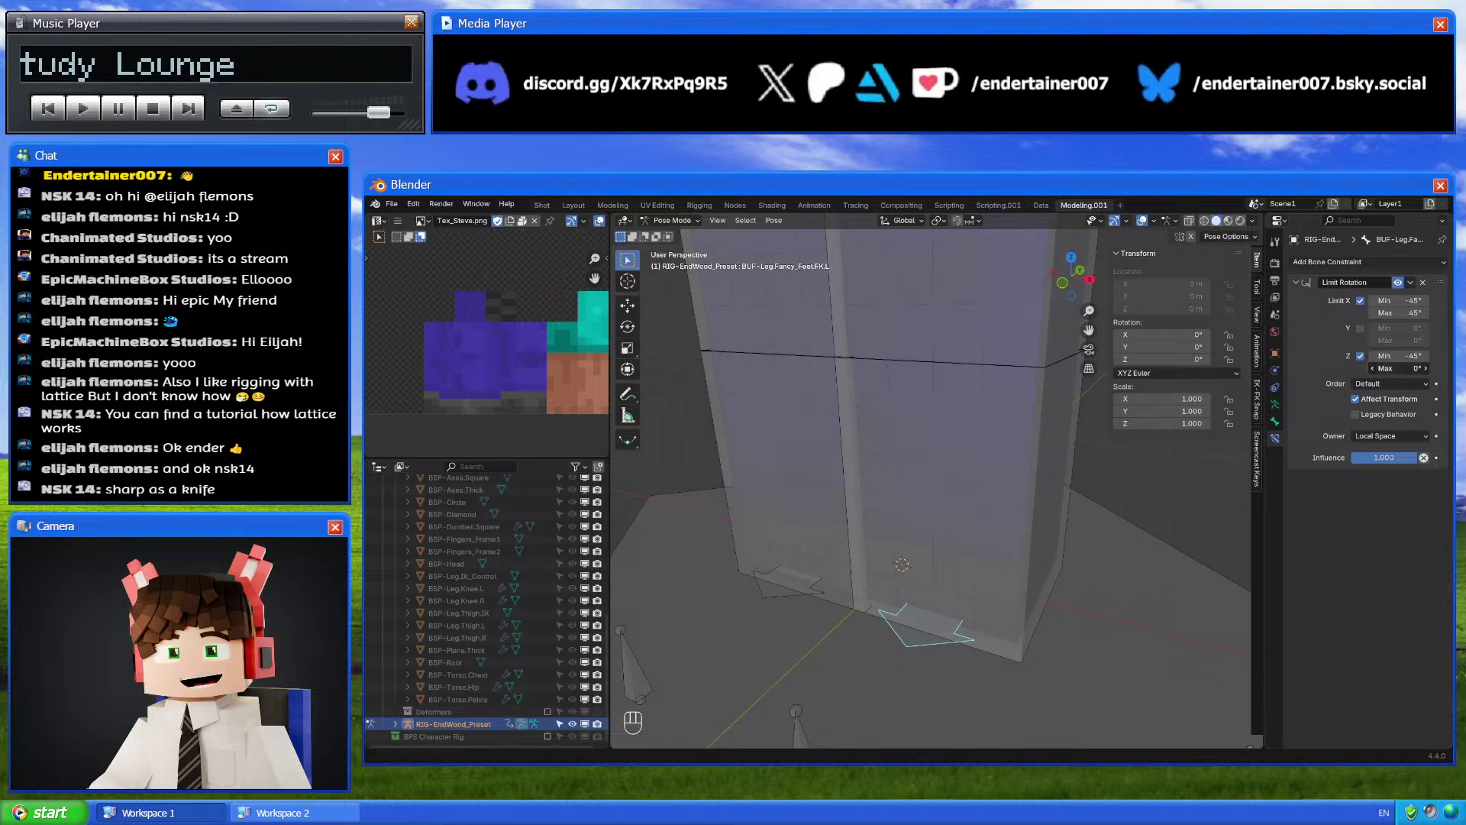
{"action": "type", "text": "45"}
{"action": "key", "text": "Return"}
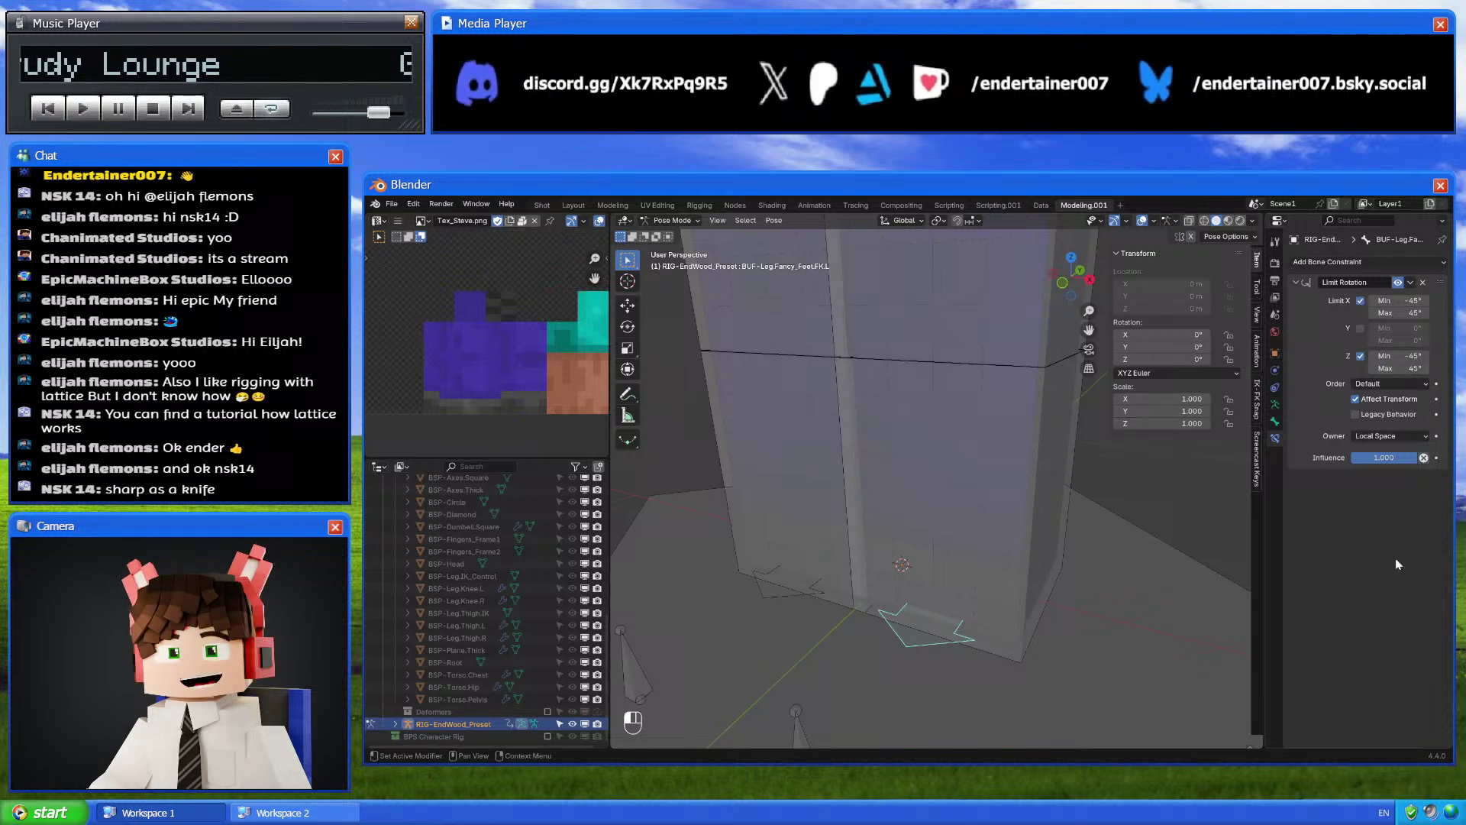
{"action": "left_click", "coordinate": [1228, 348]}
Test the left foot's sideways tilt in the front view, freely and around its local Y and Z axes, and cancel the rotations
{"action": "left_click", "coordinate": [1062, 285]}
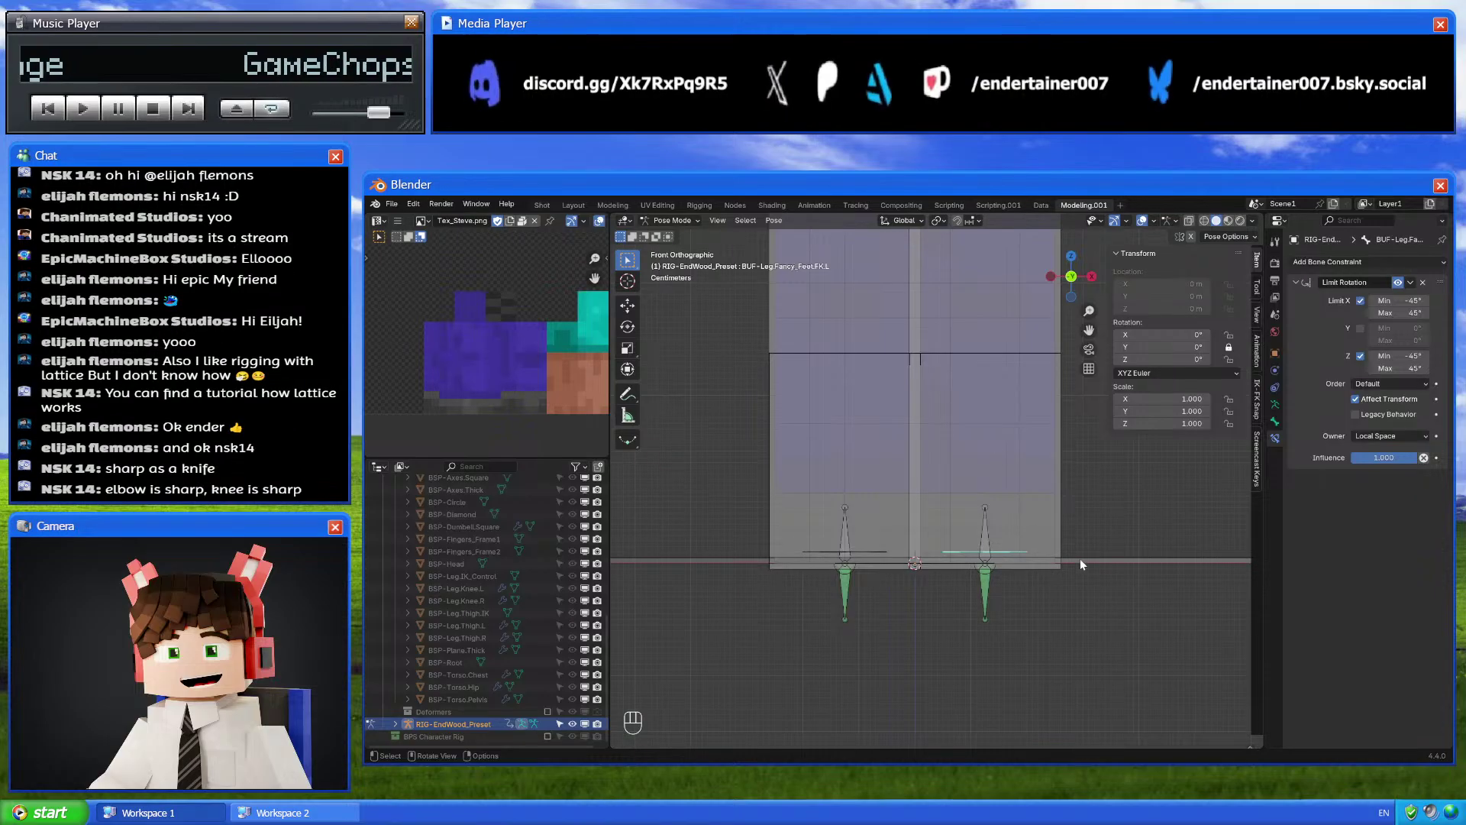
{"action": "key", "text": "r"}
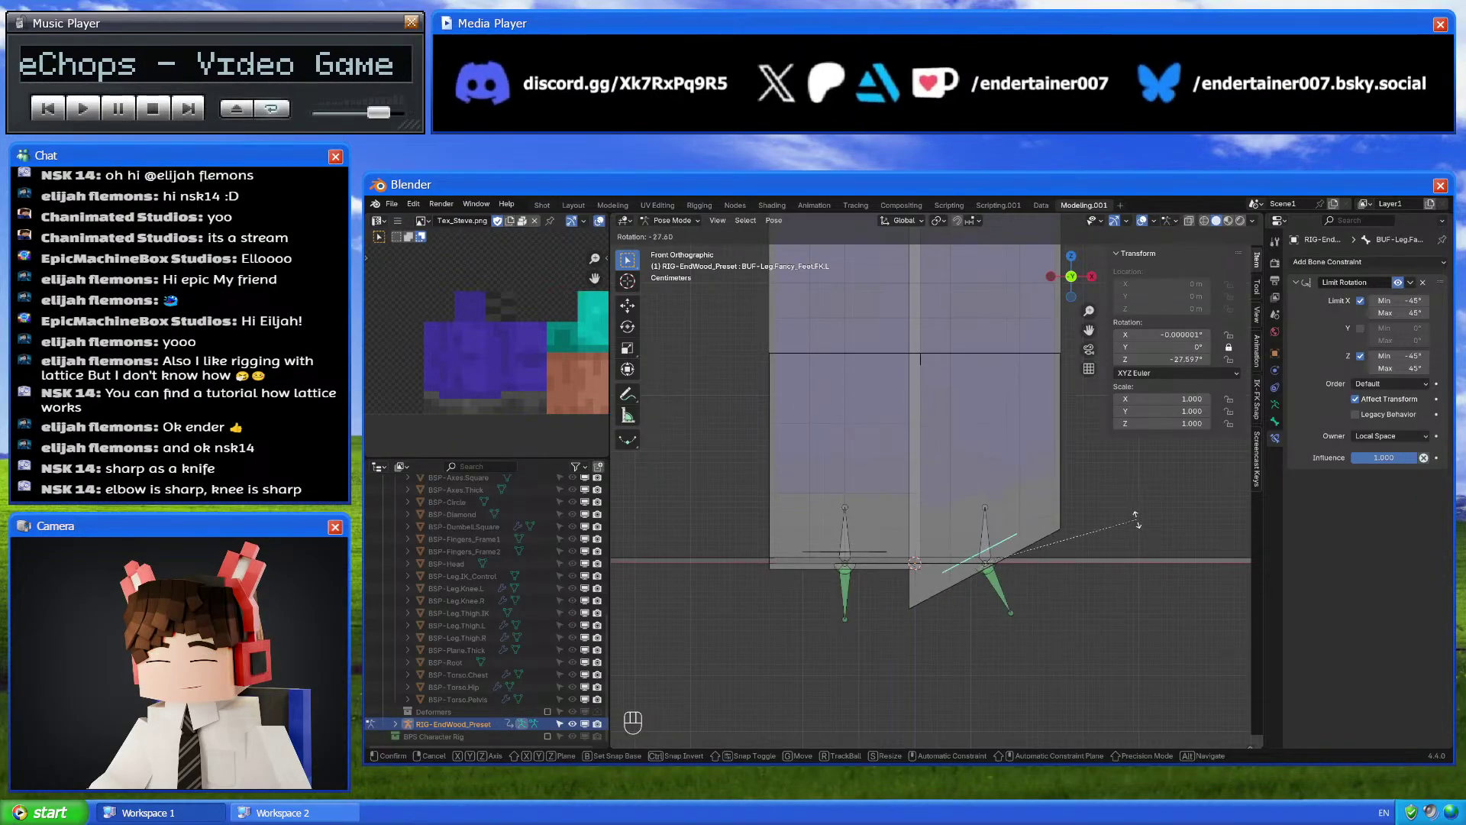
{"action": "key", "text": "r"}
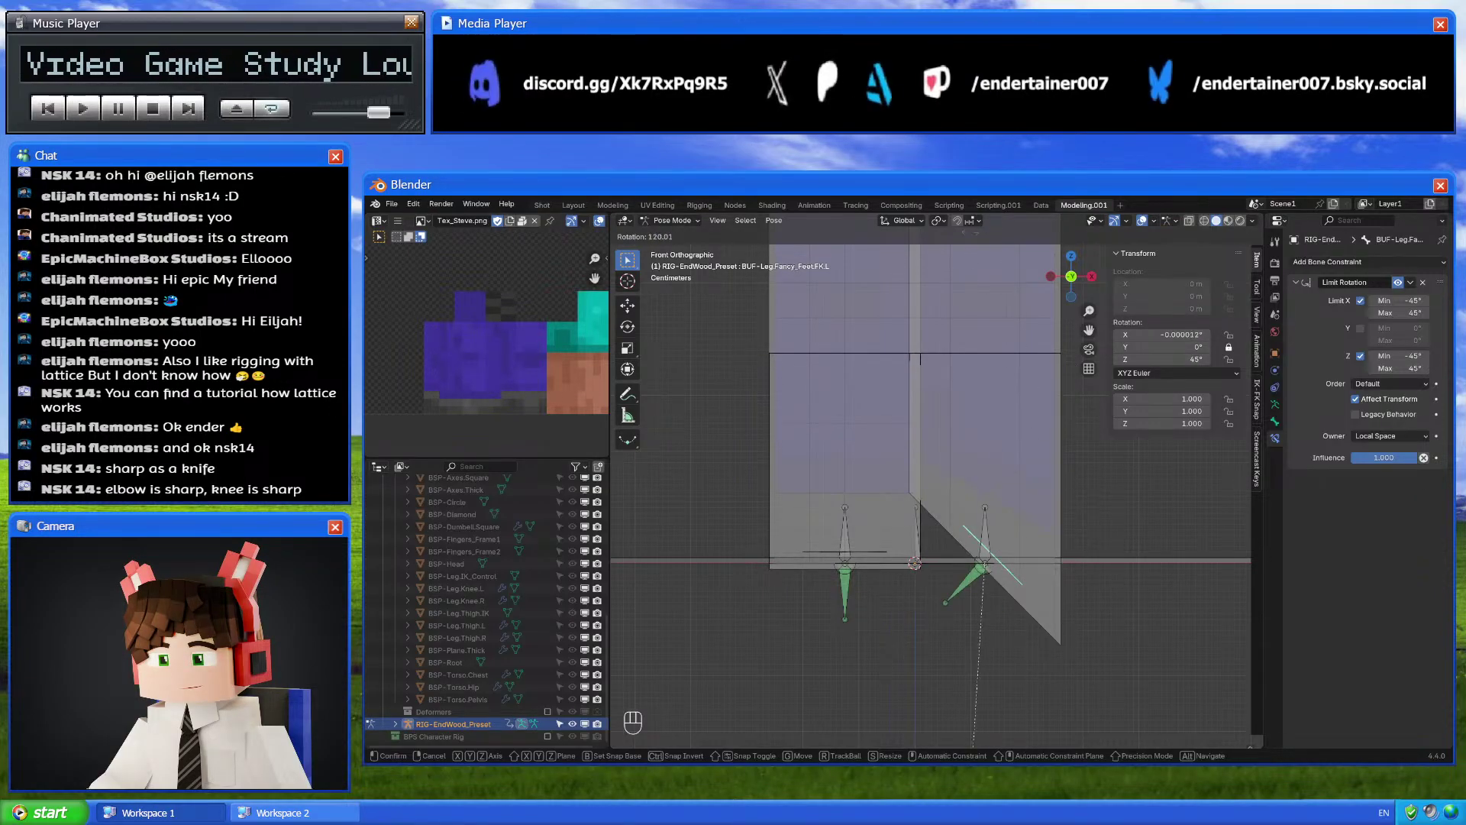
{"action": "key", "text": "Escape"}
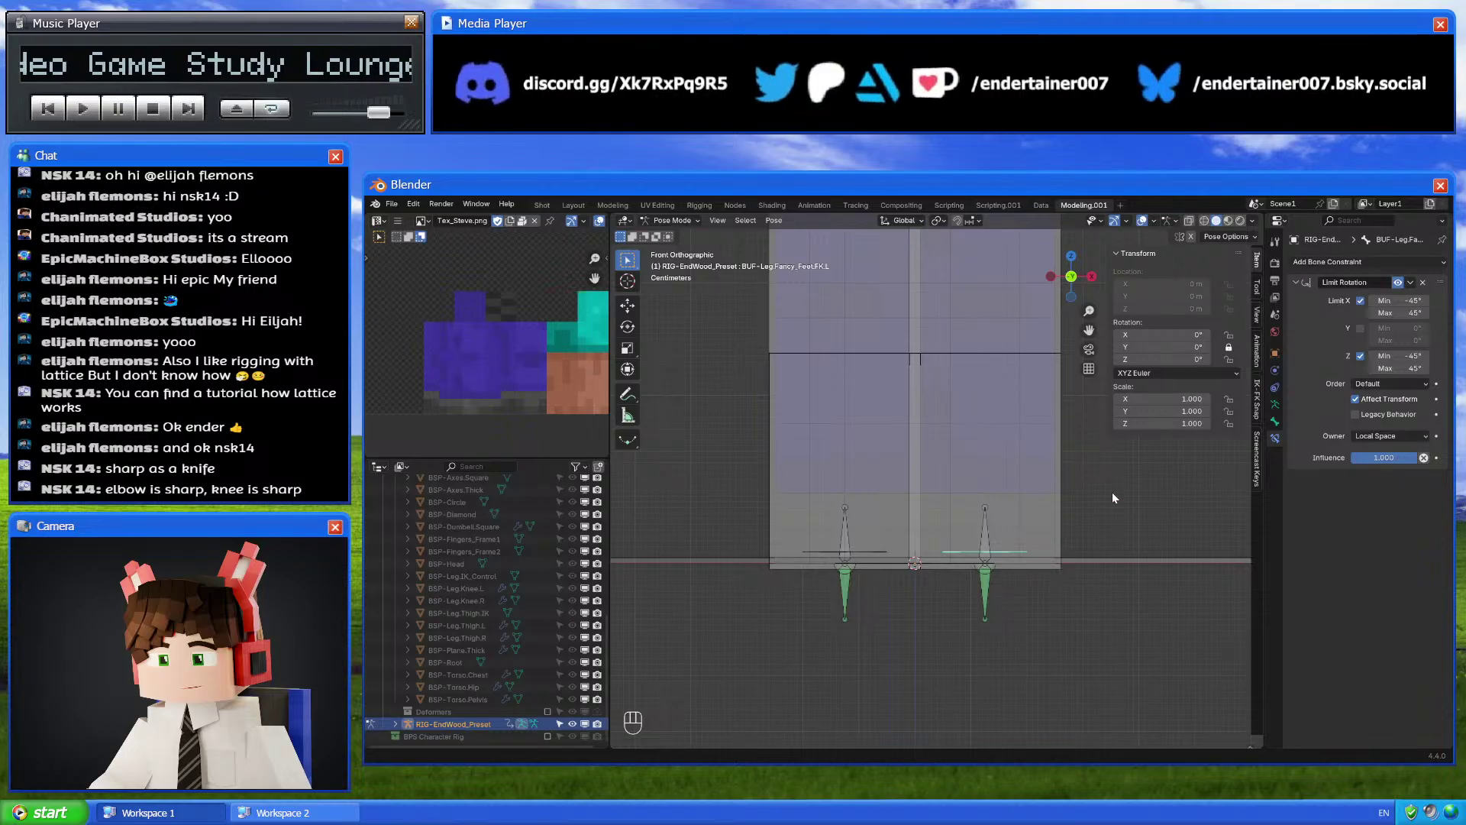
{"action": "key", "text": "r"}
{"action": "key", "text": "y"}
{"action": "key", "text": "y"}
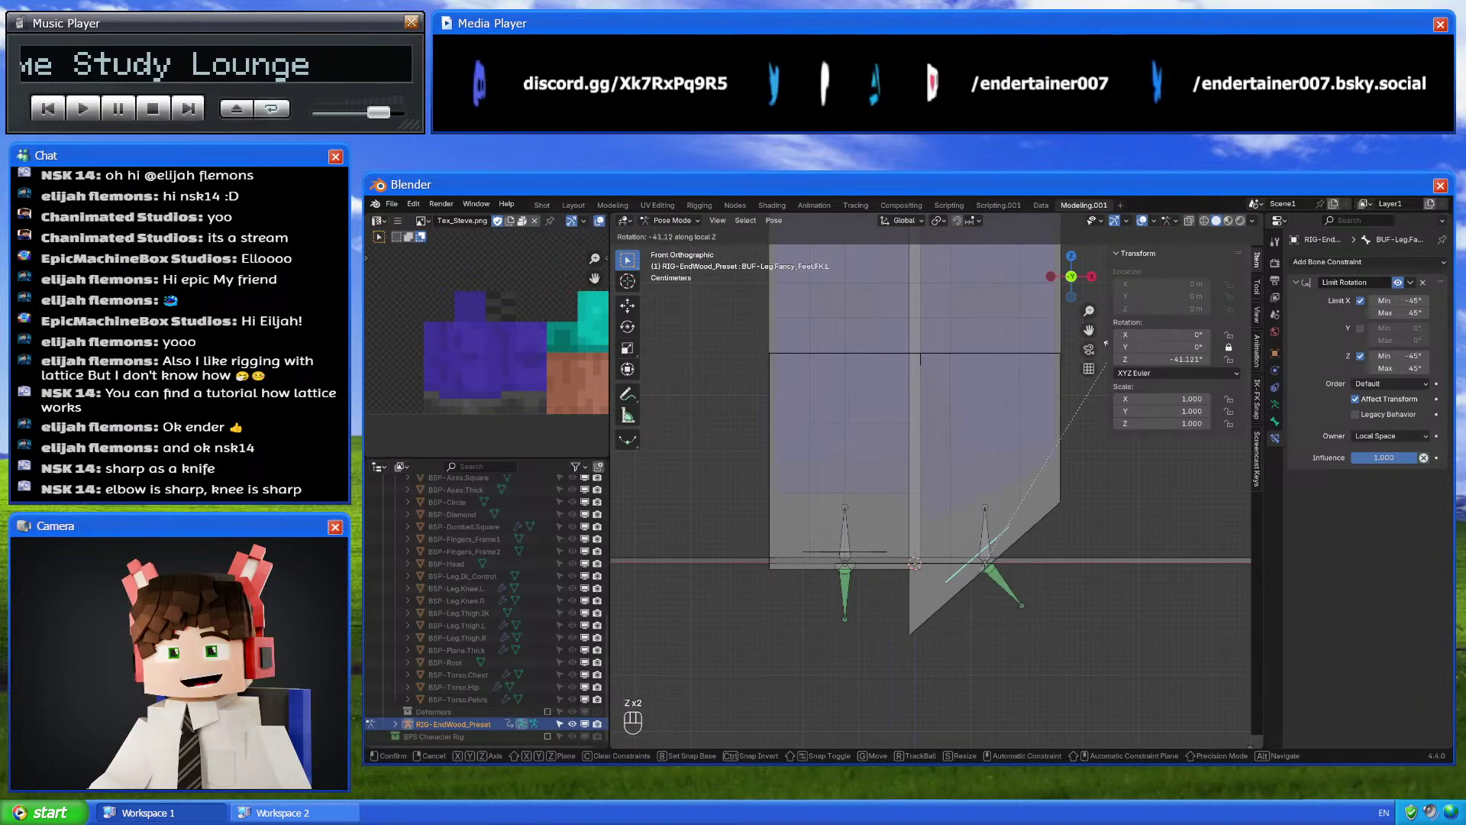
{"action": "right_click", "coordinate": [988, 466]}
Lock the right foot FK bone's Y rotation
{"action": "middle_click_drag", "start_coordinate": [988, 466], "coordinate": [1013, 518]}
{"action": "left_click", "coordinate": [790, 578]}
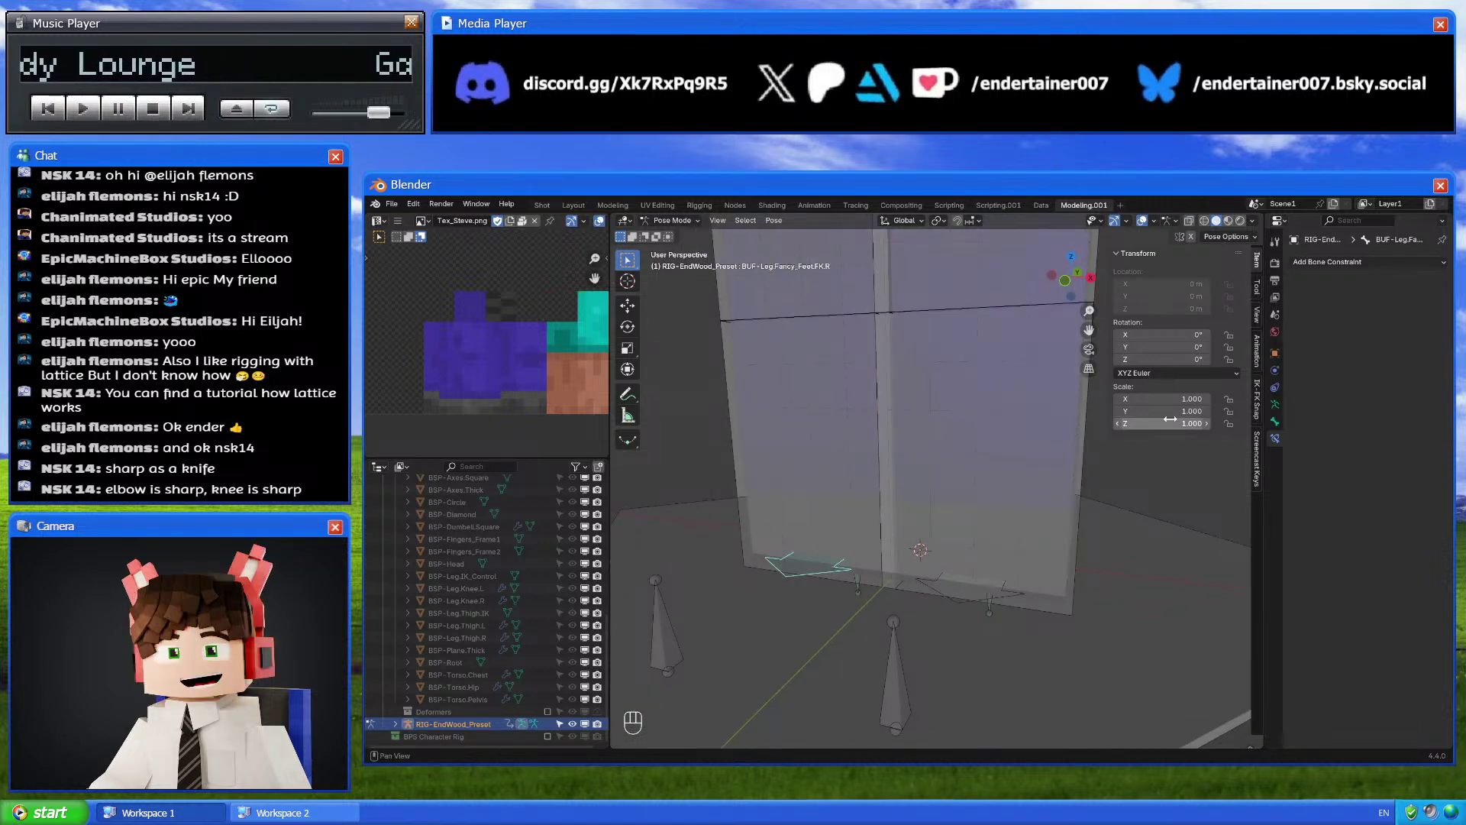
{"action": "left_click", "coordinate": [1231, 347]}
Copy the left foot FK bone's Limit Rotation constraint to the right foot FK bone
{"action": "left_click", "coordinate": [959, 602], "text": "shift"}
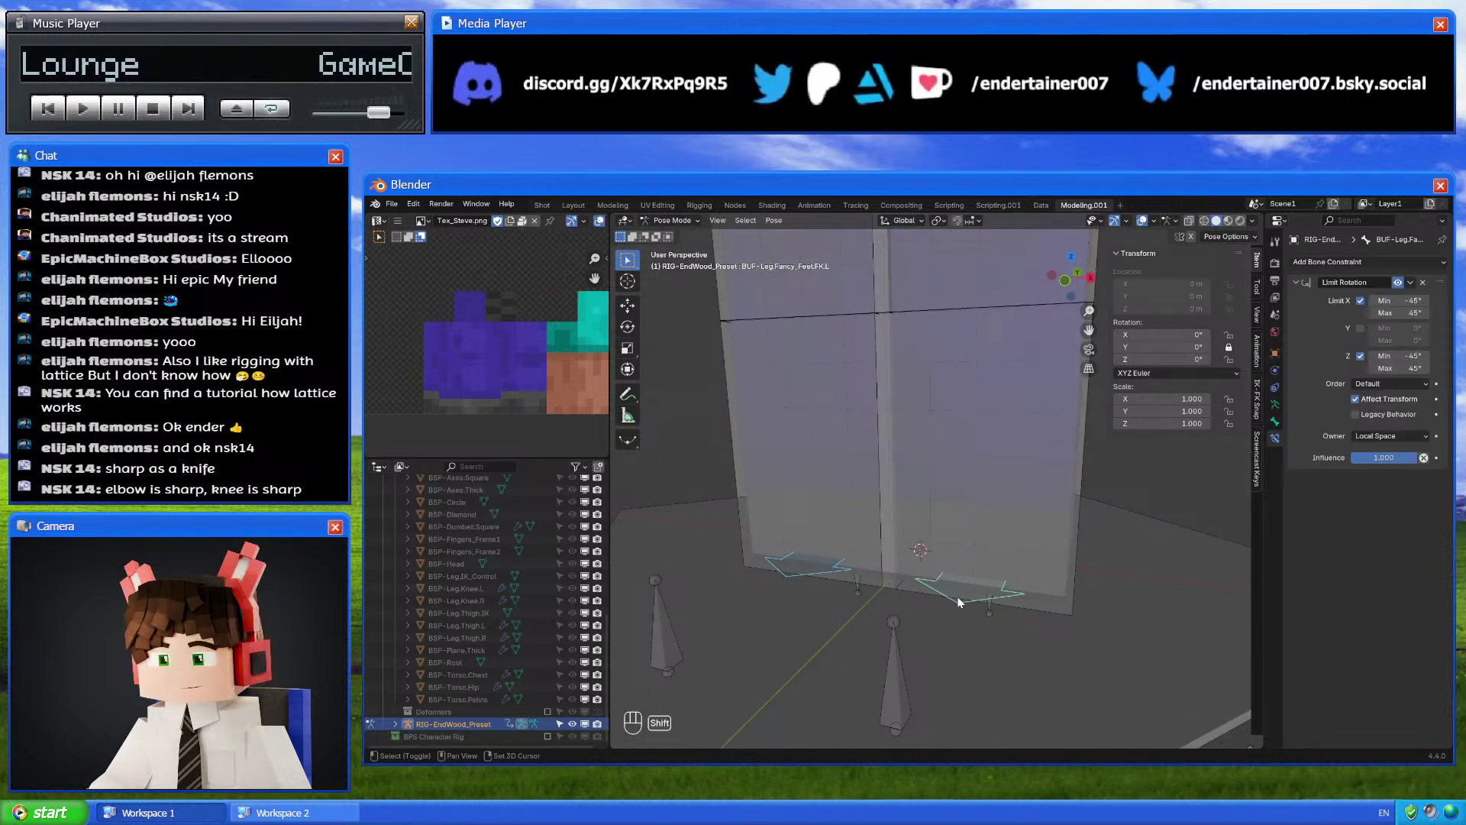
{"action": "left_click", "coordinate": [1412, 283]}
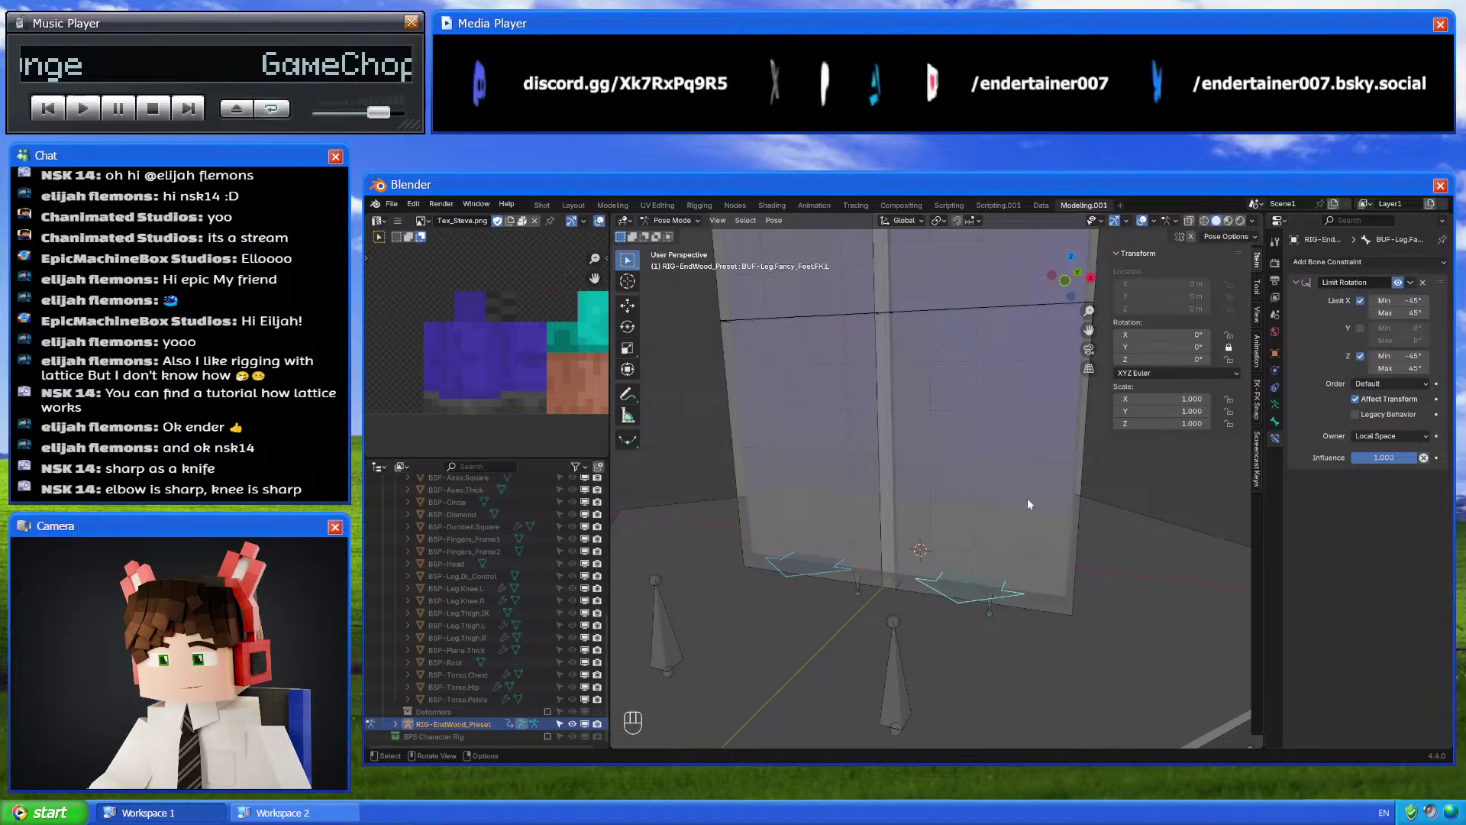
{"action": "left_click", "coordinate": [825, 578]}
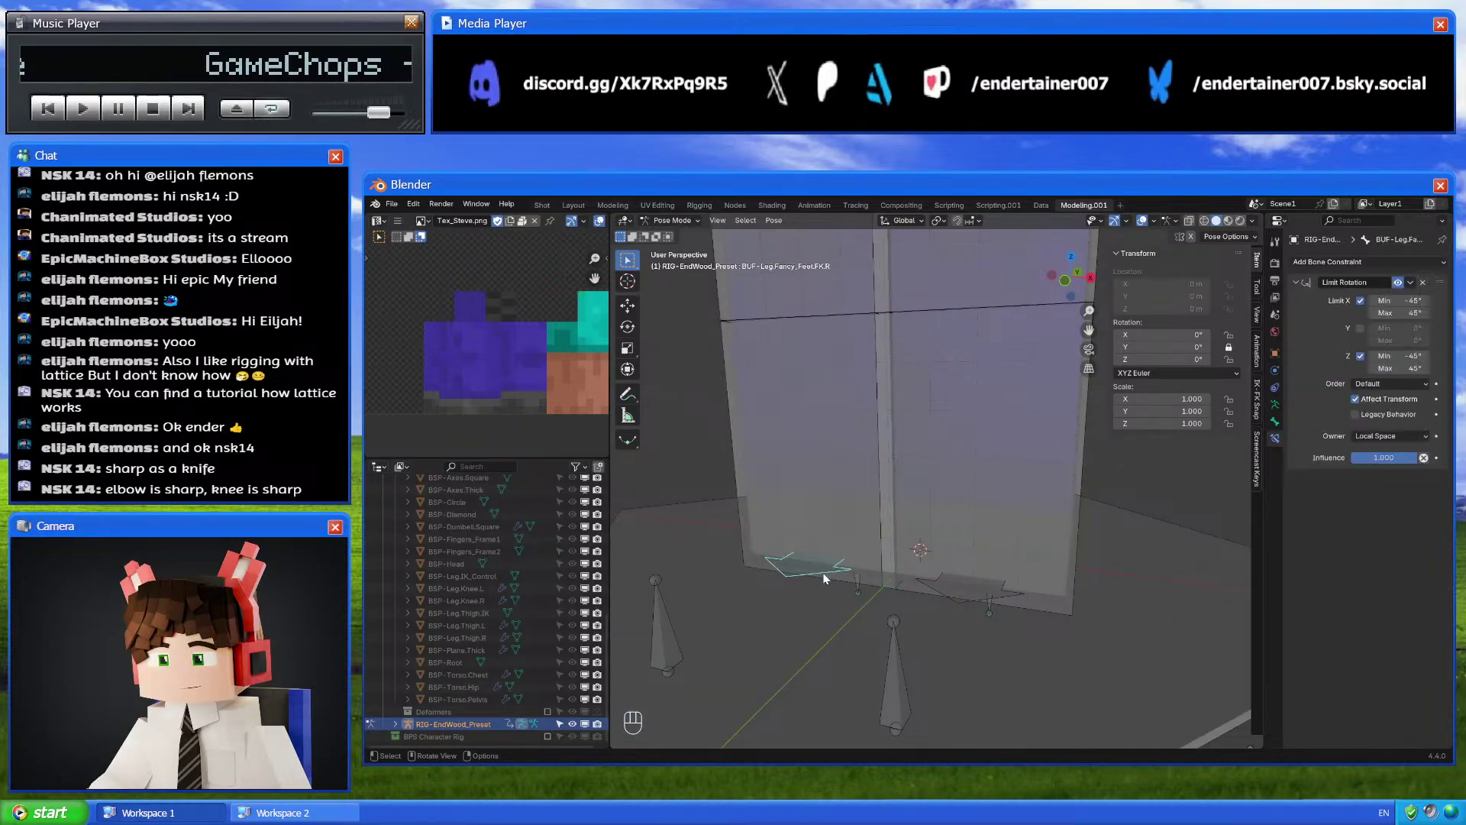
Test the right foot FK bone's limited rotation in the front and left side views, and cancel the rotation
{"action": "left_click", "coordinate": [1064, 281]}
{"action": "key", "text": "r"}
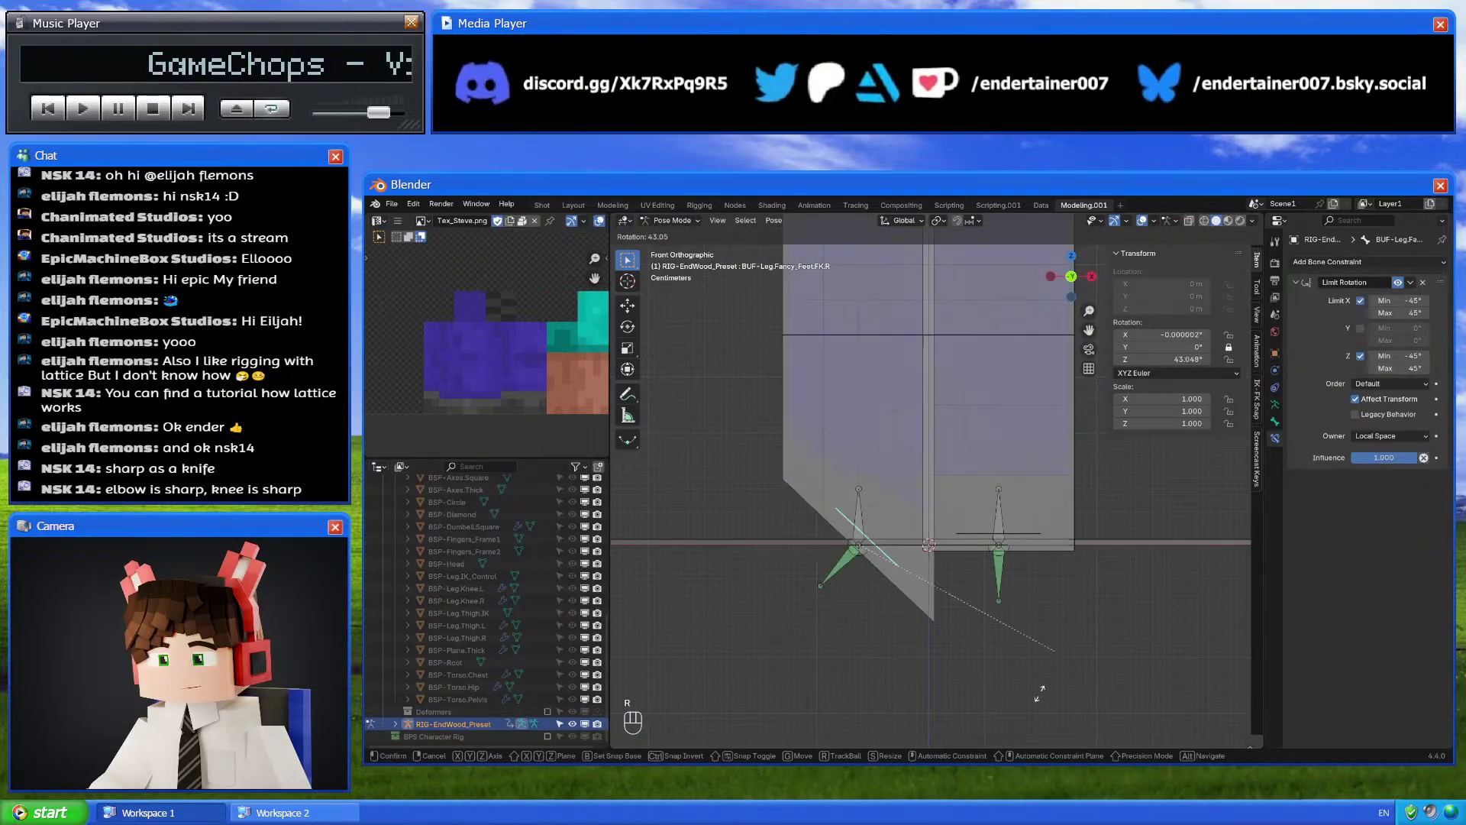
{"action": "middle_click_drag", "start_coordinate": [624, 603], "coordinate": [798, 740], "text": "alt"}
{"action": "right_click", "coordinate": [799, 741]}
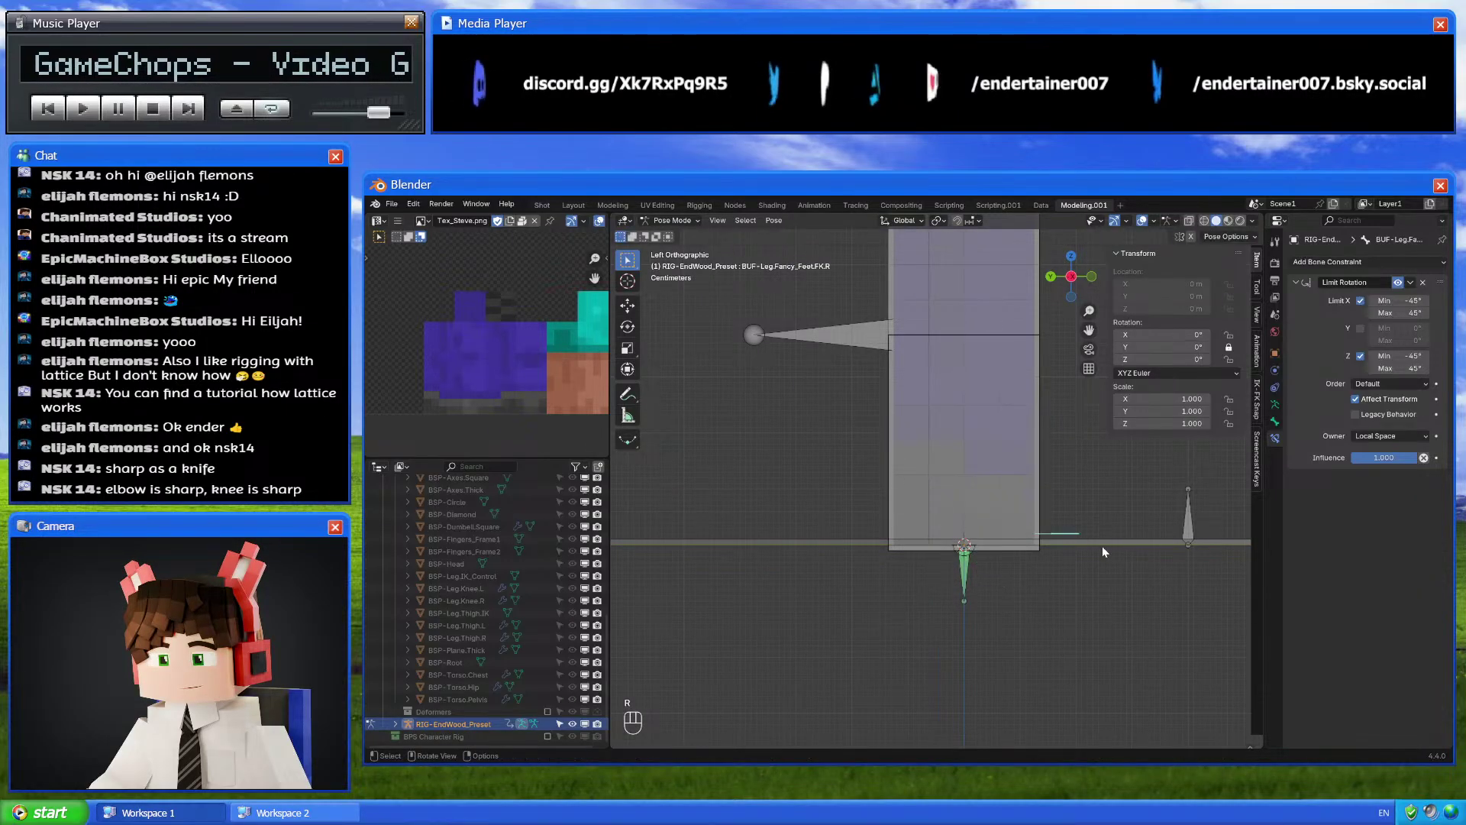
Enable the IK-FK Bone option on the rig's PRP-Settings bone so the IK and FK controls are shown together
{"action": "middle_click_drag", "start_coordinate": [1102, 547], "coordinate": [1019, 493]}
{"action": "scroll", "coordinate": [1019, 494], "scroll_direction": "down", "scroll_amount": 6}
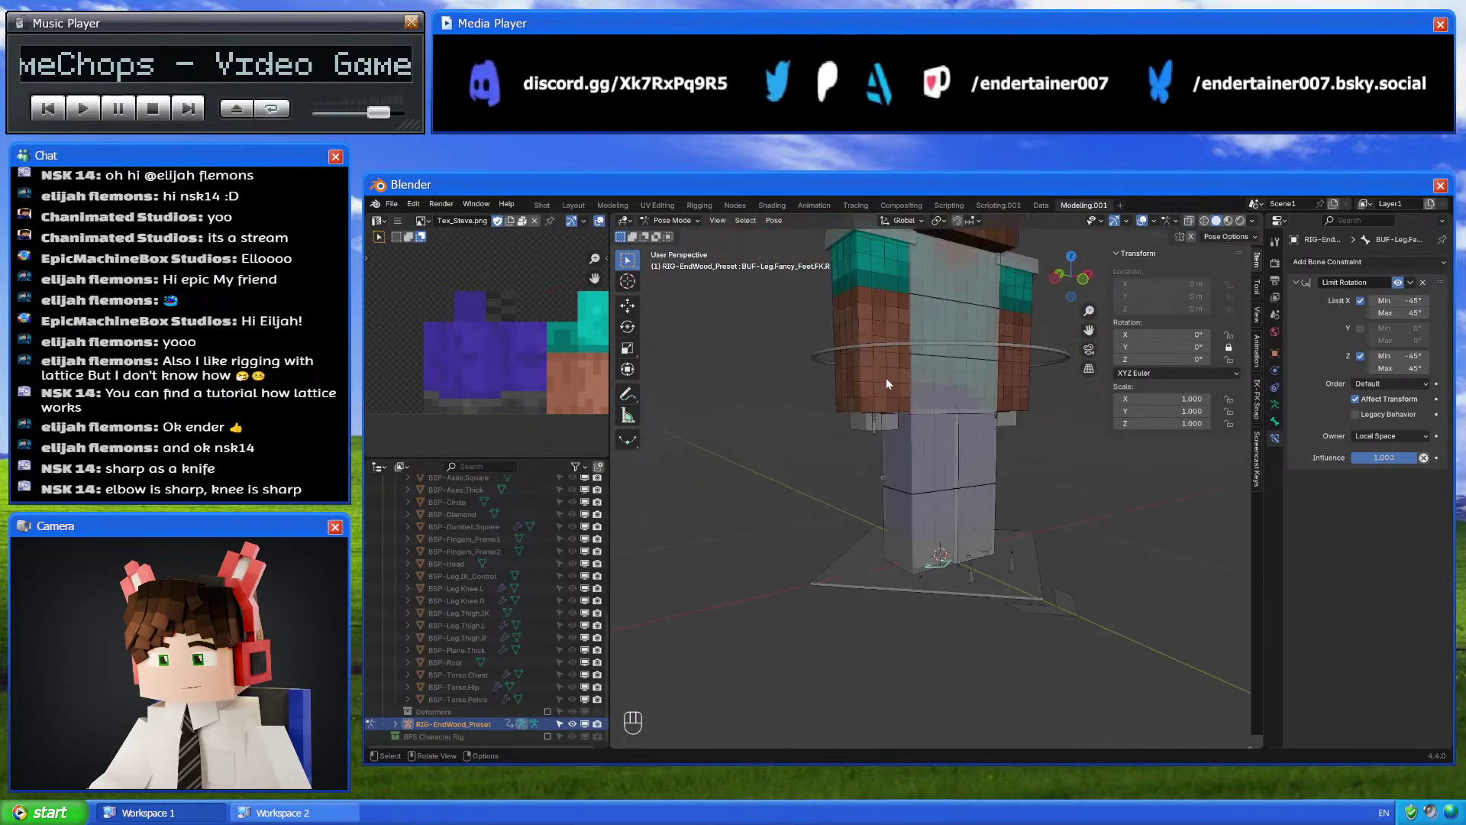
{"action": "left_click", "coordinate": [896, 303]}
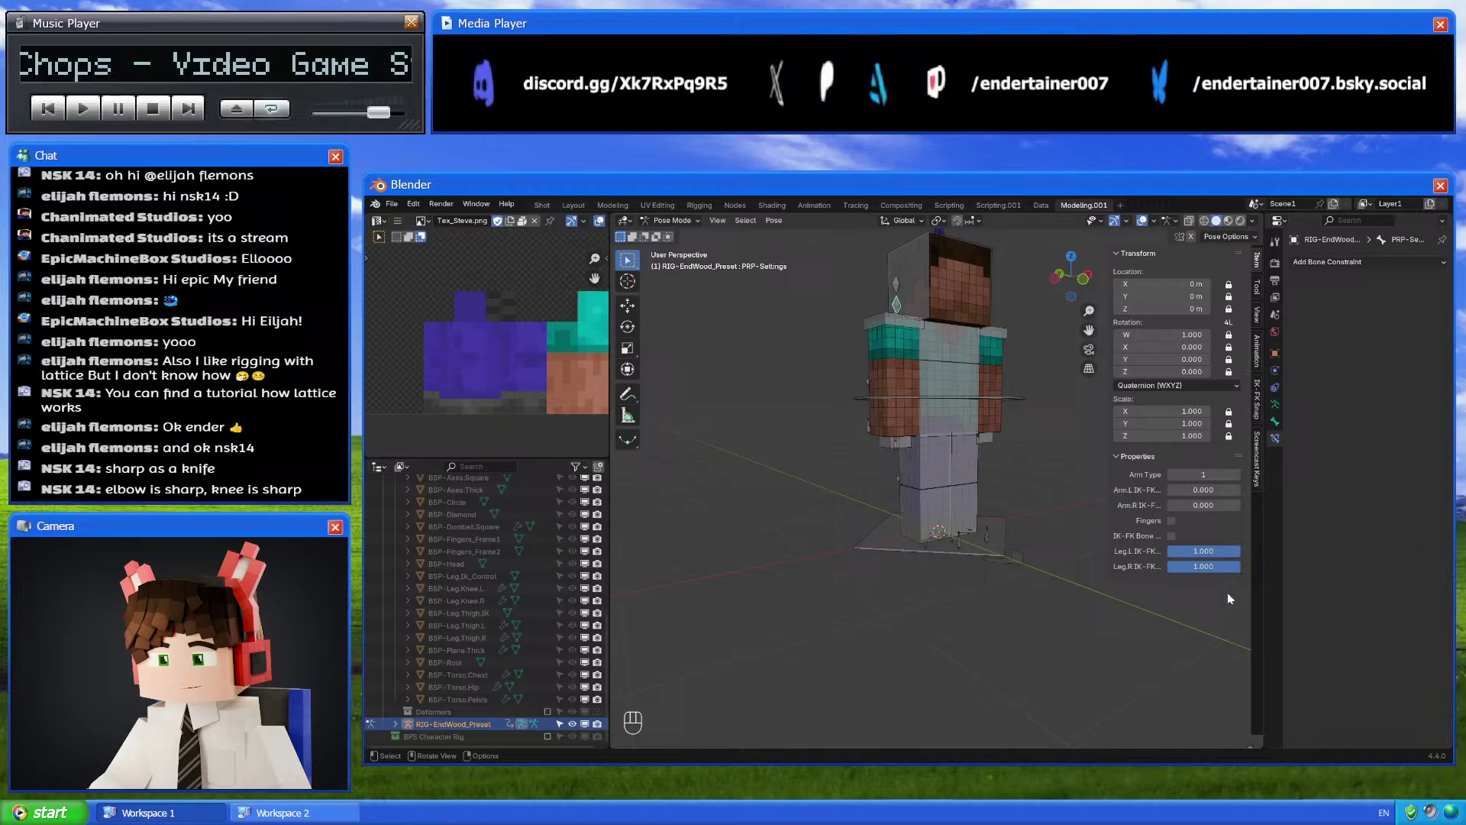
{"action": "left_click", "coordinate": [1172, 536]}
Copy the right foot FK bone's Limit Rotation constraint to the right foot IK bone
{"action": "scroll", "coordinate": [1040, 510], "scroll_direction": "up", "scroll_amount": 8}
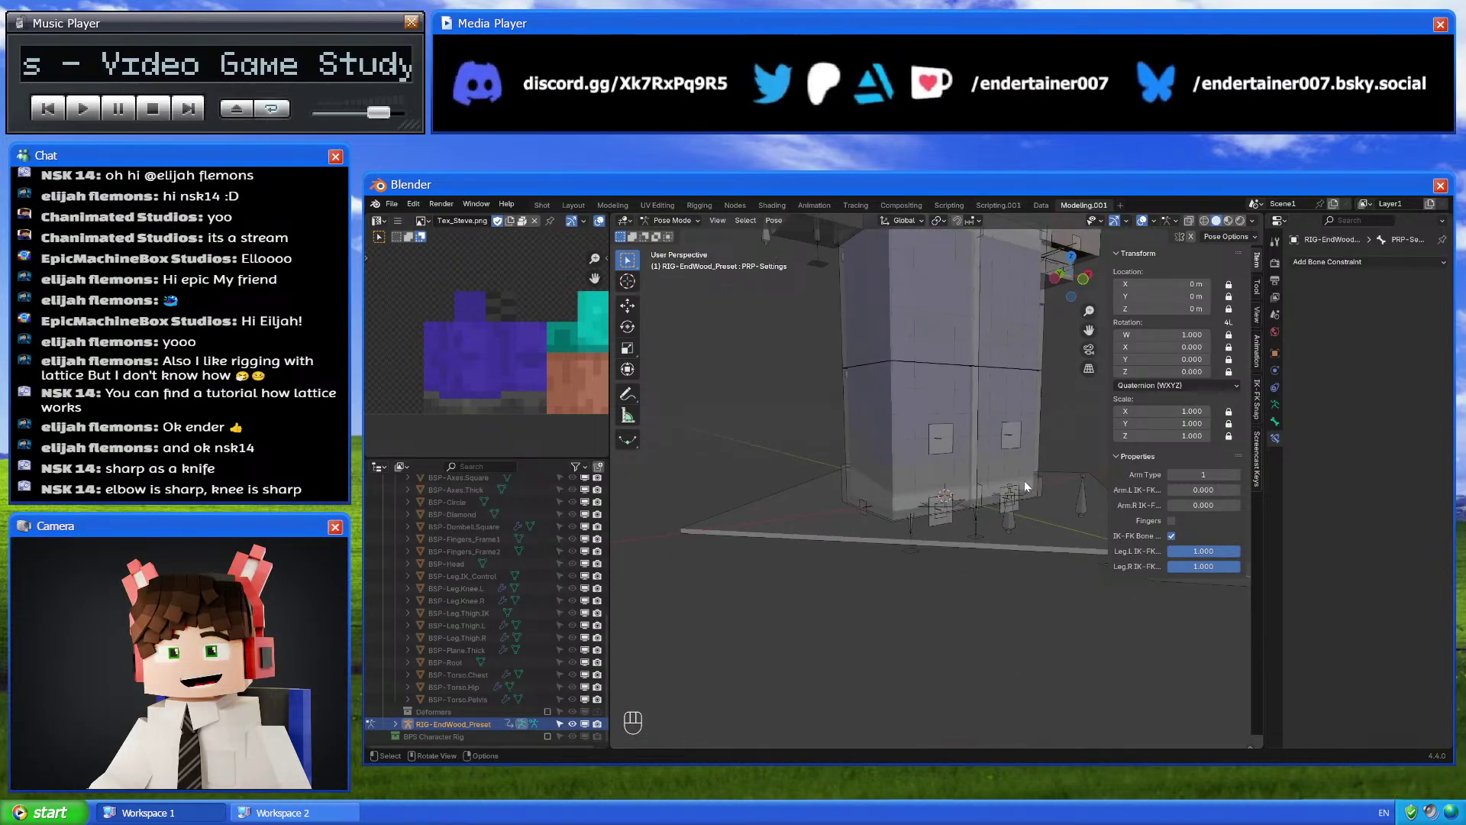
{"action": "left_click", "coordinate": [957, 540]}
{"action": "left_click", "coordinate": [960, 533]}
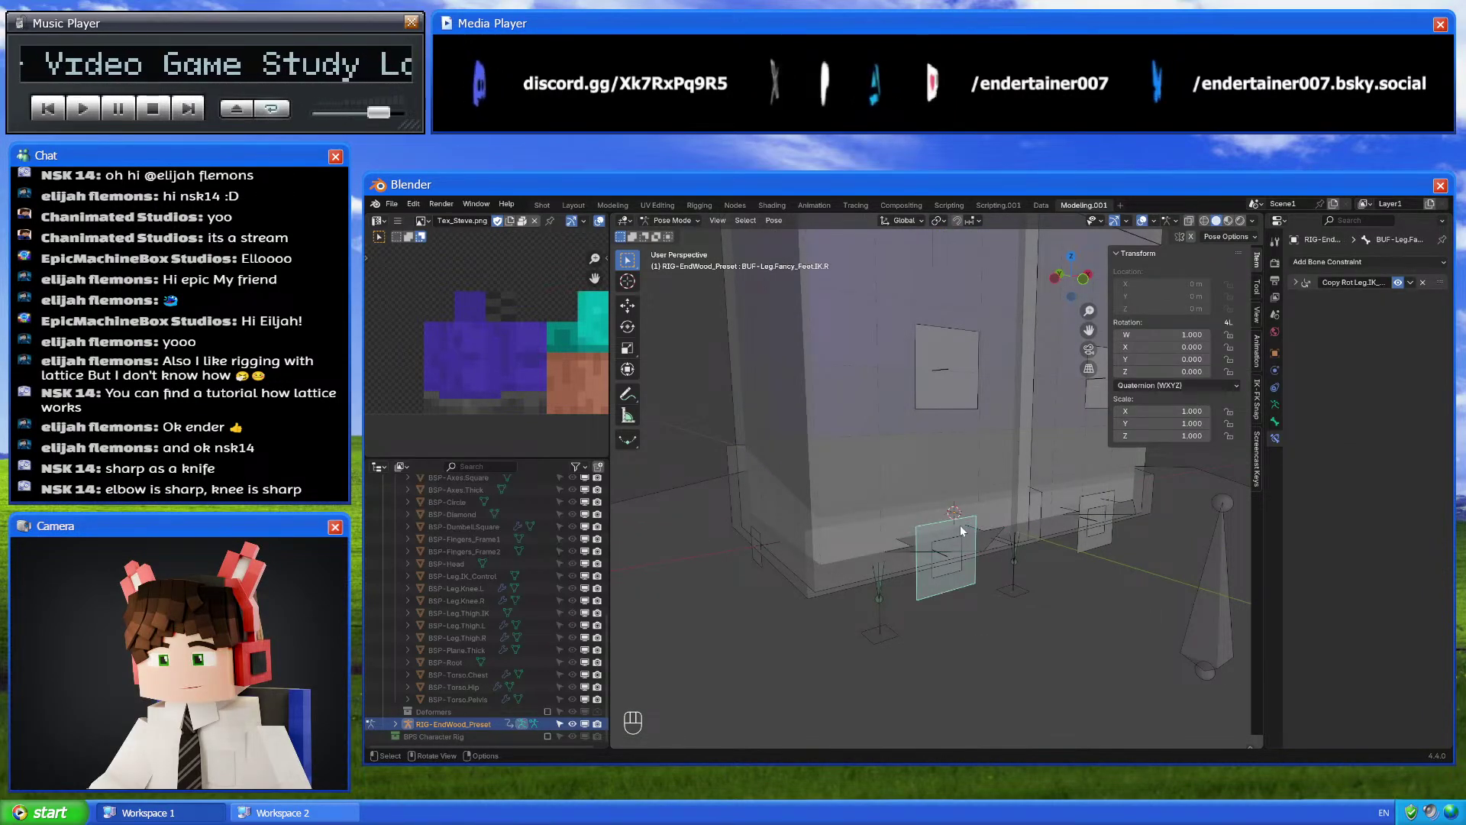
{"action": "left_click", "coordinate": [981, 537]}
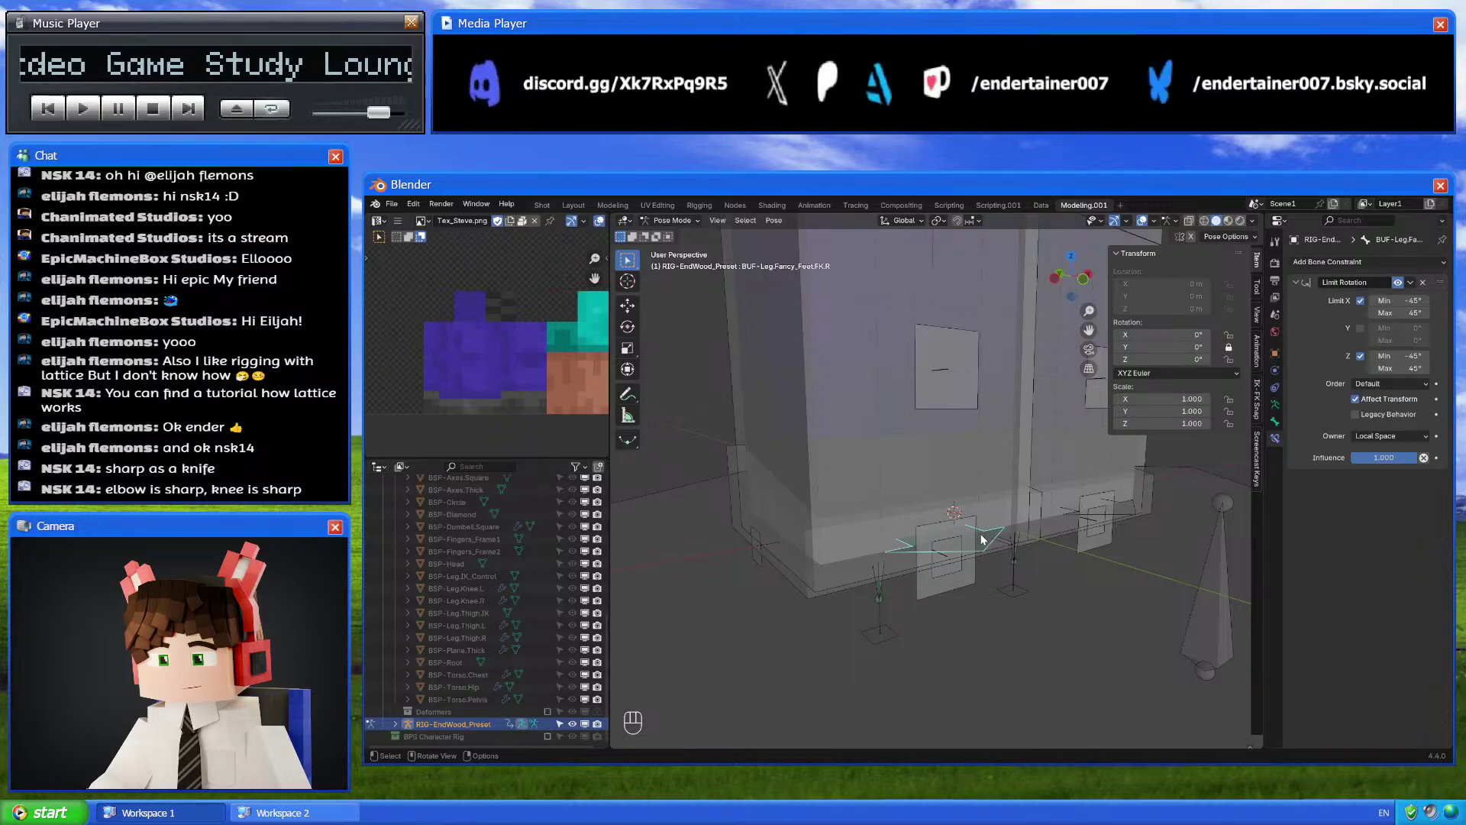
{"action": "left_click", "coordinate": [970, 520]}
{"action": "left_click", "coordinate": [968, 517]}
{"action": "left_click", "coordinate": [971, 522]}
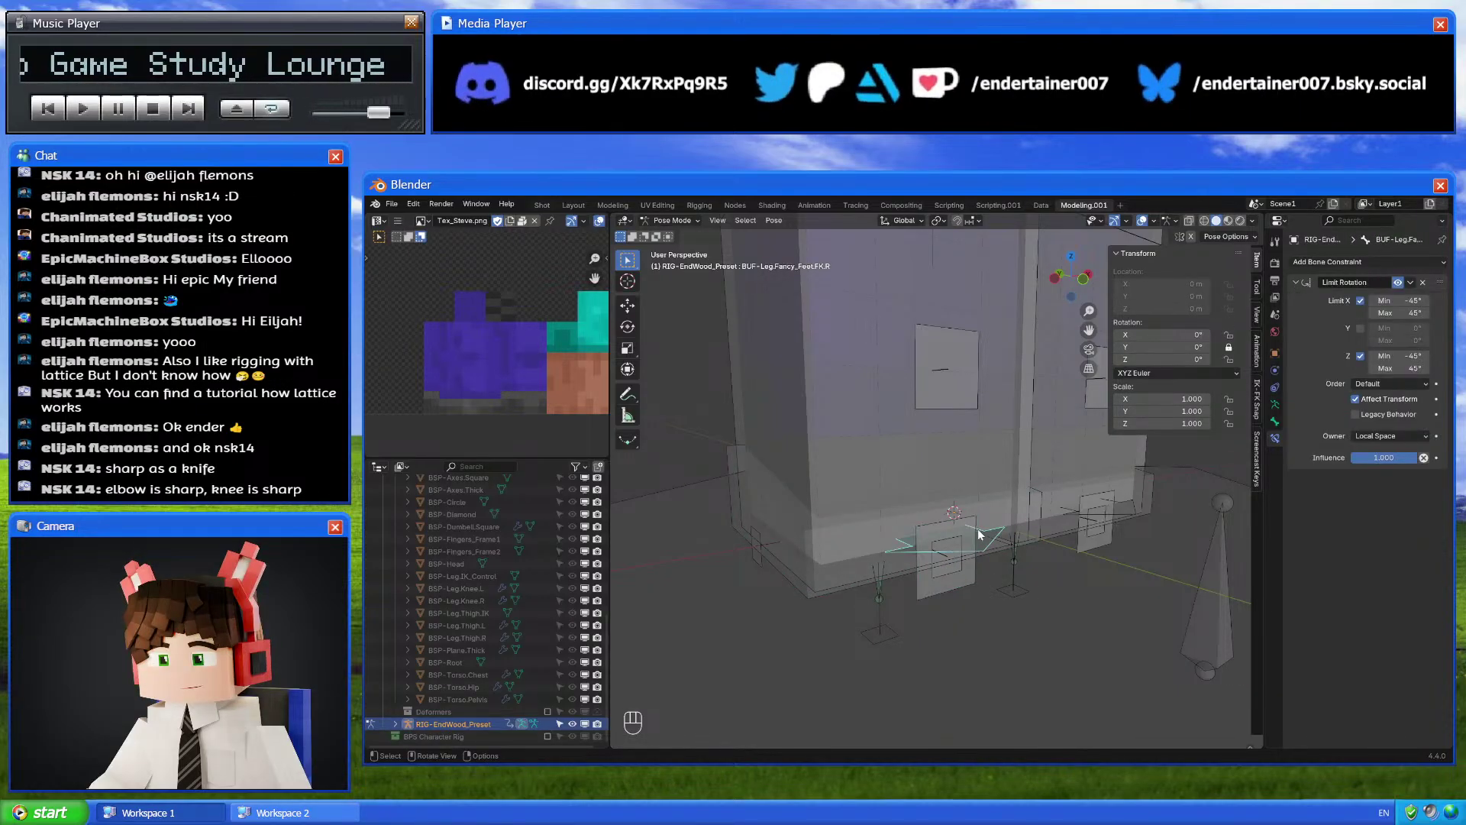
{"action": "left_click", "coordinate": [971, 521]}
{"action": "left_click", "coordinate": [967, 523]}
{"action": "left_click", "coordinate": [965, 518]}
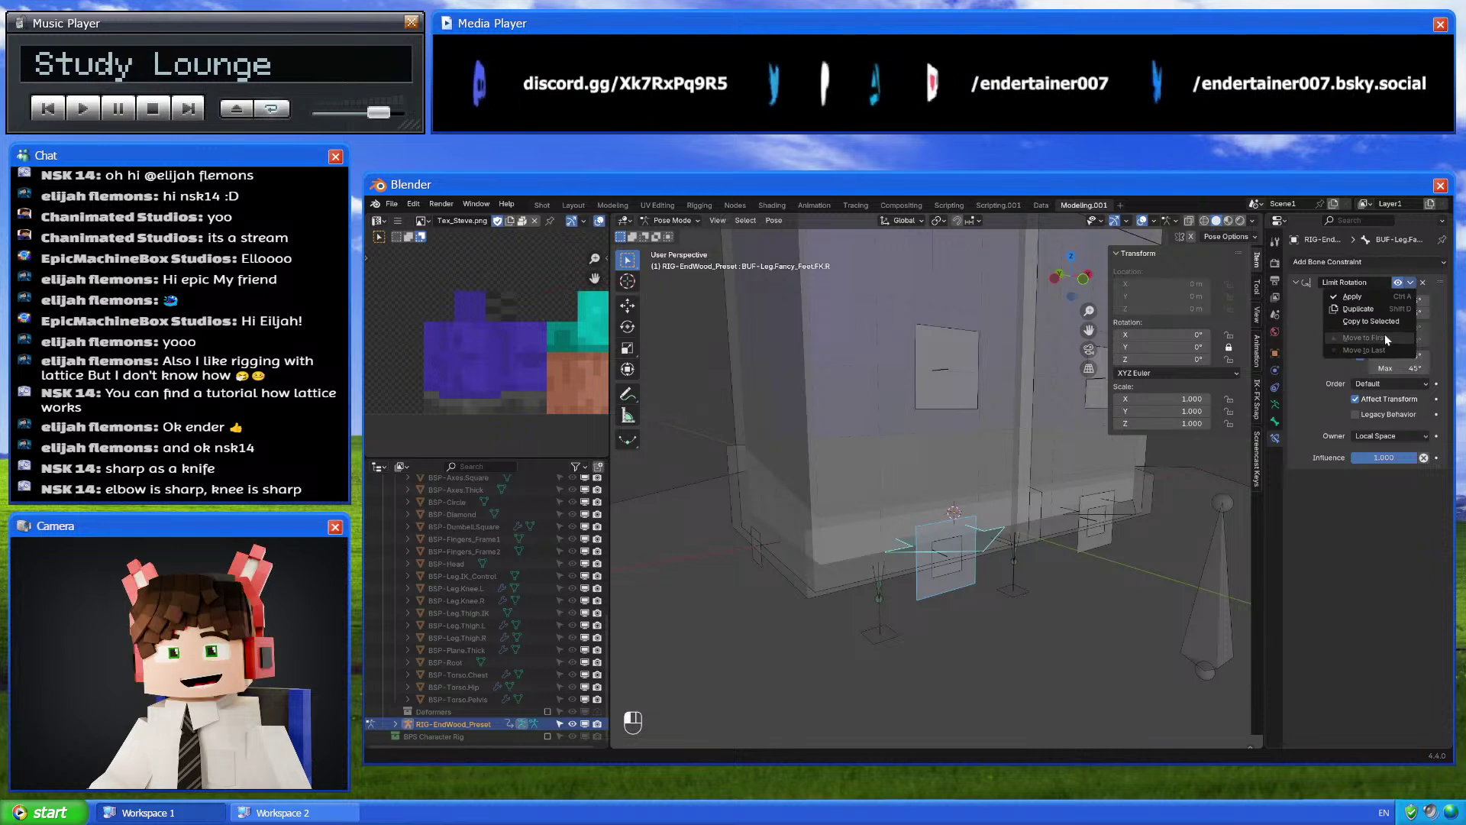
{"action": "left_click", "coordinate": [964, 517]}
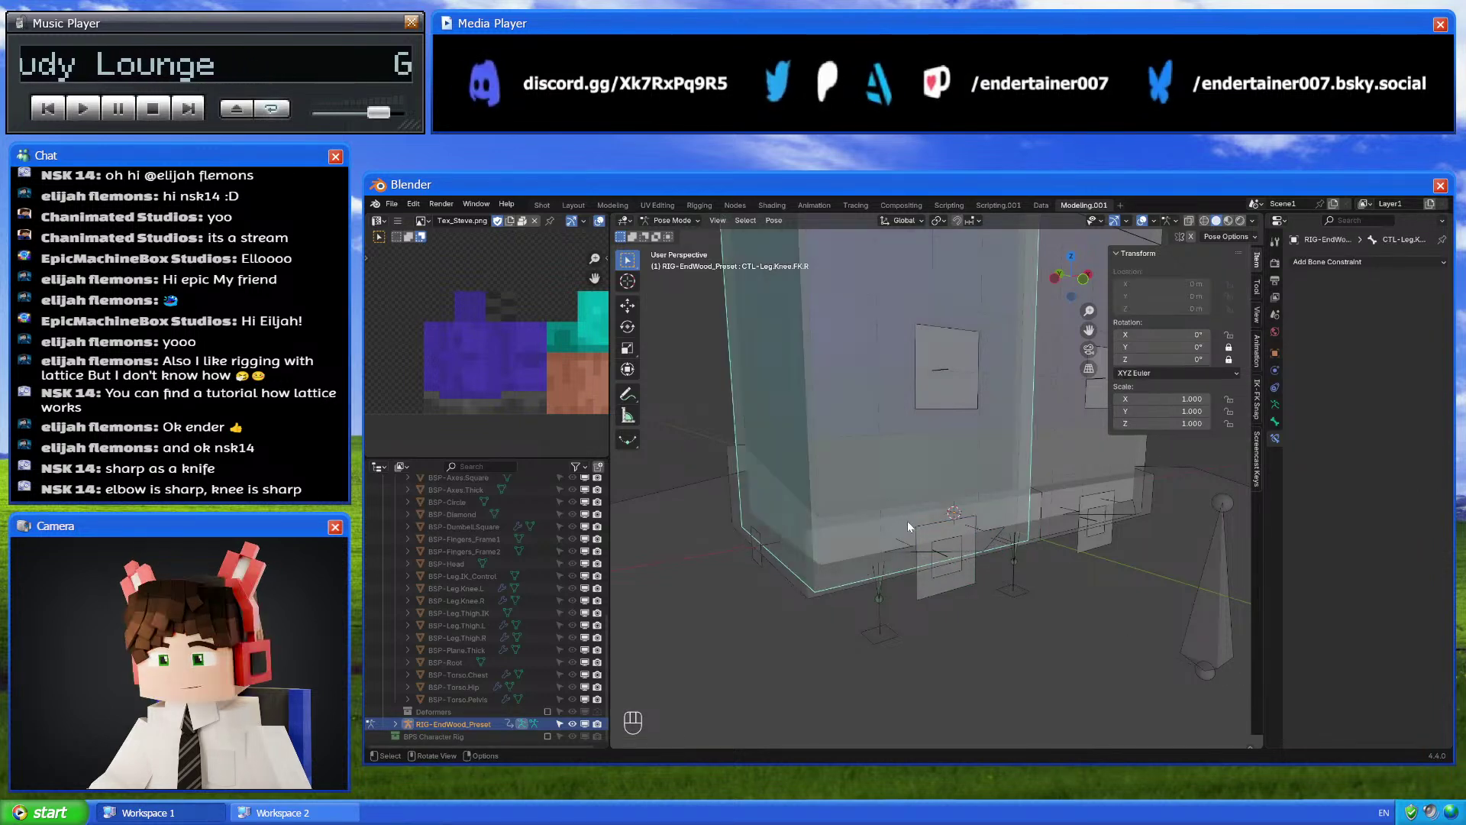
Set the left and right leg IK-FK properties to 0.000 on the PRP-Settings bone
{"action": "scroll", "coordinate": [908, 521], "scroll_direction": "down", "scroll_amount": 6}
{"action": "left_click", "coordinate": [886, 294]}
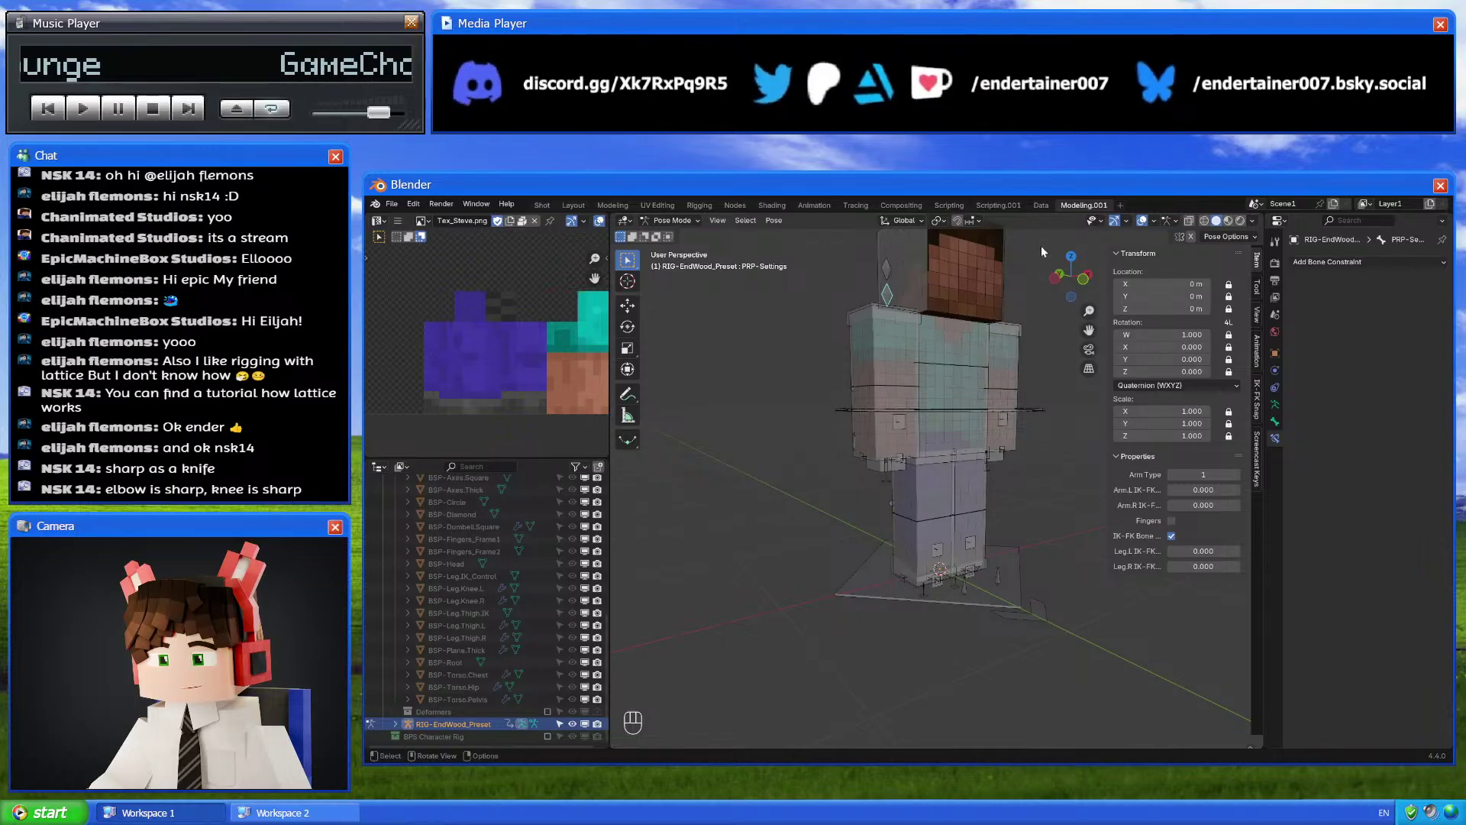
Bend the right leg in the left side view by moving its IK control about 0.7 m forward and 0.6 m up
{"action": "left_click", "coordinate": [1056, 283]}
{"action": "left_click", "coordinate": [944, 628]}
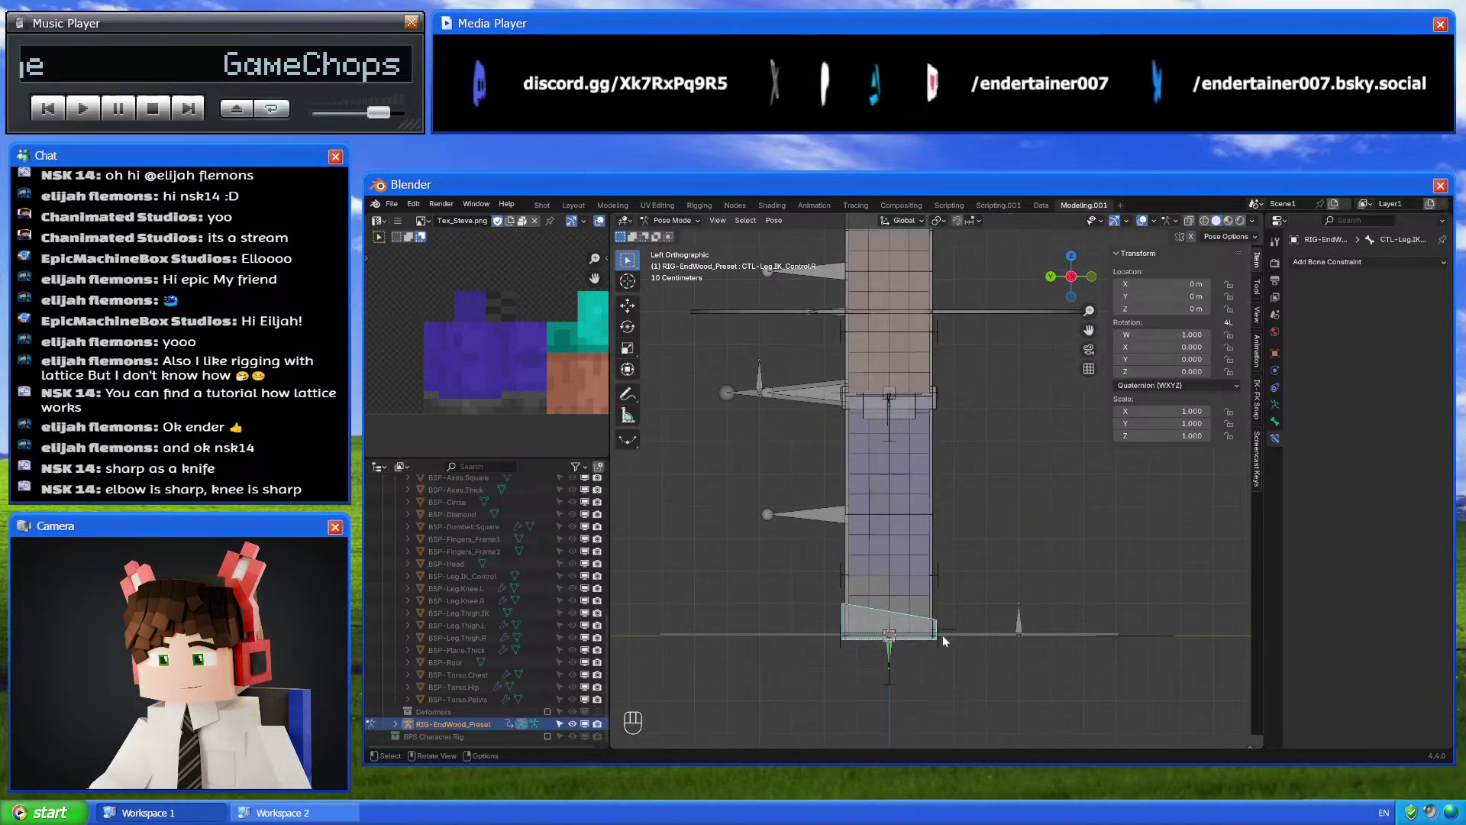
{"action": "key", "text": "g"}
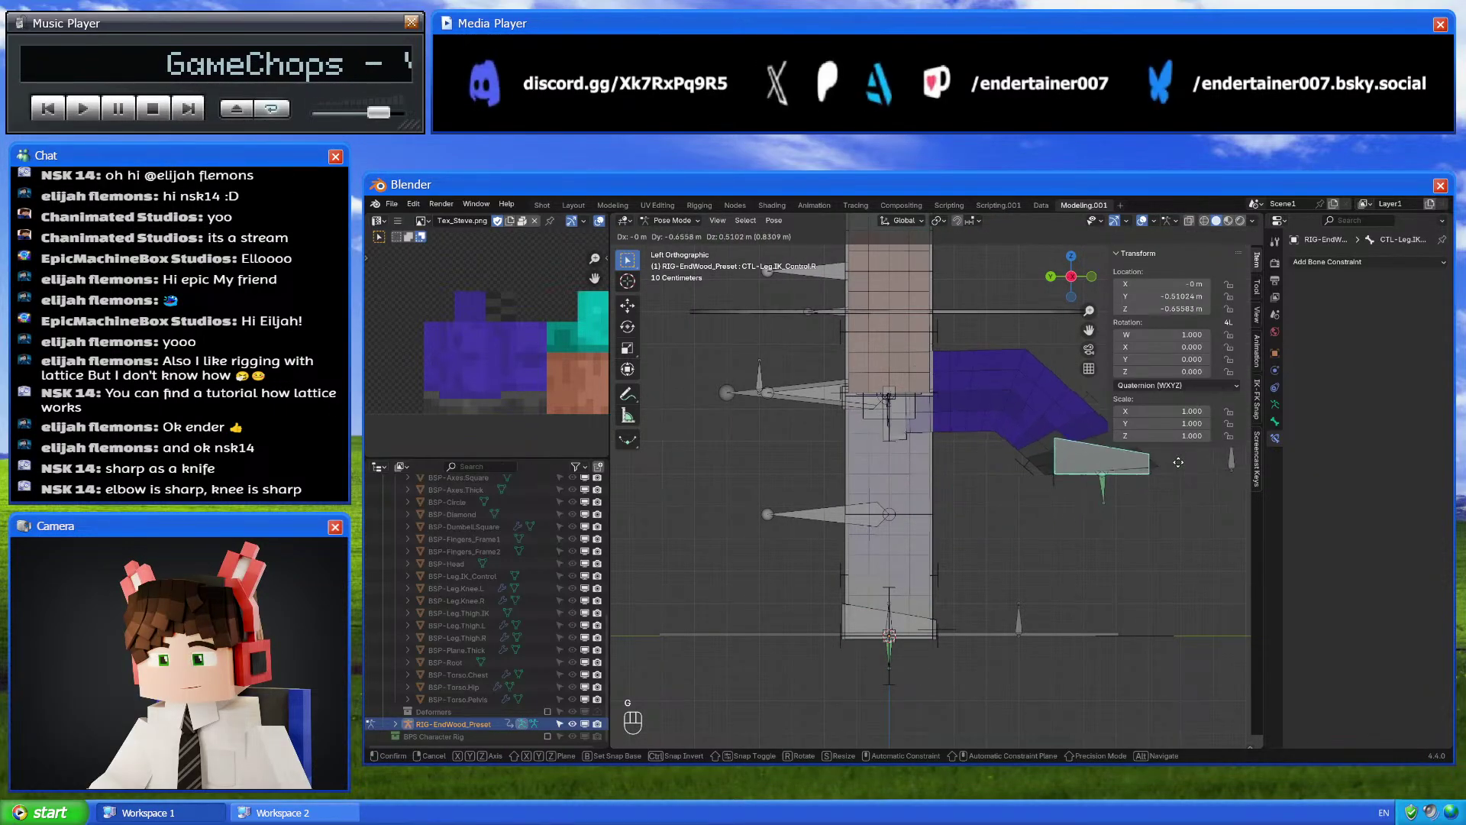
{"action": "left_click", "coordinate": [1190, 441]}
{"action": "scroll", "coordinate": [1190, 440], "scroll_direction": "up", "scroll_amount": 3}
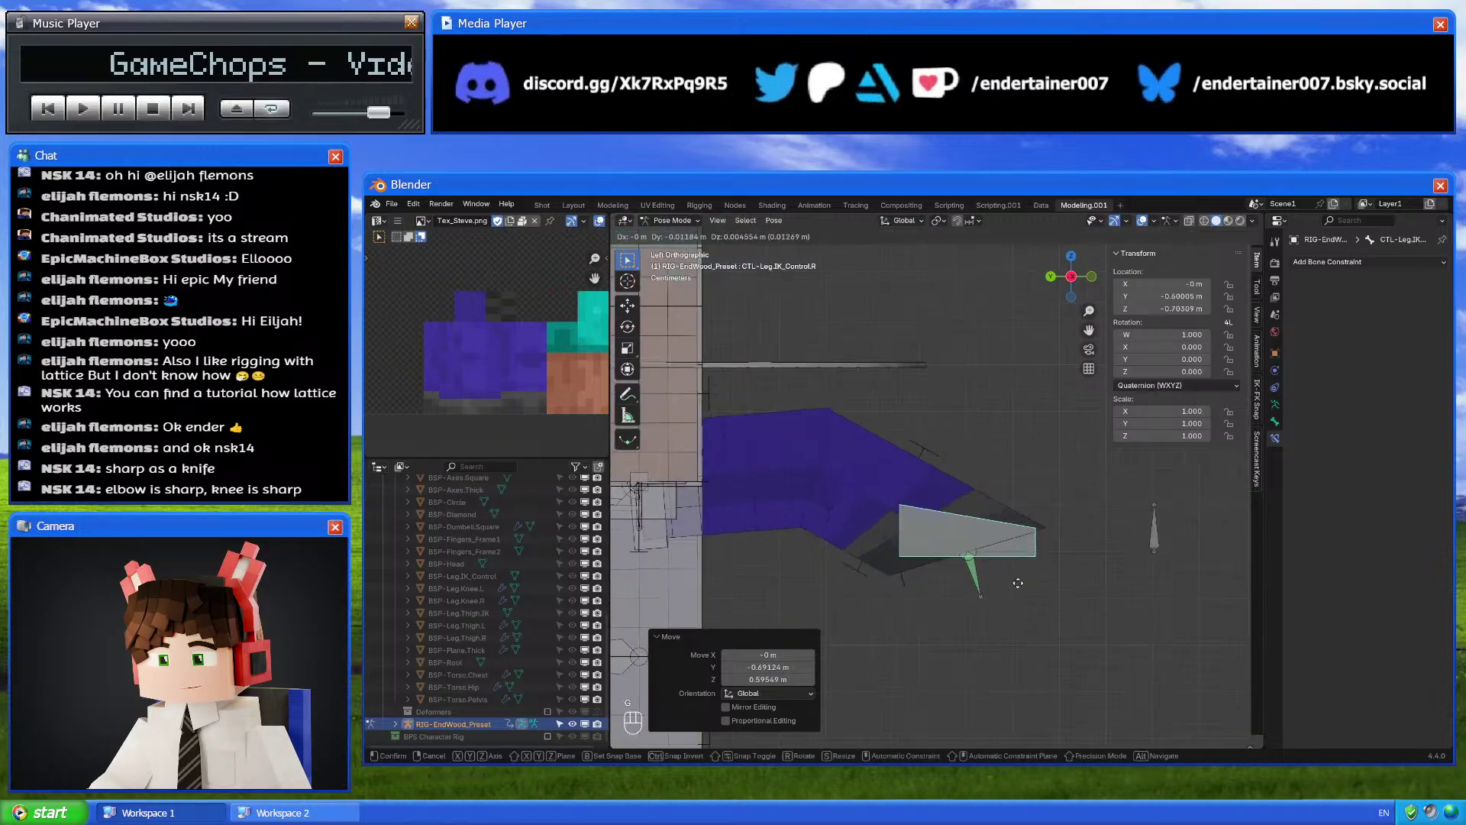
{"action": "left_click", "coordinate": [1047, 524]}
{"action": "middle_click_drag", "start_coordinate": [1046, 524], "coordinate": [985, 548]}
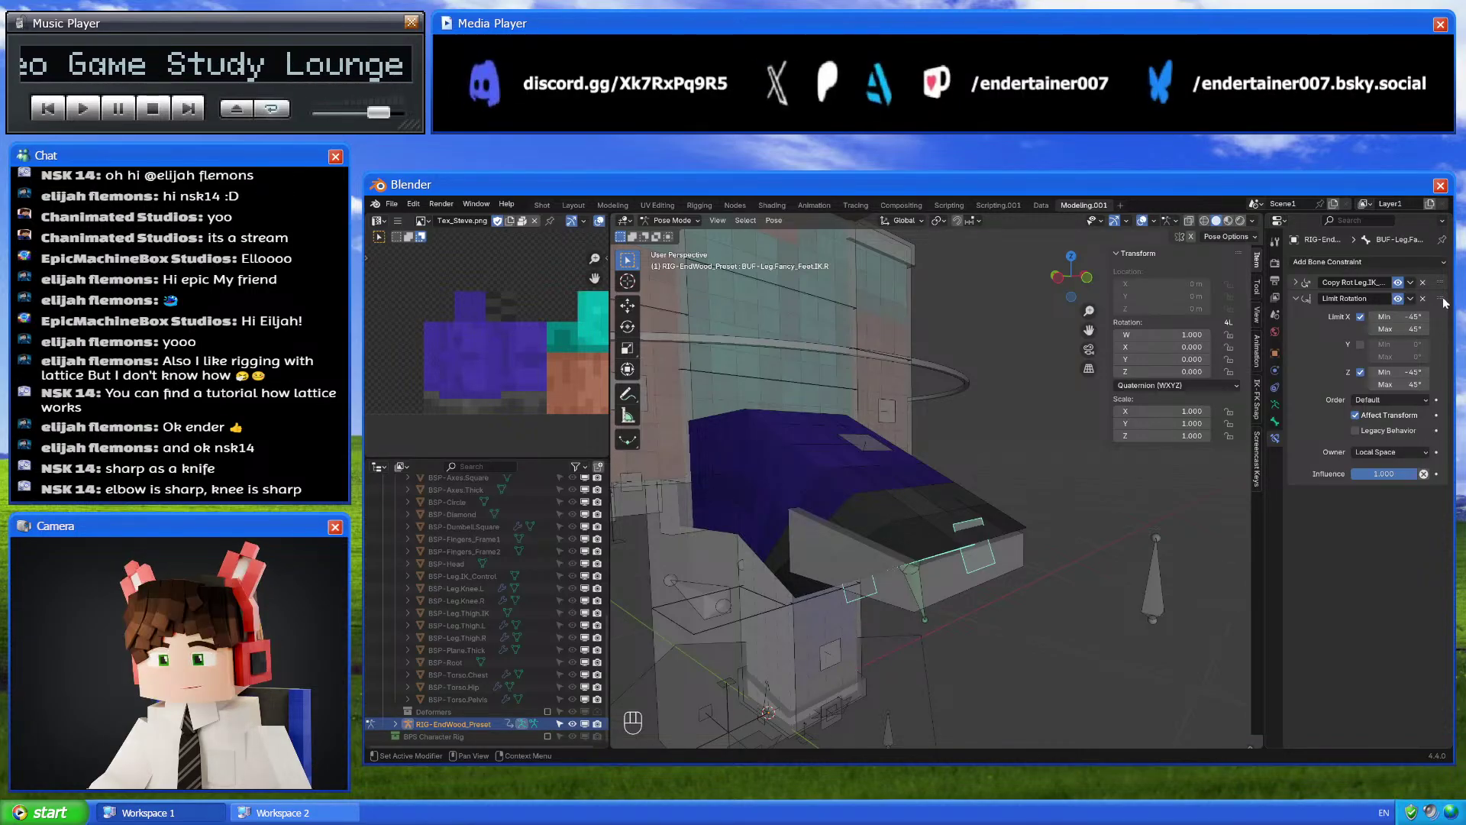
Try the right foot IK bone's Limit Rotation constraint above its Copy Rotation constraint, and return it to below
{"action": "left_click_drag", "start_coordinate": [1441, 302], "coordinate": [1436, 262]}
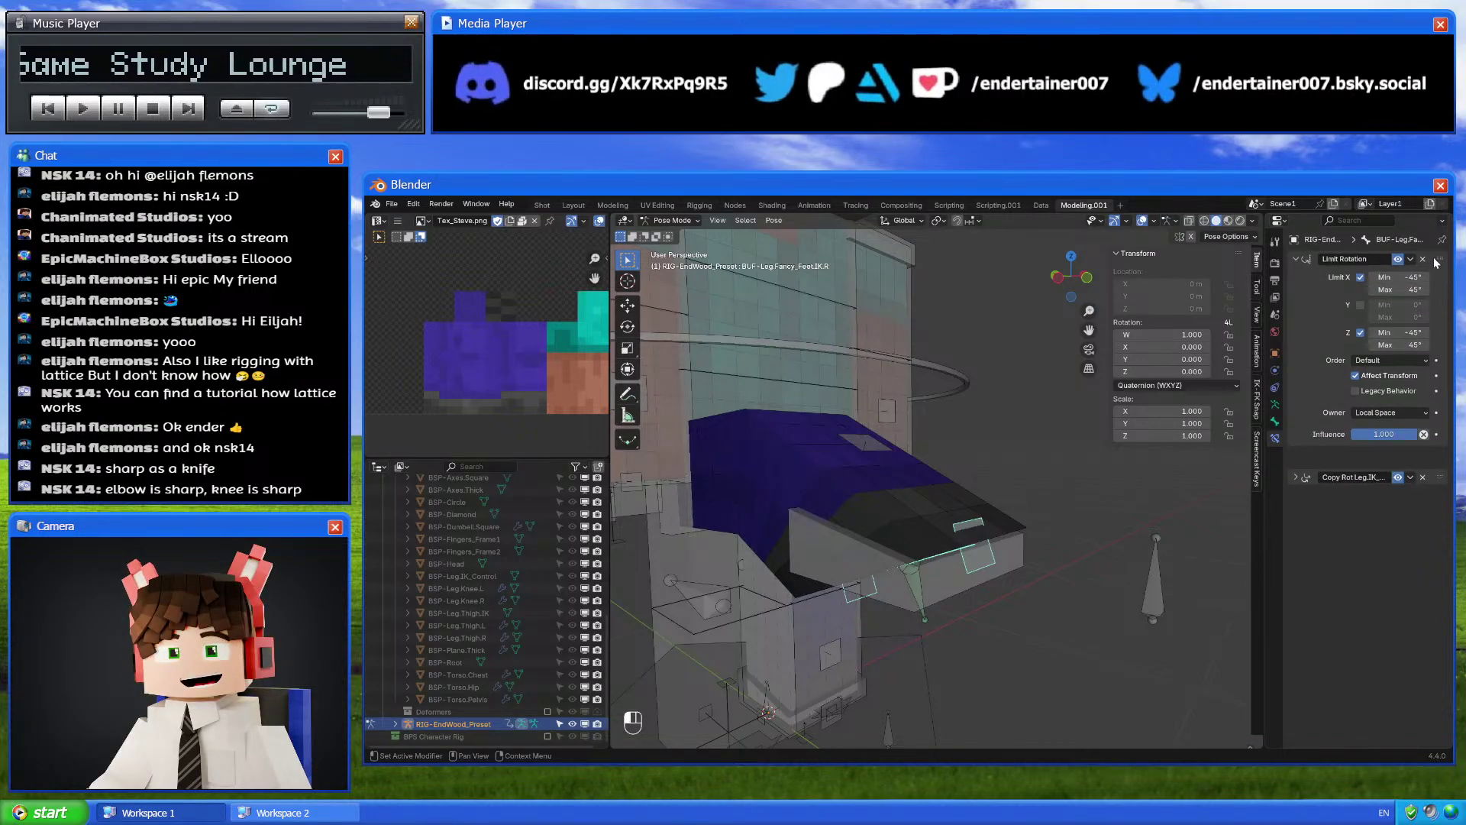
{"action": "middle_click_drag", "start_coordinate": [1066, 489], "coordinate": [1005, 553]}
{"action": "scroll", "coordinate": [1004, 553], "scroll_direction": "up", "scroll_amount": 3}
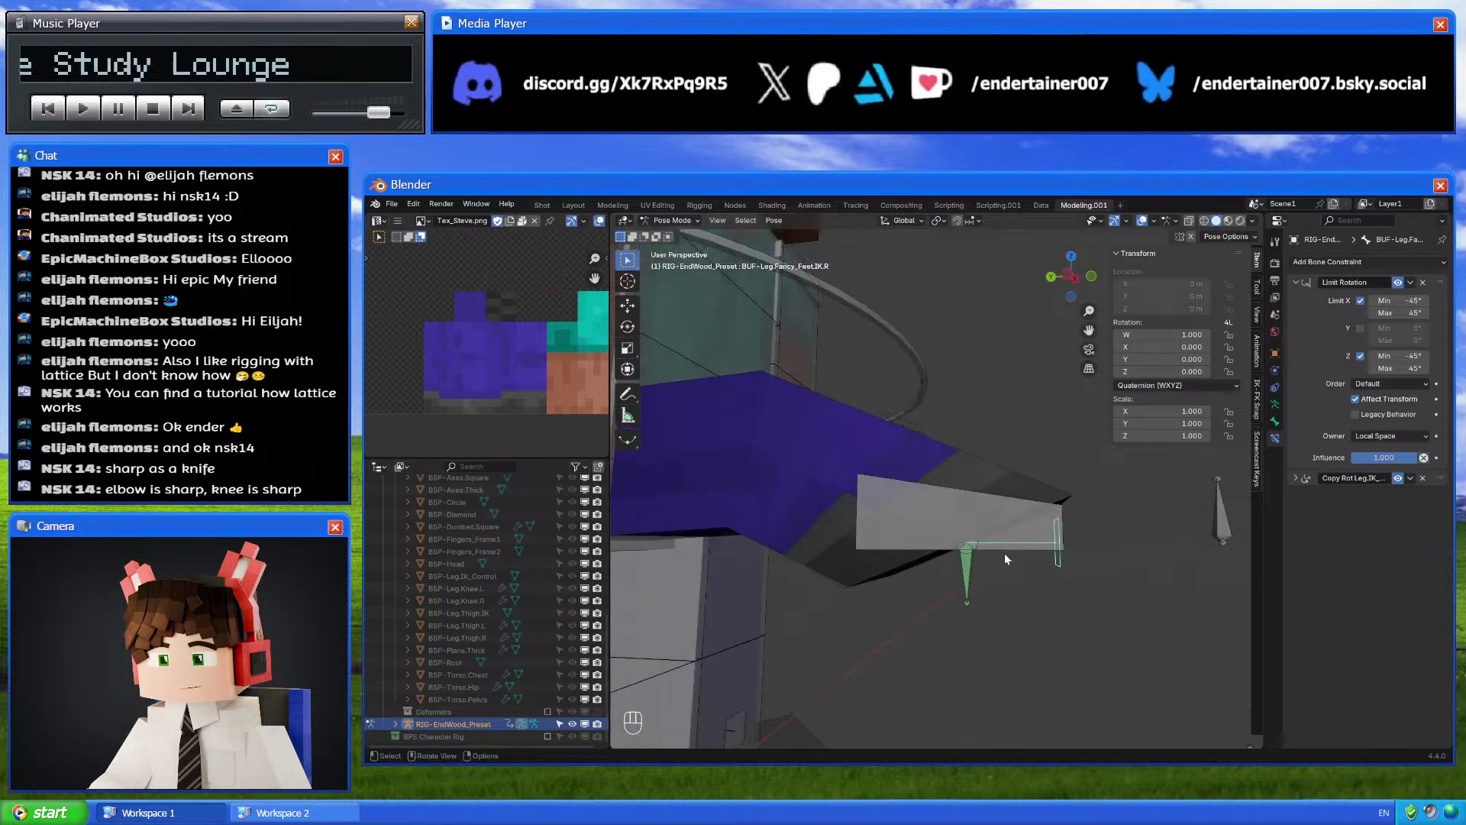
{"action": "left_click_drag", "start_coordinate": [1438, 282], "coordinate": [1416, 384]}
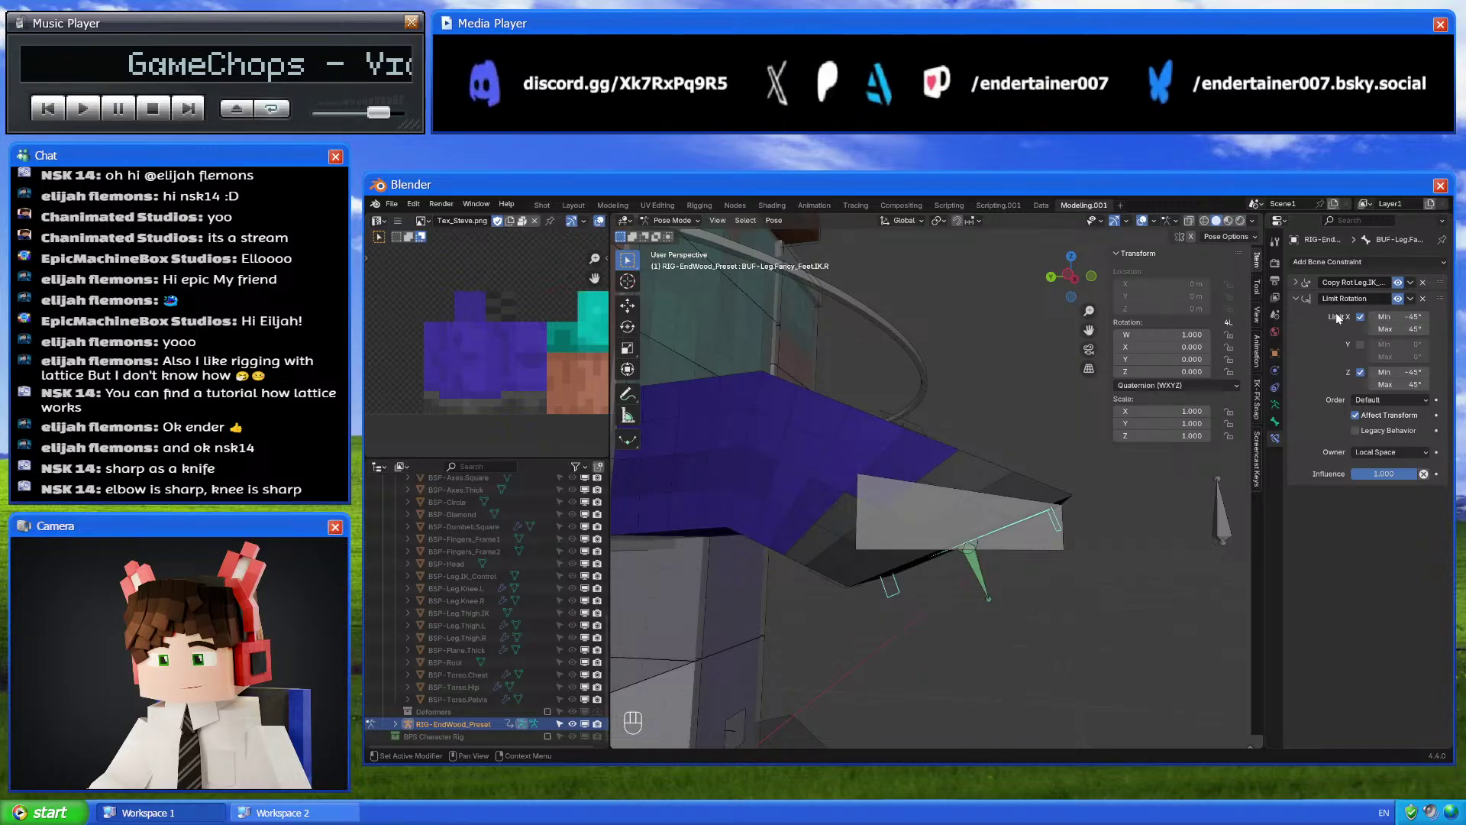
{"action": "left_click_drag", "start_coordinate": [1440, 299], "coordinate": [1348, 347]}
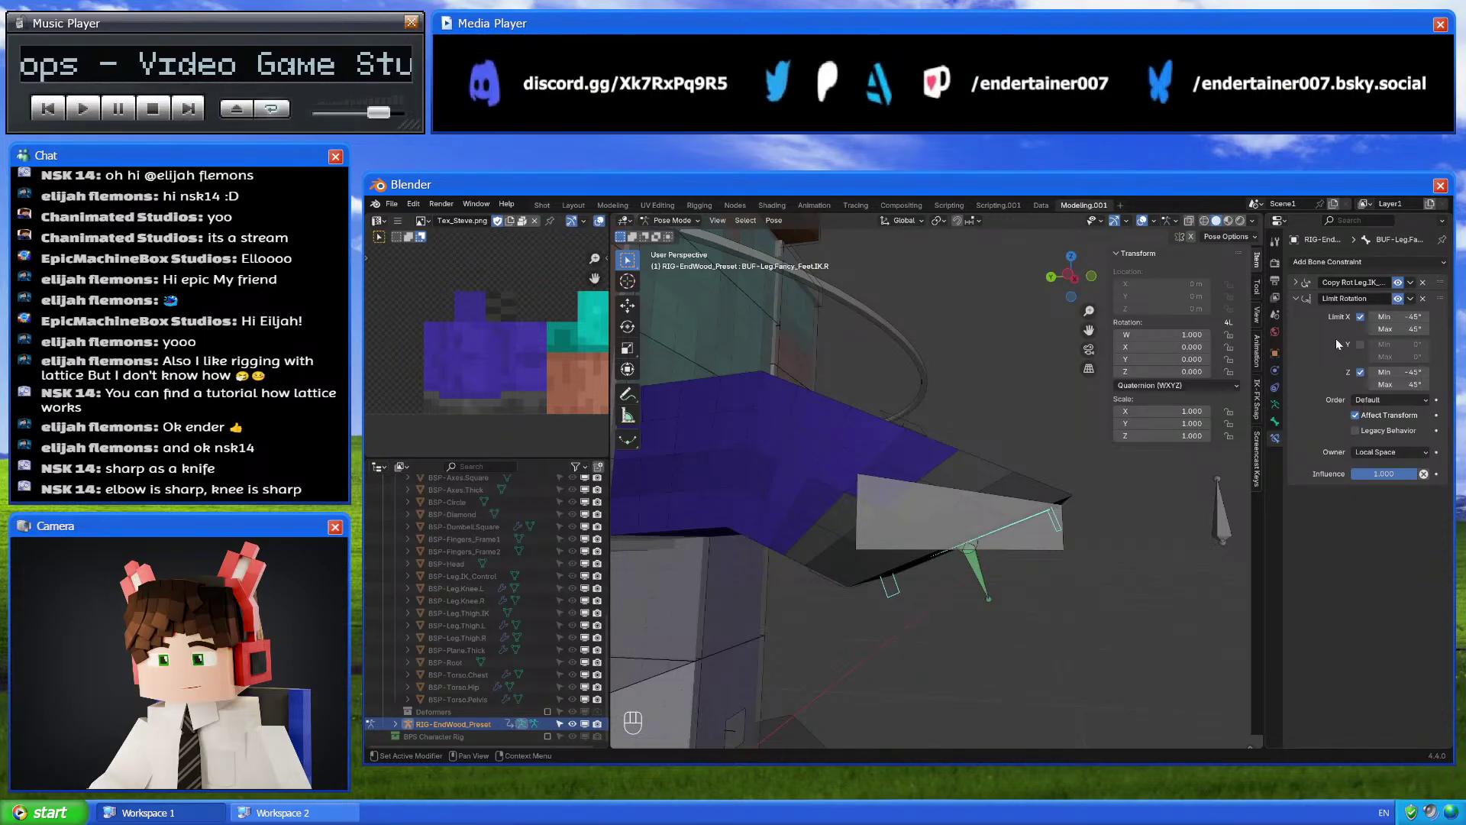
Reset the rotation, location and scale of all the rig's bones to the rest pose
{"action": "scroll", "coordinate": [941, 496], "scroll_direction": "down", "scroll_amount": 3}
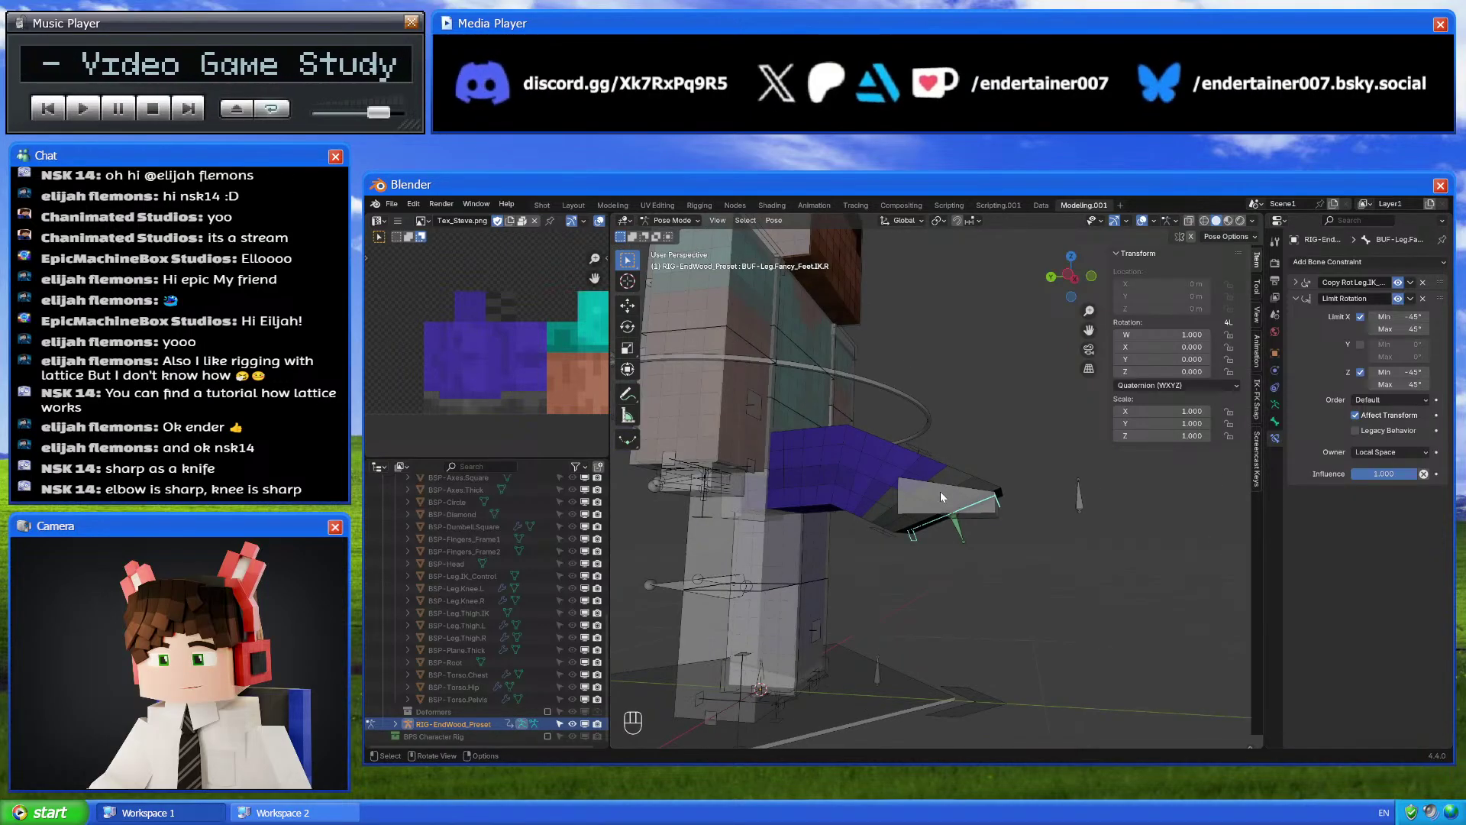
{"action": "key", "text": "a"}
{"action": "key", "text": "alt+e"}
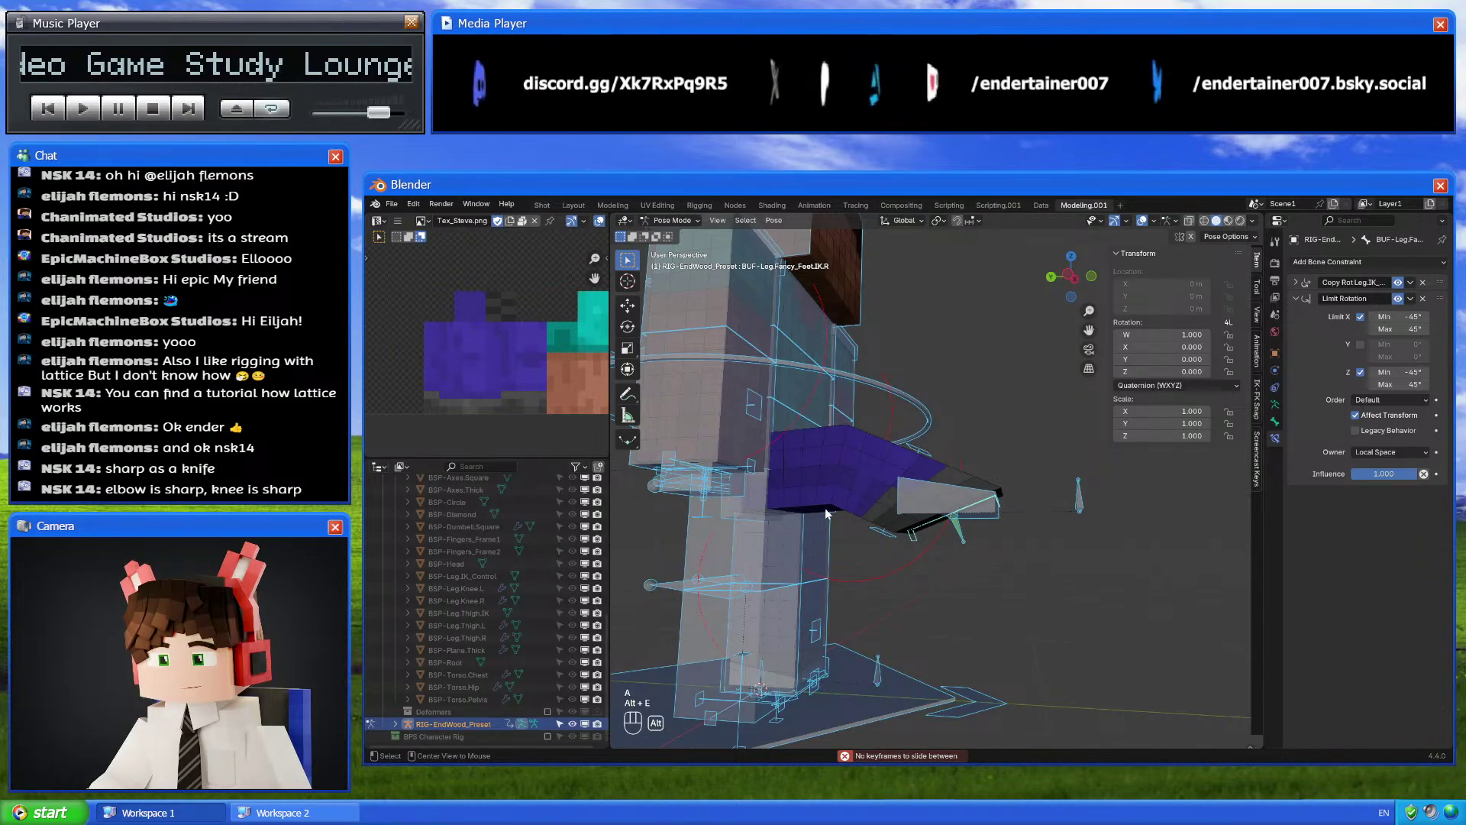
{"action": "key", "text": "alt+r"}
{"action": "key", "text": "alt+g"}
{"action": "key", "text": "alt+s"}
{"action": "middle_click_drag", "start_coordinate": [825, 507], "coordinate": [937, 603]}
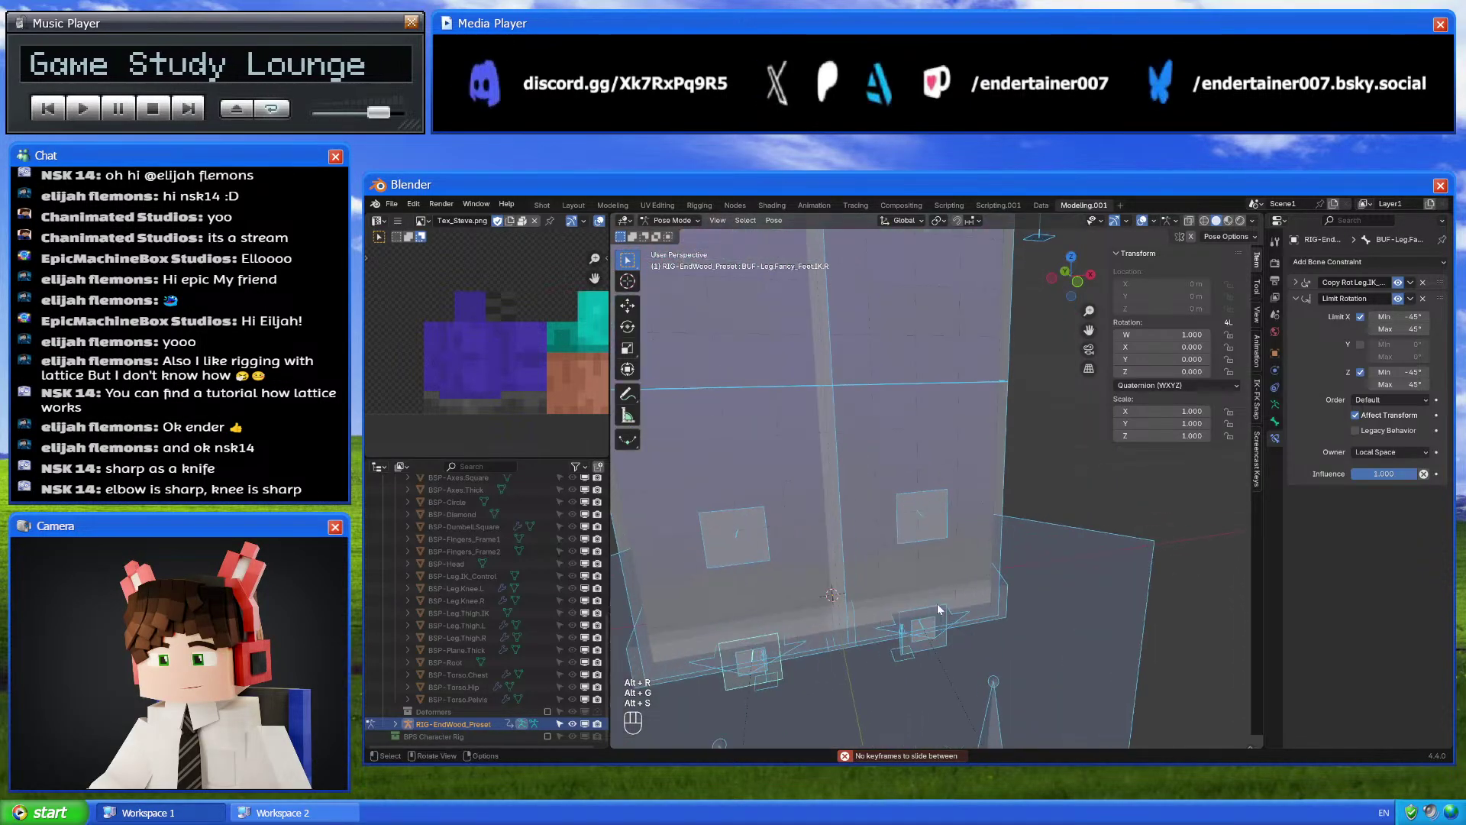
Switch to Object Mode, advance to frame 2, and return to Pose Mode
{"action": "key", "text": "ctrl+Tab"}
{"action": "key", "text": "Right"}
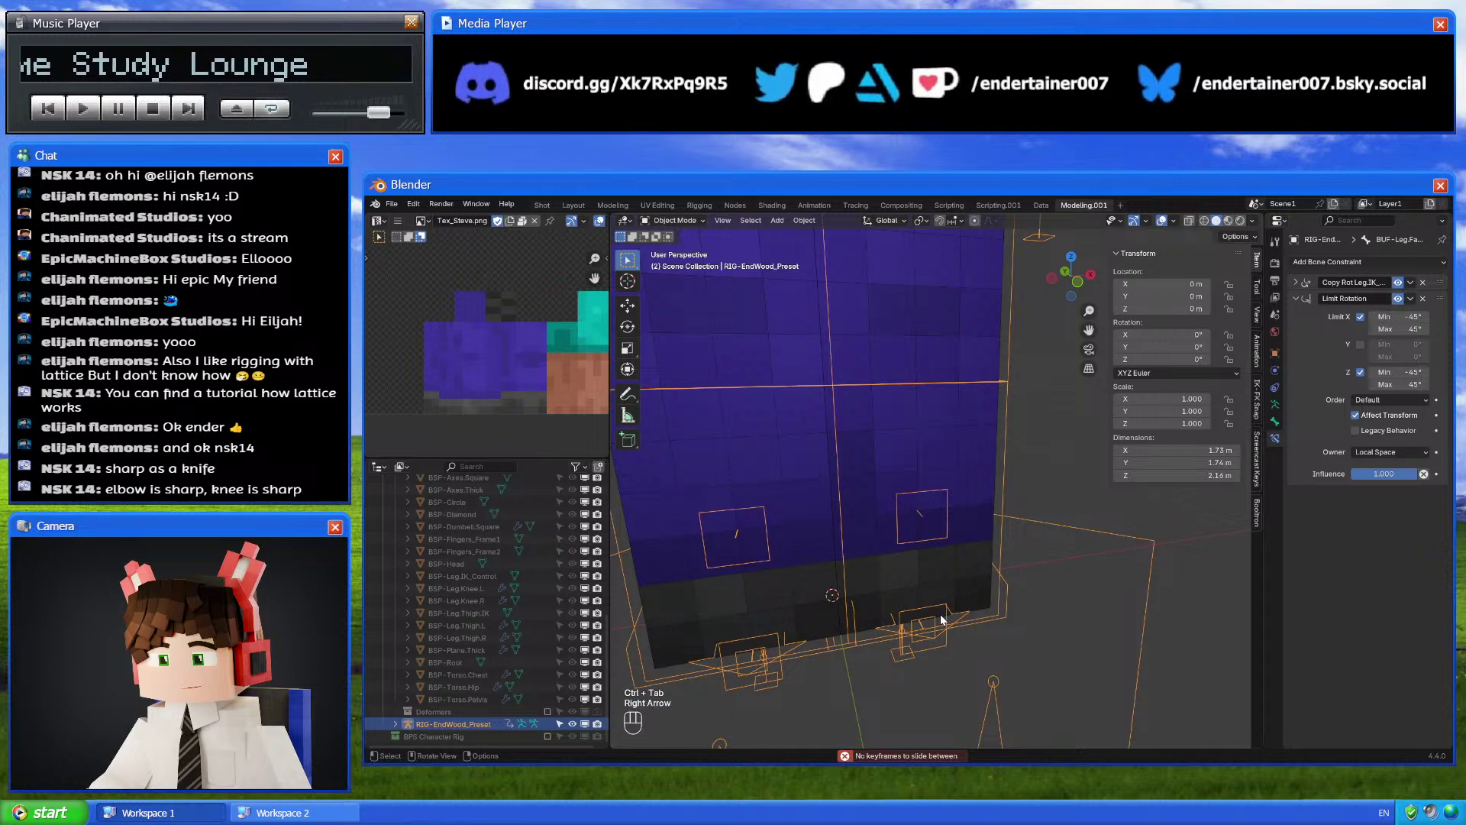
{"action": "key", "text": "KP_Decimal"}
{"action": "key", "text": "ctrl+Tab"}
Copy the left foot FK bone's Limit Rotation constraint to the left foot IK bone
{"action": "scroll", "coordinate": [997, 571], "scroll_direction": "up", "scroll_amount": 5}
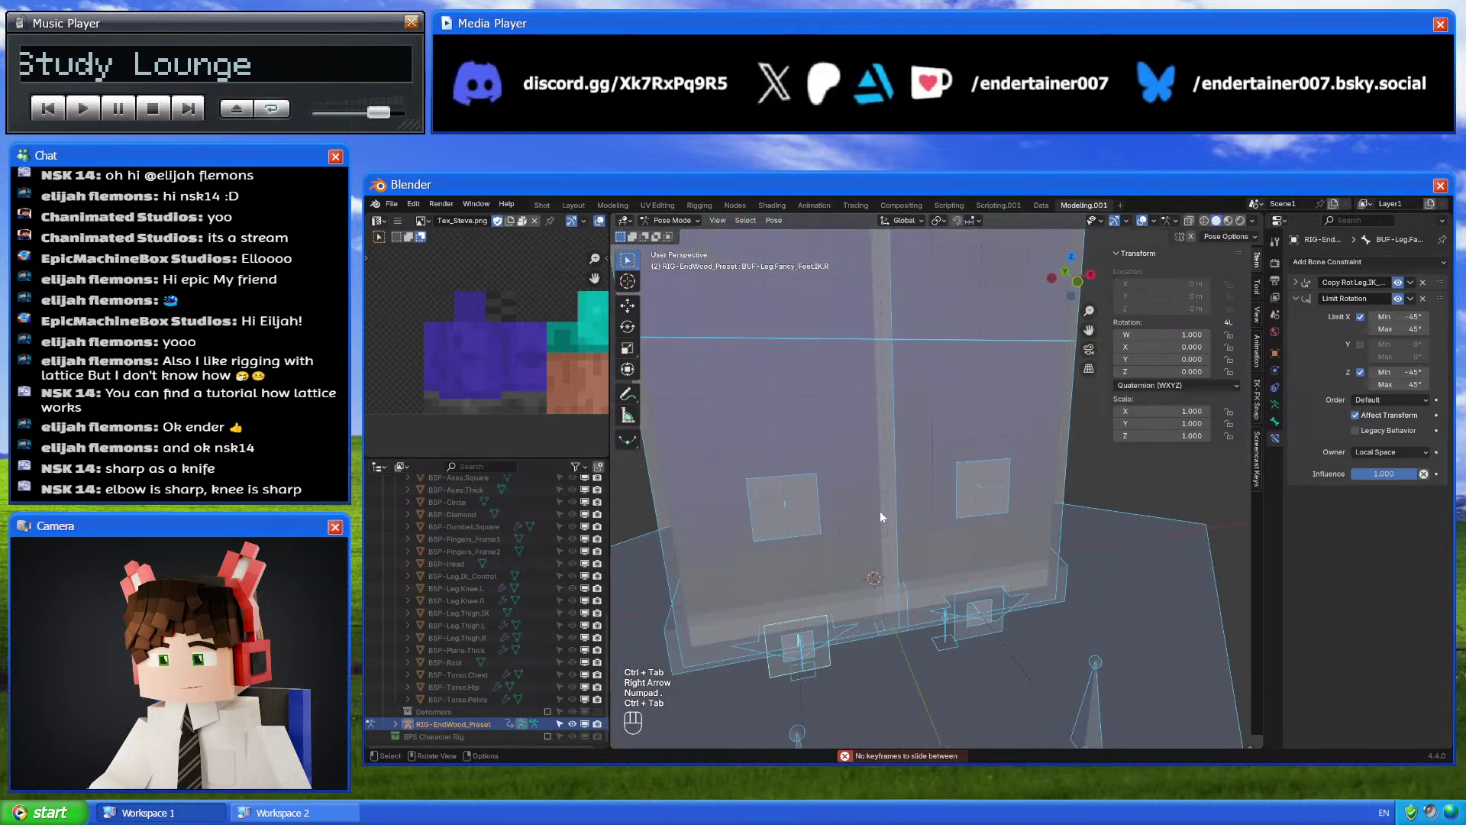
{"action": "left_click", "coordinate": [997, 467]}
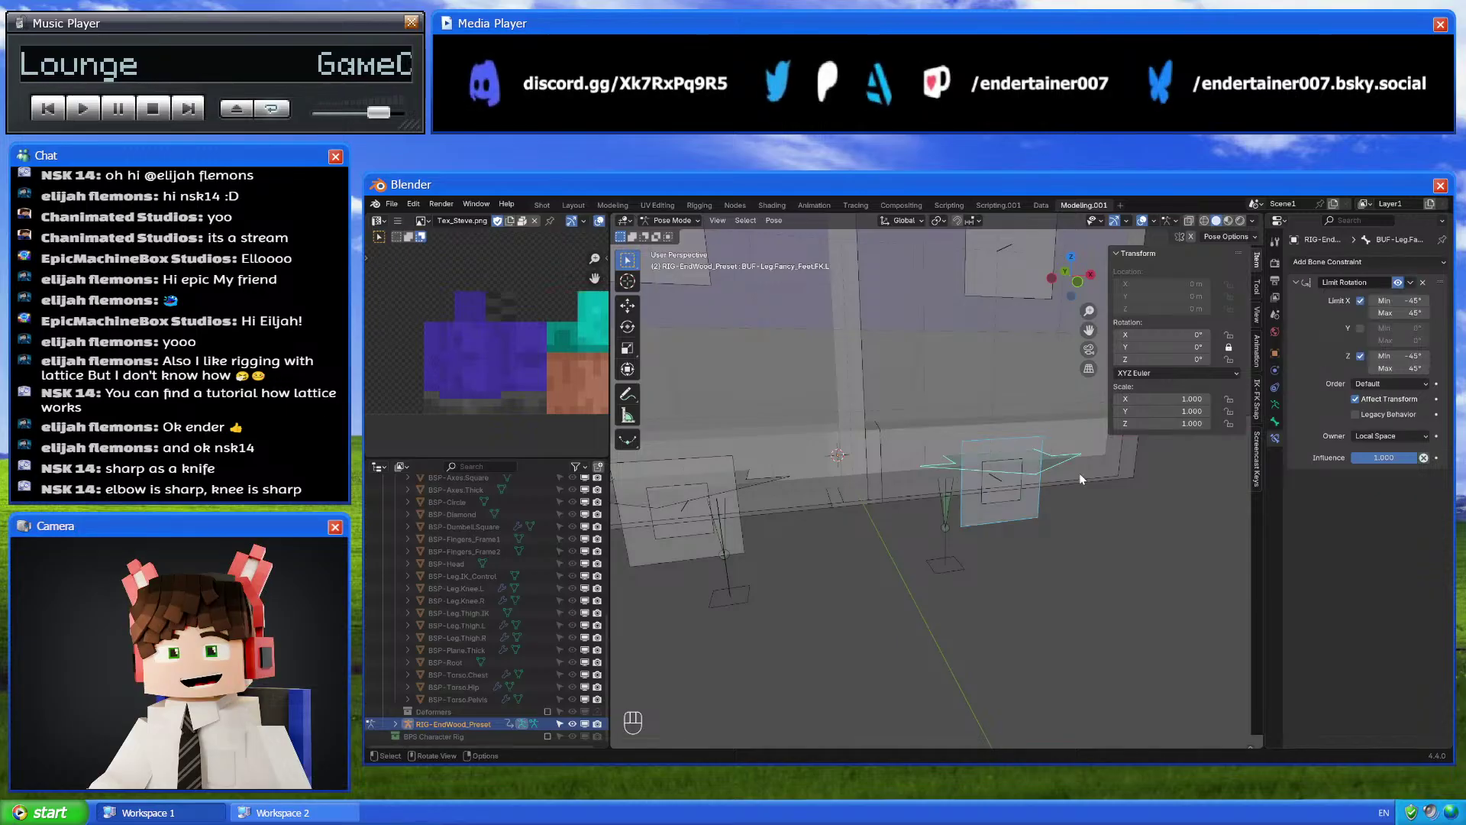
{"action": "left_click", "coordinate": [1052, 467]}
{"action": "left_click", "coordinate": [1050, 466]}
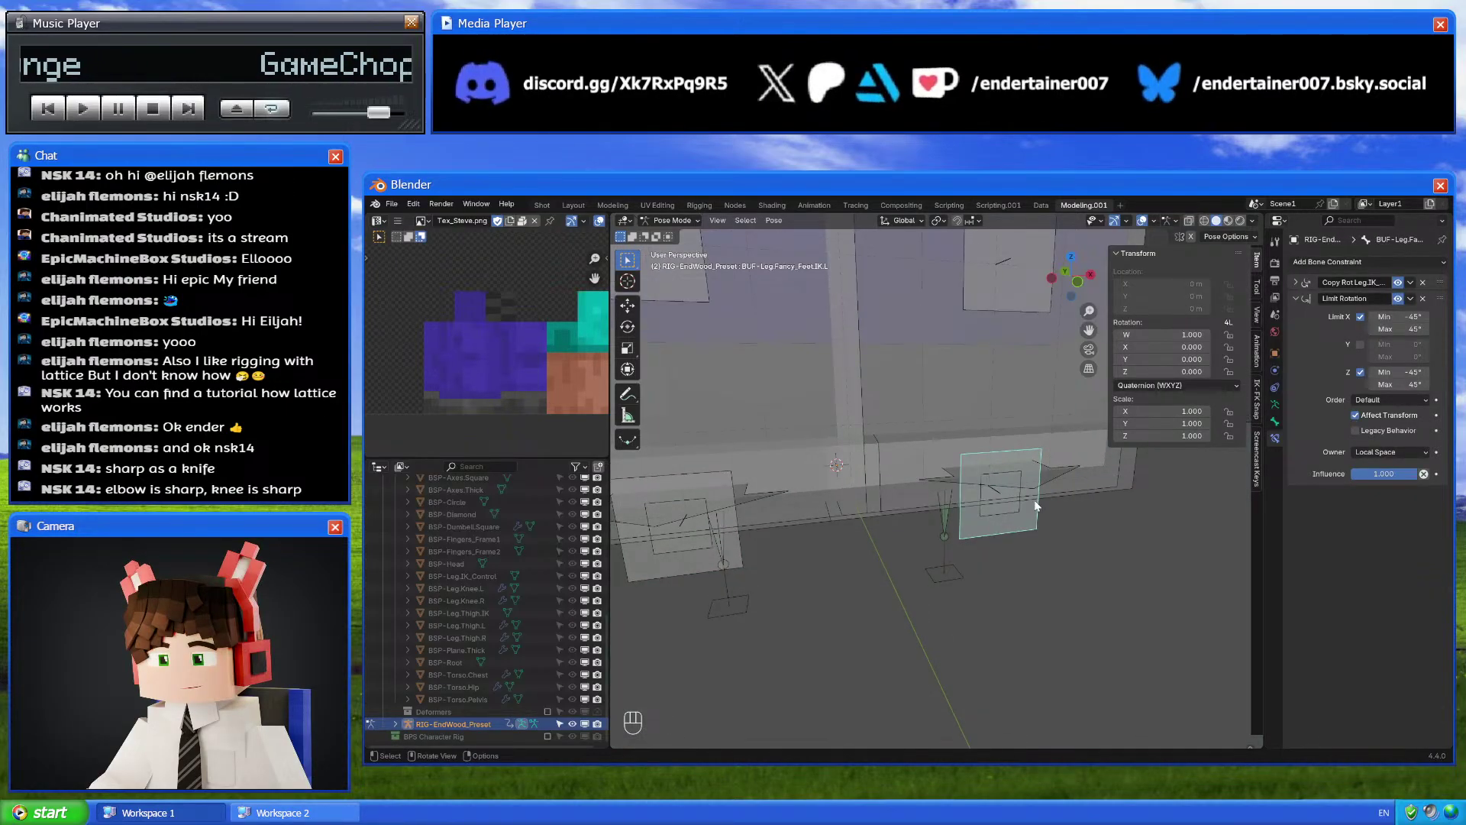
Test the left leg's bend in the right side view by moving its IK control, and cancel the move
{"action": "left_click", "coordinate": [1050, 478]}
{"action": "key", "text": "KP_3"}
{"action": "key", "text": "g"}
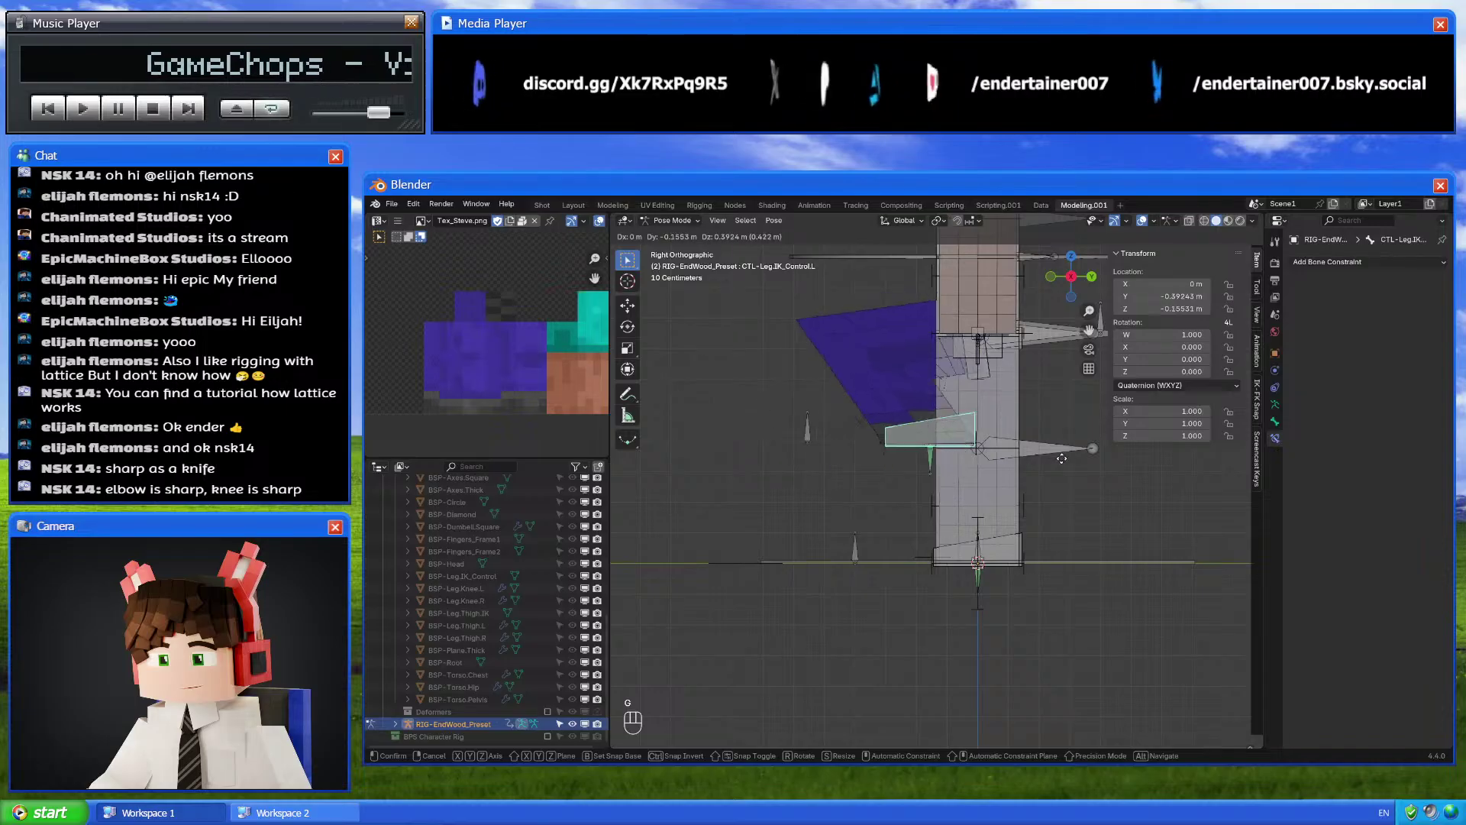
{"action": "right_click", "coordinate": [1045, 478]}
Look over the whole rig from several angles, checking its settings, upper arm and root controls
{"action": "middle_click_drag", "start_coordinate": [1020, 460], "coordinate": [964, 569]}
{"action": "scroll", "coordinate": [963, 569], "scroll_direction": "up", "scroll_amount": 2}
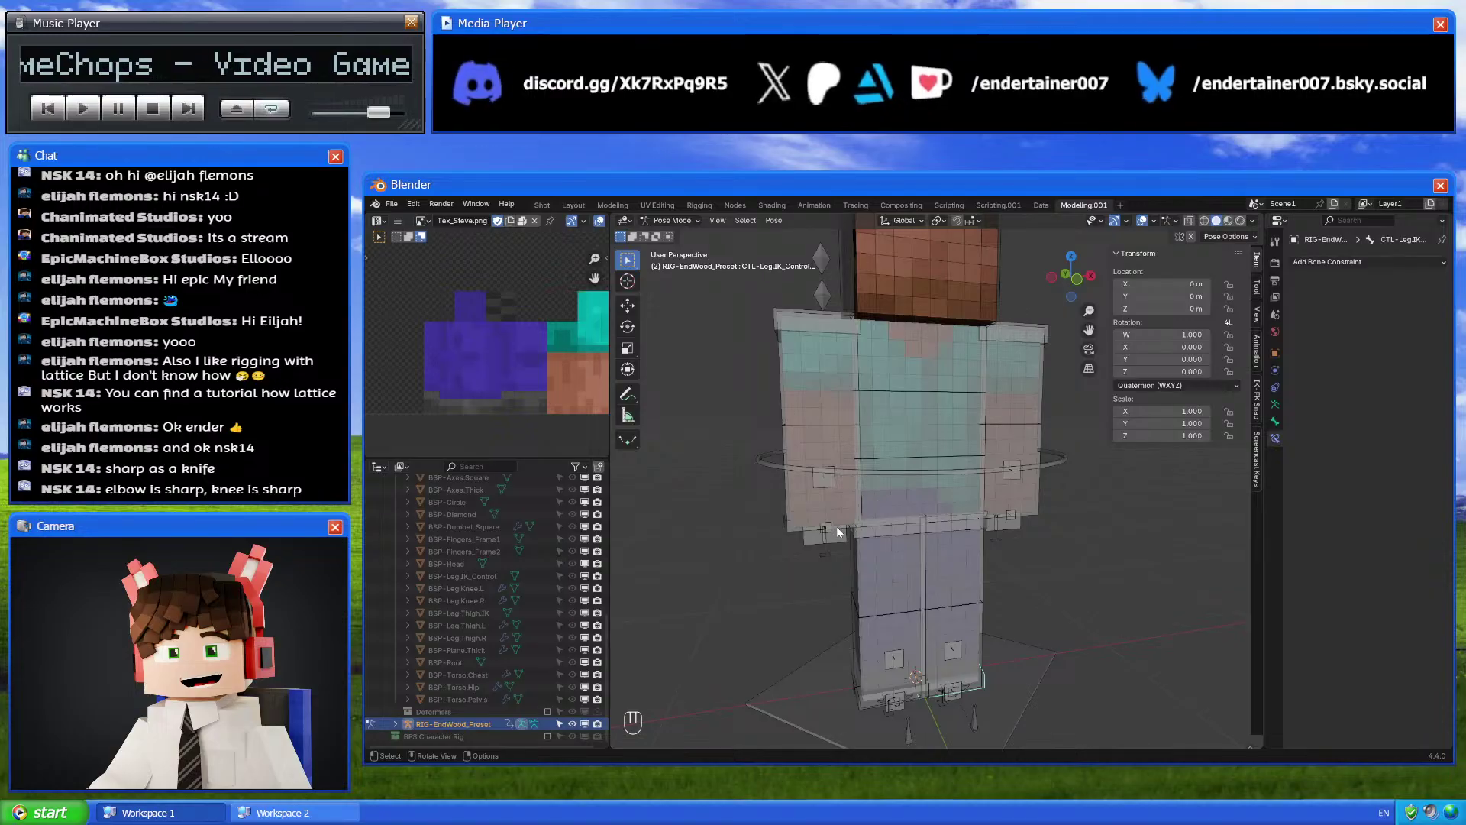
{"action": "middle_click_drag", "start_coordinate": [836, 525], "coordinate": [906, 501]}
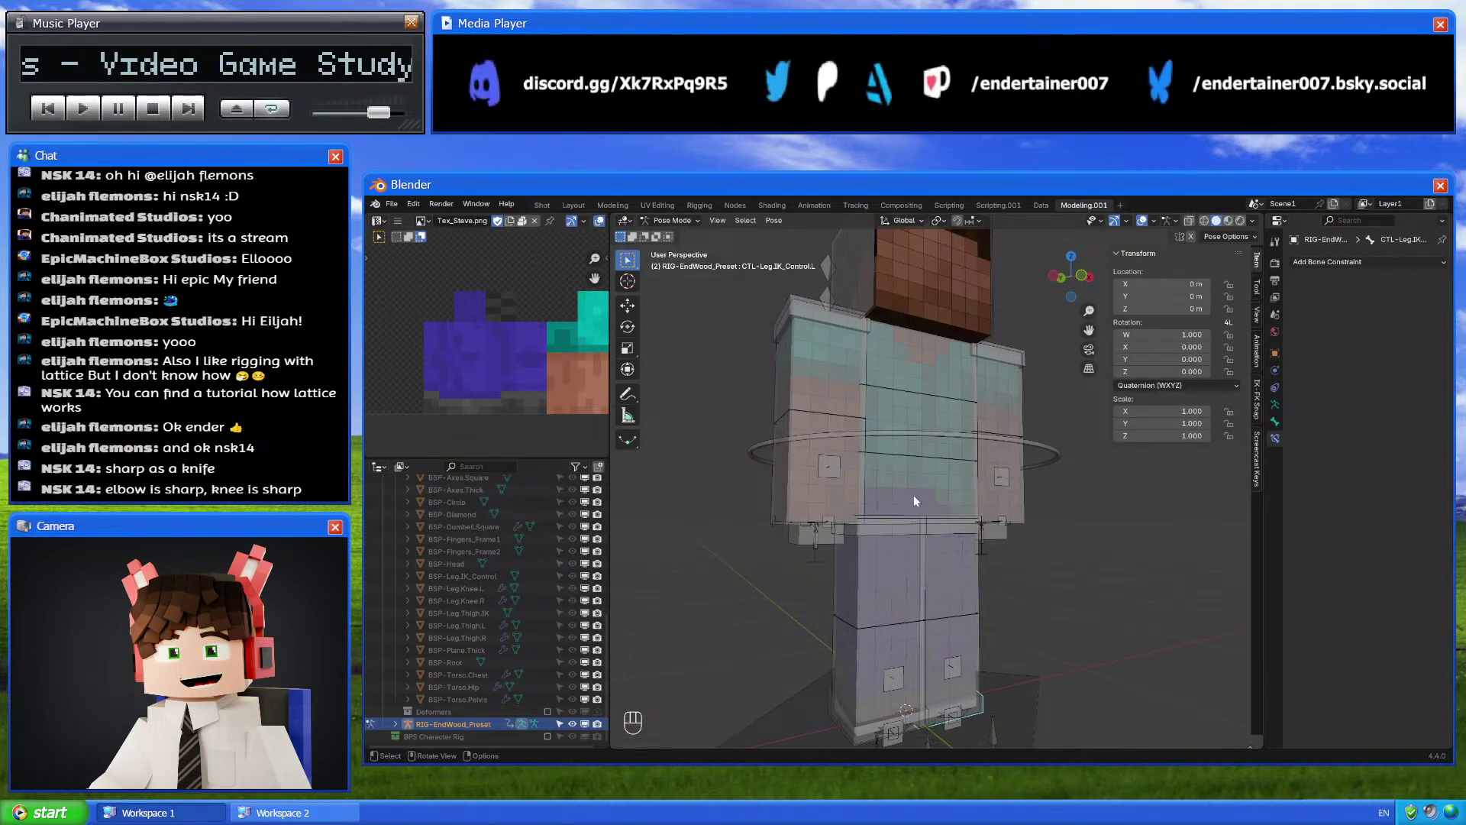
{"action": "scroll", "coordinate": [933, 369], "scroll_direction": "down", "scroll_amount": 3}
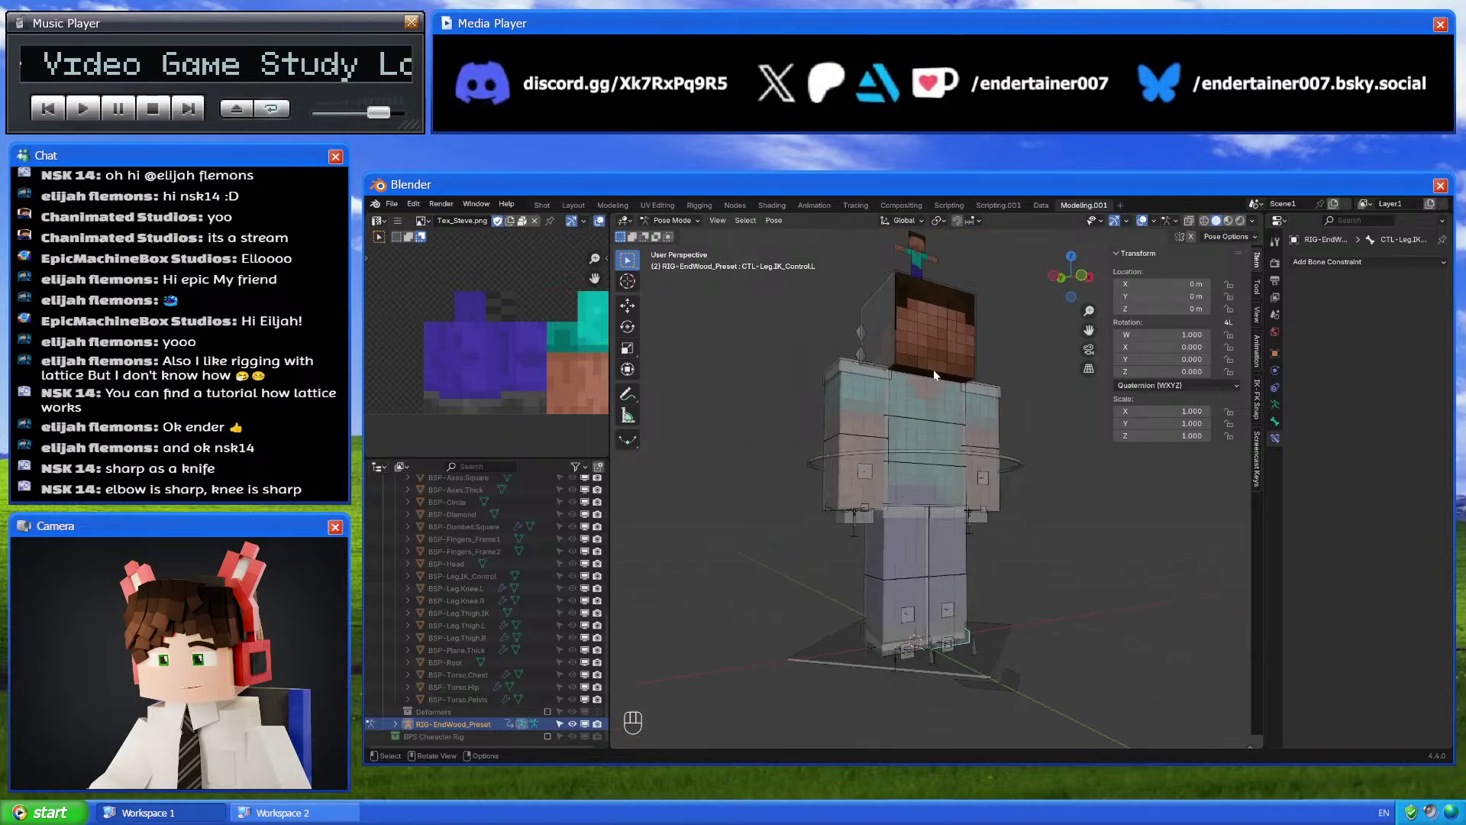
{"action": "left_click", "coordinate": [855, 354]}
{"action": "left_click", "coordinate": [855, 328]}
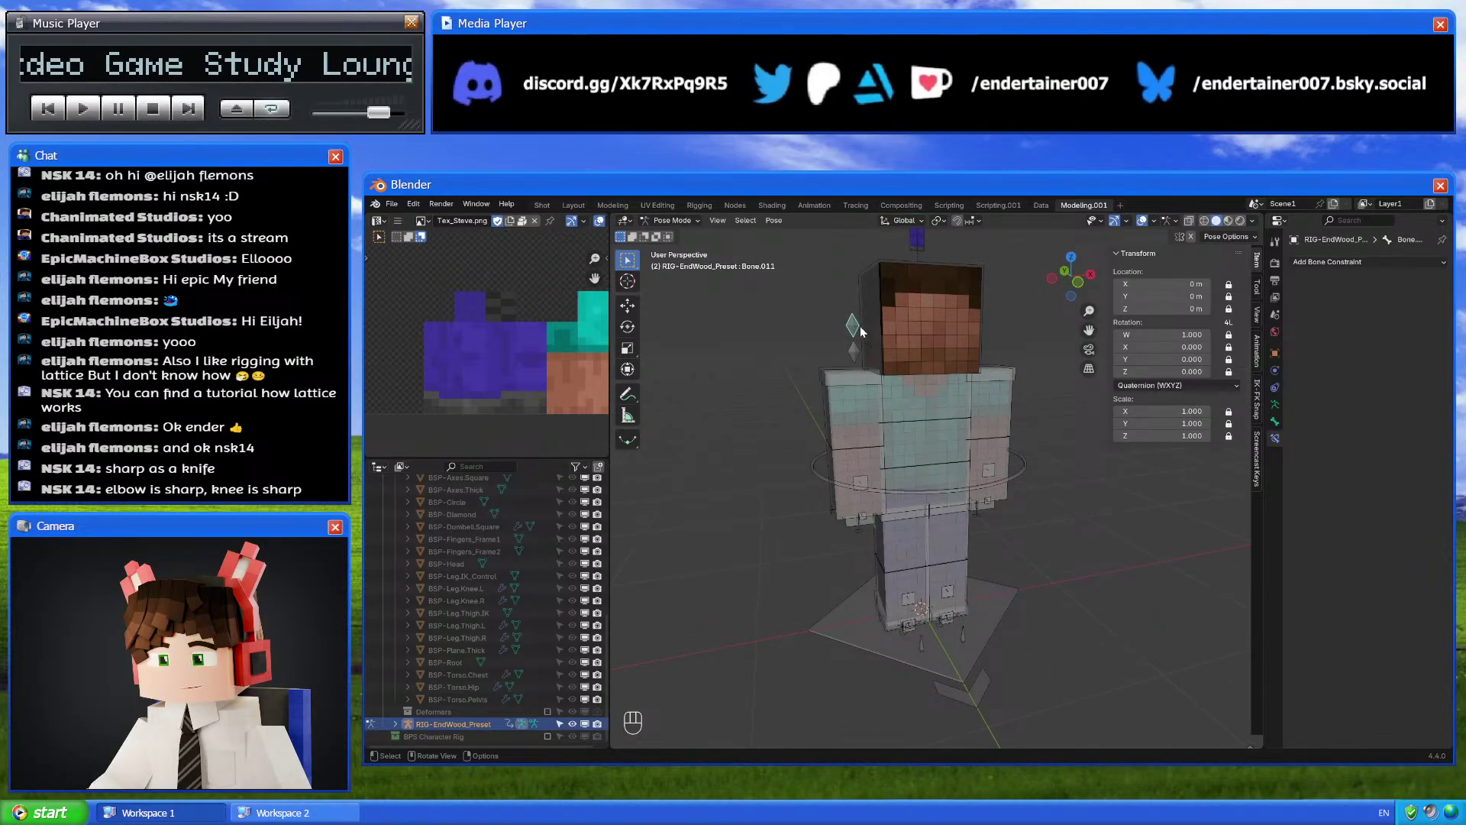
{"action": "left_click", "coordinate": [845, 389]}
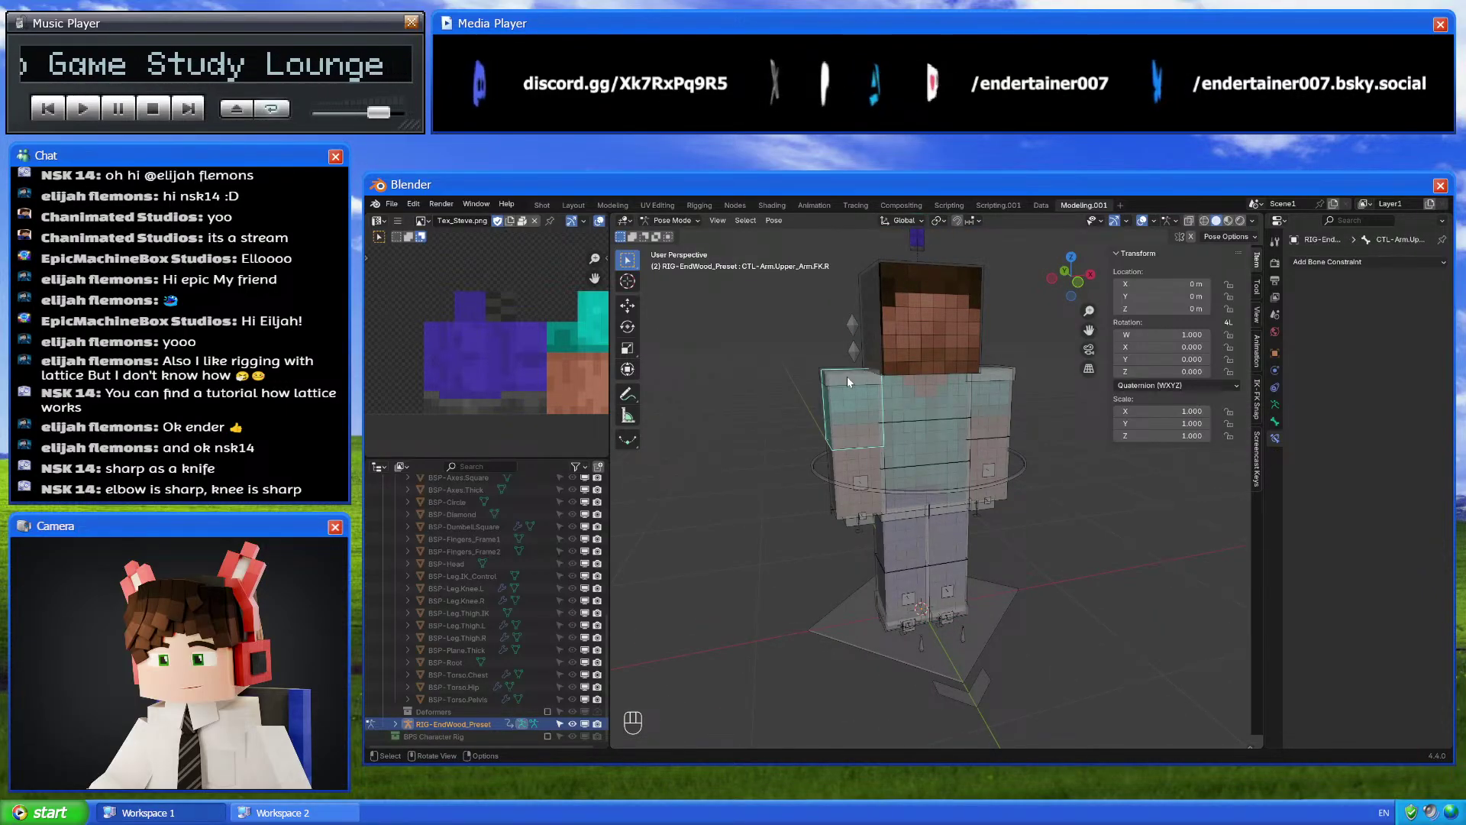
{"action": "left_click", "coordinate": [816, 471]}
{"action": "left_click", "coordinate": [984, 392]}
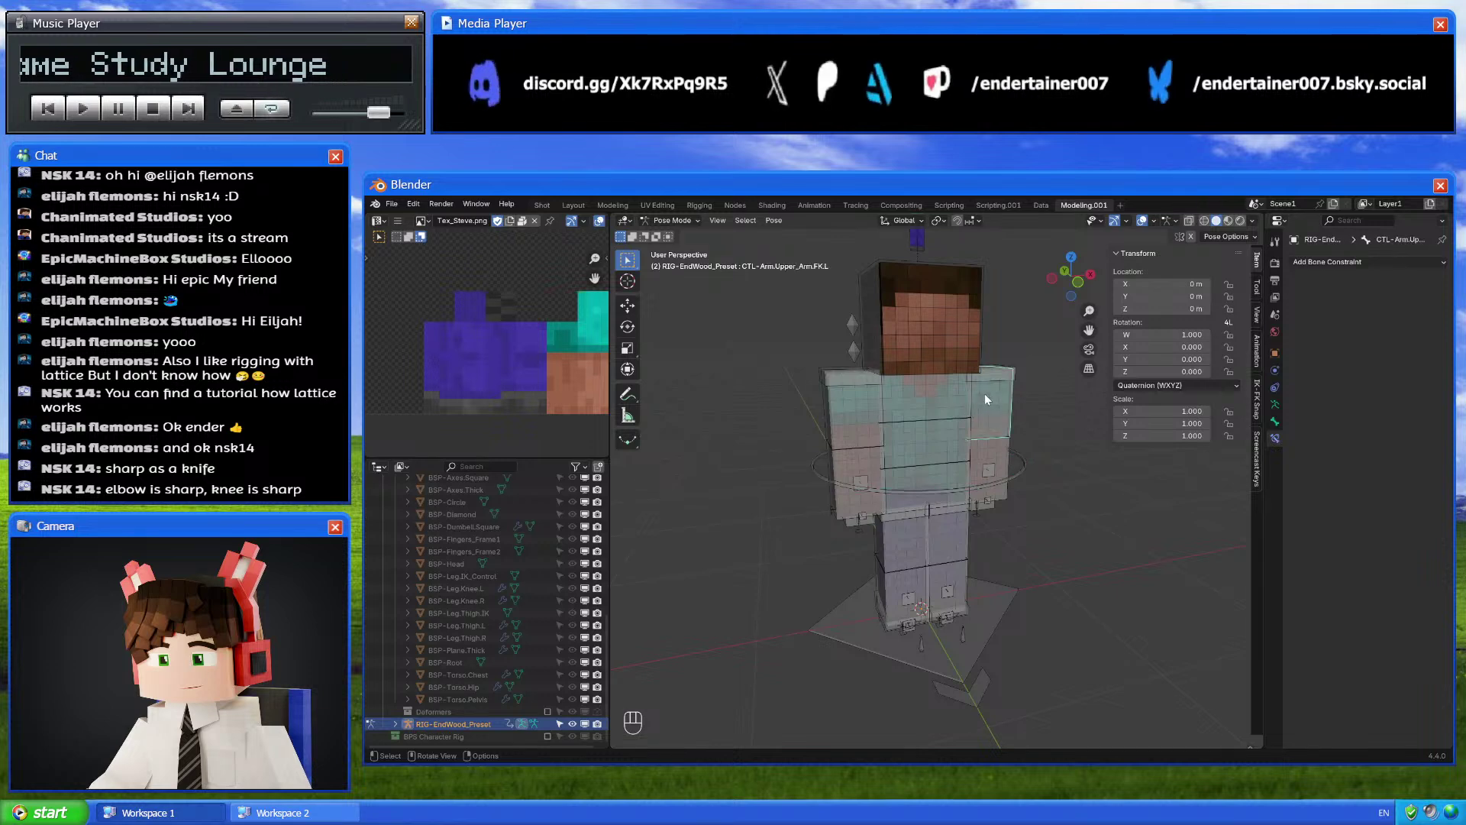
{"action": "middle_click_drag", "start_coordinate": [984, 393], "coordinate": [981, 451]}
{"action": "left_click", "coordinate": [1019, 469]}
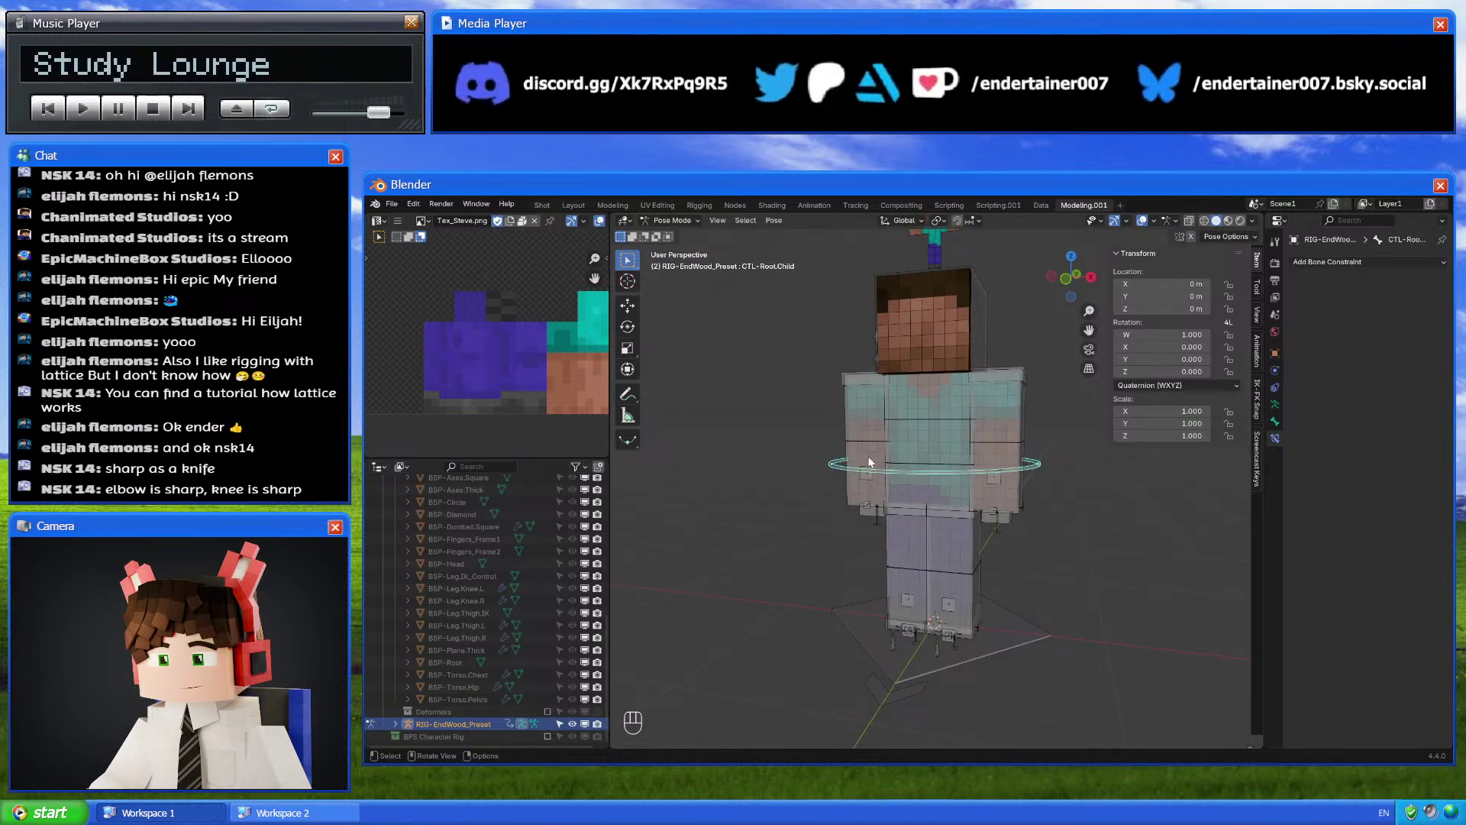
{"action": "middle_click_drag", "start_coordinate": [870, 462], "coordinate": [1108, 546]}
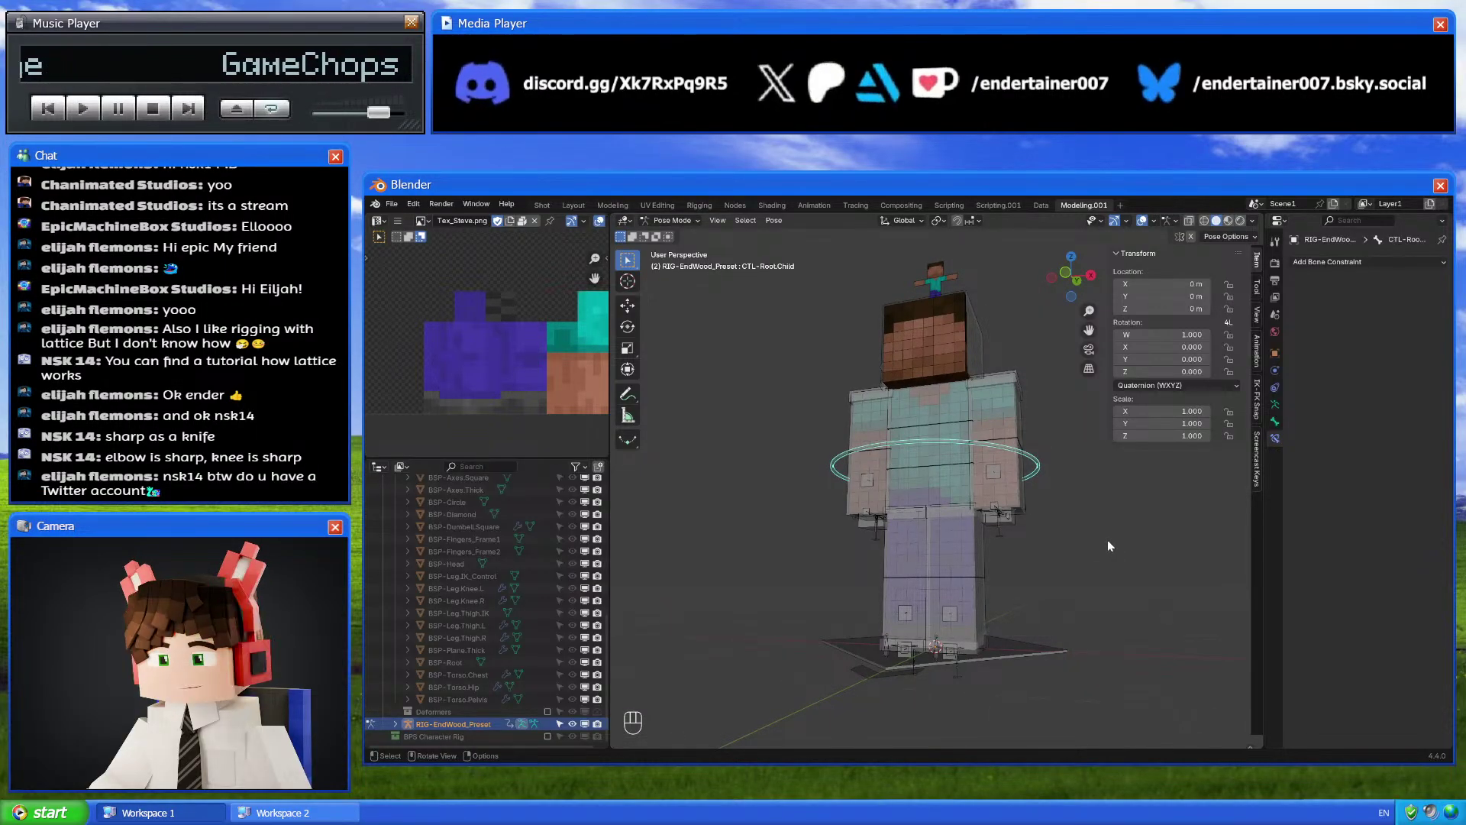
{"action": "middle_click_drag", "start_coordinate": [1012, 532], "coordinate": [945, 516]}
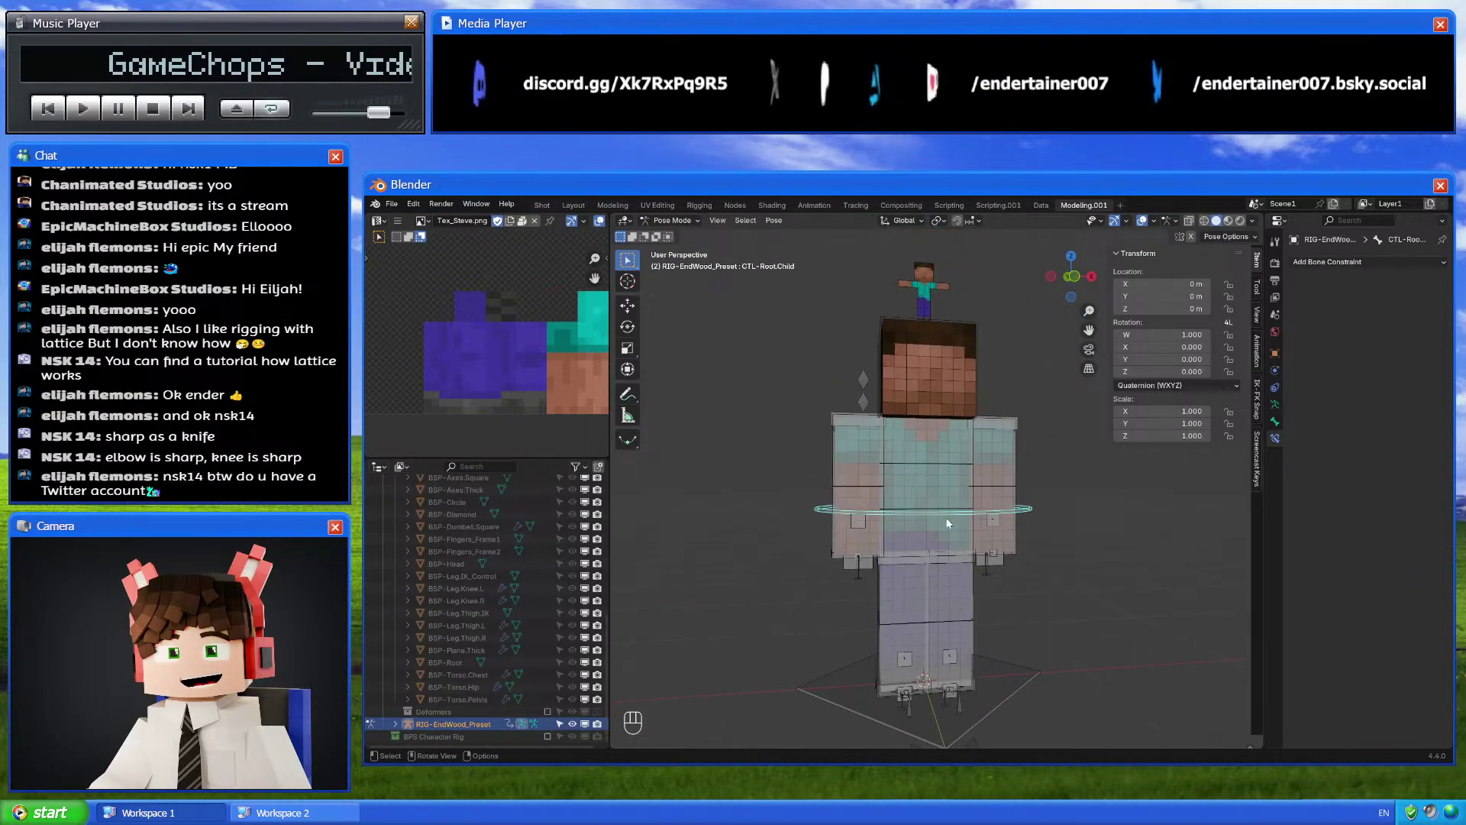
Clear the rotation, location and scale of all the rig's pose bones
{"action": "key", "text": "a"}
{"action": "key", "text": "alt+r"}
{"action": "key", "text": "alt+g"}
{"action": "key", "text": "alt+s"}
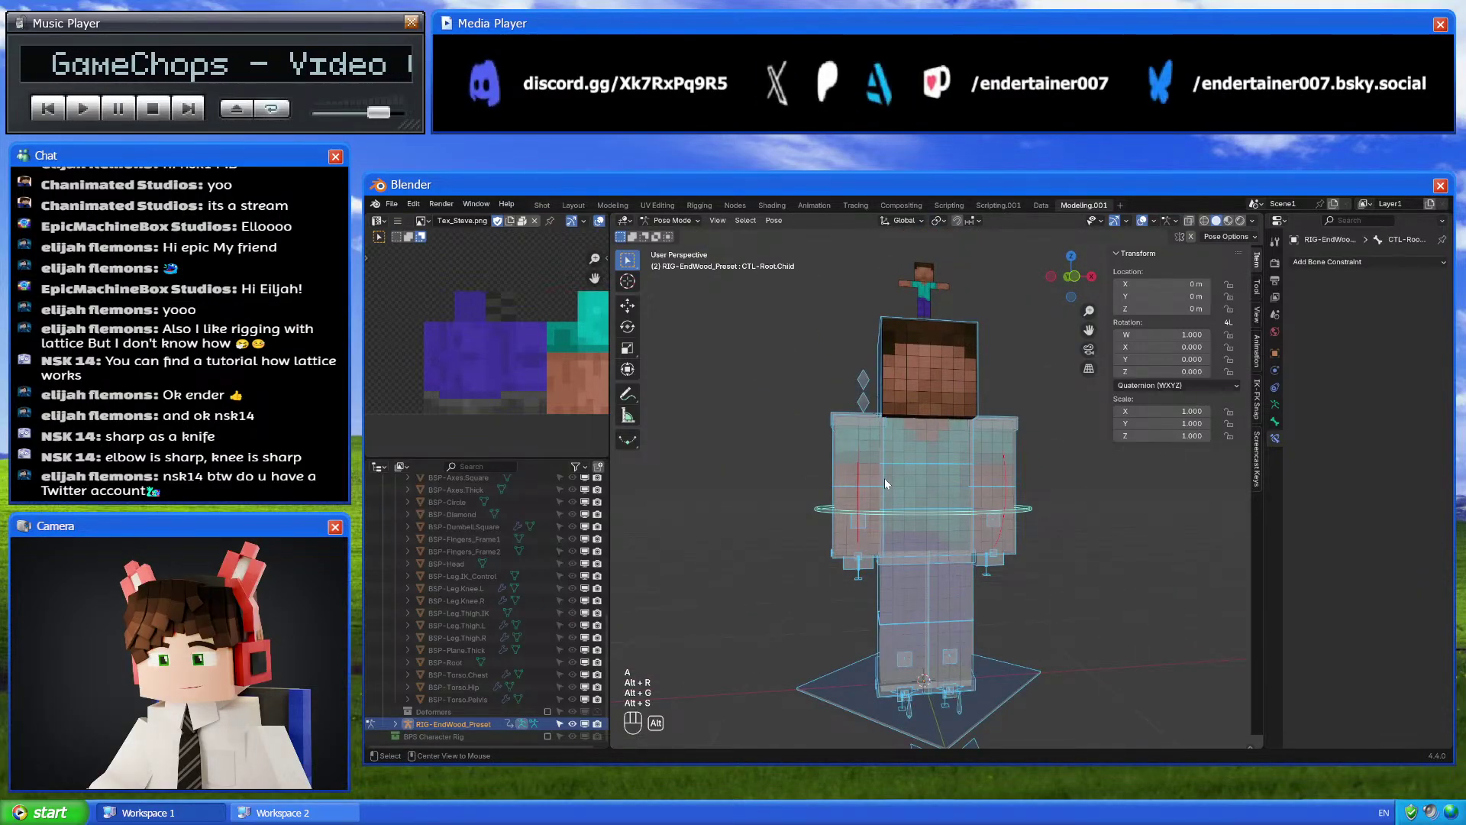
On the PRP-Settings bone, turn off the IK-FK Bone option and set both arms' IK-FK values to 1.000
{"action": "left_click", "coordinate": [857, 401]}
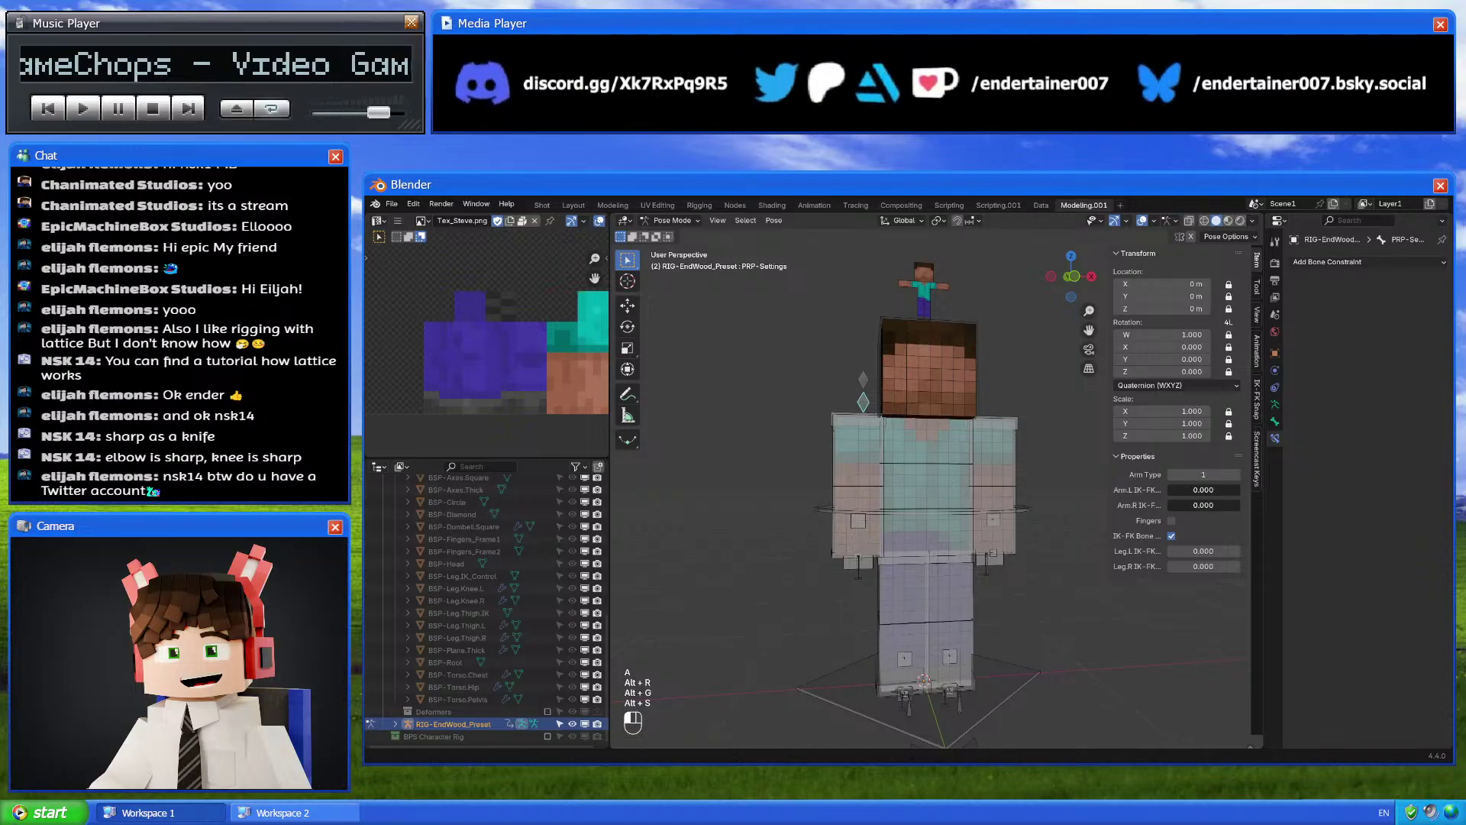
{"action": "left_click", "coordinate": [1171, 536]}
{"action": "middle_click_drag", "start_coordinate": [939, 595], "coordinate": [1015, 567], "text": "shift"}
{"action": "scroll", "coordinate": [1015, 568], "scroll_direction": "down", "scroll_amount": 2}
Save the file and save an incremental copy as 4_4-EndWood.010.blend
{"action": "key", "text": "ctrl"}
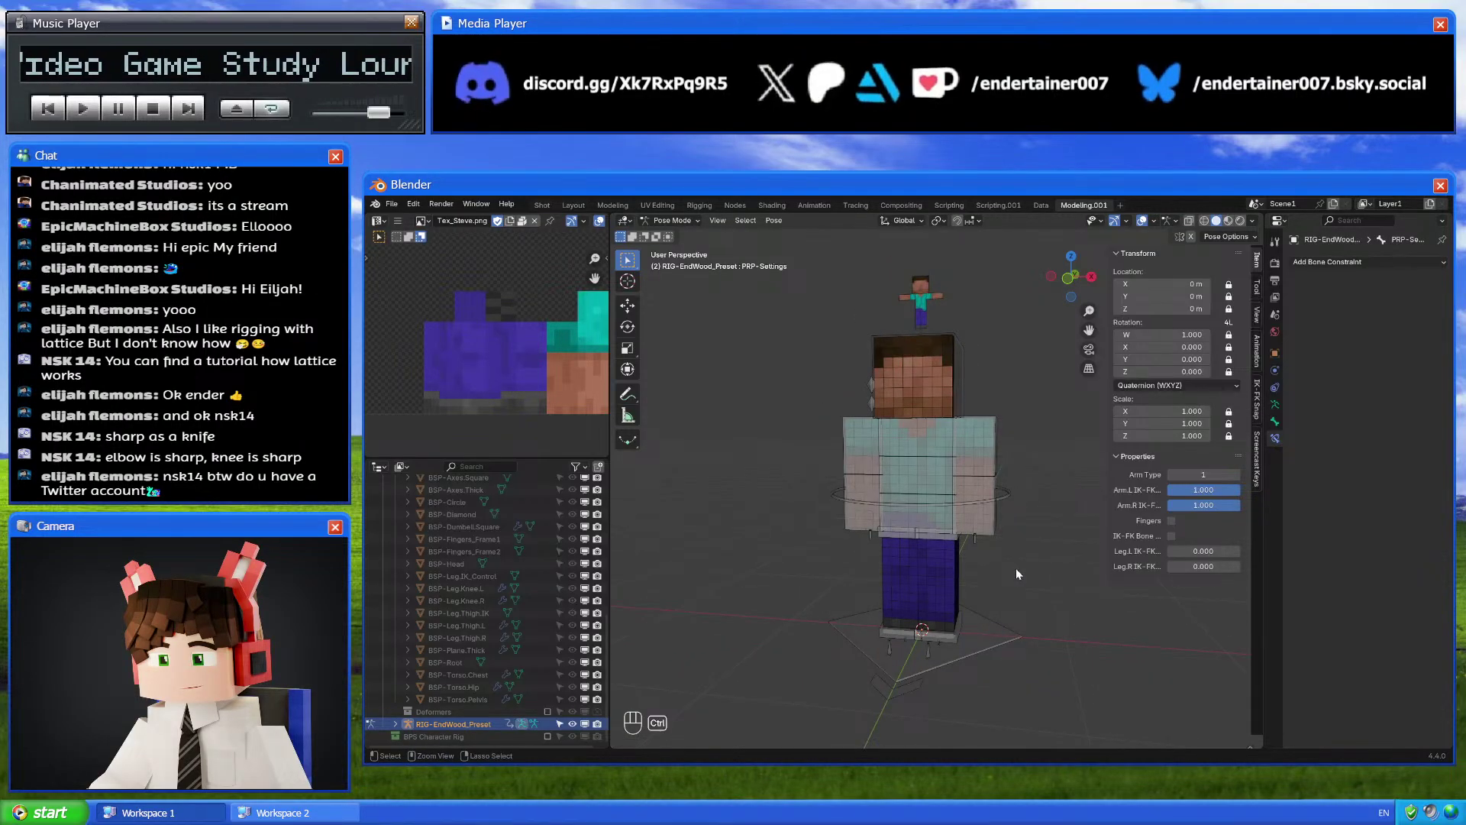
{"action": "key", "text": "ctrl+s"}
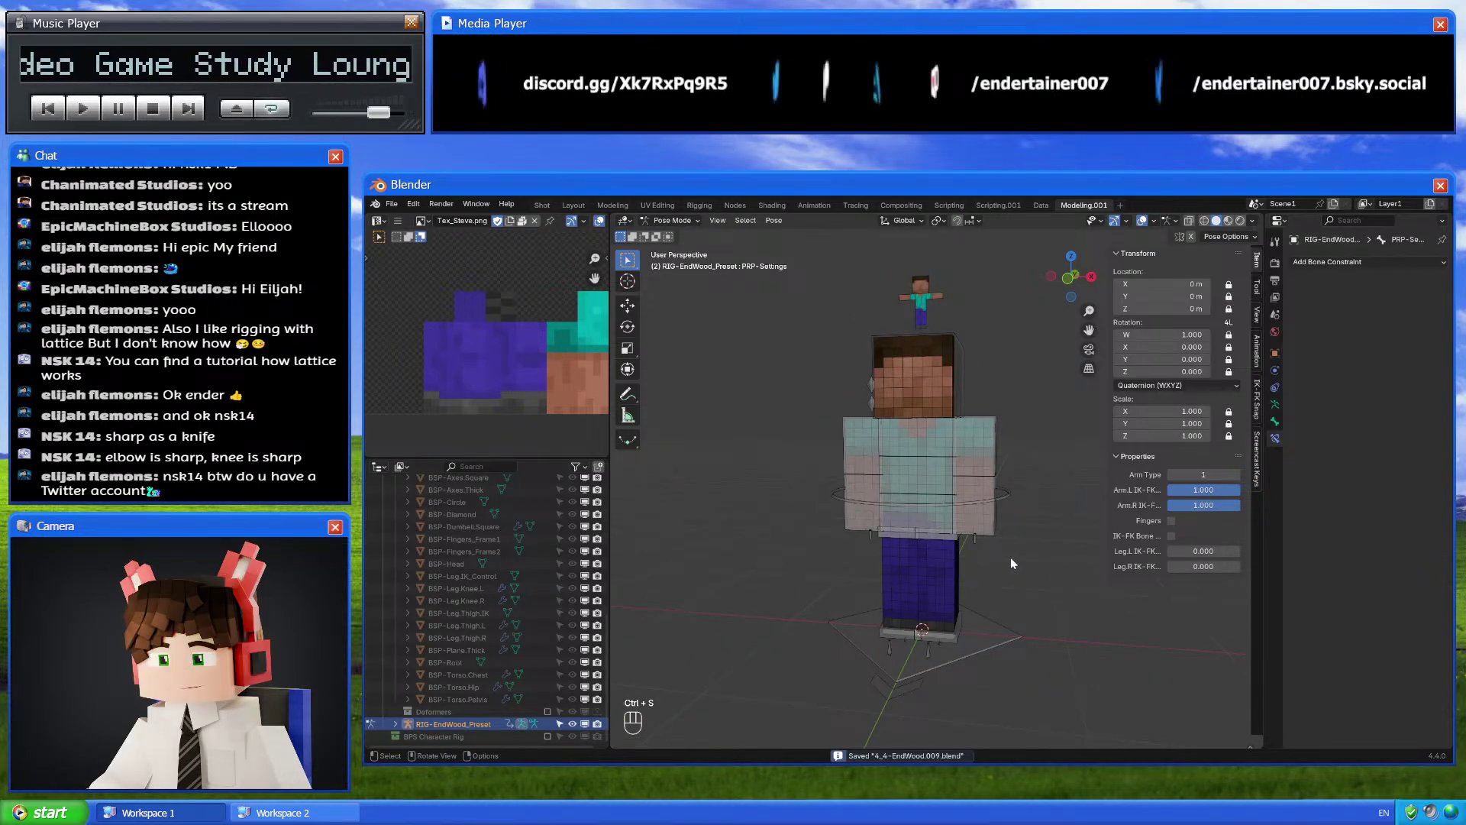
{"action": "left_click", "coordinate": [391, 205]}
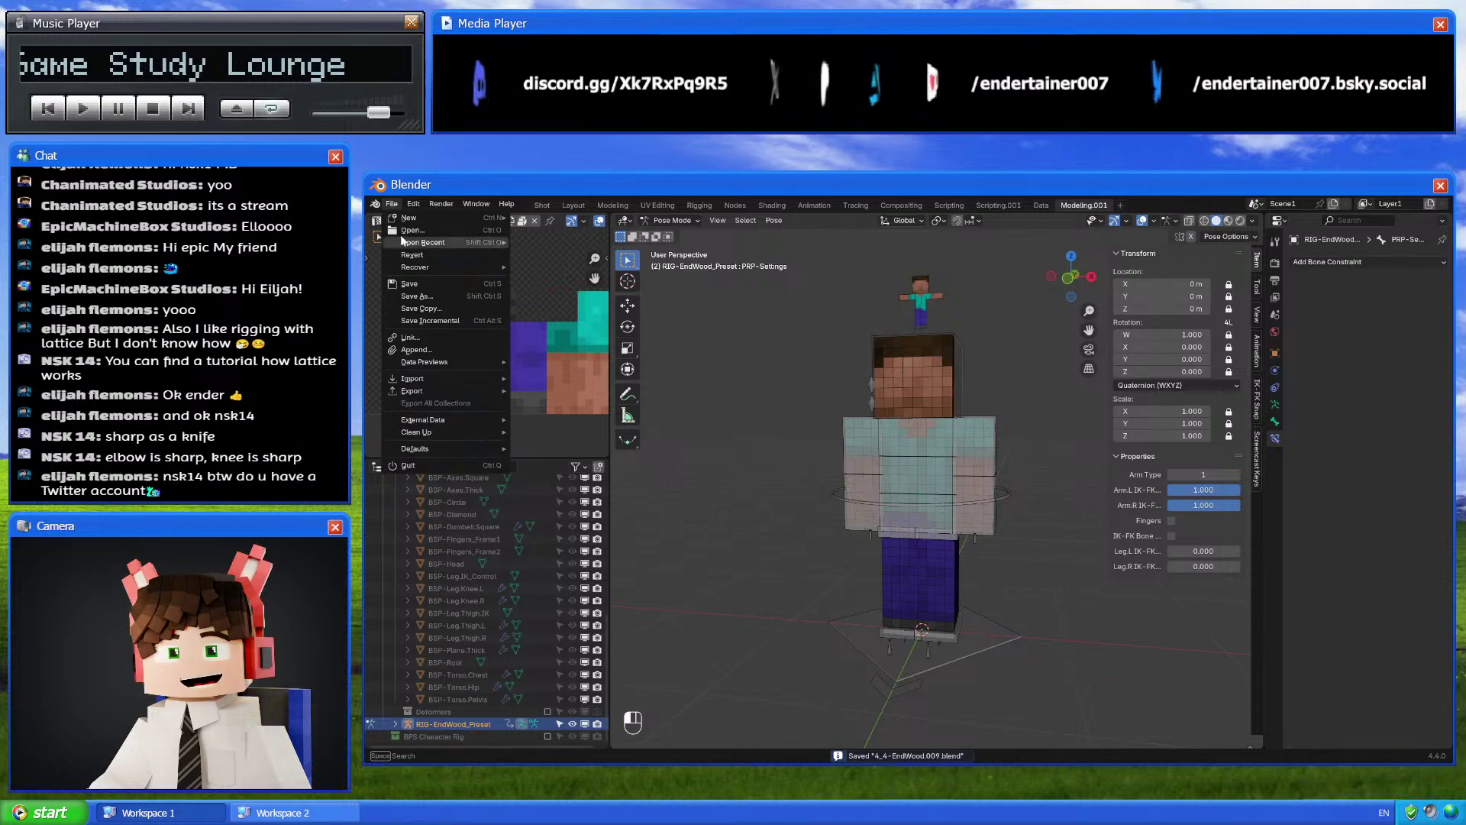
{"action": "left_click", "coordinate": [442, 320]}
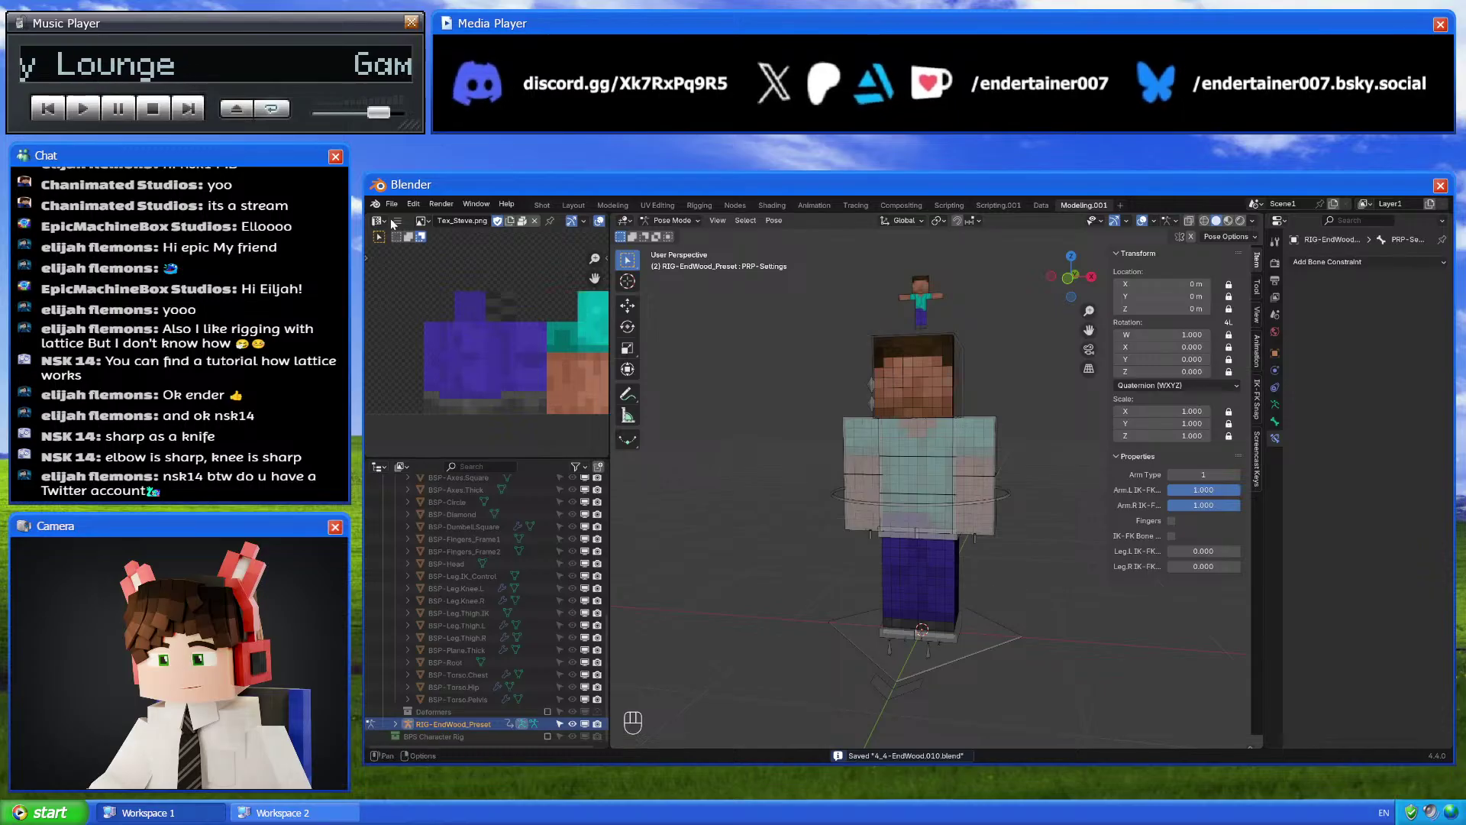
Enable the BPS Character Rig collection and bring its character's face into view
{"action": "left_click", "coordinate": [547, 736]}
{"action": "middle_click_drag", "start_coordinate": [791, 610], "coordinate": [1025, 615]}
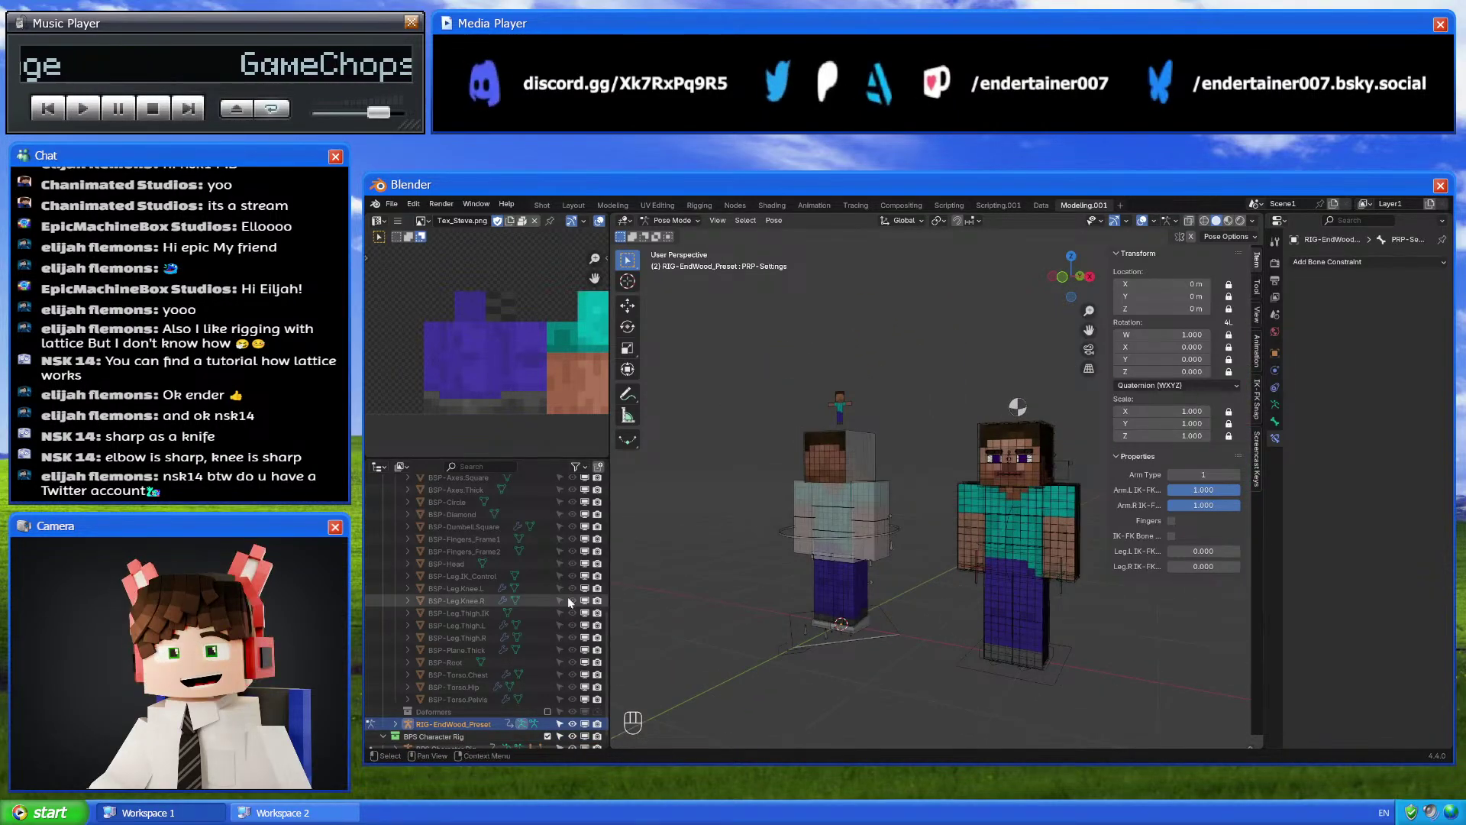
{"action": "scroll", "coordinate": [517, 601], "scroll_direction": "down", "scroll_amount": 1}
{"action": "scroll", "coordinate": [982, 502], "scroll_direction": "up", "scroll_amount": 3}
{"action": "scroll", "coordinate": [982, 503], "scroll_direction": "up", "scroll_amount": 3}
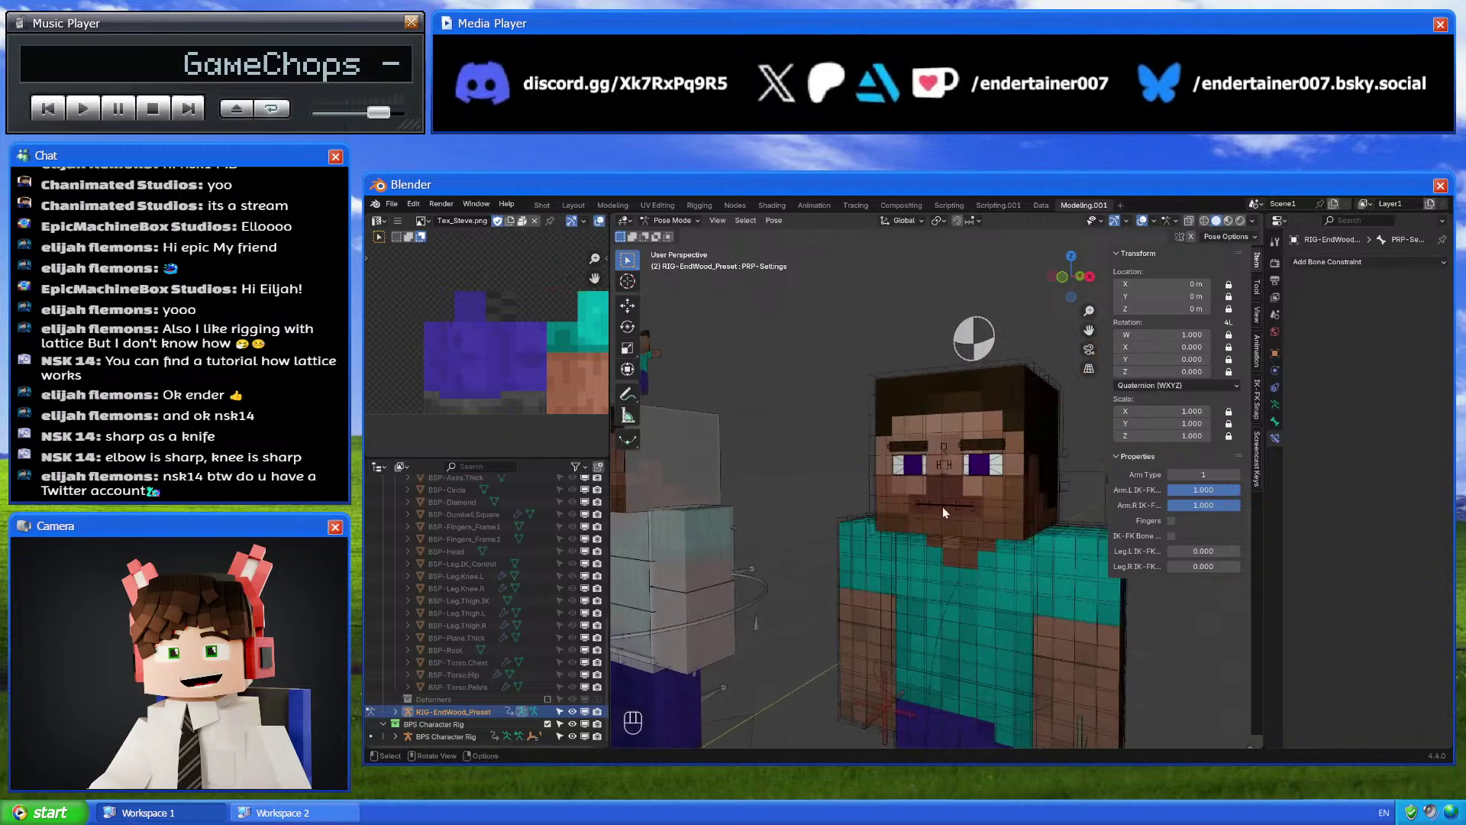
Add a new collection directly under the Scene Collection and make it the active collection
{"action": "scroll", "coordinate": [488, 555], "scroll_direction": "up", "scroll_amount": 8}
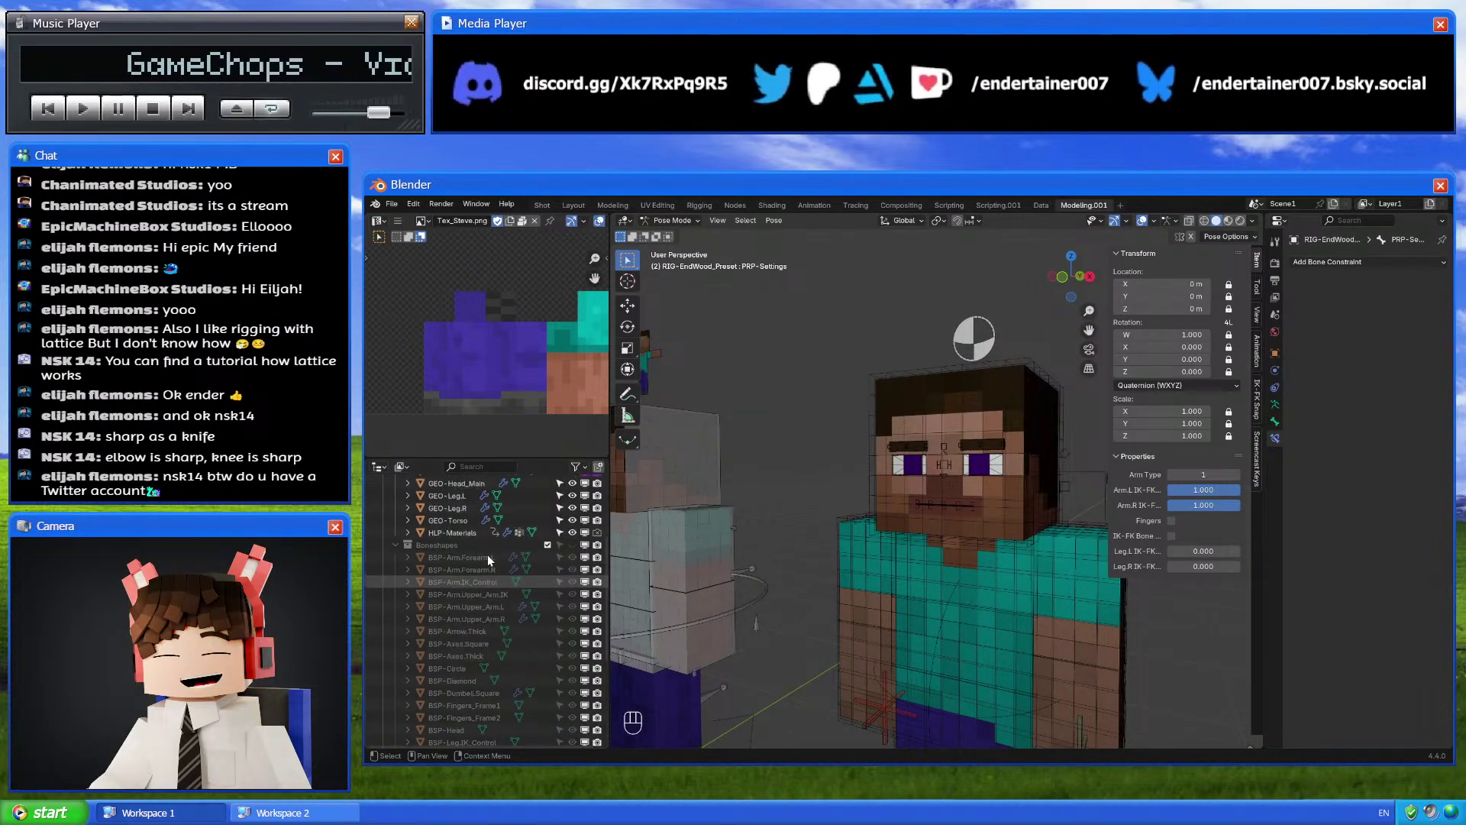
{"action": "left_click", "coordinate": [446, 481]}
{"action": "right_click", "coordinate": [446, 480]}
{"action": "left_click", "coordinate": [446, 480]}
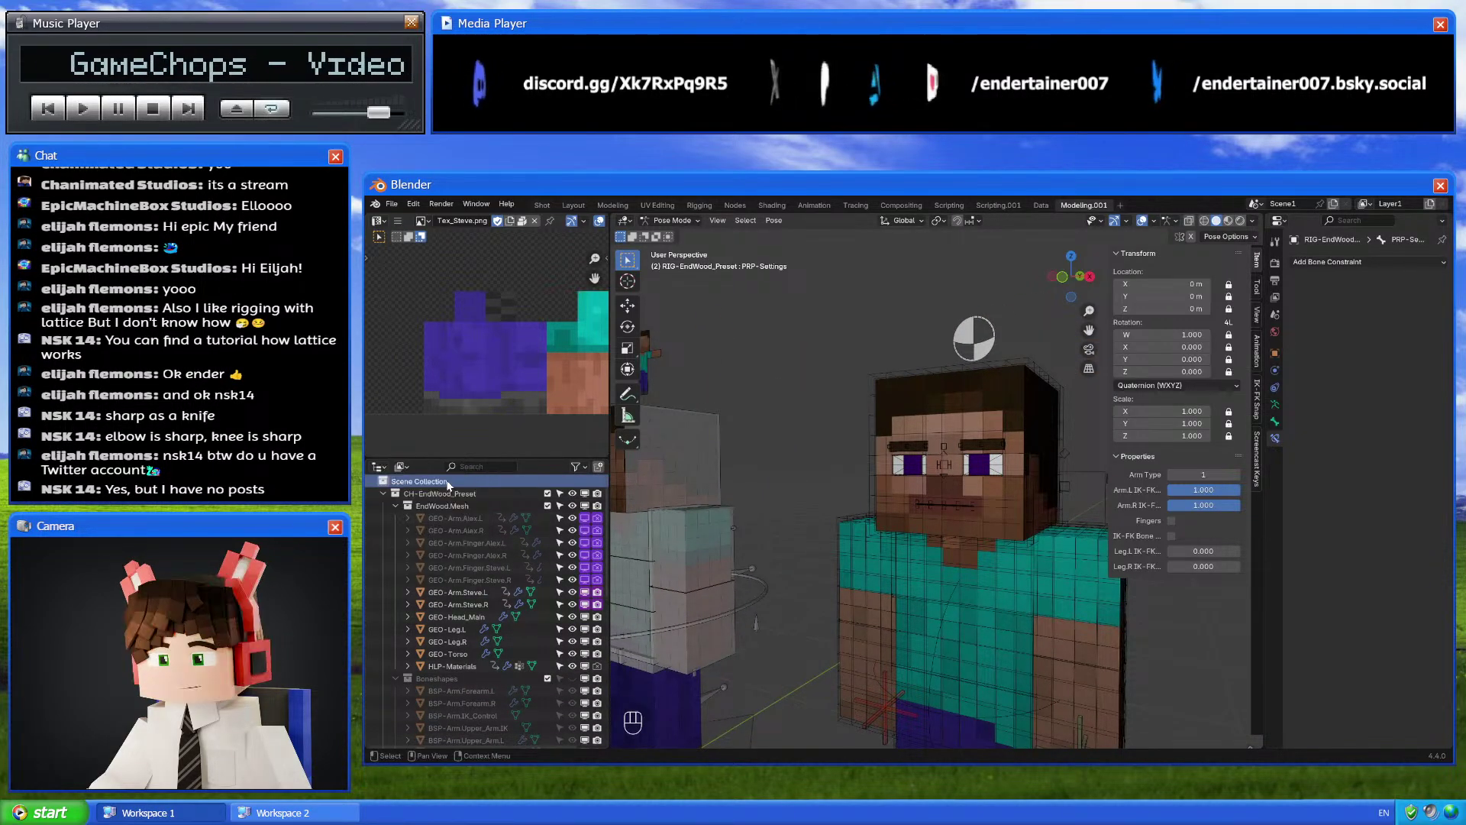
{"action": "scroll", "coordinate": [464, 602], "scroll_direction": "down", "scroll_amount": 10}
{"action": "left_click", "coordinate": [442, 739]}
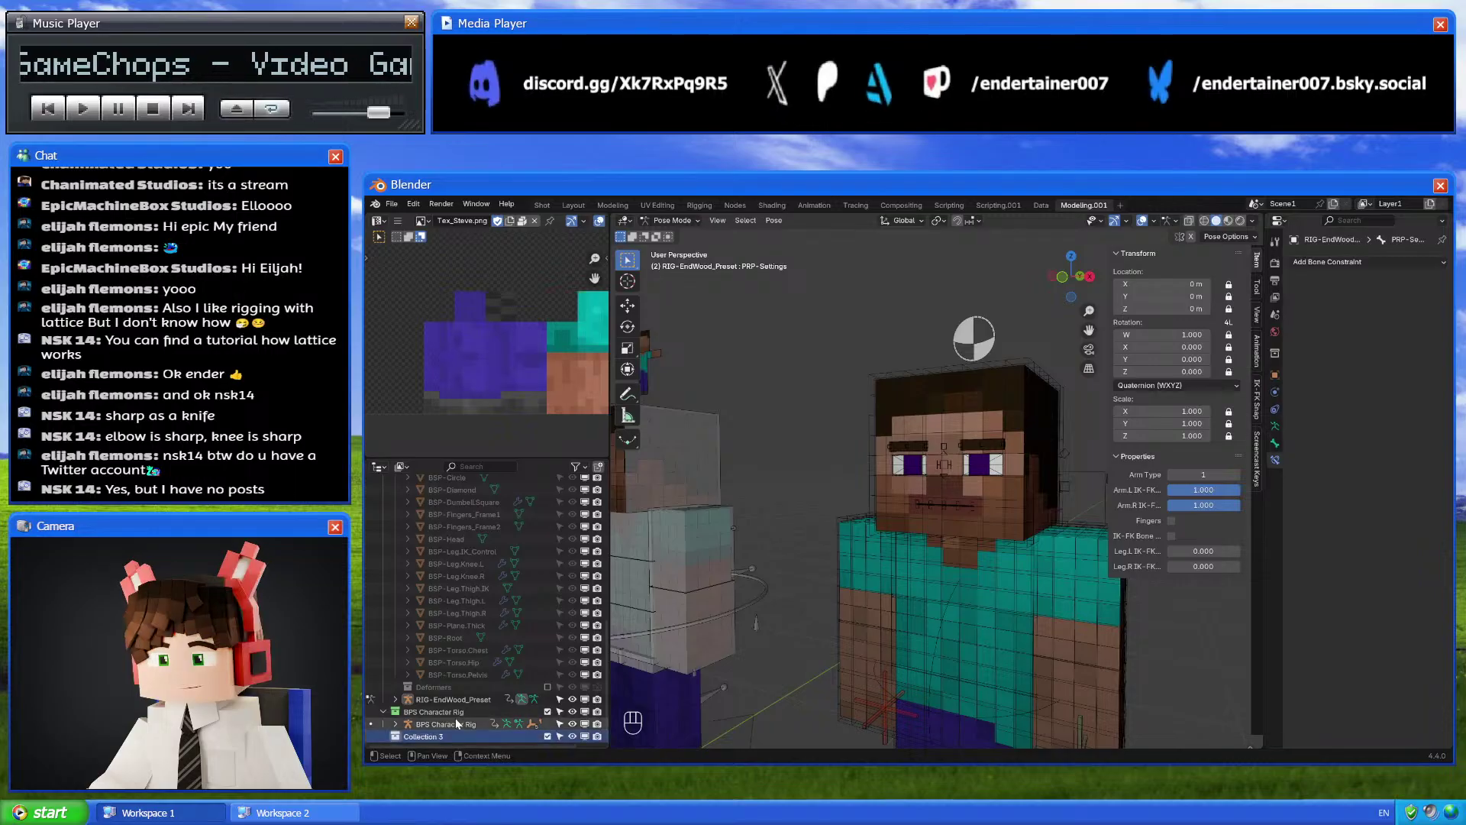
Append the 3D Facial Set collection into Collection 3
{"action": "left_click", "coordinate": [392, 205]}
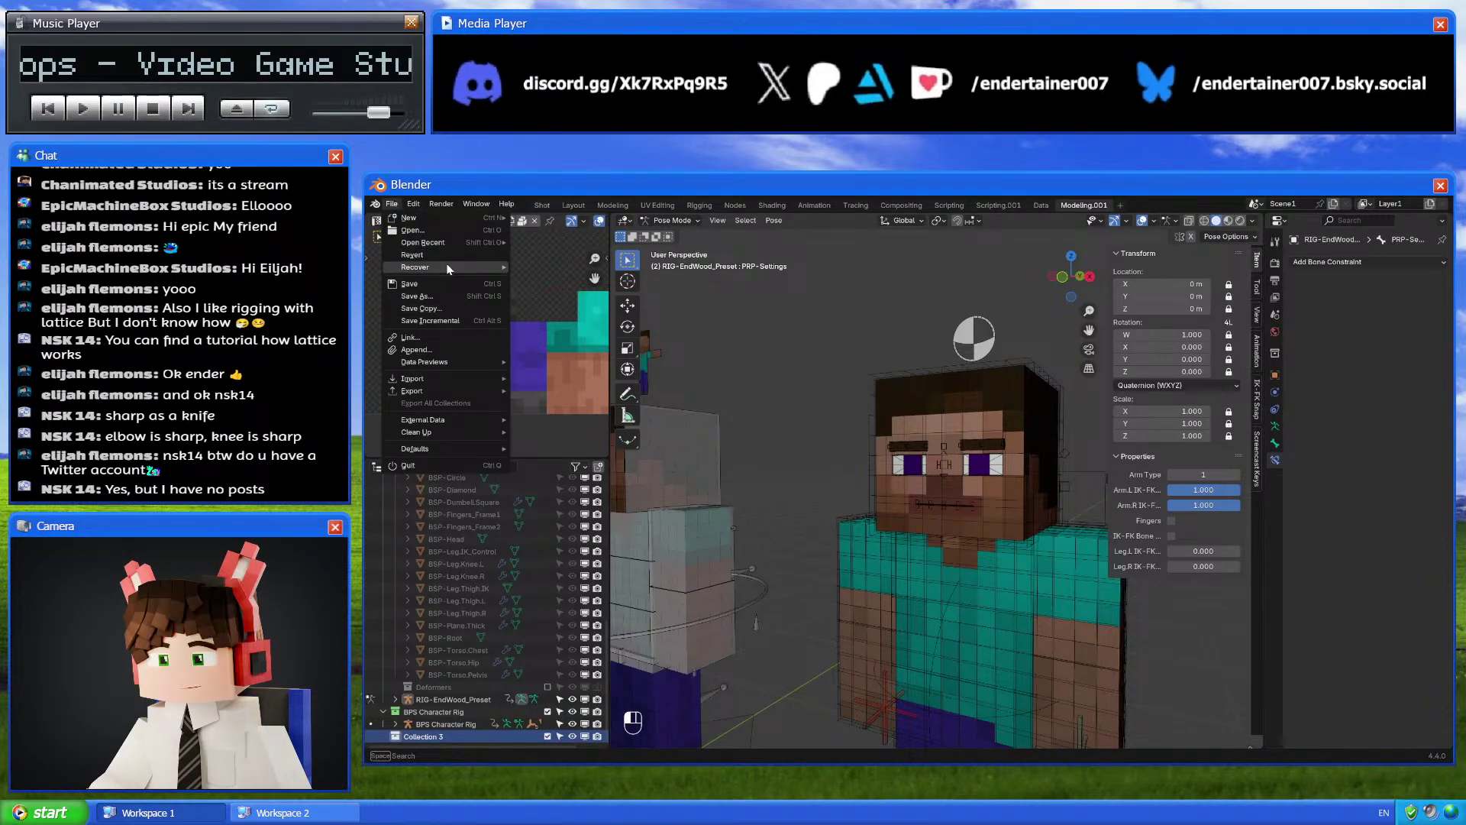
{"action": "key", "text": "Escape"}
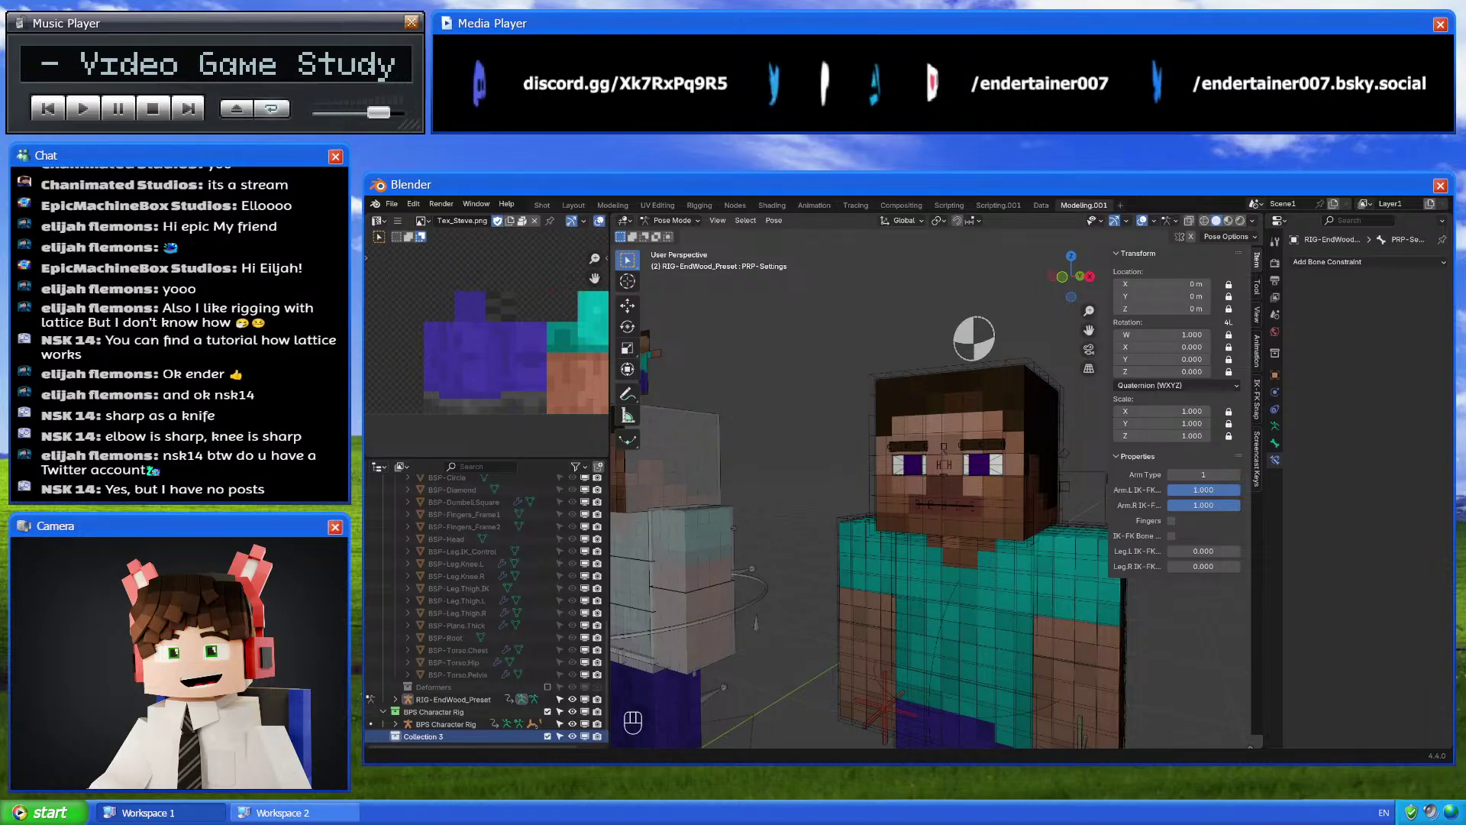
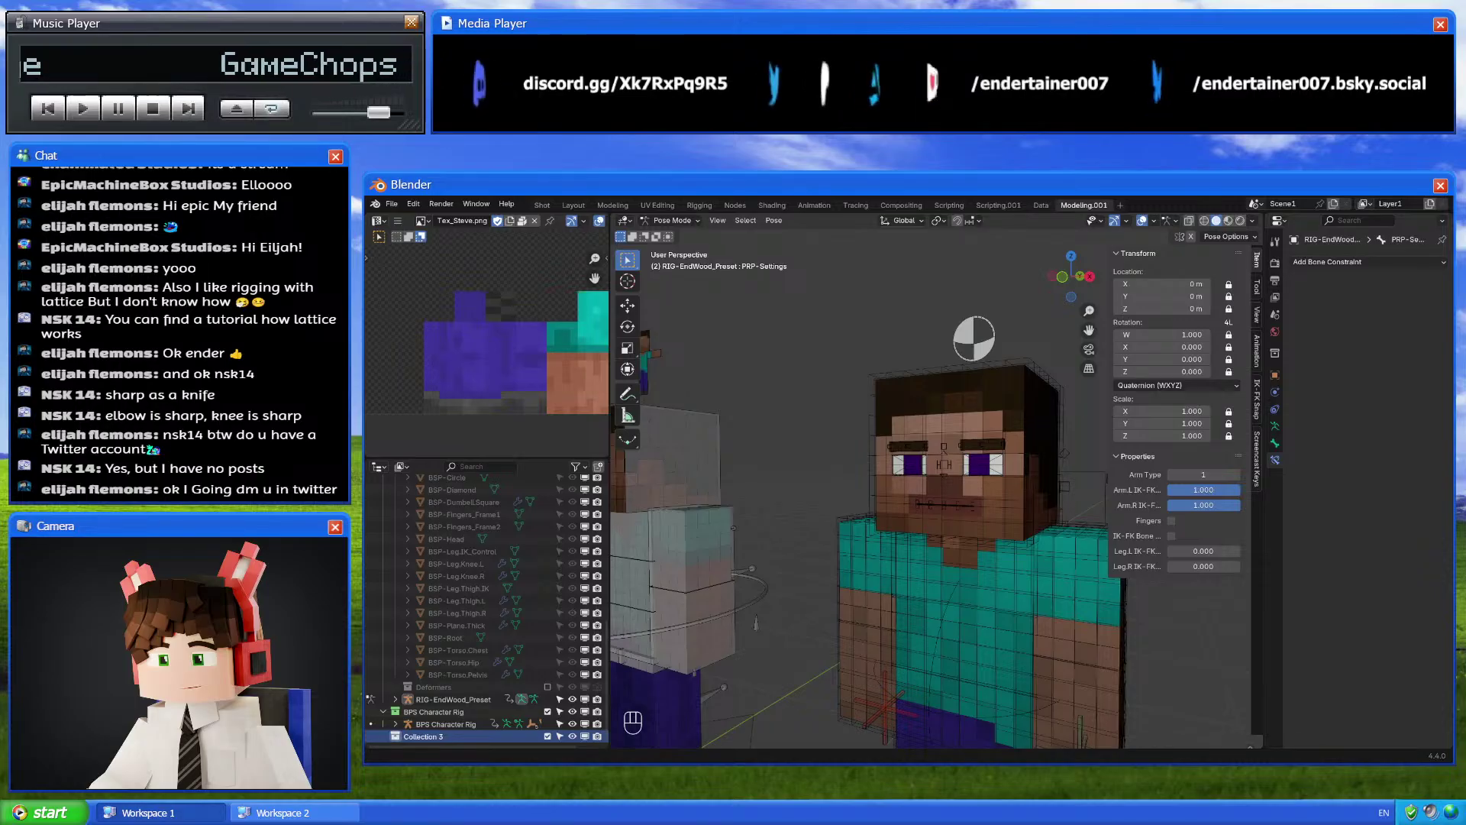
{"action": "left_click", "coordinate": [392, 204]}
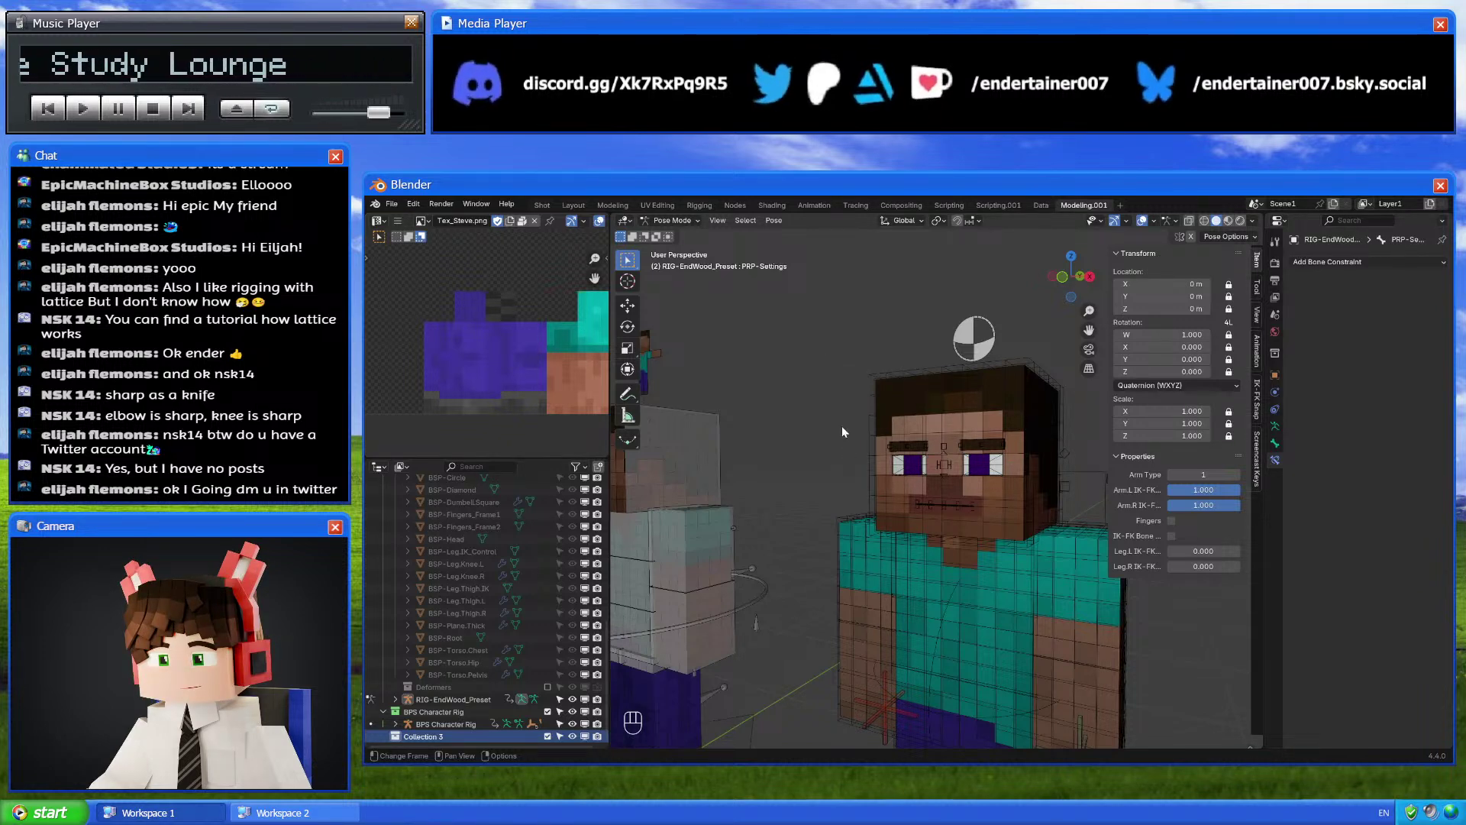
{"action": "scroll", "coordinate": [1068, 652], "scroll_direction": "down", "scroll_amount": 5}
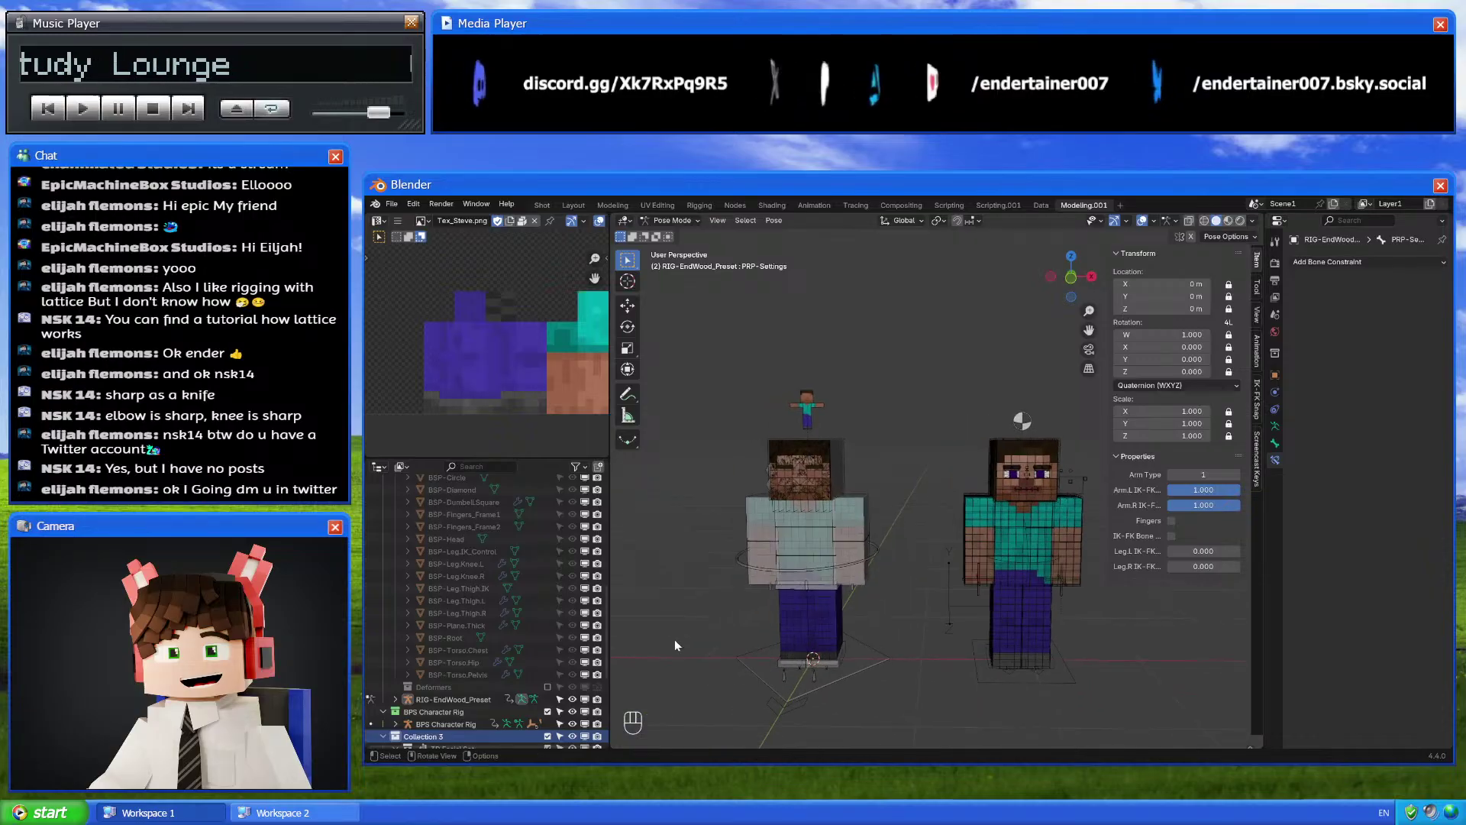
Expand the whole hierarchy of Collection 3 and make its 3D_Facial.Mesh collection active
{"action": "left_click", "coordinate": [383, 736], "text": "shift"}
{"action": "scroll", "coordinate": [431, 645], "scroll_direction": "down", "scroll_amount": 4}
{"action": "scroll", "coordinate": [433, 646], "scroll_direction": "down", "scroll_amount": 2}
{"action": "left_click", "coordinate": [458, 563]}
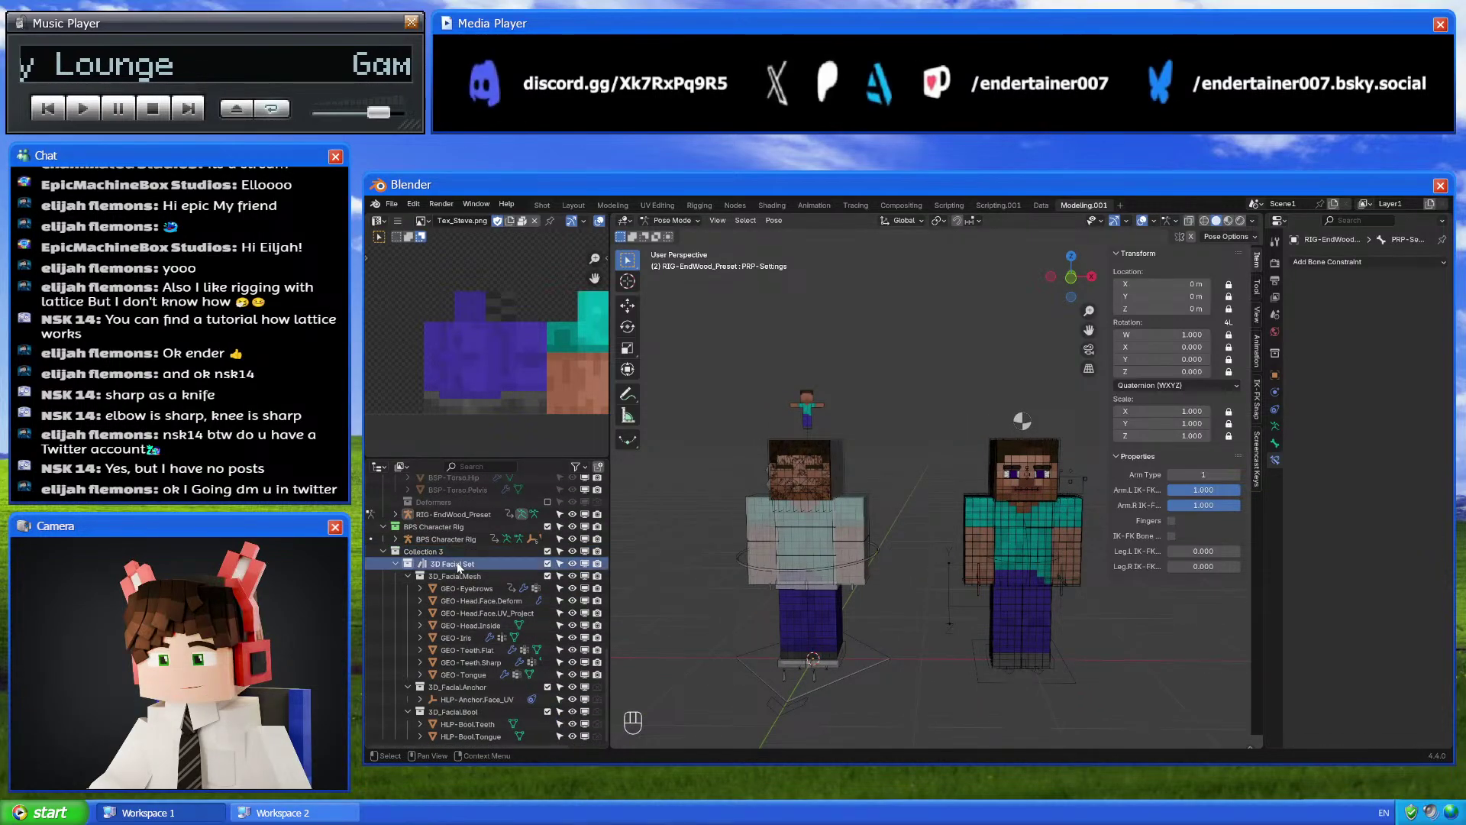
{"action": "left_click", "coordinate": [462, 577]}
Switch to Object Mode and clear the BPS Character Rig's location to place it at the world origin
{"action": "key", "text": "ctrl+Tab"}
{"action": "scroll", "coordinate": [915, 554], "scroll_direction": "up", "scroll_amount": 3}
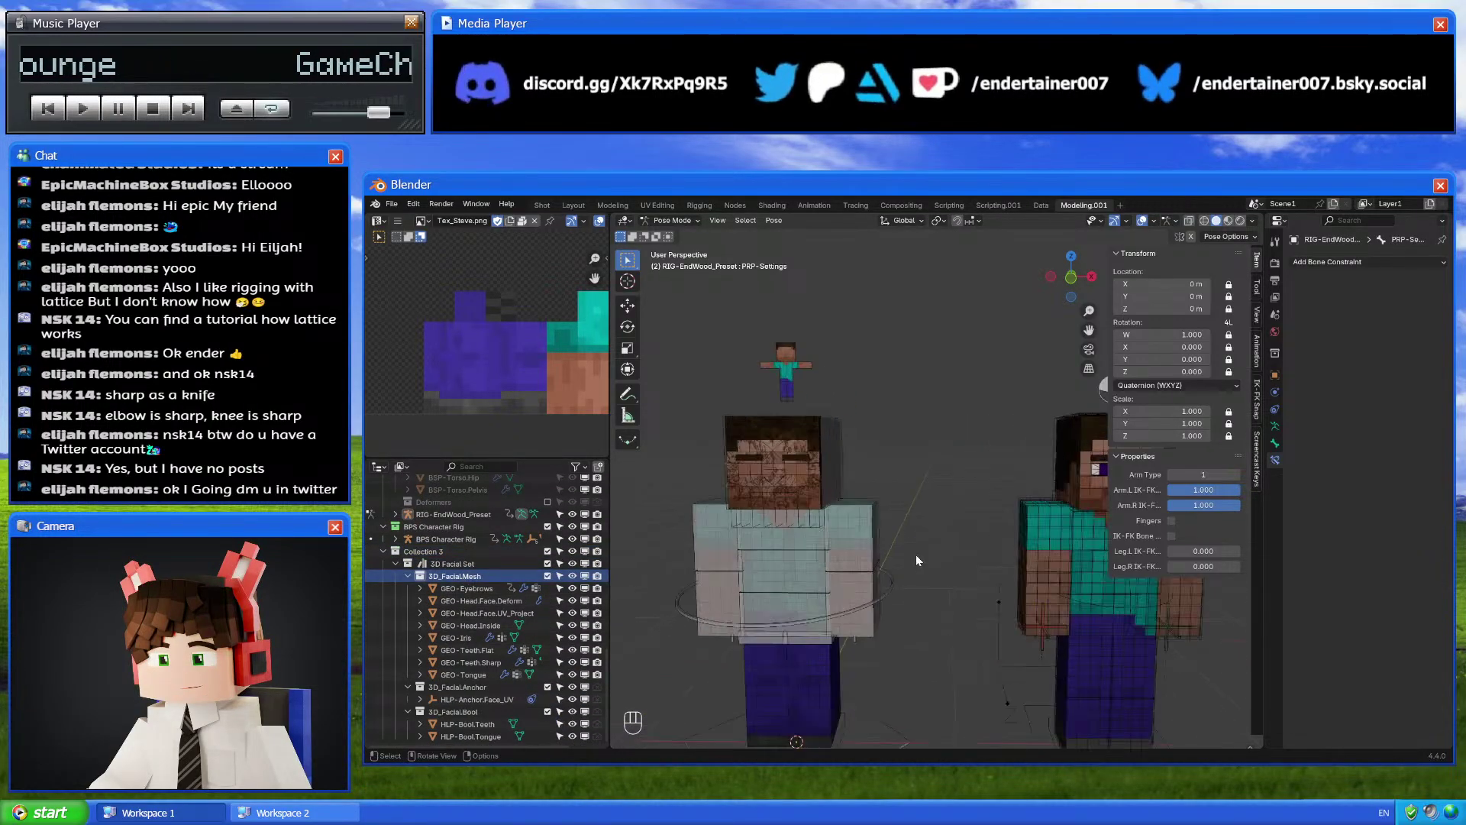
{"action": "middle_click_drag", "start_coordinate": [914, 554], "coordinate": [918, 501], "text": "shift"}
{"action": "scroll", "coordinate": [818, 511], "scroll_direction": "down", "scroll_amount": 4}
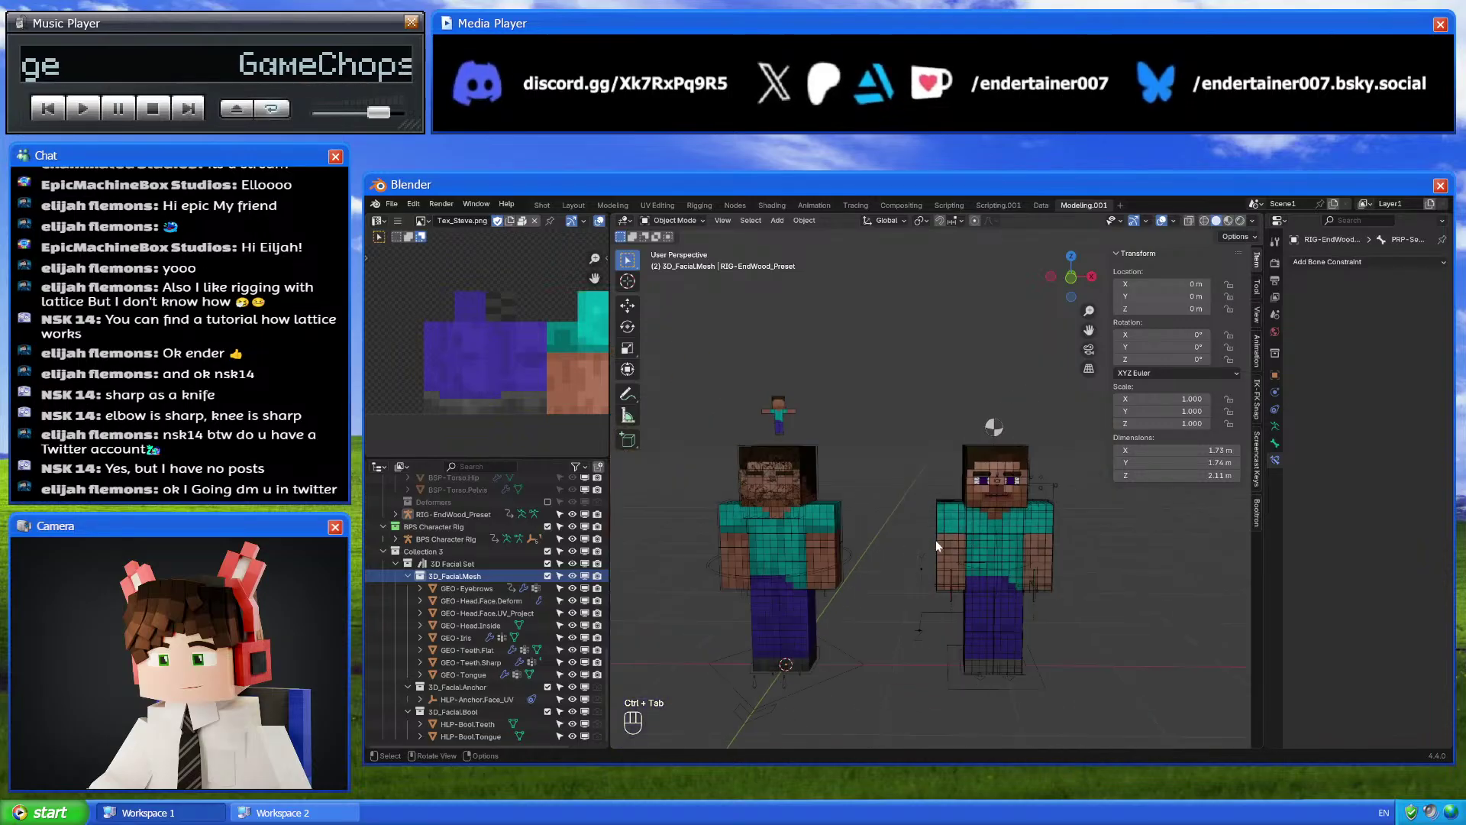
{"action": "left_click", "coordinate": [1046, 502]}
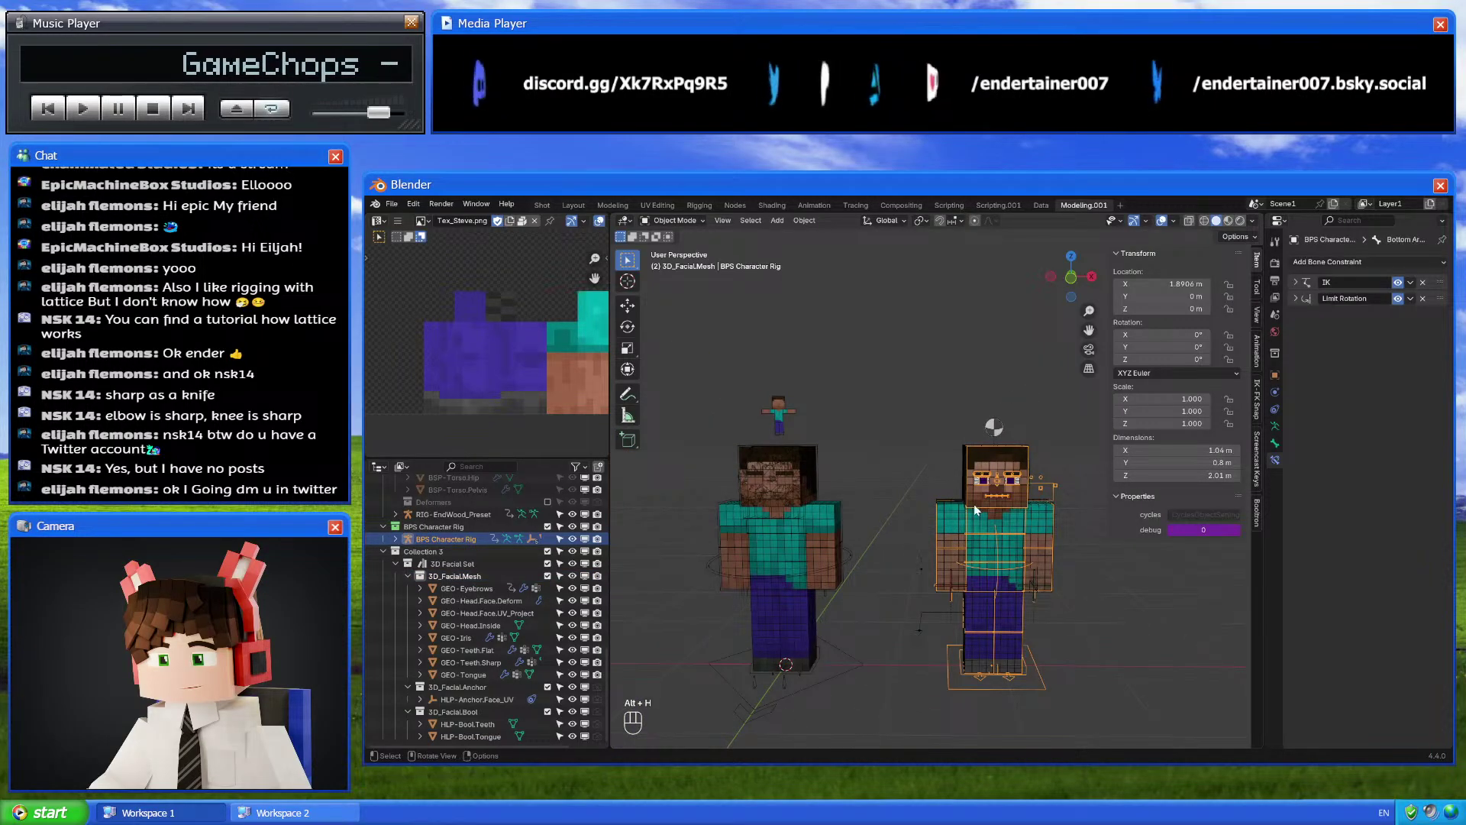
{"action": "key", "text": "alt+g"}
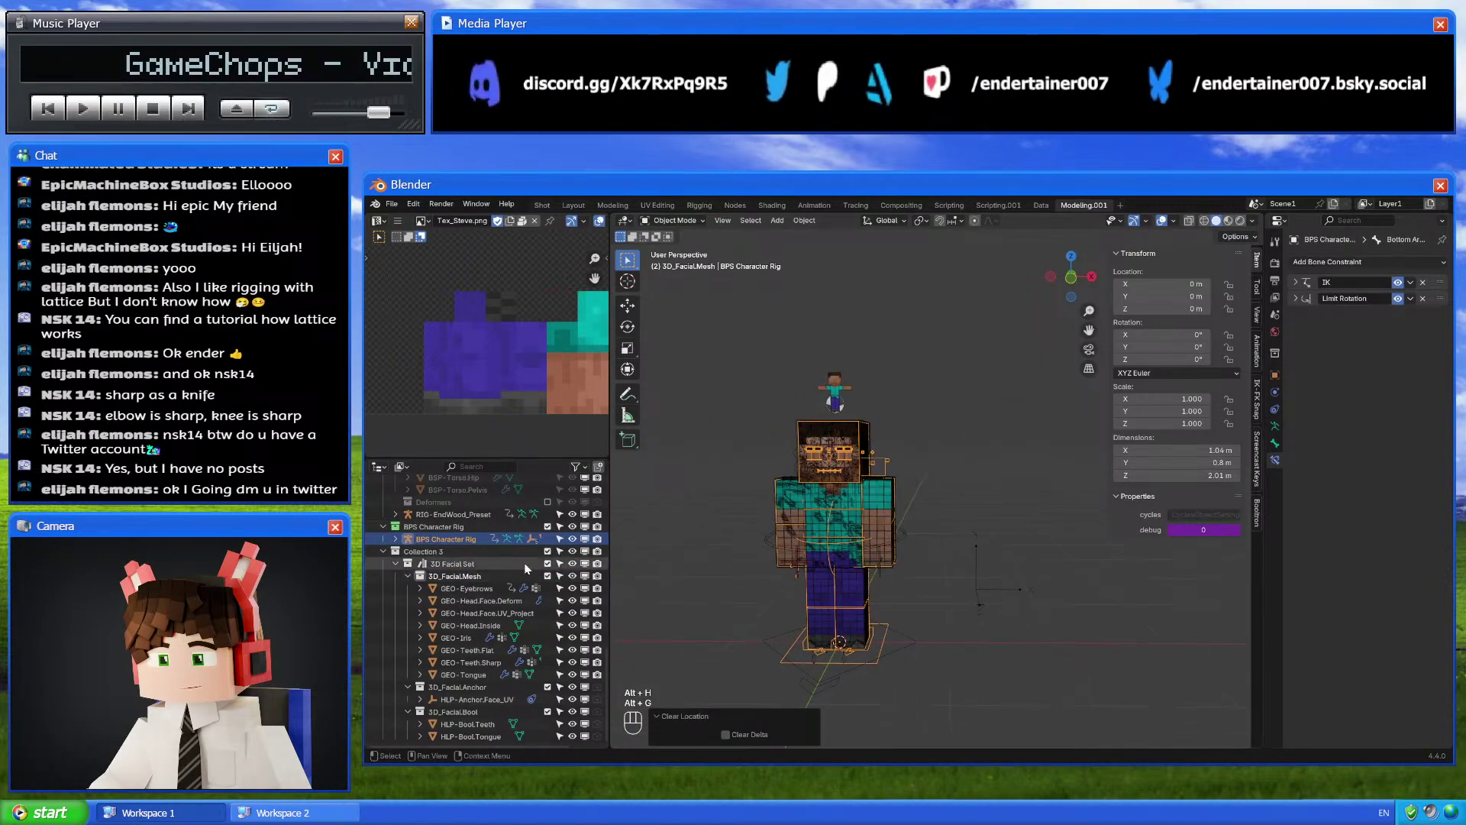
Exclude the CH-EndWood_Preset collection from the scene
{"action": "scroll", "coordinate": [468, 550], "scroll_direction": "up", "scroll_amount": 10}
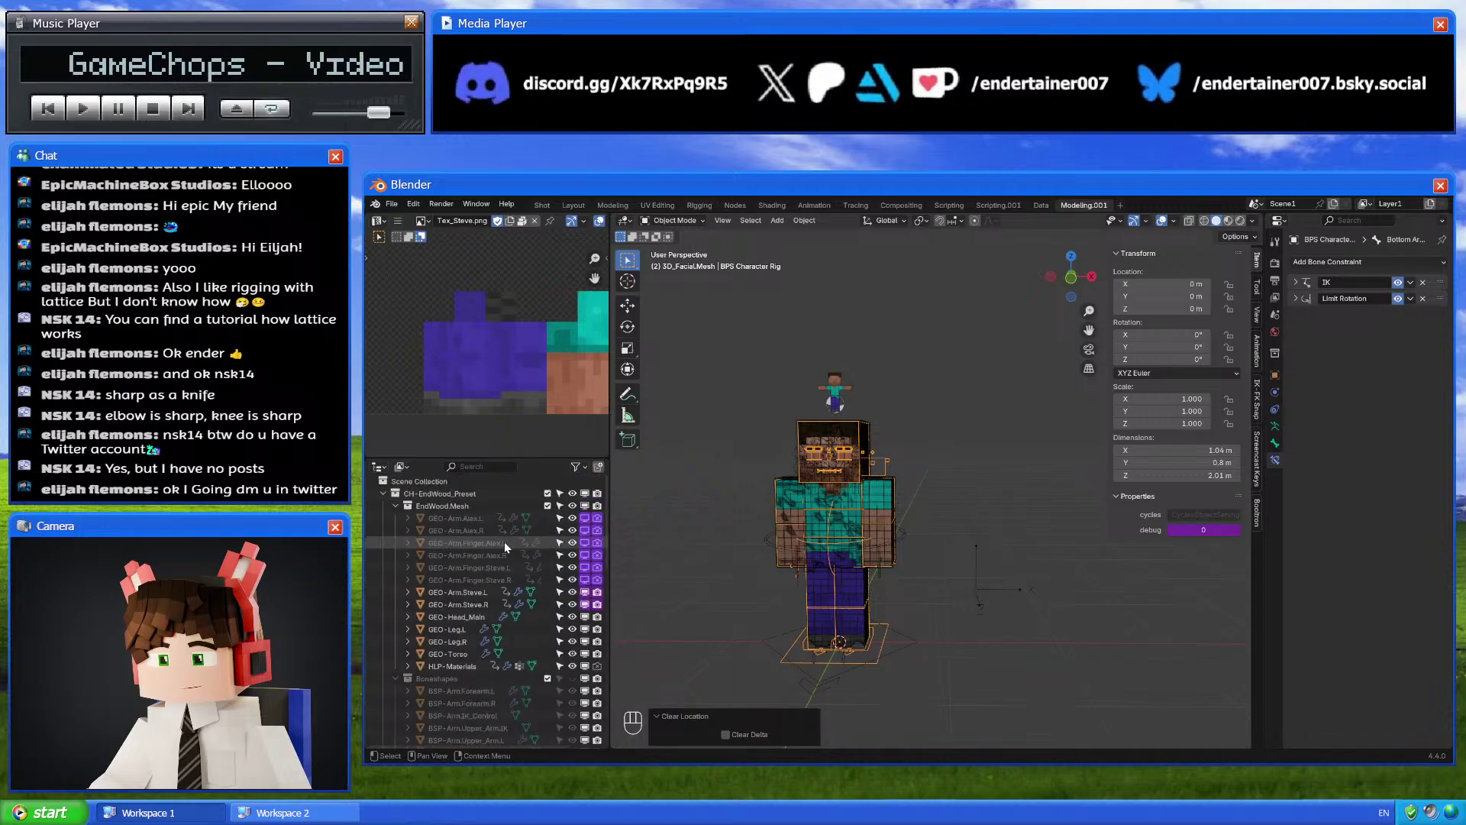
{"action": "left_click", "coordinate": [547, 493]}
{"action": "scroll", "coordinate": [843, 562], "scroll_direction": "up", "scroll_amount": 5}
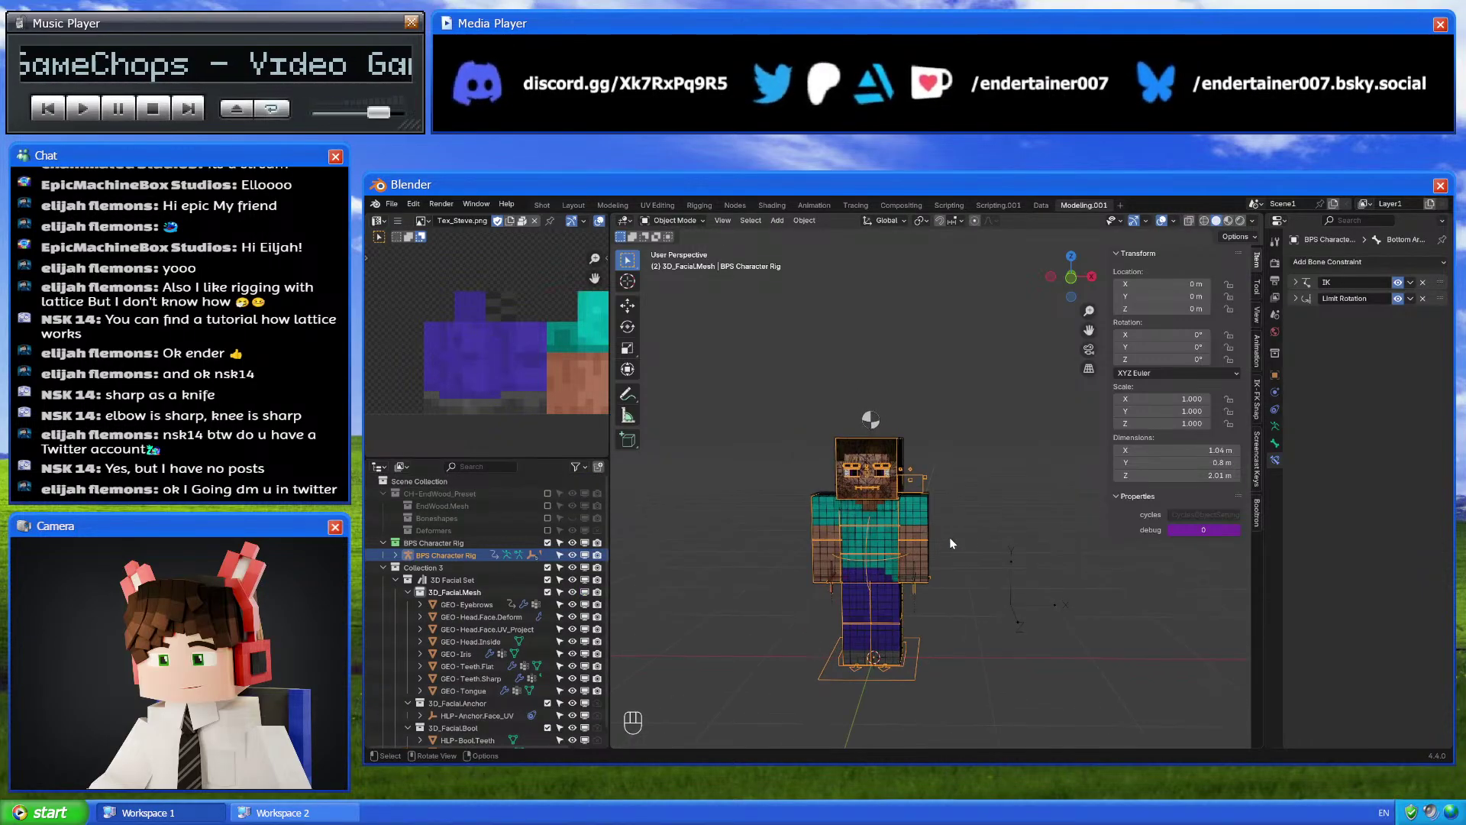
View the BPS character's face from the front and select the GEO-Eyebrows mesh
{"action": "scroll", "coordinate": [492, 594], "scroll_direction": "down", "scroll_amount": 2}
{"action": "middle_click_drag", "start_coordinate": [784, 538], "coordinate": [907, 544], "text": "shift"}
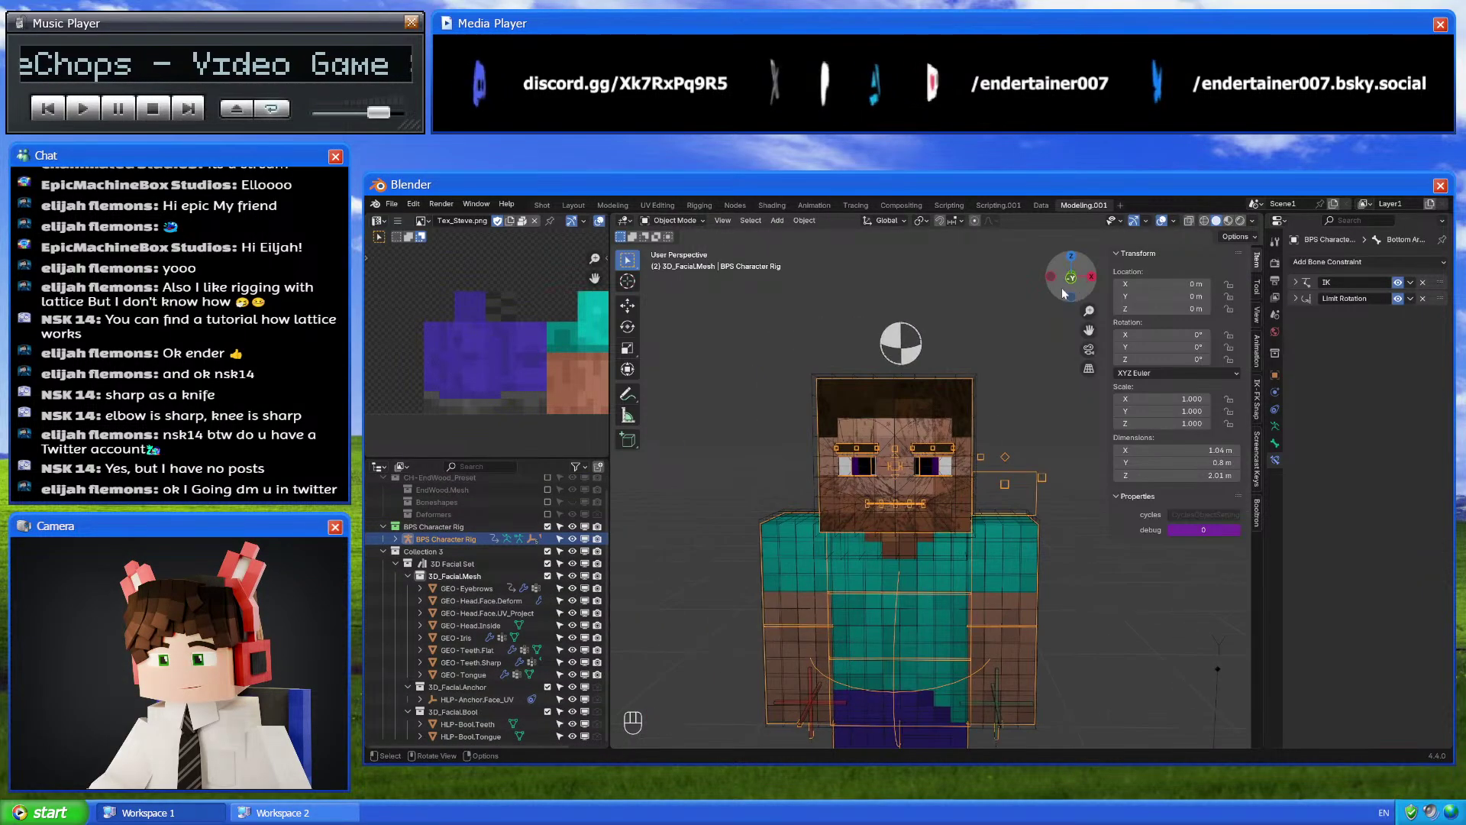
{"action": "left_click", "coordinate": [1070, 277]}
{"action": "scroll", "coordinate": [978, 359], "scroll_direction": "up", "scroll_amount": 10}
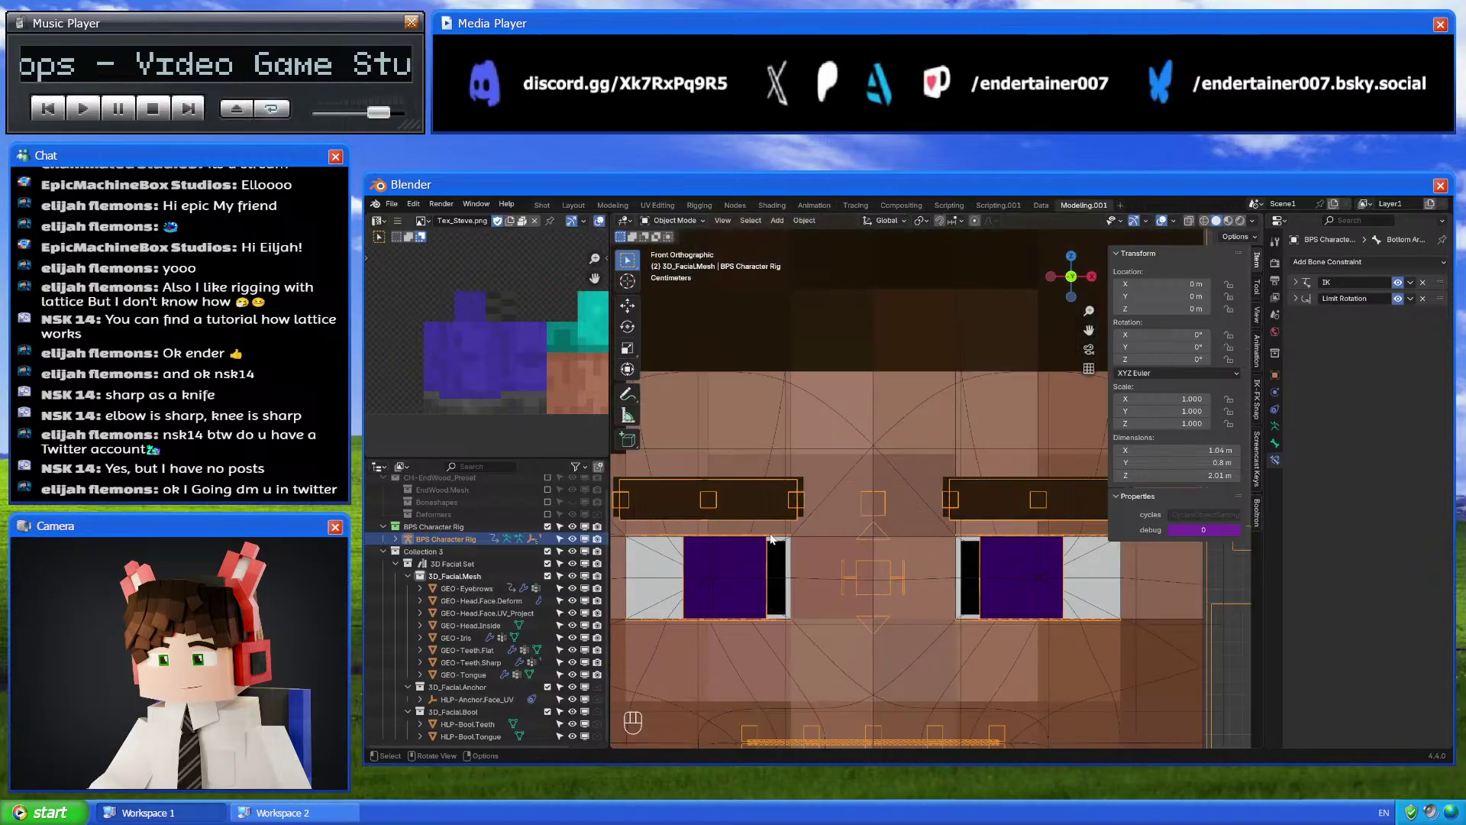
{"action": "left_click", "coordinate": [677, 480]}
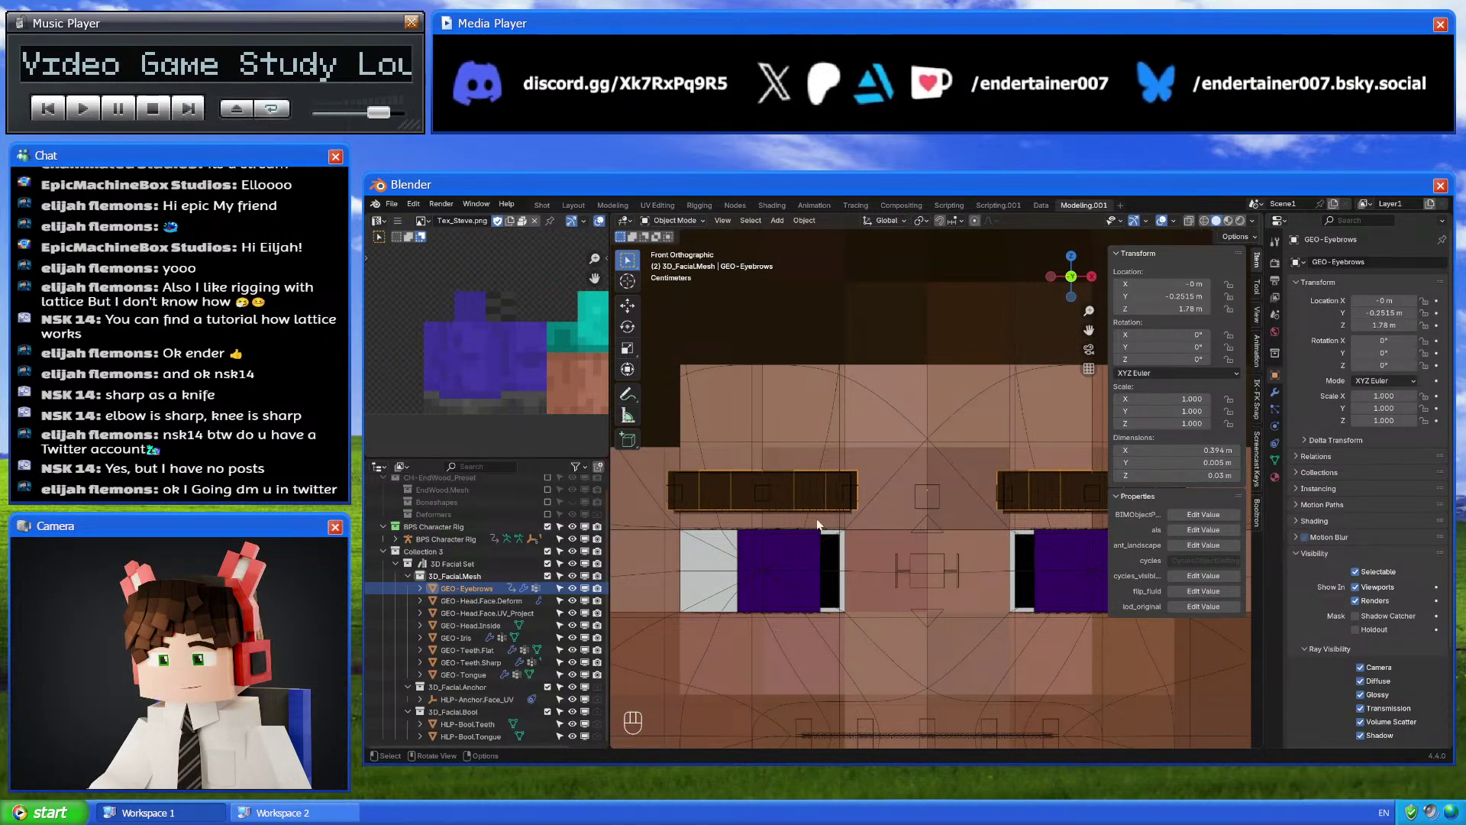
Try to select the BPS rig's eyebrow mesh among the overlapping objects on the face
{"action": "scroll", "coordinate": [910, 574], "scroll_direction": "up", "scroll_amount": 3}
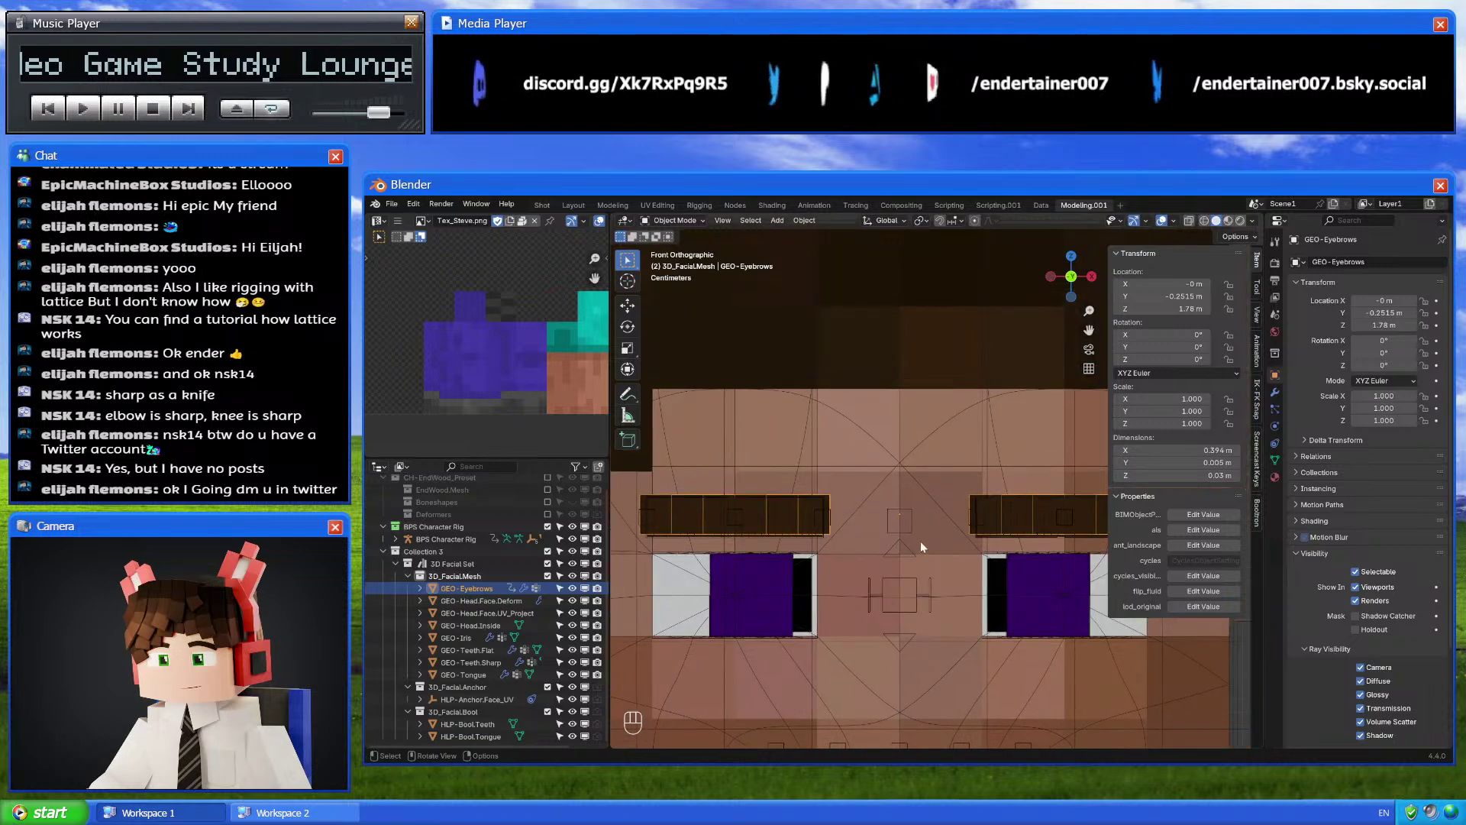
{"action": "left_click", "coordinate": [800, 557]}
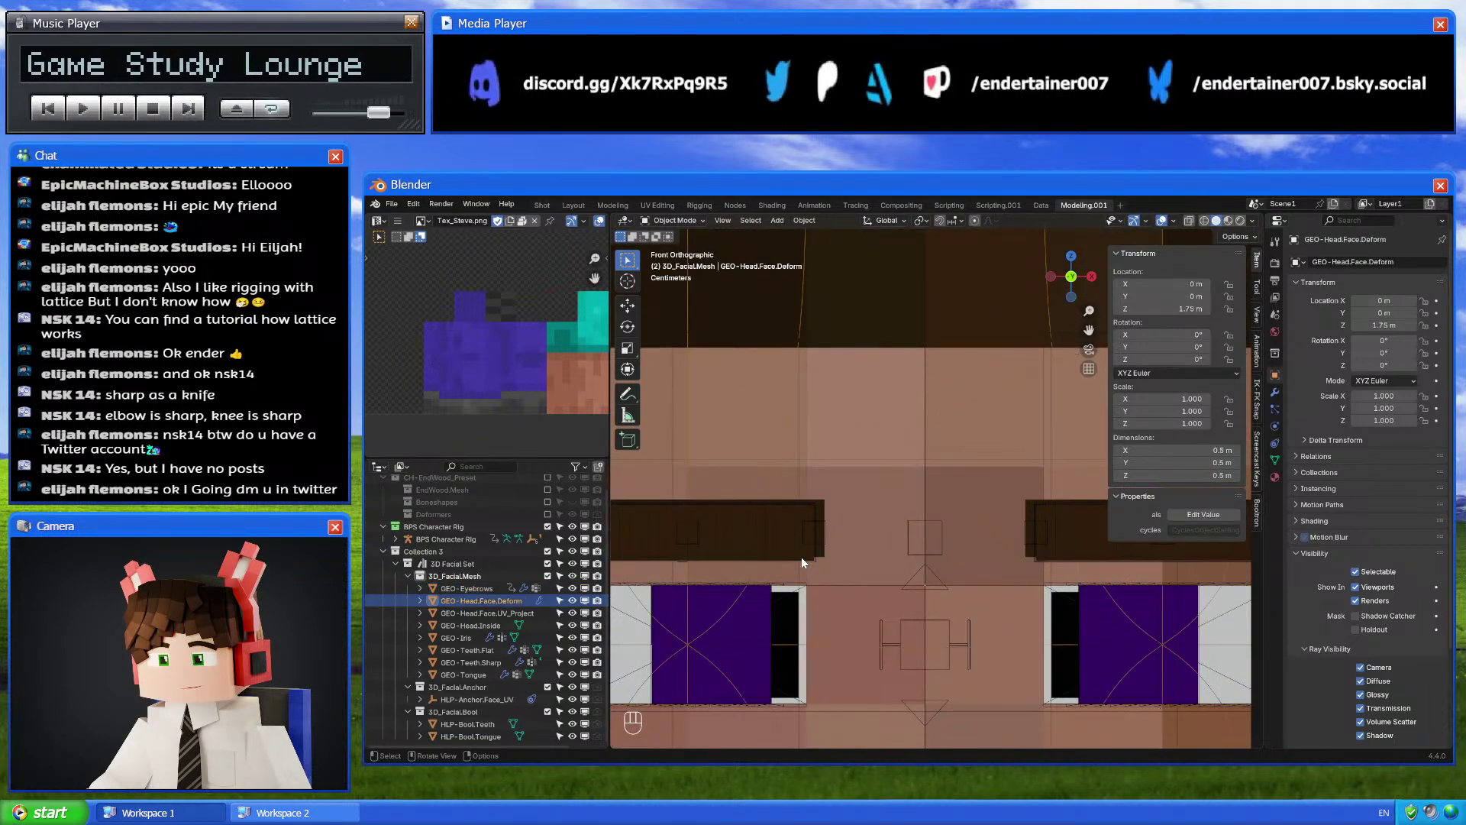
{"action": "left_click", "coordinate": [801, 557]}
{"action": "left_click", "coordinate": [796, 557]}
{"action": "left_click", "coordinate": [796, 558]}
{"action": "left_click", "coordinate": [795, 557]}
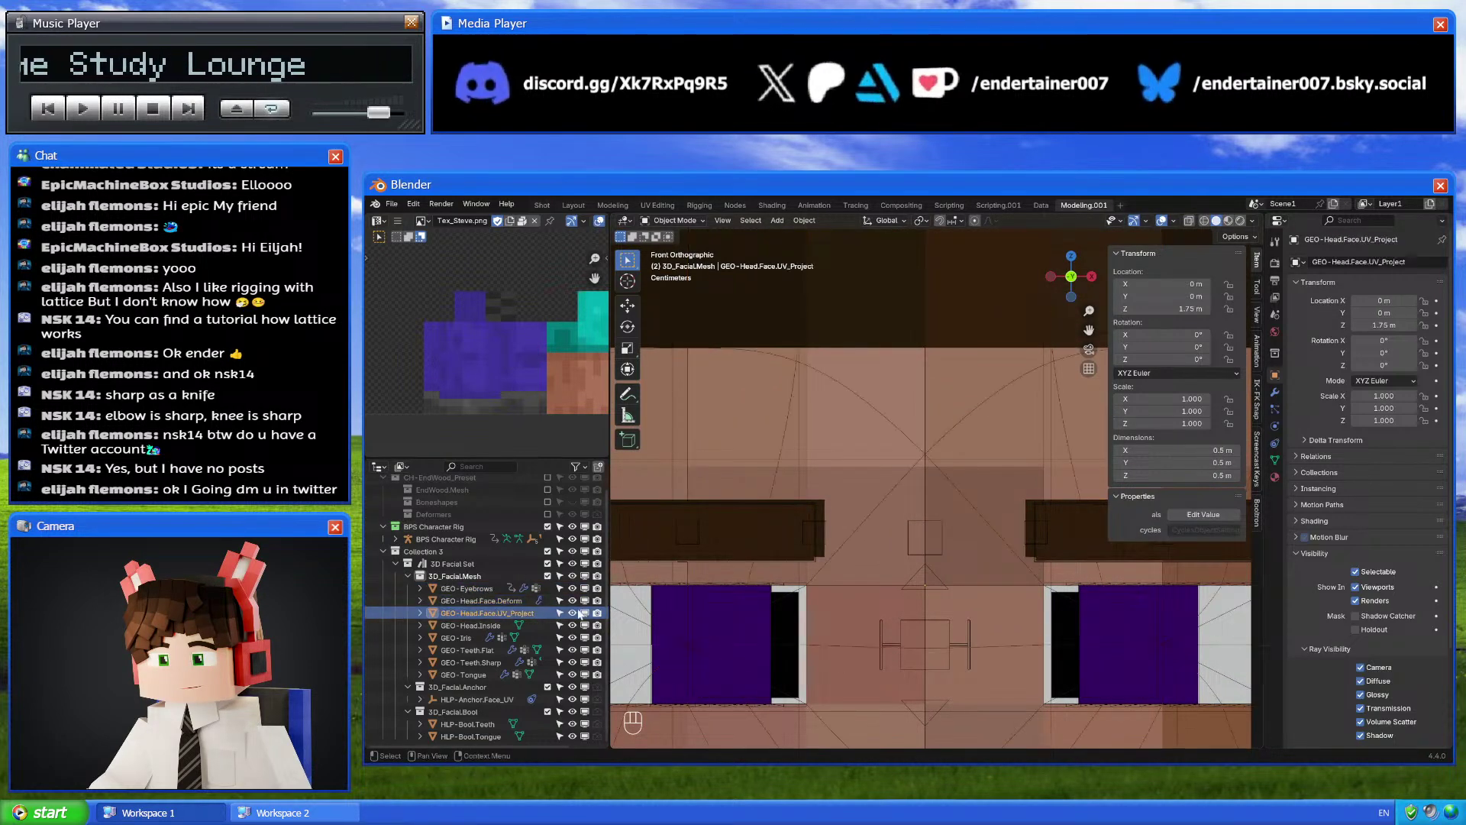
Enable BPS v4 - Meshes in the viewport under the BPS Character Rig and make its child meshes selectable
{"action": "left_click", "coordinate": [391, 539]}
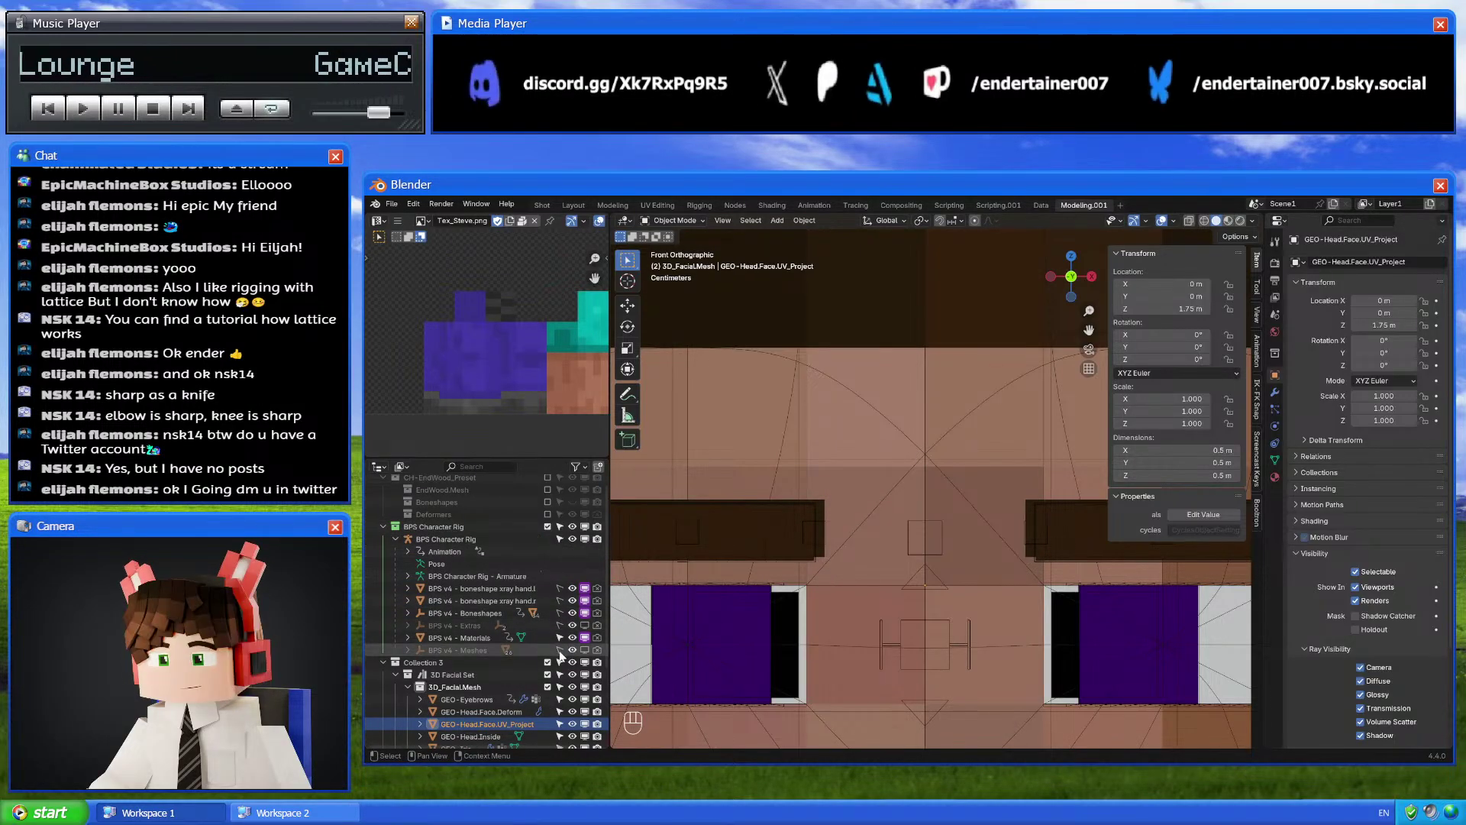
{"action": "left_click", "coordinate": [584, 650]}
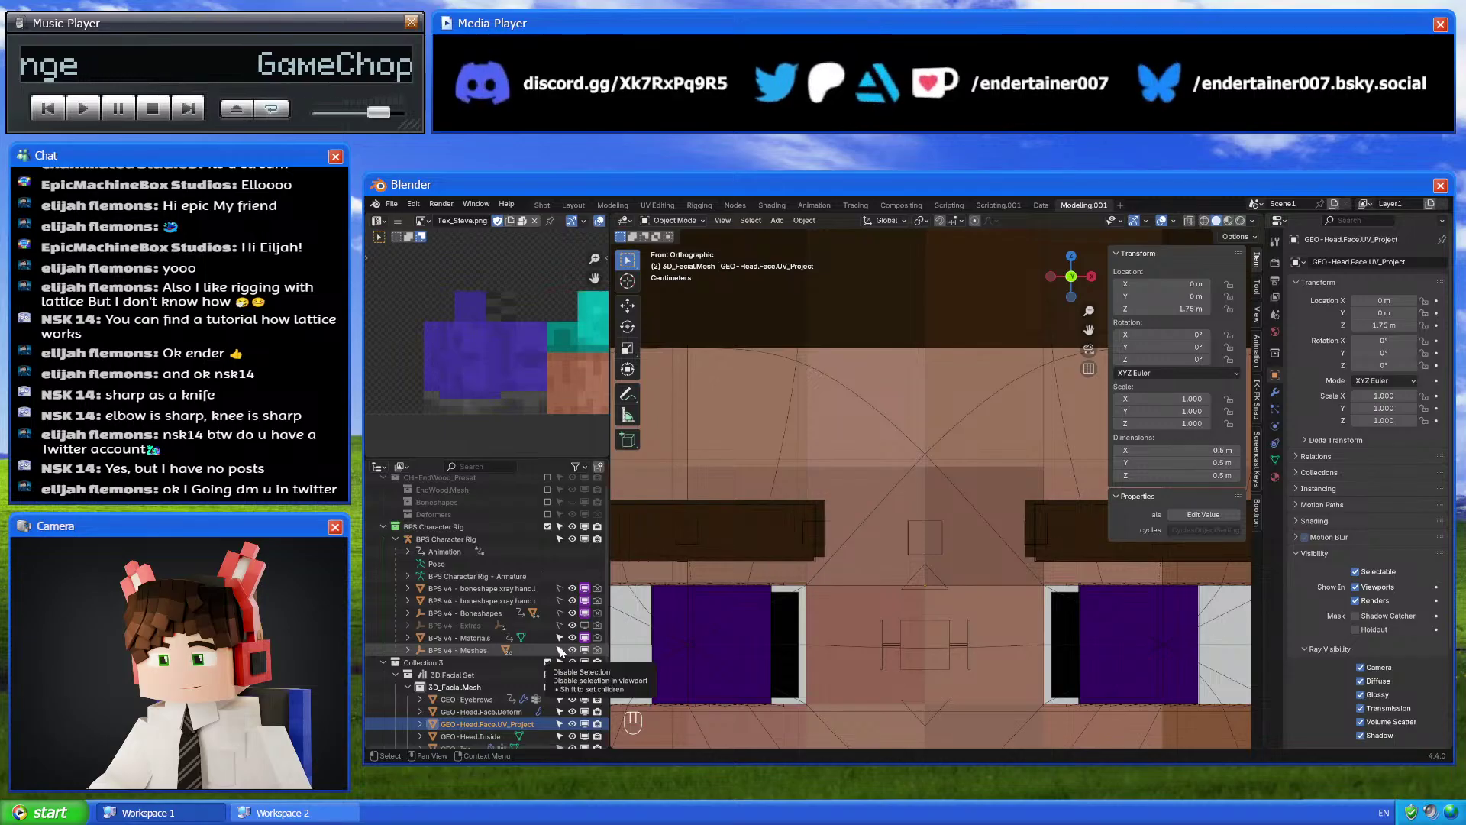
{"action": "left_click", "coordinate": [408, 649]}
{"action": "scroll", "coordinate": [557, 581], "scroll_direction": "down", "scroll_amount": 5}
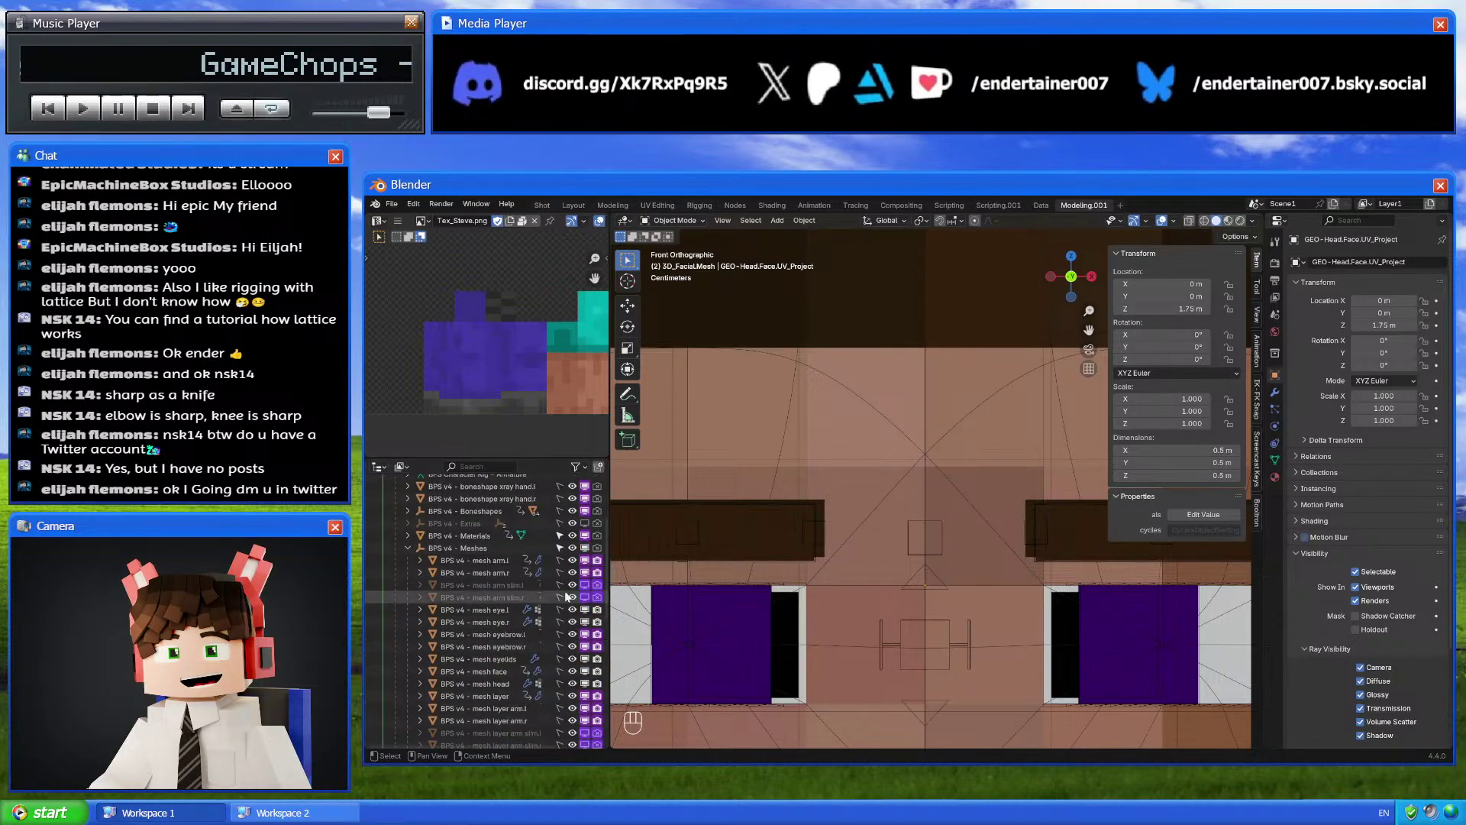
{"action": "left_click_drag", "start_coordinate": [558, 560], "coordinate": [555, 694]}
{"action": "scroll", "coordinate": [556, 694], "scroll_direction": "down", "scroll_amount": 5}
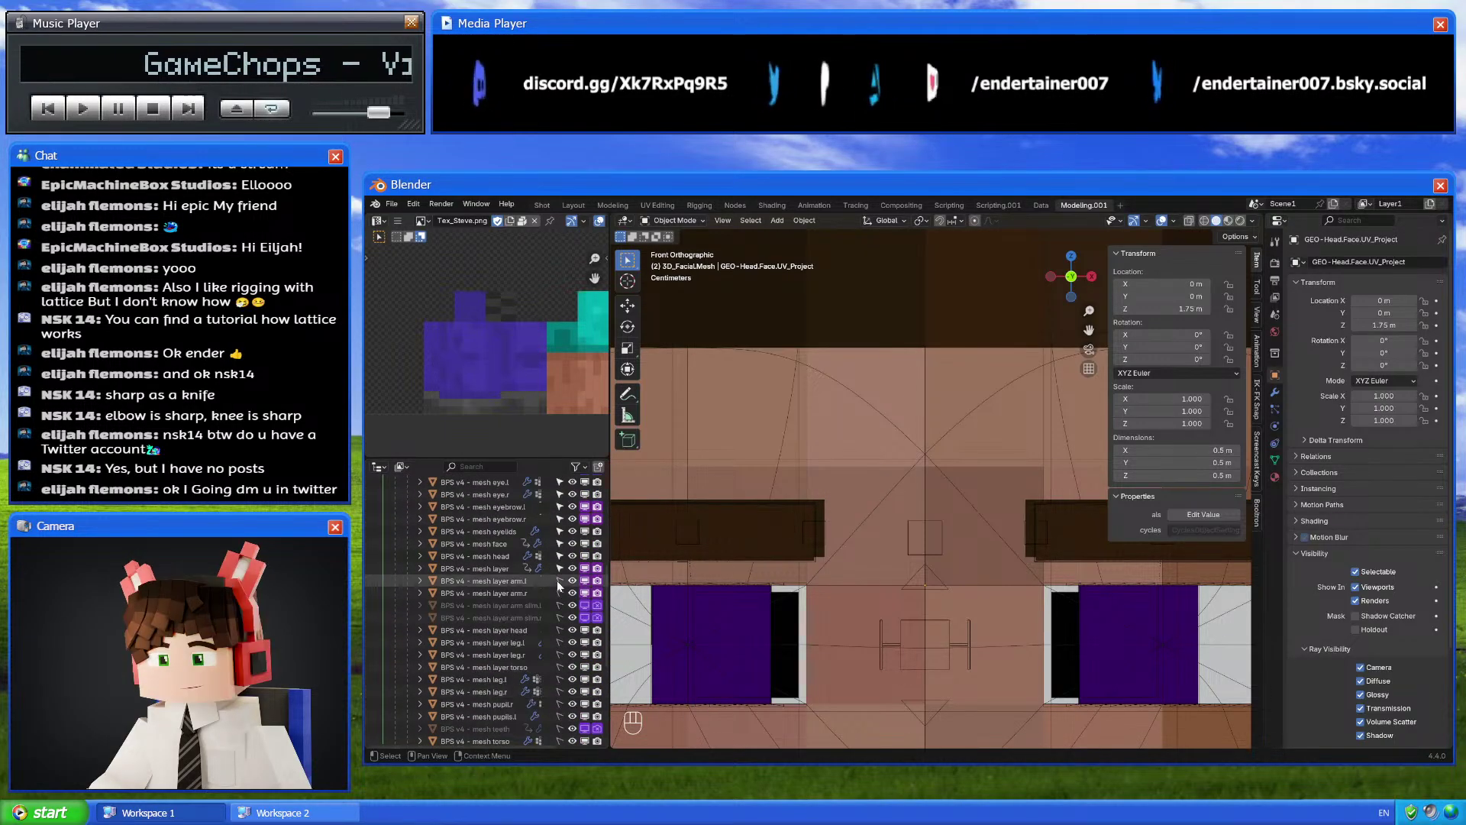
{"action": "left_click_drag", "start_coordinate": [559, 580], "coordinate": [563, 696]}
{"action": "scroll", "coordinate": [563, 701], "scroll_direction": "down", "scroll_amount": 5}
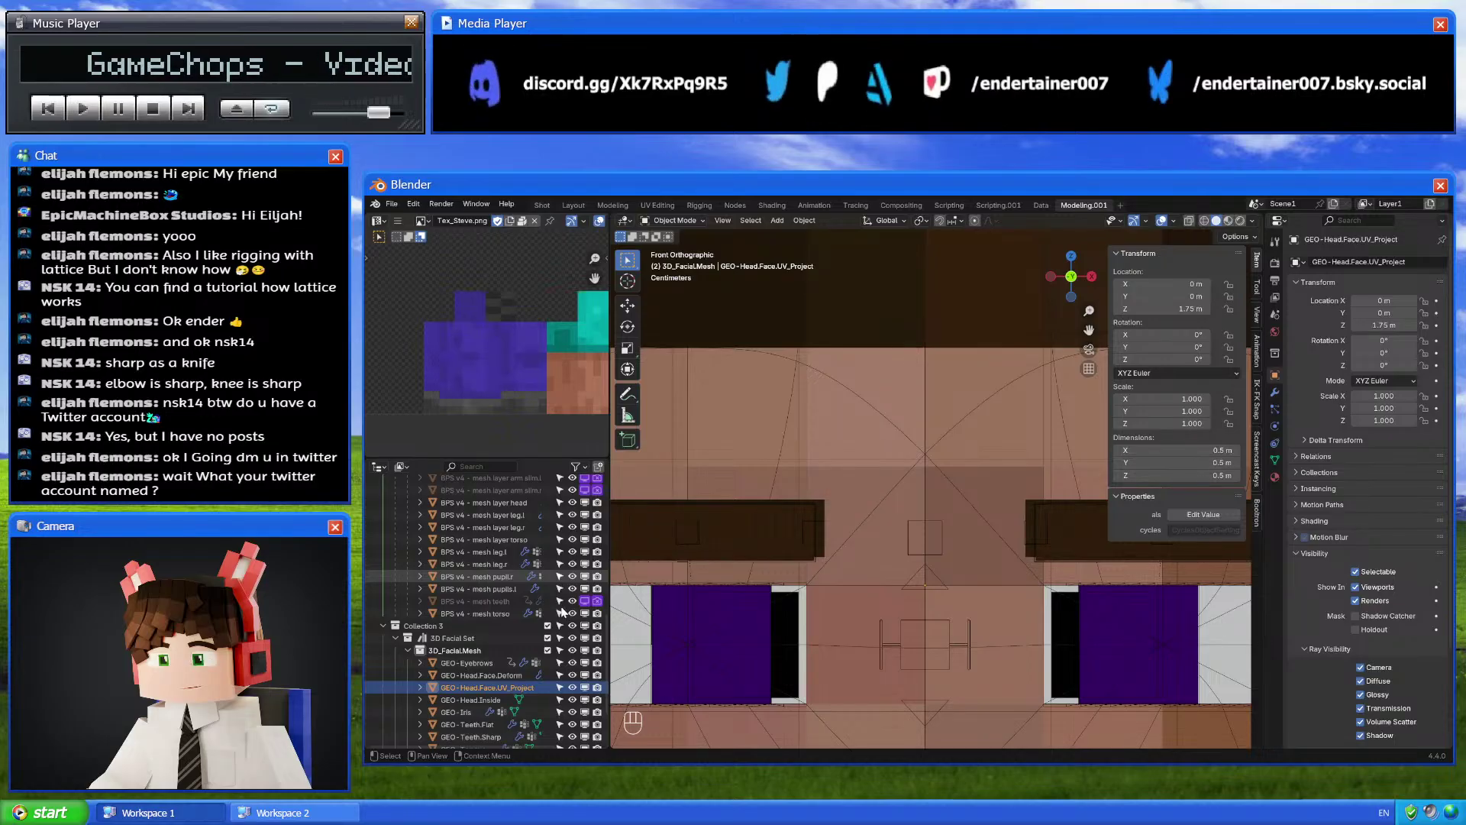
{"action": "scroll", "coordinate": [474, 580], "scroll_direction": "up", "scroll_amount": 6}
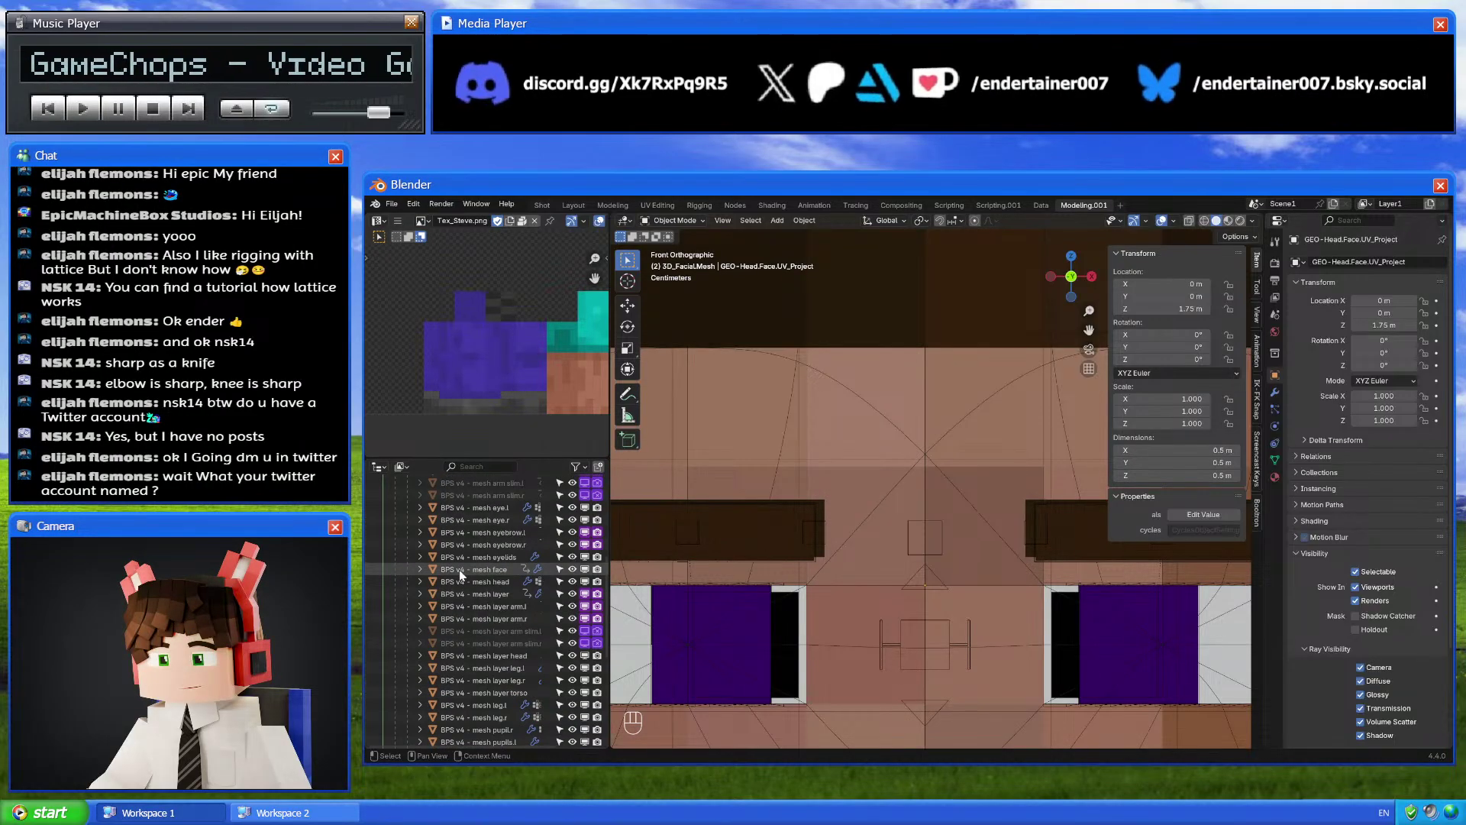
Frame the face from the front and try to select both of the BPS rig's eyebrow meshes
{"action": "left_click", "coordinate": [817, 517]}
{"action": "left_click", "coordinate": [820, 516]}
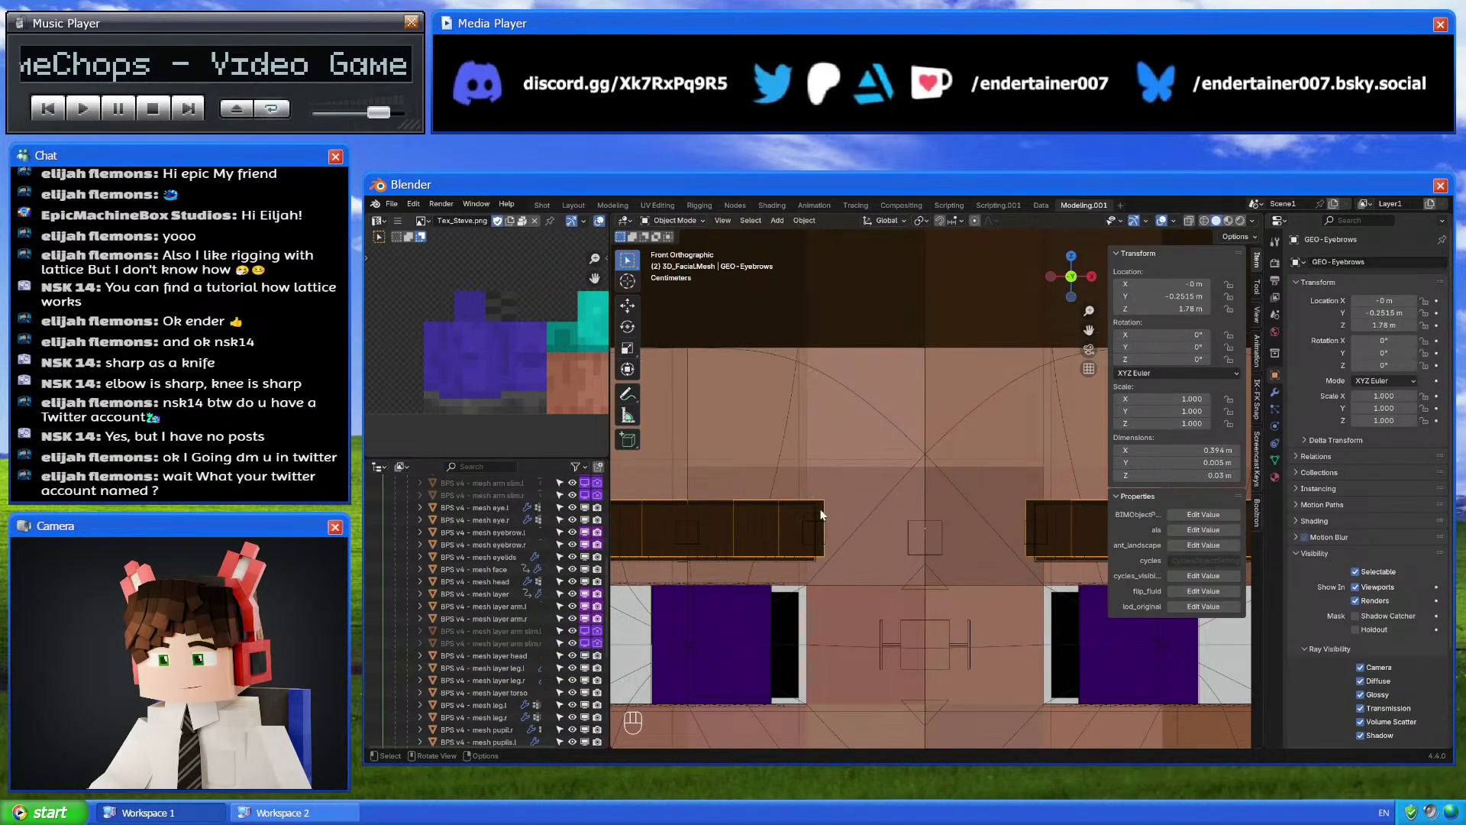
{"action": "key", "text": "KP_Decimal"}
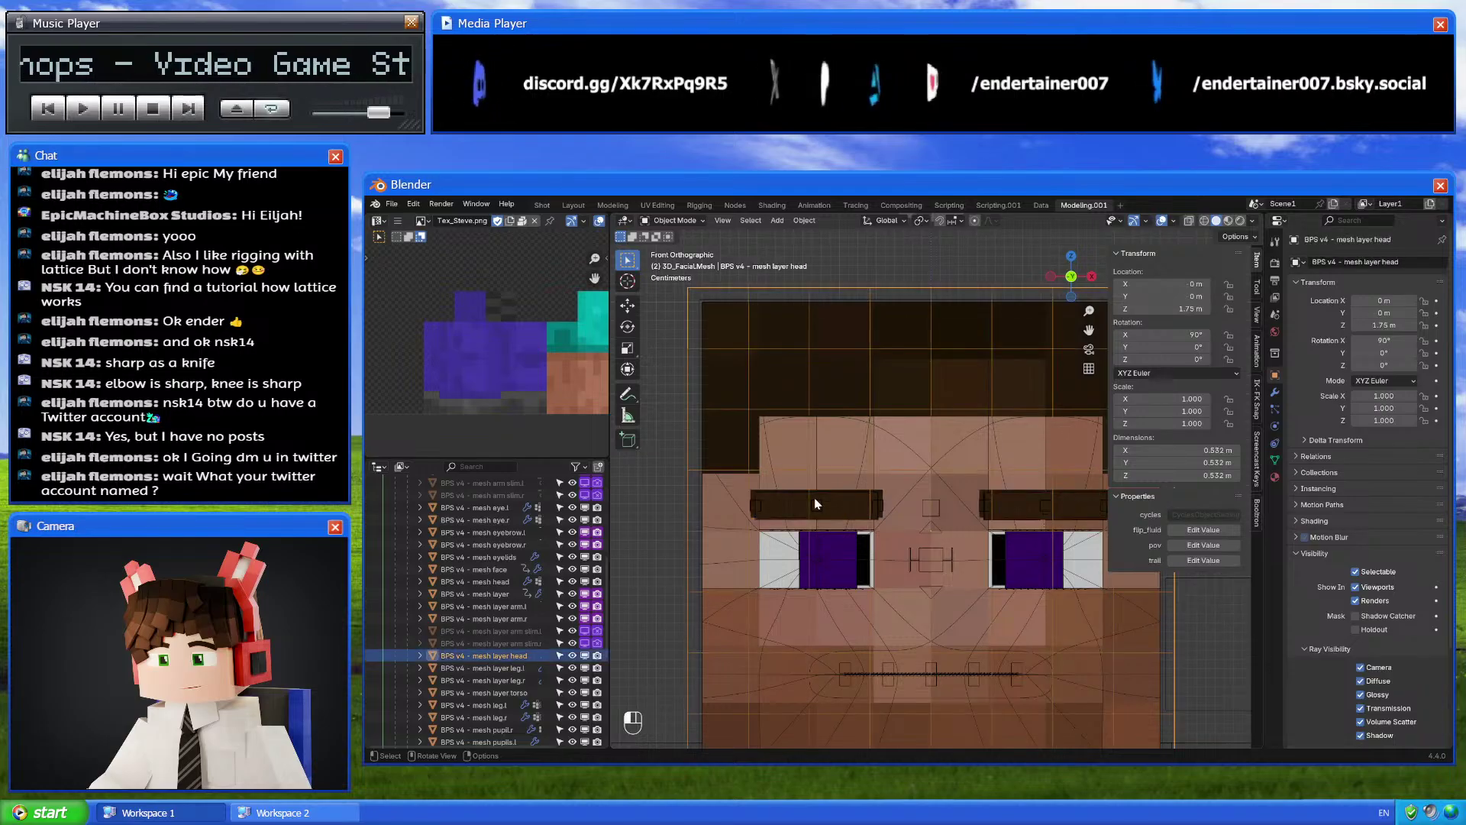
{"action": "left_click", "coordinate": [814, 498]}
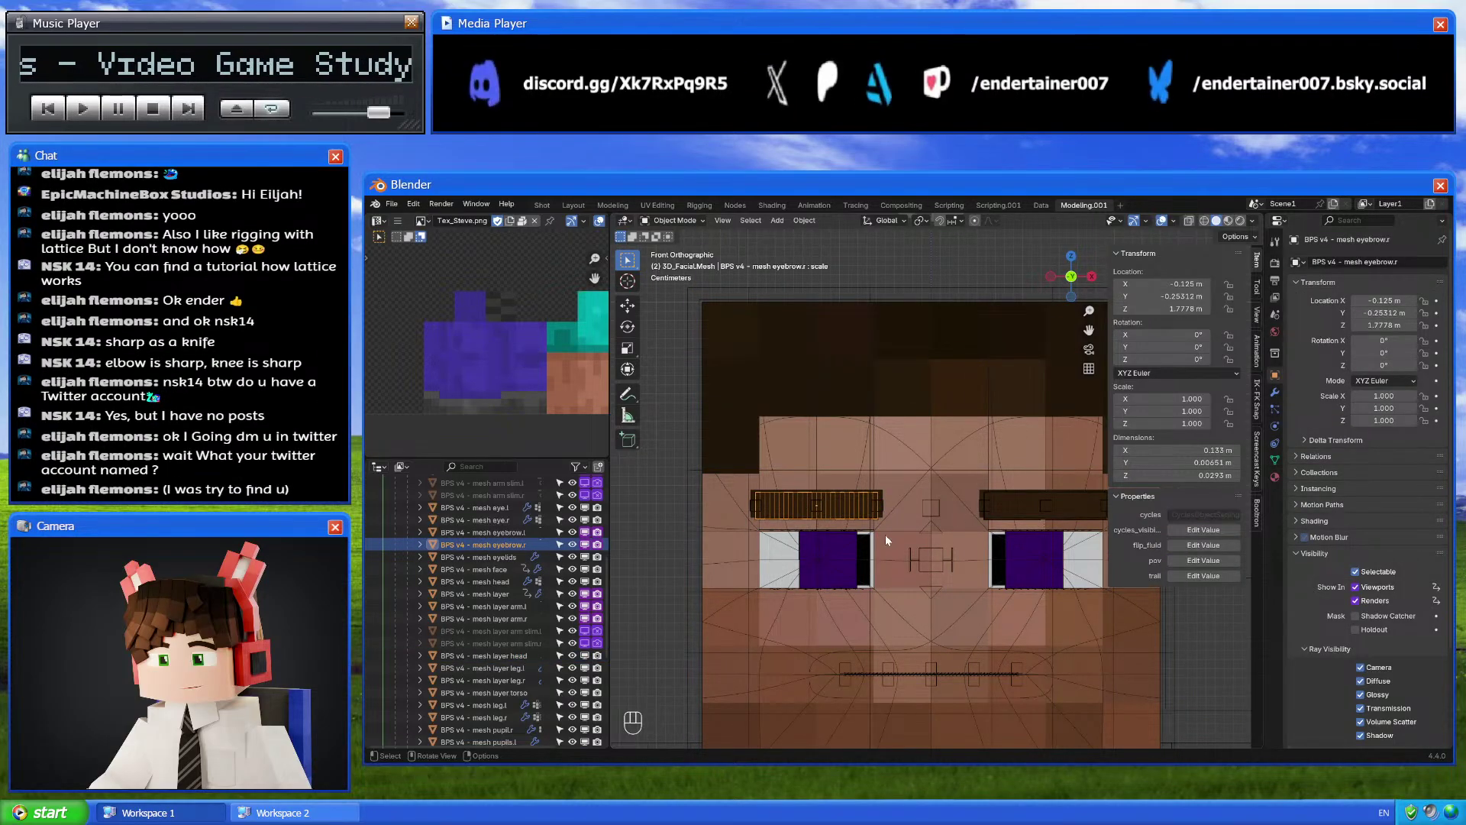
{"action": "left_click", "coordinate": [995, 501]}
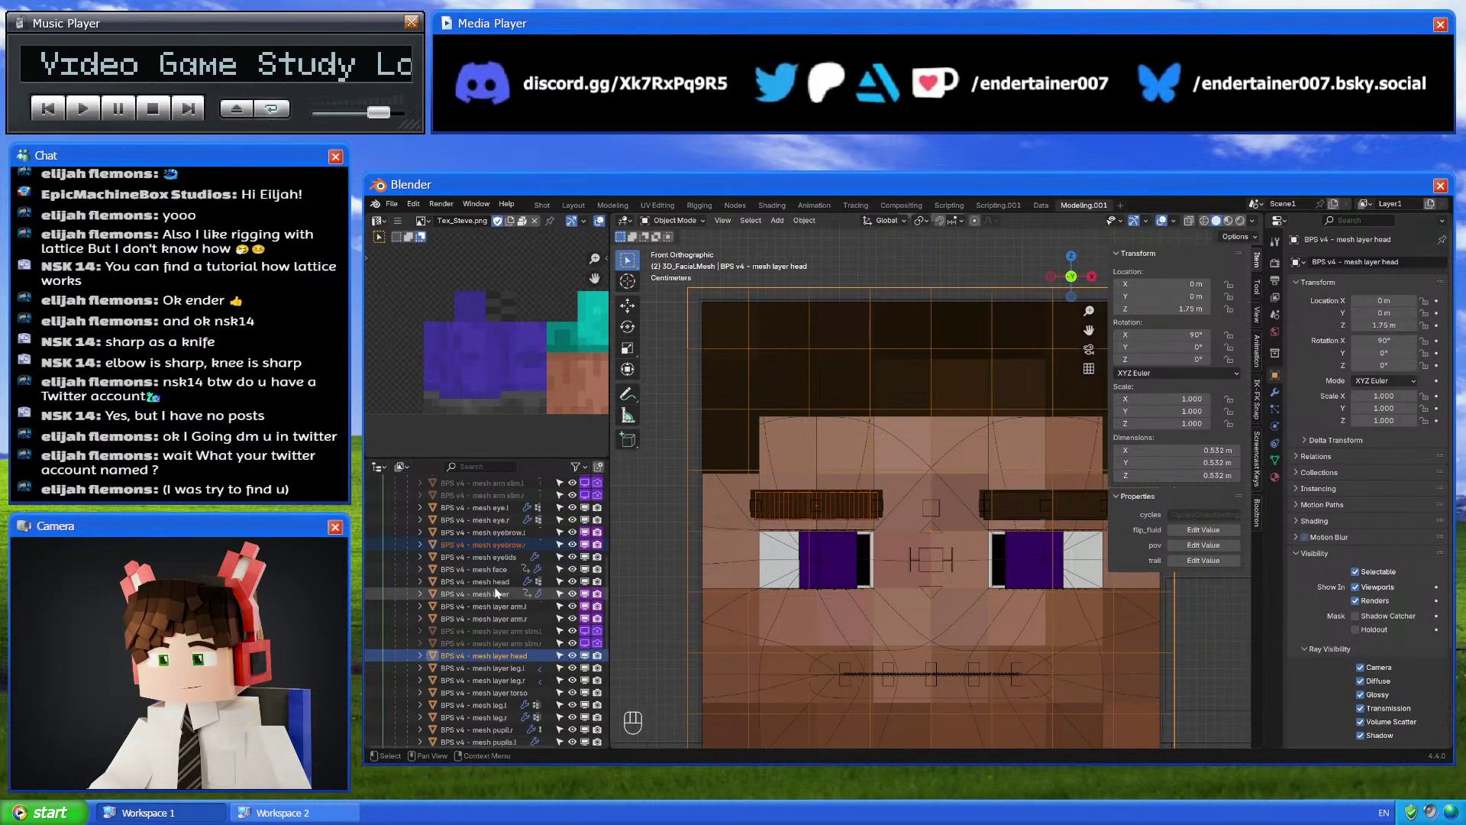
Collapse the BPS Character Rig's hierarchy and exclude Collection 3 from the scene
{"action": "scroll", "coordinate": [443, 582], "scroll_direction": "up", "scroll_amount": 5}
{"action": "left_click", "coordinate": [408, 598]}
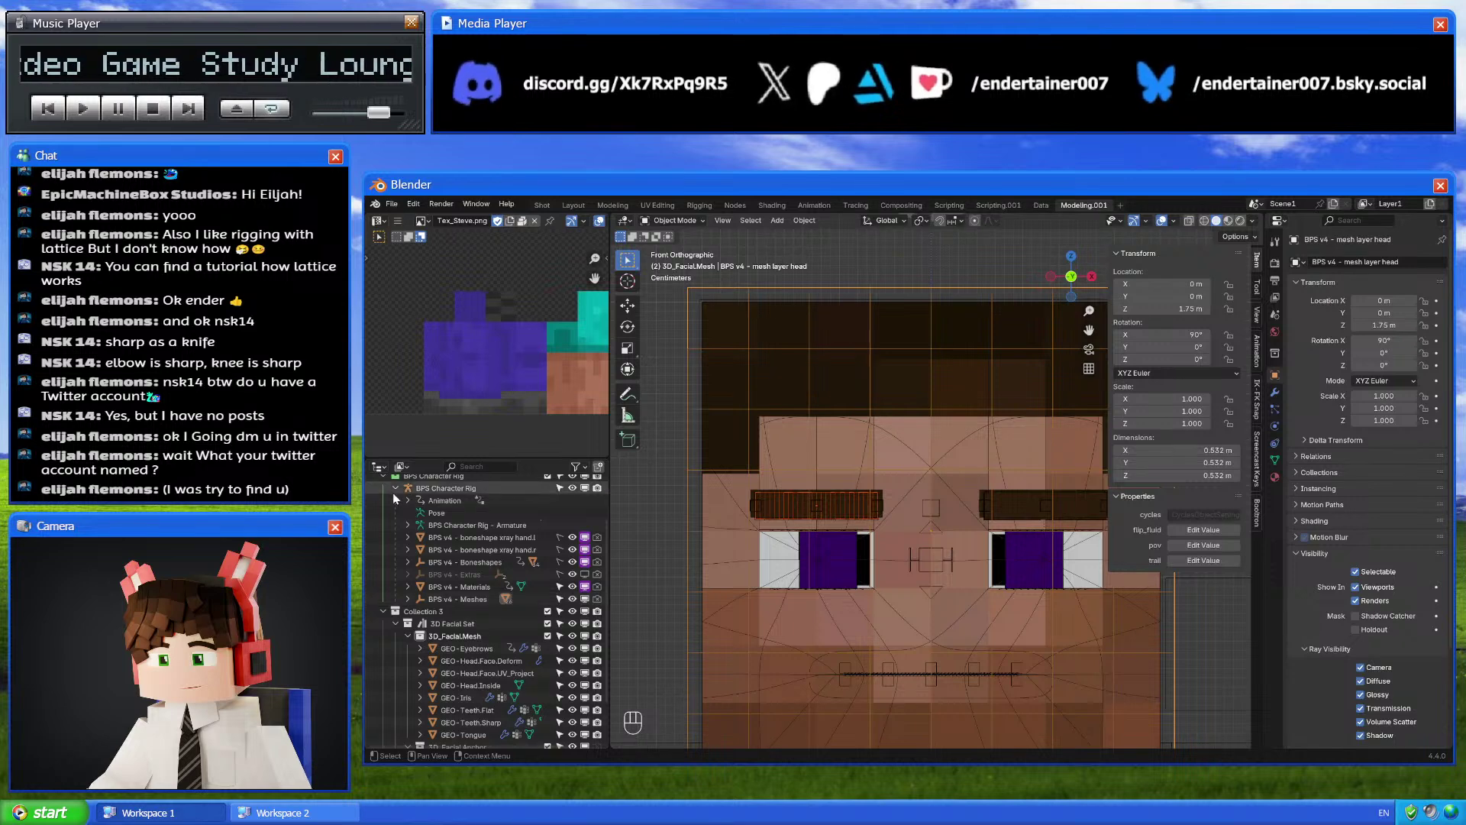
{"action": "scroll", "coordinate": [392, 493], "scroll_direction": "up", "scroll_amount": 3}
{"action": "left_click", "coordinate": [396, 539]}
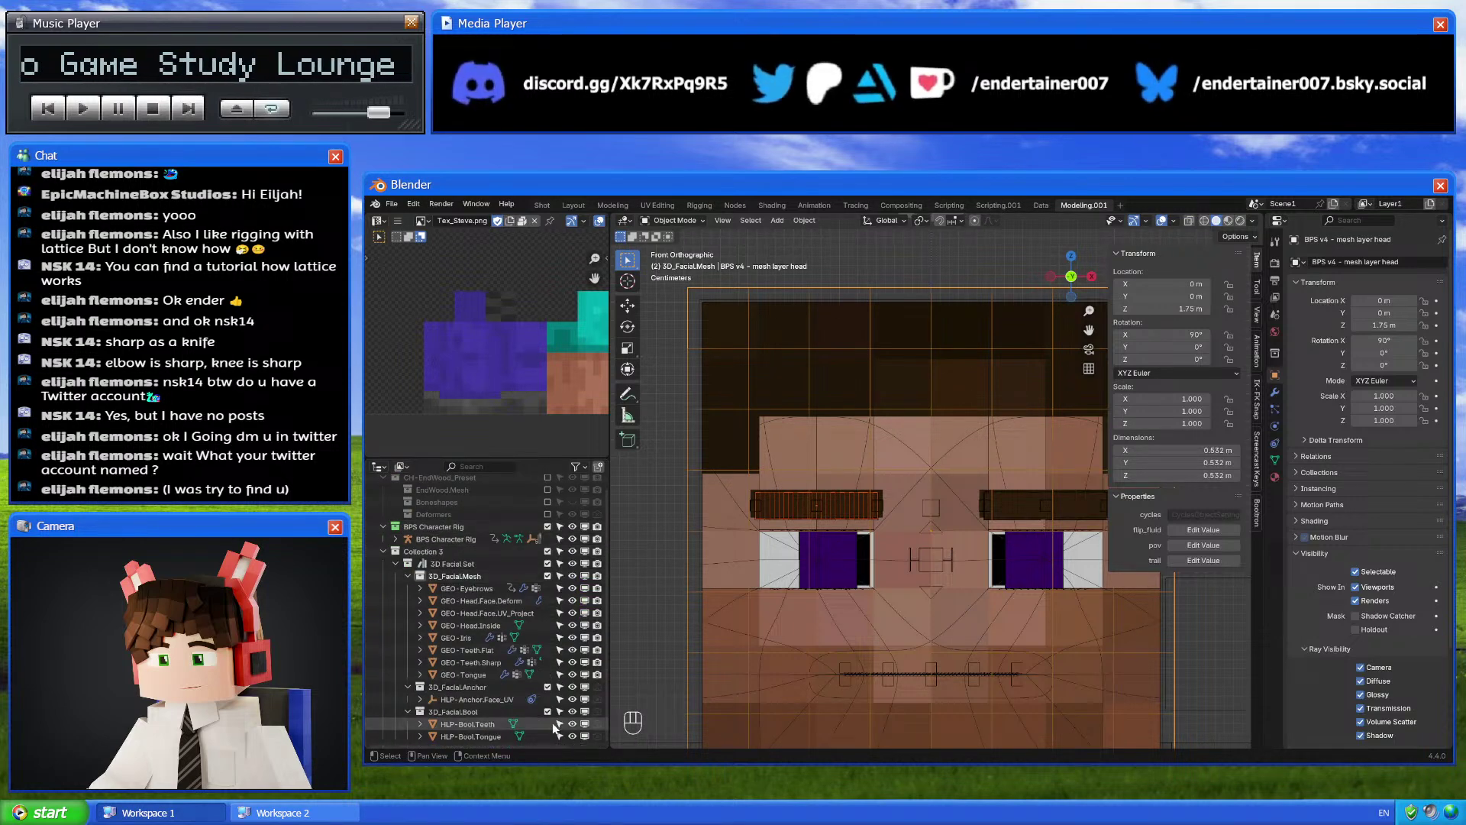
{"action": "left_click", "coordinate": [548, 558]}
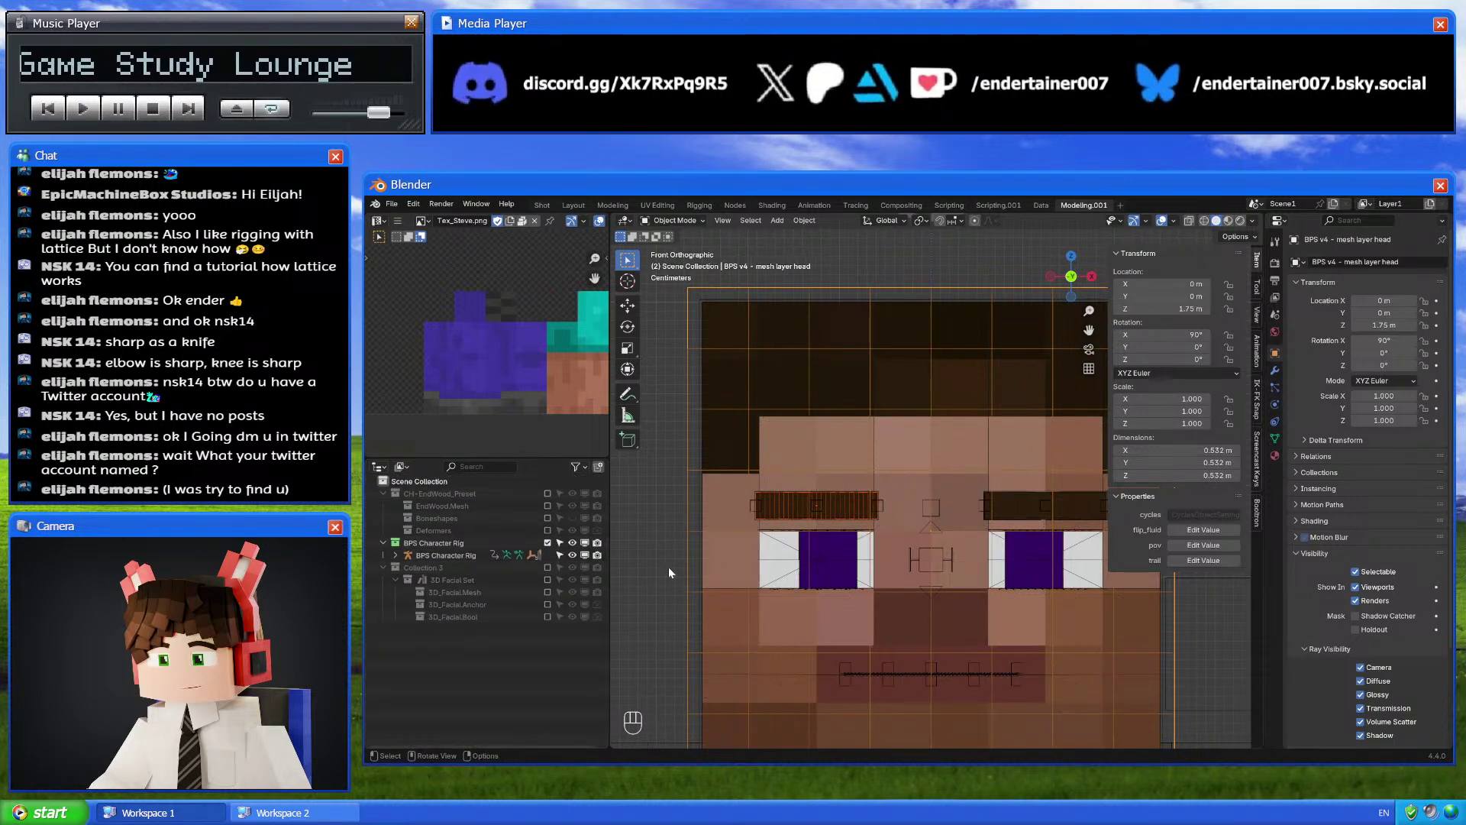
Hide BPS v4 - mesh layer head and open both BPS eyebrow meshes together in Edit Mode in local view
{"action": "key", "text": "h"}
{"action": "left_click", "coordinate": [866, 502]}
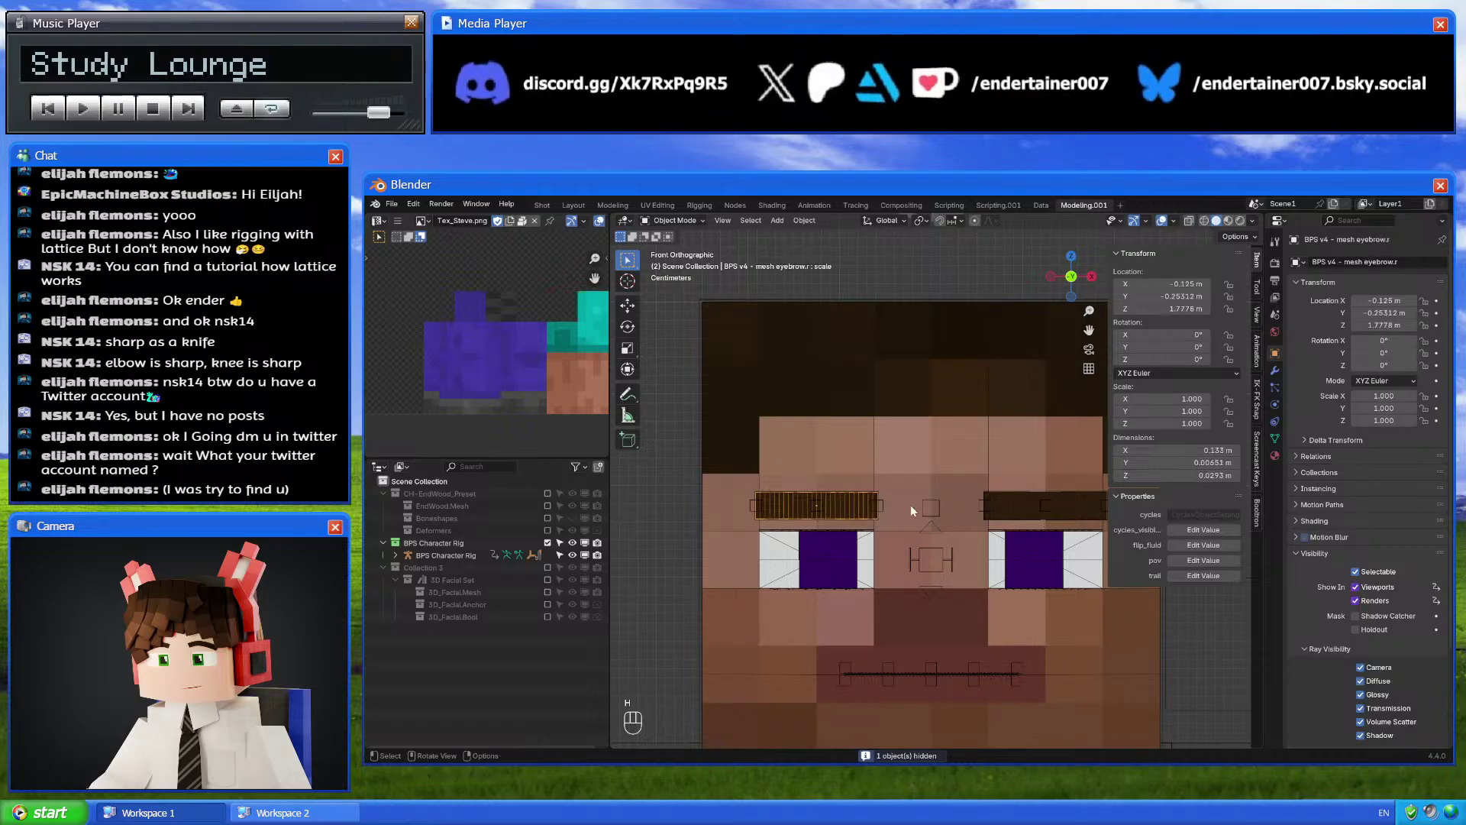
{"action": "left_click", "coordinate": [998, 492], "text": "shift"}
{"action": "key", "text": "KP_Divide"}
{"action": "key", "text": "Tab"}
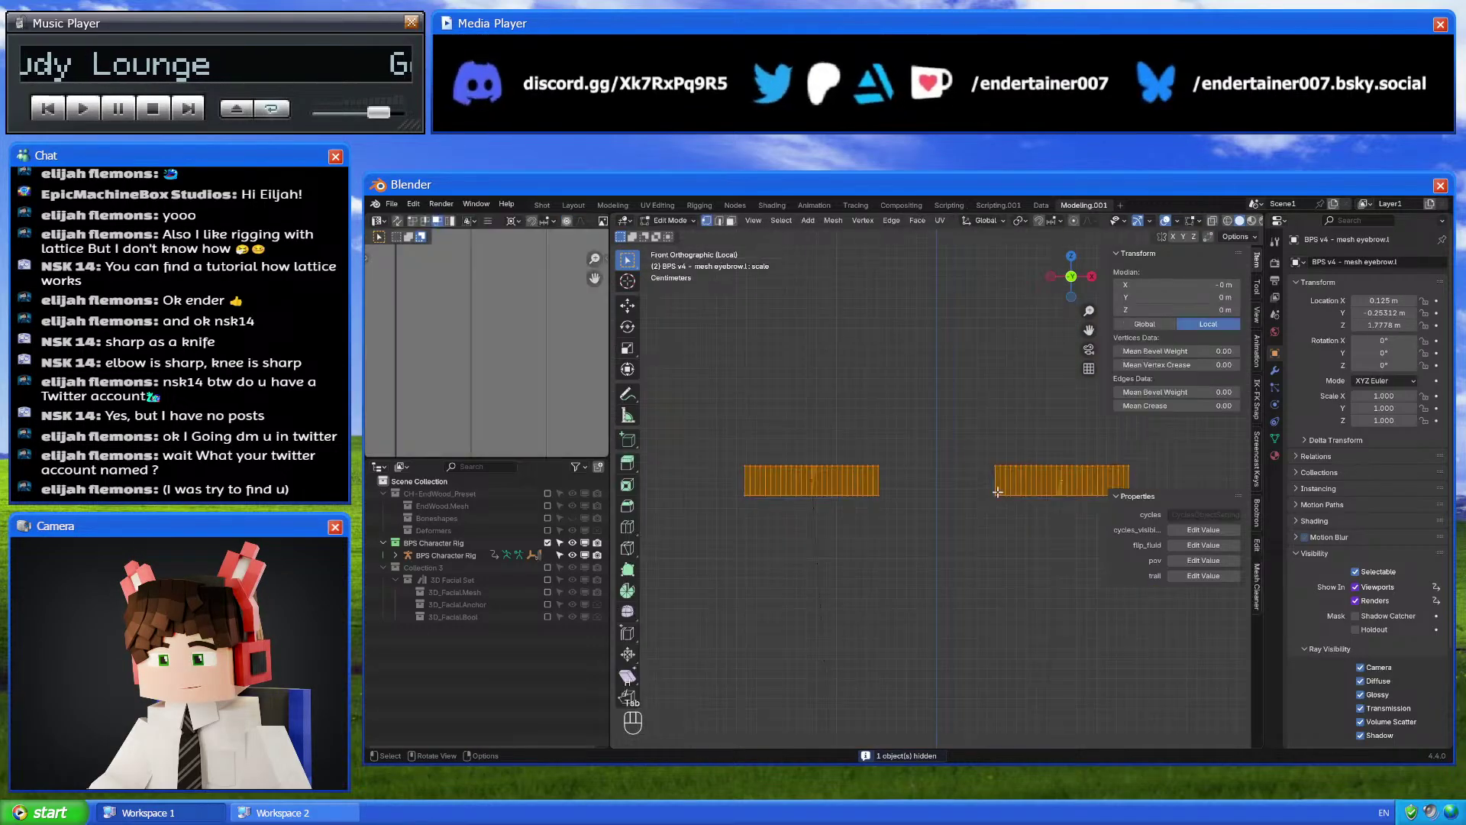
With X-ray on, snap the 3D cursor midway between the eyebrows' inner edges, then leave Edit Mode and local view
{"action": "middle_click_drag", "start_coordinate": [997, 492], "coordinate": [907, 564]}
{"action": "scroll", "coordinate": [907, 564], "scroll_direction": "up", "scroll_amount": 3}
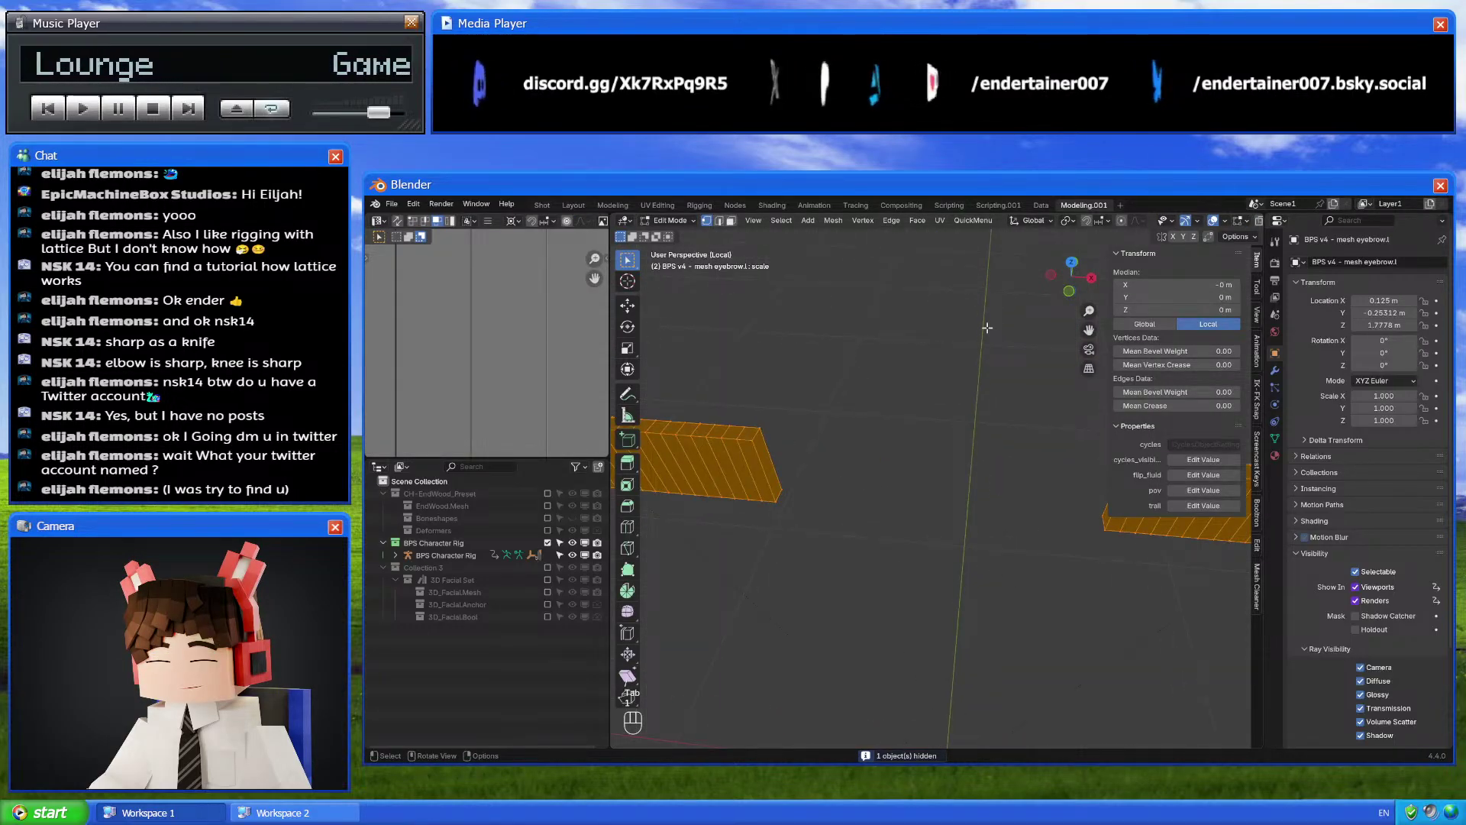
{"action": "key", "text": "KP_1"}
{"action": "key", "text": "alt+z"}
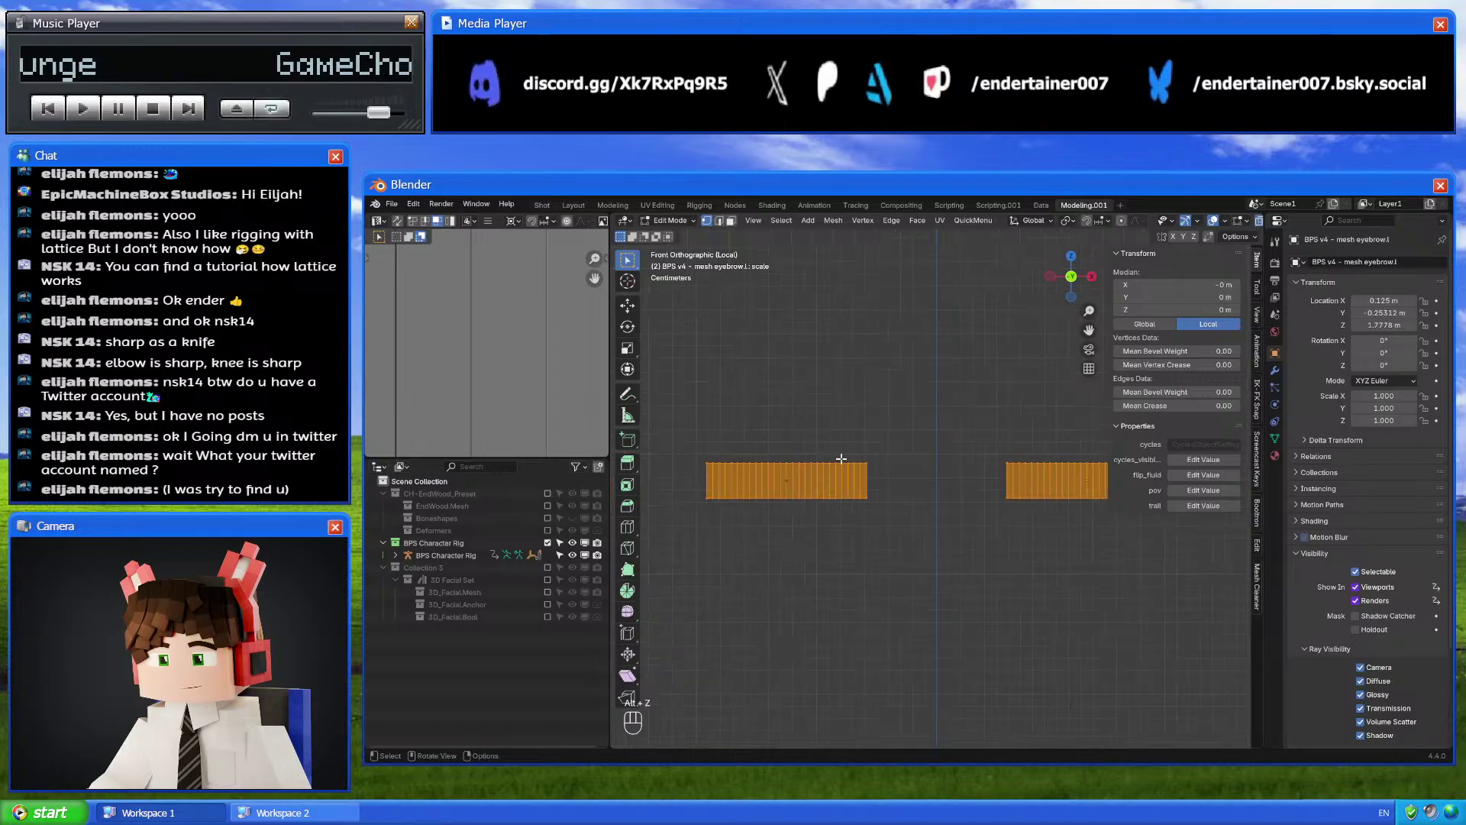
{"action": "key", "text": "shift+s"}
{"action": "left_click", "coordinate": [1000, 548]}
{"action": "key", "text": "Tab"}
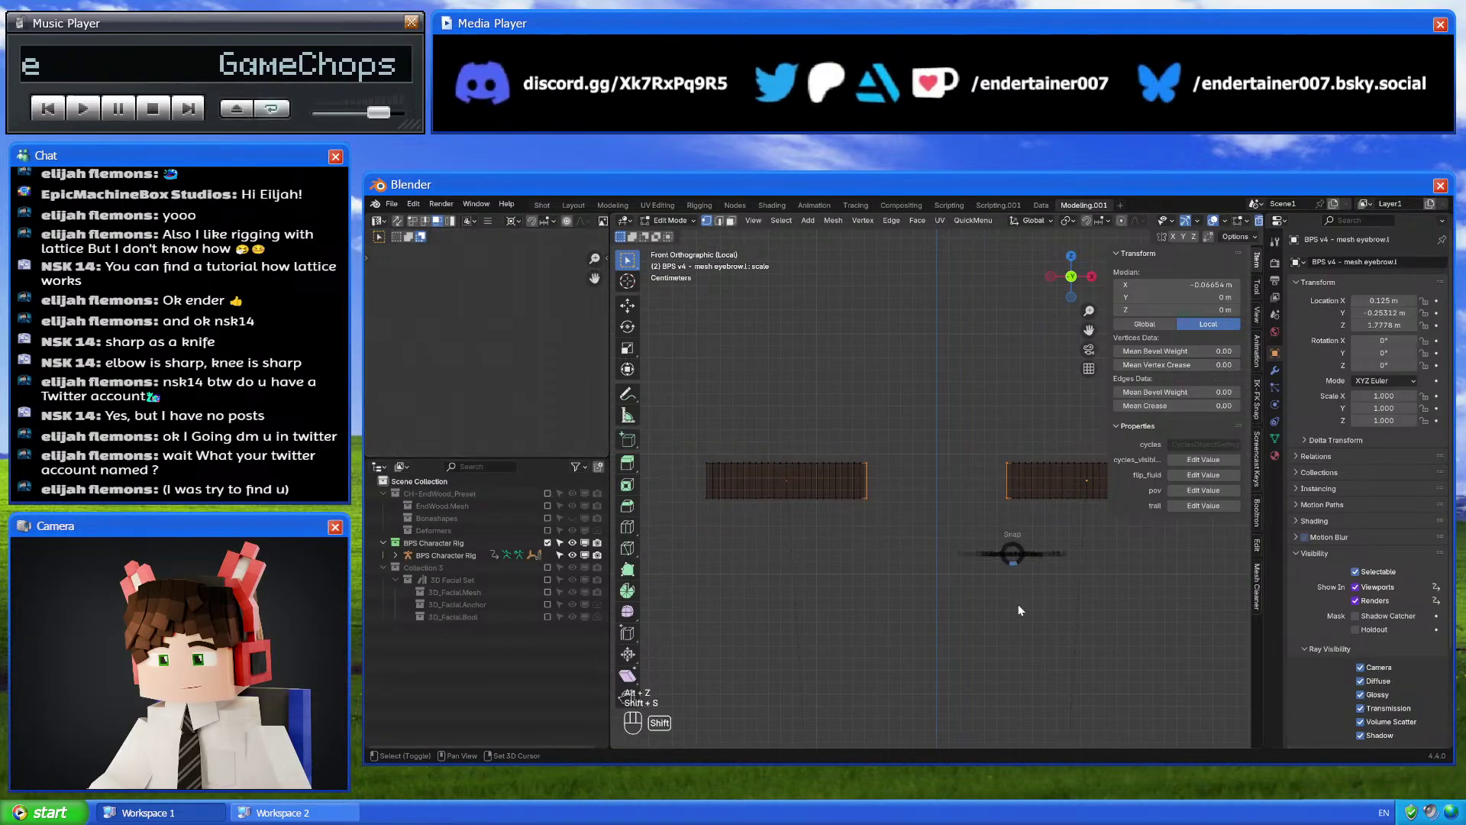
{"action": "key", "text": "slash"}
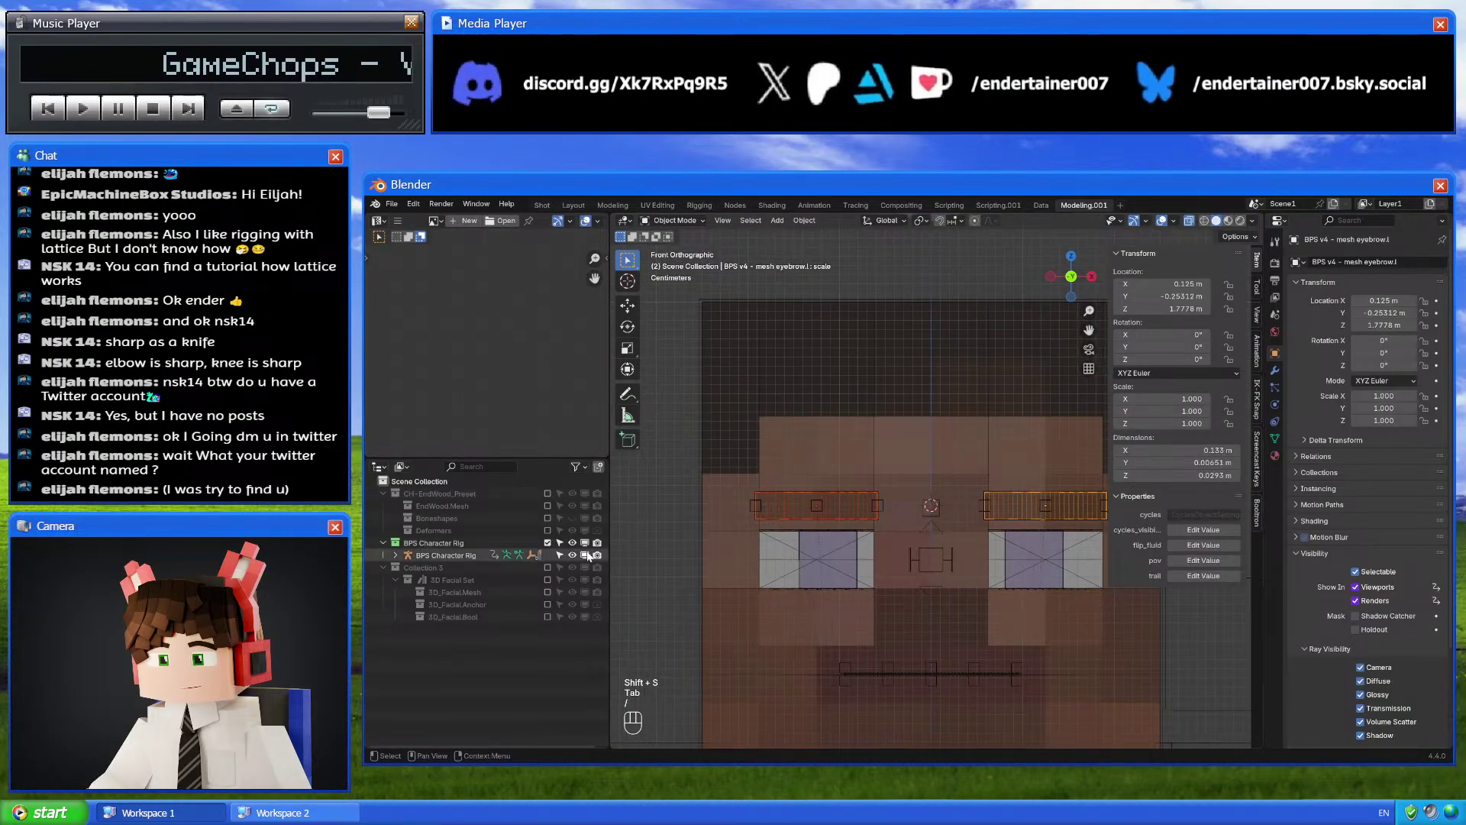
Include Collection 3 and snap GEO-Eyebrows to the 3D cursor with the BPS Character Rig collection temporarily excluded
{"action": "left_click", "coordinate": [547, 568]}
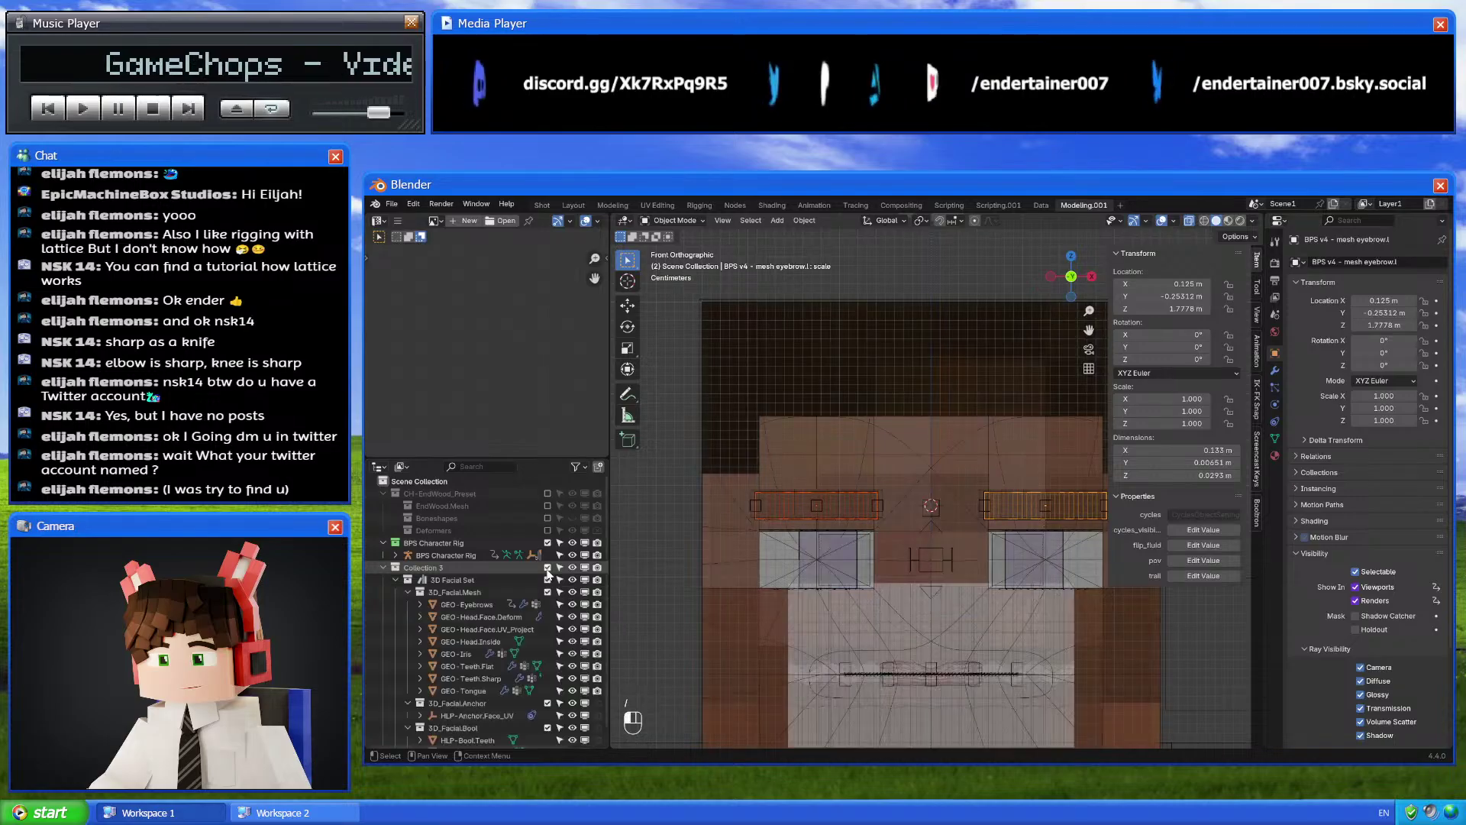
{"action": "left_click", "coordinate": [547, 543]}
{"action": "left_click", "coordinate": [854, 506]}
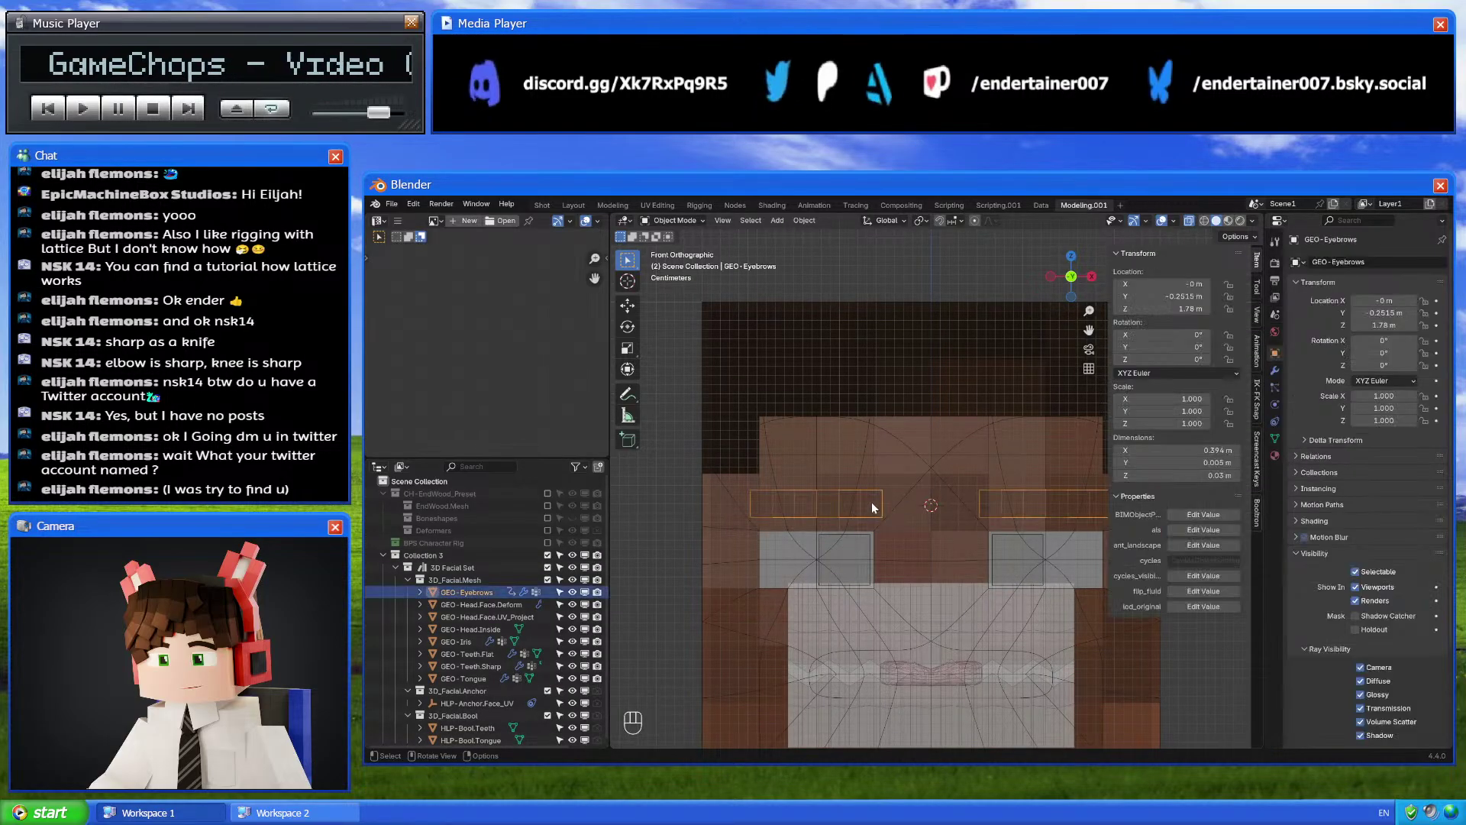
{"action": "key", "text": "shift+s"}
{"action": "left_click", "coordinate": [1029, 327]}
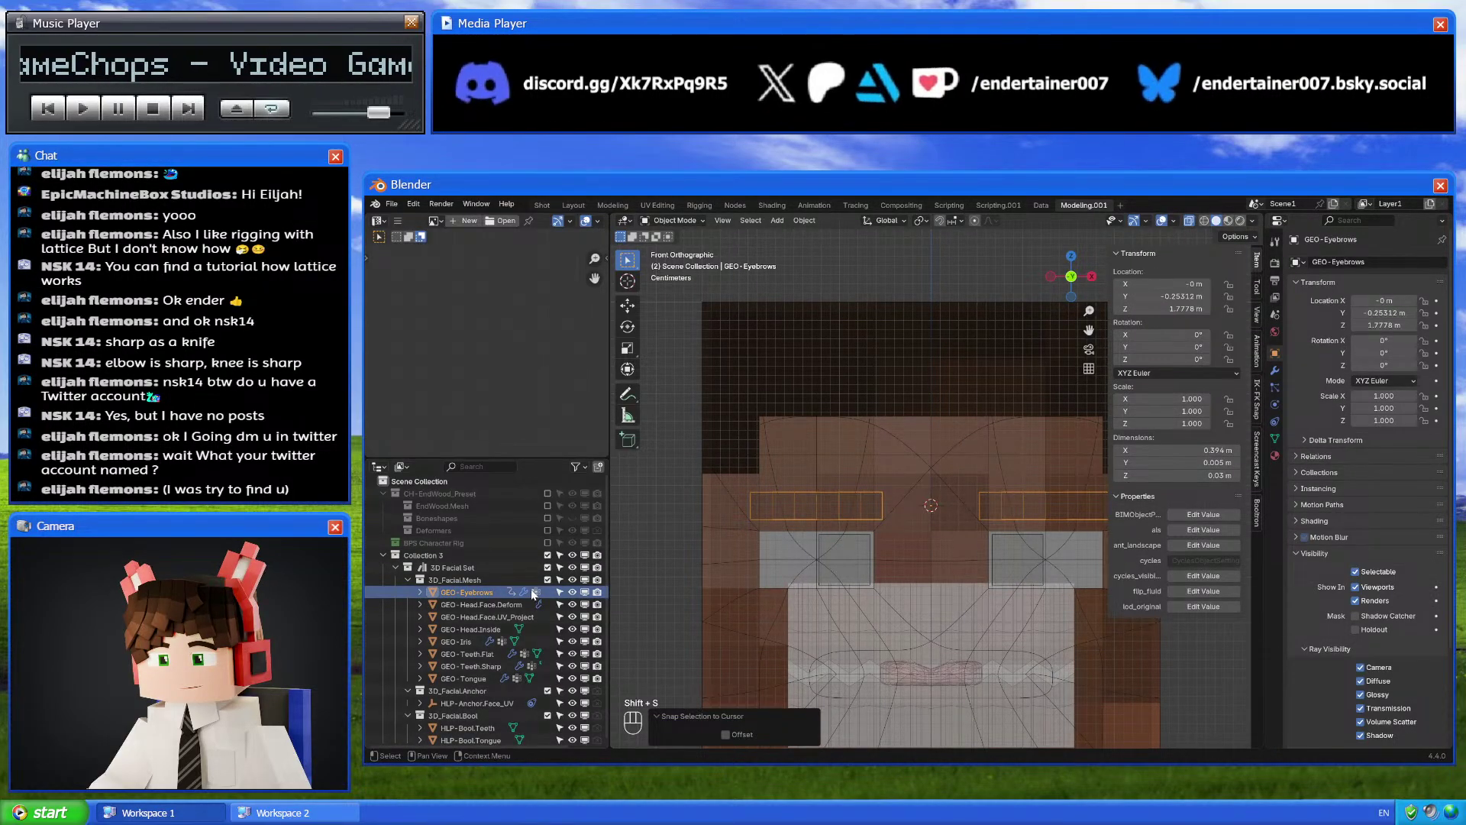
{"action": "left_click", "coordinate": [546, 542]}
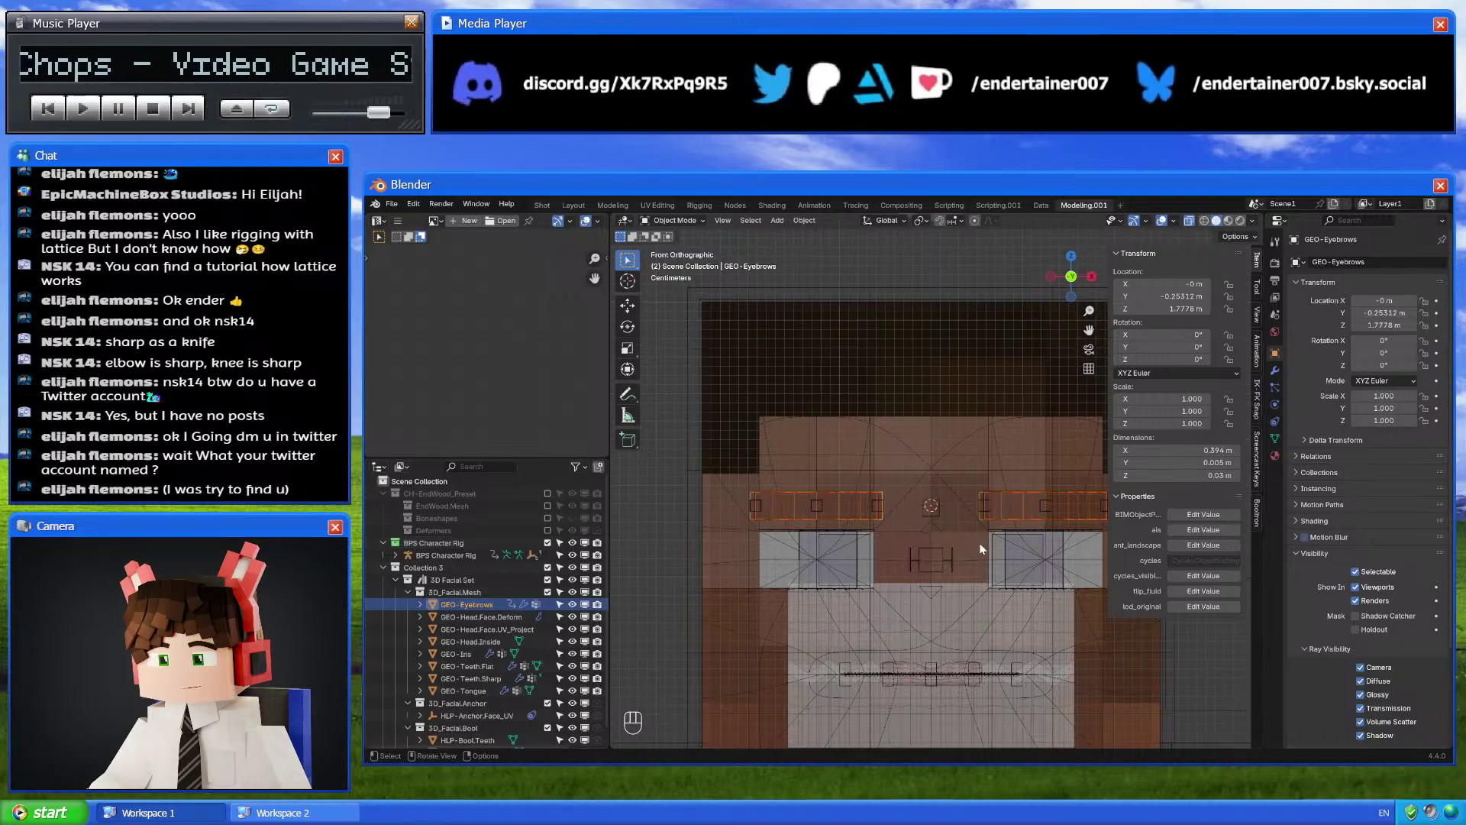
Select GEO-Eyebrows and delete its eyebrow on the negative X side in Edit Mode
{"action": "scroll", "coordinate": [979, 542], "scroll_direction": "up", "scroll_amount": 6}
{"action": "middle_click_drag", "start_coordinate": [718, 539], "coordinate": [882, 519], "text": "shift"}
{"action": "left_click", "coordinate": [886, 509]}
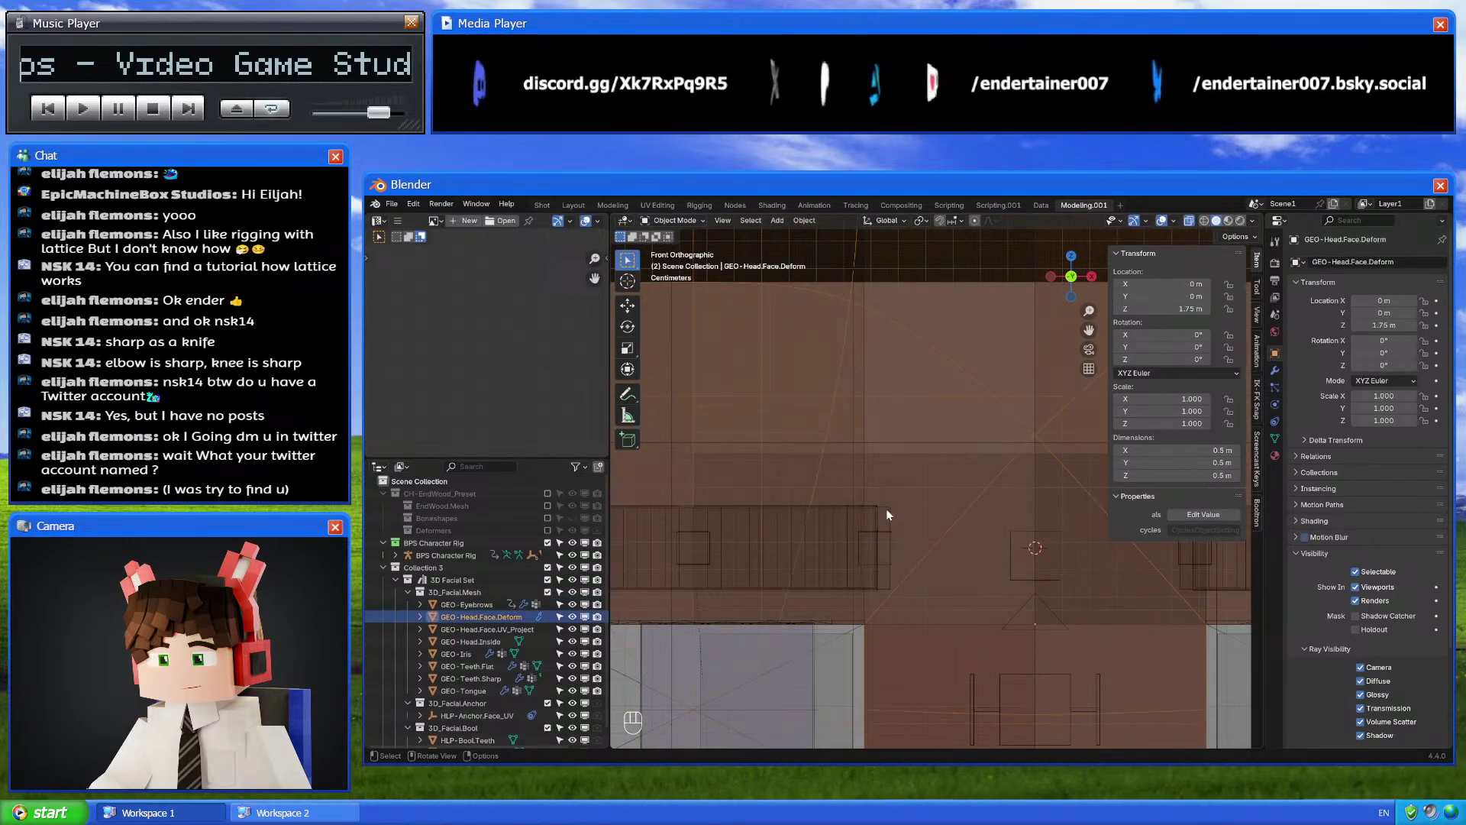
{"action": "left_click", "coordinate": [886, 509]}
{"action": "left_click", "coordinate": [888, 506]}
{"action": "left_click", "coordinate": [887, 505]}
{"action": "left_click", "coordinate": [887, 507]}
{"action": "left_click", "coordinate": [887, 507]}
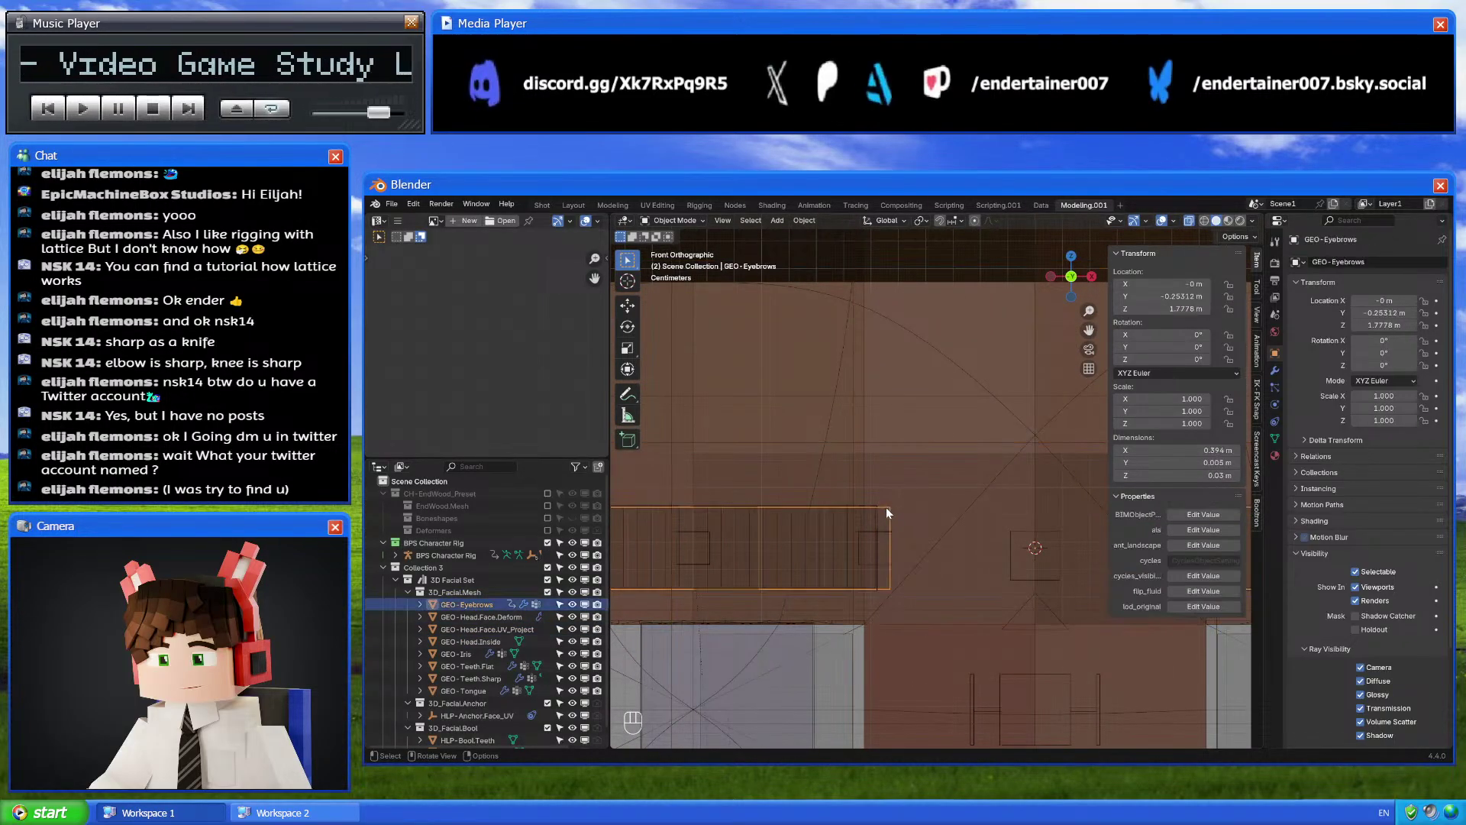
{"action": "scroll", "coordinate": [886, 508], "scroll_direction": "down", "scroll_amount": 2}
{"action": "key", "text": "Tab"}
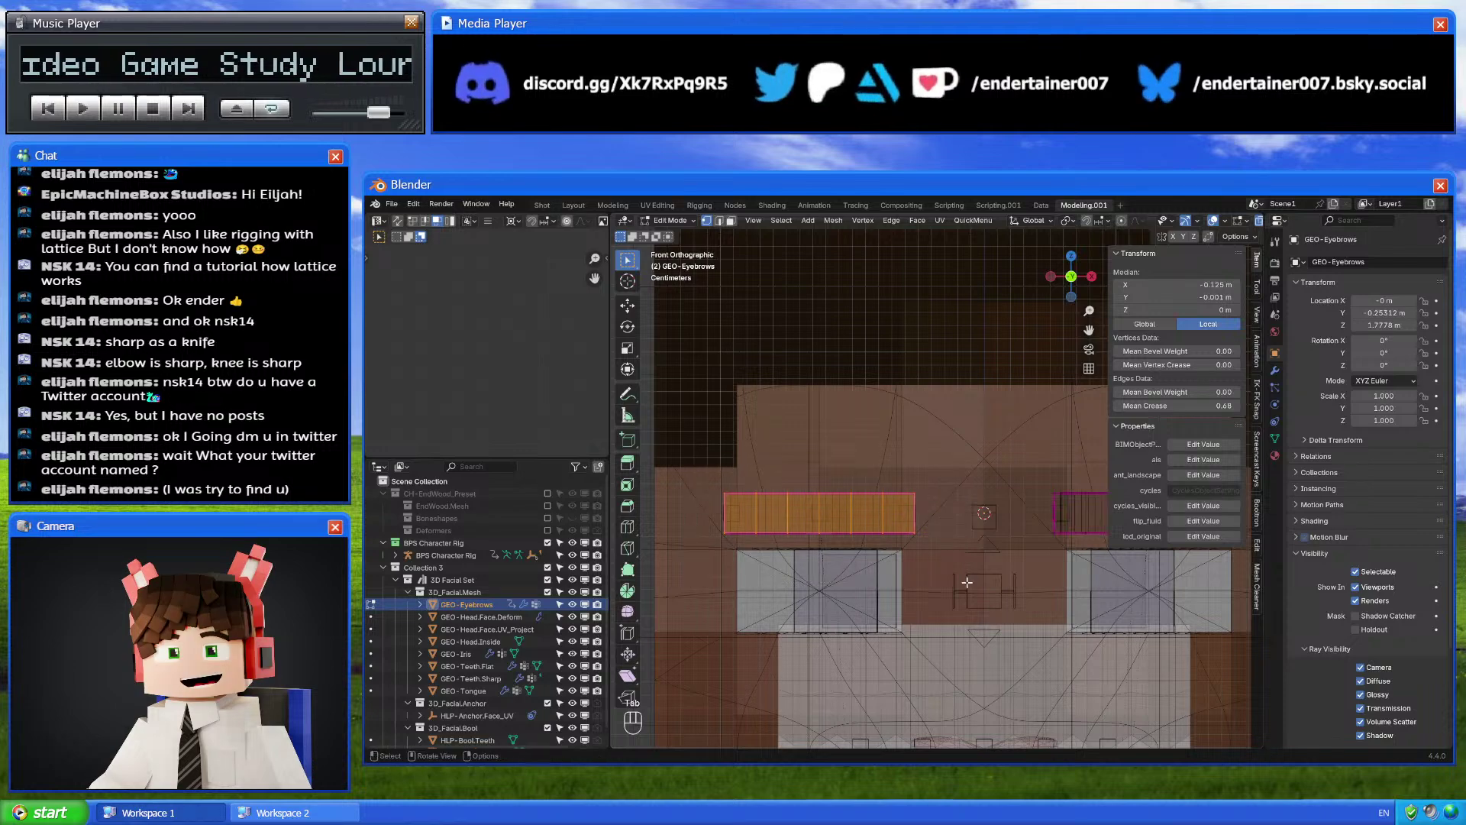
{"action": "key", "text": "x"}
{"action": "left_click", "coordinate": [997, 492]}
Select the whole remaining eyebrow of GEO-Eyebrows and scale it to 0.924 along X to match the BPS eyebrow's width
{"action": "middle_click_drag", "start_coordinate": [997, 492], "coordinate": [771, 513], "text": "shift"}
{"action": "scroll", "coordinate": [771, 513], "scroll_direction": "up", "scroll_amount": 3}
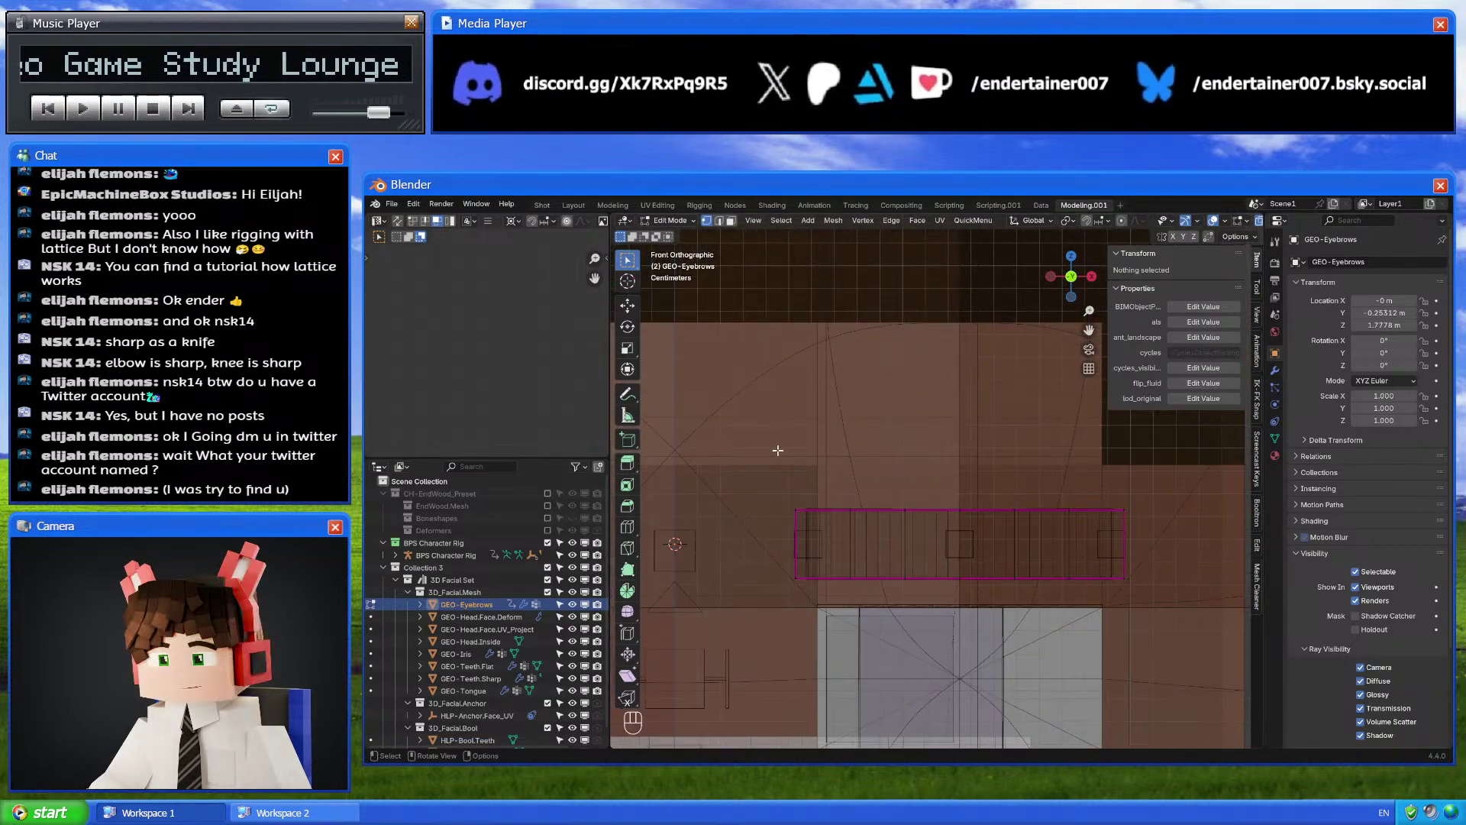
{"action": "left_click_drag", "start_coordinate": [741, 447], "coordinate": [1180, 652]}
{"action": "middle_click_drag", "start_coordinate": [1180, 654], "coordinate": [1090, 609], "text": "shift"}
{"action": "scroll", "coordinate": [1090, 609], "scroll_direction": "up", "scroll_amount": 5}
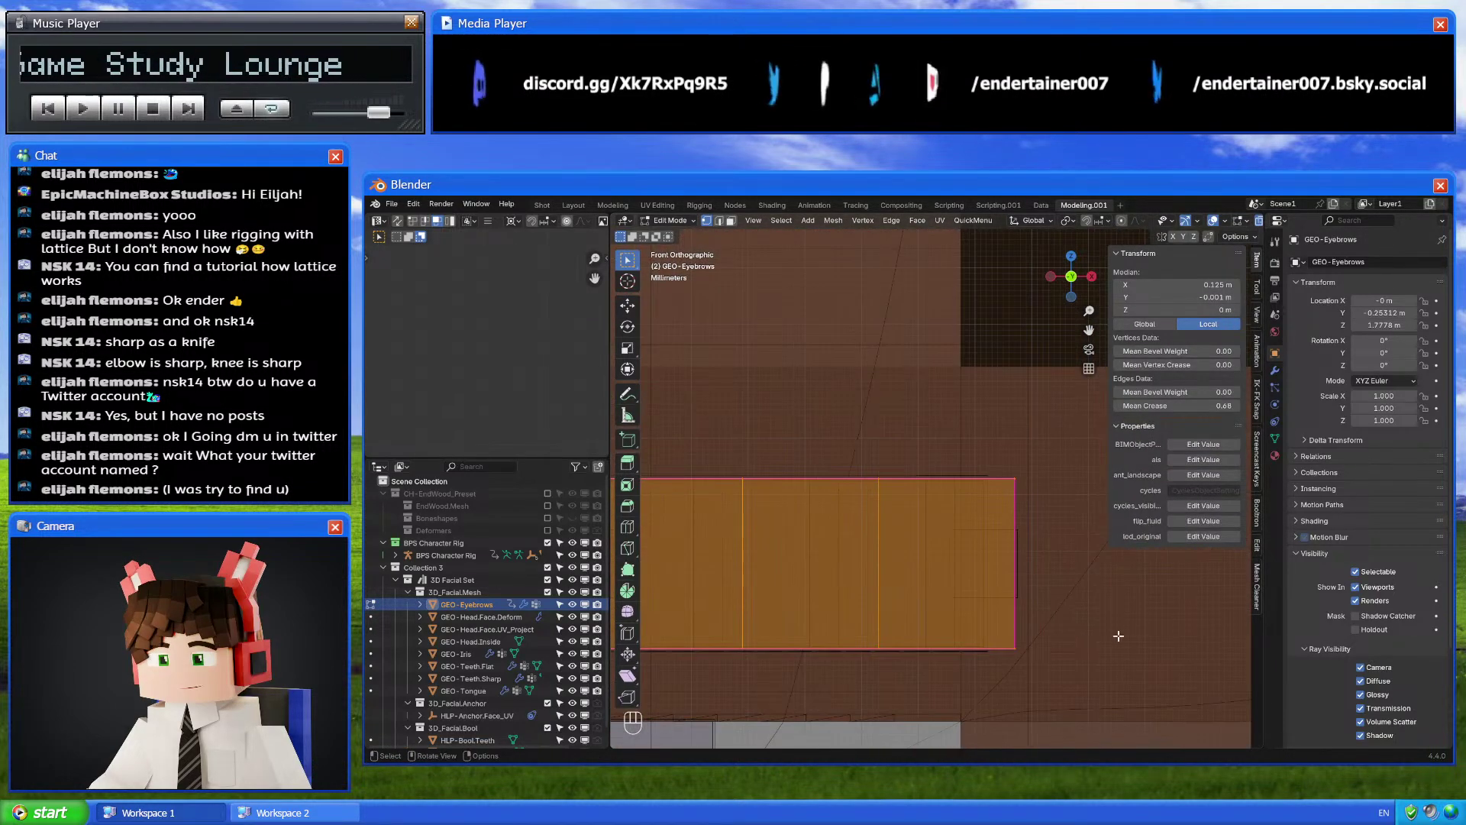
{"action": "key", "text": "s"}
{"action": "key", "text": "x"}
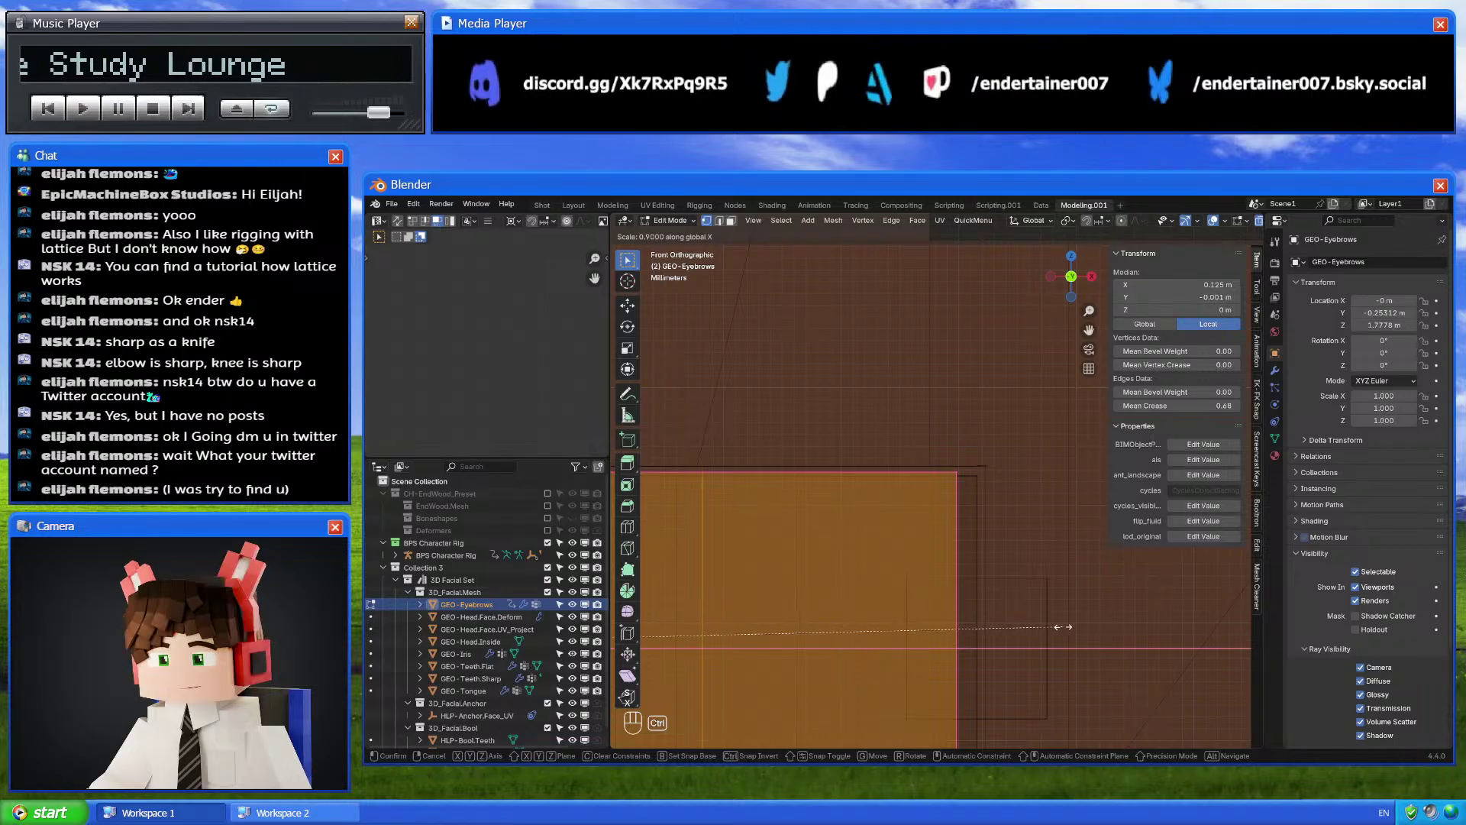
{"action": "key", "text": "shift"}
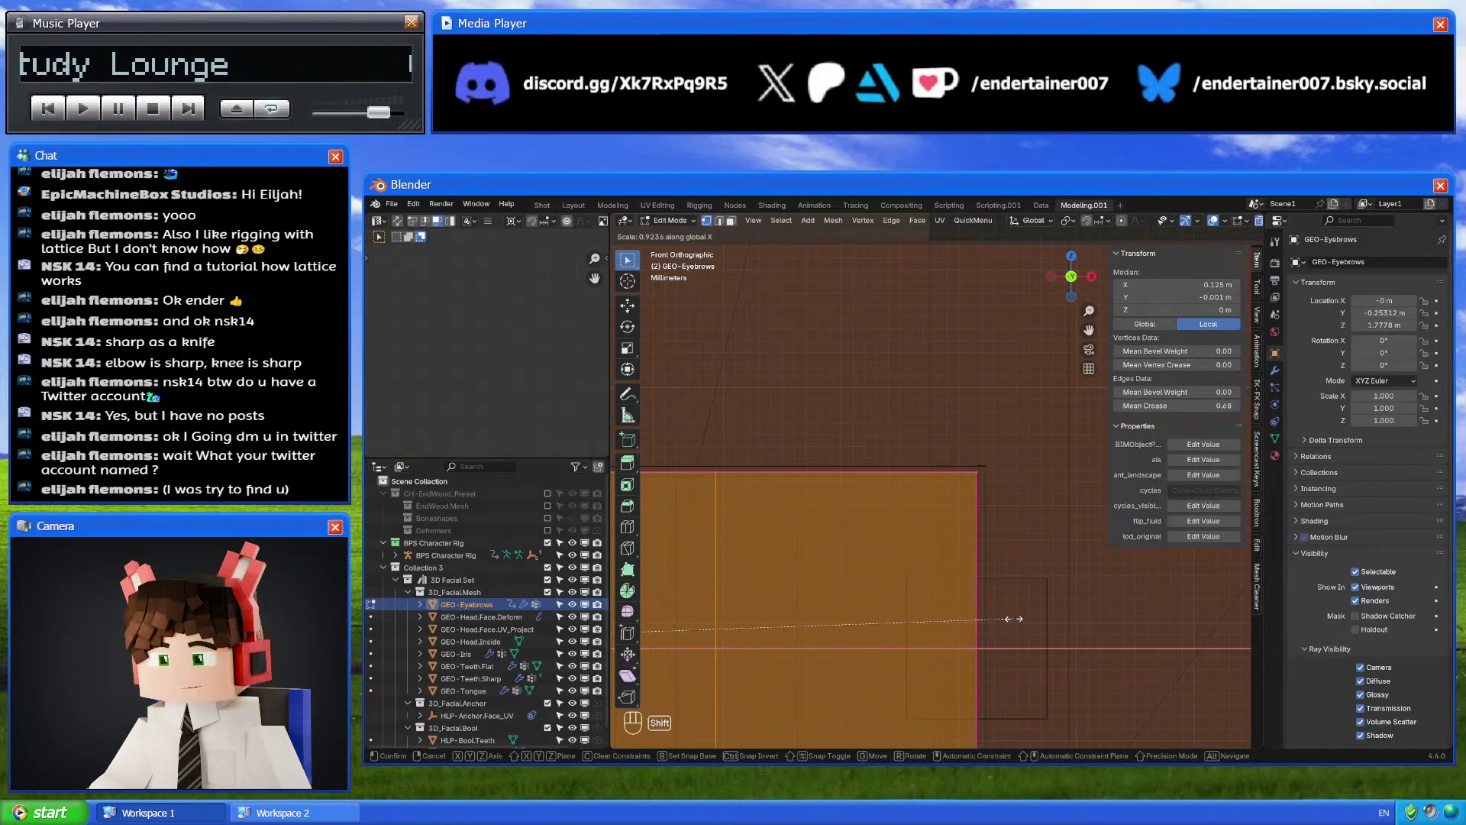
{"action": "left_click", "coordinate": [1026, 621]}
Scale the remaining eyebrow to about 0.98 along Z to match the BPS eyebrow's height, then leave Edit Mode
{"action": "left_click", "coordinate": [877, 527], "text": "shift"}
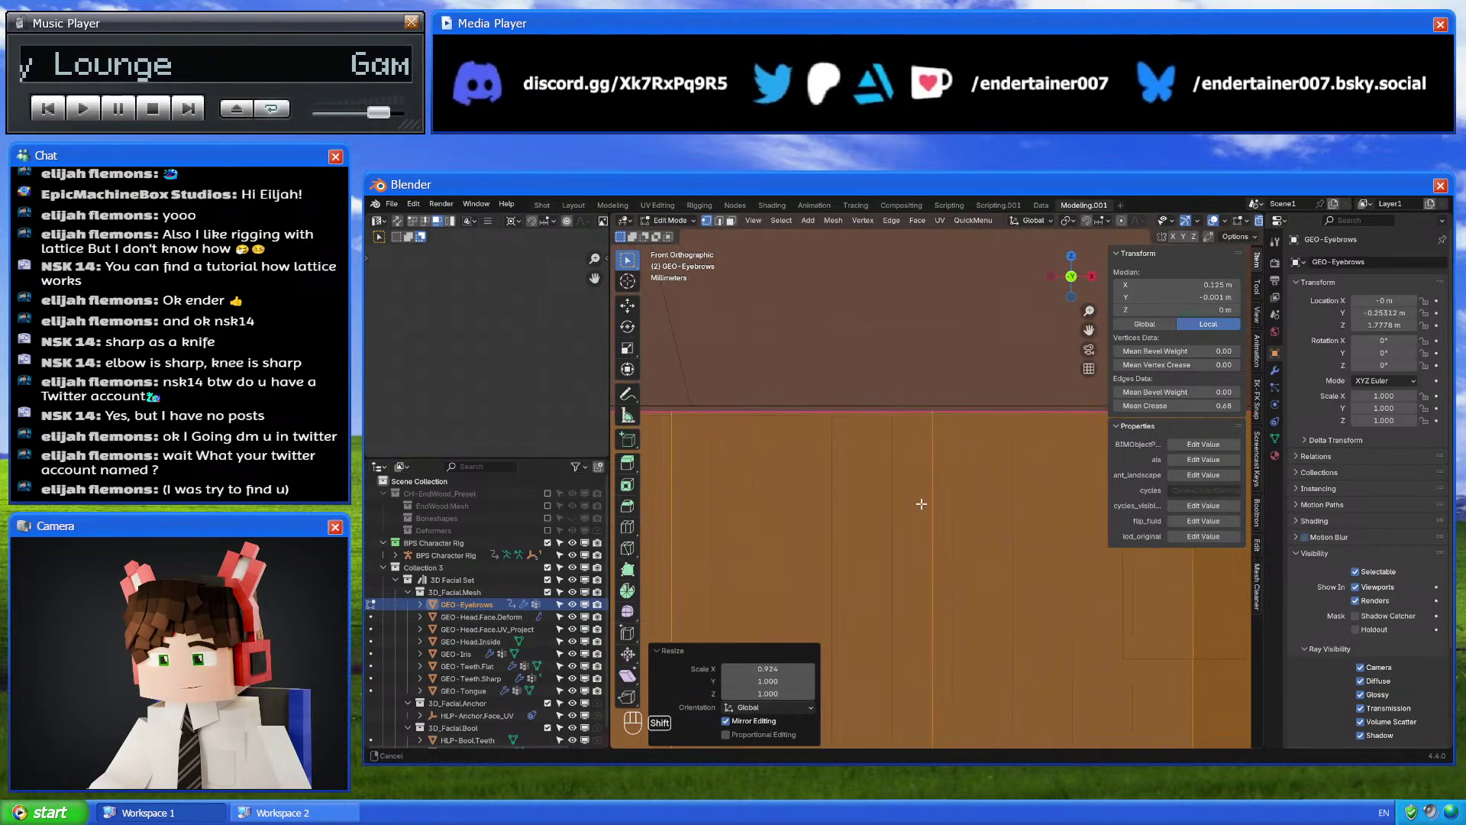
{"action": "scroll", "coordinate": [927, 501], "scroll_direction": "down", "scroll_amount": 2}
{"action": "key", "text": "s"}
{"action": "key", "text": "z"}
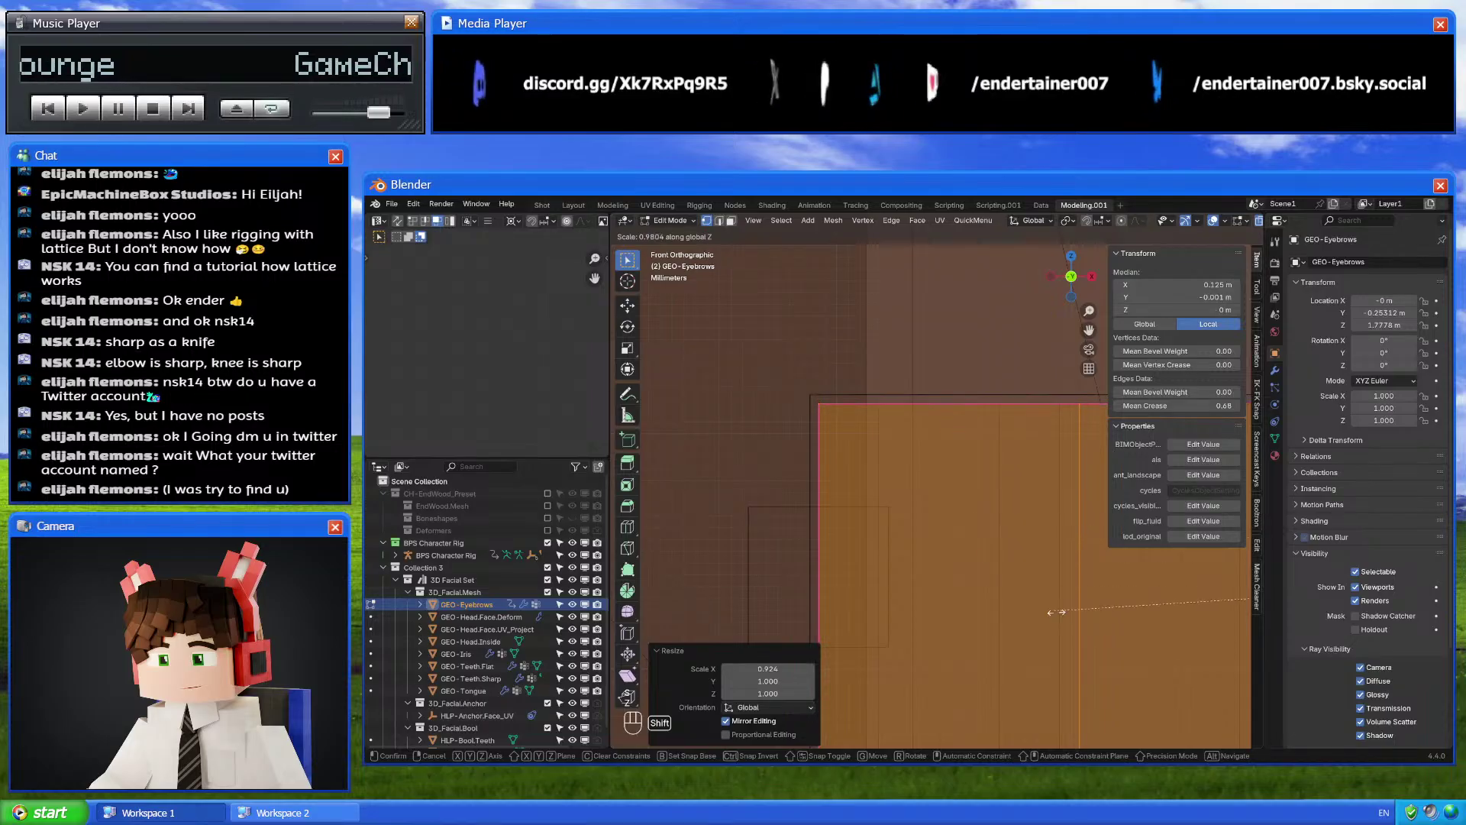
{"action": "left_click", "coordinate": [1052, 697]}
{"action": "scroll", "coordinate": [987, 489], "scroll_direction": "down", "scroll_amount": 3}
{"action": "key", "text": "Tab"}
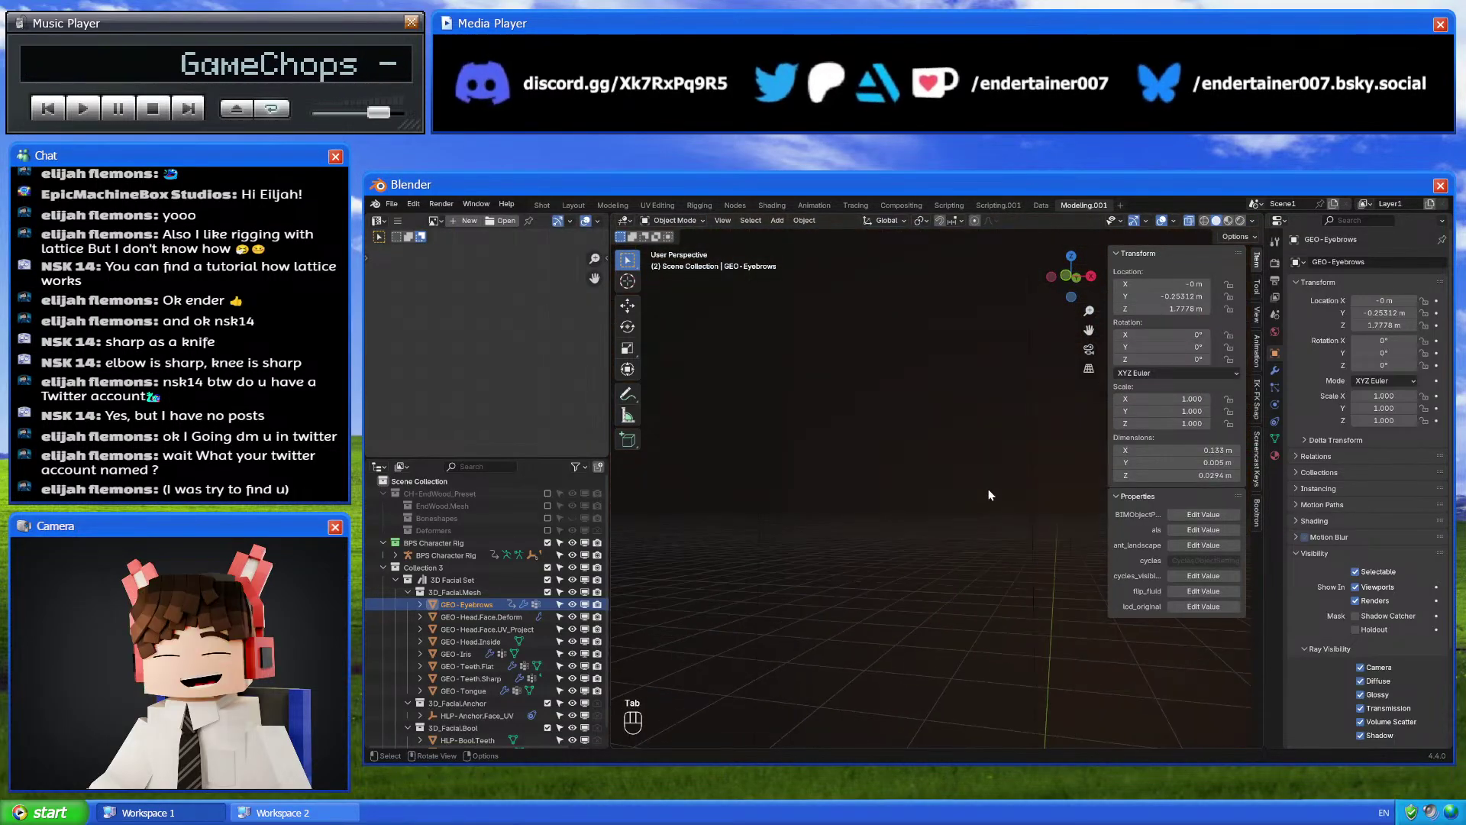
{"action": "key", "text": "KP_Decimal"}
{"action": "key", "text": "KP_3"}
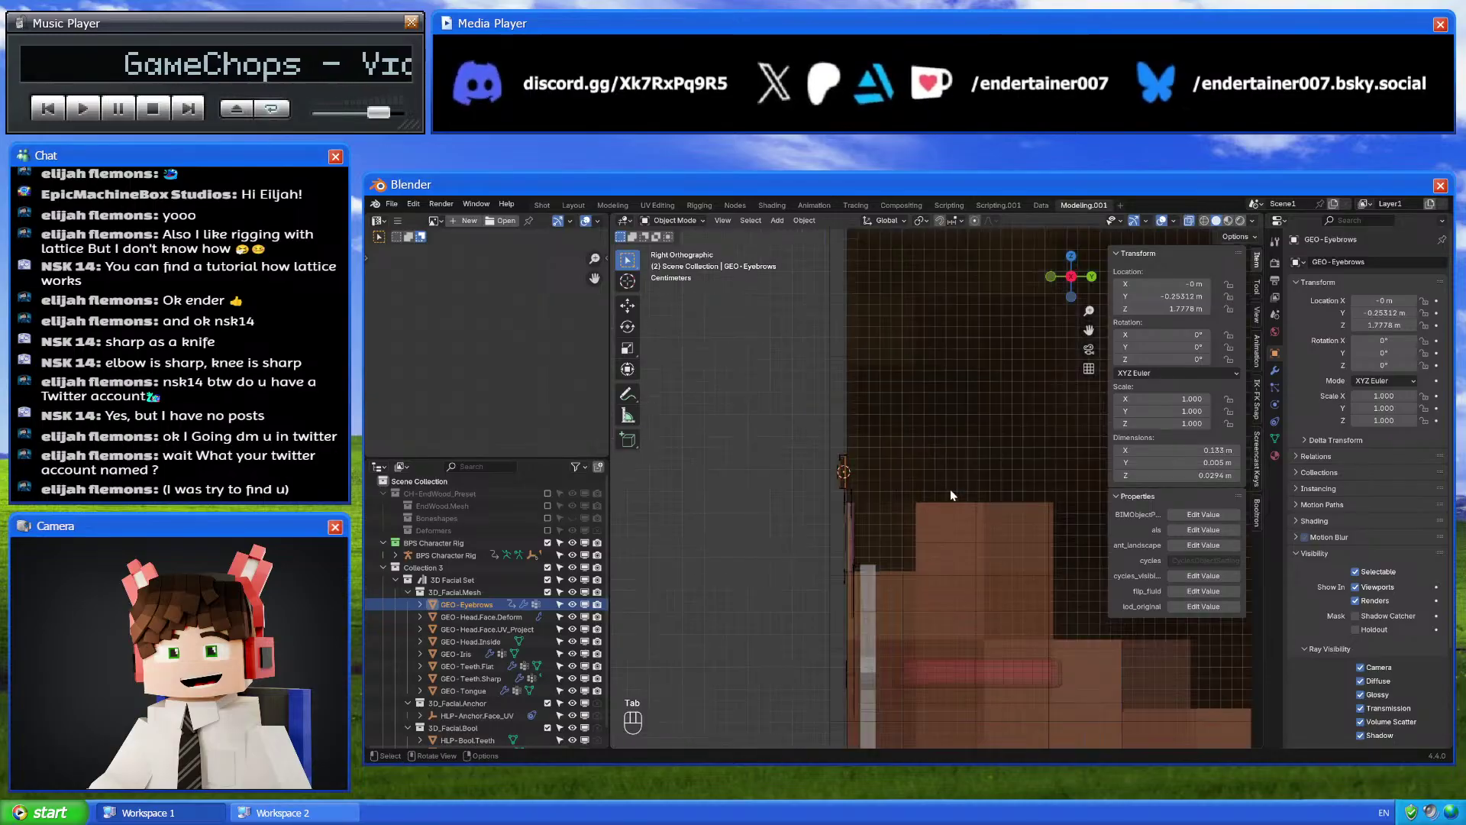
{"action": "scroll", "coordinate": [866, 516], "scroll_direction": "up", "scroll_amount": 5}
{"action": "key", "text": "g"}
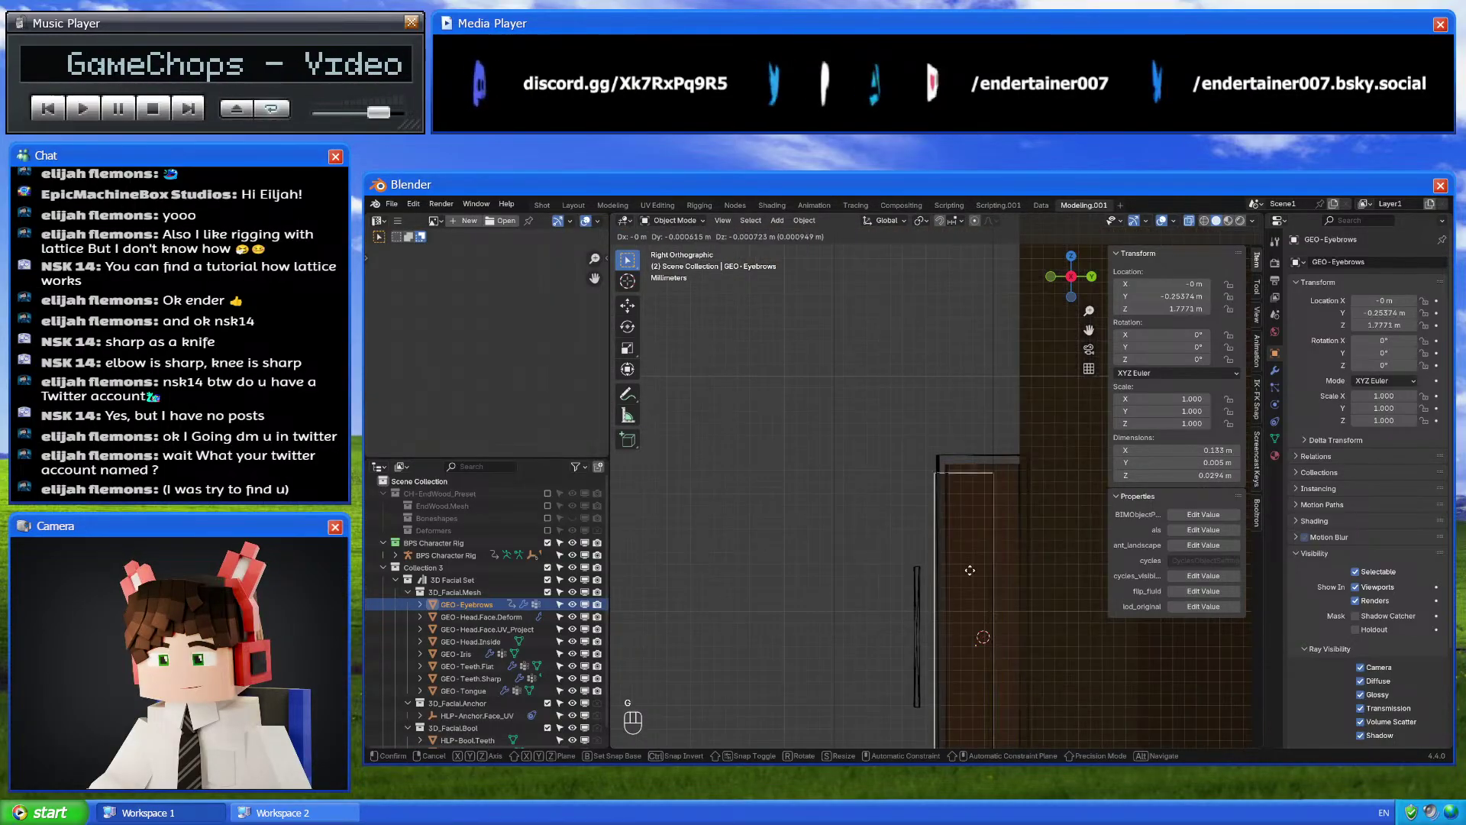
{"action": "left_click", "coordinate": [974, 566]}
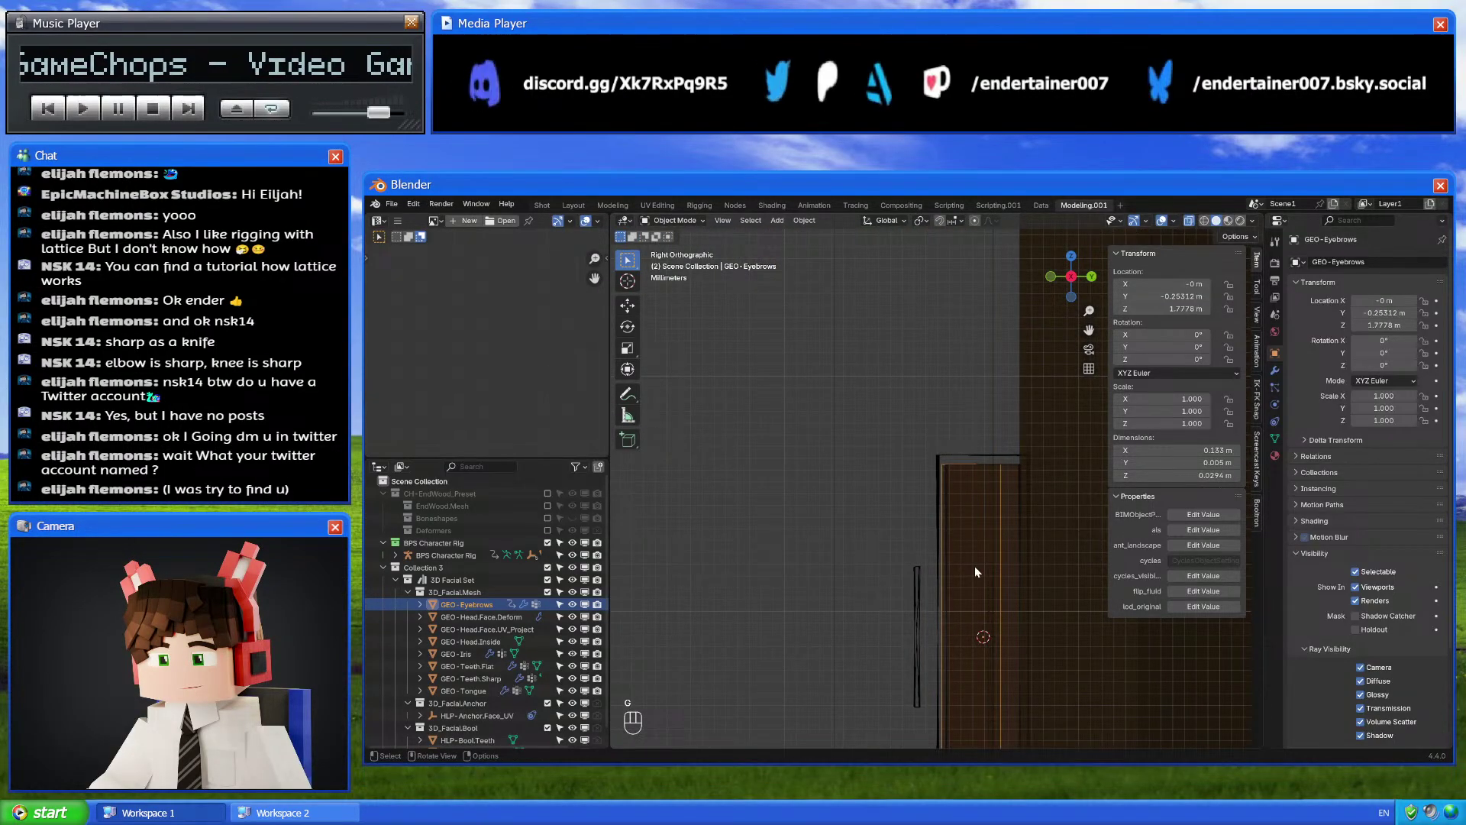
{"action": "scroll", "coordinate": [974, 565], "scroll_direction": "up", "scroll_amount": 1}
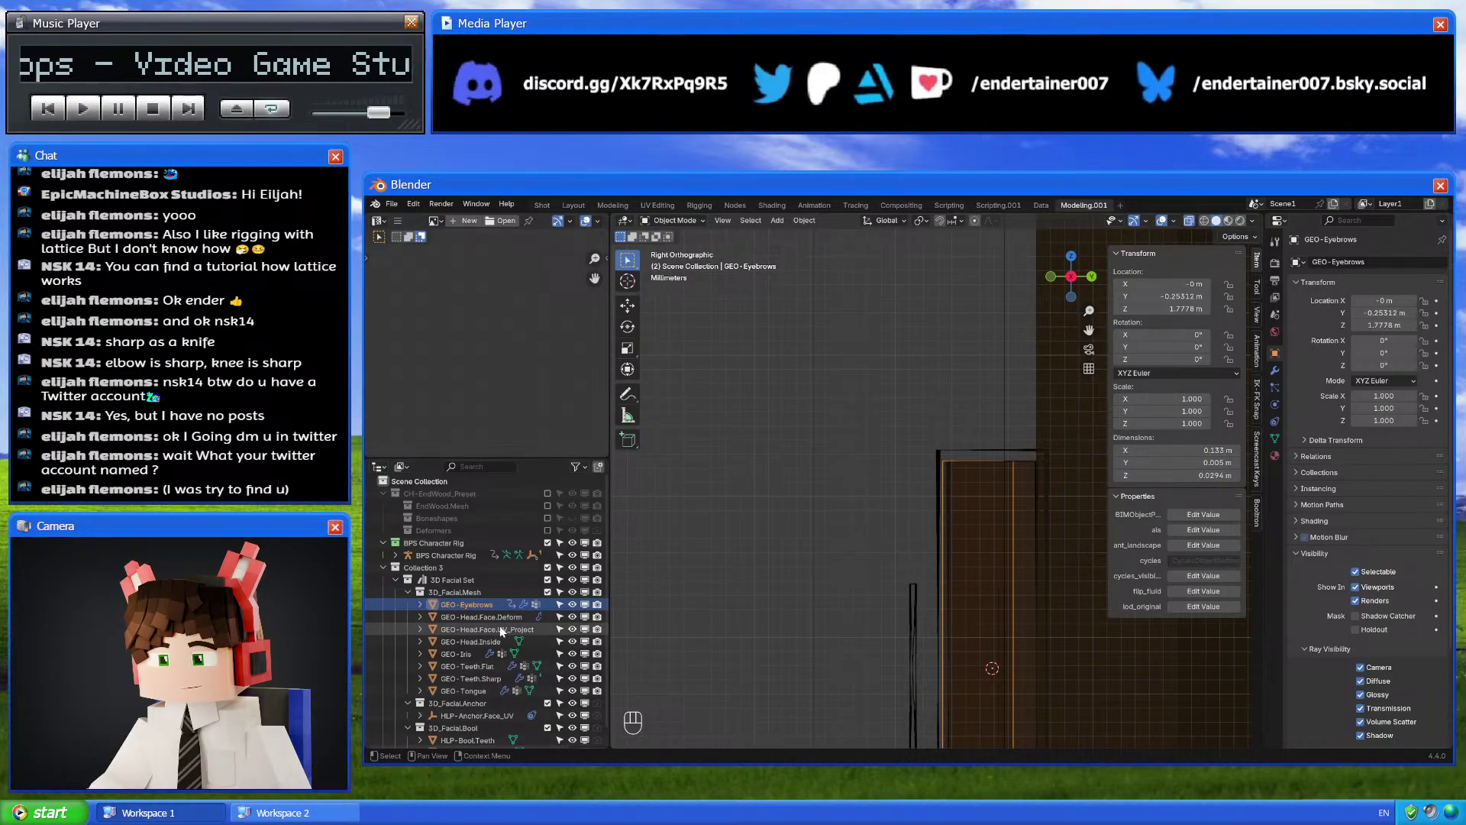
Step back through the recent GEO-Eyebrows edits, redo them and leave Edit Mode
{"action": "key", "text": "ctrl+z"}
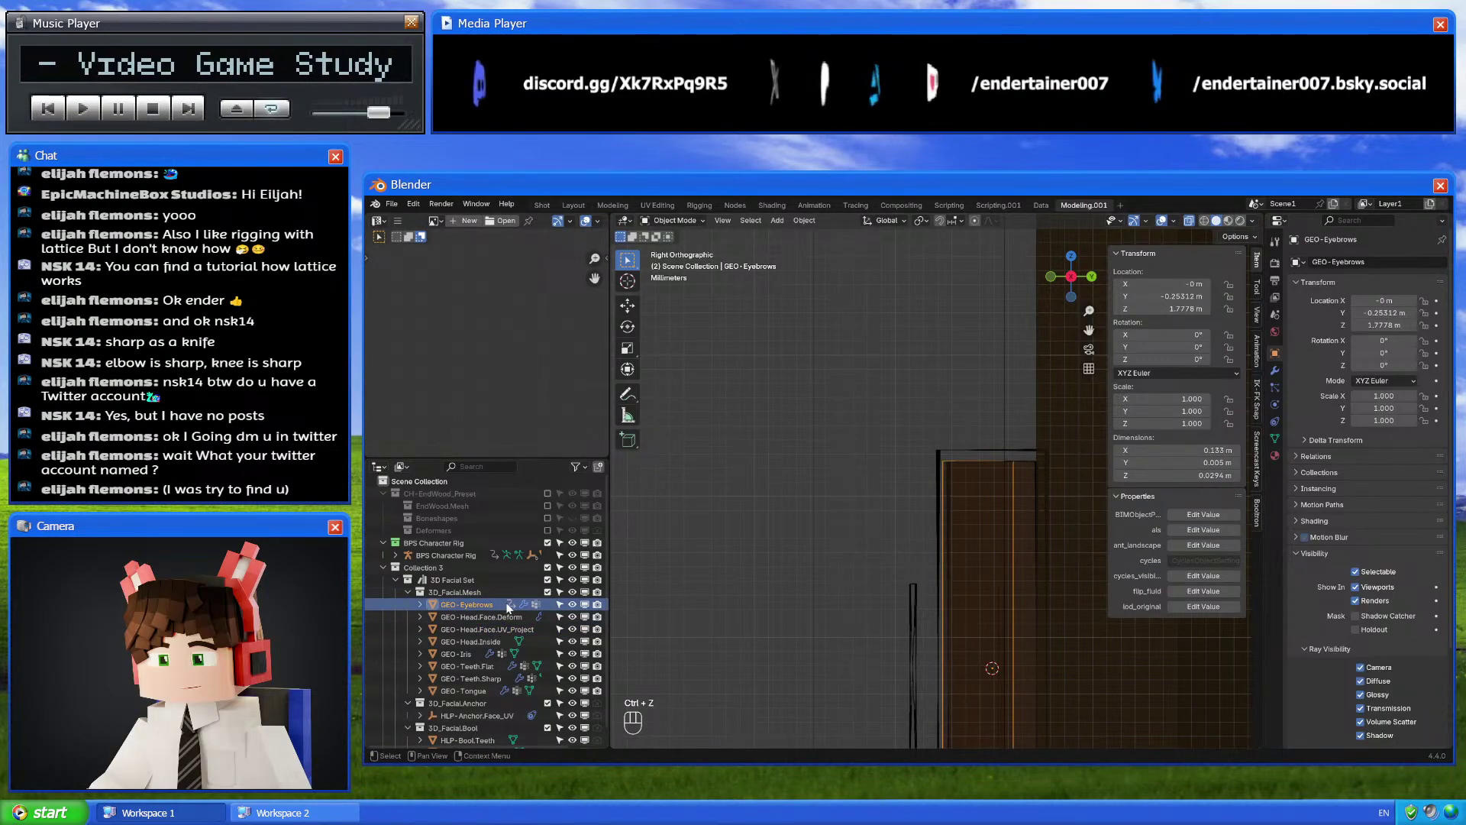
{"action": "key", "text": "ctrl+z"}
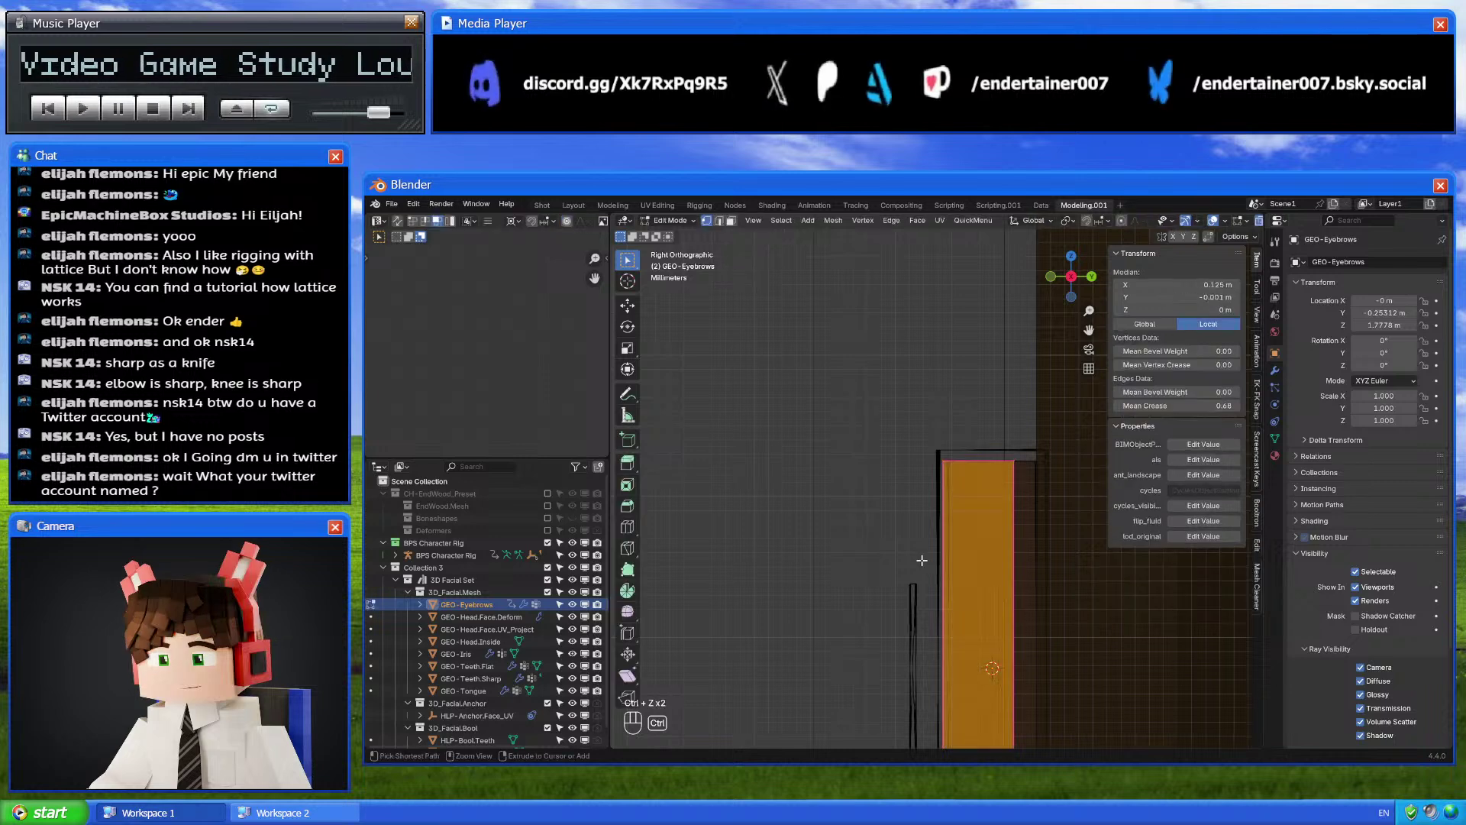
{"action": "key", "text": "ctrl+z"}
{"action": "key", "text": "ctrl+z"}
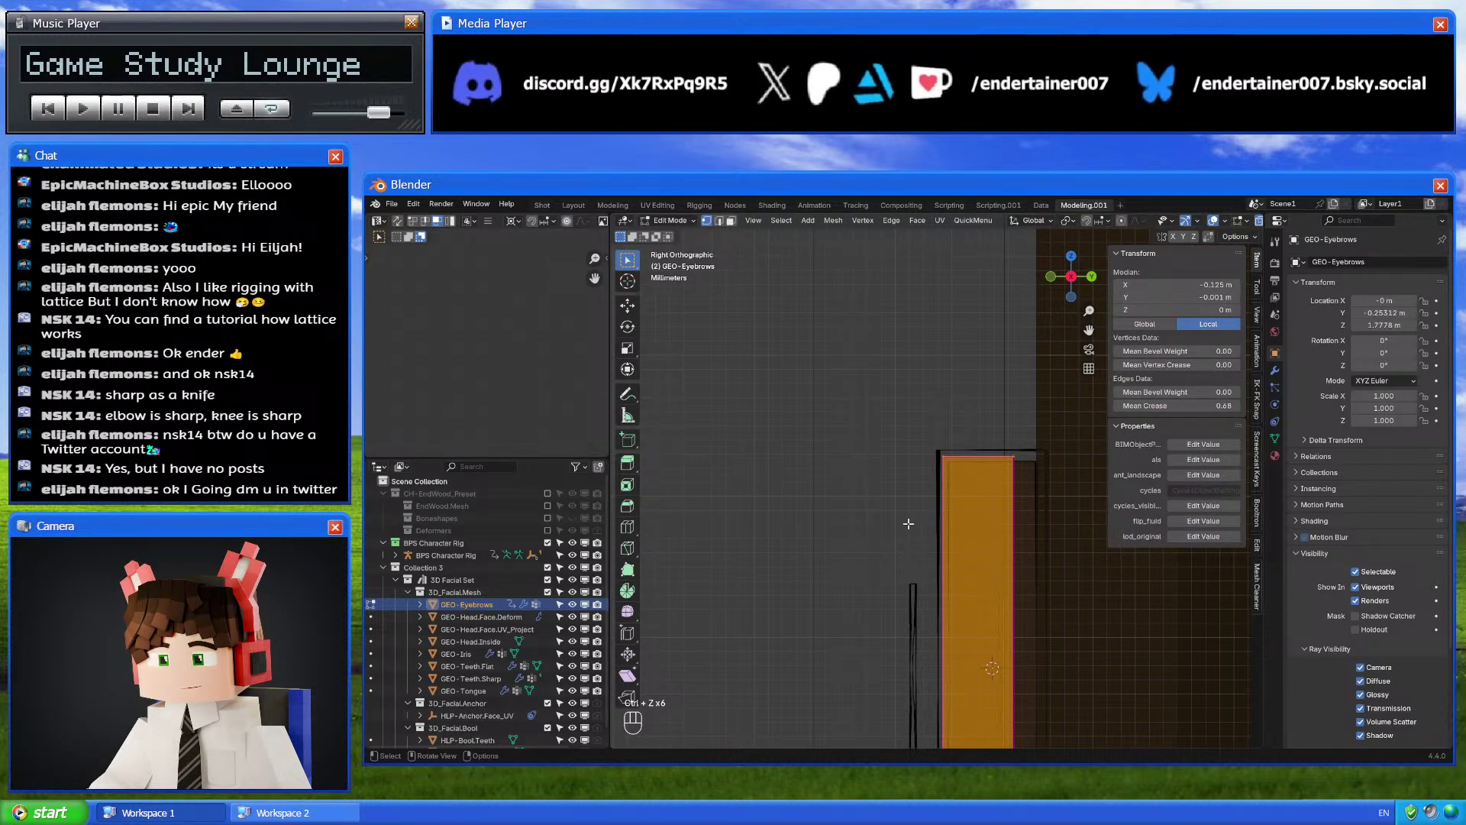
{"action": "left_click", "coordinate": [414, 204]}
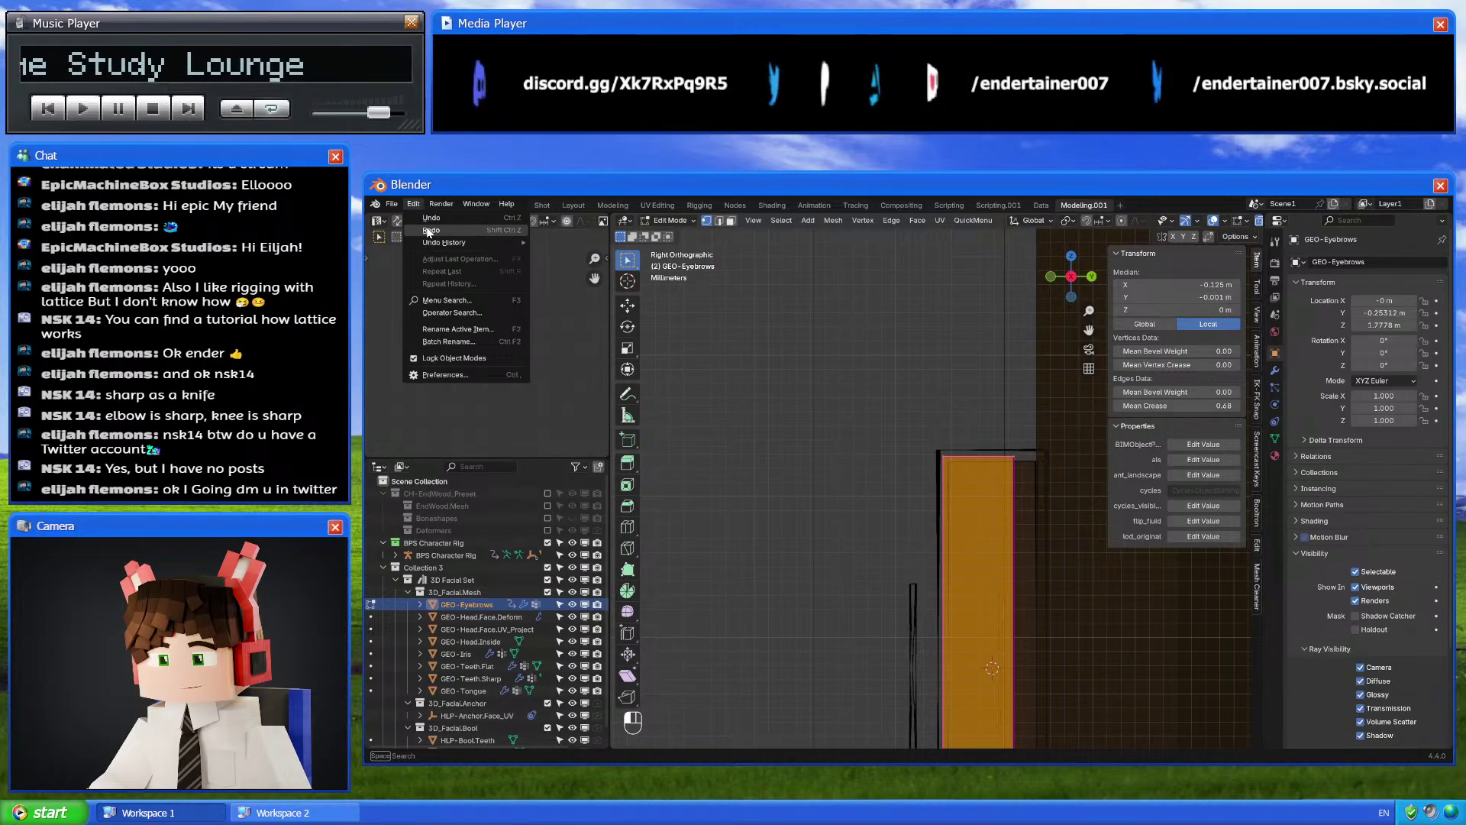
{"action": "left_click", "coordinate": [428, 231]}
{"action": "left_click", "coordinate": [414, 204]}
{"action": "left_click", "coordinate": [428, 231]}
{"action": "left_click", "coordinate": [413, 204]}
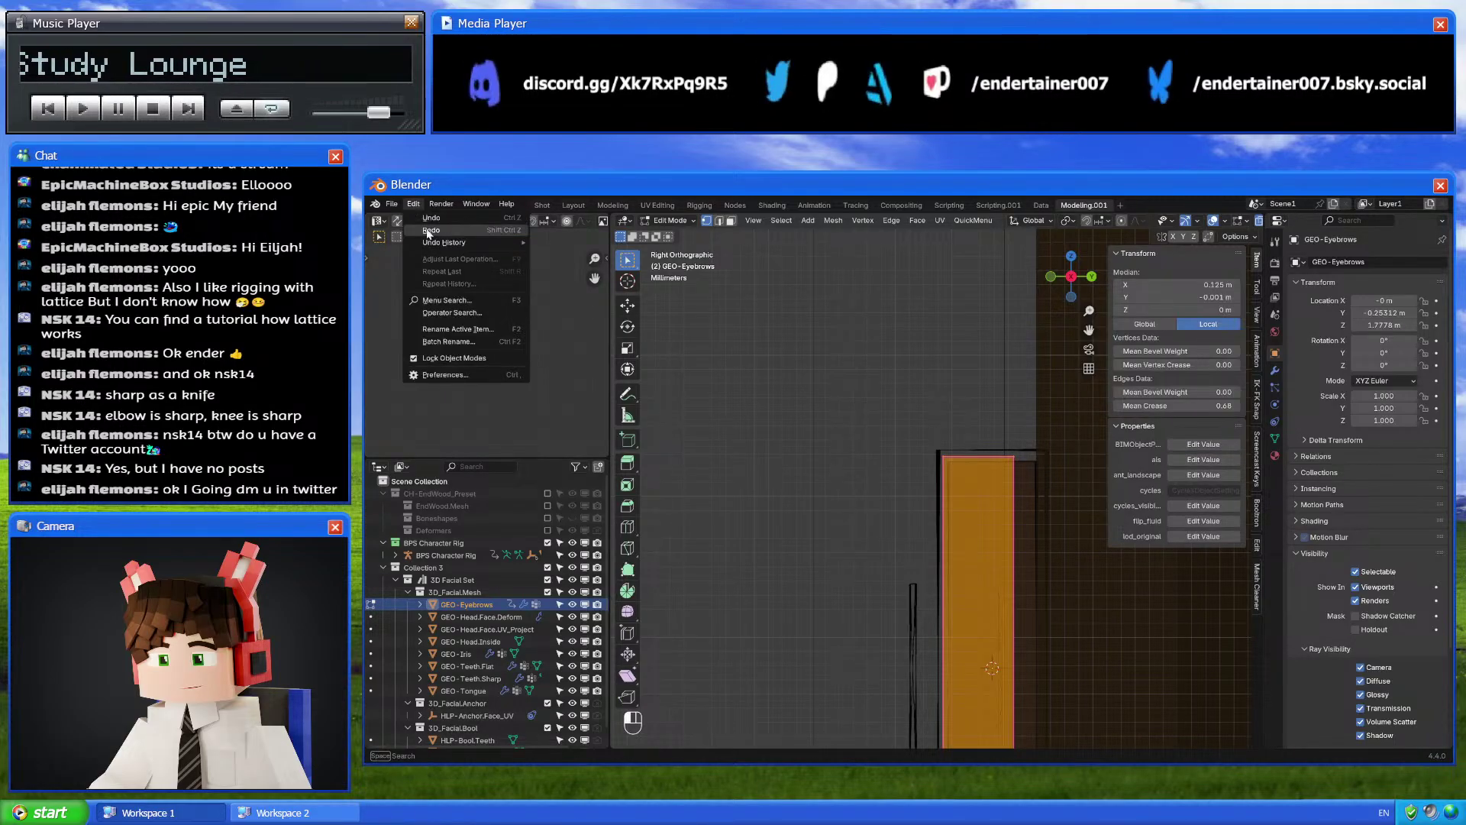
{"action": "left_click", "coordinate": [430, 232]}
{"action": "left_click", "coordinate": [413, 204]}
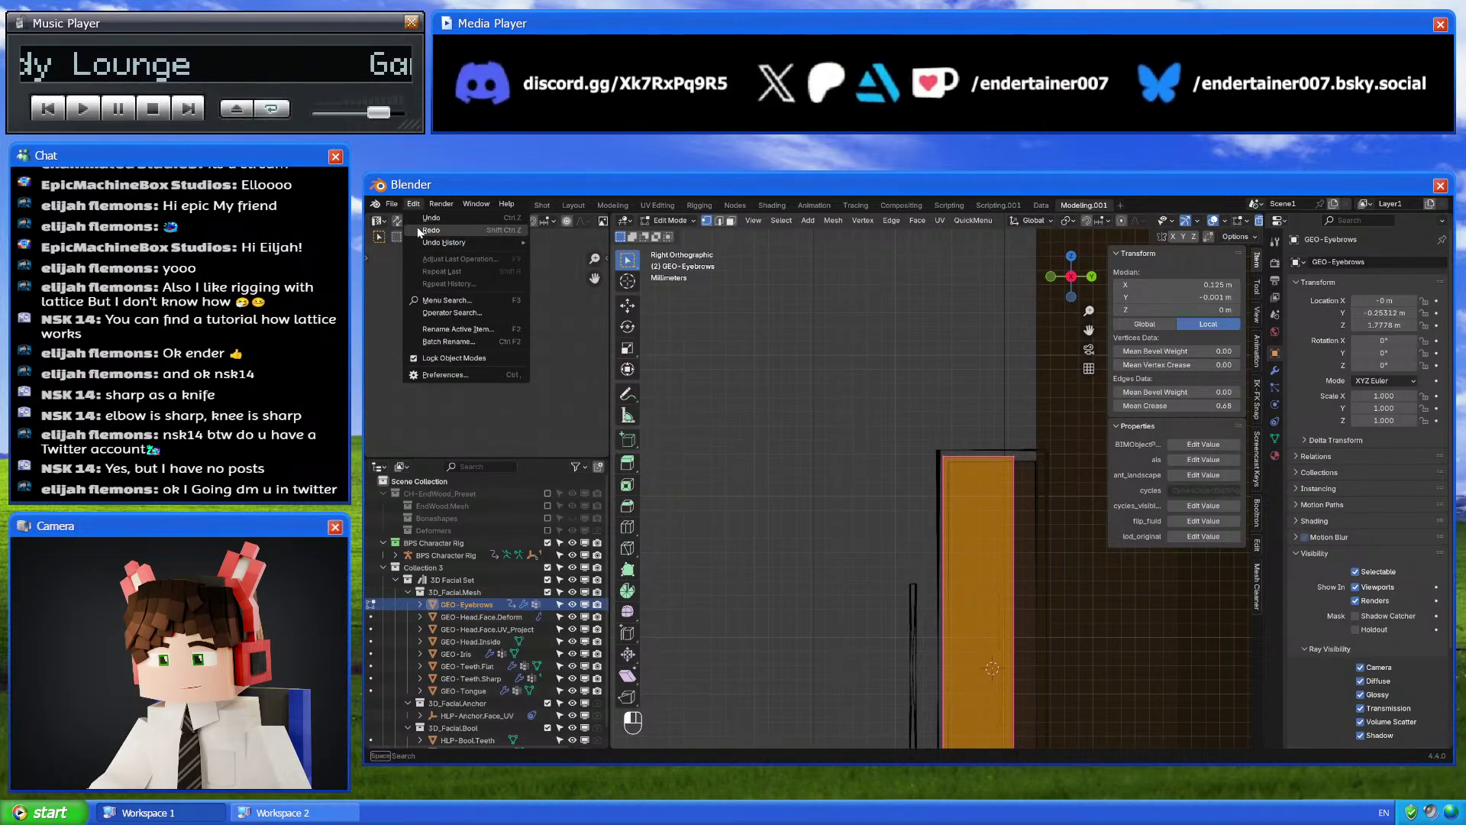
{"action": "left_click", "coordinate": [429, 231]}
{"action": "left_click", "coordinate": [1046, 278]}
{"action": "left_click", "coordinate": [1051, 276]}
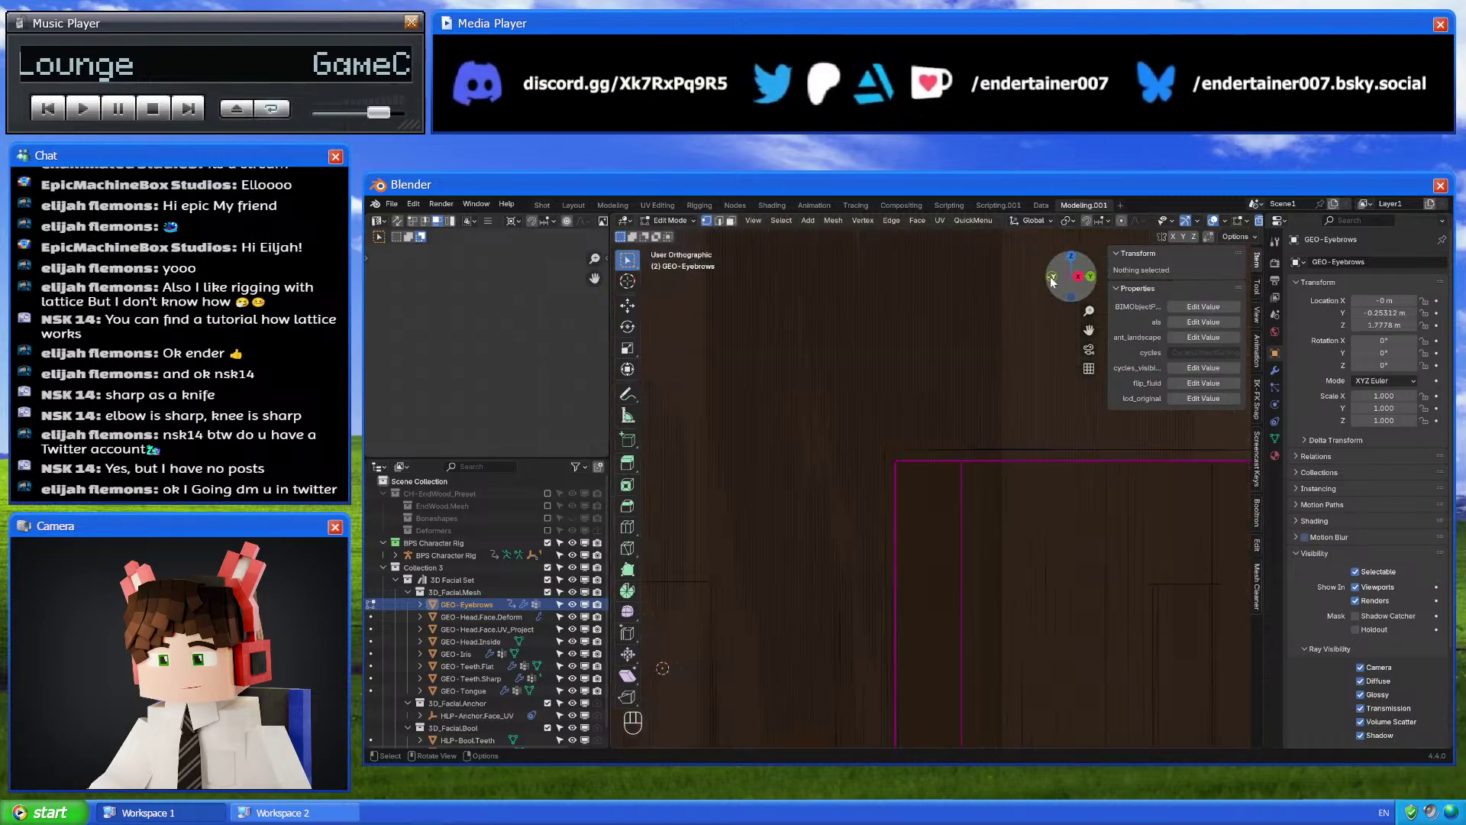
{"action": "left_click", "coordinate": [1092, 276]}
{"action": "key", "text": "Tab"}
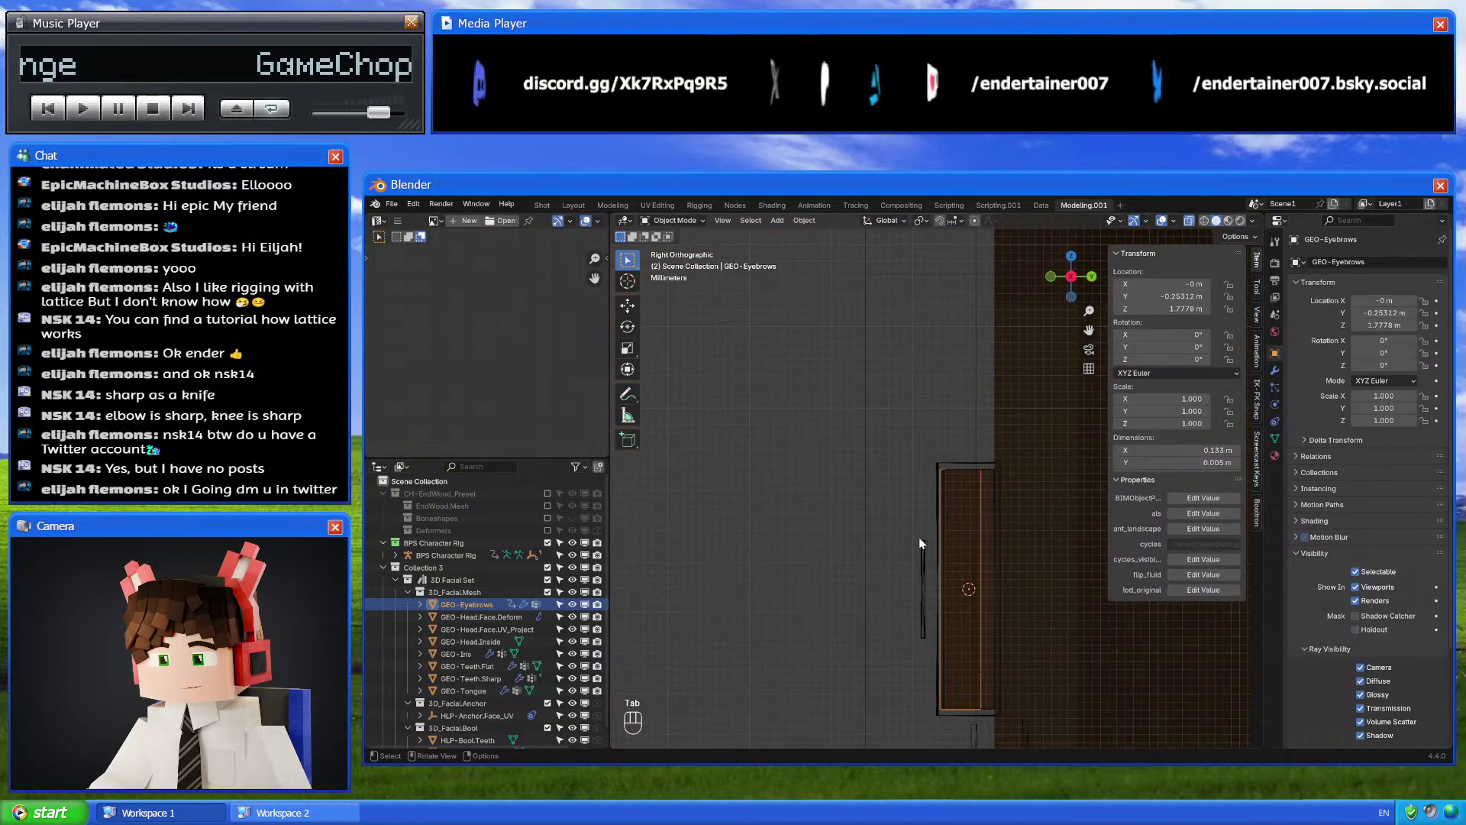
In Edit Mode of BPS v4 - mesh head, snap the 3D cursor to the head's upper front corner vertex on the positive X side
{"action": "left_click", "coordinate": [988, 537]}
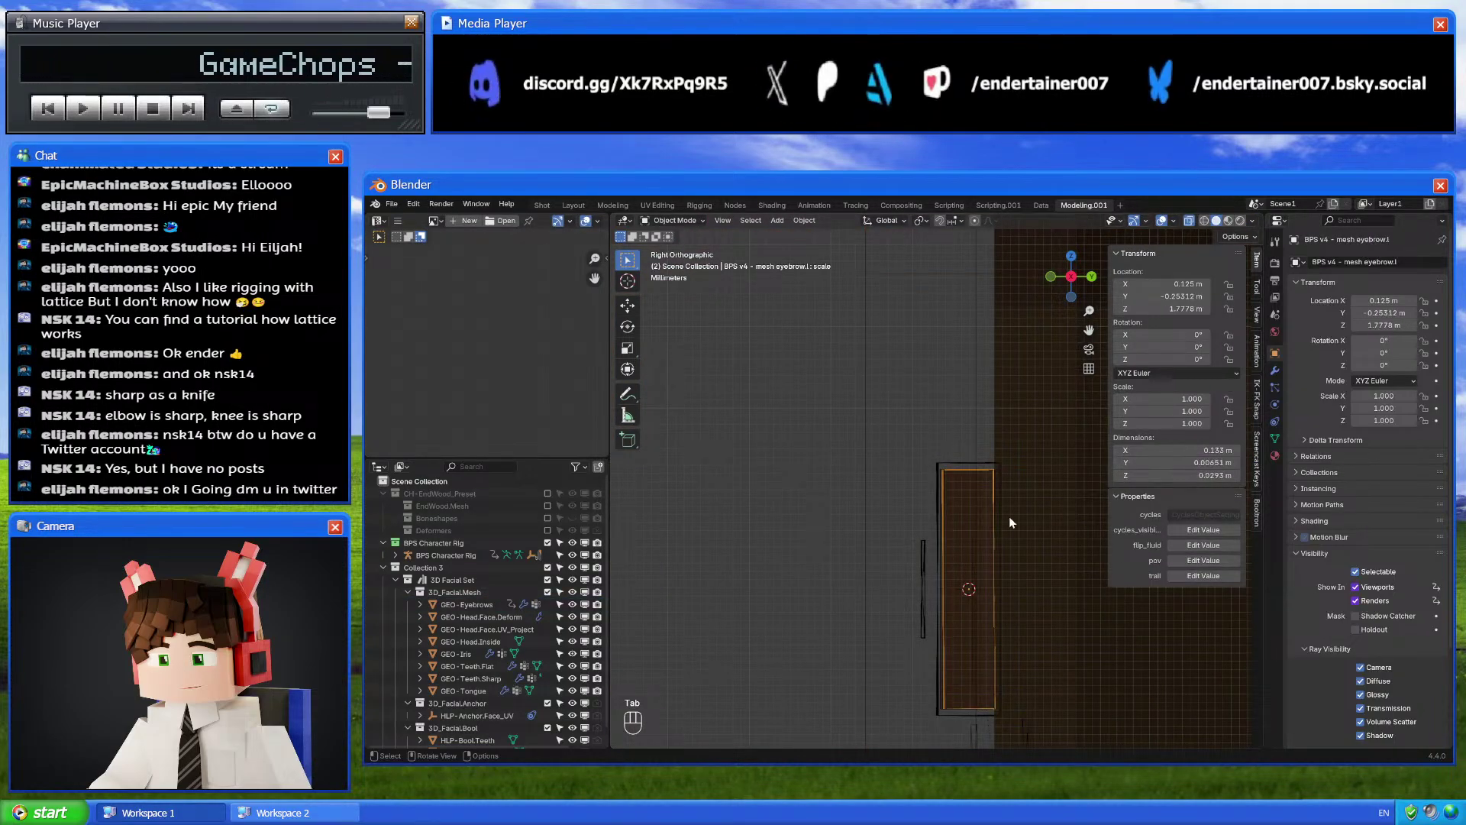
{"action": "left_click", "coordinate": [989, 477]}
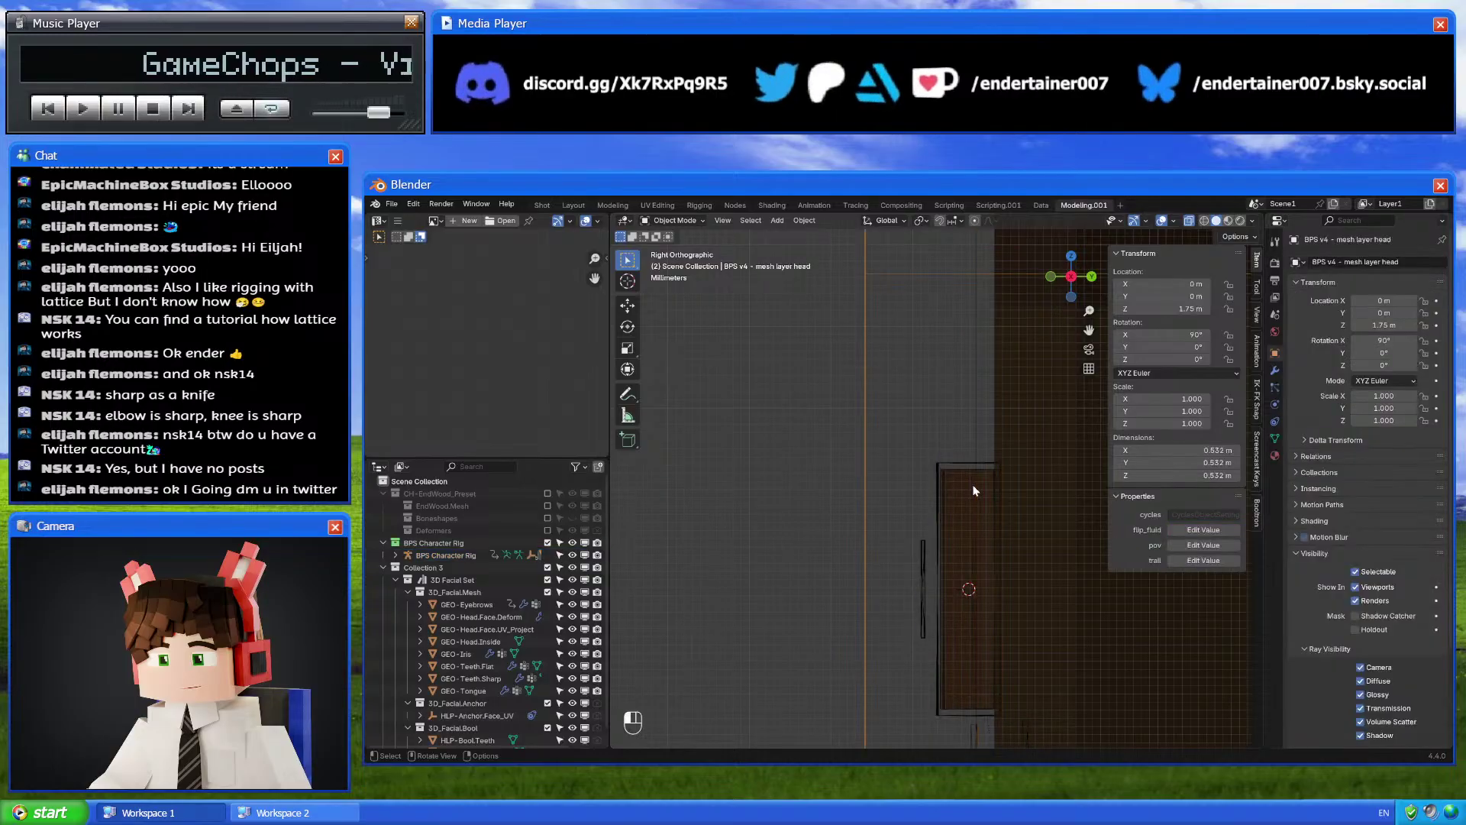
{"action": "left_click", "coordinate": [973, 490]}
{"action": "left_click", "coordinate": [974, 484]}
{"action": "key", "text": "Tab"}
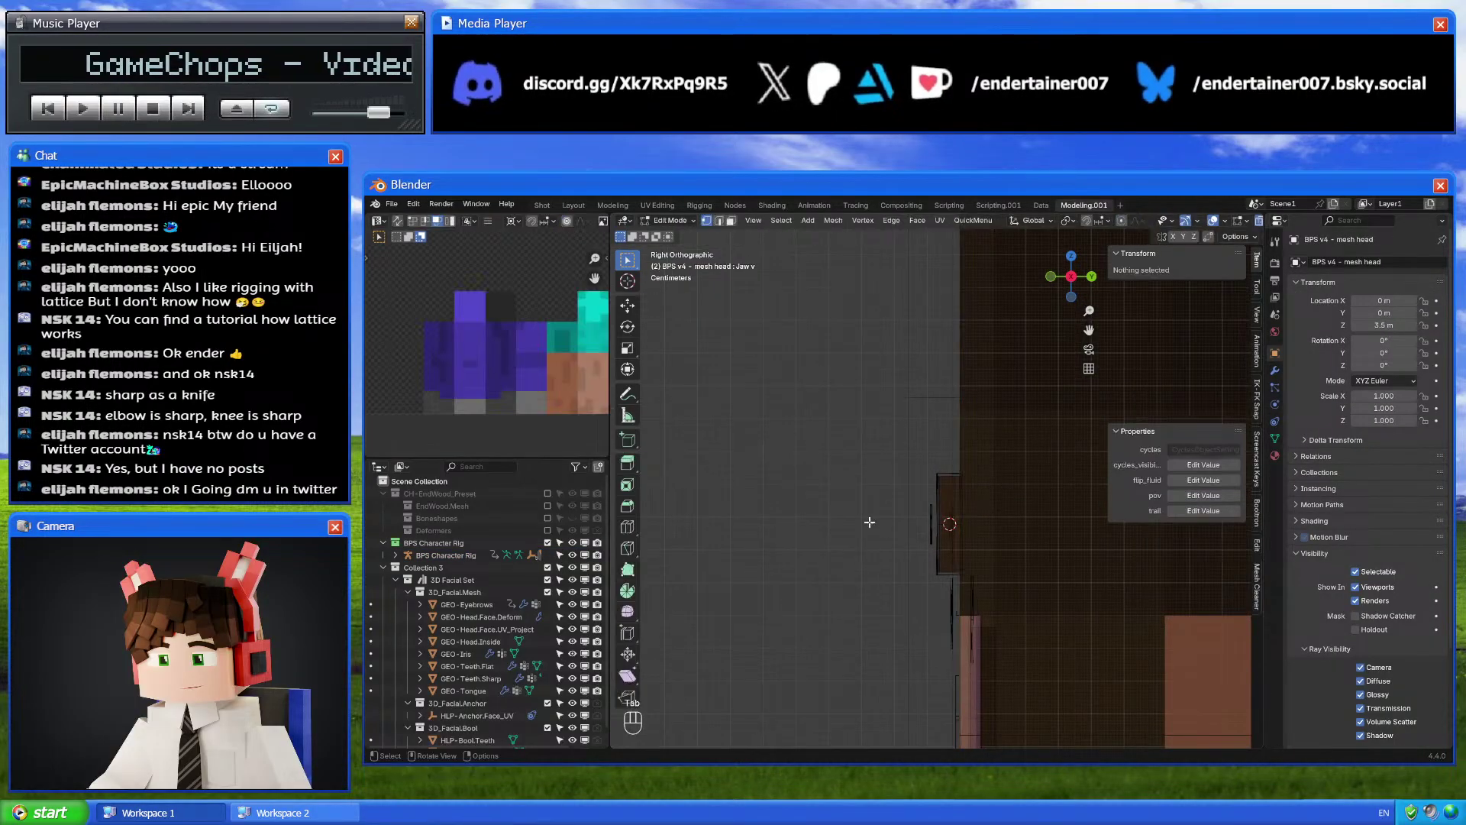
{"action": "mouse_move", "coordinate": [869, 522]}
{"action": "middle_mouse_down"}
{"action": "mouse_move", "coordinate": [847, 527]}
{"action": "mouse_move", "coordinate": [876, 520]}
{"action": "middle_mouse_up"}
{"action": "key", "text": "a"}
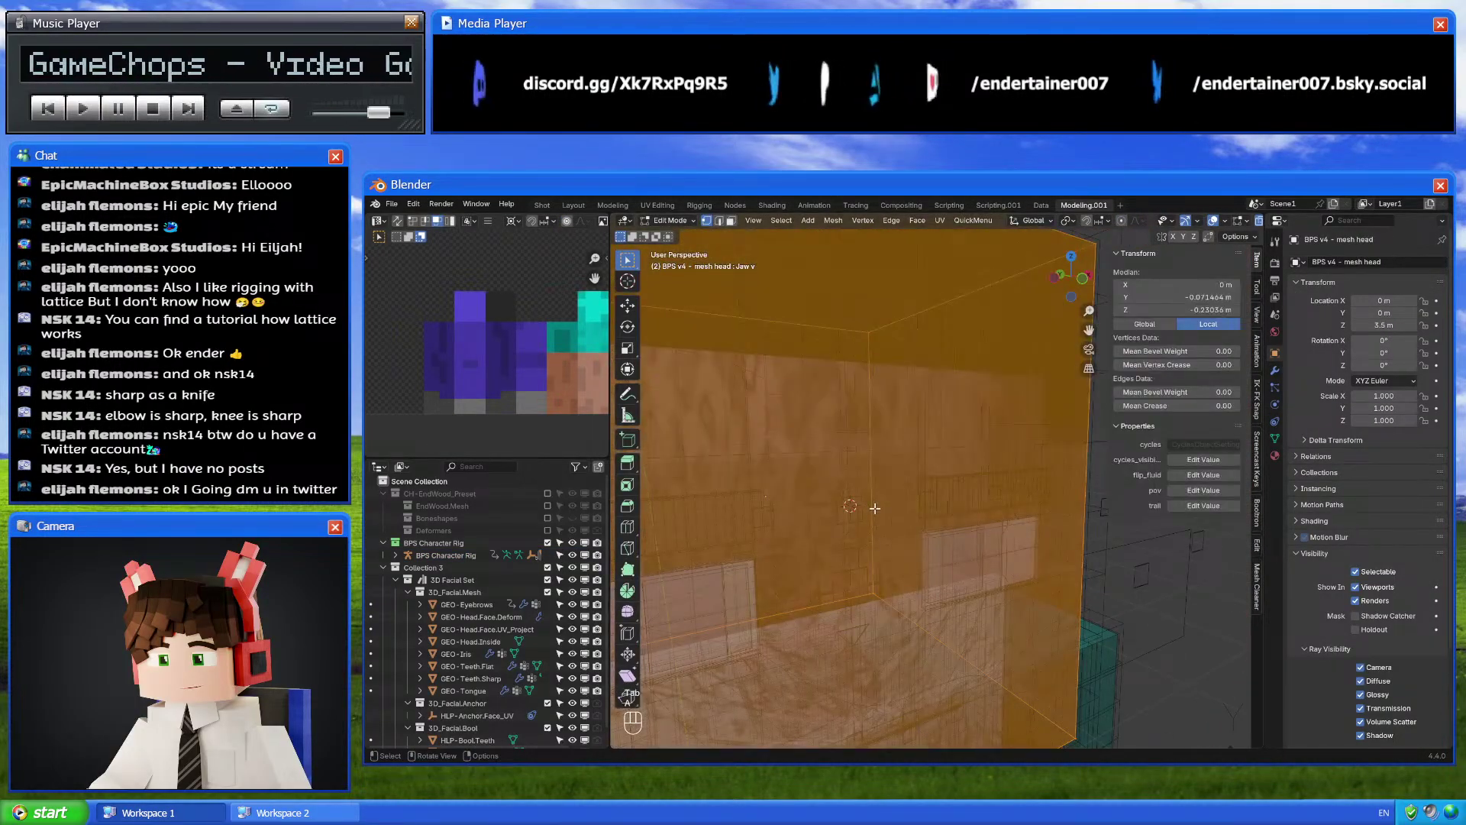
{"action": "scroll", "coordinate": [911, 504], "scroll_direction": "down", "scroll_amount": 3}
{"action": "key", "text": "1"}
{"action": "left_click", "coordinate": [1041, 346]}
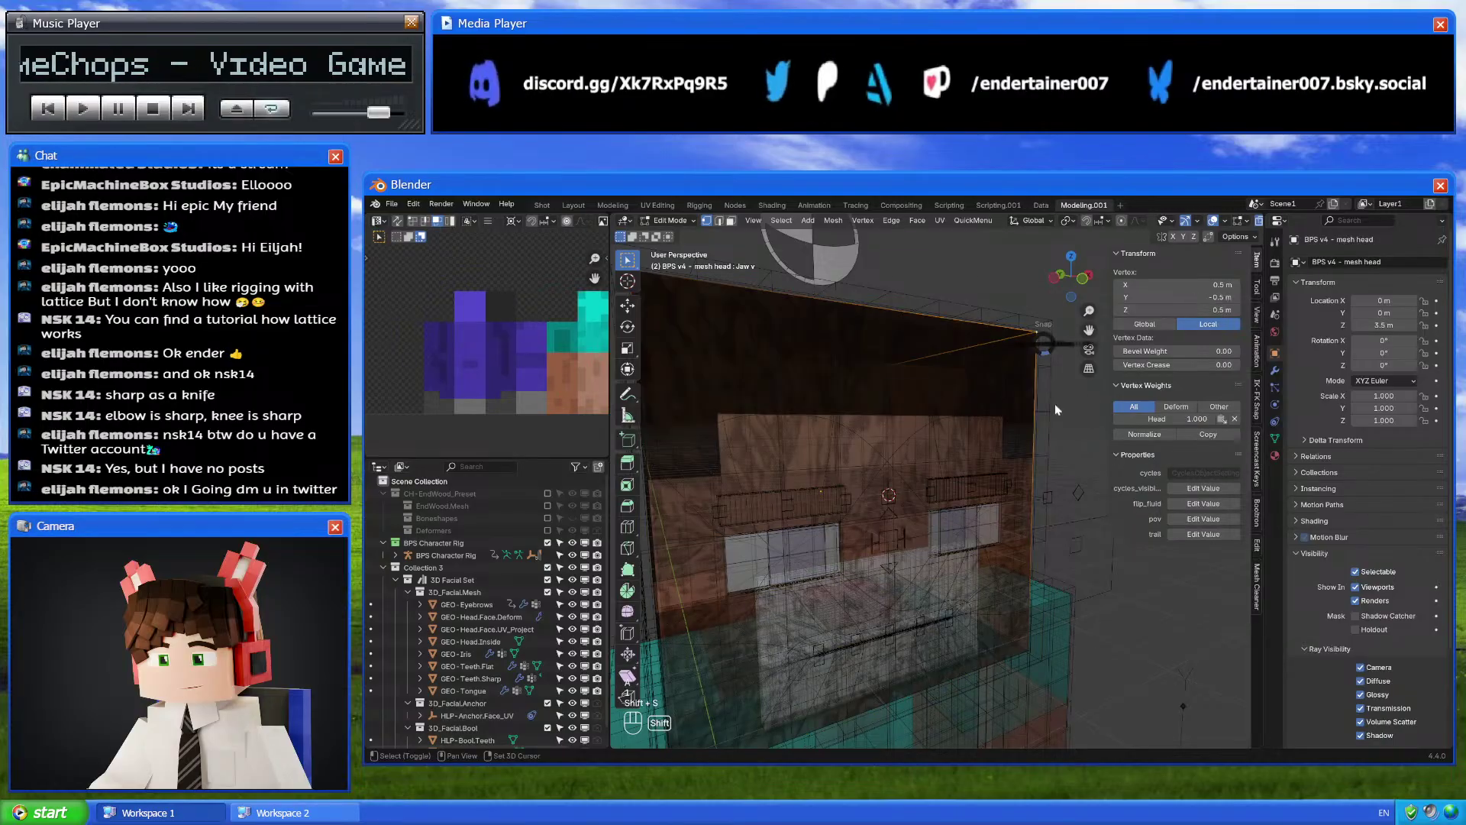
{"action": "key", "text": "shift+s"}
{"action": "left_click", "coordinate": [1074, 634]}
{"action": "key", "text": "Tab"}
Select GEO-Eyebrows and set its Y location to -0.25 m, undoing the trial snap to the 3D cursor
{"action": "left_click", "coordinate": [467, 604]}
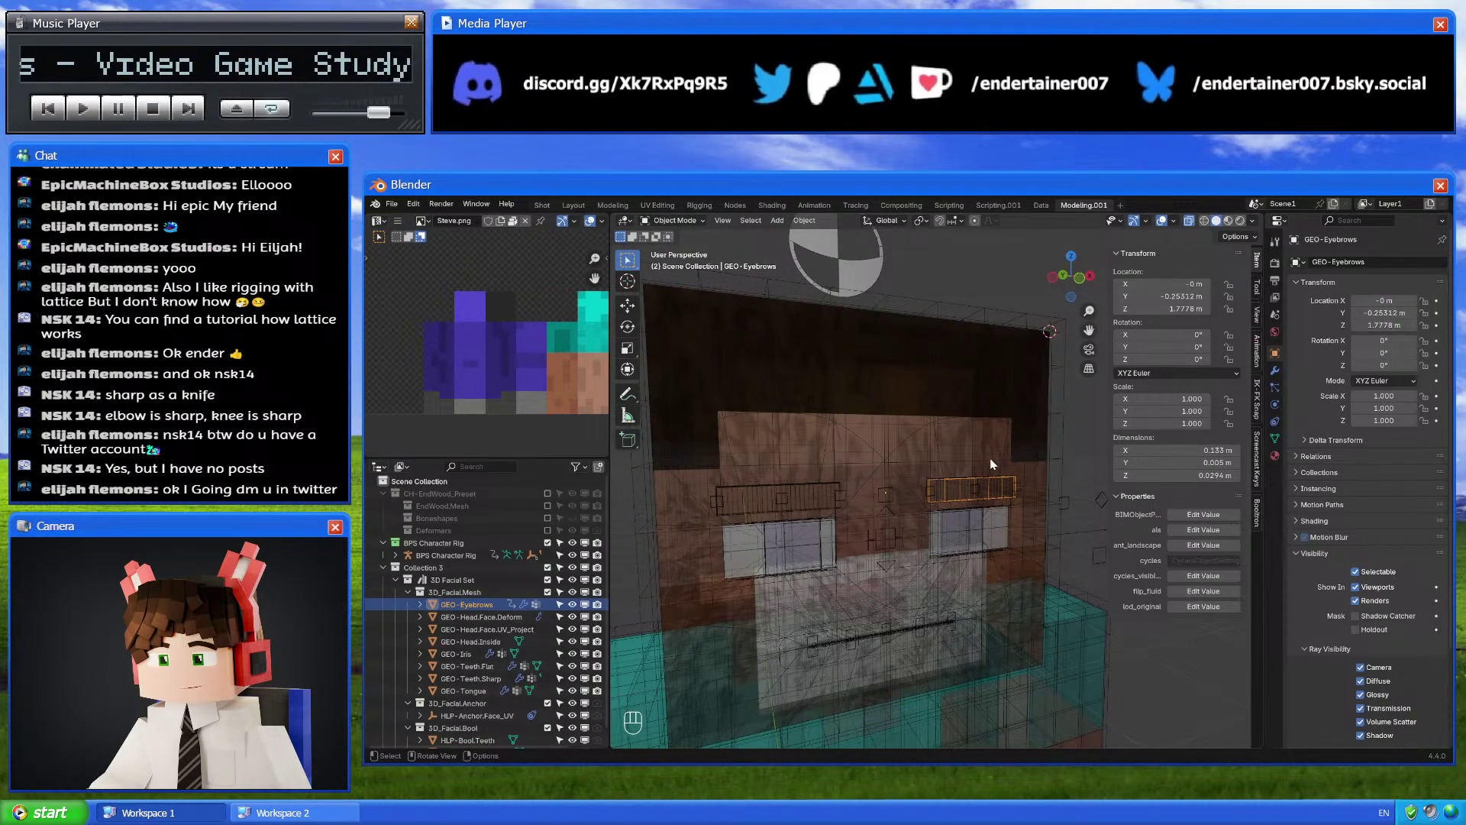
{"action": "key", "text": "shift+s"}
{"action": "left_click", "coordinate": [996, 381]}
{"action": "key", "text": "ctrl+z"}
{"action": "key", "text": "ctrl+z"}
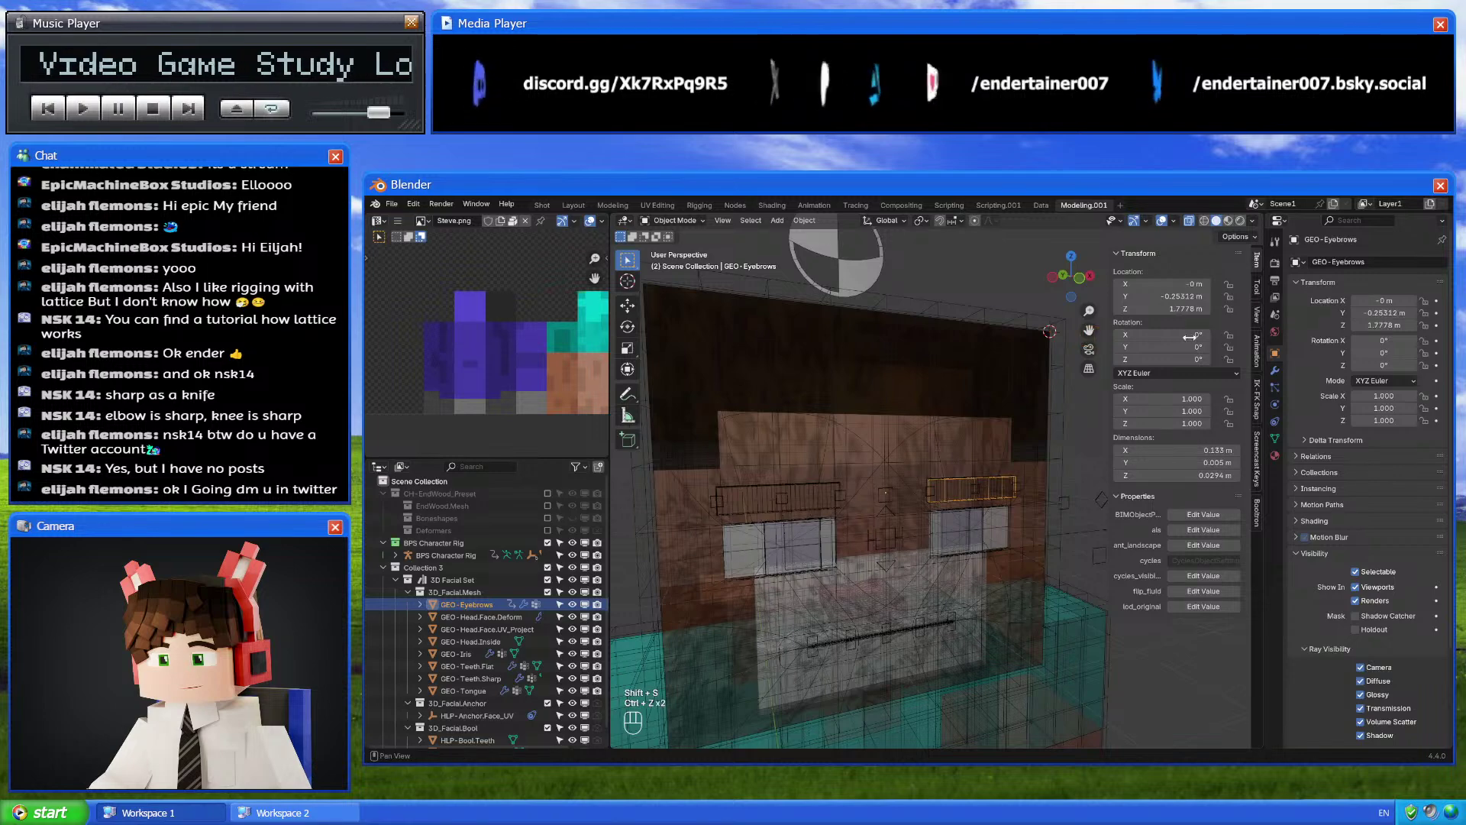
{"action": "left_click", "coordinate": [1091, 276]}
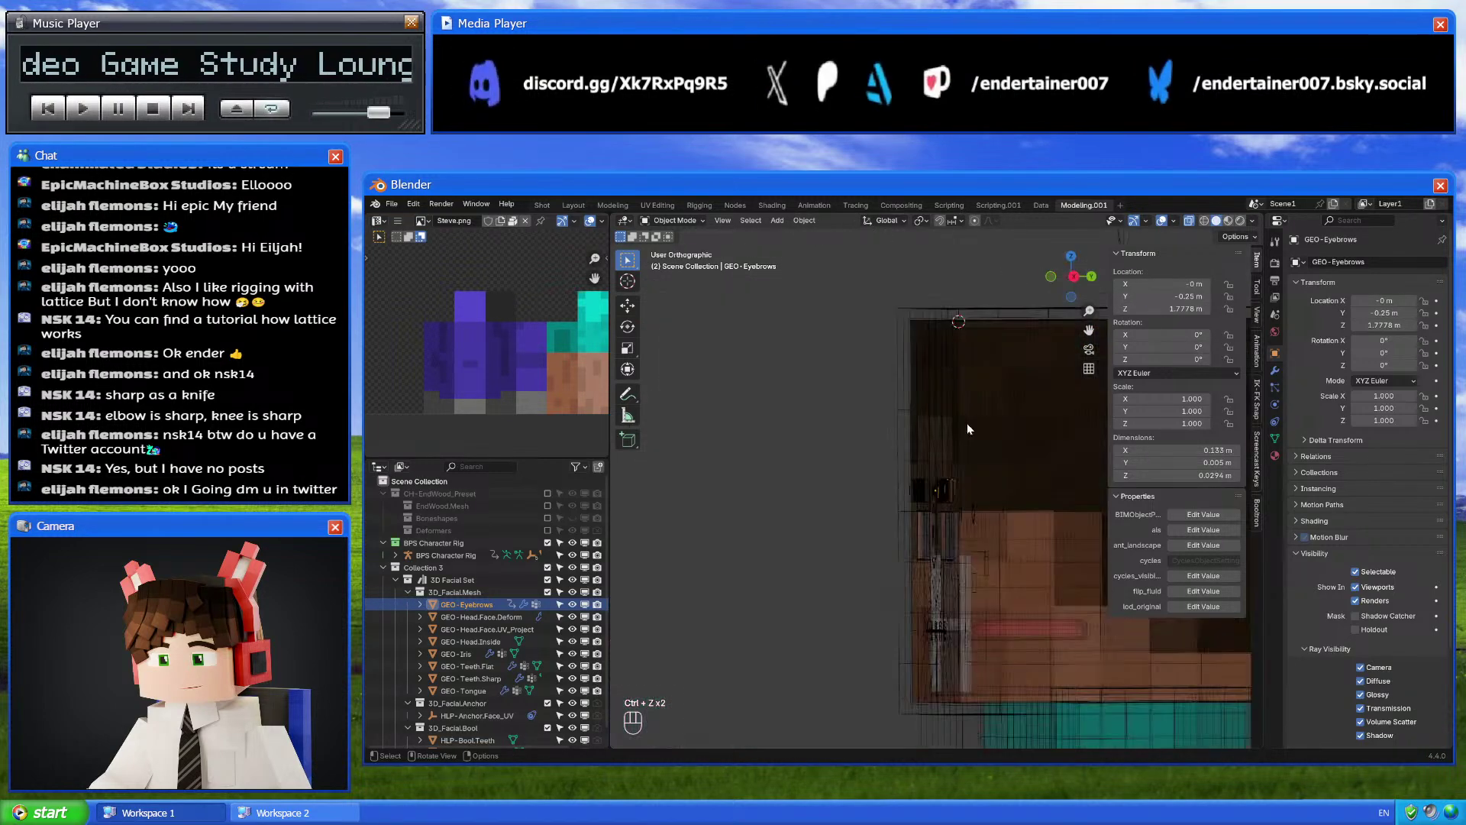
{"action": "key", "text": "g"}
{"action": "key", "text": "g"}
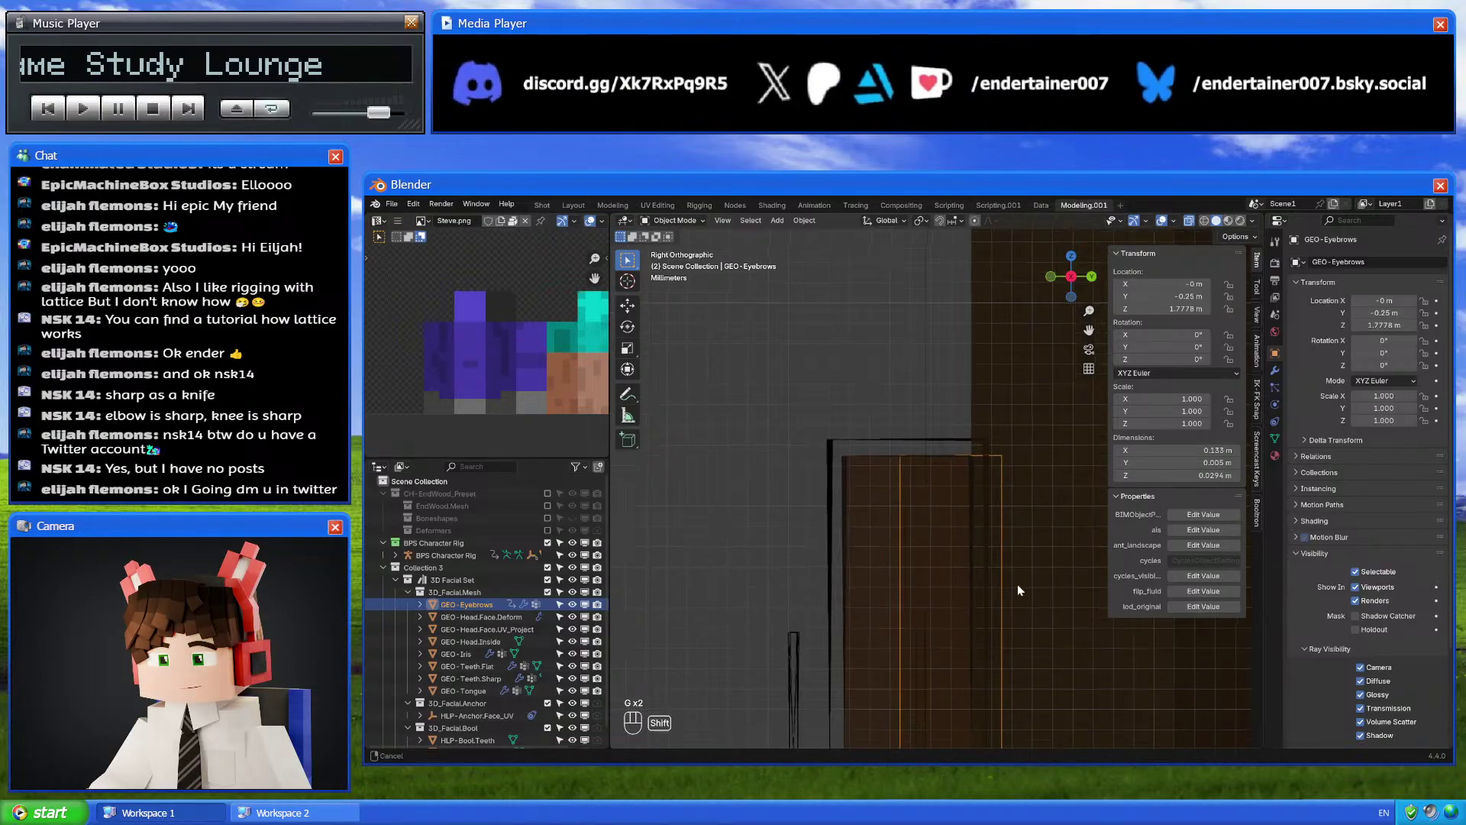
{"action": "key", "text": "g"}
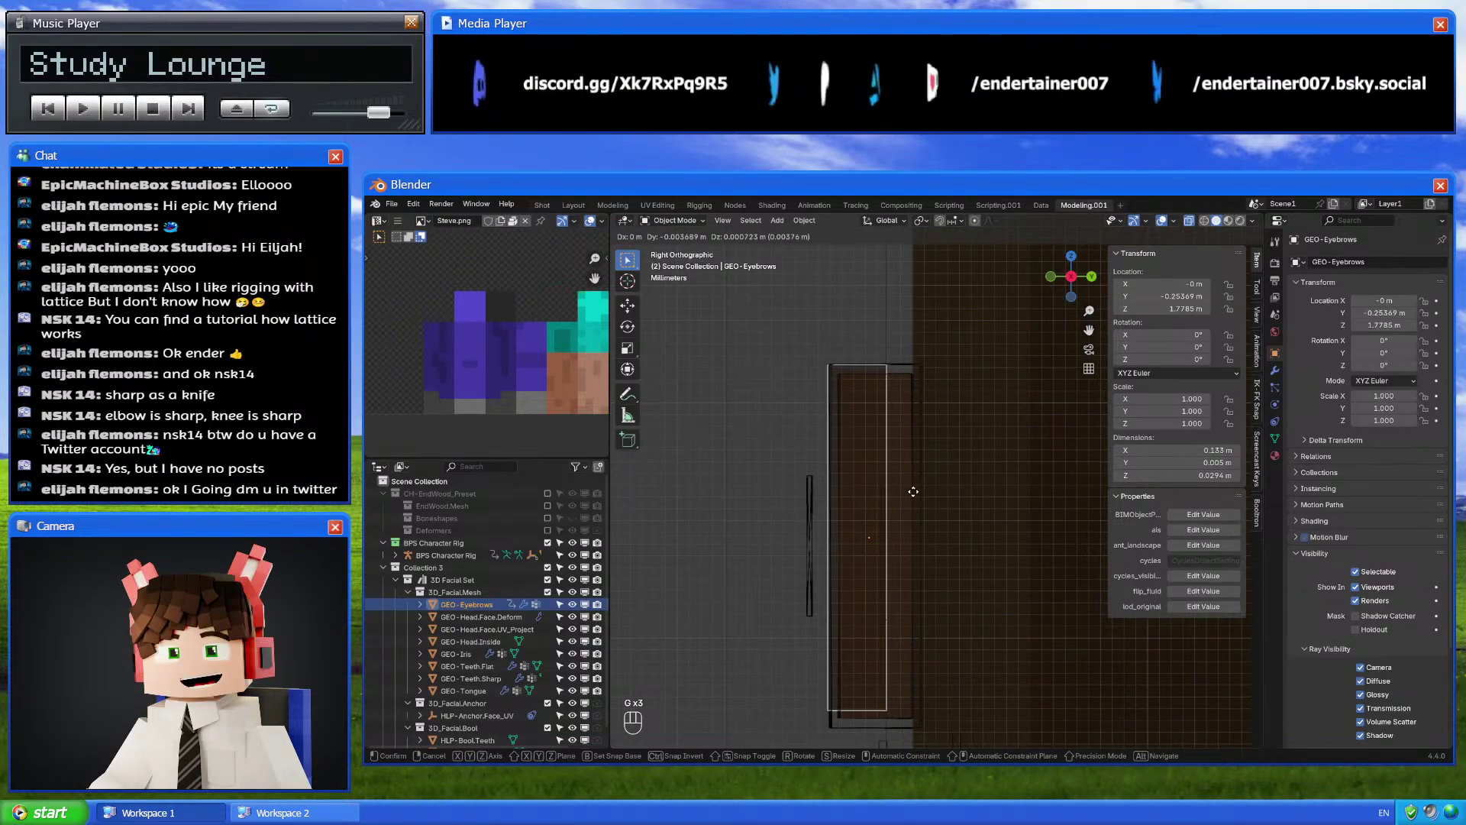
{"action": "right_click", "coordinate": [914, 493]}
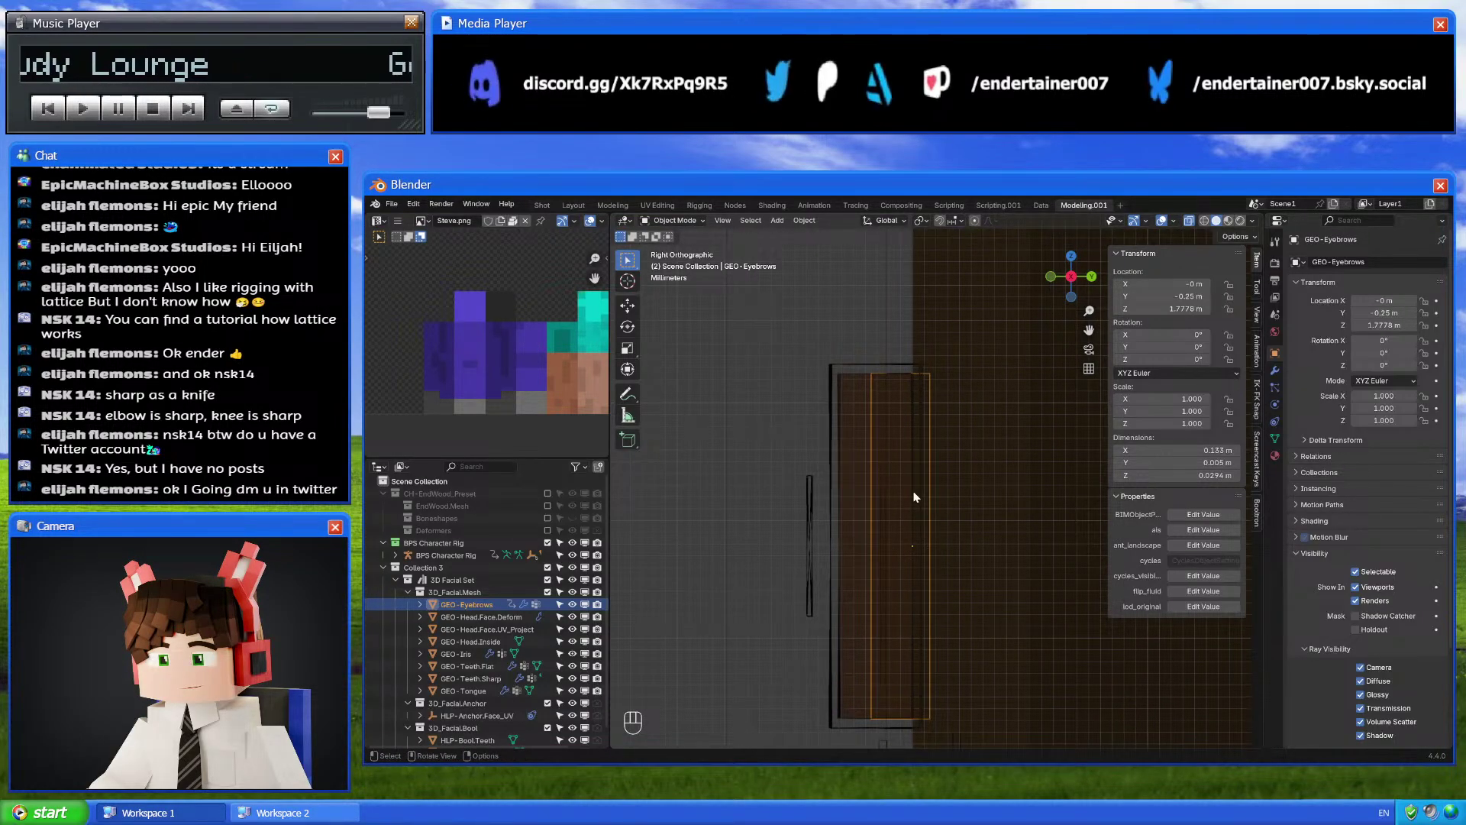
Move GEO-Eyebrows along Y to -0.251 m to line it up with the BPS eyebrow
{"action": "scroll", "coordinate": [924, 535], "scroll_direction": "up", "scroll_amount": 8}
{"action": "key", "text": "g"}
{"action": "key", "text": "y"}
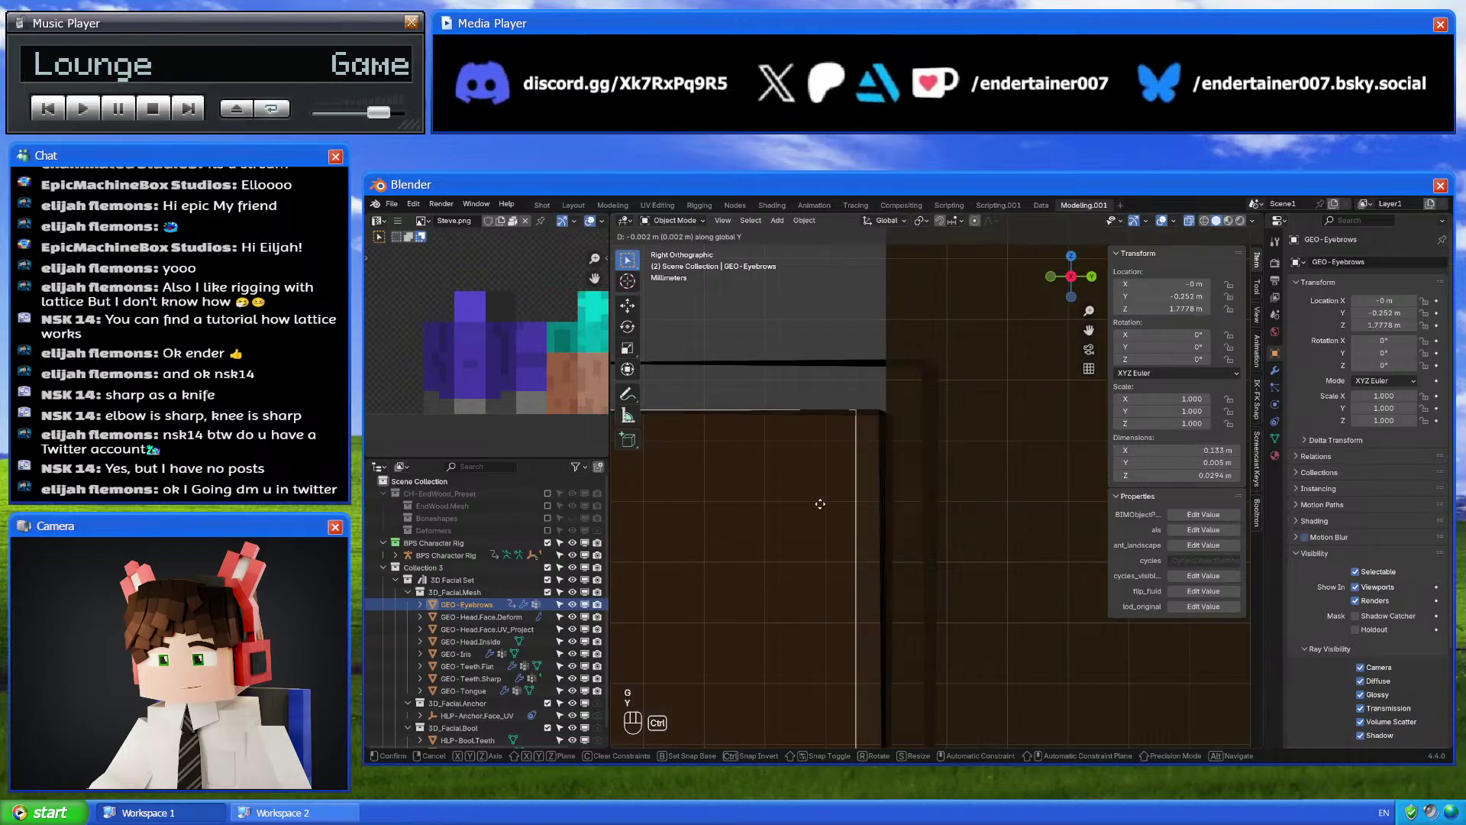
{"action": "left_click", "coordinate": [828, 508]}
Examine with X-ray off how GEO-Eyebrows sits against the BPS eyebrow and head from the side and the front
{"action": "middle_click_drag", "start_coordinate": [828, 508], "coordinate": [993, 539]}
{"action": "scroll", "coordinate": [969, 544], "scroll_direction": "down", "scroll_amount": 3}
{"action": "key", "text": "alt+z"}
{"action": "left_click", "coordinate": [988, 547]}
{"action": "scroll", "coordinate": [908, 506], "scroll_direction": "up", "scroll_amount": 4}
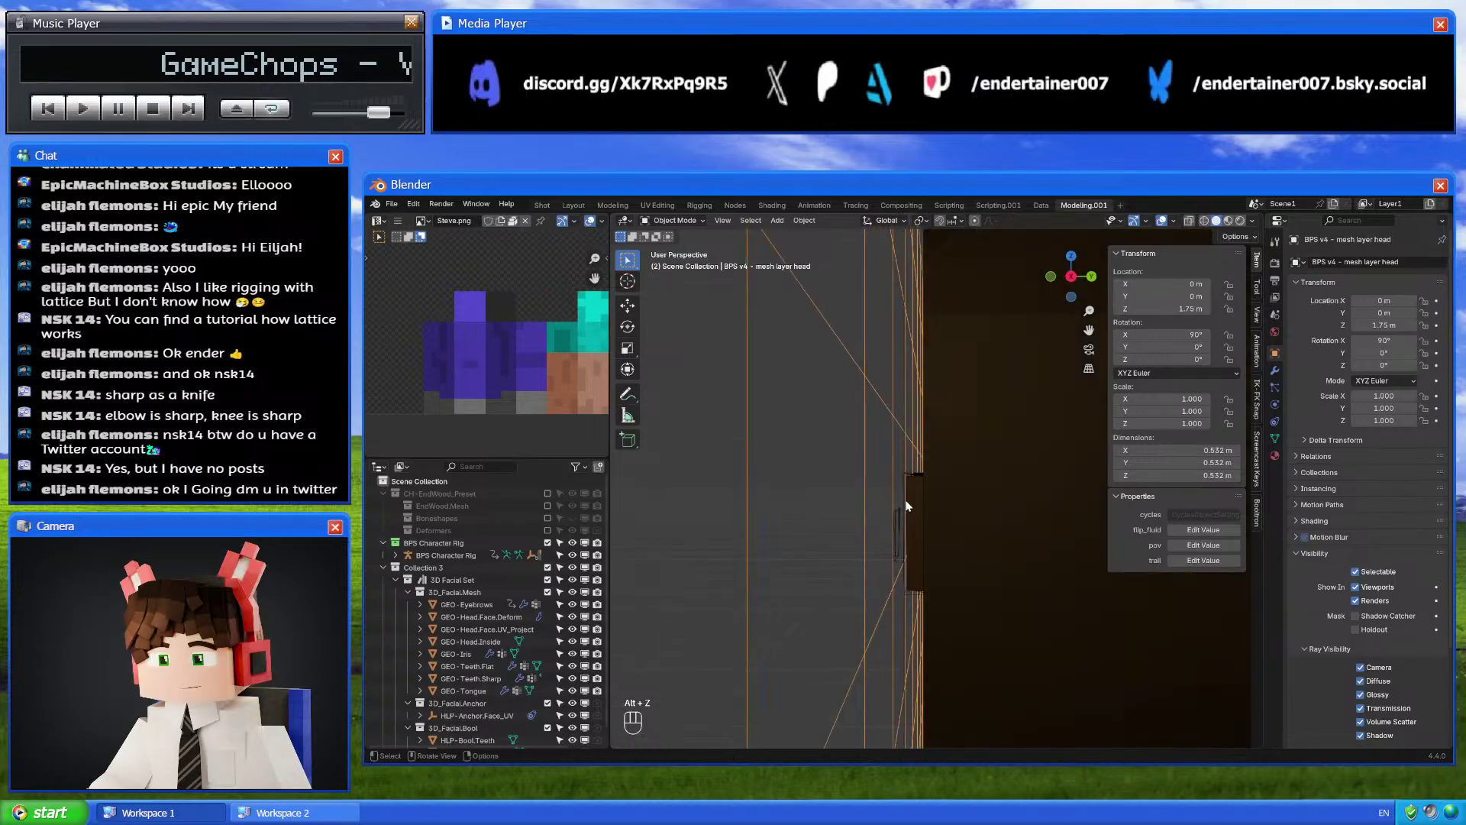
{"action": "left_click", "coordinate": [907, 504]}
{"action": "middle_click_drag", "start_coordinate": [901, 501], "coordinate": [918, 508]}
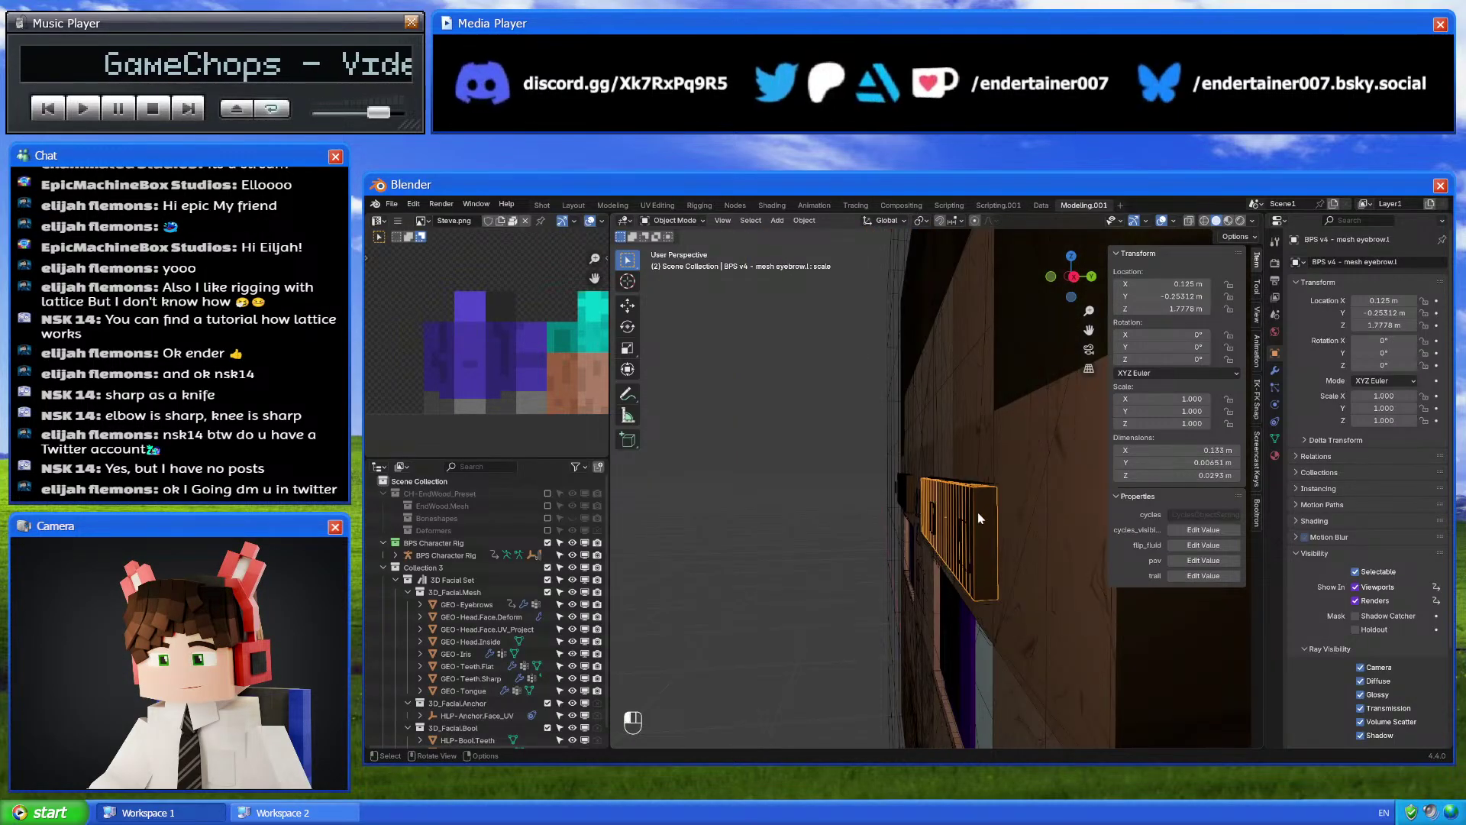
{"action": "left_click", "coordinate": [846, 540]}
{"action": "middle_click_drag", "start_coordinate": [744, 591], "coordinate": [1253, 374]}
{"action": "left_click", "coordinate": [1057, 276]}
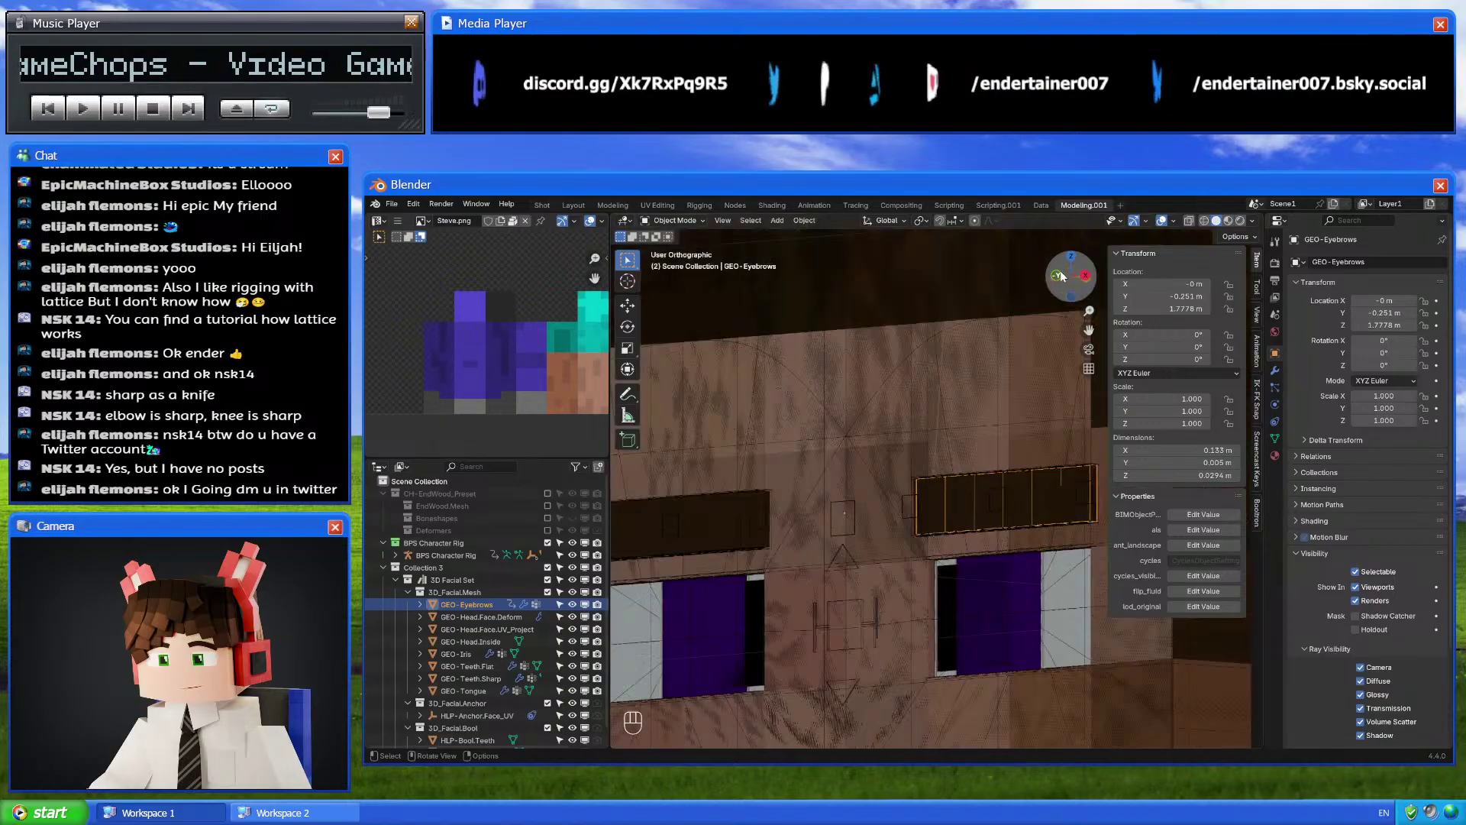
{"action": "key", "text": "alt+z"}
{"action": "key", "text": "alt+z"}
Add a Mirror modifier on the X axis to GEO-Eyebrows and place it first in the modifier stack
{"action": "left_click", "coordinate": [1274, 373]}
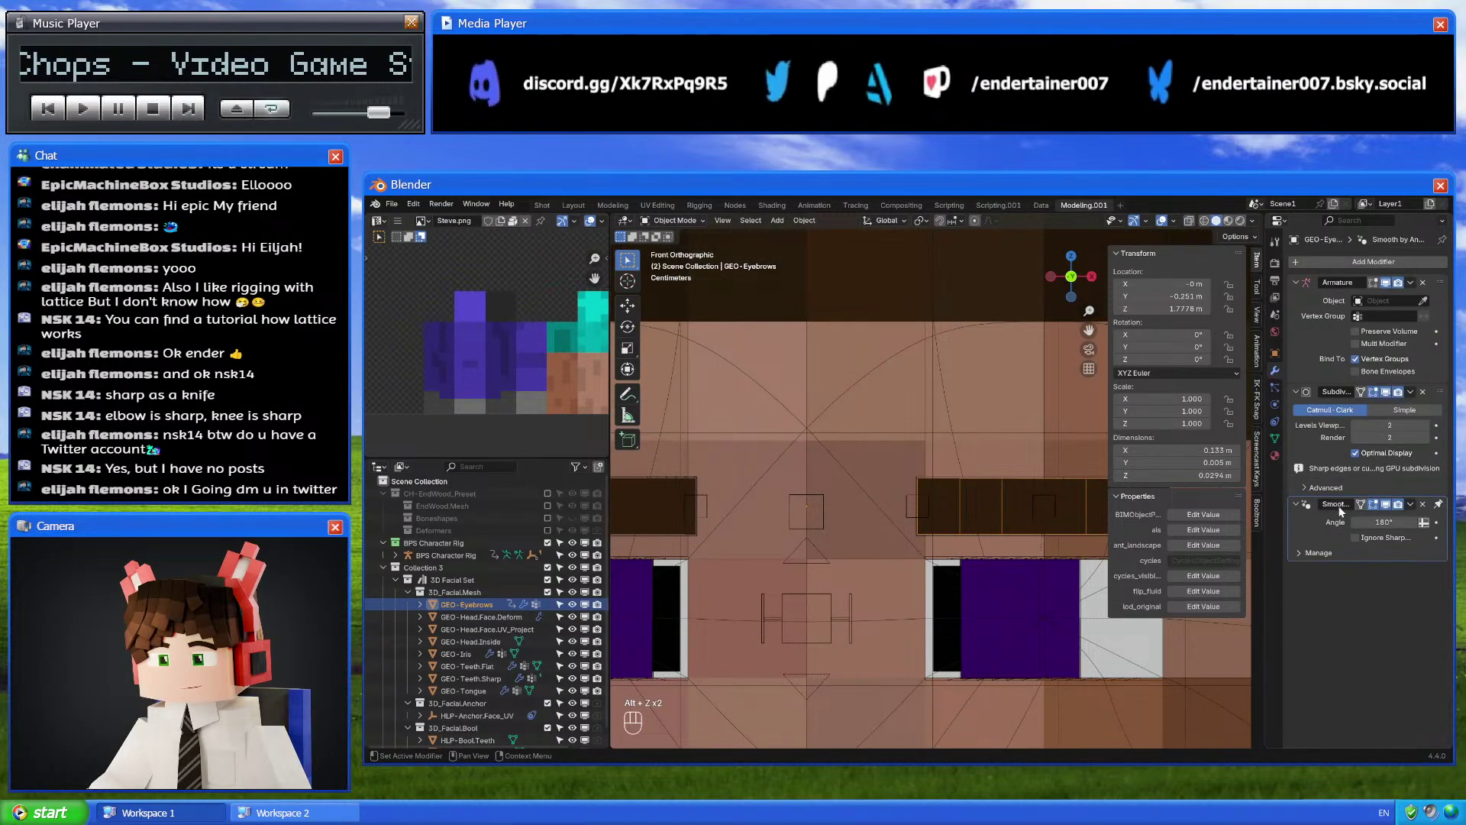
{"action": "key", "text": "shift+a"}
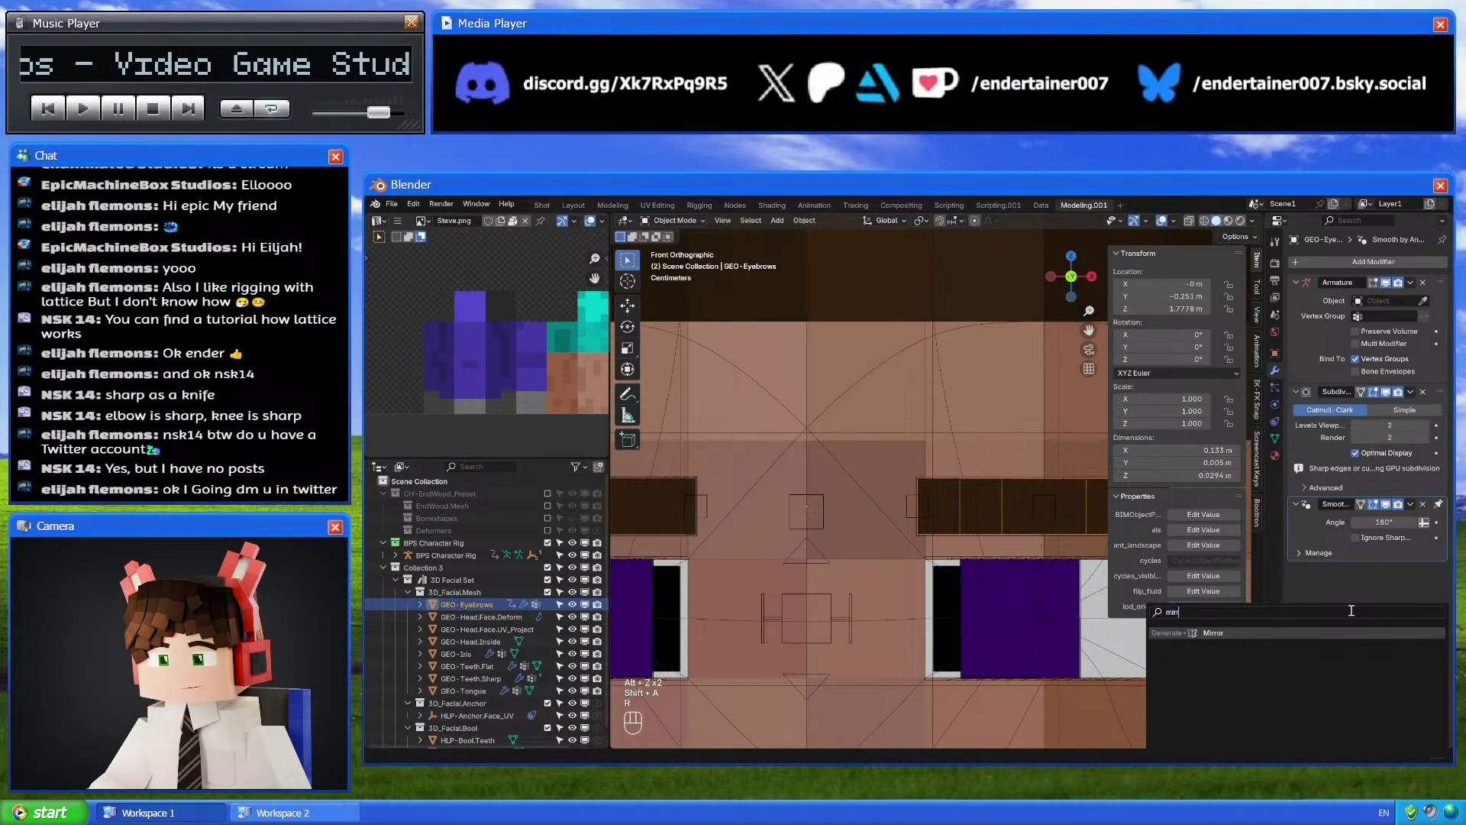
{"action": "type", "text": "r"}
{"action": "left_click", "coordinate": [1319, 639]}
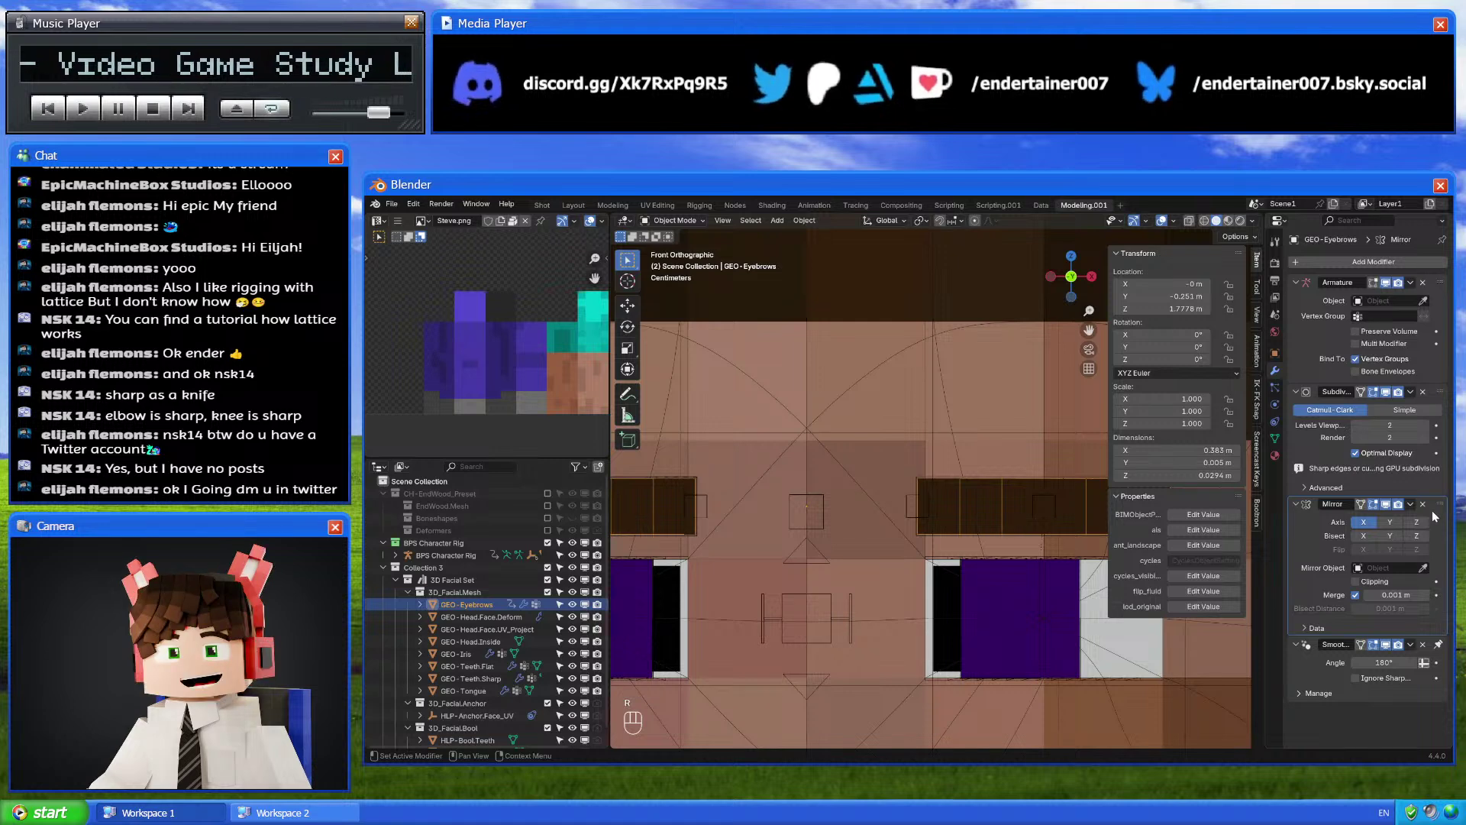
{"action": "left_click_drag", "start_coordinate": [1439, 504], "coordinate": [1440, 283]}
Apply the Mirror modifier, show the vertex groups of GEO-Eyebrows and enter Edit Mode
{"action": "scroll", "coordinate": [871, 555], "scroll_direction": "down", "scroll_amount": 2}
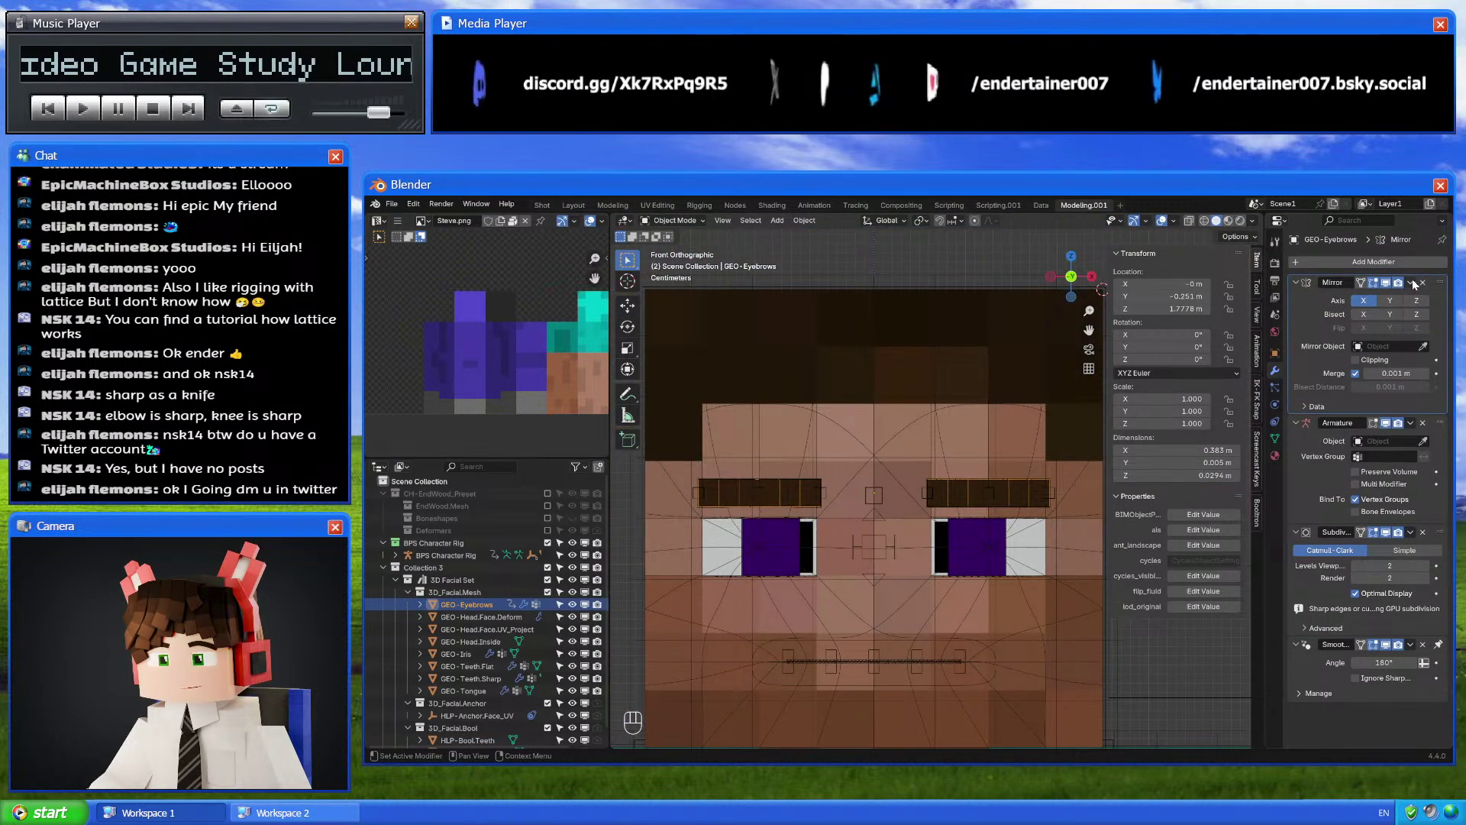
{"action": "left_click", "coordinate": [1274, 438]}
{"action": "key", "text": "Tab"}
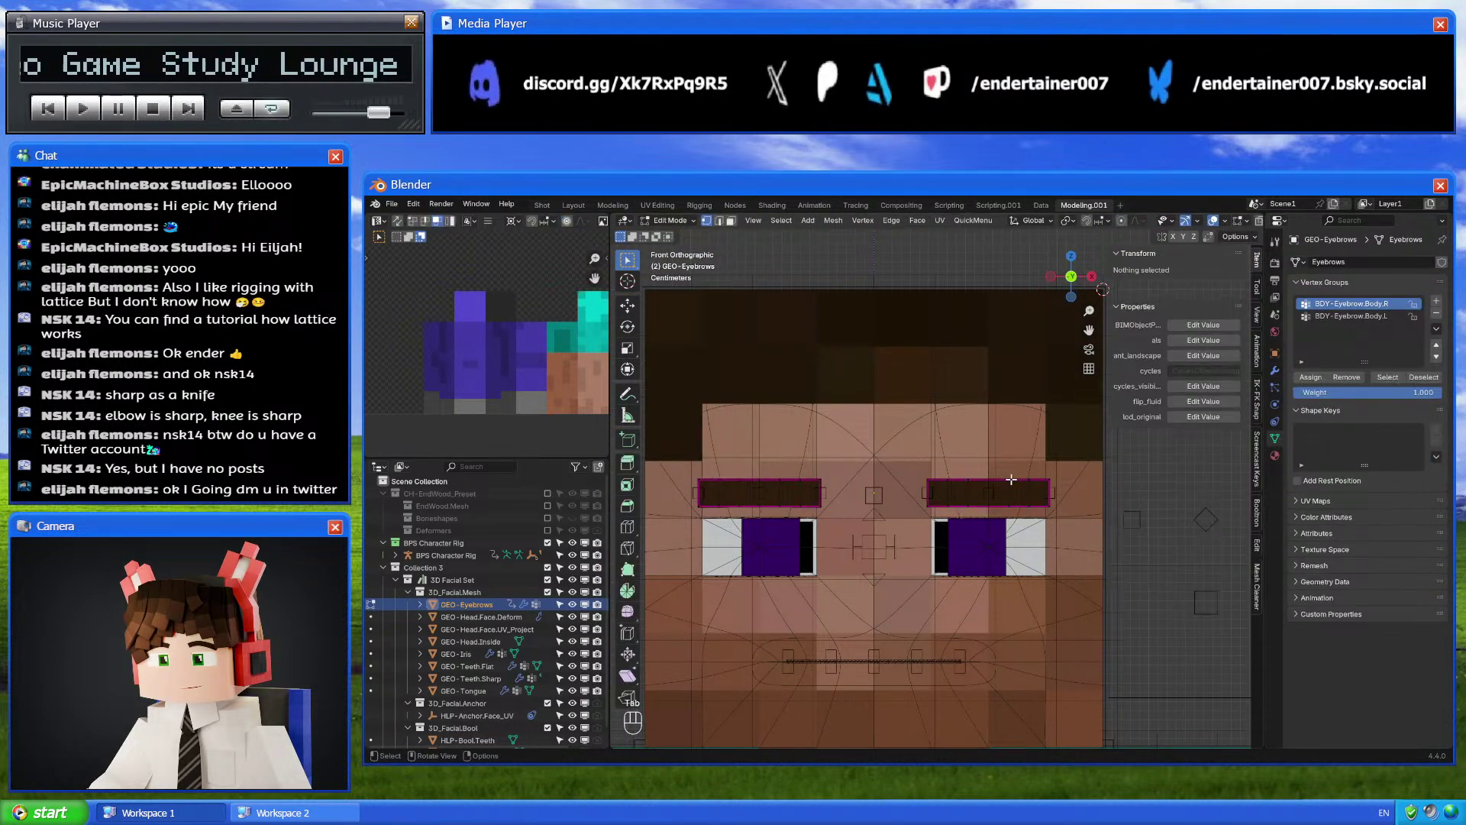
Check which eyebrow each of GEO-Eyebrows' two vertex groups, BDY-Eyebrow.Body.R and .L, selects, and return to Object Mode
{"action": "left_click", "coordinate": [1387, 377]}
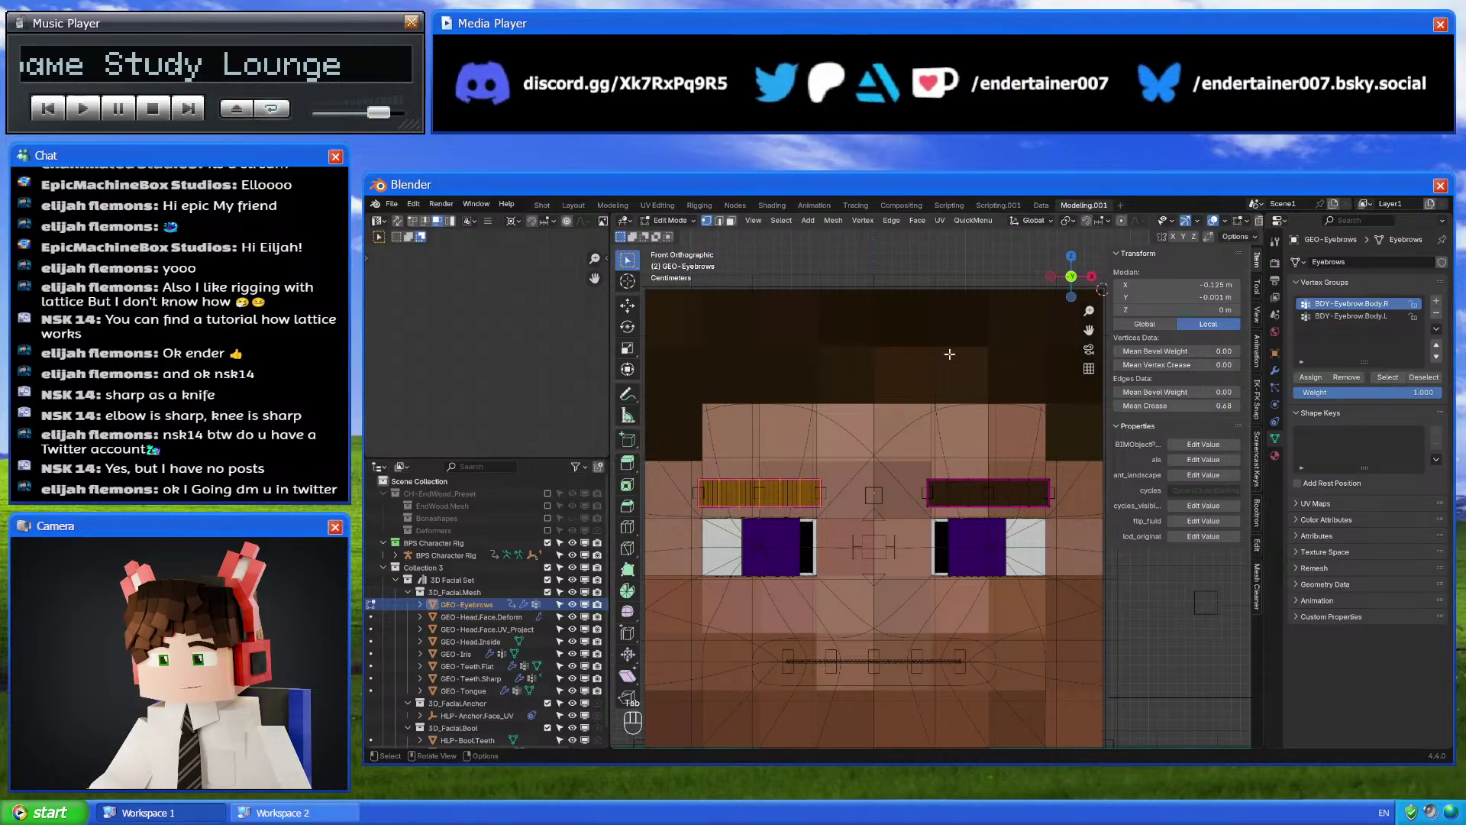
{"action": "key", "text": "alt+a"}
{"action": "left_click", "coordinate": [1352, 315]}
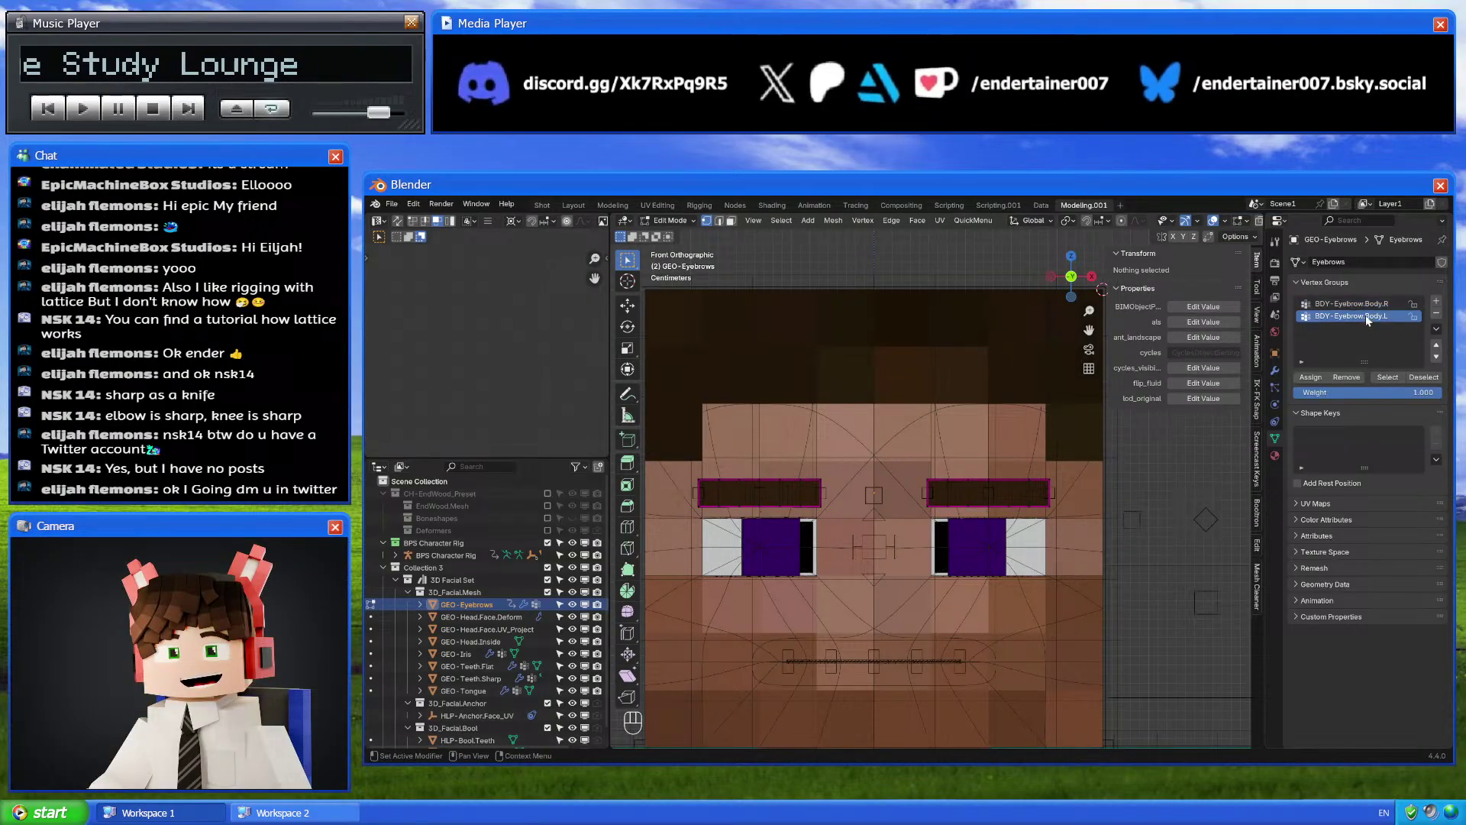
{"action": "left_click", "coordinate": [1388, 378]}
{"action": "key", "text": "alt+a"}
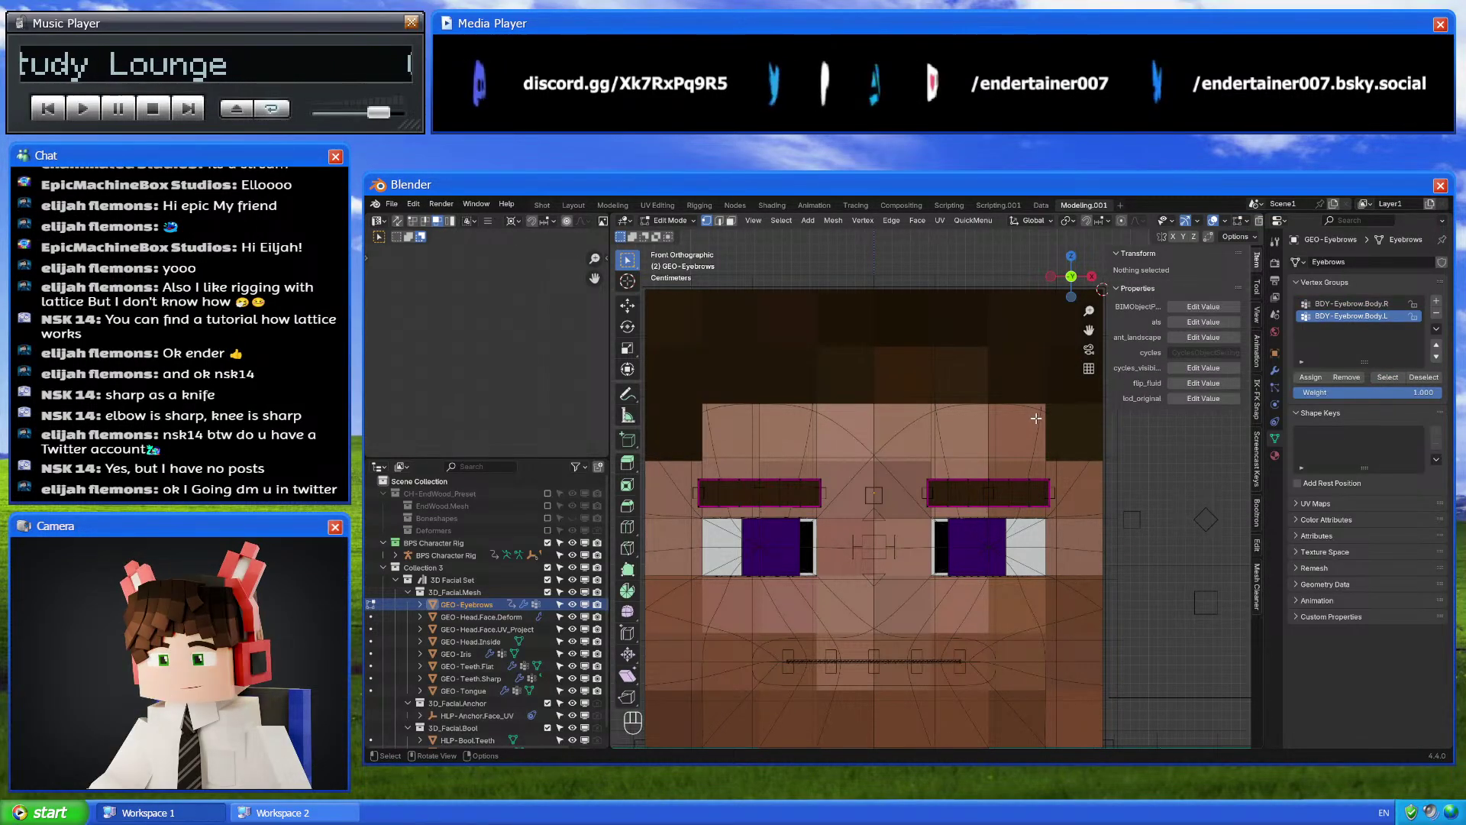
{"action": "left_click", "coordinate": [1359, 304]}
{"action": "left_click", "coordinate": [1389, 377]}
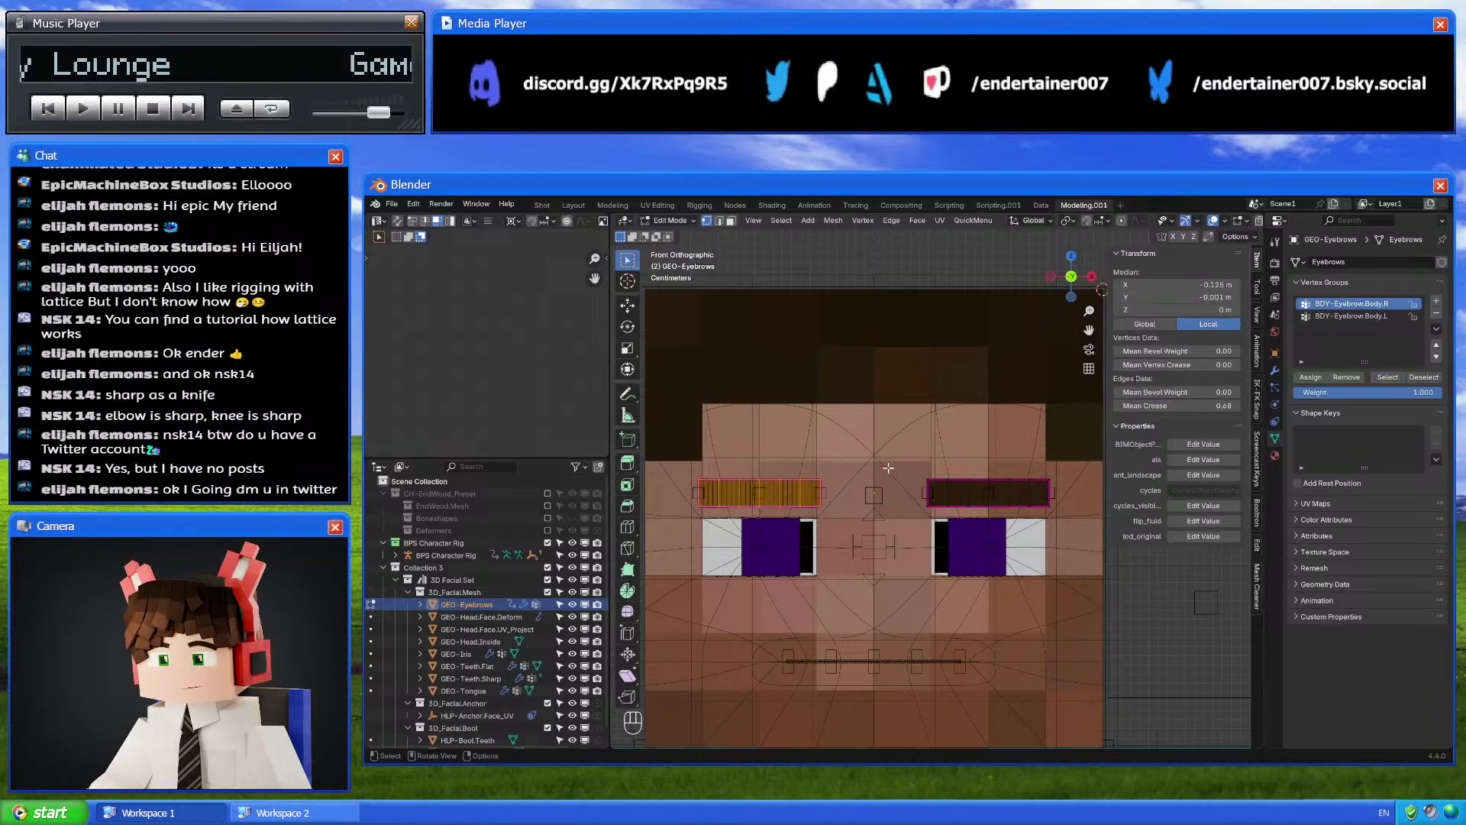
{"action": "middle_click_drag", "start_coordinate": [875, 474], "coordinate": [927, 476], "text": "shift"}
{"action": "middle_click_drag", "start_coordinate": [914, 530], "coordinate": [895, 496]}
{"action": "key", "text": "alt+z"}
{"action": "key", "text": "alt+z"}
{"action": "key", "text": "Tab"}
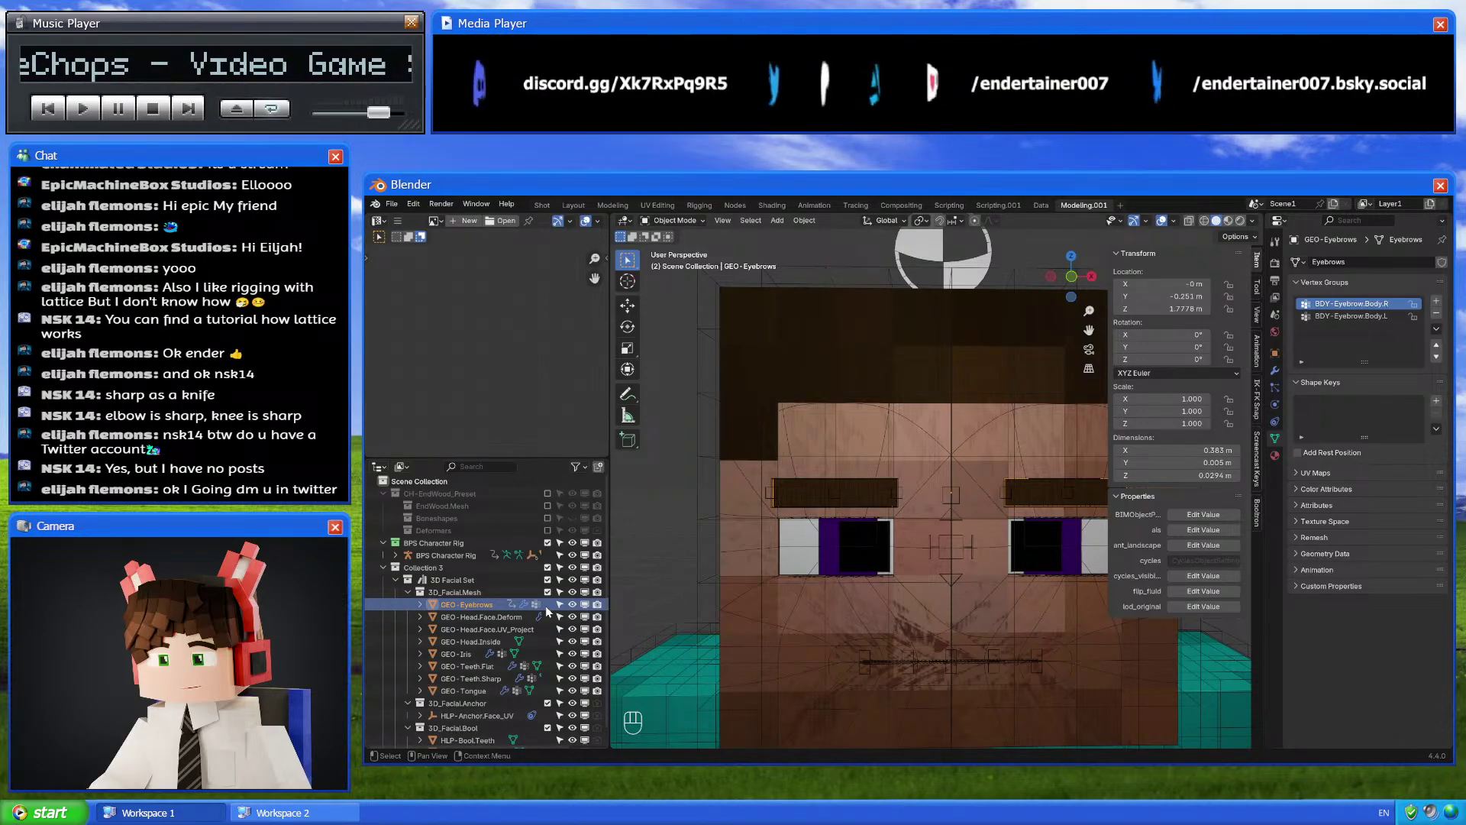
Select GEO-Iris on the face and unlink the Iris material from its material slot
{"action": "left_click", "coordinate": [869, 525]}
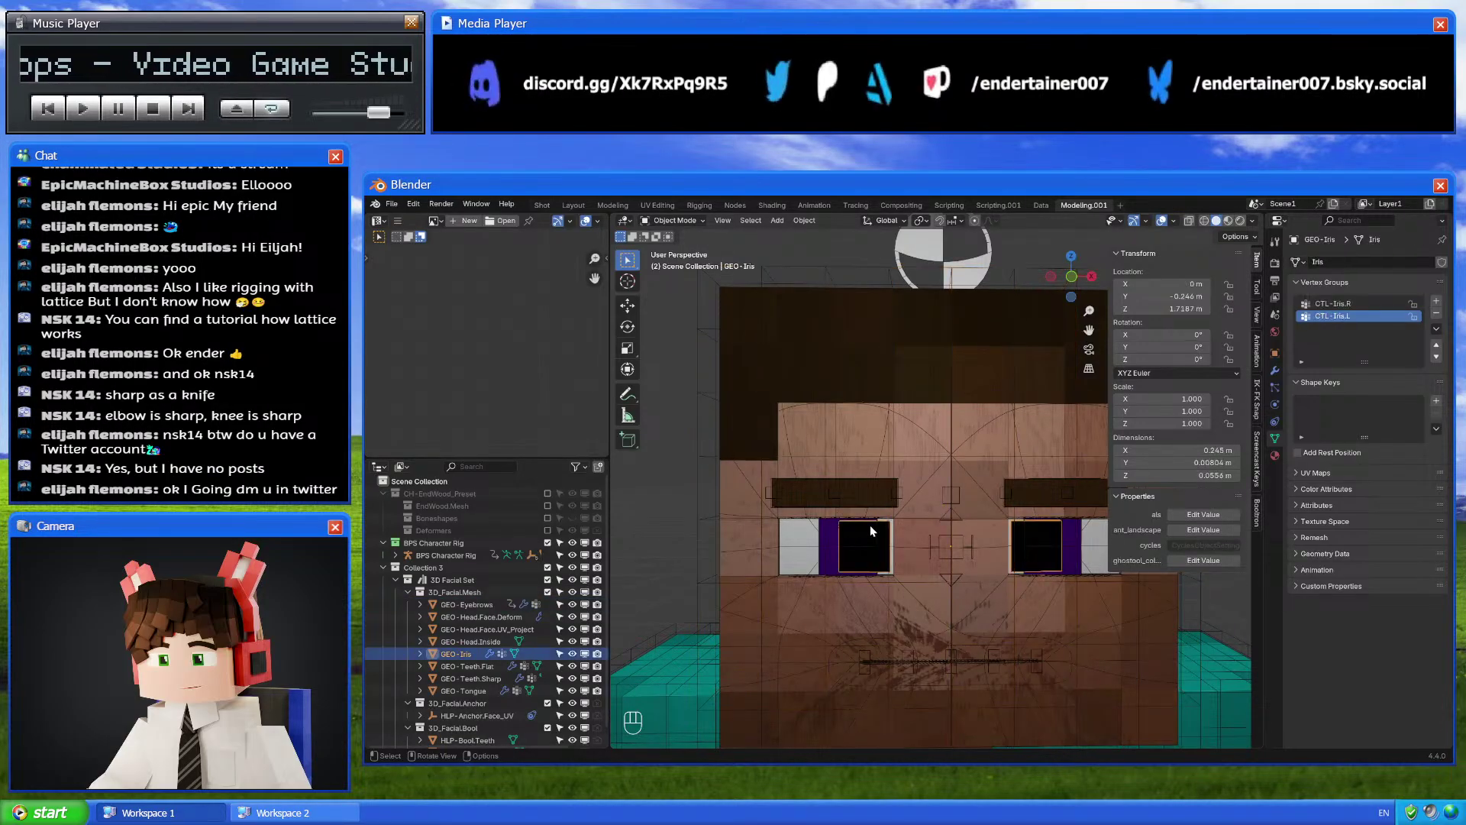
{"action": "scroll", "coordinate": [496, 611], "scroll_direction": "down", "scroll_amount": 1}
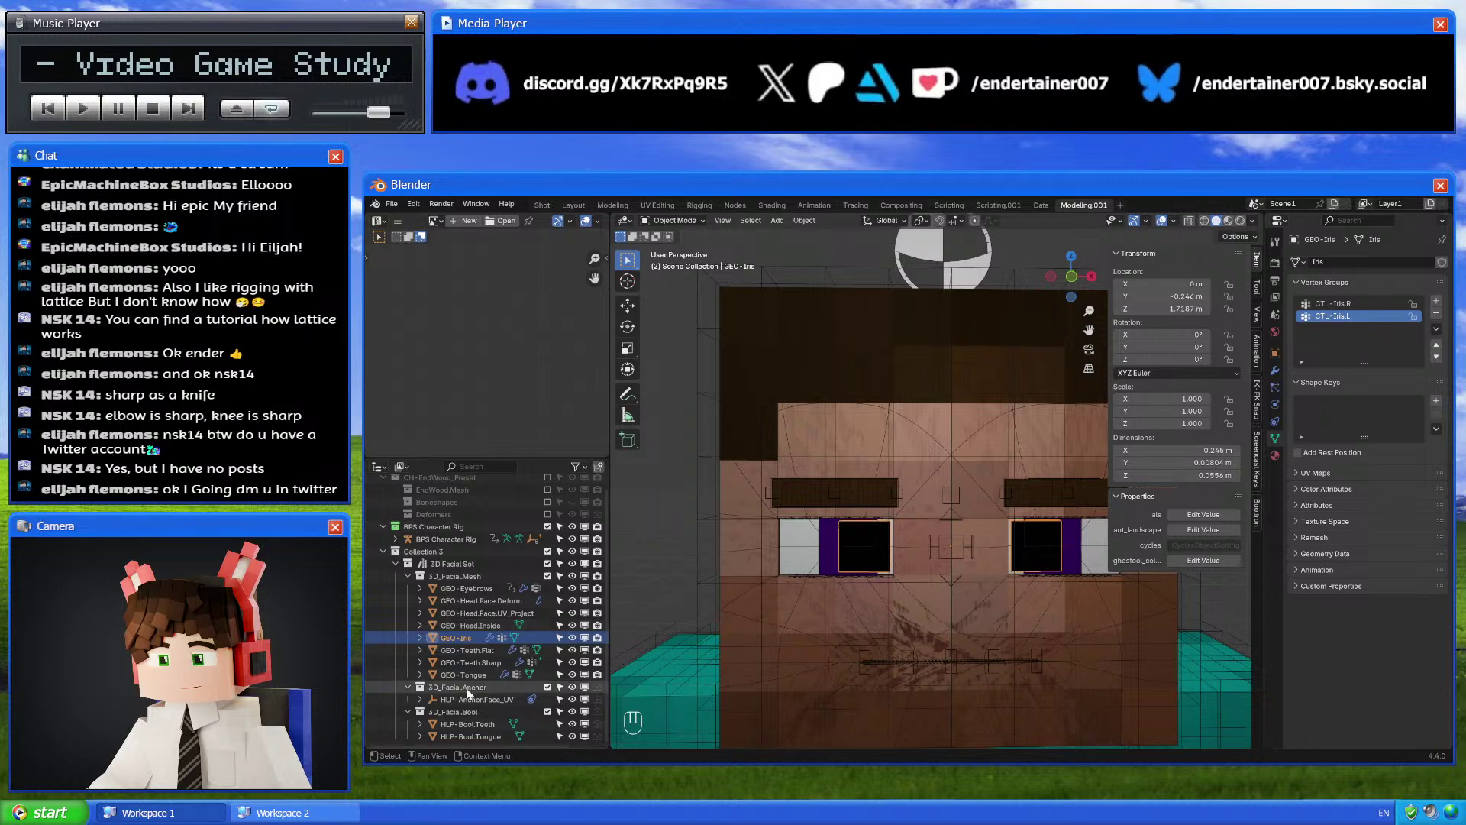
{"action": "left_click", "coordinate": [853, 545]}
{"action": "left_click", "coordinate": [852, 543]}
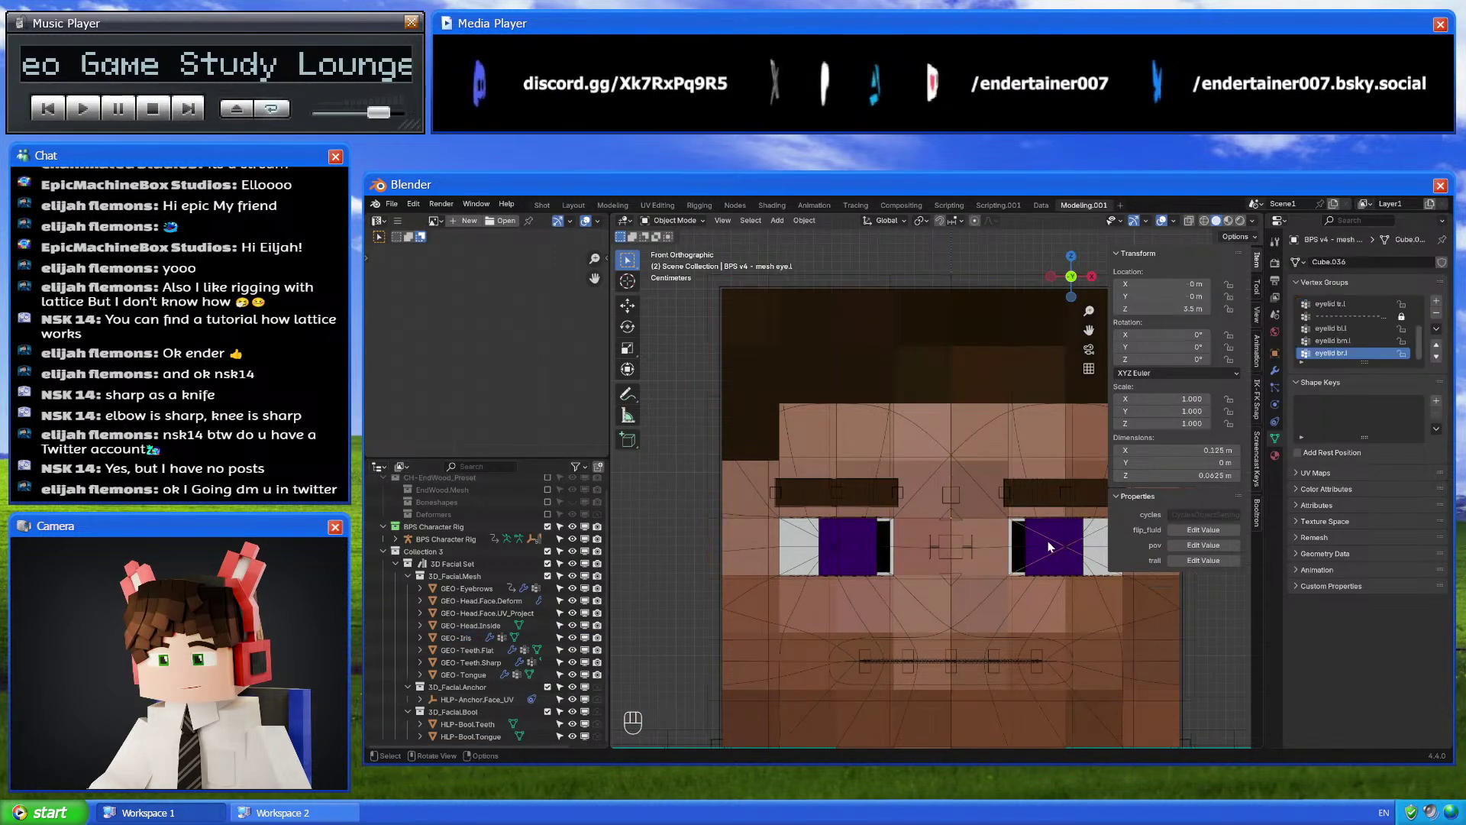
{"action": "left_click", "coordinate": [1020, 544]}
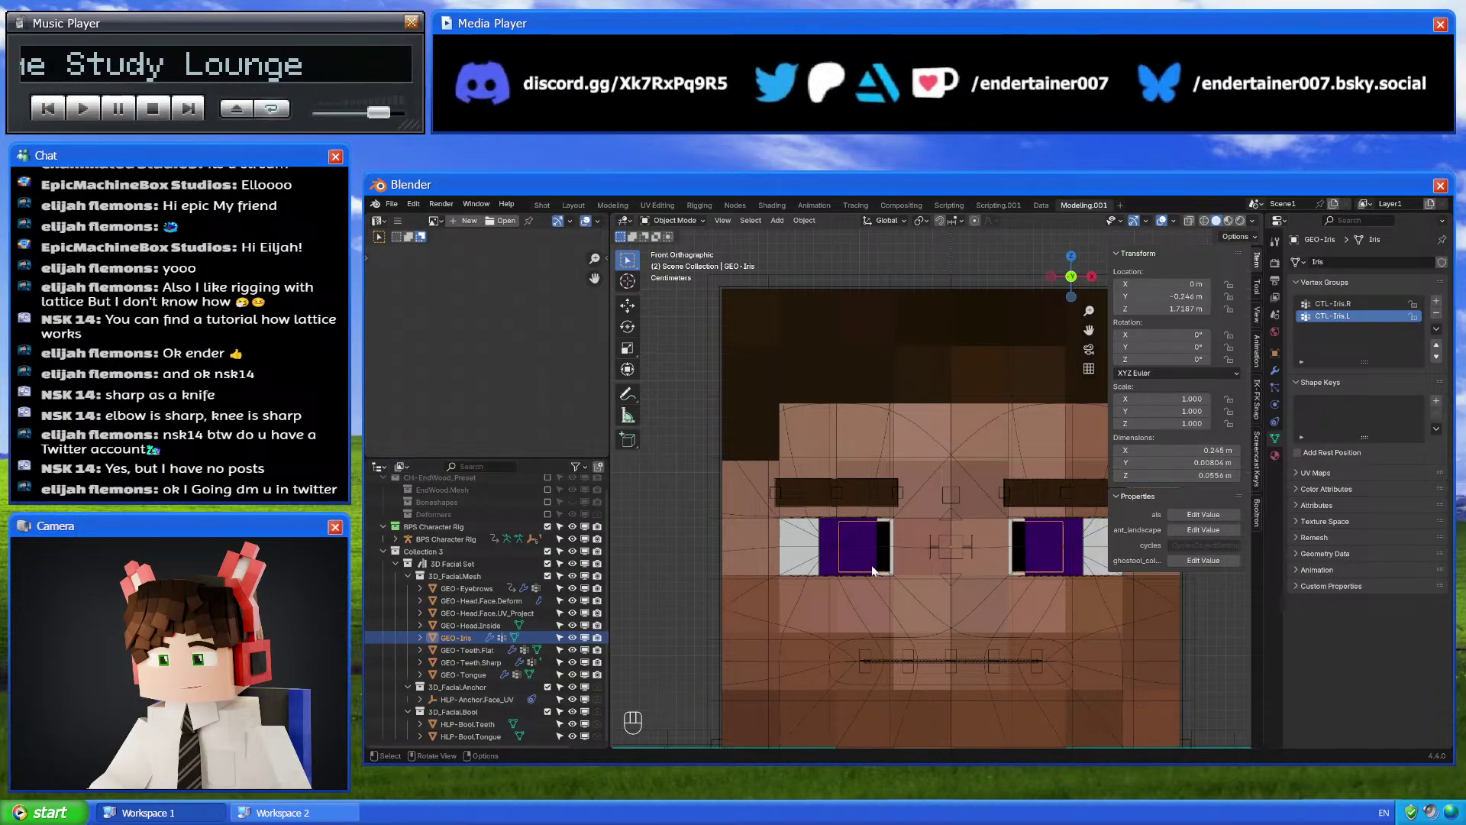
{"action": "left_click", "coordinate": [1274, 455]}
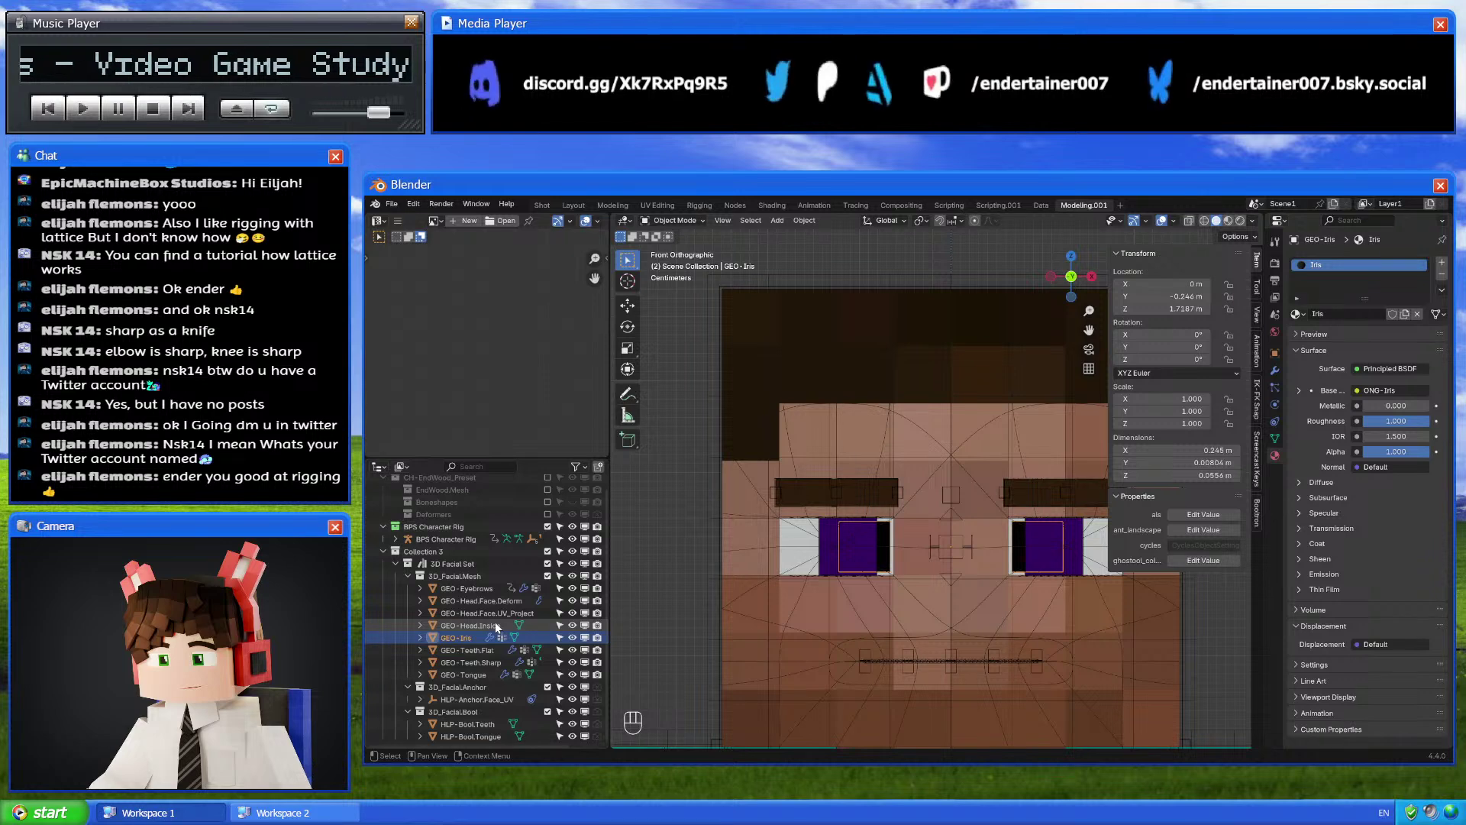
{"action": "middle_click_drag", "start_coordinate": [893, 599], "coordinate": [857, 579], "text": "shift"}
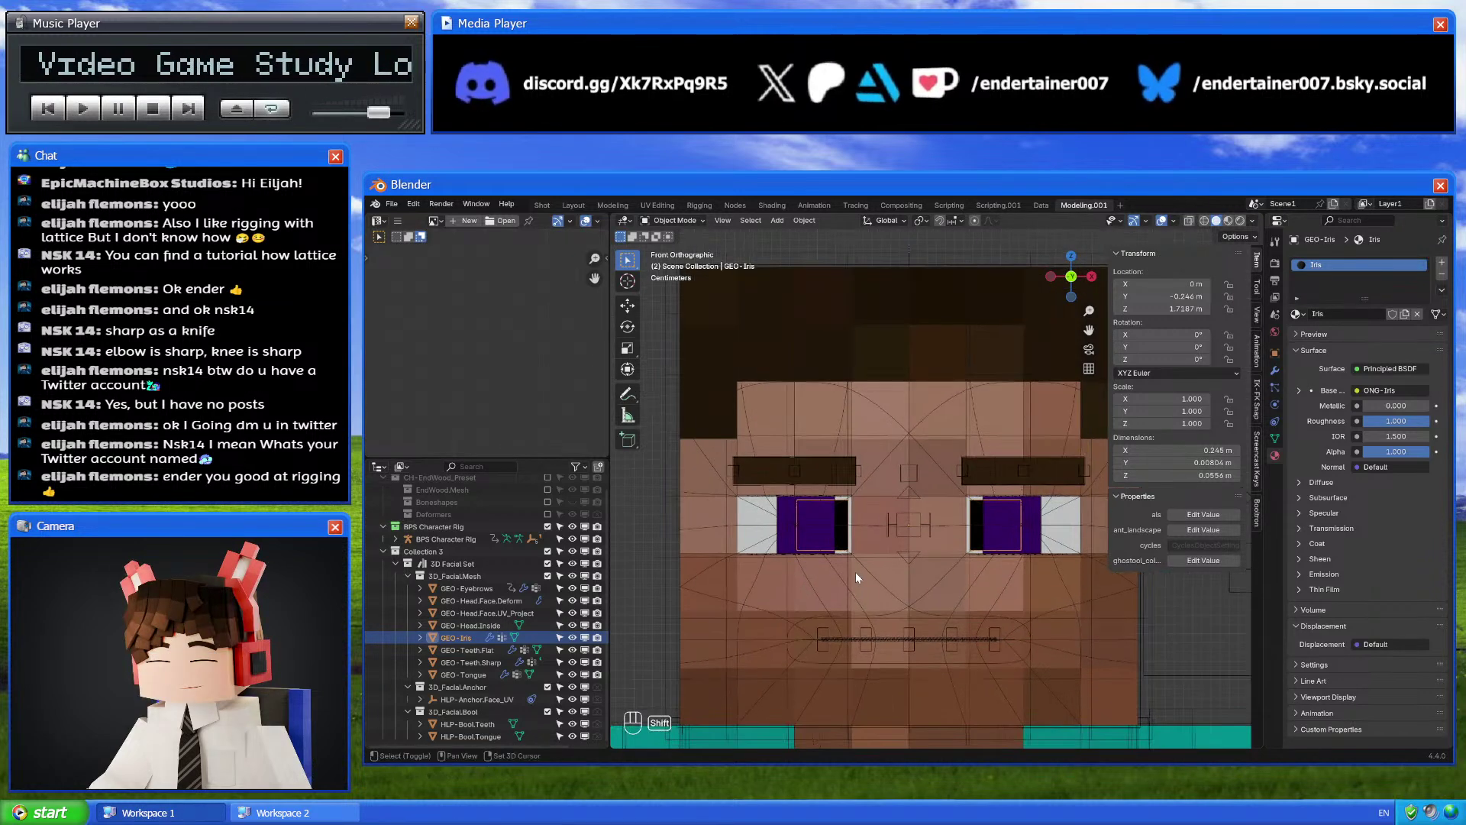
{"action": "key", "text": "g"}
{"action": "right_click", "coordinate": [1019, 525]}
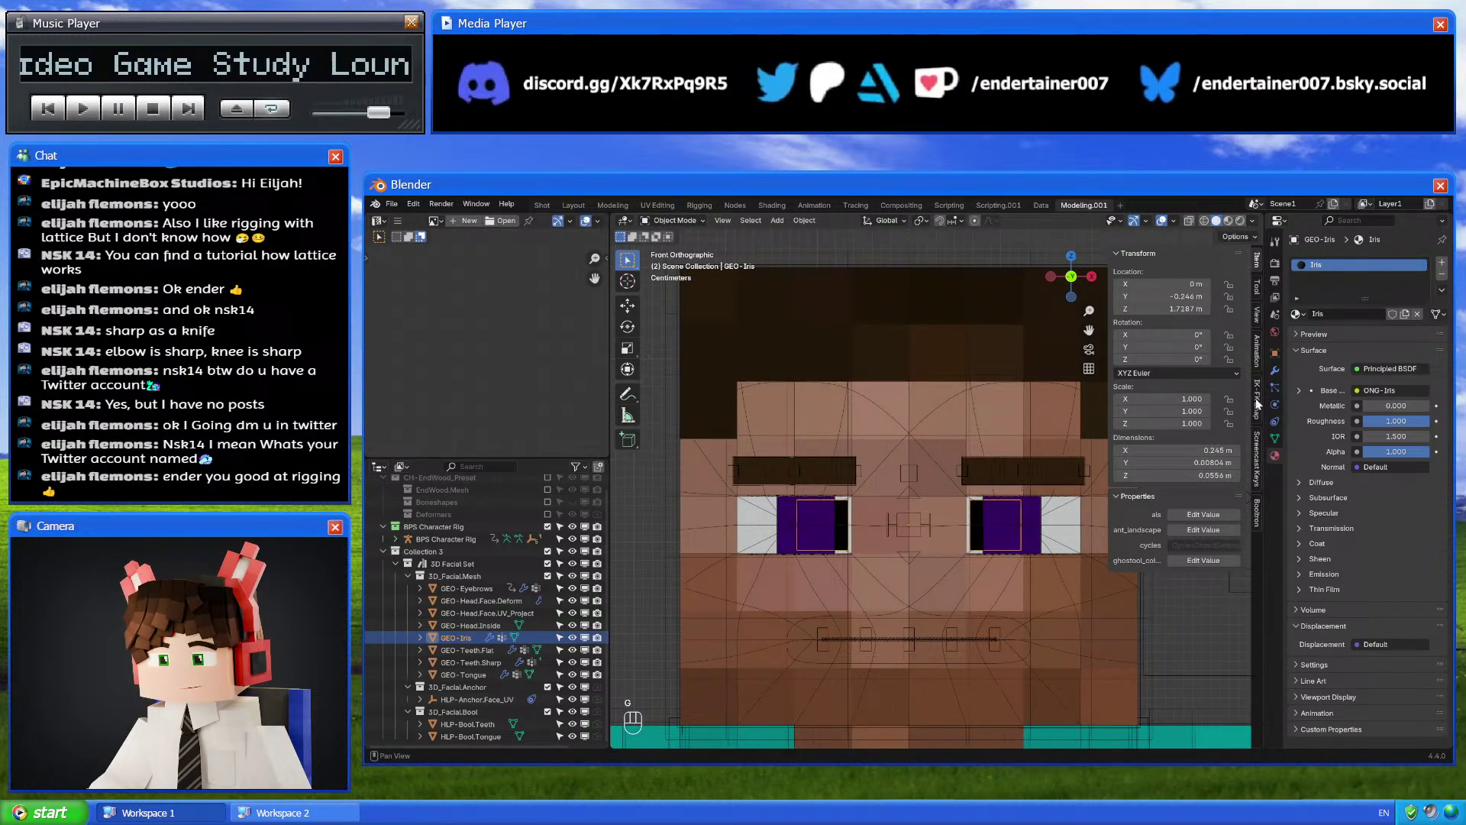
{"action": "left_click", "coordinate": [1416, 313]}
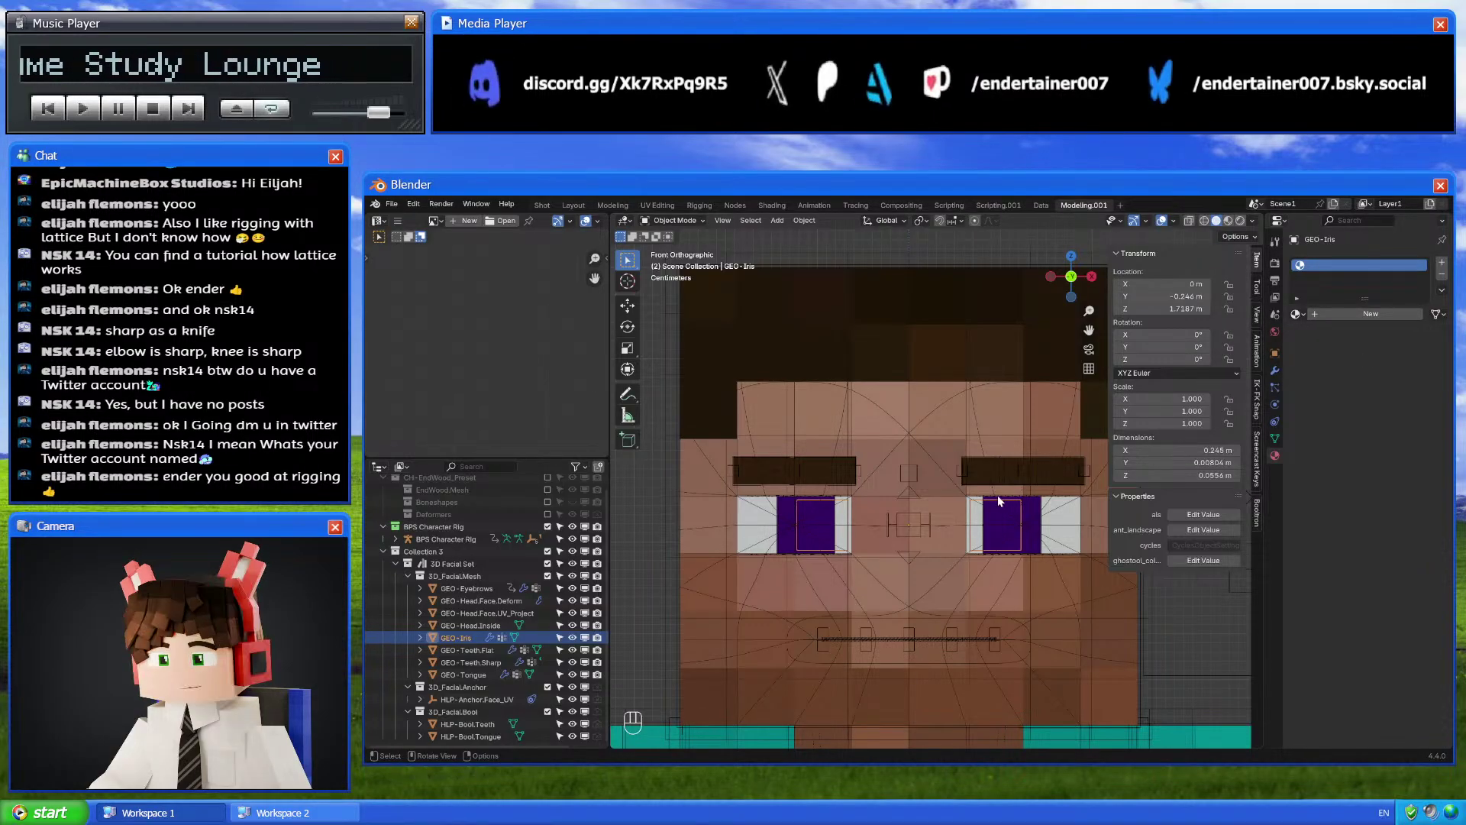
Isolate GEO-Iris in local view and delete the vertices of the iris on the negative X side
{"action": "key", "text": "KP_Divide"}
{"action": "key", "text": "Tab"}
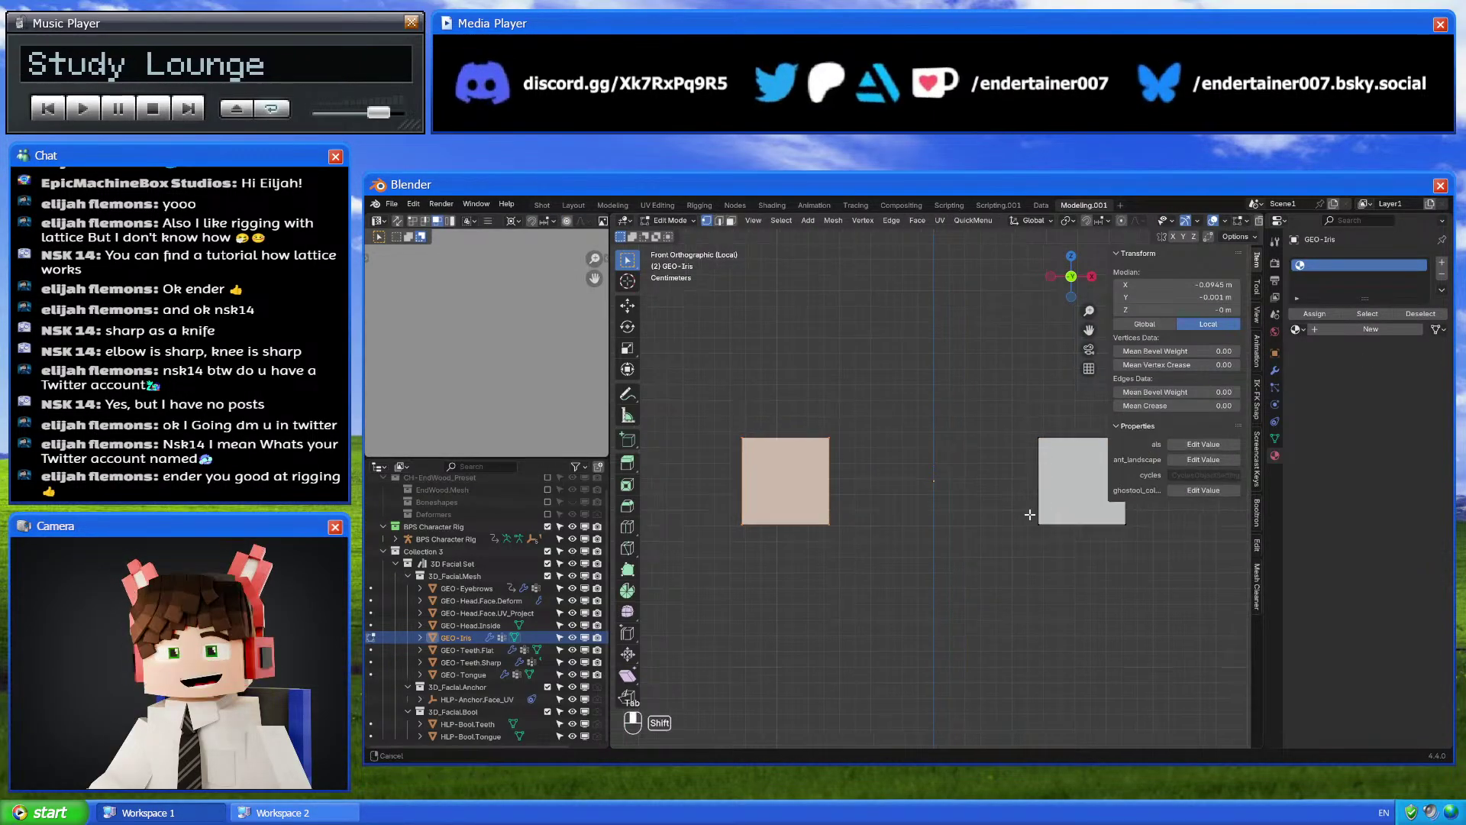
{"action": "middle_click_drag", "start_coordinate": [1032, 511], "coordinate": [940, 531], "text": "shift"}
{"action": "left_click_drag", "start_coordinate": [911, 394], "coordinate": [1111, 589]}
{"action": "key", "text": "alt+z"}
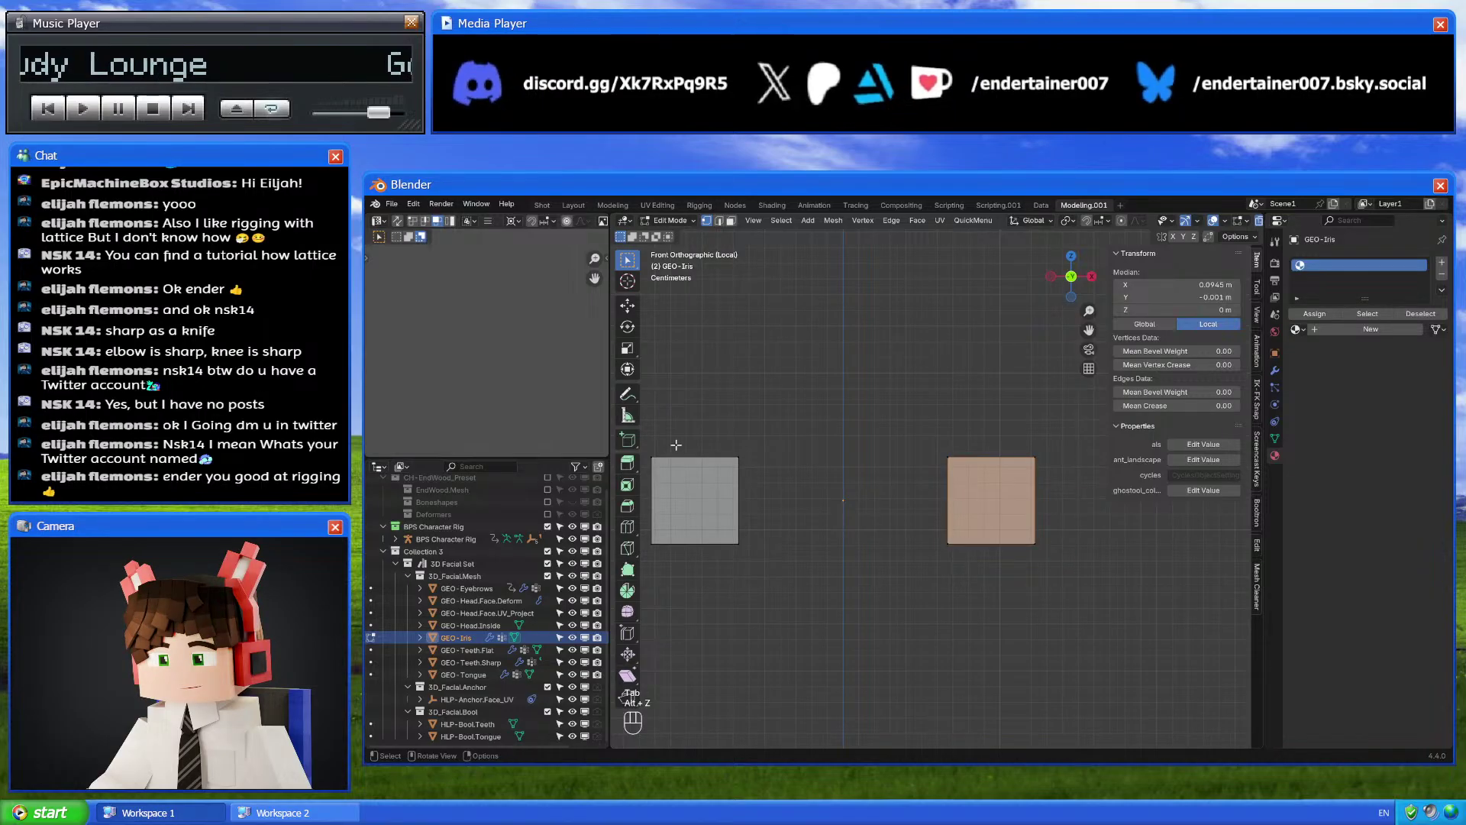
{"action": "scroll", "coordinate": [856, 504], "scroll_direction": "down", "scroll_amount": 2}
{"action": "left_click", "coordinate": [769, 494]}
{"action": "key", "text": "x"}
{"action": "left_click", "coordinate": [856, 518]}
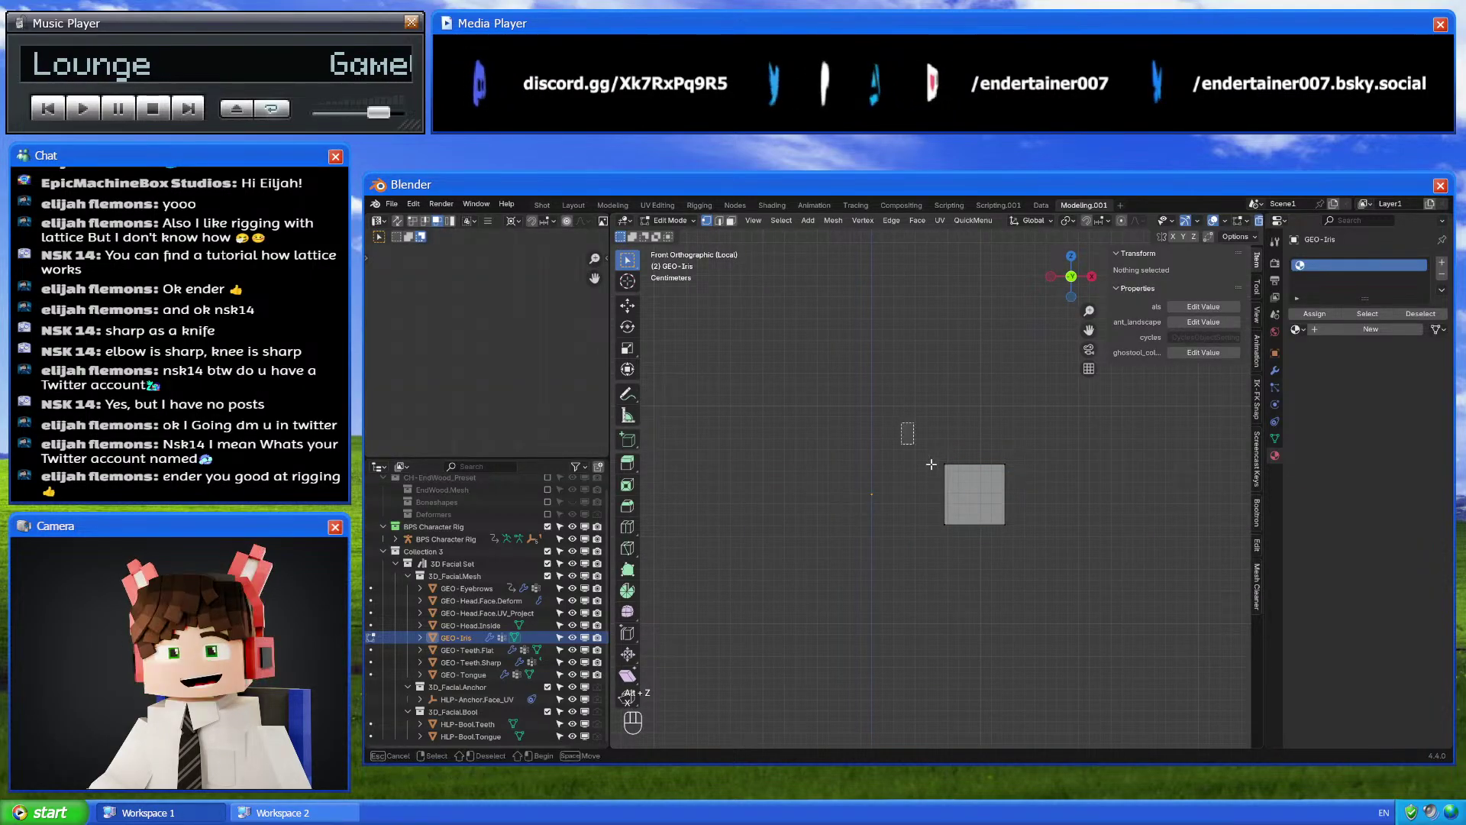
Leave local view and snap the 3D cursor to the back vertices of the remaining iris, selected from the side
{"action": "left_click", "coordinate": [949, 486]}
{"action": "middle_click_drag", "start_coordinate": [949, 486], "coordinate": [975, 553]}
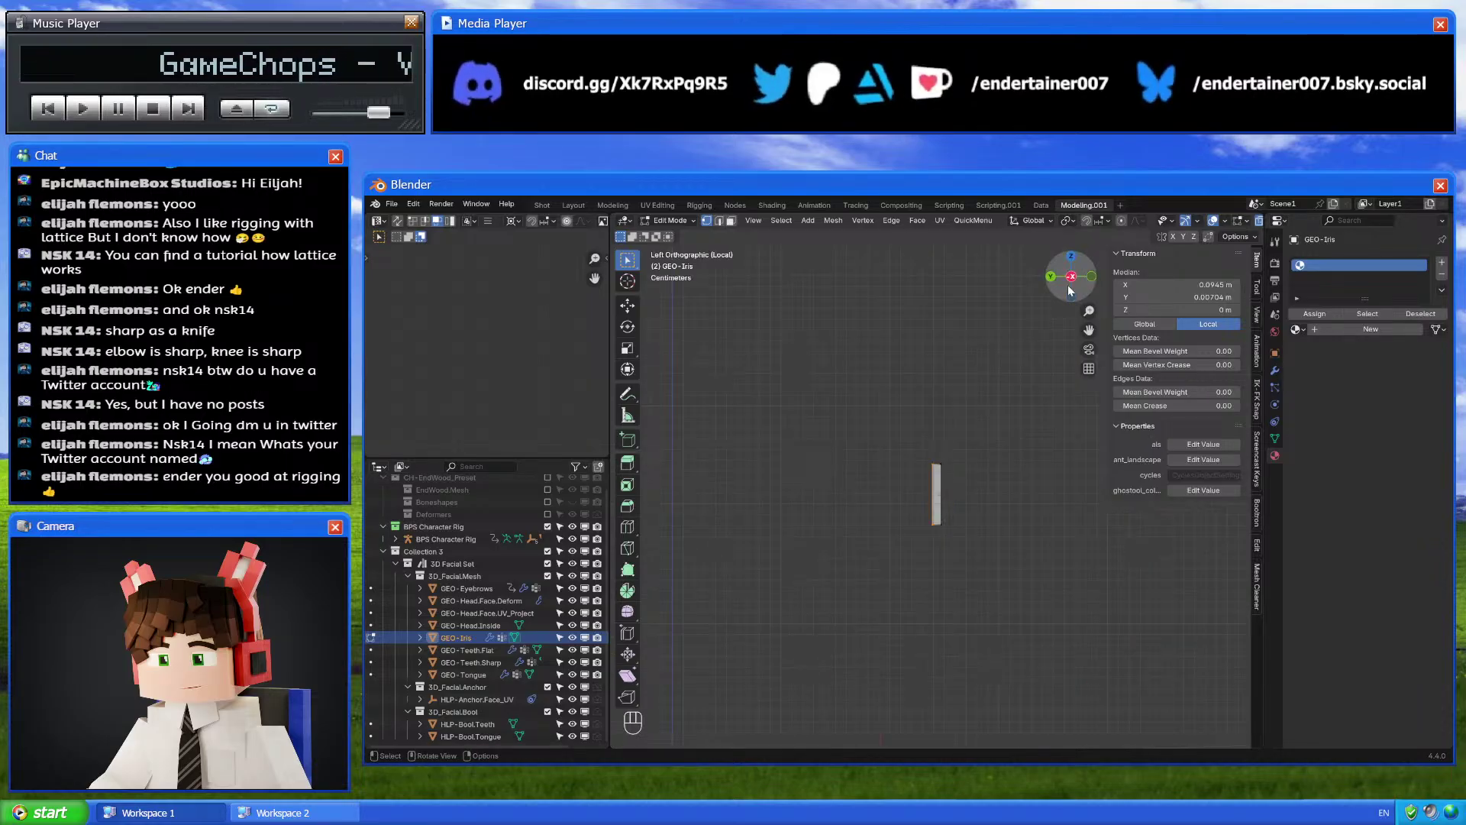
{"action": "key", "text": "Tab"}
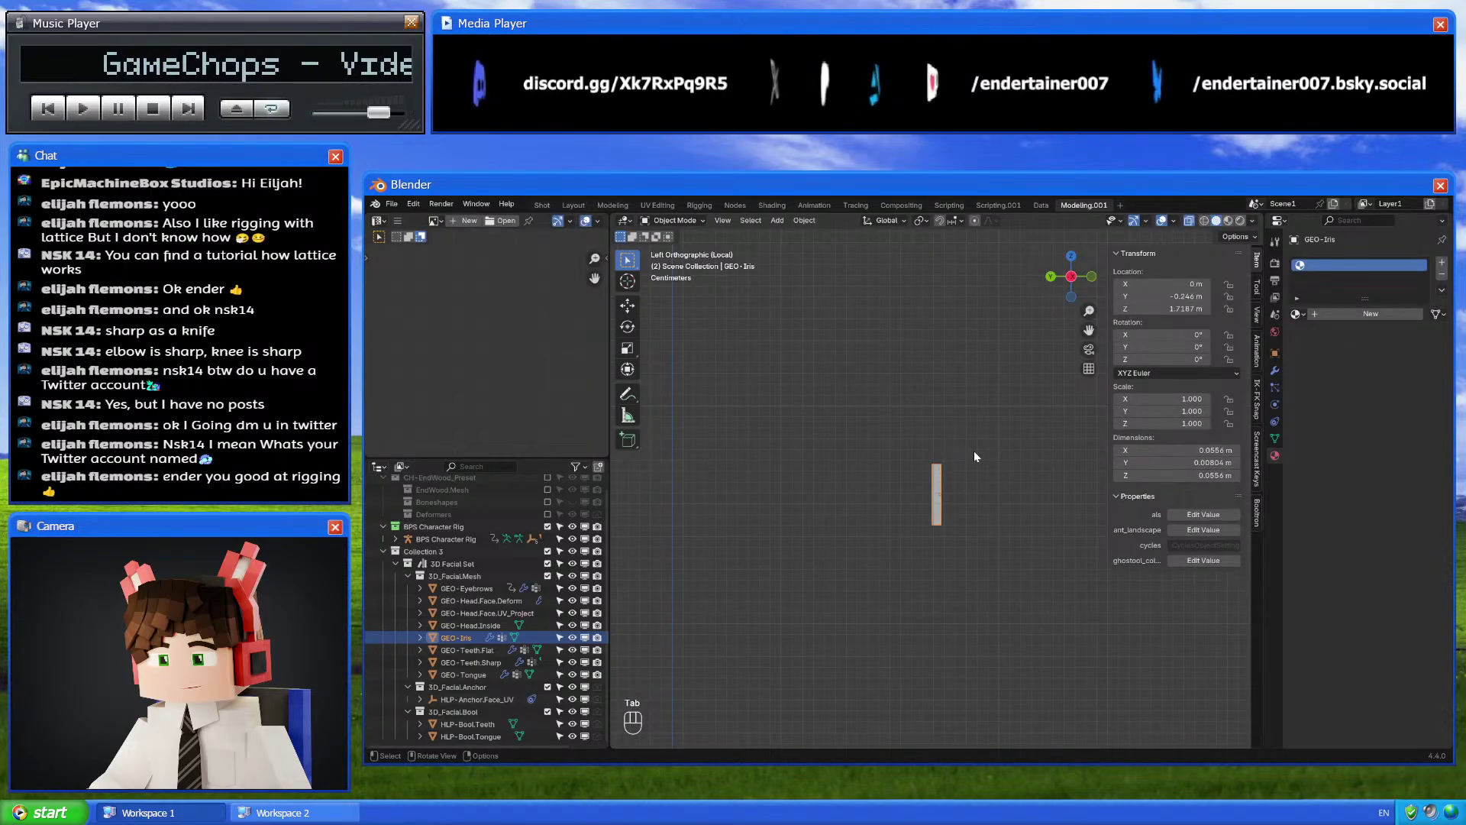
{"action": "key", "text": "KP_Divide"}
{"action": "middle_click_drag", "start_coordinate": [973, 451], "coordinate": [909, 443]}
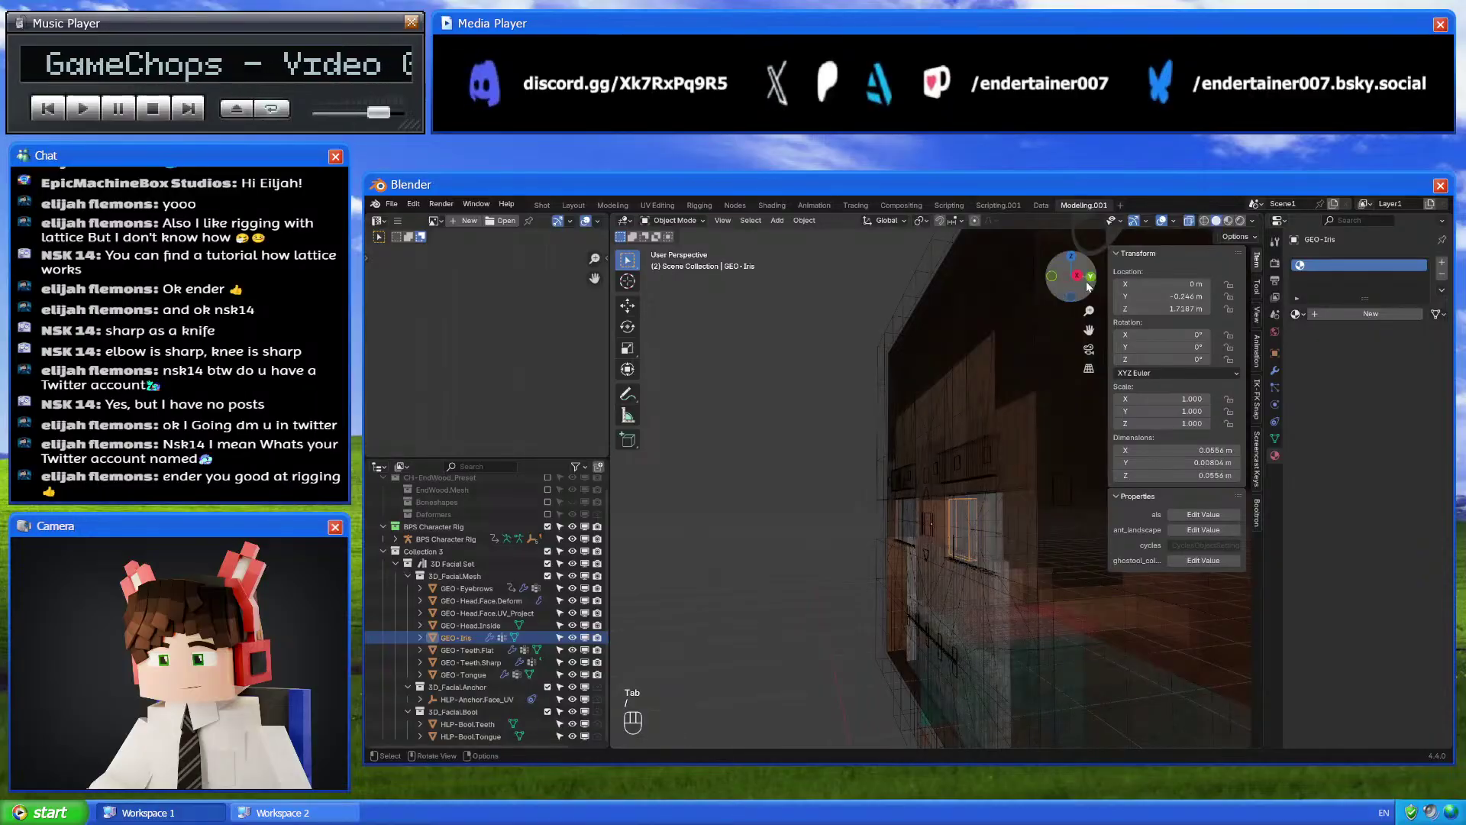
{"action": "key", "text": "KP_3"}
{"action": "key", "text": "Tab"}
{"action": "scroll", "coordinate": [954, 522], "scroll_direction": "up", "scroll_amount": 3}
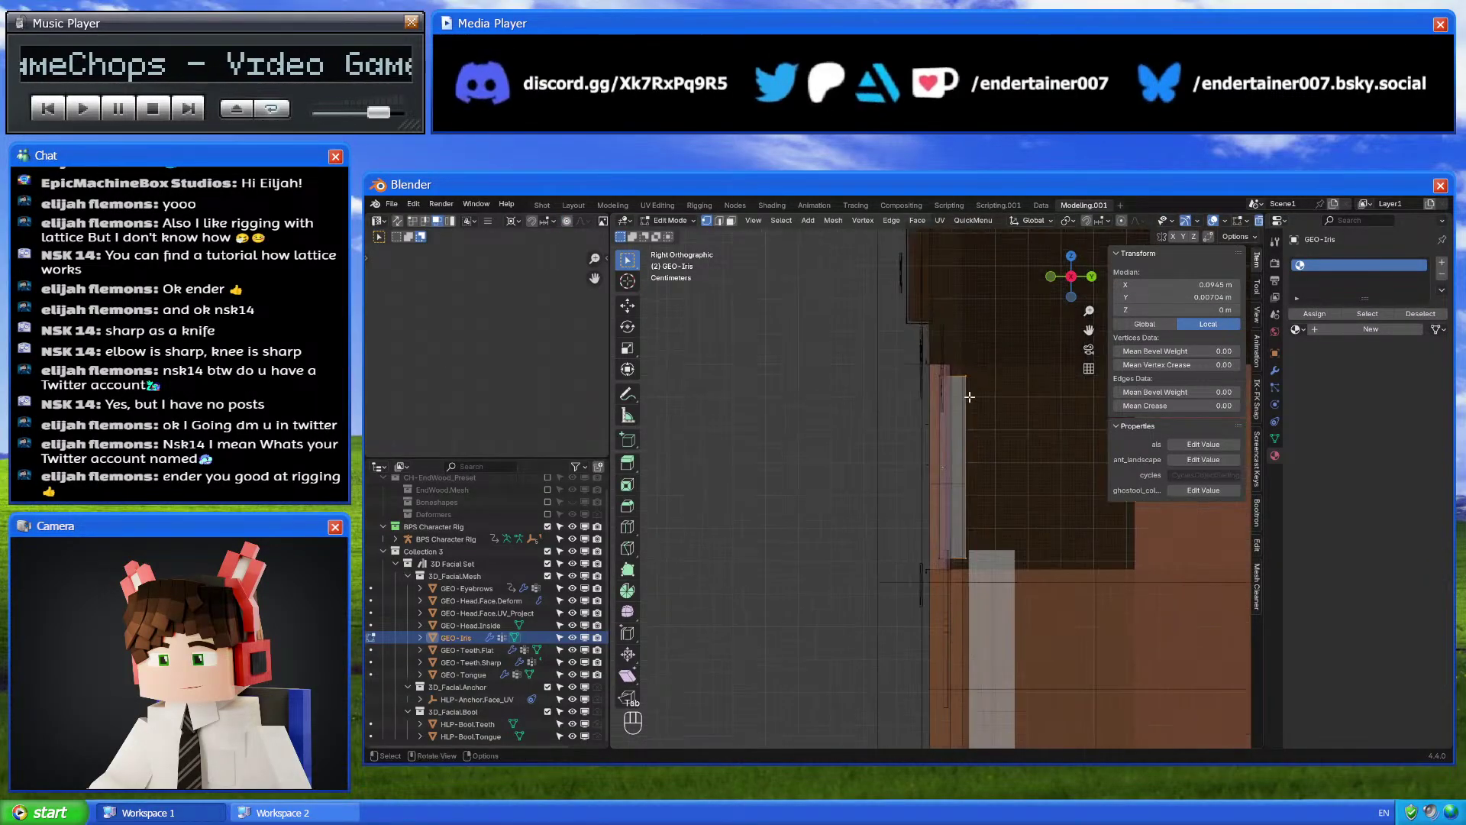
{"action": "left_click_drag", "start_coordinate": [951, 368], "coordinate": [1002, 630]}
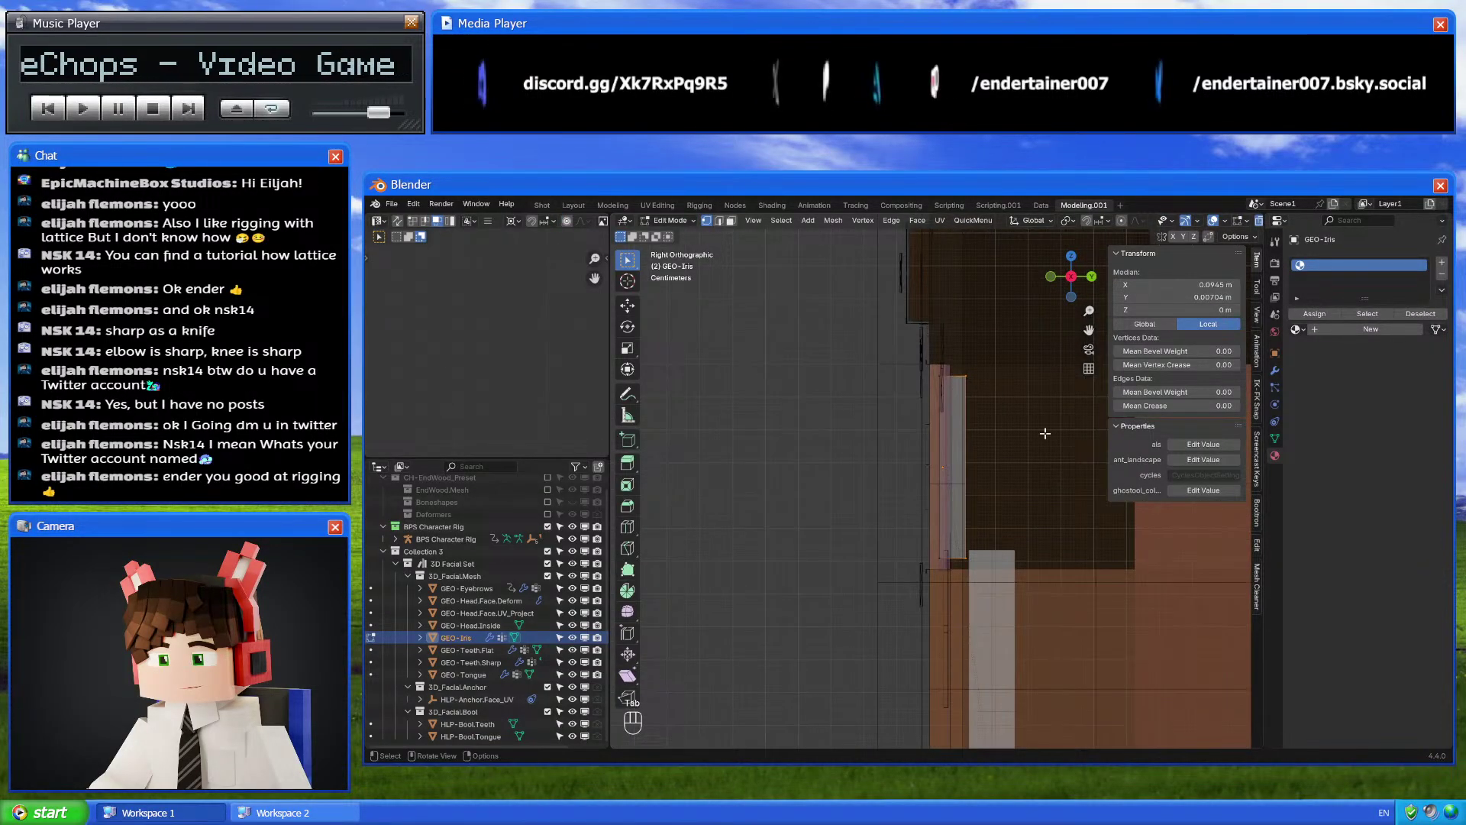
Set the origin of GEO-Iris to the 3D cursor
{"action": "key", "text": "Tab"}
{"action": "right_click", "coordinate": [1061, 506]}
{"action": "mouse_move", "coordinate": [1041, 560]}
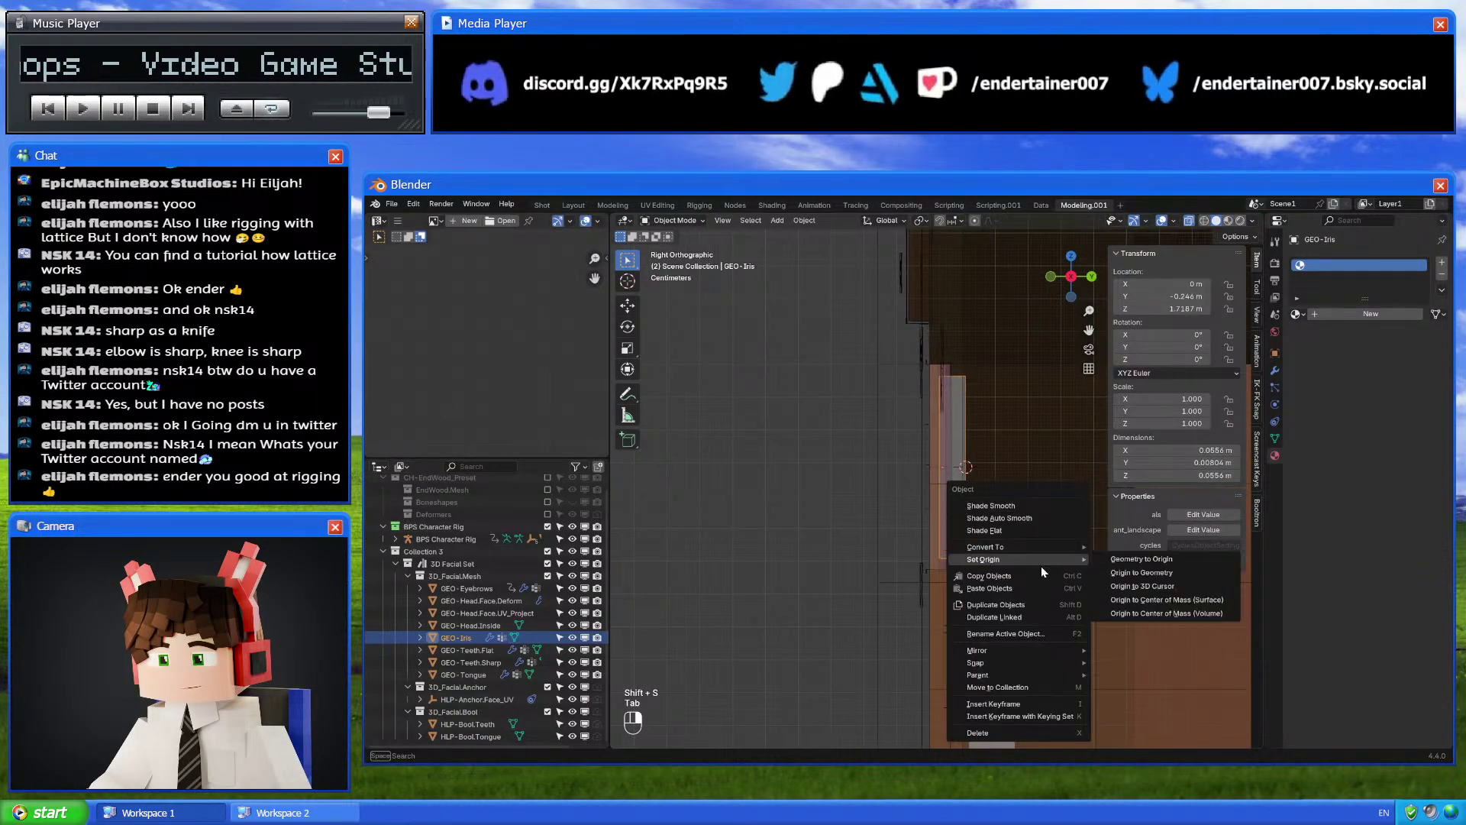
{"action": "left_click", "coordinate": [1166, 587]}
Select BPS v4 - mesh pupils.l and snap the 3D cursor to the back of its pupil geometry
{"action": "middle_click_drag", "start_coordinate": [1070, 580], "coordinate": [999, 529]}
{"action": "left_click", "coordinate": [1054, 462]}
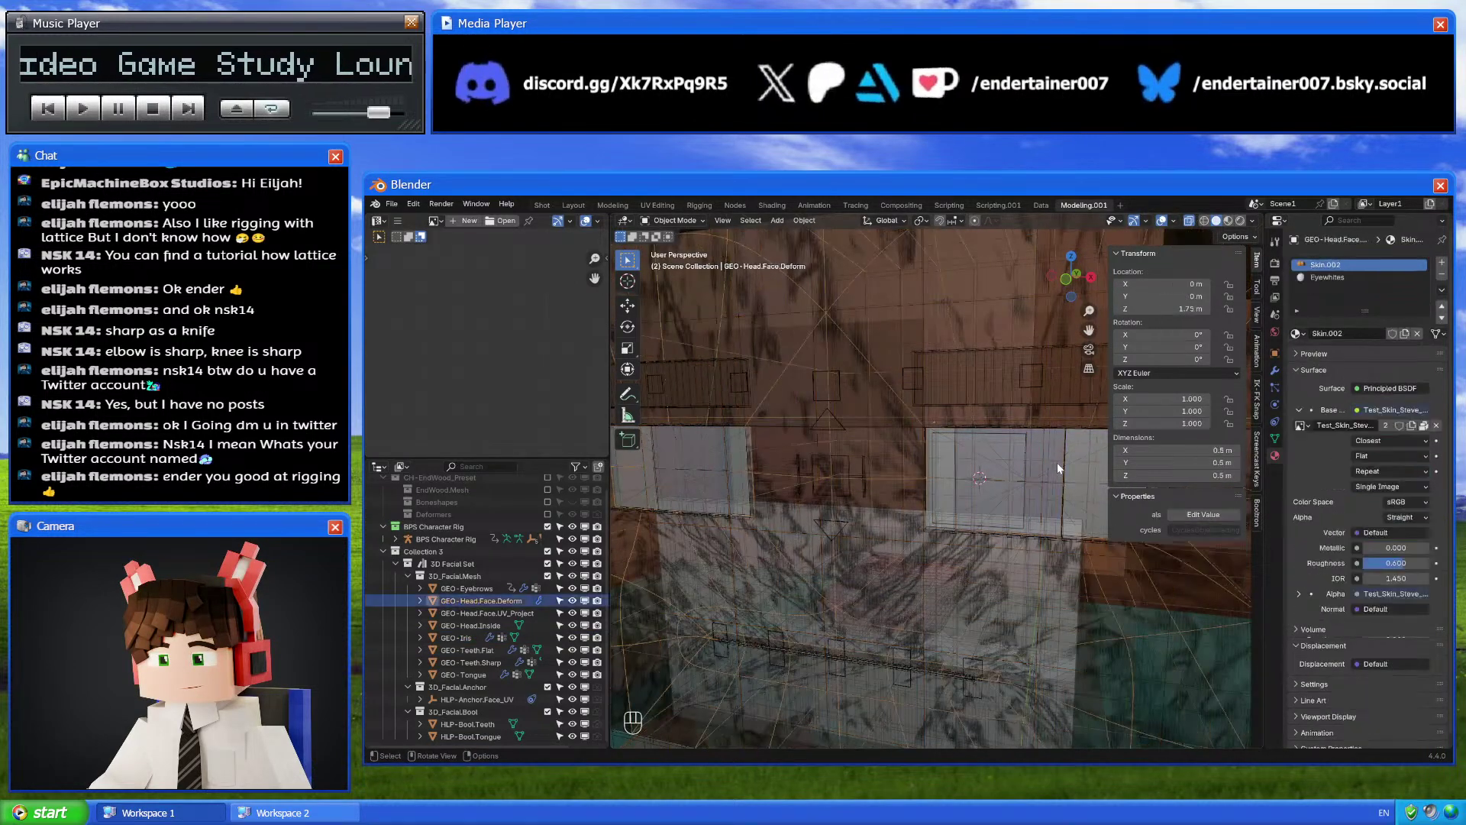
{"action": "left_click", "coordinate": [1061, 464]}
{"action": "left_click", "coordinate": [1063, 464]}
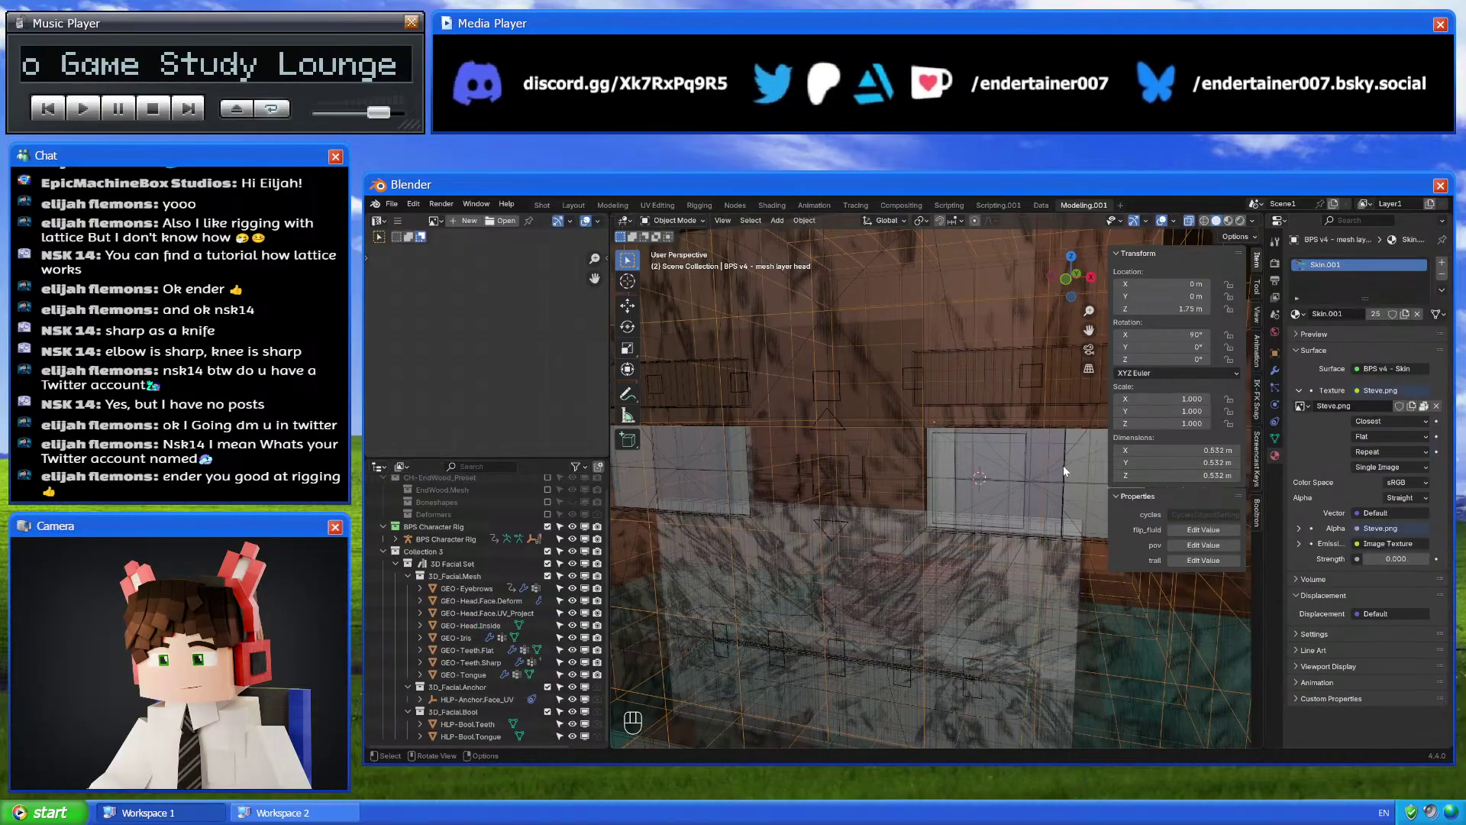
{"action": "left_click", "coordinate": [1063, 466]}
{"action": "left_click", "coordinate": [1051, 478]}
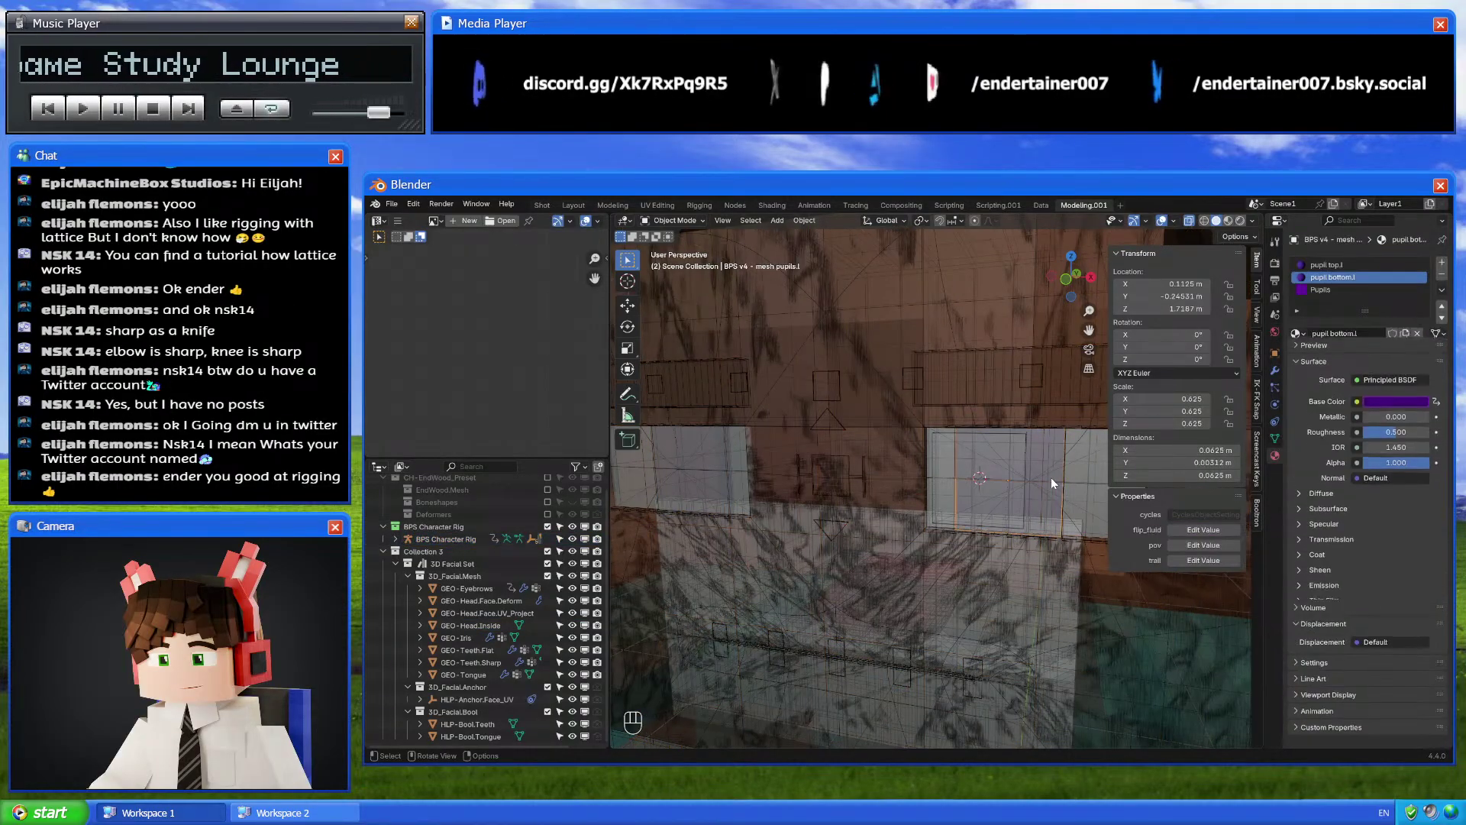
{"action": "left_click", "coordinate": [1091, 279]}
{"action": "key", "text": "Tab"}
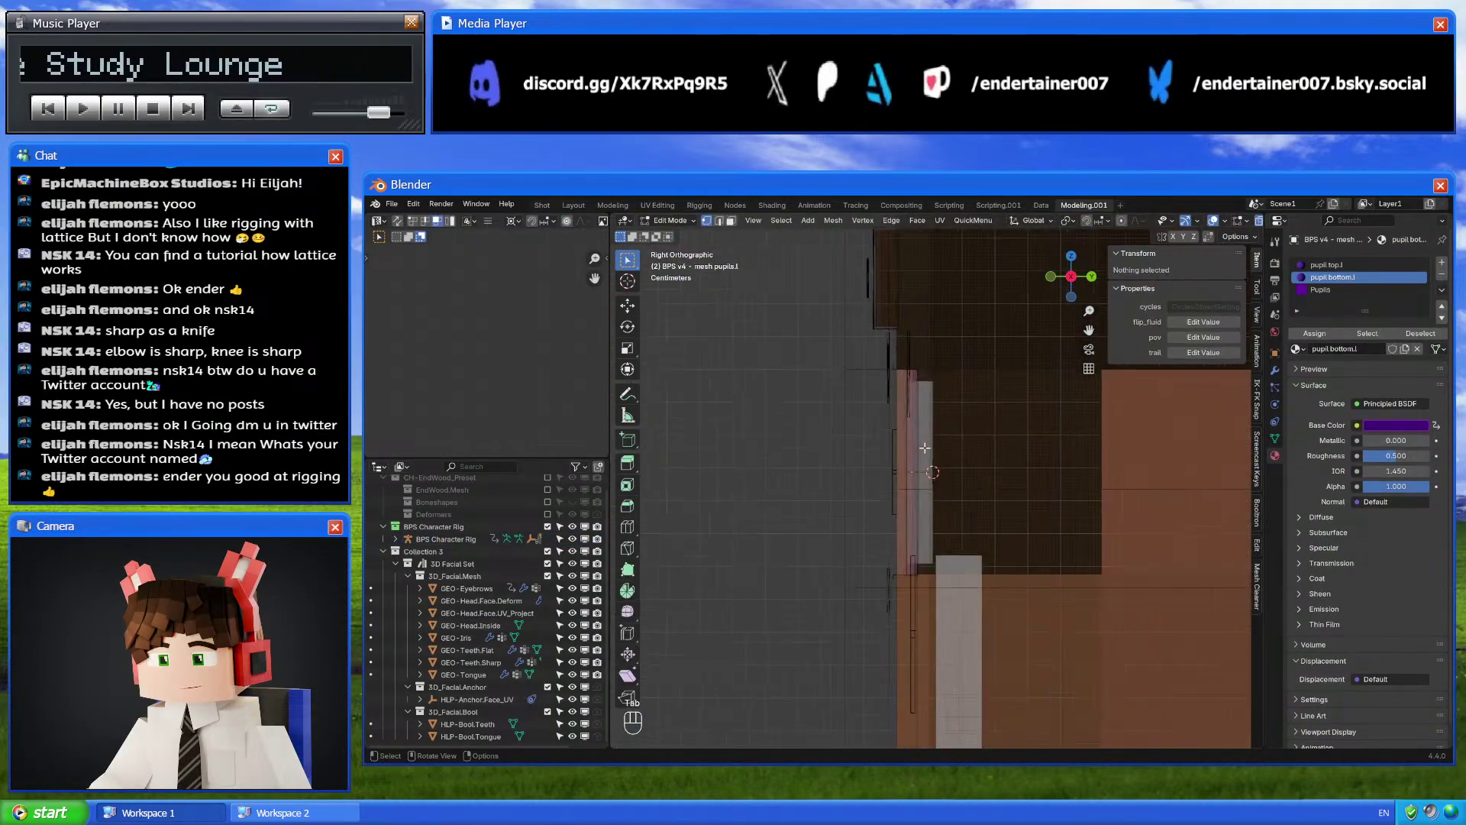
{"action": "key", "text": "Tab"}
{"action": "key", "text": "Tab"}
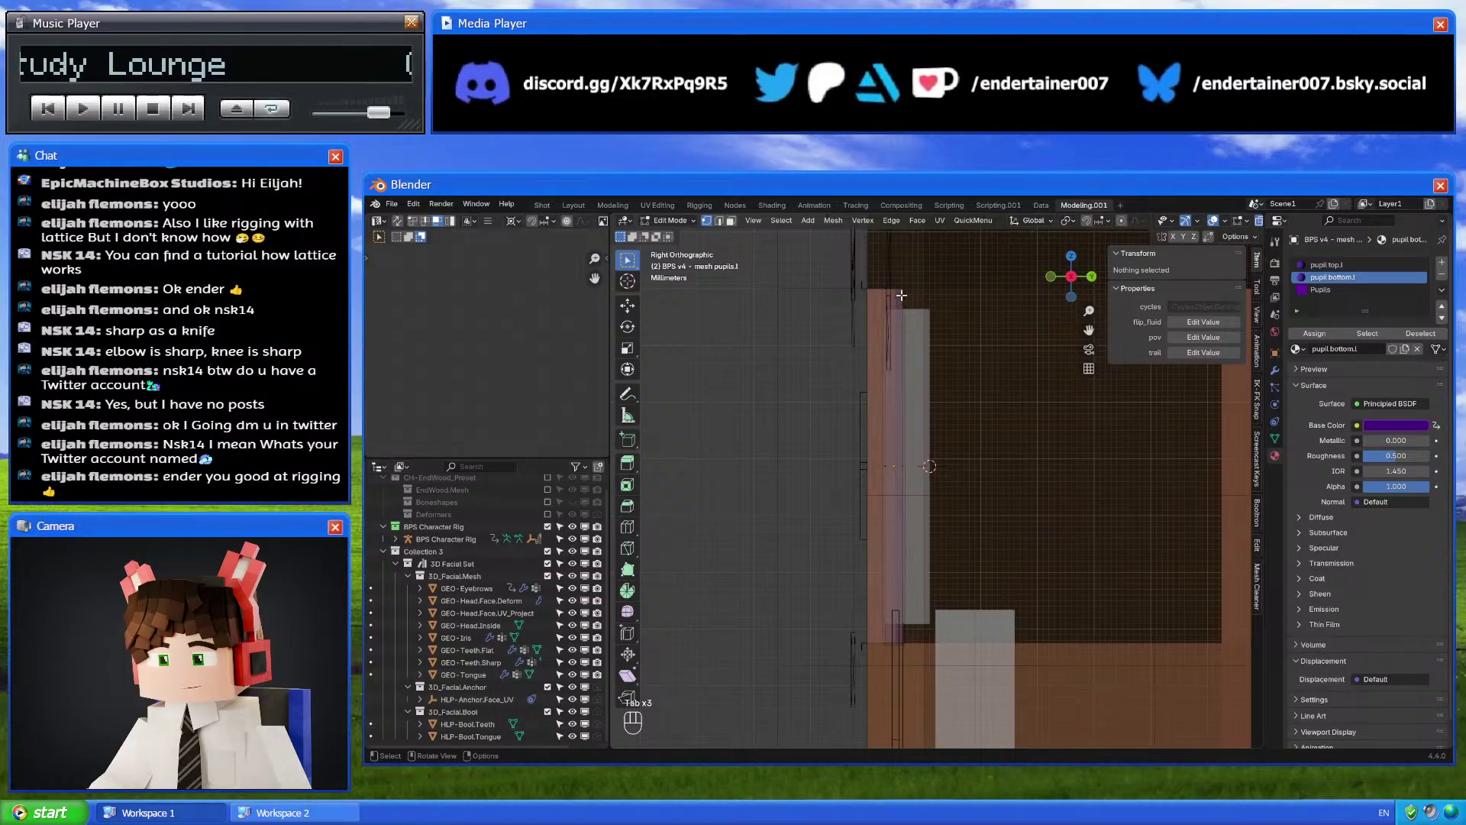
{"action": "key", "text": "a"}
{"action": "key", "text": "shift+s"}
{"action": "key", "text": "Tab"}
Select GEO-Iris and snap it to the 3D cursor at the BPS pupil
{"action": "middle_click_drag", "start_coordinate": [939, 458], "coordinate": [977, 455]}
{"action": "key", "text": "alt+z"}
{"action": "left_click", "coordinate": [977, 456]}
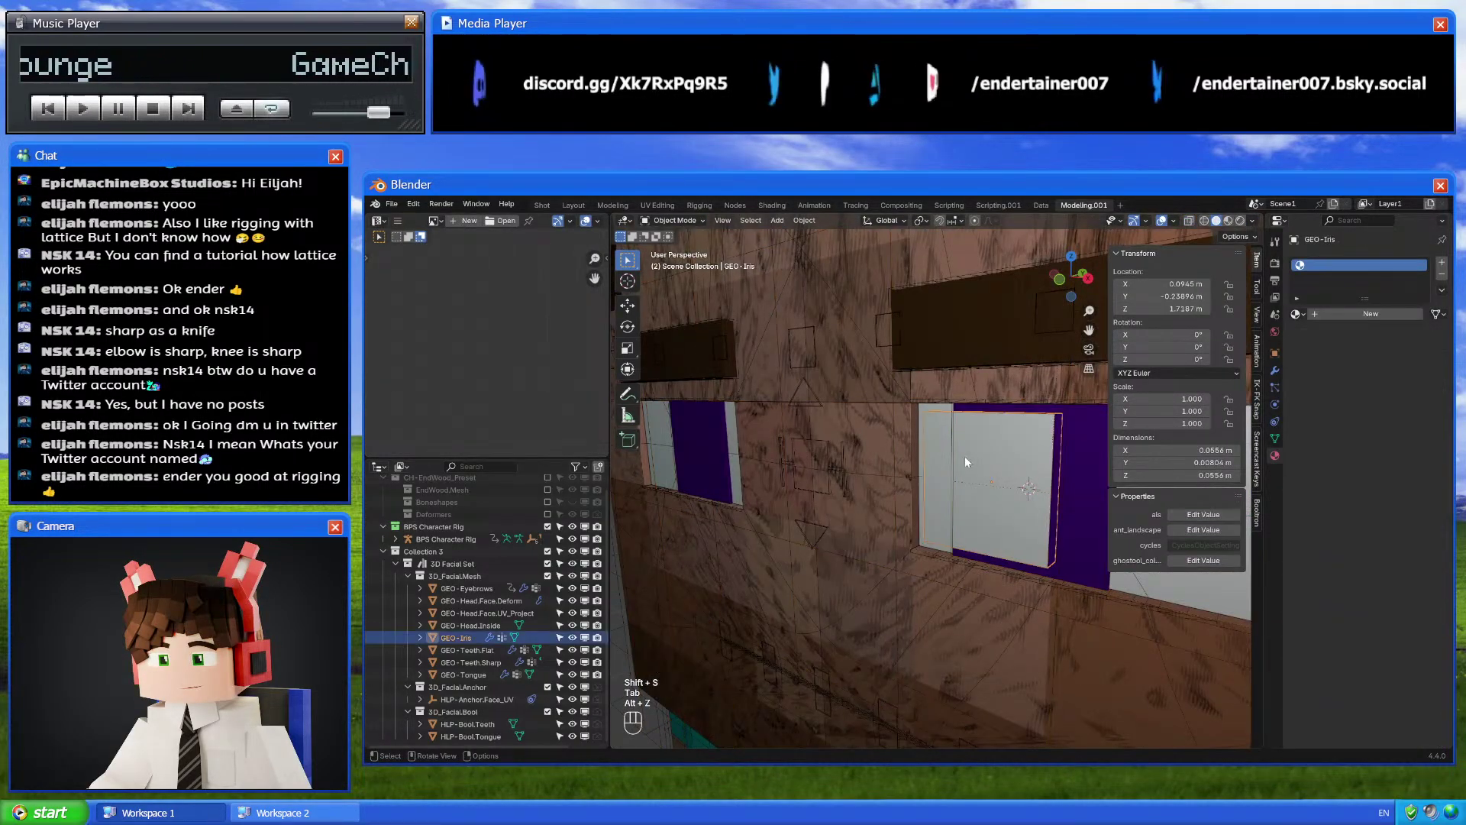
{"action": "middle_click_drag", "start_coordinate": [994, 312], "coordinate": [996, 405], "text": "alt"}
{"action": "key", "text": "shift+s"}
{"action": "left_click", "coordinate": [978, 388]}
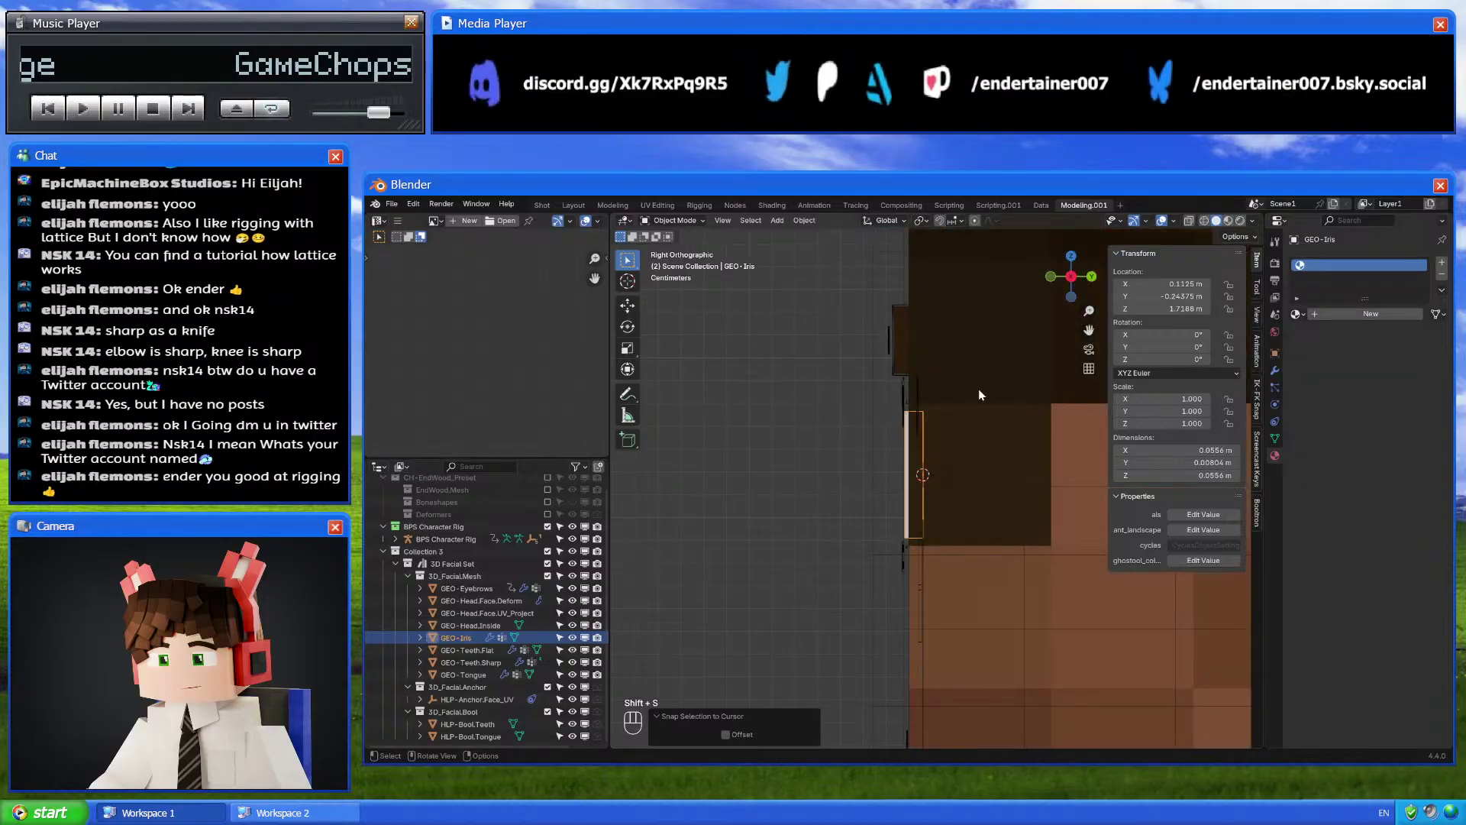
Move the front vertices of GEO-Iris along Y to about -0.2448 m global, making the iris thinner
{"action": "key", "text": "Tab"}
{"action": "key", "text": "alt+z"}
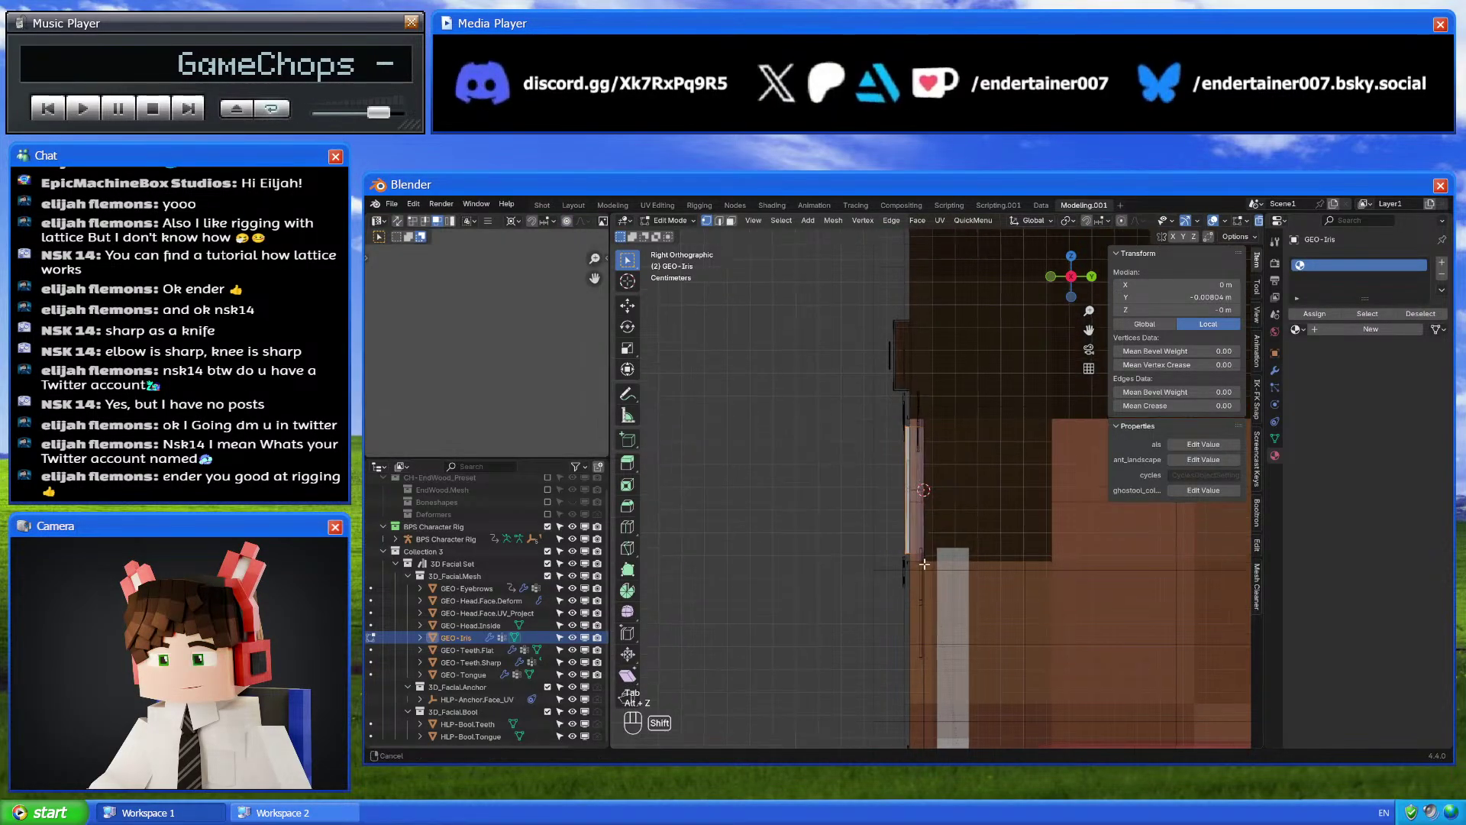
{"action": "scroll", "coordinate": [924, 563], "scroll_direction": "up", "scroll_amount": 4}
{"action": "key", "text": "g"}
{"action": "key", "text": "y"}
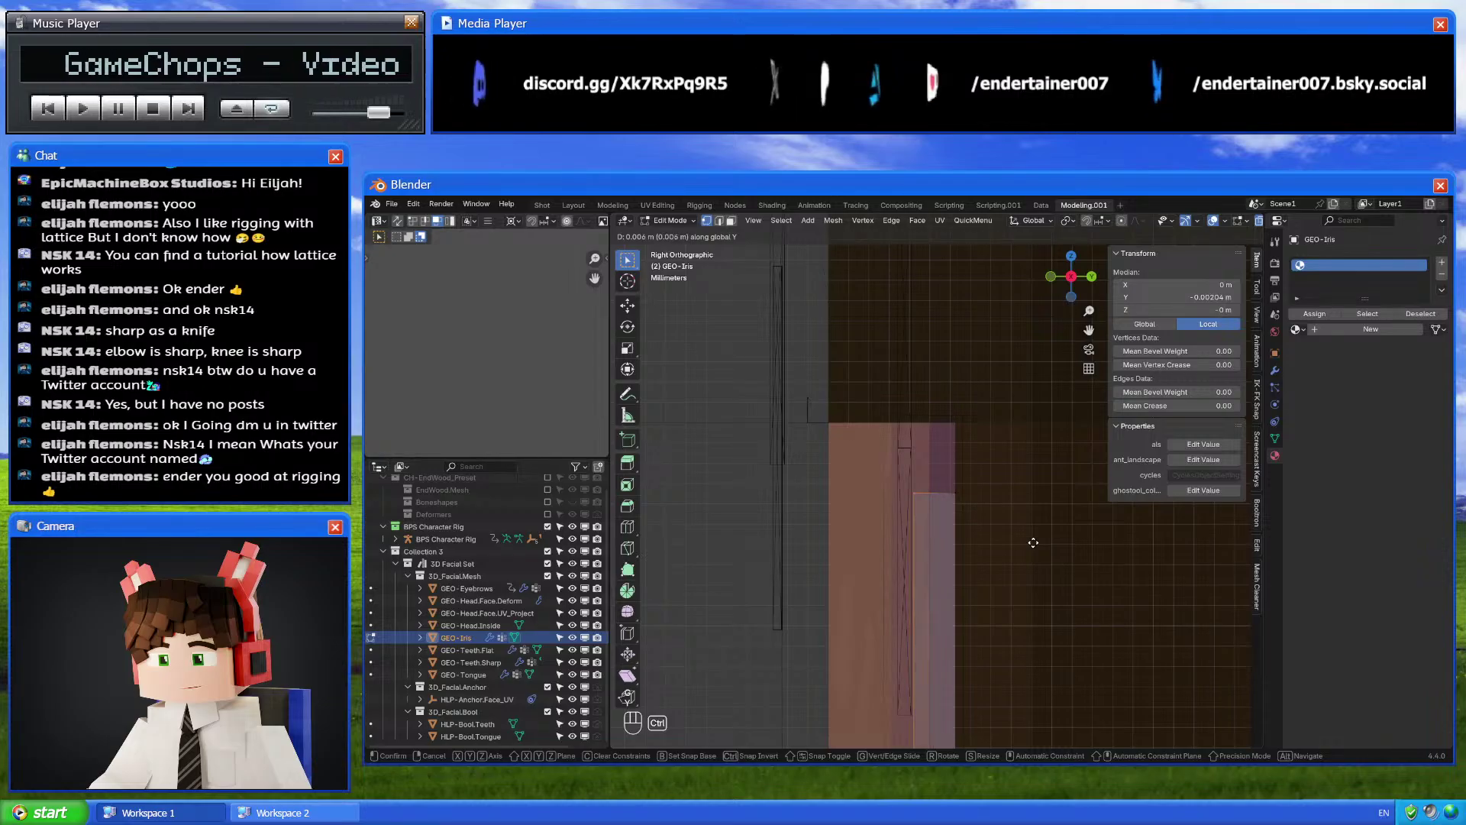
{"action": "left_click", "coordinate": [1033, 543]}
Examine the global Y position of a front corner vertex on BPS v4 - mesh pupils.l for comparison with the iris
{"action": "key", "text": "Tab"}
{"action": "middle_click_drag", "start_coordinate": [1015, 540], "coordinate": [967, 535]}
{"action": "key", "text": "alt+z"}
{"action": "left_click", "coordinate": [978, 527]}
{"action": "left_click", "coordinate": [977, 527]}
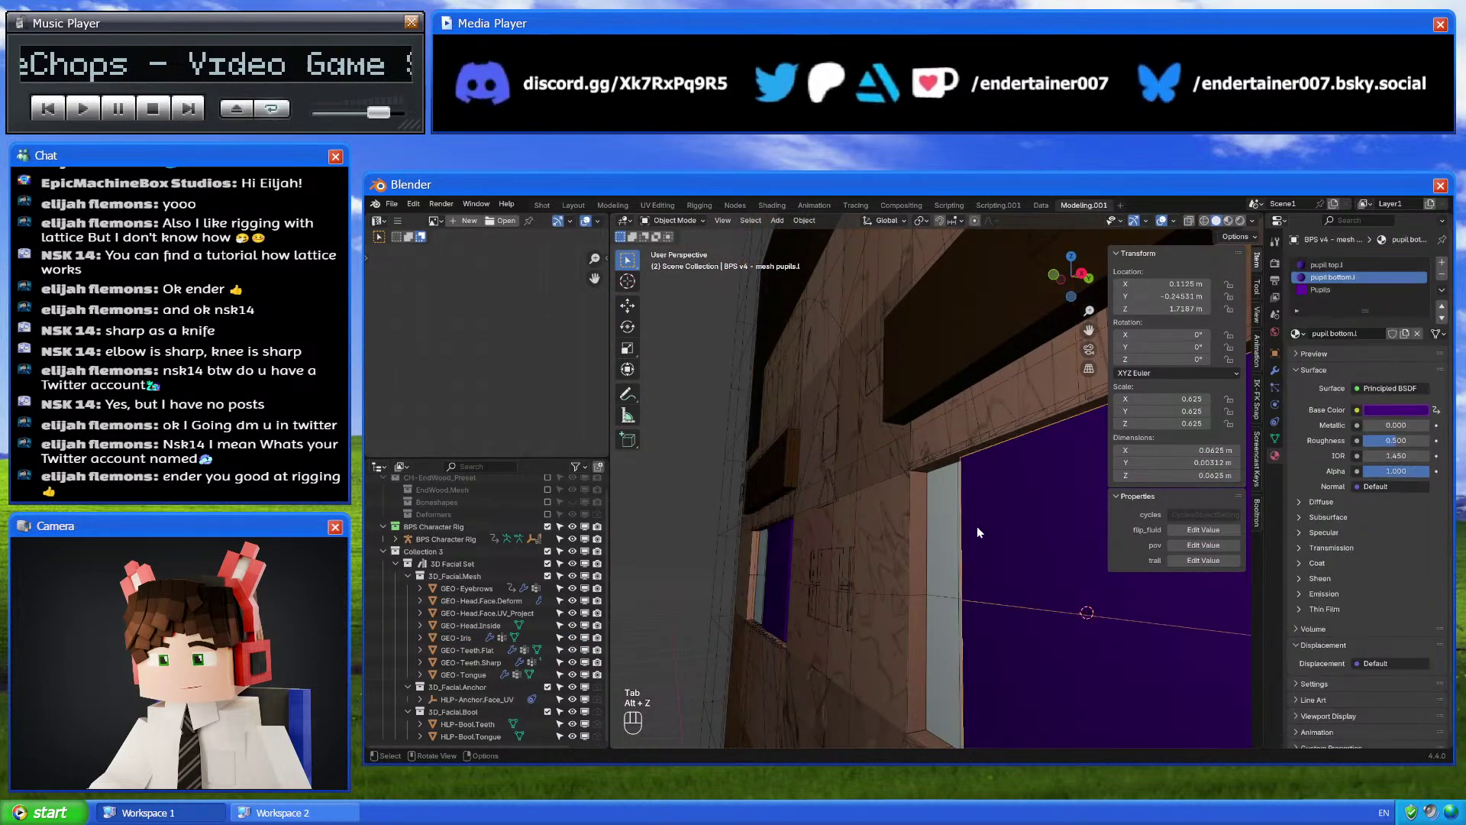
{"action": "key", "text": "Tab"}
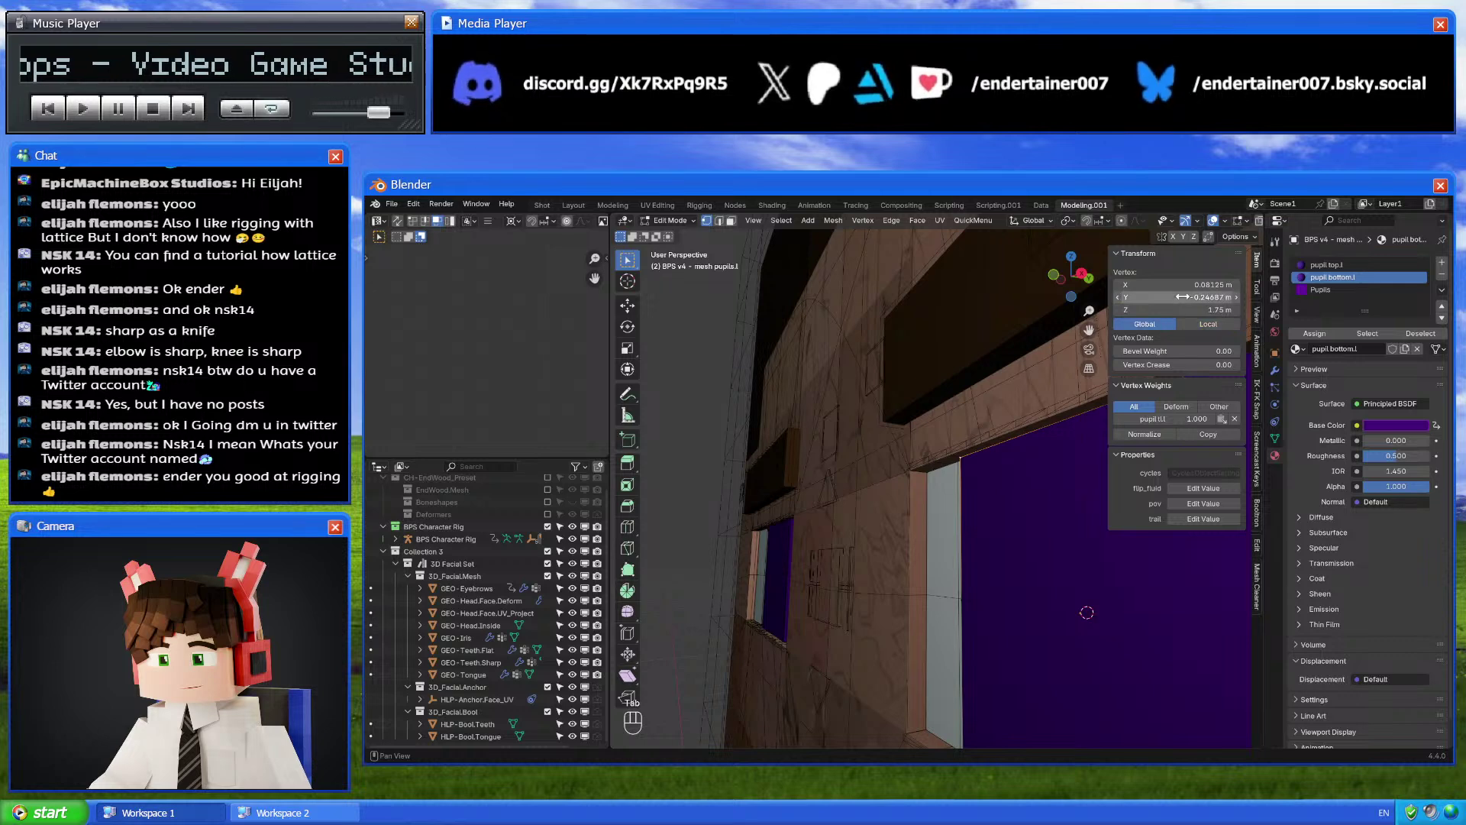
{"action": "left_click", "coordinate": [945, 451]}
Undo the selection and mode changes on the BPS pupil mesh back to editing GEO-Iris
{"action": "key", "text": "ctrl+z"}
{"action": "key", "text": "ctrl+z"}
{"action": "key", "text": "ctrl+z"}
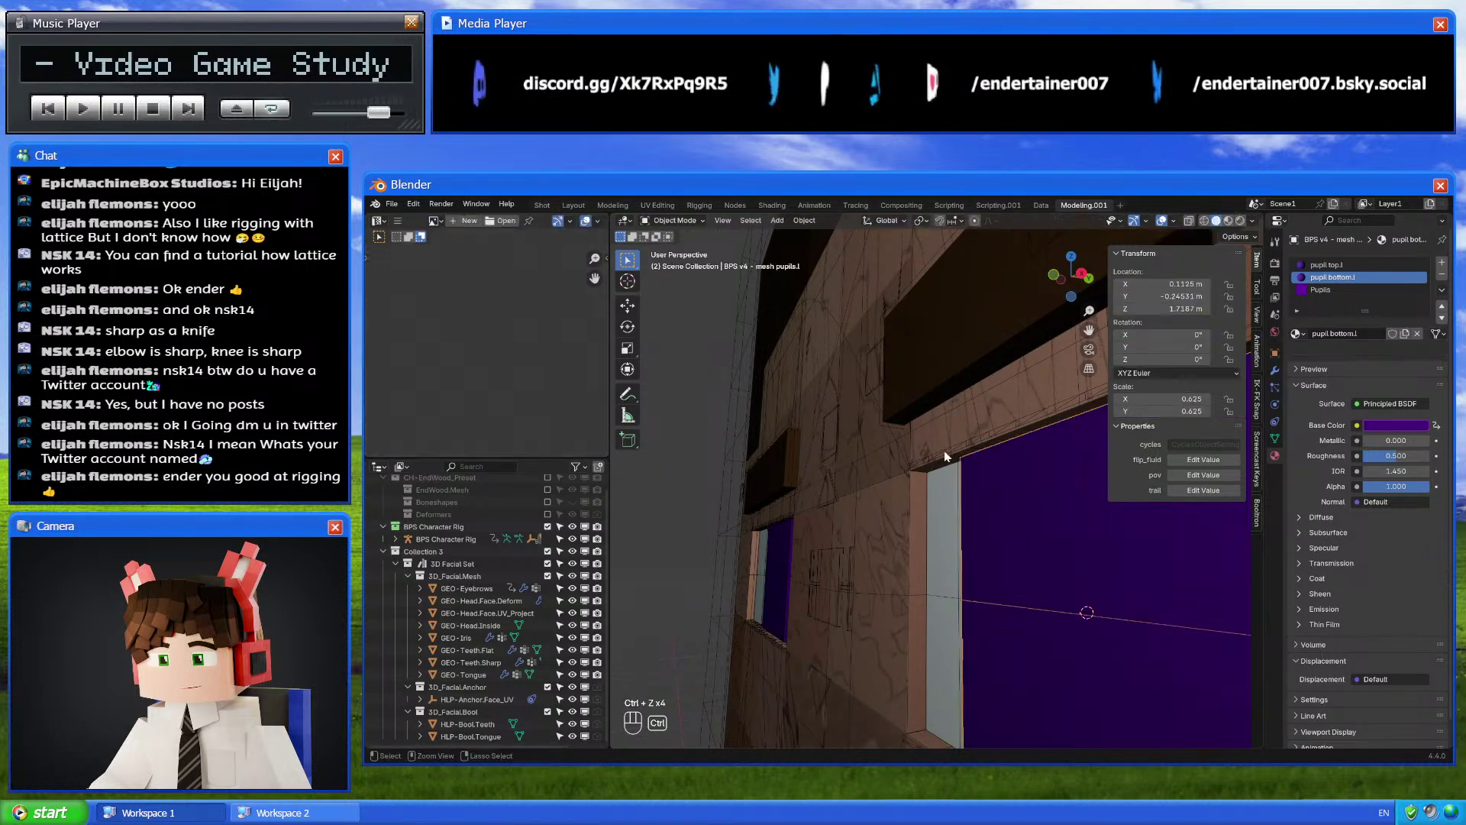
{"action": "key", "text": "ctrl+z"}
{"action": "key", "text": "ctrl+z"}
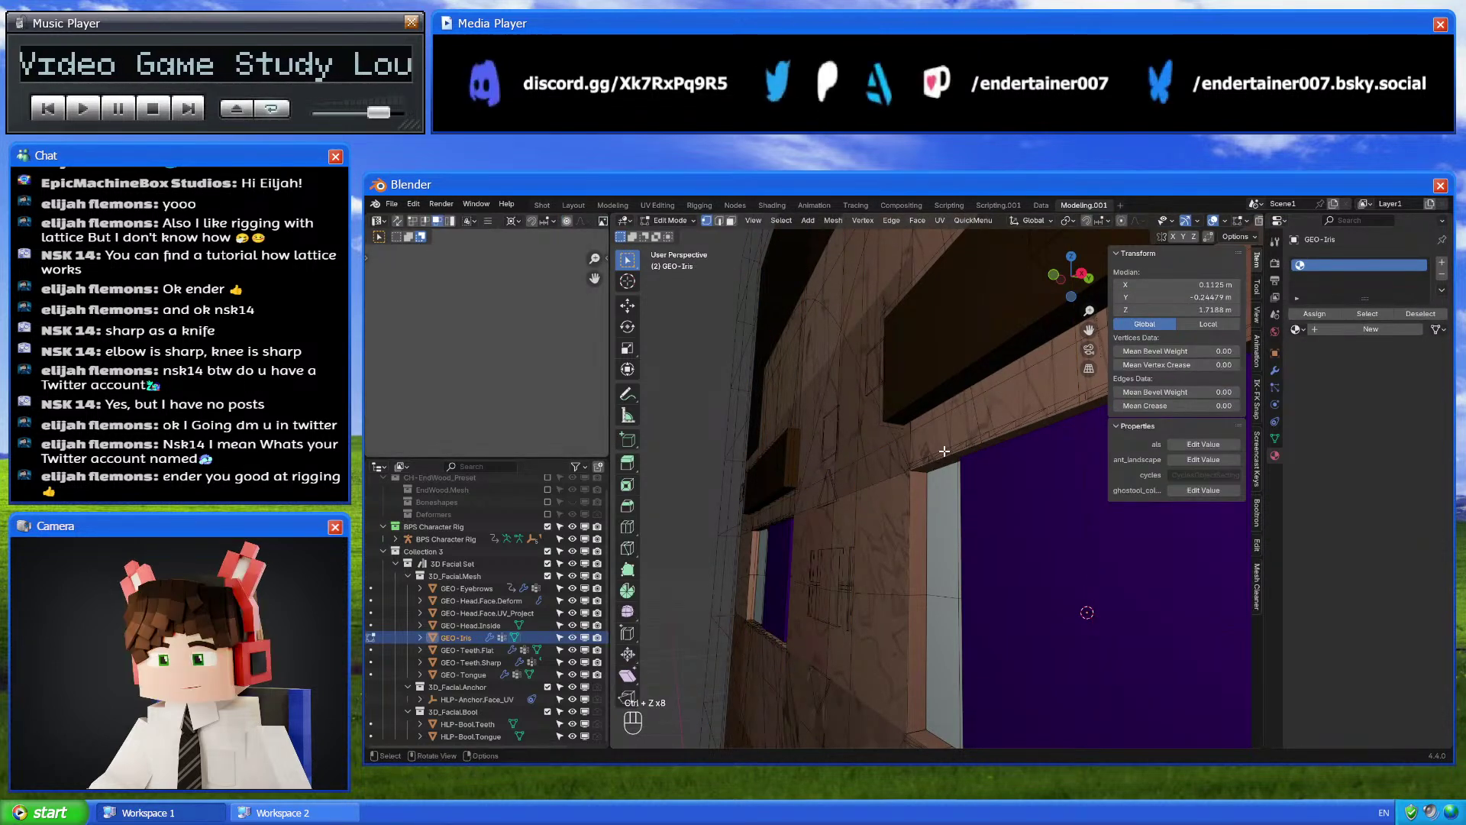
Set the global Y position of the selected front vertices of GEO-Iris to -0.24688 m and return to Object Mode
{"action": "key", "text": "Tab"}
{"action": "key", "text": "Tab"}
{"action": "key", "text": "alt+z"}
{"action": "left_click", "coordinate": [1160, 297]}
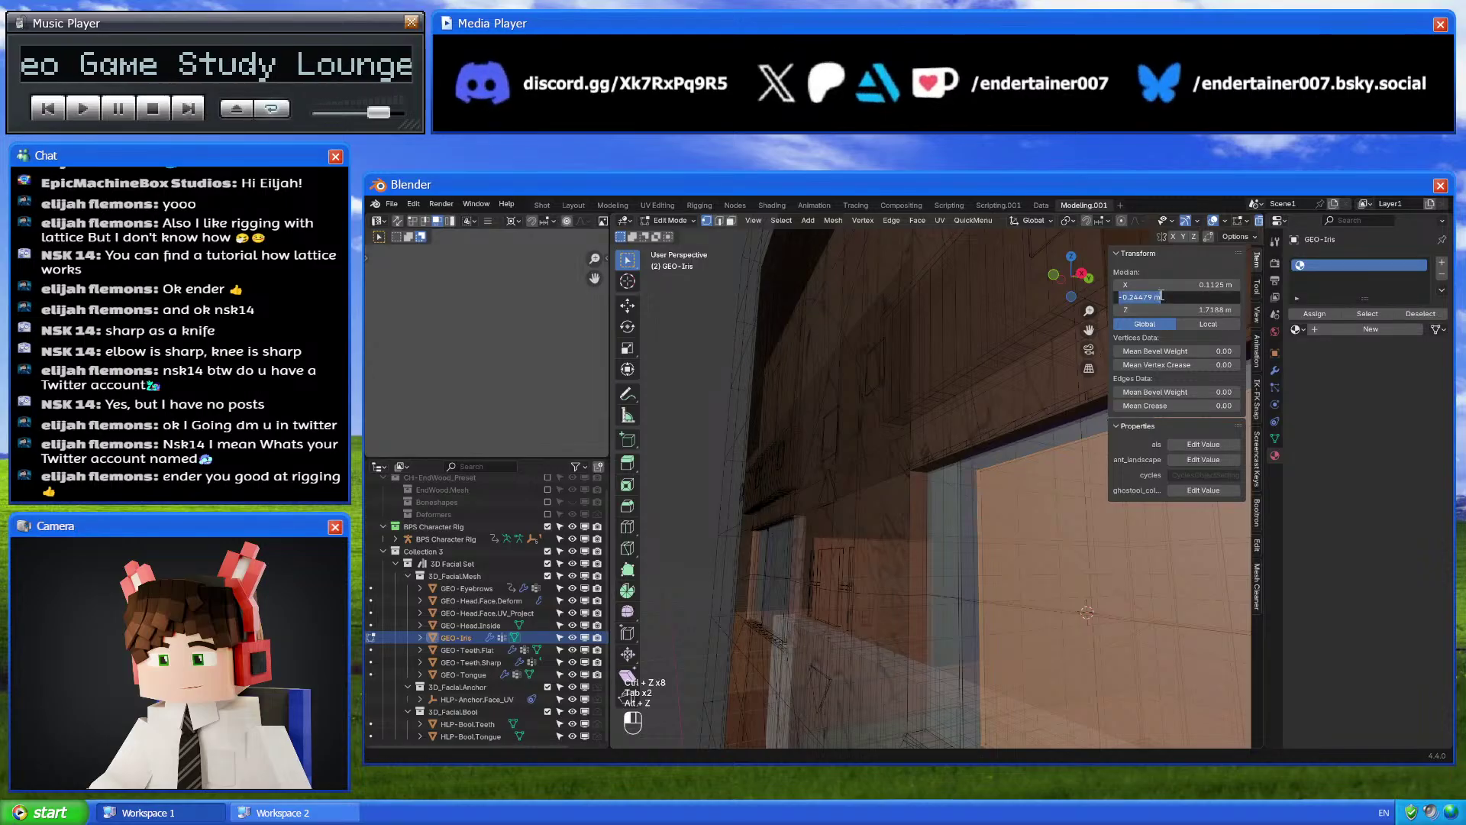
{"action": "key", "text": "Return"}
{"action": "key", "text": "Tab"}
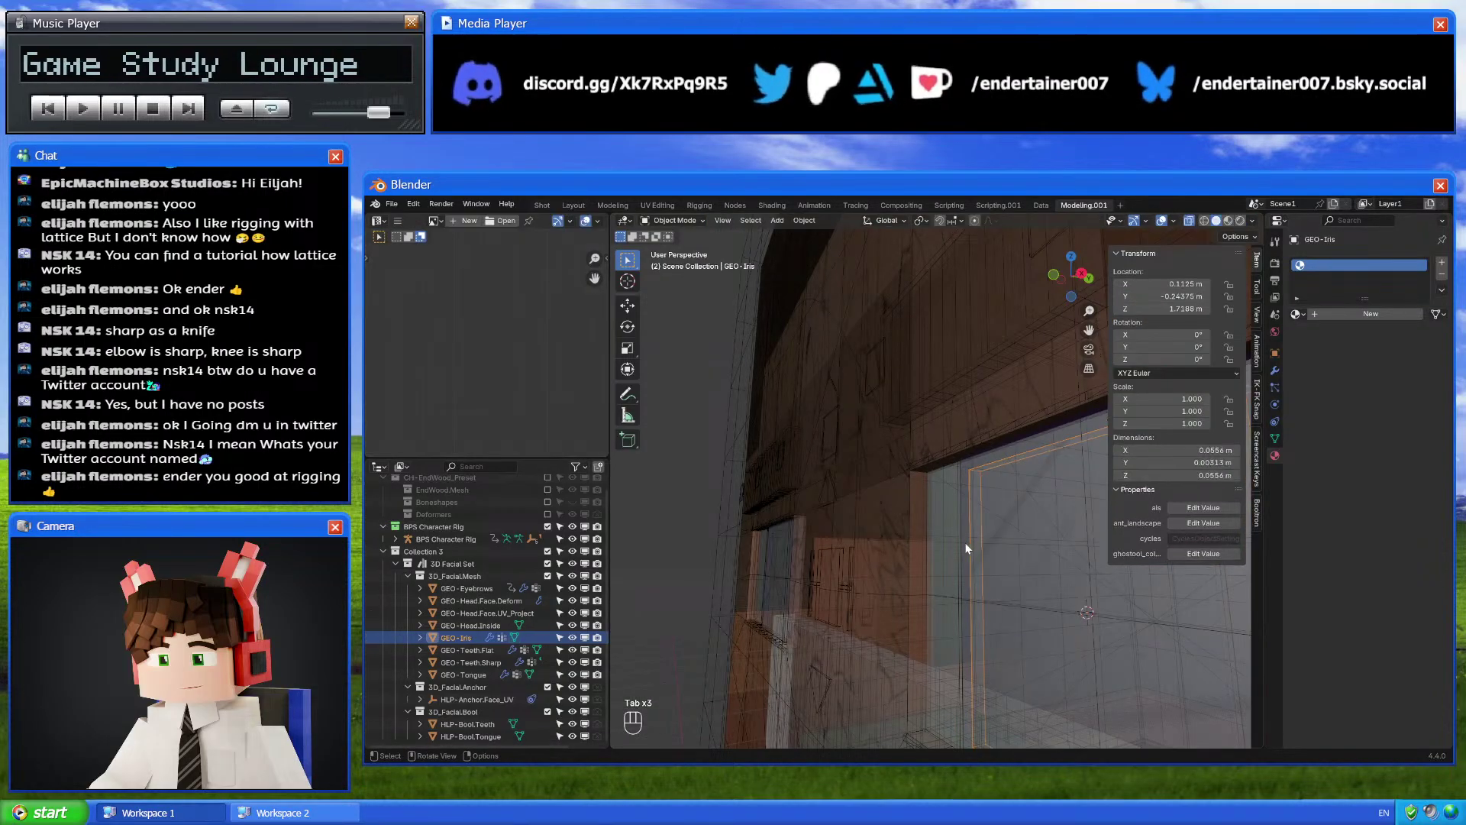
{"action": "key", "text": "KP_Decimal"}
{"action": "key", "text": "KP_1"}
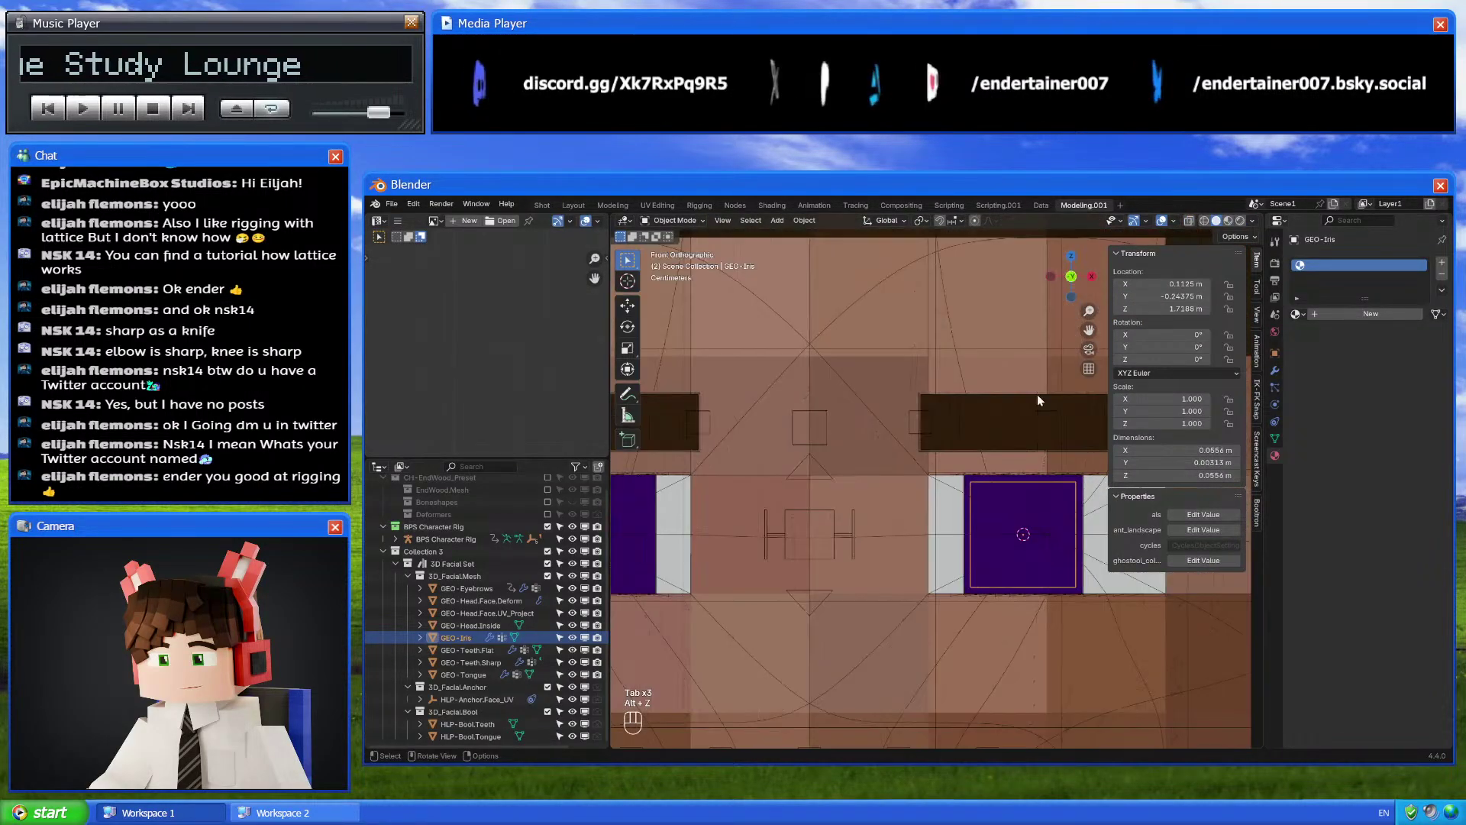
{"action": "scroll", "coordinate": [1005, 509], "scroll_direction": "up", "scroll_amount": 2}
{"action": "key", "text": "s"}
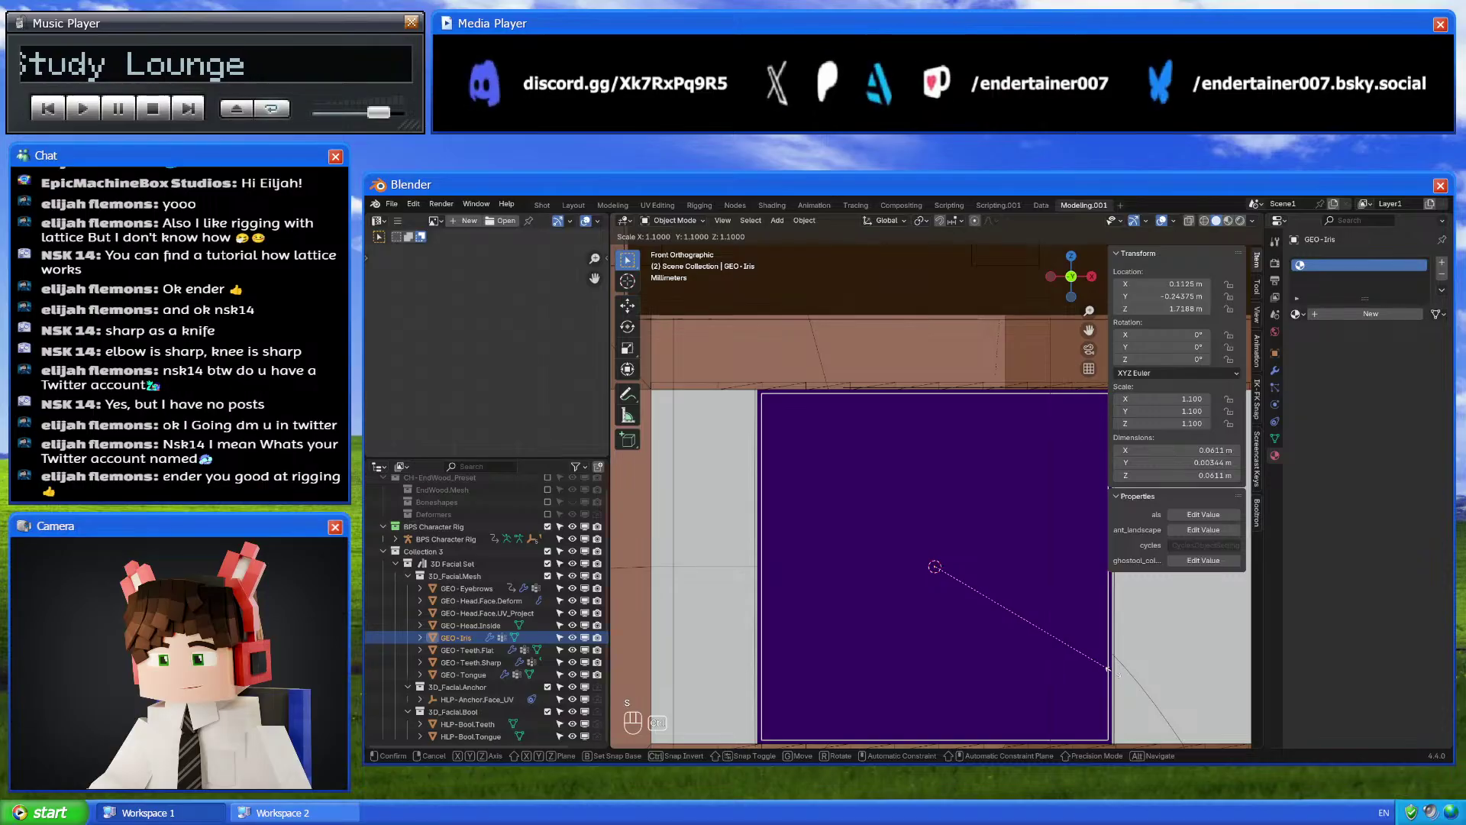
{"action": "right_click", "coordinate": [1109, 669]}
{"action": "scroll", "coordinate": [985, 569], "scroll_direction": "down", "scroll_amount": 3}
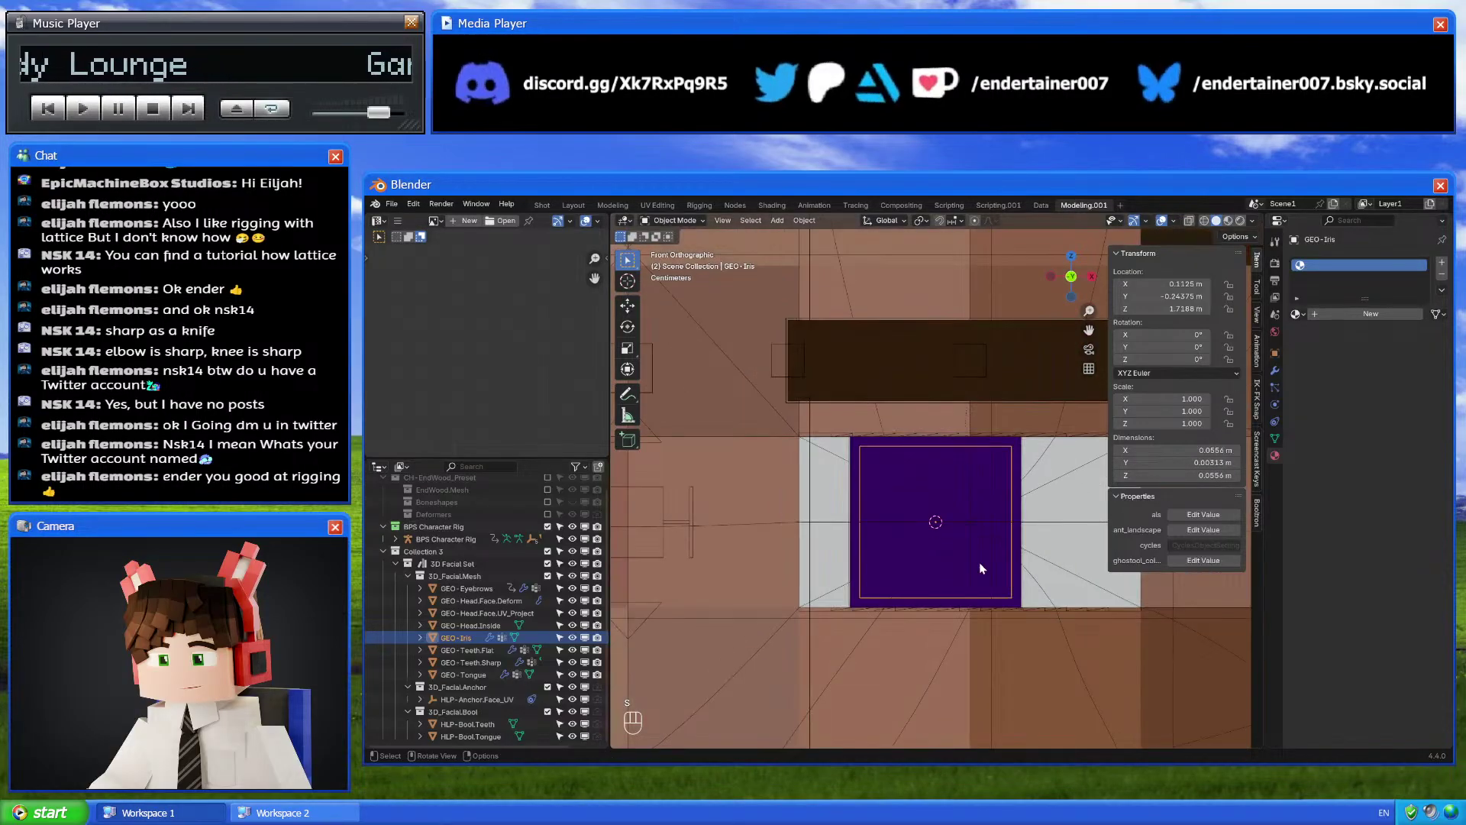
{"action": "key", "text": "s"}
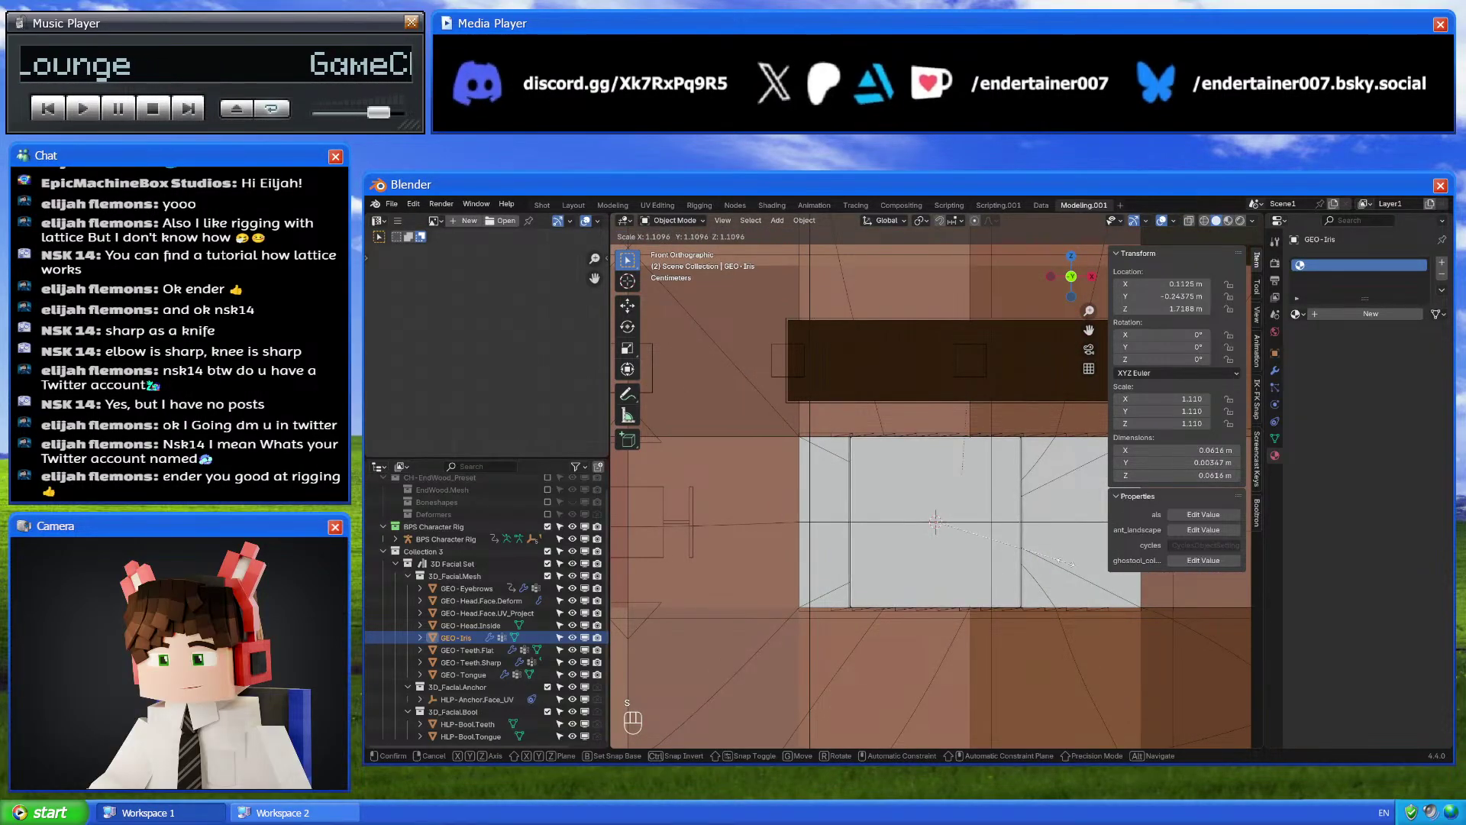
{"action": "right_click", "coordinate": [918, 498]}
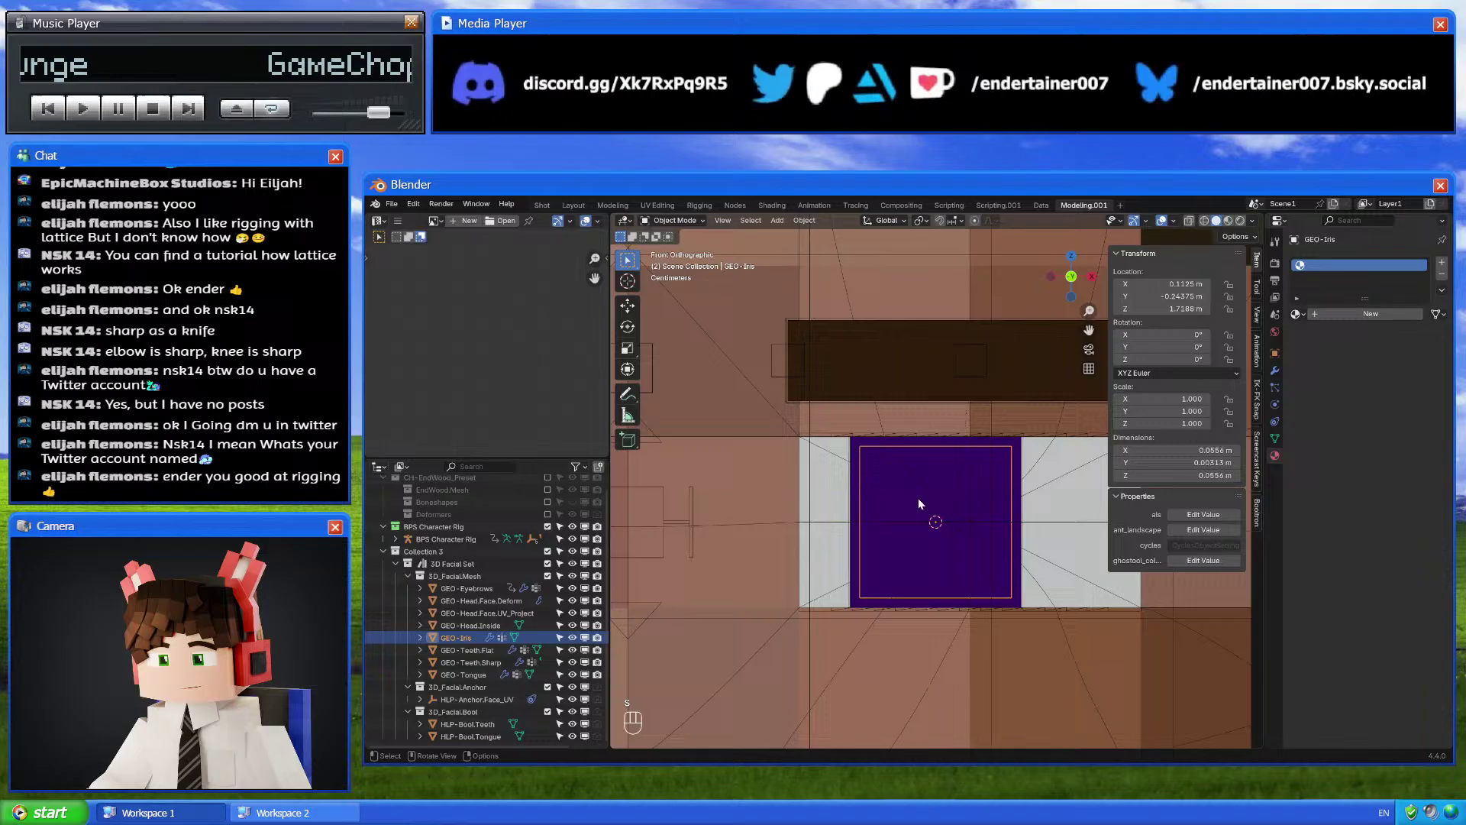
Check the BPS pupil mesh's dimensions, and open the GEO-Iris mesh for editing in the front view
{"action": "left_click", "coordinate": [855, 484]}
{"action": "scroll", "coordinate": [894, 495], "scroll_direction": "down", "scroll_amount": 1}
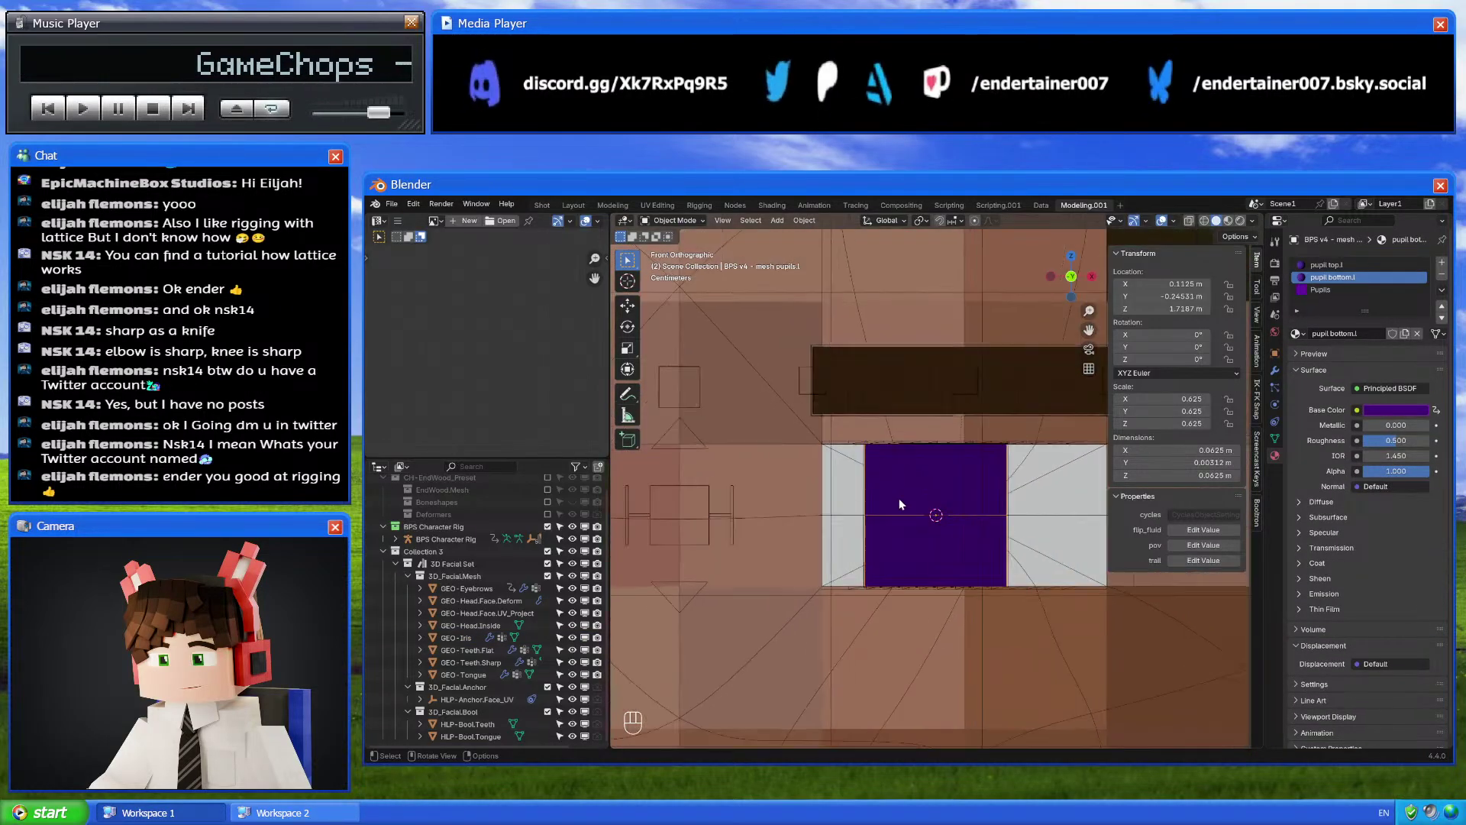
{"action": "left_click", "coordinate": [904, 498]}
{"action": "key", "text": "Tab"}
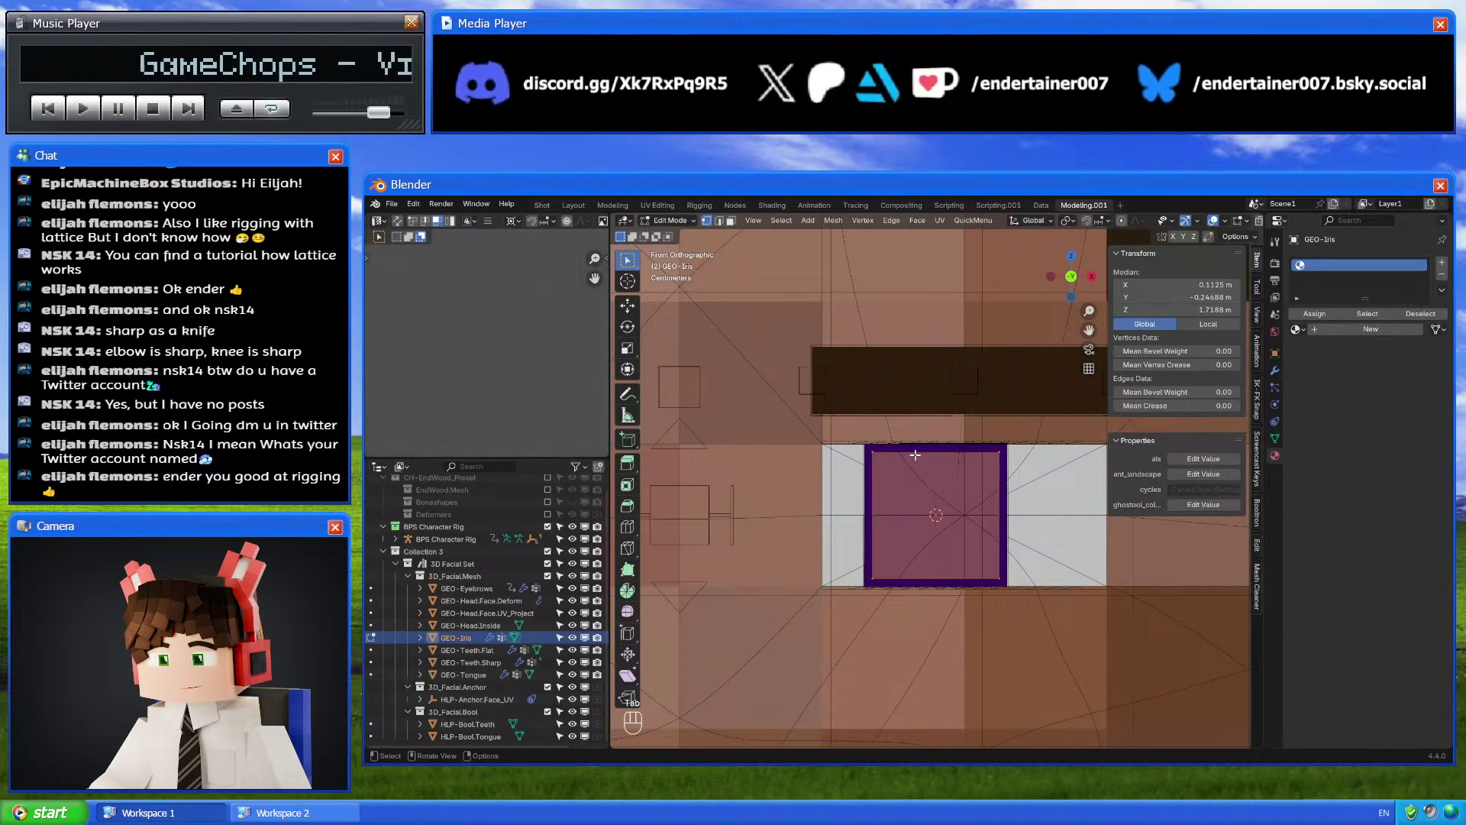
Turn on X-ray display and copy the global Z coordinate 1.75 m from the reference pupil mesh's top corner vertex
{"action": "key", "text": "alt+z"}
{"action": "key", "text": "Tab"}
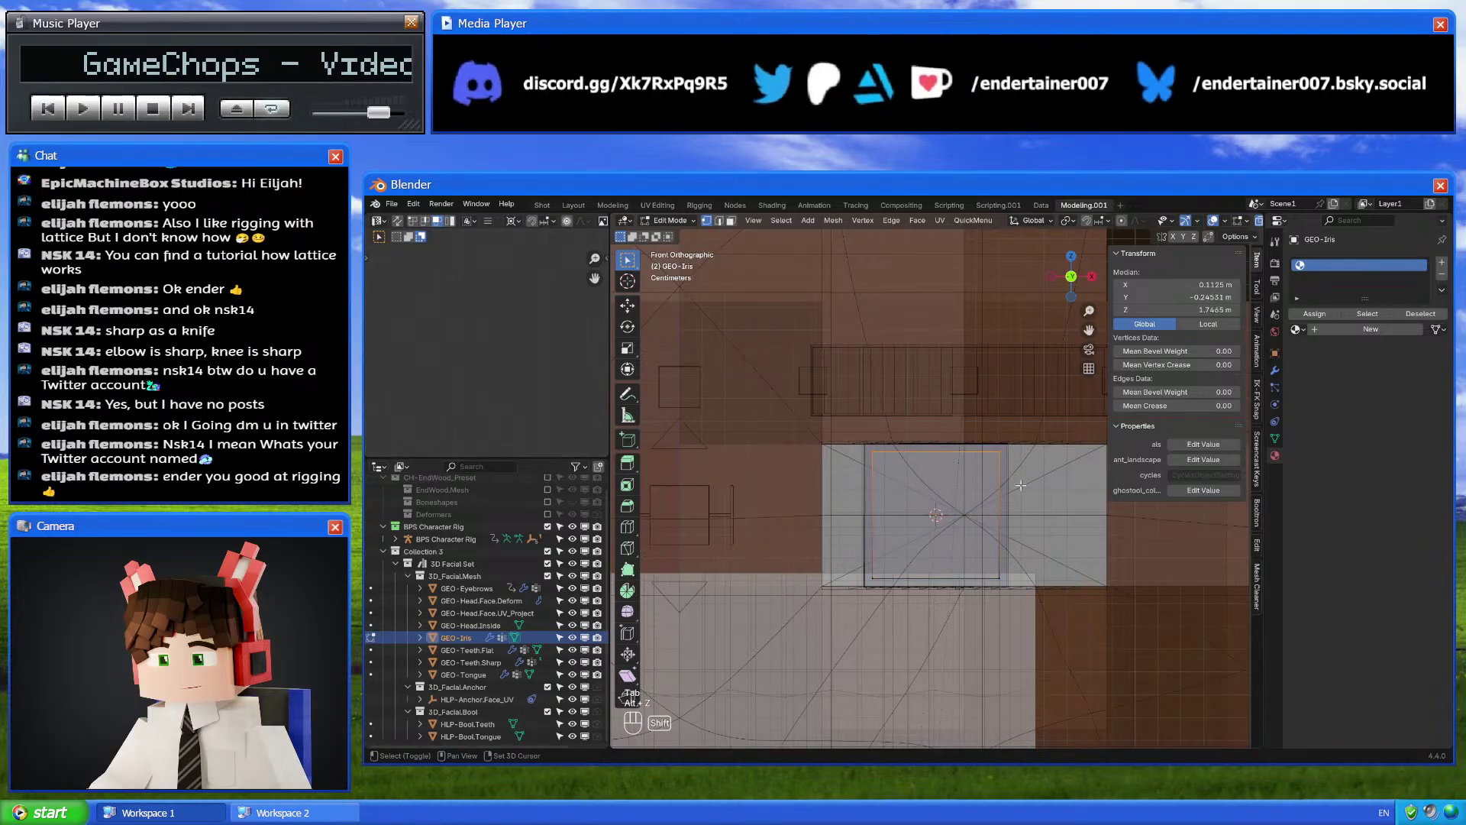
{"action": "scroll", "coordinate": [991, 481], "scroll_direction": "up", "scroll_amount": 5}
{"action": "left_click", "coordinate": [992, 478]}
{"action": "key", "text": "Tab"}
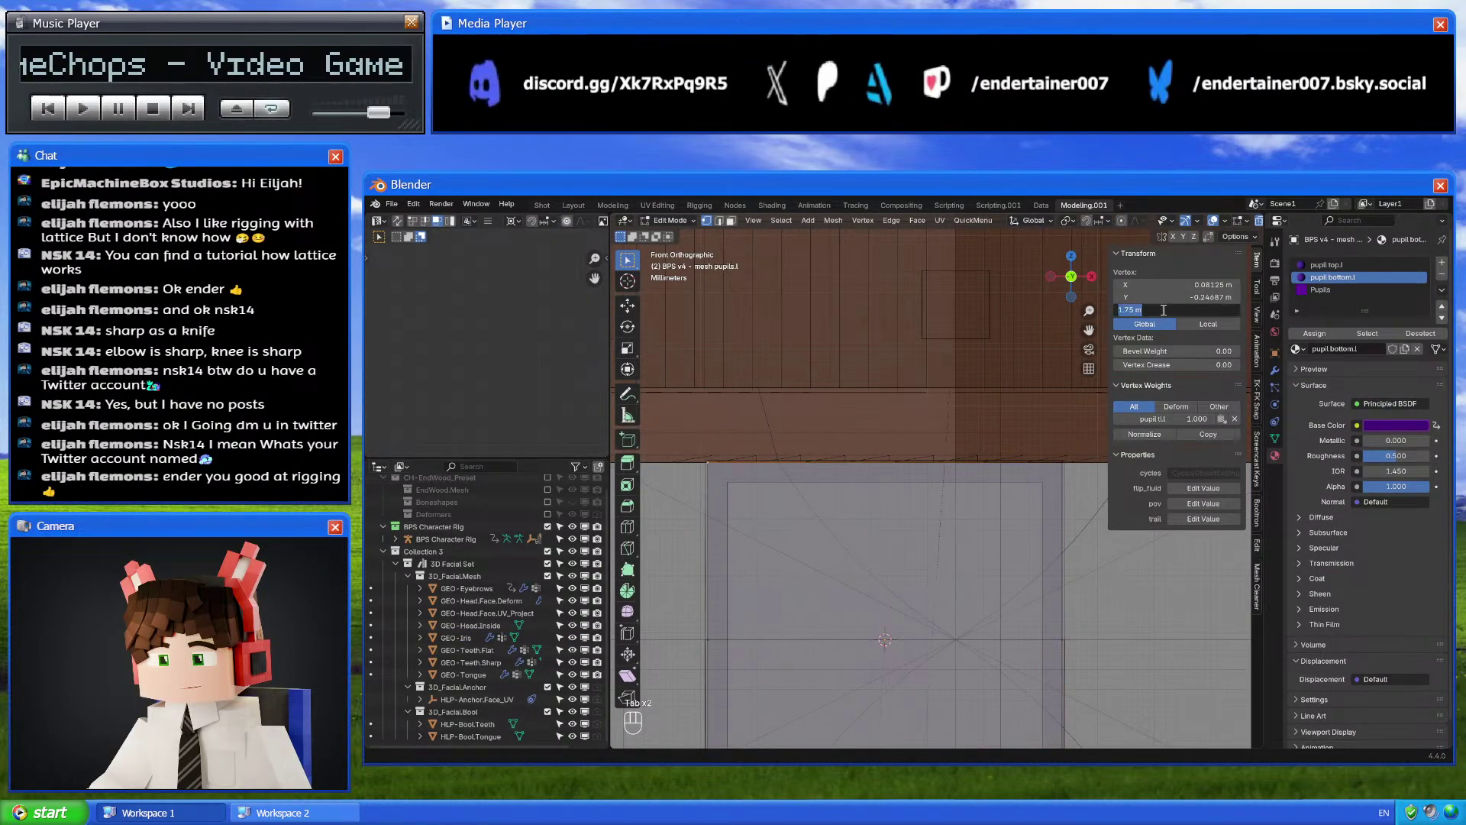
{"action": "key", "text": "Return"}
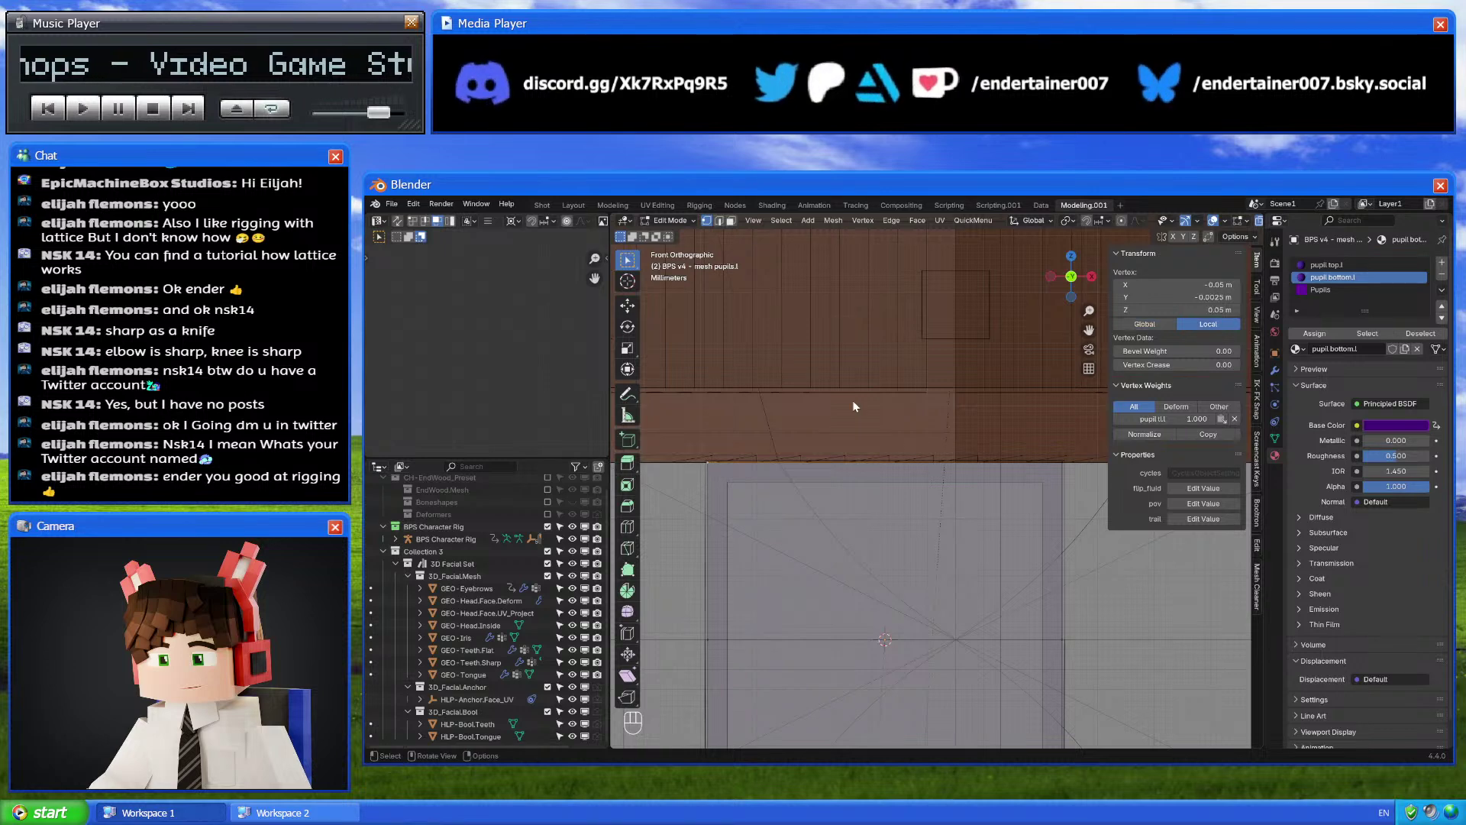
Try to set the top edge of GEO-Iris to a local Z of 1.75 m
{"action": "key", "text": "Tab"}
{"action": "left_click", "coordinate": [790, 500]}
{"action": "key", "text": "Tab"}
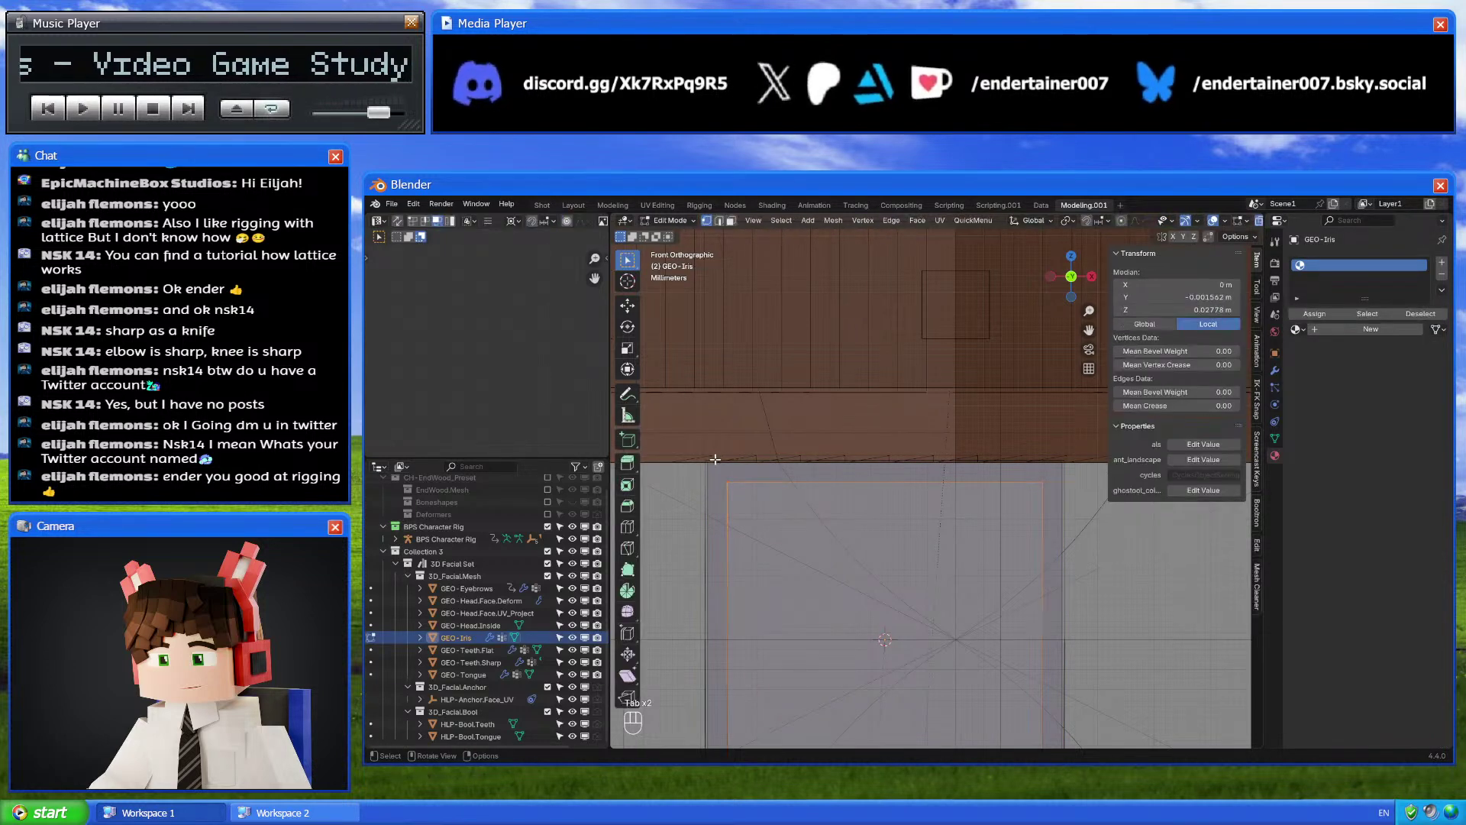
{"action": "type", "text": "1.75 m"}
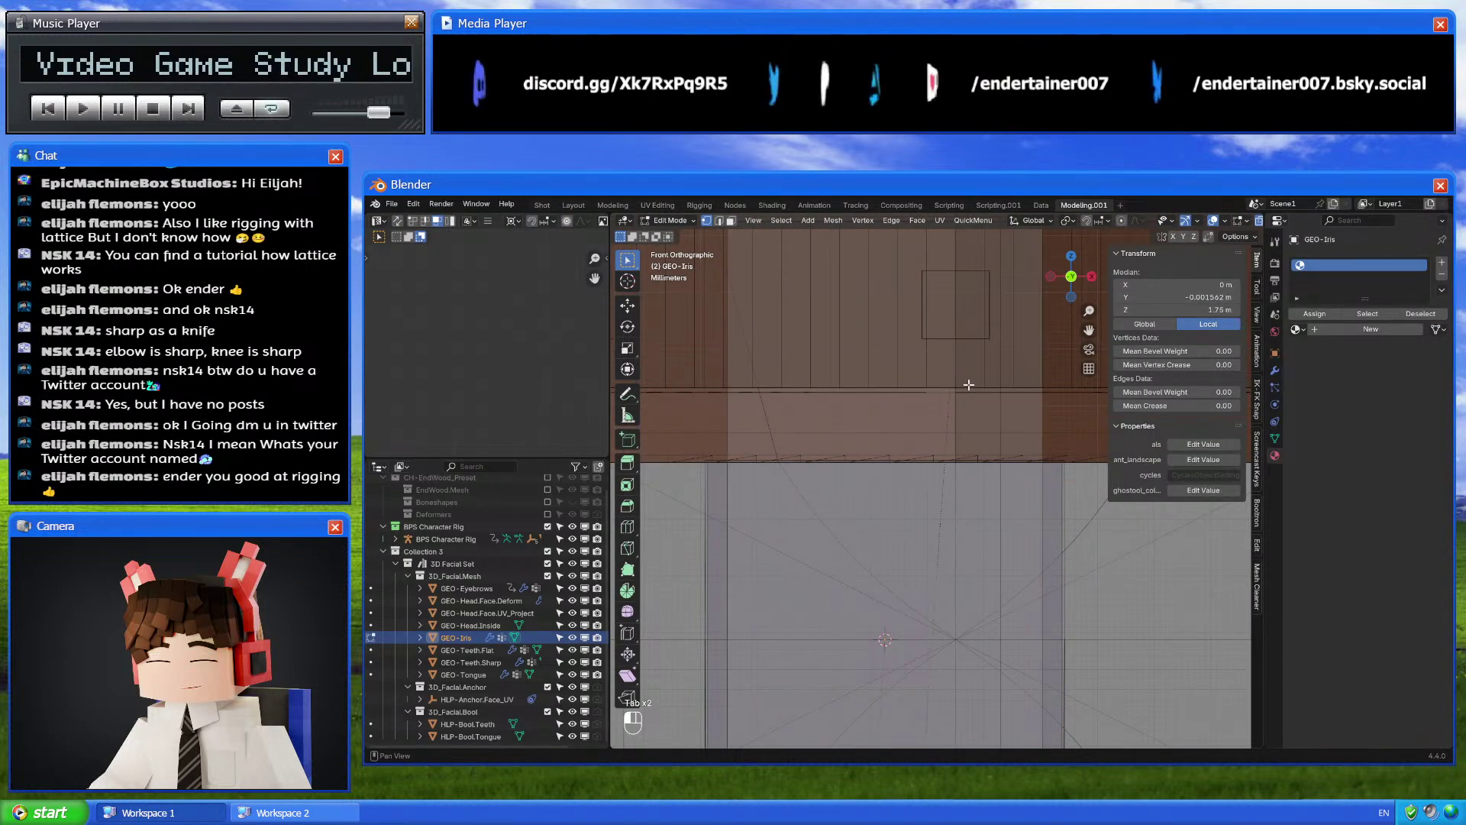
{"action": "key", "text": "ctrl+z"}
{"action": "key", "text": "Tab"}
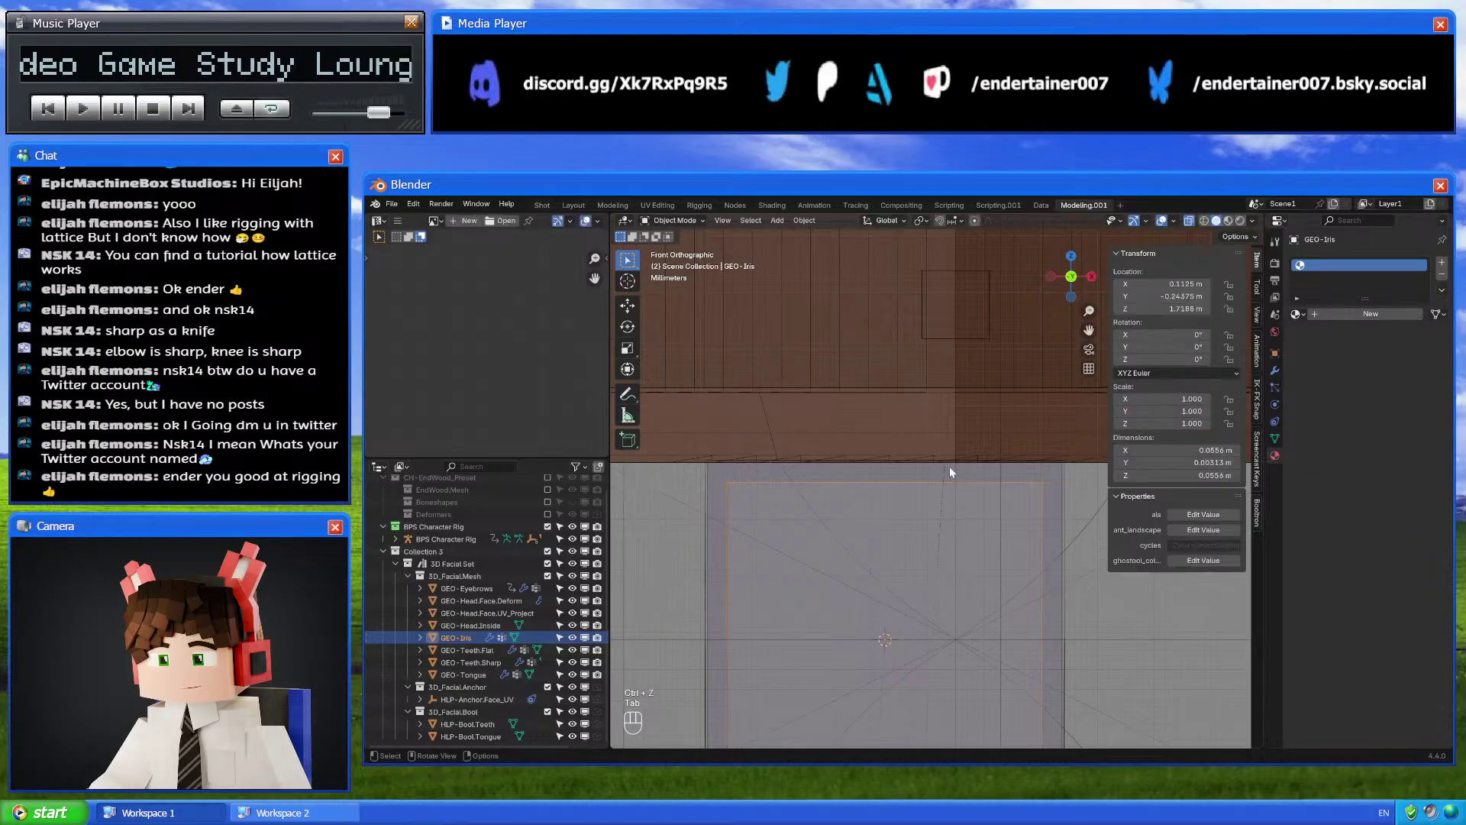
Try to match the iris's top edge to the reference pupil's local Z of 0.05 m
{"action": "left_click", "coordinate": [950, 467]}
{"action": "key", "text": "Tab"}
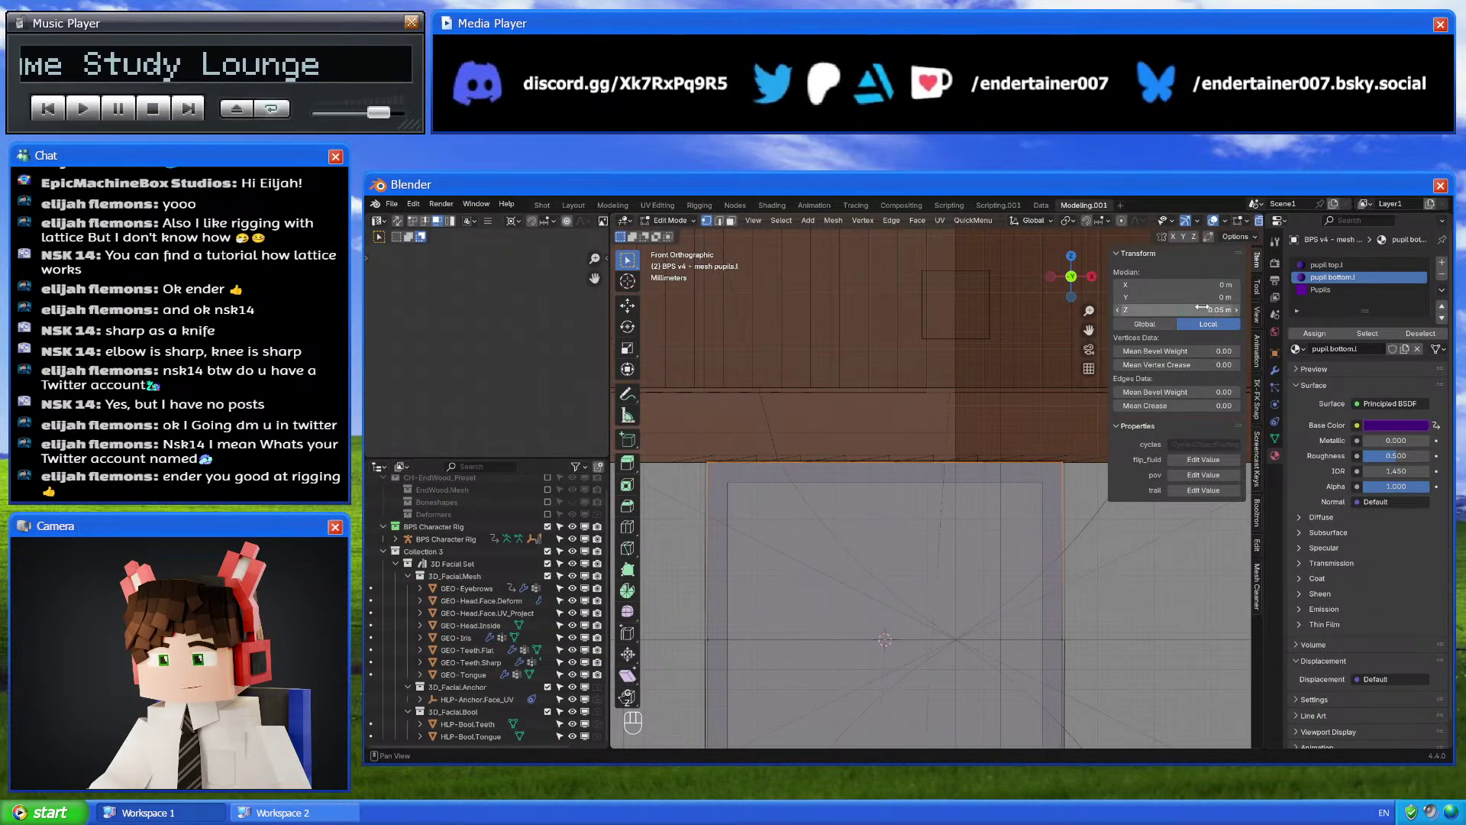
{"action": "left_click", "coordinate": [1007, 427]}
{"action": "key", "text": "Tab"}
{"action": "left_click", "coordinate": [983, 498]}
{"action": "key", "text": "Tab"}
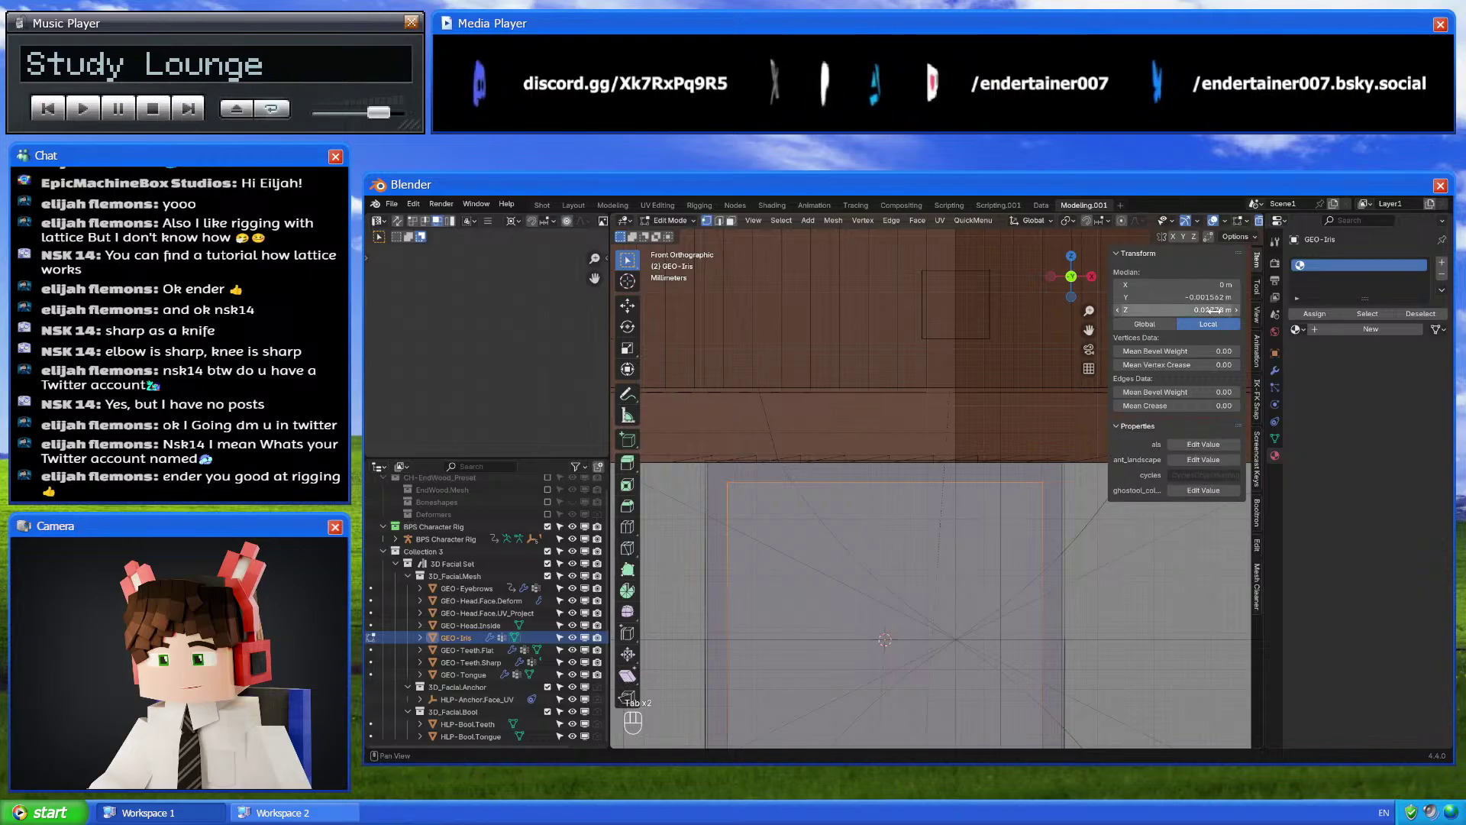
{"action": "key", "text": "ctrl+z"}
{"action": "key", "text": "Tab"}
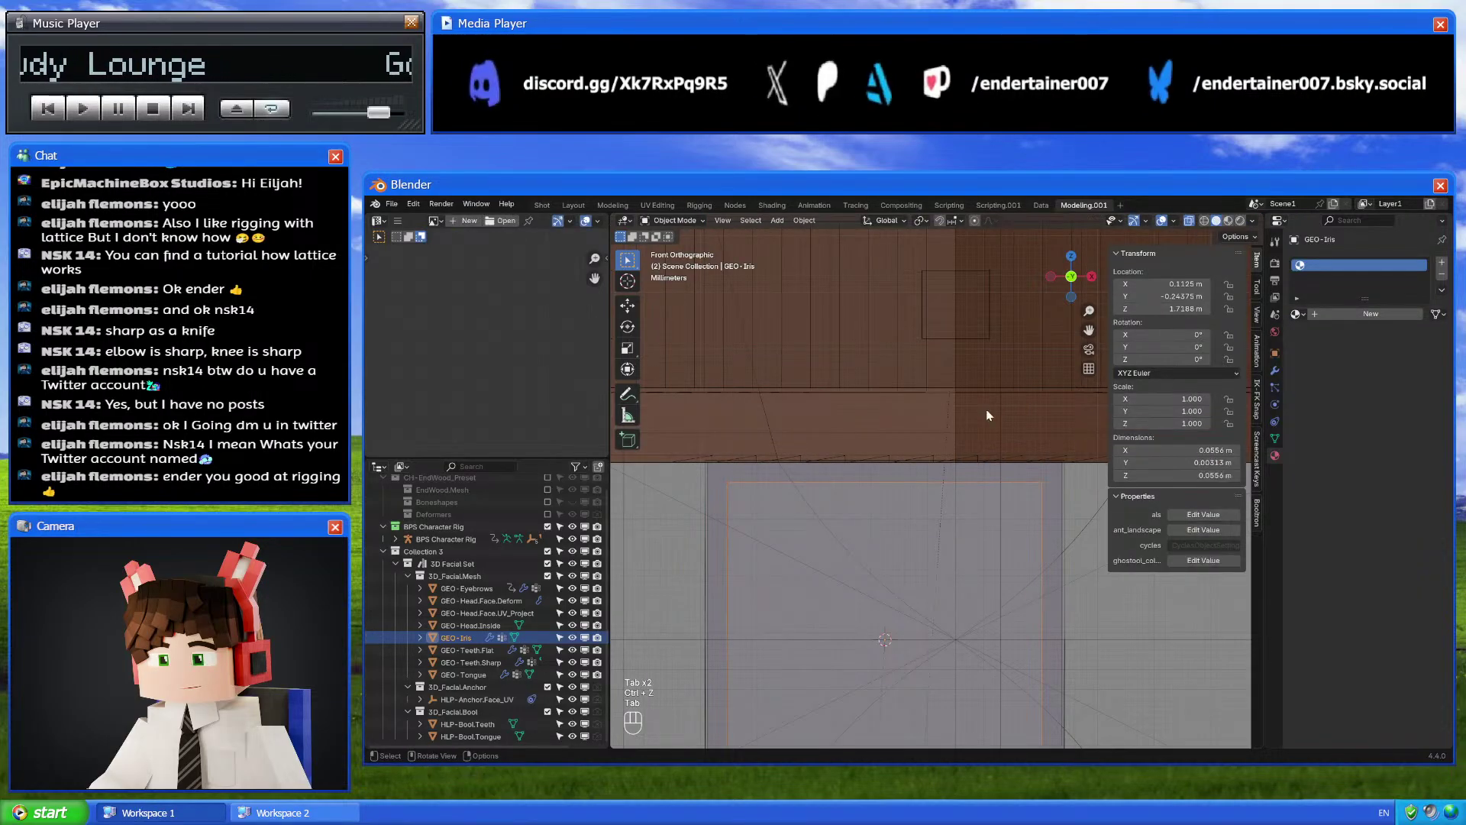
Set the top edge of GEO-Iris to a global Z of 1.75 m, matching the reference pupil mesh
{"action": "left_click", "coordinate": [987, 481]}
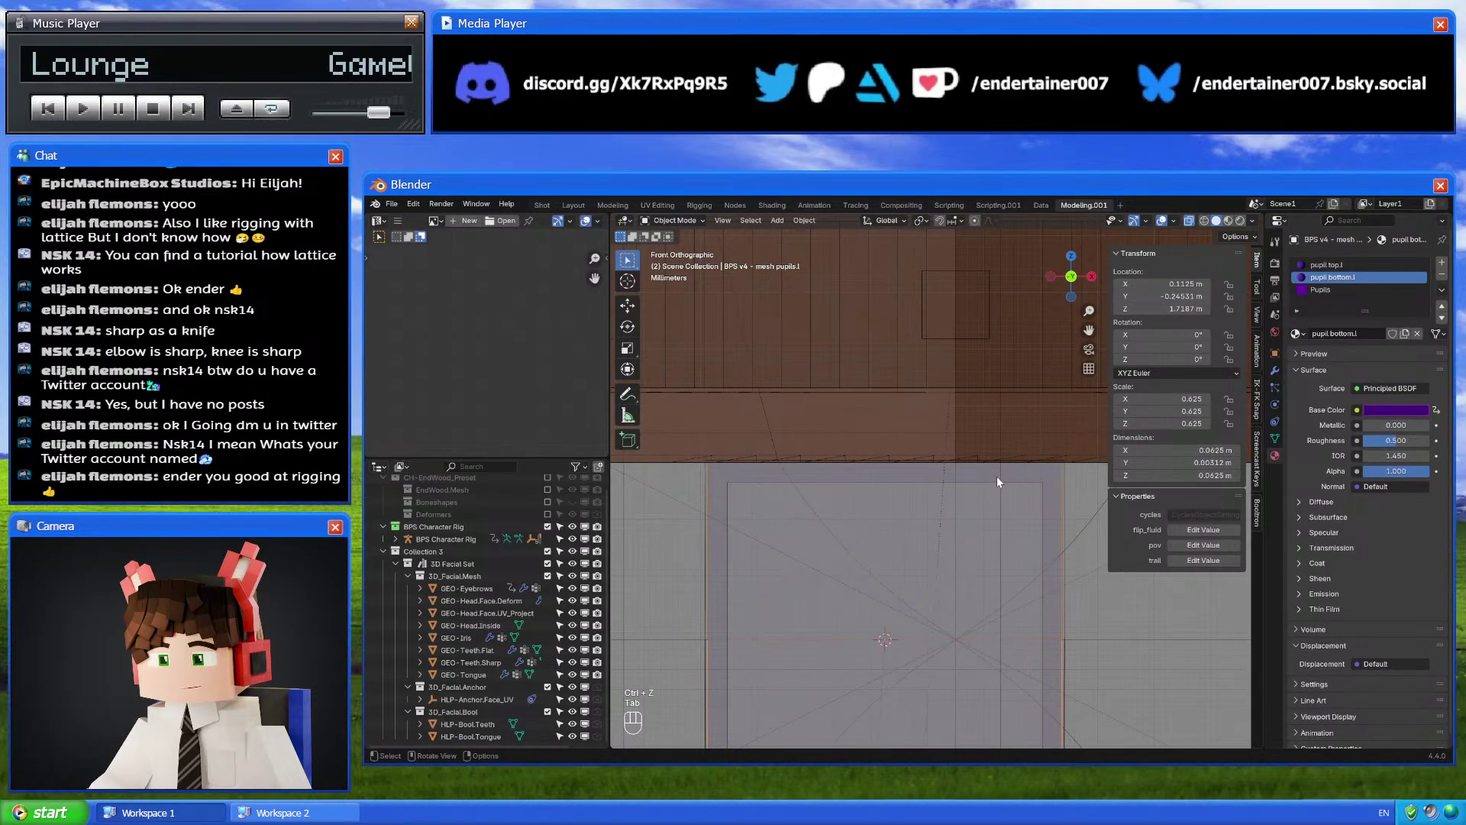
{"action": "scroll", "coordinate": [997, 475], "scroll_direction": "down", "scroll_amount": 3}
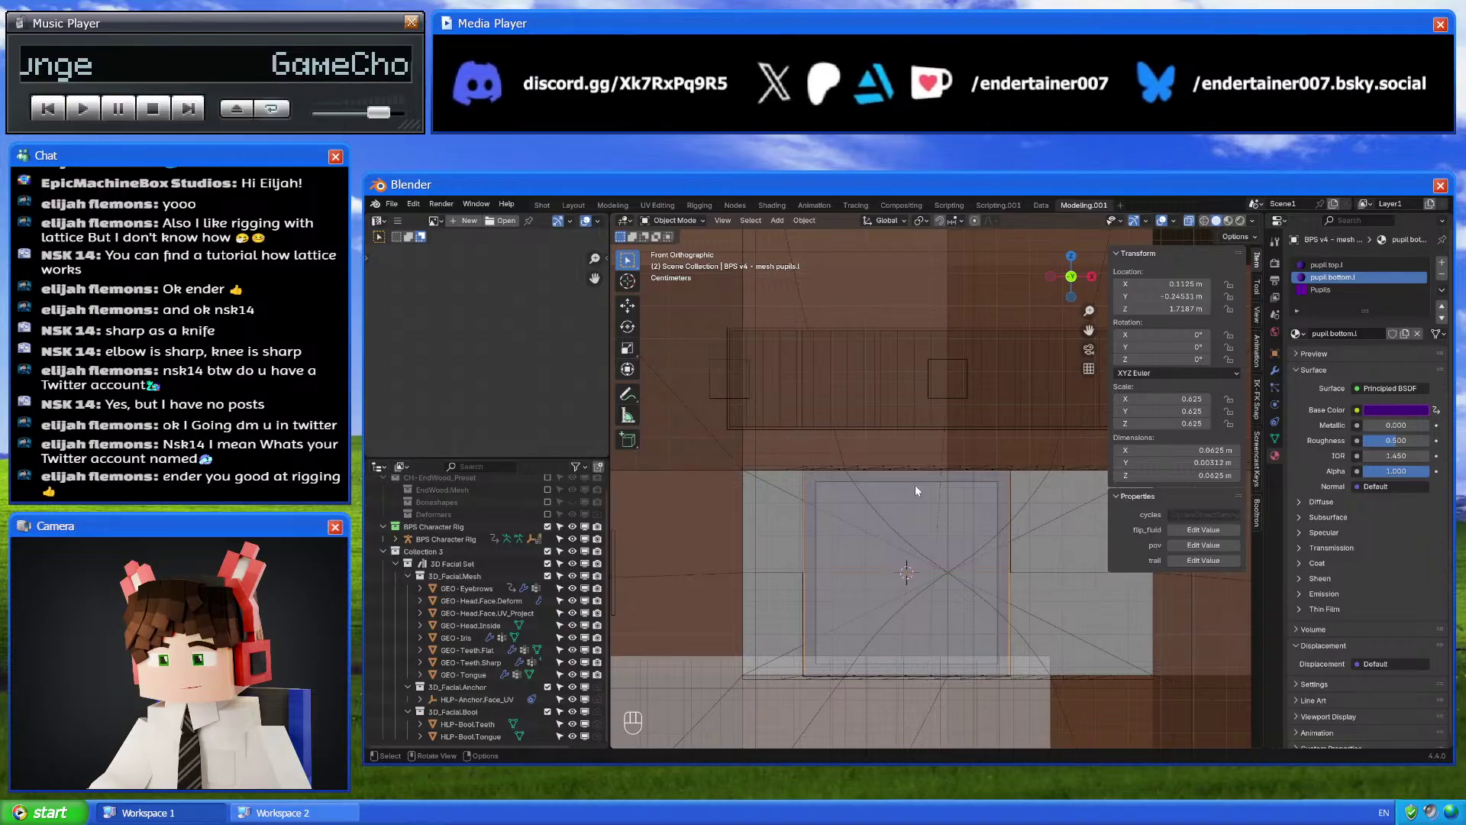
{"action": "key", "text": "Tab"}
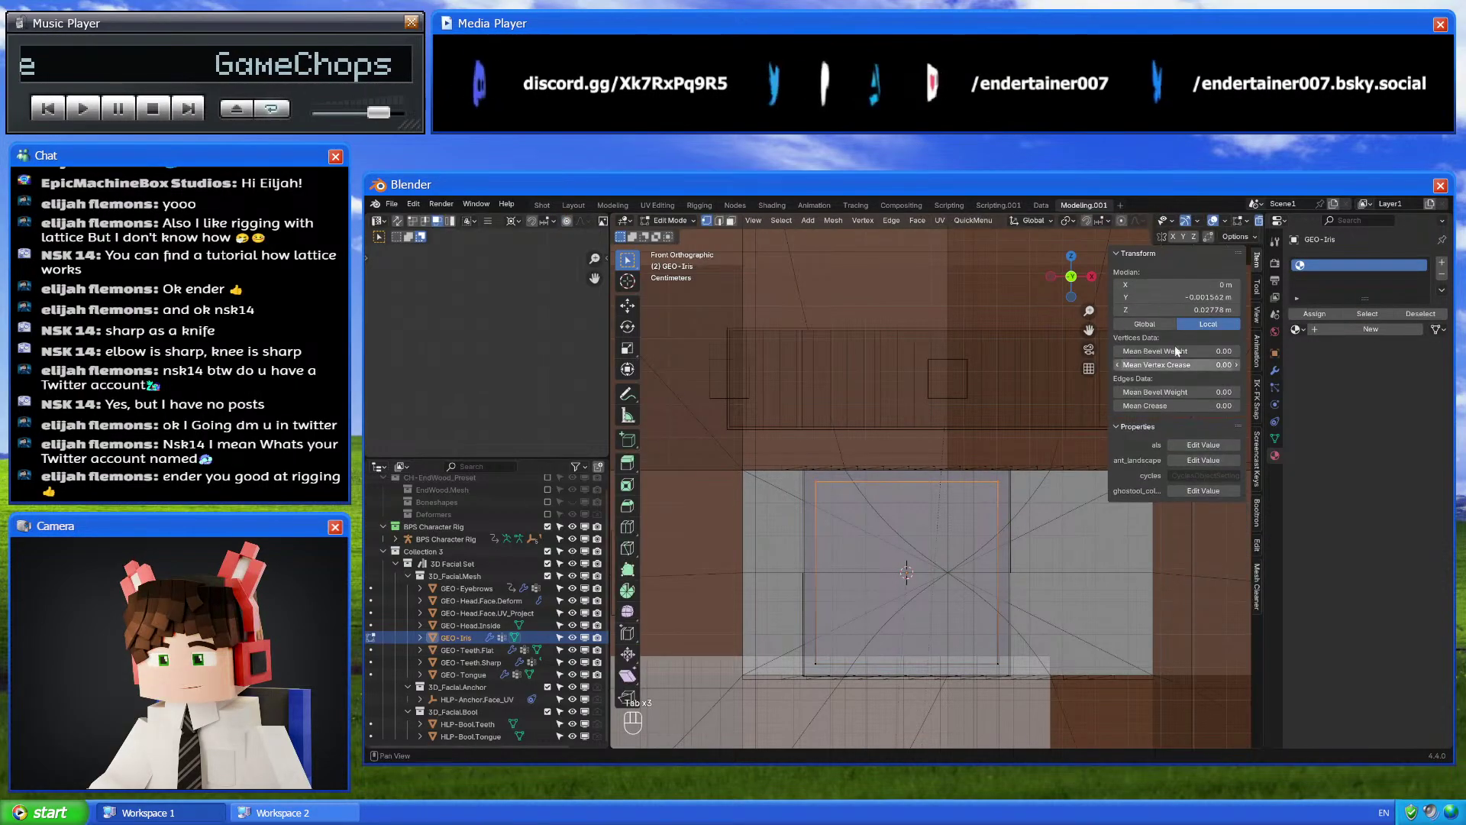
{"action": "key", "text": "Tab"}
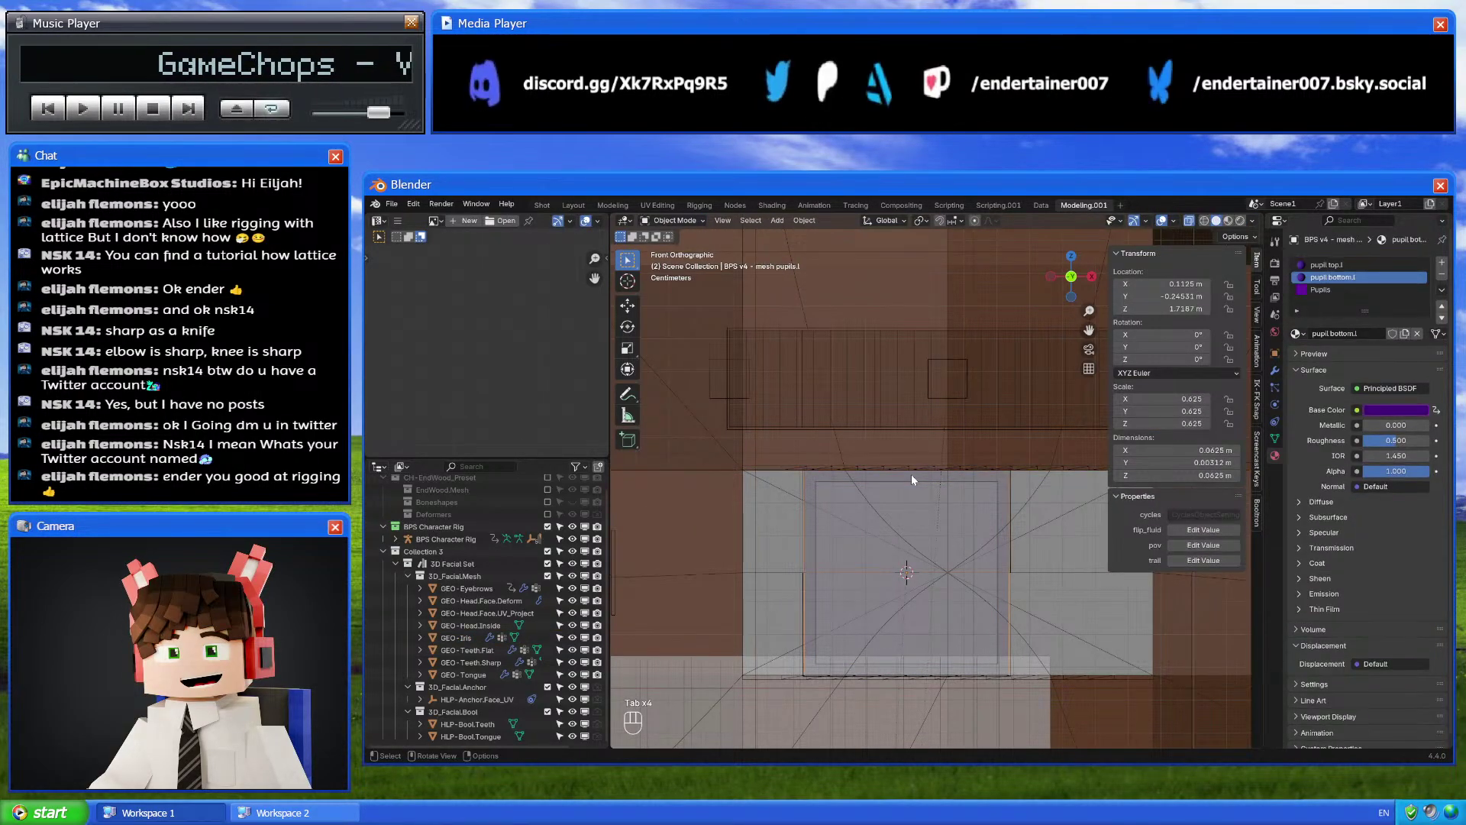
{"action": "key", "text": "Tab"}
{"action": "key", "text": "Tab"}
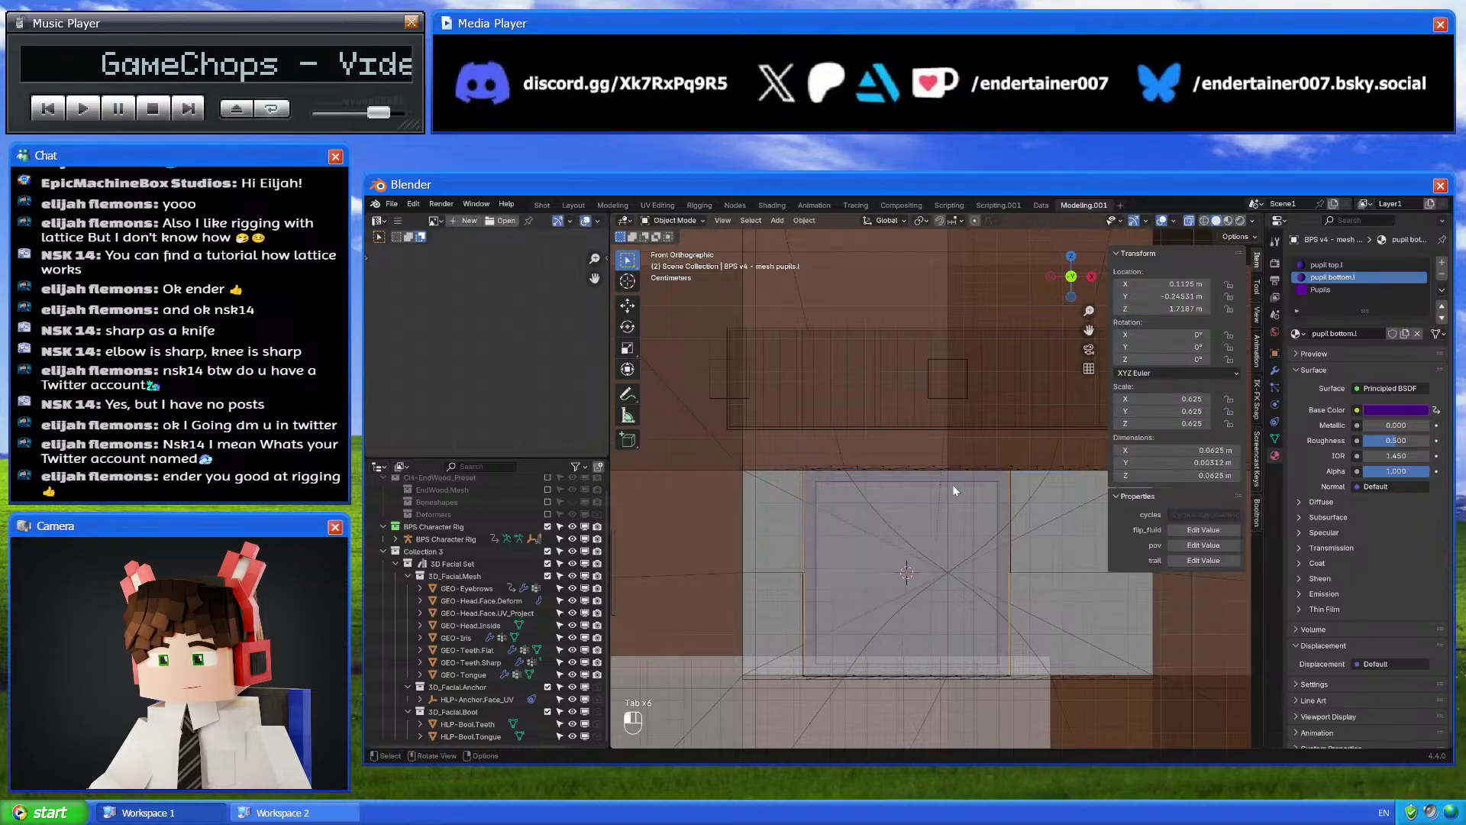
{"action": "left_click", "coordinate": [951, 484]}
{"action": "key", "text": "Tab"}
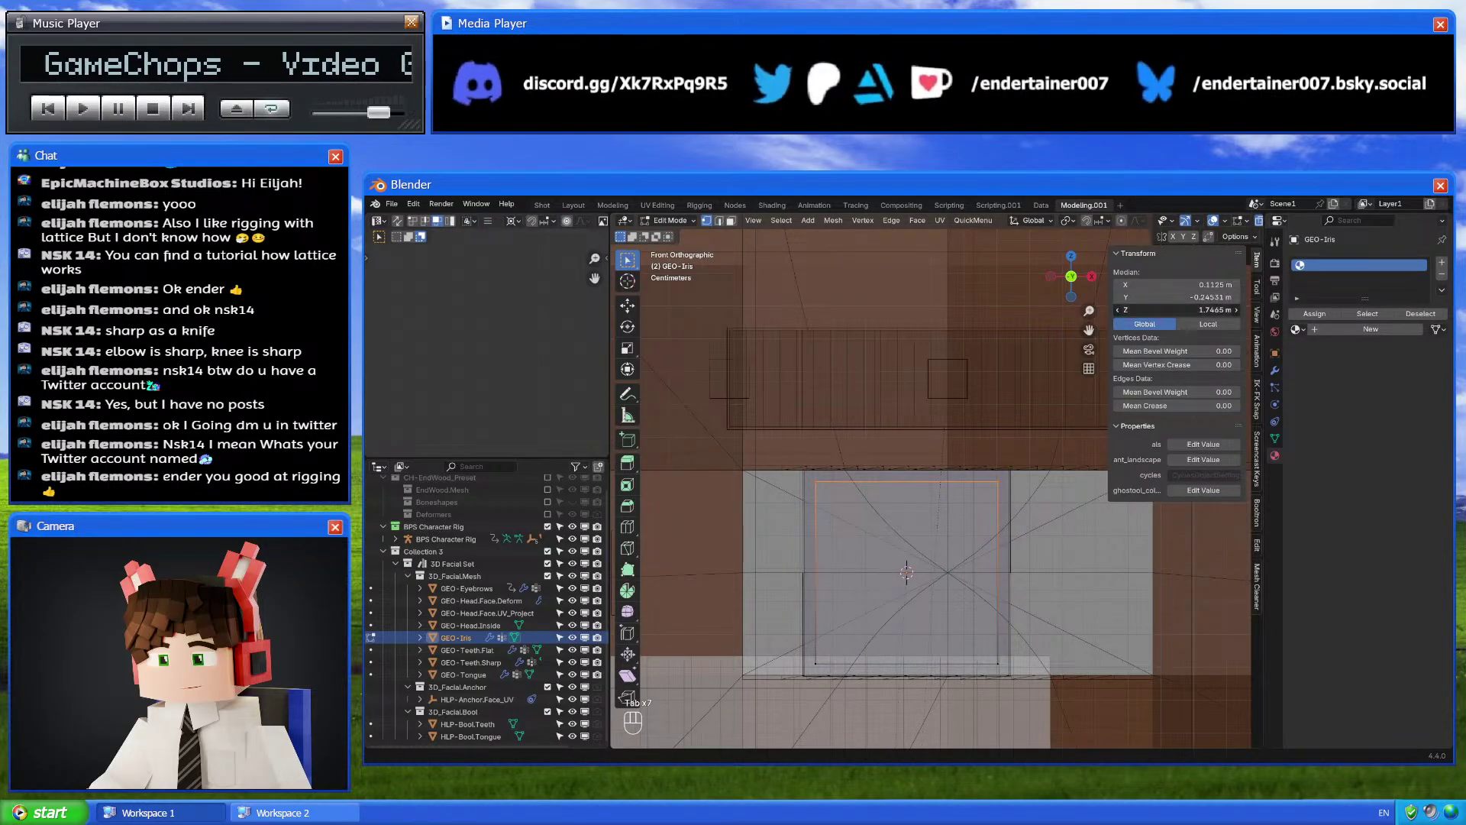
Set the bottom edge of GEO-Iris to the reference pupil's global Z of 1.6875 m
{"action": "left_click", "coordinate": [1001, 500]}
{"action": "key", "text": "Tab"}
{"action": "key", "text": "Tab"}
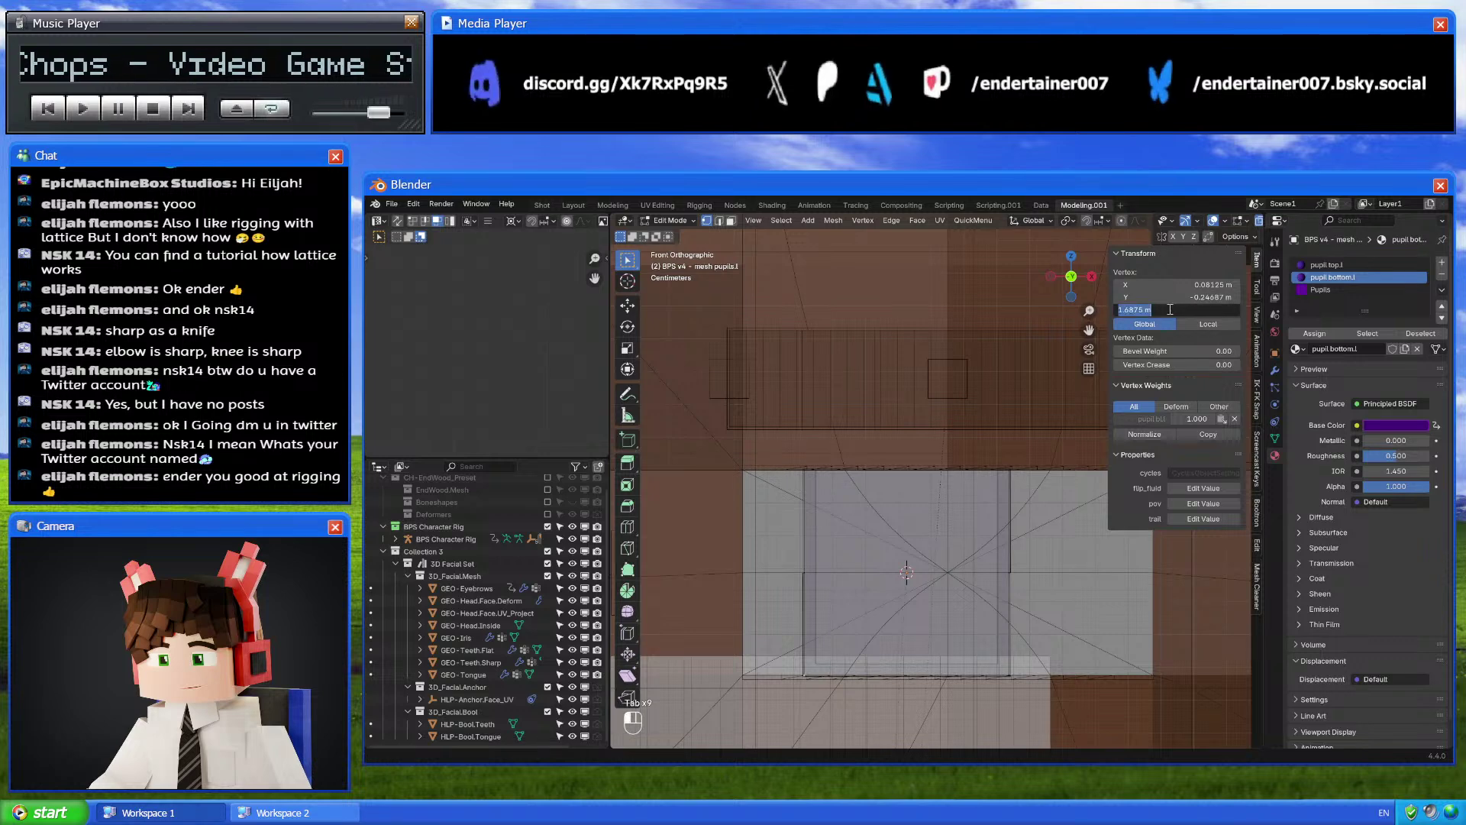
{"action": "key", "text": "Tab"}
{"action": "left_click", "coordinate": [966, 519]}
{"action": "key", "text": "Tab"}
{"action": "left_click_drag", "start_coordinate": [775, 617], "coordinate": [1025, 720]}
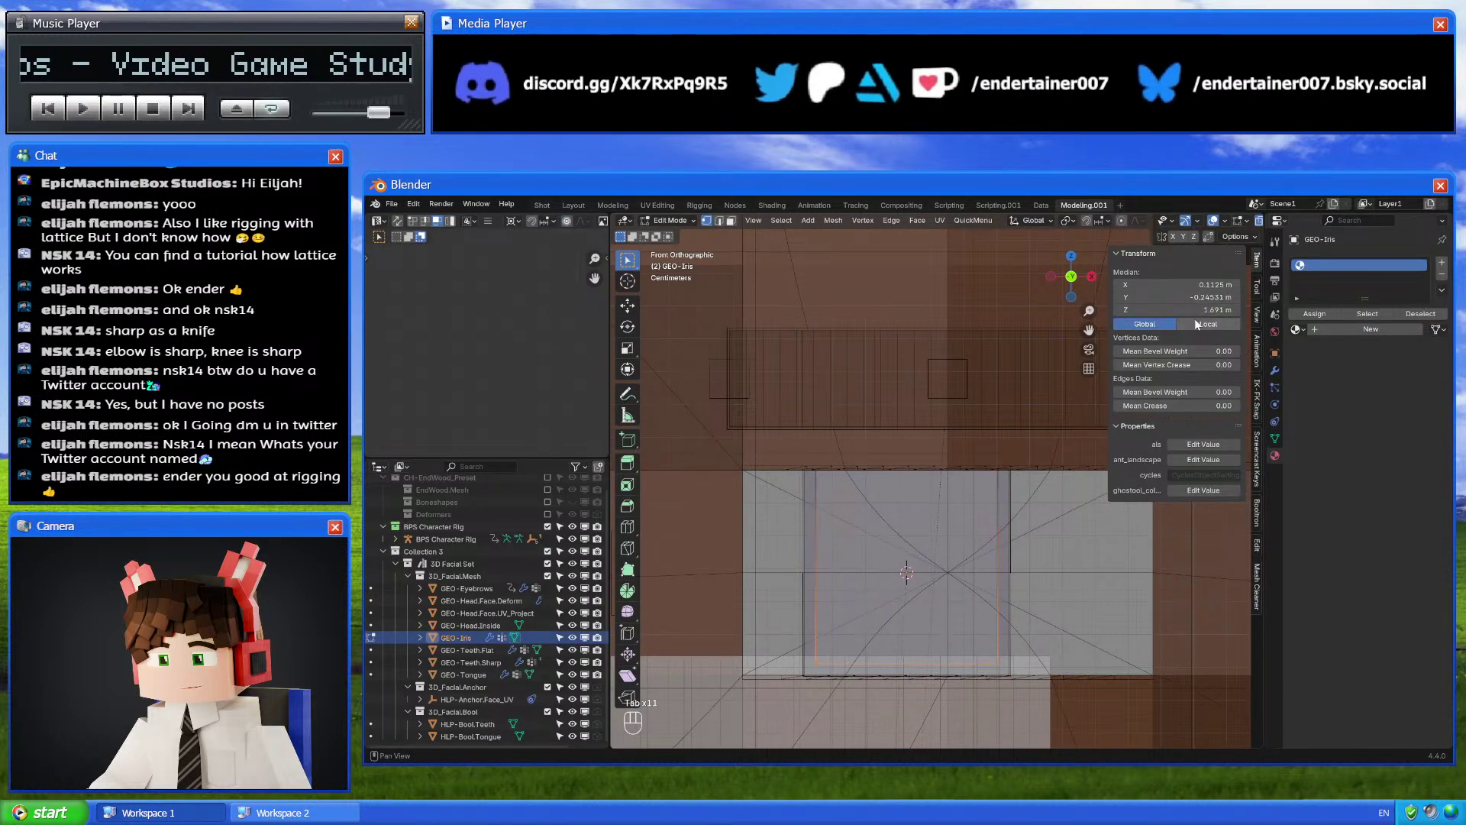
Set the right vertical edge of GEO-Iris to the reference pupil's global X of 0.14375 m
{"action": "key", "text": "Tab"}
{"action": "left_click", "coordinate": [1001, 515]}
{"action": "left_click", "coordinate": [1001, 514]}
{"action": "key", "text": "Tab"}
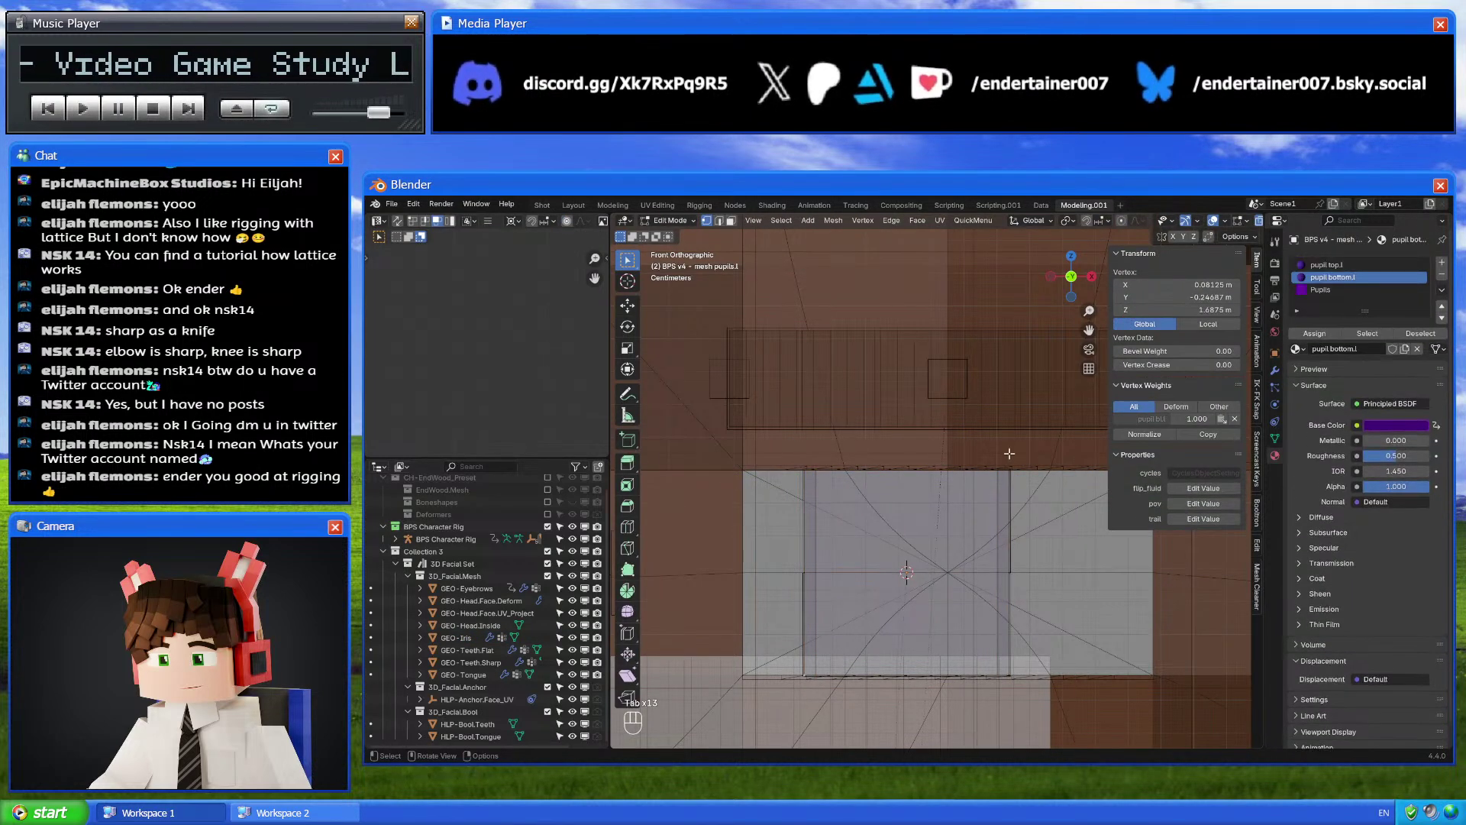
{"action": "left_click", "coordinate": [1138, 284]}
{"action": "key", "text": "Escape"}
{"action": "key", "text": "Tab"}
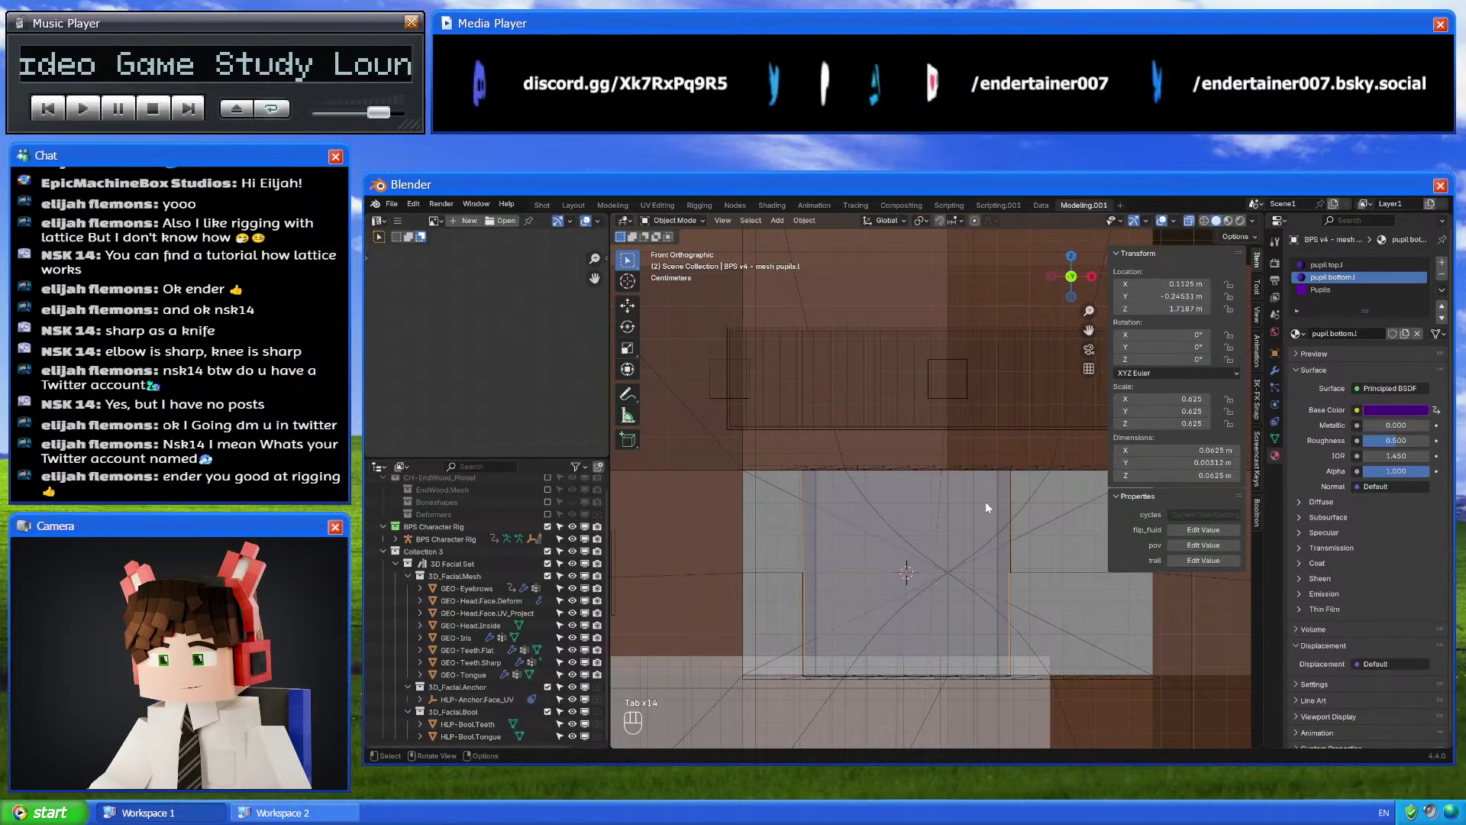
{"action": "left_click", "coordinate": [985, 501]}
{"action": "key", "text": "Tab"}
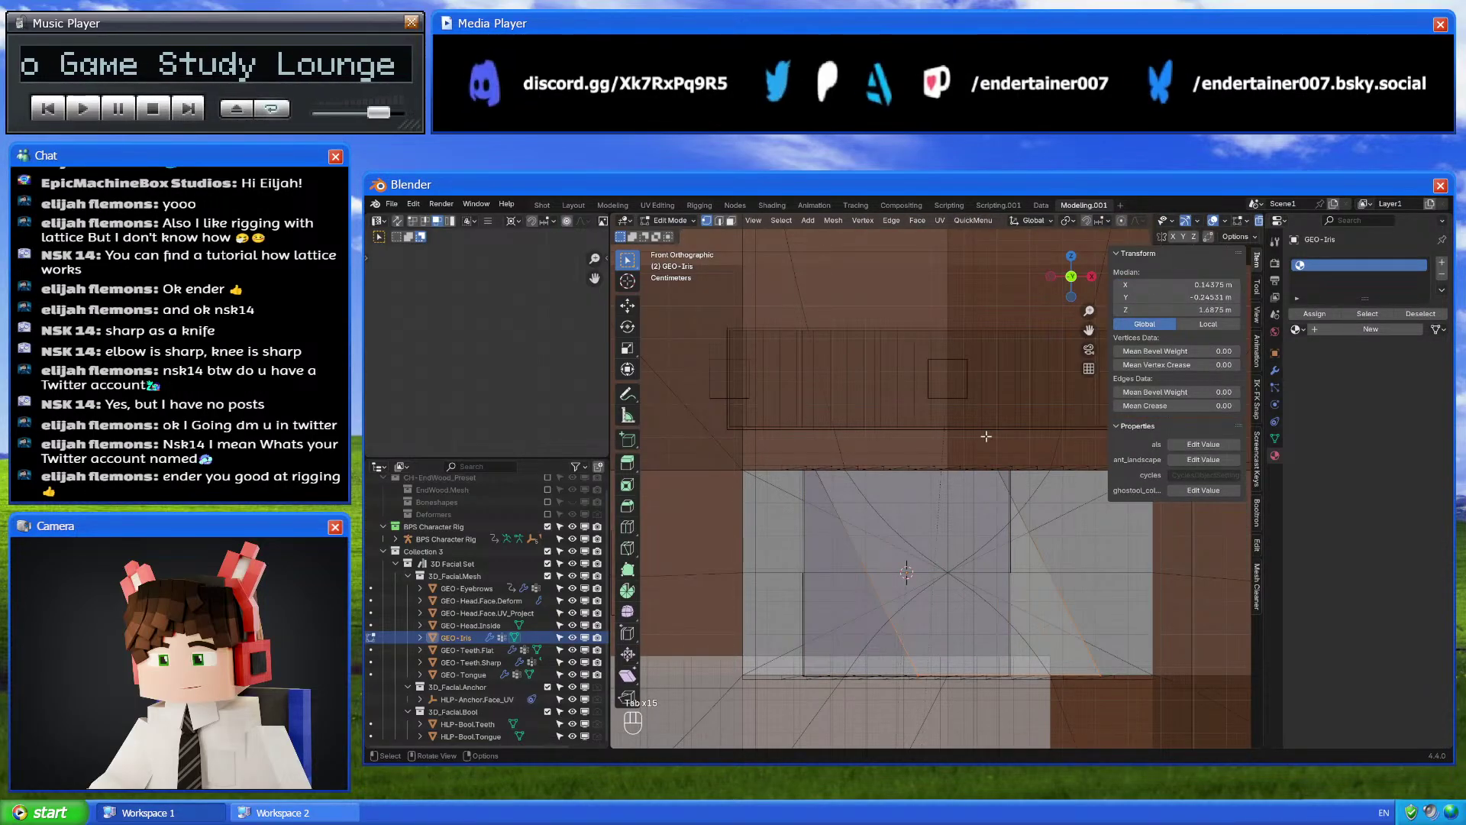
{"action": "key", "text": "ctrl+z"}
{"action": "key", "text": "Tab"}
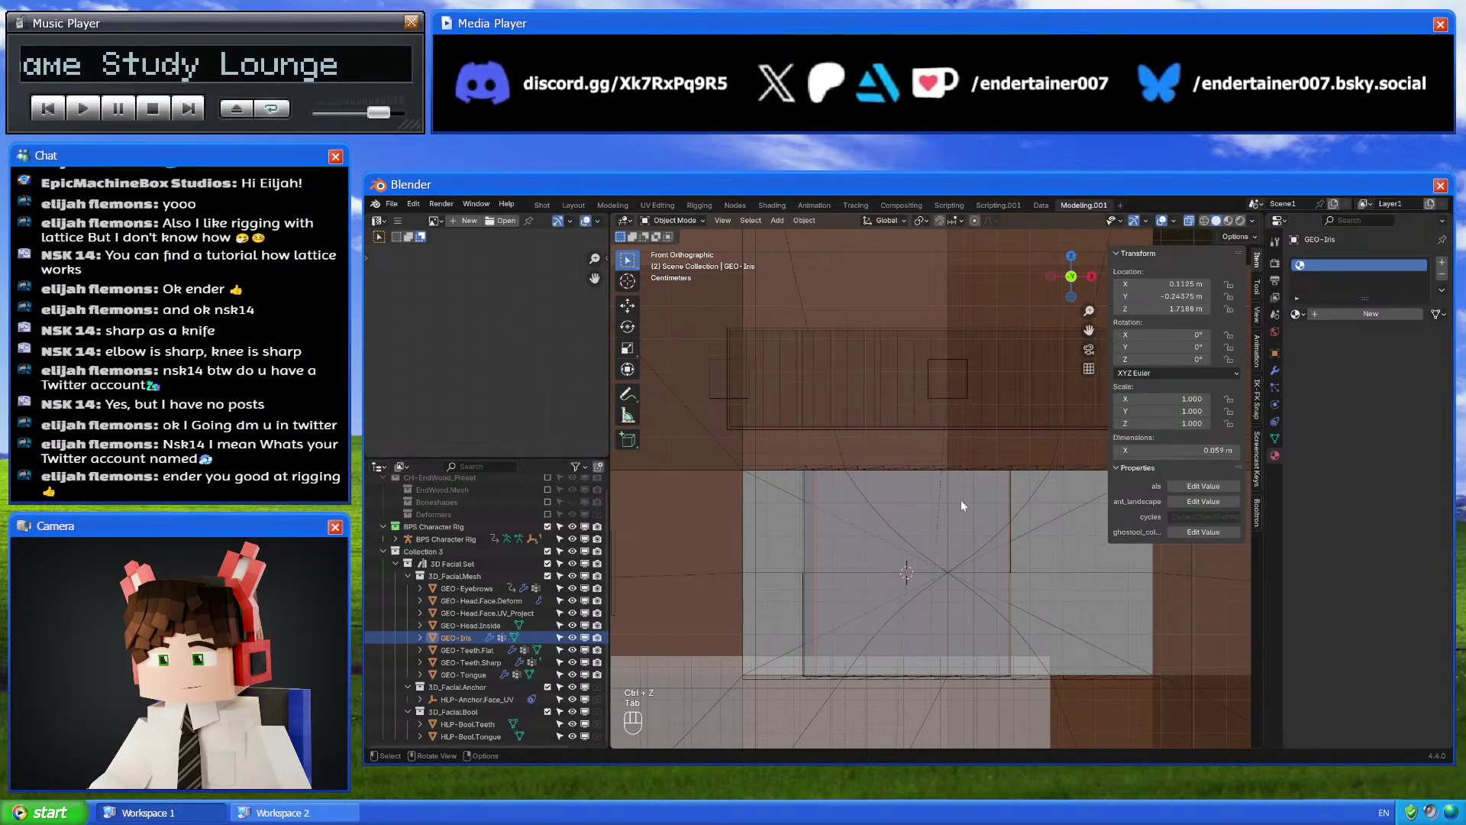
Set the left vertical edge of GEO-Iris to the reference pupil's global X of 0.08125 m
{"action": "left_click", "coordinate": [961, 500]}
{"action": "left_click", "coordinate": [956, 503]}
{"action": "left_click", "coordinate": [955, 504]}
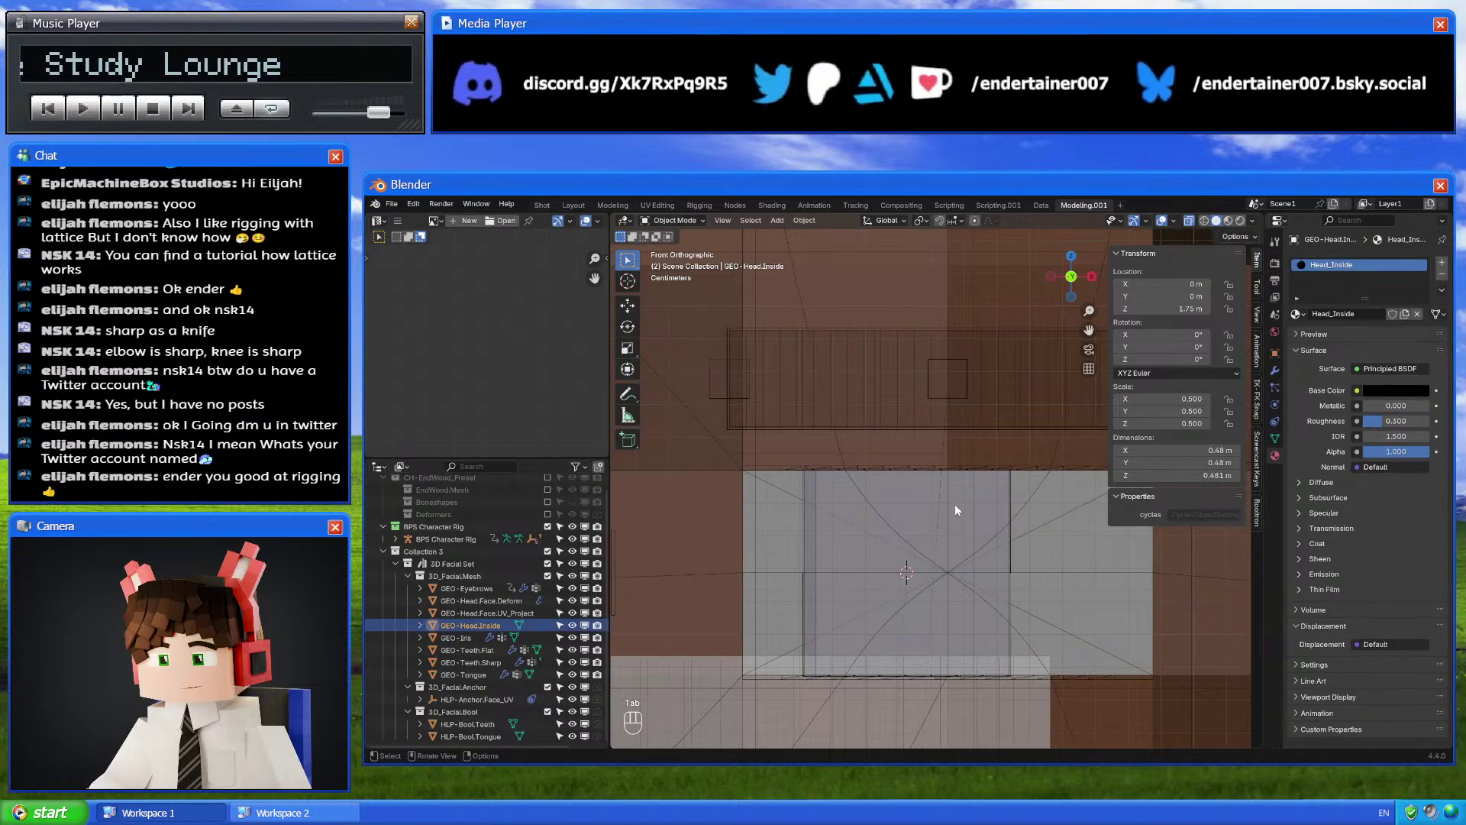
{"action": "left_click", "coordinate": [954, 504]}
{"action": "left_click", "coordinate": [812, 492]}
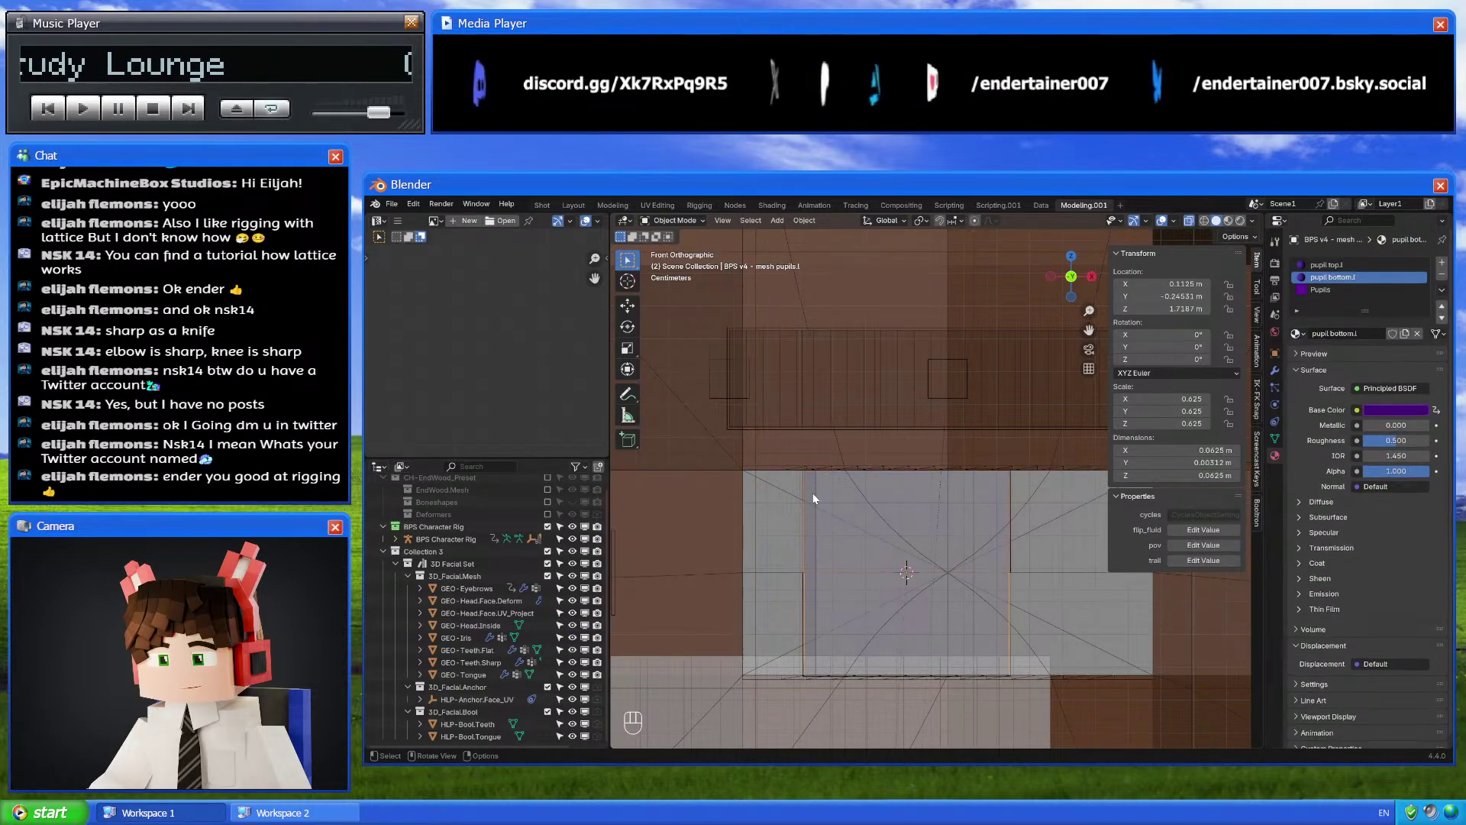
{"action": "key", "text": "Tab"}
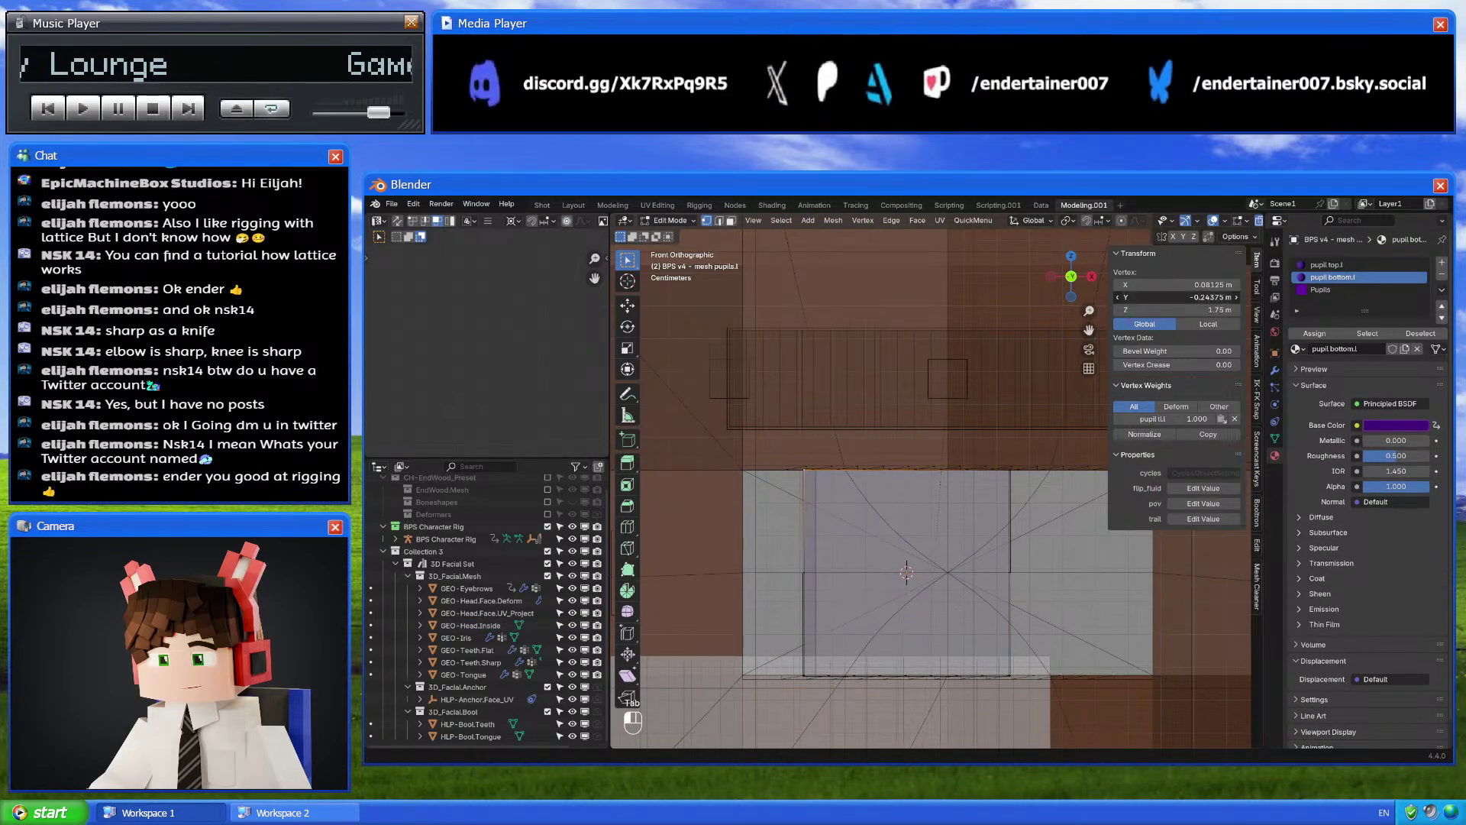
{"action": "key", "text": "Tab"}
{"action": "left_click", "coordinate": [909, 501]}
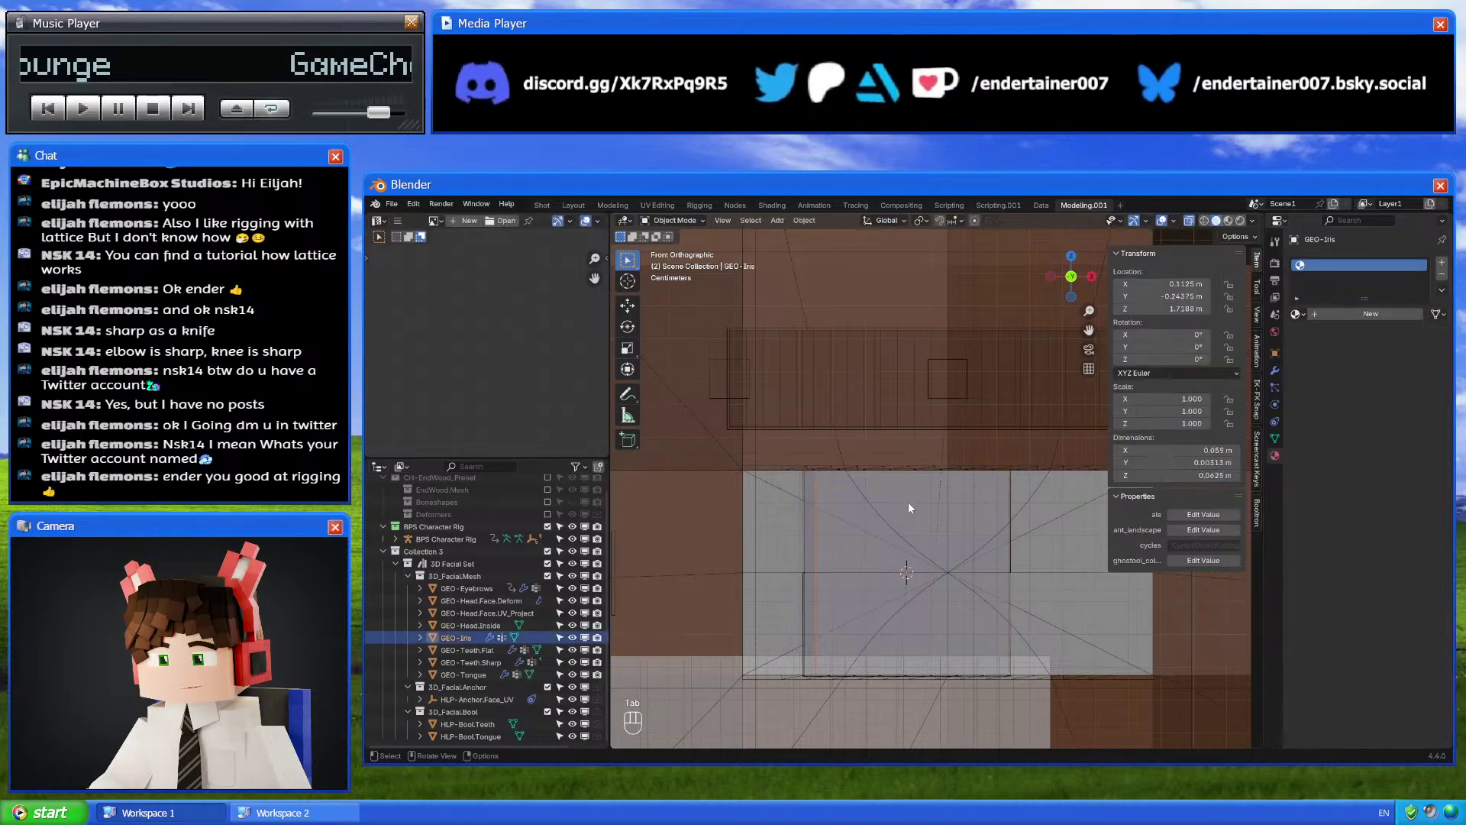
{"action": "key", "text": "Tab"}
{"action": "left_click_drag", "start_coordinate": [1195, 285], "coordinate": [1171, 287]}
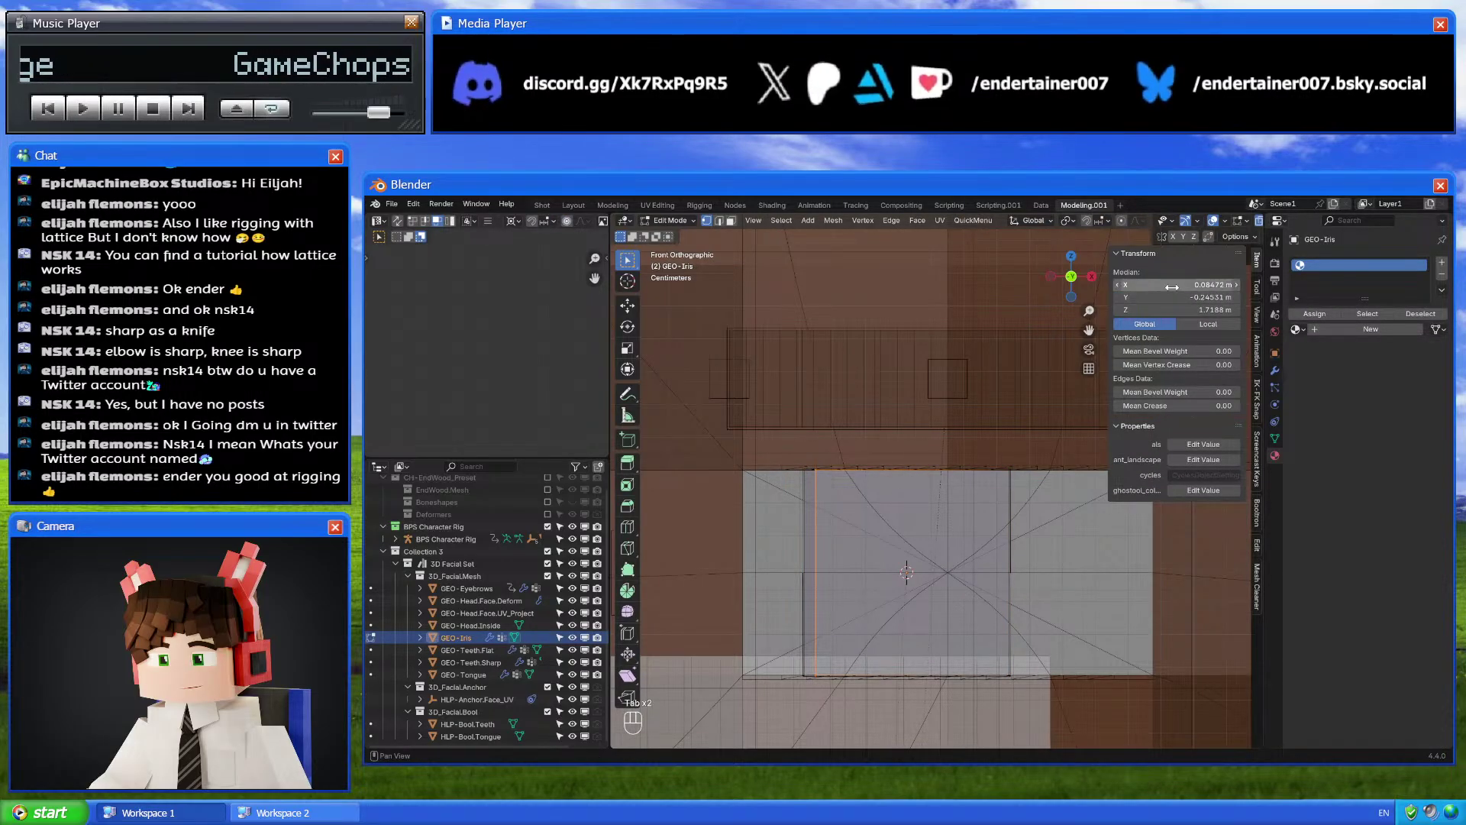
{"action": "key", "text": "Tab"}
Turn off X-ray display and check the resized iris on the face in perspective
{"action": "middle_click_drag", "start_coordinate": [936, 455], "coordinate": [938, 503]}
{"action": "key", "text": "alt+z"}
{"action": "scroll", "coordinate": [947, 541], "scroll_direction": "up", "scroll_amount": 3}
{"action": "key", "text": "g"}
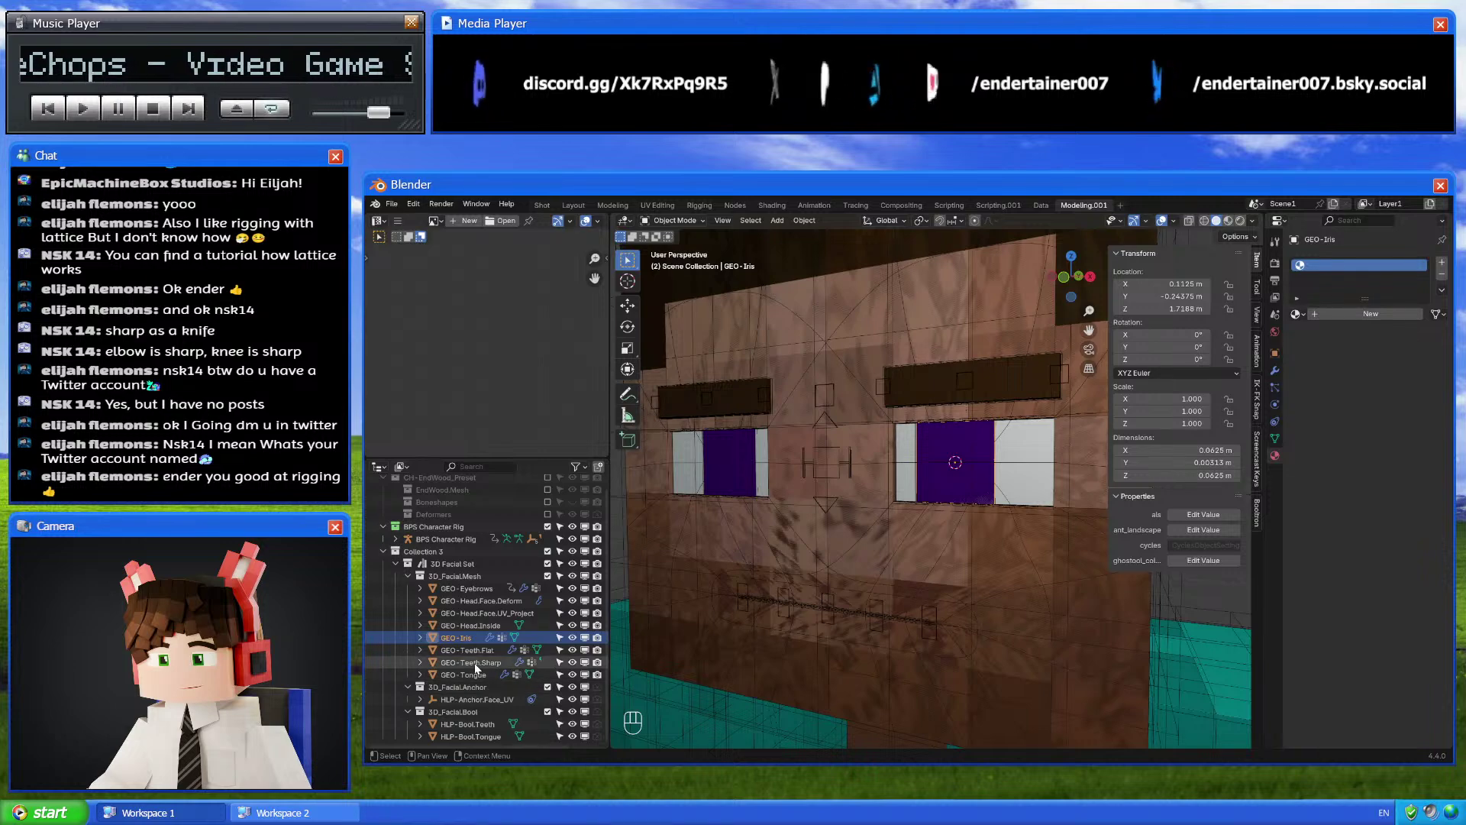
Examine the GEO-Head.Face.UV_Project mesh around the eye socket from the side with X-ray on
{"action": "left_click", "coordinate": [497, 611]}
{"action": "middle_click_drag", "start_coordinate": [672, 580], "coordinate": [949, 531]}
{"action": "key", "text": "Tab"}
{"action": "left_click", "coordinate": [1085, 276]}
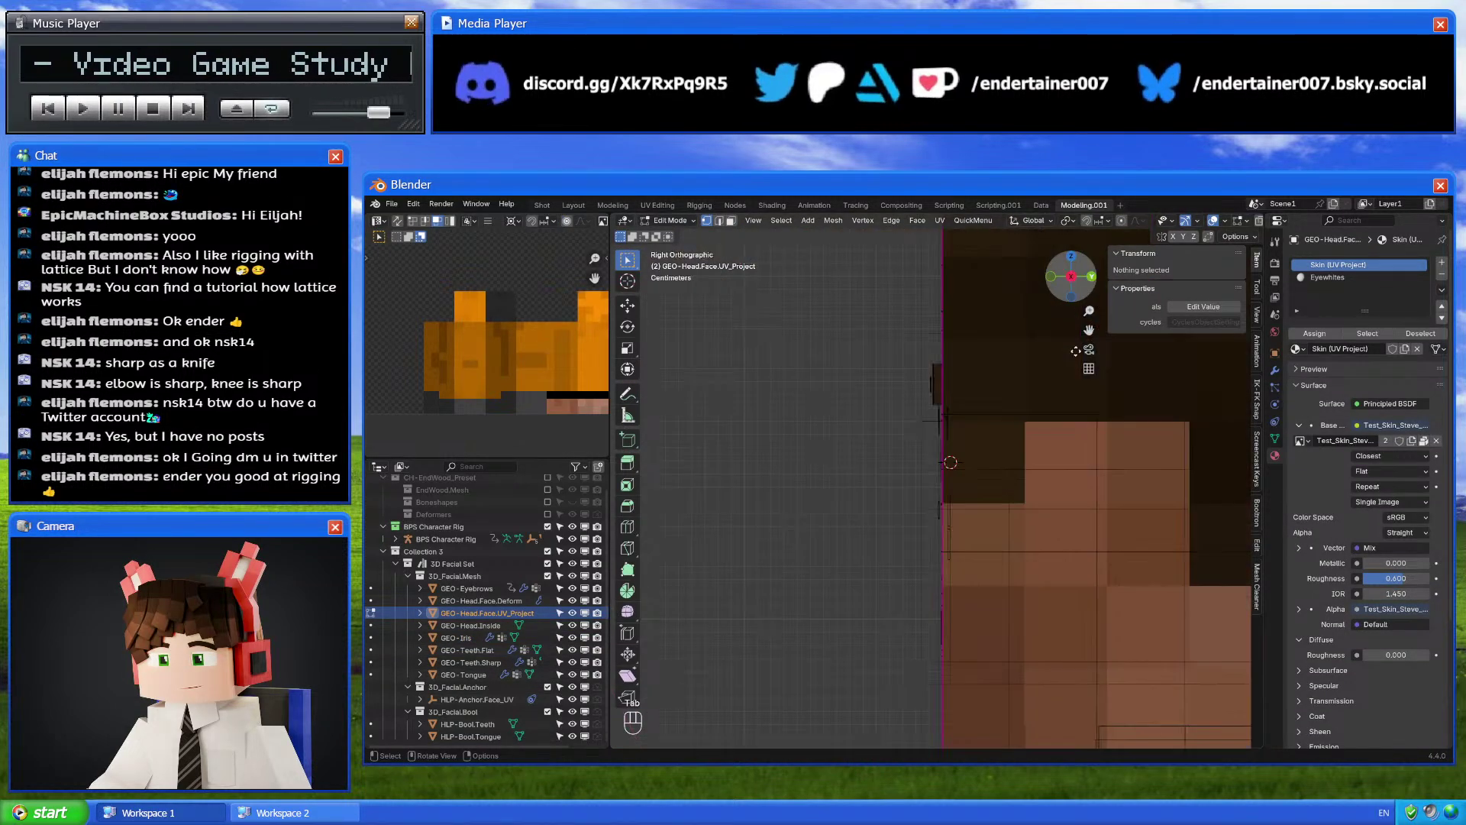
{"action": "key", "text": "alt+z"}
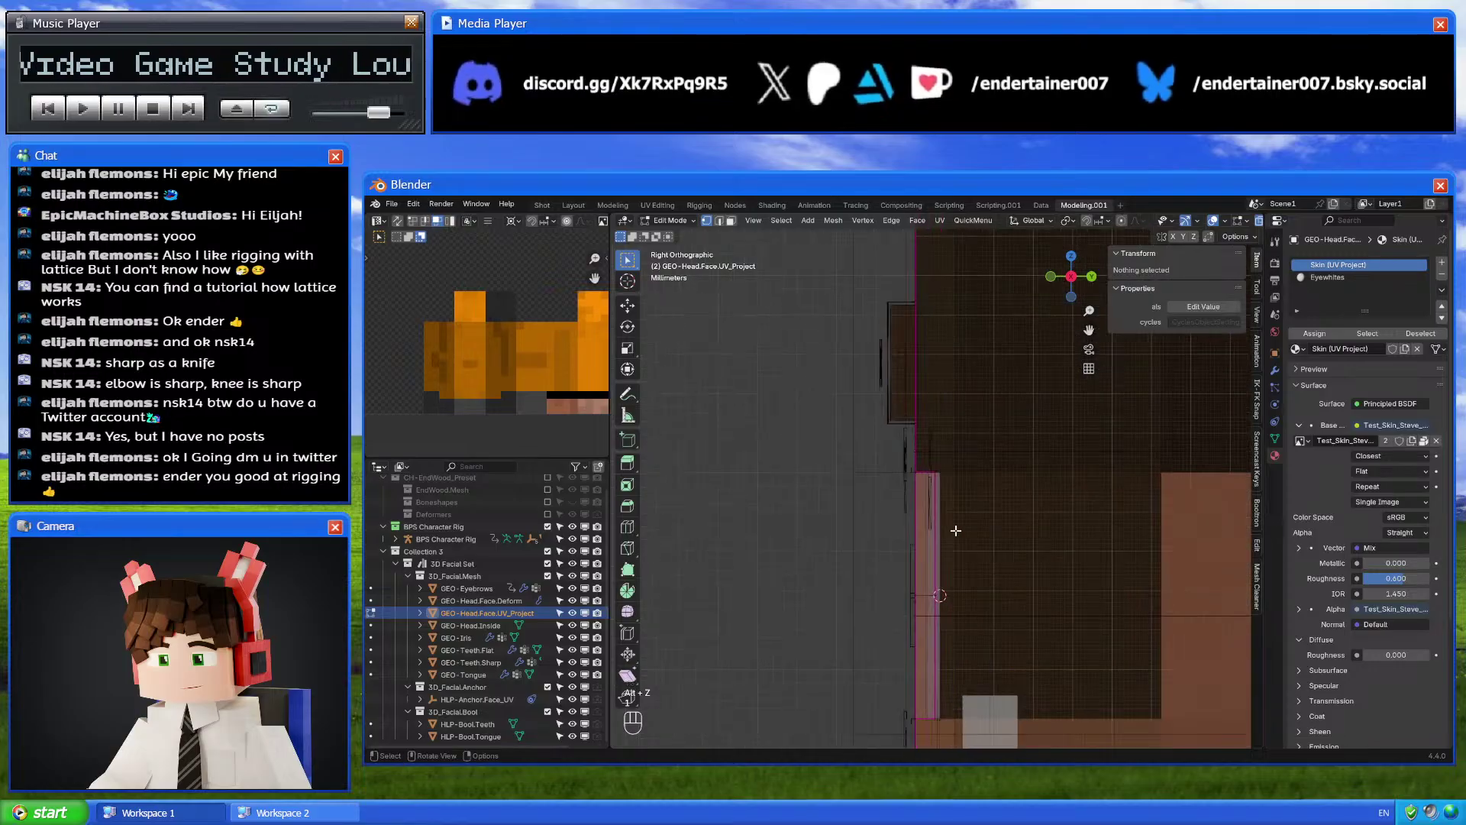
{"action": "key", "text": "1"}
{"action": "key", "text": "Tab"}
{"action": "middle_click_drag", "start_coordinate": [933, 434], "coordinate": [965, 370]}
{"action": "left_click", "coordinate": [965, 369]}
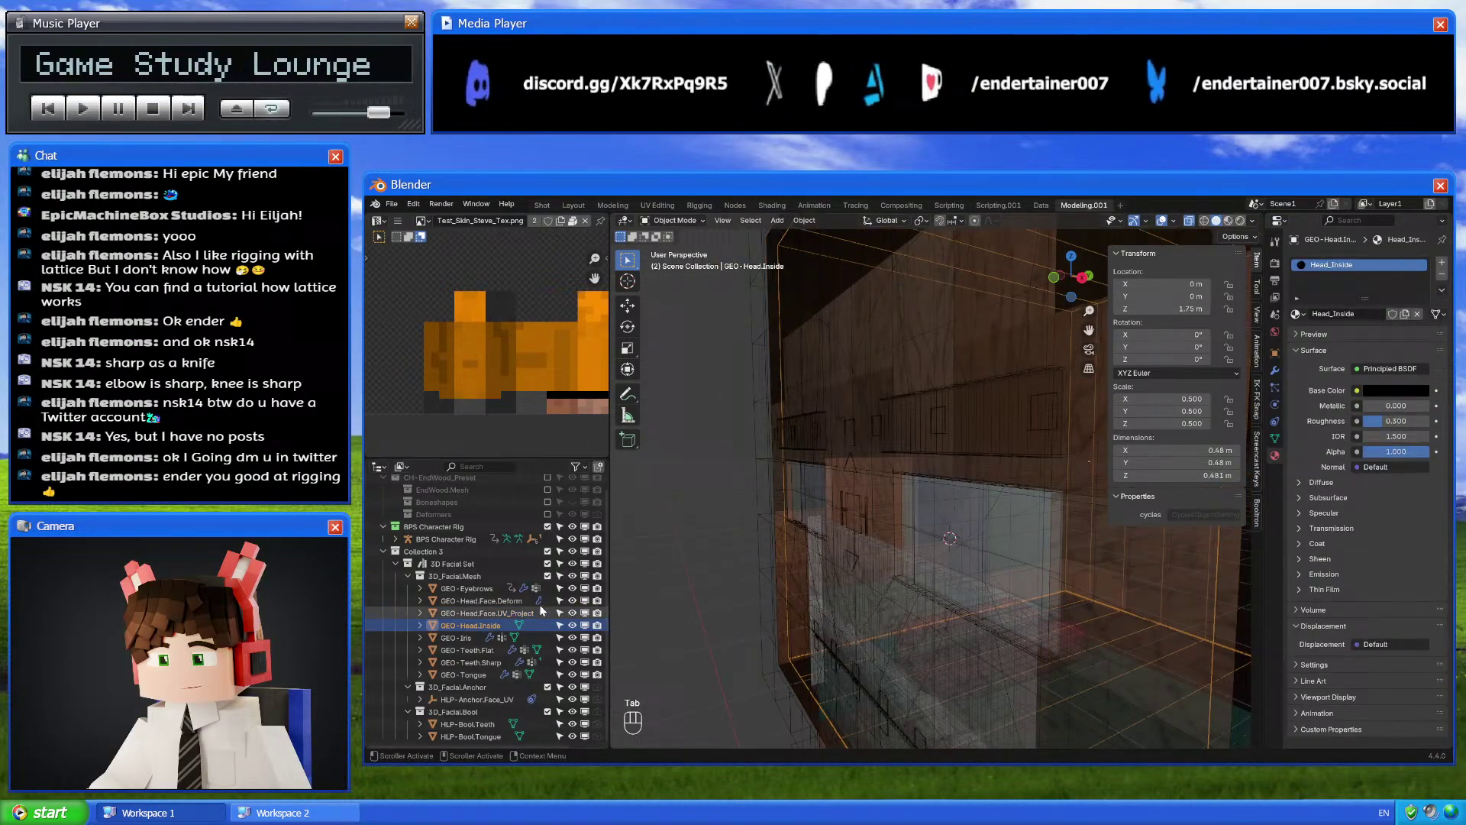
Exclude Collection 3 and select the lower inner corner vertex of the eye opening on the reference face mesh
{"action": "left_click", "coordinate": [546, 551]}
{"action": "left_click", "coordinate": [974, 334]}
{"action": "left_click", "coordinate": [978, 342]}
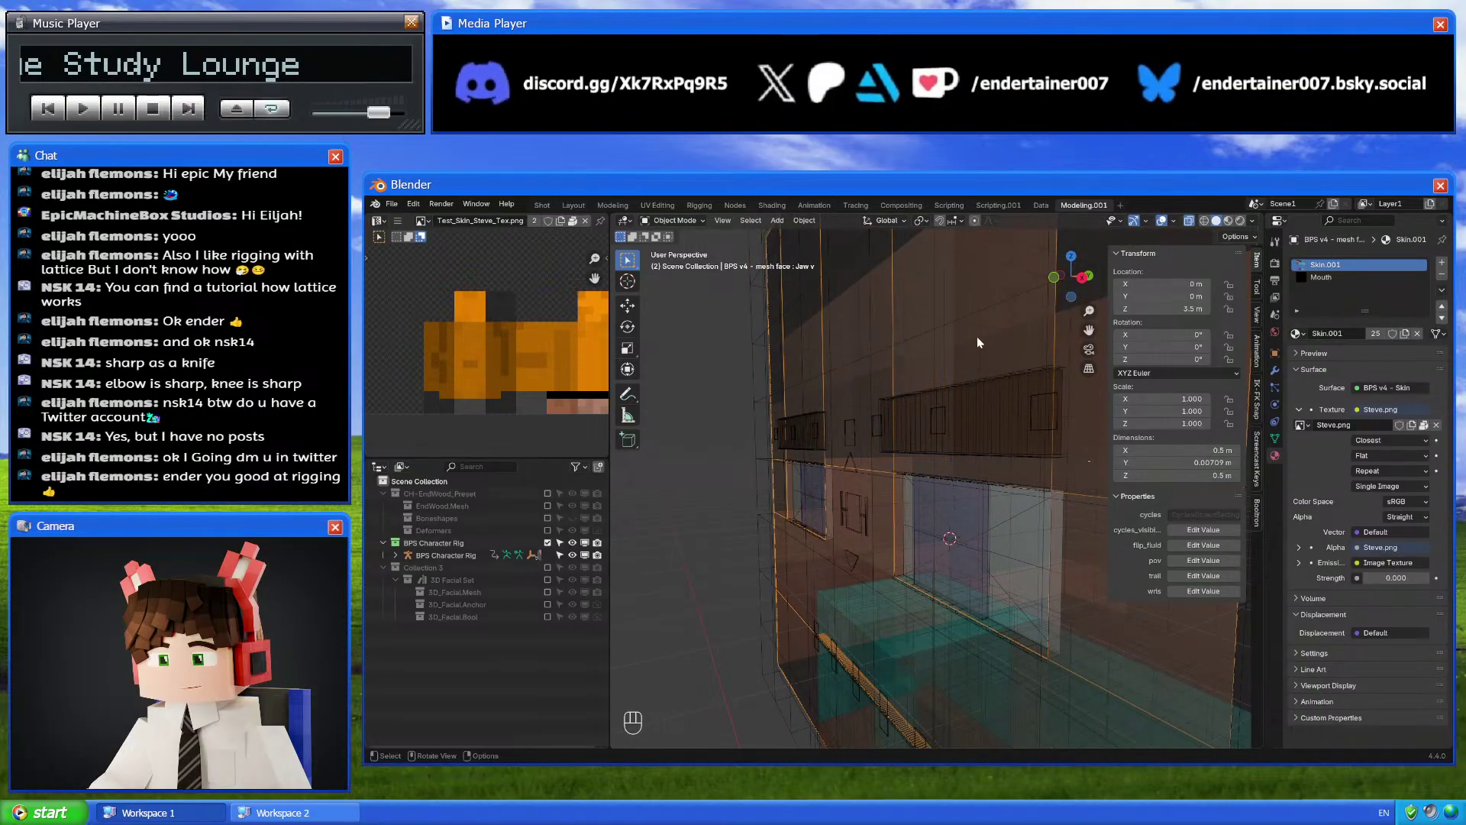
{"action": "key", "text": "Tab"}
{"action": "left_click", "coordinate": [902, 569]}
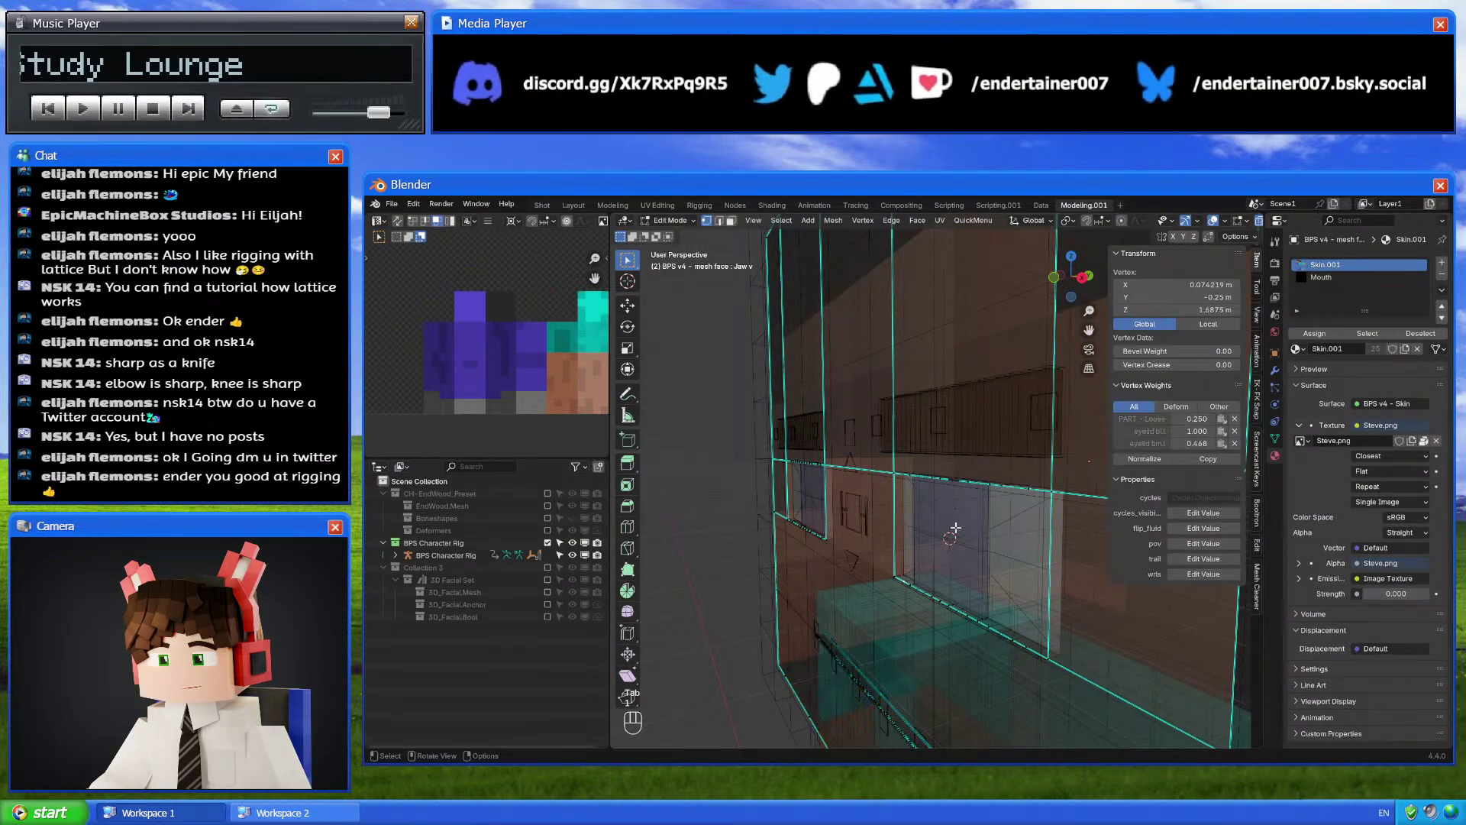
Inspect the reference face mesh's modifiers and try moving vertices along the lower edge of the eye opening
{"action": "key", "text": "Tab"}
{"action": "middle_click_drag", "start_coordinate": [987, 637], "coordinate": [963, 538], "text": "shift"}
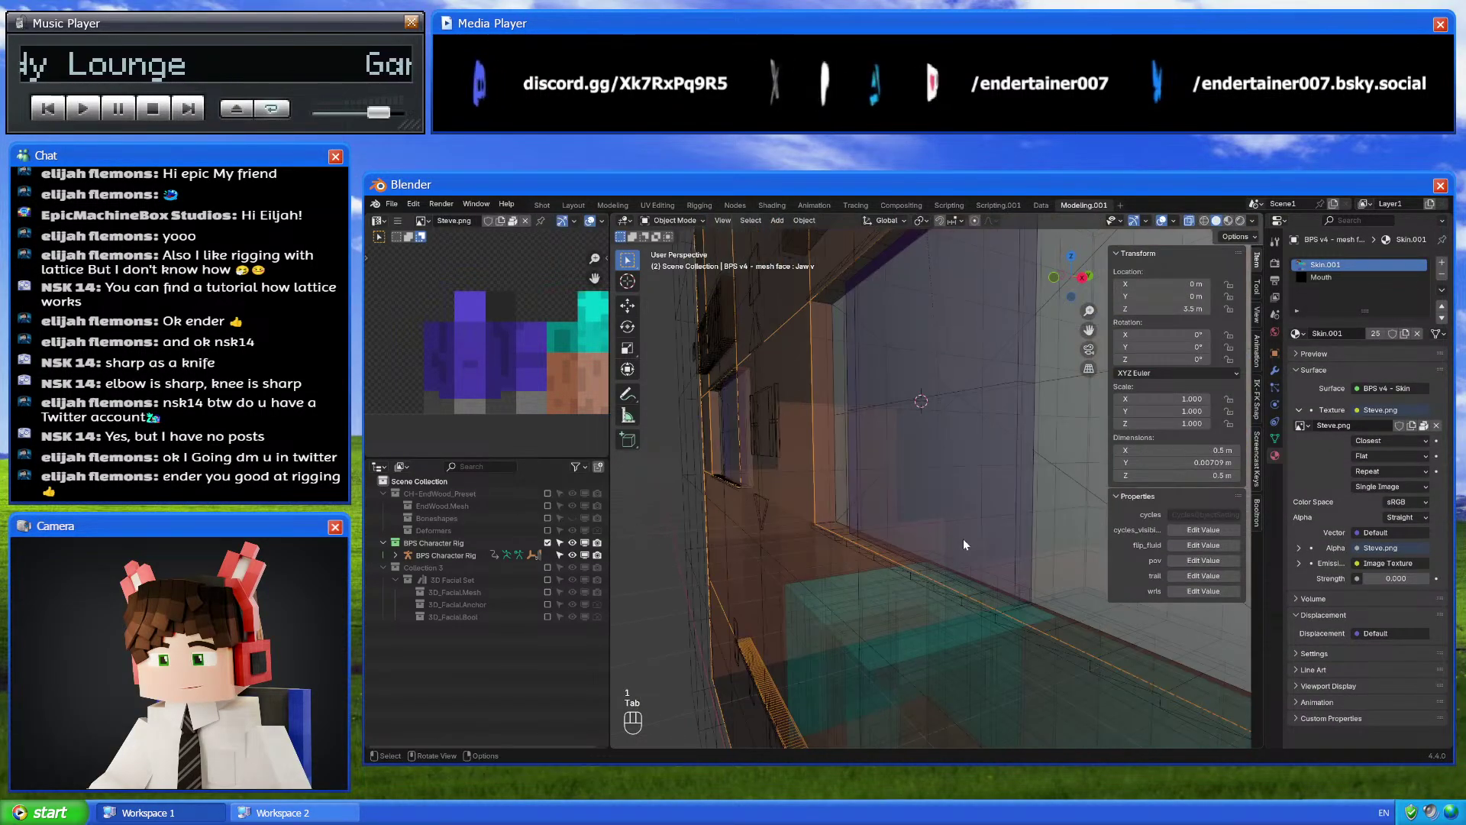
{"action": "left_click", "coordinate": [1276, 372]}
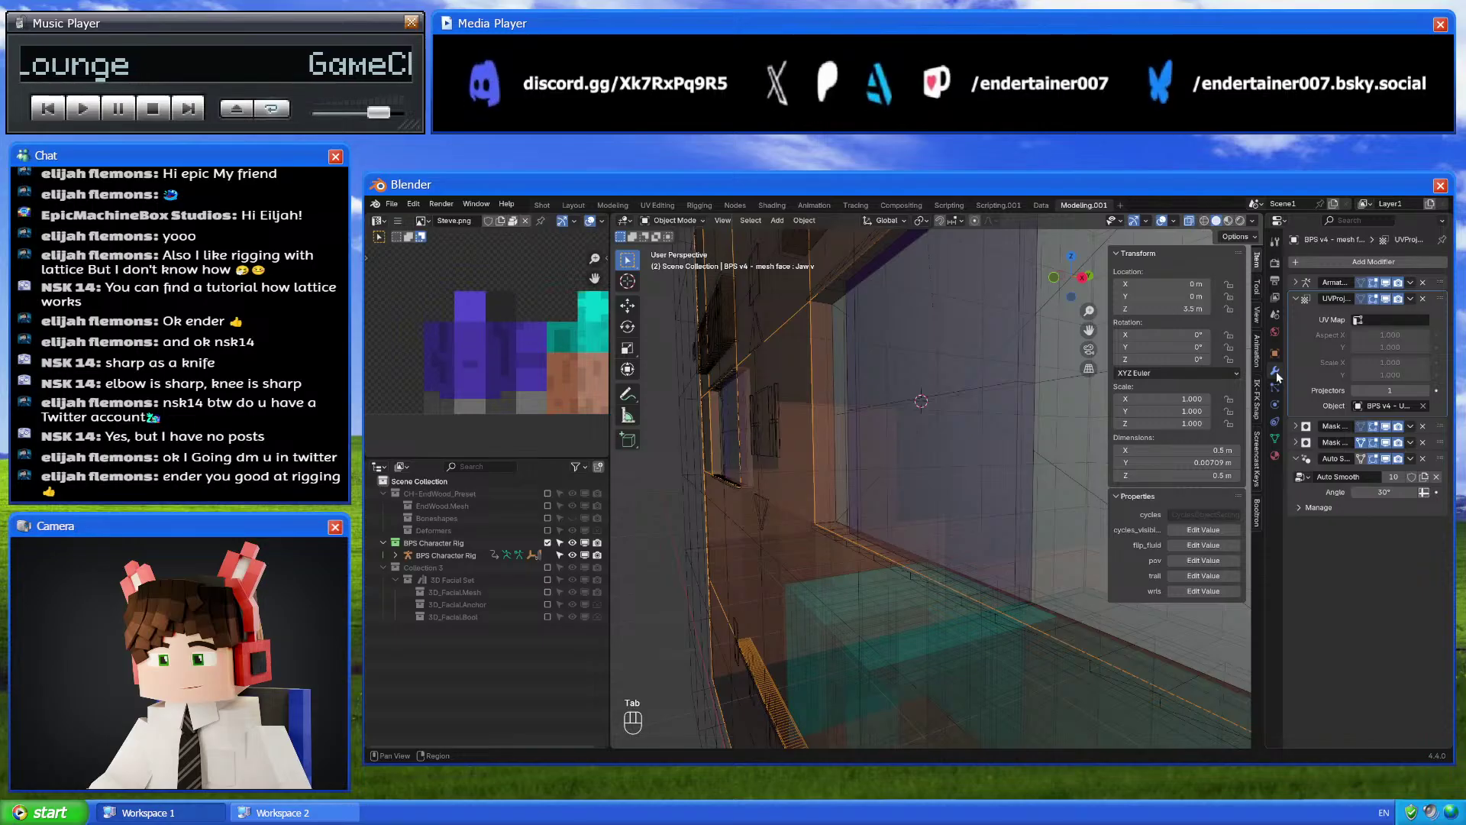
{"action": "key", "text": "Tab"}
{"action": "middle_click_drag", "start_coordinate": [912, 543], "coordinate": [920, 577], "text": "shift"}
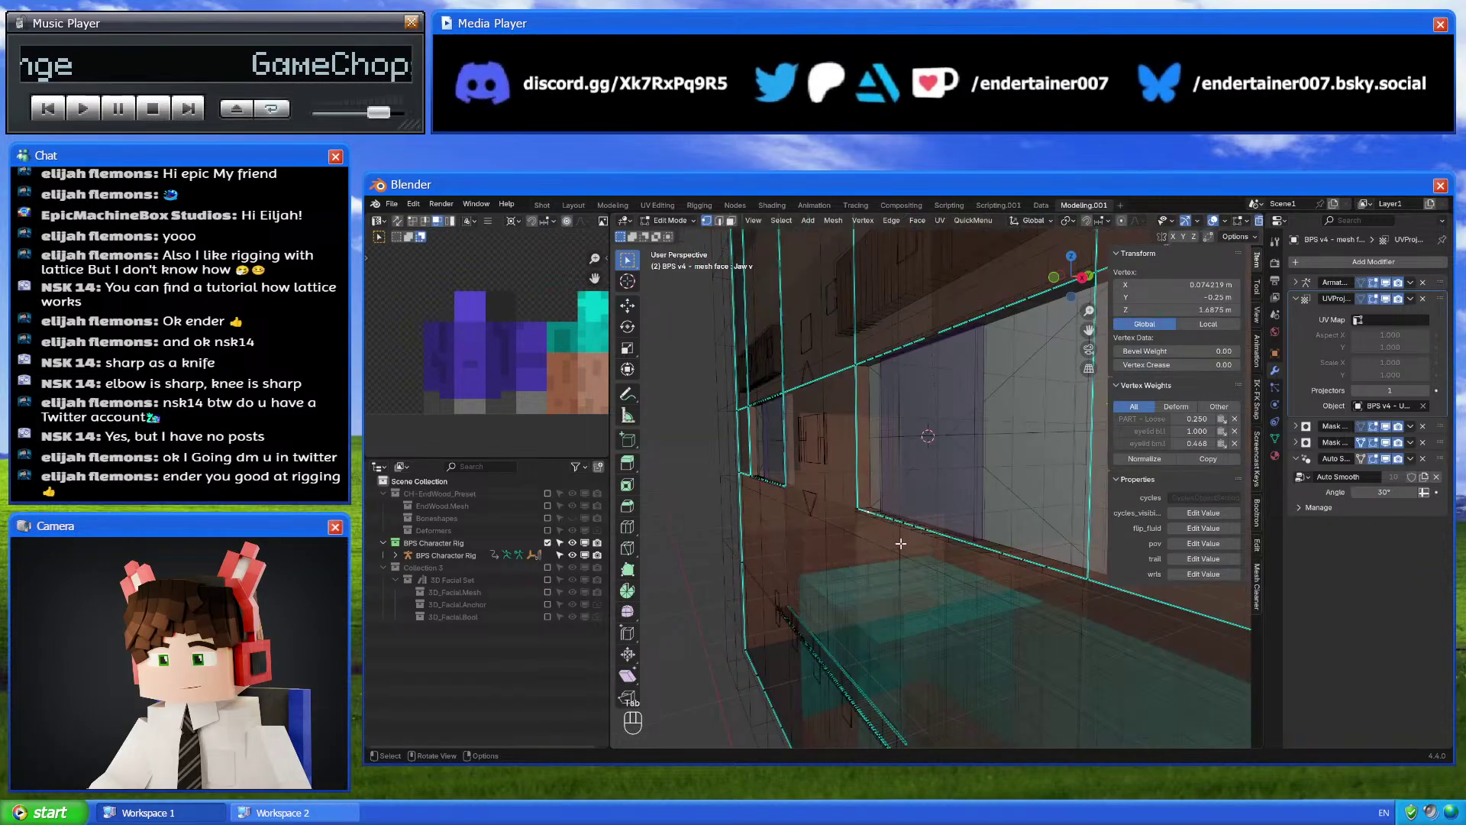
{"action": "key", "text": "g"}
{"action": "right_click", "coordinate": [911, 523]}
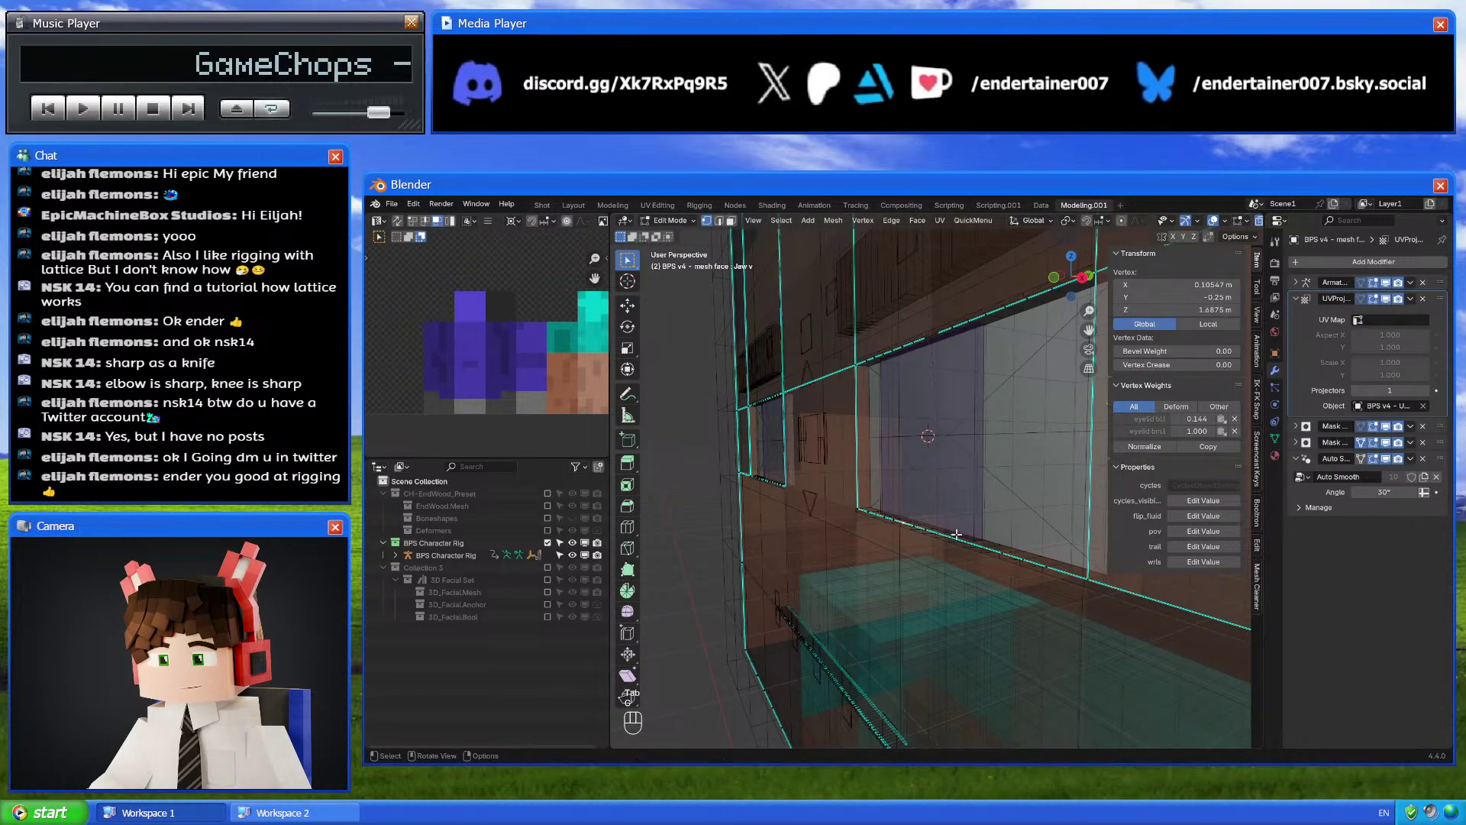
{"action": "key", "text": "g"}
{"action": "right_click", "coordinate": [944, 503]}
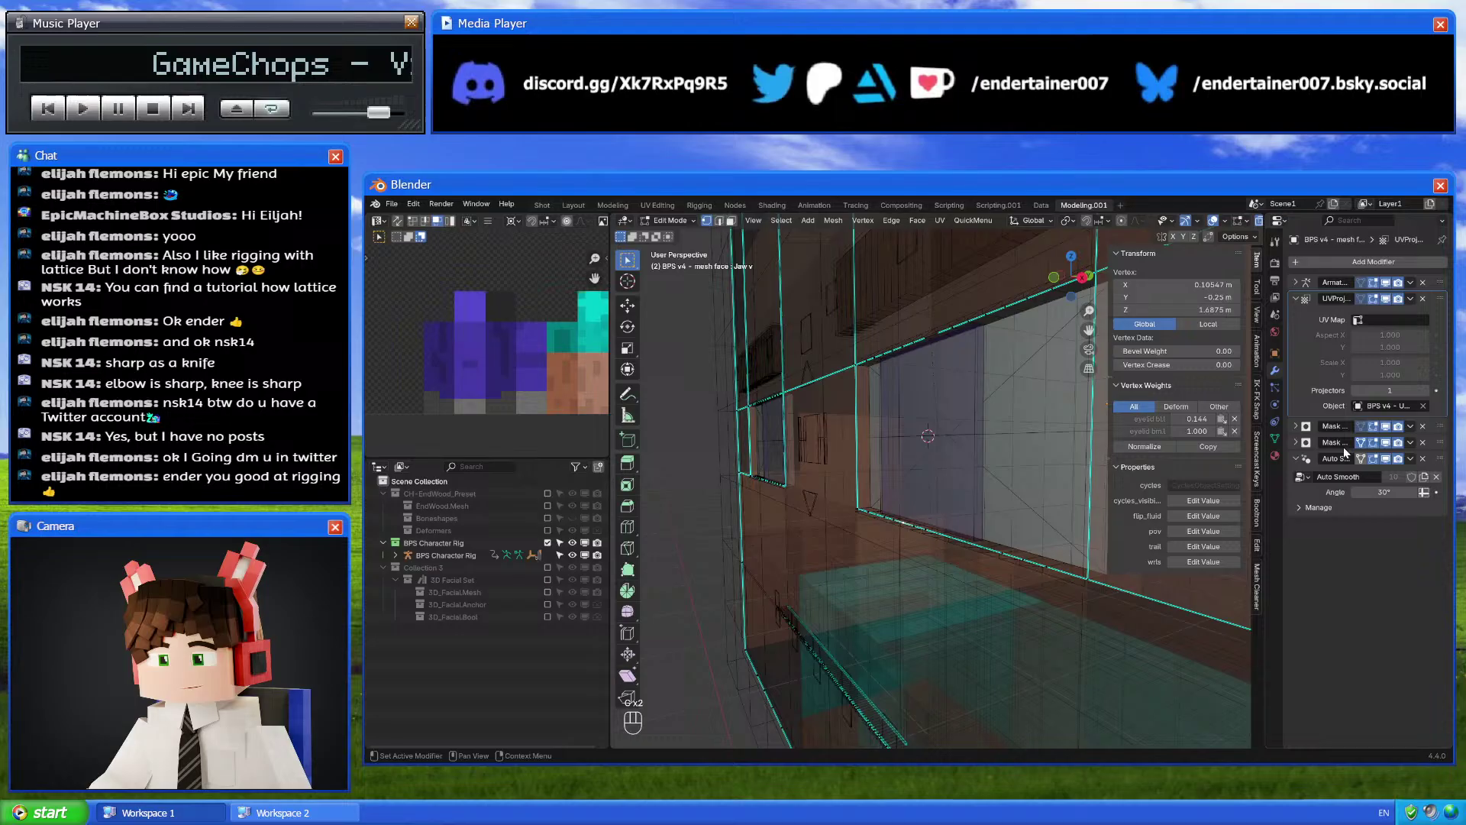
Make Basis the active shape key of the reference face mesh and try moving the selected eye-opening vertex
{"action": "left_click", "coordinate": [1274, 438]}
{"action": "left_click", "coordinate": [1348, 303]}
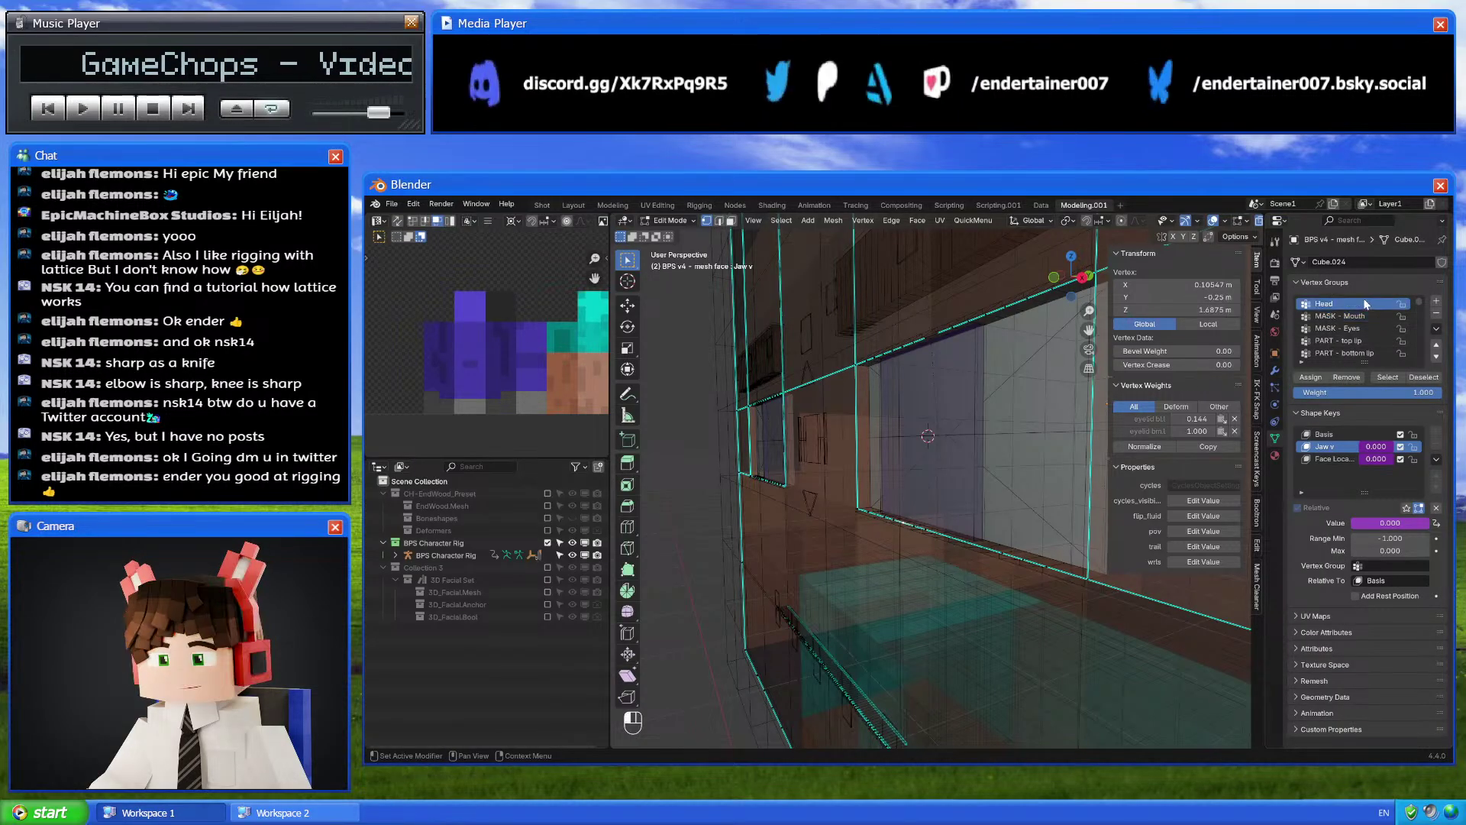
{"action": "left_click", "coordinate": [1353, 435]}
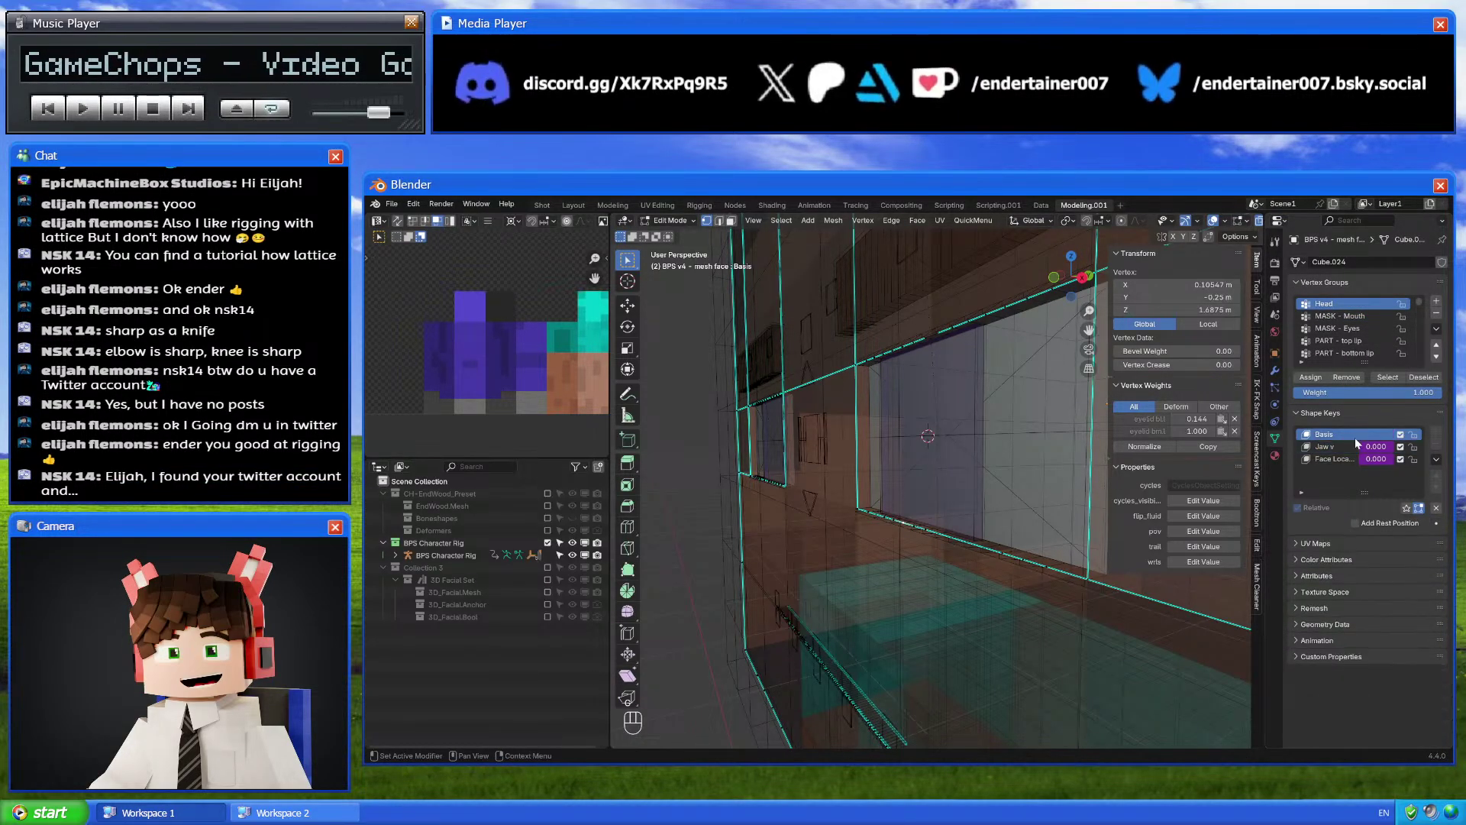
{"action": "key", "text": "g"}
{"action": "right_click", "coordinate": [909, 497]}
Examine the coordinates of the reference face mesh's eye-opening and mouth vertices from the side with X-ray on
{"action": "middle_click_drag", "start_coordinate": [910, 497], "coordinate": [924, 556]}
{"action": "key", "text": "a"}
{"action": "key", "text": "alt+z"}
{"action": "scroll", "coordinate": [947, 531], "scroll_direction": "down", "scroll_amount": 3}
{"action": "key", "text": "alt+z"}
{"action": "left_click", "coordinate": [924, 556]}
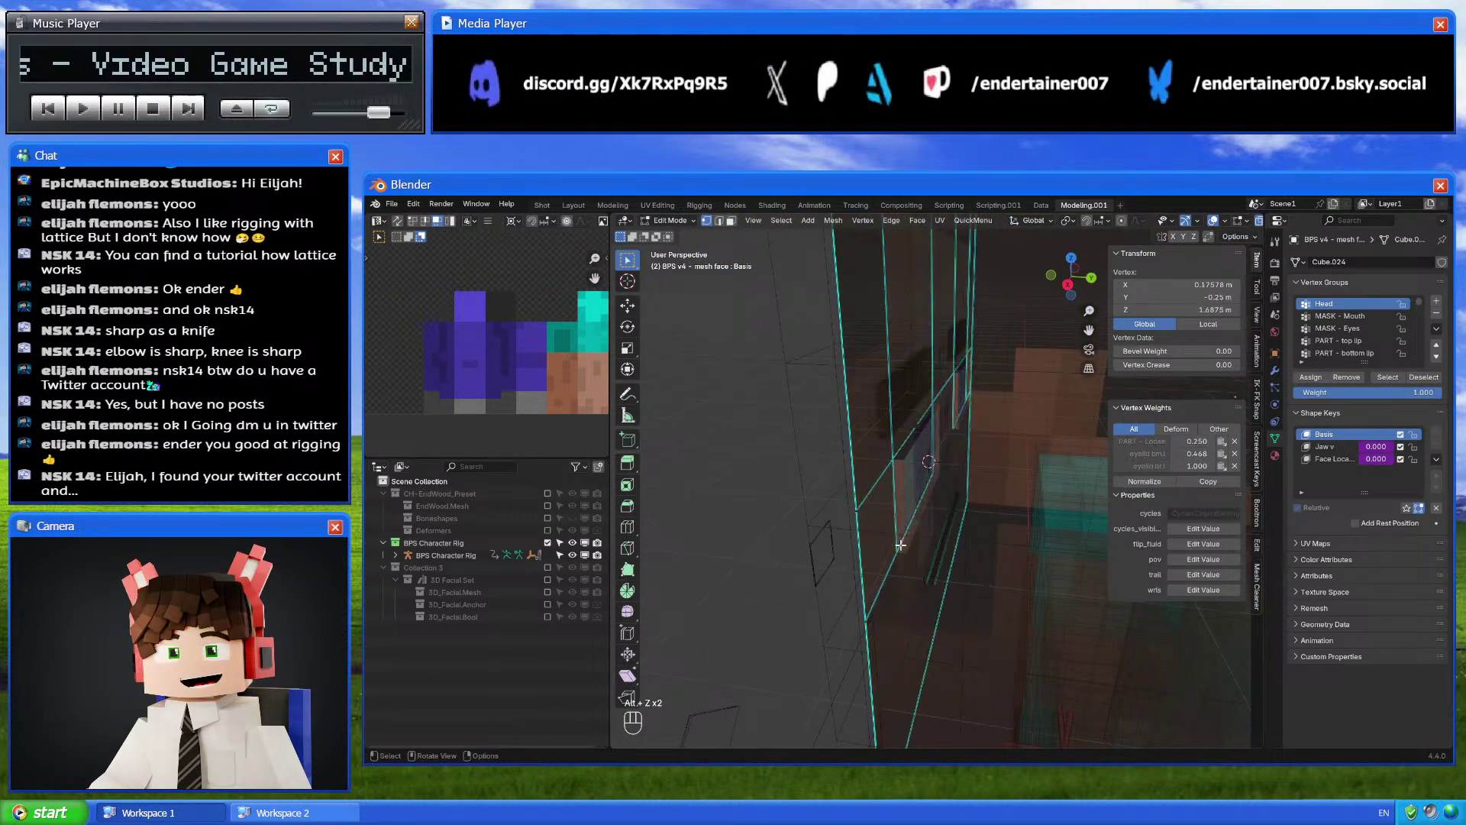
{"action": "left_click", "coordinate": [937, 585]}
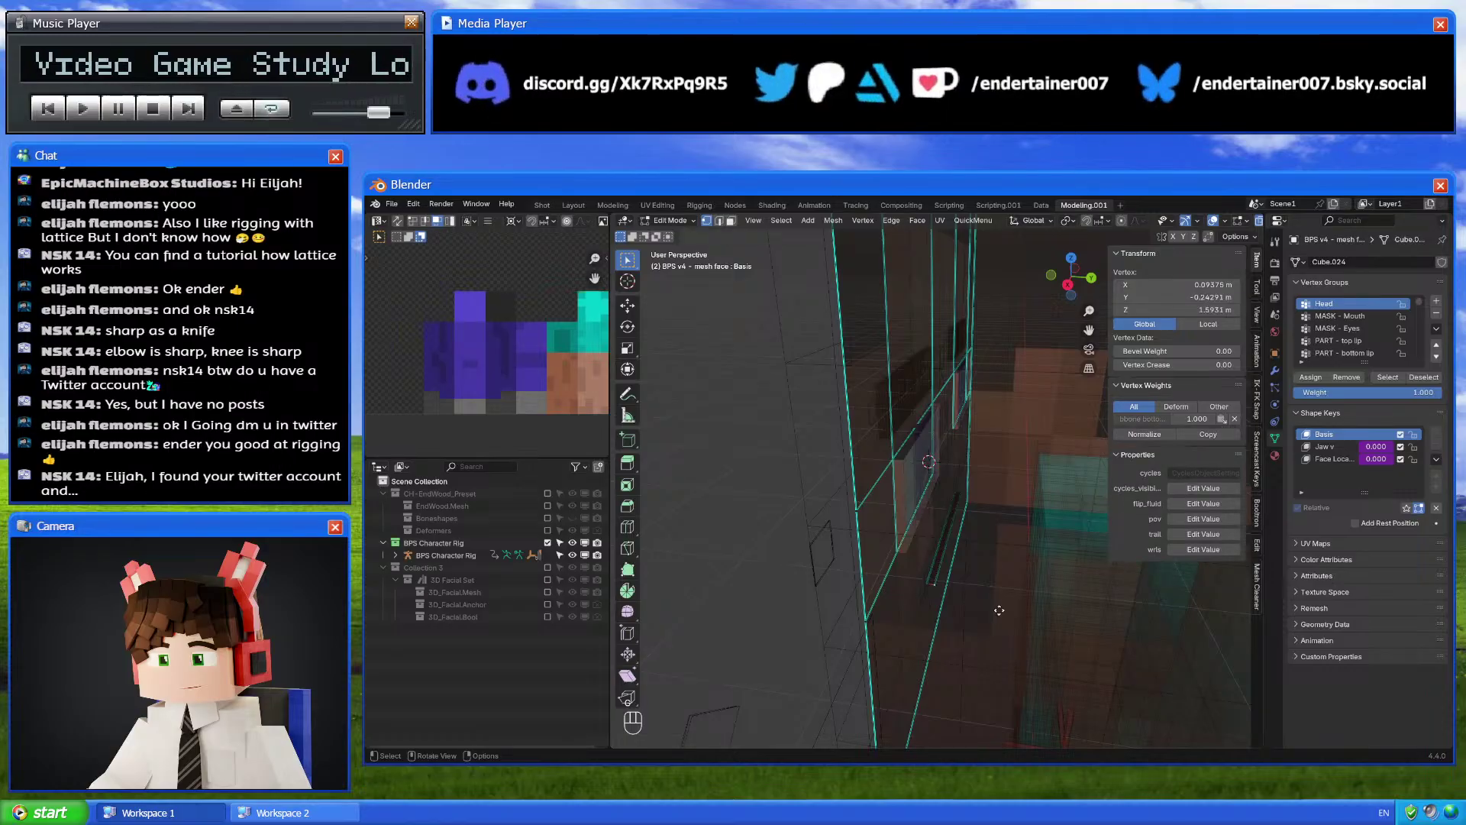
{"action": "left_click", "coordinate": [907, 557]}
{"action": "left_click", "coordinate": [907, 557]}
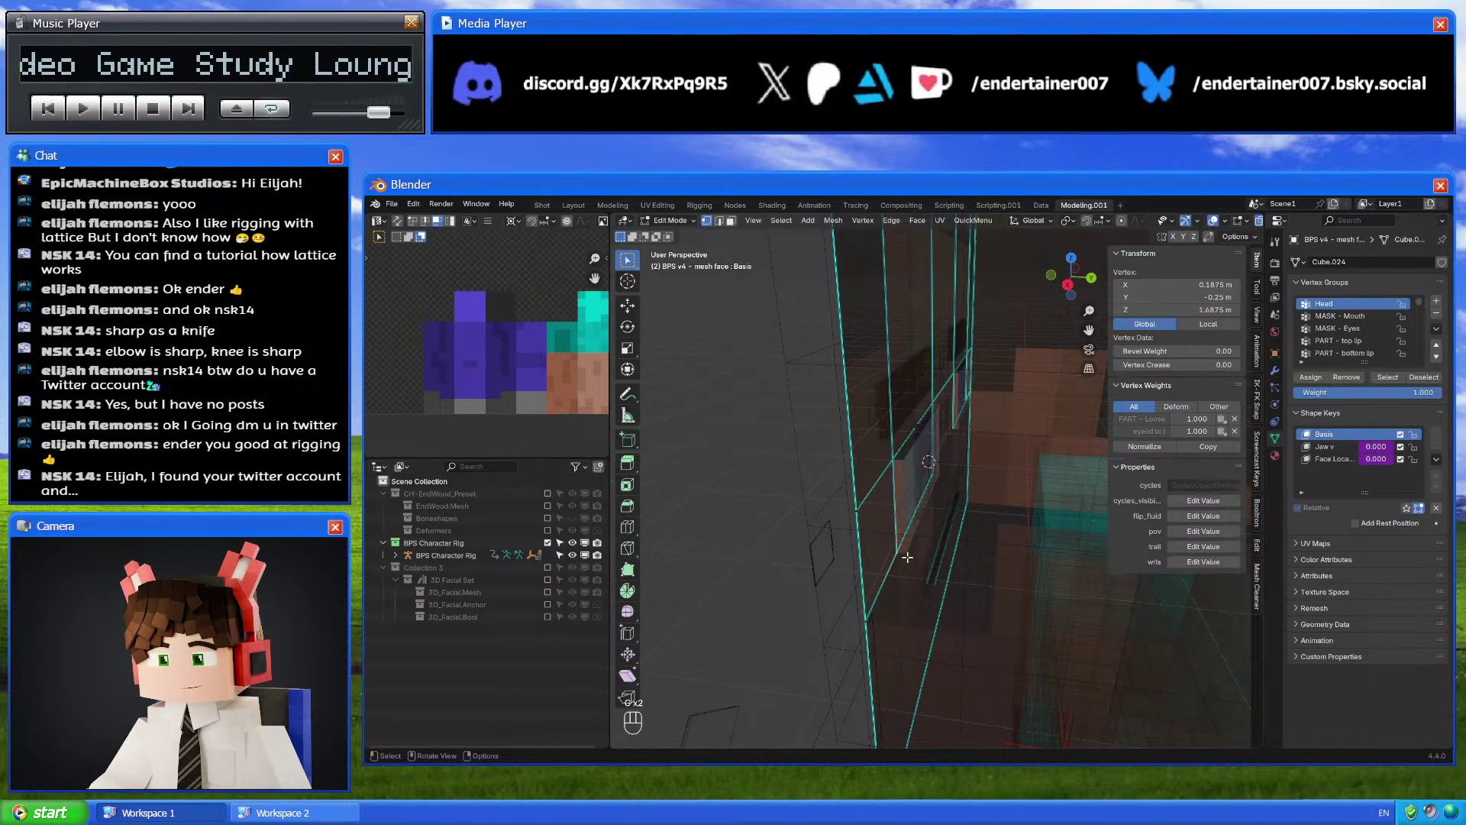
{"action": "key", "text": "Tab"}
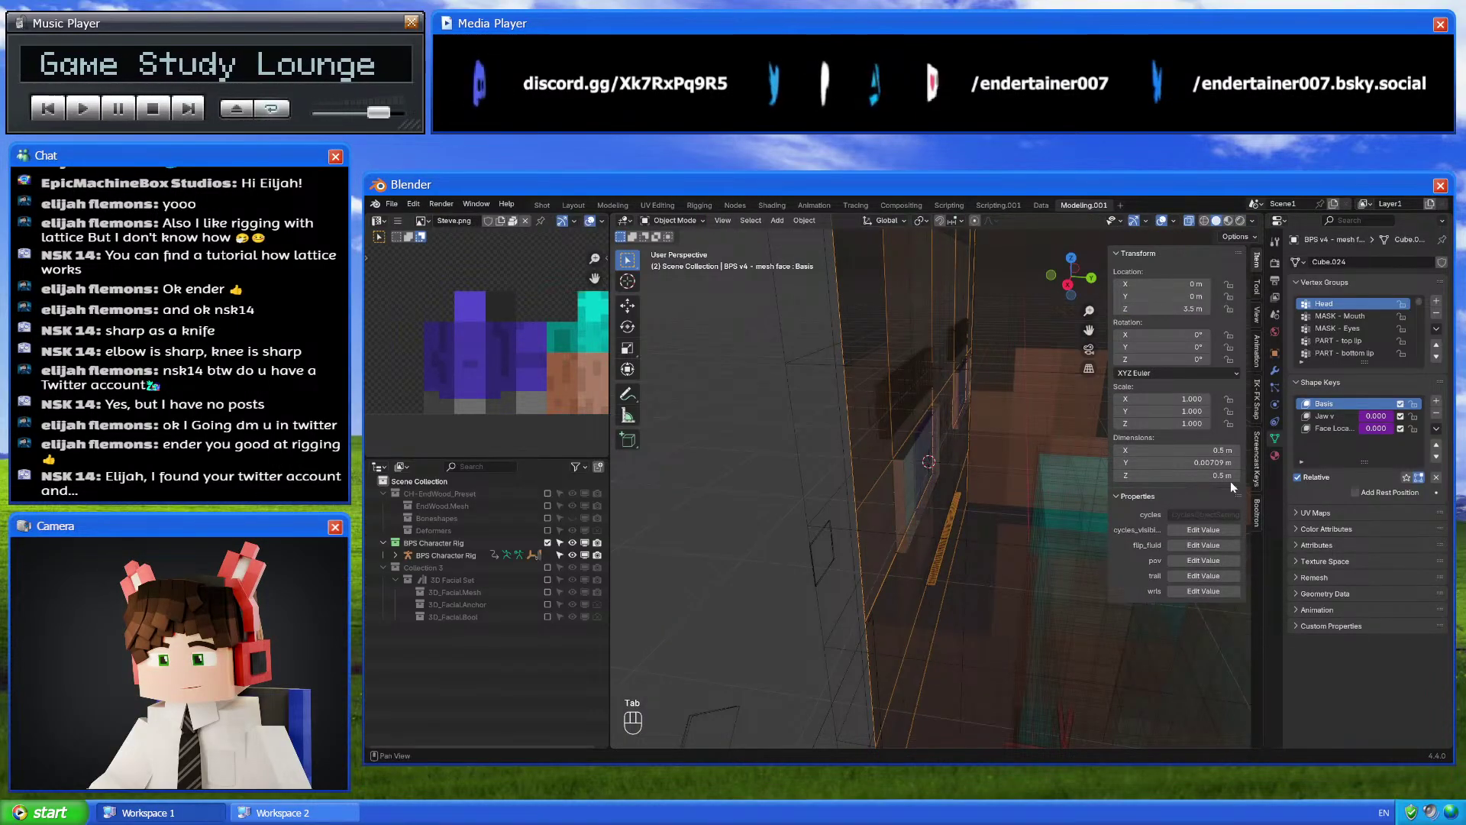
{"action": "key", "text": "Tab"}
{"action": "middle_click_drag", "start_coordinate": [911, 550], "coordinate": [916, 520]}
{"action": "scroll", "coordinate": [921, 520], "scroll_direction": "up", "scroll_amount": 3}
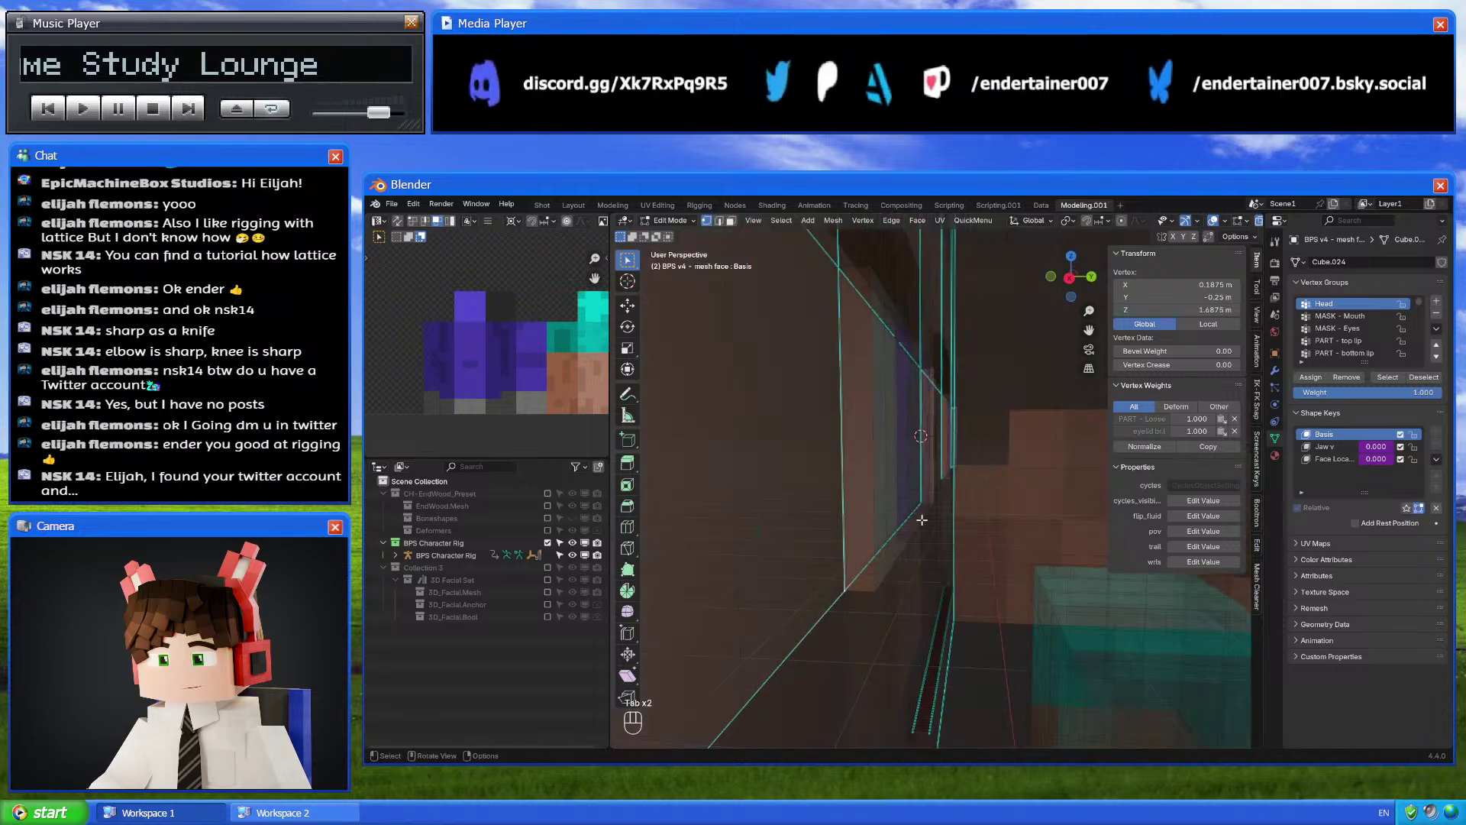
Copy the global Y coordinate of the recessed lower mouth vertex on the reference face mesh and leave Edit Mode
{"action": "left_click", "coordinate": [875, 587]}
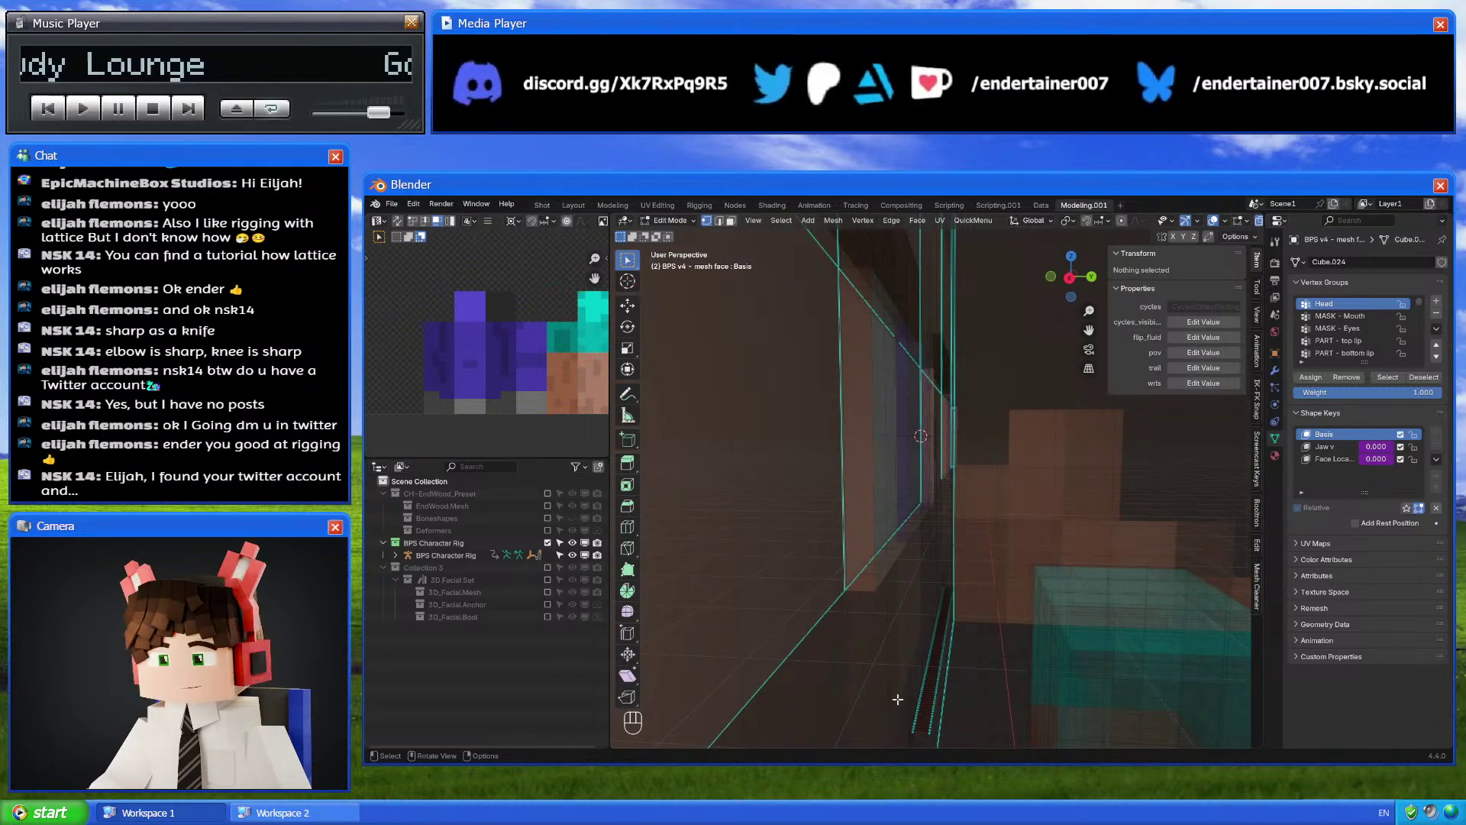
{"action": "middle_click_drag", "start_coordinate": [884, 660], "coordinate": [949, 697]}
{"action": "left_click", "coordinate": [929, 697]}
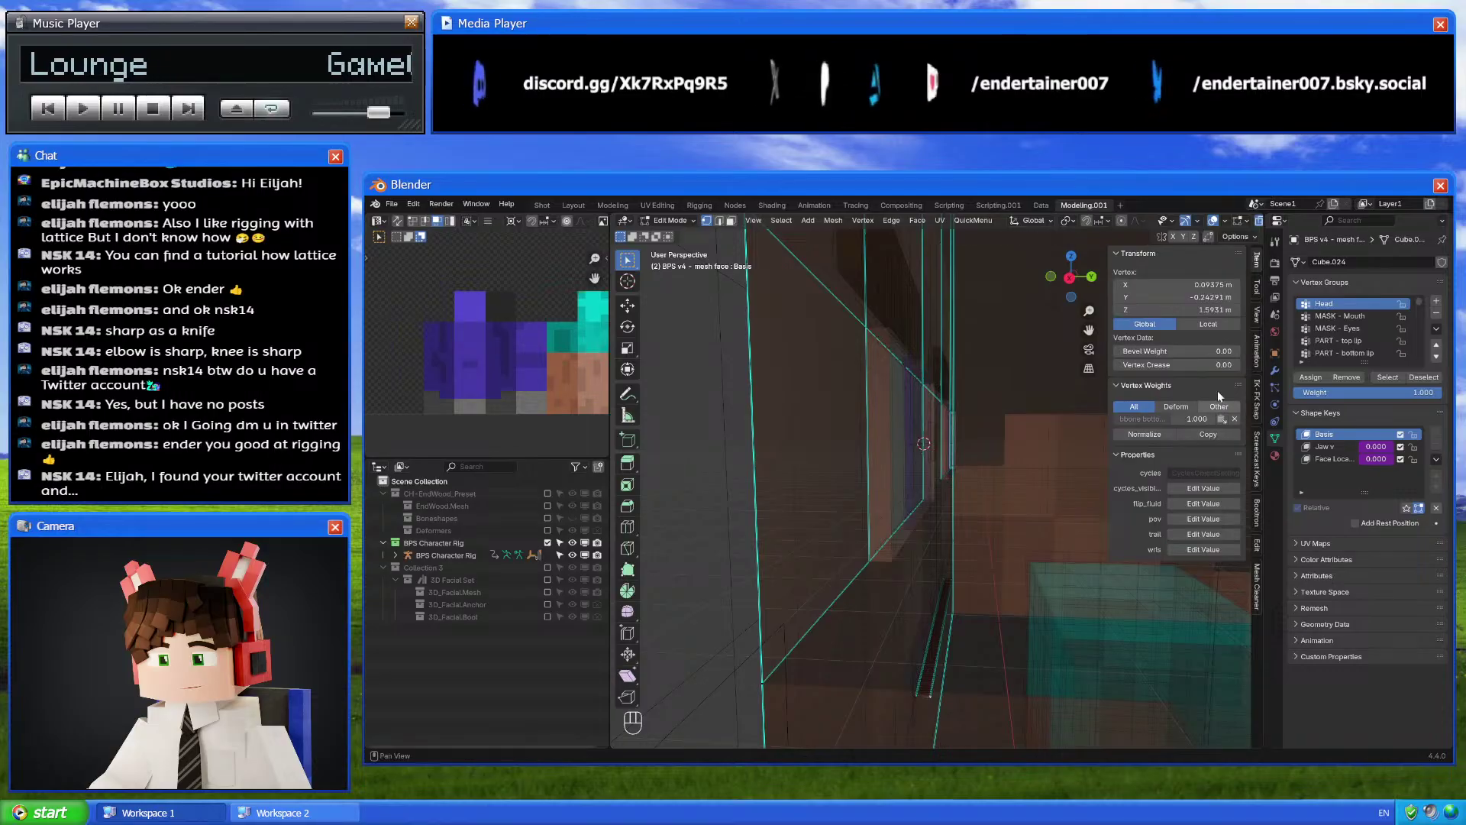
{"action": "left_click", "coordinate": [1182, 296]}
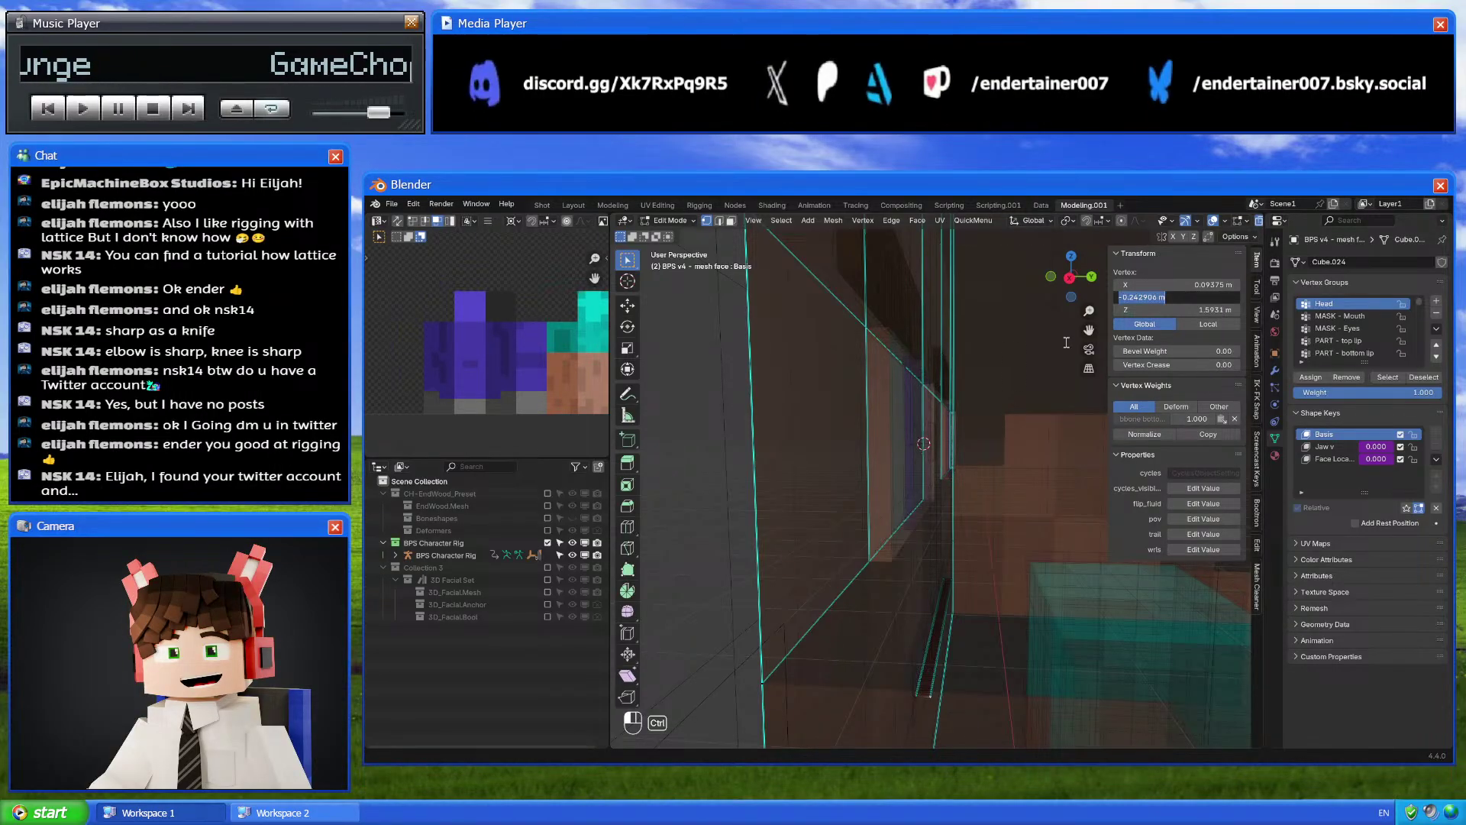
{"action": "key", "text": "Return"}
{"action": "key", "text": "Tab"}
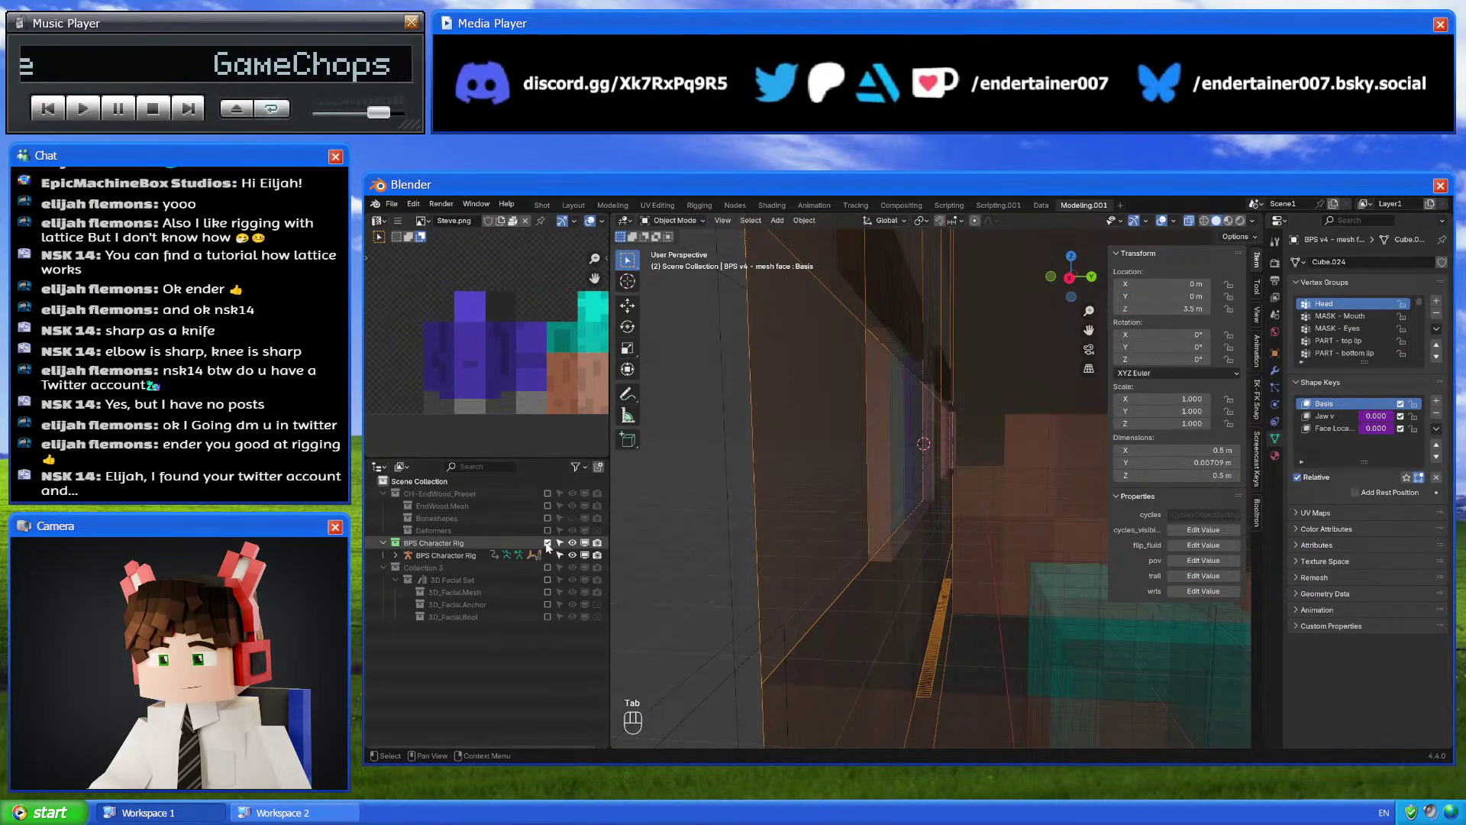
Exclude the BPS Character Rig collection, include Collection 3, and open GEO-Head.Face.UV_Project for mesh editing
{"action": "left_click", "coordinate": [547, 542]}
{"action": "left_click", "coordinate": [548, 556]}
{"action": "left_click", "coordinate": [855, 538]}
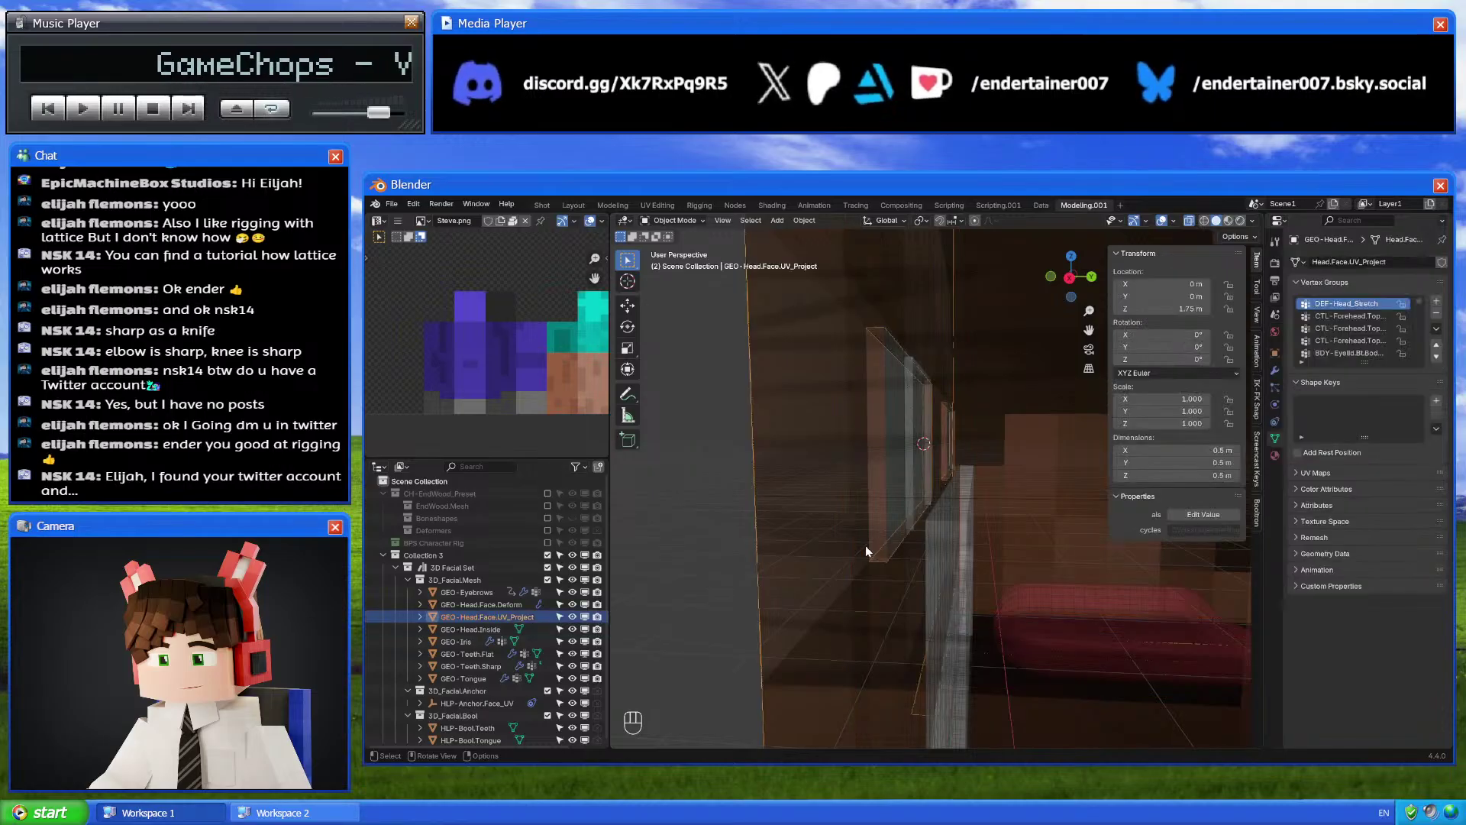
{"action": "key", "text": "Tab"}
Set the median global Y of GEO-Head.Face.UV_Project's recessed eye socket vertices to -0.242906 m in right orthographic view
{"action": "left_click", "coordinate": [1069, 277]}
{"action": "key", "text": "alt+z"}
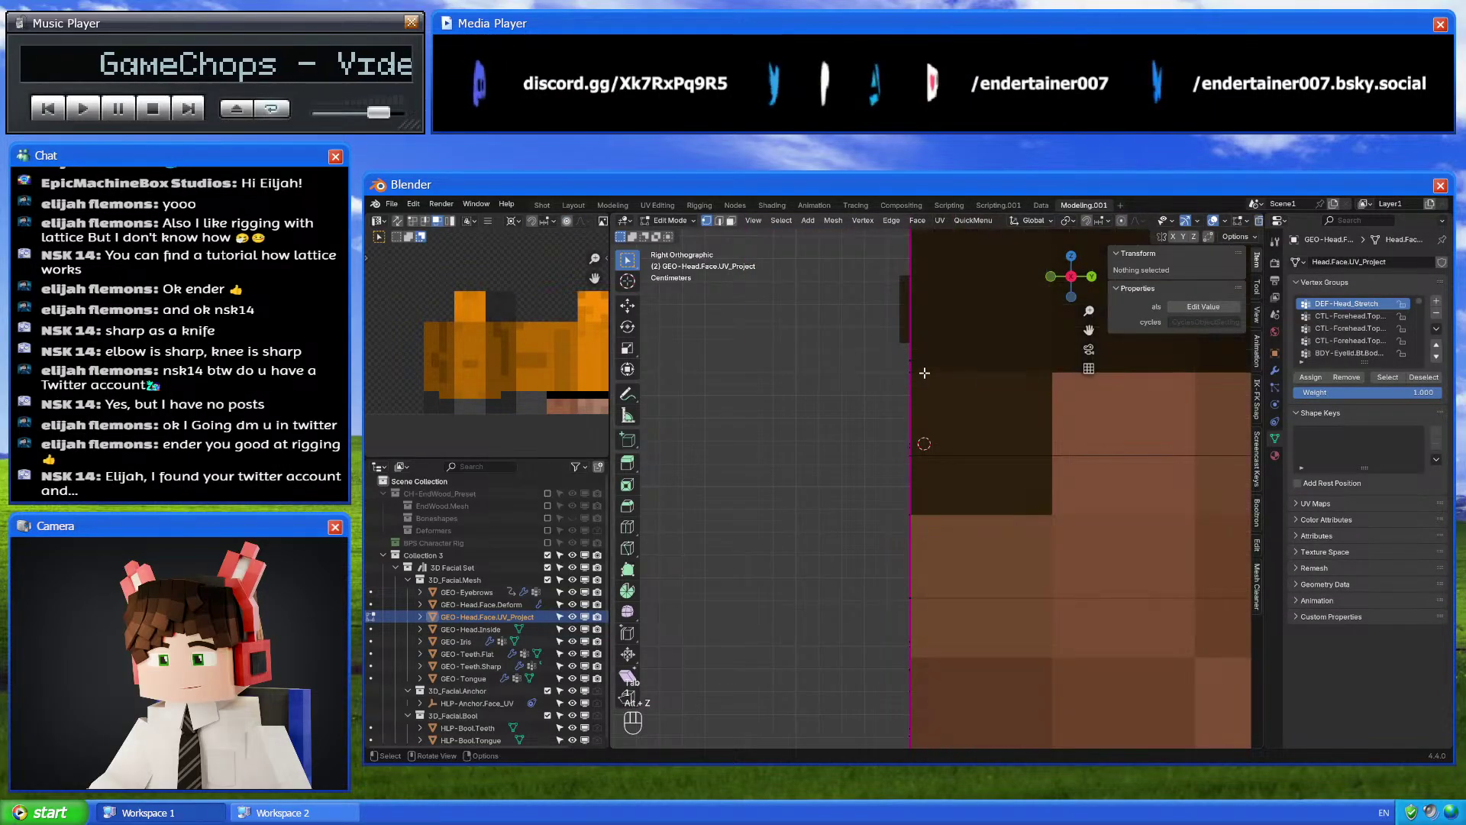
{"action": "key", "text": "alt+z"}
{"action": "left_click_drag", "start_coordinate": [913, 359], "coordinate": [984, 562]}
{"action": "double_click", "coordinate": [1188, 298]}
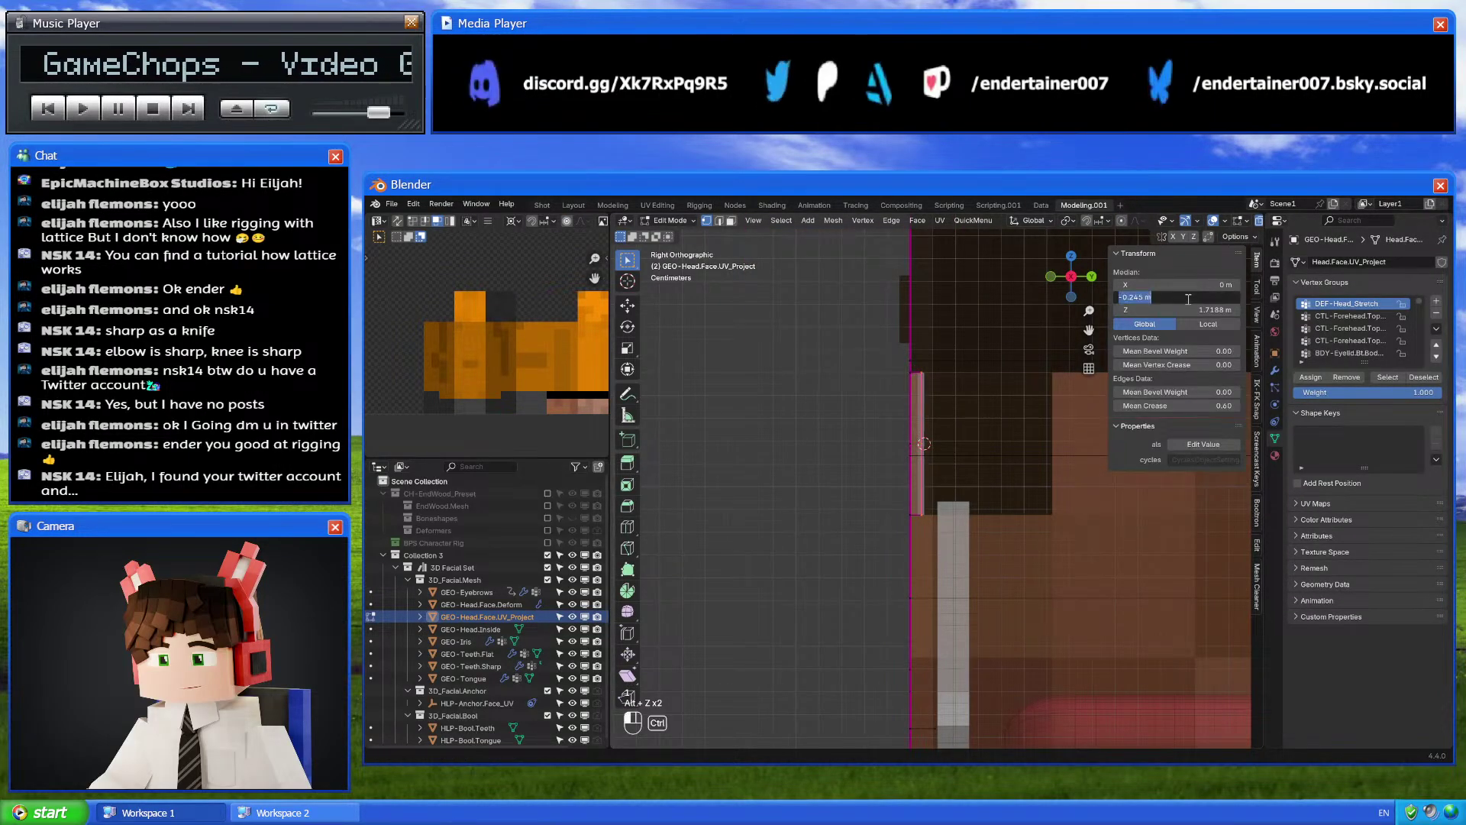
{"action": "key", "text": "Return"}
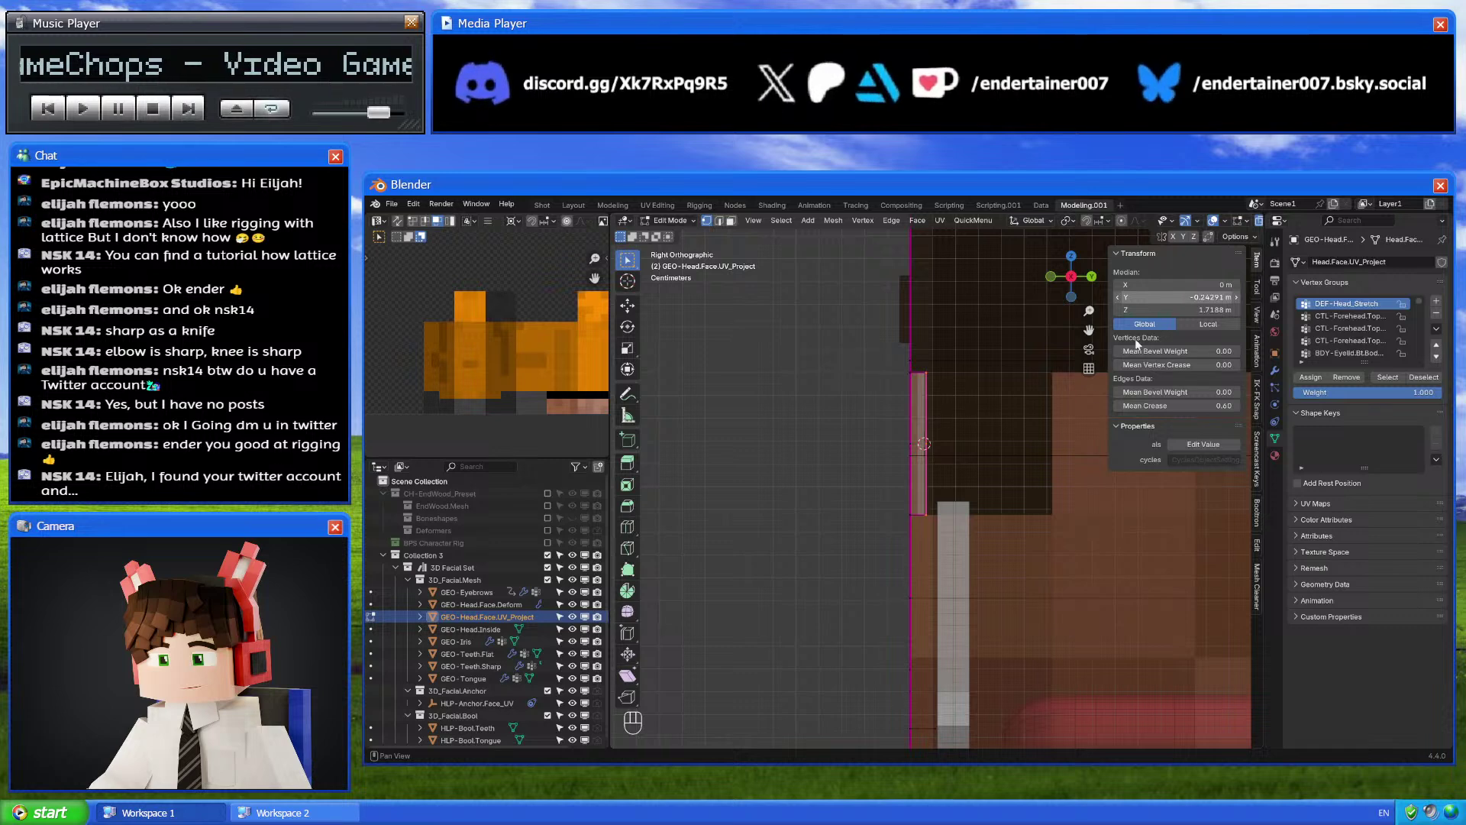
Set the selected mouth vertices' median global Y to -0.242906 m, leave Edit Mode and turn off X-ray
{"action": "middle_click_drag", "start_coordinate": [985, 710], "coordinate": [1012, 523], "text": "shift"}
{"action": "left_click", "coordinate": [996, 566]}
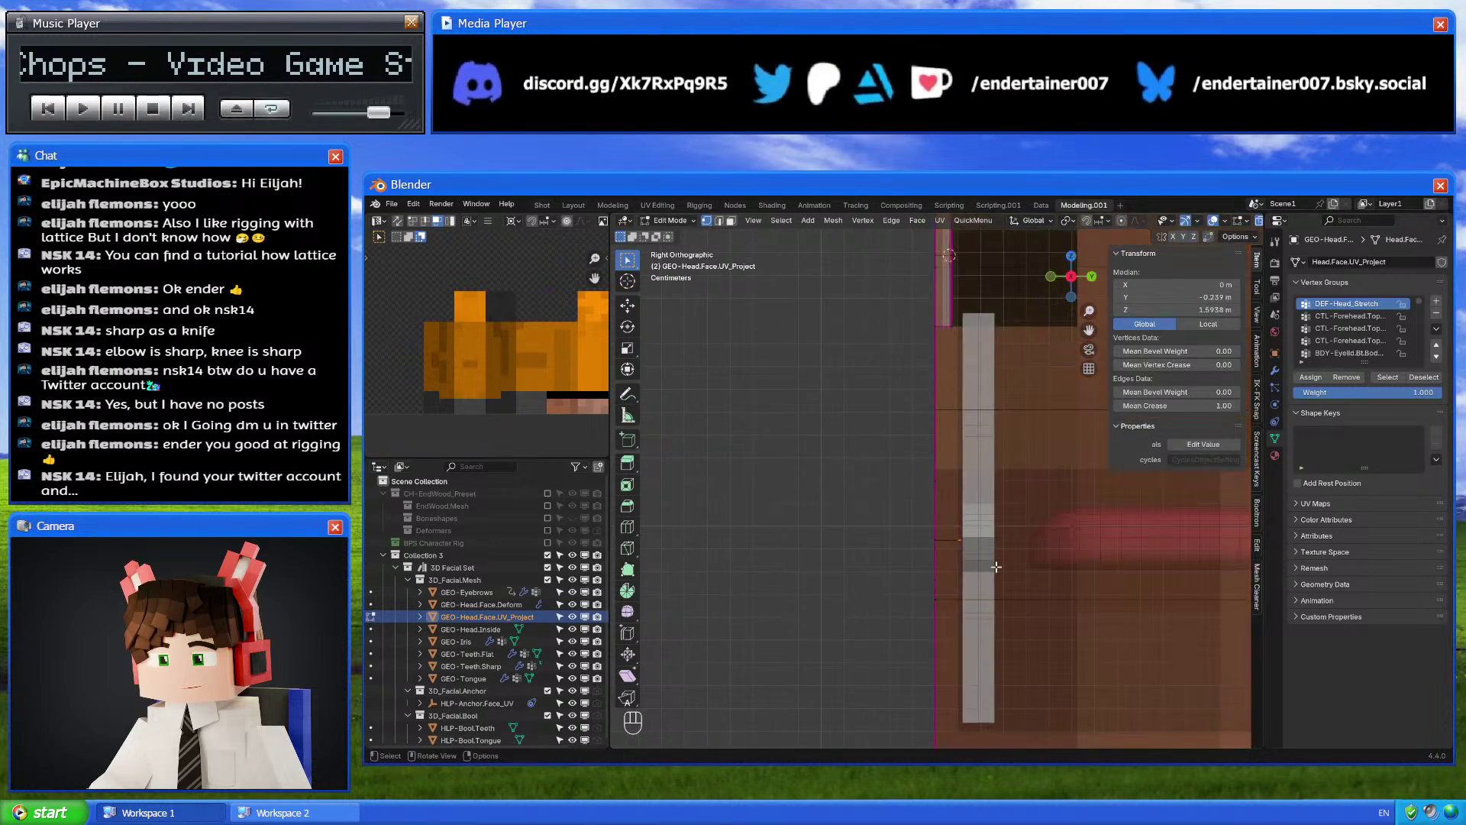
{"action": "double_click", "coordinate": [1178, 296]}
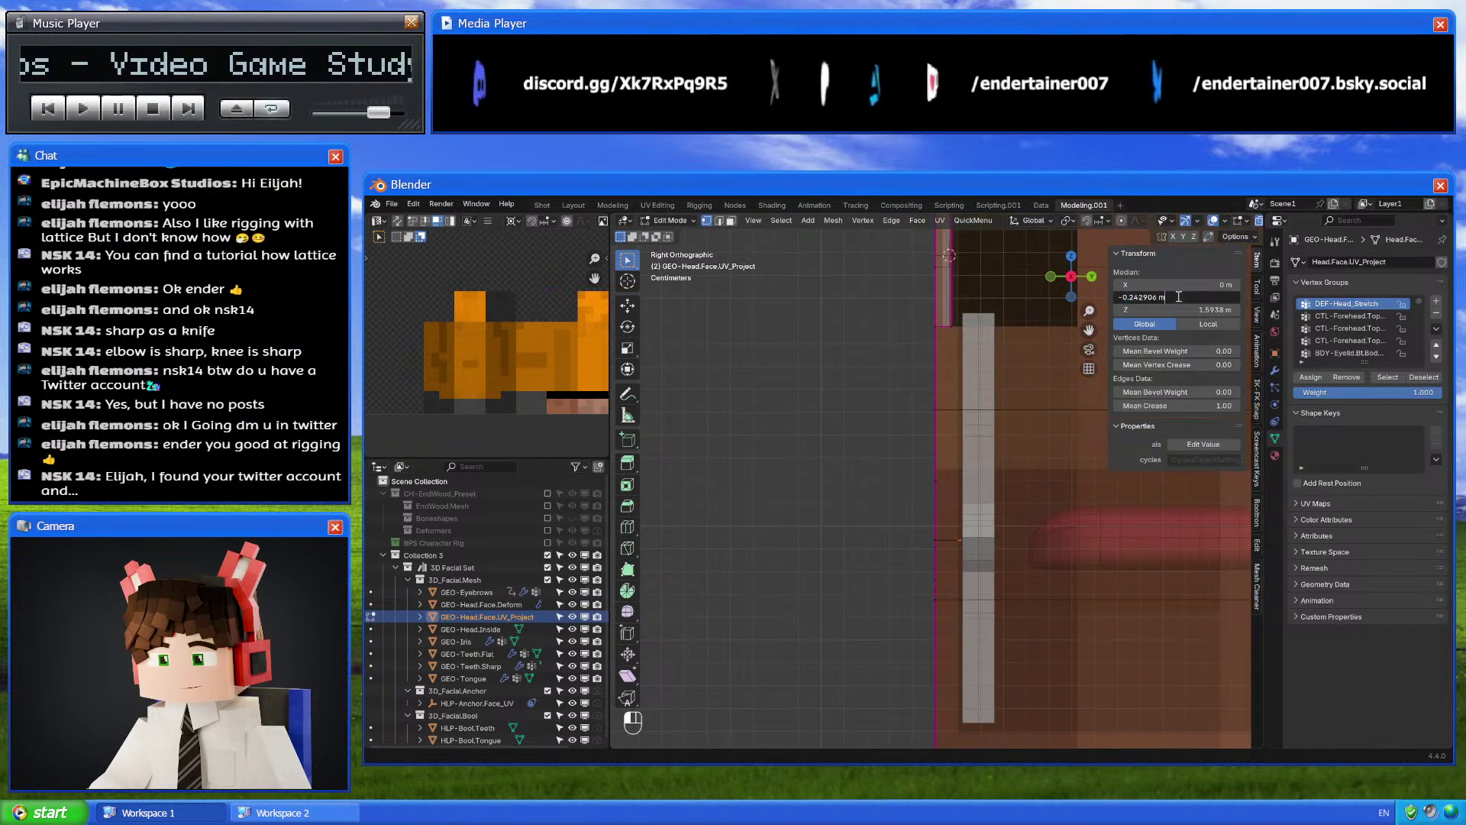
{"action": "key", "text": "Return"}
{"action": "key", "text": "Tab"}
{"action": "key", "text": "alt+z"}
Check the adjusted eye sockets and GEO-Iris on the face in perspective from several angles
{"action": "middle_click_drag", "start_coordinate": [973, 415], "coordinate": [1069, 600]}
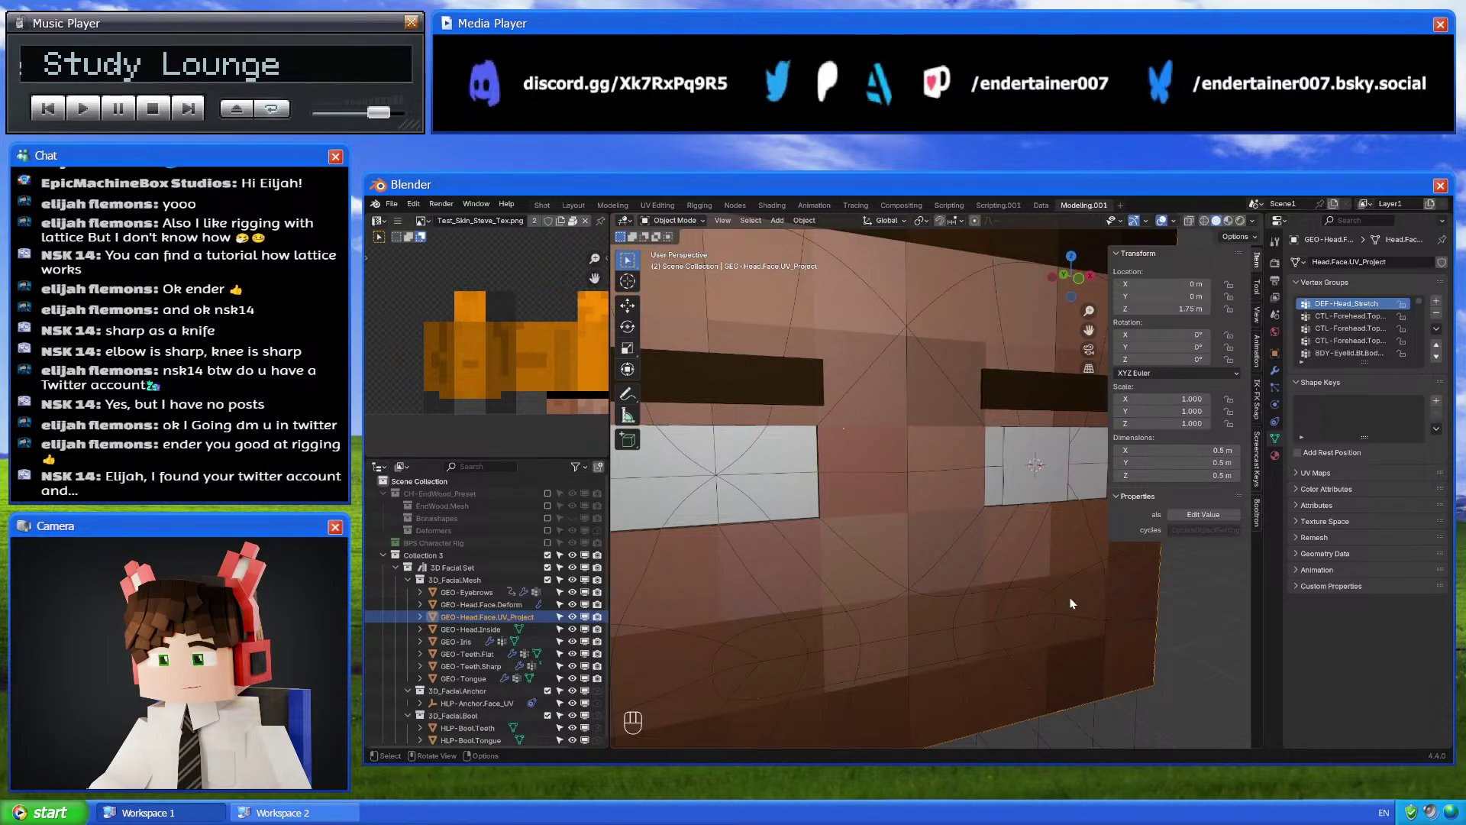
{"action": "scroll", "coordinate": [984, 544], "scroll_direction": "down", "scroll_amount": 4}
{"action": "middle_click_drag", "start_coordinate": [983, 544], "coordinate": [890, 541]}
{"action": "scroll", "coordinate": [996, 538], "scroll_direction": "up", "scroll_amount": 2}
{"action": "key", "text": "Tab"}
{"action": "key", "text": "Tab"}
{"action": "left_click", "coordinate": [1023, 488]}
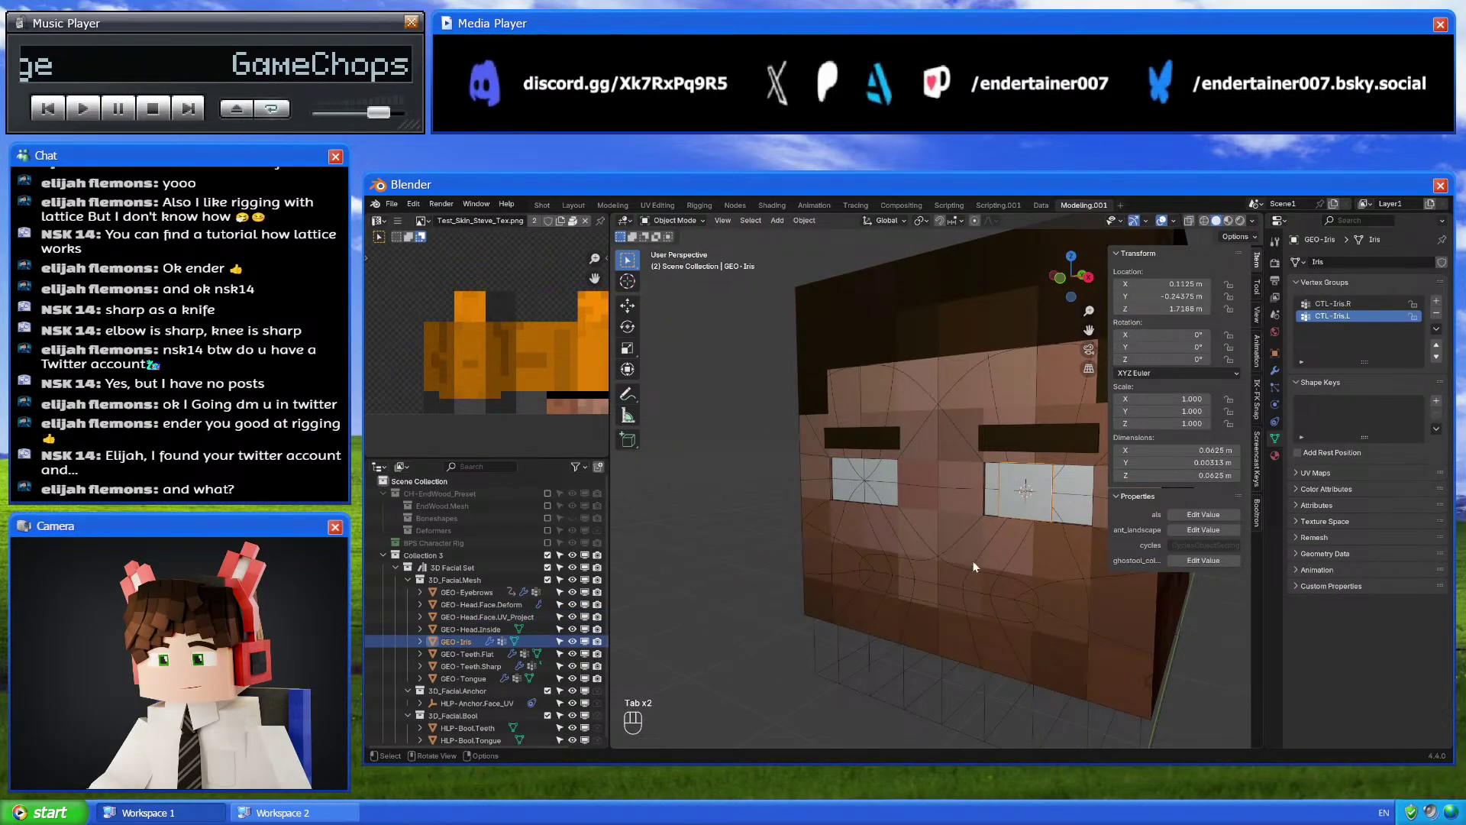
{"action": "middle_click_drag", "start_coordinate": [974, 566], "coordinate": [1001, 561]}
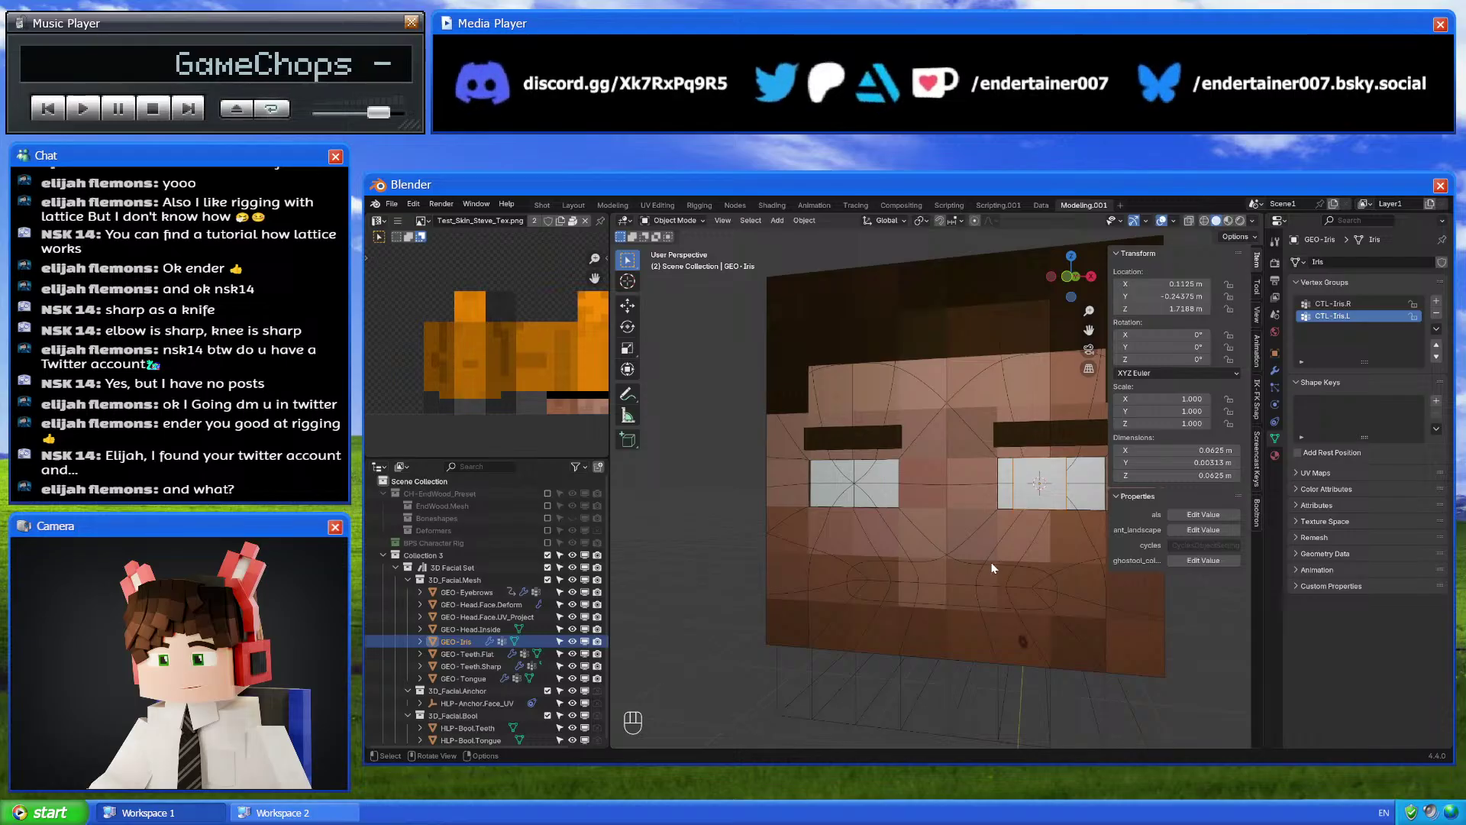
{"action": "middle_click_drag", "start_coordinate": [992, 507], "coordinate": [974, 452], "text": "shift"}
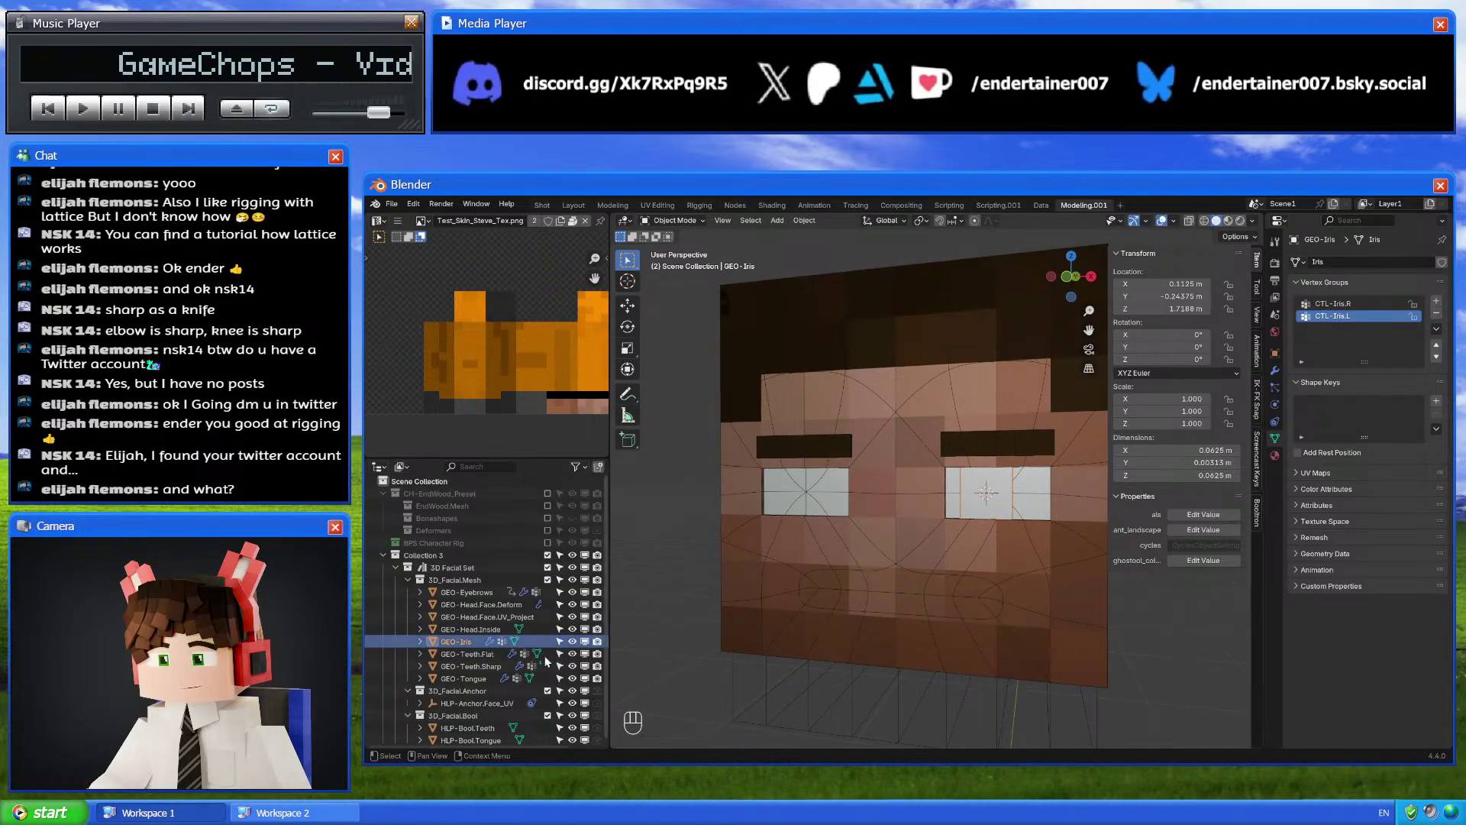
Select GEO-Head.Face.Deform and try moving it away from the head to inspect the mesh
{"action": "left_click", "coordinate": [488, 606]}
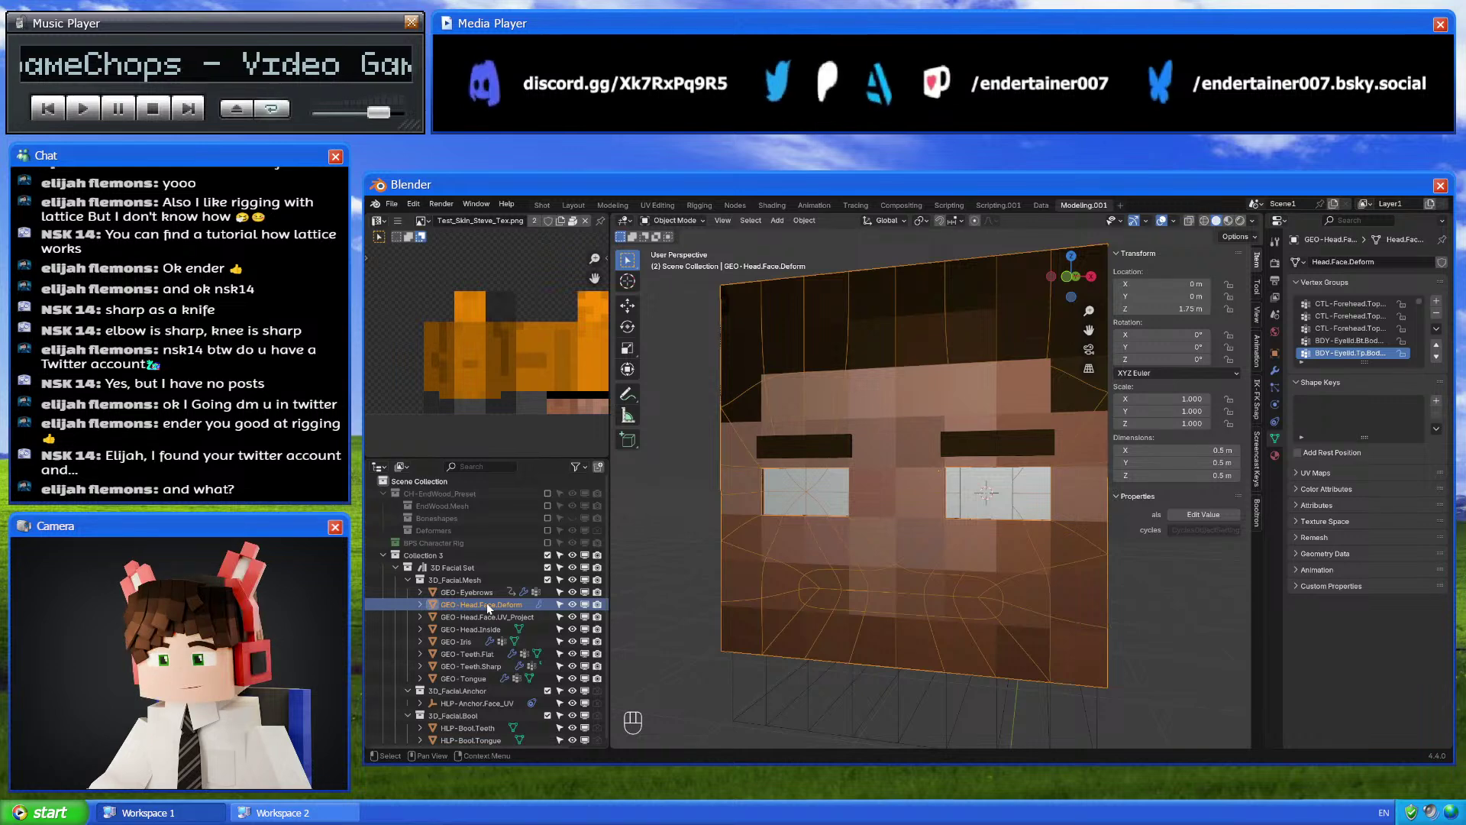
{"action": "mouse_move", "coordinate": [969, 579]}
{"action": "middle_mouse_down"}
{"action": "mouse_move", "coordinate": [910, 588]}
{"action": "mouse_move", "coordinate": [974, 581]}
{"action": "middle_mouse_up"}
{"action": "key", "text": "g"}
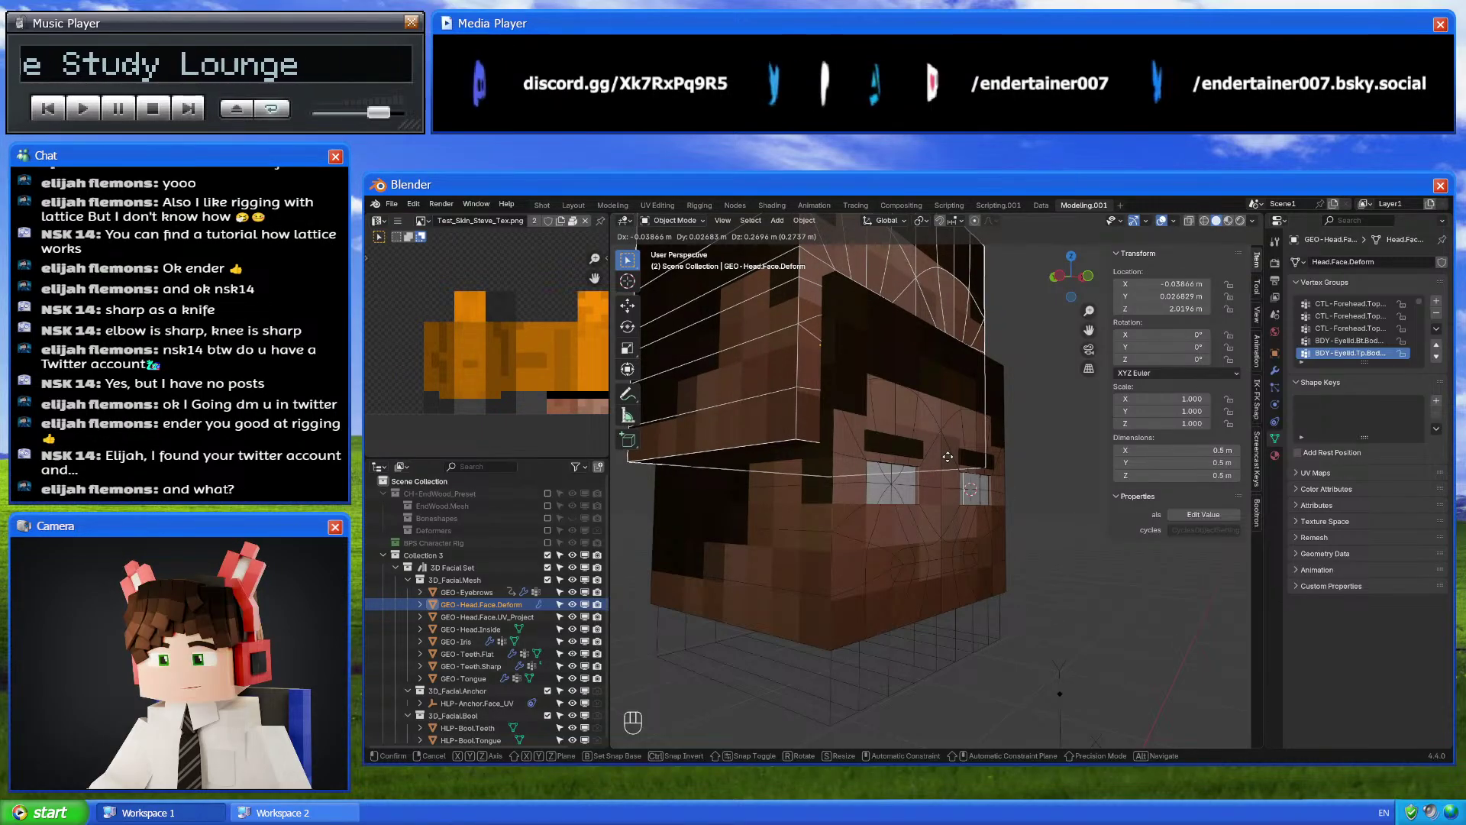
{"action": "key", "text": "Escape"}
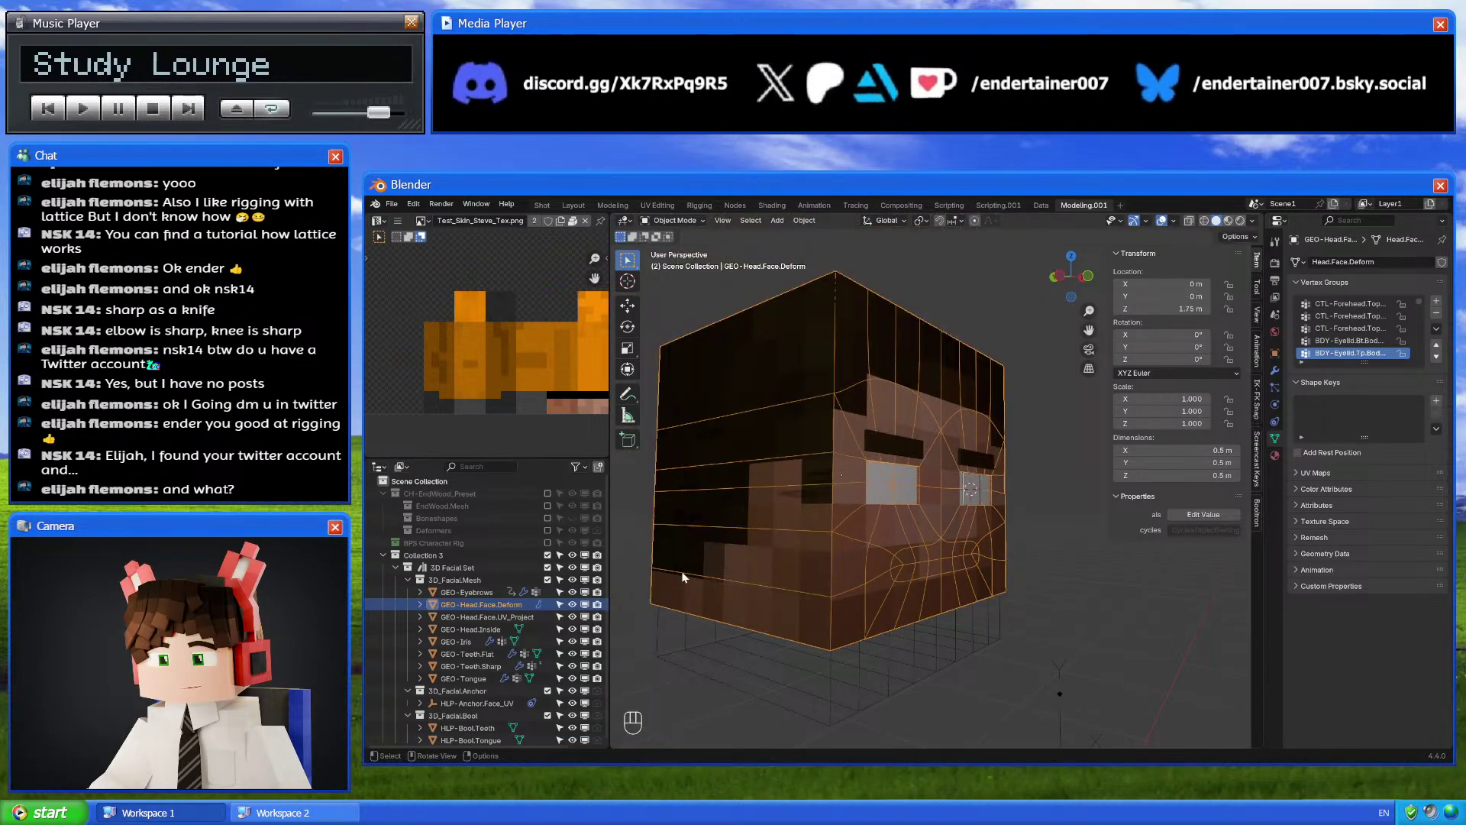
Review the flat and sharp teeth meshes and delete GEO-Tongue from the 3D_Facial.Mesh collection
{"action": "left_click", "coordinate": [467, 653]}
{"action": "left_click", "coordinate": [491, 666]}
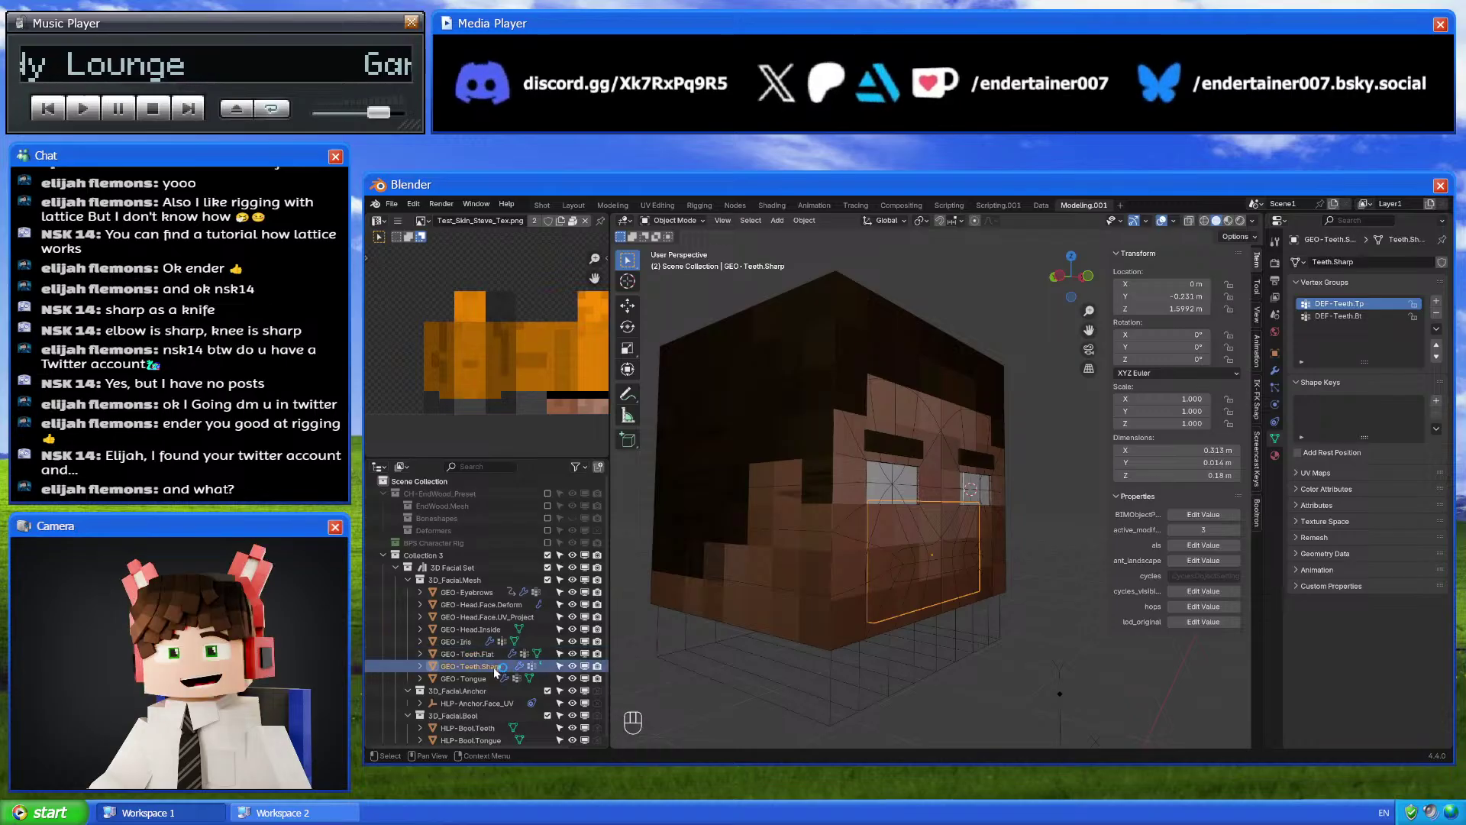
{"action": "left_click", "coordinate": [486, 655], "text": "shift"}
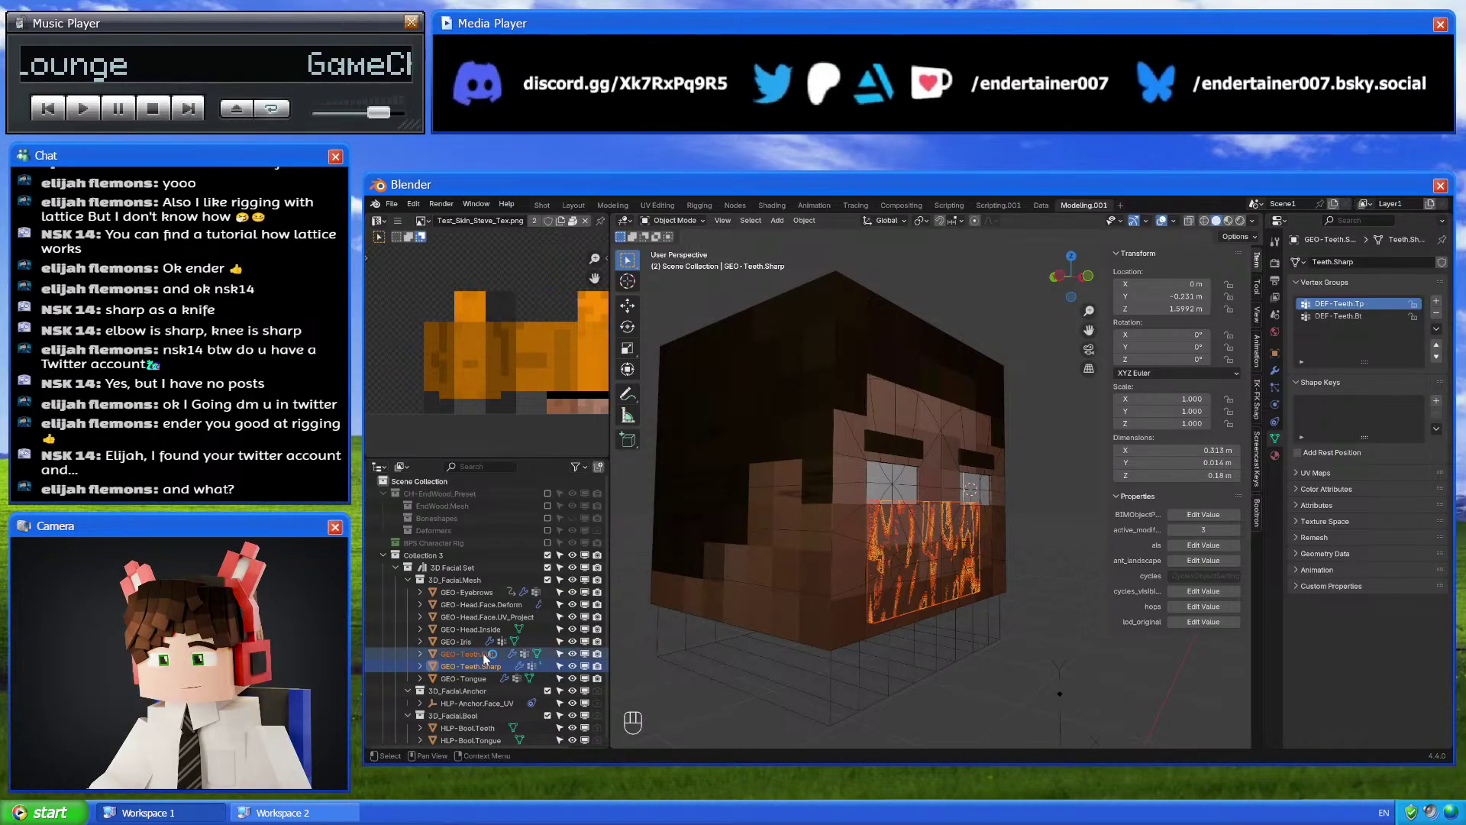
{"action": "left_click", "coordinate": [469, 678]}
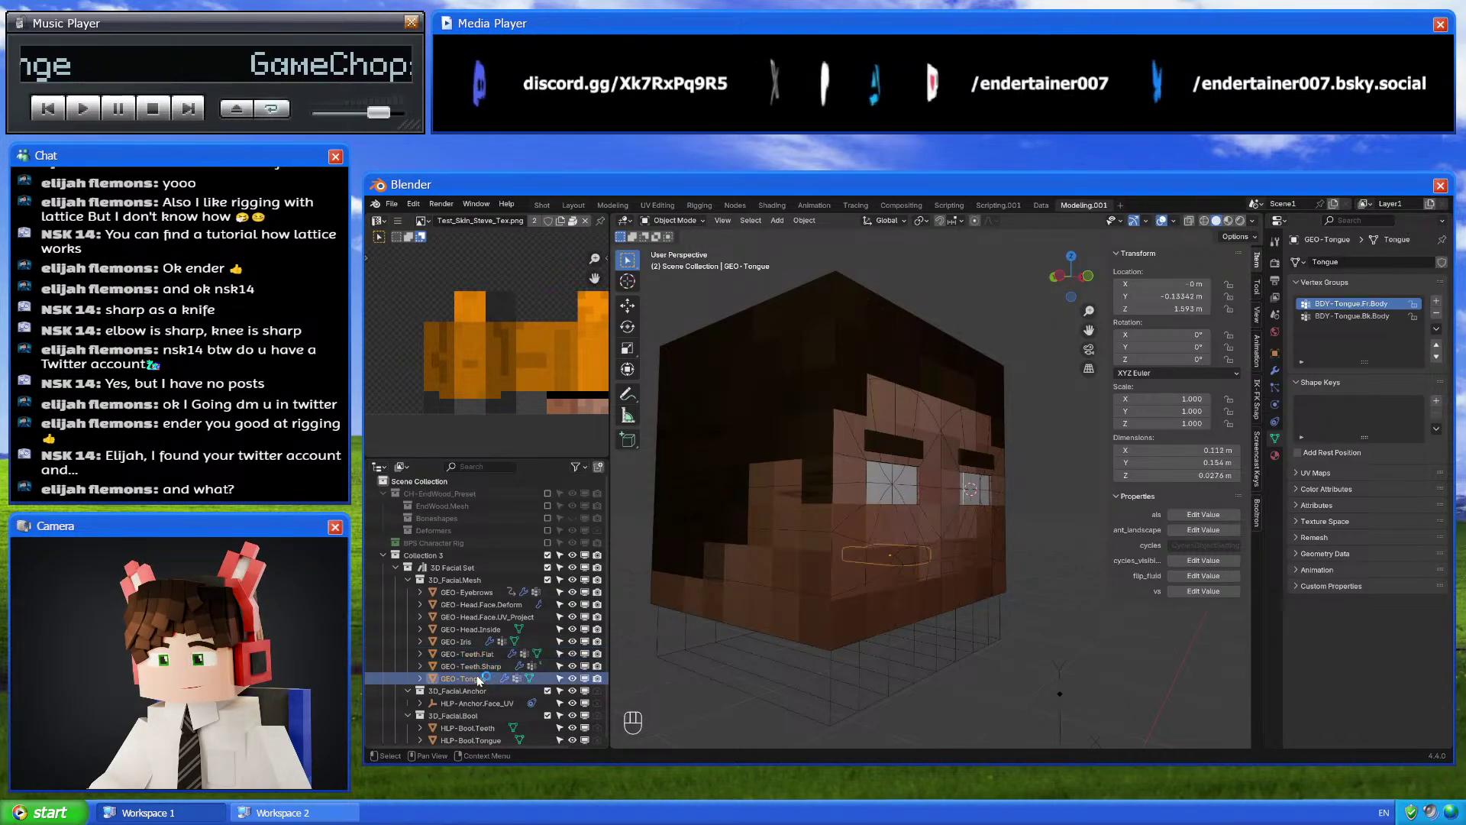
{"action": "key", "text": "x"}
{"action": "left_click", "coordinate": [855, 619]}
Review the helper objects in 3D_Facial.Anchor and 3D_Facial.Bool and delete HLP-Bool.Tongue
{"action": "left_click", "coordinate": [487, 690]}
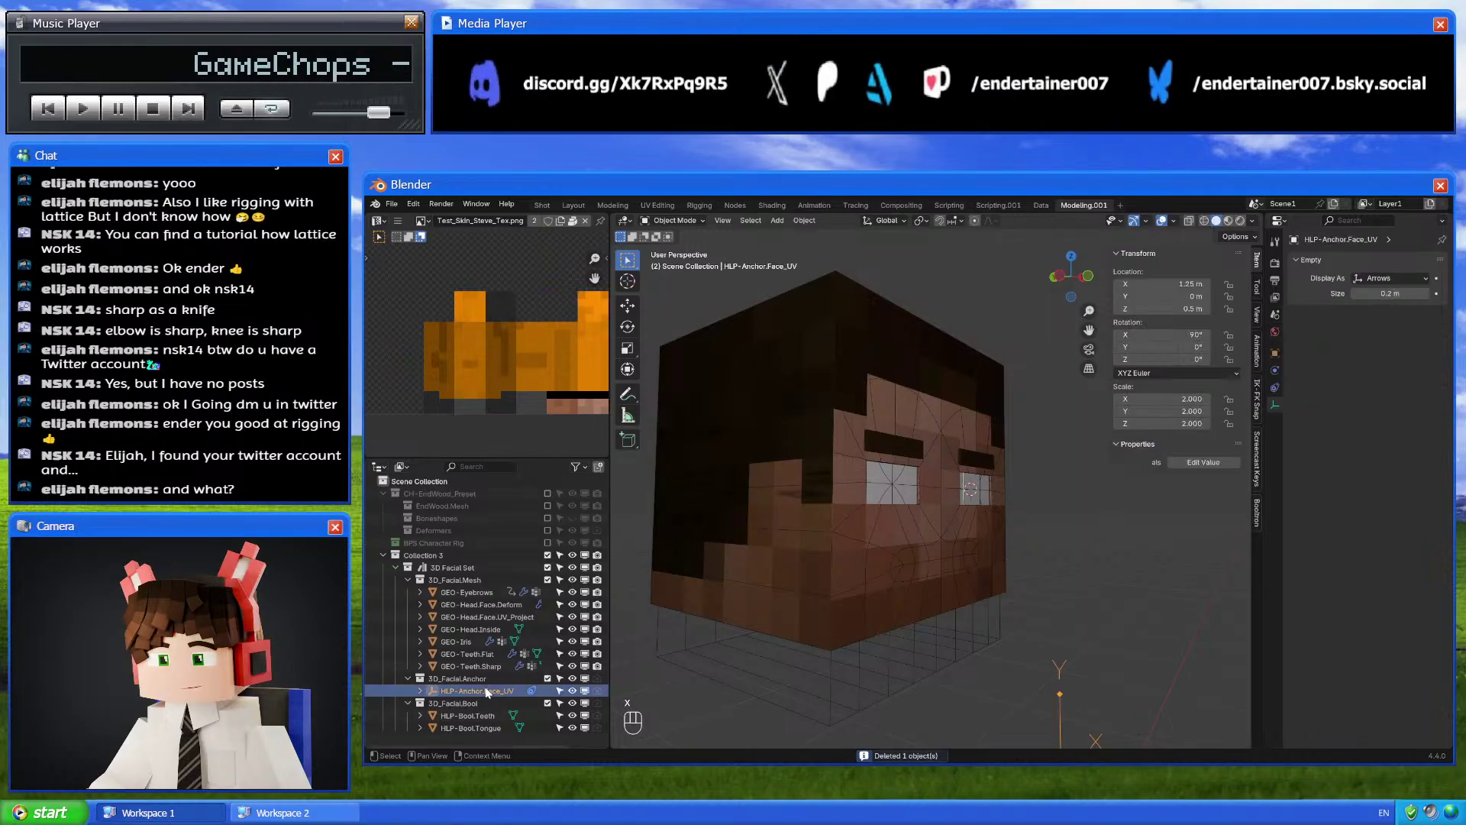
{"action": "left_click", "coordinate": [467, 716]}
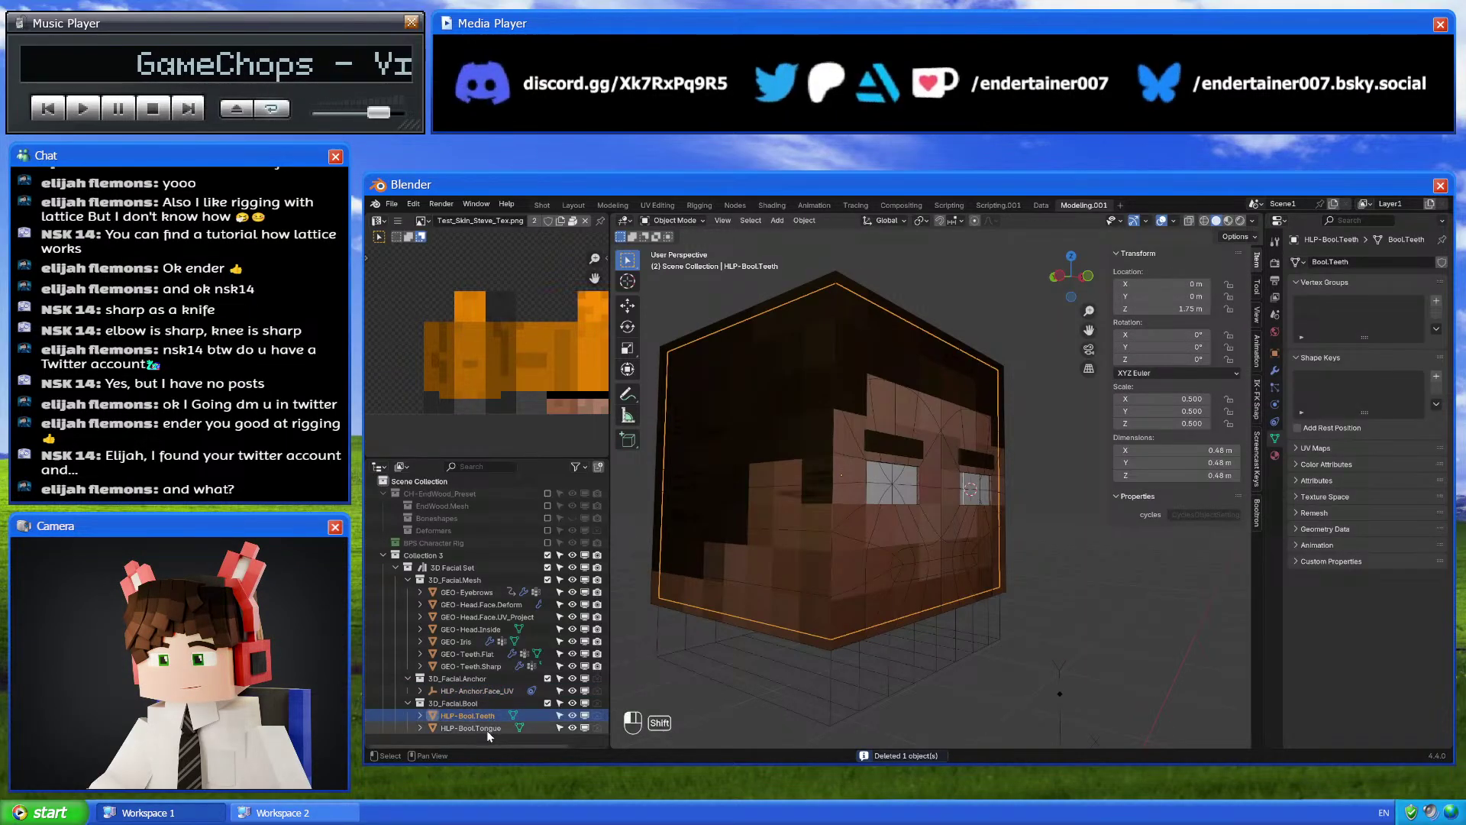
{"action": "left_click", "coordinate": [488, 729], "text": "shift"}
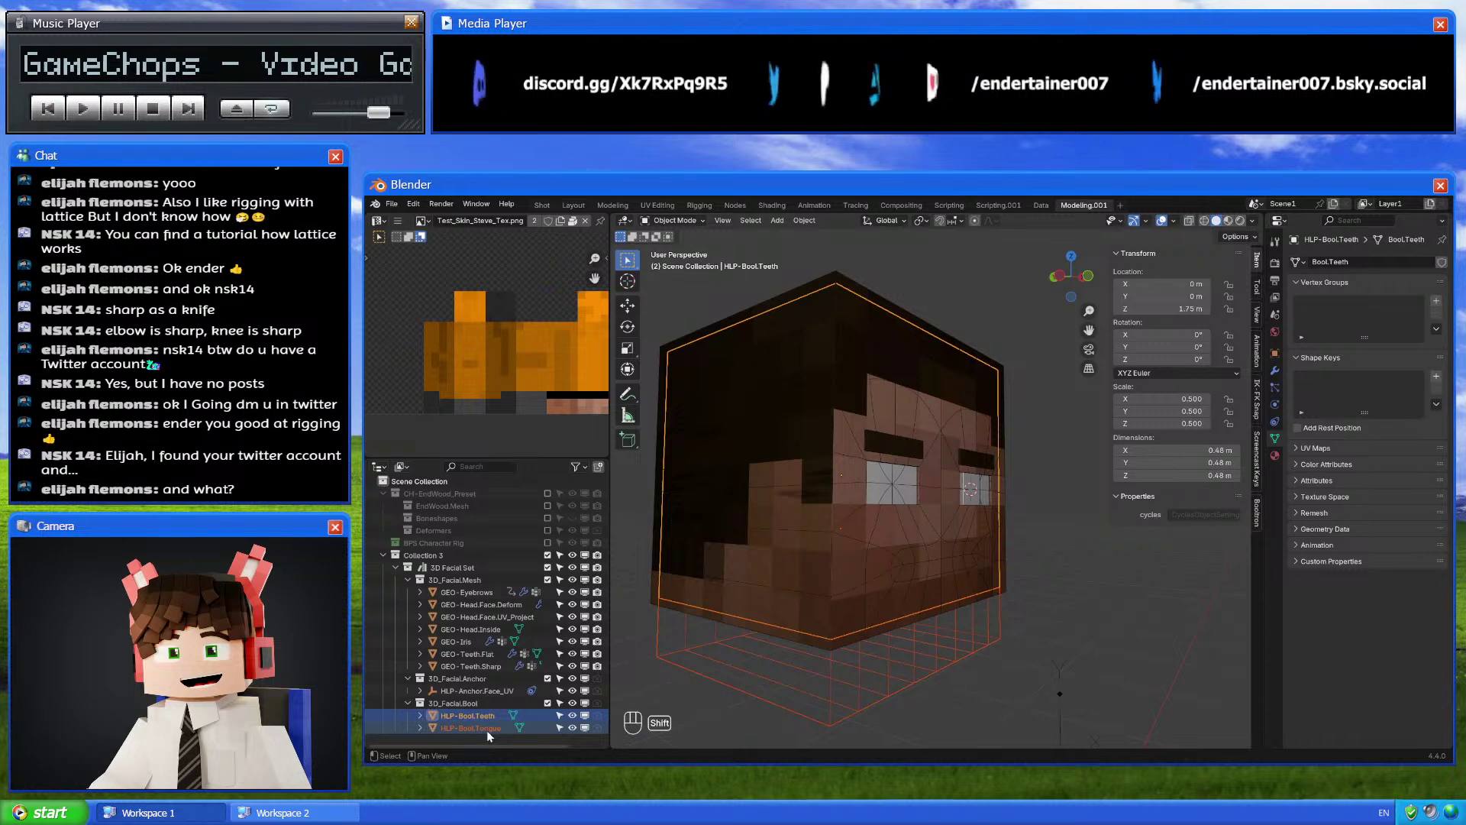
{"action": "left_click", "coordinate": [491, 718]}
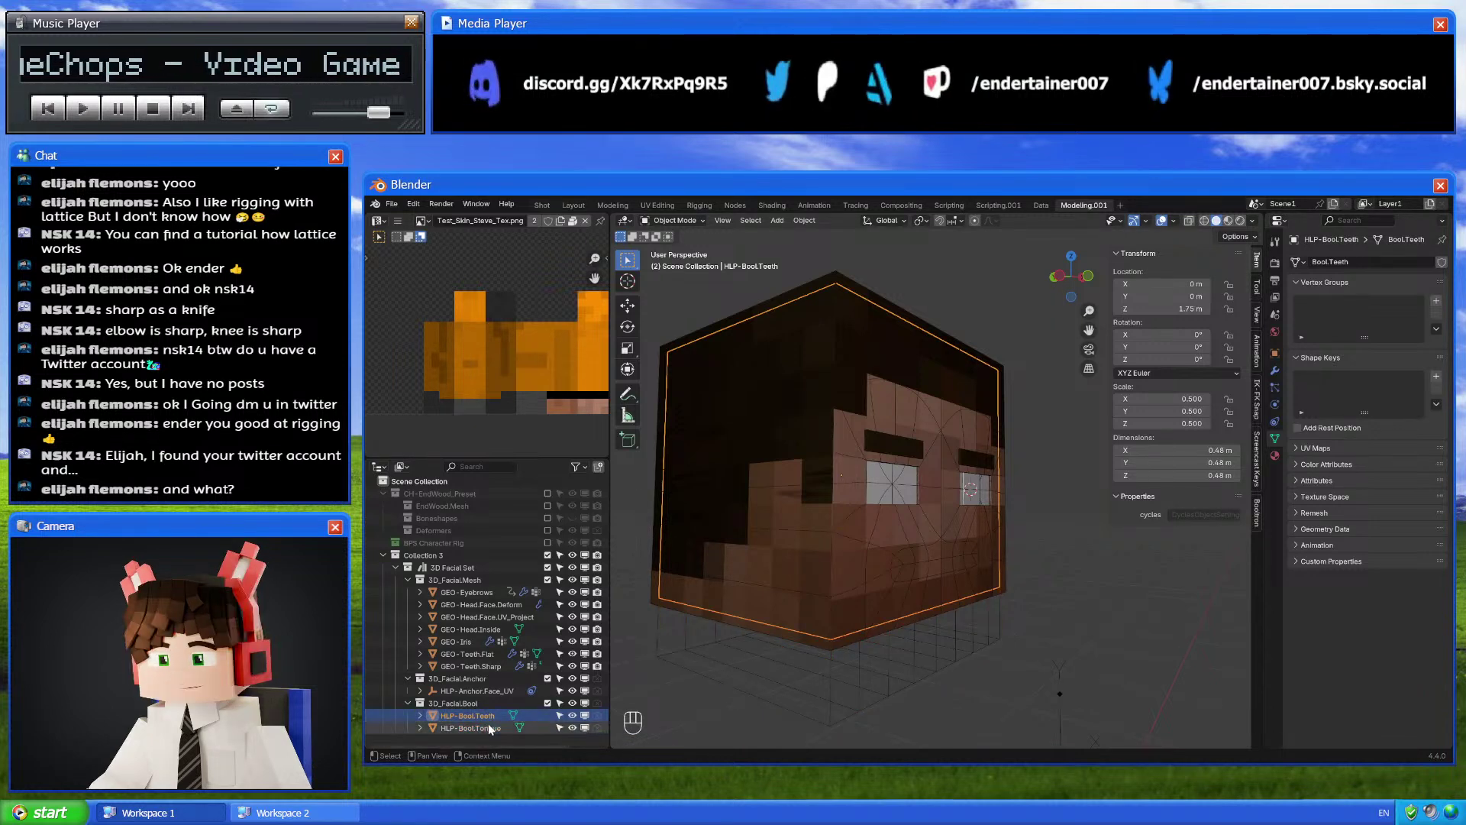
{"action": "left_click", "coordinate": [489, 729]}
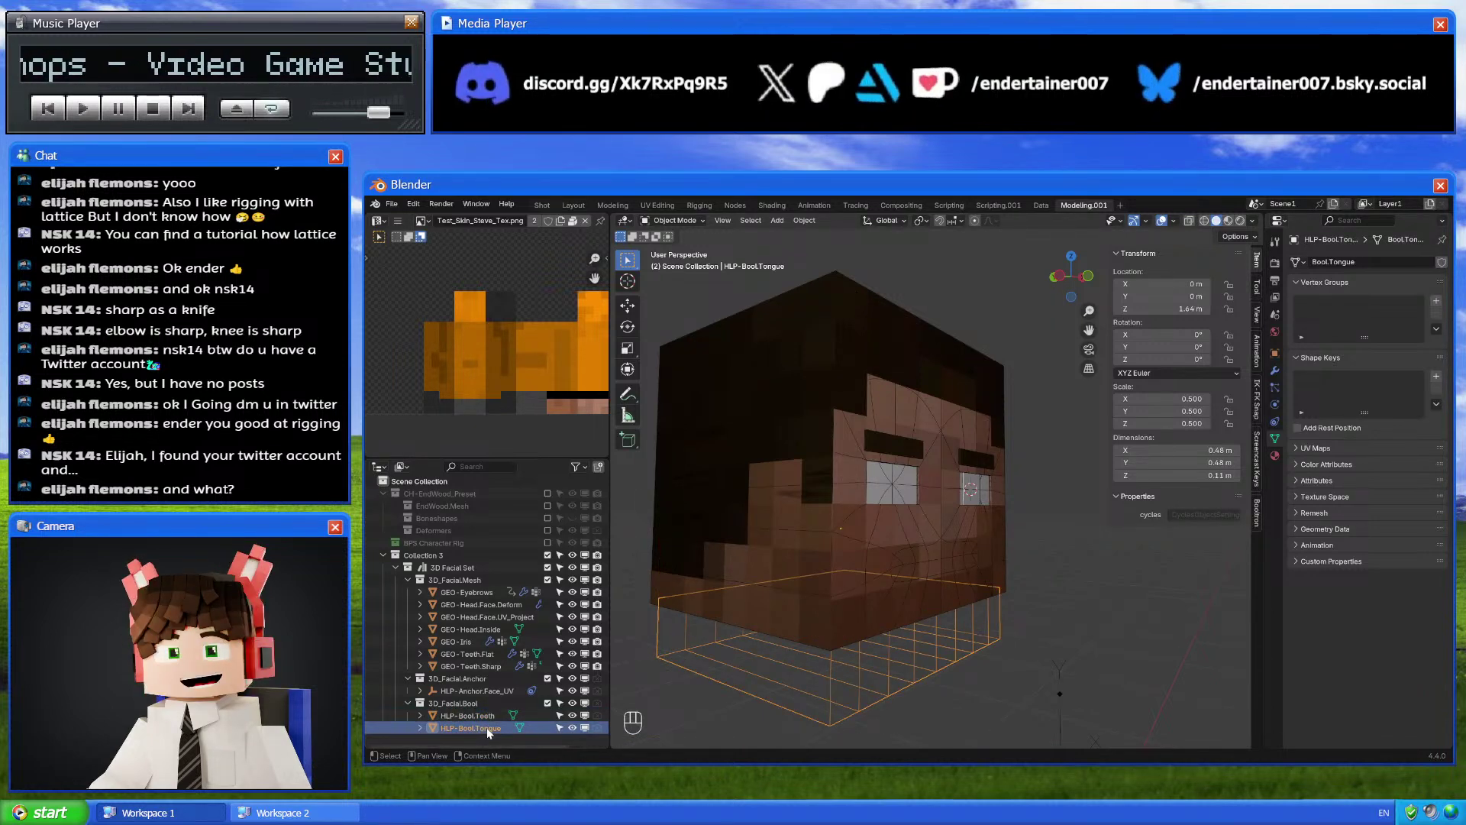
{"action": "key", "text": "x"}
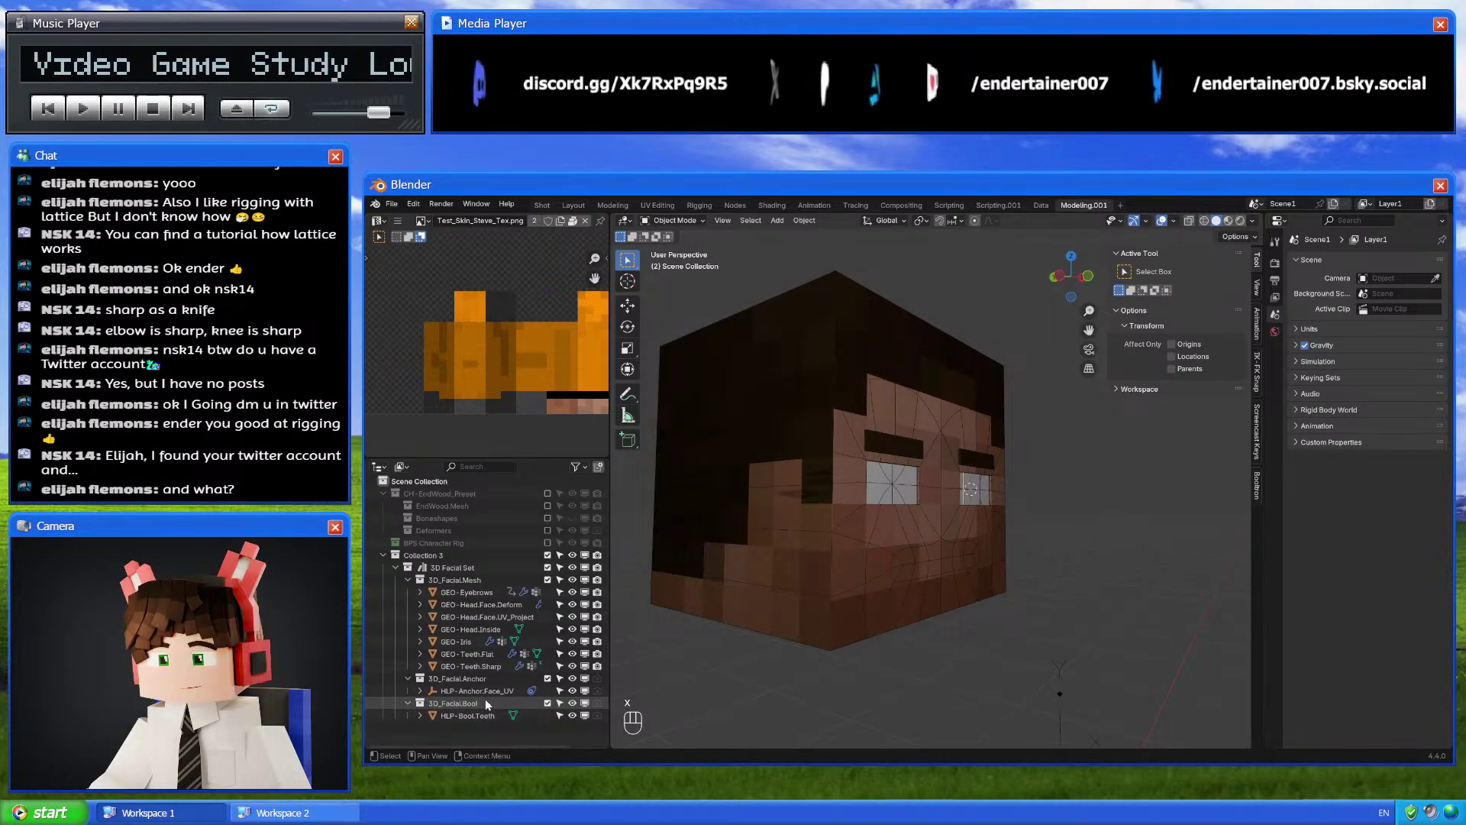
Select GEO-Head.Face.Deform and open its Skin.002 material in the Shading workspace
{"action": "left_click", "coordinate": [484, 691]}
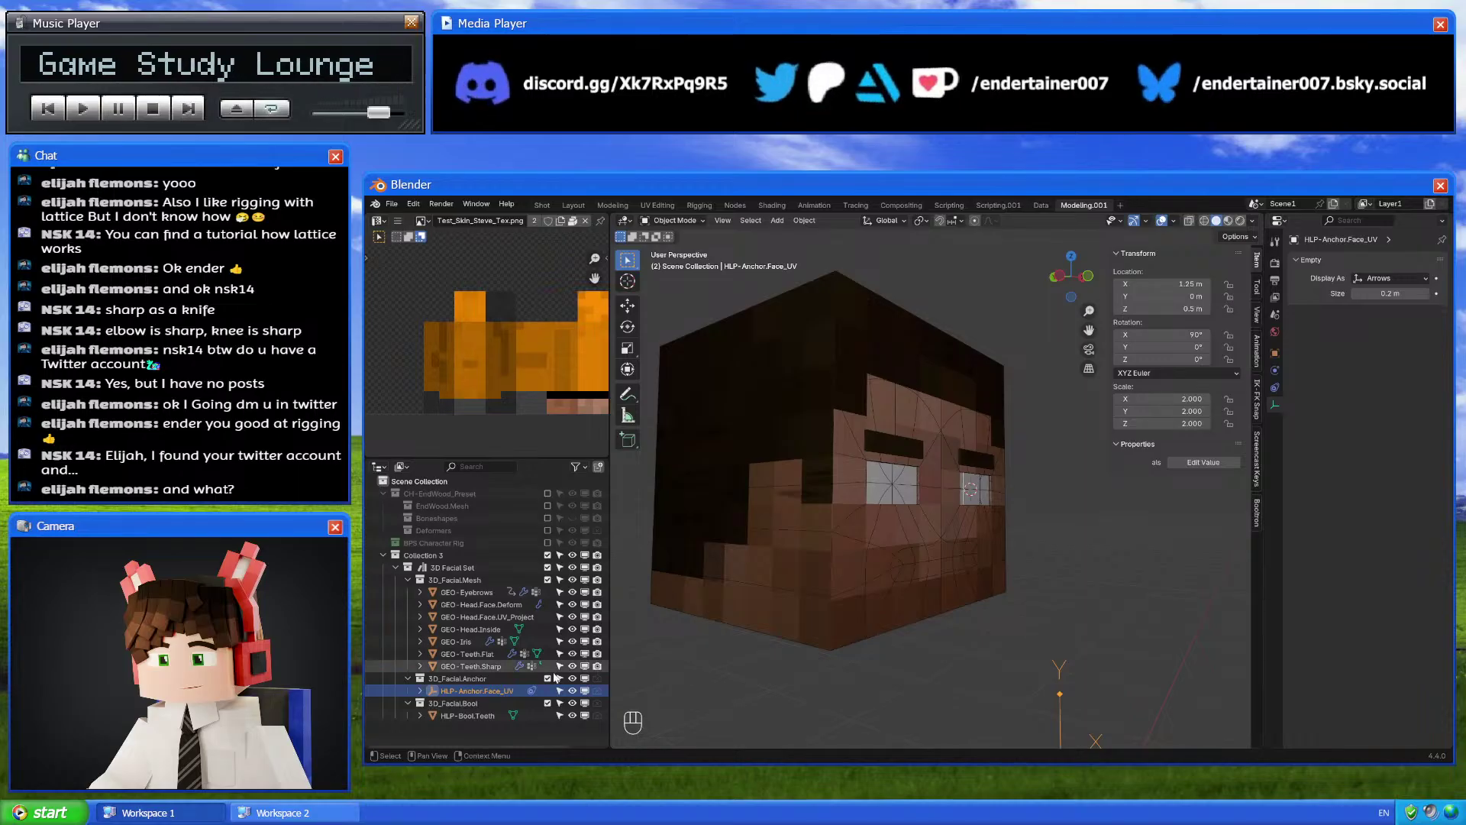
{"action": "left_click", "coordinate": [475, 641]}
{"action": "middle_click_drag", "start_coordinate": [817, 600], "coordinate": [854, 570]}
{"action": "left_click", "coordinate": [930, 553]}
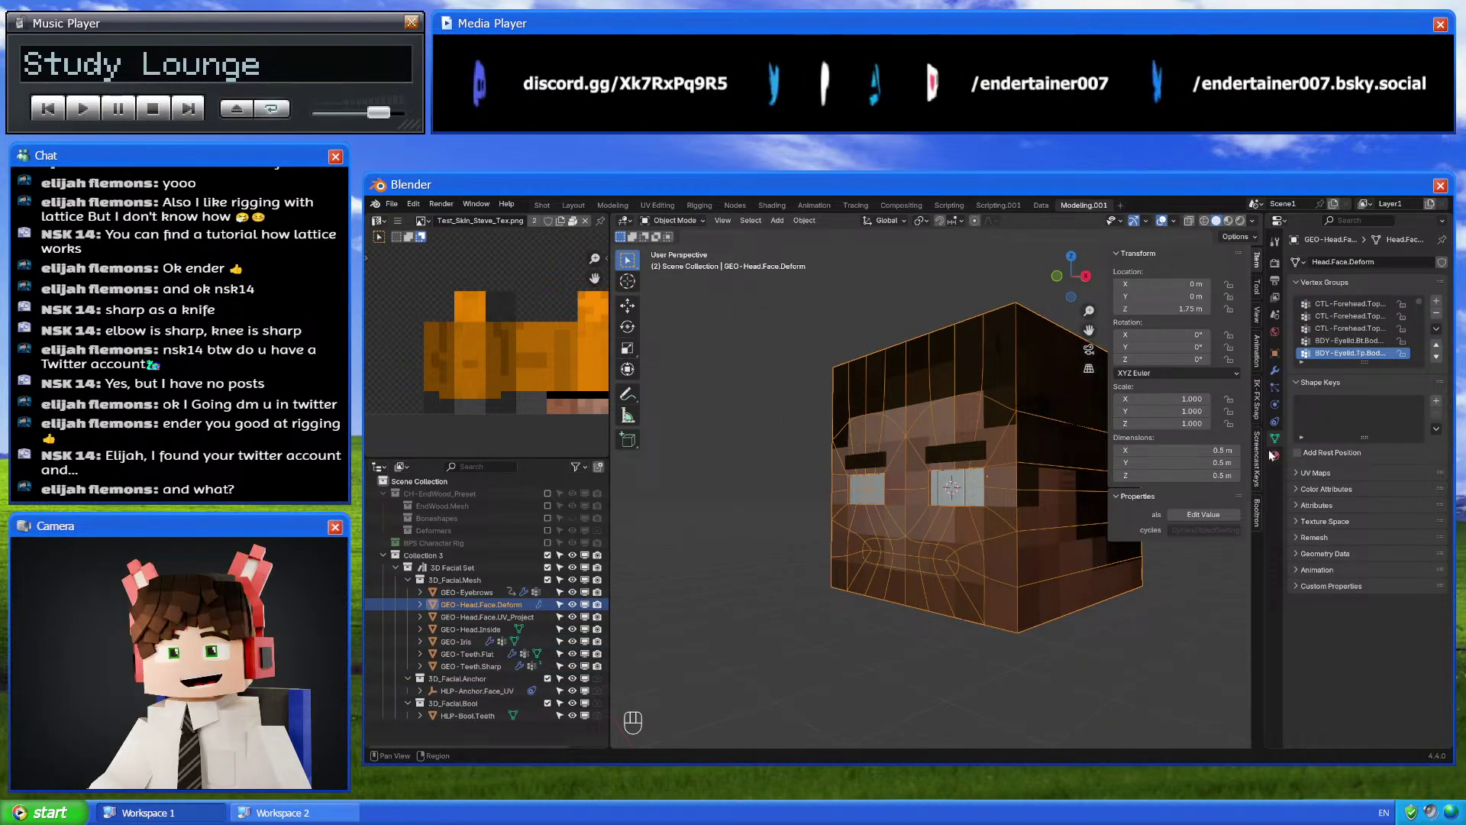
{"action": "left_click", "coordinate": [1274, 455]}
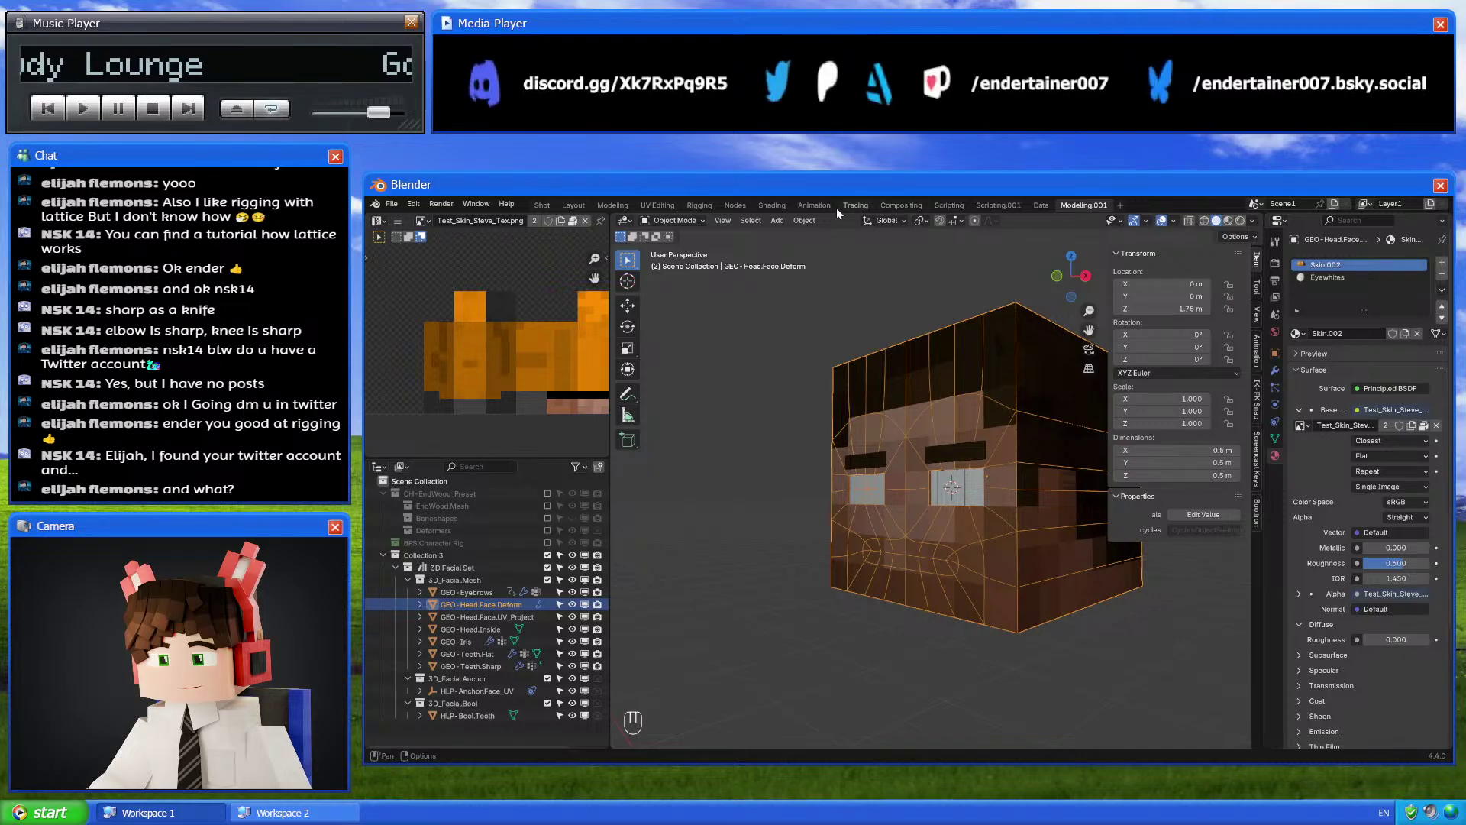
{"action": "left_click", "coordinate": [771, 205]}
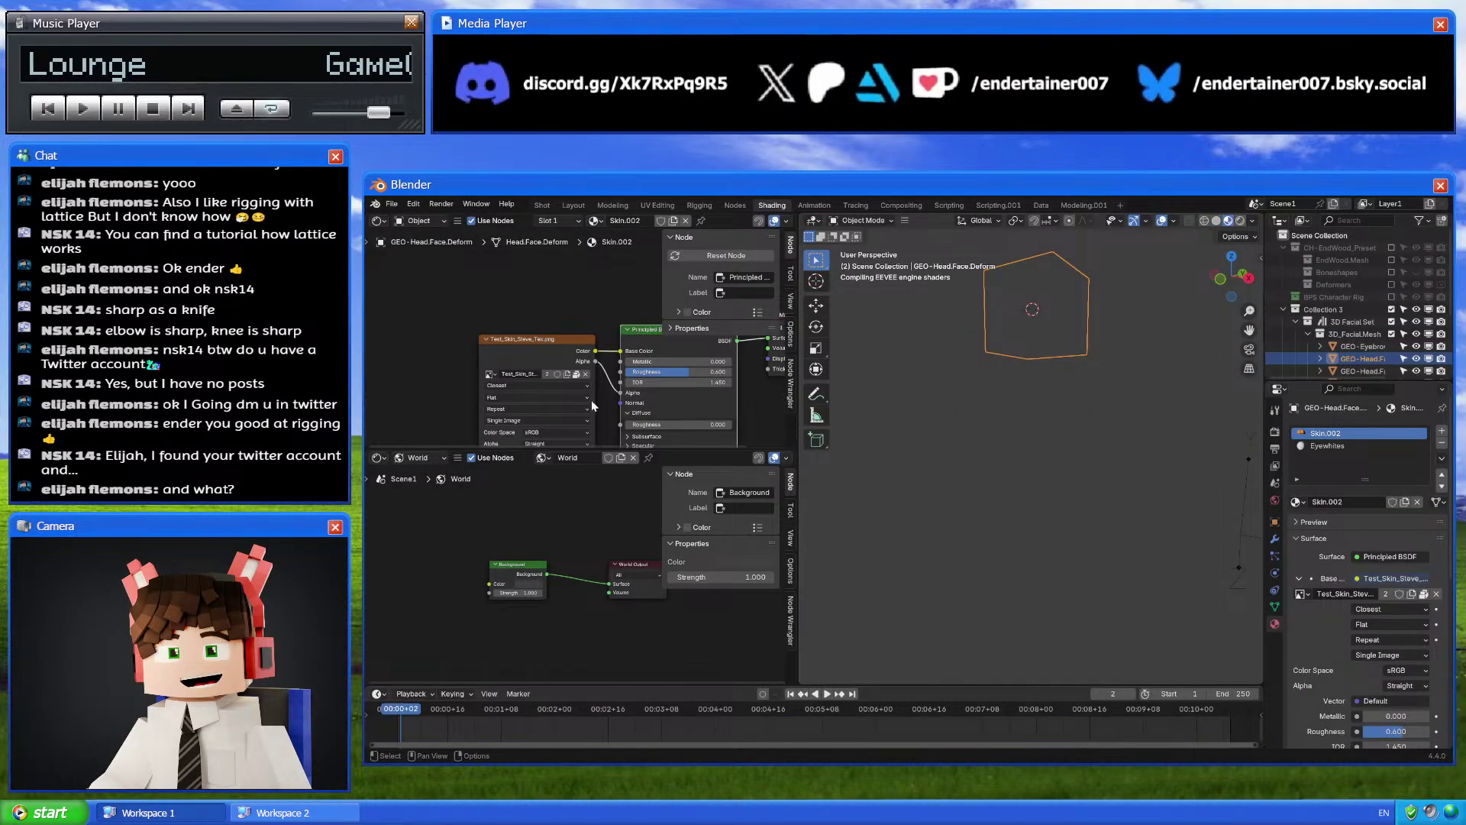
Isolate GEO-Head.Face.Deform in local view and examine its material nodes and modifier stack
{"action": "scroll", "coordinate": [578, 426], "scroll_direction": "down", "scroll_amount": 2}
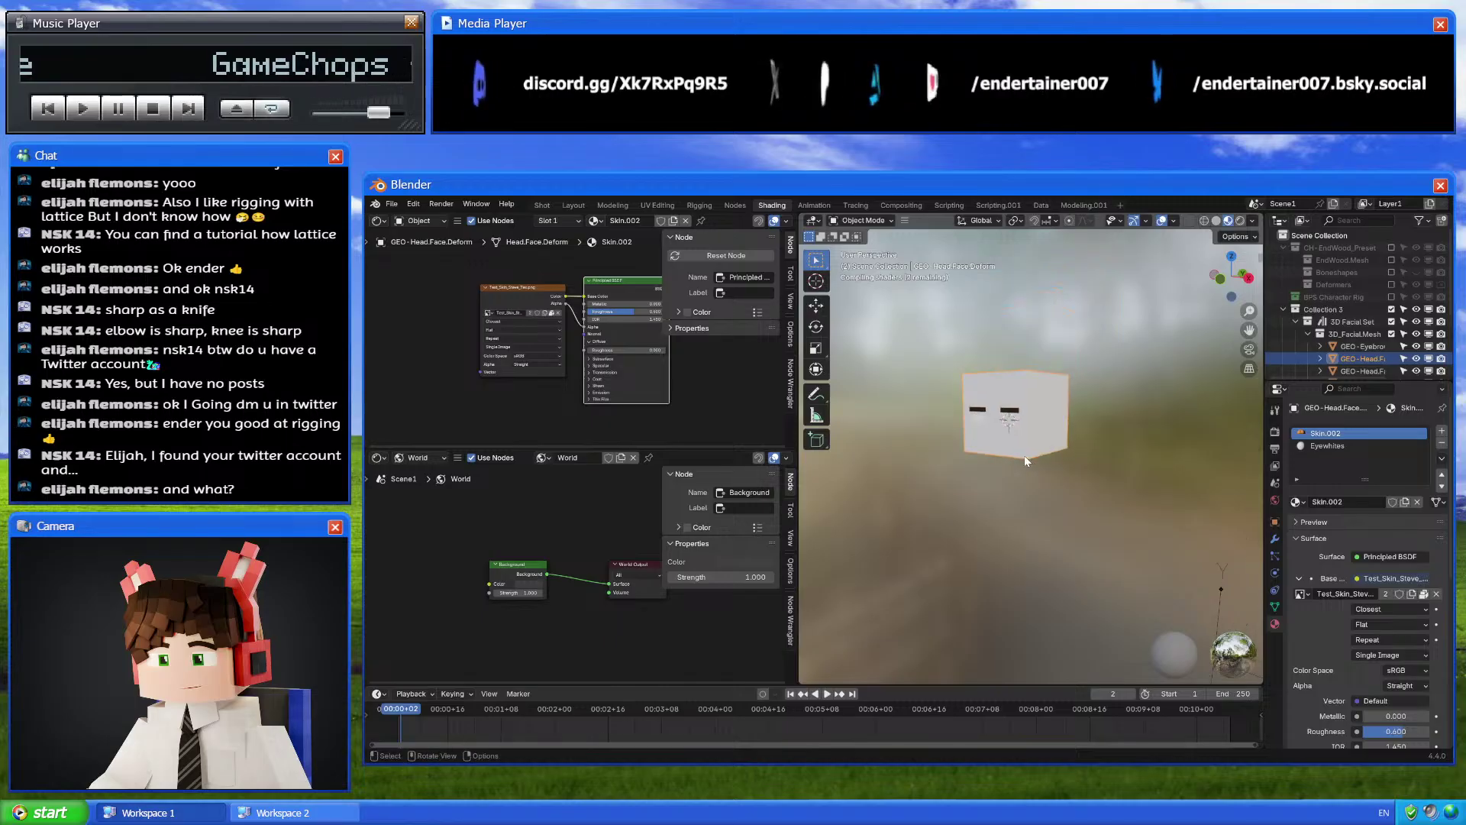
{"action": "key", "text": "KP_Divide"}
{"action": "scroll", "coordinate": [1025, 455], "scroll_direction": "down", "scroll_amount": 4}
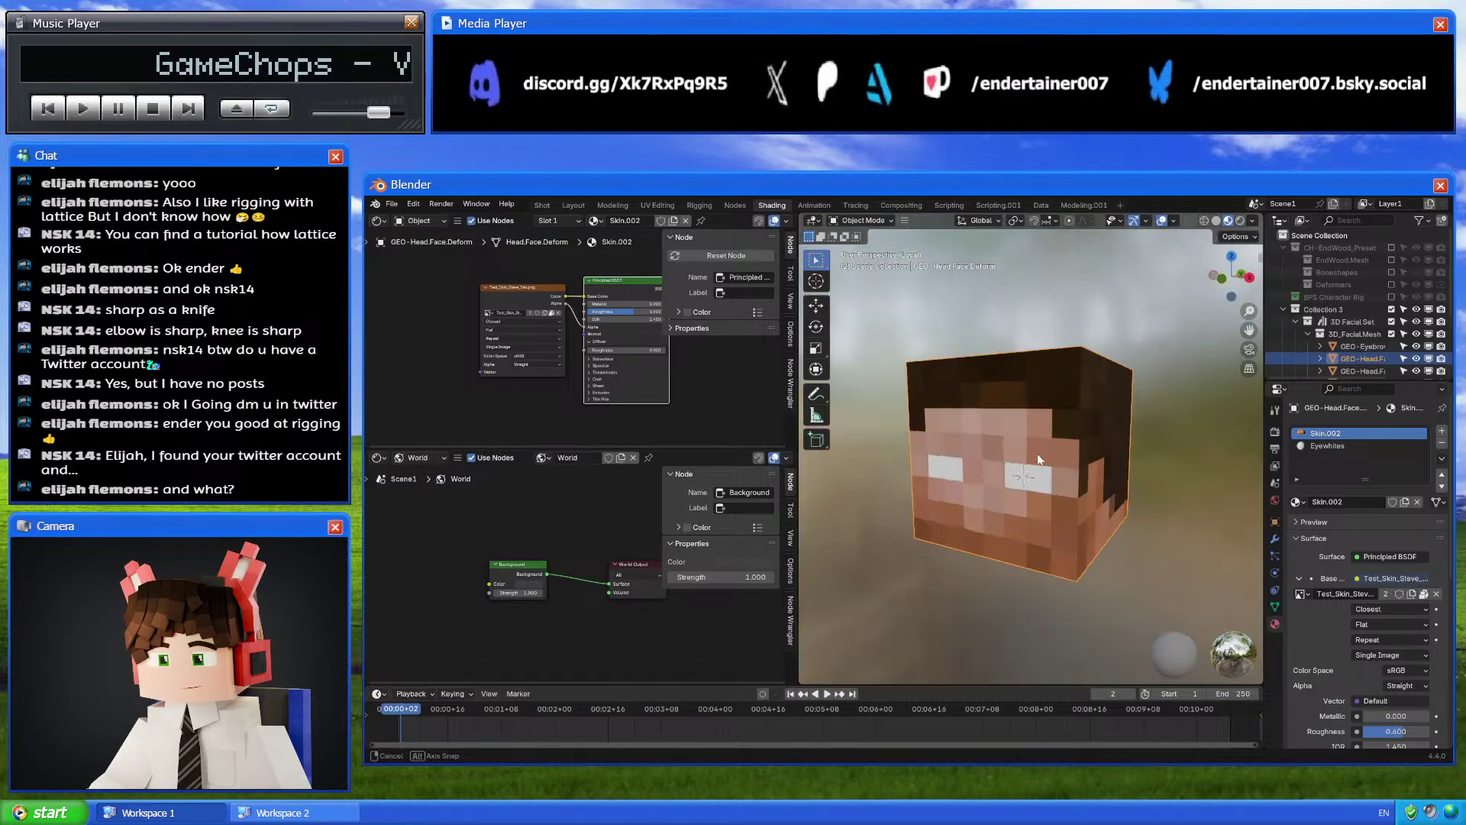
{"action": "left_click", "coordinate": [1275, 540]}
{"action": "scroll", "coordinate": [1313, 580], "scroll_direction": "up", "scroll_amount": 3}
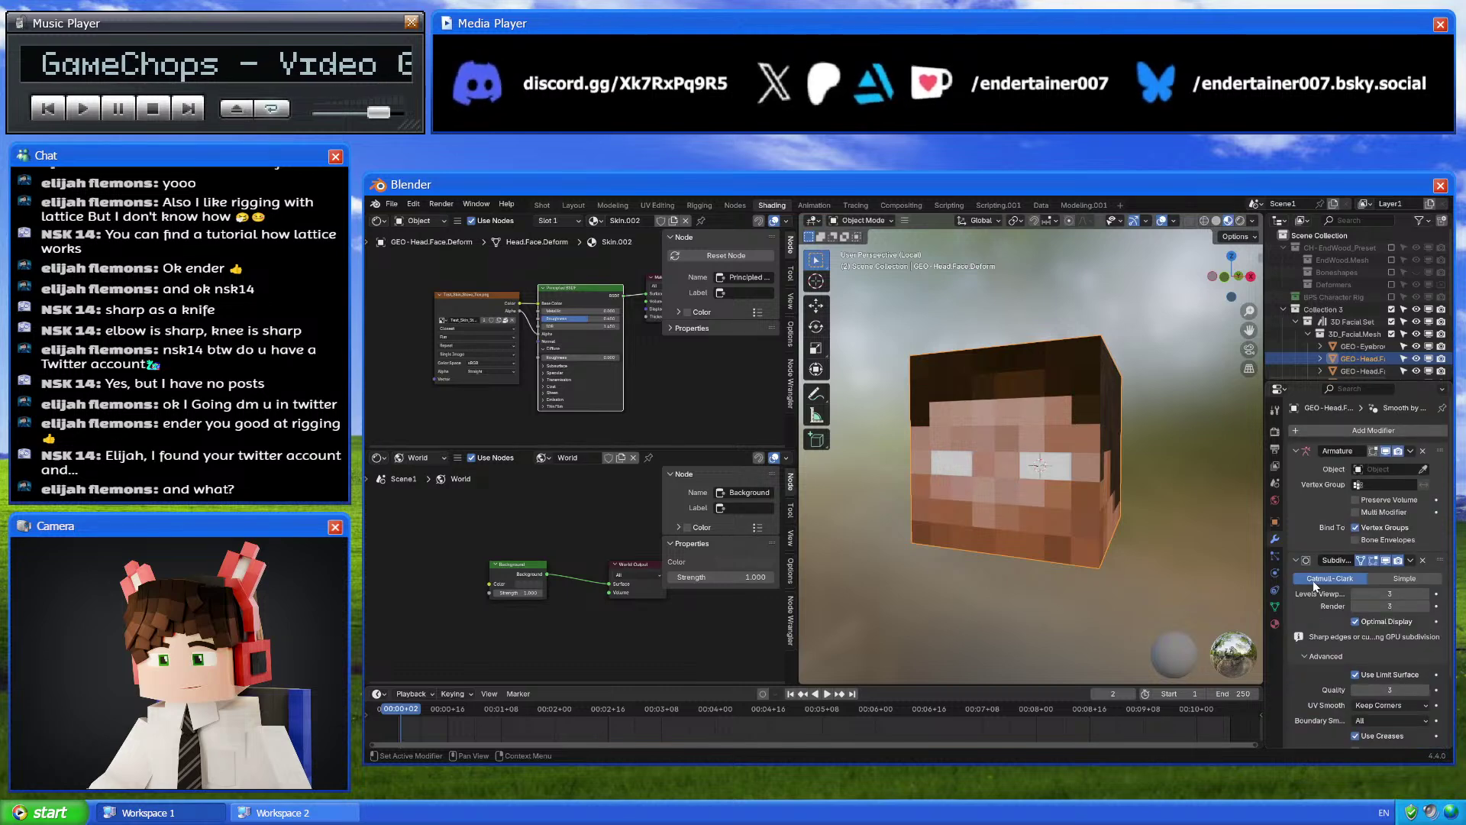
Select GEO-Head.Face.UV_Project and examine its Skin (UV Project) material nodes and material slots
{"action": "left_click", "coordinate": [1368, 370]}
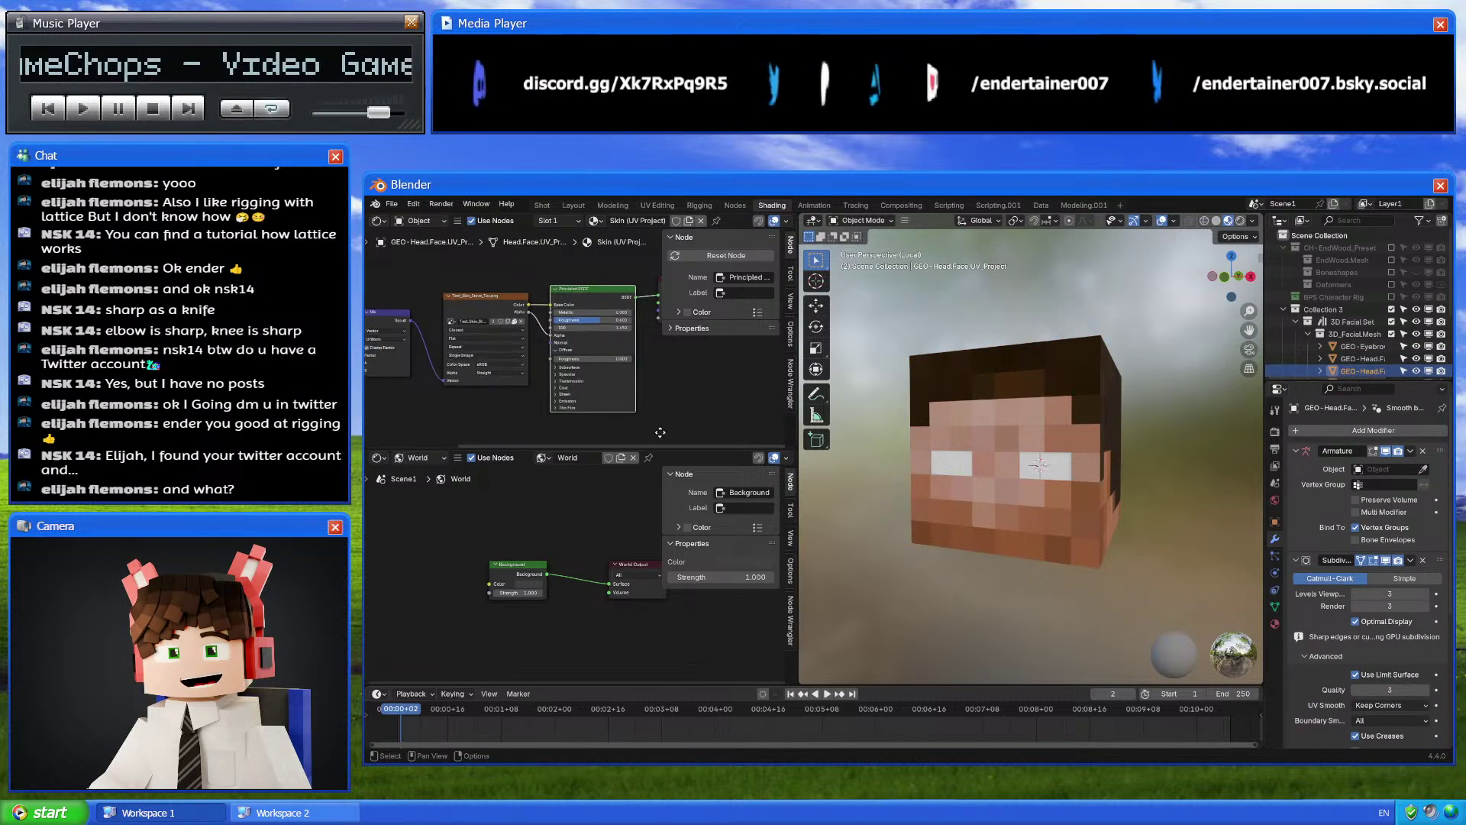
{"action": "middle_click_drag", "start_coordinate": [660, 433], "coordinate": [564, 421]}
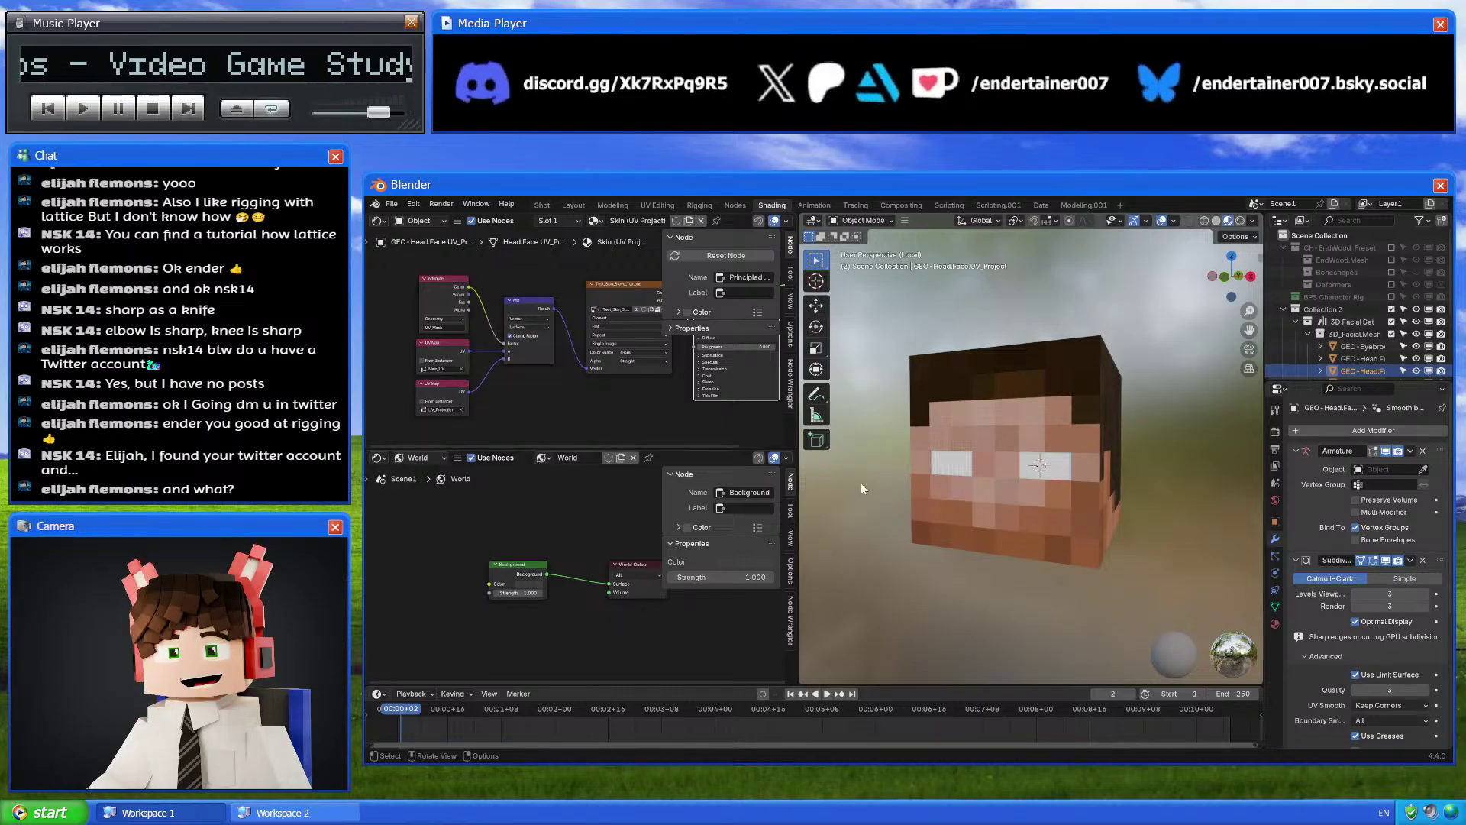
{"action": "key", "text": "KP_Divide"}
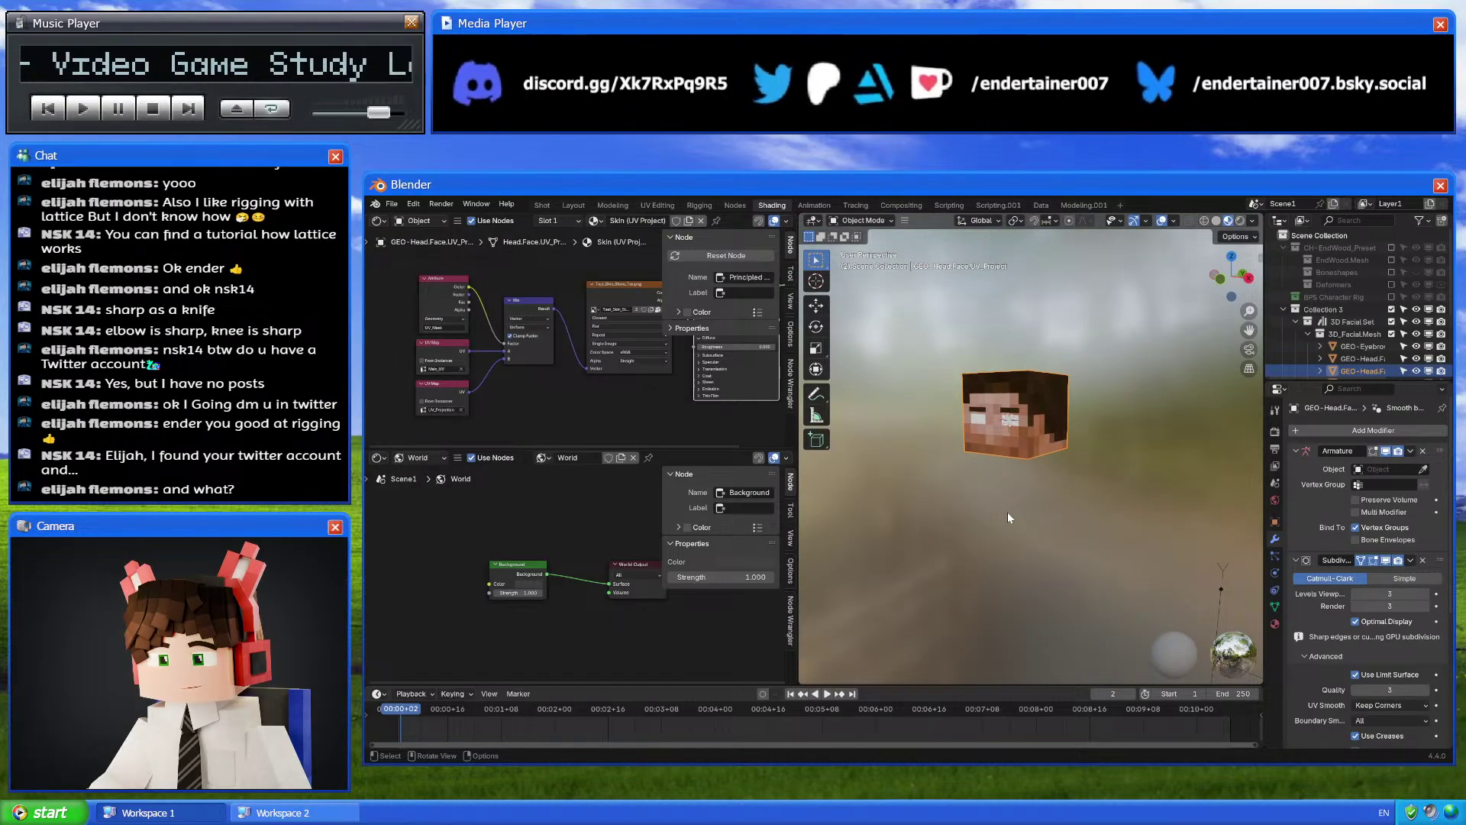
{"action": "key", "text": "KP_Divide"}
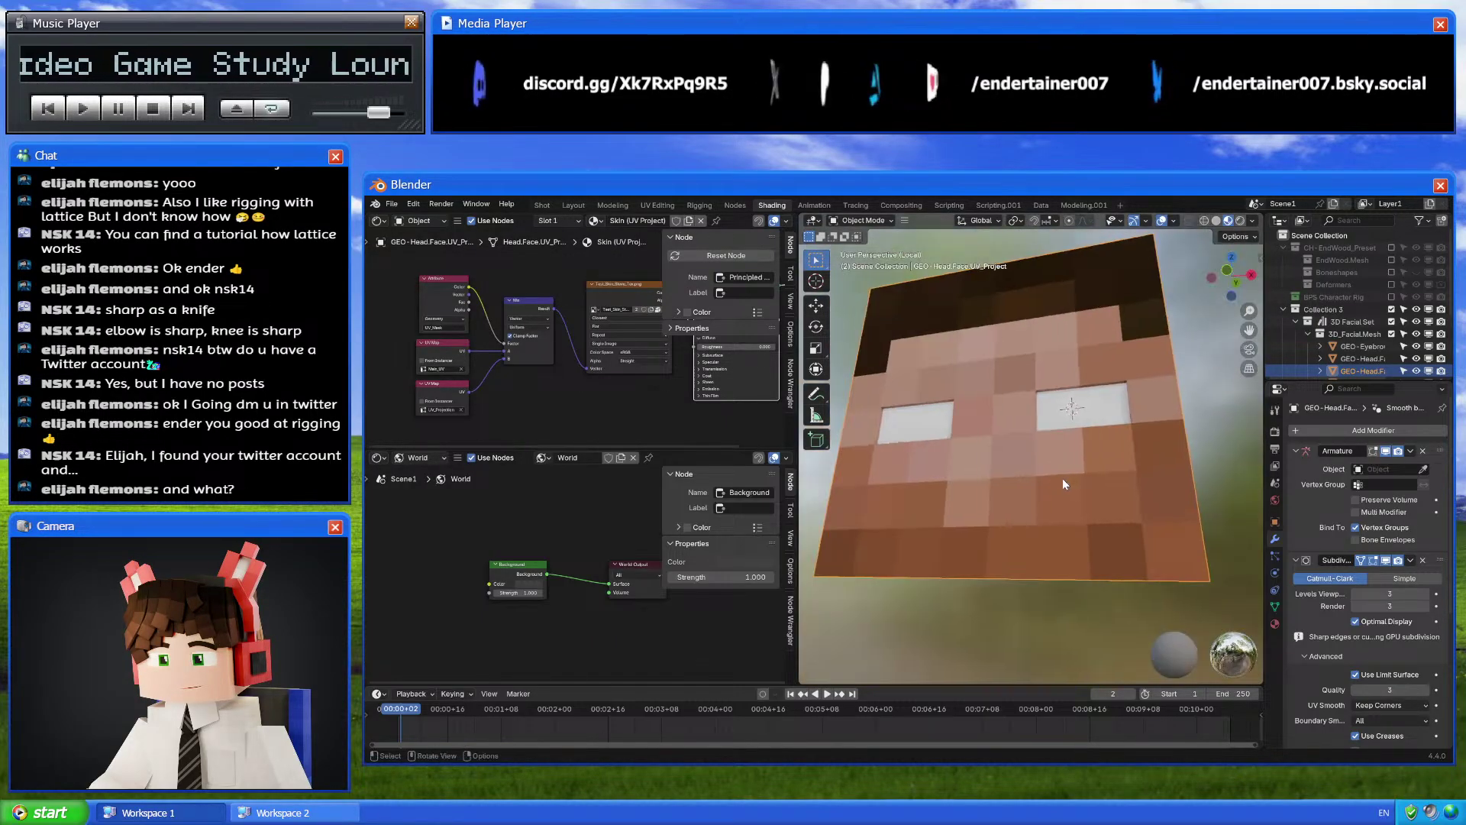
{"action": "middle_click_drag", "start_coordinate": [603, 403], "coordinate": [586, 402]}
{"action": "left_click", "coordinate": [1274, 624]}
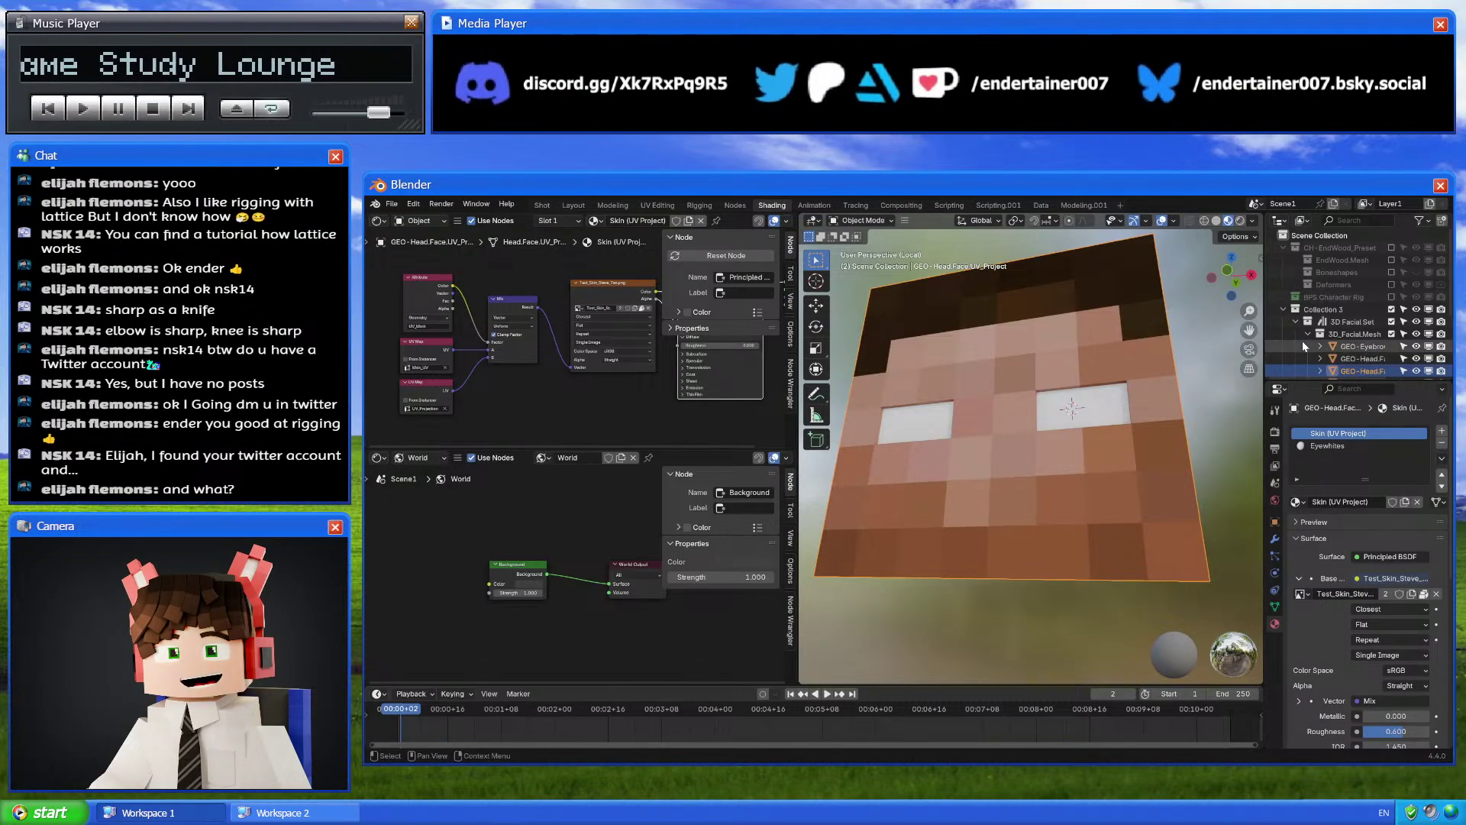
Duplicate the Shading workspace and exit local view
{"action": "right_click", "coordinate": [780, 211]}
{"action": "left_click", "coordinate": [768, 229]}
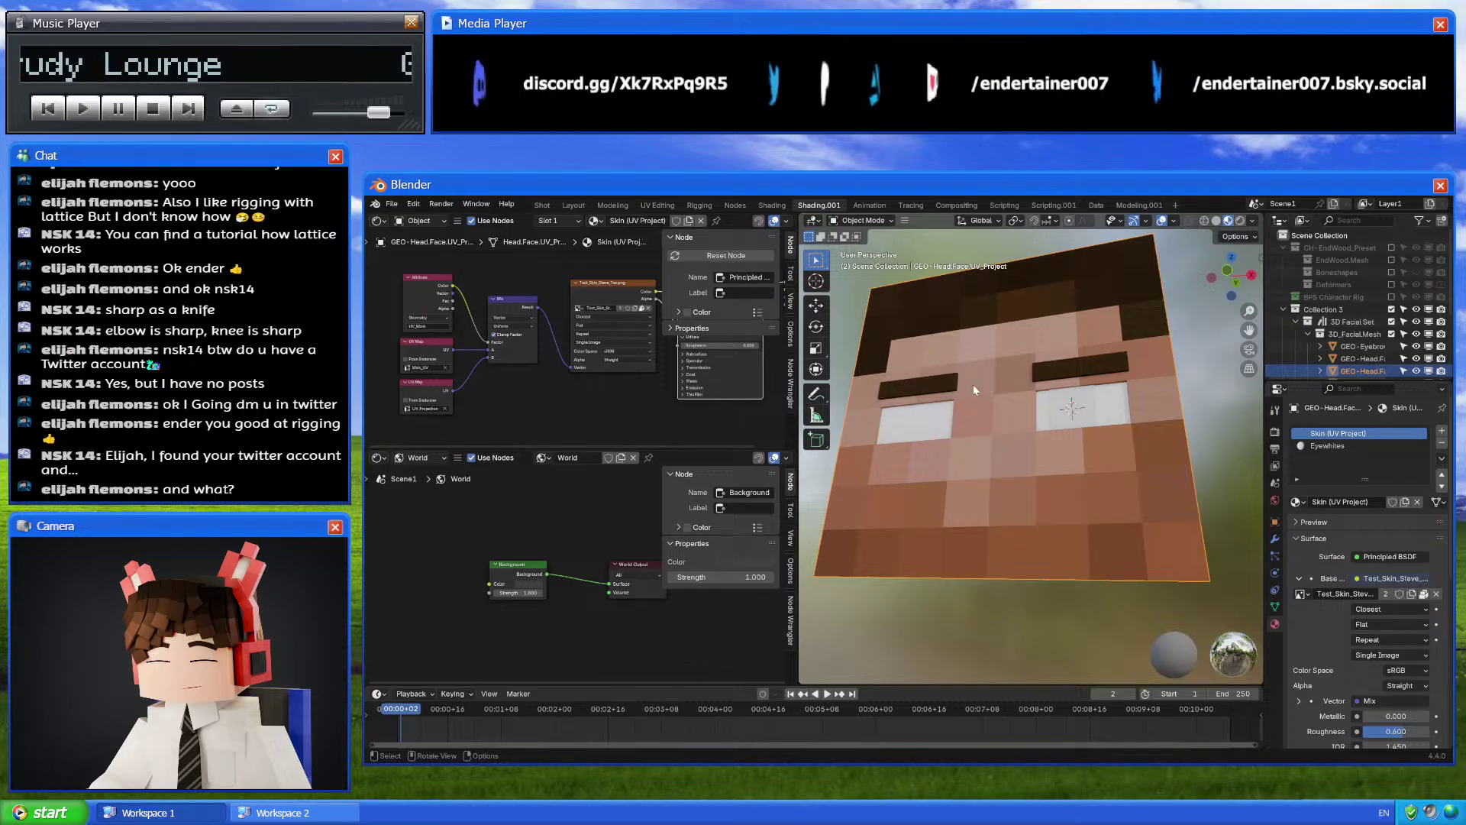
{"action": "scroll", "coordinate": [973, 383], "scroll_direction": "up", "scroll_amount": 3}
{"action": "scroll", "coordinate": [973, 383], "scroll_direction": "down", "scroll_amount": 3}
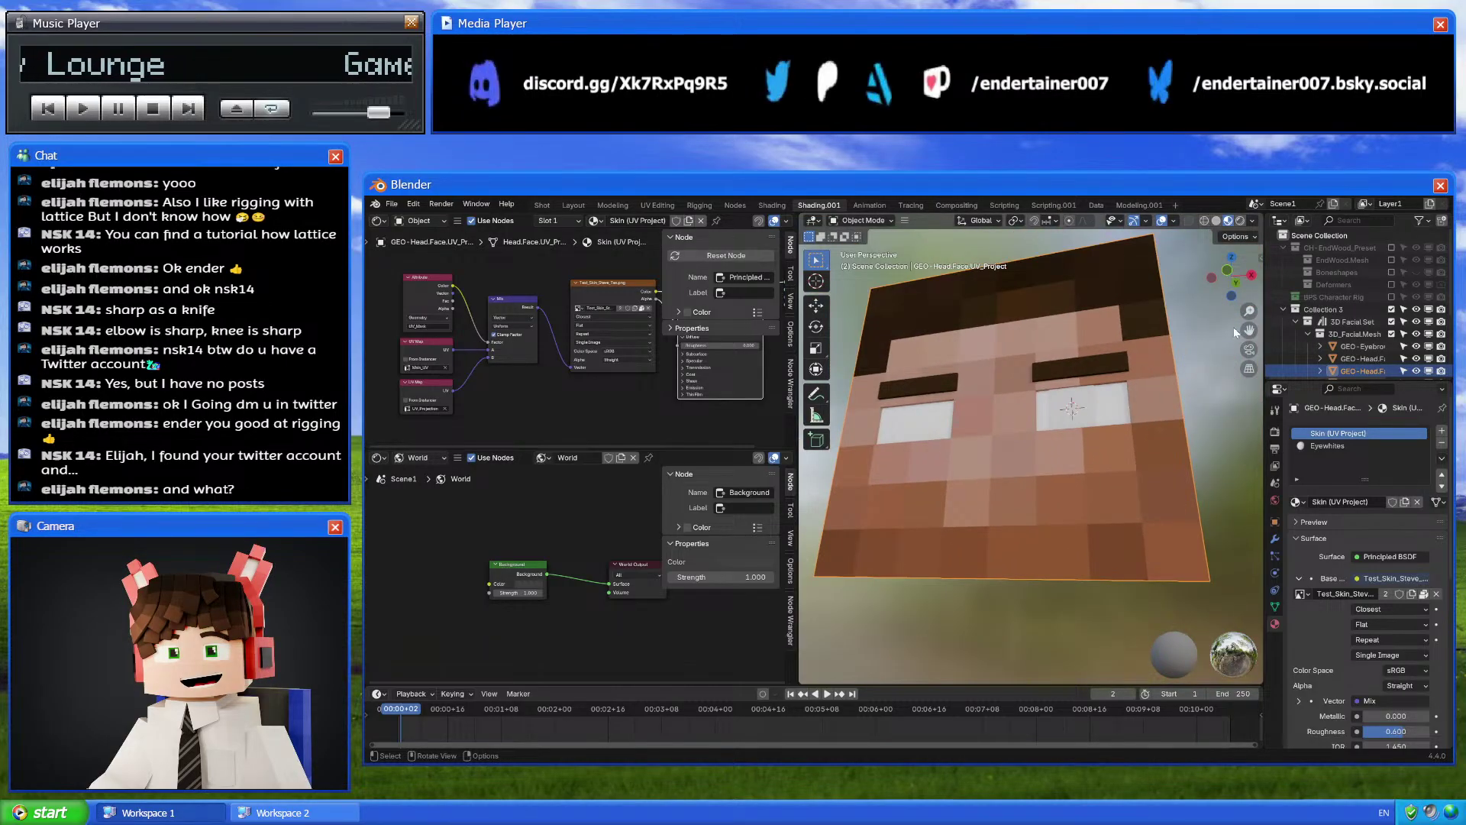
Swap Collection 3 for BPS Character Rig and examine its face mesh's Skin.001 nodes, BPS v4 - Skin group and modifiers
{"action": "left_click", "coordinate": [1391, 309]}
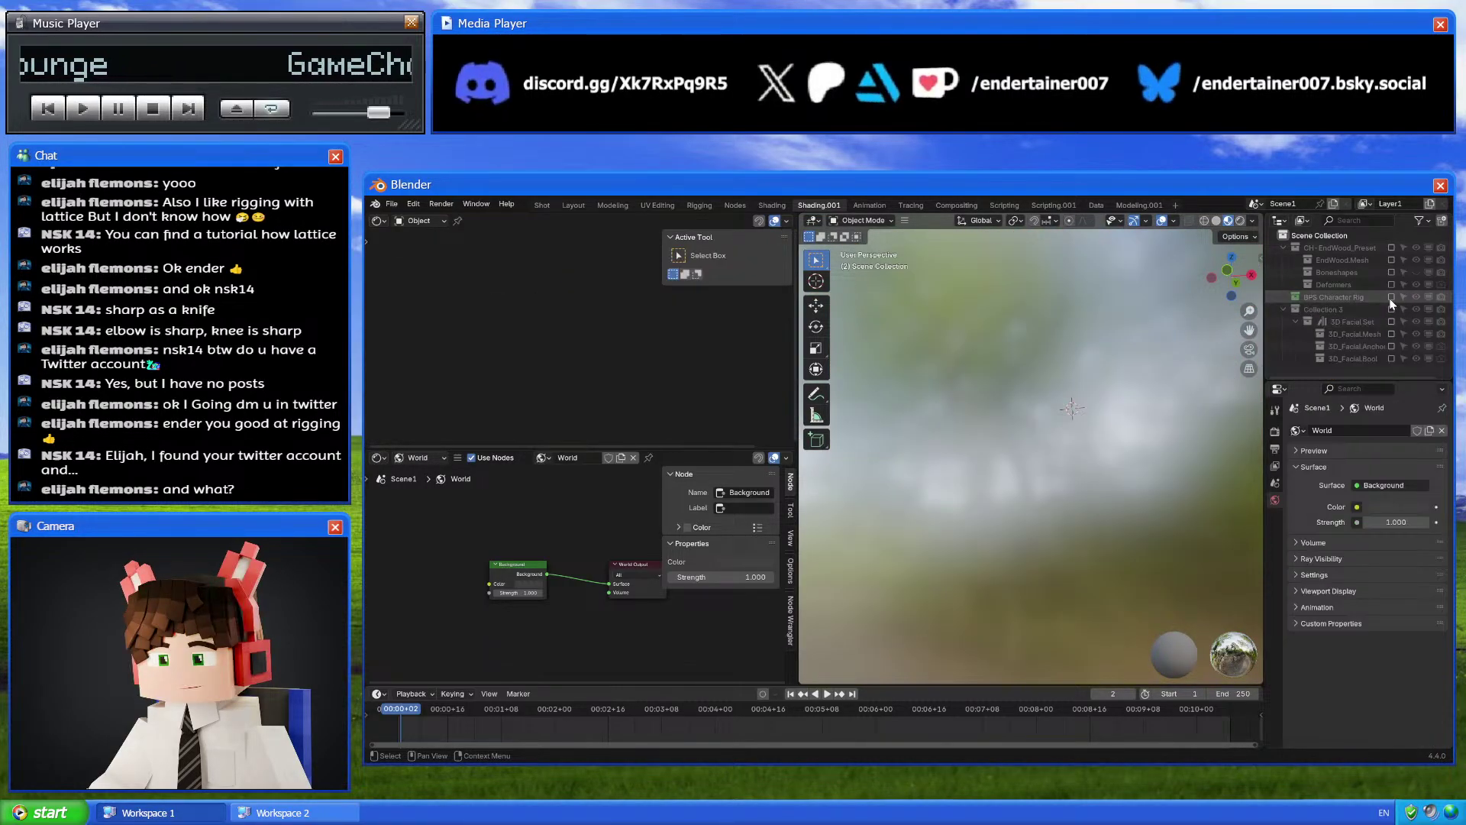
{"action": "left_click", "coordinate": [1390, 297]}
{"action": "left_click", "coordinate": [1125, 493]}
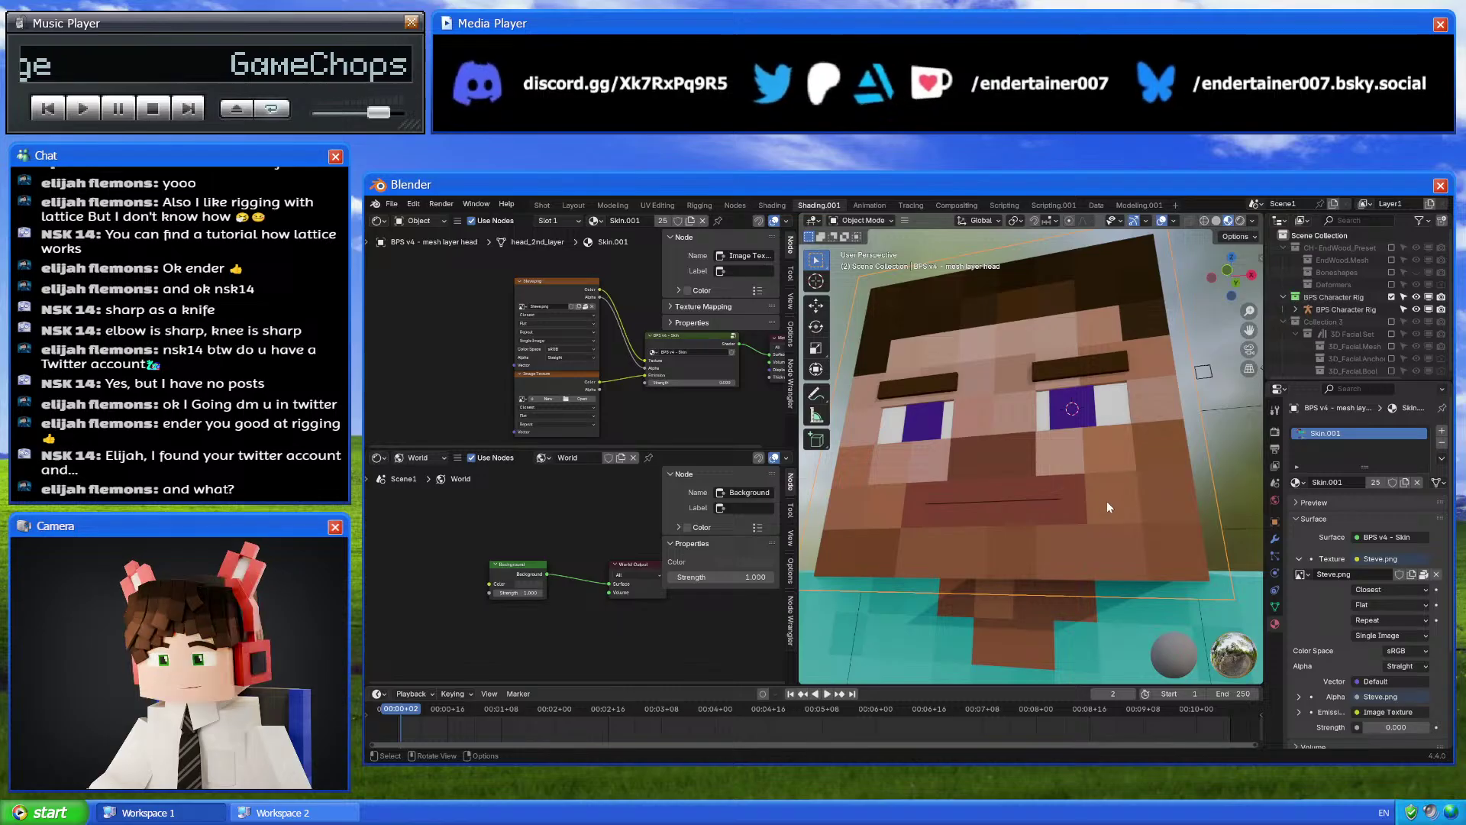
{"action": "scroll", "coordinate": [657, 359], "scroll_direction": "up", "scroll_amount": 1}
{"action": "middle_click_drag", "start_coordinate": [657, 359], "coordinate": [481, 370]}
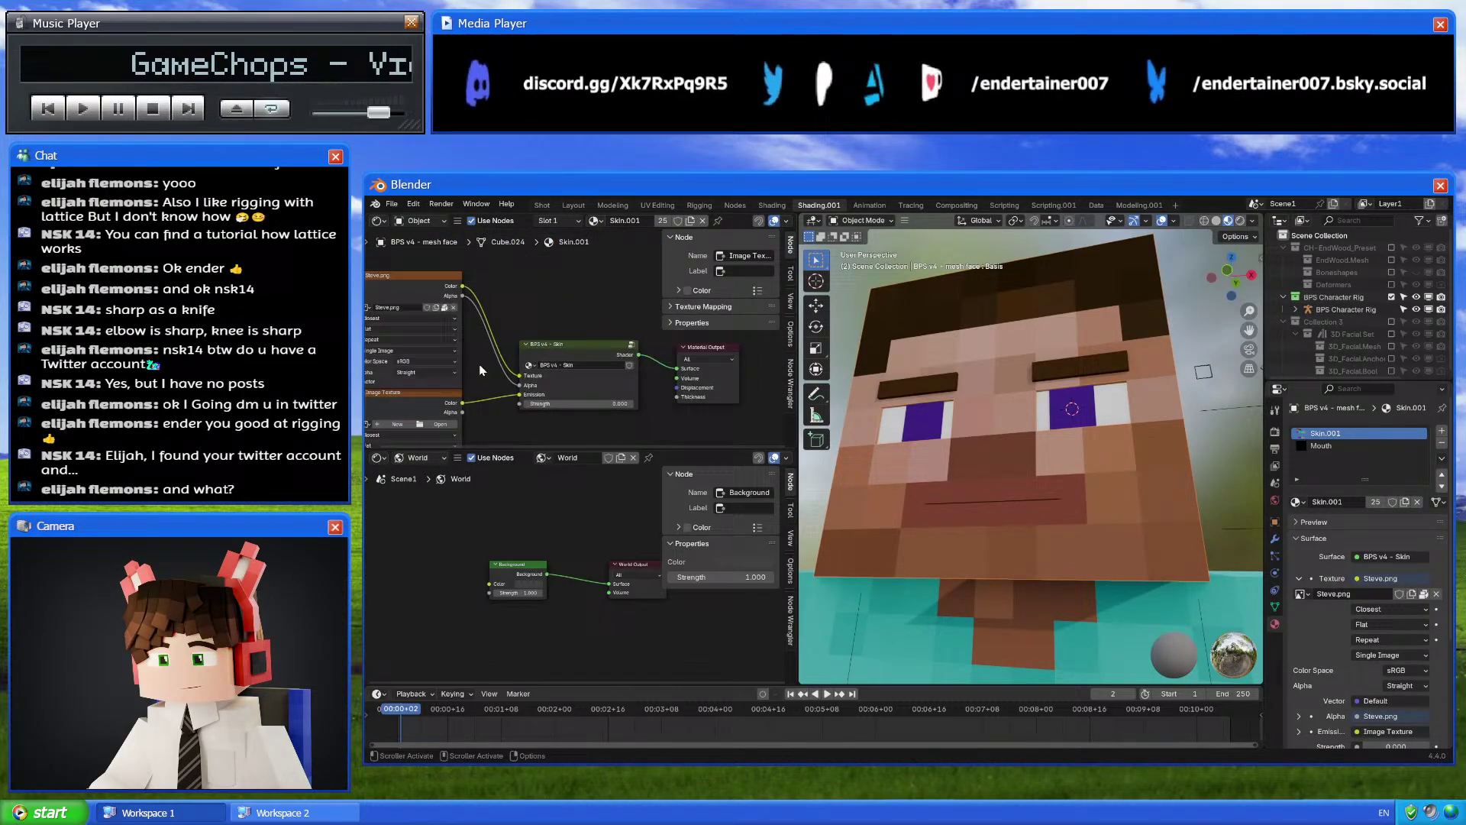
{"action": "left_click", "coordinate": [560, 346]}
{"action": "key", "text": "Tab"}
{"action": "middle_click_drag", "start_coordinate": [558, 341], "coordinate": [647, 384]}
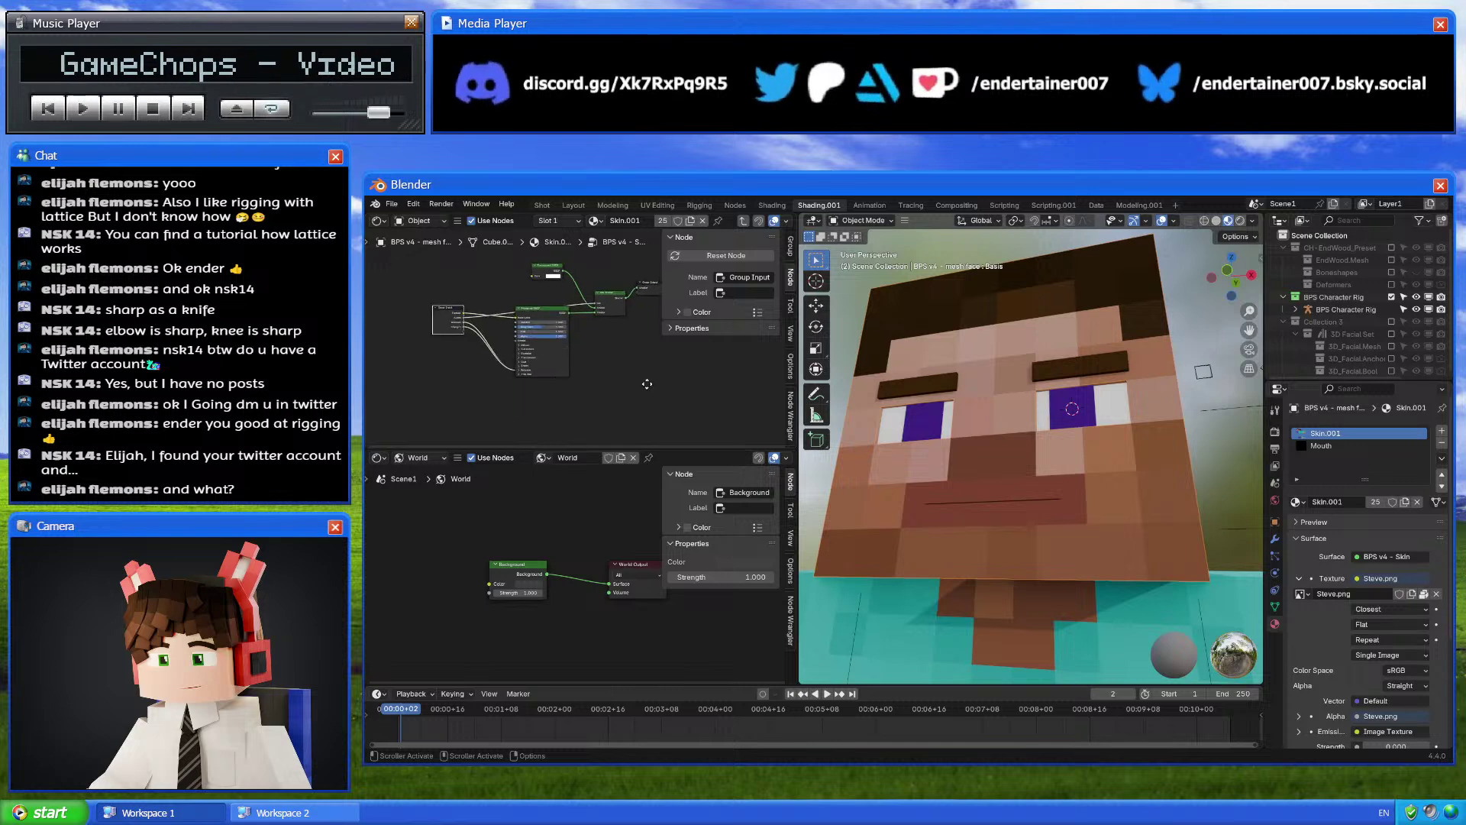
{"action": "key", "text": "Tab"}
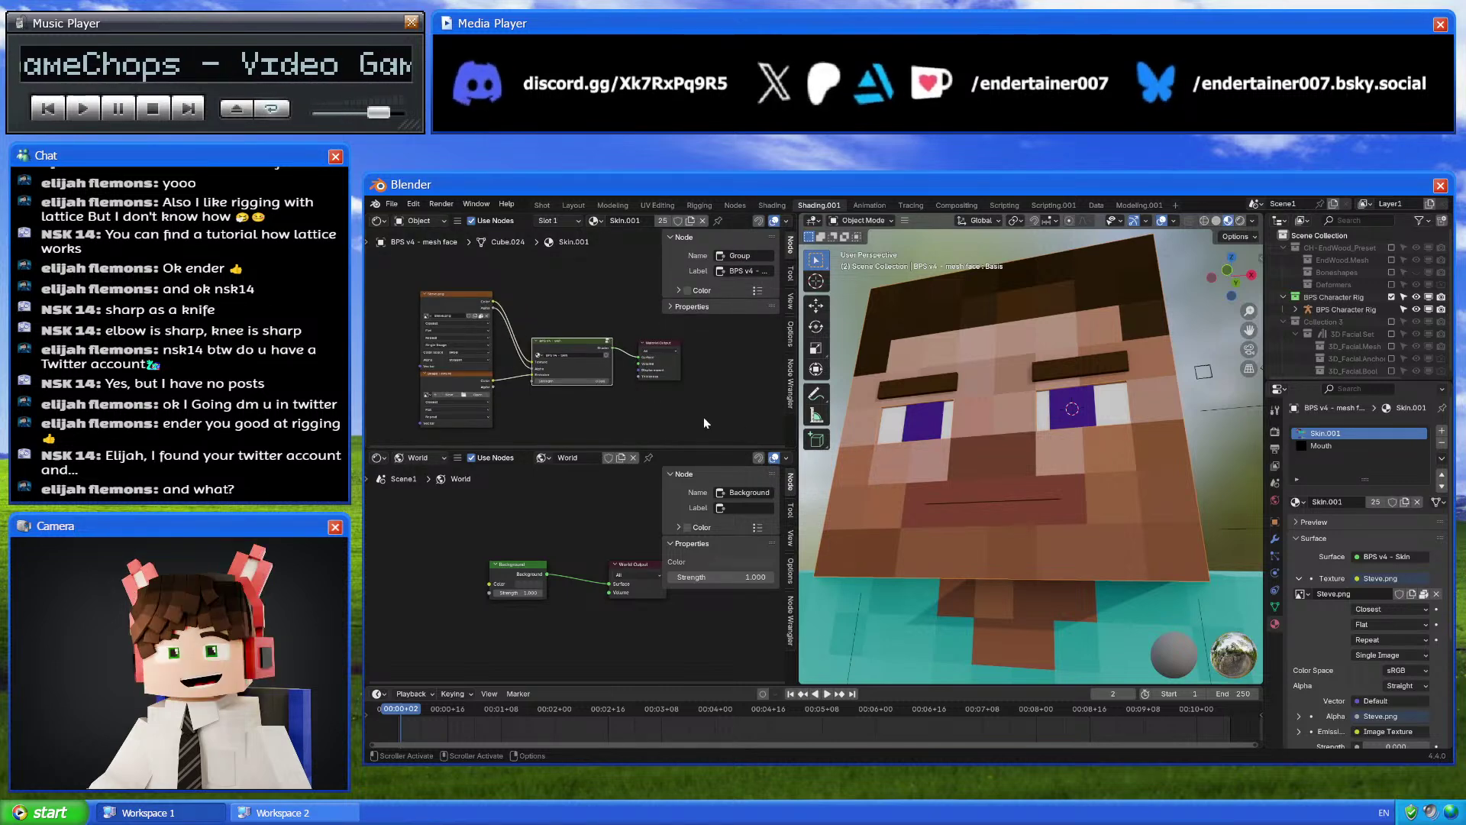
{"action": "left_click", "coordinate": [1275, 541]}
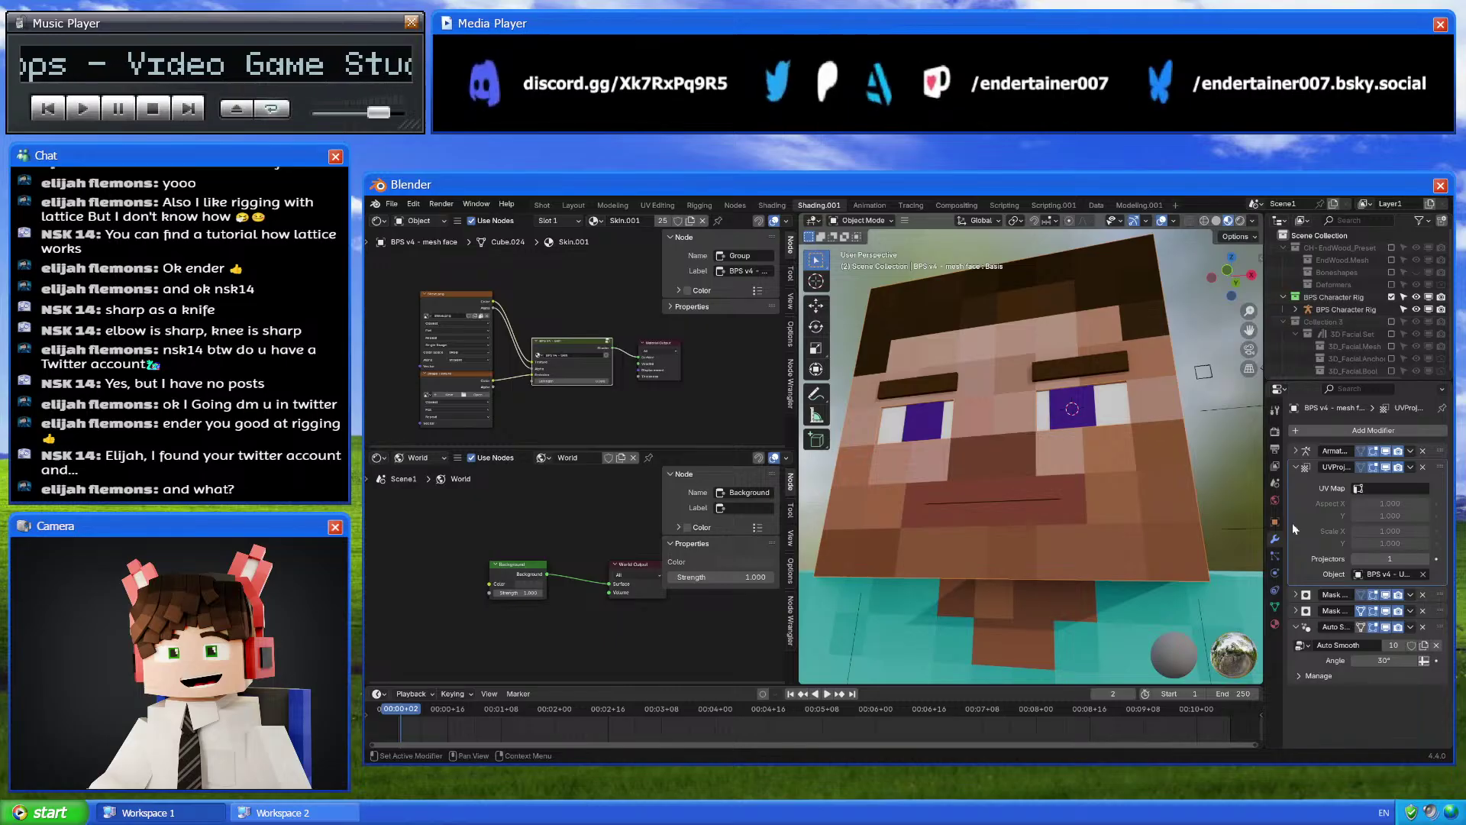
Exclude BPS Character Rig, enable Collection 3 again and isolate GEO-Head.Face.UV_Project in local view
{"action": "left_click", "coordinate": [1392, 297]}
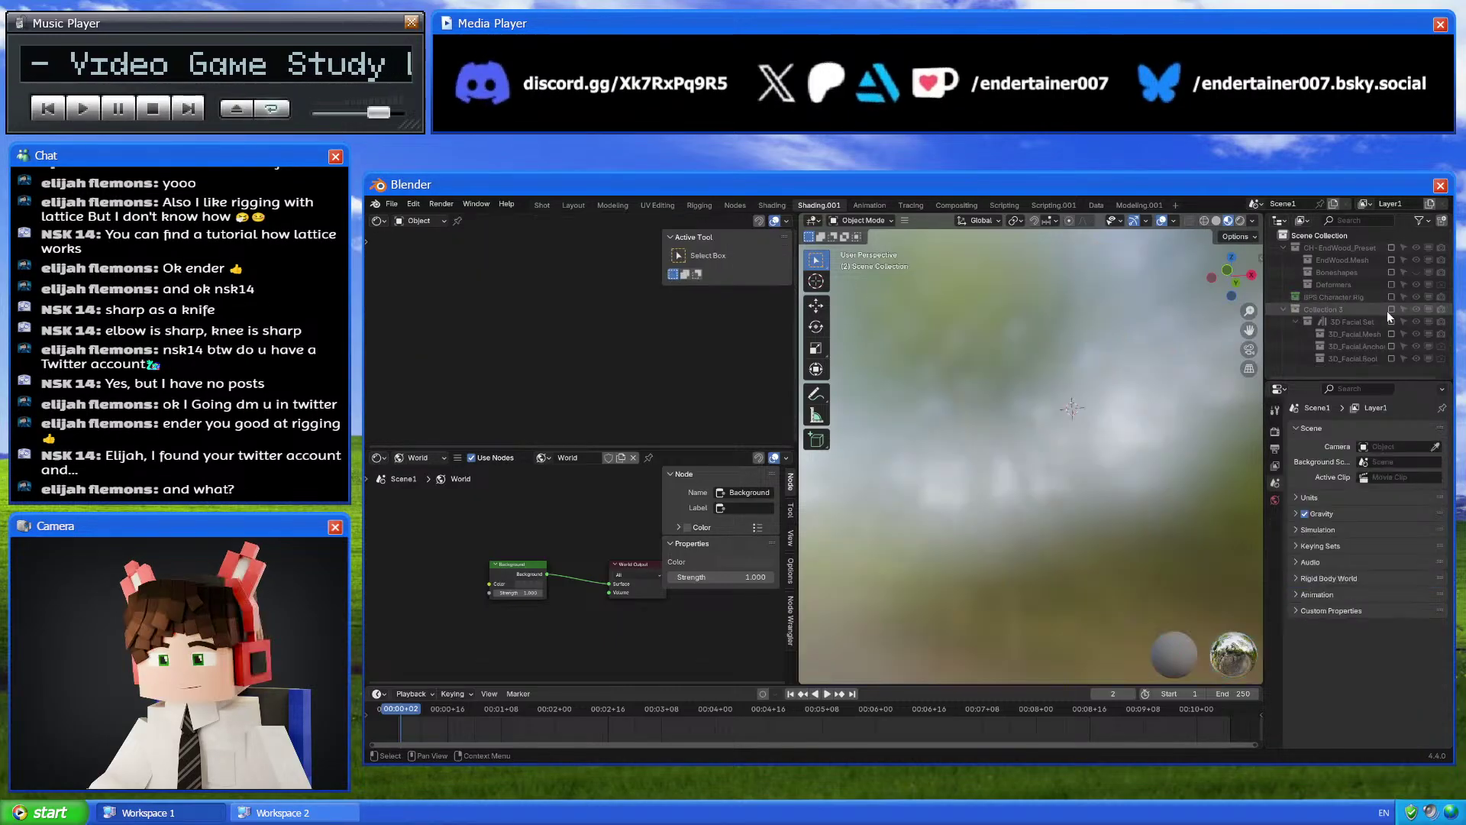
{"action": "left_click", "coordinate": [1390, 310]}
{"action": "left_click", "coordinate": [1130, 367]}
{"action": "left_click", "coordinate": [1124, 403]}
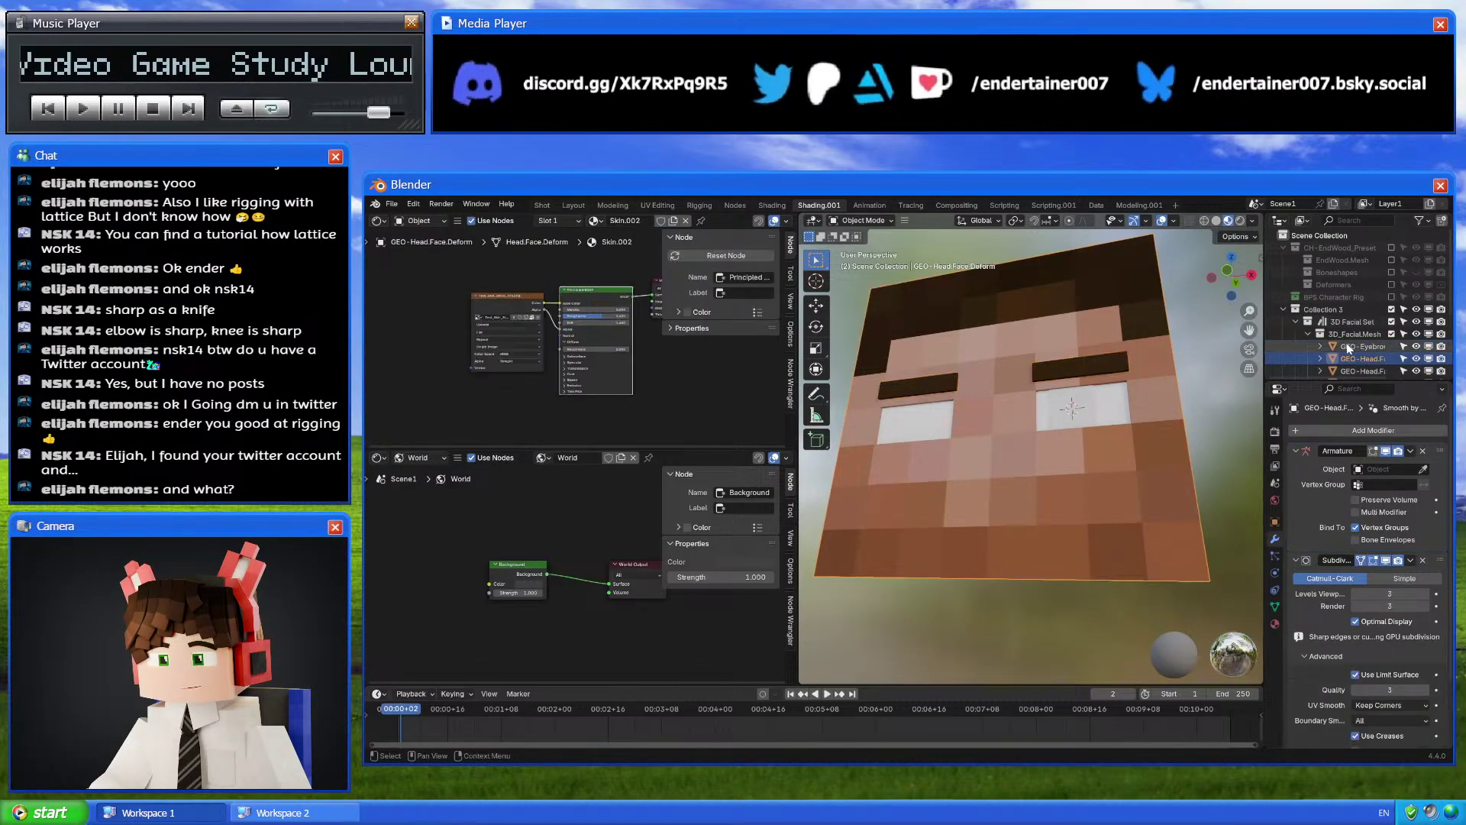
{"action": "left_click", "coordinate": [1123, 402]}
{"action": "key", "text": "KP_Divide"}
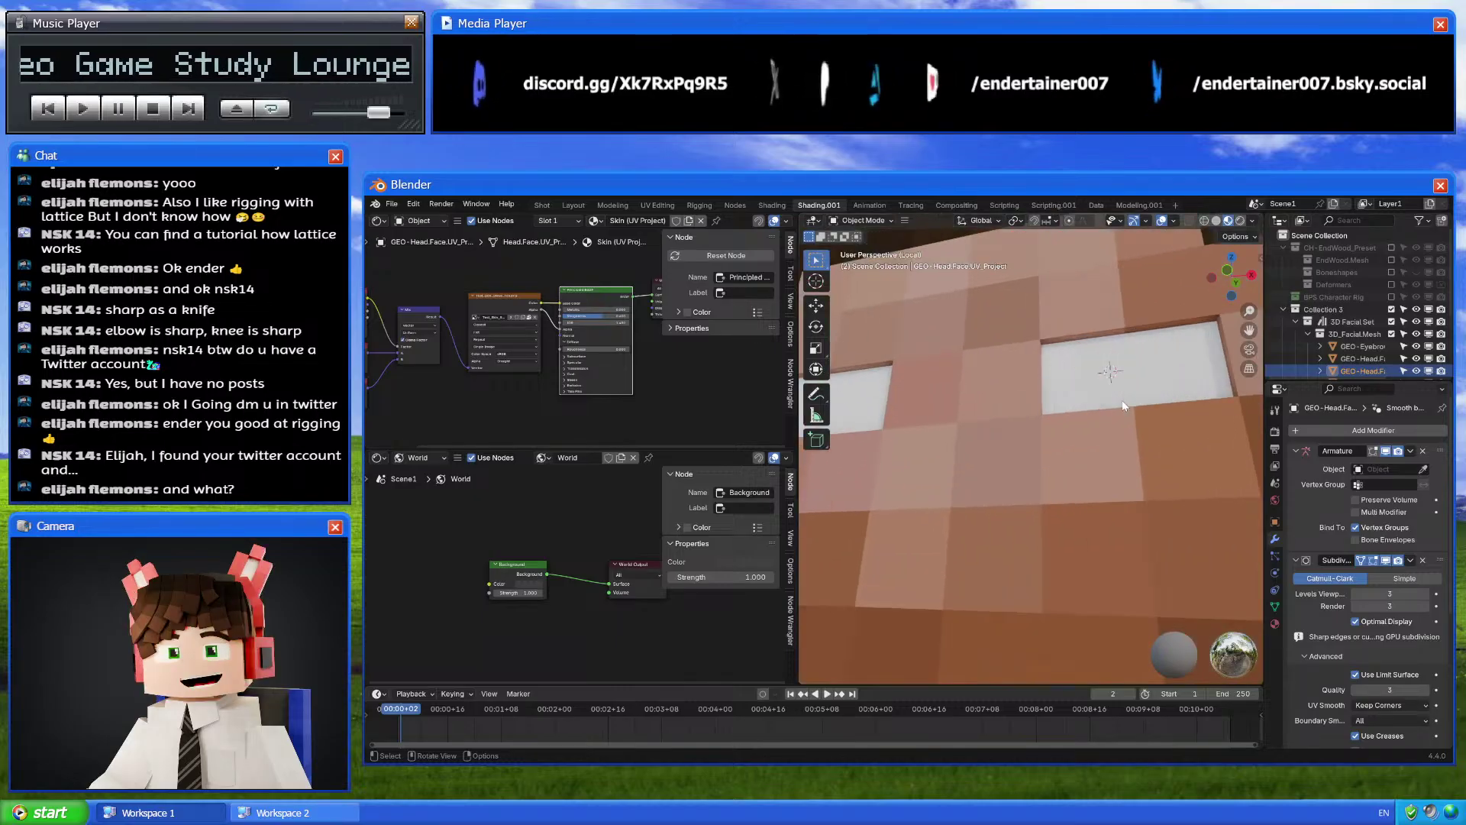
Delete all vertices of GEO-Head.Face.UV_Project except those of the front face, then leave Edit Mode
{"action": "left_click", "coordinate": [1211, 276]}
{"action": "key", "text": "Tab"}
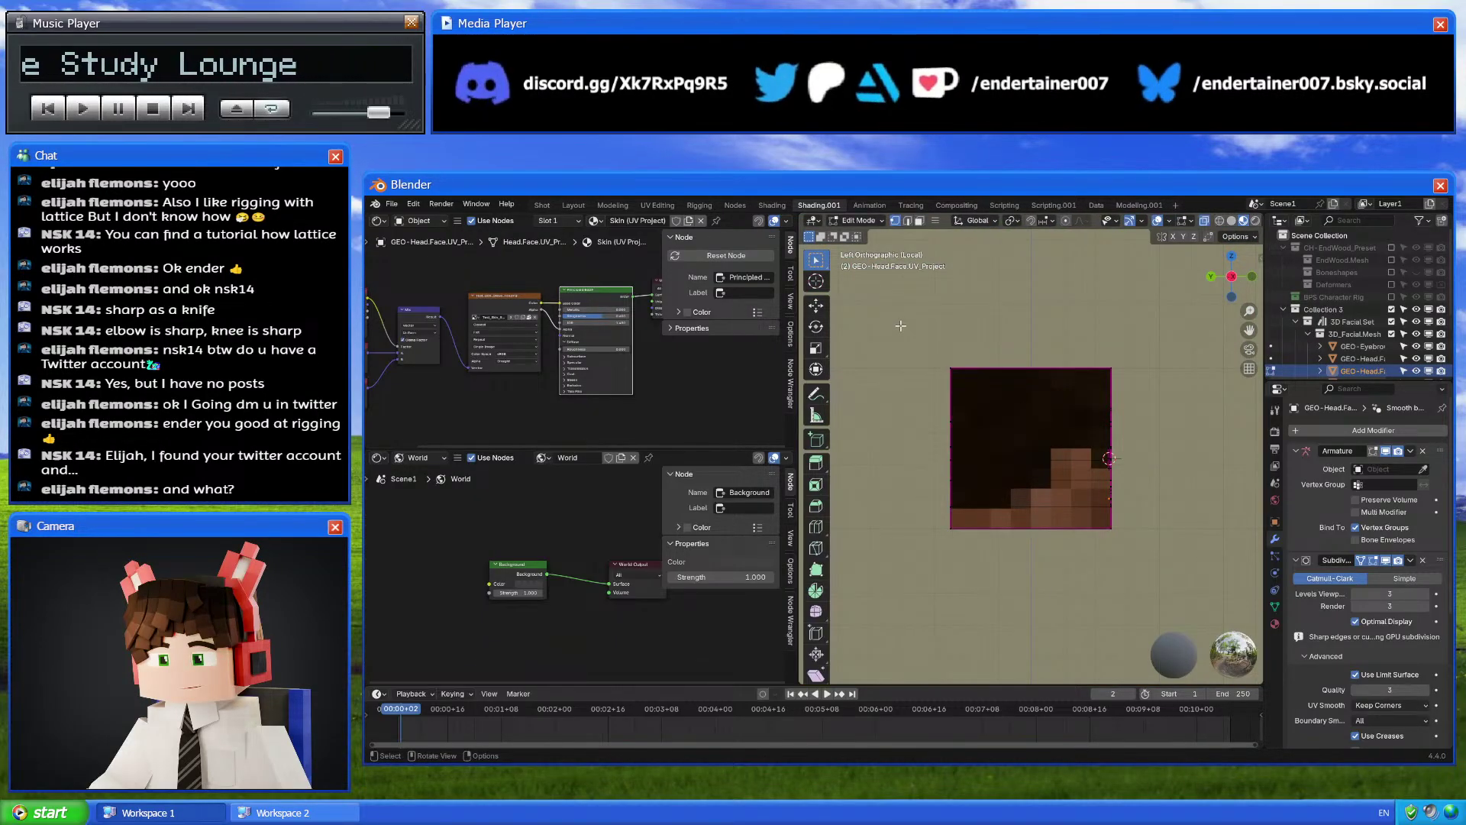
{"action": "middle_click_drag", "start_coordinate": [1012, 566], "coordinate": [1056, 563]}
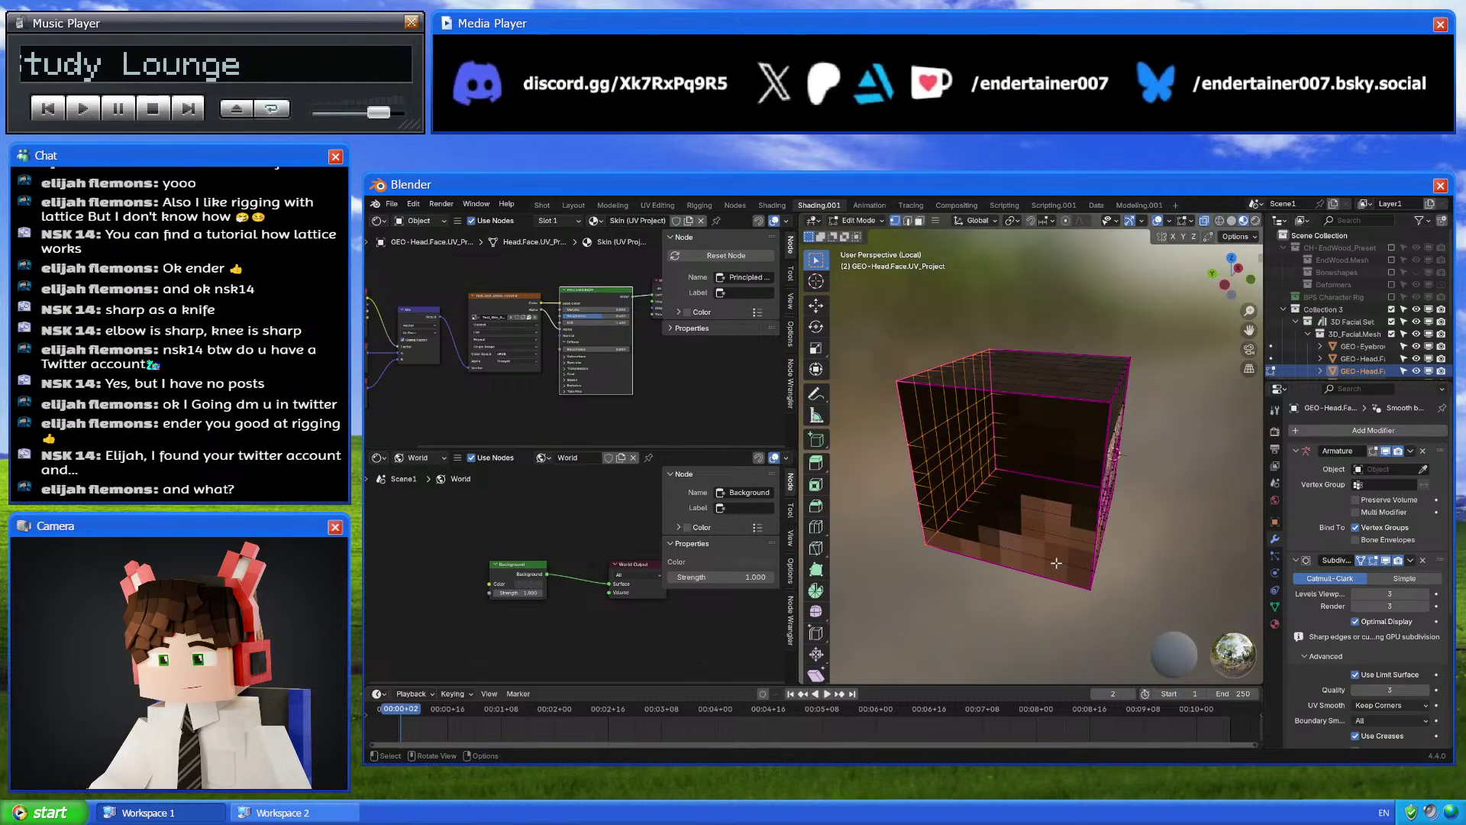
{"action": "key", "text": "ctrl+KP_Add"}
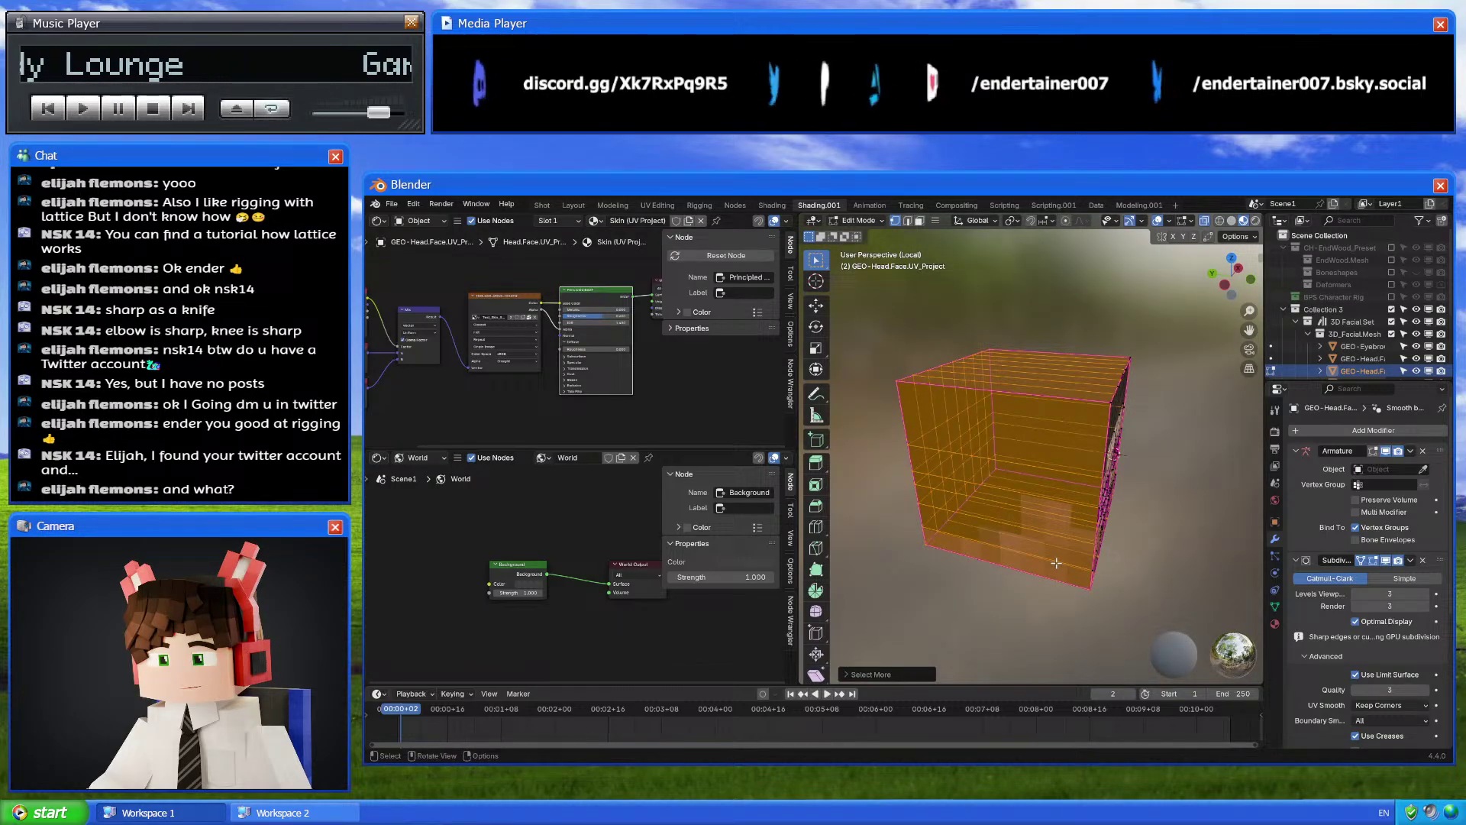
{"action": "key", "text": "x"}
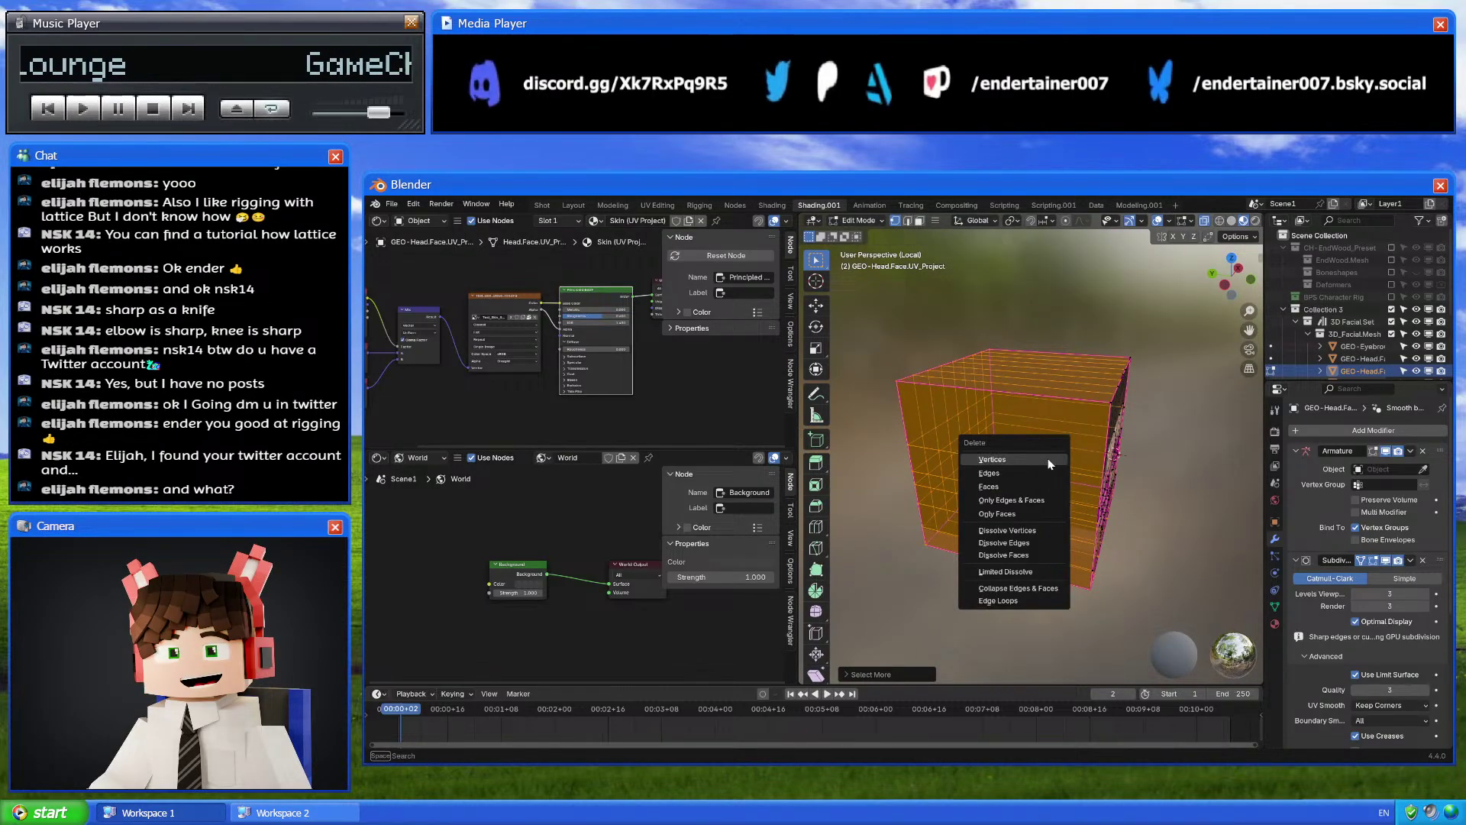
{"action": "left_click", "coordinate": [1048, 460]}
{"action": "key", "text": "Tab"}
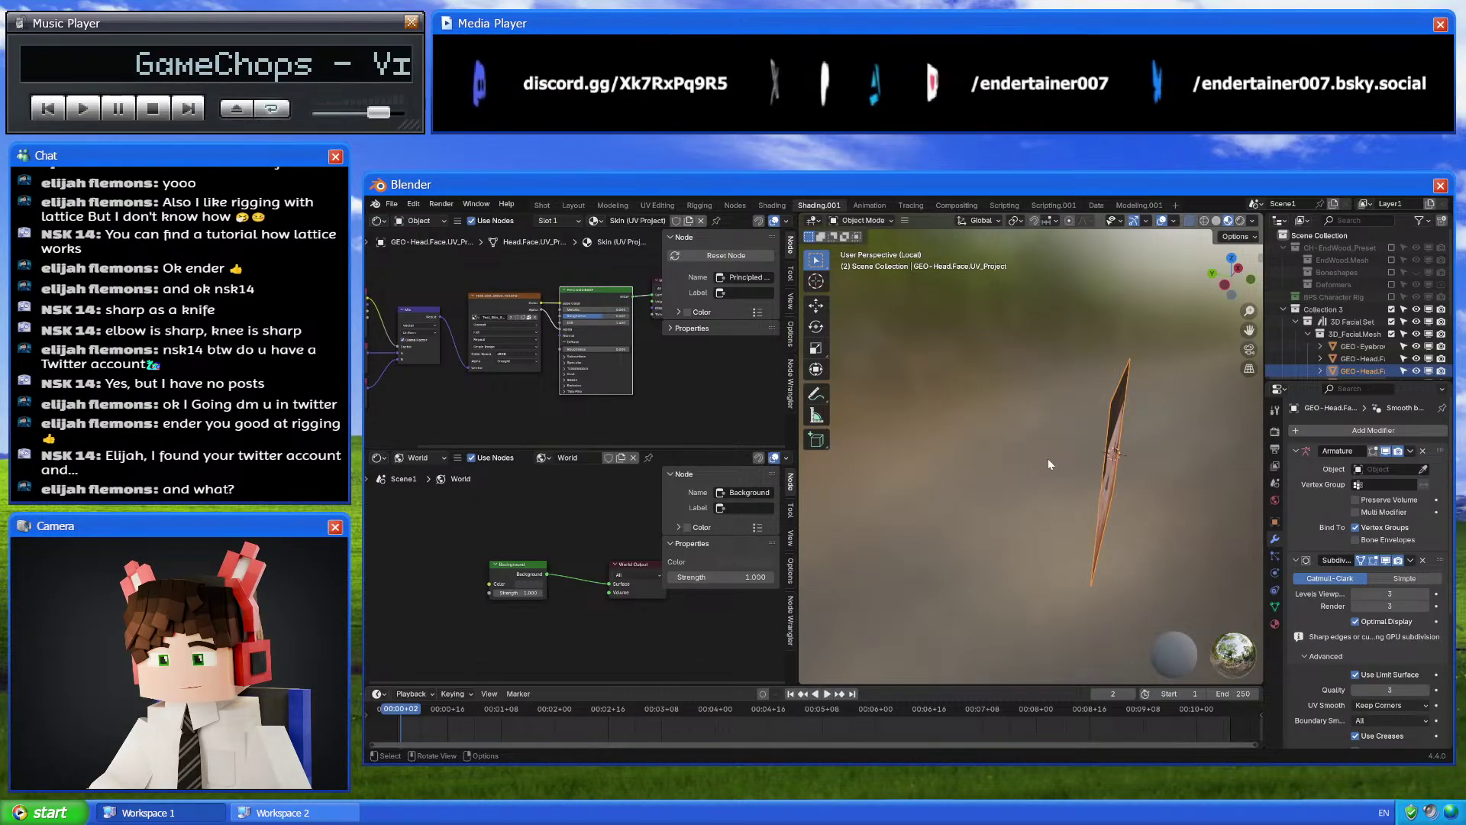
{"action": "middle_click_drag", "start_coordinate": [1048, 458], "coordinate": [1133, 505]}
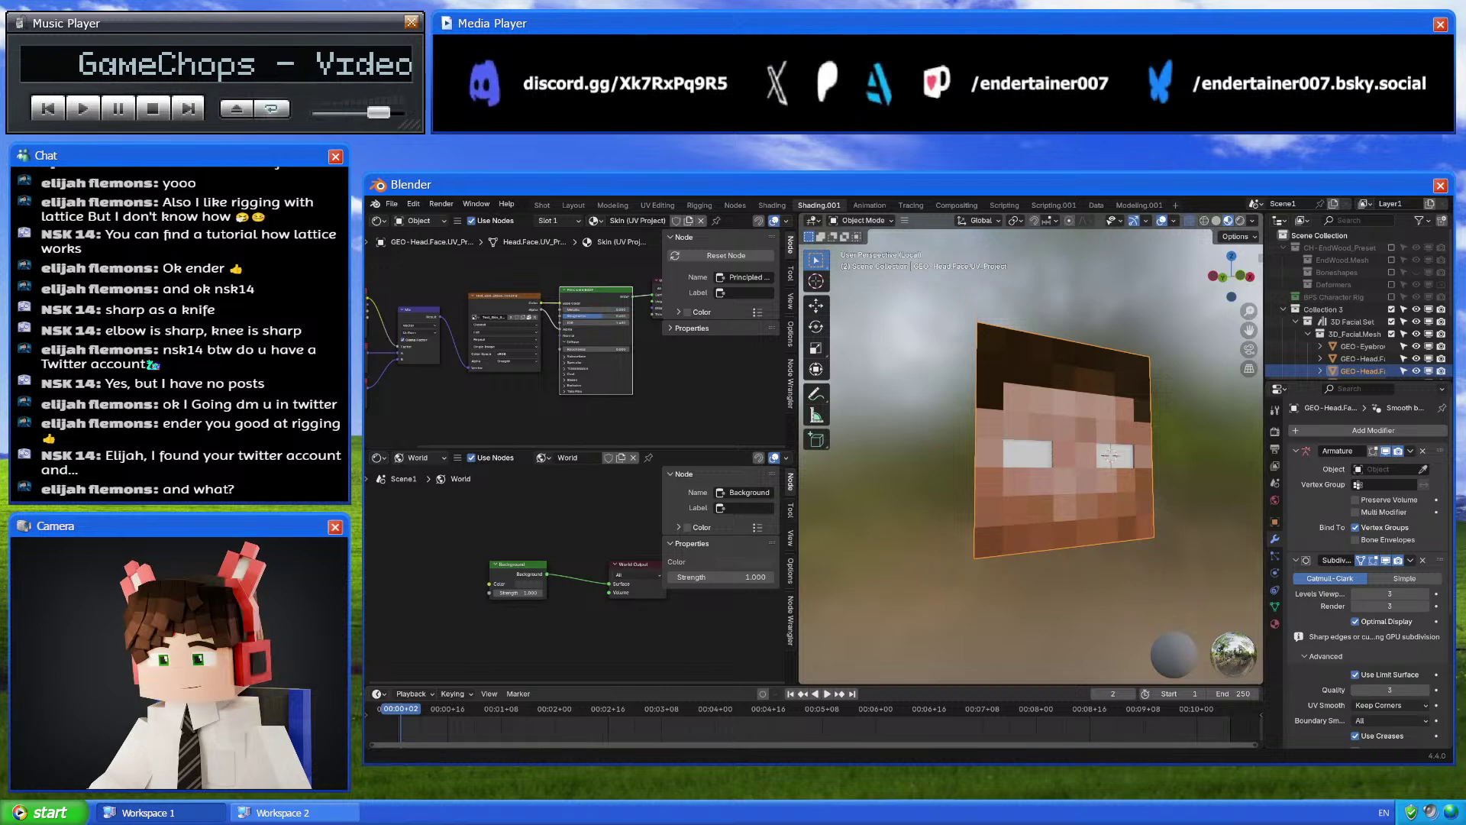
Delete the four nodes feeding the image texture's vector input in the Skin (UV Project) material of GEO-Head.Face.UV_Project
{"action": "scroll", "coordinate": [1294, 597], "scroll_direction": "down", "scroll_amount": 3}
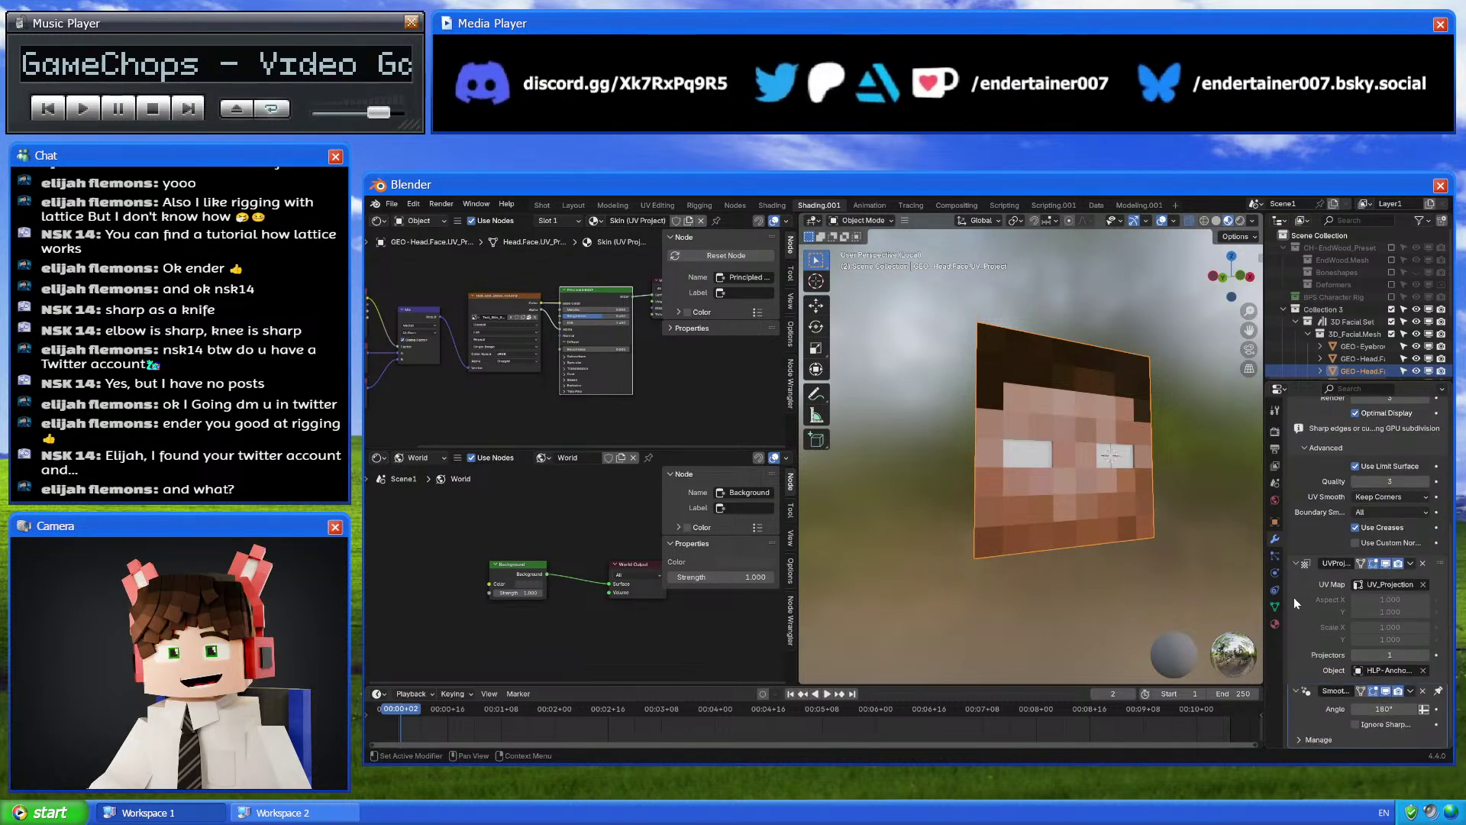
{"action": "scroll", "coordinate": [1293, 597], "scroll_direction": "up", "scroll_amount": 3}
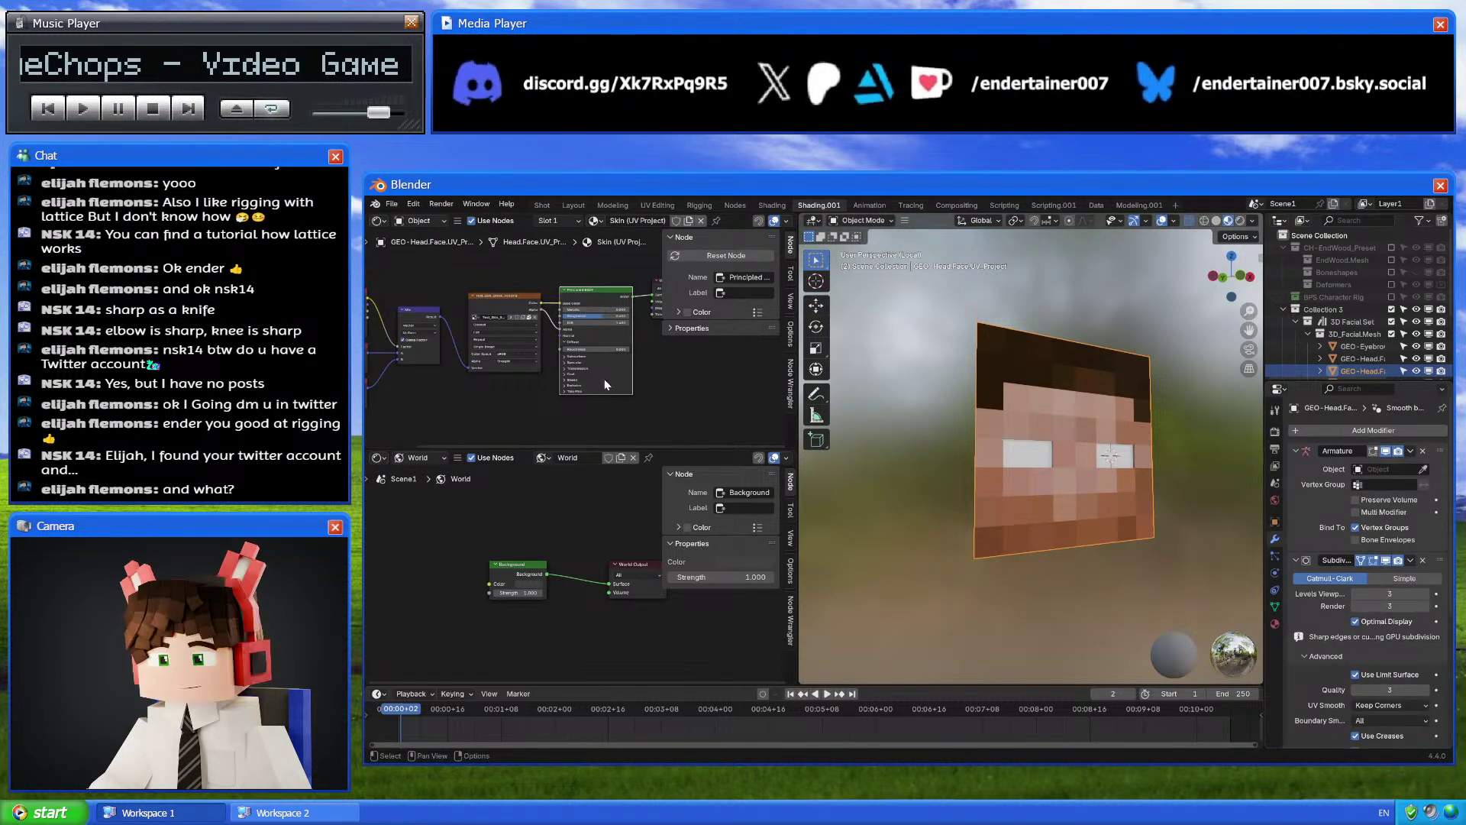
{"action": "middle_click_drag", "start_coordinate": [505, 368], "coordinate": [572, 374]}
{"action": "middle_click_drag", "start_coordinate": [462, 352], "coordinate": [483, 360]}
{"action": "left_click_drag", "start_coordinate": [396, 277], "coordinate": [541, 441]}
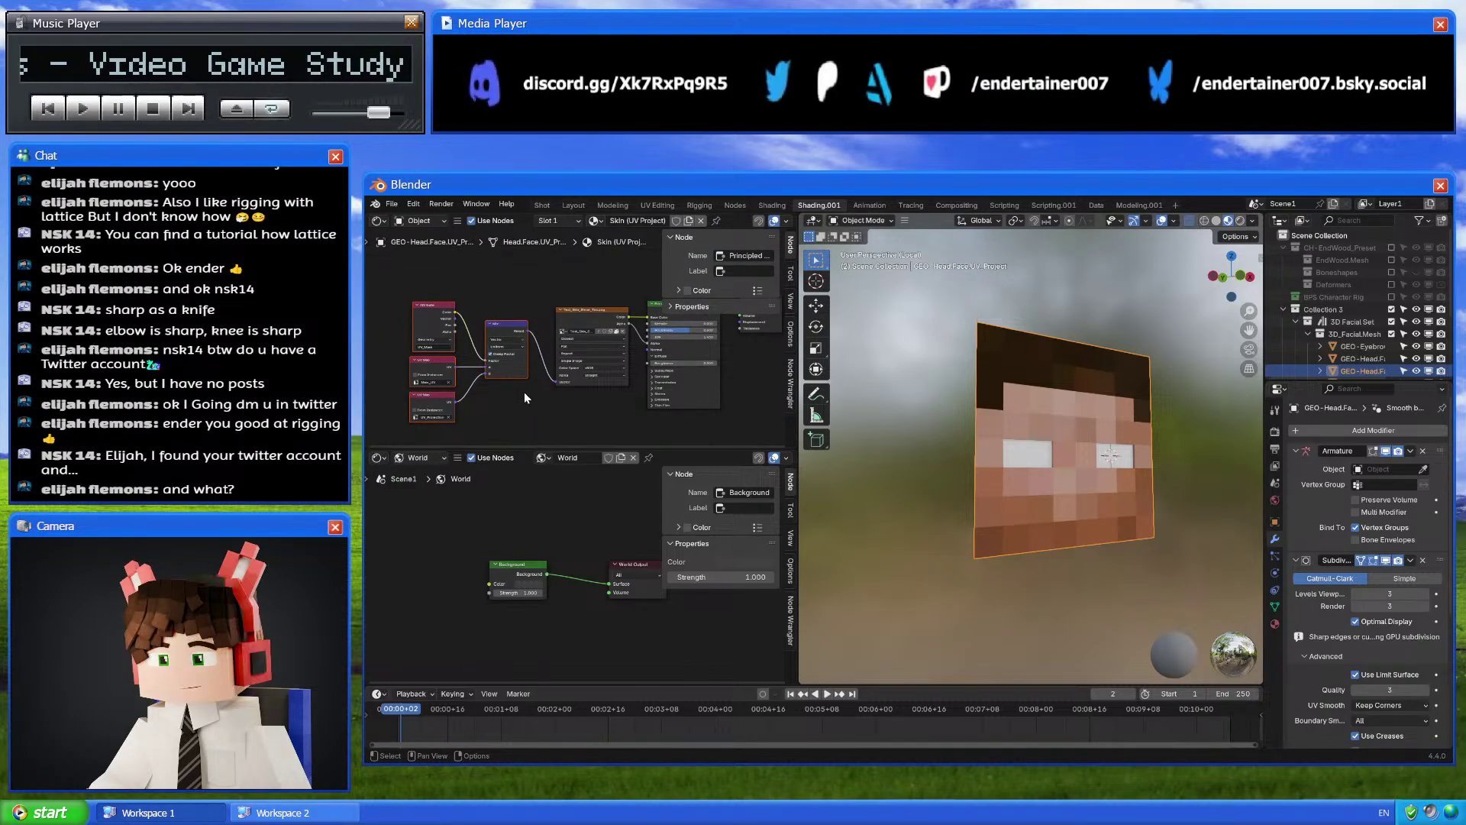
{"action": "key", "text": "x"}
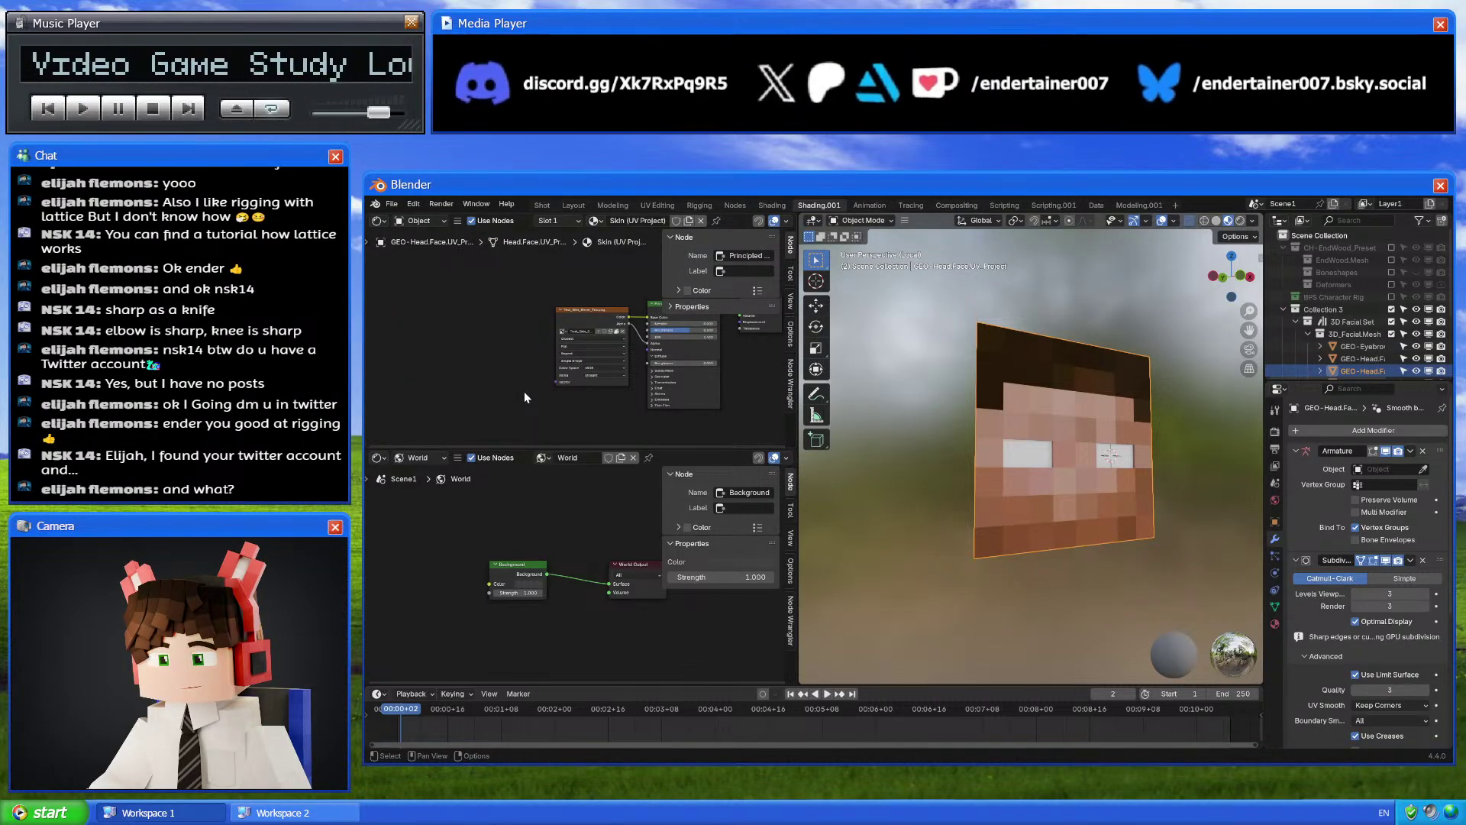
Test the skin projection in front view by temporarily moving vertices around the mouth of GEO-Head.Face.UV_Project, then leave Edit Mode
{"action": "middle_click_drag", "start_coordinate": [1000, 520], "coordinate": [1019, 523]}
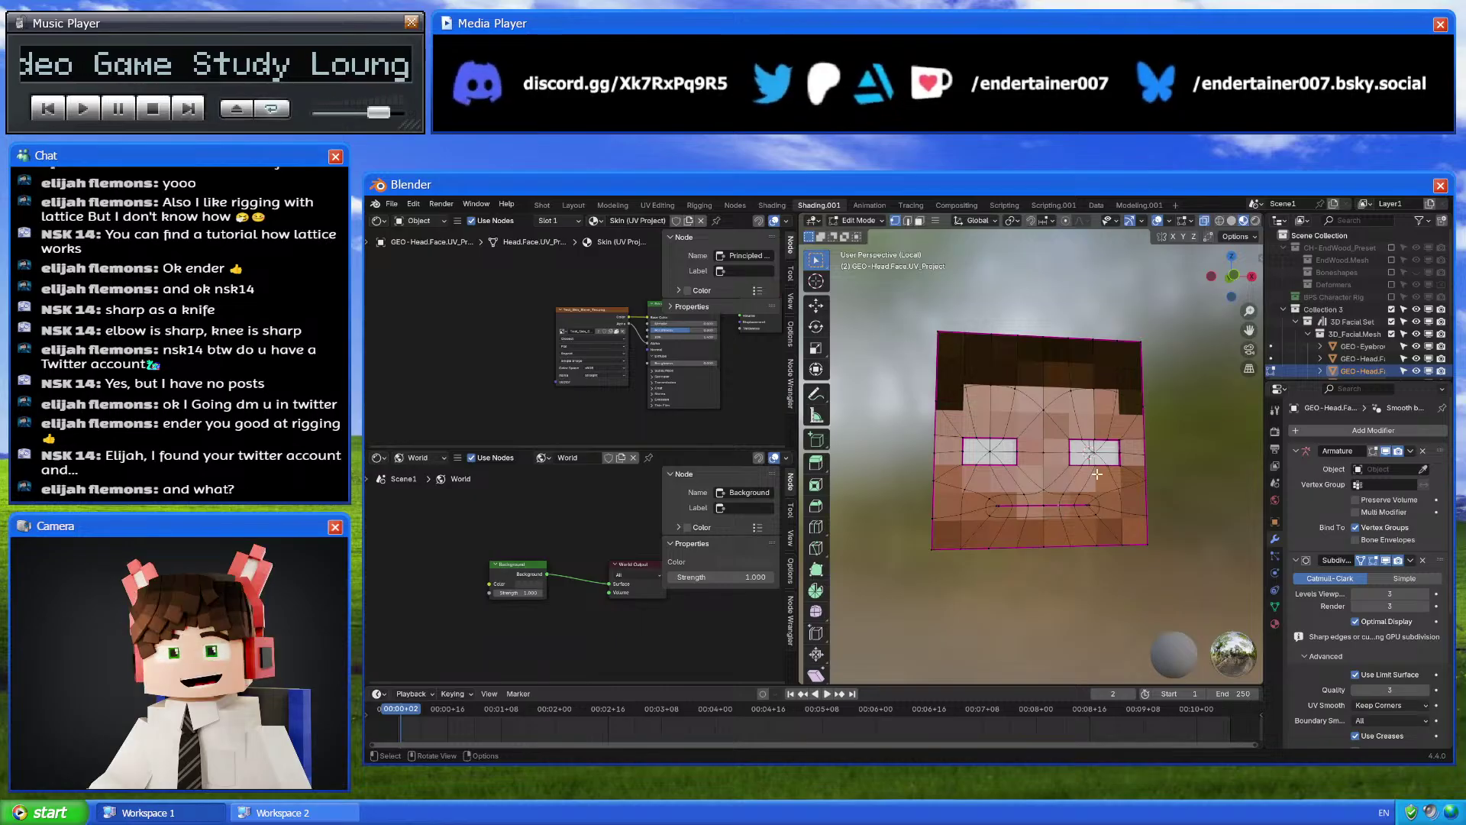
{"action": "left_click", "coordinate": [1235, 277]}
{"action": "scroll", "coordinate": [1029, 491], "scroll_direction": "up", "scroll_amount": 2}
{"action": "key", "text": "g"}
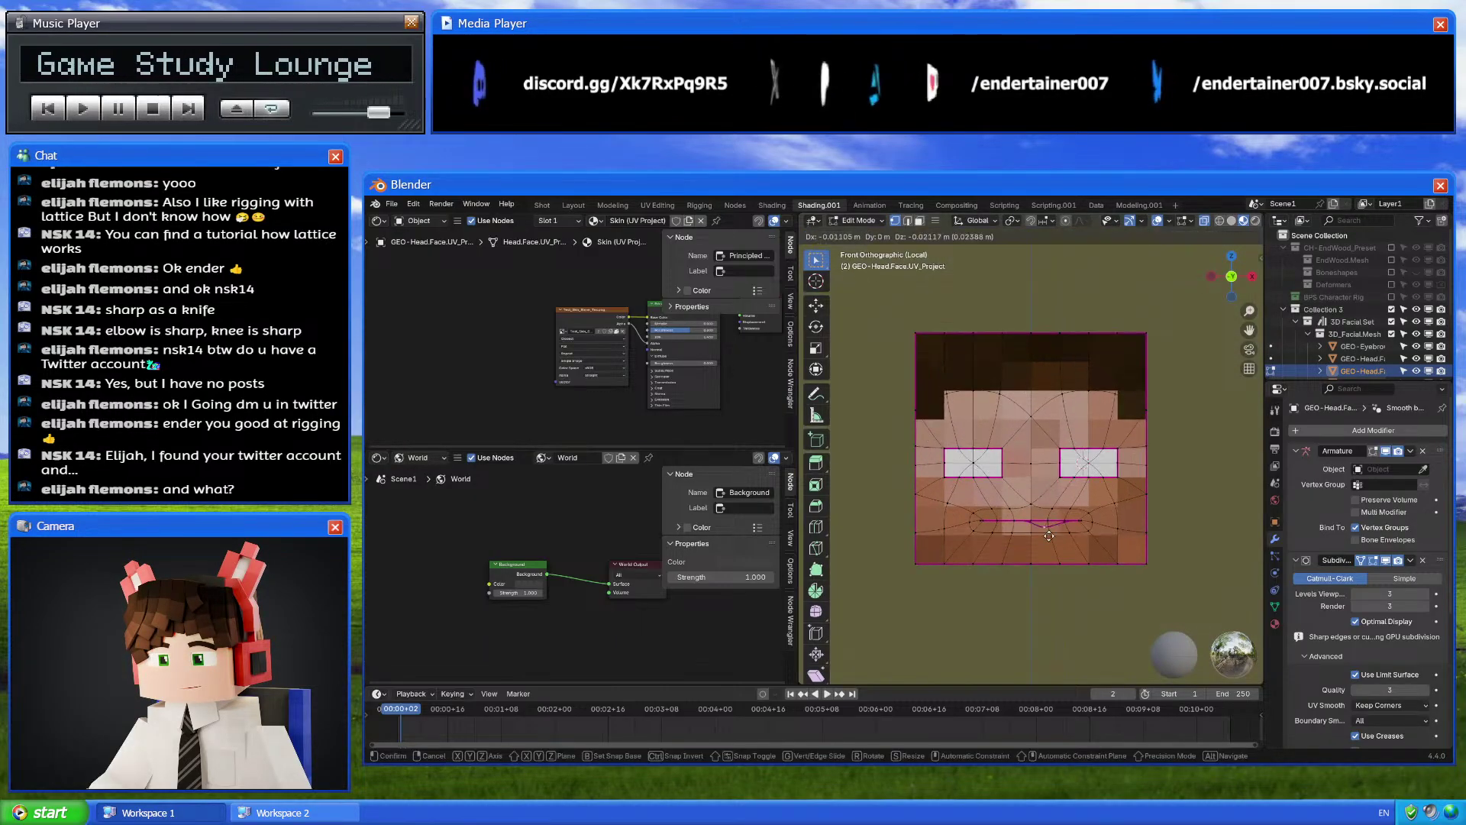
{"action": "key", "text": "Escape"}
{"action": "scroll", "coordinate": [1045, 525], "scroll_direction": "up", "scroll_amount": 2}
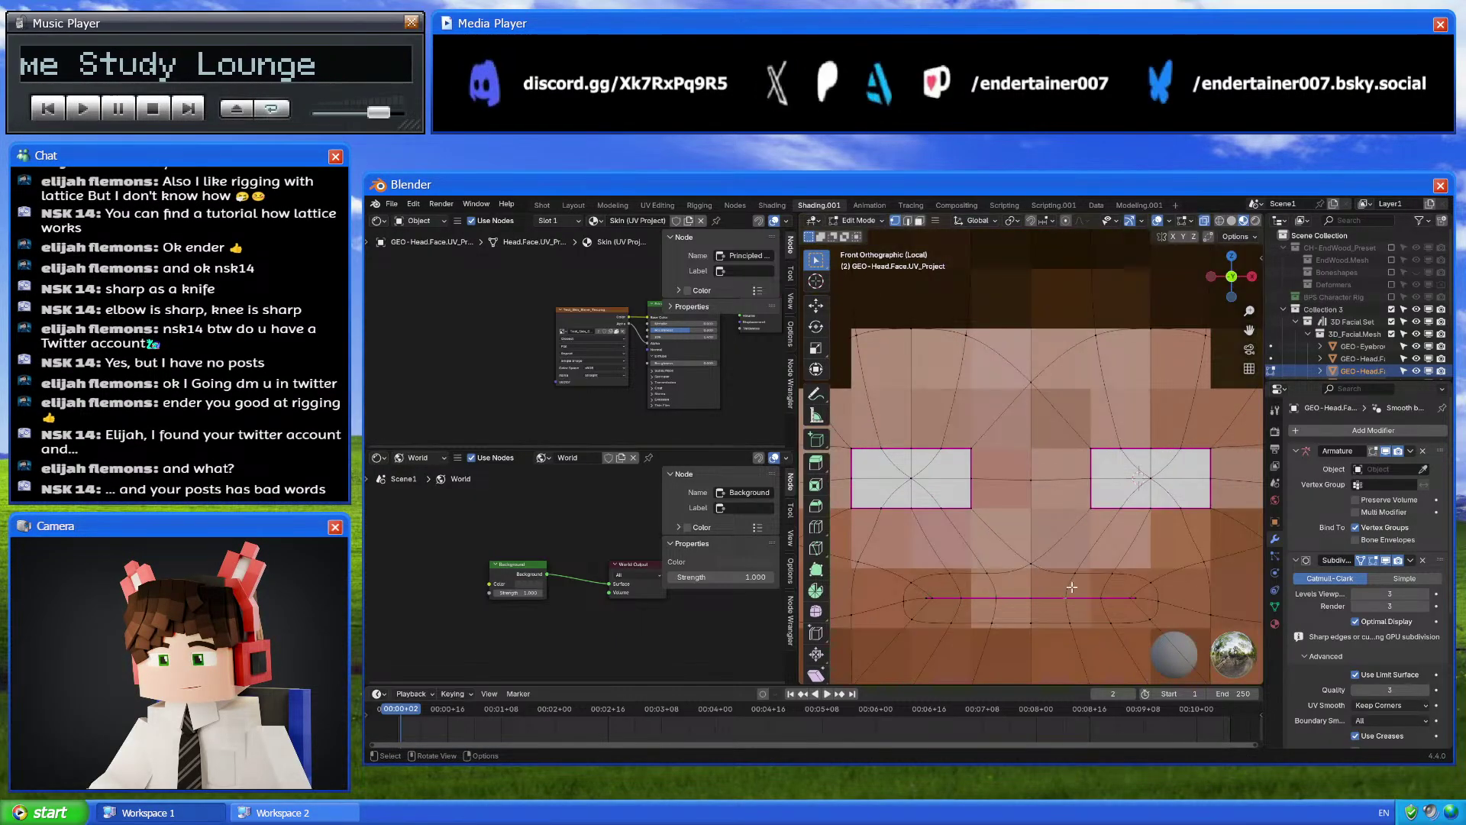
{"action": "key", "text": "g"}
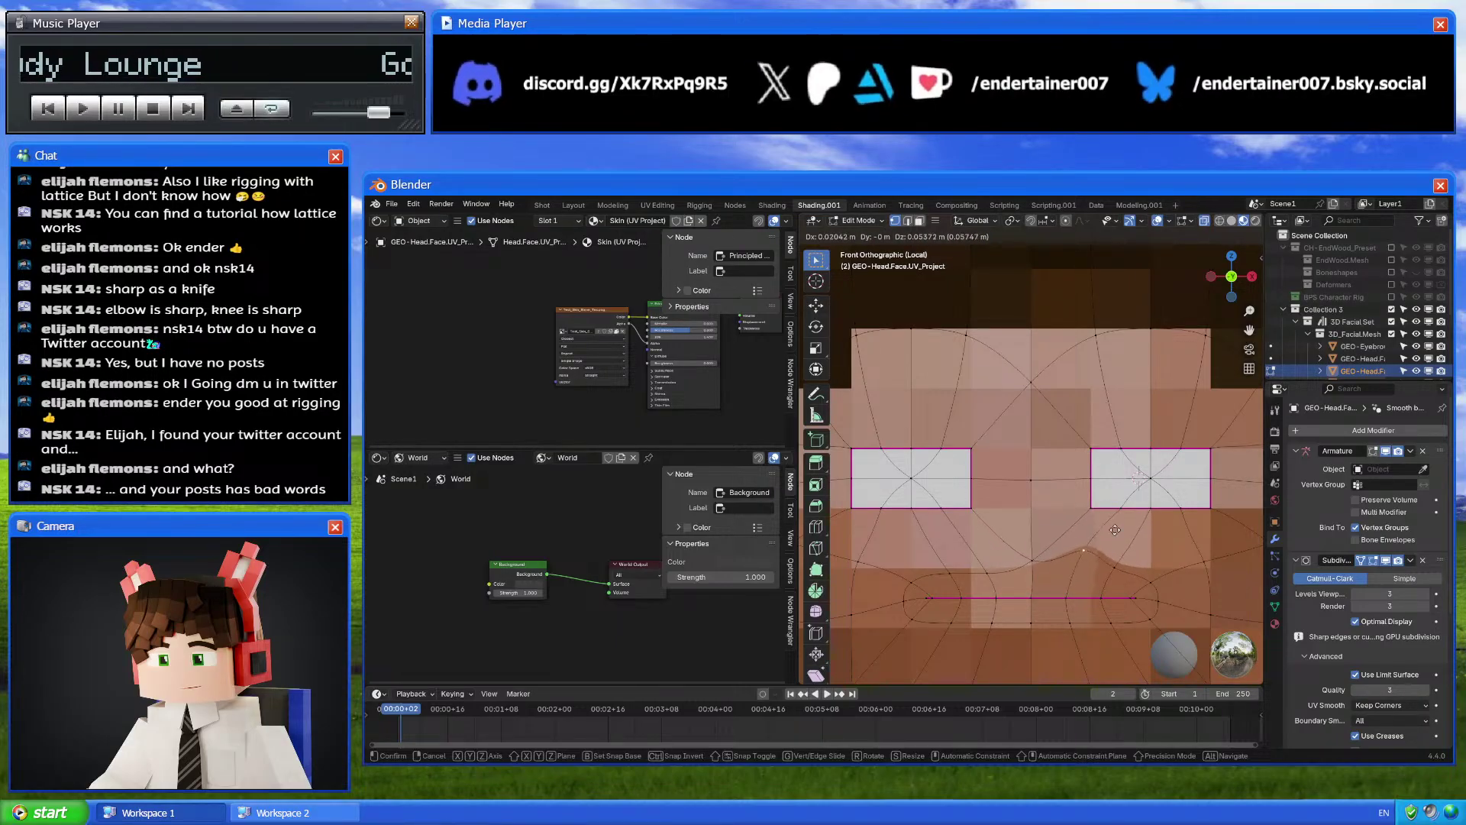
{"action": "left_click", "coordinate": [1066, 566]}
{"action": "key", "text": "Tab"}
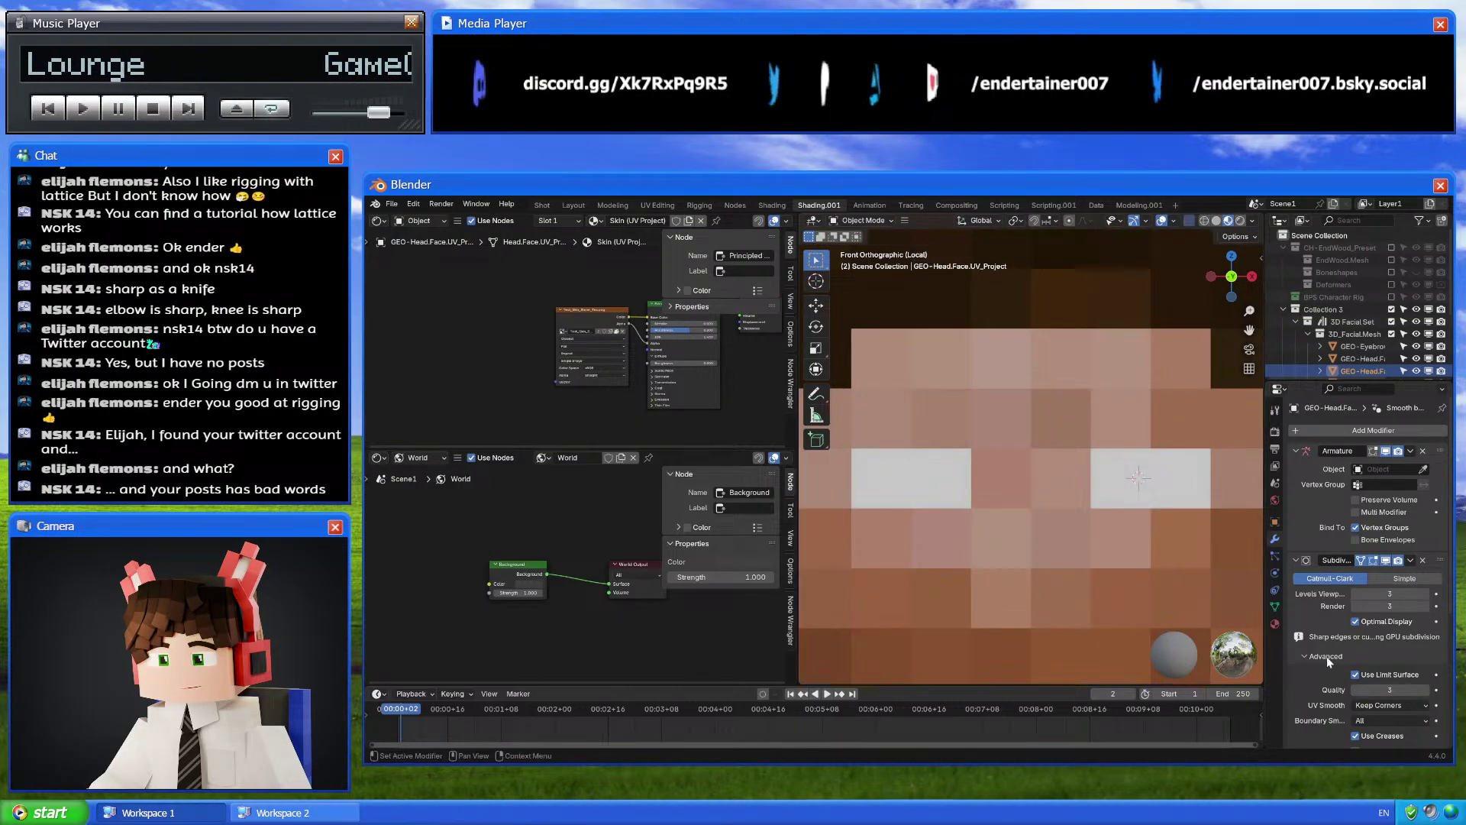
Set the UV Project modifier's UV map to Main_UV and test it with a cancelled vertex move above the mouth
{"action": "scroll", "coordinate": [1328, 661], "scroll_direction": "down", "scroll_amount": 5}
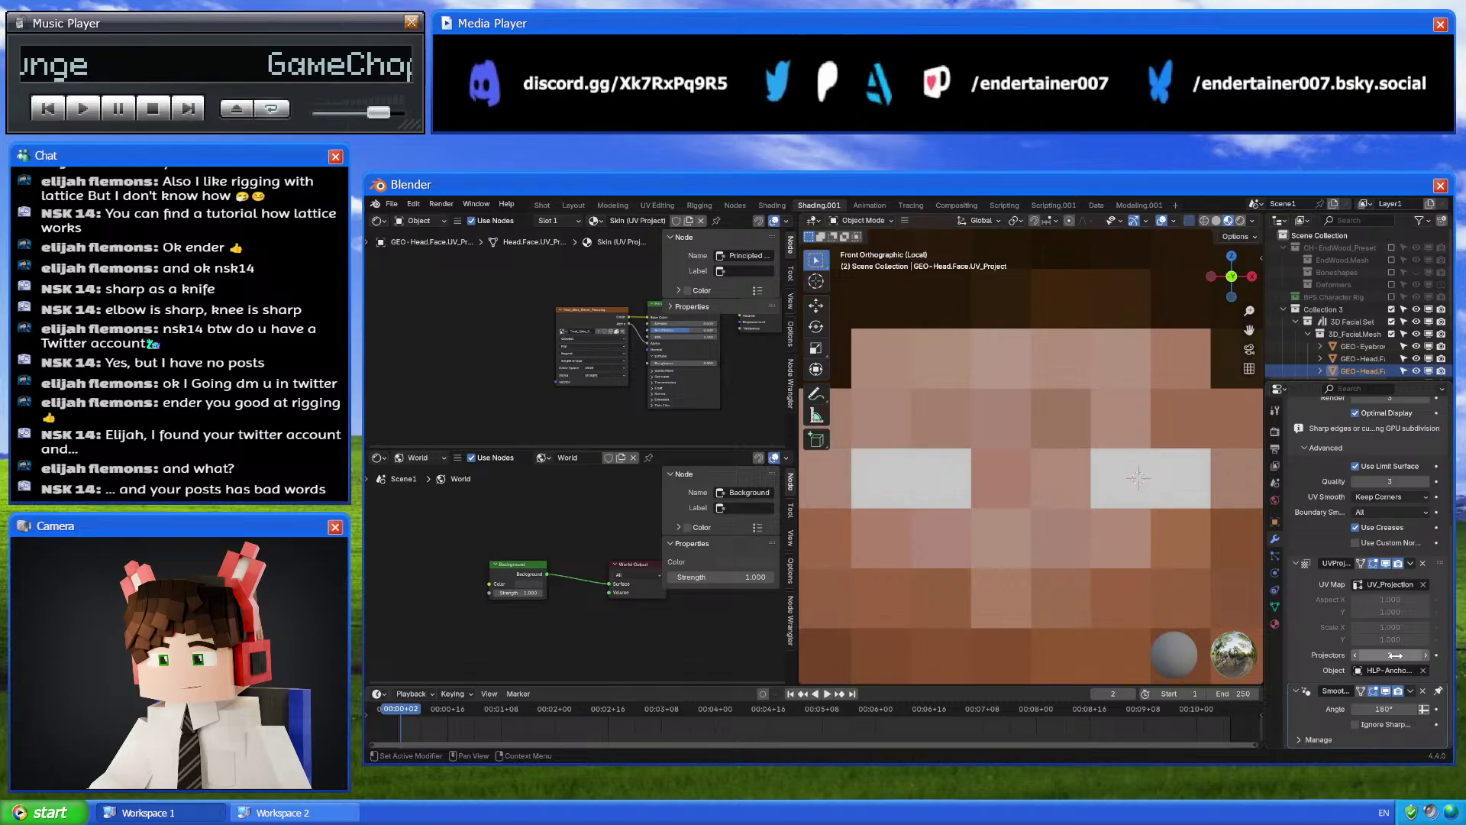
{"action": "left_click", "coordinate": [1388, 584]}
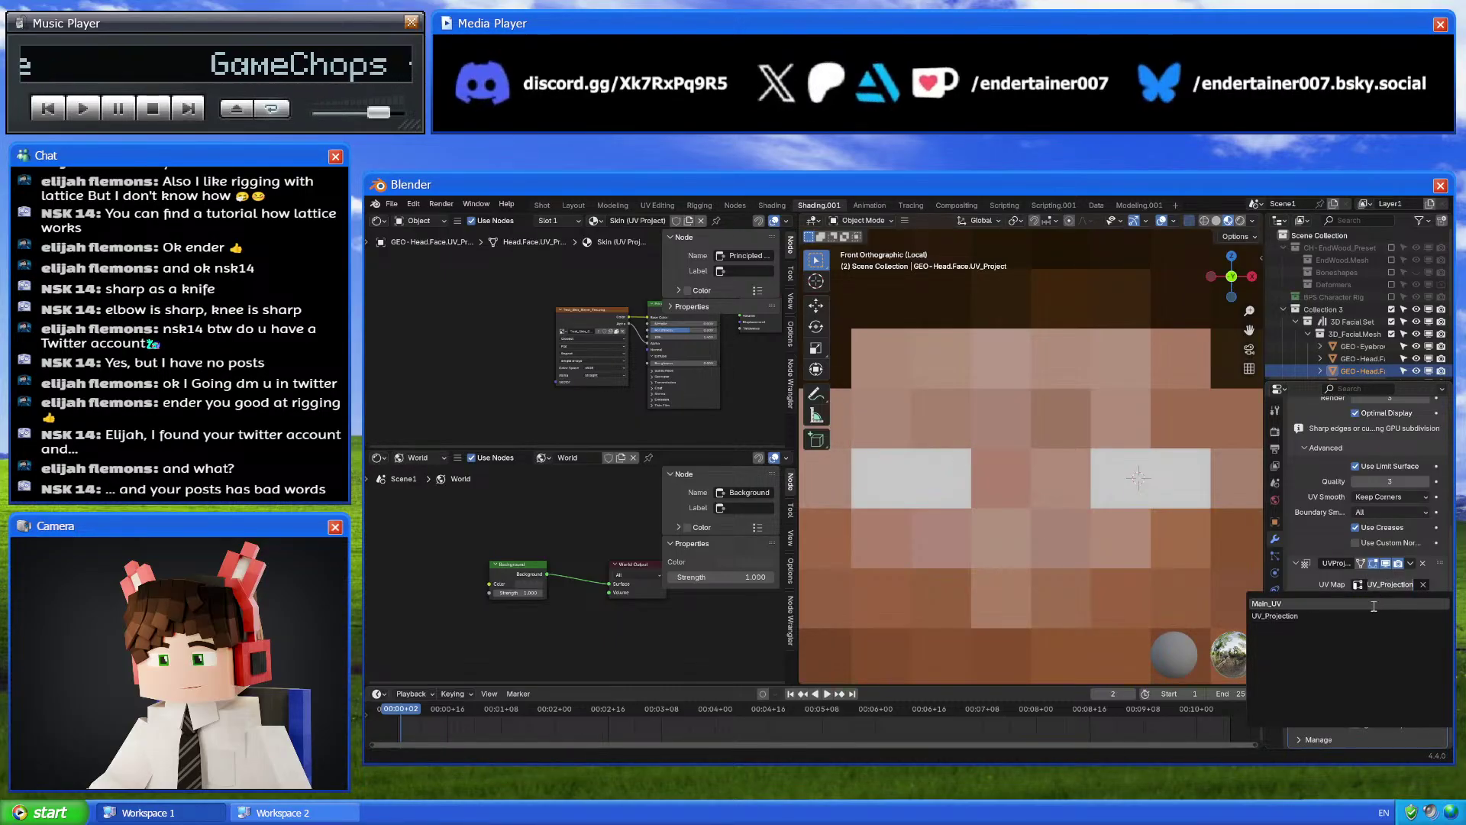
{"action": "left_click", "coordinate": [1374, 609]}
{"action": "key", "text": "Tab"}
{"action": "key", "text": "g"}
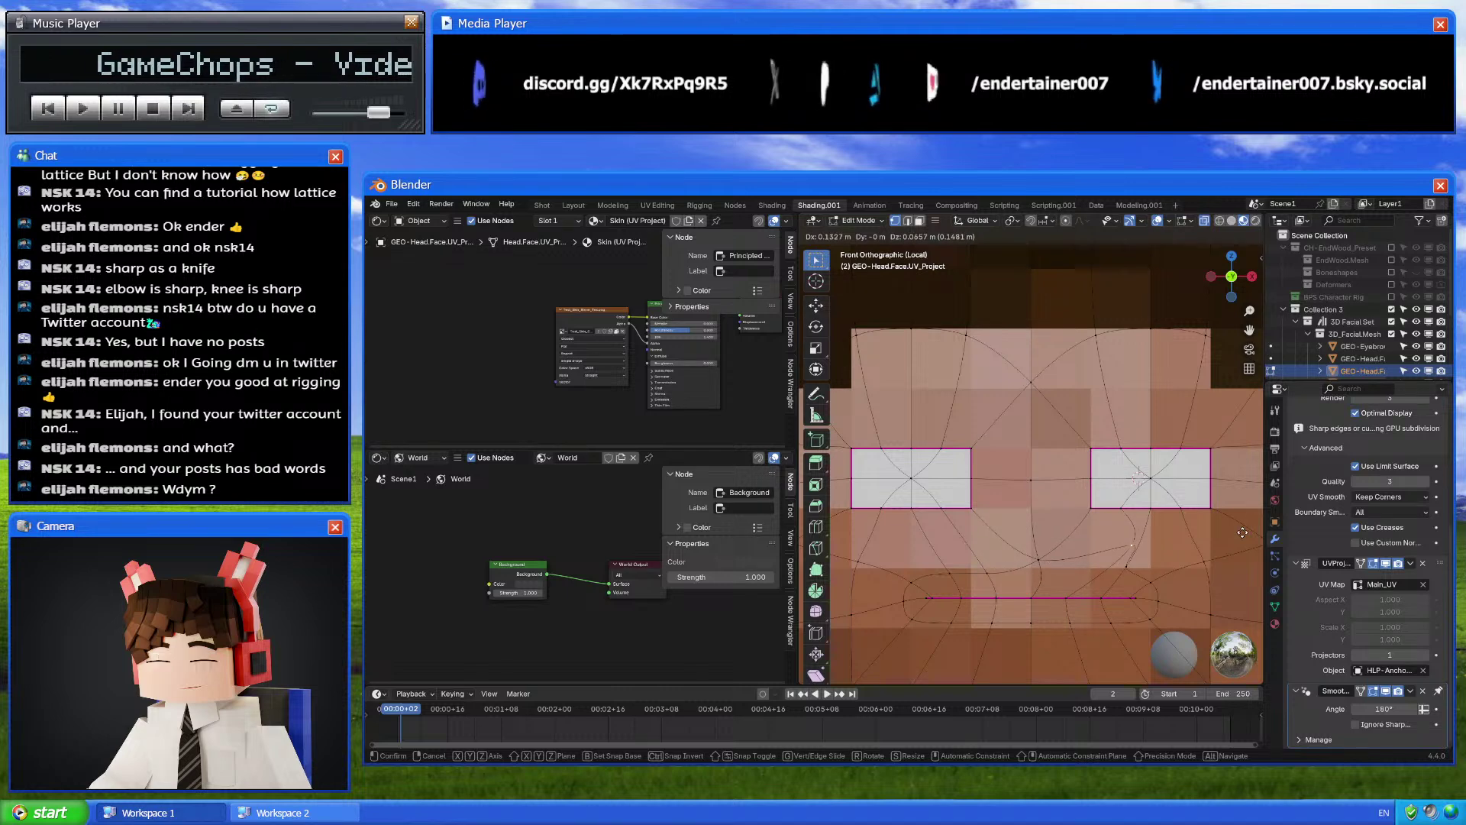
{"action": "right_click", "coordinate": [1134, 524]}
{"action": "key", "text": "Tab"}
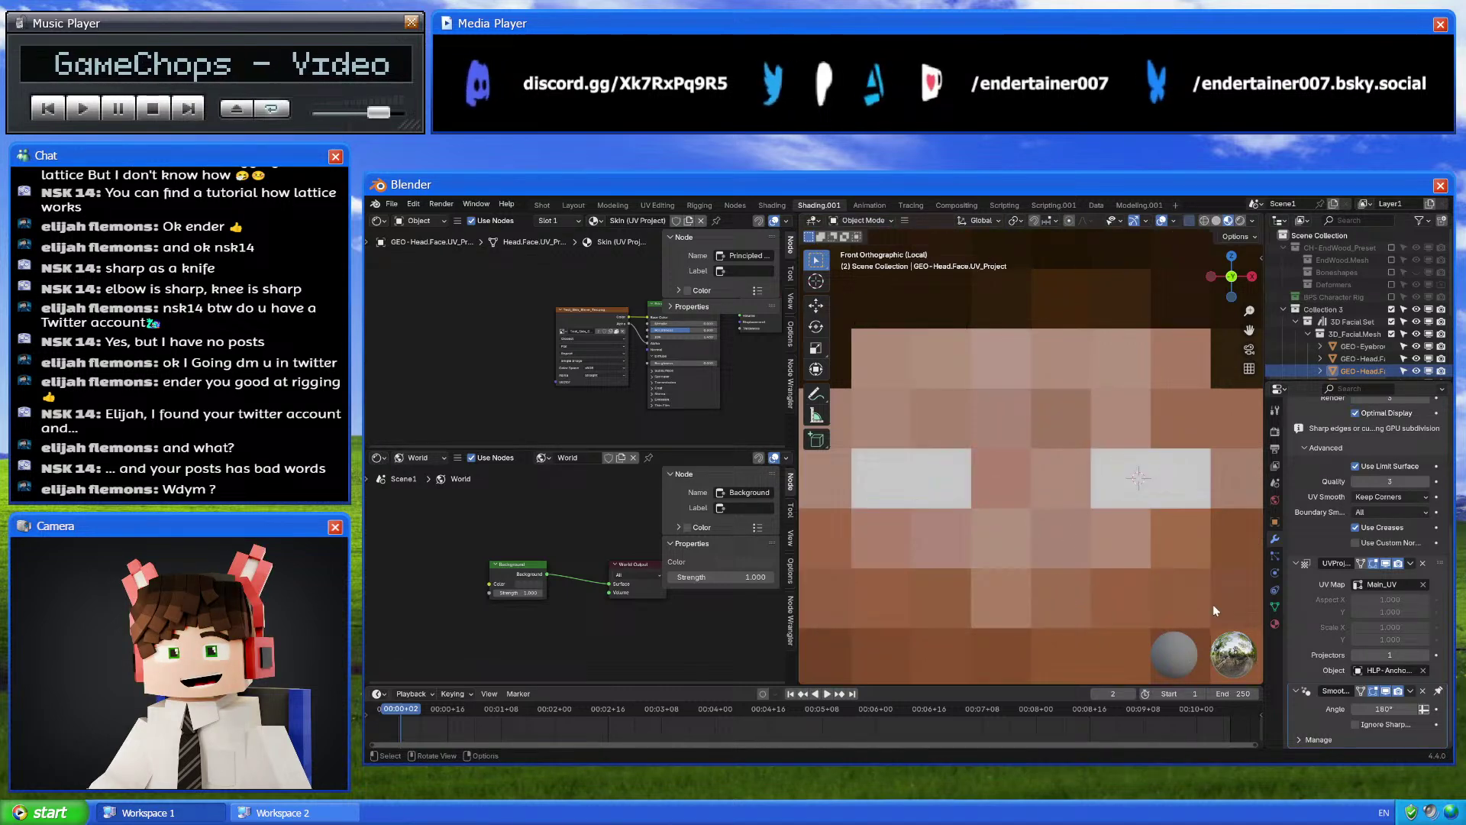
Examine the UV maps of GEO-Head.Face.UV_Project and check the projection again by temporarily moving a vertex near the mouth
{"action": "left_click", "coordinate": [1273, 608]}
{"action": "scroll", "coordinate": [1145, 615], "scroll_direction": "down", "scroll_amount": 6}
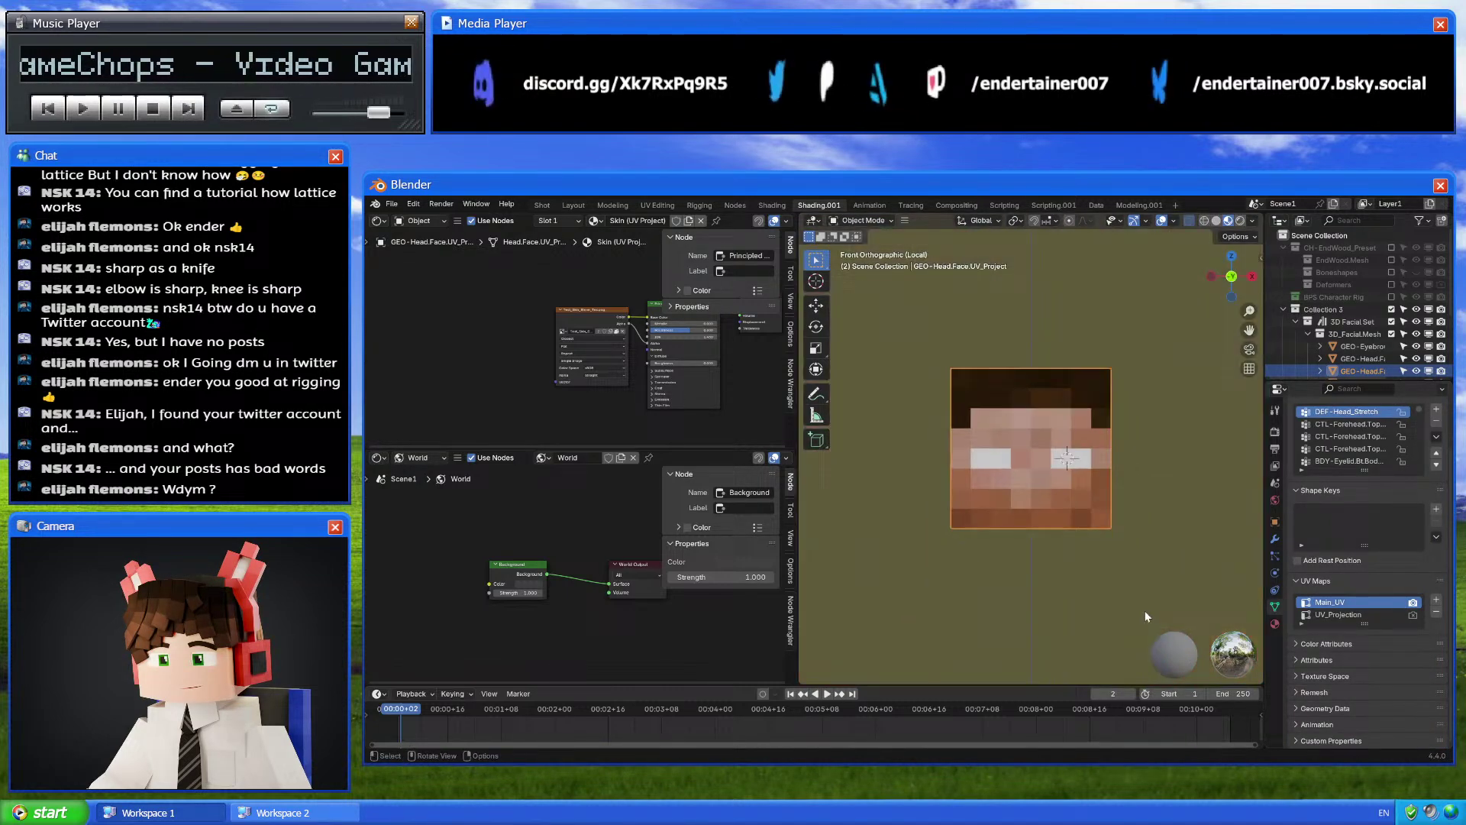
{"action": "left_click", "coordinate": [1373, 361]}
{"action": "left_click", "coordinate": [1371, 371]}
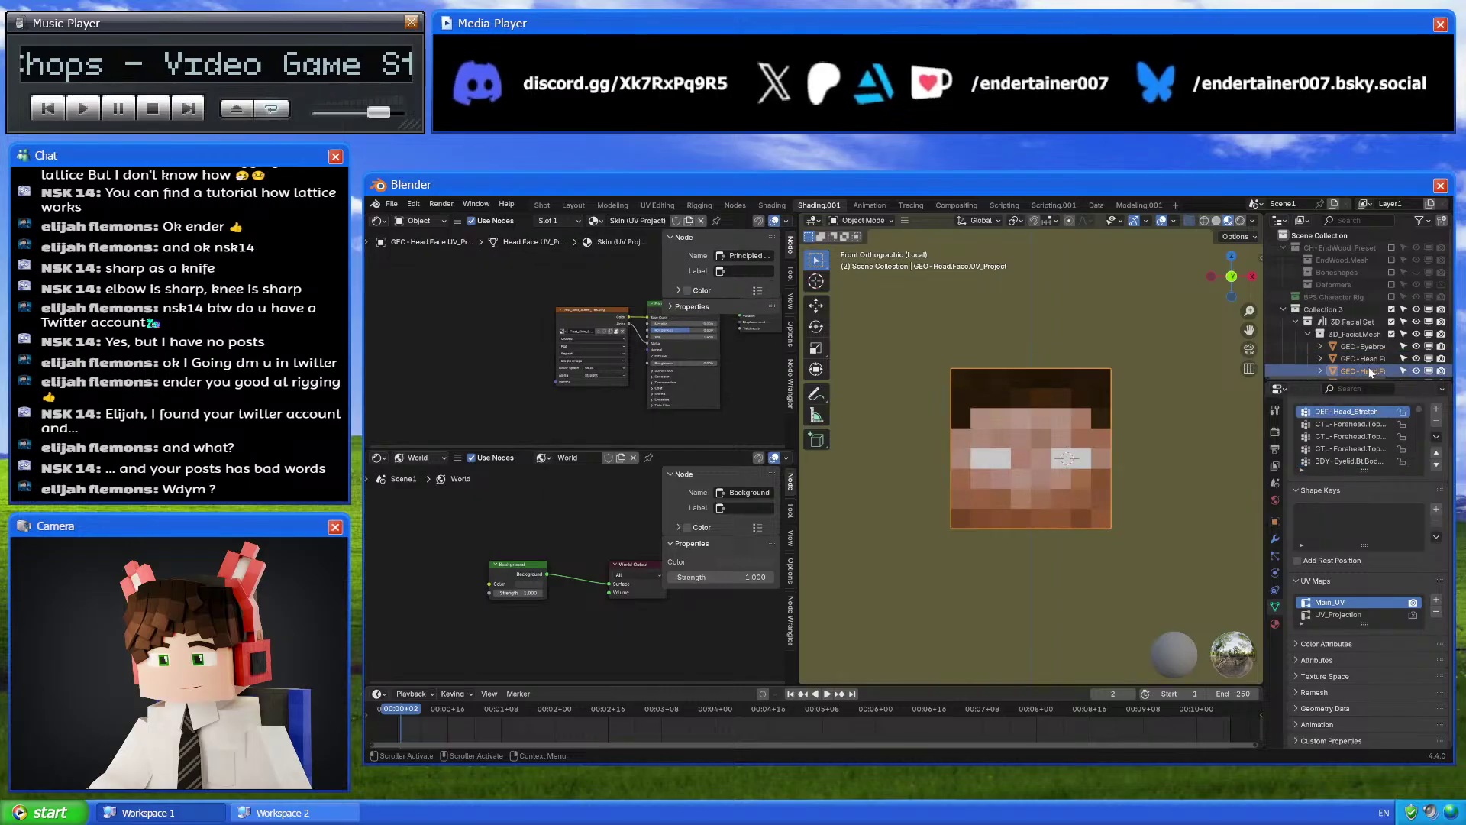
{"action": "scroll", "coordinate": [1068, 492], "scroll_direction": "up", "scroll_amount": 4}
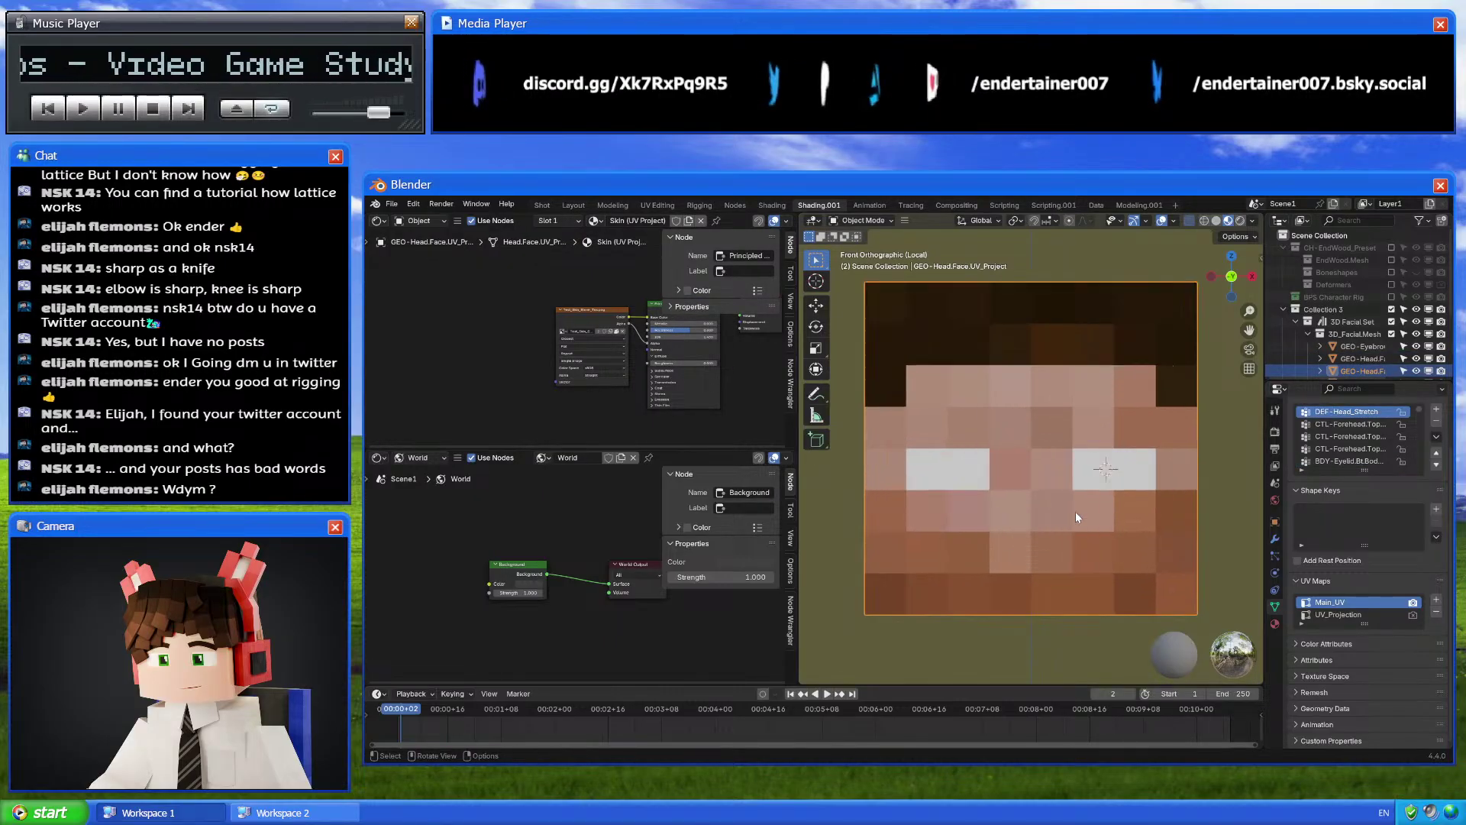
{"action": "key", "text": "Tab"}
{"action": "key", "text": "g"}
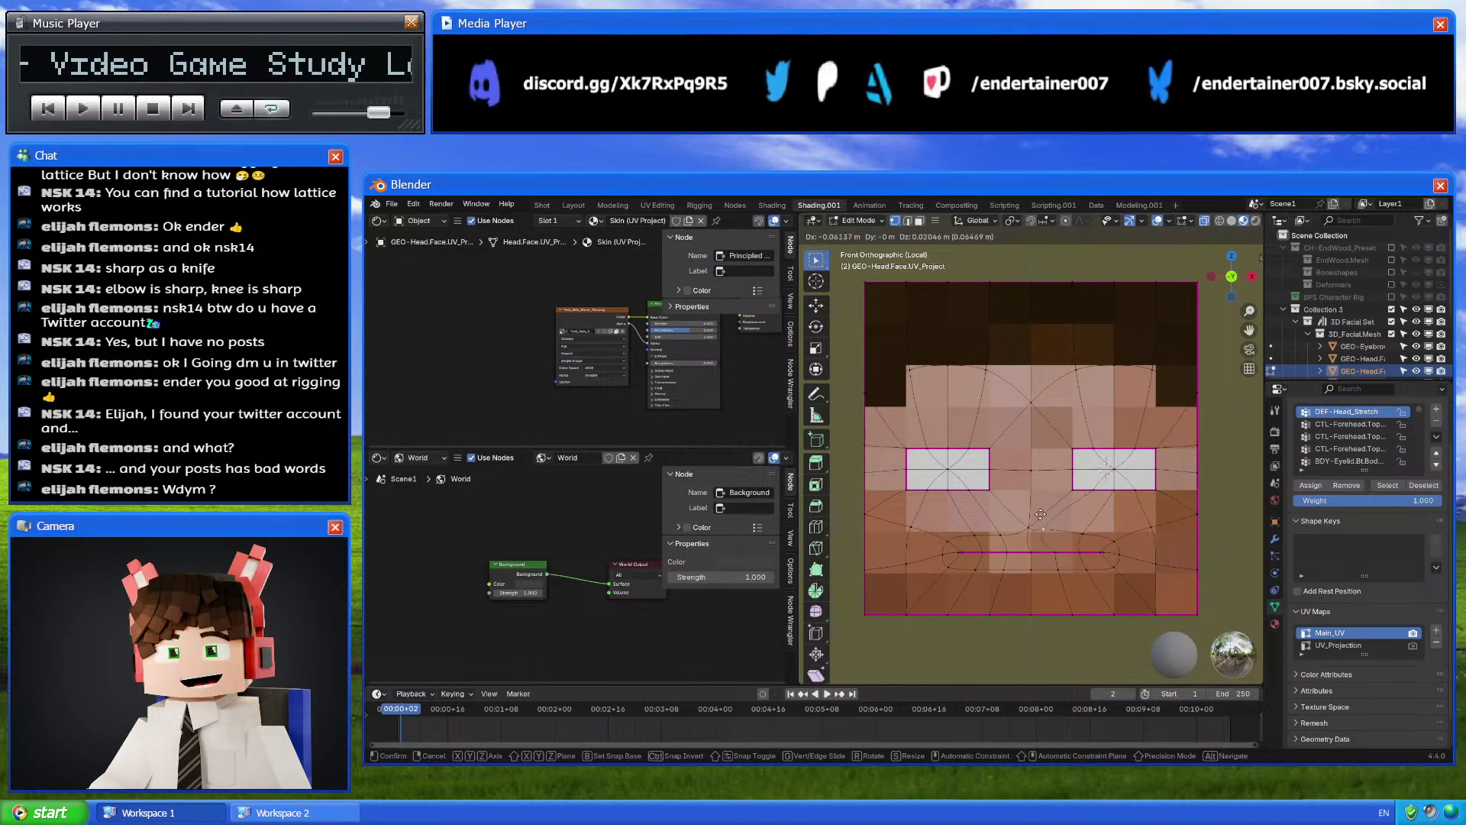
{"action": "left_click", "coordinate": [1034, 485]}
{"action": "key", "text": "Tab"}
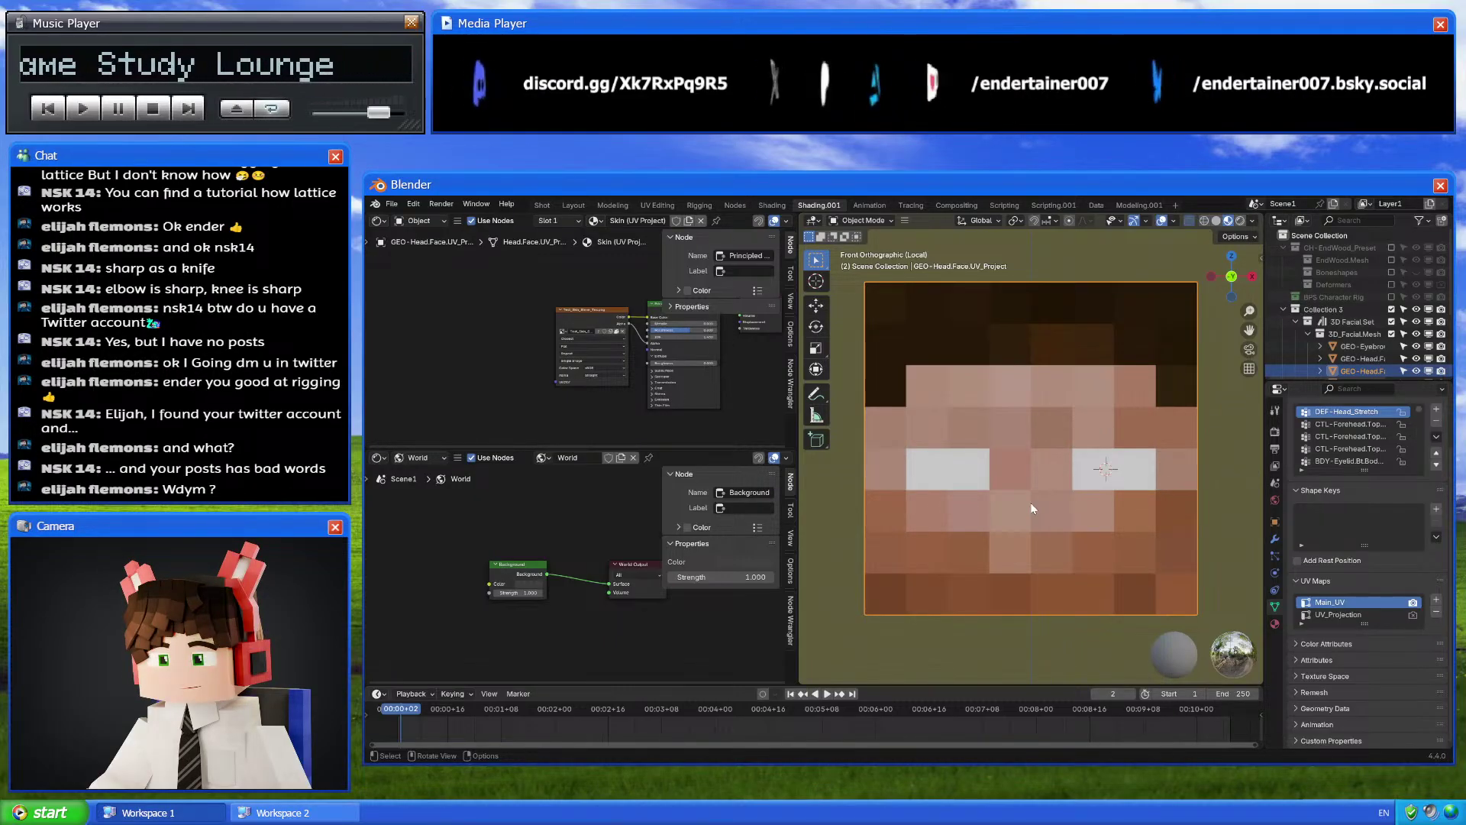
Remove the UV_Projection map from GEO-Head.Face.UV_Project and rename Main_UV to UVMap, matching GEO-Torso in CH-EndWood_Preset
{"action": "left_click", "coordinate": [1347, 616]}
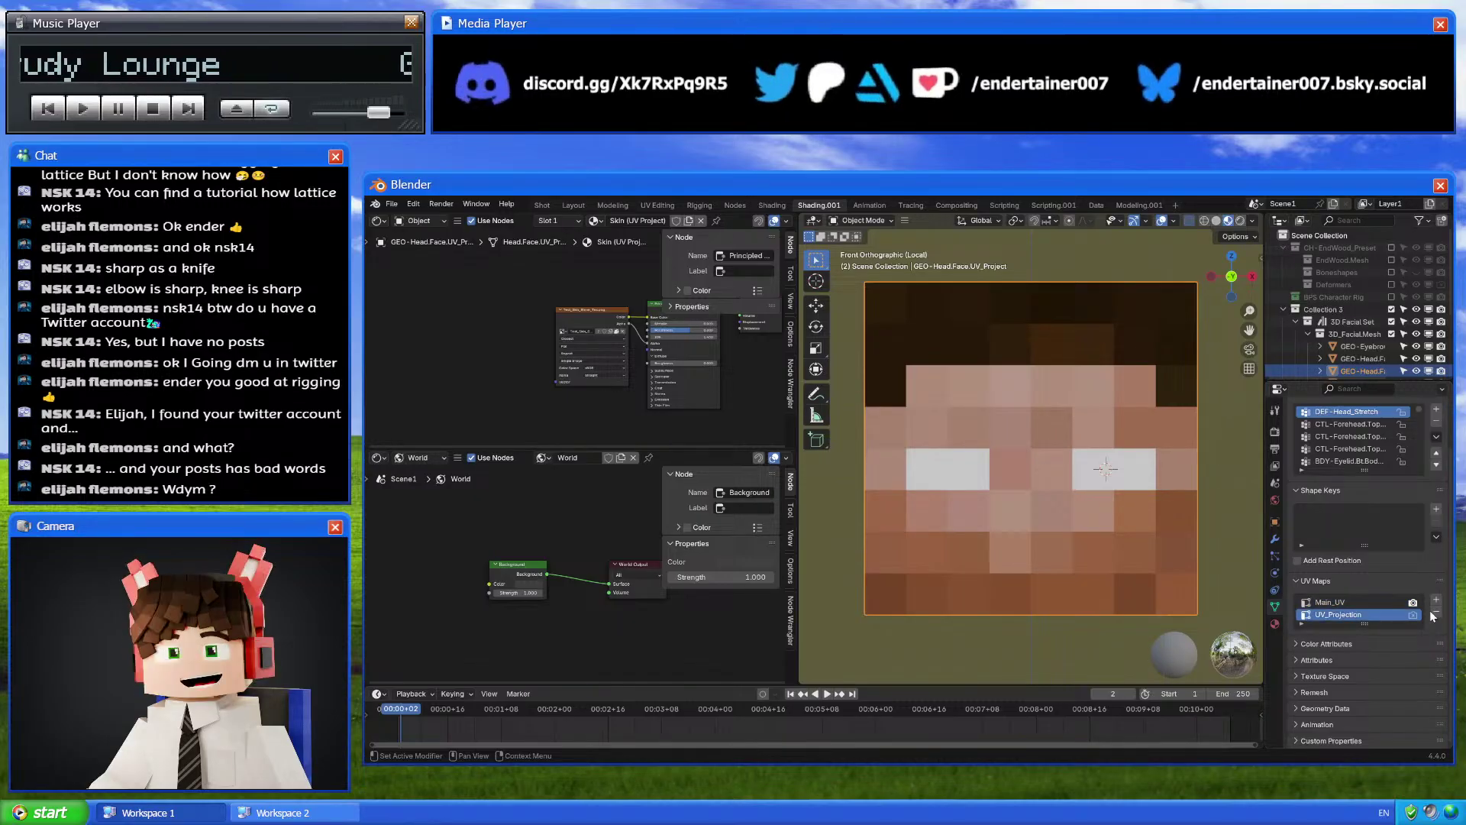
{"action": "left_click", "coordinate": [1434, 612]}
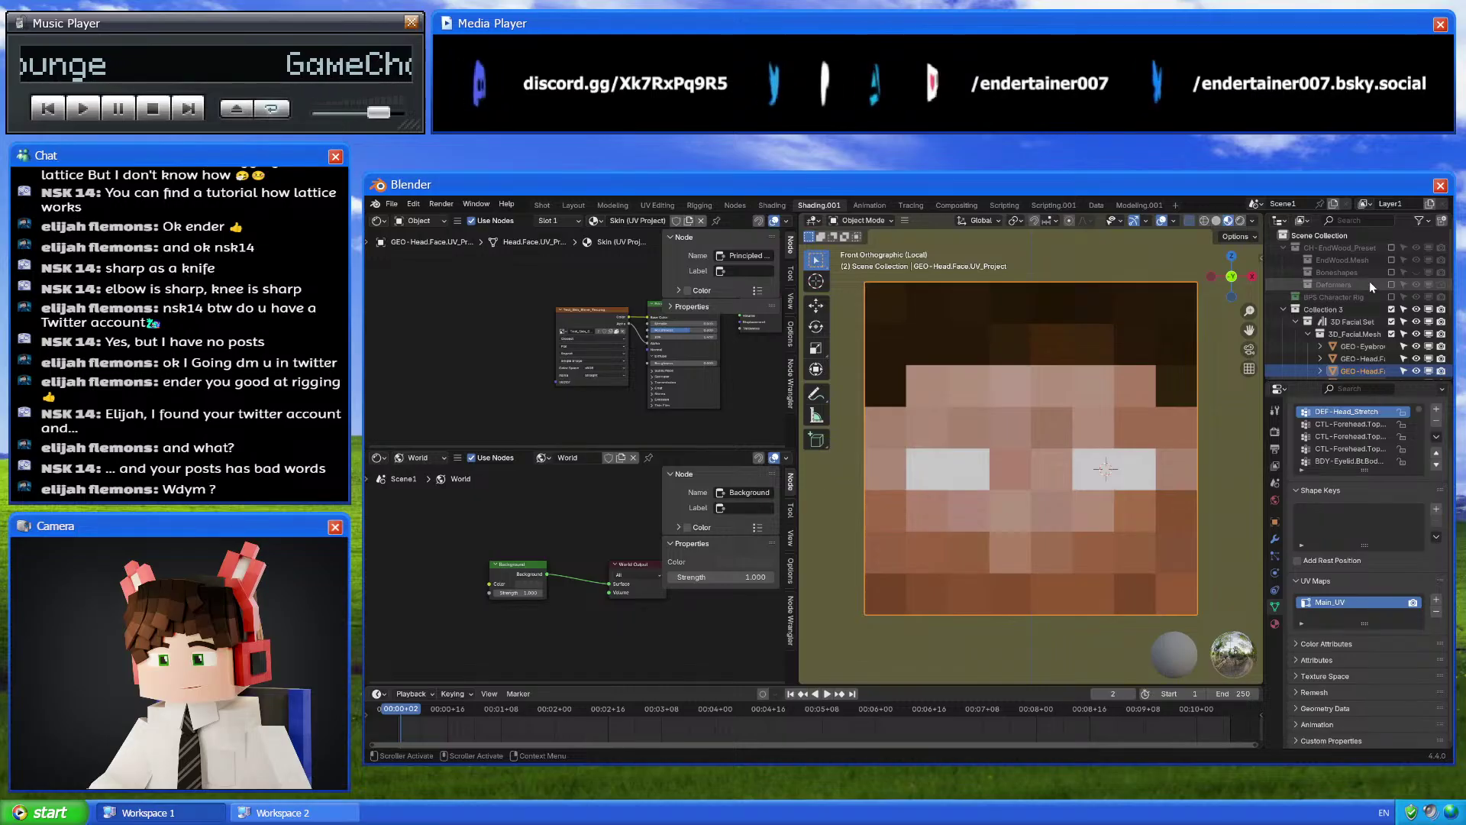
{"action": "left_click", "coordinate": [1391, 247]}
{"action": "scroll", "coordinate": [1044, 589], "scroll_direction": "down", "scroll_amount": 4}
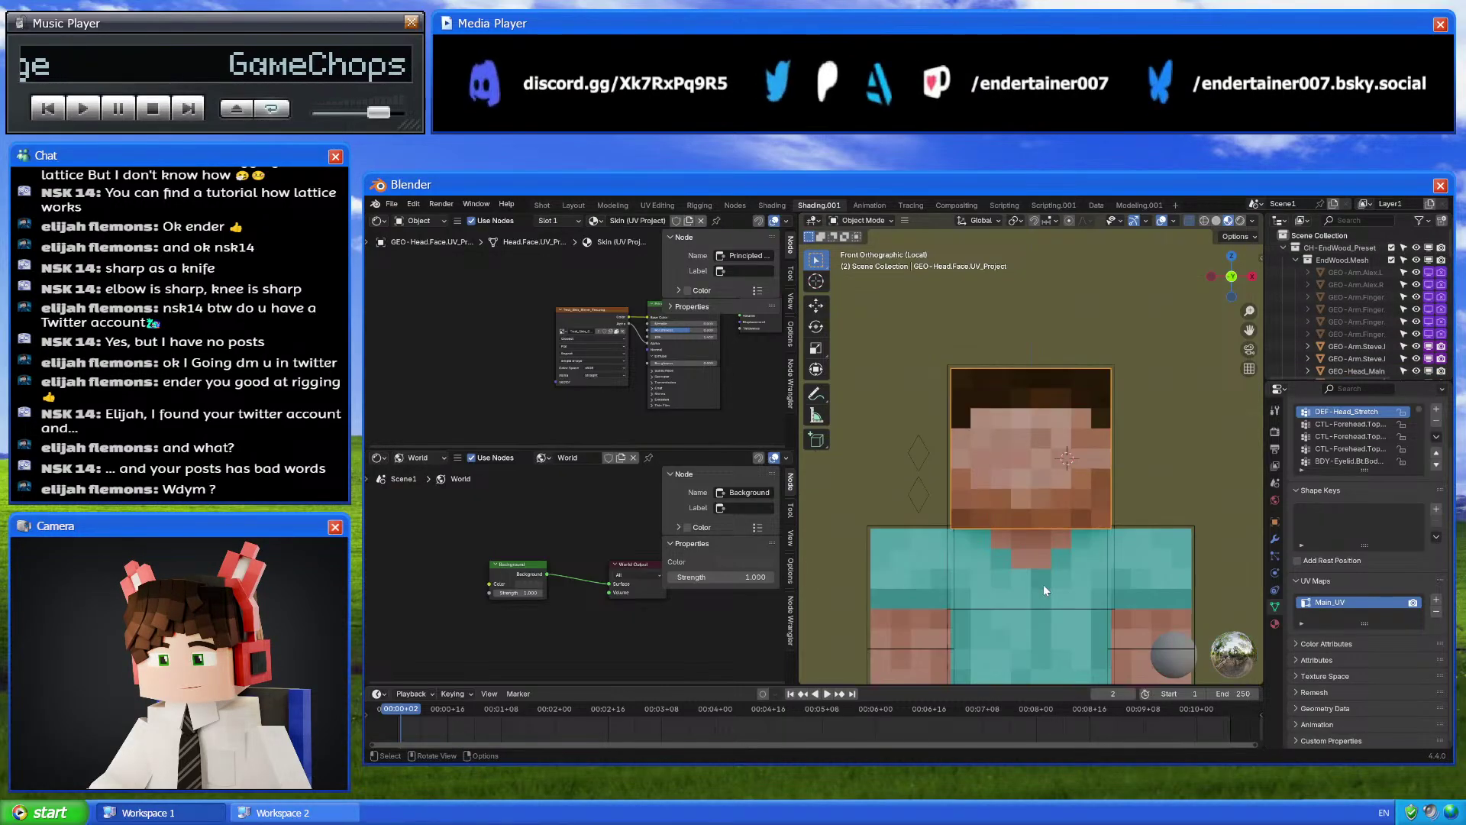
{"action": "left_click", "coordinate": [1044, 589]}
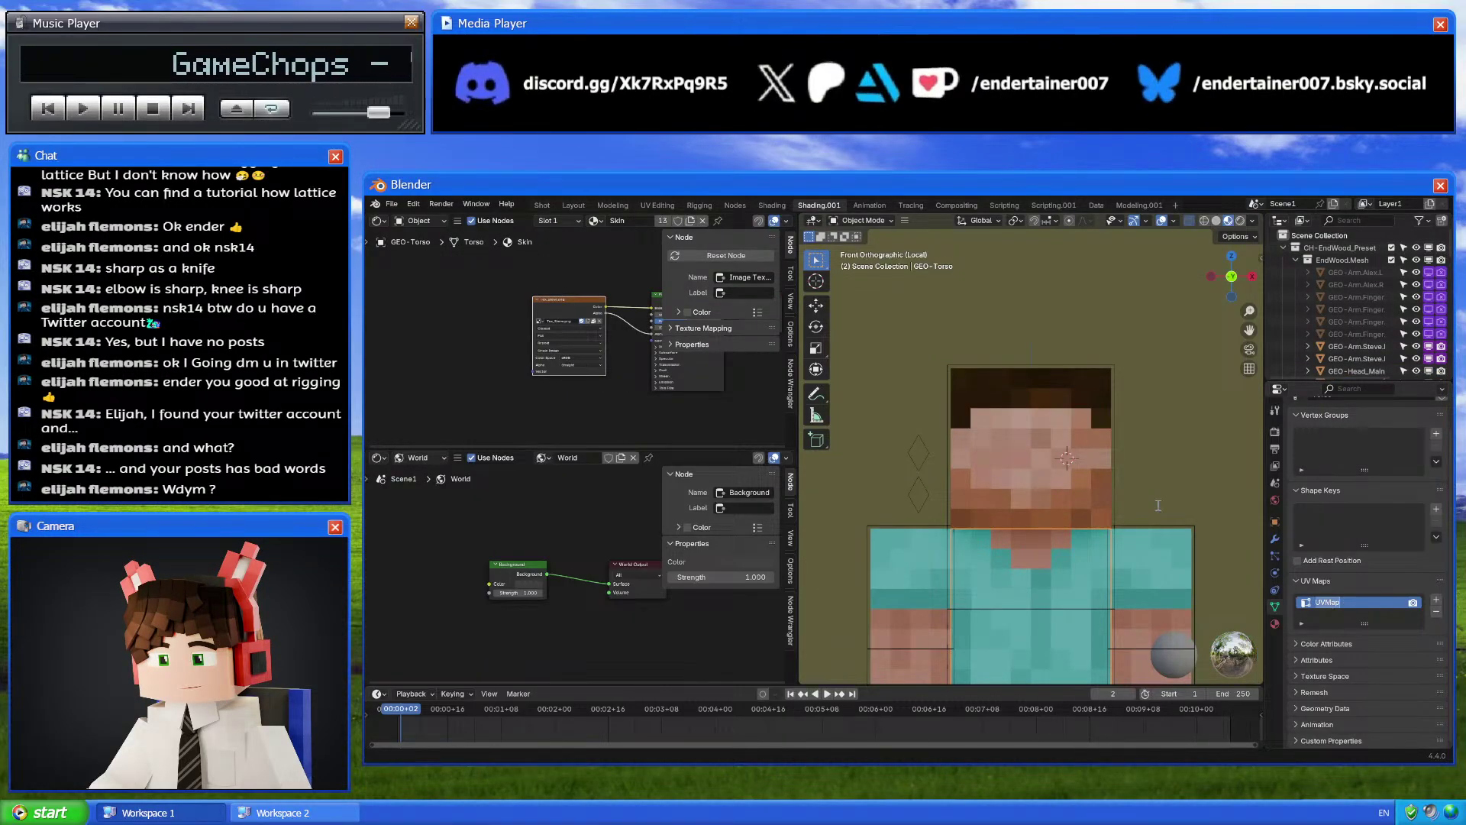
{"action": "left_click", "coordinate": [1391, 247]}
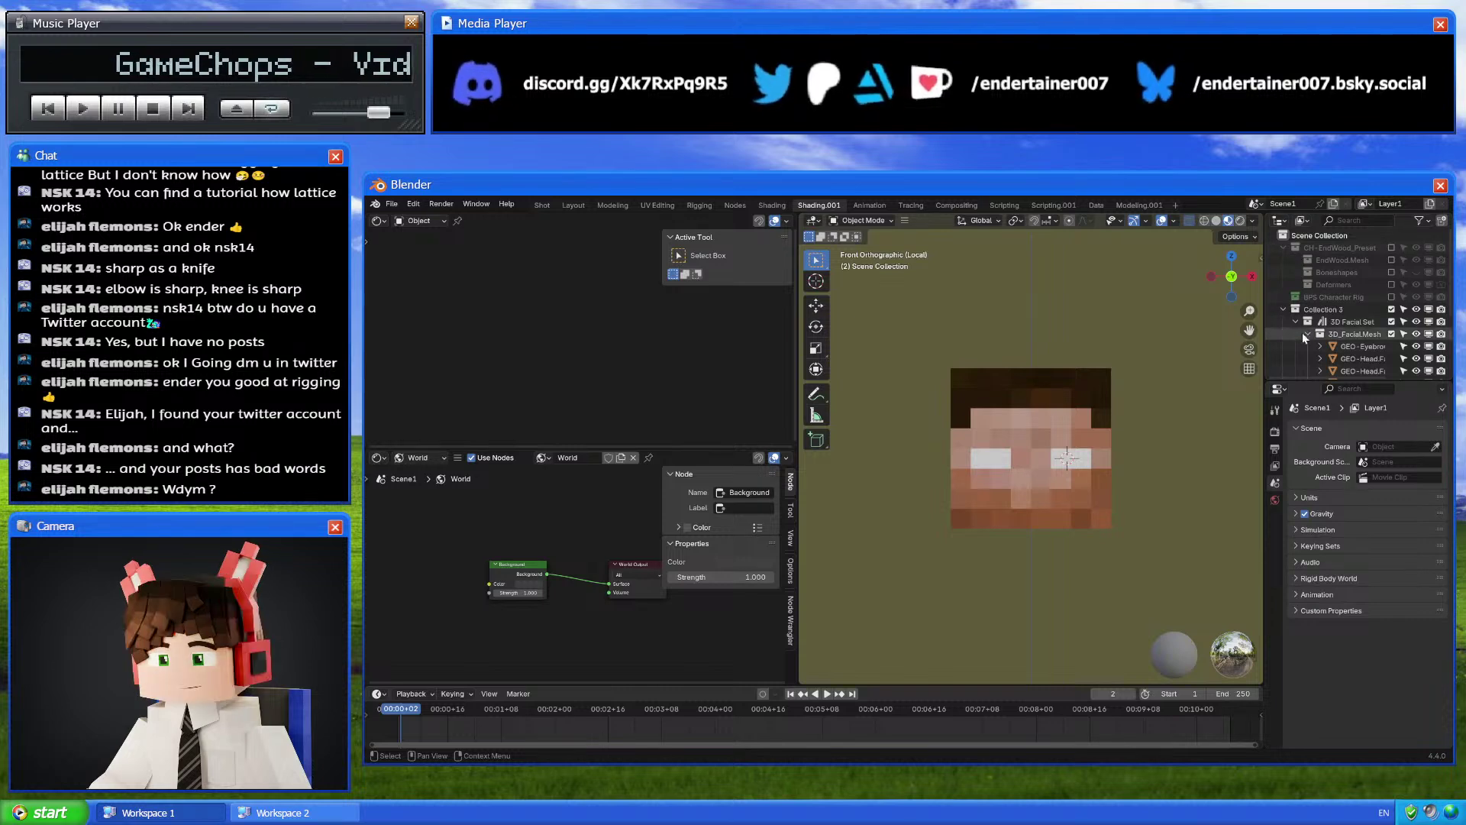
{"action": "left_click", "coordinate": [1083, 427]}
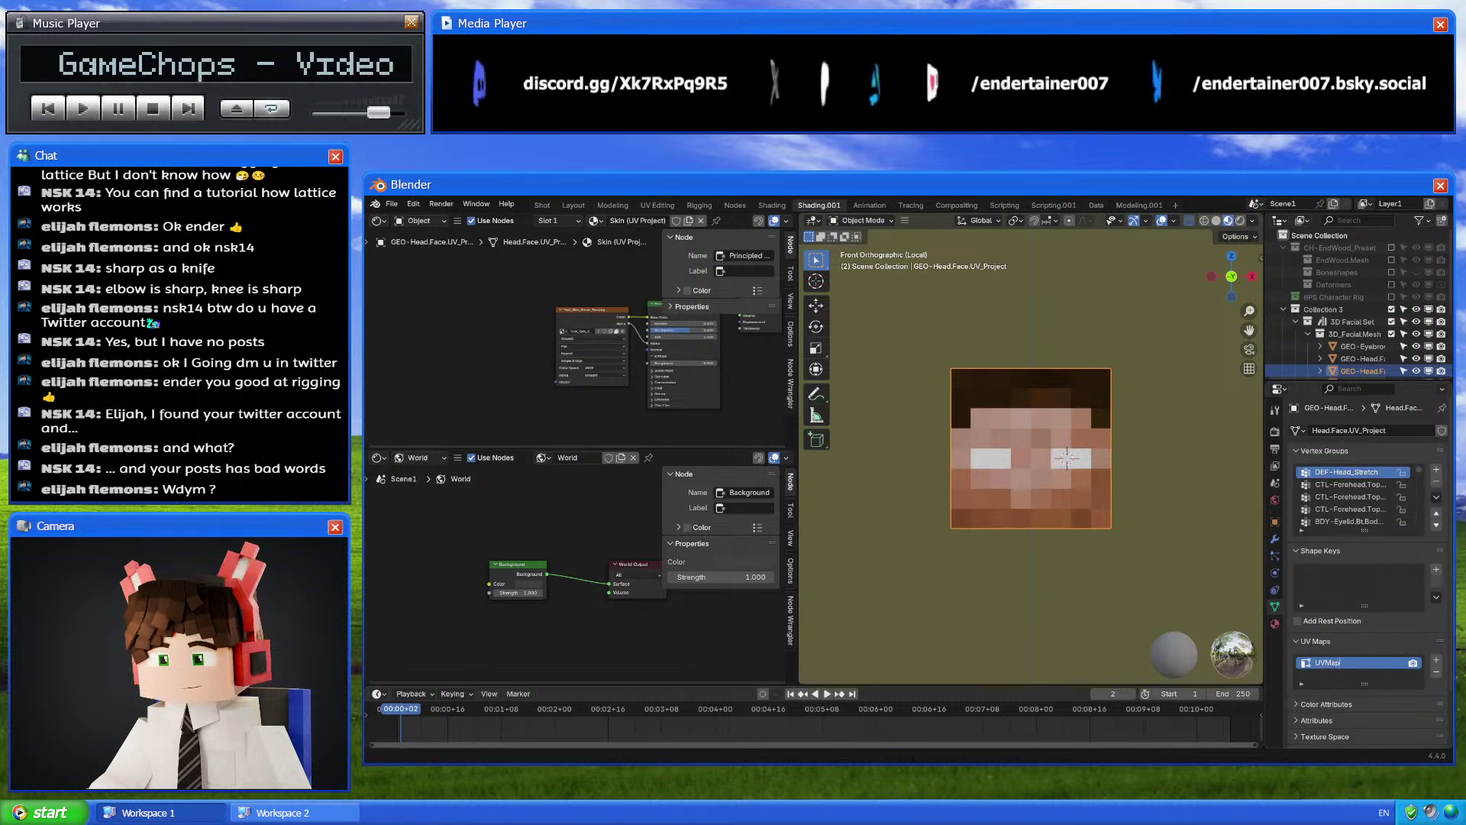
Check the modifiers of GEO-Head.Face.Deform, and set the UV Project modifier's UV map on GEO-Head.Face.UV_Project to UVMap
{"action": "left_click", "coordinate": [1364, 359]}
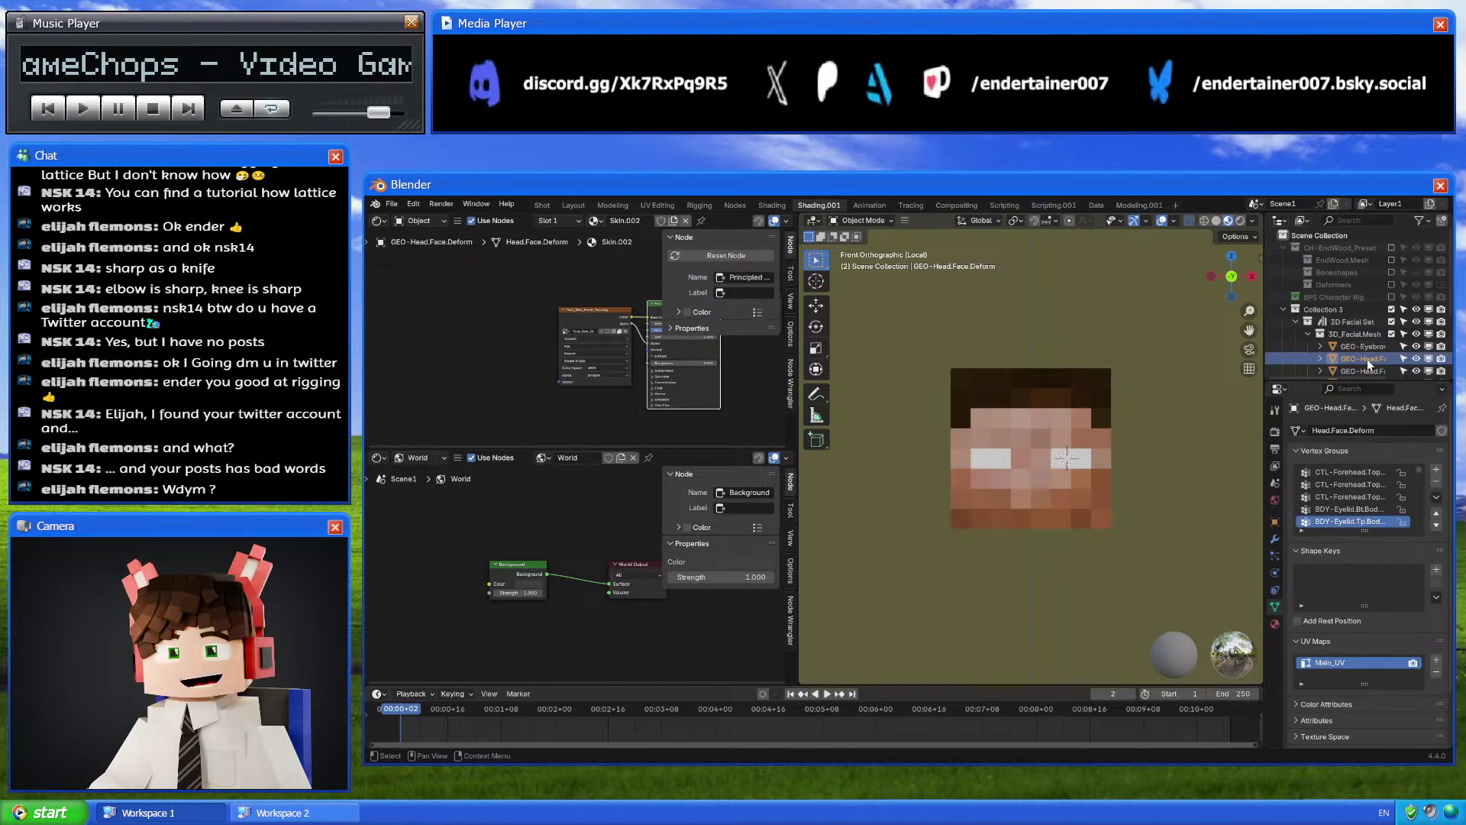
{"action": "left_click", "coordinate": [1274, 540]}
{"action": "scroll", "coordinate": [1314, 657], "scroll_direction": "down", "scroll_amount": 3}
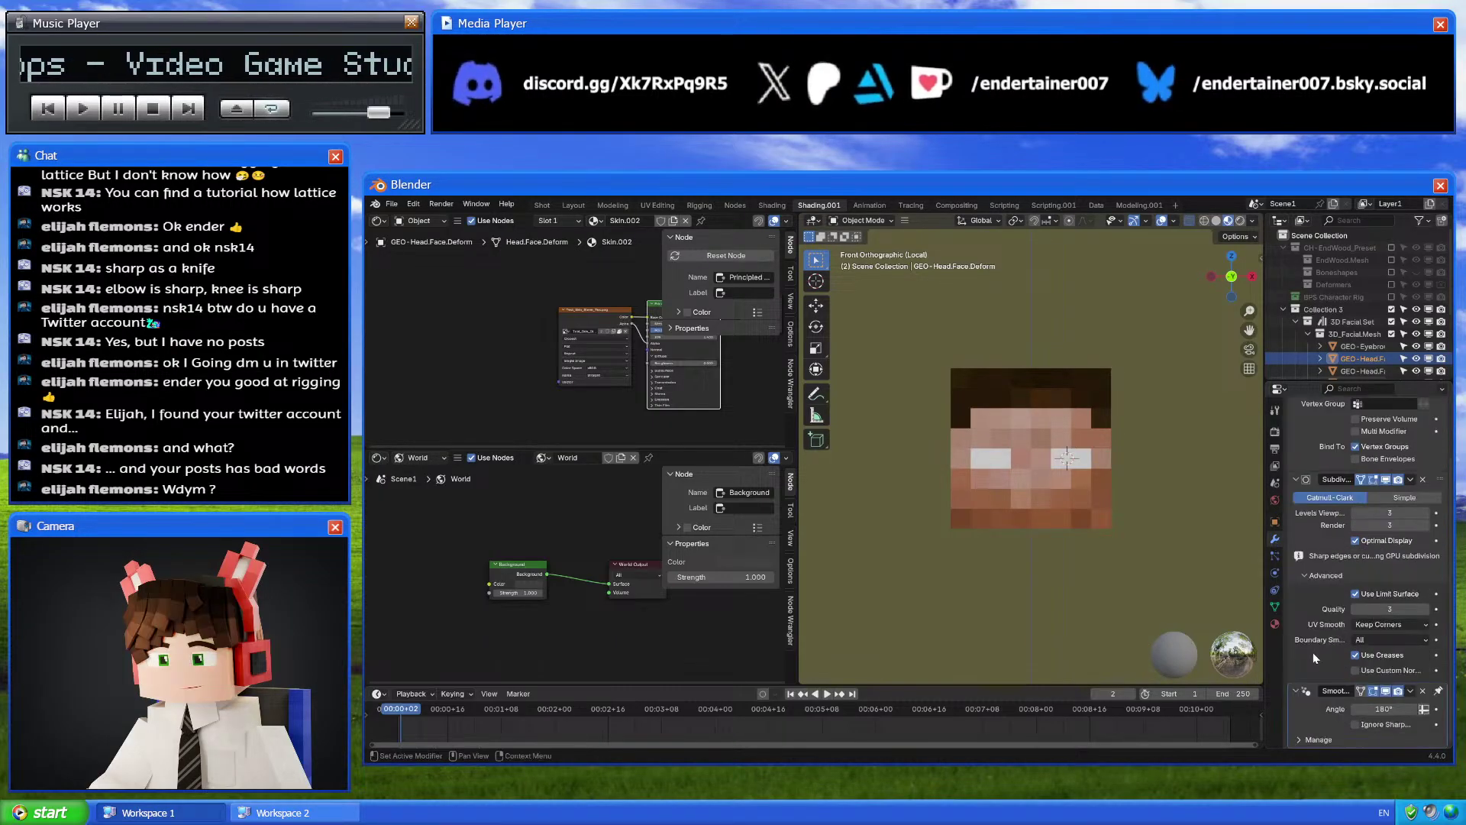
{"action": "left_click", "coordinate": [1363, 371]}
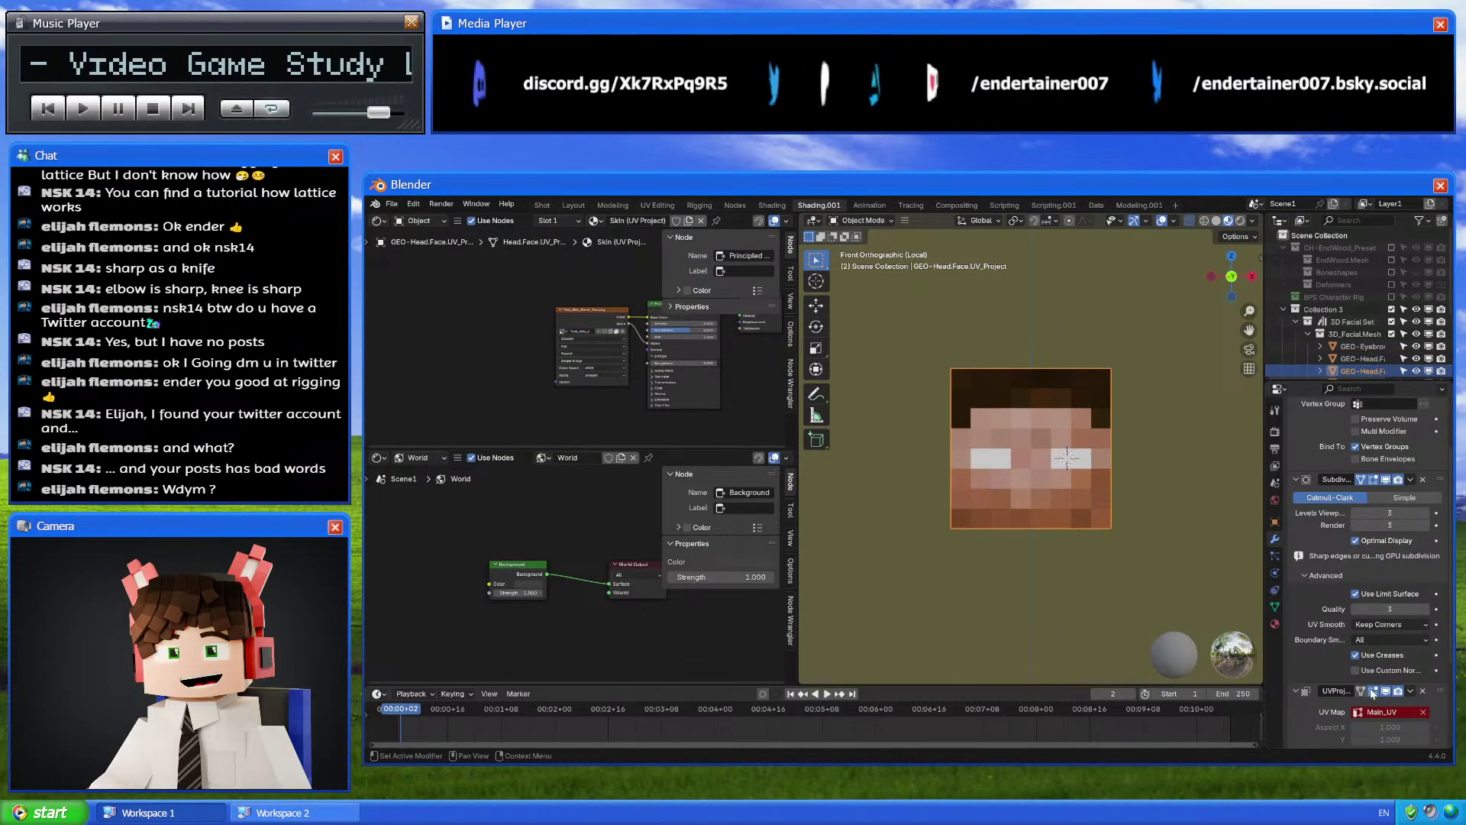
{"action": "left_click", "coordinate": [1378, 712]}
{"action": "left_click", "coordinate": [1360, 583]}
{"action": "scroll", "coordinate": [1360, 611], "scroll_direction": "down", "scroll_amount": 4}
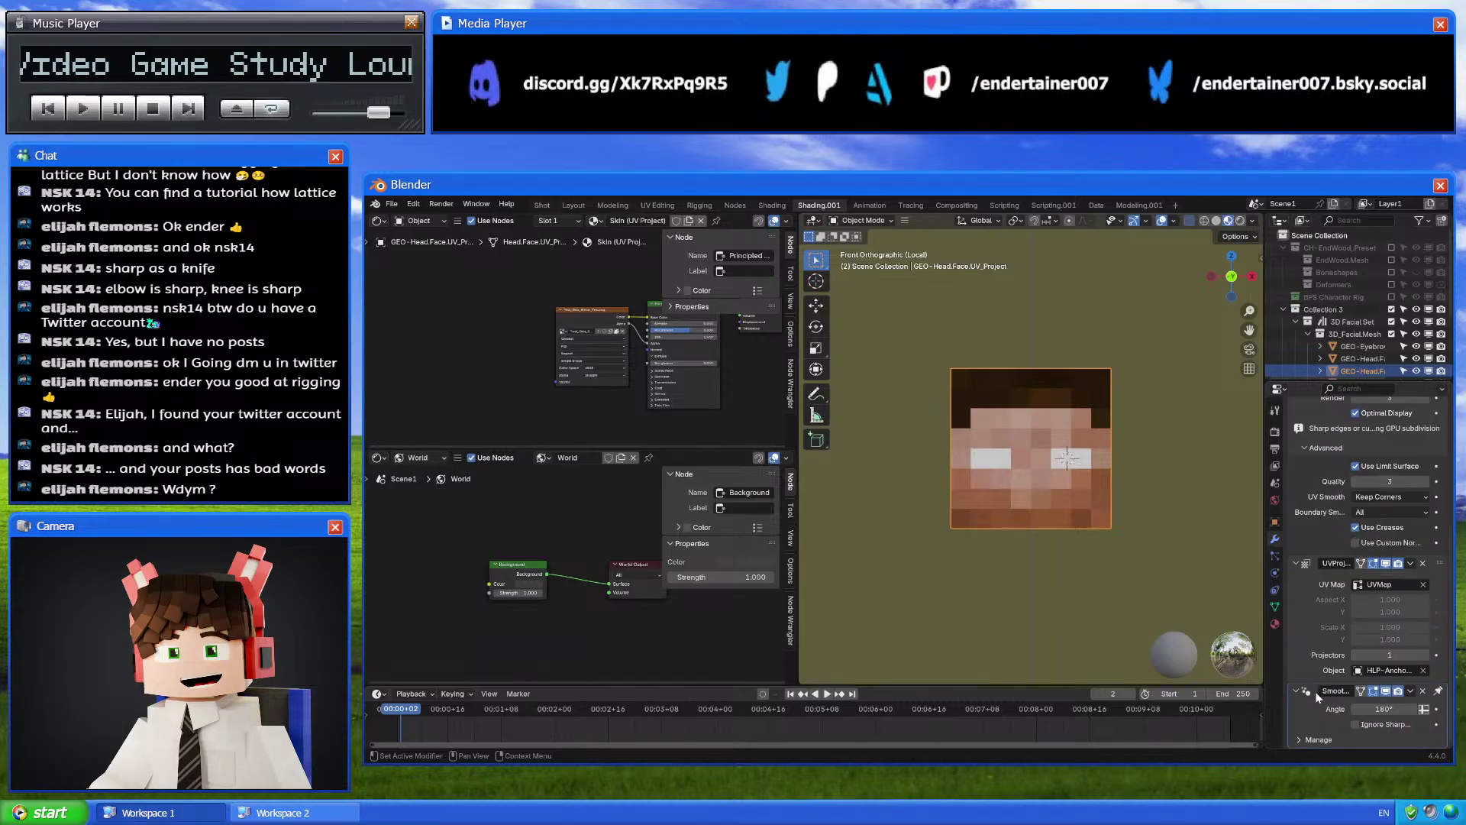
Test the UVMap projection by temporarily moving a vertex above the mouth in Edit Mode, then return to Object Mode
{"action": "scroll", "coordinate": [1076, 483], "scroll_direction": "up", "scroll_amount": 4}
{"action": "key", "text": "Tab"}
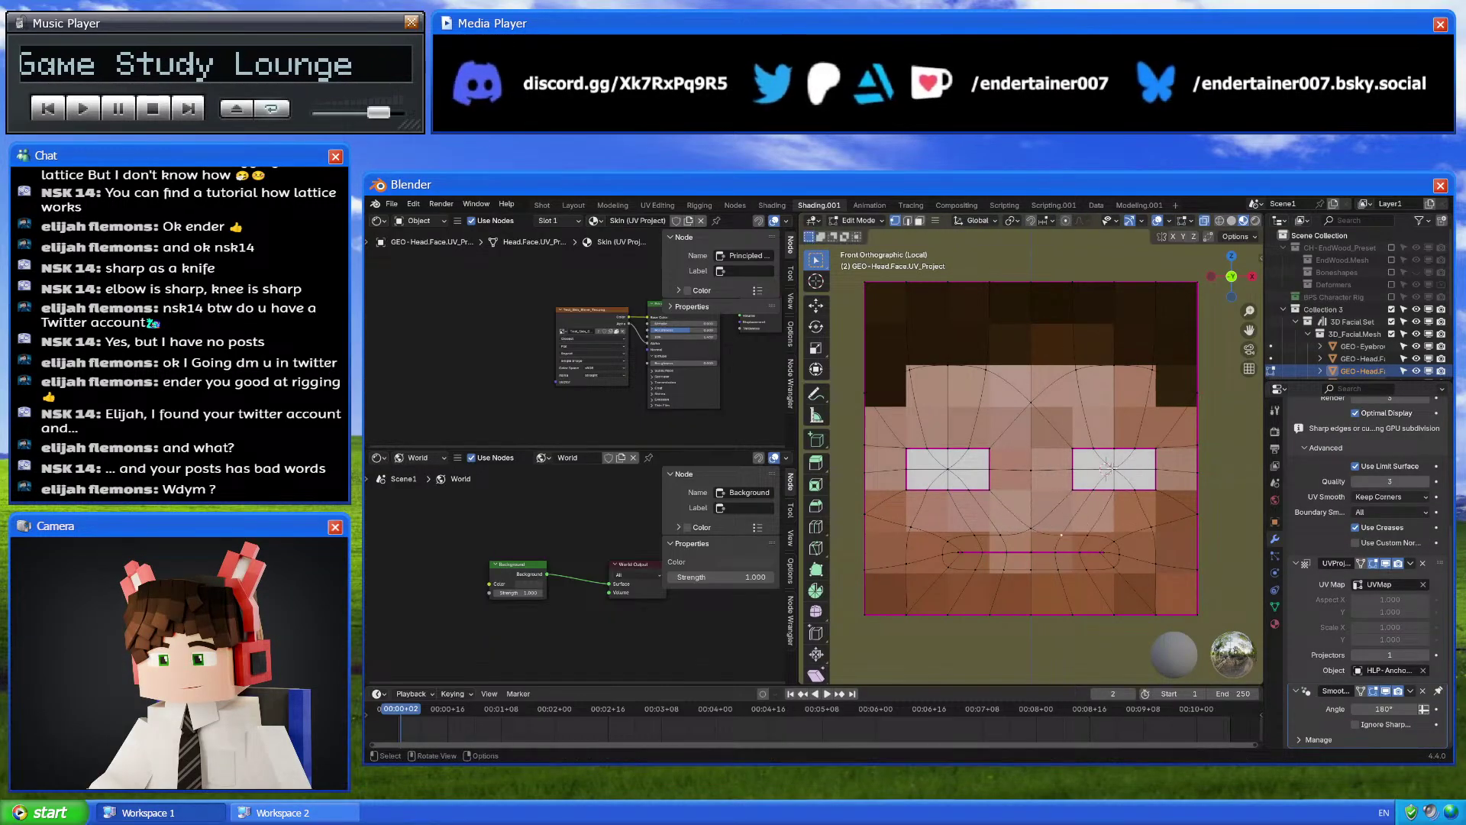
{"action": "left_click", "coordinate": [1111, 510]}
{"action": "scroll", "coordinate": [1111, 489], "scroll_direction": "up", "scroll_amount": 5}
{"action": "key", "text": "g"}
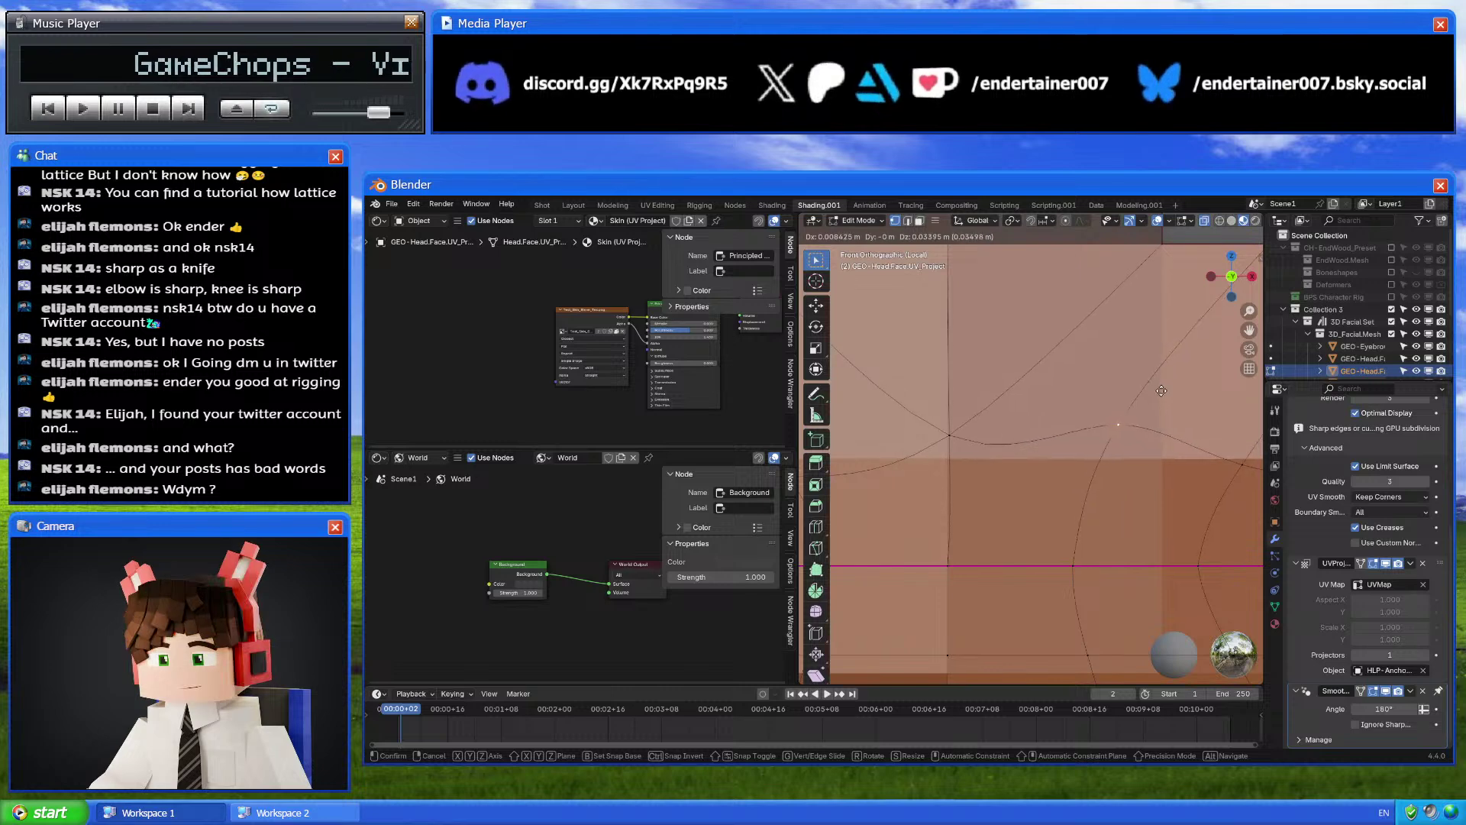
{"action": "left_click", "coordinate": [1162, 394]}
{"action": "key", "text": "Tab"}
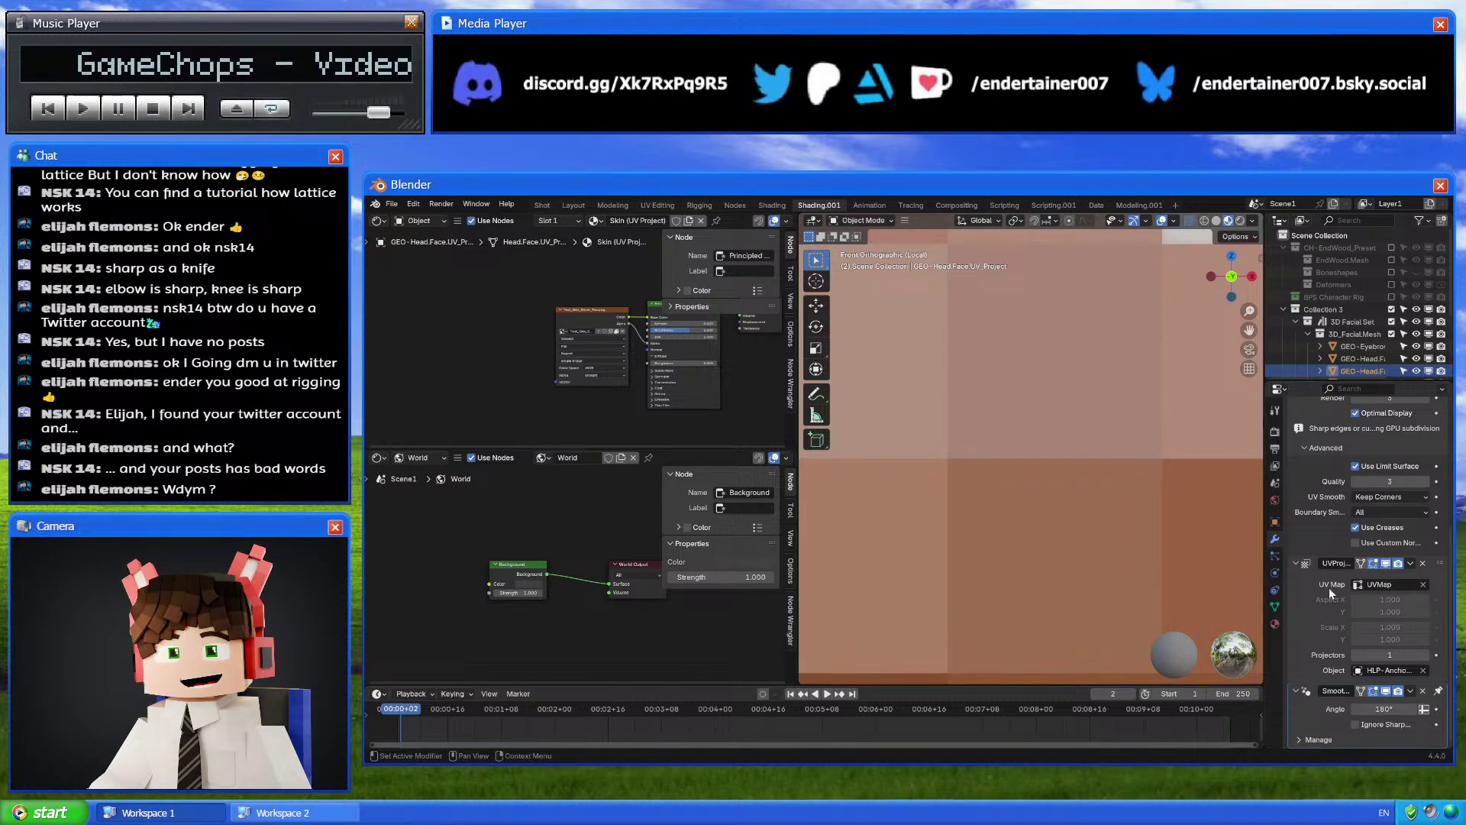
Examine the face at an angle and the UV Project settings in the modifier stack of GEO-Head.Face.UV_Project
{"action": "middle_click_drag", "start_coordinate": [1123, 543], "coordinate": [1127, 544]}
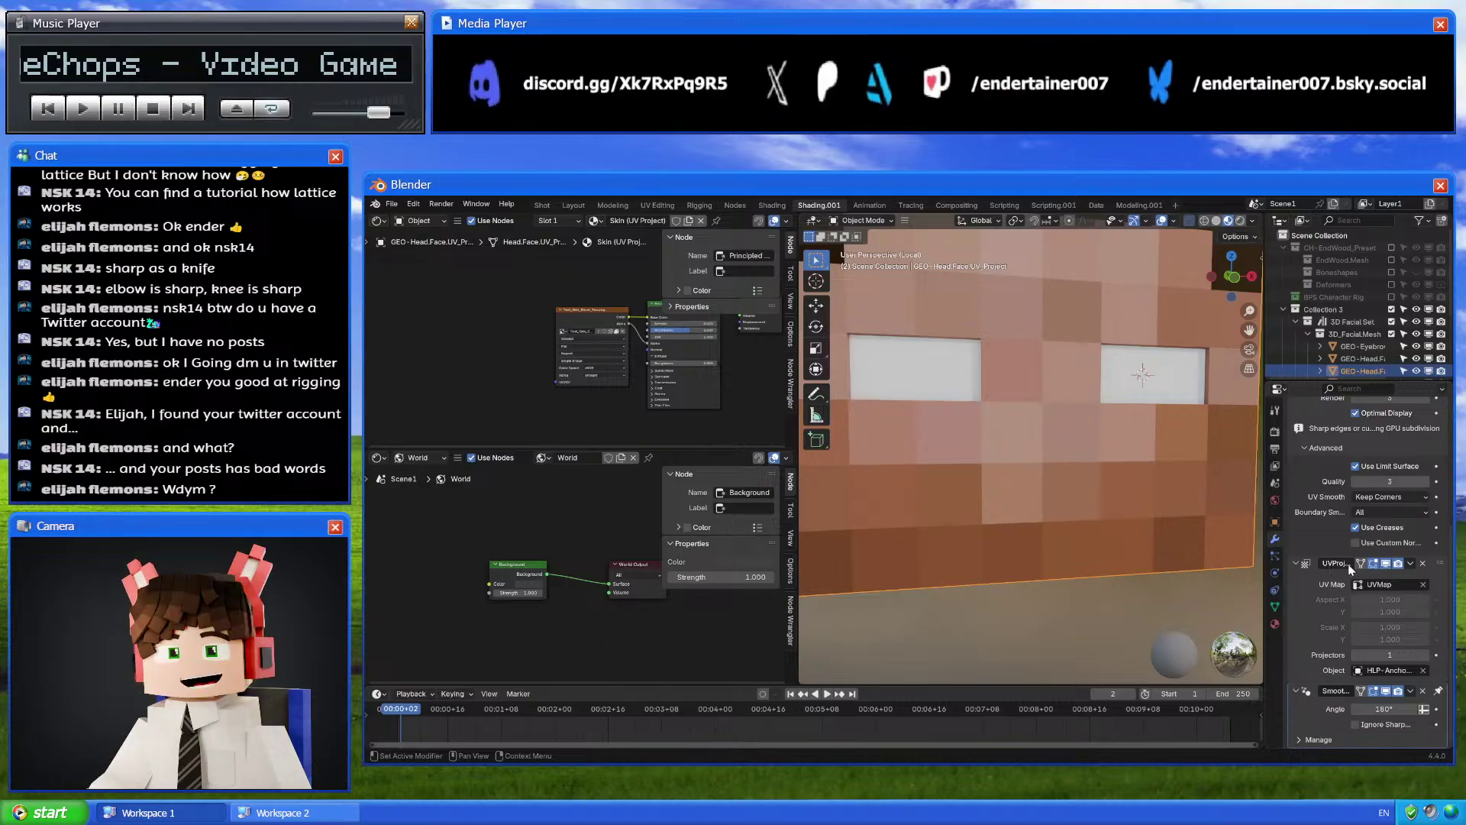
{"action": "scroll", "coordinate": [1309, 580], "scroll_direction": "up", "scroll_amount": 7}
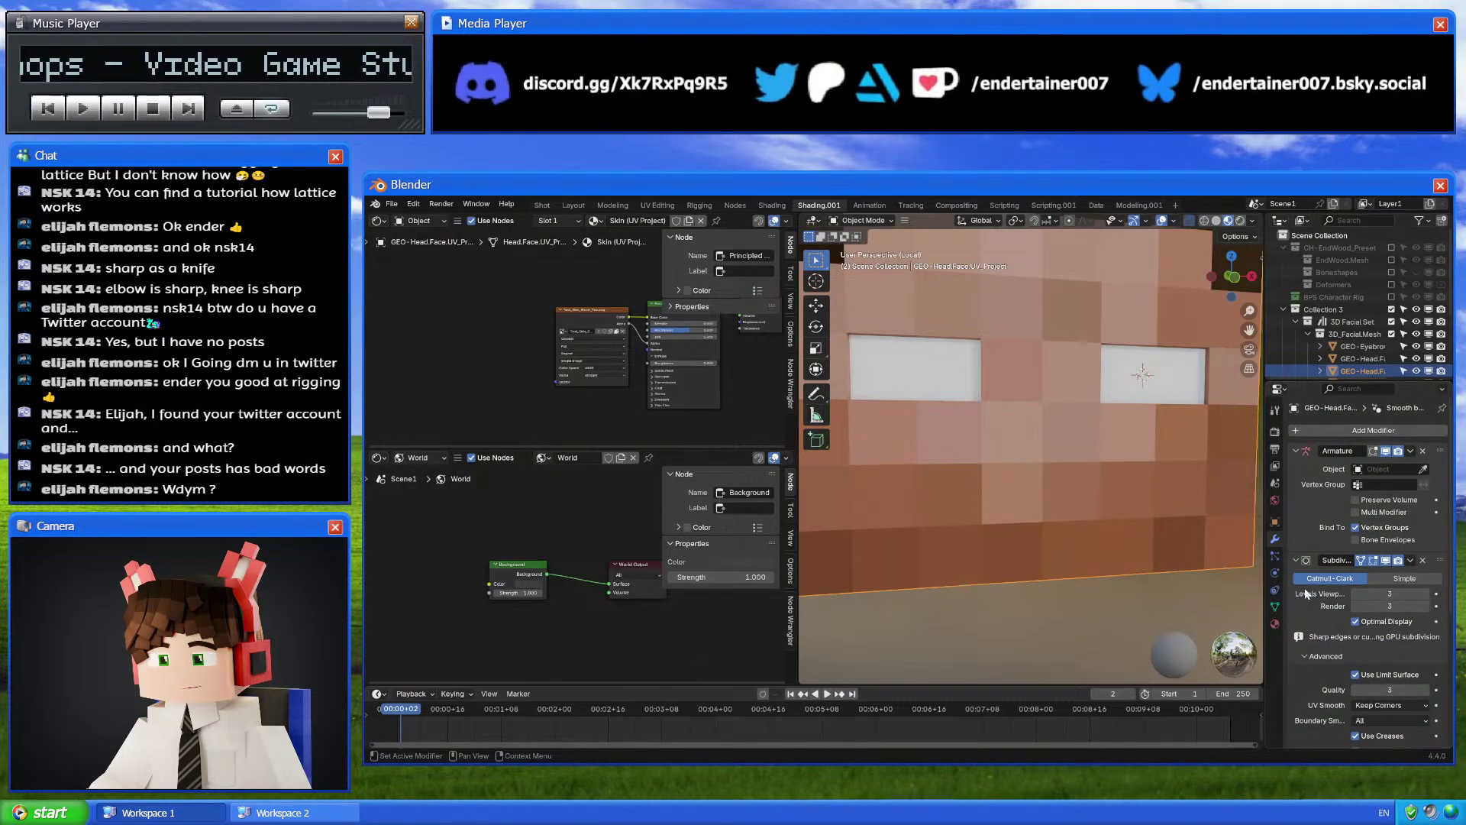
{"action": "middle_click_drag", "start_coordinate": [1022, 526], "coordinate": [1043, 527]}
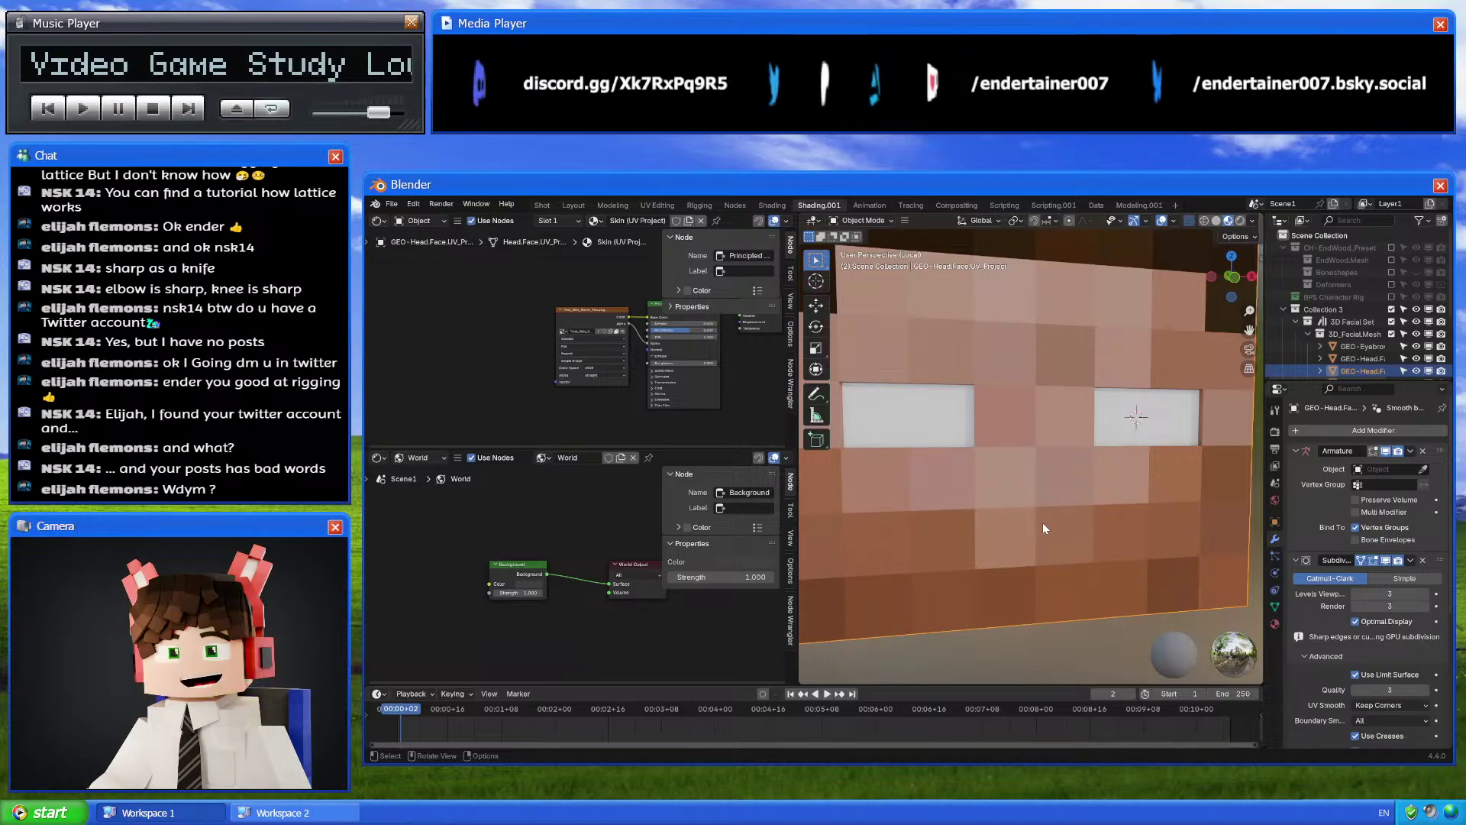
{"action": "scroll", "coordinate": [1299, 616], "scroll_direction": "down", "scroll_amount": 4}
{"action": "scroll", "coordinate": [1300, 617], "scroll_direction": "down", "scroll_amount": 2}
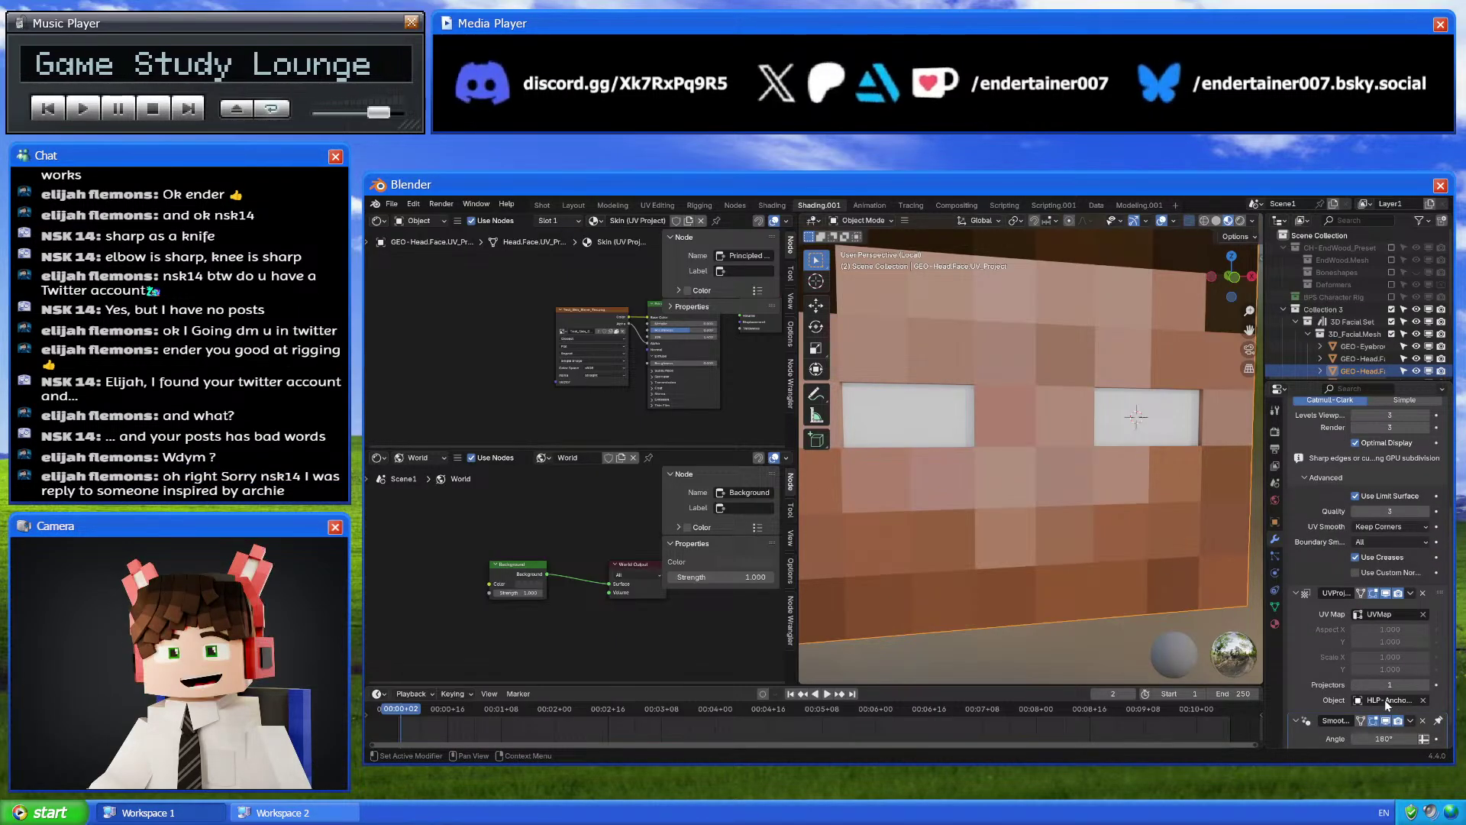
Examine the GEO-Head.Face.UV_Project mesh at an angle and edge-on from the right side in Edit Mode
{"action": "scroll", "coordinate": [1101, 565], "scroll_direction": "down", "scroll_amount": 5}
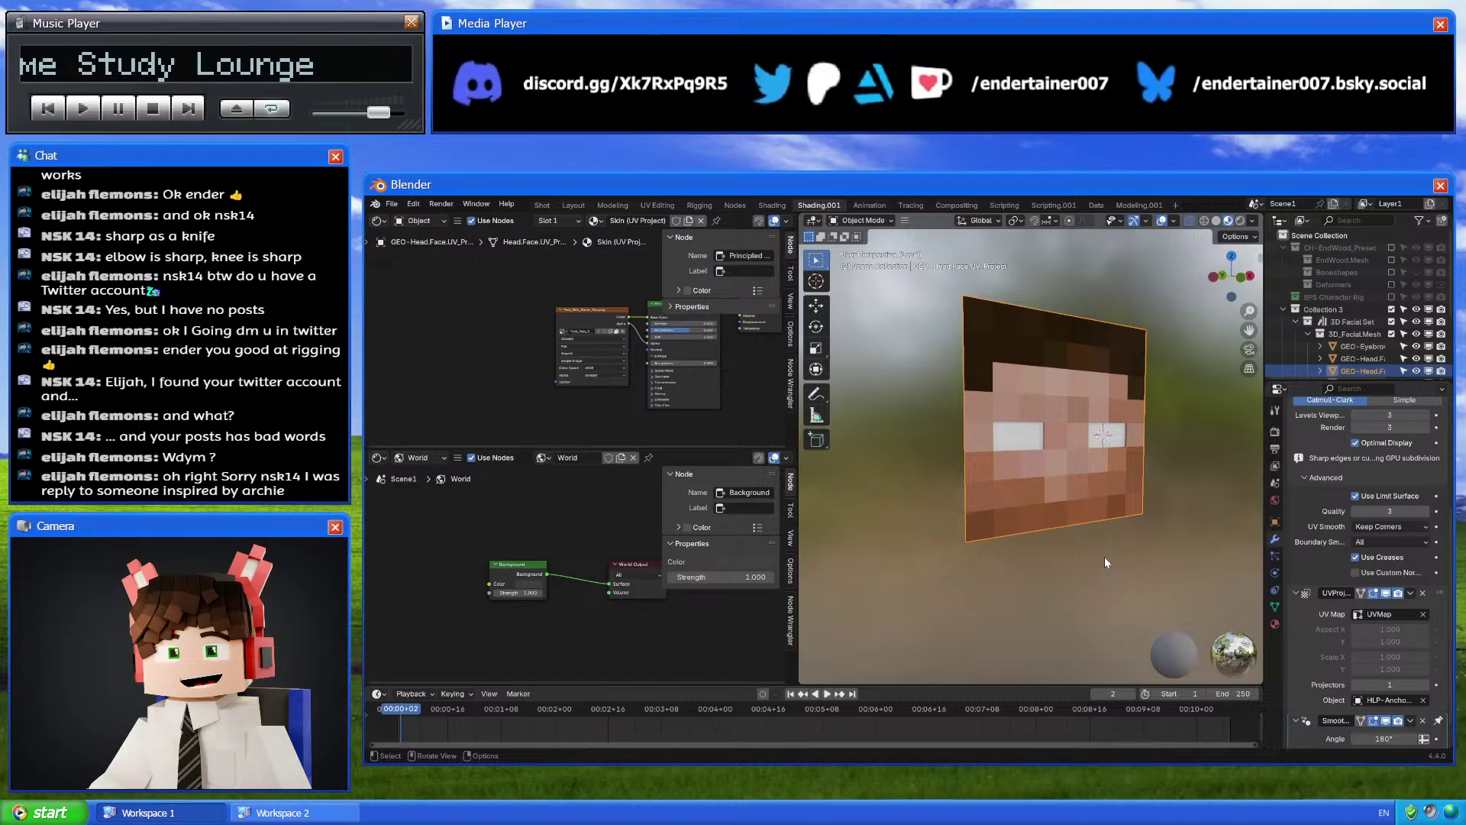
{"action": "scroll", "coordinate": [1104, 557], "scroll_direction": "up", "scroll_amount": 5}
{"action": "middle_click_drag", "start_coordinate": [1104, 557], "coordinate": [1168, 527]}
{"action": "key", "text": "Tab"}
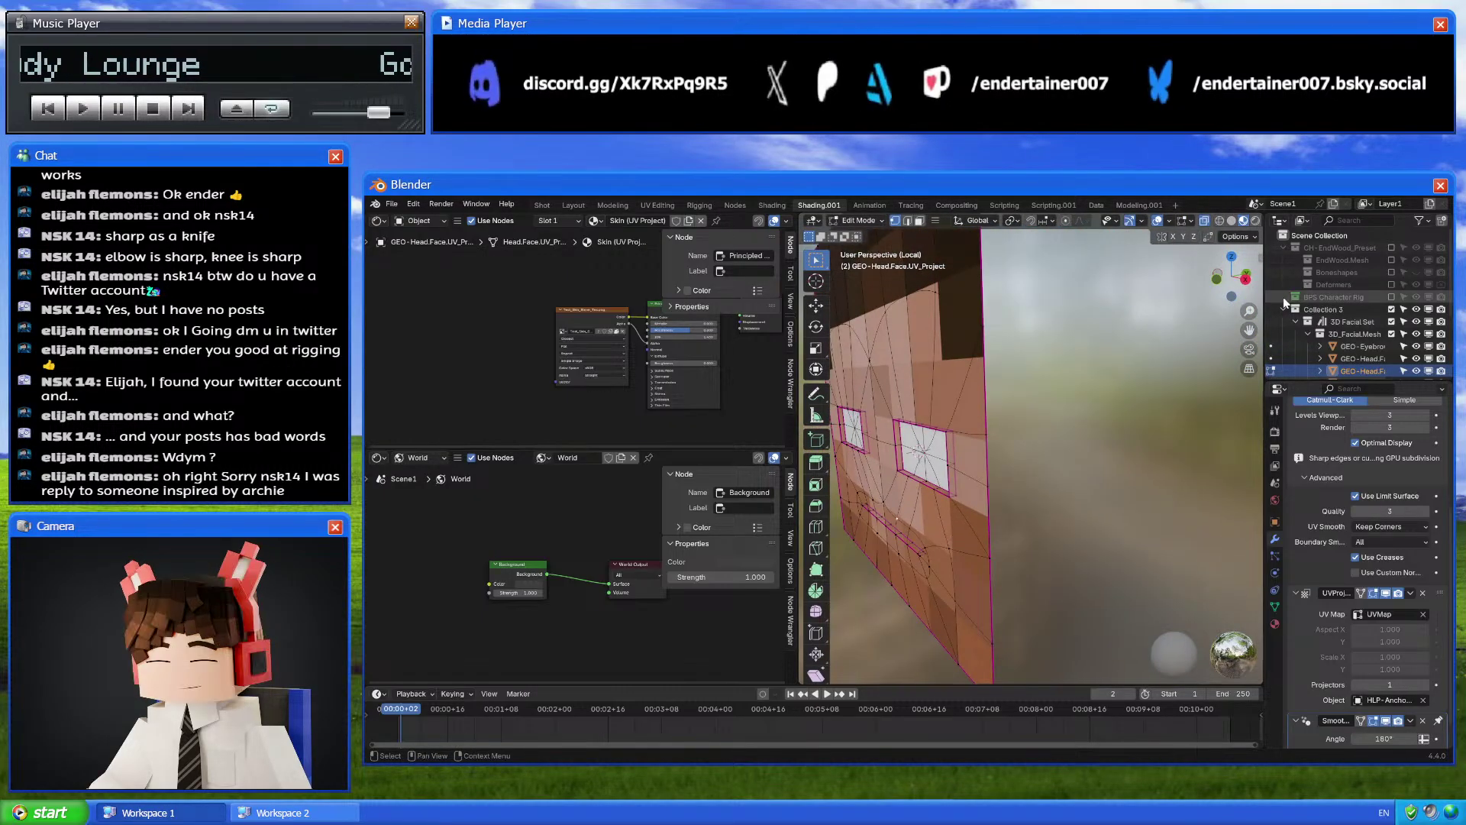
{"action": "left_click", "coordinate": [1245, 278]}
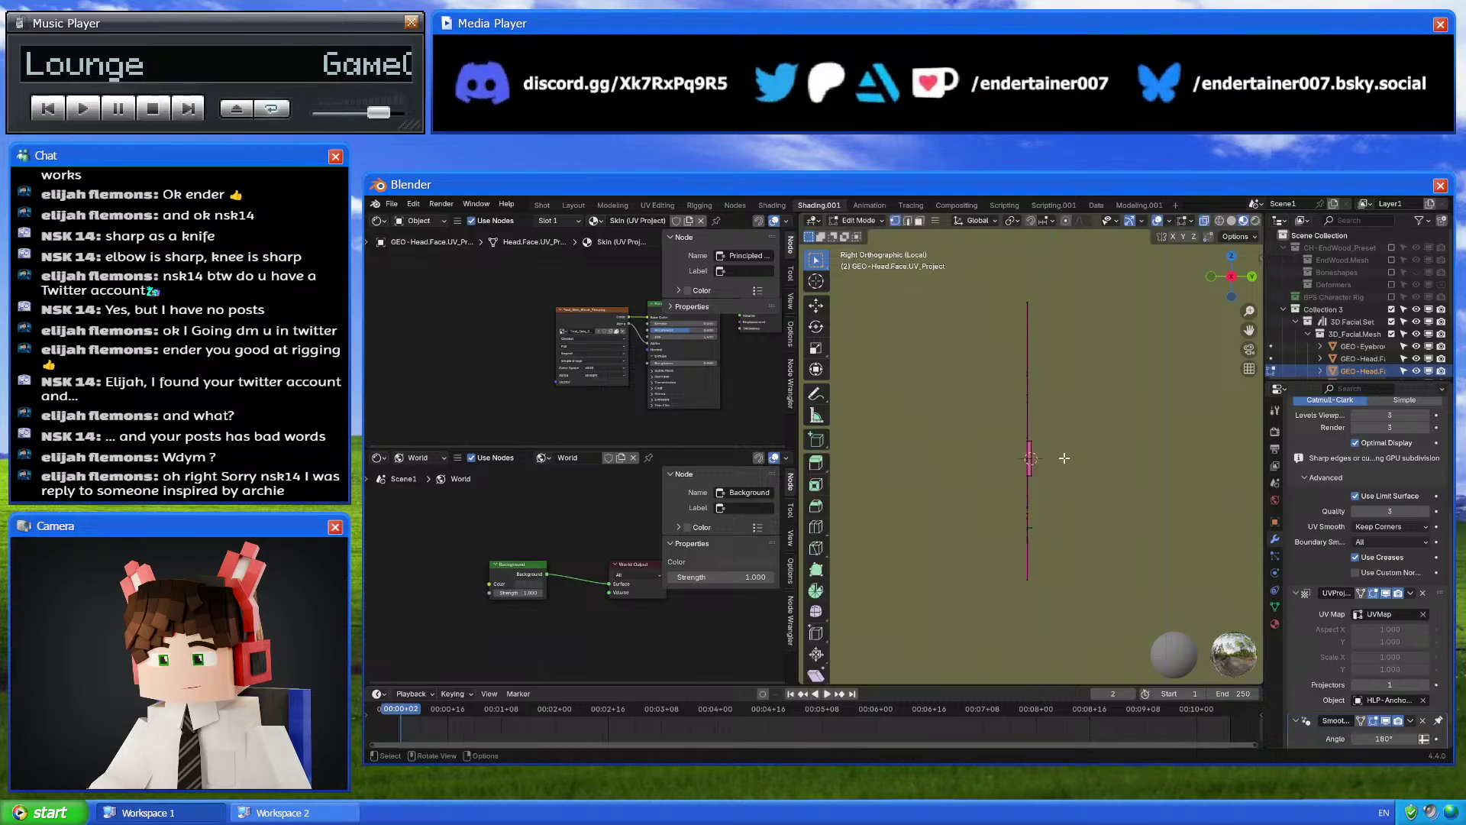
{"action": "scroll", "coordinate": [1030, 463], "scroll_direction": "up", "scroll_amount": 3}
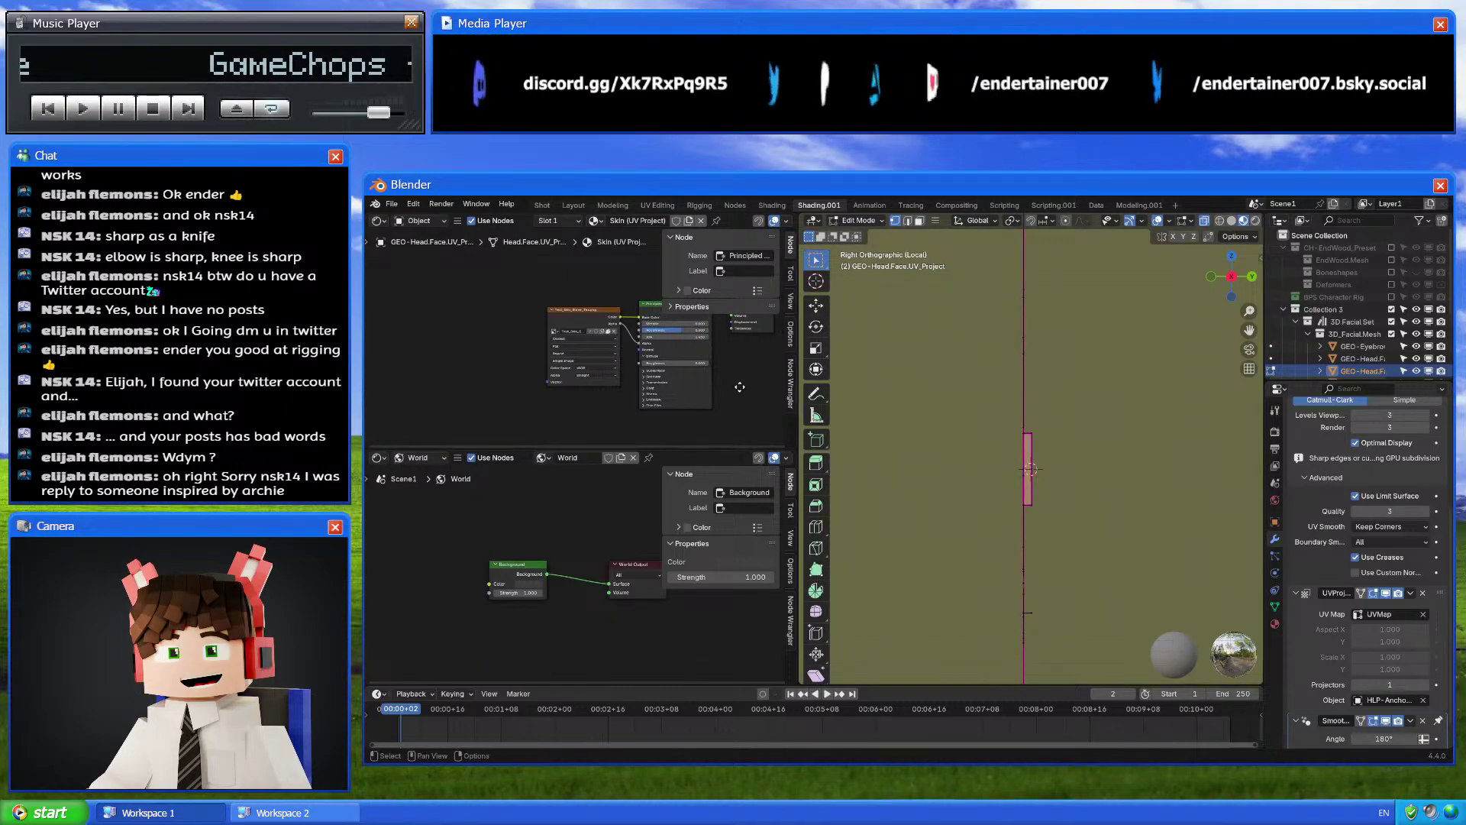
{"action": "middle_click_drag", "start_coordinate": [746, 388], "coordinate": [620, 391]}
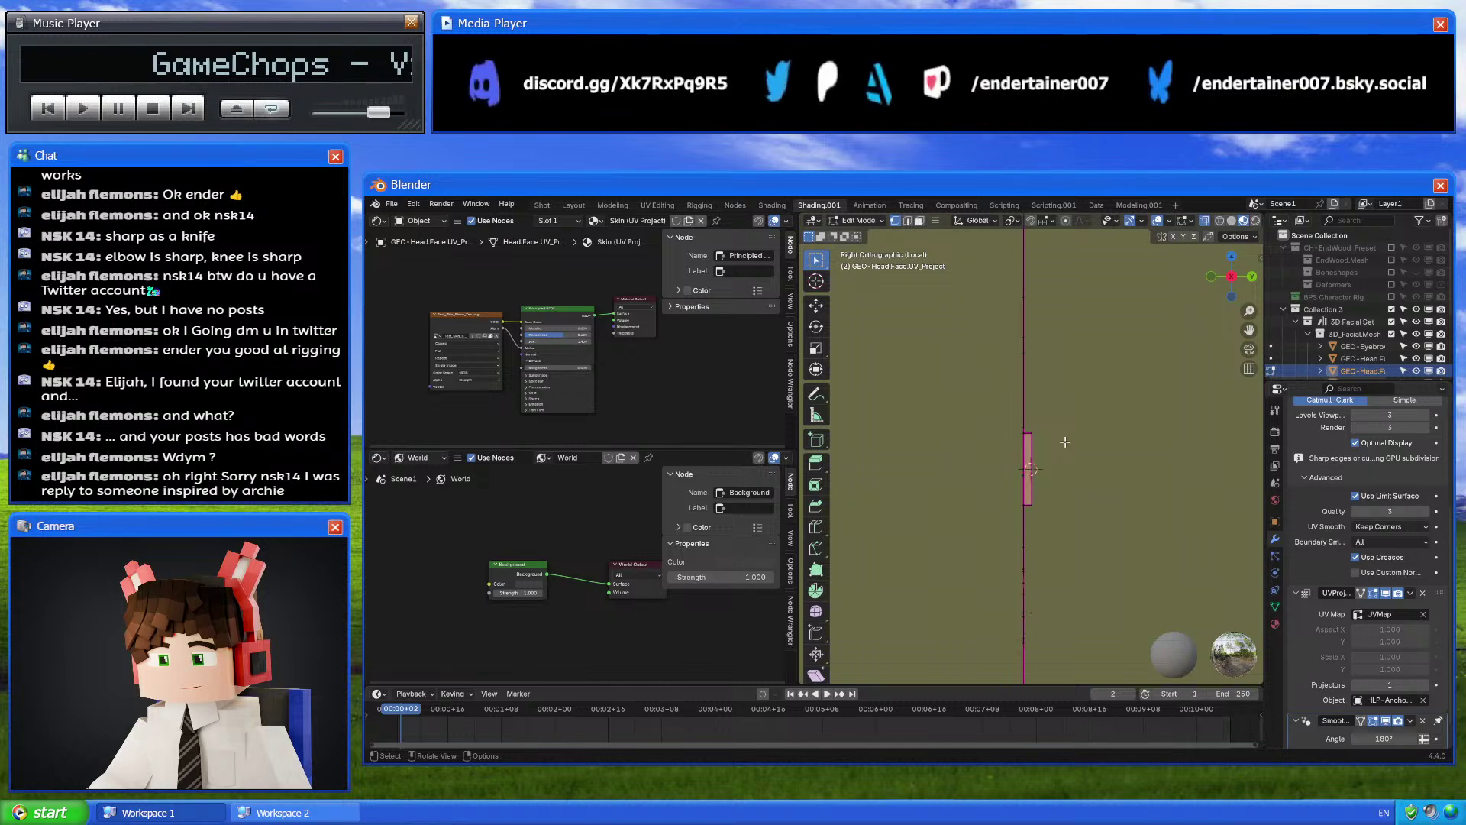
{"action": "key", "text": "Tab"}
Replace the Skin (UV Project) material on GEO-Head.Face.UV_Project with the Skin material
{"action": "left_click", "coordinate": [1275, 607]}
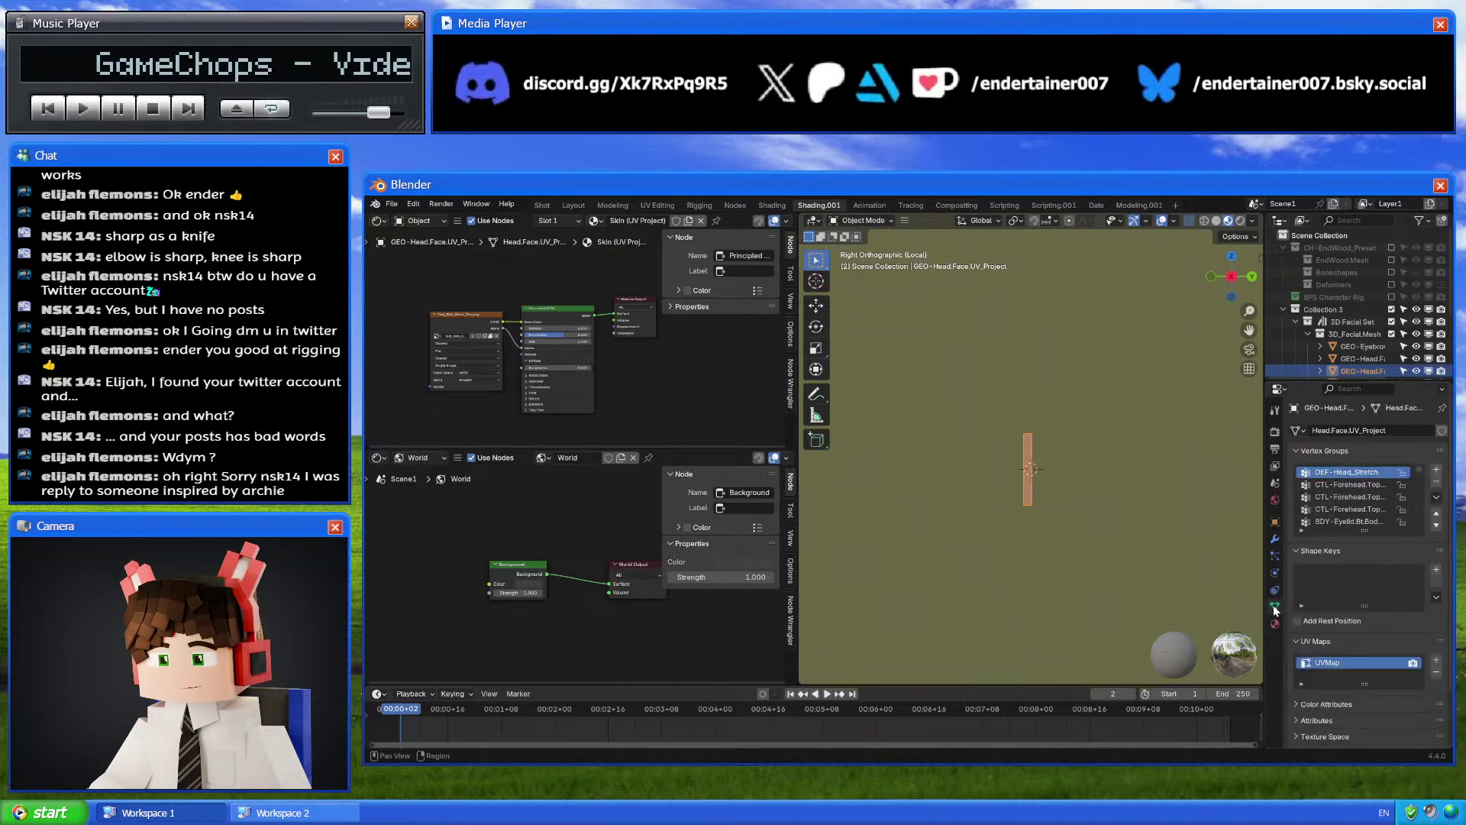
{"action": "left_click", "coordinate": [1275, 623]}
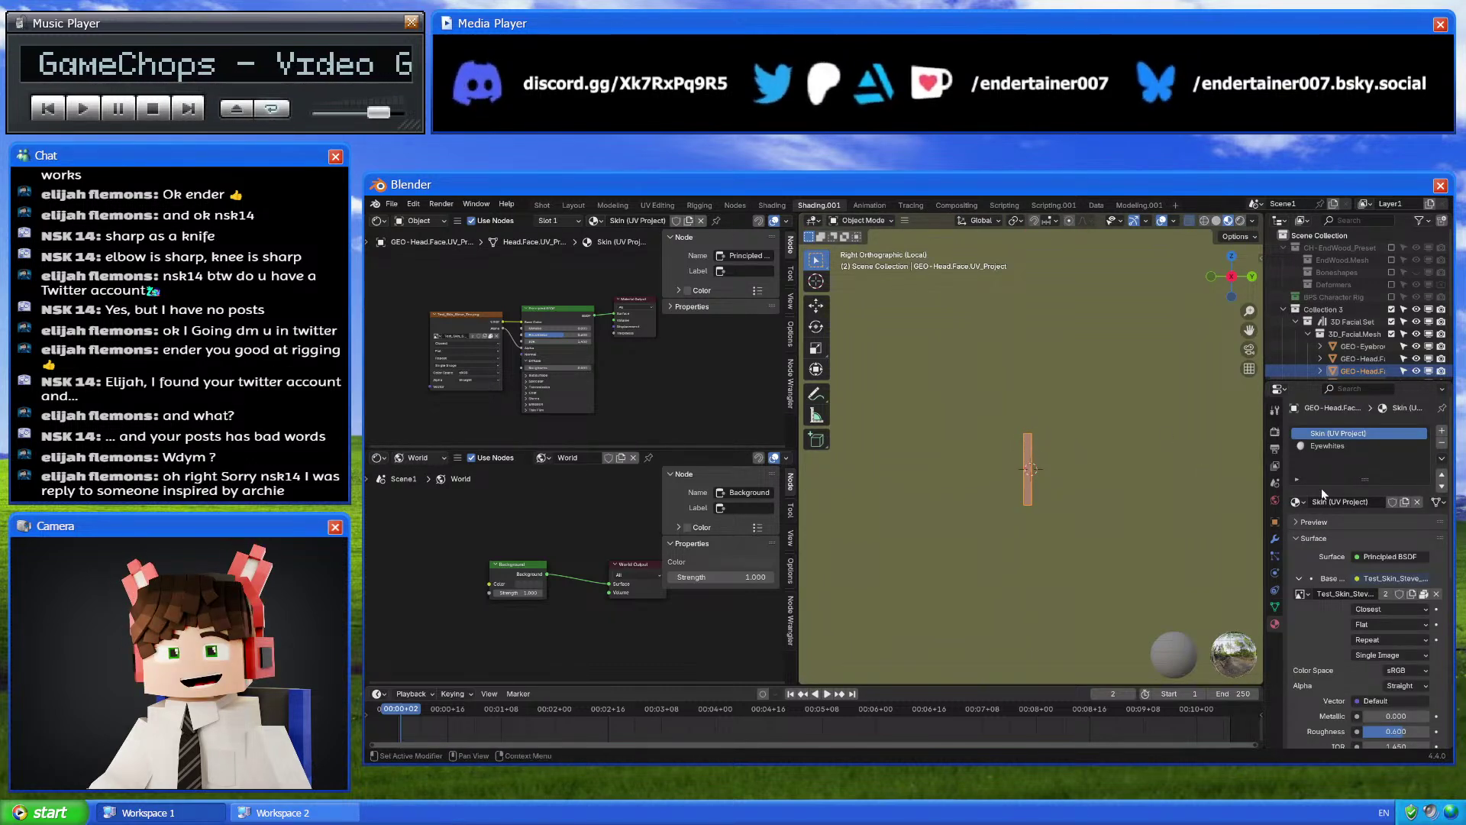
{"action": "middle_click_drag", "start_coordinate": [1105, 485], "coordinate": [1092, 478]}
{"action": "left_click", "coordinate": [1298, 502]}
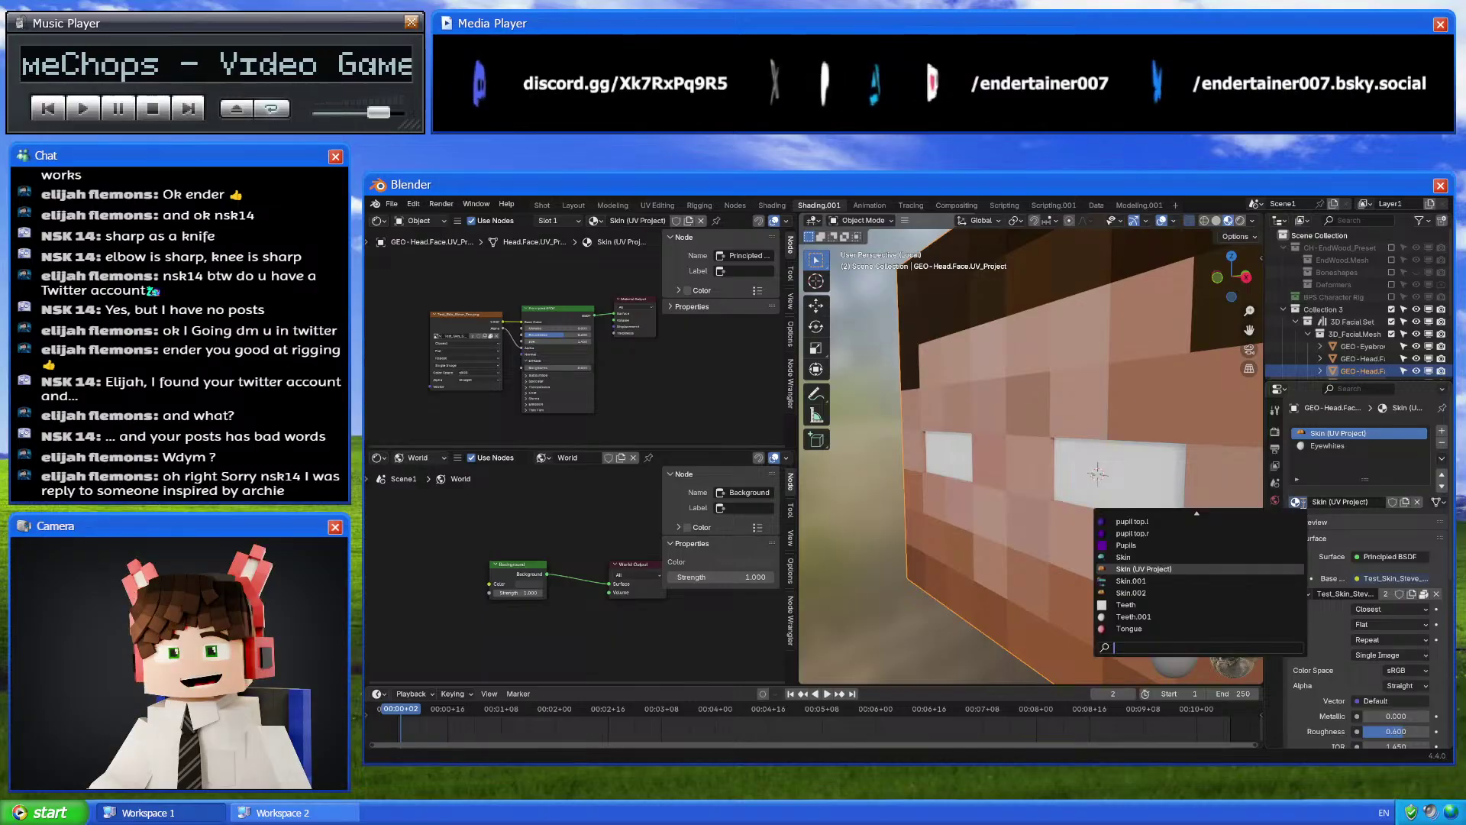
{"action": "left_click", "coordinate": [1264, 562]}
Test the face texture with the Skin material by temporarily moving a vertex above the mouth, then return to Object Mode
{"action": "middle_click_drag", "start_coordinate": [1252, 535], "coordinate": [1078, 498]}
{"action": "scroll", "coordinate": [1081, 501], "scroll_direction": "up", "scroll_amount": 3}
{"action": "key", "text": "Tab"}
{"action": "key", "text": "g"}
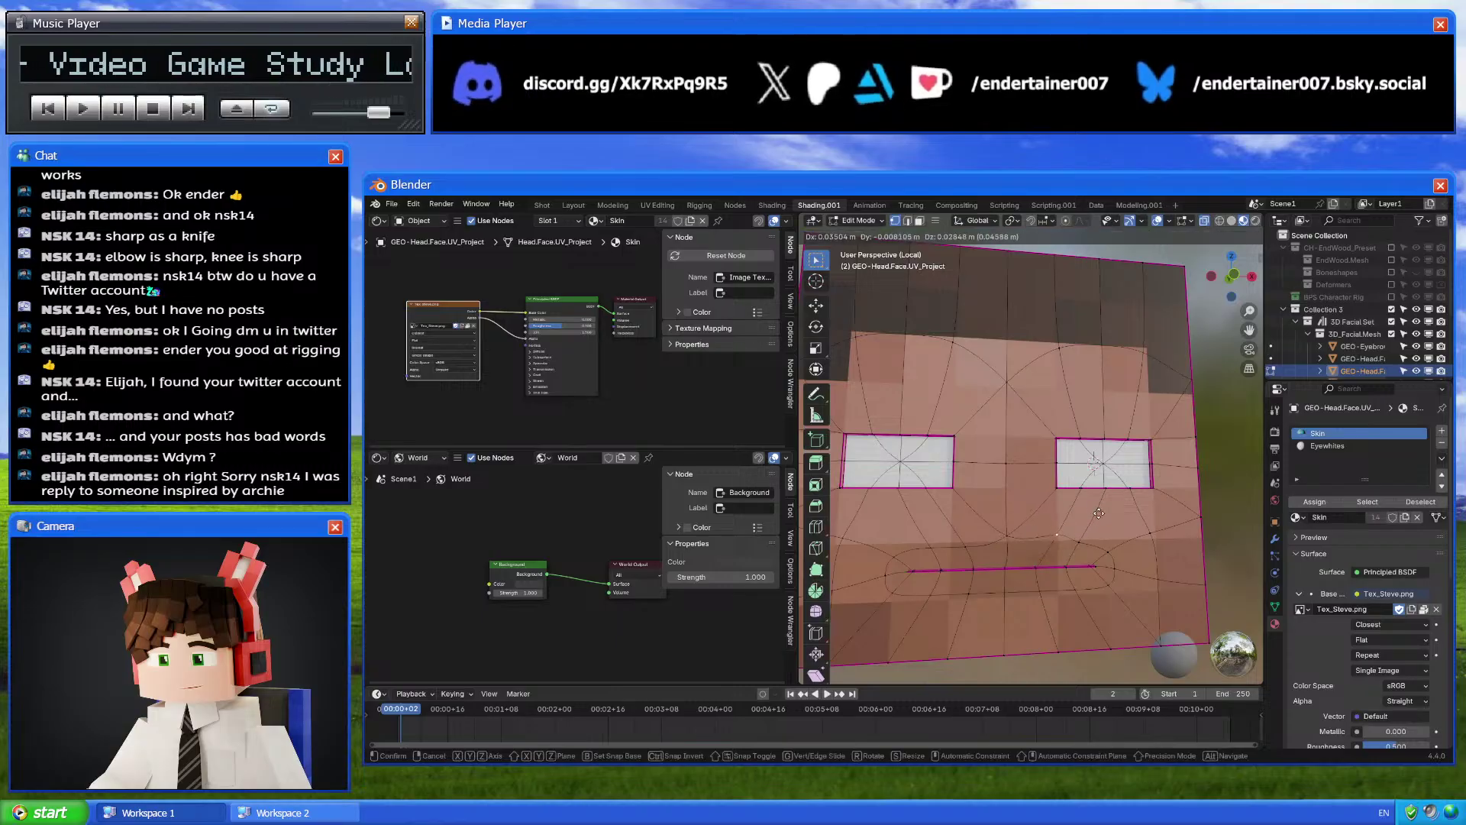
{"action": "key", "text": "Escape"}
{"action": "key", "text": "Tab"}
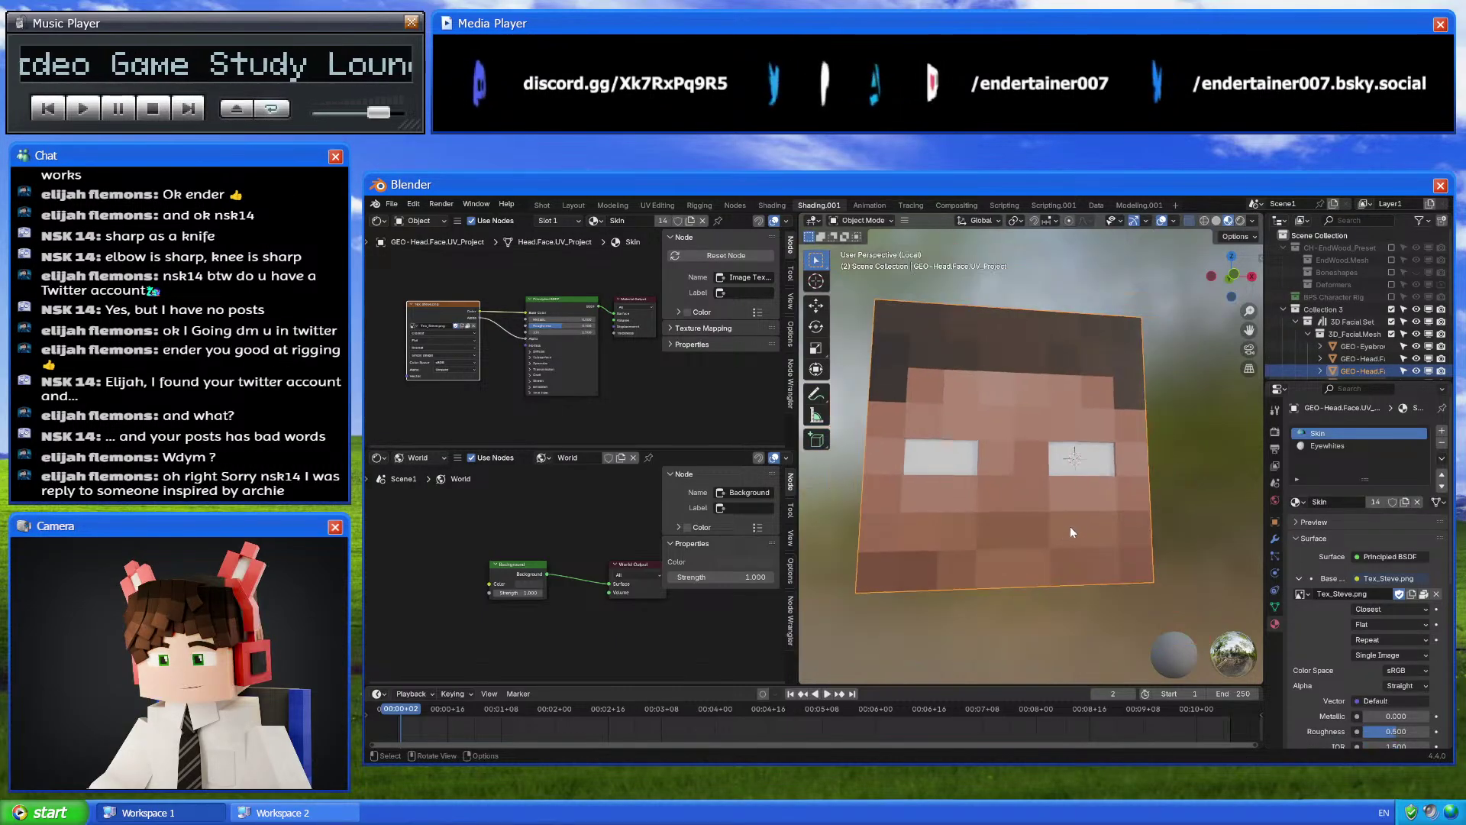
Leave local view and inspect the whole head in the Modeling workspace, including from the left side
{"action": "middle_click_drag", "start_coordinate": [1070, 525], "coordinate": [1257, 530]}
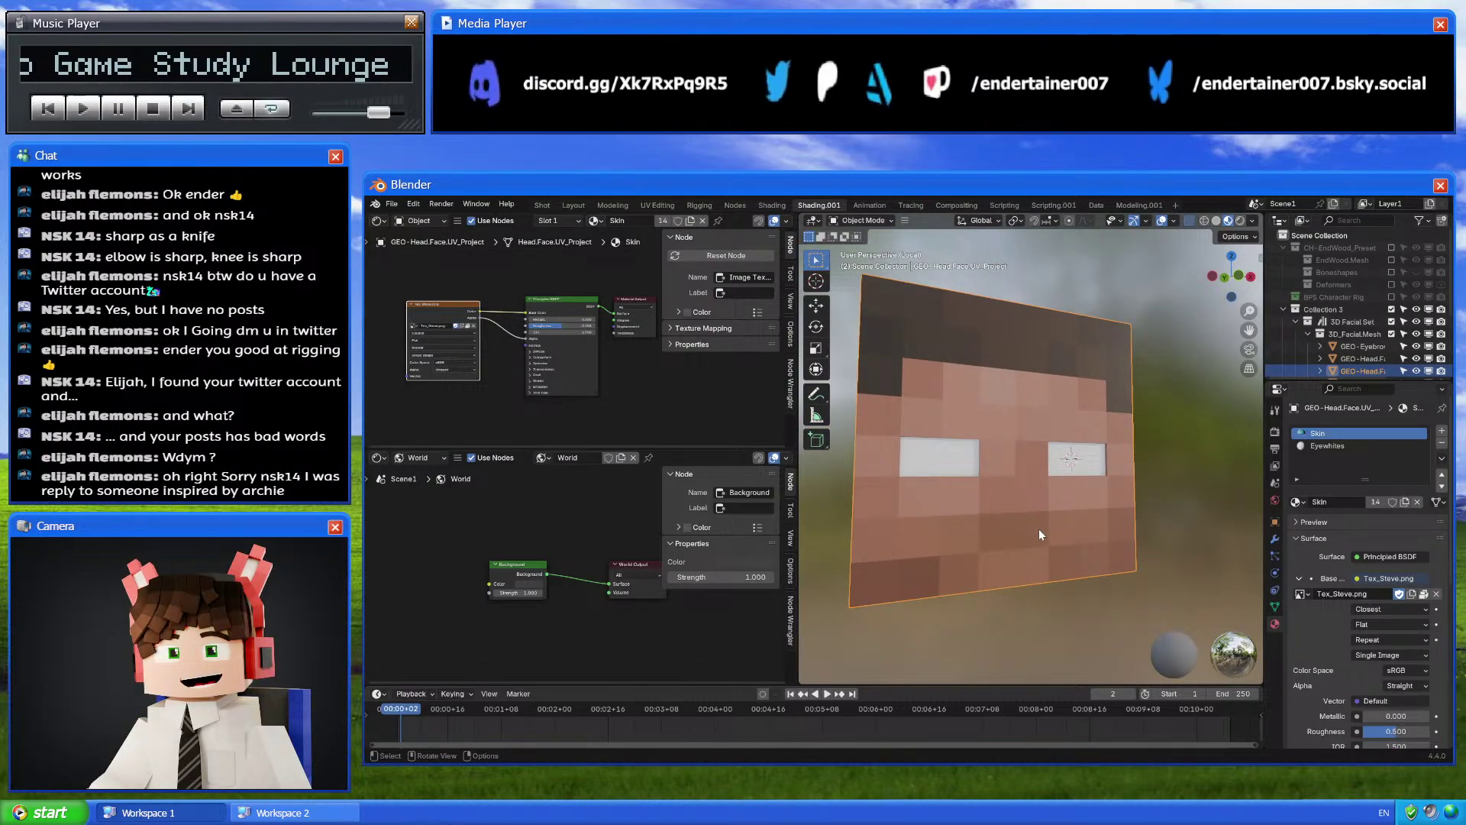
{"action": "key", "text": "KP_Divide"}
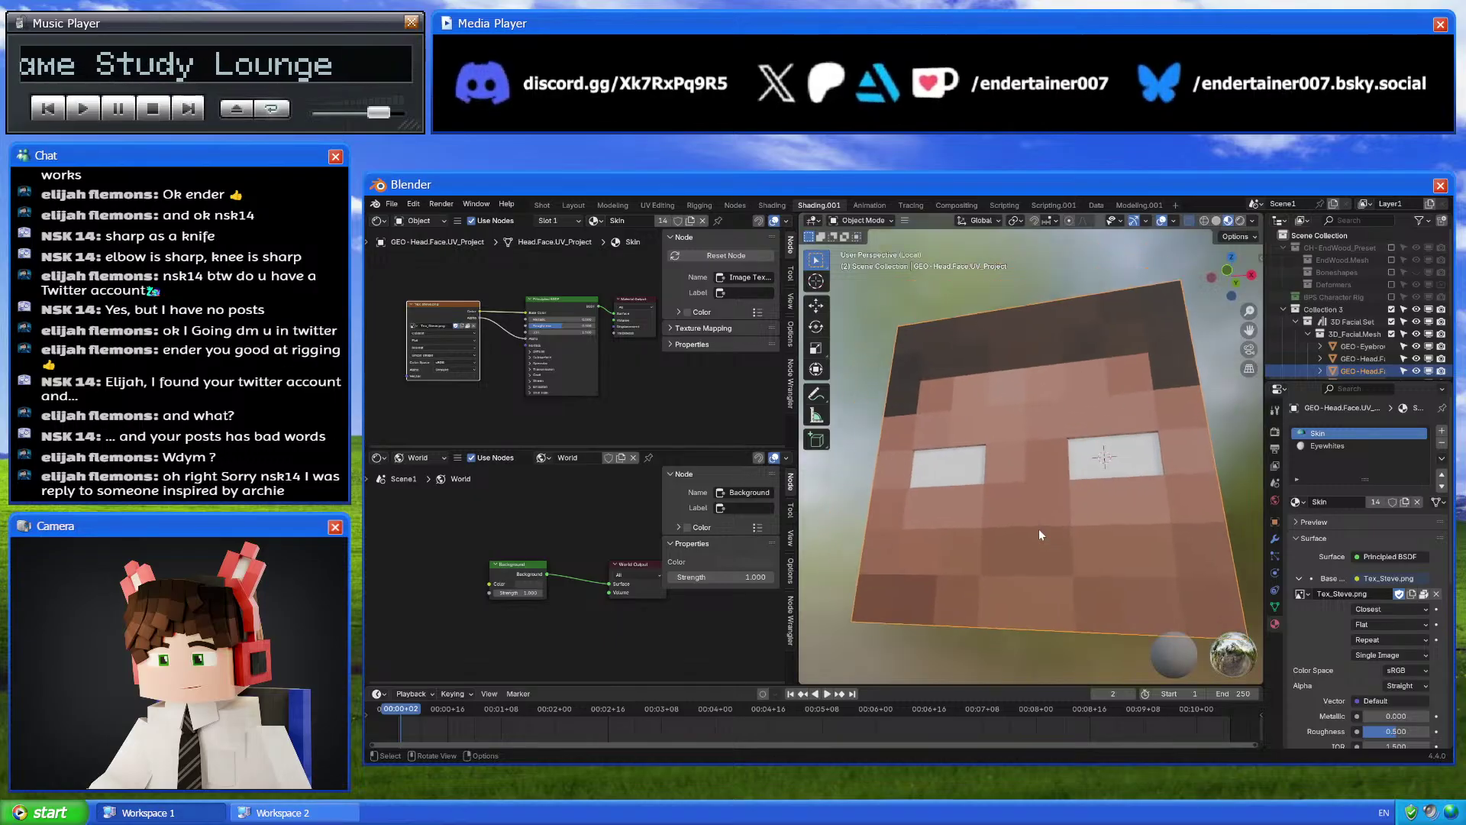
{"action": "middle_click_drag", "start_coordinate": [1044, 515], "coordinate": [1000, 528]}
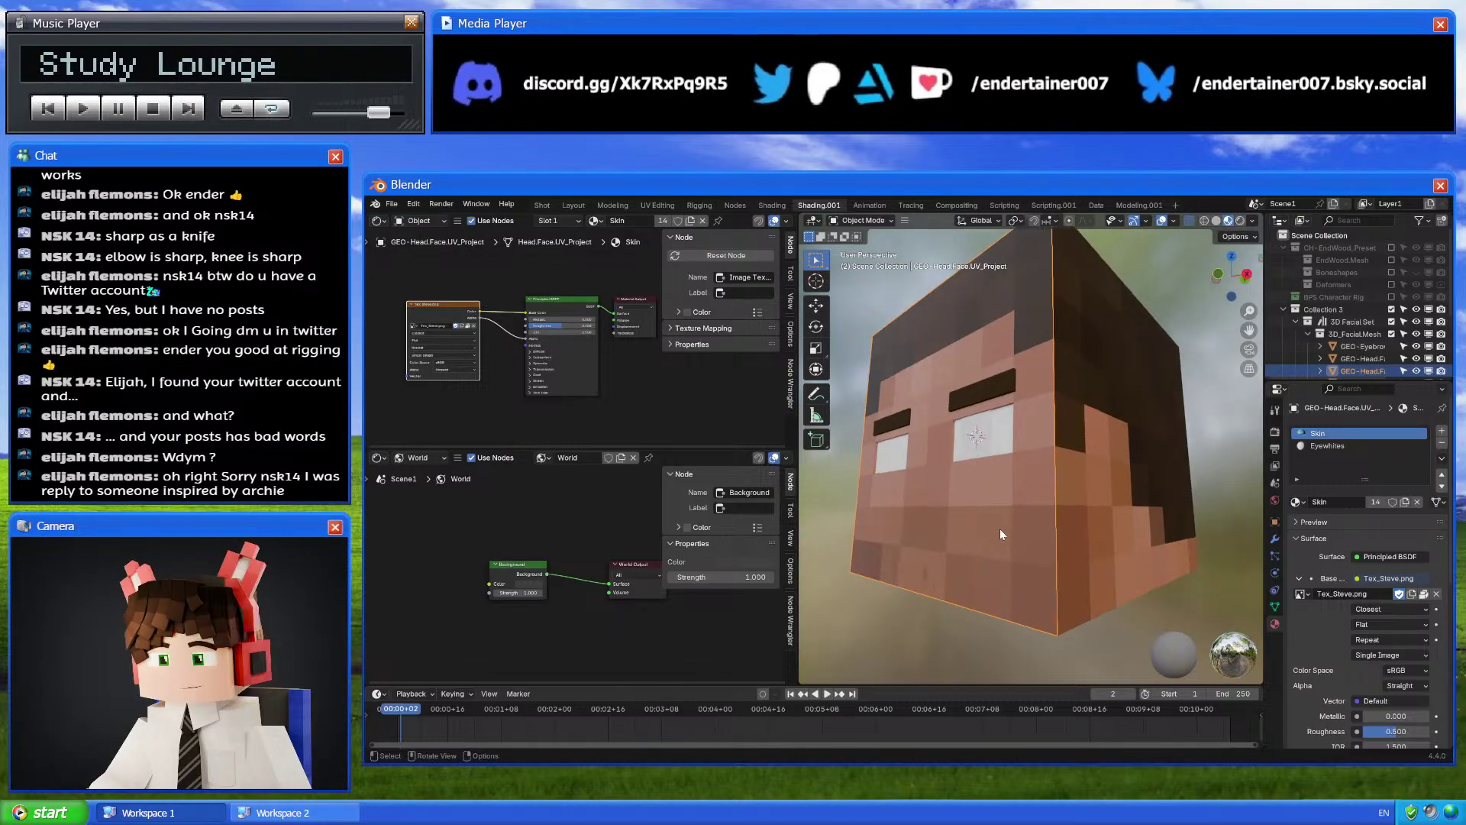
{"action": "left_click", "coordinate": [613, 204]}
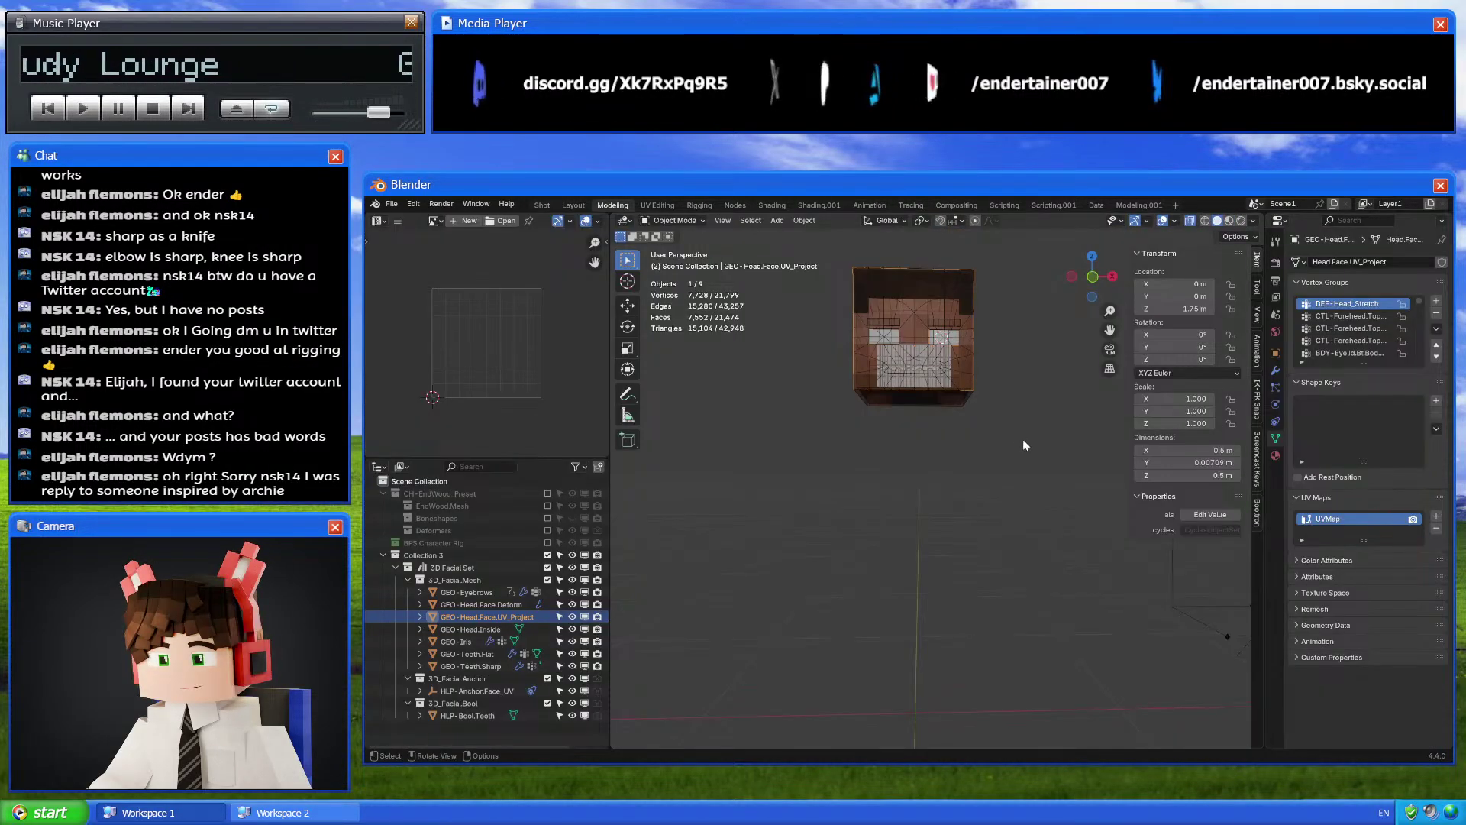
{"action": "middle_click_drag", "start_coordinate": [1029, 495], "coordinate": [1000, 449], "text": "ctrl"}
{"action": "key", "text": "g"}
{"action": "right_click", "coordinate": [984, 458]}
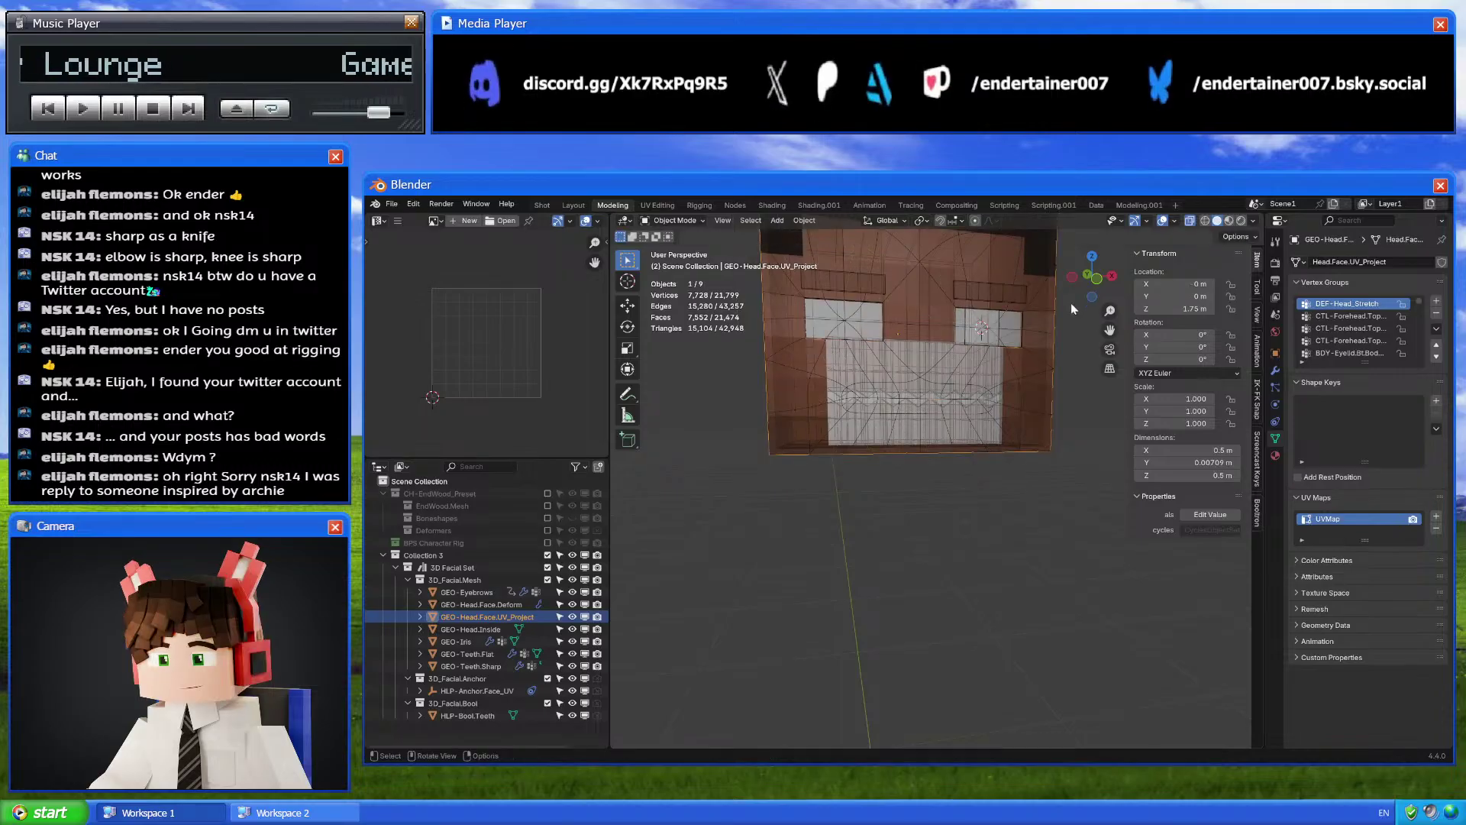
{"action": "left_click", "coordinate": [1073, 282]}
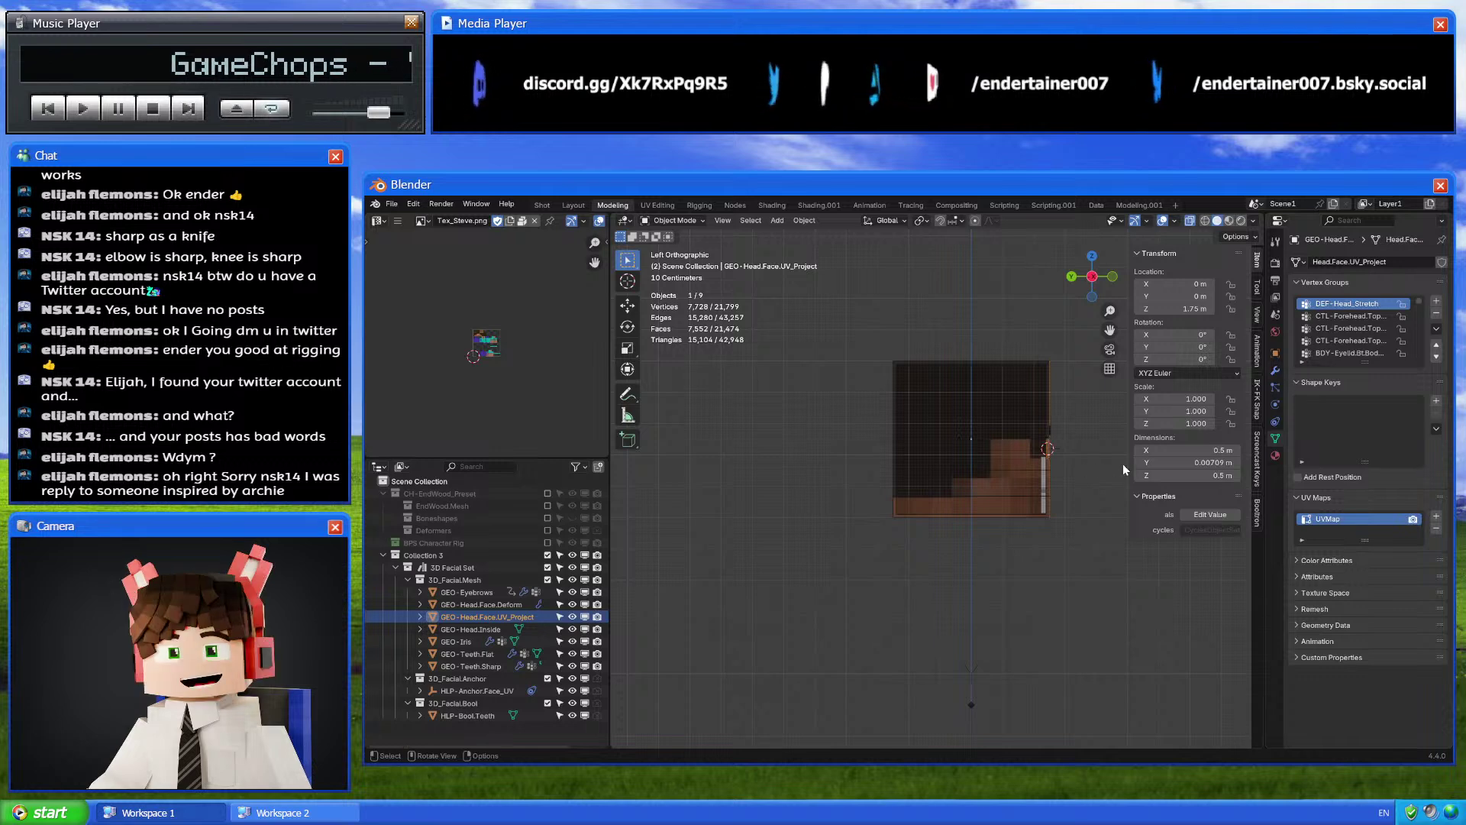
Review the modifier stack of GEO-Head.Face.UV_Project and look at the head at an angle
{"action": "left_click", "coordinate": [1276, 372]}
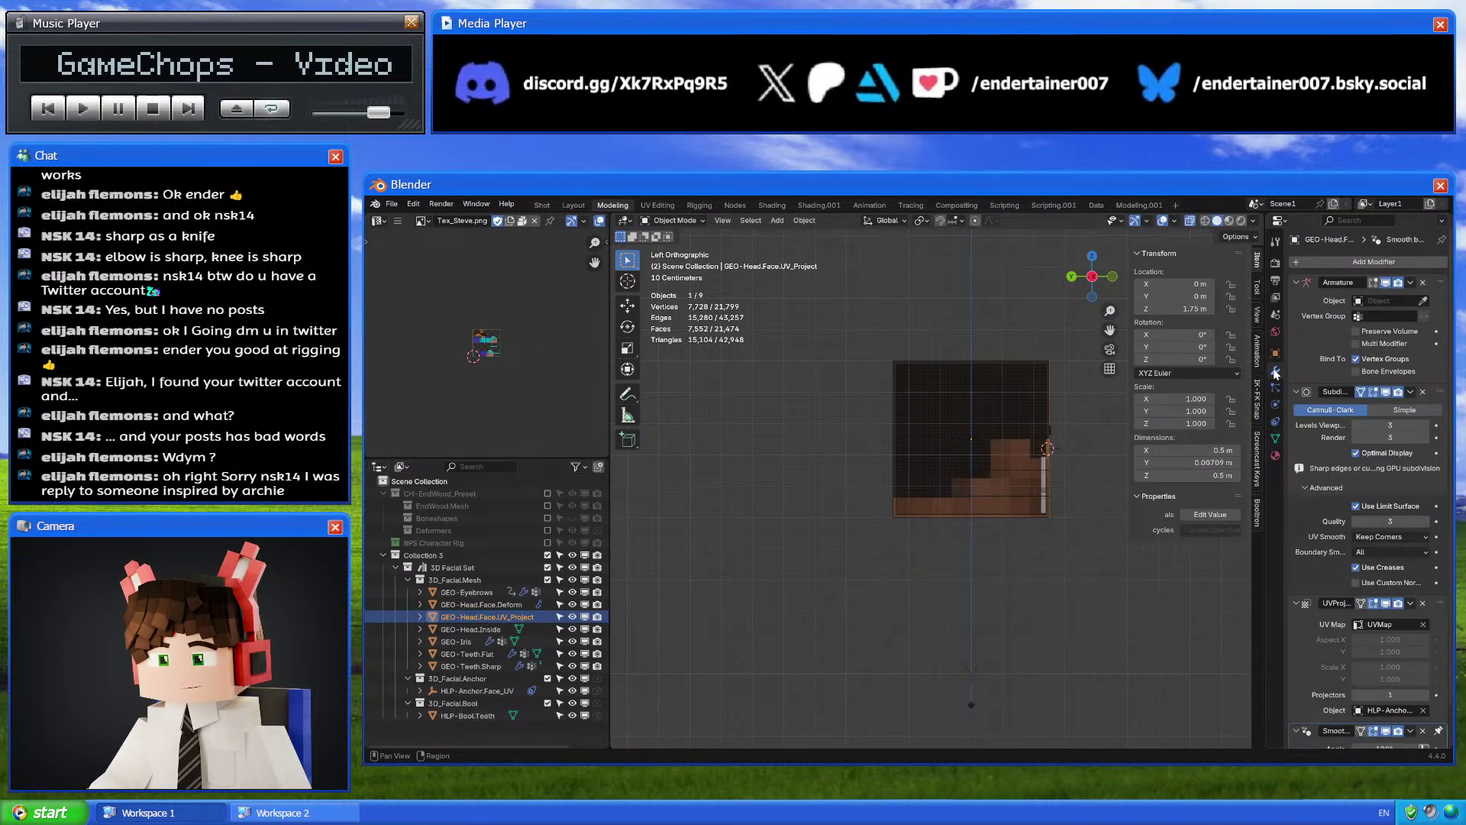
{"action": "scroll", "coordinate": [1308, 566], "scroll_direction": "down", "scroll_amount": 2}
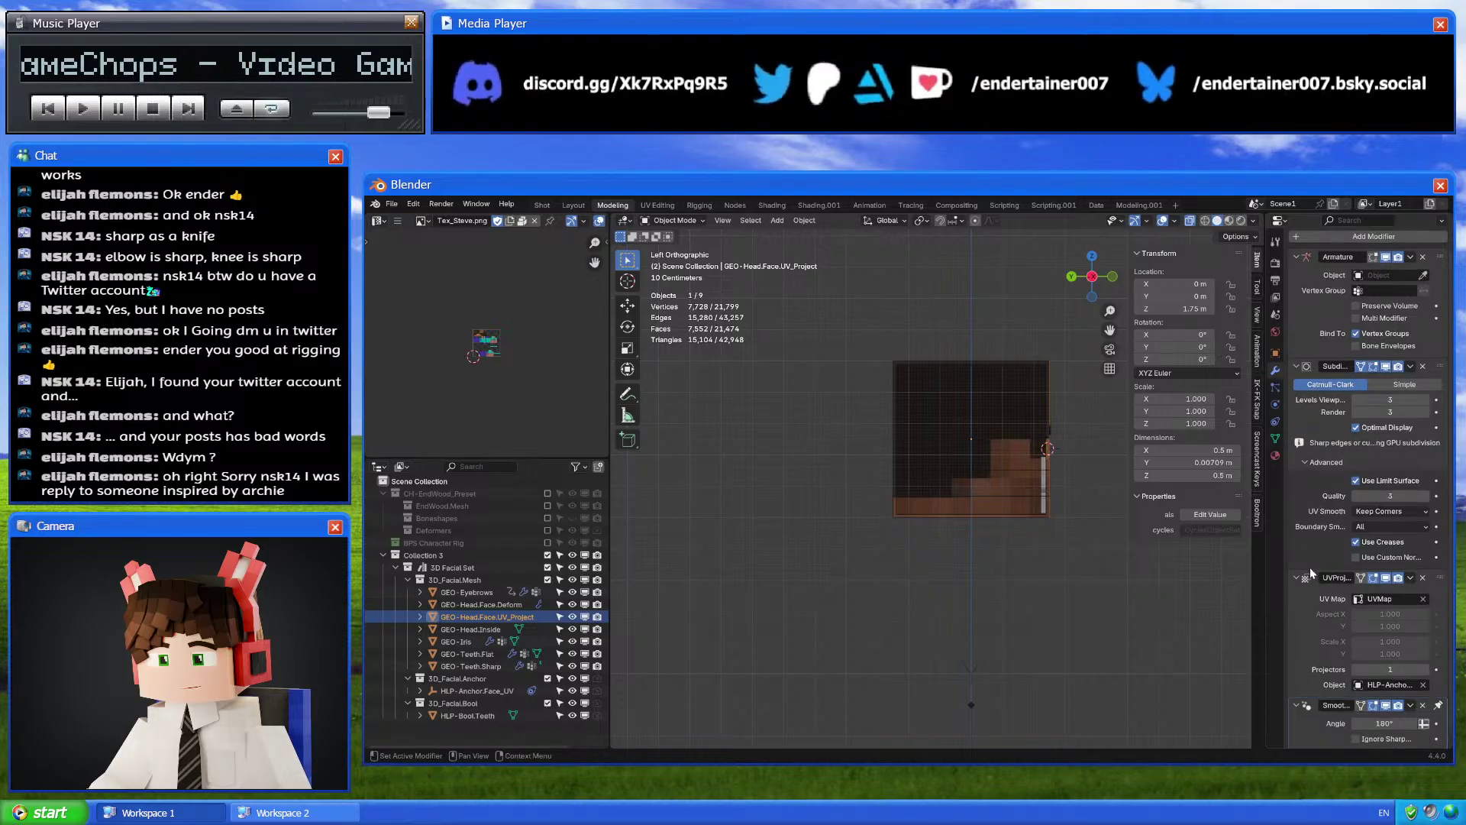
{"action": "scroll", "coordinate": [1309, 566], "scroll_direction": "up", "scroll_amount": 2}
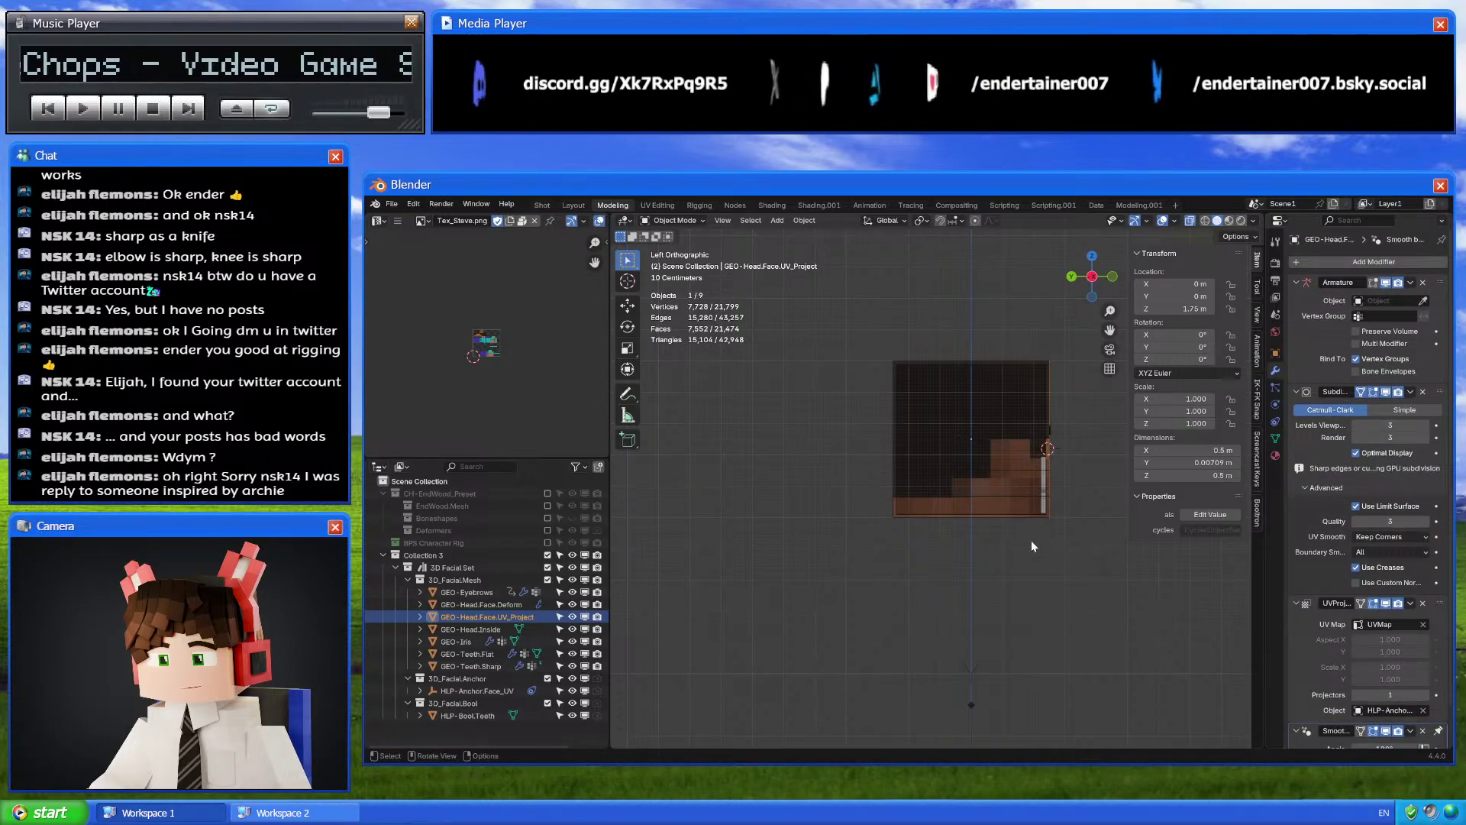
{"action": "middle_click_drag", "start_coordinate": [1032, 546], "coordinate": [965, 553]}
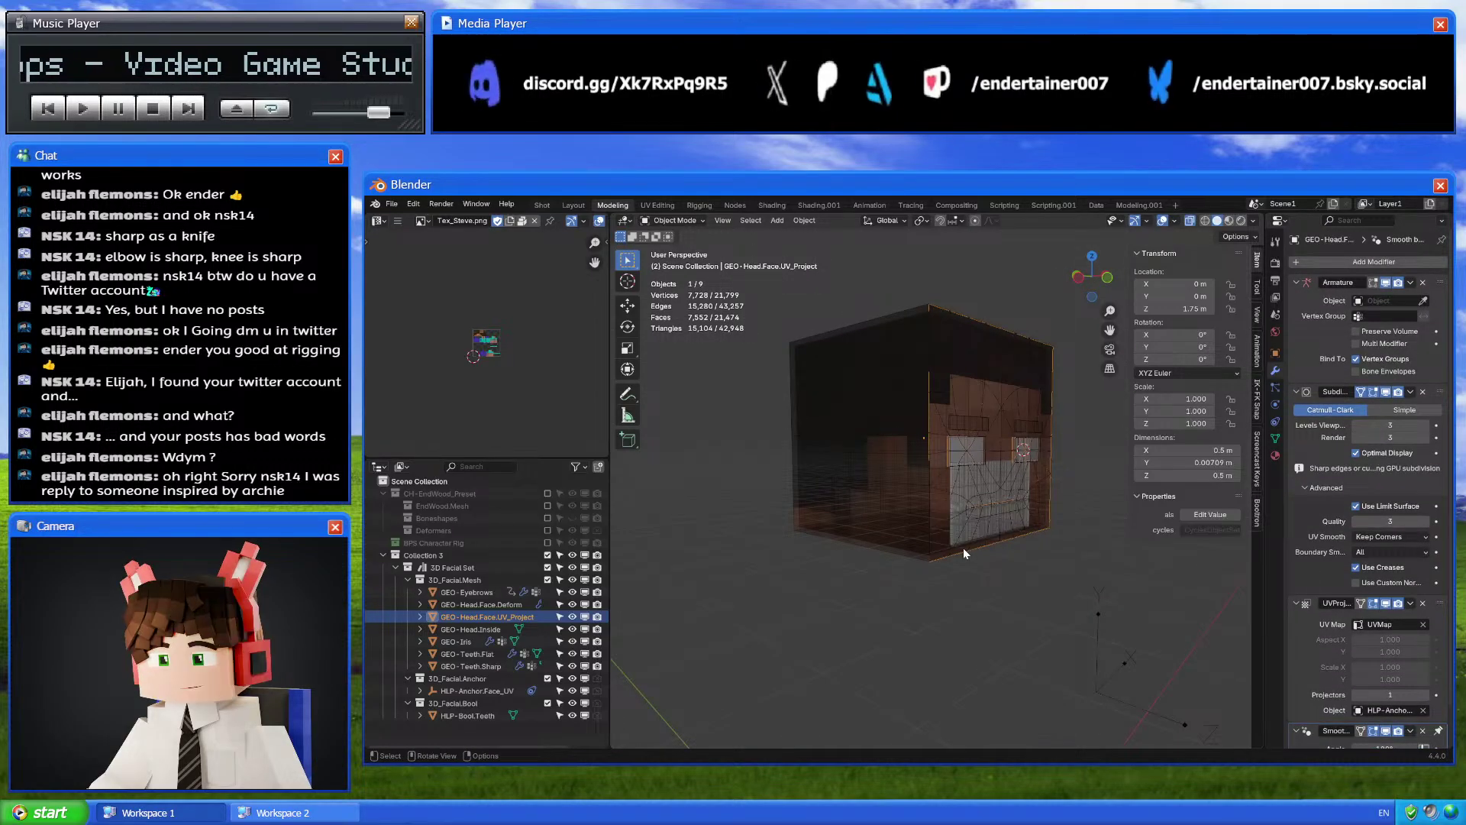
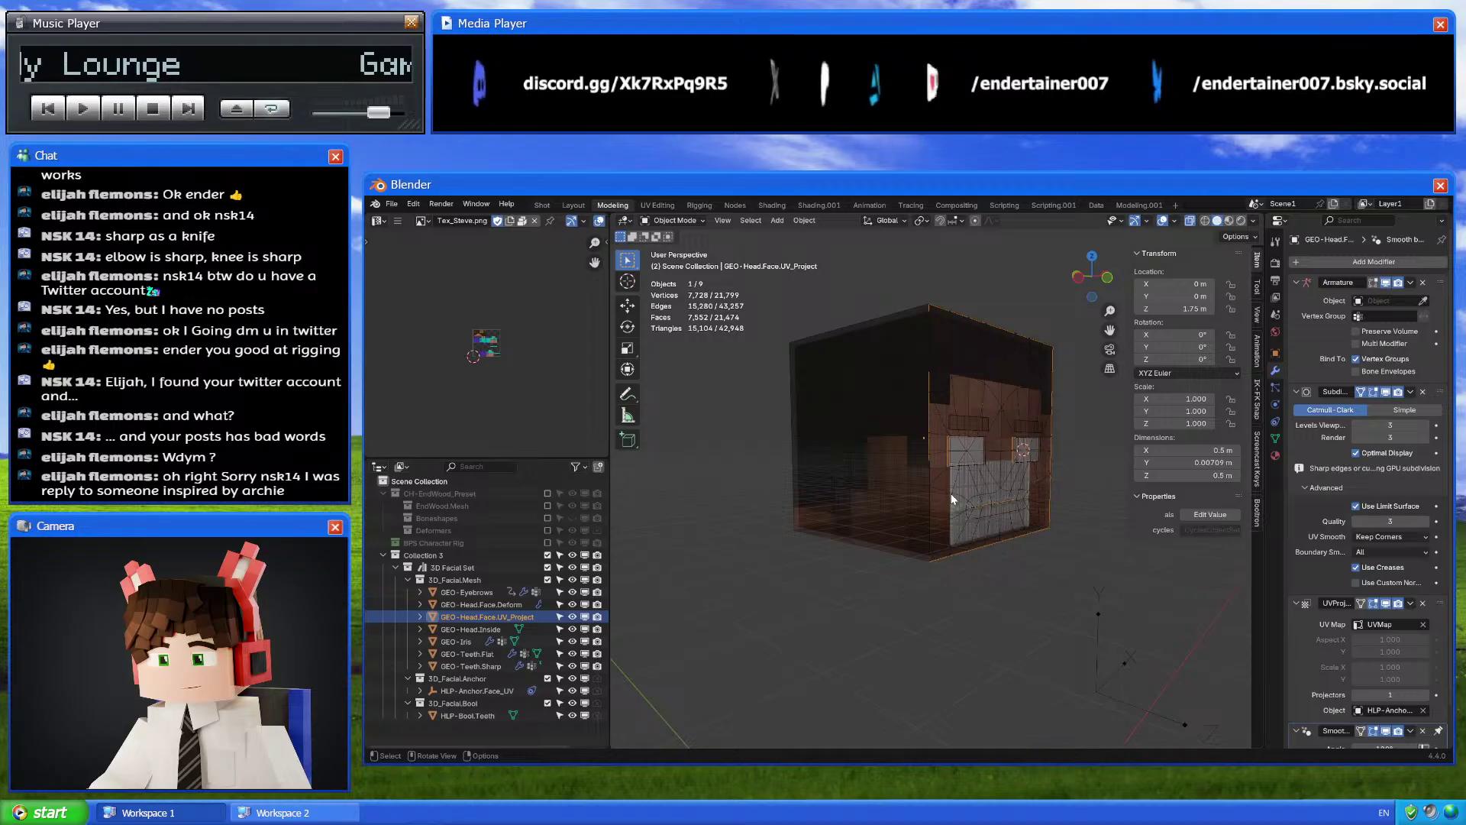
Isolate GEO-Head.Face.Deform and delete all its front facial faces, keeping the rest of the head cube, then leave local view
{"action": "left_click", "coordinate": [530, 604]}
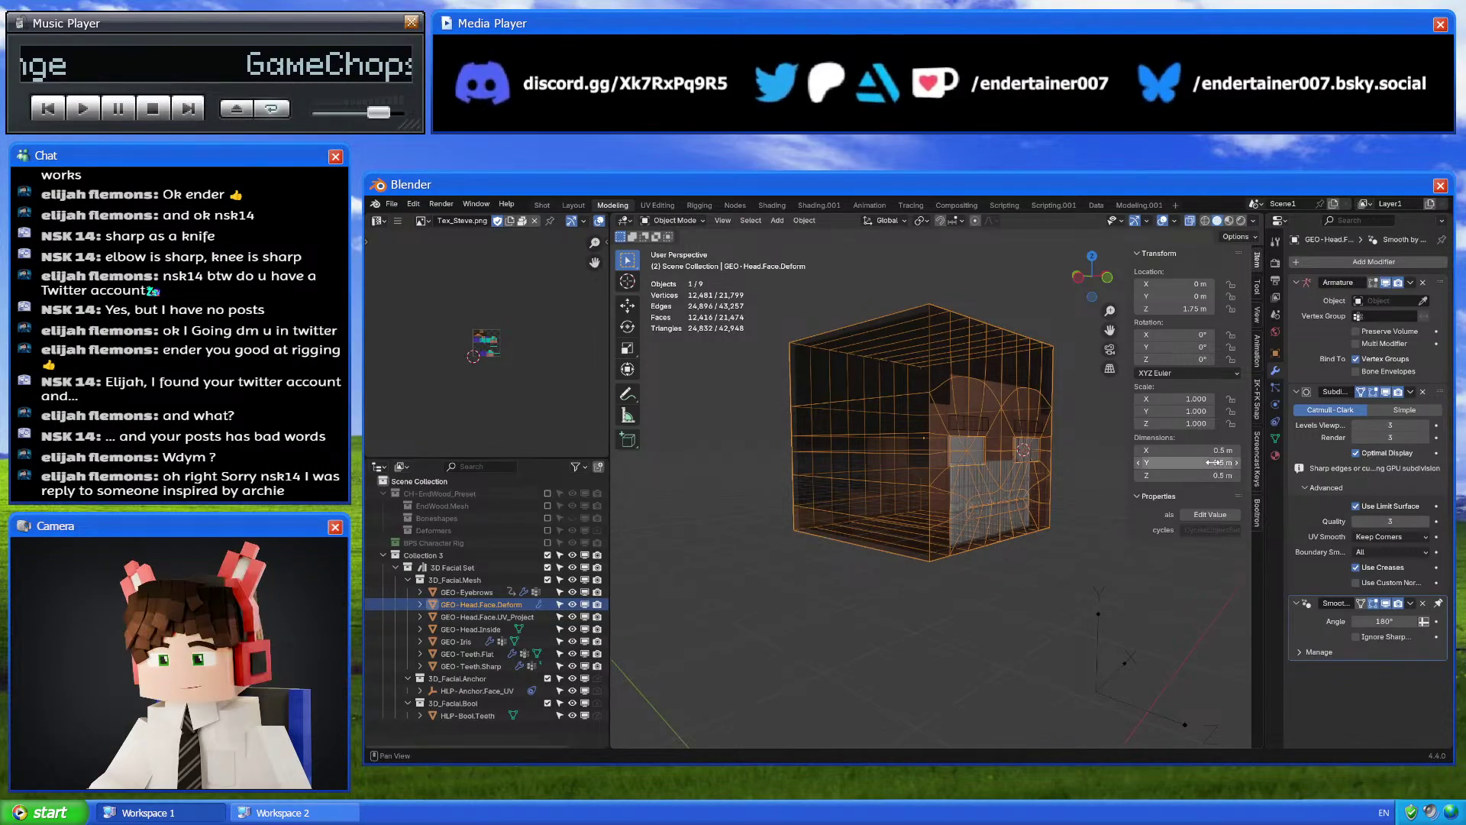
{"action": "key", "text": "Tab"}
{"action": "key", "text": "KP_Divide"}
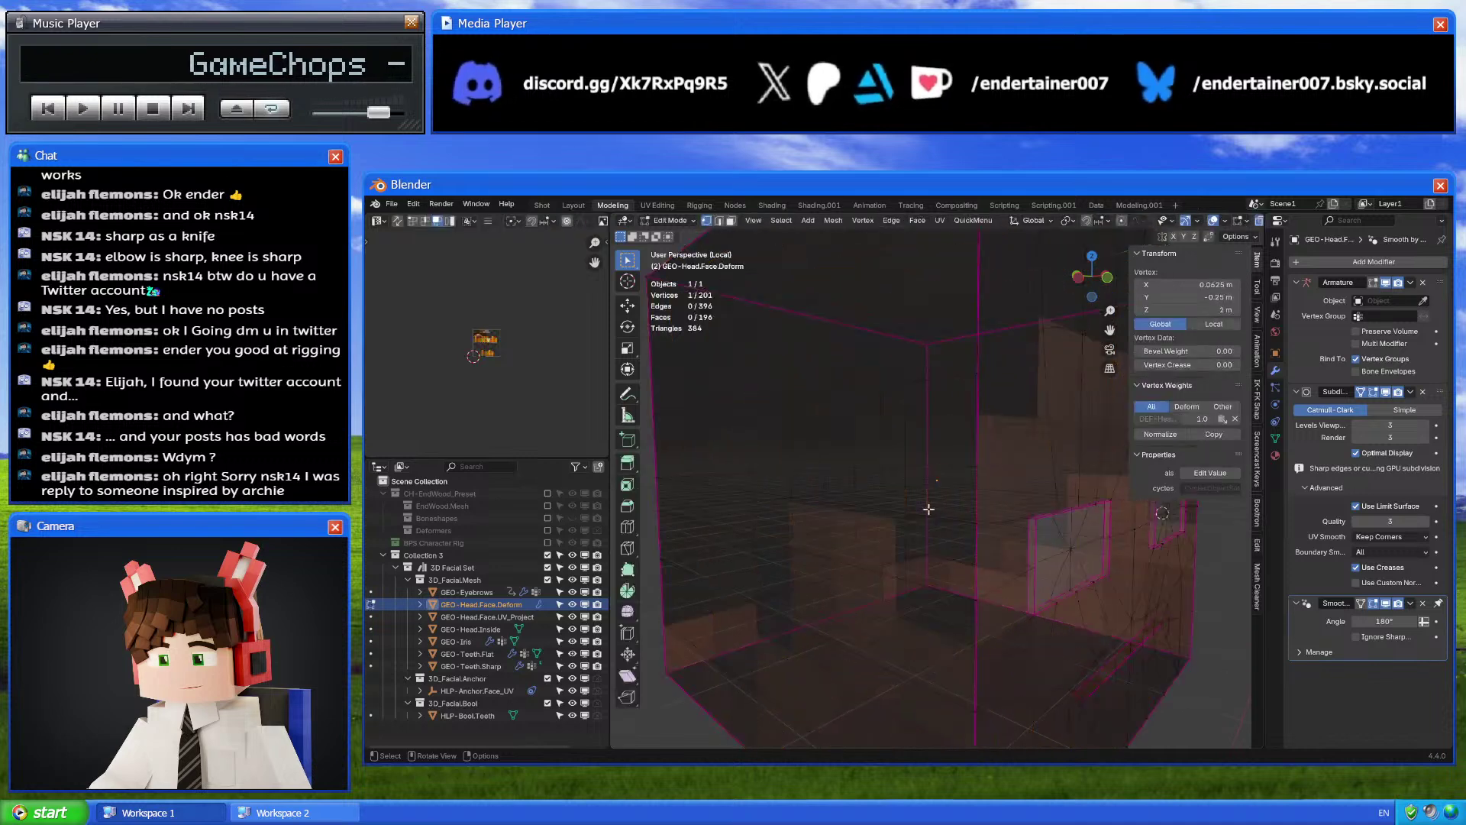
{"action": "left_click", "coordinate": [1080, 280]}
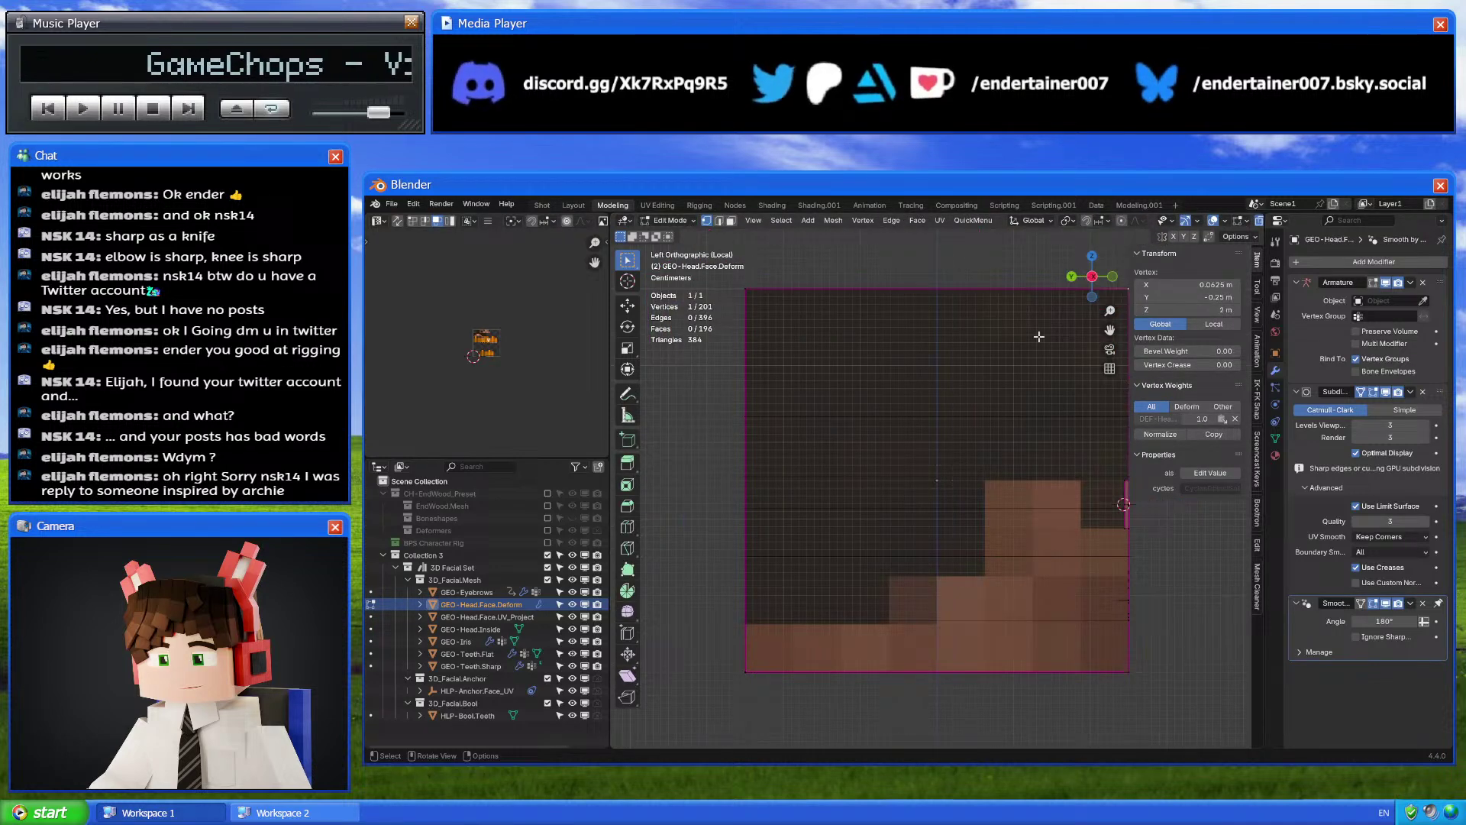
{"action": "left_click", "coordinate": [989, 403]}
{"action": "scroll", "coordinate": [944, 404], "scroll_direction": "down", "scroll_amount": 4, "text": "ctrl"}
{"action": "left_click_drag", "start_coordinate": [978, 268], "coordinate": [1104, 727]}
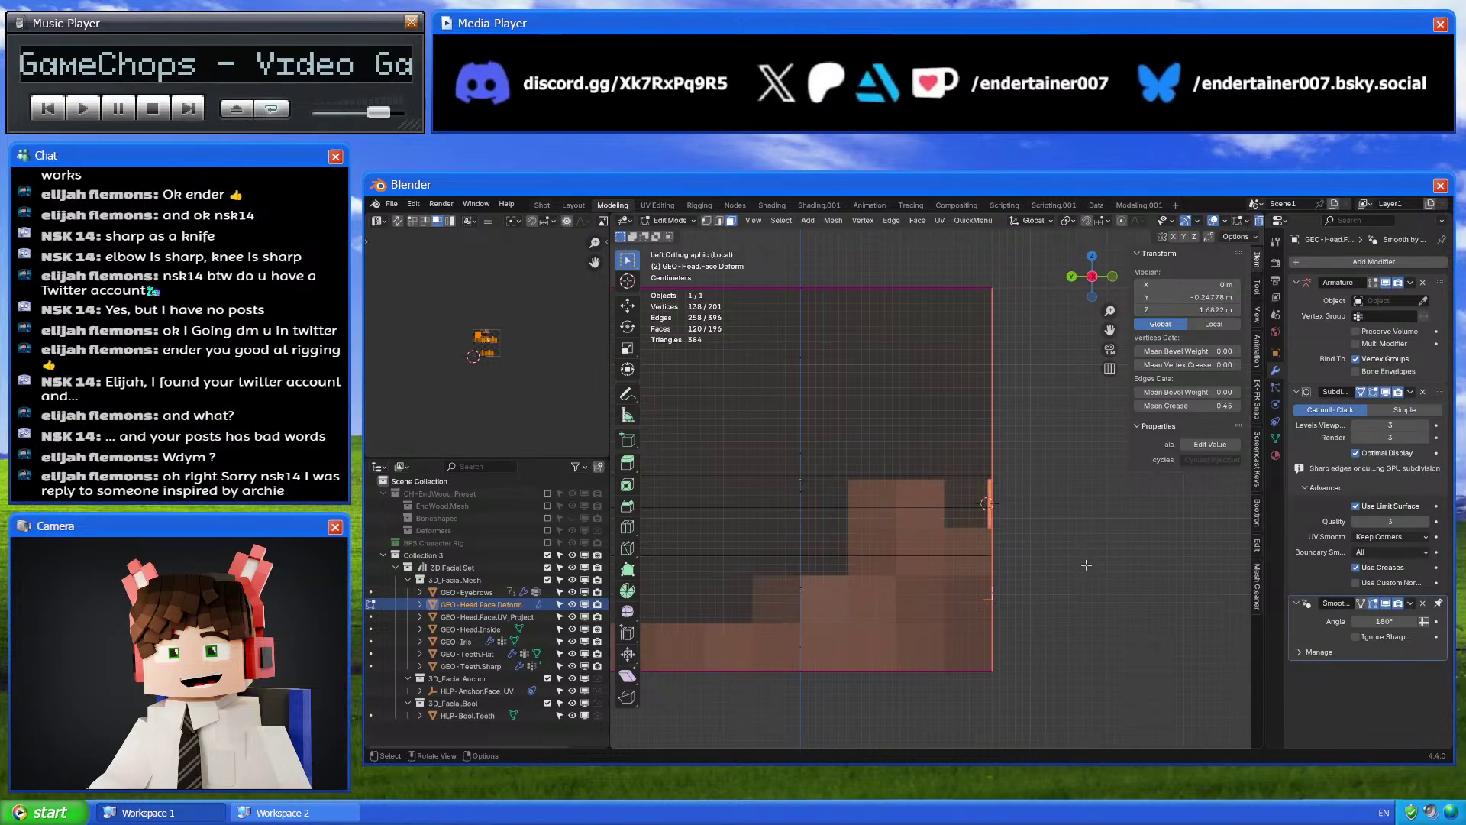
{"action": "middle_click_drag", "start_coordinate": [1086, 565], "coordinate": [1132, 565]}
{"action": "key", "text": "x"}
{"action": "left_click", "coordinate": [1120, 588]}
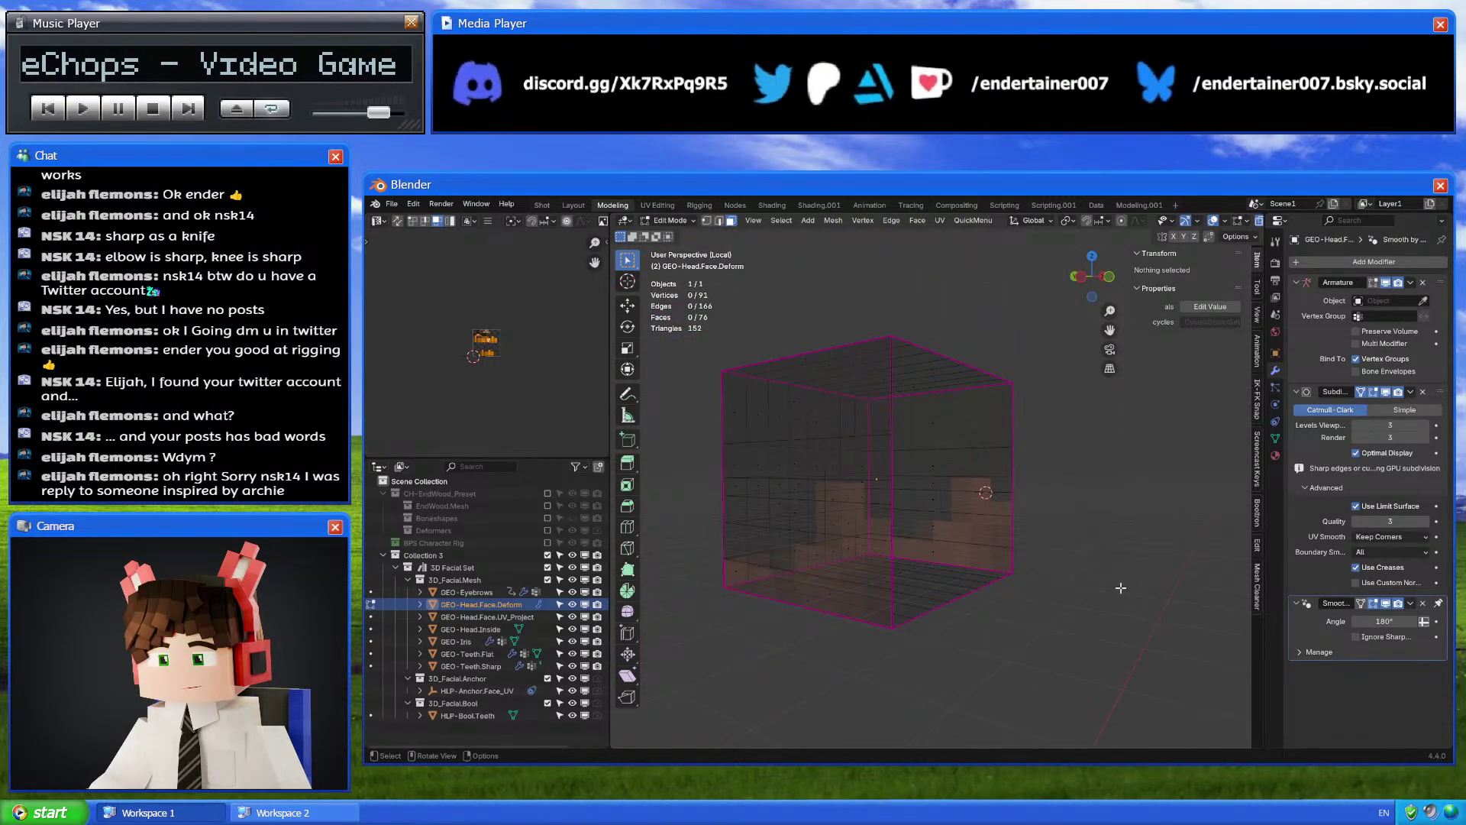
{"action": "key", "text": "Tab"}
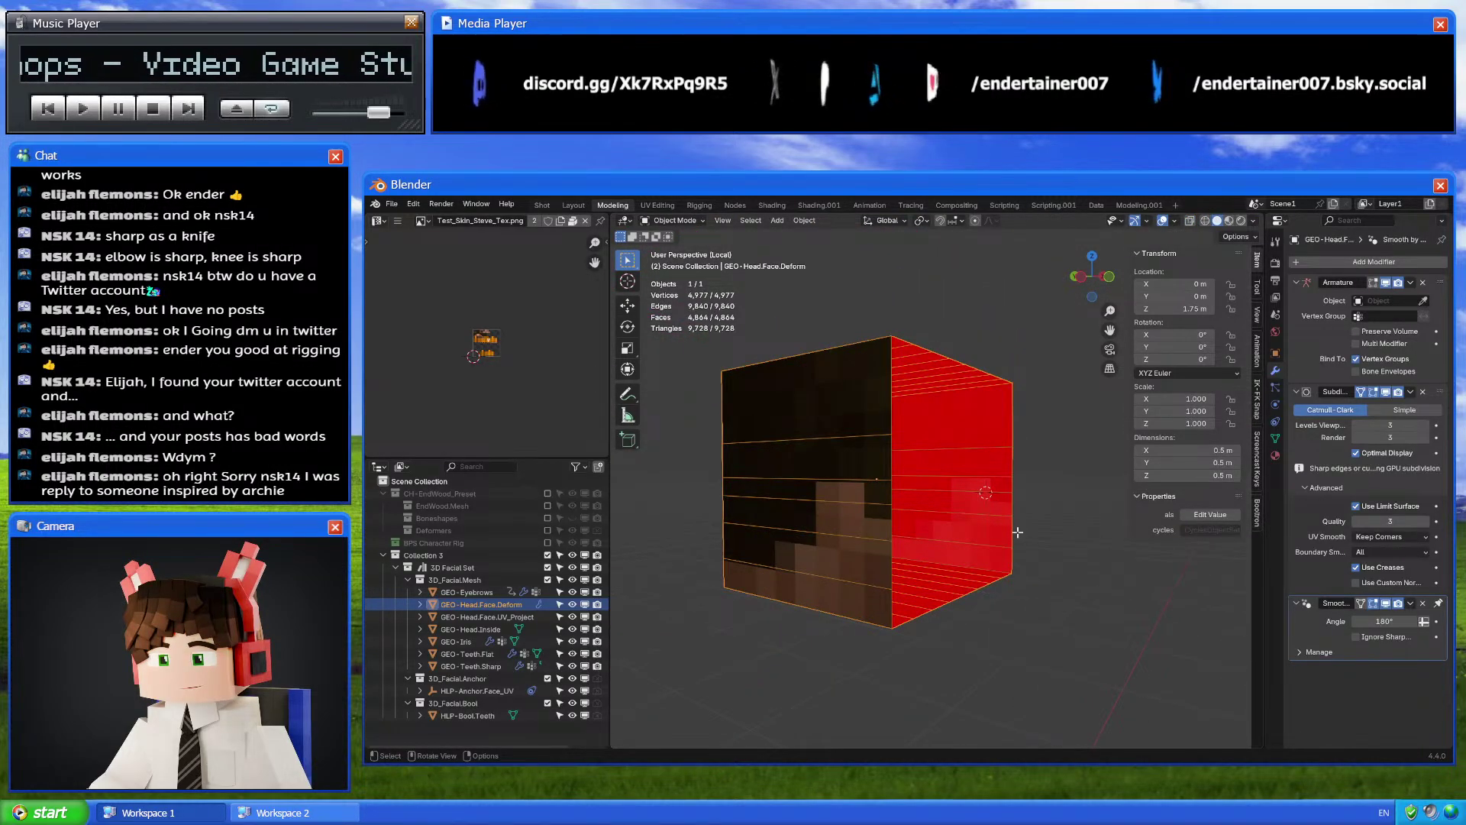
{"action": "key", "text": "KP_Divide"}
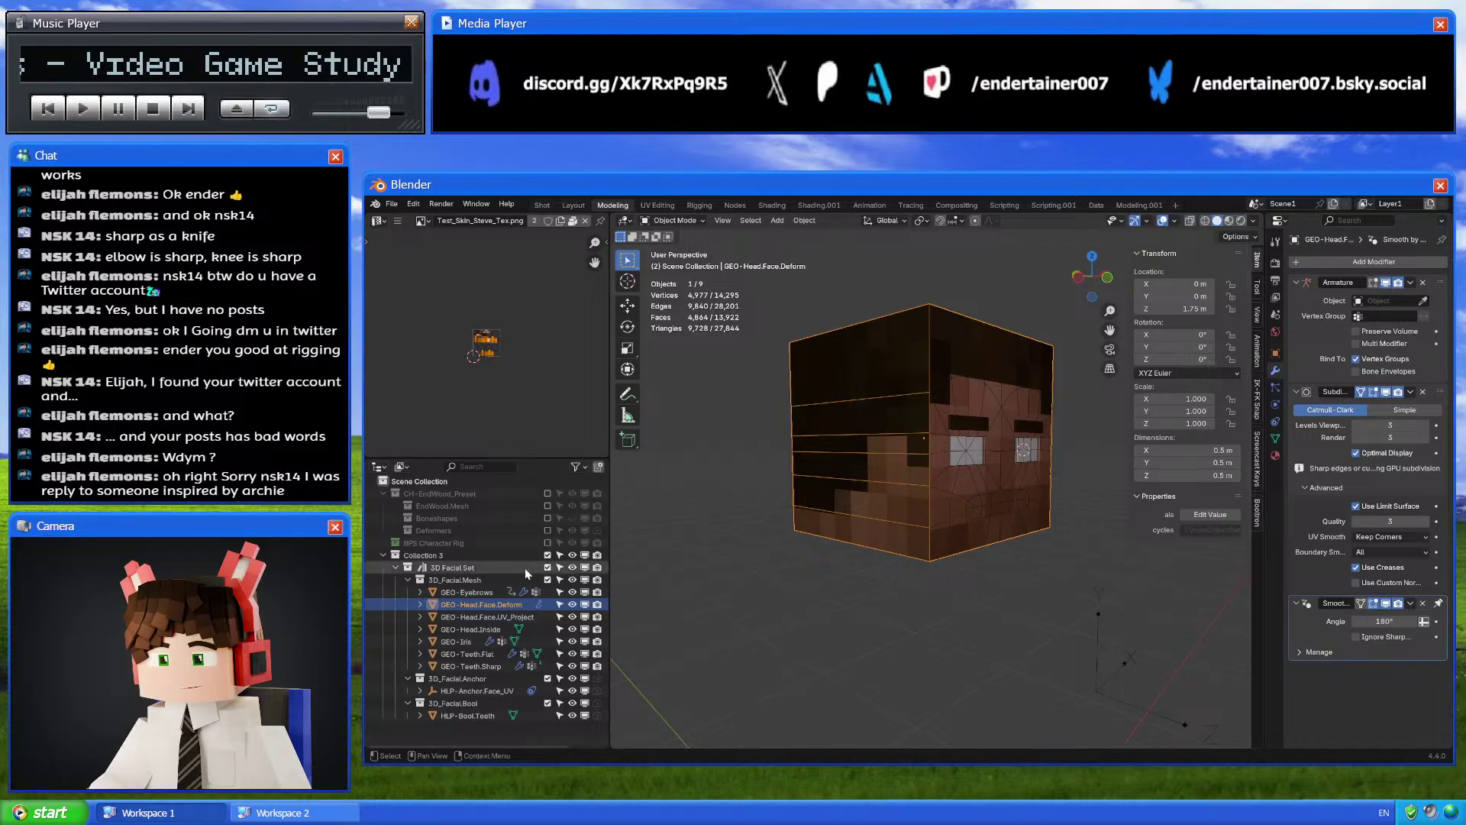
Show the BPS Character Rig collection instead of Collection 3 and delete the rig's head layer mesh
{"action": "left_click", "coordinate": [547, 555]}
{"action": "left_click", "coordinate": [547, 542]}
{"action": "left_click", "coordinate": [961, 472]}
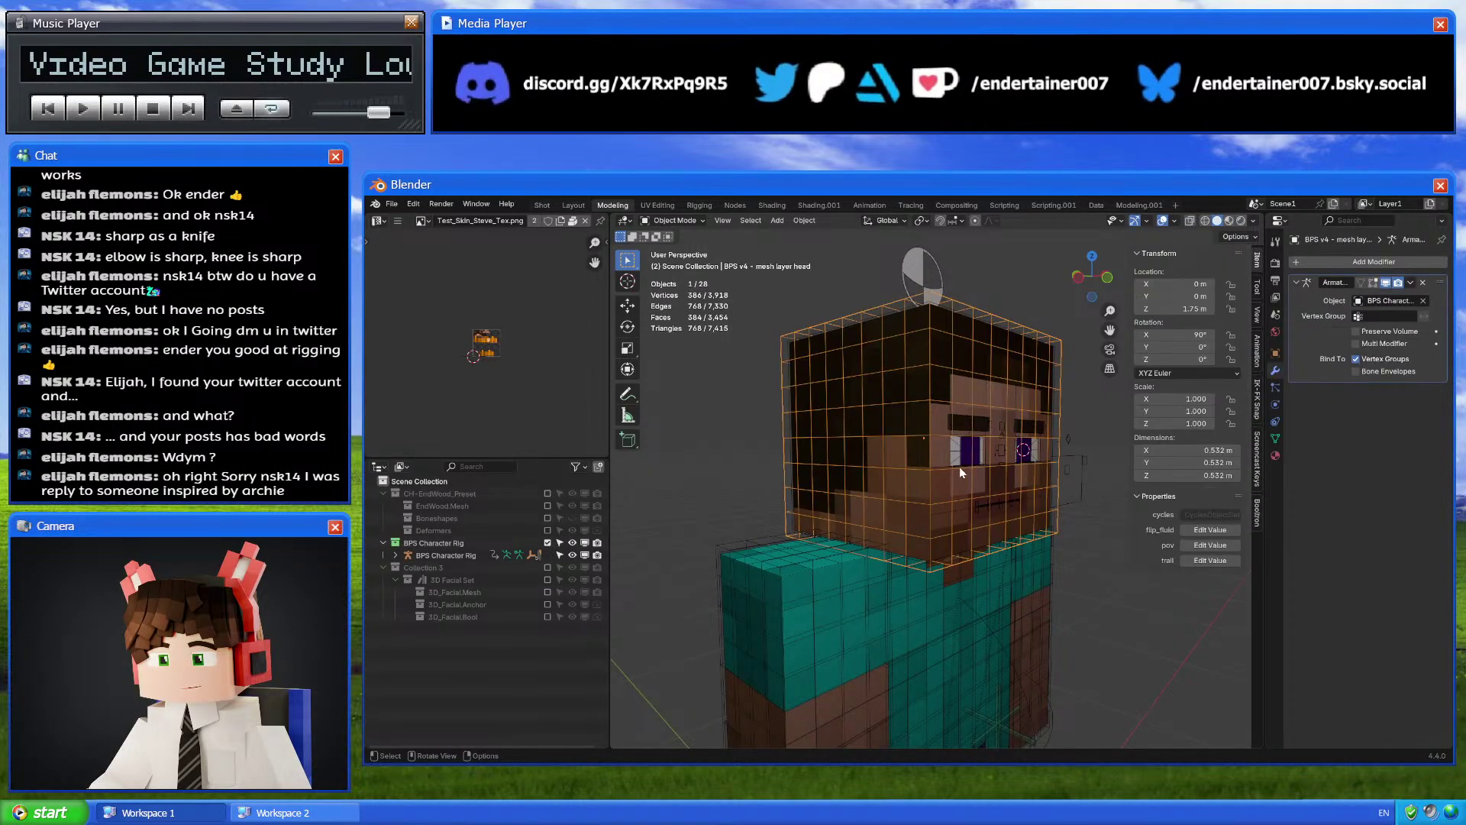
{"action": "key", "text": "x"}
{"action": "left_click", "coordinate": [959, 466]}
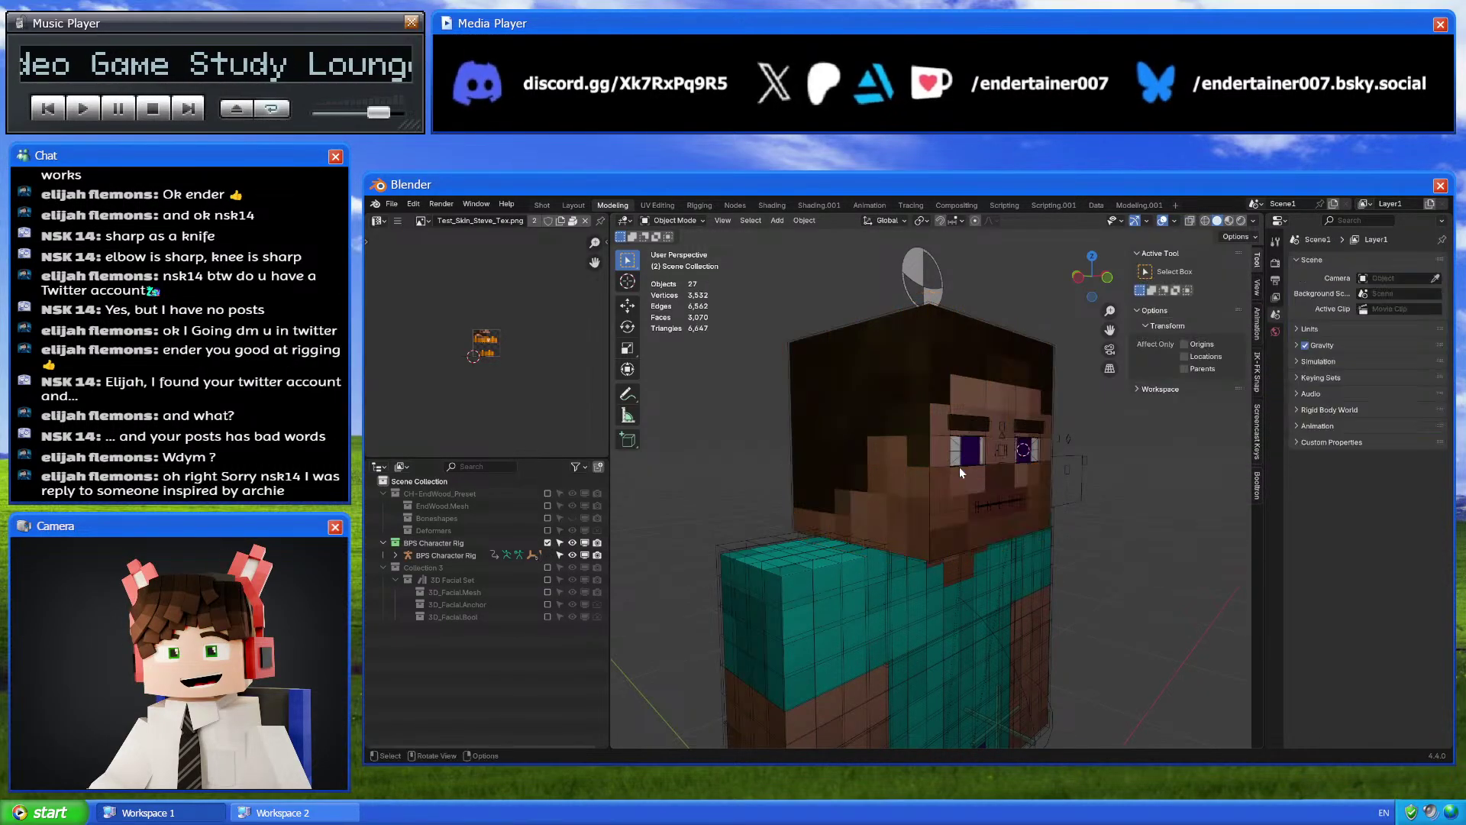
Isolate the rig's face mesh and examine its geometry and vertex coordinates in Edit Mode, then return to the full rig
{"action": "left_click", "coordinate": [933, 473]}
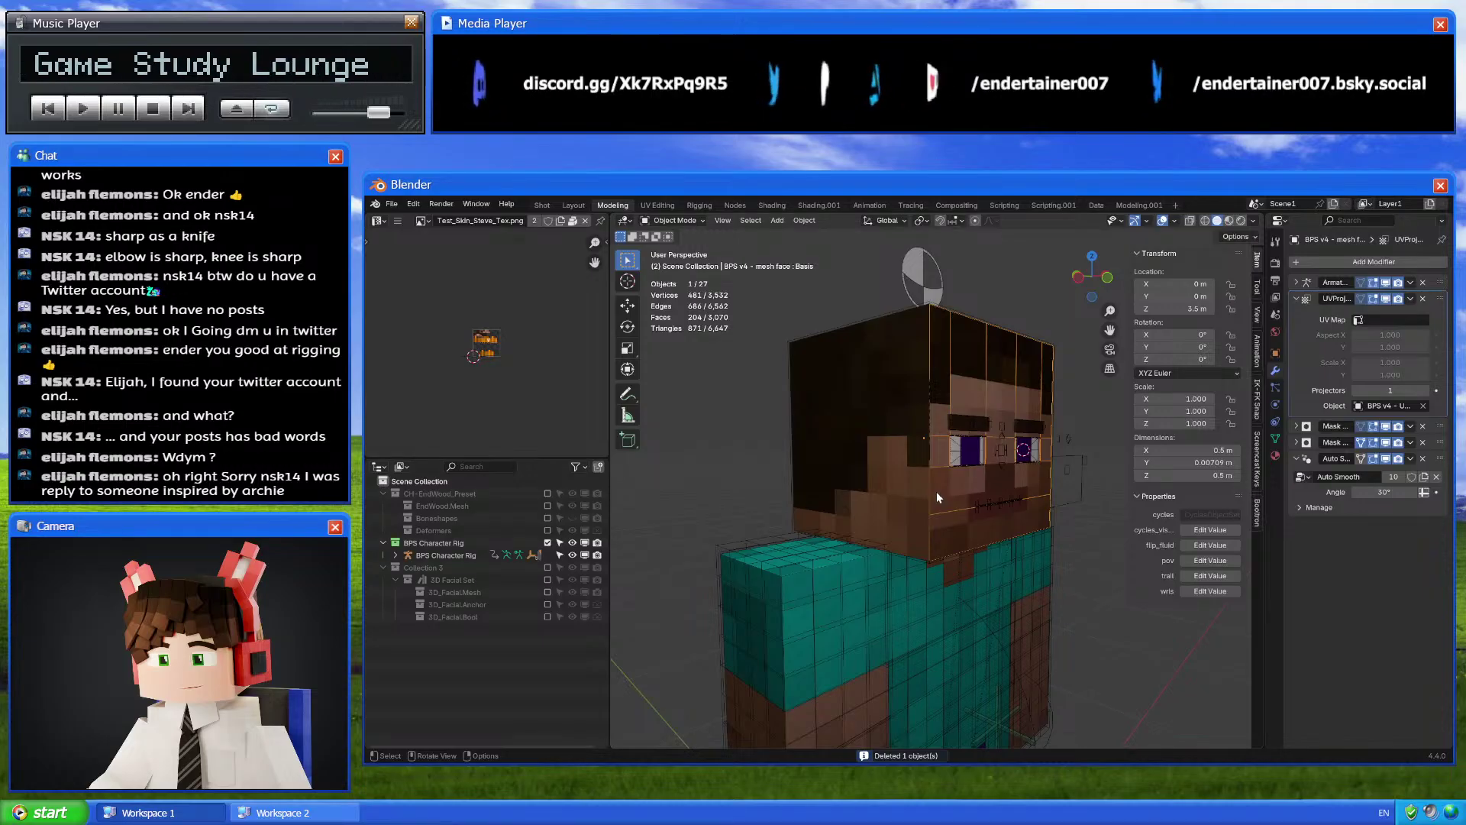
{"action": "key", "text": "KP_Divide"}
{"action": "key", "text": "Tab"}
{"action": "middle_click_drag", "start_coordinate": [936, 492], "coordinate": [952, 640]}
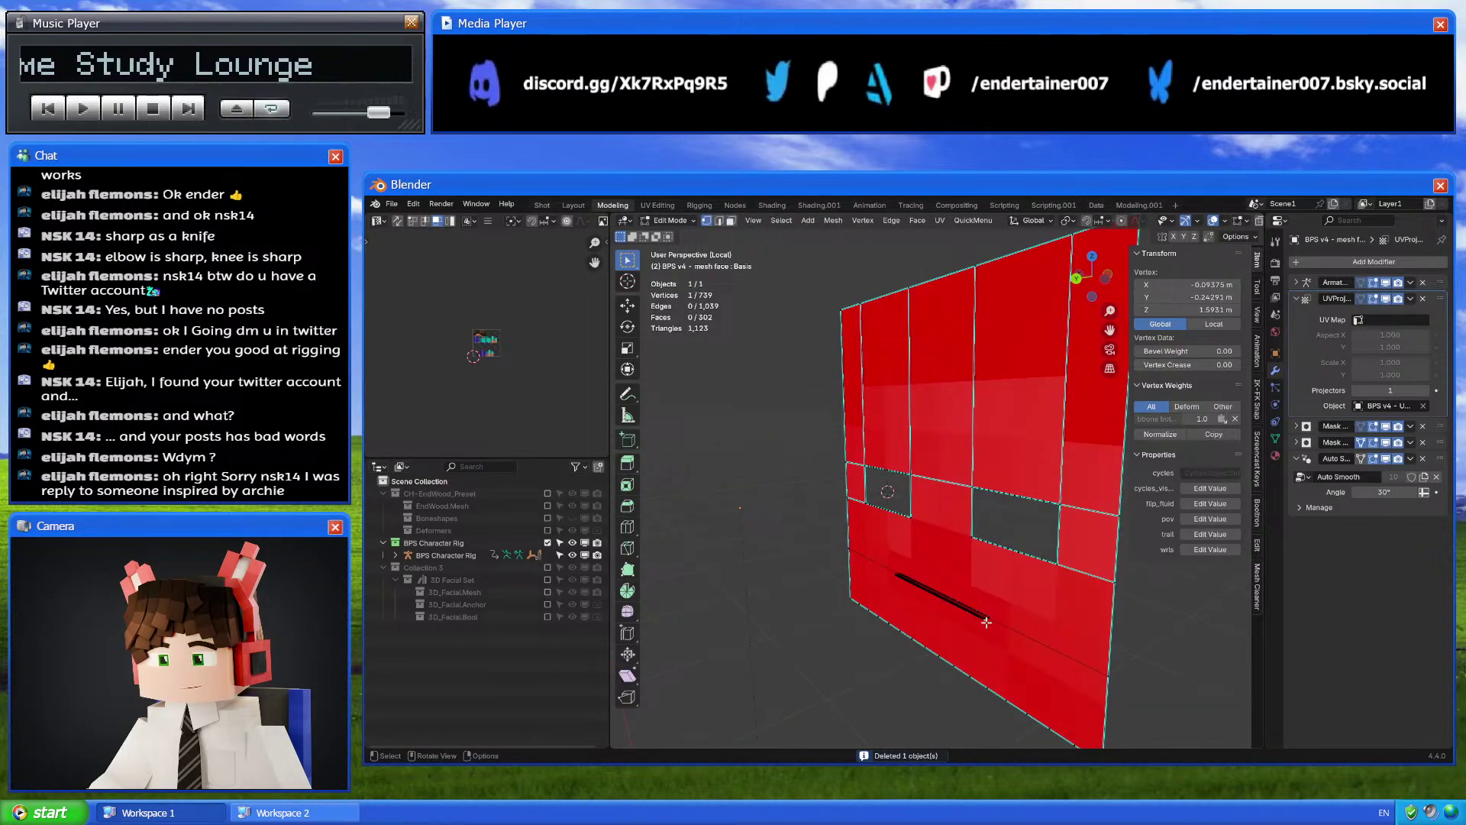
{"action": "middle_click_drag", "start_coordinate": [1054, 412], "coordinate": [847, 450]}
{"action": "left_click", "coordinate": [1188, 297]}
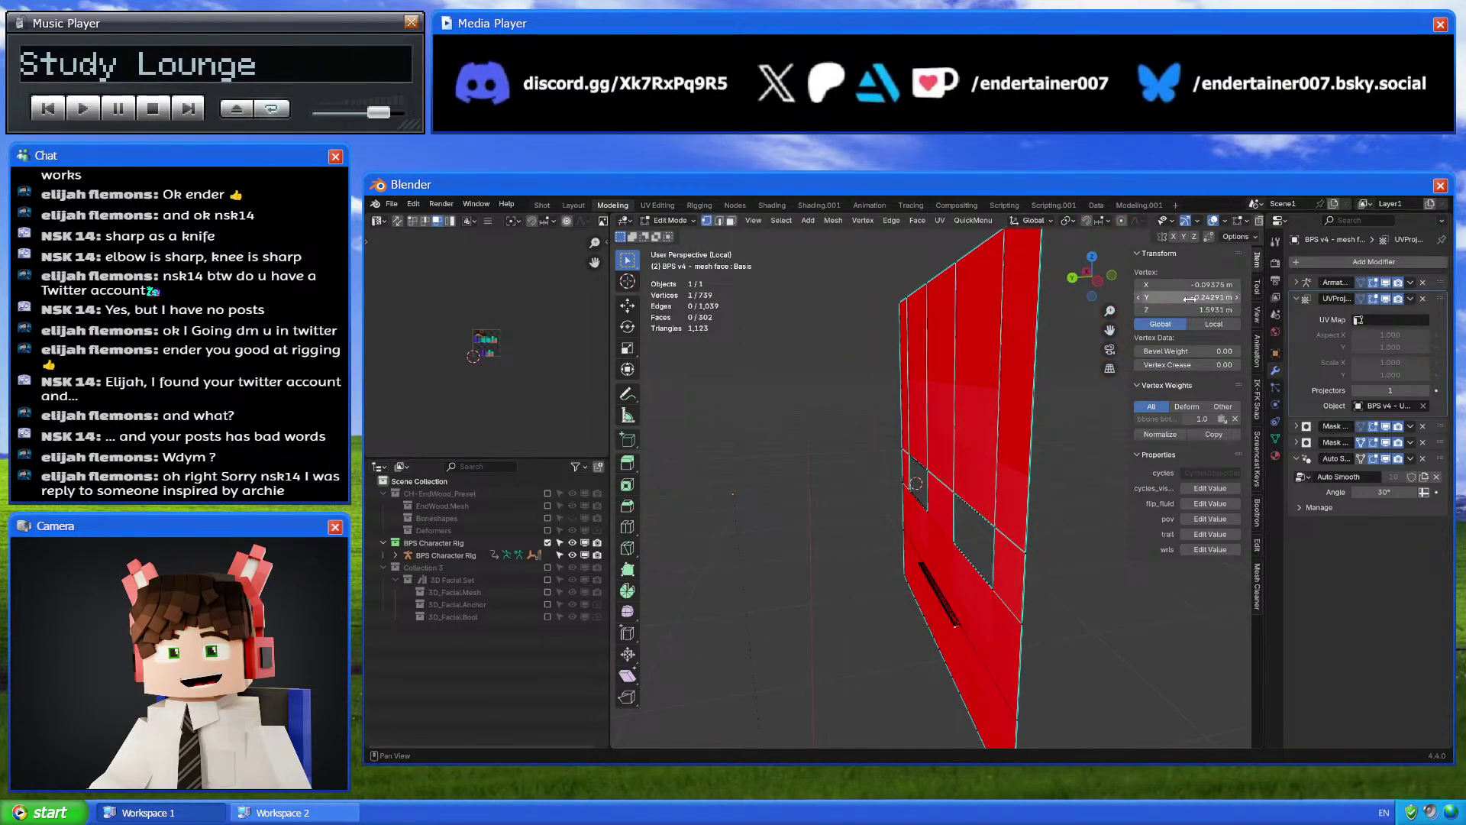
{"action": "key", "text": "Escape"}
{"action": "key", "text": "Tab"}
{"action": "key", "text": "KP_Divide"}
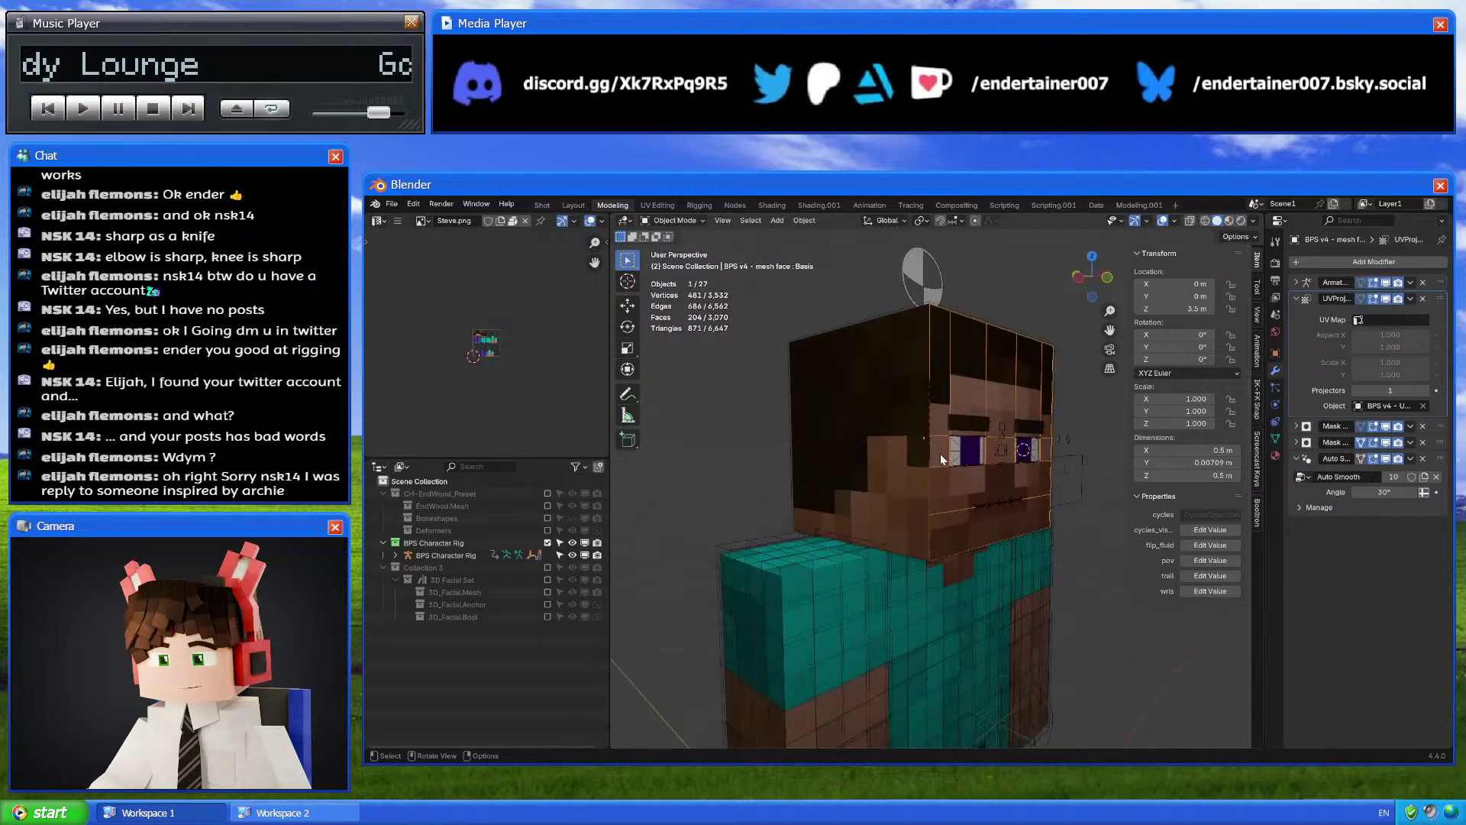
Exclude the BPS Character Rig collection and include Collection 3 in the view layer again
{"action": "left_click", "coordinate": [547, 543]}
{"action": "left_click", "coordinate": [546, 555]}
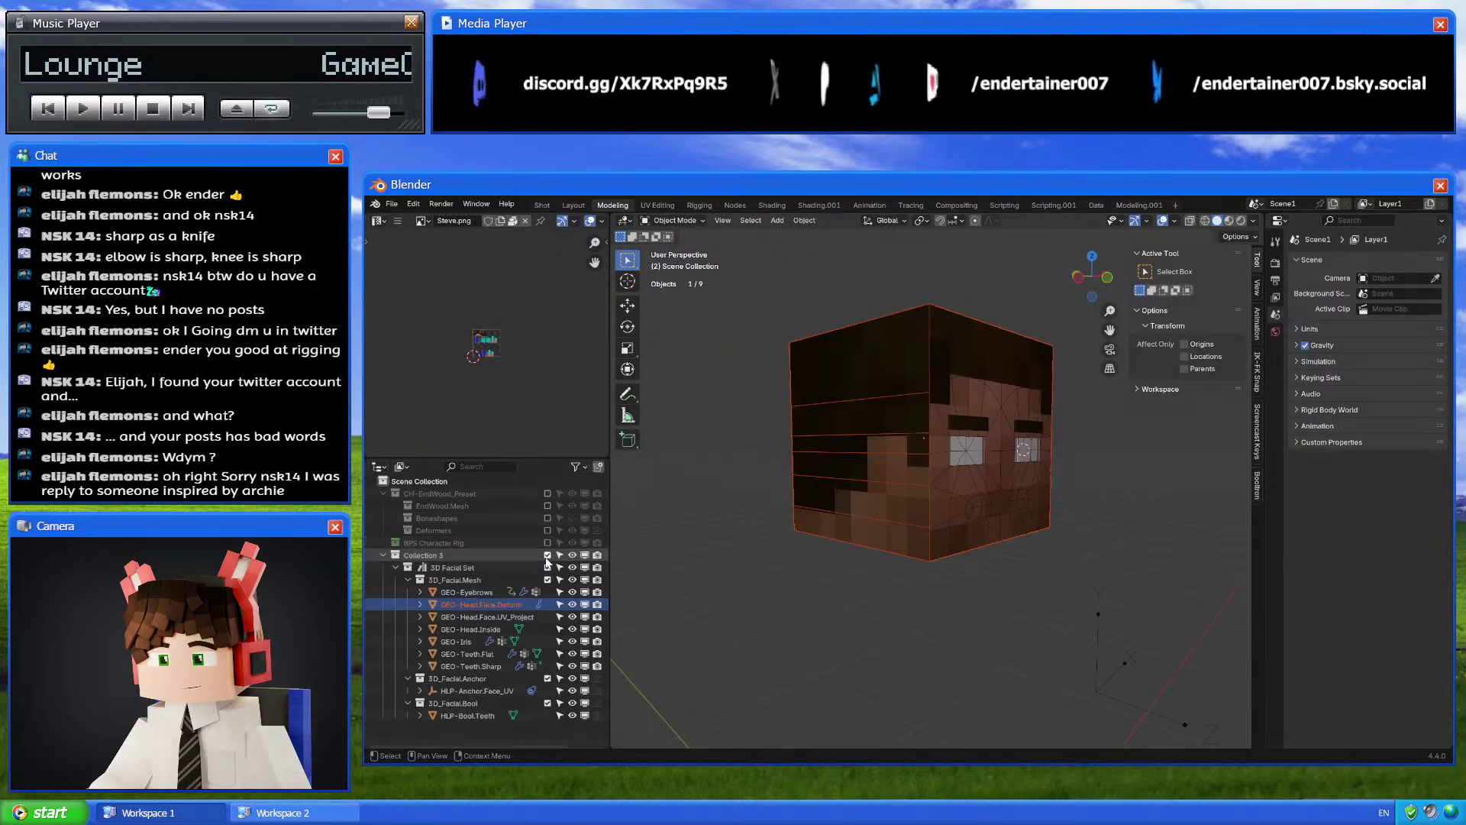
Isolate GEO-Head.Face.UV_Project, inspect the Y coordinates of its recessed eye vertices from the side in Edit Mode, then leave local view
{"action": "left_click", "coordinate": [963, 517]}
{"action": "key", "text": "Tab"}
{"action": "key", "text": "KP_Divide"}
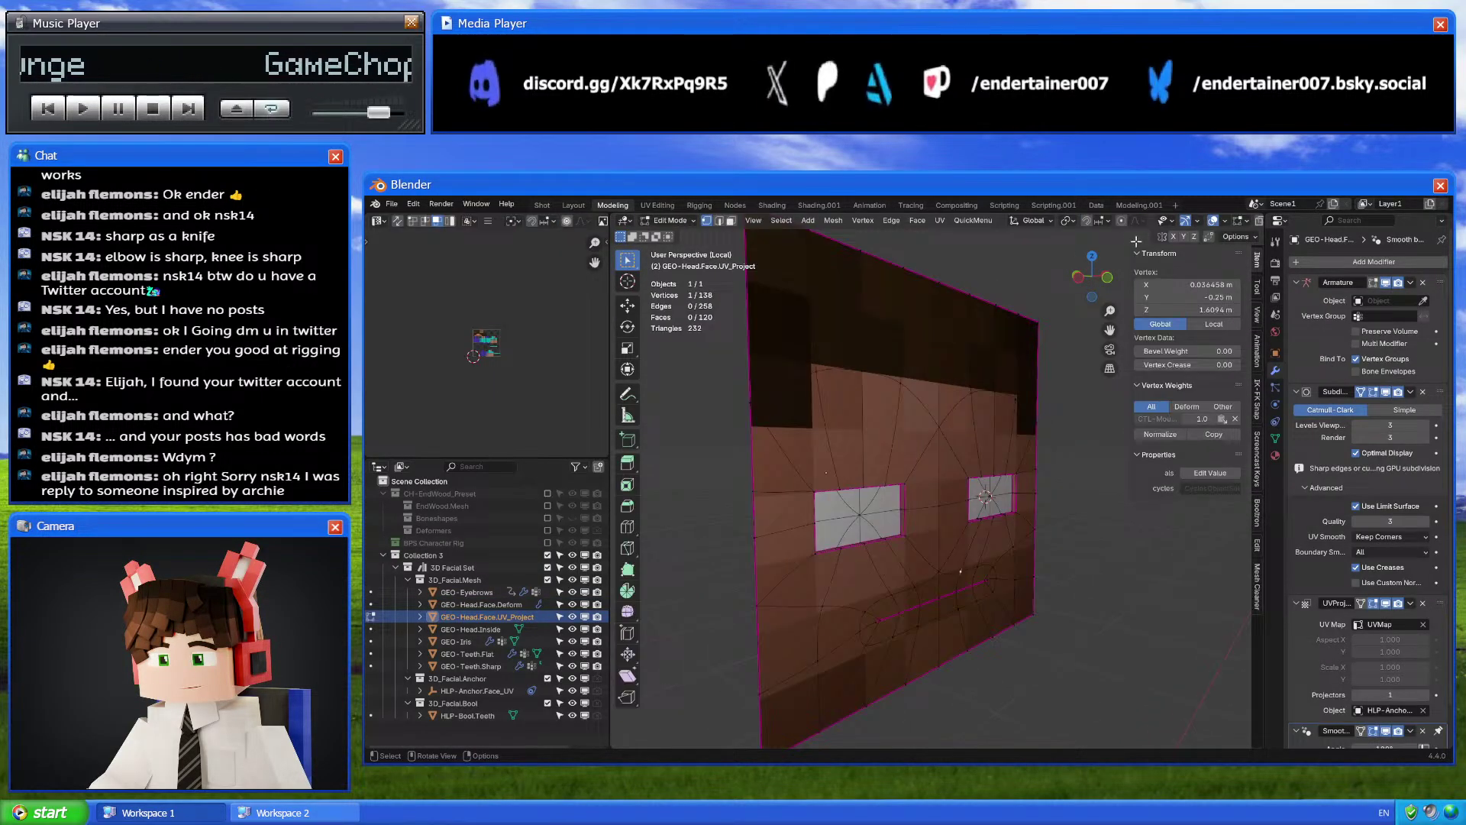
{"action": "left_click", "coordinate": [1086, 284]}
{"action": "key", "text": "a"}
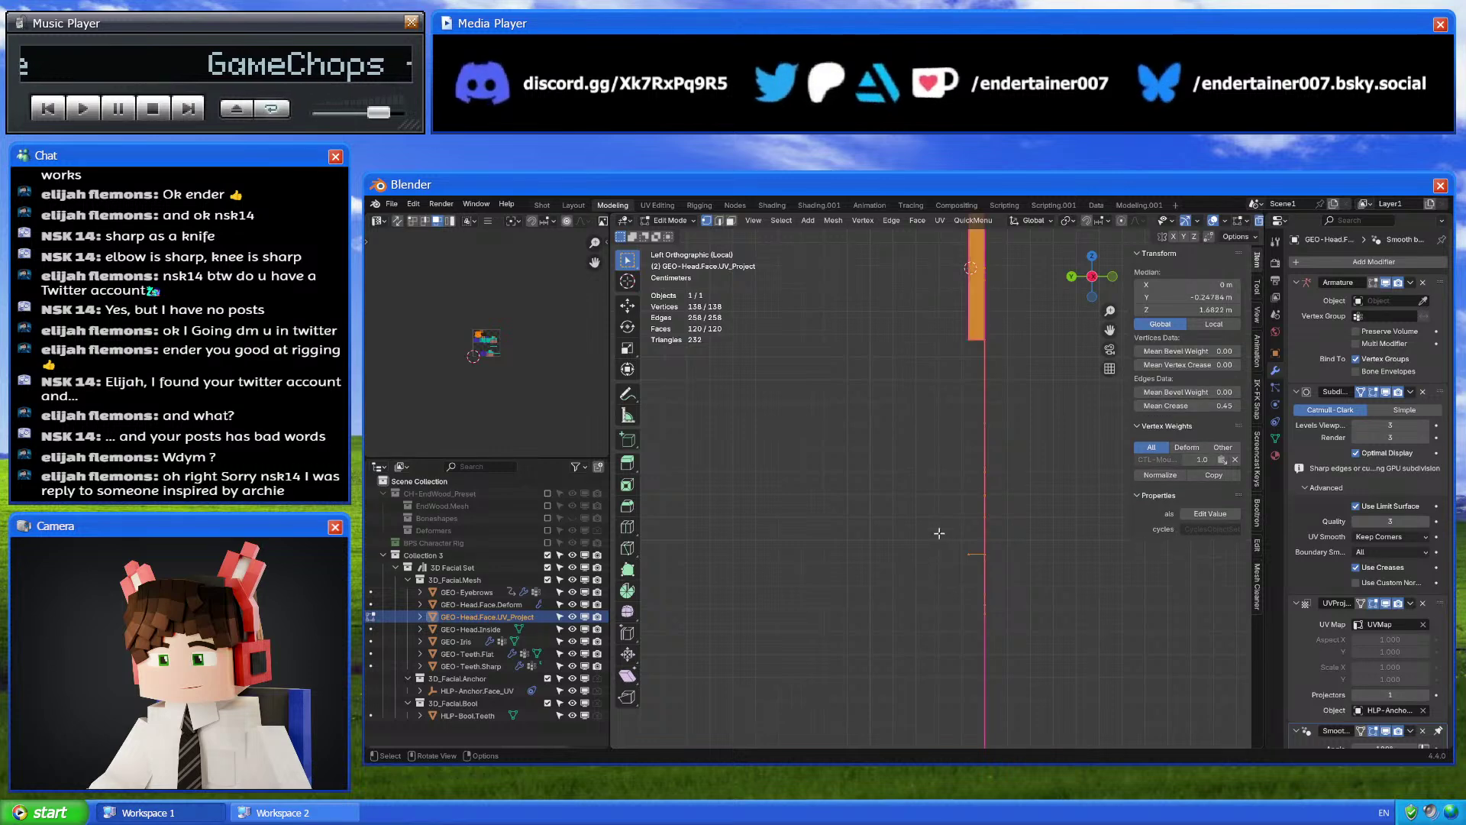
{"action": "left_click_drag", "start_coordinate": [939, 533], "coordinate": [979, 588]}
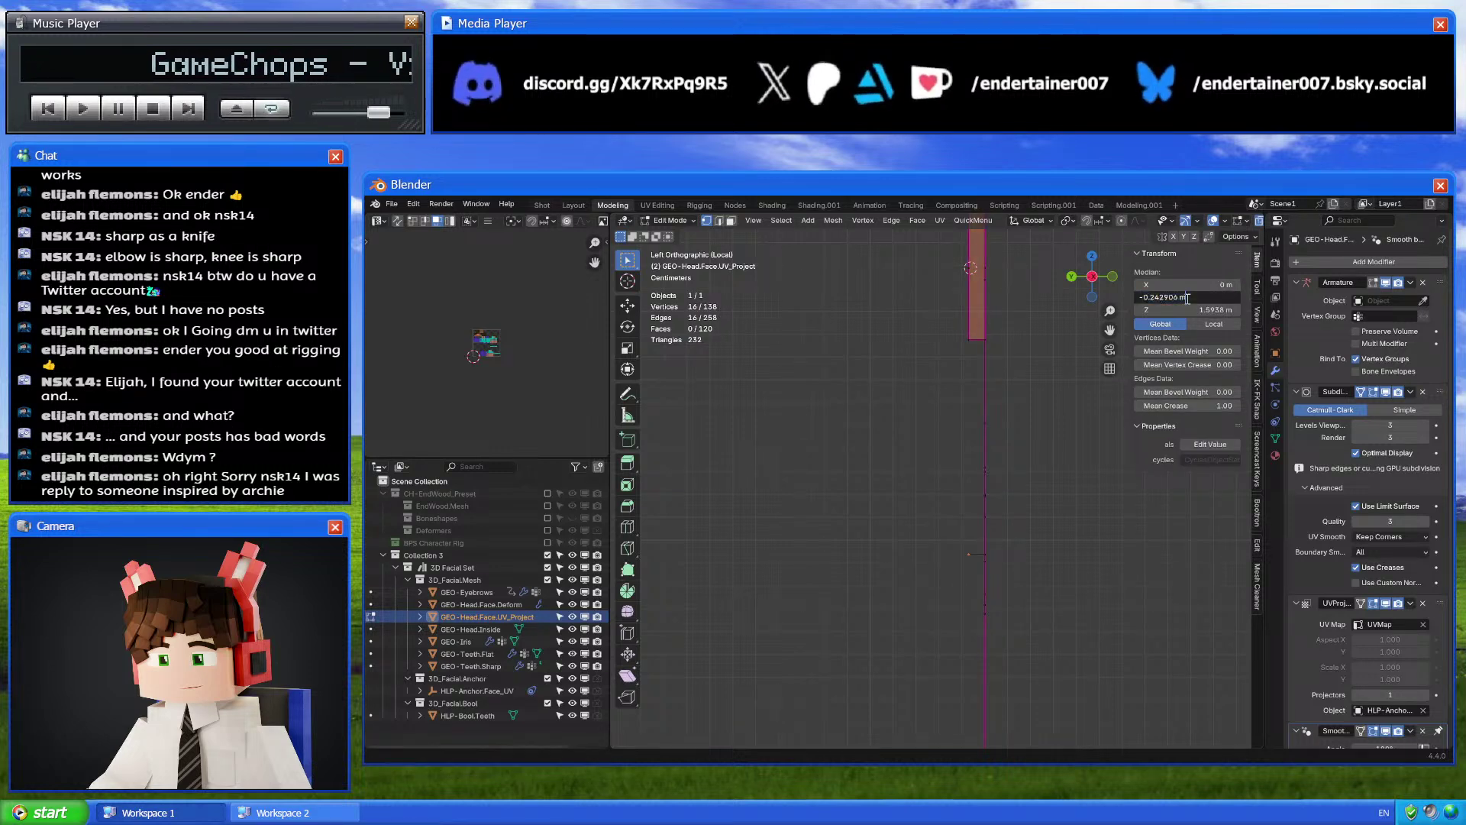
{"action": "key", "text": "Escape"}
{"action": "middle_click_drag", "start_coordinate": [888, 348], "coordinate": [855, 518], "text": "shift"}
{"action": "left_click_drag", "start_coordinate": [869, 333], "coordinate": [941, 536]}
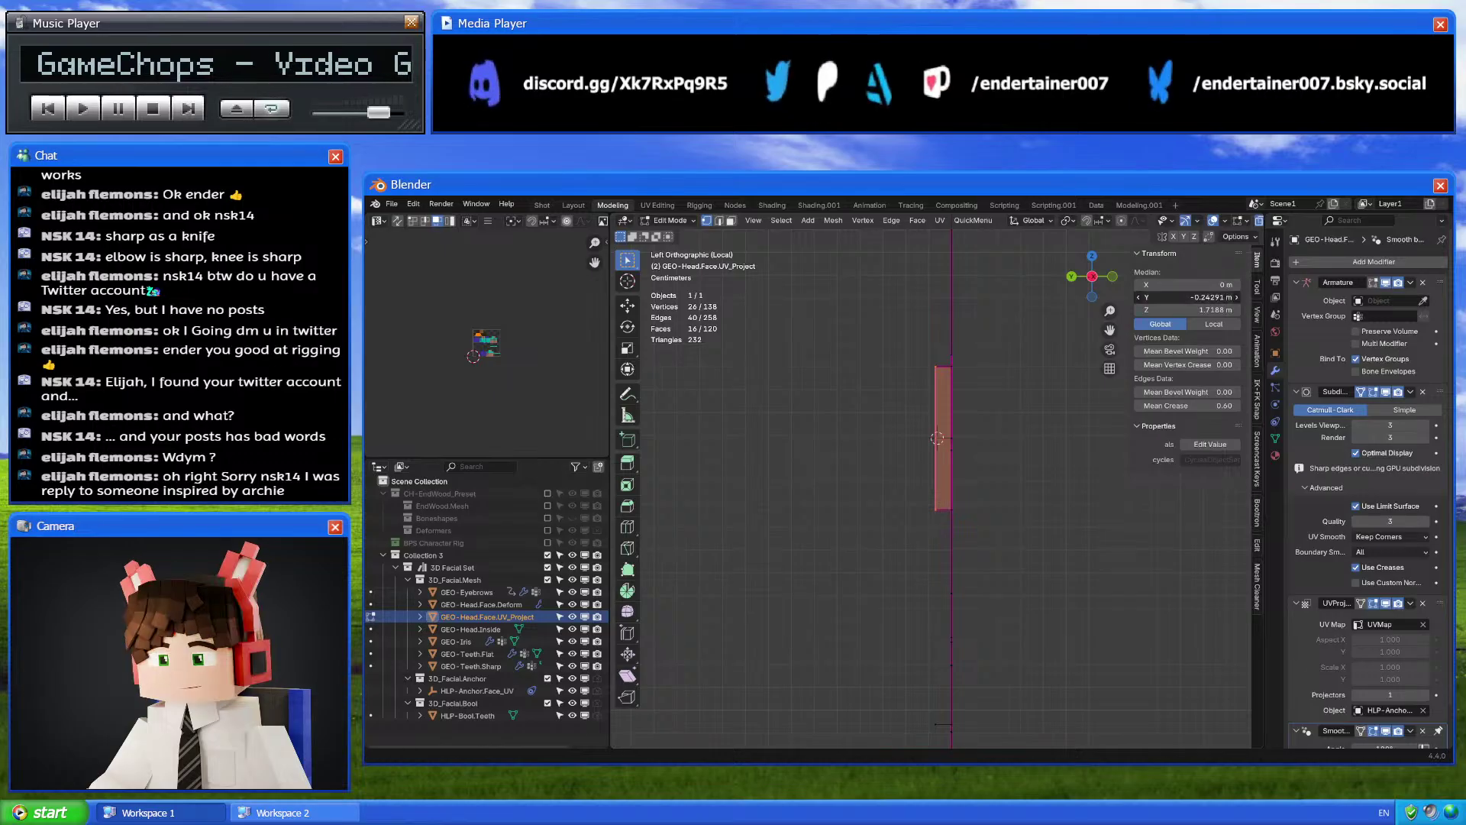
{"action": "key", "text": "Escape"}
{"action": "middle_click_drag", "start_coordinate": [890, 563], "coordinate": [858, 562]}
{"action": "key", "text": "Tab"}
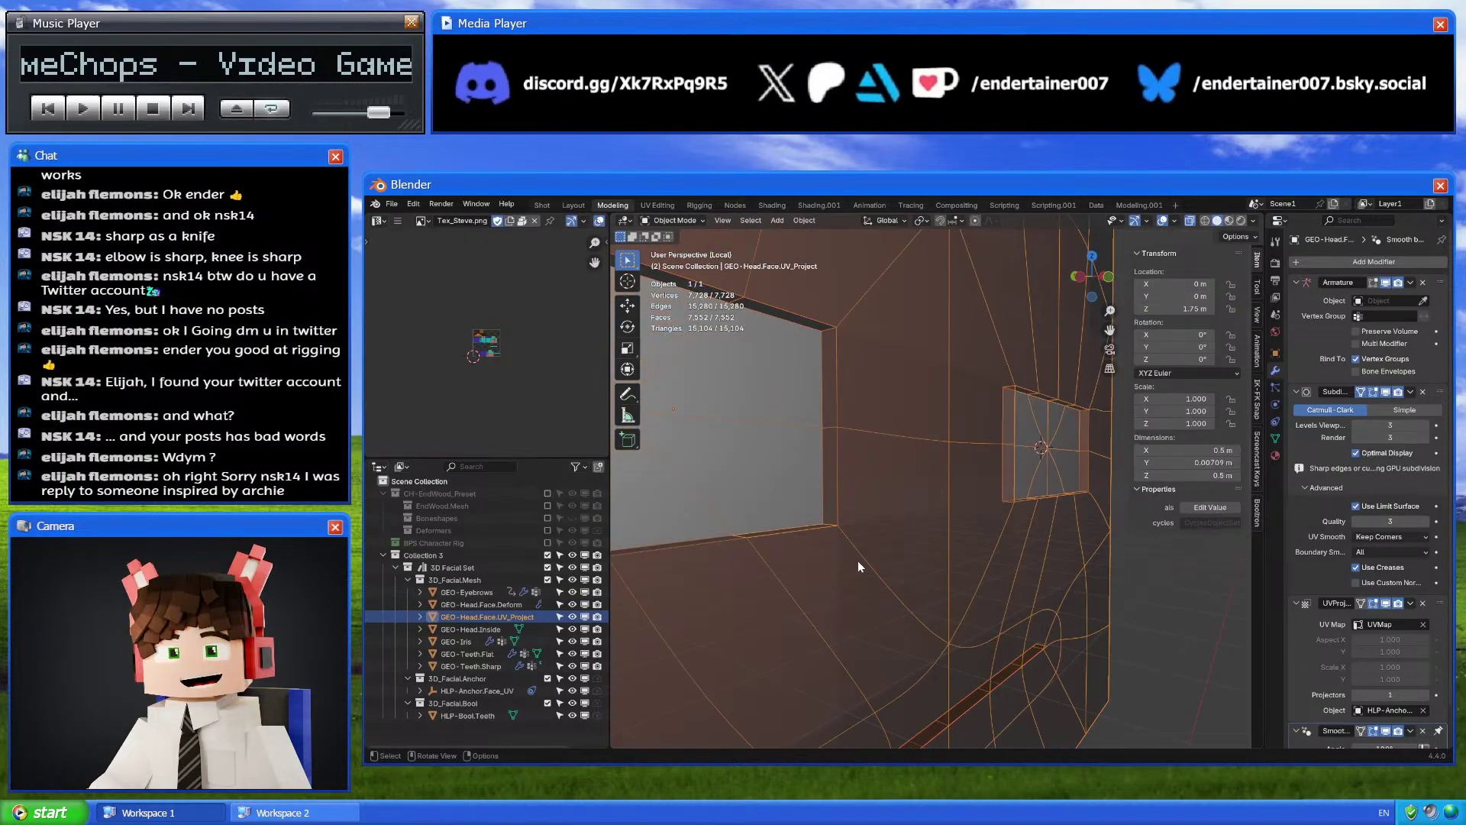
{"action": "key", "text": "KP_Divide"}
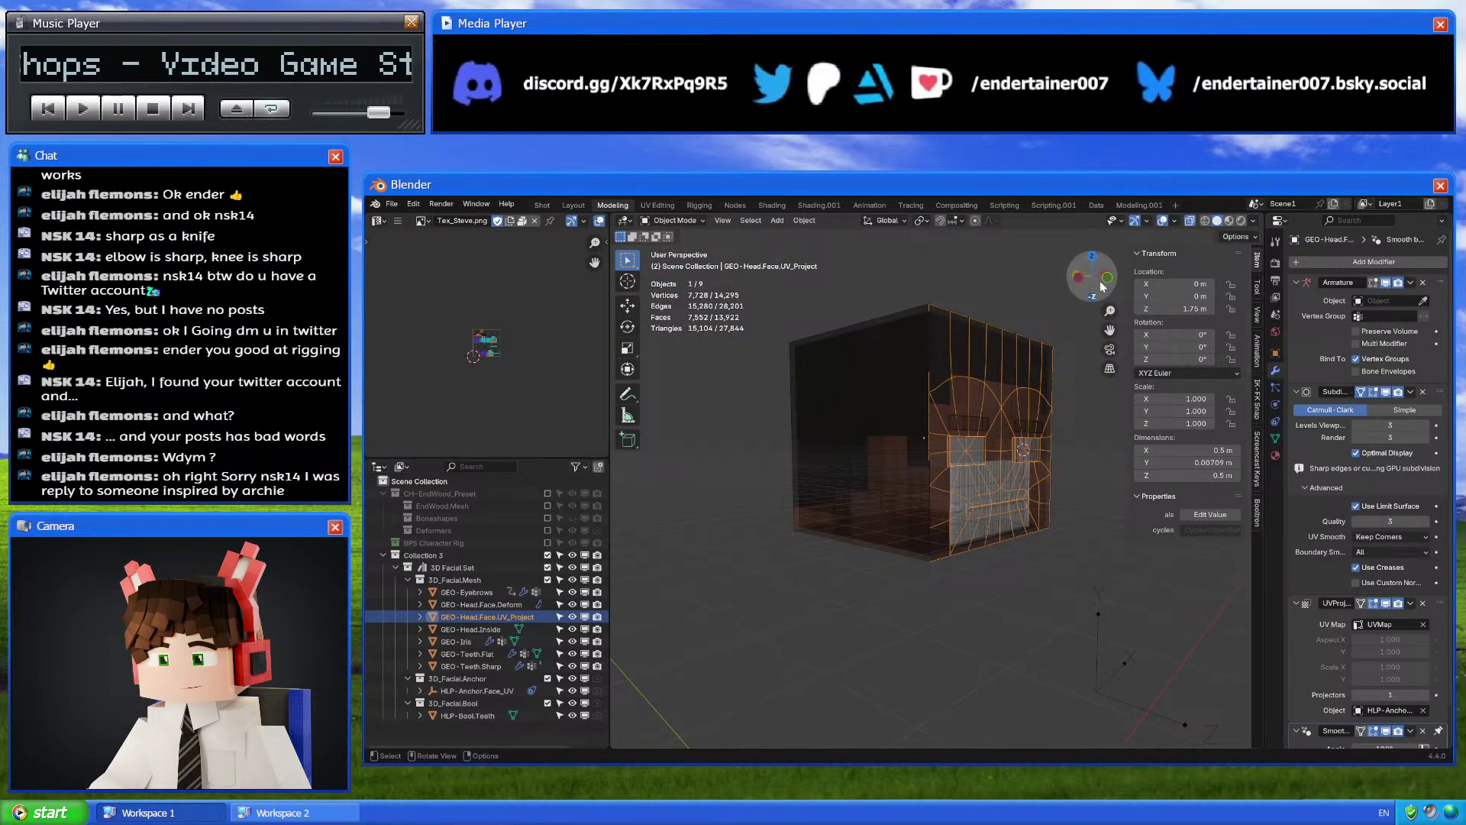
Compare the eye depth from the left side, then inspect the coordinates of the eye socket's central vertex in GEO-Head.Face.UV_Project
{"action": "left_click", "coordinate": [1078, 280]}
{"action": "scroll", "coordinate": [1066, 423], "scroll_direction": "up", "scroll_amount": 3}
{"action": "middle_click_drag", "start_coordinate": [1066, 424], "coordinate": [960, 519], "text": "shift"}
{"action": "scroll", "coordinate": [961, 520], "scroll_direction": "up", "scroll_amount": 5}
{"action": "scroll", "coordinate": [988, 569], "scroll_direction": "up", "scroll_amount": 5}
{"action": "middle_click_drag", "start_coordinate": [1053, 611], "coordinate": [950, 571], "text": "shift"}
{"action": "scroll", "coordinate": [993, 569], "scroll_direction": "up", "scroll_amount": 1}
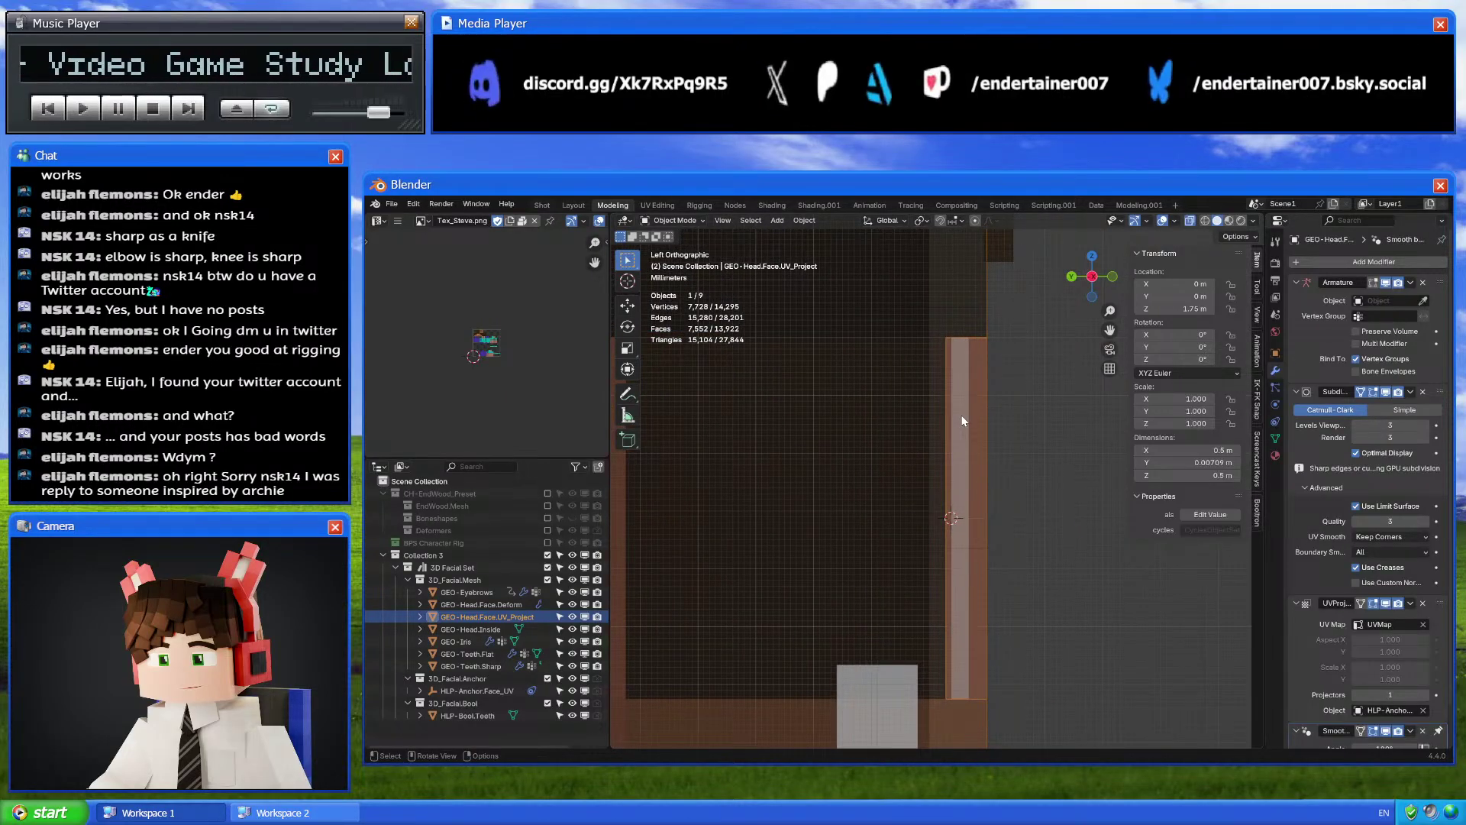
{"action": "key", "text": "Tab"}
{"action": "middle_click_drag", "start_coordinate": [961, 430], "coordinate": [968, 499]}
{"action": "scroll", "coordinate": [878, 474], "scroll_direction": "down", "scroll_amount": 3}
{"action": "left_click", "coordinate": [853, 493]}
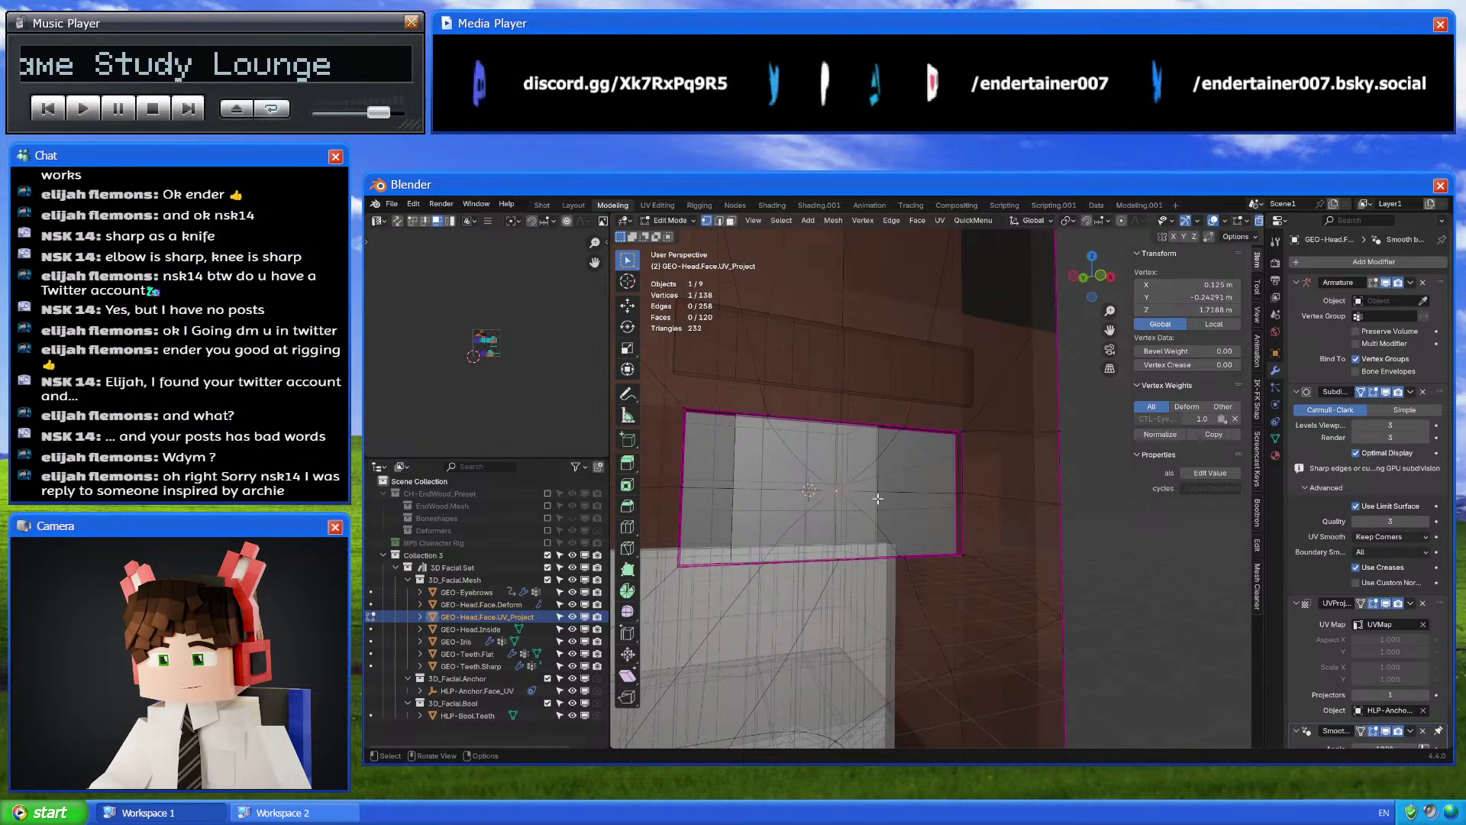
Open GEO-Iris in Edit Mode from the left side, try snapping one of its vertices to the 3D cursor, and undo it
{"action": "key", "text": "Tab"}
{"action": "middle_click_drag", "start_coordinate": [879, 547], "coordinate": [909, 494]}
{"action": "left_click", "coordinate": [911, 489]}
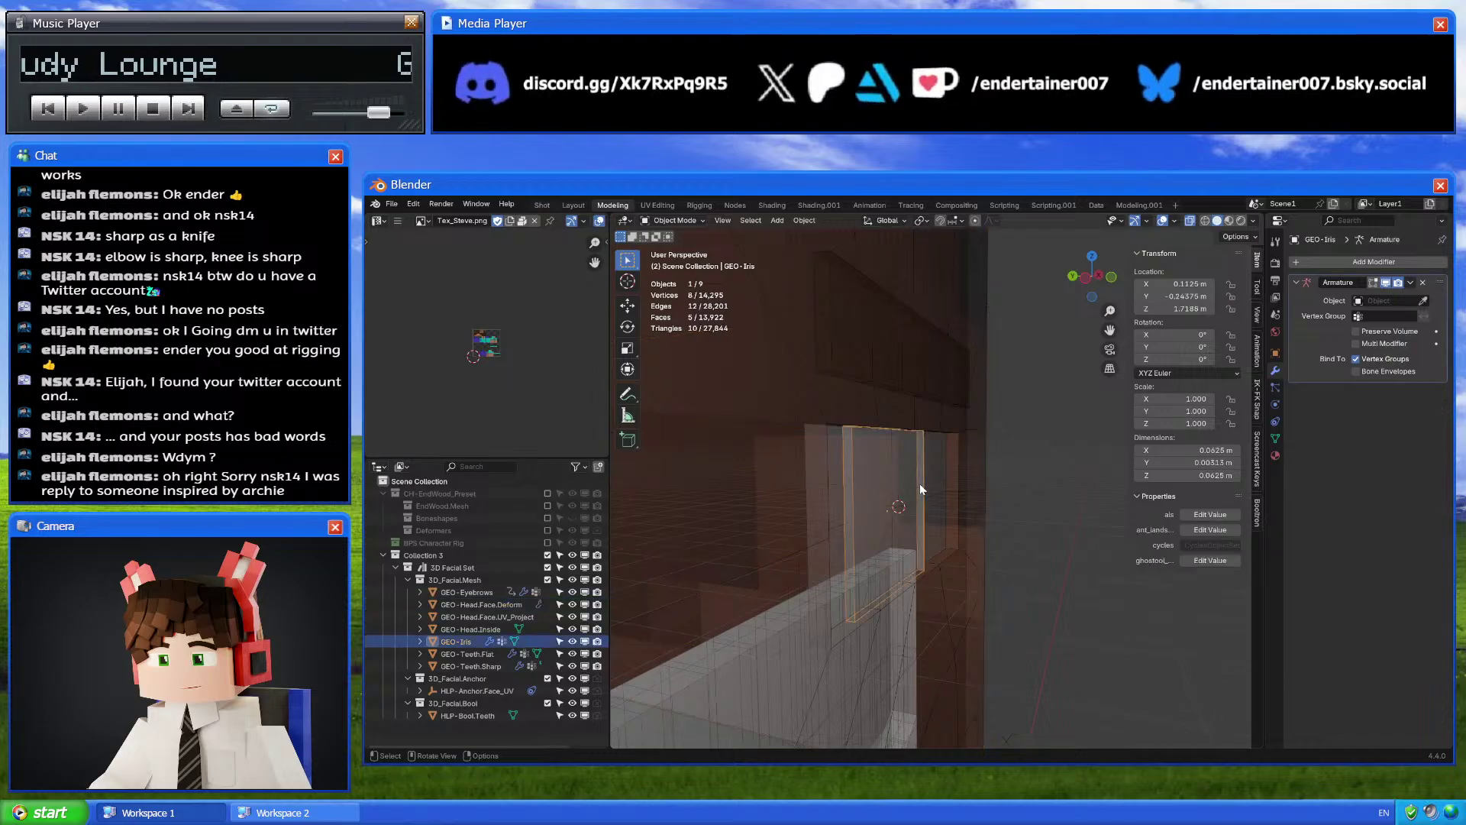
{"action": "key", "text": "Tab"}
{"action": "key", "text": "ctrl+KP_3"}
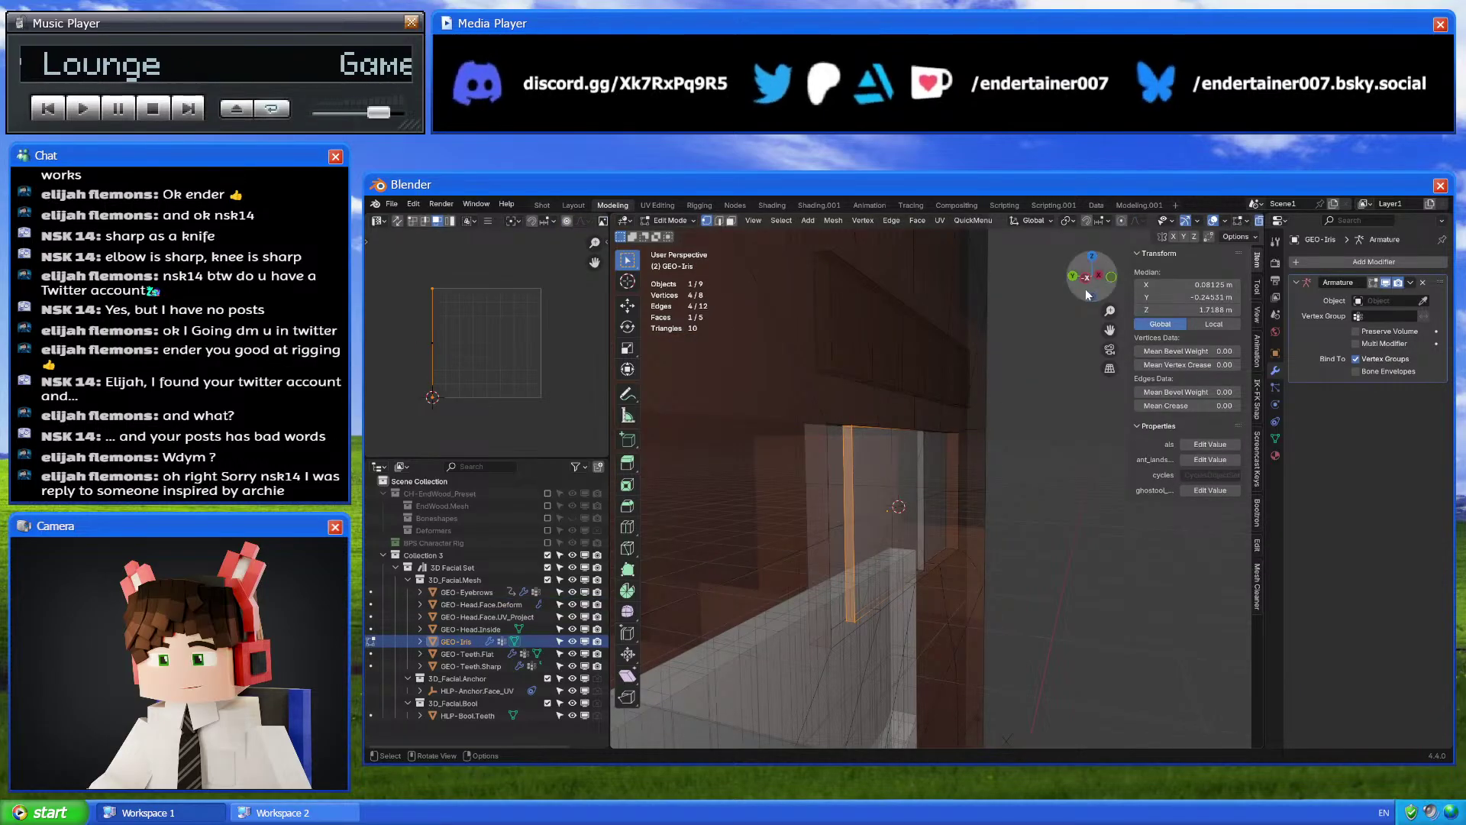
{"action": "left_click", "coordinate": [935, 437]}
{"action": "scroll", "coordinate": [937, 481], "scroll_direction": "up", "scroll_amount": 8}
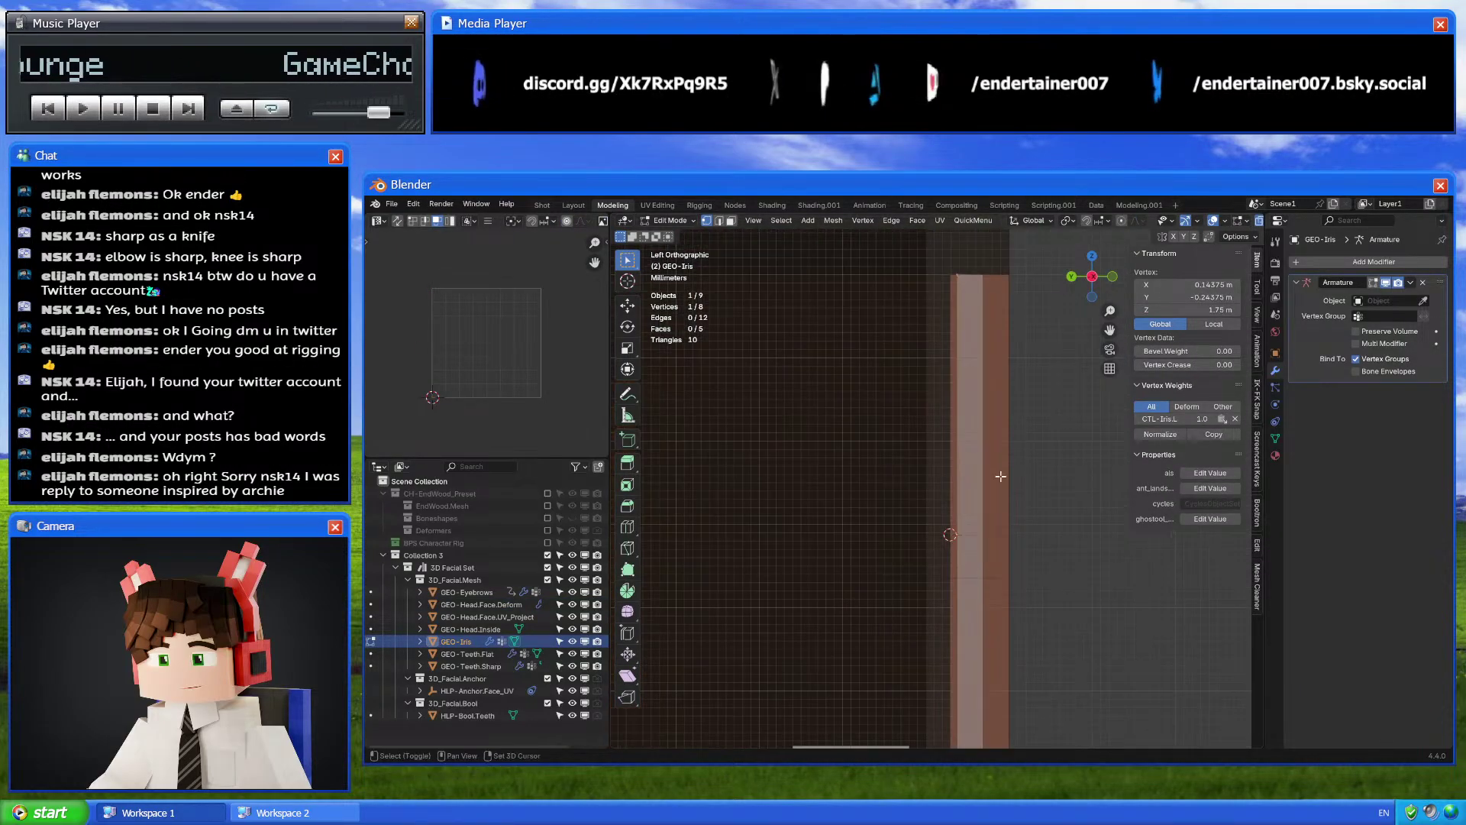
{"action": "key", "text": "shift+s"}
{"action": "key", "text": "ctrl+z"}
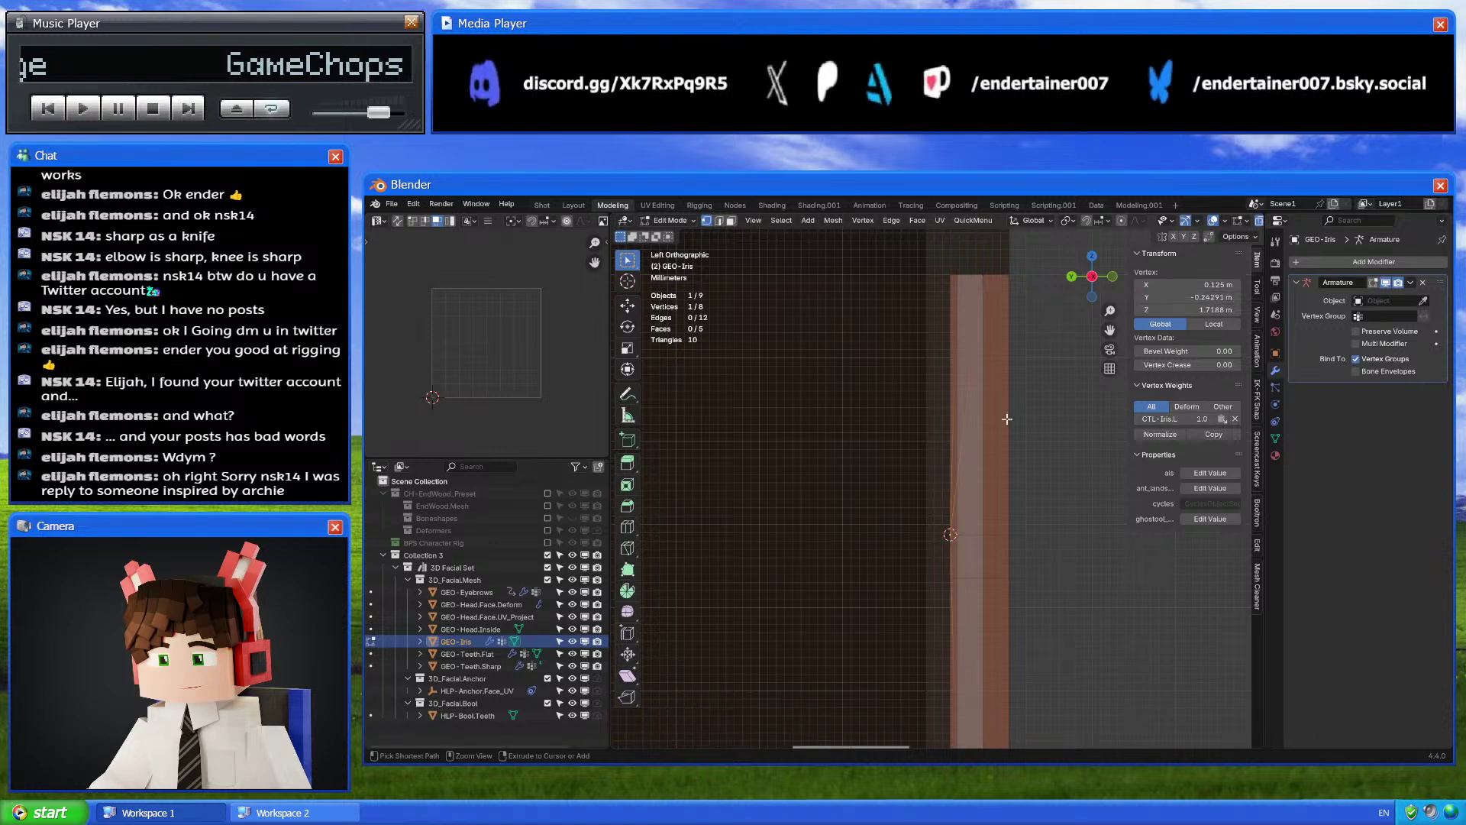
Set the median Y of GEO-Iris's four rear vertices to -0.24291 m
{"action": "scroll", "coordinate": [899, 385], "scroll_direction": "down", "scroll_amount": 3}
{"action": "key", "text": "b"}
{"action": "left_click_drag", "start_coordinate": [890, 338], "coordinate": [953, 646]}
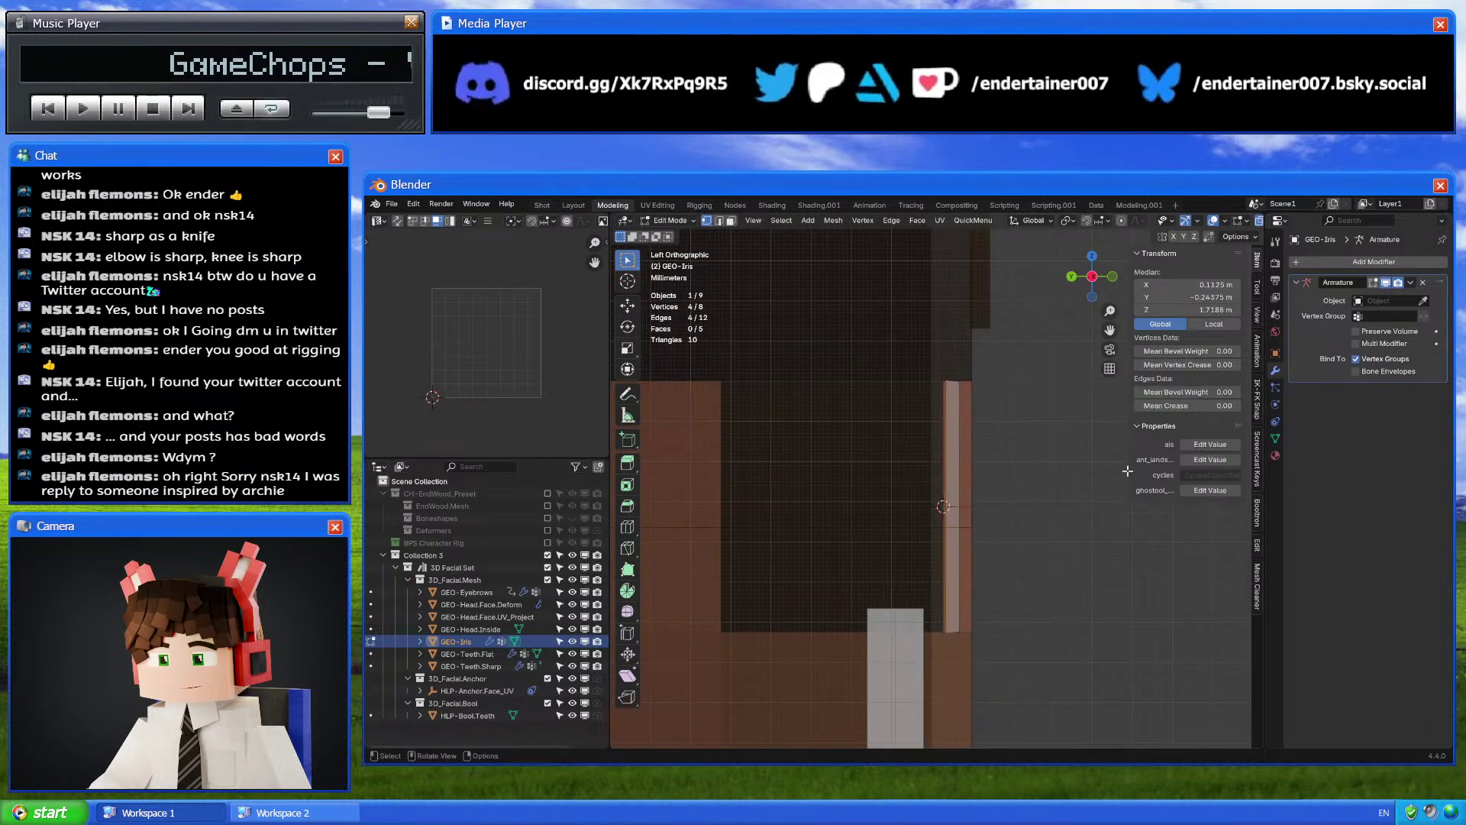
{"action": "double_click", "coordinate": [1196, 297]}
{"action": "key", "text": "Return"}
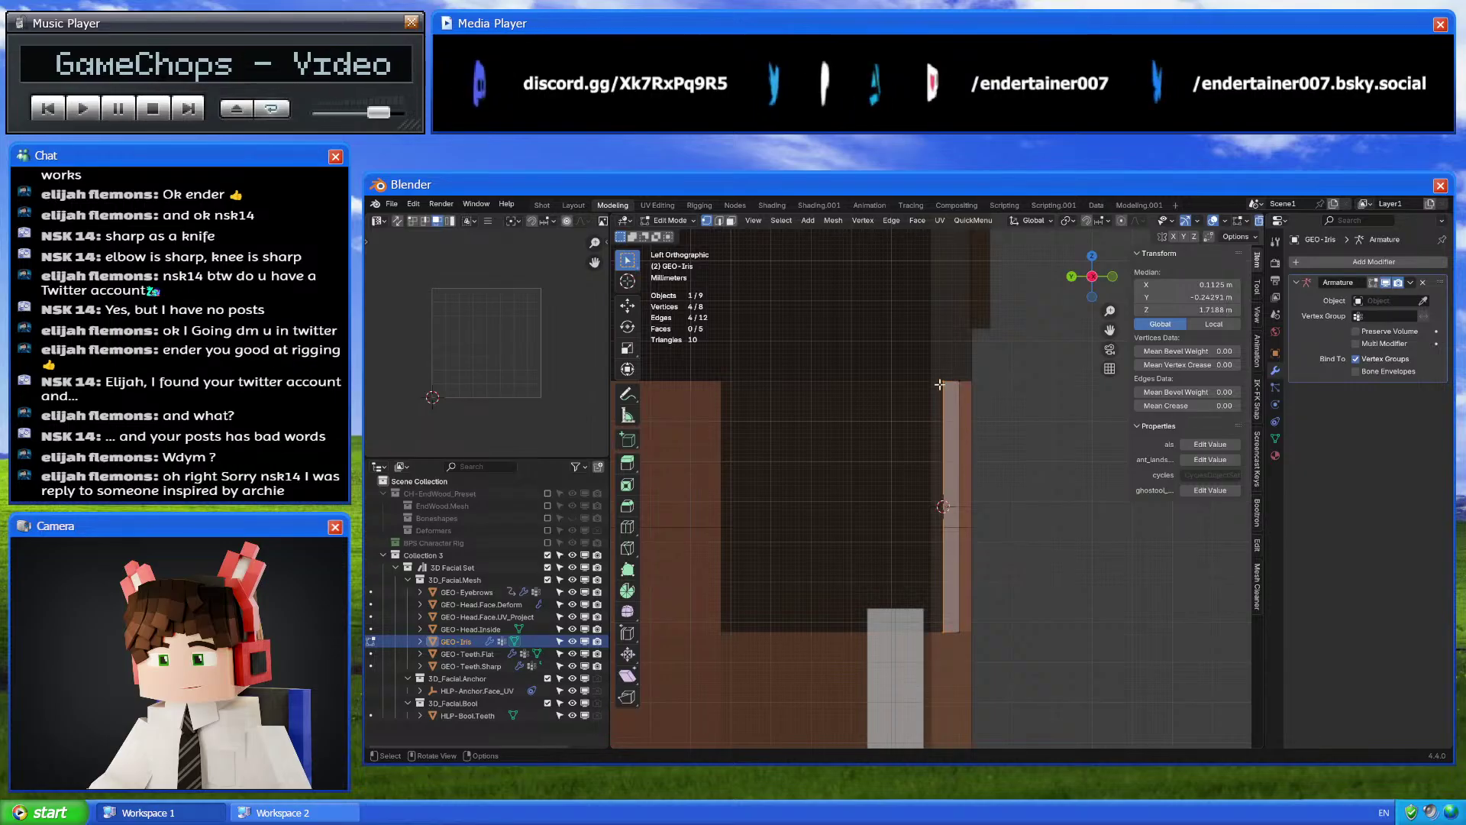
Return GEO-Iris to Object Mode and set its origin to the 3D cursor
{"action": "middle_click_drag", "start_coordinate": [967, 387], "coordinate": [1023, 473]}
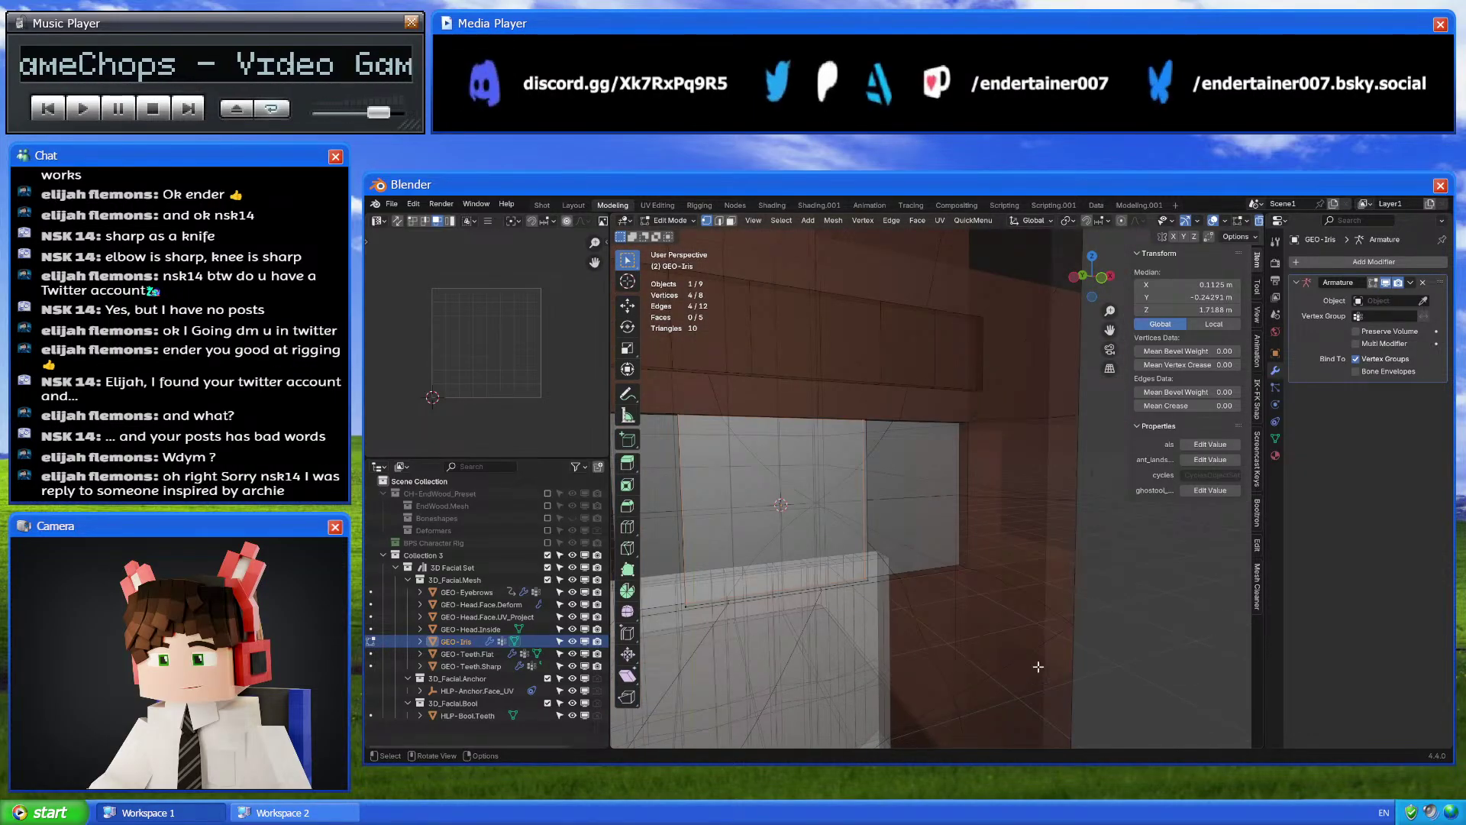
{"action": "key", "text": "Tab"}
{"action": "right_click", "coordinate": [1046, 533]}
{"action": "mouse_move", "coordinate": [1046, 533]}
{"action": "left_click", "coordinate": [1094, 564]}
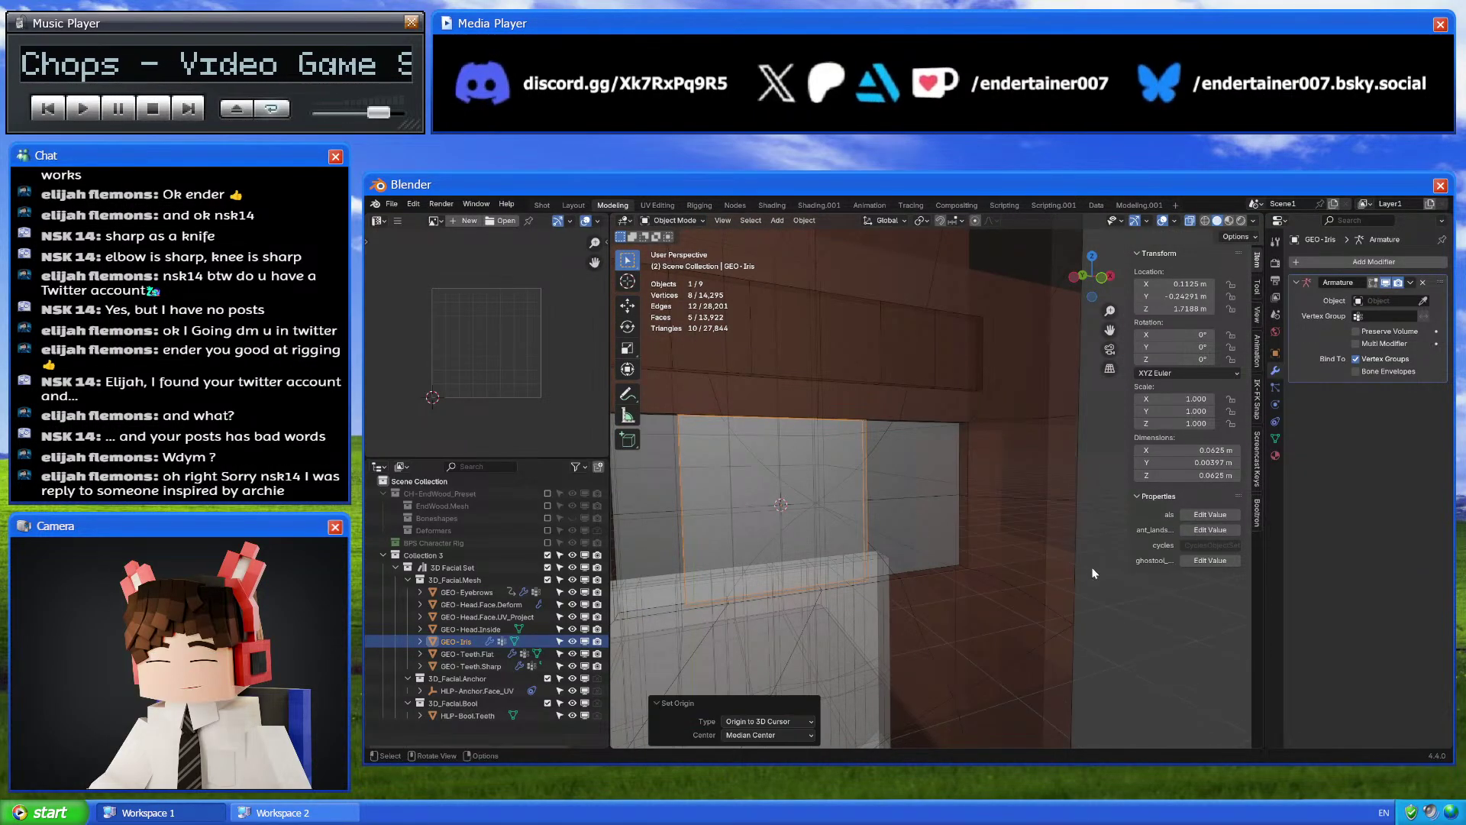
Compare the new eye with the one in the BPS Character Rig collection by swapping the visible collections, then return to Collection 3
{"action": "middle_click_drag", "start_coordinate": [1092, 567], "coordinate": [864, 575]}
{"action": "left_click", "coordinate": [1059, 548]}
{"action": "left_click", "coordinate": [547, 555]}
{"action": "left_click", "coordinate": [547, 543]}
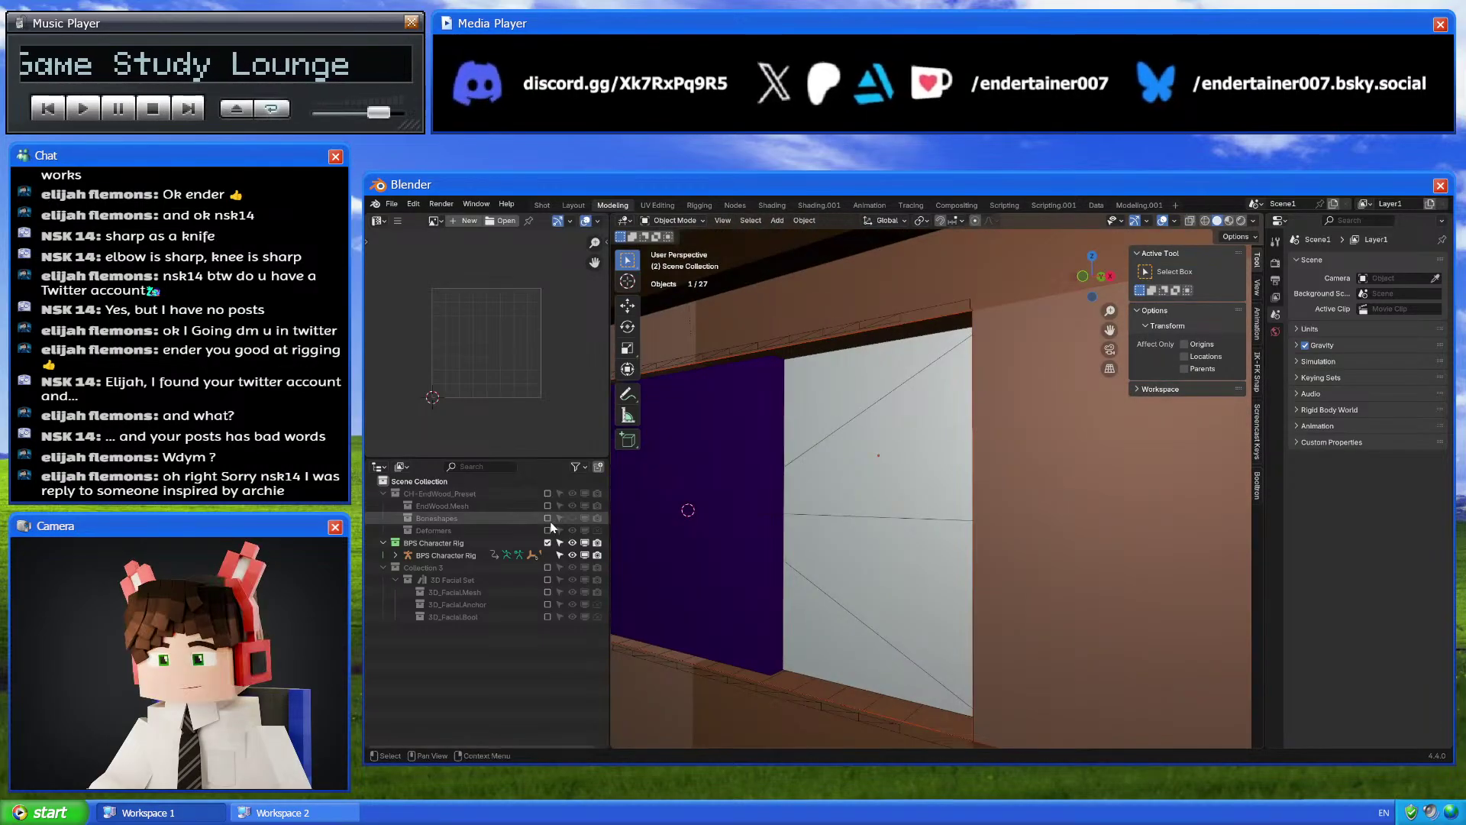
{"action": "left_click", "coordinate": [546, 543]}
{"action": "left_click", "coordinate": [548, 555]}
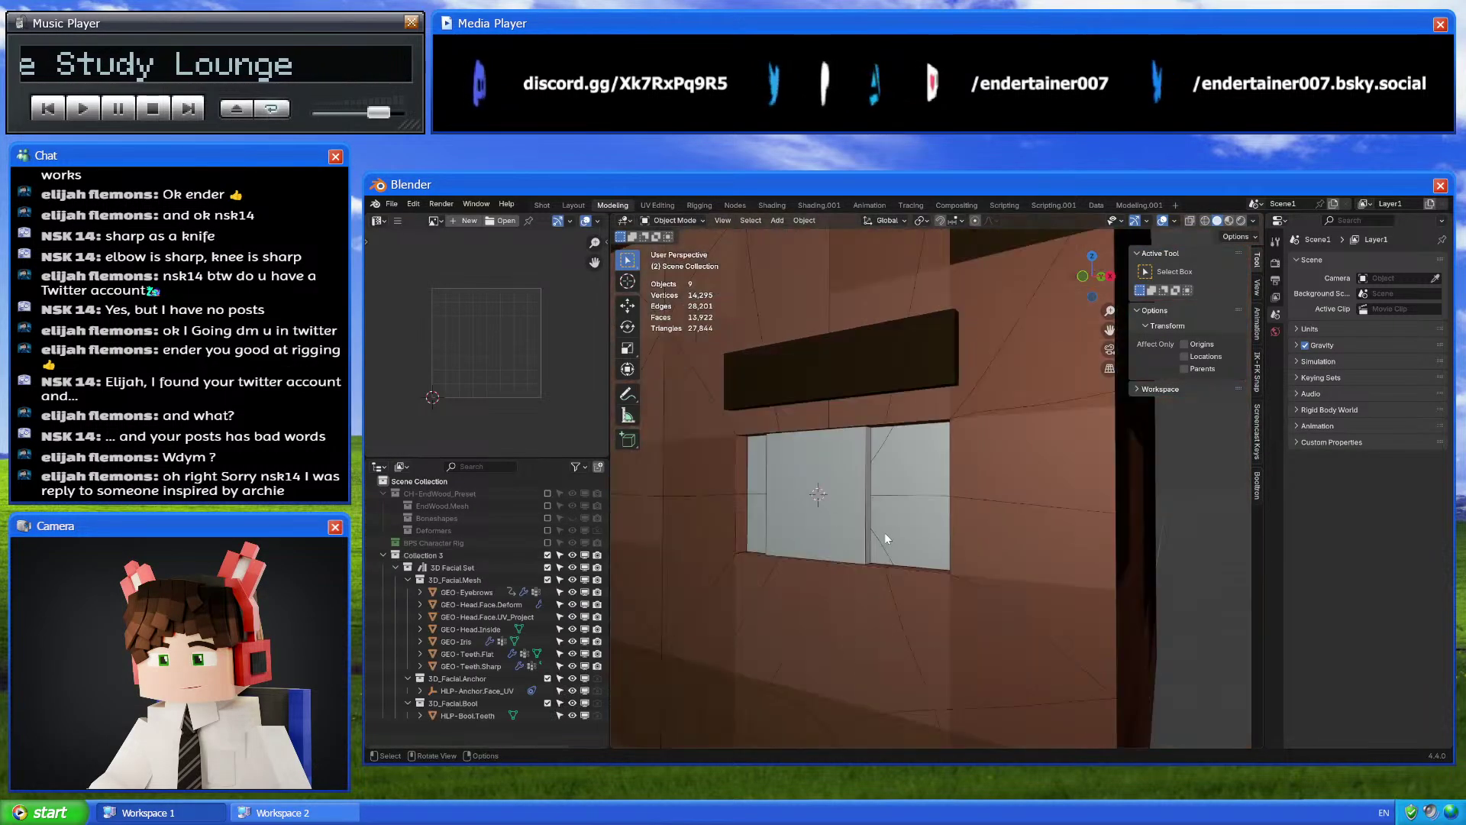
{"action": "middle_click_drag", "start_coordinate": [885, 533], "coordinate": [763, 468]}
{"action": "scroll", "coordinate": [966, 539], "scroll_direction": "down", "scroll_amount": 6}
Replace the Skin.002 material on GEO-Head.Face.Deform with the Skin material and check the material list
{"action": "left_click", "coordinate": [910, 525]}
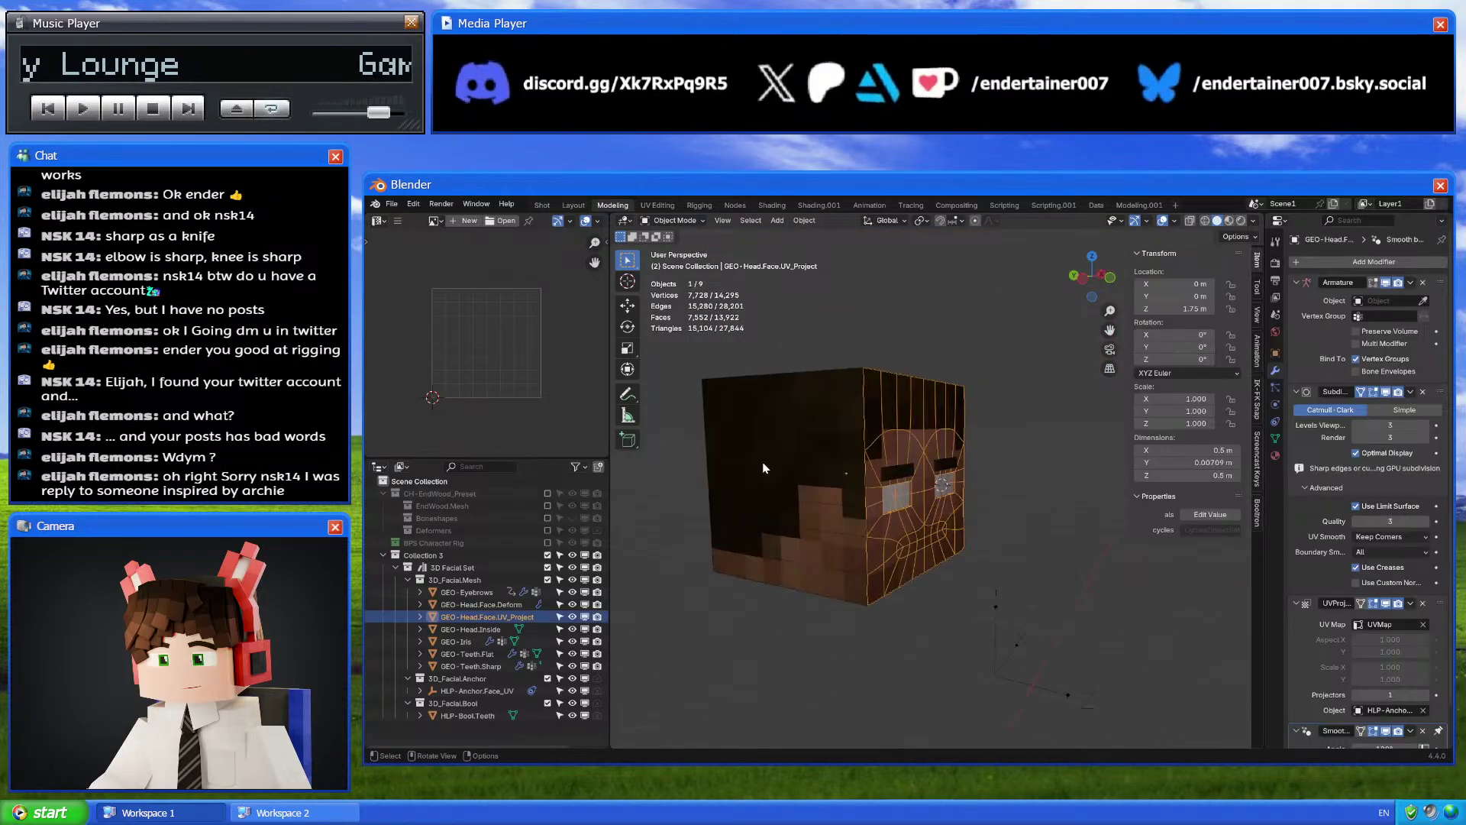
{"action": "left_click", "coordinate": [763, 468]}
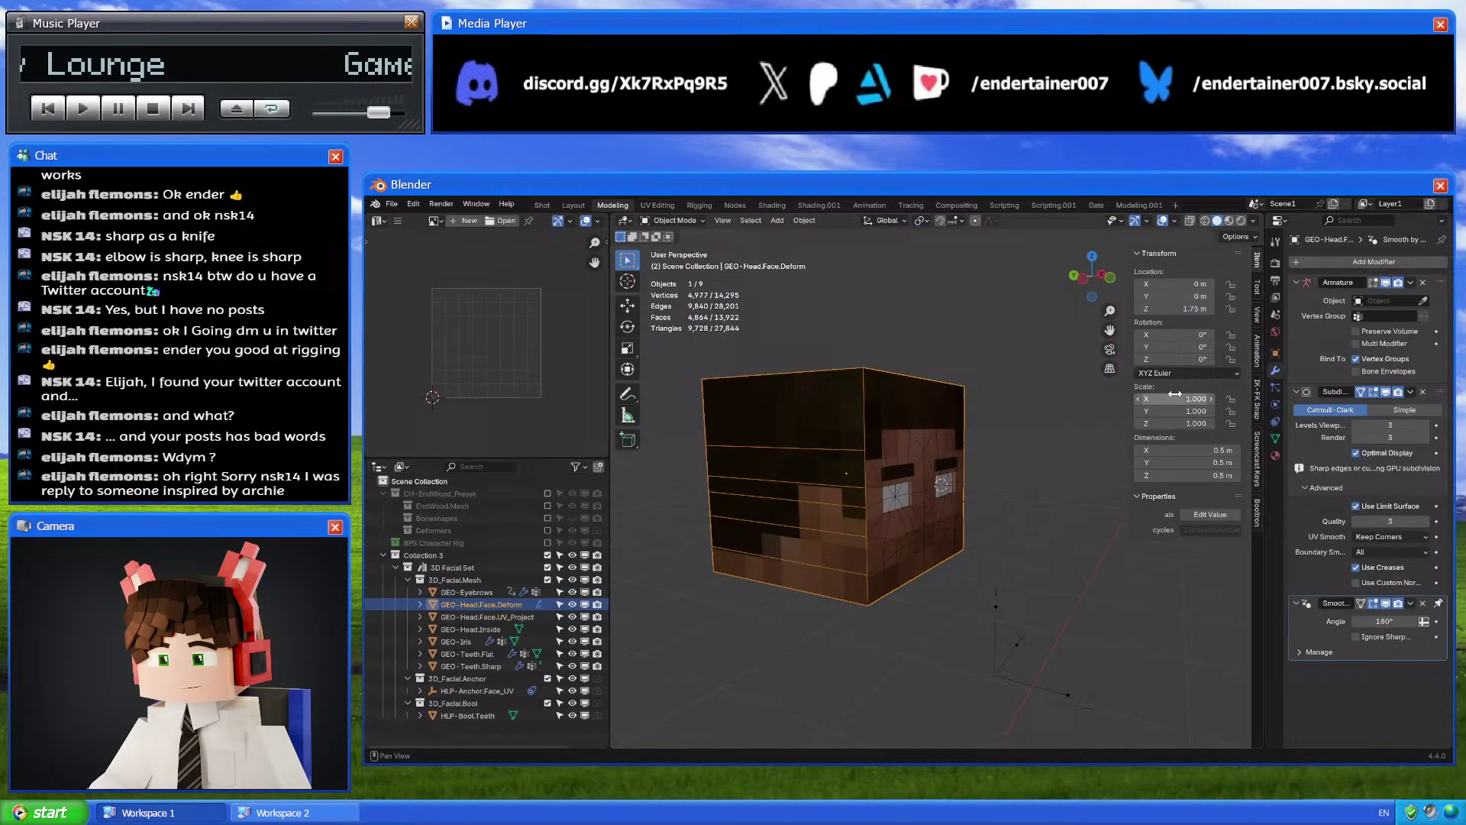
{"action": "left_click", "coordinate": [1275, 455]}
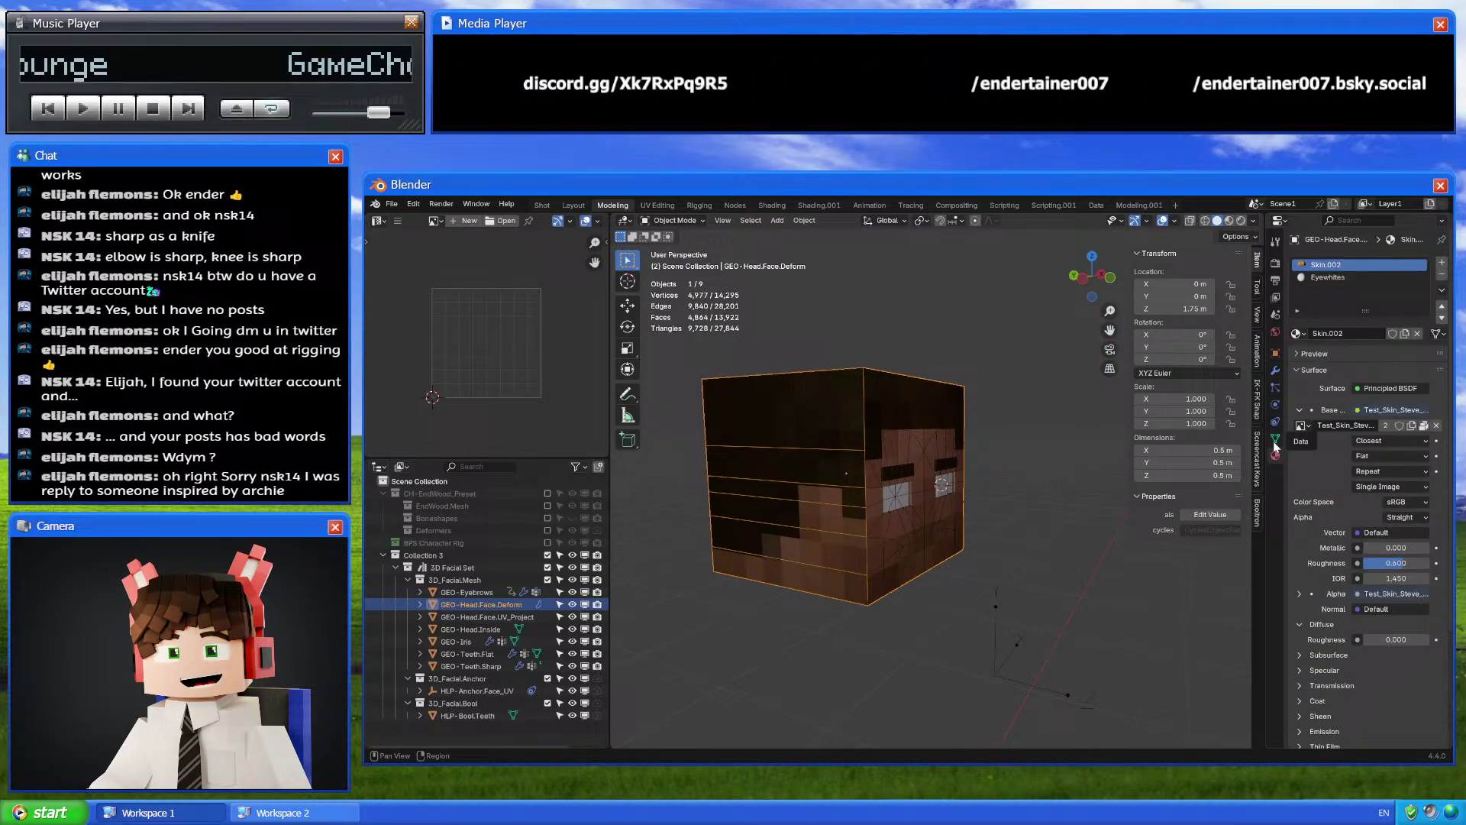
{"action": "left_click", "coordinate": [1298, 335]}
{"action": "left_click", "coordinate": [1262, 398]}
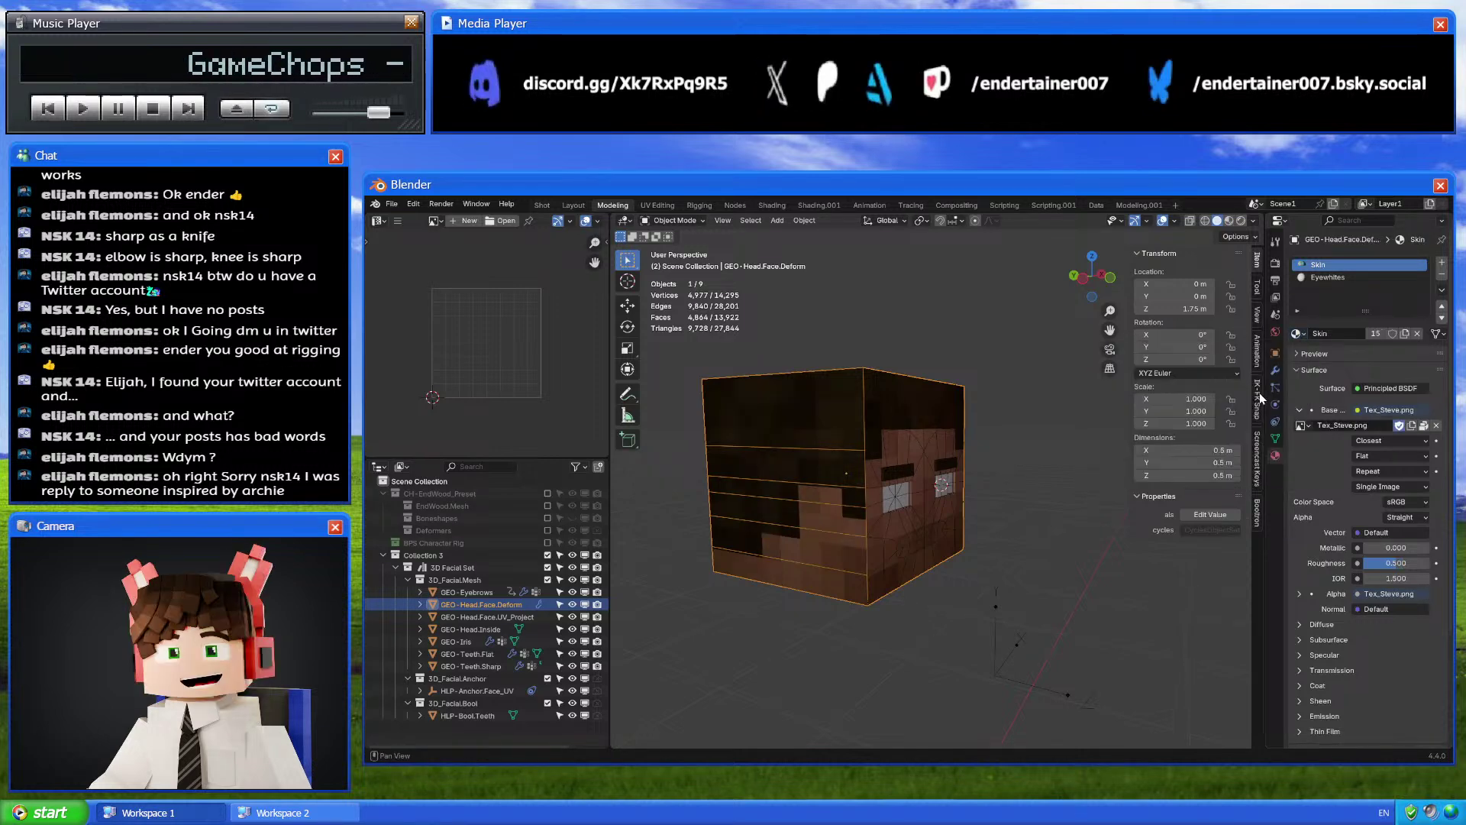
{"action": "left_click", "coordinate": [1298, 334]}
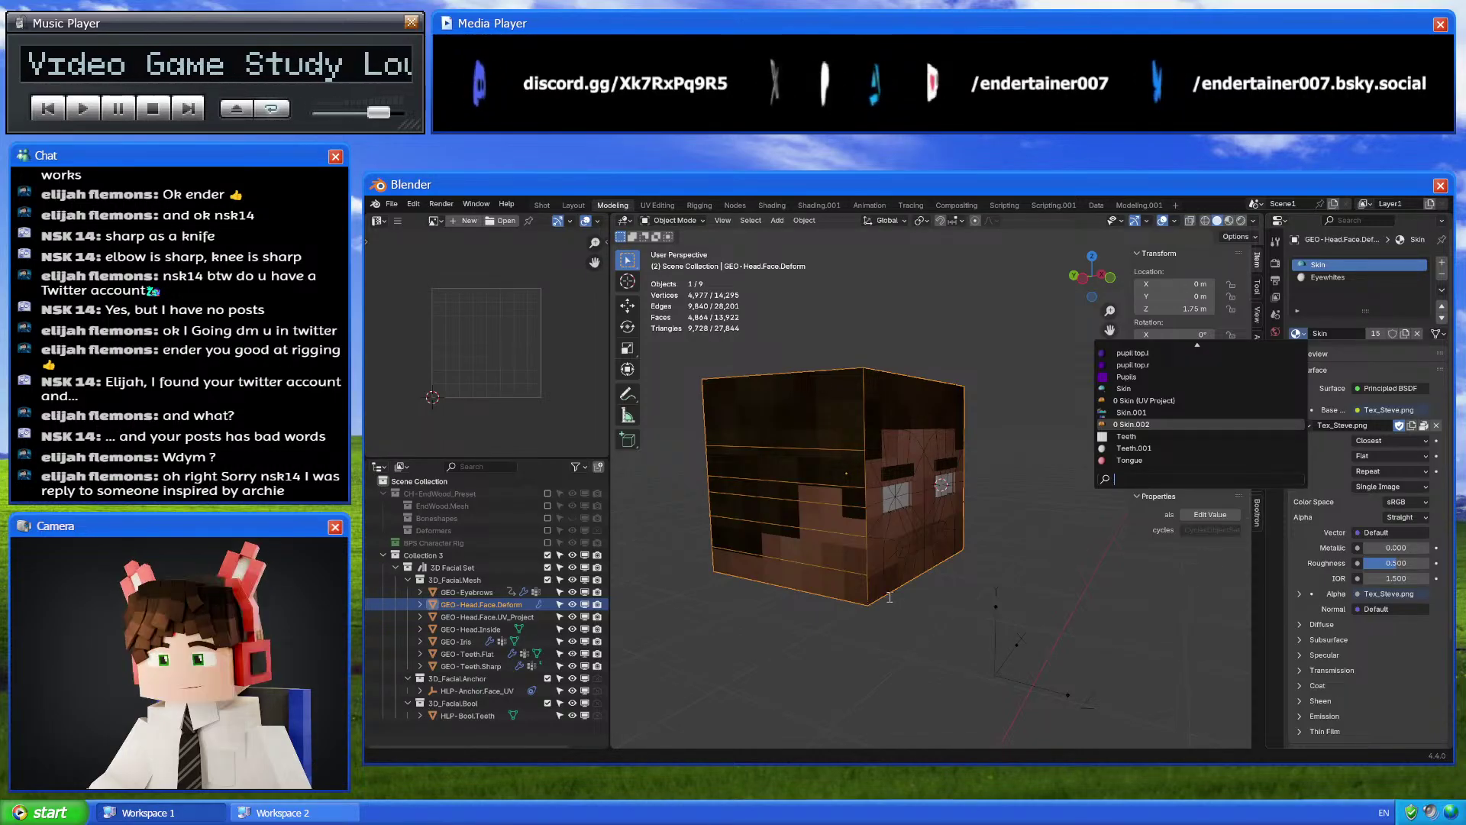
Examine the head's texture and shading up close from the side and front
{"action": "middle_click_drag", "start_coordinate": [986, 609], "coordinate": [987, 559]}
{"action": "scroll", "coordinate": [992, 503], "scroll_direction": "up", "scroll_amount": 3}
{"action": "scroll", "coordinate": [773, 523], "scroll_direction": "up", "scroll_amount": 3}
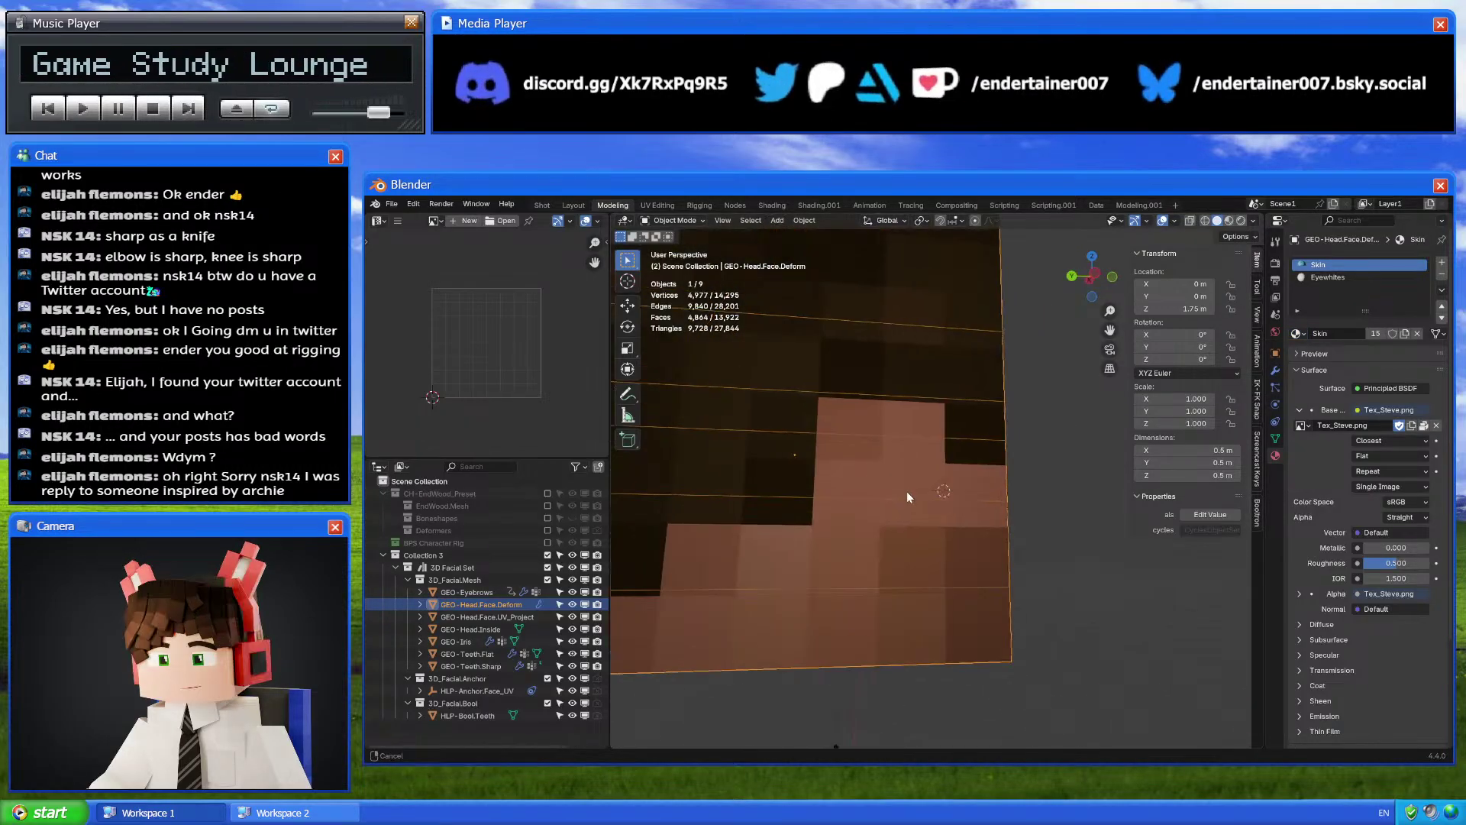
{"action": "middle_click_drag", "start_coordinate": [909, 497], "coordinate": [884, 533]}
{"action": "scroll", "coordinate": [884, 533], "scroll_direction": "down", "scroll_amount": 3}
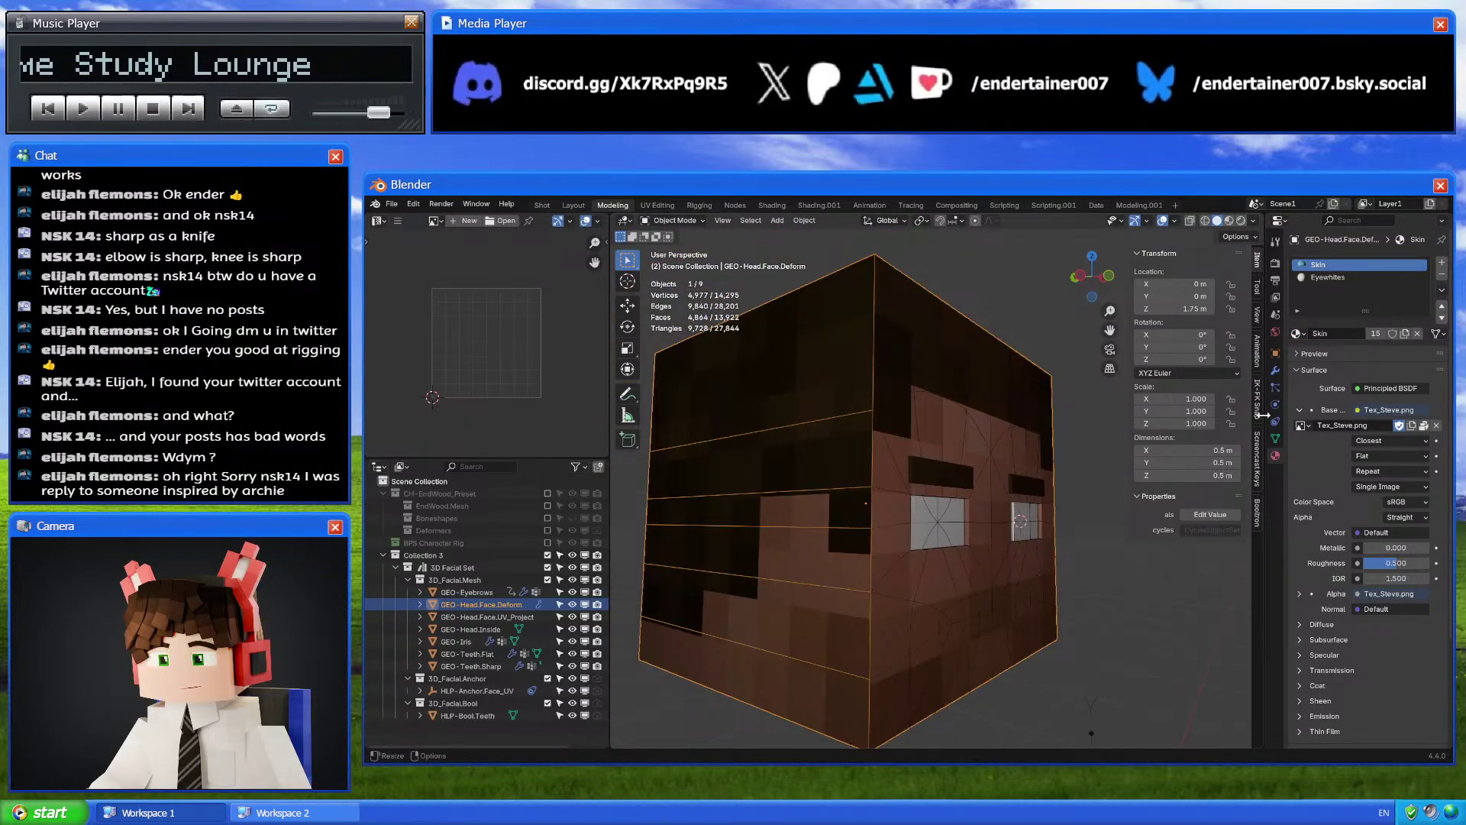
{"action": "mouse_move", "coordinate": [904, 414]}
{"action": "middle_mouse_down"}
{"action": "mouse_move", "coordinate": [920, 428]}
{"action": "mouse_move", "coordinate": [947, 408]}
{"action": "mouse_move", "coordinate": [917, 422]}
{"action": "middle_mouse_up"}
Apply Shade Smooth to GEO-Head.Face.UV_Project and remove its Smooth by Angle modifier
{"action": "left_click", "coordinate": [1277, 372]}
{"action": "left_click", "coordinate": [960, 419]}
{"action": "key", "text": "Tab"}
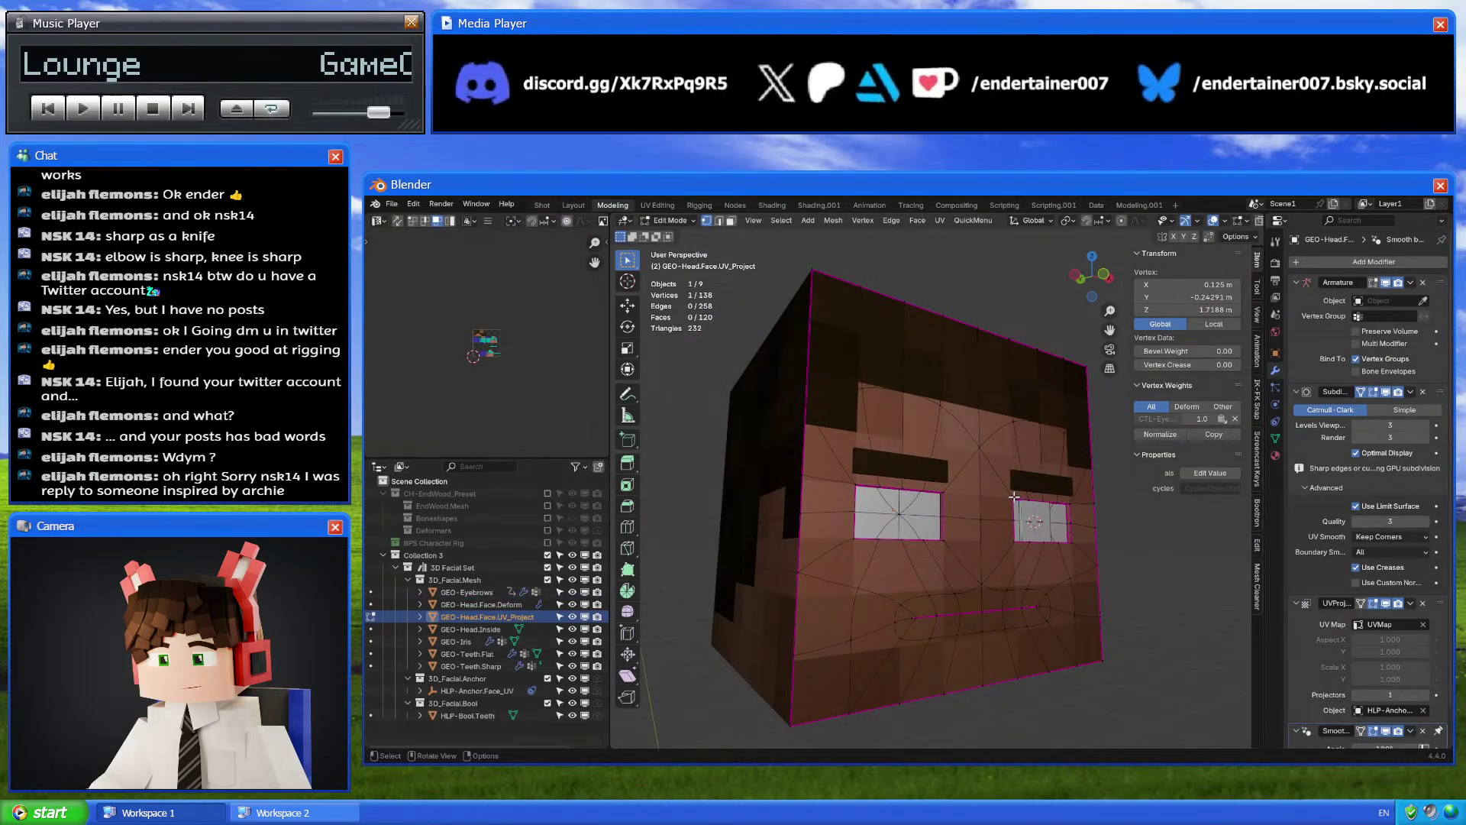
{"action": "key", "text": "Tab"}
{"action": "right_click", "coordinate": [1030, 394]}
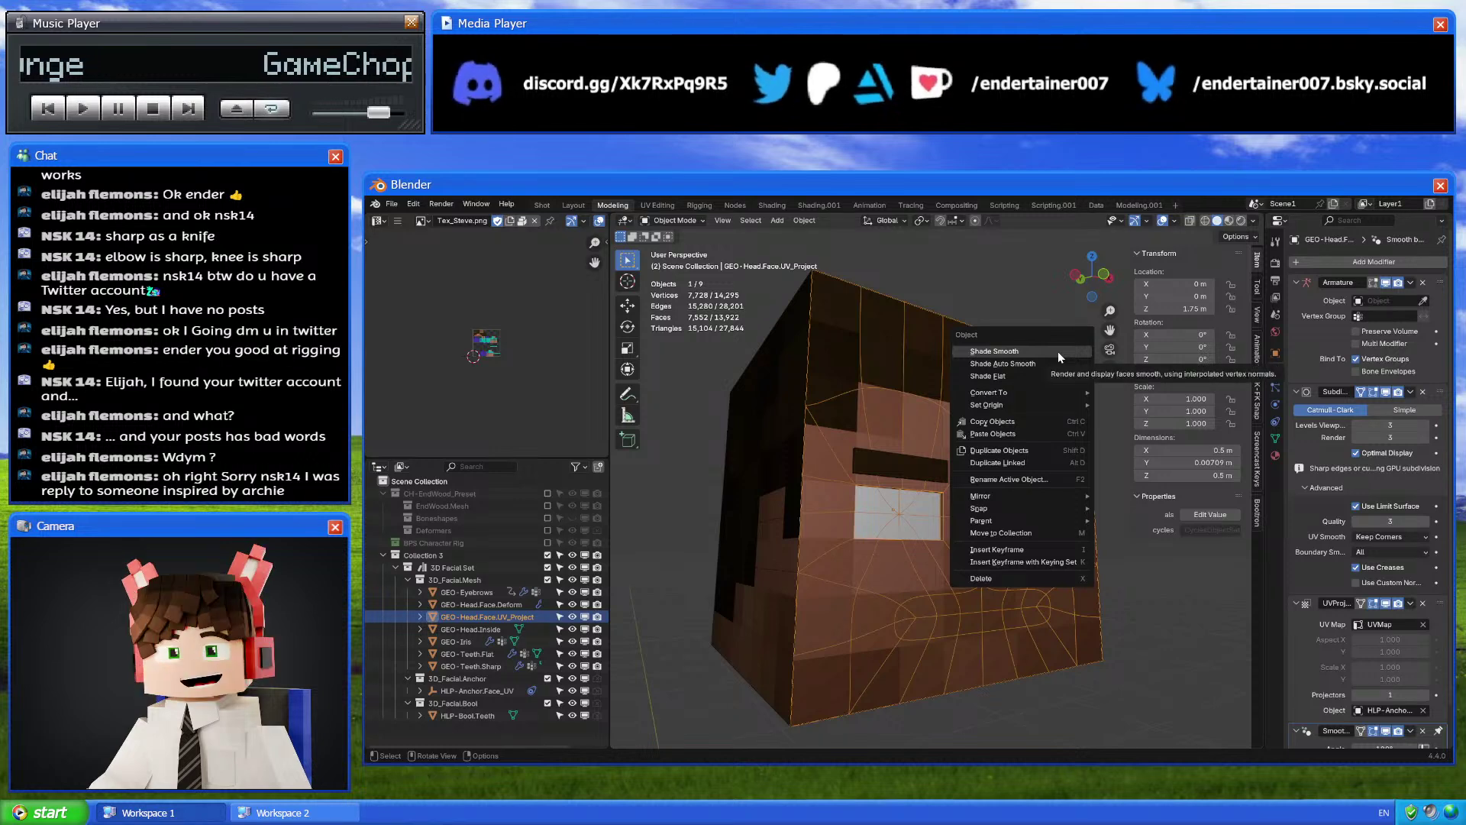
{"action": "left_click", "coordinate": [1059, 353]}
{"action": "scroll", "coordinate": [1331, 672], "scroll_direction": "down", "scroll_amount": 2}
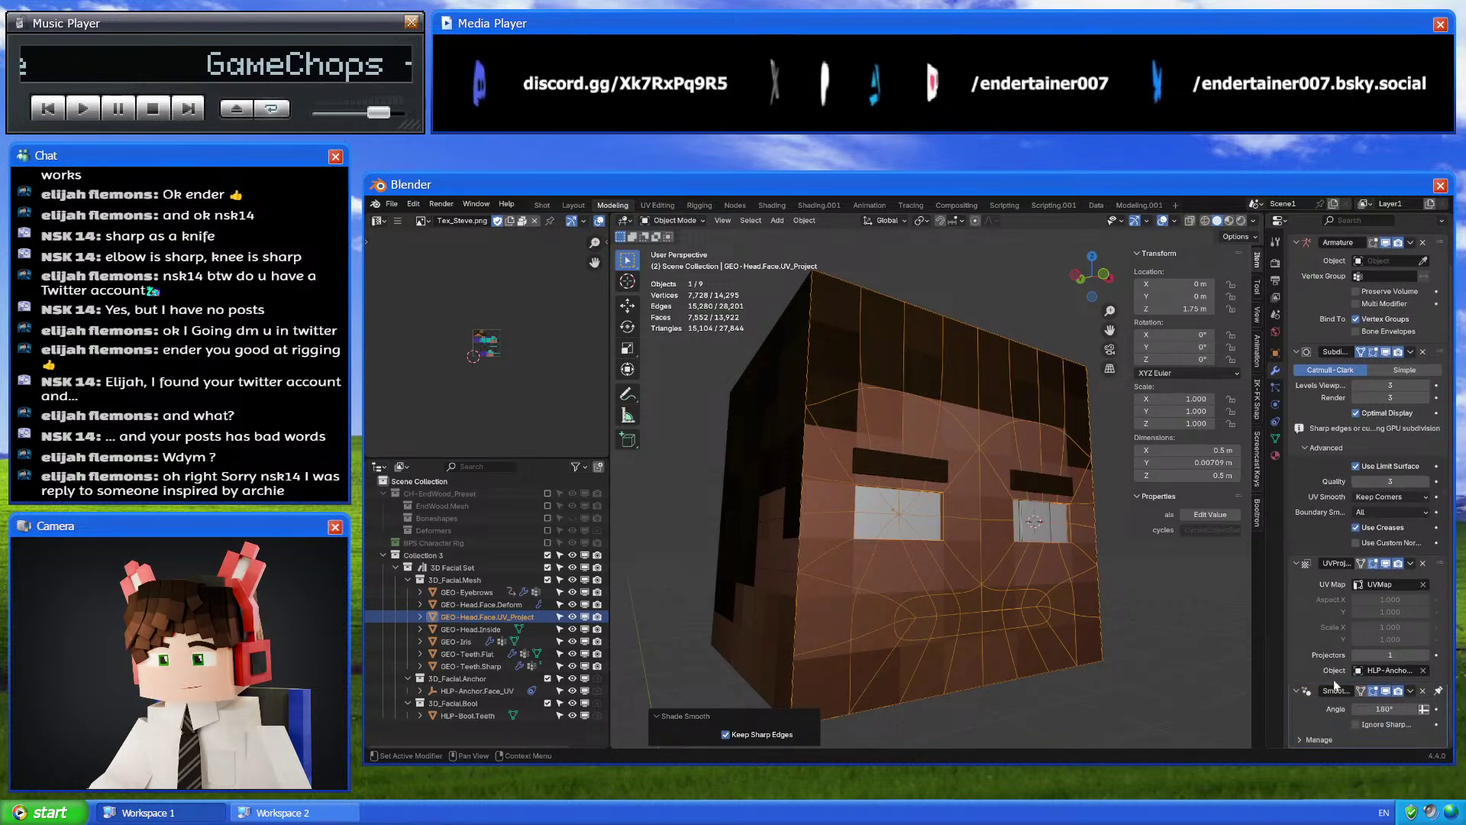
{"action": "right_click", "coordinate": [1070, 594]}
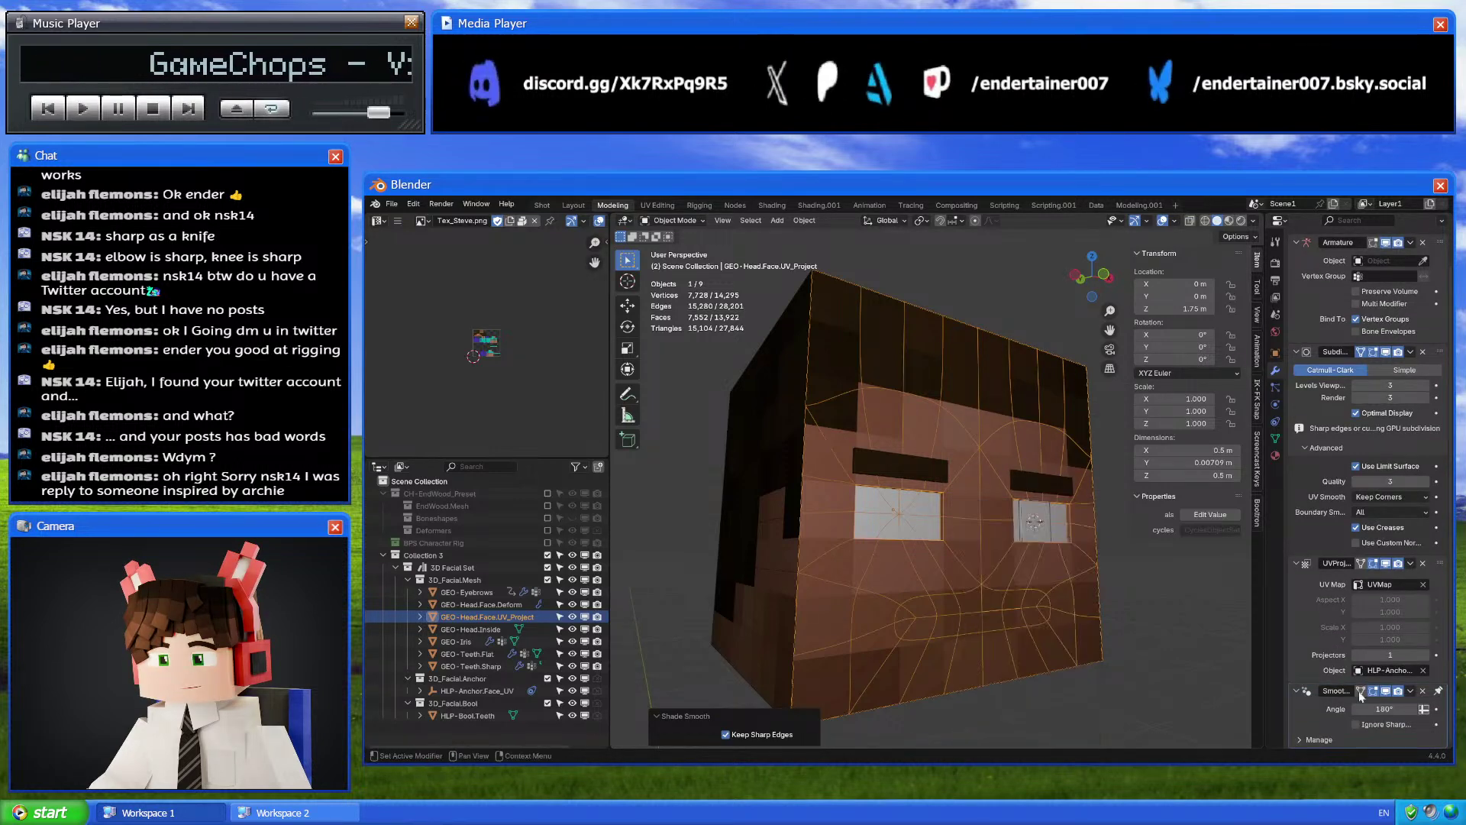
{"action": "left_click", "coordinate": [1422, 691]}
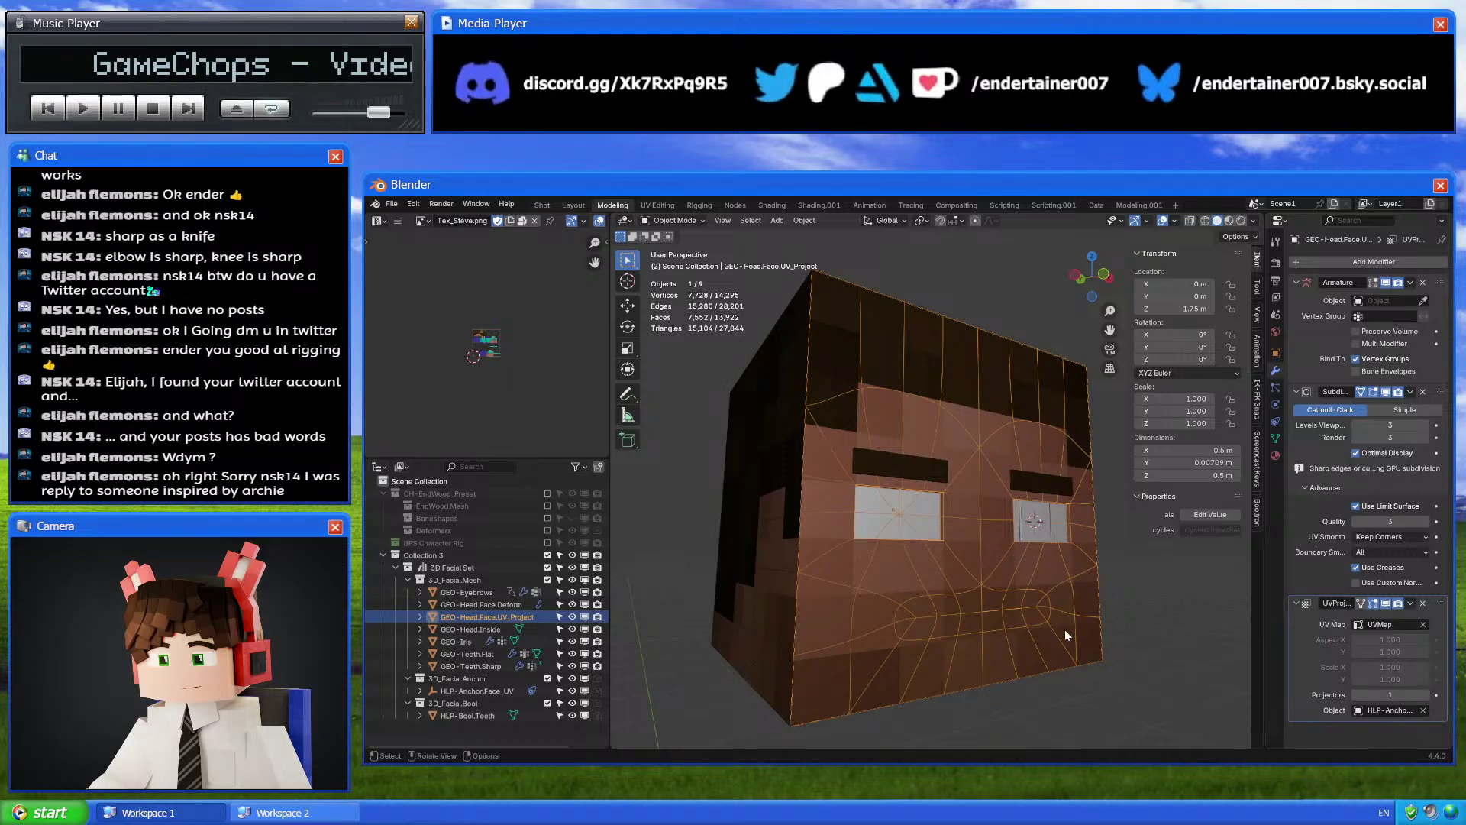
{"action": "right_click", "coordinate": [1043, 522]}
{"action": "left_click", "coordinate": [1043, 522]}
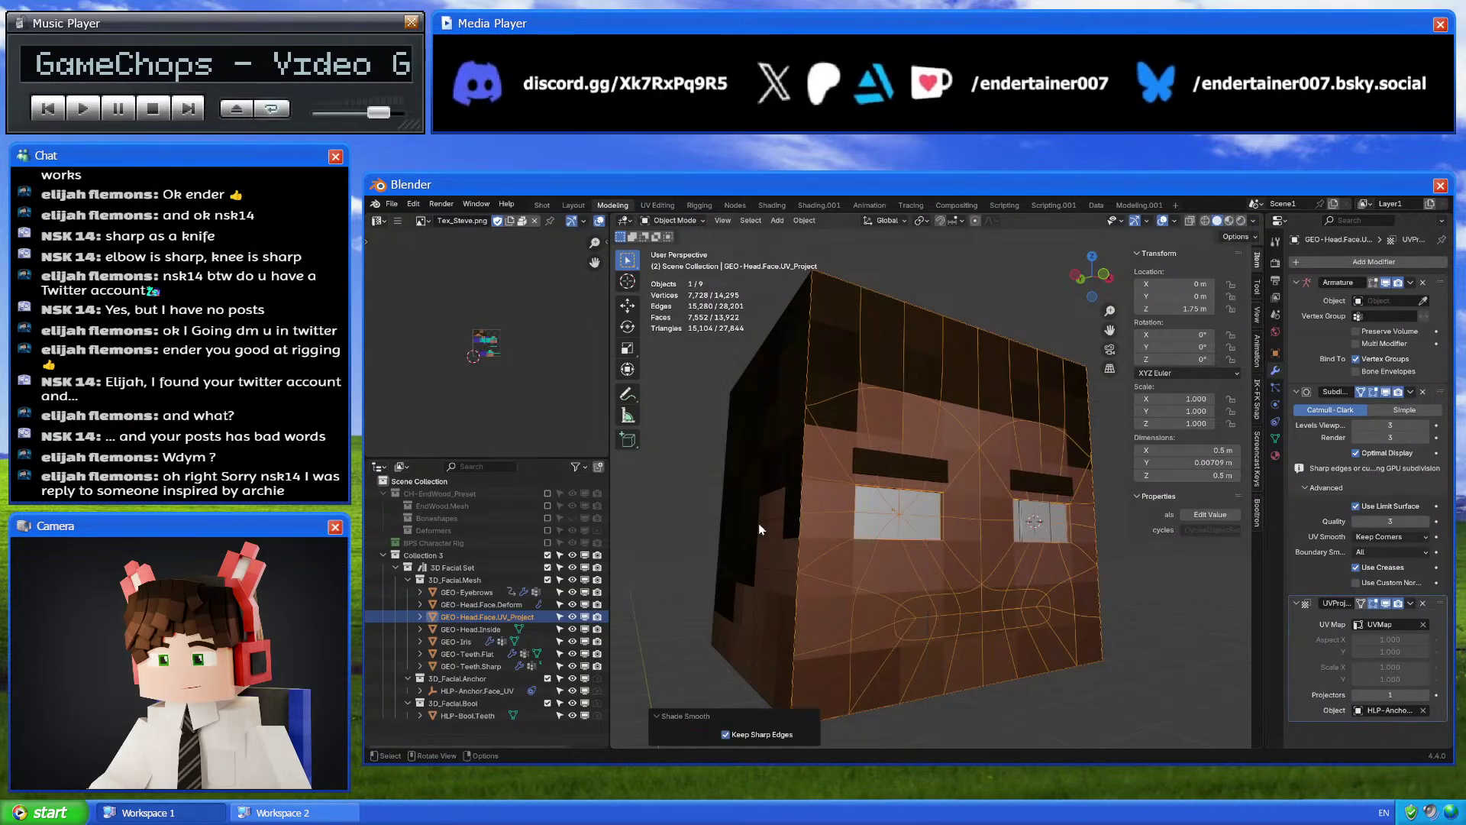
Apply Shade Smooth to GEO-Head.Face.Deform and delete its Smooth by Angle modifier as well
{"action": "left_click", "coordinate": [758, 524]}
{"action": "right_click", "coordinate": [1100, 504]}
{"action": "left_click", "coordinate": [1100, 504]}
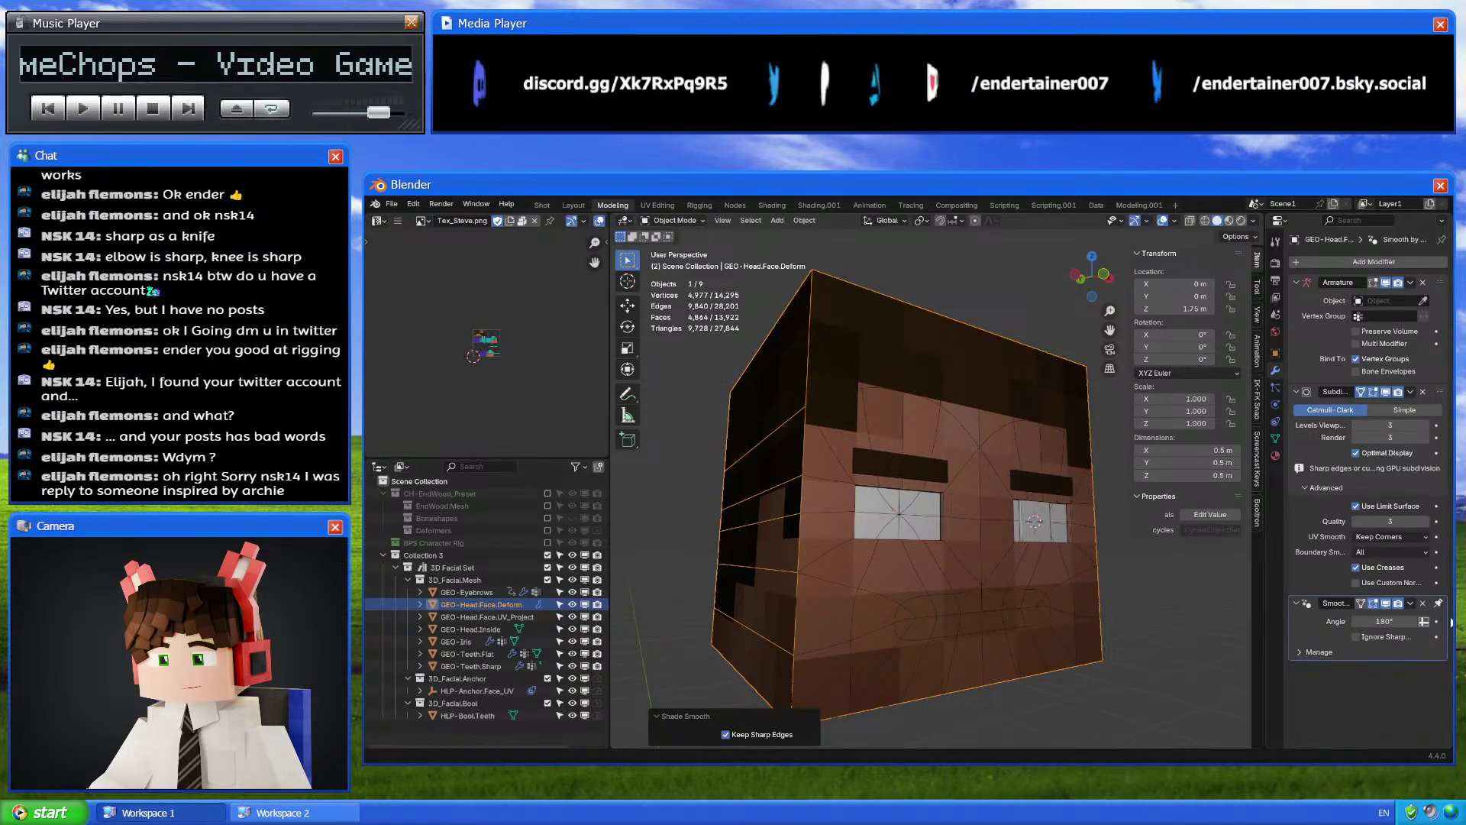
{"action": "left_click", "coordinate": [1423, 604]}
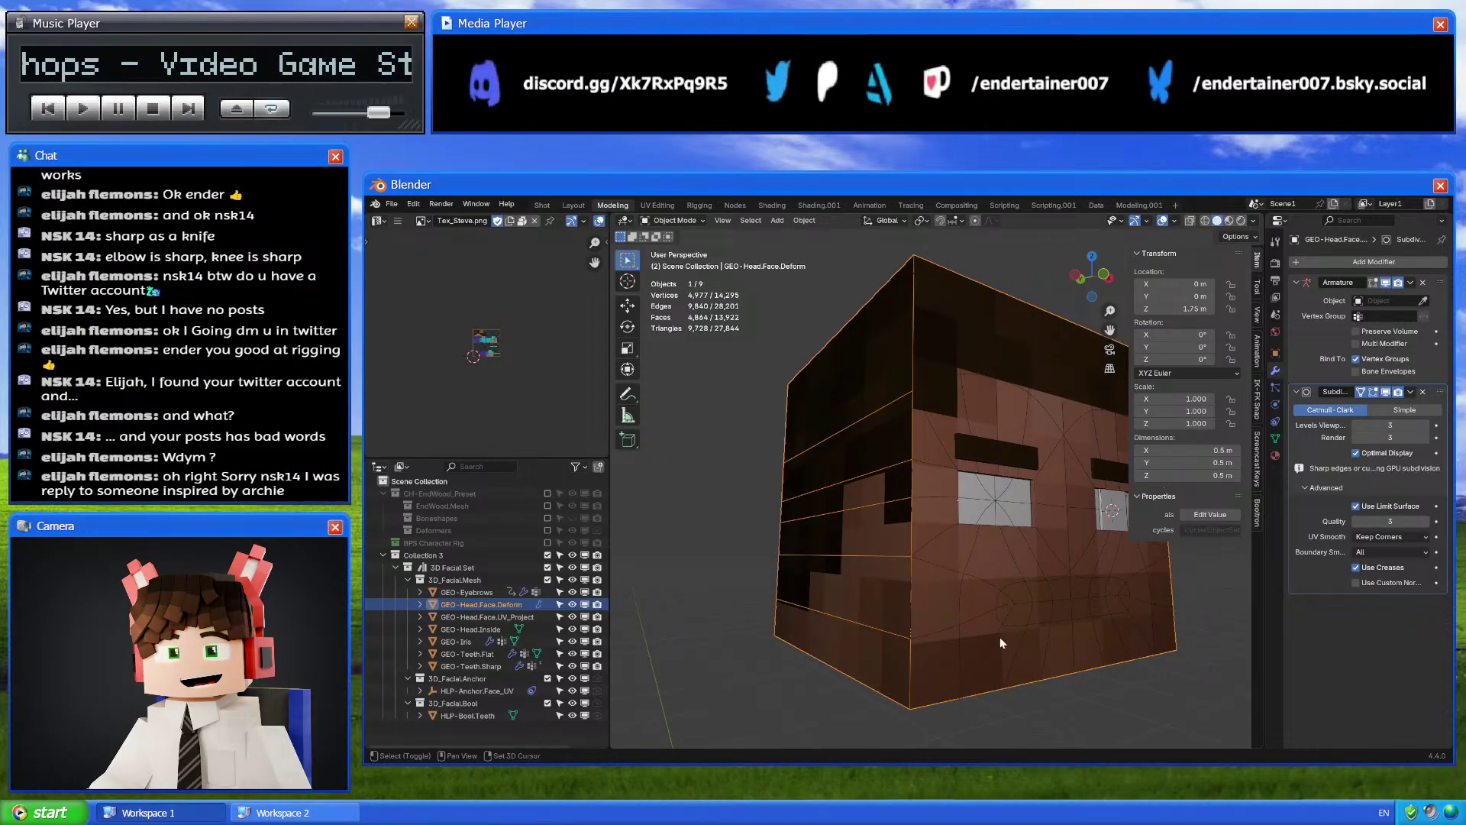
Isolate GEO-Head.Face.Deform and GEO-Head.Face.UV_Project in local view
{"action": "left_click", "coordinate": [1014, 603]}
{"action": "left_click", "coordinate": [852, 585]}
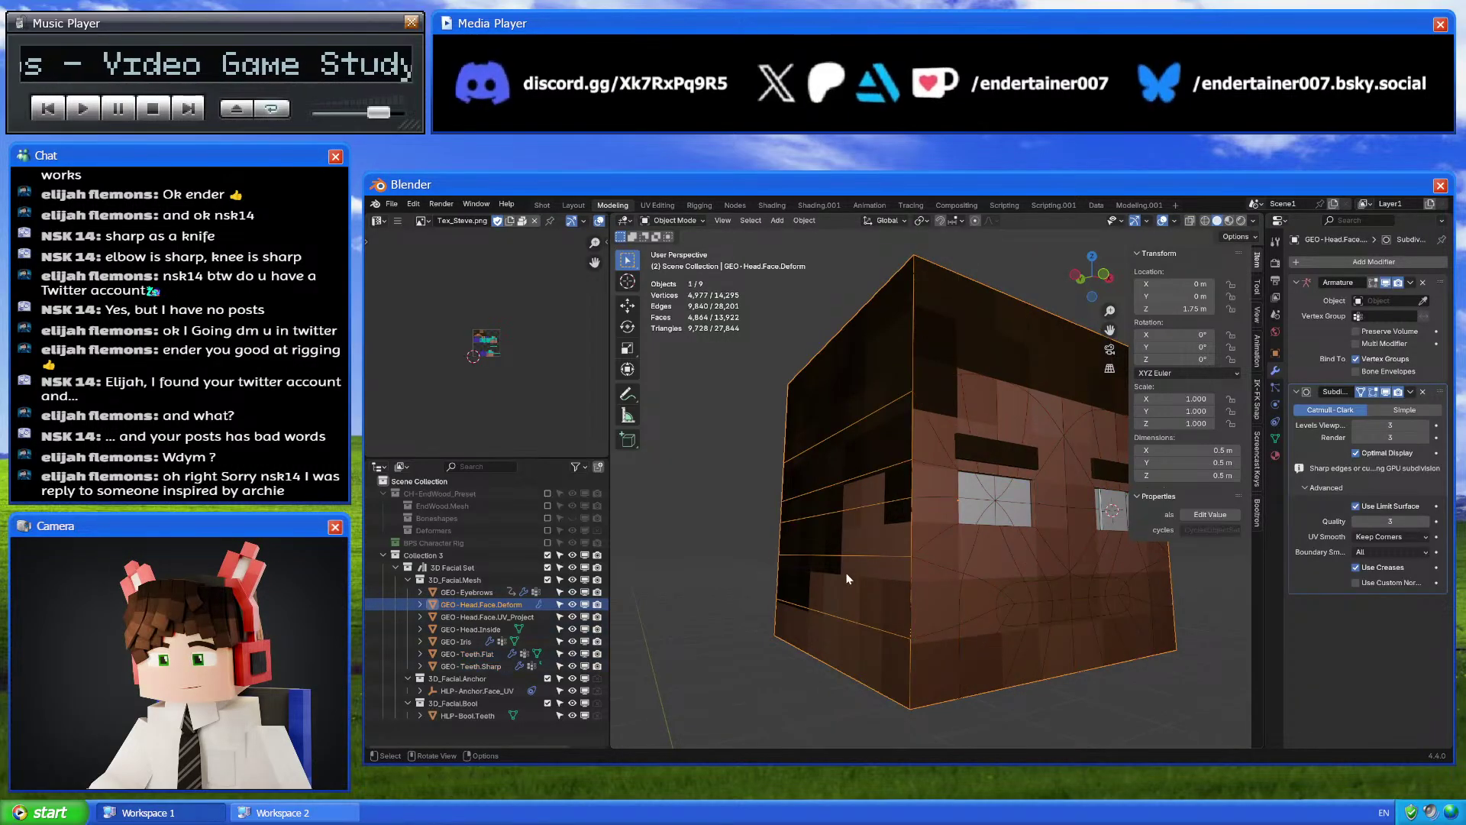
{"action": "left_click", "coordinate": [918, 562]}
{"action": "left_click", "coordinate": [822, 575], "text": "shift"}
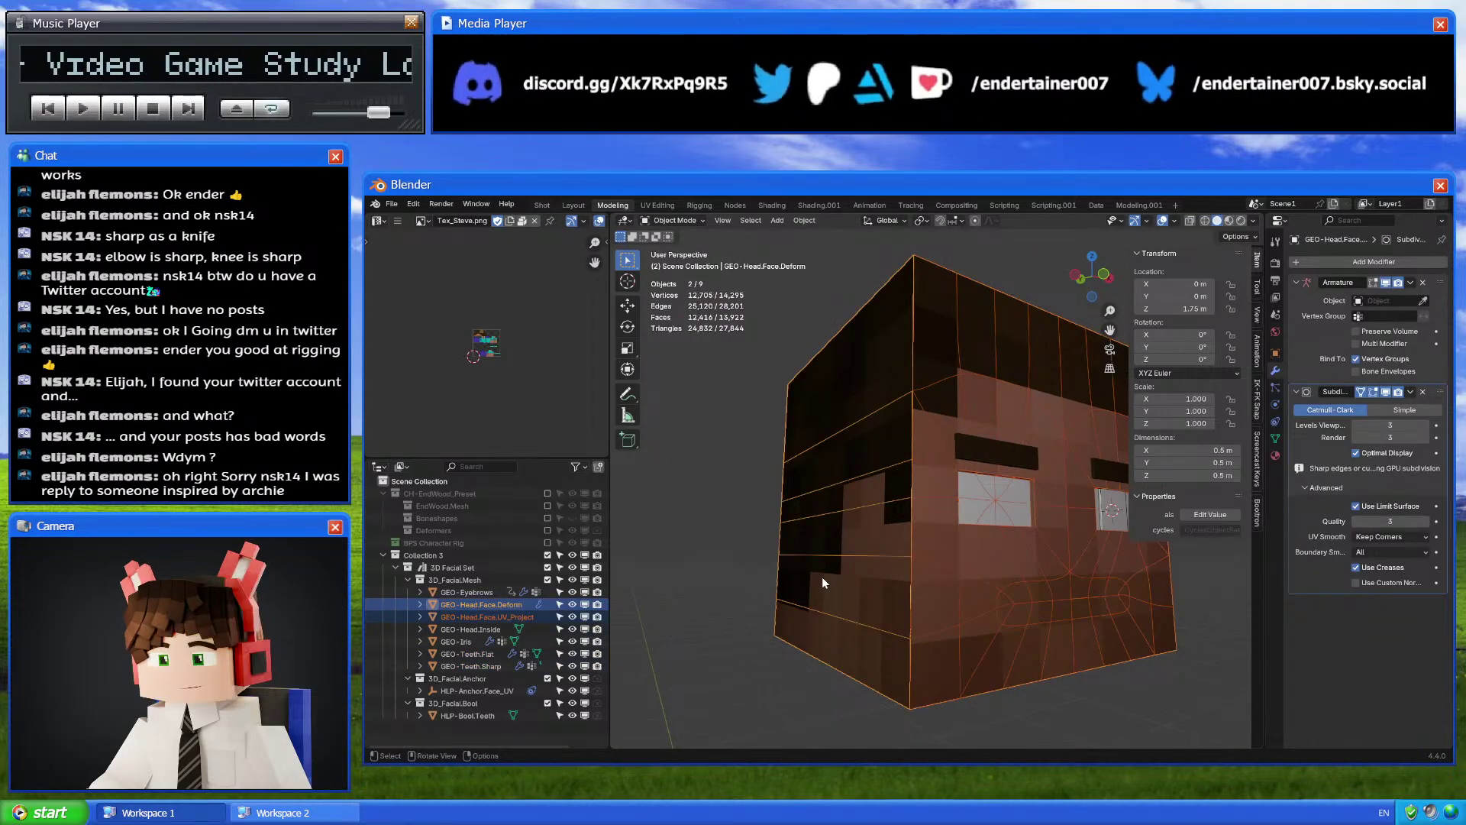
{"action": "key", "text": "KP_Divide"}
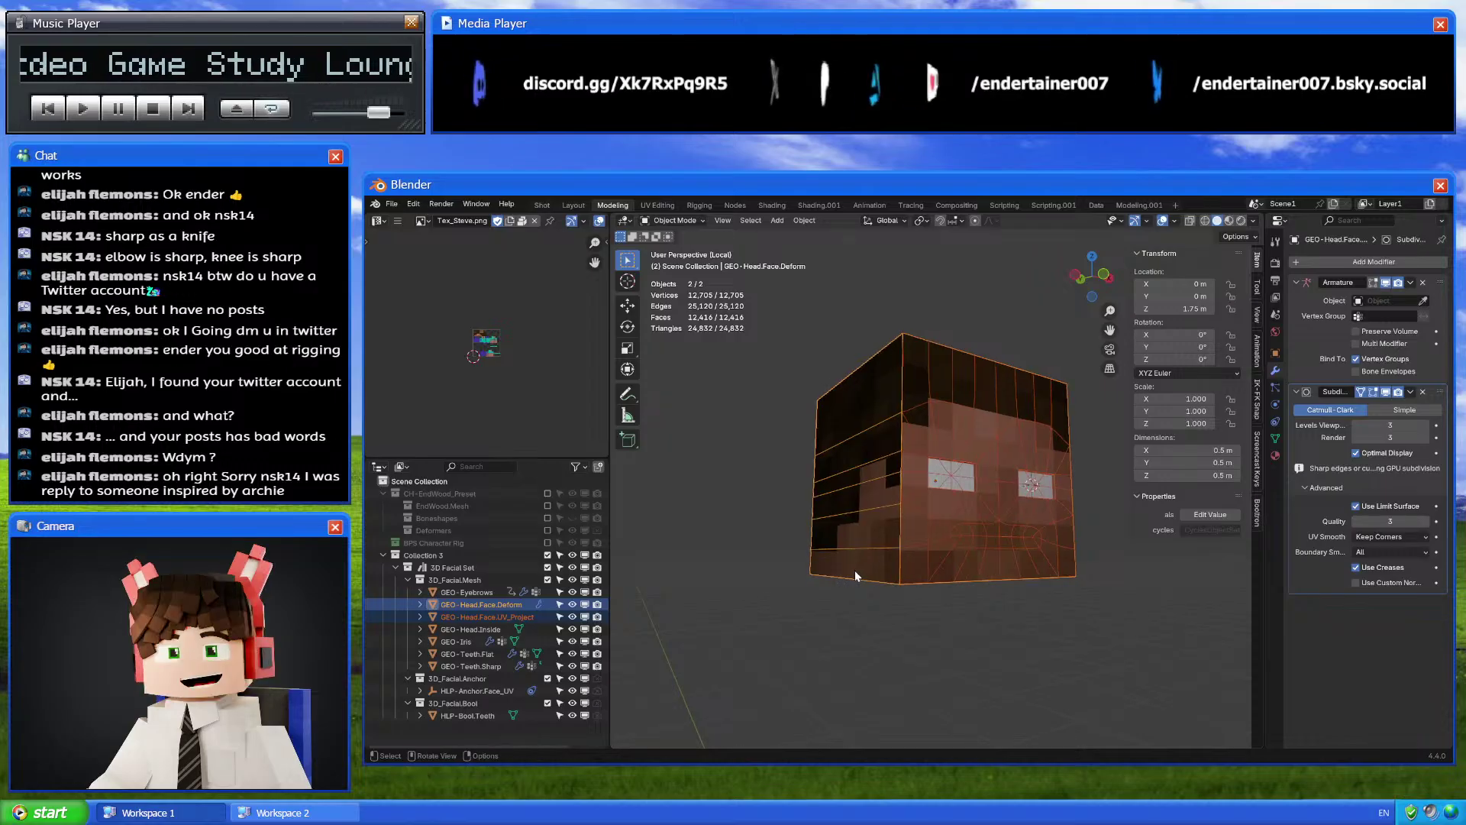
{"action": "middle_click_drag", "start_coordinate": [854, 569], "coordinate": [1049, 376]}
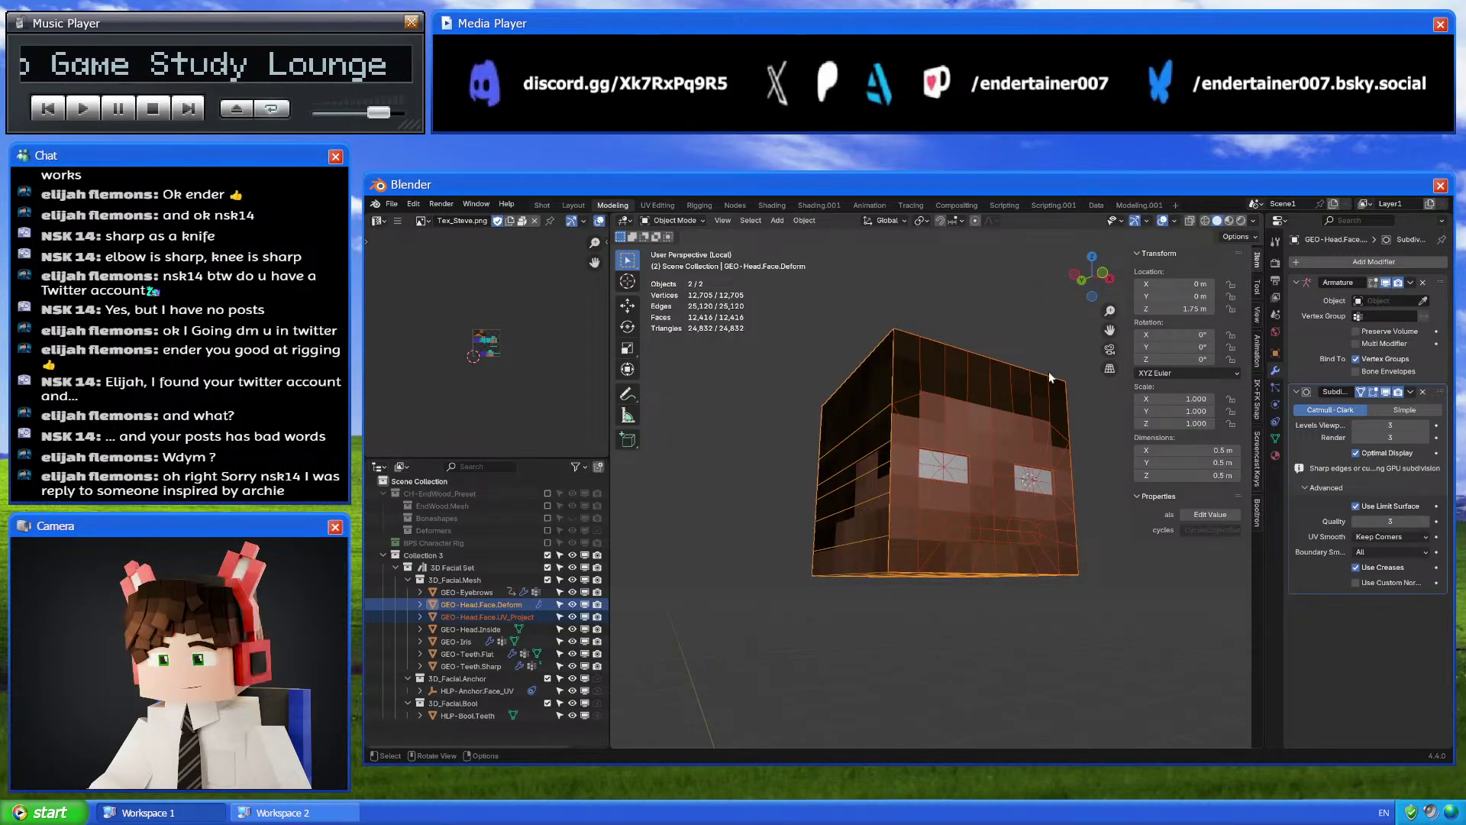
Delete all vertex groups from GEO-Head.Face.Deform
{"action": "left_click", "coordinate": [892, 420]}
{"action": "middle_click_drag", "start_coordinate": [892, 420], "coordinate": [989, 438]}
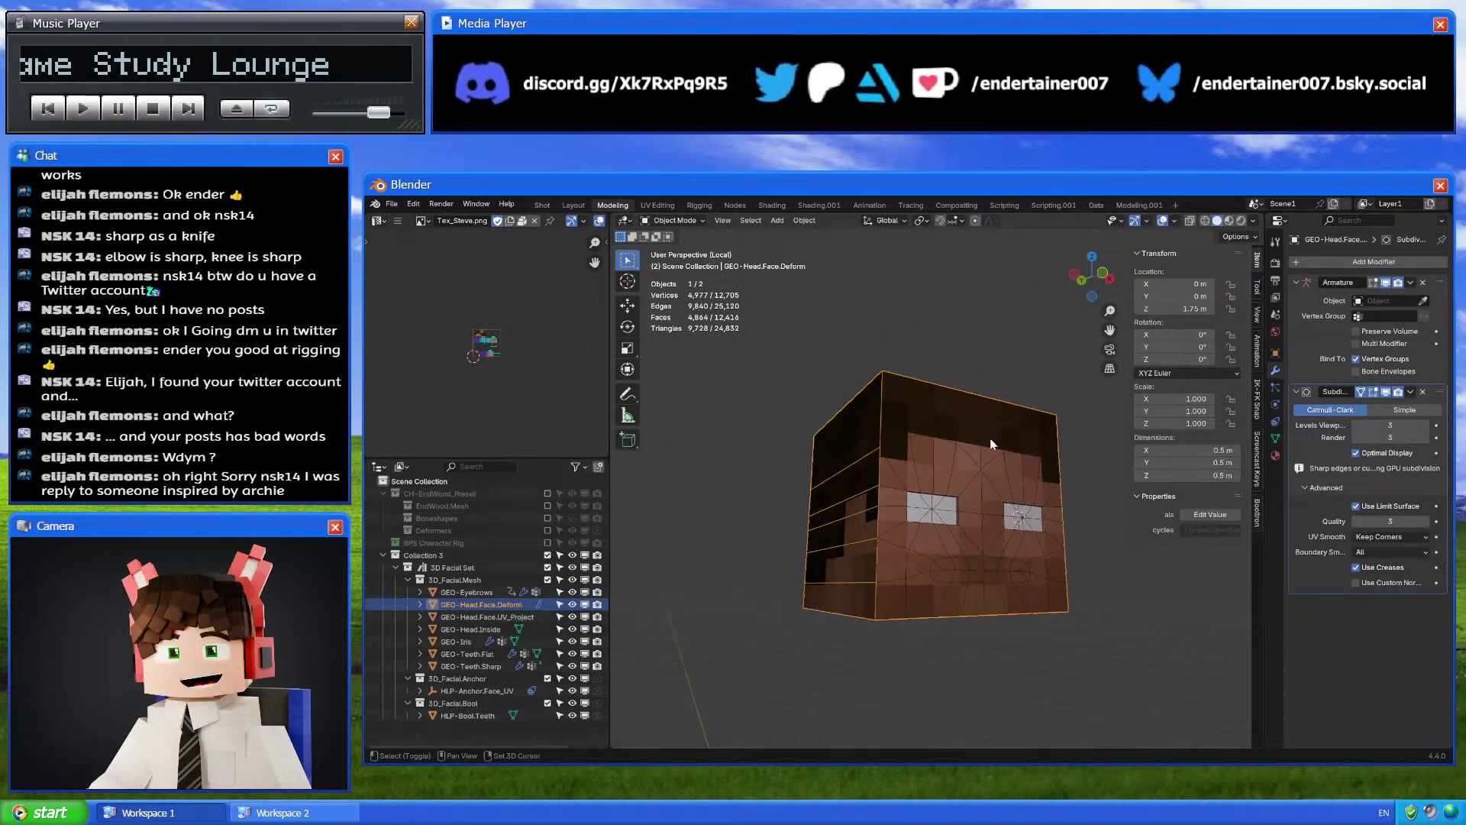
{"action": "right_click", "coordinate": [1033, 510]}
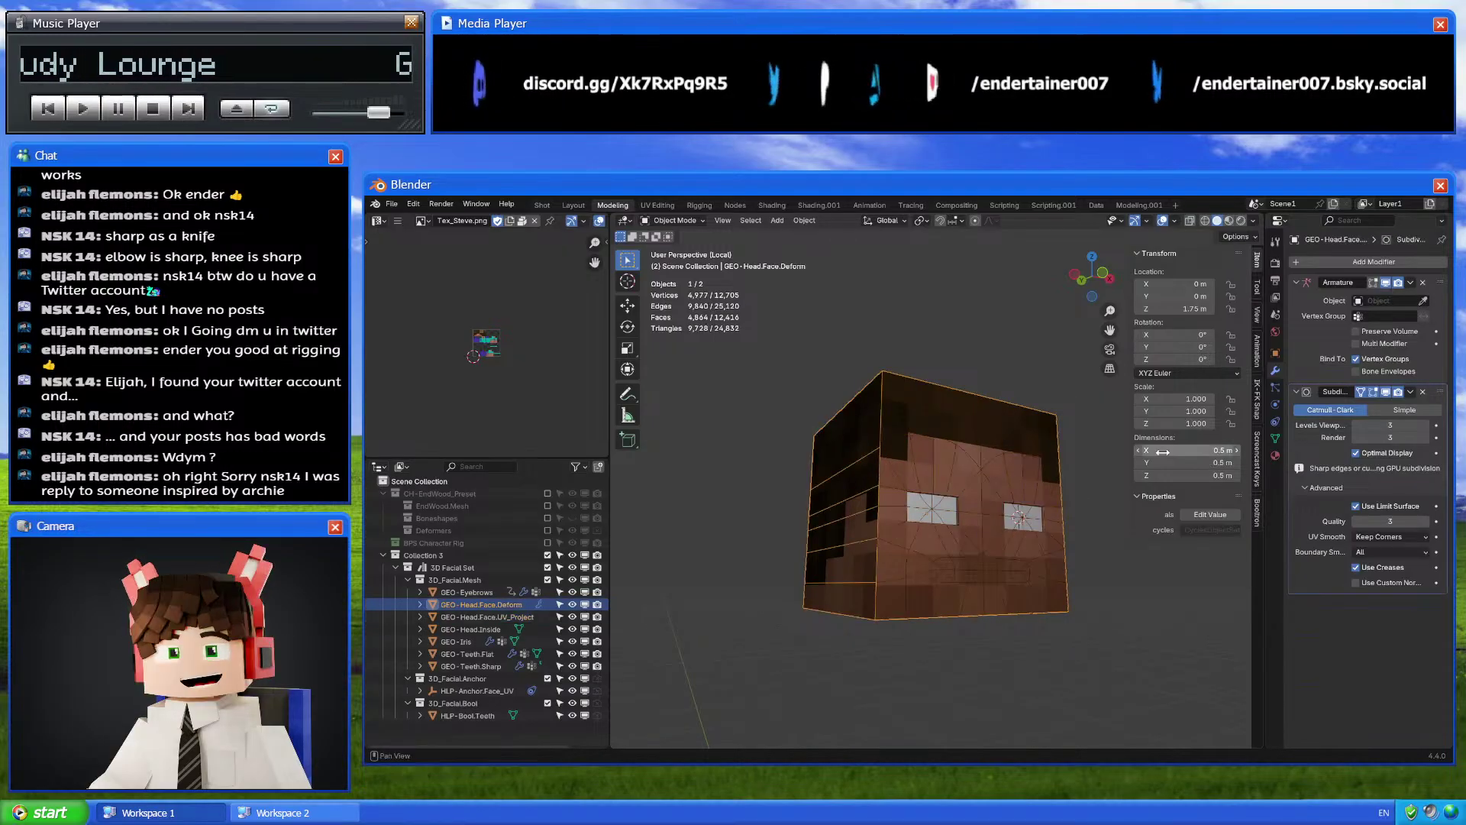
{"action": "left_click", "coordinate": [1274, 437]}
{"action": "scroll", "coordinate": [1389, 317], "scroll_direction": "down", "scroll_amount": 2}
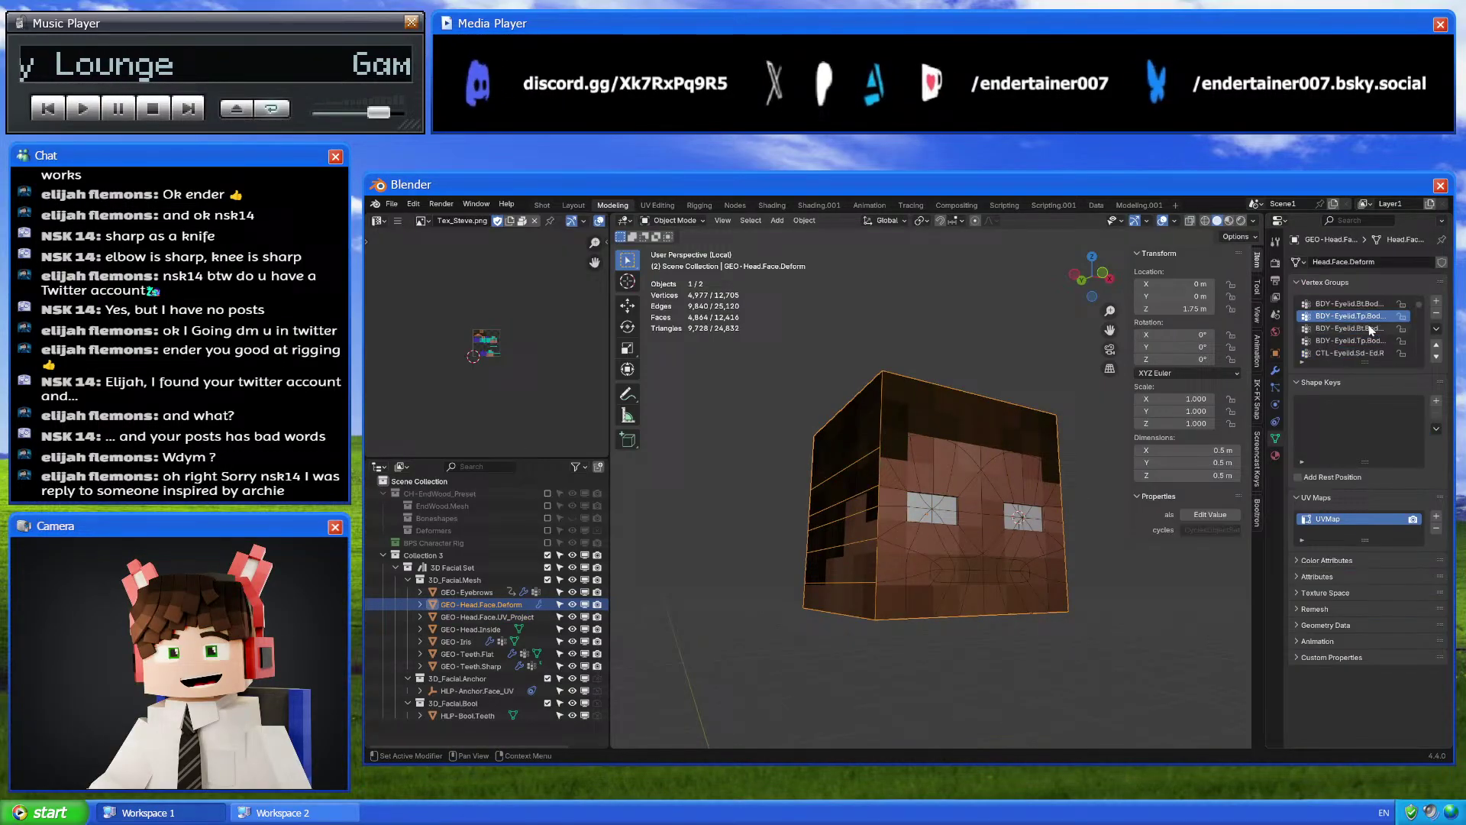
{"action": "left_click", "coordinate": [1436, 329]}
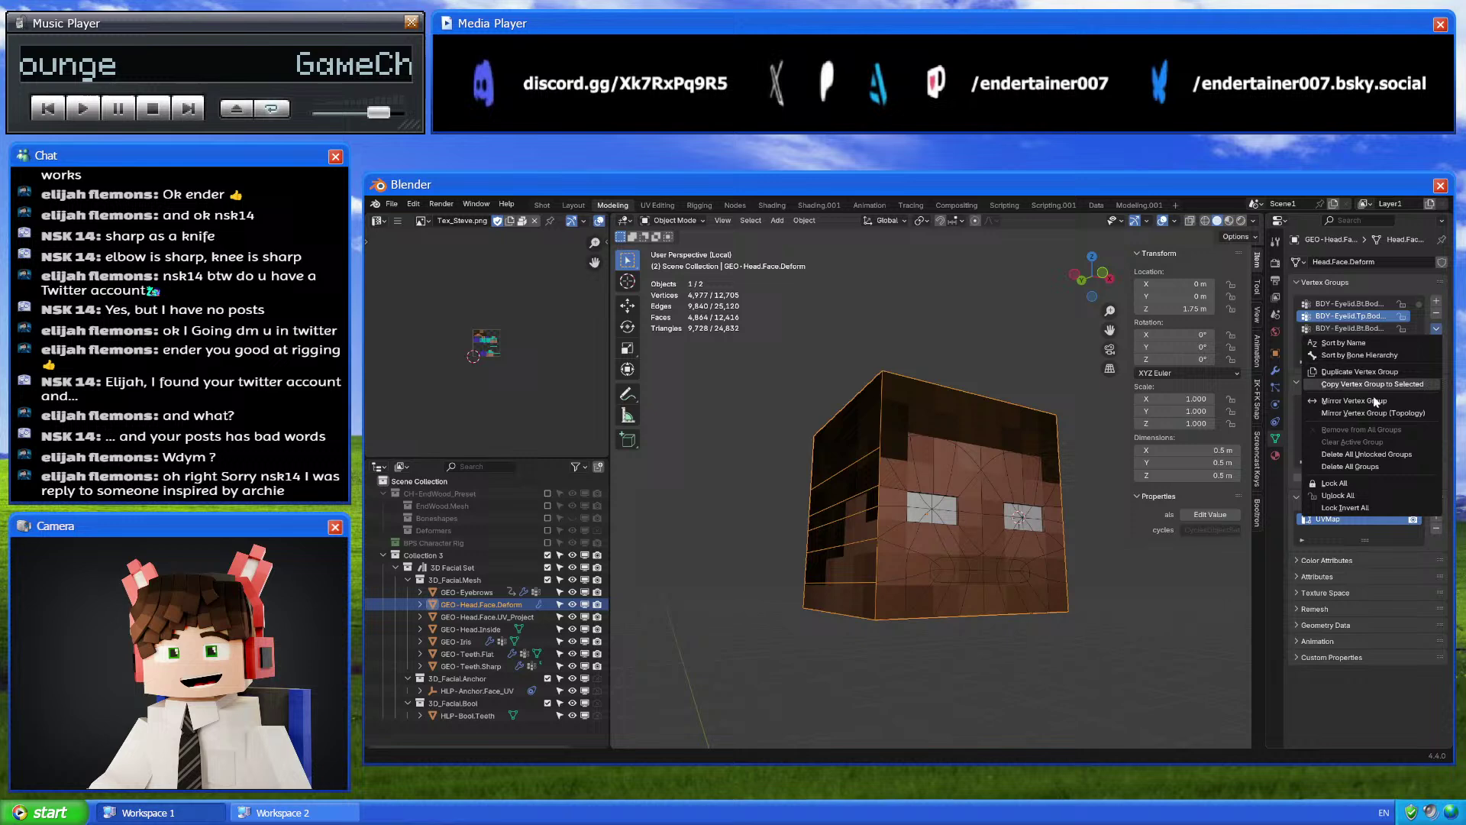
{"action": "left_click", "coordinate": [1363, 468]}
Check the vertex group names on GEO-Head.Face.UV_Project and add a DEF-Head_Stretch vertex group to GEO-Head.Face.Deform
{"action": "left_click", "coordinate": [915, 464]}
{"action": "middle_click_drag", "start_coordinate": [915, 463], "coordinate": [895, 472]}
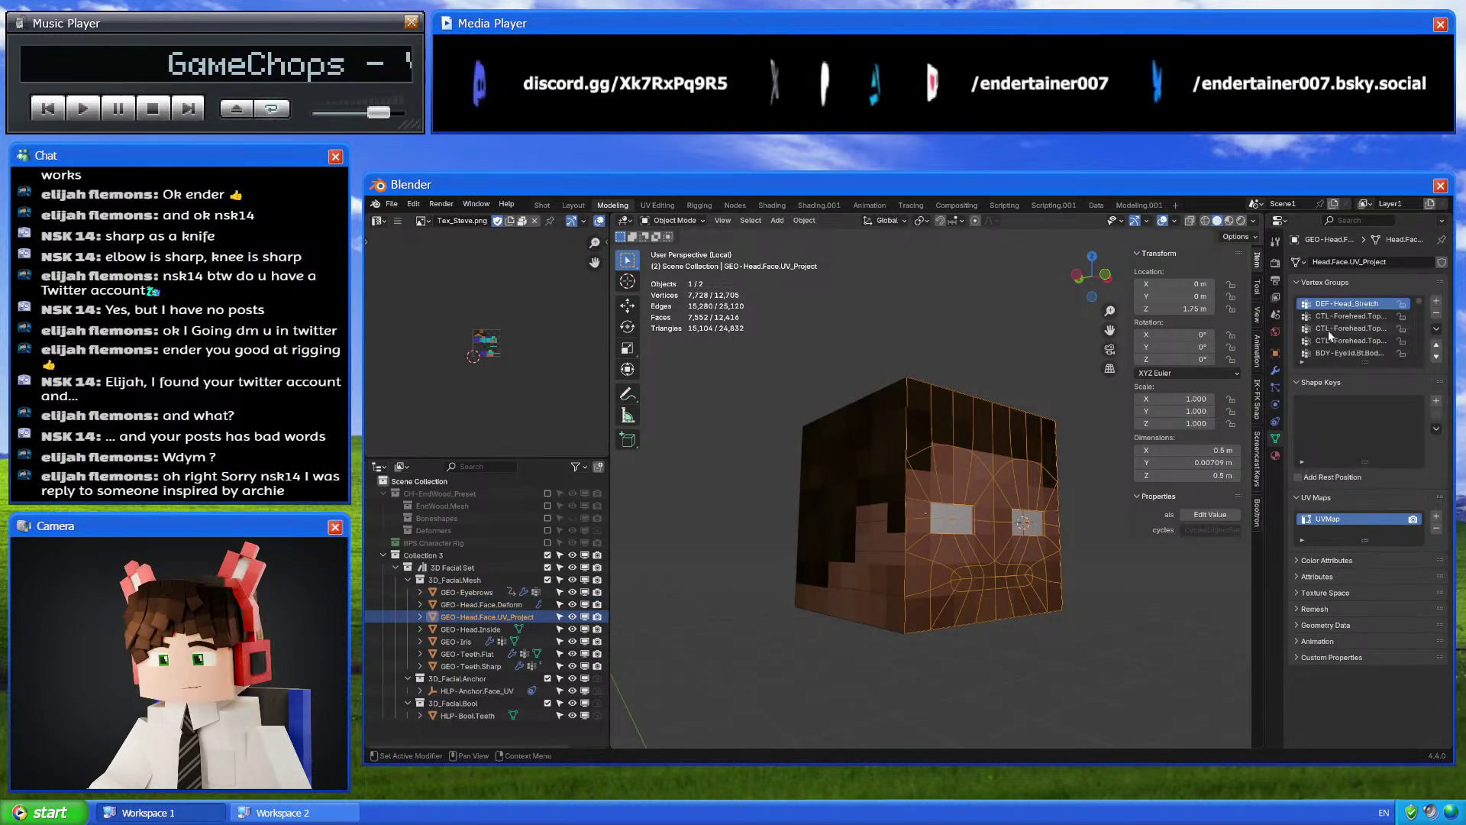
{"action": "scroll", "coordinate": [1335, 336], "scroll_direction": "down", "scroll_amount": 5}
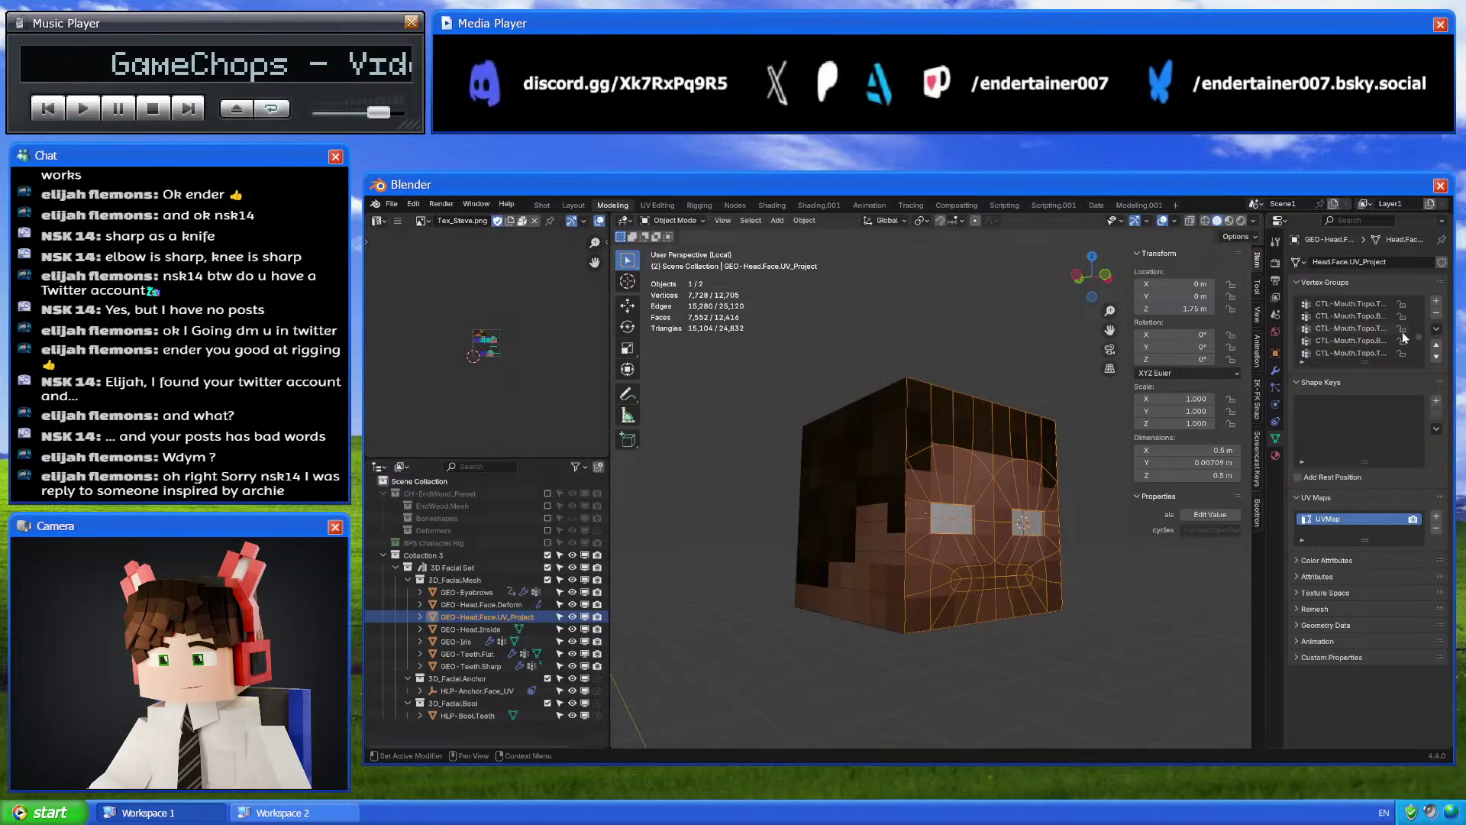
{"action": "scroll", "coordinate": [1405, 336], "scroll_direction": "up", "scroll_amount": 10}
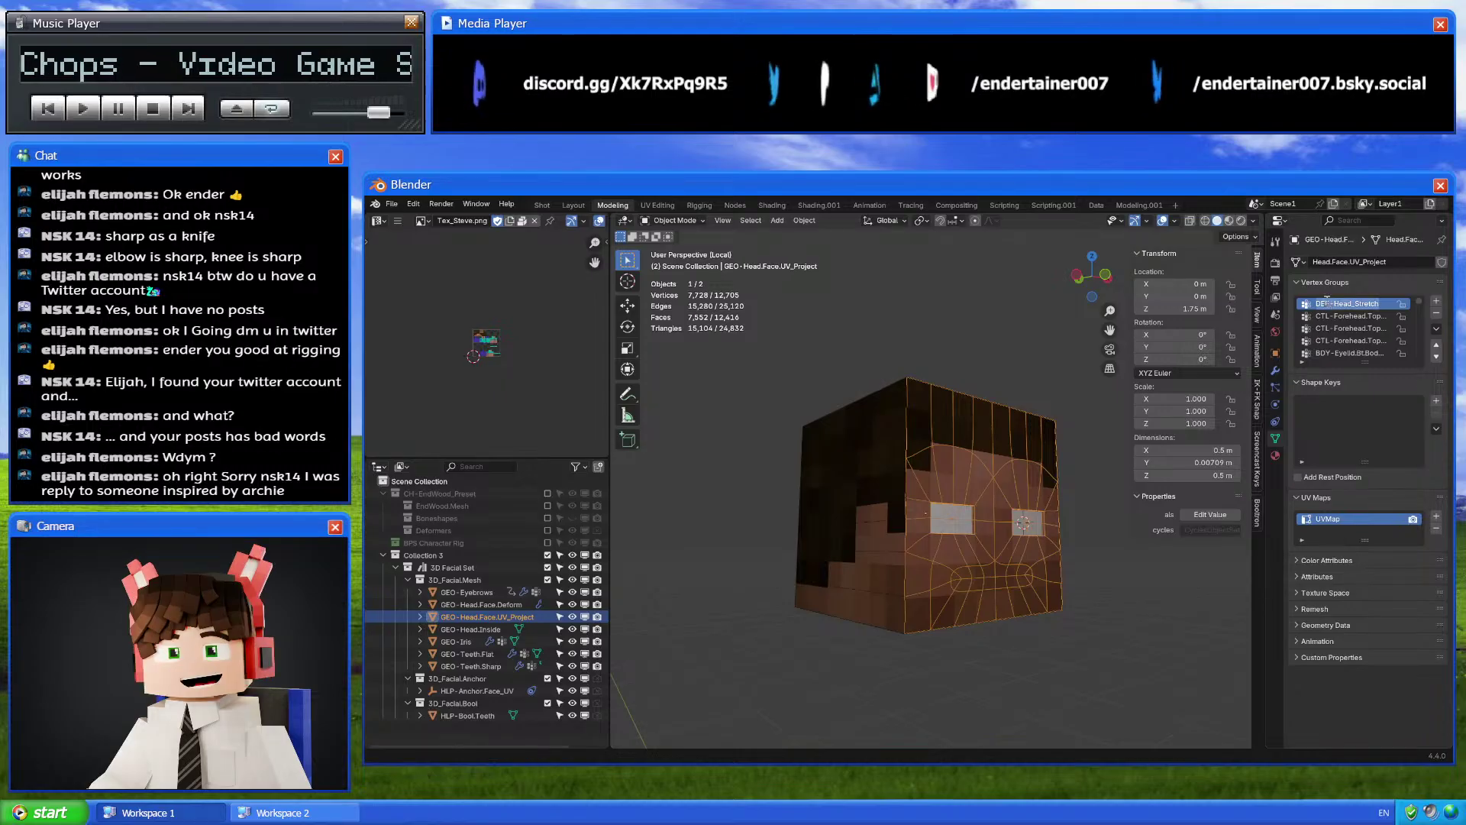
{"action": "left_click", "coordinate": [857, 484]}
{"action": "left_click", "coordinate": [1437, 302]}
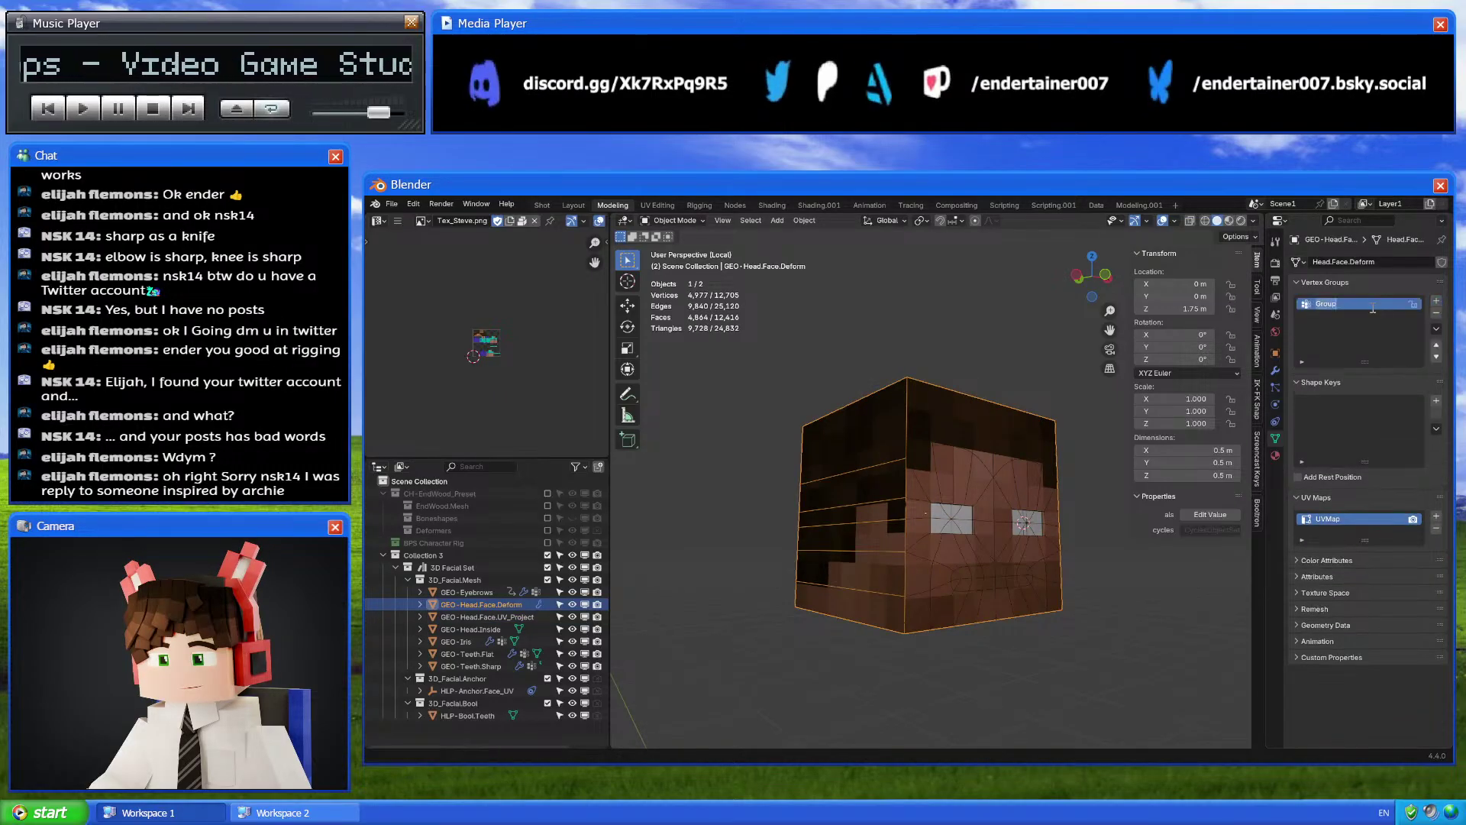
Assign all vertices of GEO-Head.Face.Deform to the DEF-Head_Stretch group with a weight of 1.000
{"action": "key", "text": "Tab"}
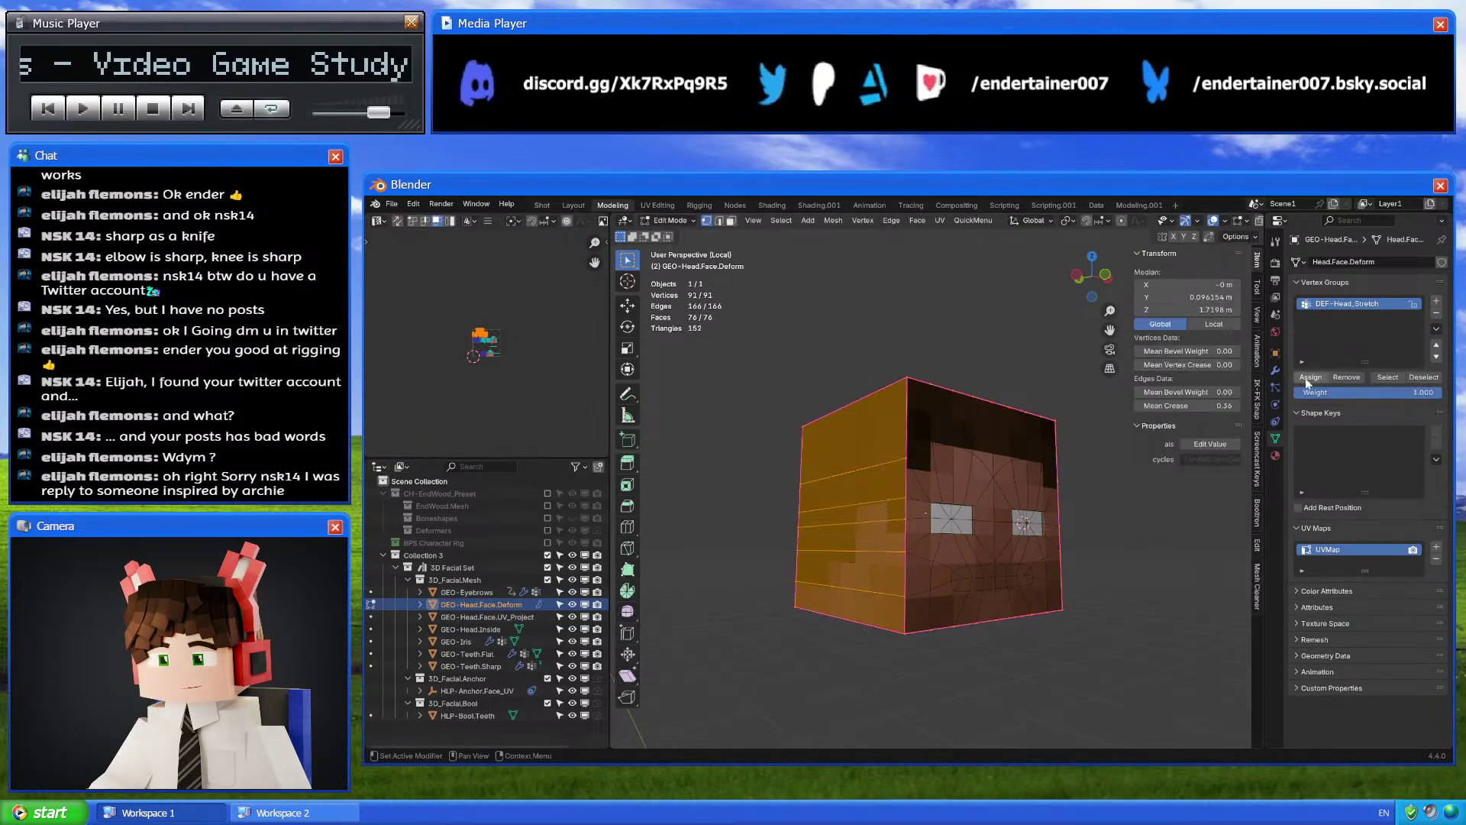
{"action": "left_click", "coordinate": [1411, 377]}
{"action": "left_click", "coordinate": [1392, 378]}
{"action": "key", "text": "Tab"}
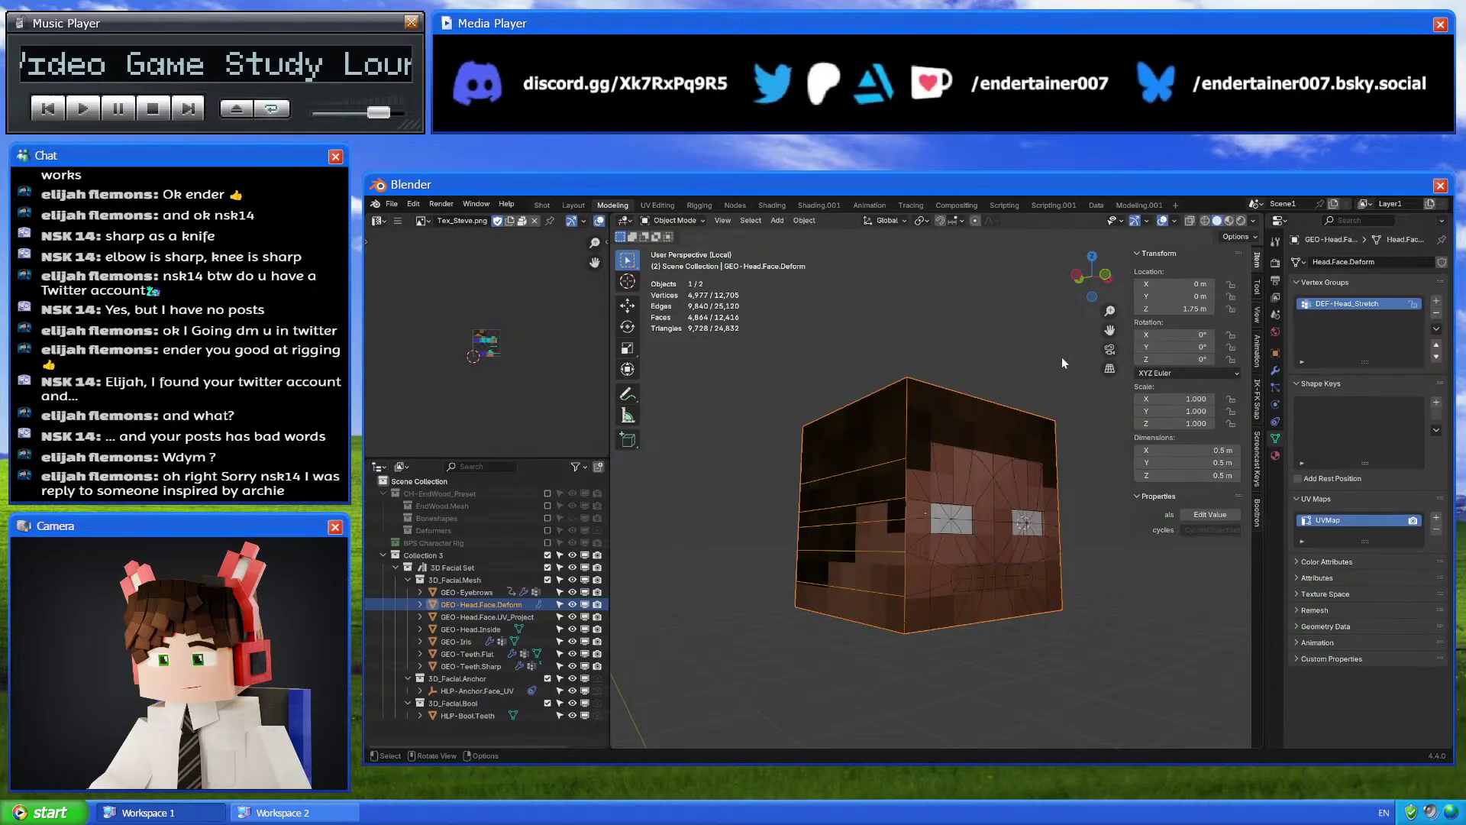
Dissolve the inner edge loops running around the top, sides and back of GEO-Head.Face.Deform
{"action": "middle_click_drag", "start_coordinate": [1061, 356], "coordinate": [936, 511]}
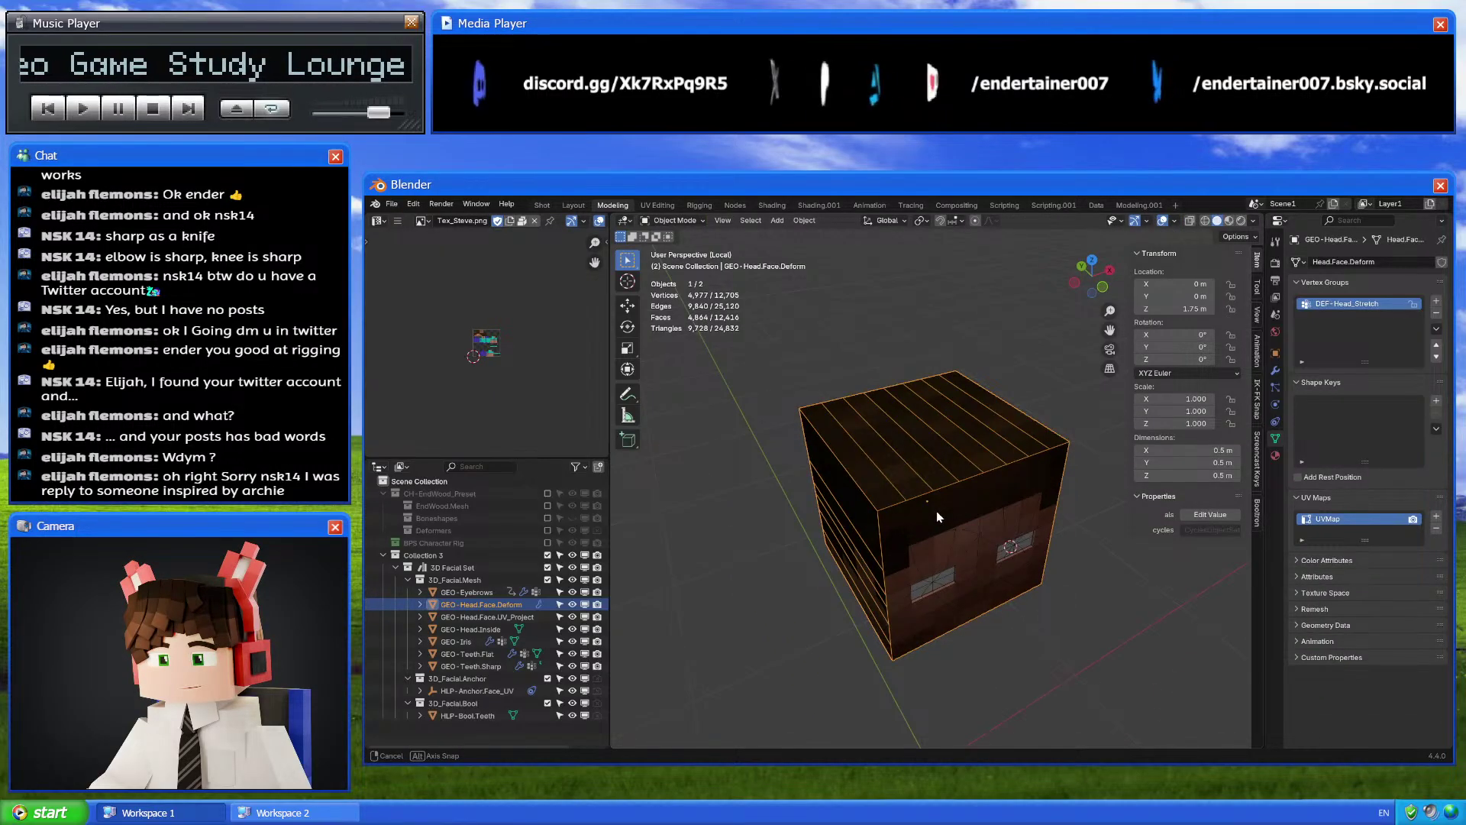
{"action": "key", "text": "Tab"}
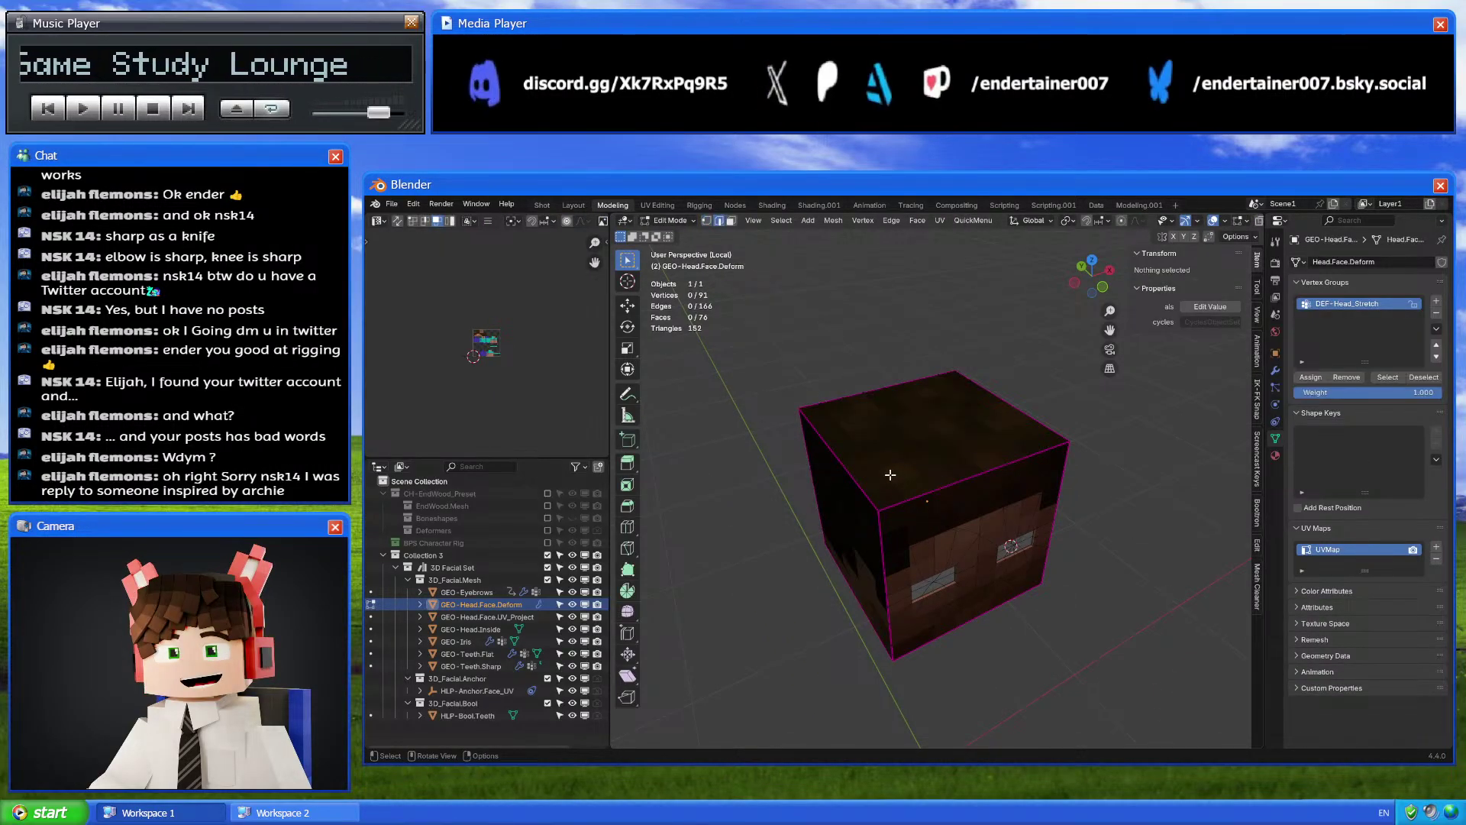
{"action": "left_click", "coordinate": [928, 461], "text": "alt"}
{"action": "left_click", "coordinate": [981, 451], "text": "alt+shift"}
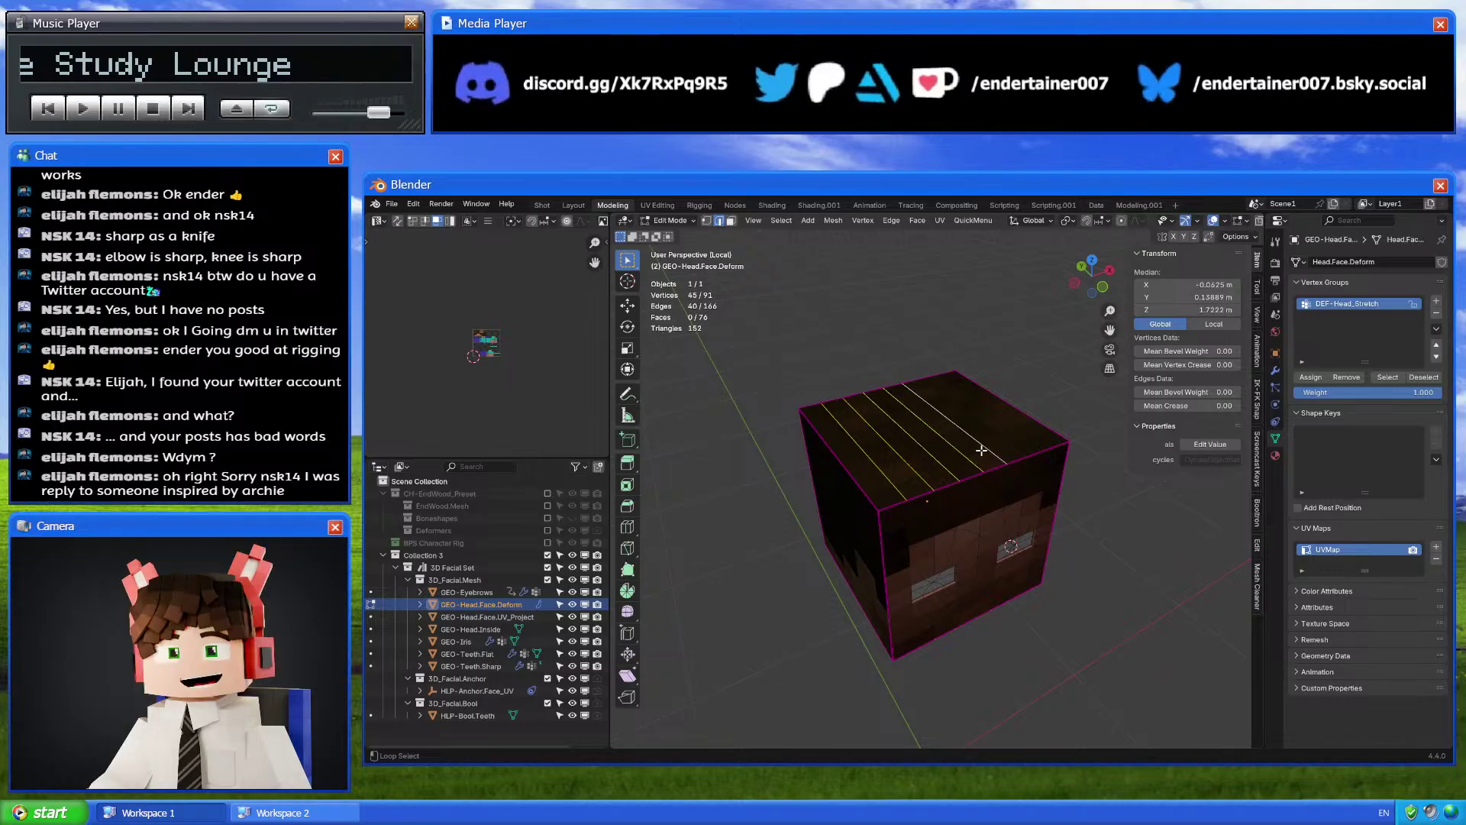
{"action": "left_click", "coordinate": [1027, 433], "text": "alt+shift"}
{"action": "middle_click_drag", "start_coordinate": [1026, 433], "coordinate": [923, 560]}
{"action": "left_click", "coordinate": [883, 557], "text": "alt+shift"}
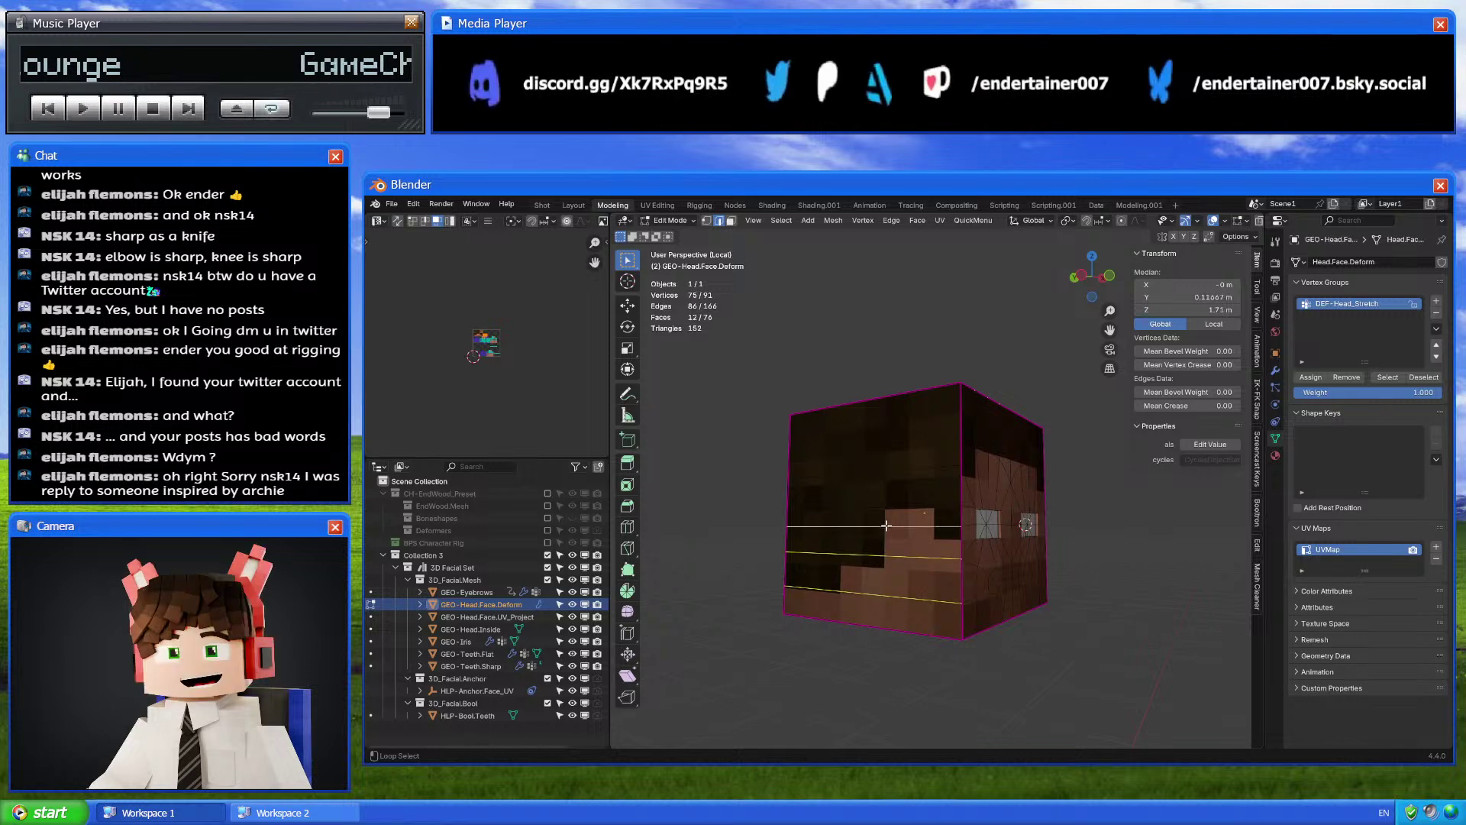
{"action": "left_click", "coordinate": [894, 461], "text": "alt+shift"}
{"action": "middle_click_drag", "start_coordinate": [894, 425], "coordinate": [1119, 553]}
{"action": "right_click", "coordinate": [1120, 553]}
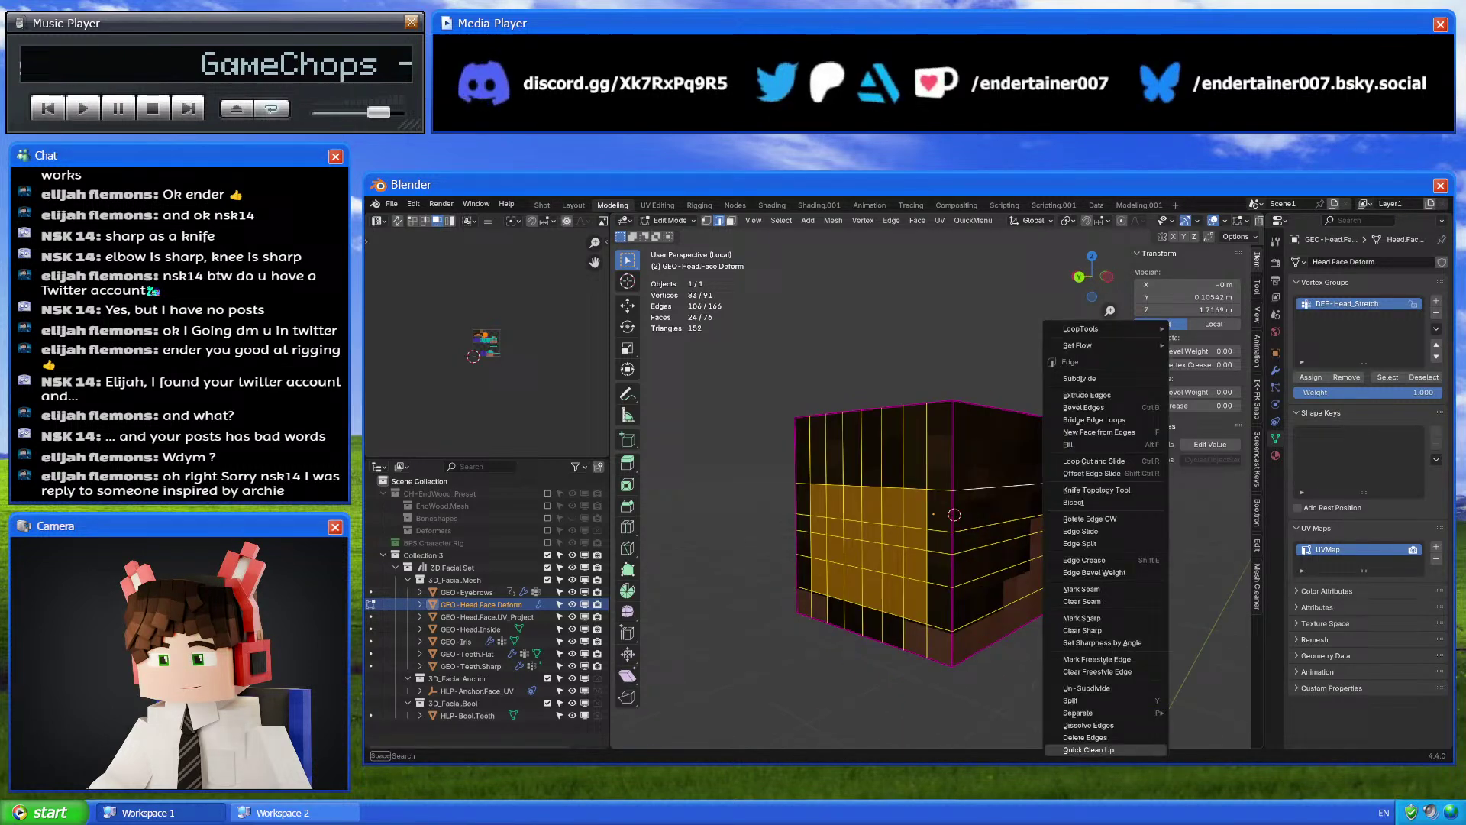
{"action": "left_click", "coordinate": [1084, 733]}
{"action": "key", "text": "Tab"}
{"action": "middle_click_drag", "start_coordinate": [1073, 661], "coordinate": [881, 537]}
{"action": "left_click", "coordinate": [903, 527]}
Disable Collection 3, enable the BPS Character Rig collection and select the rig's head mesh
{"action": "left_click", "coordinate": [547, 555]}
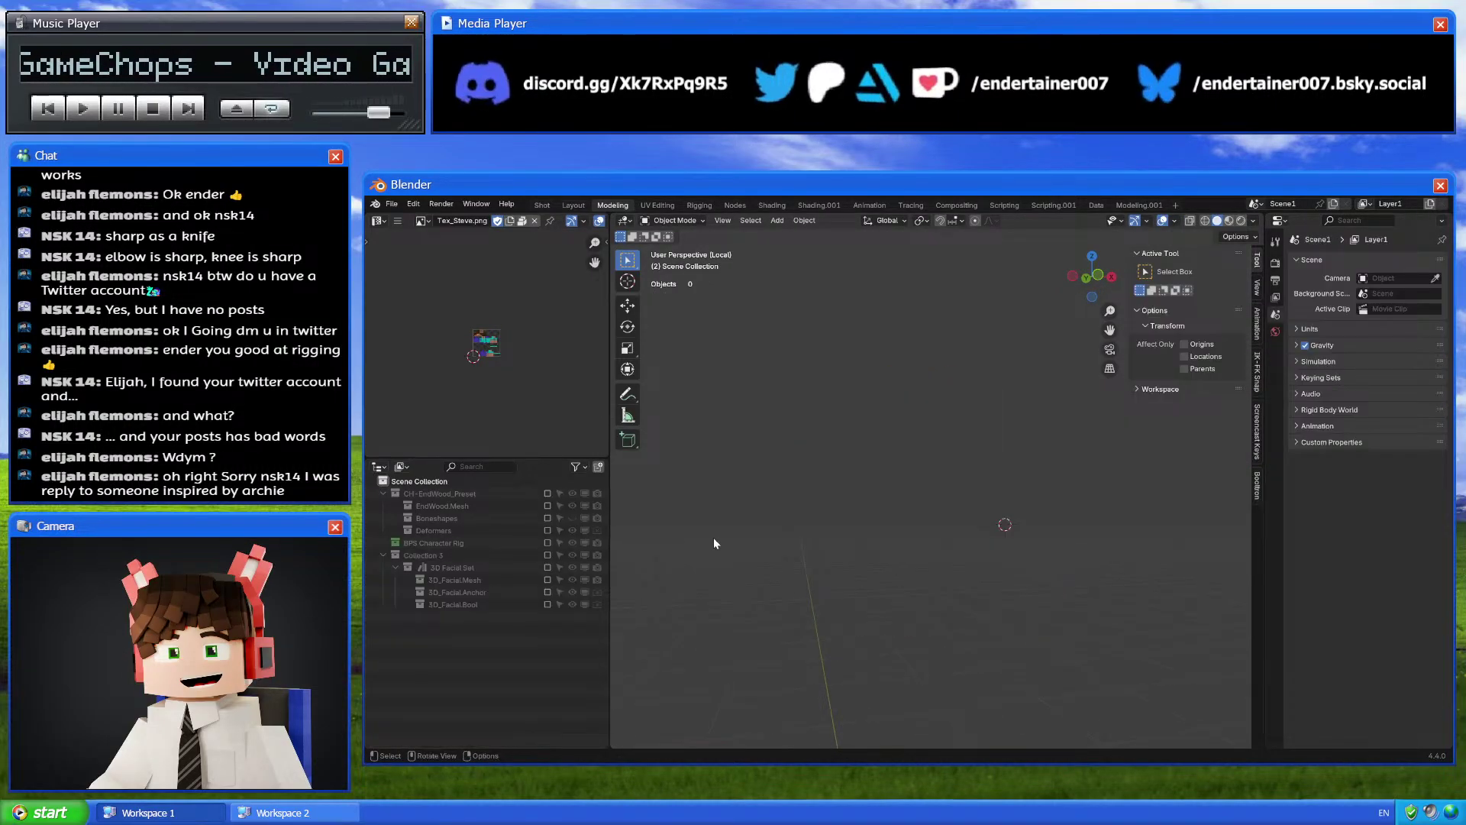
{"action": "left_click", "coordinate": [547, 542]}
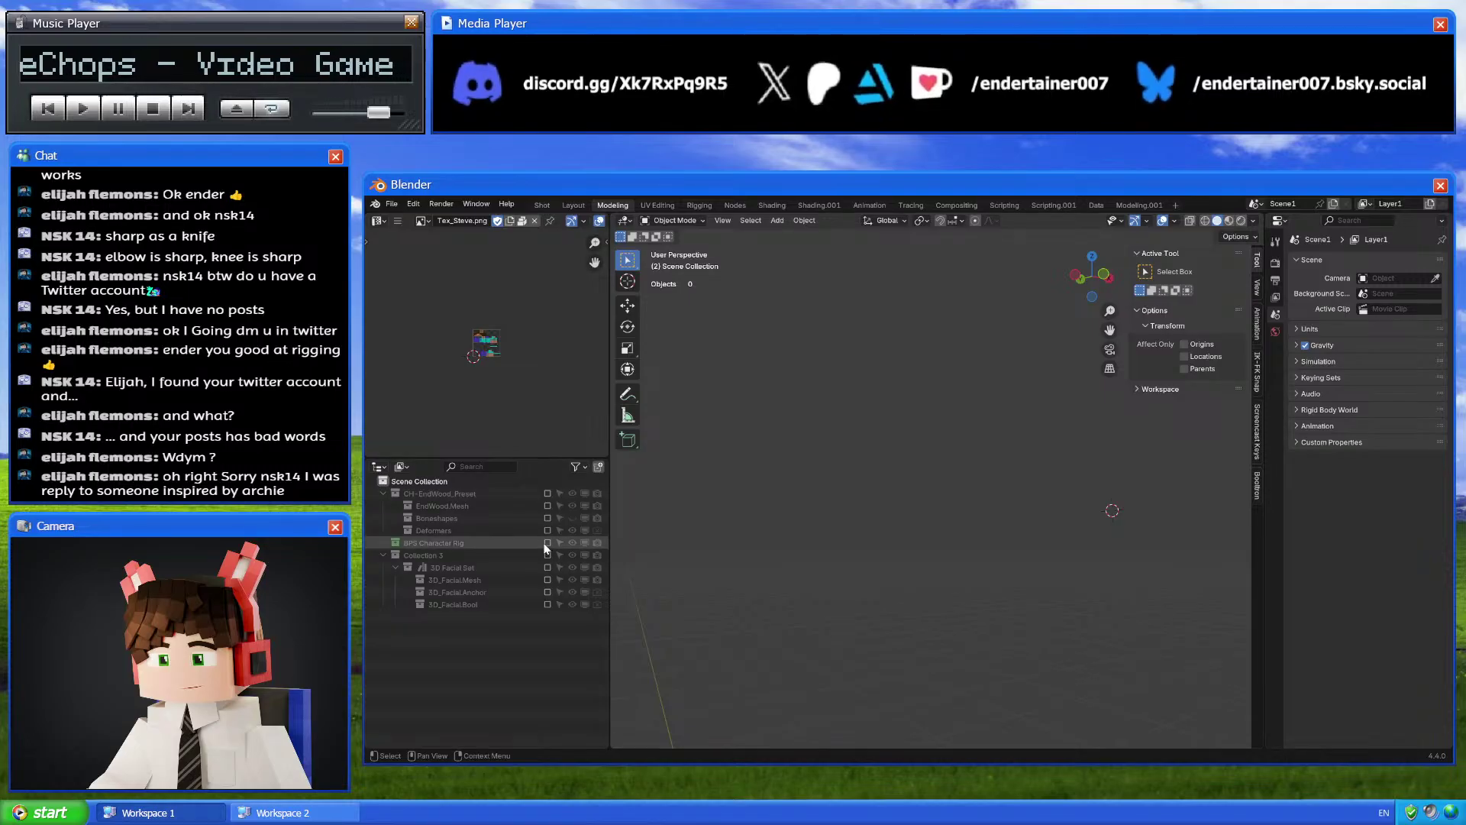
{"action": "middle_click_drag", "start_coordinate": [933, 495], "coordinate": [1047, 510]}
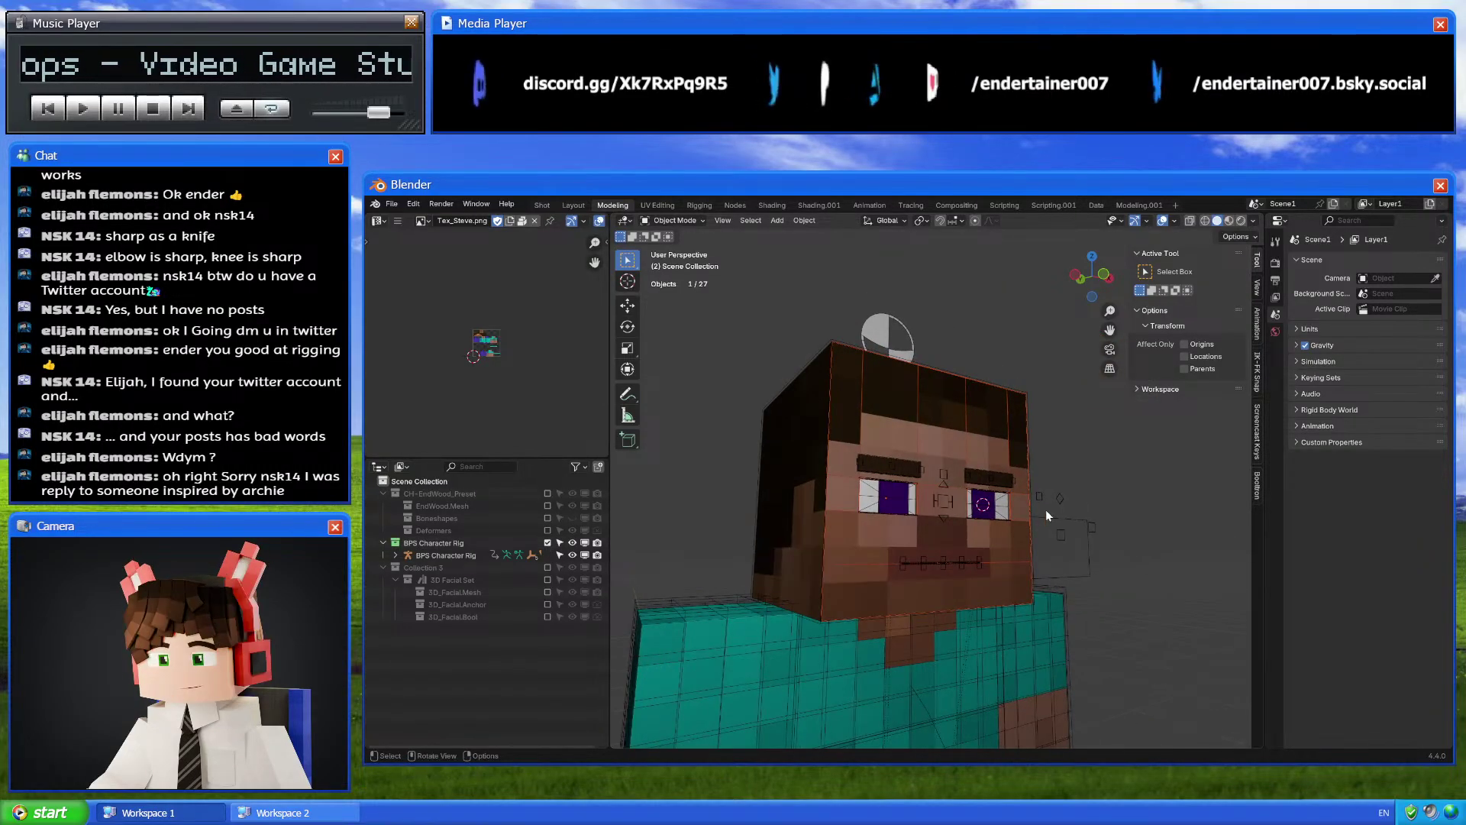
{"action": "left_click", "coordinate": [1029, 522]}
{"action": "left_click", "coordinate": [795, 493]}
{"action": "middle_click_drag", "start_coordinate": [809, 498], "coordinate": [878, 519]}
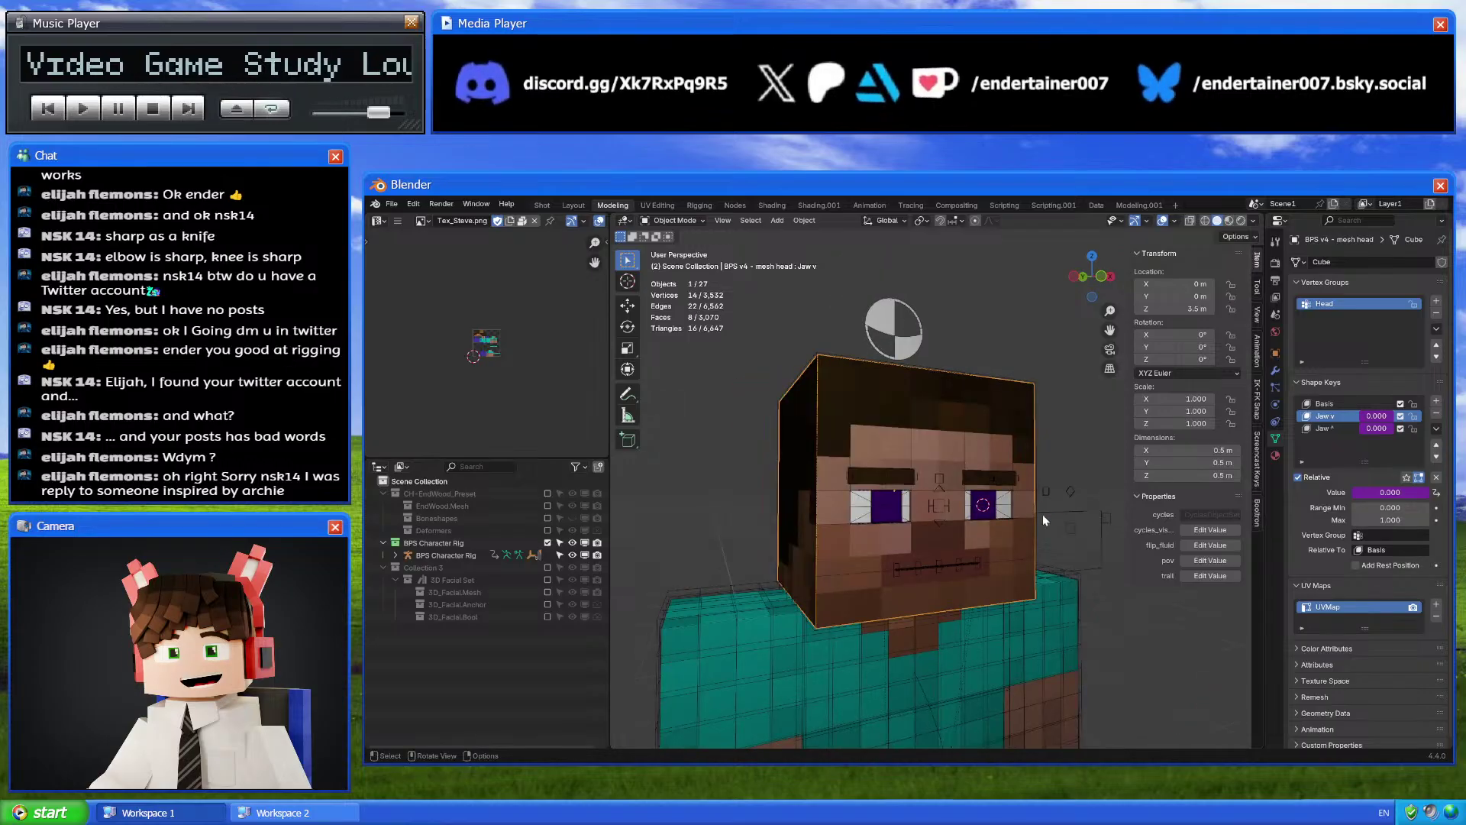
Enter Pose Mode on the BPS Character Rig and test moving its Eyes bone
{"action": "left_click", "coordinate": [1054, 519]}
{"action": "key", "text": "ctrl+Tab"}
{"action": "left_click", "coordinate": [886, 506]}
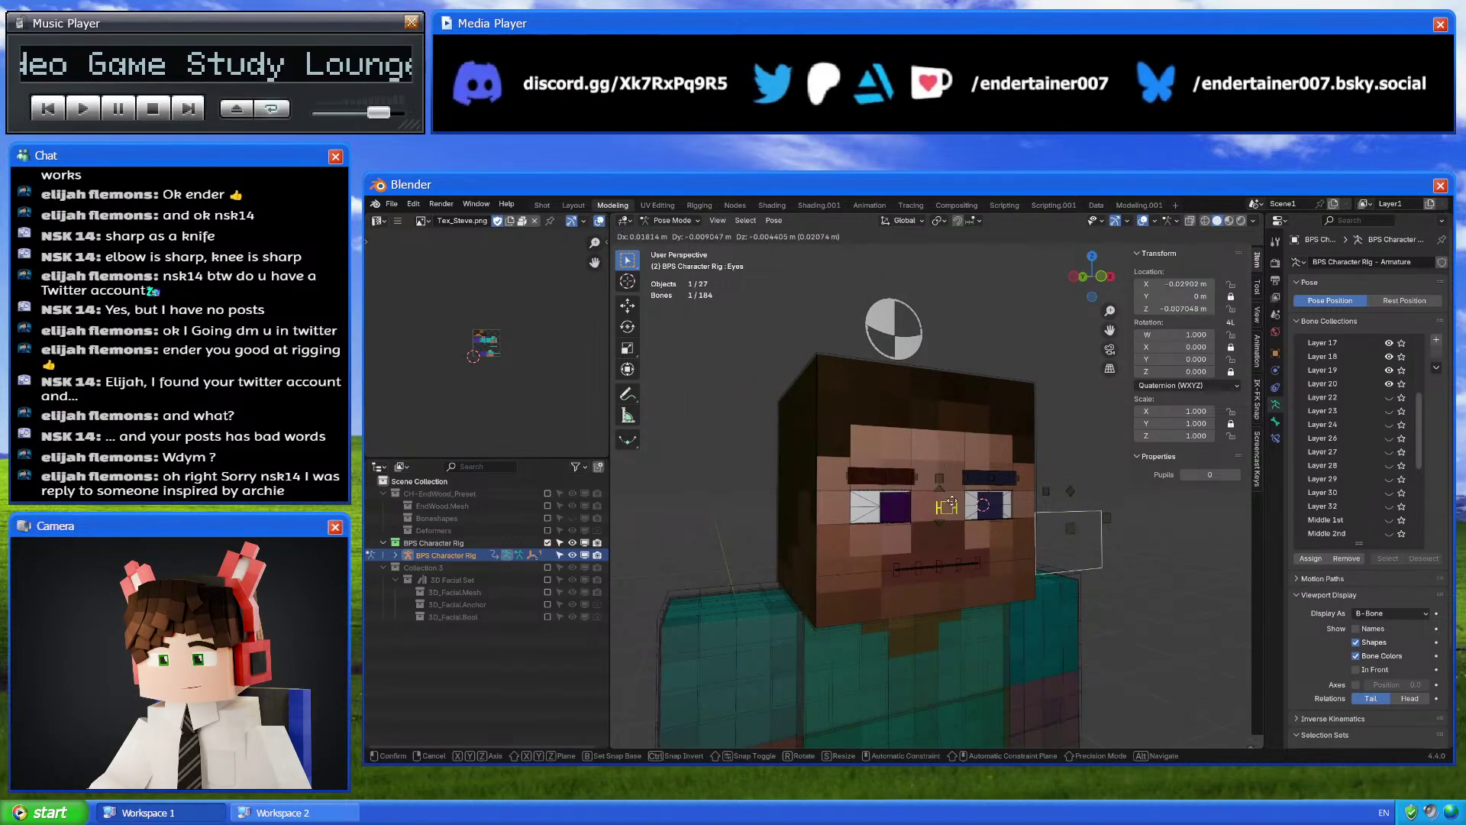
{"action": "scroll", "coordinate": [886, 506], "scroll_direction": "down", "scroll_amount": 3}
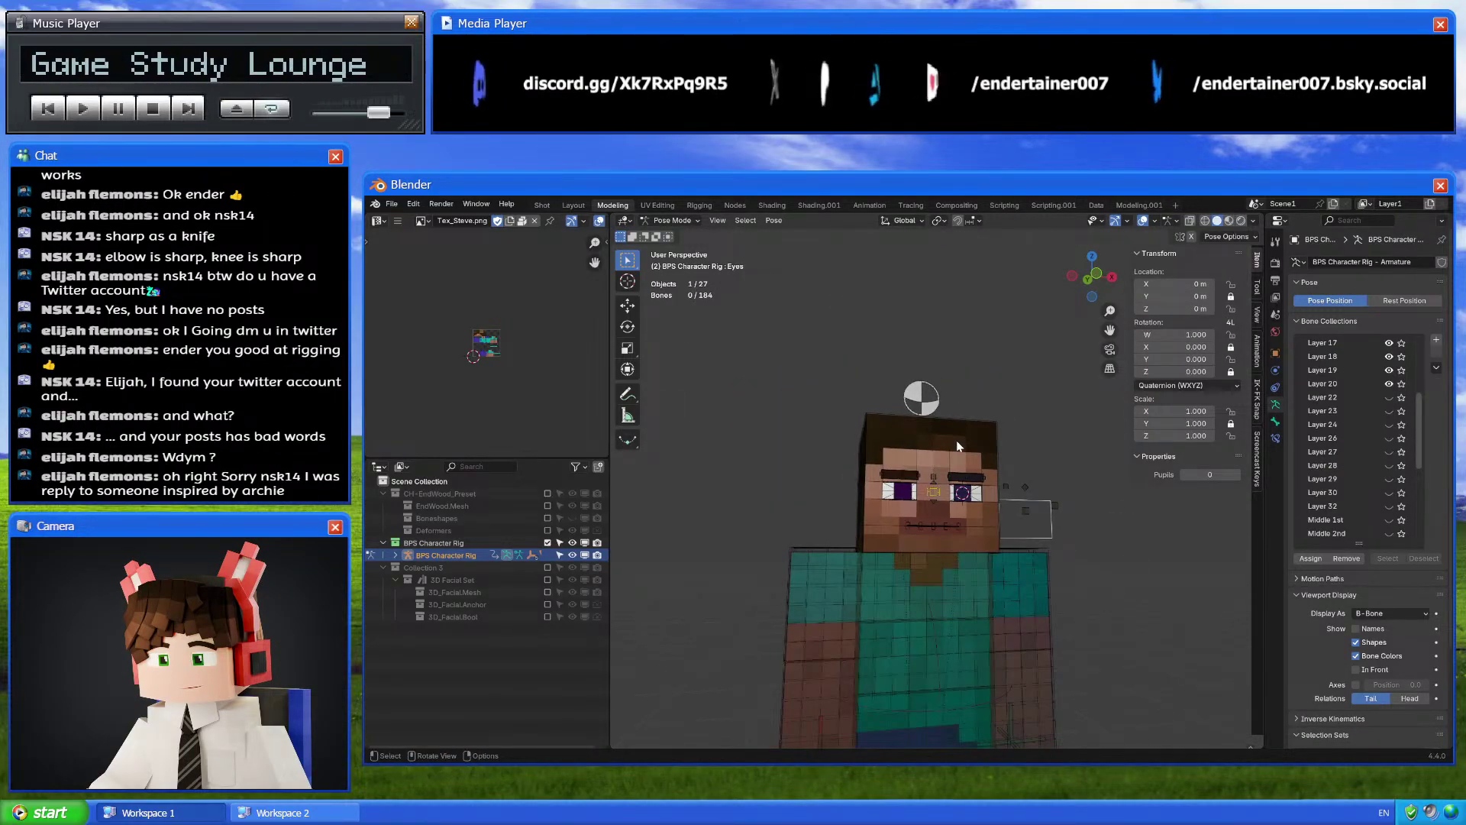
Inspect the rig's Torso and Head bones and return to Object Mode
{"action": "left_click", "coordinate": [991, 483]}
{"action": "middle_click_drag", "start_coordinate": [991, 483], "coordinate": [1022, 550]}
{"action": "left_click", "coordinate": [862, 571]}
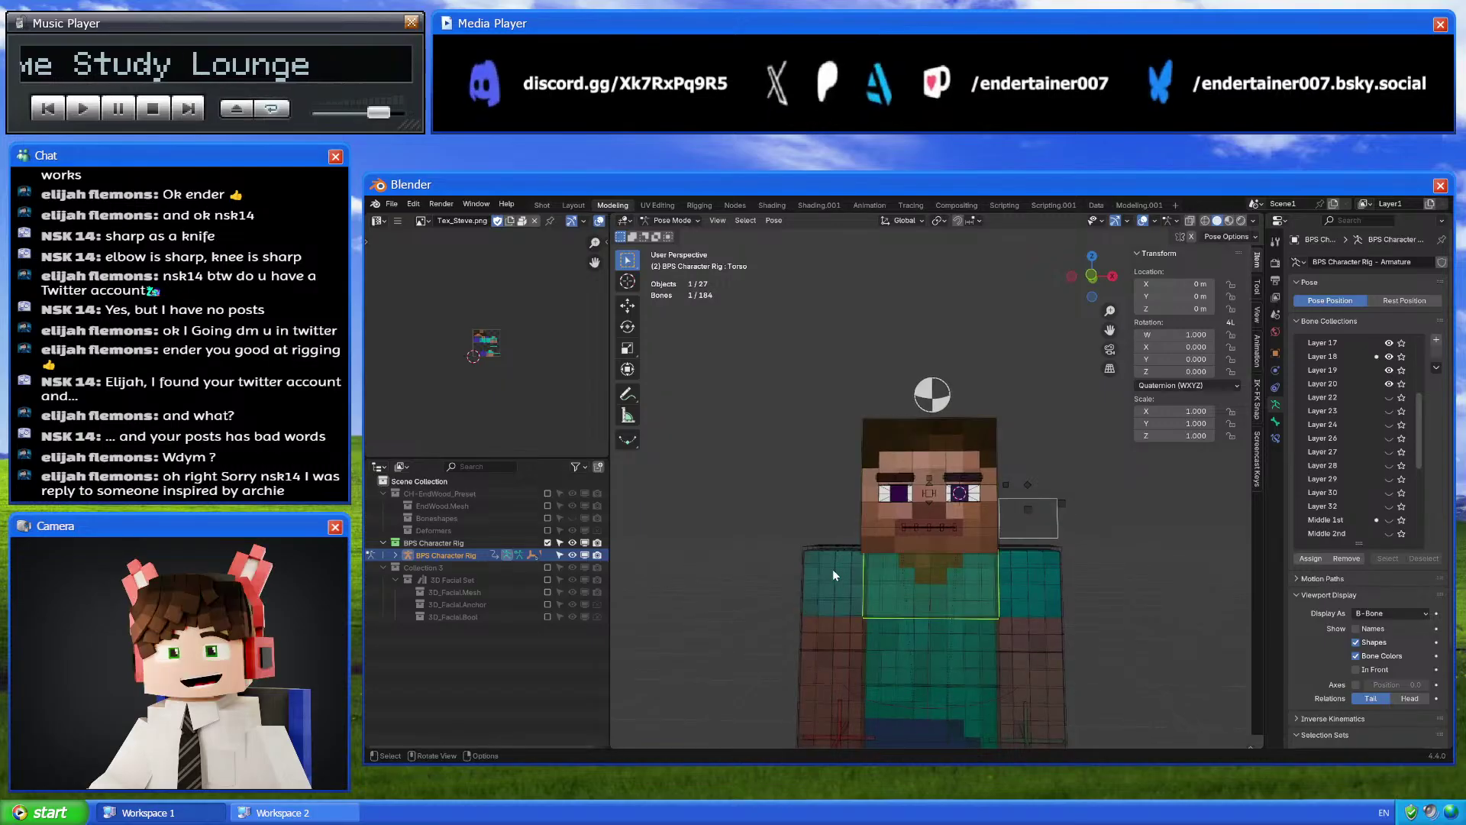
{"action": "middle_click_drag", "start_coordinate": [880, 570], "coordinate": [987, 391]}
{"action": "key", "text": "alt+h"}
{"action": "left_click", "coordinate": [938, 374]}
{"action": "key", "text": "ctrl+Tab"}
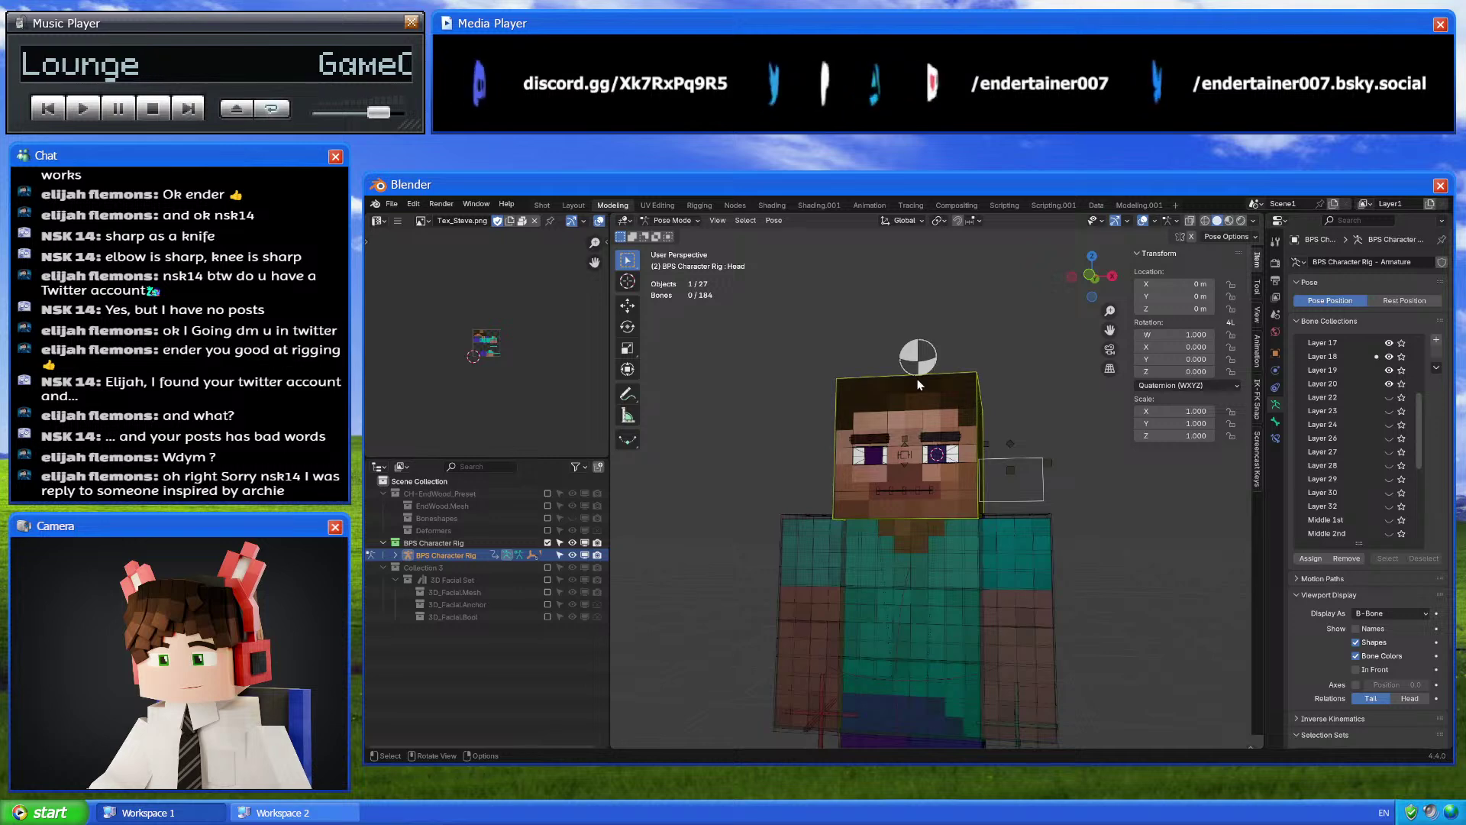
Test the Eye Size properties on the BPS v4 - Materials control, trying 1.377 for the second value
{"action": "left_click", "coordinate": [928, 373]}
{"action": "middle_click_drag", "start_coordinate": [1019, 505], "coordinate": [1038, 507]}
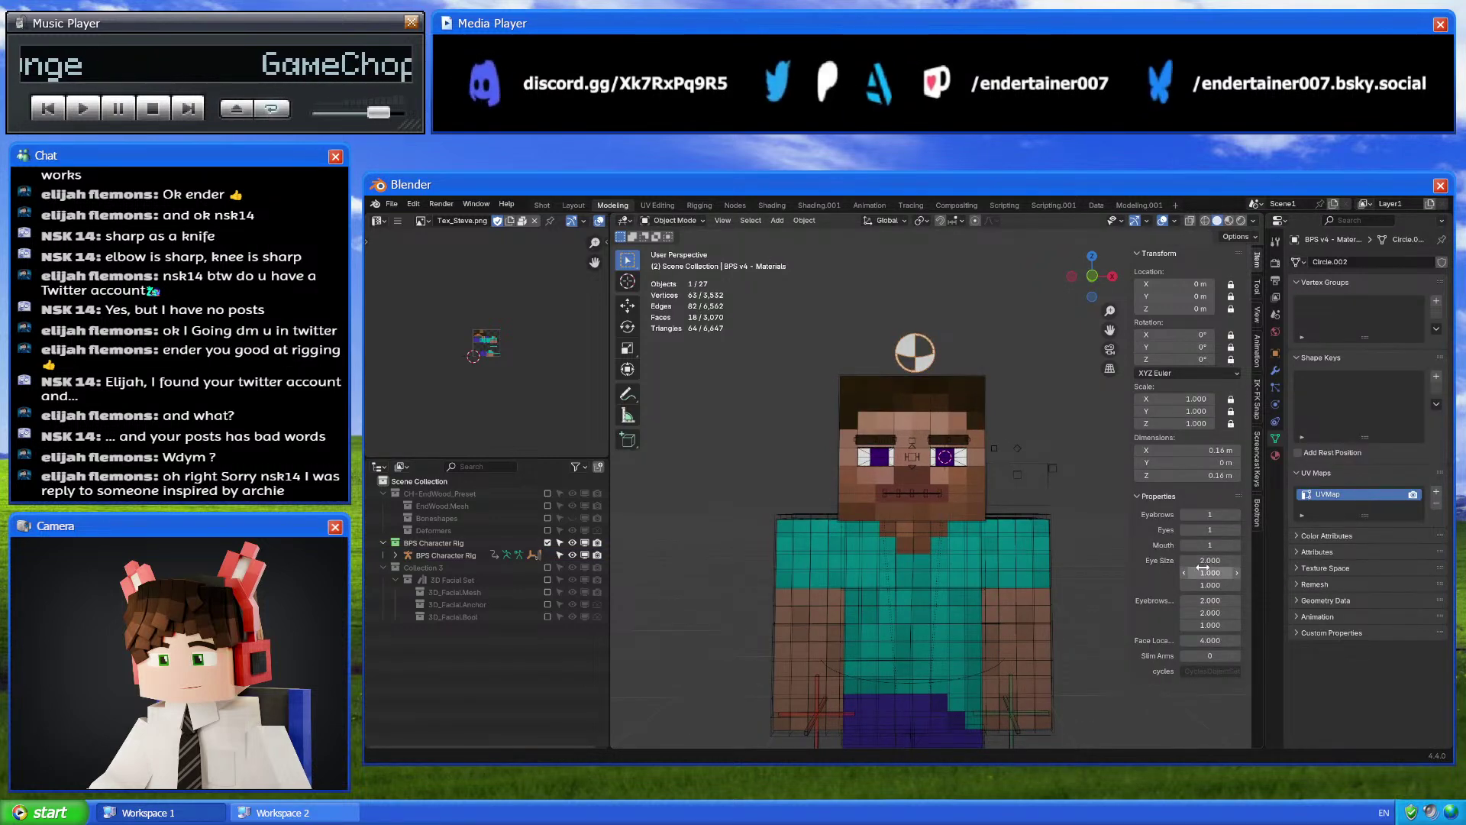
{"action": "mouse_move", "coordinate": [1211, 560]}
{"action": "left_mouse_down"}
{"action": "mouse_move", "coordinate": [1229, 559]}
{"action": "mouse_move", "coordinate": [1210, 573]}
{"action": "left_mouse_up"}
{"action": "middle_click_drag", "start_coordinate": [1016, 562], "coordinate": [1052, 562]}
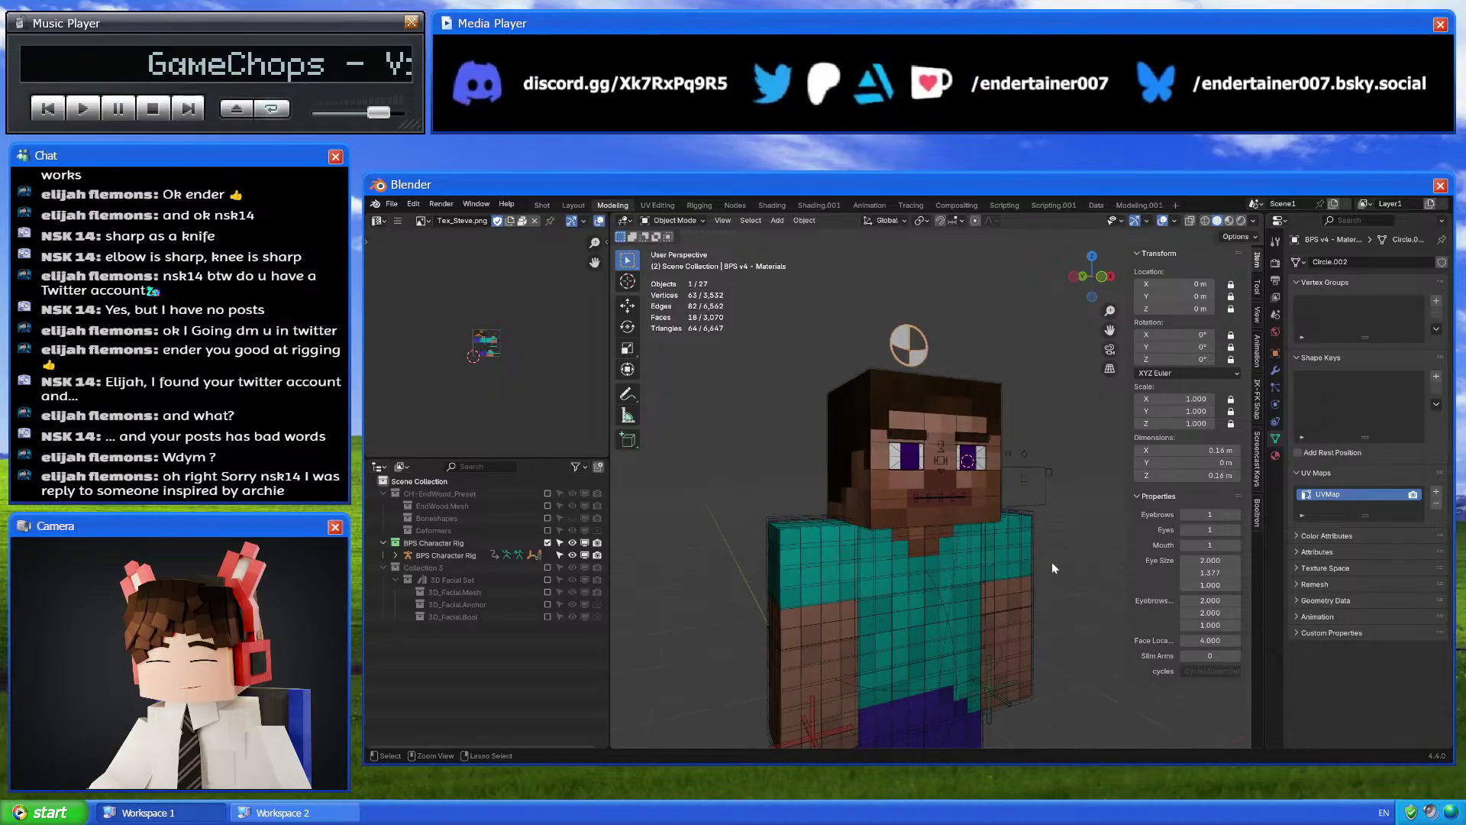
{"action": "left_click_drag", "start_coordinate": [1210, 585], "coordinate": [1199, 614]}
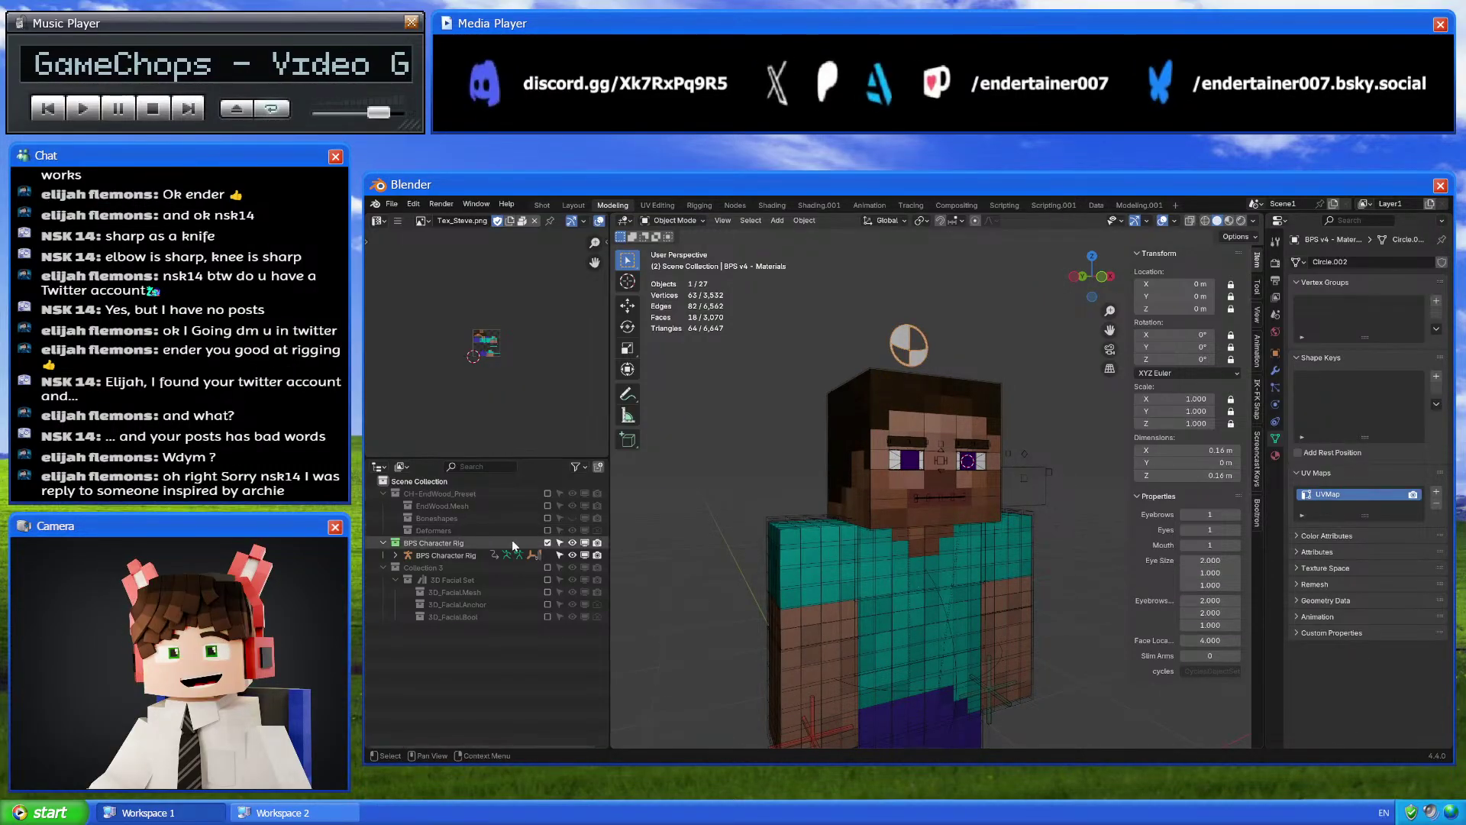
Show Collection 3 instead of the BPS Character Rig and isolate the Deform and UV_Project face meshes
{"action": "left_click", "coordinate": [547, 543]}
{"action": "left_click", "coordinate": [547, 555]}
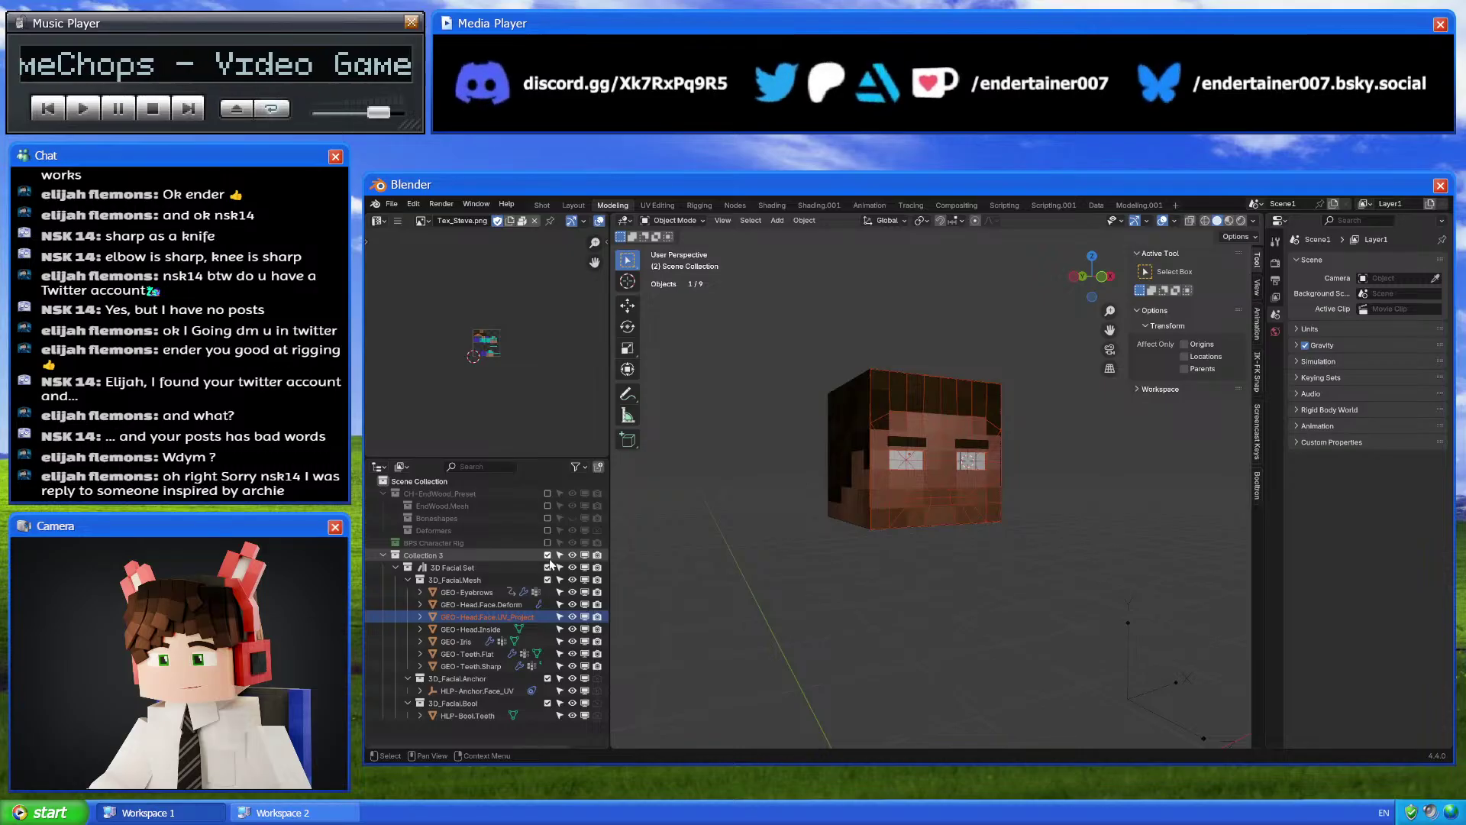
{"action": "left_click", "coordinate": [929, 510], "text": "shift"}
{"action": "key", "text": "KP_Decimal"}
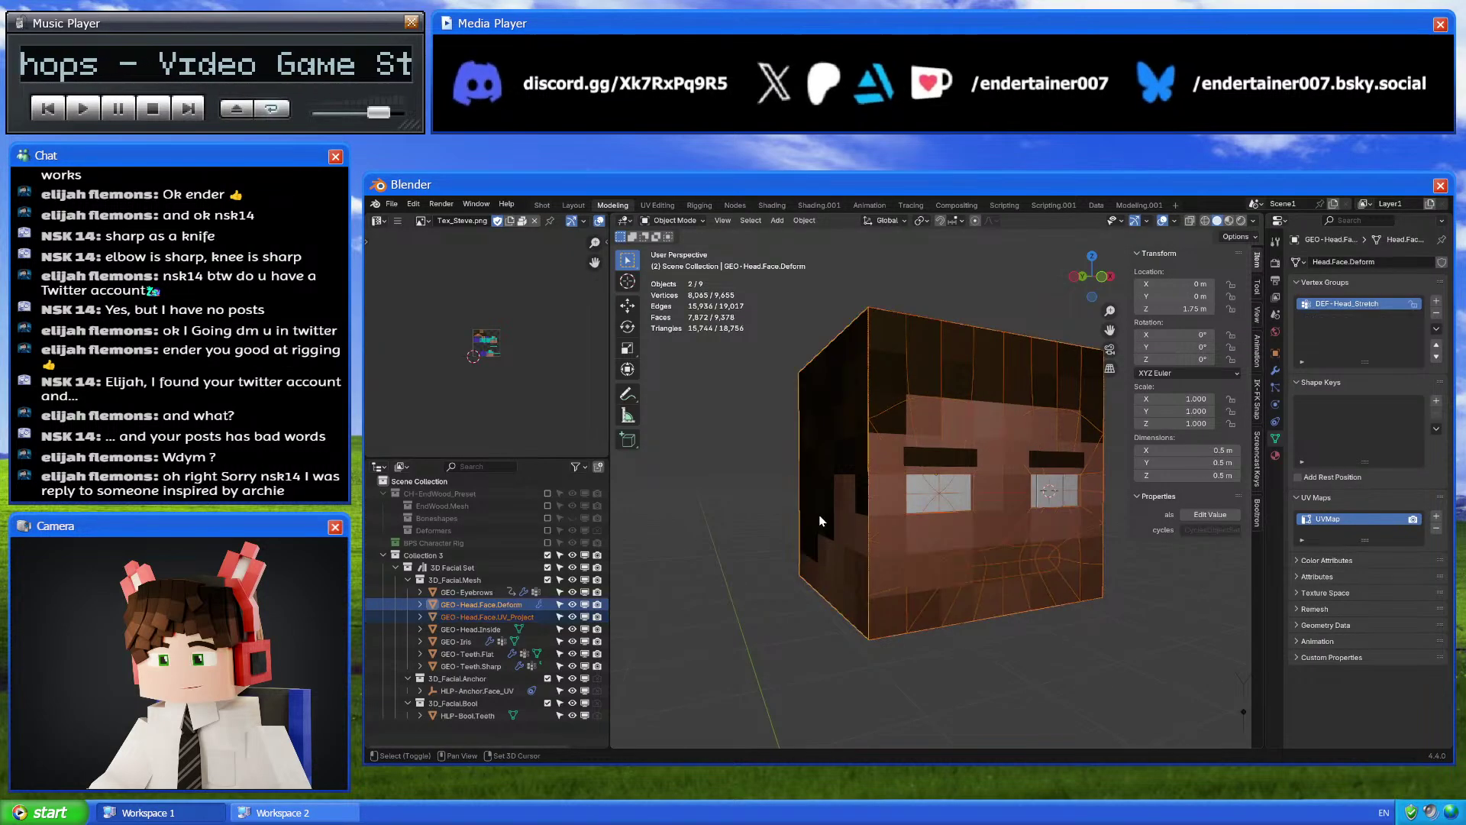
{"action": "key", "text": "KP_Divide"}
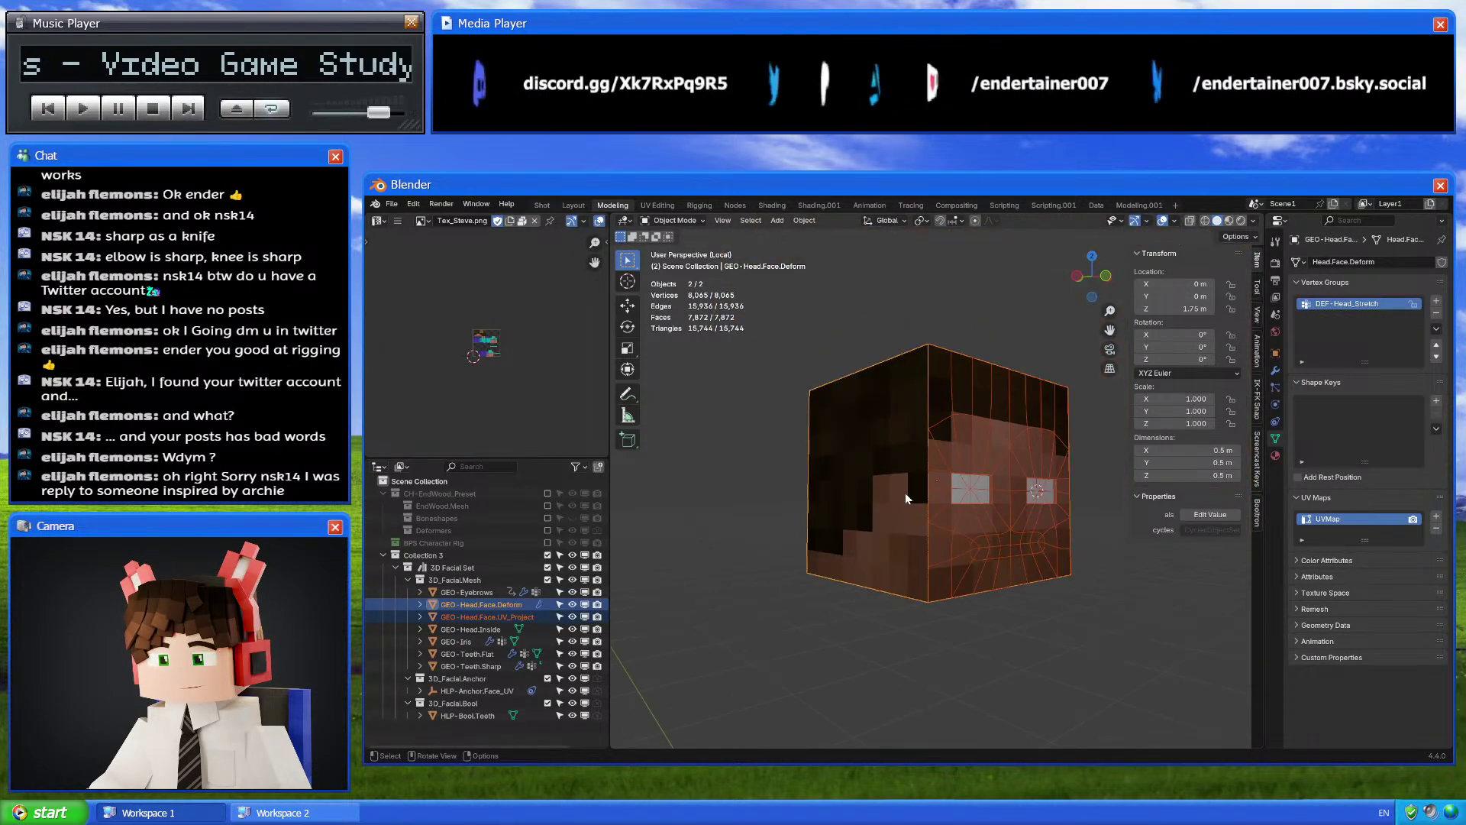
Join GEO-Head.Face.UV_Project into GEO-Head.Face.Deform and open the combined mesh in Edit Mode
{"action": "left_click", "coordinate": [915, 441]}
{"action": "left_click", "coordinate": [914, 439], "text": "shift"}
{"action": "right_click", "coordinate": [1045, 443]}
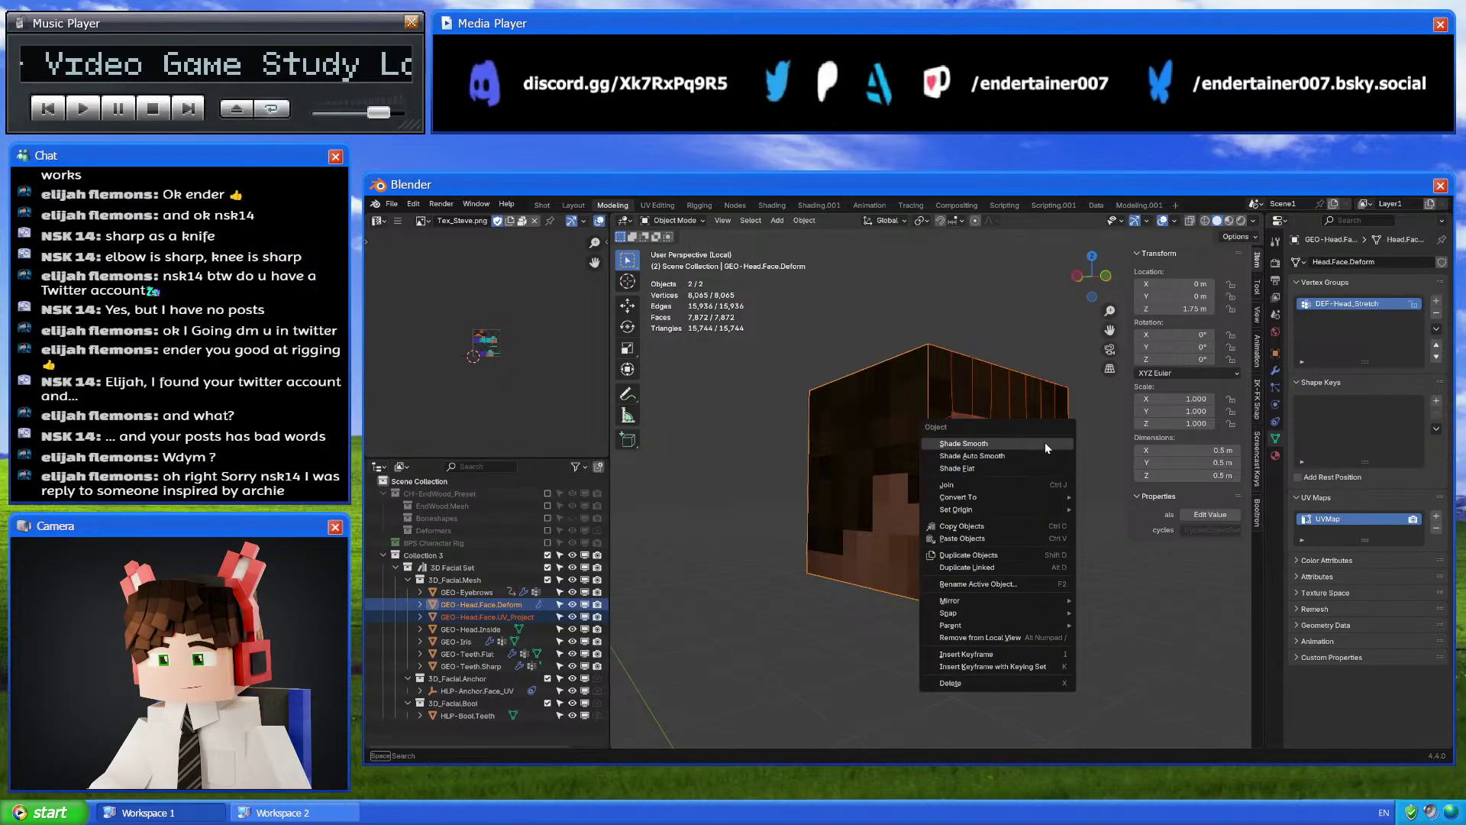
{"action": "left_click", "coordinate": [979, 485]}
{"action": "key", "text": "Tab"}
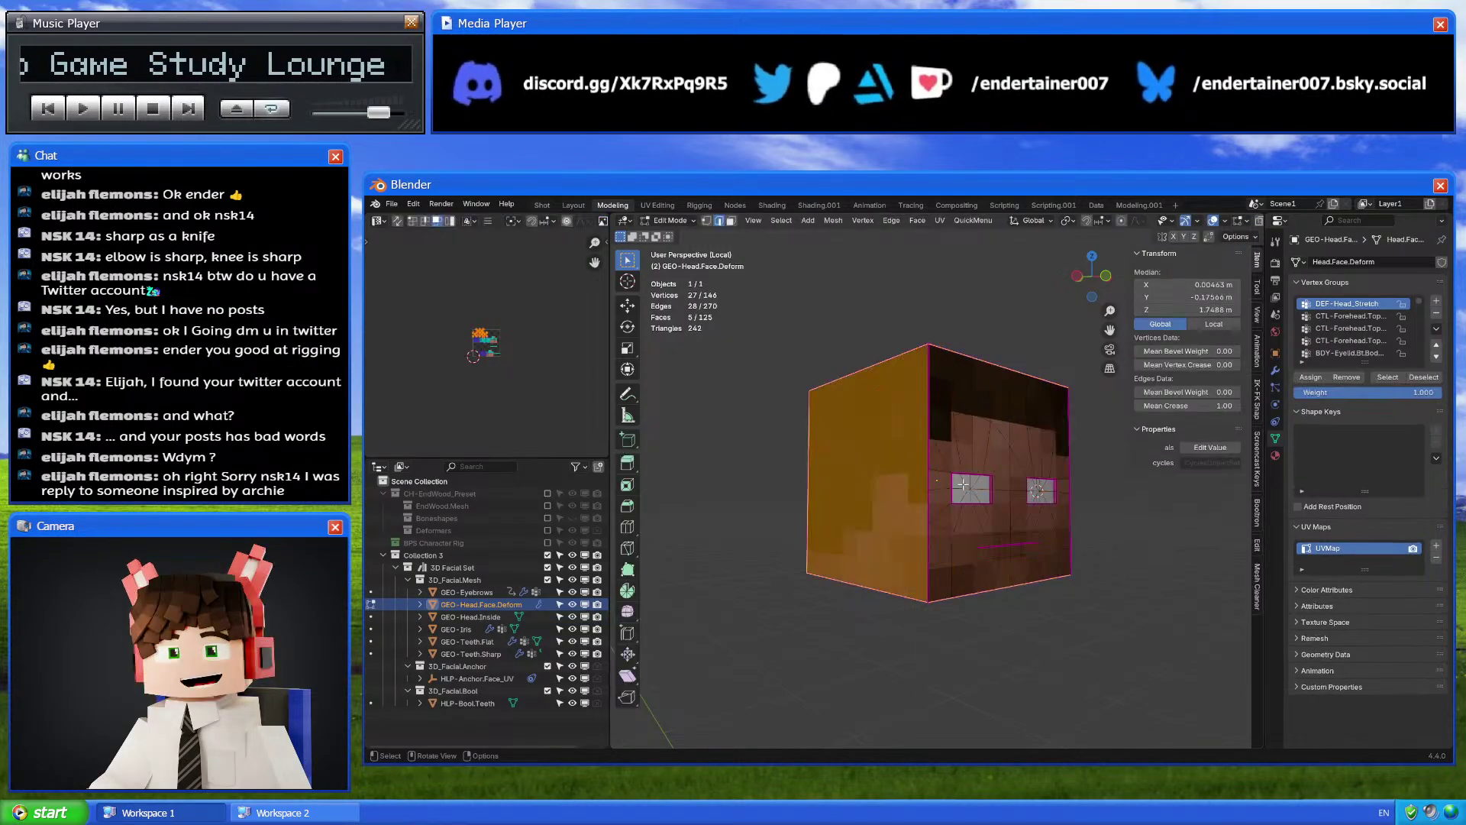
Select the vertices of the DEF-Head_Stretch vertex group on the joined face mesh and hide them, leaving the front face
{"action": "middle_click_drag", "start_coordinate": [978, 479], "coordinate": [970, 467]}
{"action": "scroll", "coordinate": [966, 463], "scroll_direction": "up", "scroll_amount": 2}
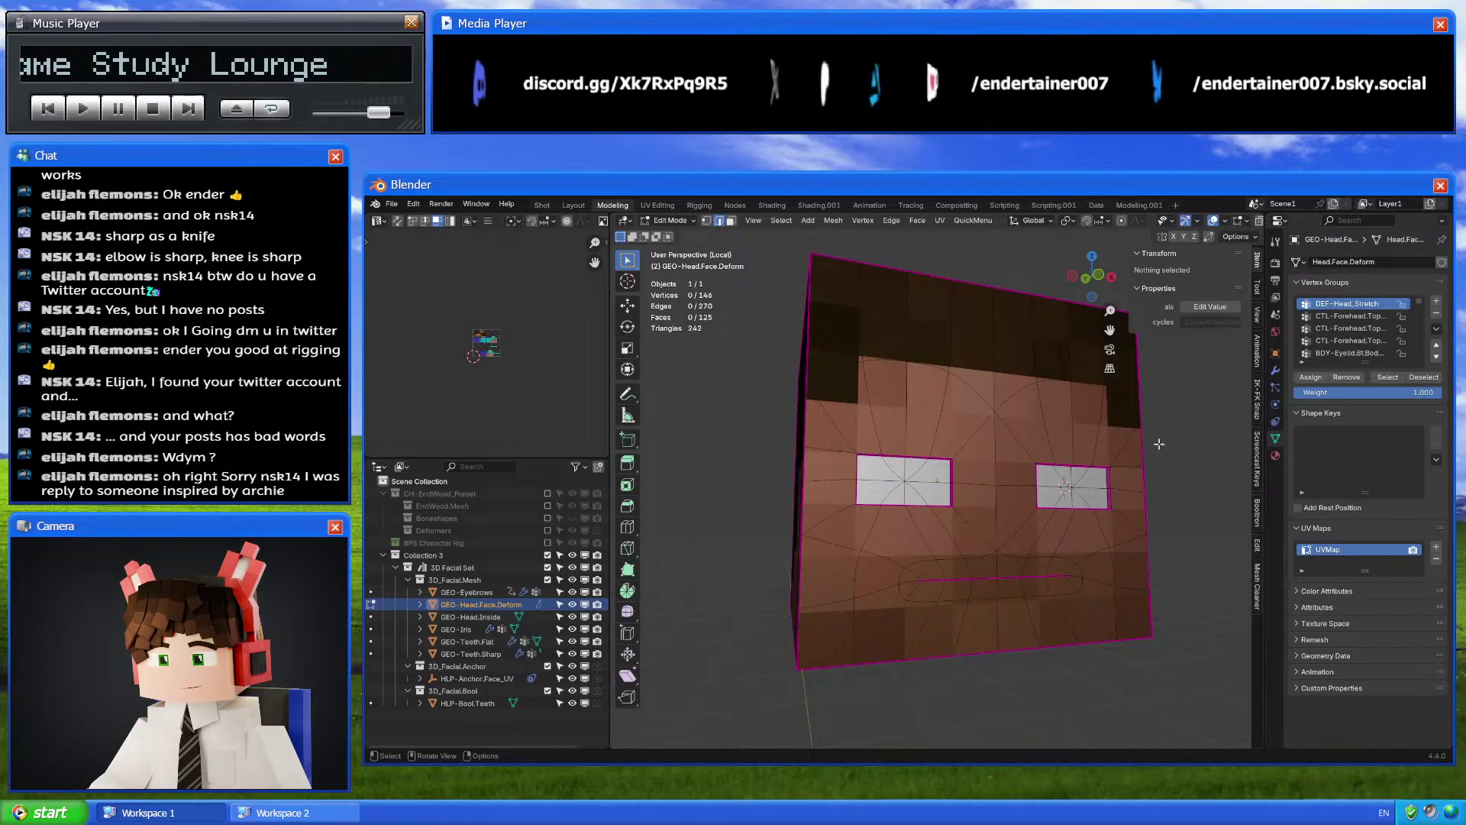
{"action": "scroll", "coordinate": [1158, 444], "scroll_direction": "down", "scroll_amount": 3}
{"action": "left_click", "coordinate": [1388, 376]}
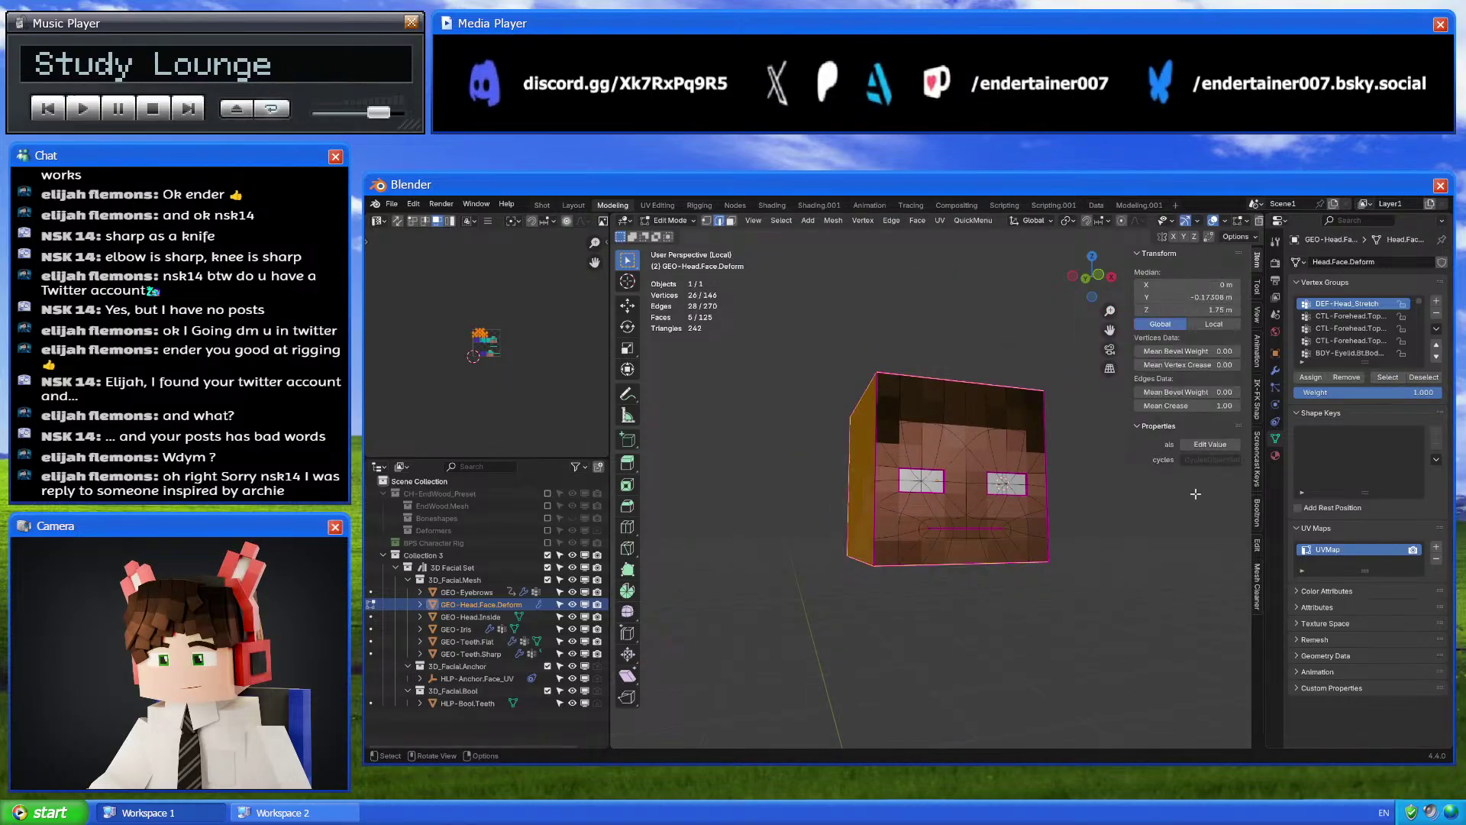
{"action": "middle_click_drag", "start_coordinate": [1092, 544], "coordinate": [1119, 565]}
{"action": "scroll", "coordinate": [1119, 565], "scroll_direction": "up", "scroll_amount": 2}
{"action": "key", "text": "g"}
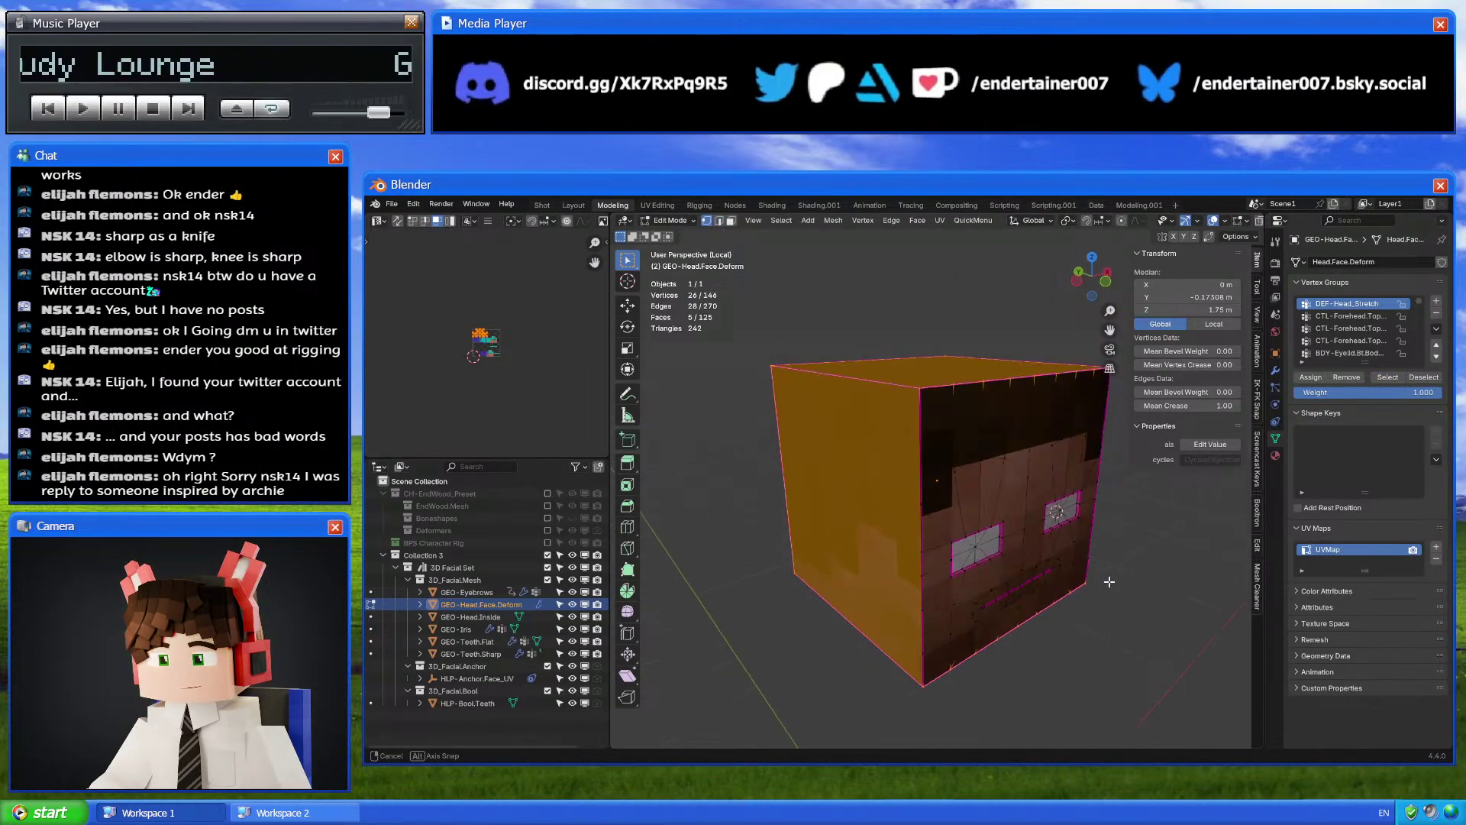
{"action": "right_click", "coordinate": [1099, 576]}
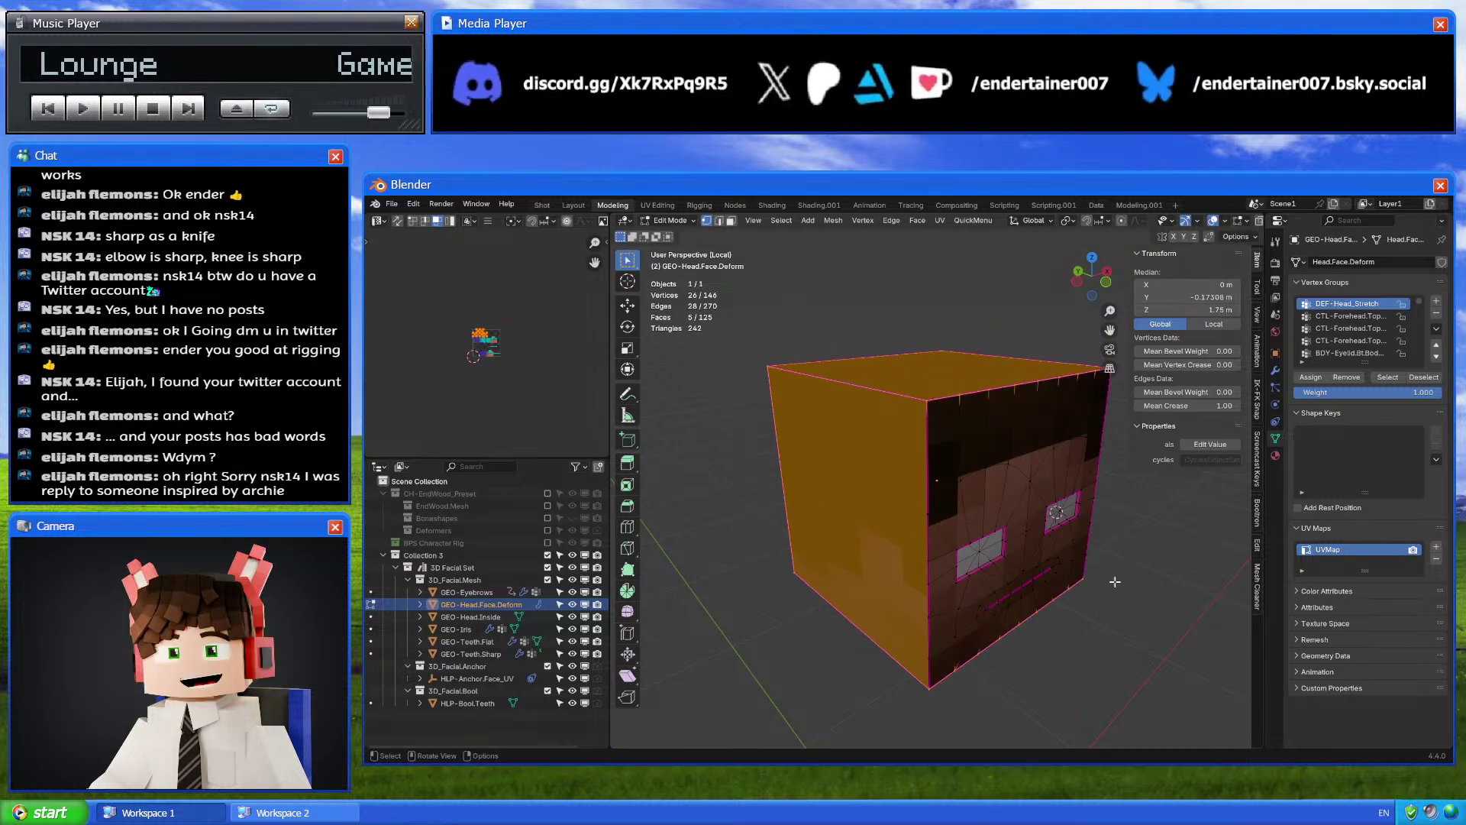
{"action": "middle_click_drag", "start_coordinate": [1169, 585], "coordinate": [1136, 590]}
{"action": "key", "text": "h"}
{"action": "middle_click_drag", "start_coordinate": [874, 479], "coordinate": [930, 549]}
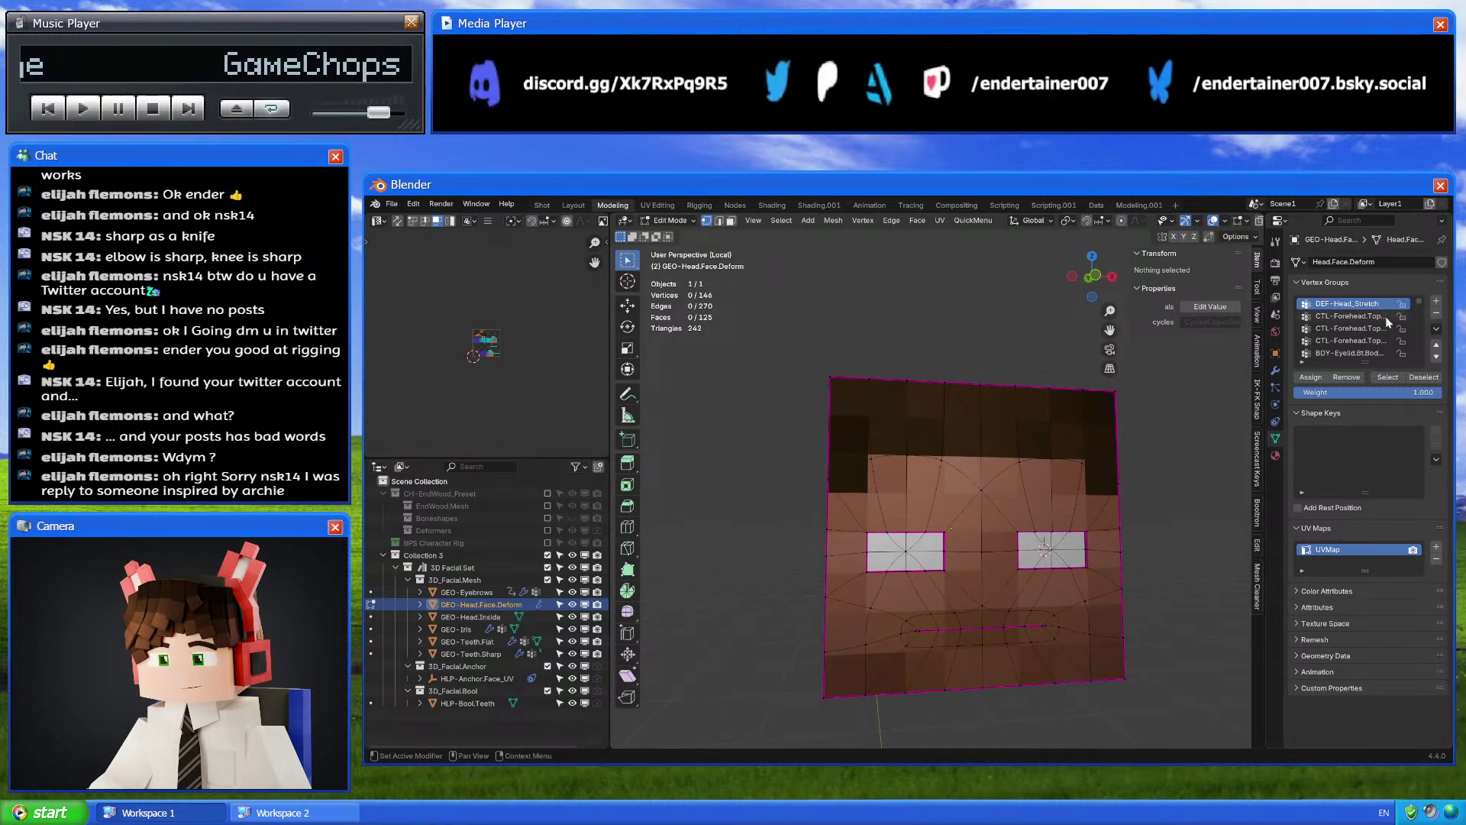
Look through the face mesh's cheek and mouth vertex groups, and return to Object Mode with all facial set objects shown
{"action": "scroll", "coordinate": [1385, 317], "scroll_direction": "down", "scroll_amount": 5}
{"action": "left_click_drag", "start_coordinate": [1416, 319], "coordinate": [1411, 359]}
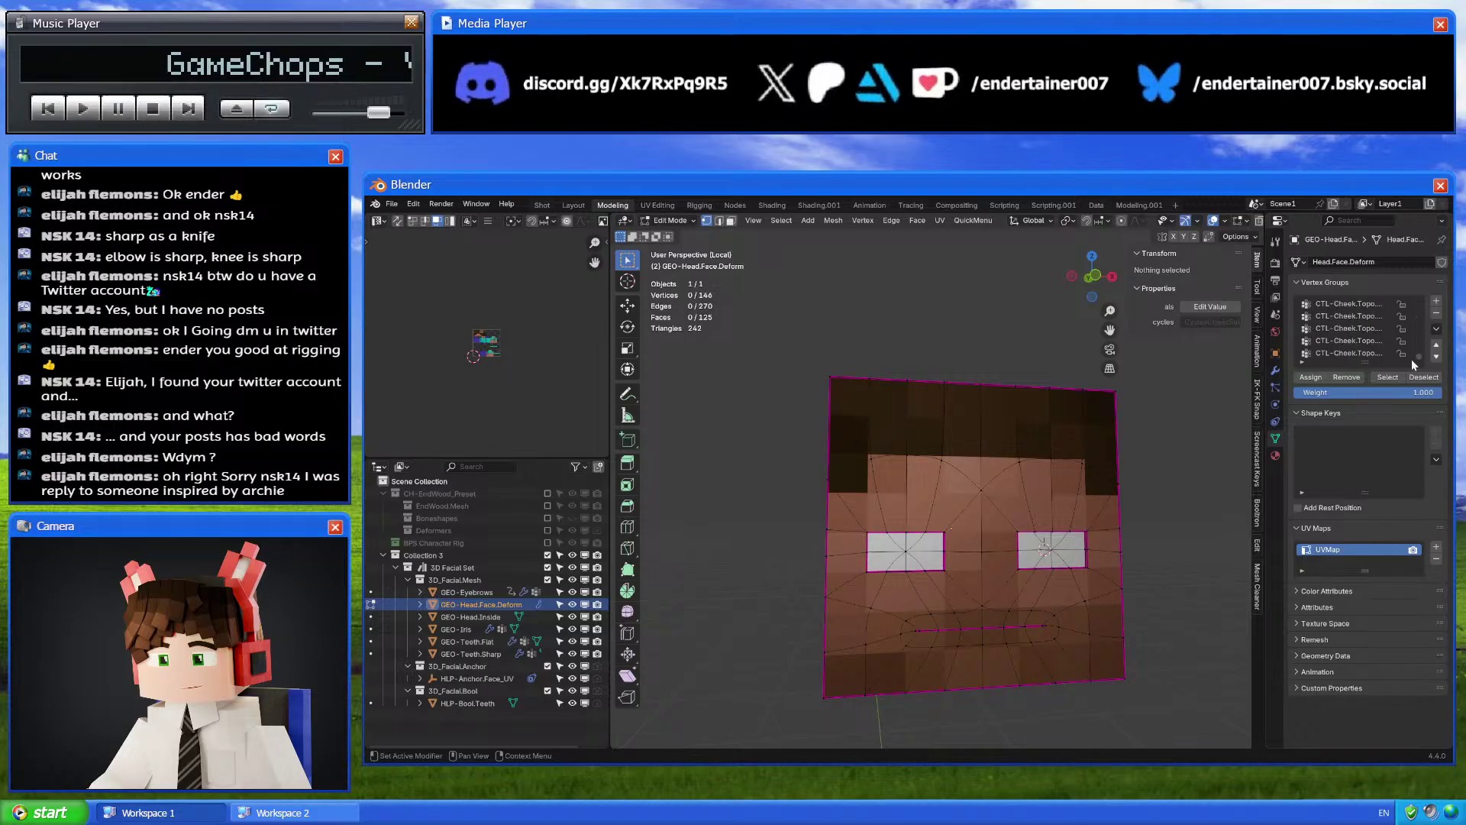
{"action": "middle_click_drag", "start_coordinate": [1027, 501], "coordinate": [1054, 532]}
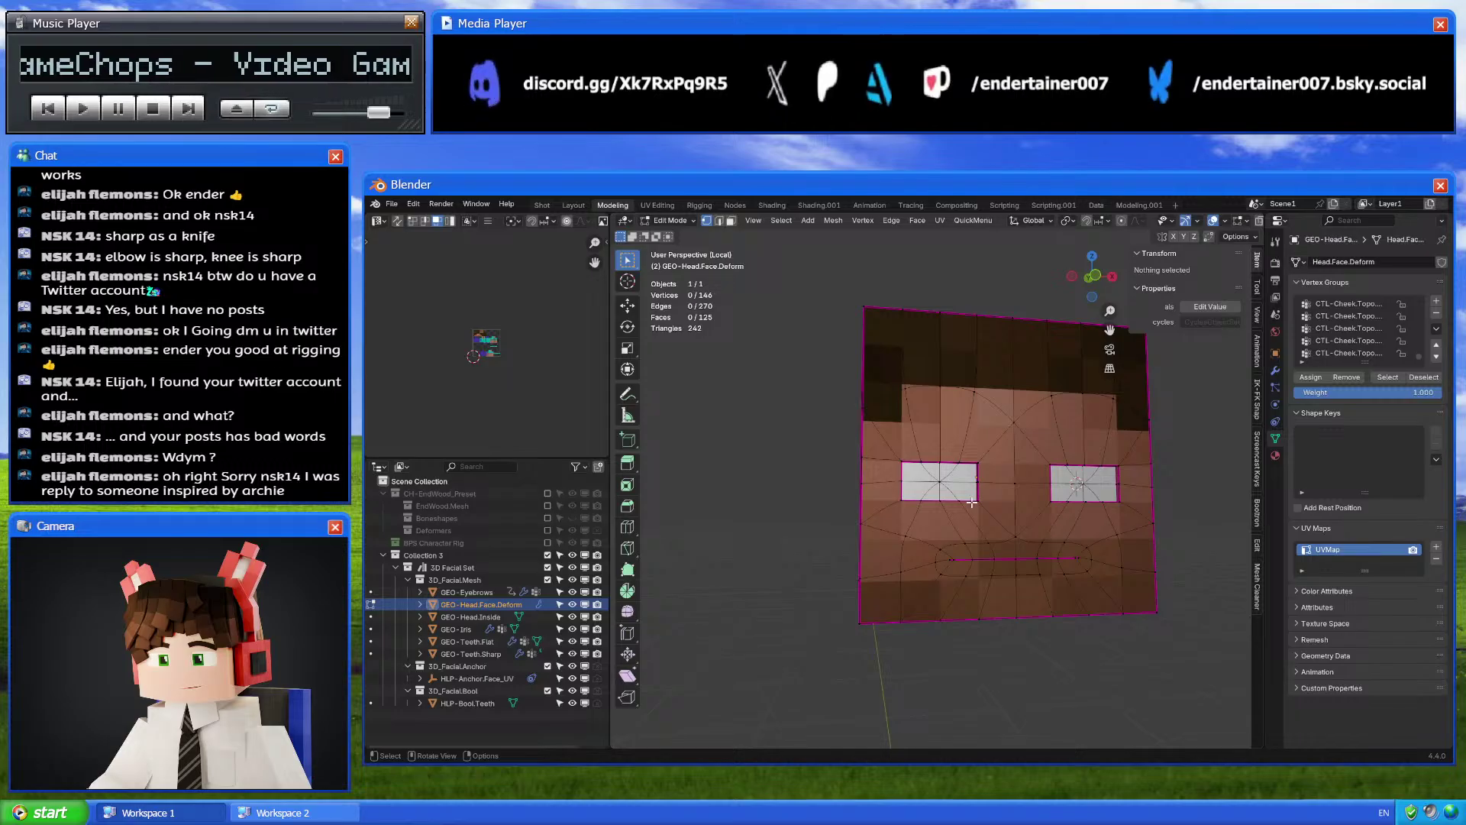
{"action": "middle_click_drag", "start_coordinate": [972, 502], "coordinate": [1031, 496]}
{"action": "scroll", "coordinate": [1402, 323], "scroll_direction": "up", "scroll_amount": 3}
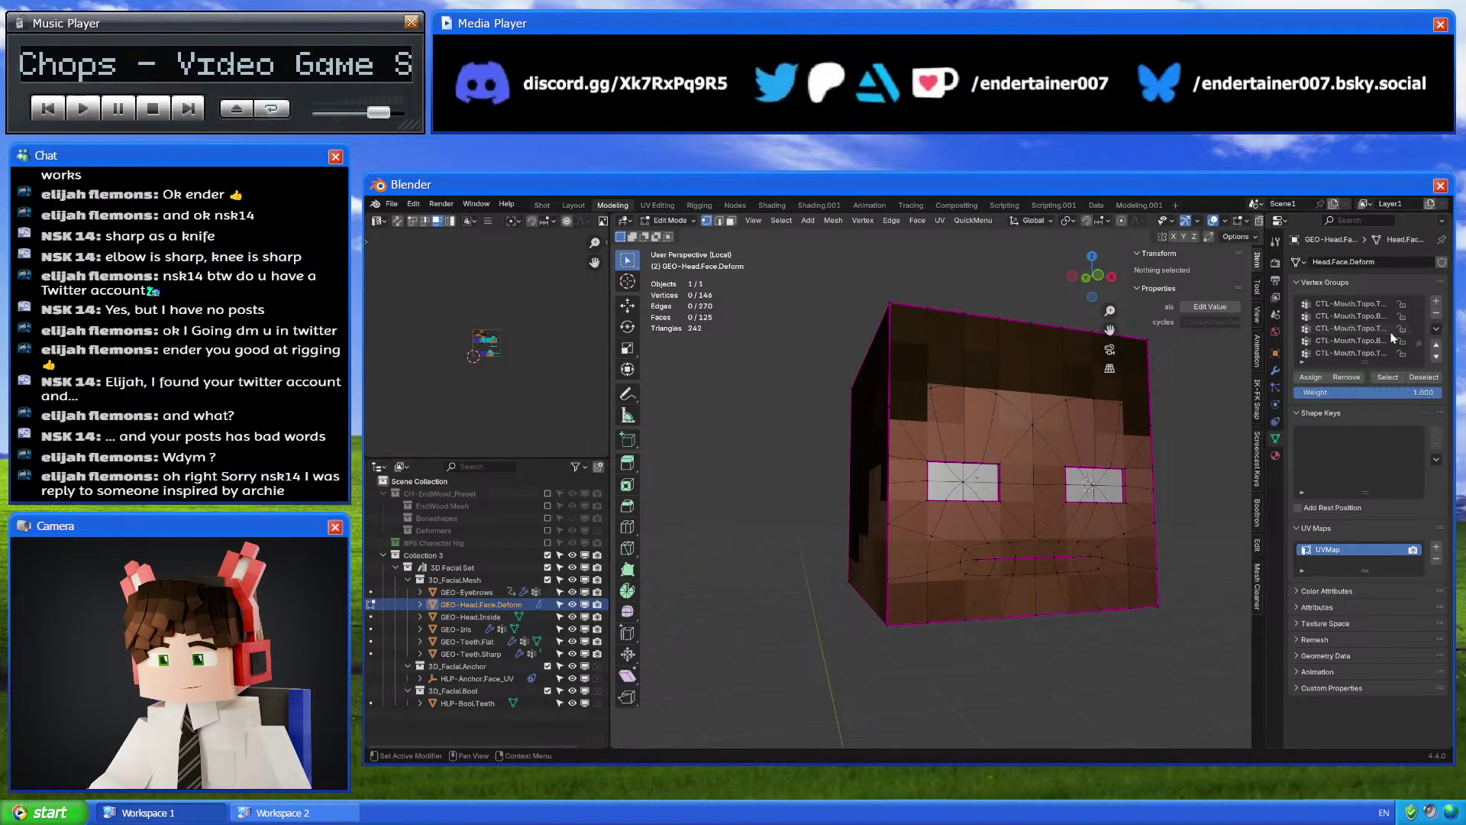
{"action": "scroll", "coordinate": [1414, 300], "scroll_direction": "up", "scroll_amount": 5}
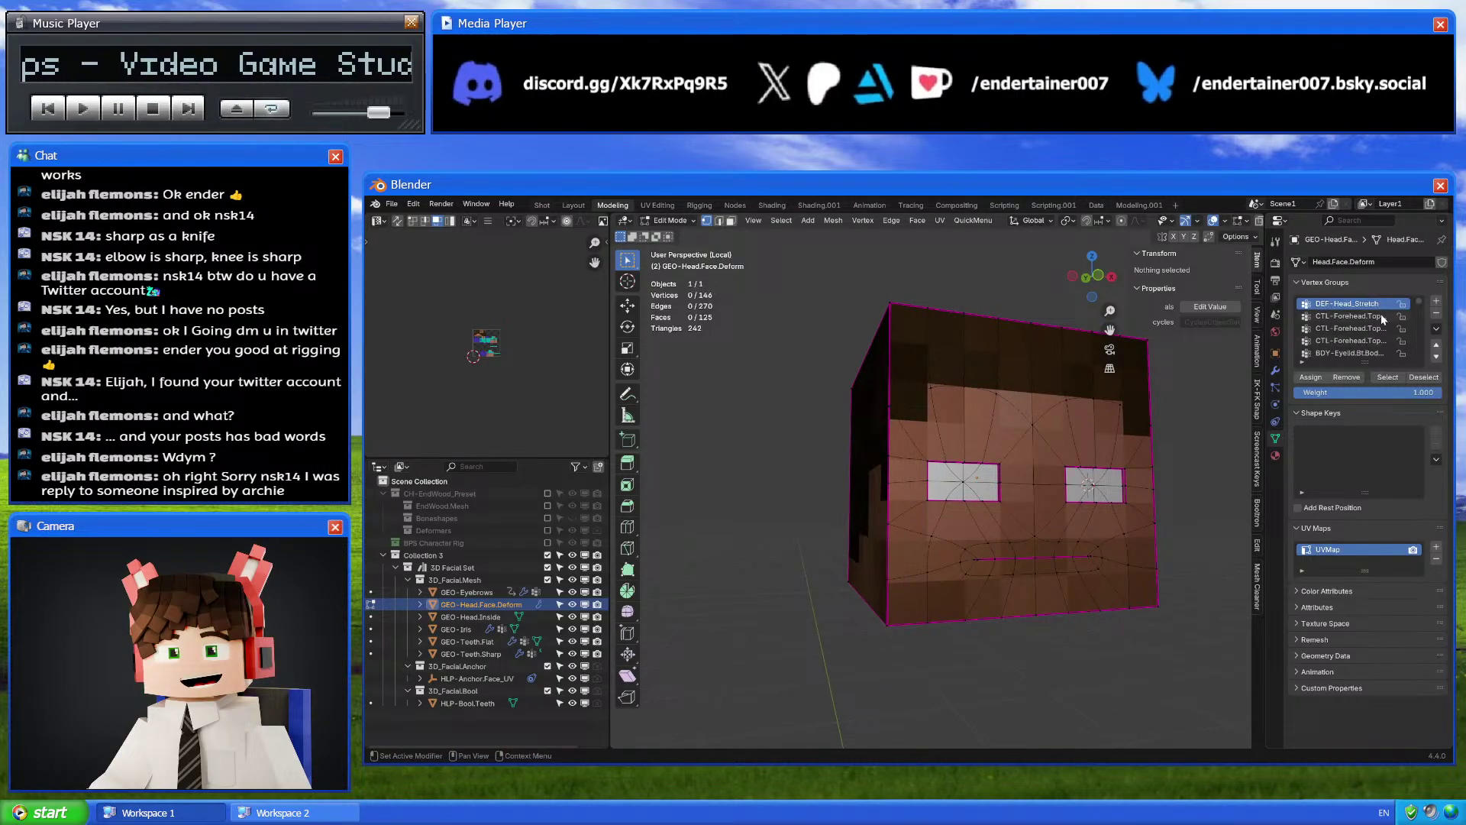
{"action": "key", "text": "Tab"}
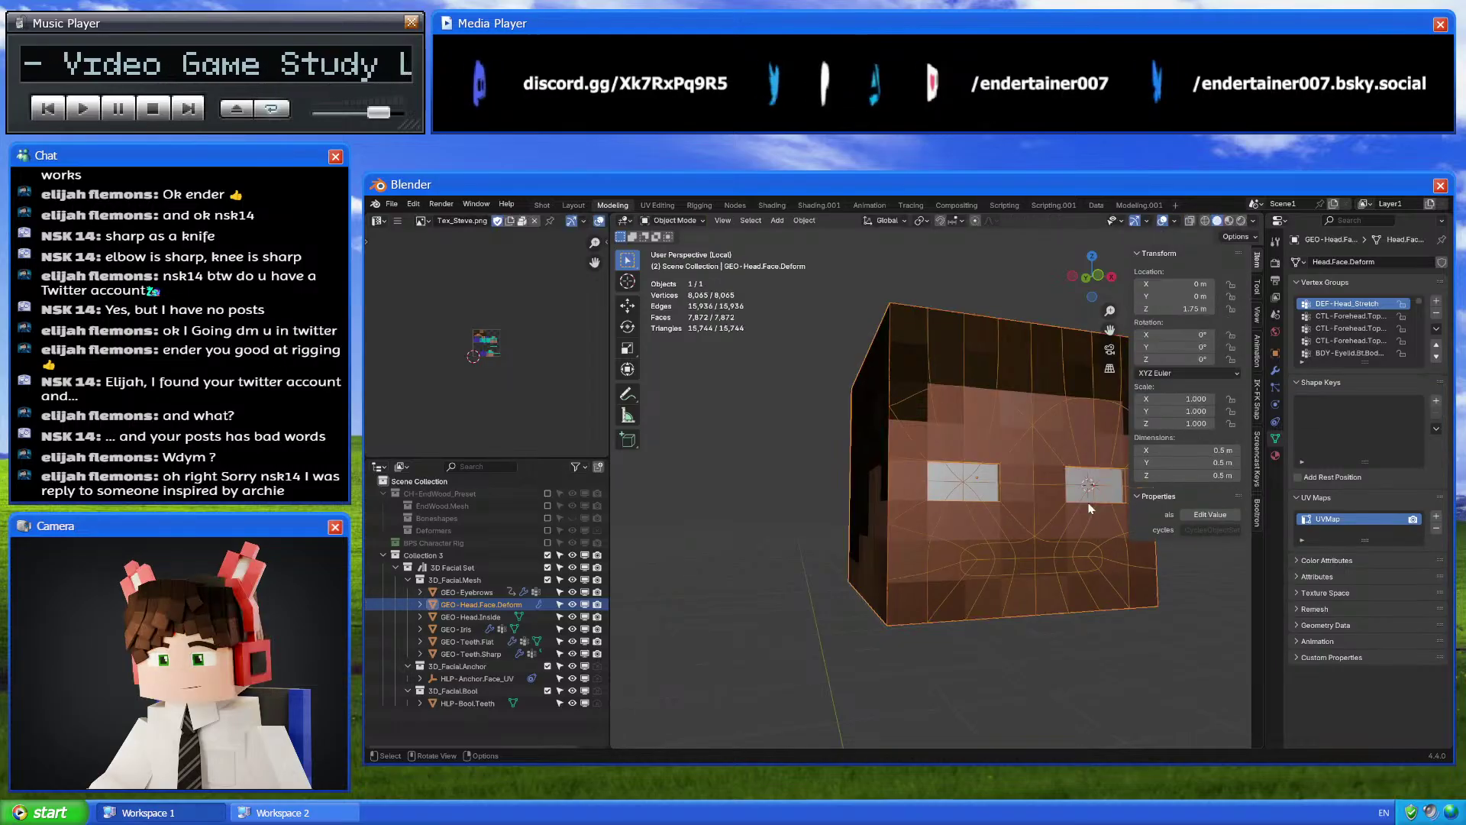
{"action": "middle_click_drag", "start_coordinate": [1090, 509], "coordinate": [1016, 547]}
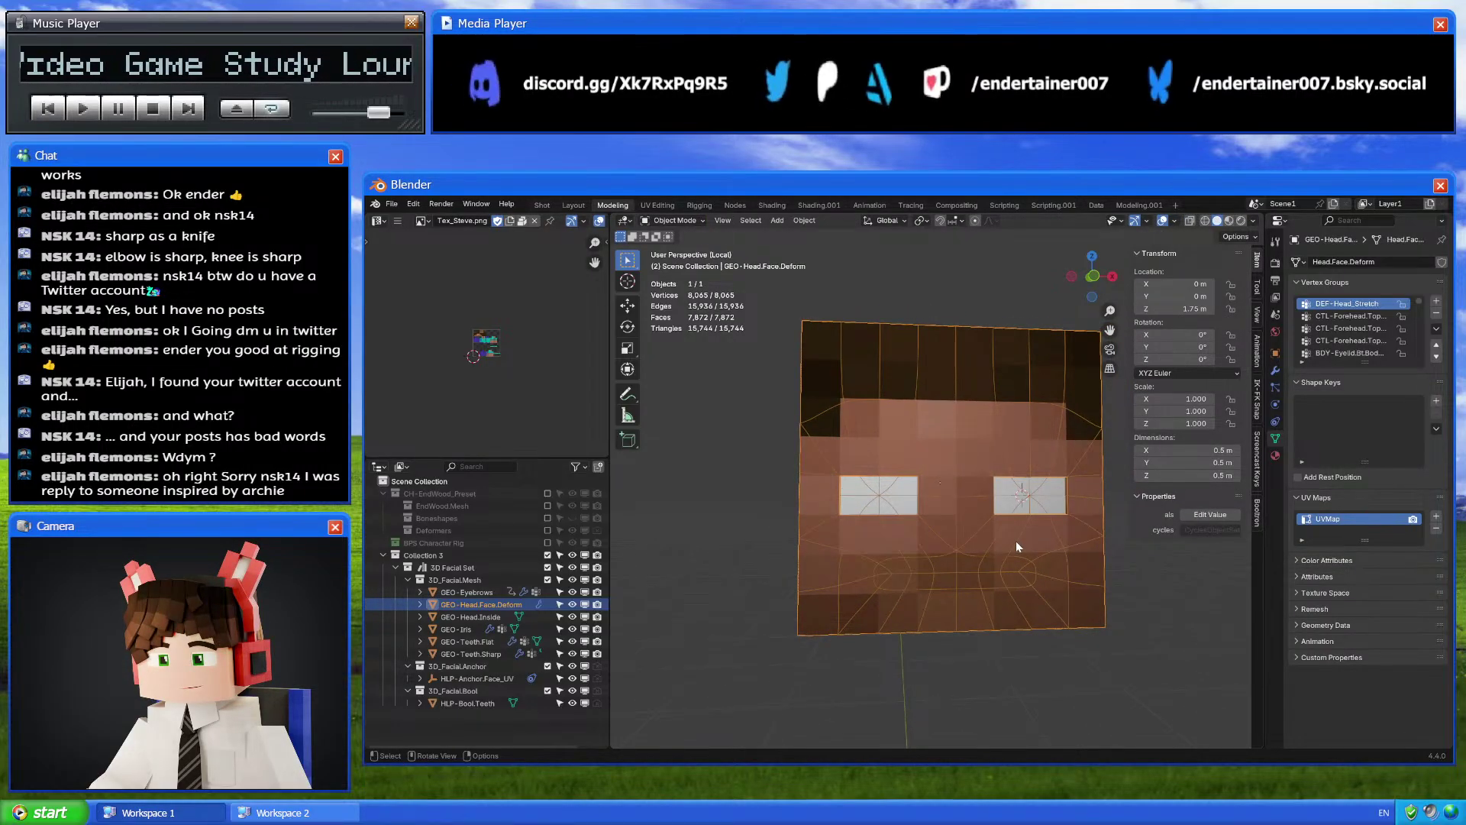
{"action": "key", "text": "KP_Divide"}
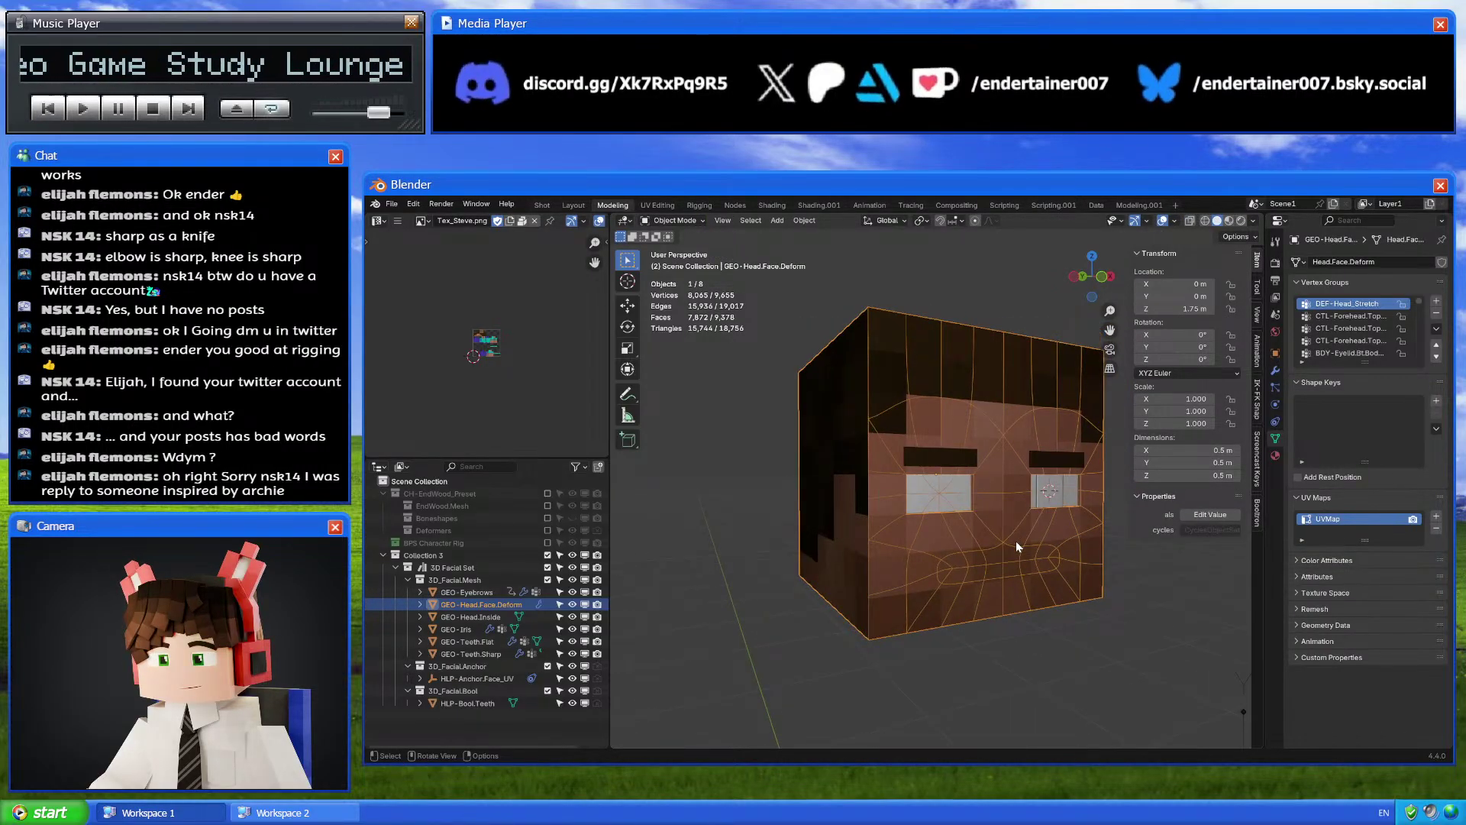
{"action": "middle_click_drag", "start_coordinate": [1014, 422], "coordinate": [856, 519]}
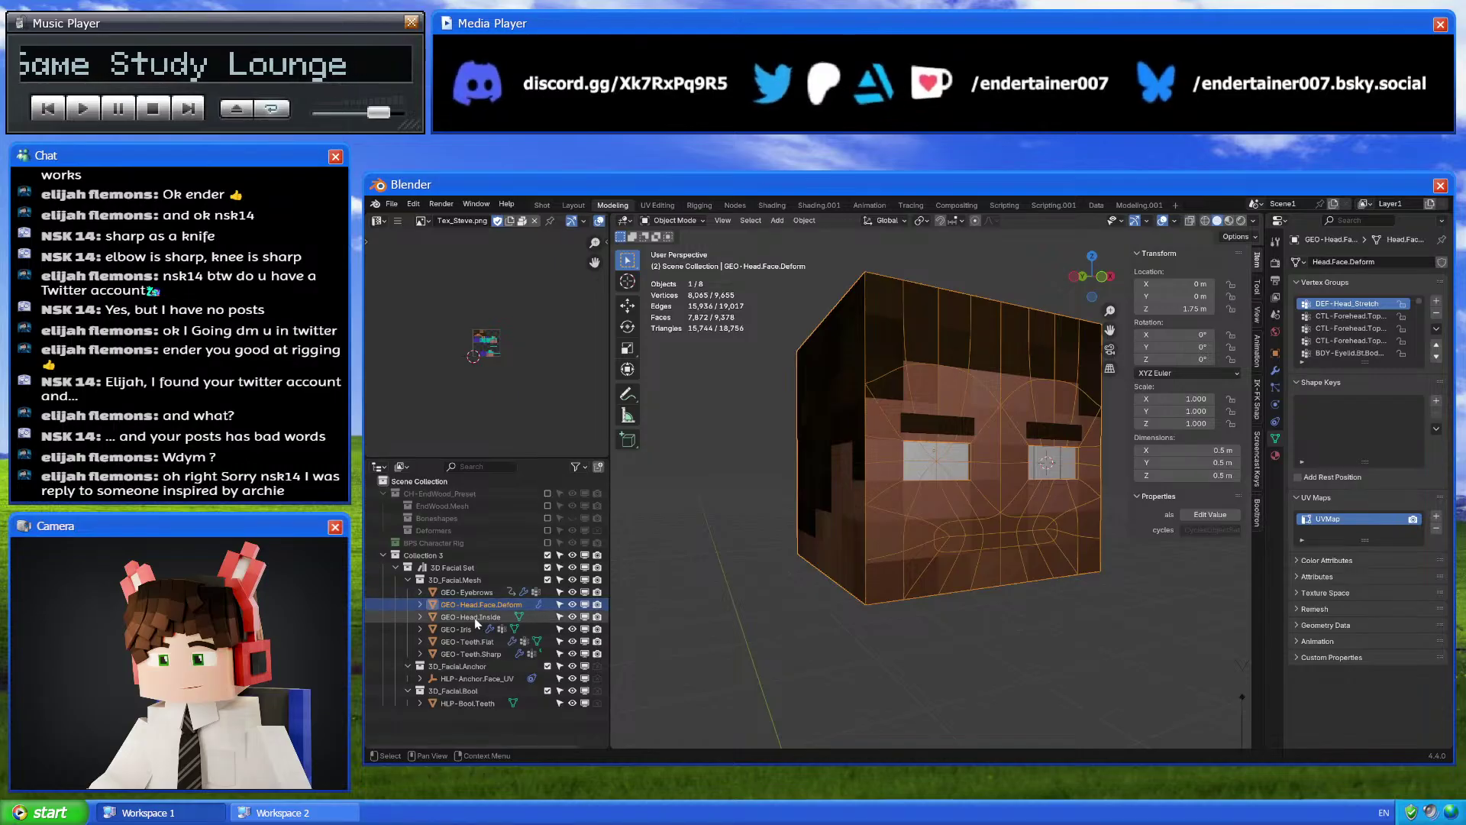
Rename the GEO-Head.Face.Deform object to GEO-Head.Face and its mesh data to Head.Face
{"action": "double_click", "coordinate": [495, 606]}
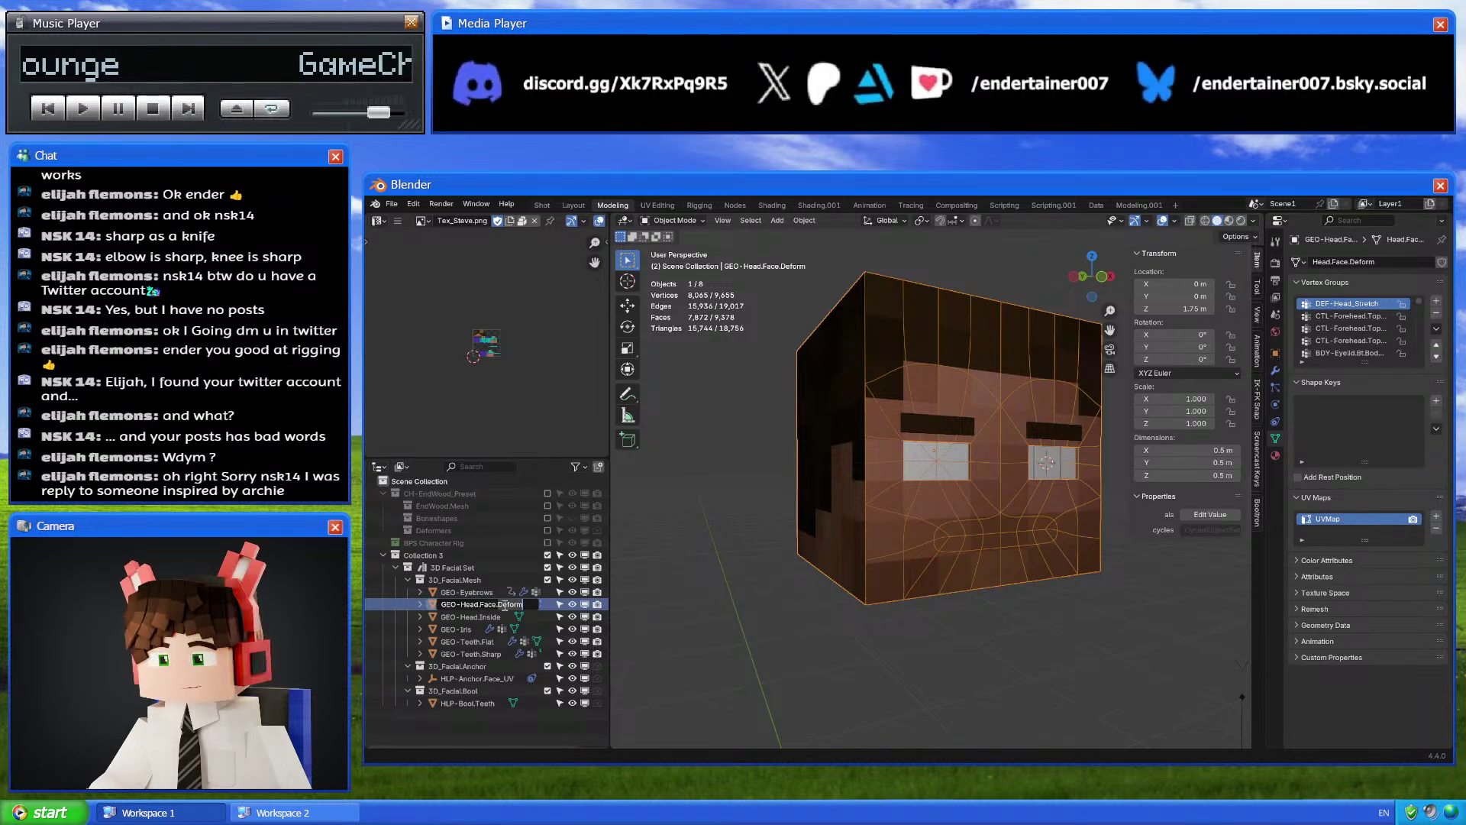
{"action": "key", "text": "Return"}
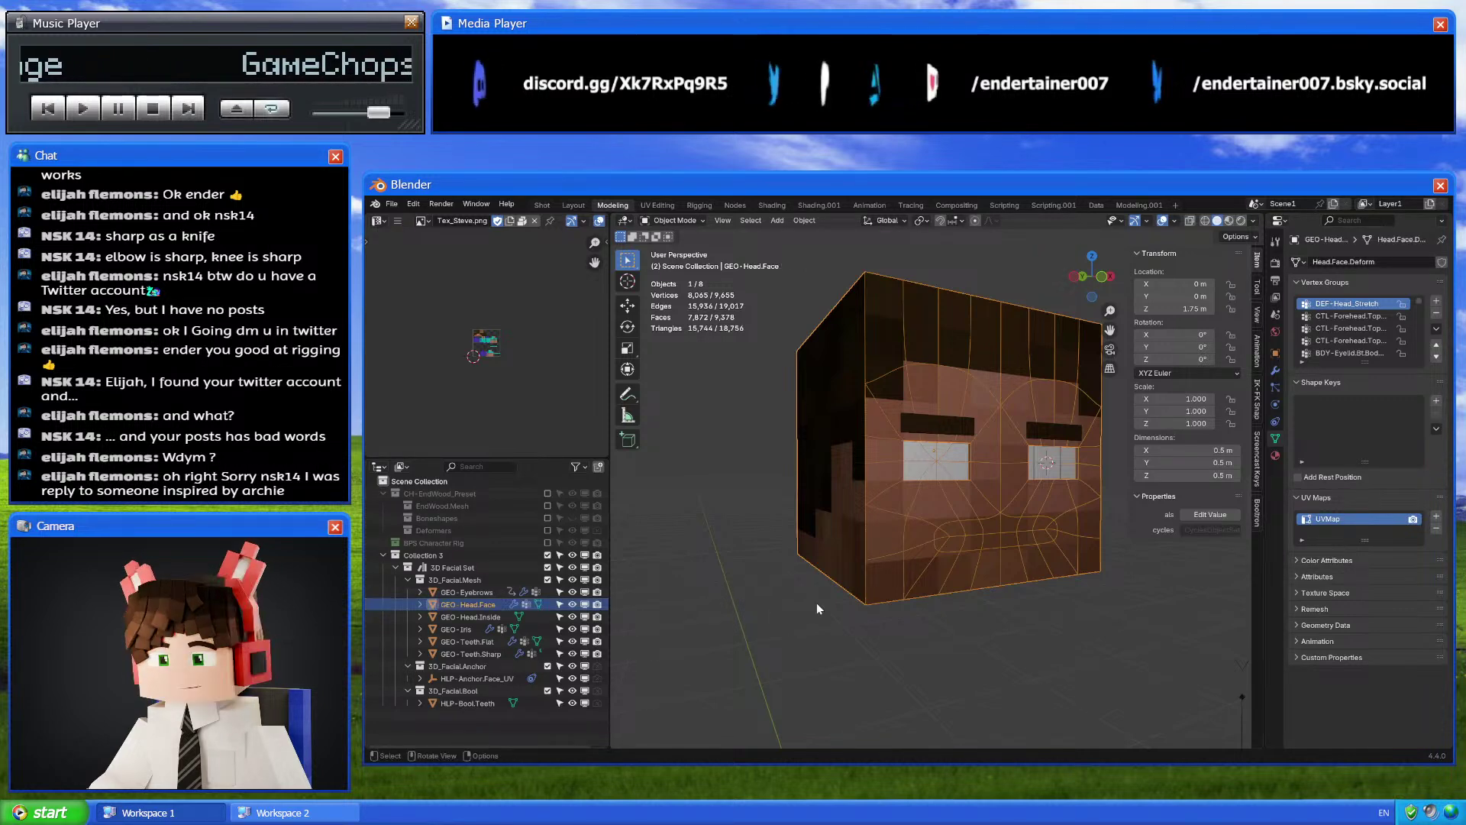
{"action": "type", "text": "Head.Face"}
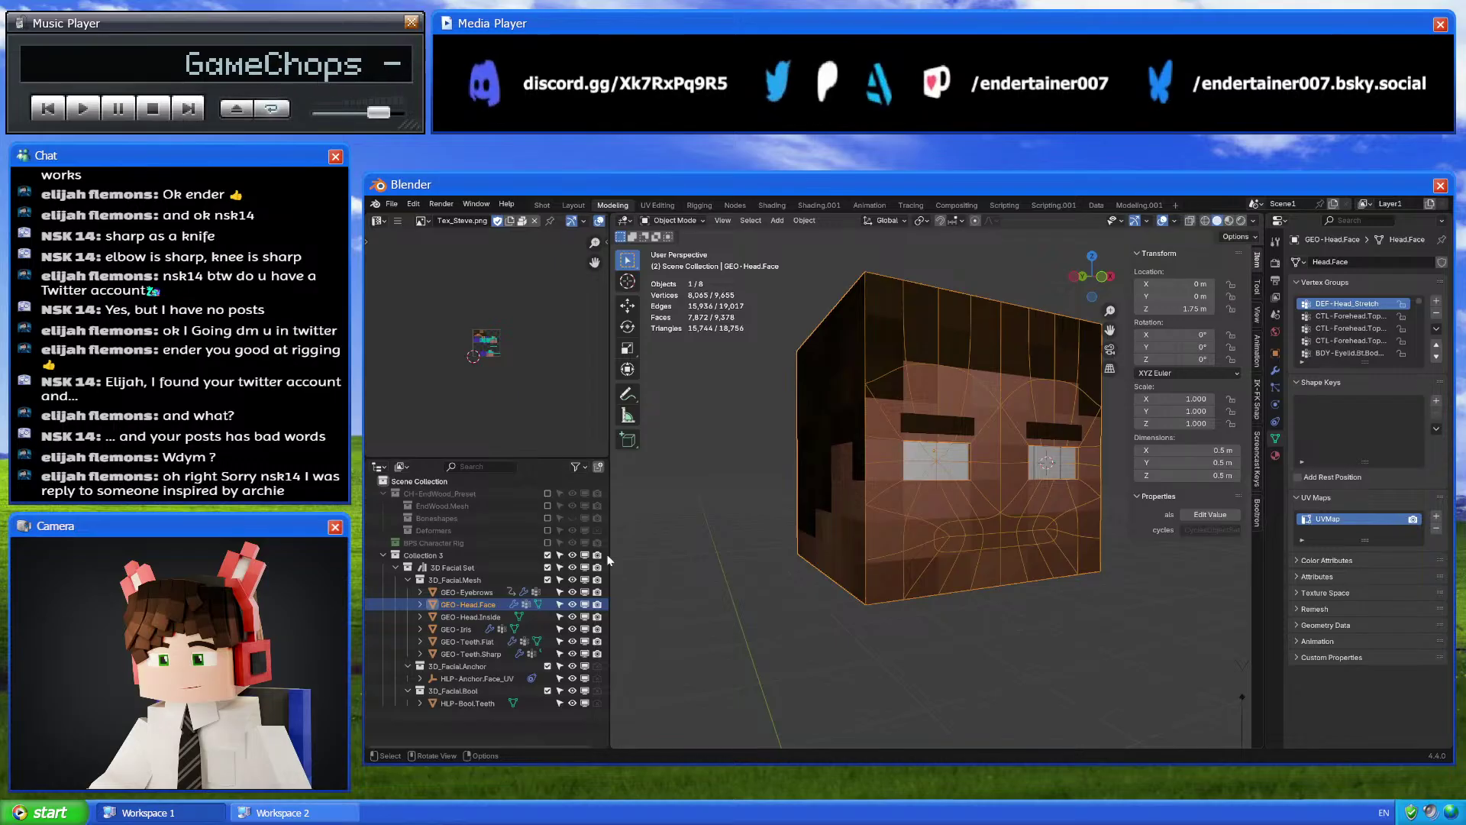
Open GEO-Head.Inside in Edit Mode from the left view and delete the box-selected vertices at its front
{"action": "left_click", "coordinate": [484, 596]}
{"action": "left_click", "coordinate": [478, 617]}
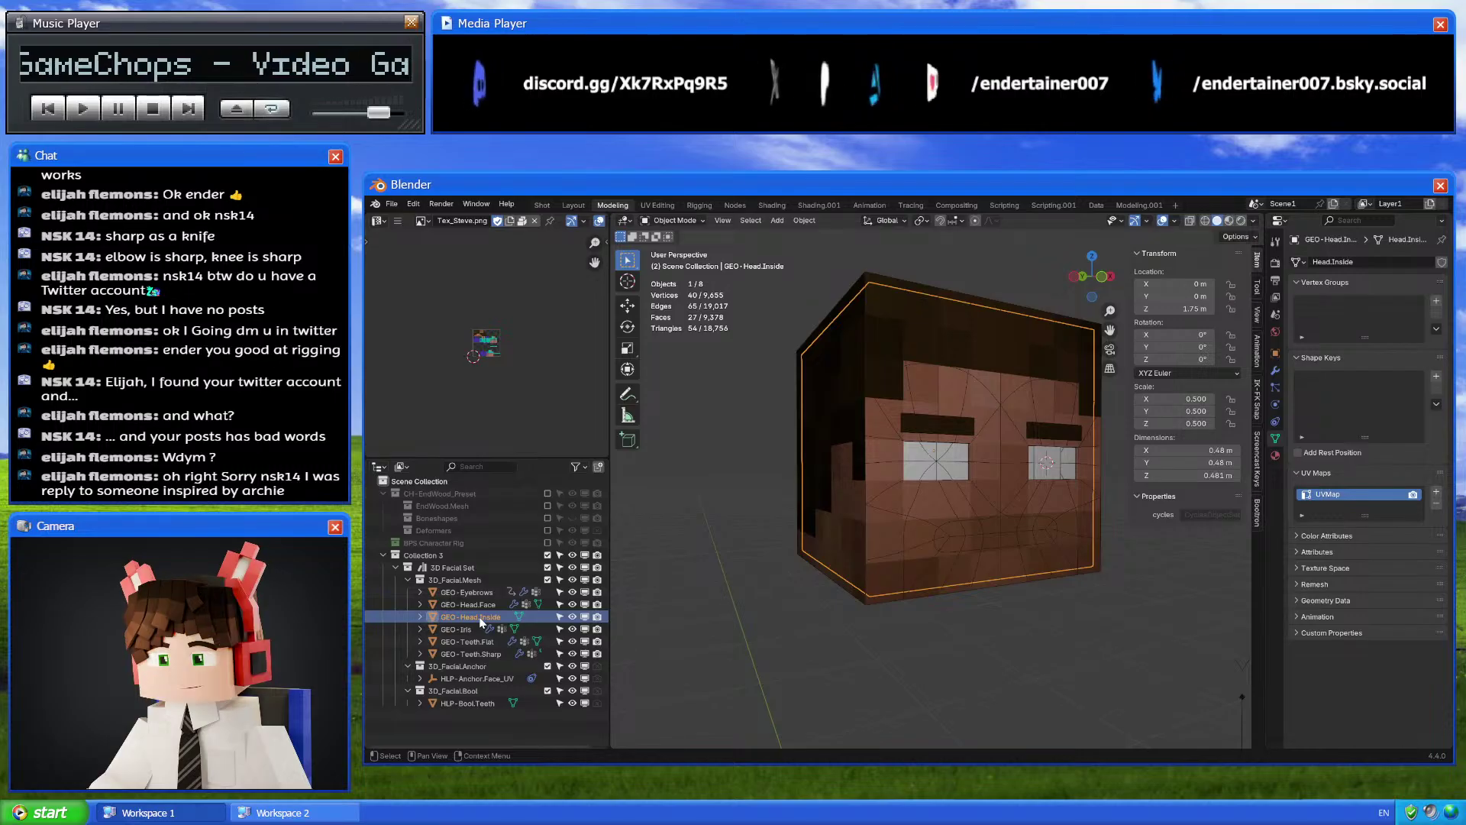
{"action": "left_click", "coordinate": [1074, 280]}
{"action": "key", "text": "Tab"}
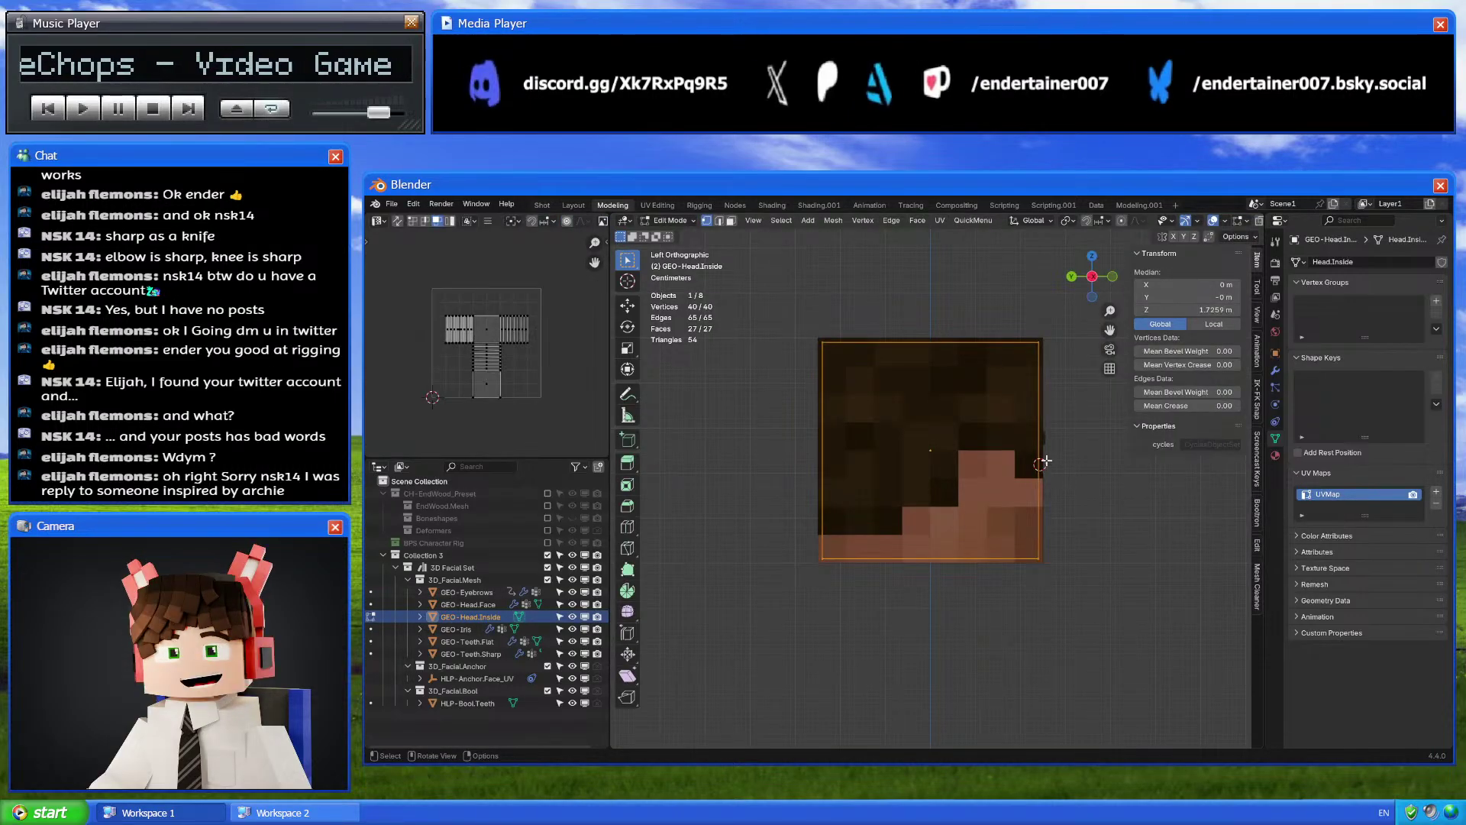
{"action": "left_click_drag", "start_coordinate": [1100, 282], "coordinate": [994, 676]}
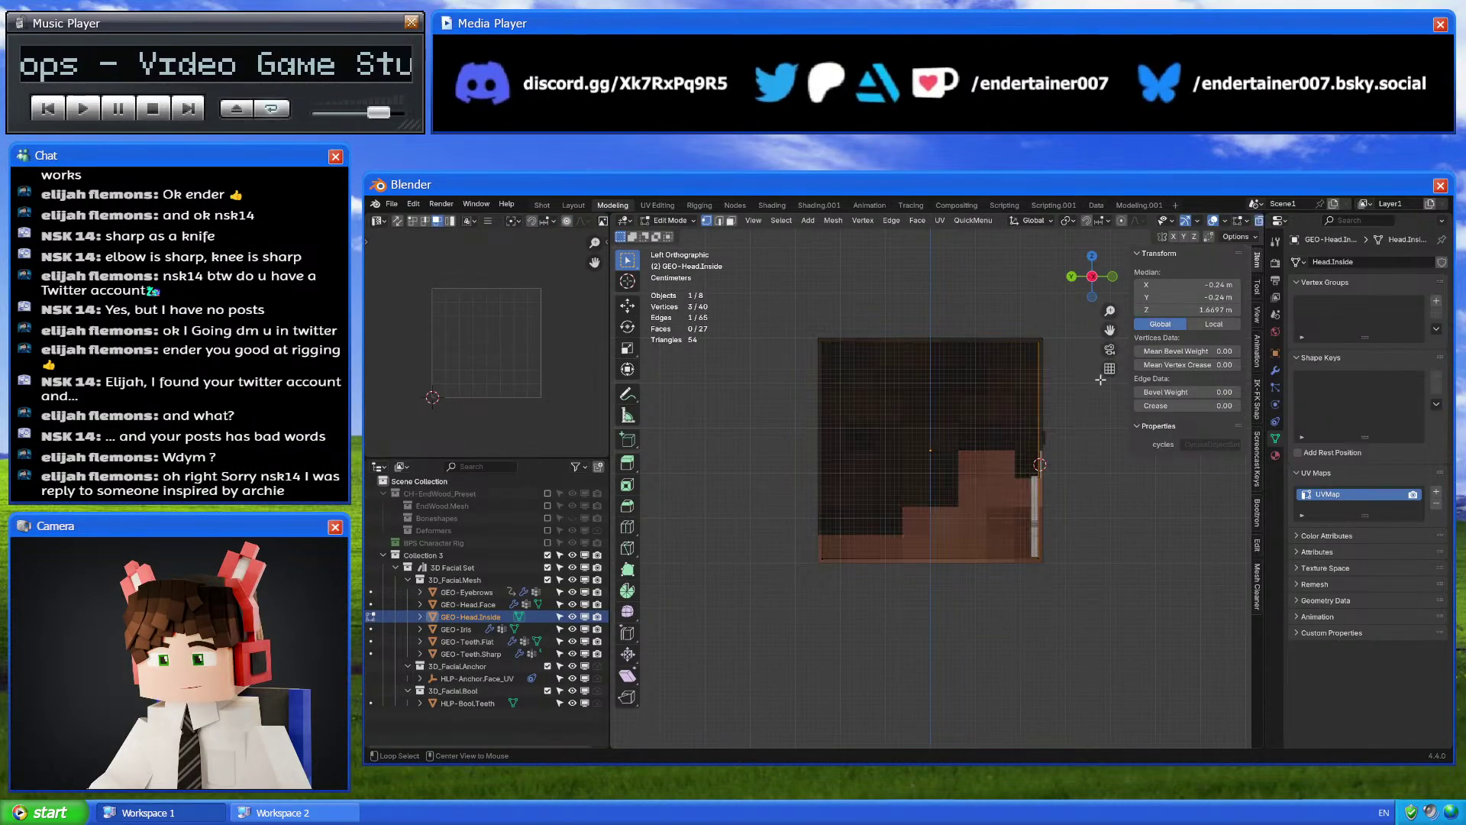
{"action": "key", "text": "x"}
{"action": "left_click", "coordinate": [1057, 380]}
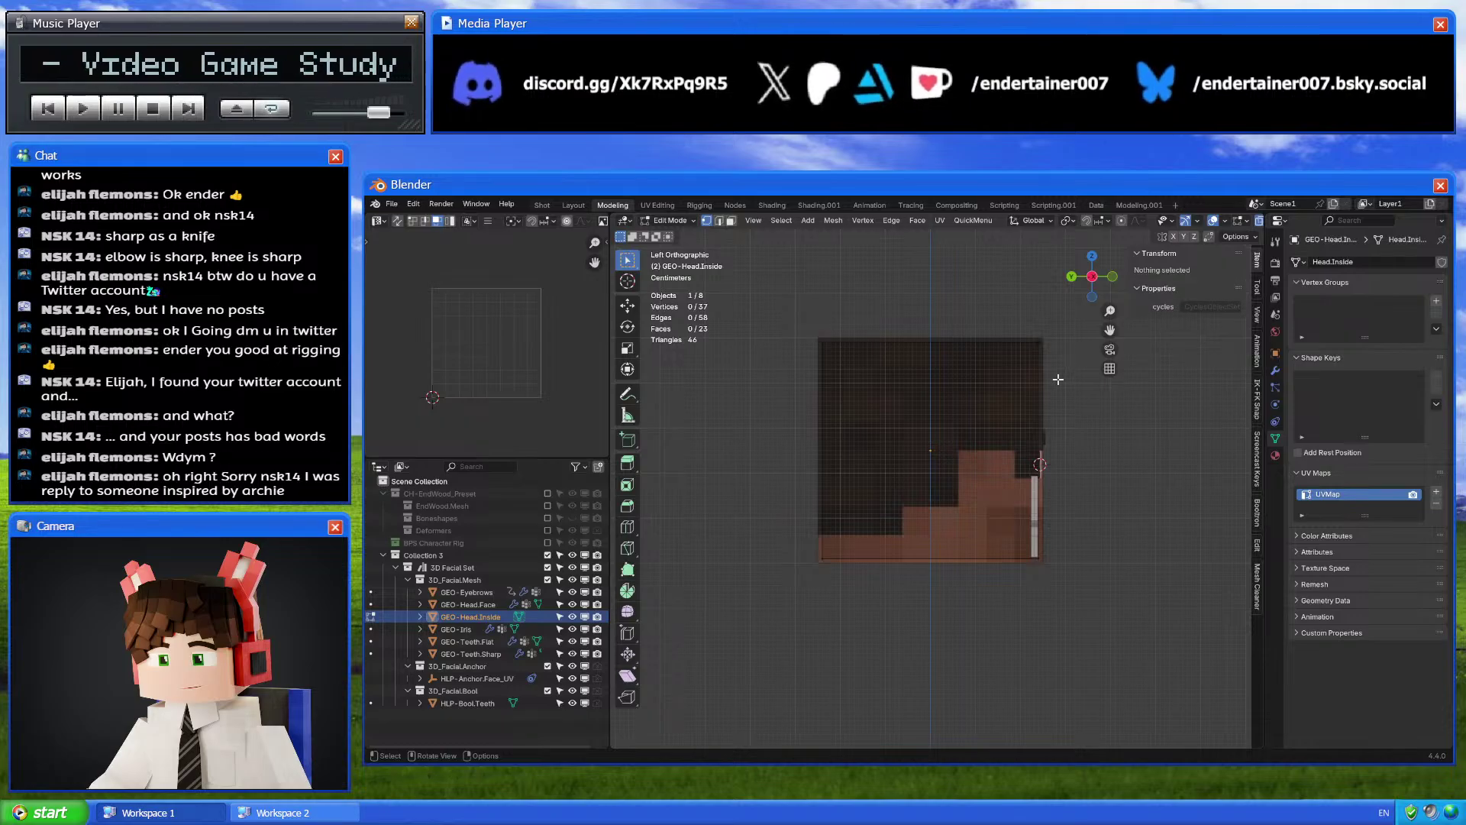
Check the Y coordinate of a mouth-area vertex on GEO-Head.Face and return to Object Mode
{"action": "key", "text": "alt+q"}
{"action": "left_click", "coordinate": [1044, 517]}
{"action": "scroll", "coordinate": [1096, 570], "scroll_direction": "up", "scroll_amount": 5}
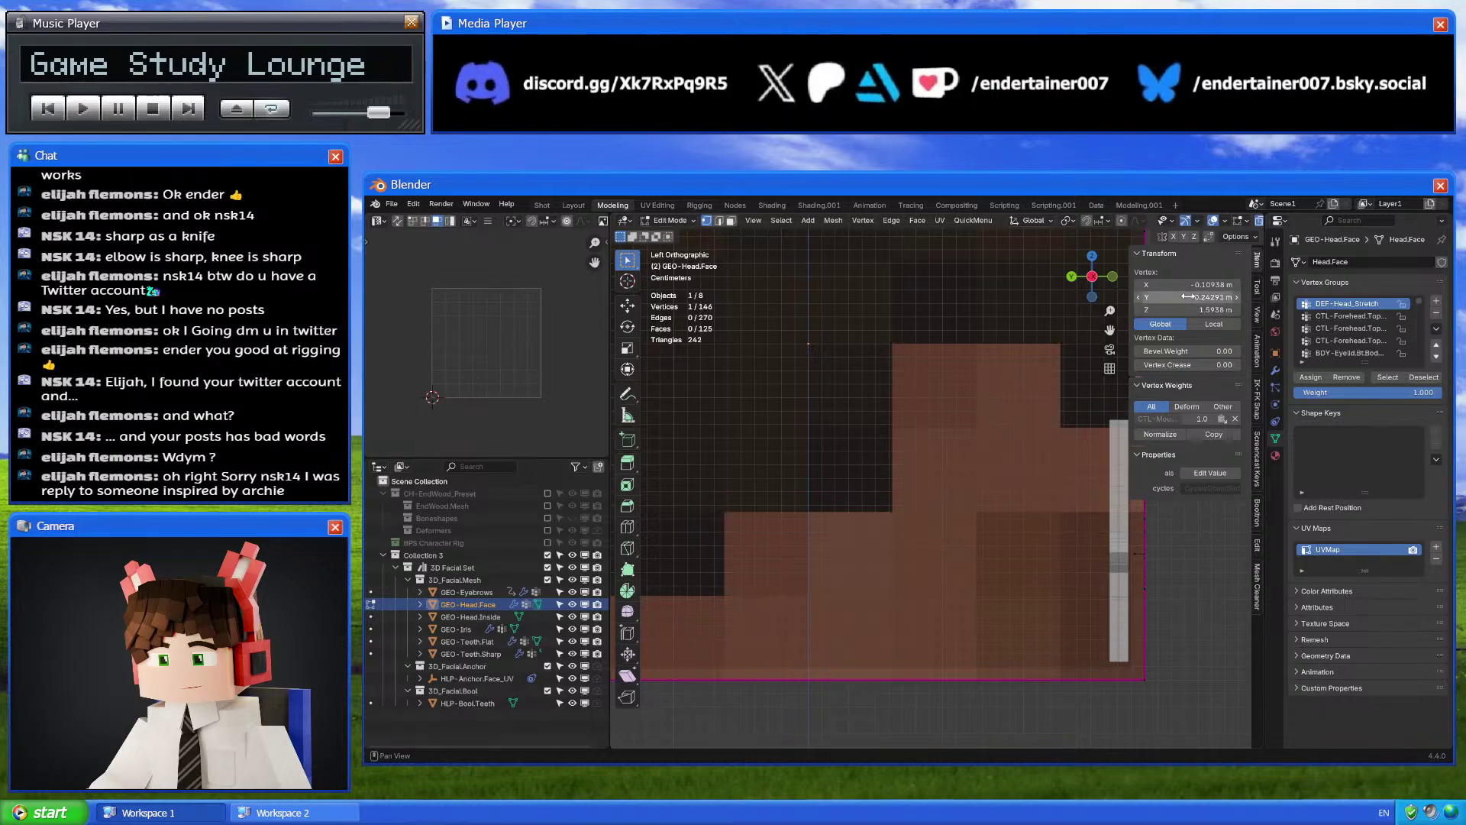
{"action": "key", "text": "Escape"}
{"action": "scroll", "coordinate": [919, 553], "scroll_direction": "down", "scroll_amount": 5}
{"action": "key", "text": "alt+q"}
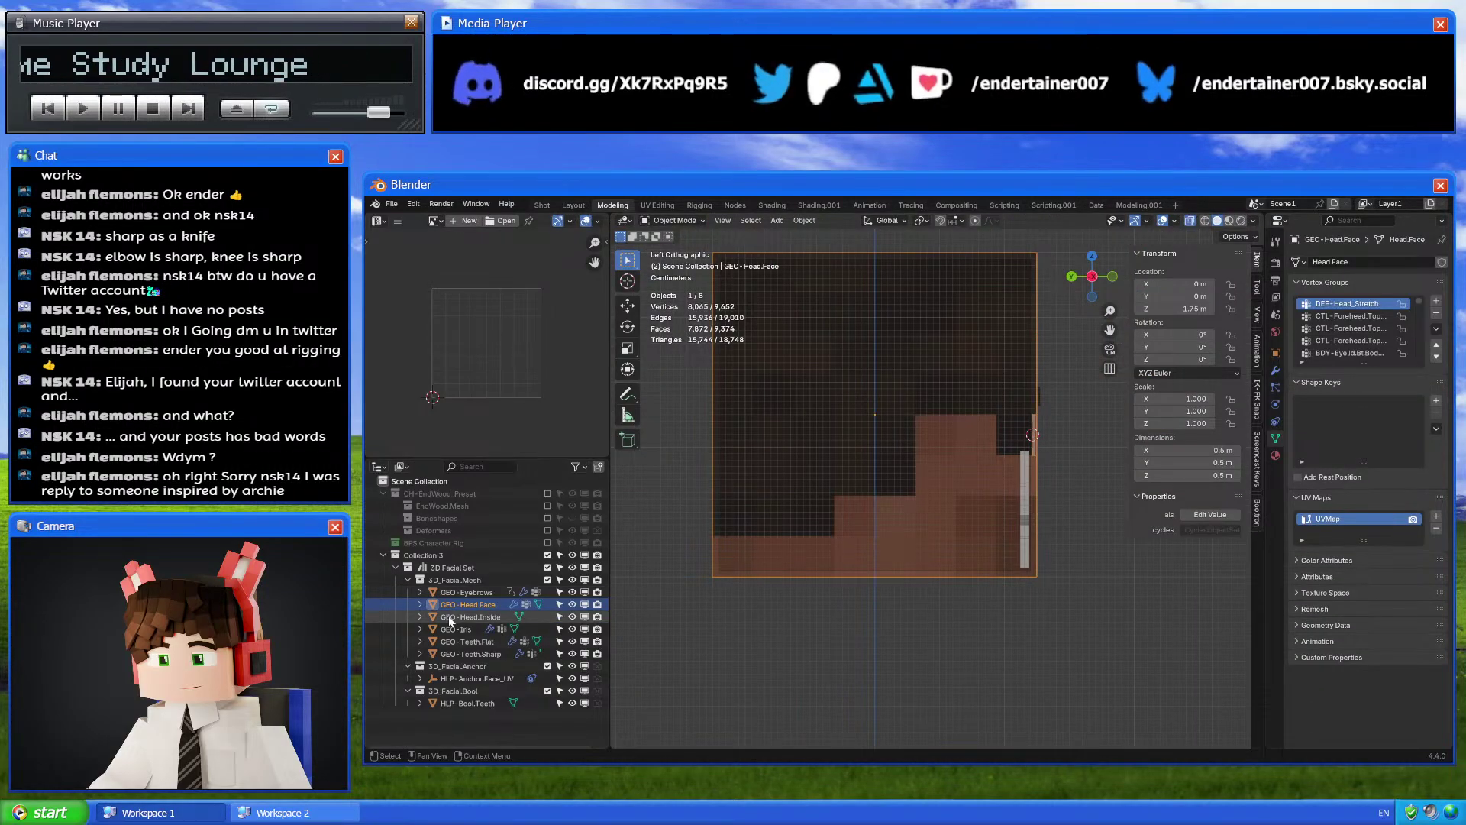
Delete the remaining front vertices of GEO-Head.Inside so only its back wall is left
{"action": "key", "text": "a"}
{"action": "scroll", "coordinate": [918, 553], "scroll_direction": "down", "scroll_amount": 2}
{"action": "left_click_drag", "start_coordinate": [955, 306], "coordinate": [1079, 632]}
{"action": "middle_click_drag", "start_coordinate": [1047, 486], "coordinate": [1088, 474]}
{"action": "key", "text": "x"}
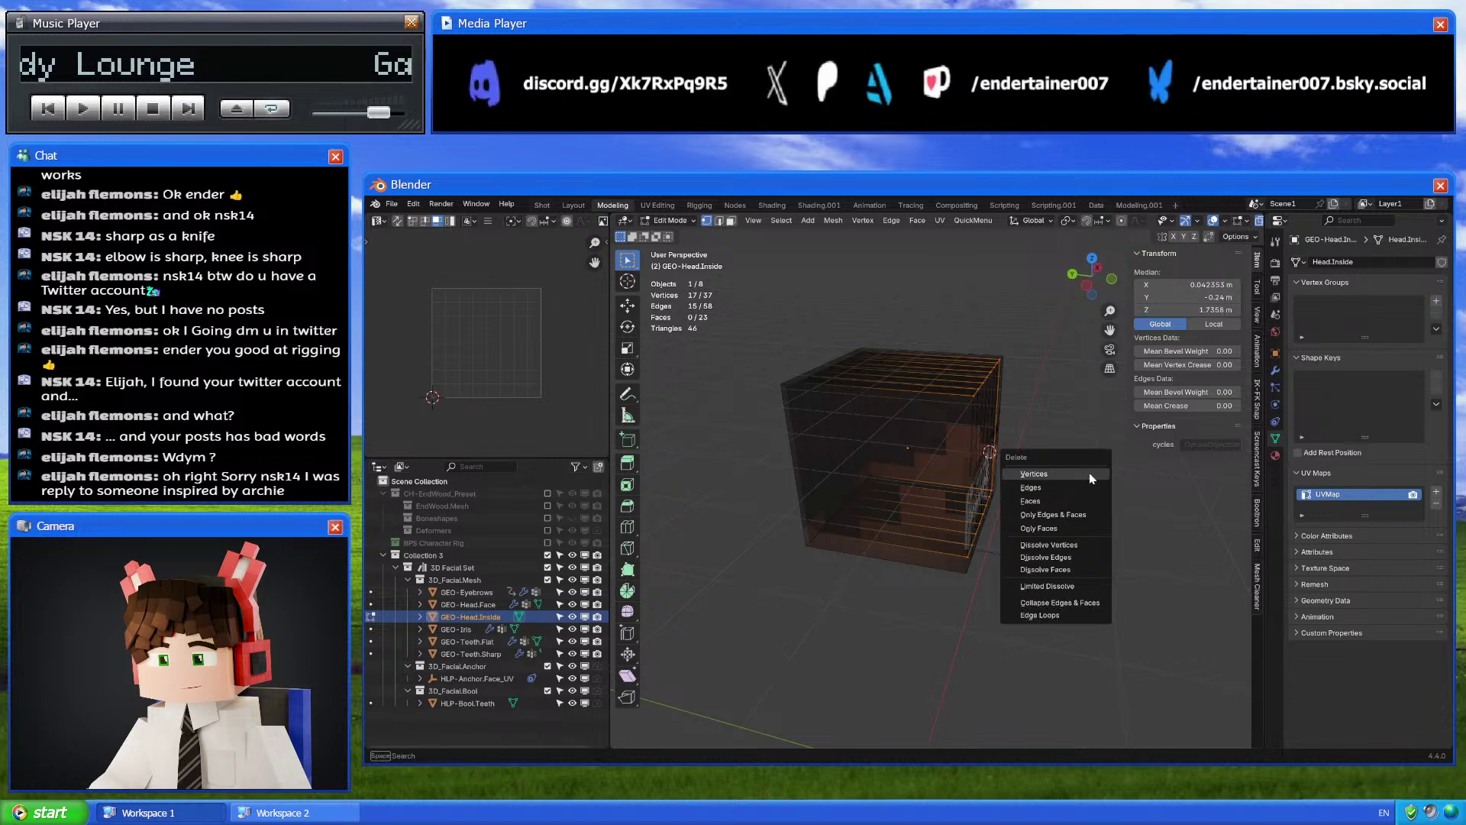
{"action": "left_click", "coordinate": [1006, 472]}
Dissolve all the inner vertical edges of GEO-Head.Inside's back wall, including their vertices, to make one face
{"action": "key", "text": "a"}
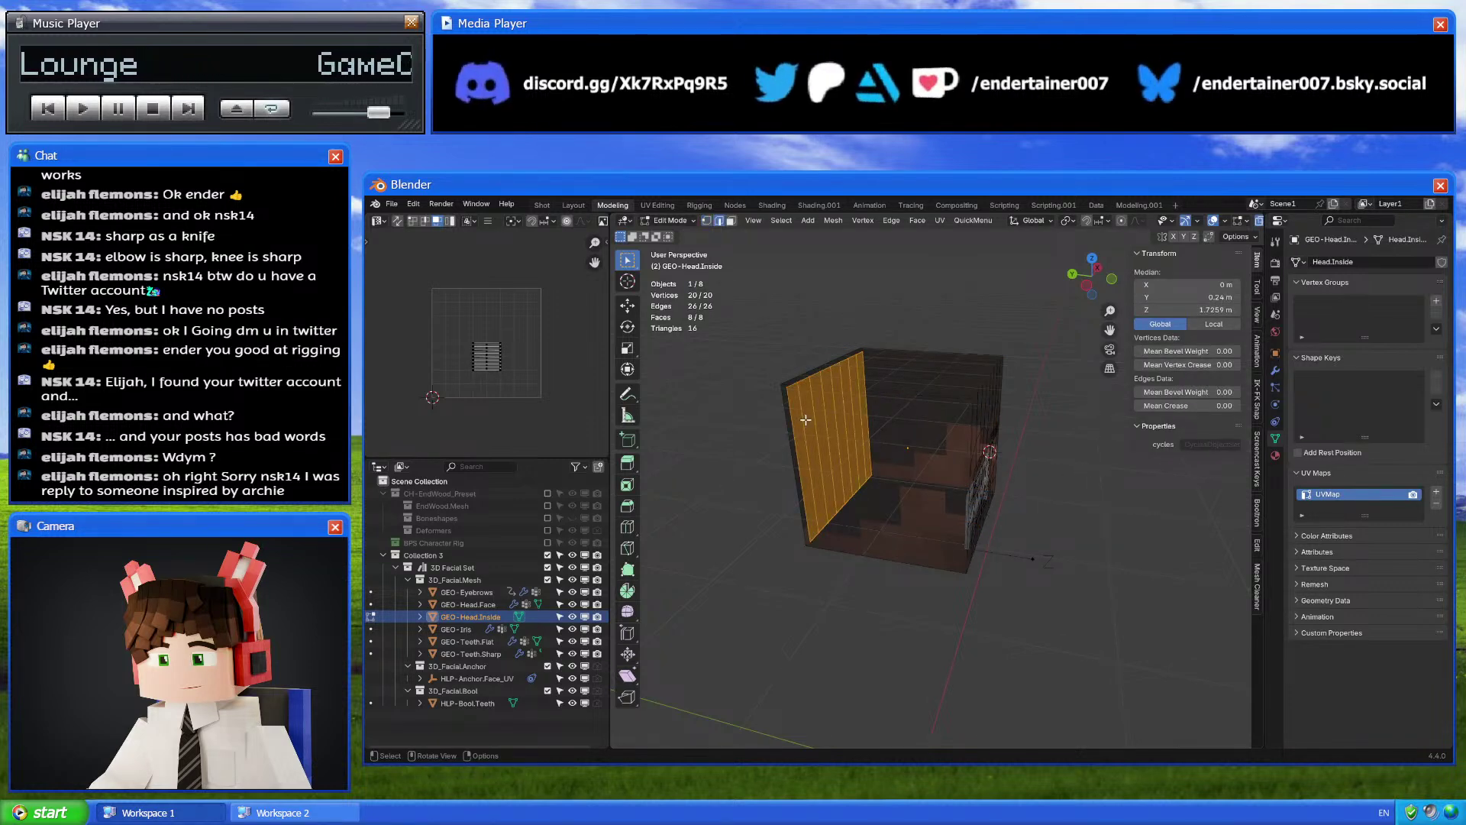
{"action": "left_click", "coordinate": [813, 414], "text": "alt"}
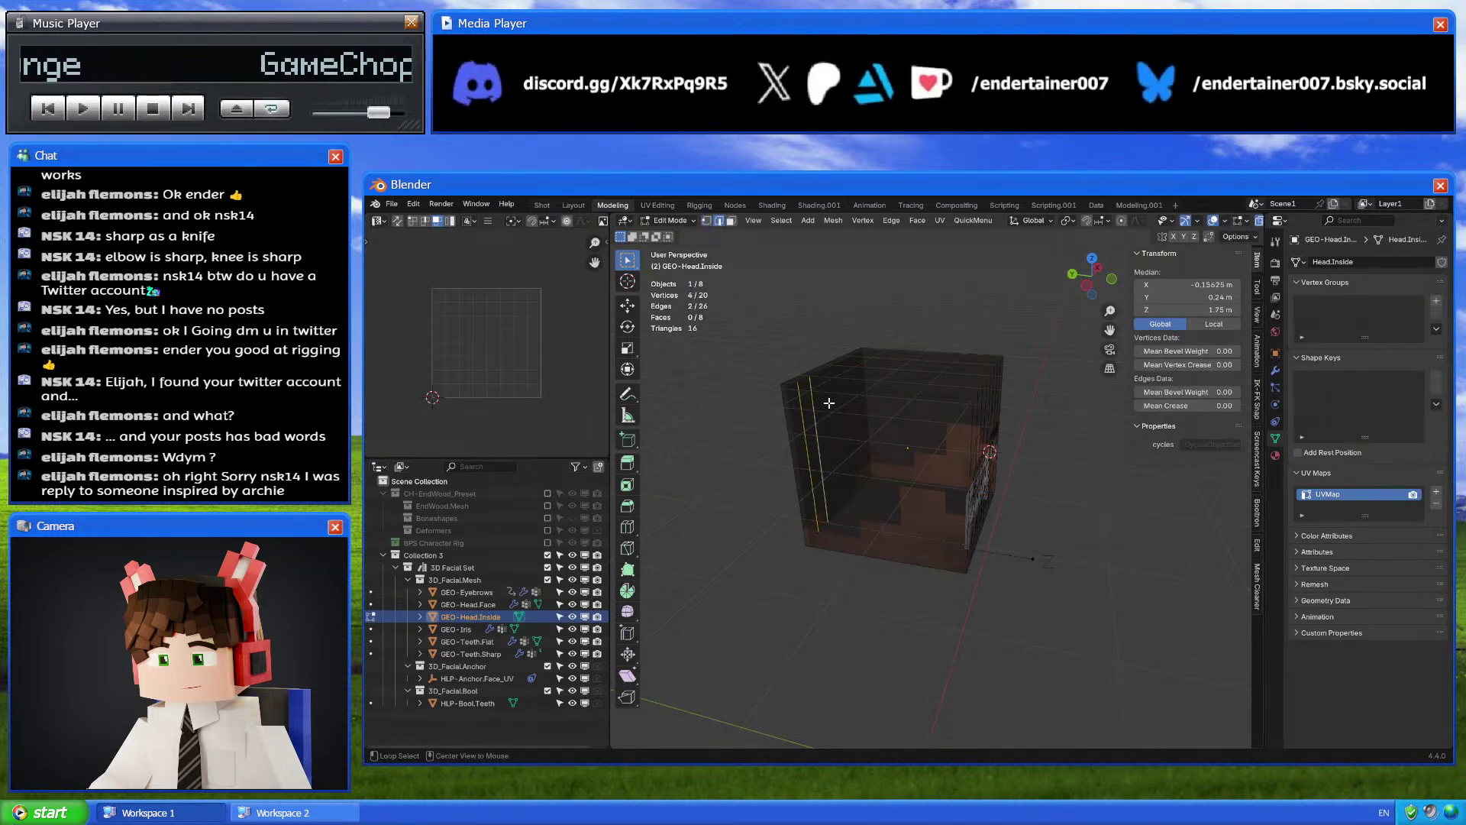
{"action": "left_click", "coordinate": [841, 394], "text": "alt+shift"}
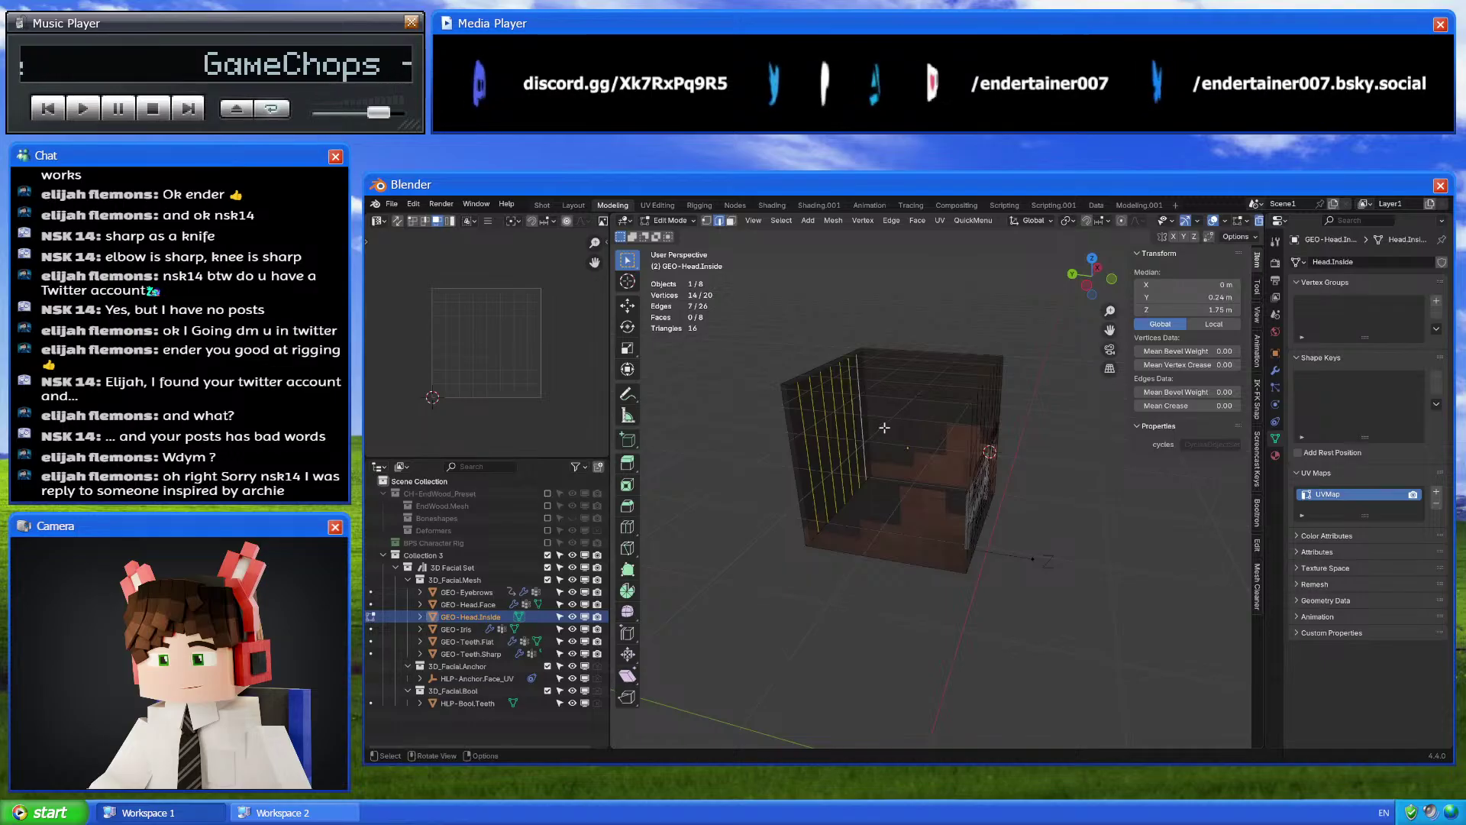
{"action": "key", "text": "x"}
{"action": "left_click", "coordinate": [1011, 606]}
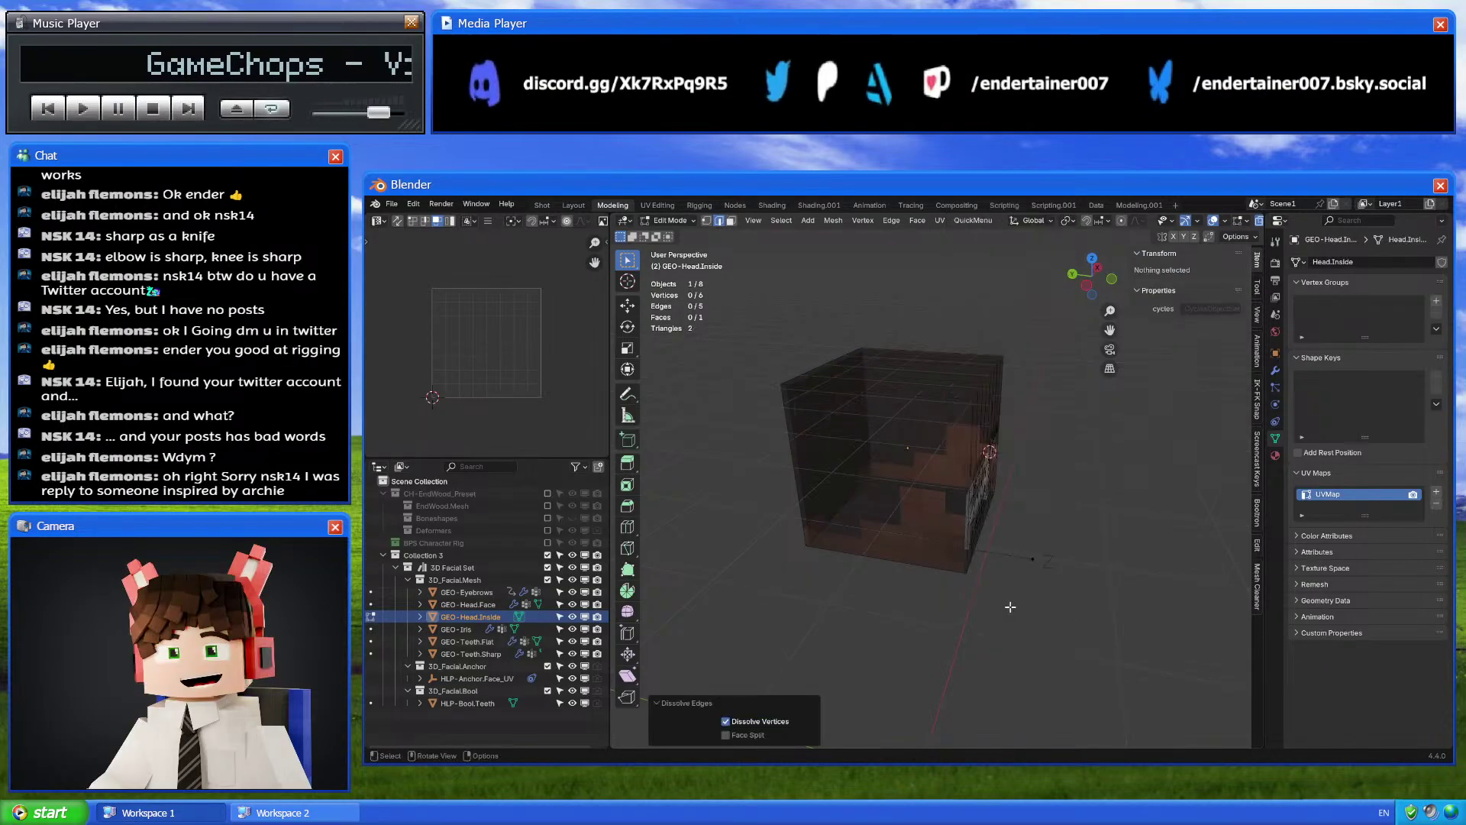
Move the whole inside plane to the front of the head by setting its median Y to about -0.24 m
{"action": "key", "text": "a"}
{"action": "left_click", "coordinate": [1086, 284]}
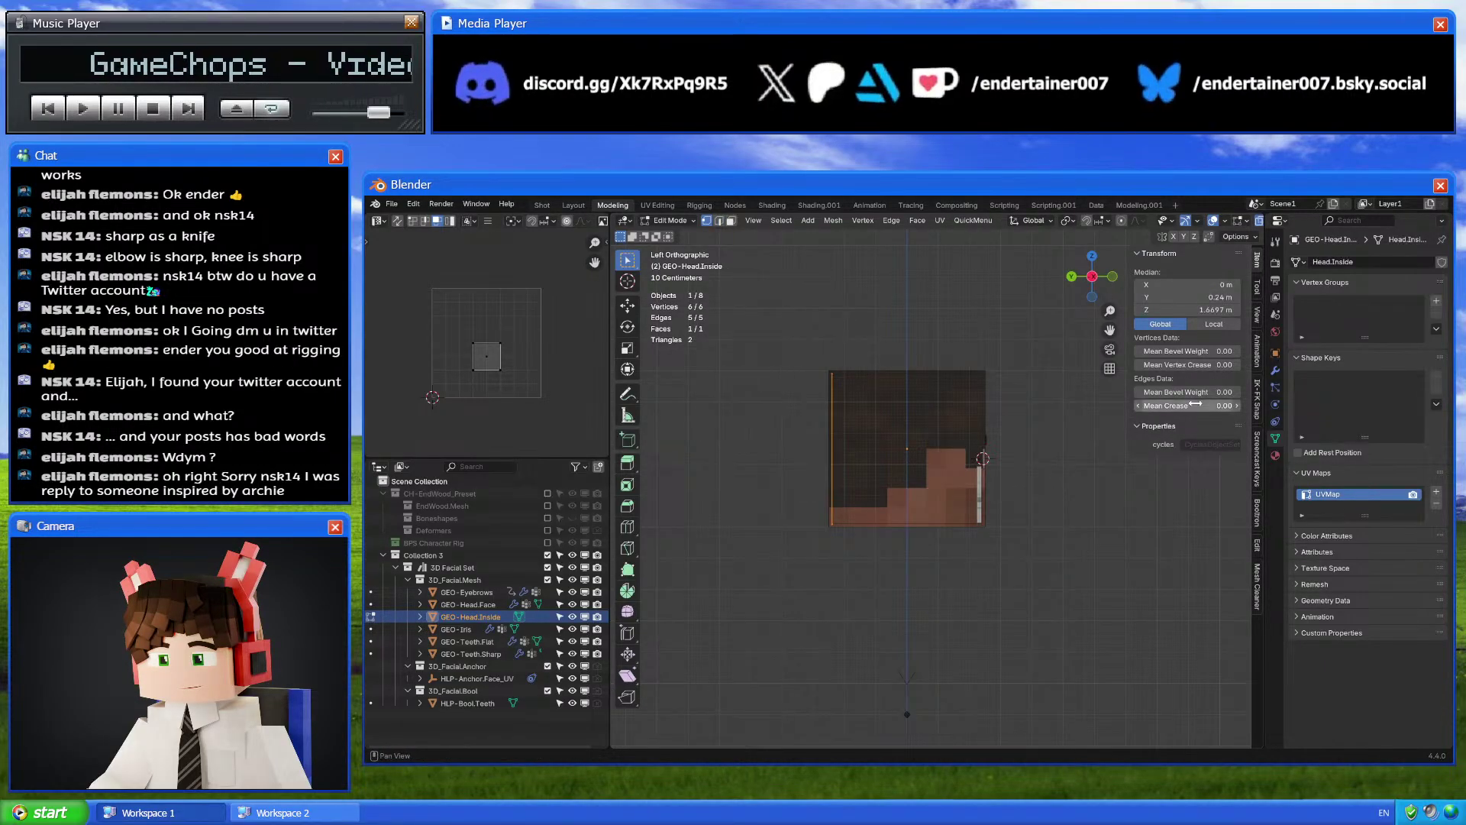
{"action": "left_click", "coordinate": [1199, 297]}
{"action": "key", "text": "Home"}
{"action": "type", "text": "-"}
{"action": "key", "text": "Return"}
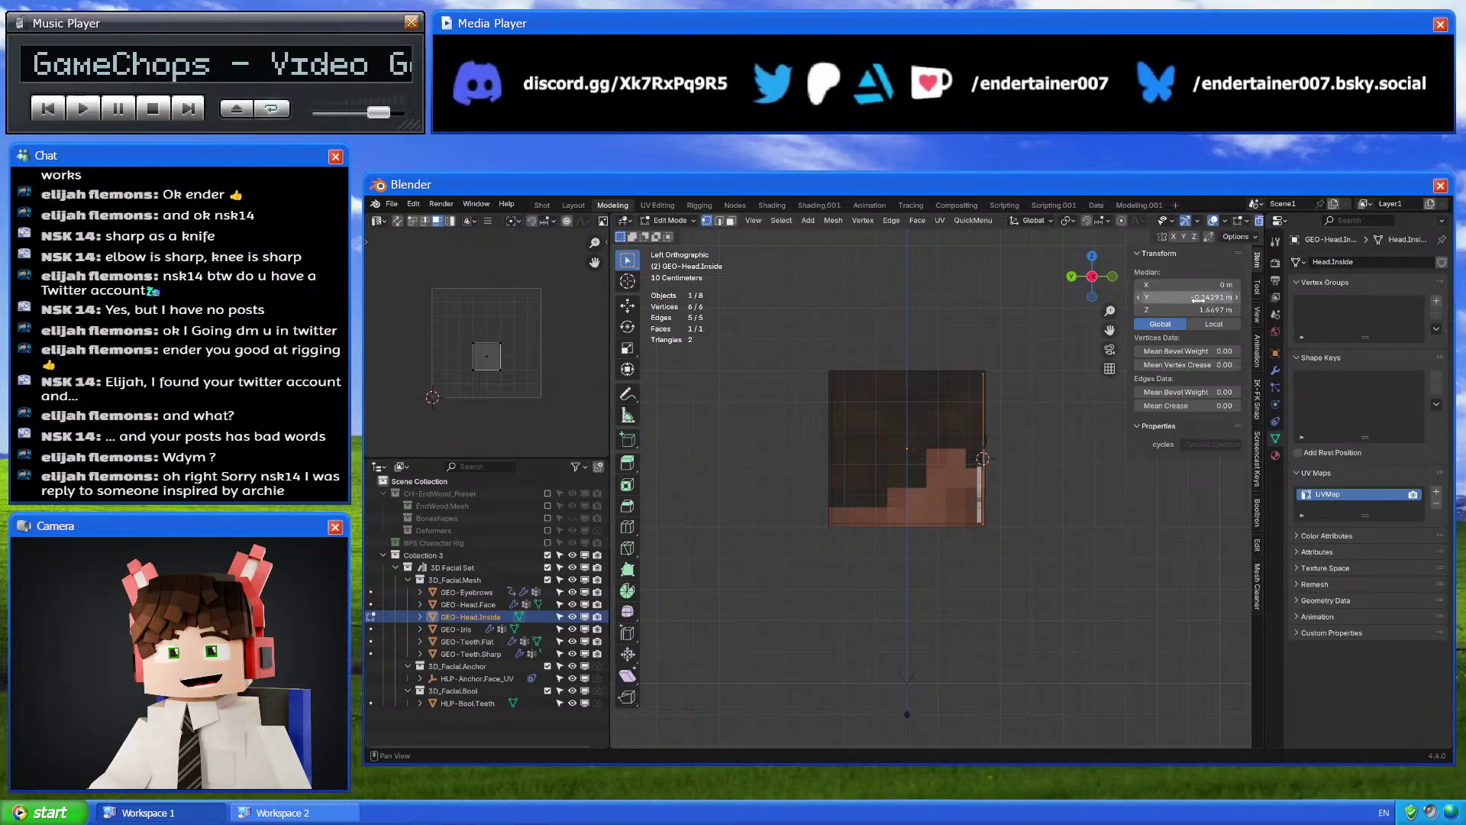
{"action": "key", "text": "Tab"}
{"action": "middle_click_drag", "start_coordinate": [946, 473], "coordinate": [984, 551]}
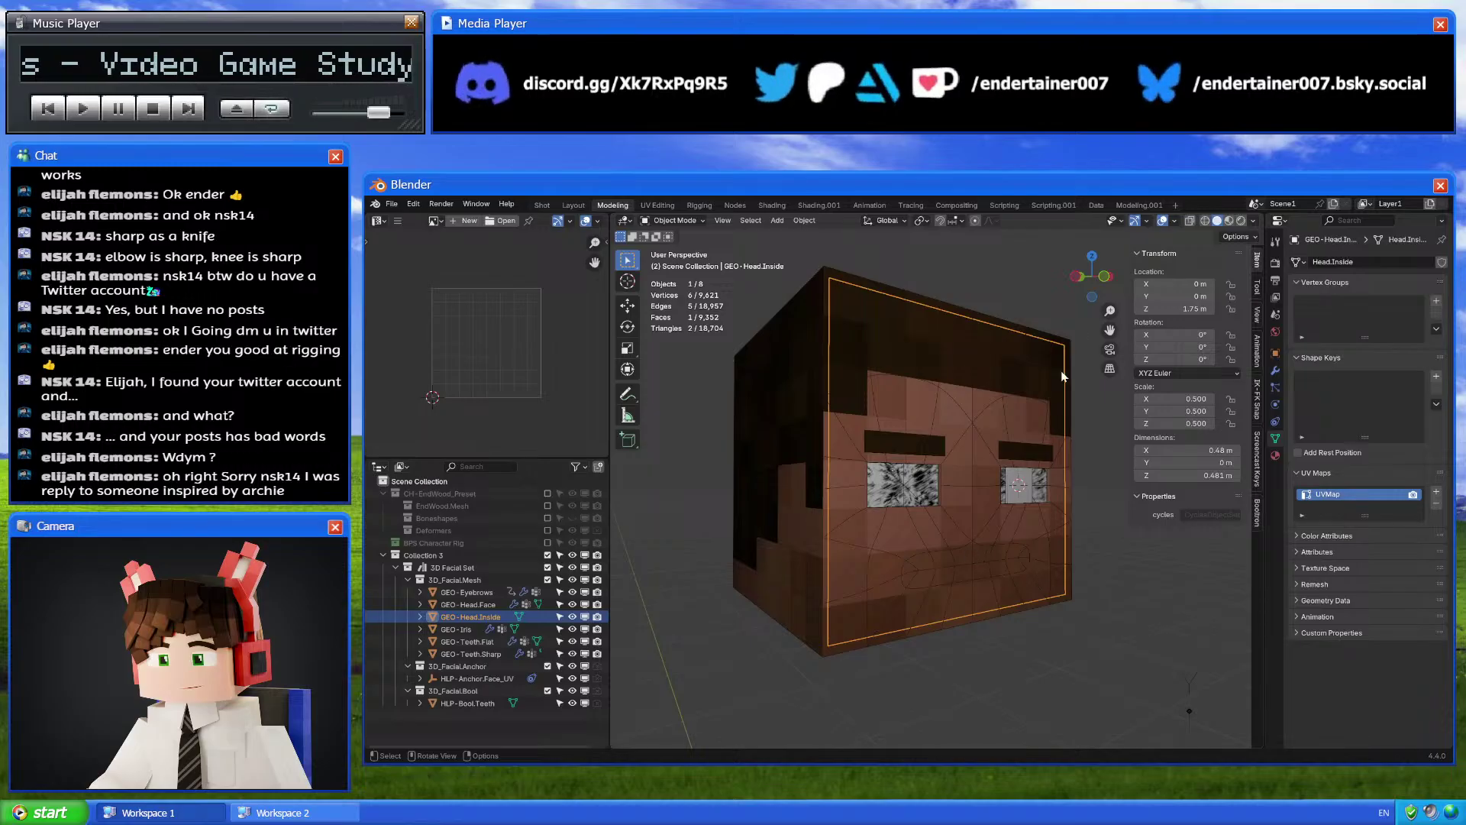
Shift the GEO-Head.Inside plane back by 0.001 m along Y and check its median Y coordinate in Edit Mode
{"action": "left_click", "coordinate": [1072, 278]}
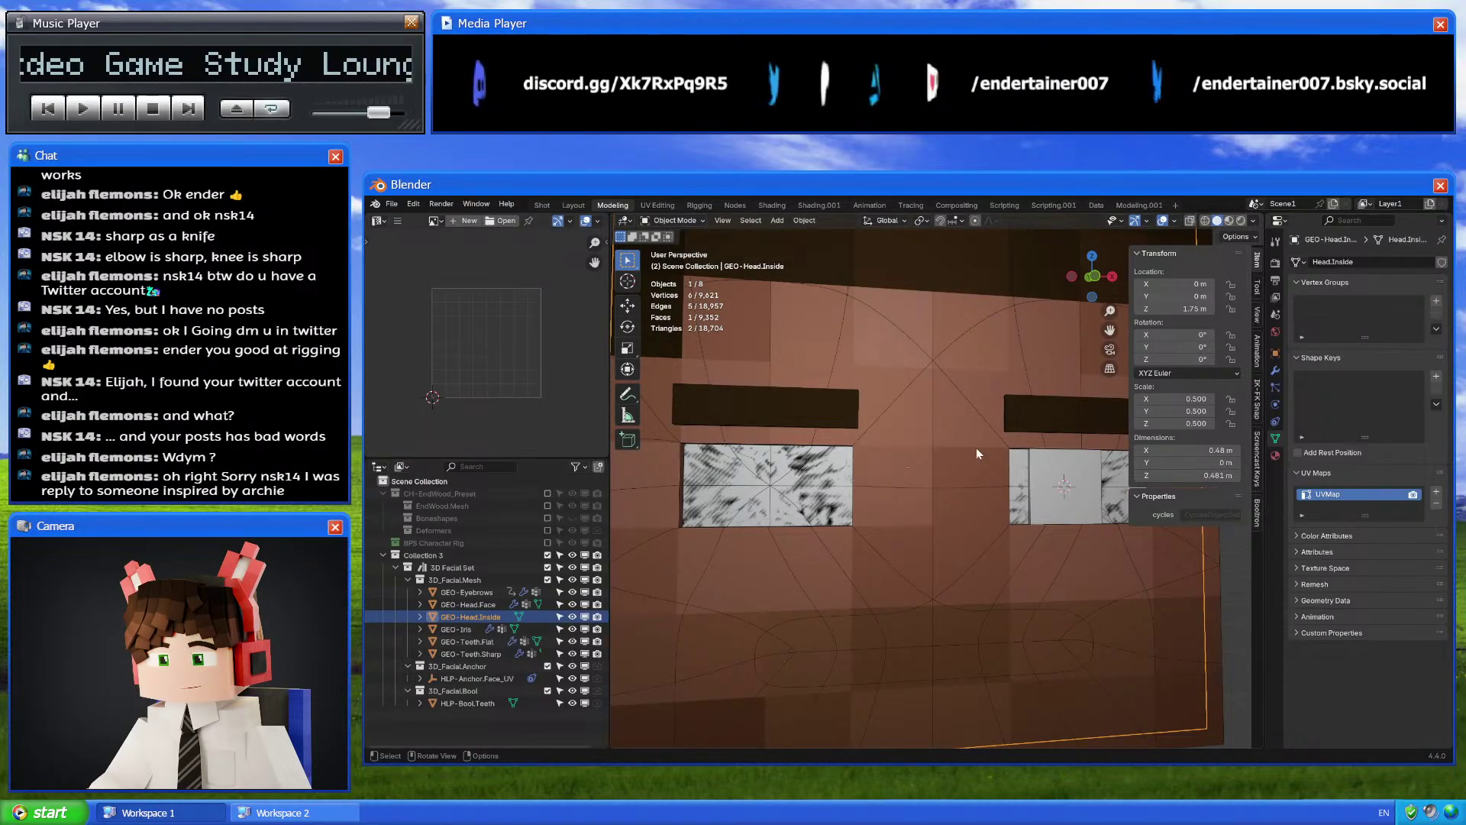
{"action": "left_click", "coordinate": [1066, 278]}
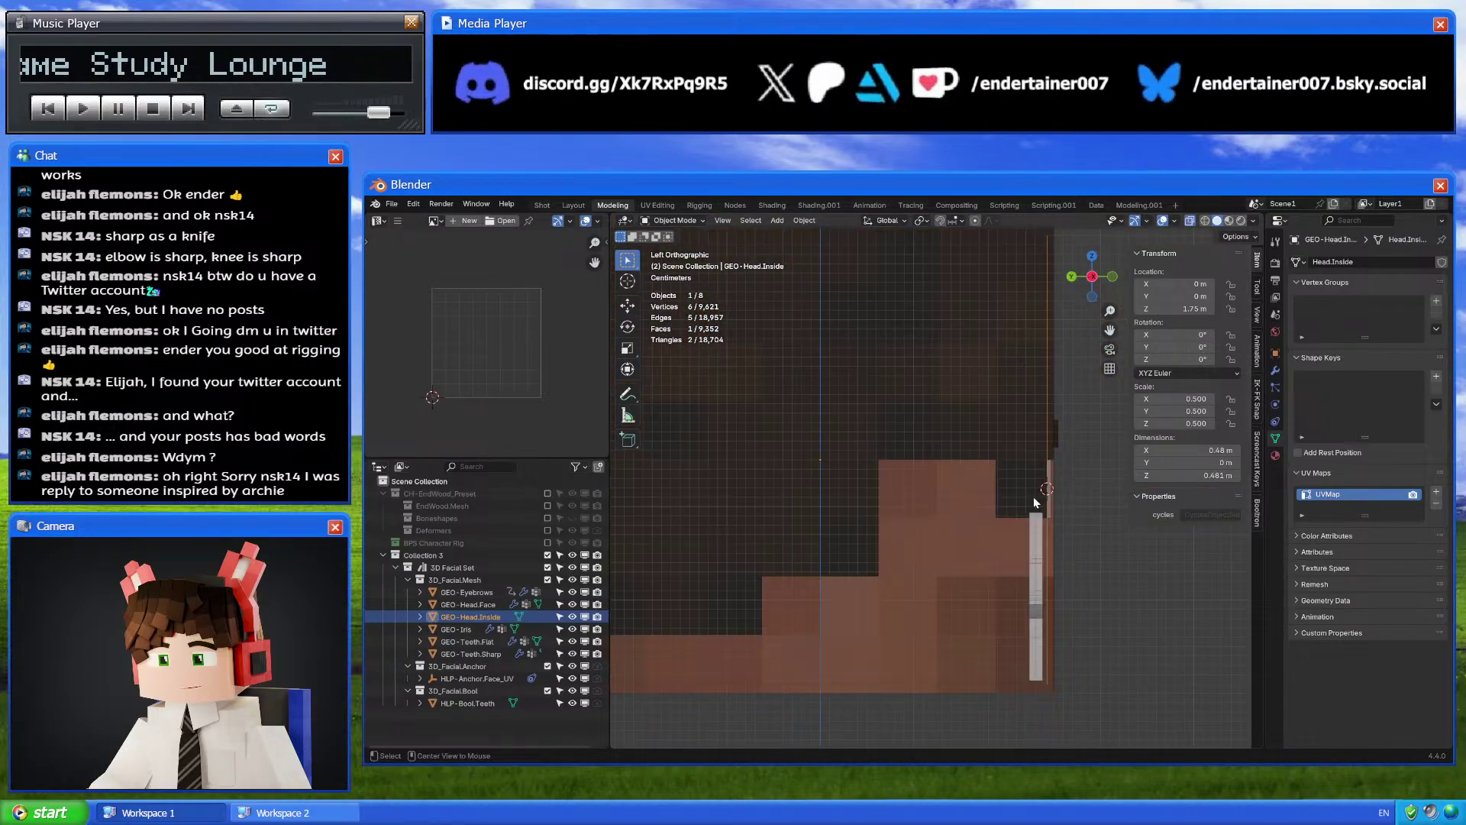
{"action": "scroll", "coordinate": [1064, 538], "scroll_direction": "up", "scroll_amount": 3}
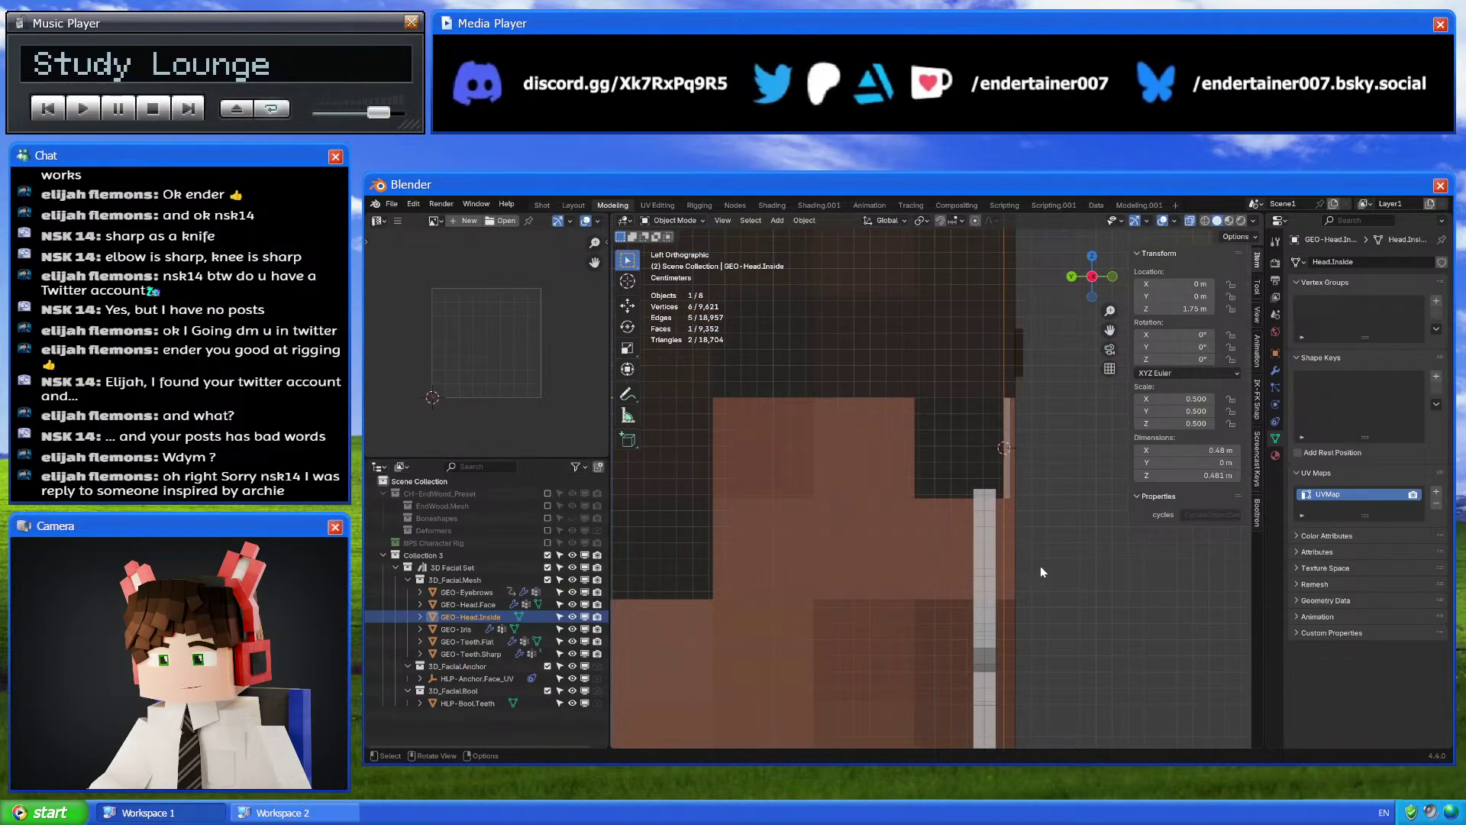
{"action": "scroll", "coordinate": [1040, 565], "scroll_direction": "up", "scroll_amount": 5}
{"action": "key", "text": "g"}
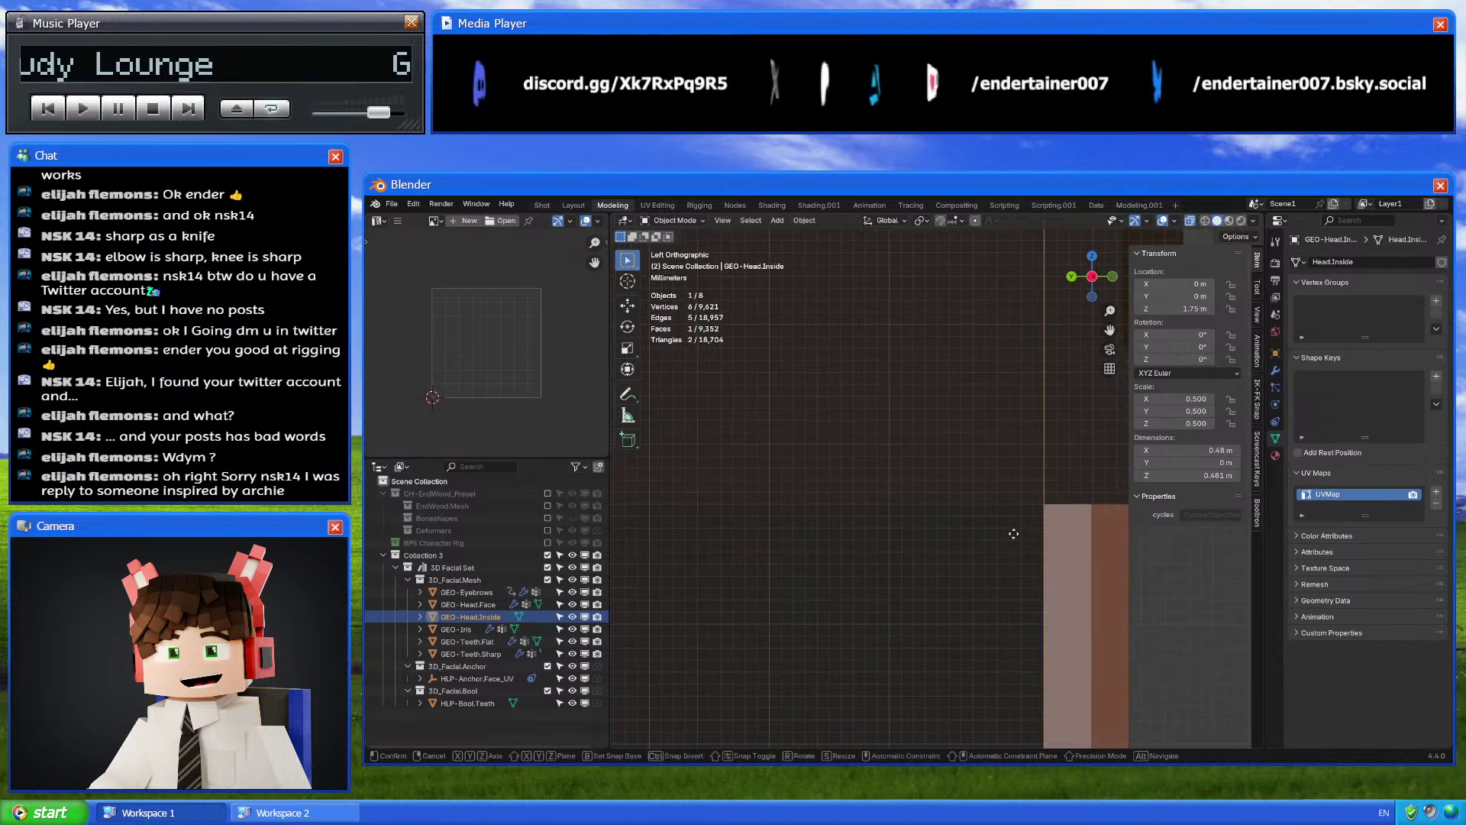
{"action": "left_click", "coordinate": [1006, 533]}
{"action": "key", "text": "Tab"}
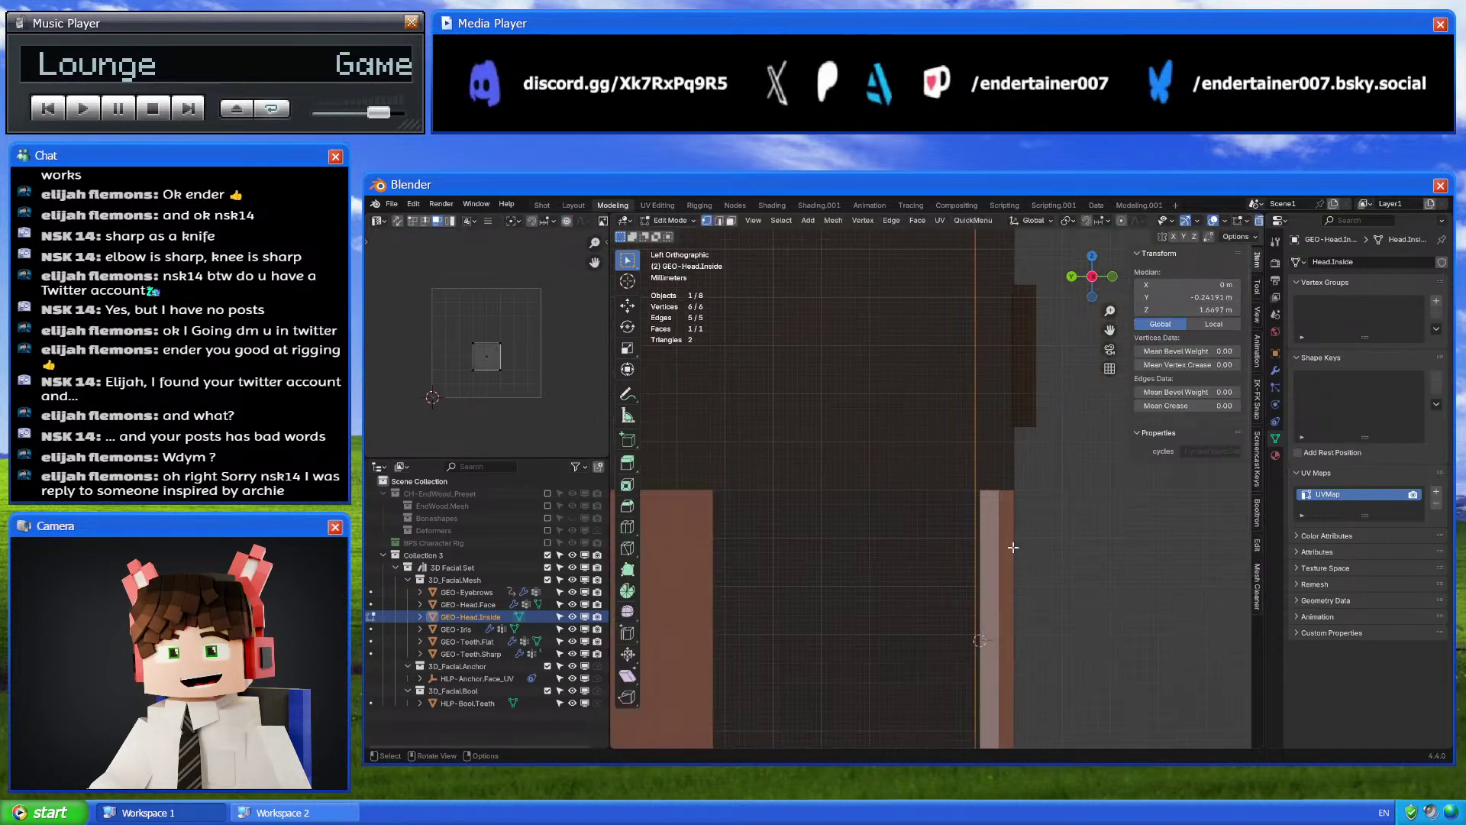
{"action": "middle_click_drag", "start_coordinate": [1013, 547], "coordinate": [977, 570]}
{"action": "key", "text": "ctrl+KP_3"}
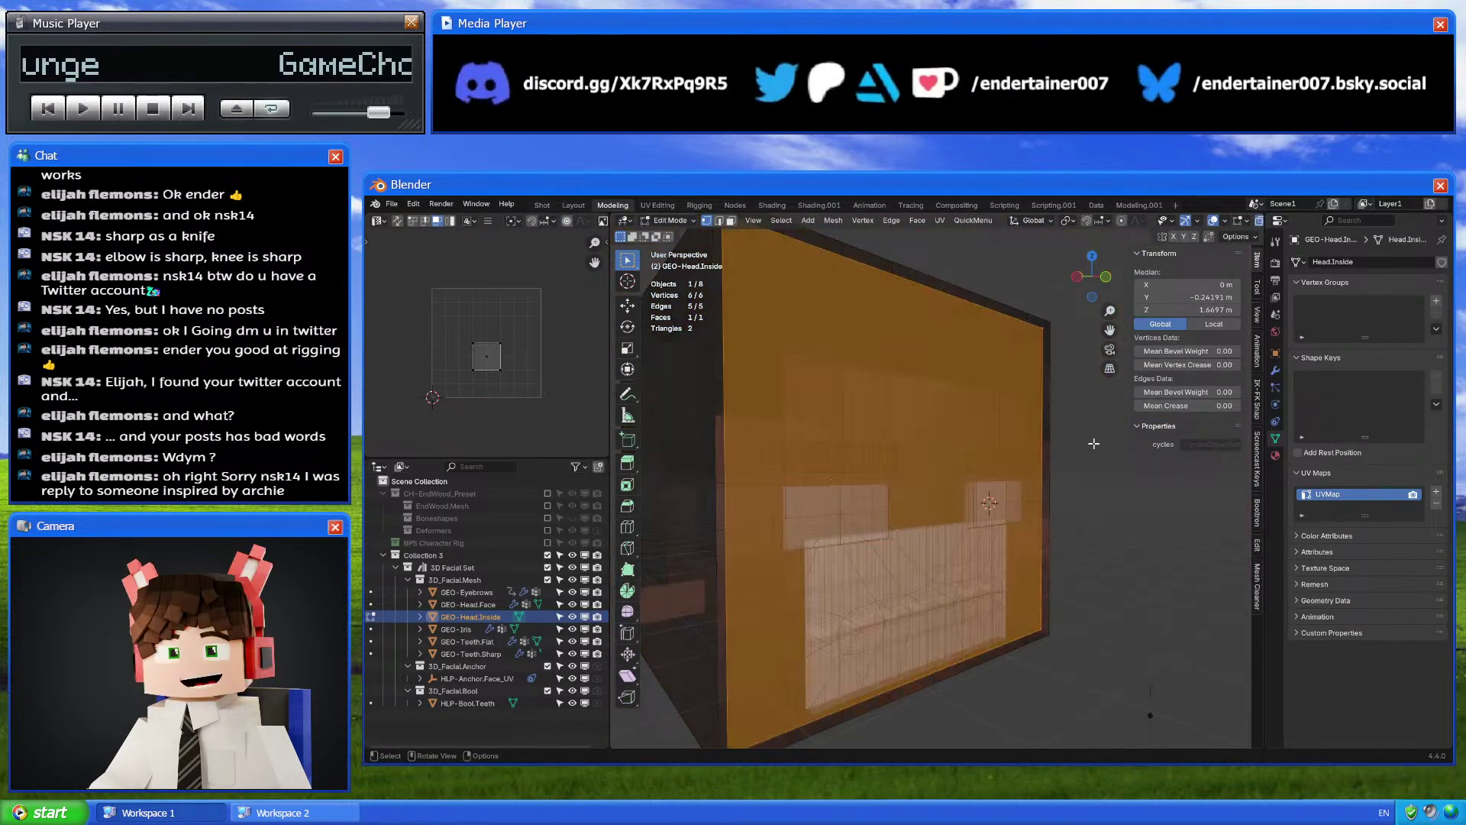
{"action": "scroll", "coordinate": [1015, 474], "scroll_direction": "up", "scroll_amount": 3}
Switch editing to GEO-Head.Face, select the 16-vertex mouth edge loop and try to move it 0.001 m along Y
{"action": "key", "text": "alt+q"}
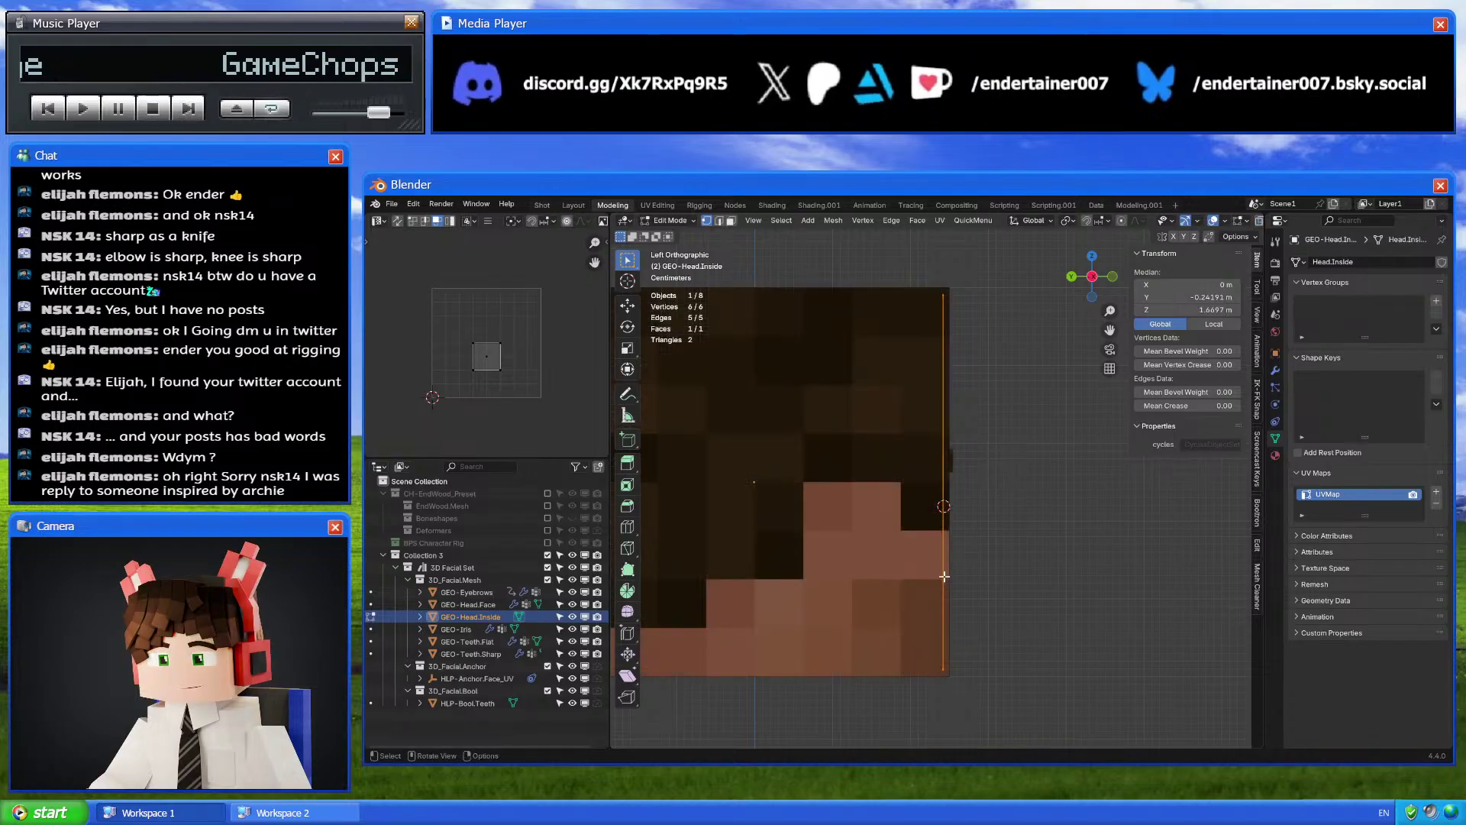
{"action": "scroll", "coordinate": [943, 576], "scroll_direction": "up", "scroll_amount": 5}
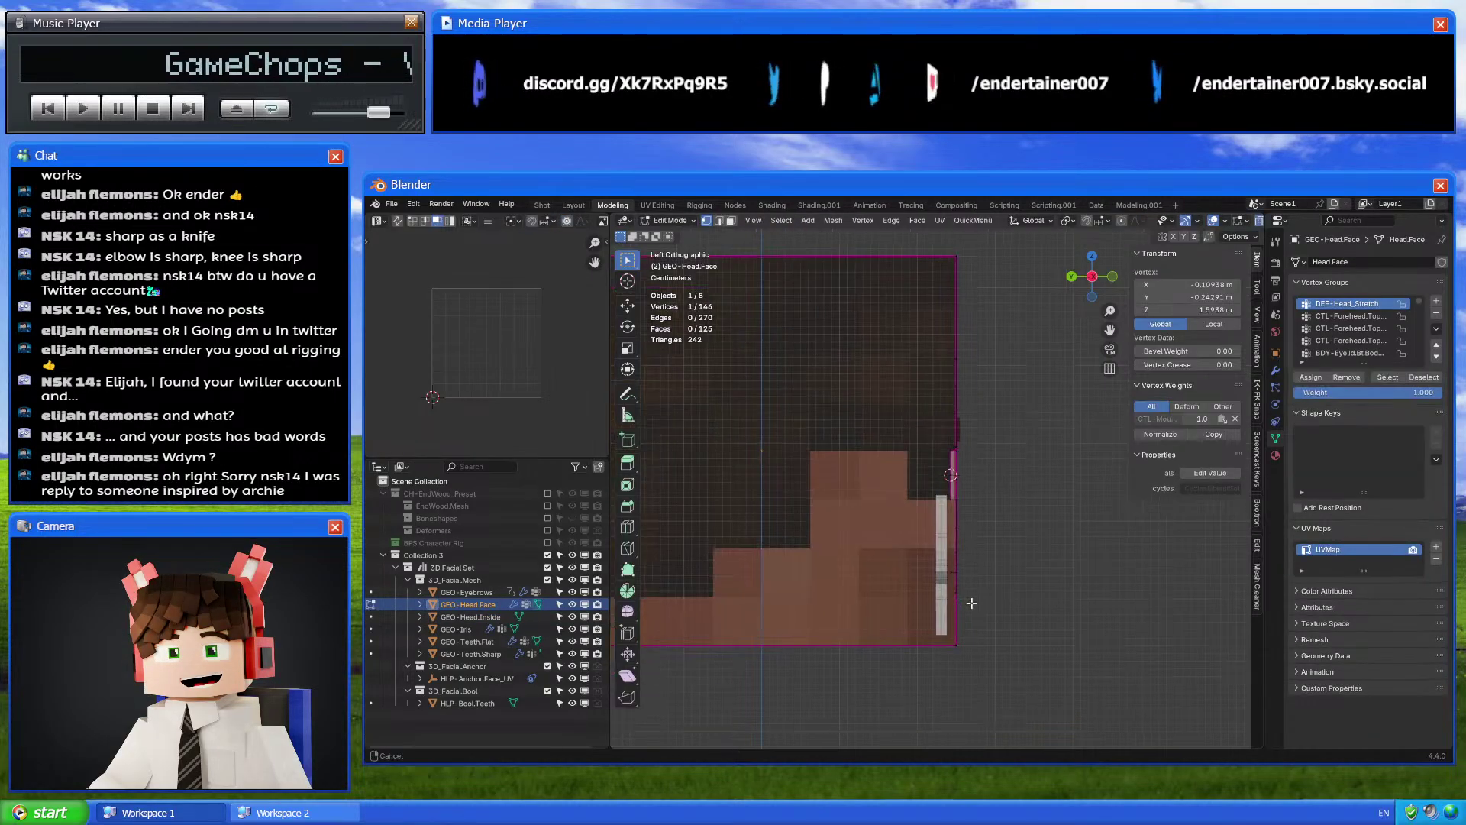
{"action": "left_click", "coordinate": [986, 574], "text": "alt"}
{"action": "scroll", "coordinate": [985, 573], "scroll_direction": "up", "scroll_amount": 2}
{"action": "middle_click_drag", "start_coordinate": [986, 573], "coordinate": [979, 540], "text": "shift"}
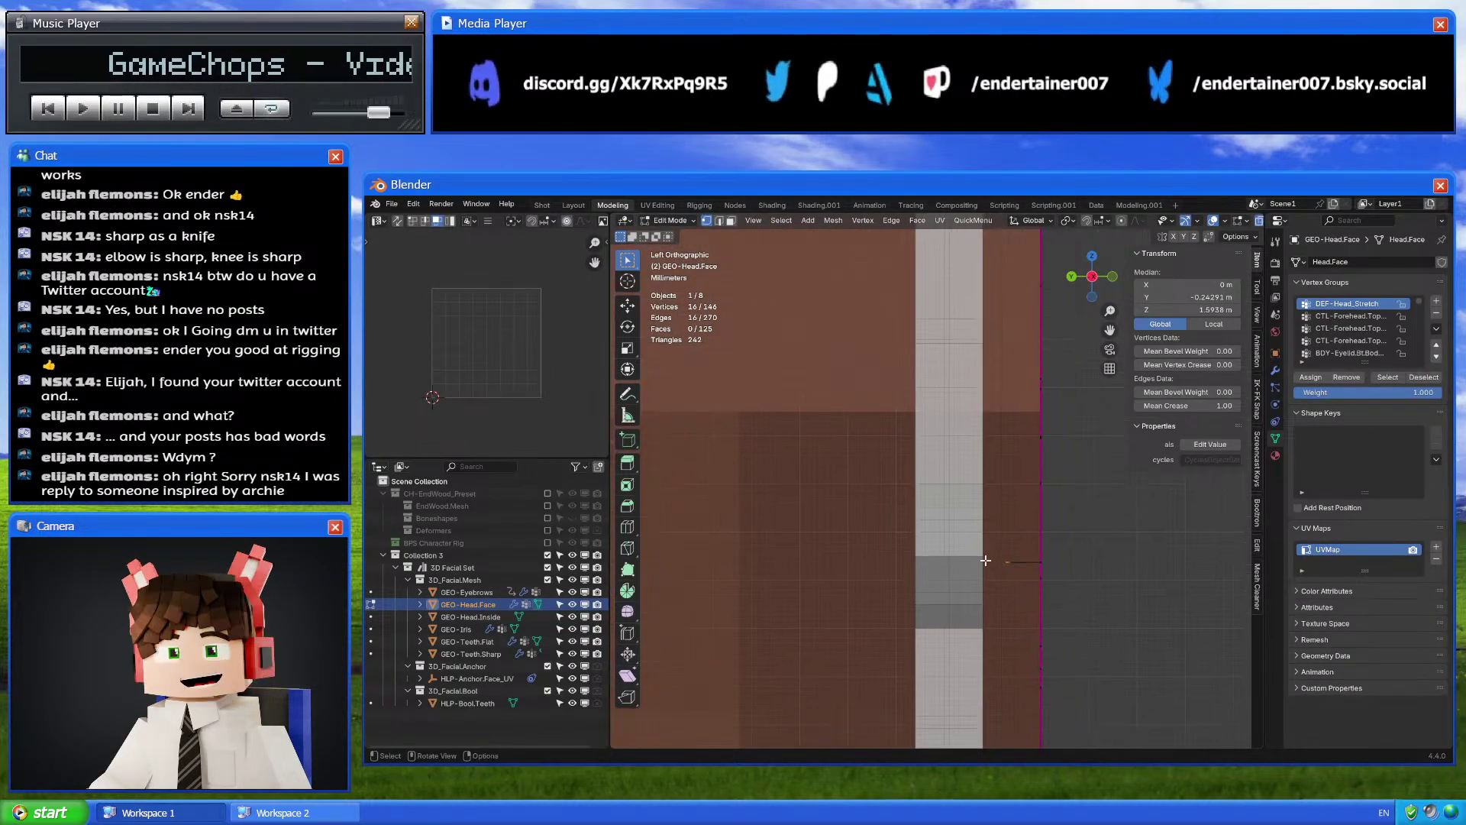
{"action": "key", "text": "g"}
{"action": "key", "text": "y"}
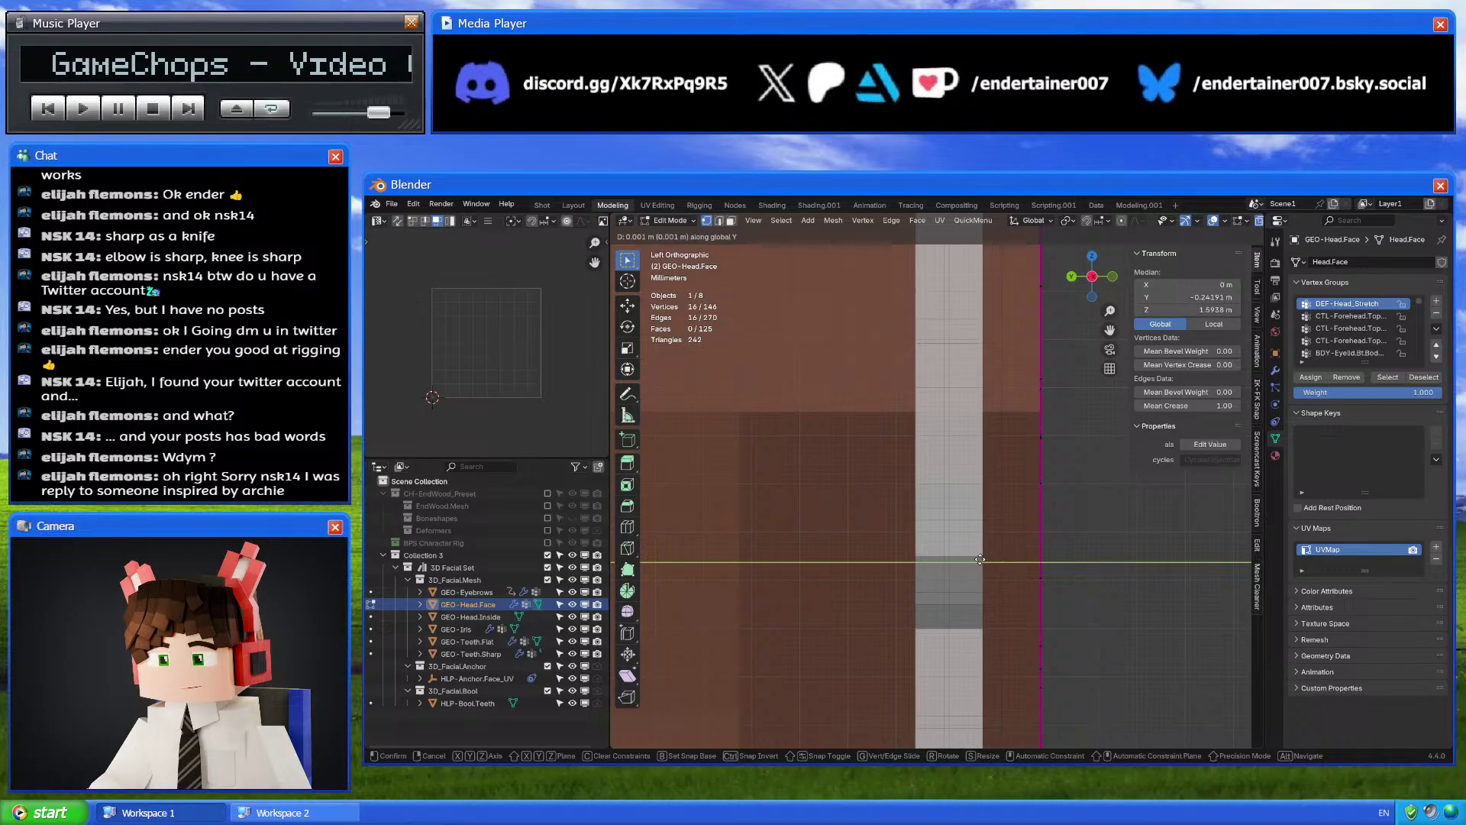
{"action": "left_click", "coordinate": [980, 559]}
{"action": "scroll", "coordinate": [940, 566], "scroll_direction": "up", "scroll_amount": 3}
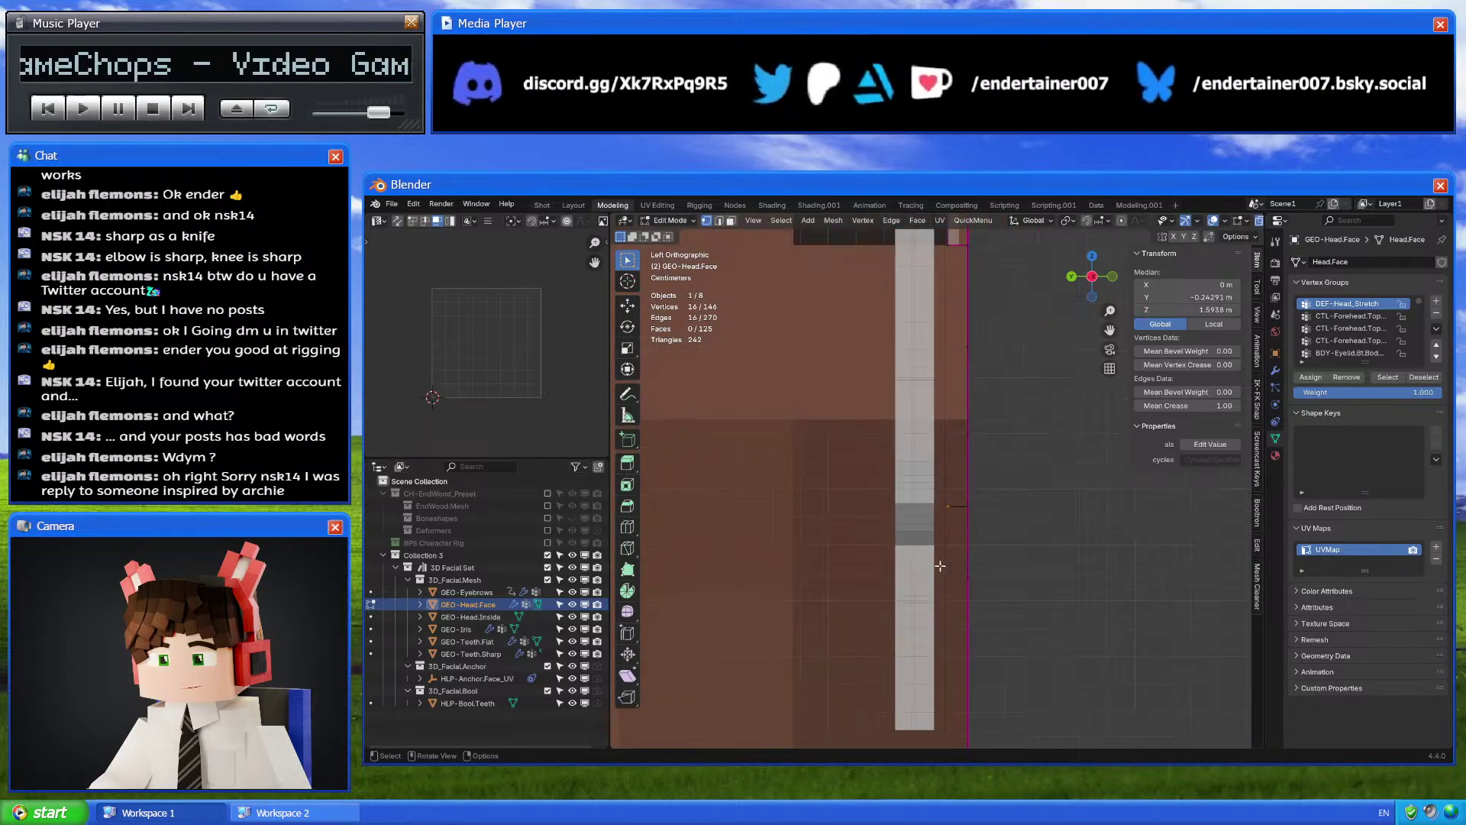
{"action": "key", "text": "Tab"}
Isolate GEO-Head.Face and GEO-Head.Inside, adjust the mouth edge loop's Y position against the inside plane, and leave the isolated view
{"action": "scroll", "coordinate": [937, 565], "scroll_direction": "down", "scroll_amount": 1}
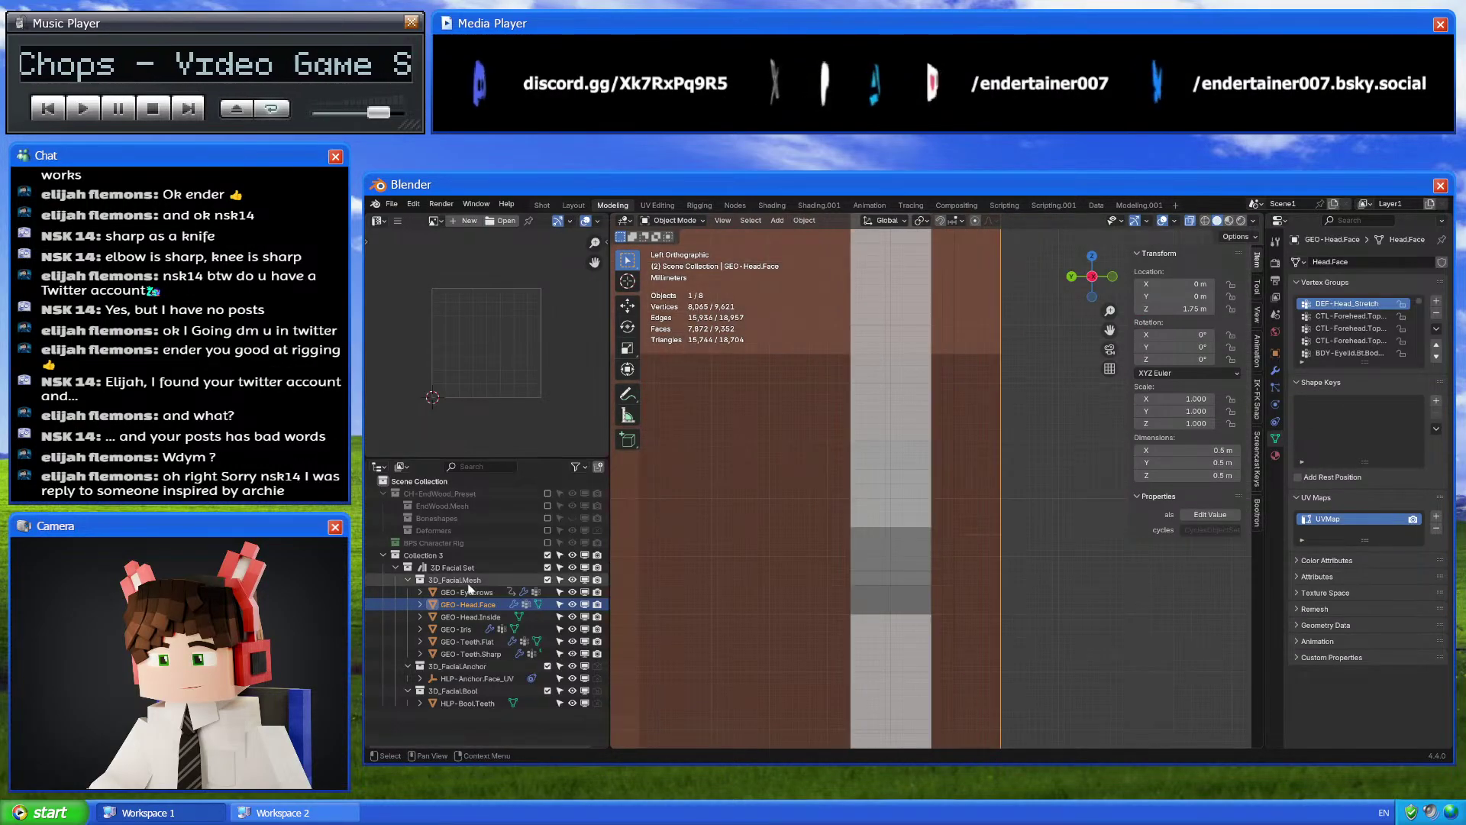
{"action": "left_click", "coordinate": [496, 618], "text": "ctrl"}
{"action": "key", "text": "KP_Divide"}
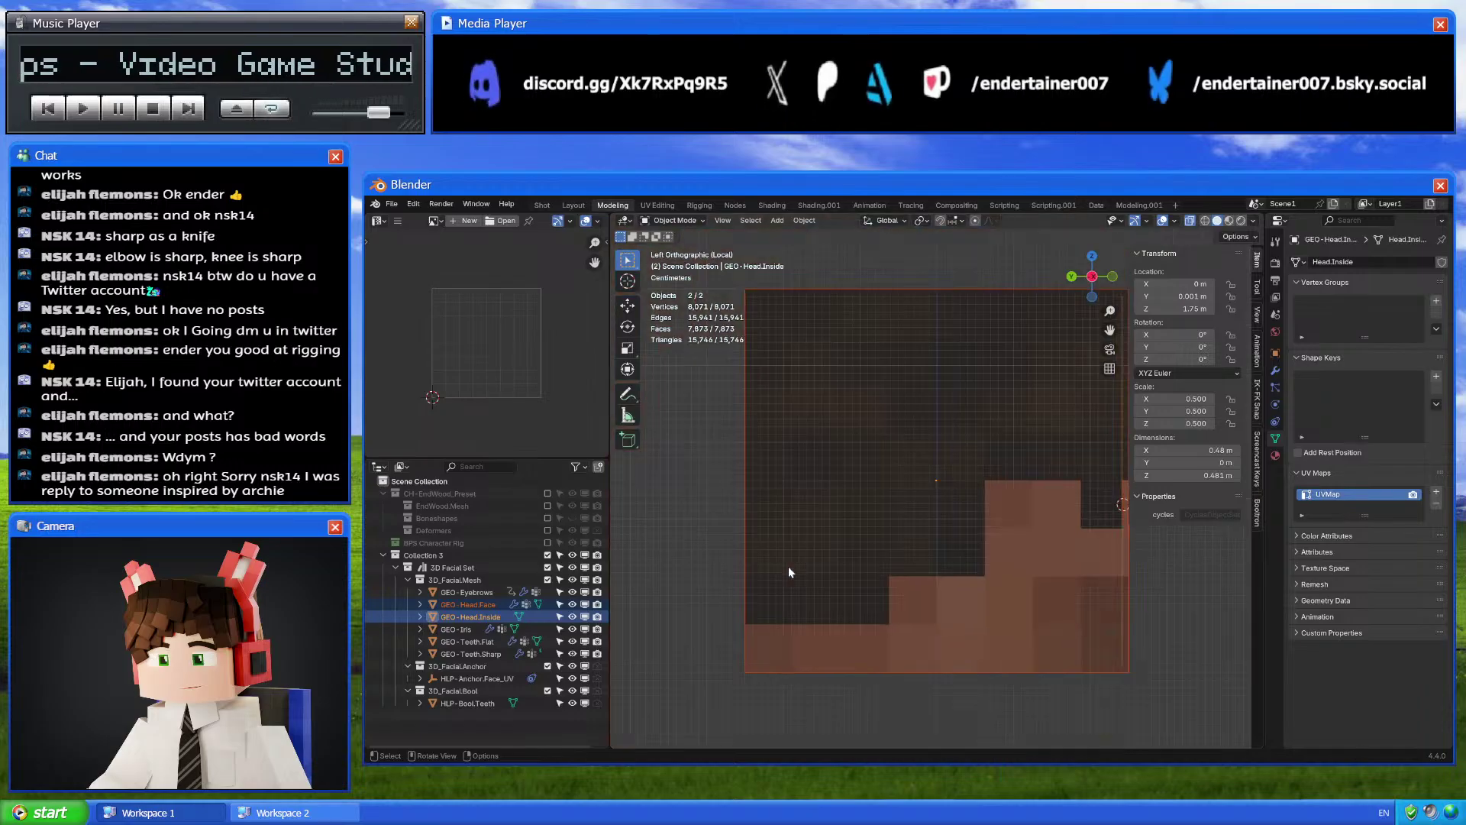
{"action": "scroll", "coordinate": [974, 586], "scroll_direction": "up", "scroll_amount": 5}
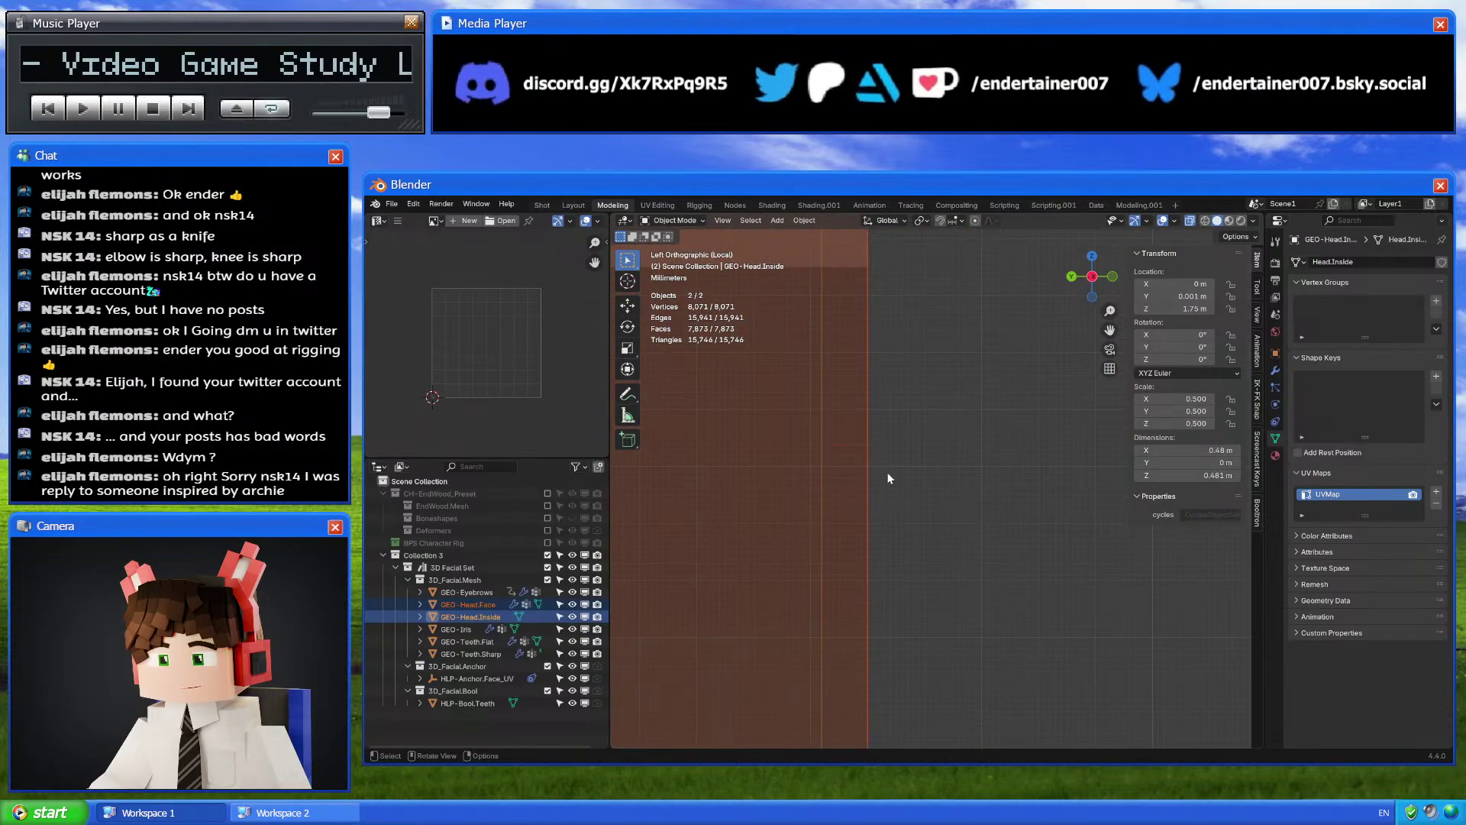
{"action": "left_click", "coordinate": [850, 456]}
{"action": "key", "text": "Tab"}
{"action": "key", "text": "g"}
{"action": "key", "text": "y"}
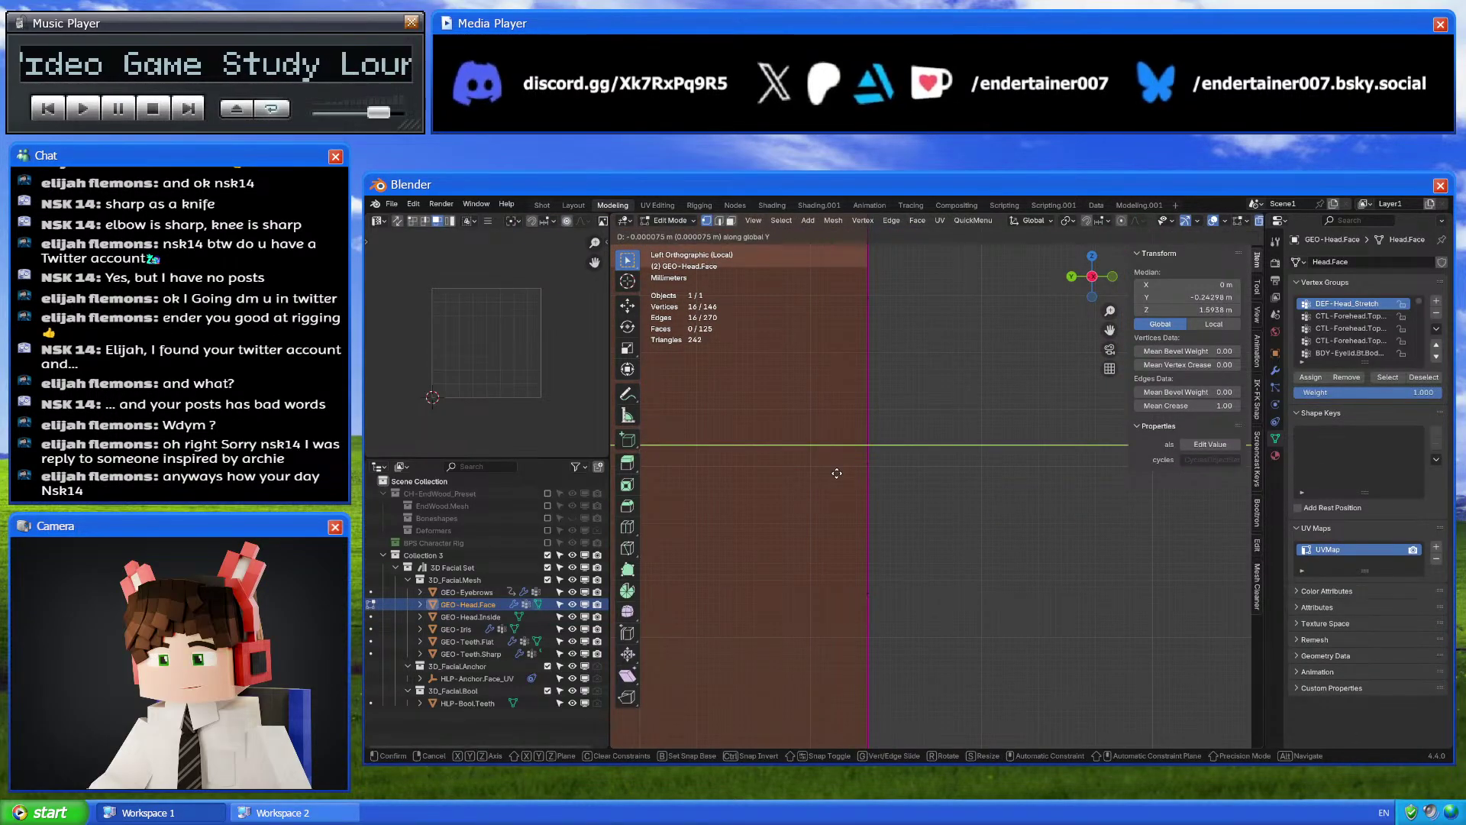
{"action": "left_click", "coordinate": [832, 474]}
{"action": "key", "text": "Tab"}
{"action": "middle_click_drag", "start_coordinate": [835, 474], "coordinate": [944, 530]}
{"action": "middle_click_drag", "start_coordinate": [746, 536], "coordinate": [538, 612]}
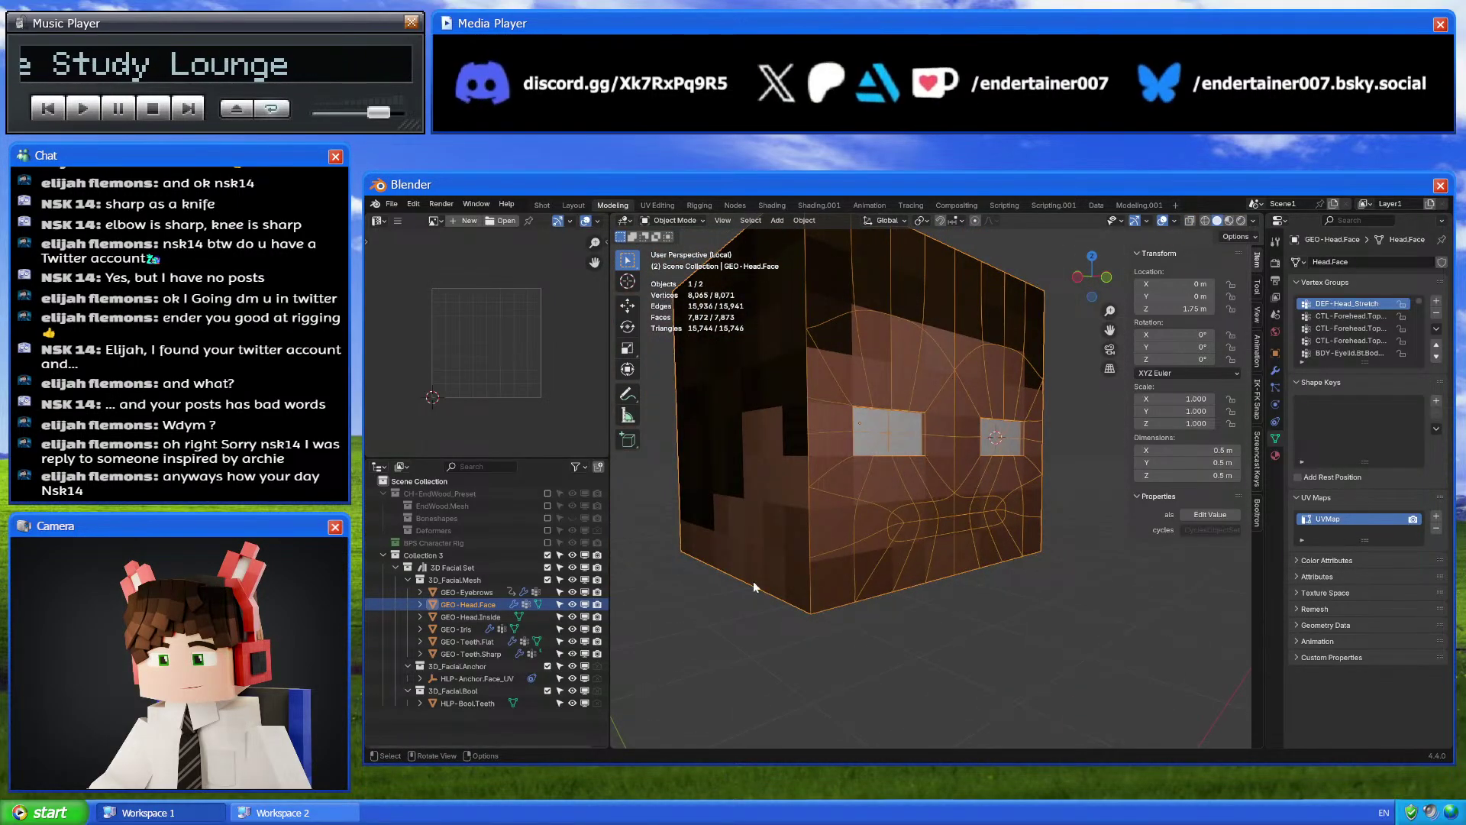
{"action": "key", "text": "KP_Divide"}
Delete the GEO-Teeth.Sharp object and hide GEO-Teeth.Flat in the viewport
{"action": "key", "text": "alt+z"}
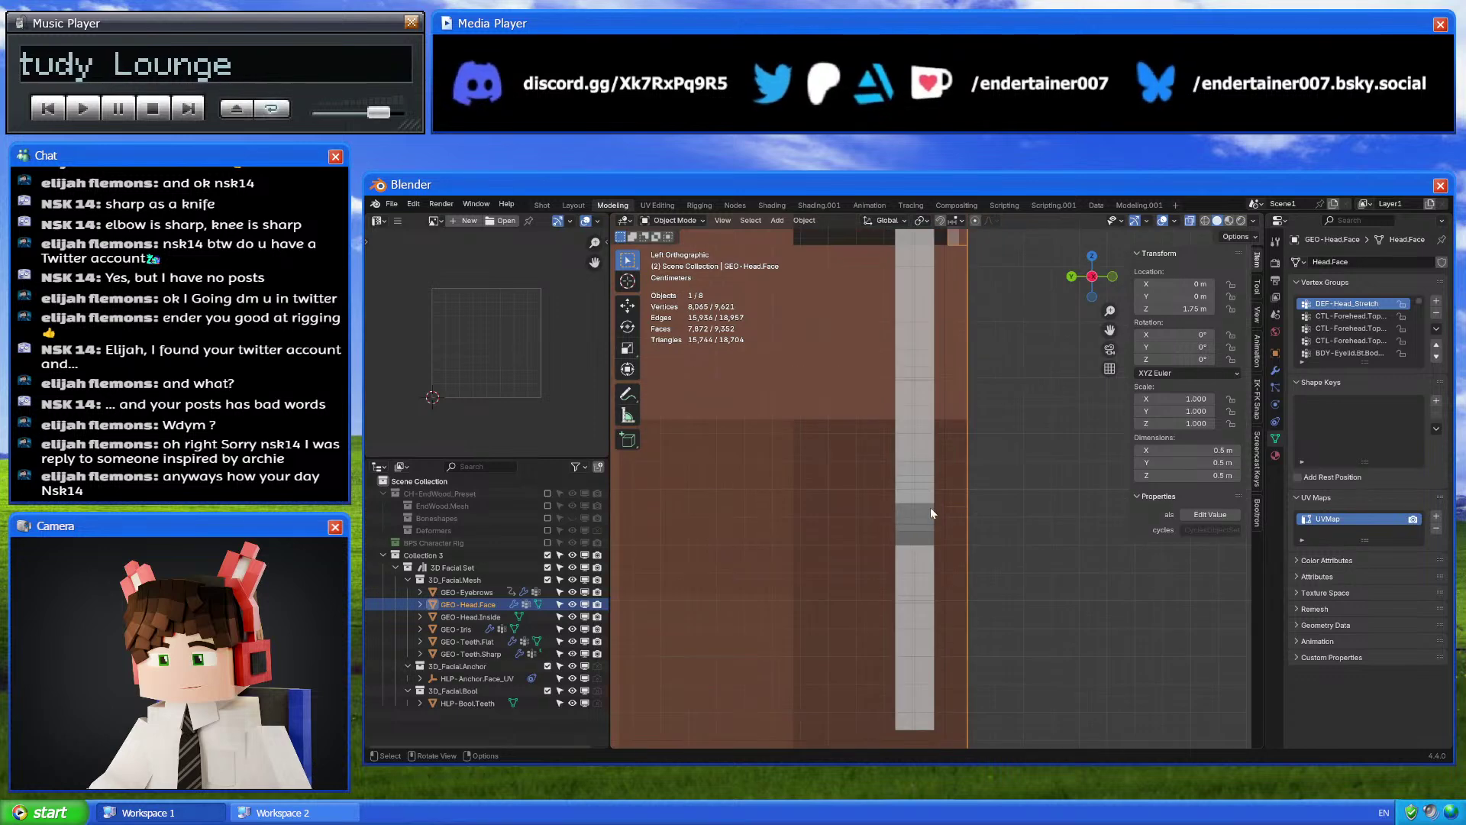
{"action": "left_click", "coordinate": [930, 507]}
{"action": "middle_click_drag", "start_coordinate": [964, 521], "coordinate": [983, 543]}
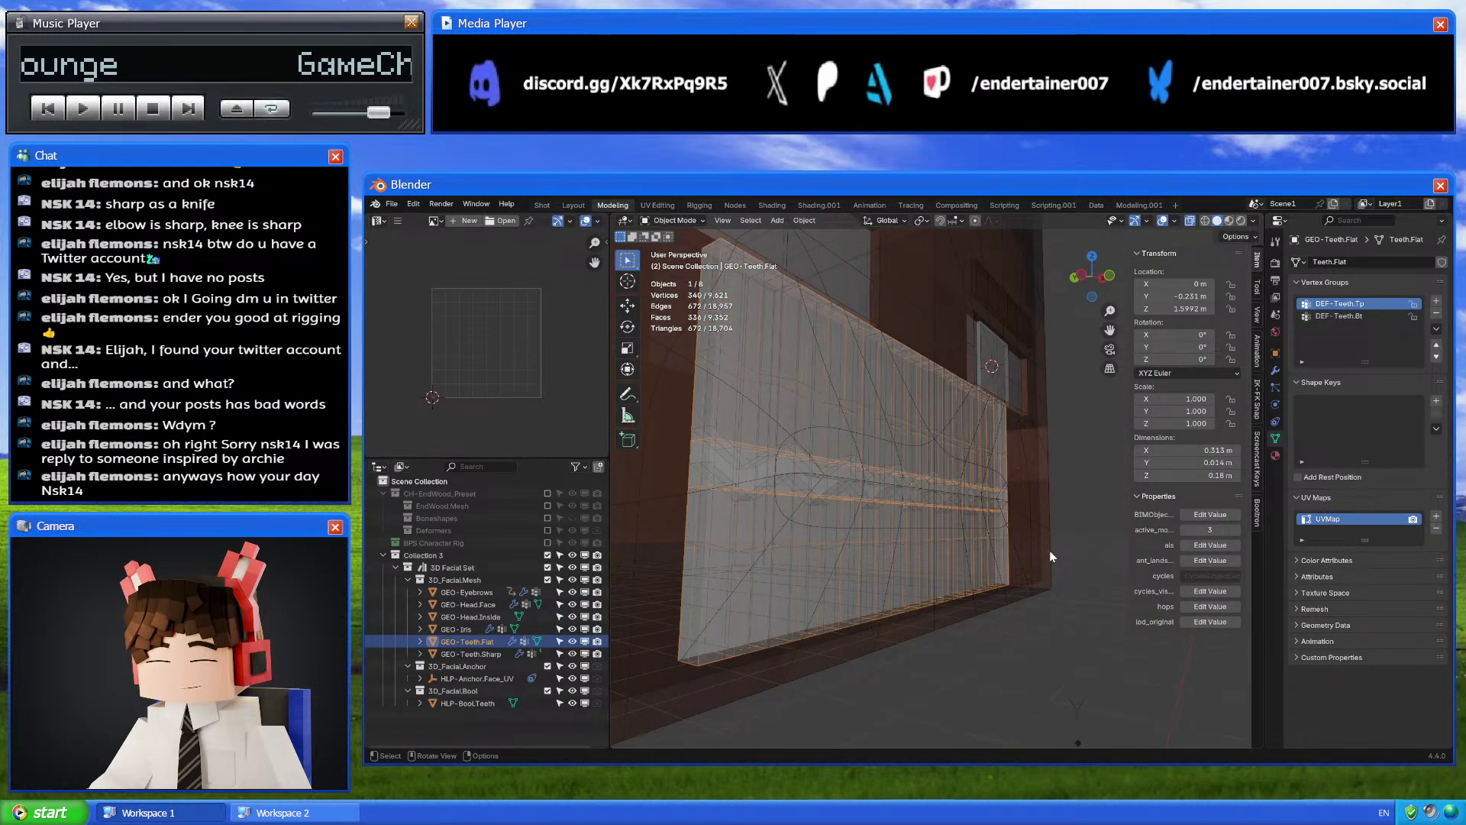
{"action": "left_click", "coordinate": [467, 654]}
{"action": "key", "text": "x"}
{"action": "left_click", "coordinate": [992, 597]}
{"action": "left_click", "coordinate": [592, 643]}
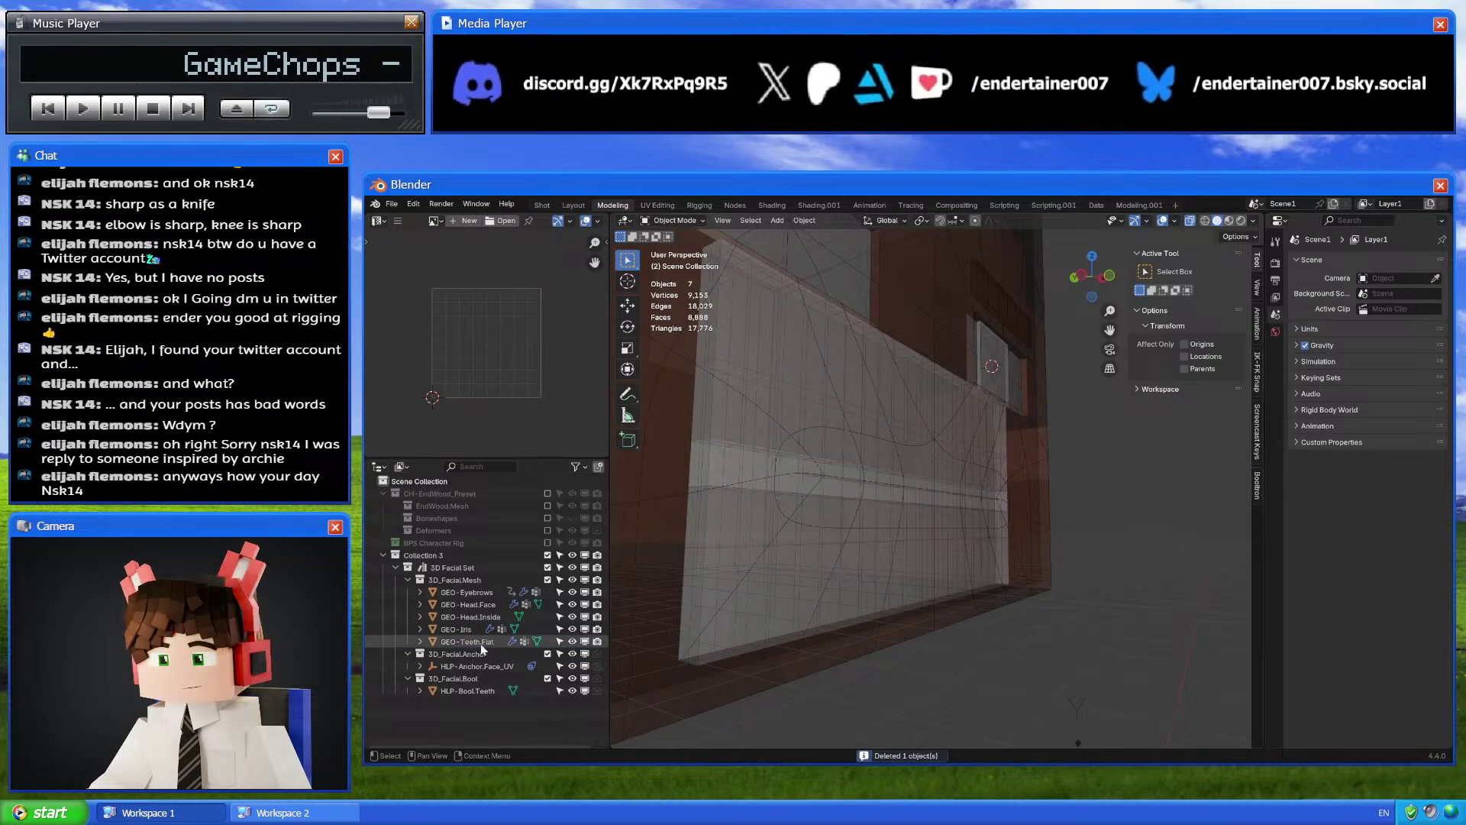
{"action": "left_click", "coordinate": [572, 642]}
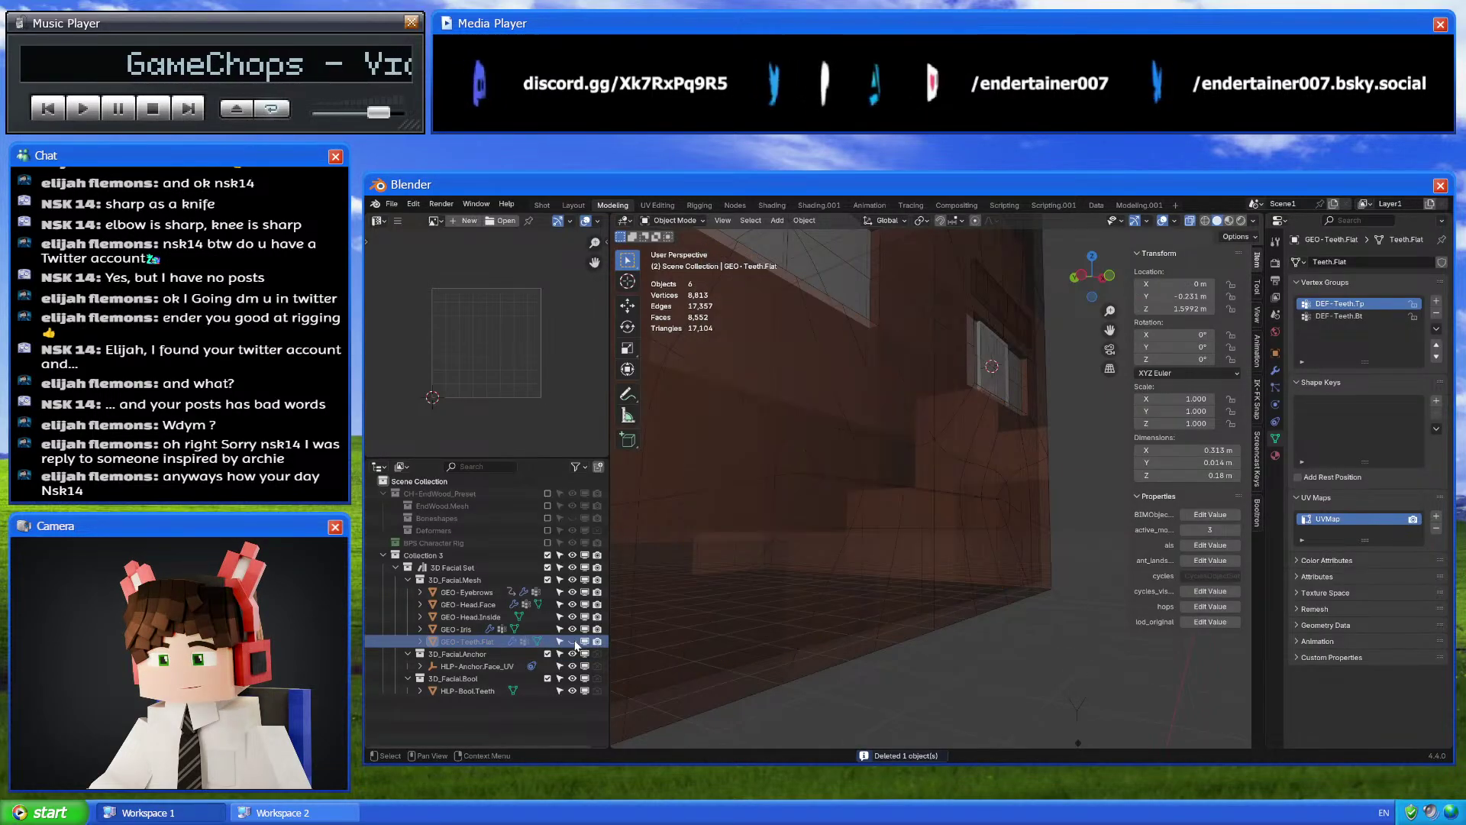
{"action": "left_click", "coordinate": [764, 640]}
Check the material of GEO-Head.Inside and join the plane into GEO-Head.Face
{"action": "middle_click_drag", "start_coordinate": [763, 640], "coordinate": [919, 567]}
{"action": "left_click", "coordinate": [918, 561]}
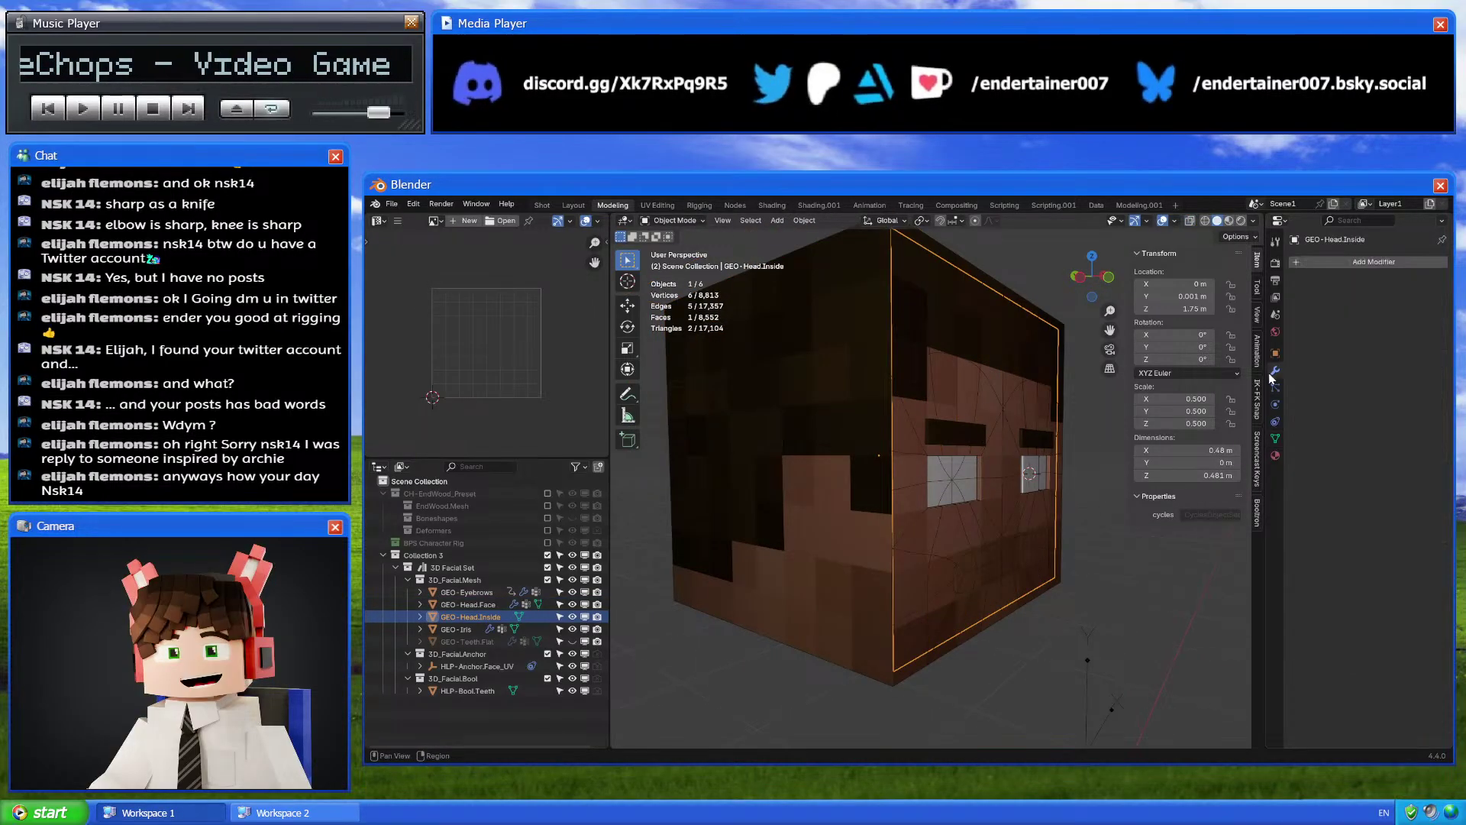
{"action": "left_click", "coordinate": [1275, 455]}
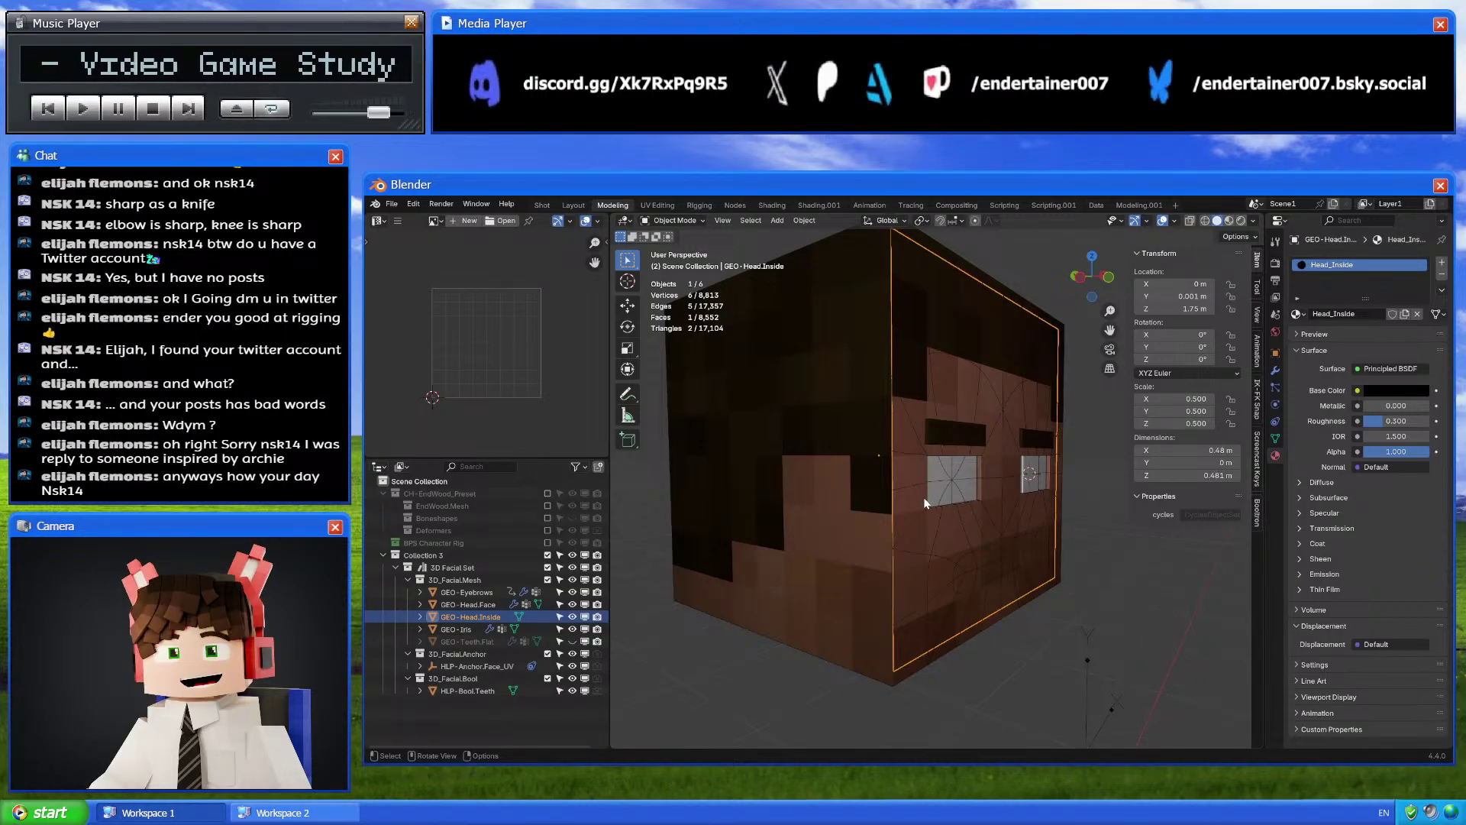
{"action": "left_click", "coordinate": [832, 493], "text": "shift"}
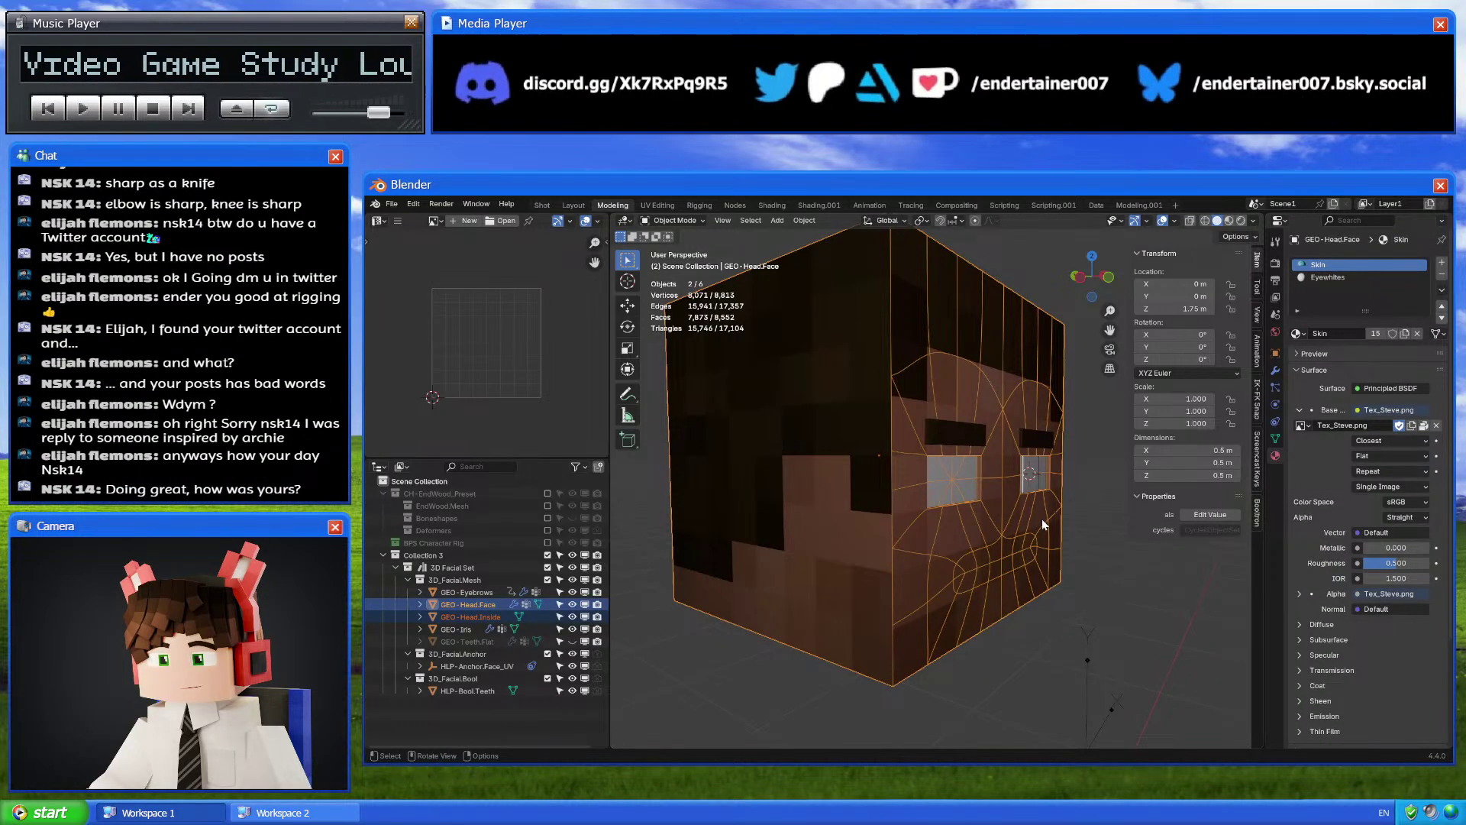
{"action": "right_click", "coordinate": [1042, 519]}
{"action": "right_click", "coordinate": [989, 518]}
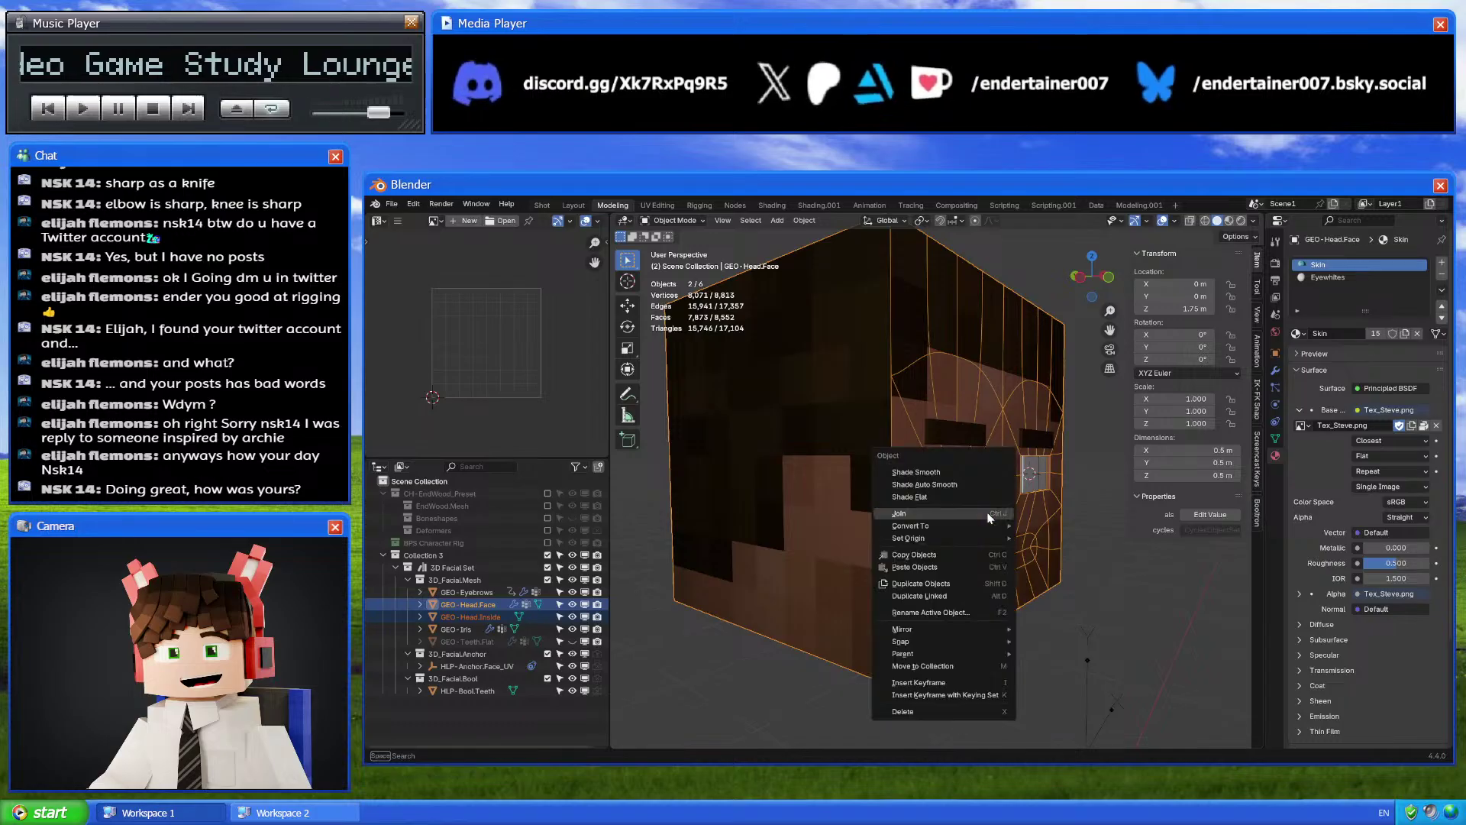
{"action": "left_click", "coordinate": [970, 519]}
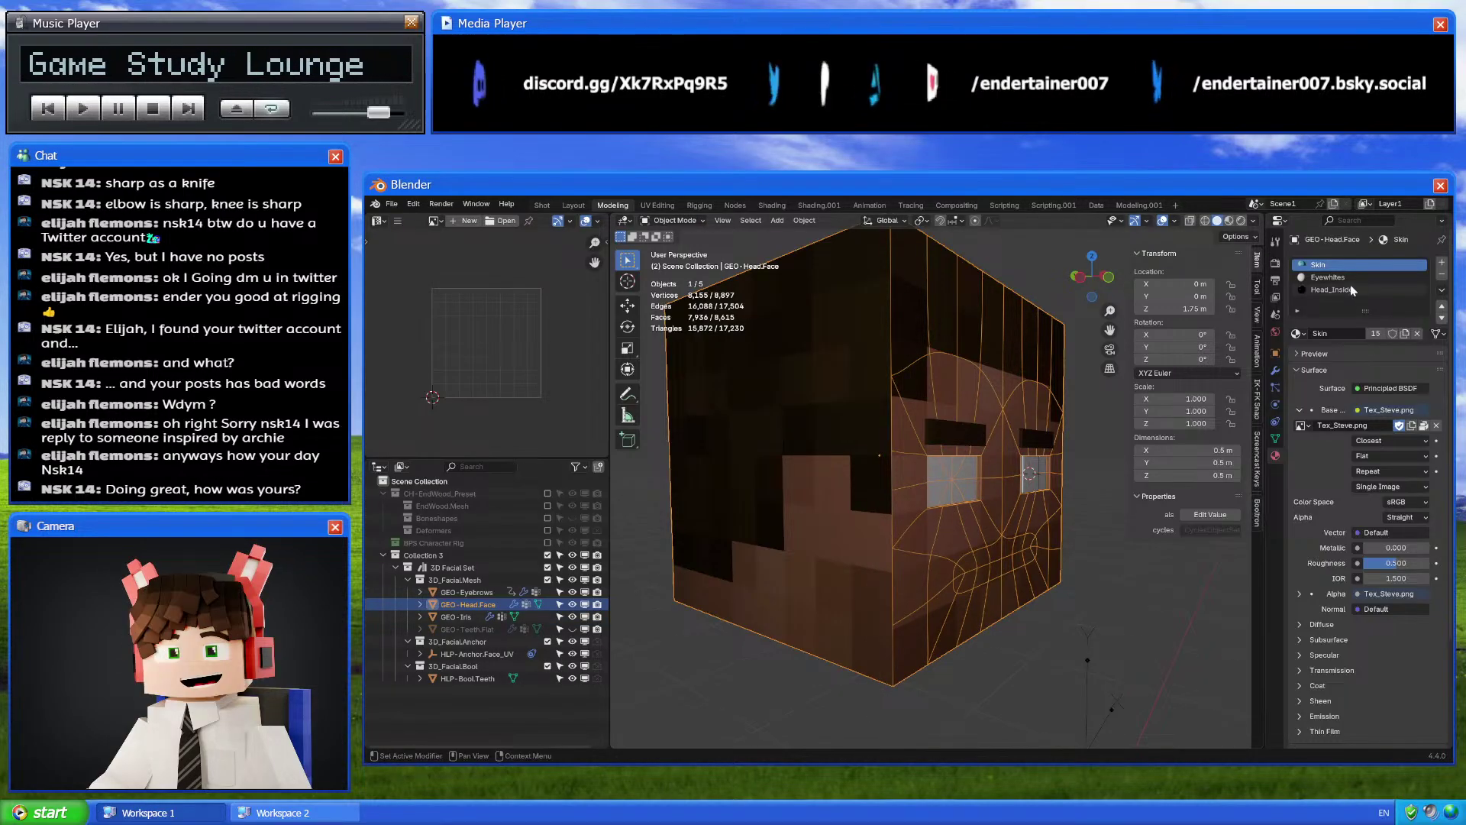
Enter Edit Mode on the joined head mesh with X-ray enabled and try to select the inside plane behind the face
{"action": "key", "text": "alt+z"}
{"action": "middle_click_drag", "start_coordinate": [1039, 489], "coordinate": [949, 409]}
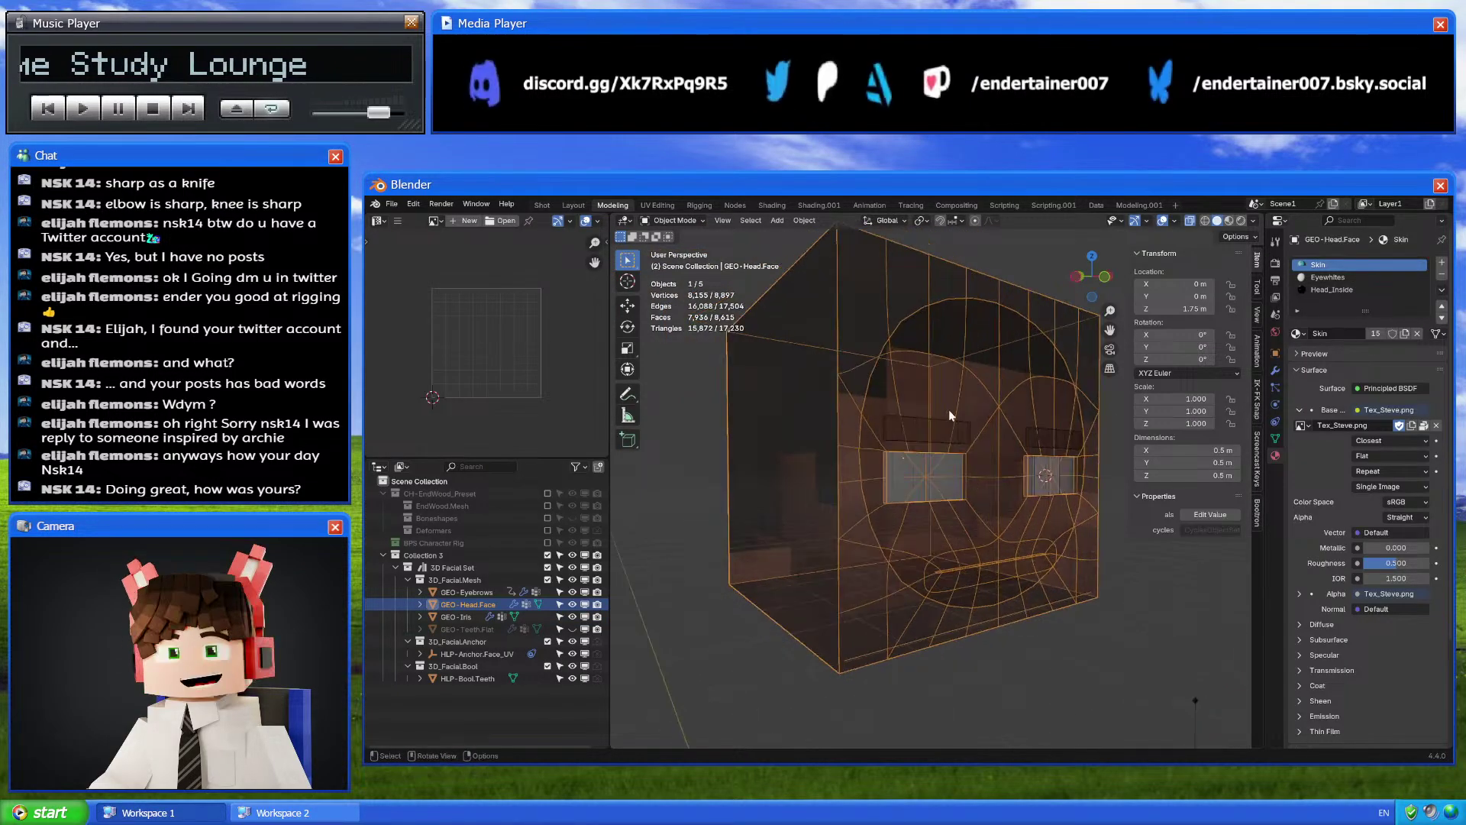
{"action": "key", "text": "Tab"}
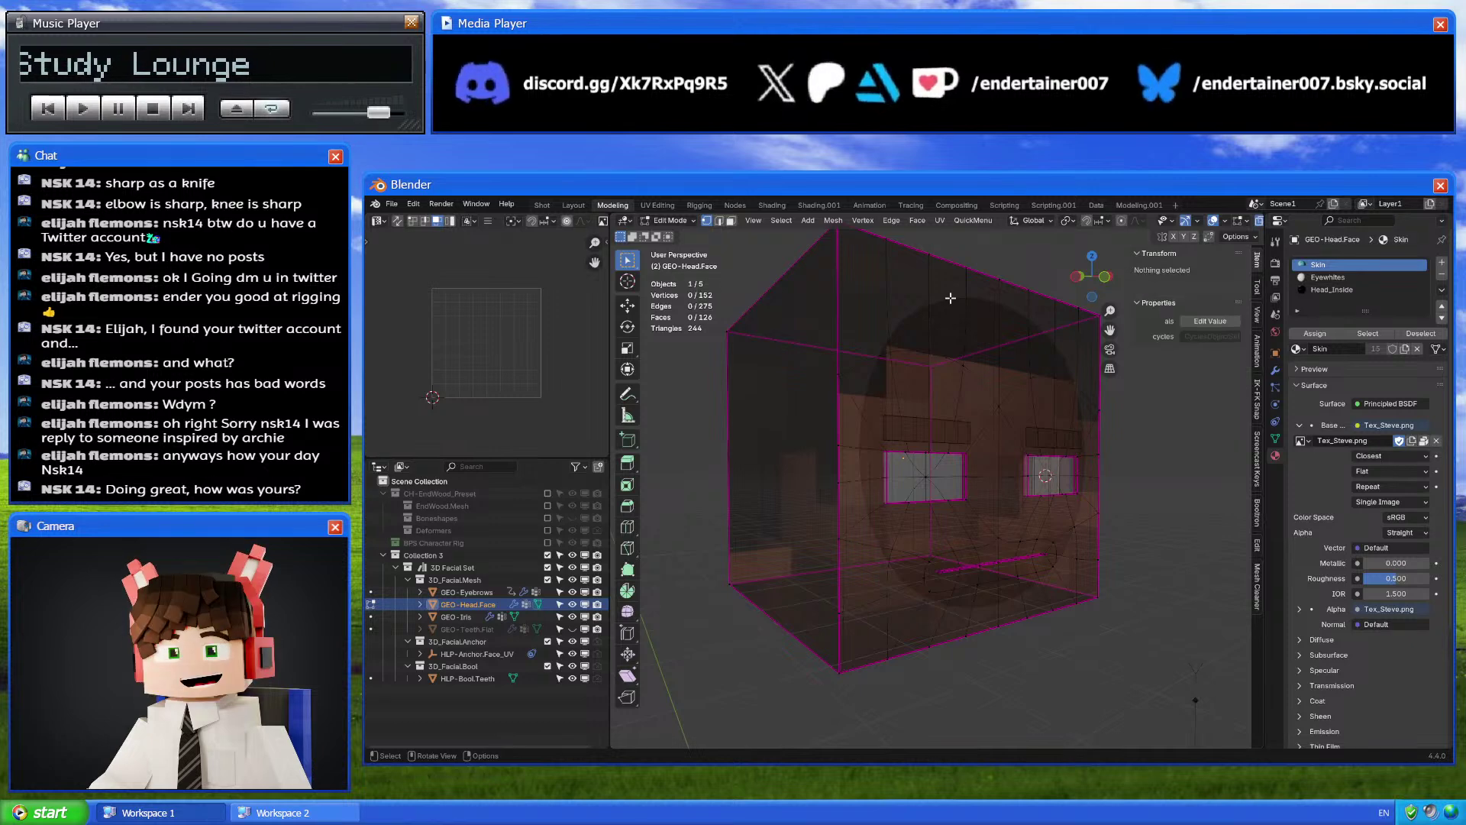
{"action": "left_click", "coordinate": [982, 284], "text": "alt"}
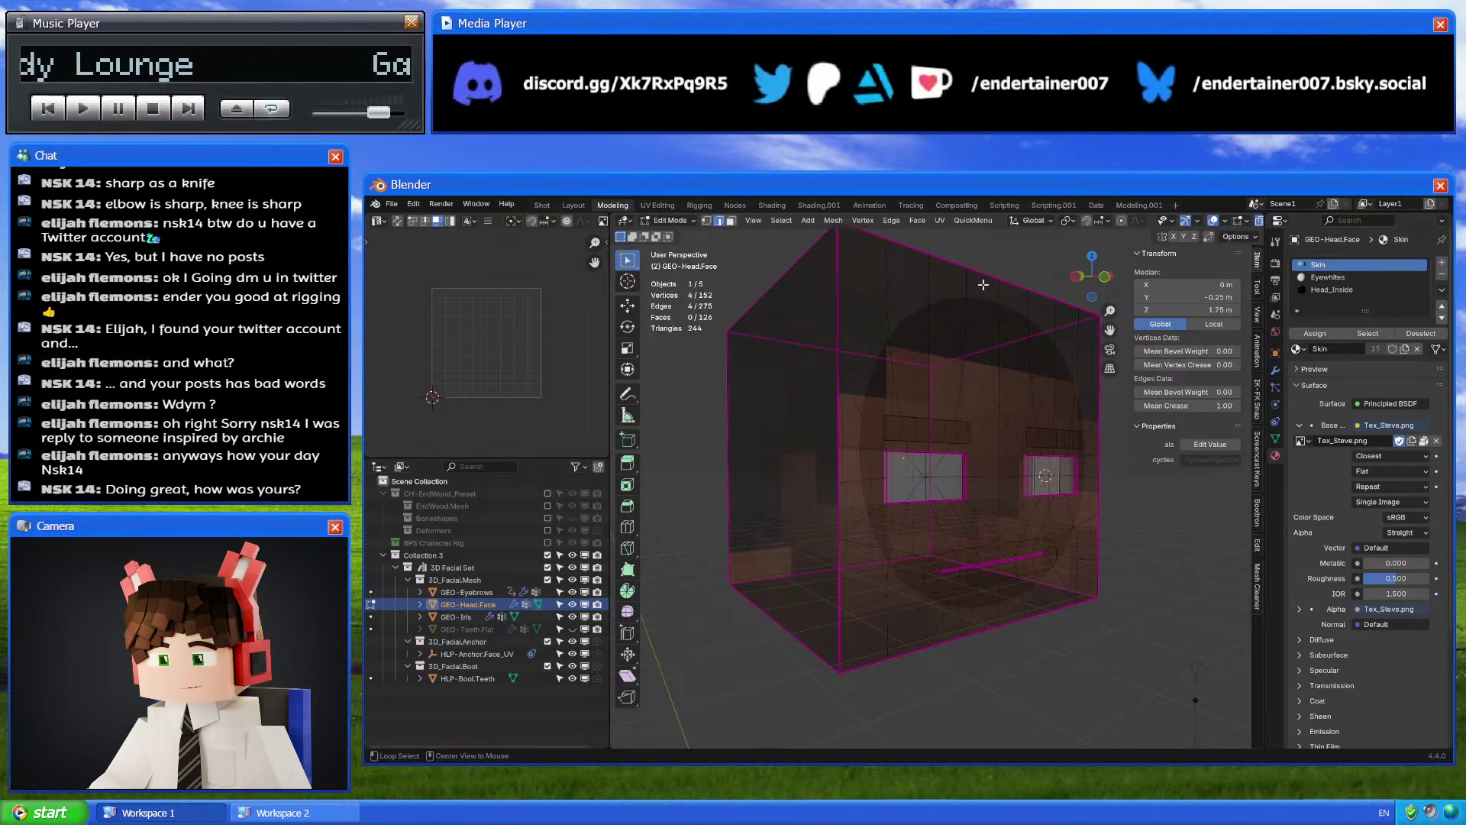
{"action": "key", "text": "alt+z"}
{"action": "middle_click_drag", "start_coordinate": [1009, 321], "coordinate": [1018, 487]}
{"action": "key", "text": "alt+z"}
{"action": "scroll", "coordinate": [1007, 481], "scroll_direction": "up", "scroll_amount": 3}
{"action": "key", "text": "3"}
{"action": "left_click", "coordinate": [987, 464]}
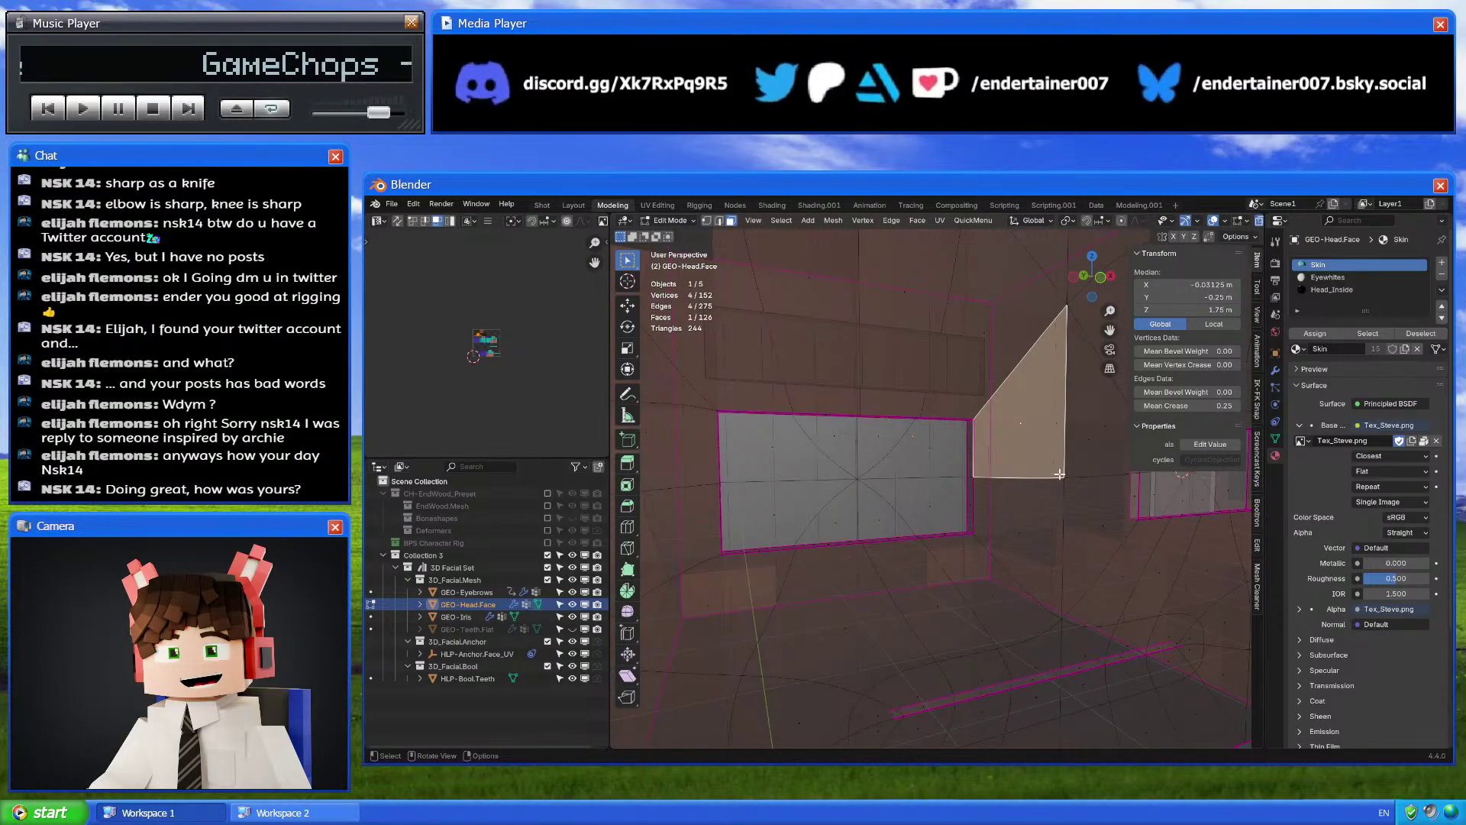
{"action": "scroll", "coordinate": [1049, 491], "scroll_direction": "down", "scroll_amount": 5}
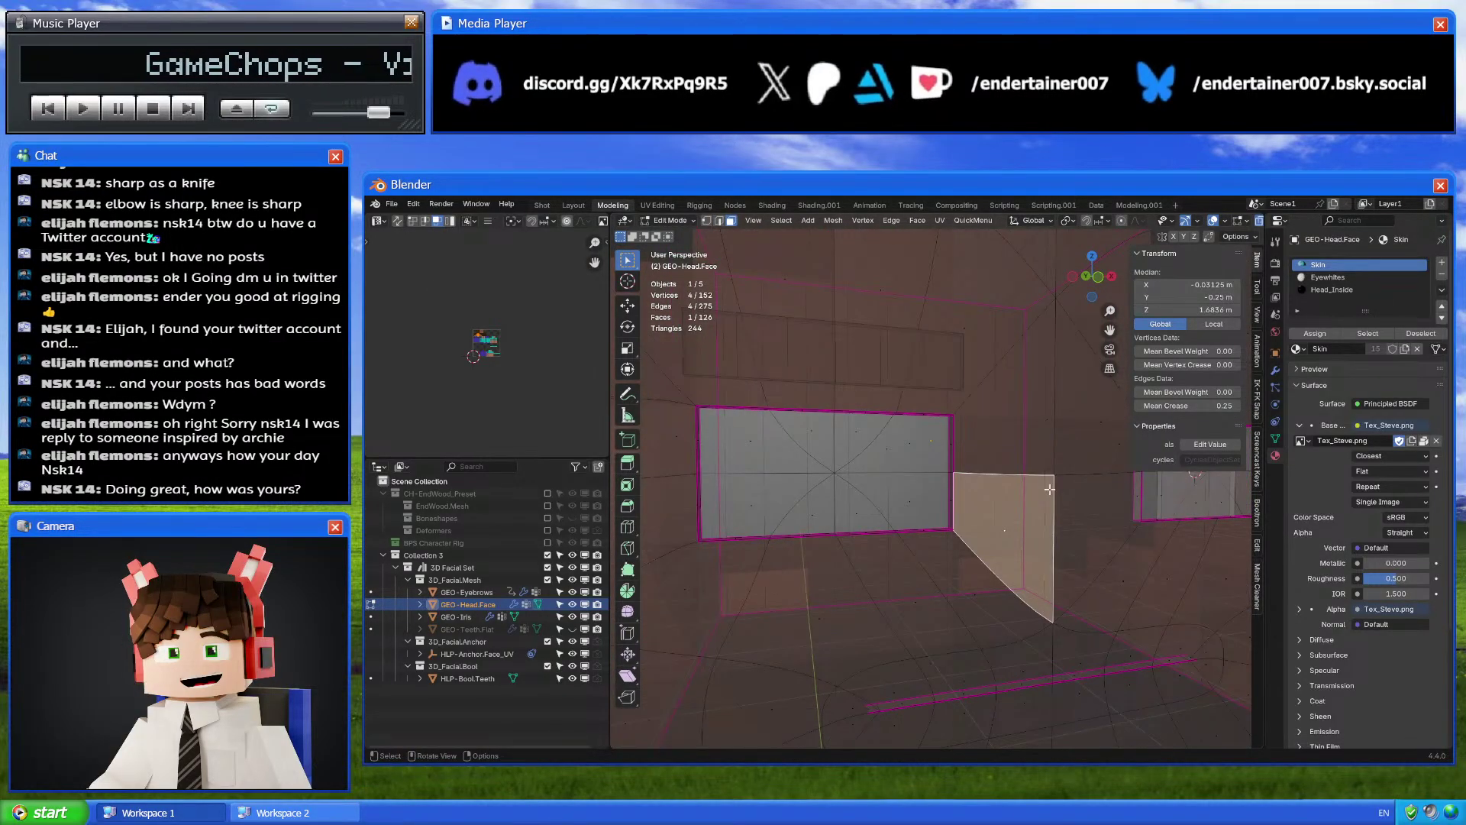
{"action": "middle_click_drag", "start_coordinate": [1049, 491], "coordinate": [819, 526]}
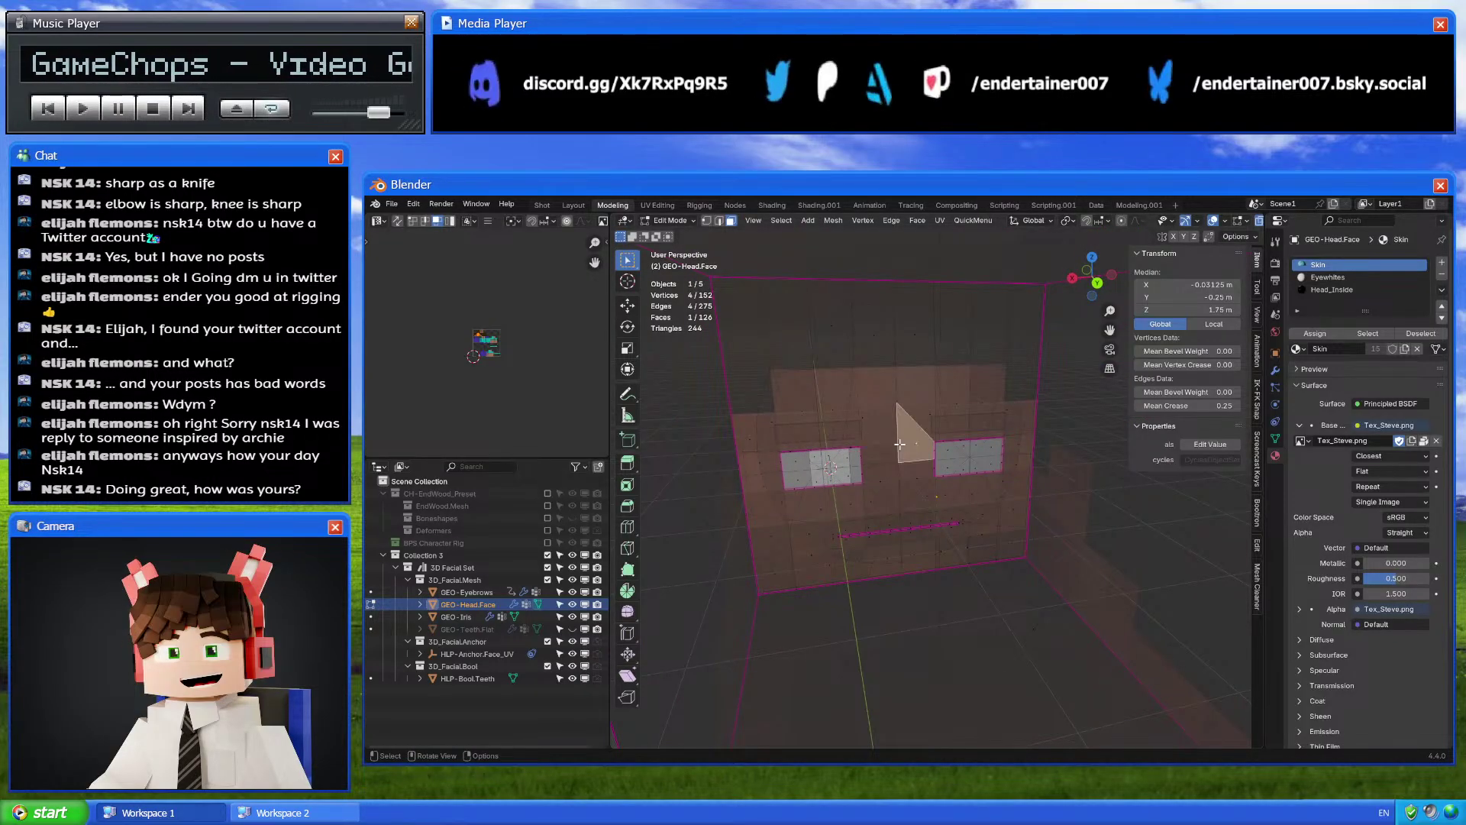
Raise the mean crease of the inside plane's four border edges to square its corners, and return to Object Mode
{"action": "scroll", "coordinate": [962, 377], "scroll_direction": "up", "scroll_amount": 4}
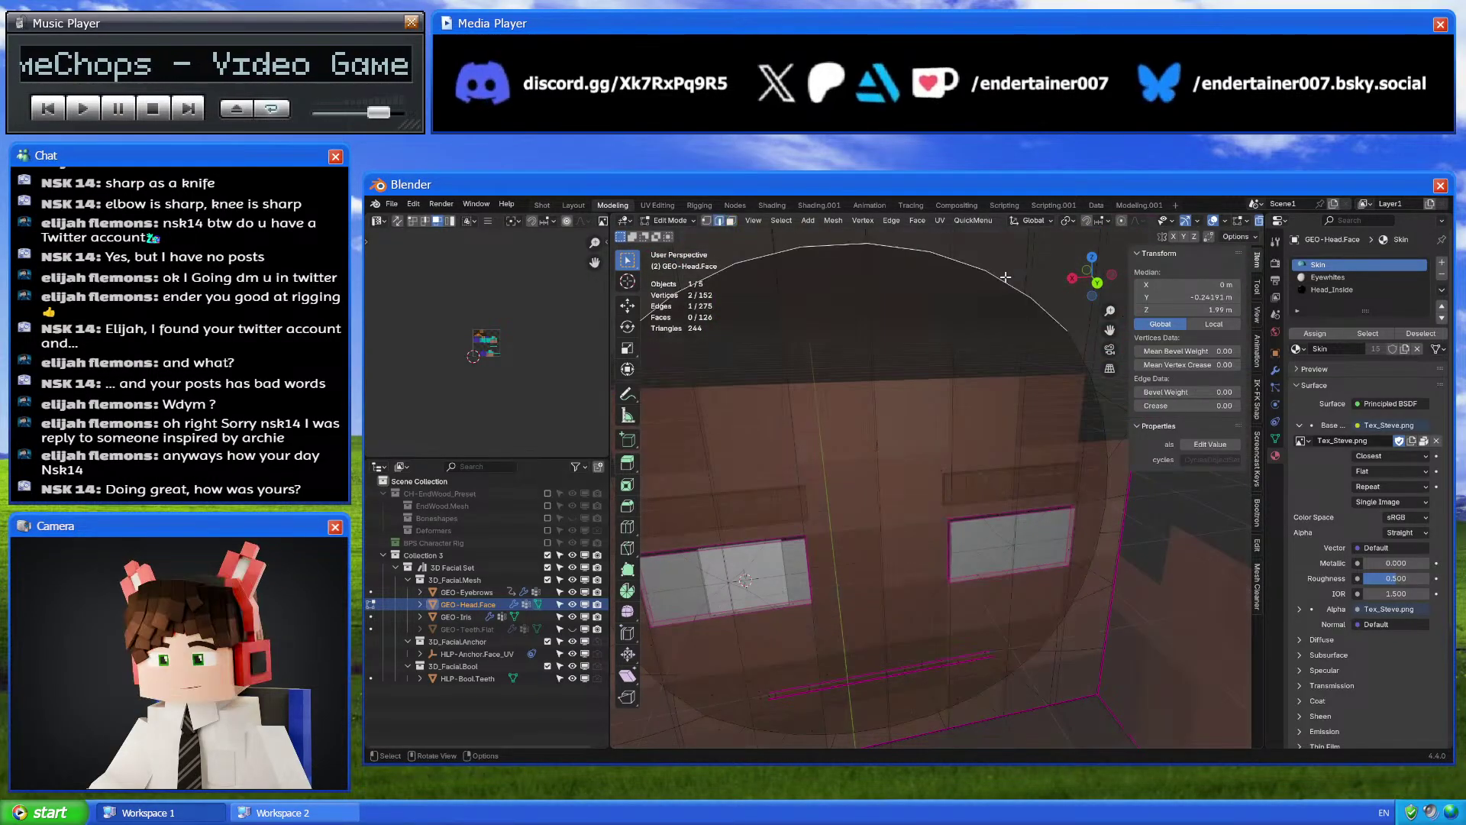
{"action": "left_click", "coordinate": [1005, 277], "text": "alt"}
{"action": "scroll", "coordinate": [1005, 277], "scroll_direction": "down", "scroll_amount": 3}
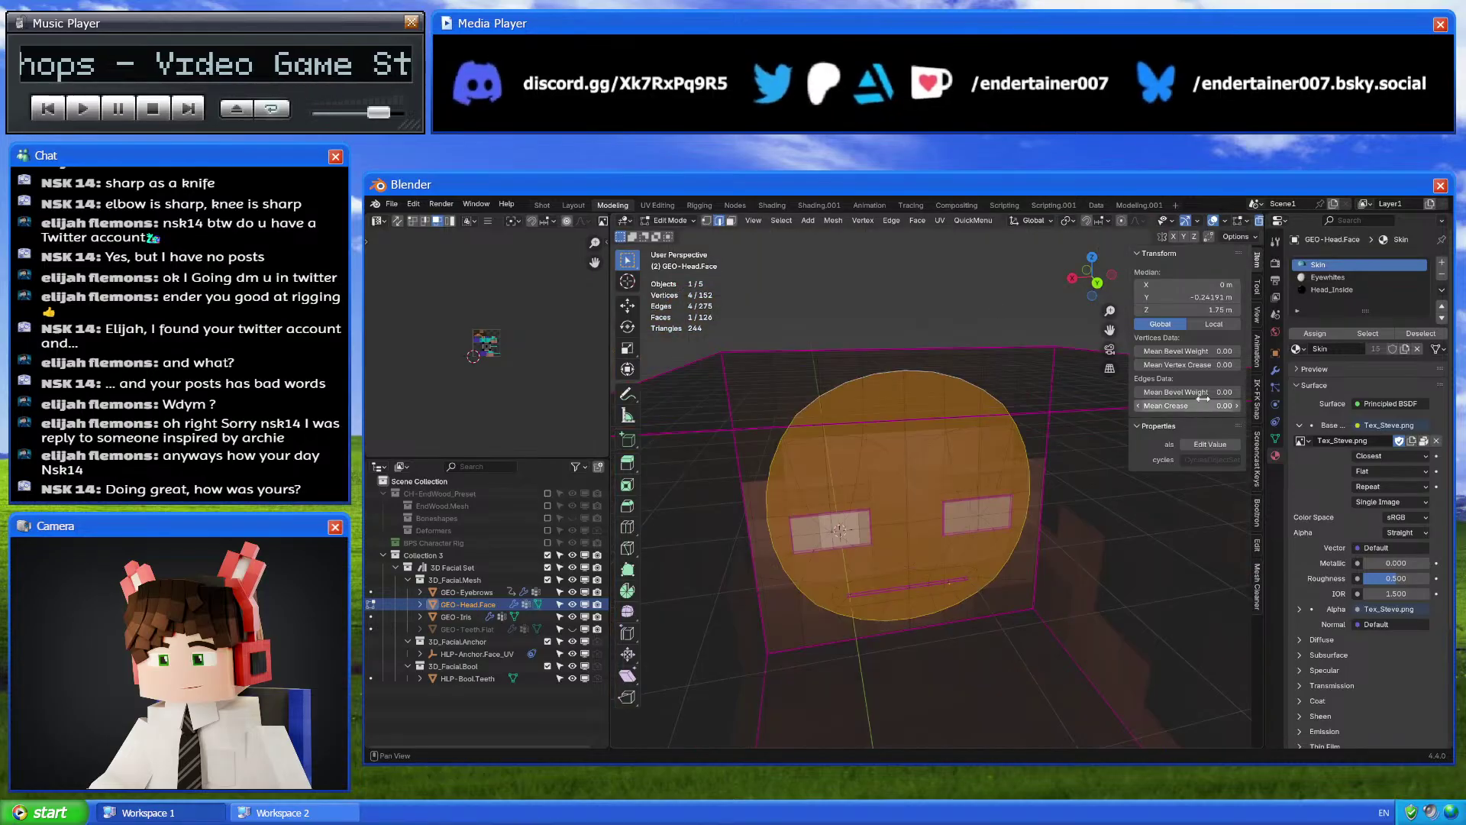
{"action": "left_click_drag", "start_coordinate": [1176, 407], "coordinate": [1206, 407]}
{"action": "middle_click_drag", "start_coordinate": [1145, 496], "coordinate": [1139, 569]}
{"action": "key", "text": "alt+a"}
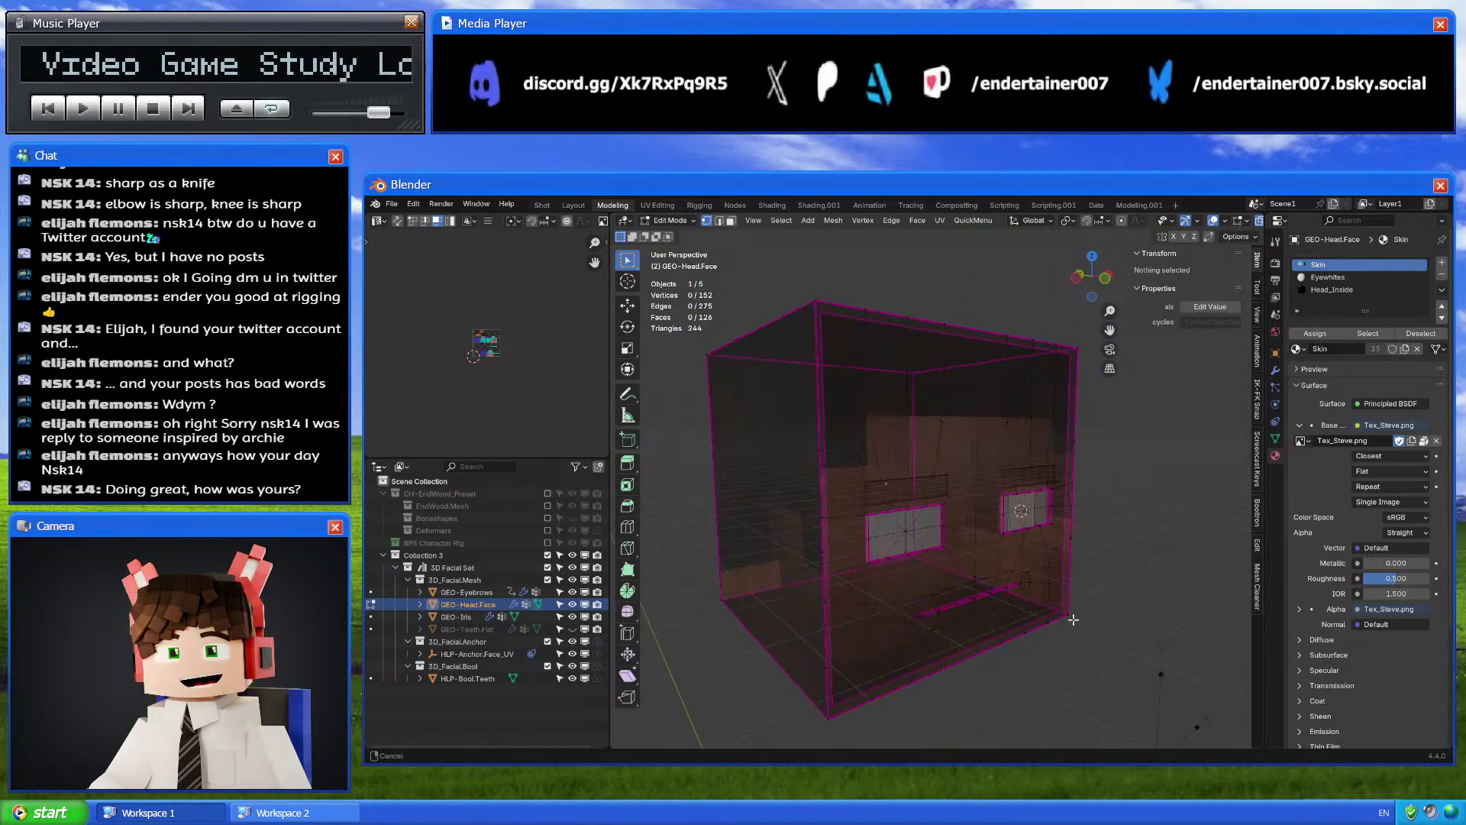
{"action": "key", "text": "a"}
{"action": "key", "text": "Tab"}
{"action": "mouse_move", "coordinate": [1056, 607]}
{"action": "middle_mouse_down"}
{"action": "mouse_move", "coordinate": [937, 606]}
{"action": "mouse_move", "coordinate": [1090, 573]}
{"action": "mouse_move", "coordinate": [1060, 585]}
{"action": "middle_mouse_up"}
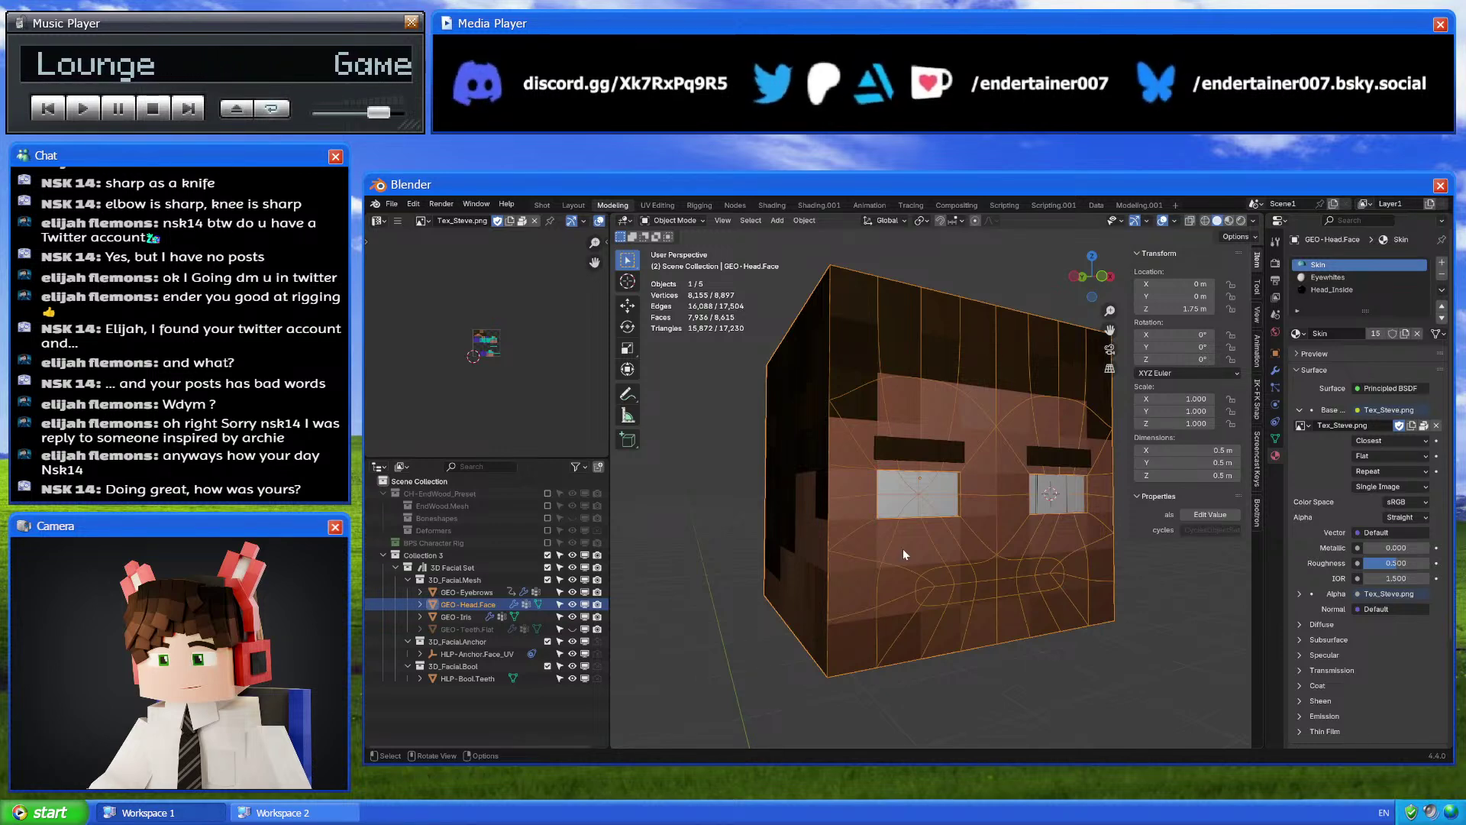
Try moving the HLP-Anchor.Face_UV helper to test its effect on the face
{"action": "middle_click_drag", "start_coordinate": [902, 548], "coordinate": [855, 535]}
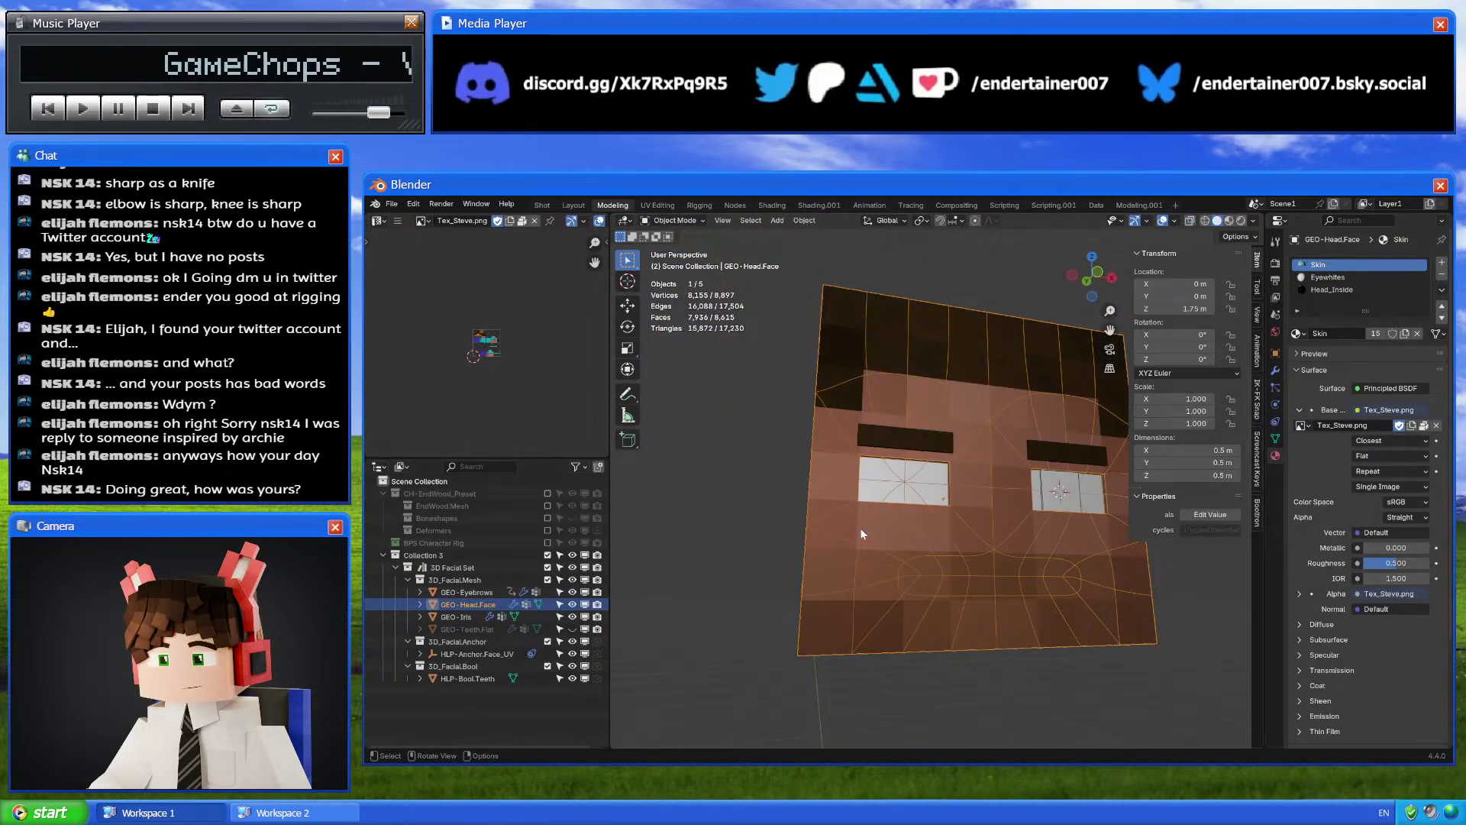
{"action": "left_click", "coordinate": [473, 626]}
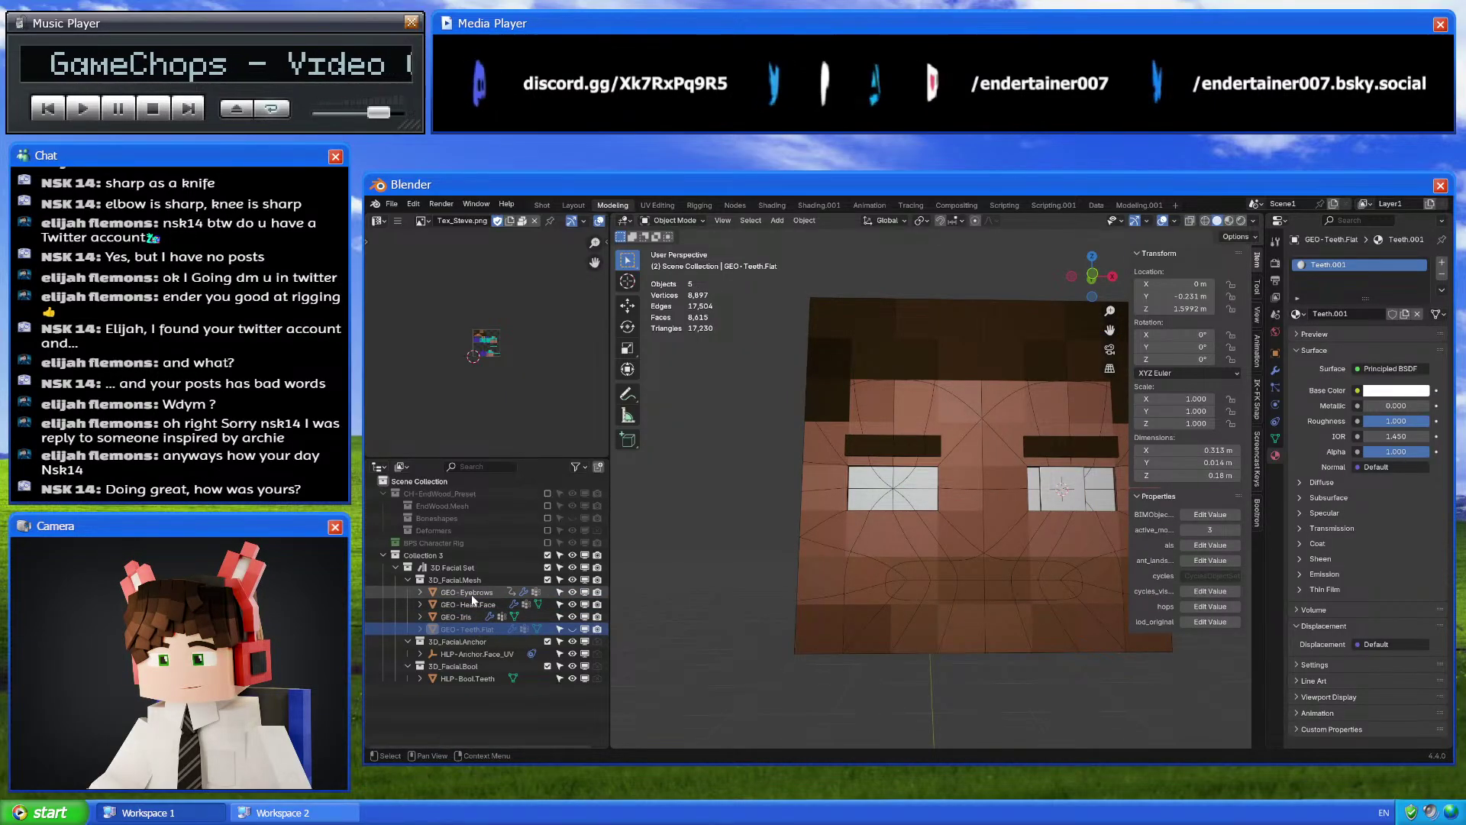
{"action": "left_click", "coordinate": [483, 654]}
{"action": "scroll", "coordinate": [886, 628], "scroll_direction": "down", "scroll_amount": 5}
{"action": "key", "text": "g"}
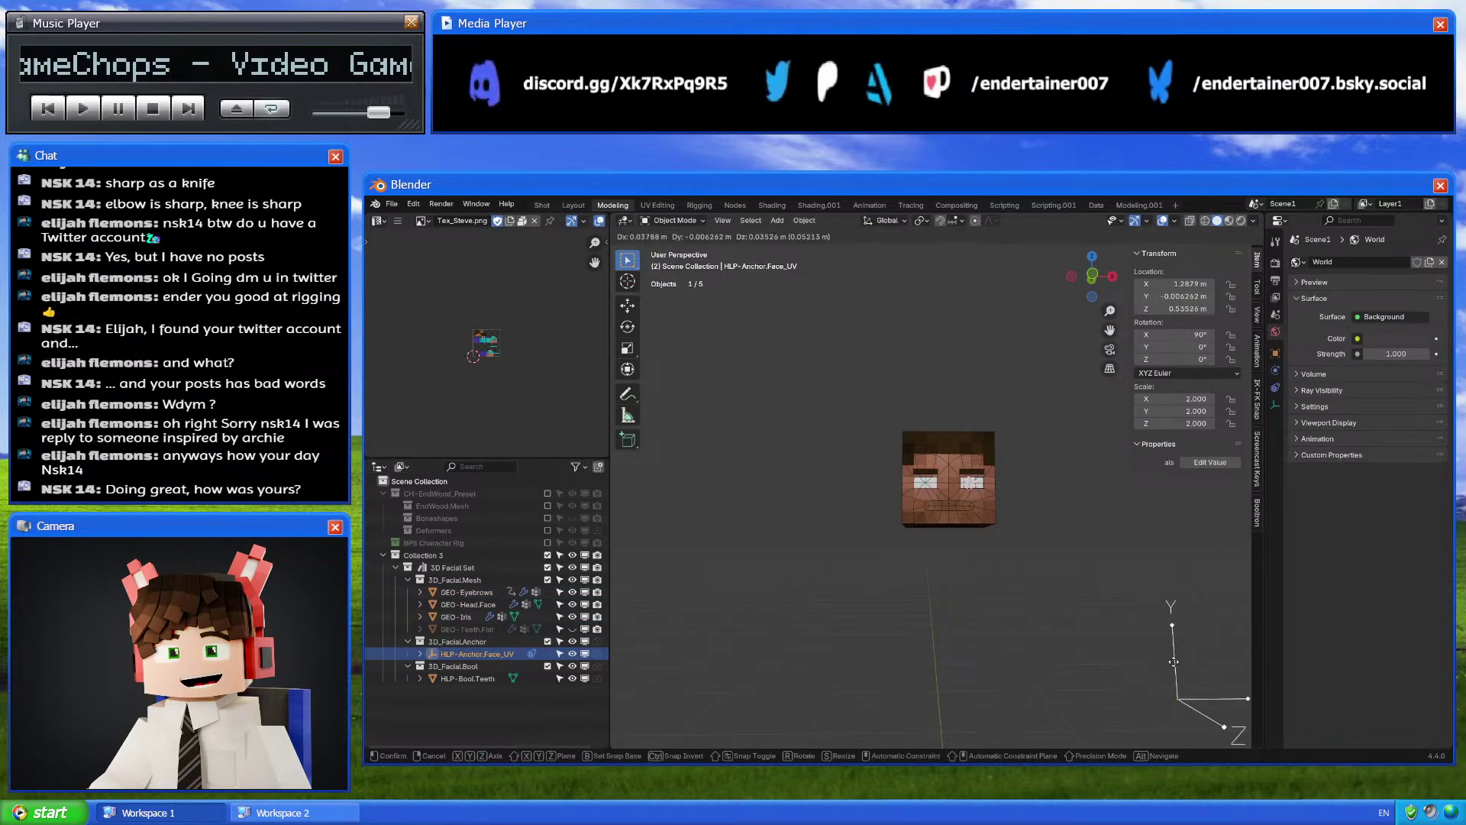
{"action": "mouse_move", "coordinate": [993, 589]}
{"action": "middle_mouse_down", "text": "alt"}
{"action": "mouse_move", "coordinate": [1053, 616]}
{"action": "mouse_move", "coordinate": [1005, 574]}
{"action": "middle_mouse_up", "text": "alt"}
{"action": "left_click", "coordinate": [1037, 594]}
{"action": "scroll", "coordinate": [1037, 599], "scroll_direction": "up", "scroll_amount": 4}
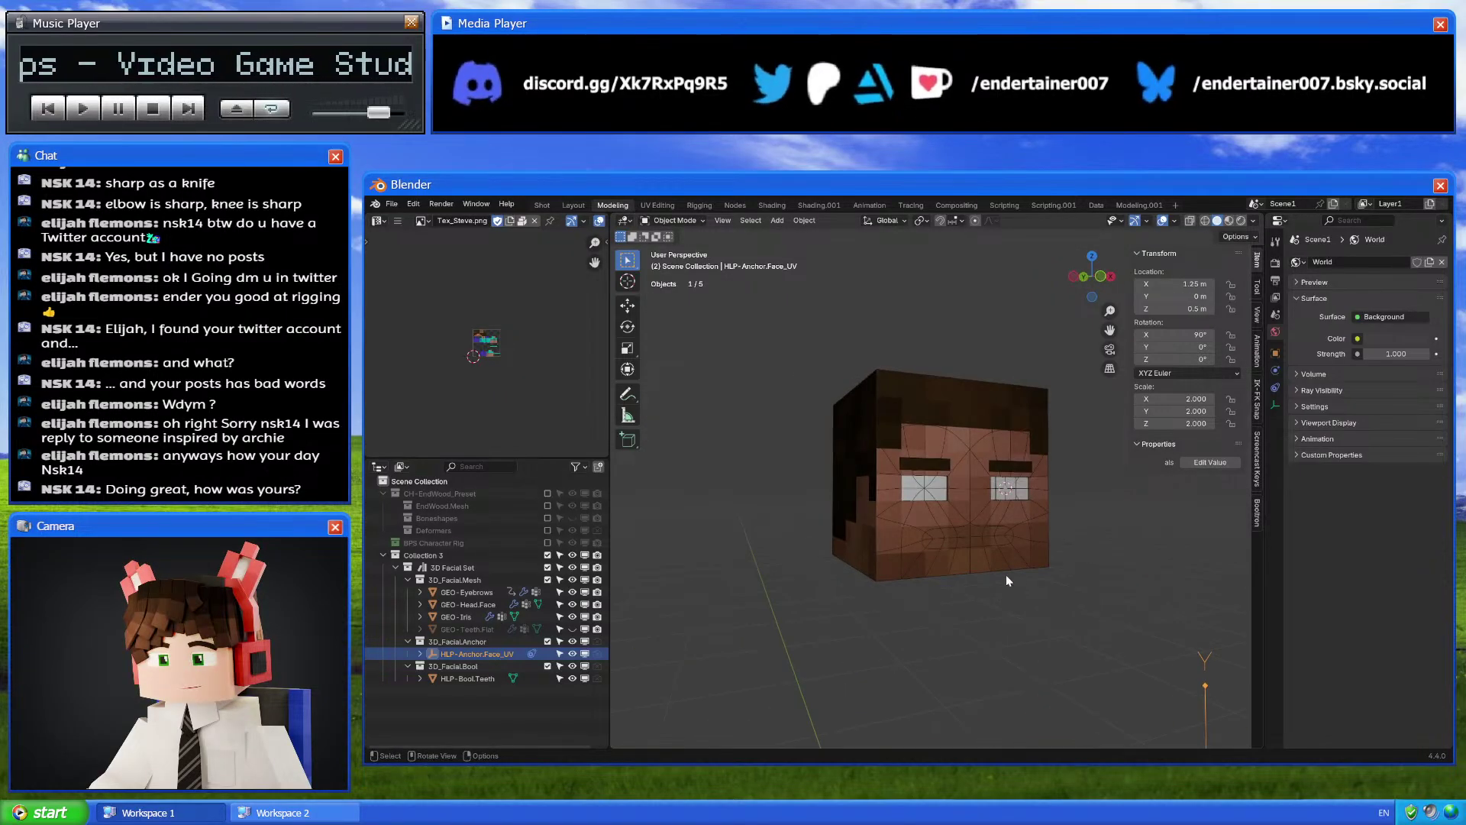
Try moving a vertex of the GEO-Head.Face mesh in Edit Mode
{"action": "left_click", "coordinate": [1034, 533]}
{"action": "left_click", "coordinate": [1276, 369]}
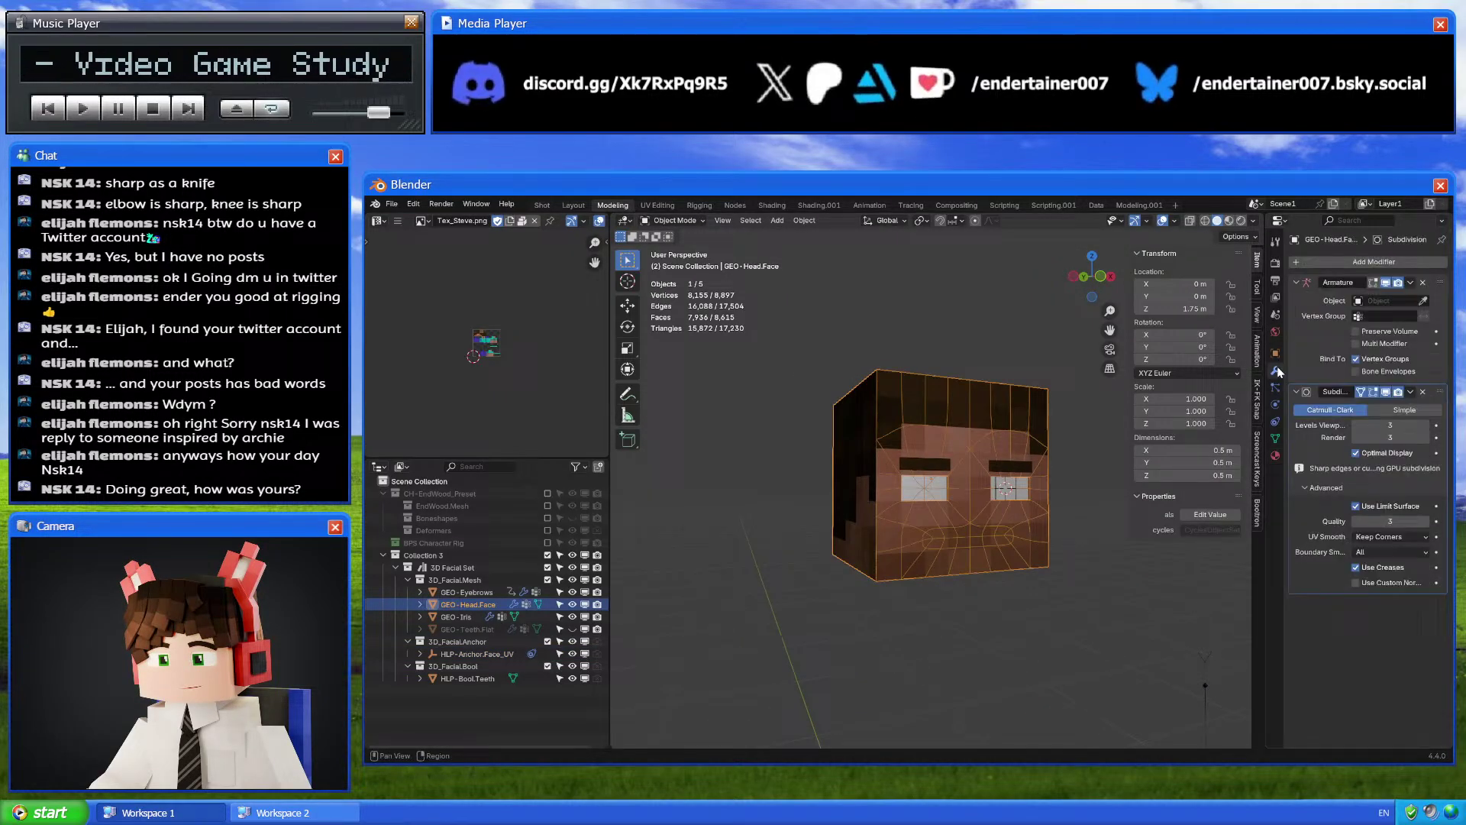
{"action": "key", "text": "Tab"}
{"action": "left_click", "coordinate": [1000, 527]}
{"action": "key", "text": "g"}
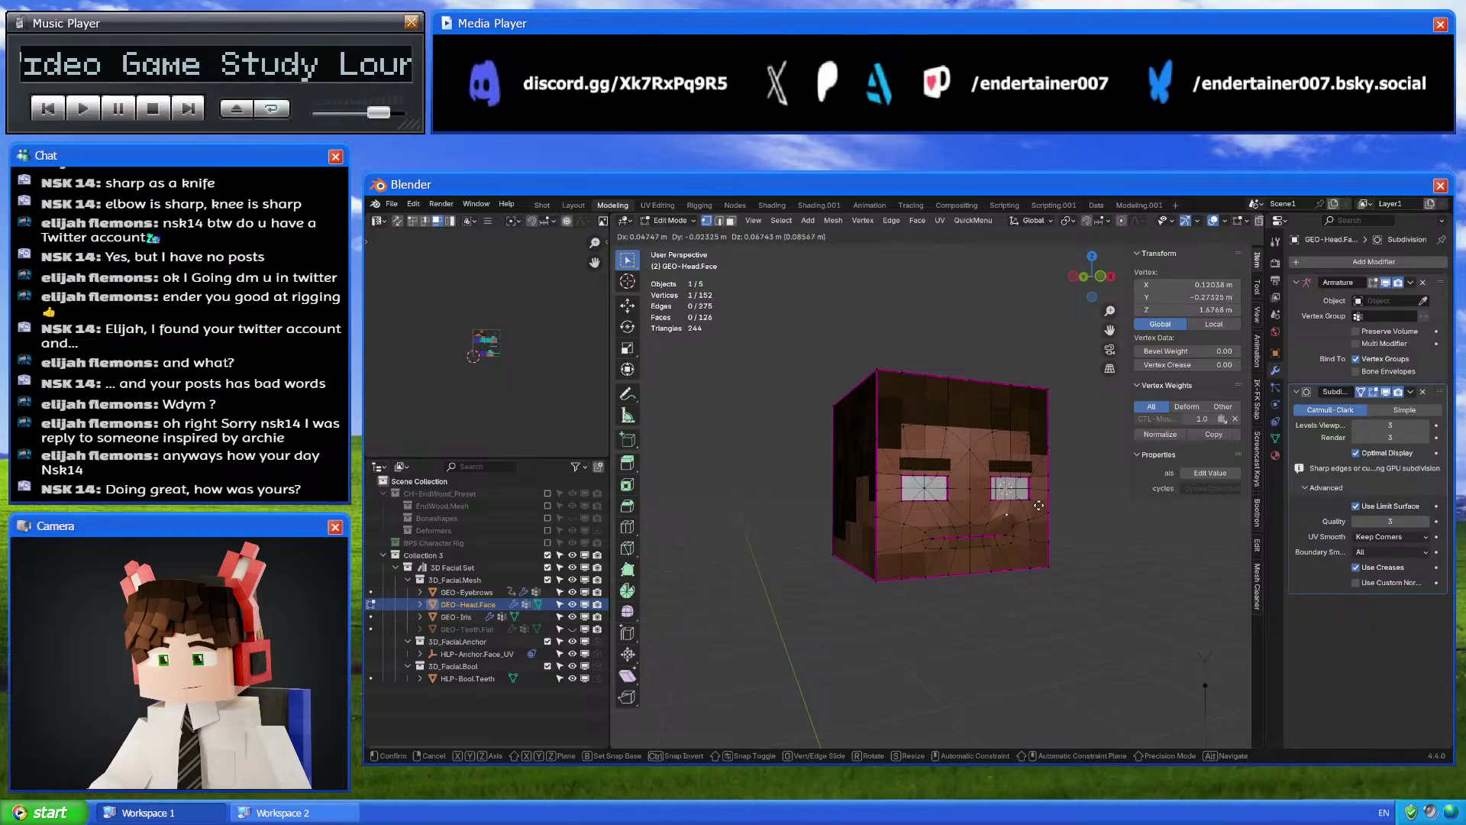
{"action": "left_click", "coordinate": [1042, 504]}
{"action": "key", "text": "Tab"}
Switch the viewport to Material Preview shading and inspect the textured head from its front and side
{"action": "scroll", "coordinate": [1042, 504], "scroll_direction": "down", "scroll_amount": 3}
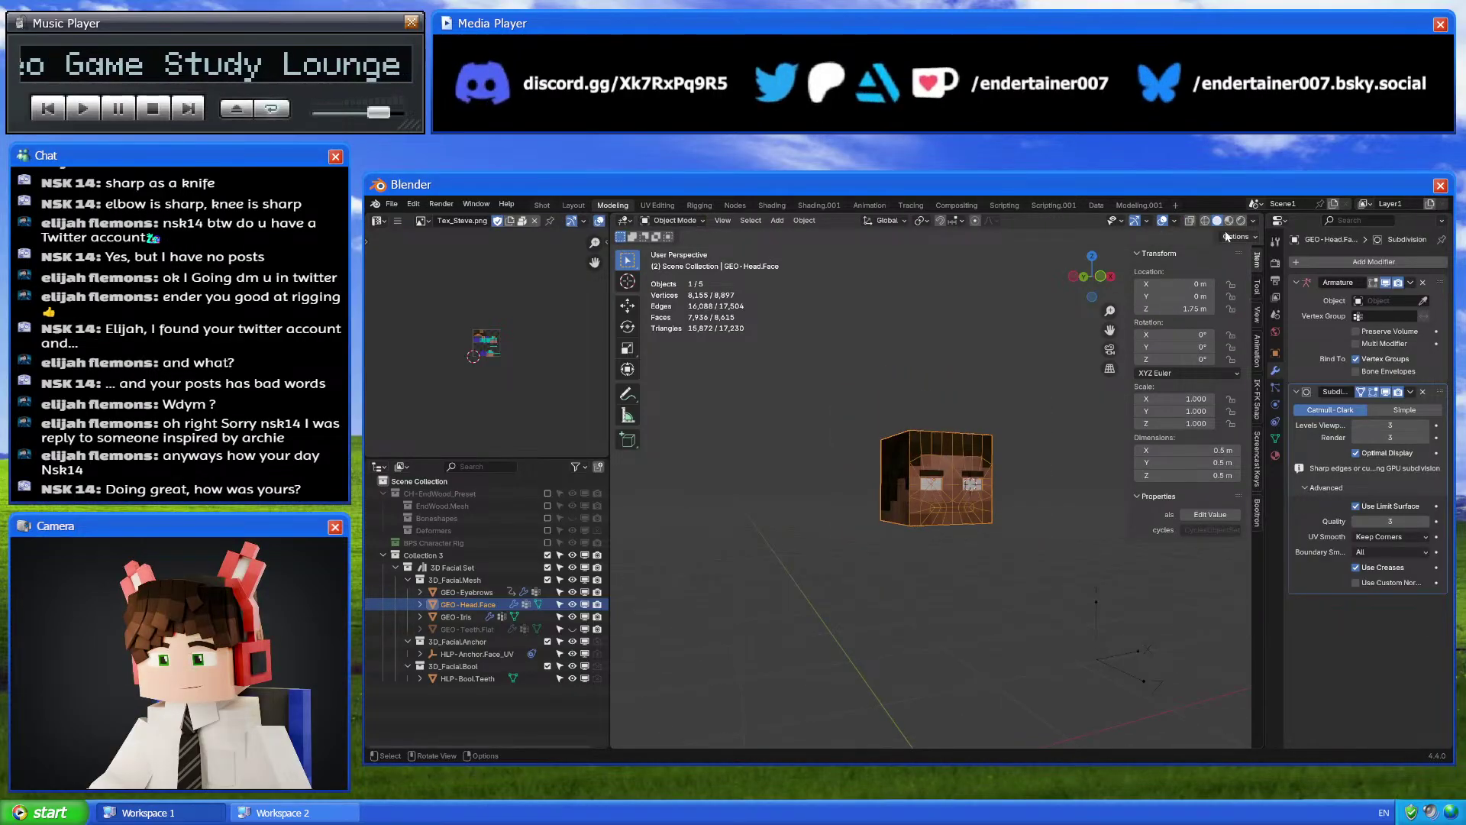
{"action": "scroll", "coordinate": [1055, 547], "scroll_direction": "up", "scroll_amount": 4}
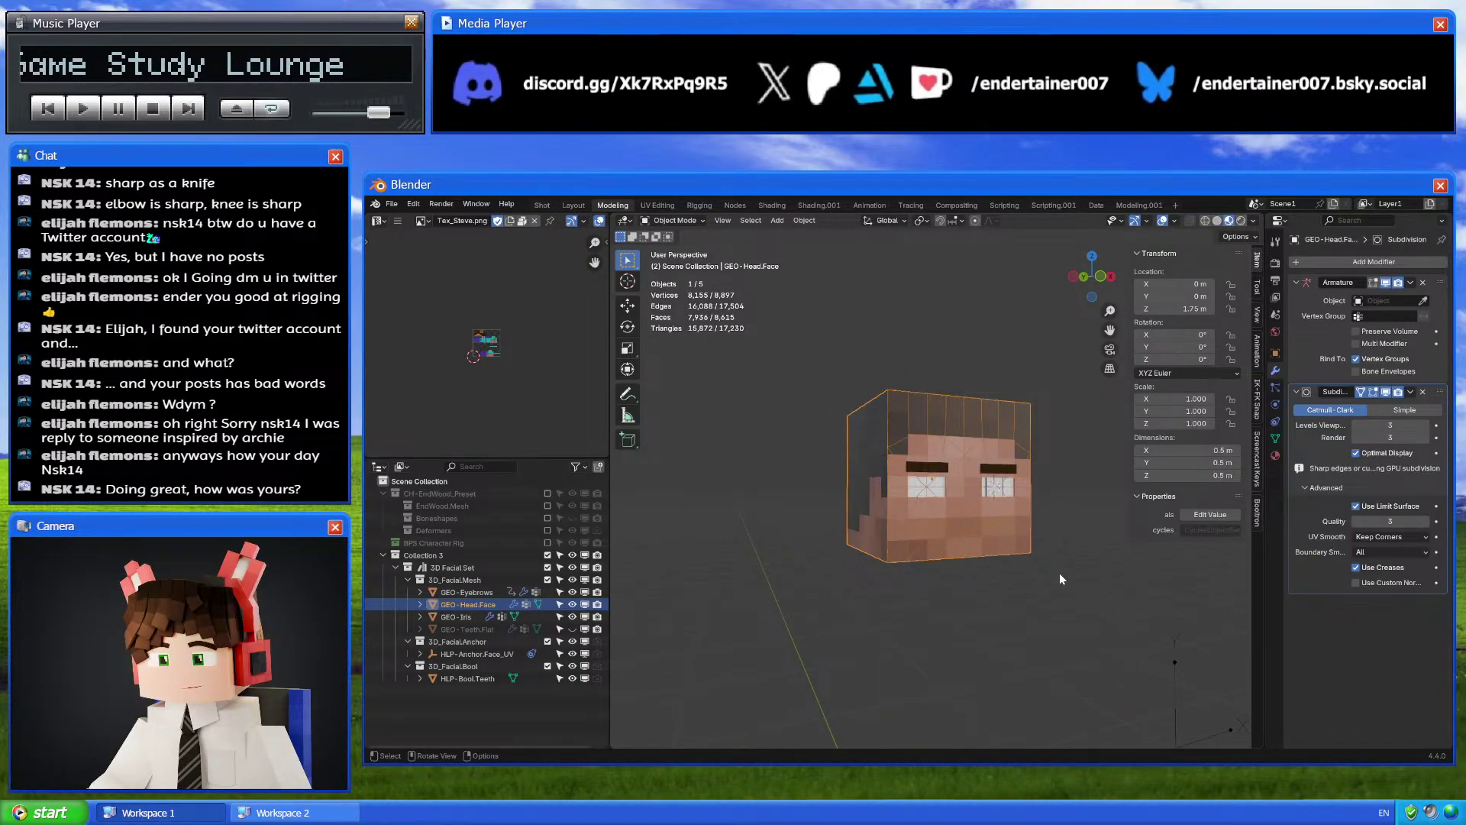
{"action": "key", "text": "Tab"}
{"action": "key", "text": "Tab"}
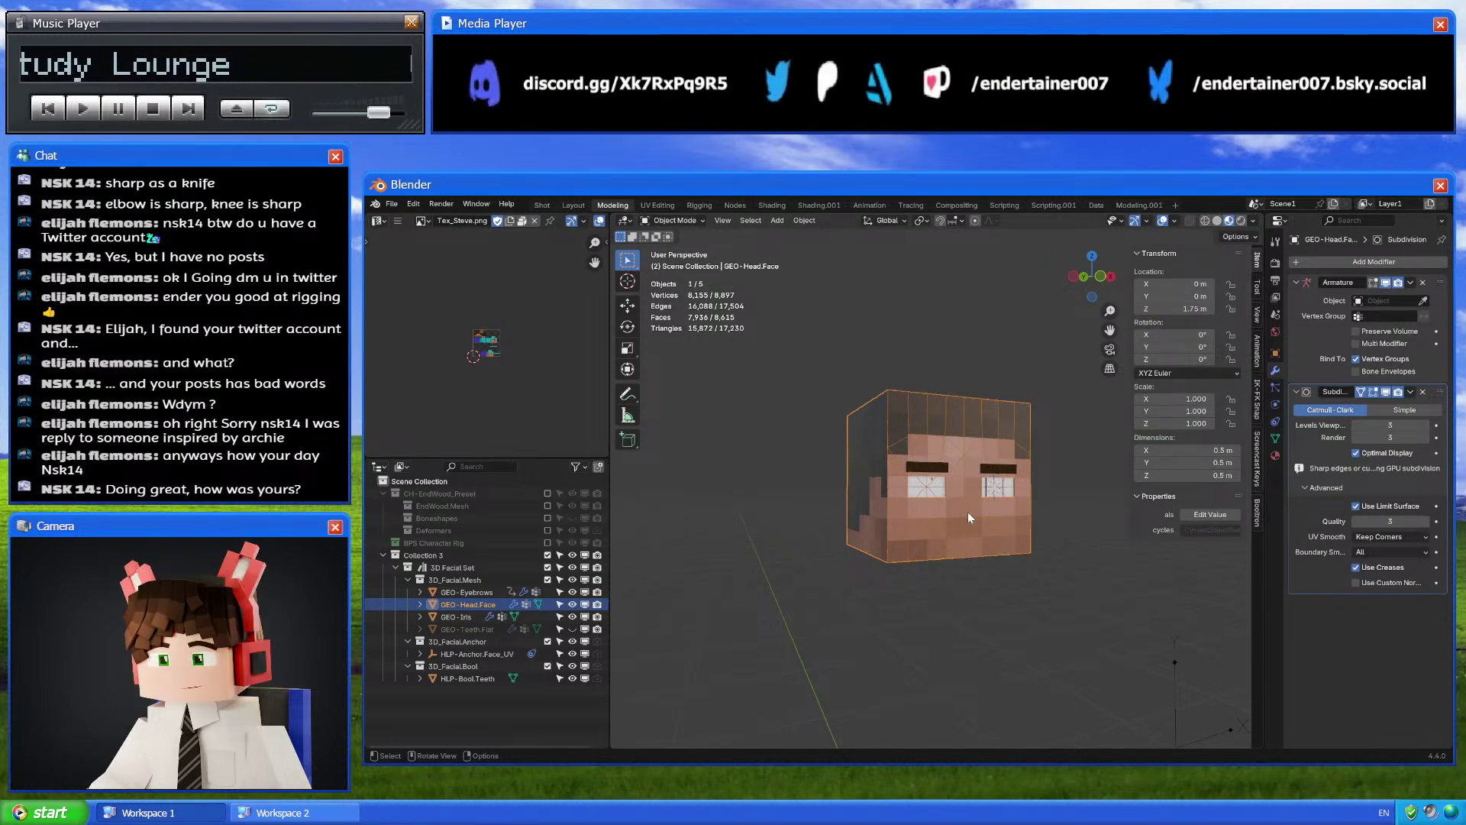
{"action": "scroll", "coordinate": [966, 543], "scroll_direction": "up", "scroll_amount": 3}
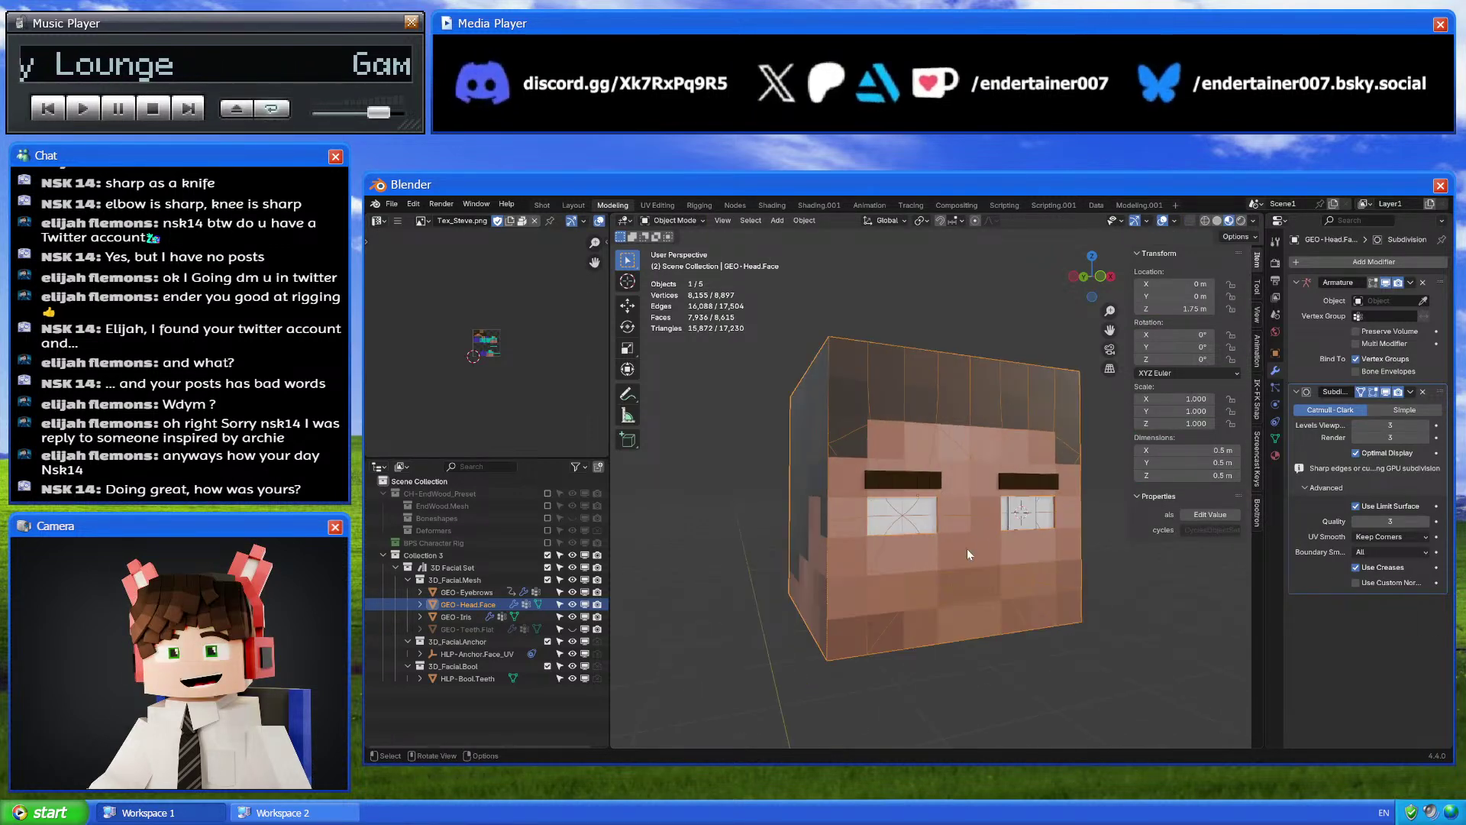
{"action": "middle_click_drag", "start_coordinate": [915, 447], "coordinate": [1132, 553]}
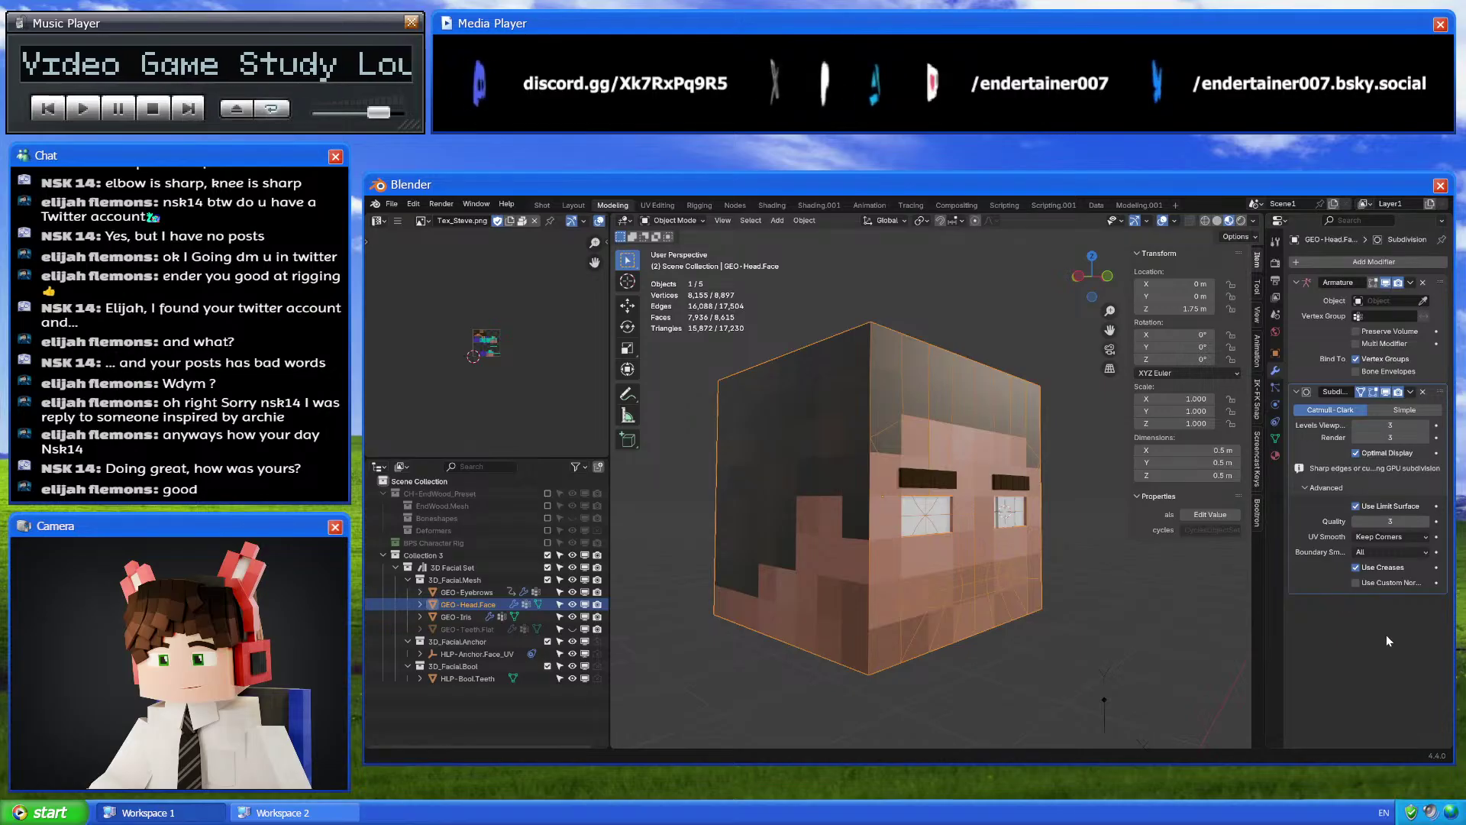
Add a UV Project modifier to GEO-Head.Face, using UVMap as the UV map and HLP-Anchor.Face_UV as the projector object
{"action": "key", "text": "shift+a"}
{"action": "type", "text": "uvp"}
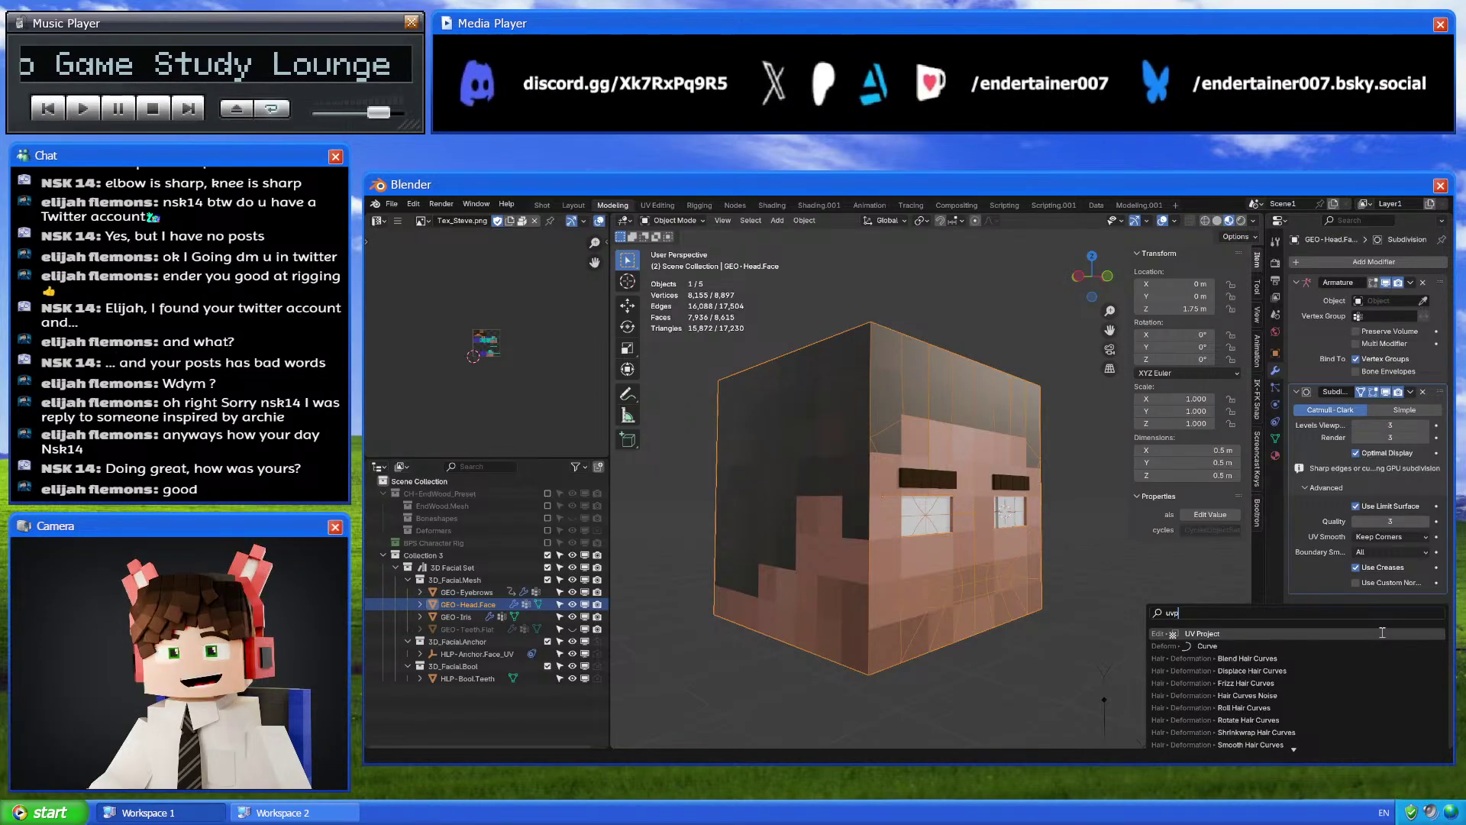
{"action": "left_click", "coordinate": [1382, 632]}
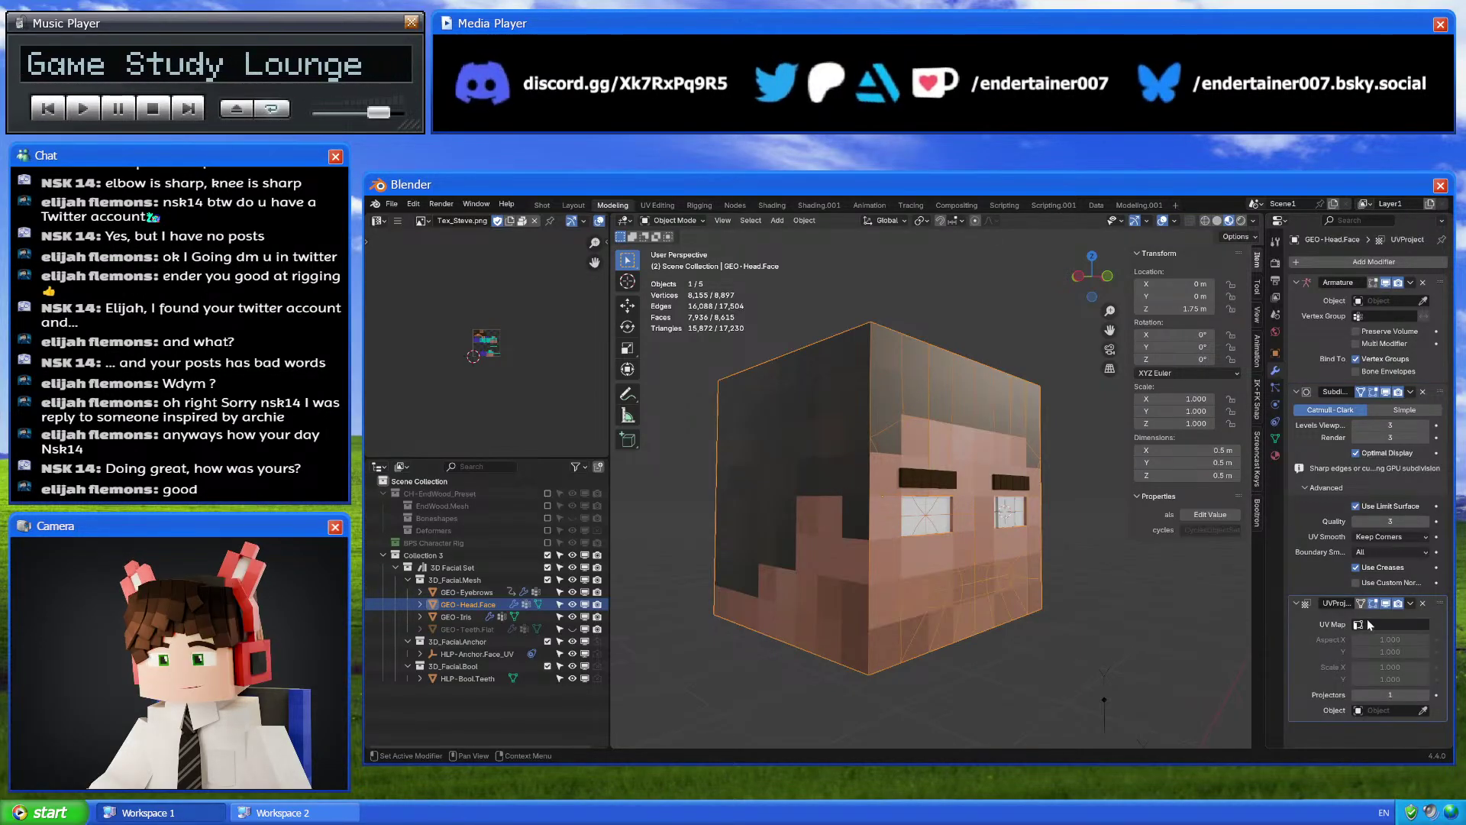
{"action": "left_click", "coordinate": [1373, 620]}
{"action": "left_click", "coordinate": [1348, 494]}
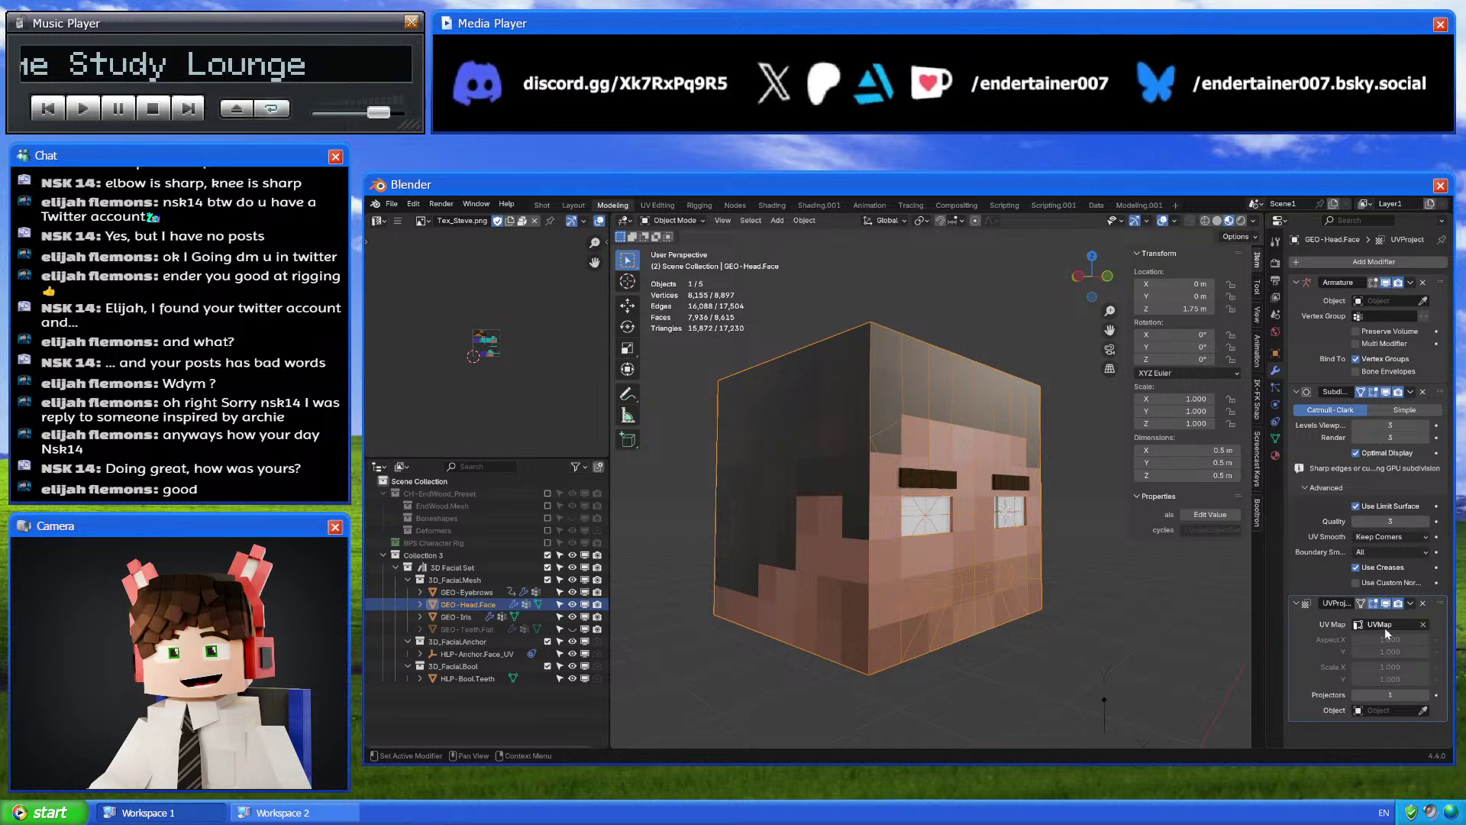
{"action": "left_click", "coordinate": [1385, 710]}
{"action": "left_click", "coordinate": [1422, 710]}
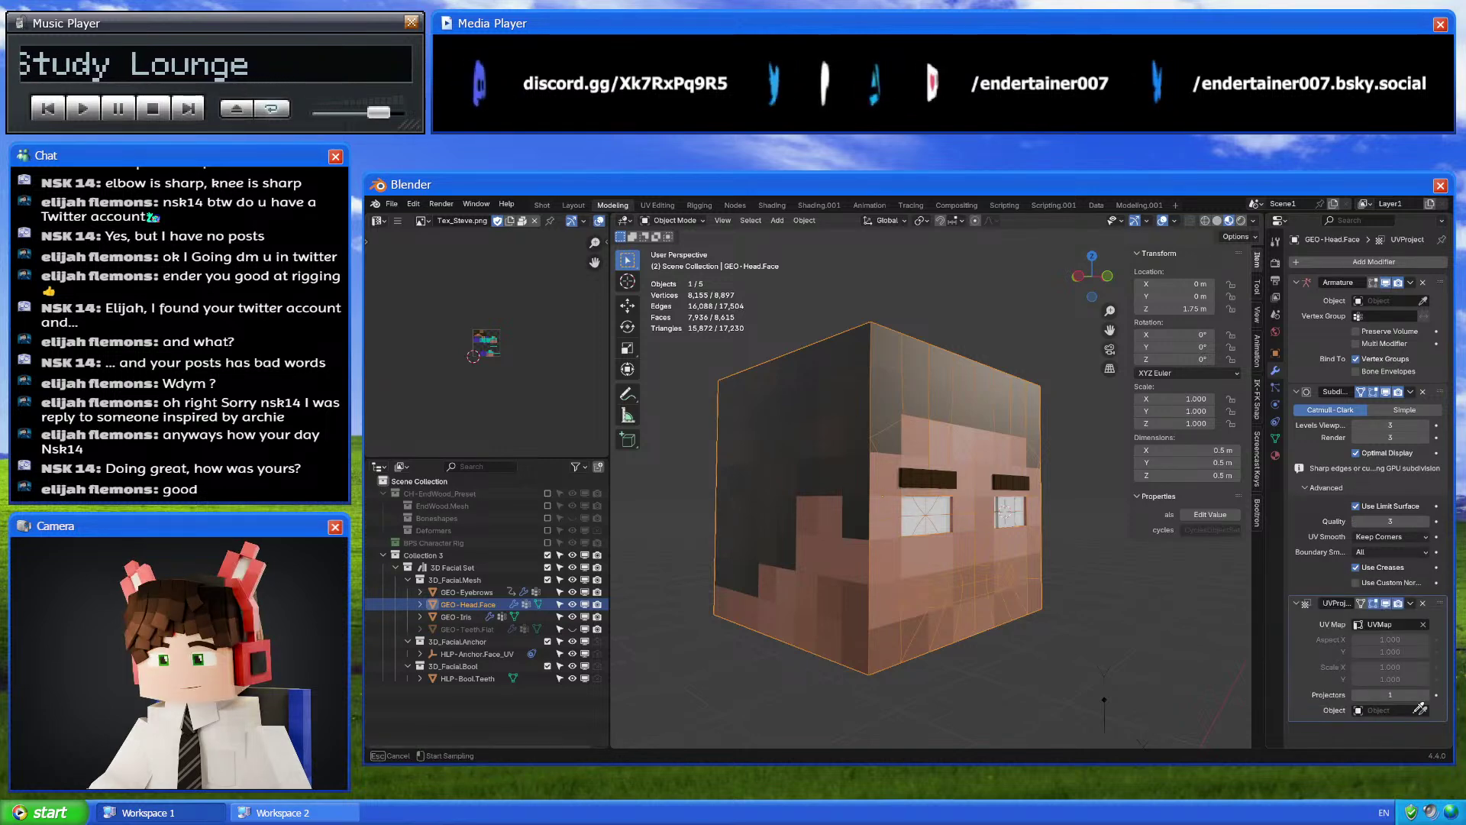
{"action": "left_click", "coordinate": [501, 654]}
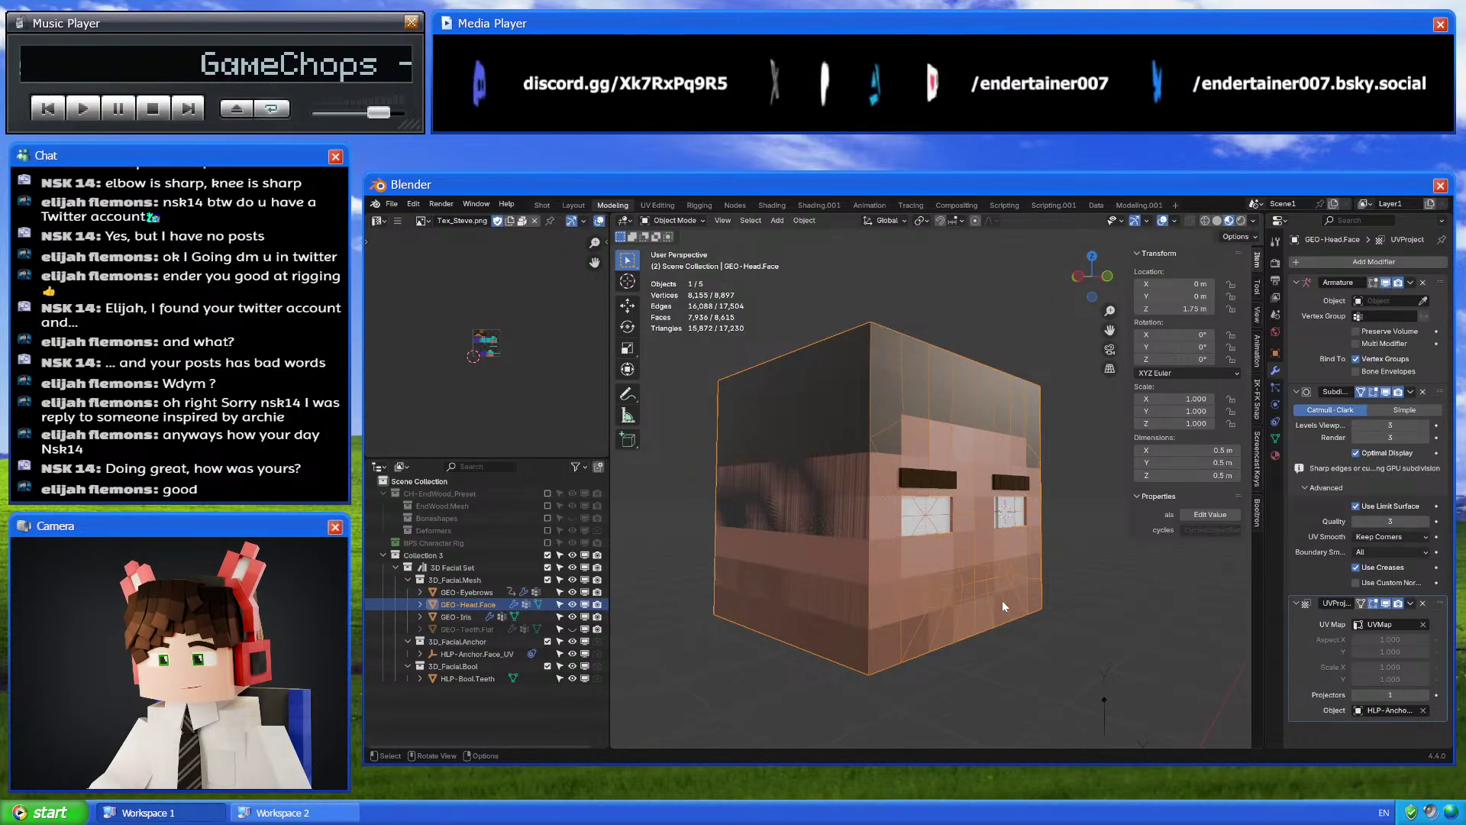
{"action": "middle_click_drag", "start_coordinate": [1002, 600], "coordinate": [1019, 647]}
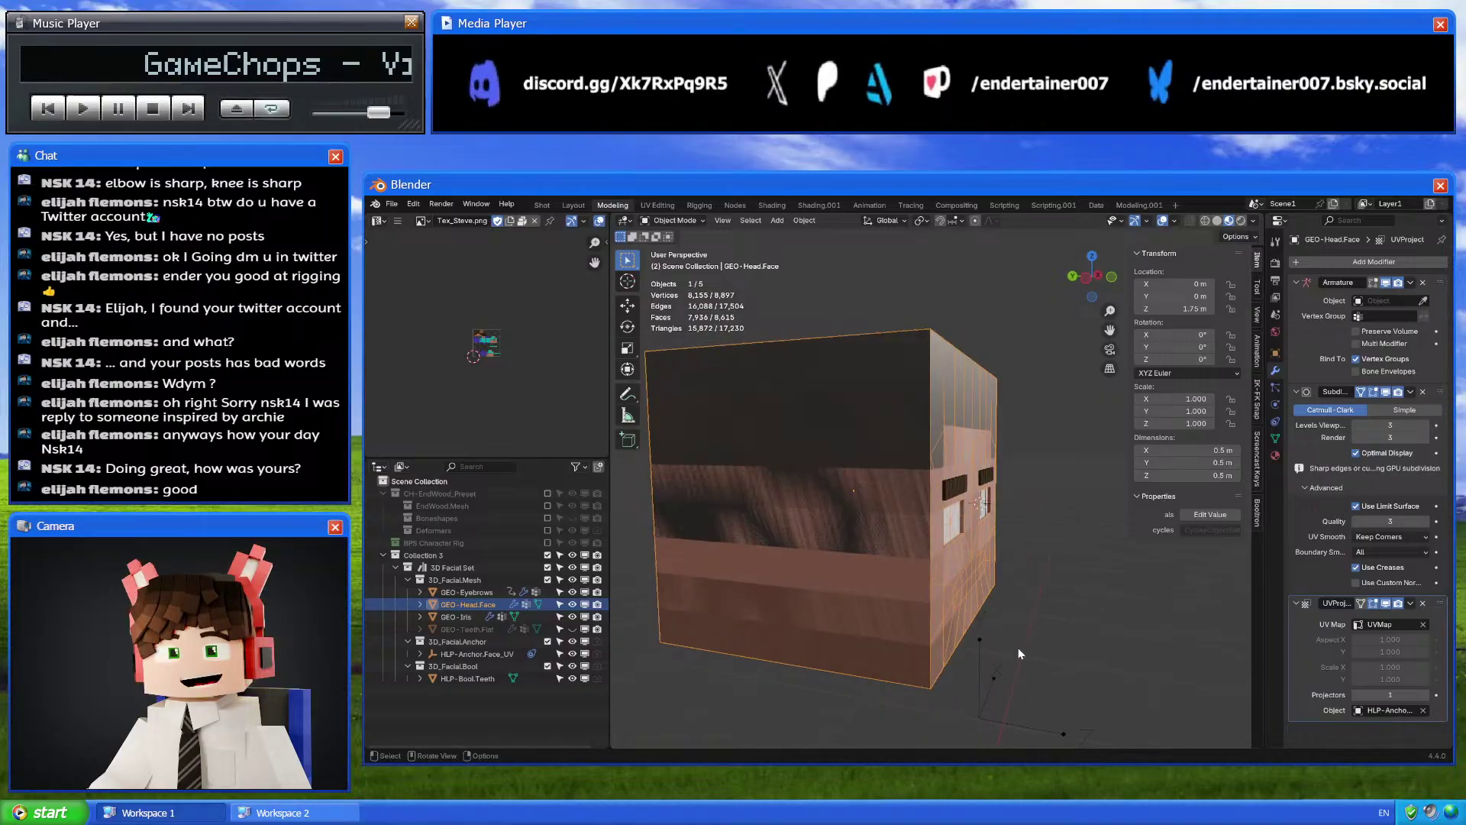
Show the BPS Character Rig collection in place of Collection 3 and examine the modifiers on the rig's face mesh
{"action": "left_click", "coordinate": [546, 542]}
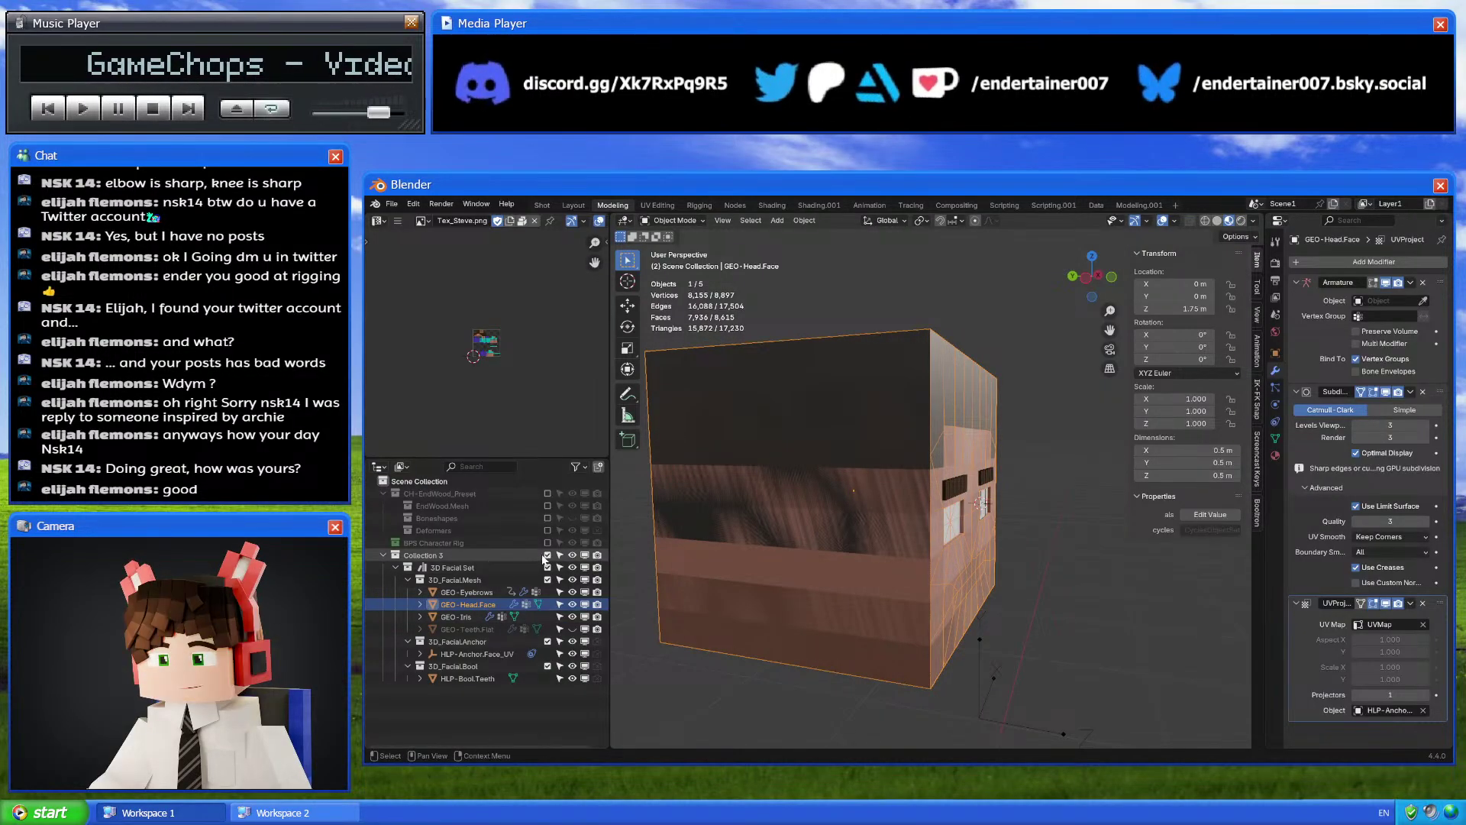
{"action": "left_click", "coordinate": [547, 568]}
{"action": "left_click", "coordinate": [848, 480]}
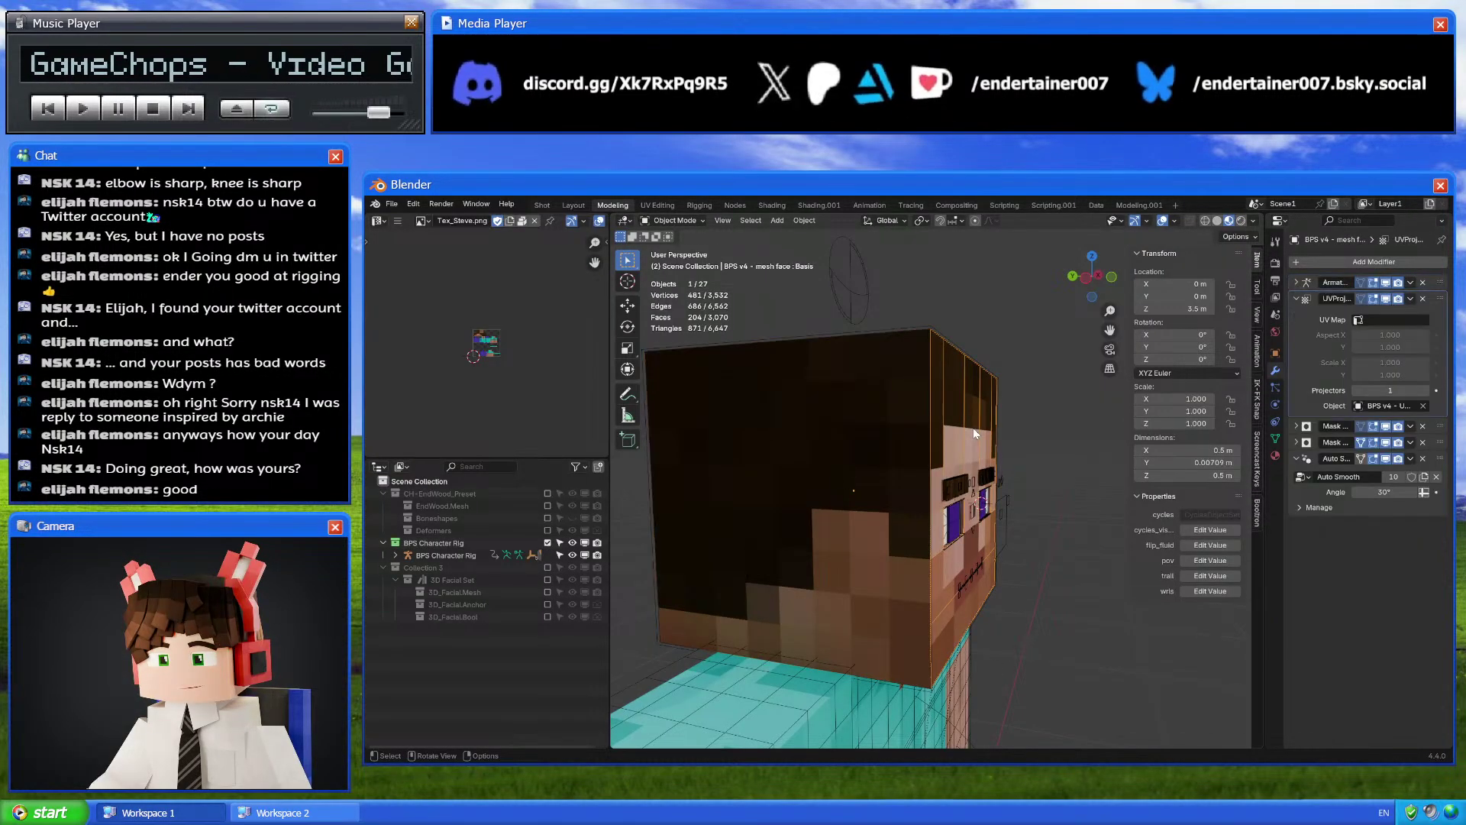
{"action": "middle_click_drag", "start_coordinate": [973, 427], "coordinate": [794, 458]}
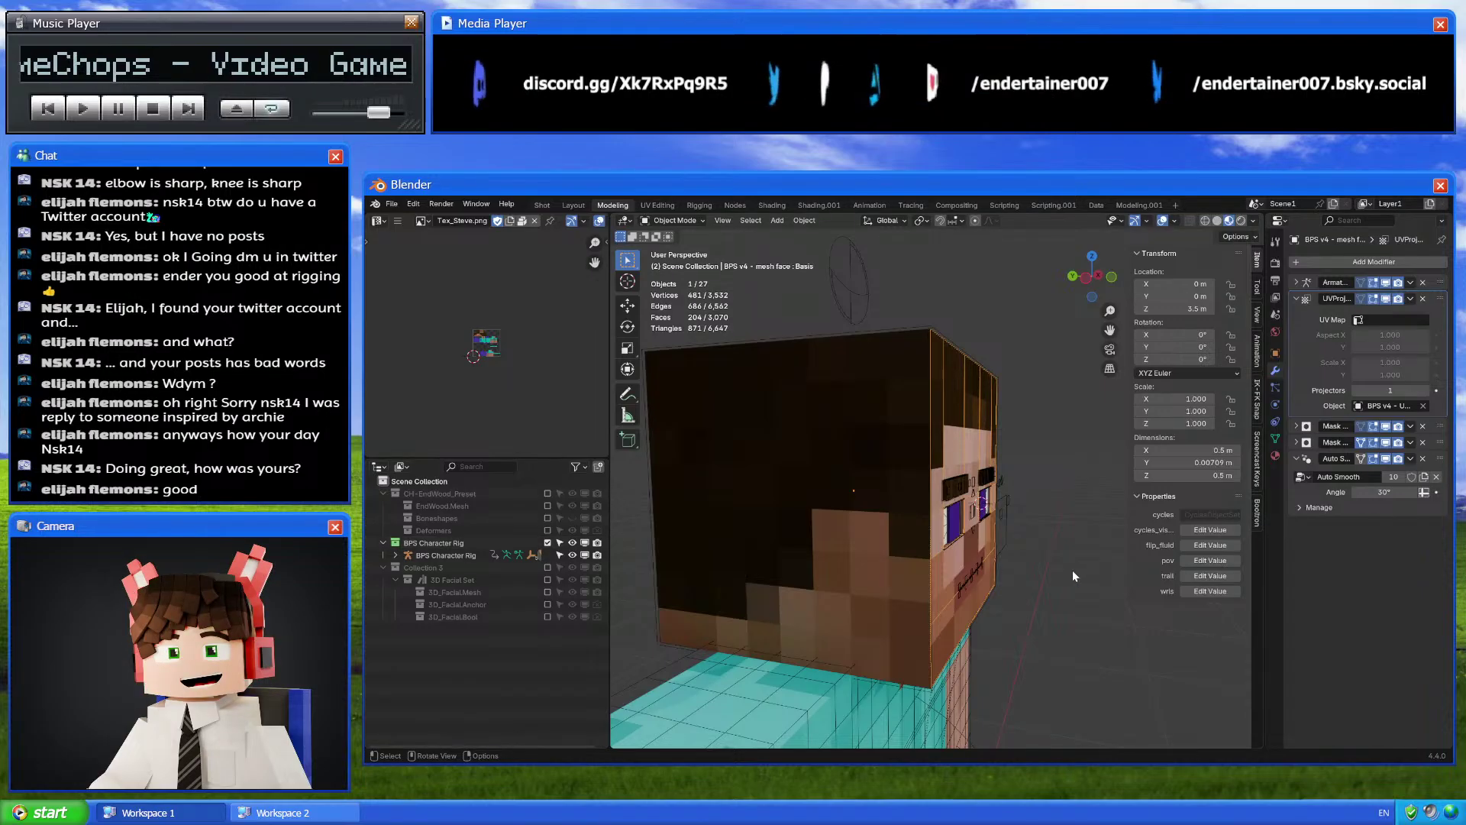
{"action": "middle_click_drag", "start_coordinate": [1072, 569], "coordinate": [1038, 544]}
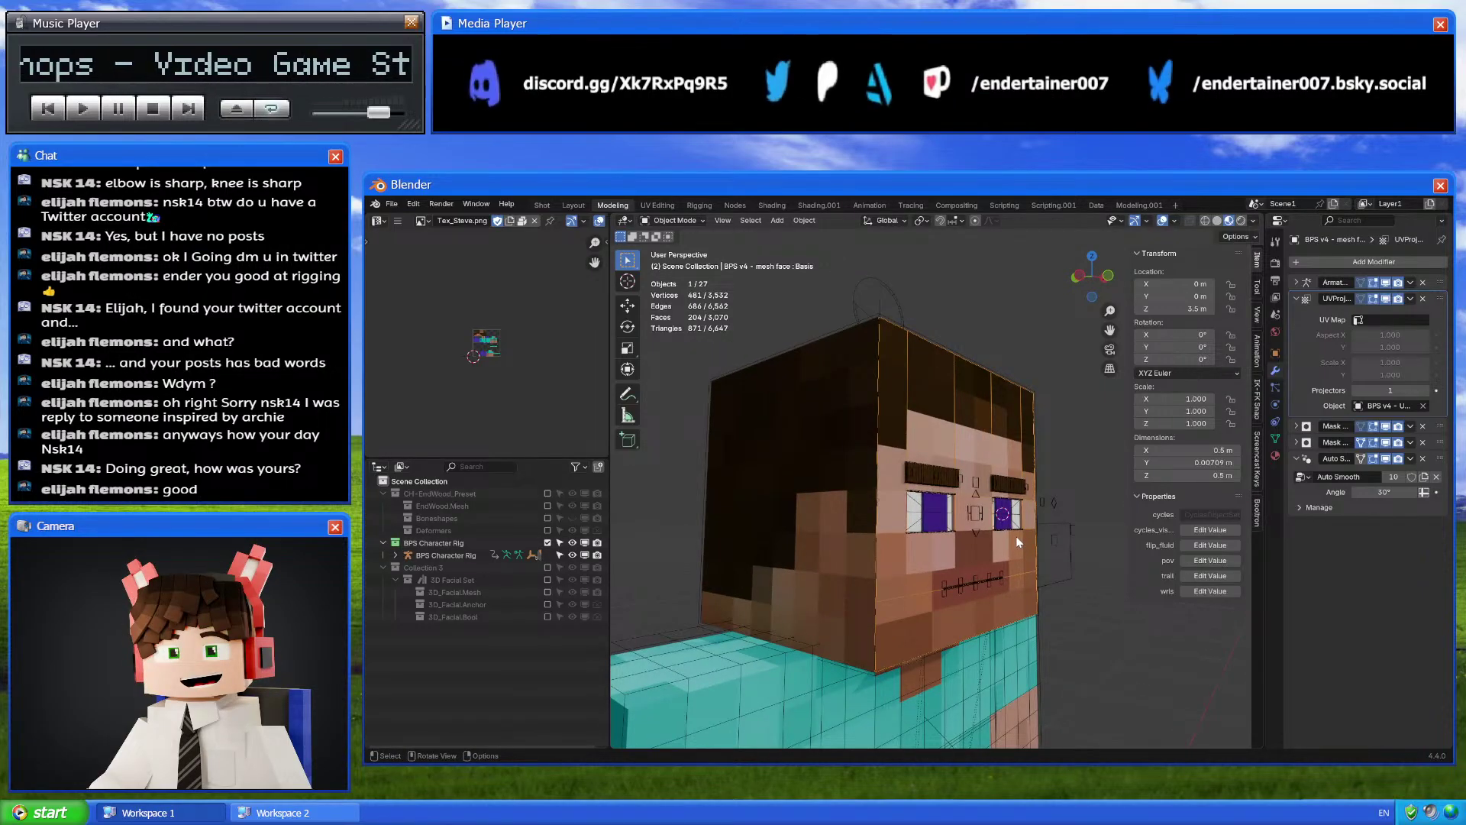
Check how the rig's face plane and head are divided into meshes, and switch visibility back to Collection 3
{"action": "key", "text": "g"}
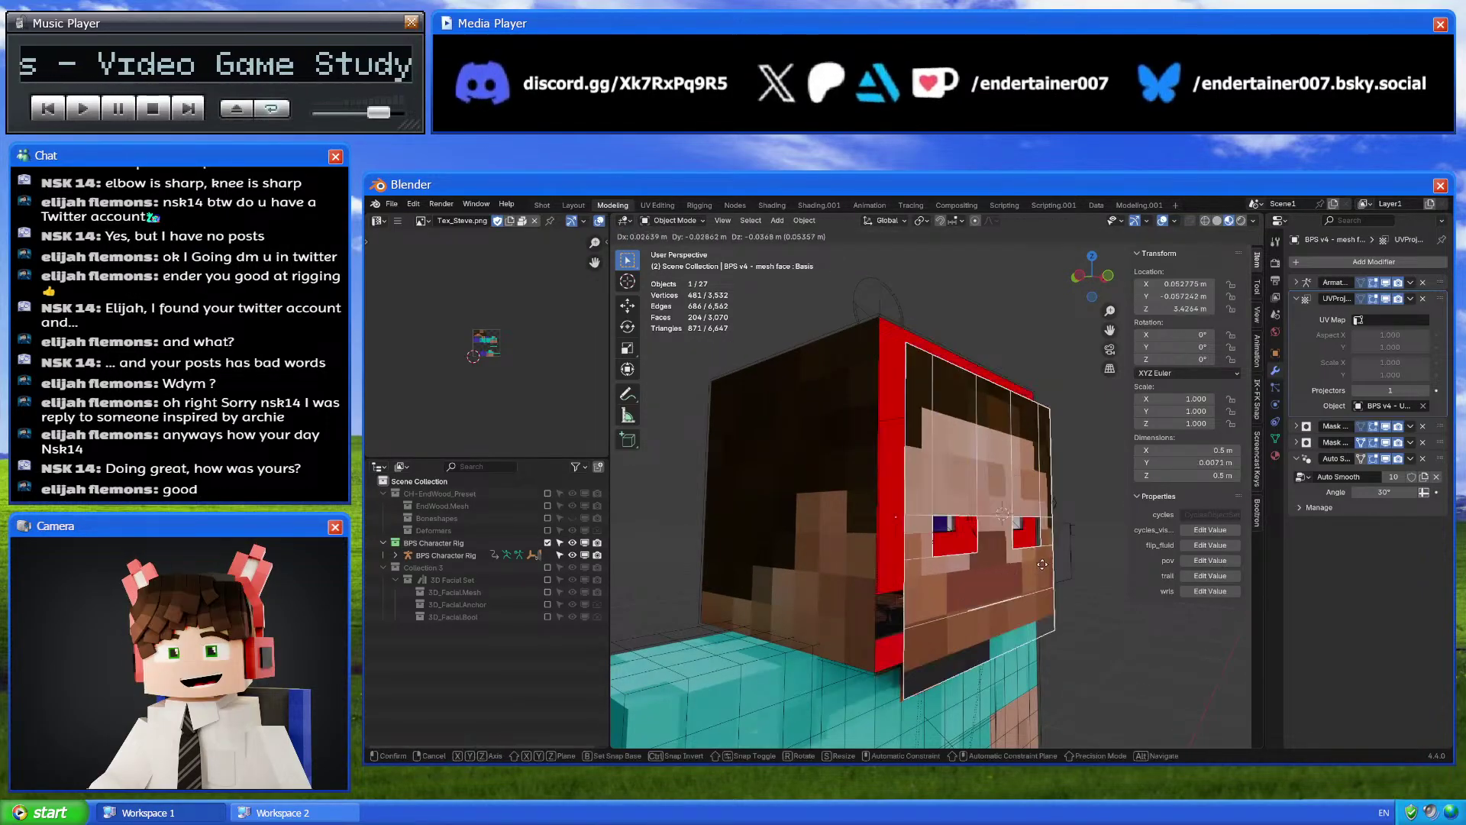
{"action": "right_click", "coordinate": [1078, 504]}
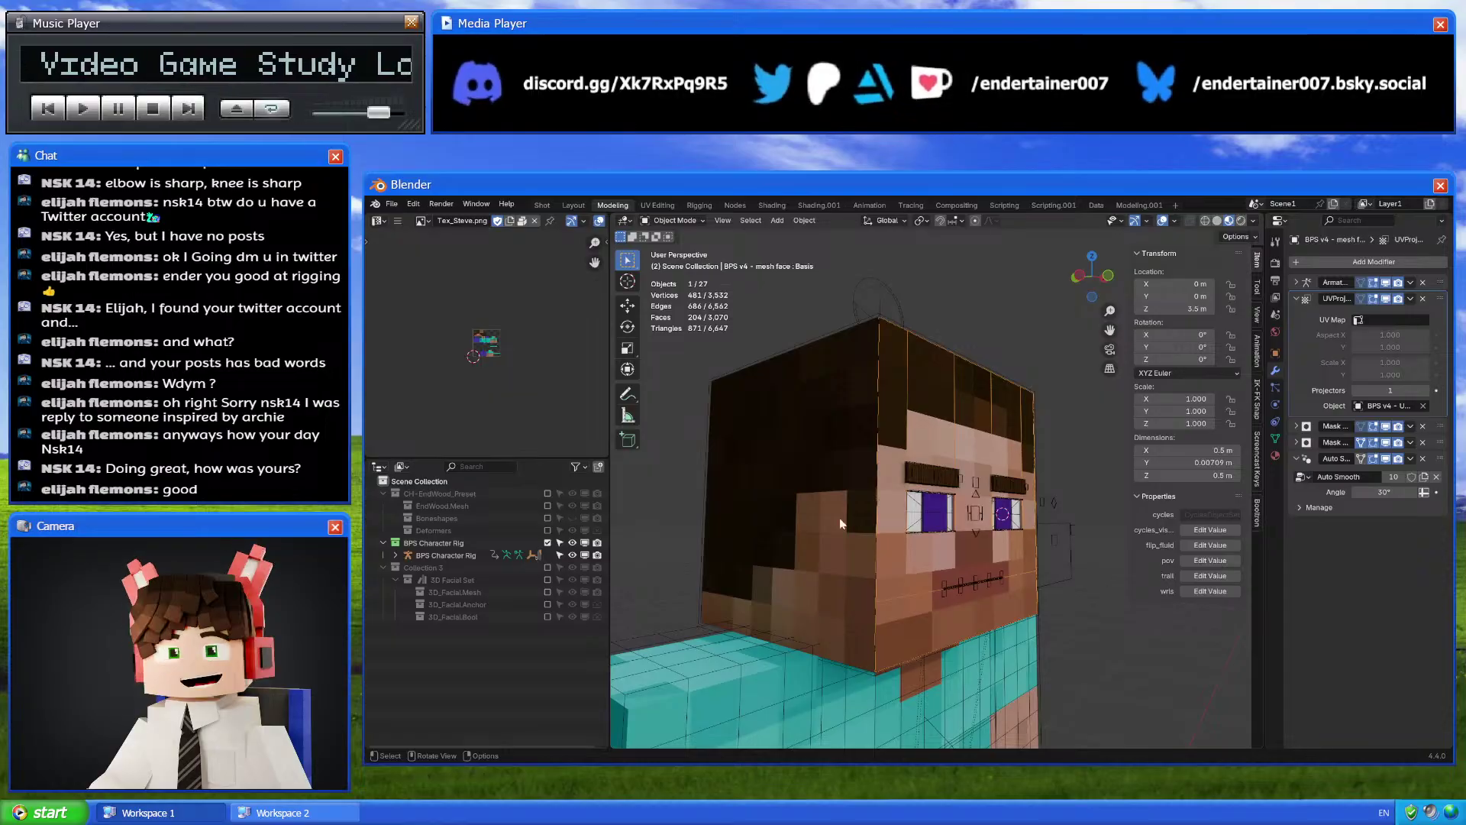
{"action": "left_click", "coordinate": [928, 537]}
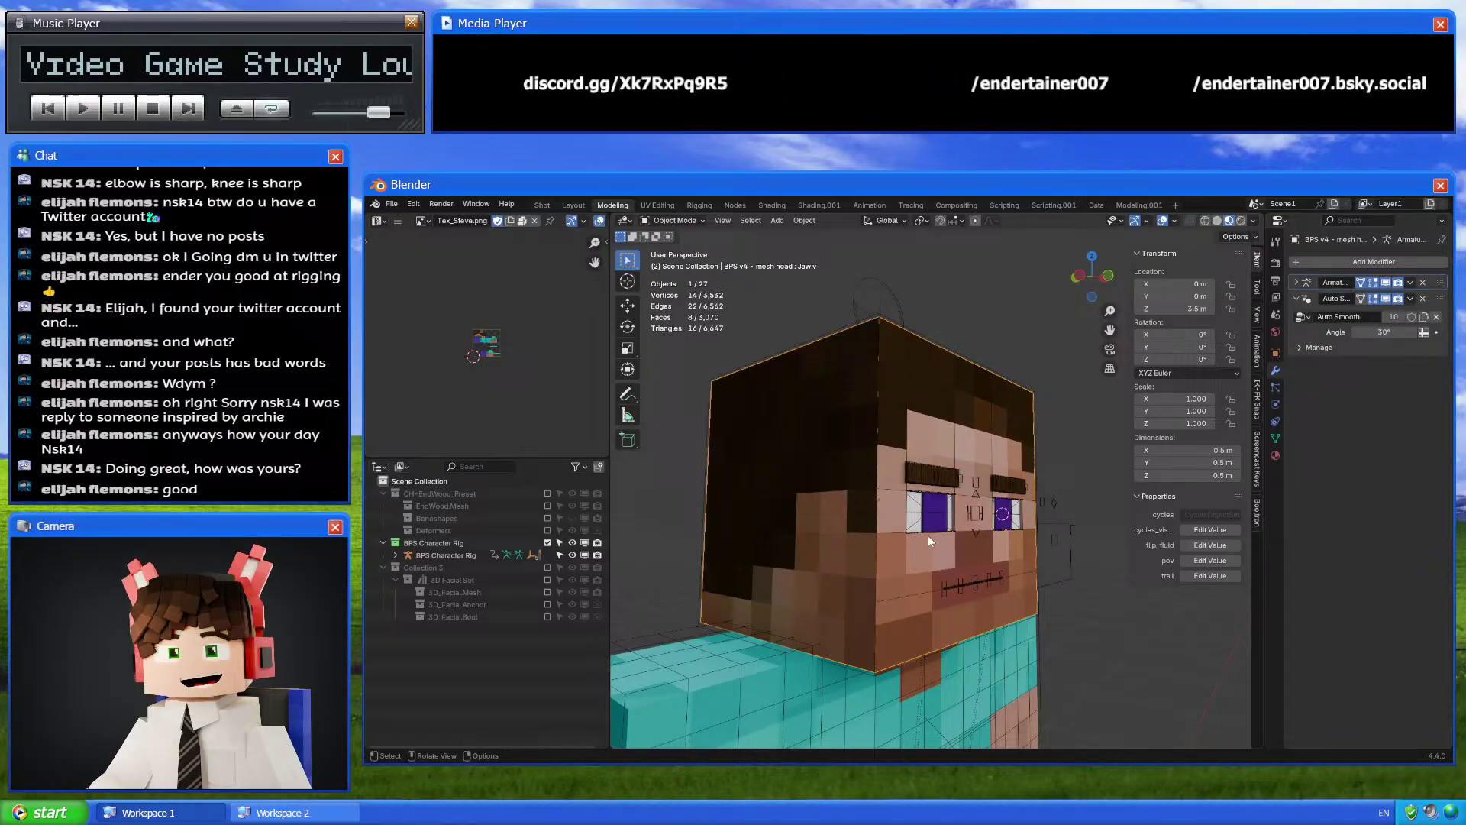
{"action": "left_click", "coordinate": [548, 543]}
{"action": "left_click", "coordinate": [546, 554]}
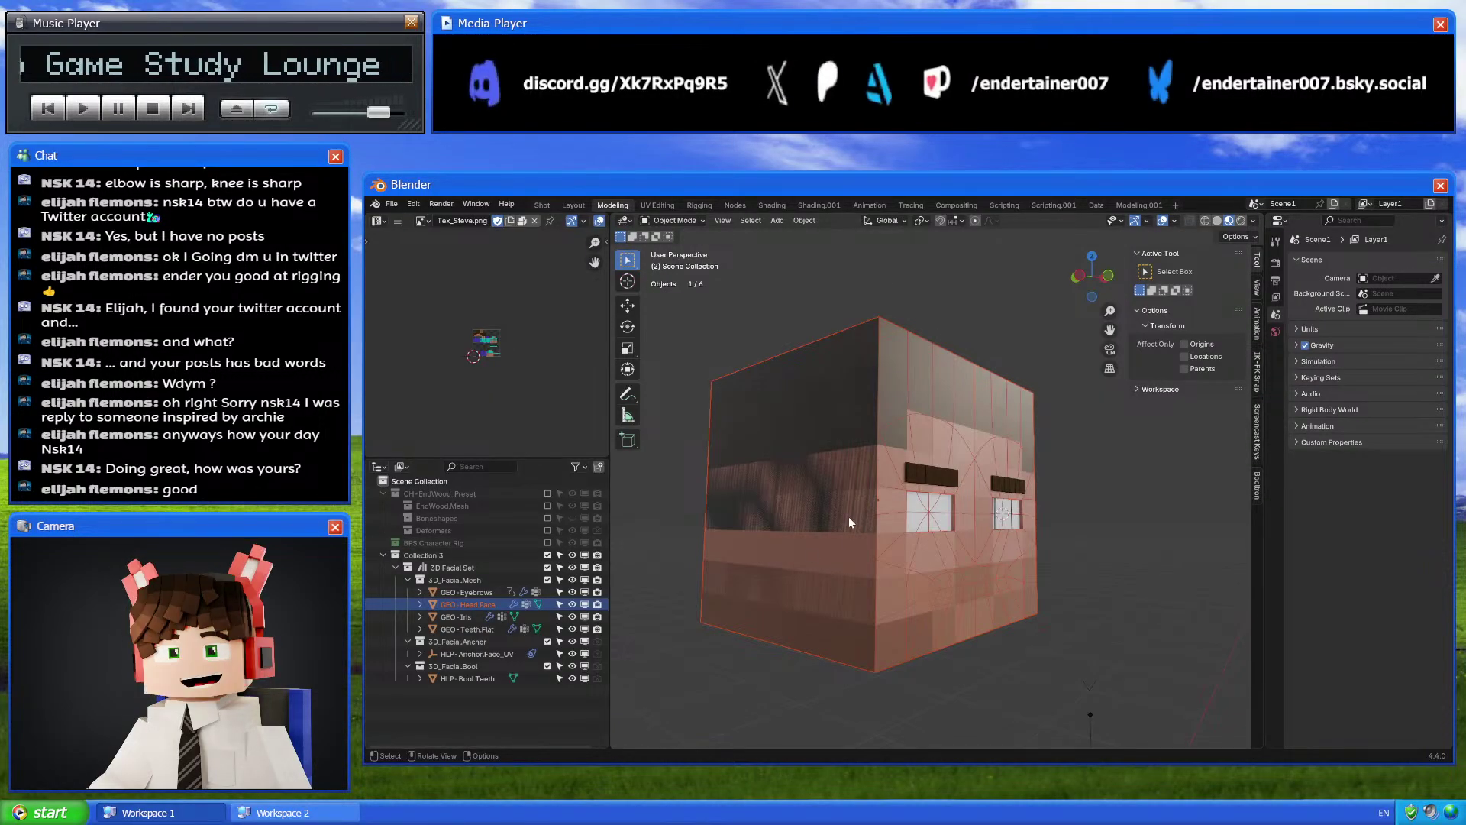
Separate the five box faces around the front of GEO-Head.Face into their own object and return to Object Mode
{"action": "left_click", "coordinate": [804, 470]}
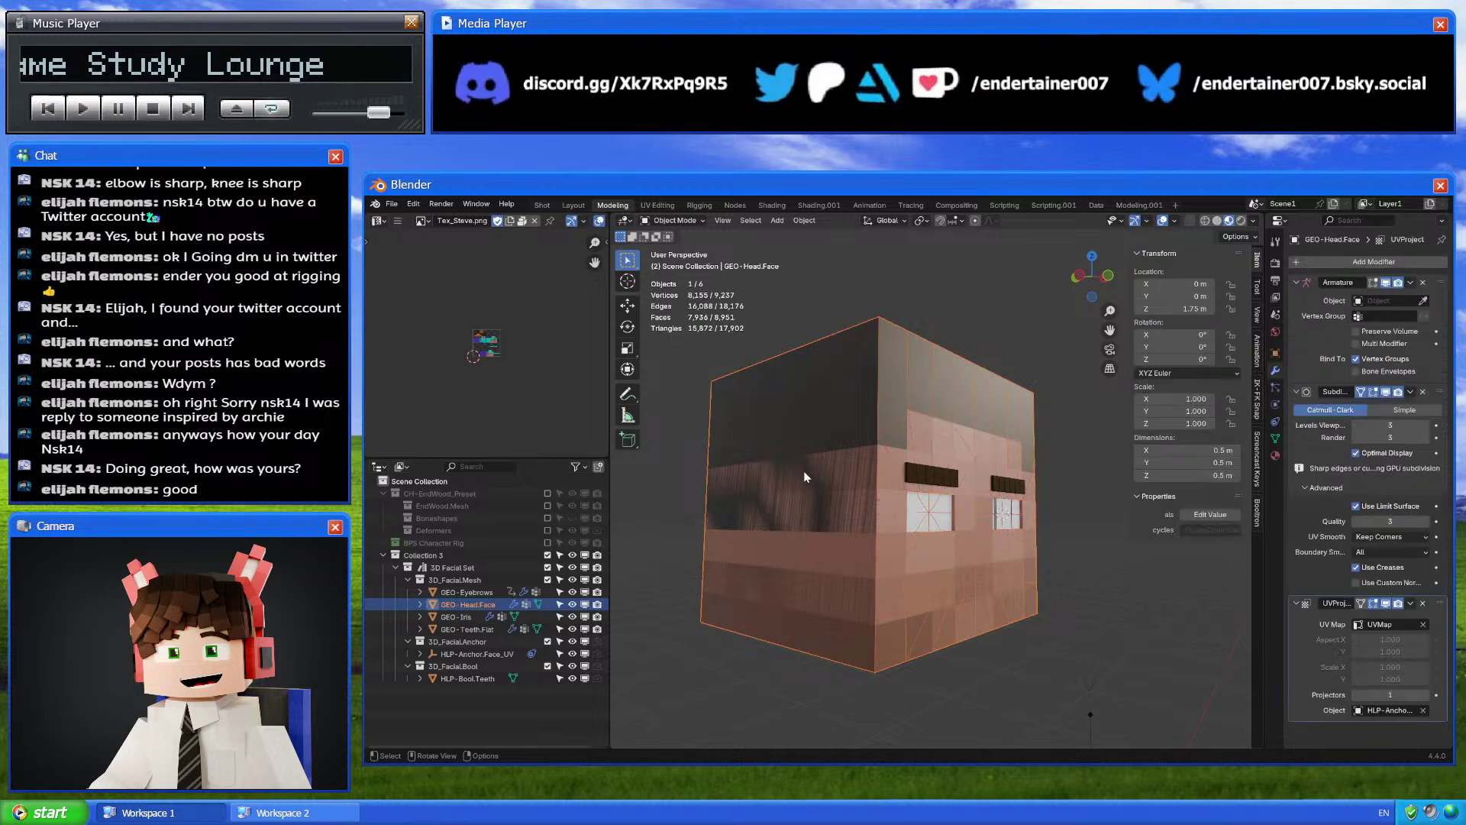
{"action": "key", "text": "Tab"}
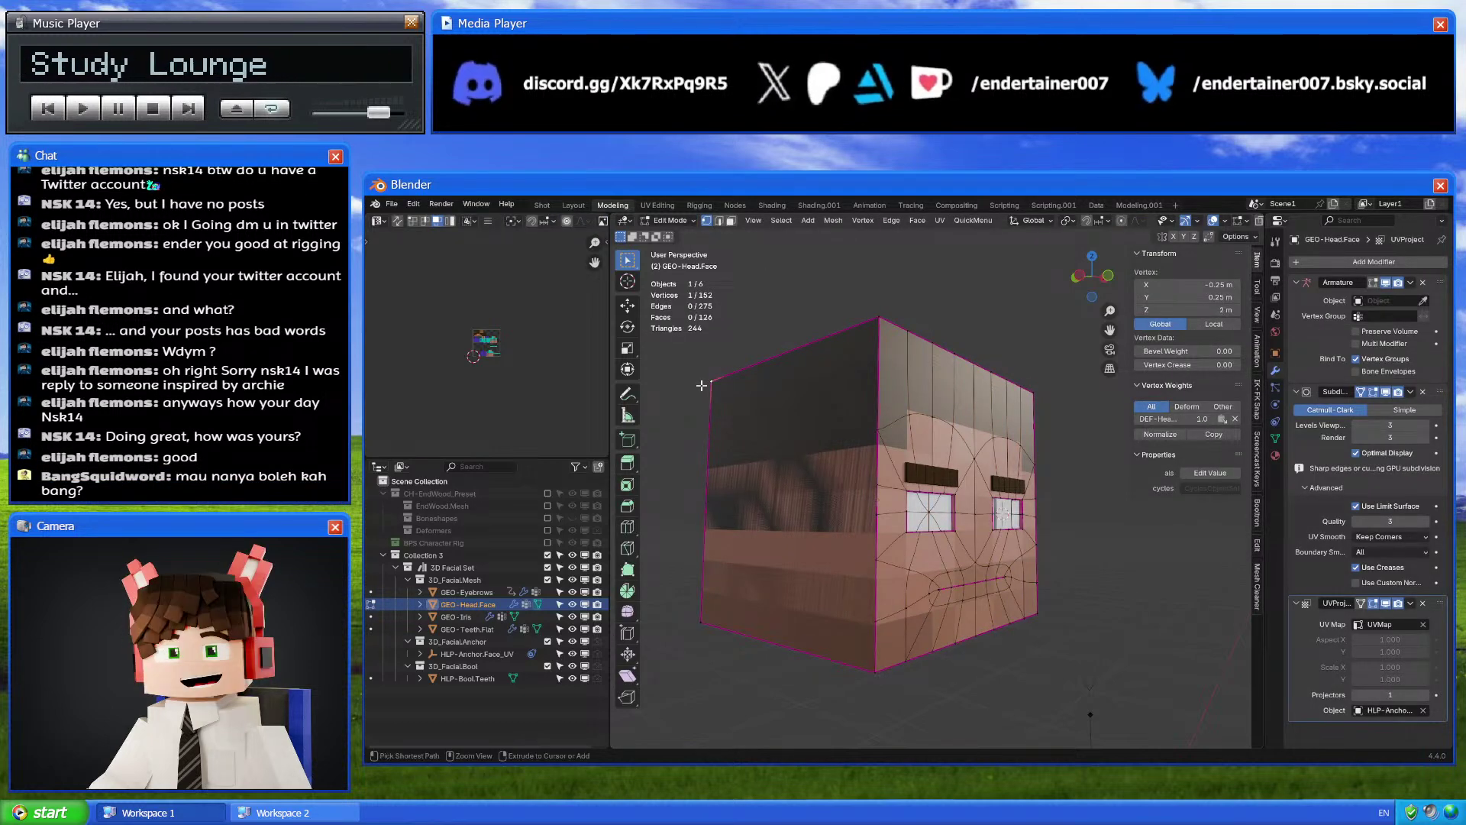
{"action": "key", "text": "ctrl+KP_Add"}
{"action": "key", "text": "ctrl+KP_Add"}
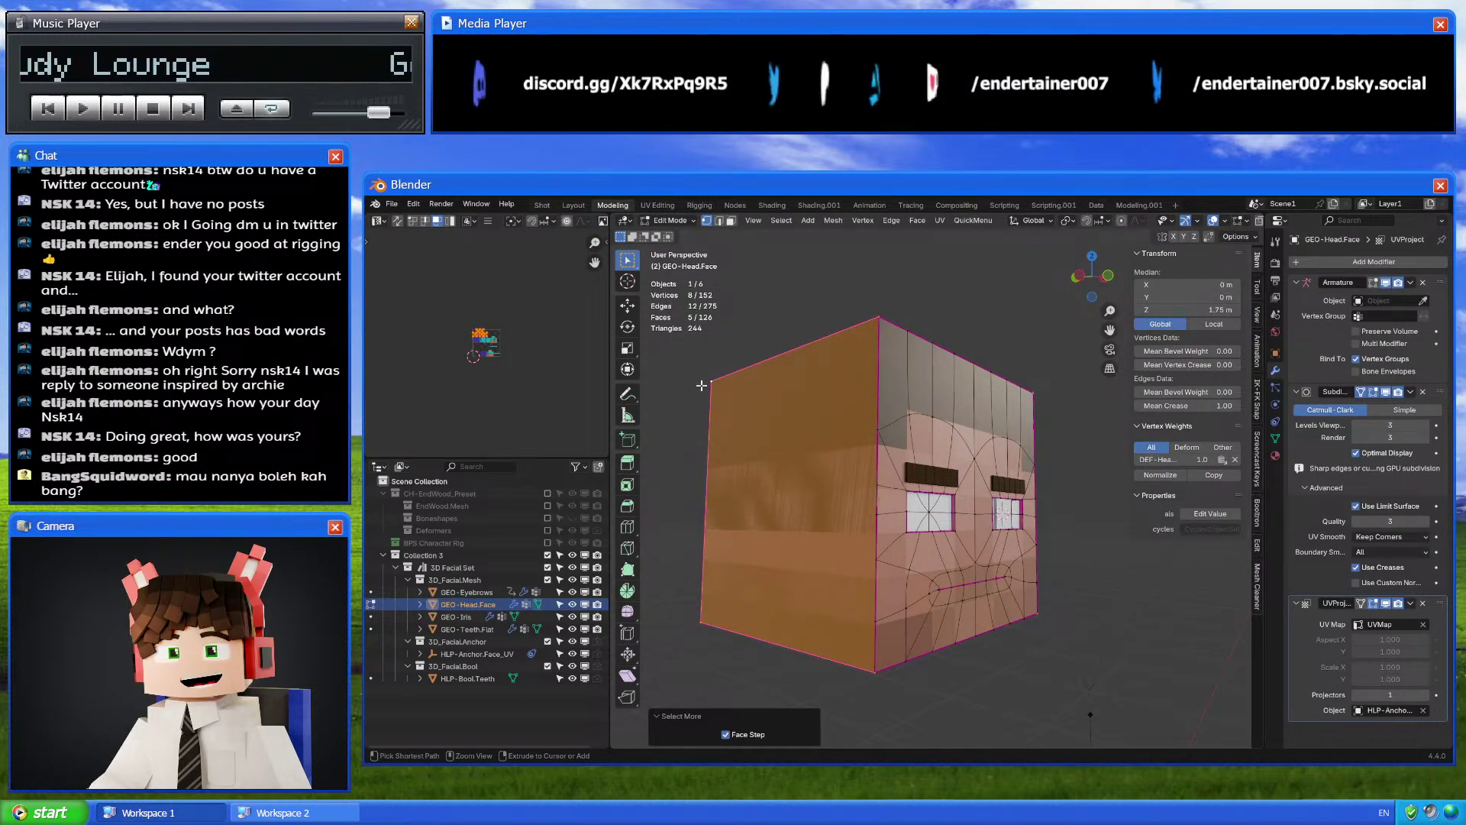
{"action": "right_click", "coordinate": [855, 458]}
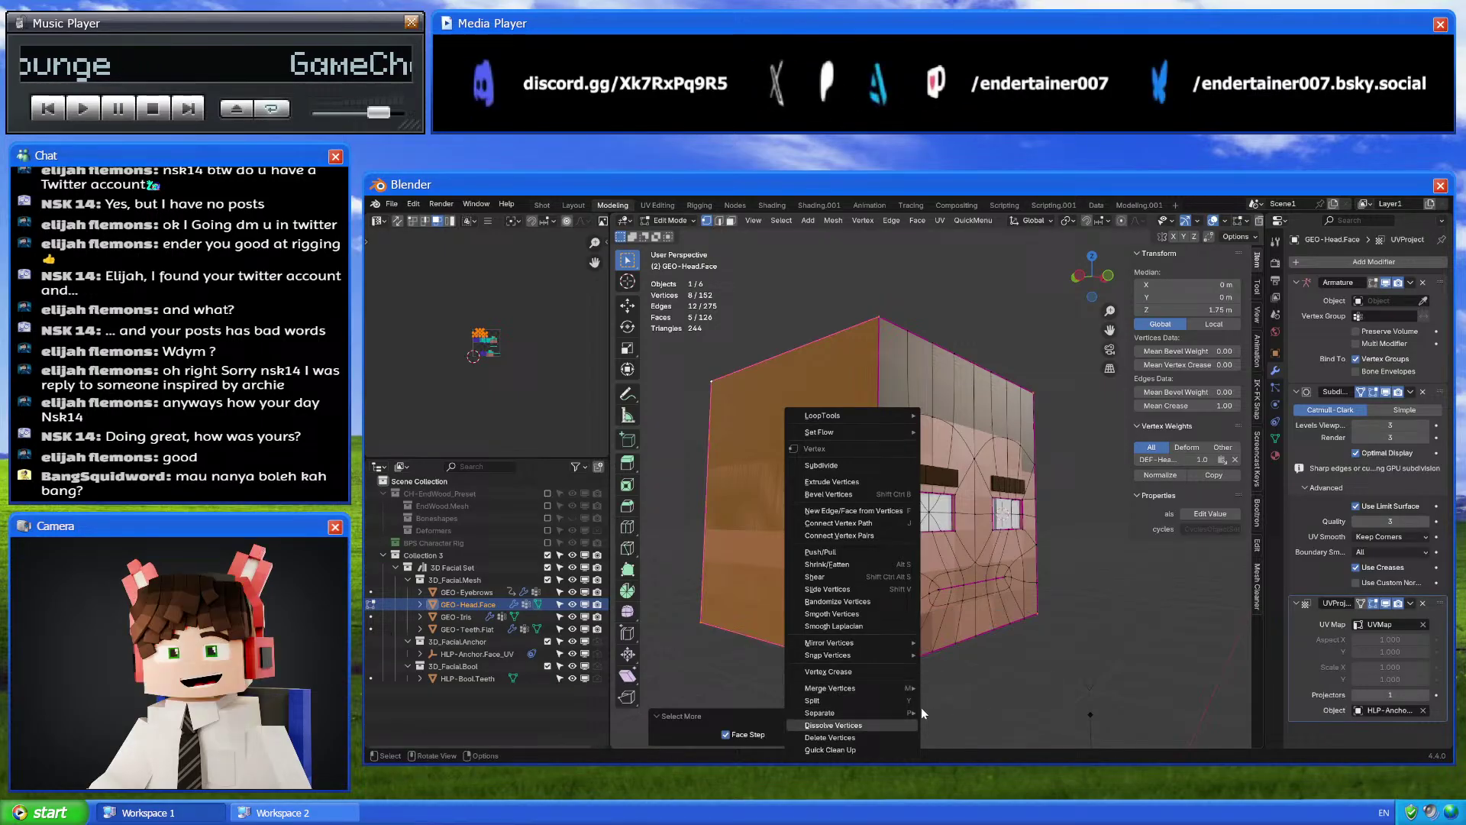
{"action": "mouse_move", "coordinate": [916, 712]}
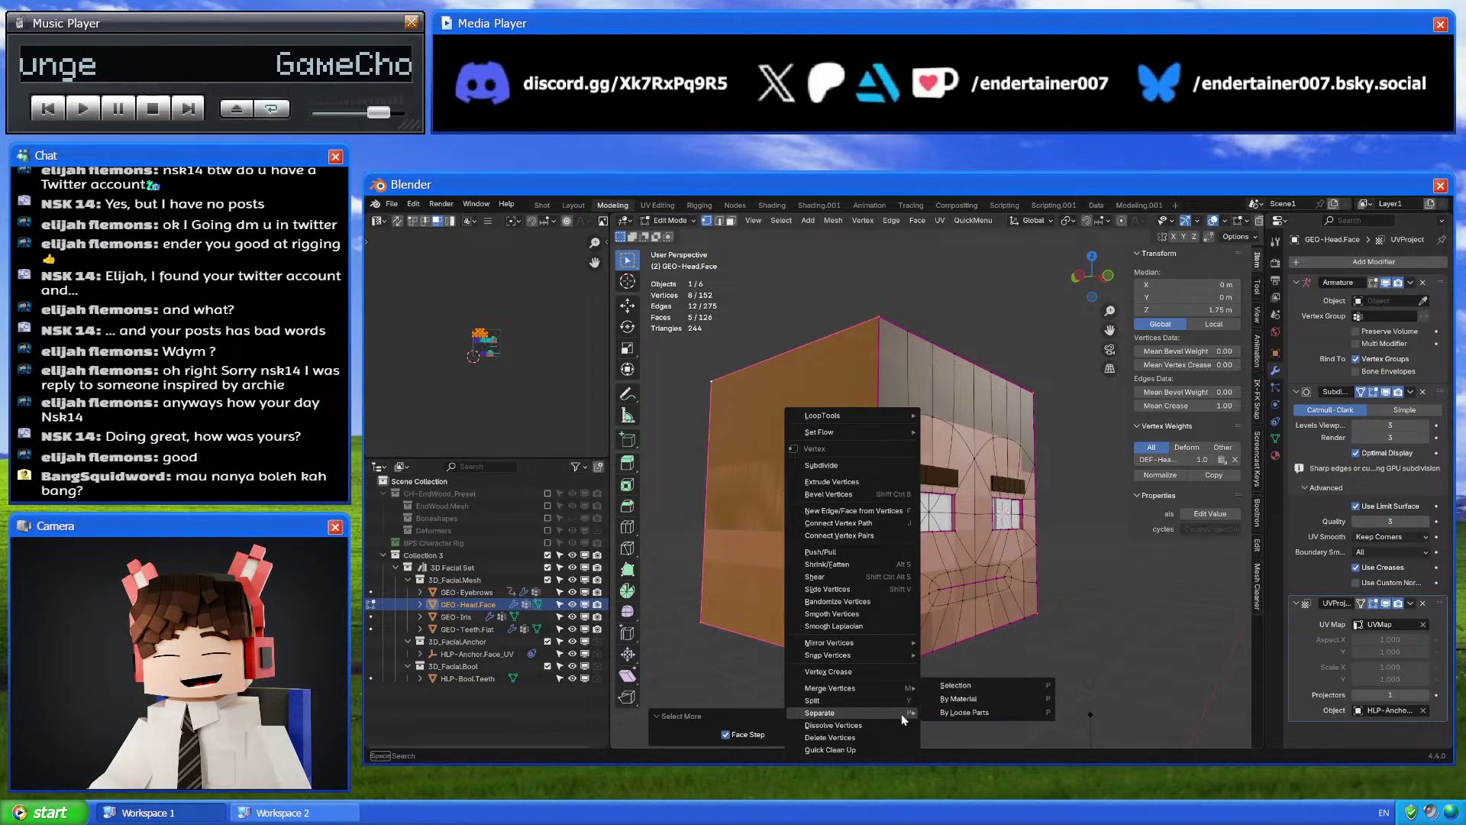
{"action": "left_click", "coordinate": [964, 686]}
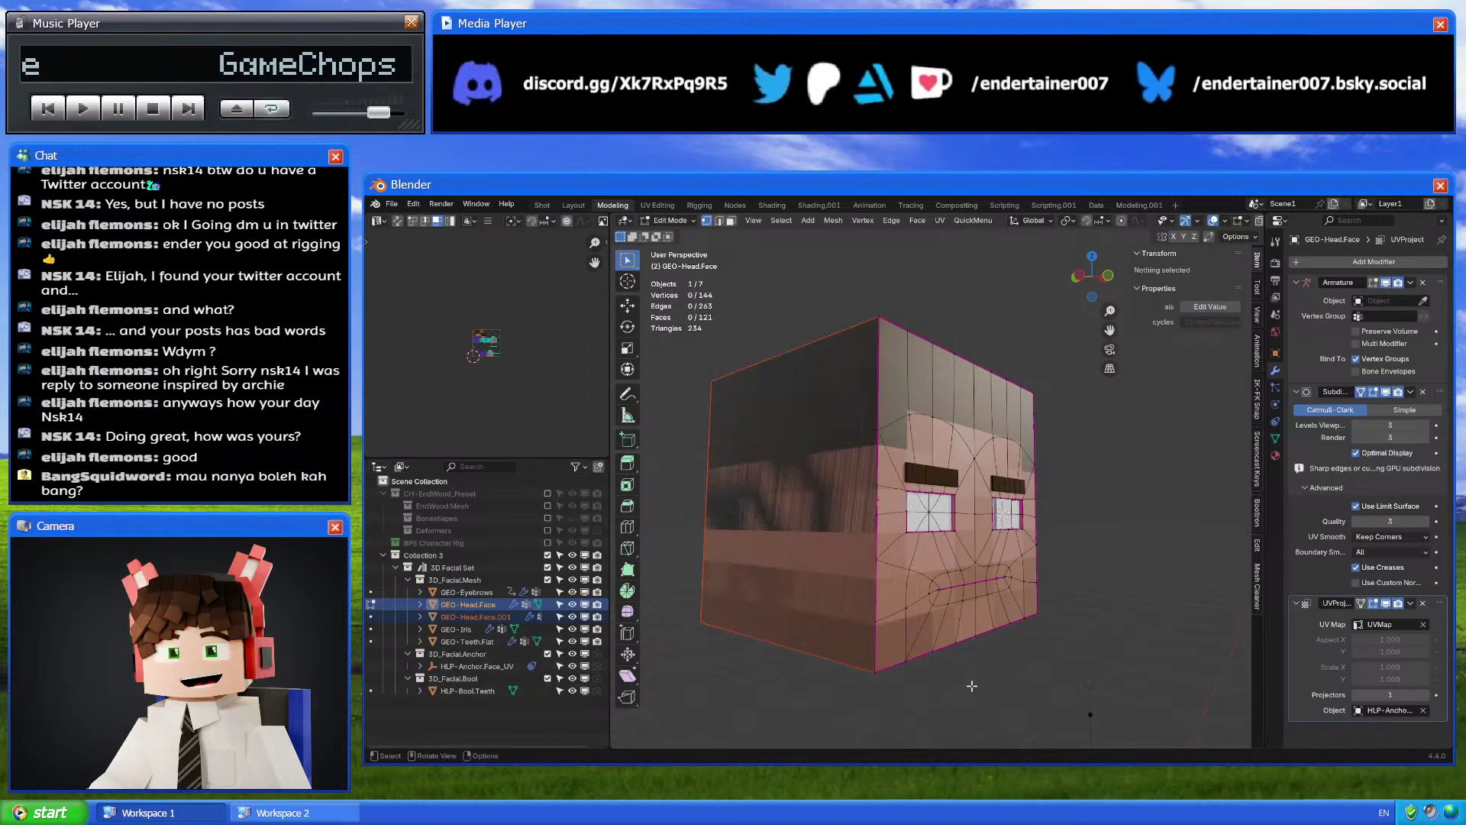
{"action": "key", "text": "Tab"}
Remove the UV Project modifier and the Head_Inside and Eyewhites material slots from the separated head box
{"action": "left_click", "coordinate": [1423, 588]}
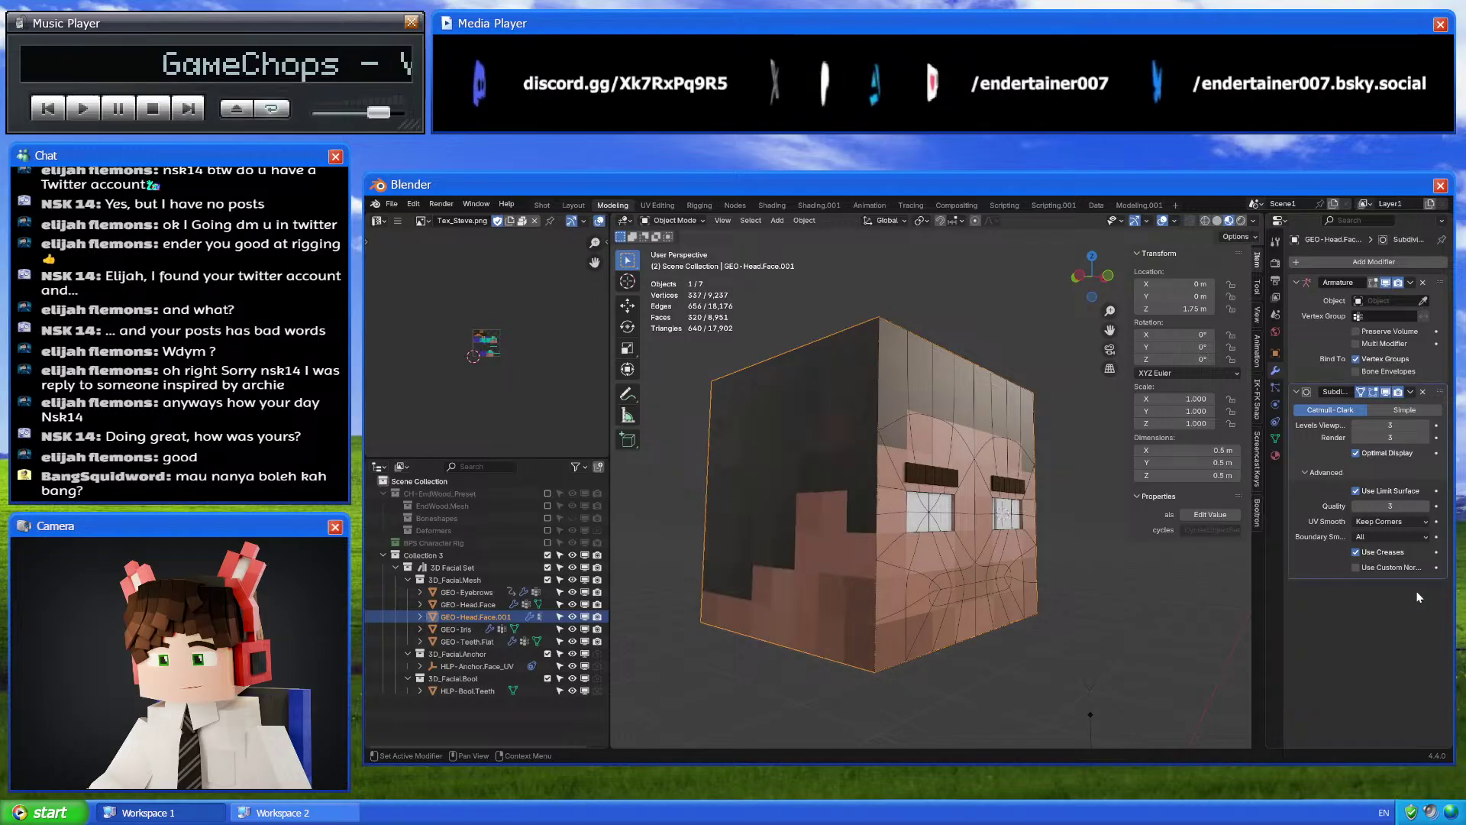
{"action": "left_click", "coordinate": [1276, 456]}
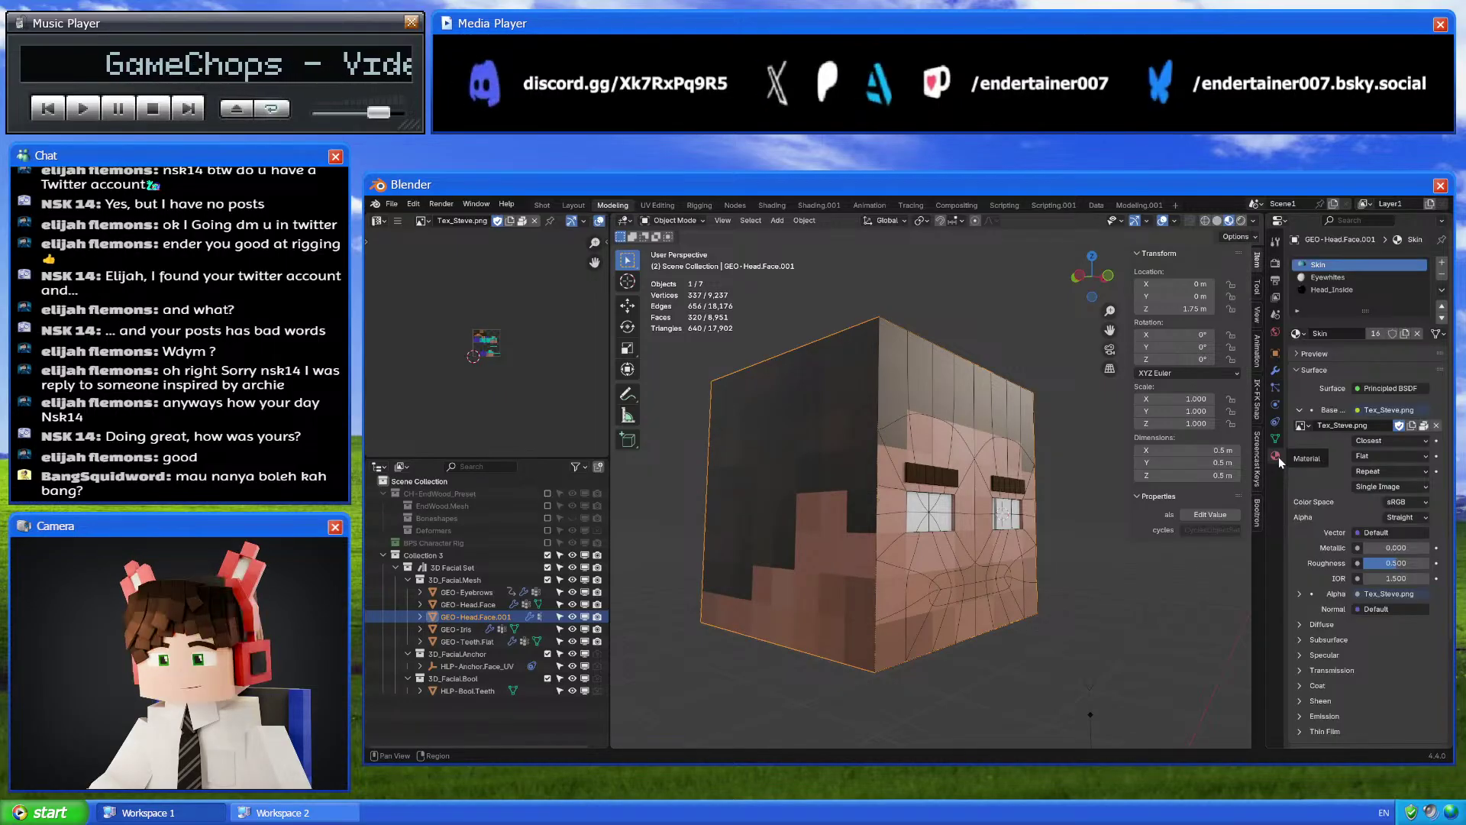
{"action": "left_click", "coordinate": [1336, 290]}
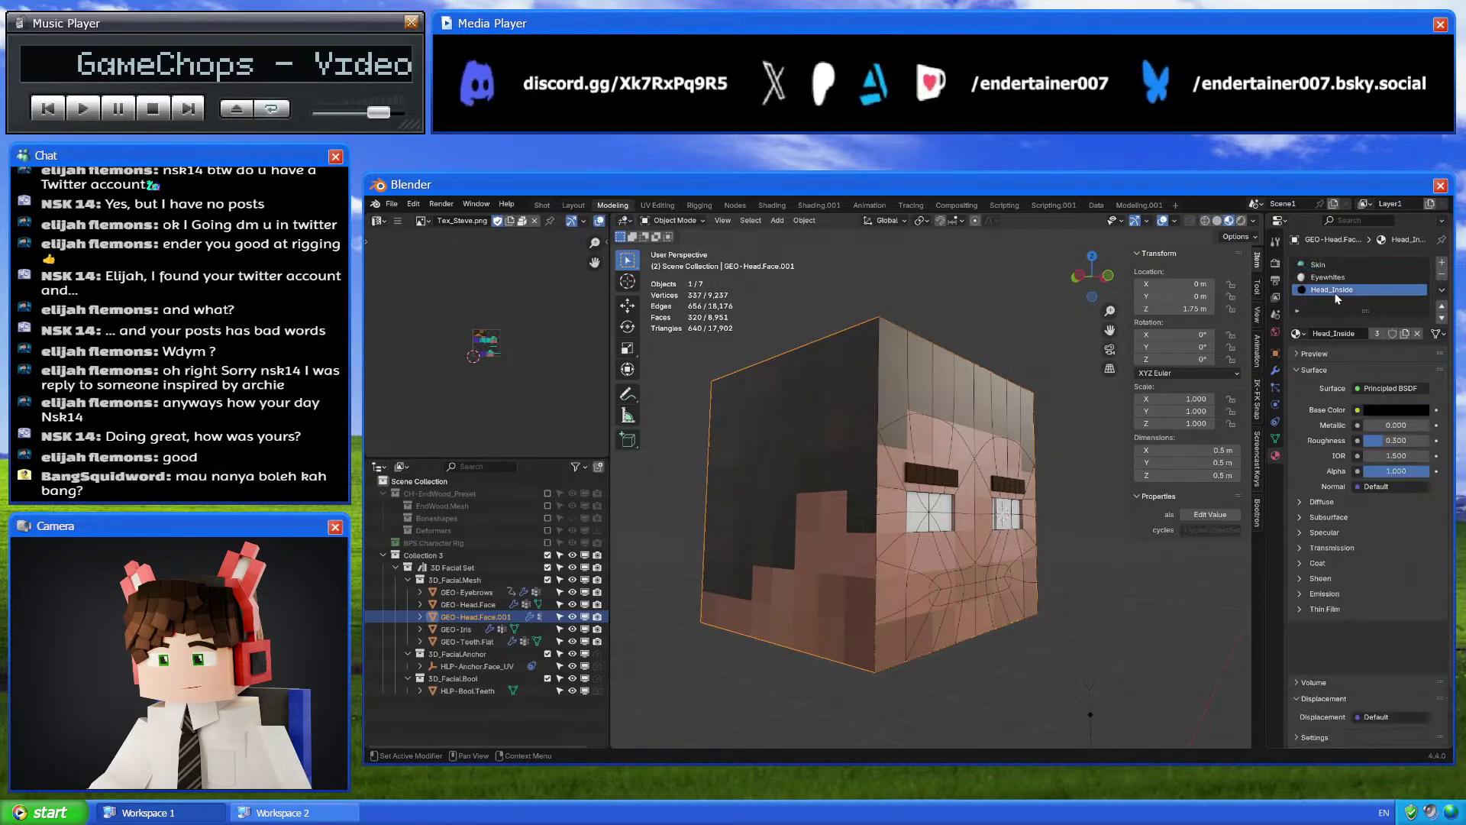
{"action": "left_click", "coordinate": [1441, 274]}
{"action": "left_click", "coordinate": [1441, 275]}
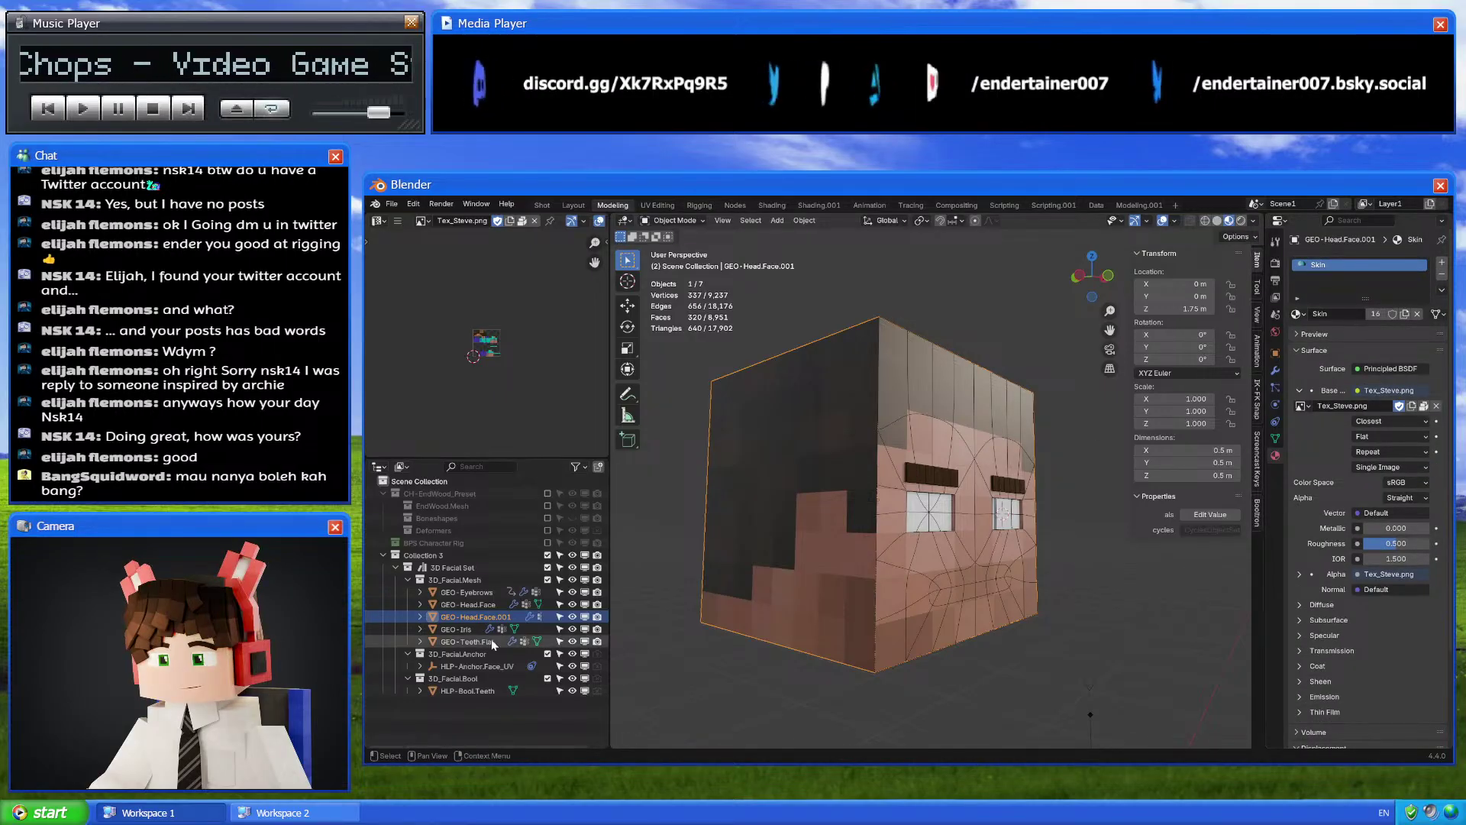
Rename the separated head box GEO-Head.Face.001 as GEO-Head.Face.Bk
{"action": "double_click", "coordinate": [485, 619]}
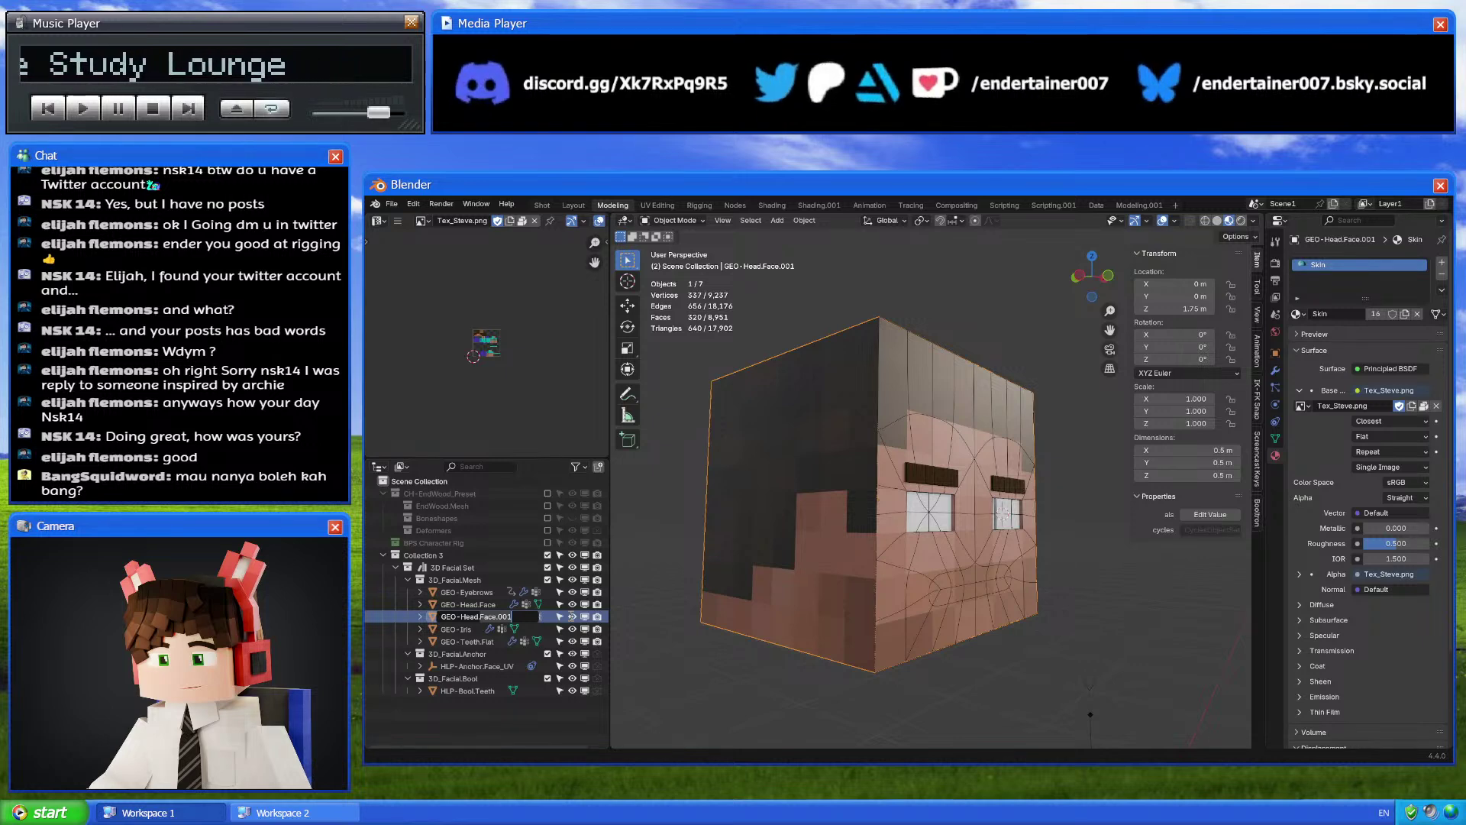
{"action": "key", "text": "BackSpace"}
{"action": "key", "text": "BackSpace"}
{"action": "key", "text": "BackSpace"}
{"action": "key", "text": "BackSpace"}
{"action": "key", "text": "BackSpace"}
{"action": "key", "text": "BackSpace"}
{"action": "key", "text": "BackSpace"}
{"action": "key", "text": "BackSpace"}
{"action": "type", "text": "bas"}
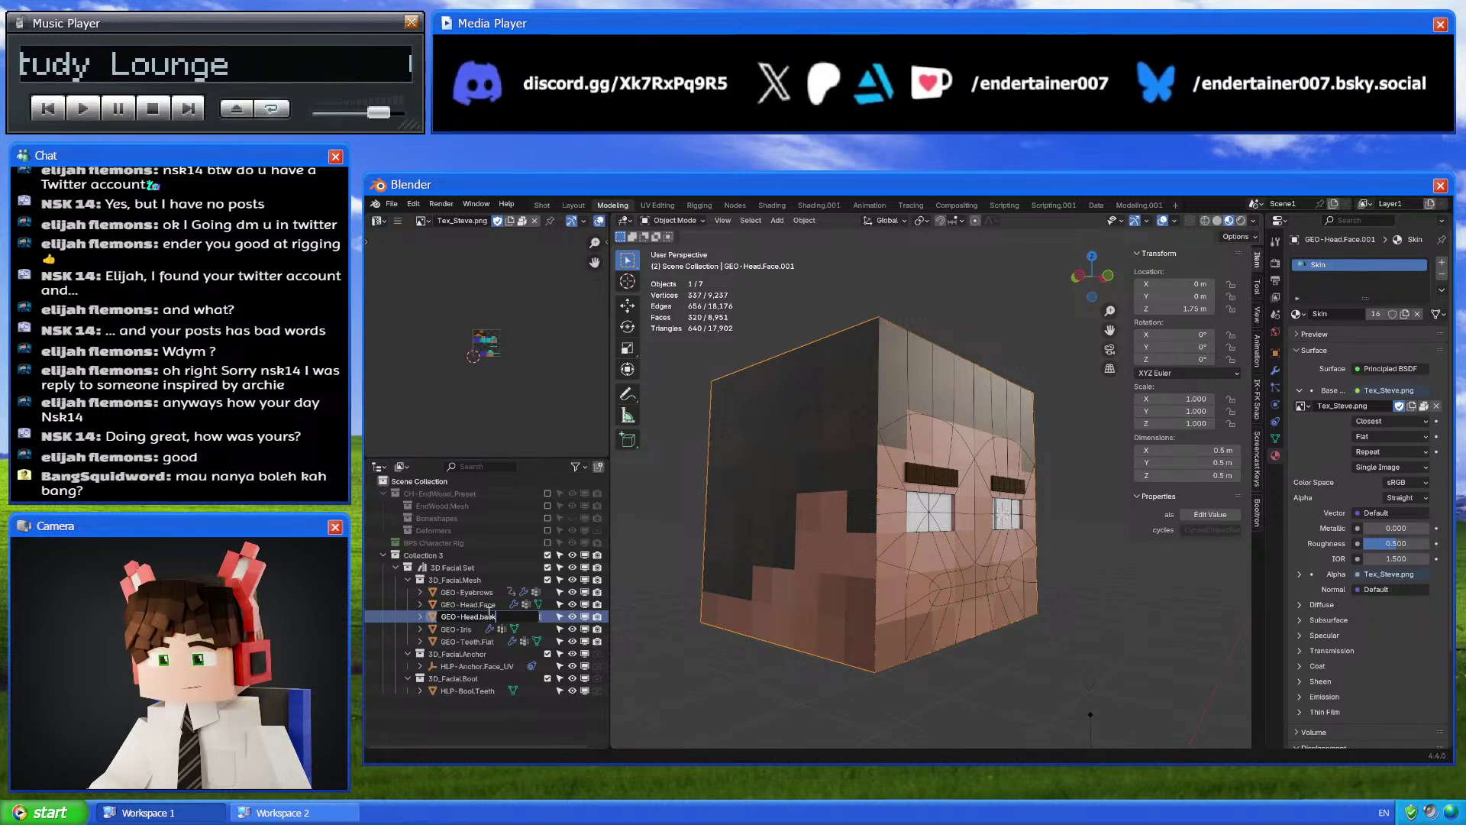
{"action": "type", "text": "k"}
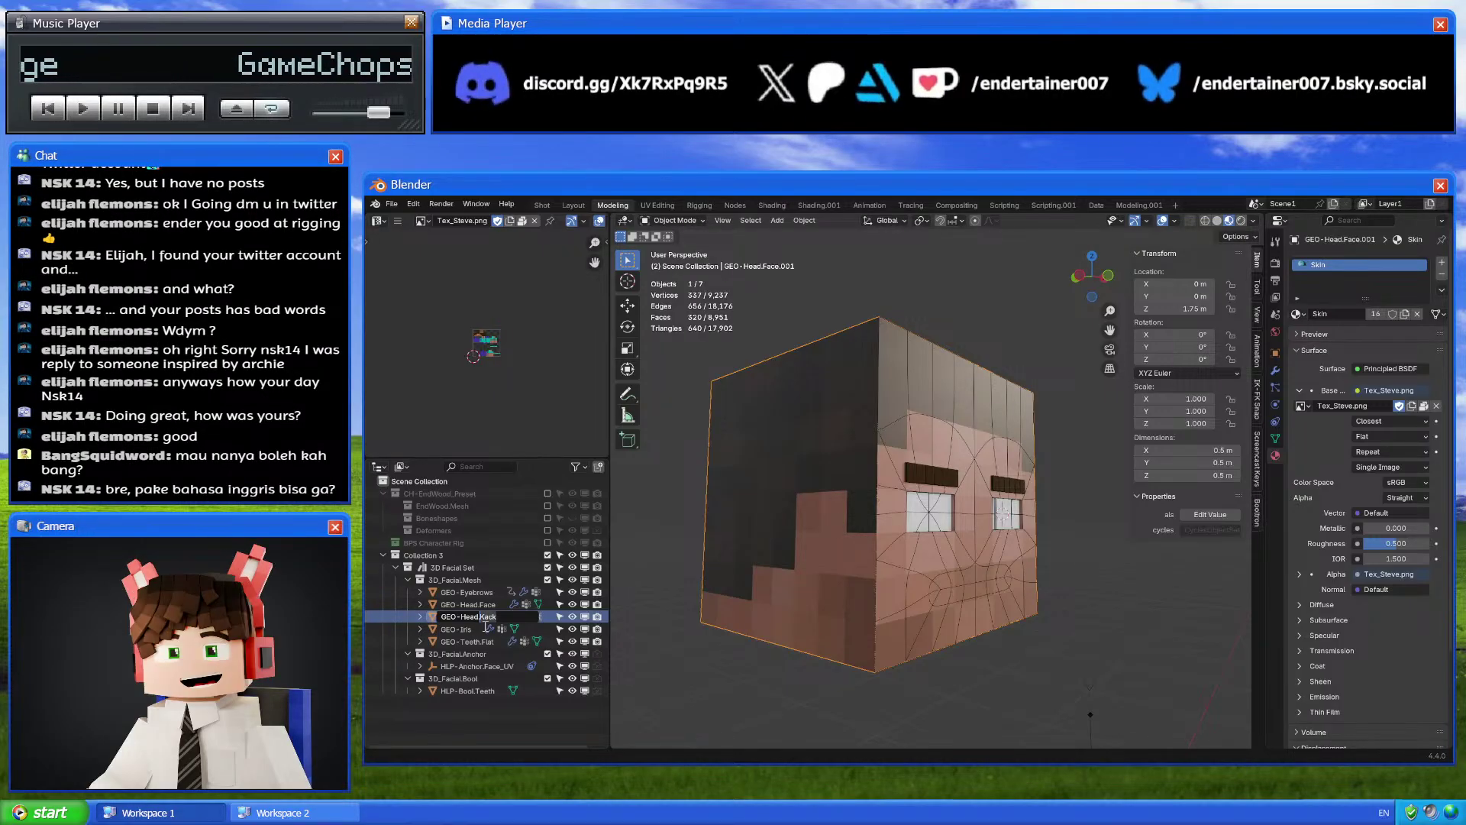
{"action": "key", "text": "BackSpace"}
{"action": "key", "text": "BackSpace"}
{"action": "key", "text": "BackSpace"}
{"action": "key", "text": "BackSpace"}
{"action": "type", "text": "Fa"}
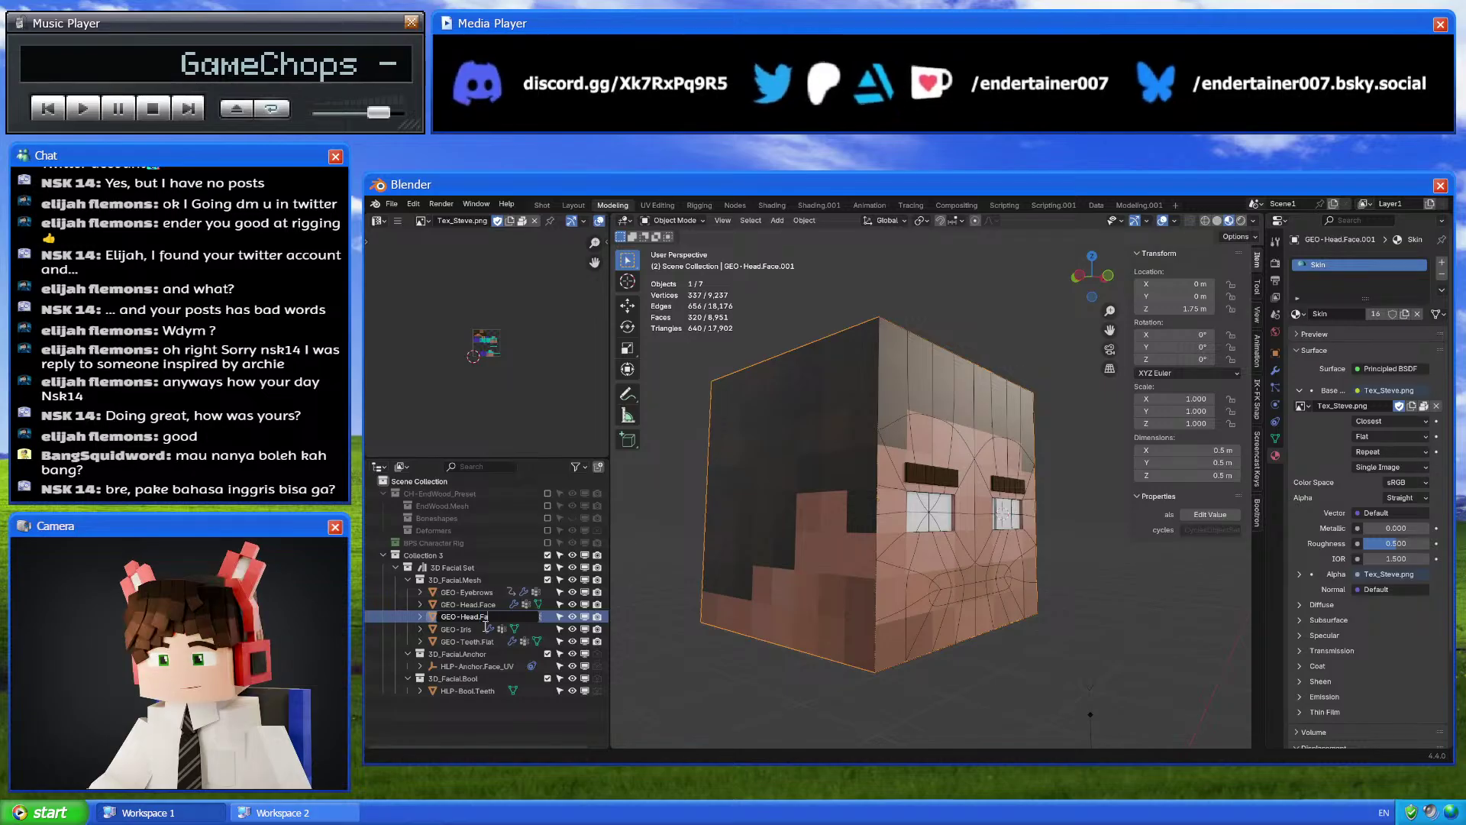
{"action": "type", "text": "ce.Bk"}
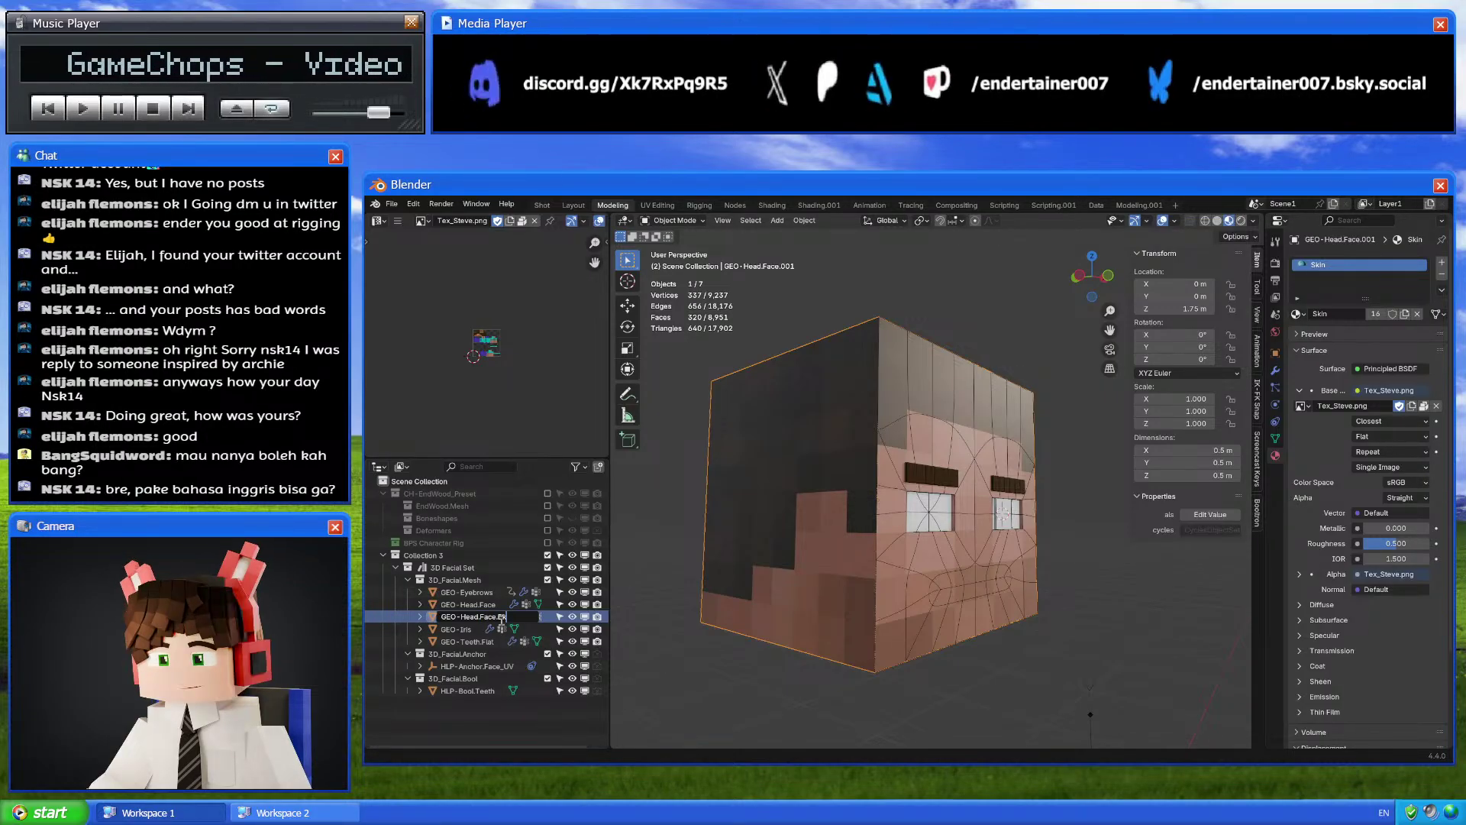
{"action": "key", "text": "ctrl+Left"}
{"action": "key", "text": "ctrl+Left"}
{"action": "key", "text": "ctrl+Left"}
{"action": "key", "text": "Return"}
Rename the front face mesh GEO-Head.Face as GEO-Head.Face.Fr
{"action": "left_click", "coordinate": [1275, 439]}
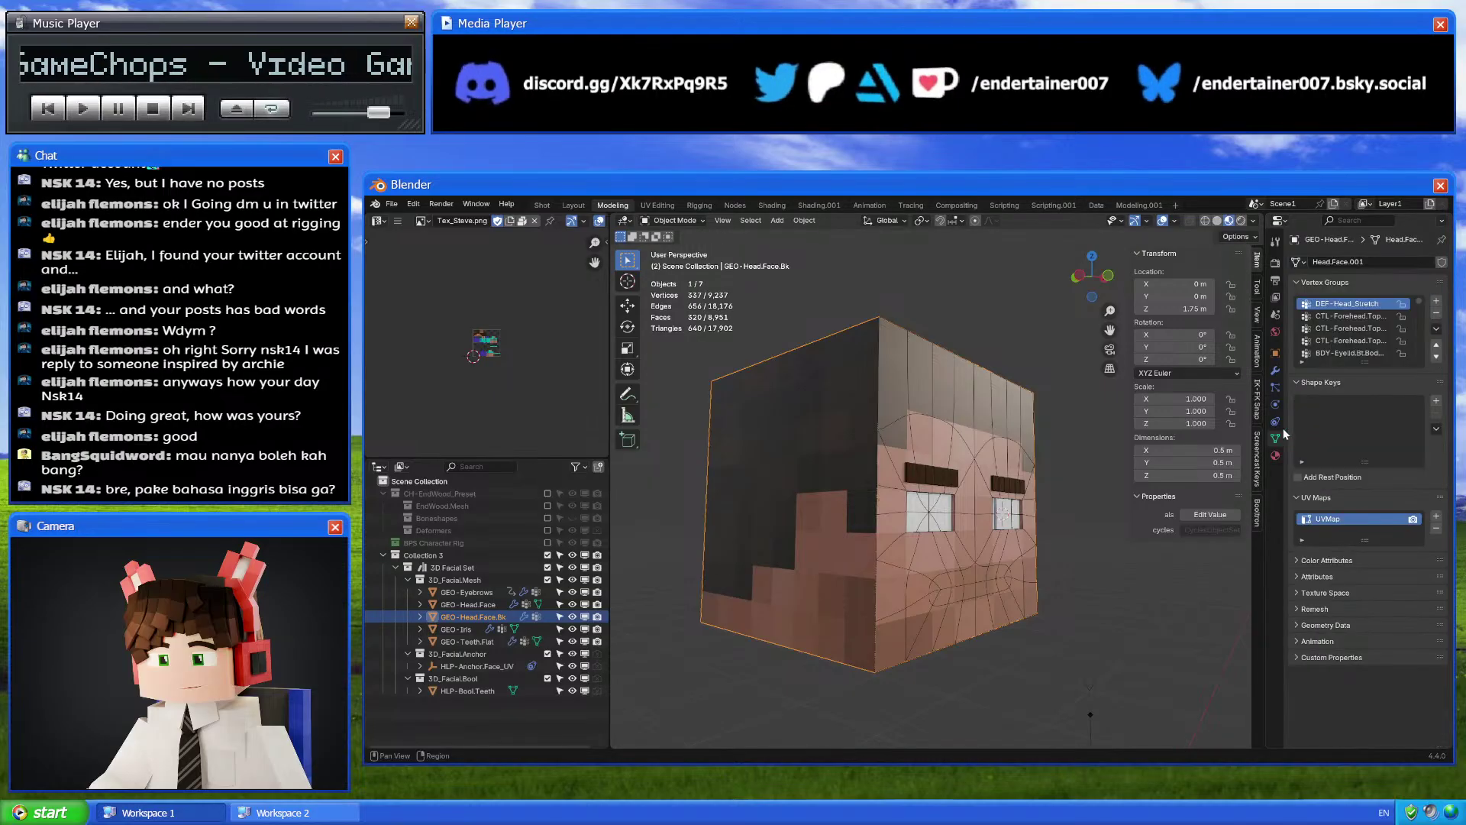
{"action": "left_click", "coordinate": [467, 604]}
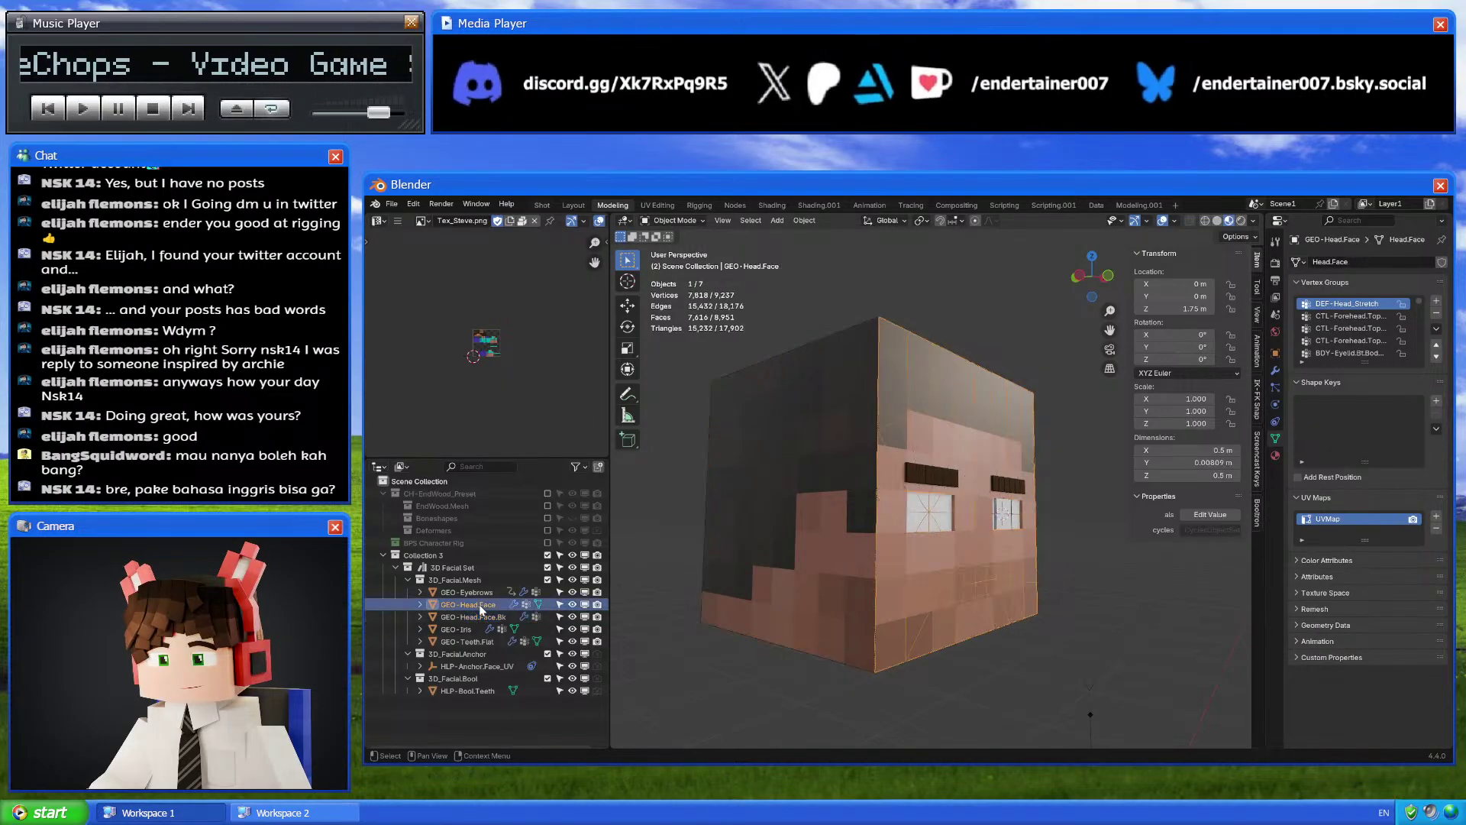
{"action": "double_click", "coordinate": [467, 604]}
{"action": "left_click", "coordinate": [504, 605]}
{"action": "type", "text": ".F"}
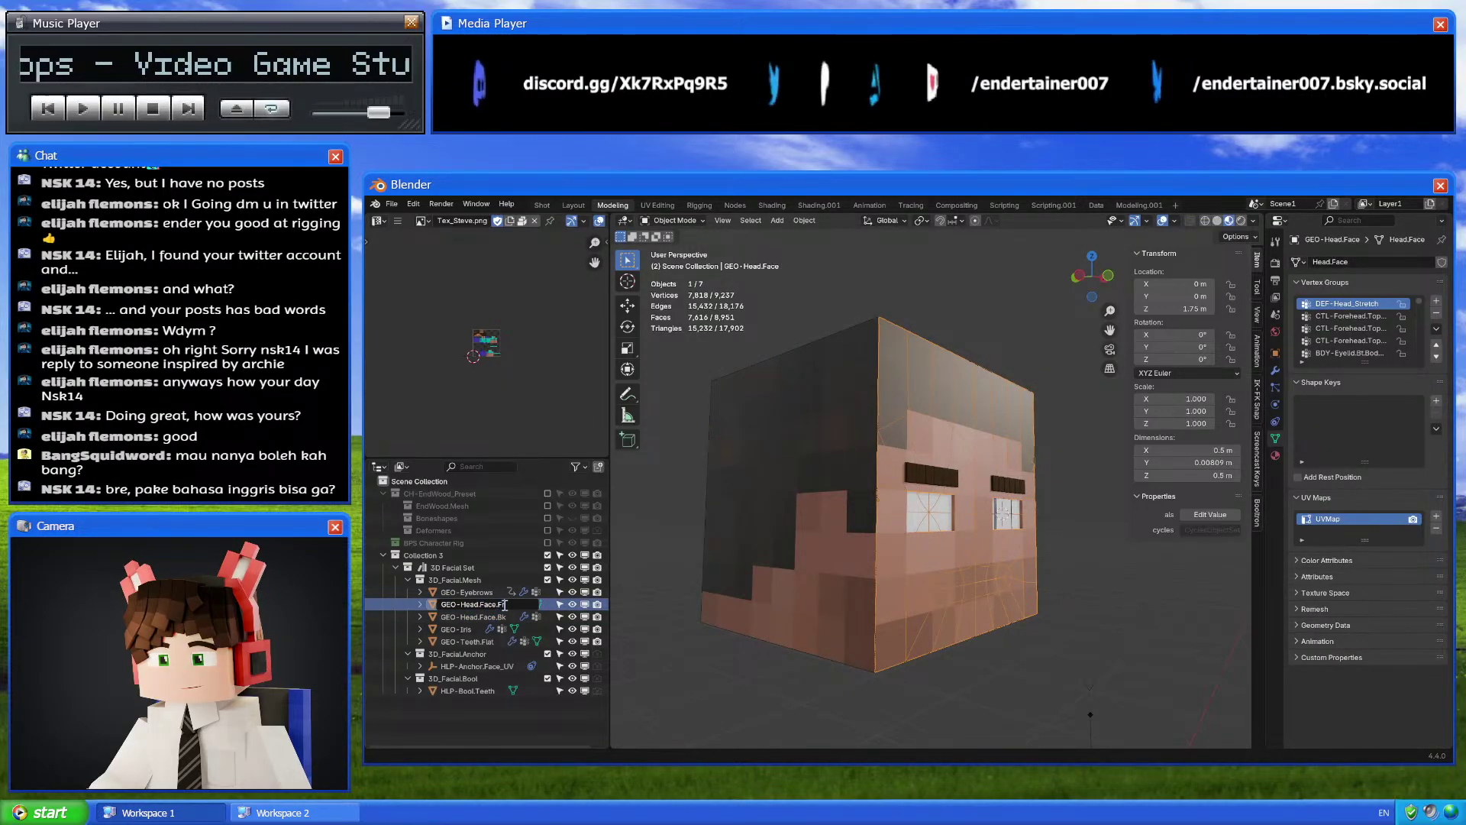
{"action": "type", "text": "r"}
{"action": "key", "text": "Return"}
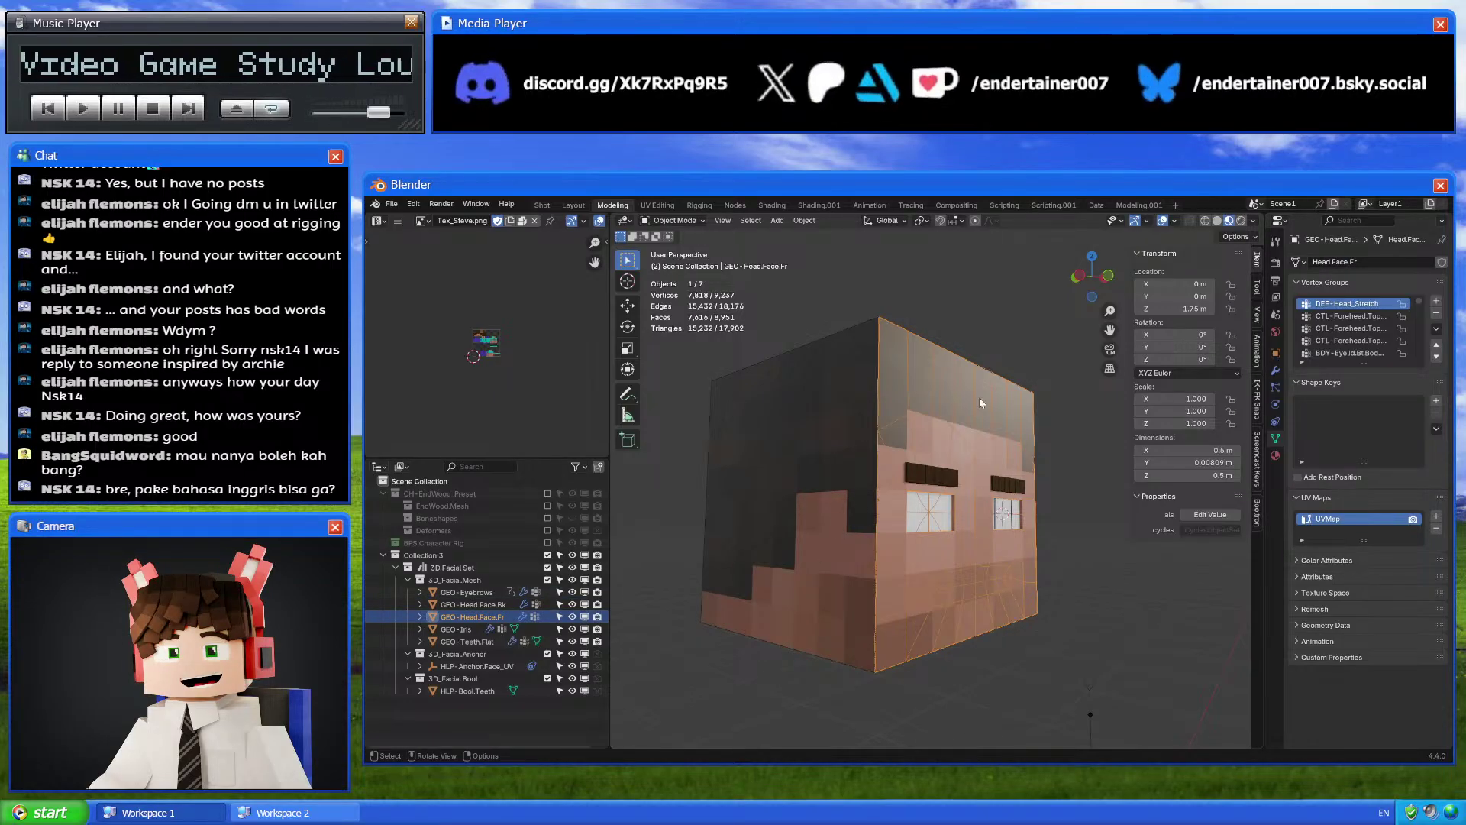
Delete all vertex groups from GEO-Head.Face.Bk and remove its Armature and Subdivision modifiers
{"action": "left_click", "coordinate": [800, 460]}
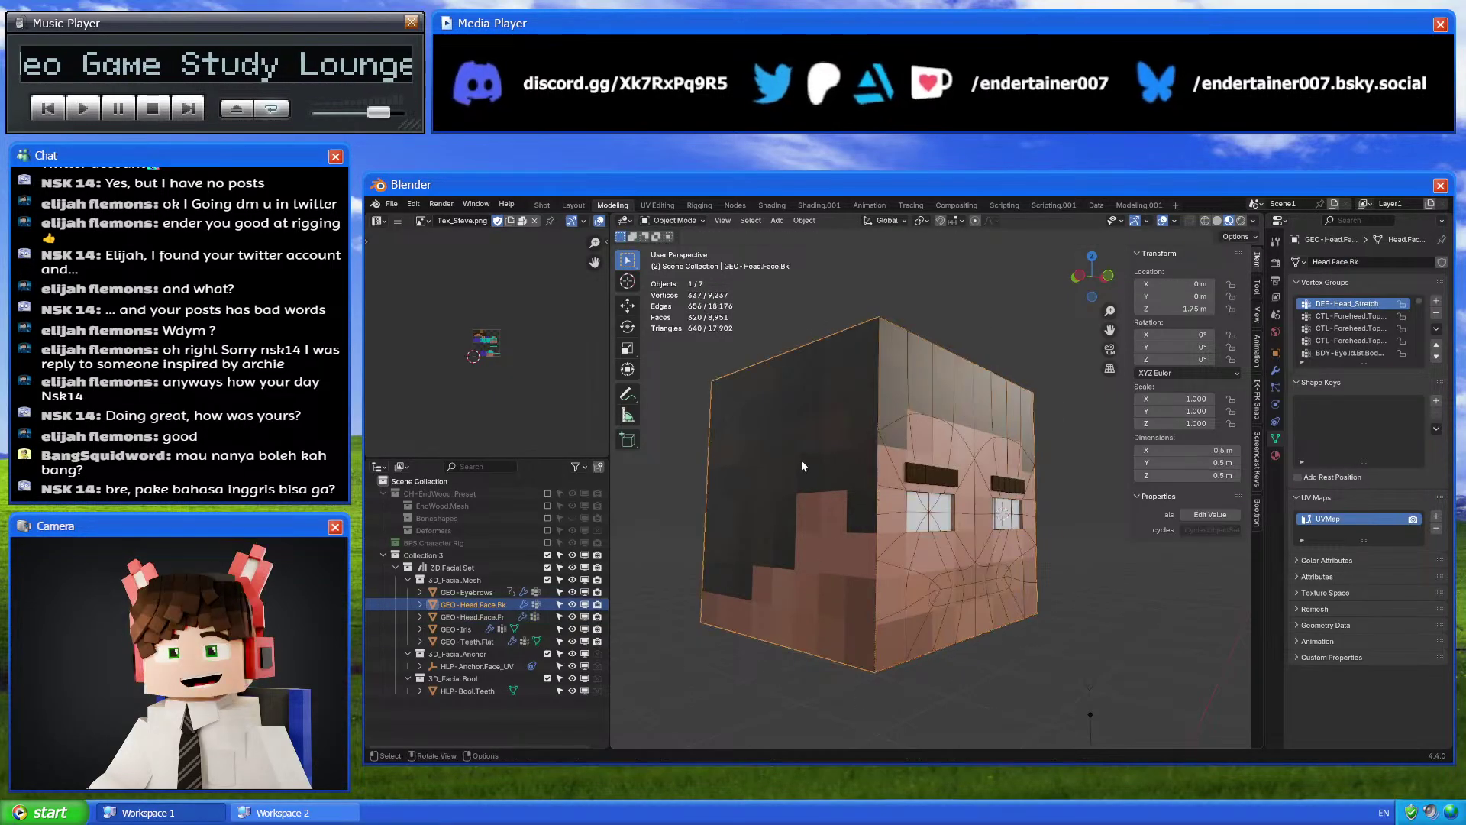
{"action": "left_click", "coordinate": [1437, 329]}
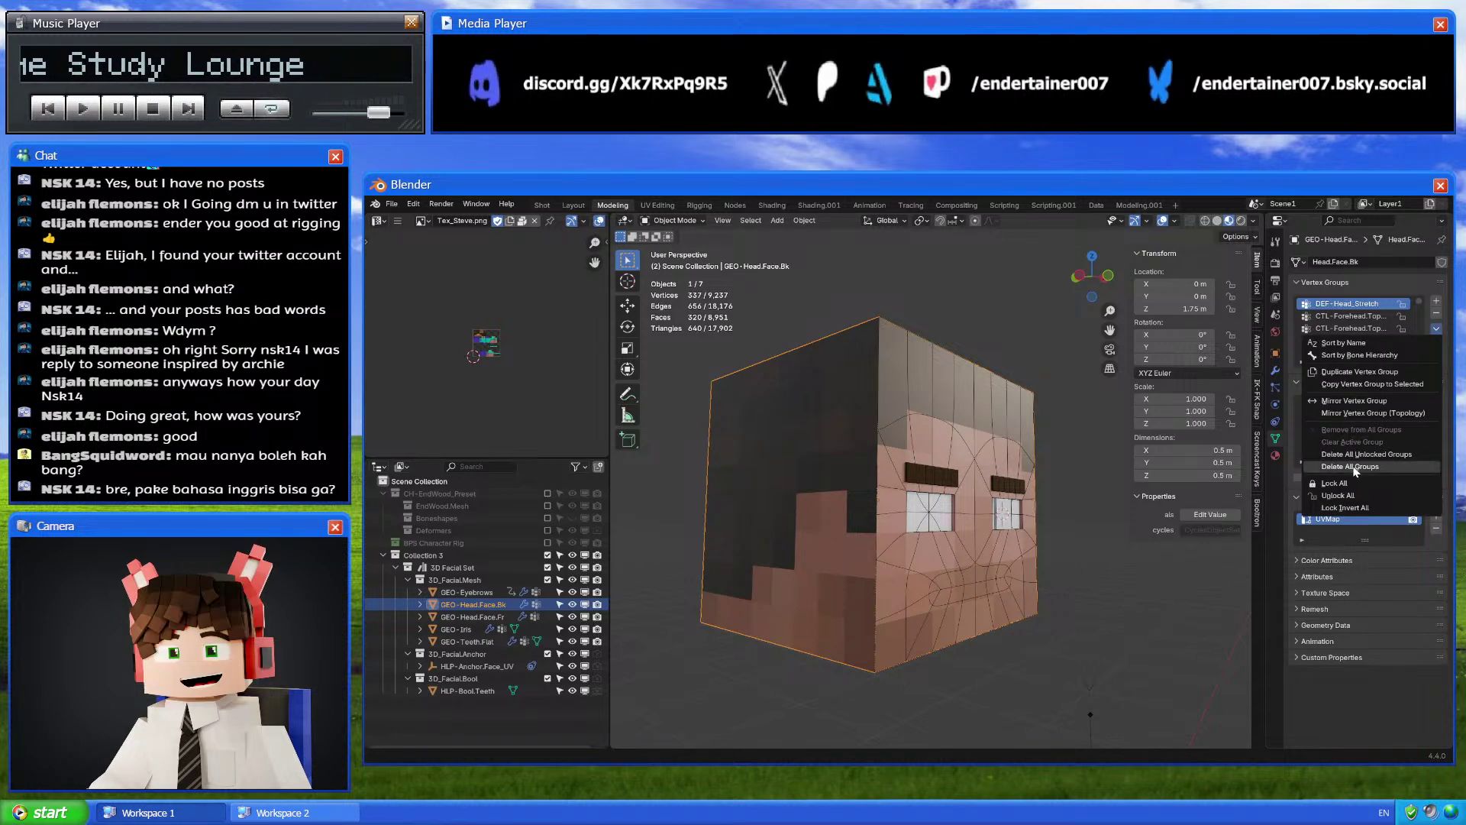
{"action": "left_click", "coordinate": [1356, 466]}
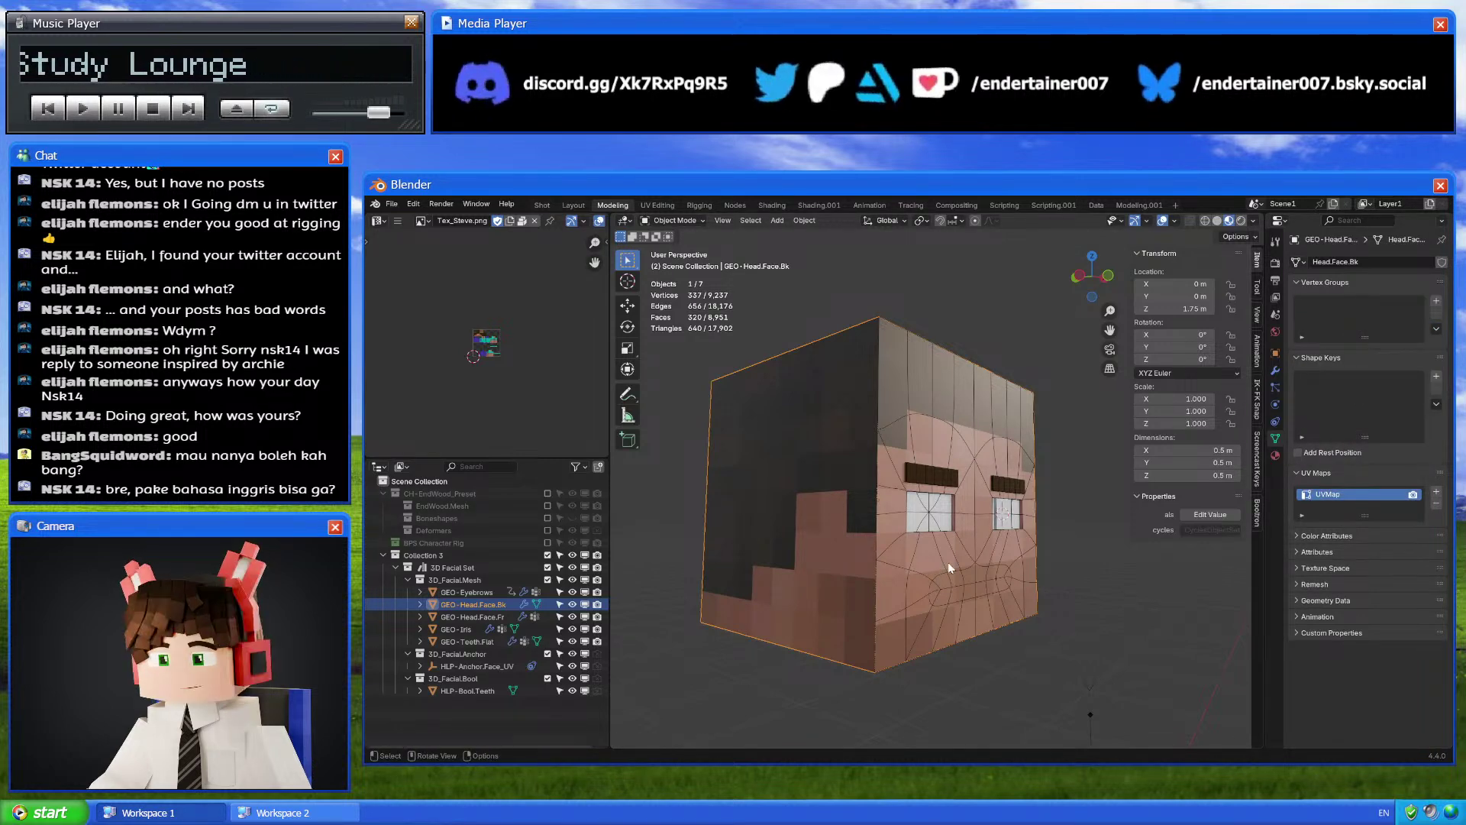
{"action": "left_click", "coordinate": [1275, 370]}
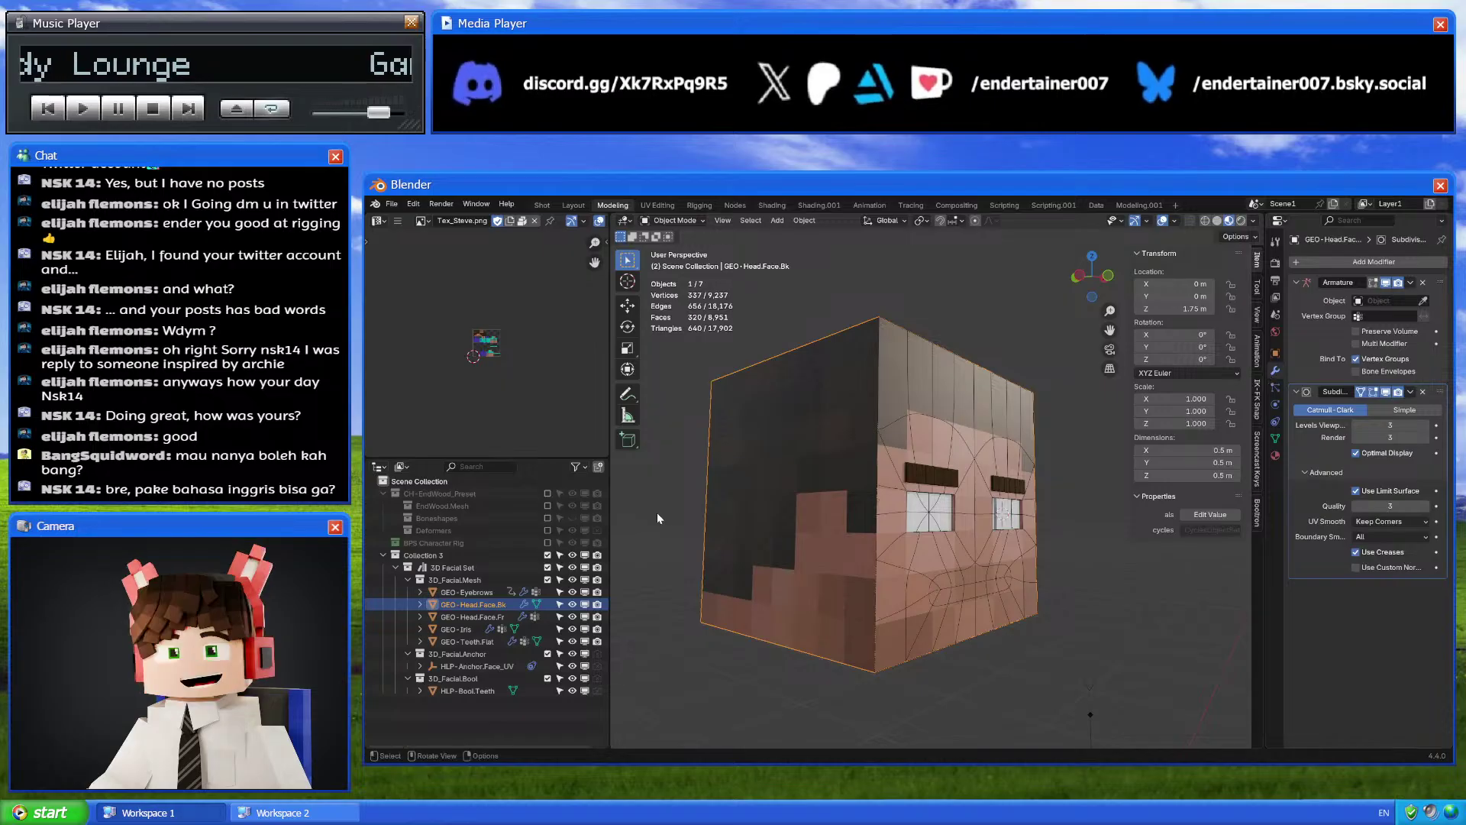
{"action": "left_click", "coordinate": [1423, 283]}
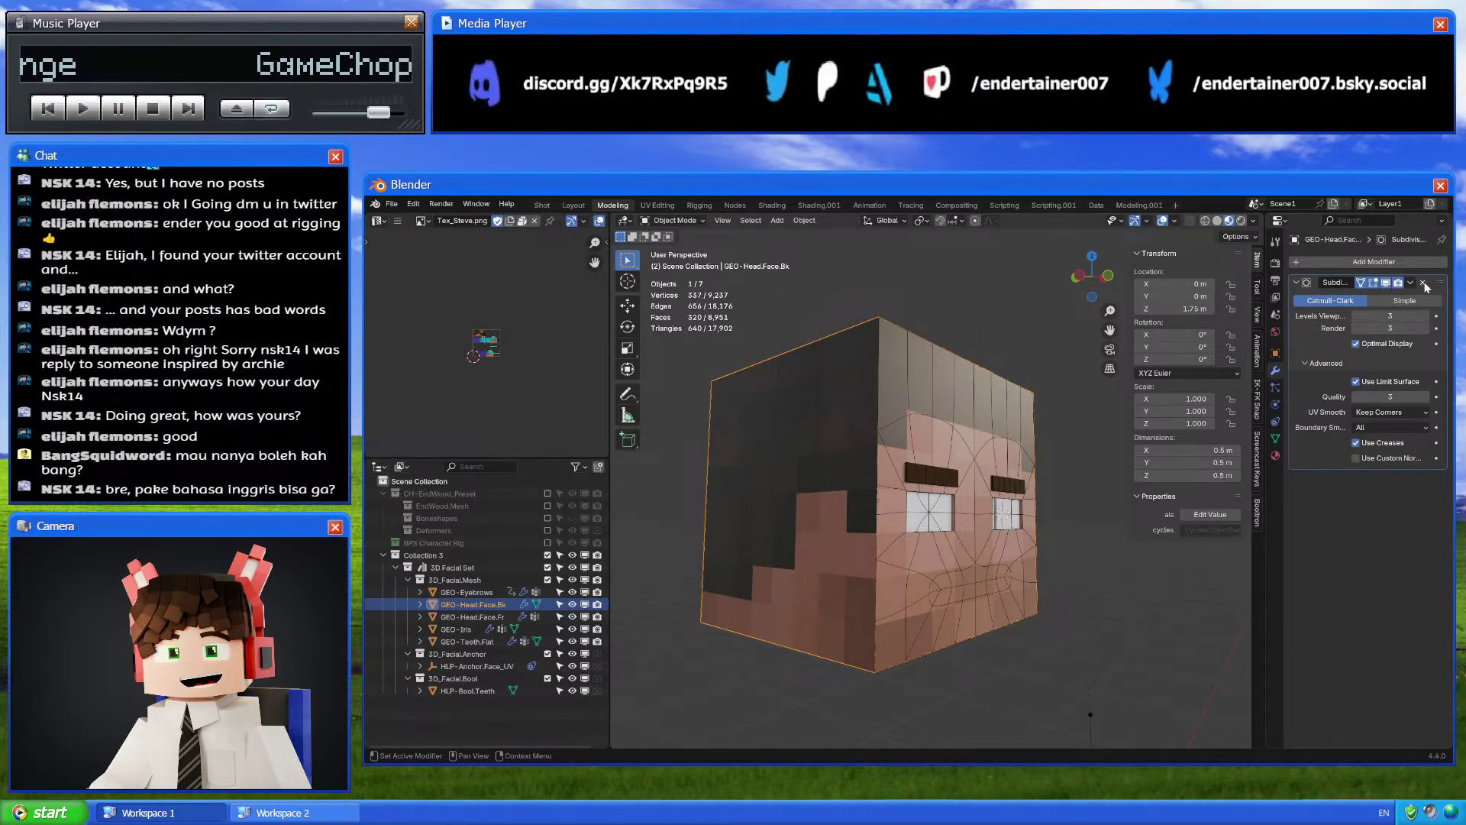
{"action": "left_click", "coordinate": [1424, 283]}
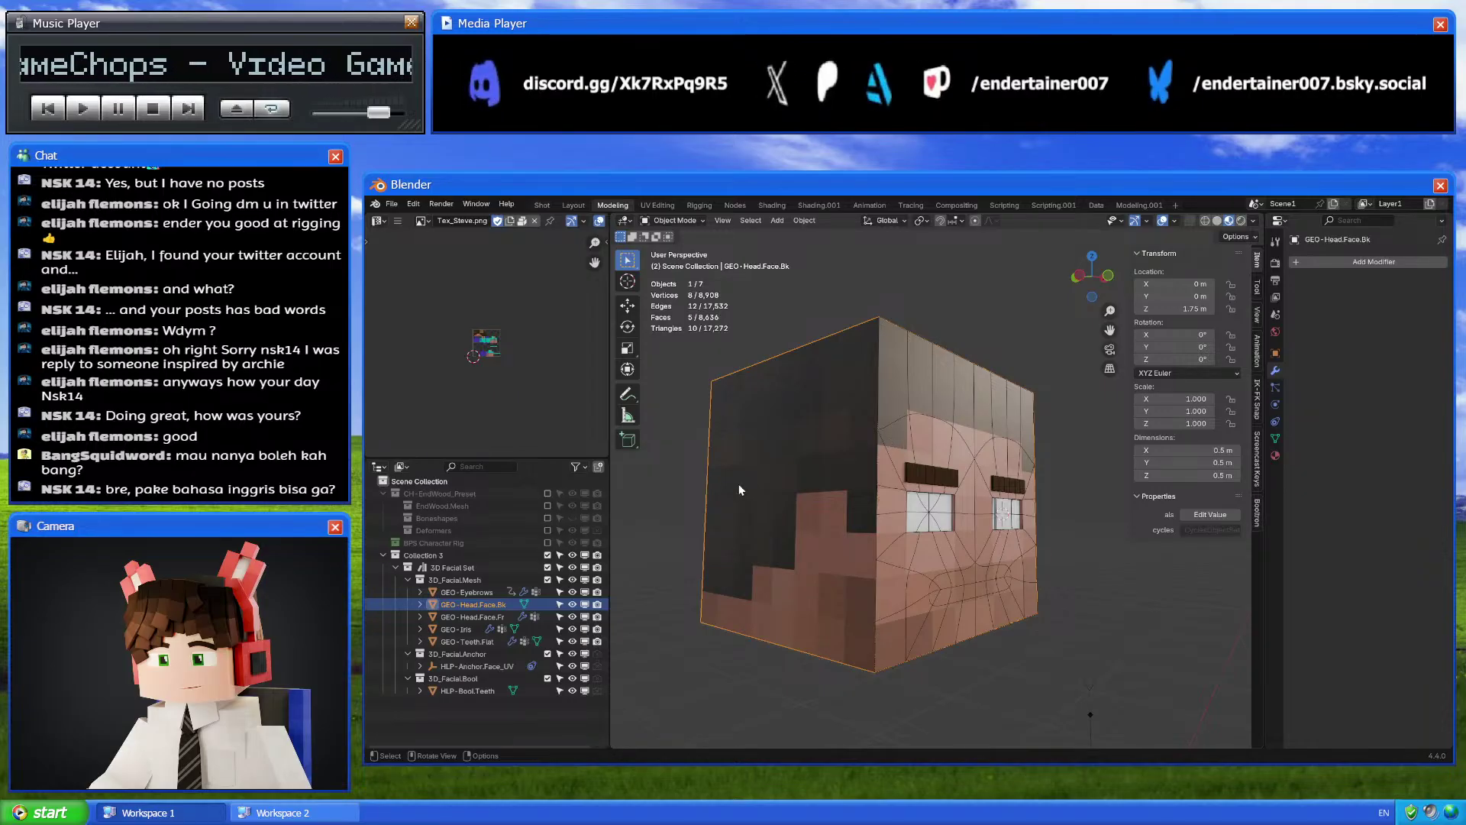
Examine the separated head box and the front face mesh up close and compare their material slots
{"action": "middle_click_drag", "start_coordinate": [888, 436], "coordinate": [1024, 521]}
{"action": "left_click", "coordinate": [1274, 438]}
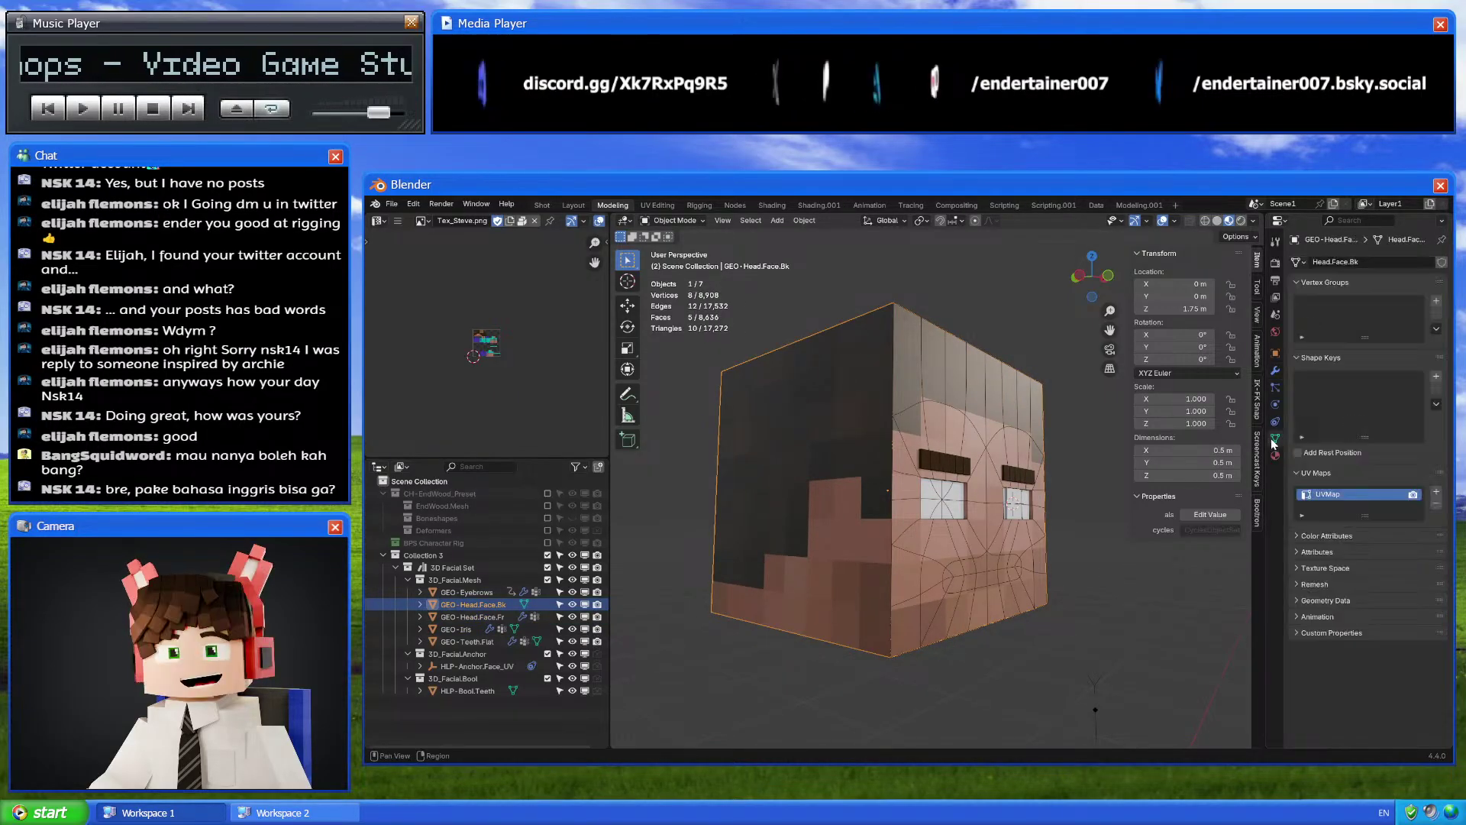
{"action": "left_click", "coordinate": [489, 617]}
{"action": "left_click", "coordinate": [828, 546]}
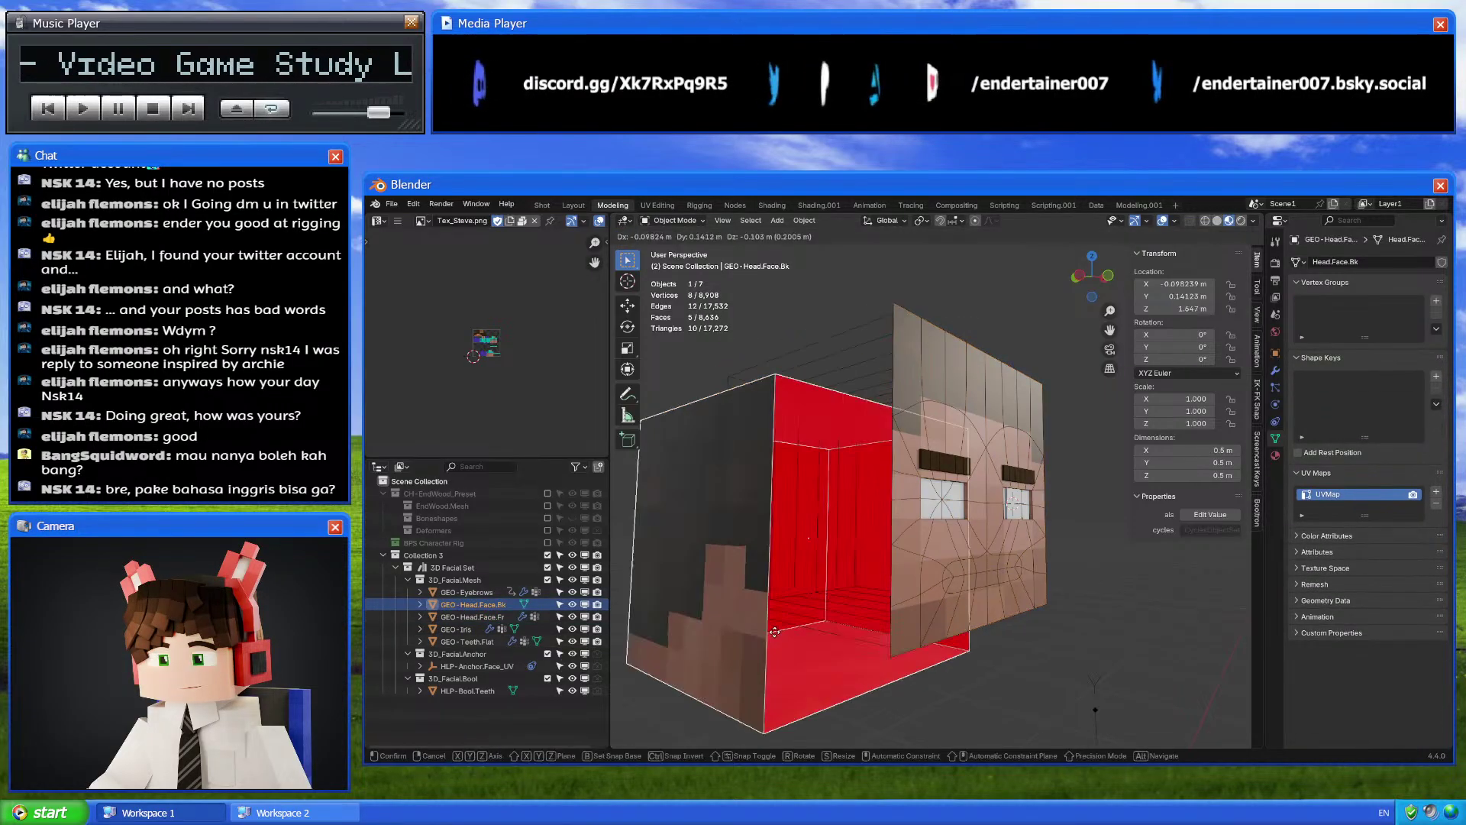
{"action": "left_click", "coordinate": [1275, 456]}
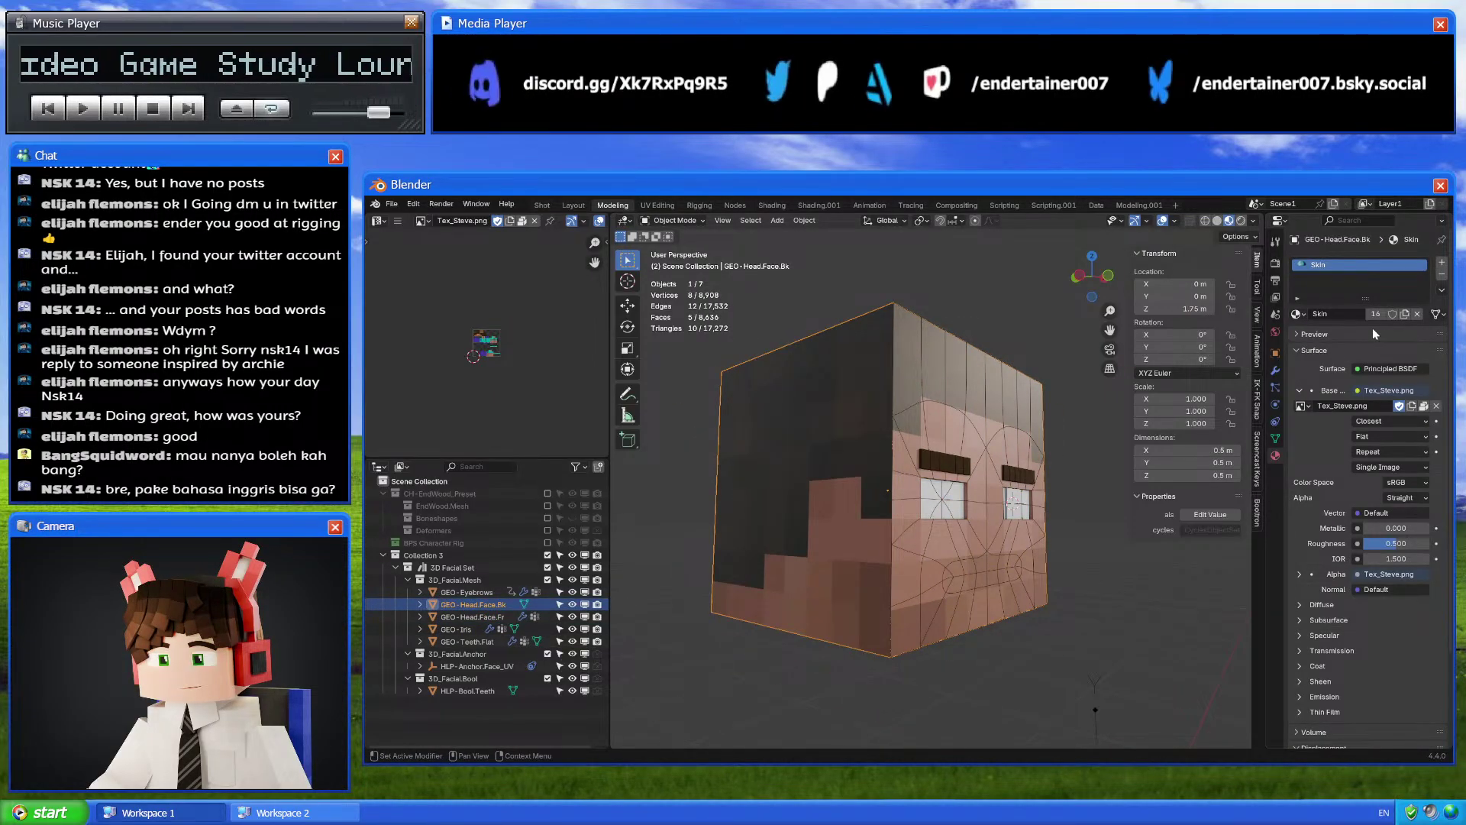
{"action": "left_click", "coordinate": [471, 616]}
{"action": "middle_click_drag", "start_coordinate": [802, 607], "coordinate": [895, 642]}
{"action": "scroll", "coordinate": [996, 629], "scroll_direction": "up", "scroll_amount": 4}
{"action": "mouse_move", "coordinate": [944, 631]}
{"action": "middle_mouse_down"}
{"action": "mouse_move", "coordinate": [1005, 633]}
{"action": "mouse_move", "coordinate": [911, 637]}
{"action": "mouse_move", "coordinate": [928, 617]}
{"action": "middle_mouse_up"}
{"action": "scroll", "coordinate": [970, 616], "scroll_direction": "down", "scroll_amount": 2}
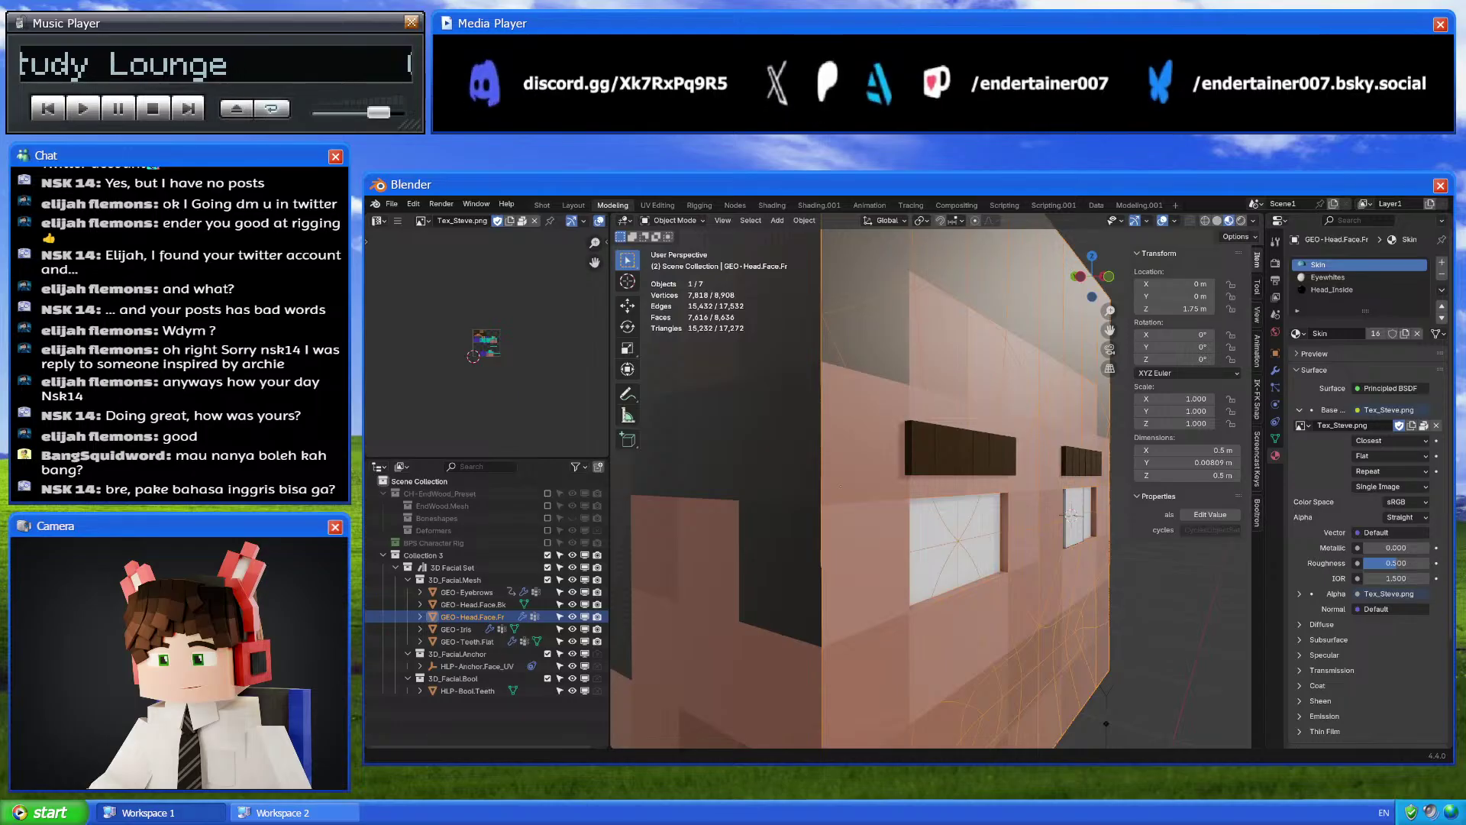
{"action": "scroll", "coordinate": [917, 534], "scroll_direction": "down", "scroll_amount": 5}
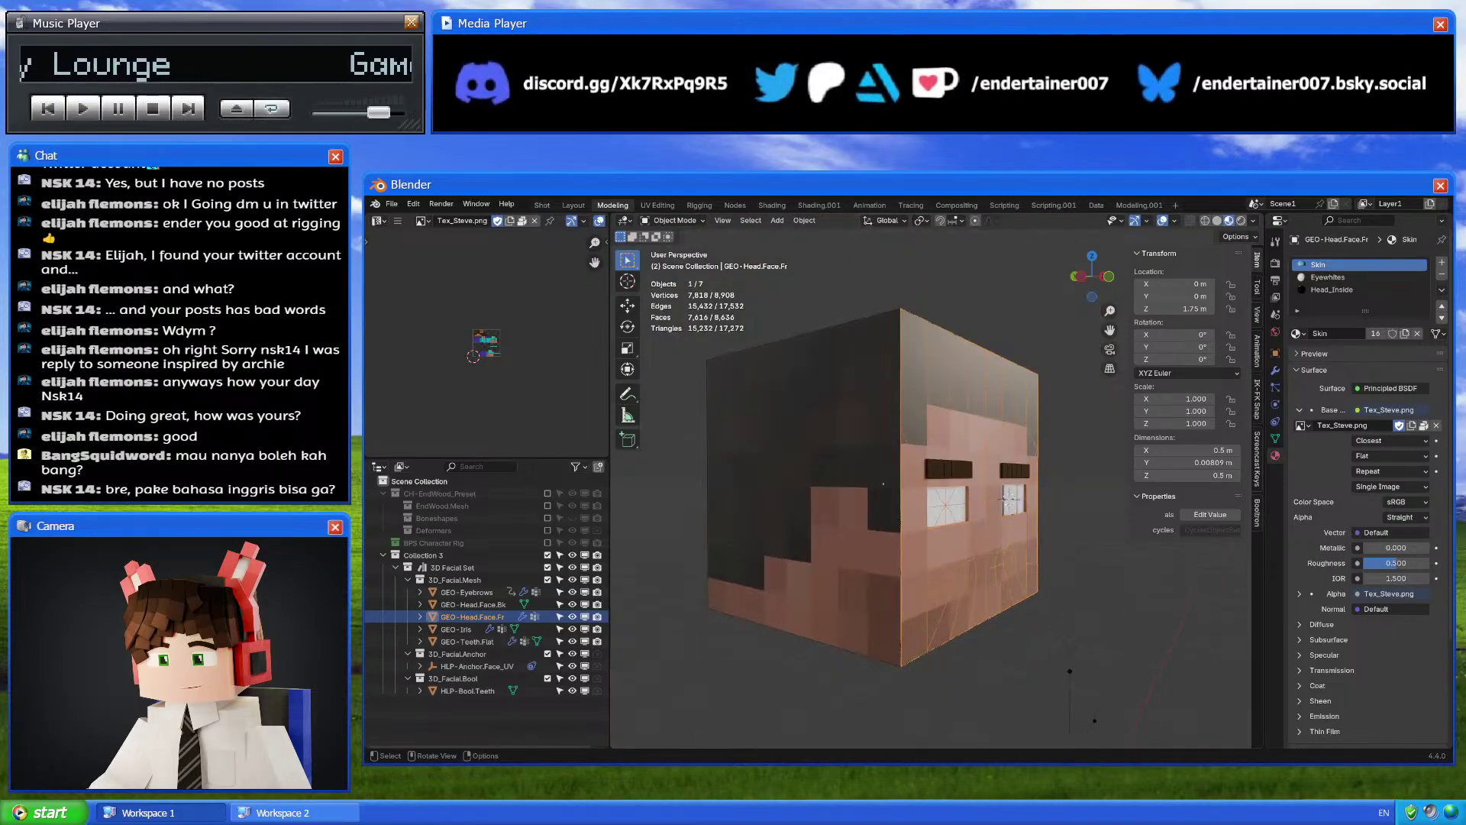
Compare HLP-Bool.Teeth with the head box from the side and read the Y coordinate of GEO-Head.Face.Bk's upper front corner vertex
{"action": "left_click", "coordinate": [483, 691]}
{"action": "middle_click_drag", "start_coordinate": [832, 599], "coordinate": [866, 588]}
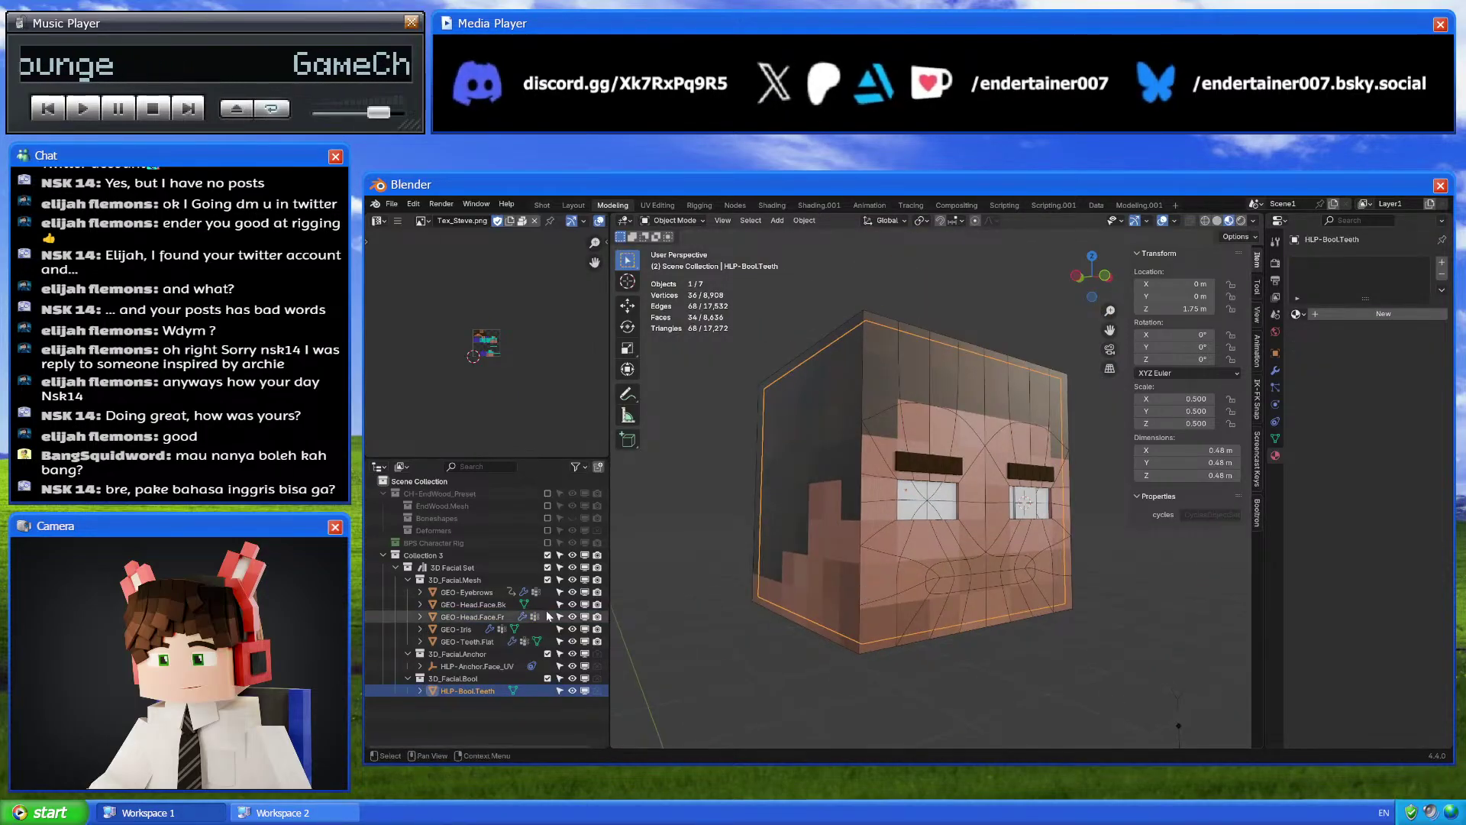
{"action": "middle_click_drag", "start_coordinate": [712, 657], "coordinate": [777, 669]}
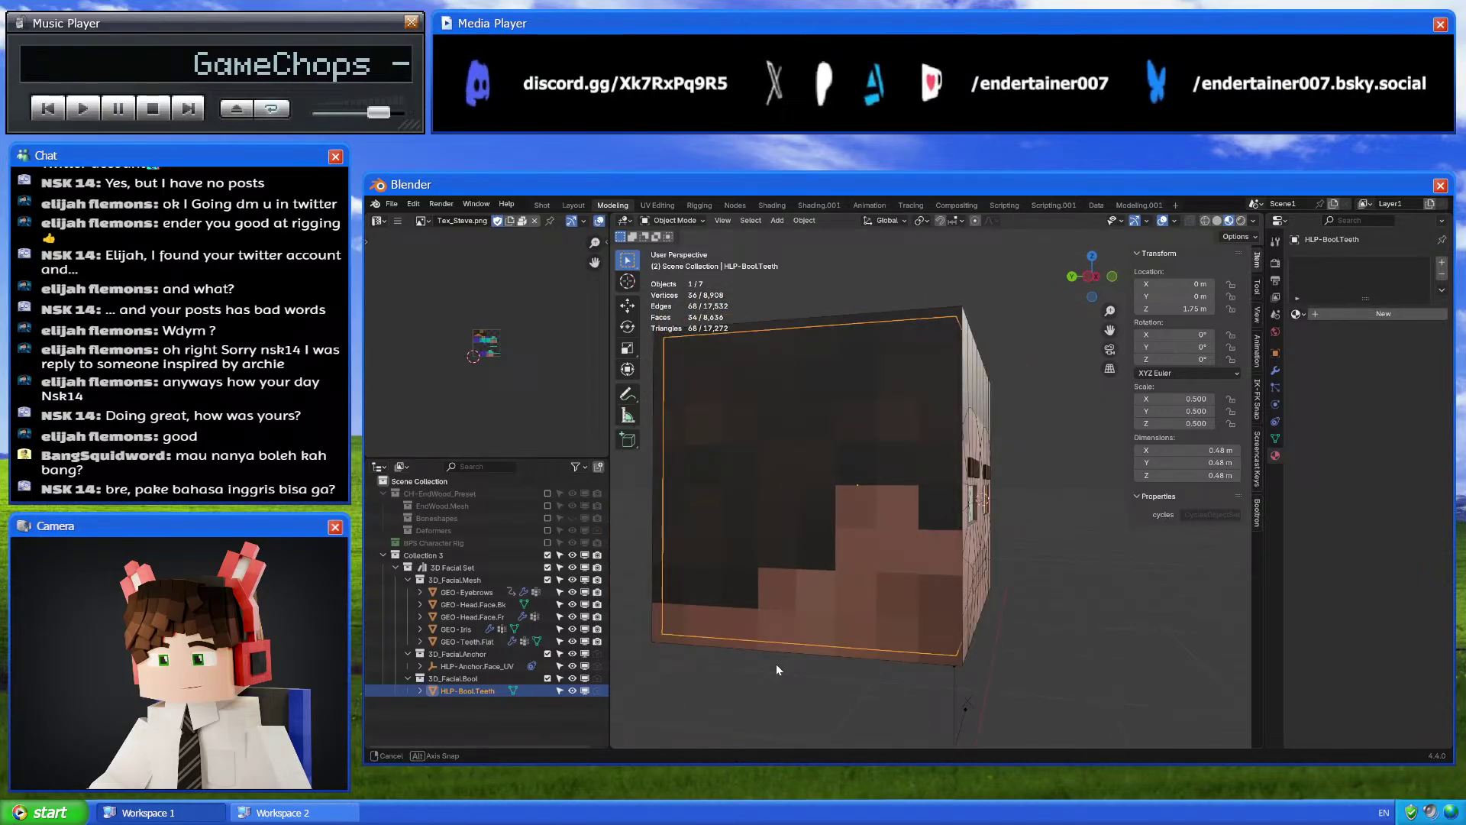
{"action": "left_click", "coordinate": [1113, 277]}
{"action": "key", "text": "Tab"}
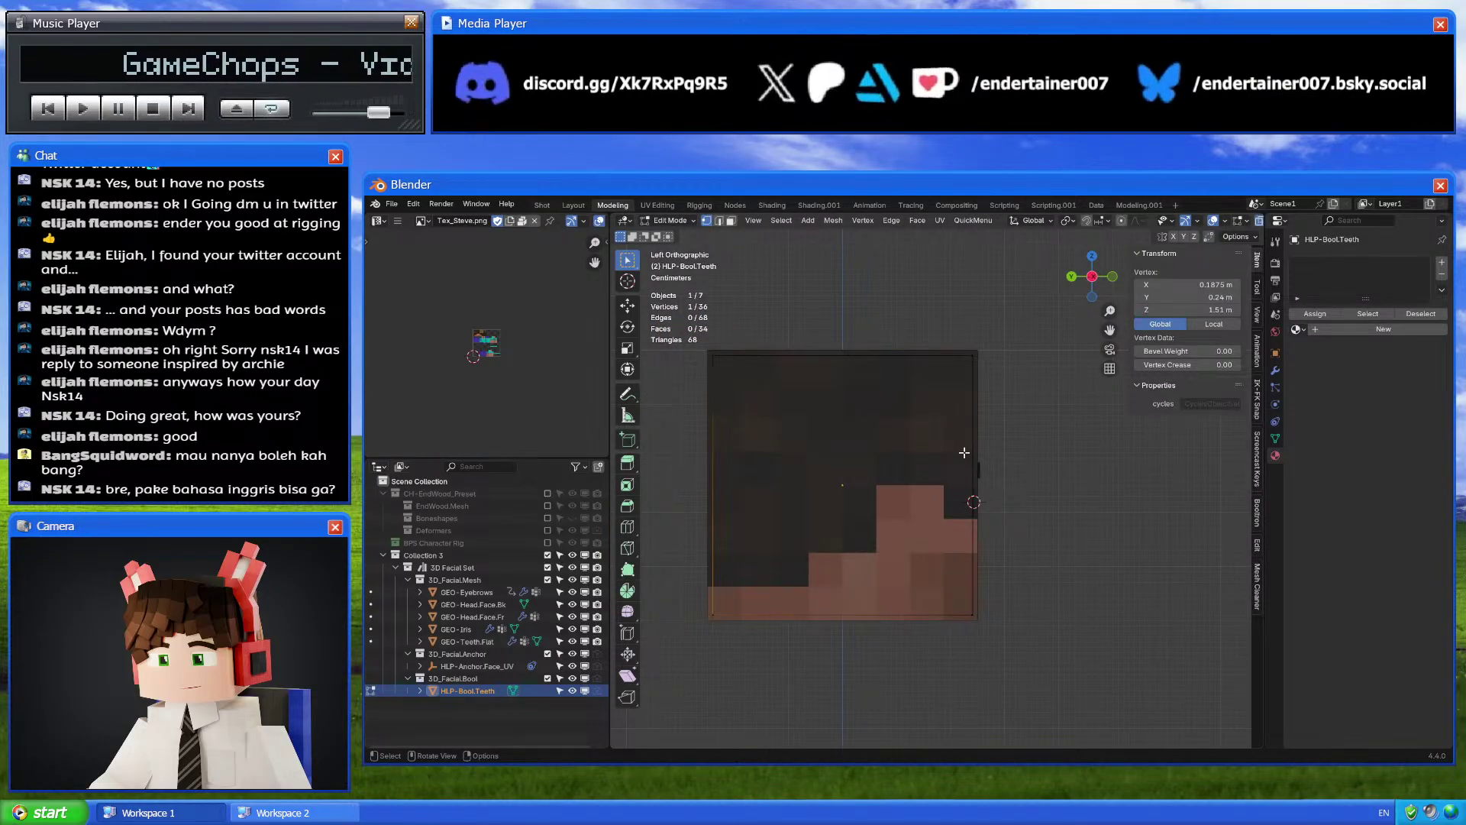
{"action": "key", "text": "Tab"}
{"action": "left_click", "coordinate": [955, 368]}
{"action": "key", "text": "Tab"}
{"action": "left_click", "coordinate": [979, 343]}
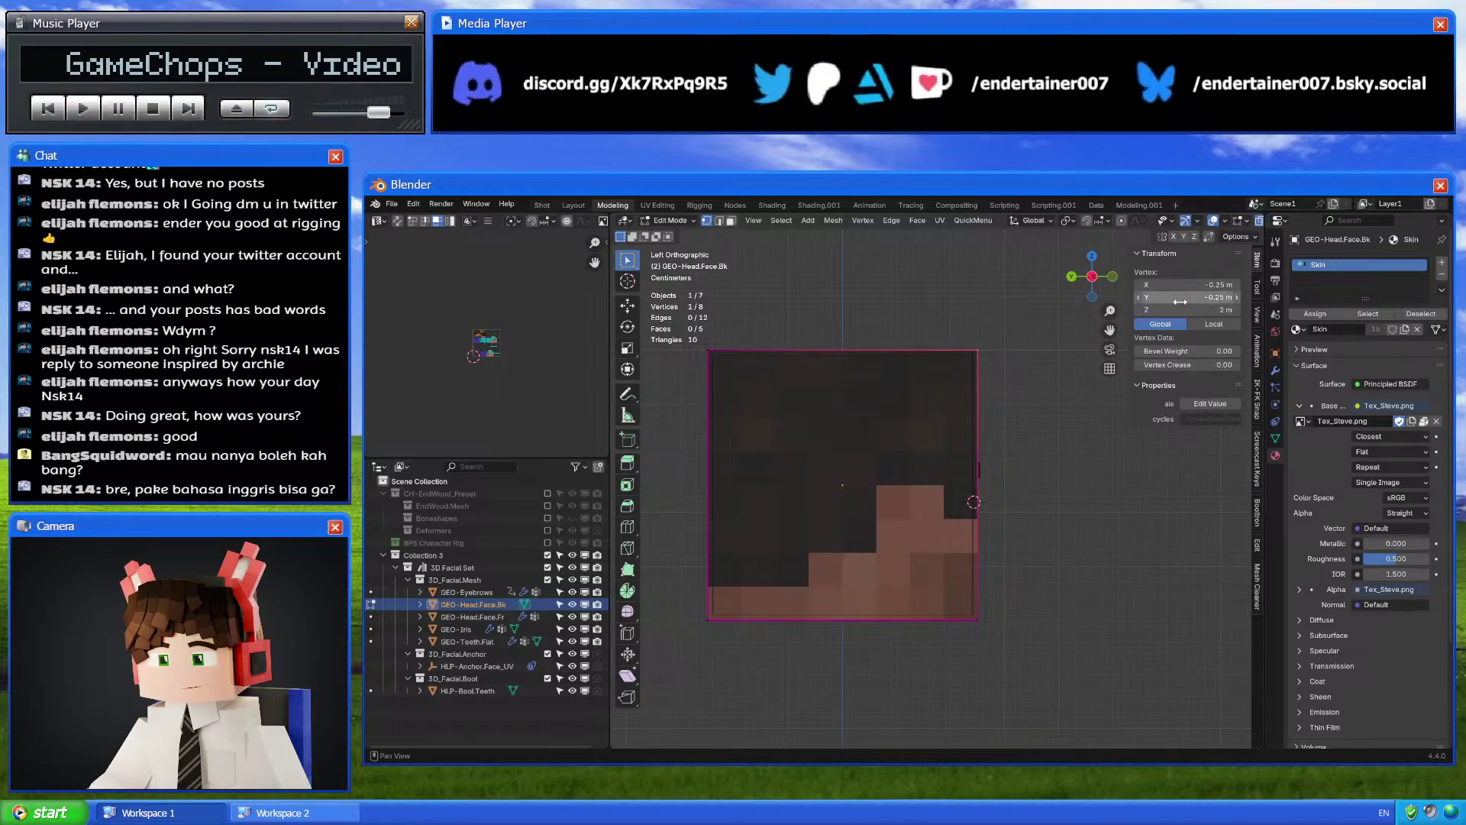
{"action": "left_click", "coordinate": [1180, 297]}
{"action": "key", "text": "Return"}
{"action": "key", "text": "Tab"}
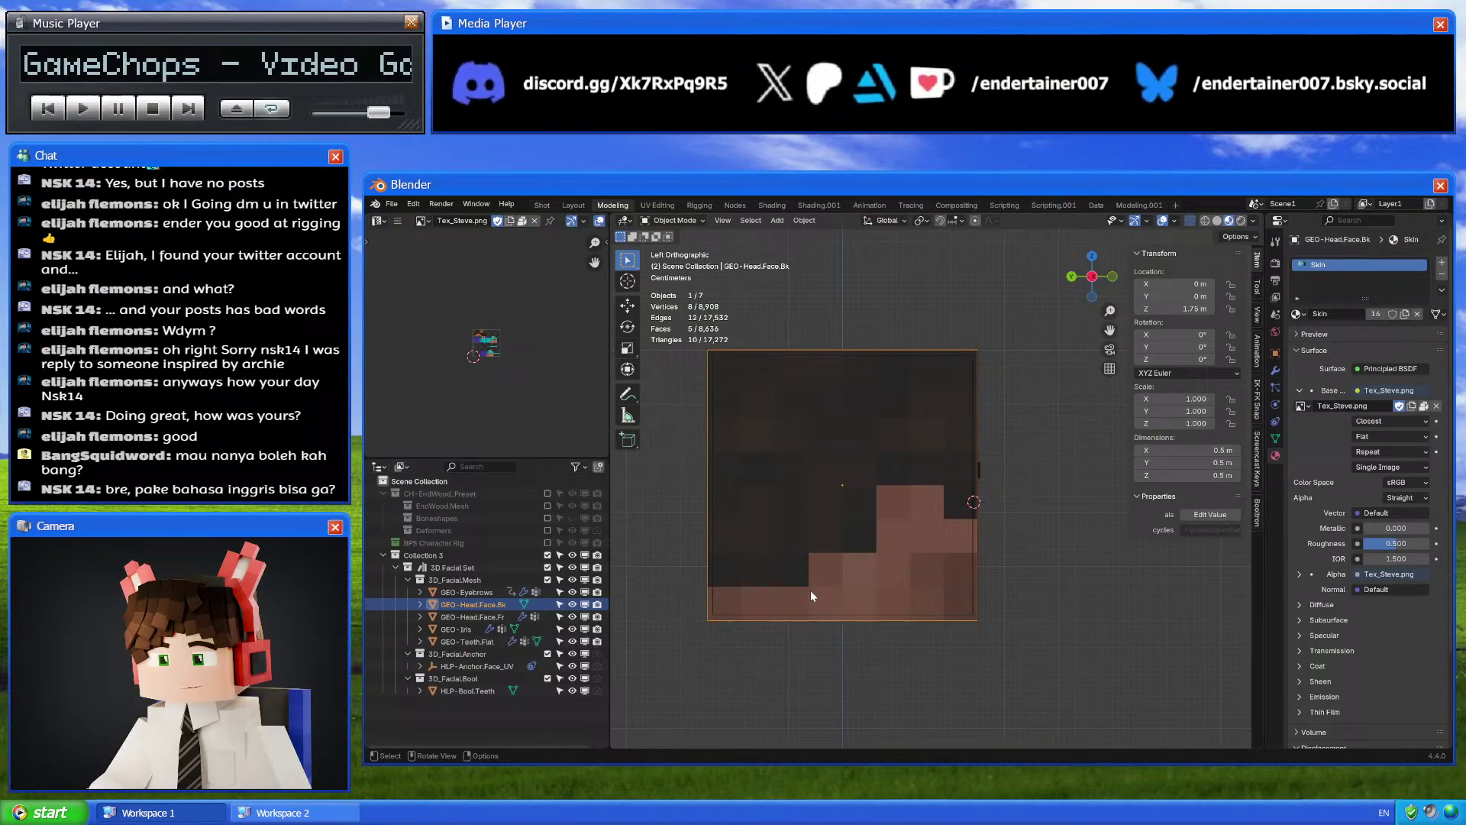
Set the Y position of the front vertices of HLP-Bool.Teeth to -0.25 m
{"action": "left_click", "coordinate": [468, 691]}
{"action": "key", "text": "Tab"}
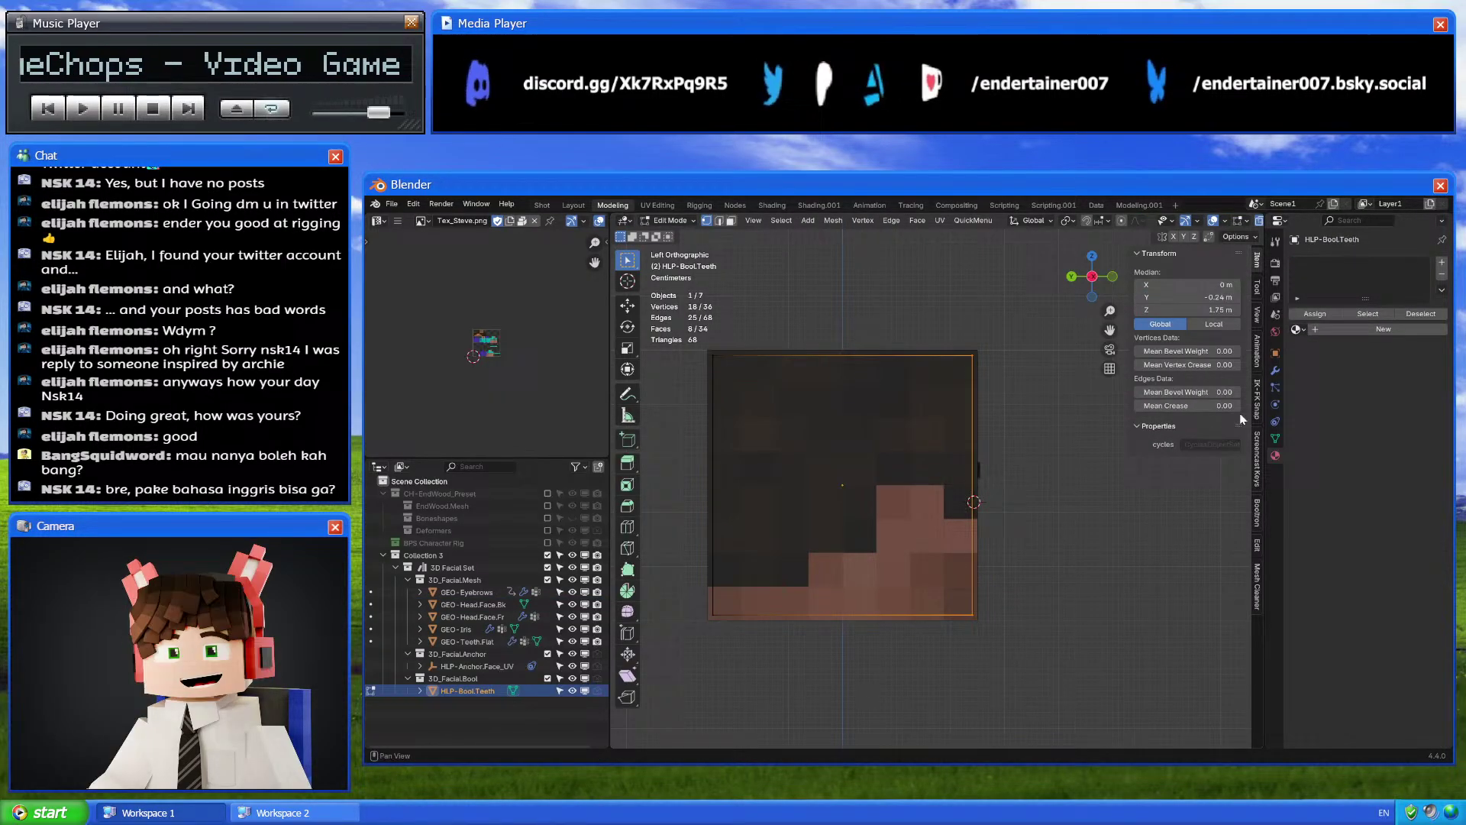
{"action": "left_click", "coordinate": [1183, 298]}
{"action": "type", "text": "-0.25"}
{"action": "key", "text": "Return"}
{"action": "key", "text": "ctrl+z"}
{"action": "key", "text": "ctrl+z"}
{"action": "key", "text": "ctrl+z"}
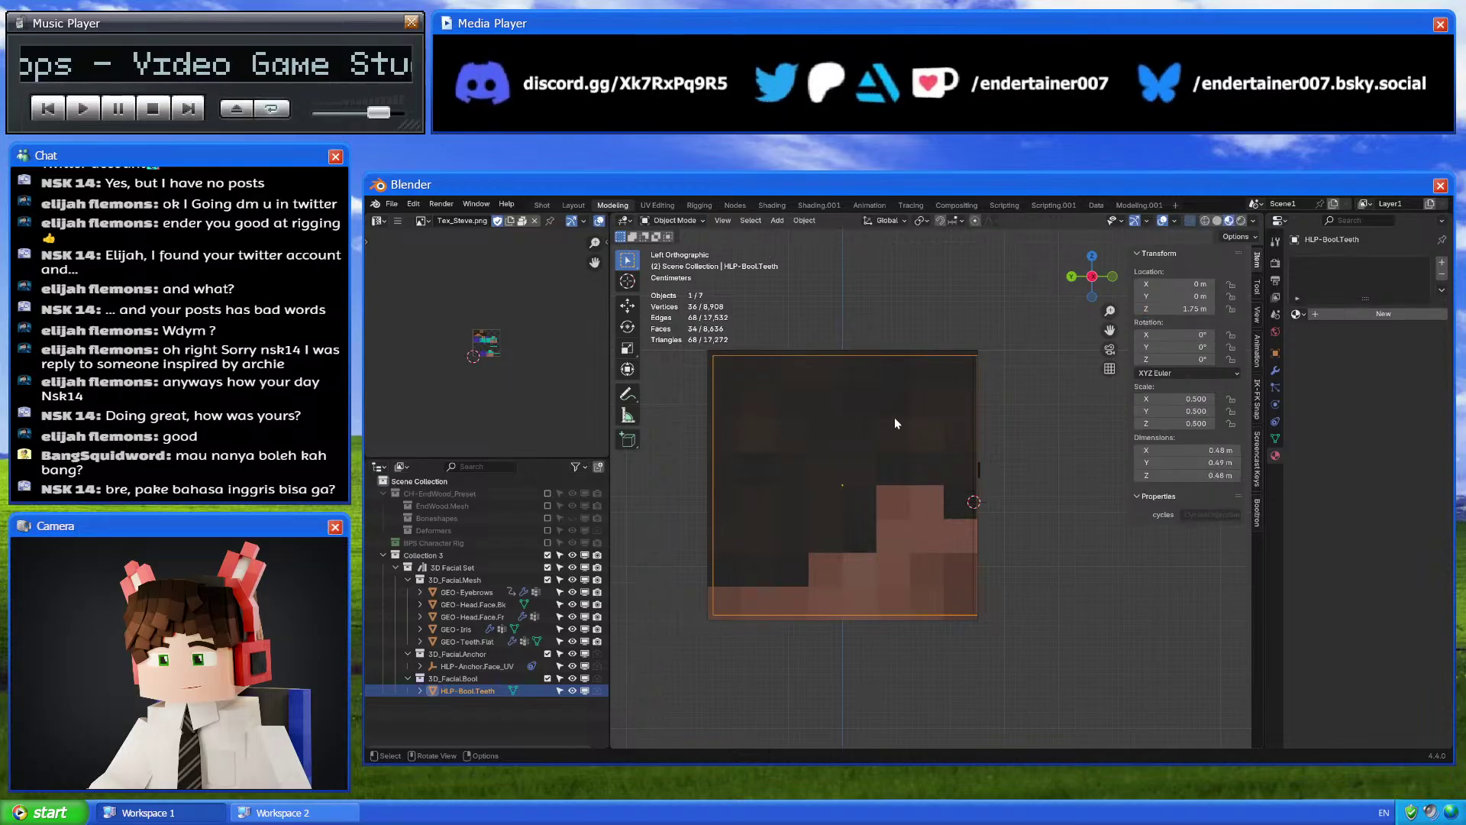
Move the back vertices of HLP-Bool.Teeth -0.44 m along Y to make it a thin slab behind the face
{"action": "key", "text": "g"}
{"action": "key", "text": "y"}
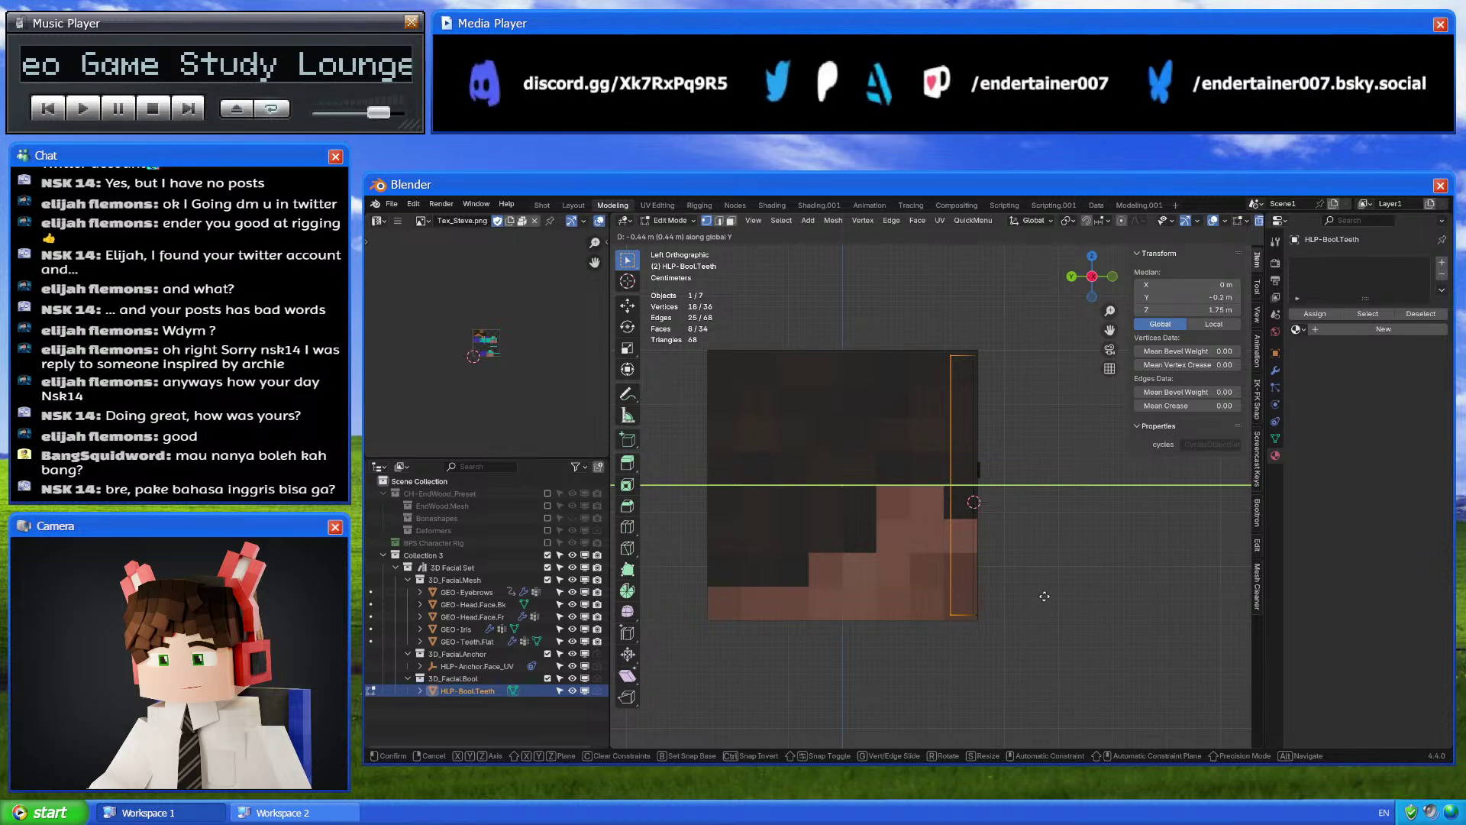
{"action": "left_click", "coordinate": [1040, 594]}
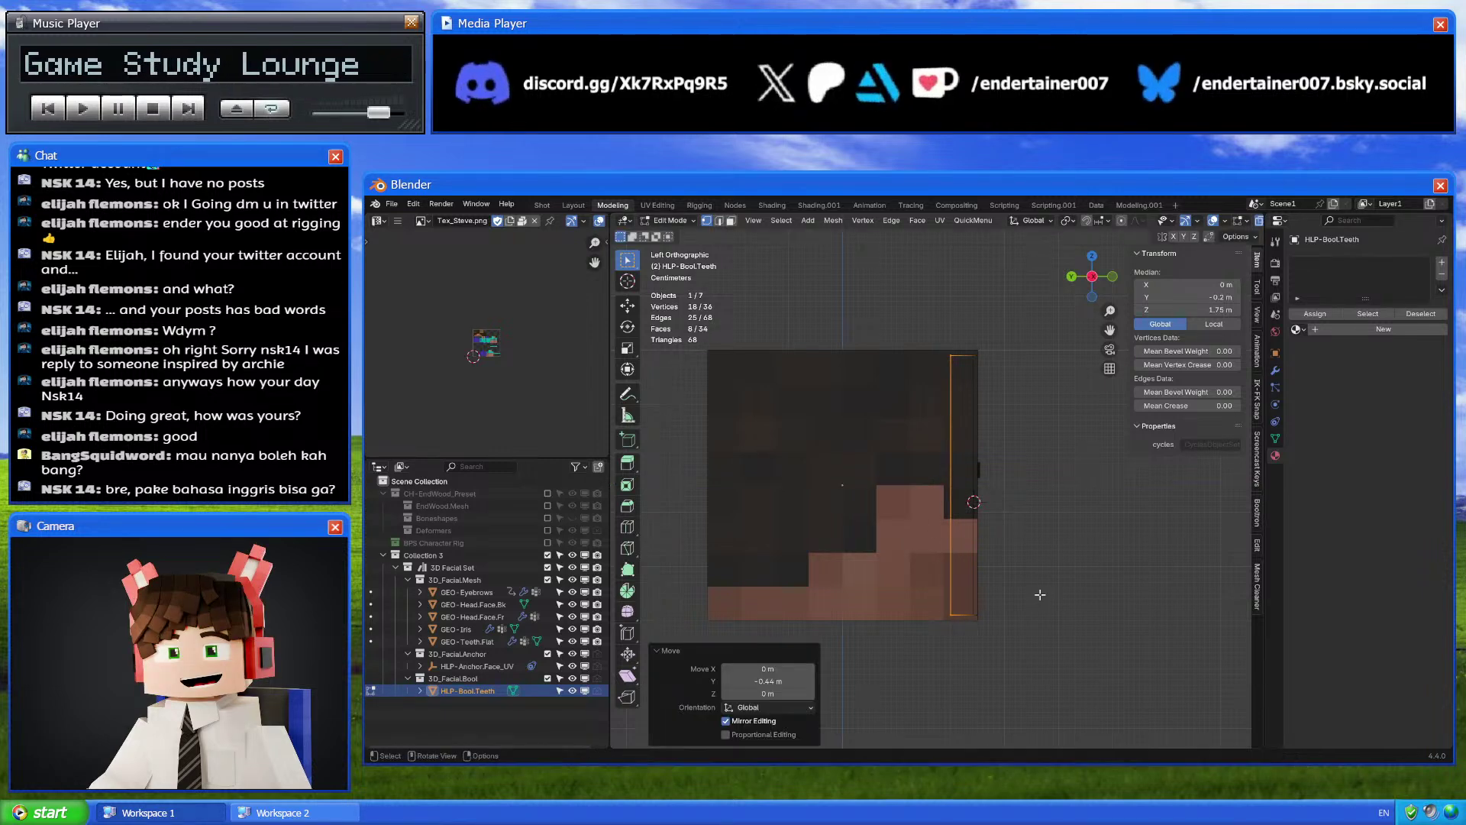
Isolate HLP-Bool.Teeth in local view and dissolve its seven vertical edge loops, leaving a plain box
{"action": "middle_click_drag", "start_coordinate": [1034, 589], "coordinate": [956, 582]}
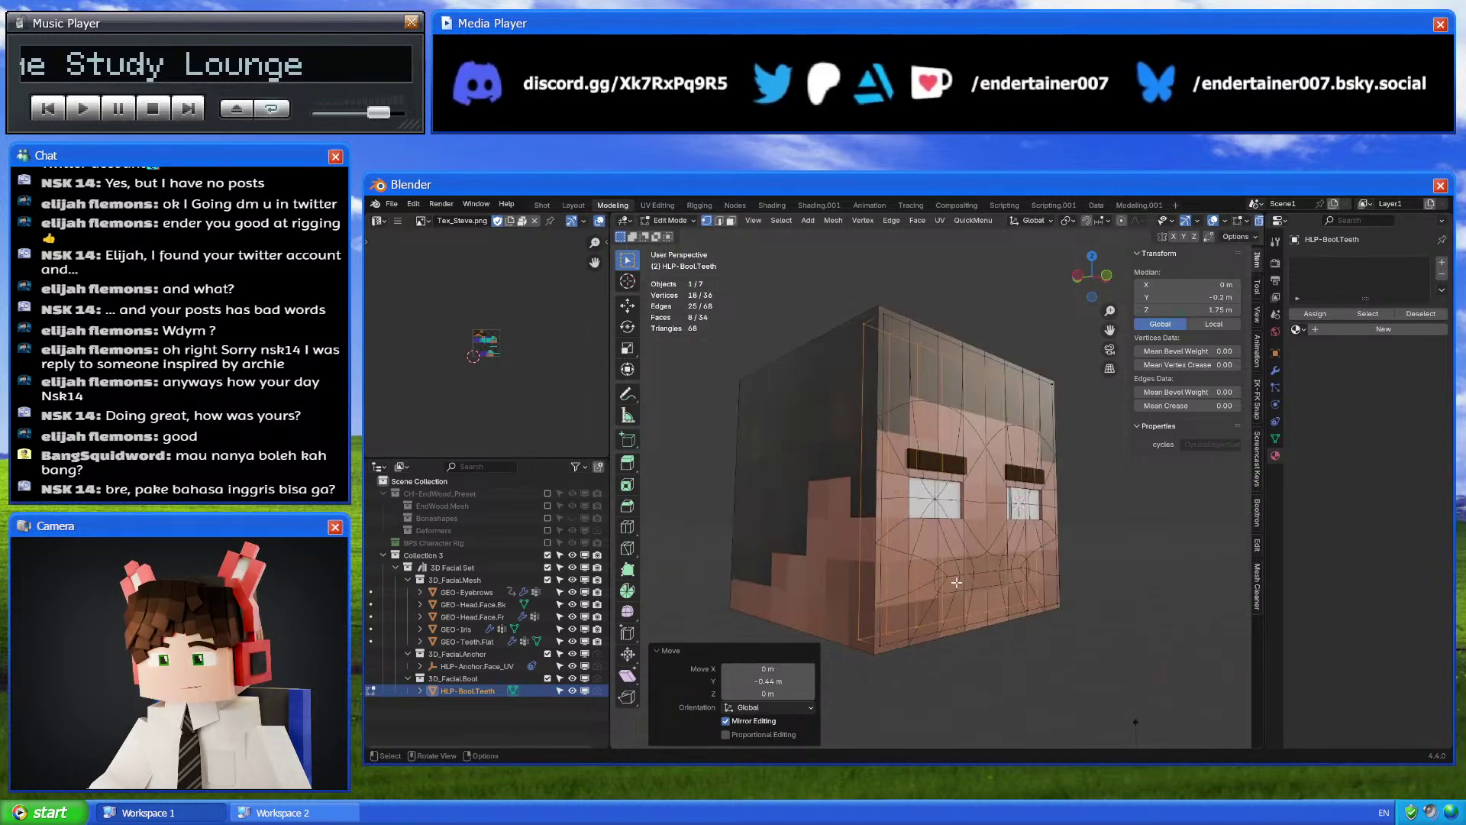
{"action": "key", "text": "2"}
{"action": "left_click", "coordinate": [907, 386], "text": "alt"}
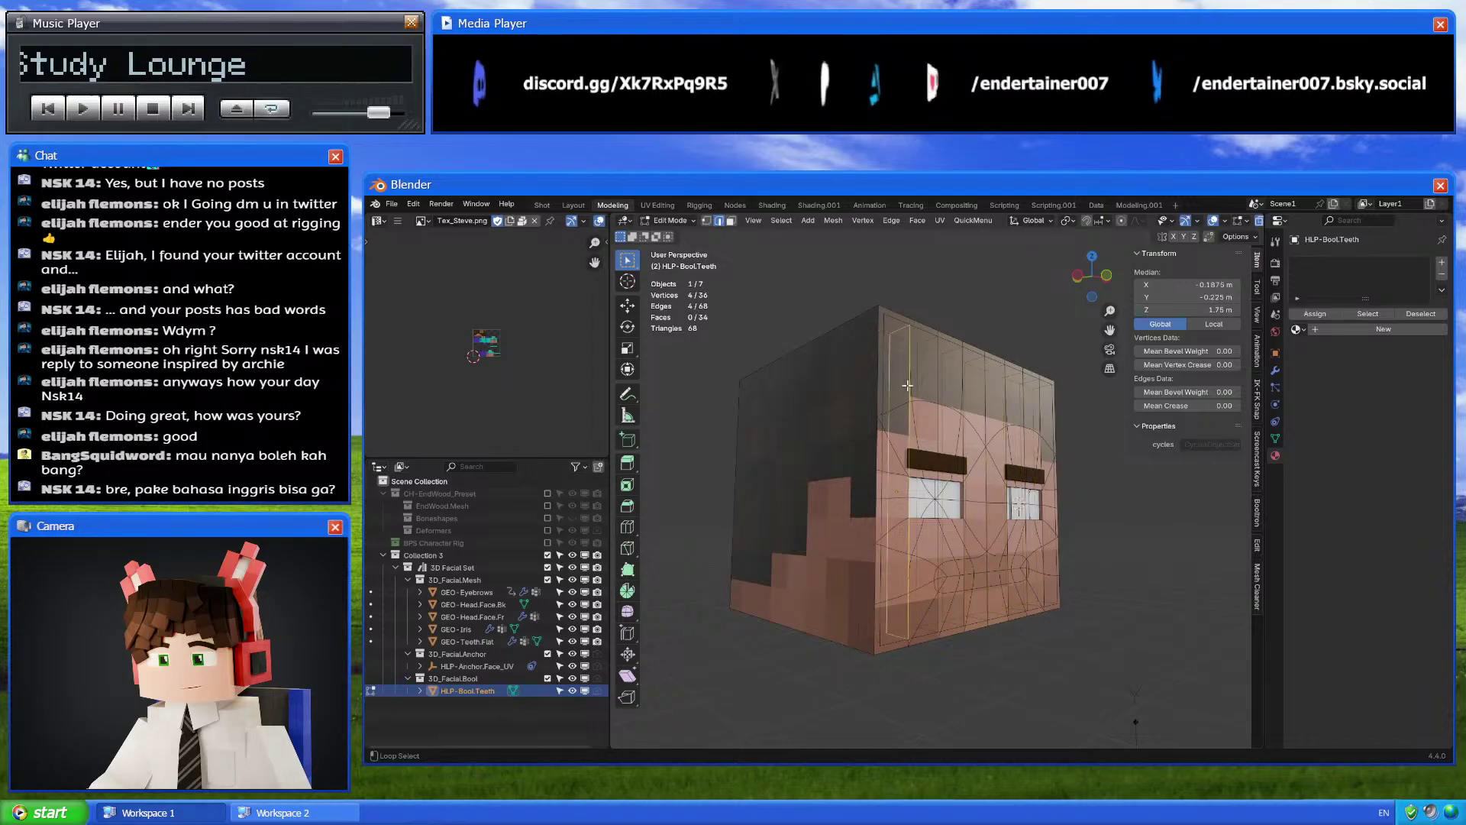
{"action": "key", "text": "KP_Divide"}
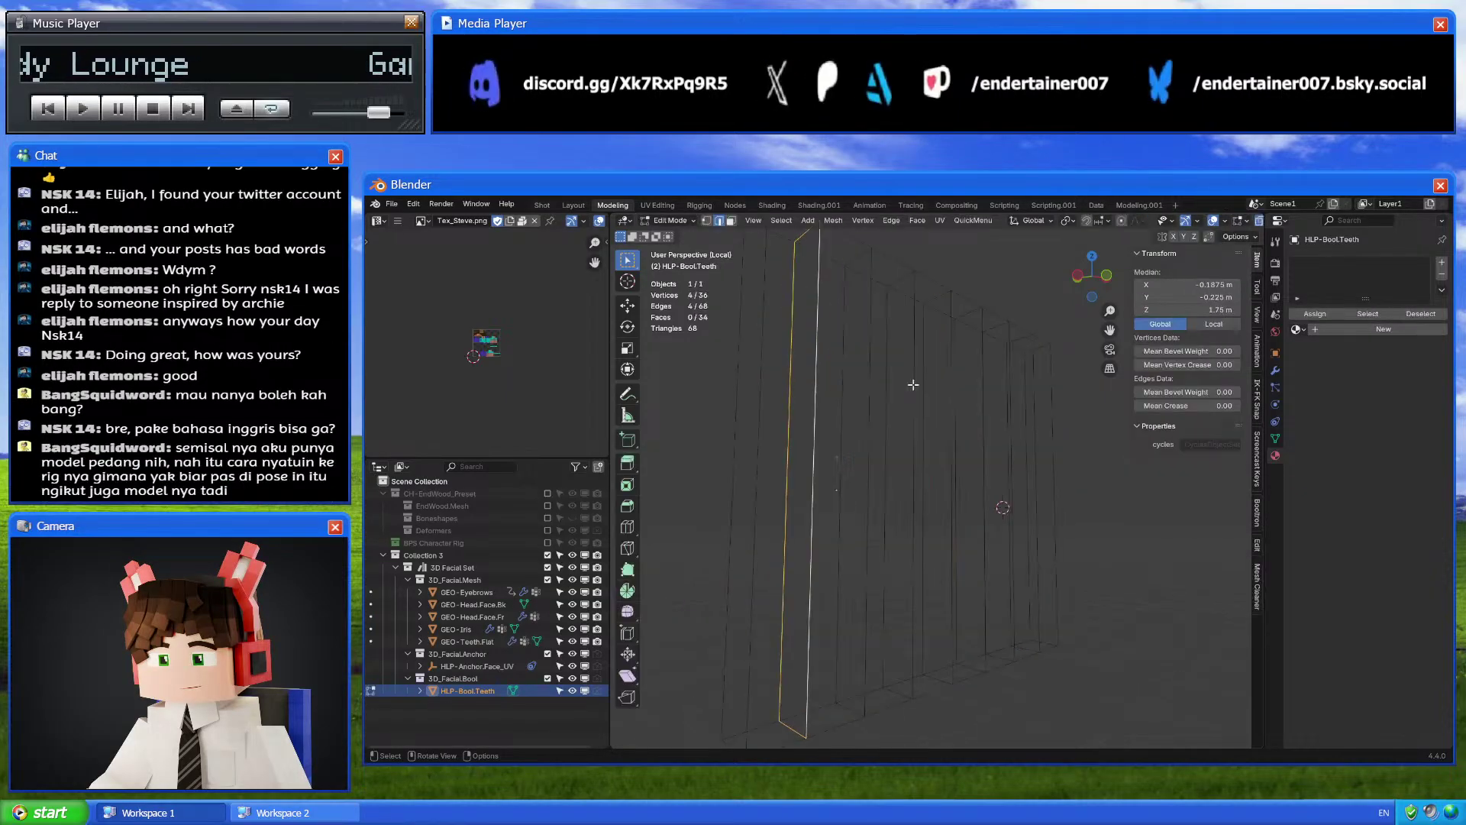
{"action": "middle_click_drag", "start_coordinate": [913, 385], "coordinate": [795, 415], "text": "alt"}
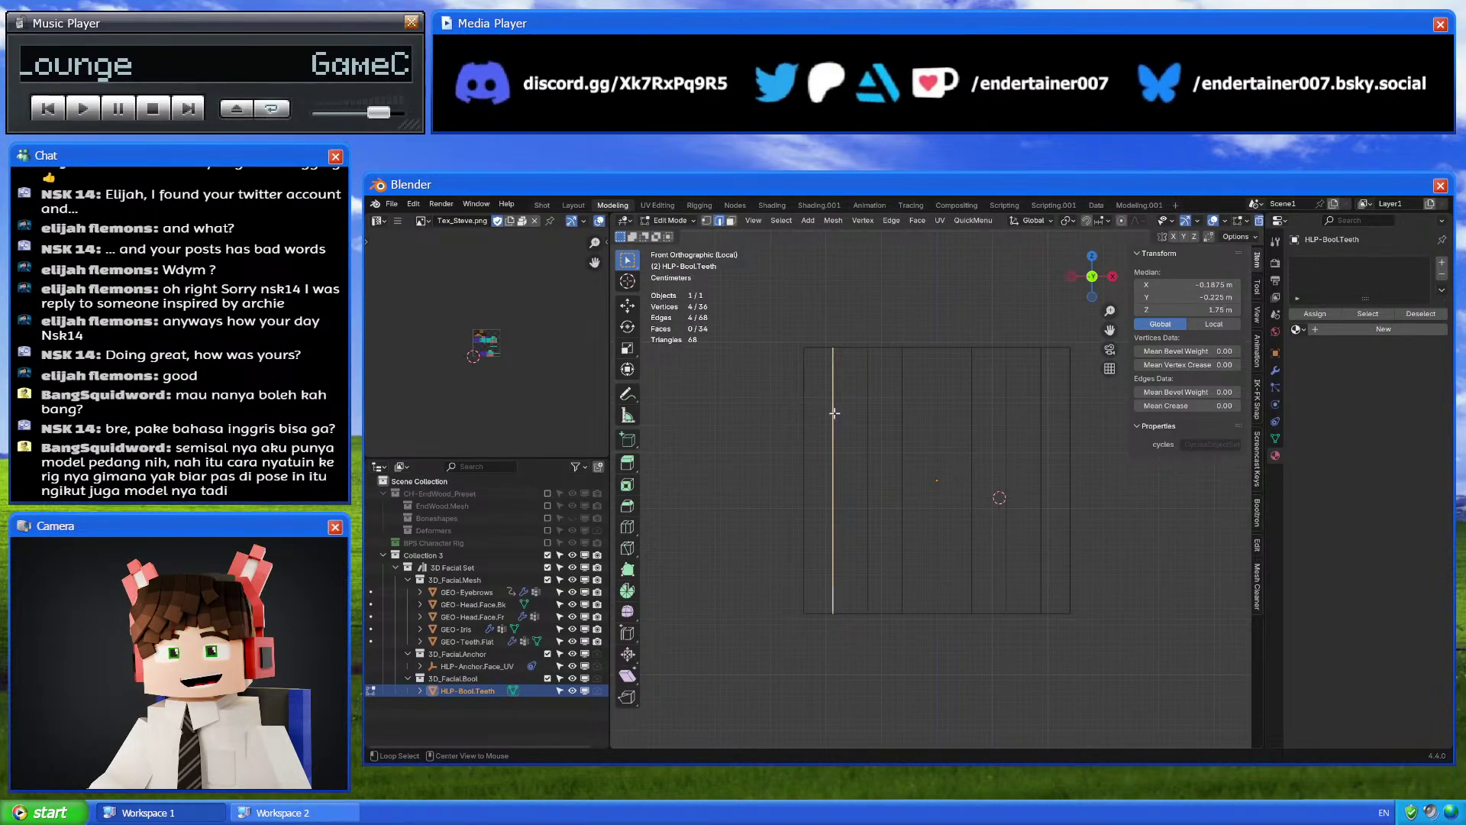
{"action": "left_click", "coordinate": [868, 412], "text": "alt+shift"}
{"action": "left_click", "coordinate": [902, 413], "text": "alt+shift"}
{"action": "left_click", "coordinate": [937, 410], "text": "alt+shift"}
{"action": "left_click", "coordinate": [972, 409], "text": "alt+shift"}
{"action": "left_click", "coordinate": [1006, 428], "text": "alt+shift"}
{"action": "left_click", "coordinate": [1041, 580], "text": "alt+shift"}
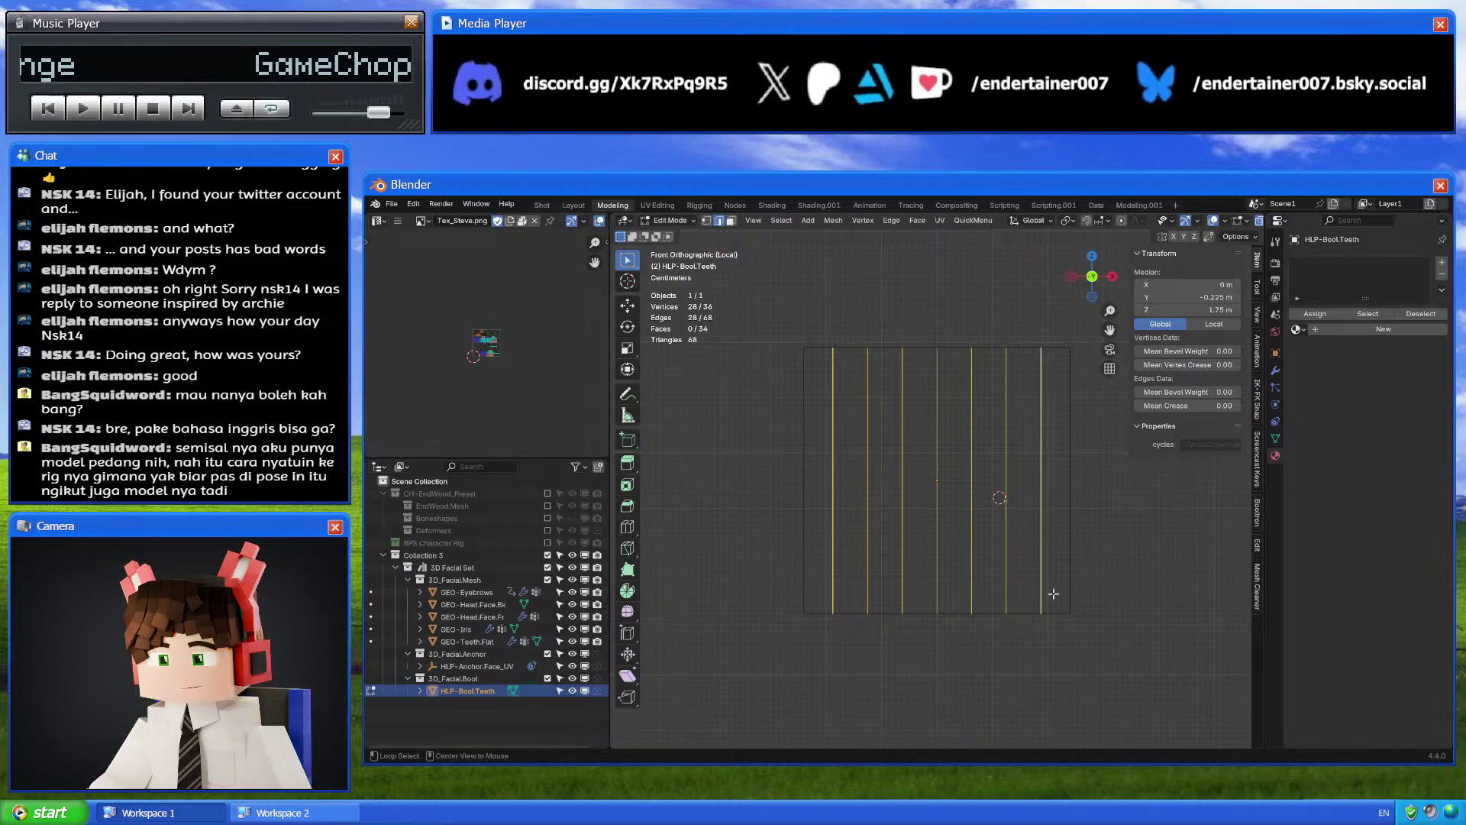
{"action": "right_click", "coordinate": [1023, 726]}
{"action": "left_click", "coordinate": [1022, 729]}
{"action": "middle_click_drag", "start_coordinate": [1022, 729], "coordinate": [1009, 571]}
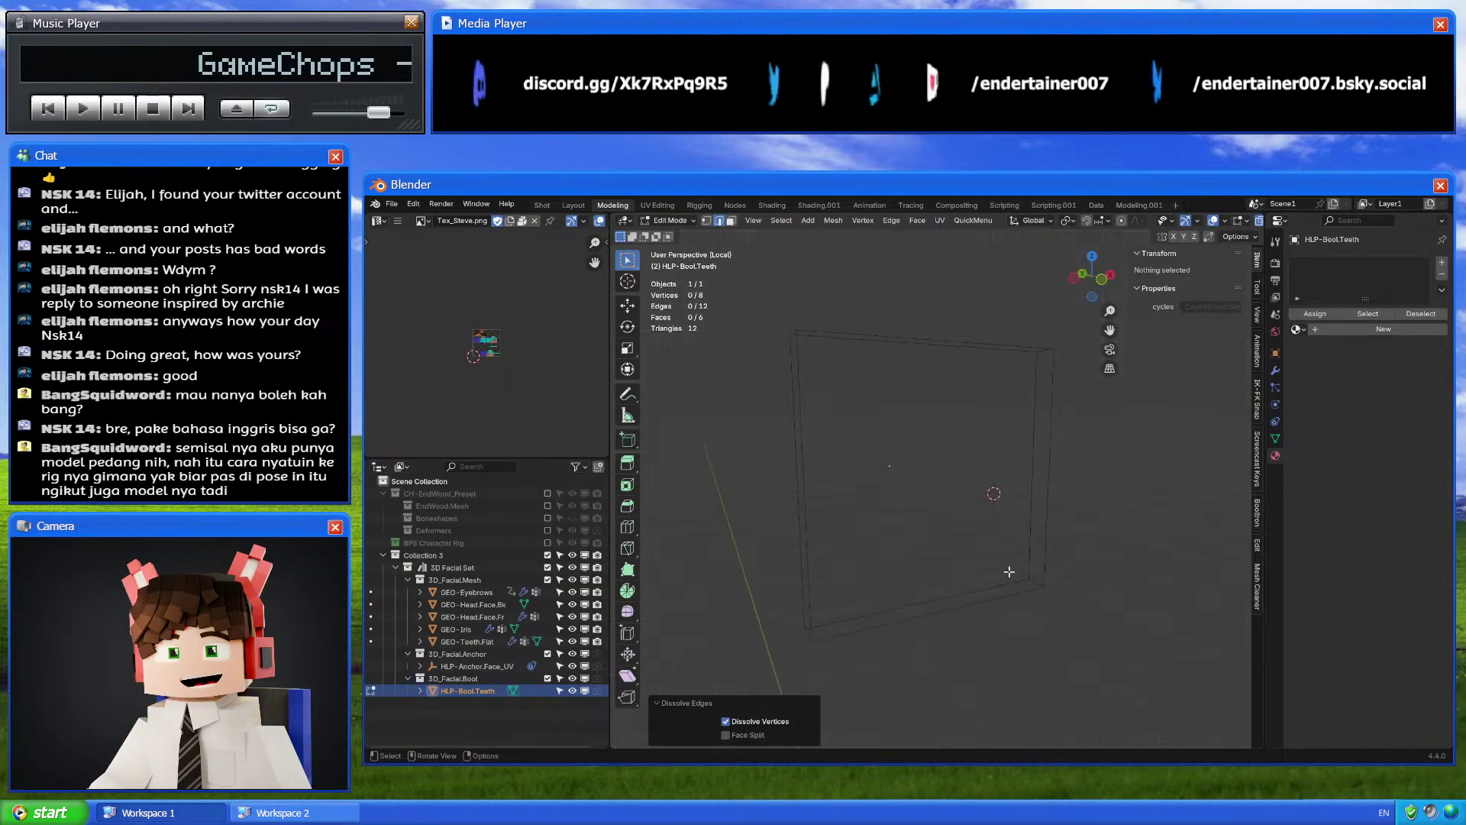
Finish editing HLP-Bool.Teeth, bring the full scene back from local view and enable the CH-EndWood_Preset collection
{"action": "key", "text": "Tab"}
{"action": "left_click", "coordinate": [1010, 570]}
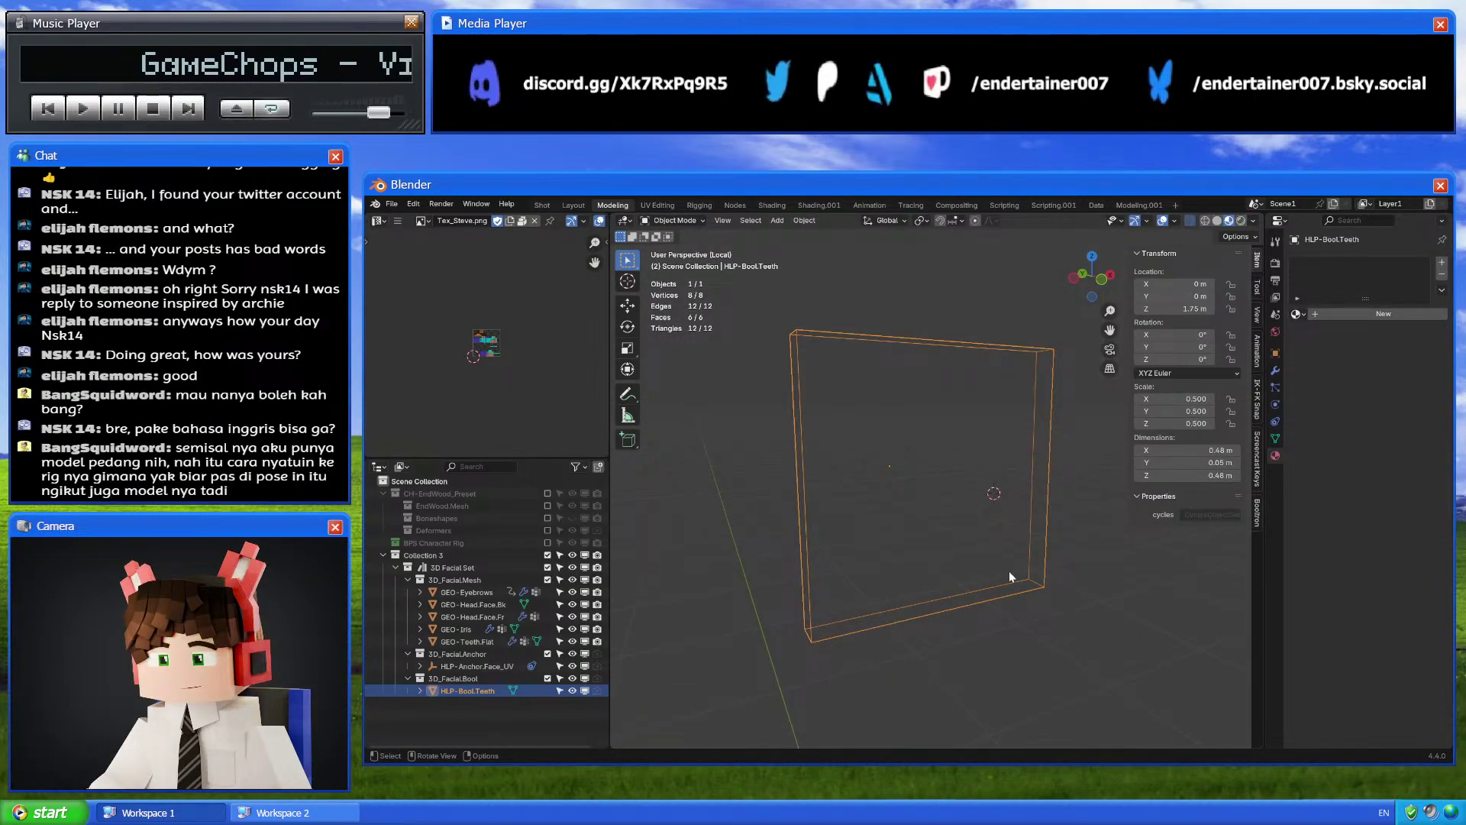
{"action": "key", "text": "KP_Divide"}
{"action": "left_click", "coordinate": [1001, 658]}
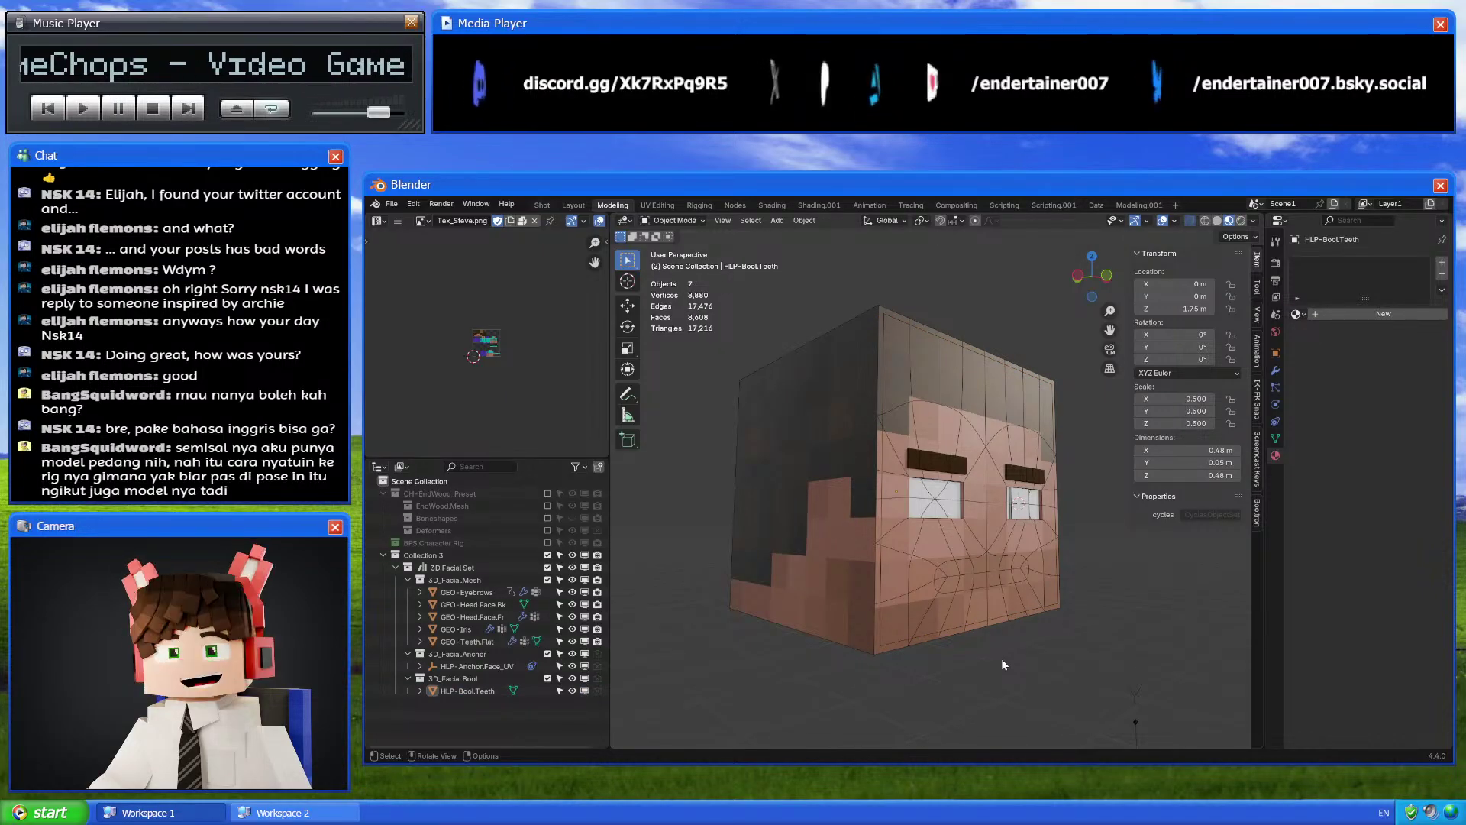
{"action": "left_click", "coordinate": [547, 494]}
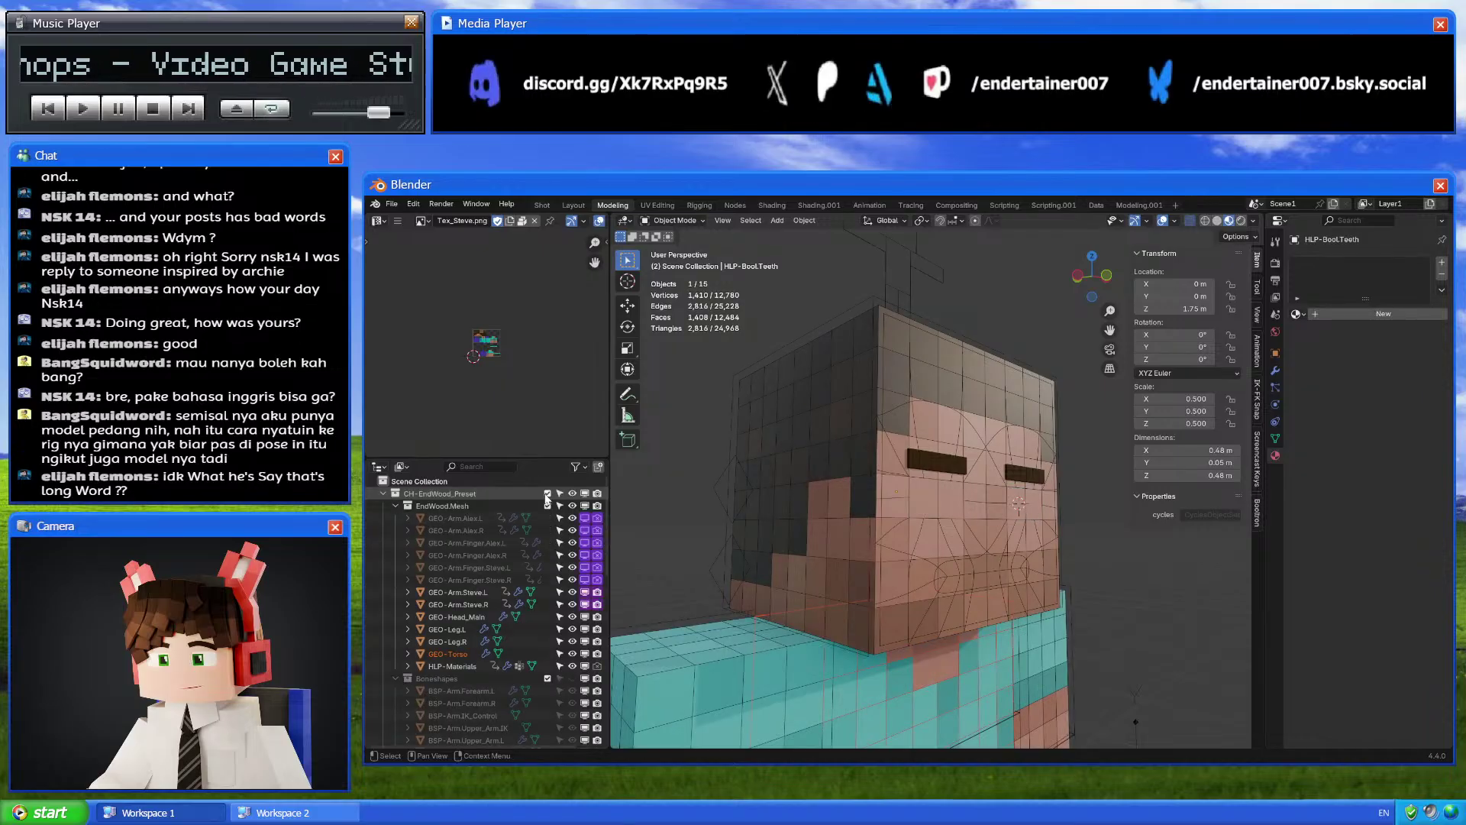
Rename the character's original head object in EndWood.Mesh as GEO-Head.Main and open its mesh data properties
{"action": "scroll", "coordinate": [910, 530], "scroll_direction": "down", "scroll_amount": 3}
{"action": "middle_click_drag", "start_coordinate": [898, 525], "coordinate": [920, 437]}
{"action": "left_click", "coordinate": [920, 437]}
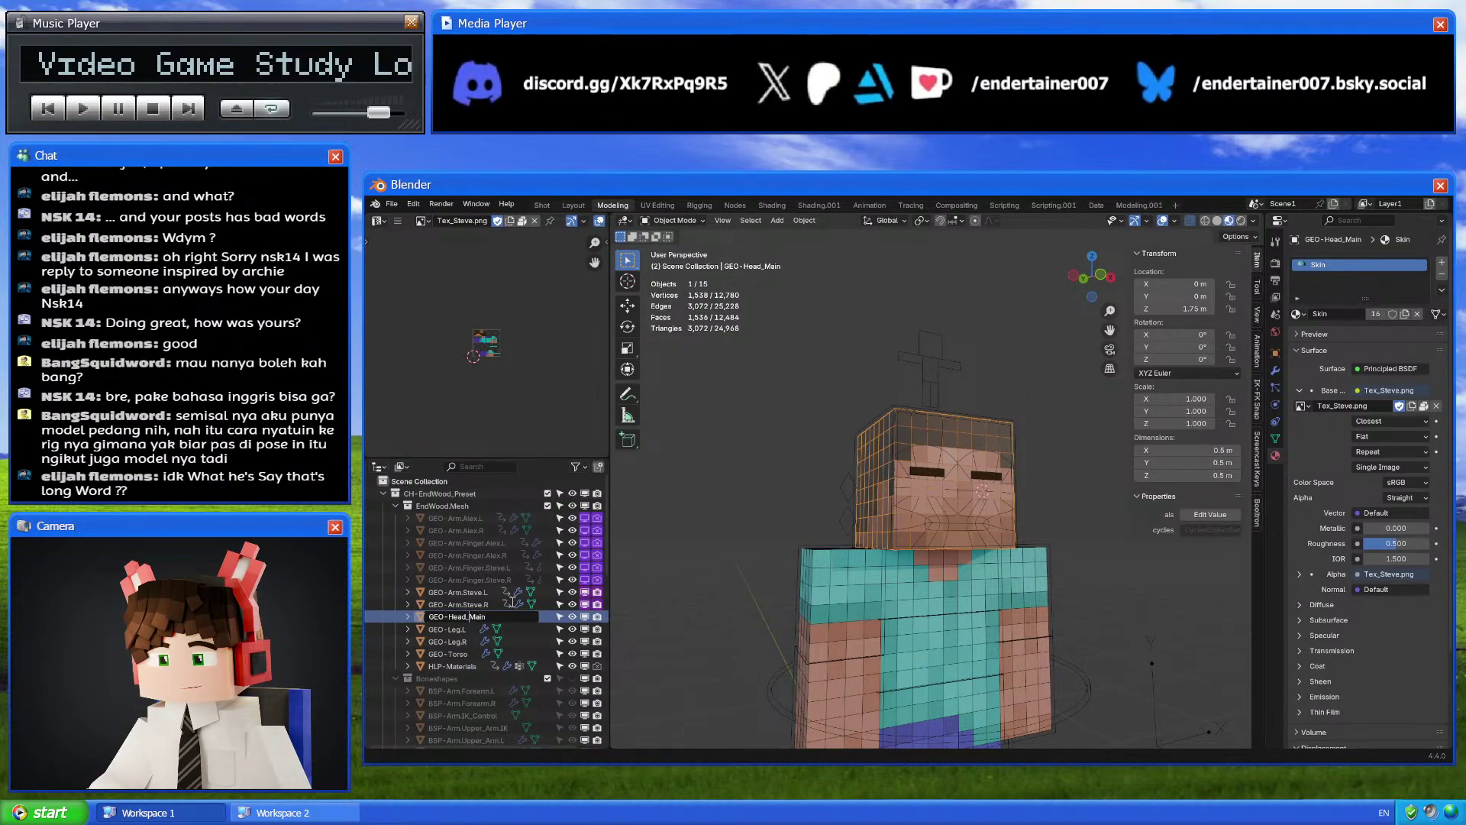
{"action": "key", "text": "Return"}
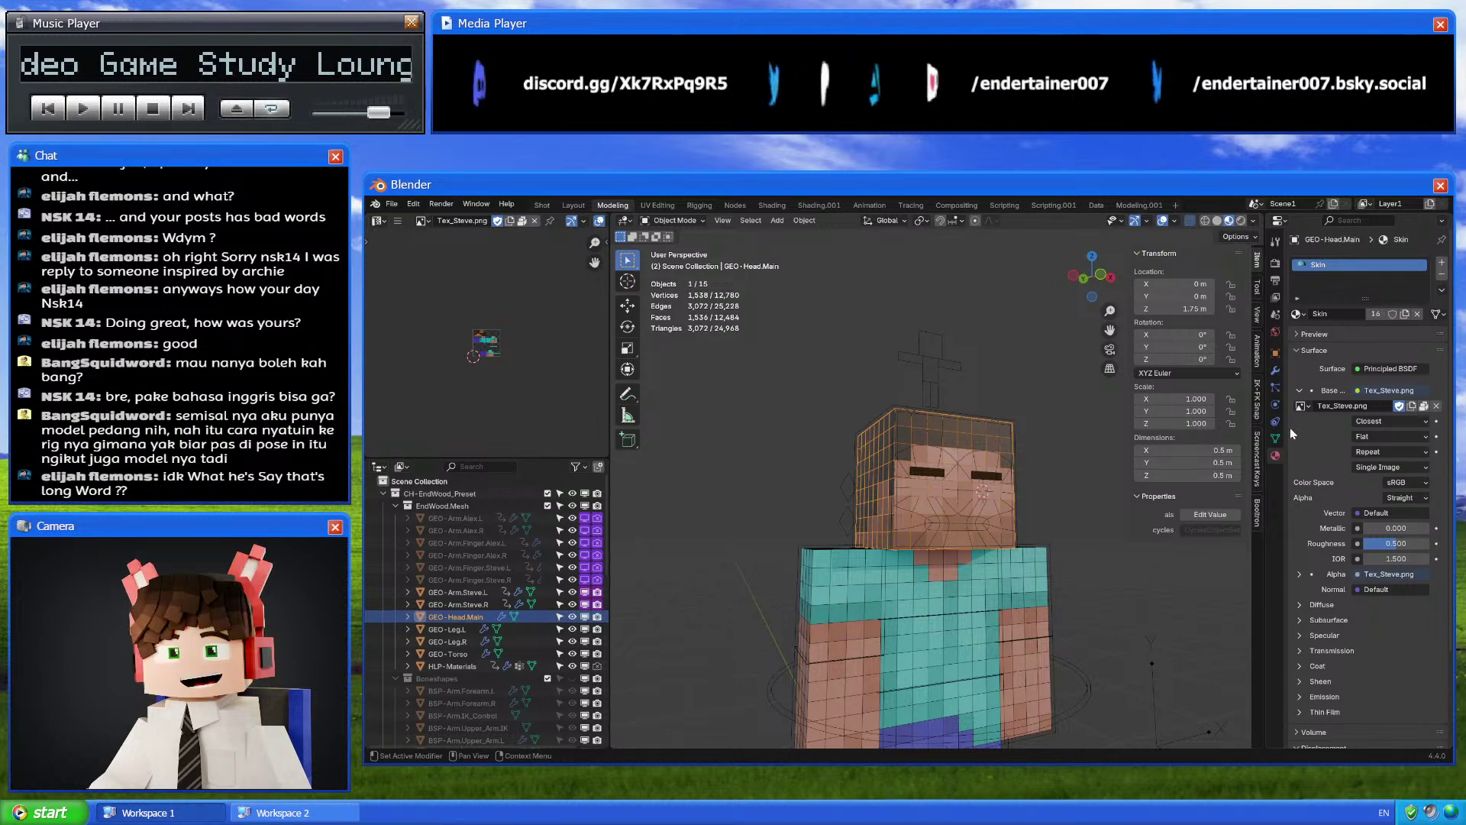
{"action": "left_click", "coordinate": [1275, 438]}
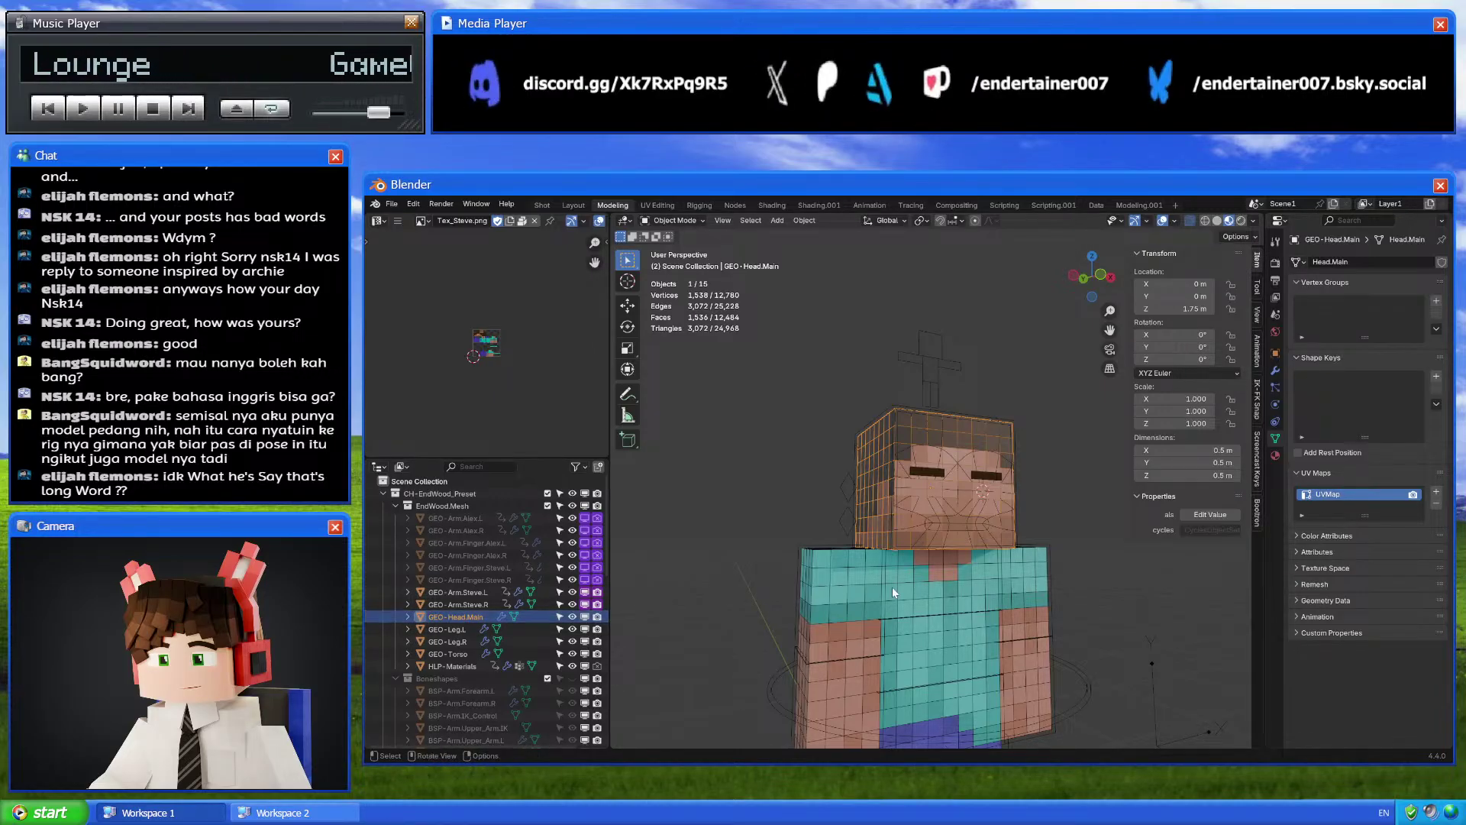
Hide GEO-Head.Main in the viewport so only the new facial set's head shows on the character, and save the file
{"action": "scroll", "coordinate": [893, 587], "scroll_direction": "down", "scroll_amount": 4}
{"action": "scroll", "coordinate": [907, 584], "scroll_direction": "up", "scroll_amount": 4}
{"action": "left_click", "coordinate": [572, 616]}
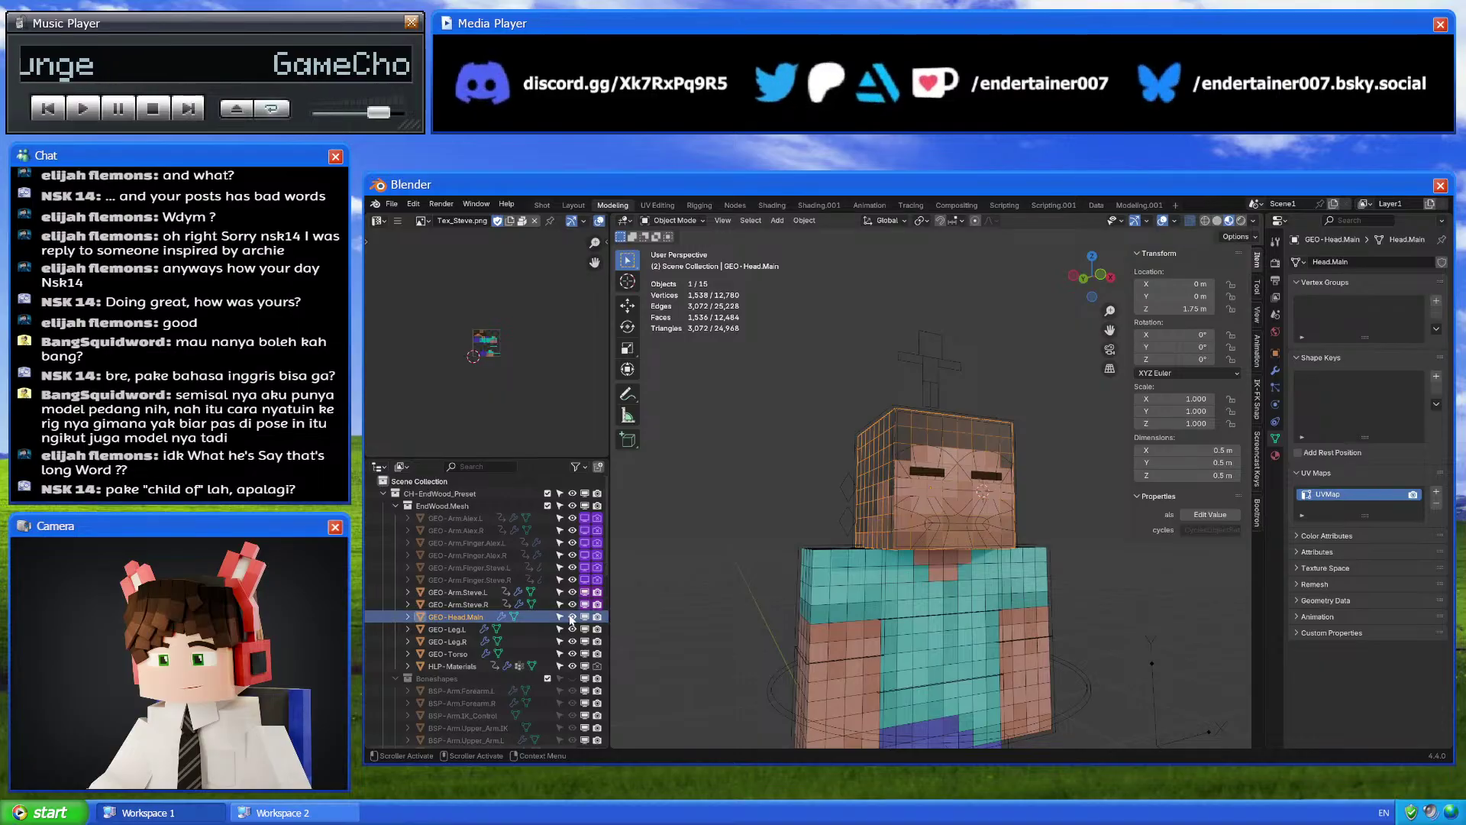
{"action": "middle_click_drag", "start_coordinate": [900, 588], "coordinate": [1031, 505]}
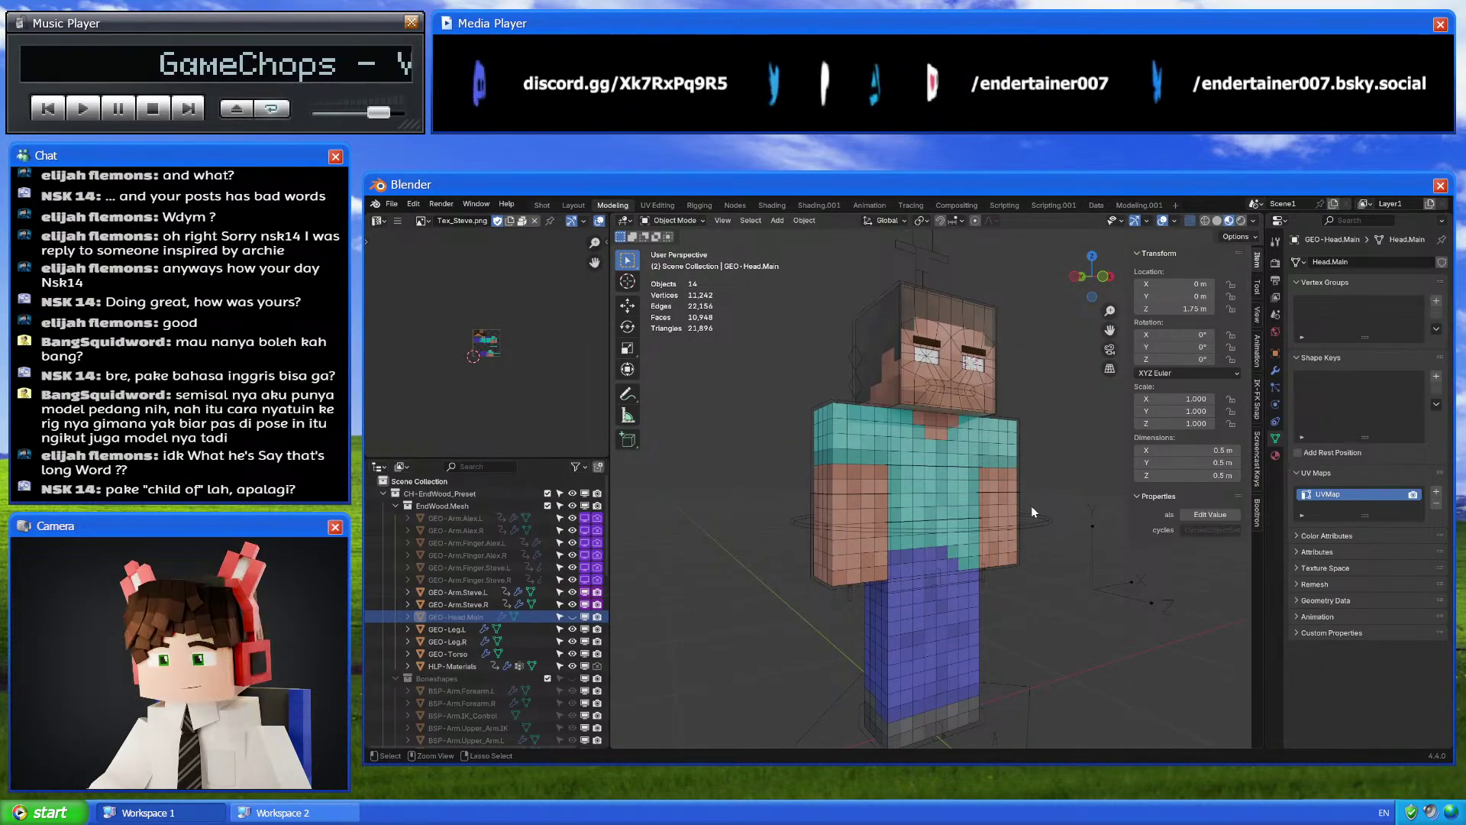
{"action": "key", "text": "ctrl+s"}
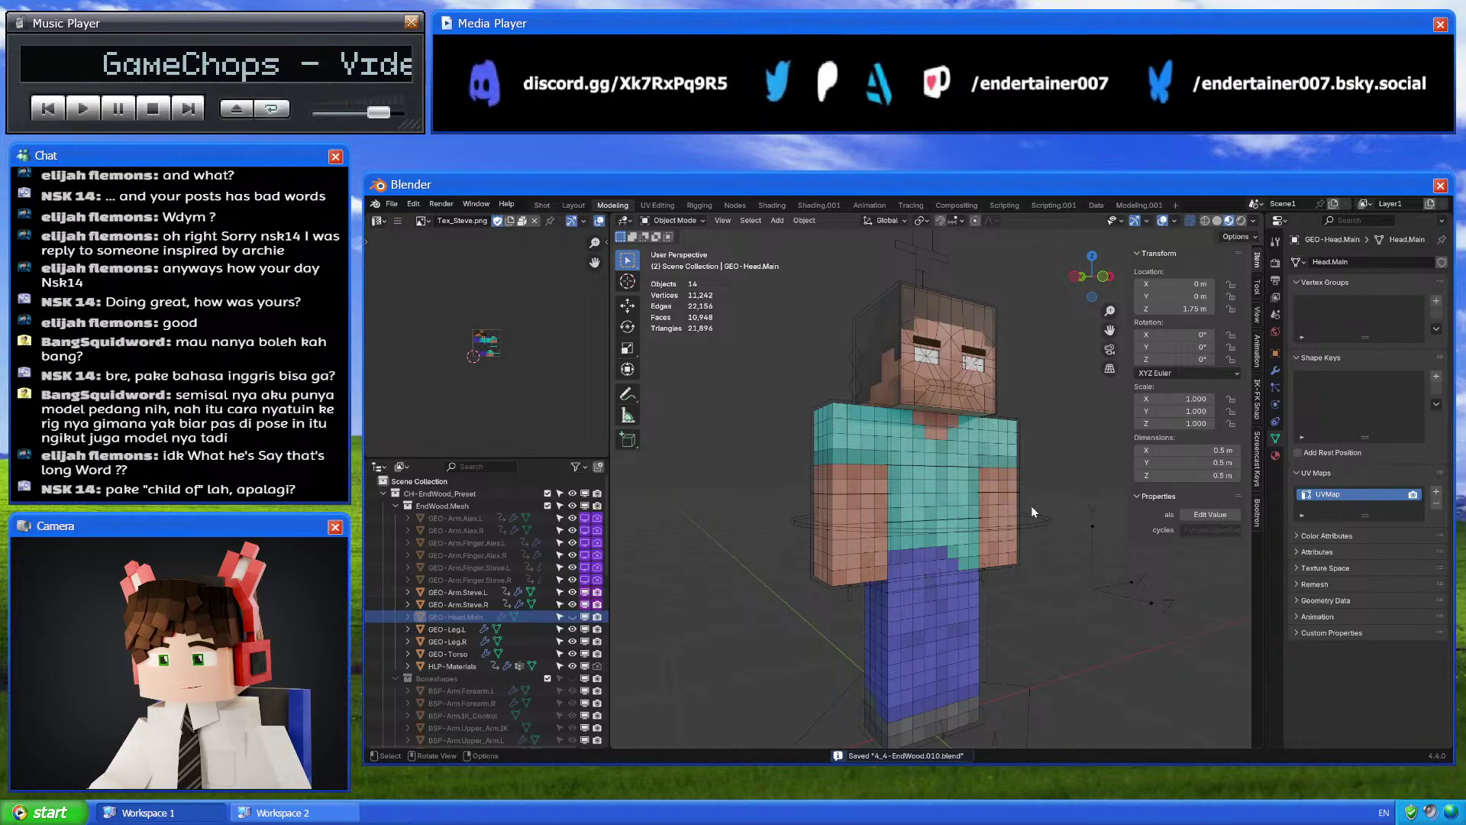
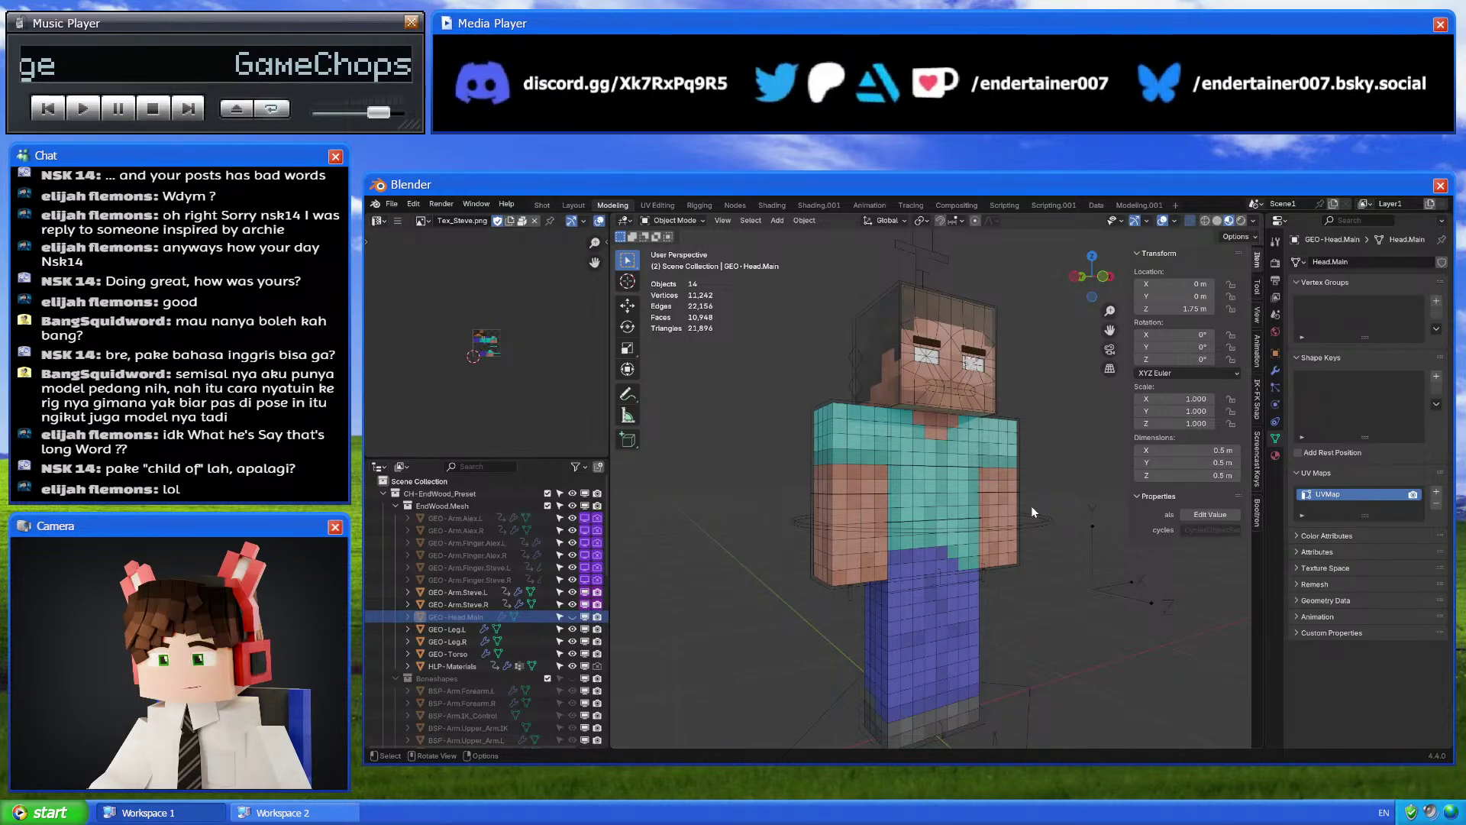
{"action": "middle_click_drag", "start_coordinate": [1030, 506], "coordinate": [978, 473], "text": "shift"}
{"action": "scroll", "coordinate": [970, 483], "scroll_direction": "up", "scroll_amount": 1}
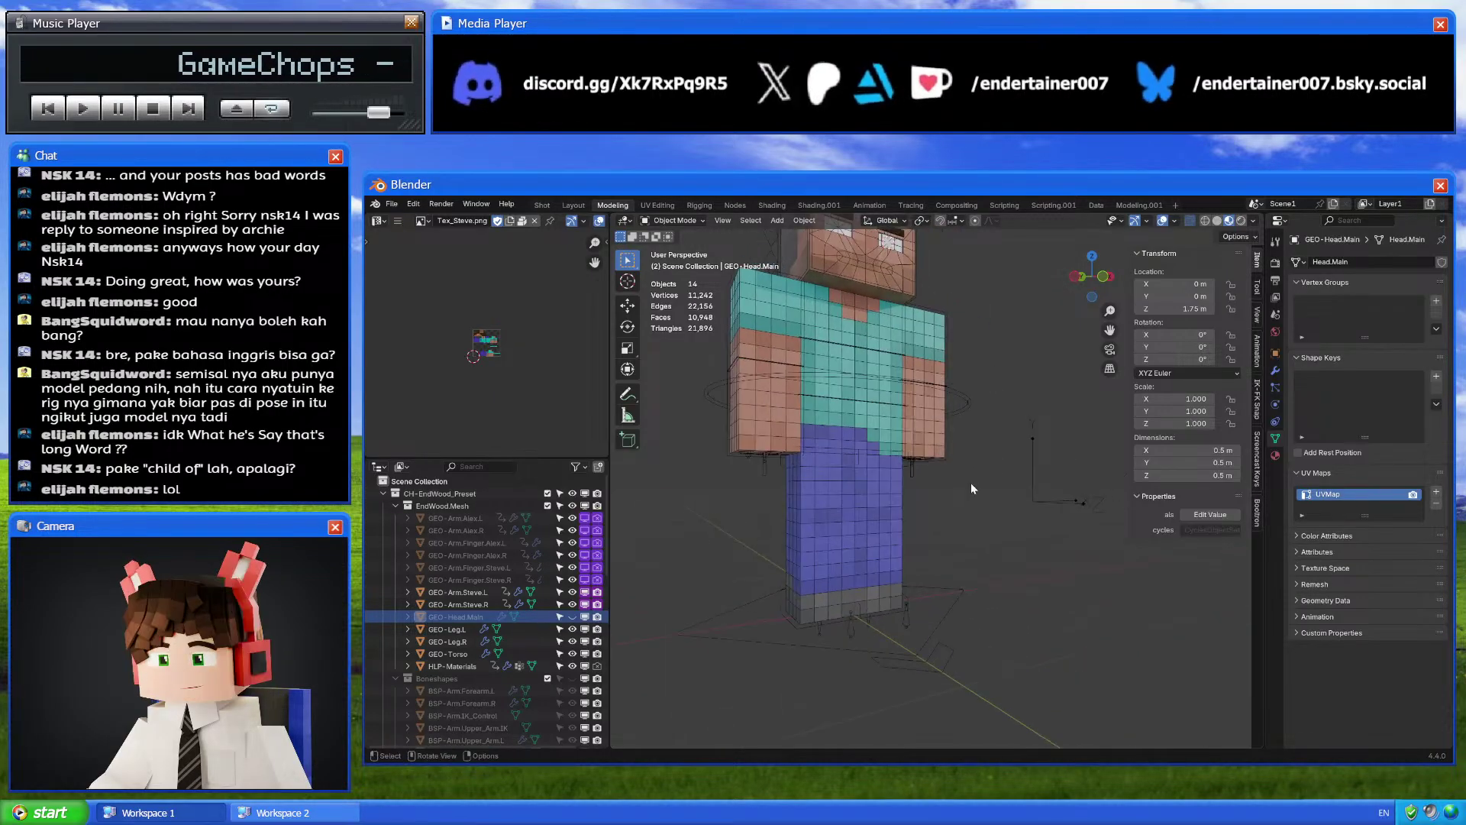
Add a cube to the scene and scale it down uniformly to about 0.157 in the front view
{"action": "key", "text": "shift+a"}
{"action": "mouse_move", "coordinate": [944, 501]}
{"action": "left_click", "coordinate": [1047, 508]}
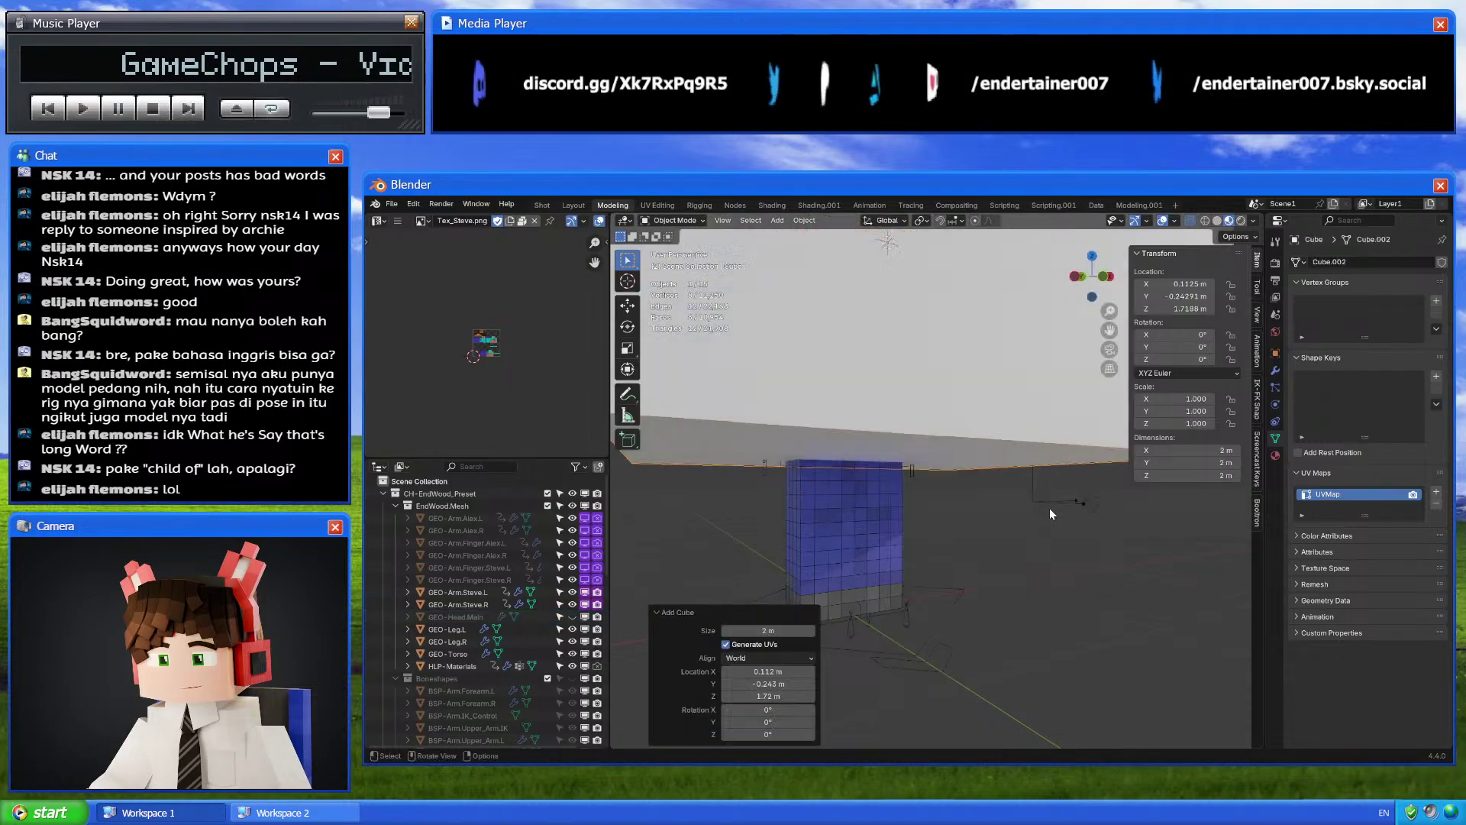
{"action": "key", "text": "KP_1"}
{"action": "key", "text": "s"}
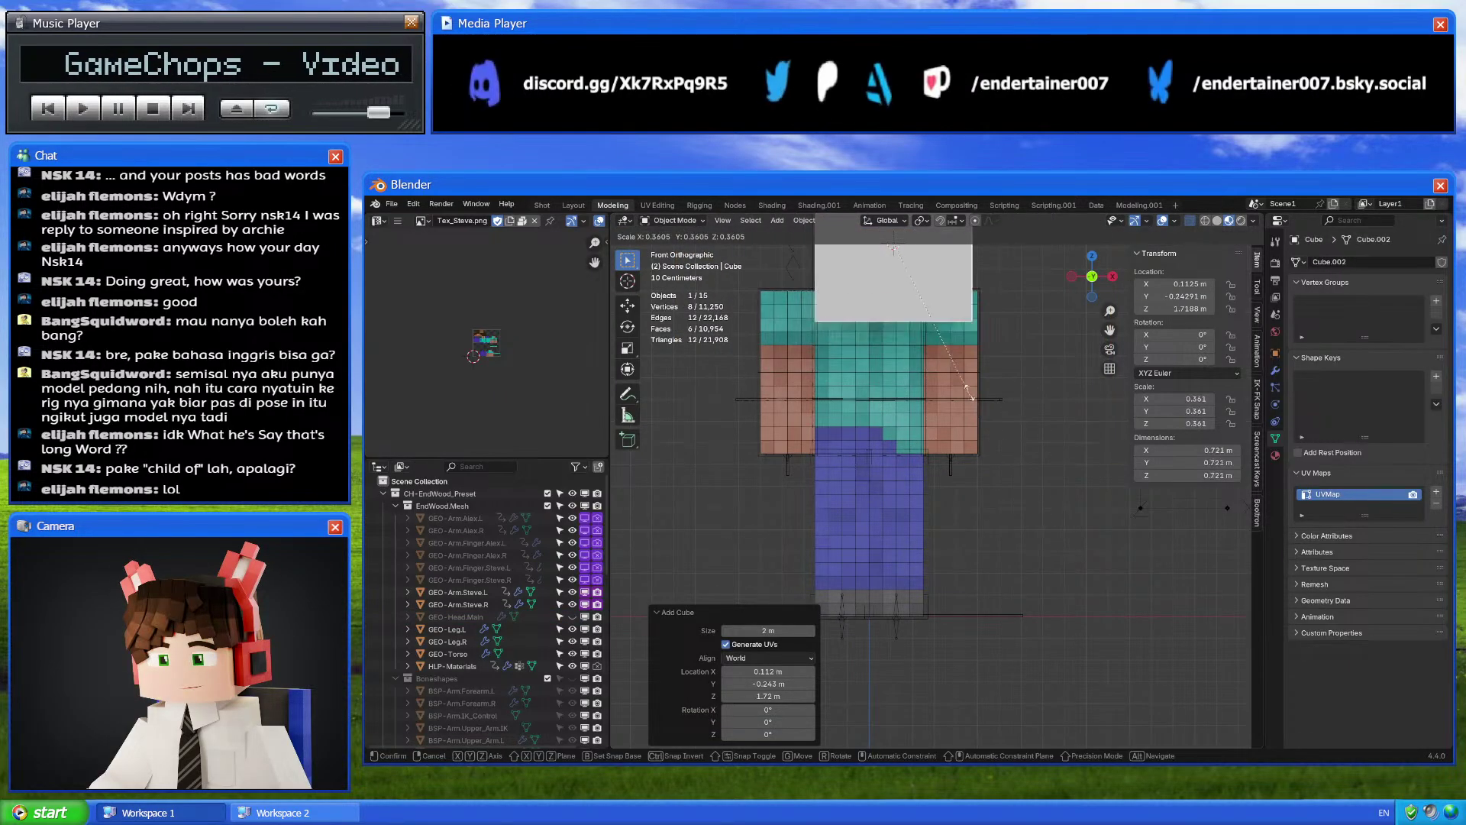
{"action": "left_click", "coordinate": [930, 306]}
Move the cube beside the character's left hand, to about X 0.58 m and Z 0.70 m
{"action": "key", "text": "g"}
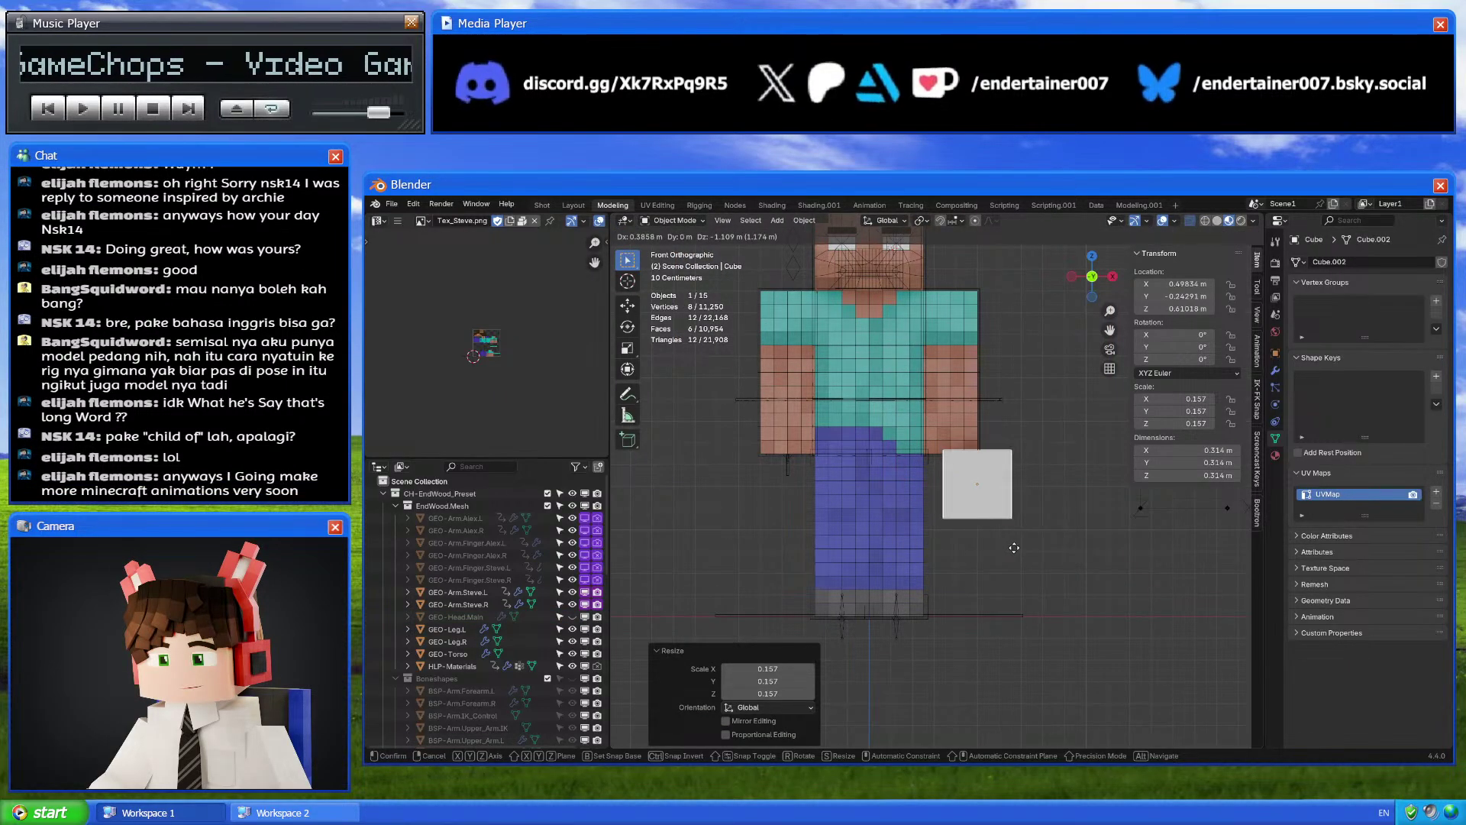
{"action": "left_click", "coordinate": [1014, 538]}
{"action": "scroll", "coordinate": [1041, 529], "scroll_direction": "up", "scroll_amount": 2}
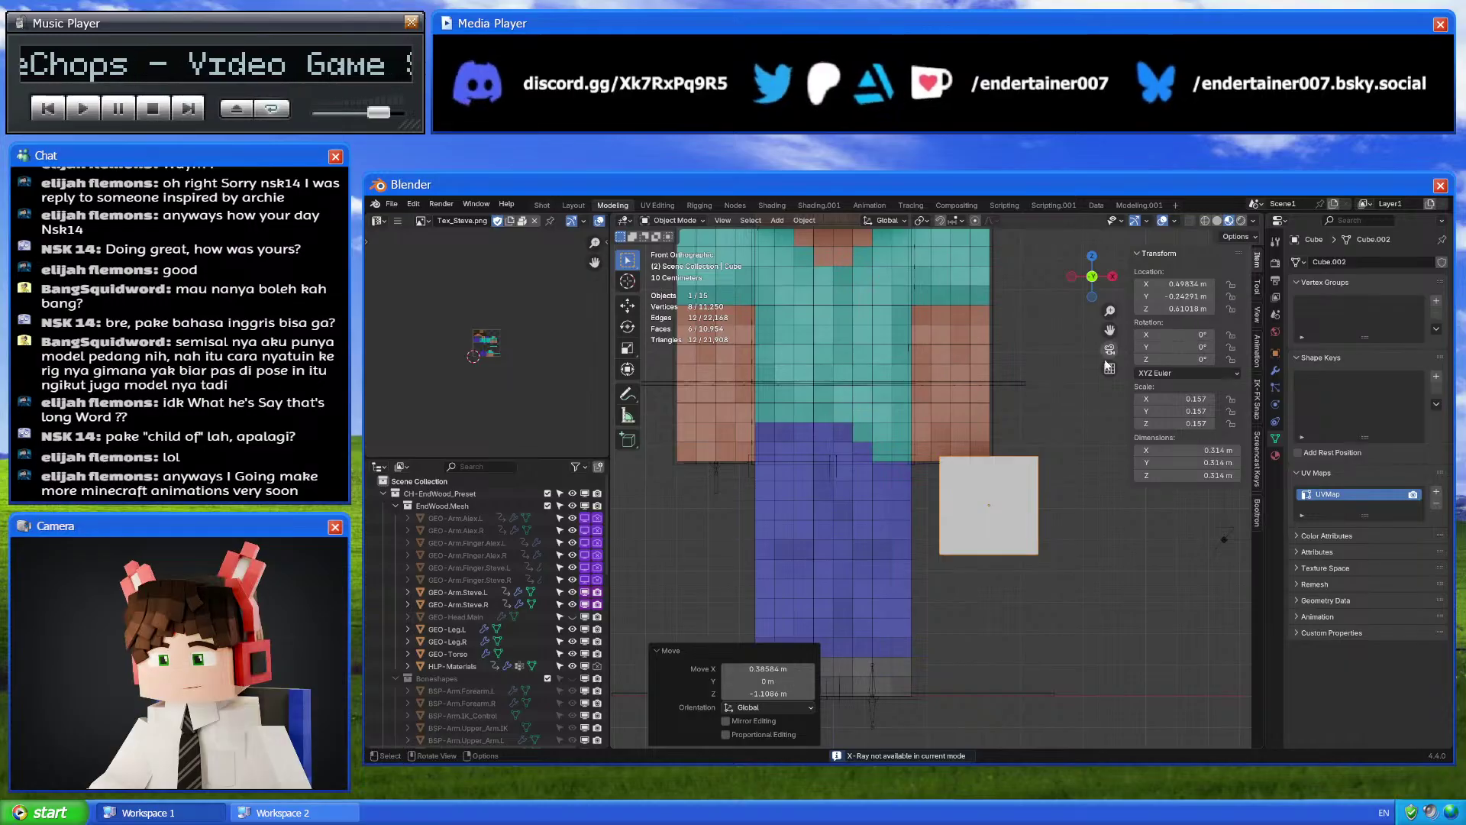
{"action": "key", "text": "g"}
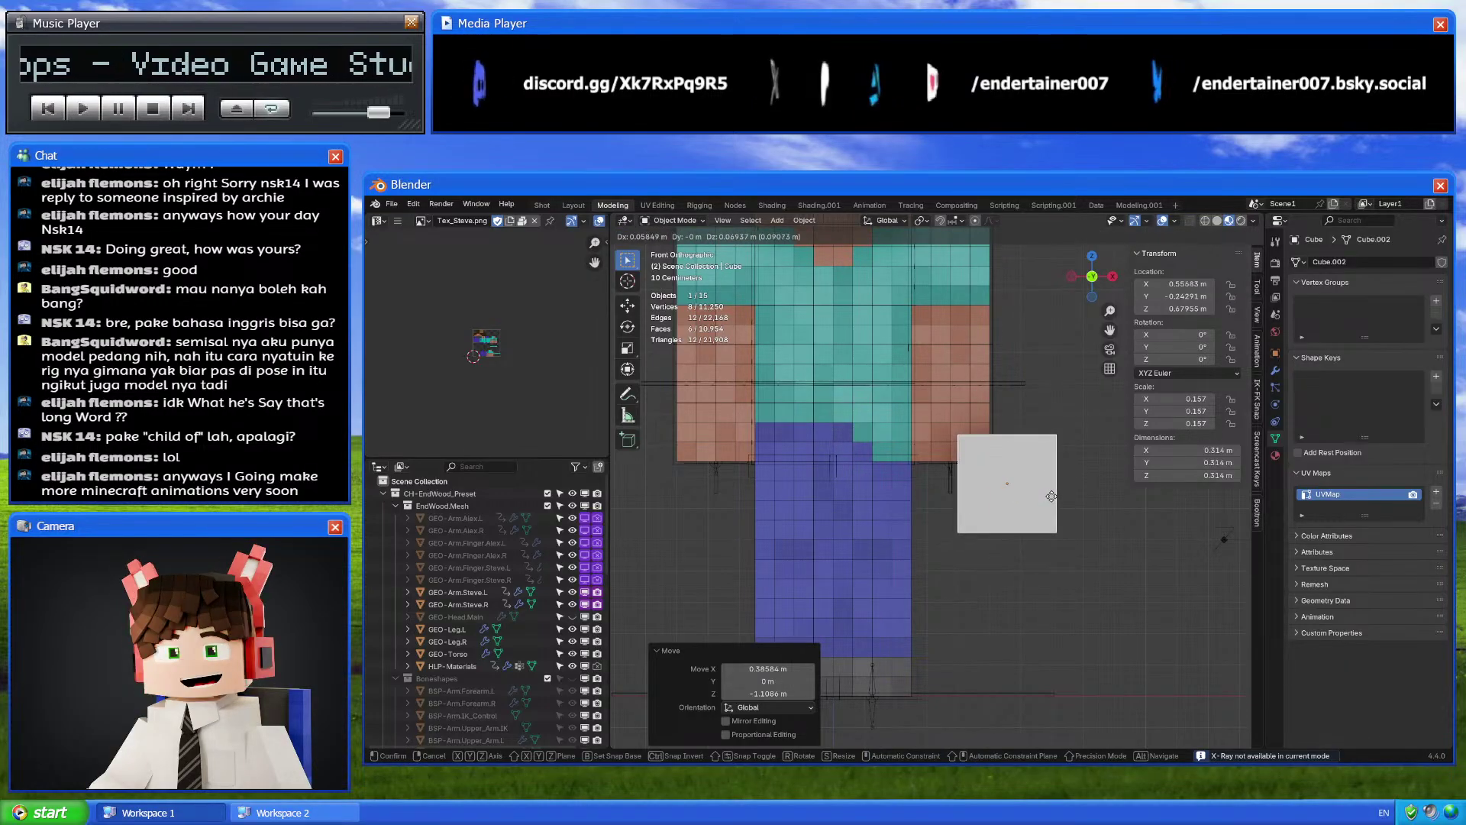
{"action": "left_click", "coordinate": [1057, 489]}
{"action": "middle_click_drag", "start_coordinate": [1055, 503], "coordinate": [1085, 381]}
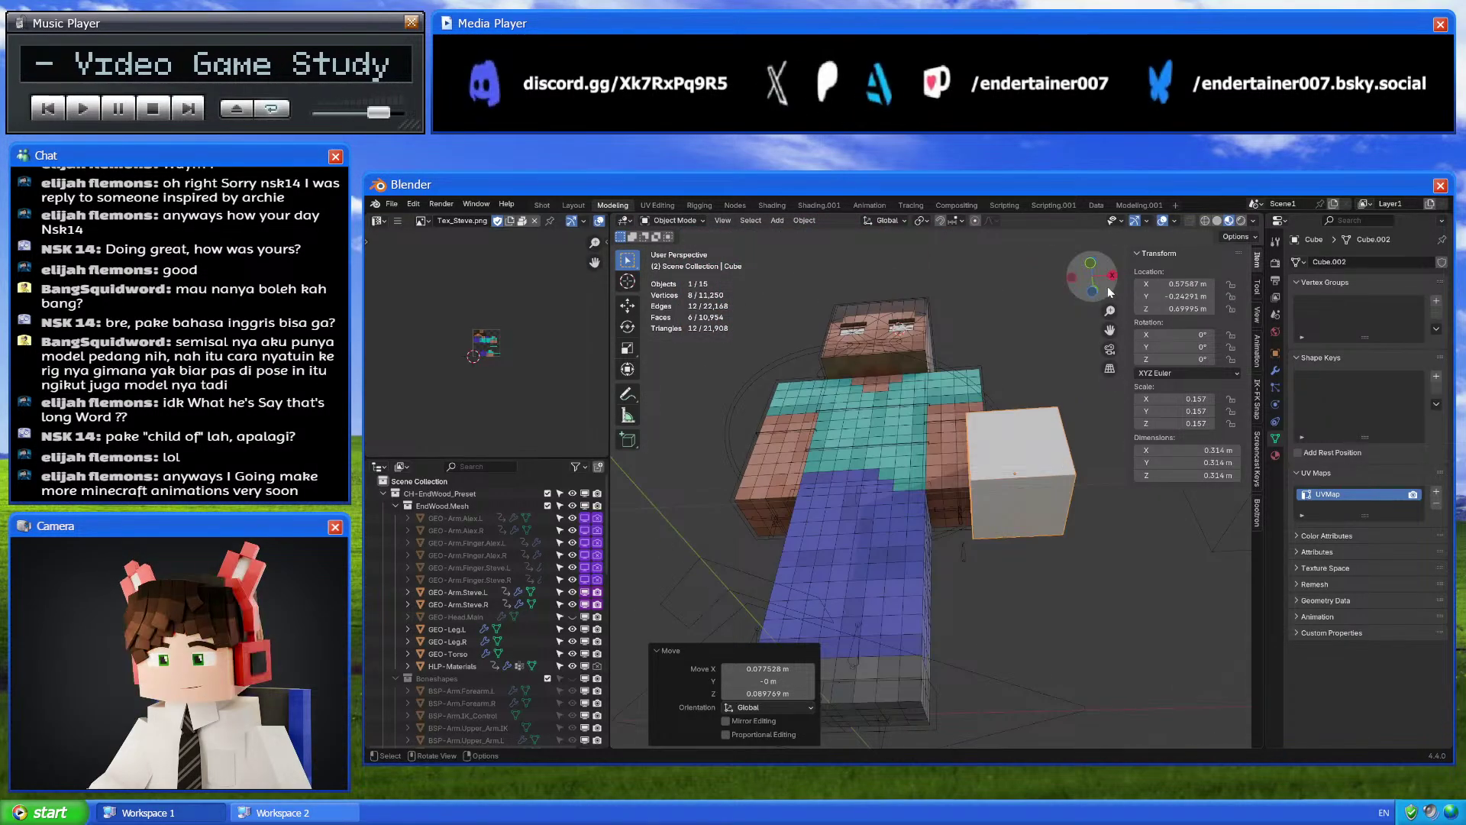
Scale the cube down to about 0.185 m per side and center it on the arm's thickness in the side view
{"action": "left_click", "coordinate": [1112, 279]}
{"action": "key", "text": "s"}
{"action": "left_click", "coordinate": [1078, 480]}
{"action": "key", "text": "g"}
{"action": "left_click", "coordinate": [1156, 474]}
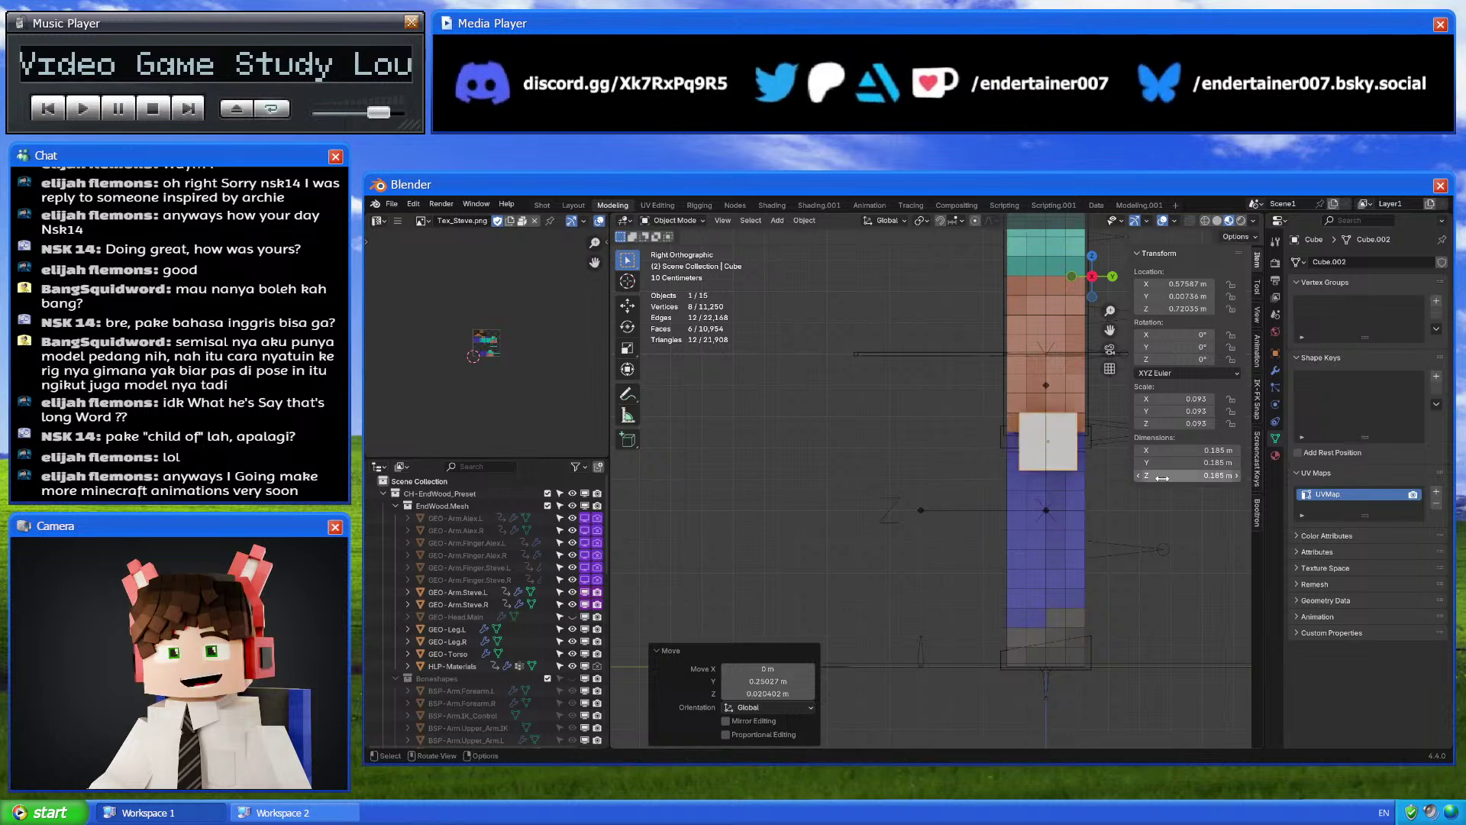
Move the cube in the front view to overlap the left hand's outer lower corner, at about X 0.53 m and Z 0.70 m
{"action": "left_click", "coordinate": [1072, 276]}
{"action": "key", "text": "g"}
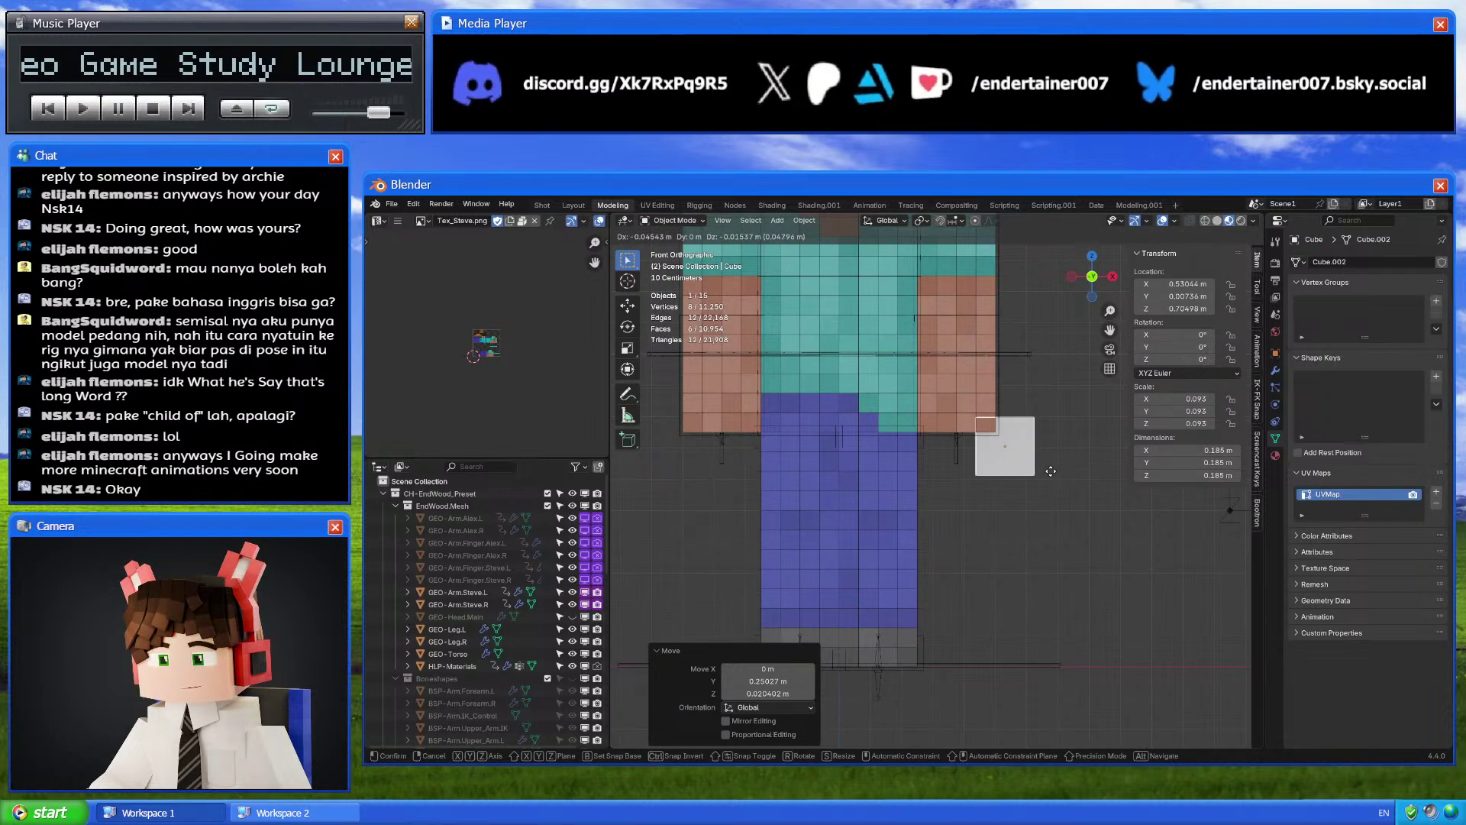
{"action": "left_click", "coordinate": [1022, 487]}
{"action": "scroll", "coordinate": [1022, 488], "scroll_direction": "up", "scroll_amount": 3}
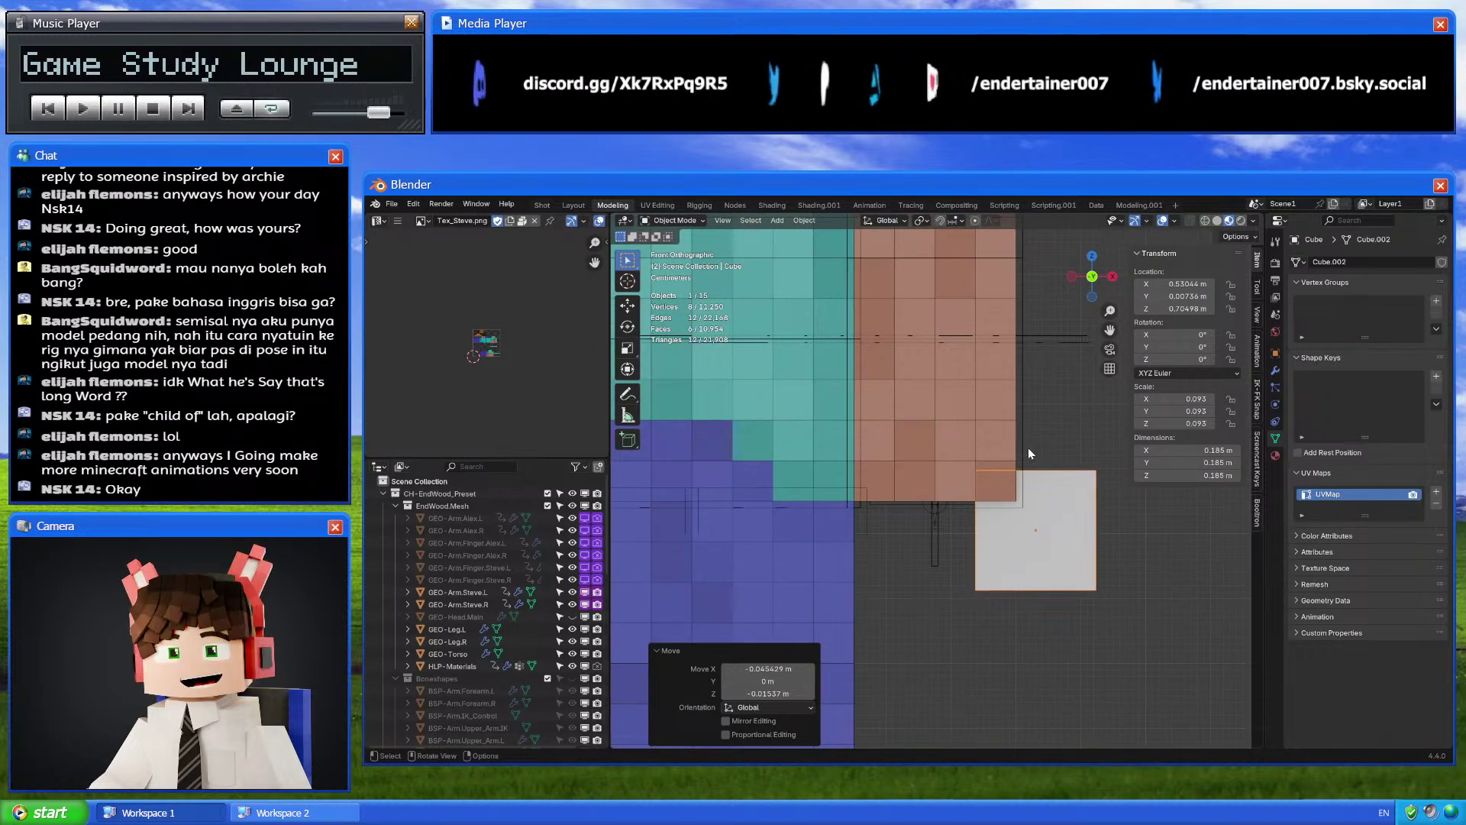
Parent the cube to the rig's left hand slot bone in Pose Mode, using the Bone parent type
{"action": "left_click", "coordinate": [1028, 500]}
{"action": "middle_click_drag", "start_coordinate": [1027, 499], "coordinate": [1033, 576]}
{"action": "left_click", "coordinate": [1037, 580]}
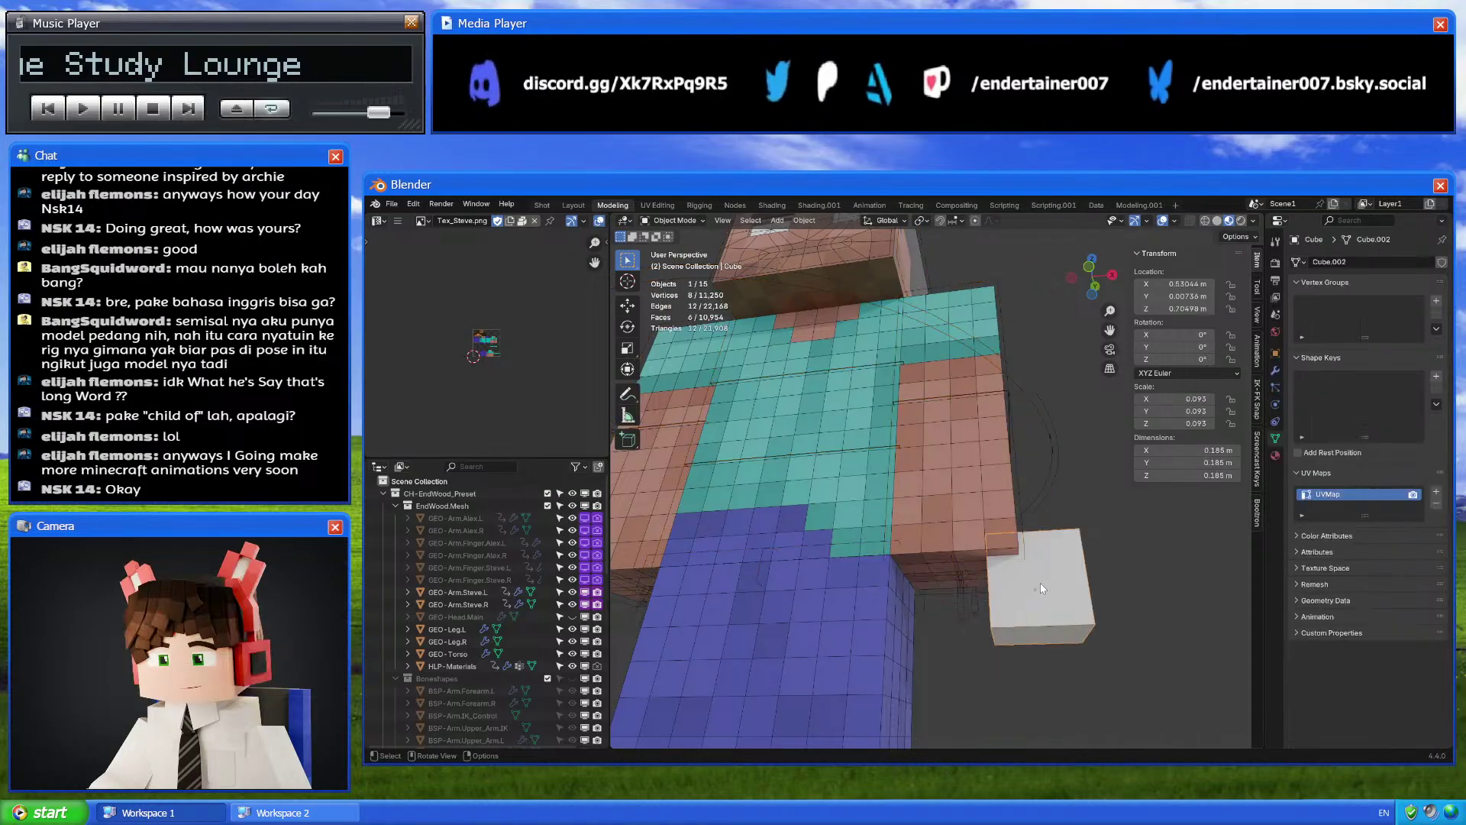
{"action": "left_click", "coordinate": [959, 611]}
{"action": "key", "text": "ctrl+Tab"}
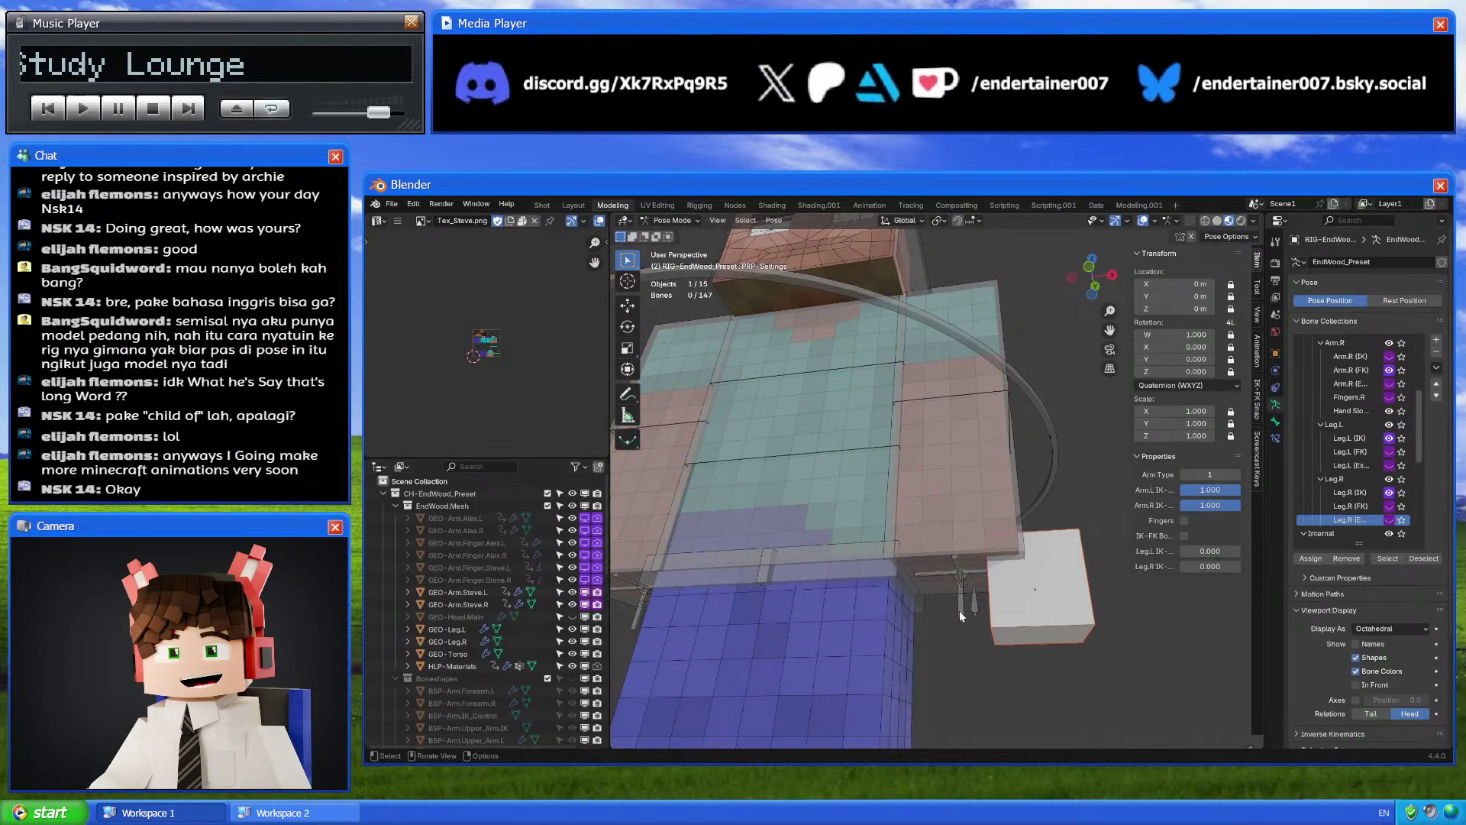
{"action": "key", "text": "ctrl+p"}
{"action": "left_click", "coordinate": [957, 610]}
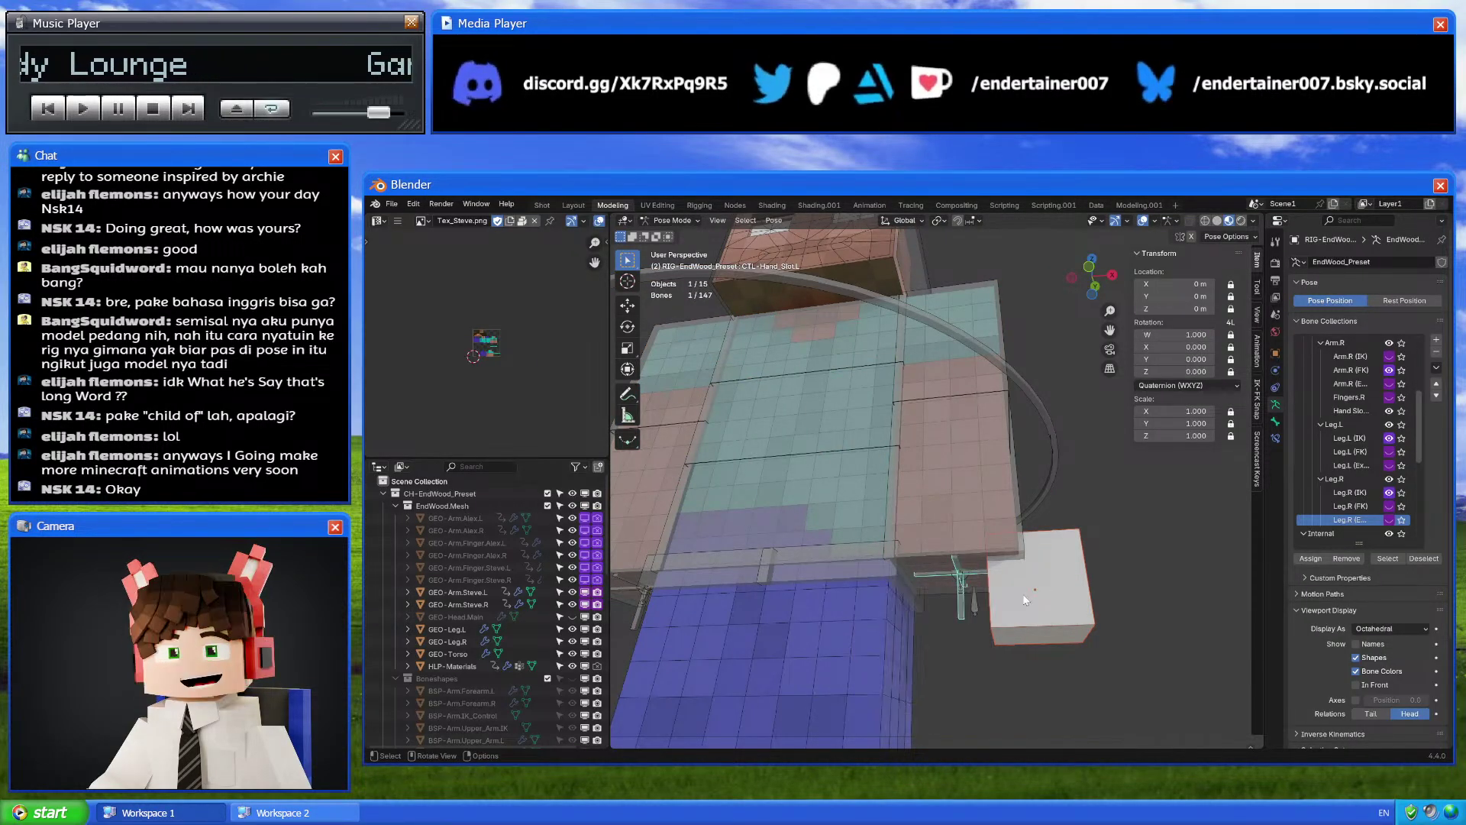
{"action": "key", "text": "ctrl+p"}
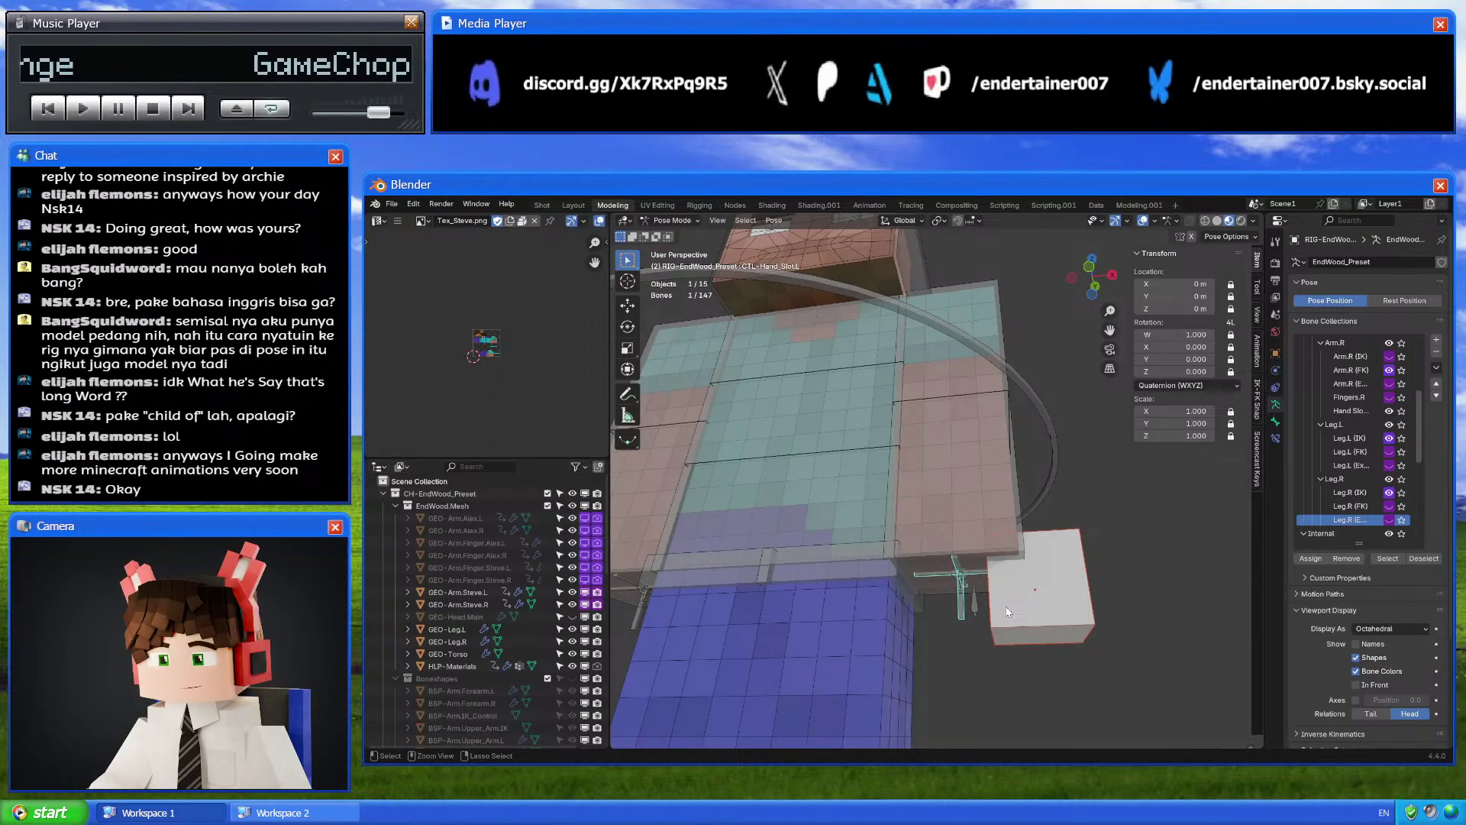
{"action": "key", "text": "ctrl+p"}
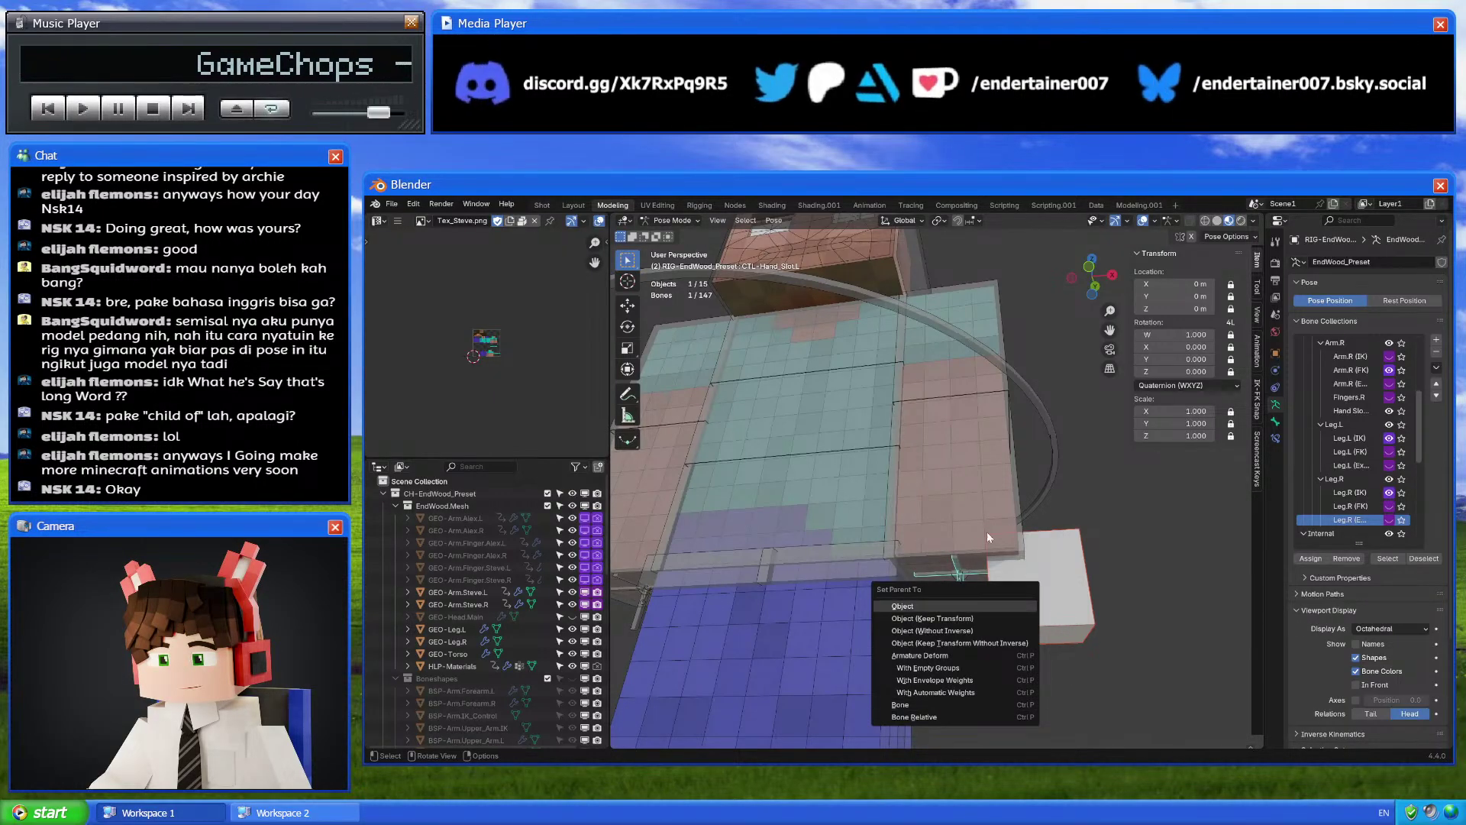
{"action": "key", "text": "ctrl+p"}
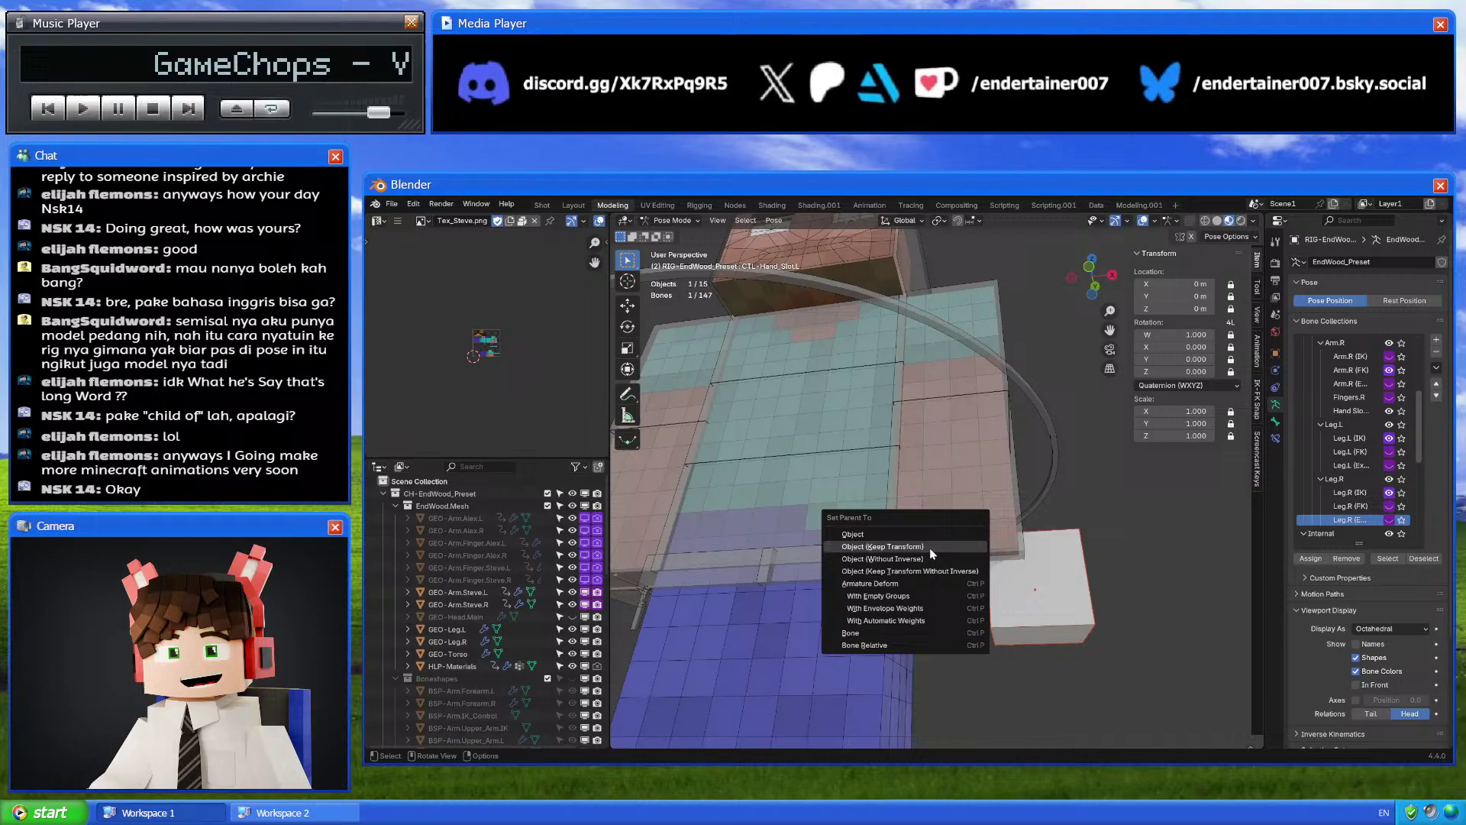
{"action": "left_click", "coordinate": [895, 633]}
Test-rotate the left forearm bone from the side and in perspective to check how the parented cube follows, cancelling each rotation
{"action": "left_click", "coordinate": [1003, 492]}
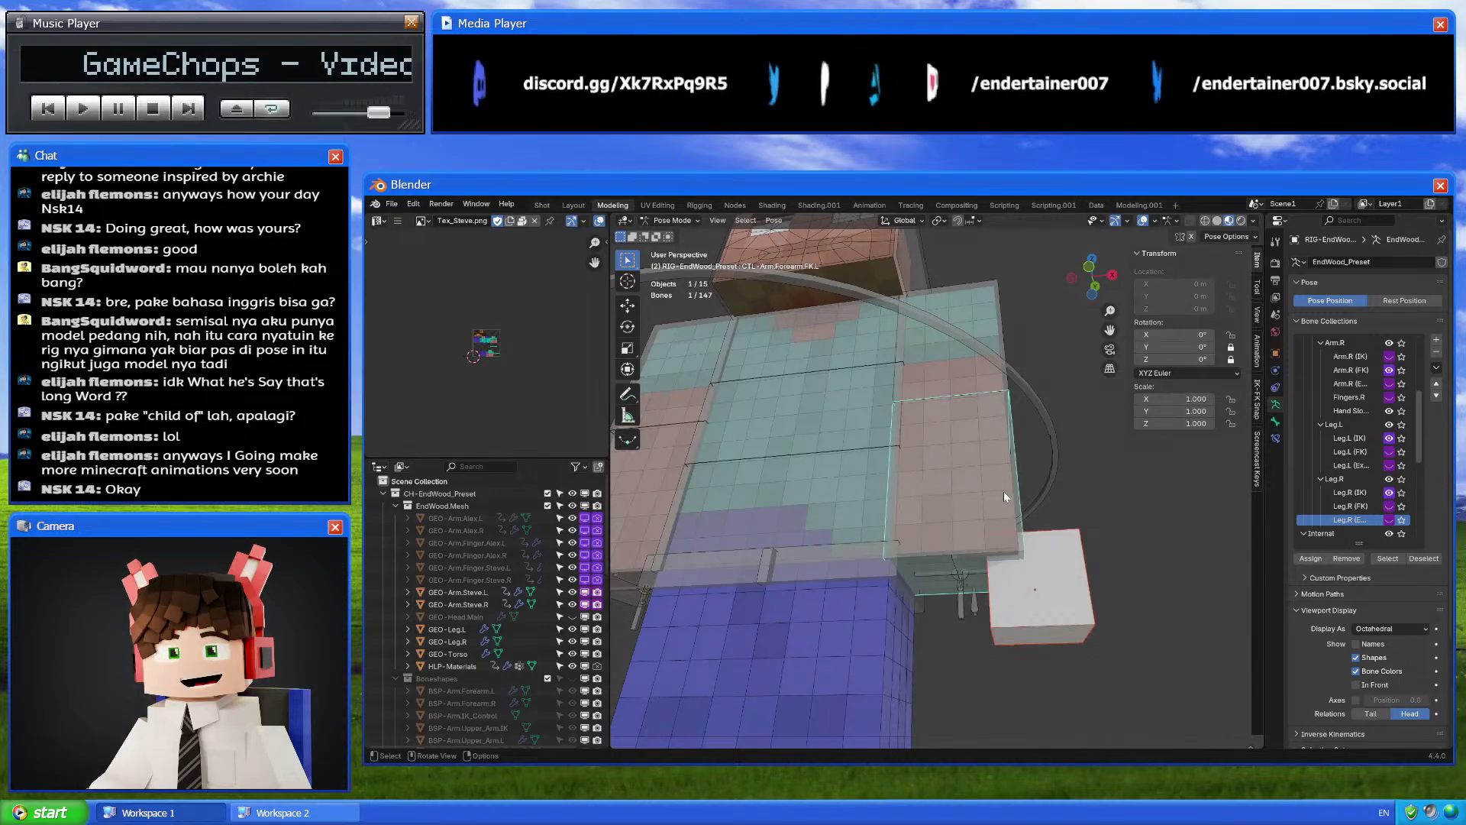
{"action": "left_click", "coordinate": [1112, 275]}
{"action": "key", "text": "r"}
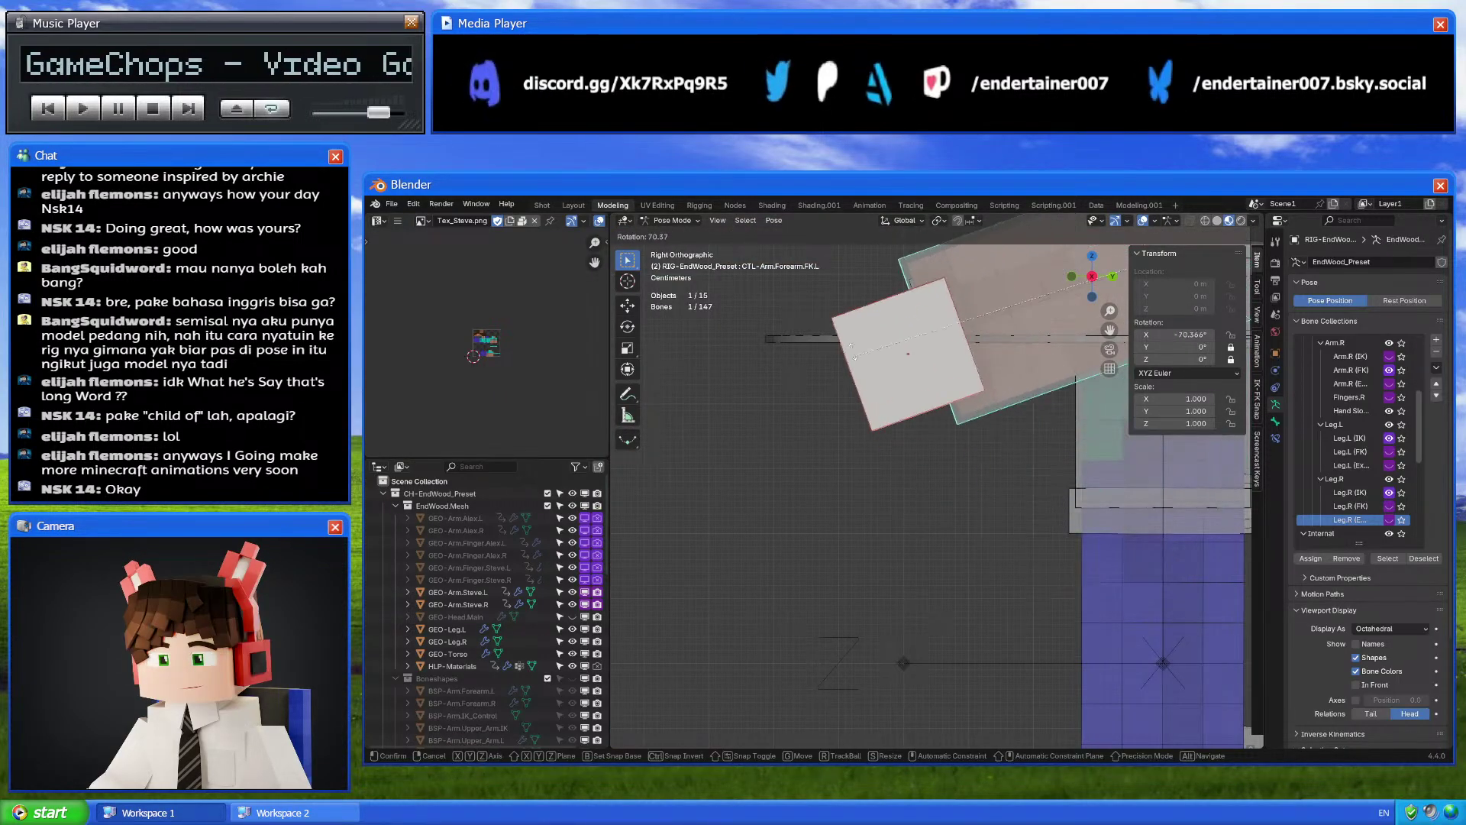
{"action": "key", "text": "Escape"}
{"action": "key", "text": "ctrl+Tab"}
{"action": "middle_click_drag", "start_coordinate": [965, 494], "coordinate": [1066, 504]}
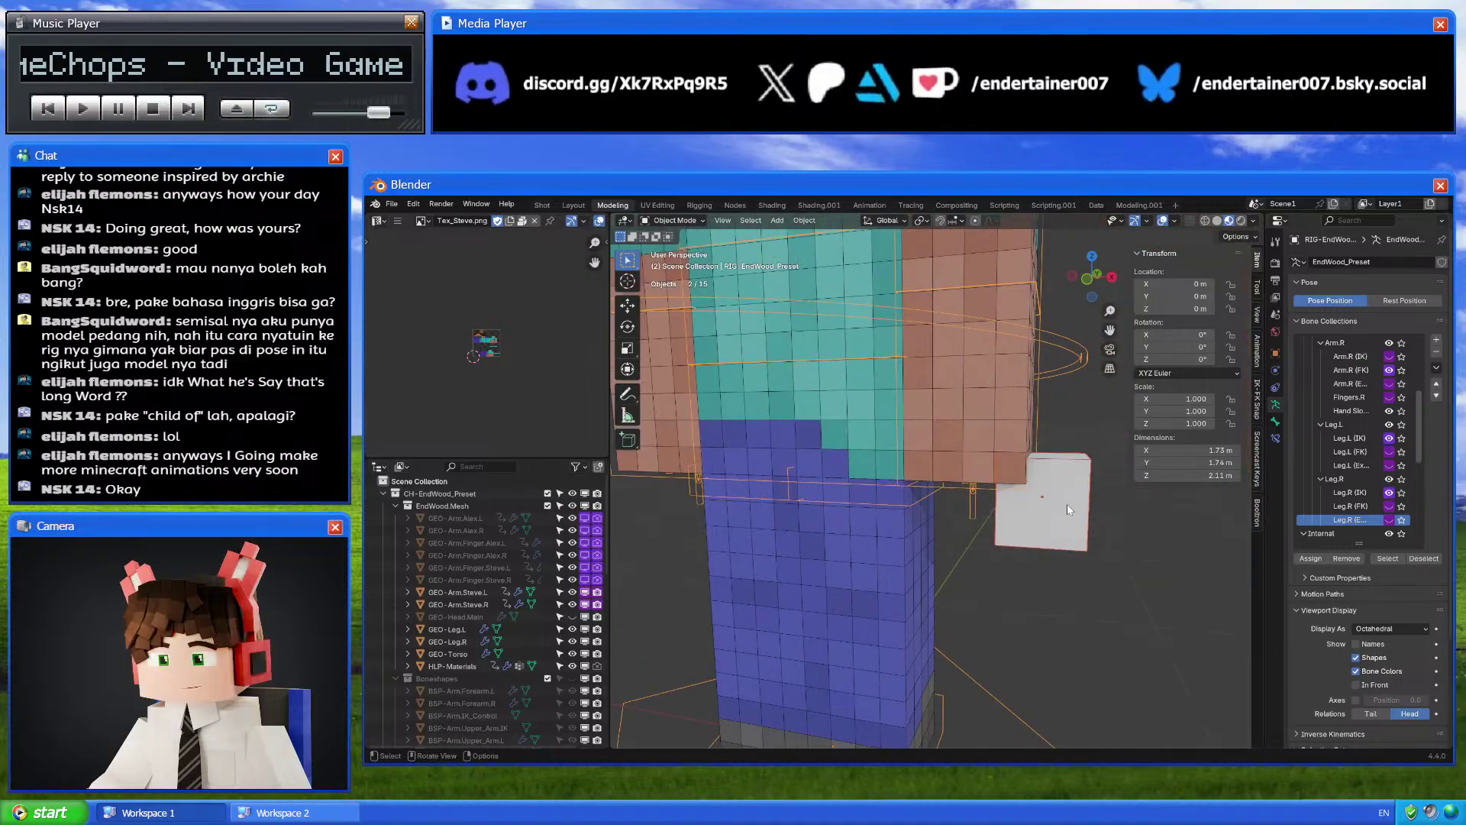
{"action": "key", "text": "ctrl+Tab"}
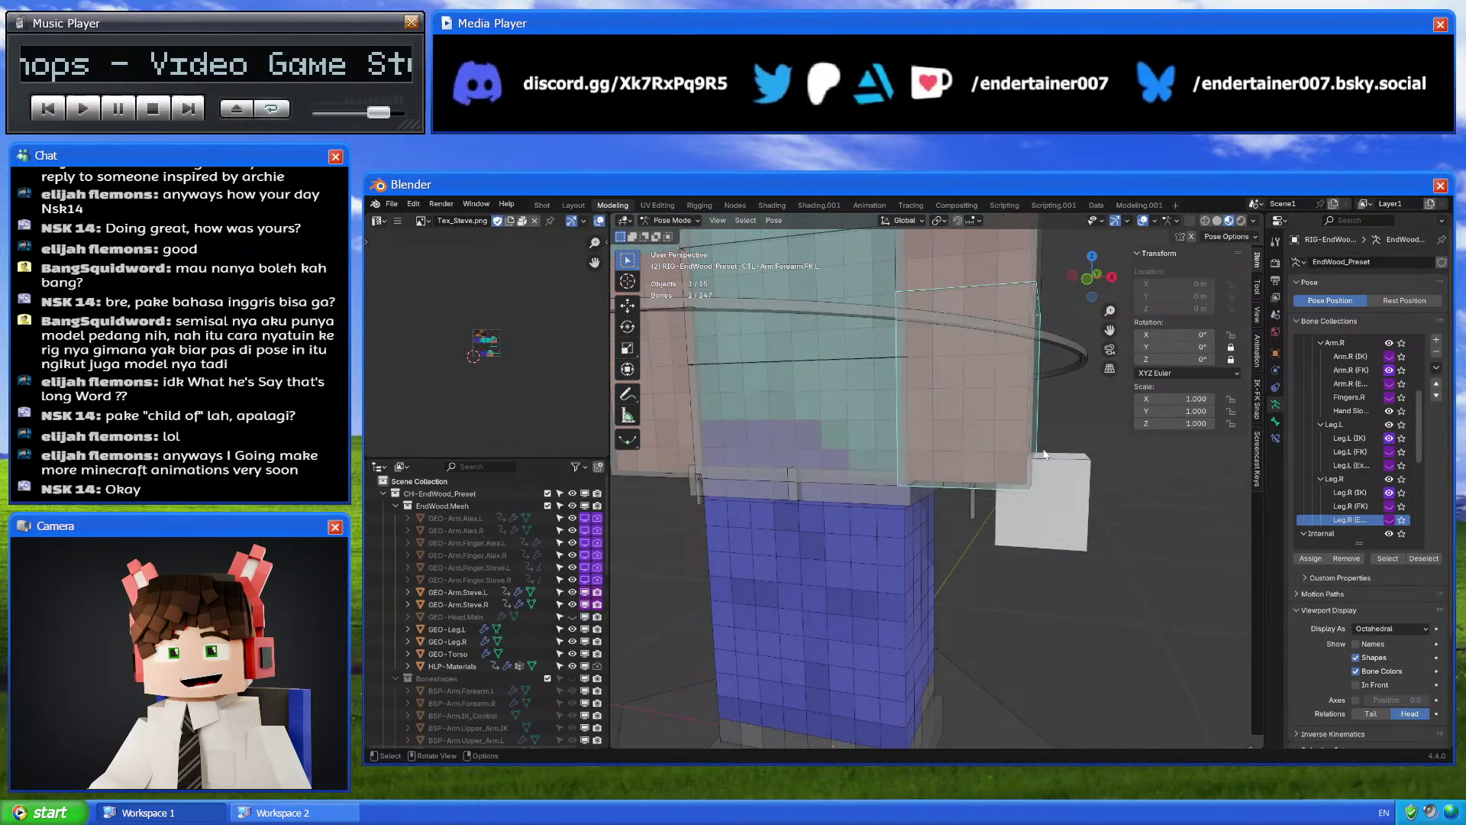
{"action": "middle_click_drag", "start_coordinate": [1045, 453], "coordinate": [1087, 525]}
{"action": "key", "text": "r"}
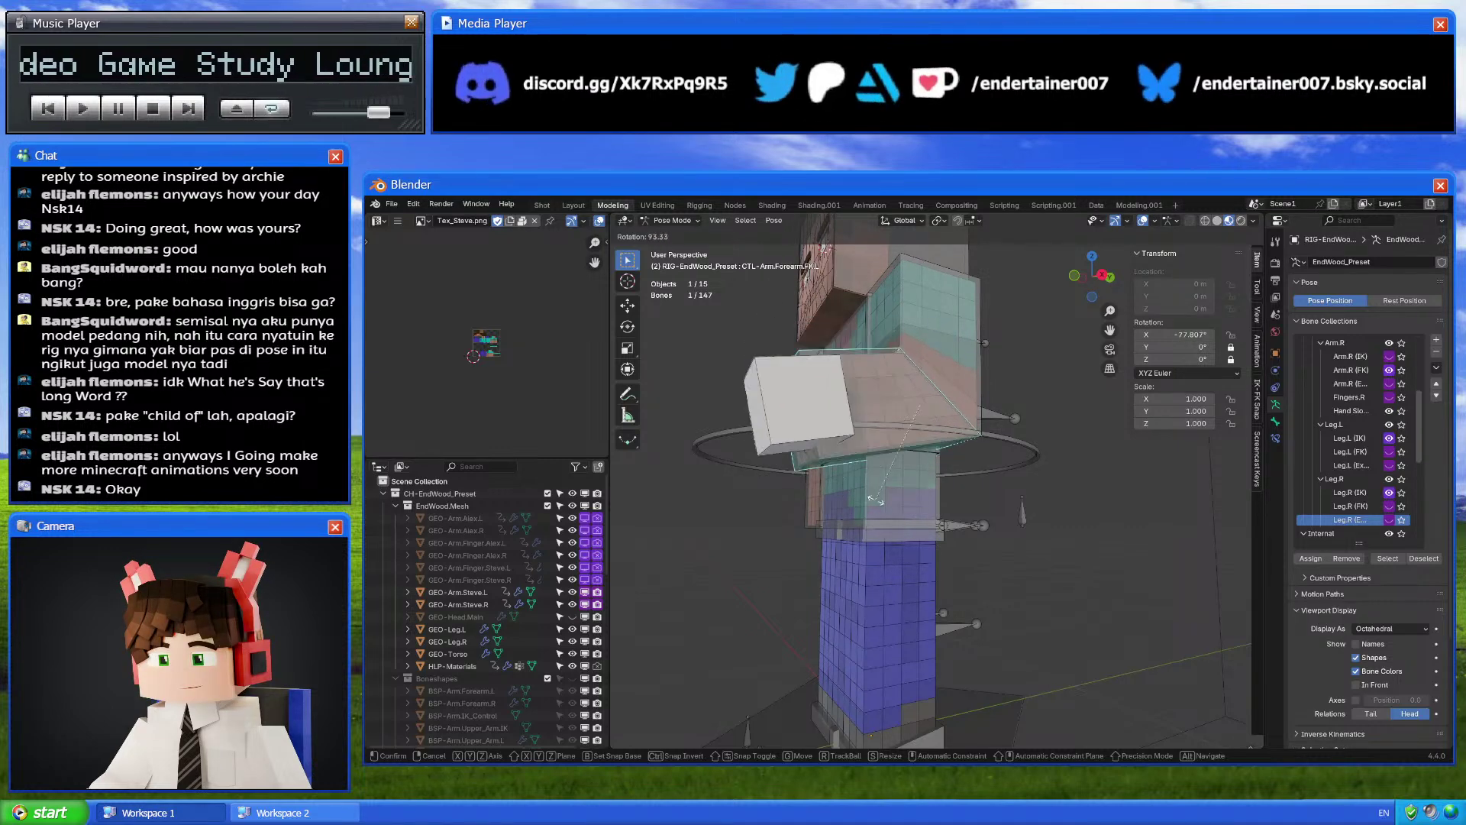
{"action": "key", "text": "Escape"}
{"action": "key", "text": "ctrl+Tab"}
Clear the cube's parent while keeping its transformation
{"action": "middle_click_drag", "start_coordinate": [942, 547], "coordinate": [955, 569]}
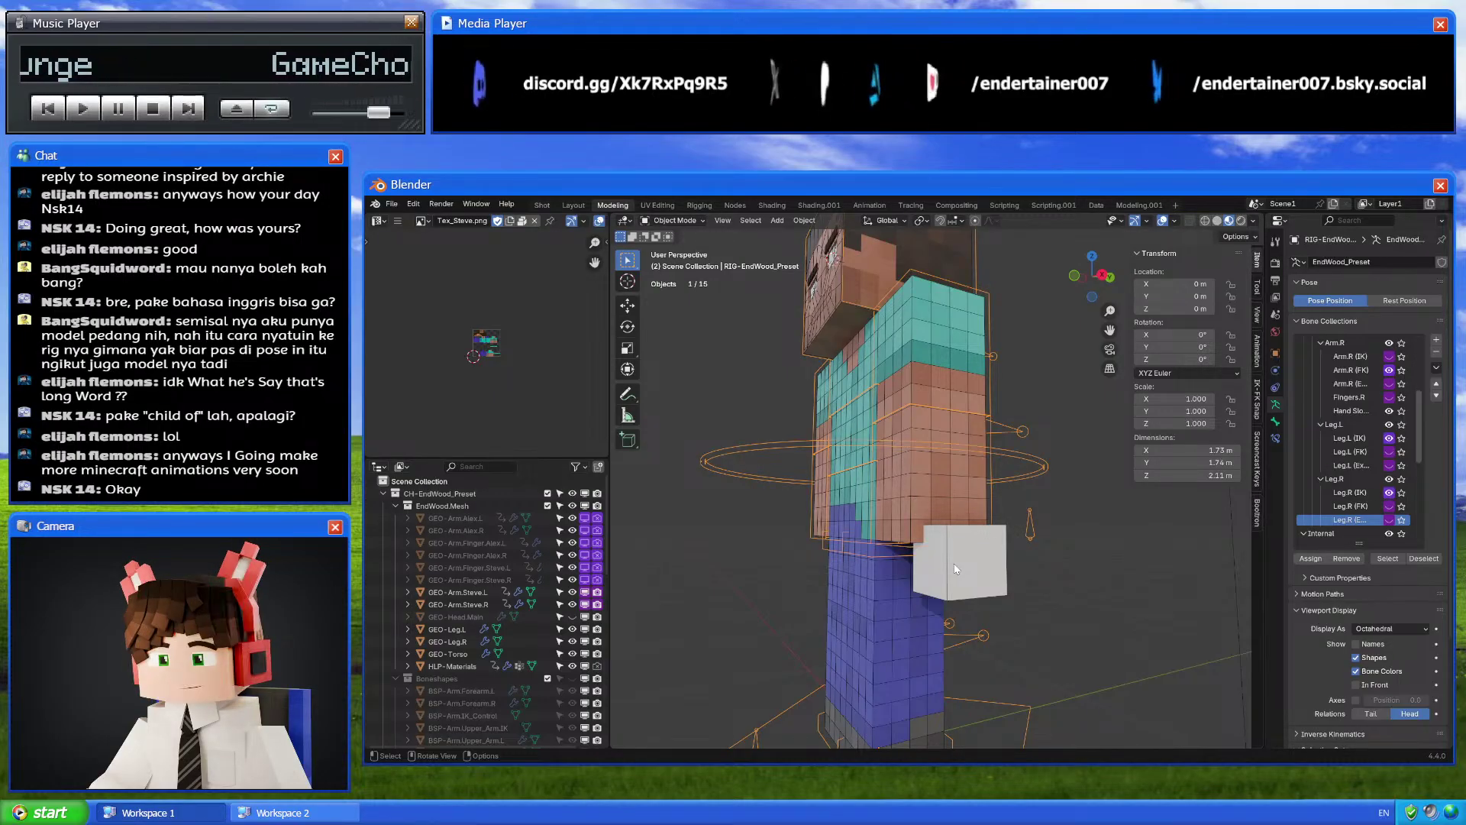
{"action": "left_click", "coordinate": [955, 569]}
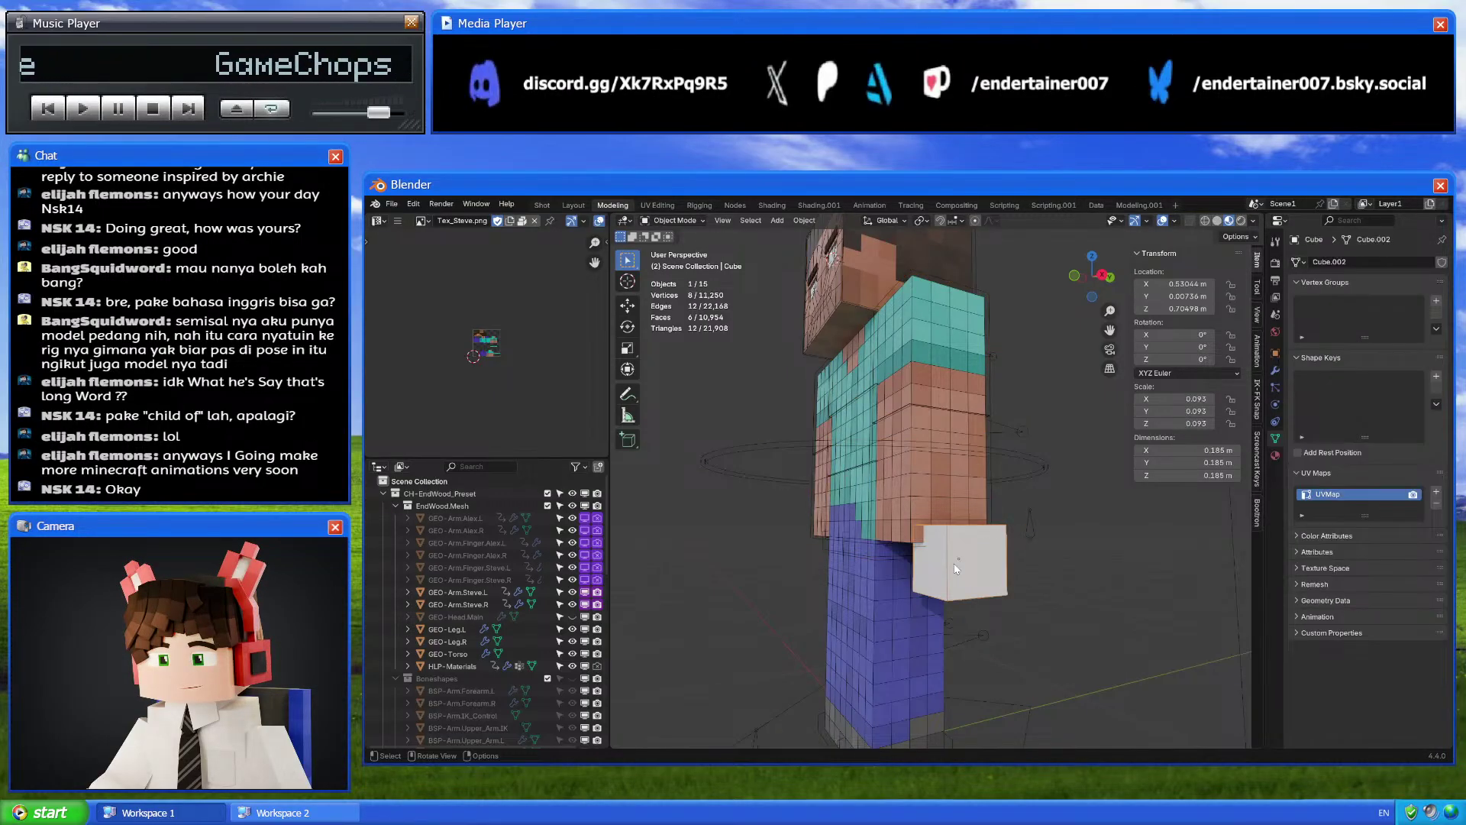
{"action": "key", "text": "alt+p"}
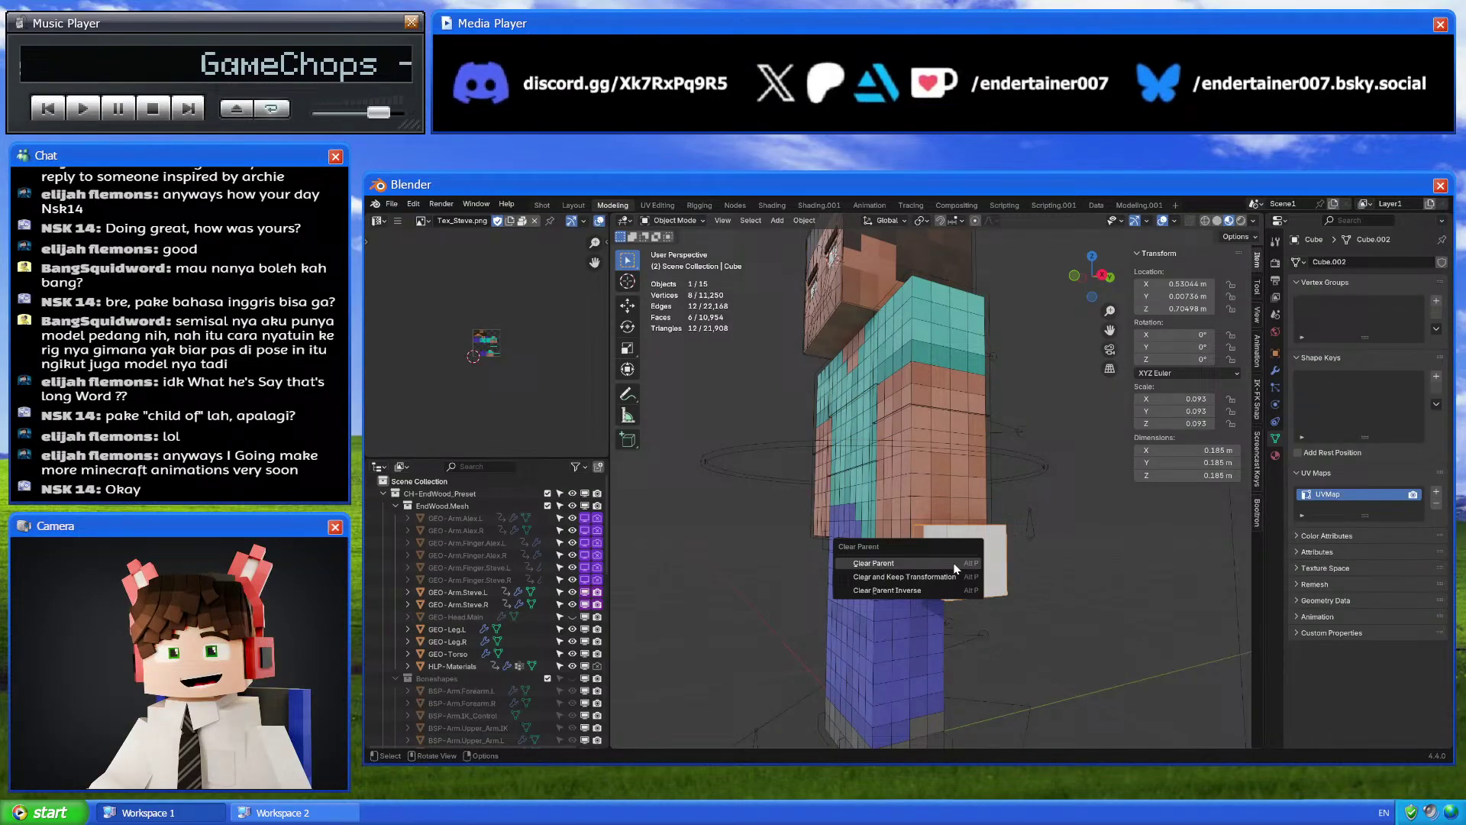
{"action": "left_click", "coordinate": [898, 577]}
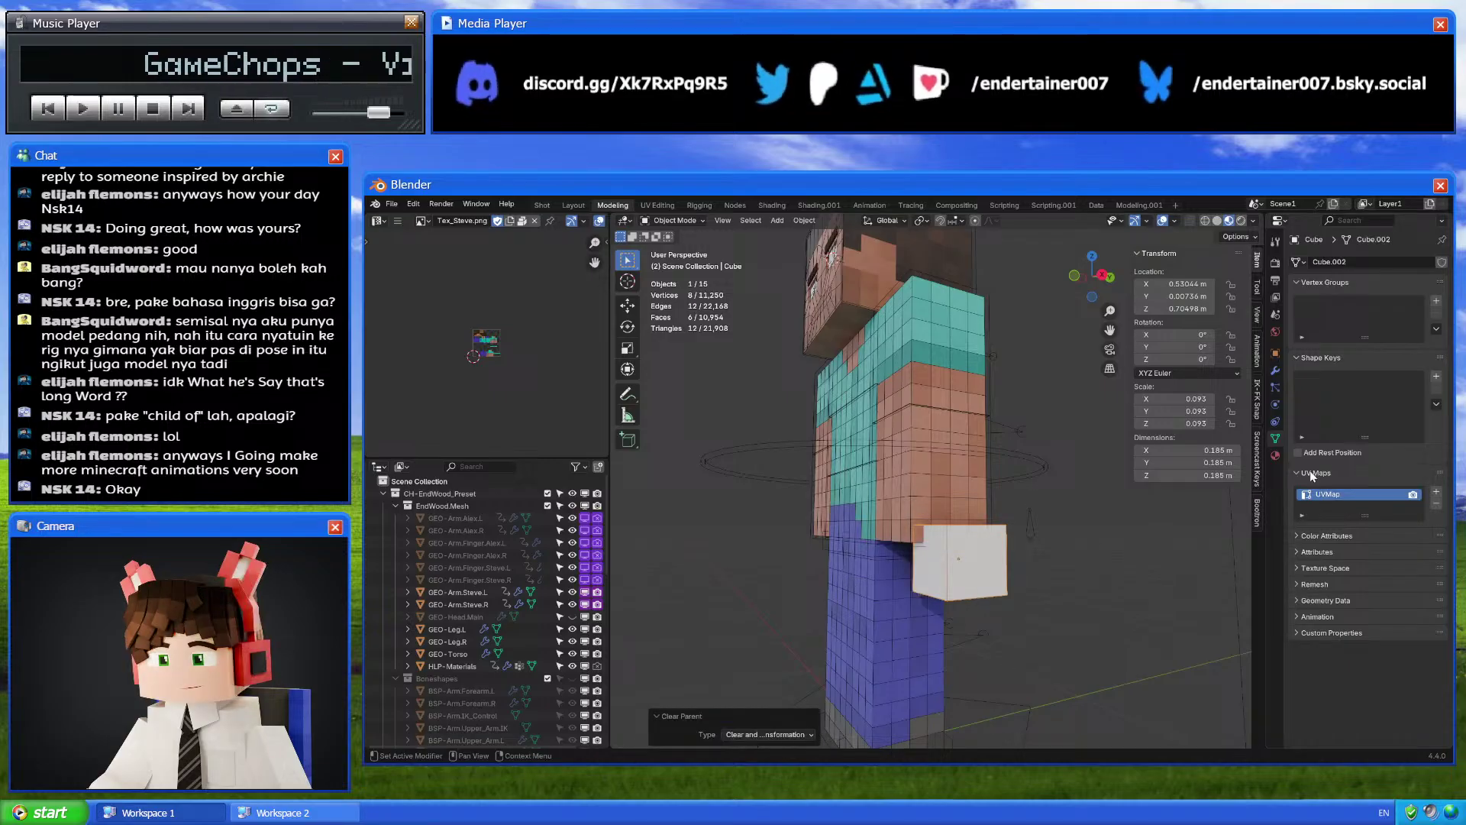
Add a Child Of object constraint to the cube
{"action": "left_click", "coordinate": [1275, 421]}
{"action": "left_click", "coordinate": [1340, 263]}
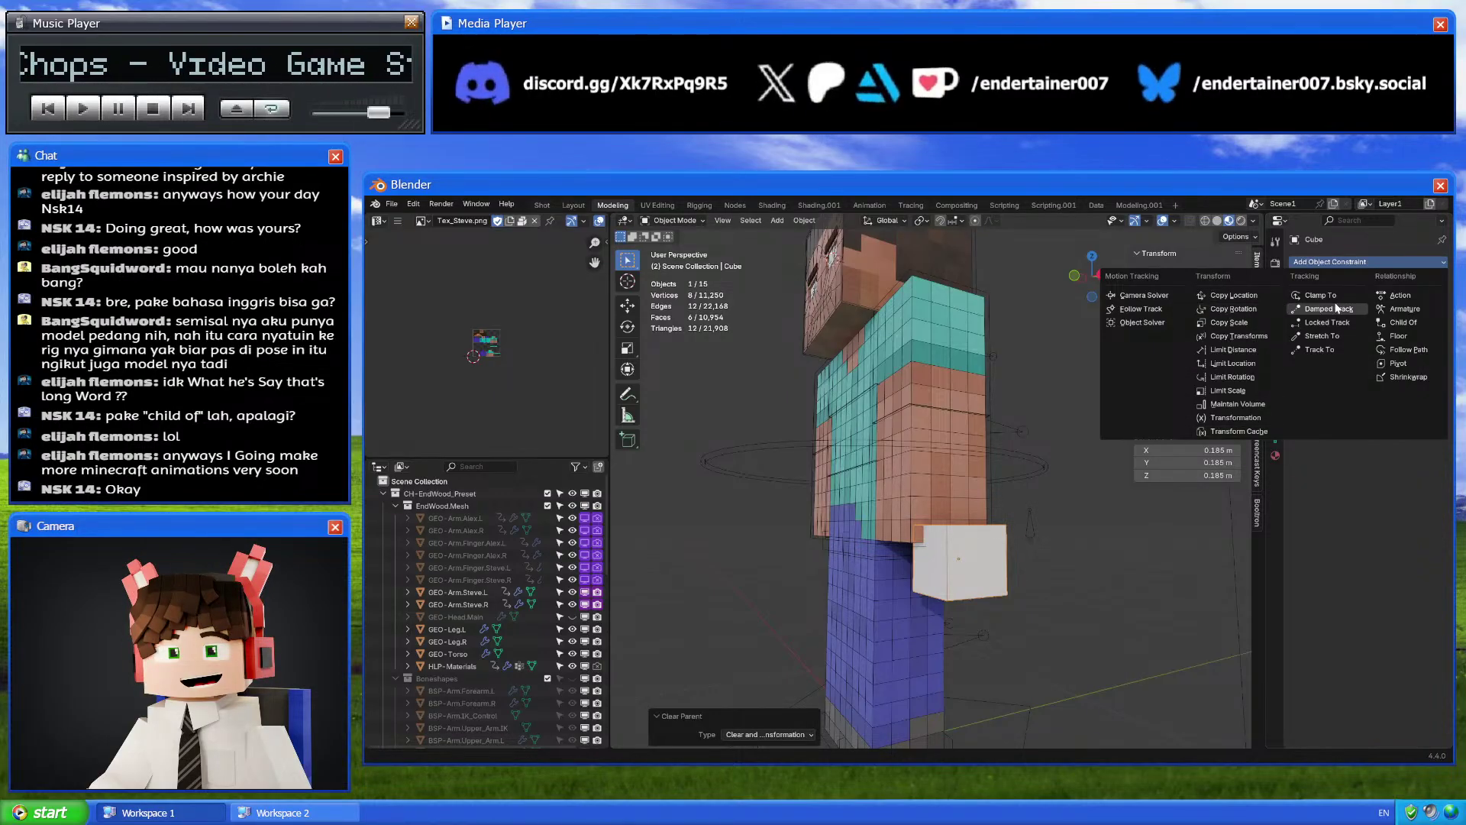
{"action": "left_click", "coordinate": [1402, 321]}
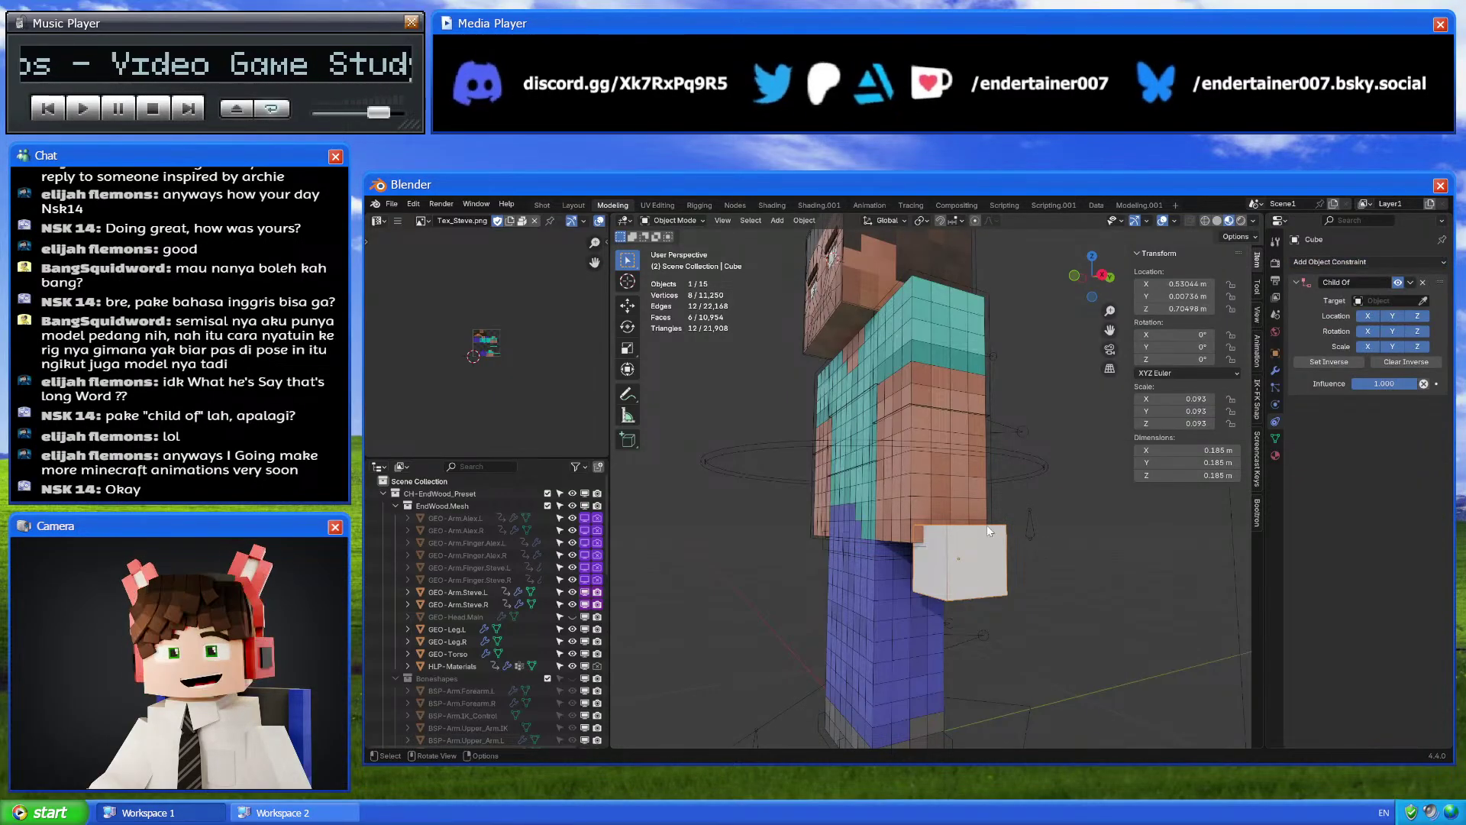
Move the cube out in front of the body in the right side view, to about Y -0.36 m and Z 0.77 m
{"action": "mouse_move", "coordinate": [988, 530]}
{"action": "middle_mouse_down"}
{"action": "mouse_move", "coordinate": [965, 526]}
{"action": "mouse_move", "coordinate": [1009, 542]}
{"action": "middle_mouse_up"}
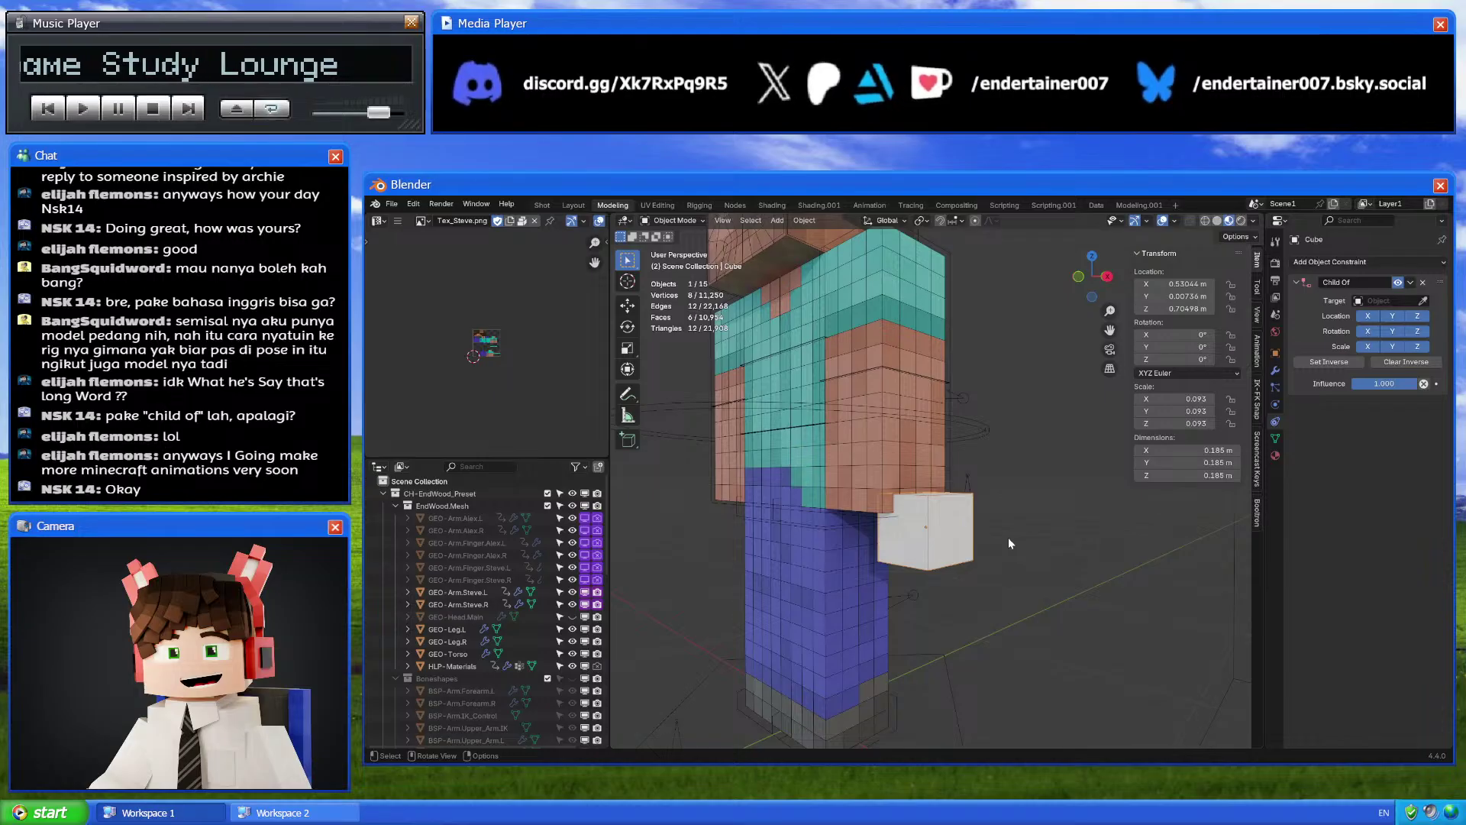
{"action": "mouse_move", "coordinate": [1008, 538]}
{"action": "middle_mouse_down"}
{"action": "mouse_move", "coordinate": [933, 553]}
{"action": "mouse_move", "coordinate": [988, 534]}
{"action": "mouse_move", "coordinate": [1008, 548]}
{"action": "middle_mouse_up"}
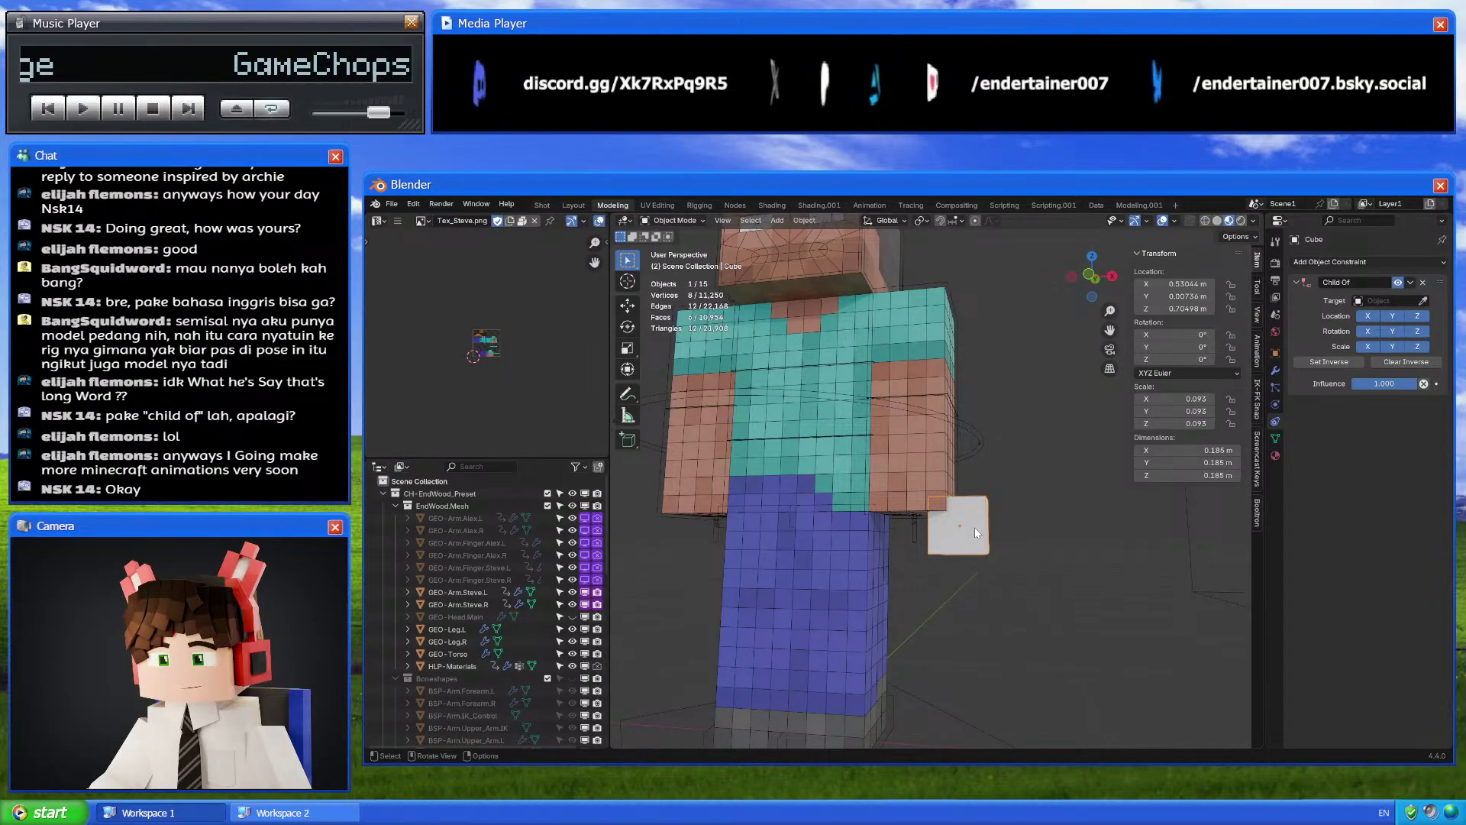
{"action": "key", "text": "KP_3"}
{"action": "key", "text": "KP_5"}
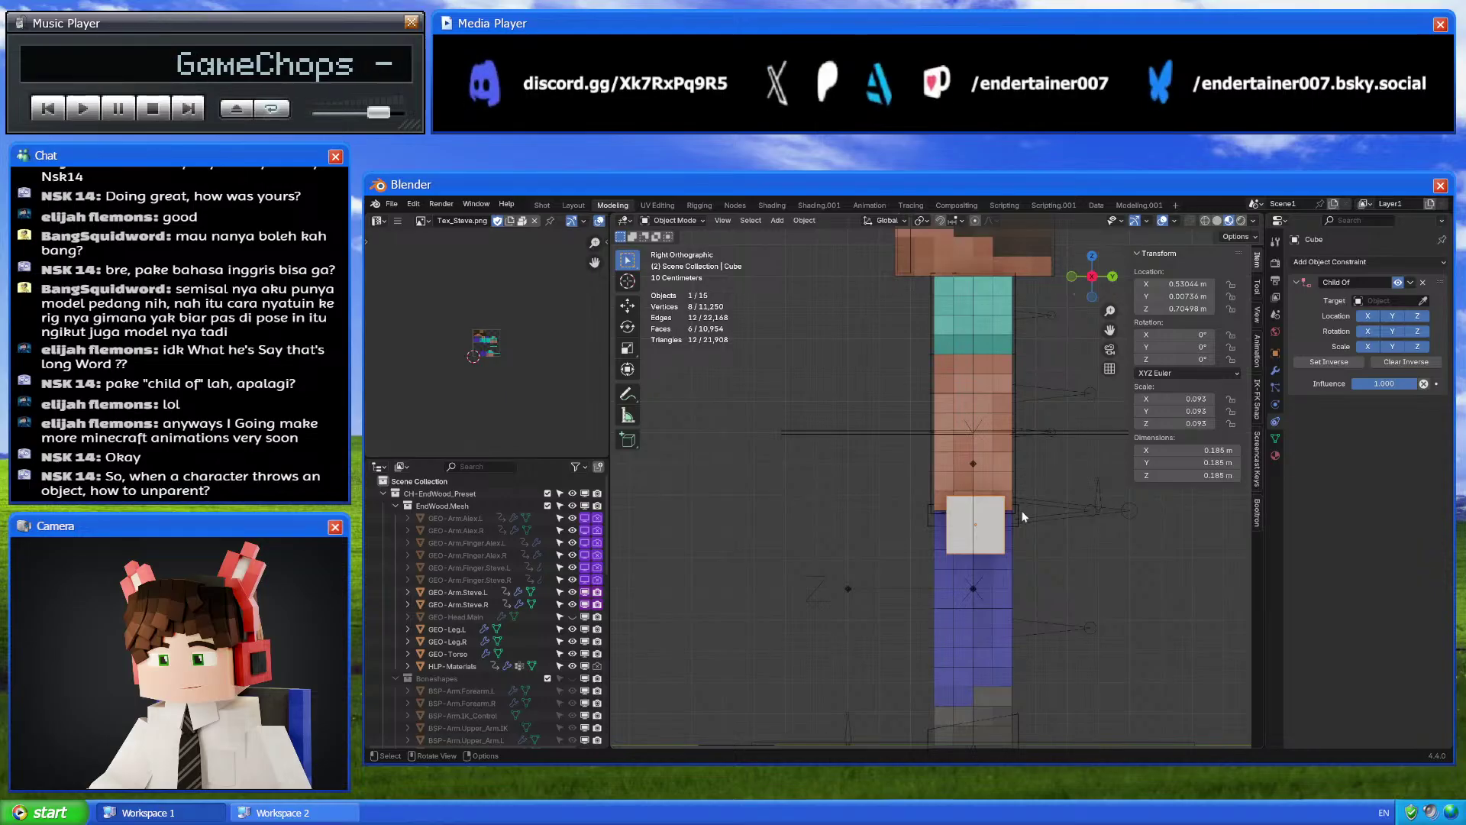
{"action": "key", "text": "g"}
{"action": "left_click", "coordinate": [923, 510]}
{"action": "key", "text": "g"}
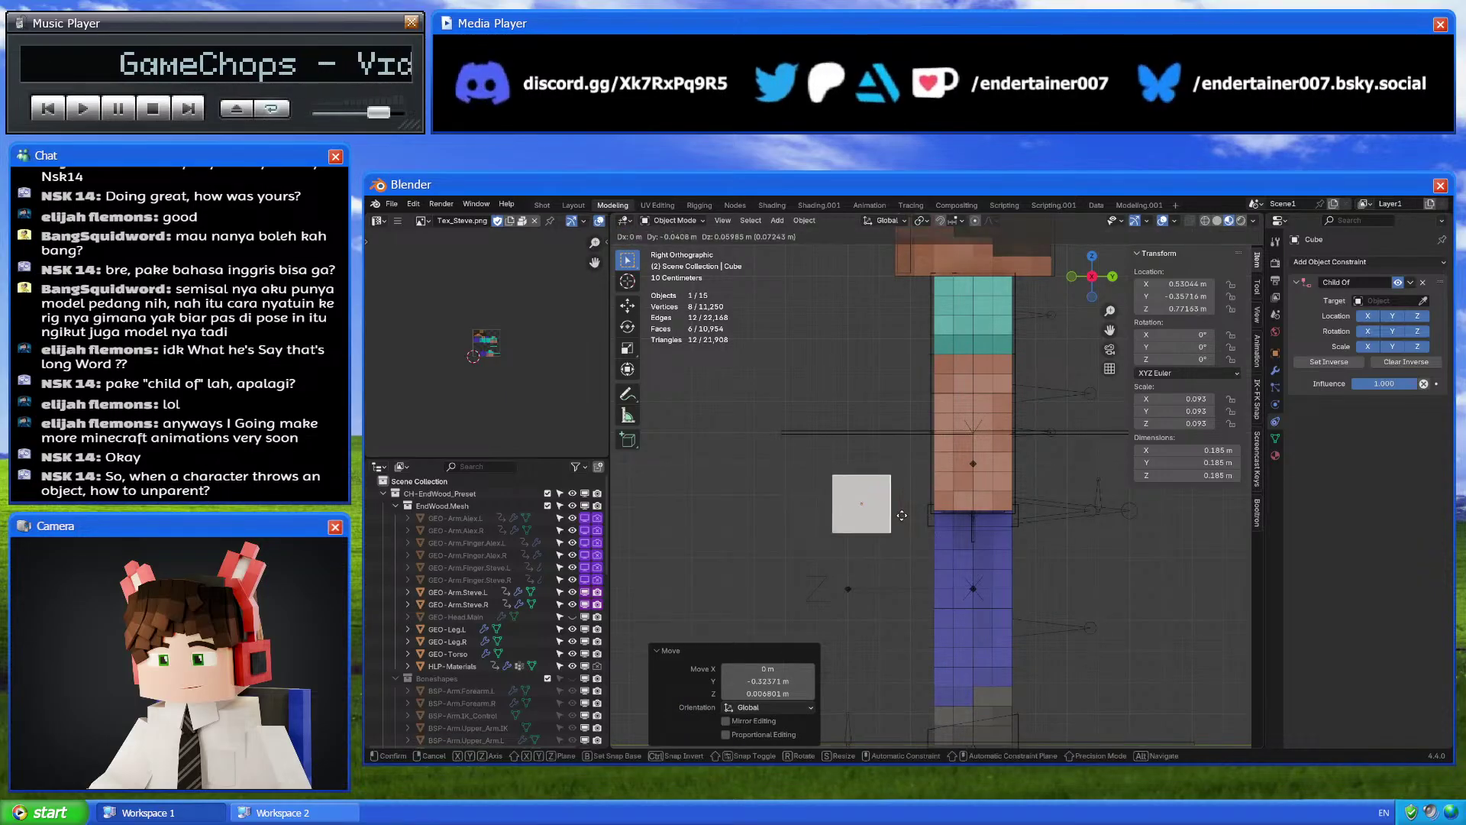
{"action": "left_click", "coordinate": [899, 514]}
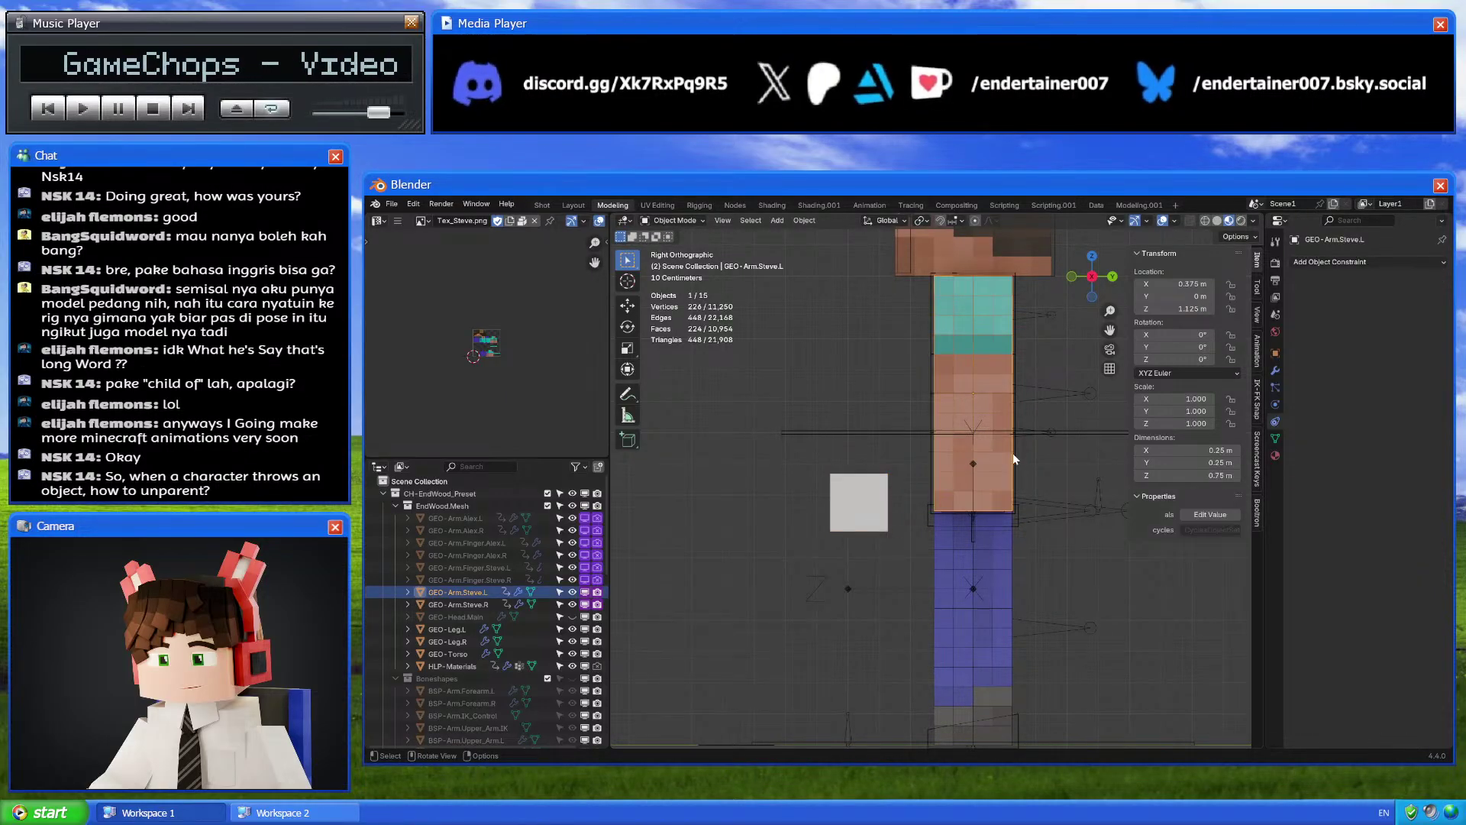
Put the rig into Pose Mode with the left forearm bone selected, and try a rotation before cancelling it
{"action": "left_click", "coordinate": [1008, 419]}
{"action": "key", "text": "ctrl+Tab"}
{"action": "left_click", "coordinate": [1008, 420]}
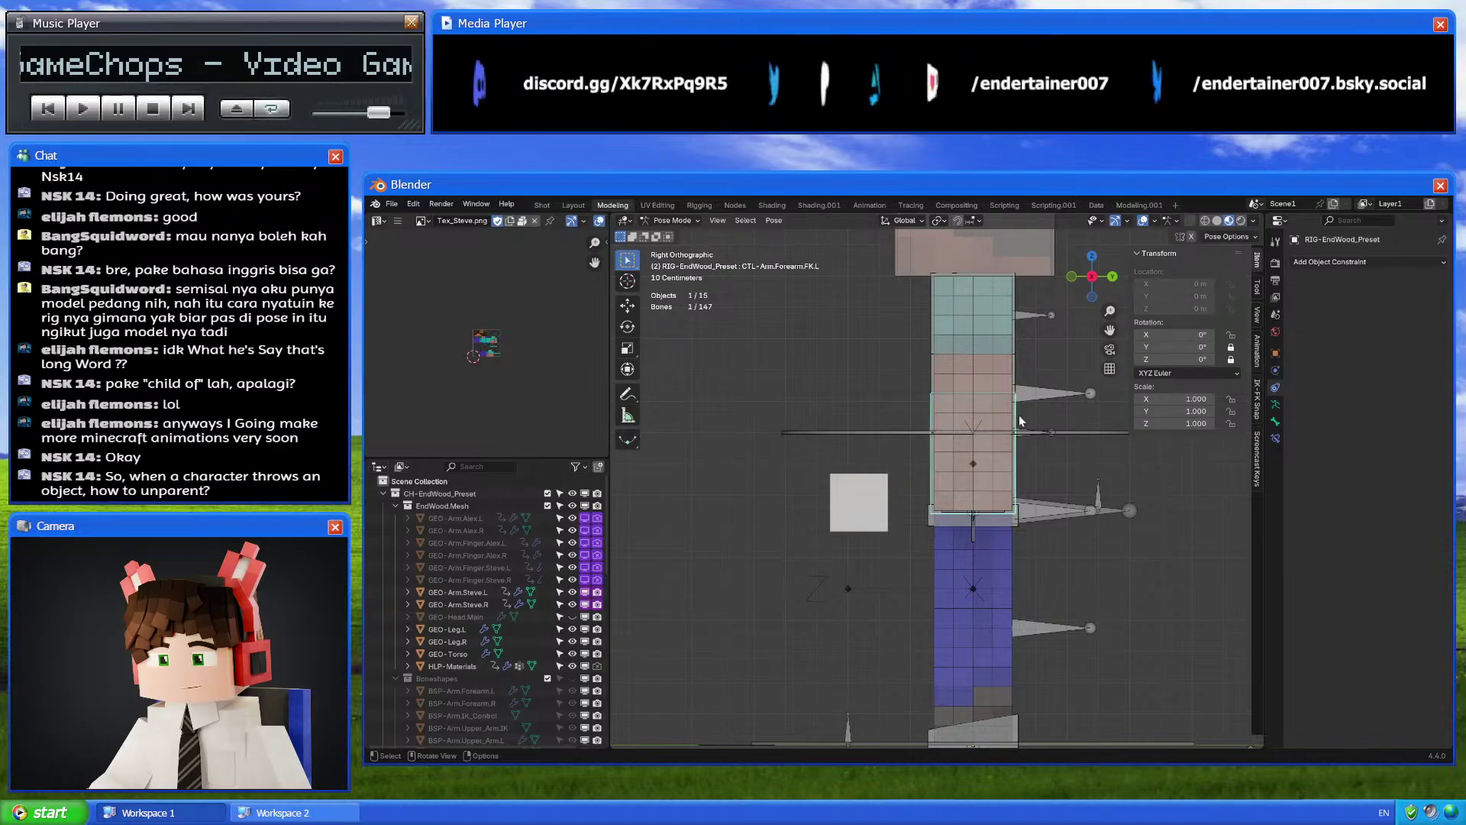
{"action": "key", "text": "r"}
{"action": "key", "text": "Escape"}
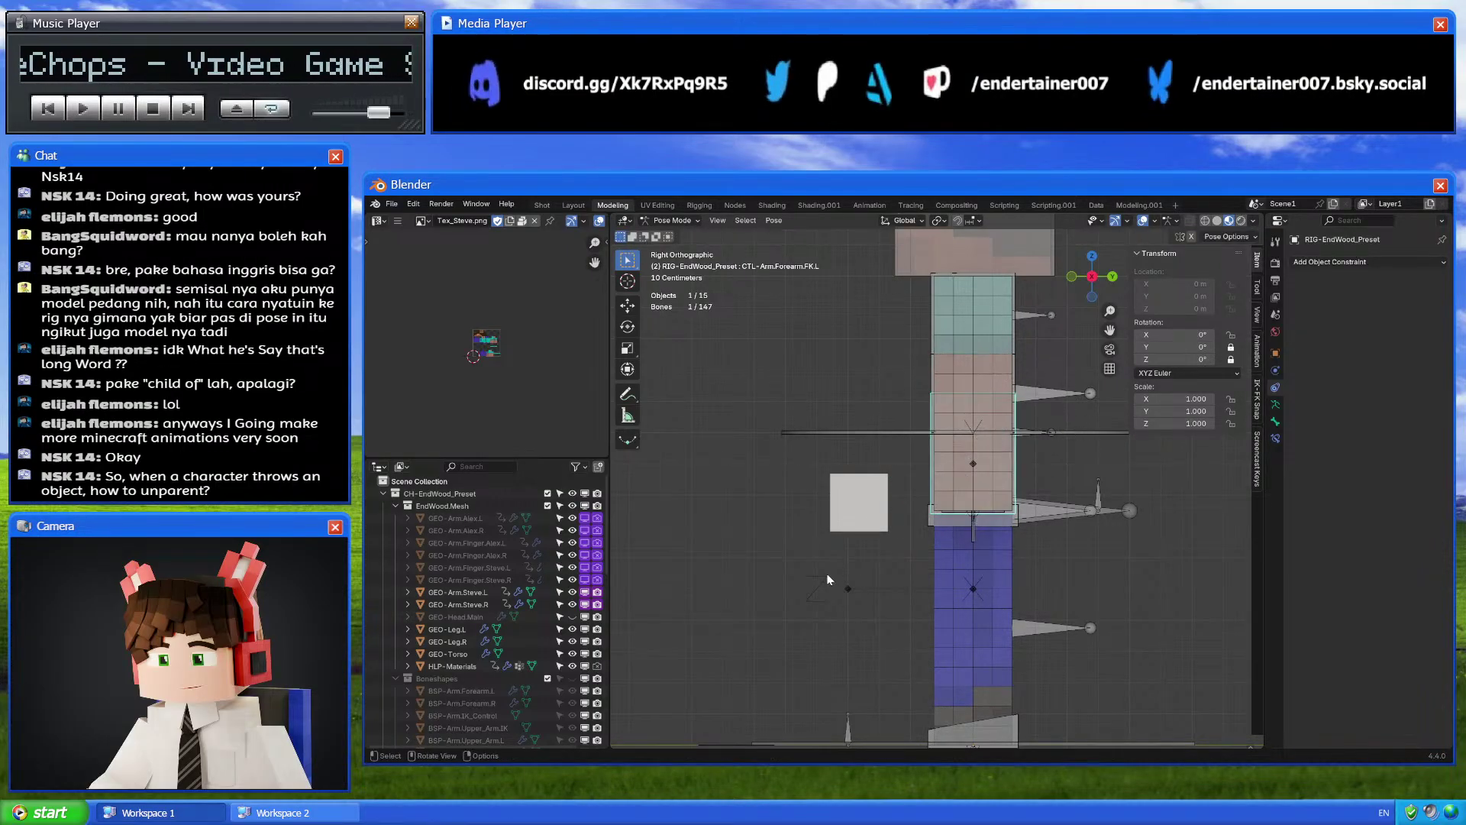
Split the 3D viewport horizontally to create a short second area beneath it
{"action": "right_click", "coordinate": [611, 708]}
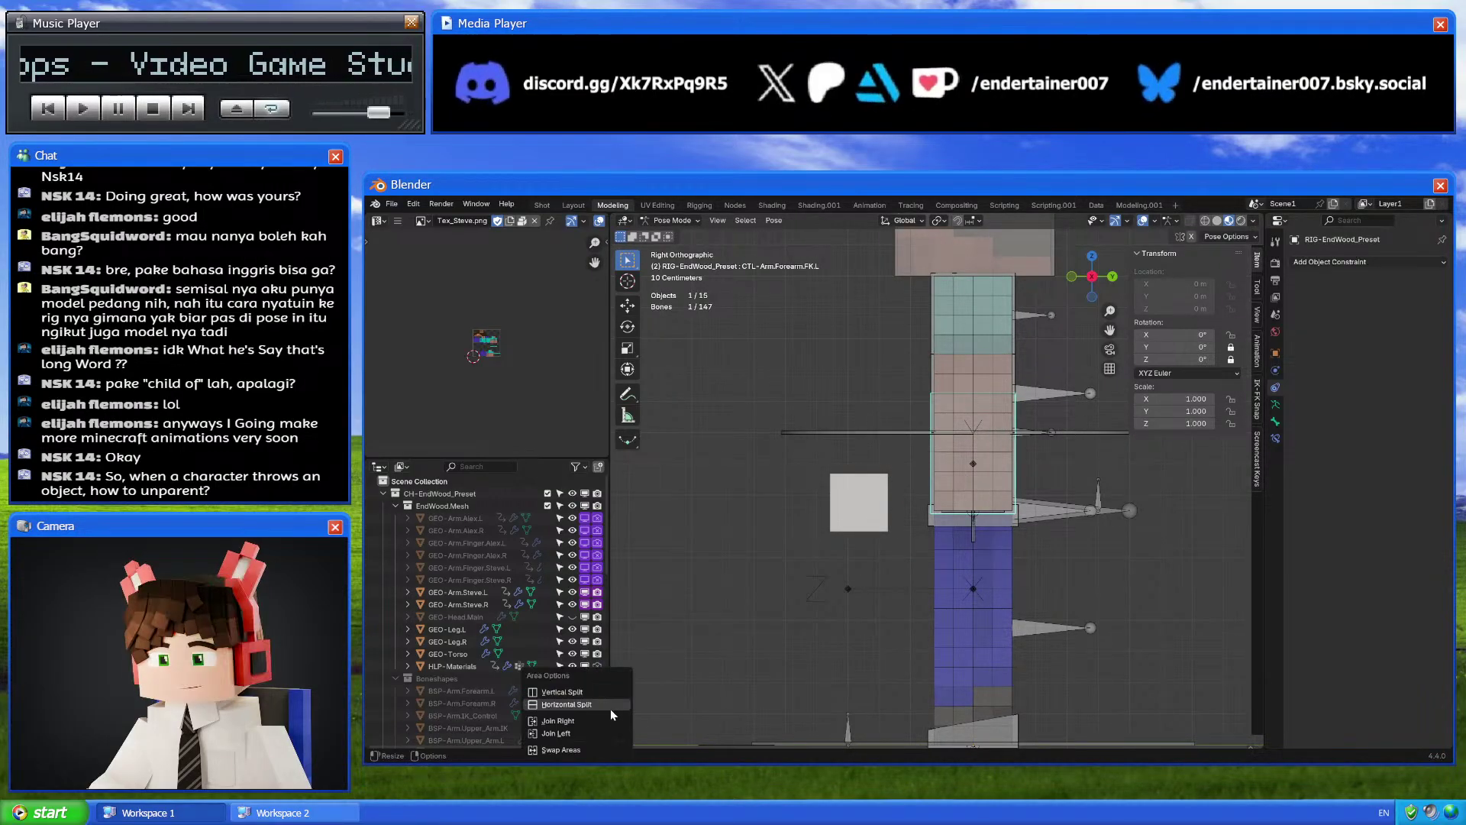
{"action": "left_click", "coordinate": [603, 708]}
{"action": "left_click", "coordinate": [623, 661]}
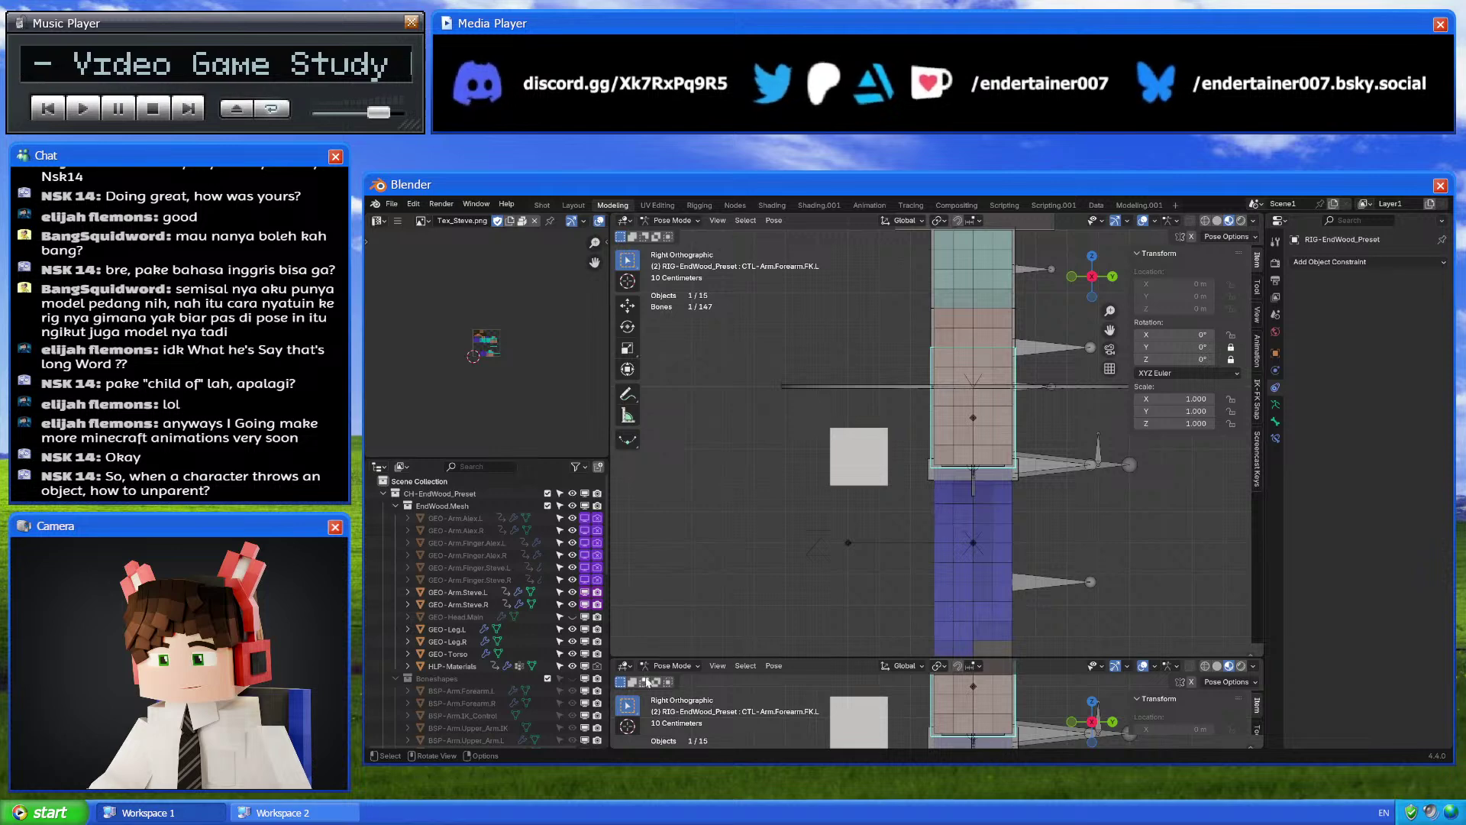
Change the short new area to a Timeline and keyframe the left forearm bone's straight pose at frame 1
{"action": "left_click", "coordinate": [624, 667]}
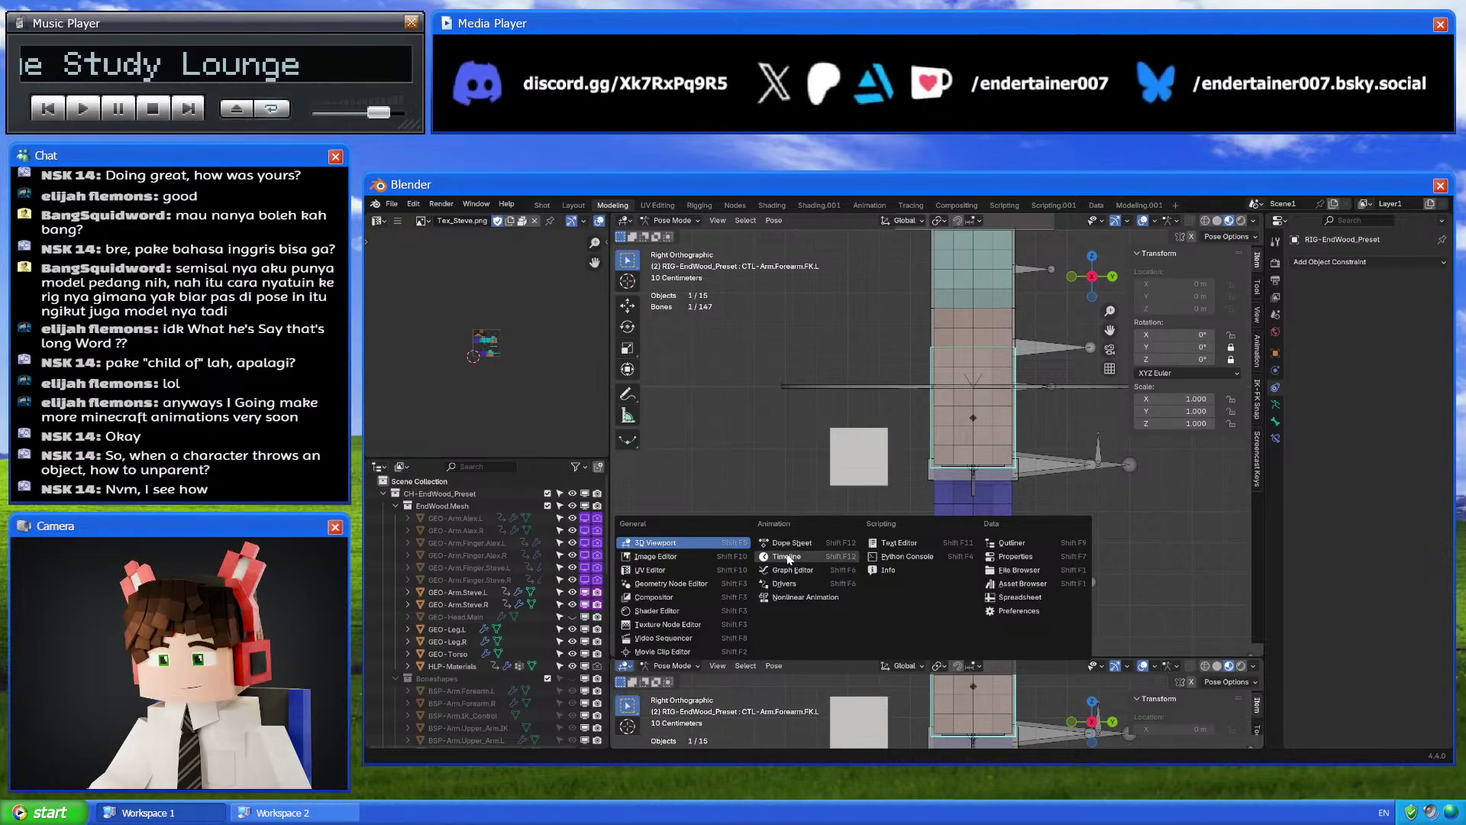
{"action": "left_click", "coordinate": [821, 556]}
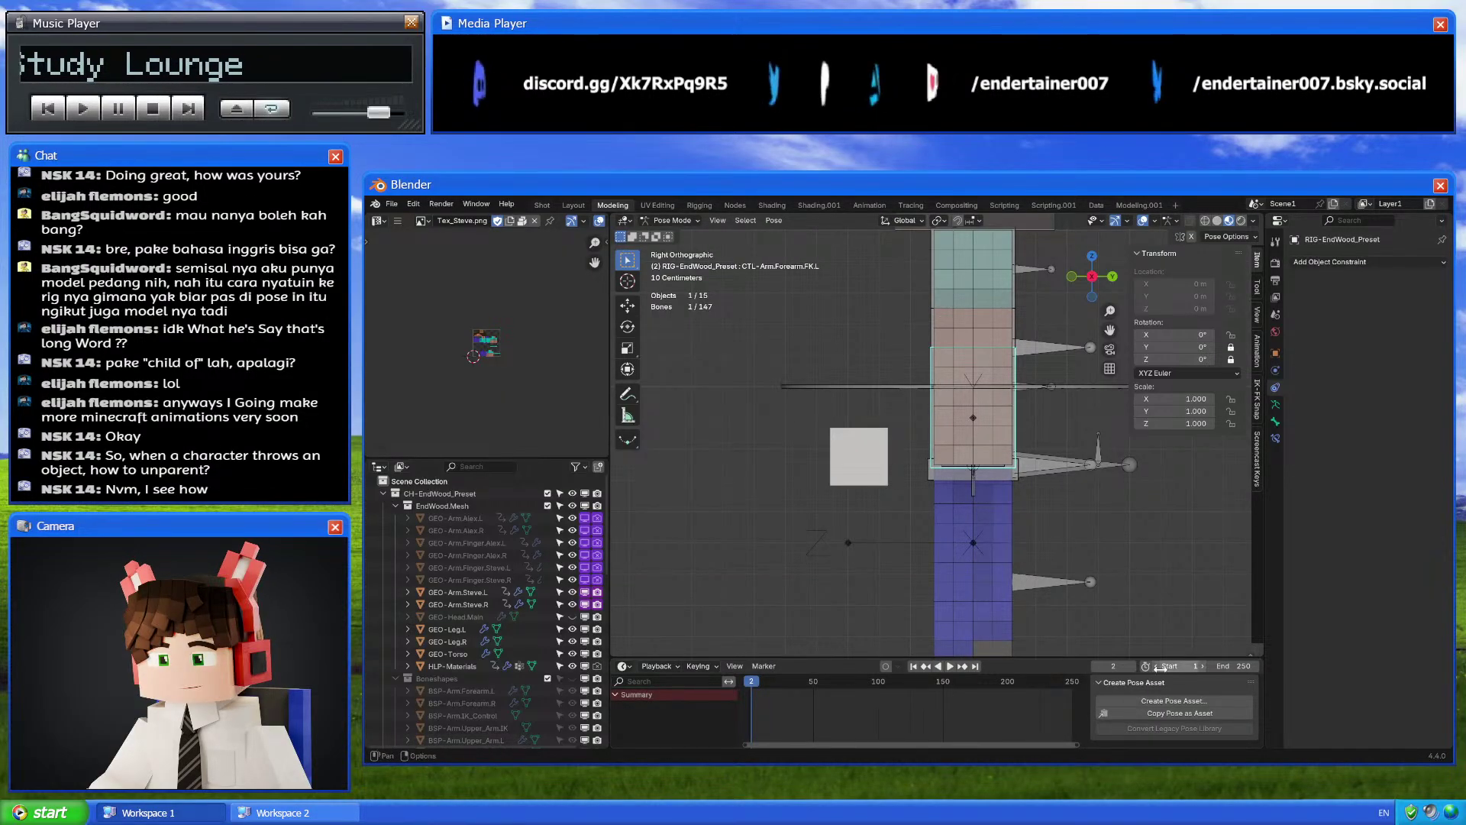
{"action": "left_click", "coordinate": [1096, 666]}
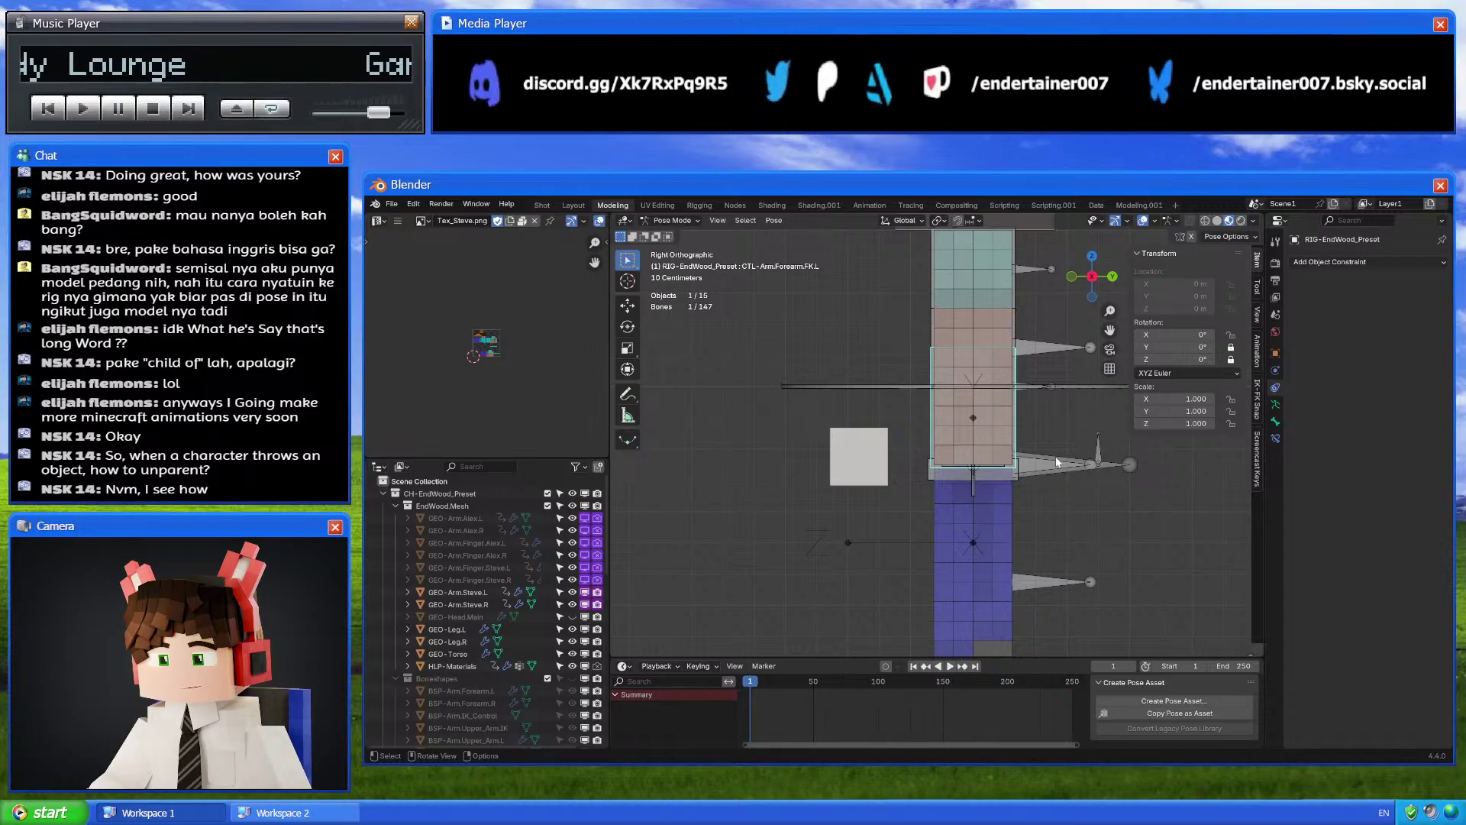
{"action": "key", "text": "i"}
At frame 10, rotate the left forearm bone forward to about -49° on X and keyframe it
{"action": "scroll", "coordinate": [914, 712], "scroll_direction": "up", "scroll_amount": 3}
{"action": "key", "text": "space"}
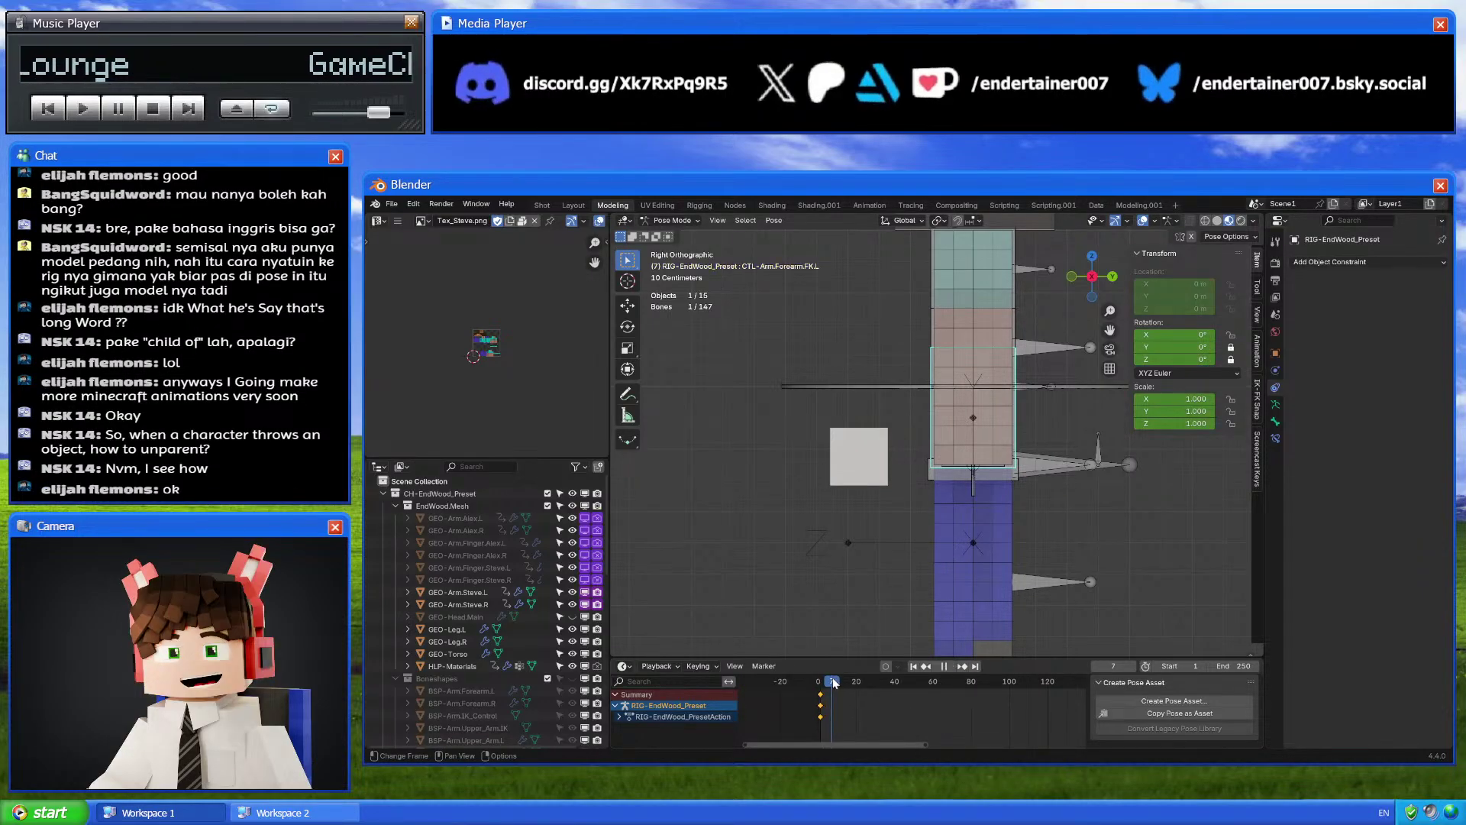
{"action": "key", "text": "space"}
{"action": "scroll", "coordinate": [901, 701], "scroll_direction": "up", "scroll_amount": 5}
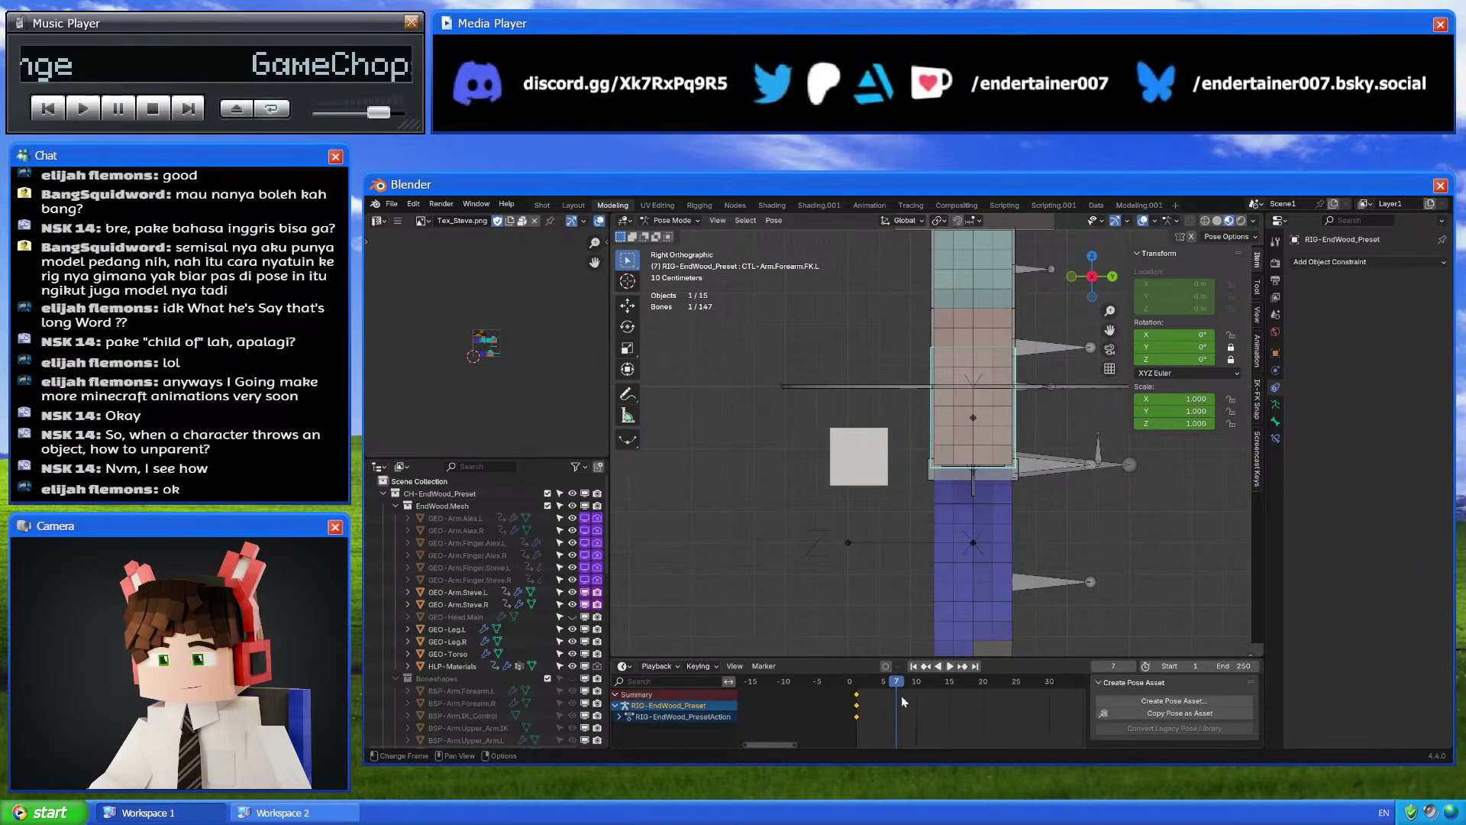
{"action": "left_click_drag", "start_coordinate": [901, 701], "coordinate": [917, 701]}
{"action": "key", "text": "r"}
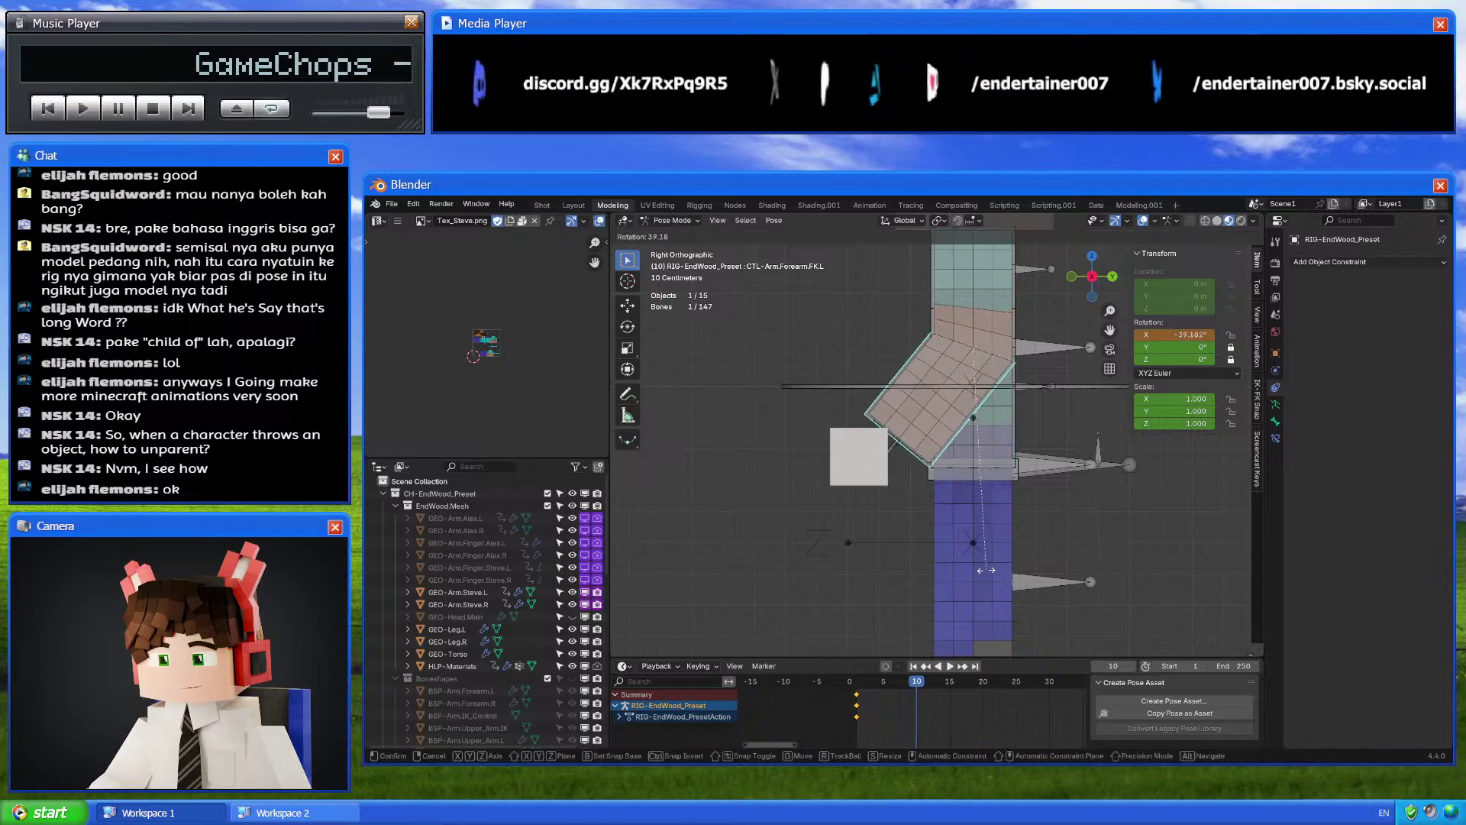
{"action": "left_click", "coordinate": [946, 565]}
{"action": "key", "text": "i"}
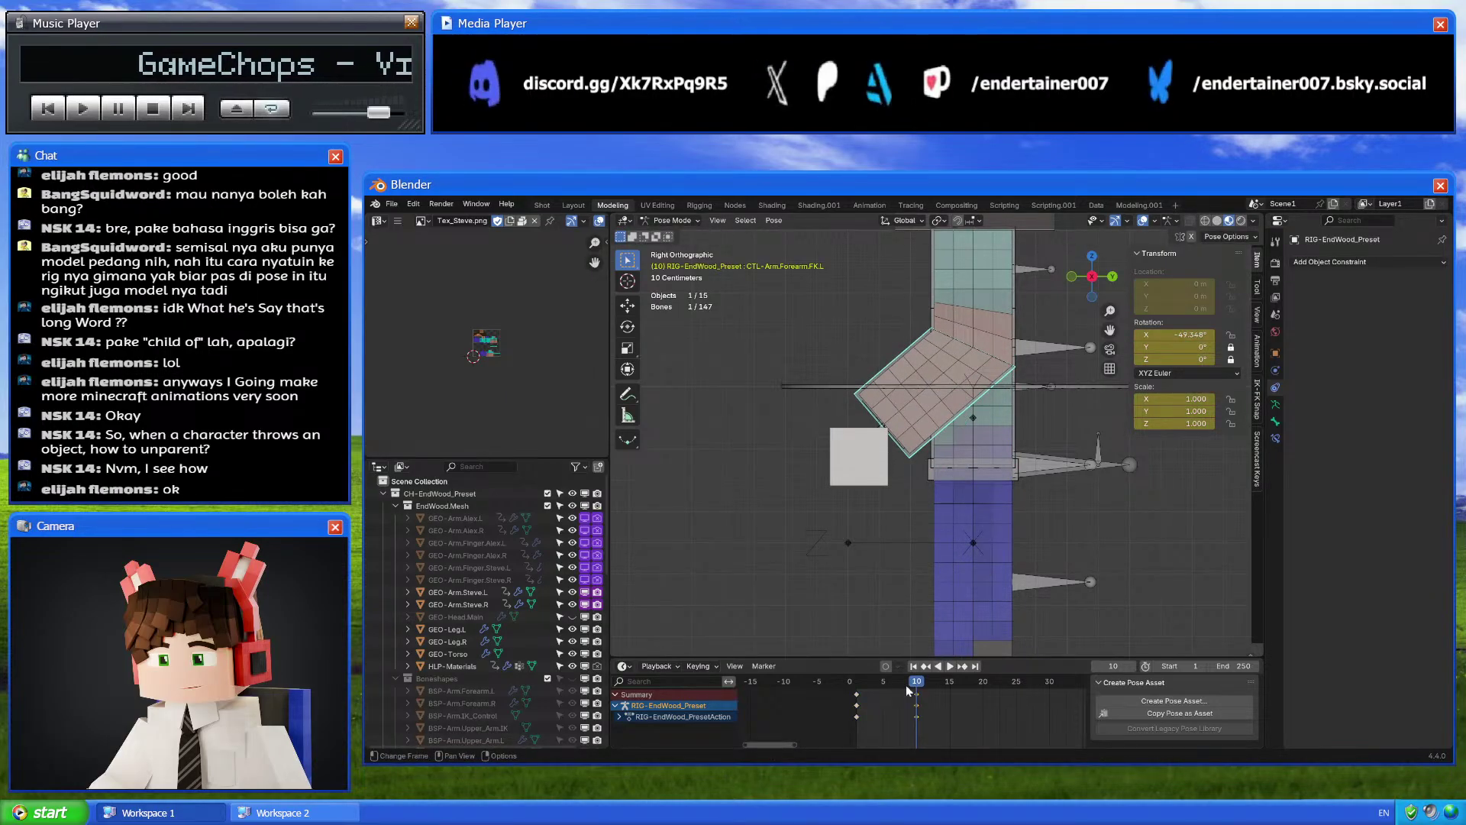
Preview the forearm motion and keyframe the same bent pose at frame 15 to hold it
{"action": "key", "text": "shift+Left"}
{"action": "key", "text": "space"}
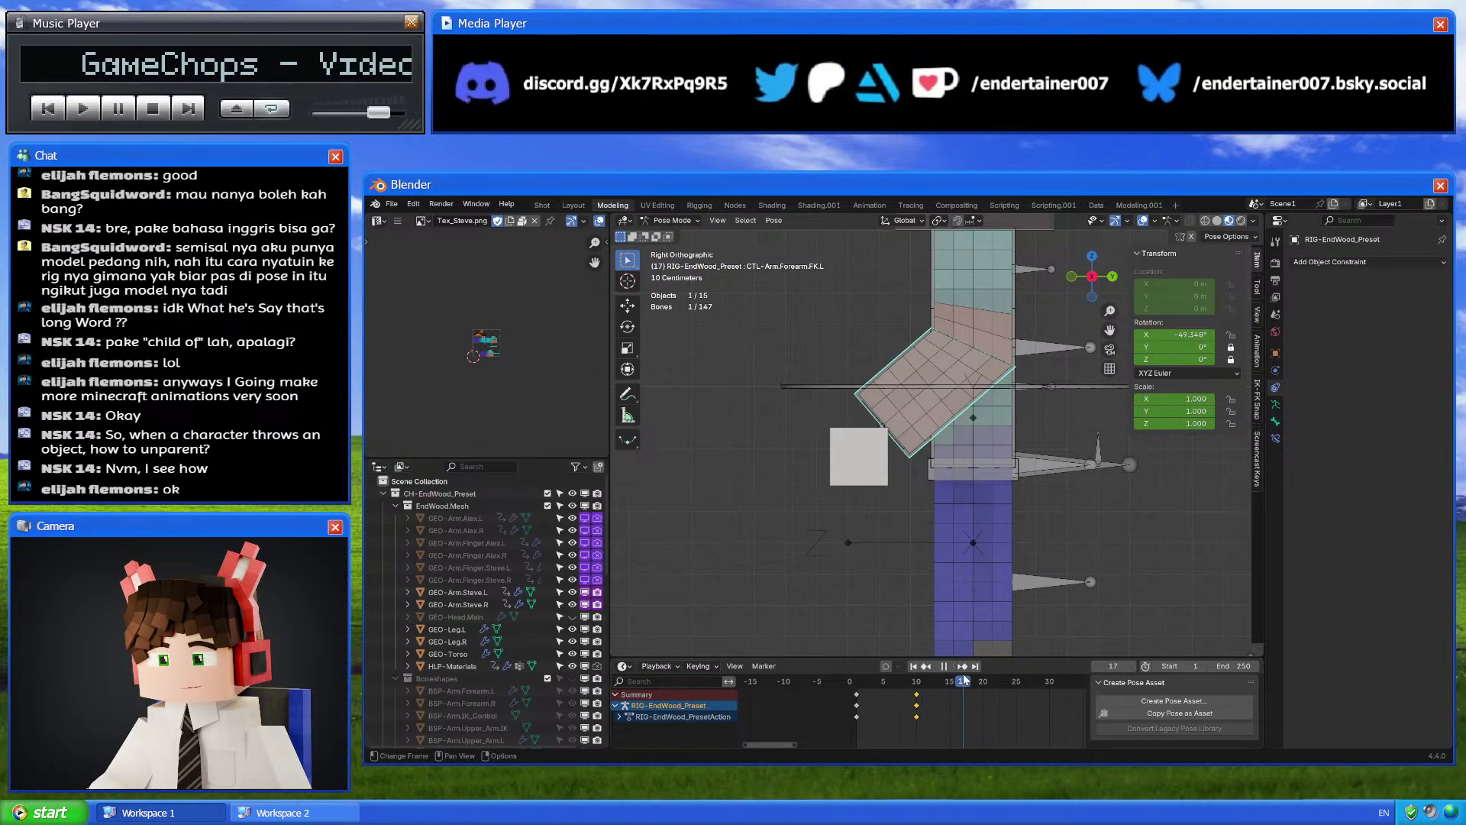
{"action": "key", "text": "space"}
{"action": "left_click_drag", "start_coordinate": [964, 679], "coordinate": [1016, 681]}
{"action": "key", "text": "i"}
At frame 25, raise the left forearm to about -109° on X, keyframe it and play the animation from the start
{"action": "key", "text": "r"}
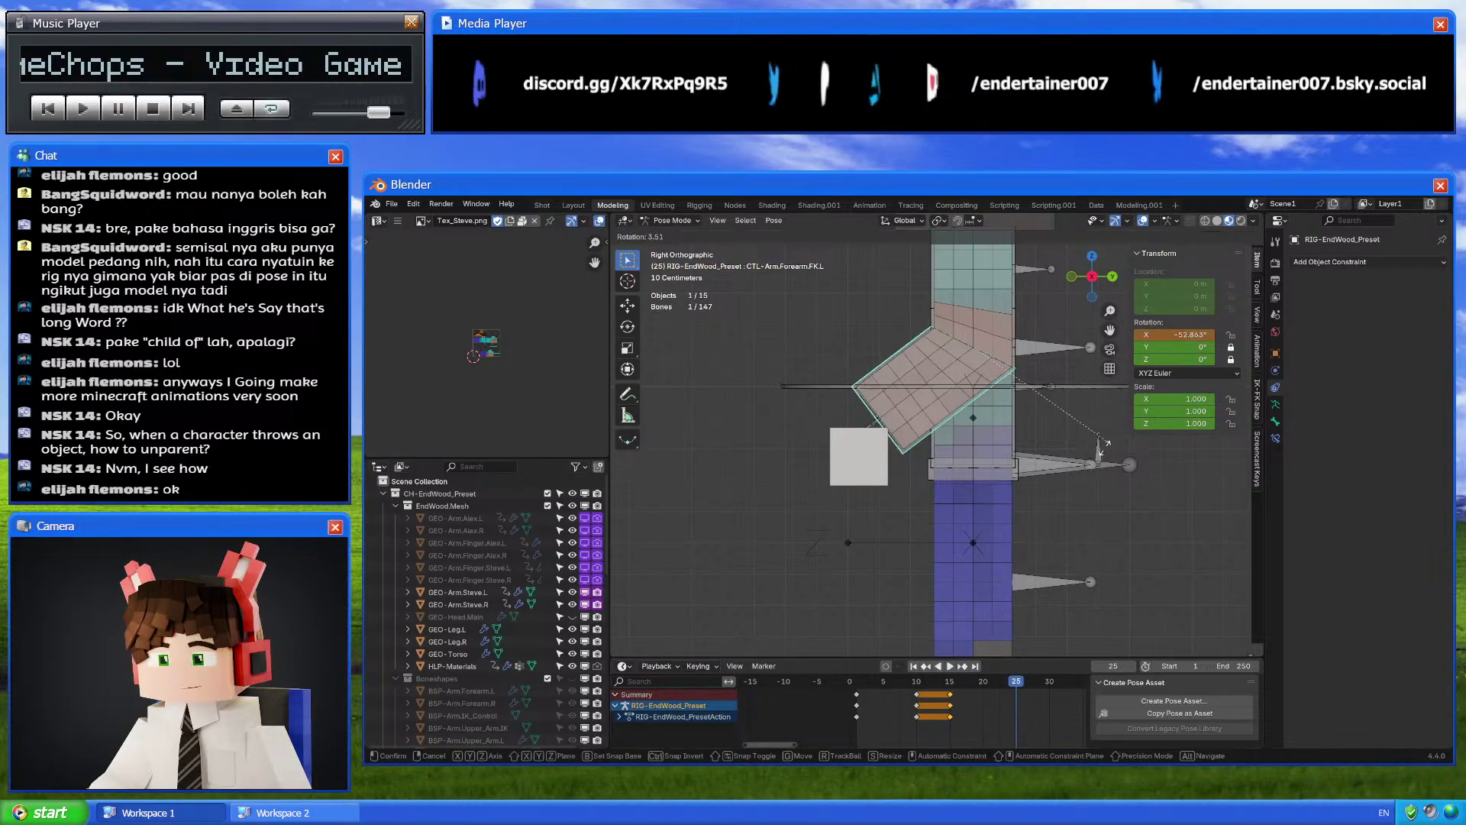
{"action": "left_click", "coordinate": [1105, 406]}
{"action": "key", "text": "i"}
{"action": "key", "text": "shift+Left"}
{"action": "key", "text": "space"}
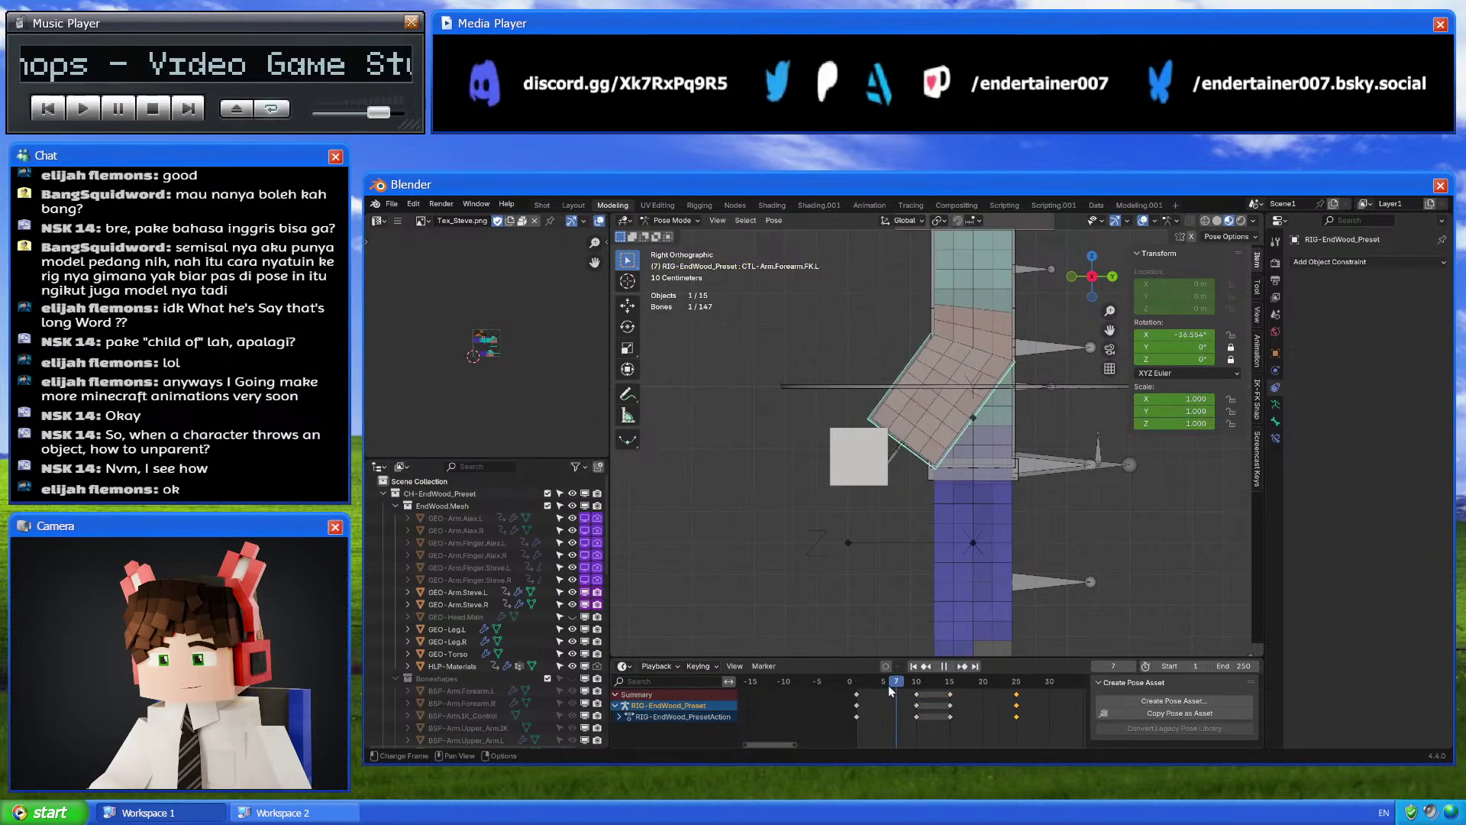
{"action": "key", "text": "space"}
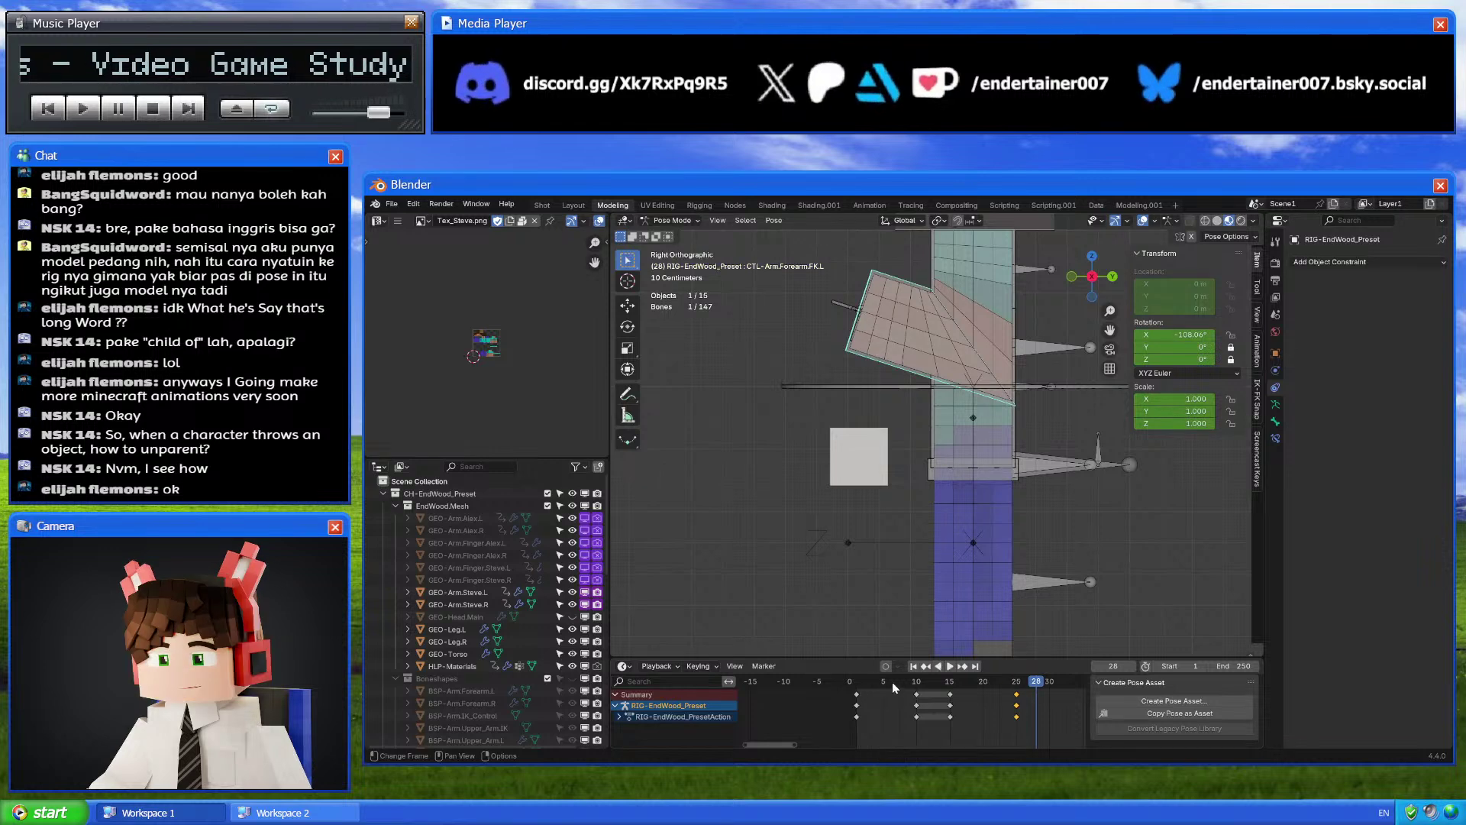
Move the playhead to frame 10 and select the white cube in Object Mode
{"action": "left_click", "coordinate": [893, 681]}
{"action": "left_click", "coordinate": [859, 449]}
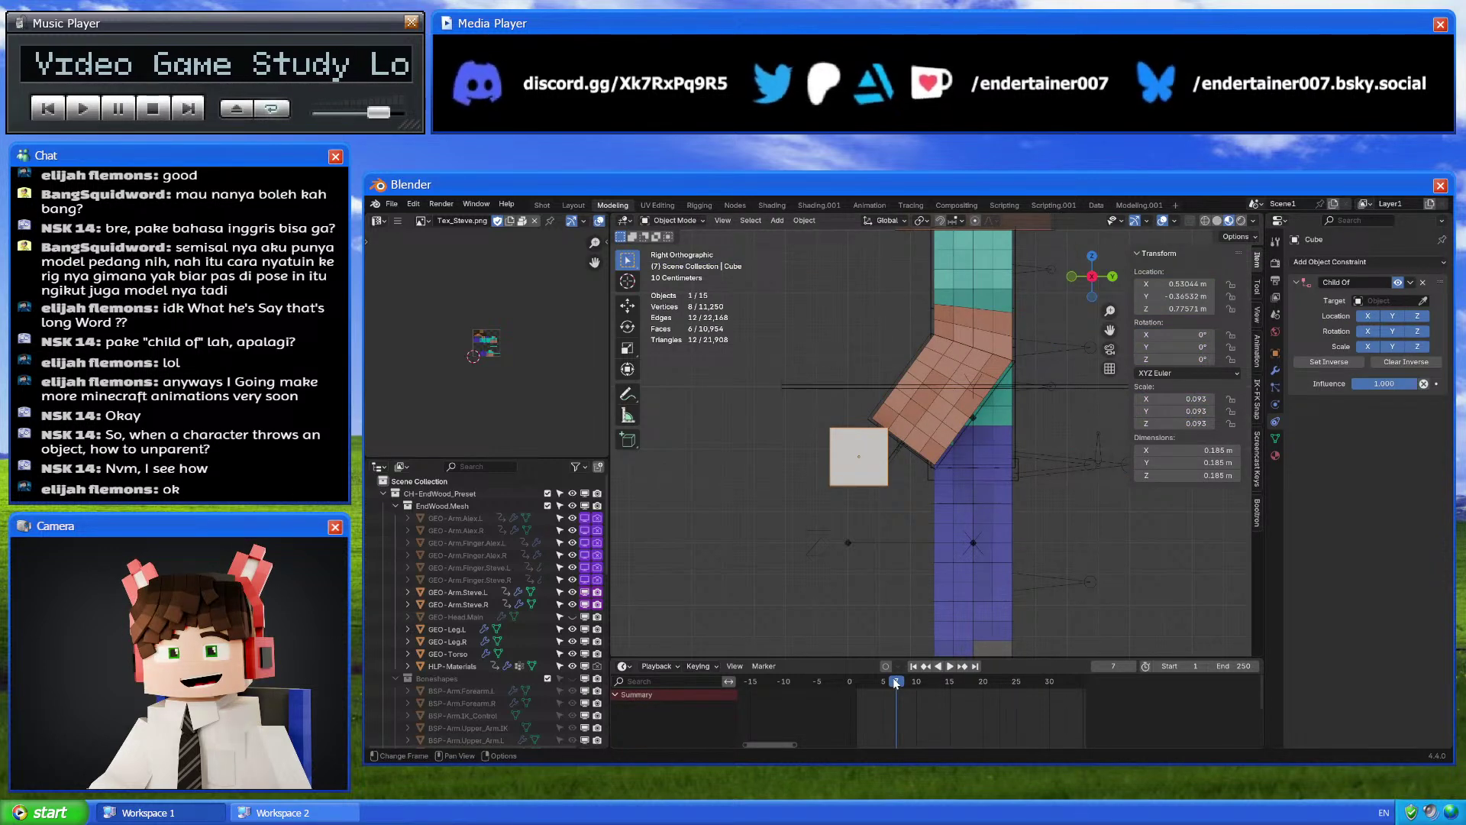
{"action": "left_click", "coordinate": [937, 463]}
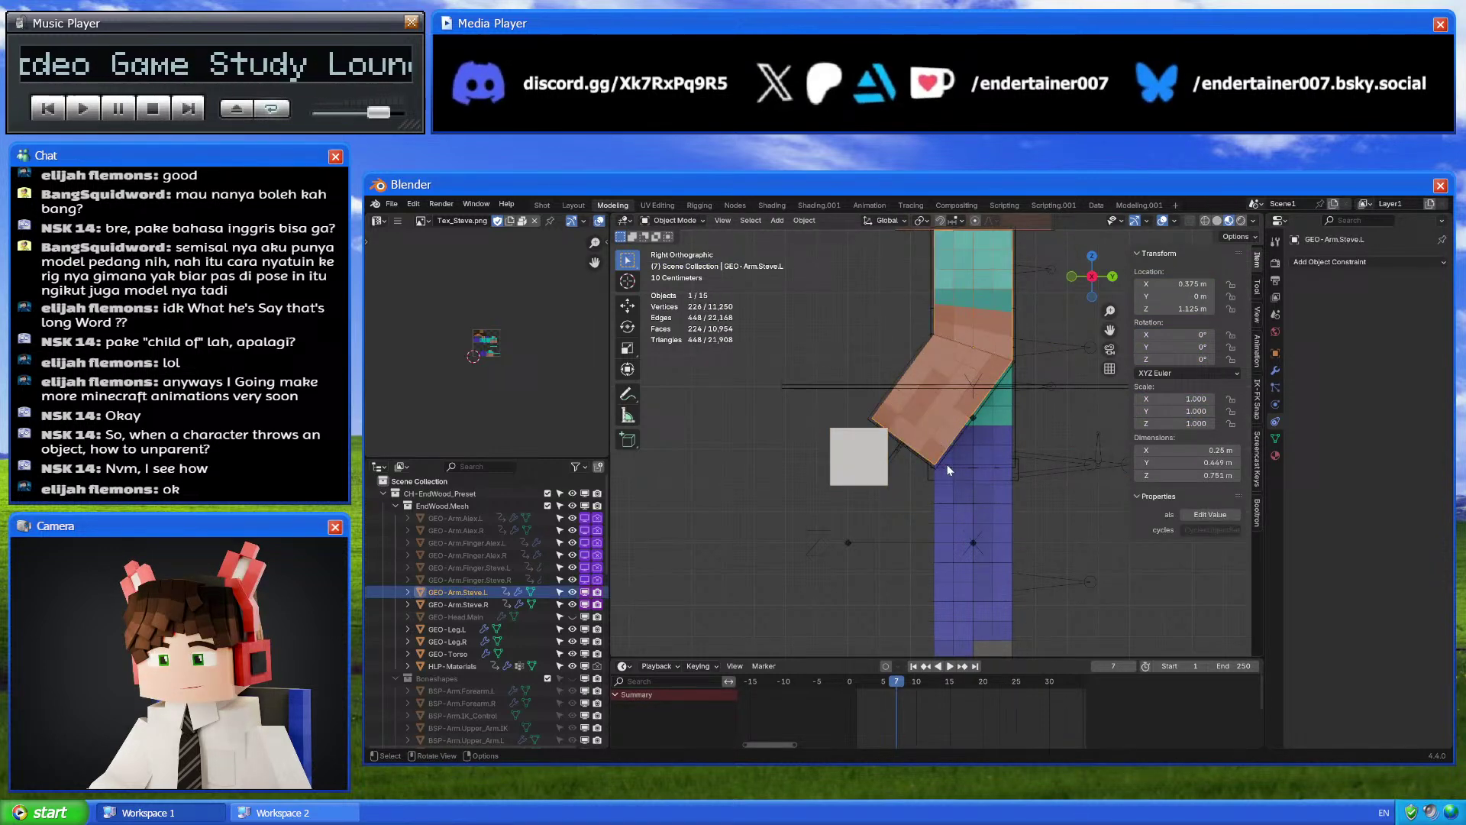
{"action": "left_click", "coordinate": [1056, 465]}
{"action": "left_click", "coordinate": [919, 681]}
{"action": "key", "text": "space"}
{"action": "key", "text": "Escape"}
{"action": "left_click", "coordinate": [856, 458]}
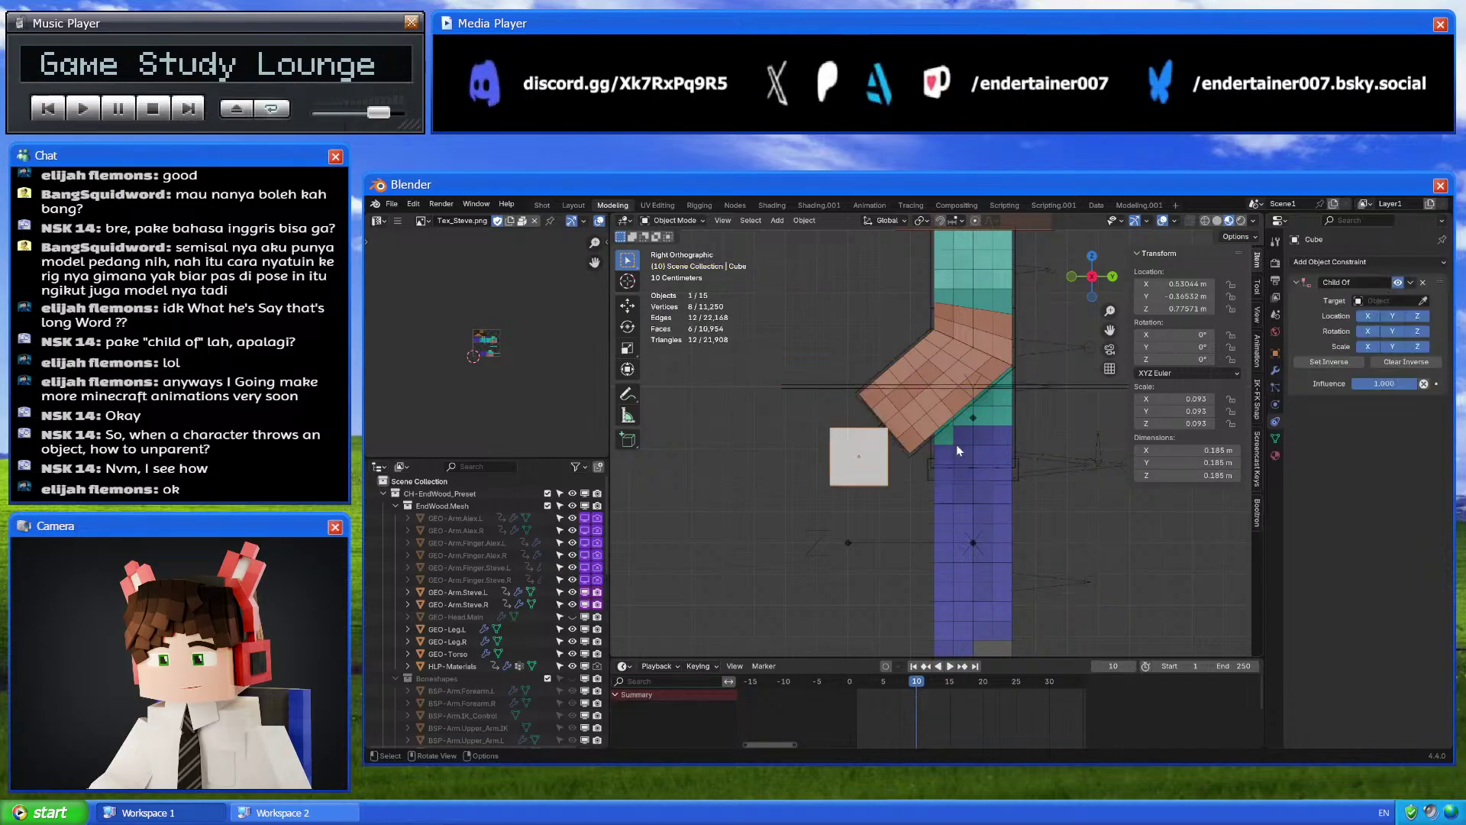
Set the cube's Child Of target to RIG-EndWood_Preset and its bone to the CTL-Hand slot bone, searching for "Slot"
{"action": "left_click", "coordinate": [1425, 297]}
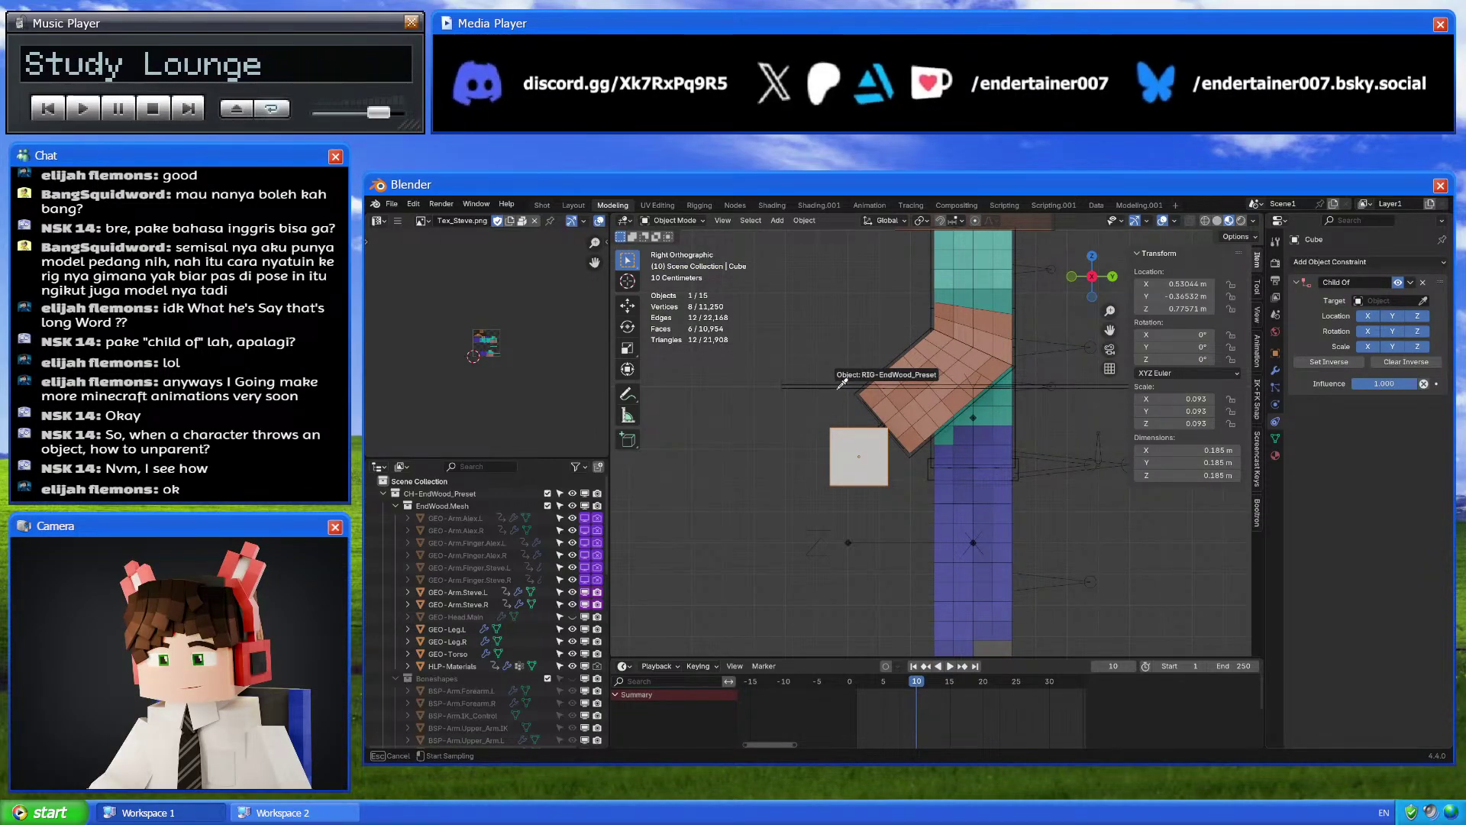
{"action": "key", "text": "Escape"}
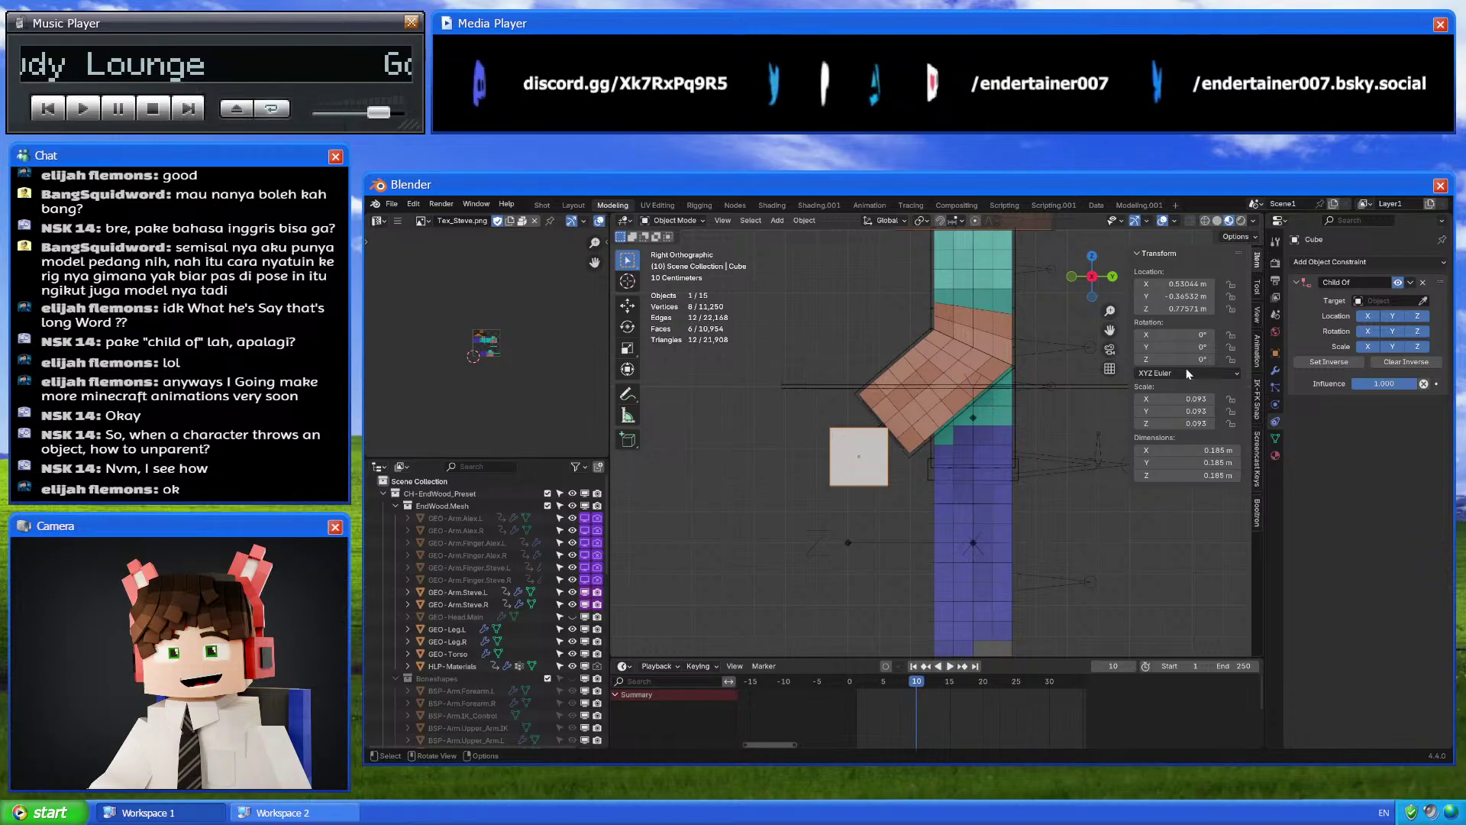
{"action": "left_click", "coordinate": [1423, 301]}
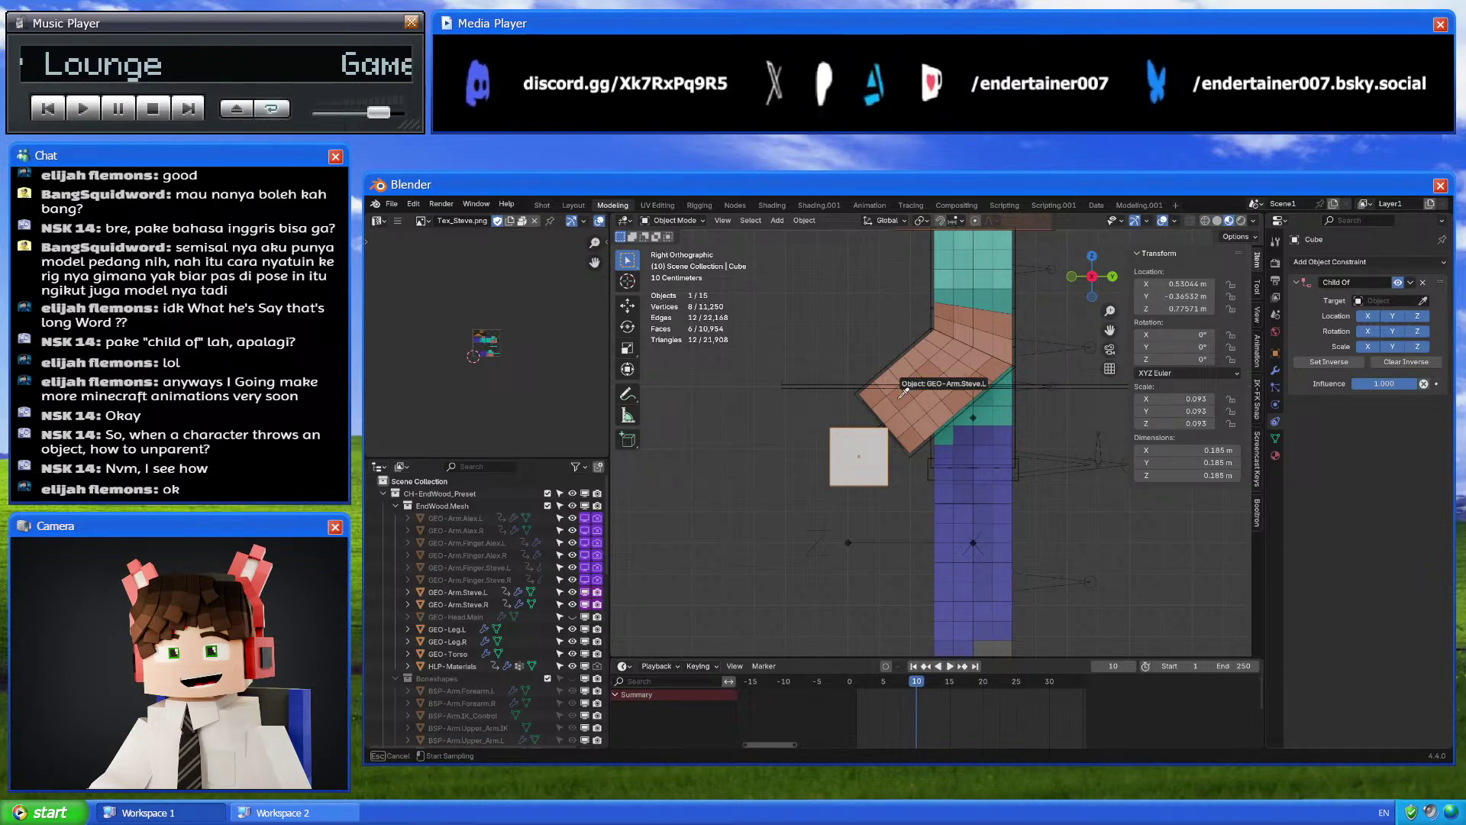
{"action": "left_click", "coordinate": [833, 382]}
{"action": "left_click", "coordinate": [1405, 316]}
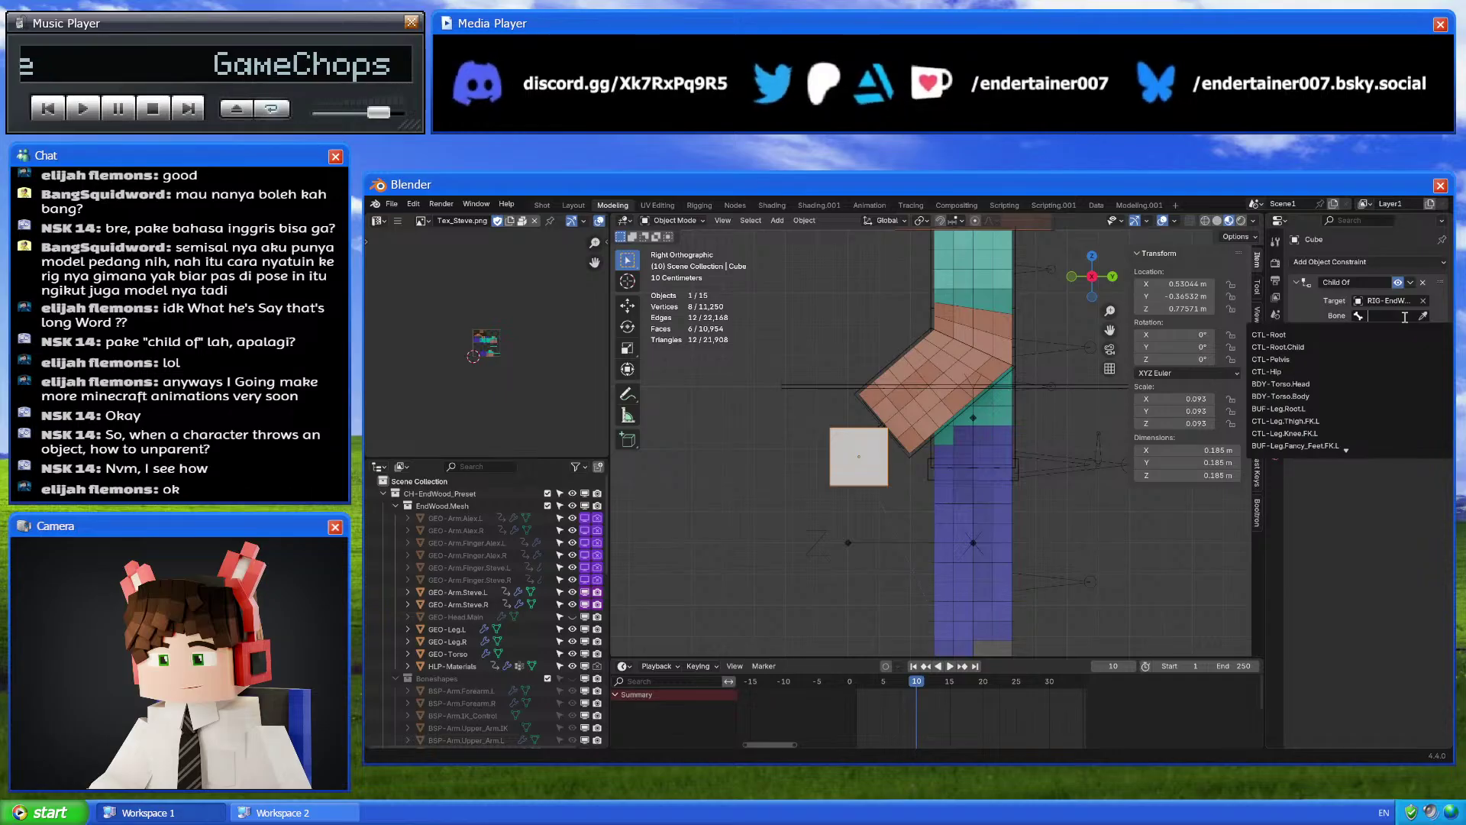
{"action": "type", "text": "Slot"}
{"action": "left_click", "coordinate": [1318, 334]}
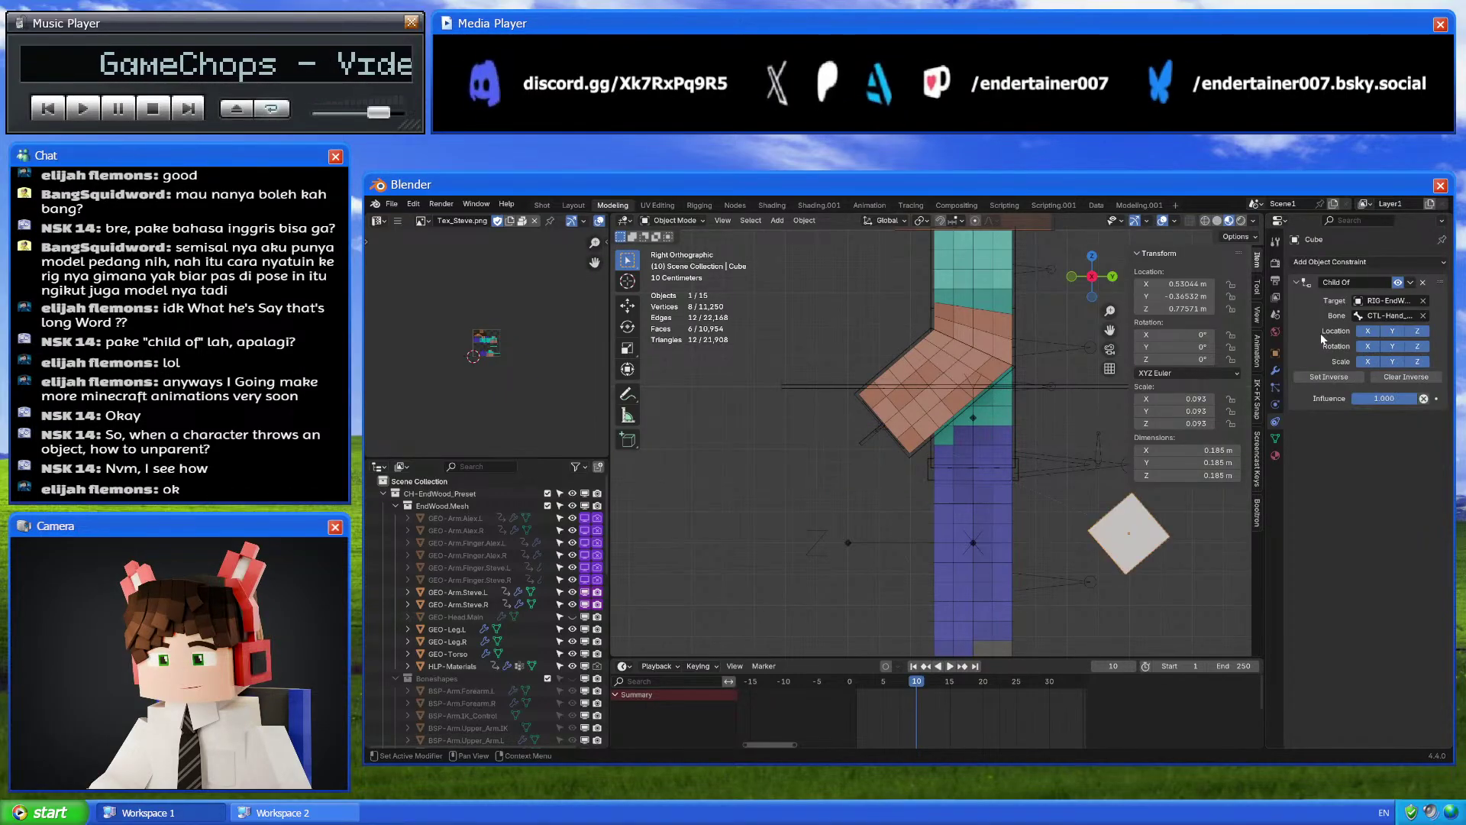
Apply Set Inverse on the Child Of constraint and return to the right orthographic view
{"action": "mouse_move", "coordinate": [1038, 381]}
{"action": "middle_mouse_down"}
{"action": "mouse_move", "coordinate": [947, 392]}
{"action": "mouse_move", "coordinate": [1011, 400]}
{"action": "mouse_move", "coordinate": [1067, 356]}
{"action": "mouse_move", "coordinate": [1013, 392]}
{"action": "middle_mouse_up"}
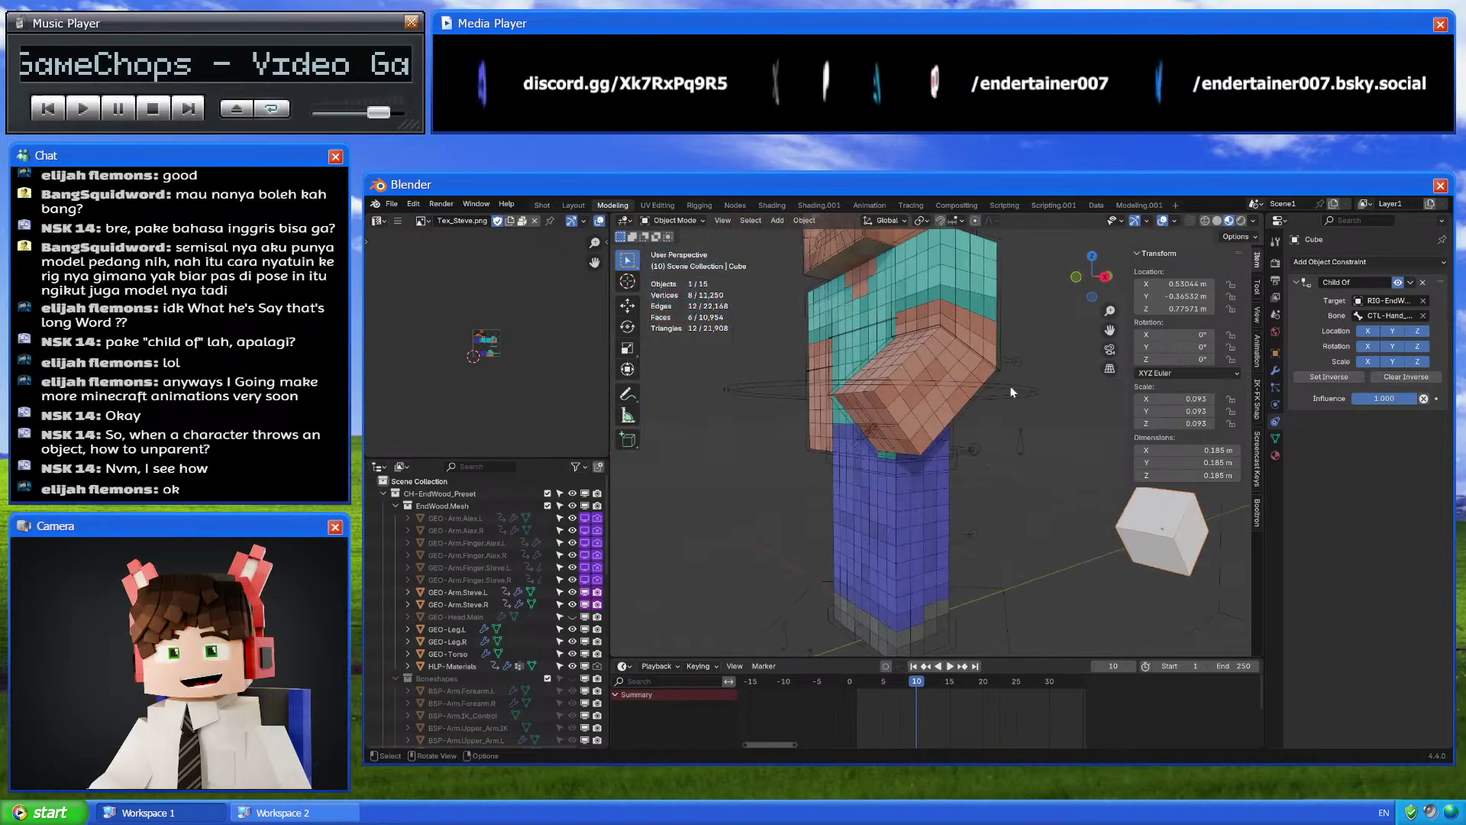
{"action": "left_click", "coordinate": [1339, 380]}
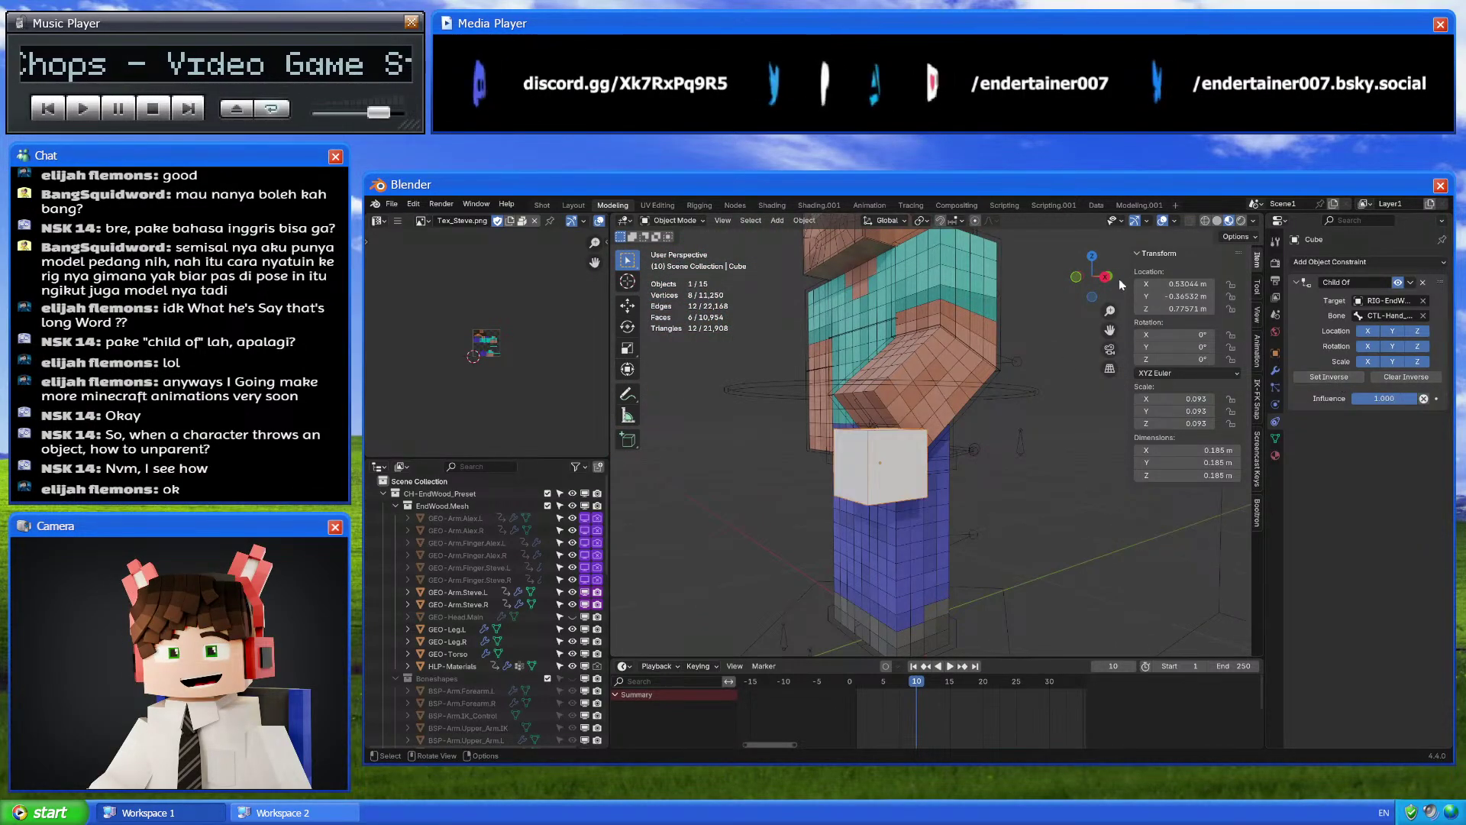
{"action": "left_click_drag", "start_coordinate": [1105, 287], "coordinate": [1102, 292]}
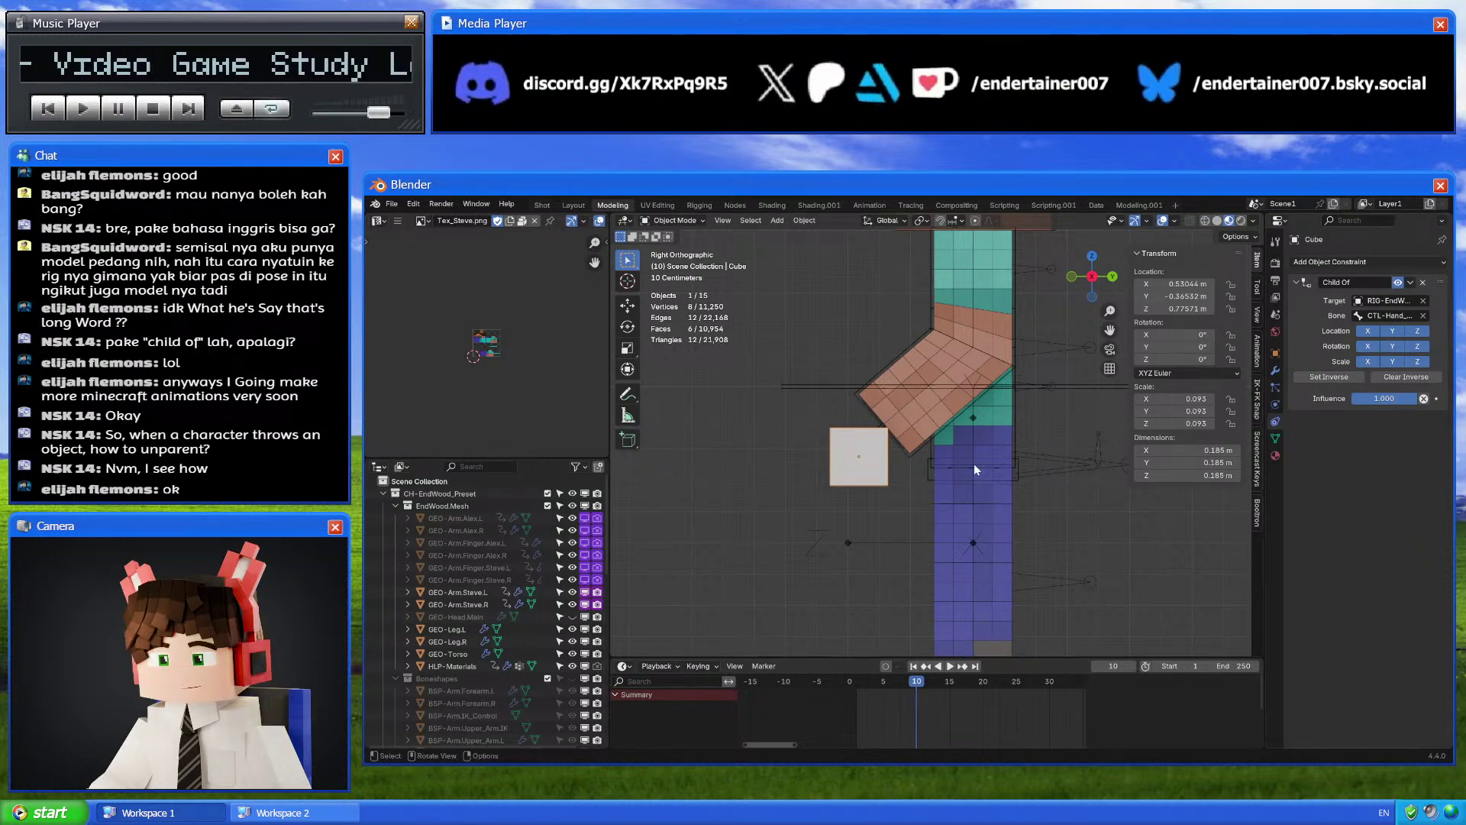
Check the rig's forearm keyframes, then keyframe the cube's Child Of influence at 1.000 on frame 10
{"action": "left_click", "coordinate": [1102, 464]}
{"action": "key", "text": "ctrl+Tab"}
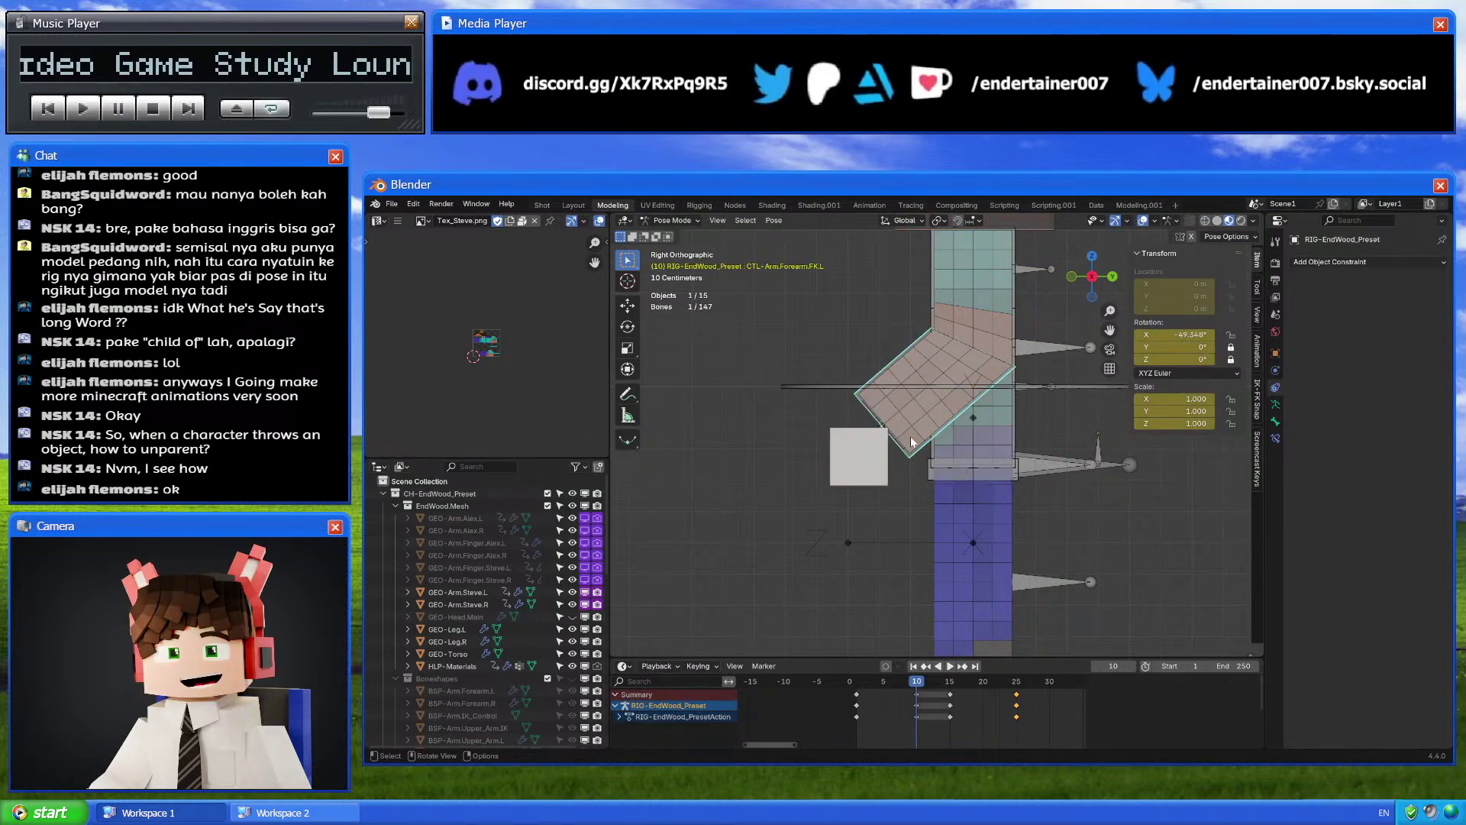
{"action": "key", "text": "ctrl+Tab"}
{"action": "left_click", "coordinate": [865, 464]}
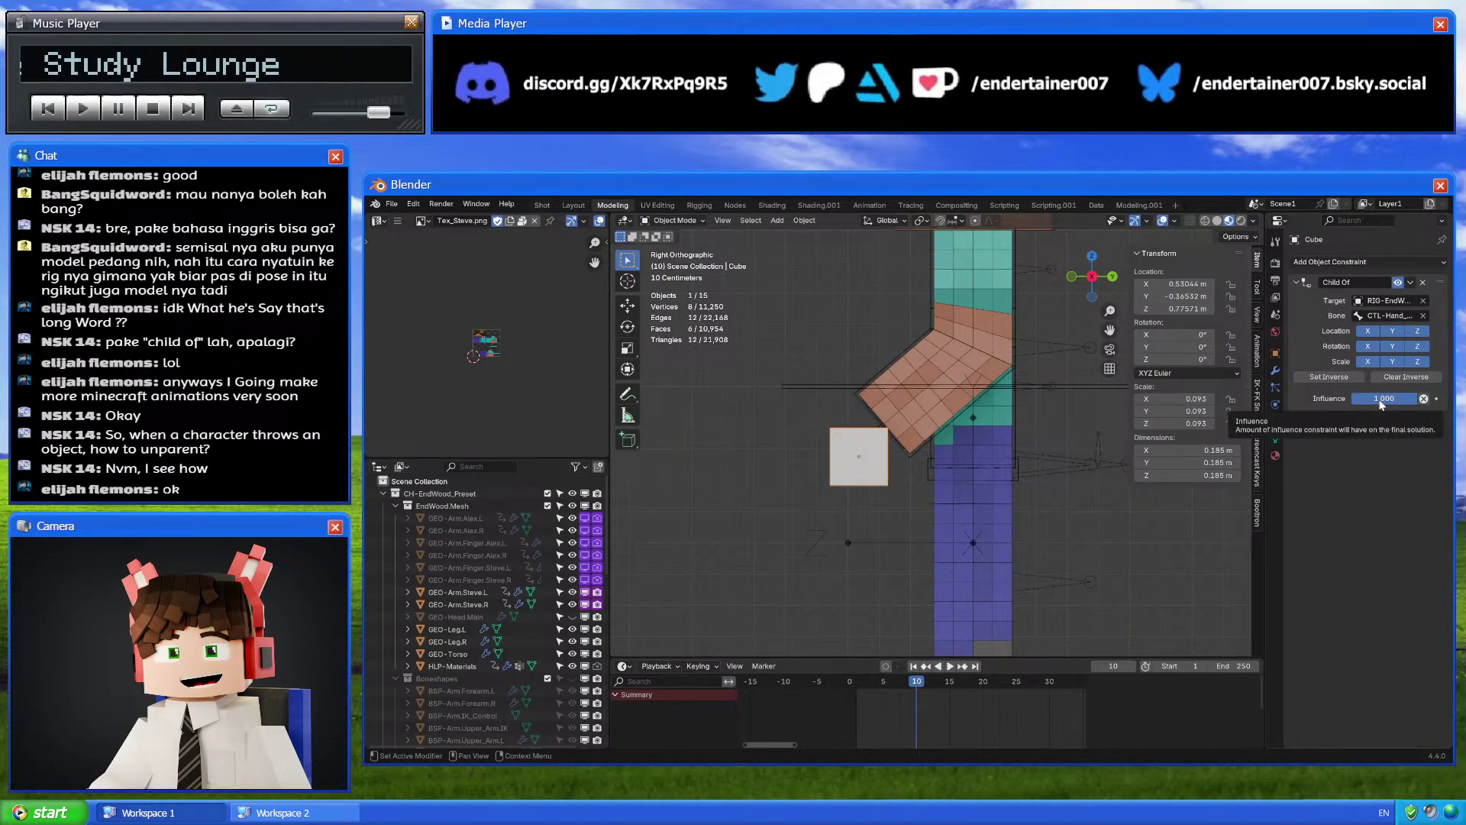
{"action": "key", "text": "i"}
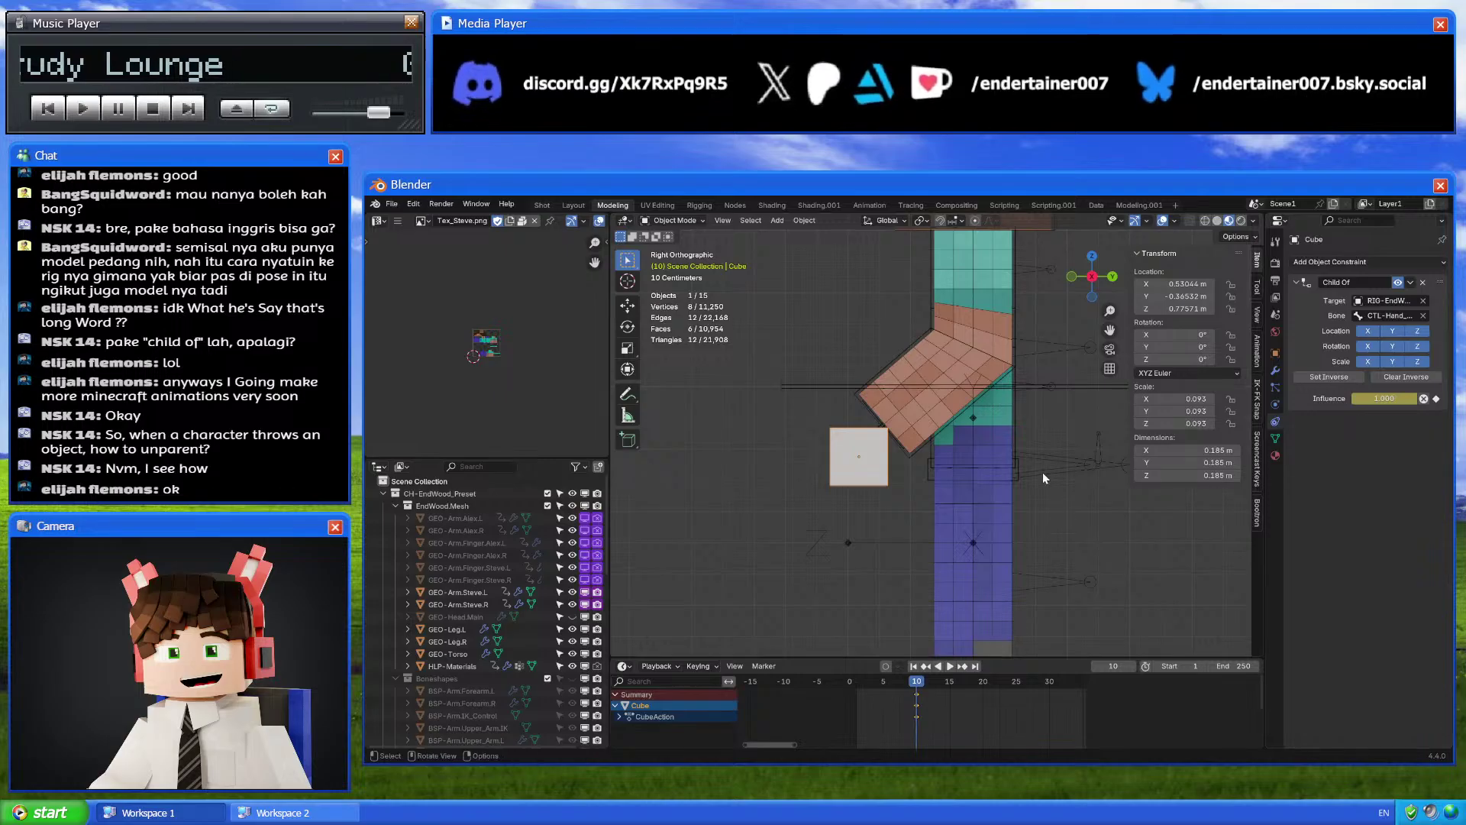
On frame 9, set the cube's Child Of influence to 0.000 and keyframe it
{"action": "key", "text": "Left"}
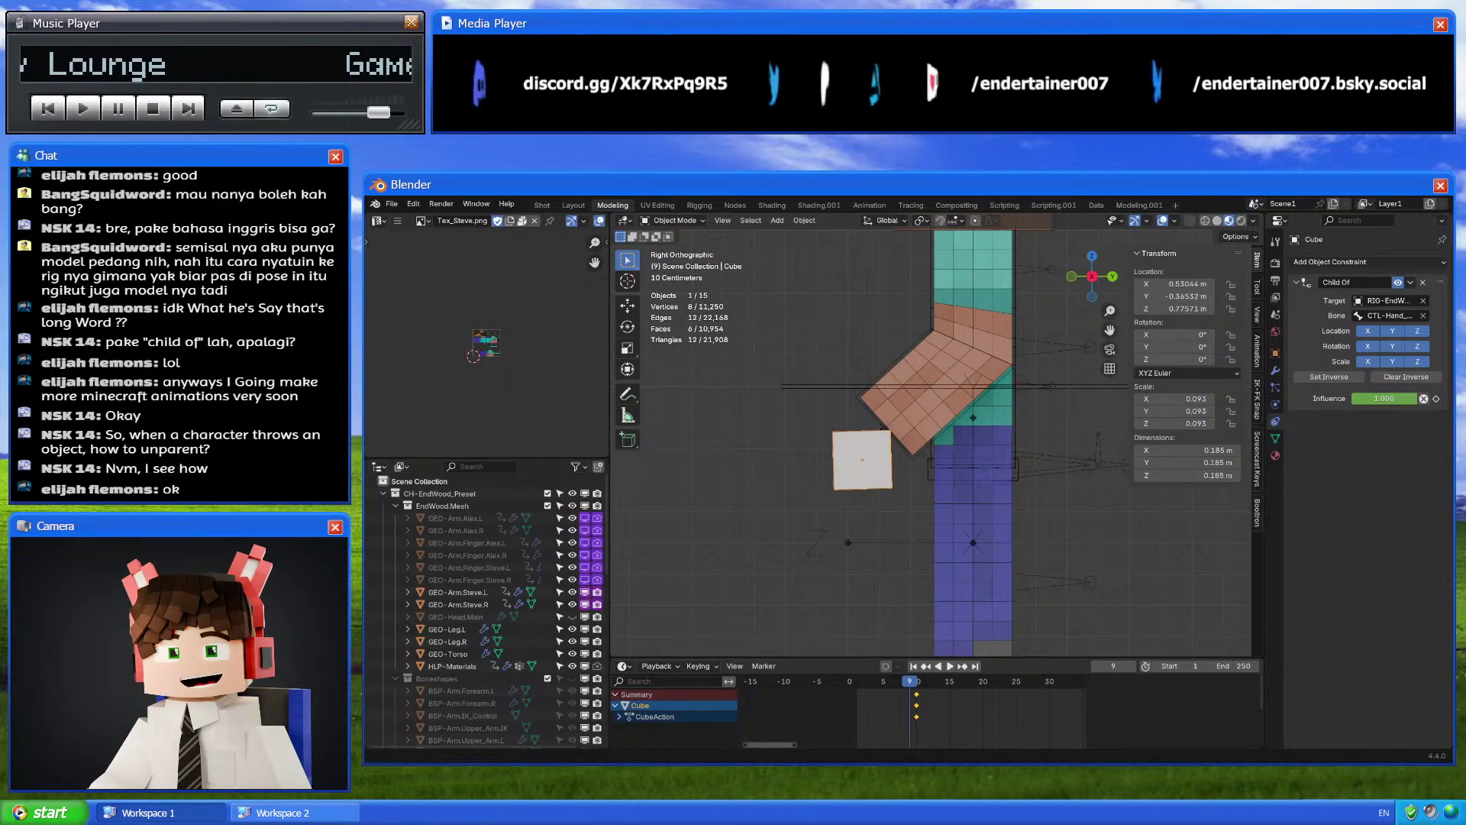
{"action": "left_click_drag", "start_coordinate": [1412, 398], "coordinate": [1354, 418]}
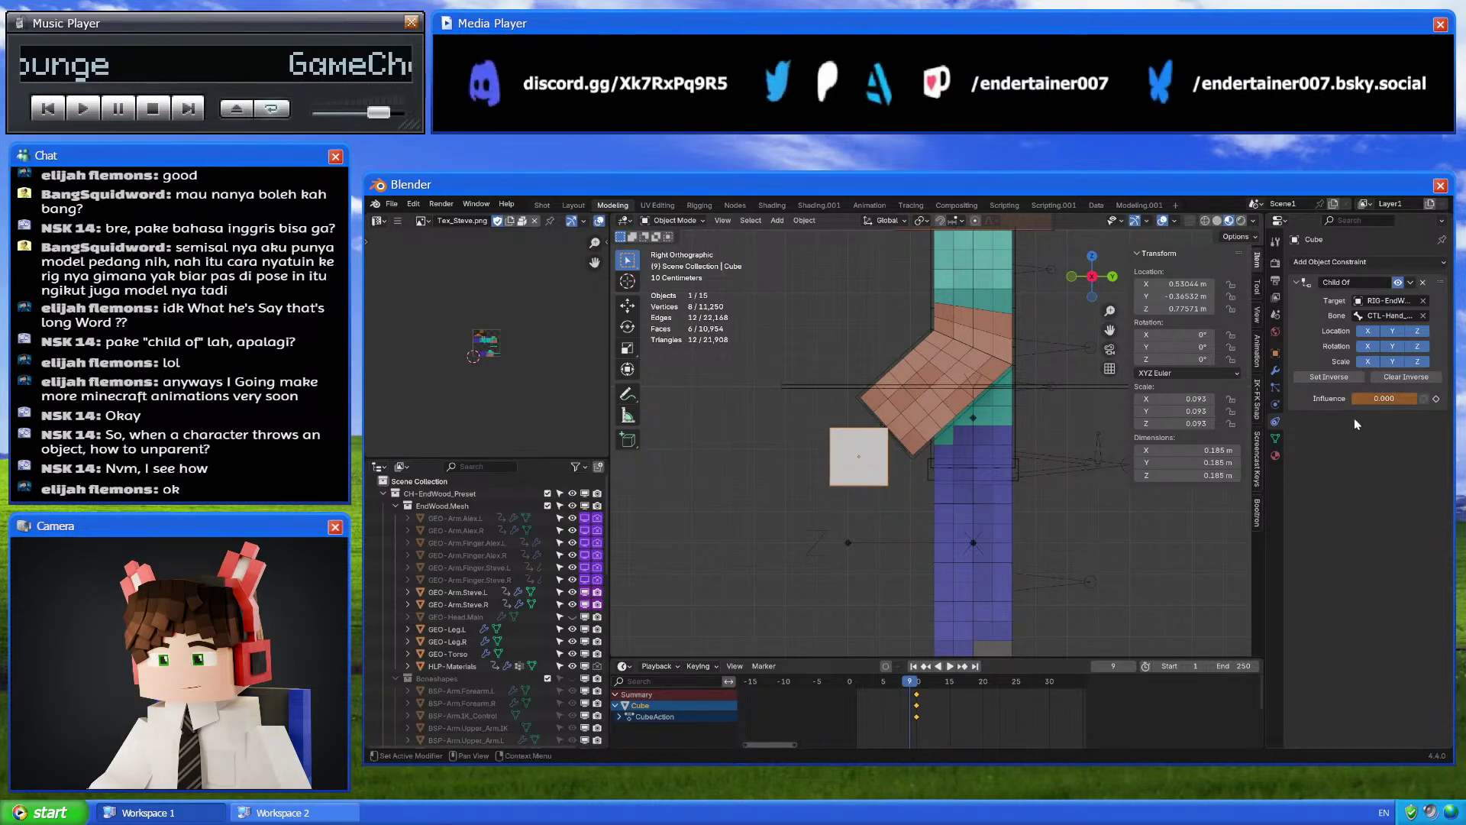
{"action": "right_click", "coordinate": [1382, 397]}
{"action": "left_click", "coordinate": [1383, 398]}
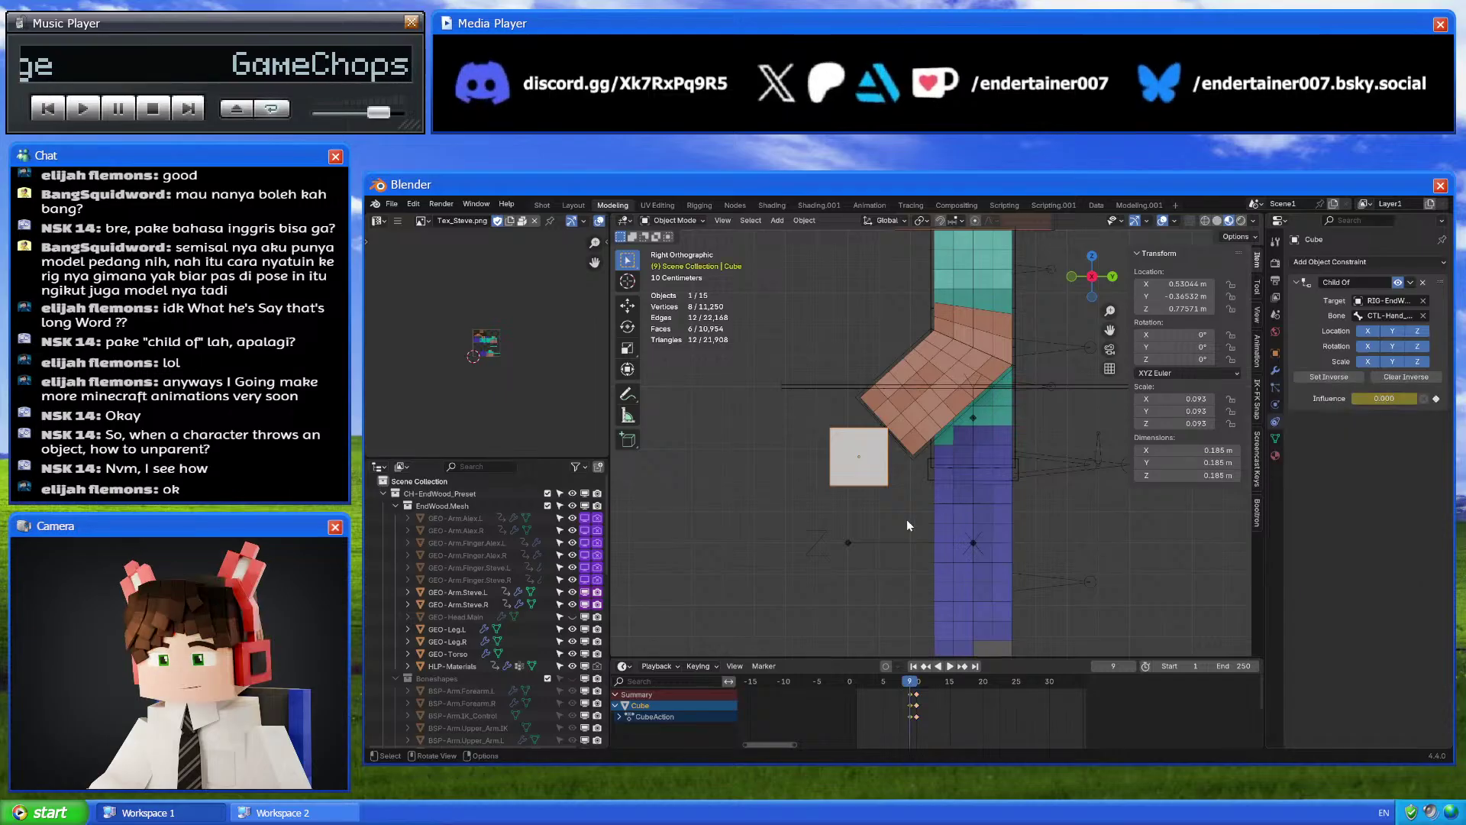
Scrub to frame 30 and, with the rig in Pose Mode, keyframe the raised left forearm pose there
{"action": "left_click_drag", "start_coordinate": [931, 685], "coordinate": [1050, 677]}
{"action": "left_click", "coordinate": [898, 308]}
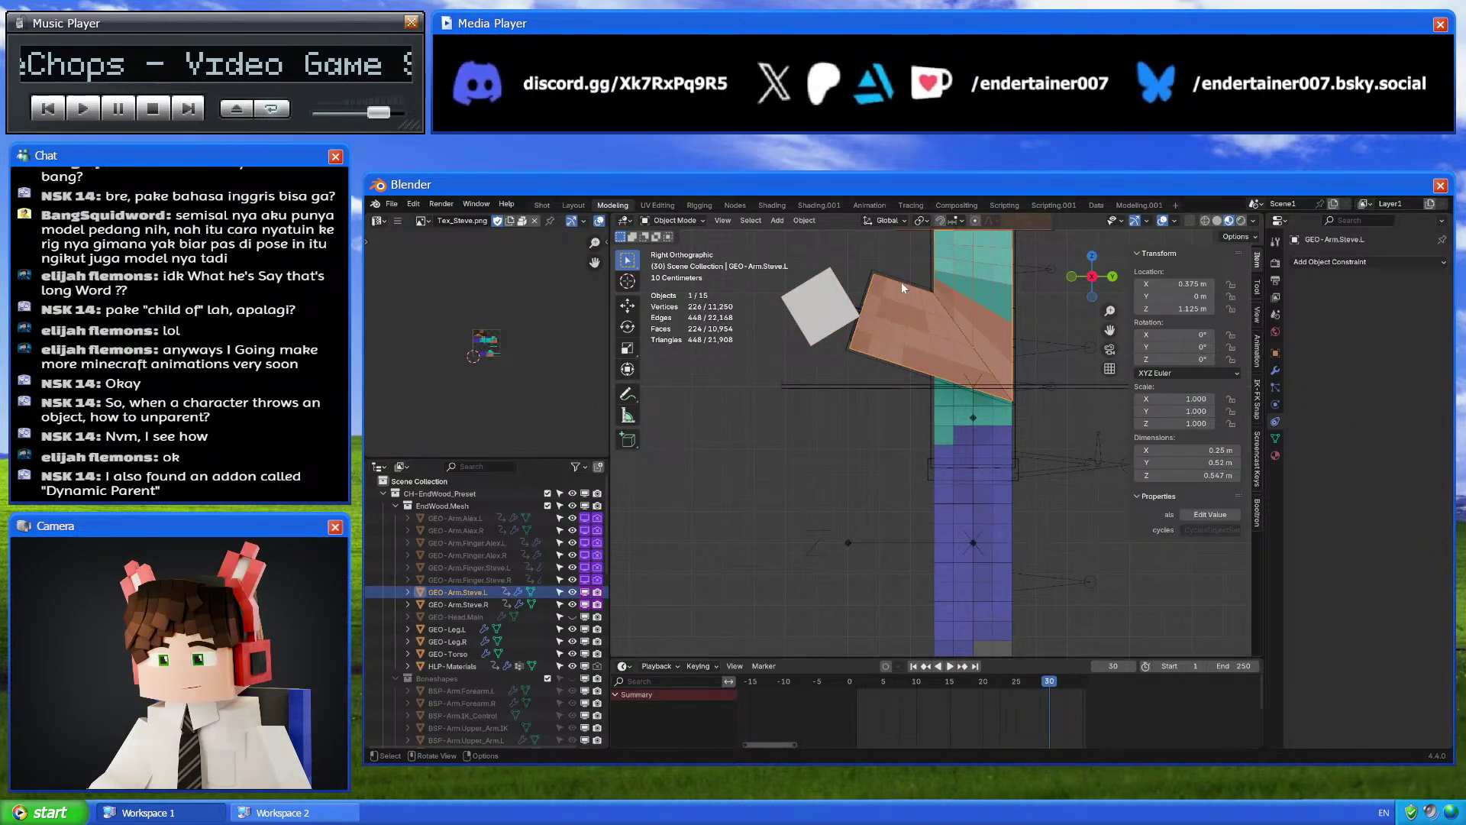
{"action": "left_click", "coordinate": [902, 281]}
{"action": "middle_click_drag", "start_coordinate": [966, 425], "coordinate": [935, 429], "text": "shift"}
{"action": "middle_click_drag", "start_coordinate": [1053, 707], "coordinate": [1014, 707]}
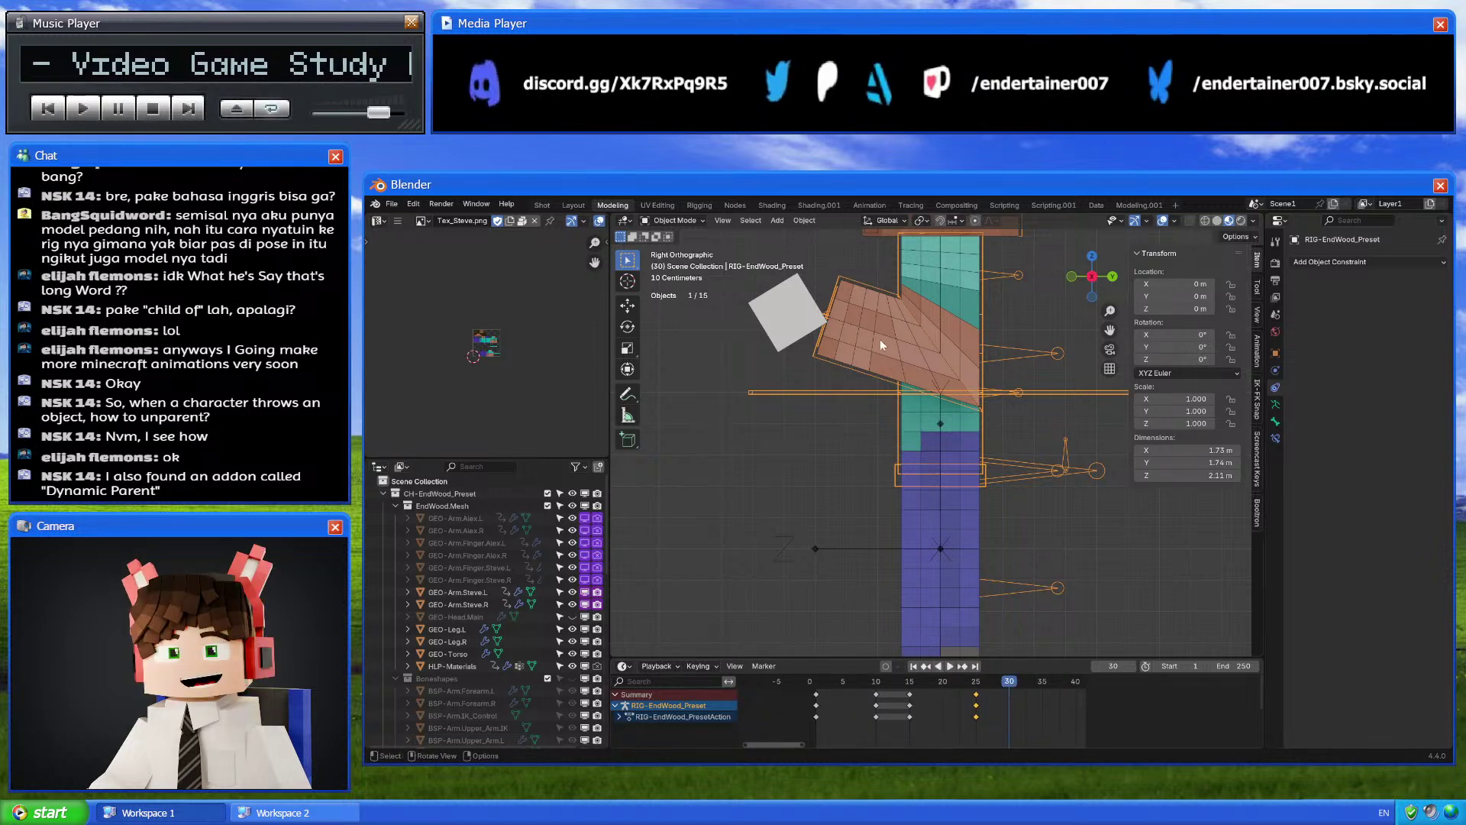
{"action": "key", "text": "ctrl+Tab"}
{"action": "key", "text": "i"}
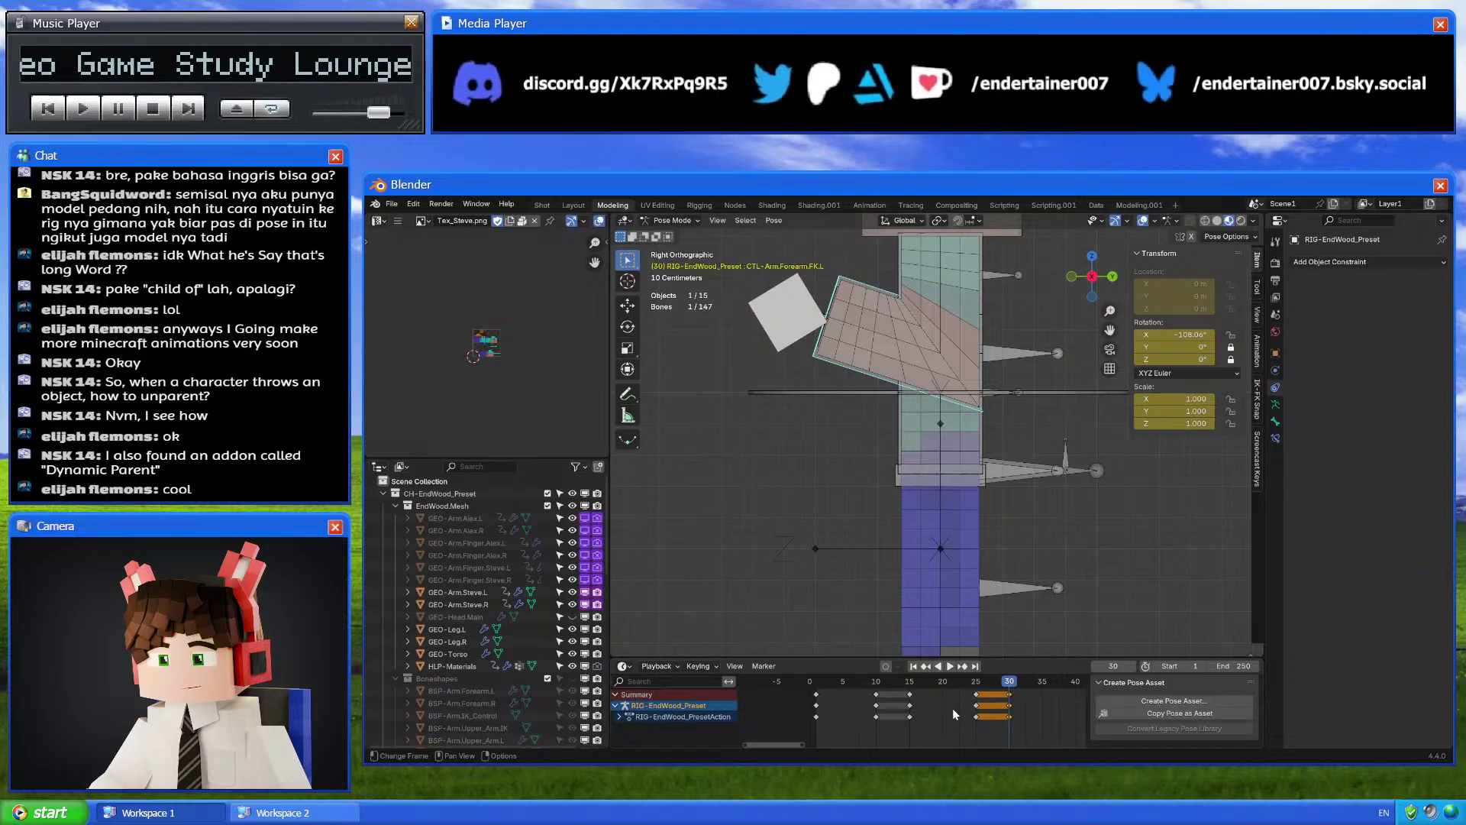
On frame 40, rotate the left forearm by -60° to lower it and keyframe the pose
{"action": "scroll", "coordinate": [1004, 721], "scroll_direction": "right", "scroll_amount": 2, "text": "ctrl"}
{"action": "key", "text": "space"}
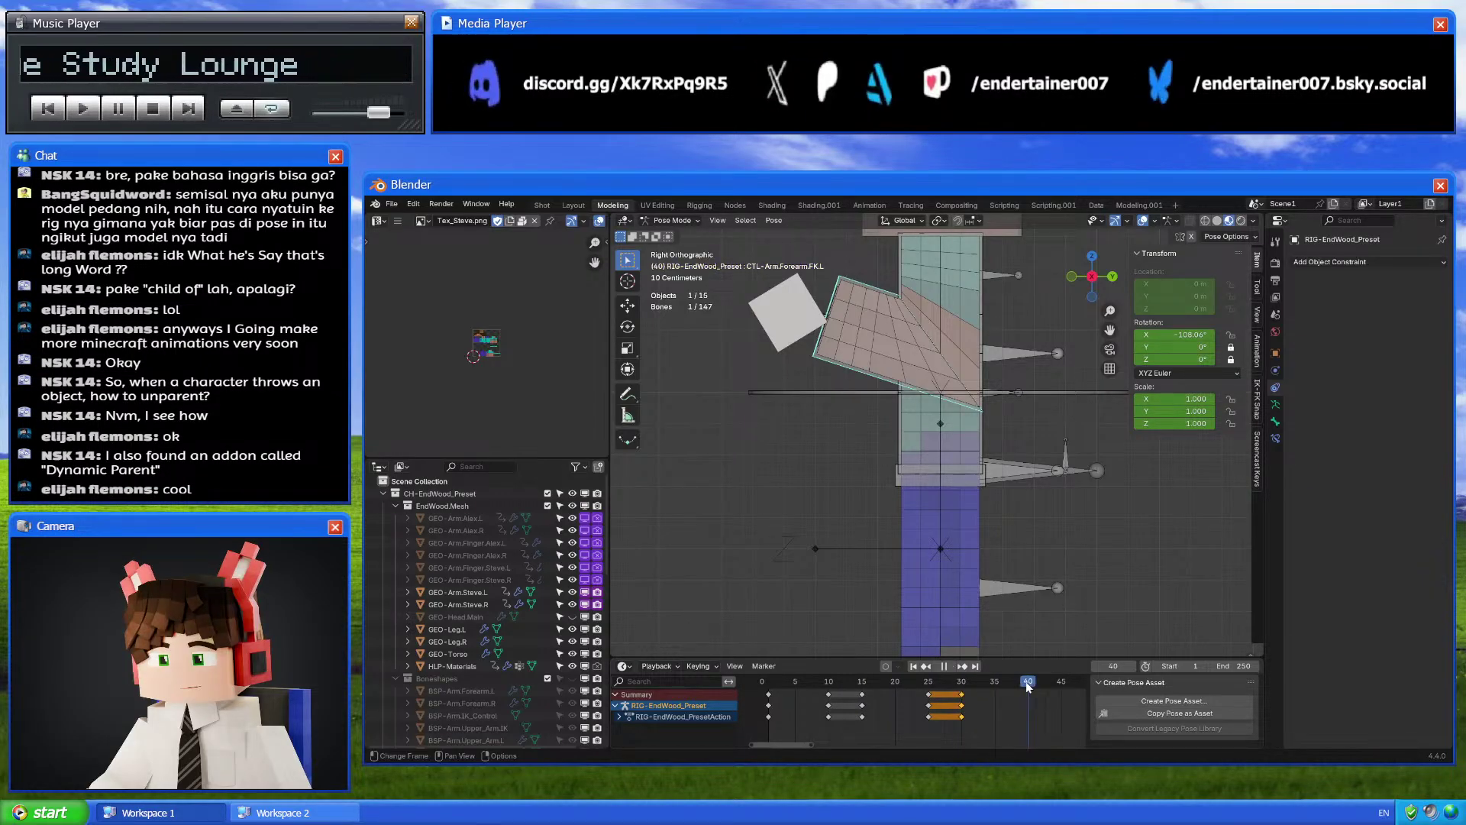
{"action": "key", "text": "space"}
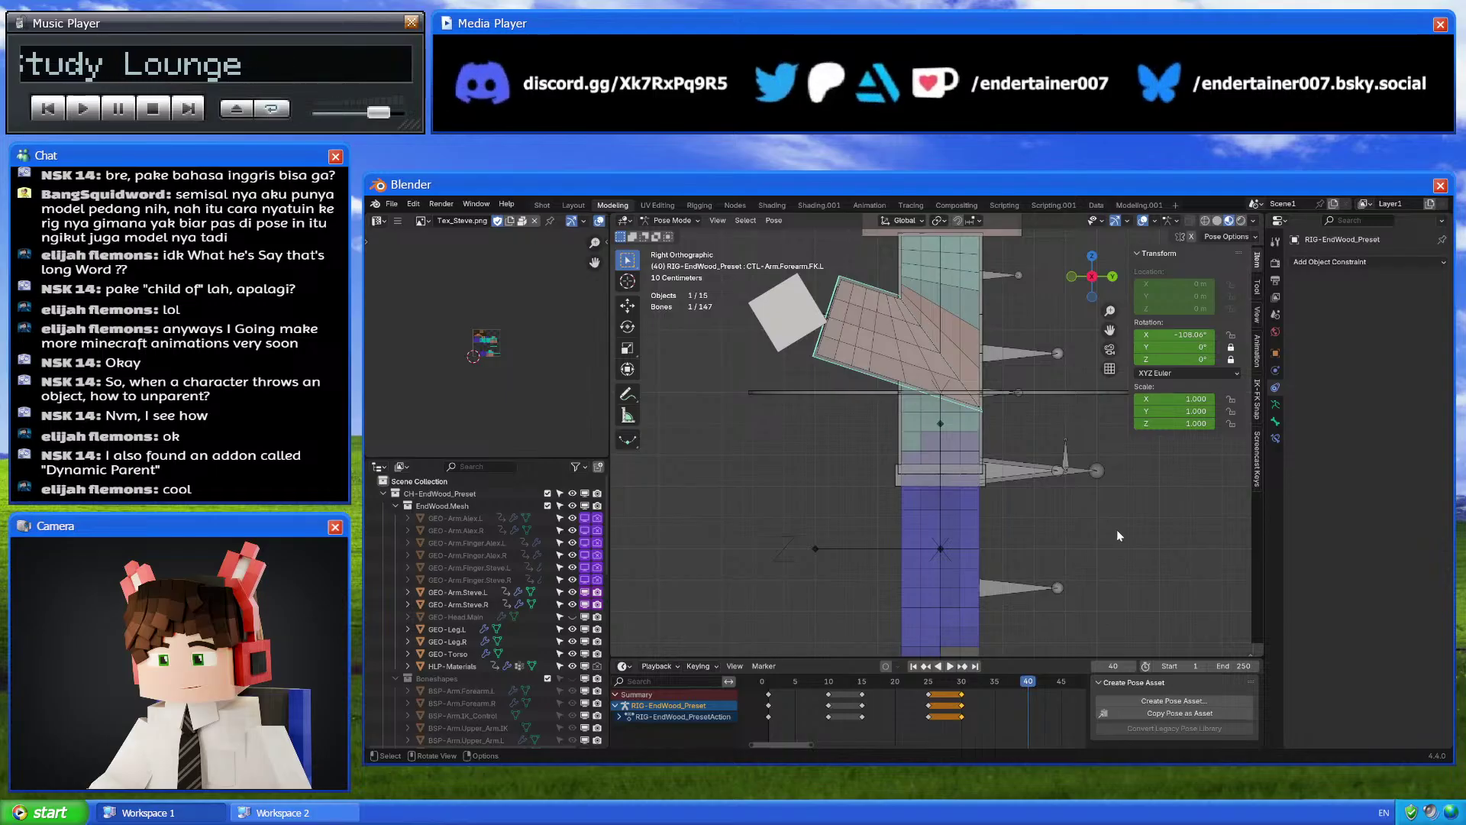
{"action": "key", "text": "r"}
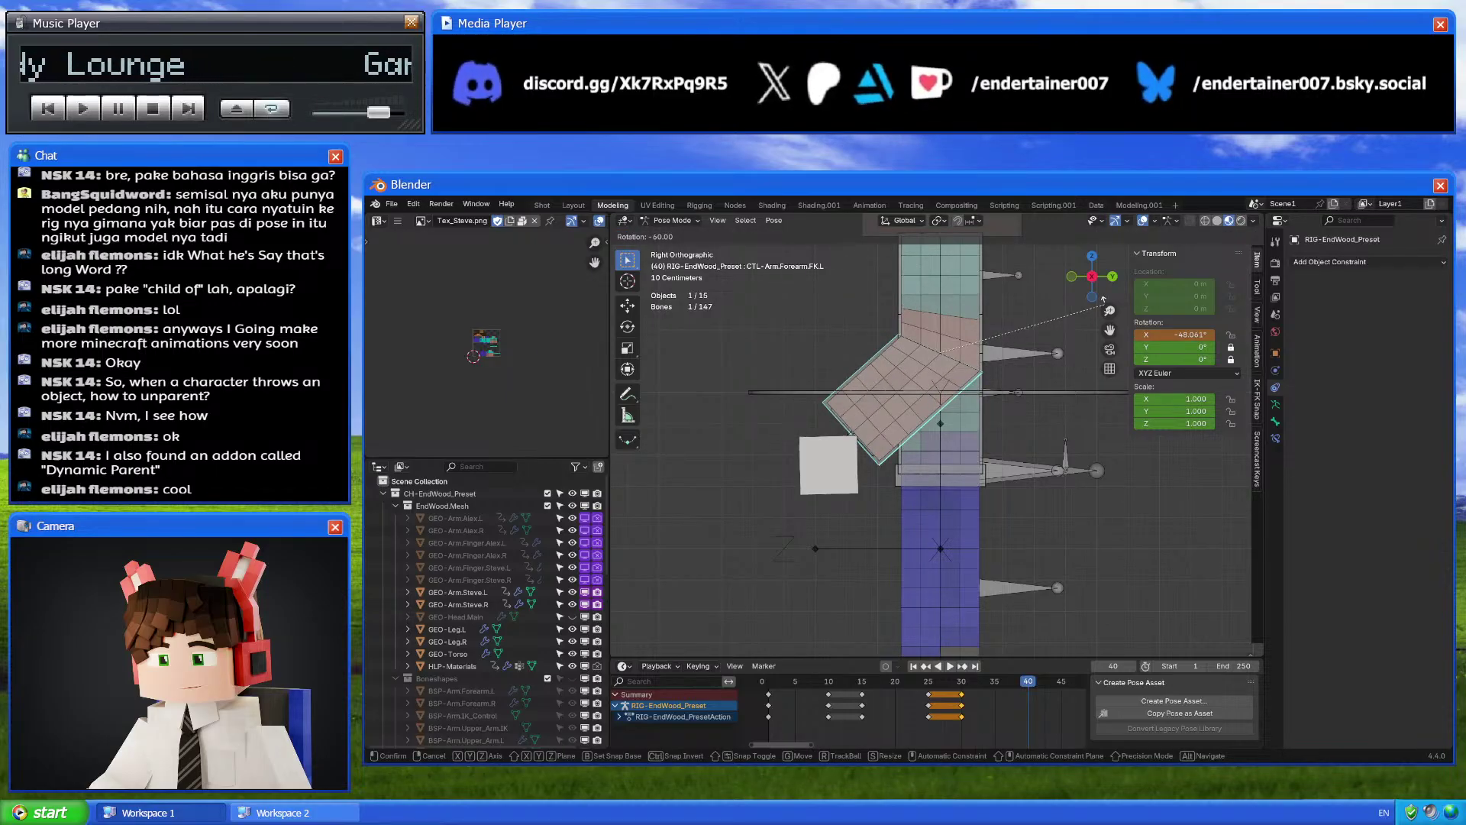
{"action": "left_click", "coordinate": [1102, 300]}
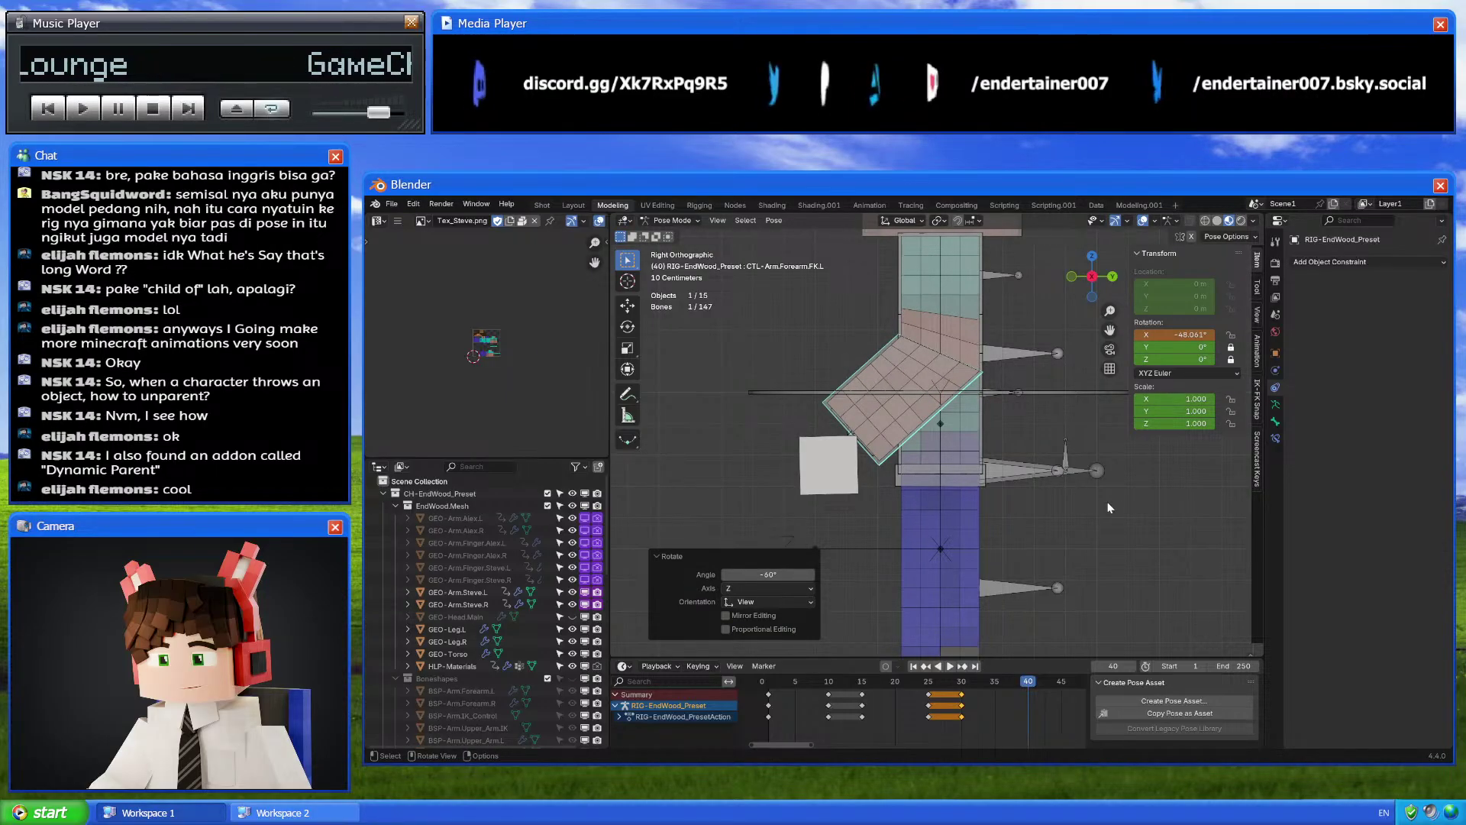
{"action": "key", "text": "i"}
Keyframe the held forearm pose on frame 45, and clear the forearm's rotation on frame 55 with a keyframe
{"action": "middle_click_drag", "start_coordinate": [1033, 687], "coordinate": [941, 679]}
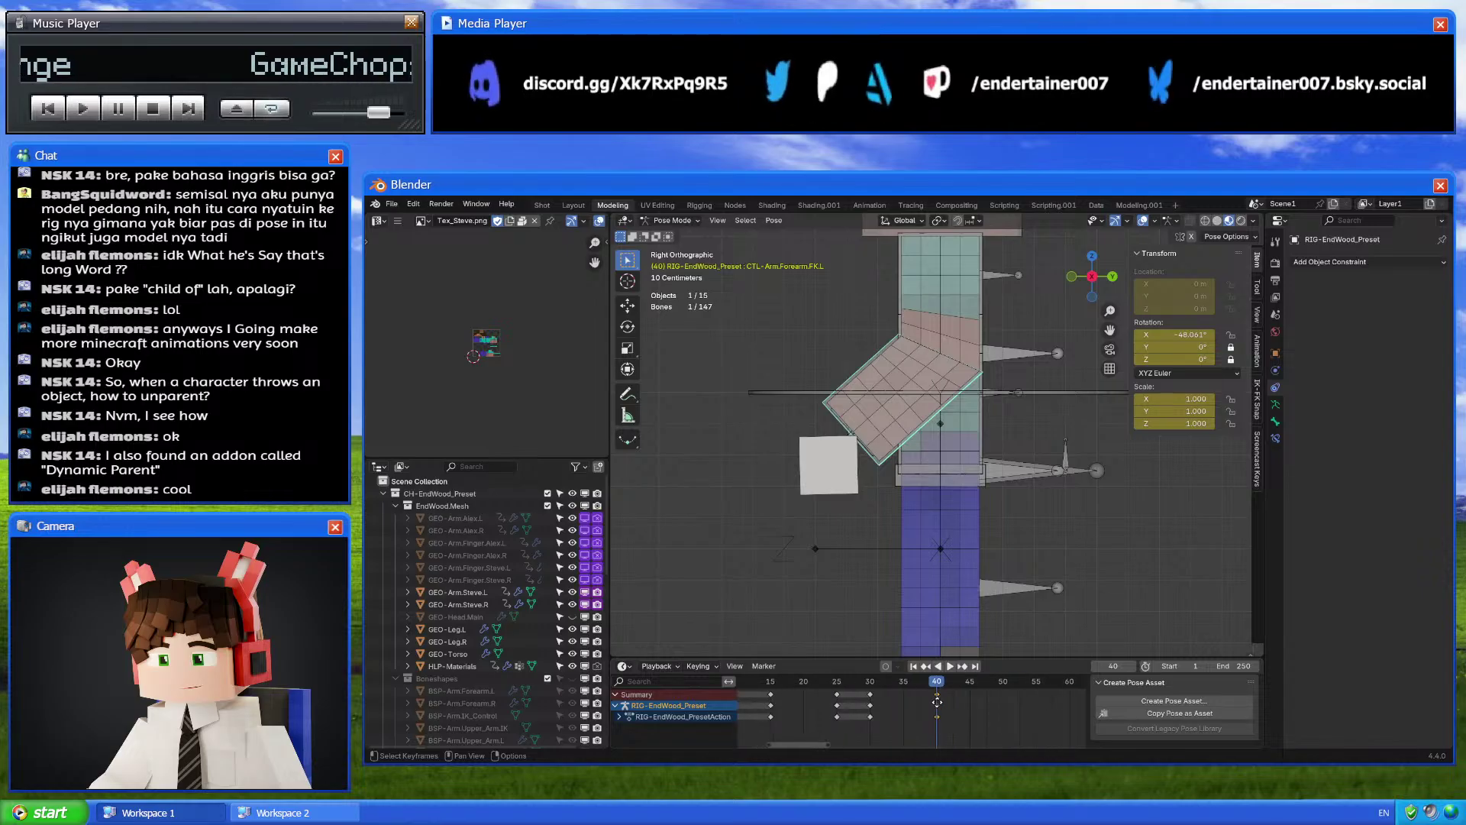
{"action": "key", "text": "space"}
{"action": "key", "text": "i"}
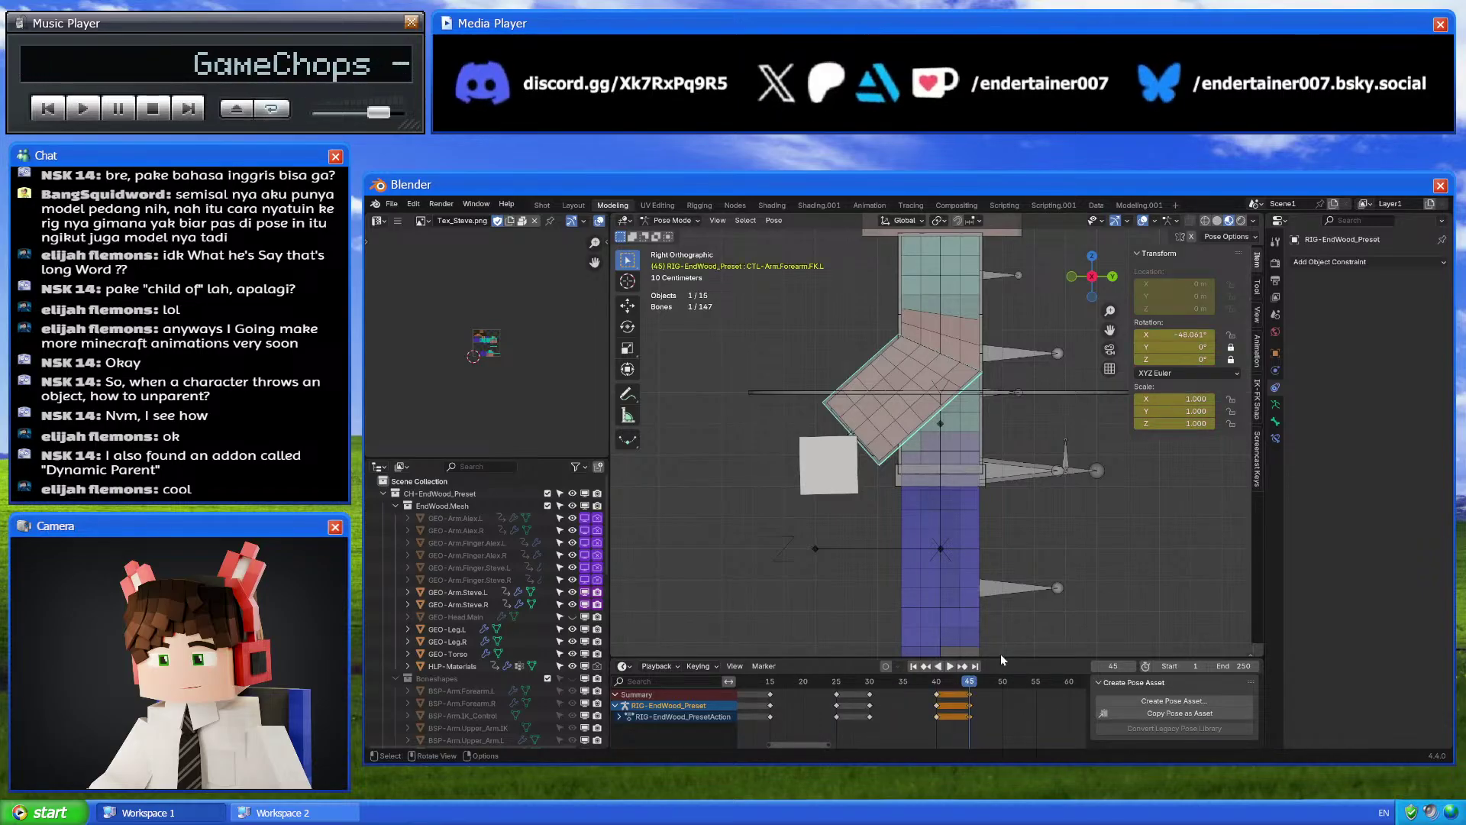
{"action": "key", "text": "space"}
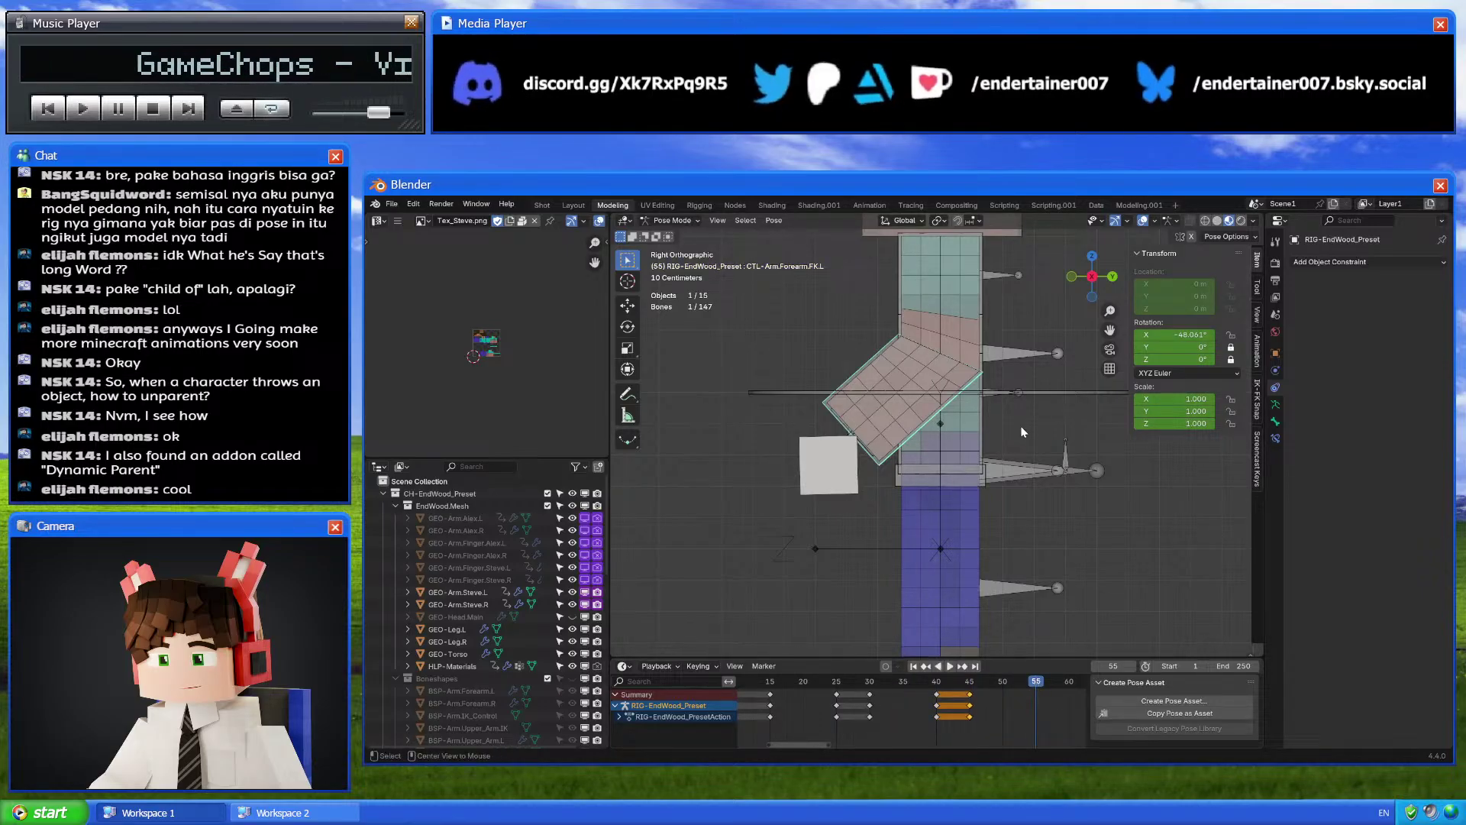
{"action": "key", "text": "alt+r"}
Return the rig to Object Mode, scrub back to frame 40 and select the cube
{"action": "key", "text": "ctrl+Tab"}
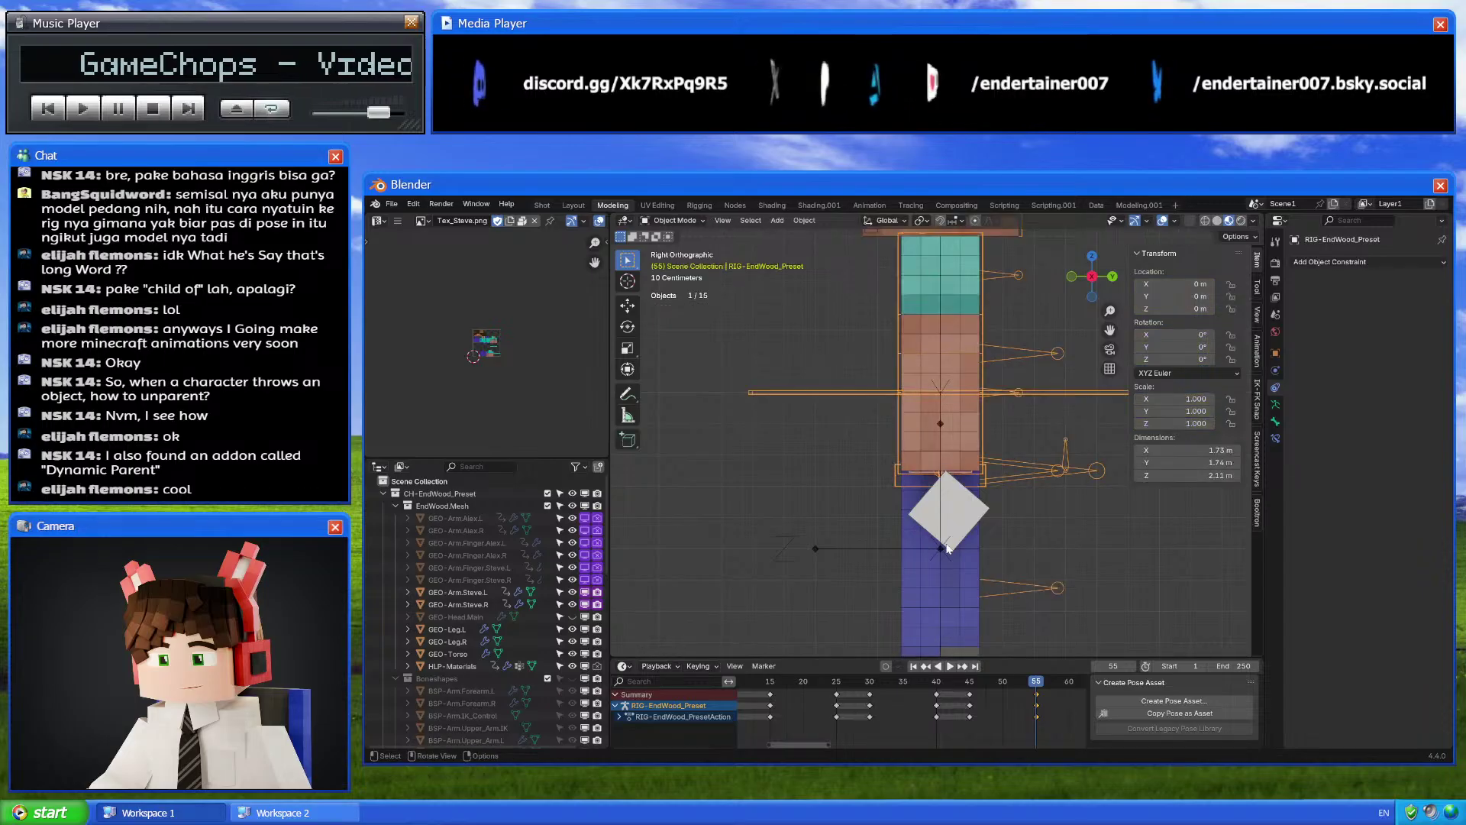
{"action": "left_click", "coordinate": [948, 510]}
{"action": "left_click", "coordinate": [1031, 478]}
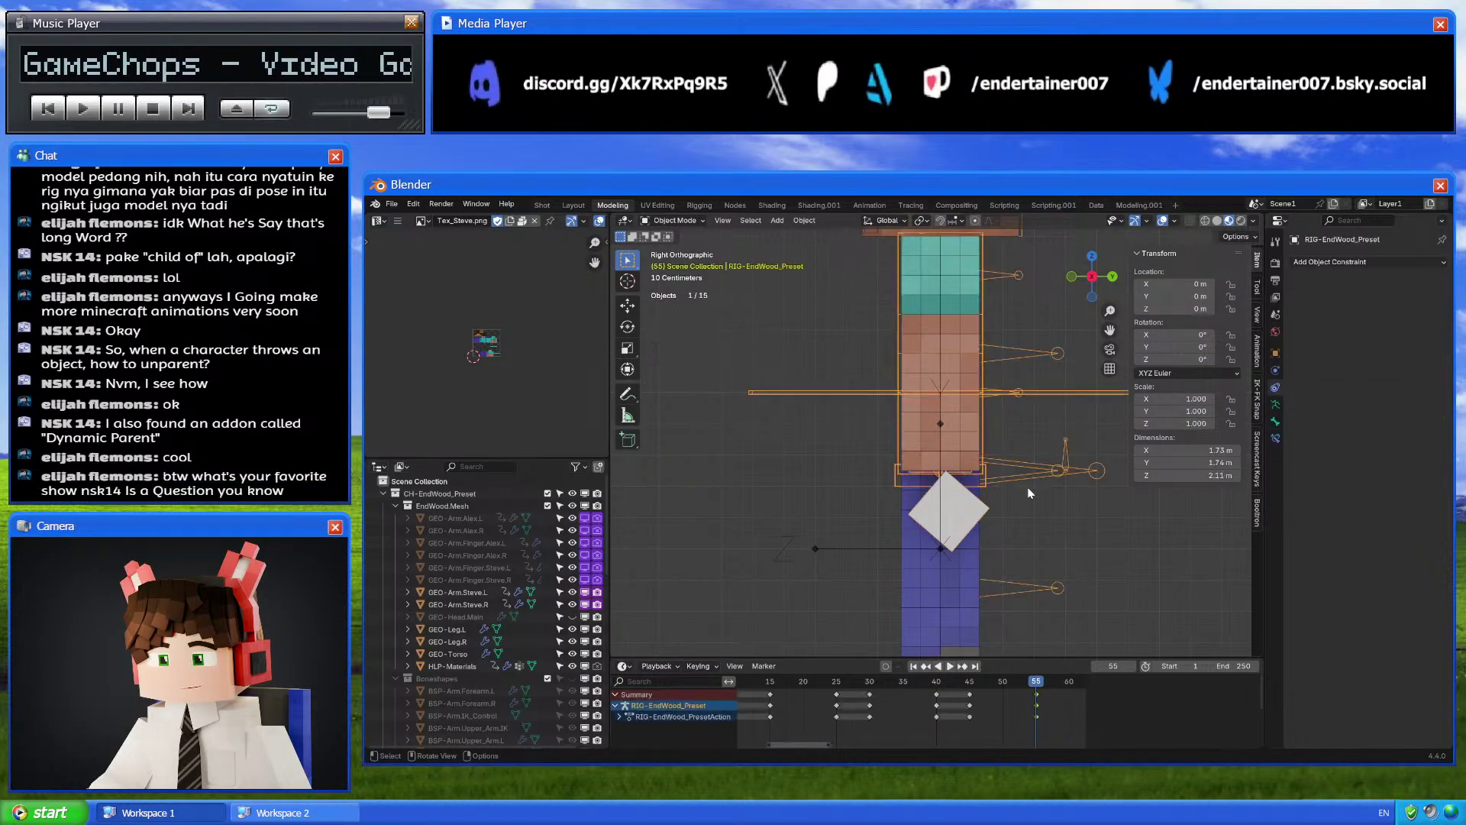
{"action": "left_click_drag", "start_coordinate": [941, 686], "coordinate": [813, 688]}
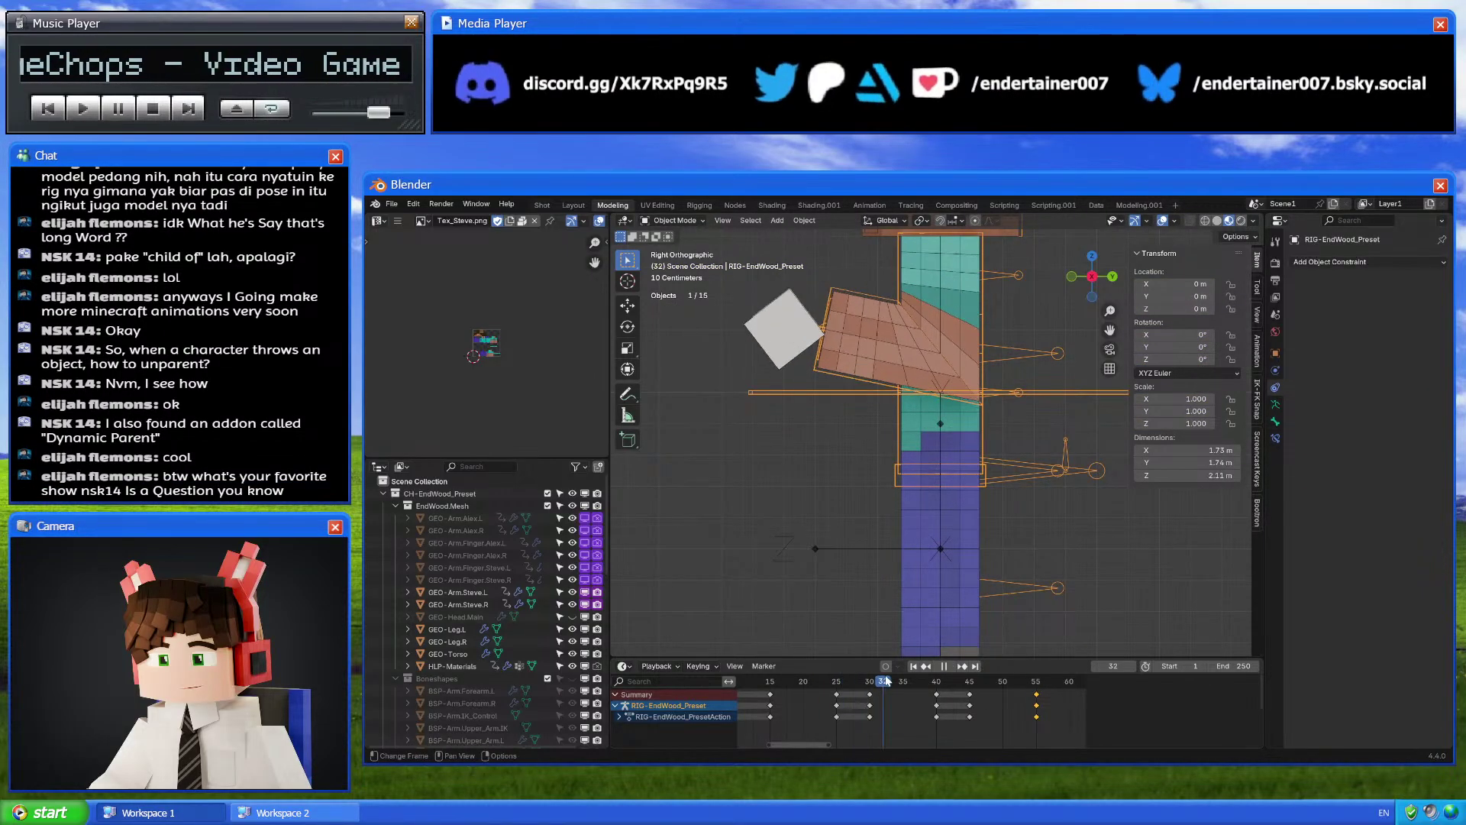
{"action": "key", "text": "space"}
{"action": "left_click", "coordinate": [841, 437]}
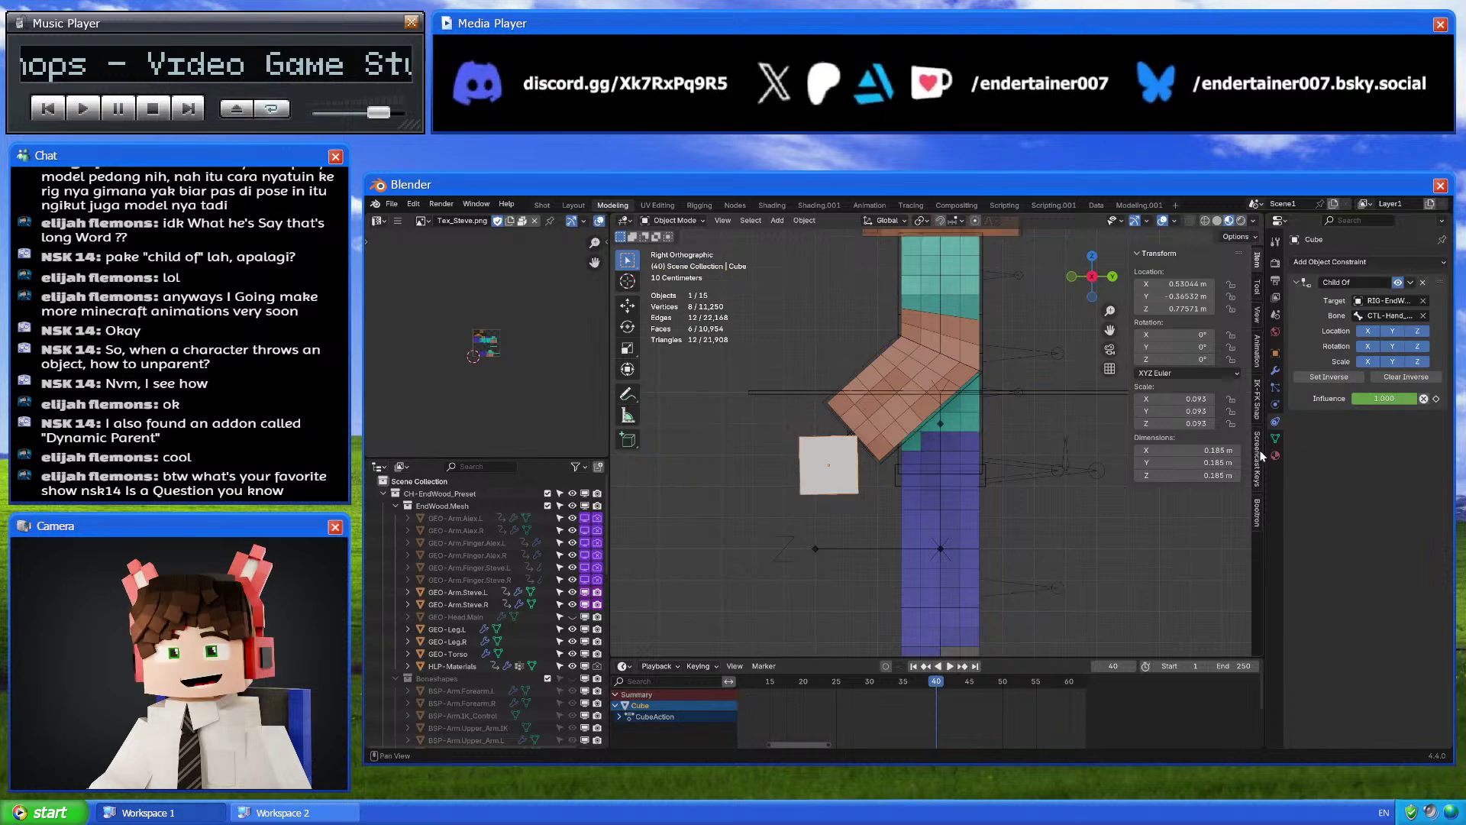
Try to keyframe the cube's Child Of influence at 1.000 on frame 40 and at 0.000 on frame 10
{"action": "right_click", "coordinate": [1386, 397]}
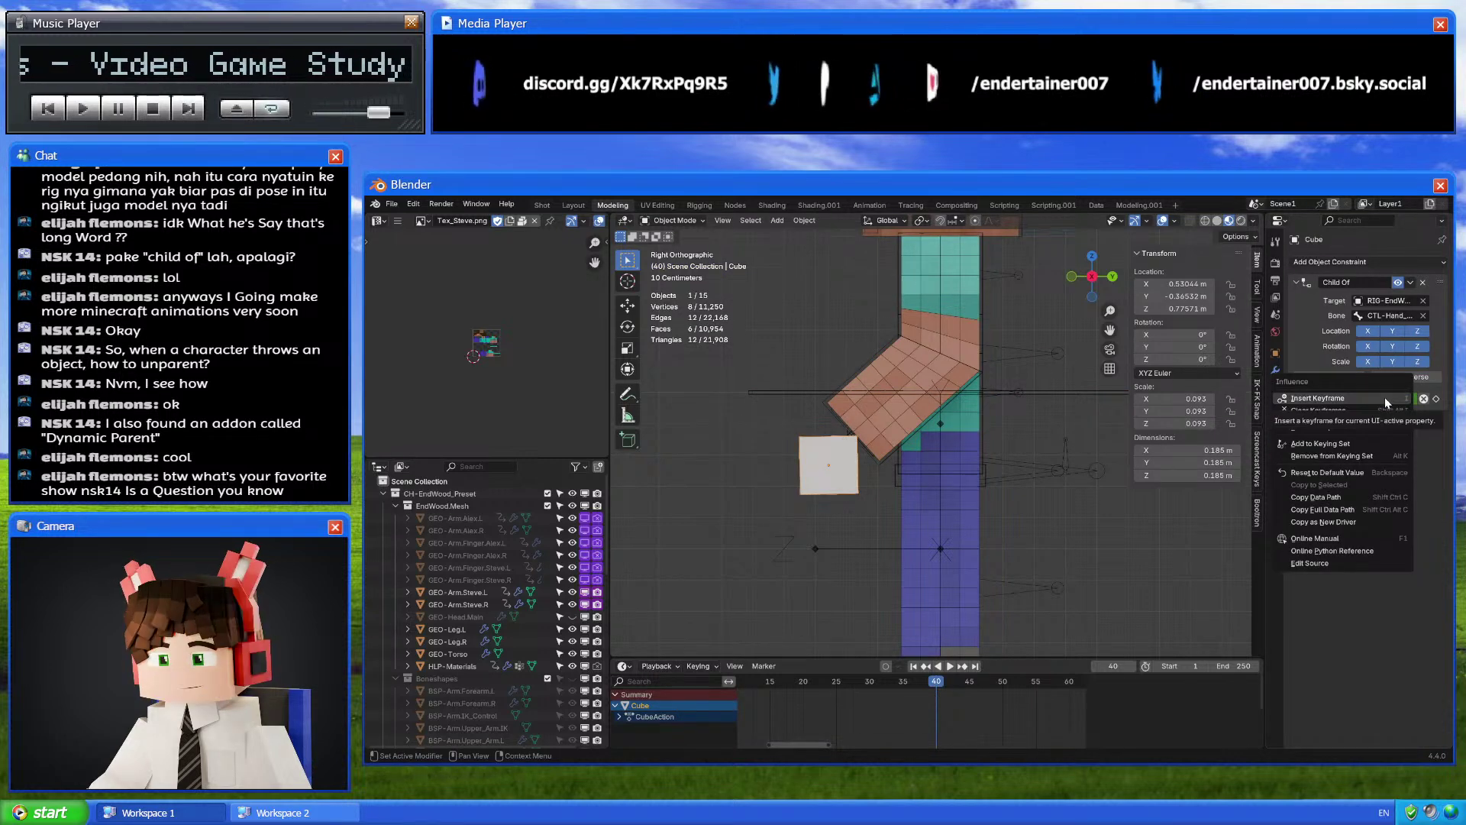
{"action": "left_click", "coordinate": [1385, 397]}
{"action": "left_click_drag", "start_coordinate": [1373, 402], "coordinate": [1402, 396]}
{"action": "right_click", "coordinate": [1402, 396]}
{"action": "left_click", "coordinate": [1402, 395]}
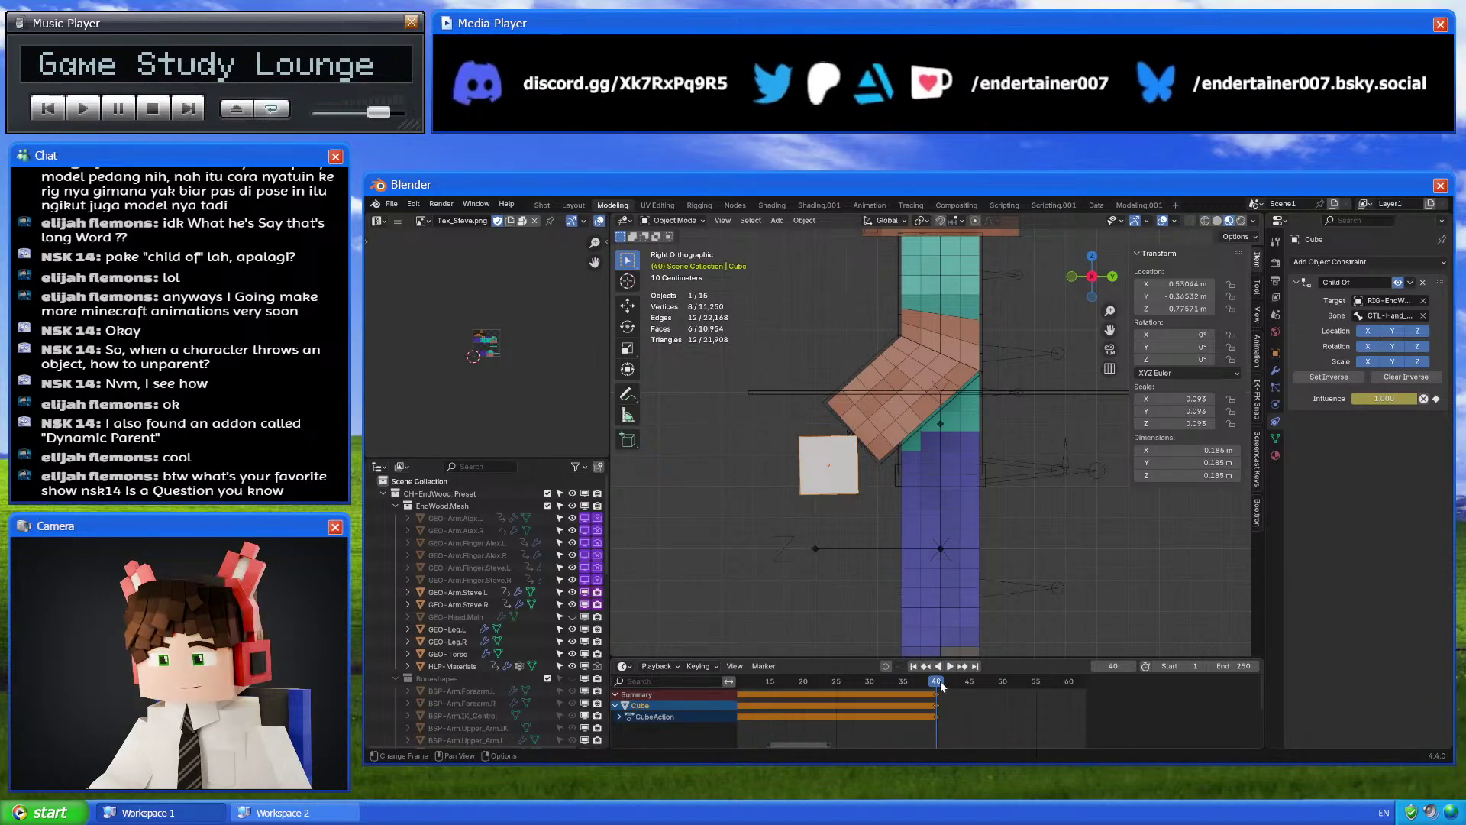
{"action": "key", "text": "Down"}
{"action": "left_click_drag", "start_coordinate": [1361, 397], "coordinate": [1350, 397]}
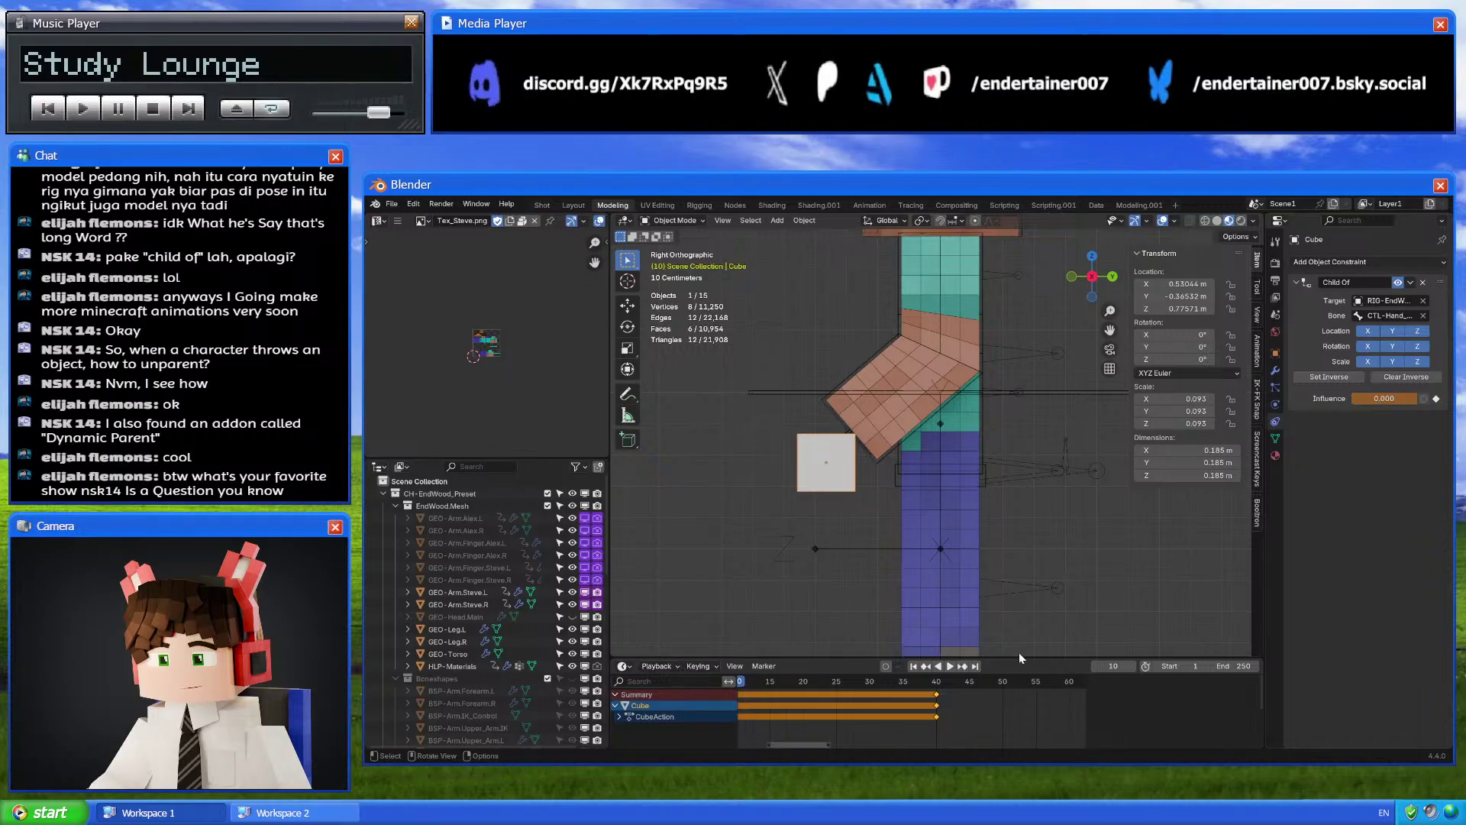
{"action": "key", "text": "i"}
{"action": "key", "text": "Up"}
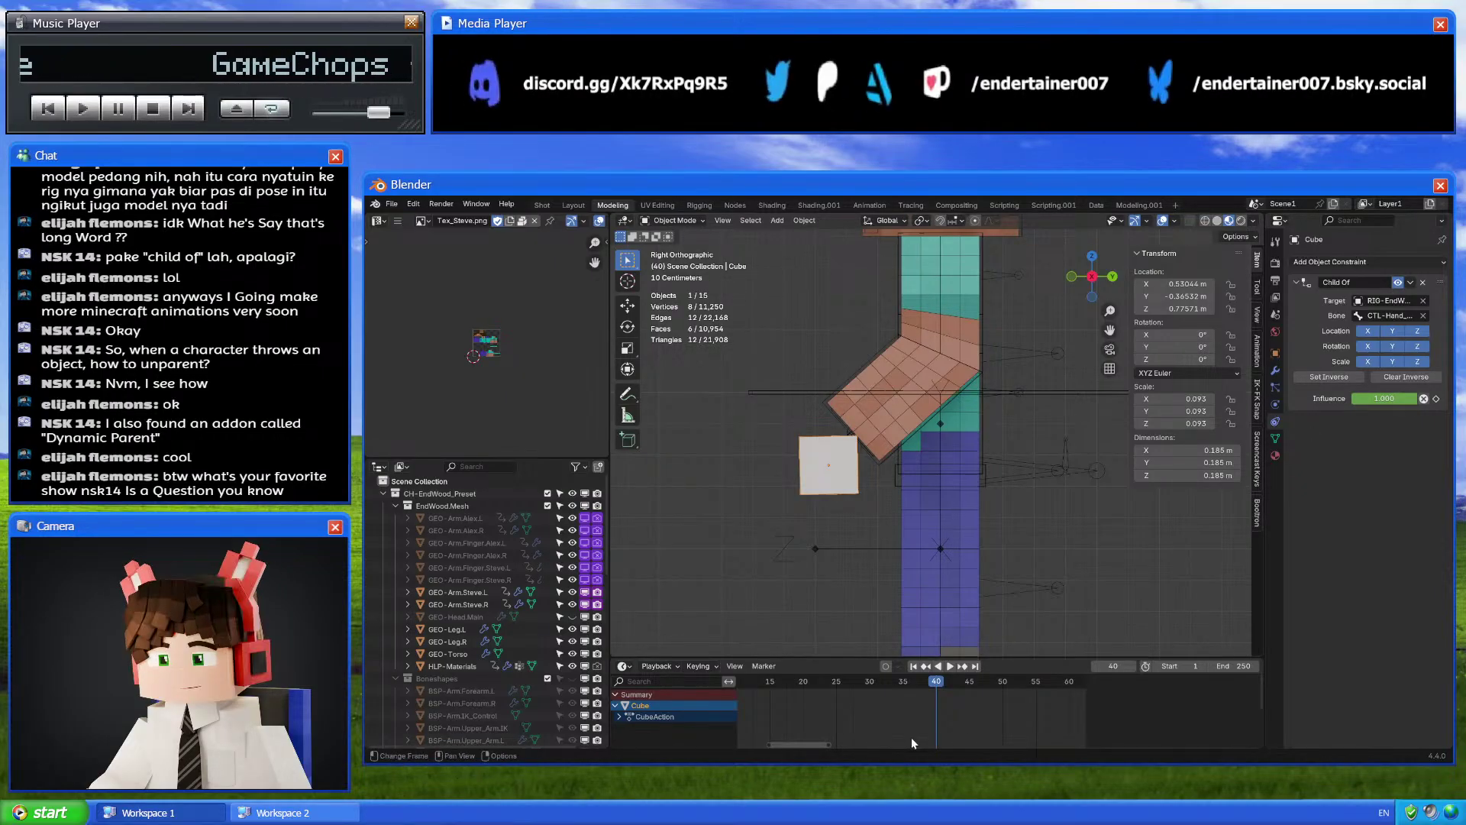
Delete the prop cube along with its keyframes and its Child Of constraint
{"action": "scroll", "coordinate": [900, 704], "scroll_direction": "down", "scroll_amount": 3}
{"action": "key", "text": "Delete"}
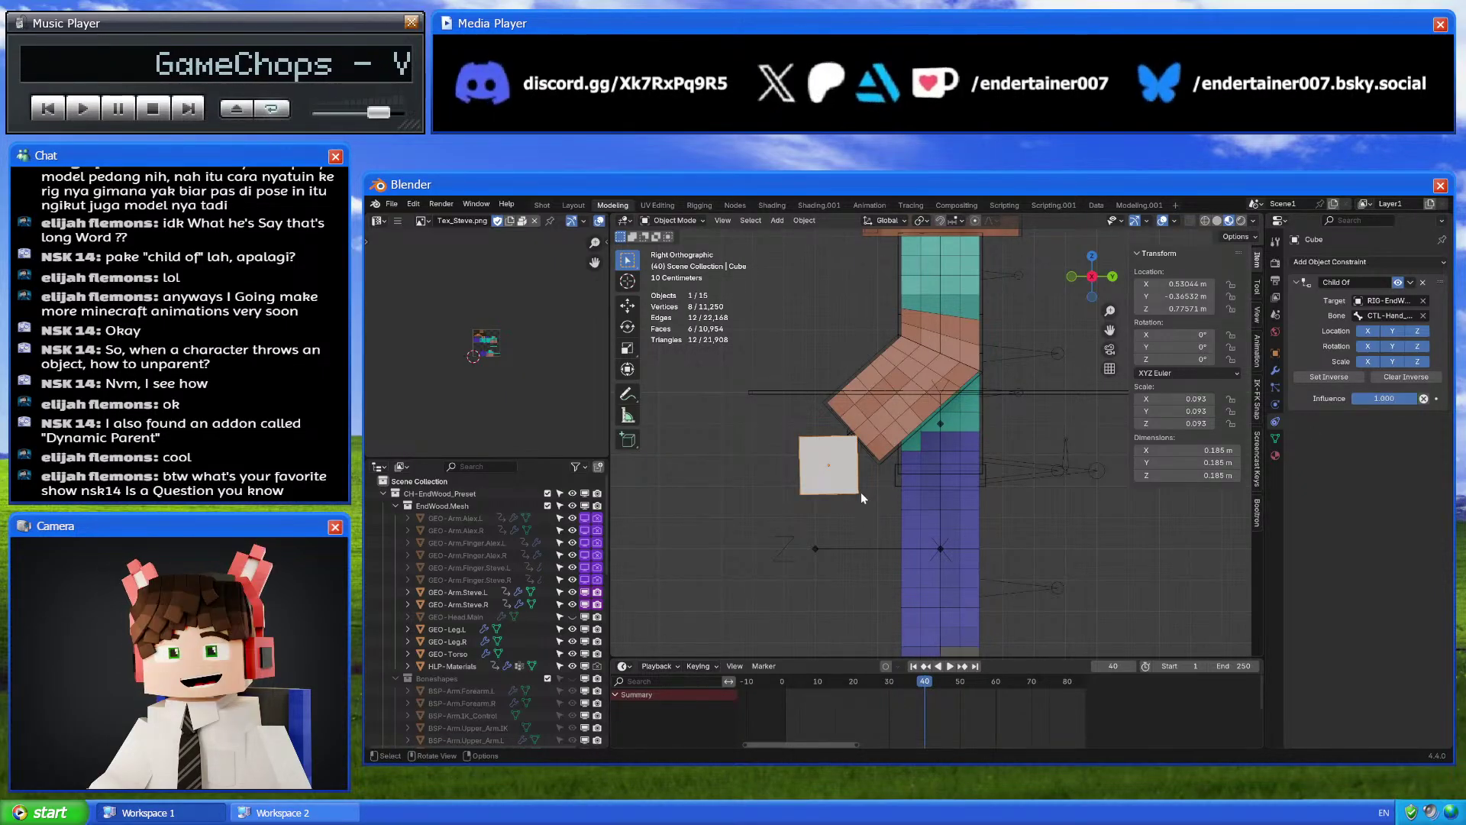
{"action": "left_click", "coordinate": [1422, 282]}
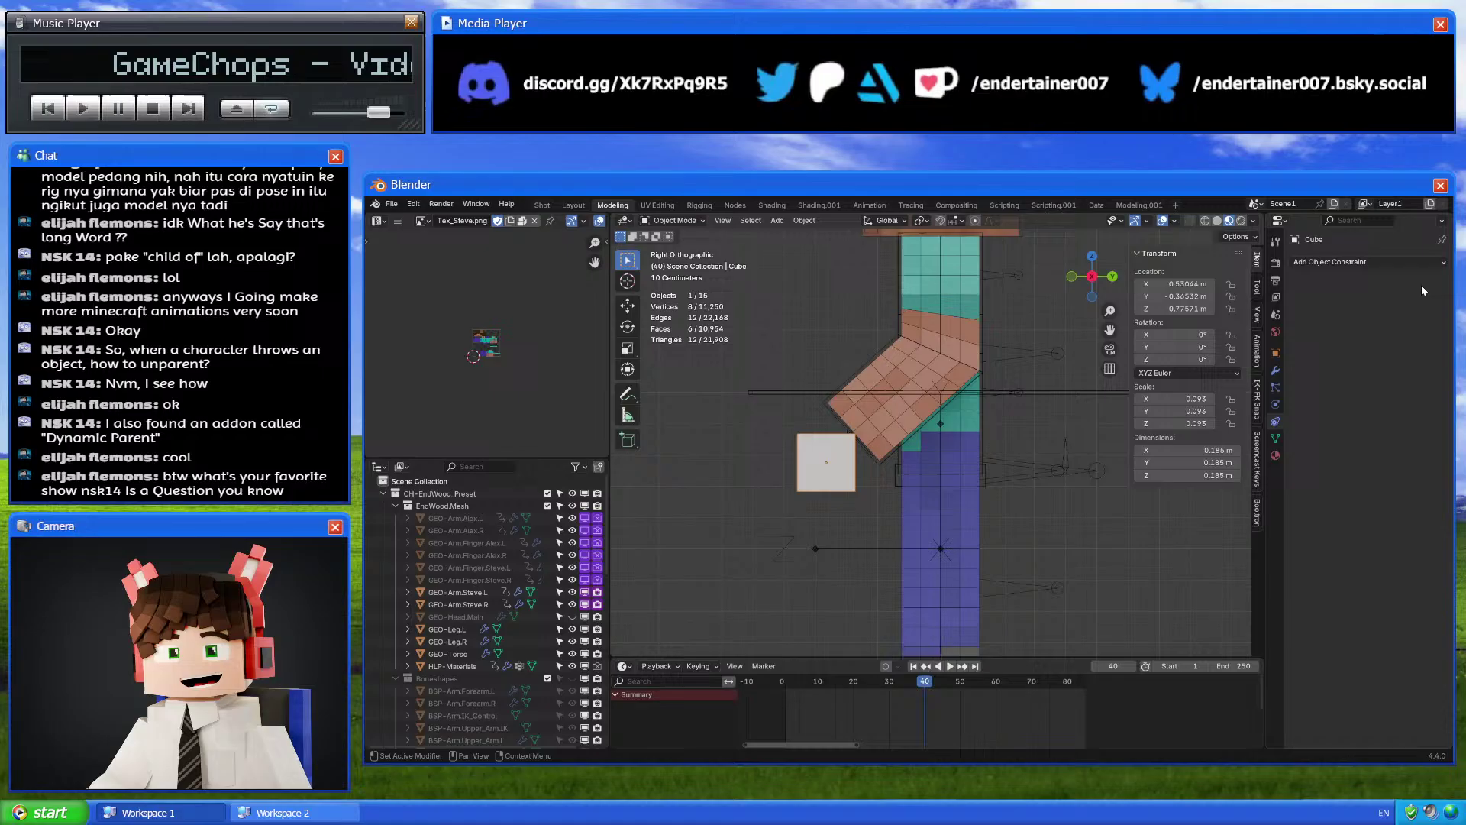
{"action": "key", "text": "x"}
{"action": "left_click", "coordinate": [960, 462]}
Reset the forearm's rotation in Pose Mode and delete all of the rig's keyframes
{"action": "left_click", "coordinate": [979, 374]}
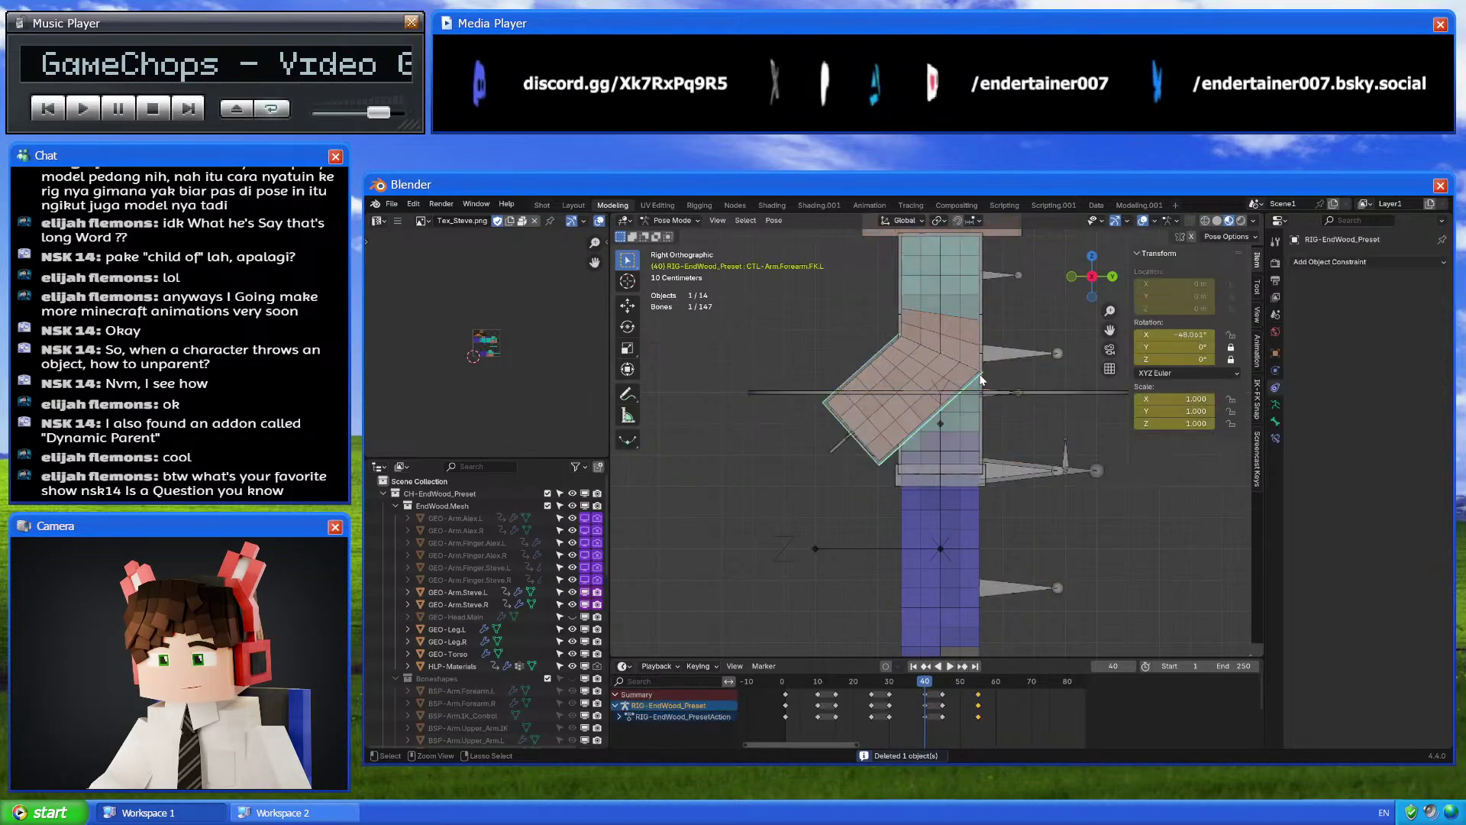
{"action": "key", "text": "ctrl+Tab"}
{"action": "key", "text": "alt+r"}
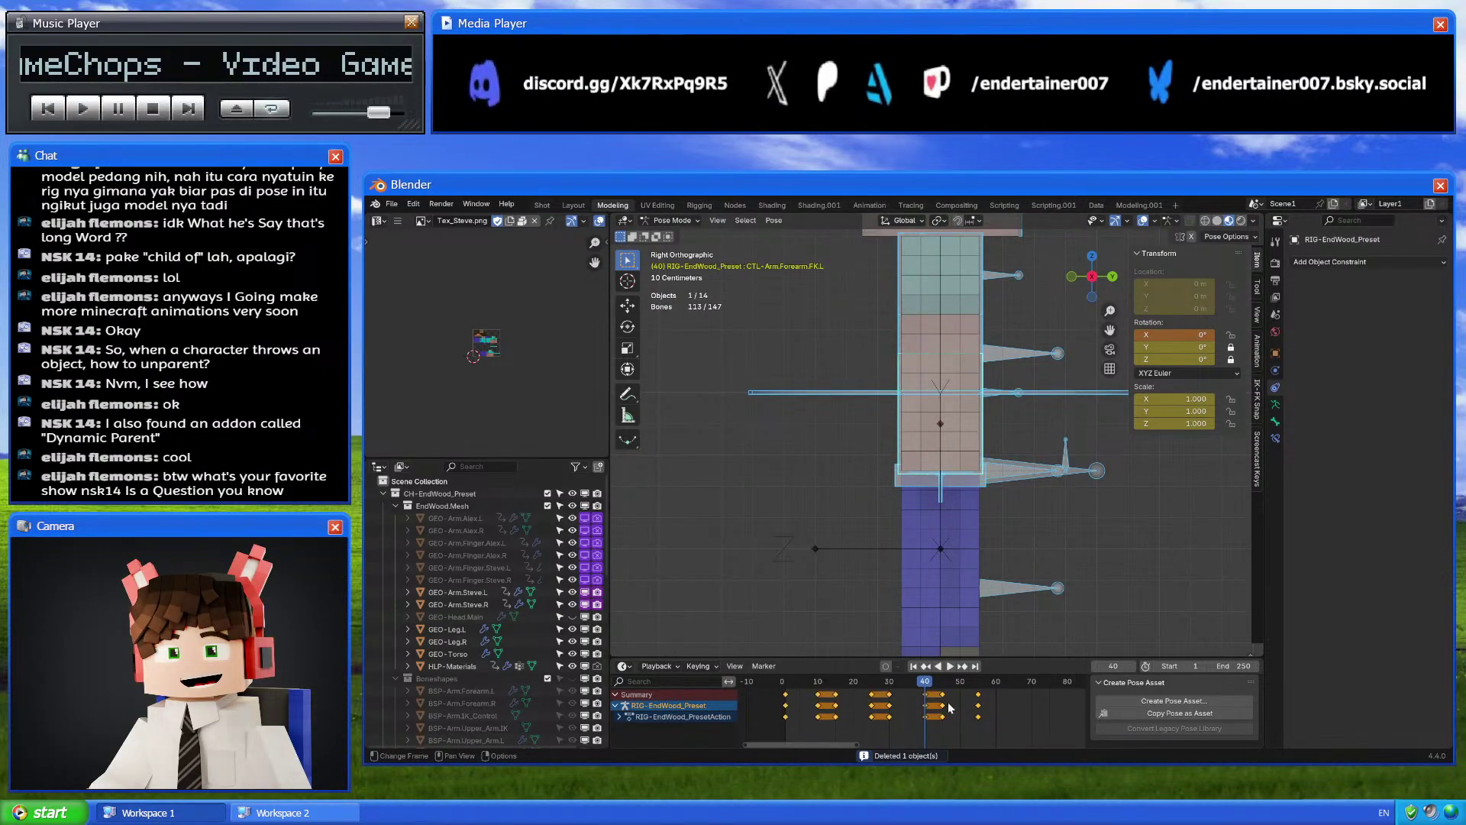
{"action": "key", "text": "a"}
{"action": "key", "text": "Delete"}
{"action": "left_click_drag", "start_coordinate": [847, 692], "coordinate": [817, 692]}
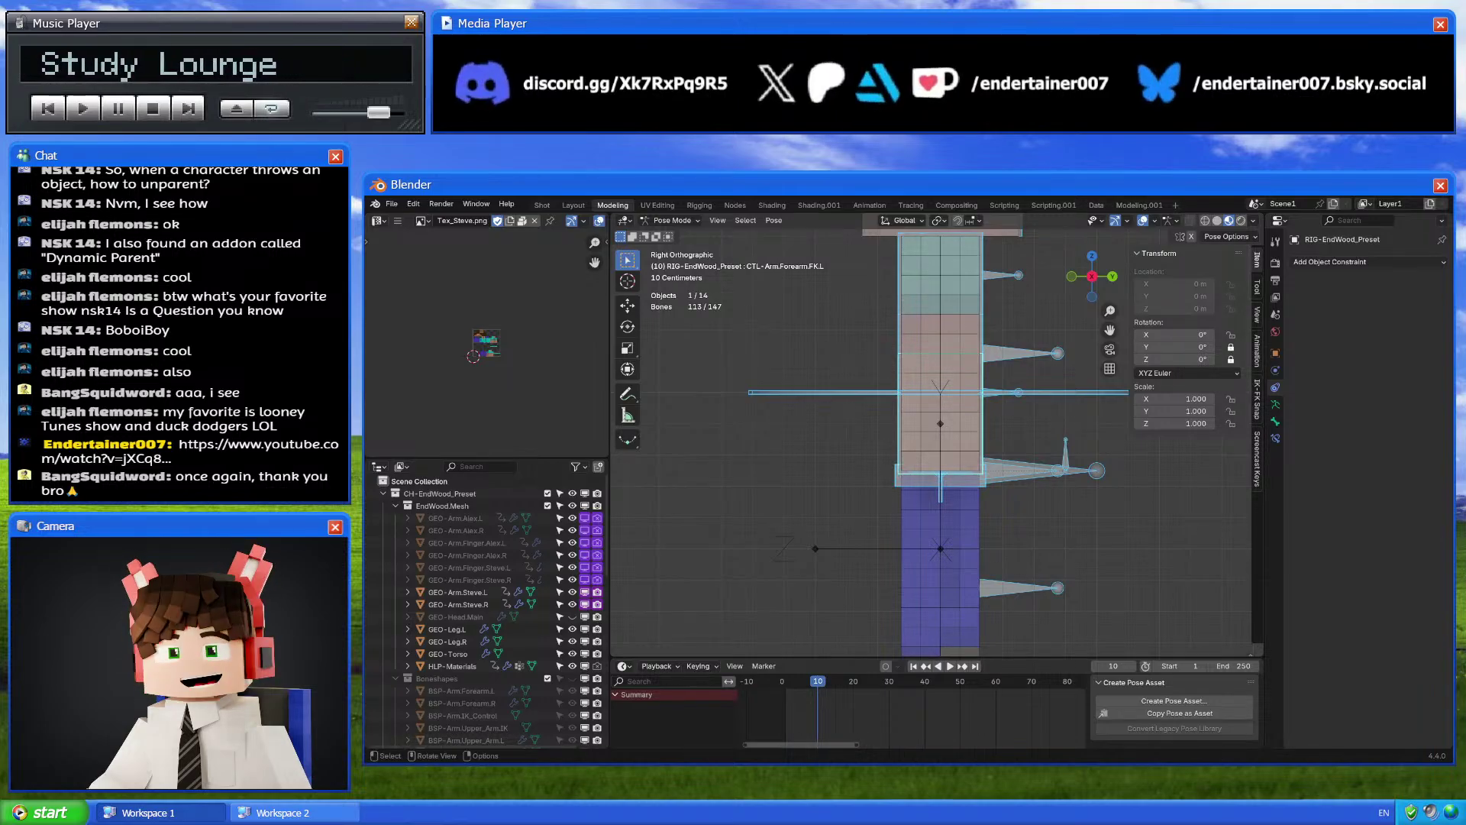
Deselect the rig's bones and open a recent rig file from the splash screen
{"action": "left_click", "coordinate": [830, 481]}
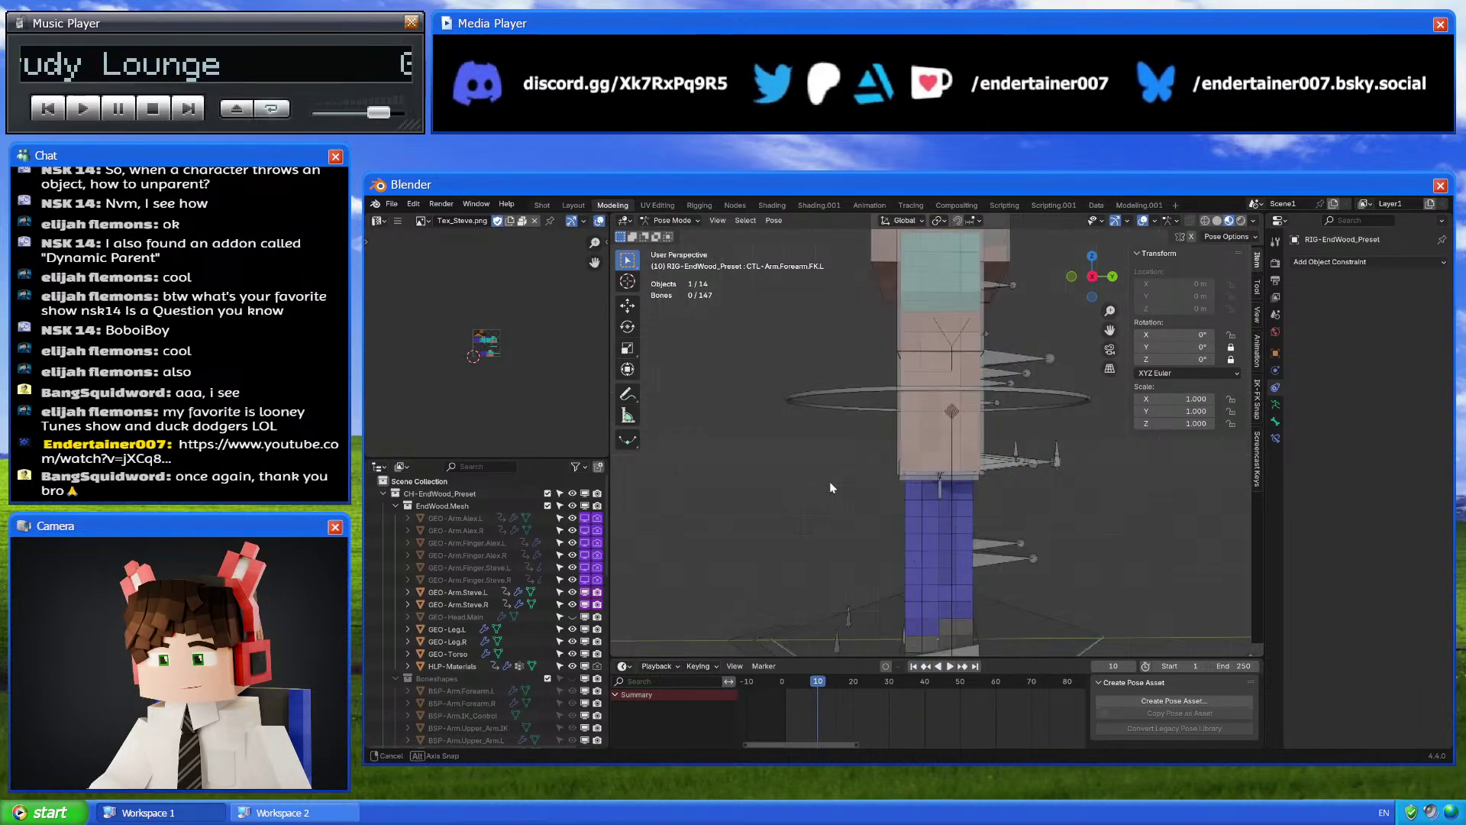
{"action": "middle_click_drag", "start_coordinate": [829, 482], "coordinate": [905, 487]}
{"action": "left_click", "coordinate": [375, 204]}
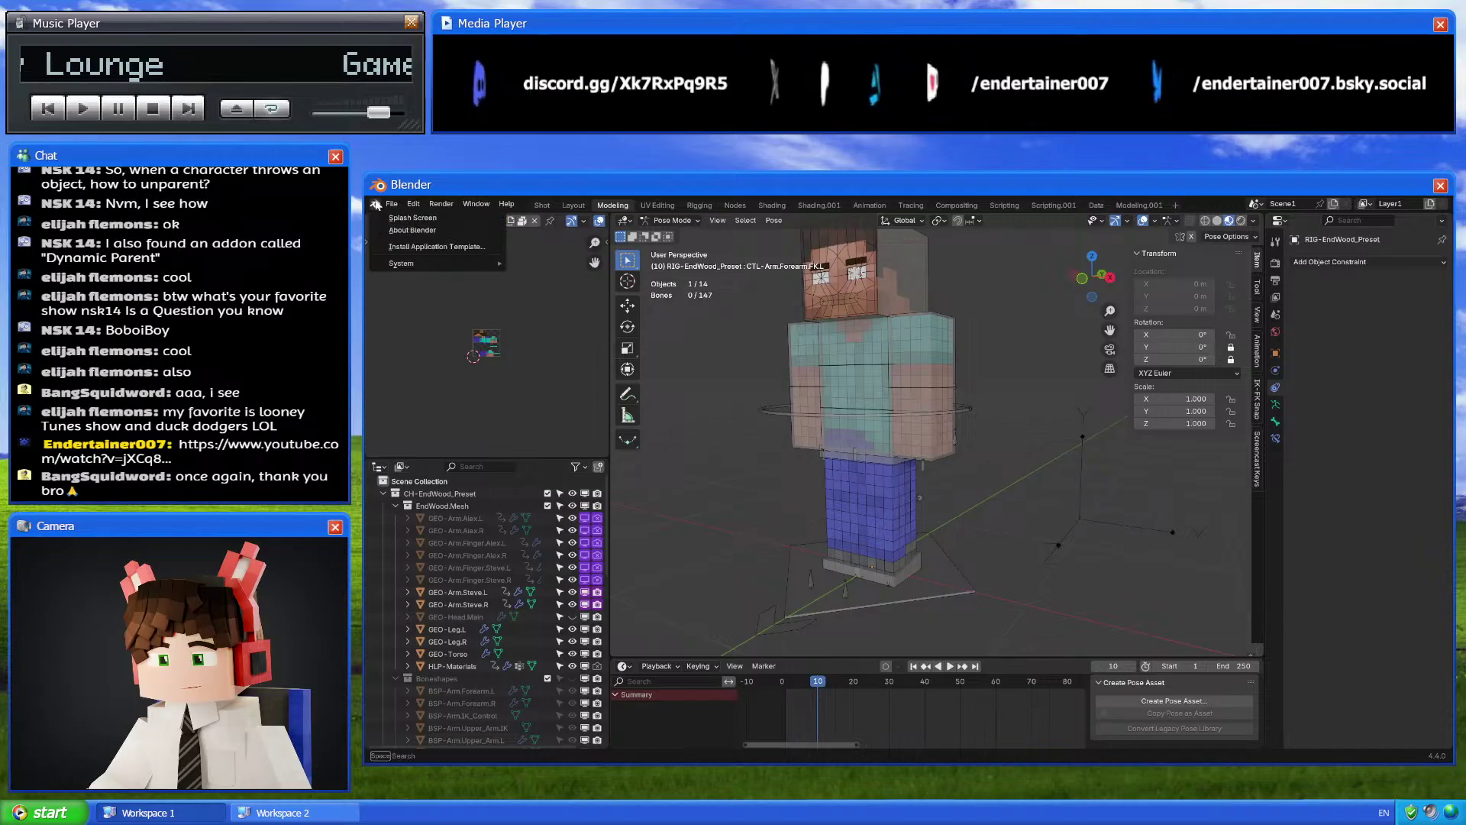
{"action": "left_click", "coordinate": [412, 222]}
{"action": "left_click", "coordinate": [947, 518]}
{"action": "left_click", "coordinate": [942, 502]}
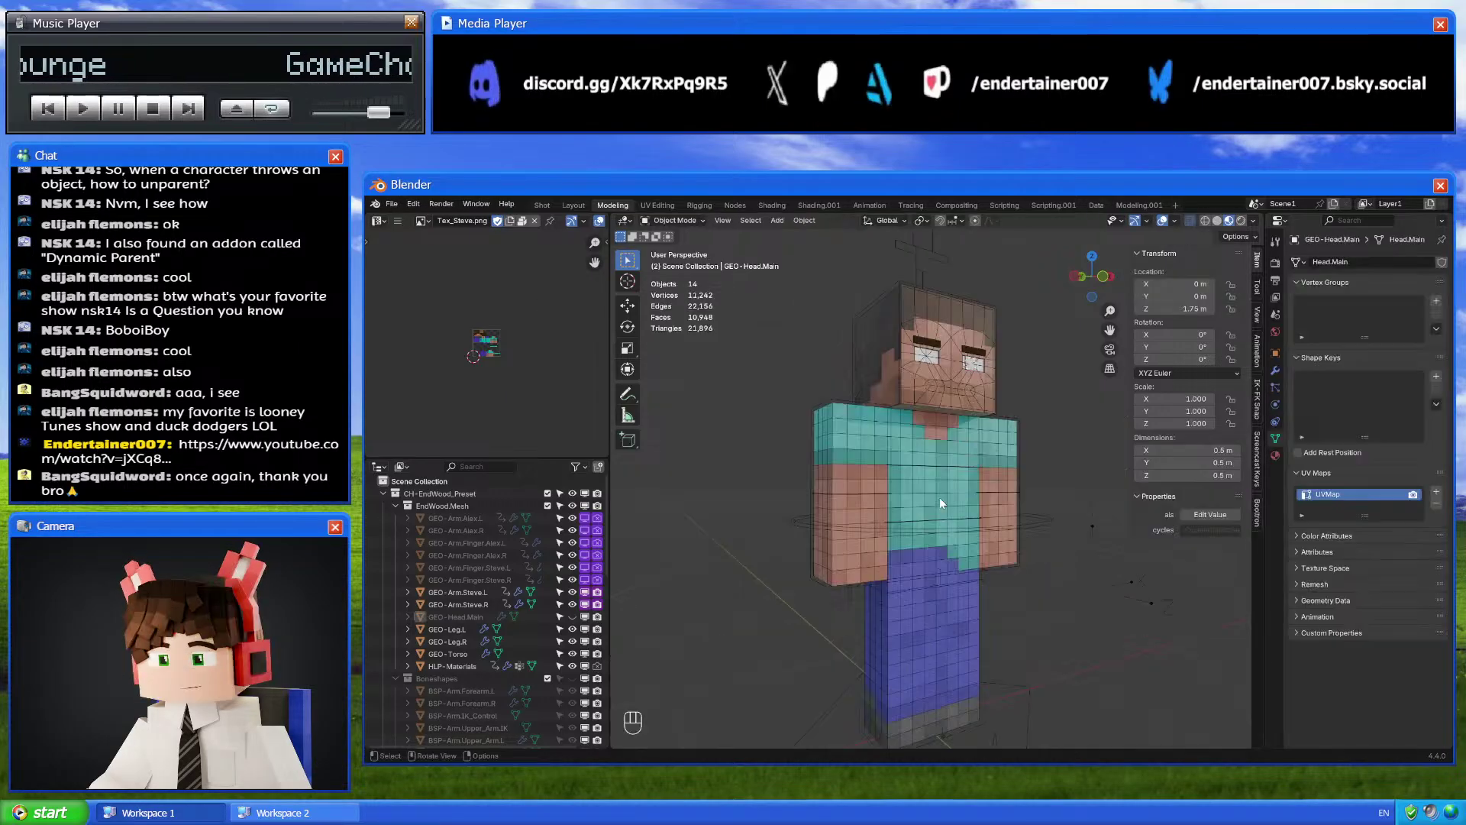
Select the figure-shaped HLP-Materials helper above the rig's head and show its Mask modifiers
{"action": "left_click", "coordinate": [934, 267]}
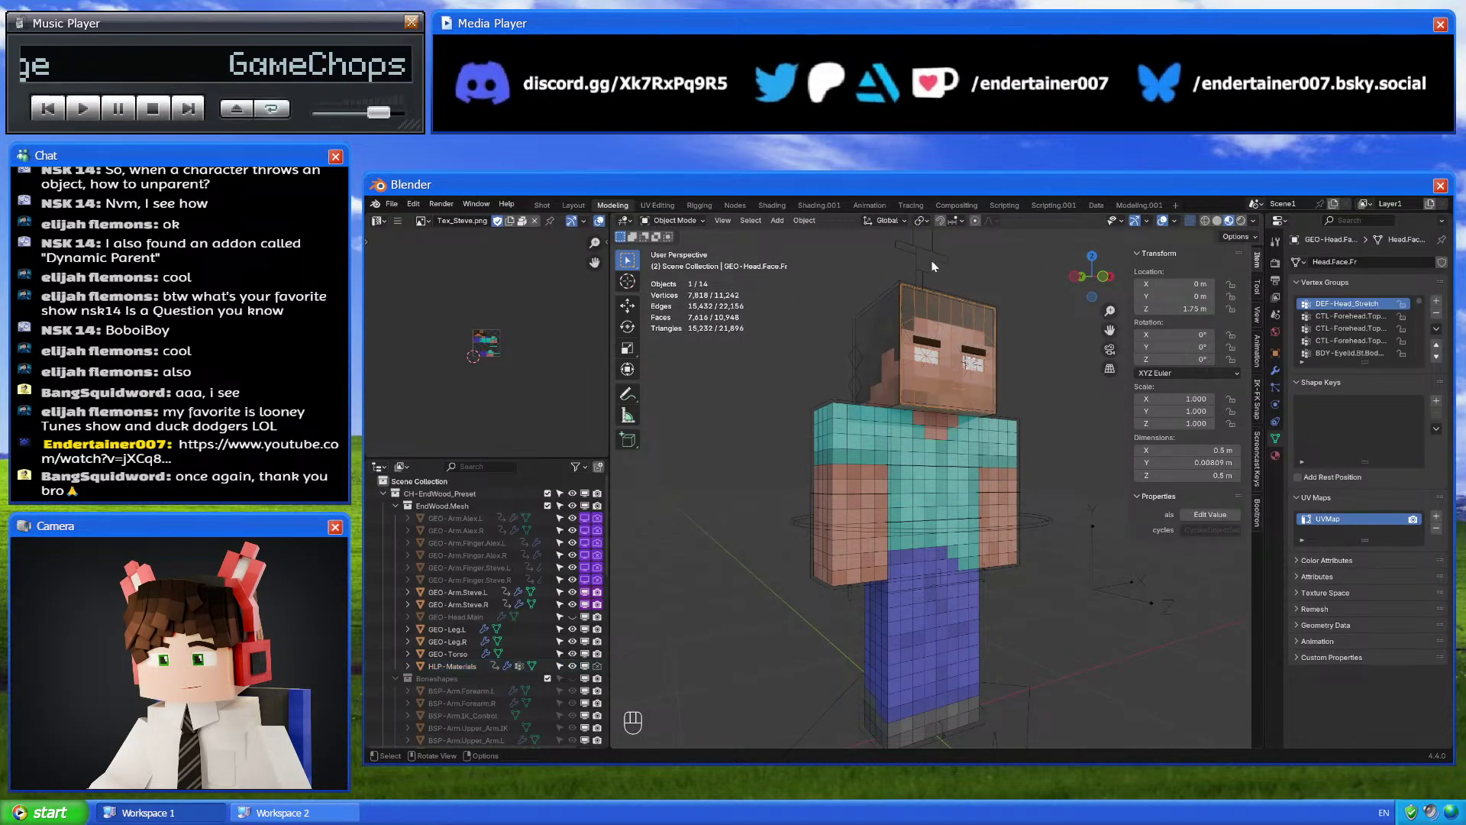
{"action": "key", "text": "g"}
{"action": "left_click", "coordinate": [959, 382]}
{"action": "scroll", "coordinate": [968, 397], "scroll_direction": "up", "scroll_amount": 3}
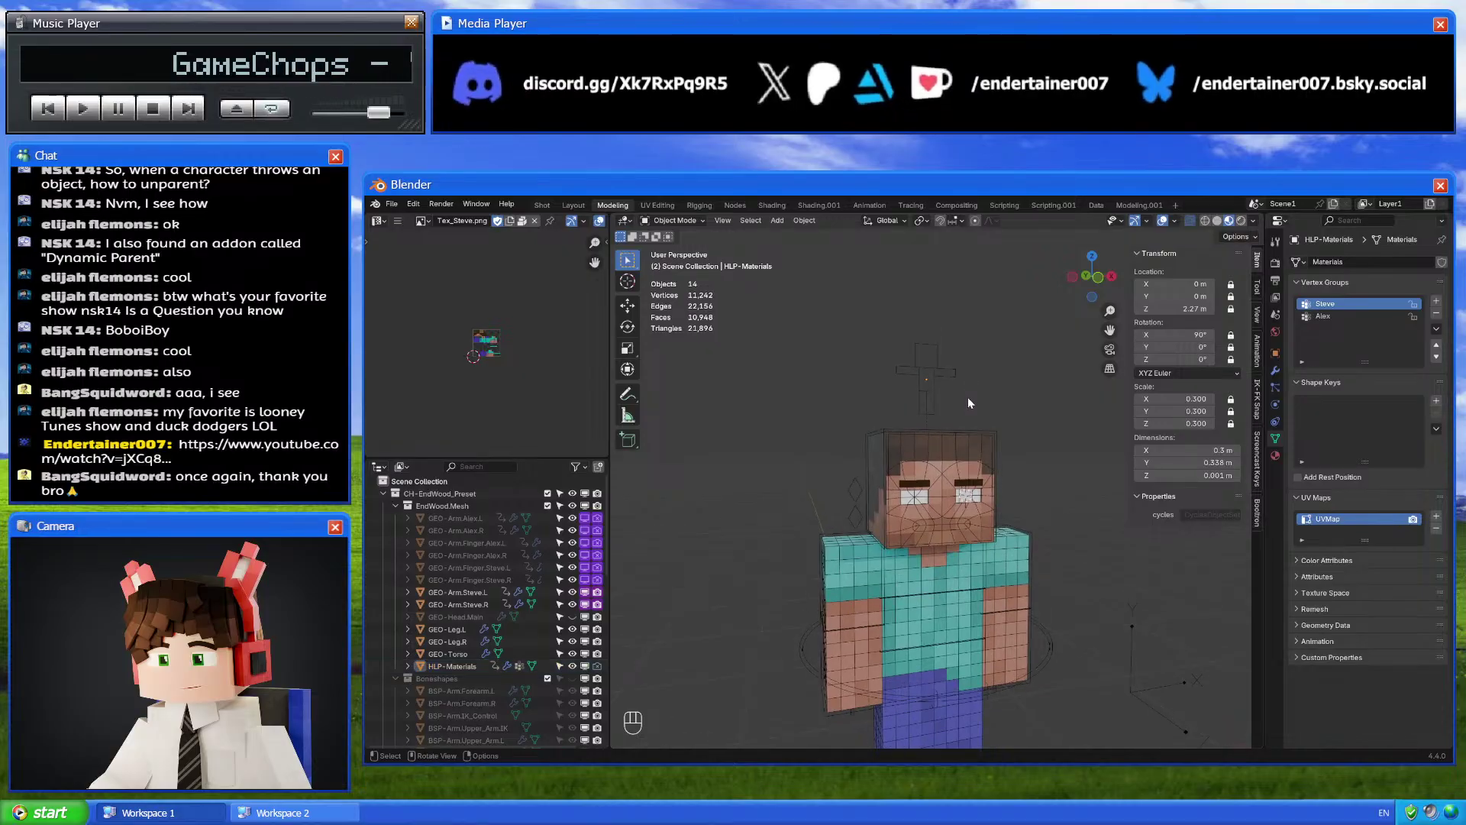
{"action": "middle_click_drag", "start_coordinate": [968, 397], "coordinate": [1202, 383], "text": "shift"}
{"action": "left_click", "coordinate": [1275, 371]}
{"action": "scroll", "coordinate": [945, 501], "scroll_direction": "up", "scroll_amount": 3}
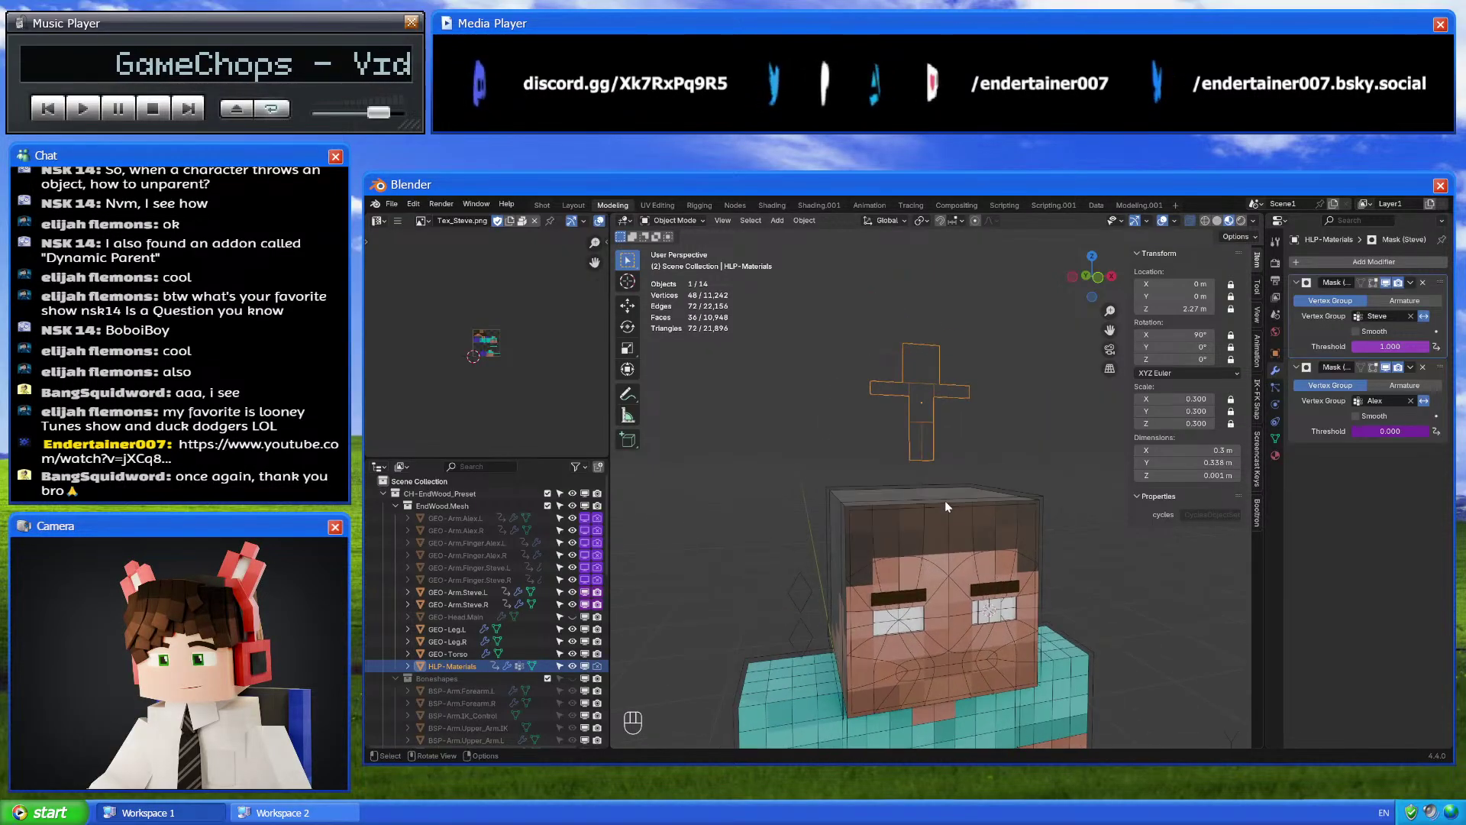
Try a Normals operation on the whole HLP-Materials mesh in Edit Mode, undo it and return to Object Mode
{"action": "key", "text": "Tab"}
{"action": "key", "text": "Tab"}
{"action": "key", "text": "Tab"}
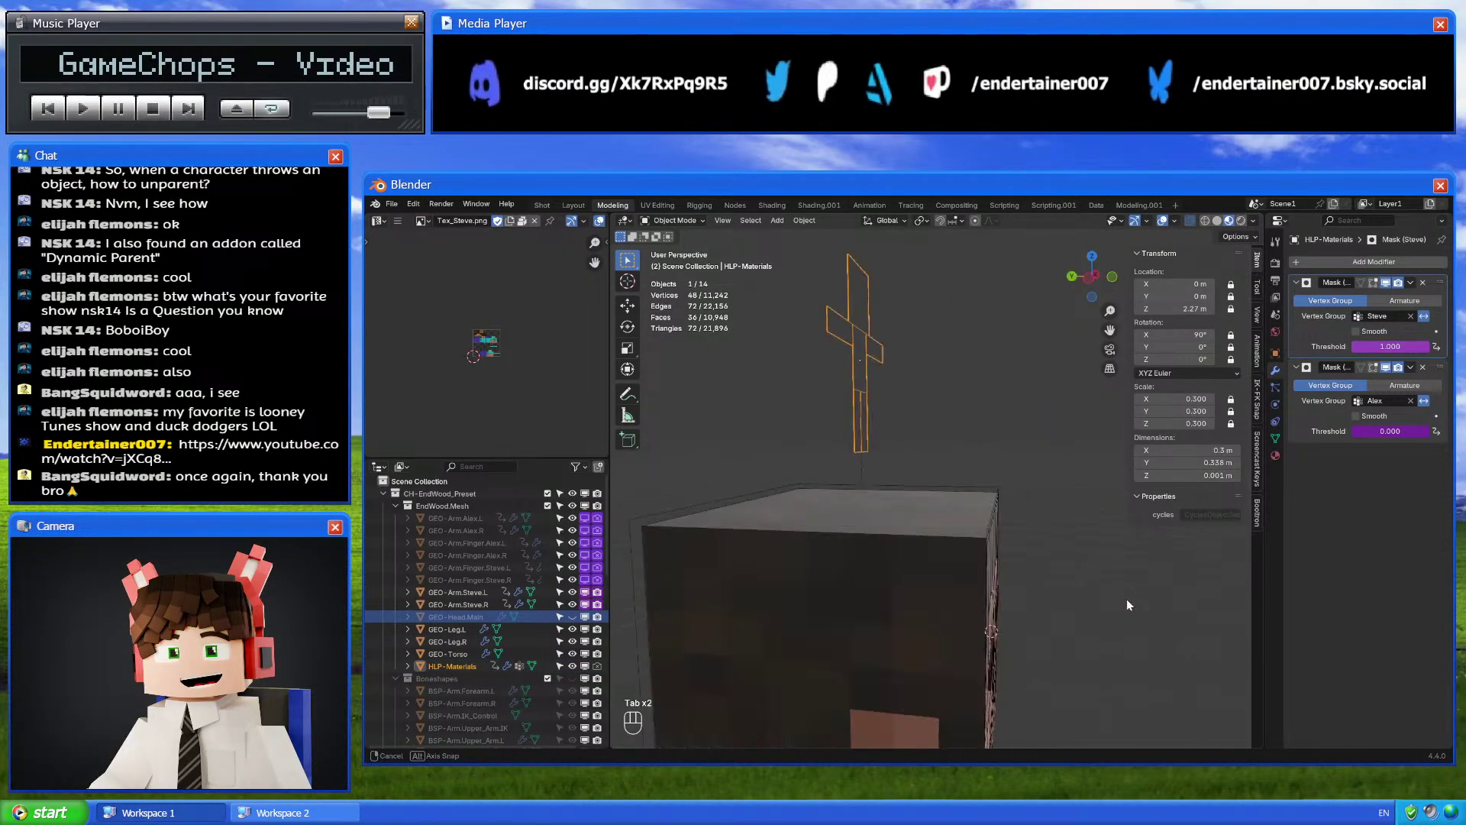
{"action": "middle_click_drag", "start_coordinate": [1125, 598], "coordinate": [1050, 485]}
{"action": "key", "text": "q"}
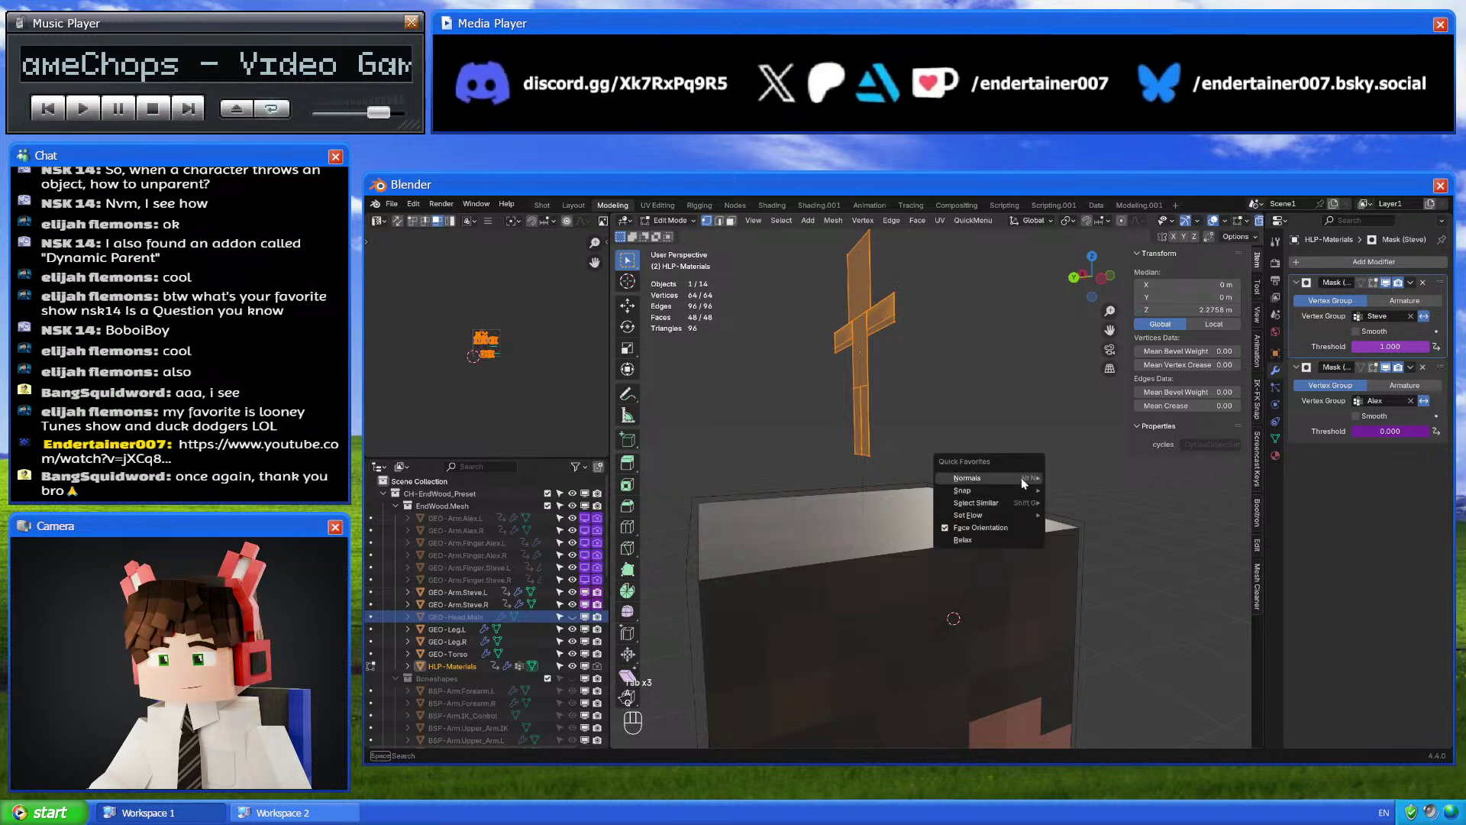
{"action": "left_click", "coordinate": [1099, 479]}
{"action": "key", "text": "Tab"}
{"action": "key", "text": "ctrl+z"}
{"action": "key", "text": "ctrl+z"}
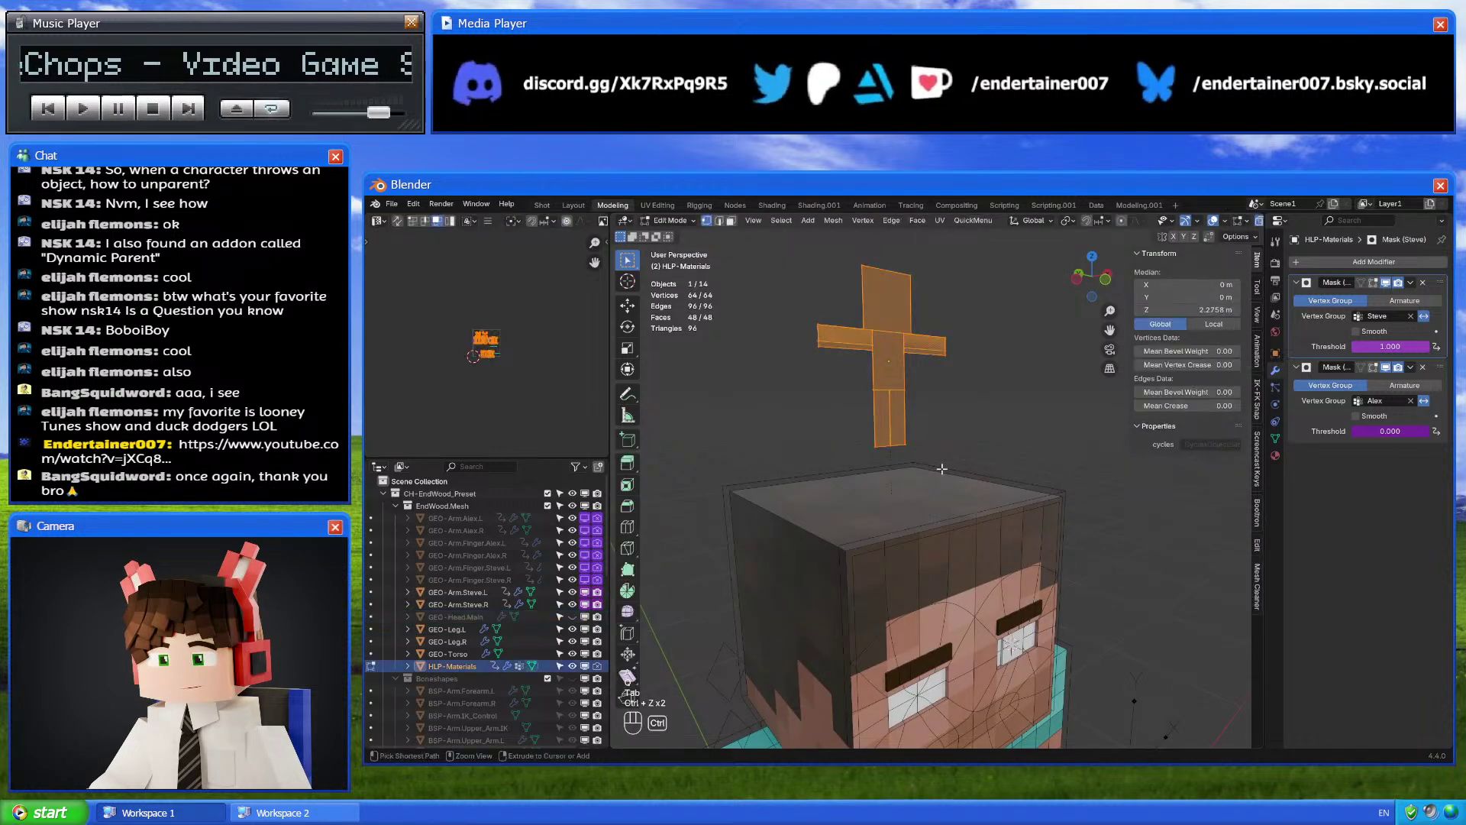
{"action": "key", "text": "Tab"}
Compare the helper and head in Rendered and Material Preview shading, examining them up close
{"action": "middle_click_drag", "start_coordinate": [1013, 449], "coordinate": [1069, 397]}
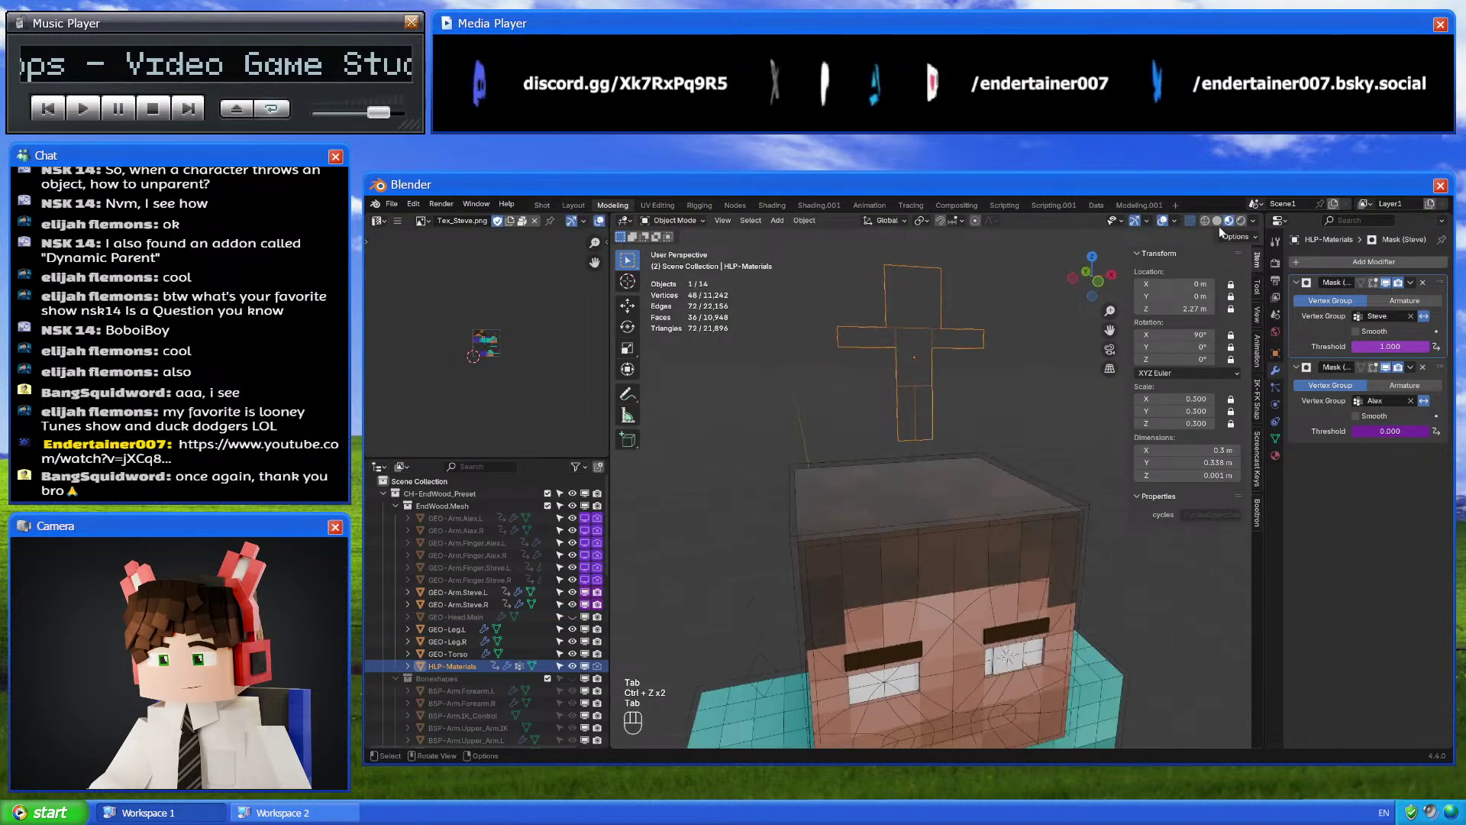
{"action": "left_click", "coordinate": [1240, 221]}
{"action": "left_click", "coordinate": [1228, 220]}
{"action": "scroll", "coordinate": [1028, 413], "scroll_direction": "up", "scroll_amount": 5}
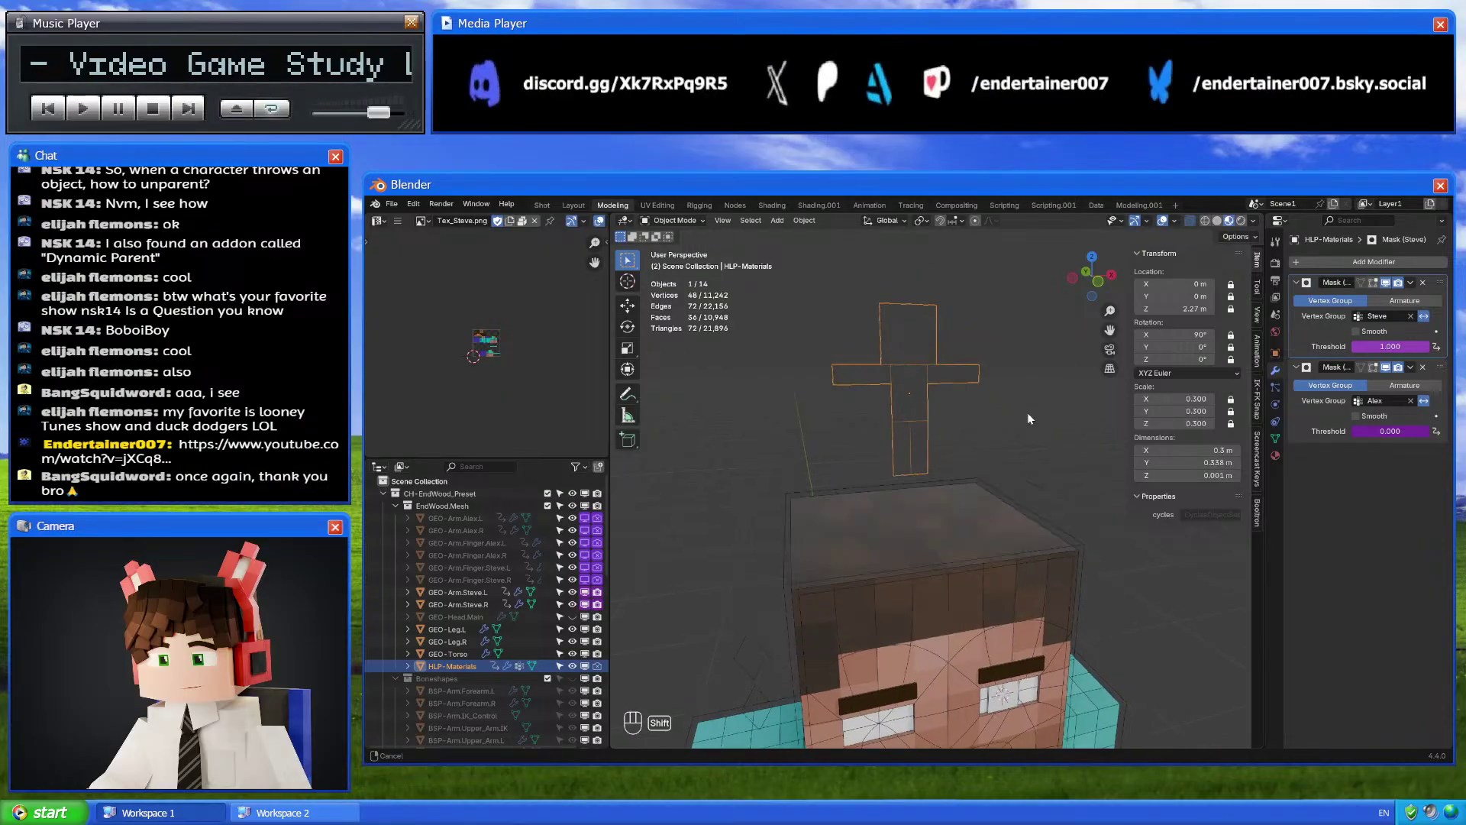
{"action": "scroll", "coordinate": [996, 443], "scroll_direction": "down", "scroll_amount": 3}
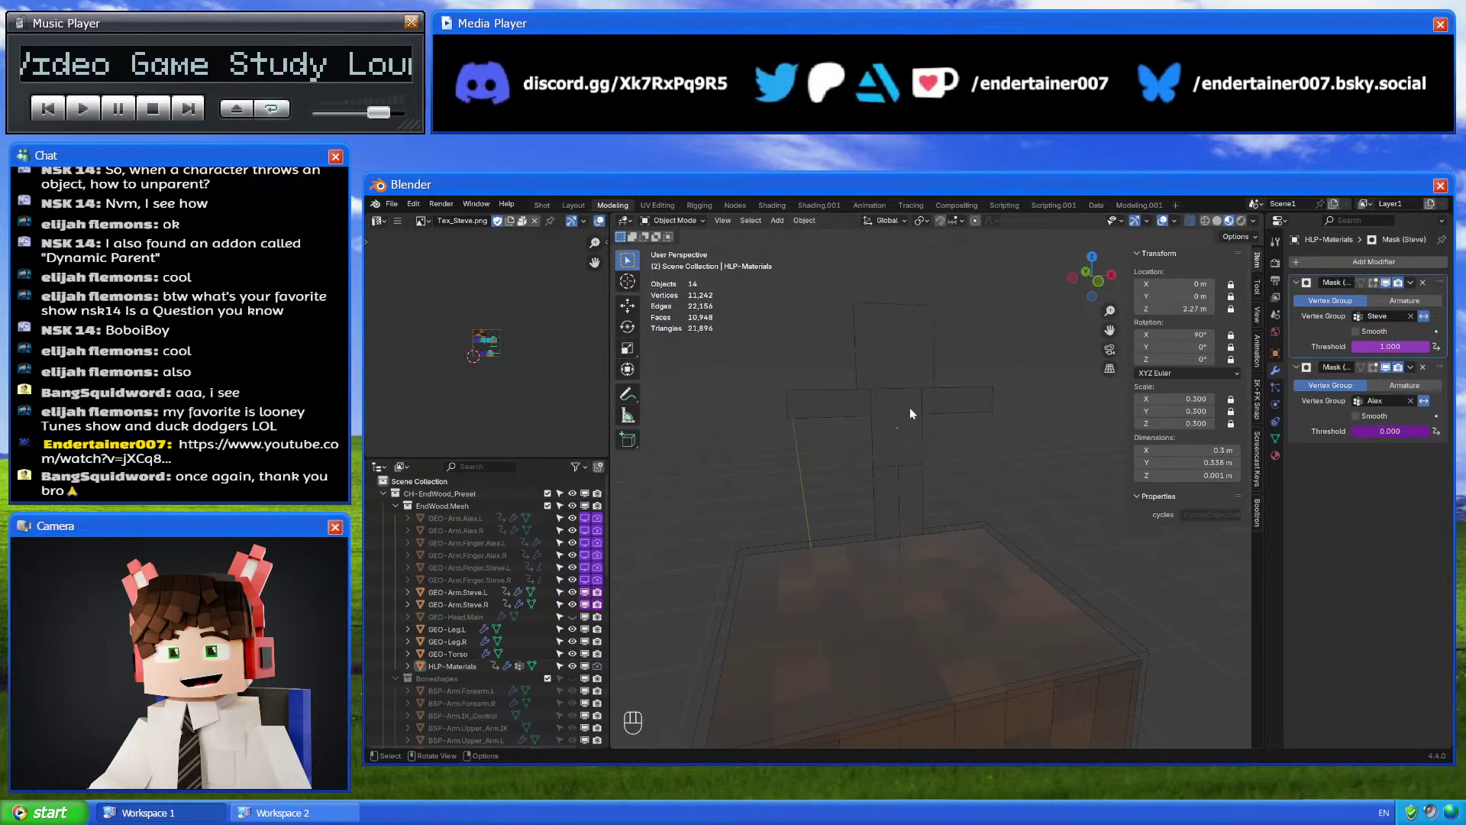
Examine the HLP-Materials helper's Skin material and Tex_Steve.png texture, and return to its Mask modifiers
{"action": "left_click", "coordinate": [1275, 455]}
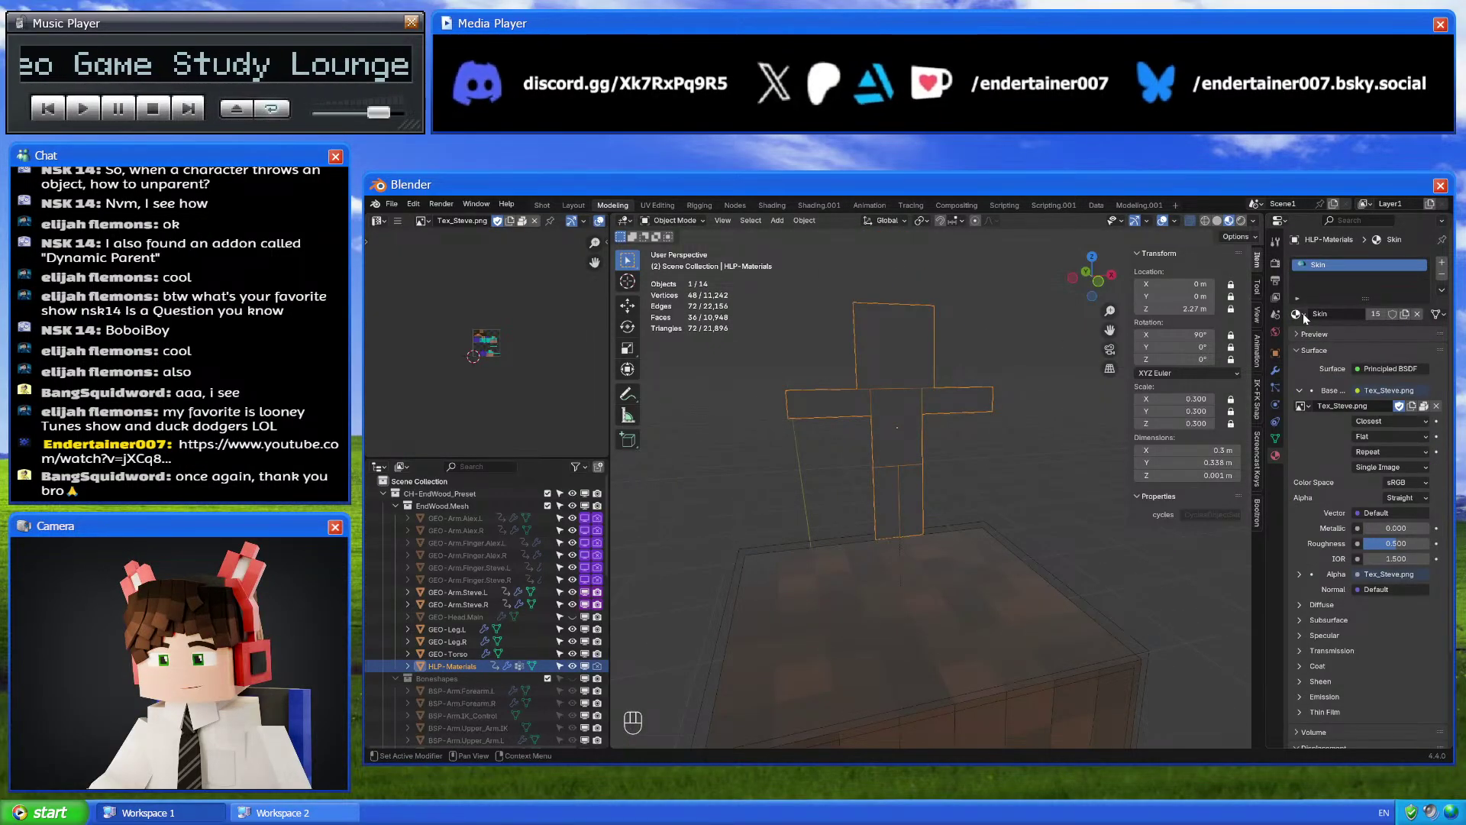
{"action": "key", "text": "Tab"}
{"action": "key", "text": "Tab"}
{"action": "key", "text": "Tab"}
{"action": "key", "text": "Tab"}
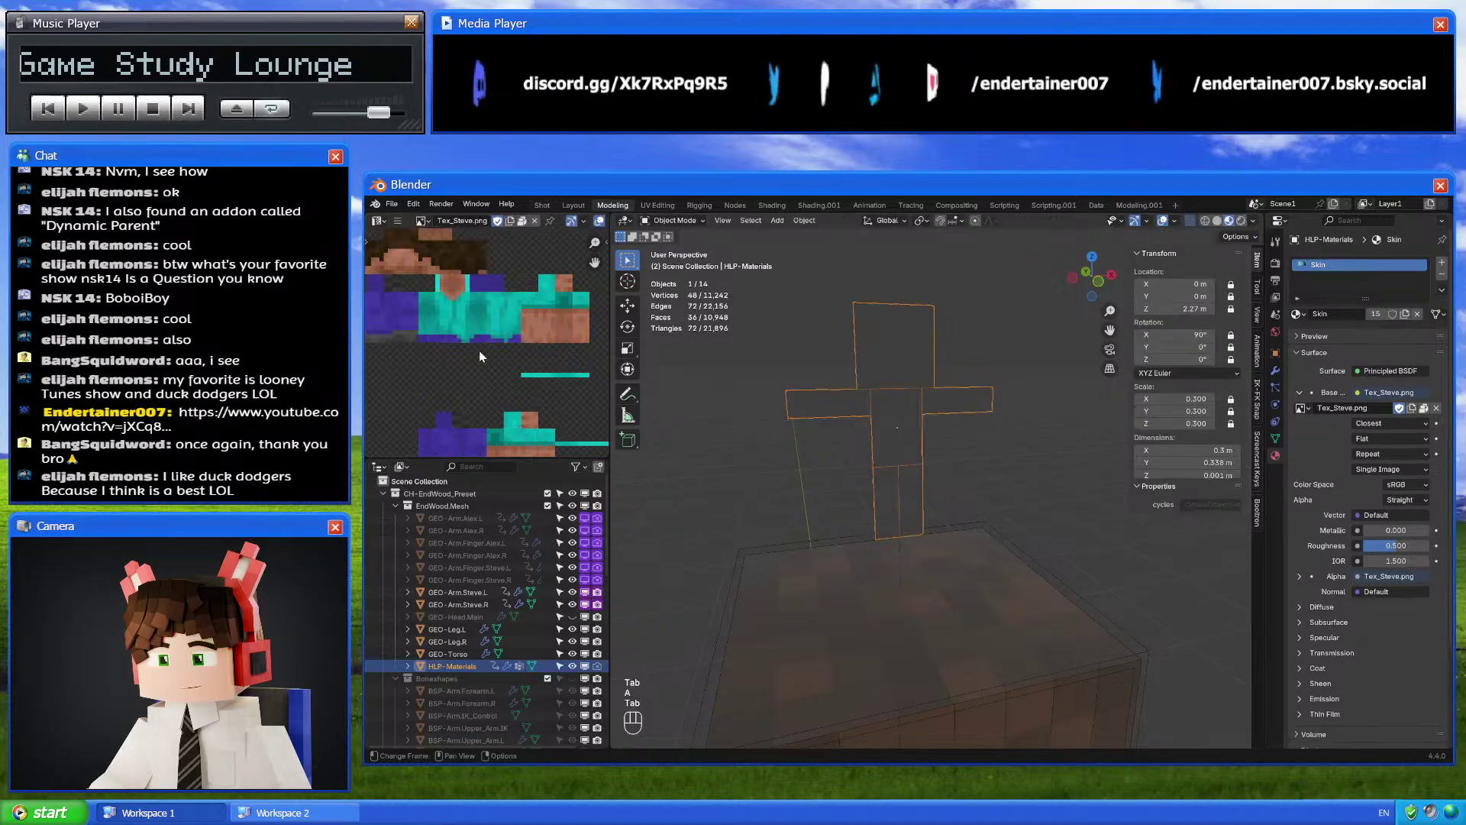
{"action": "middle_click_drag", "start_coordinate": [1054, 428], "coordinate": [945, 469]}
{"action": "left_click", "coordinate": [1276, 372]}
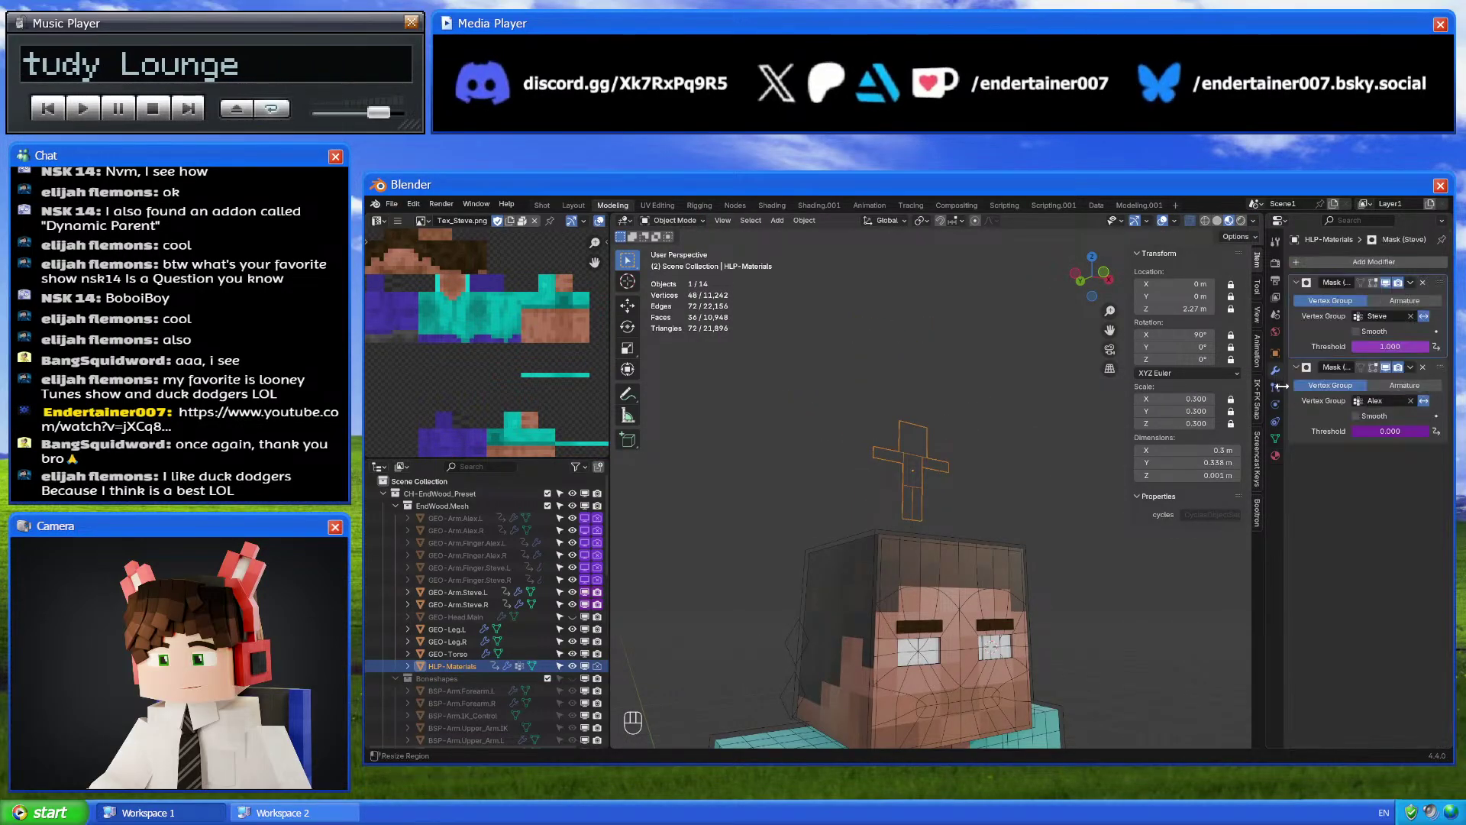
Enable Camera in the HLP-Materials helper's Ray Visibility settings and deselect the helper
{"action": "left_click", "coordinate": [1275, 353]}
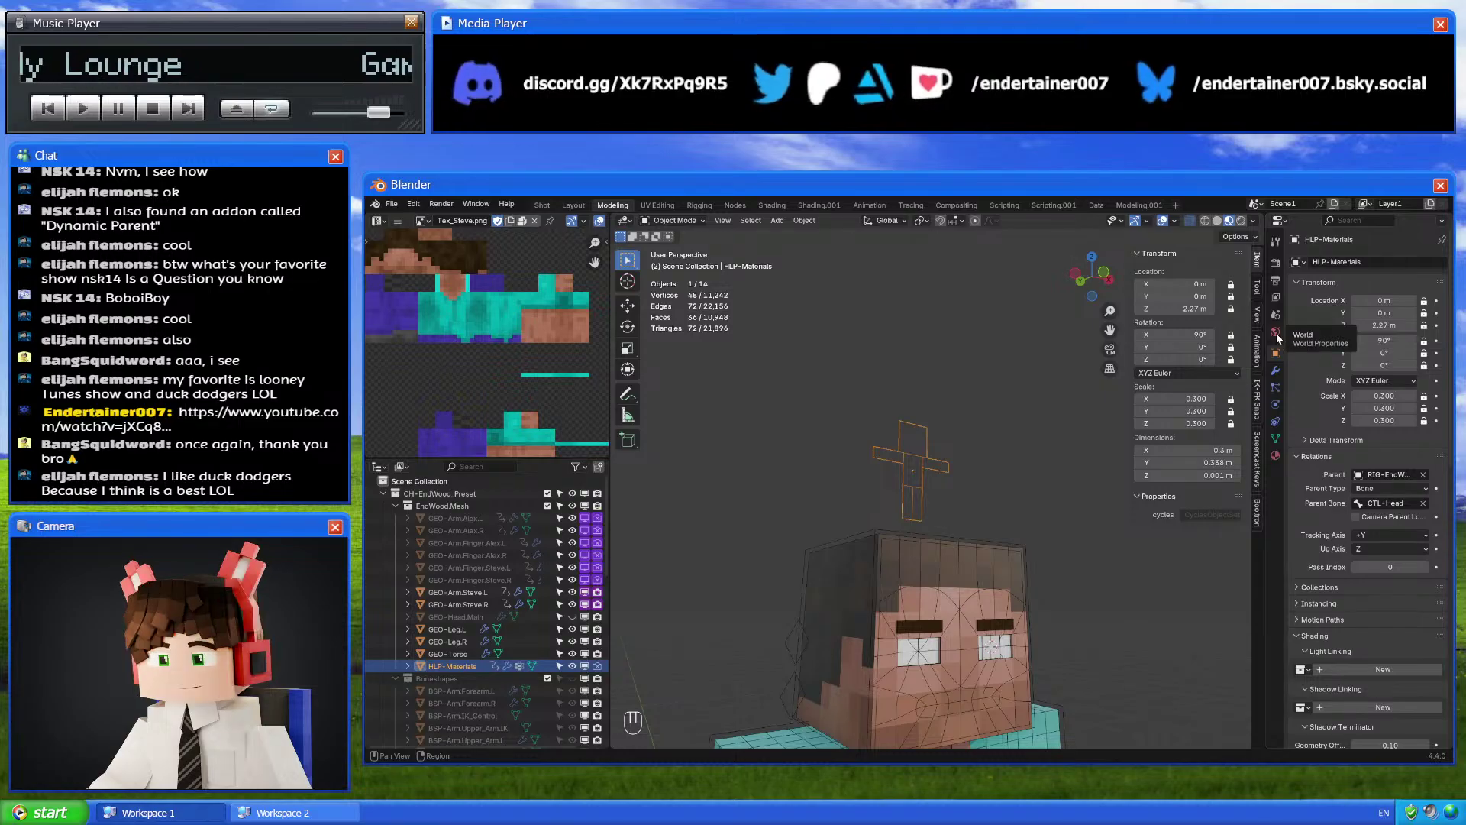
{"action": "scroll", "coordinate": [1317, 594], "scroll_direction": "down", "scroll_amount": 10}
{"action": "scroll", "coordinate": [1317, 594], "scroll_direction": "down", "scroll_amount": 3}
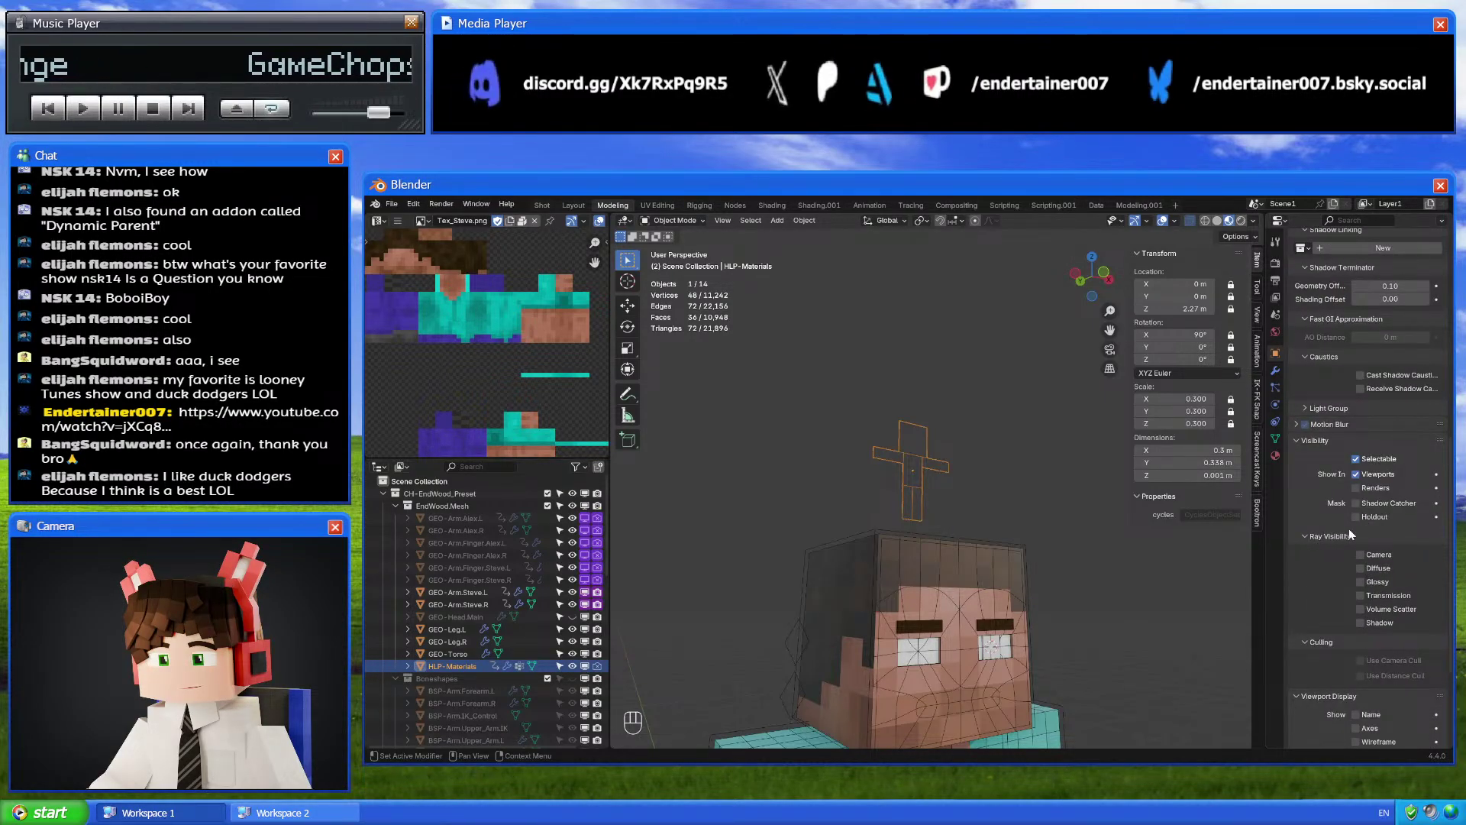
{"action": "scroll", "coordinate": [1348, 536], "scroll_direction": "down", "scroll_amount": 5}
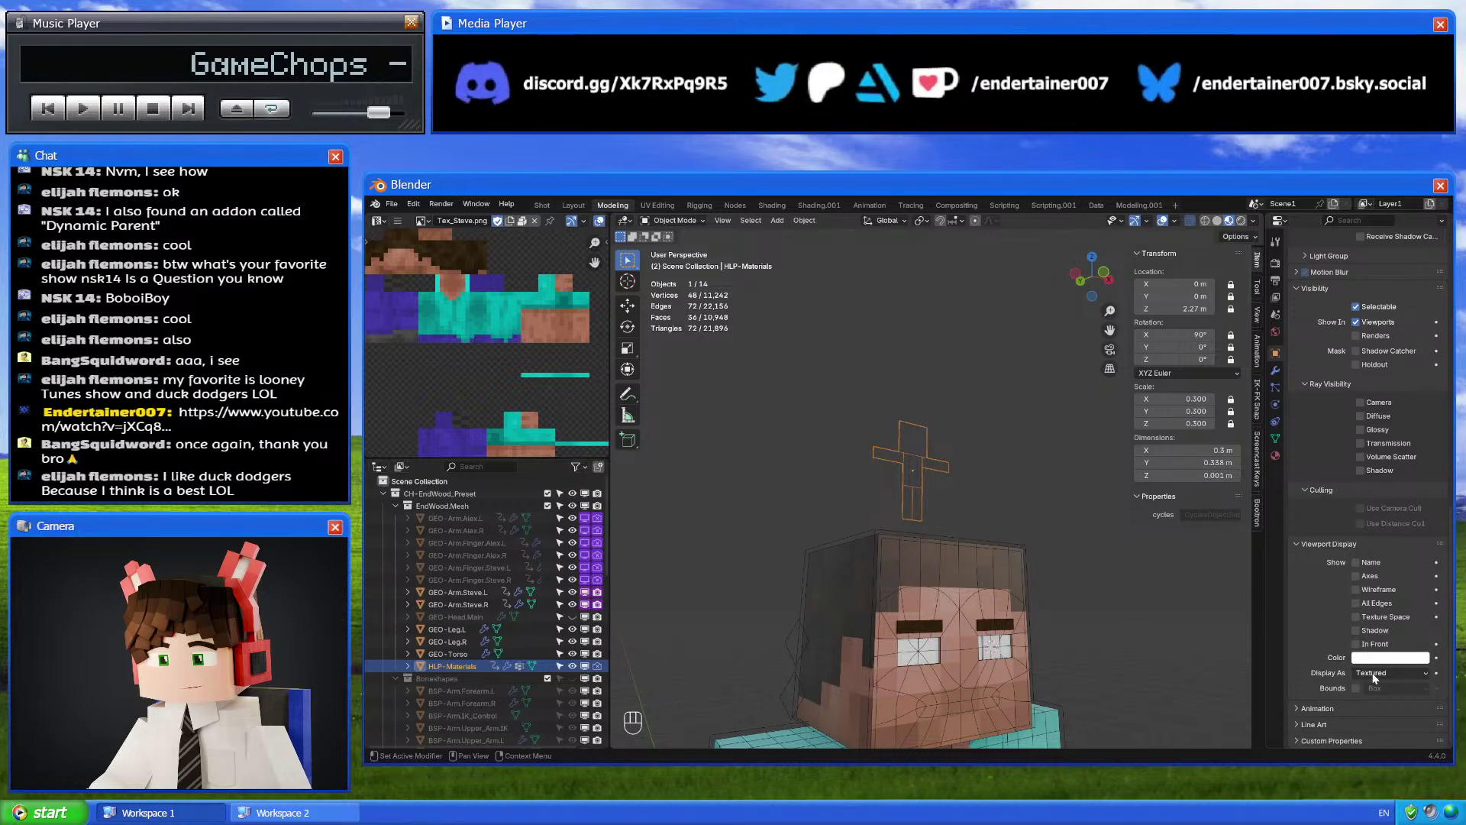
{"action": "left_click", "coordinate": [1361, 402]}
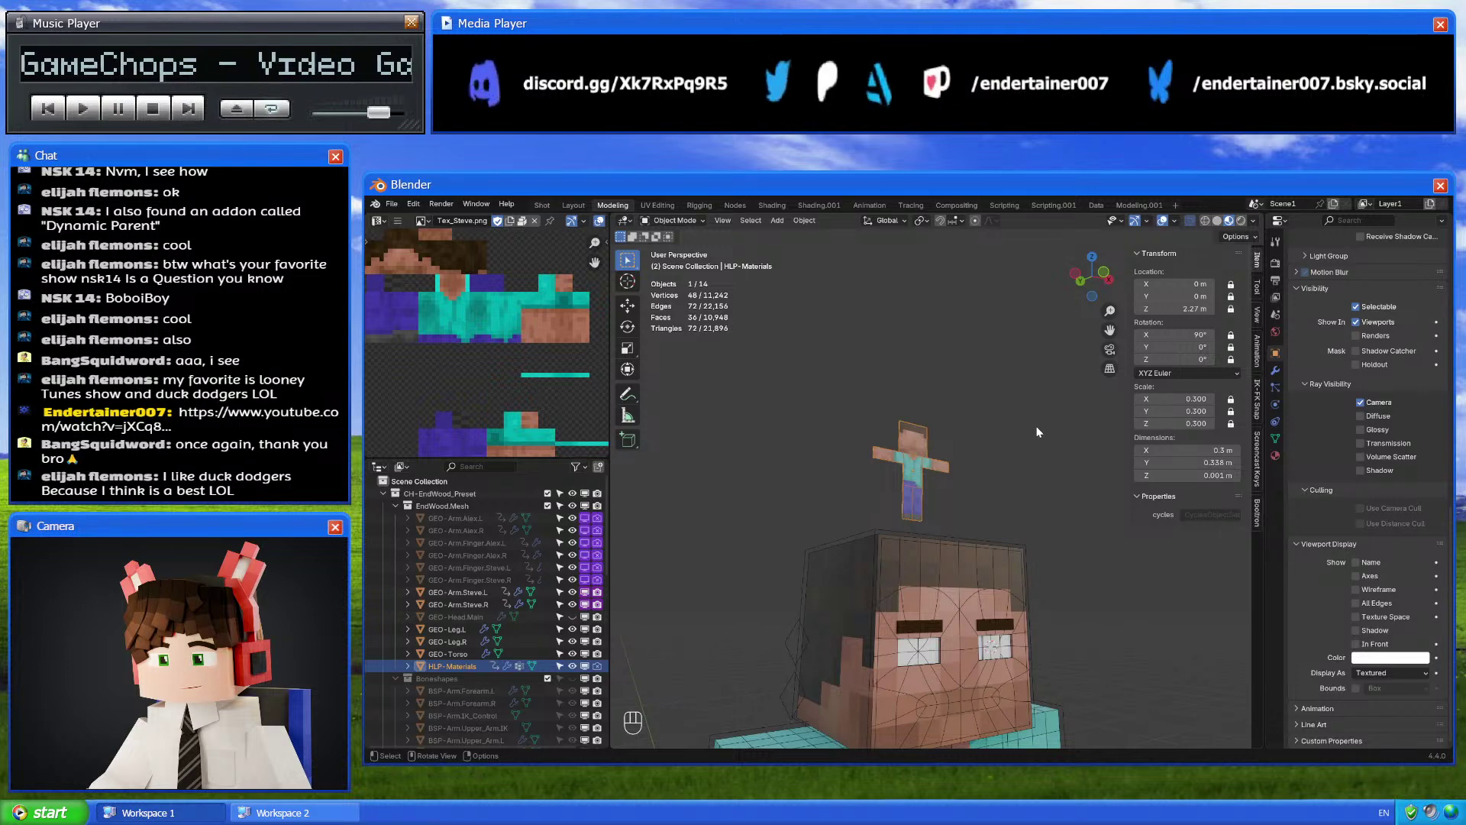
{"action": "scroll", "coordinate": [1037, 432], "scroll_direction": "down", "scroll_amount": 5}
{"action": "left_click", "coordinate": [1360, 402]}
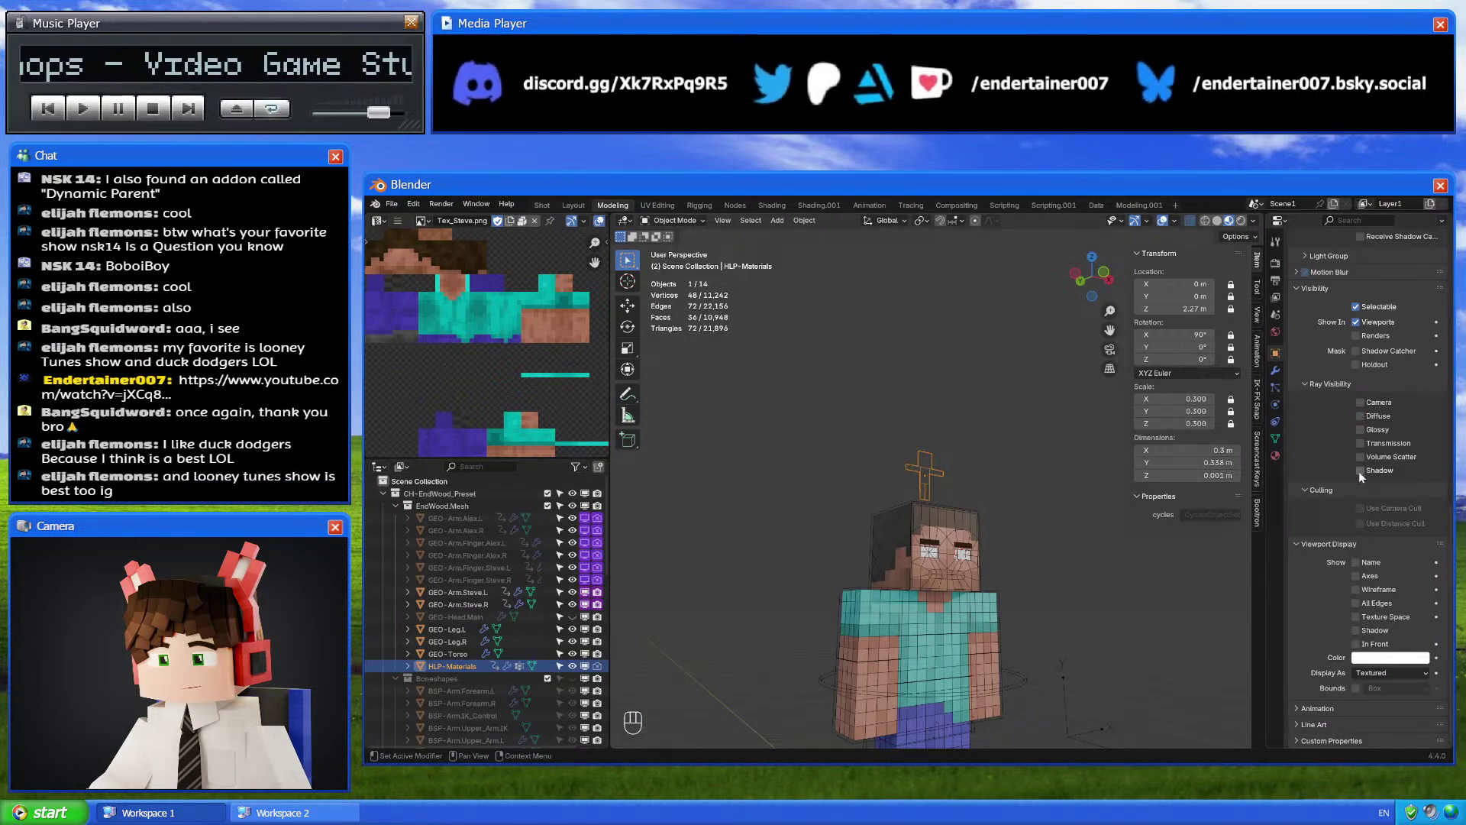
{"action": "left_click", "coordinate": [1360, 402]}
{"action": "left_click", "coordinate": [979, 455]}
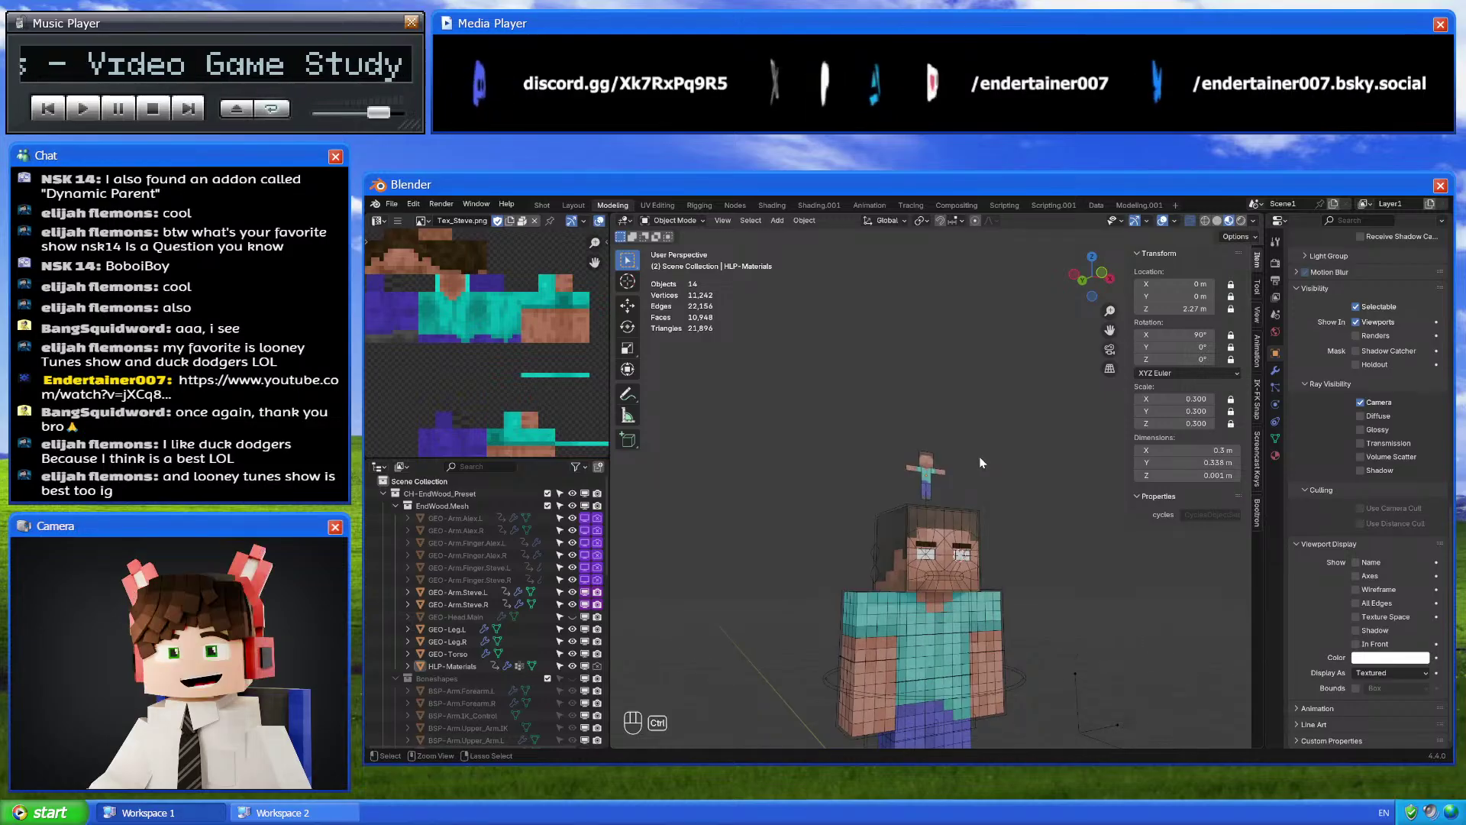
Add a camera and align it to the current view of the whole character
{"action": "scroll", "coordinate": [979, 462], "scroll_direction": "down", "scroll_amount": 2}
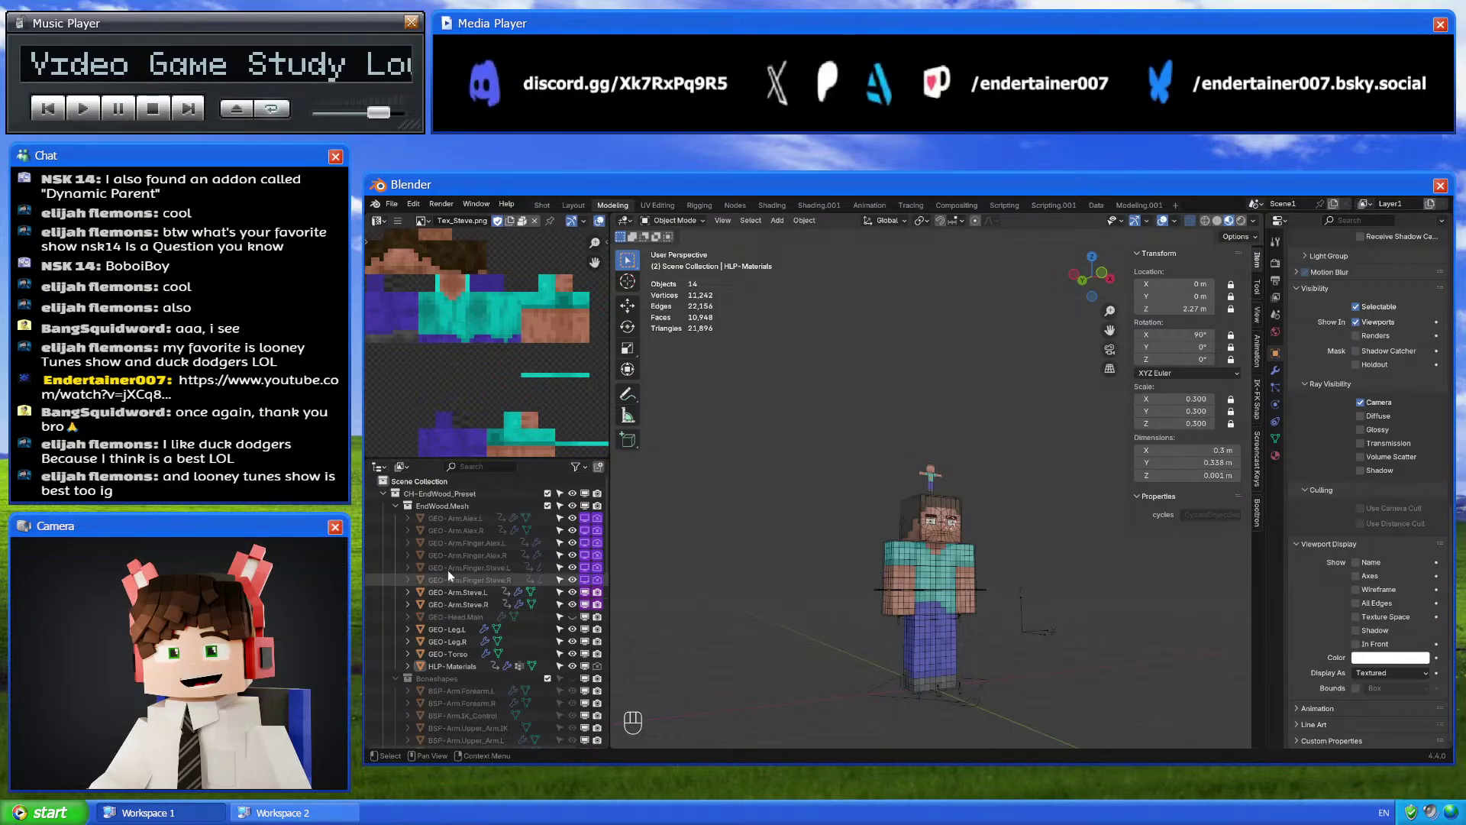
{"action": "key", "text": "shift+a"}
{"action": "left_click", "coordinate": [880, 670]}
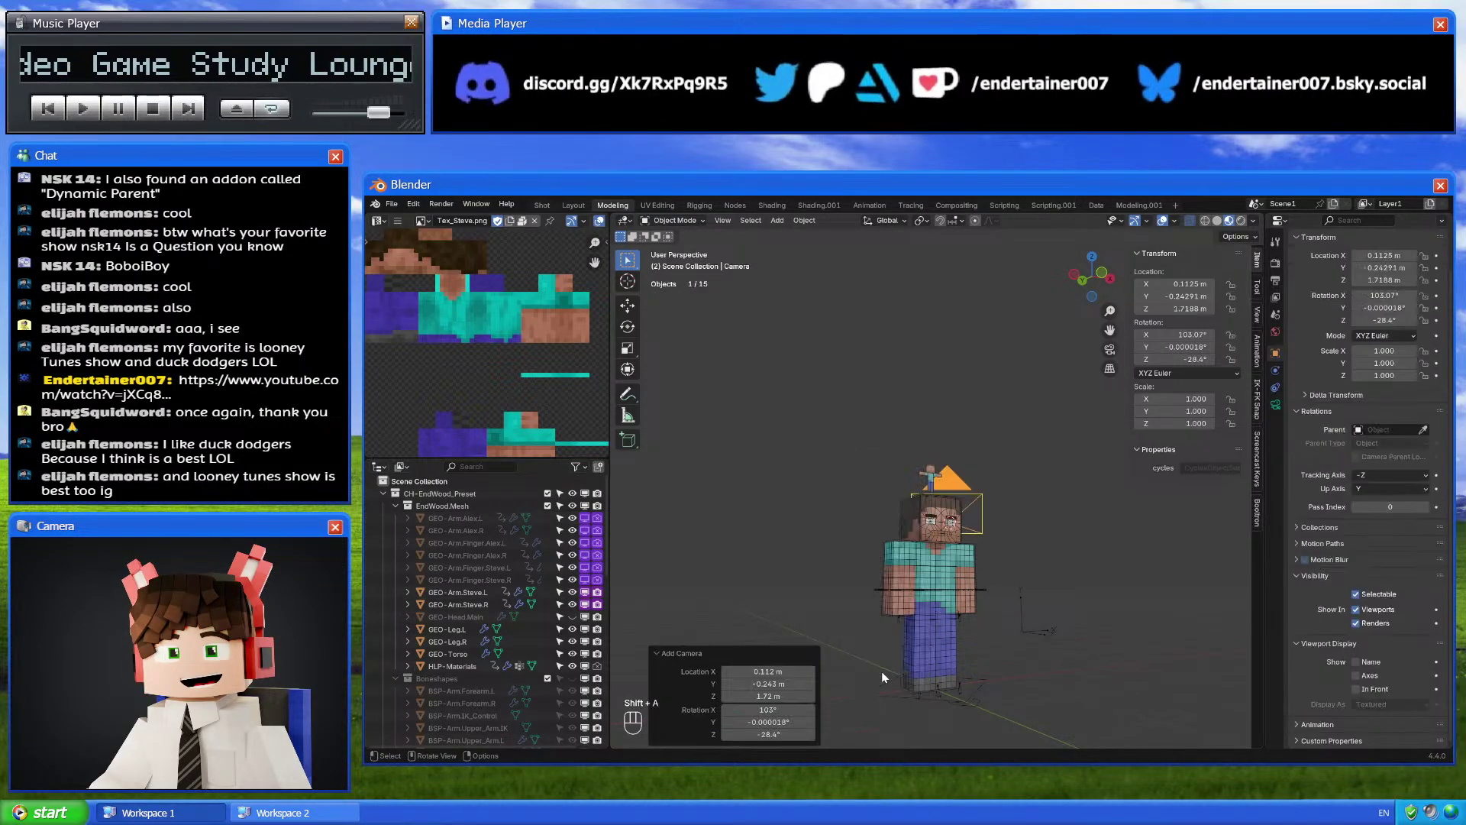
{"action": "key", "text": "q"}
{"action": "left_click", "coordinate": [983, 520]}
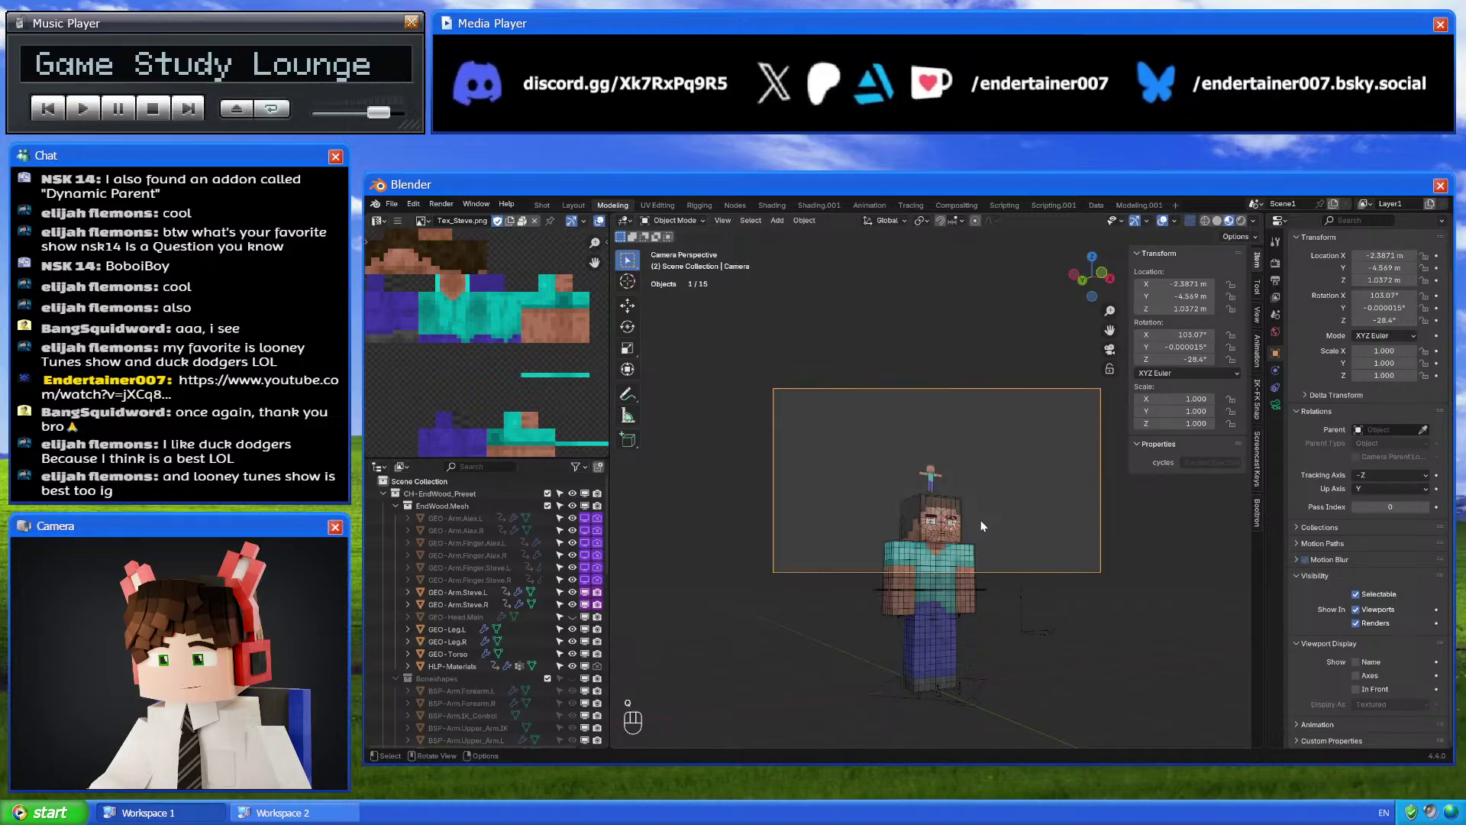
Fly the camera in to frame the small helper figure above the head and render the image
{"action": "key", "text": "shift+grave"}
{"action": "key", "text": "w"}
{"action": "key", "text": "w"}
{"action": "key", "text": "w"}
{"action": "key", "text": "w"}
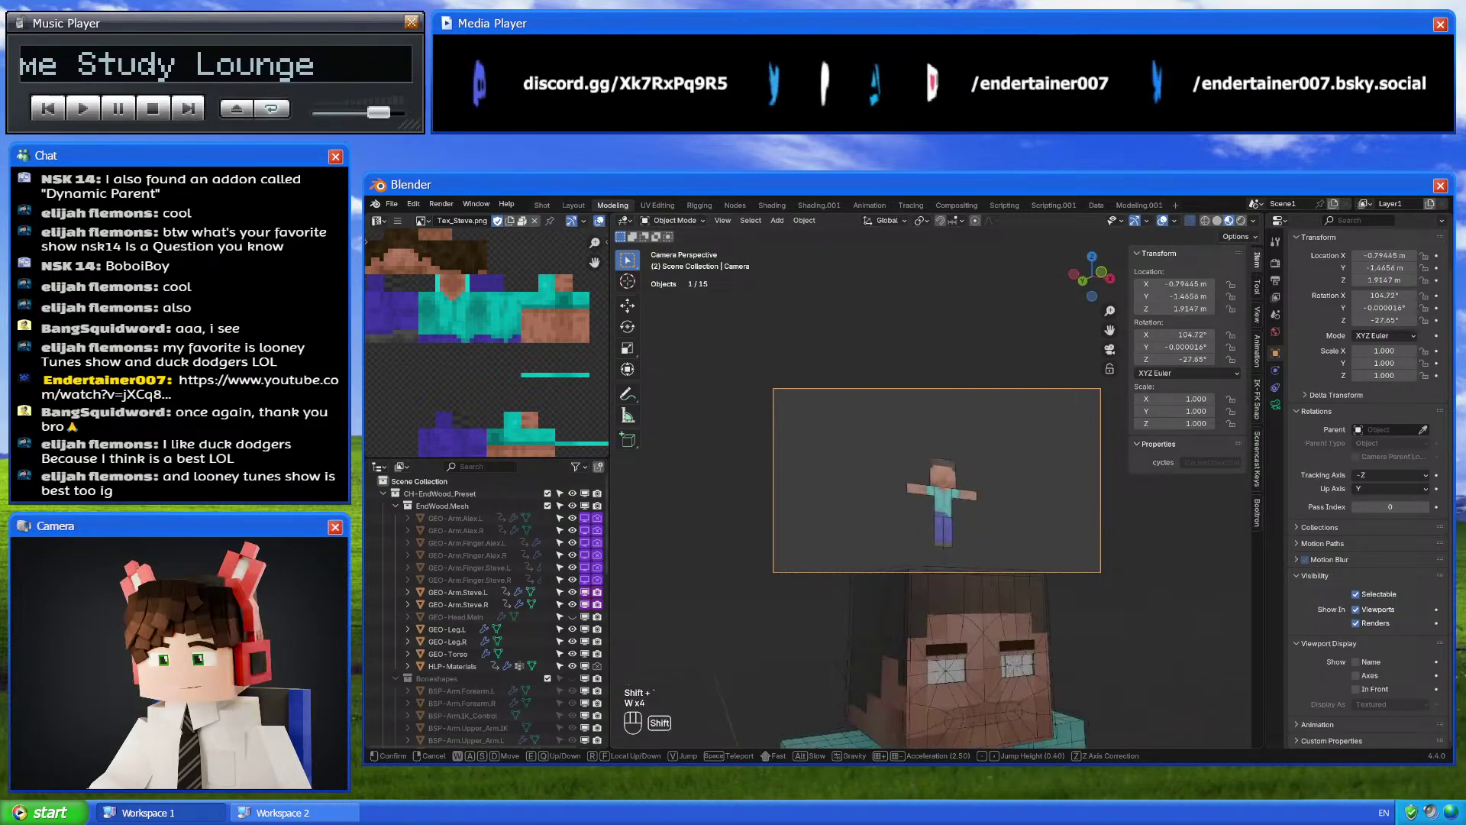
{"action": "key", "text": "s"}
{"action": "left_click", "coordinate": [937, 481]}
{"action": "left_click", "coordinate": [441, 204]}
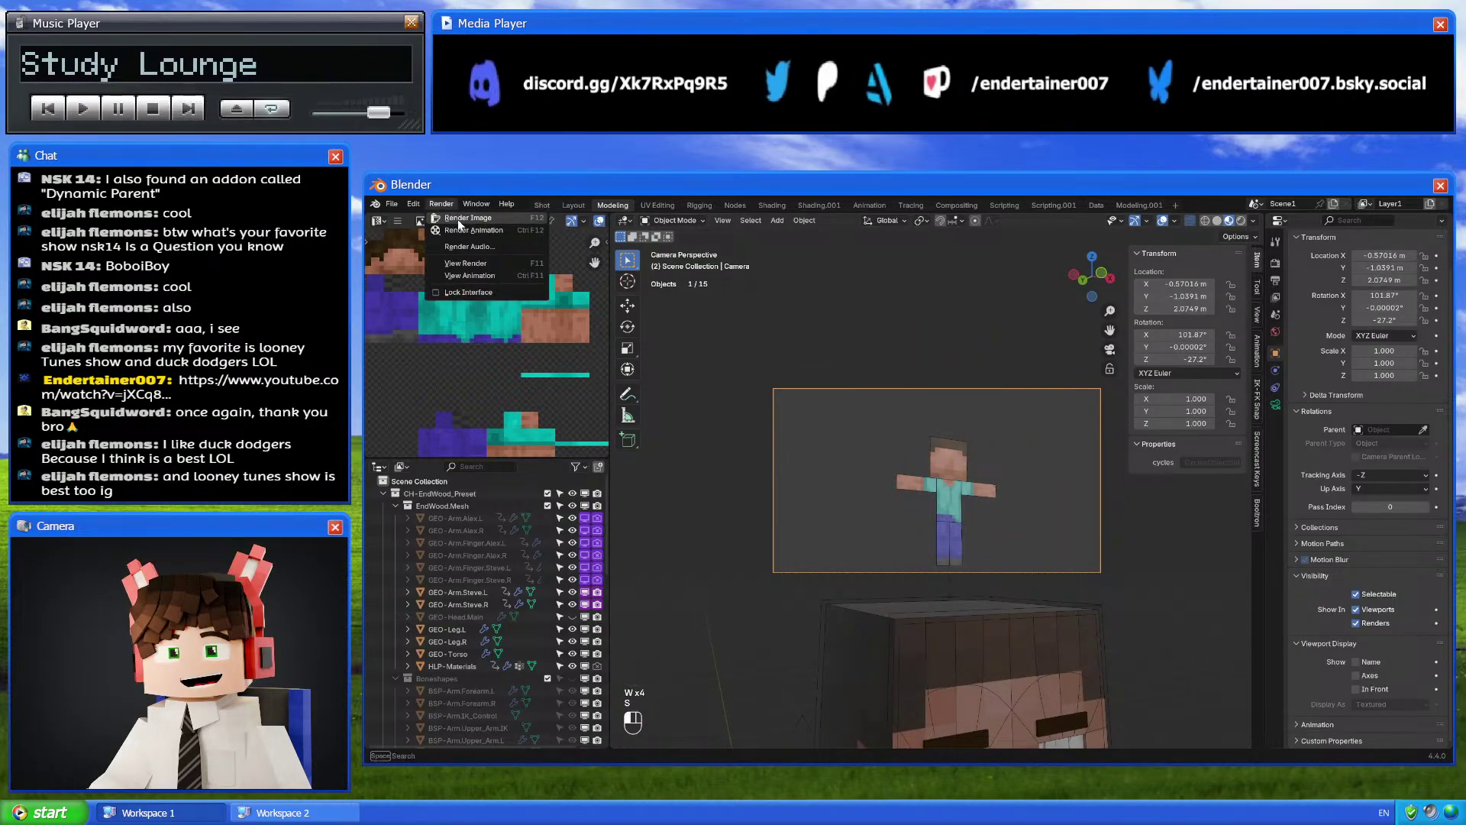
{"action": "left_click", "coordinate": [462, 219]}
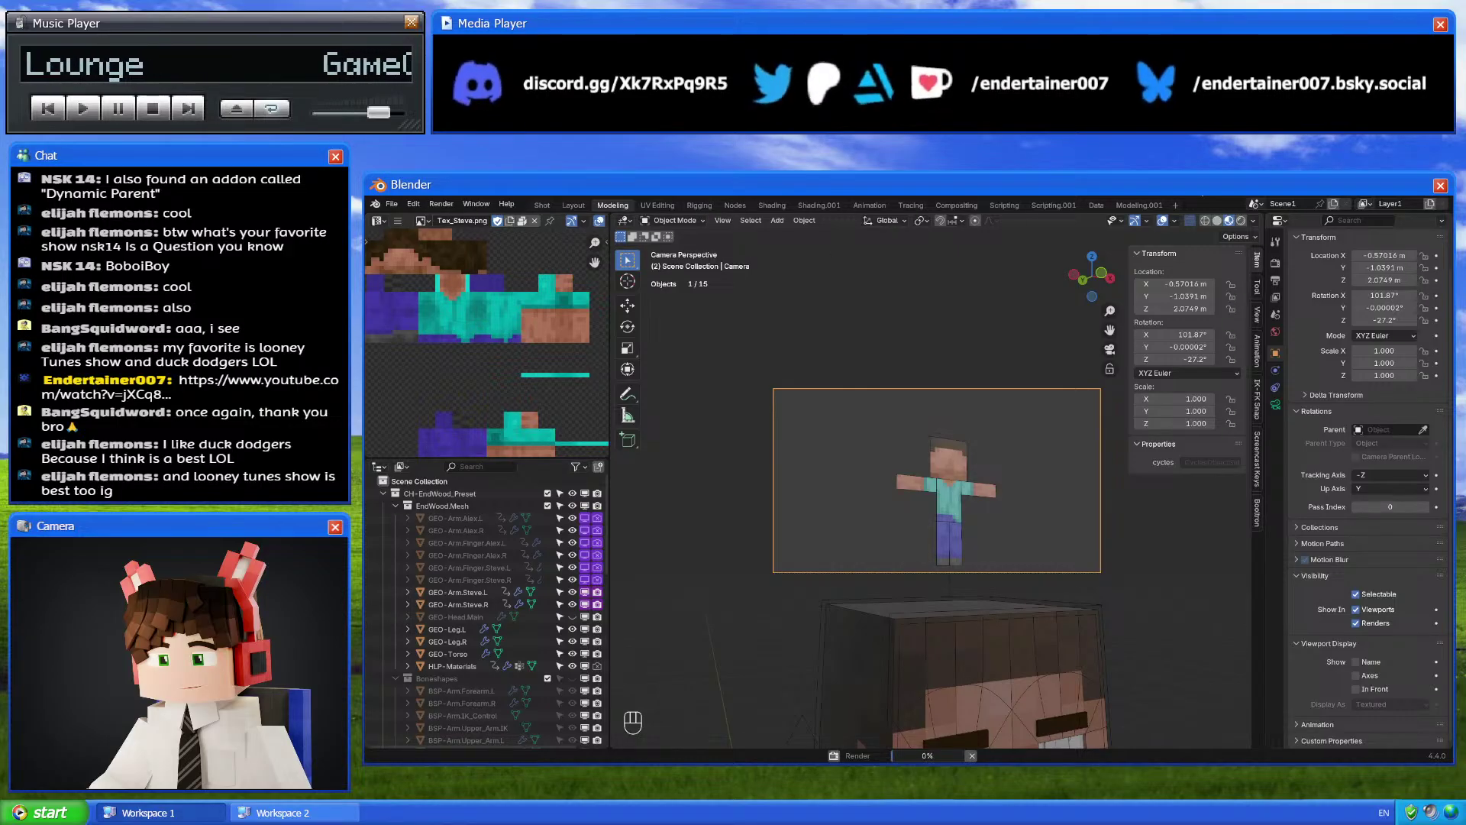
Fly the camera back to include part of the head in the frame and render the image again
{"action": "key", "text": "shift+grave"}
{"action": "key", "text": "s"}
{"action": "key", "text": "s"}
{"action": "left_click", "coordinate": [975, 434]}
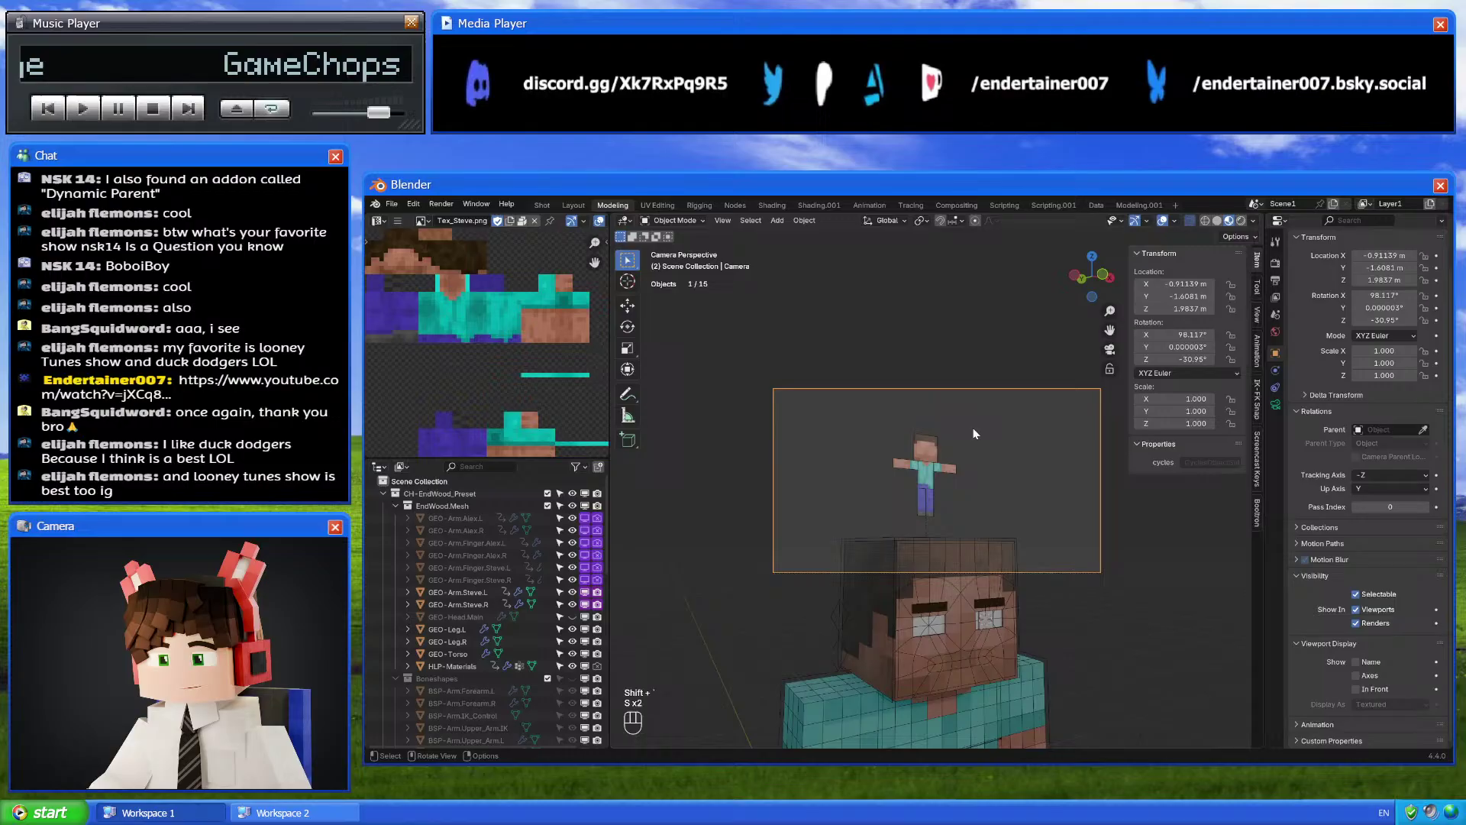
{"action": "left_click", "coordinate": [441, 204]}
{"action": "left_click", "coordinate": [456, 219]}
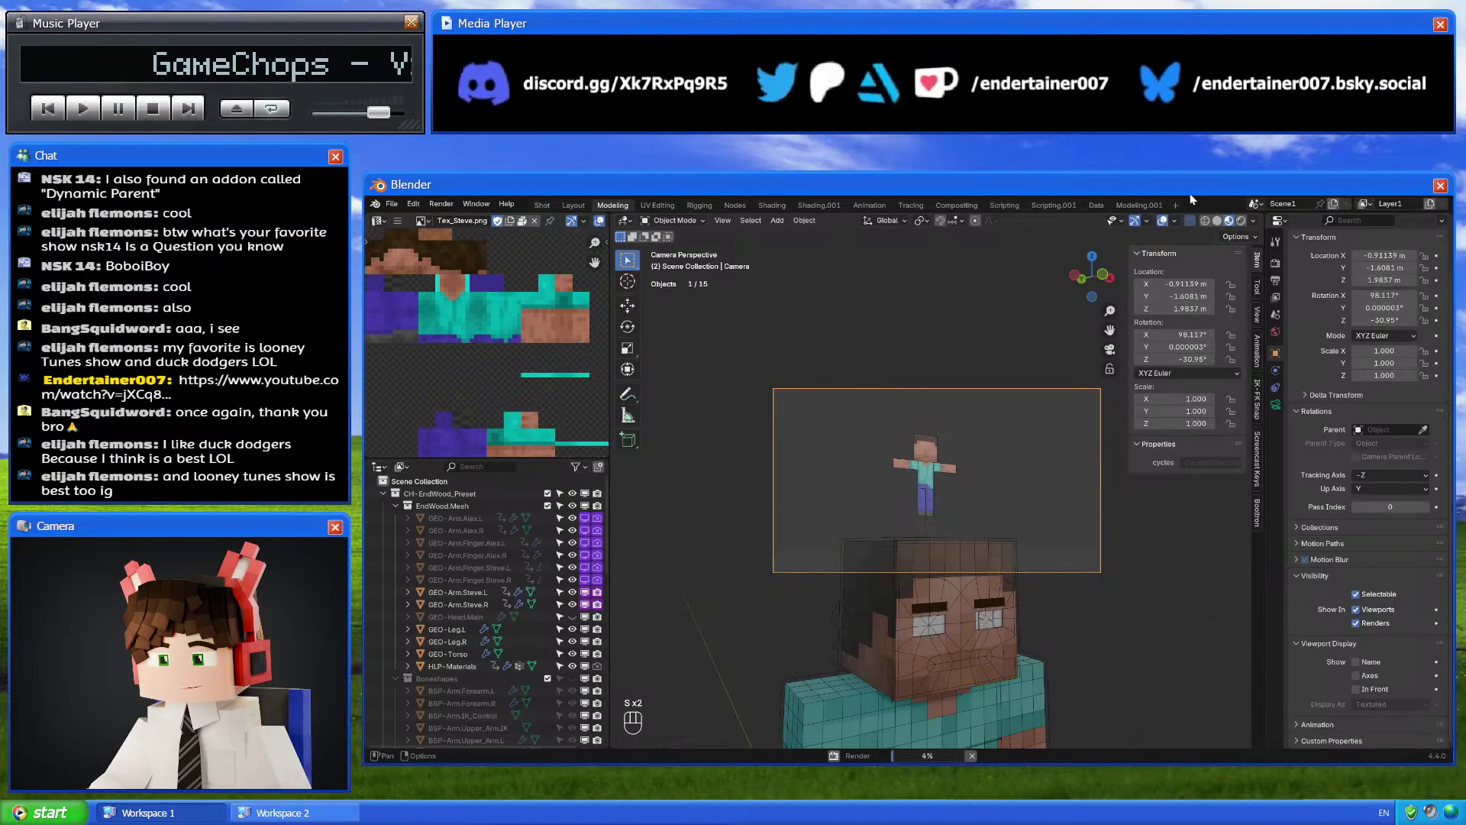
Leave the camera view and delete the test camera
{"action": "middle_click_drag", "start_coordinate": [794, 469], "coordinate": [809, 473]}
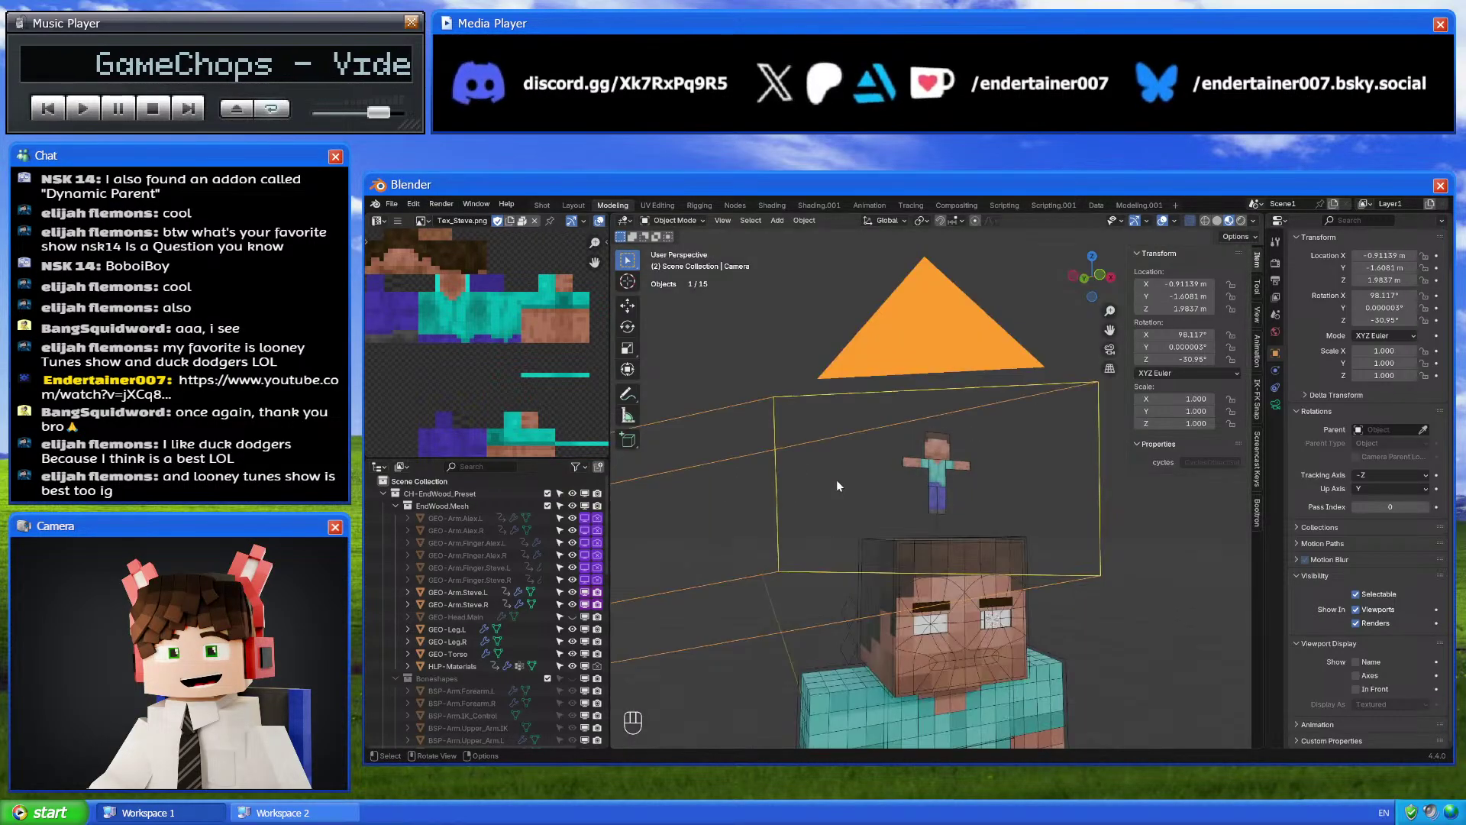
{"action": "scroll", "coordinate": [493, 690], "scroll_direction": "down", "scroll_amount": 10}
{"action": "key", "text": "x"}
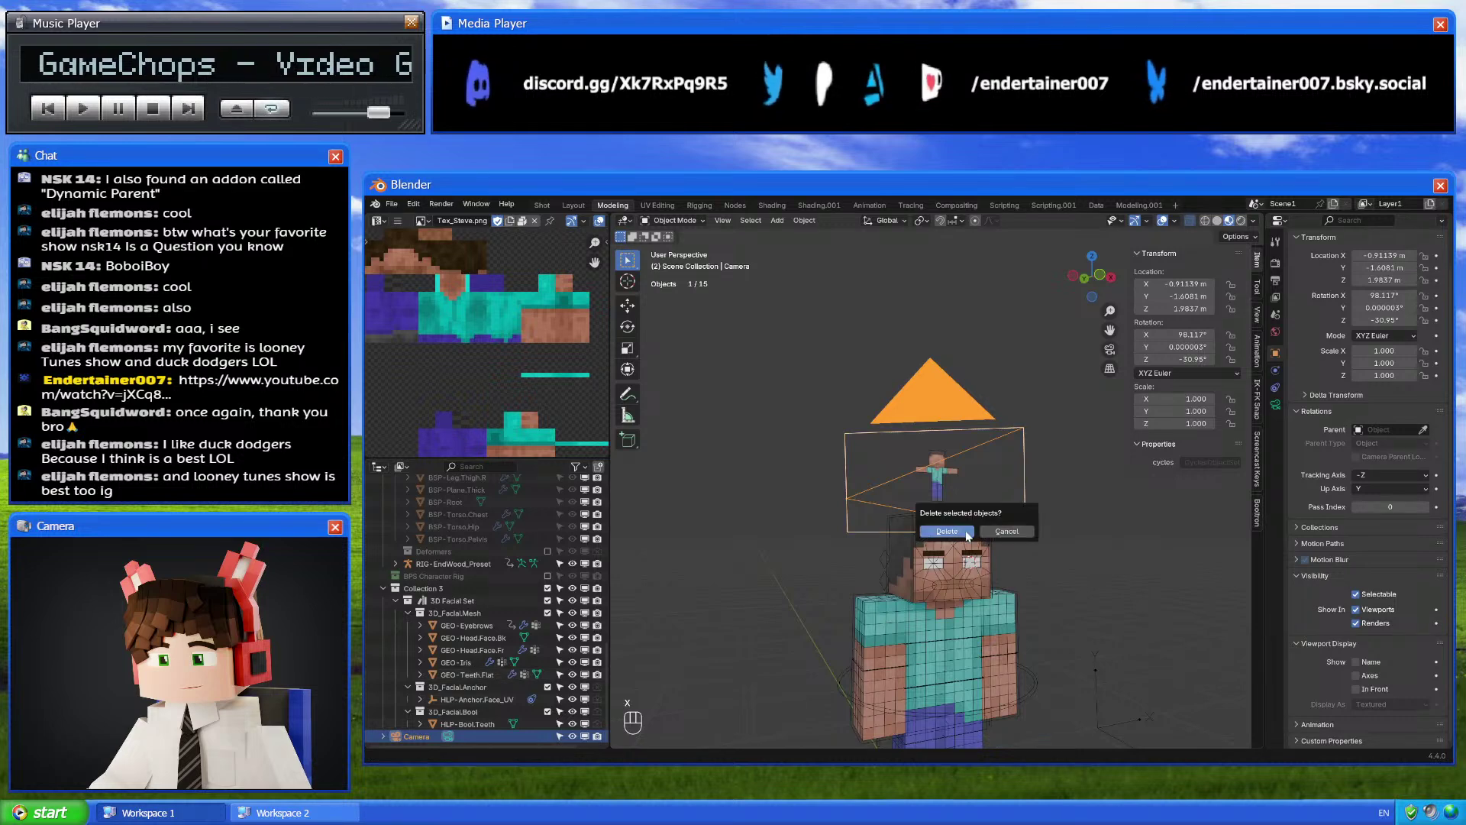
{"action": "left_click", "coordinate": [978, 534]}
{"action": "left_click", "coordinate": [1036, 516]}
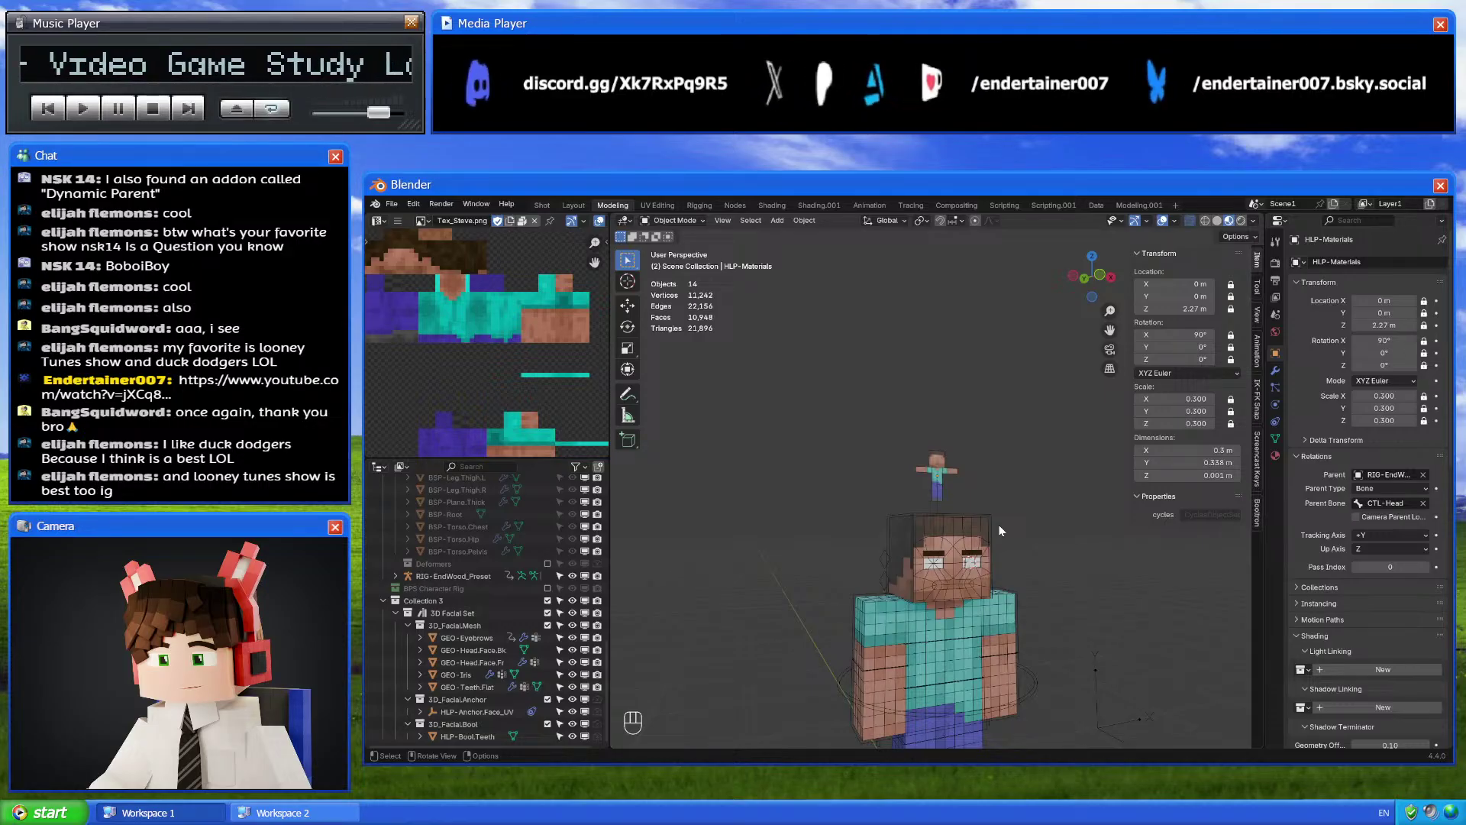
Save the file and switch to the front orthographic view of the head
{"action": "scroll", "coordinate": [954, 494], "scroll_direction": "up", "scroll_amount": 2}
{"action": "key", "text": "ctrl+s"}
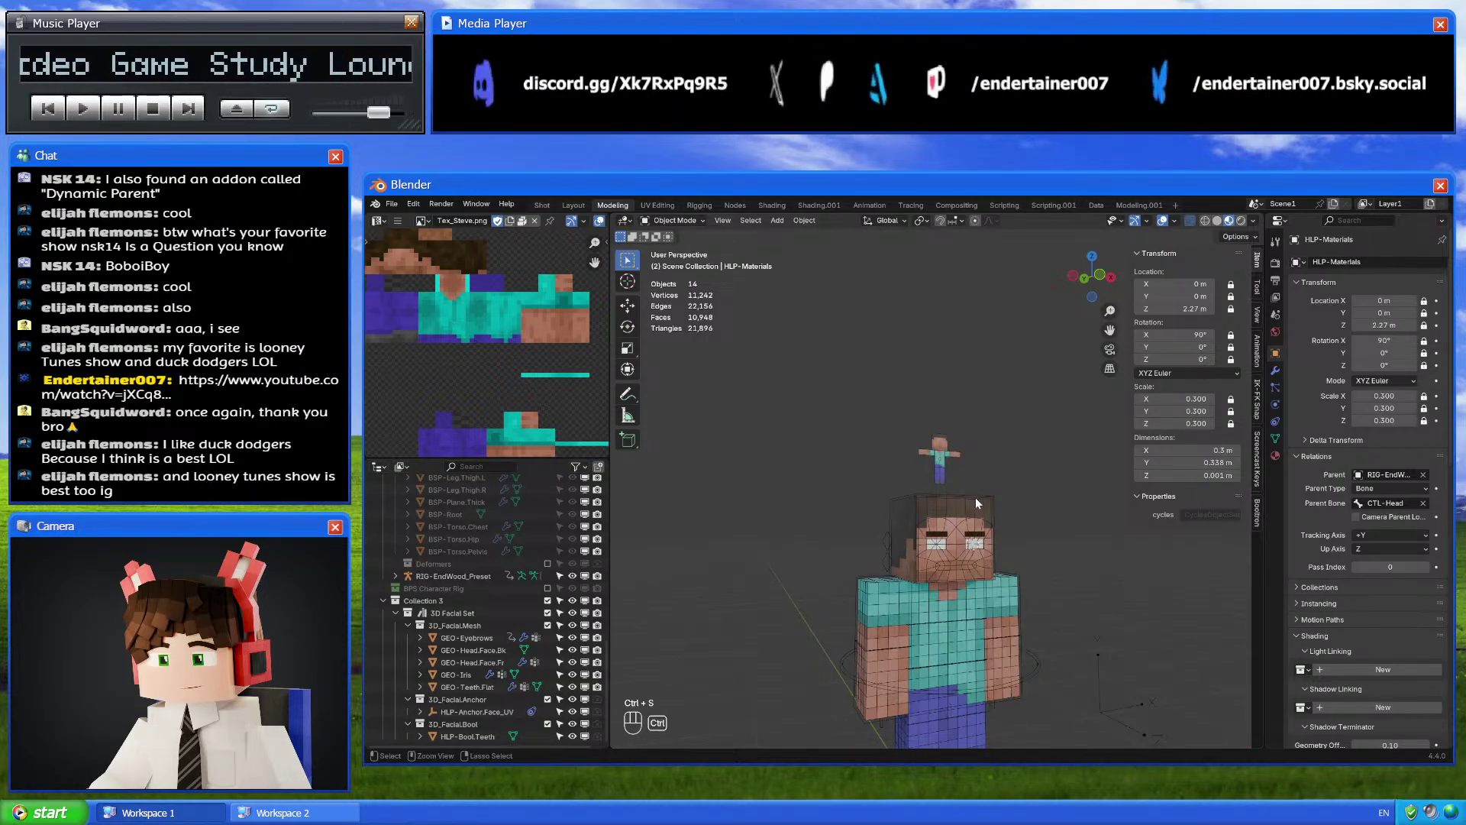
{"action": "scroll", "coordinate": [1026, 465], "scroll_direction": "up", "scroll_amount": 5}
{"action": "key", "text": "KP_1"}
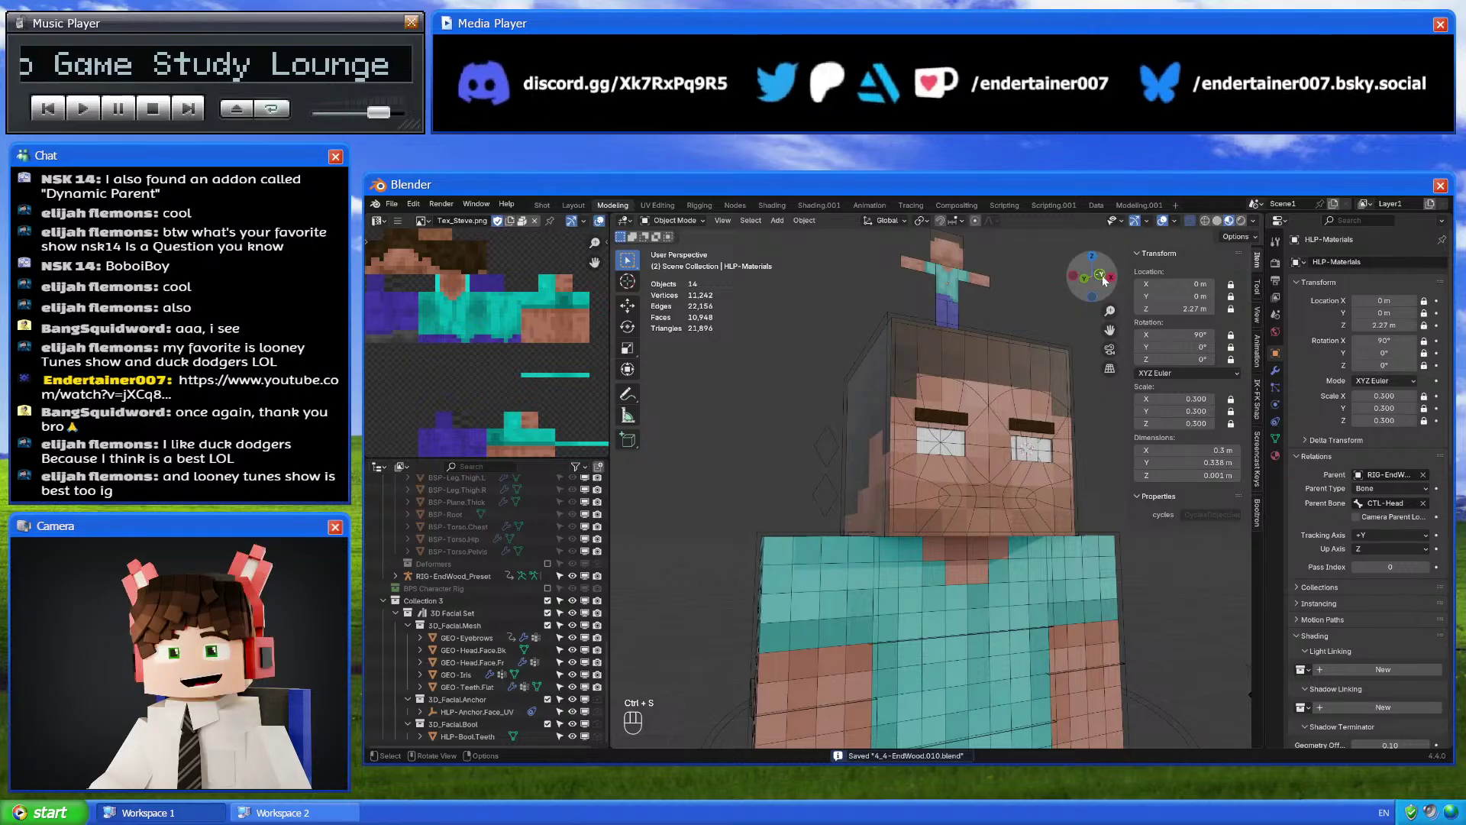
Select the RIG-EndWood_Preset armature and change the viewport to Solid shading, seen from the front
{"action": "left_click", "coordinate": [846, 439]}
{"action": "middle_click", "coordinate": [989, 454], "text": "alt"}
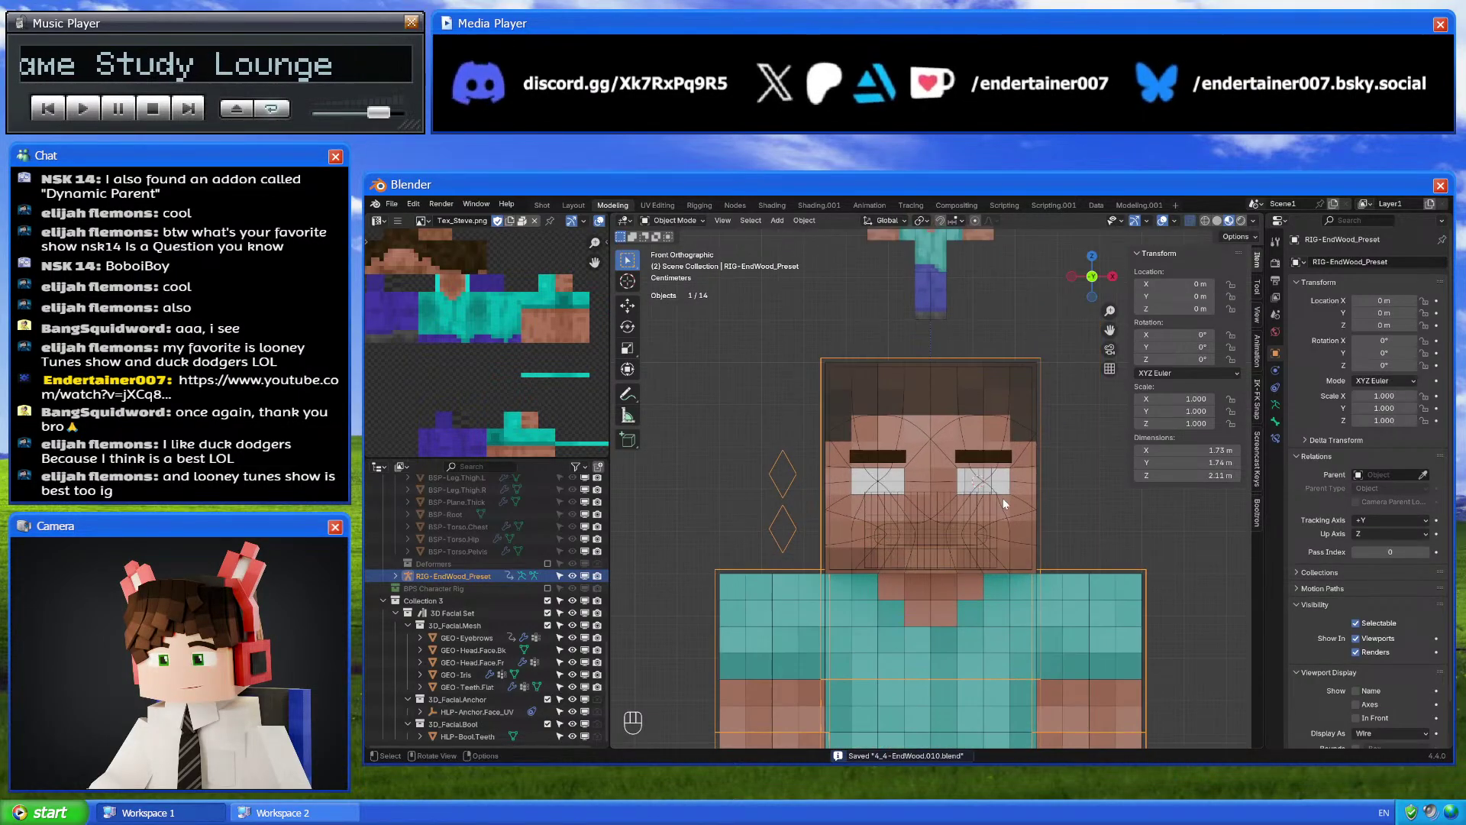
{"action": "key", "text": "alt+z"}
{"action": "middle_click_drag", "start_coordinate": [974, 484], "coordinate": [985, 465]}
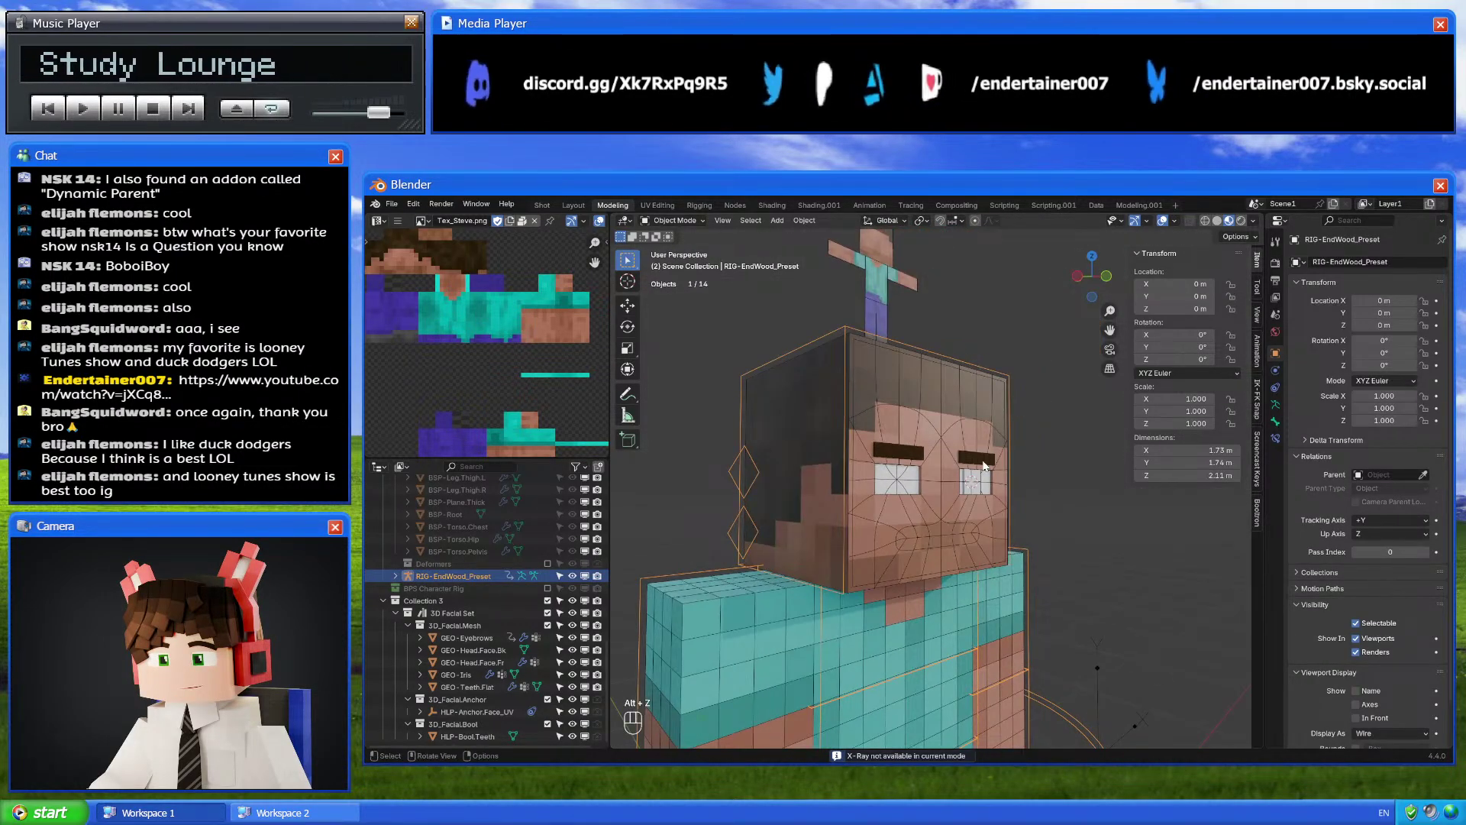
{"action": "key", "text": "alt+z"}
{"action": "key", "text": "alt+z"}
{"action": "key", "text": "alt+z"}
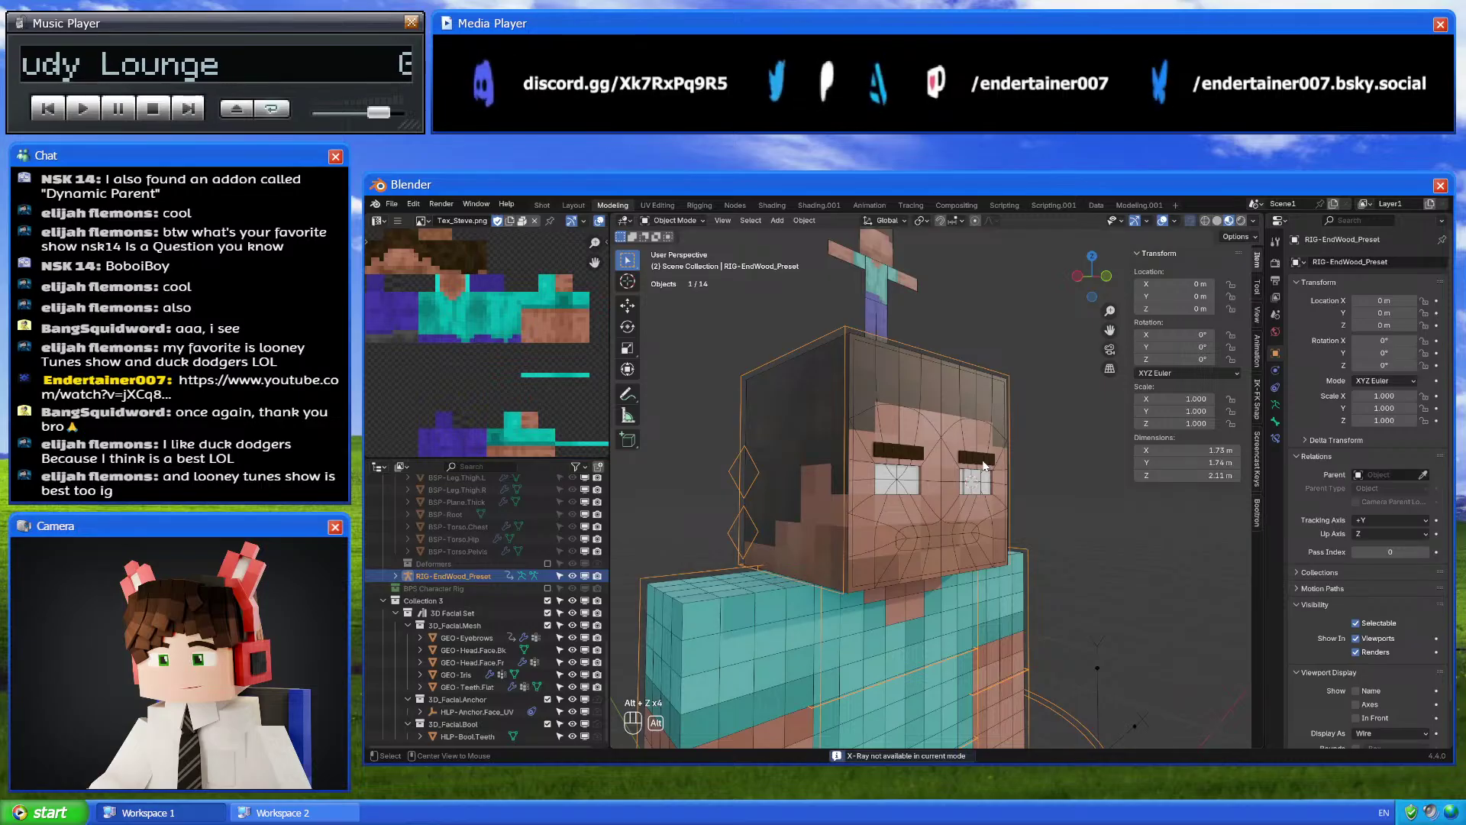
{"action": "left_click", "coordinate": [1214, 221]}
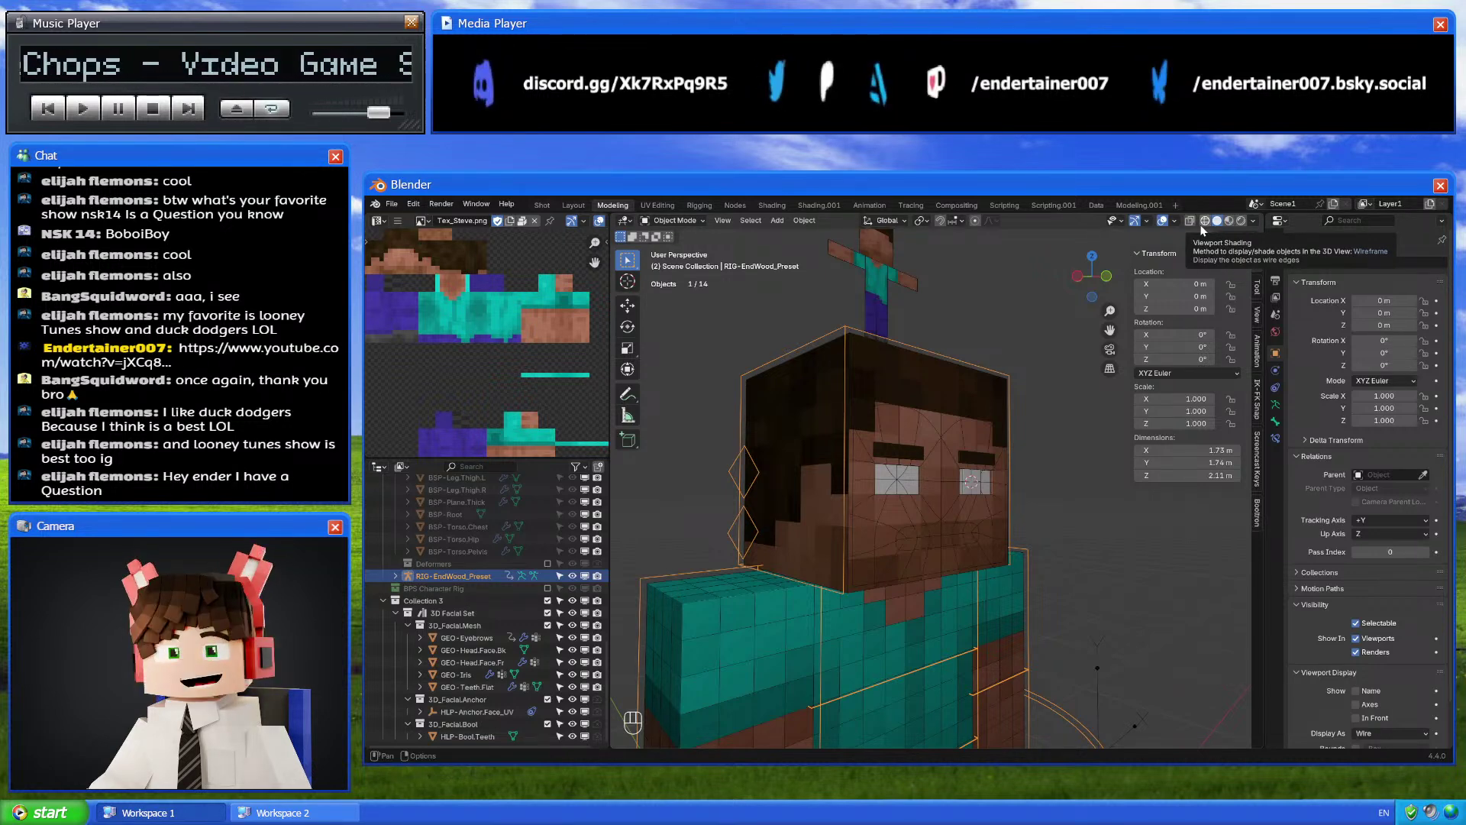
{"action": "left_click", "coordinate": [1106, 276]}
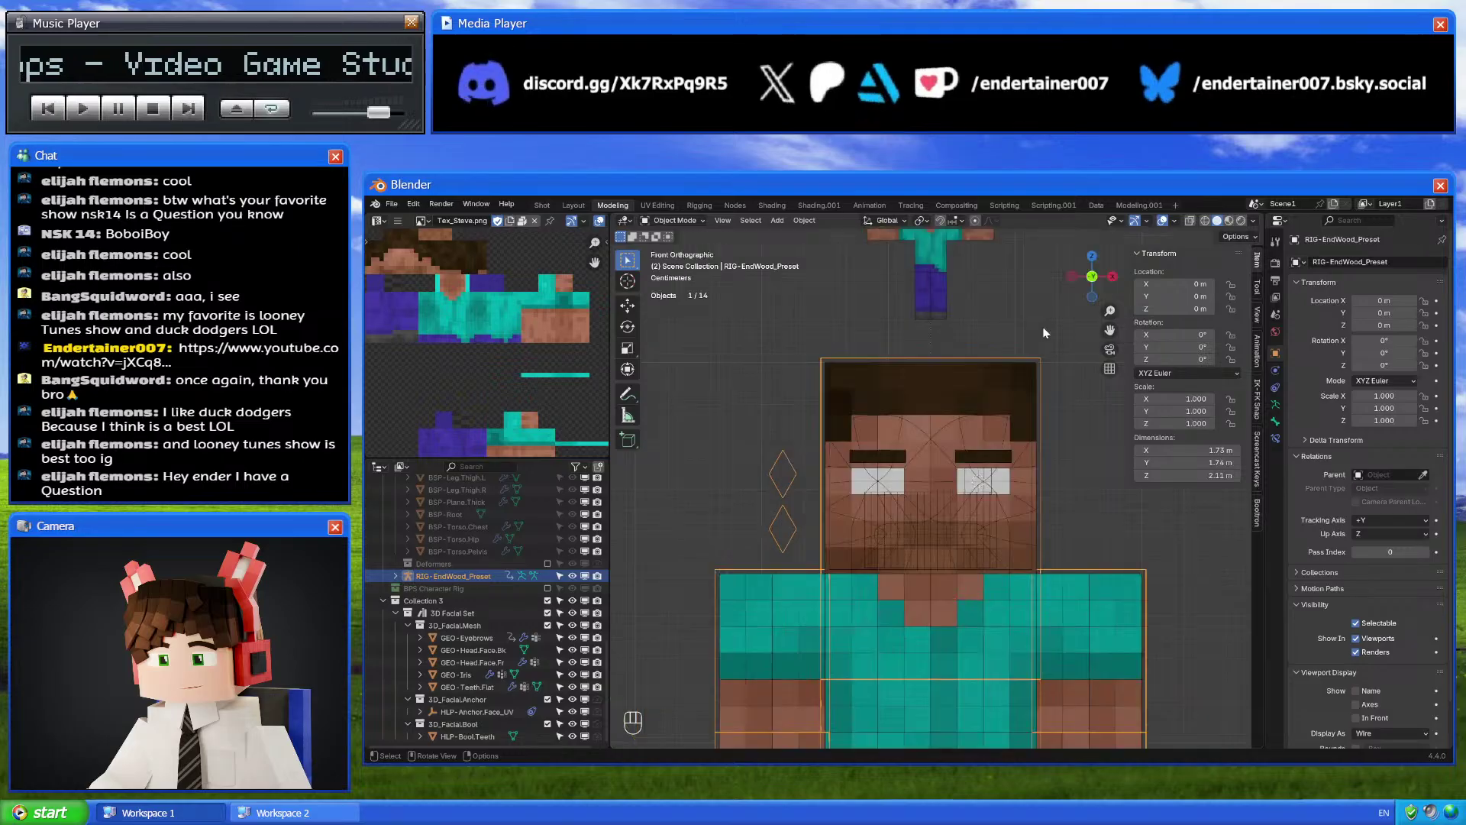
Turn on X-ray and snap the 3D cursor to the origin of the GEO-Head.Face.Fr object
{"action": "key", "text": "shift+a"}
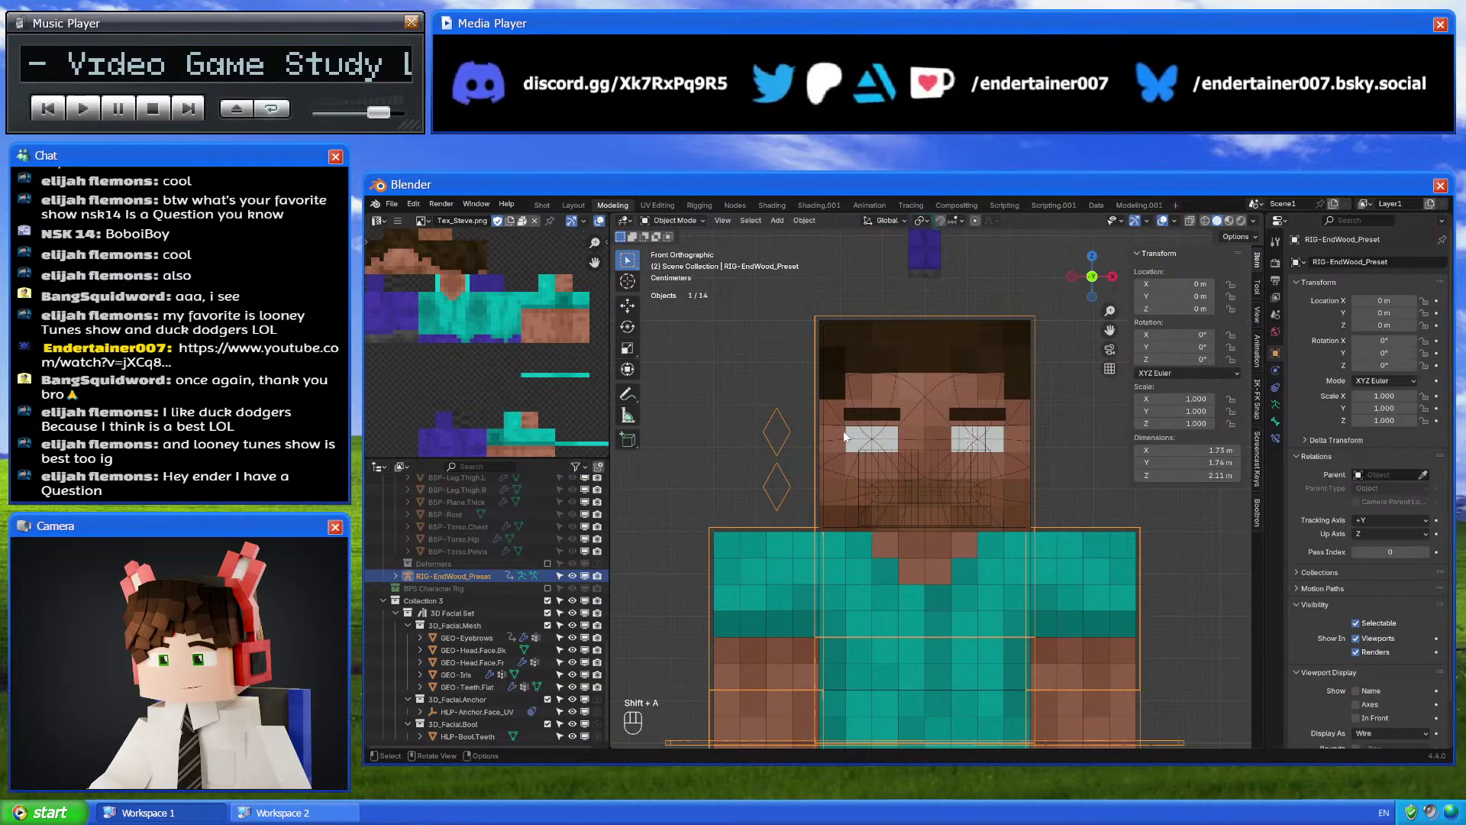
{"action": "left_click", "coordinate": [843, 436]}
{"action": "key", "text": "KP_Decimal"}
{"action": "key", "text": "Tab"}
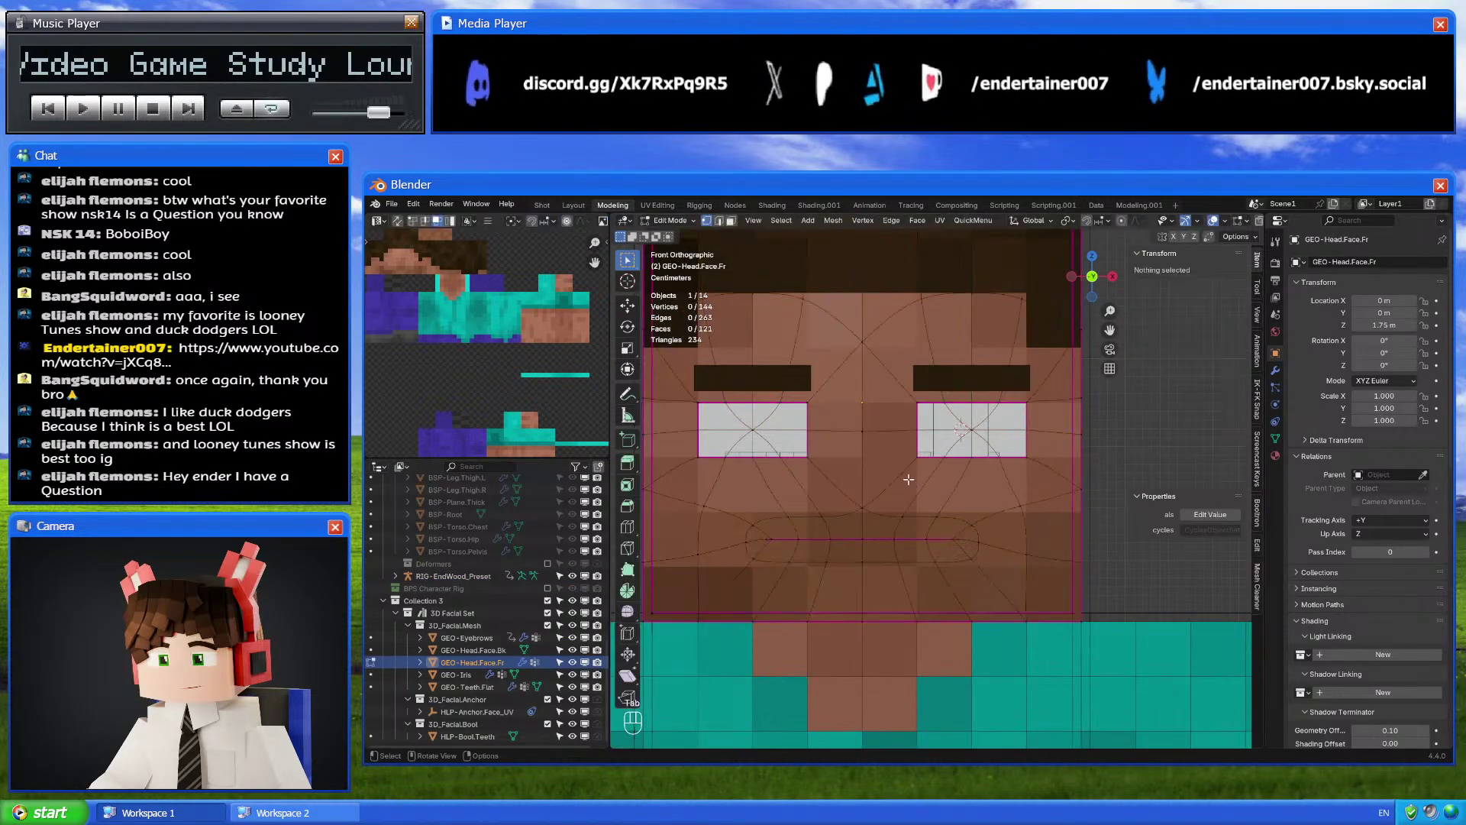
{"action": "middle_click_drag", "start_coordinate": [908, 479], "coordinate": [901, 535]}
{"action": "key", "text": "alt+z"}
{"action": "left_click", "coordinate": [890, 554]}
{"action": "key", "text": "Tab"}
{"action": "scroll", "coordinate": [854, 559], "scroll_direction": "down", "scroll_amount": 5}
{"action": "key", "text": "shift+s"}
{"action": "left_click", "coordinate": [1054, 565]}
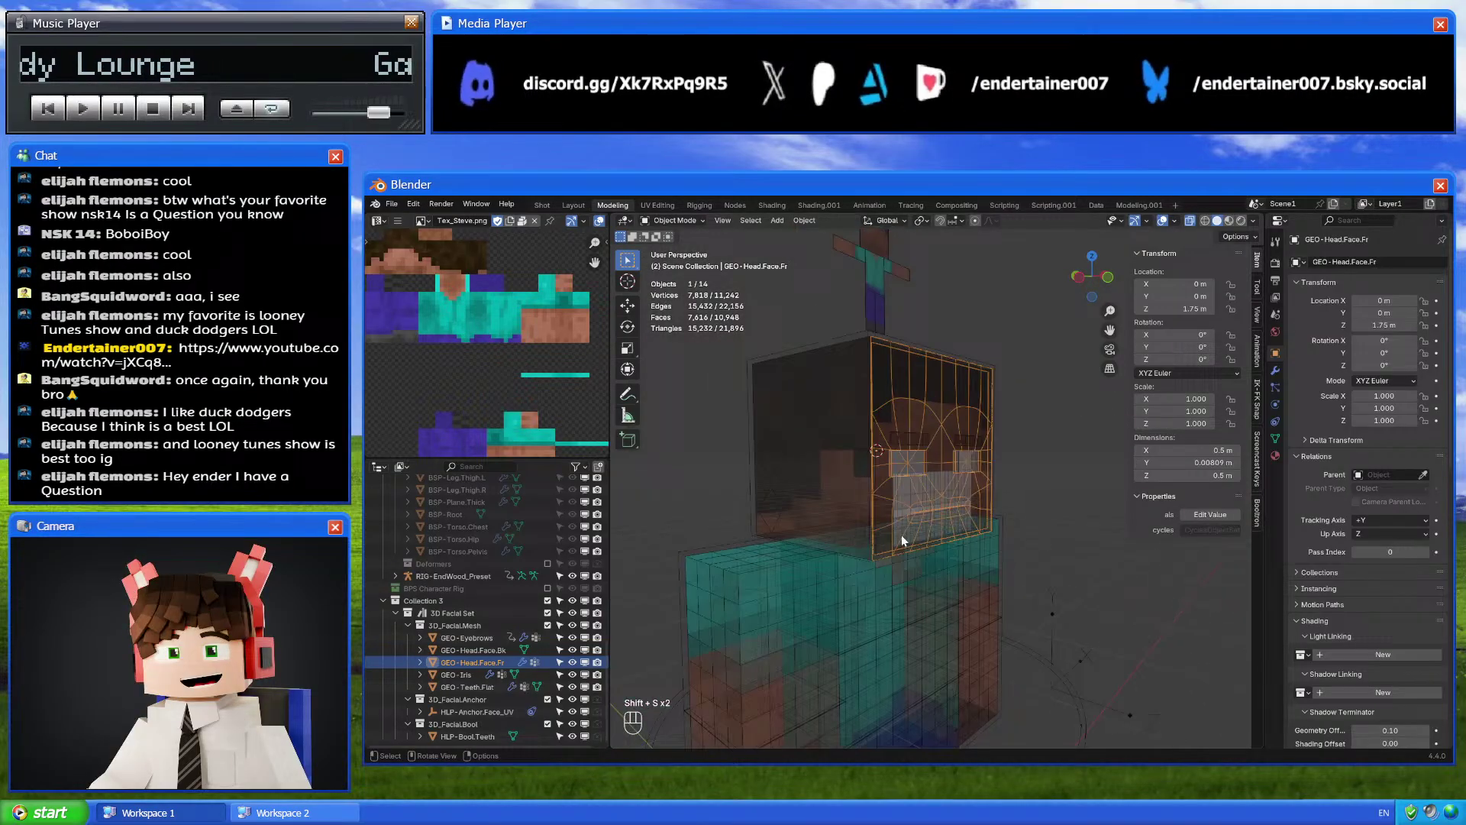
Make Collection 3 active and add a single-bone armature at the 3D cursor
{"action": "left_click", "coordinate": [765, 492]}
{"action": "middle_click_drag", "start_coordinate": [765, 493], "coordinate": [886, 479]}
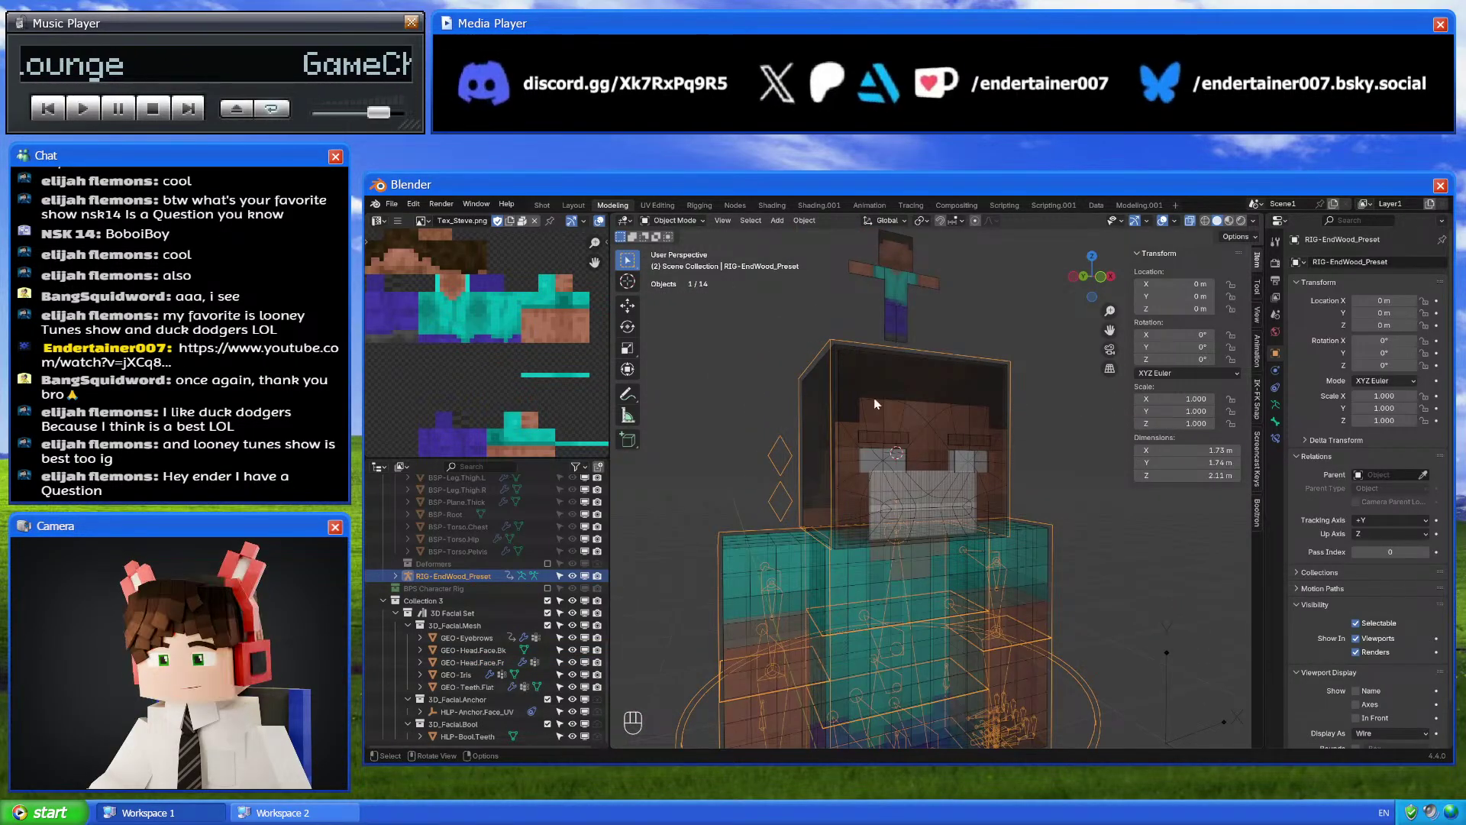
{"action": "scroll", "coordinate": [1029, 478], "scroll_direction": "up", "scroll_amount": 5}
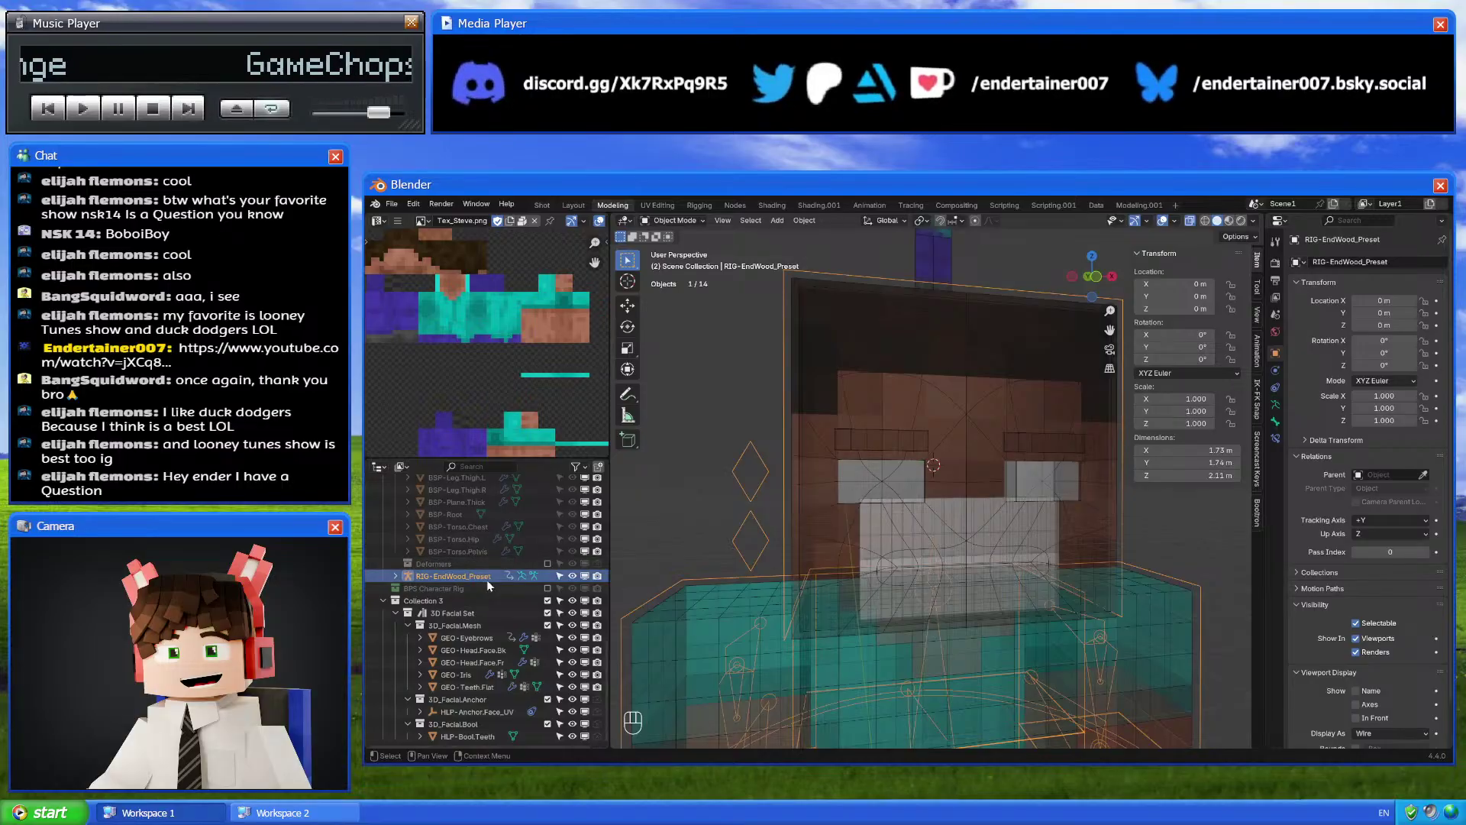
{"action": "left_click", "coordinate": [473, 600]}
{"action": "key", "text": "shift+a"}
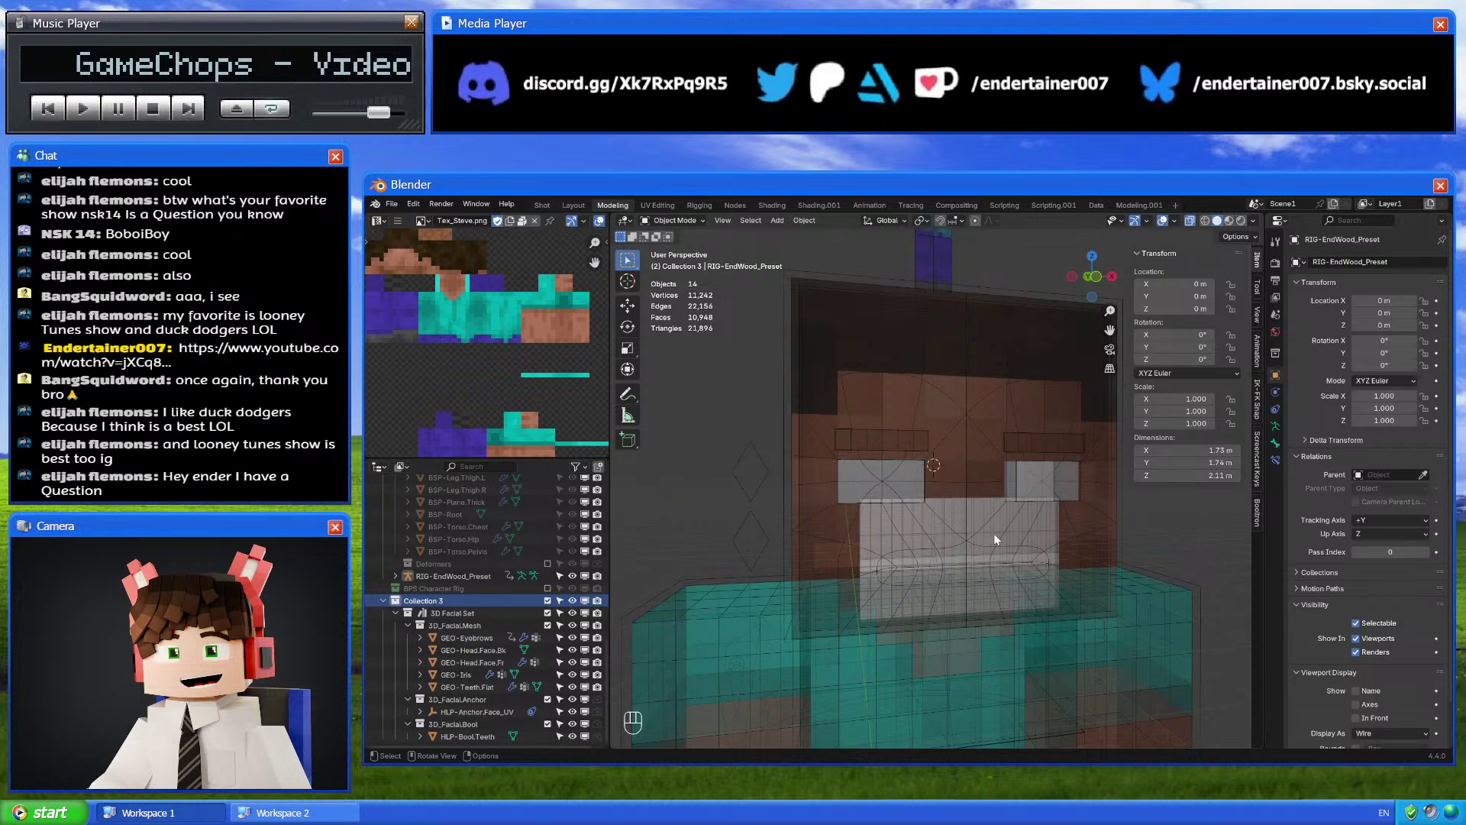
{"action": "key", "text": "shift+a"}
{"action": "left_click", "coordinate": [988, 448]}
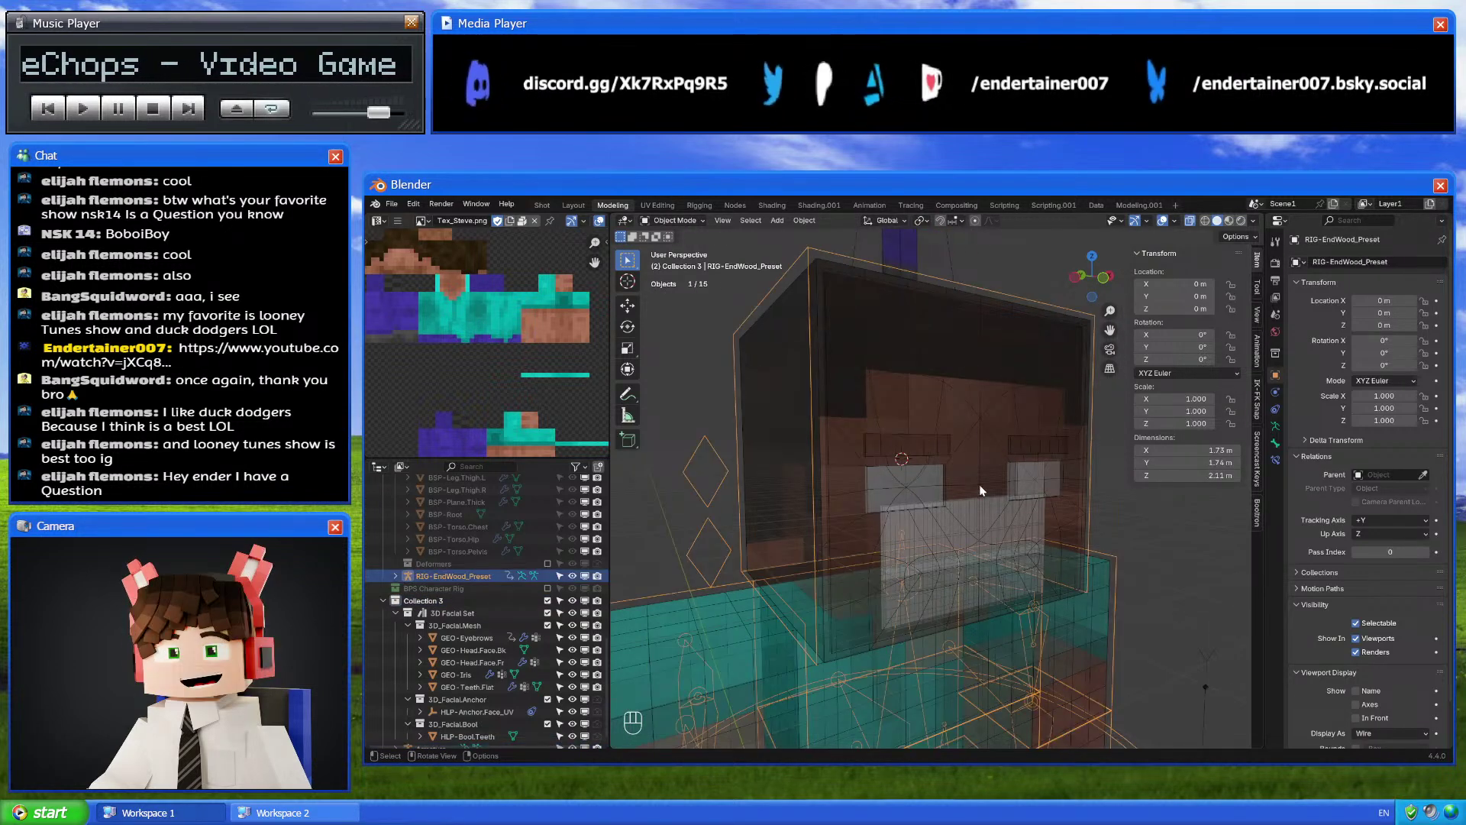
Snap the 3D cursor to the centre vertex of the mouth on GEO-Head.Face.Fr
{"action": "left_click", "coordinate": [960, 515]}
{"action": "key", "text": "Tab"}
{"action": "middle_click_drag", "start_coordinate": [974, 563], "coordinate": [1014, 543], "text": "shift"}
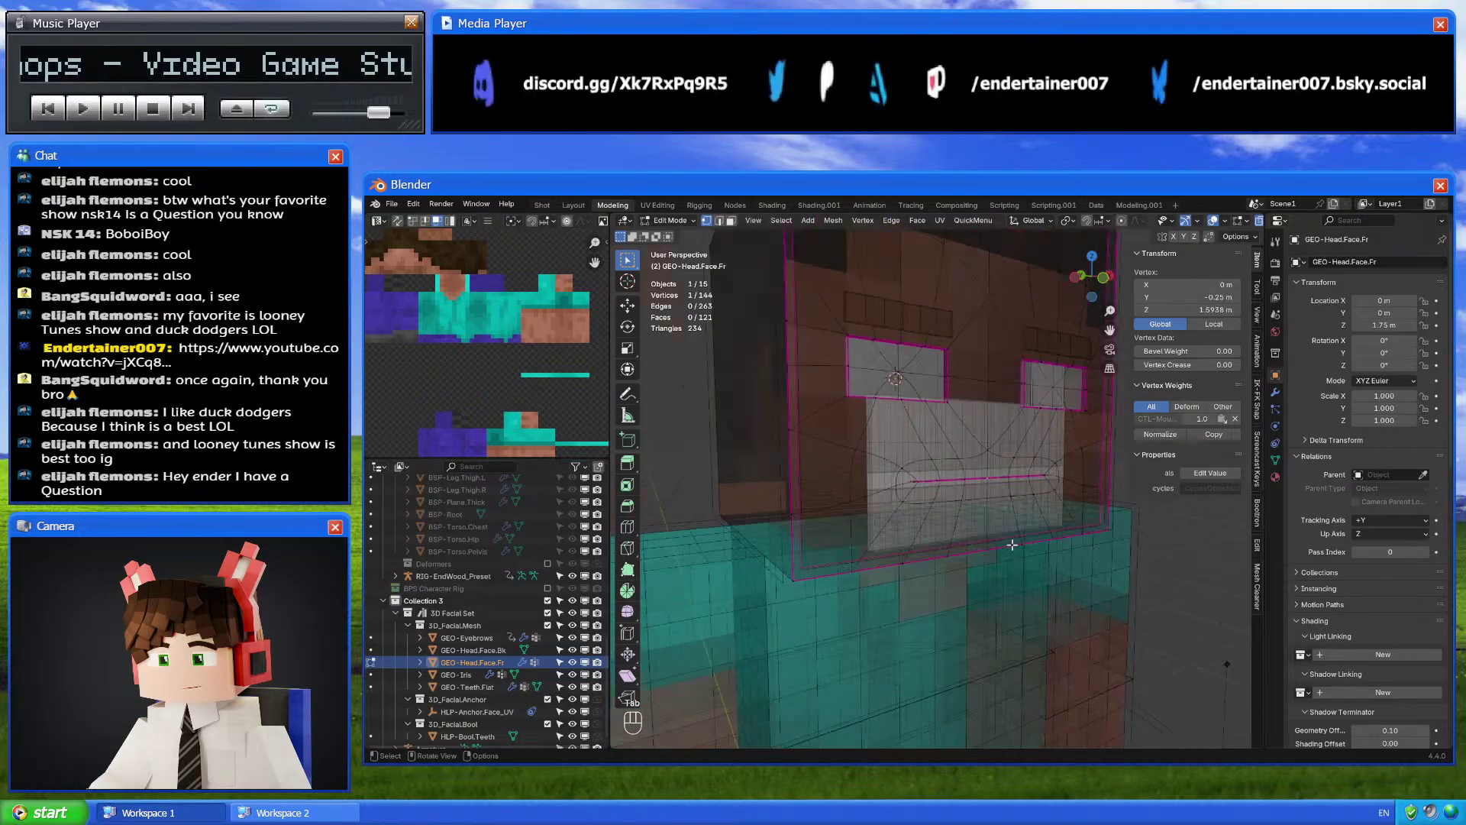
{"action": "scroll", "coordinate": [1023, 534], "scroll_direction": "up", "scroll_amount": 6}
{"action": "key", "text": "shift+s"}
{"action": "key", "text": "Tab"}
Snap the new armature's bone to the 3D cursor in Edit Mode and return to Object Mode
{"action": "scroll", "coordinate": [1083, 556], "scroll_direction": "down", "scroll_amount": 6}
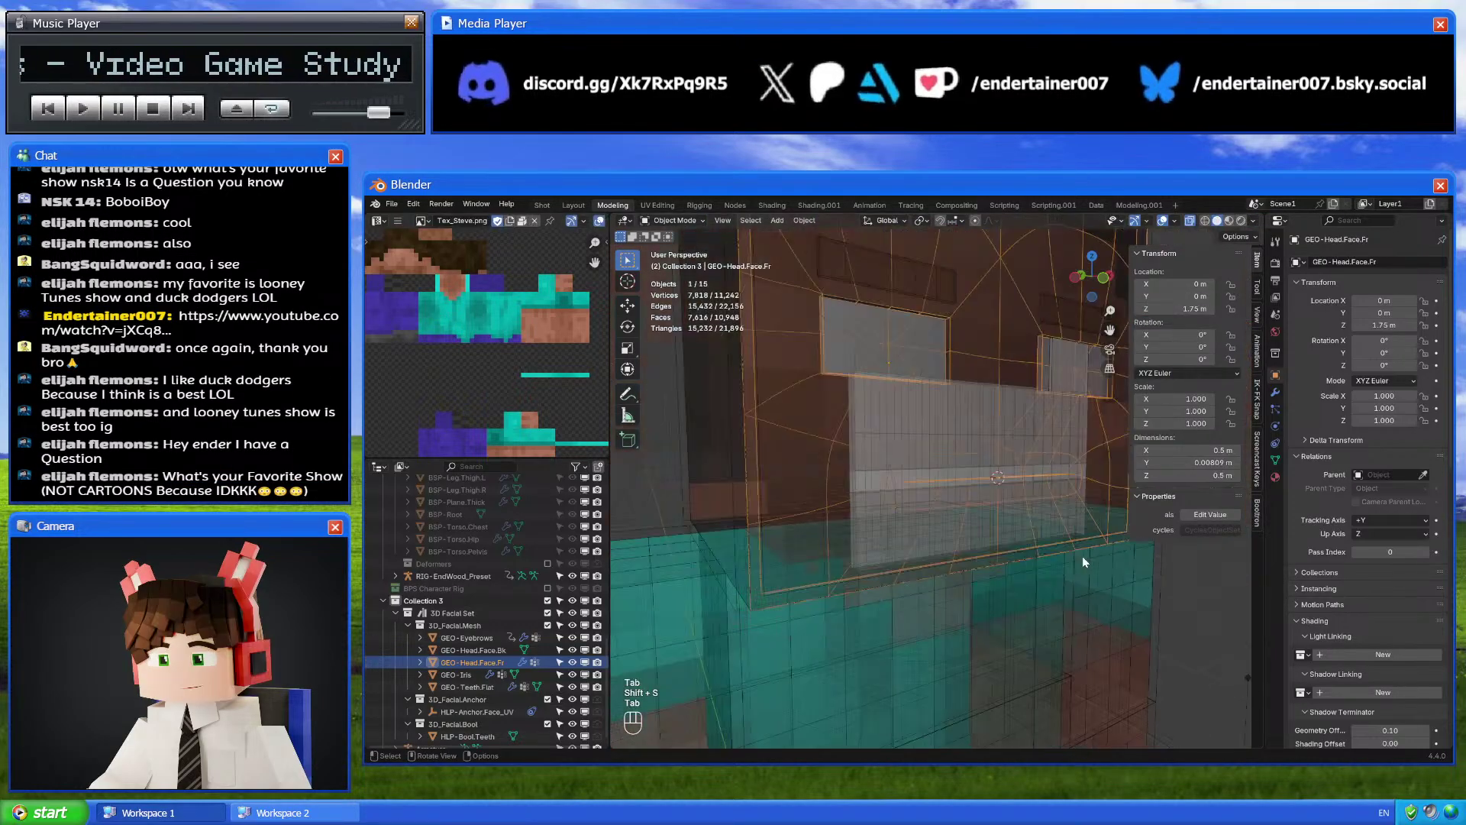
{"action": "left_click", "coordinate": [947, 324]}
{"action": "key", "text": "Tab"}
{"action": "left_click", "coordinate": [936, 327]}
{"action": "key", "text": "shift+s"}
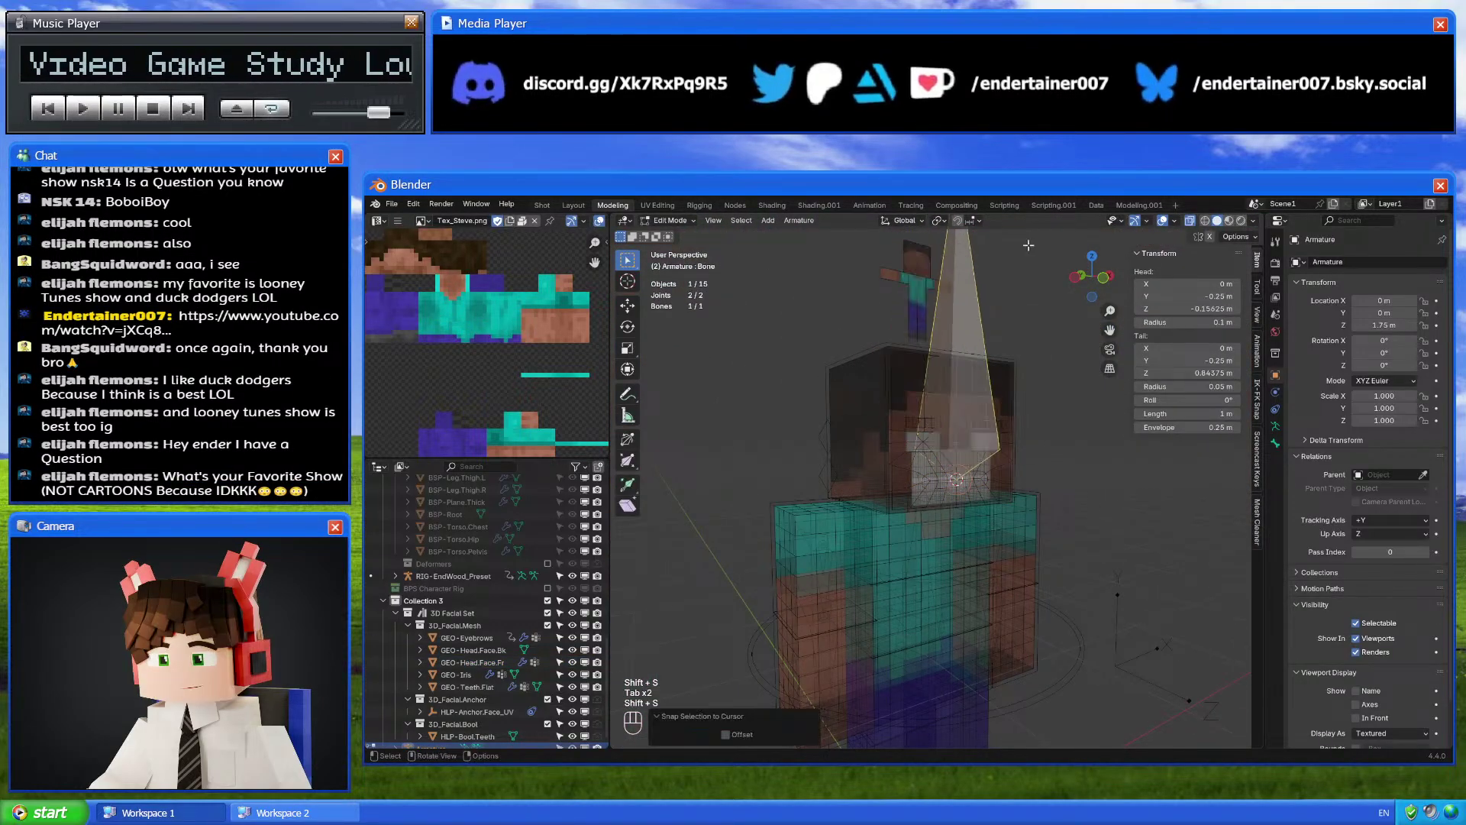
{"action": "key", "text": "Tab"}
Rename the new armature object RIG-Facial and its armature data Facial
{"action": "scroll", "coordinate": [490, 623], "scroll_direction": "down", "scroll_amount": 1}
{"action": "double_click", "coordinate": [431, 735]}
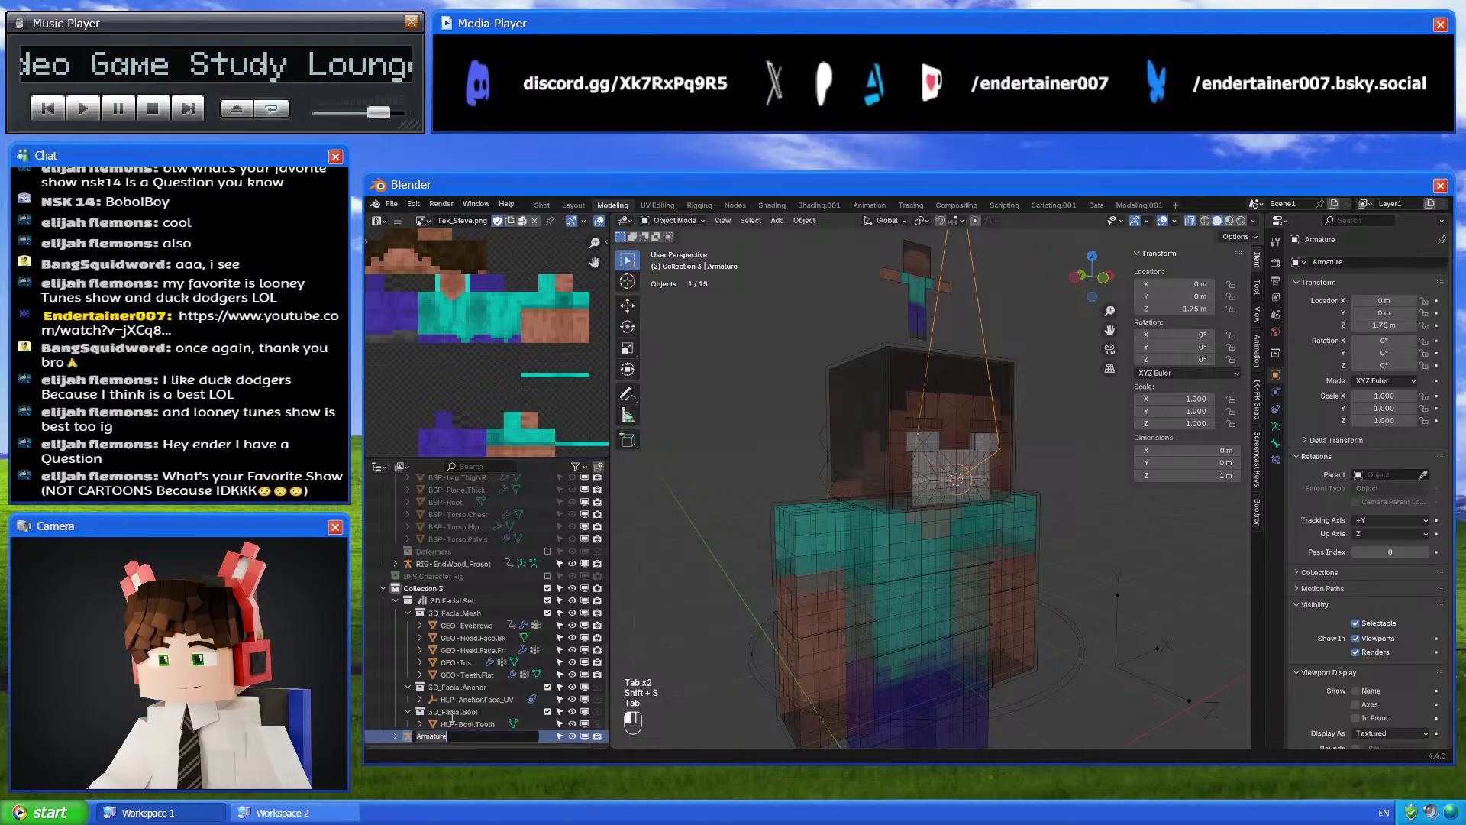
{"action": "type", "text": "RIG-"}
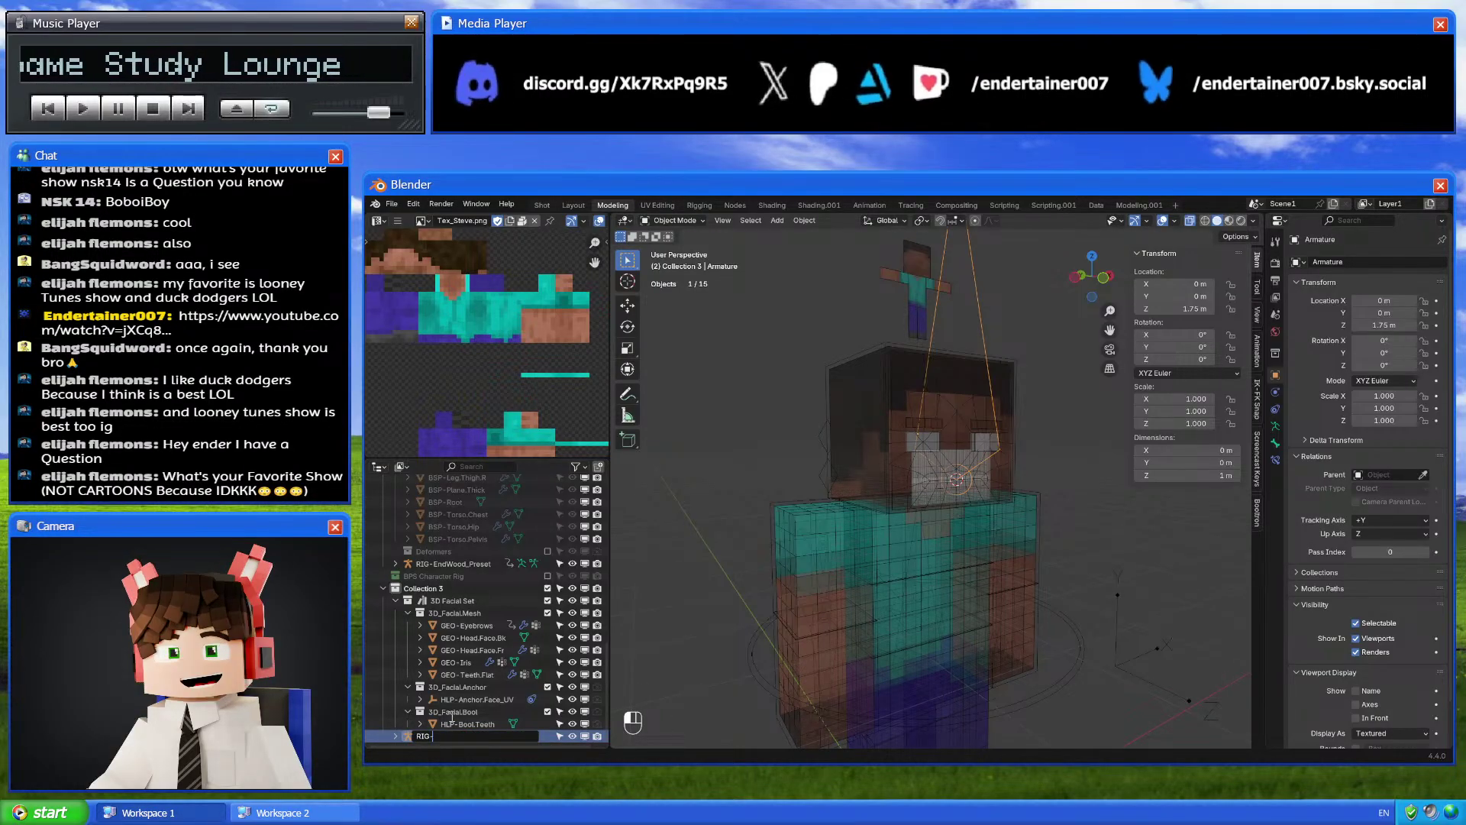
{"action": "key", "text": "shift"}
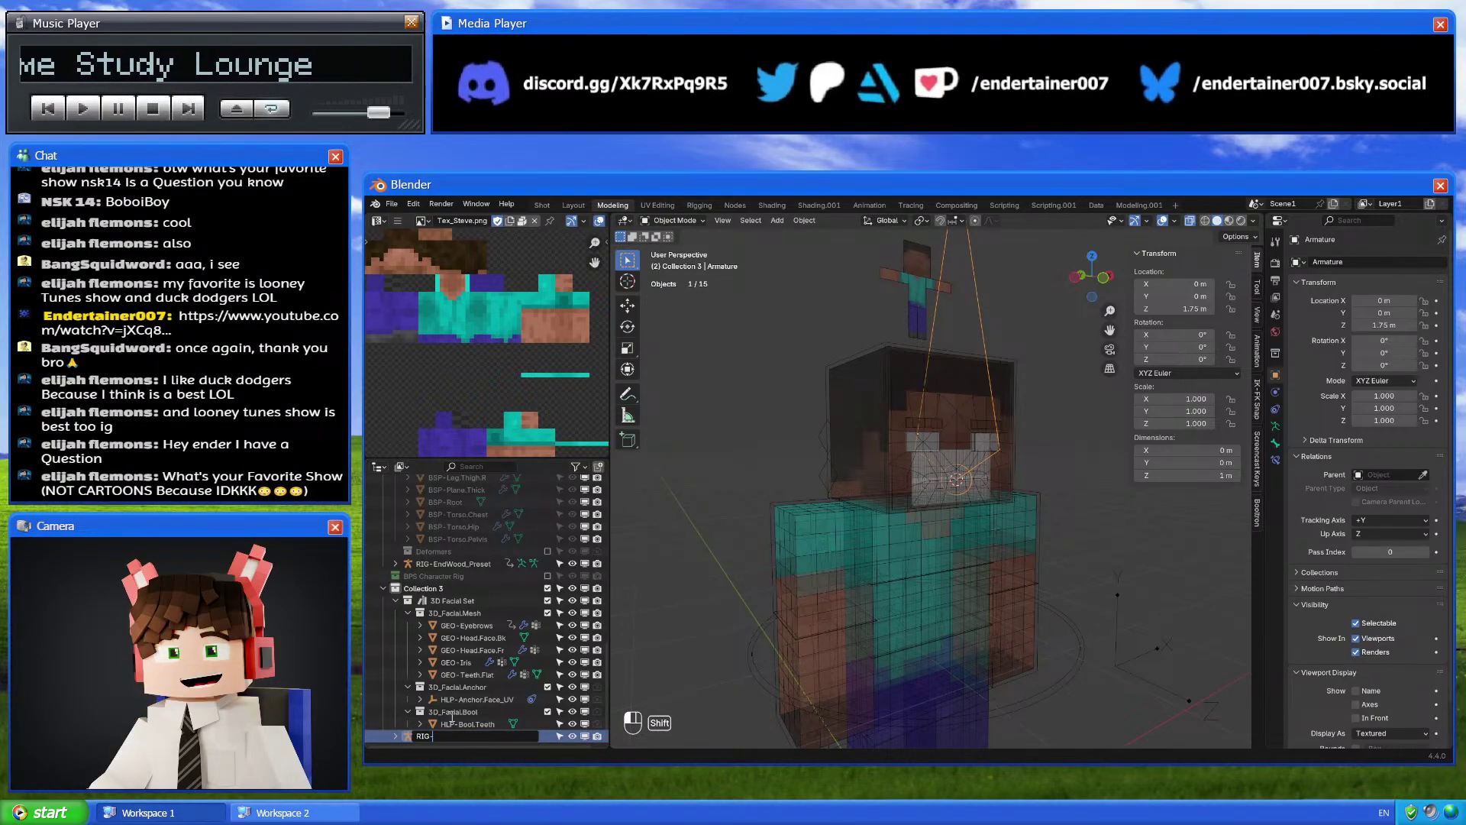
{"action": "type", "text": "Facial"}
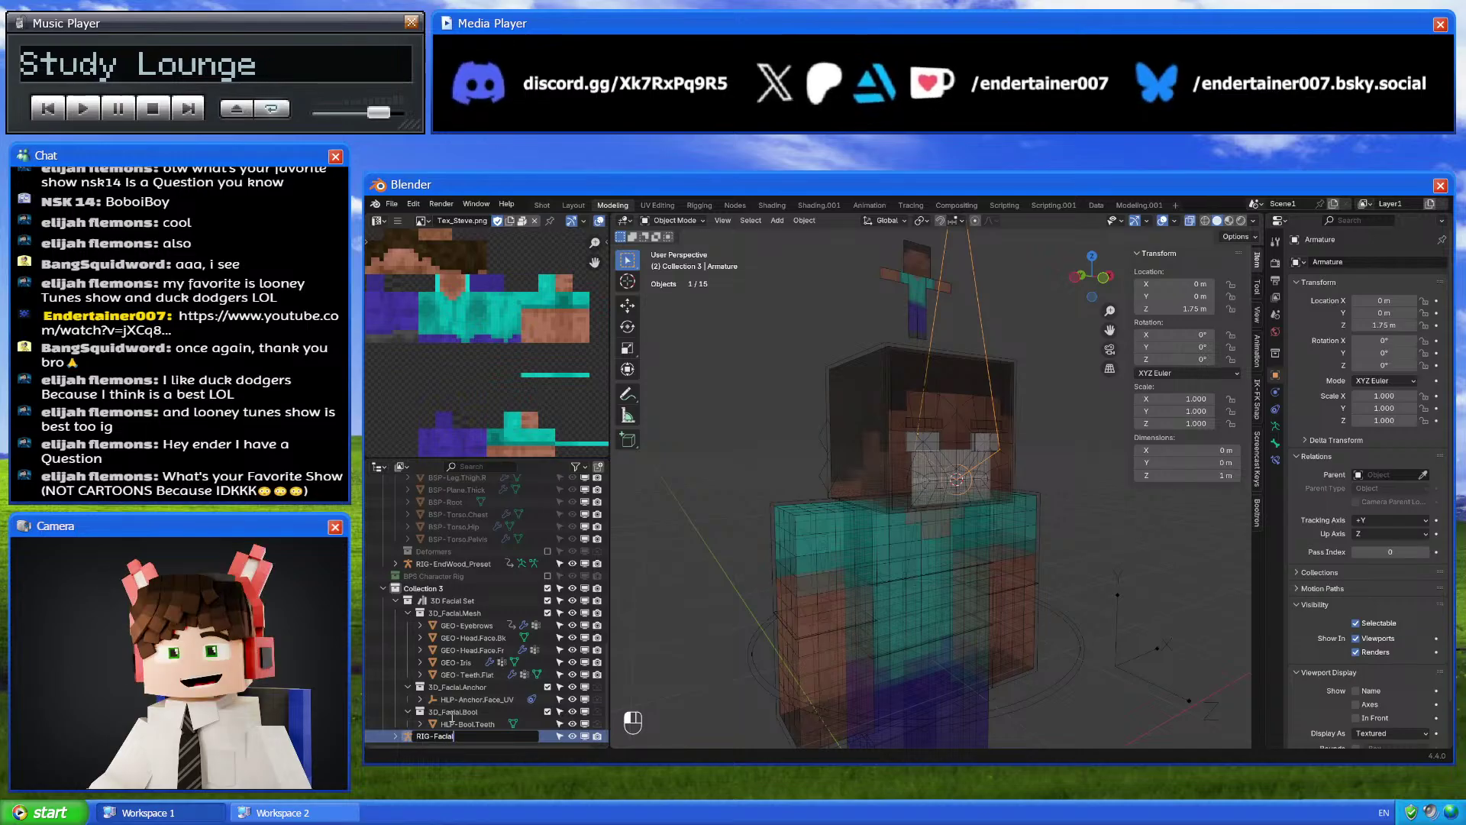
{"action": "type", "text": "_"}
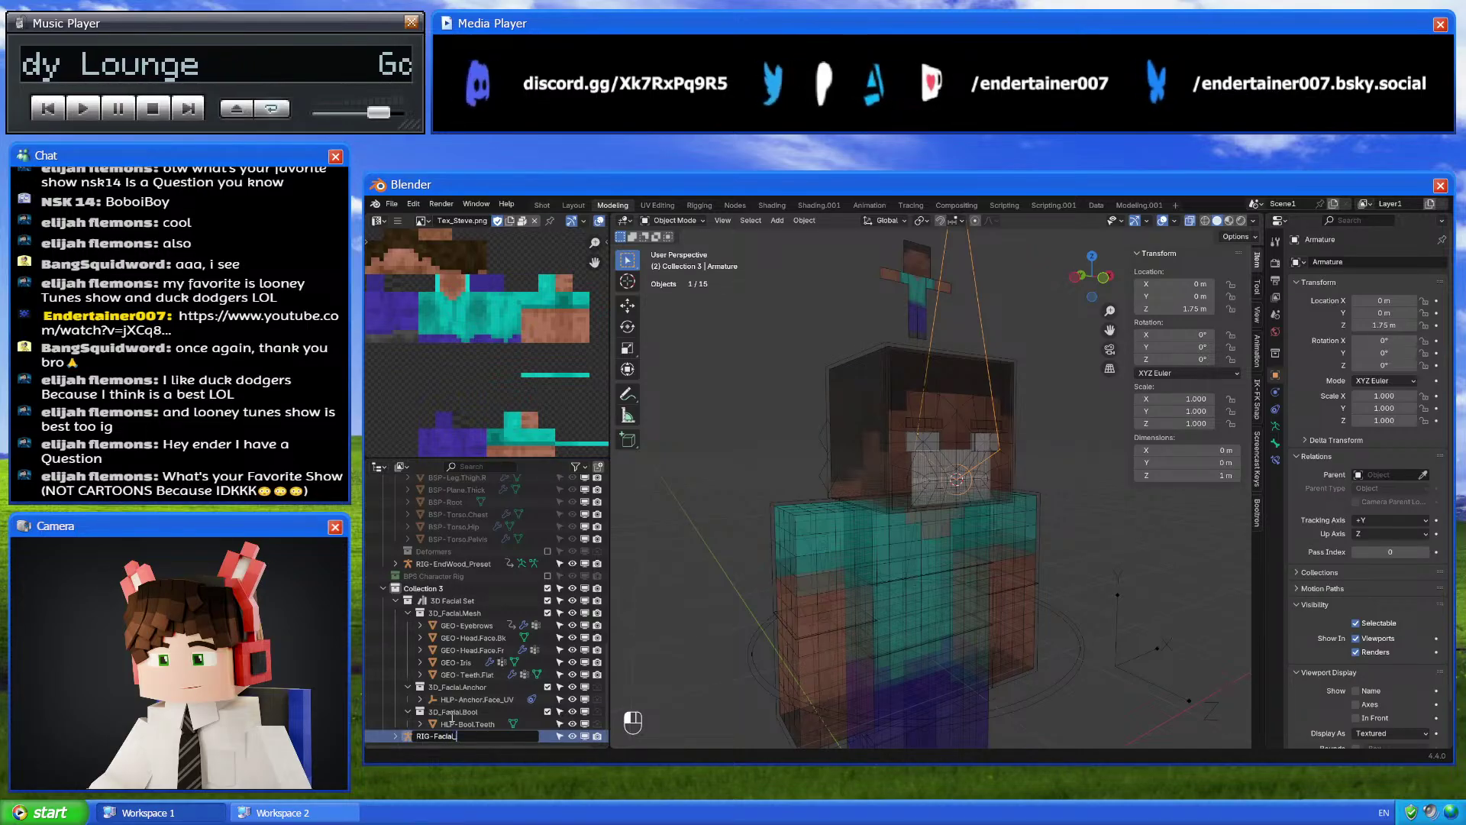
{"action": "key", "text": "BackSpace"}
{"action": "double_click", "coordinate": [458, 738]}
{"action": "key", "text": "ctrl+c"}
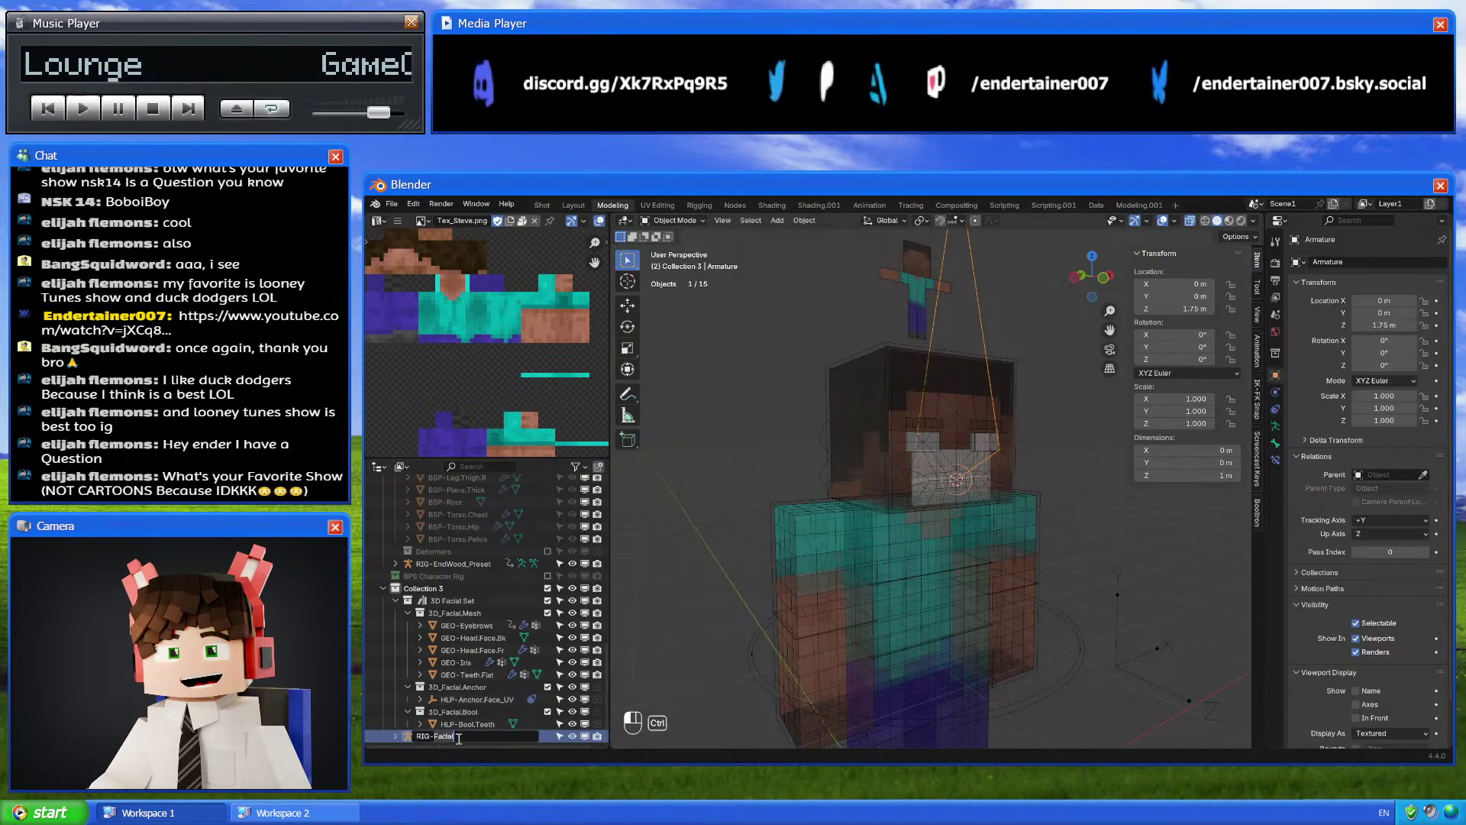
{"action": "key", "text": "Return"}
{"action": "left_click", "coordinate": [1275, 425]}
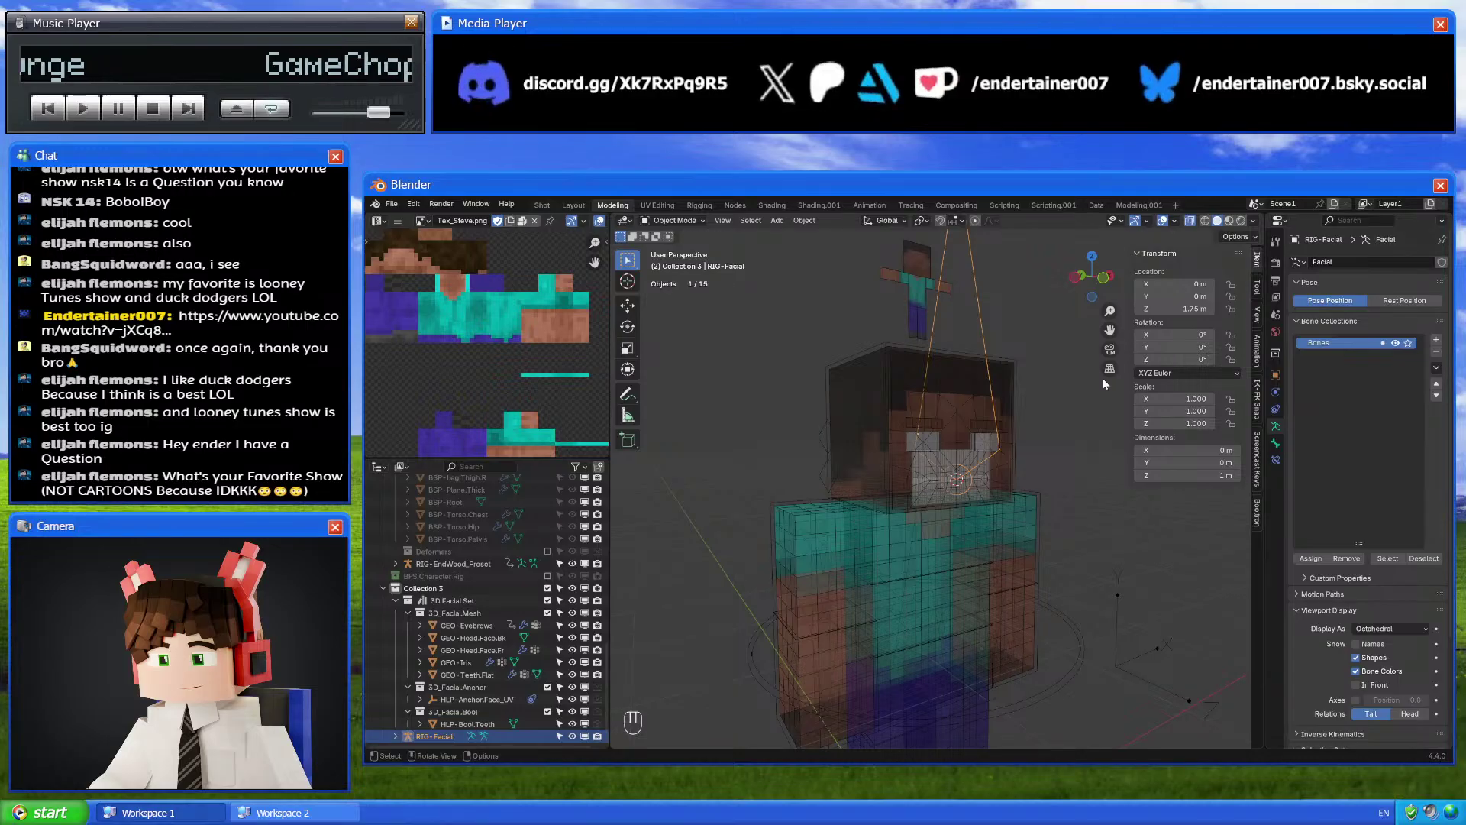
Enter Edit Mode on RIG-Facial and, in front view, shorten its bone to a length of about 0.028 m
{"action": "key", "text": "ctrl+Tab"}
{"action": "key", "text": "ctrl+Tab"}
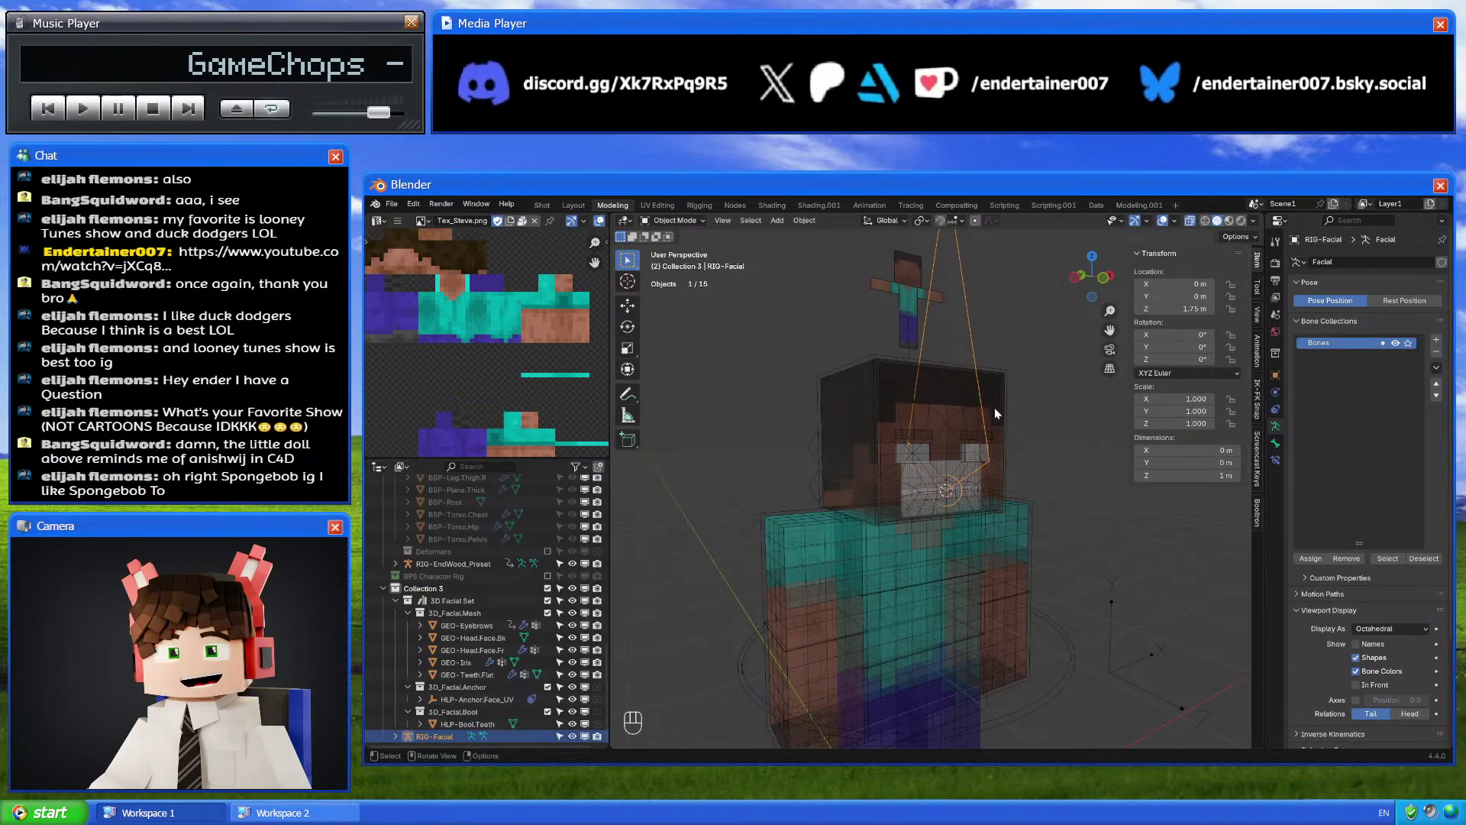
{"action": "key", "text": "ctrl+Tab"}
{"action": "key", "text": "Tab"}
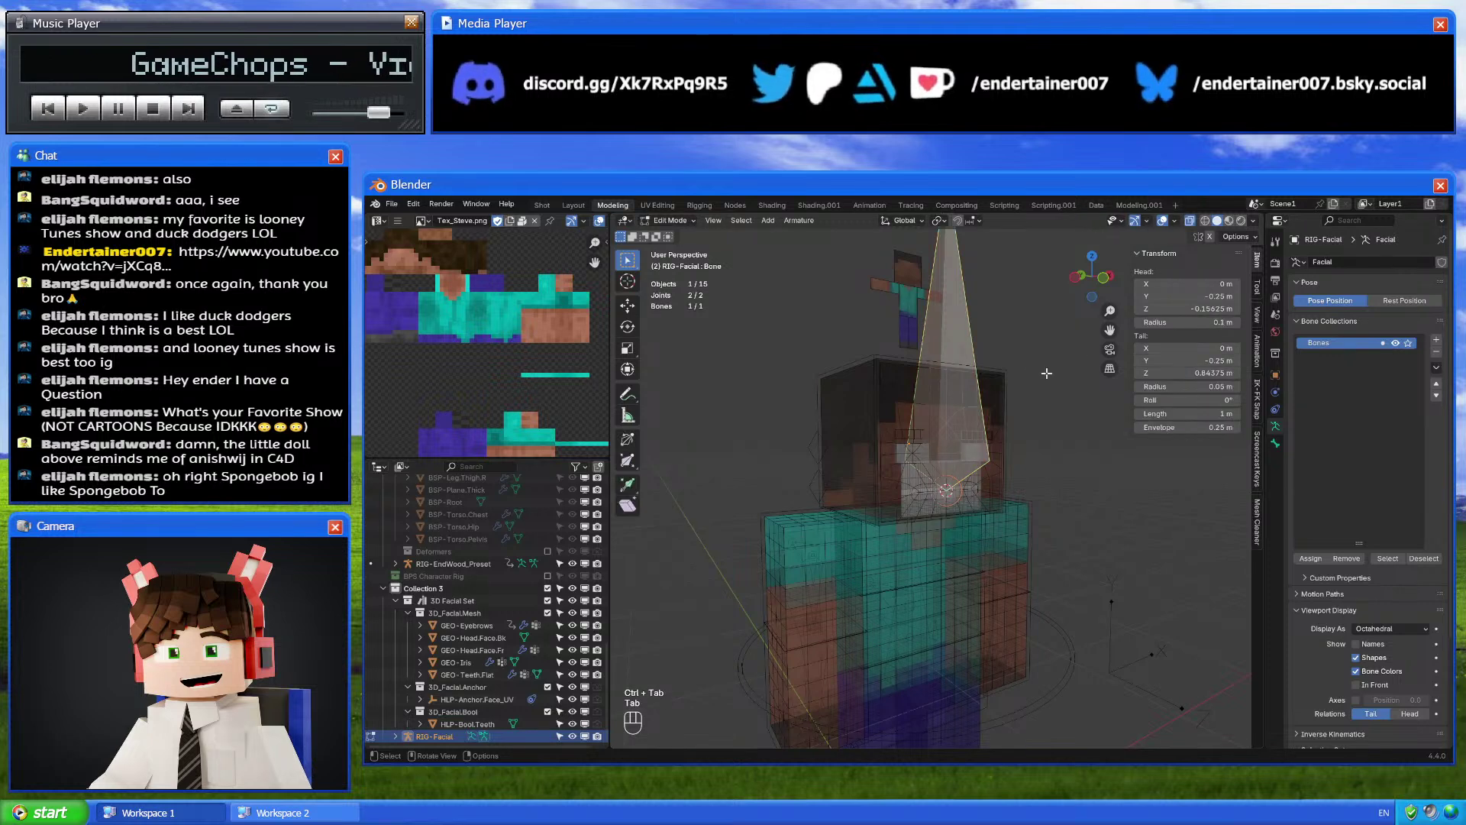
{"action": "left_click", "coordinate": [1103, 277]}
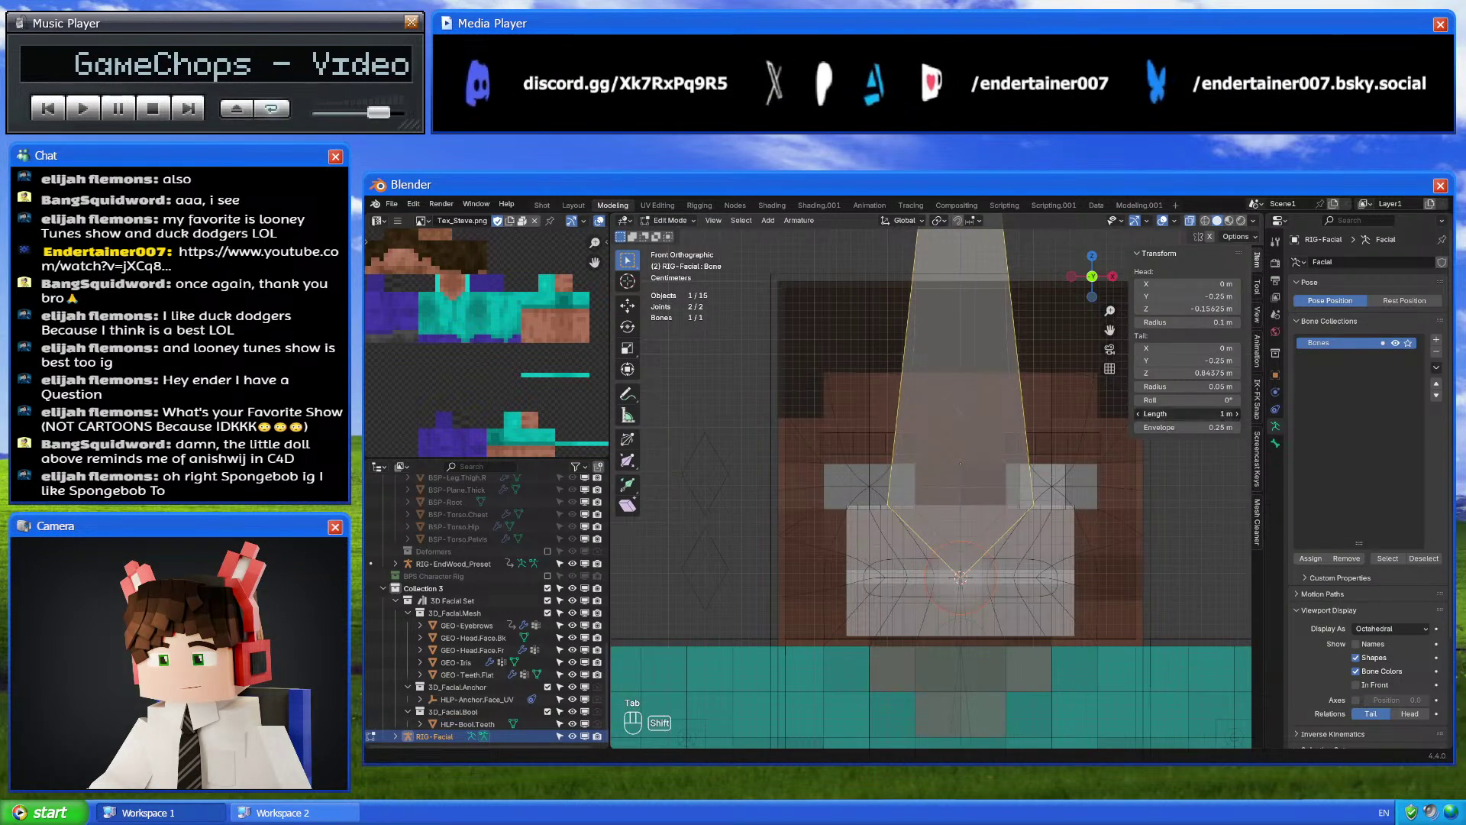
{"action": "left_click_drag", "start_coordinate": [1182, 413], "coordinate": [1233, 411], "text": "shift"}
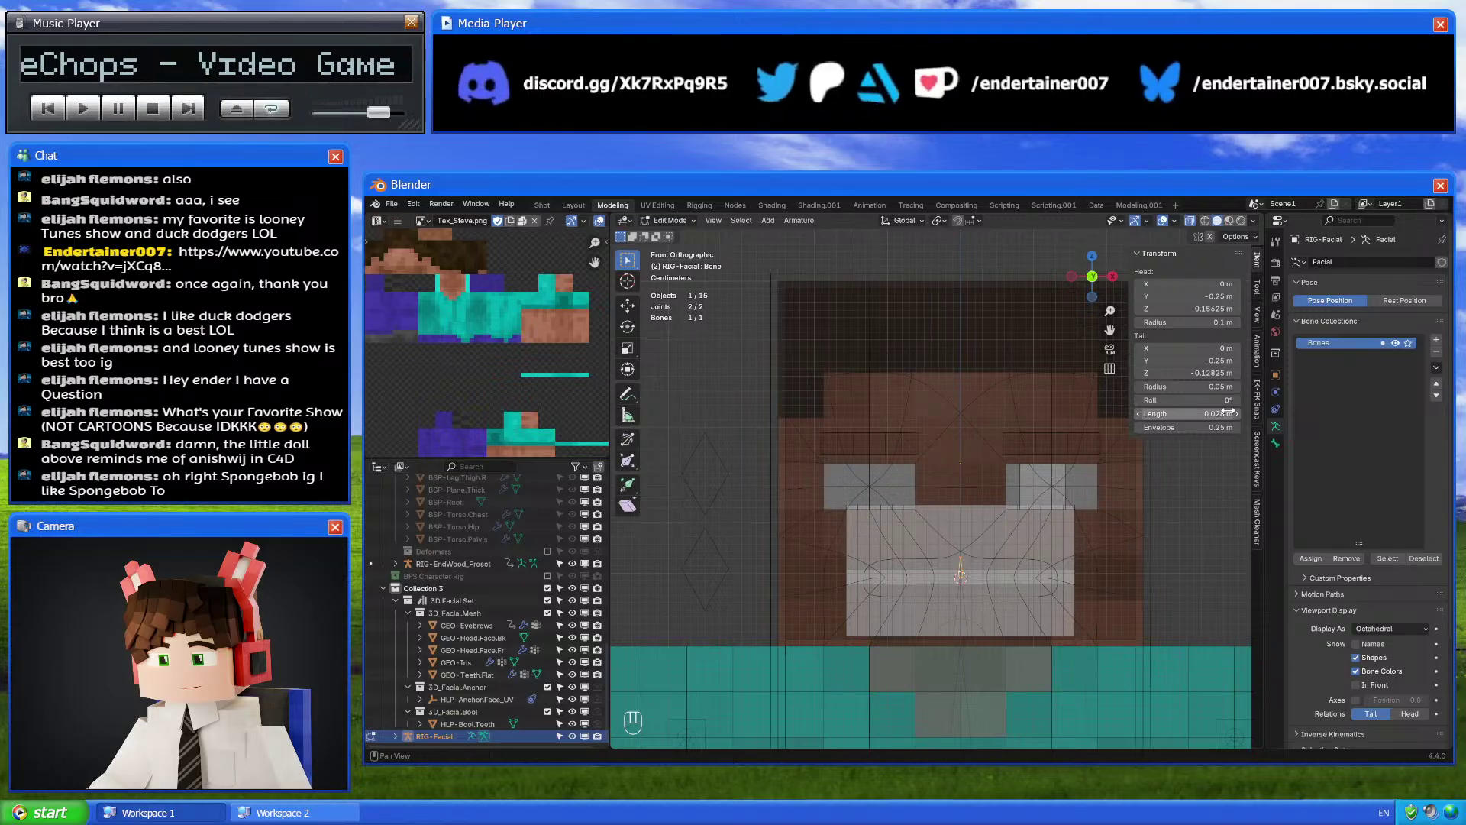
{"action": "middle_click_drag", "start_coordinate": [1004, 468], "coordinate": [1007, 417], "text": "shift"}
{"action": "scroll", "coordinate": [1010, 420], "scroll_direction": "up", "scroll_amount": 2}
{"action": "middle_click_drag", "start_coordinate": [1153, 456], "coordinate": [1139, 458], "text": "shift"}
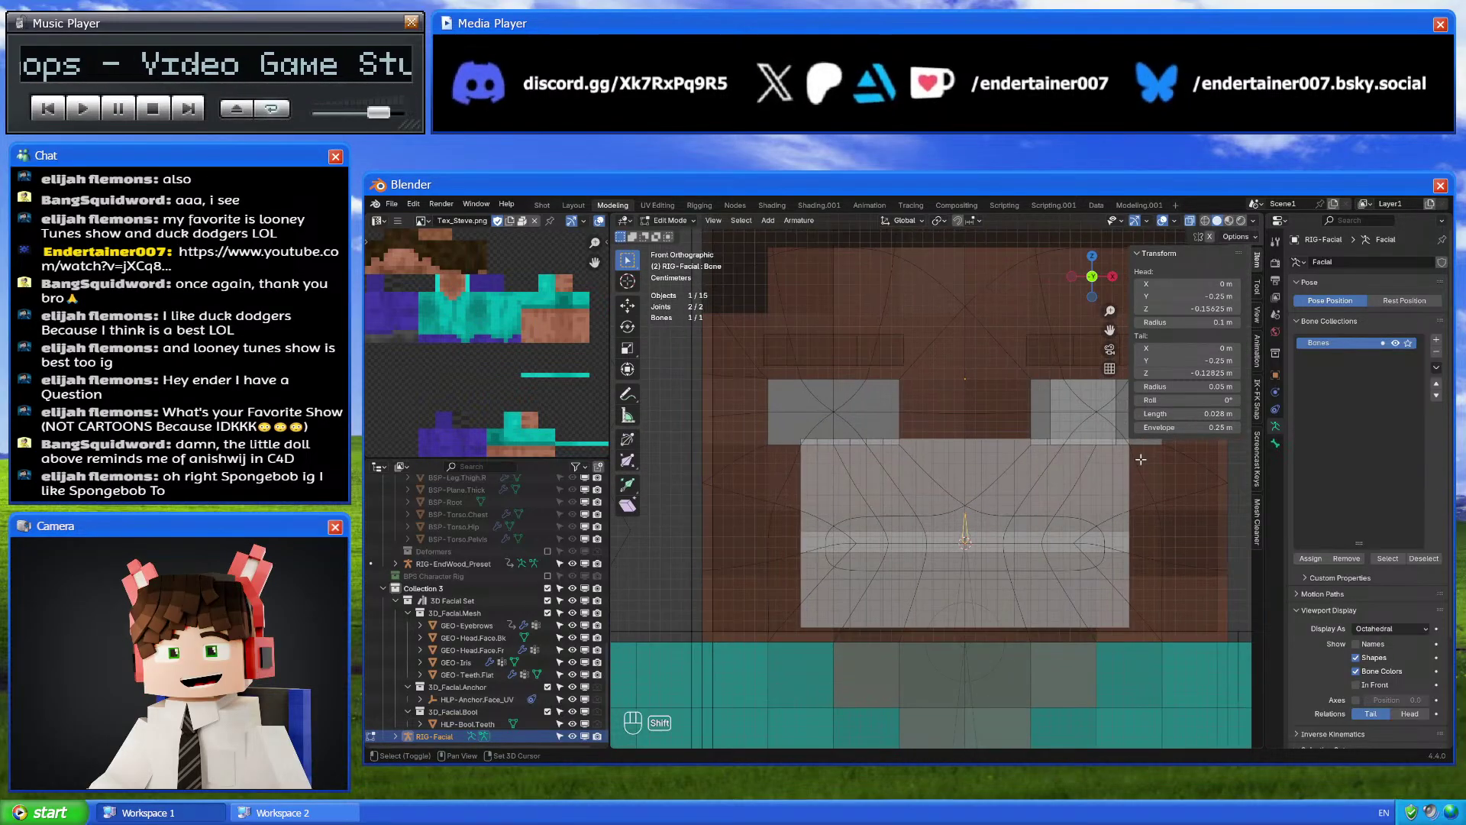
Set the facial bone's length to 0.02 m
{"action": "left_click", "coordinate": [1204, 413]}
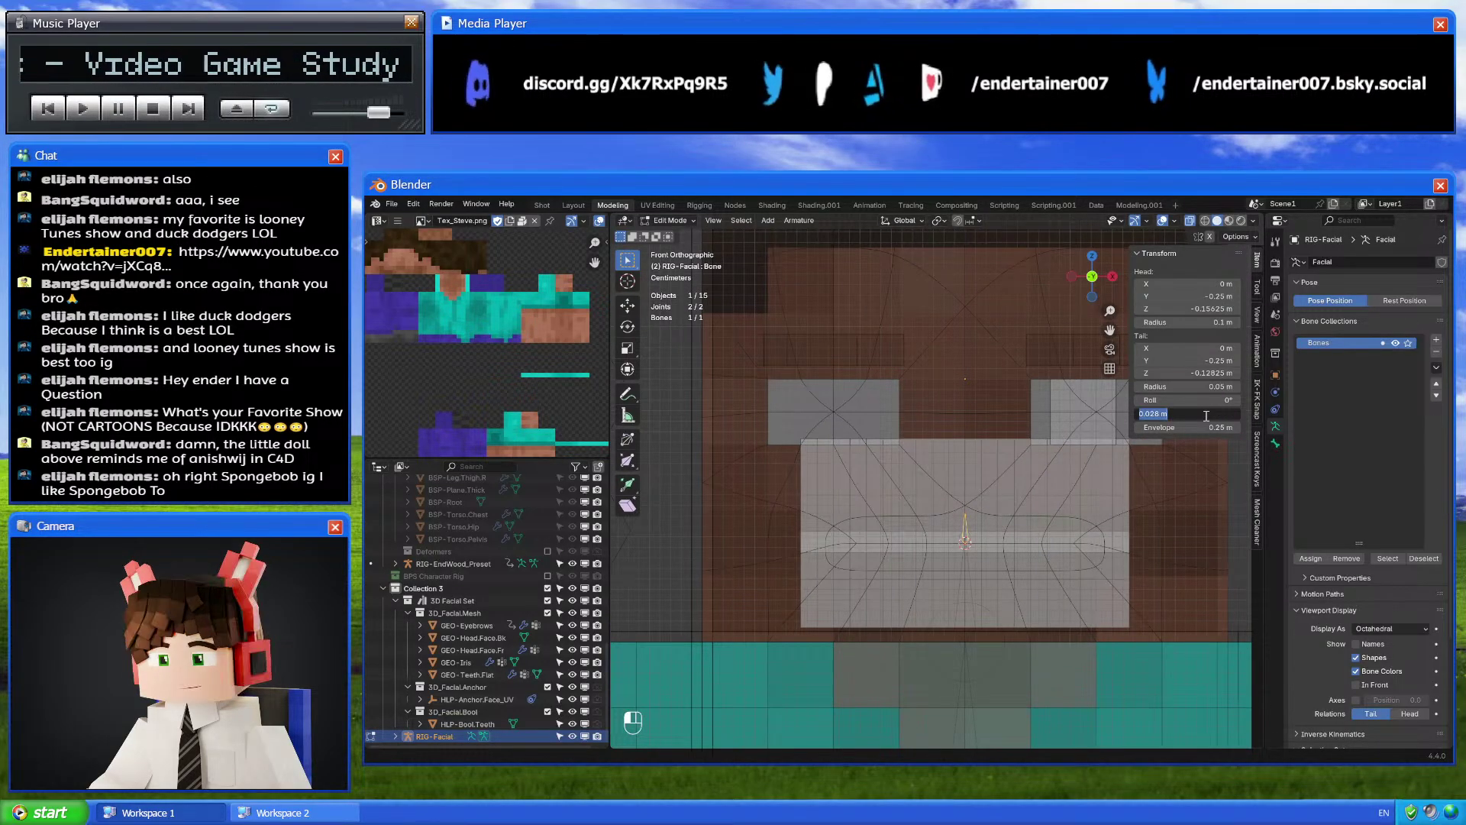
{"action": "type", "text": ".02"}
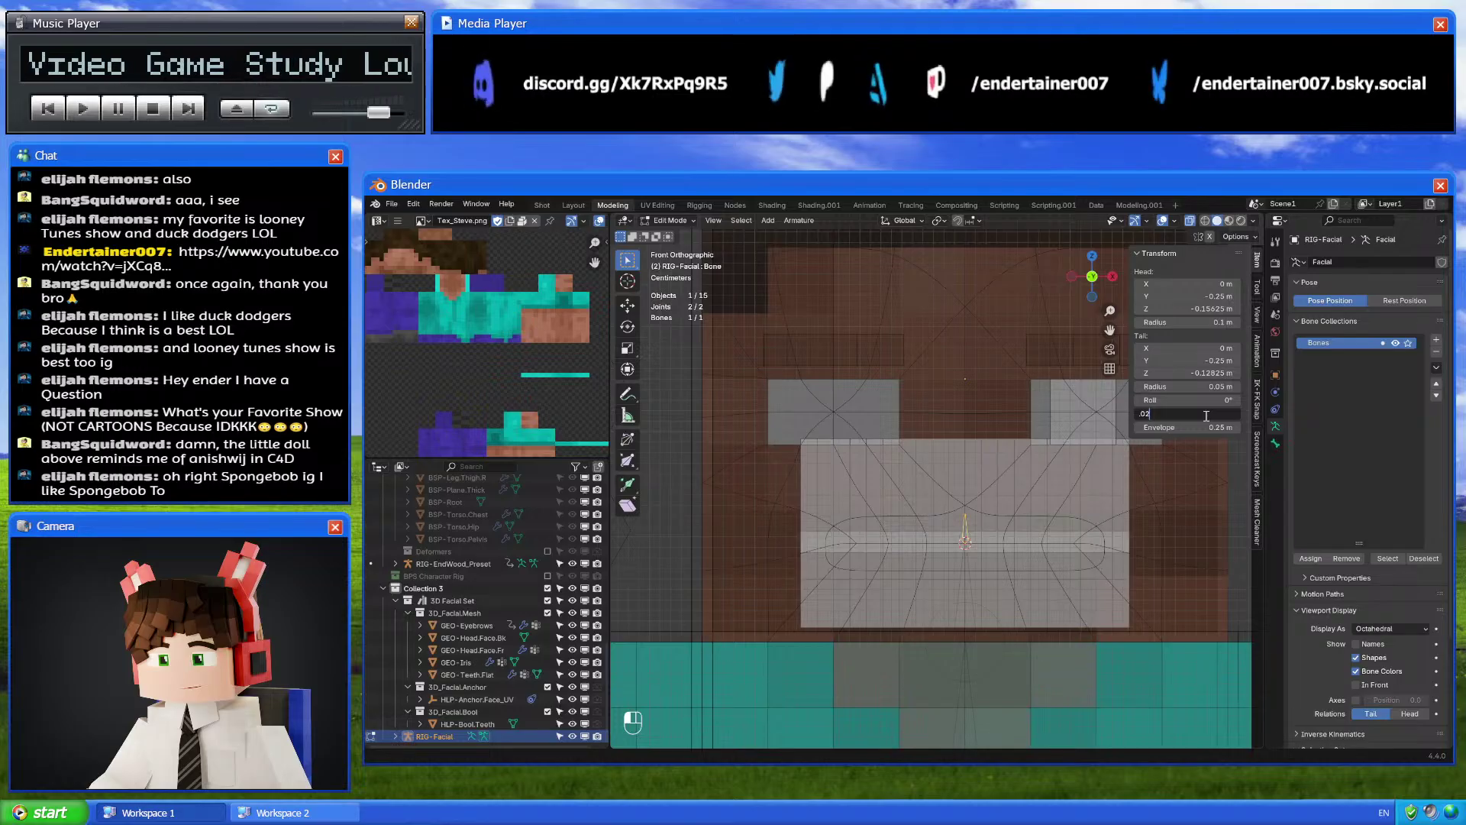
{"action": "key", "text": "Return"}
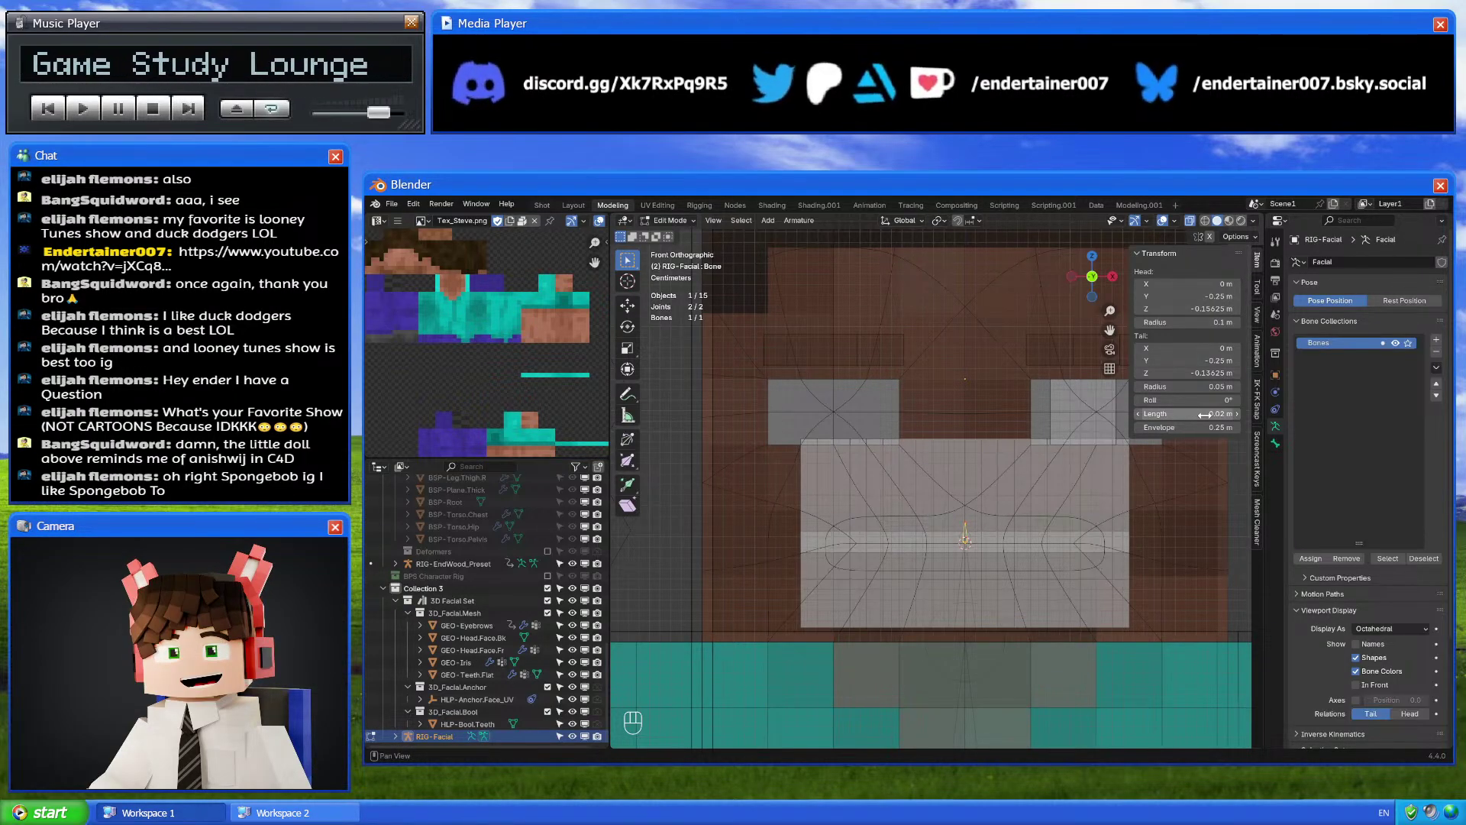
{"action": "left_click", "coordinate": [1204, 414]}
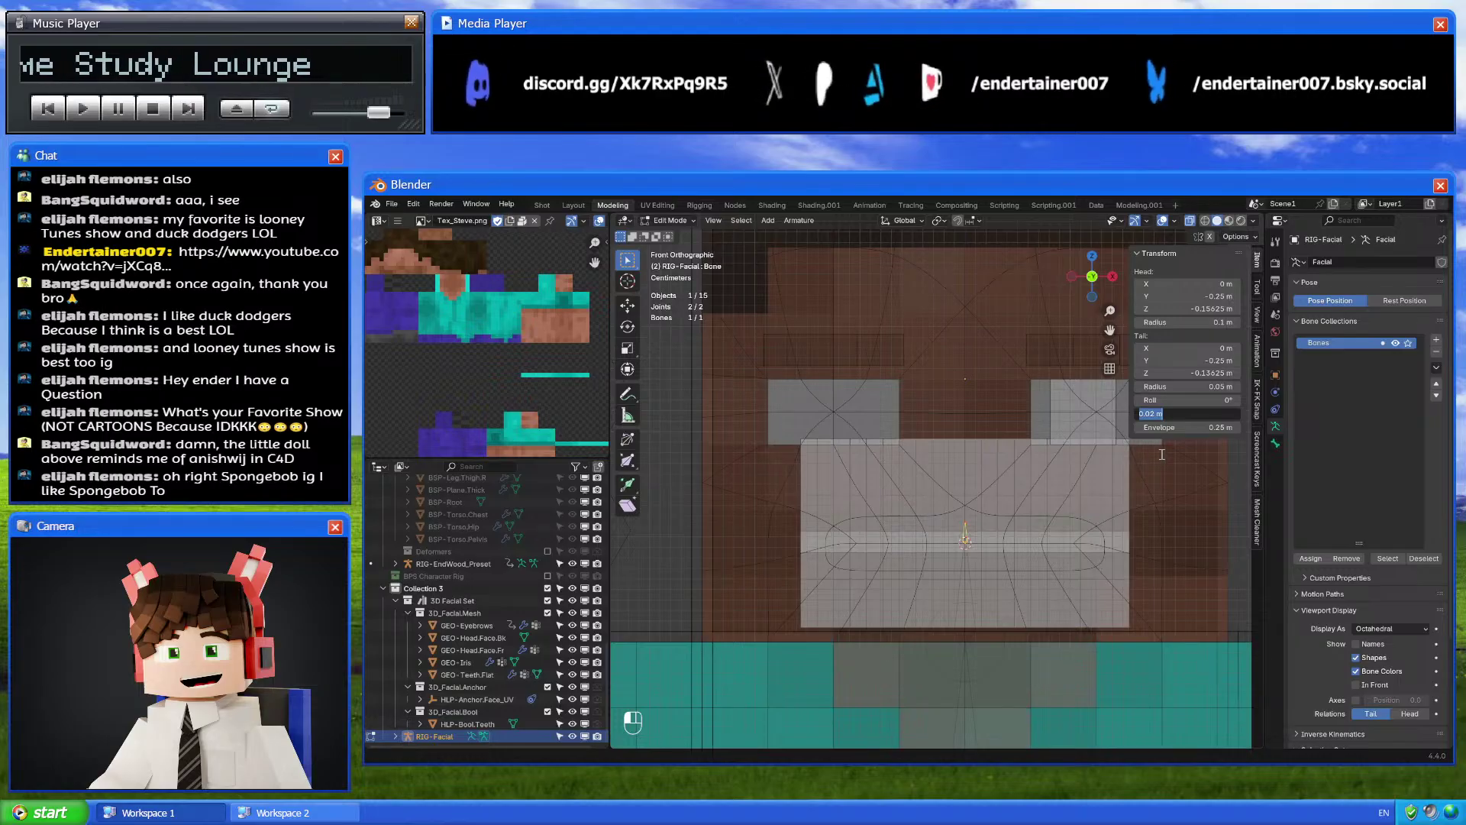
{"action": "key", "text": "Return"}
{"action": "scroll", "coordinate": [1095, 529], "scroll_direction": "up", "scroll_amount": 2}
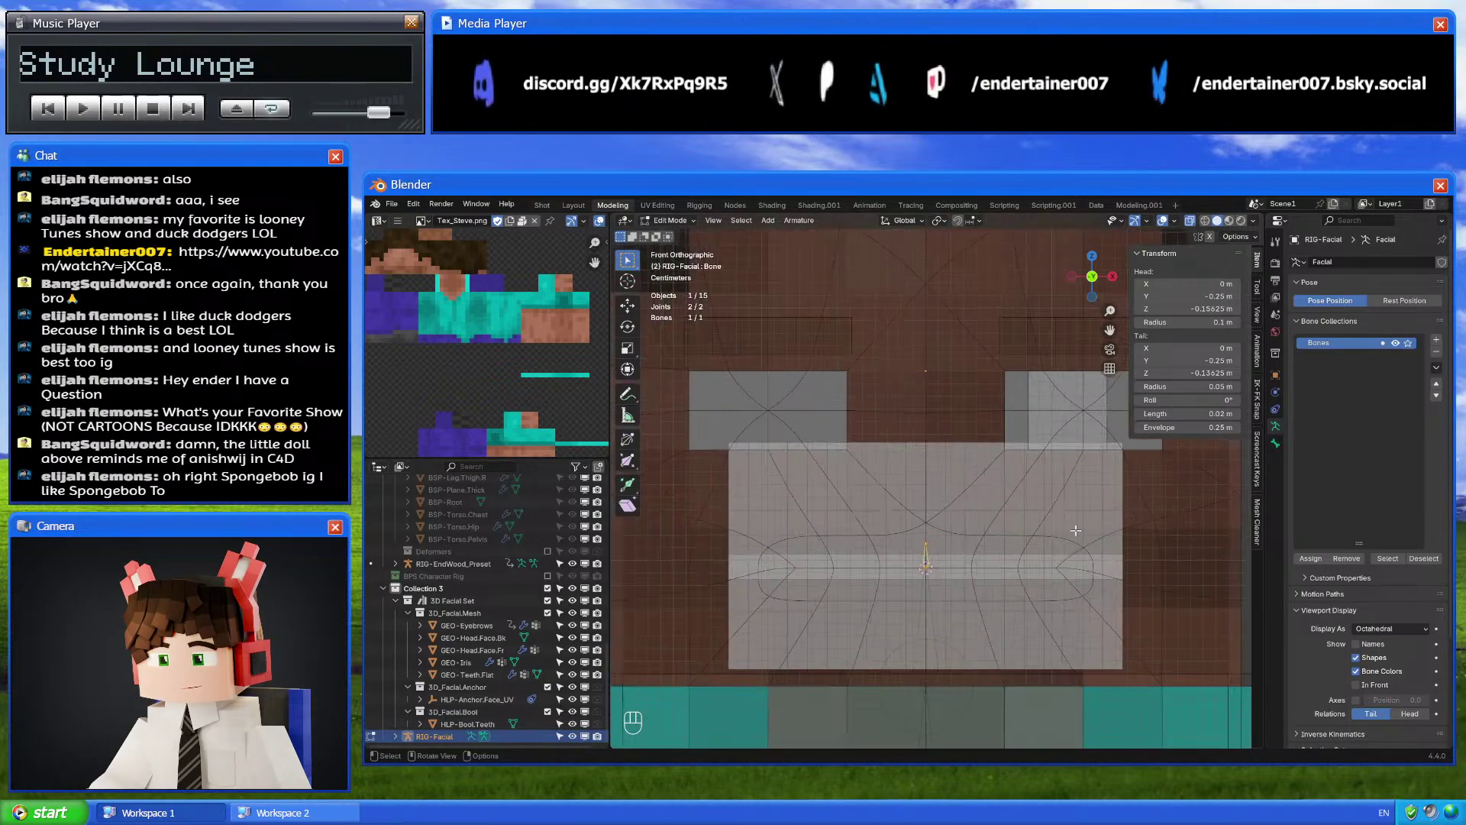
Set the facial bone's length to 0.03 m
{"action": "left_click", "coordinate": [1206, 413]}
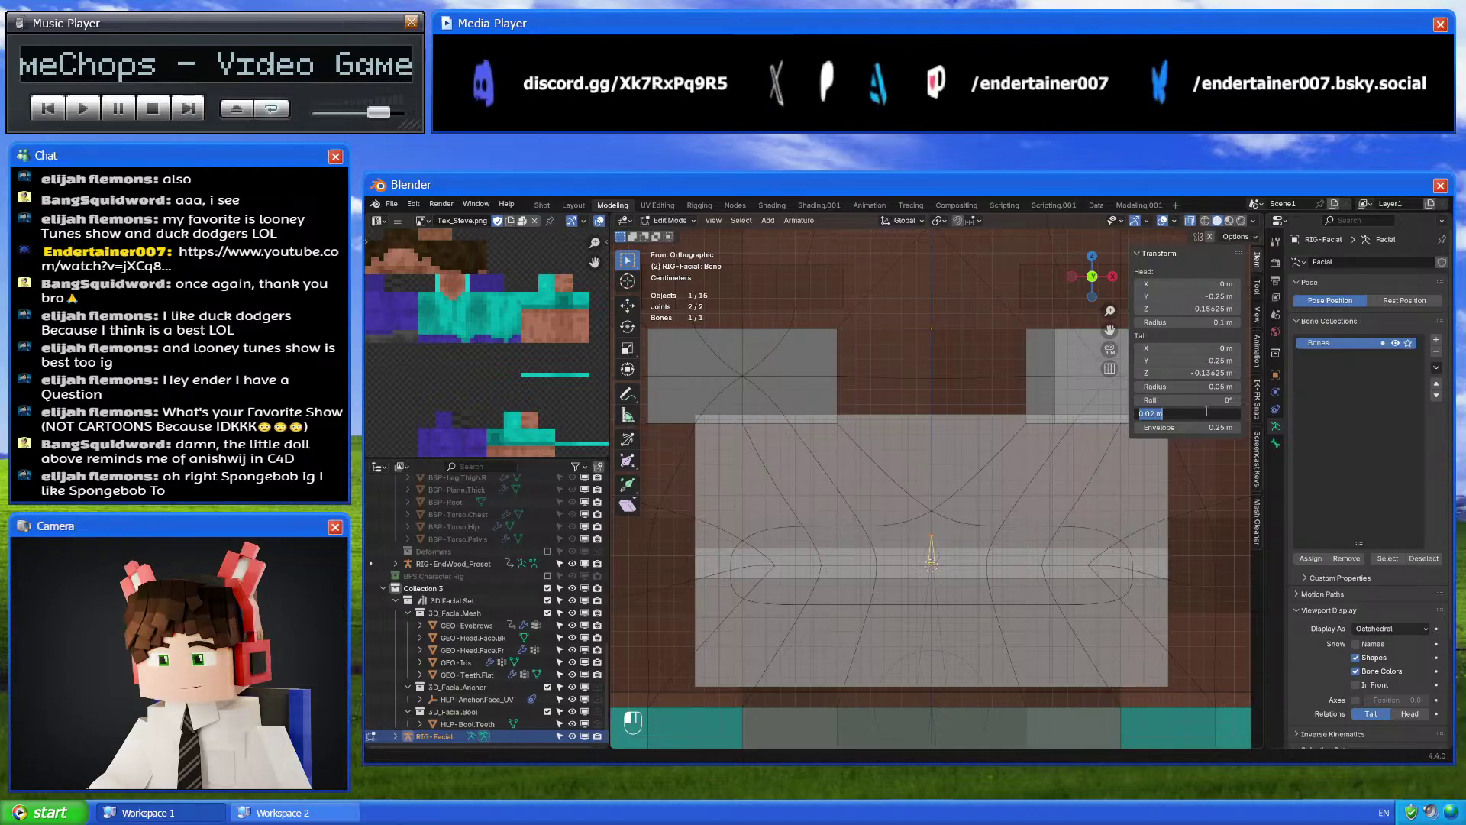
{"action": "type", "text": ".3"}
{"action": "key", "text": "BackSpace"}
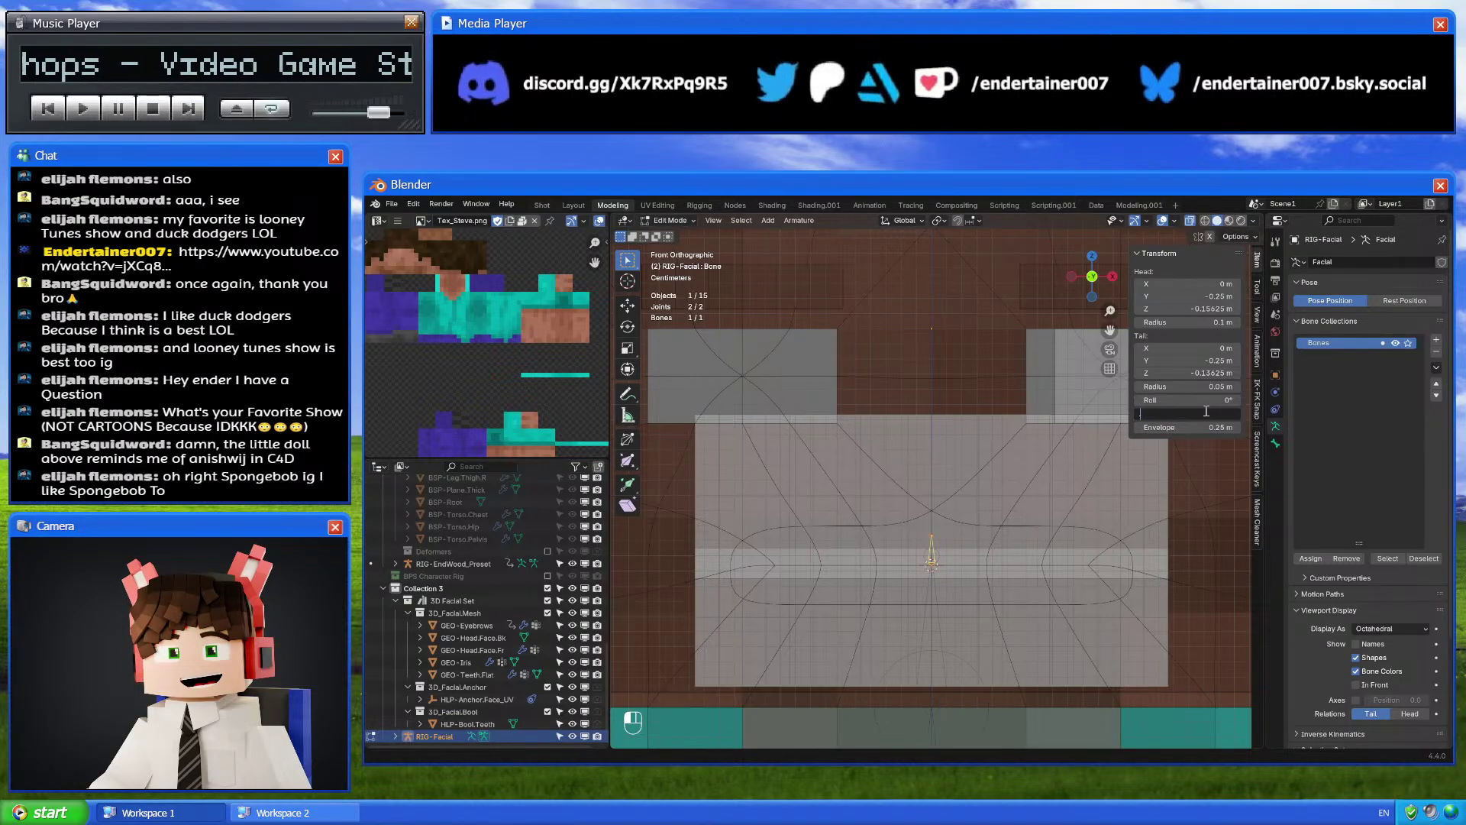
{"action": "type", "text": ".0"}
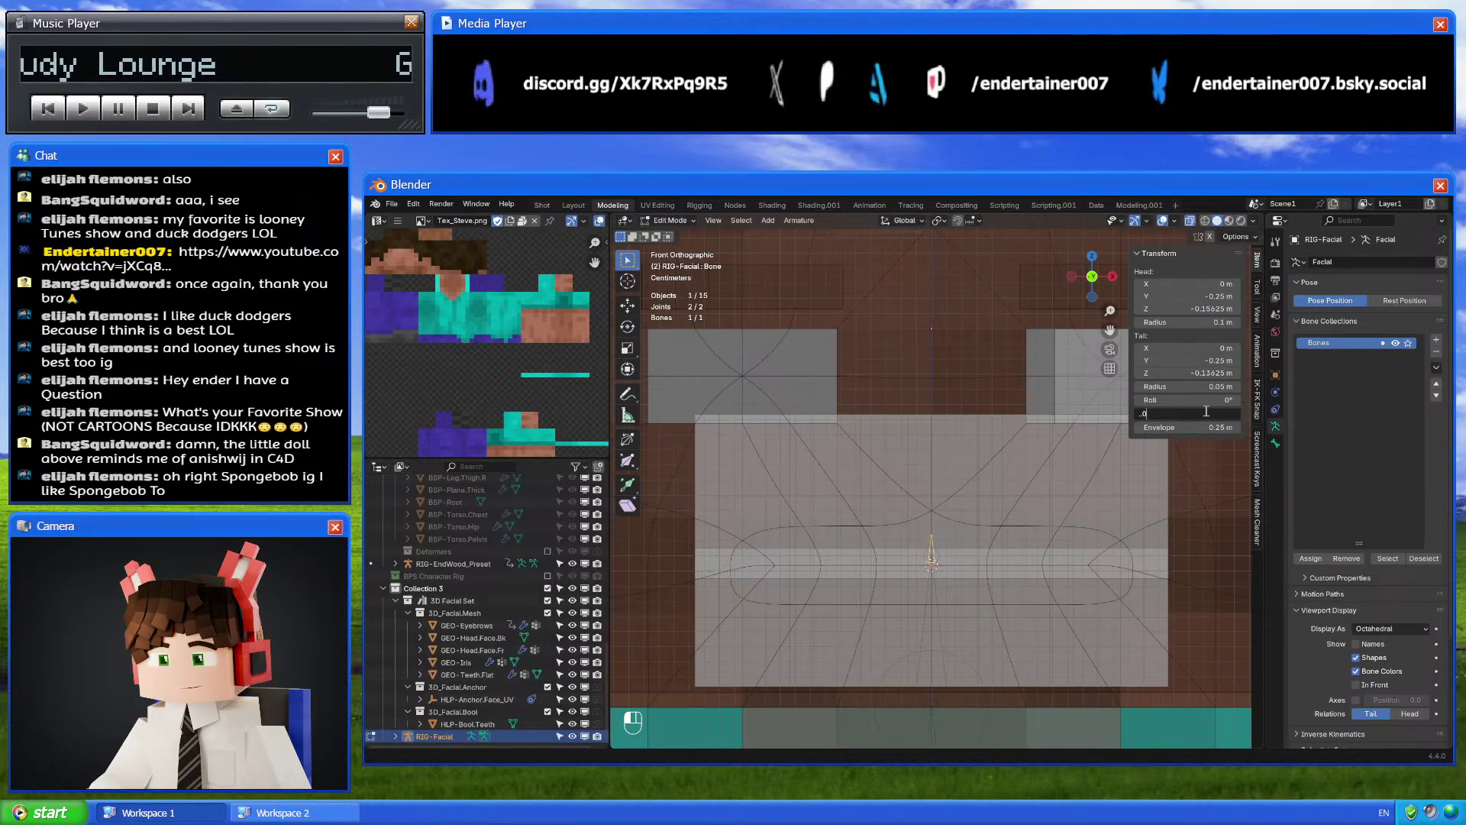
{"action": "type", "text": ".3"}
{"action": "key", "text": "BackSpace"}
{"action": "key", "text": "BackSpace"}
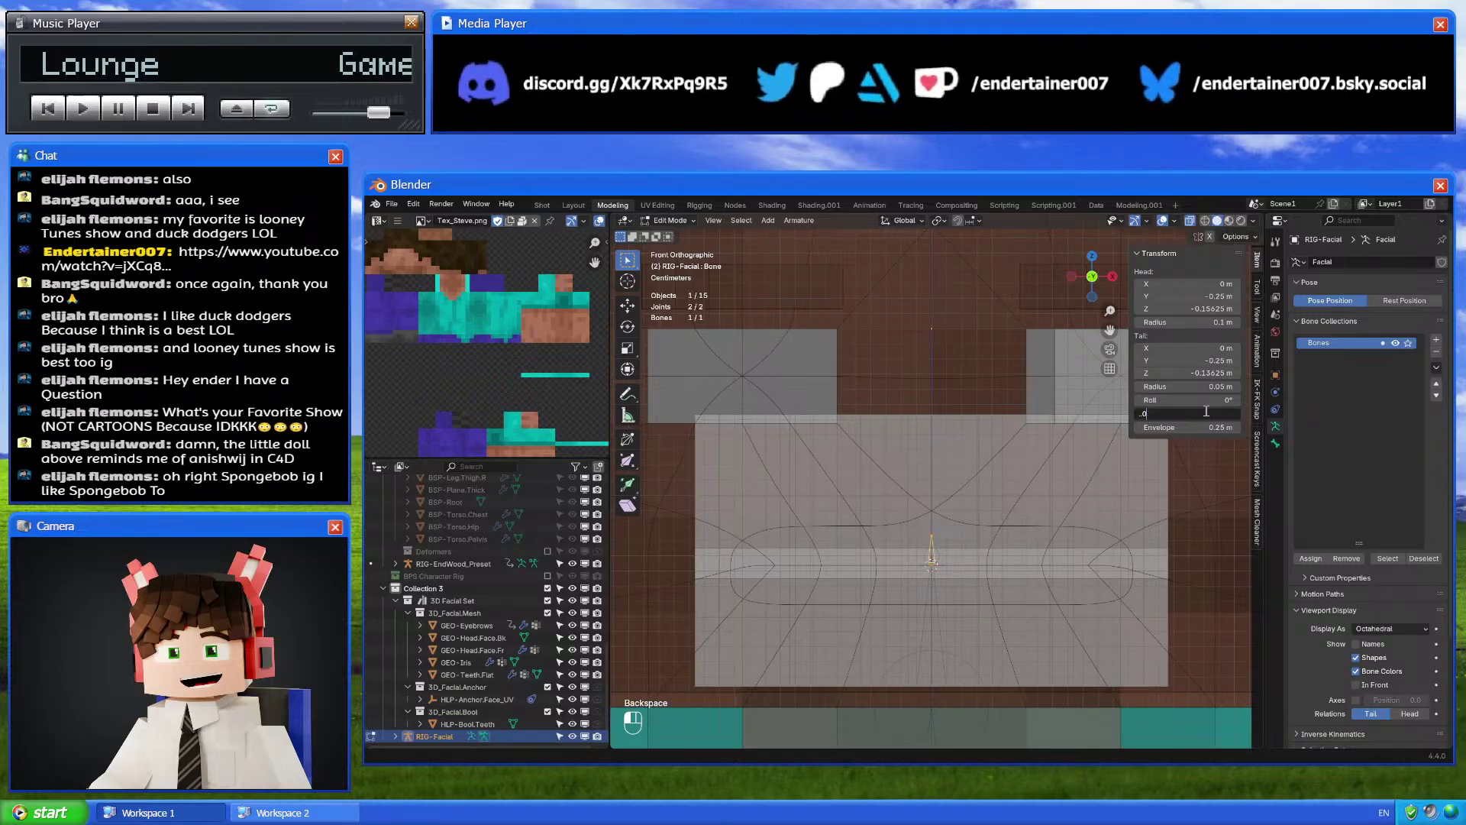
{"action": "type", "text": ".03"}
{"action": "key", "text": "Return"}
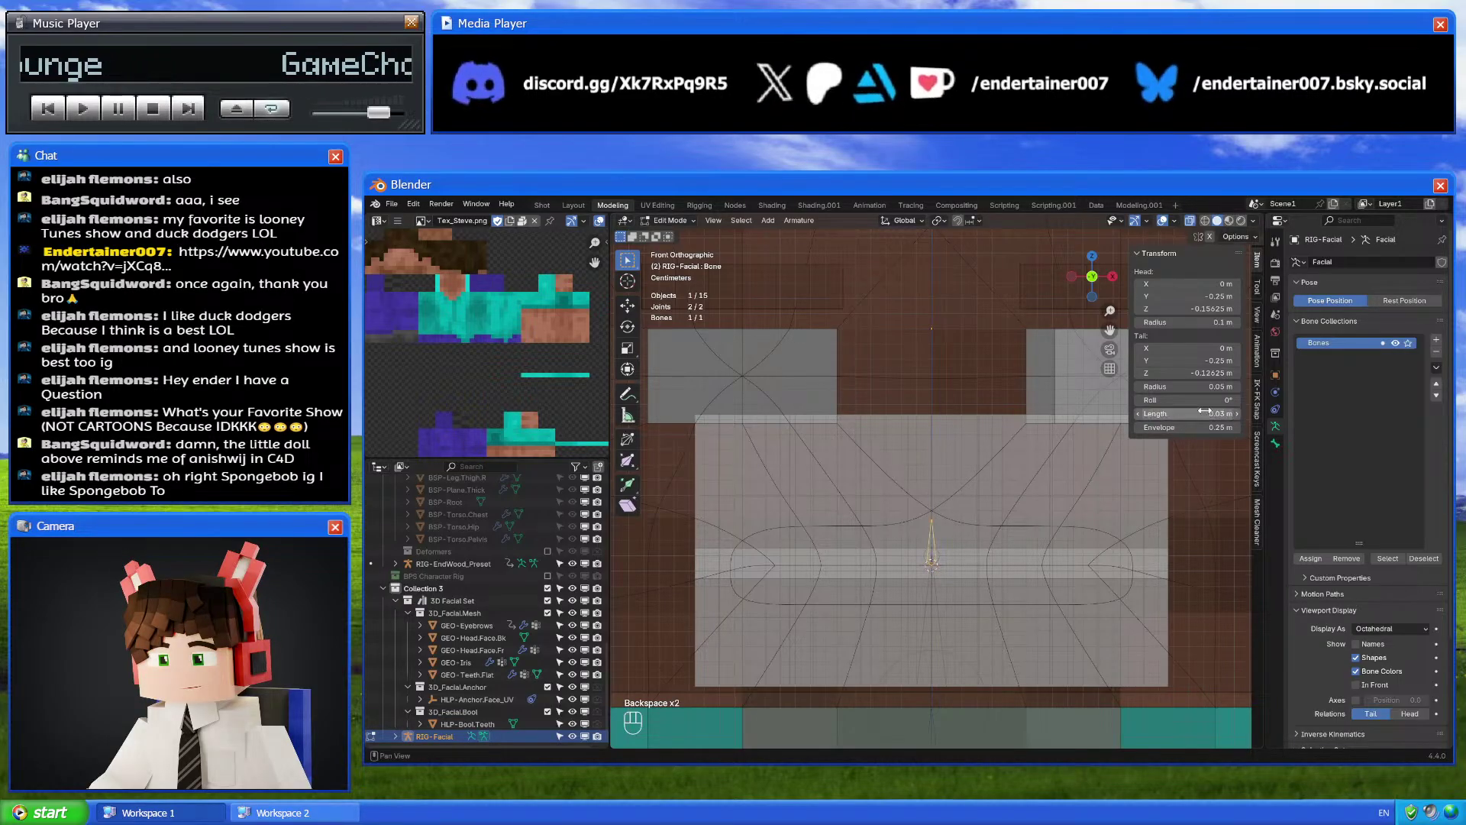
Examine the mouth bone in Pose Mode from the front, and return to Object Mode
{"action": "middle_click_drag", "start_coordinate": [955, 489], "coordinate": [1049, 509]}
{"action": "key", "text": "ctrl+Tab"}
{"action": "key", "text": "Tab"}
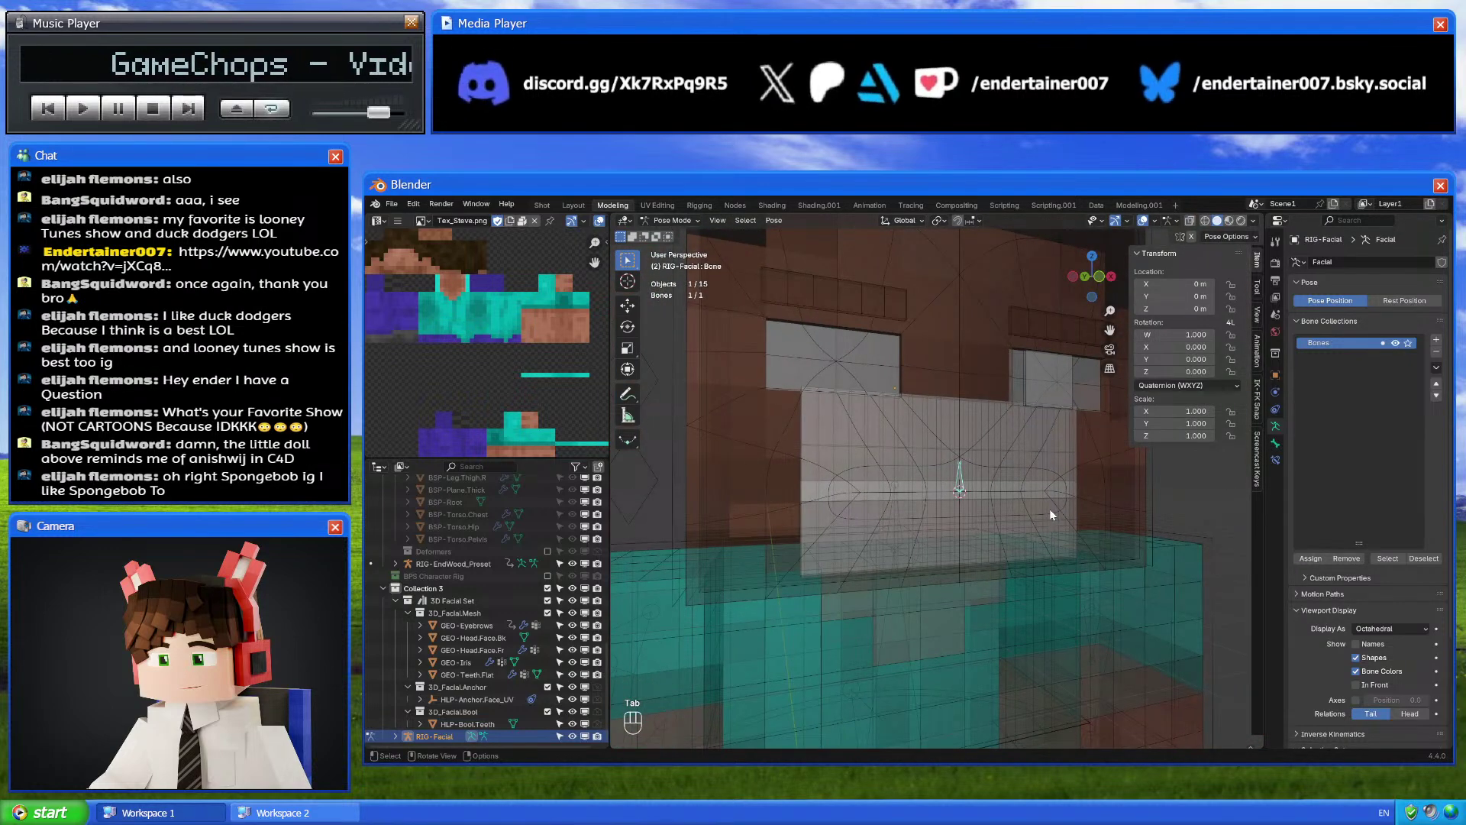
{"action": "left_click", "coordinate": [1098, 276]}
{"action": "middle_click_drag", "start_coordinate": [972, 470], "coordinate": [970, 511], "text": "shift"}
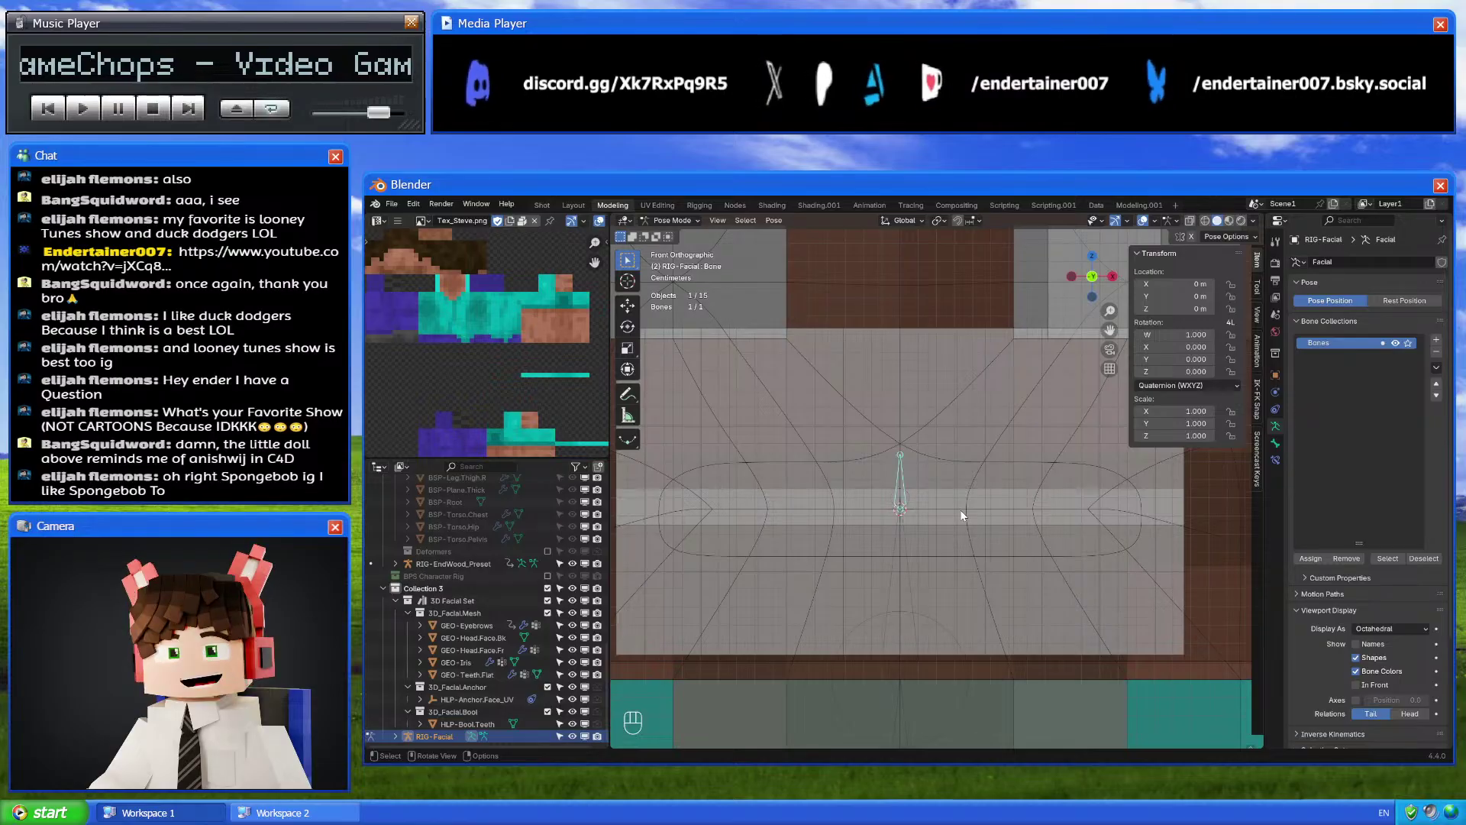
{"action": "scroll", "coordinate": [956, 547], "scroll_direction": "down", "scroll_amount": 3}
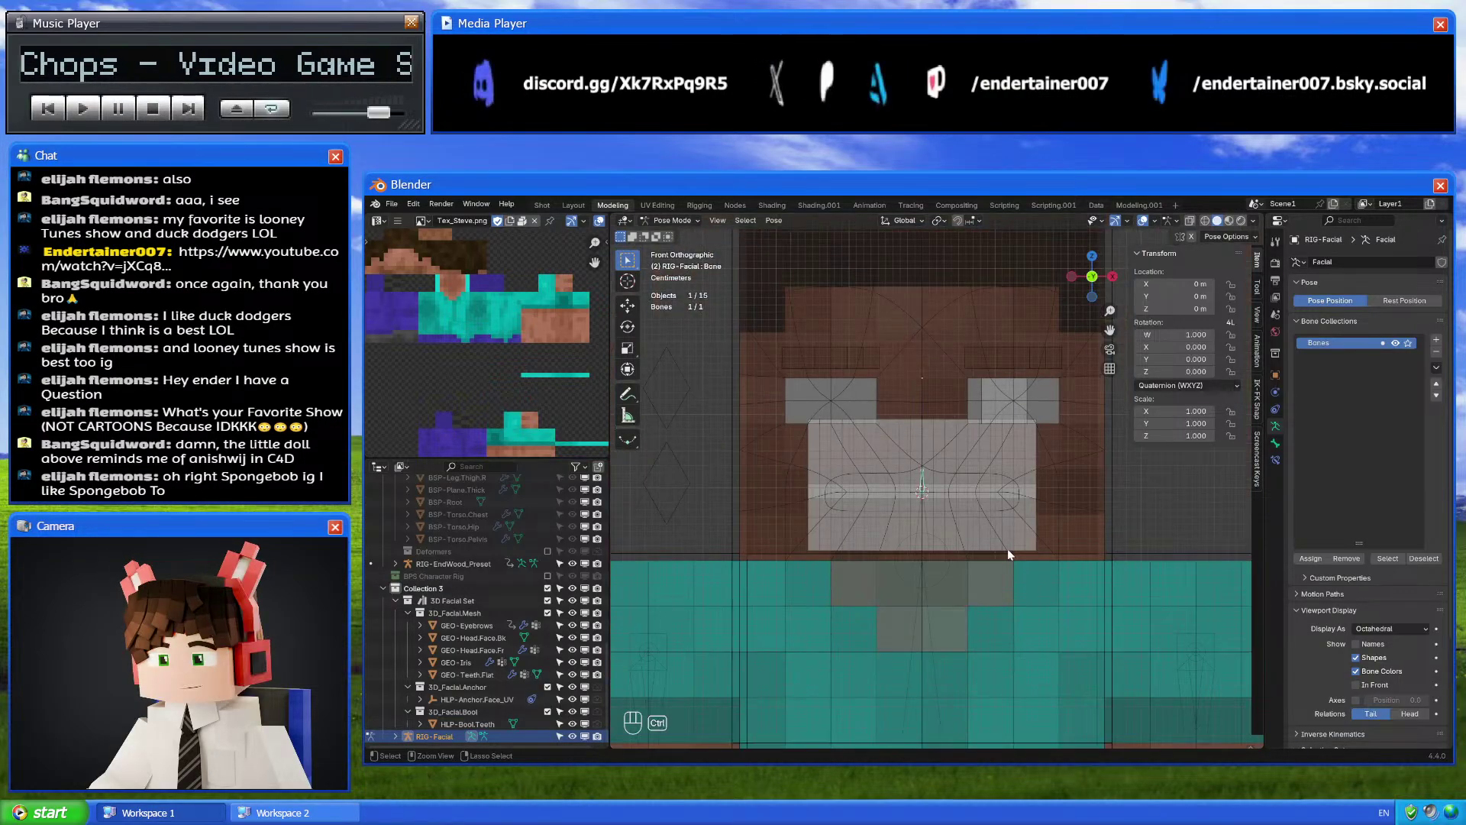
{"action": "key", "text": "ctrl+Tab"}
Swap Collection 3 for the BPS Character Rig collection in the view layer and select the BPS armature
{"action": "scroll", "coordinate": [998, 540], "scroll_direction": "down", "scroll_amount": 7}
{"action": "left_click", "coordinate": [547, 588]}
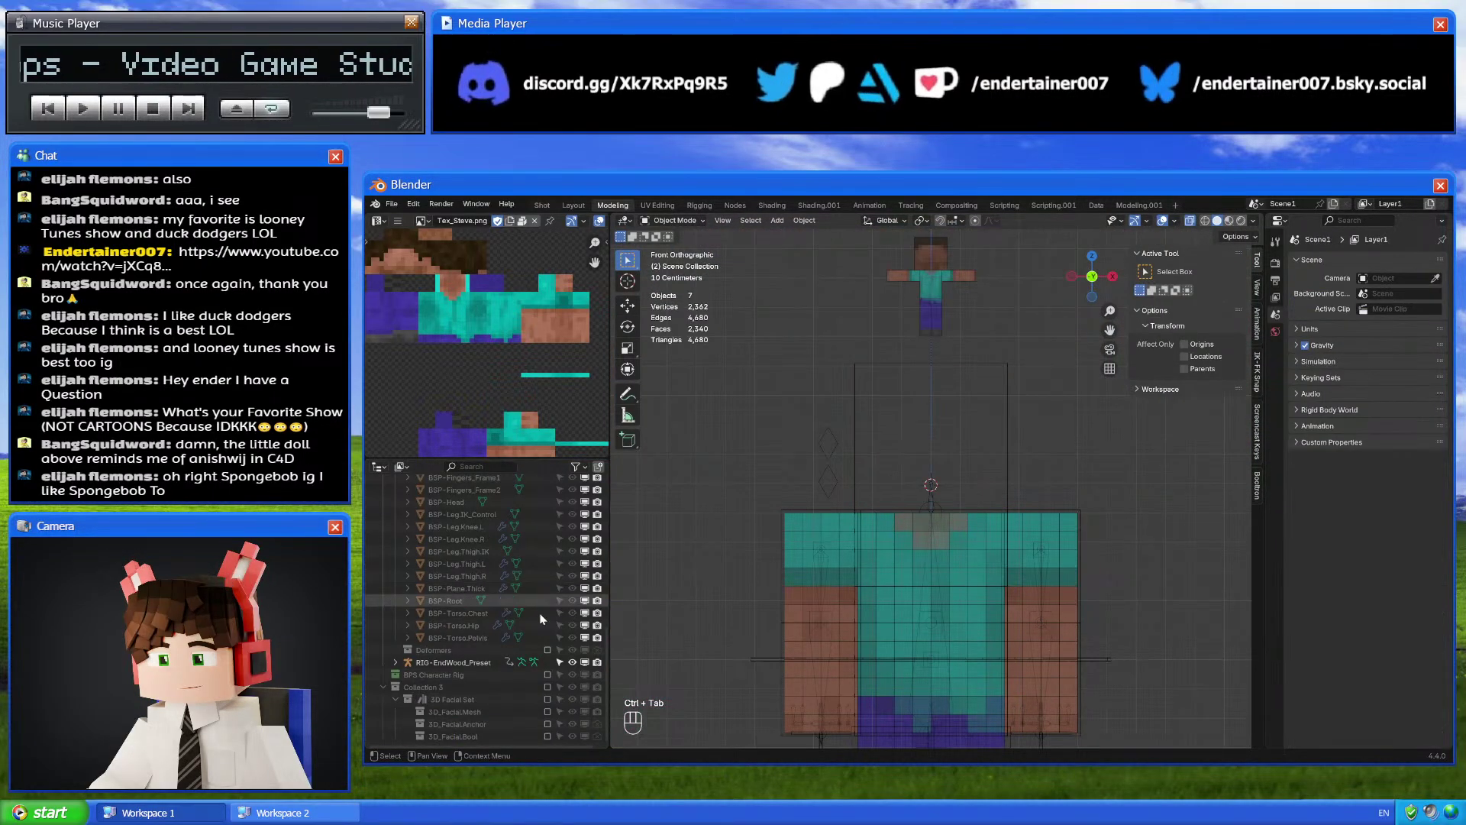
{"action": "left_click", "coordinate": [547, 675]}
{"action": "left_click", "coordinate": [1017, 464]}
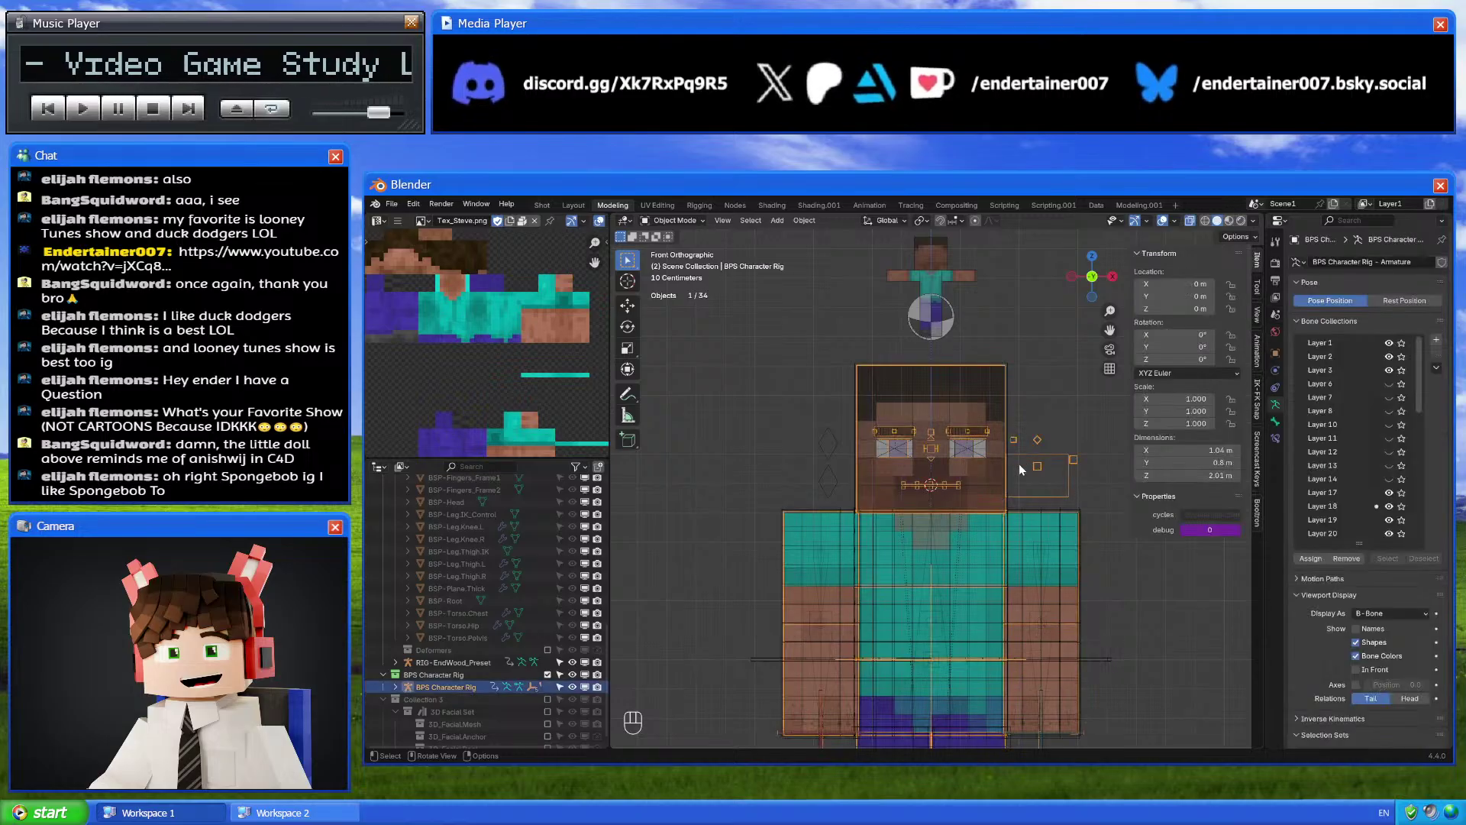
In Pose Mode, try moving the BPS rig's middle top-lip control Top Lip.M and cancel the move
{"action": "scroll", "coordinate": [949, 502], "scroll_direction": "up", "scroll_amount": 8}
{"action": "key", "text": "ctrl+Tab"}
{"action": "left_click", "coordinate": [918, 504]}
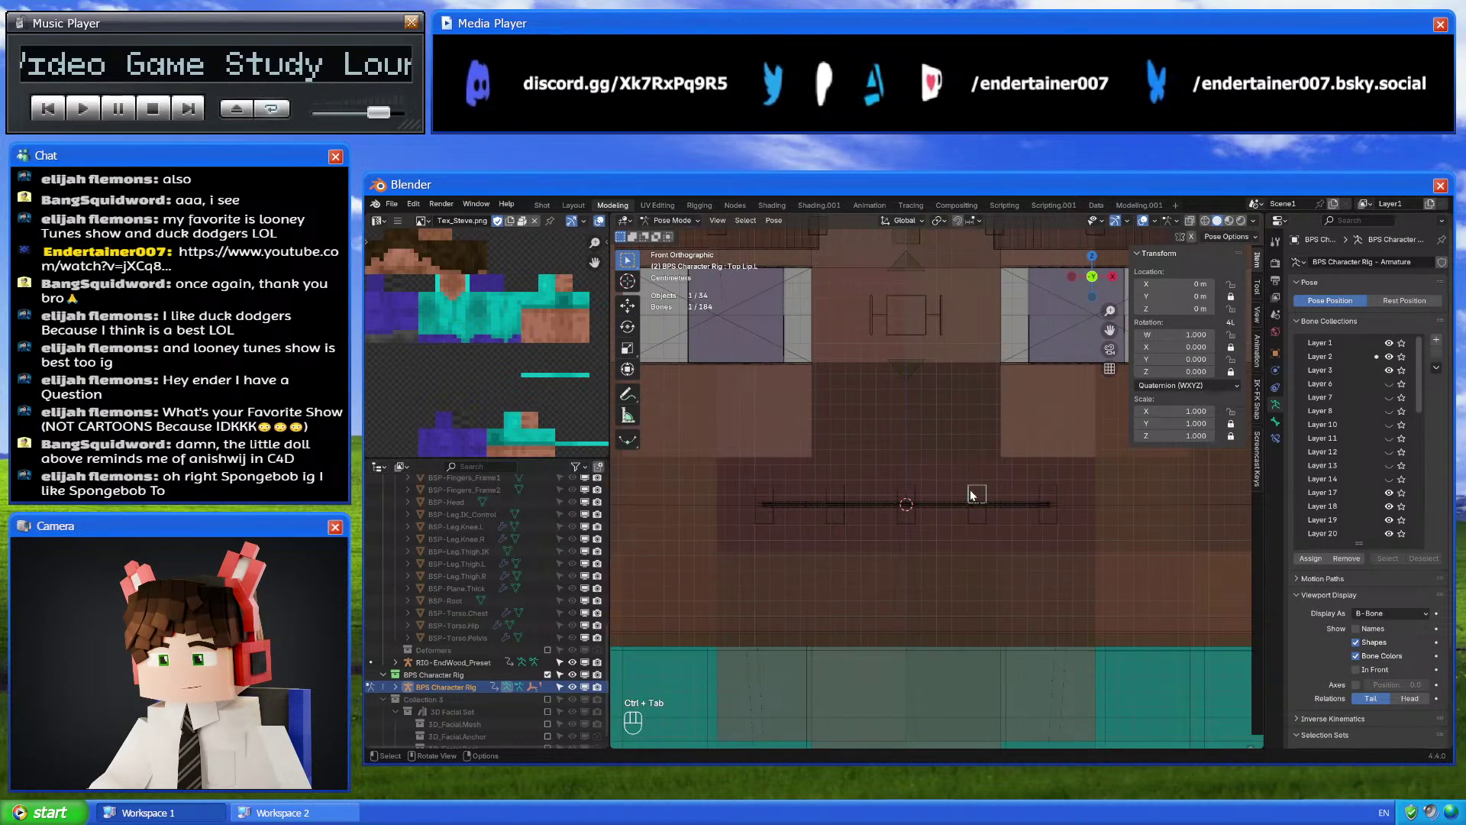
{"action": "key", "text": "g"}
{"action": "key", "text": "g"}
{"action": "right_click", "coordinate": [917, 416]}
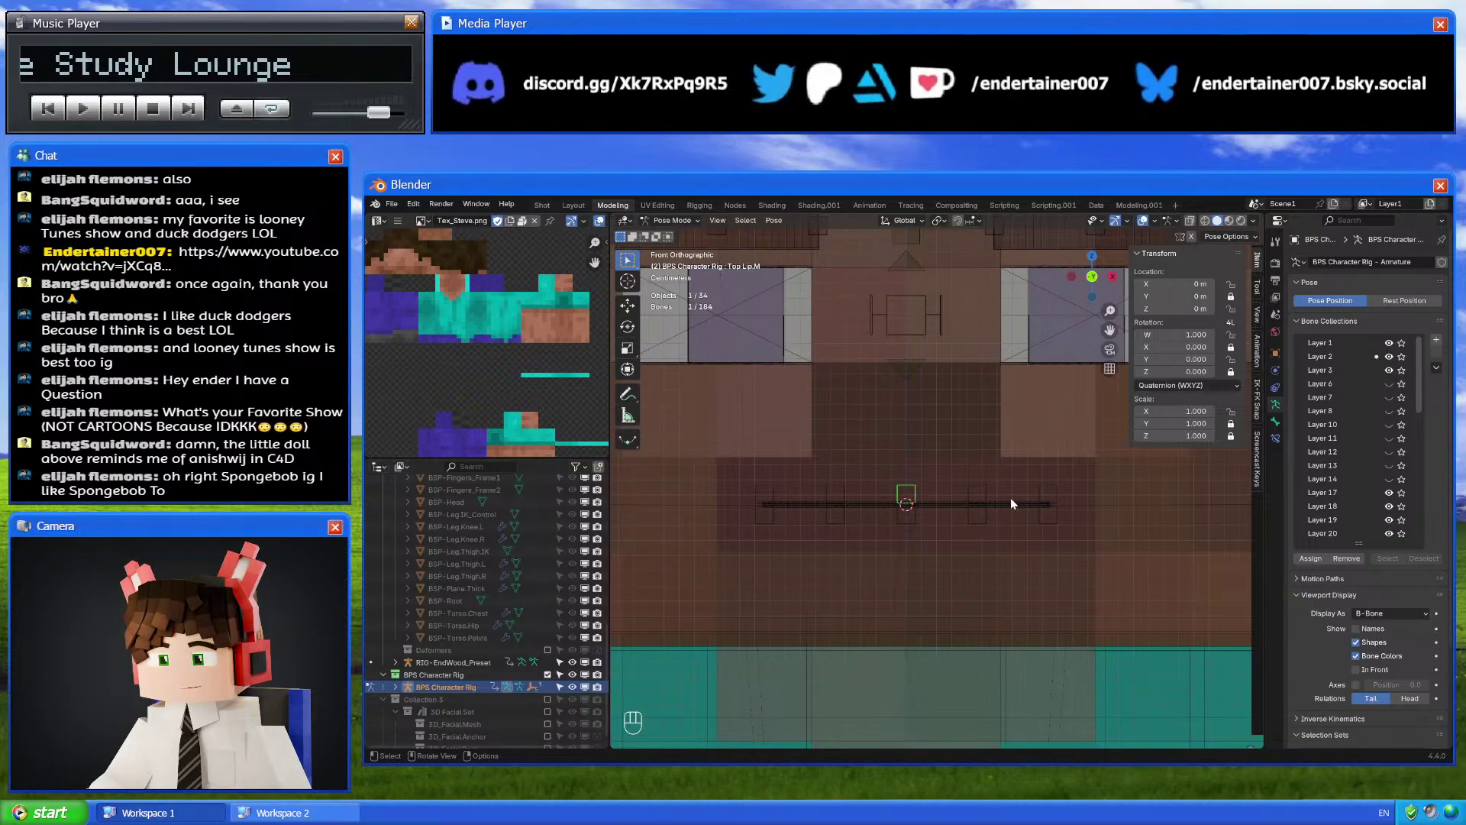
Return the BPS rig to Object Mode and swap its collection back for Collection 3 in the view layer
{"action": "scroll", "coordinate": [1010, 498], "scroll_direction": "down", "scroll_amount": 4}
{"action": "key", "text": "ctrl+Tab"}
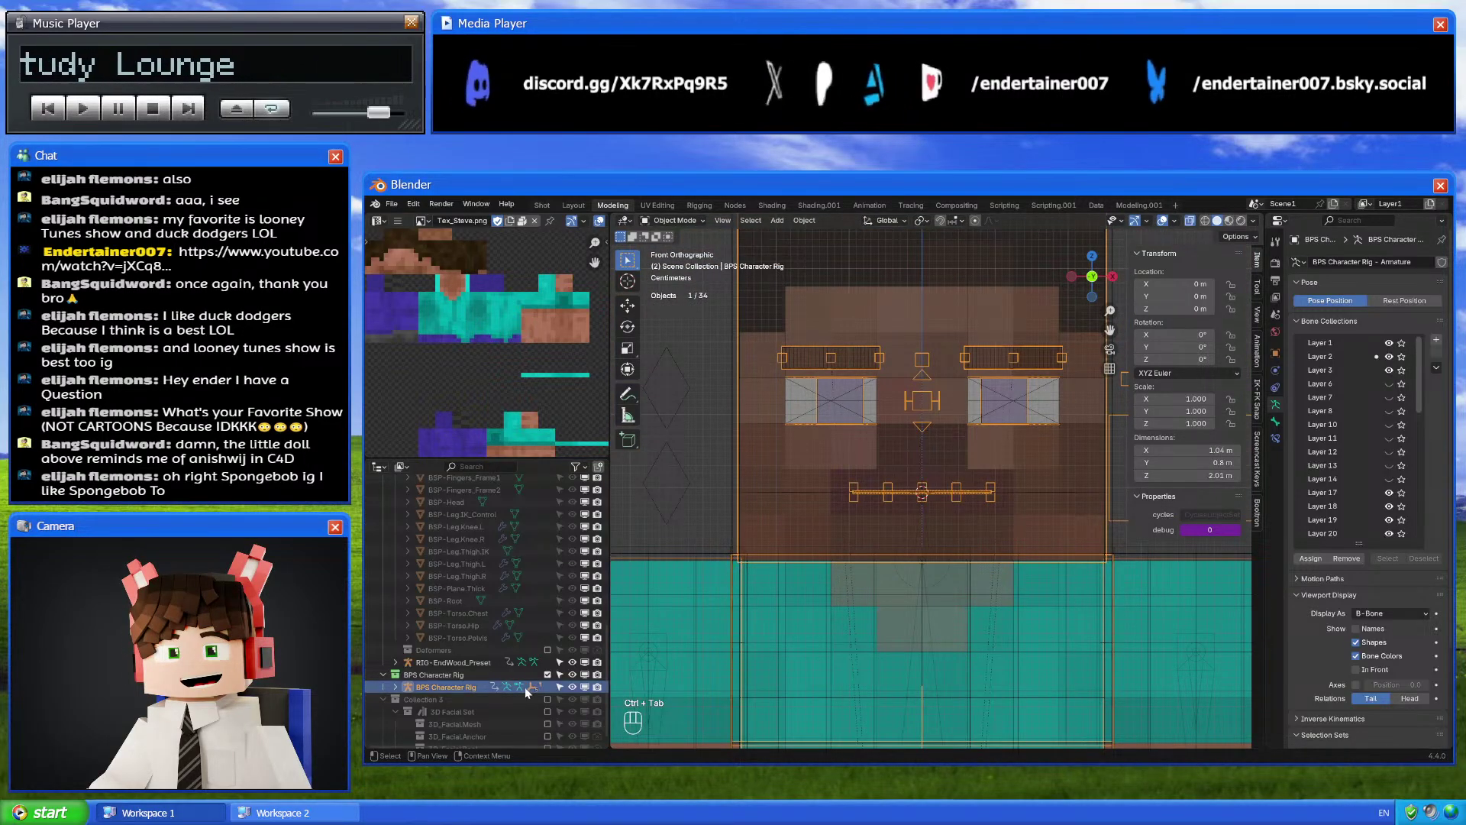
{"action": "left_click", "coordinate": [547, 675]}
{"action": "left_click", "coordinate": [548, 686]}
Select the face mesh GEO-Head.Face.Fr and isolate it in local view
{"action": "left_click", "coordinate": [942, 425]}
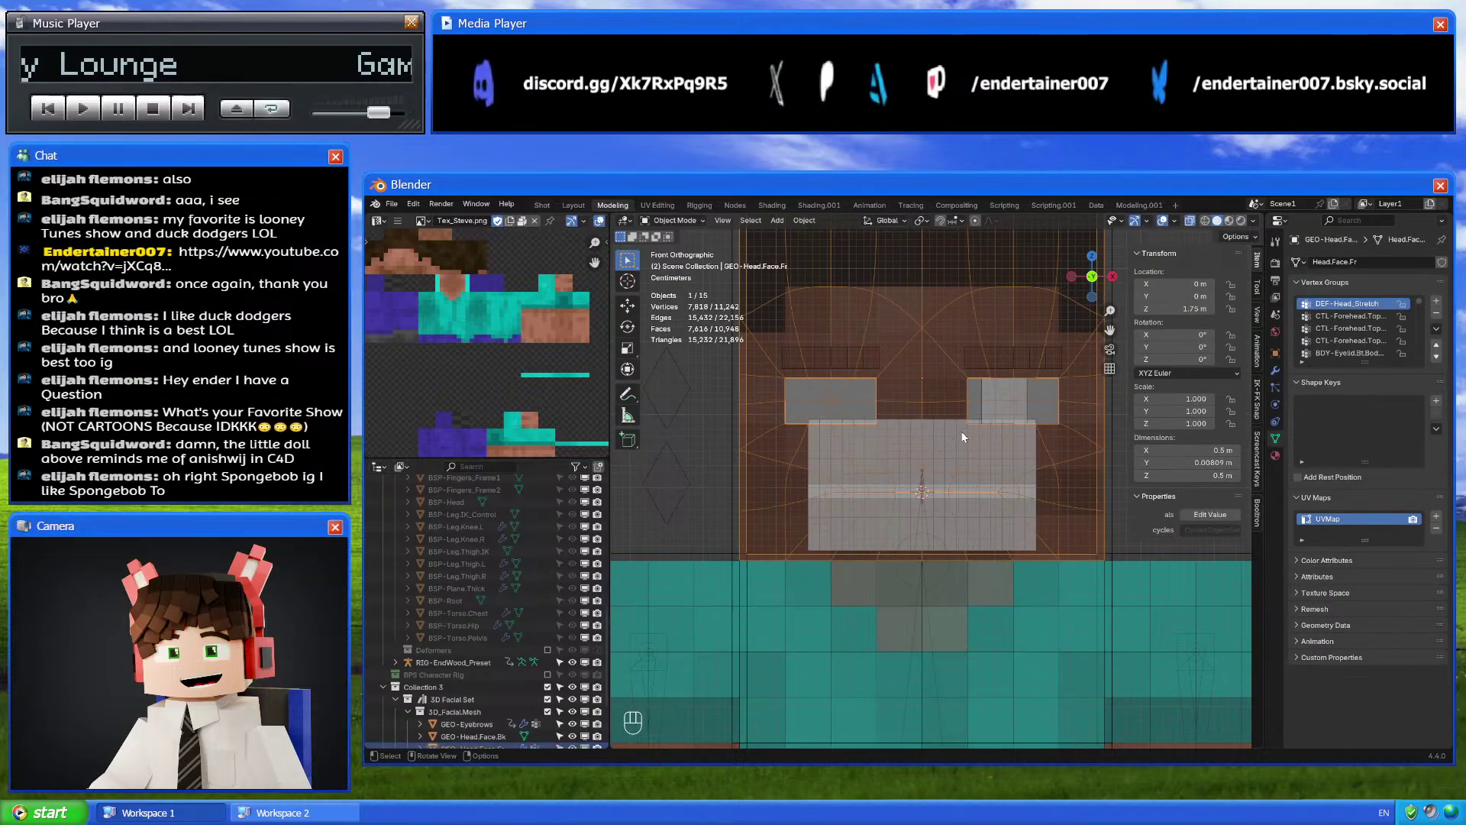
{"action": "key", "text": "KP_Divide"}
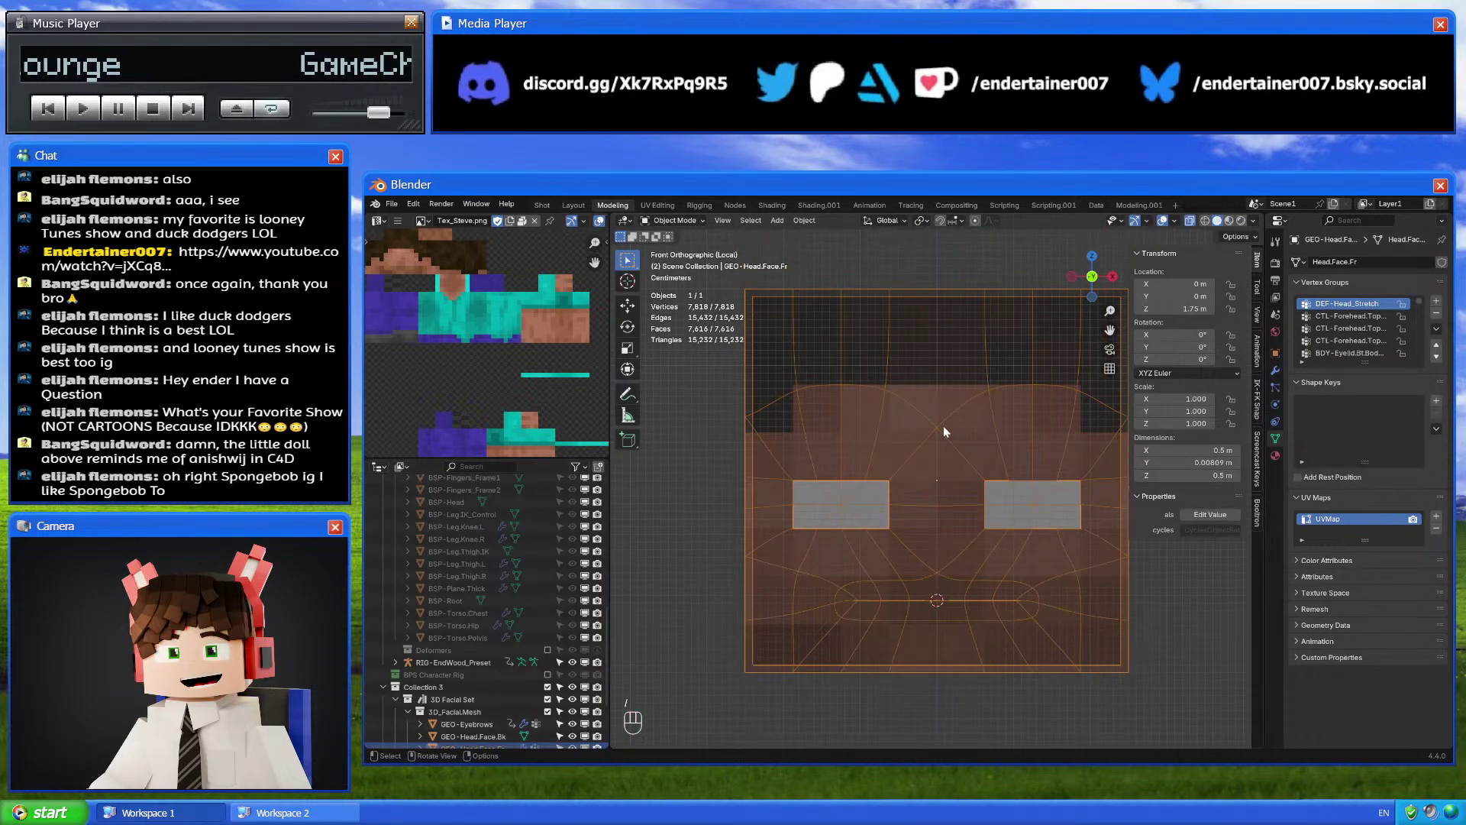
{"action": "middle_click_drag", "start_coordinate": [944, 431], "coordinate": [1026, 430]}
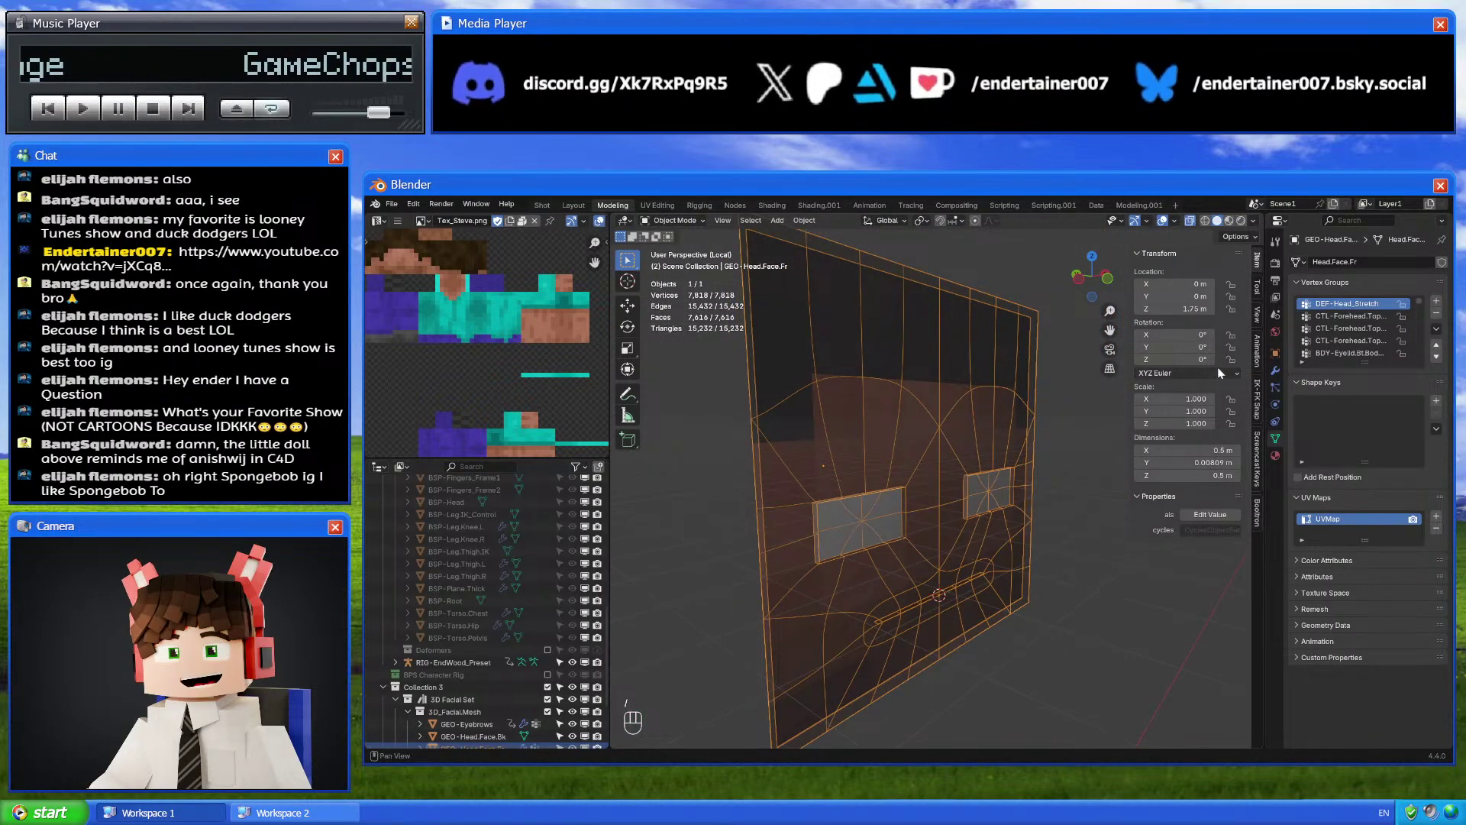
Delete all vertex groups from the GEO-Head.Face.Fr mesh
{"action": "scroll", "coordinate": [1381, 323], "scroll_direction": "down", "scroll_amount": 5}
{"action": "scroll", "coordinate": [970, 459], "scroll_direction": "down", "scroll_amount": 5}
{"action": "scroll", "coordinate": [970, 460], "scroll_direction": "up", "scroll_amount": 7}
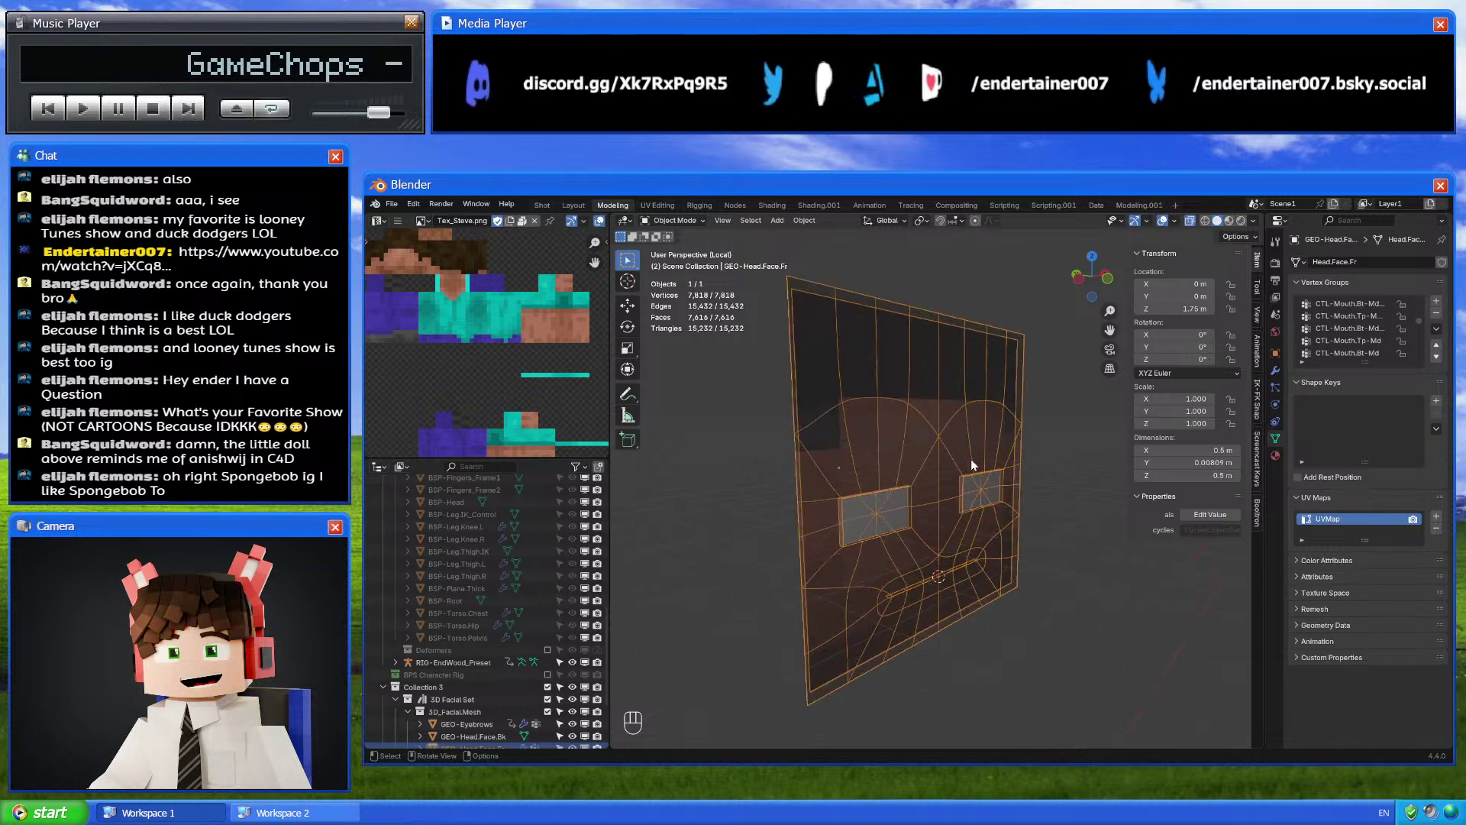
{"action": "scroll", "coordinate": [970, 460], "scroll_direction": "down", "scroll_amount": 7}
{"action": "scroll", "coordinate": [970, 460], "scroll_direction": "up", "scroll_amount": 3}
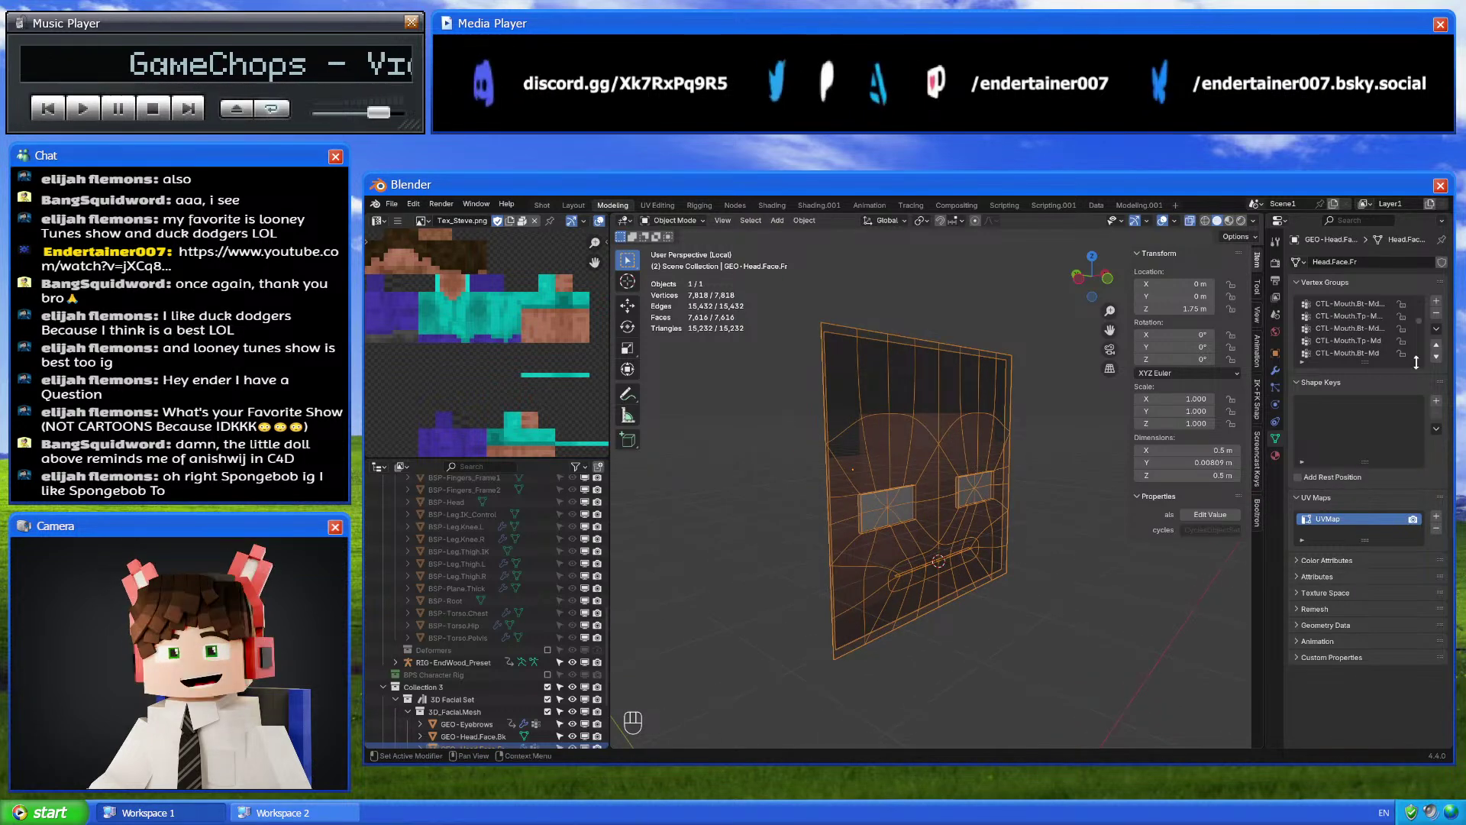
{"action": "left_click", "coordinate": [1437, 329]}
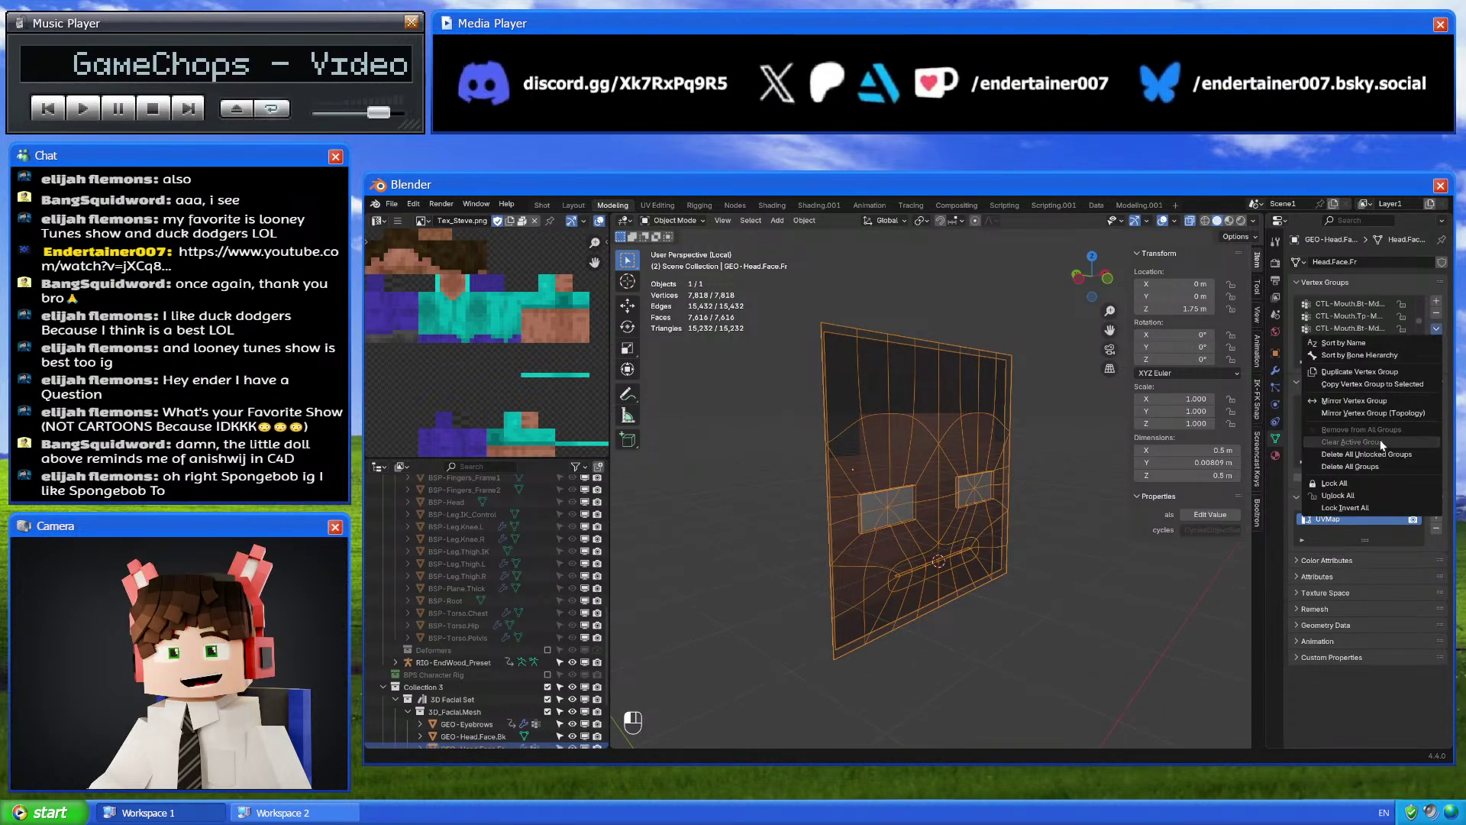
{"action": "left_click", "coordinate": [1376, 467]}
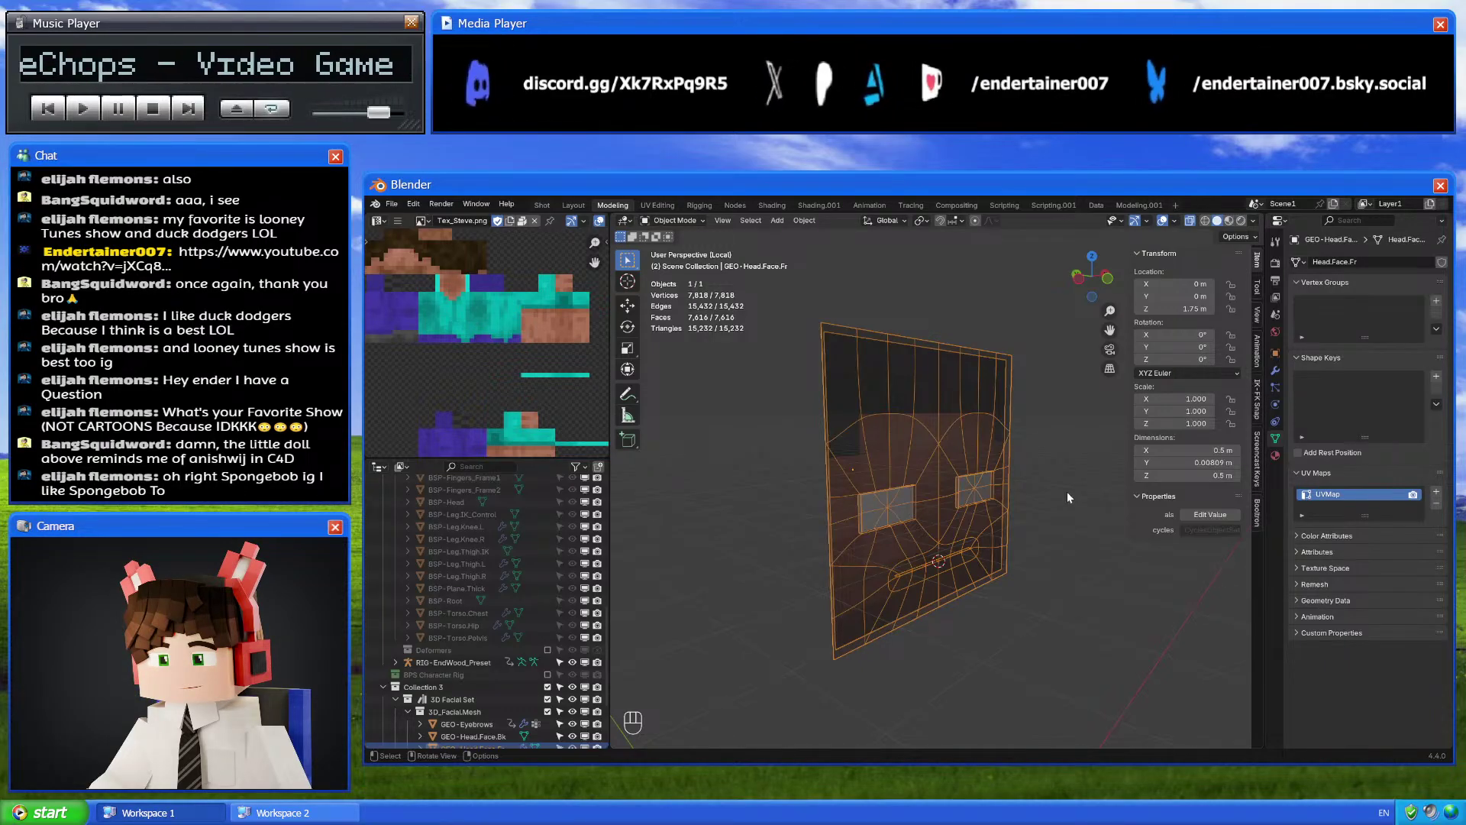
Put the face mesh in Edit Mode and turn off its Subdivision modifier's viewport display
{"action": "key", "text": "Tab"}
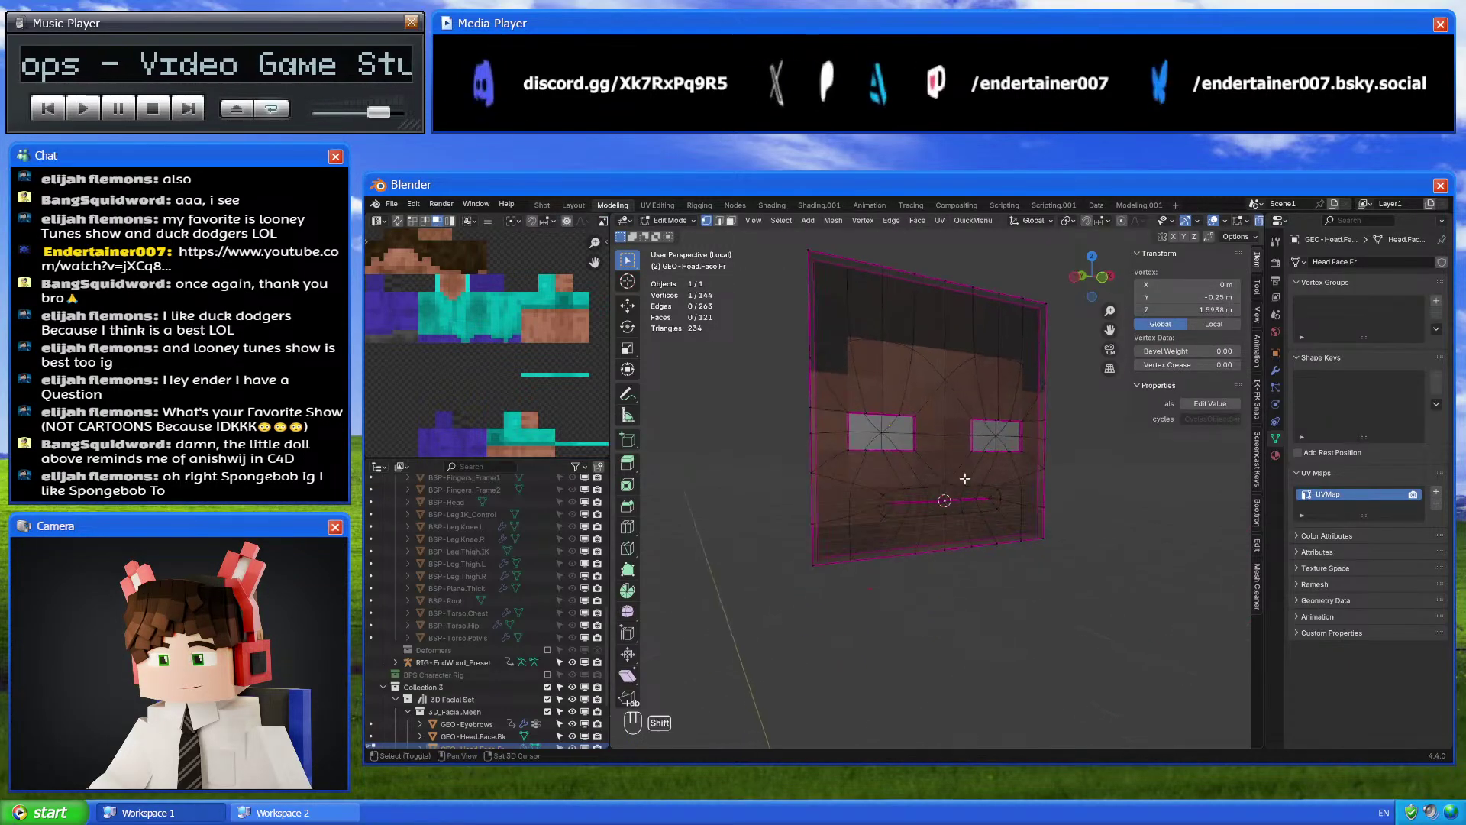
{"action": "scroll", "coordinate": [965, 479], "scroll_direction": "up", "scroll_amount": 5}
{"action": "middle_click_drag", "start_coordinate": [971, 532], "coordinate": [932, 530]}
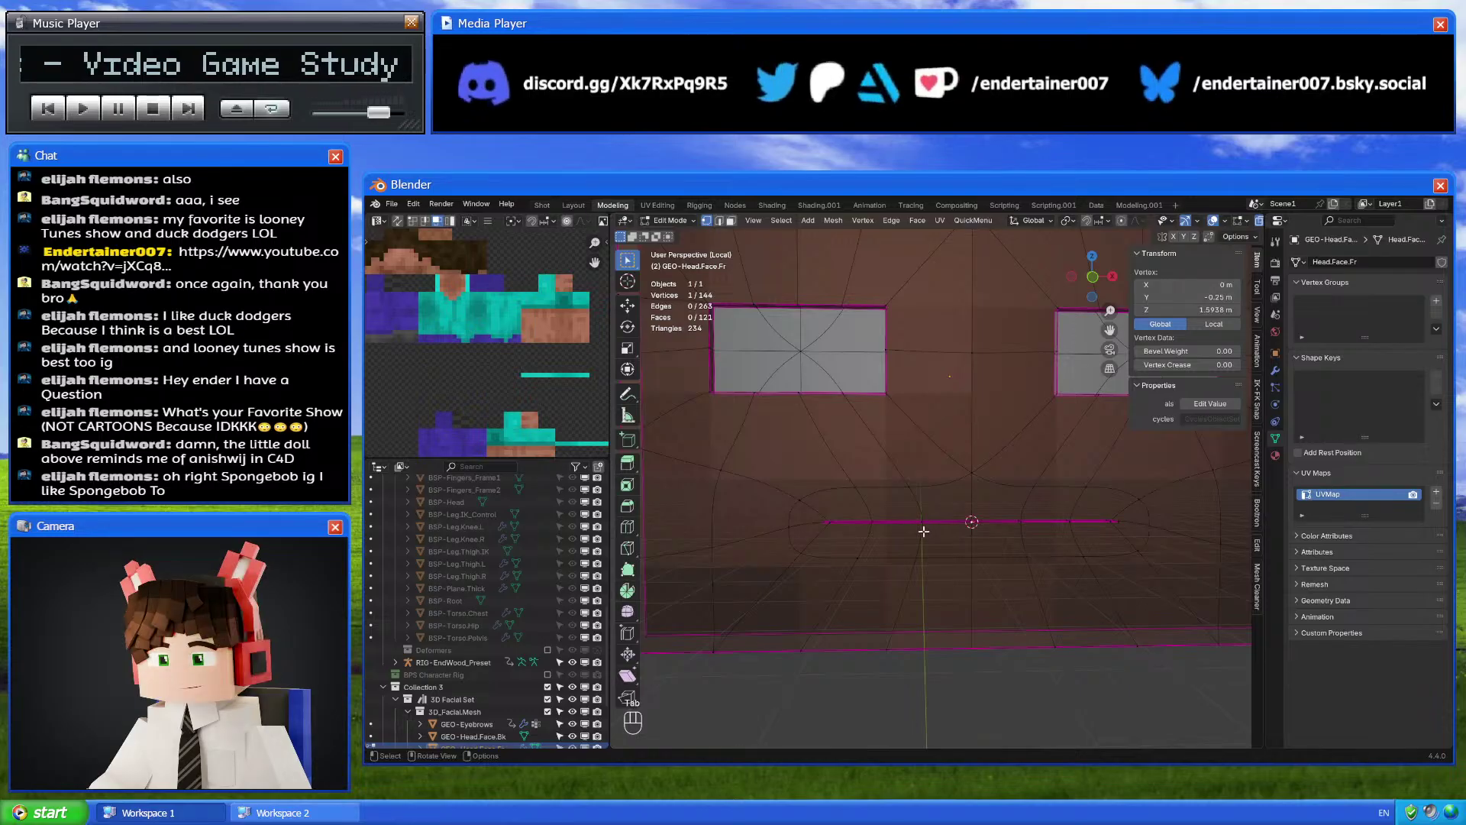
{"action": "left_click", "coordinate": [1276, 371]}
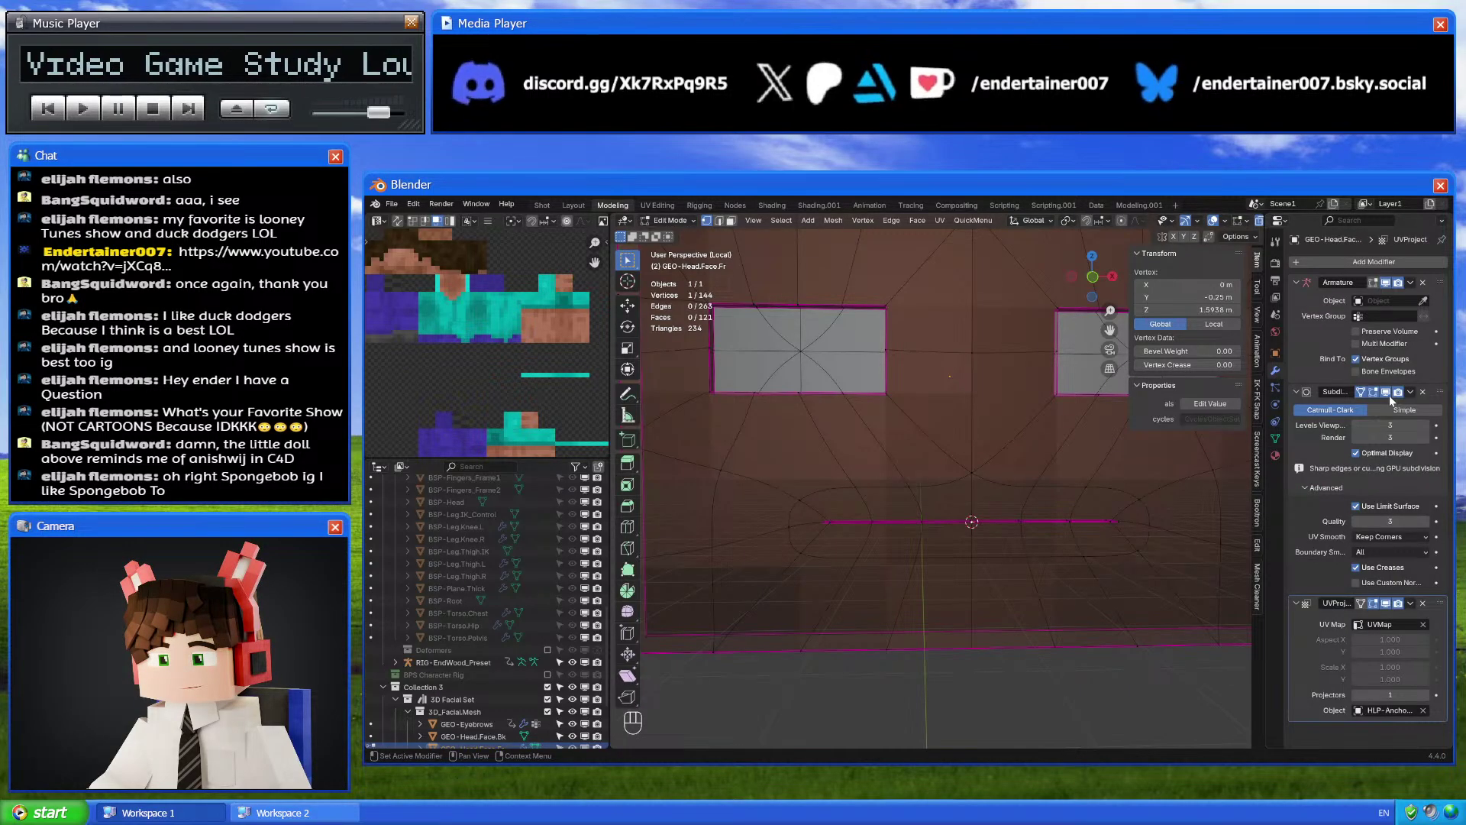
{"action": "middle_click_drag", "start_coordinate": [892, 517], "coordinate": [894, 481]}
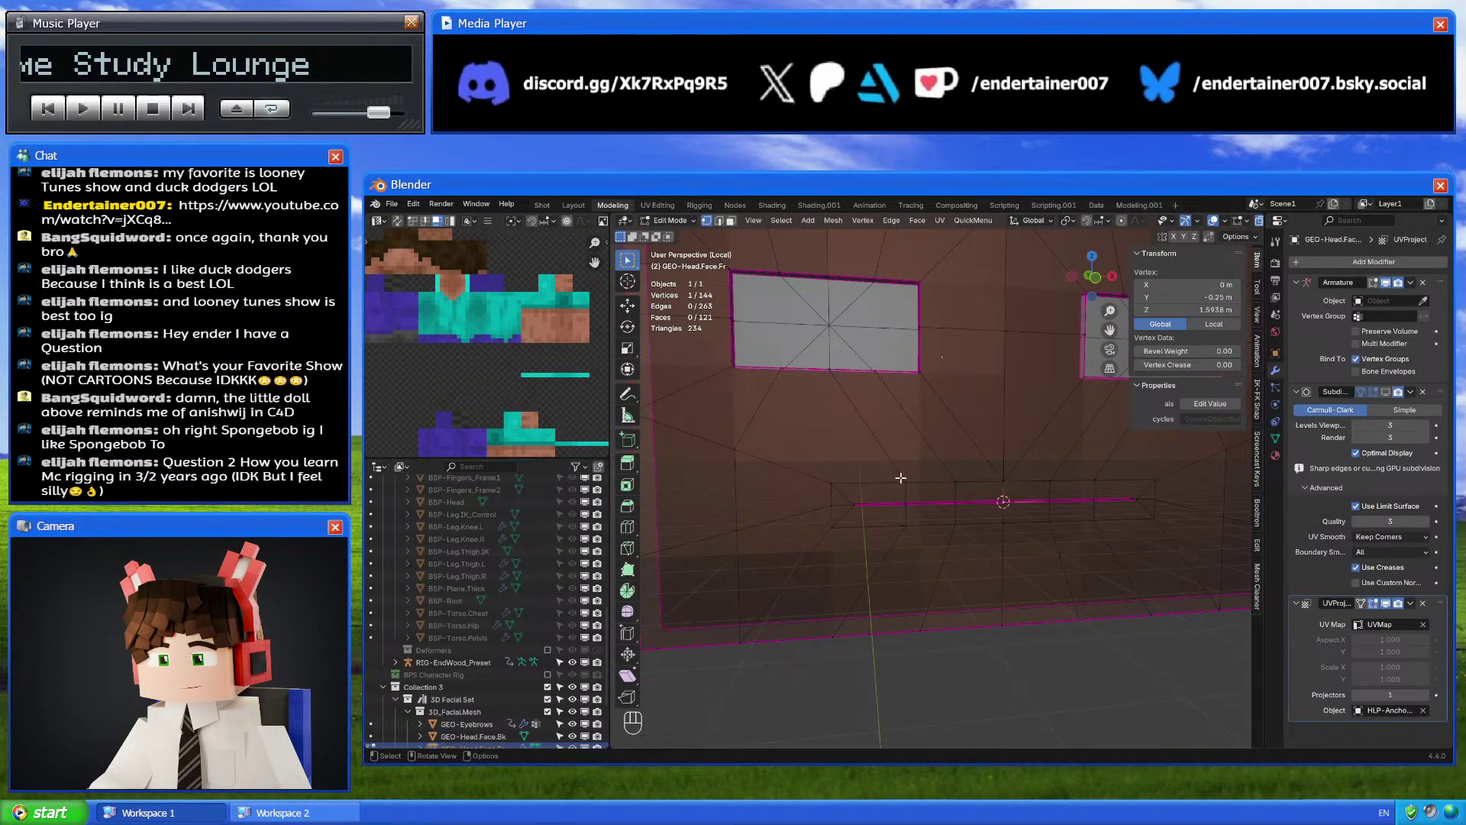
{"action": "scroll", "coordinate": [932, 517], "scroll_direction": "up", "scroll_amount": 4}
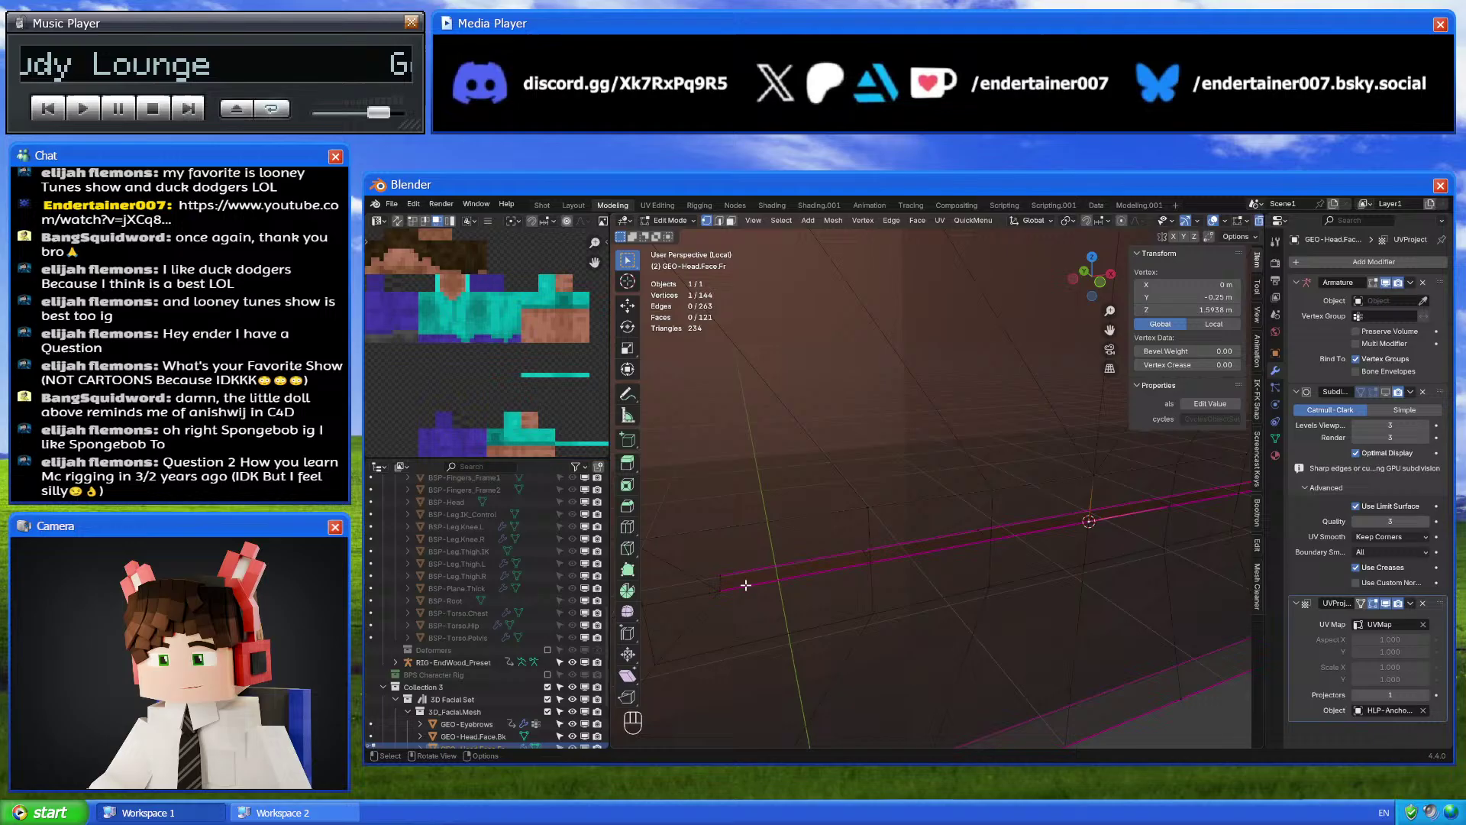
Select the edge line from the -X eye's lower border to the upper lip, leaving out the edges inside the eye, and dissolve it
{"action": "left_click", "coordinate": [860, 556], "text": "ctrl"}
{"action": "scroll", "coordinate": [849, 489], "scroll_direction": "down", "scroll_amount": 3}
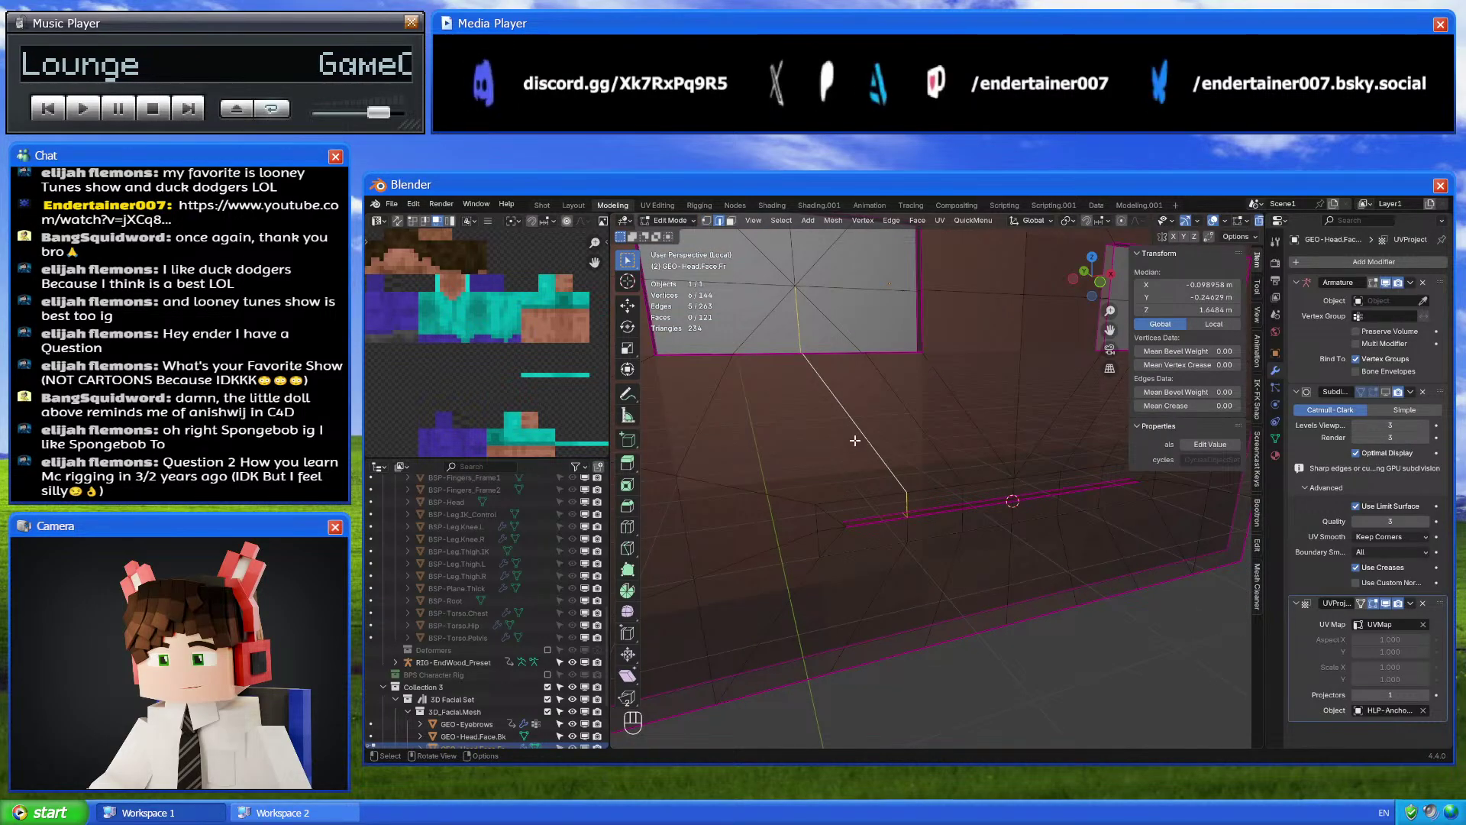
{"action": "middle_click_drag", "start_coordinate": [855, 440], "coordinate": [866, 462]}
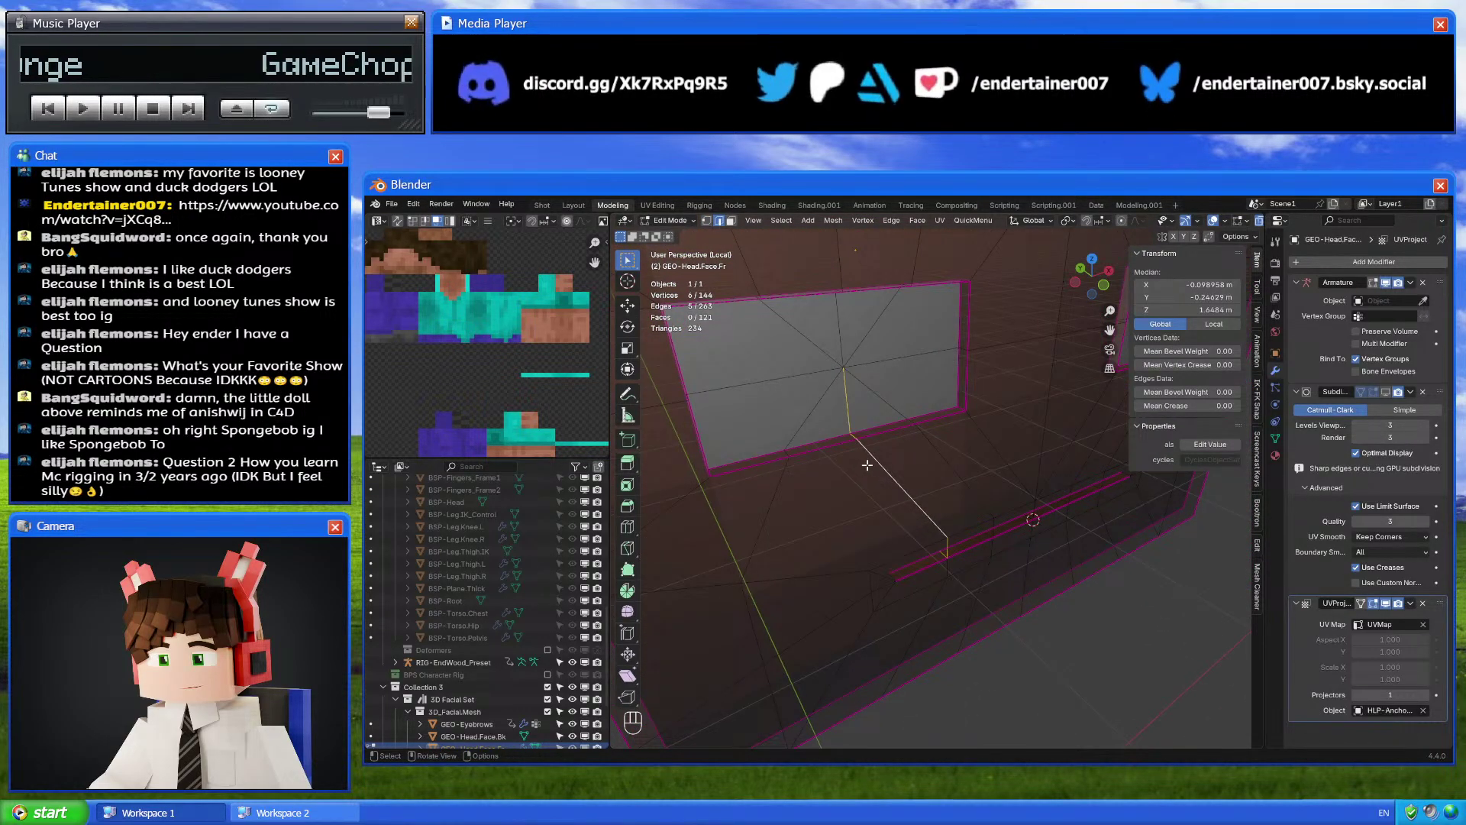
{"action": "left_click", "coordinate": [857, 438], "text": "ctrl"}
{"action": "key", "text": "ctrl+z"}
{"action": "scroll", "coordinate": [849, 417], "scroll_direction": "up", "scroll_amount": 3}
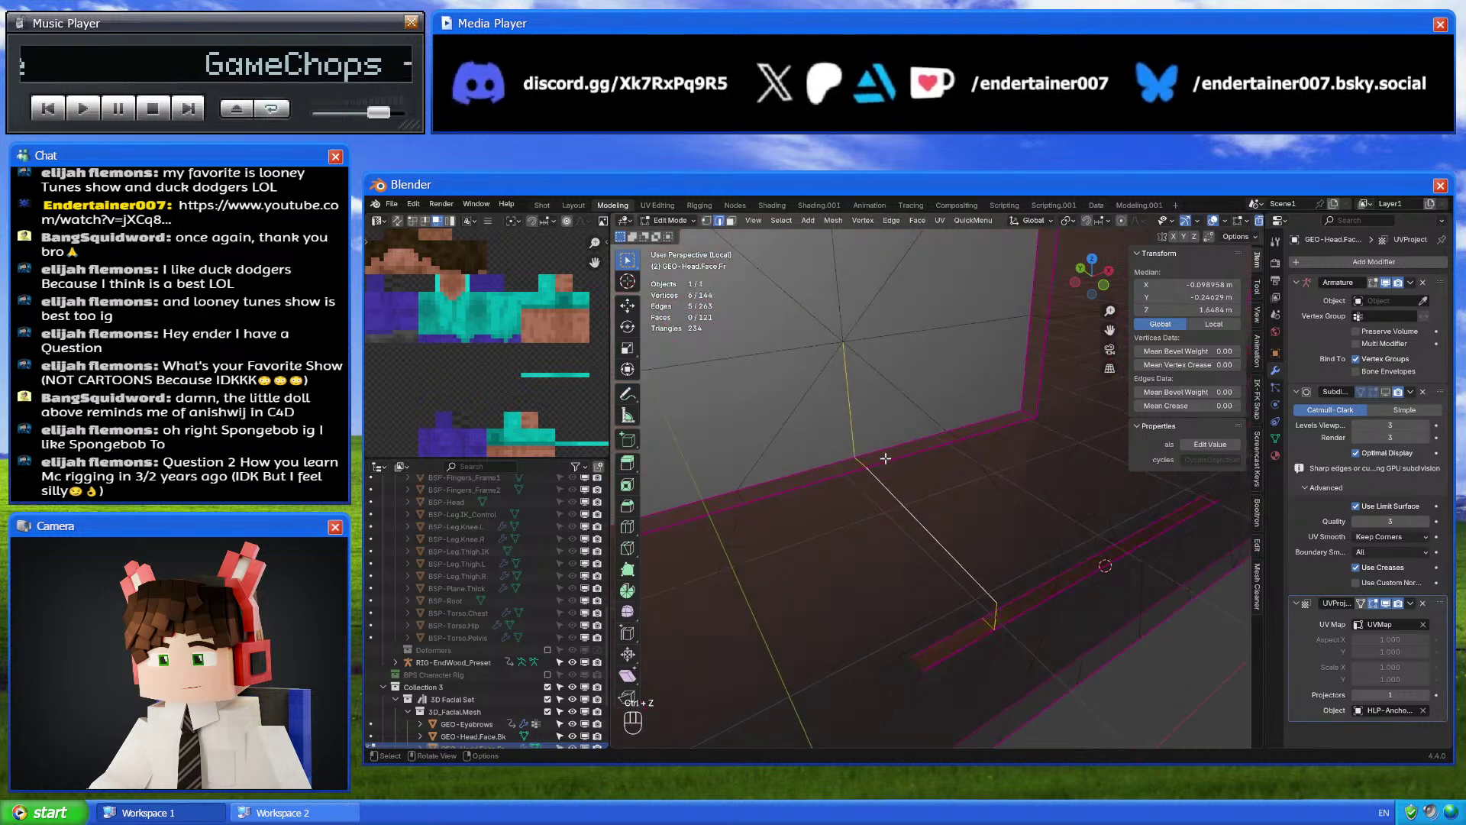
{"action": "left_click", "coordinate": [851, 426], "text": "shift"}
{"action": "left_click", "coordinate": [864, 463], "text": "shift"}
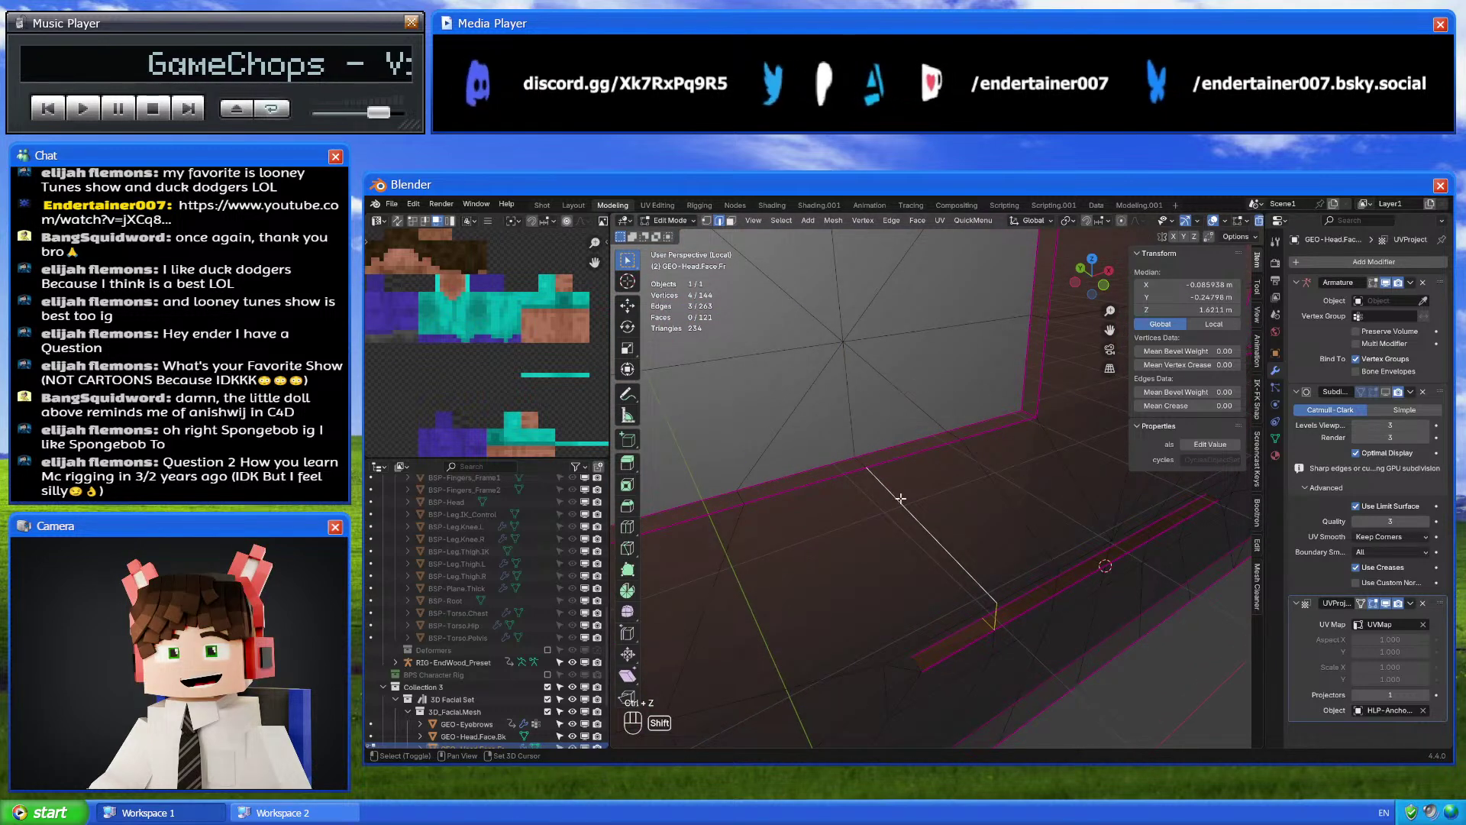
{"action": "right_click", "coordinate": [1061, 704]}
{"action": "left_click", "coordinate": [1069, 726]}
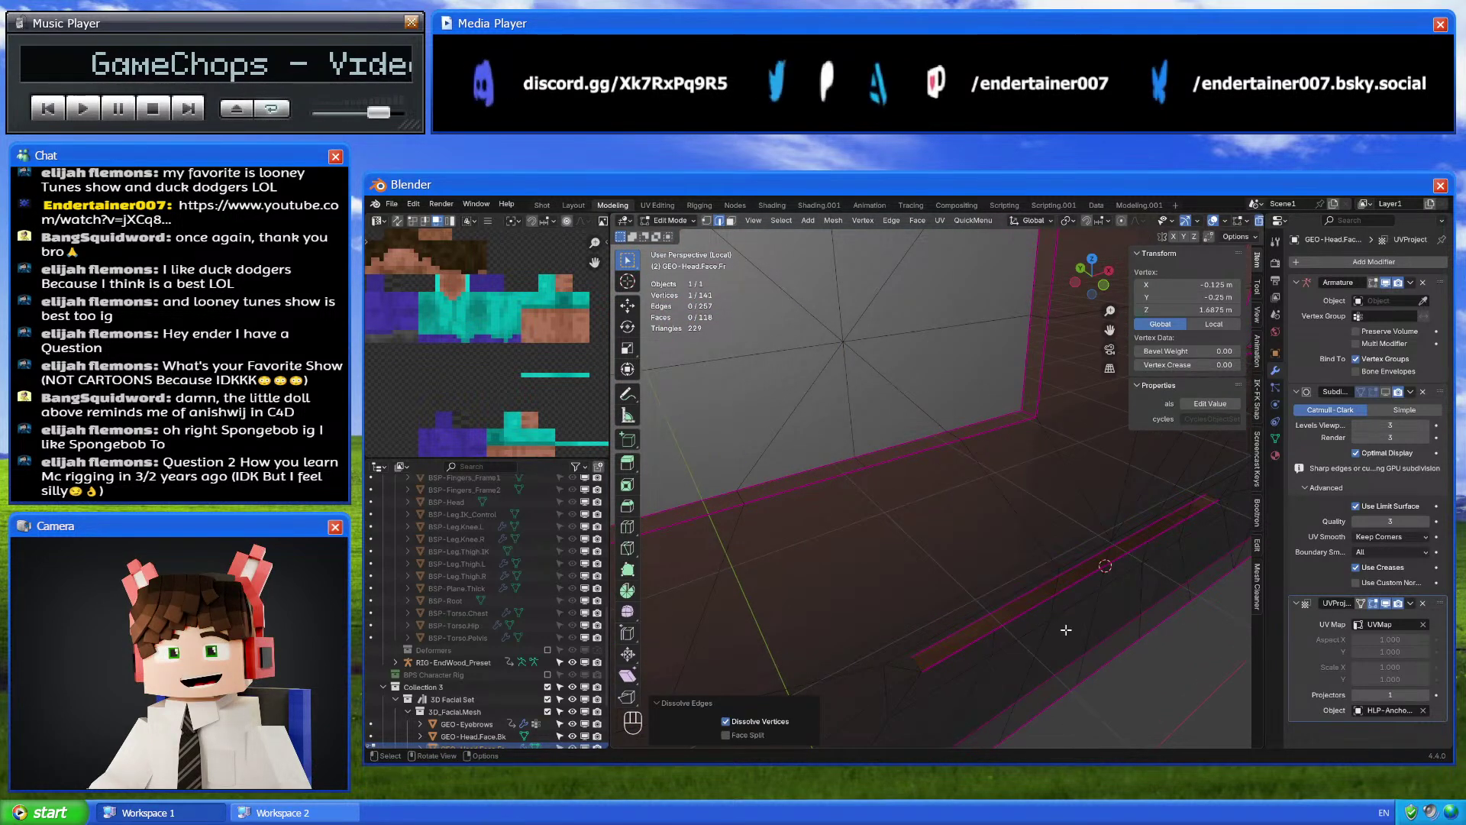
Dissolve the neighbouring edge line between the -X eye and the upper lip, with the edges inside the eye left out of the selection
{"action": "middle_click_drag", "start_coordinate": [1064, 629], "coordinate": [1041, 526]}
{"action": "left_click", "coordinate": [1018, 472], "text": "alt"}
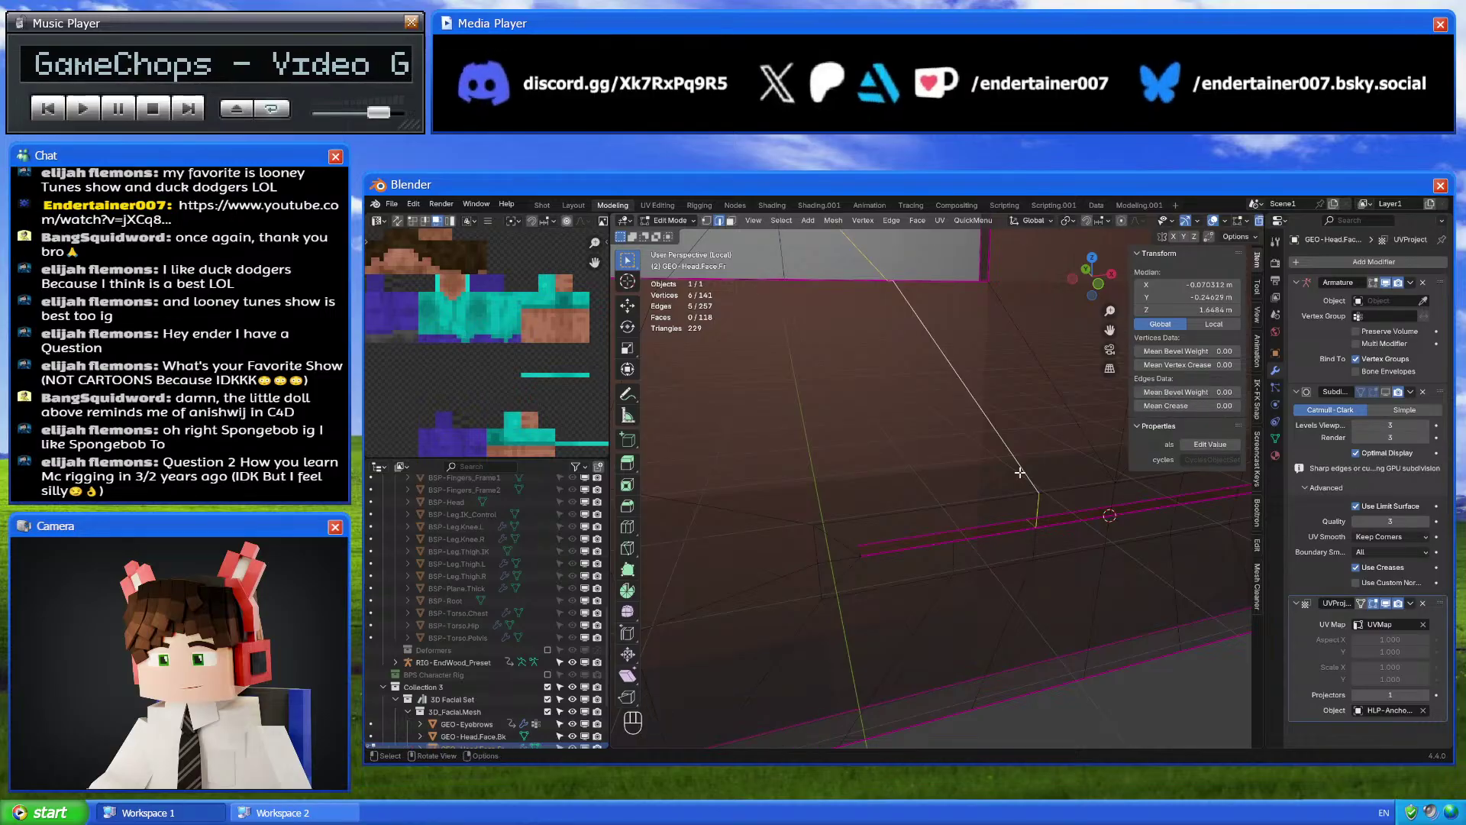
{"action": "middle_click_drag", "start_coordinate": [1018, 472], "coordinate": [1041, 521], "text": "shift"}
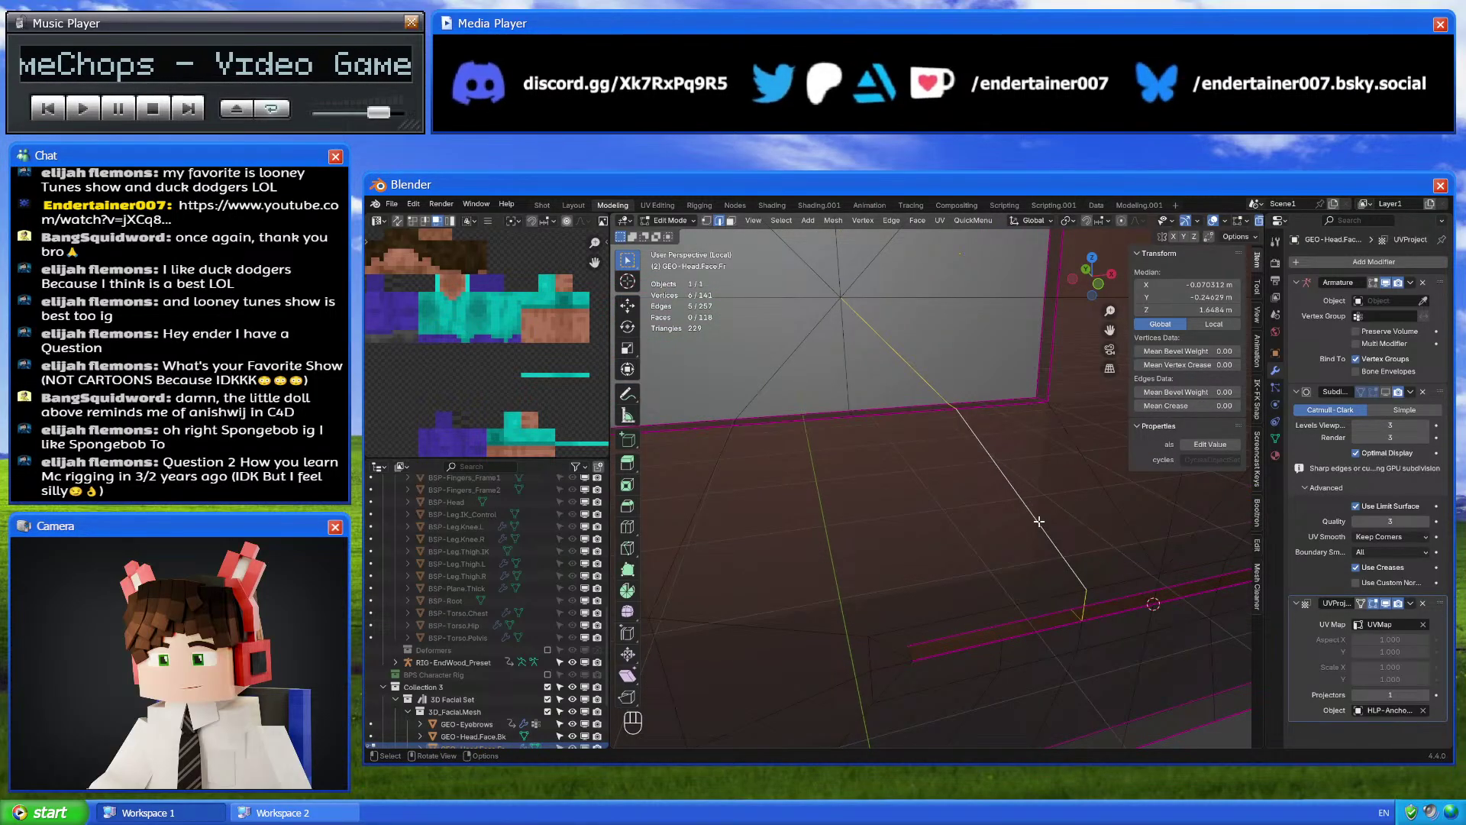
{"action": "scroll", "coordinate": [1039, 522], "scroll_direction": "down", "scroll_amount": 1}
{"action": "left_click", "coordinate": [923, 405], "text": "shift"}
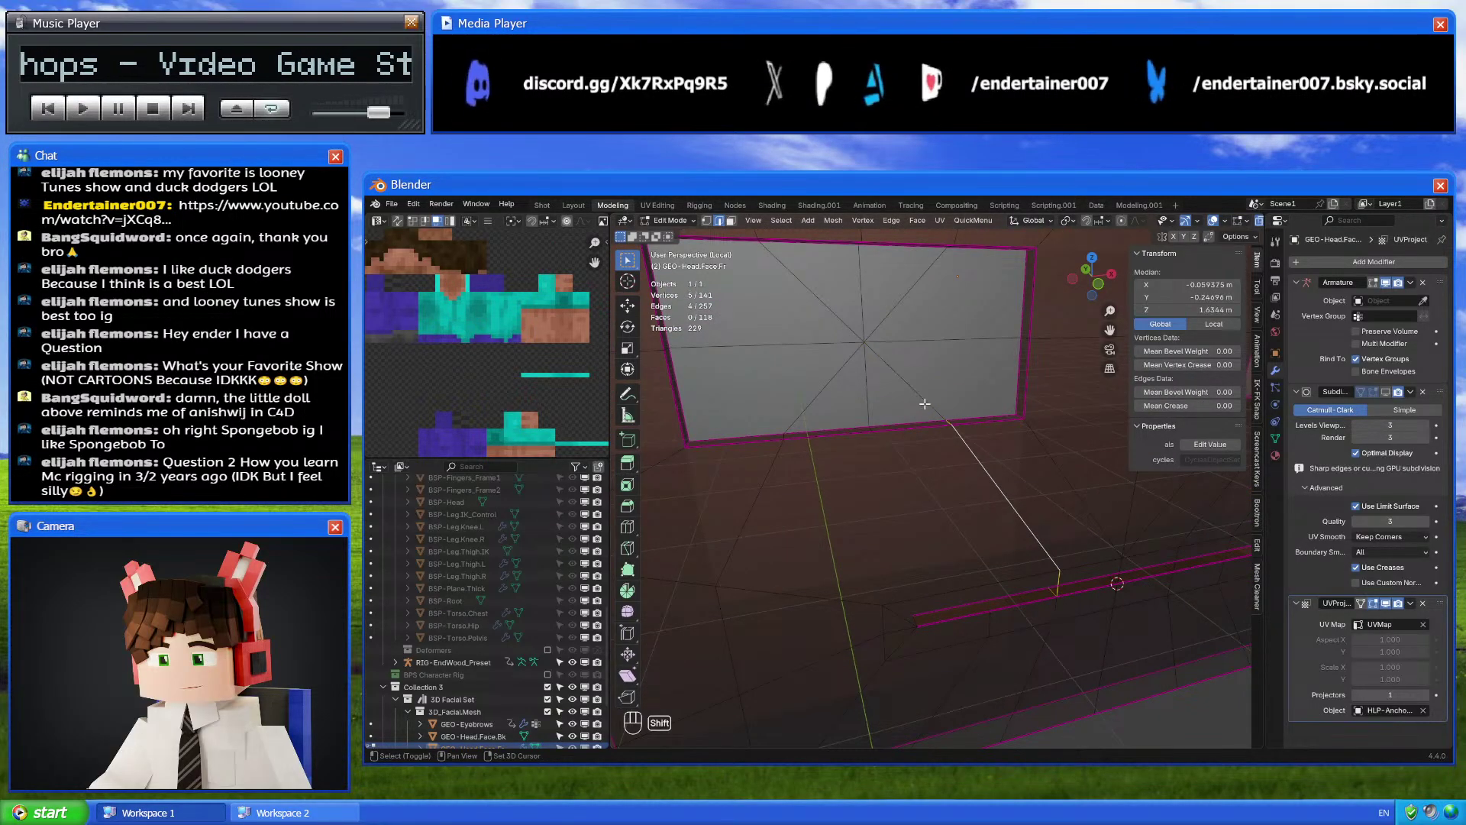
{"action": "scroll", "coordinate": [952, 429], "scroll_direction": "up", "scroll_amount": 2}
{"action": "middle_click_drag", "start_coordinate": [952, 428], "coordinate": [1041, 511]}
{"action": "left_click", "coordinate": [992, 454], "text": "shift"}
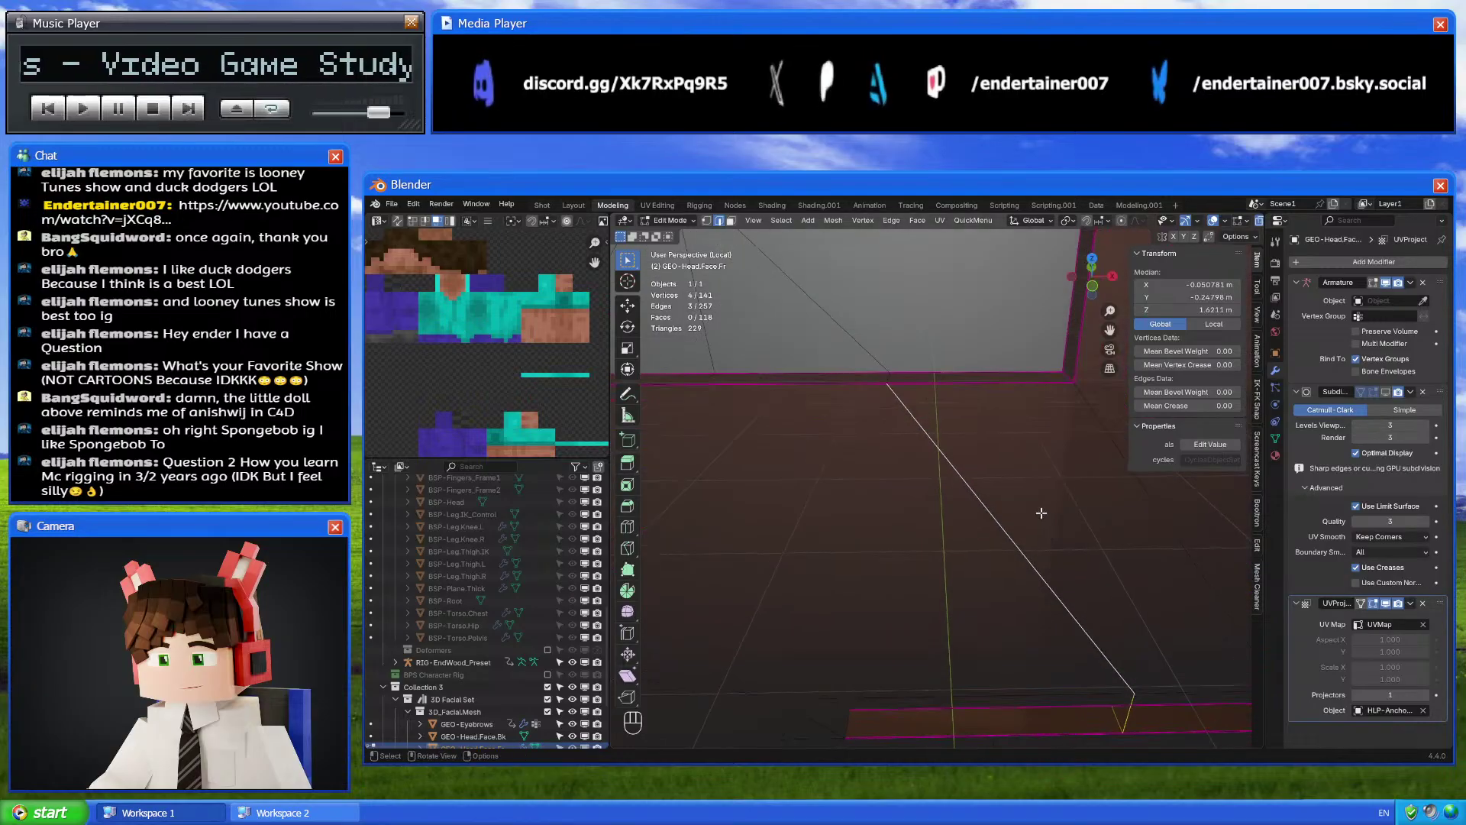
{"action": "right_click", "coordinate": [1041, 511]}
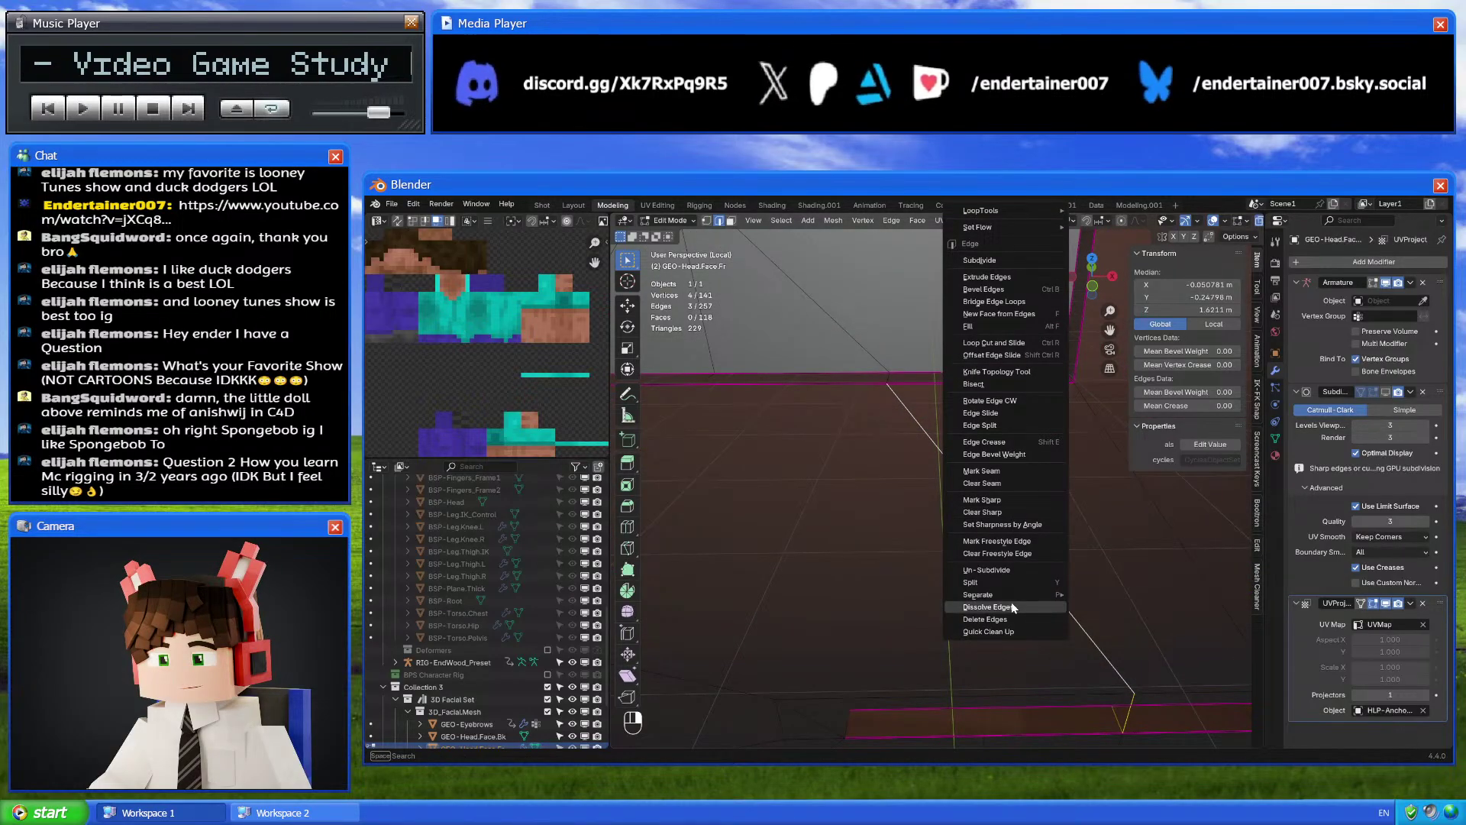
{"action": "left_click", "coordinate": [1011, 607]}
{"action": "middle_click_drag", "start_coordinate": [1011, 606], "coordinate": [1037, 585]}
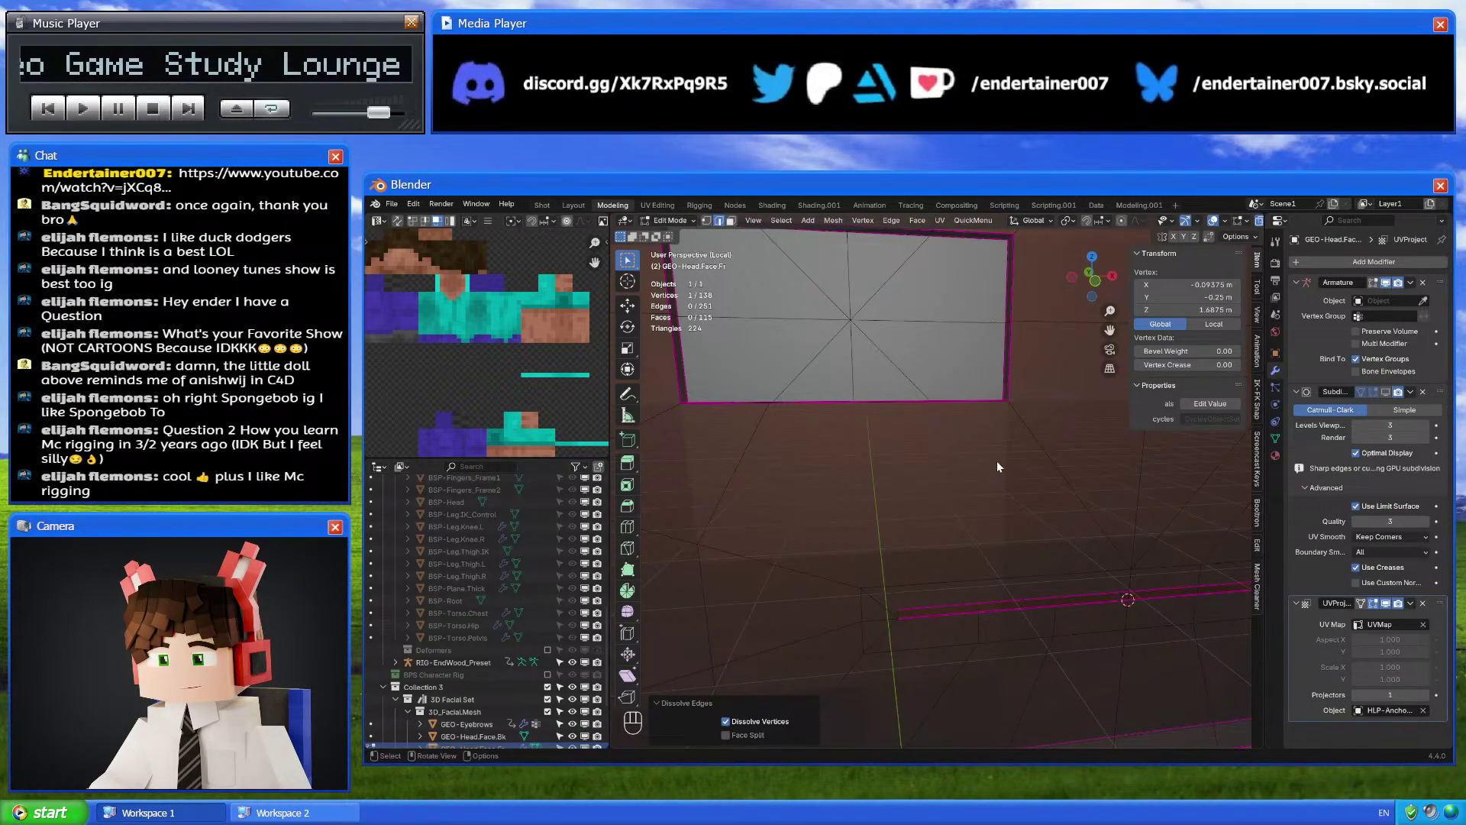
Dissolve the two edge lines running from the -X half of the lower lip to the face's bottom border
{"action": "scroll", "coordinate": [996, 460], "scroll_direction": "down", "scroll_amount": 4}
{"action": "middle_click_drag", "start_coordinate": [996, 461], "coordinate": [948, 568]}
{"action": "scroll", "coordinate": [1061, 497], "scroll_direction": "up", "scroll_amount": 3}
{"action": "left_click", "coordinate": [937, 521], "text": "alt+shift"}
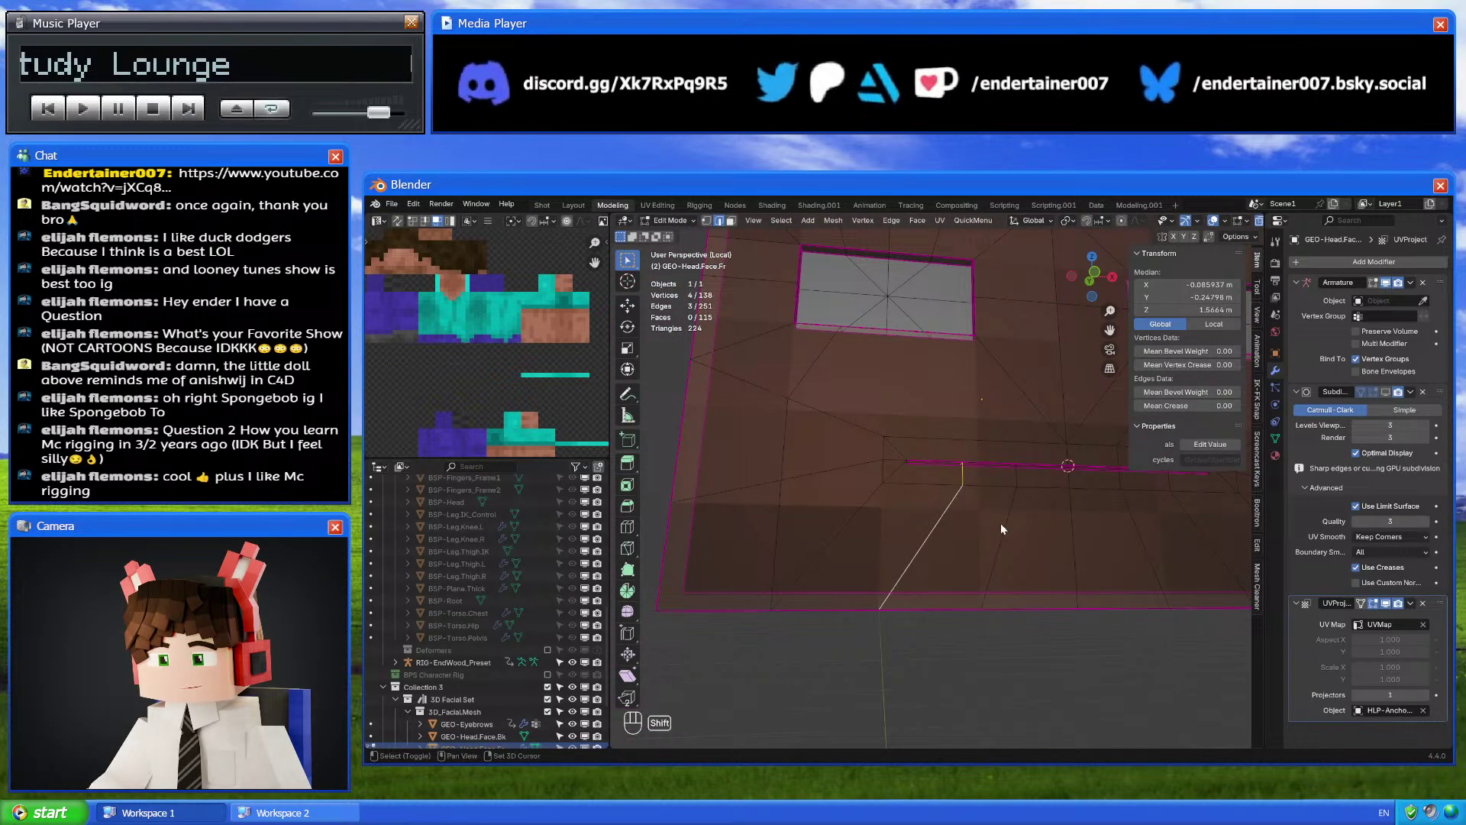
{"action": "key", "text": "ctrl+e"}
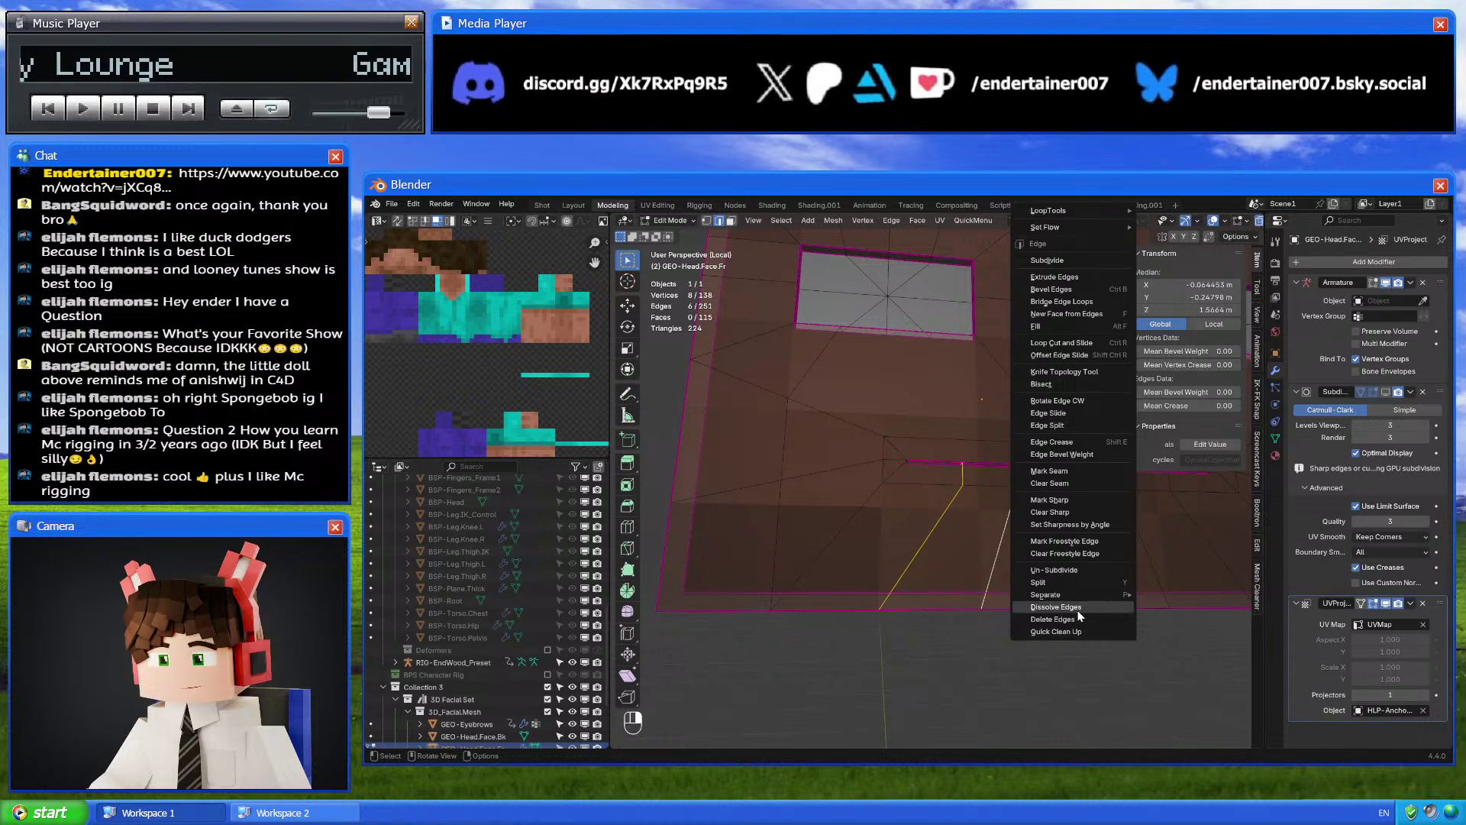
{"action": "left_click", "coordinate": [1069, 607]}
Add a centred loop cut from the lower lip to the face's bottom border and another cut through the -X half of the upper lip
{"action": "key", "text": "ctrl+r"}
{"action": "left_click", "coordinate": [959, 619]}
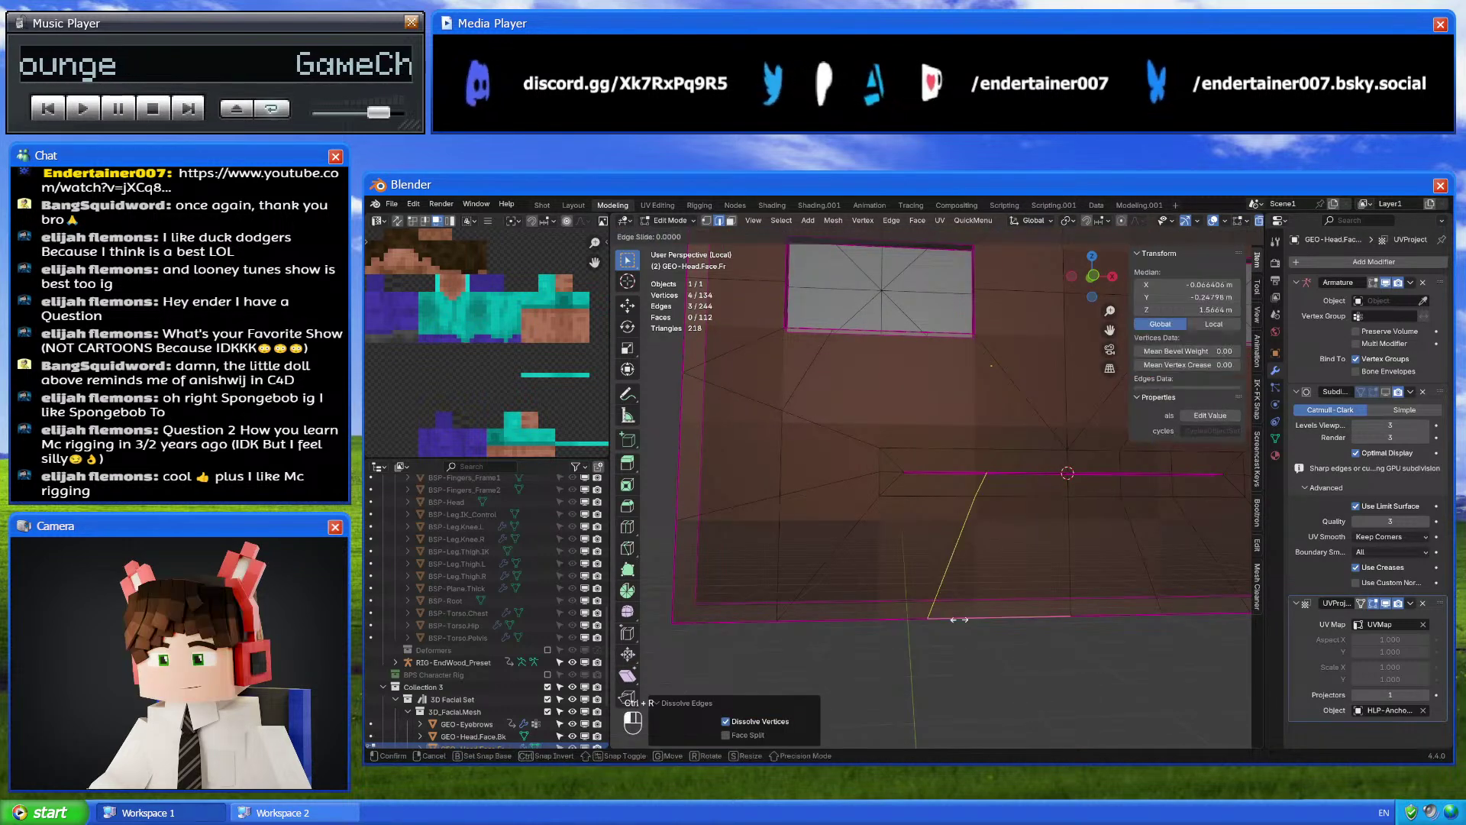
{"action": "middle_click_drag", "start_coordinate": [990, 571], "coordinate": [991, 489]}
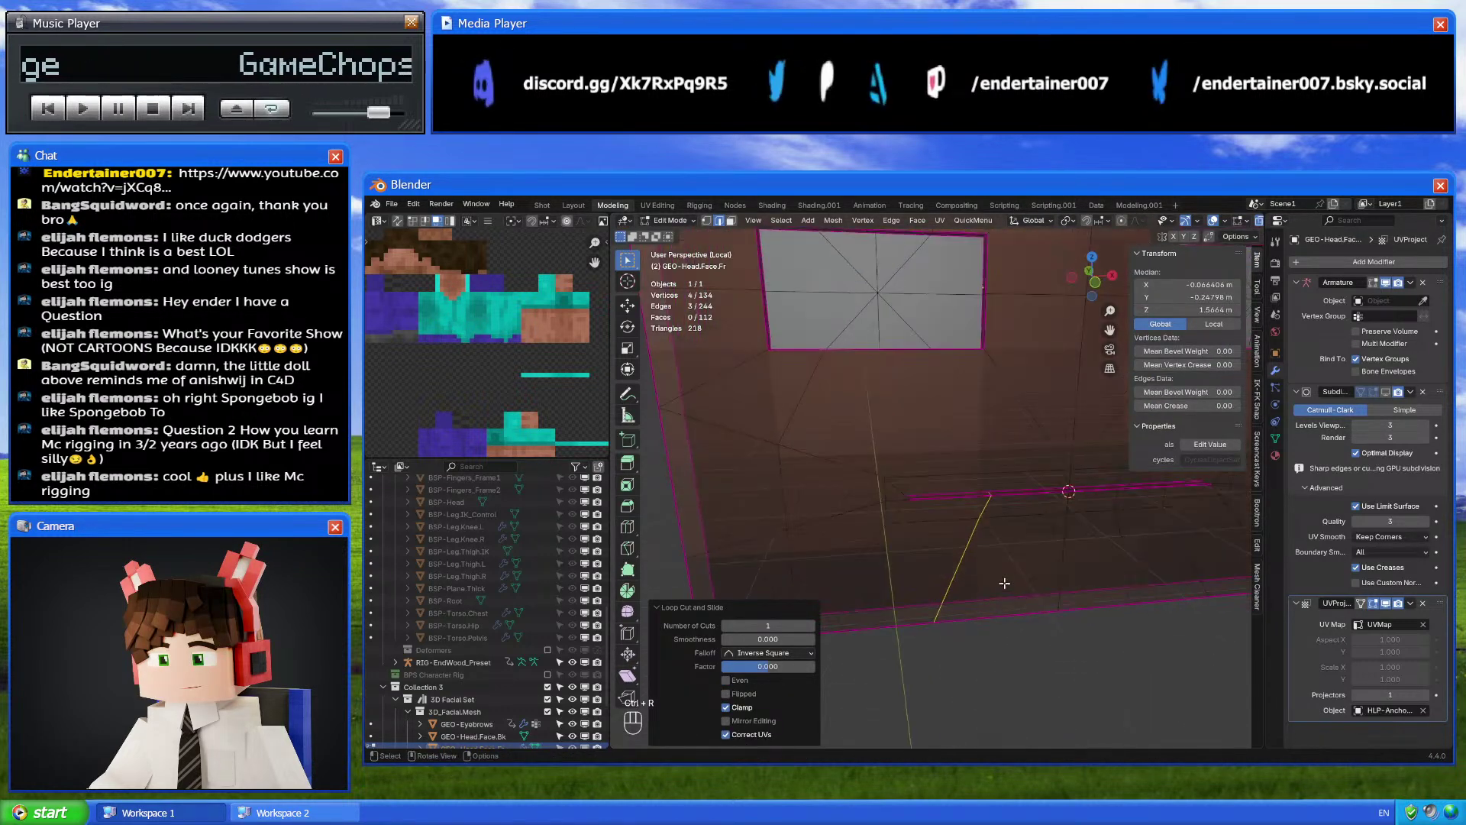
{"action": "key", "text": "ctrl+r"}
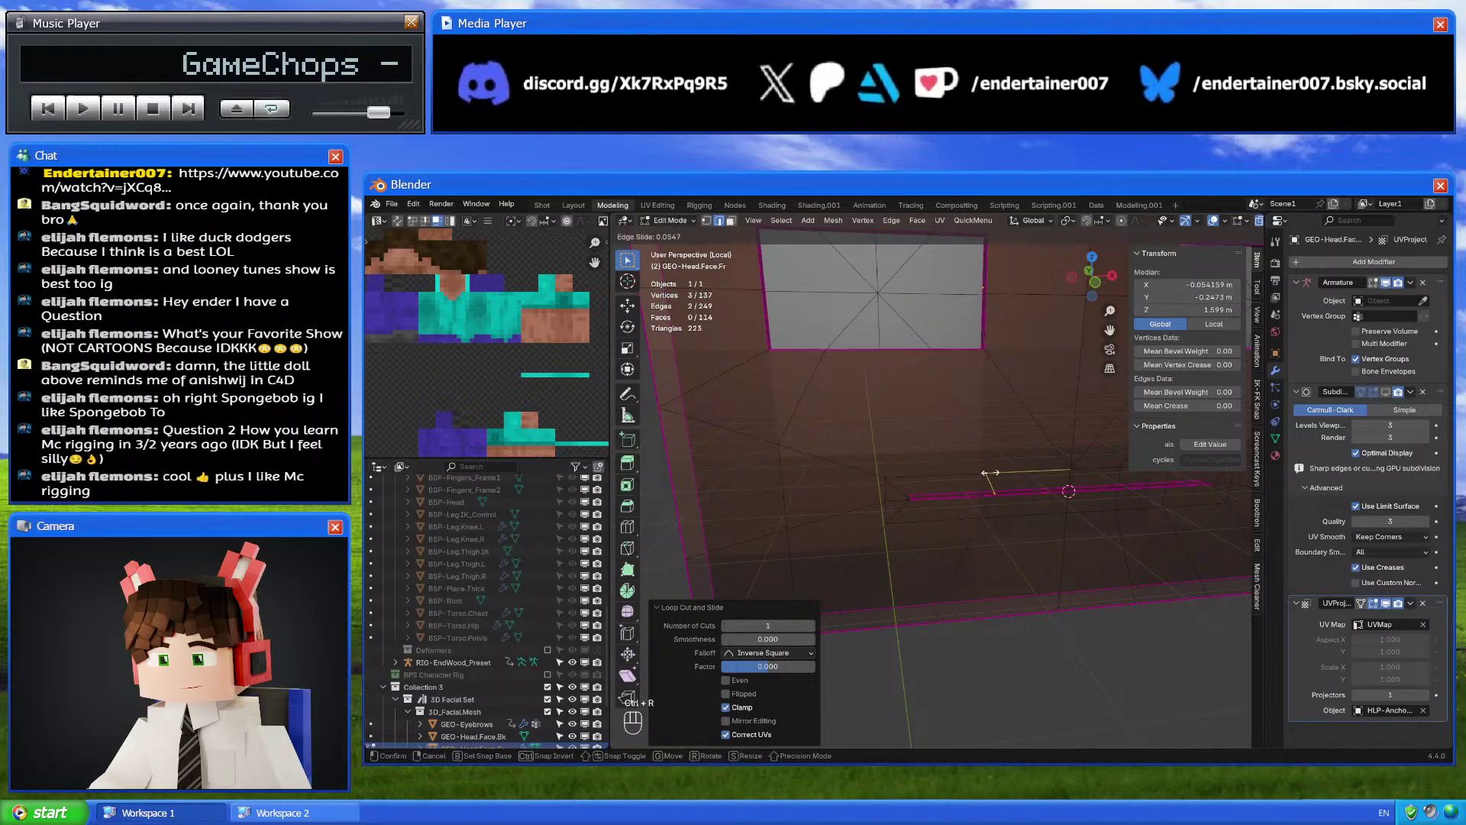
{"action": "left_click", "coordinate": [986, 472]}
{"action": "left_click", "coordinate": [980, 472]}
Connect two vertices on the -X eye's lower border to the new upper-lip vertex, and clear the selection
{"action": "left_click", "coordinate": [964, 474]}
{"action": "middle_click_drag", "start_coordinate": [964, 475], "coordinate": [905, 441]}
{"action": "left_click", "coordinate": [907, 381], "text": "shift"}
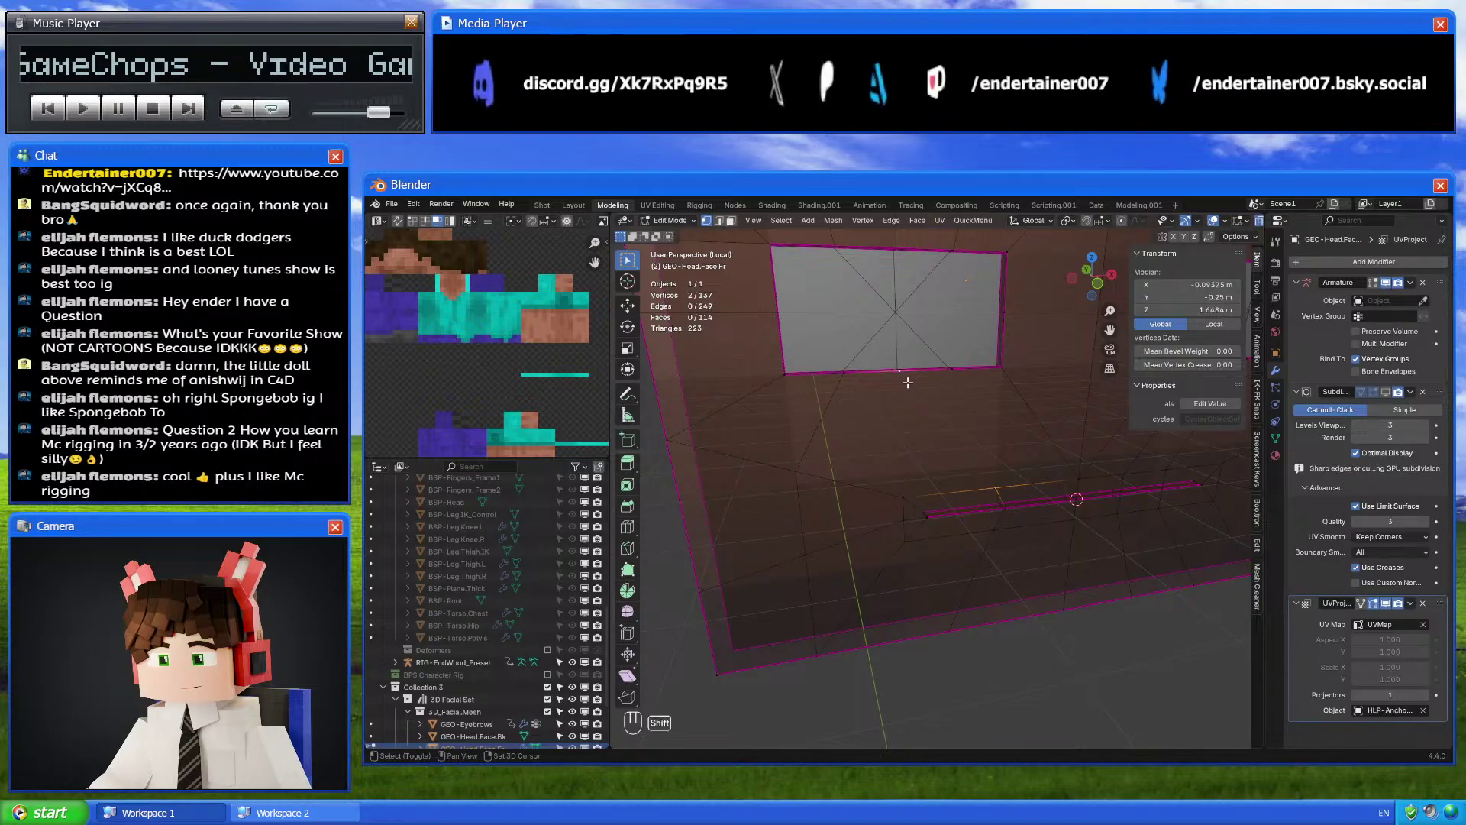
{"action": "key", "text": "j"}
{"action": "left_click", "coordinate": [955, 381]}
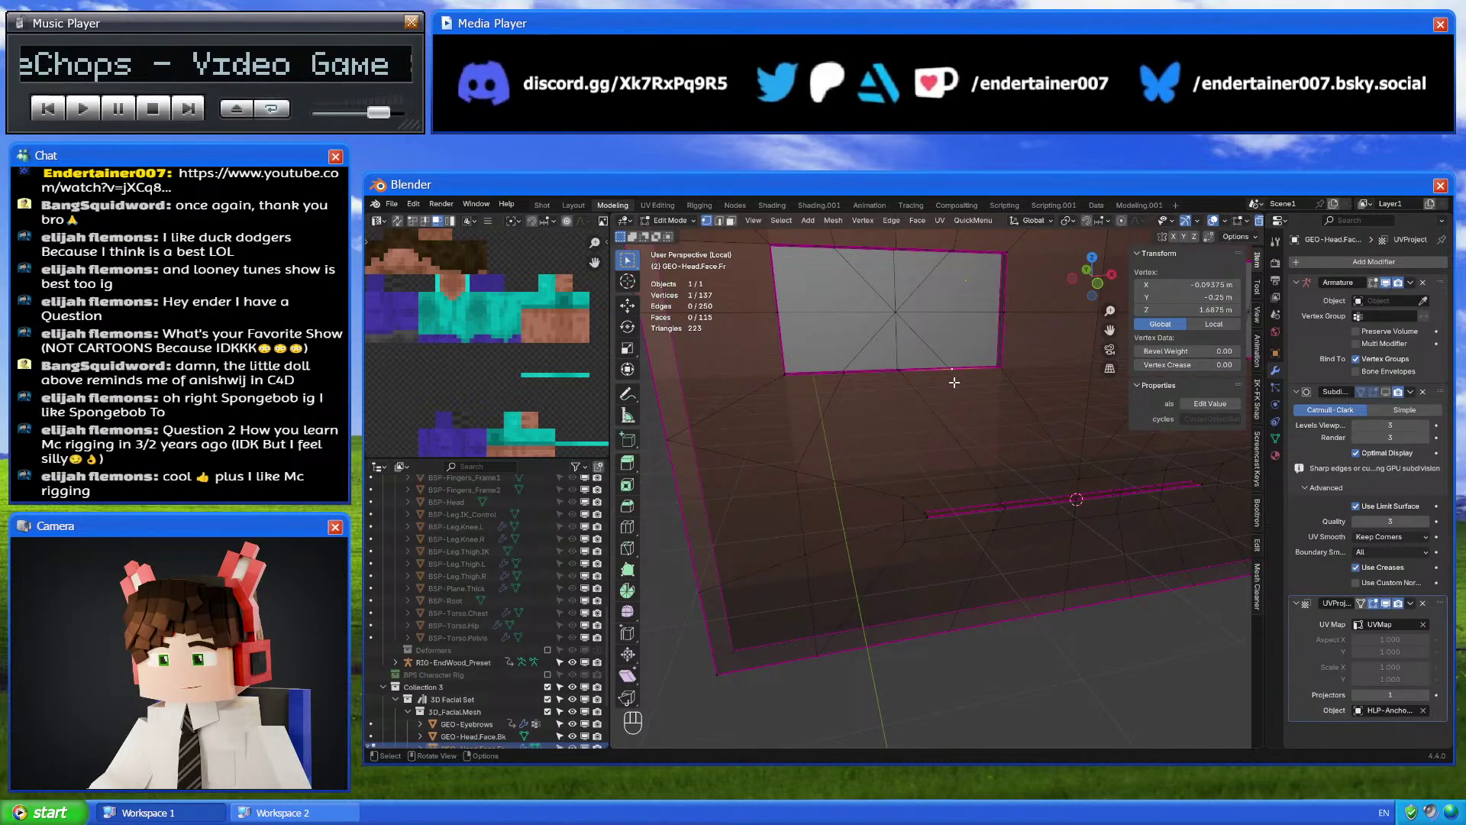
{"action": "left_click", "coordinate": [995, 487], "text": "shift"}
{"action": "key", "text": "j"}
{"action": "middle_click_drag", "start_coordinate": [1045, 488], "coordinate": [1000, 608]}
{"action": "key", "text": "alt+a"}
{"action": "scroll", "coordinate": [1000, 608], "scroll_direction": "up", "scroll_amount": 3}
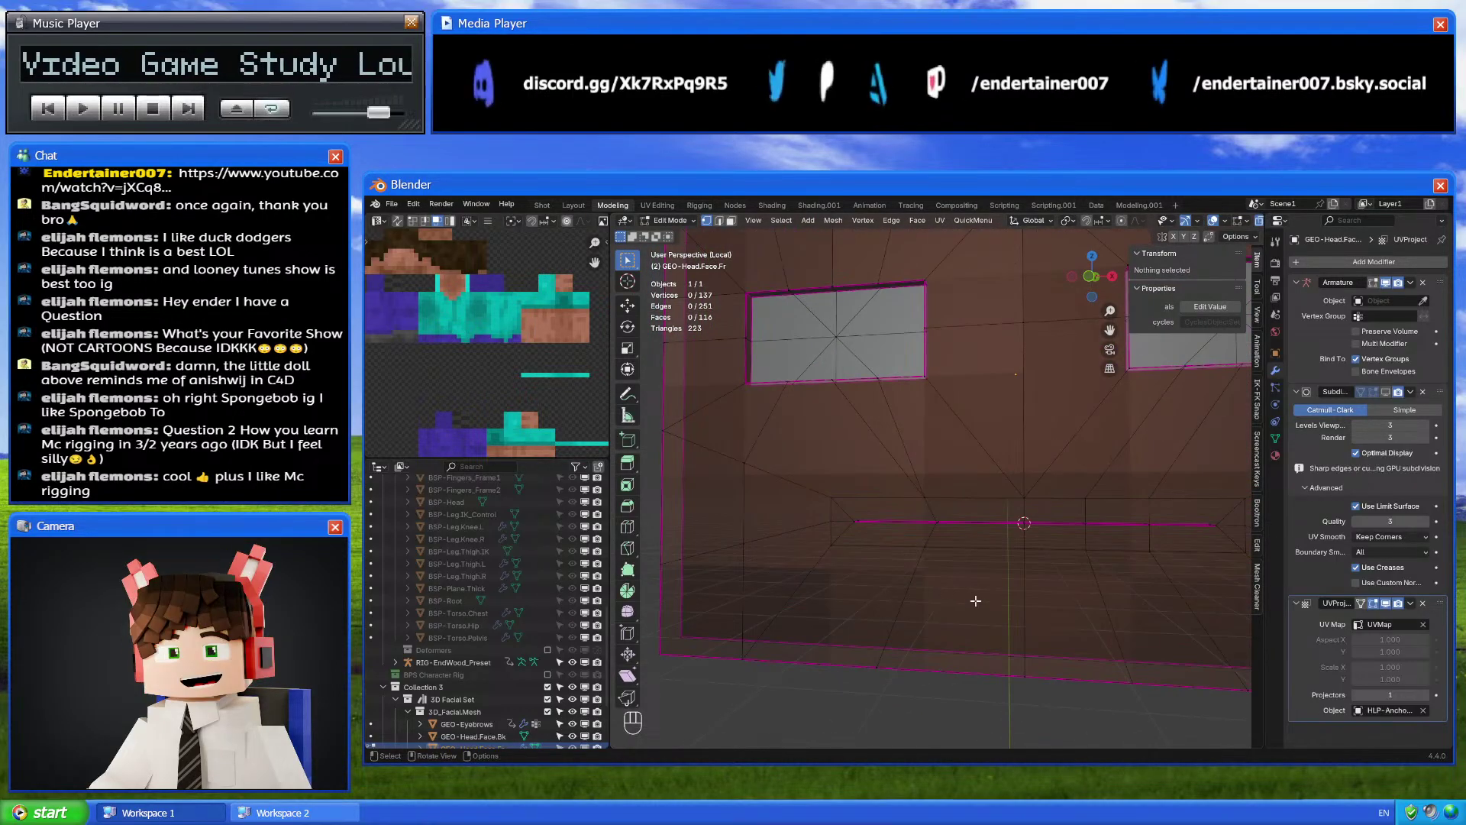
Turn the Subdivision modifier's viewport display back on and check the smoothed edge flow around the mouth
{"action": "left_click", "coordinate": [1388, 391]}
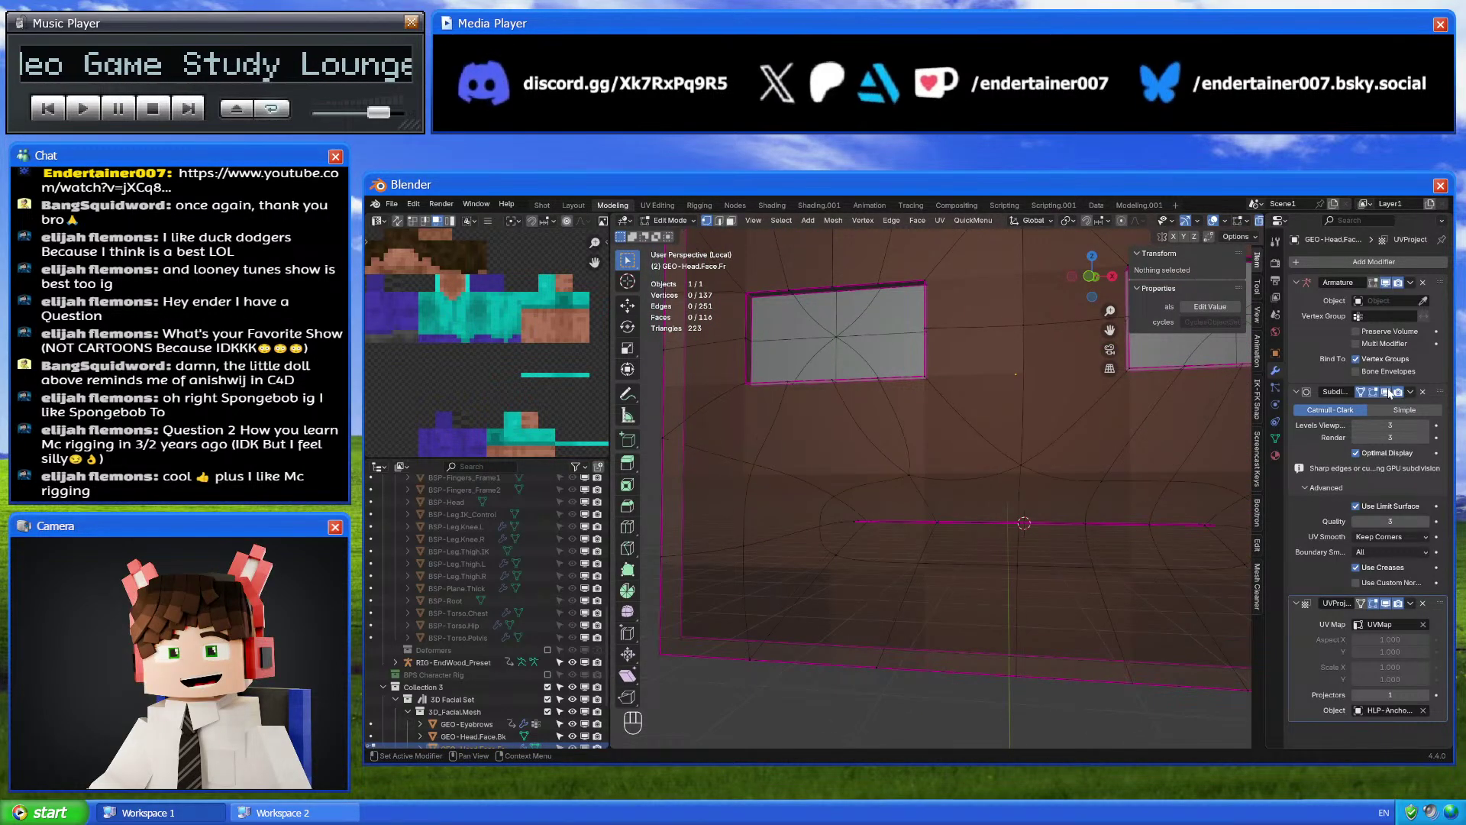
{"action": "middle_click_drag", "start_coordinate": [845, 524], "coordinate": [924, 541]}
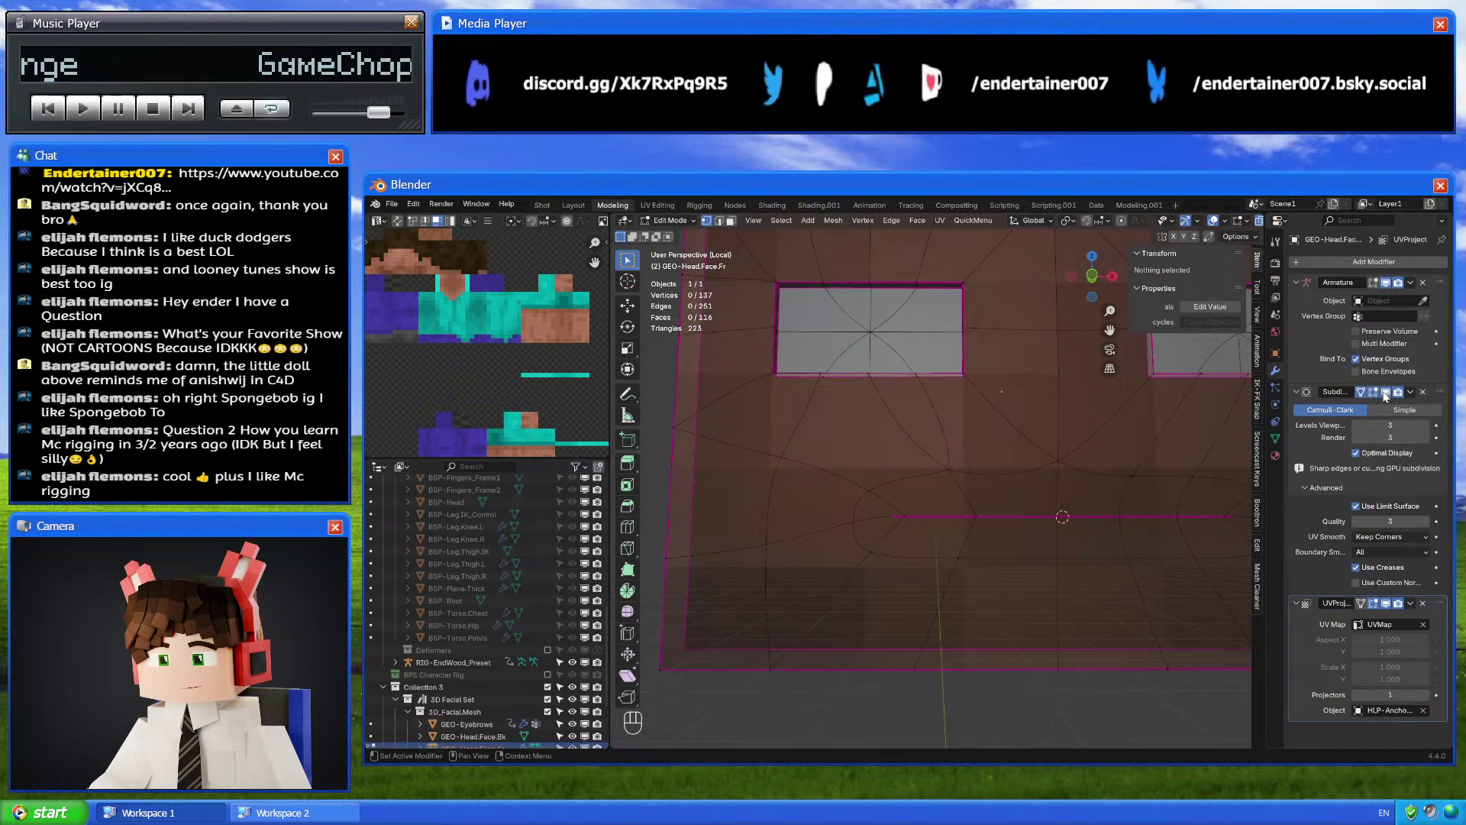
{"action": "scroll", "coordinate": [1070, 556], "scroll_direction": "down", "scroll_amount": 3}
{"action": "middle_click_drag", "start_coordinate": [1070, 557], "coordinate": [993, 549], "text": "shift"}
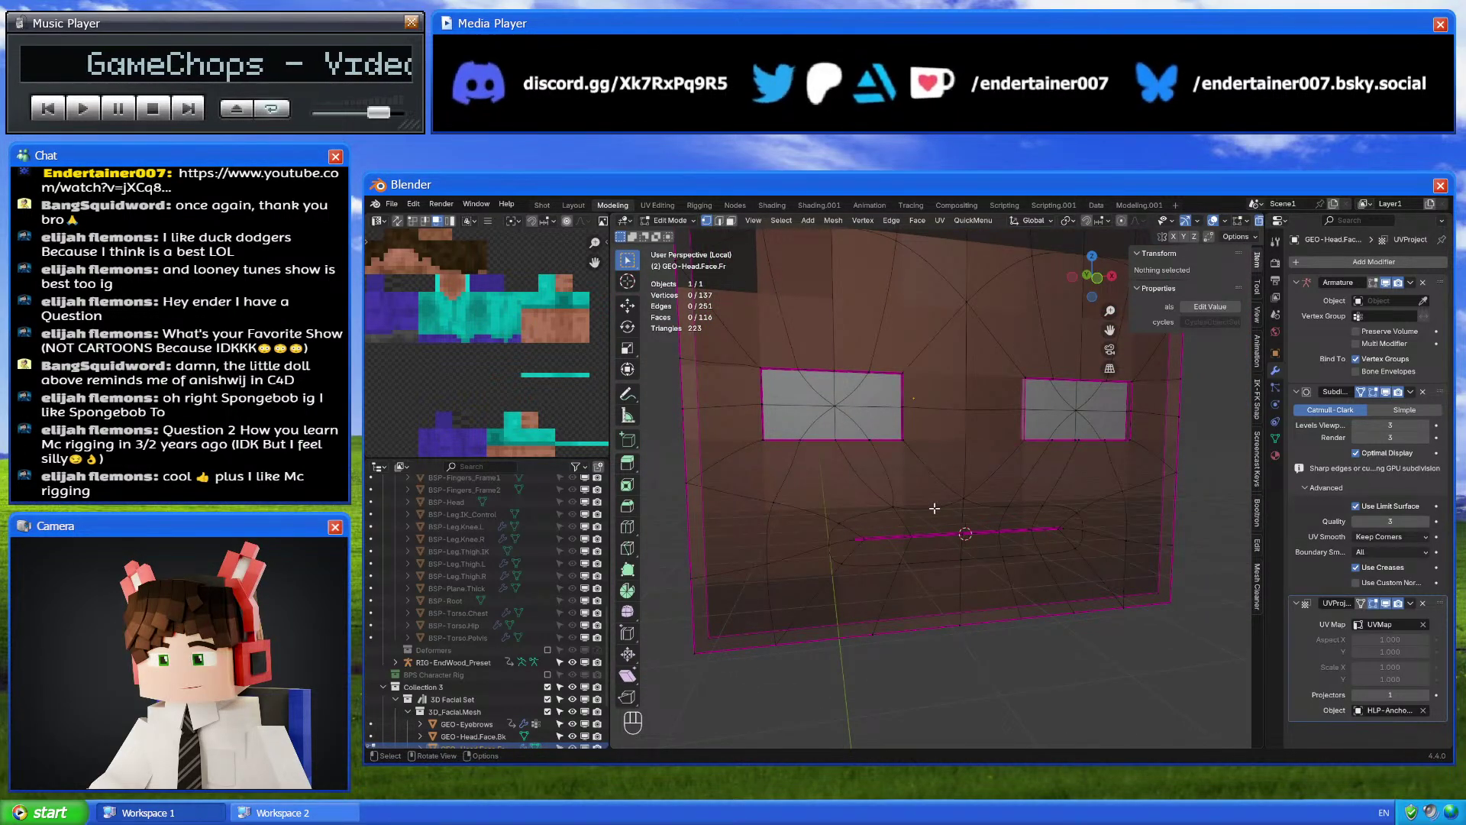
Connect the middle vertex of the -X eye's lower border to the vertex straight below it near the mouth corner
{"action": "left_click", "coordinate": [839, 452]}
{"action": "mouse_move", "coordinate": [838, 452]}
{"action": "middle_mouse_down"}
{"action": "mouse_move", "coordinate": [858, 517]}
{"action": "mouse_move", "coordinate": [835, 582]}
{"action": "mouse_move", "coordinate": [840, 468]}
{"action": "middle_mouse_up"}
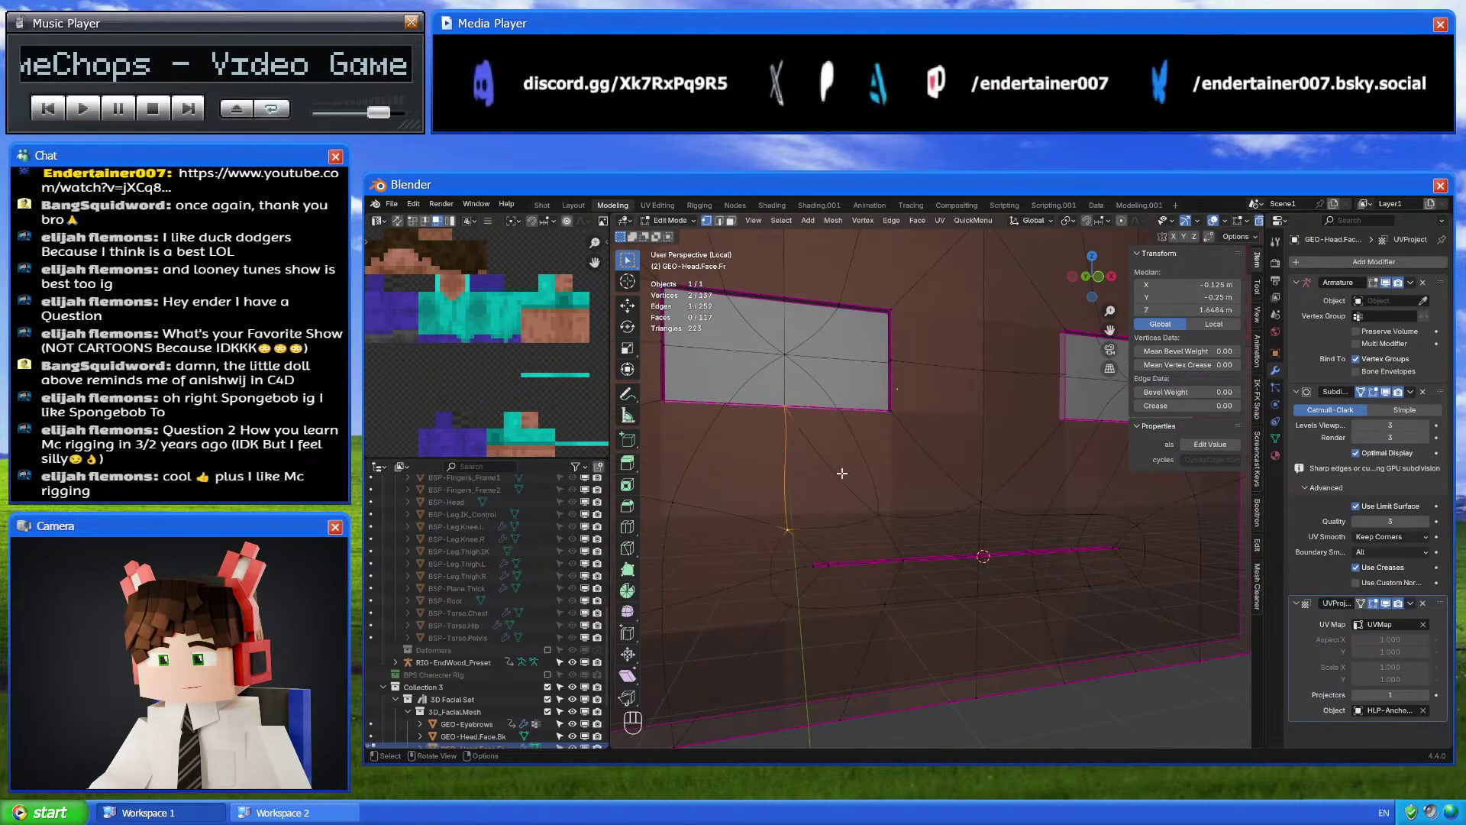
Dissolve the diagonal edge running from the middle of the -X eye's lower border to the upper lip
{"action": "left_click", "coordinate": [839, 472]}
{"action": "left_click", "coordinate": [839, 473]}
{"action": "key", "text": "ctrl+e"}
{"action": "left_click", "coordinate": [948, 584]}
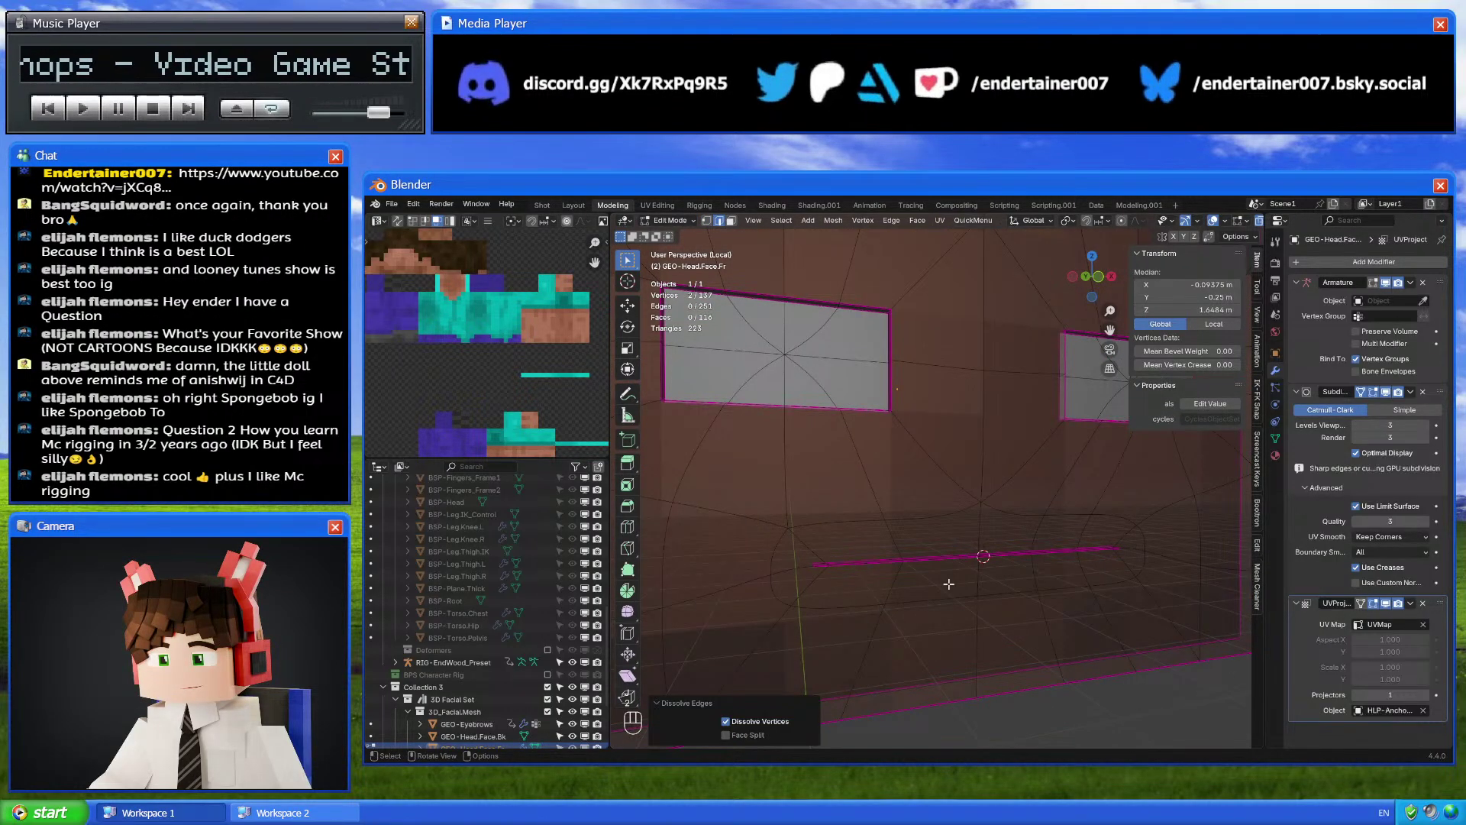
Examine the edge flow around the eyes and mouth with the Subdivision modifier's viewport display switched off and on
{"action": "mouse_move", "coordinate": [949, 583]}
{"action": "middle_mouse_down"}
{"action": "mouse_move", "coordinate": [946, 559]}
{"action": "mouse_move", "coordinate": [998, 616]}
{"action": "mouse_move", "coordinate": [1004, 579]}
{"action": "mouse_move", "coordinate": [1024, 593]}
{"action": "mouse_move", "coordinate": [926, 603]}
{"action": "middle_mouse_up"}
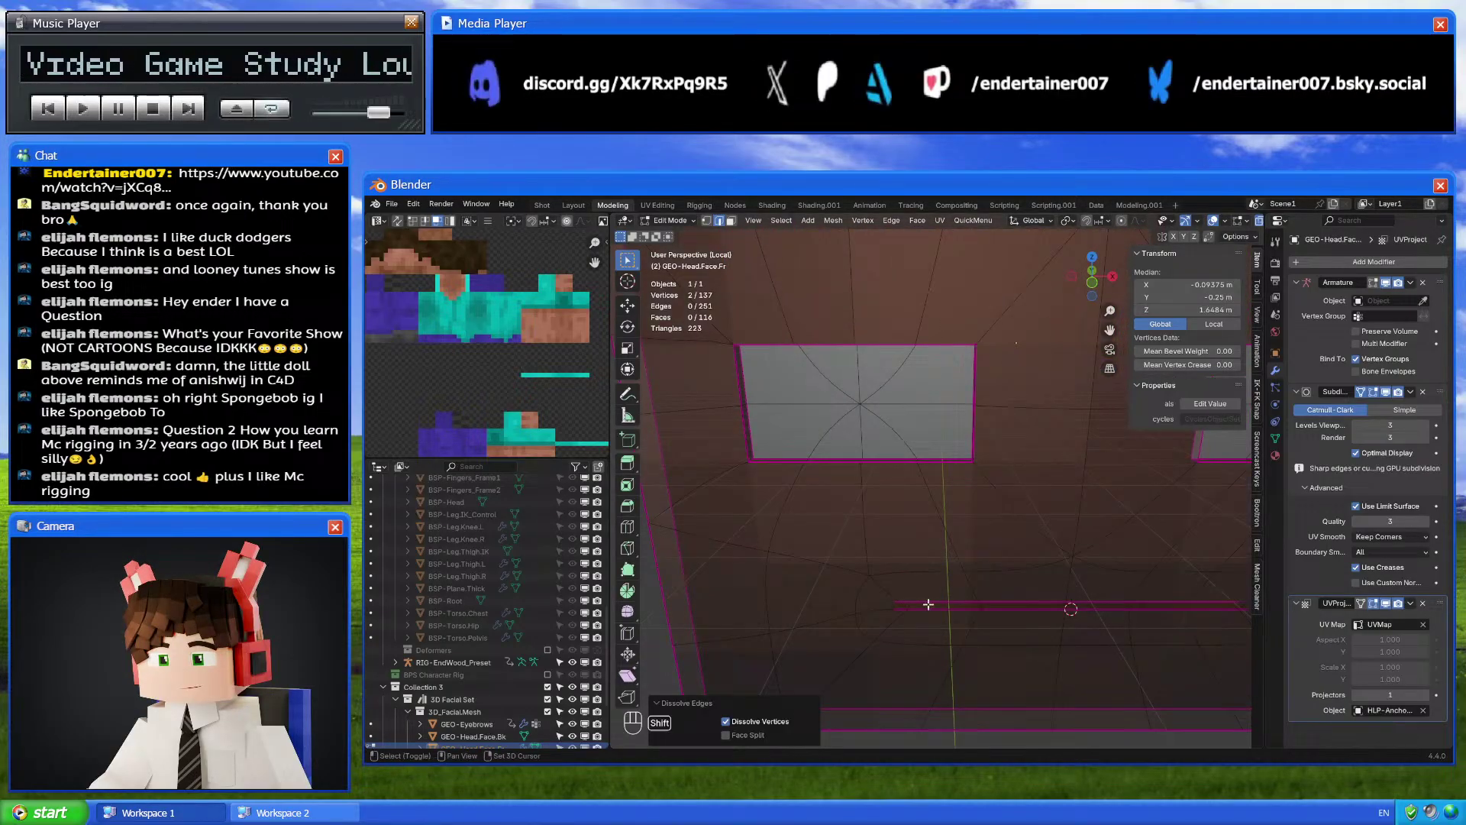
{"action": "scroll", "coordinate": [926, 602], "scroll_direction": "up", "scroll_amount": 2}
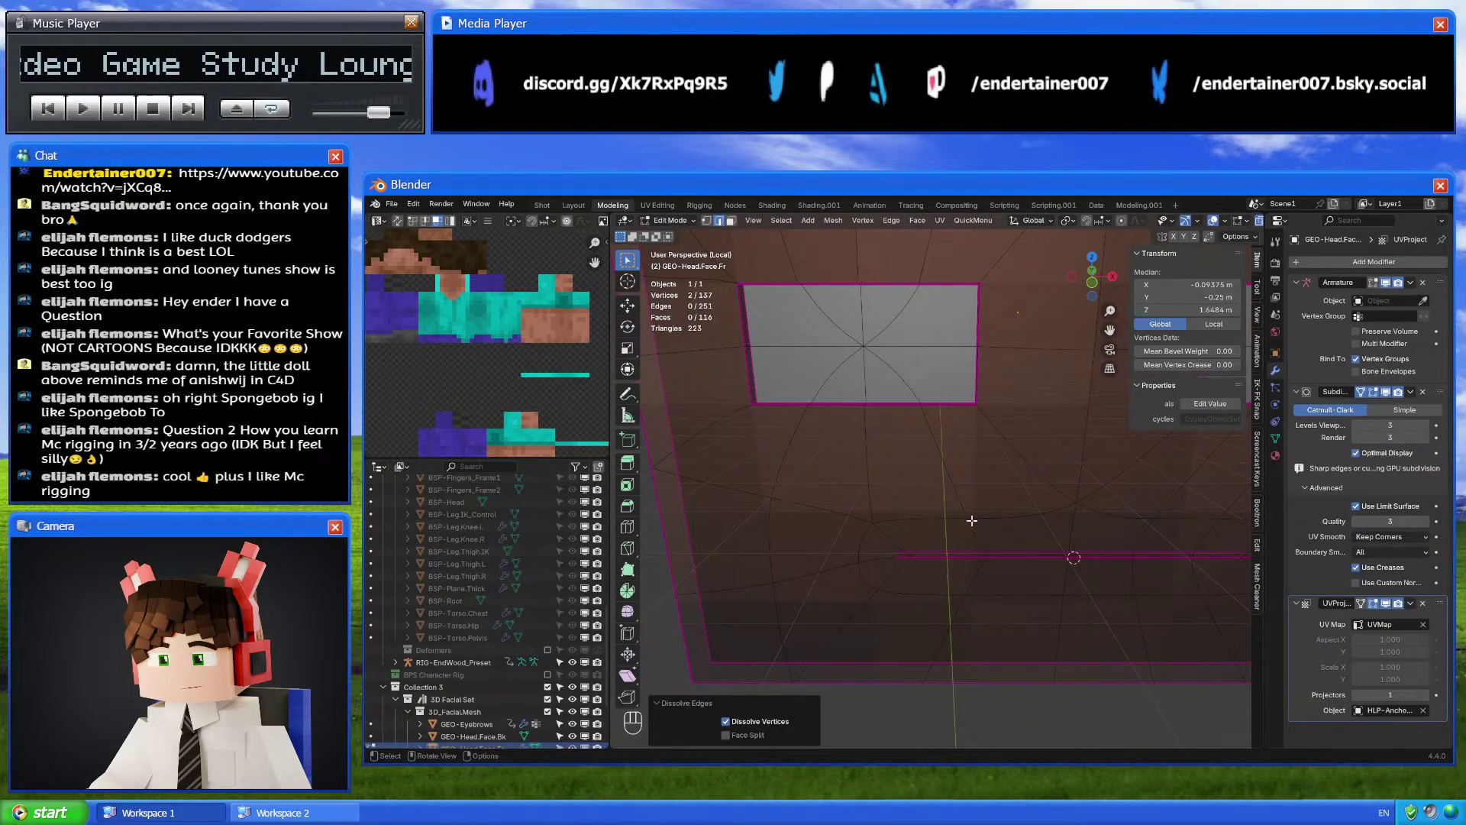
{"action": "middle_click_drag", "start_coordinate": [870, 458], "coordinate": [975, 525]}
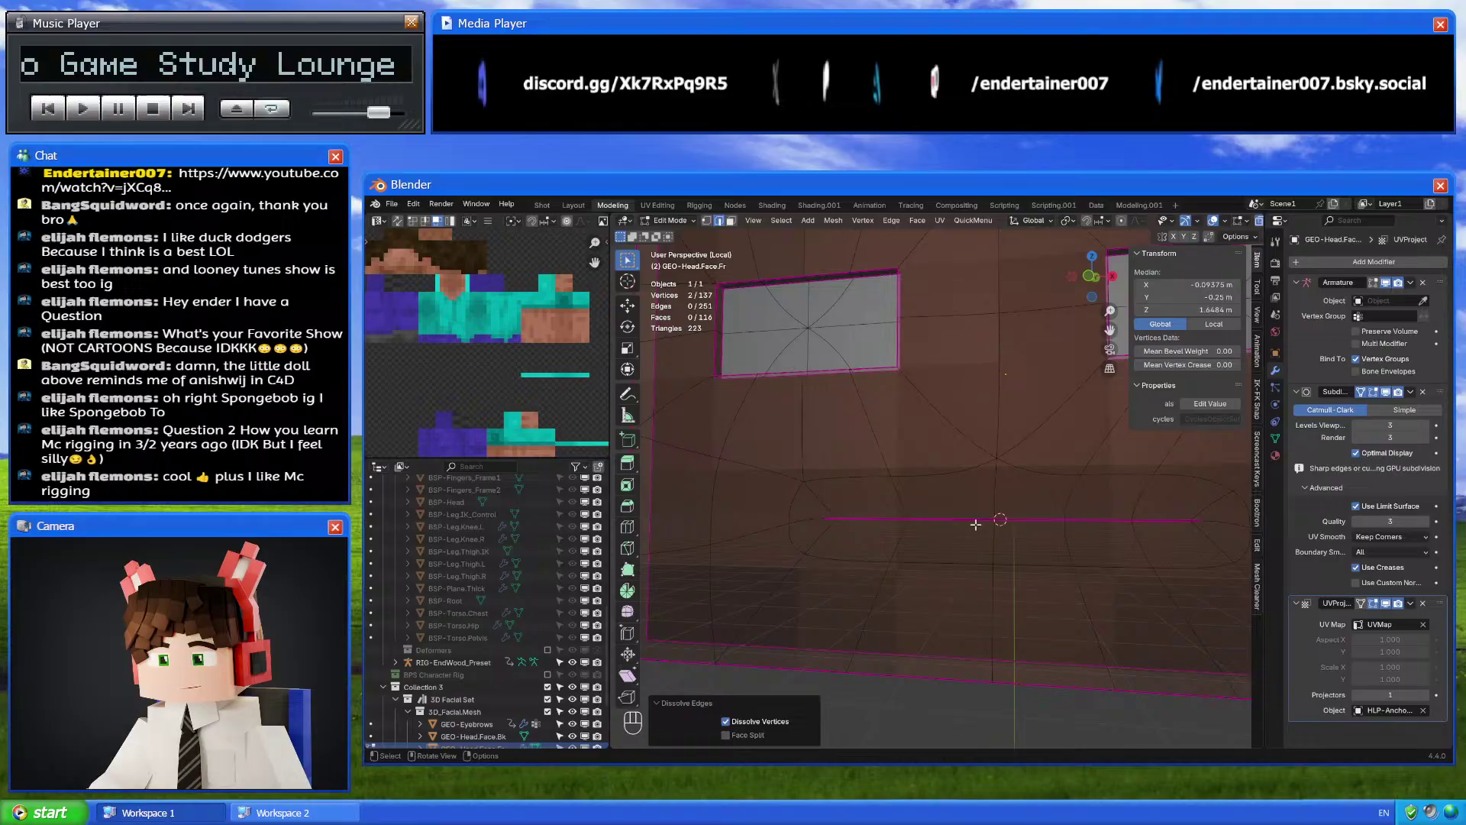
{"action": "left_click", "coordinate": [1386, 391]}
{"action": "left_click", "coordinate": [1386, 392]}
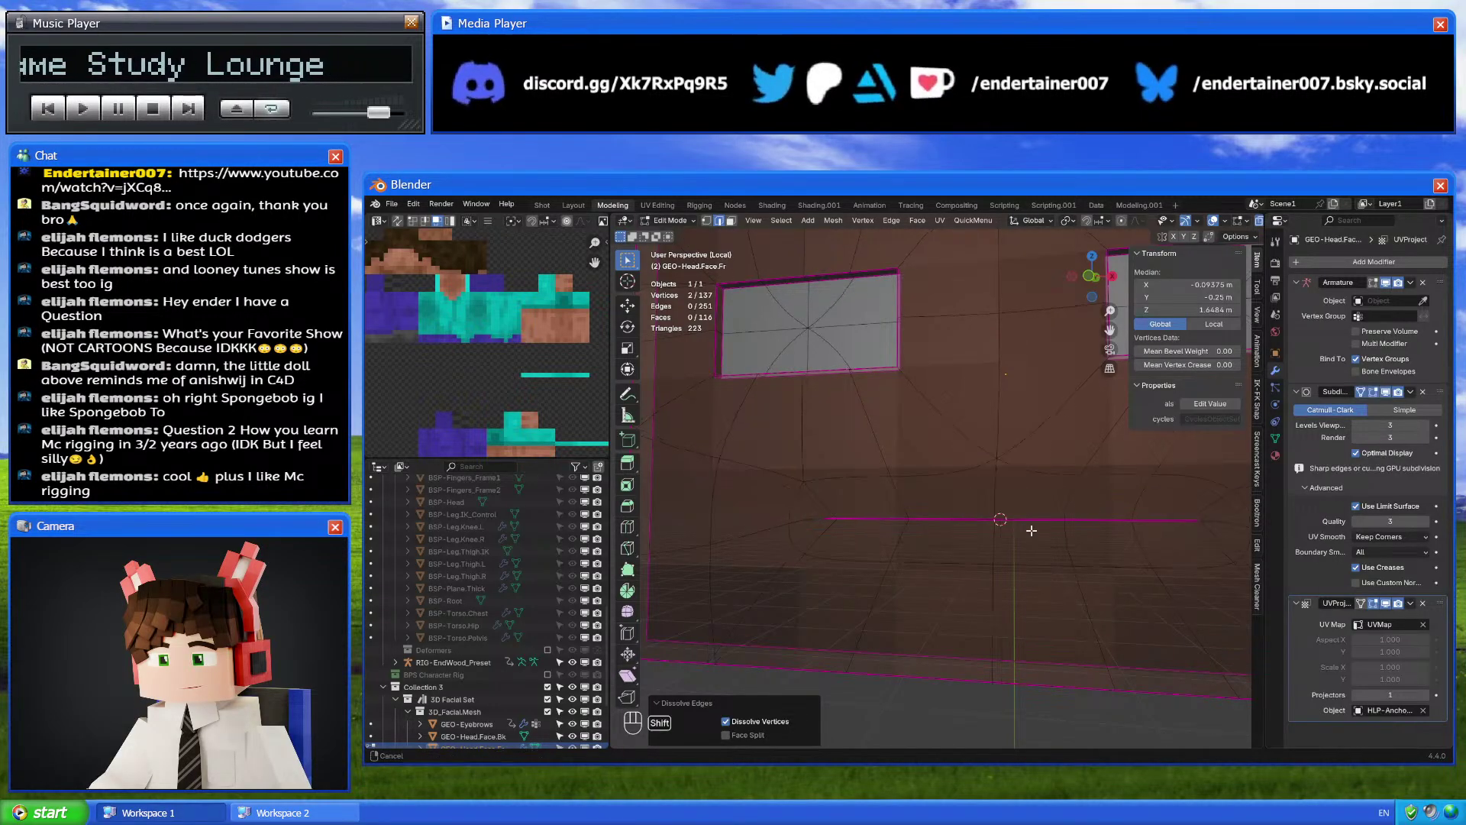
{"action": "mouse_move", "coordinate": [928, 549]}
{"action": "middle_mouse_down"}
{"action": "mouse_move", "coordinate": [894, 564]}
{"action": "mouse_move", "coordinate": [927, 529]}
{"action": "middle_mouse_up"}
{"action": "scroll", "coordinate": [947, 550], "scroll_direction": "down", "scroll_amount": 3}
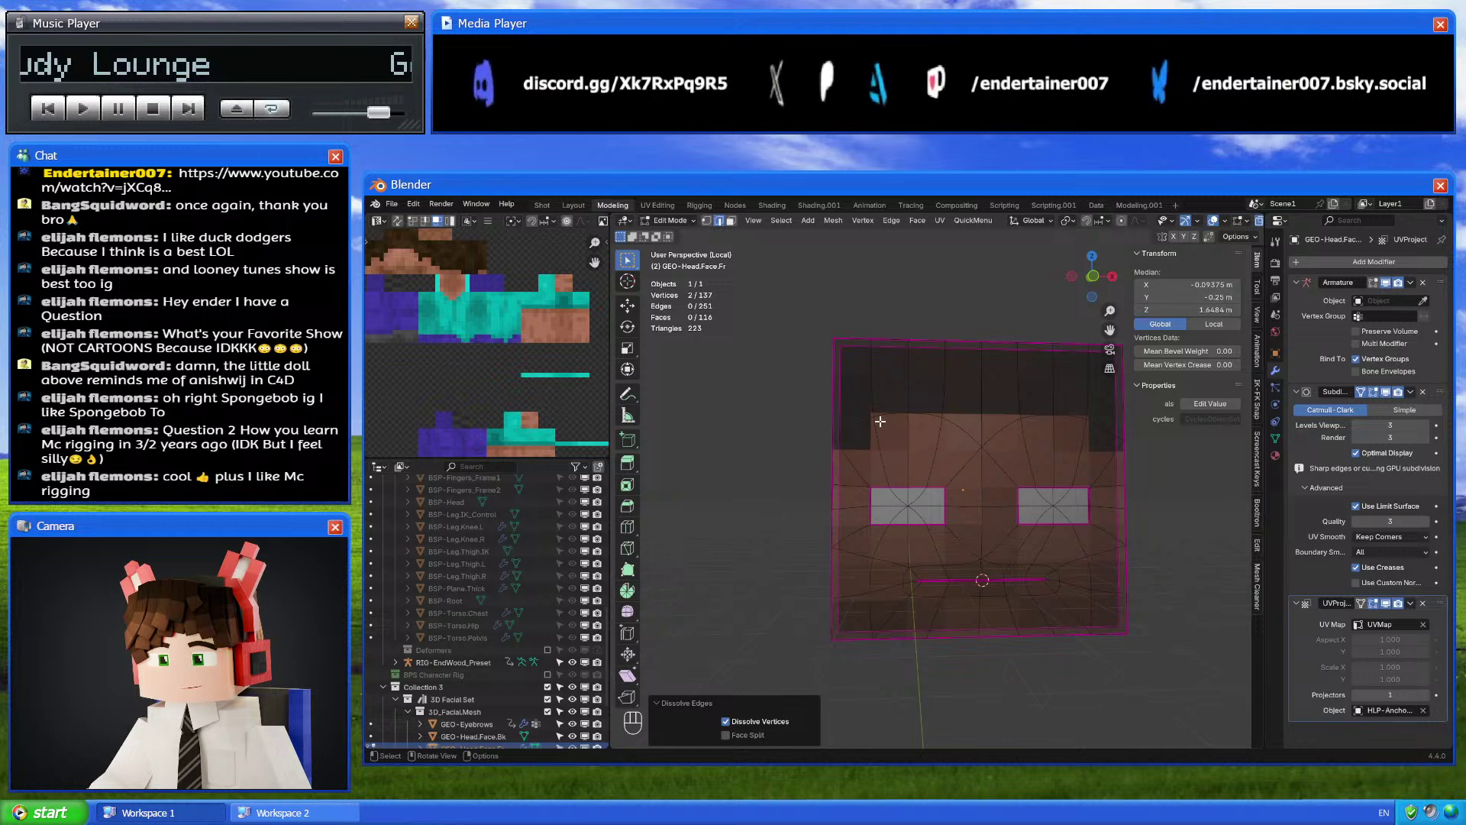
{"action": "middle_click_drag", "start_coordinate": [997, 474], "coordinate": [1032, 519], "text": "shift"}
{"action": "scroll", "coordinate": [1069, 546], "scroll_direction": "up", "scroll_amount": 2}
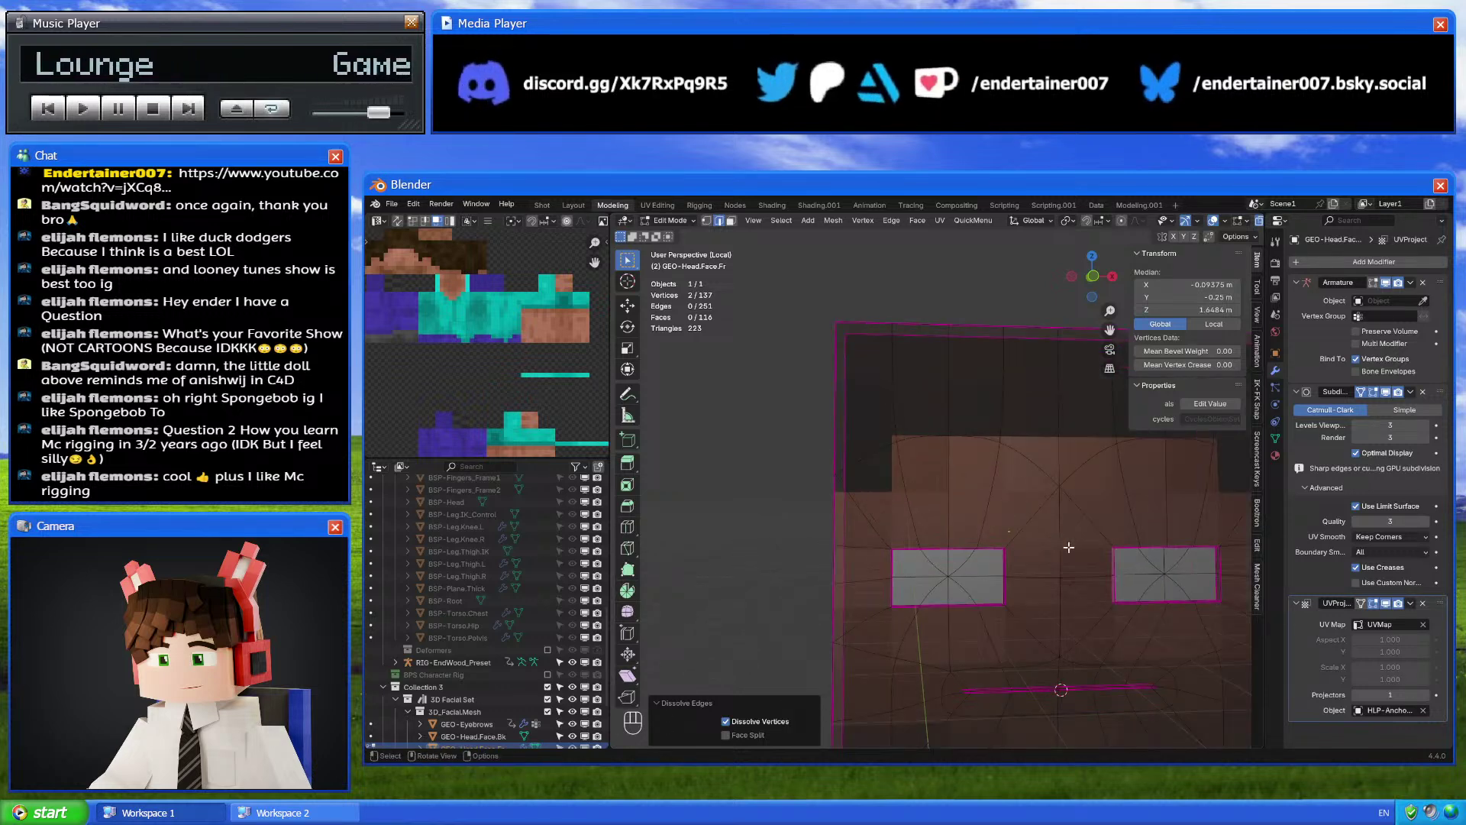
{"action": "middle_click_drag", "start_coordinate": [1117, 594], "coordinate": [1082, 518], "text": "shift"}
{"action": "middle_click_drag", "start_coordinate": [1029, 560], "coordinate": [1031, 519], "text": "shift"}
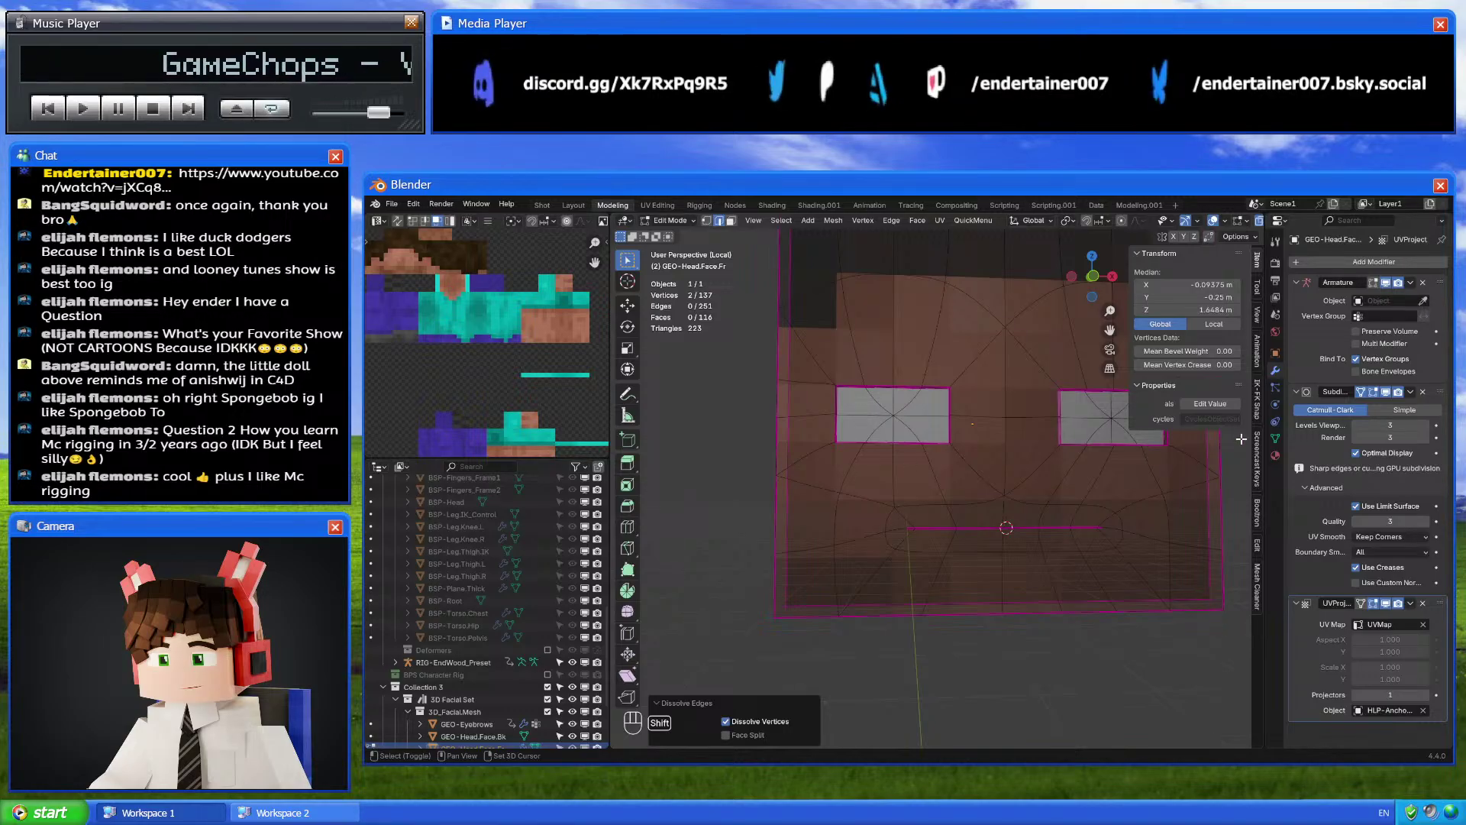
With Subdivision hidden in the viewport, dissolve the two edge paths running from the +X eye's lower border to the upper lip
{"action": "scroll", "coordinate": [1042, 549], "scroll_direction": "up", "scroll_amount": 2}
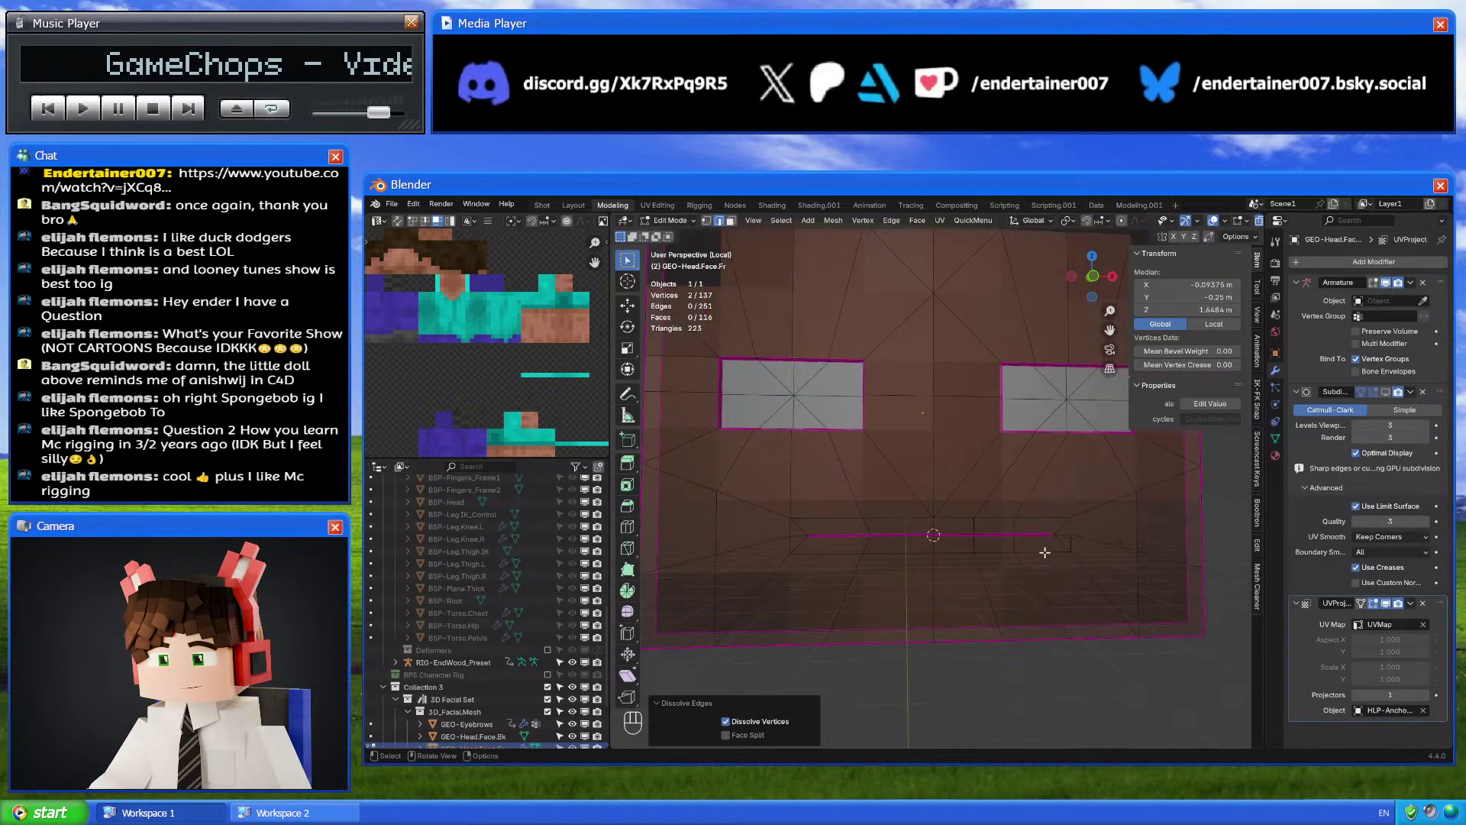
{"action": "scroll", "coordinate": [1045, 552], "scroll_direction": "up", "scroll_amount": 2}
{"action": "left_click", "coordinate": [987, 477], "text": "alt"}
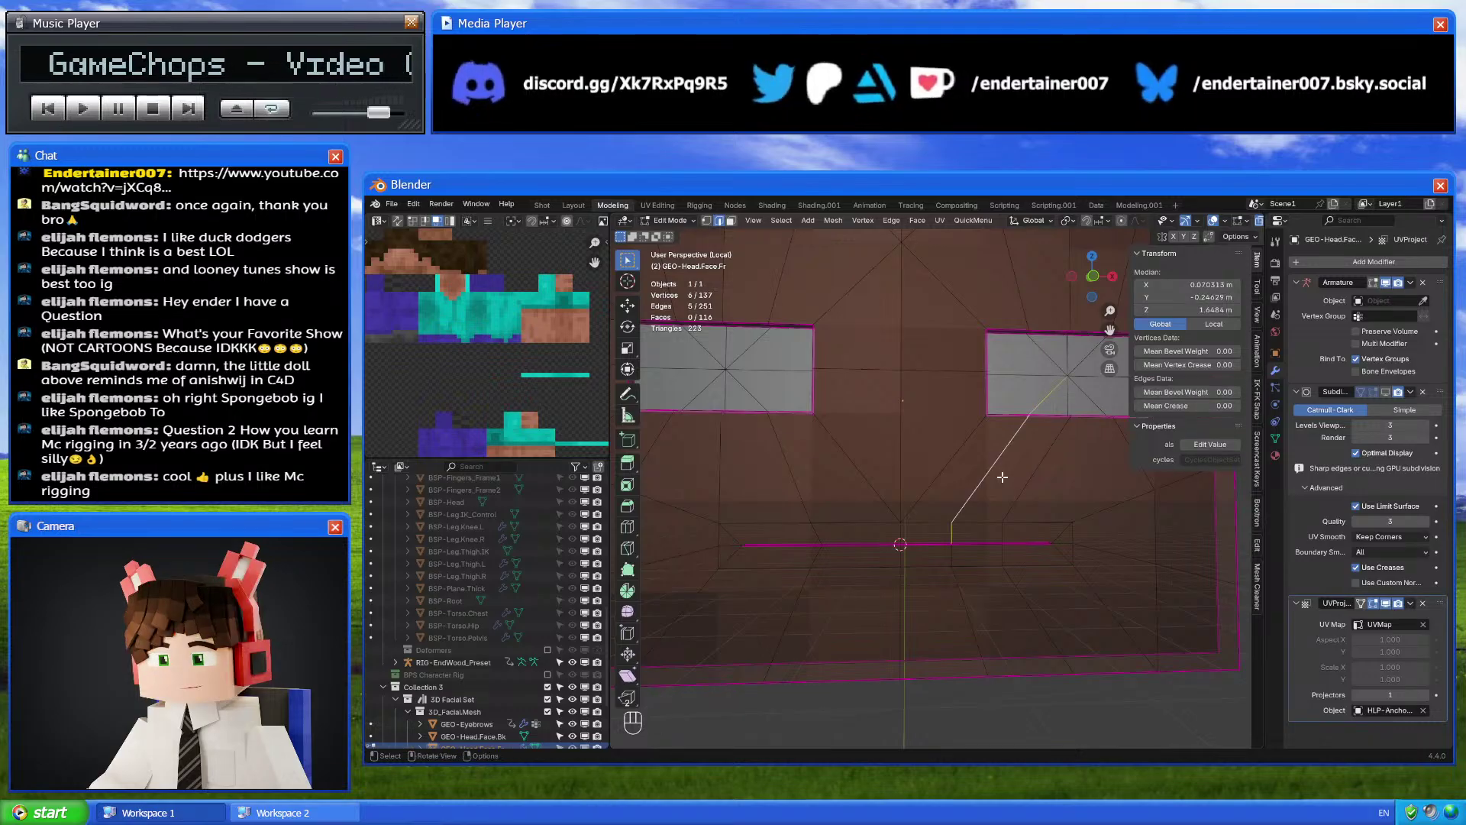
{"action": "middle_click_drag", "start_coordinate": [987, 477], "coordinate": [1008, 530]}
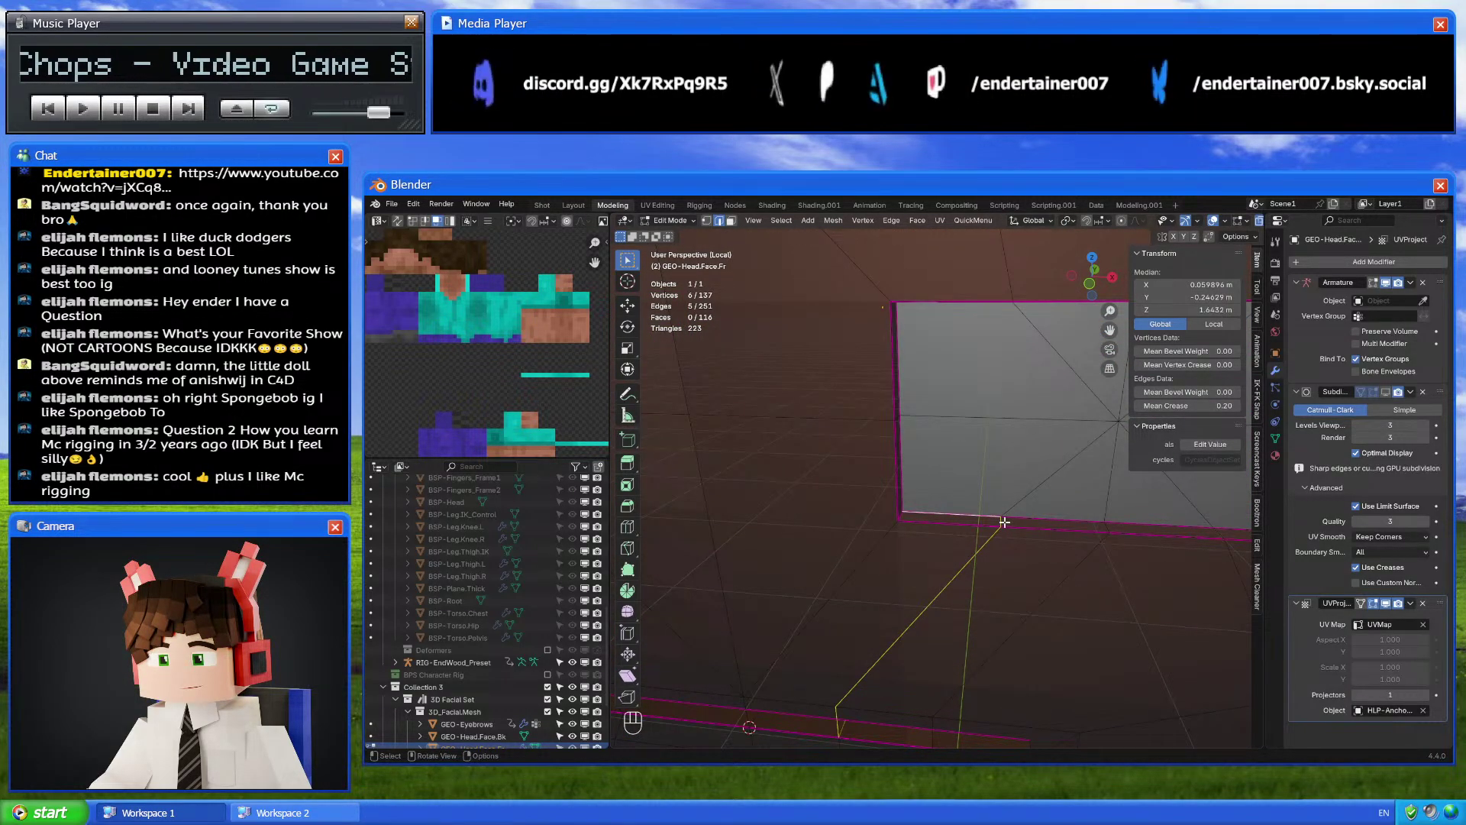
{"action": "key", "text": "ctrl+z"}
{"action": "left_click", "coordinate": [1002, 521], "text": "shift"}
{"action": "right_click", "coordinate": [1085, 595]}
{"action": "left_click", "coordinate": [1063, 609]}
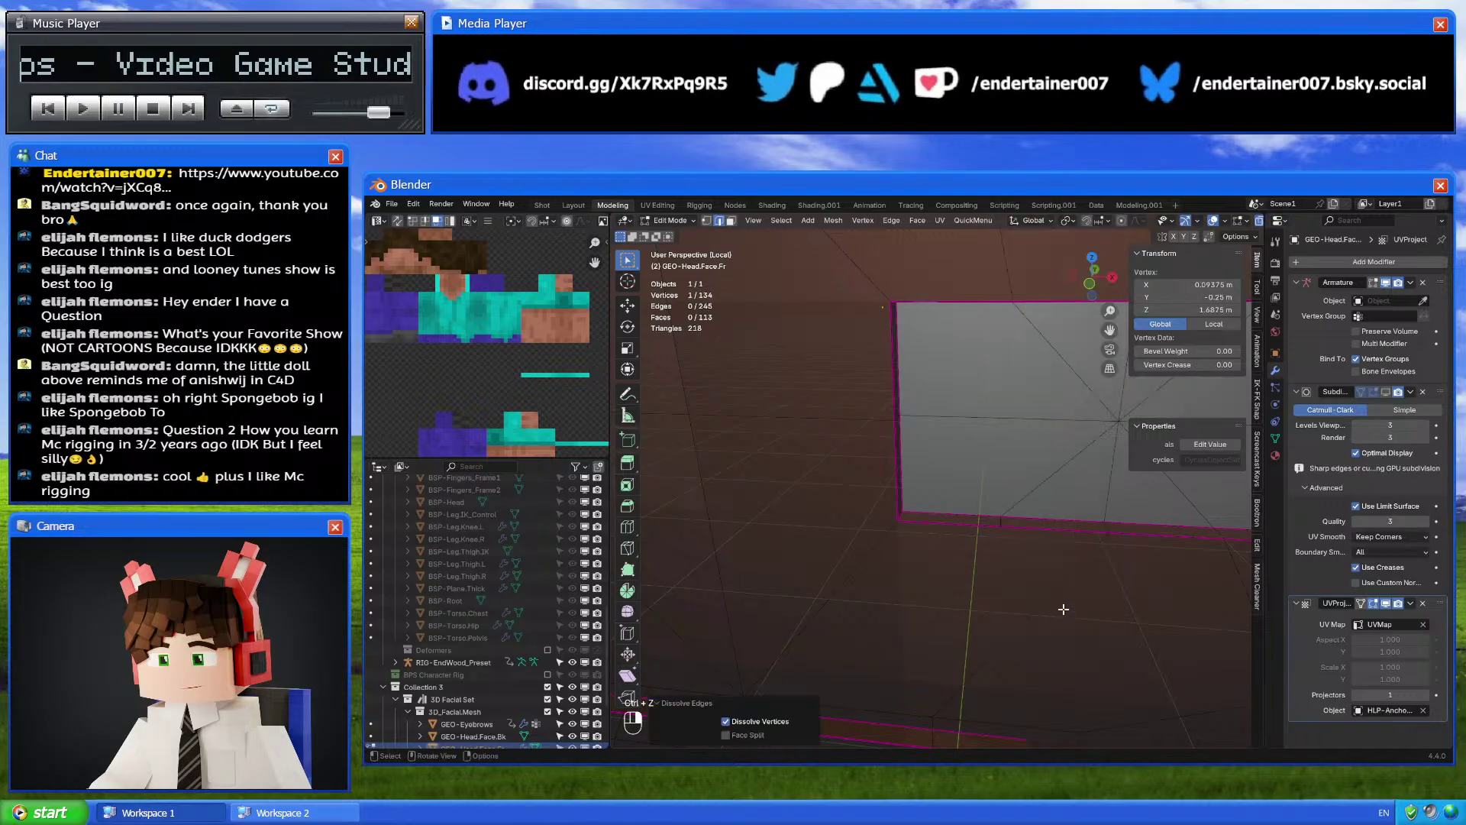
{"action": "middle_click_drag", "start_coordinate": [1064, 610], "coordinate": [1038, 593]}
{"action": "left_click", "coordinate": [1061, 481], "text": "alt+shift"}
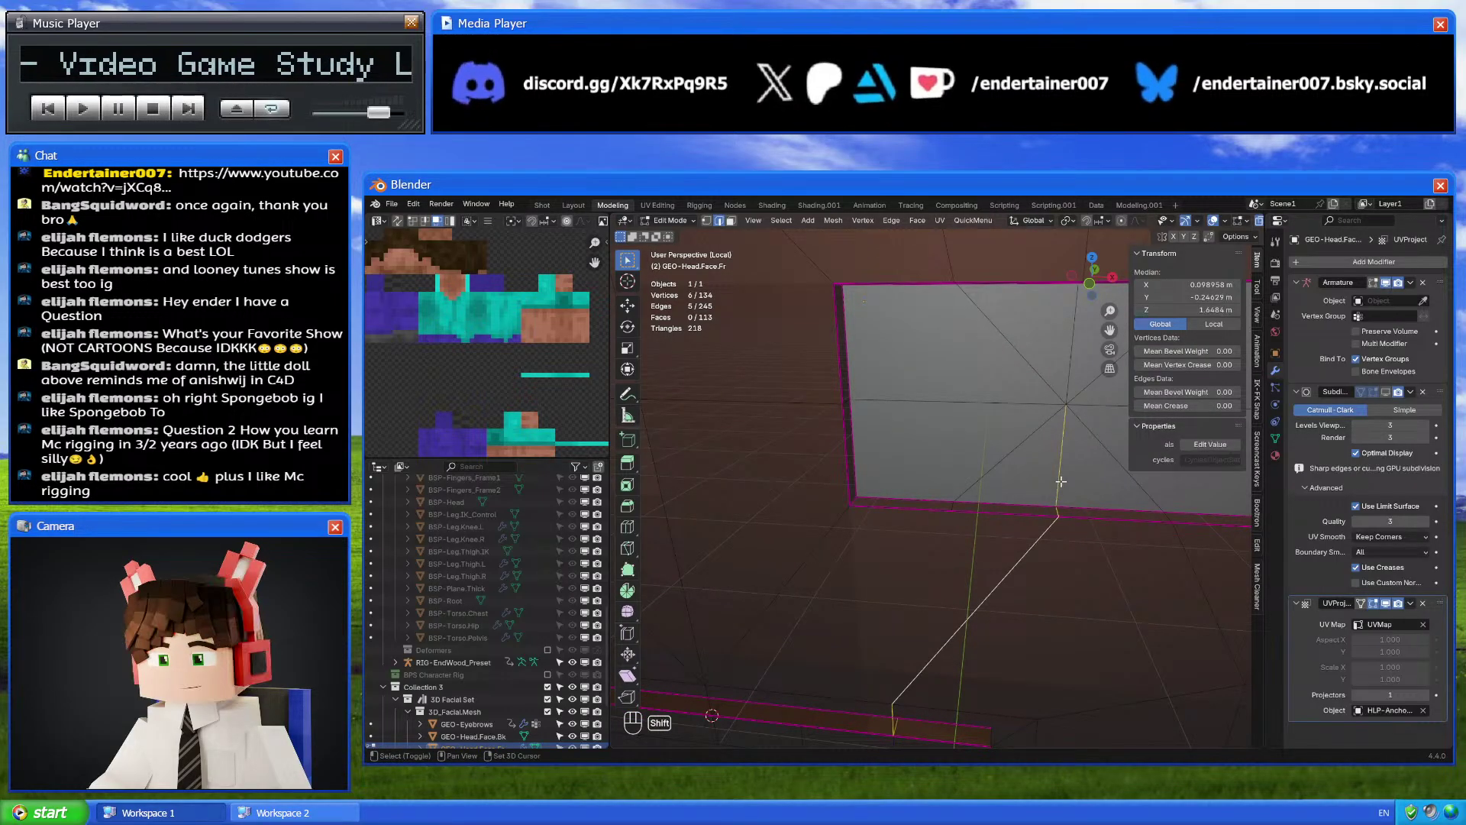
{"action": "right_click", "coordinate": [1029, 571]}
{"action": "left_click", "coordinate": [956, 603]}
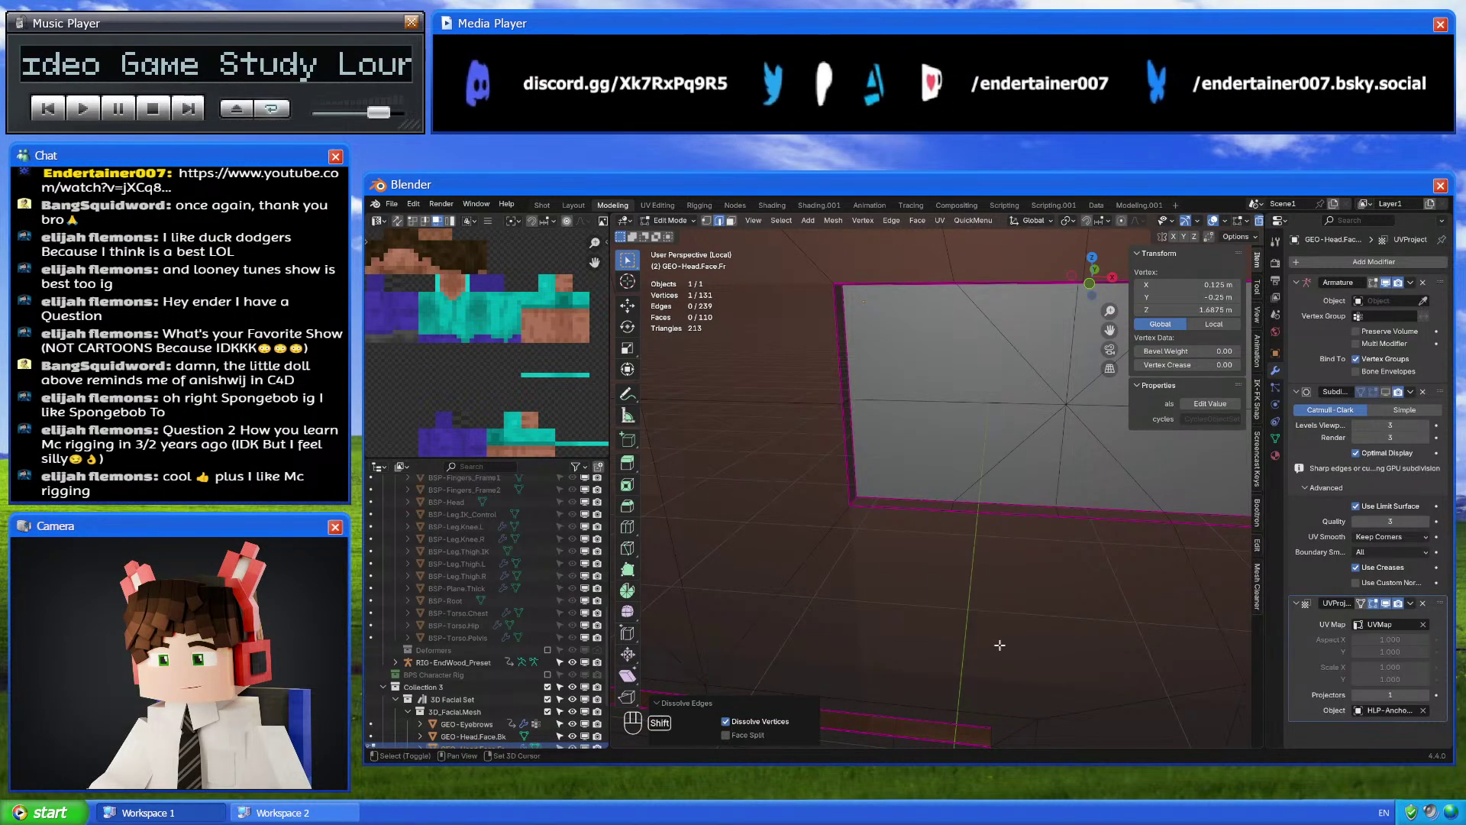
Dissolve the old edge paths running from the +X half of the lower lip to the face's bottom border
{"action": "middle_click_drag", "start_coordinate": [956, 640], "coordinate": [955, 533]}
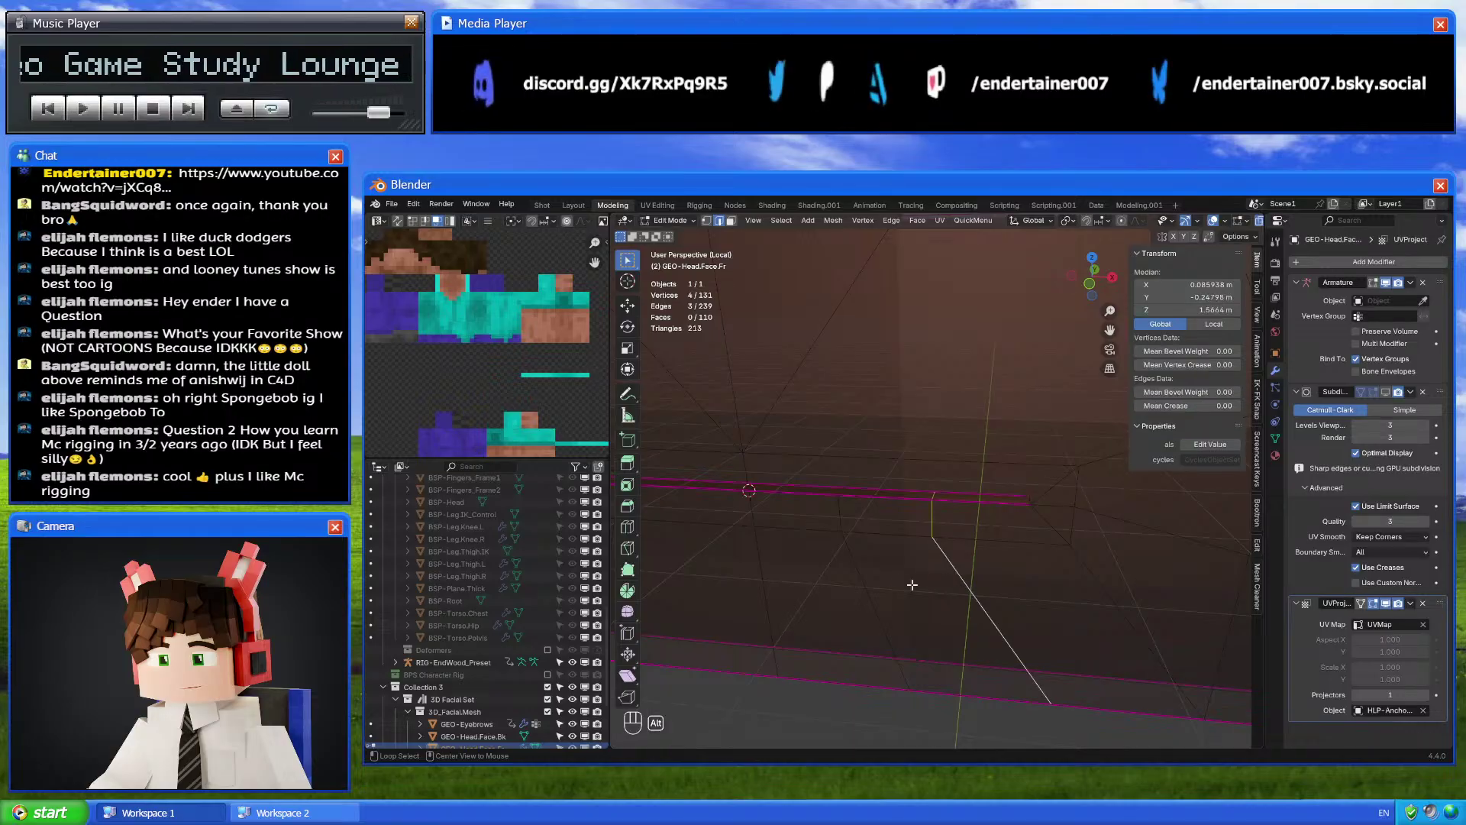
{"action": "left_click", "coordinate": [905, 581], "text": "alt"}
{"action": "right_click", "coordinate": [989, 645]}
{"action": "left_click", "coordinate": [1102, 630]}
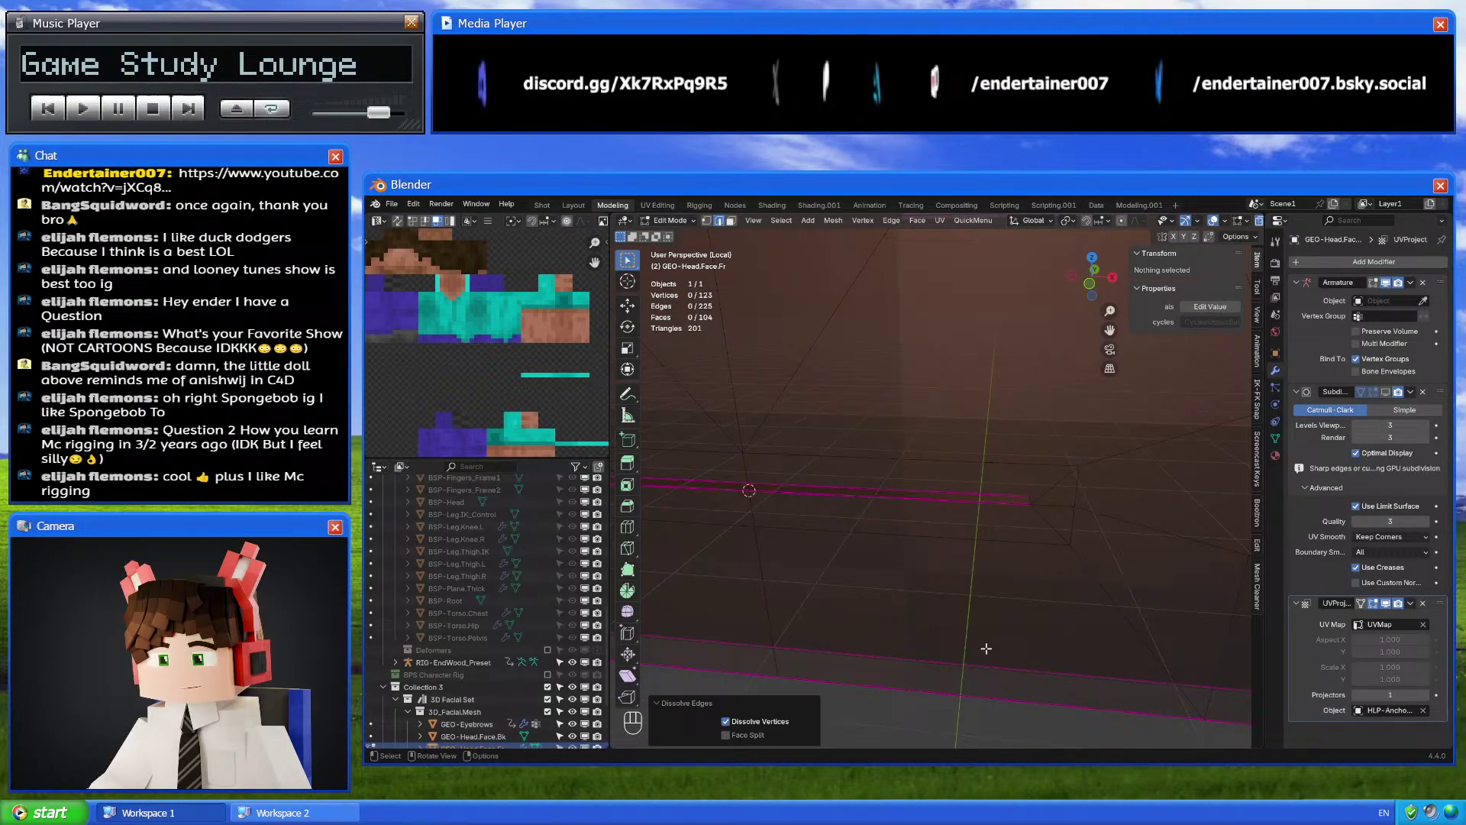
Add a centred loop cut from the +X half of the lower lip to the bottom border and another through the upper lip's +X half
{"action": "key", "text": "ctrl+r"}
{"action": "left_click", "coordinate": [945, 697]}
{"action": "right_click", "coordinate": [951, 700]}
{"action": "middle_click_drag", "start_coordinate": [952, 701], "coordinate": [934, 513]}
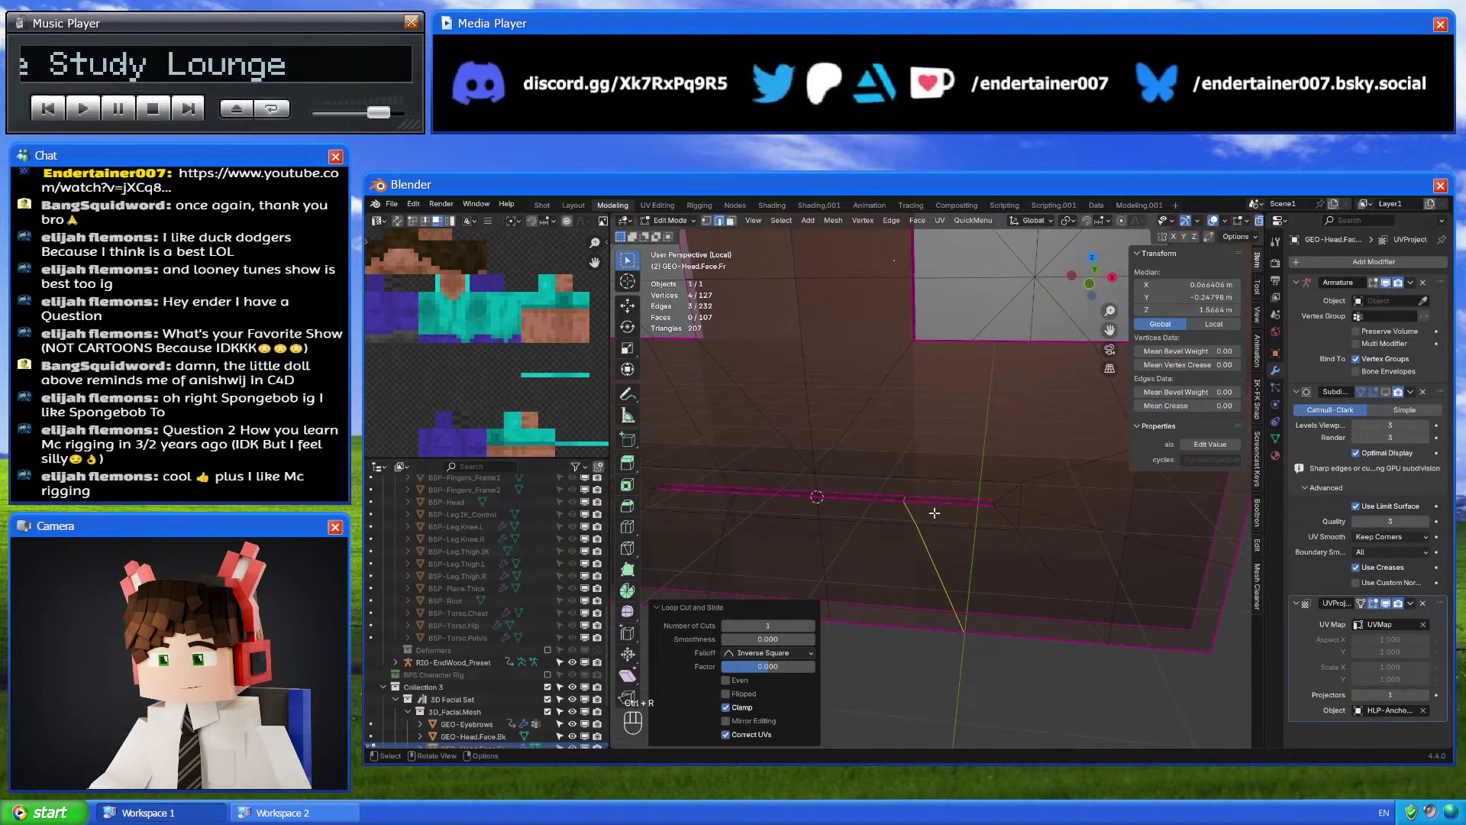
{"action": "key", "text": "ctrl+r"}
{"action": "left_click", "coordinate": [930, 483]}
{"action": "right_click", "coordinate": [930, 481]}
Connect the +X eye's lower border to the new upper-lip vertex, and its middle vertex to the one straight below near the mouth corner
{"action": "left_click", "coordinate": [906, 498]}
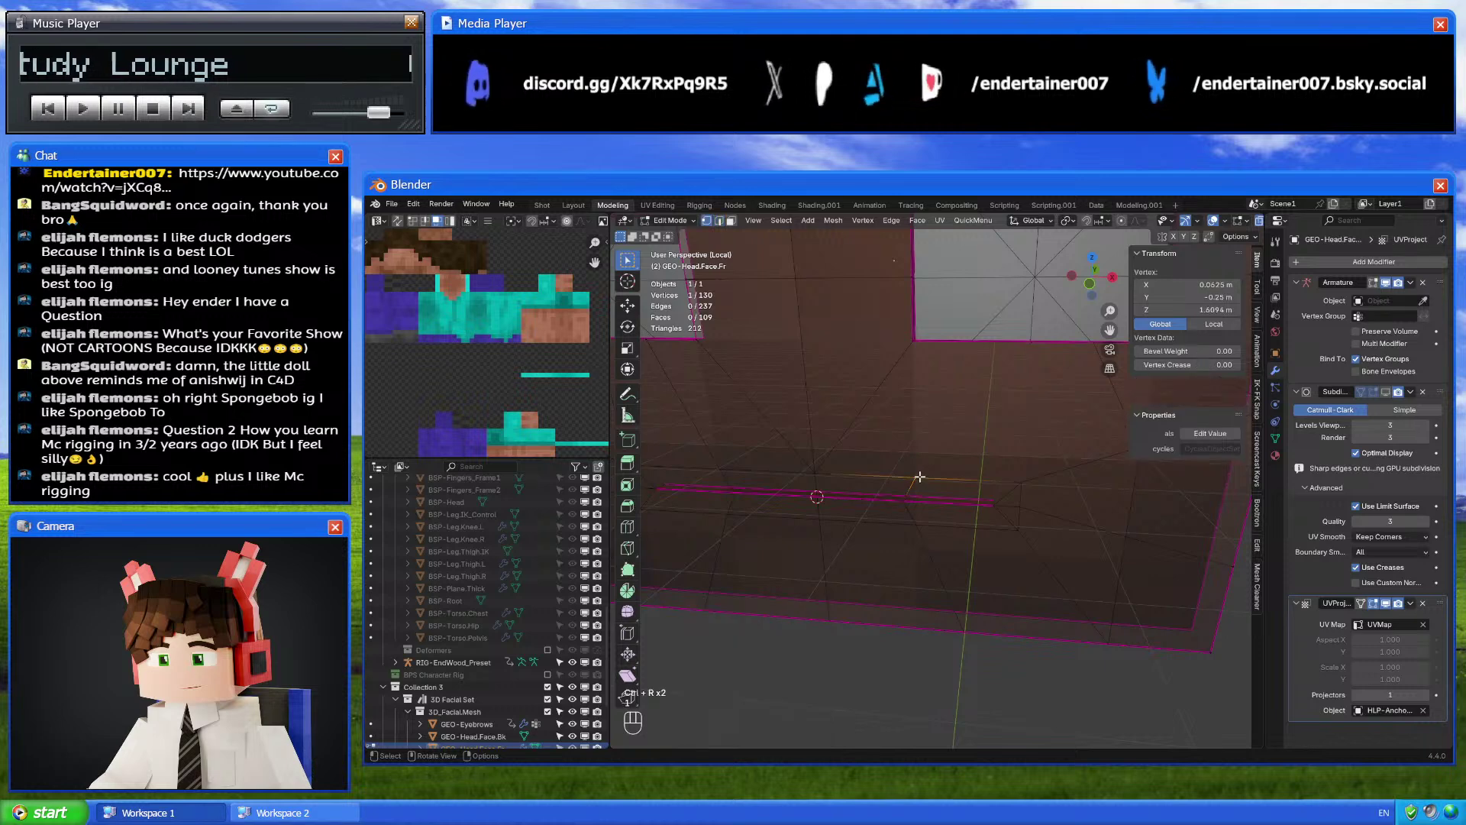
{"action": "left_click", "coordinate": [969, 343], "text": "shift"}
{"action": "key", "text": "j"}
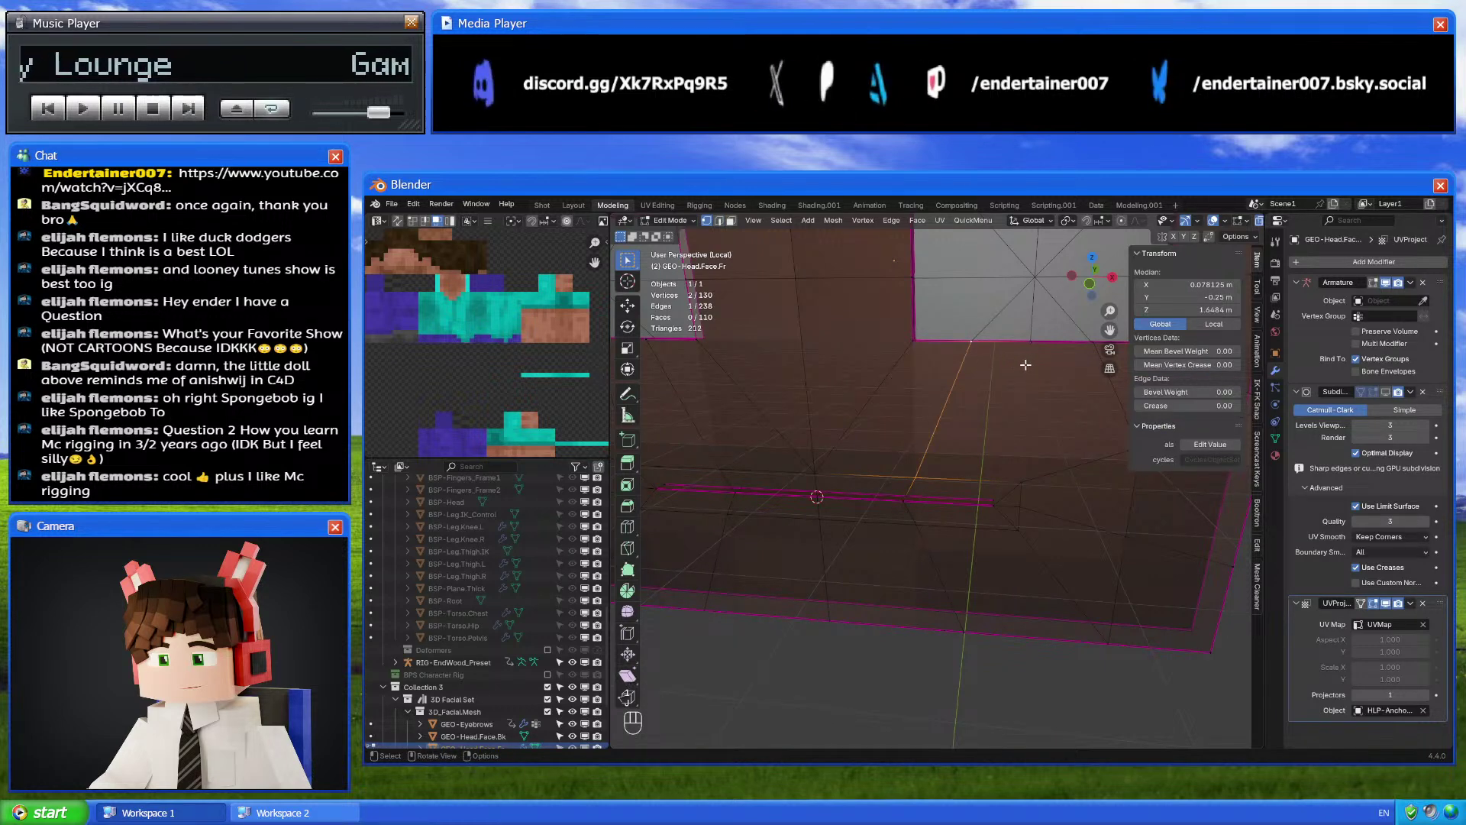
{"action": "left_click", "coordinate": [1026, 365]}
{"action": "middle_click_drag", "start_coordinate": [1026, 365], "coordinate": [1035, 407]}
{"action": "left_click", "coordinate": [1033, 373]}
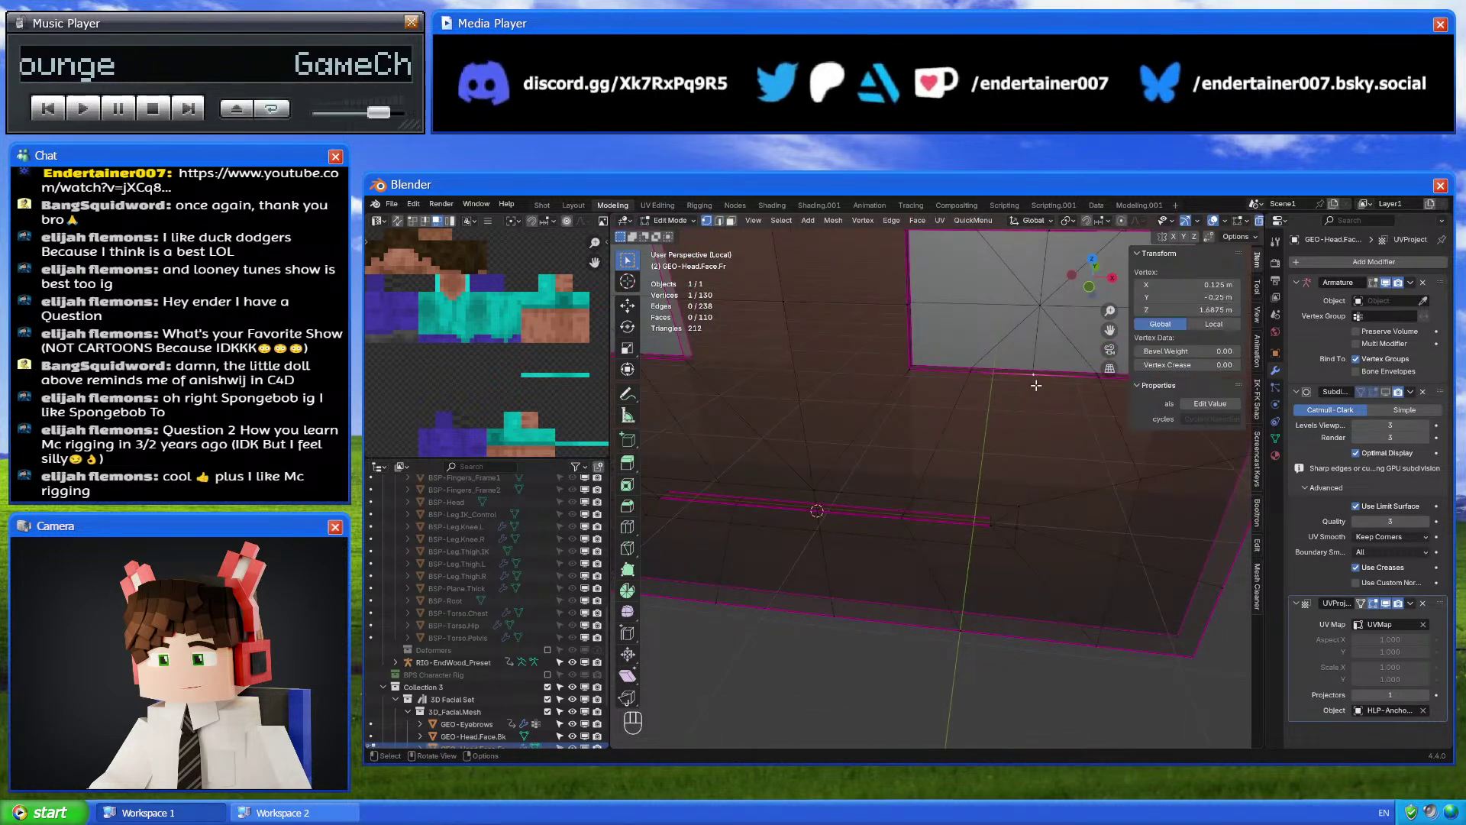
{"action": "left_click", "coordinate": [1019, 506], "text": "shift"}
{"action": "key", "text": "j"}
{"action": "middle_click_drag", "start_coordinate": [999, 527], "coordinate": [987, 546]}
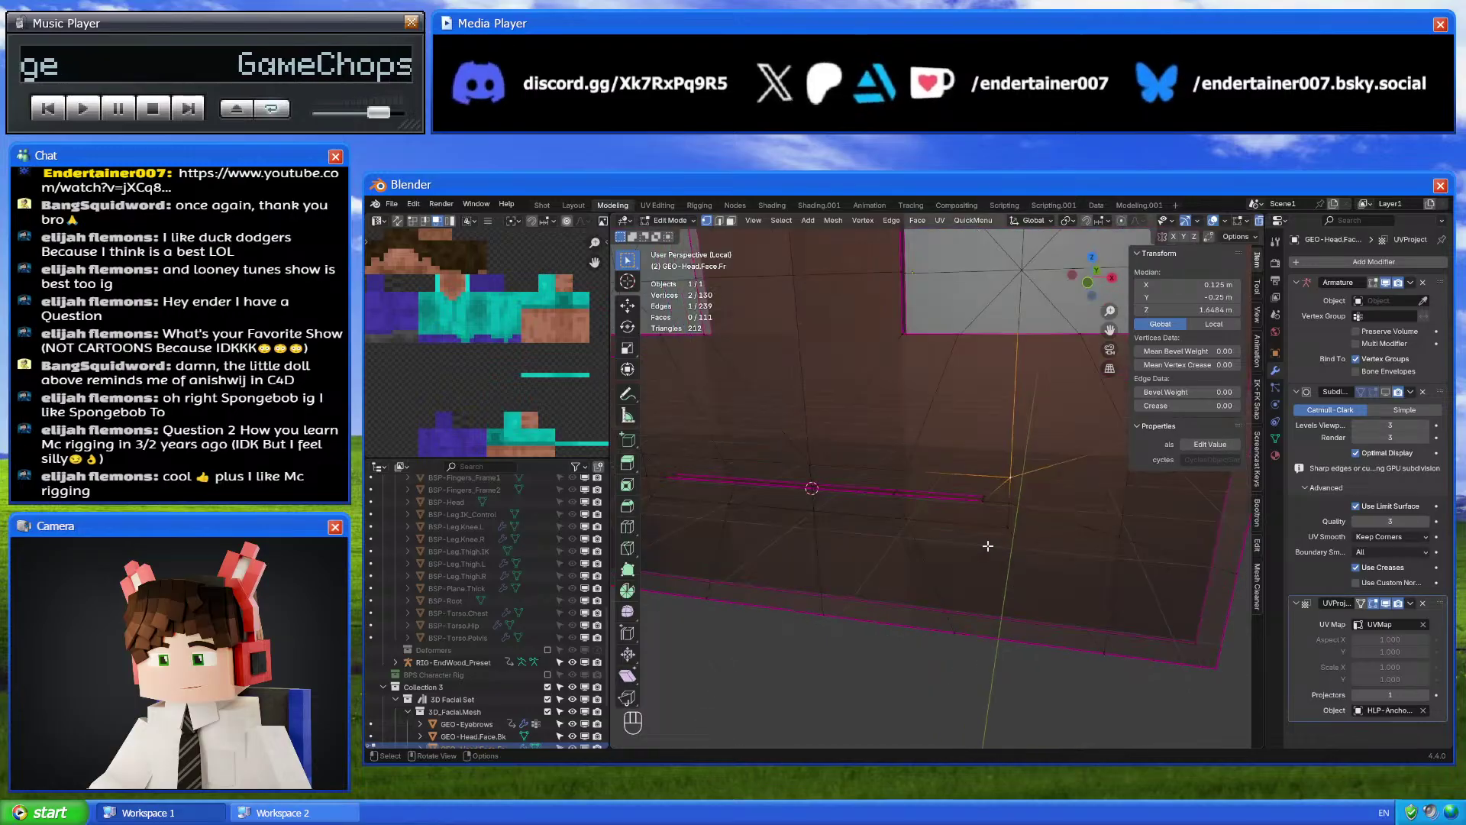
Select the entire face mesh, return to Object Mode and turn the Subdivision modifier's viewport display back on
{"action": "key", "text": "a"}
{"action": "key", "text": "KP_Decimal"}
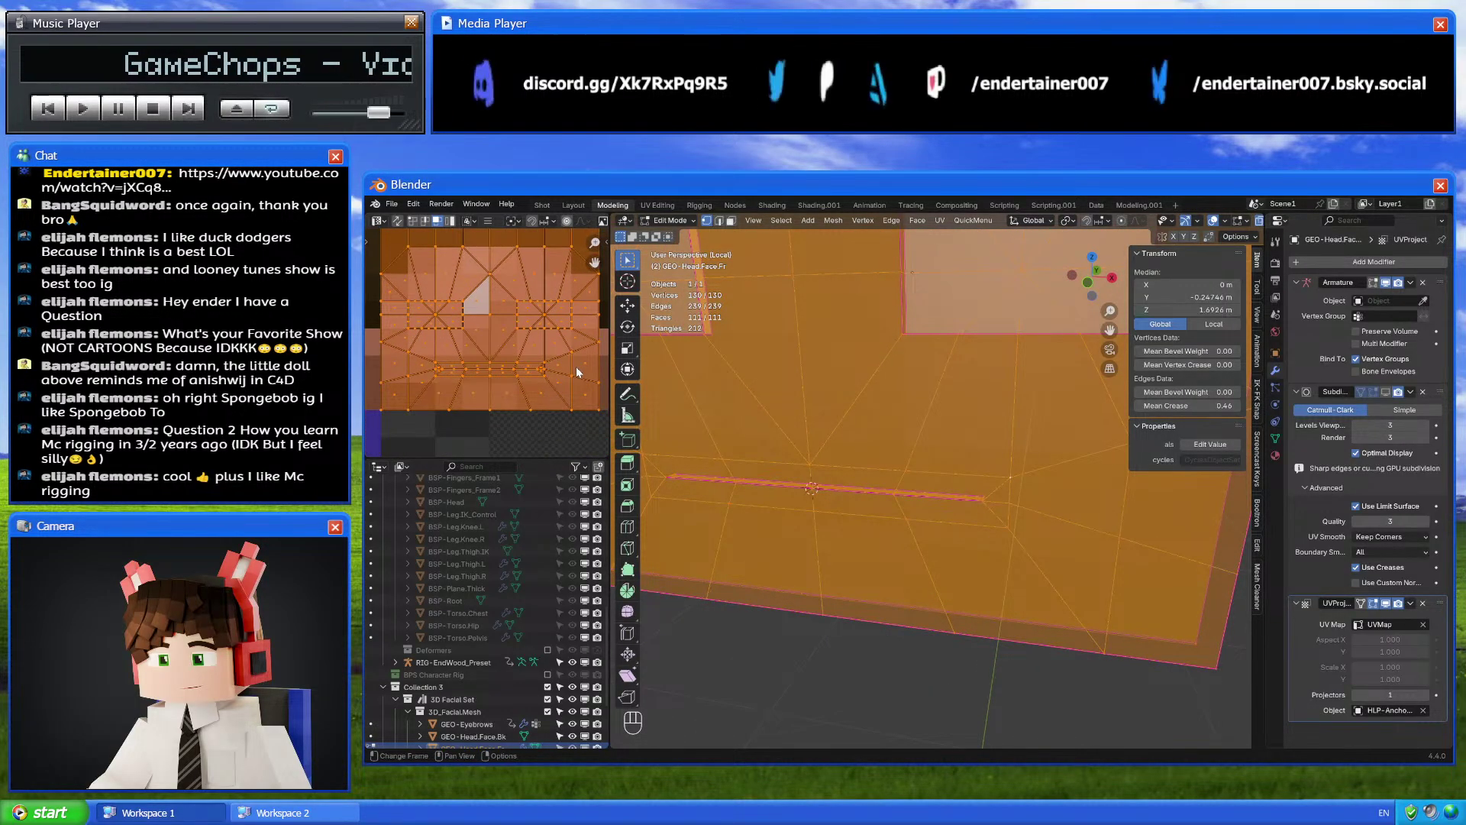
{"action": "key", "text": "Tab"}
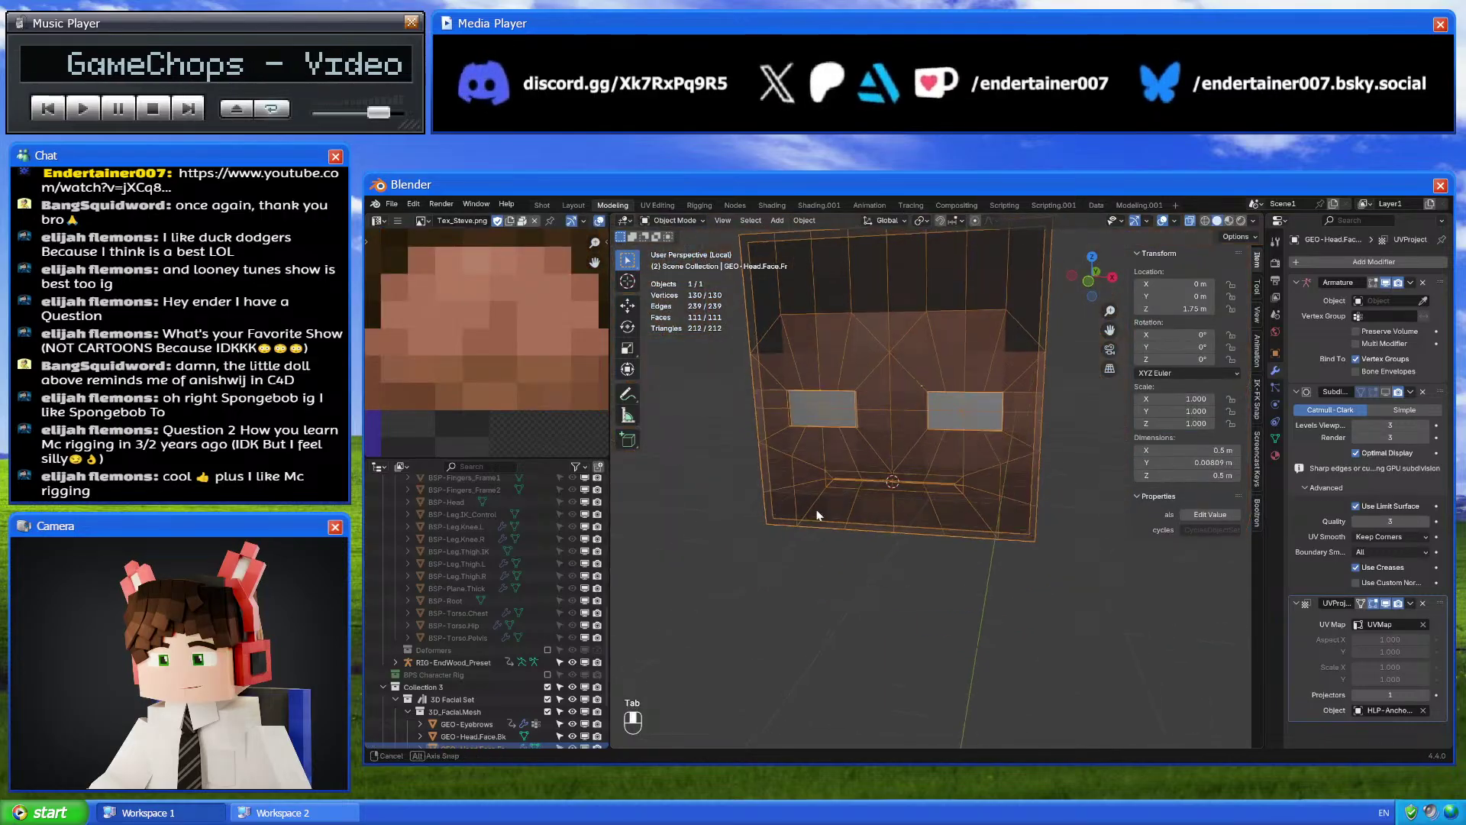
{"action": "key", "text": "Tab"}
{"action": "key", "text": "Tab"}
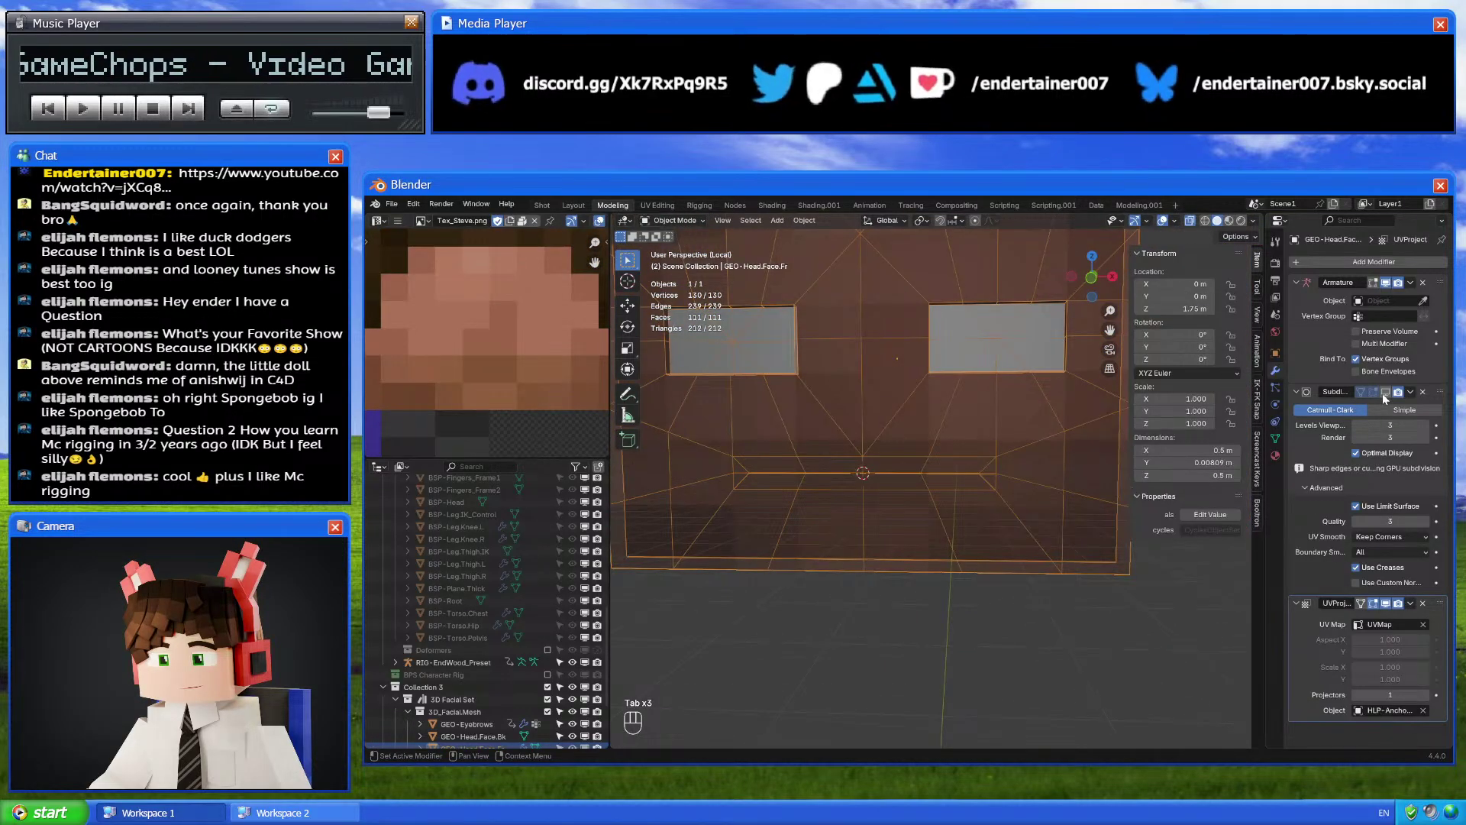
{"action": "left_click", "coordinate": [1385, 392]}
{"action": "middle_click_drag", "start_coordinate": [904, 503], "coordinate": [932, 514]}
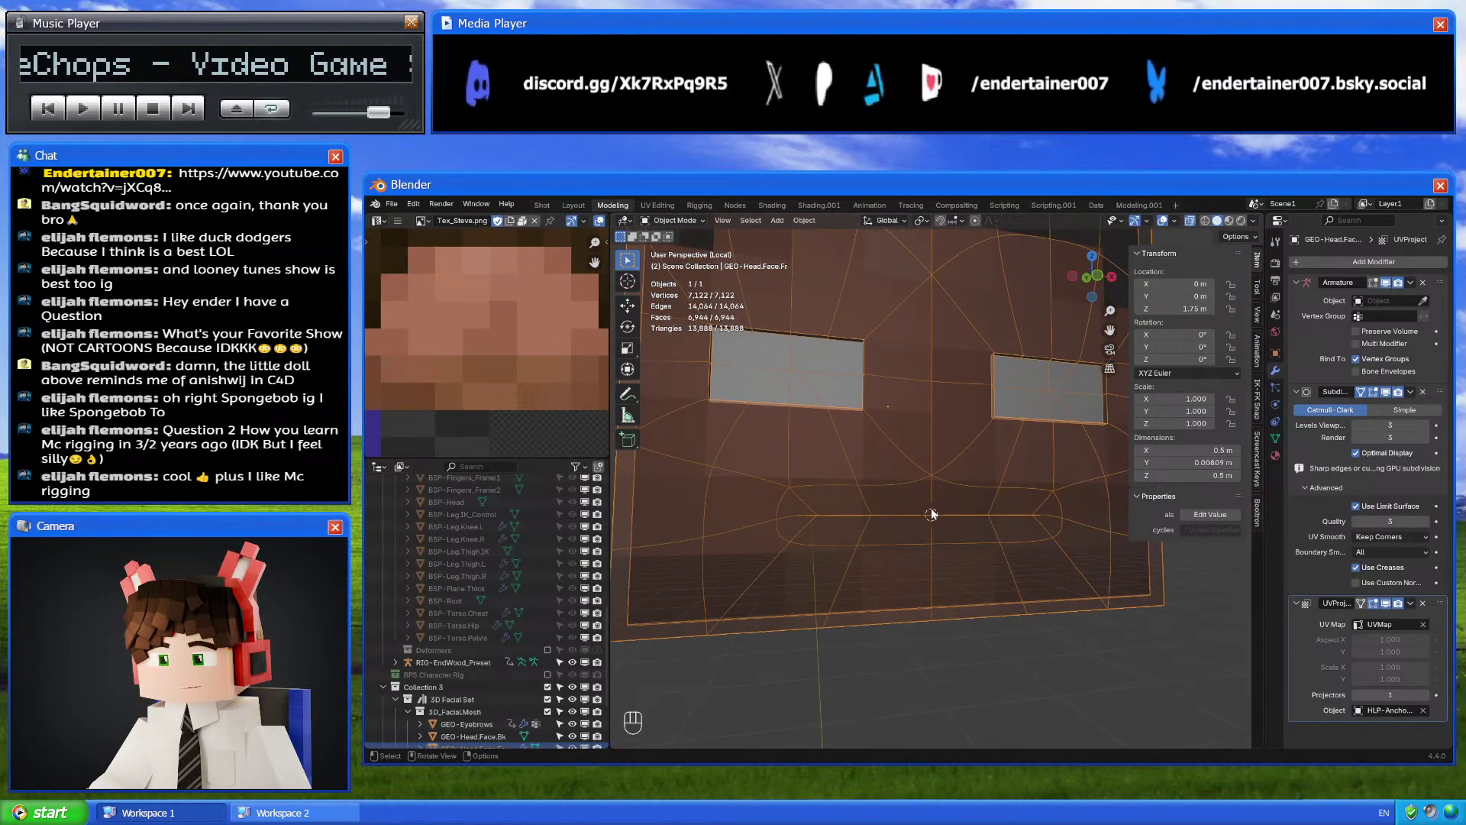
Check the smoothed topology of the whole face in Edit Mode, and return to Object Mode
{"action": "key", "text": "Tab"}
{"action": "key", "text": "a"}
{"action": "scroll", "coordinate": [921, 569], "scroll_direction": "up", "scroll_amount": 5}
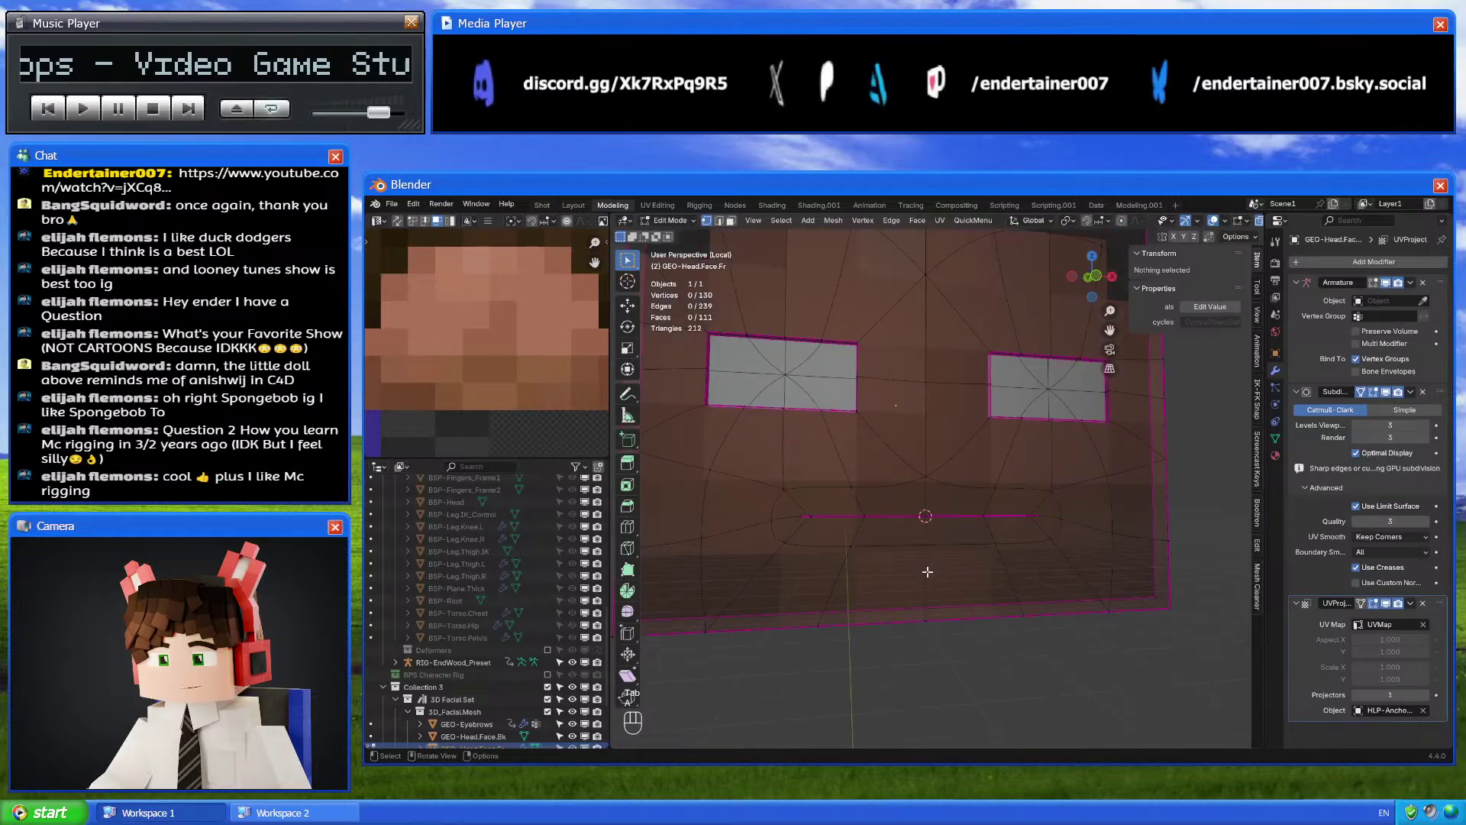
{"action": "key", "text": "a"}
{"action": "mouse_move", "coordinate": [947, 573]}
{"action": "middle_mouse_down"}
{"action": "mouse_move", "coordinate": [971, 576]}
{"action": "mouse_move", "coordinate": [881, 608]}
{"action": "mouse_move", "coordinate": [950, 591]}
{"action": "mouse_move", "coordinate": [980, 551]}
{"action": "mouse_move", "coordinate": [965, 562]}
{"action": "middle_mouse_up"}
{"action": "scroll", "coordinate": [881, 609], "scroll_direction": "down", "scroll_amount": 5}
{"action": "scroll", "coordinate": [946, 587], "scroll_direction": "up", "scroll_amount": 2}
{"action": "key", "text": "Tab"}
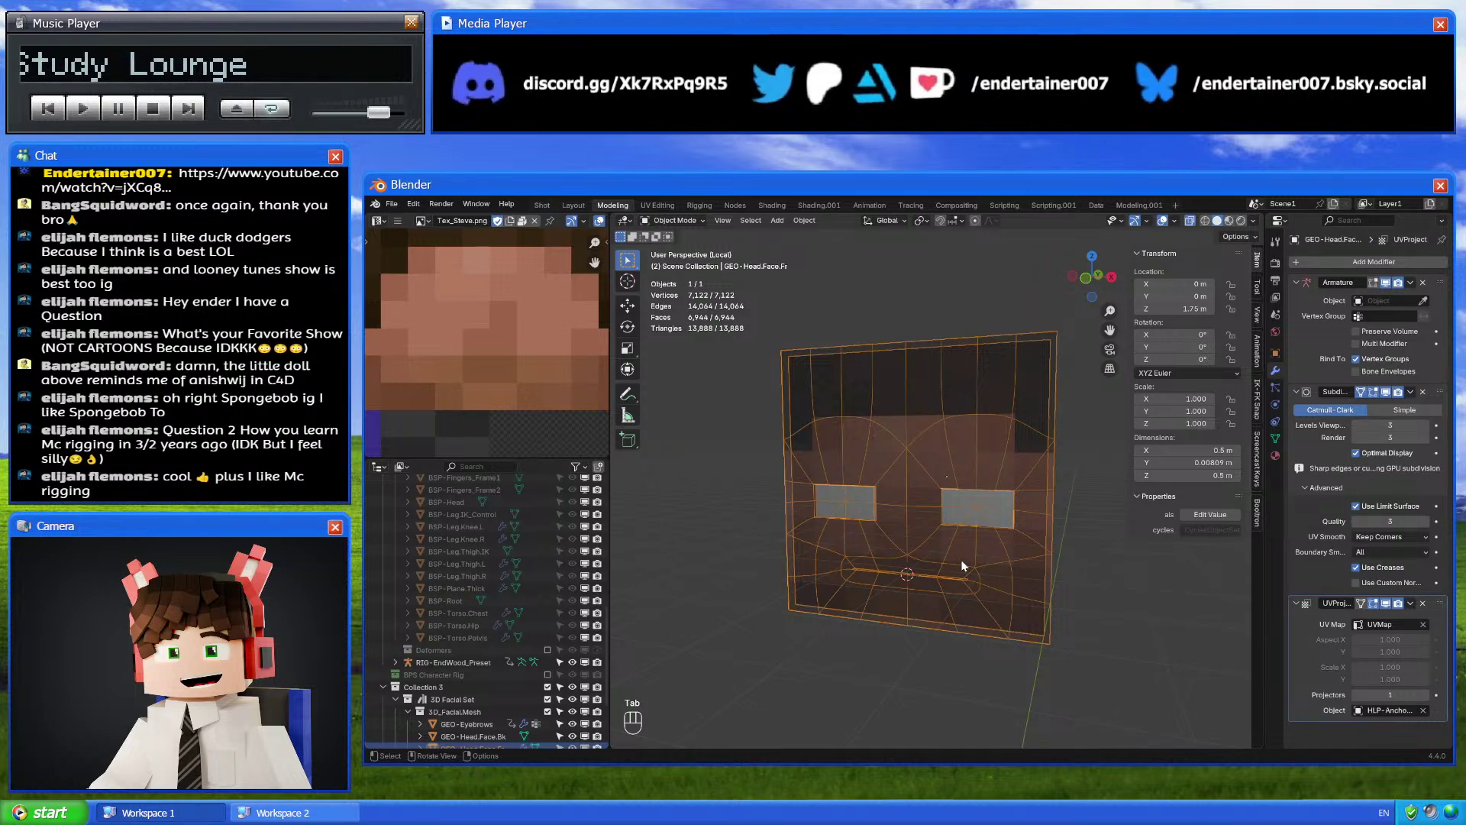
Leave local view, isolate the face mesh together with the RIG-Facial armature, and make the face mesh the active object
{"action": "key", "text": "KP_Divide"}
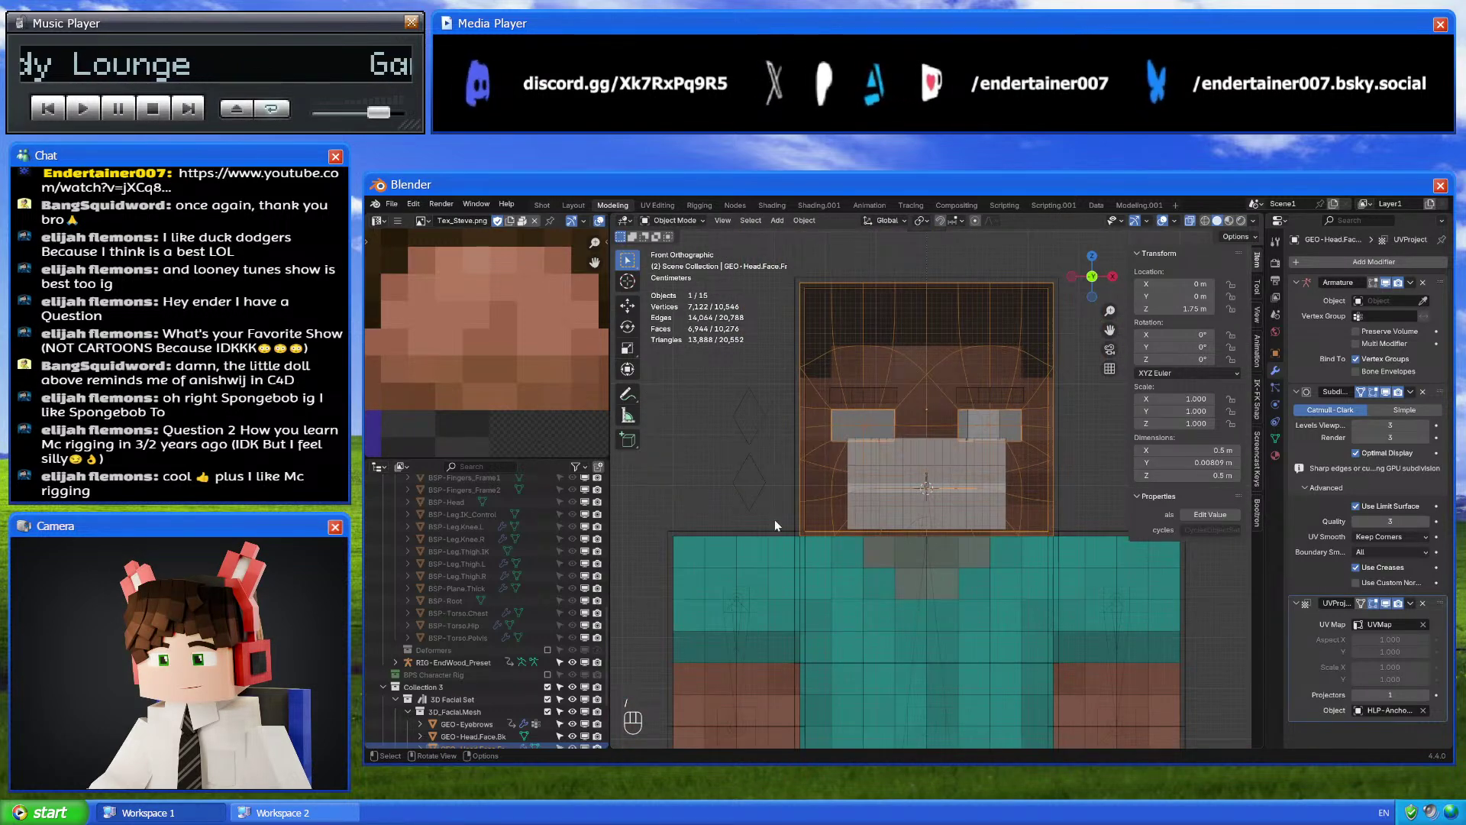
{"action": "scroll", "coordinate": [515, 634], "scroll_direction": "down", "scroll_amount": 5}
{"action": "left_click", "coordinate": [435, 736], "text": "ctrl"}
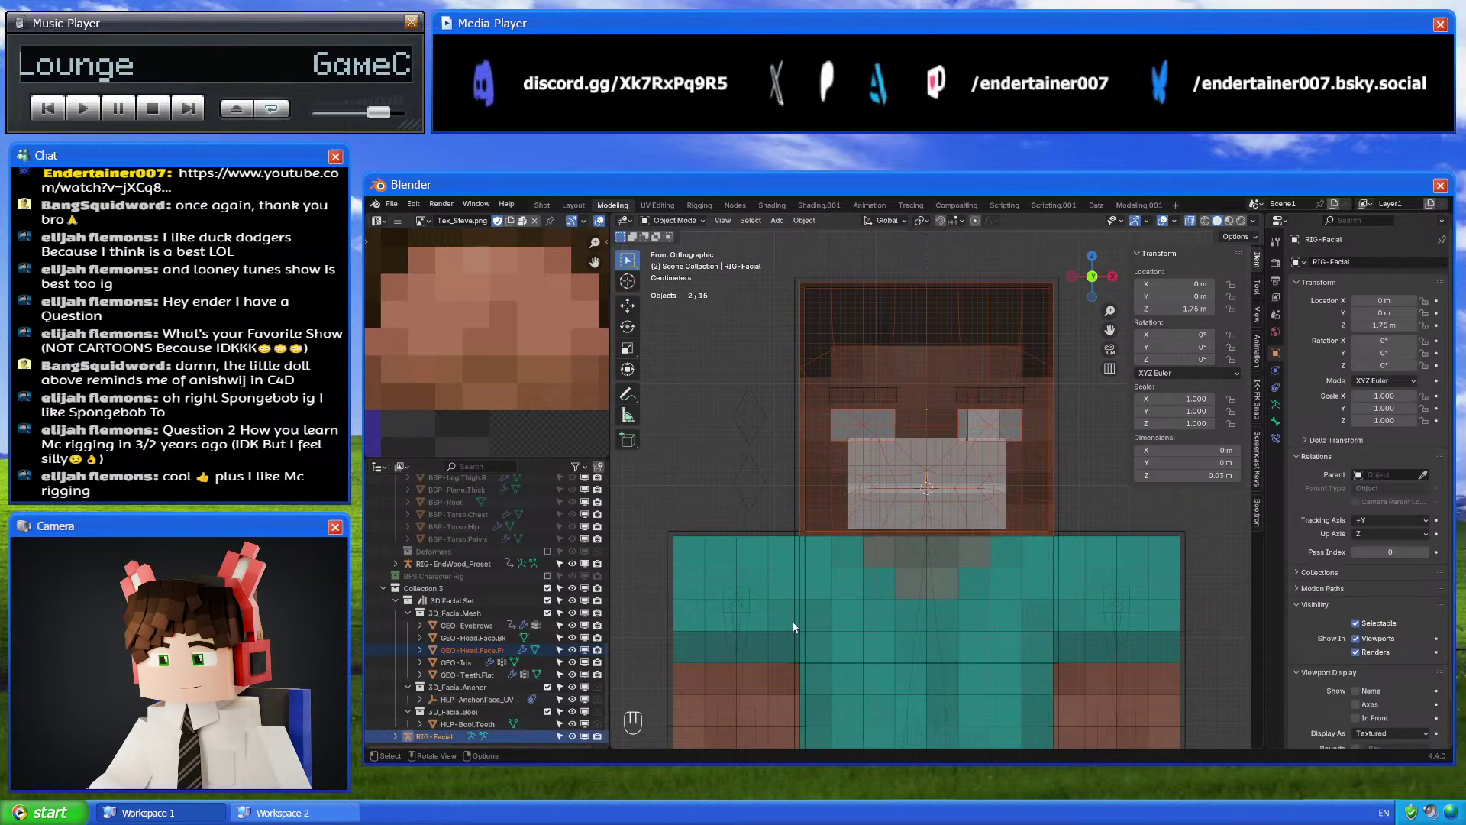
{"action": "key", "text": "KP_Divide"}
{"action": "left_click", "coordinate": [985, 415]}
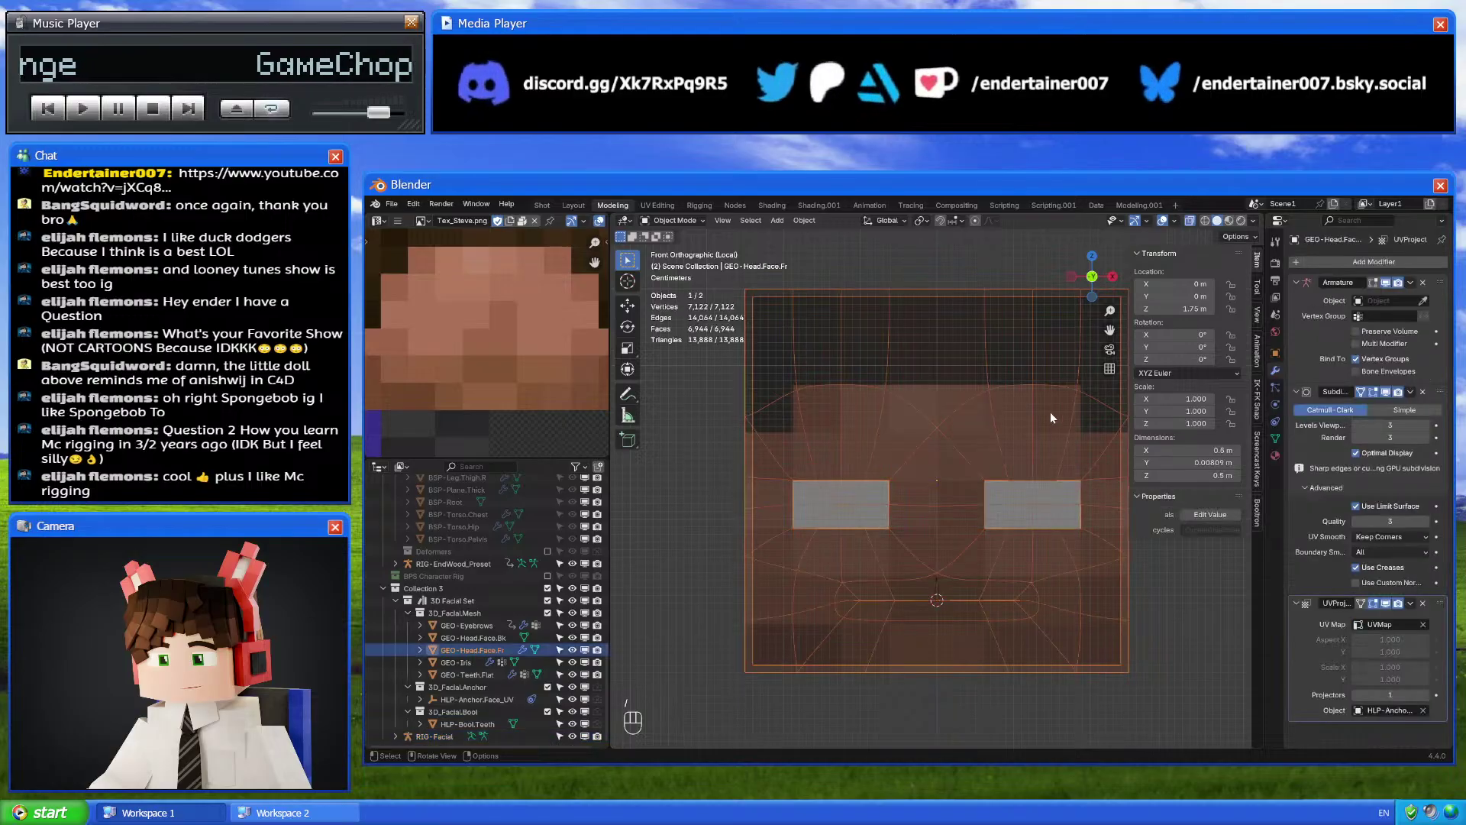
Assign RIG-Facial as the target object of the face mesh's Armature modifier
{"action": "left_click", "coordinate": [1423, 302]}
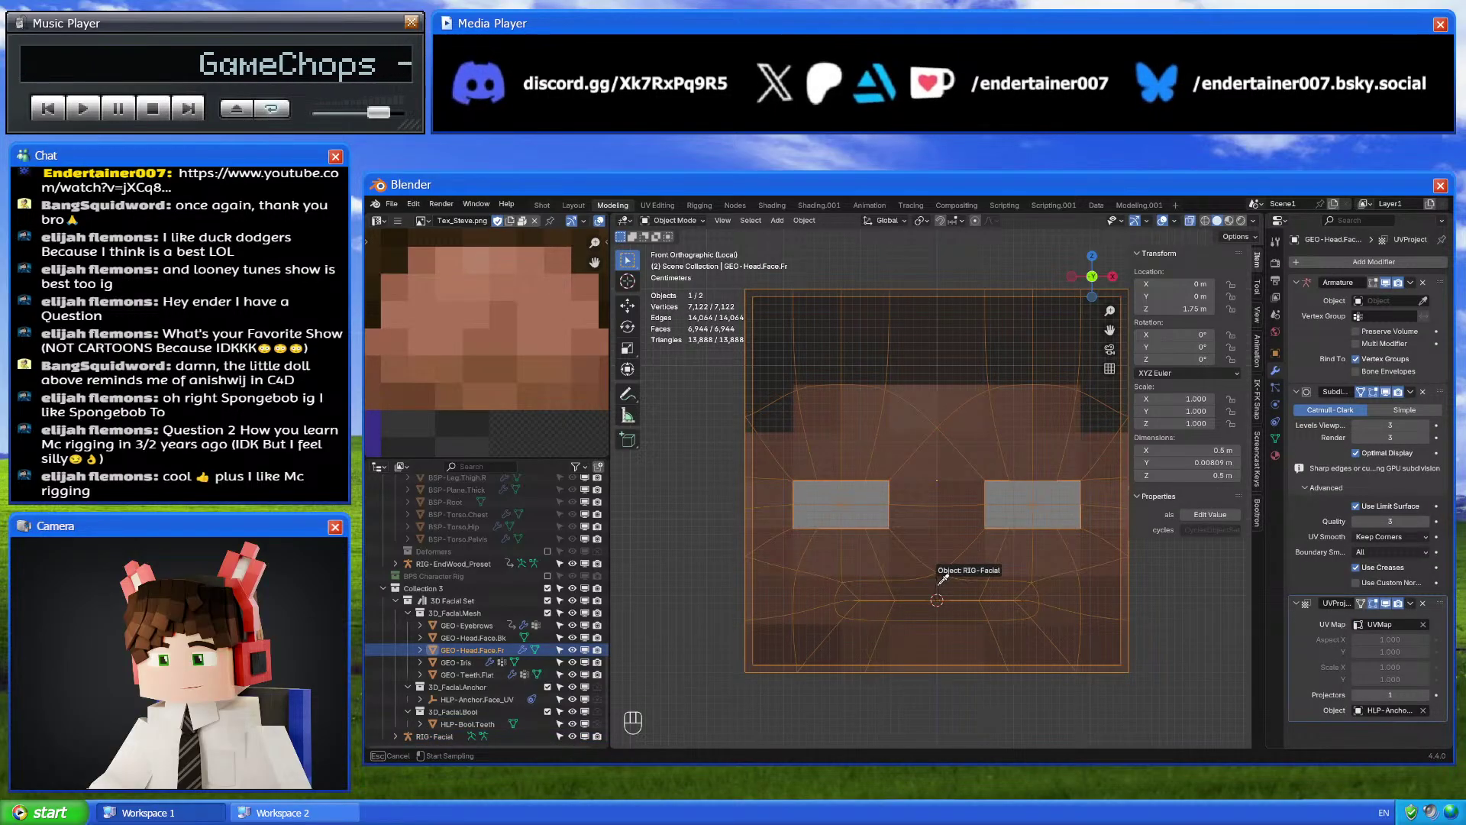
{"action": "left_click", "coordinate": [1422, 302]}
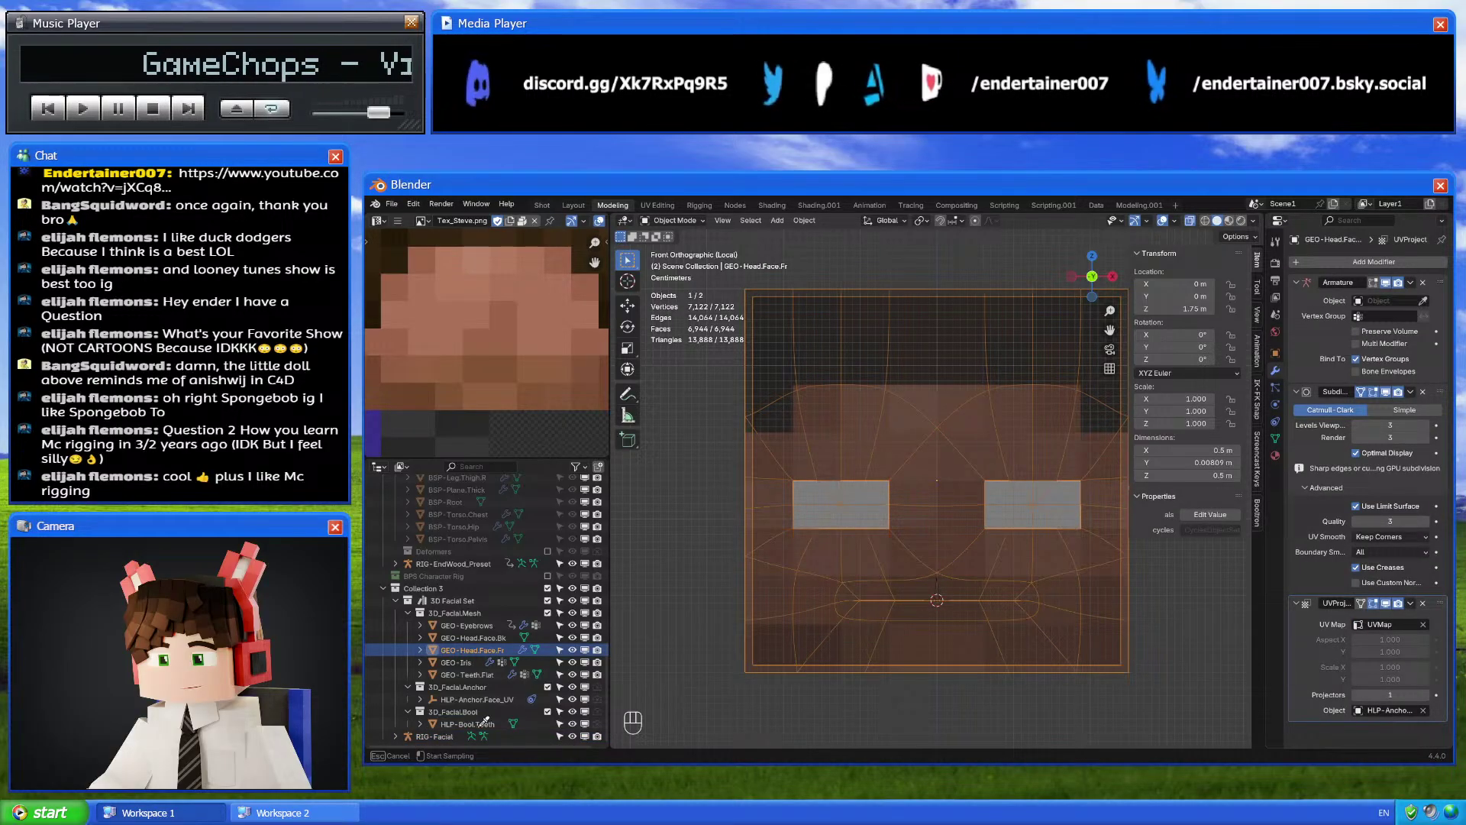
{"action": "left_click", "coordinate": [449, 734]}
Enter Edit Mode on the face mesh and snap the 3D cursor to the lip vertex on the mouth's +X half
{"action": "scroll", "coordinate": [977, 595], "scroll_direction": "up", "scroll_amount": 5}
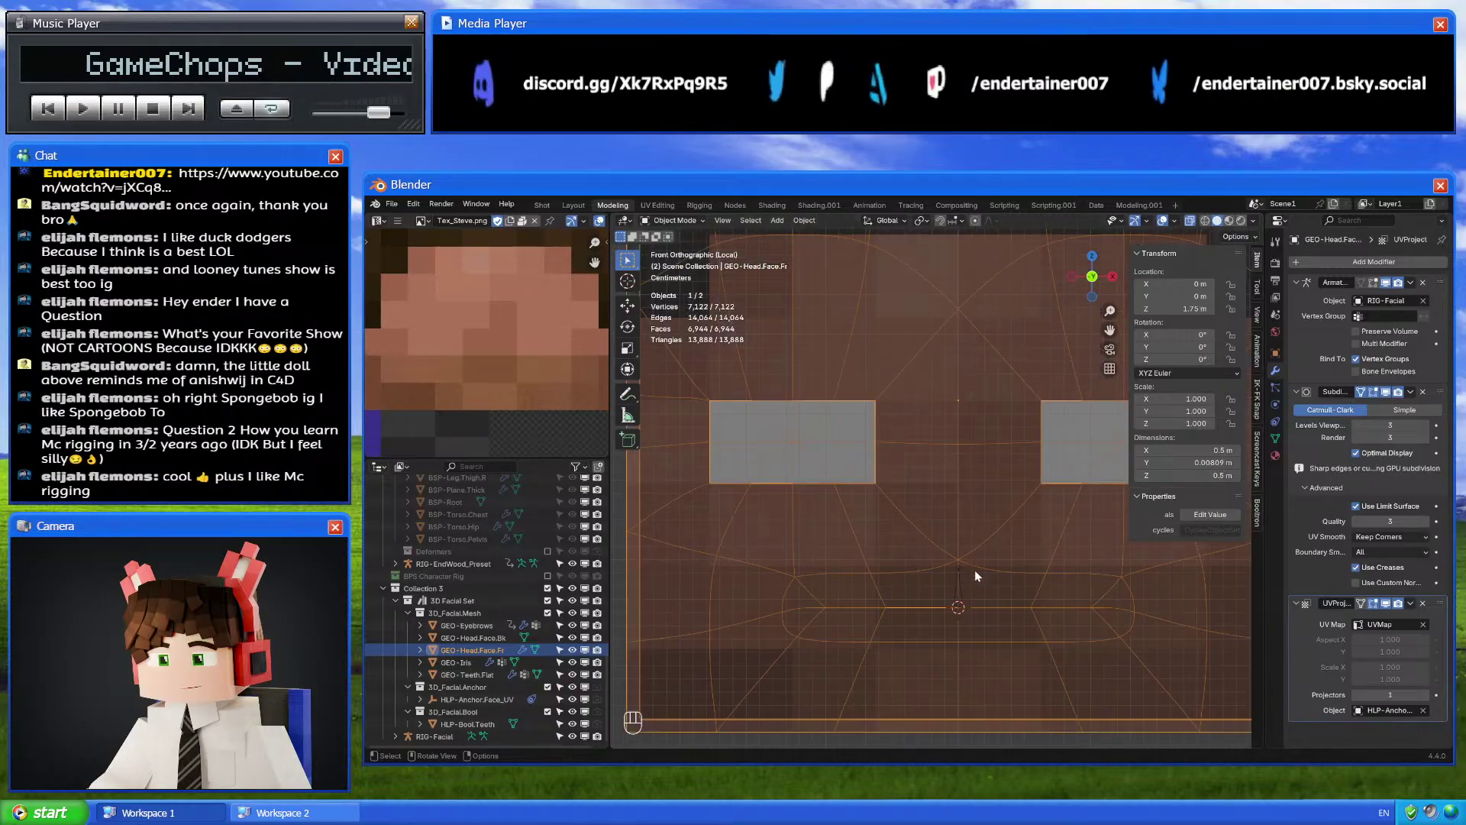
{"action": "left_click", "coordinate": [1030, 585]}
{"action": "key", "text": "Tab"}
{"action": "middle_click_drag", "start_coordinate": [1029, 585], "coordinate": [1046, 620]}
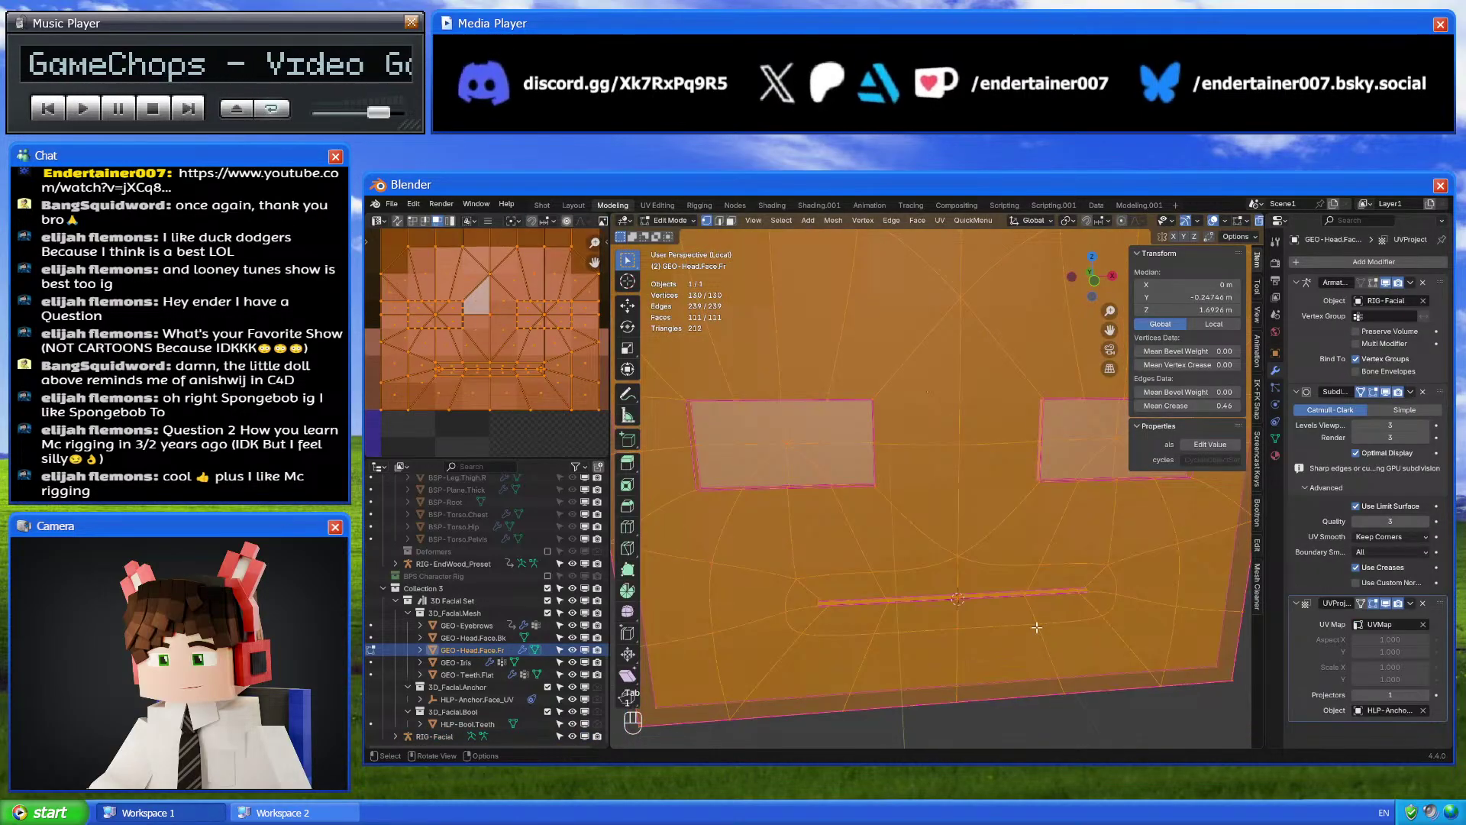
{"action": "left_click", "coordinate": [1017, 592]}
{"action": "key", "text": "shift+s"}
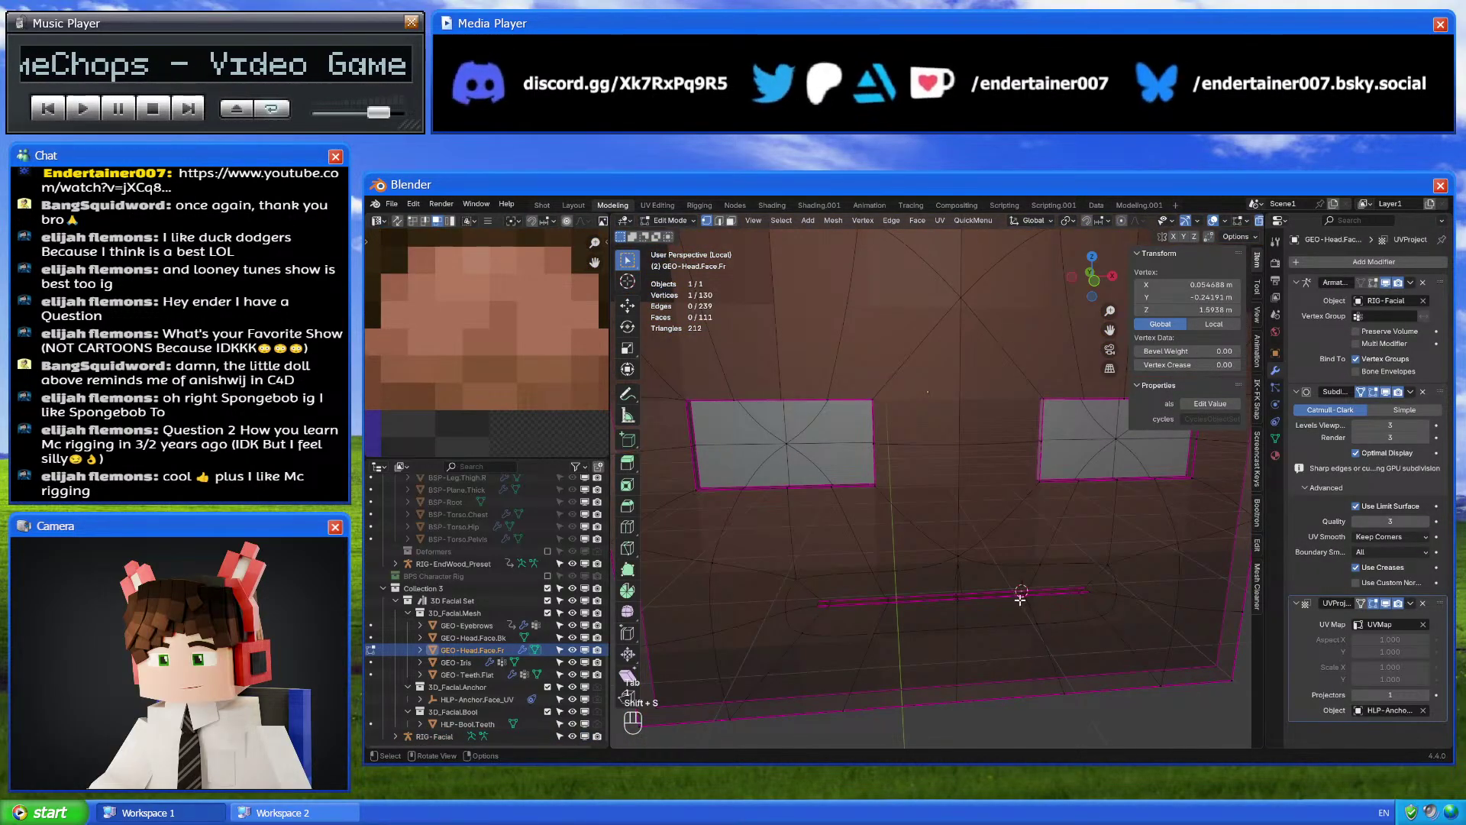
Duplicate the centre mouth bone in RIG-Facial and snap the copy to the 3D cursor on the +X lip vertex
{"action": "key", "text": "Tab"}
{"action": "left_click", "coordinate": [954, 578]}
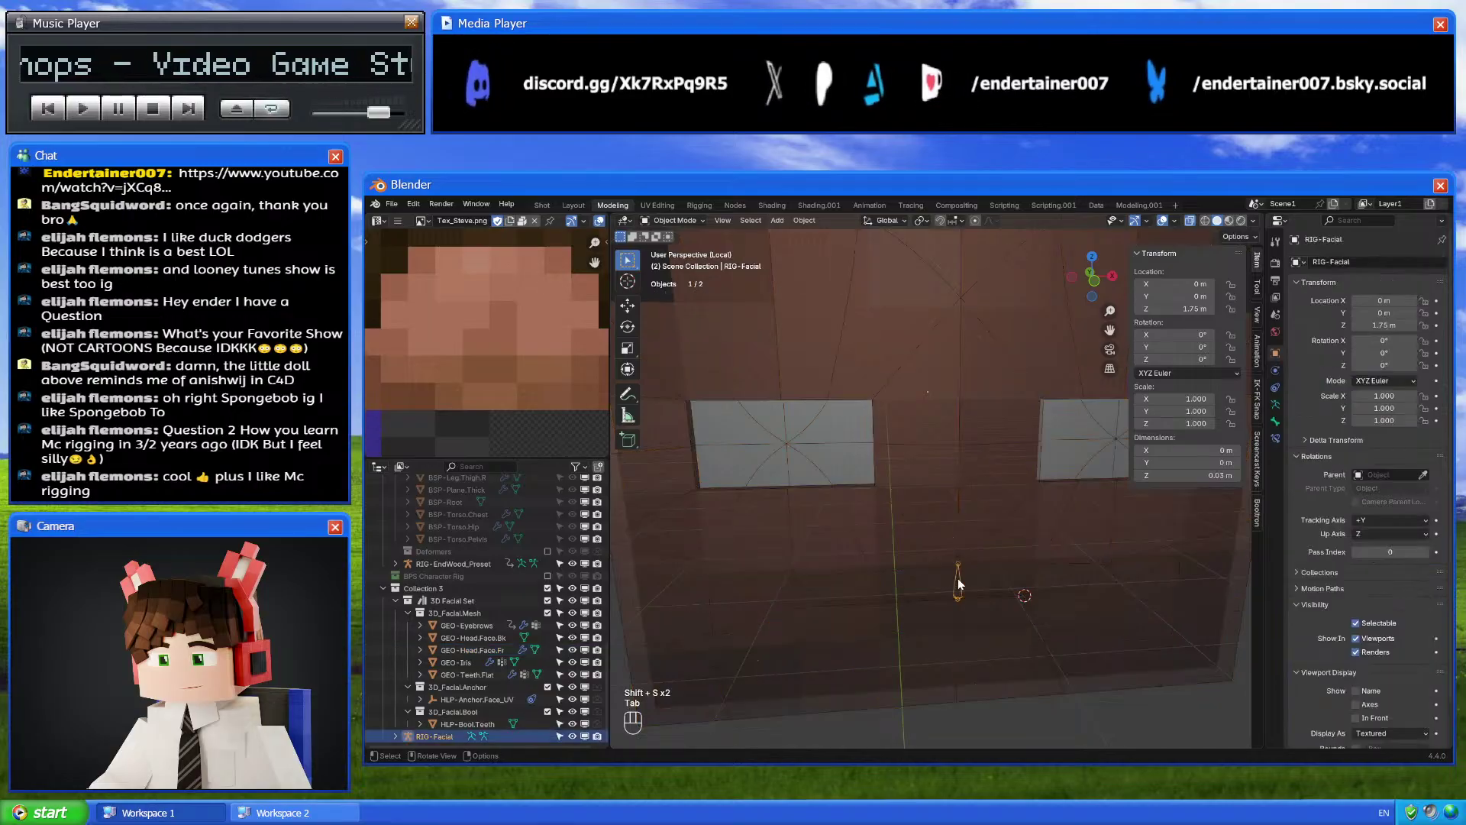
{"action": "key", "text": "Tab"}
{"action": "key", "text": "shift+d"}
{"action": "left_click", "coordinate": [1056, 620]}
{"action": "key", "text": "shift+s"}
{"action": "key", "text": "Tab"}
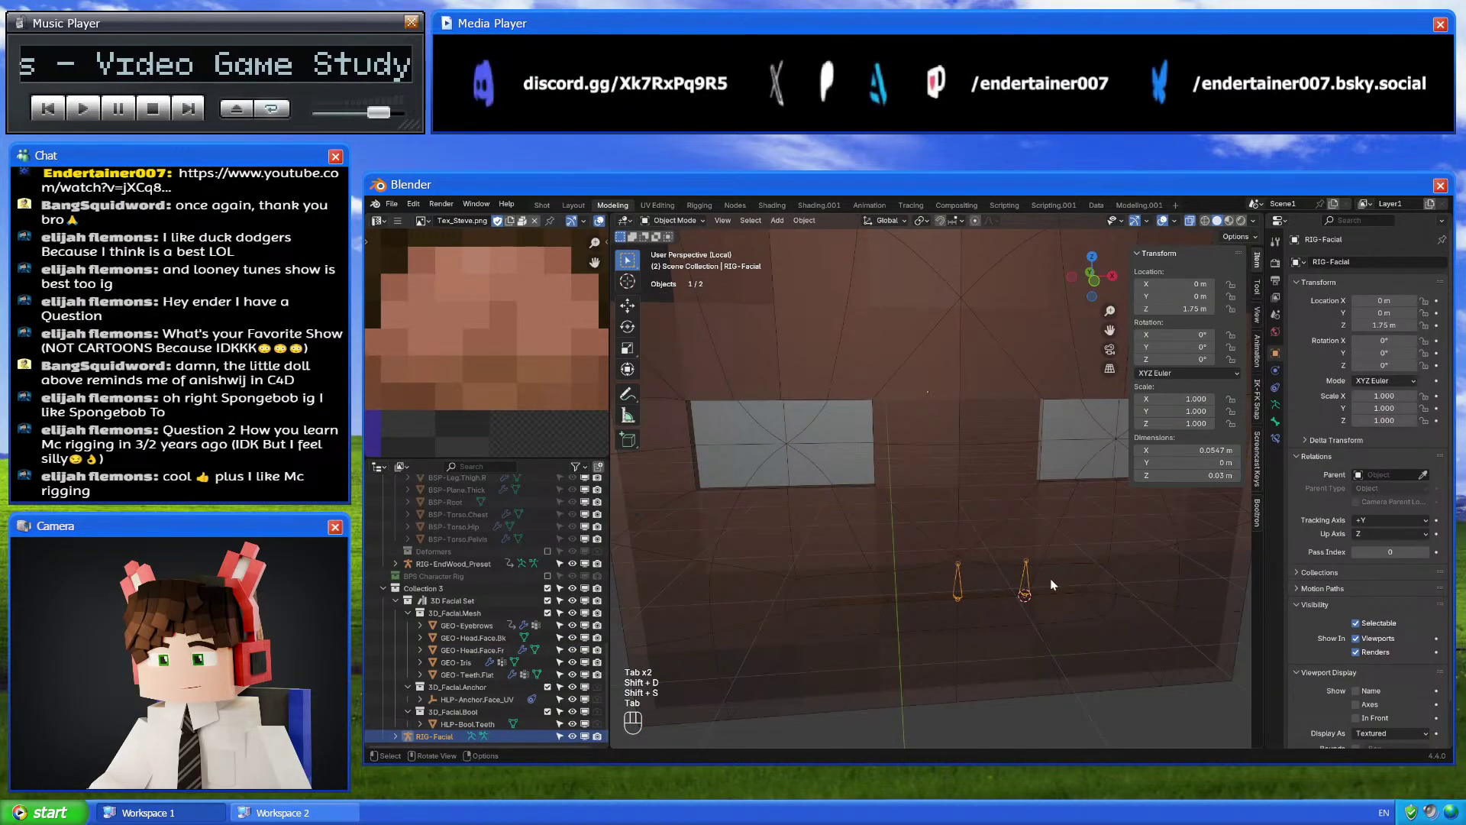
Snap the 3D cursor to the face mesh's +X mouth corner vertex and return to Object Mode
{"action": "left_click", "coordinate": [1050, 579]}
{"action": "key", "text": "Tab"}
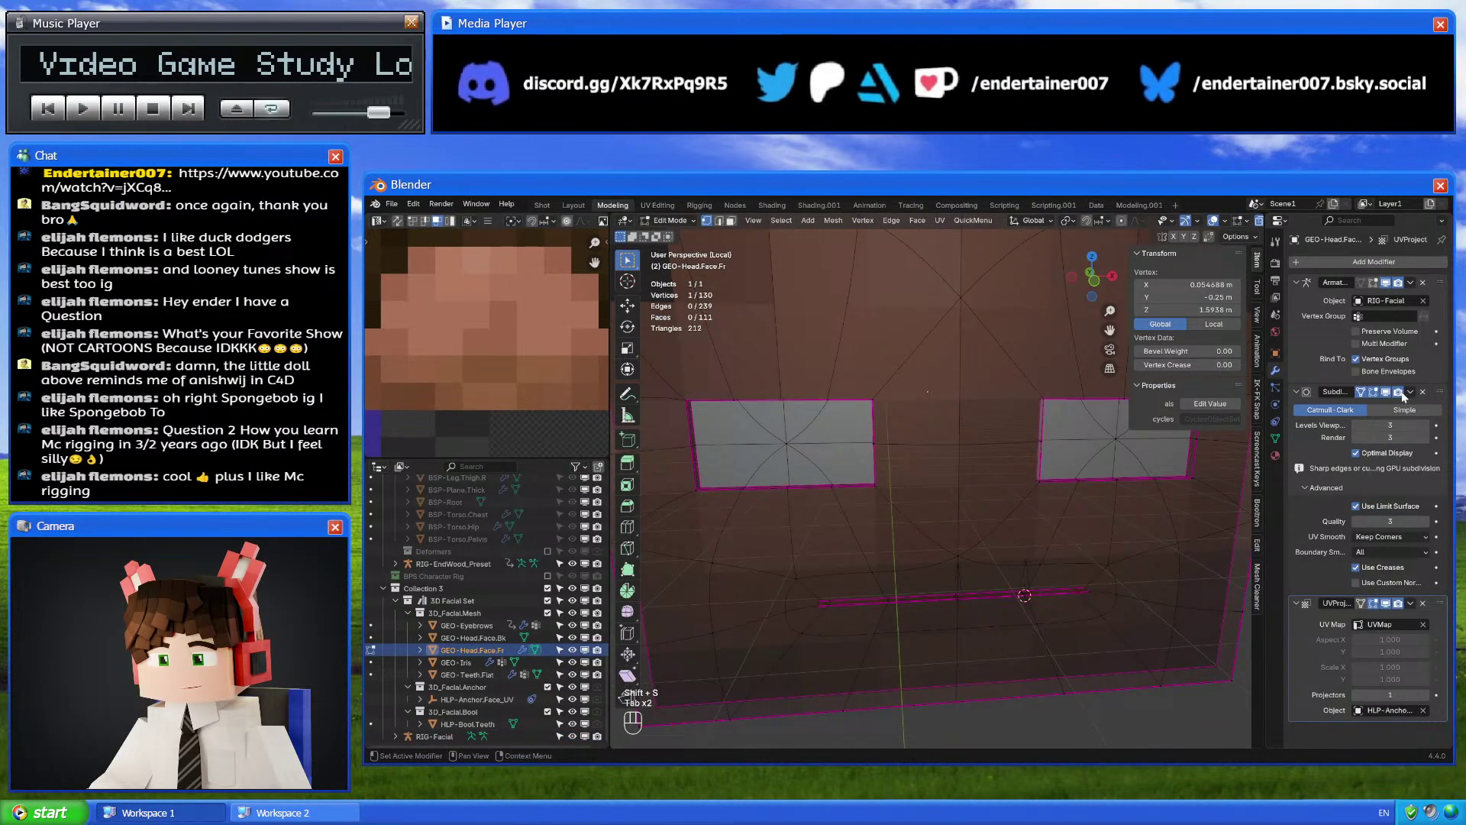
{"action": "left_click", "coordinate": [1104, 591]}
{"action": "key", "text": "shift+s"}
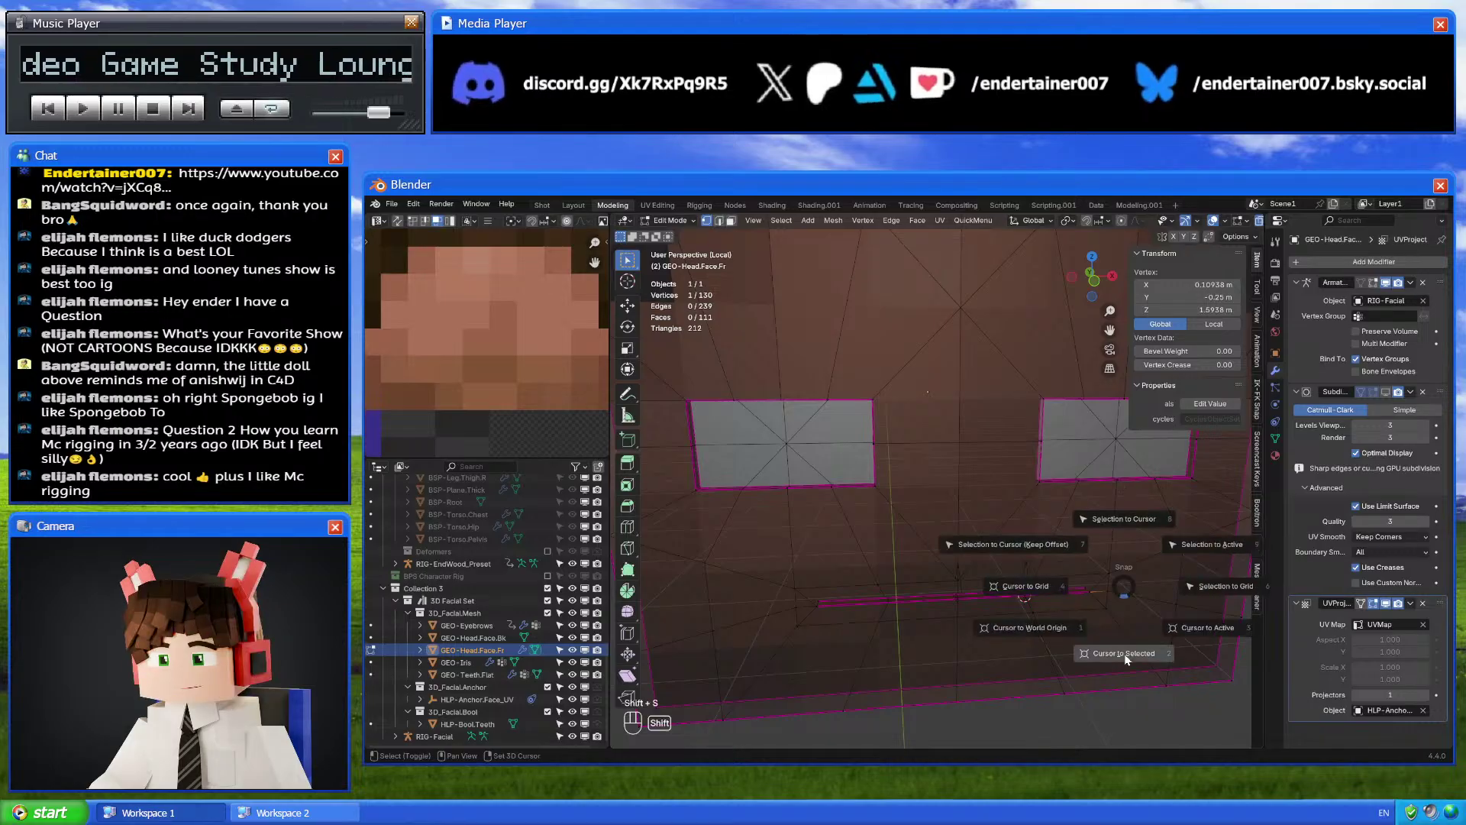
{"action": "left_click", "coordinate": [1008, 642]}
{"action": "key", "text": "Tab"}
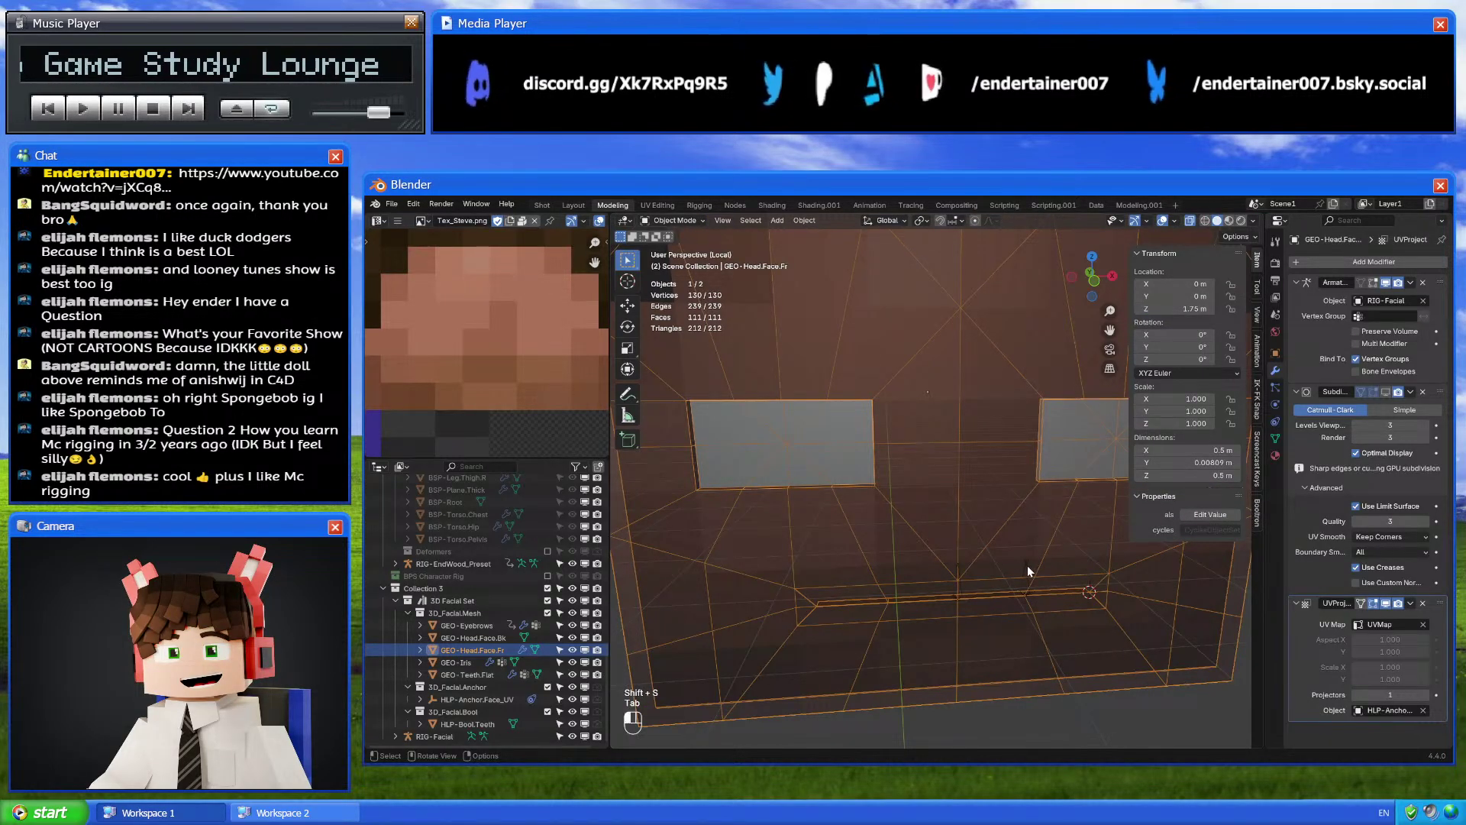
Duplicate the +X lip bone in RIG-Facial and snap the copy to the 3D cursor at the mouth corner
{"action": "left_click", "coordinate": [1028, 567]}
{"action": "key", "text": "Tab"}
{"action": "key", "text": "shift+d"}
{"action": "left_click", "coordinate": [1123, 609]}
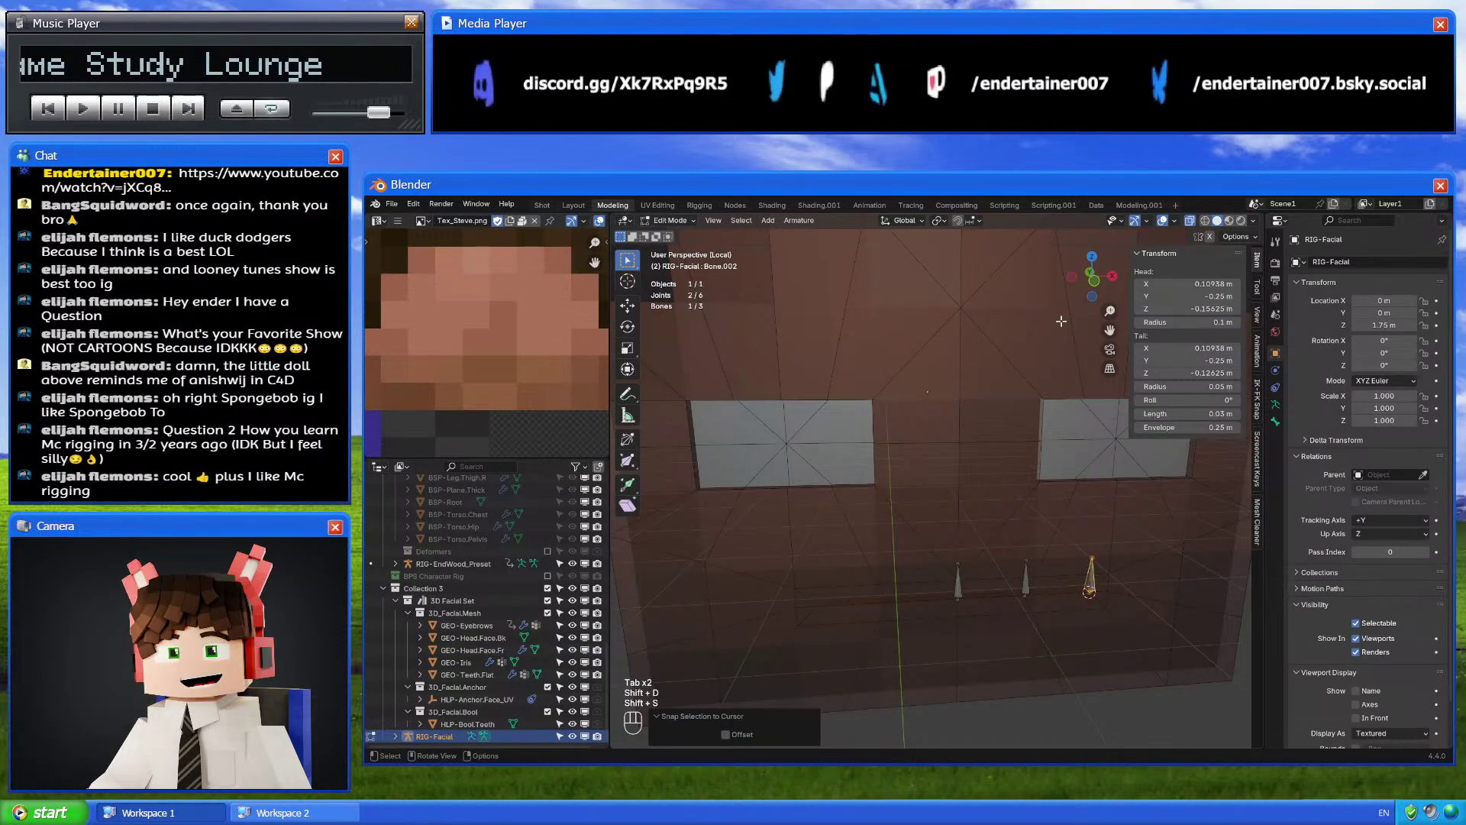
{"action": "middle_click_drag", "start_coordinate": [1122, 609], "coordinate": [1071, 408], "text": "shift"}
{"action": "key", "text": "shift+s"}
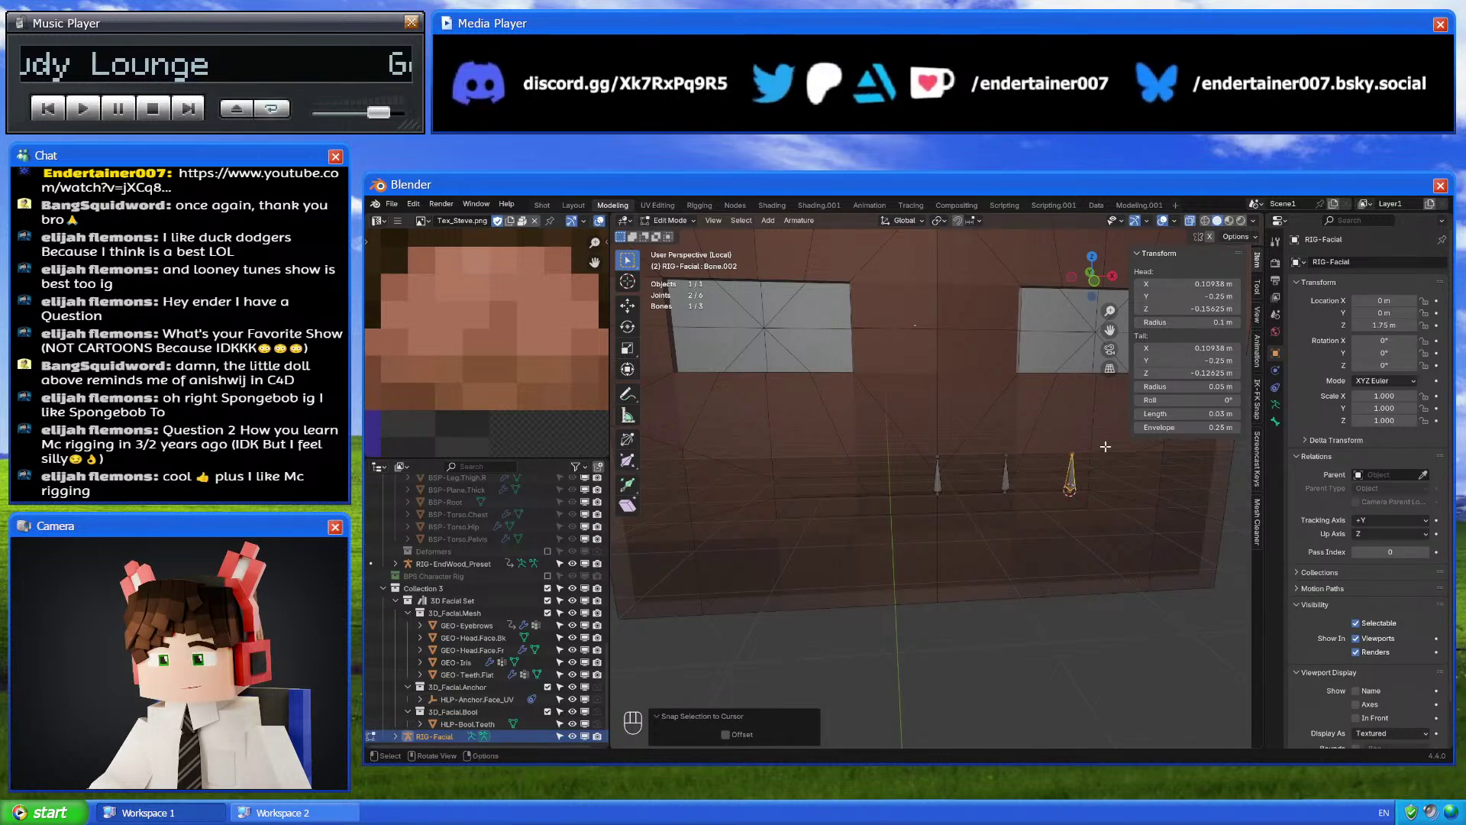
{"action": "key", "text": "Tab"}
Dissolve the mirrored edges running from both mouth corners out to the sides of the face mesh
{"action": "left_click", "coordinate": [1033, 533]}
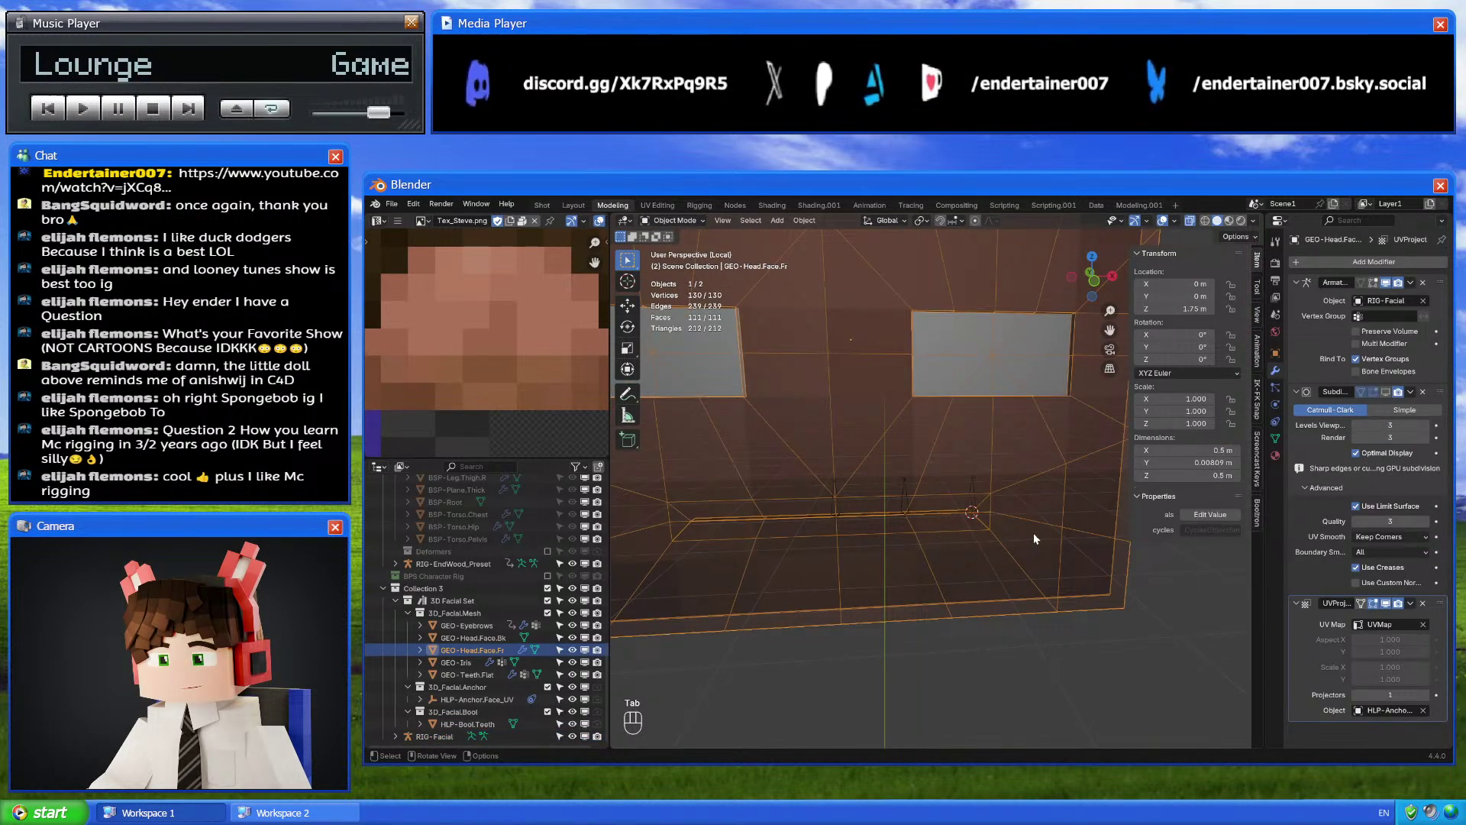
{"action": "key", "text": "Tab"}
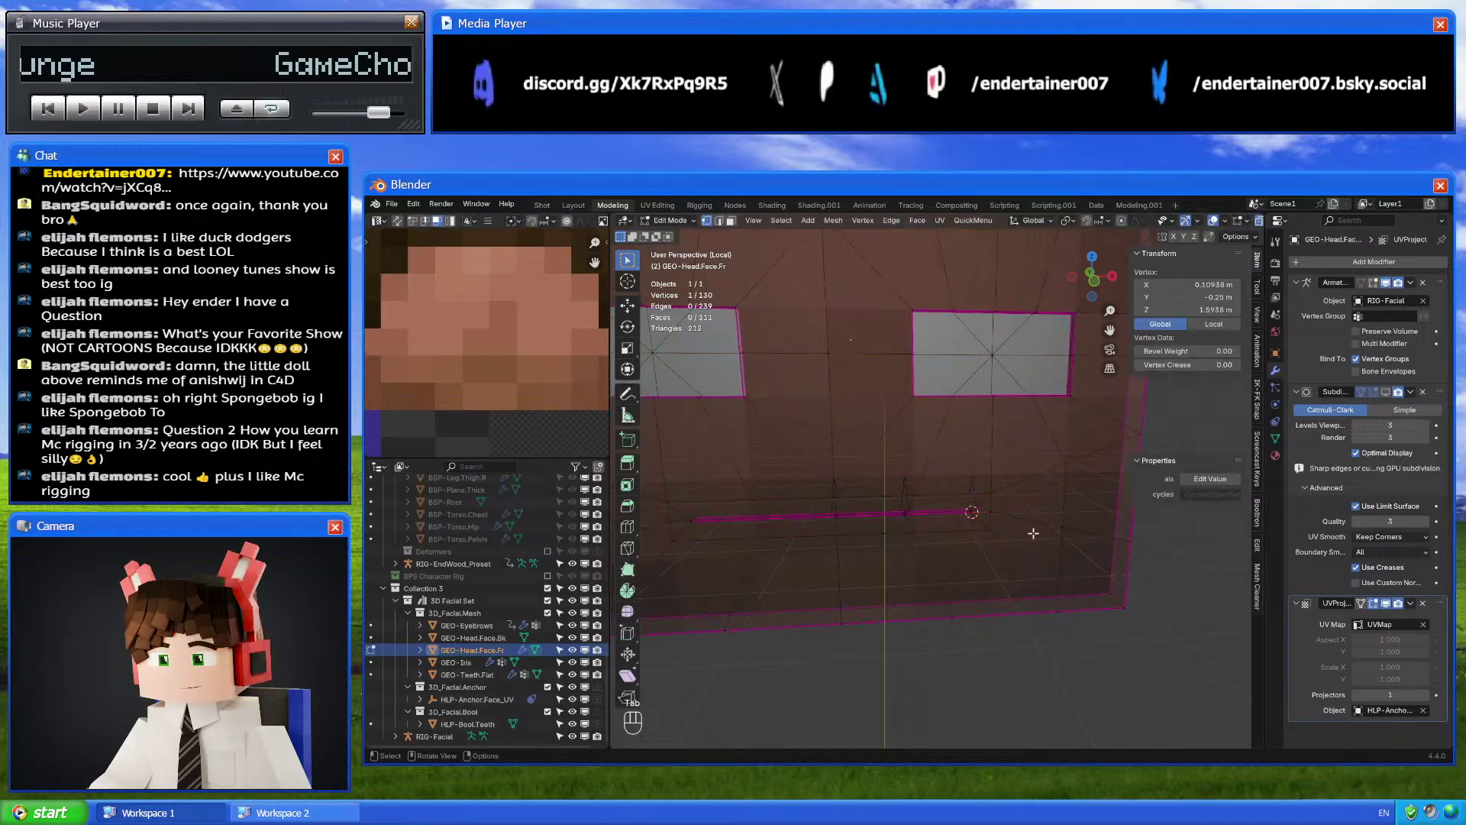
{"action": "right_click_drag", "start_coordinate": [1030, 505], "coordinate": [1006, 505], "text": "shift"}
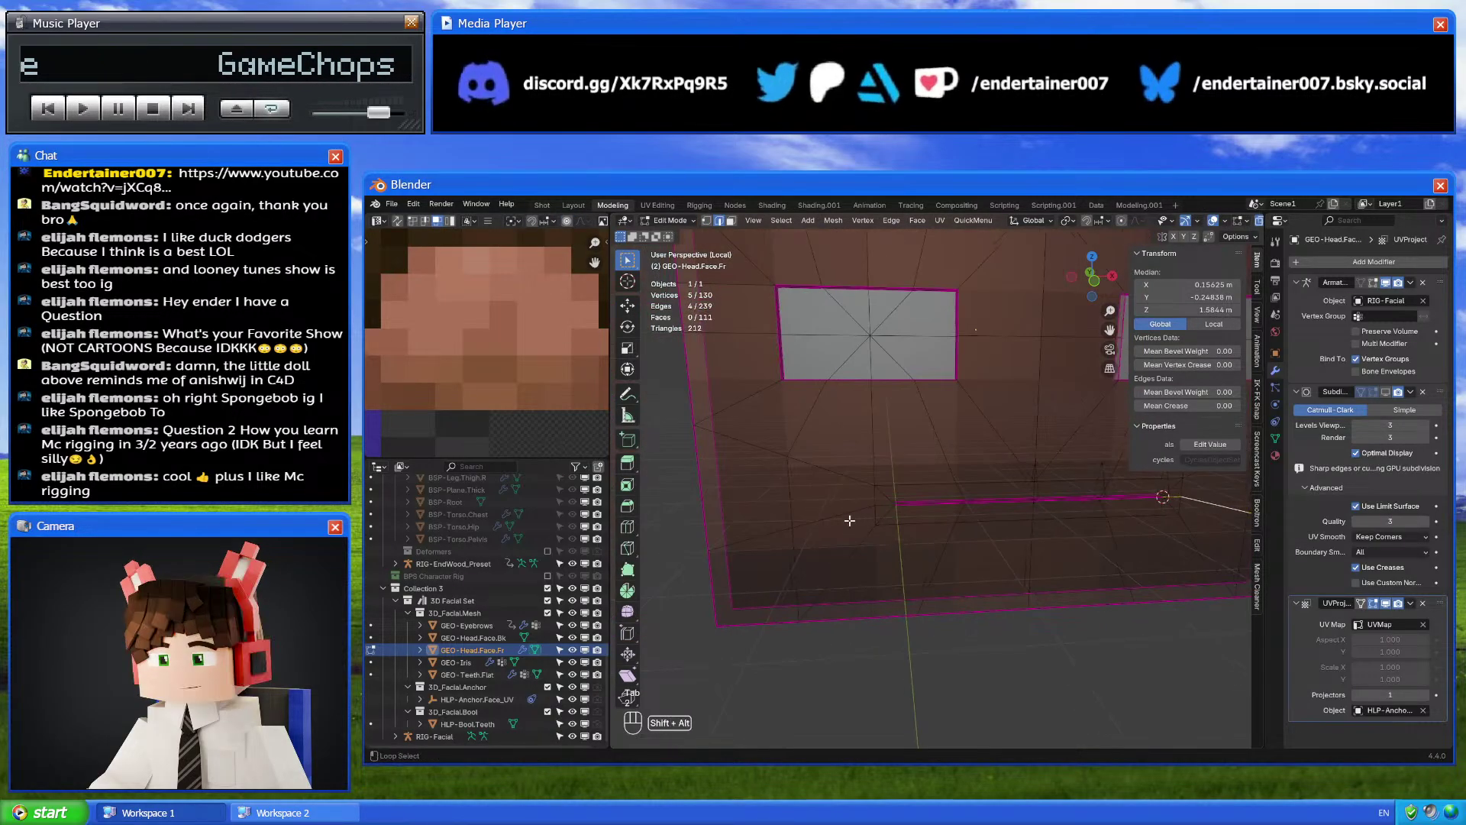
{"action": "key", "text": "shift+ctrl+m"}
{"action": "middle_click_drag", "start_coordinate": [848, 519], "coordinate": [897, 534], "text": "shift"}
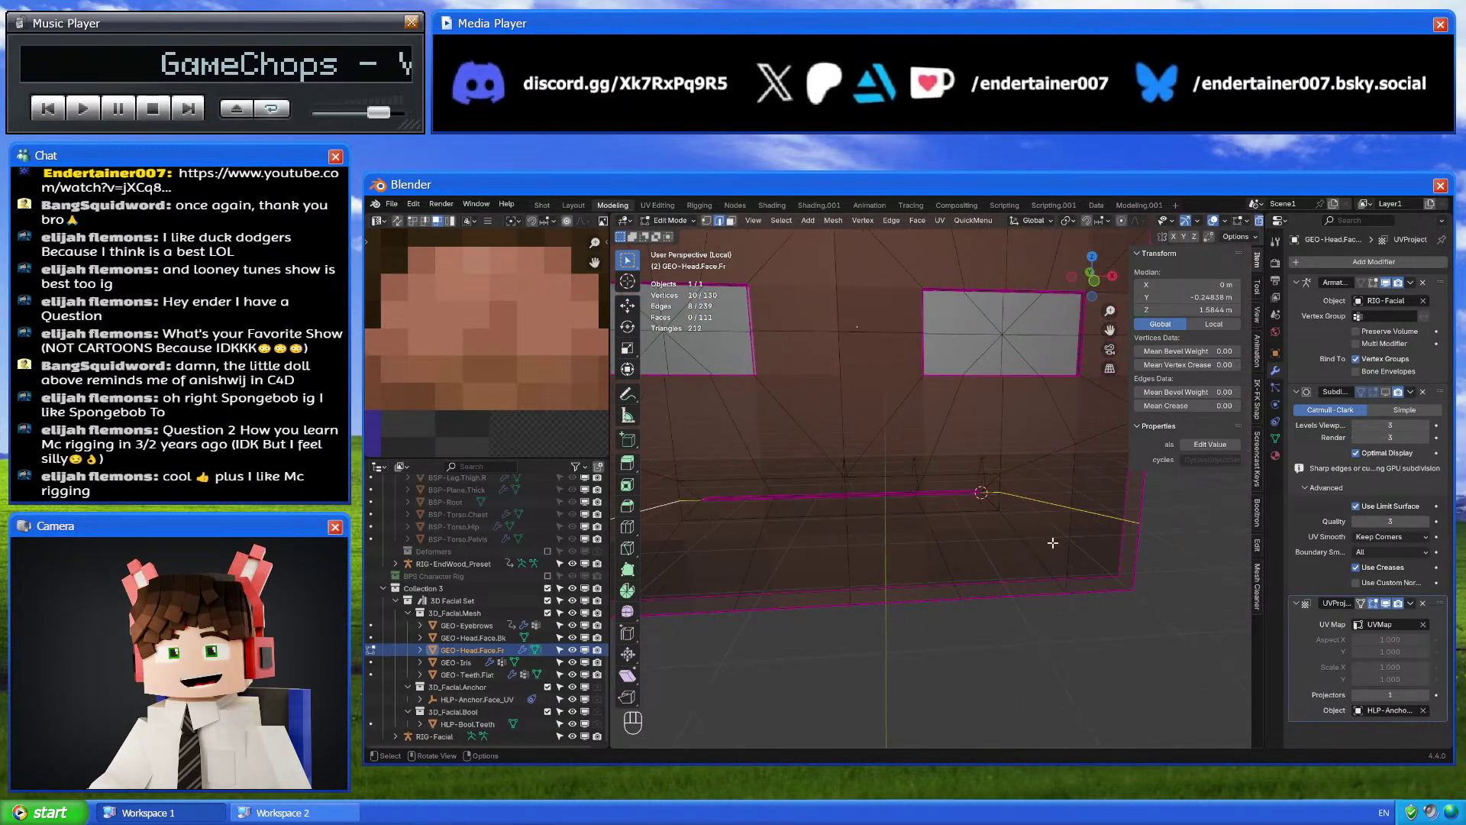
{"action": "key", "text": "ctrl+e"}
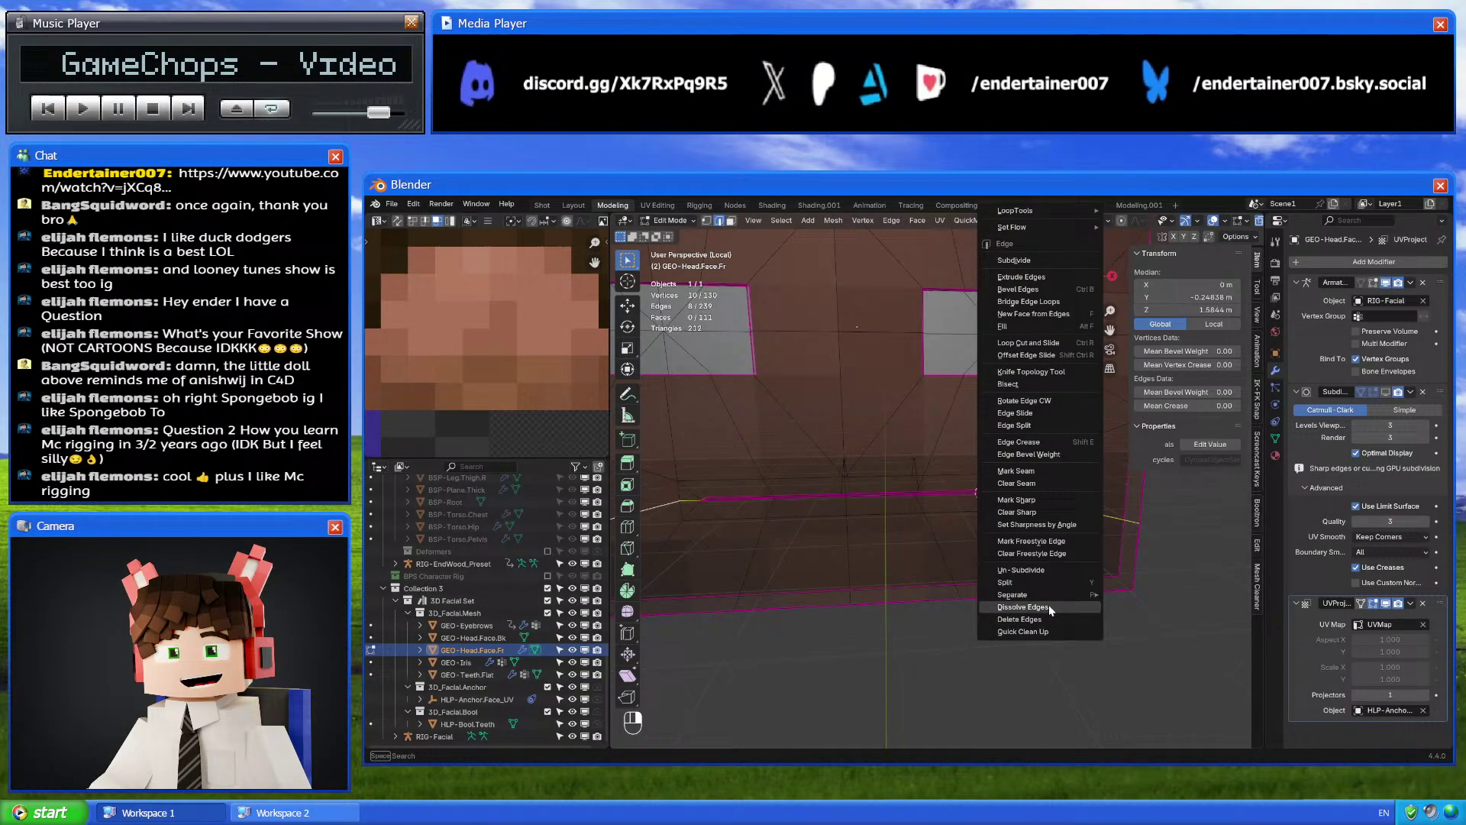
{"action": "left_click", "coordinate": [1048, 604]}
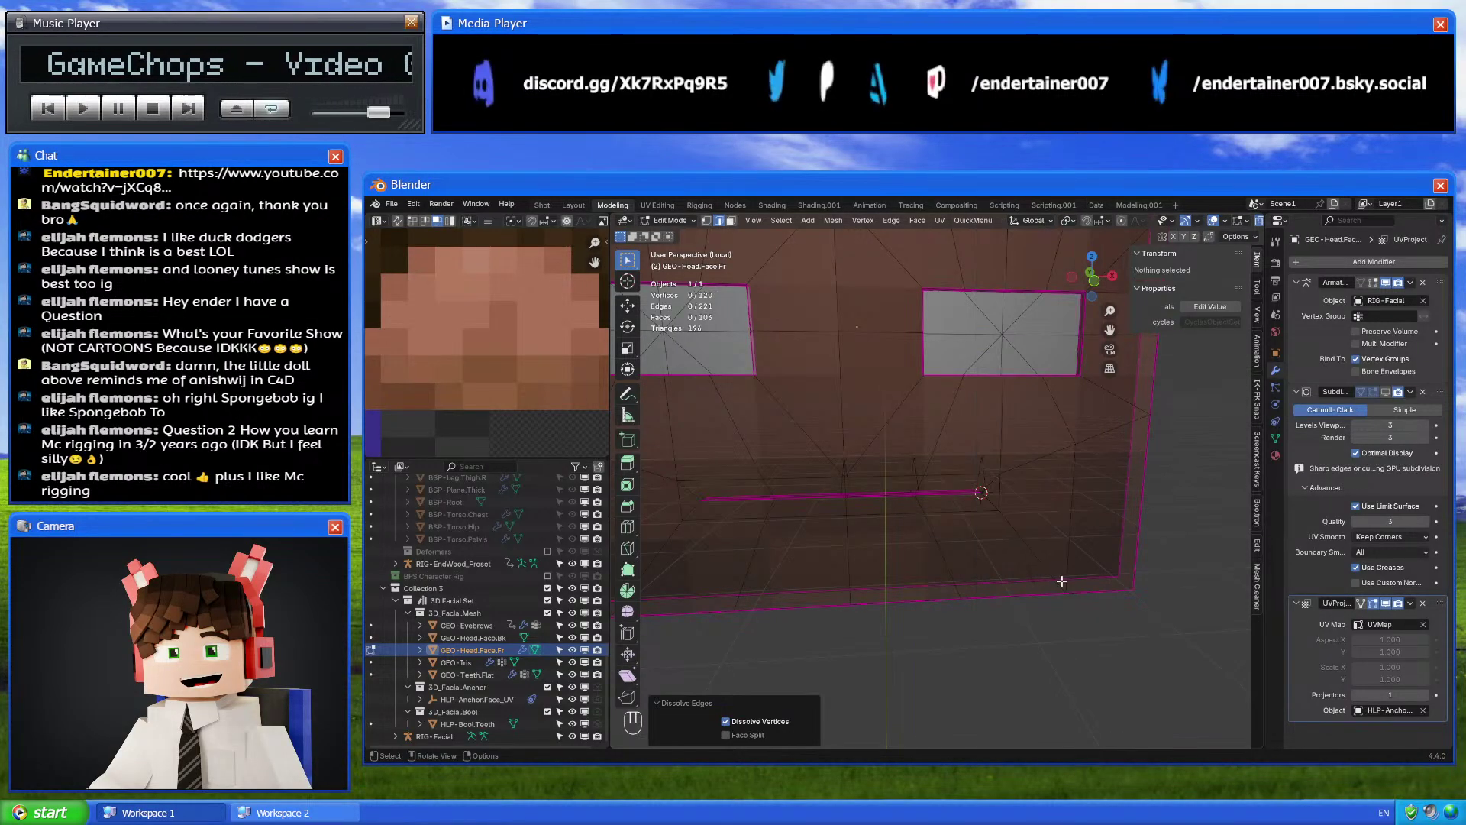
Inspect the topology around the +X mouth corner, and compare the face in Object Mode with Subdivision shown and hidden
{"action": "scroll", "coordinate": [1057, 514], "scroll_direction": "up", "scroll_amount": 2}
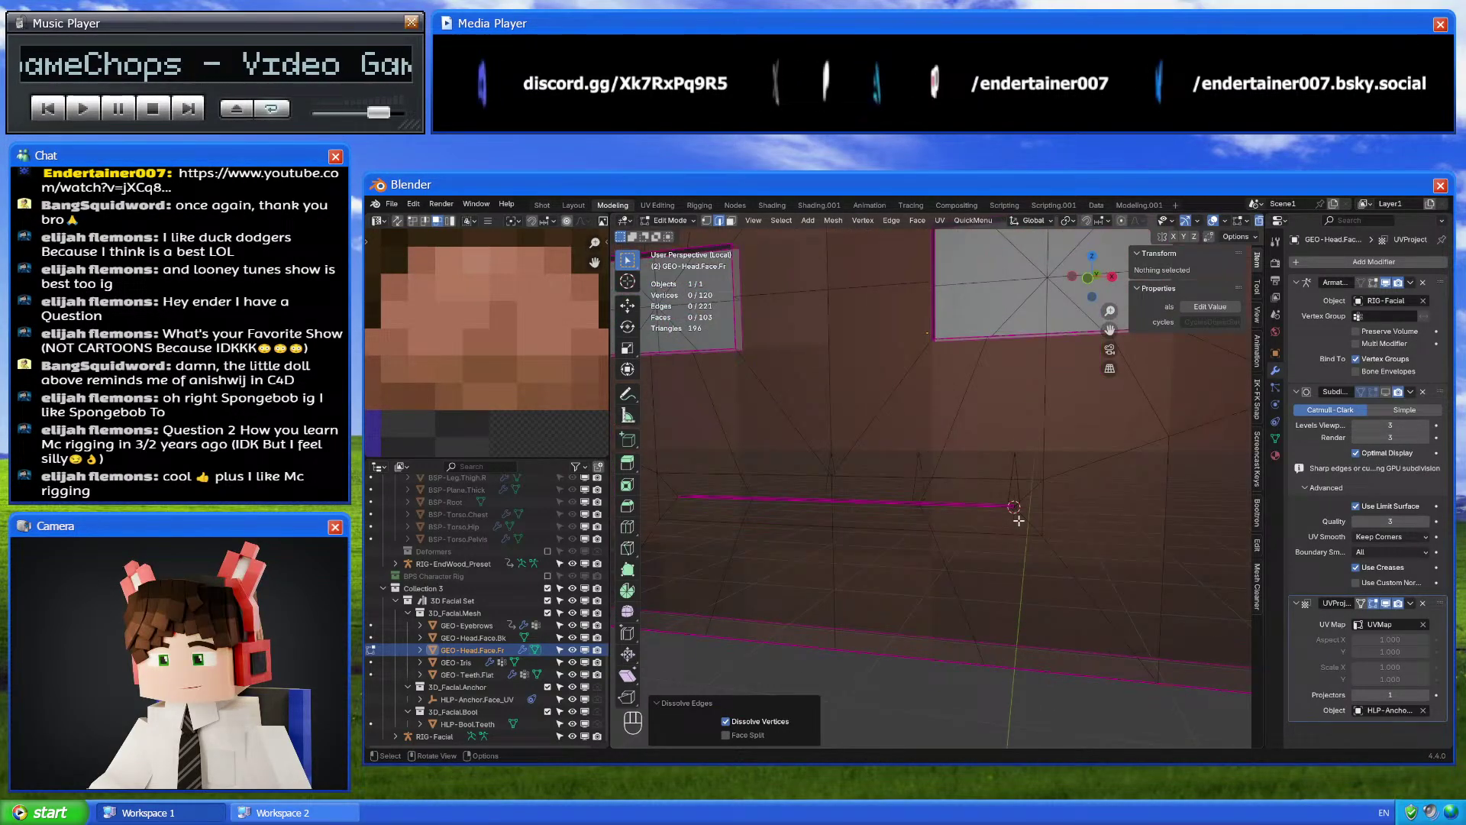
{"action": "scroll", "coordinate": [1019, 520], "scroll_direction": "up", "scroll_amount": 2}
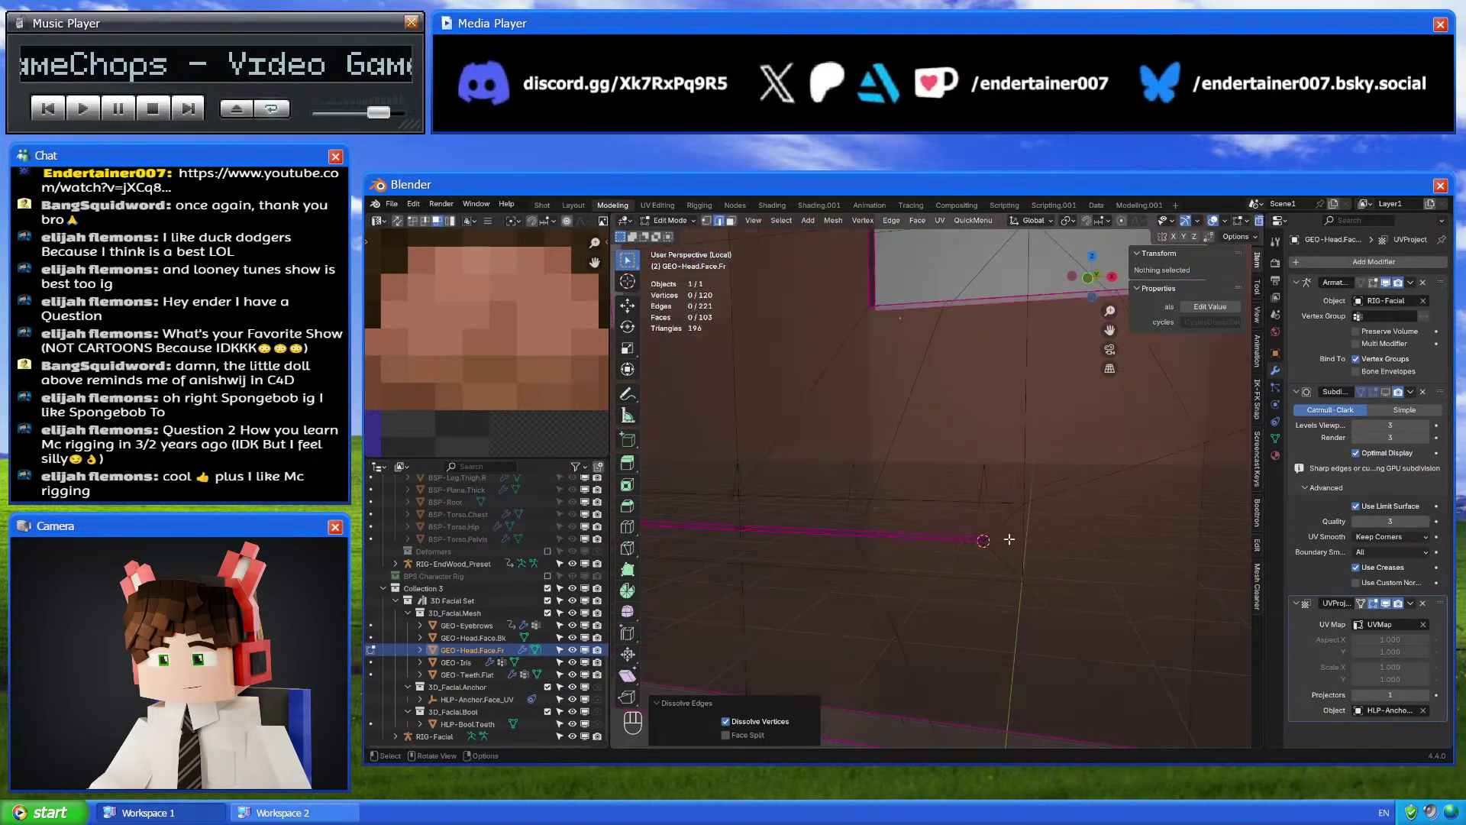
{"action": "scroll", "coordinate": [974, 489], "scroll_direction": "up", "scroll_amount": 1}
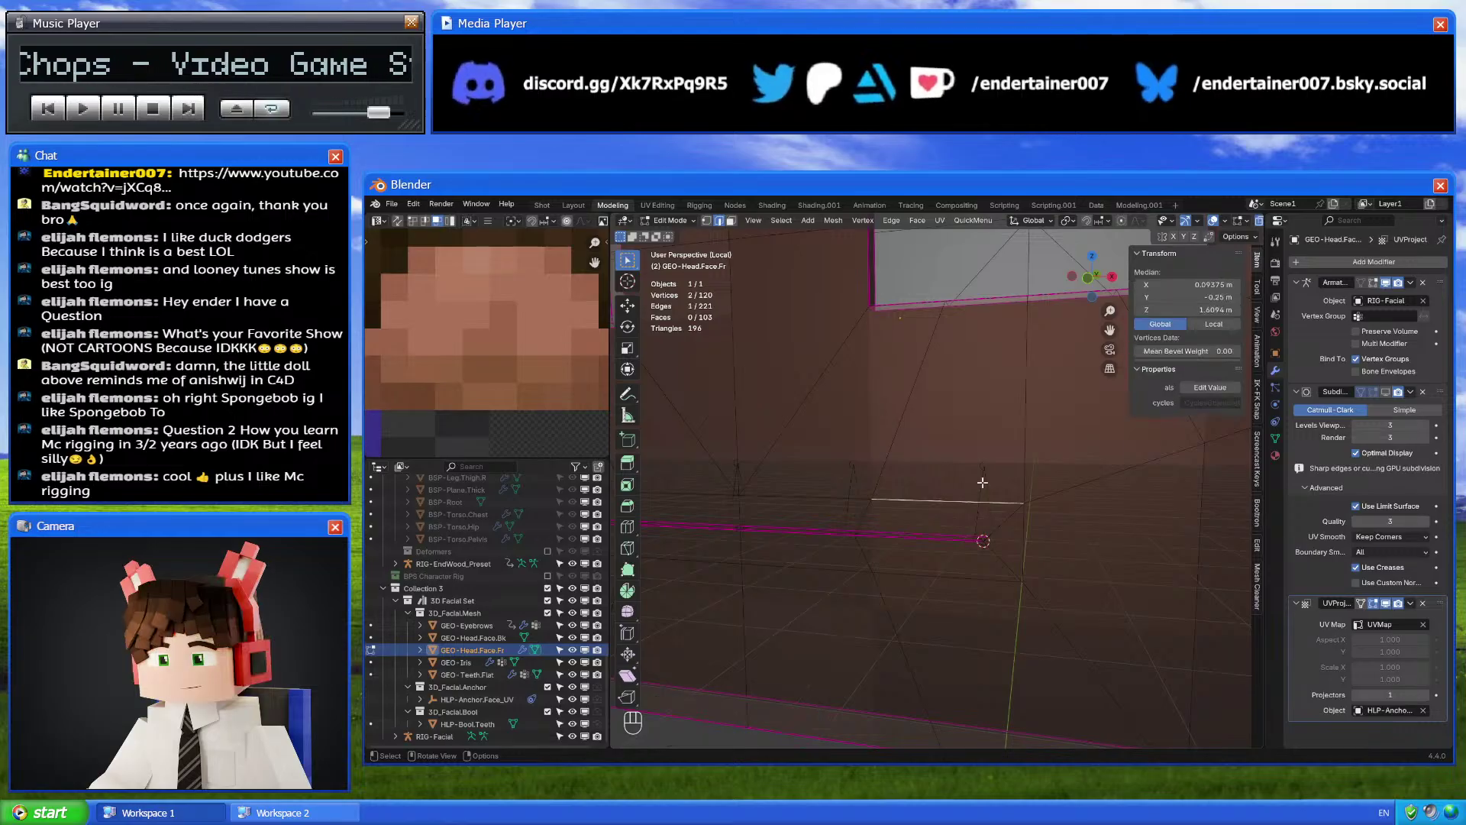
{"action": "key", "text": "Tab"}
{"action": "scroll", "coordinate": [982, 484], "scroll_direction": "down", "scroll_amount": 1}
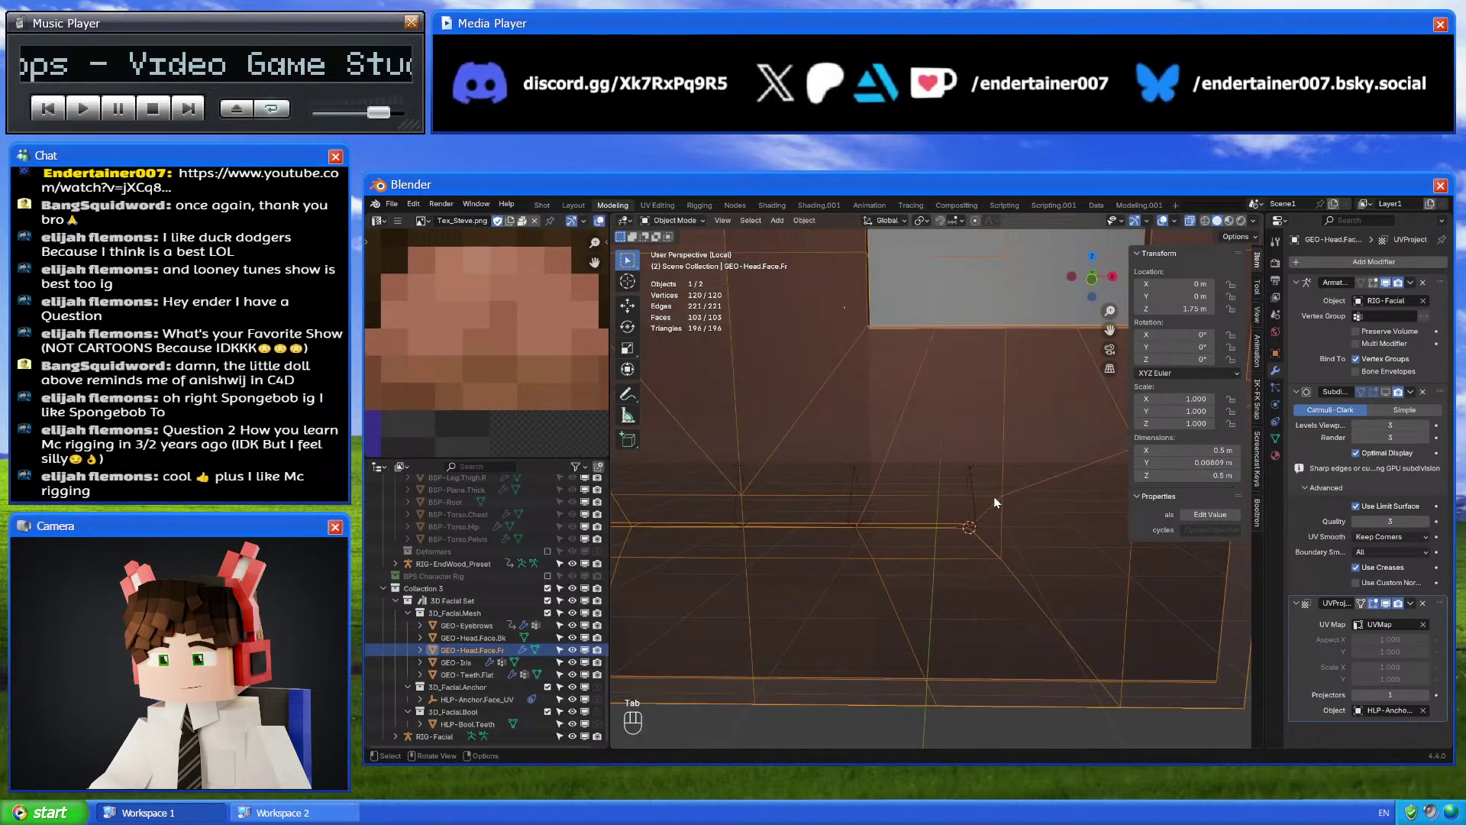
{"action": "scroll", "coordinate": [994, 502], "scroll_direction": "down", "scroll_amount": 4}
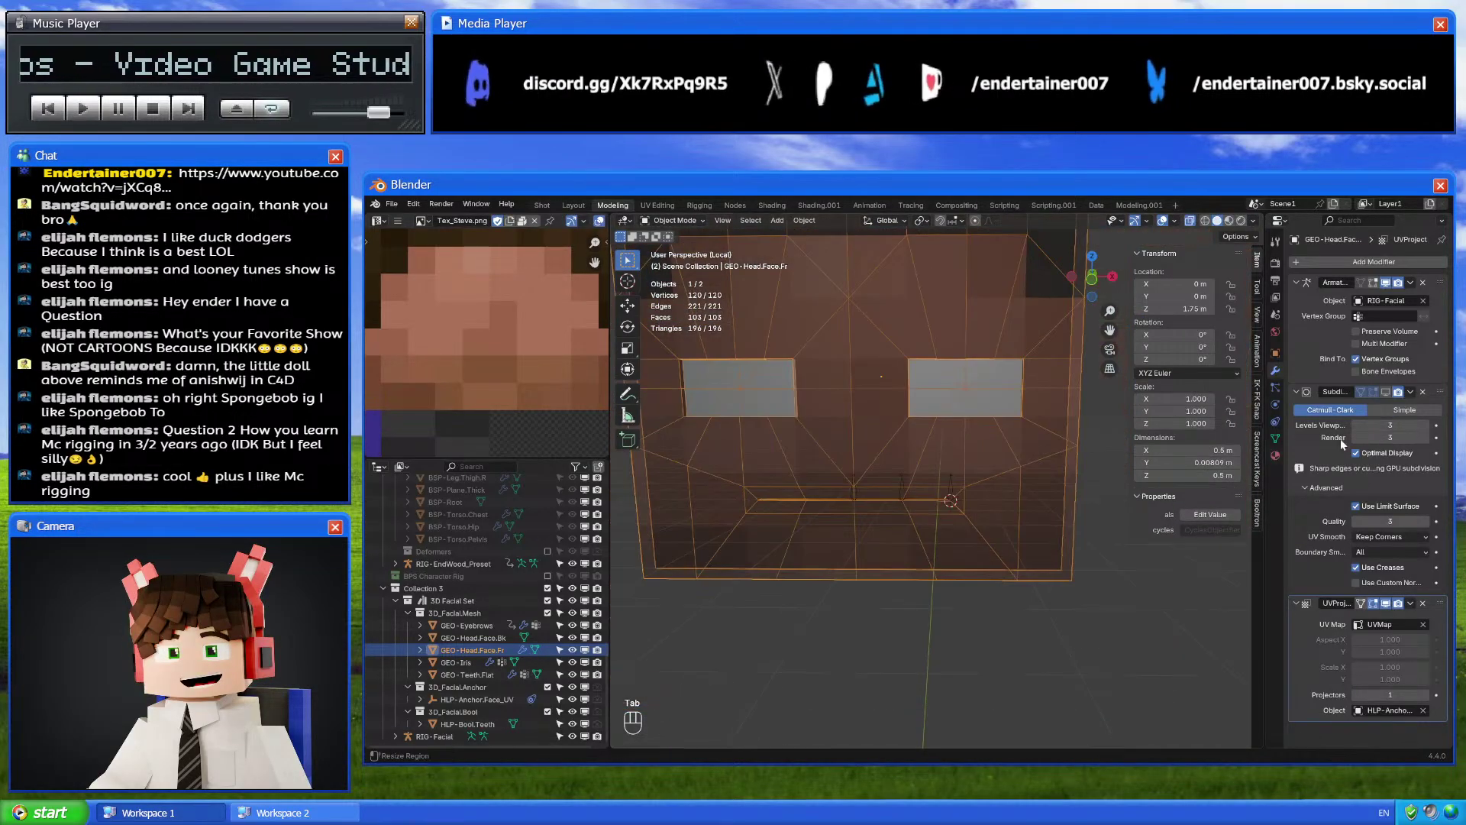
{"action": "left_click", "coordinate": [1386, 392]}
{"action": "left_click", "coordinate": [1388, 392]}
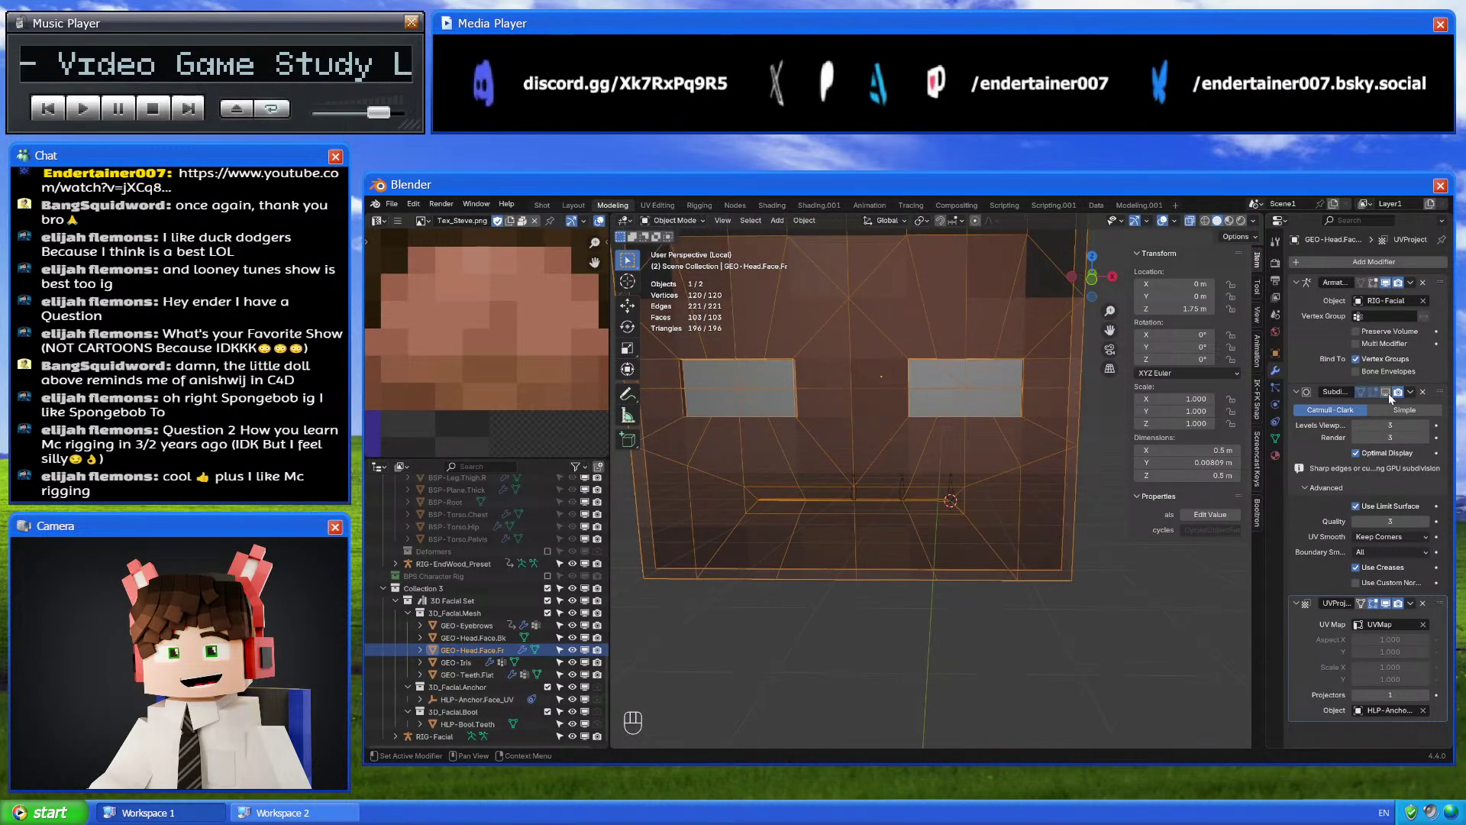
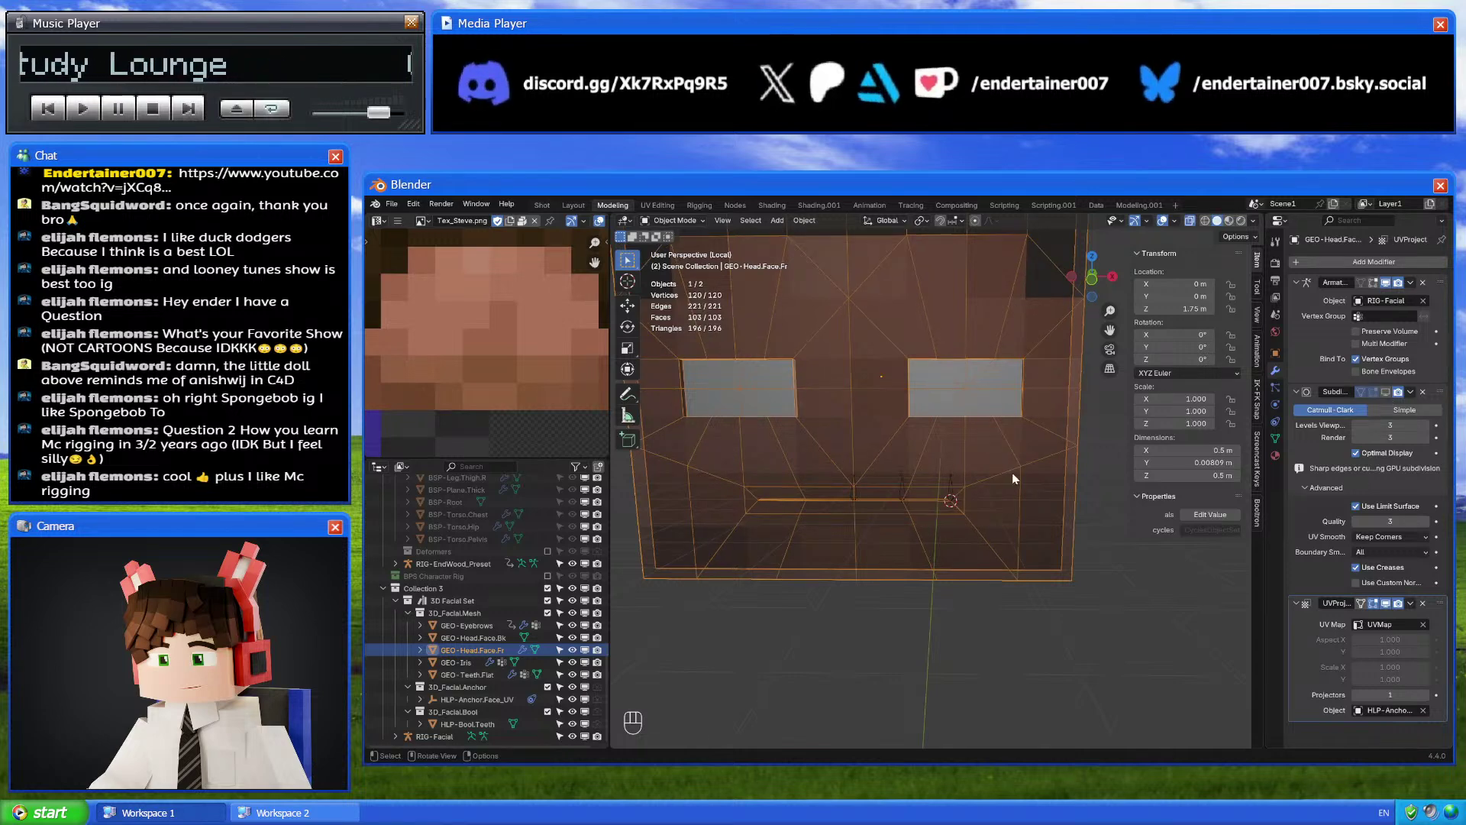
Try connecting the -X cheek and mouth-side vertices to the face's lower corner and dissolving the old edges to the bottom border
{"action": "key", "text": "Tab"}
{"action": "left_click", "coordinate": [886, 467]}
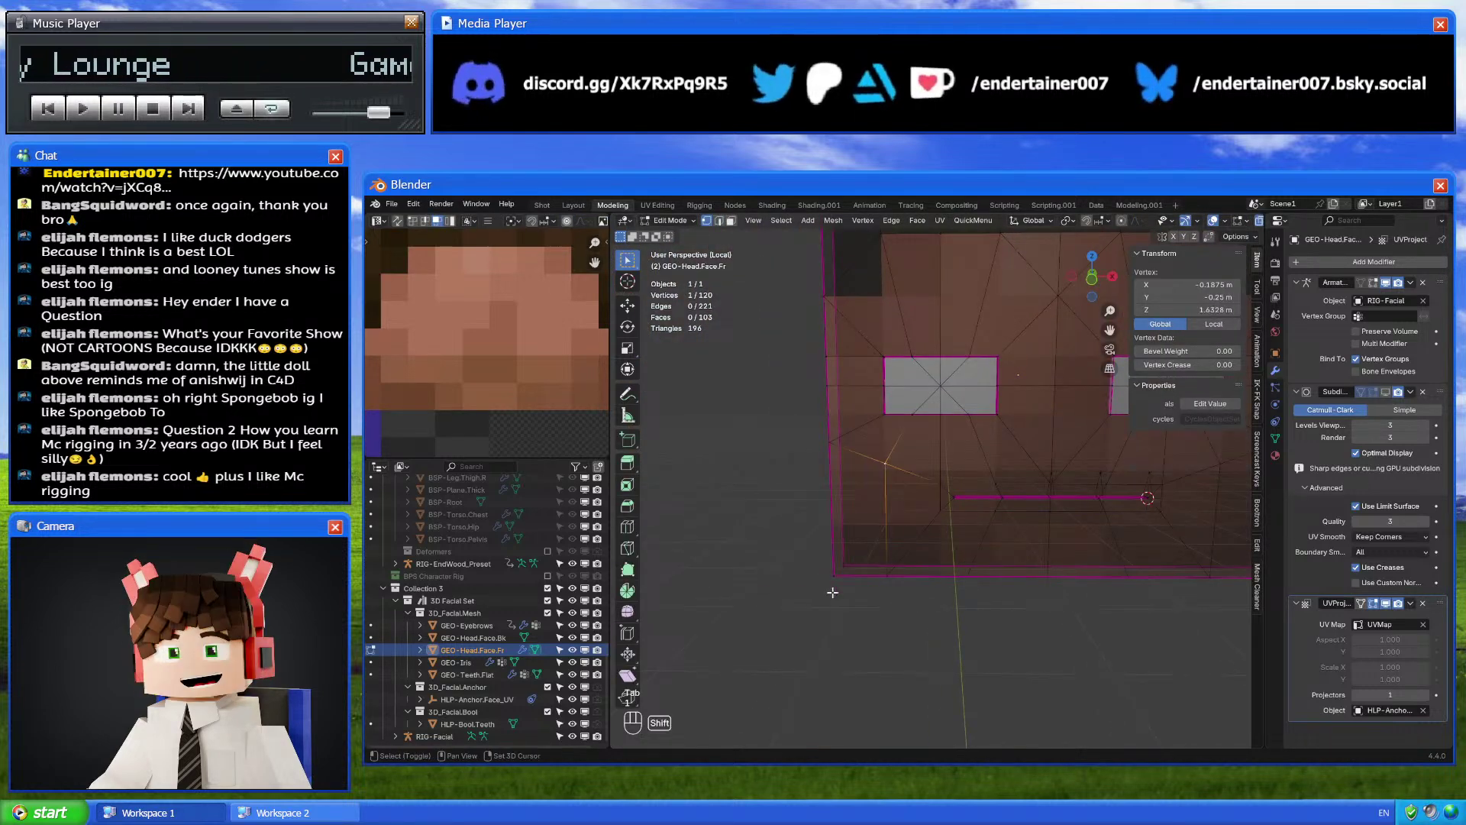
{"action": "key", "text": "h"}
{"action": "key", "text": "ctrl+z"}
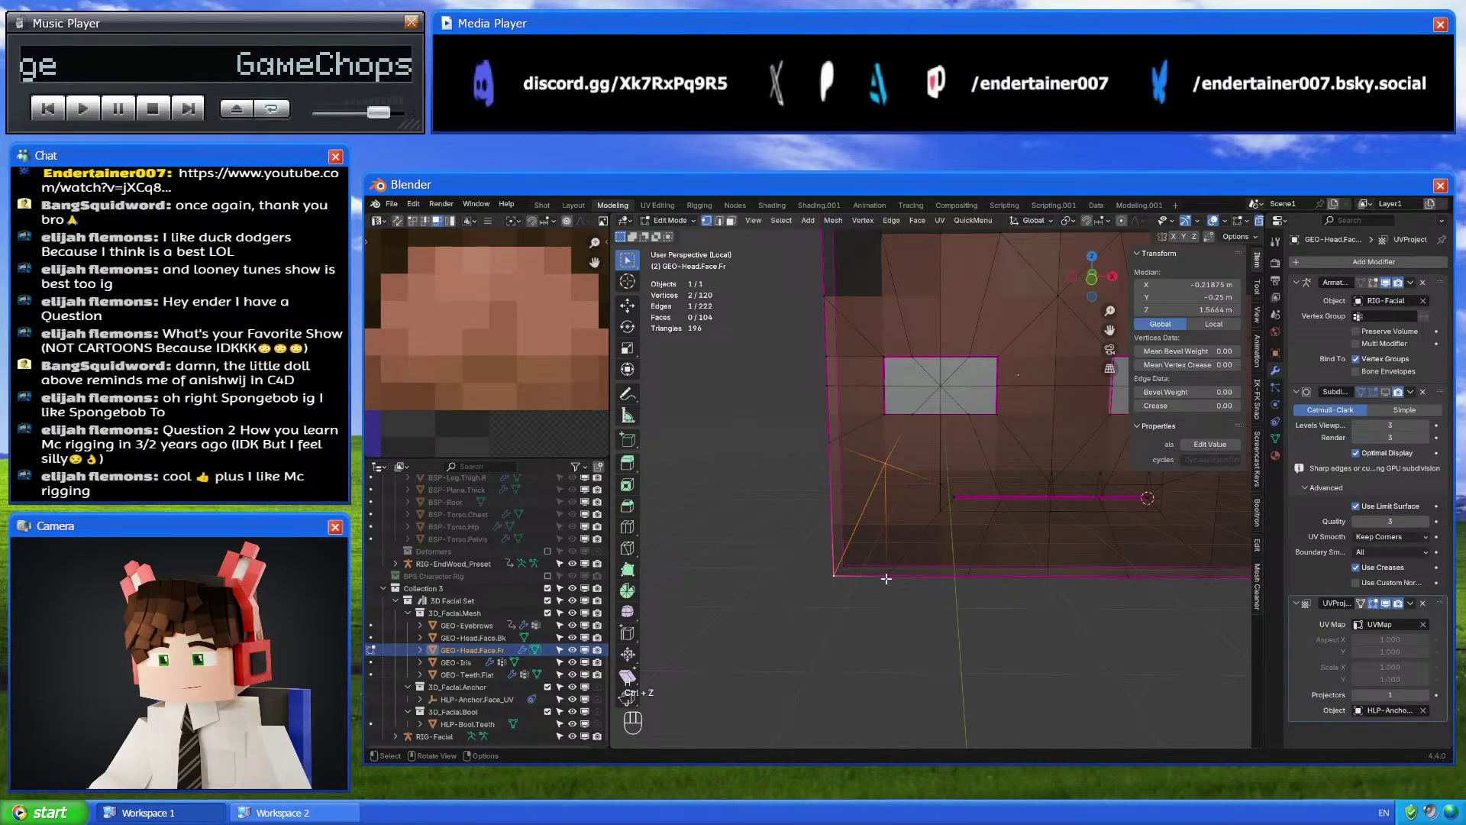
{"action": "left_click", "coordinate": [833, 576], "text": "shift"}
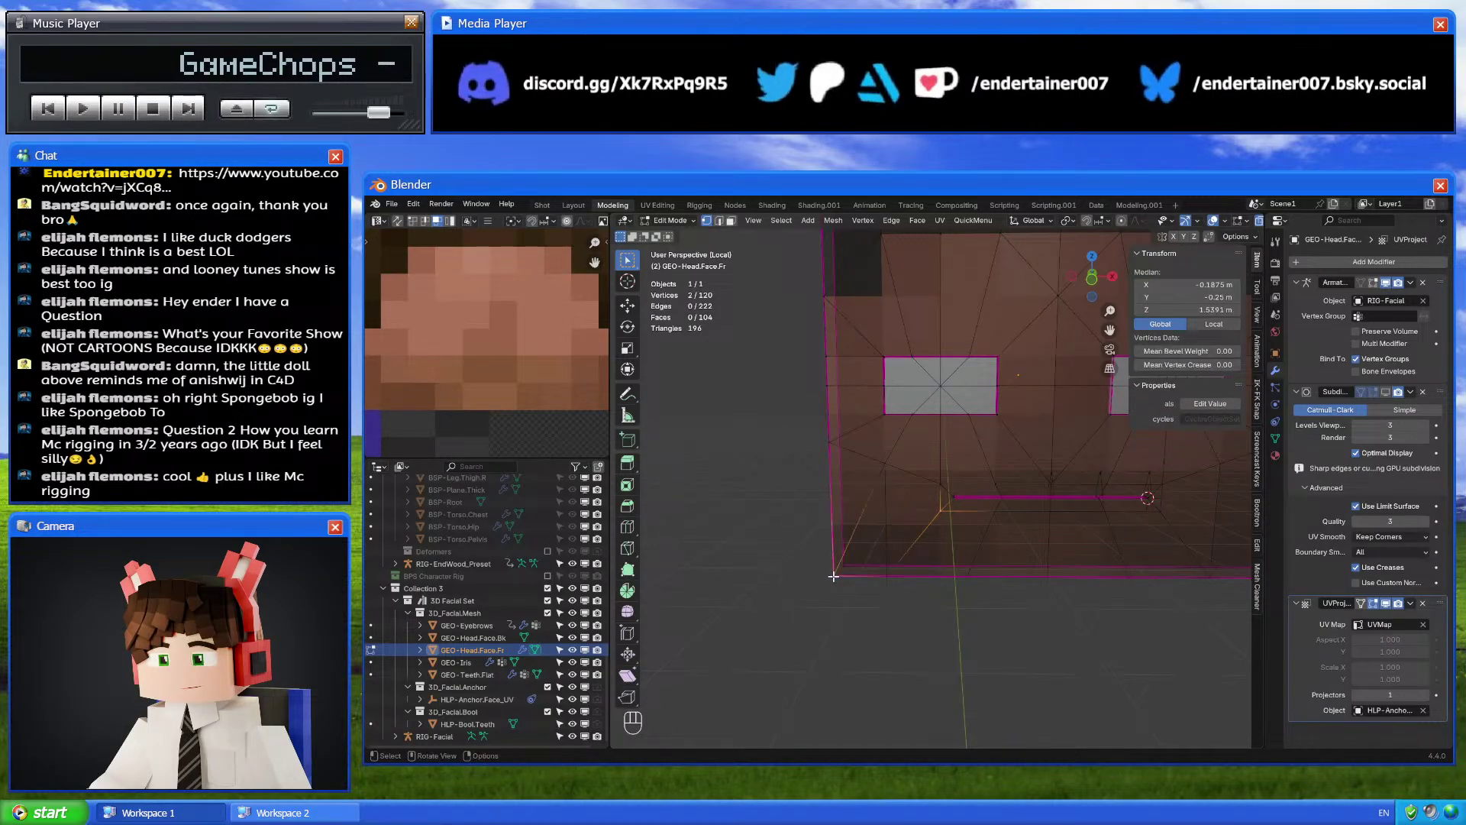
{"action": "key", "text": "j"}
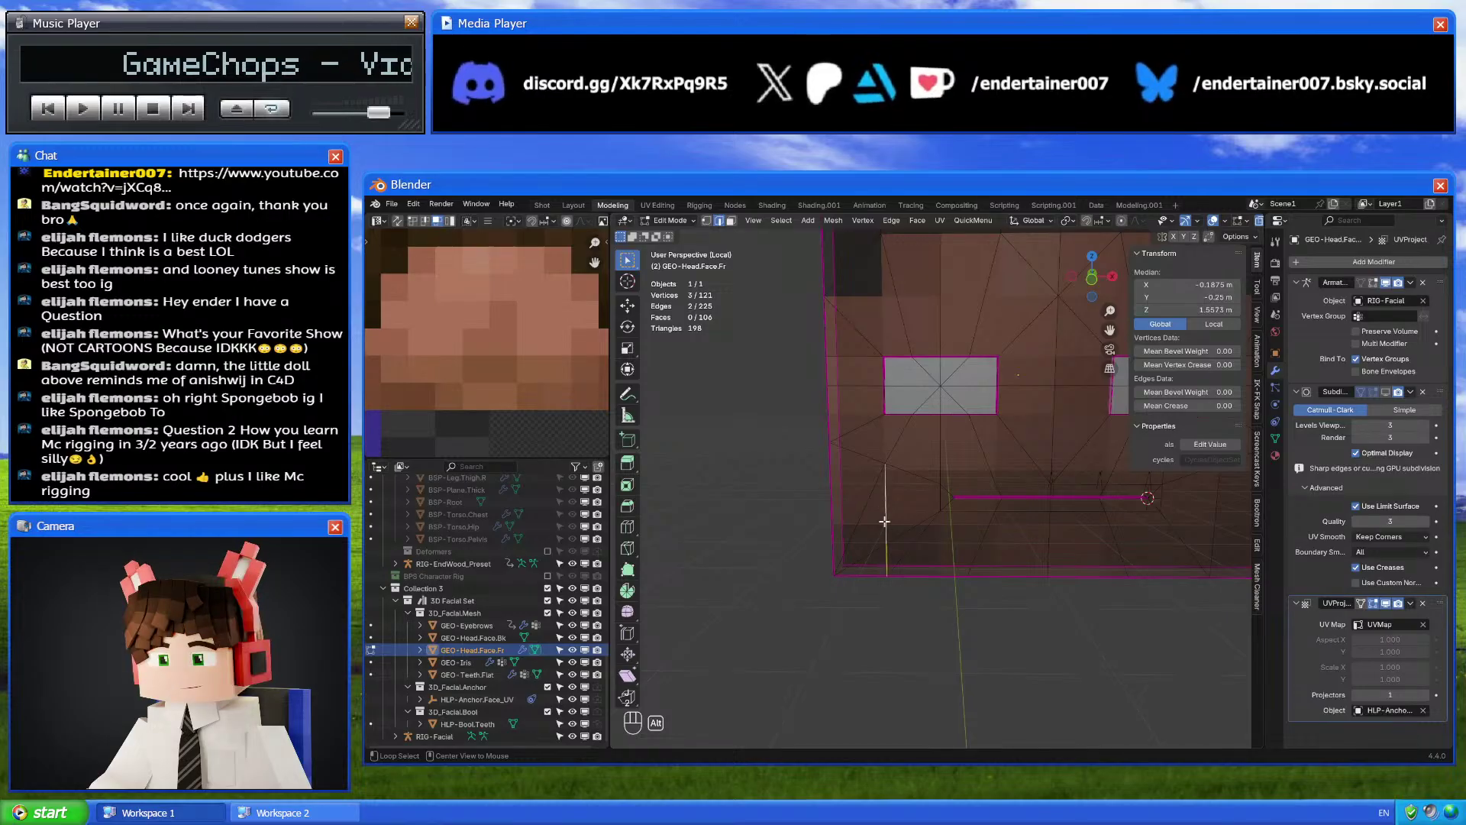
{"action": "right_click", "coordinate": [1064, 666]}
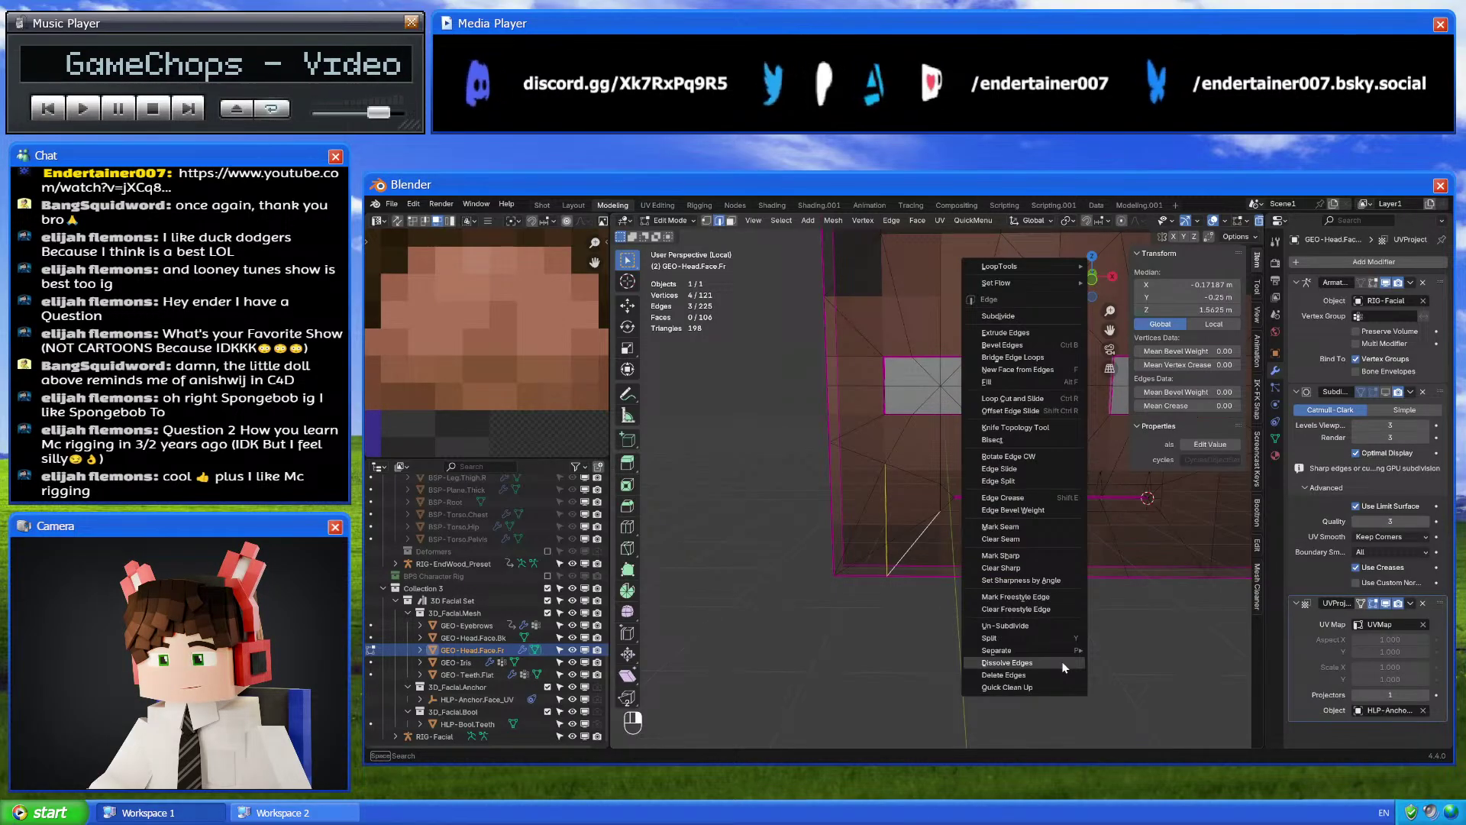
{"action": "left_click", "coordinate": [1006, 663]}
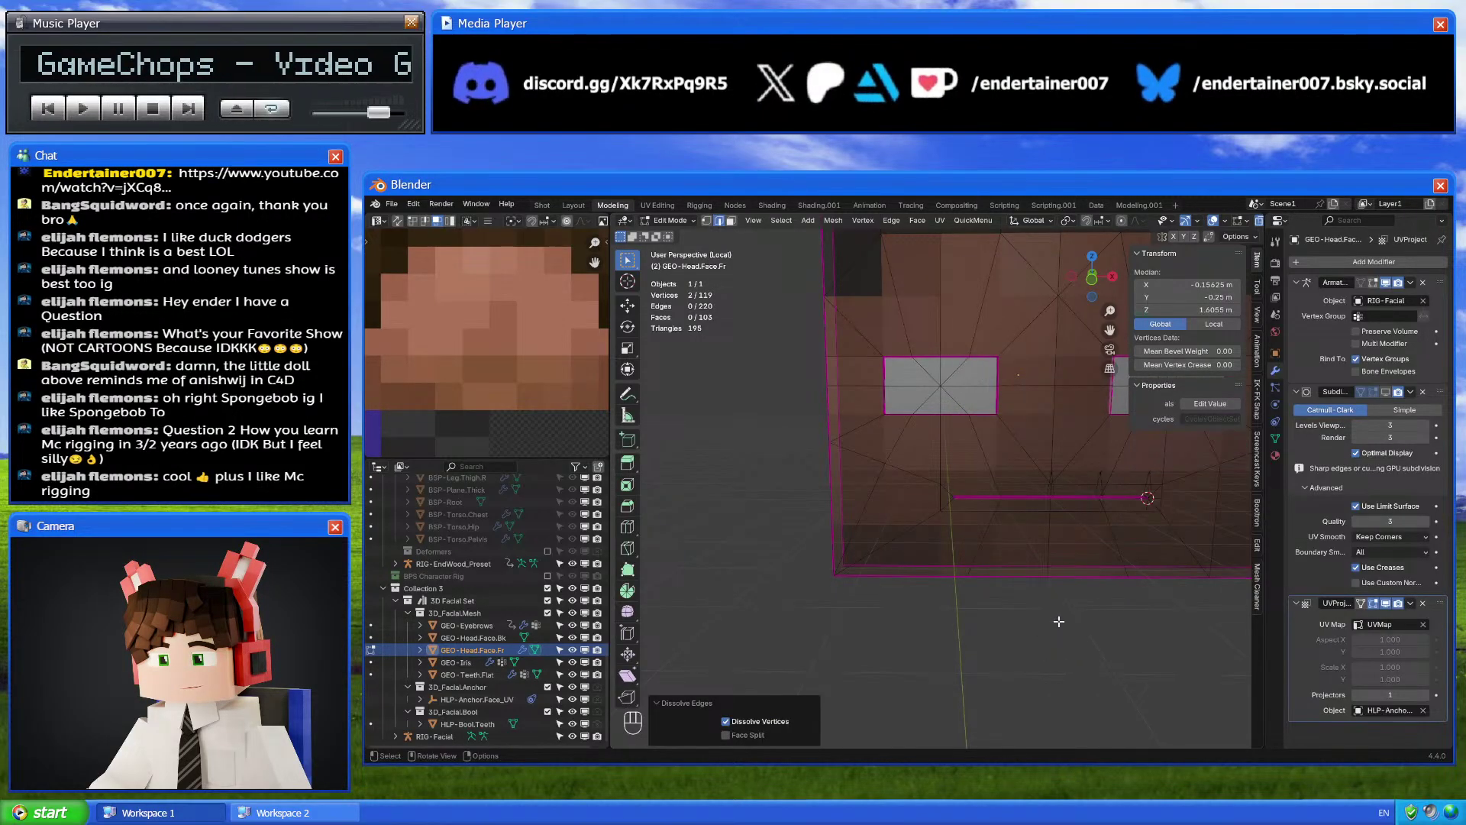
Check the rerouted -X corner topology in Edit Mode and the whole face in Object Mode with Subdivision shown
{"action": "key", "text": "Tab"}
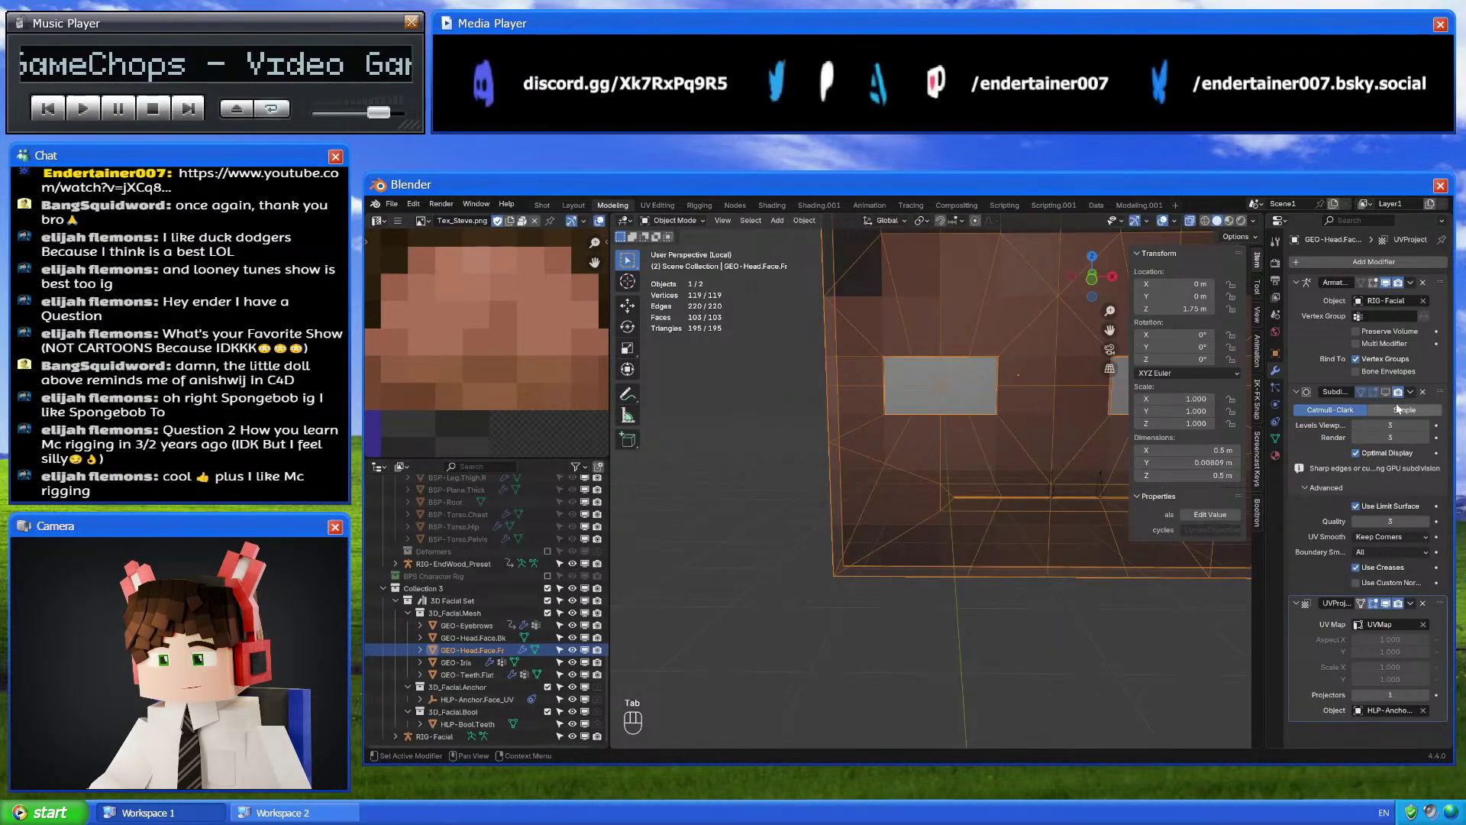
{"action": "key", "text": "Tab"}
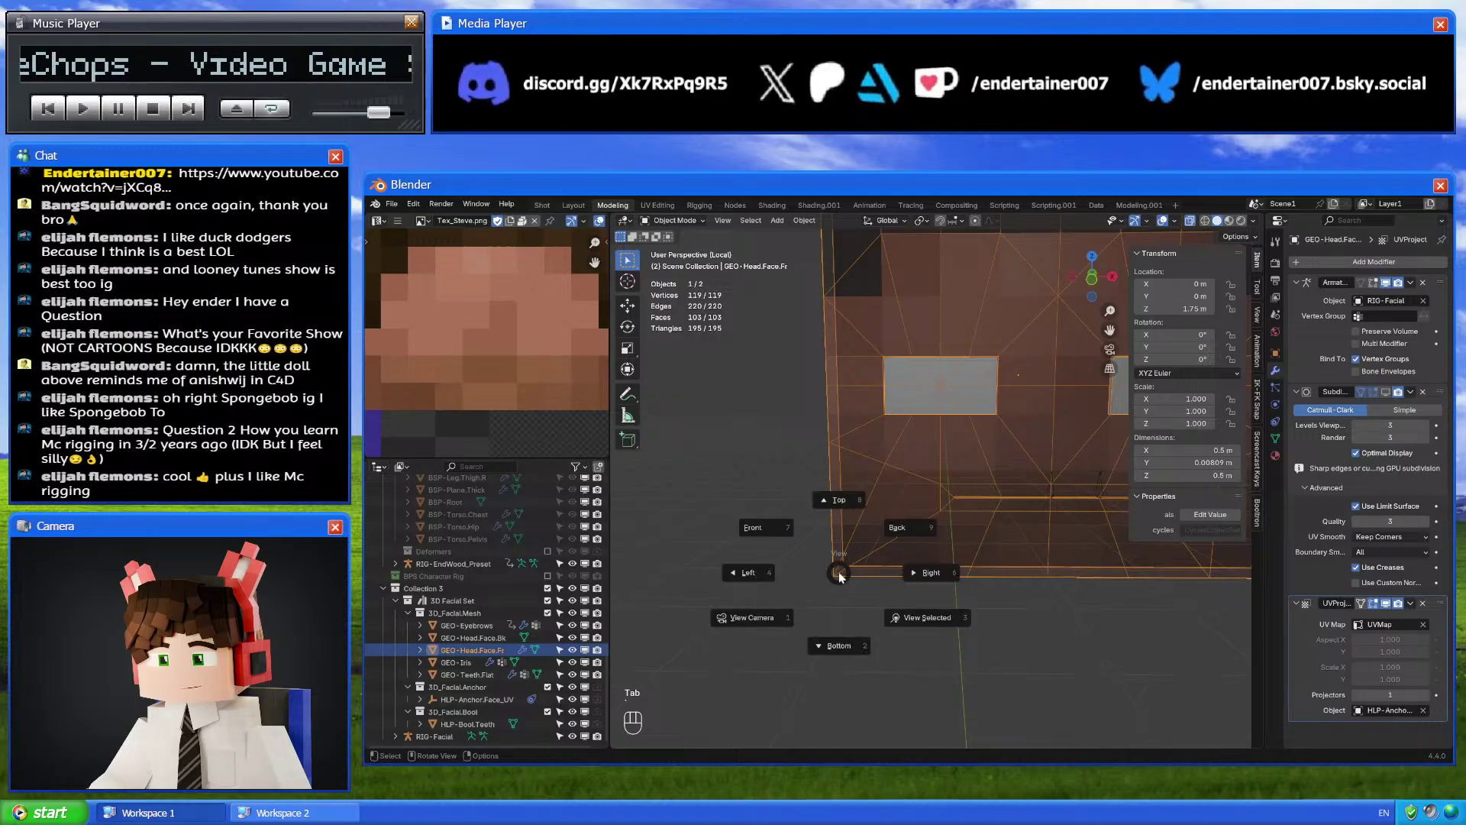
{"action": "left_click", "coordinate": [827, 581]}
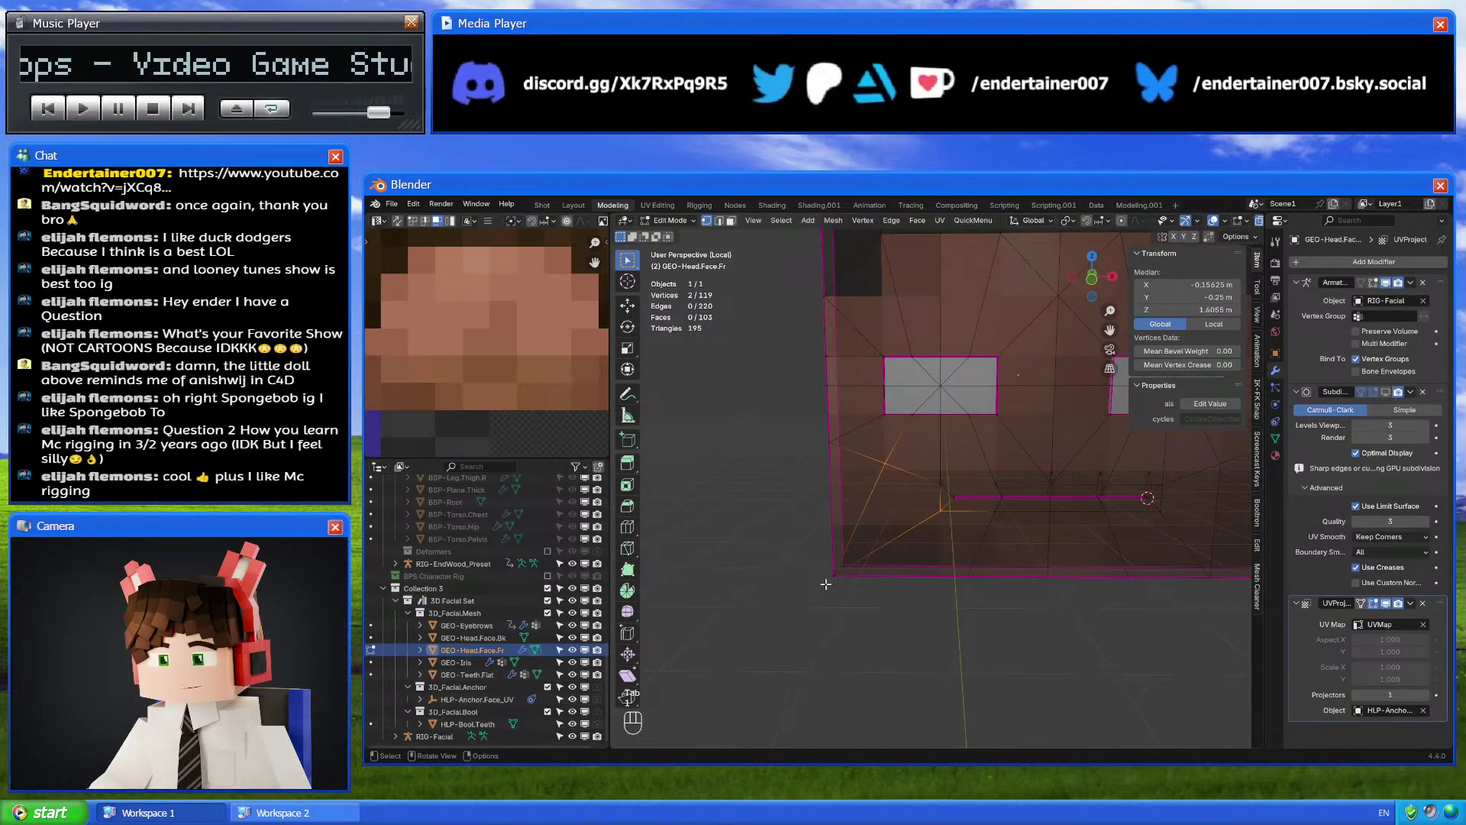
{"action": "key", "text": "Tab"}
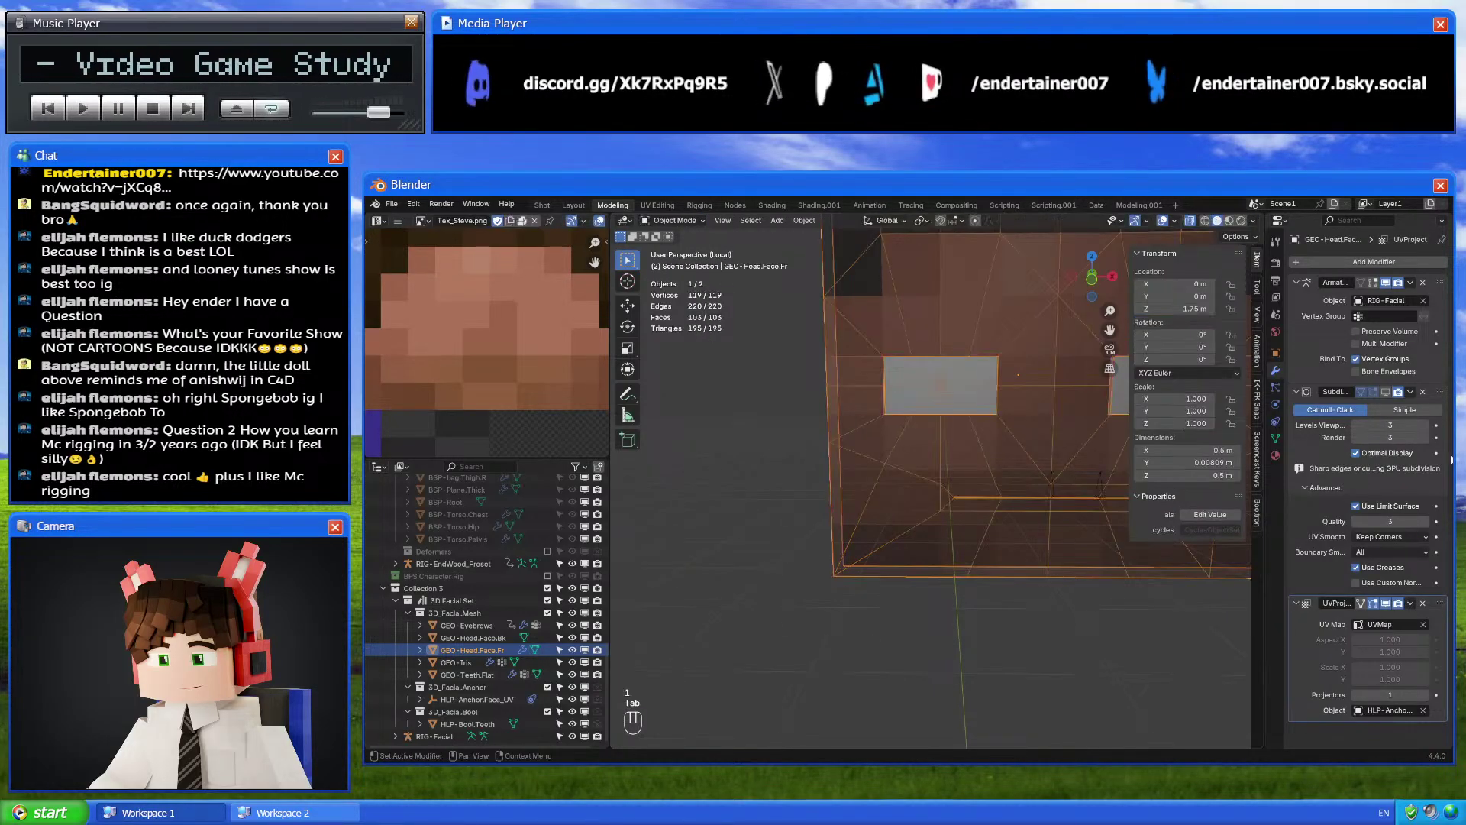
{"action": "scroll", "coordinate": [993, 535], "scroll_direction": "down", "scroll_amount": 6}
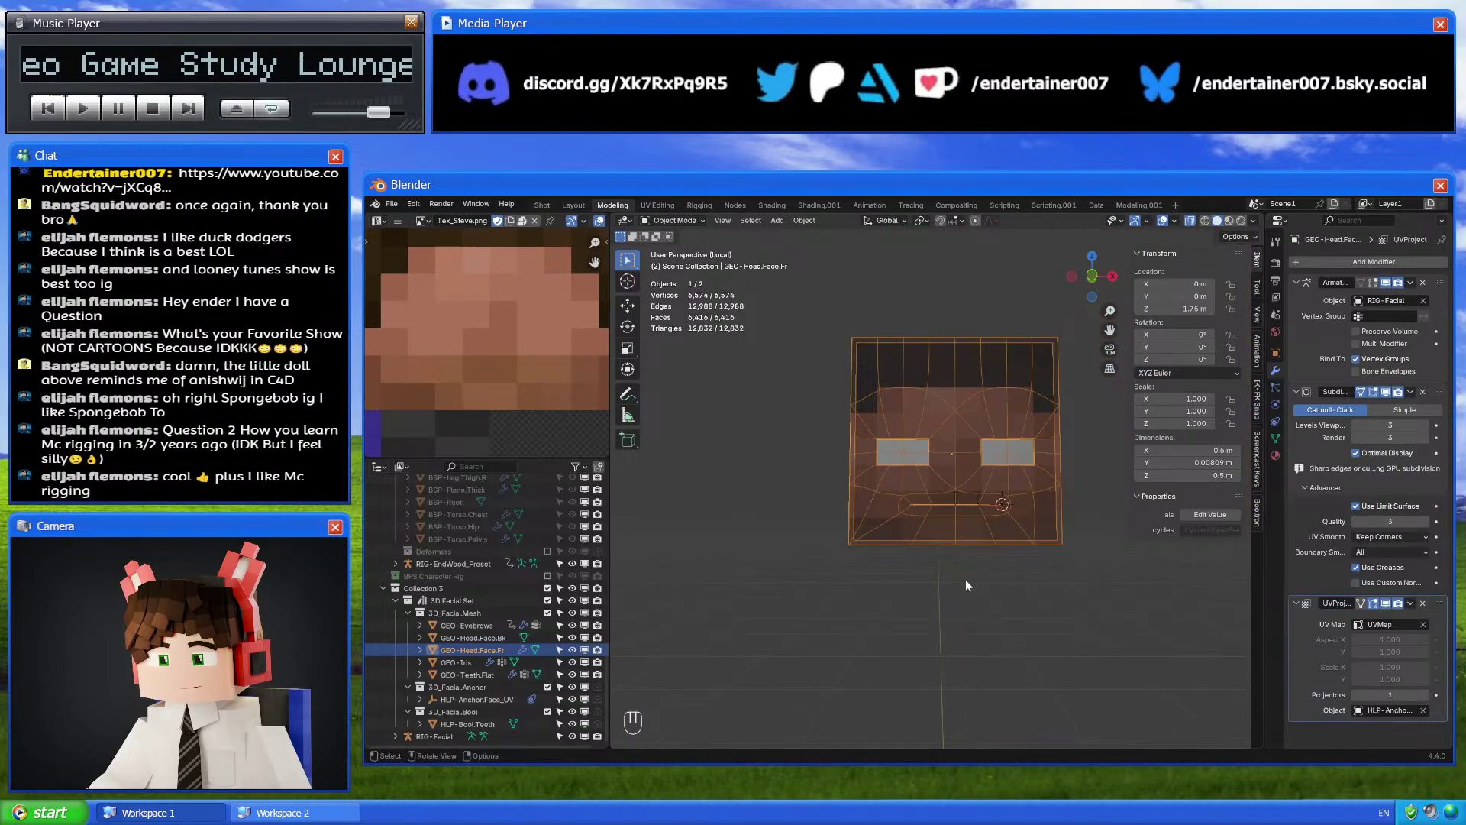
Undo the edge rerouting at the face's lower -X corner, and recheck the smoothed mesh before re-entering Edit Mode
{"action": "key", "text": "ctrl+z"}
{"action": "key", "text": "ctrl+z"}
{"action": "key", "text": "ctrl+z"}
{"action": "key", "text": "ctrl+z"}
{"action": "key", "text": "ctrl+z"}
{"action": "key", "text": "ctrl+z"}
{"action": "key", "text": "ctrl+z"}
{"action": "key", "text": "ctrl+z"}
{"action": "key", "text": "ctrl+z"}
{"action": "key", "text": "ctrl+z"}
{"action": "key", "text": "ctrl+z"}
{"action": "key", "text": "ctrl+z"}
{"action": "key", "text": "ctrl+z"}
{"action": "key", "text": "ctrl+z"}
{"action": "key", "text": "ctrl+z"}
{"action": "key", "text": "ctrl+z"}
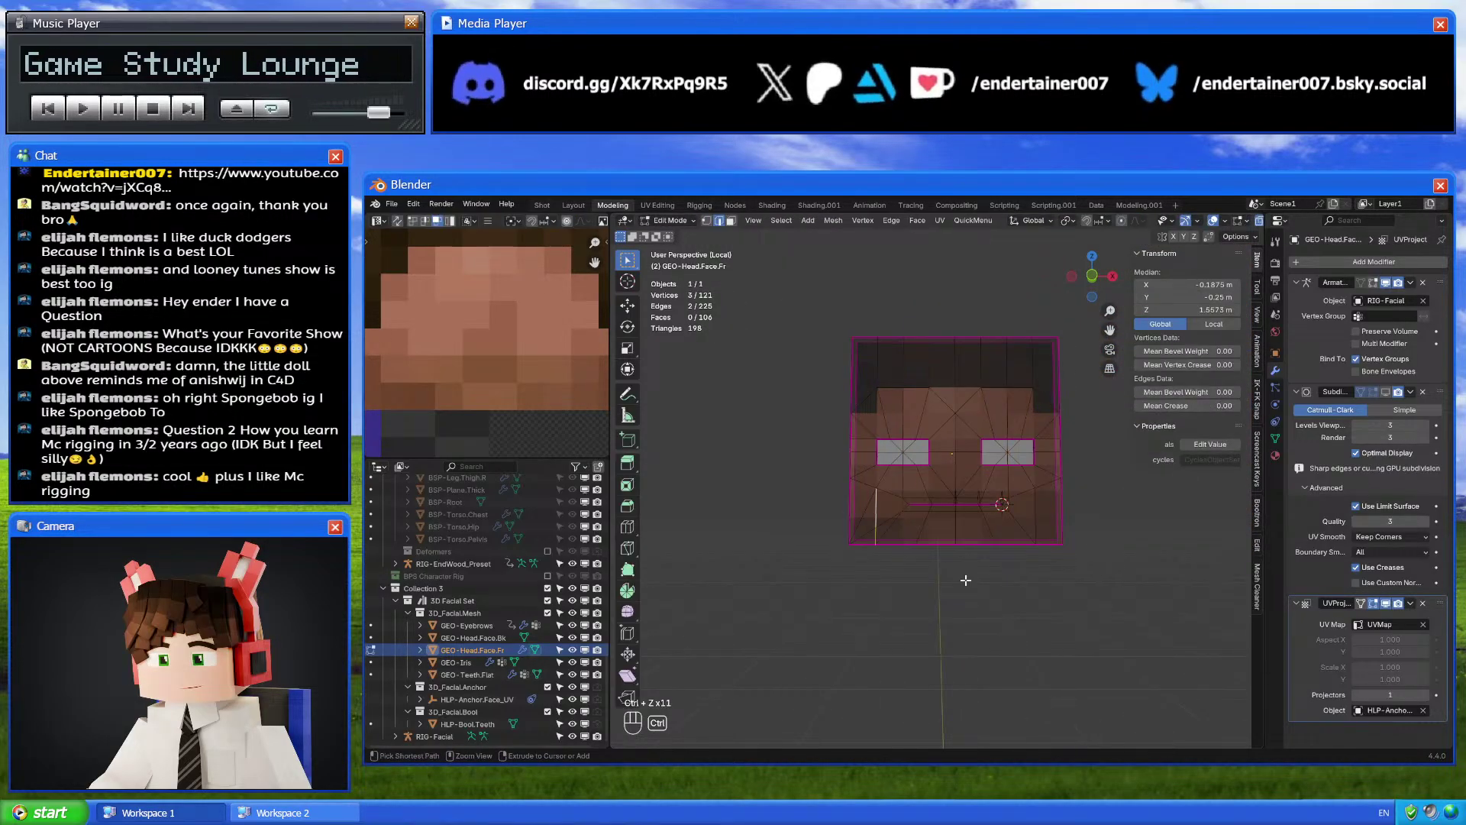
{"action": "key", "text": "ctrl+z"}
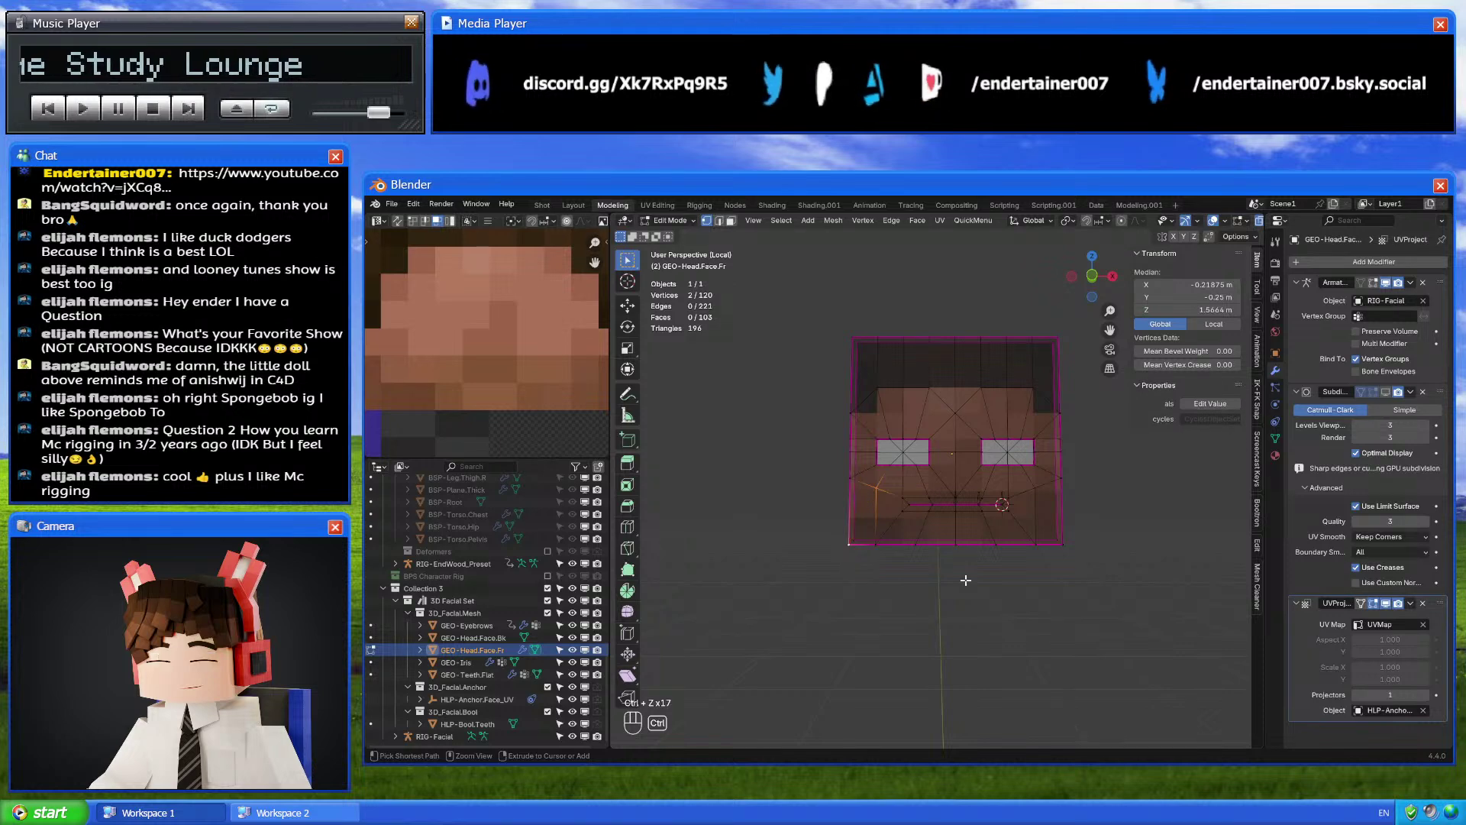
{"action": "key", "text": "Tab"}
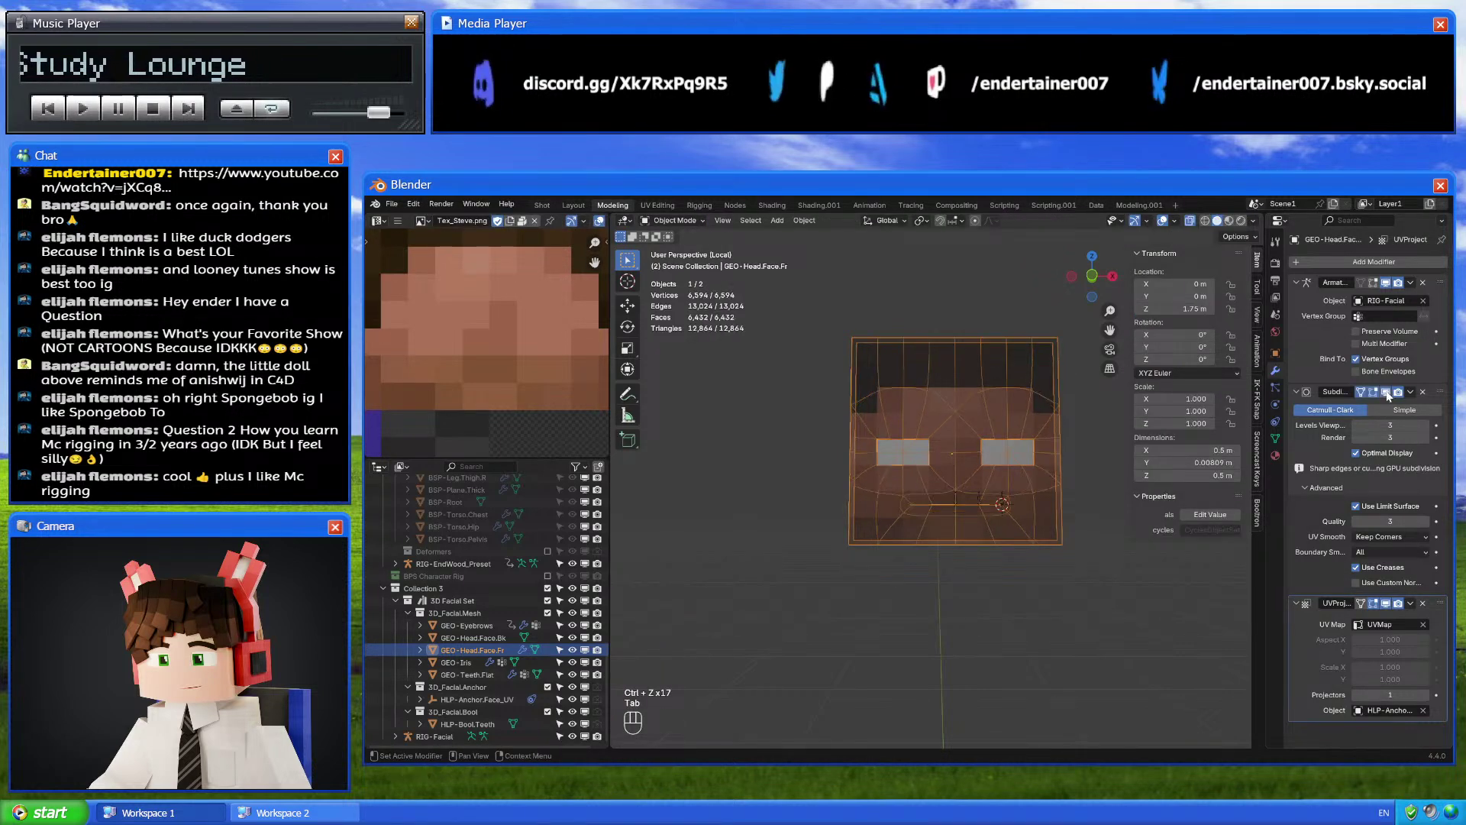
{"action": "key", "text": "Tab"}
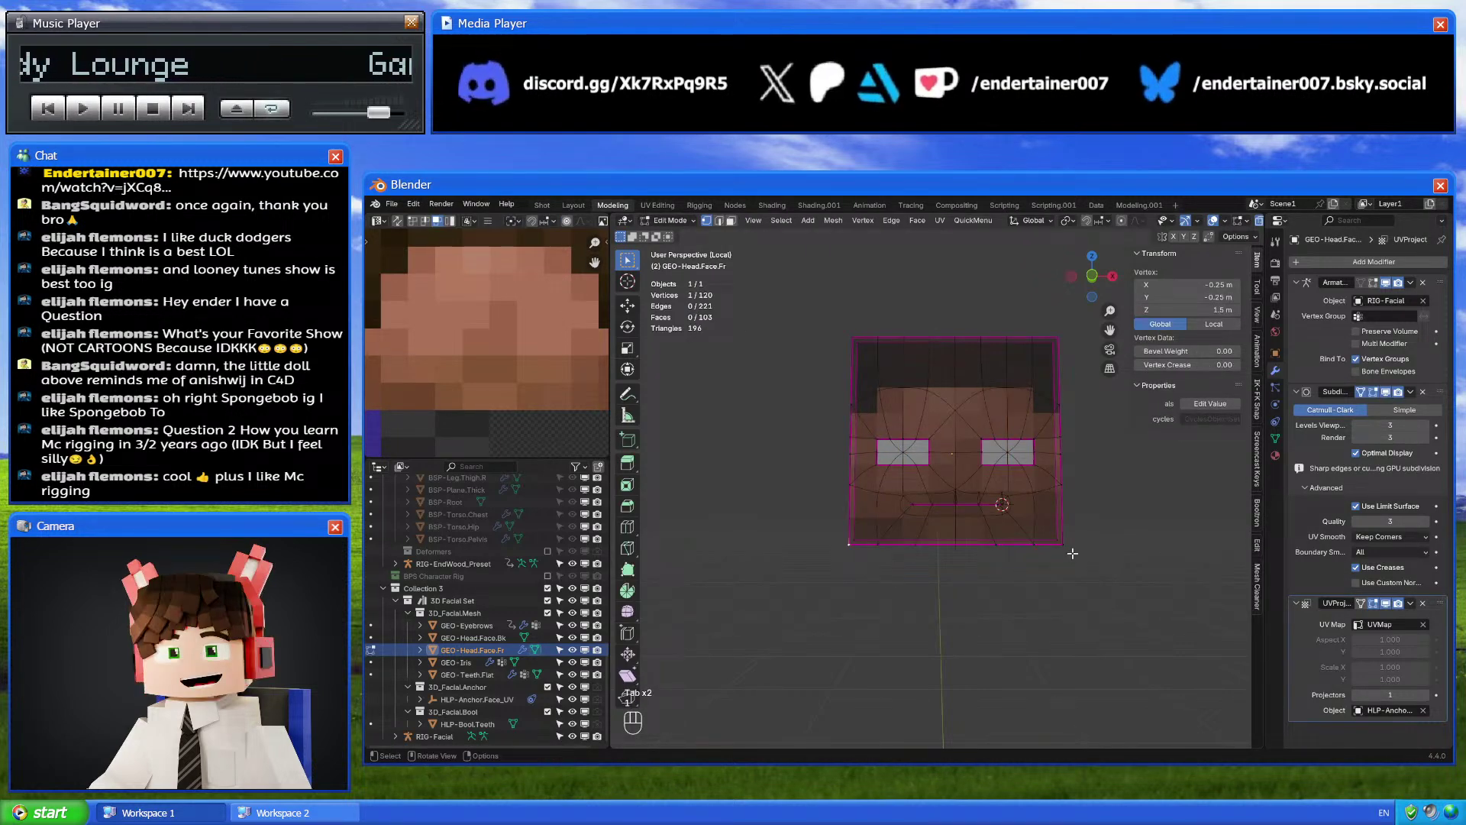
Select the face mesh's four outer corner vertices and check their crease values, restoring the selection once before clearing it
{"action": "left_click", "coordinate": [850, 545], "text": "shift"}
{"action": "left_click", "coordinate": [1070, 330], "text": "shift"}
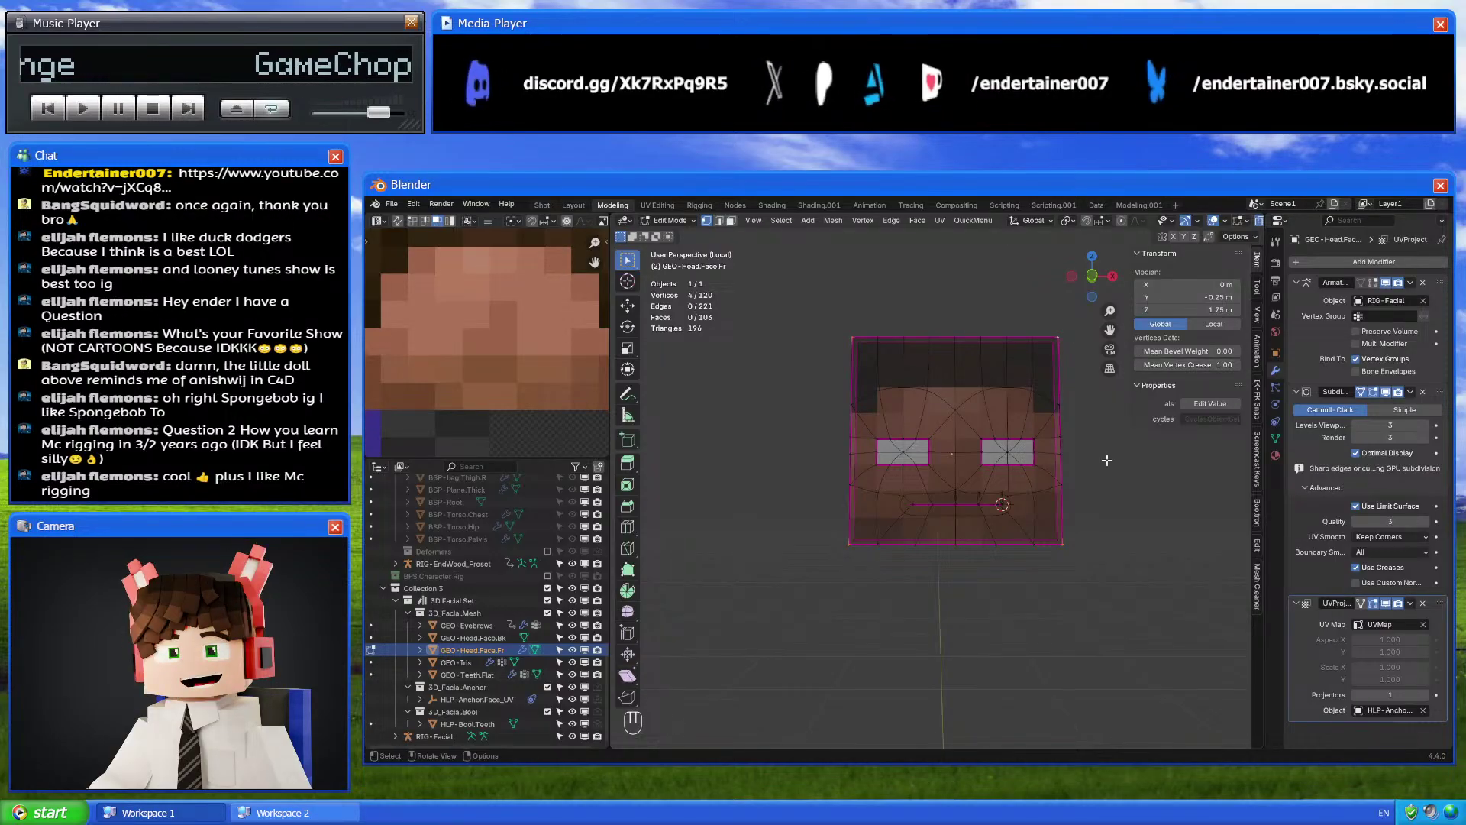
{"action": "left_click", "coordinate": [1055, 580]}
{"action": "middle_click_drag", "start_coordinate": [1060, 578], "coordinate": [1064, 575]}
{"action": "scroll", "coordinate": [1064, 576], "scroll_direction": "up", "scroll_amount": 5}
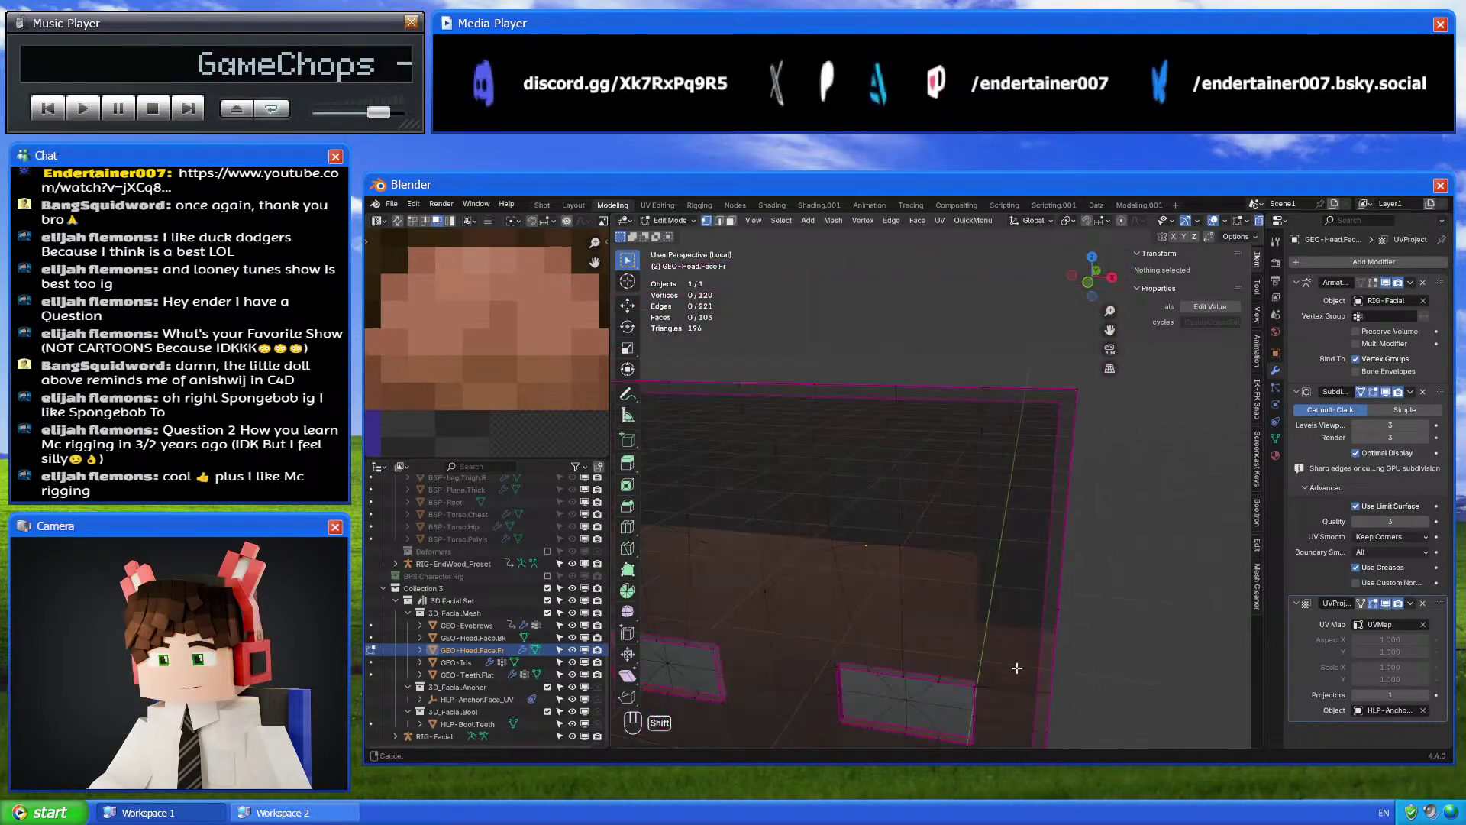
{"action": "key", "text": "ctrl+z"}
{"action": "key", "text": "ctrl+z"}
{"action": "key", "text": "ctrl+z"}
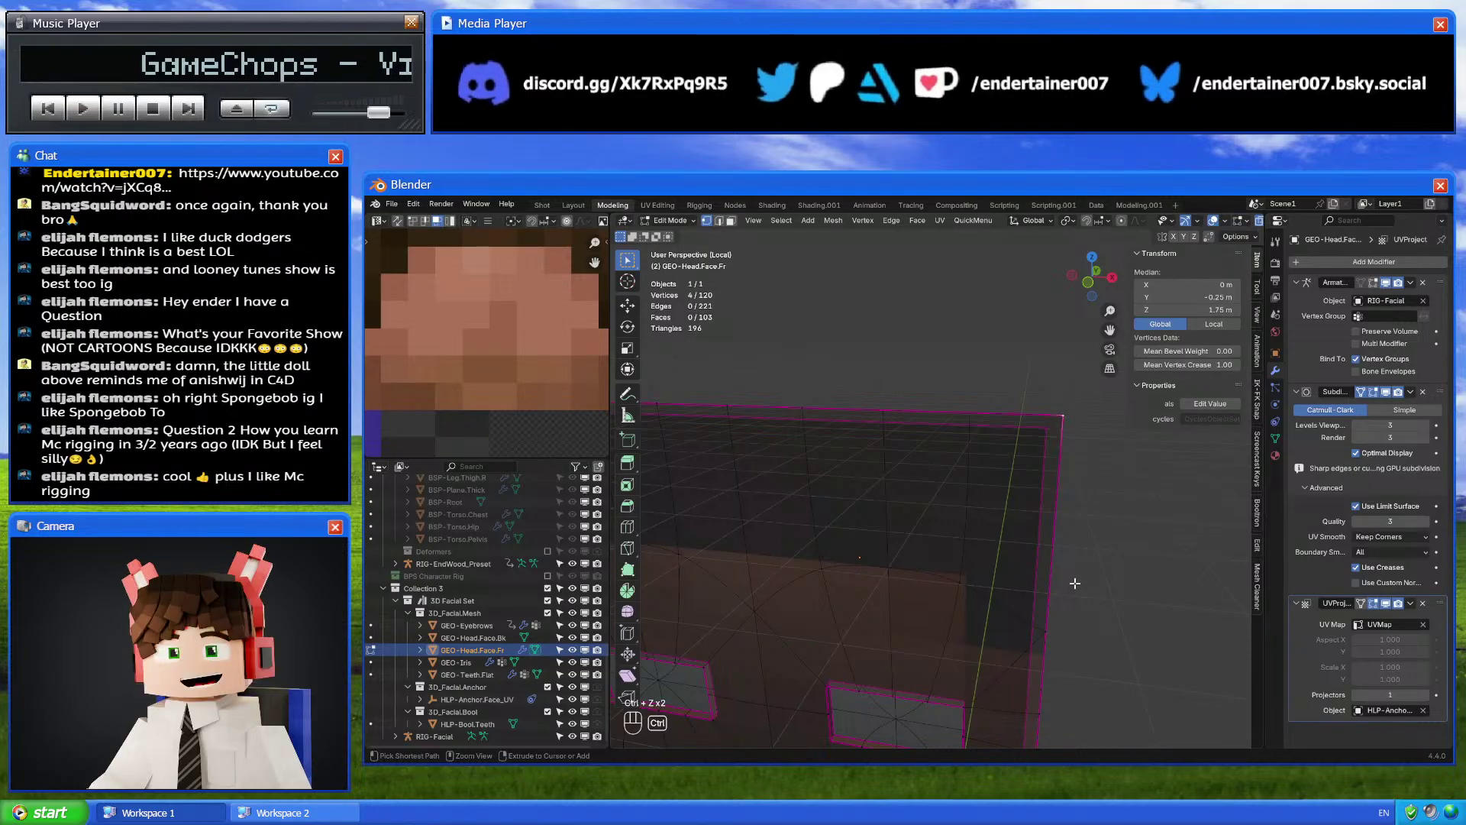
{"action": "scroll", "coordinate": [848, 542], "scroll_direction": "down", "scroll_amount": 5}
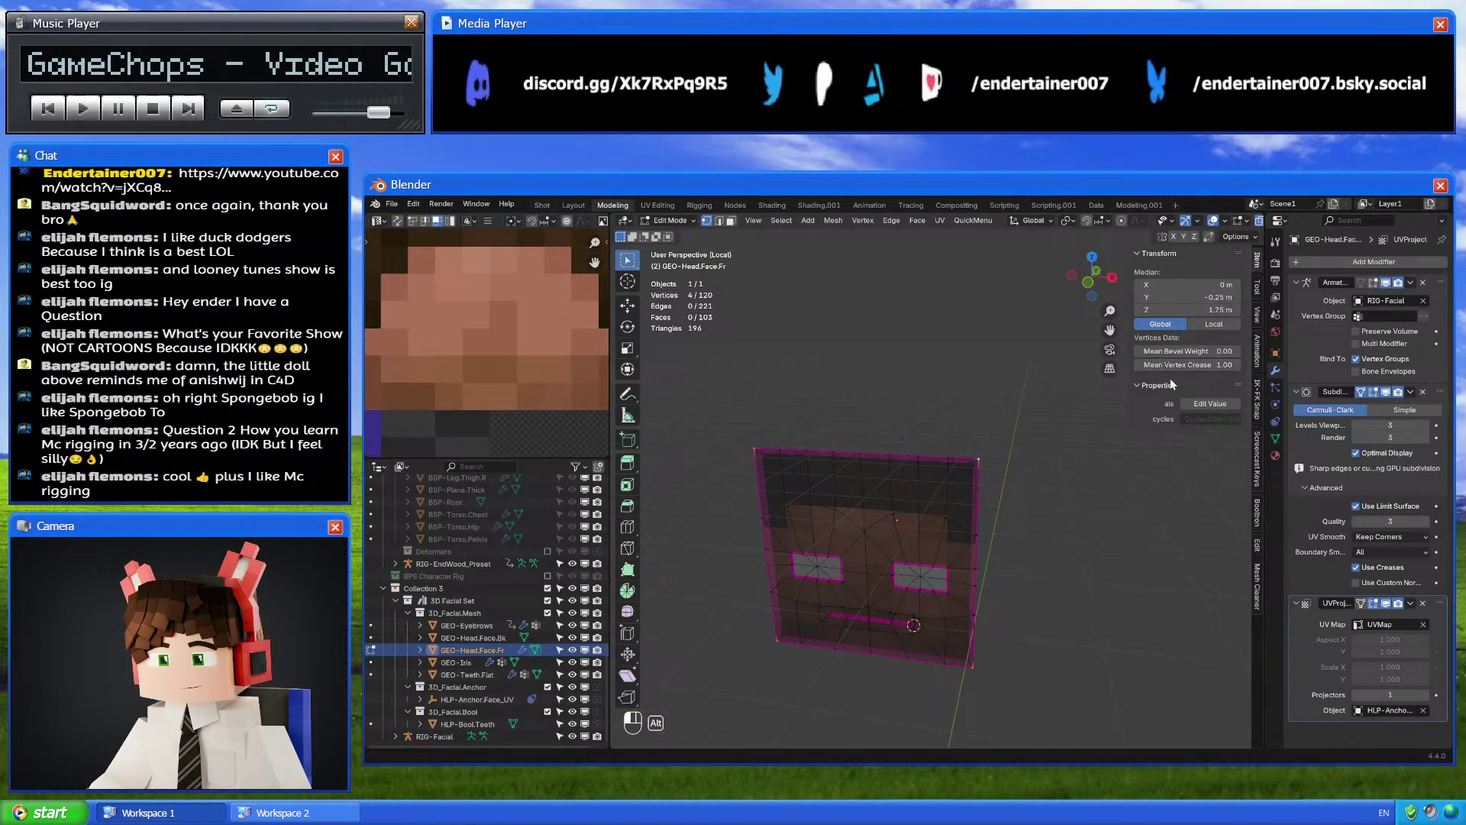
{"action": "left_click", "coordinate": [1045, 540]}
{"action": "scroll", "coordinate": [1045, 540], "scroll_direction": "up", "scroll_amount": 2}
{"action": "scroll", "coordinate": [1045, 540], "scroll_direction": "up", "scroll_amount": 3}
Try to slide and move the face's upper +X corner vertex, cancelling each transform
{"action": "left_click", "coordinate": [1028, 437]}
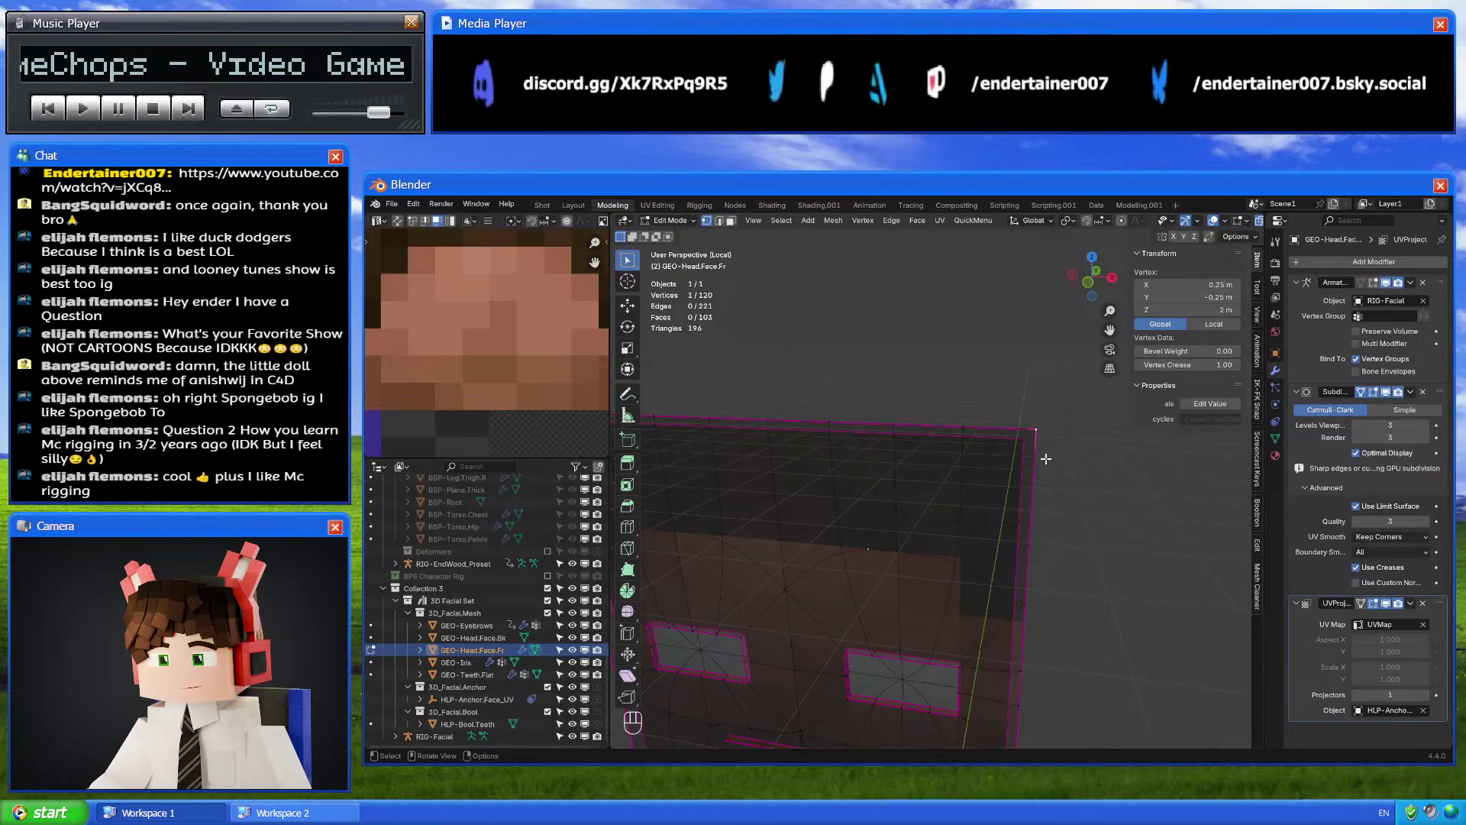
{"action": "key", "text": "g"}
{"action": "key", "text": "g"}
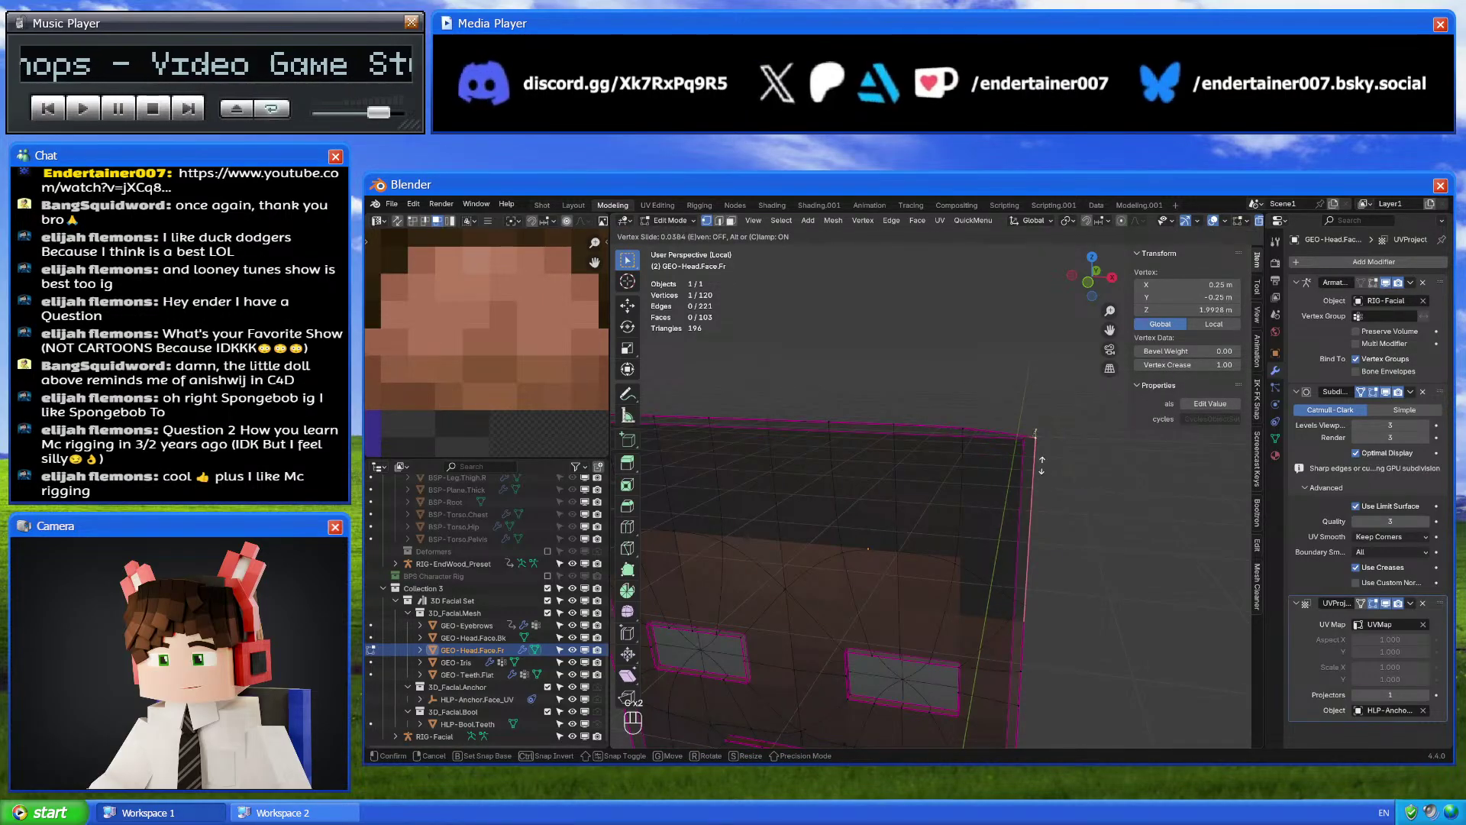
{"action": "right_click", "coordinate": [1033, 433]}
{"action": "scroll", "coordinate": [1025, 475], "scroll_direction": "down", "scroll_amount": 3}
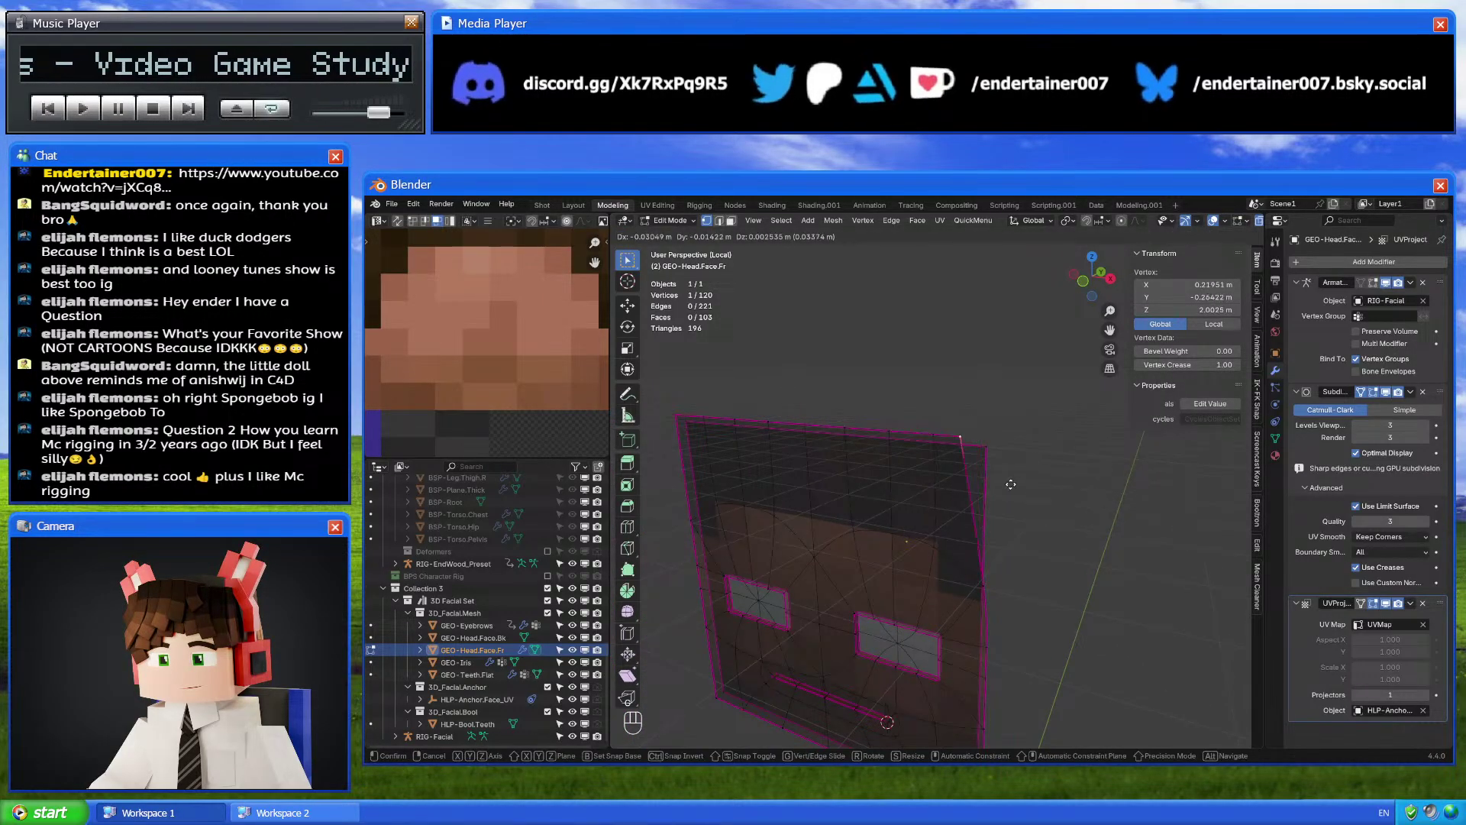
{"action": "left_click", "coordinate": [975, 320]}
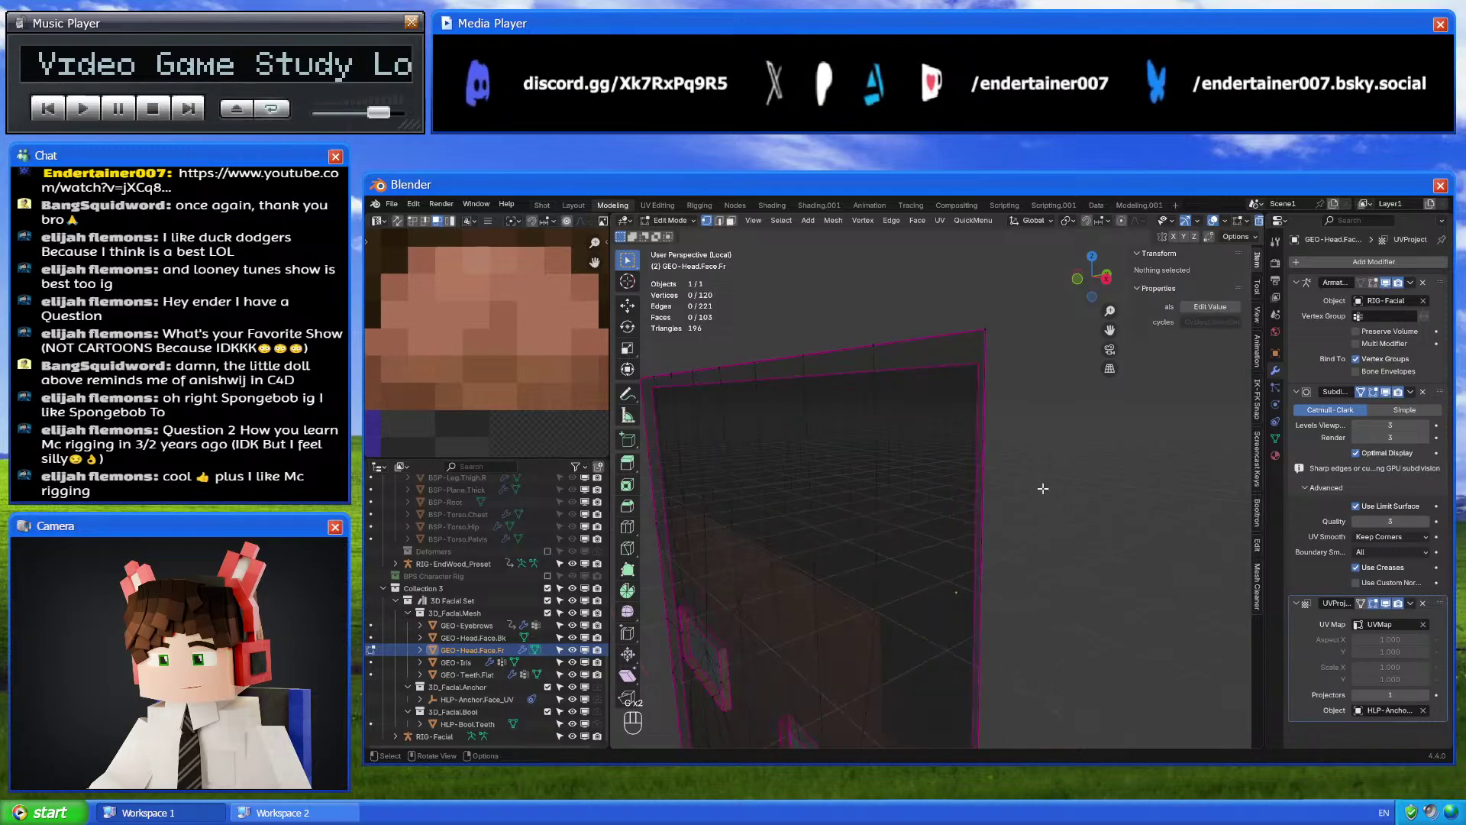
{"action": "scroll", "coordinate": [974, 320], "scroll_direction": "up", "scroll_amount": 2}
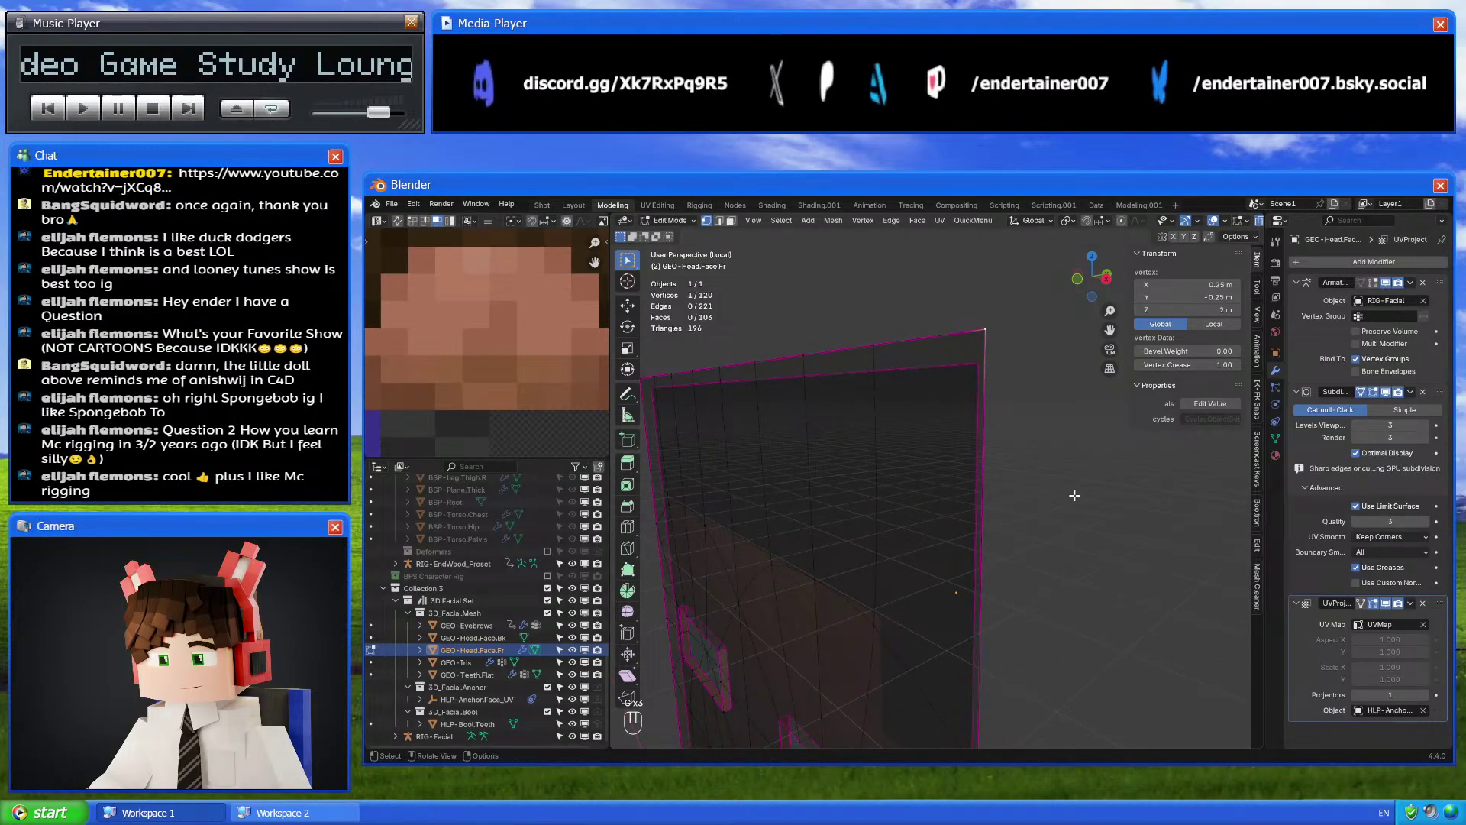
{"action": "scroll", "coordinate": [1074, 495], "scroll_direction": "down", "scroll_amount": 3}
{"action": "middle_click_drag", "start_coordinate": [1075, 495], "coordinate": [1015, 410]}
Select all three mouth bones of RIG-Facial from the front view and duplicate them in place in Edit Mode
{"action": "key", "text": "Tab"}
{"action": "left_click", "coordinate": [1100, 273]}
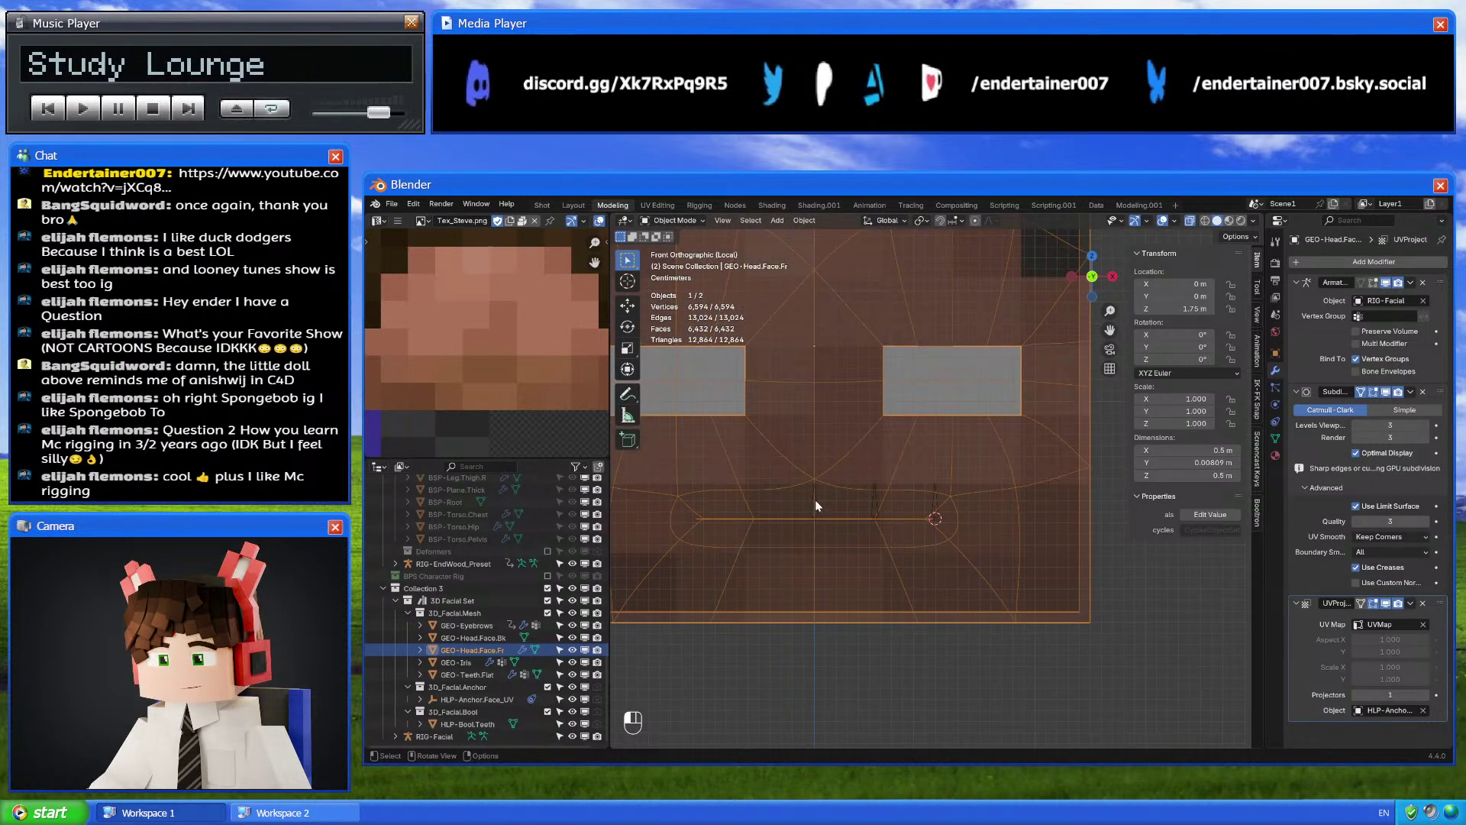
{"action": "left_click", "coordinate": [814, 500]}
{"action": "key", "text": "ctrl+Tab"}
{"action": "left_click", "coordinate": [874, 502], "text": "shift"}
{"action": "left_click", "coordinate": [934, 504], "text": "shift"}
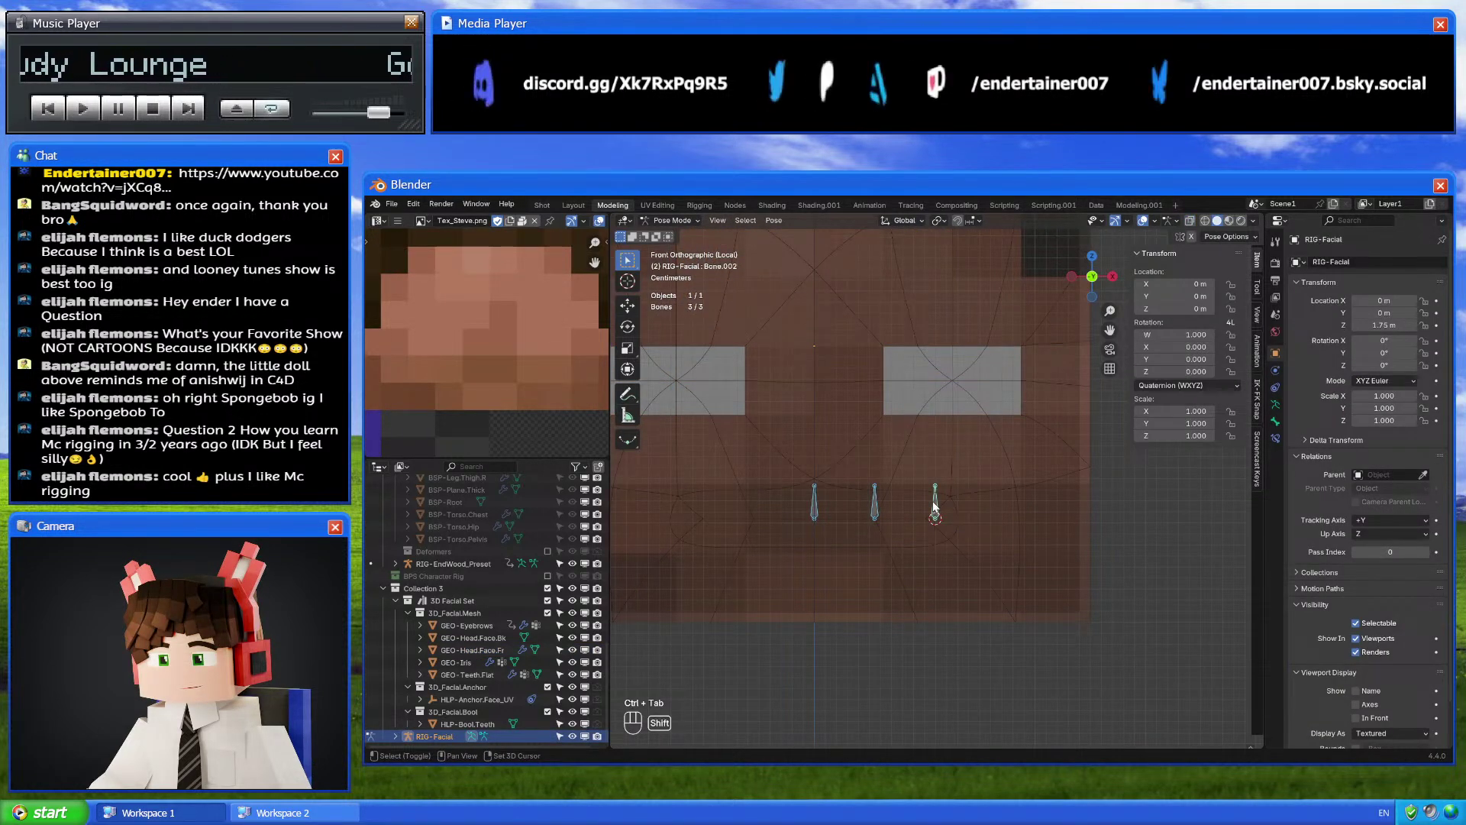
{"action": "key", "text": "shift+d"}
{"action": "key", "text": "Tab"}
{"action": "key", "text": "shift+d"}
{"action": "right_click", "coordinate": [938, 503]}
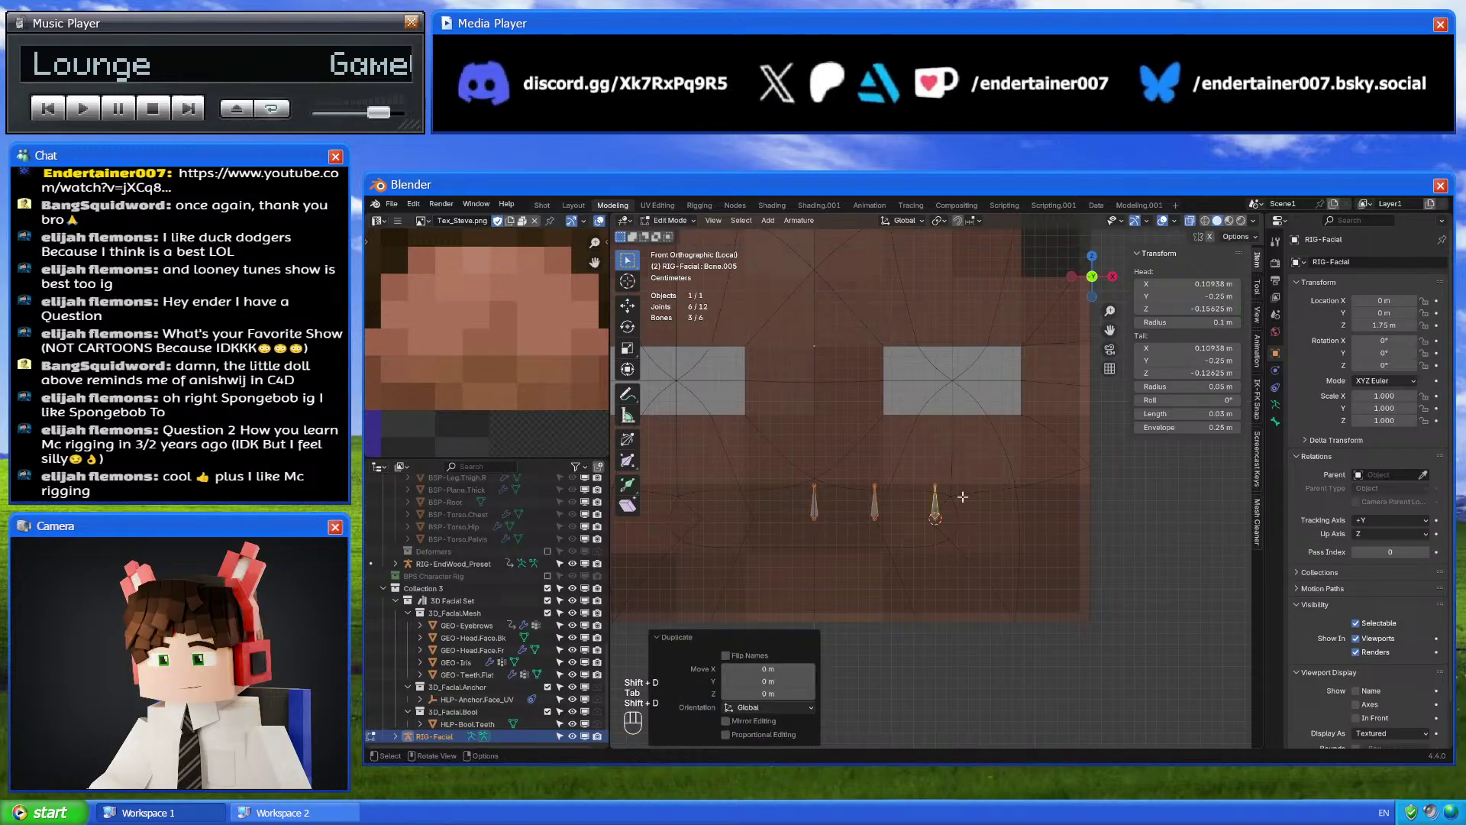
Hide the original mouth bones and move the three duplicates' tails -0.06 m along Z so they point downward
{"action": "key", "text": "ctrl+i"}
{"action": "key", "text": "h"}
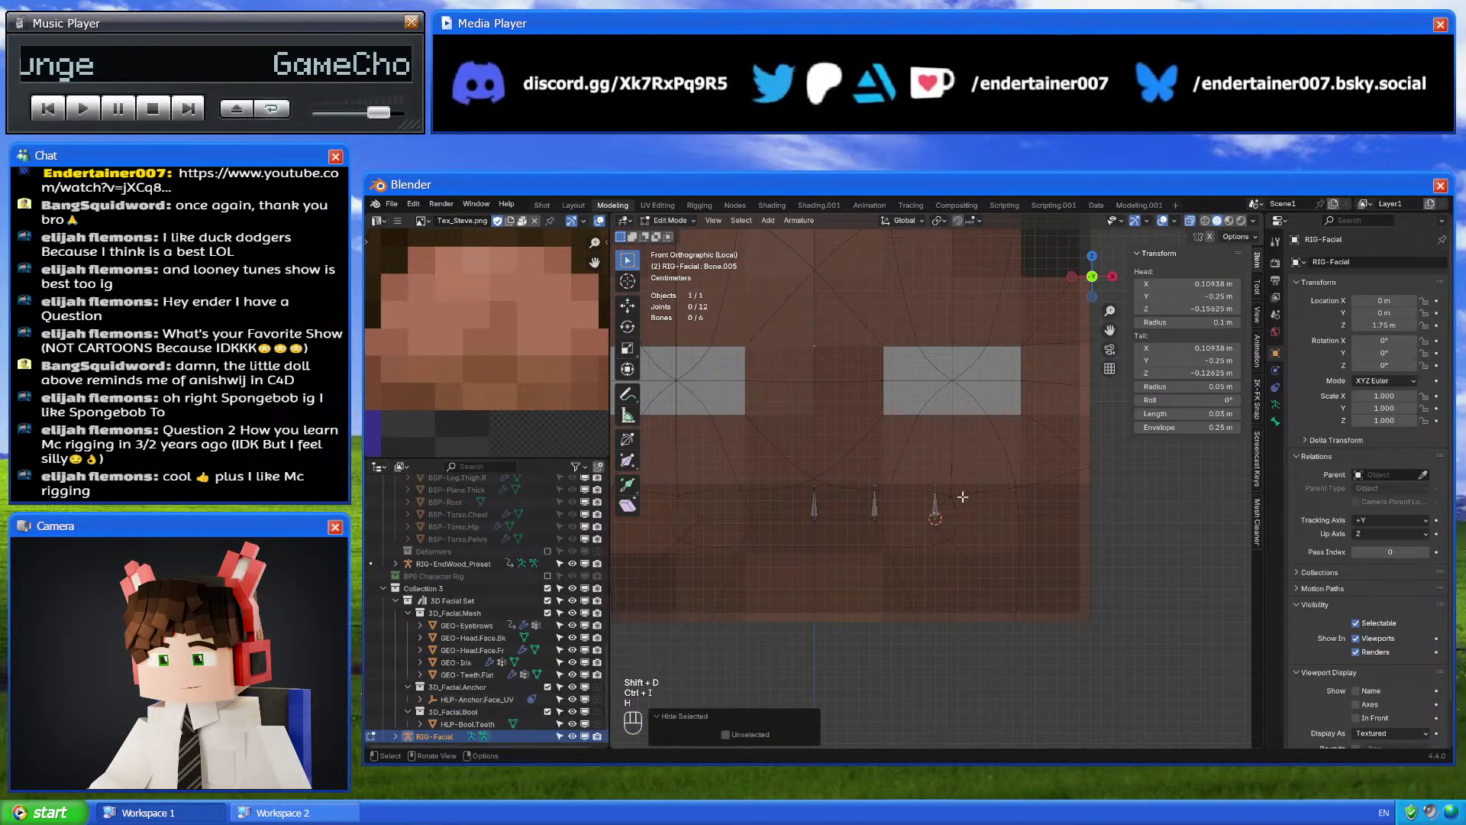
{"action": "left_click_drag", "start_coordinate": [780, 456], "coordinate": [1008, 488]}
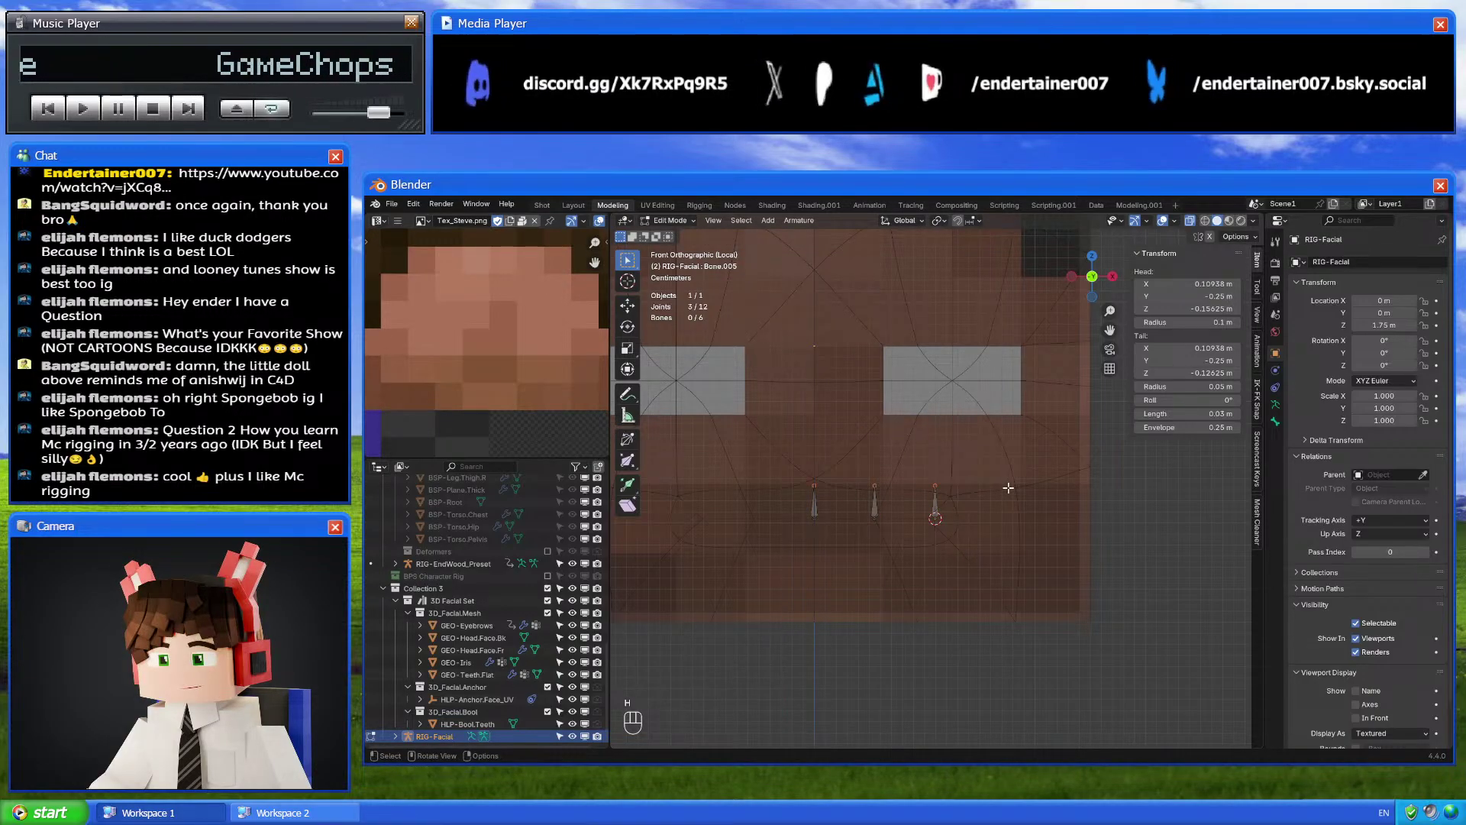
{"action": "key", "text": "g"}
{"action": "key", "text": "z"}
{"action": "left_click", "coordinate": [1001, 545]}
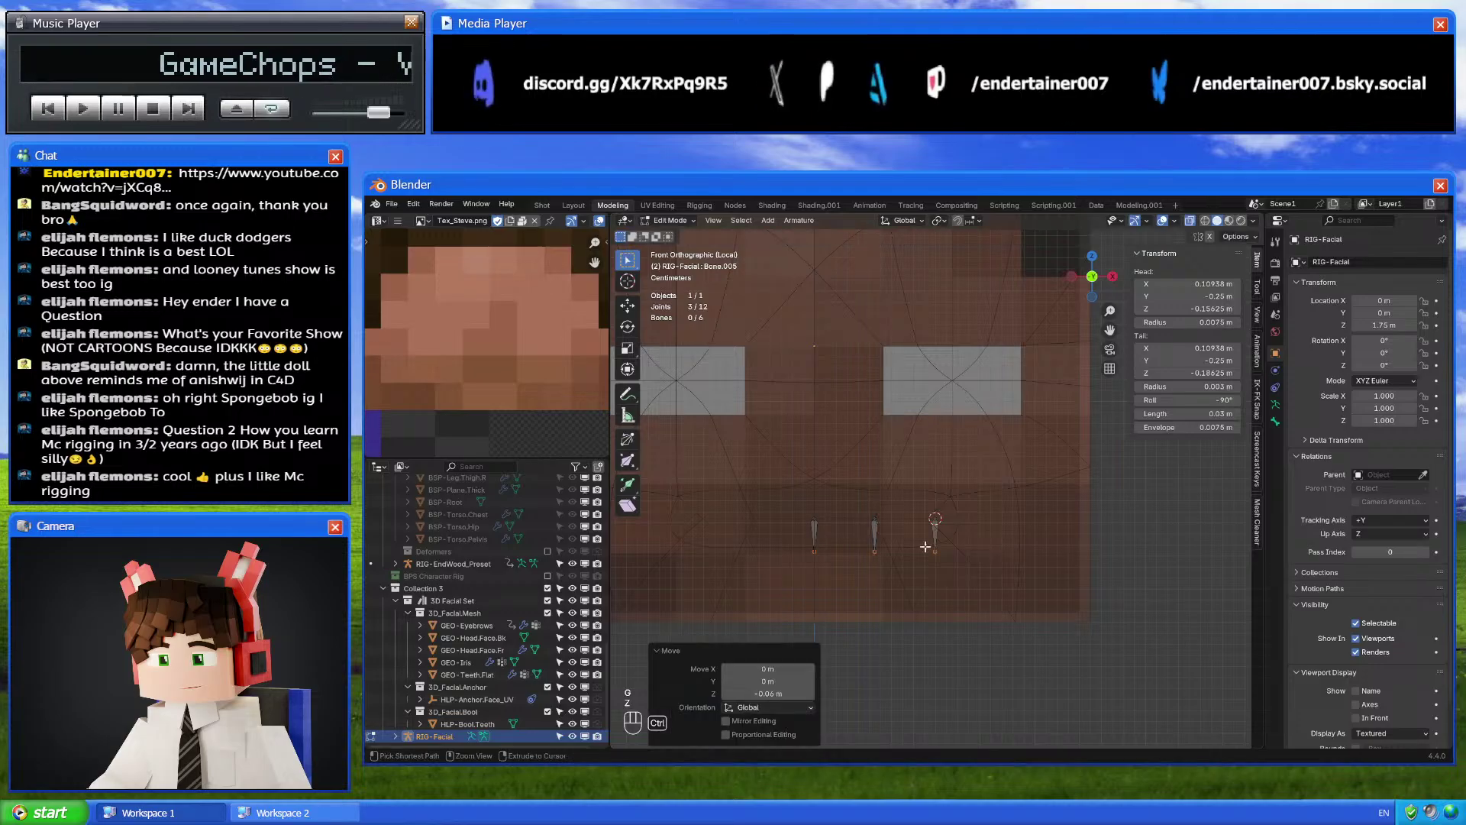
Reveal the hidden mouth bones, set the lower centre bone's roll to 0°, and check the other two lower bones
{"action": "left_click", "coordinate": [812, 533]}
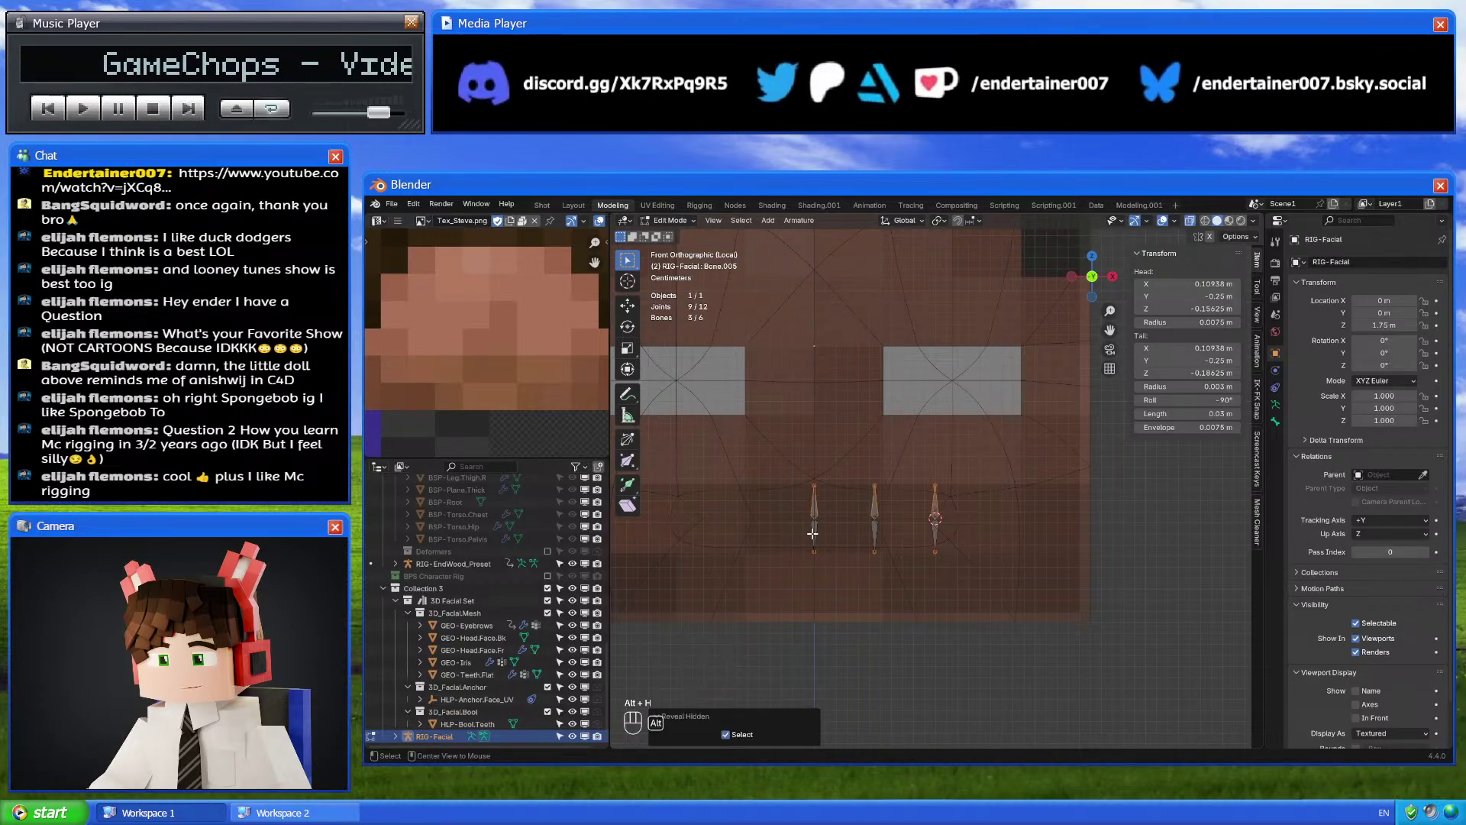
{"action": "key", "text": "alt+h"}
{"action": "double_click", "coordinate": [1188, 398]}
{"action": "key", "text": "Return"}
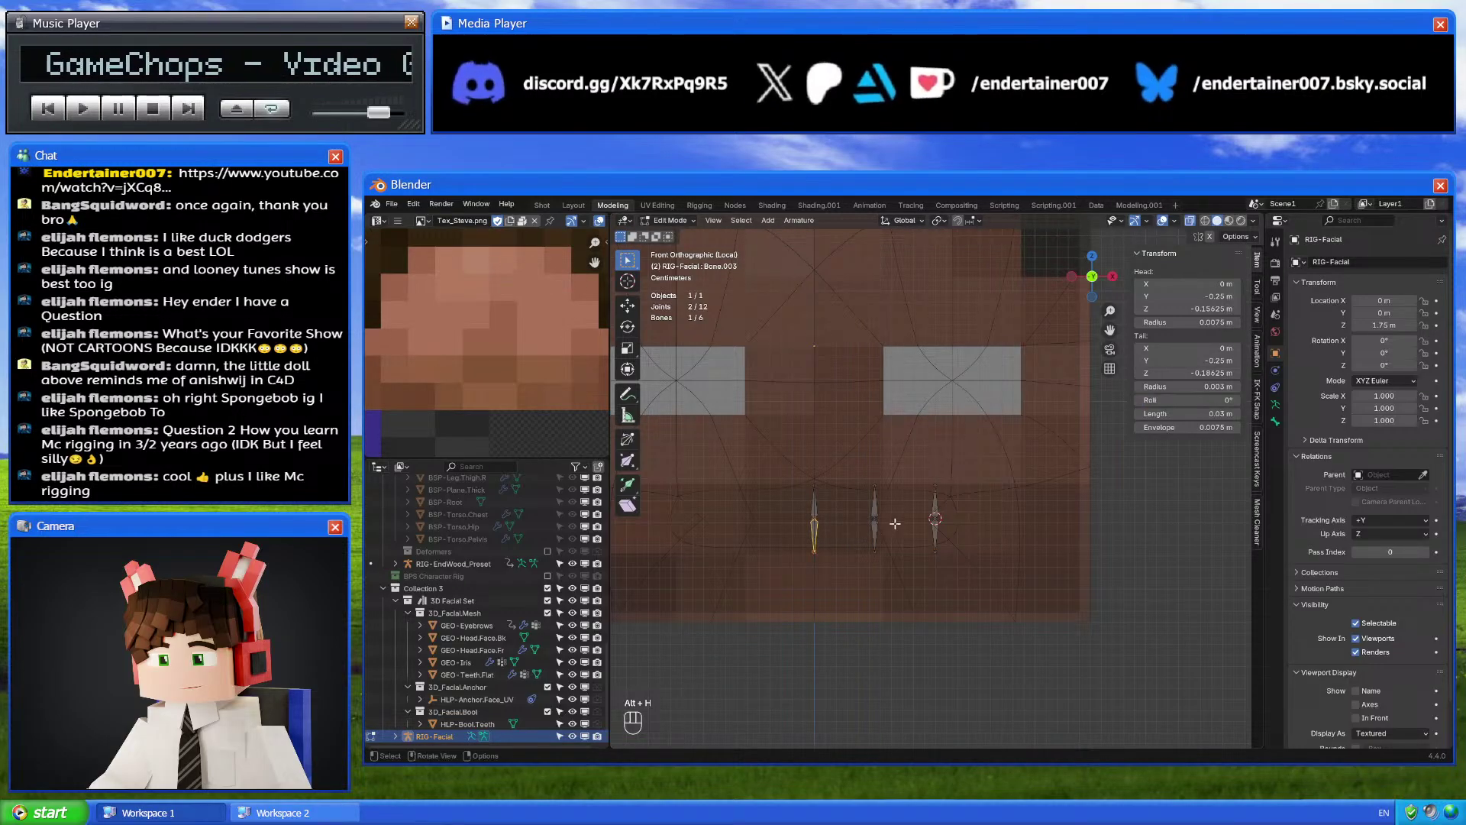
{"action": "left_click", "coordinate": [874, 527]}
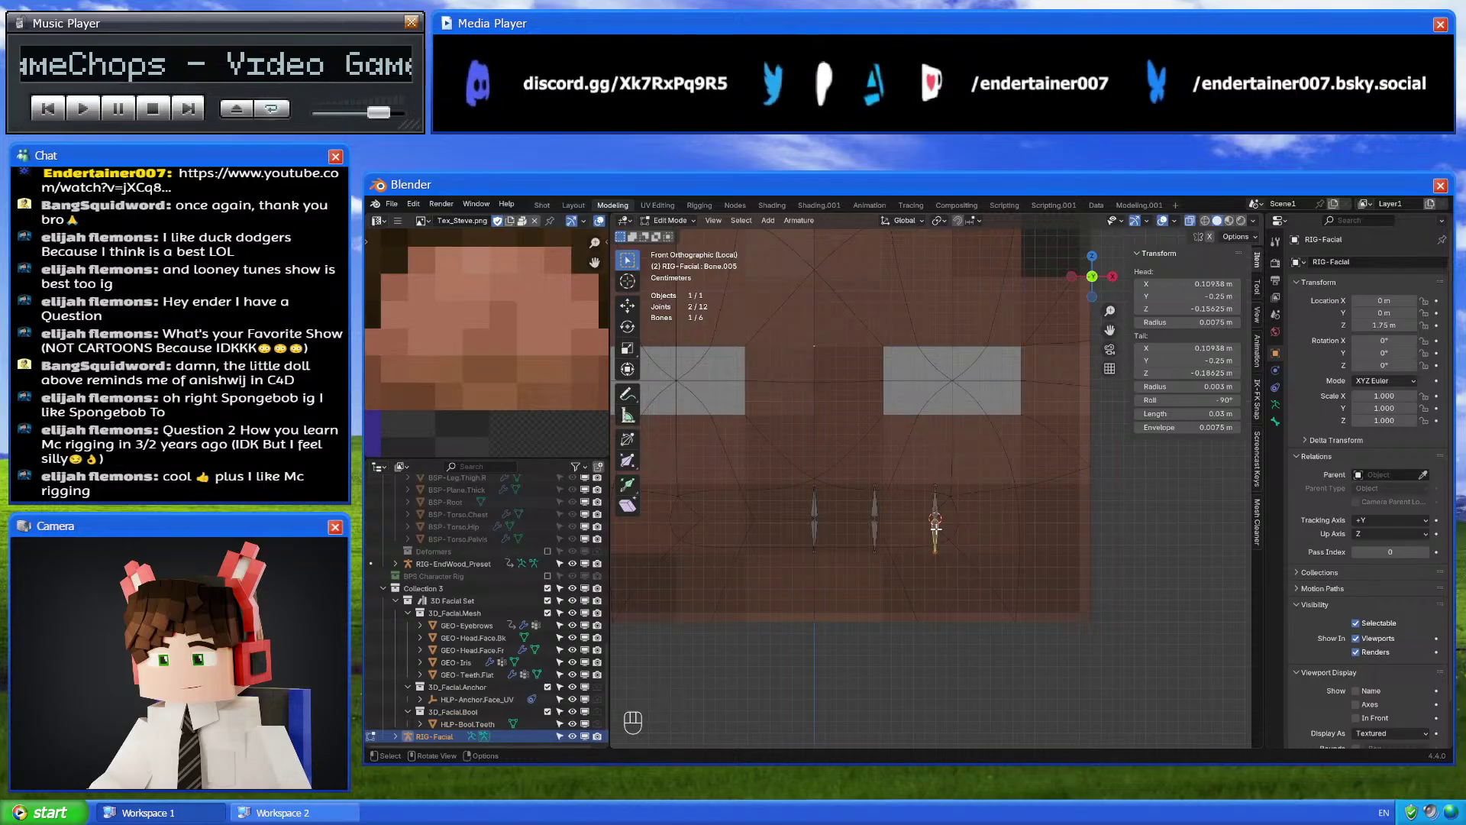
{"action": "left_click", "coordinate": [935, 536]}
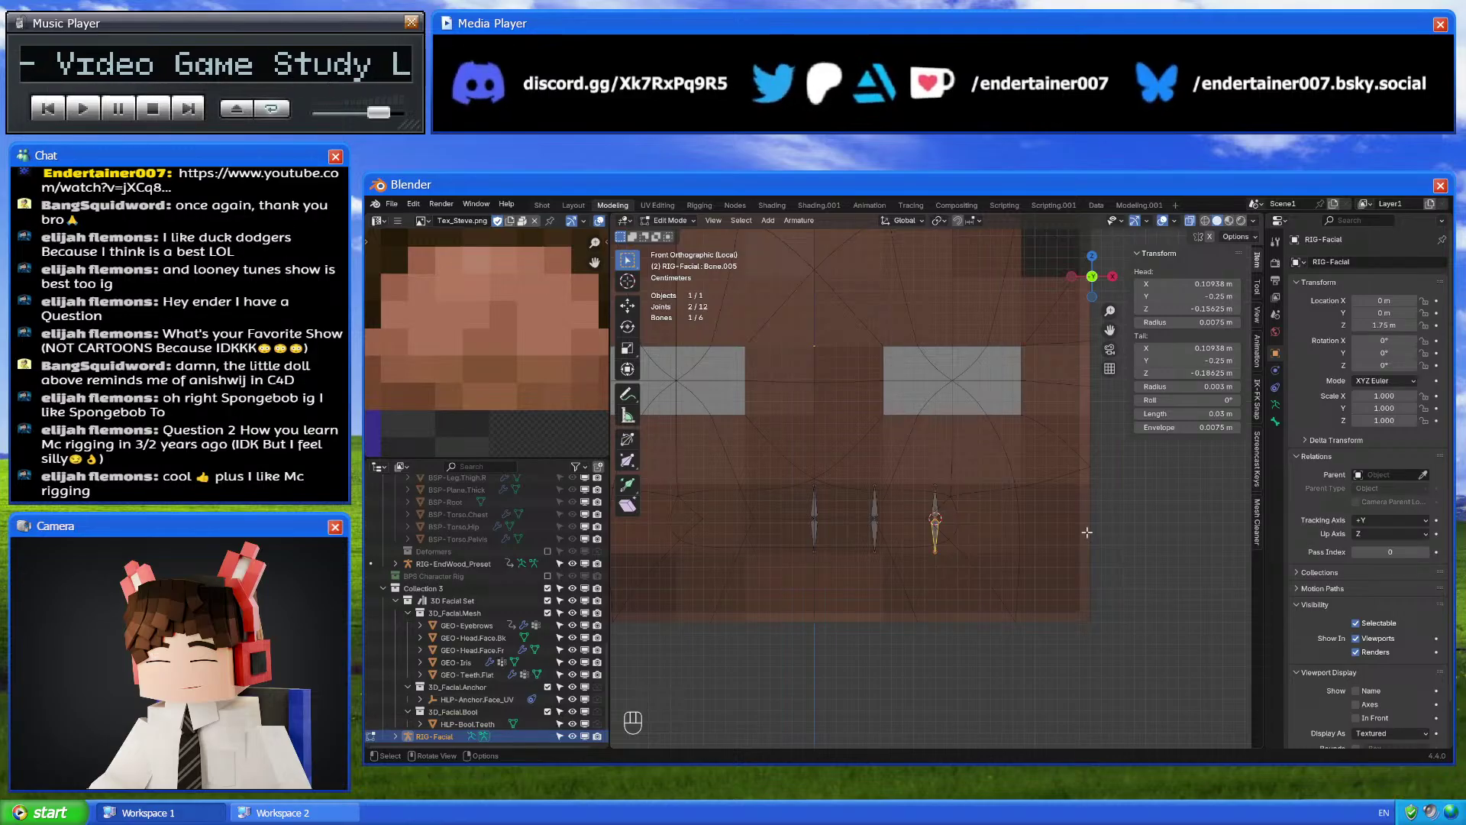
Select the upper centre mouth bone in Pose Mode and rename it CTL-Mouth.Tp.Md
{"action": "scroll", "coordinate": [815, 508], "scroll_direction": "up", "scroll_amount": 2}
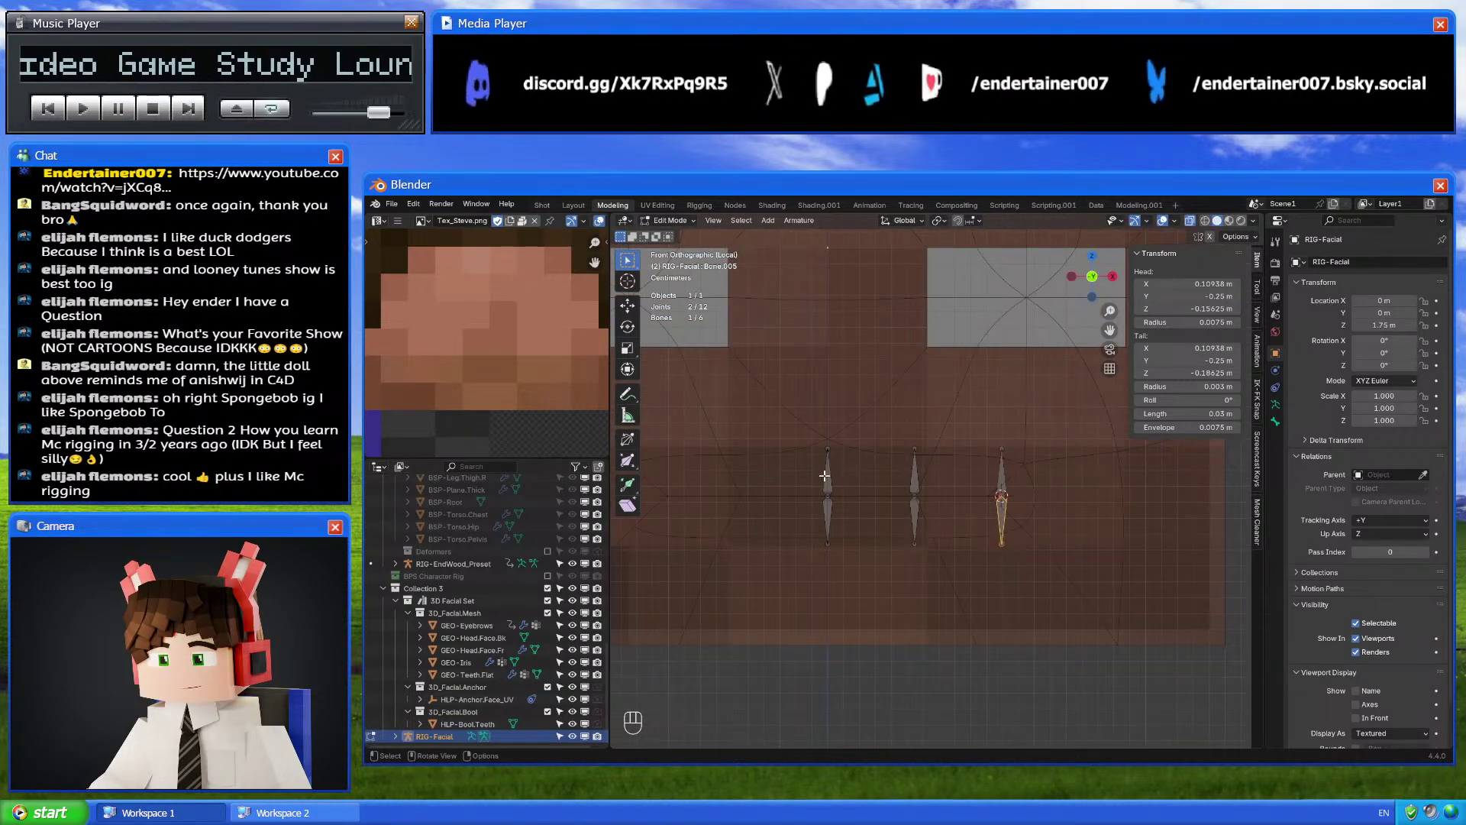
{"action": "key", "text": "ctrl+Tab"}
{"action": "key", "text": "Tab"}
{"action": "left_click", "coordinate": [828, 478]}
{"action": "key", "text": "ctrl+Tab"}
{"action": "key", "text": "ctrl+Tab"}
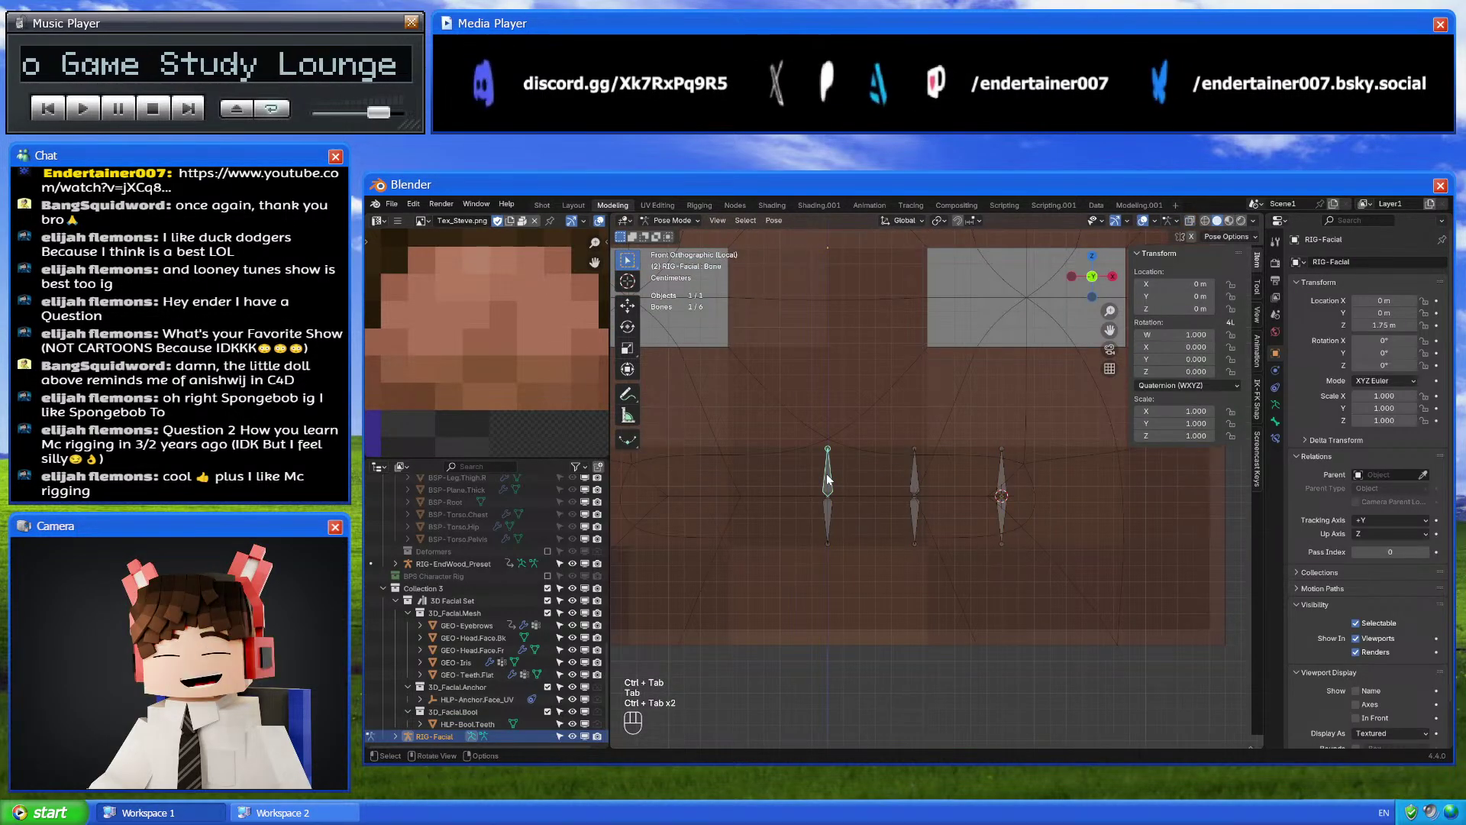
{"action": "left_click", "coordinate": [1275, 421]}
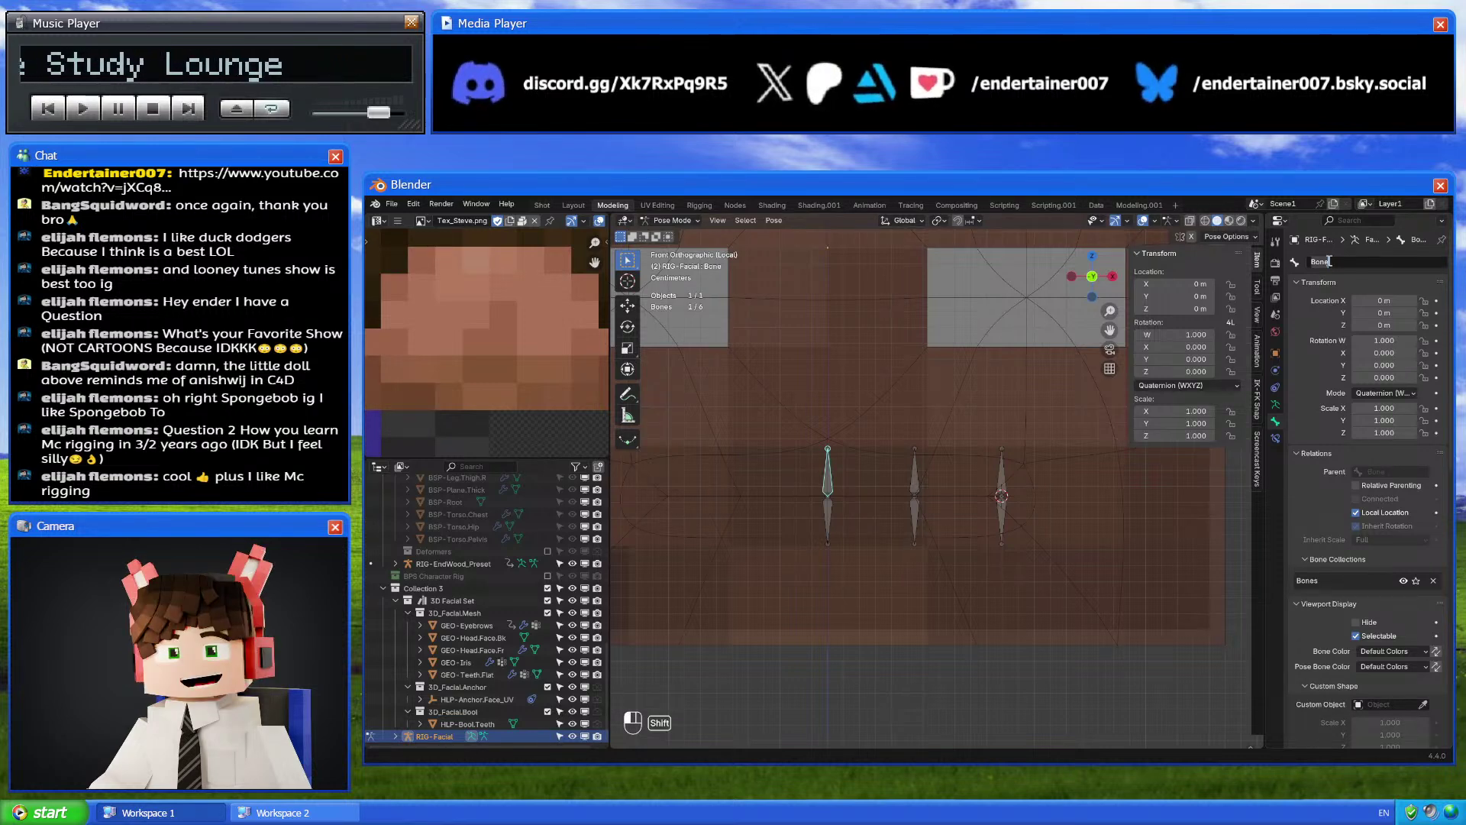
{"action": "type", "text": "CTL"}
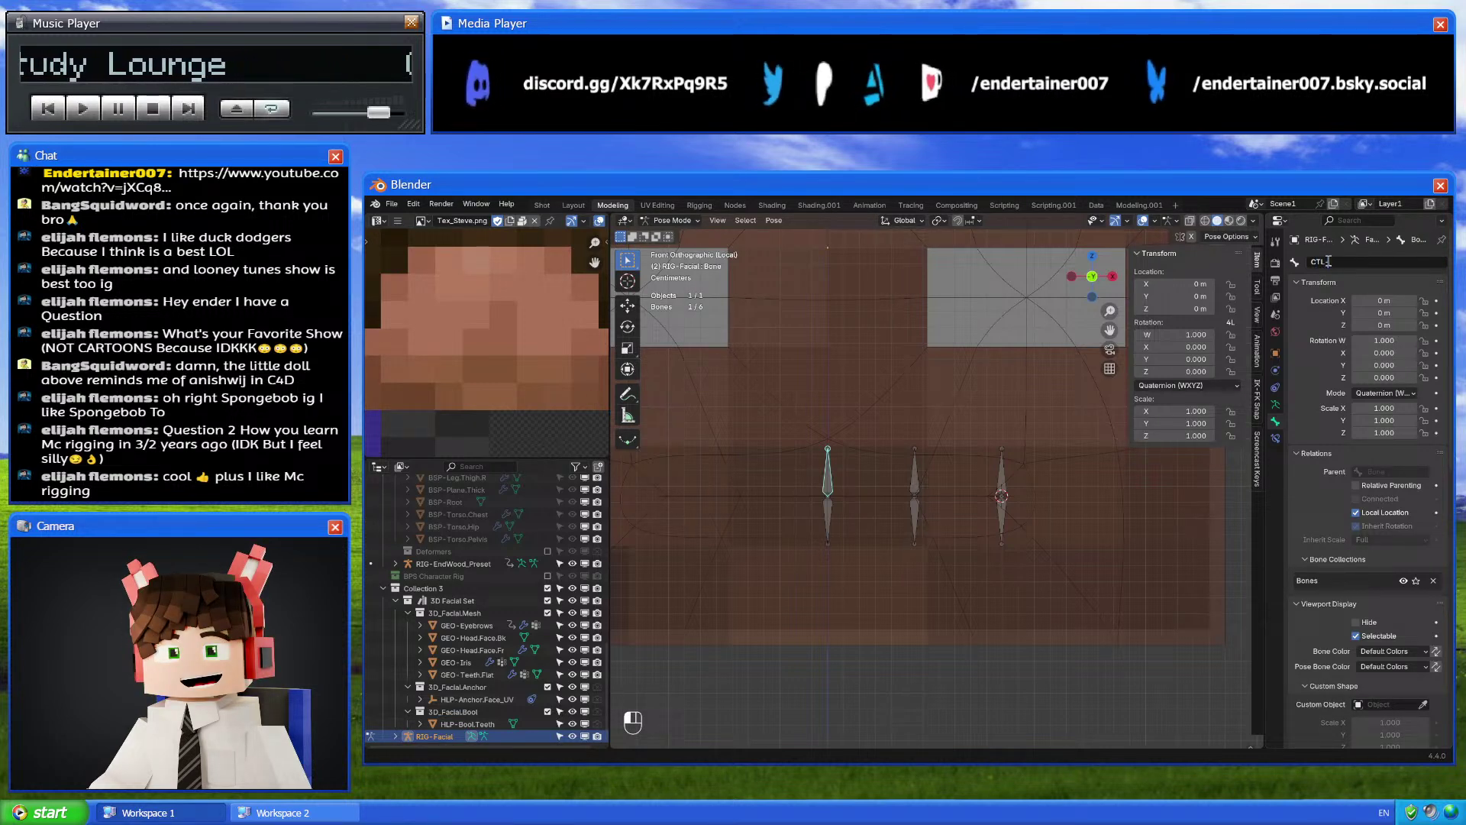
{"action": "type", "text": "-Mouth.Tp.M"}
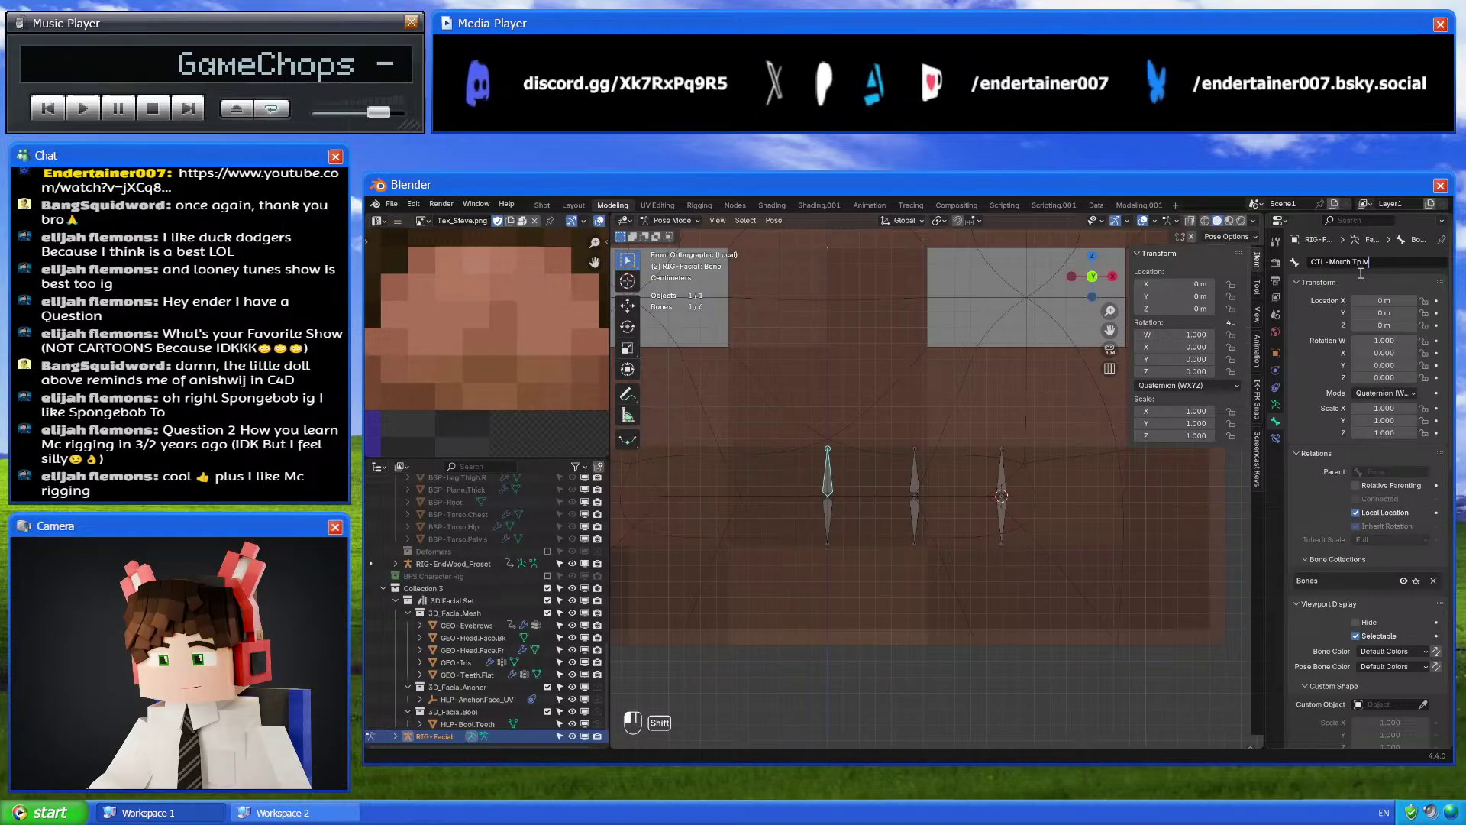
{"action": "type", "text": "d"}
{"action": "key", "text": "Return"}
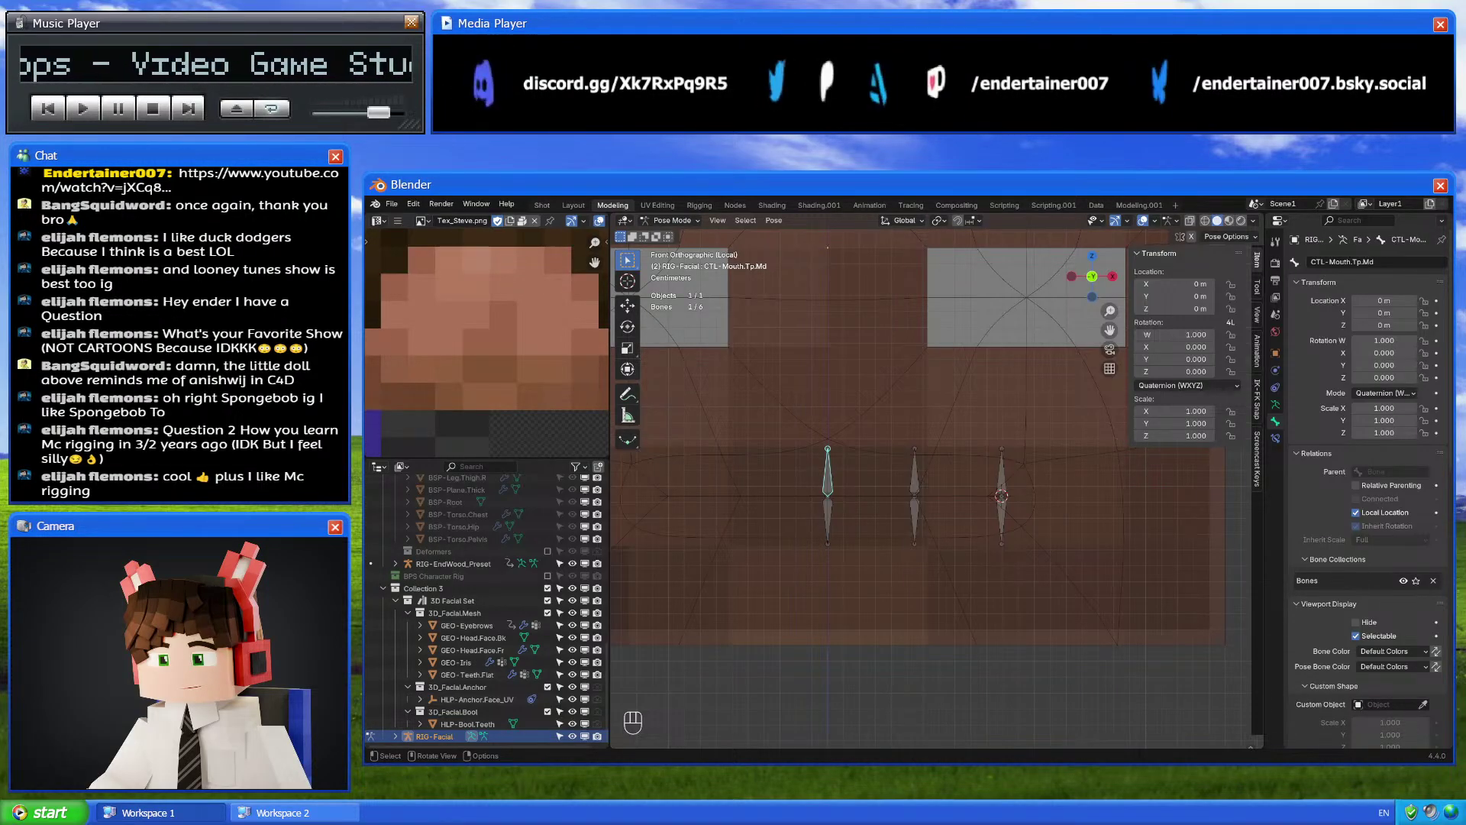
Replace the last dot in the upper centre bone's name with an underscore, making it CTL-Mouth.Tp_Md
{"action": "left_click", "coordinate": [1373, 264]}
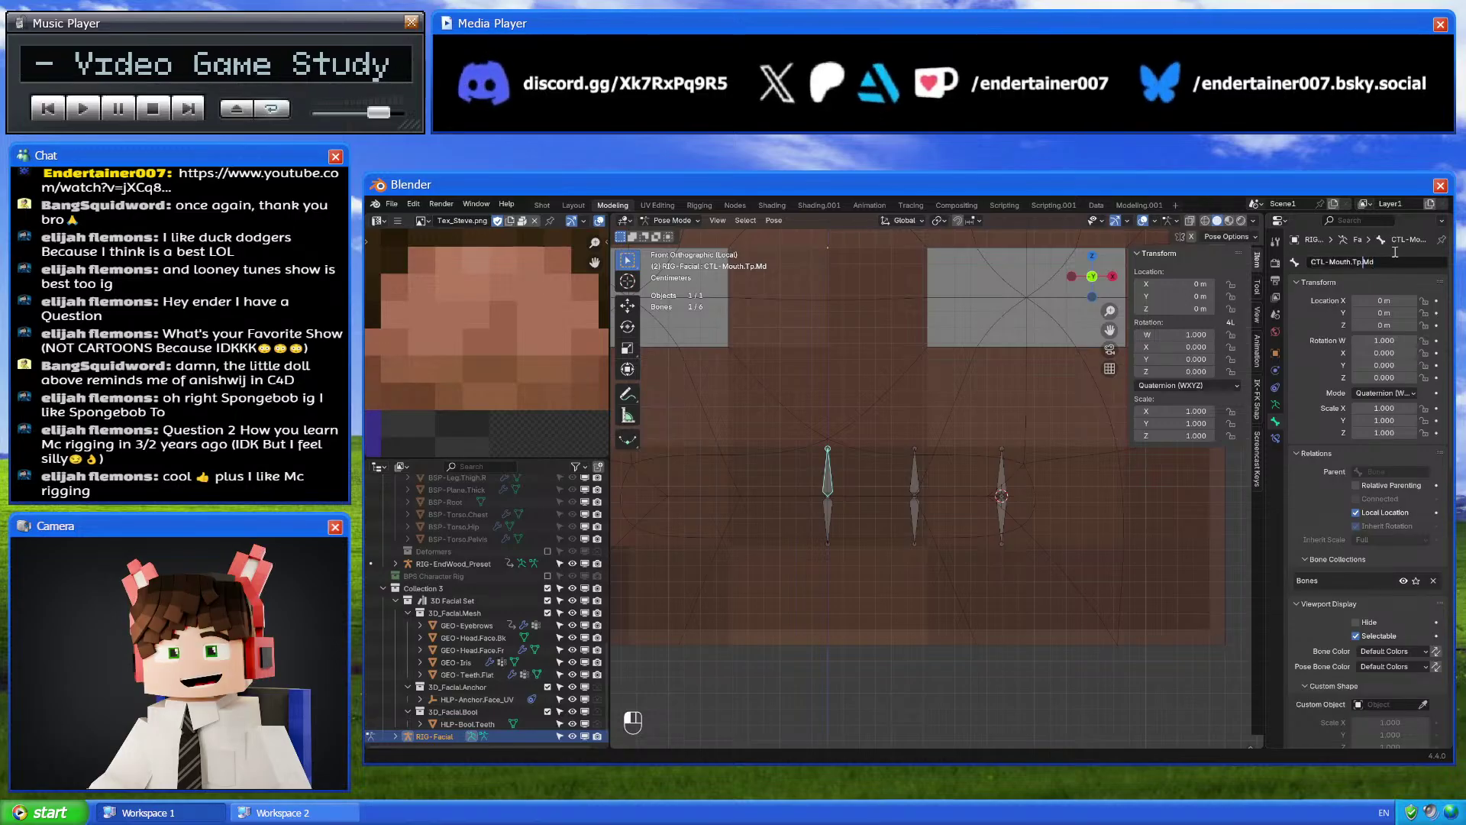
{"action": "key", "text": "BackSpace"}
{"action": "type", "text": "_"}
{"action": "key", "text": "Return"}
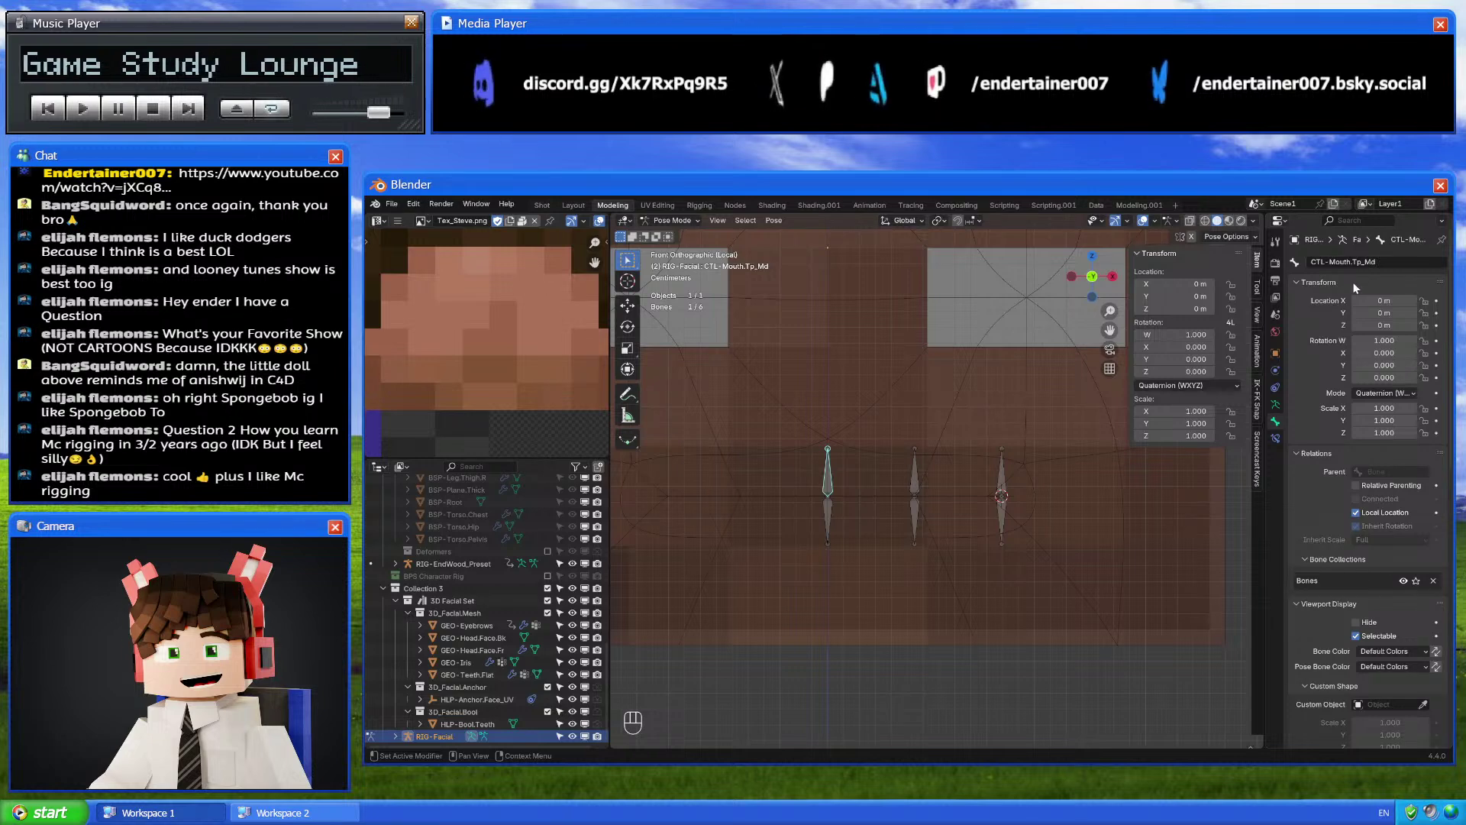
{"action": "key", "text": "g"}
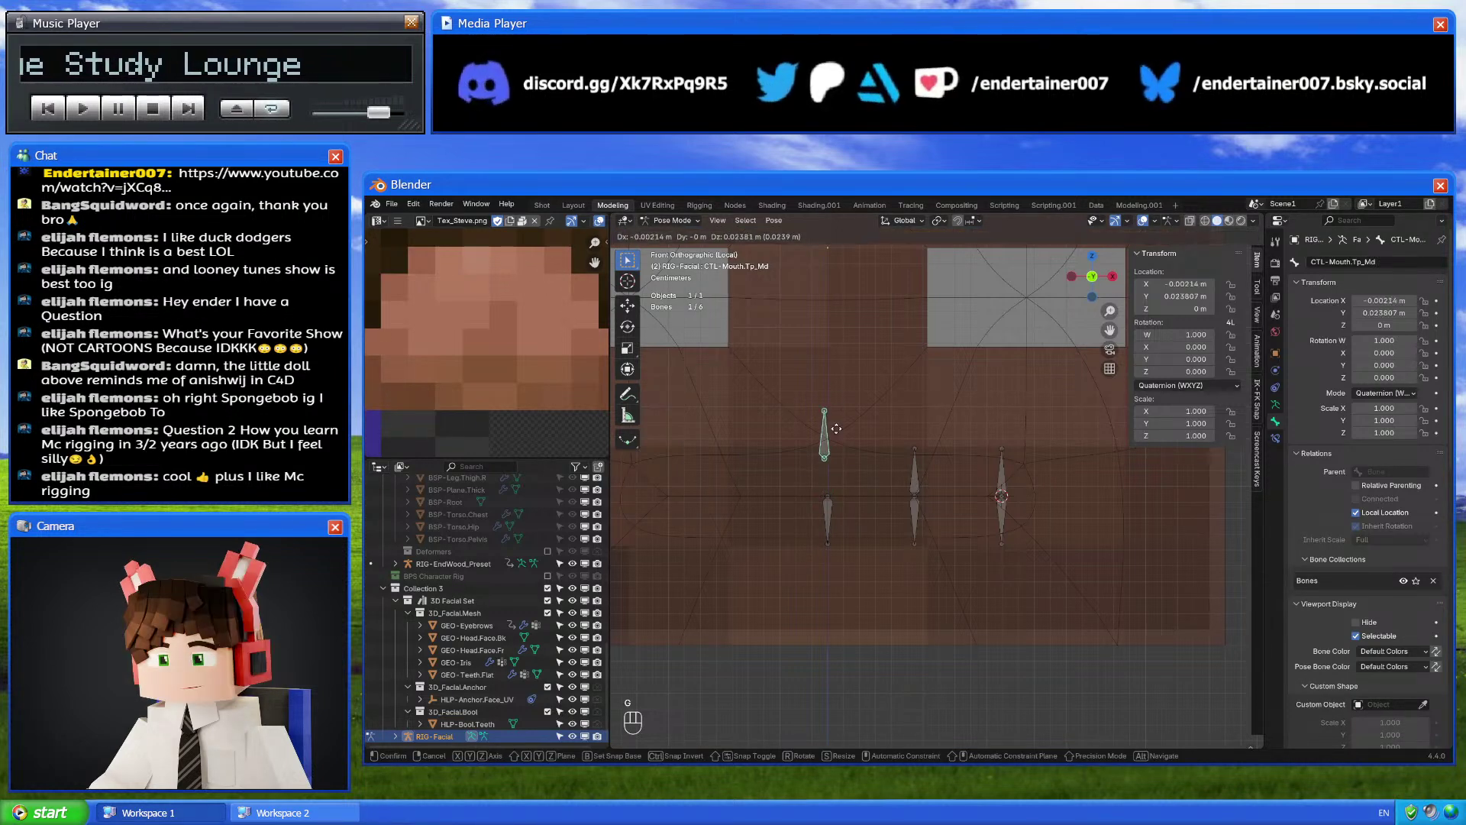
{"action": "right_click", "coordinate": [840, 487]}
{"action": "key", "text": "g"}
{"action": "right_click", "coordinate": [842, 477]}
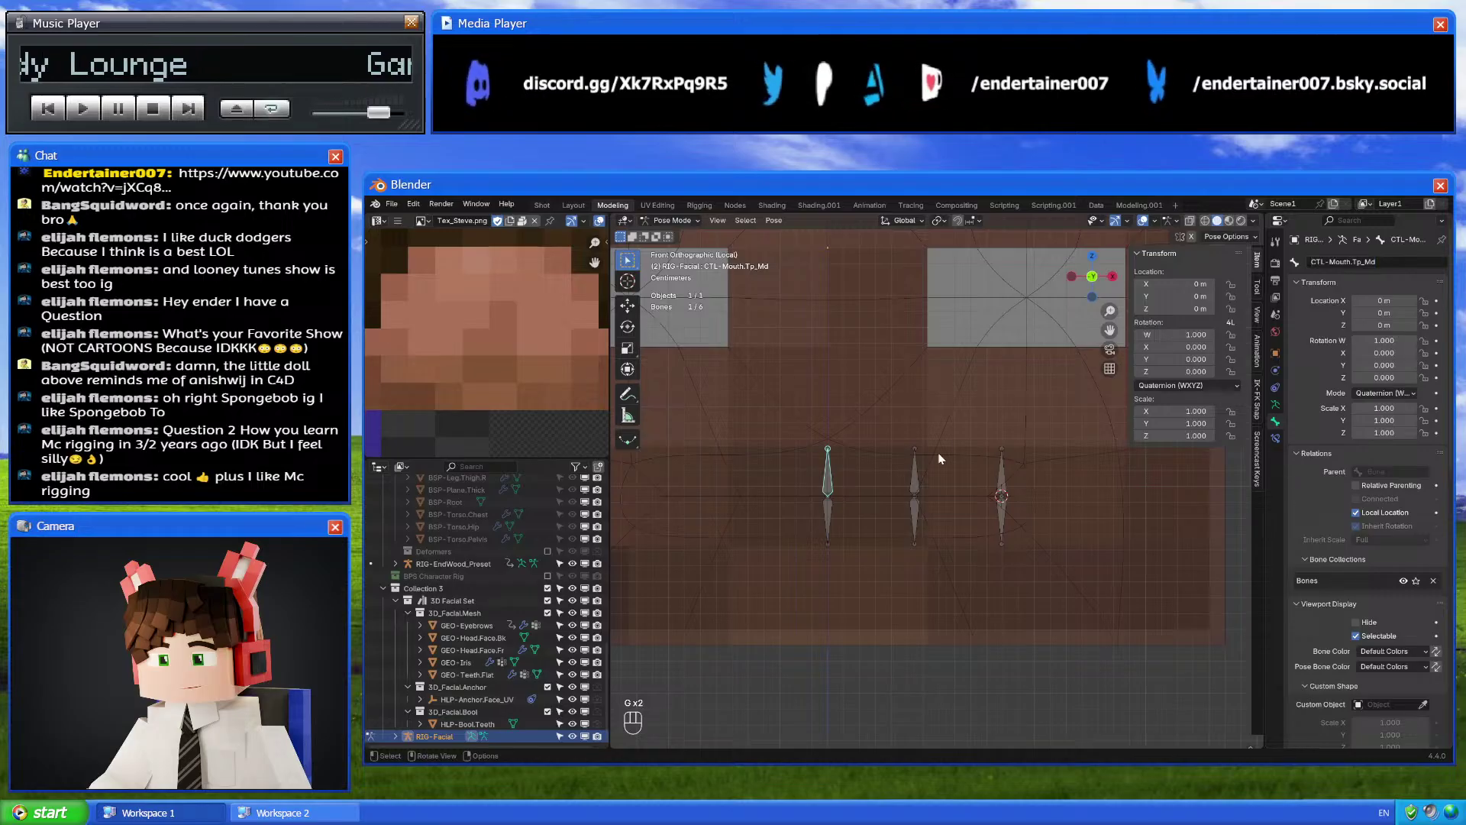
Rename the upper mouth bone between the centre and the +X mouth corner as CTL-Mouth.Tp_Md.L
{"action": "left_click", "coordinate": [914, 477]}
{"action": "double_click", "coordinate": [1367, 262]}
{"action": "type", "text": "CTL-Mouth.Tp_Md"}
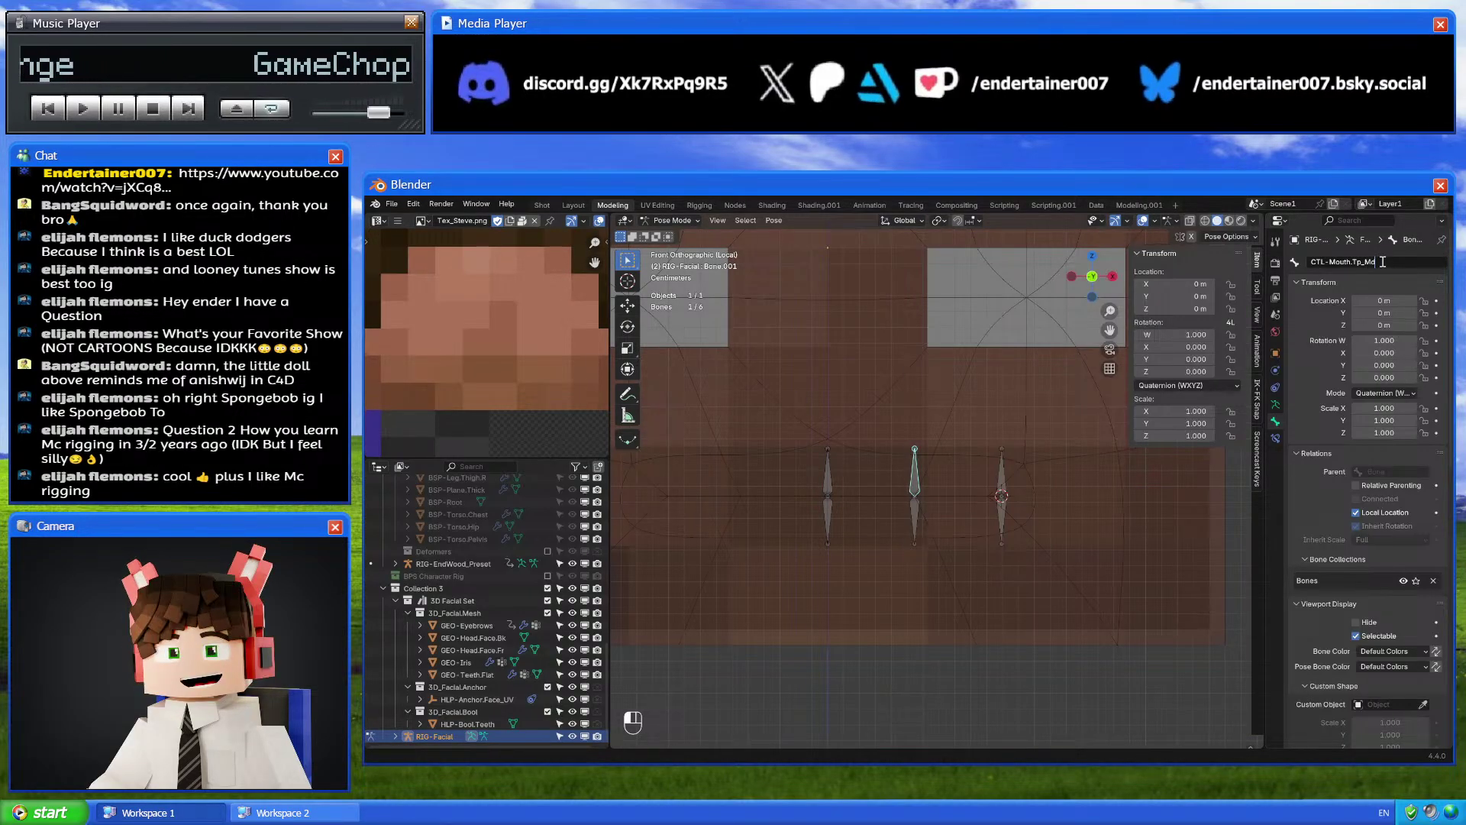
{"action": "type", "text": ".L"}
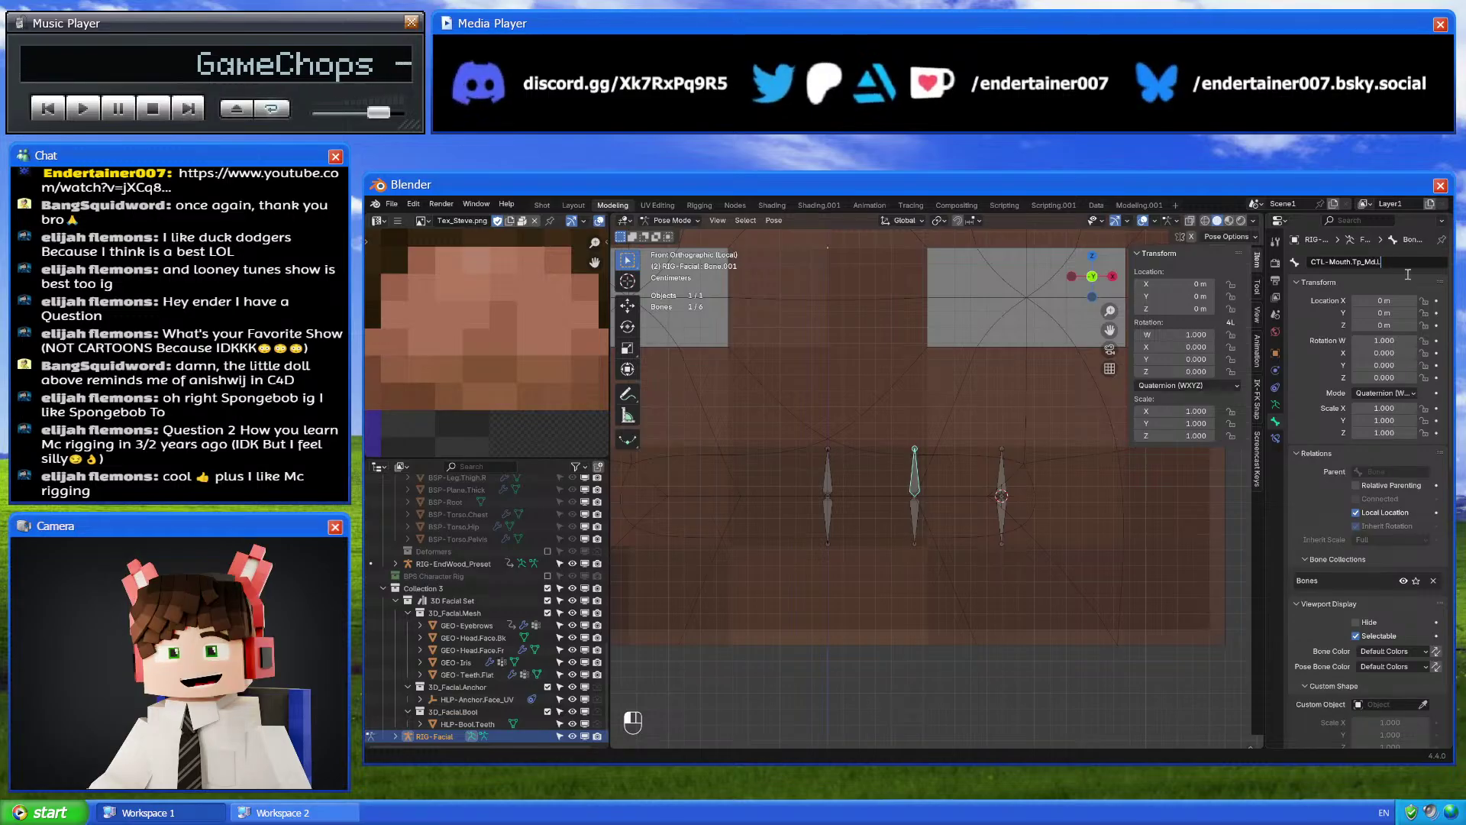
{"action": "key", "text": "Return"}
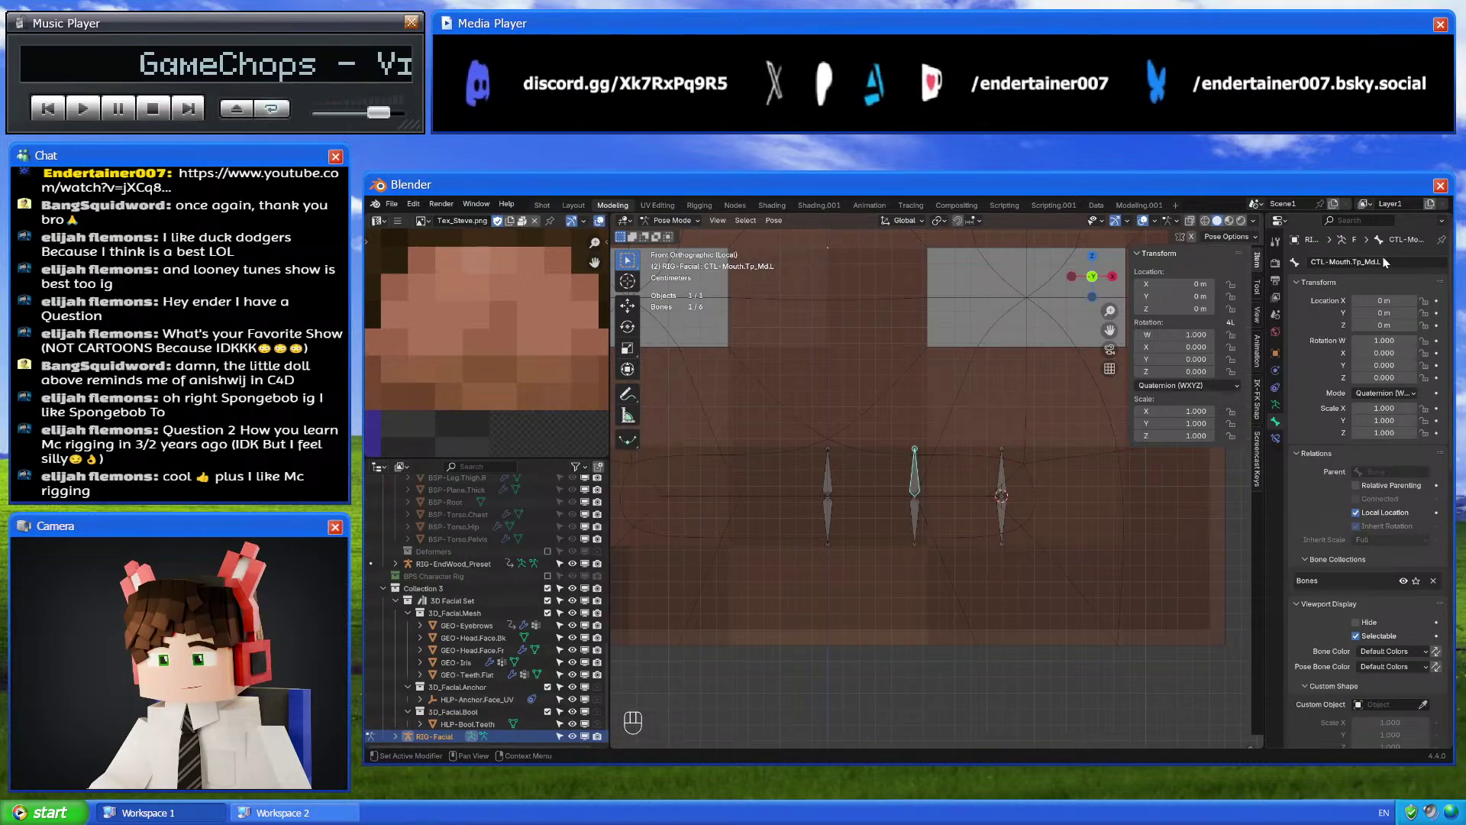
Rename the upper bone at the +X mouth corner as CTL-Mouth.Tp.L
{"action": "double_click", "coordinate": [1372, 262]}
{"action": "type", "text": "CTL-Mouth.Tp_Md.L"}
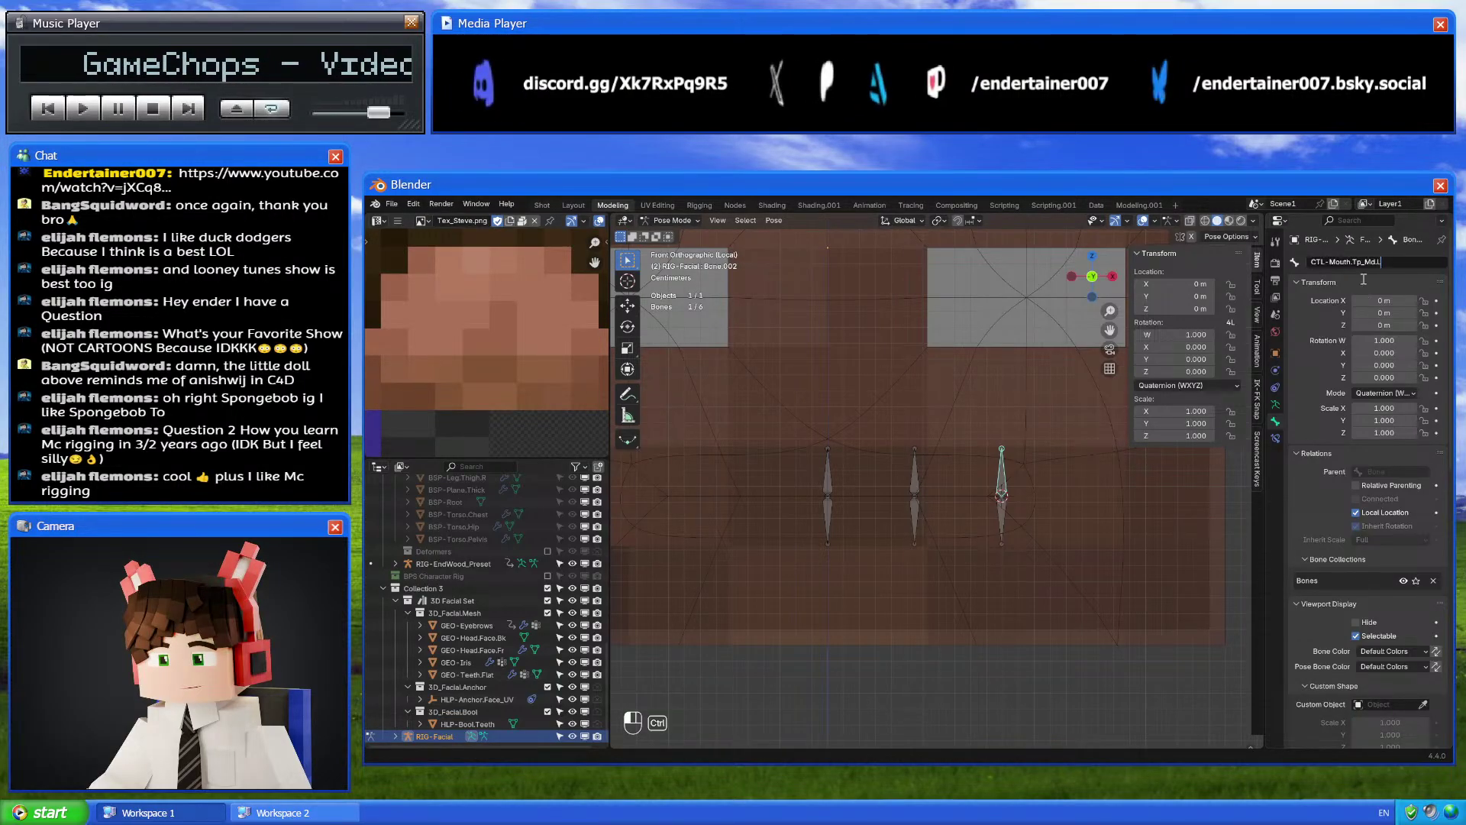
{"action": "key", "text": "Left"}
{"action": "key", "text": "Left"}
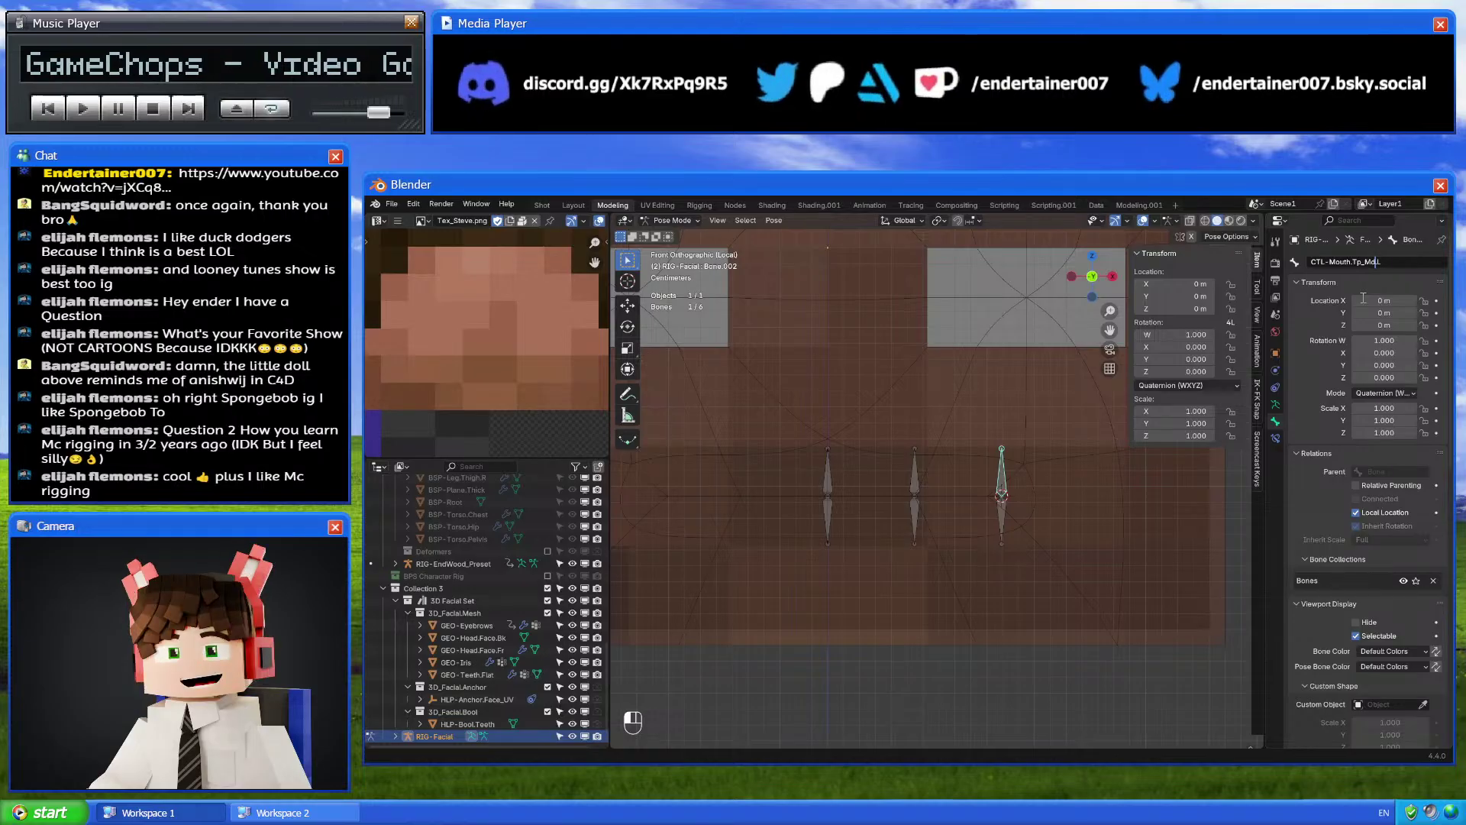
{"action": "key", "text": "BackSpace"}
{"action": "key", "text": "BackSpace"}
{"action": "key", "text": "BackSpace"}
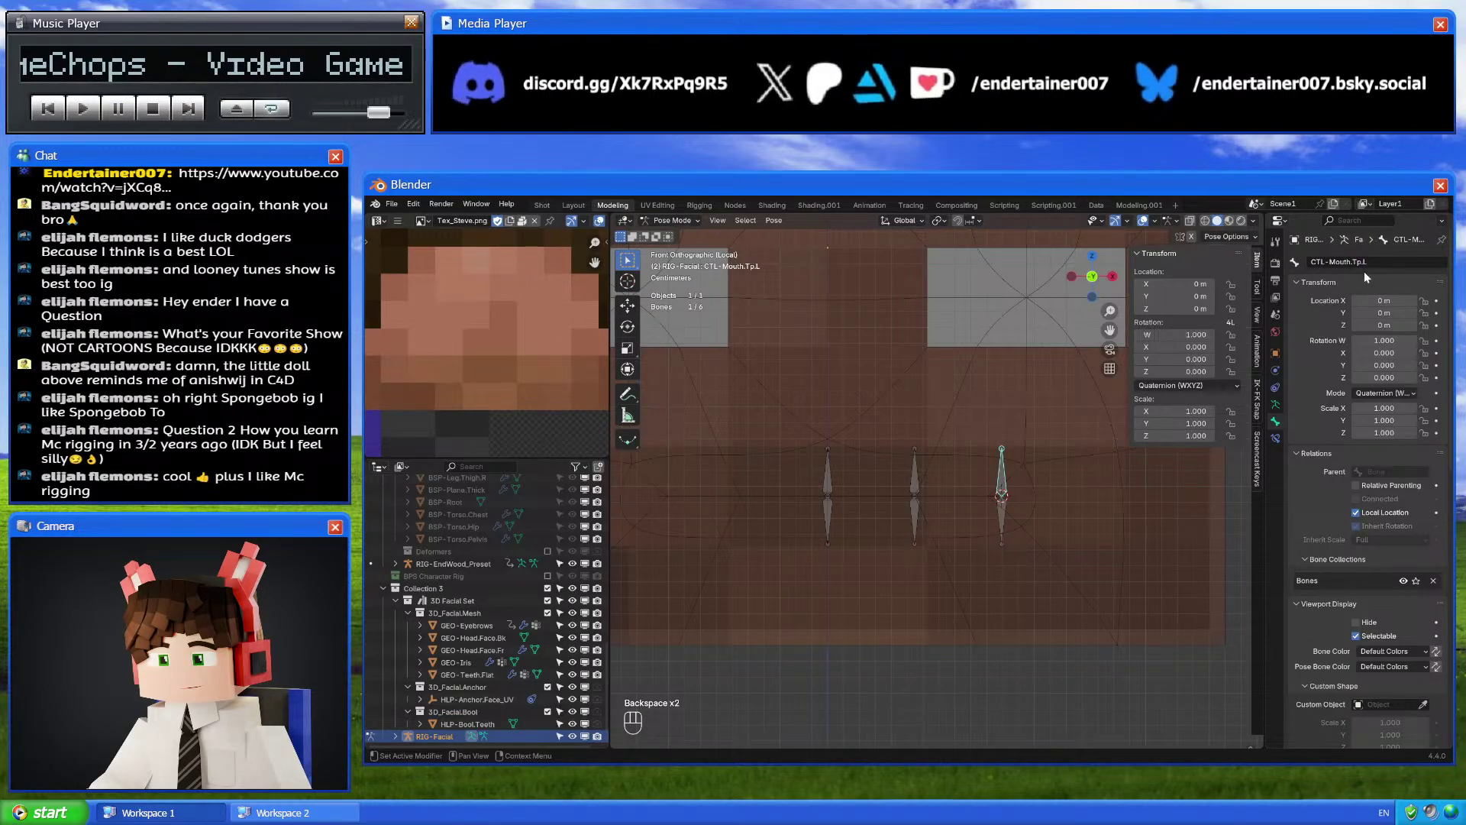
Rename the lower centre mouth bone as CTL-Mouth.Bt_Md, reusing the upper centre bone's name with Tp replaced by Bt
{"action": "middle_click_drag", "start_coordinate": [948, 466], "coordinate": [969, 461], "text": "shift"}
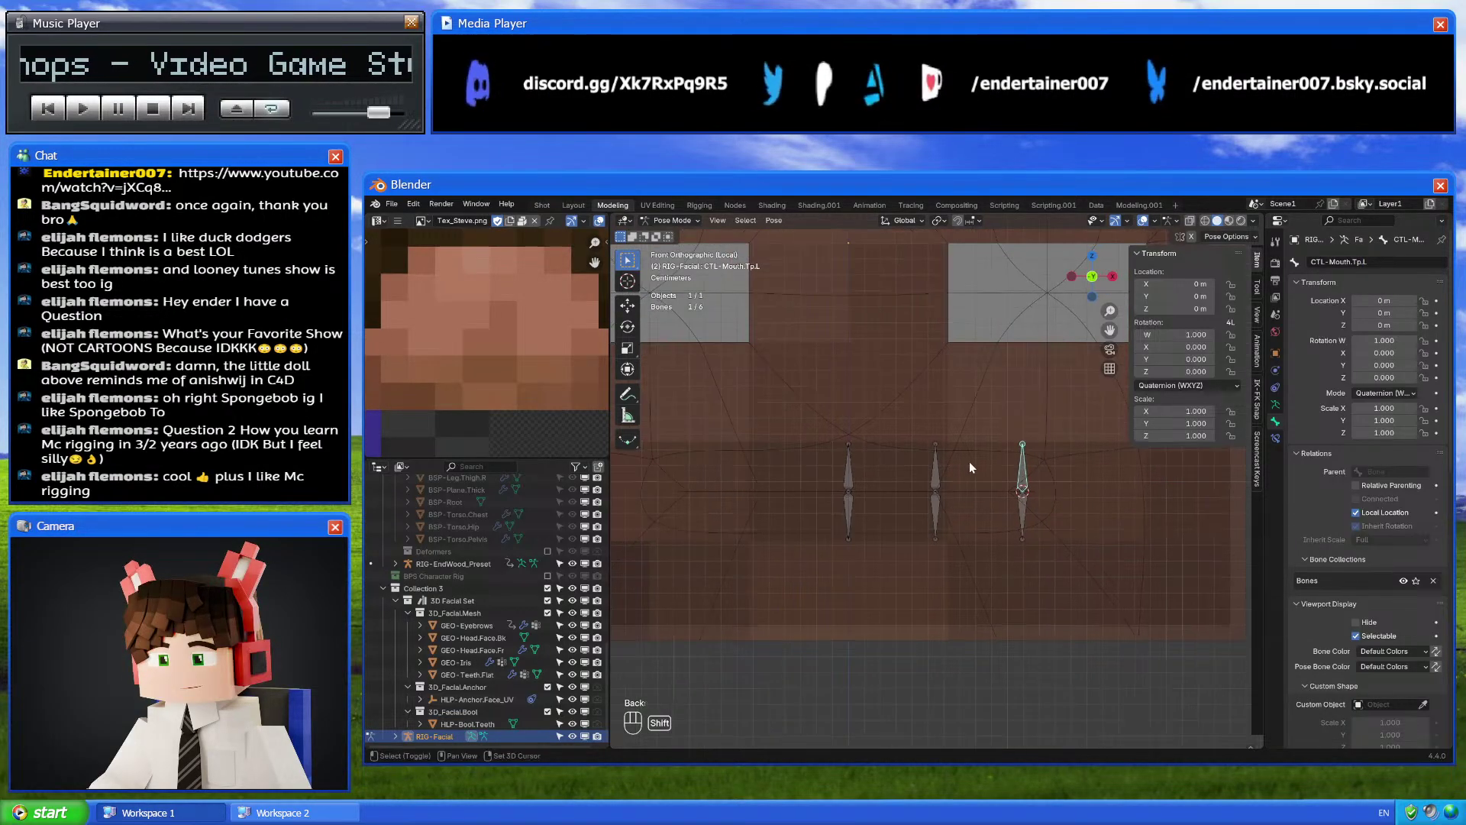
{"action": "left_click", "coordinate": [850, 466]}
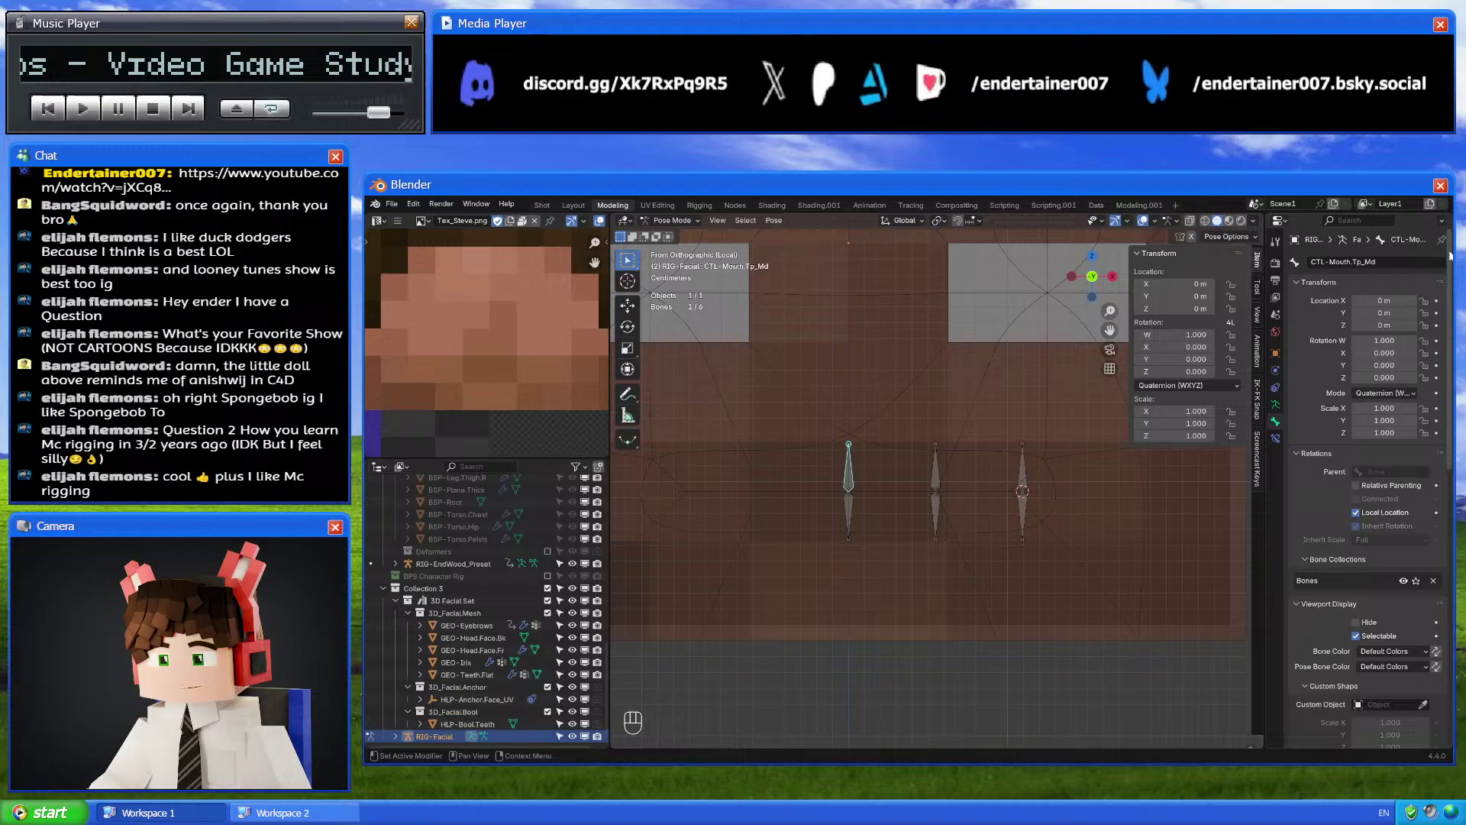
{"action": "left_click", "coordinate": [1353, 262]}
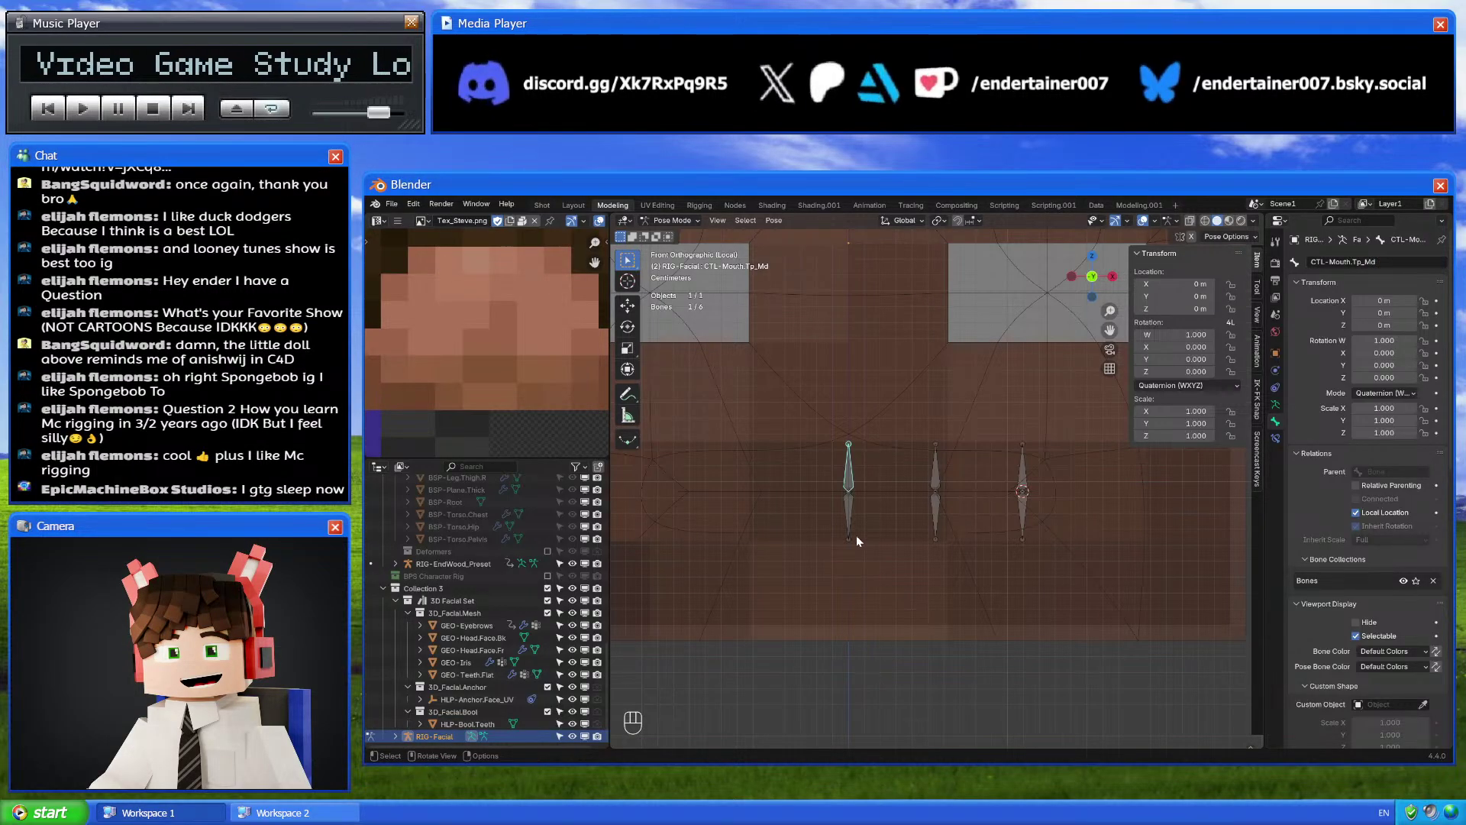
{"action": "left_click", "coordinate": [850, 525]}
{"action": "left_click", "coordinate": [1363, 262]}
{"action": "type", "text": "CTL-Mouth.Tp_Md"}
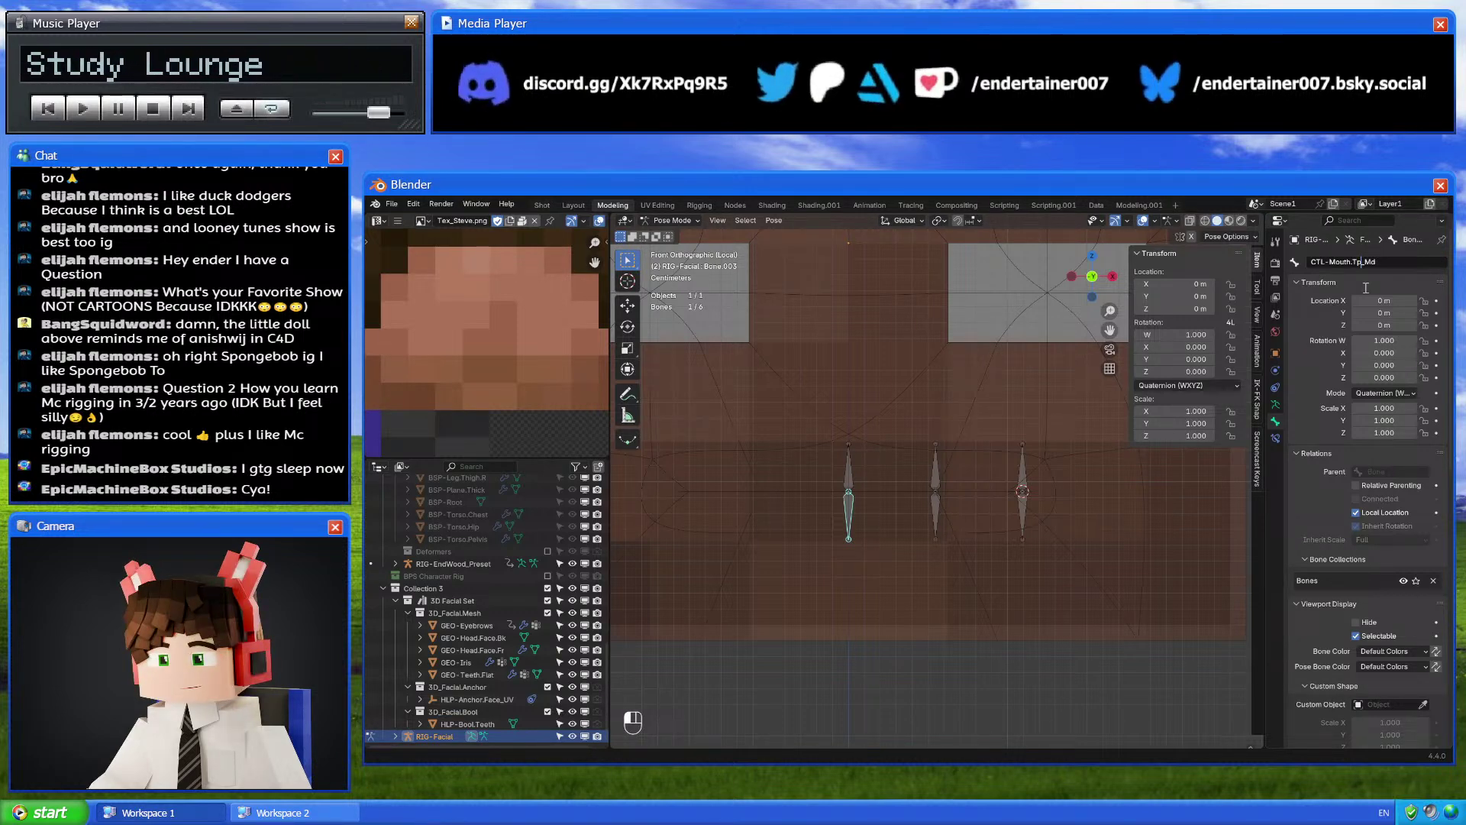
{"action": "key", "text": "BackSpace"}
{"action": "key", "text": "BackSpace"}
{"action": "key", "text": "BackSpace"}
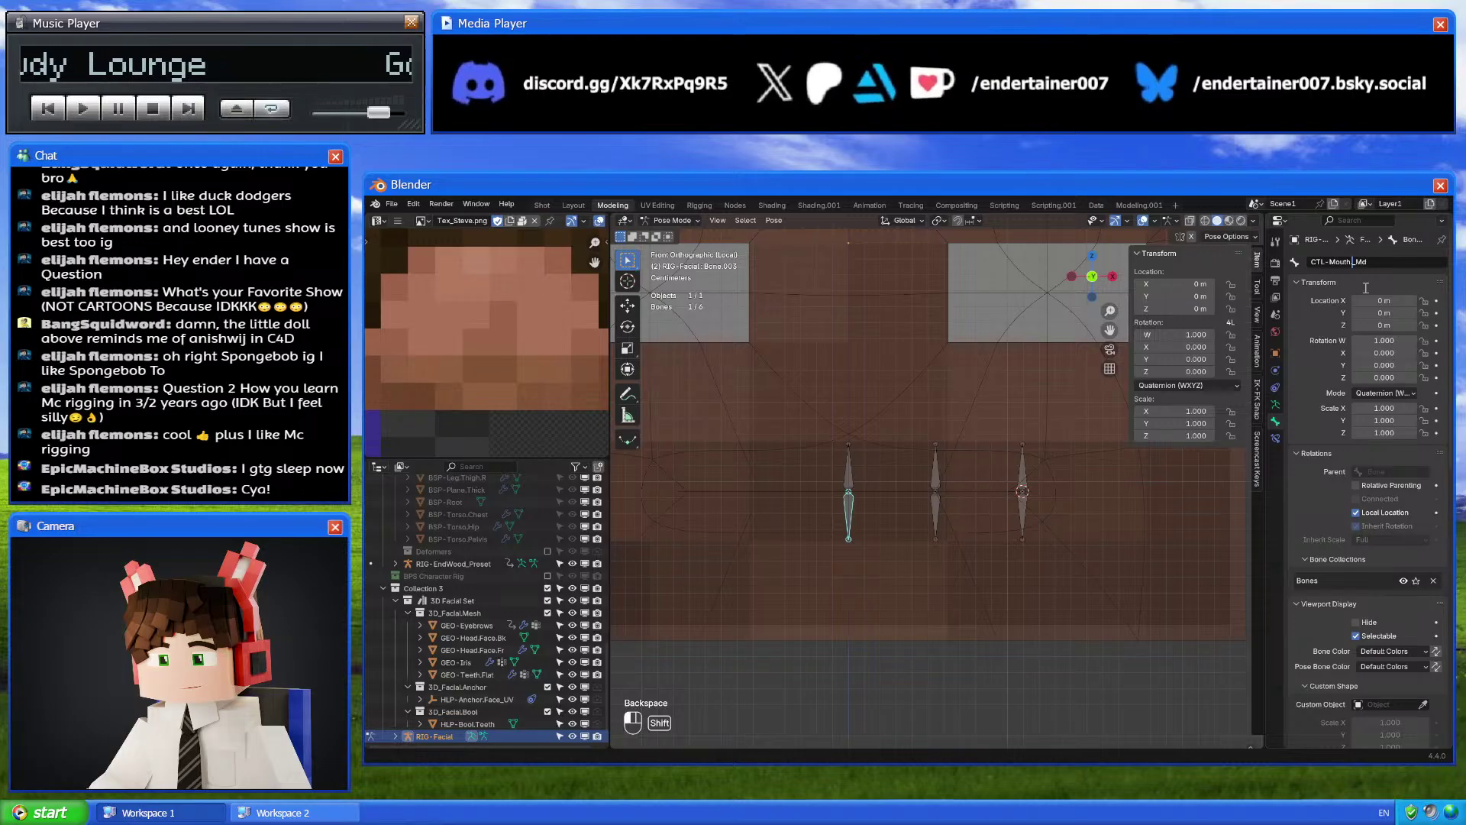
{"action": "key", "text": "Return"}
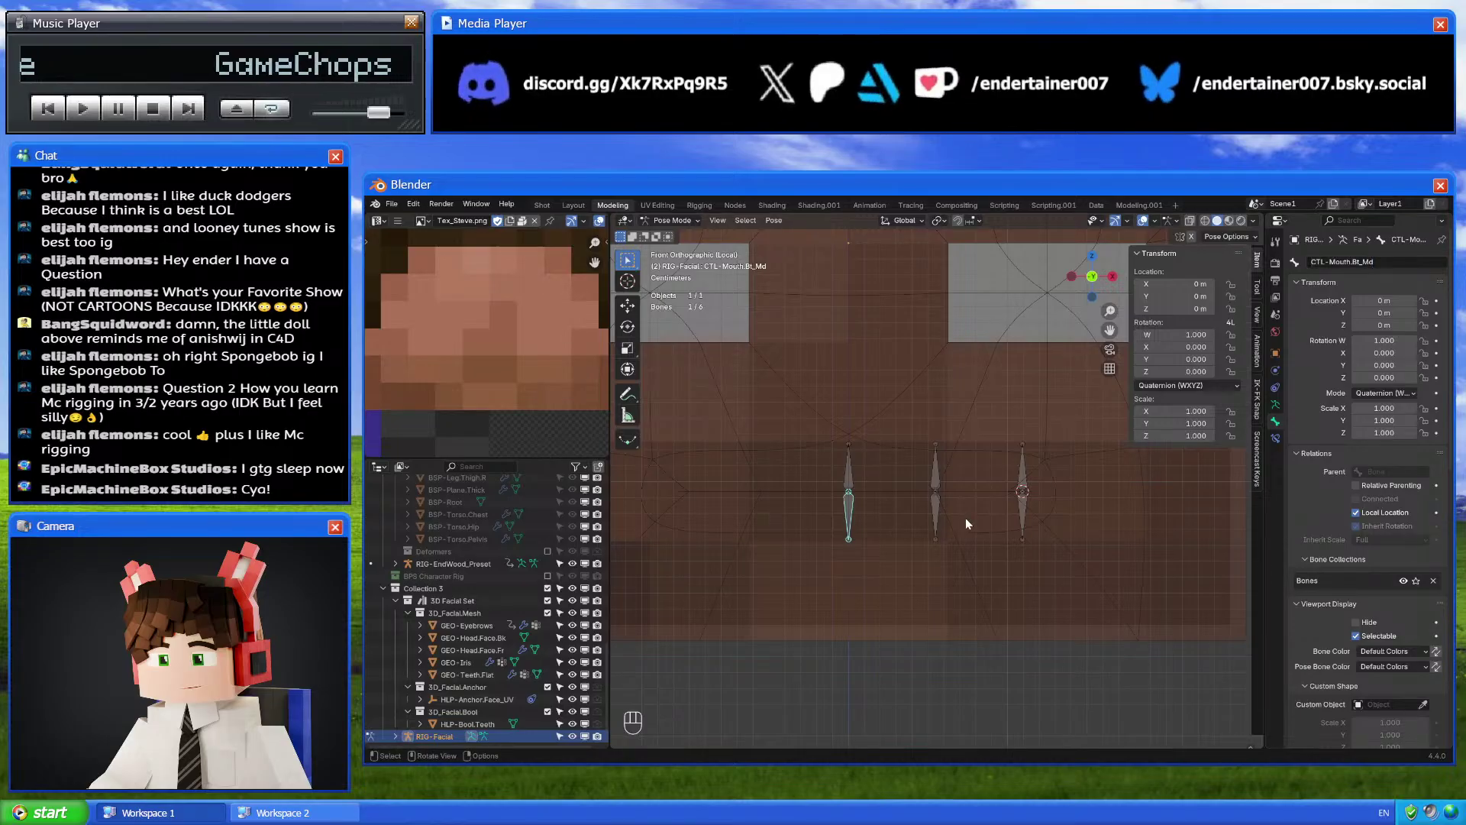
Rename the lower mouth bone between the centre and the +X mouth corner as CTL-Mouth.Bt_Md.L
{"action": "left_click", "coordinate": [940, 512]}
{"action": "left_click", "coordinate": [1338, 262]}
{"action": "type", "text": "CTL-Mouth.Bt_Md"}
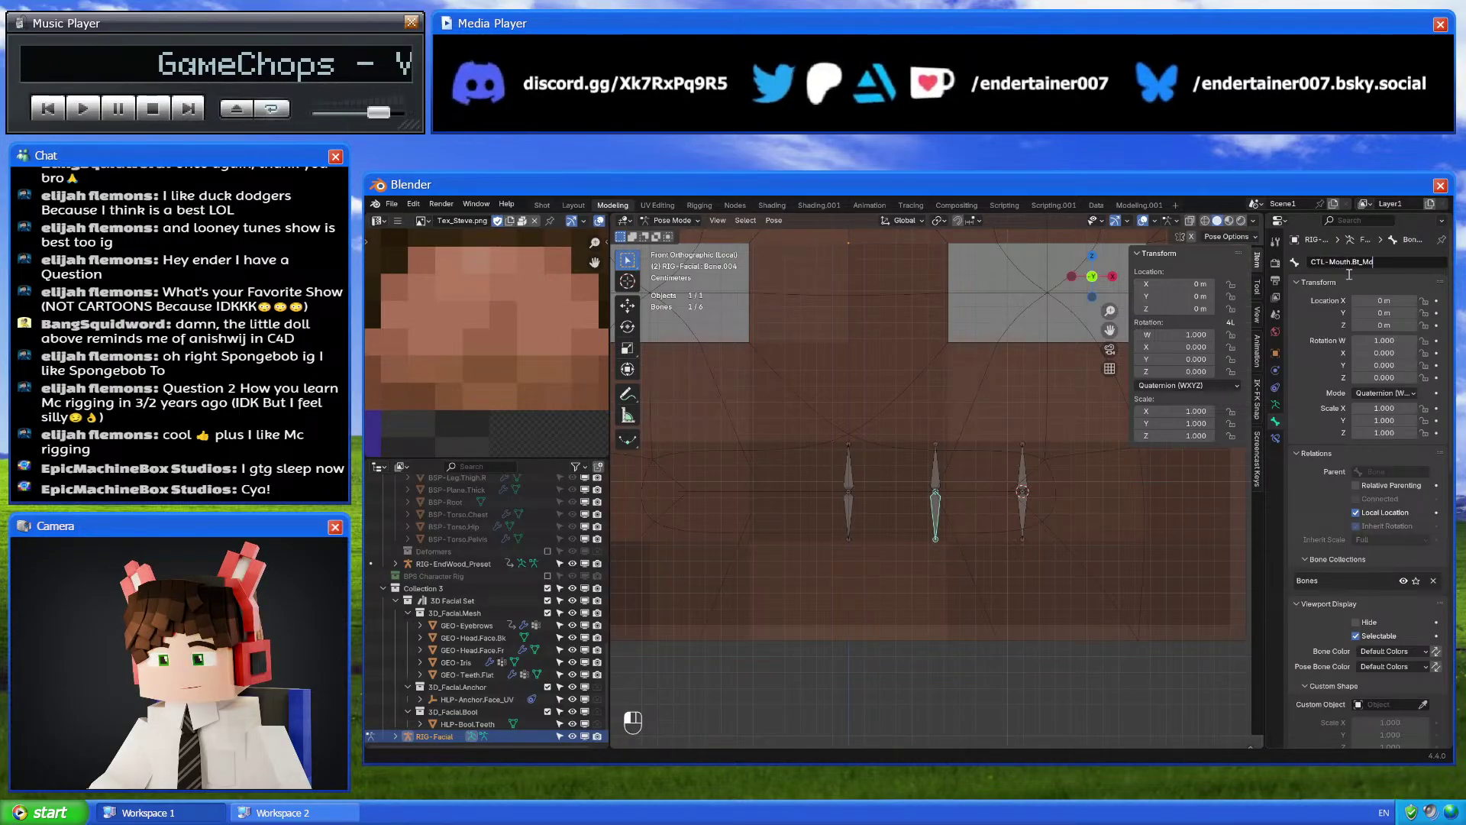
{"action": "type", "text": ".L"}
{"action": "key", "text": "Return"}
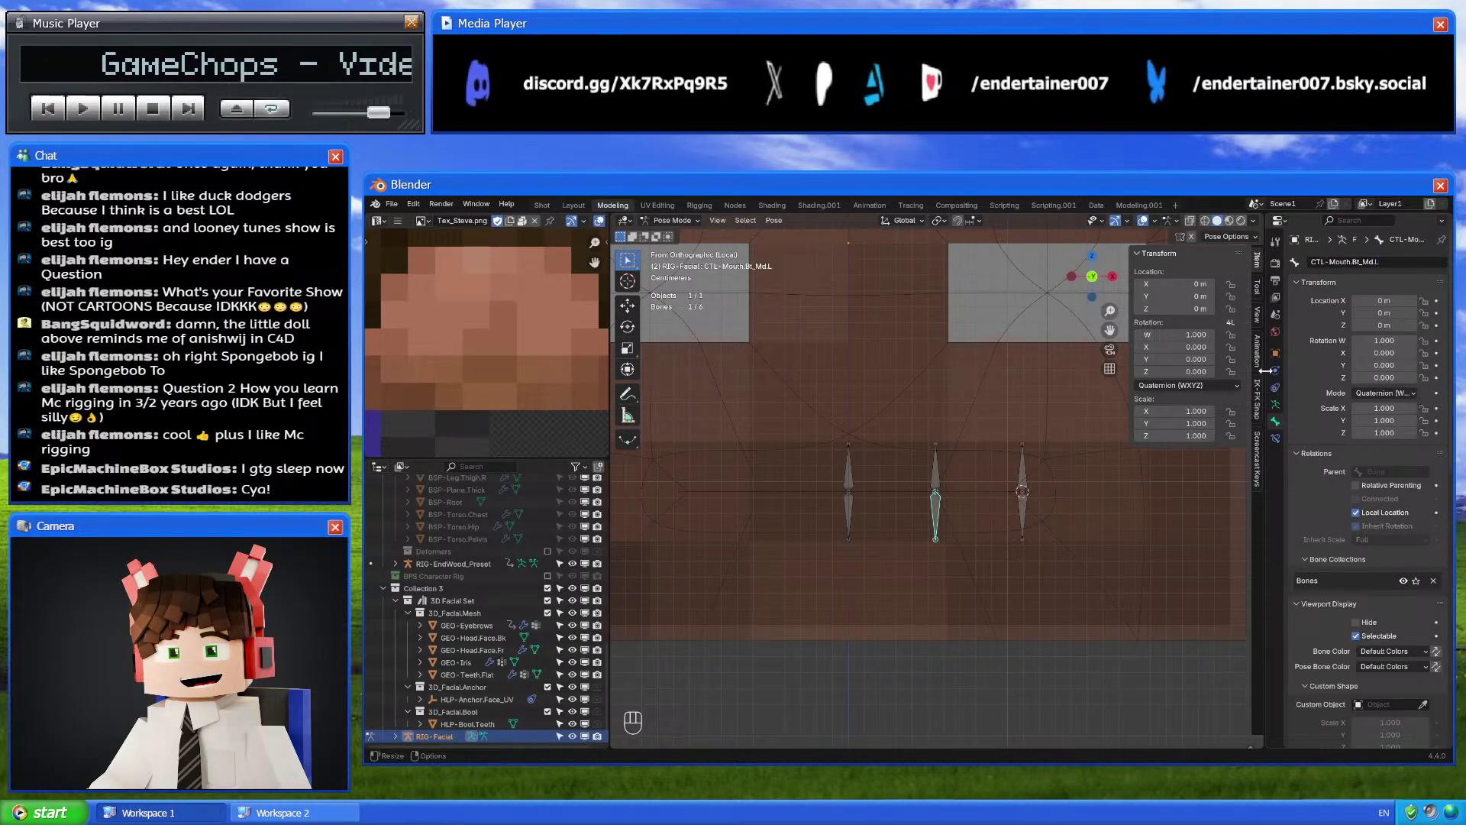
Rename the lower bone at the +X mouth corner as CTL-Mouth.Bt.L
{"action": "left_click", "coordinate": [1022, 516]}
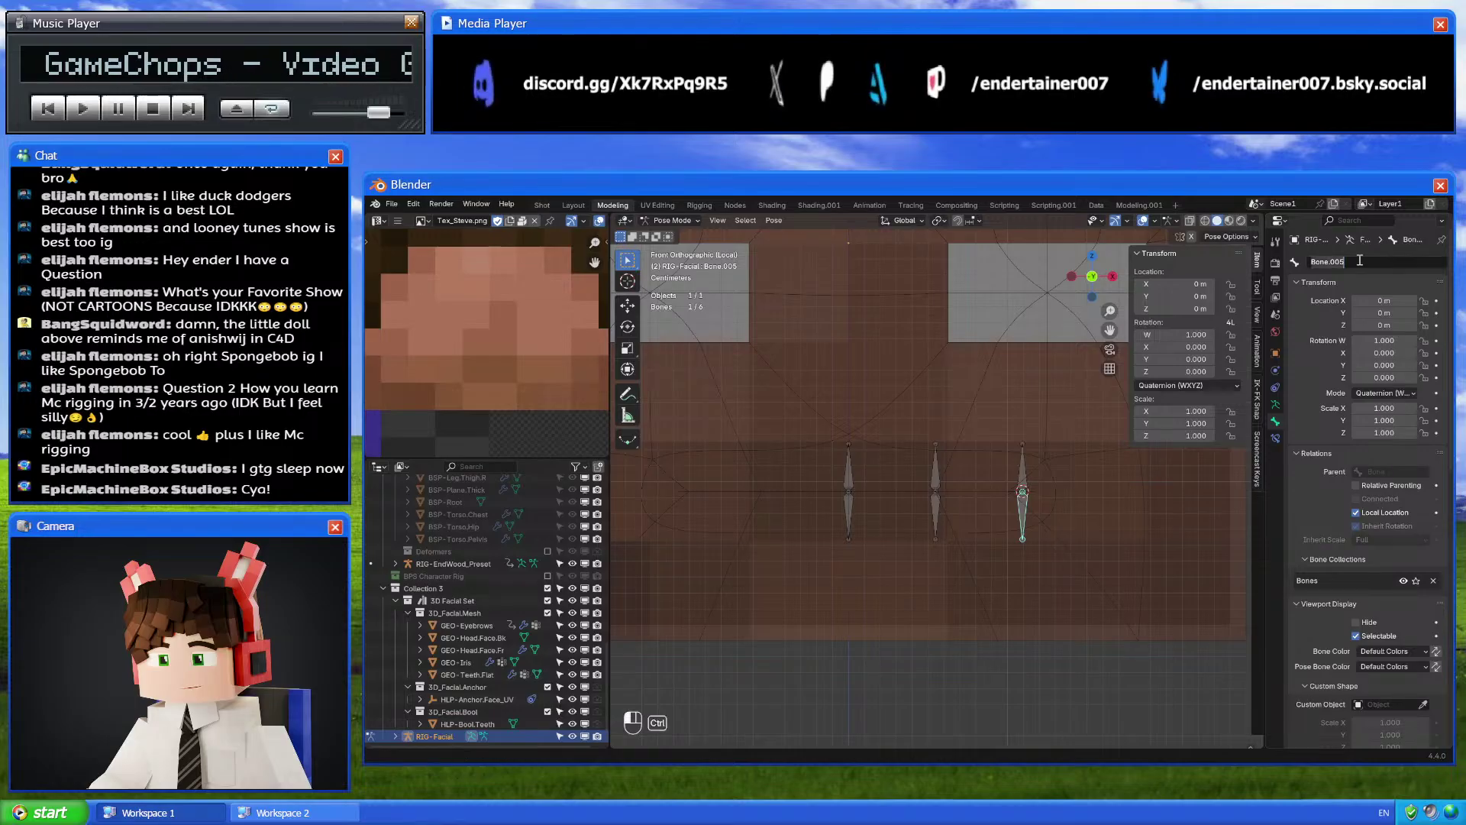
{"action": "left_click", "coordinate": [1361, 271]}
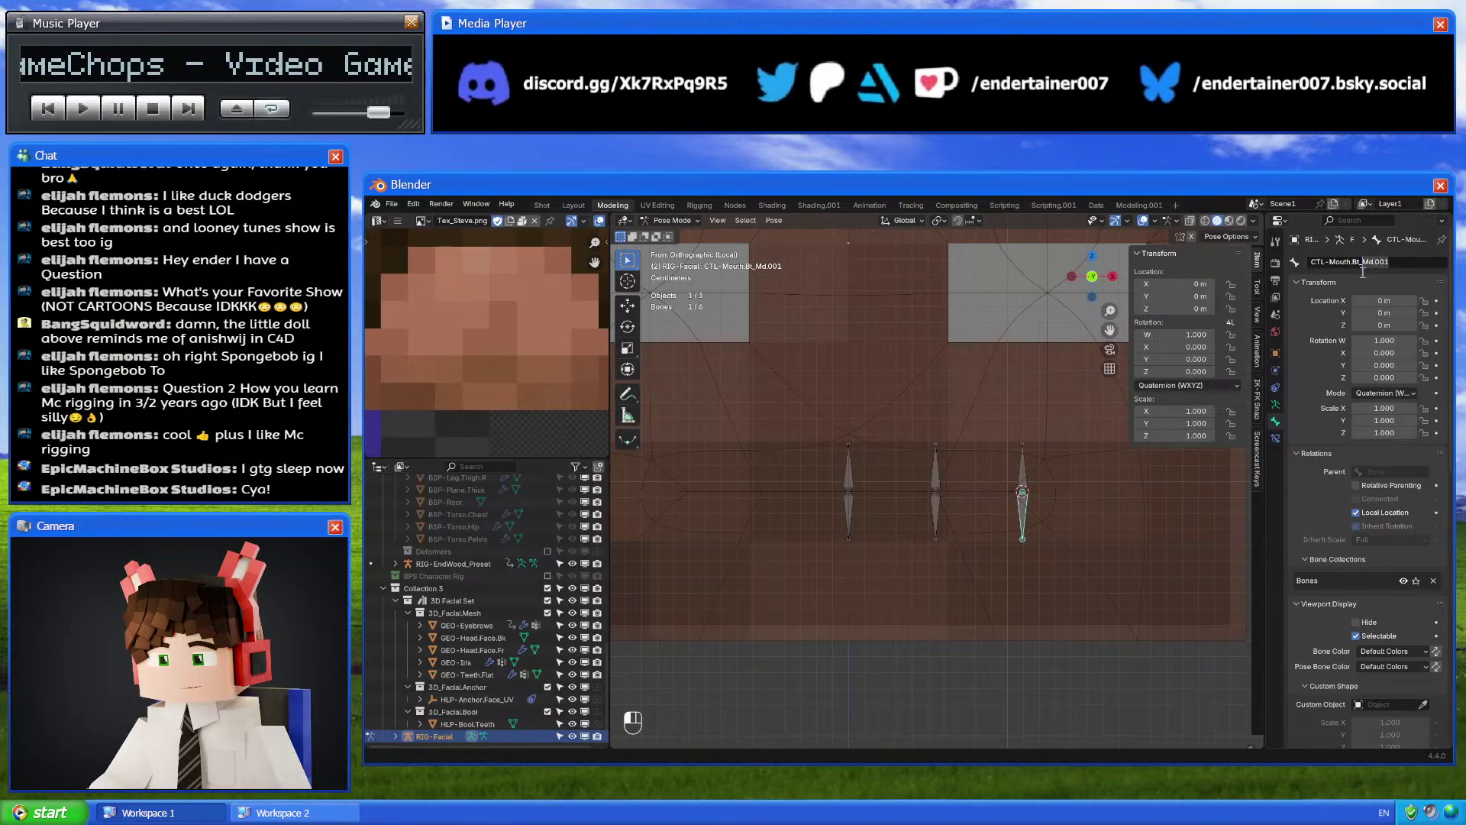
{"action": "left_click", "coordinate": [1360, 270]}
{"action": "type", "text": ".L"}
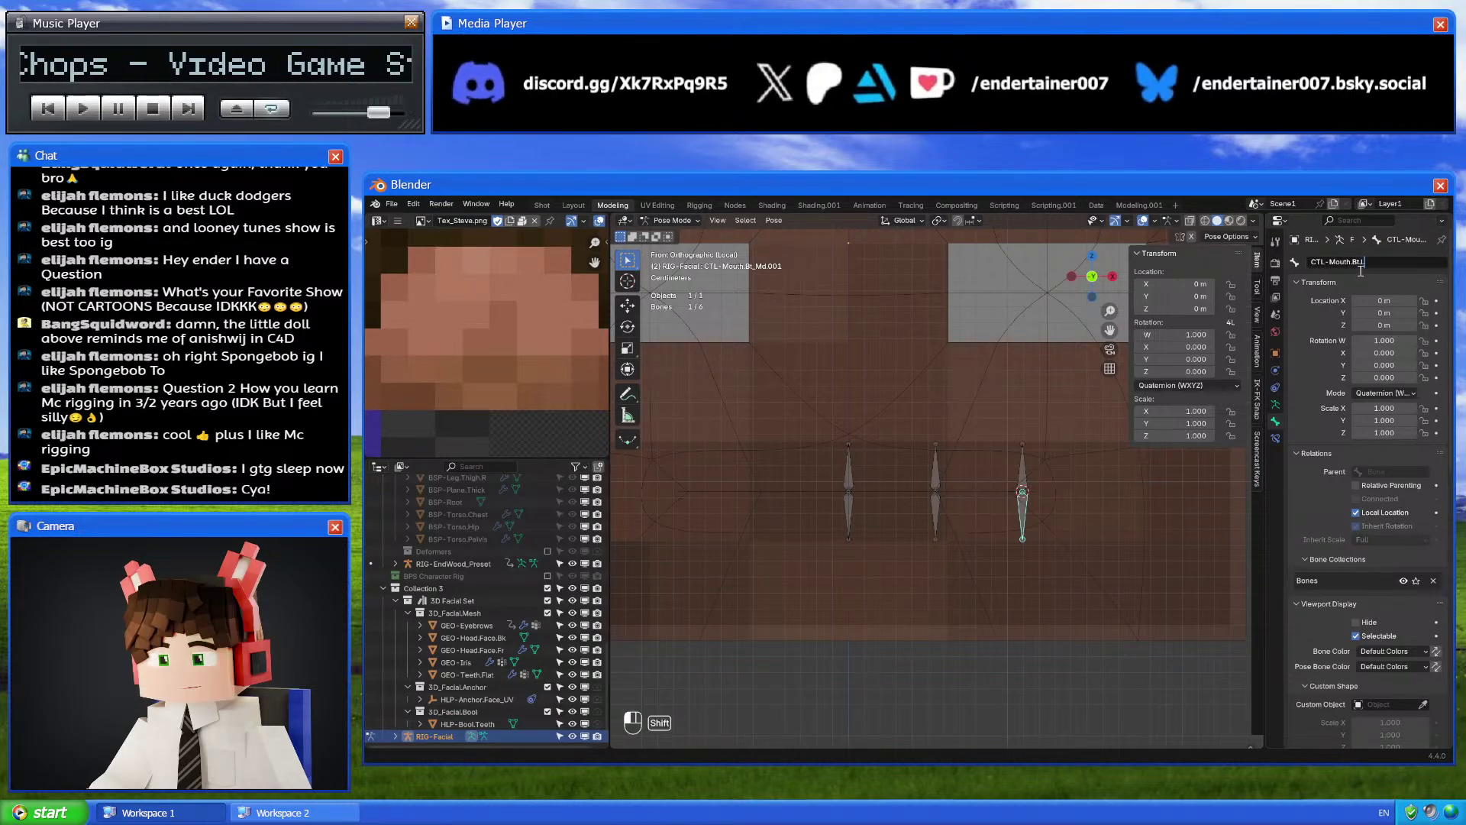
{"action": "key", "text": "Return"}
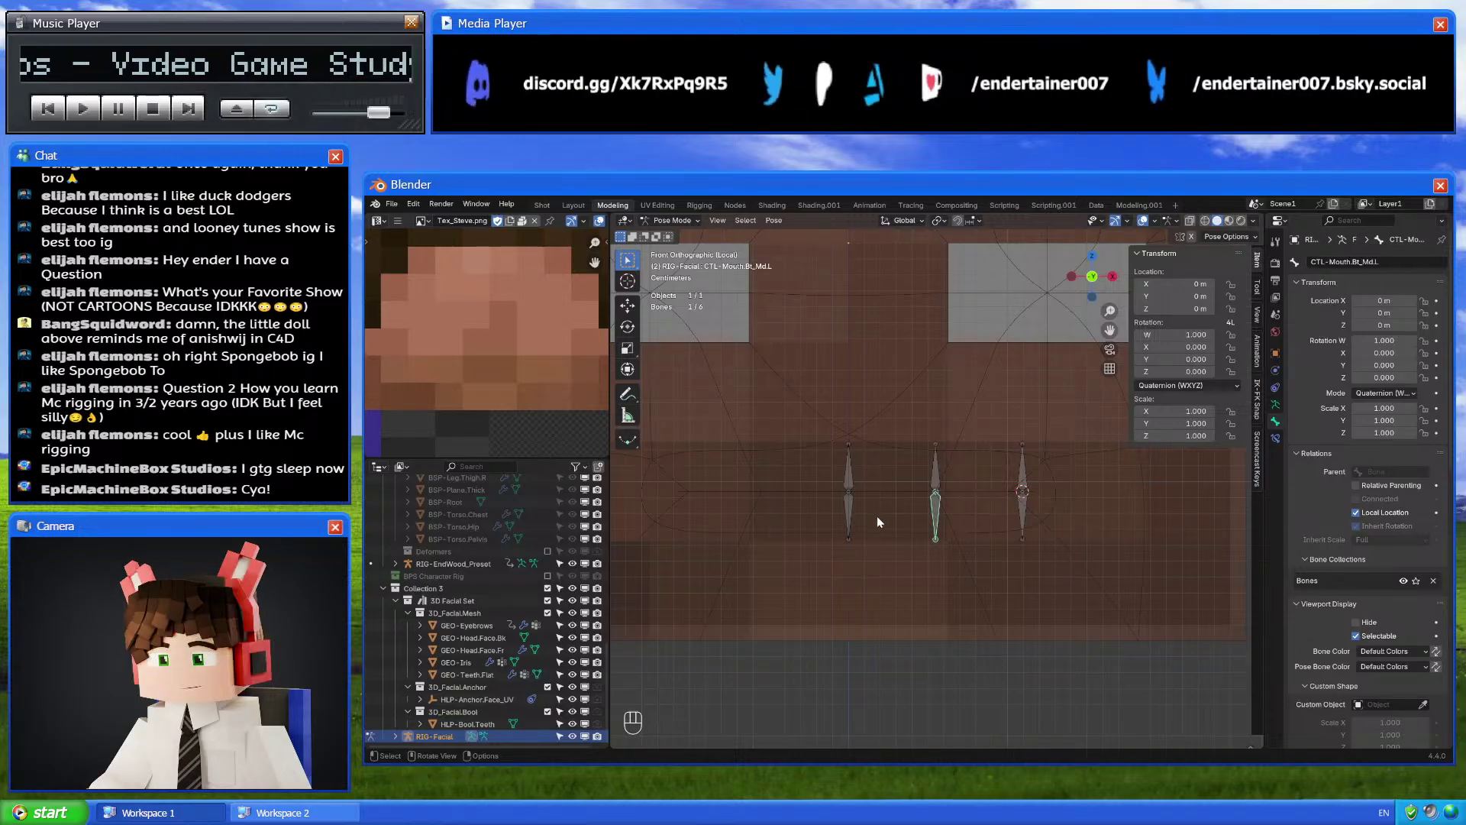
Symmetrize the four .L mouth bones to the -X side in Edit Mode and check the mirrored bones' names in Pose Mode
{"action": "left_click", "coordinate": [852, 513]}
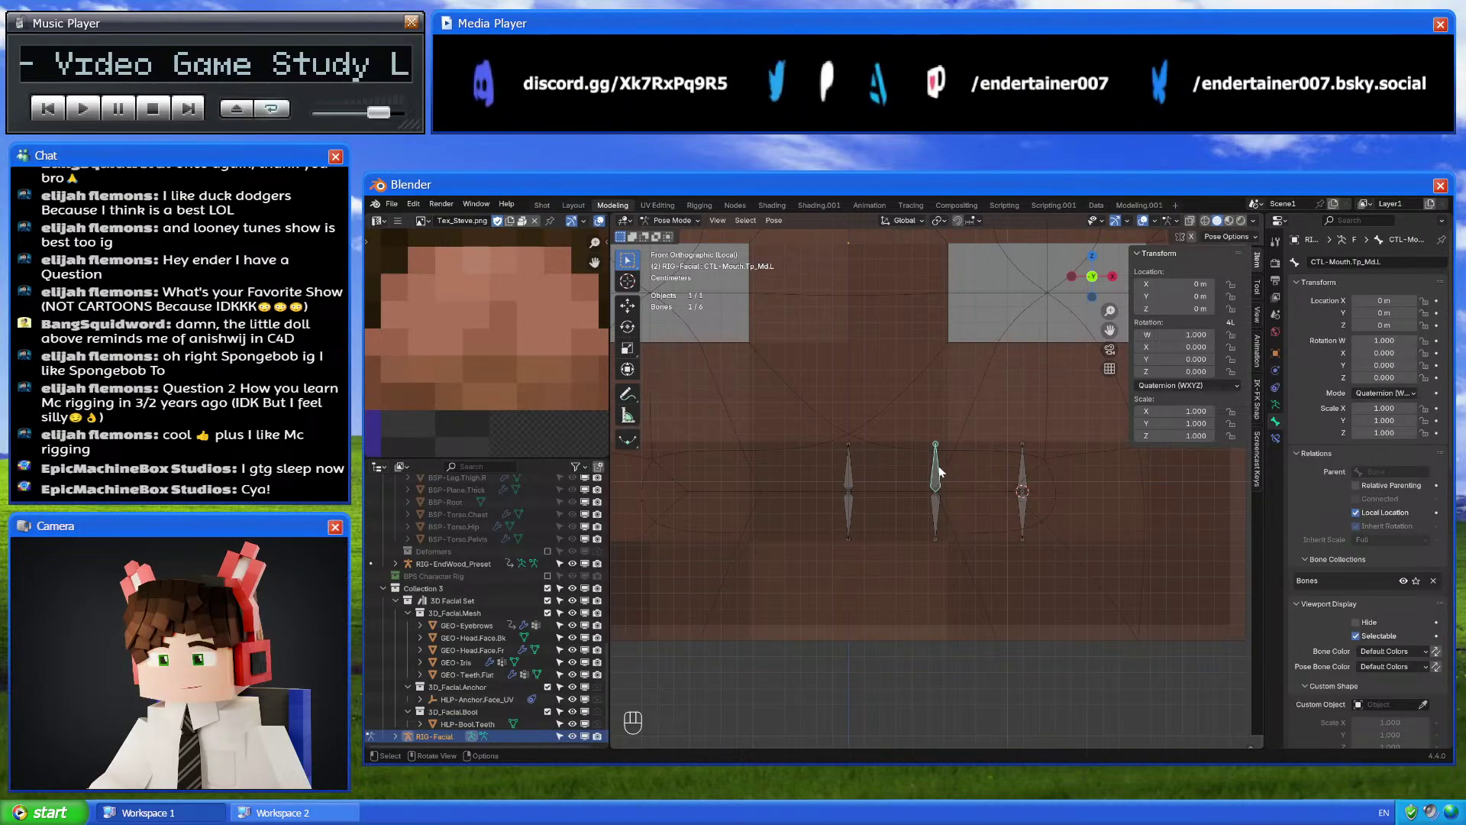
{"action": "key", "text": "Tab"}
{"action": "scroll", "coordinate": [1000, 504], "scroll_direction": "down", "scroll_amount": 3}
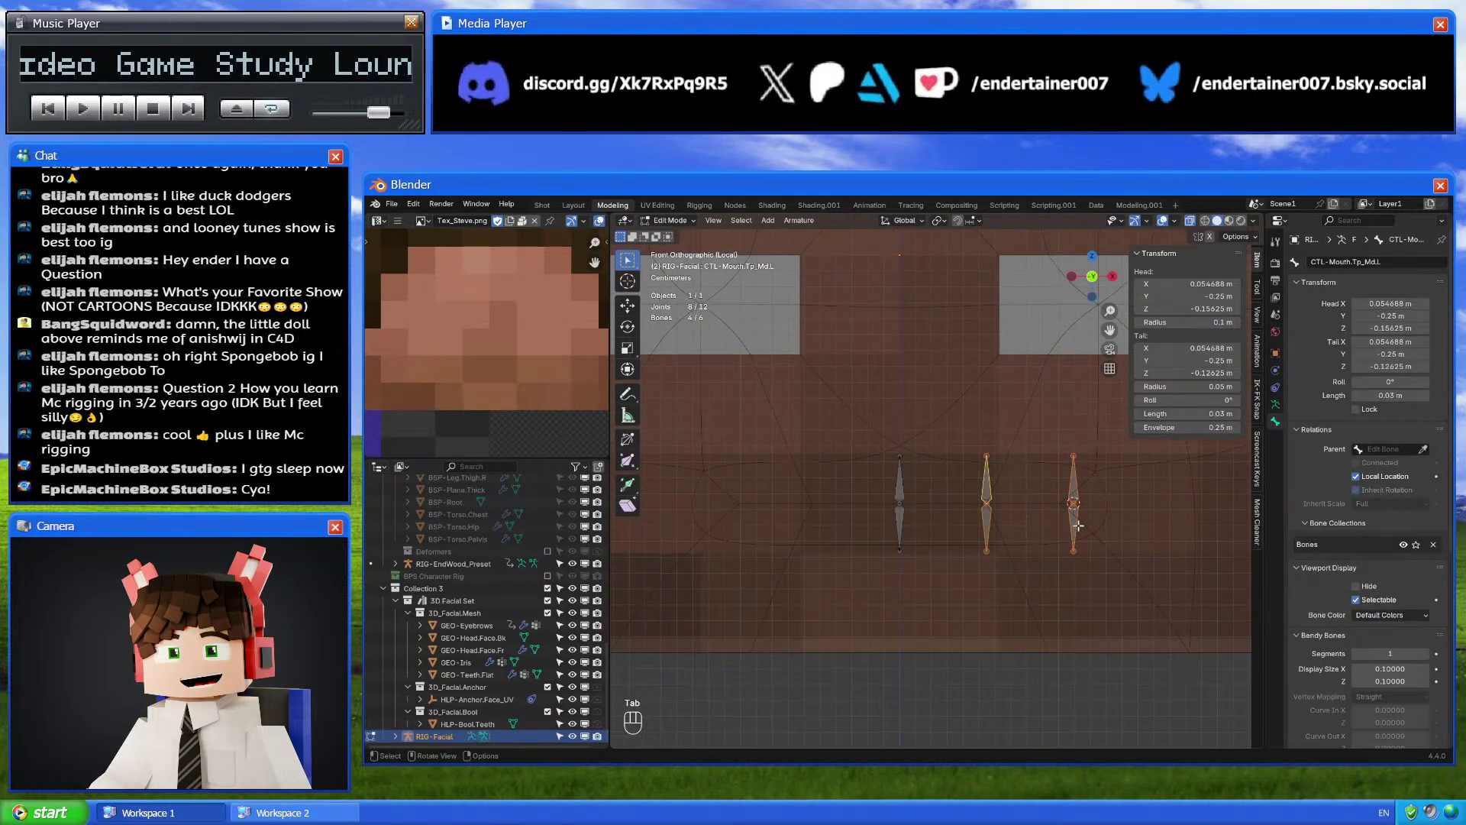
{"action": "right_click", "coordinate": [1068, 536]}
{"action": "left_click", "coordinate": [1001, 622]}
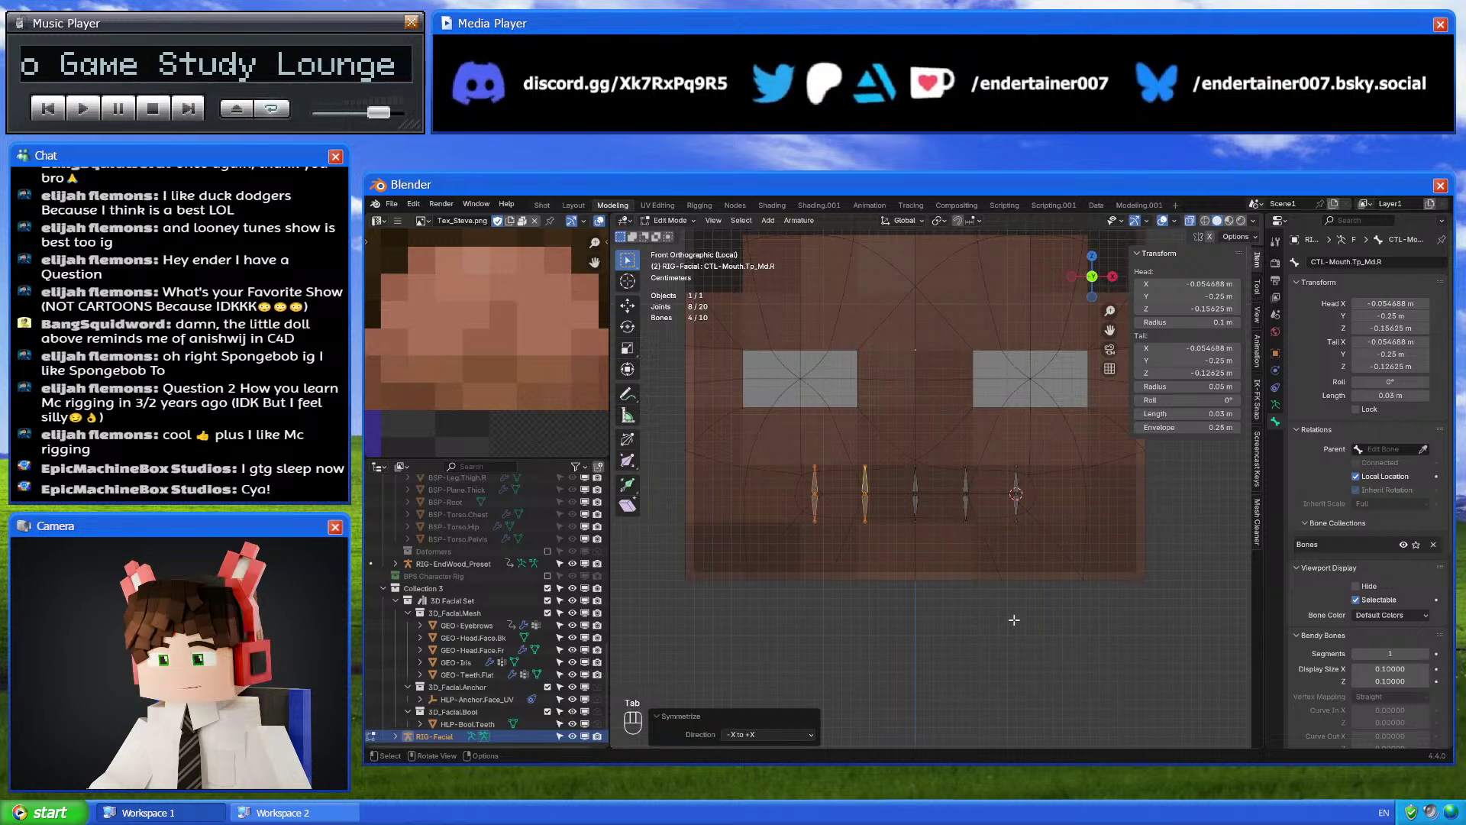
{"action": "key", "text": "Tab"}
{"action": "scroll", "coordinate": [976, 561], "scroll_direction": "up", "scroll_amount": 3}
{"action": "left_click", "coordinate": [944, 528]}
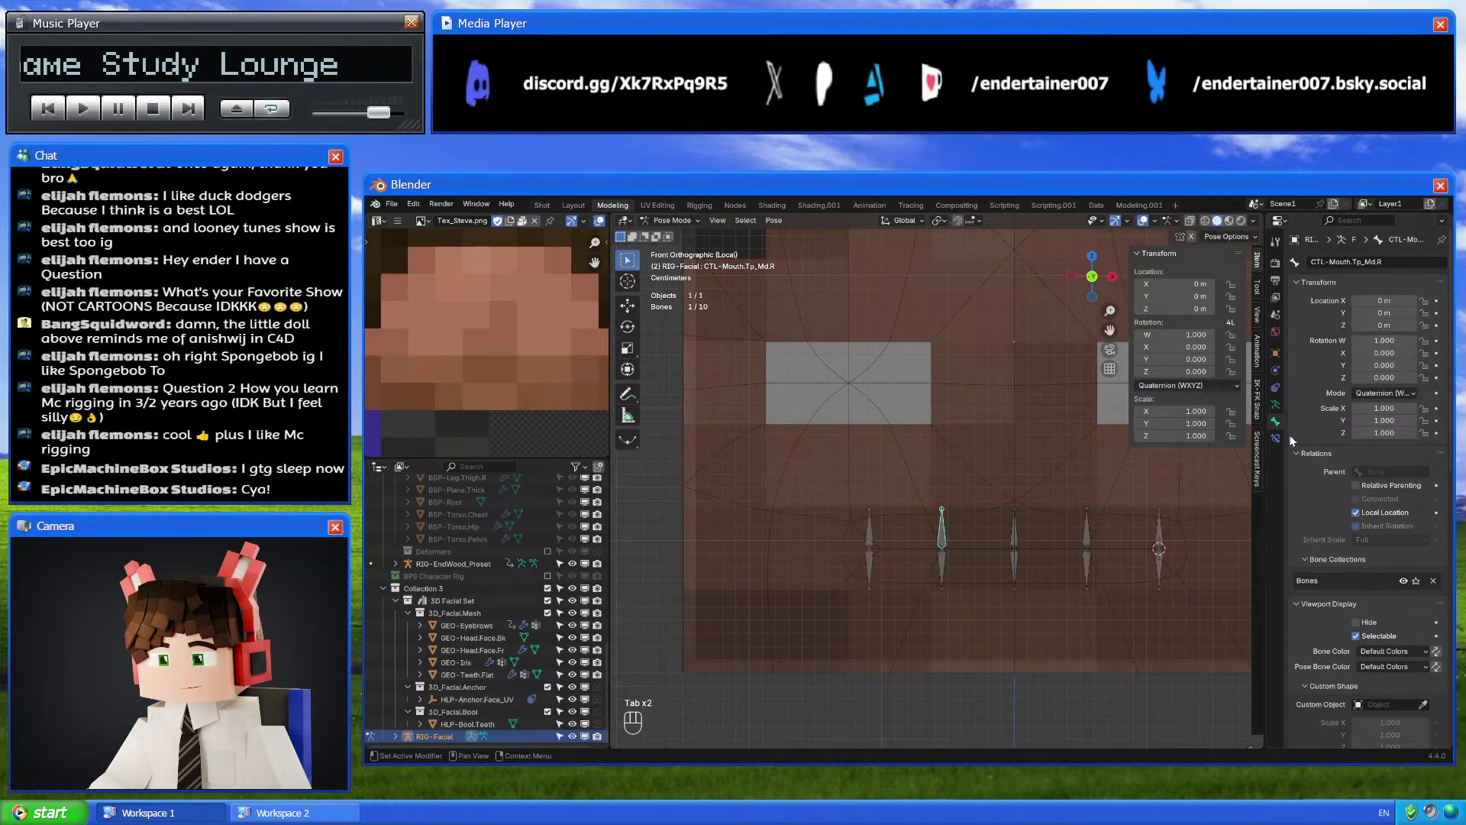
{"action": "scroll", "coordinate": [1324, 655], "scroll_direction": "down", "scroll_amount": 2}
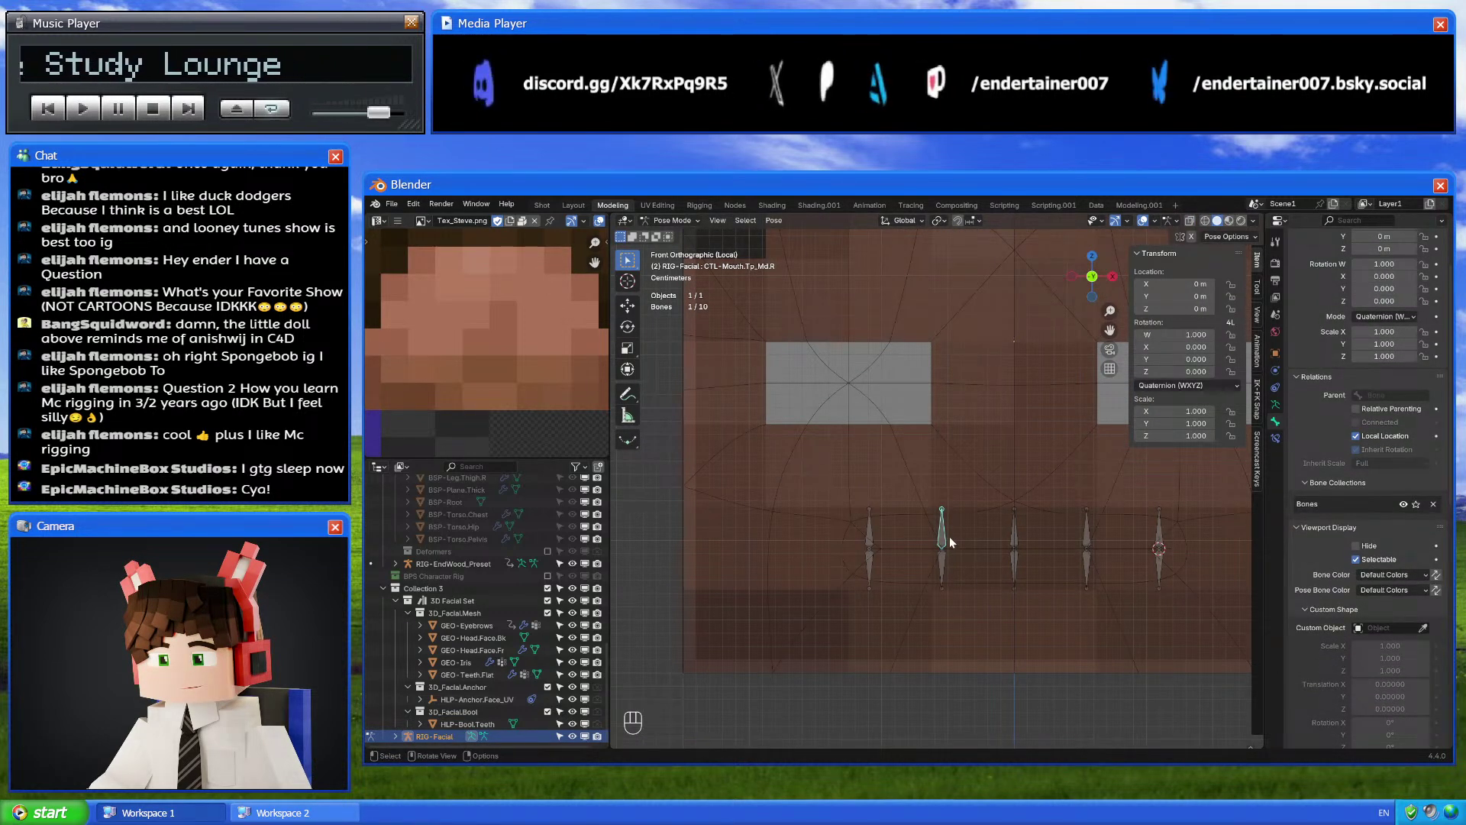
{"action": "left_click", "coordinate": [869, 566]}
Select the GEO-Head.Face.Fr mesh in Object Mode and turn off its Subdivision modifier's viewport display
{"action": "middle_click_drag", "start_coordinate": [889, 570], "coordinate": [1016, 589]}
{"action": "key", "text": "ctrl+Tab"}
{"action": "left_click", "coordinate": [996, 479]}
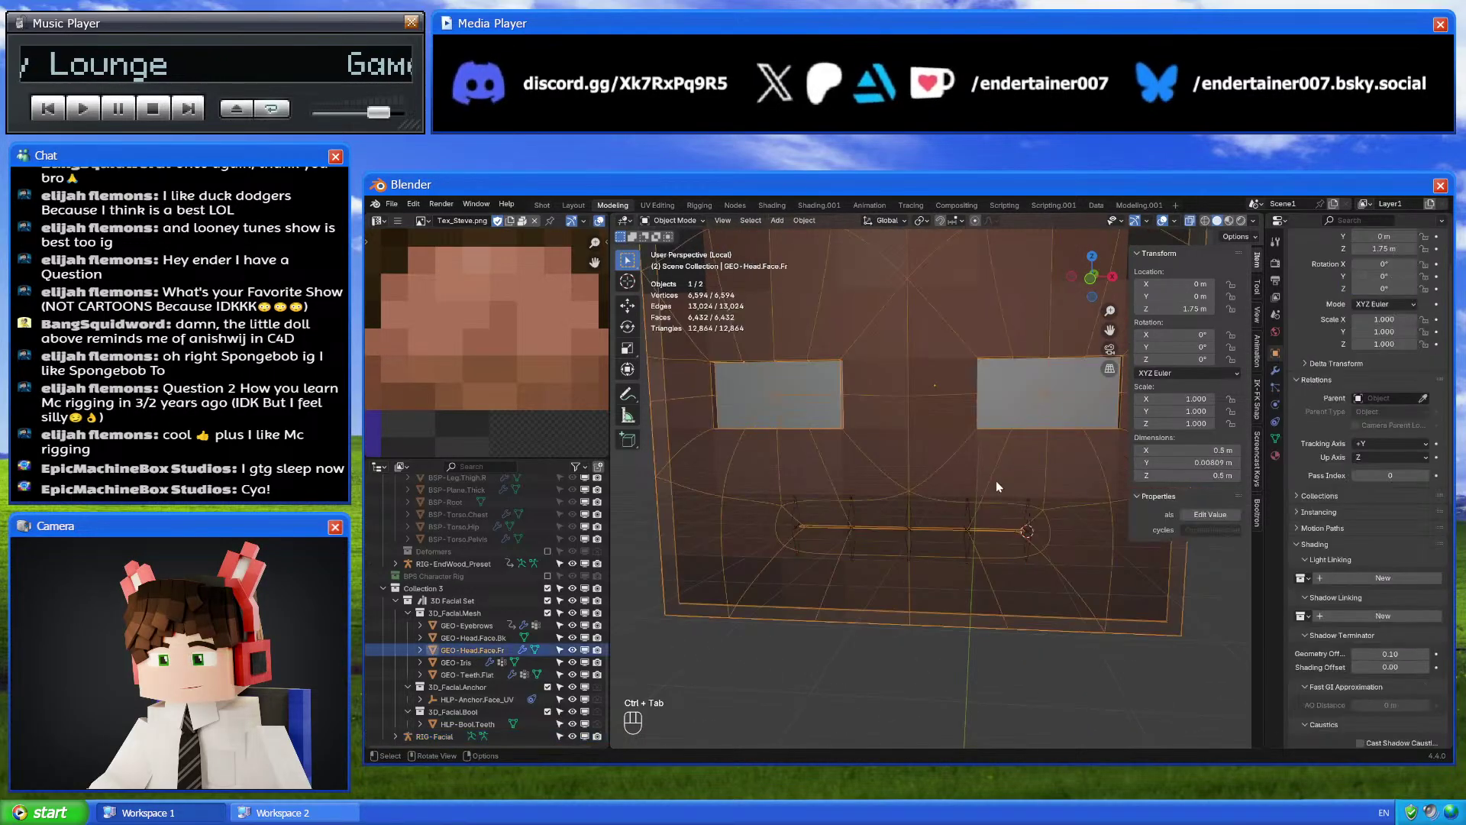
{"action": "middle_click_drag", "start_coordinate": [803, 492], "coordinate": [830, 536]}
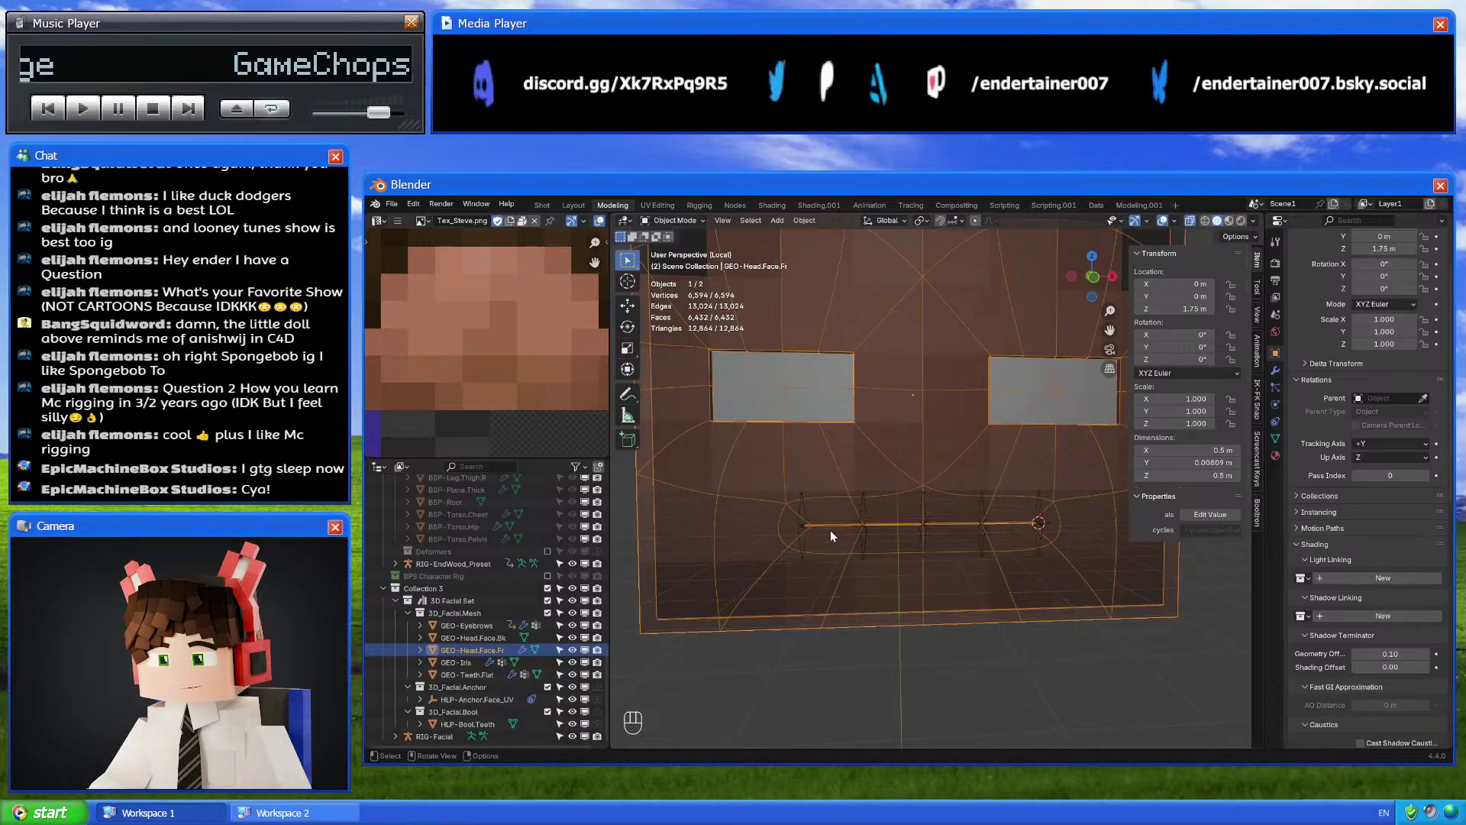
{"action": "key", "text": "Tab"}
{"action": "key", "text": "Tab"}
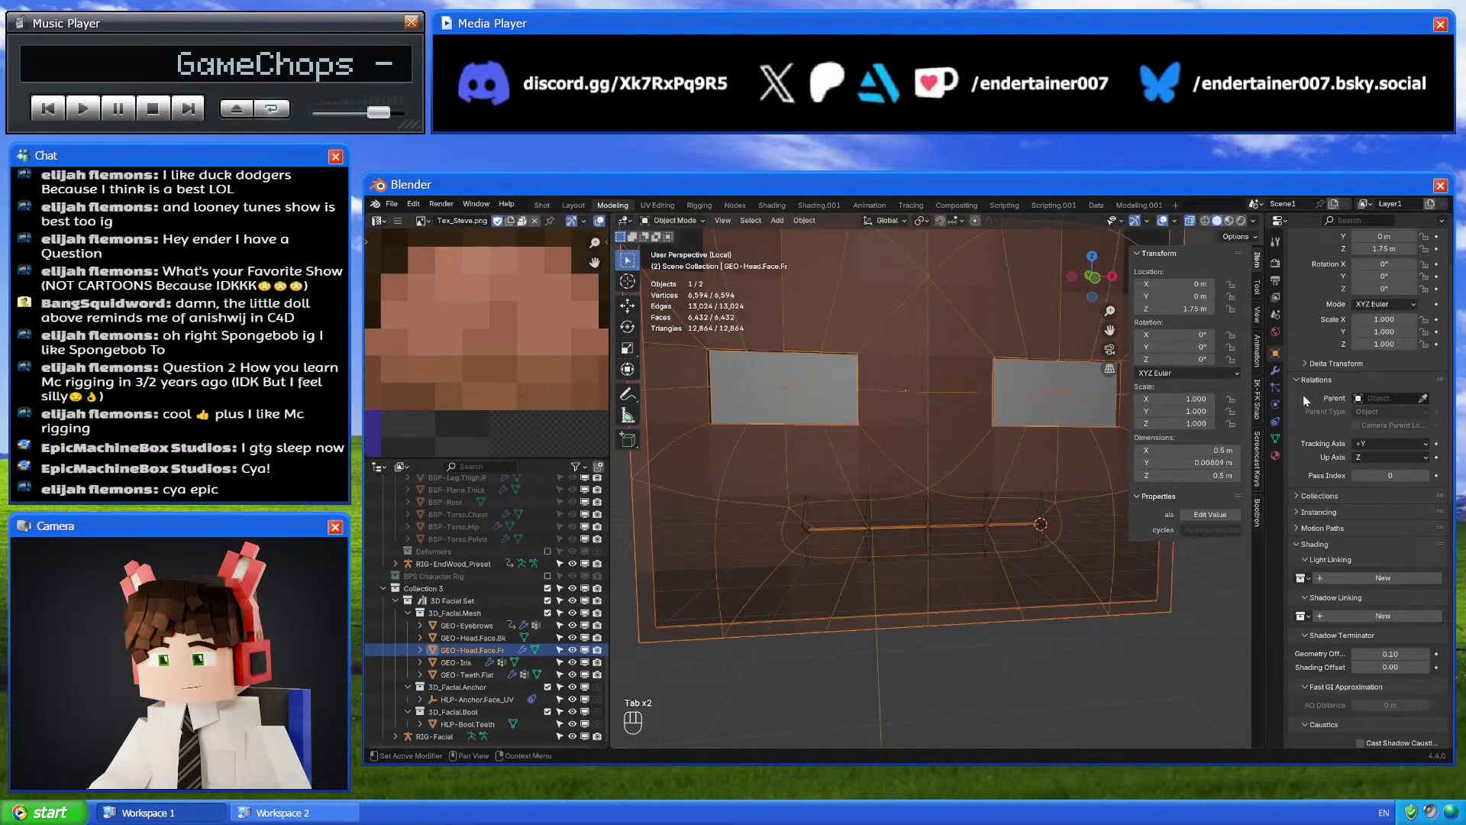
{"action": "left_click", "coordinate": [1275, 371]}
{"action": "left_click", "coordinate": [1386, 391]}
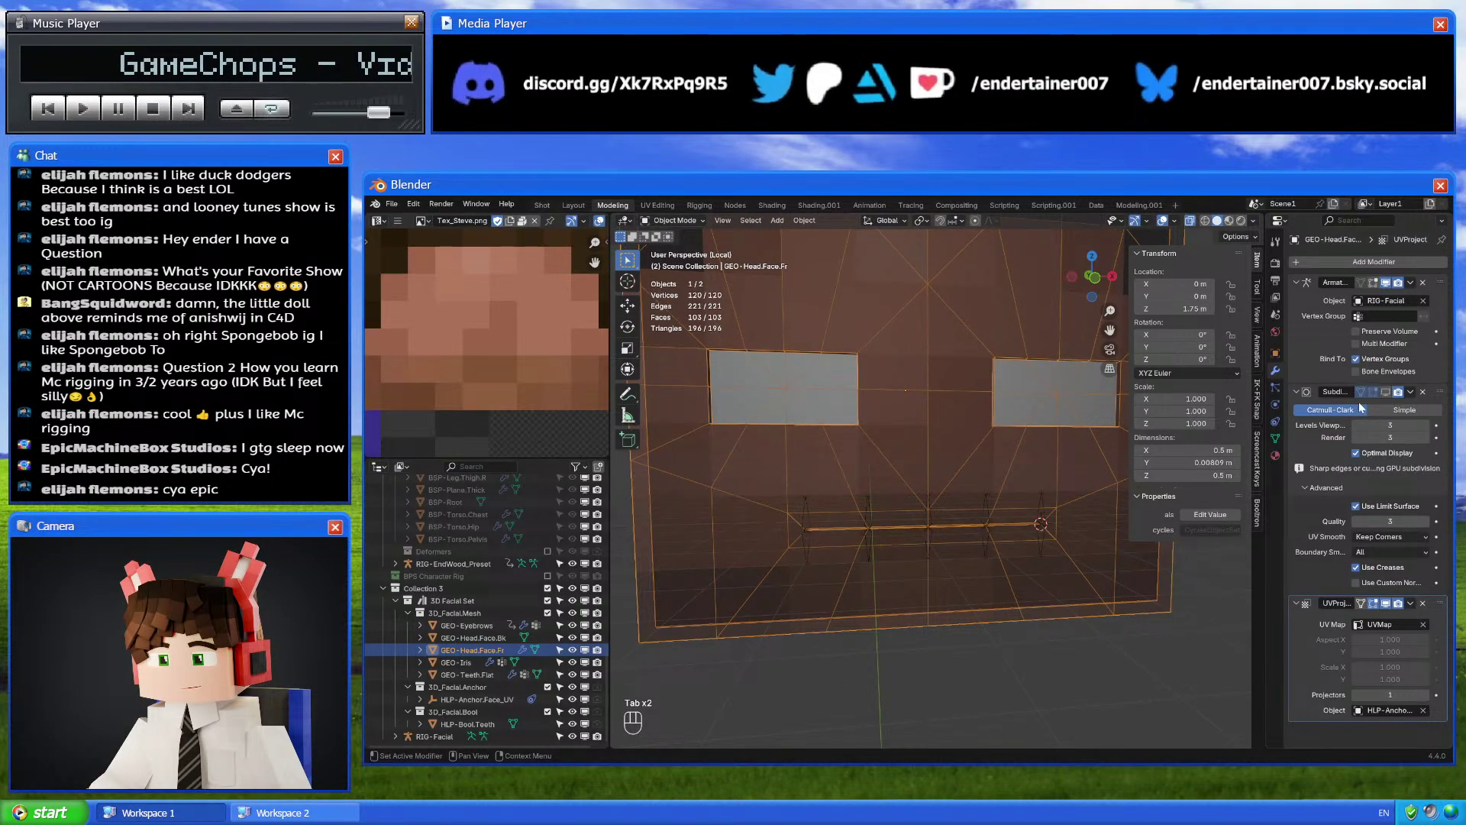
Select the rectangular edge loop surrounding the mouth slit in Edit Mode and dissolve its edges
{"action": "key", "text": "Tab"}
{"action": "left_click", "coordinate": [799, 534], "text": "alt"}
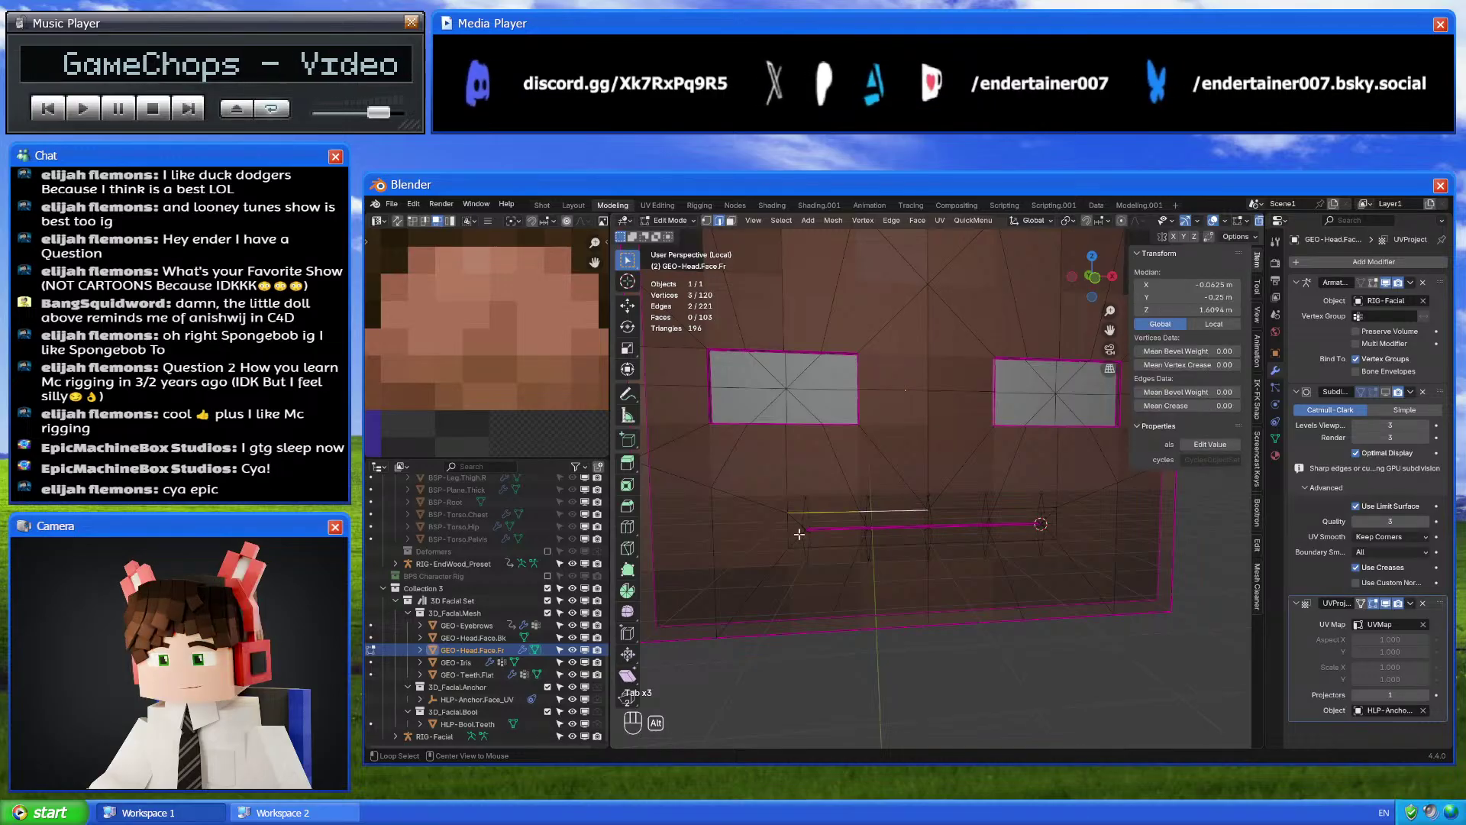
{"action": "left_click", "coordinate": [780, 532], "text": "alt+shift"}
{"action": "left_click", "coordinate": [1029, 508], "text": "alt+shift"}
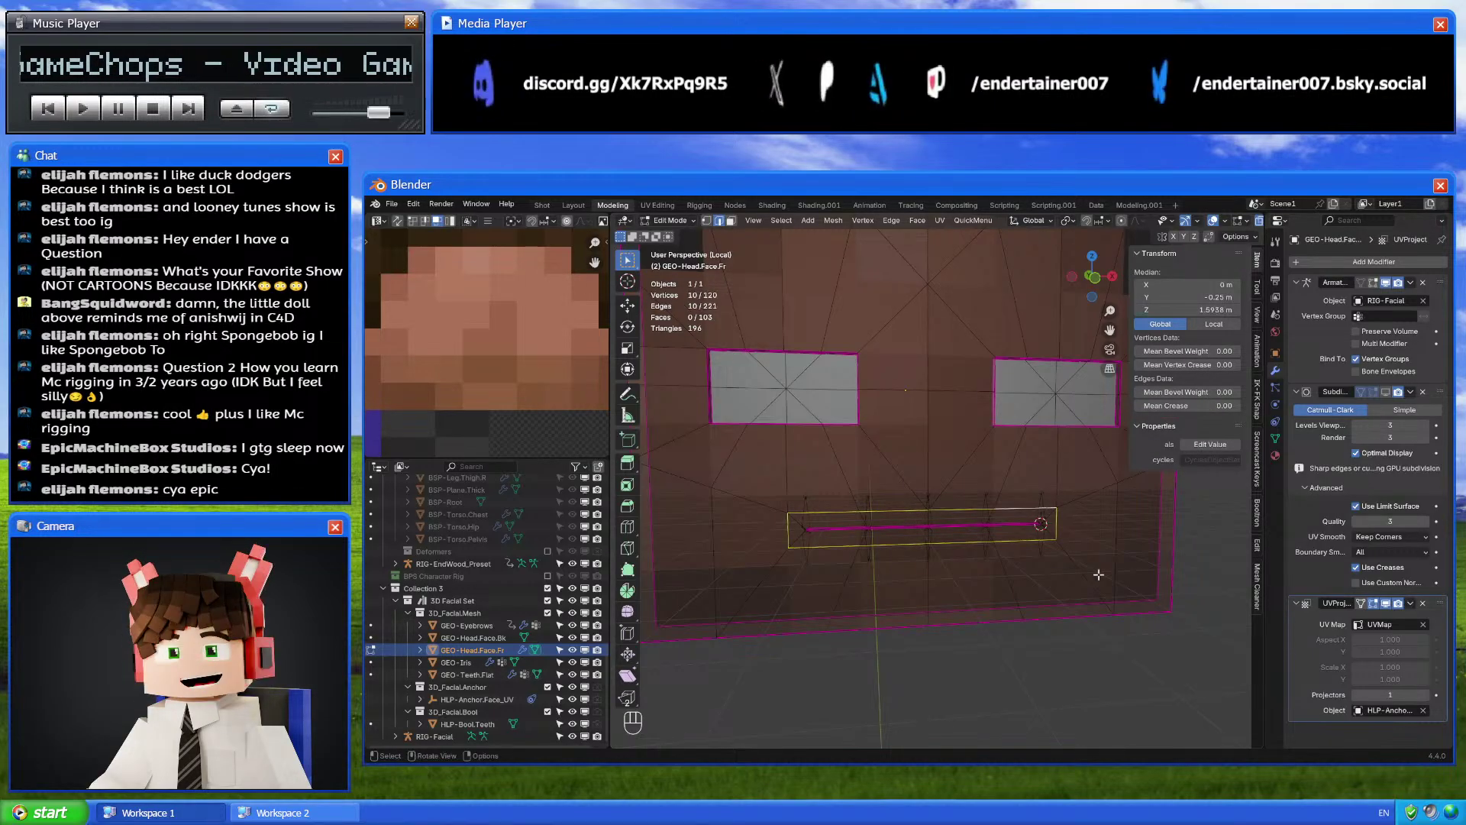
{"action": "key", "text": "ctrl+e"}
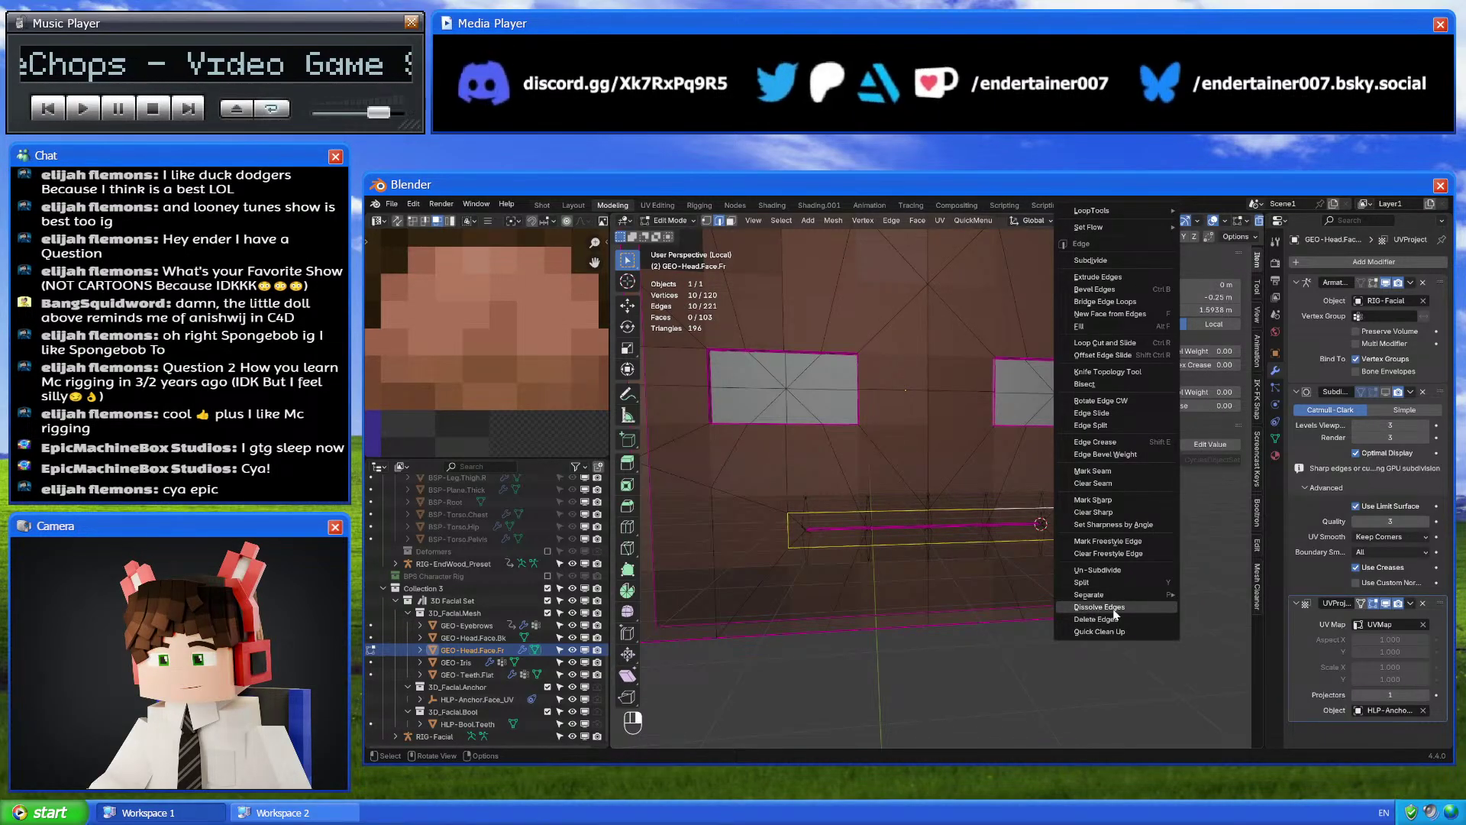
{"action": "left_click", "coordinate": [1113, 608]}
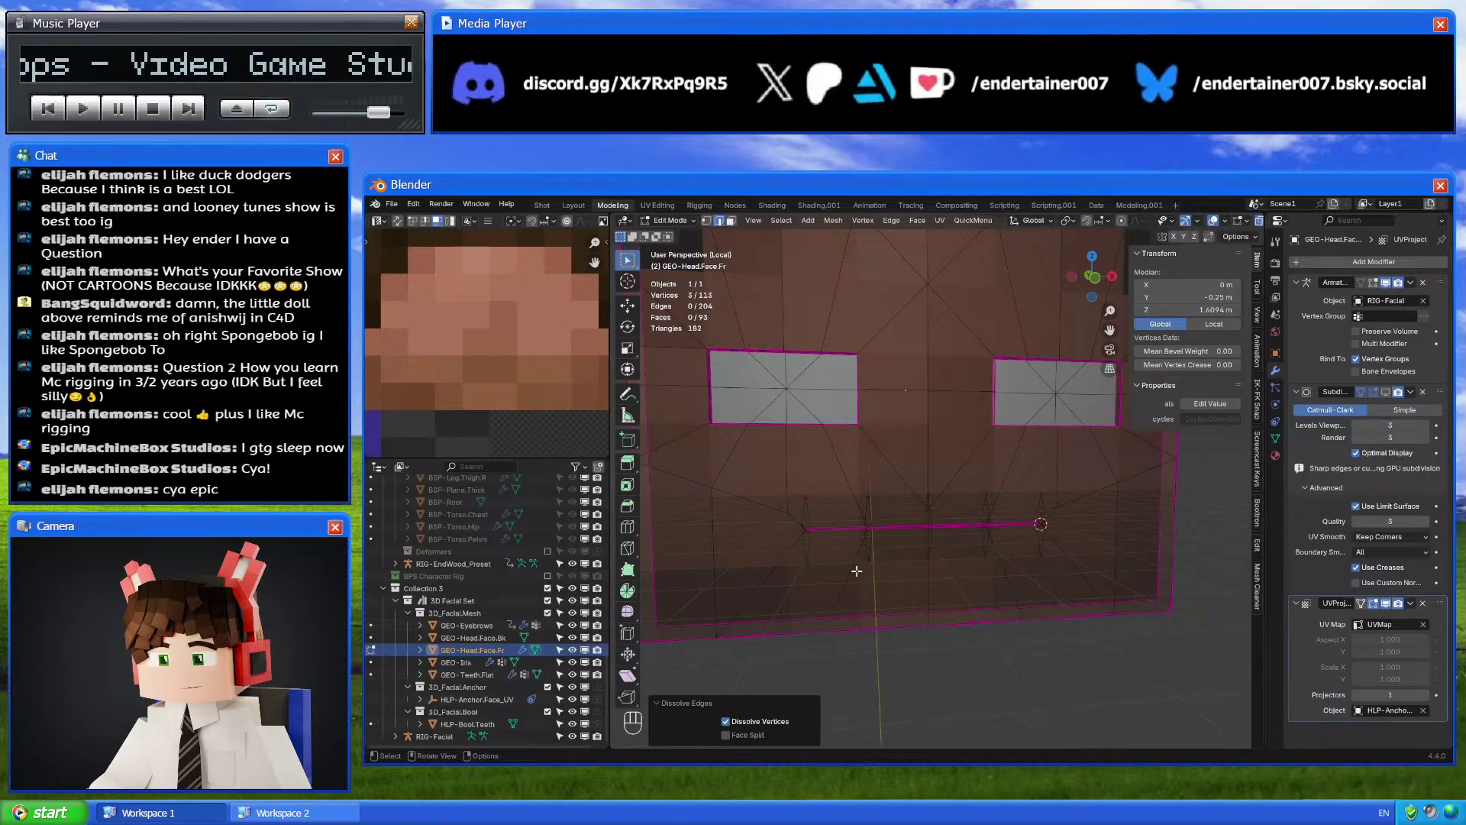
Select the lower-lip vertex at the -X mouth corner and try moving it downward
{"action": "scroll", "coordinate": [1024, 557], "scroll_direction": "up", "scroll_amount": 5}
{"action": "left_click", "coordinate": [1051, 585]}
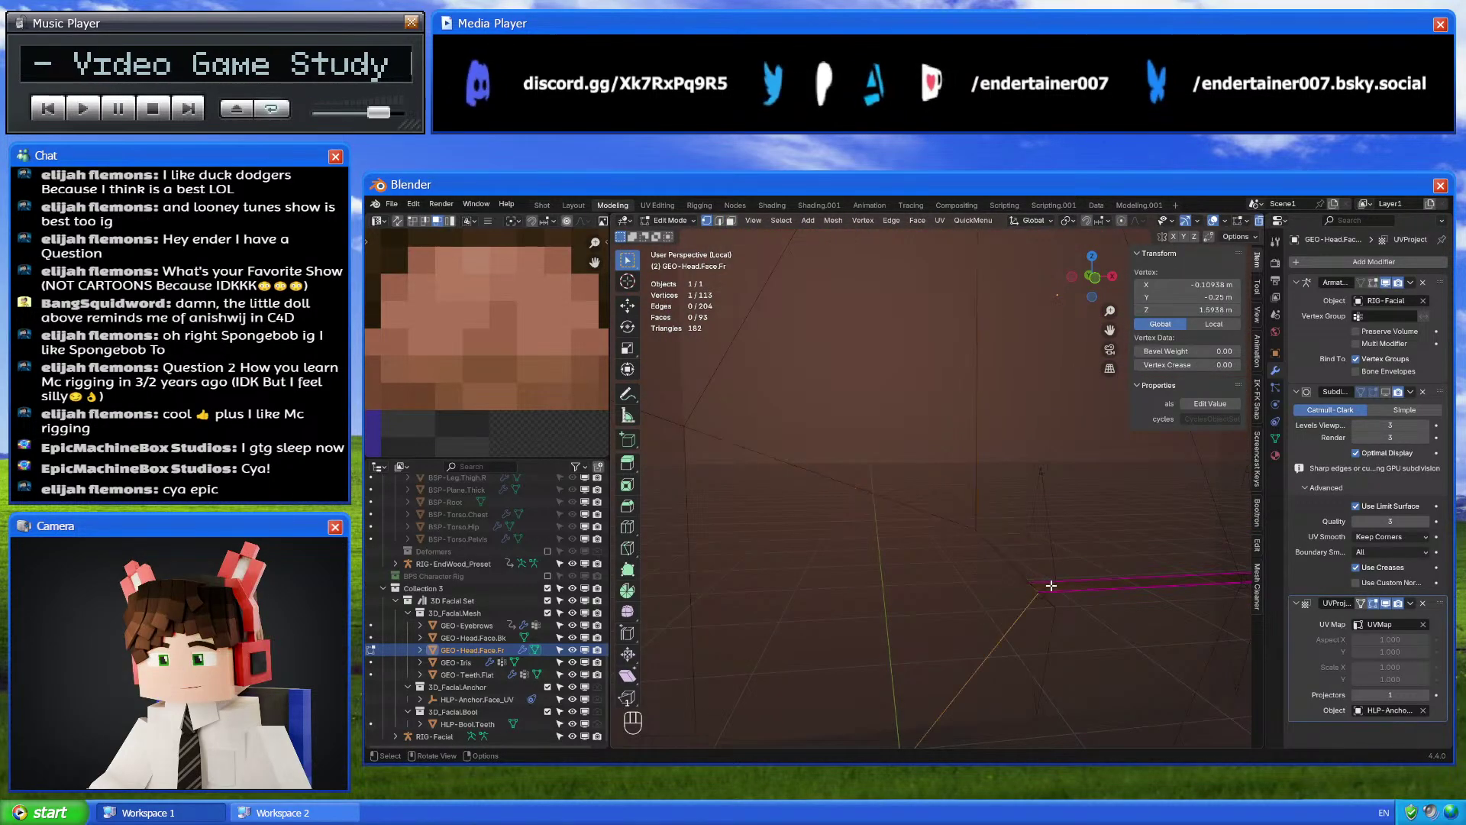
{"action": "key", "text": "g"}
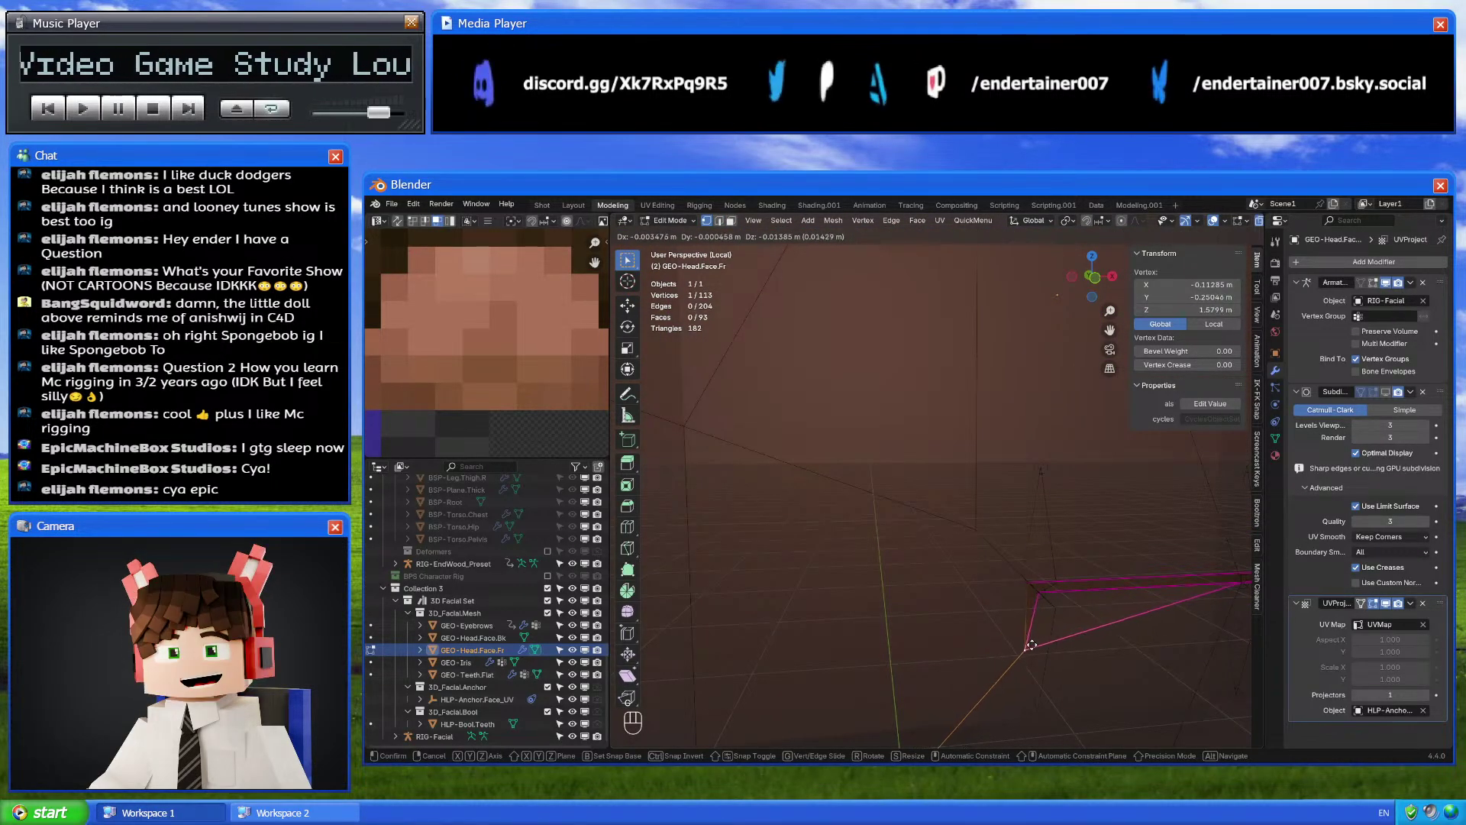
{"action": "middle_click_drag", "start_coordinate": [1029, 643], "coordinate": [1007, 633]}
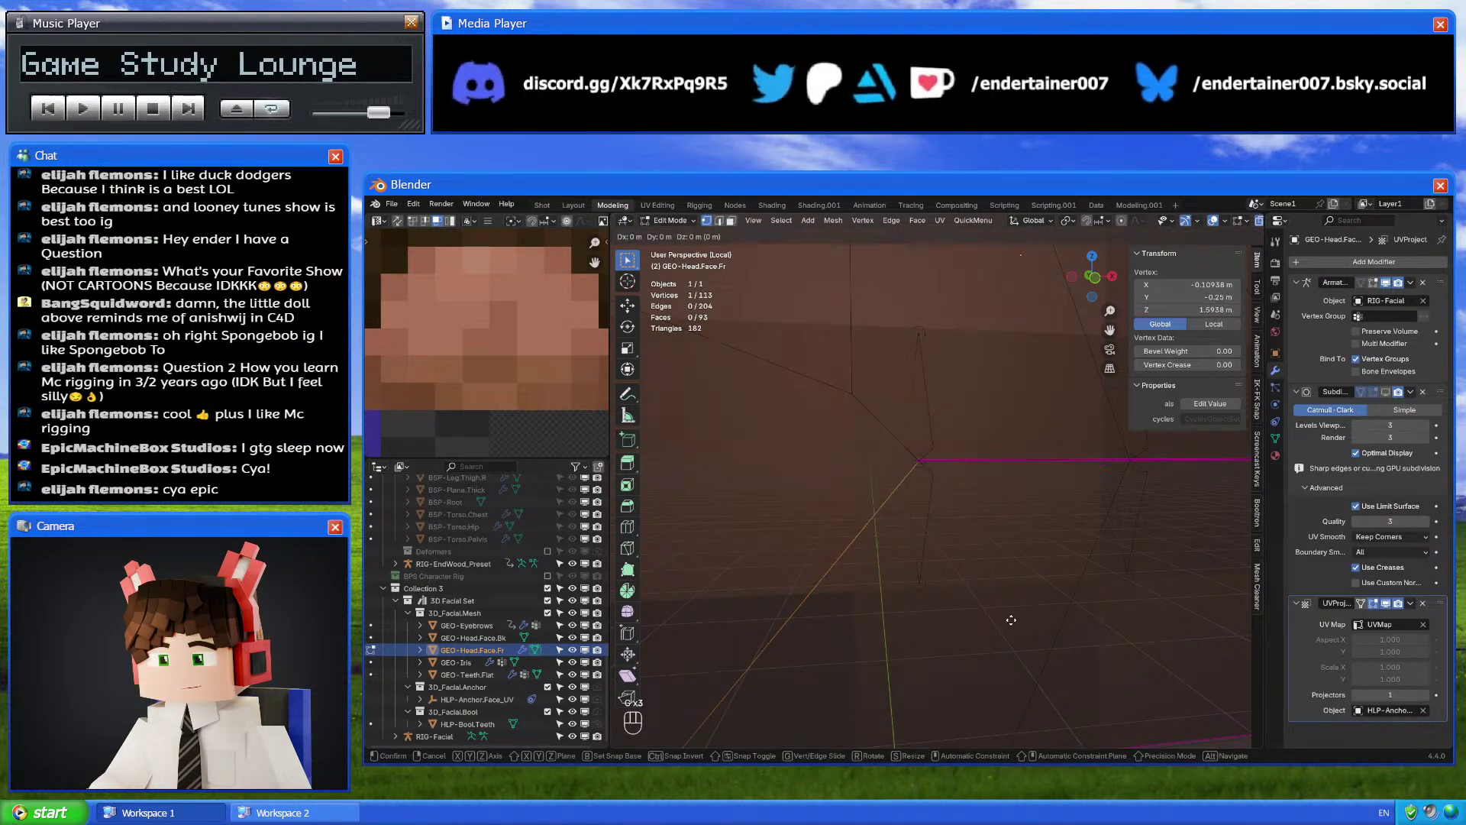
{"action": "right_click", "coordinate": [1011, 620]}
Add a Basis shape key and a second shape key, Key 1, to the face mesh, setting Key 1's value to 1
{"action": "left_click", "coordinate": [1276, 439]}
{"action": "key", "text": "Tab"}
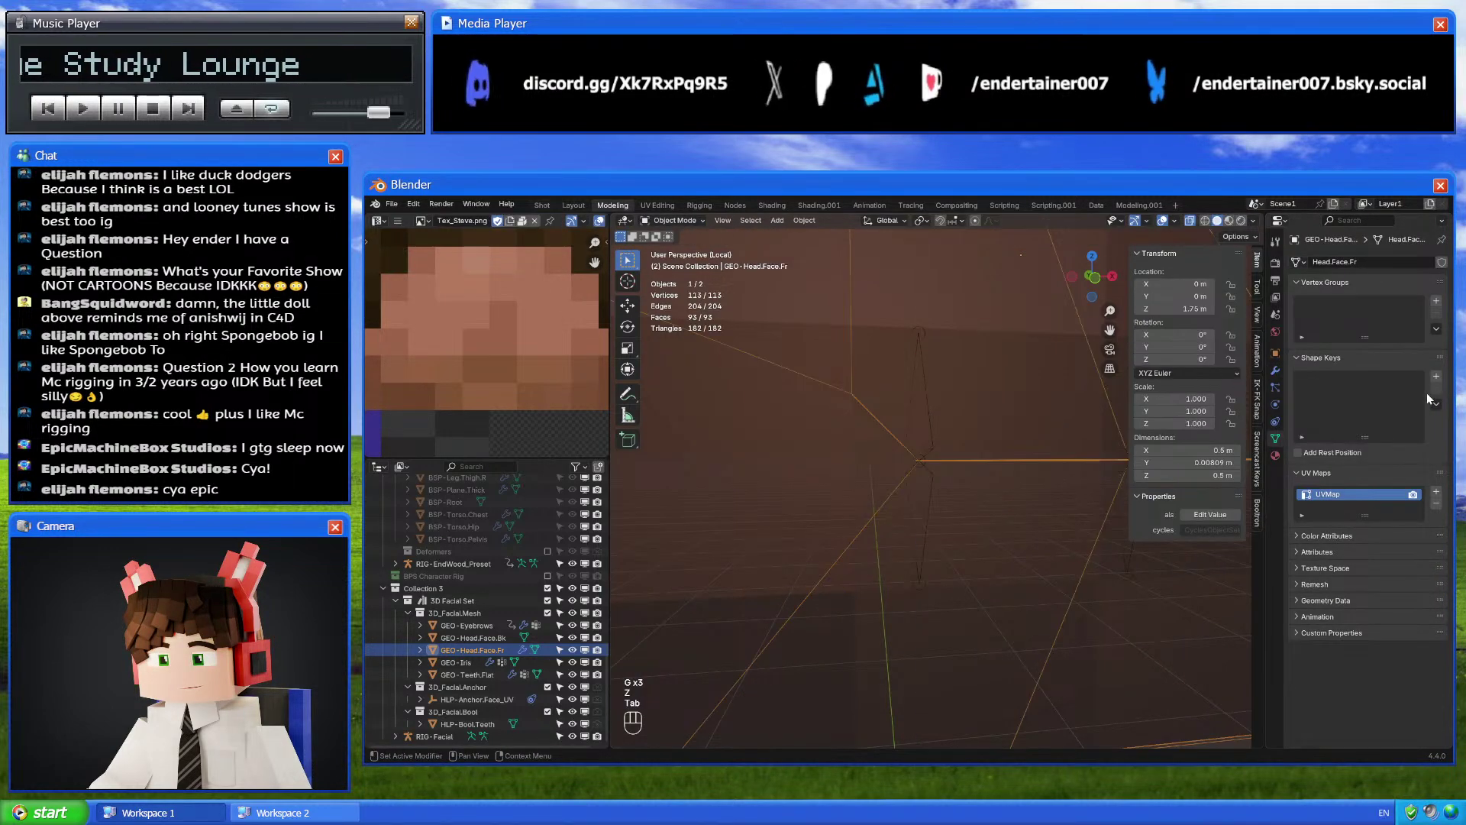
{"action": "double_click", "coordinate": [1390, 468]}
{"action": "type", "text": "1"}
{"action": "key", "text": "Return"}
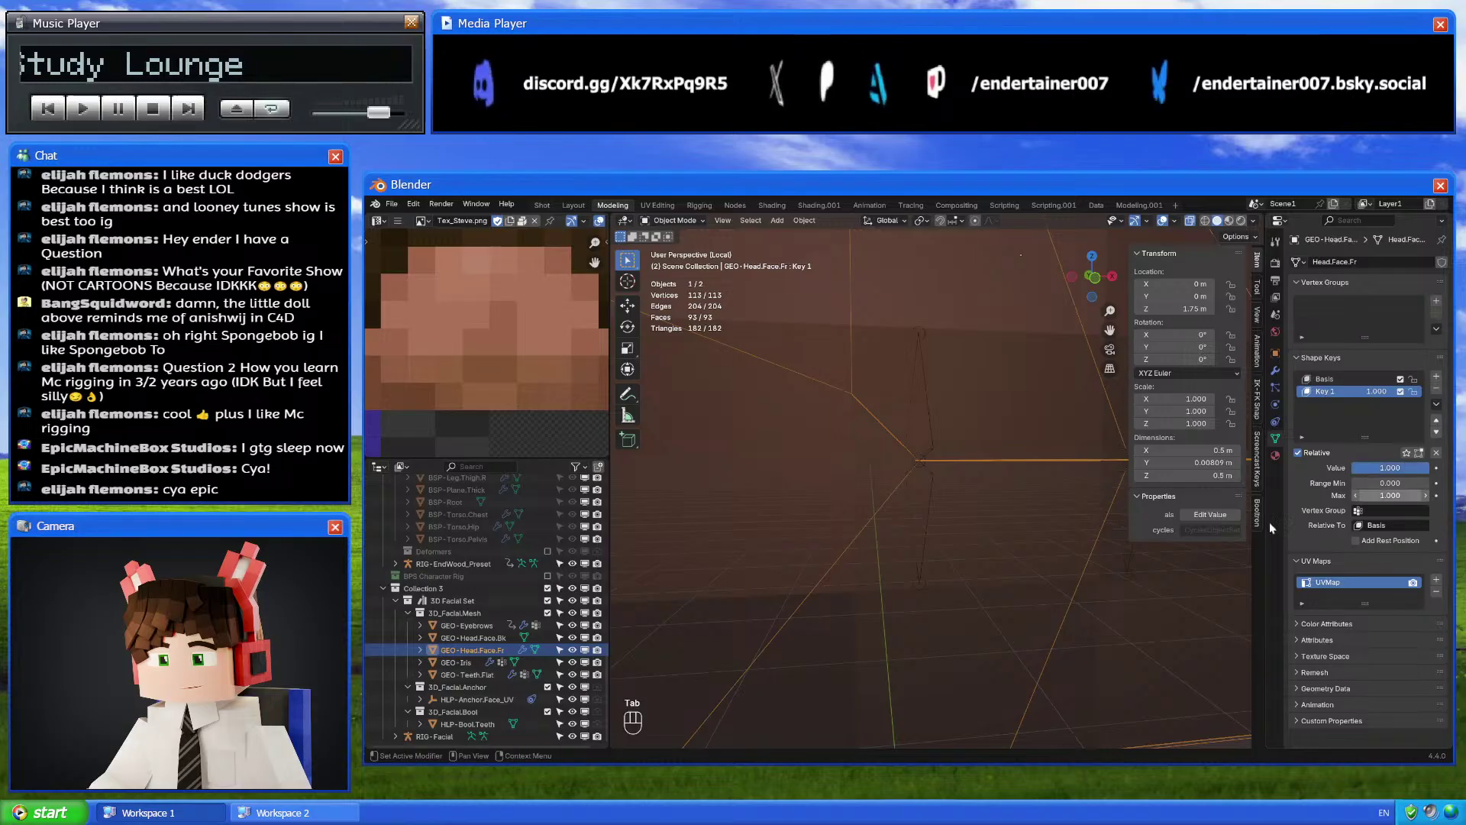
In Key 1, move the lower-lip front vertex at the -X mouth corner down about 0.0207 m along Z
{"action": "key", "text": "Tab"}
{"action": "key", "text": "g"}
{"action": "key", "text": "z"}
{"action": "left_click", "coordinate": [901, 574]}
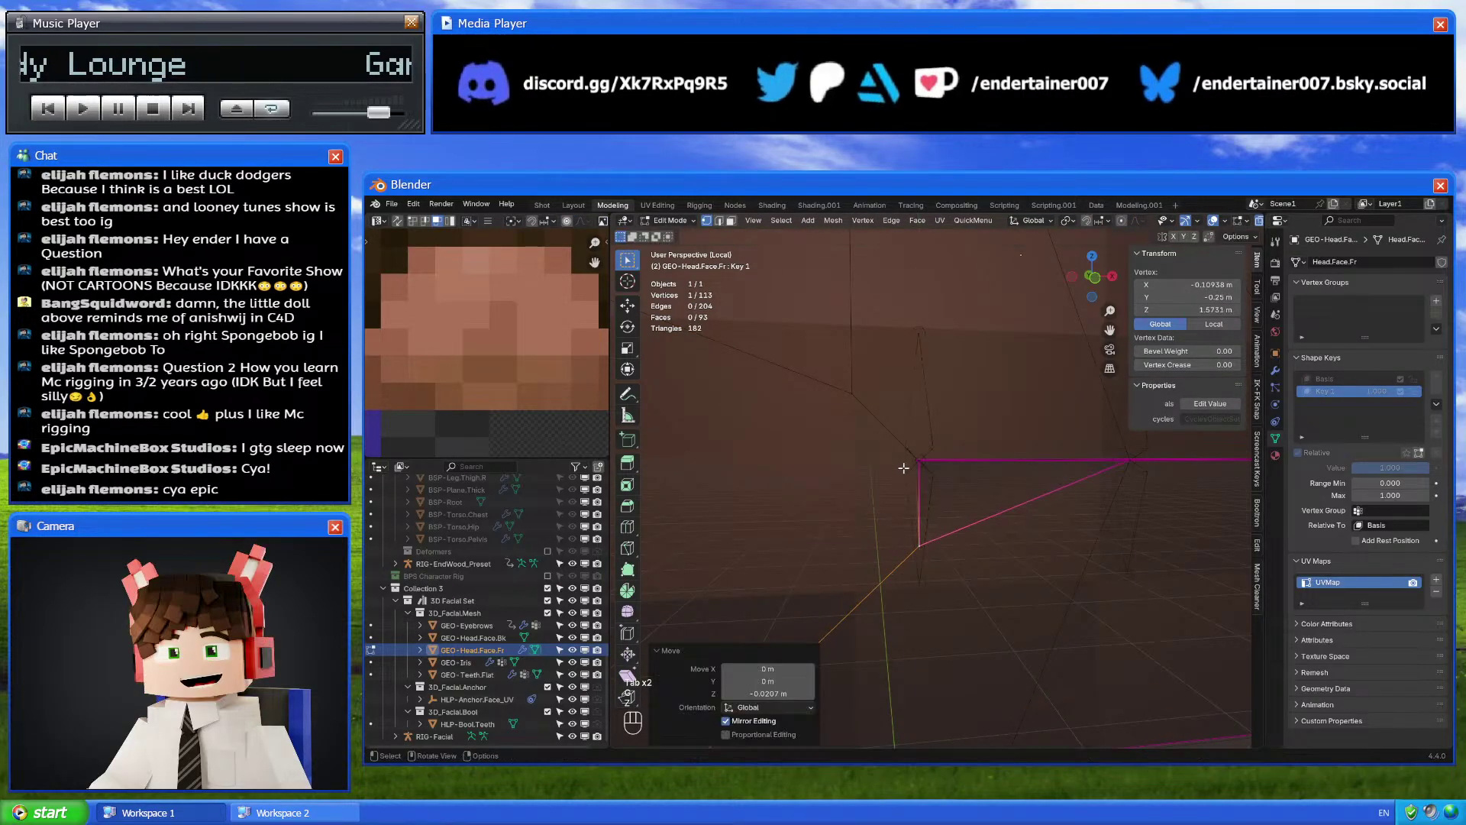
Move the inner lower-lip vertex behind the -X mouth corner down about 0.0148 m along Z
{"action": "left_click", "coordinate": [904, 466]}
{"action": "key", "text": "g"}
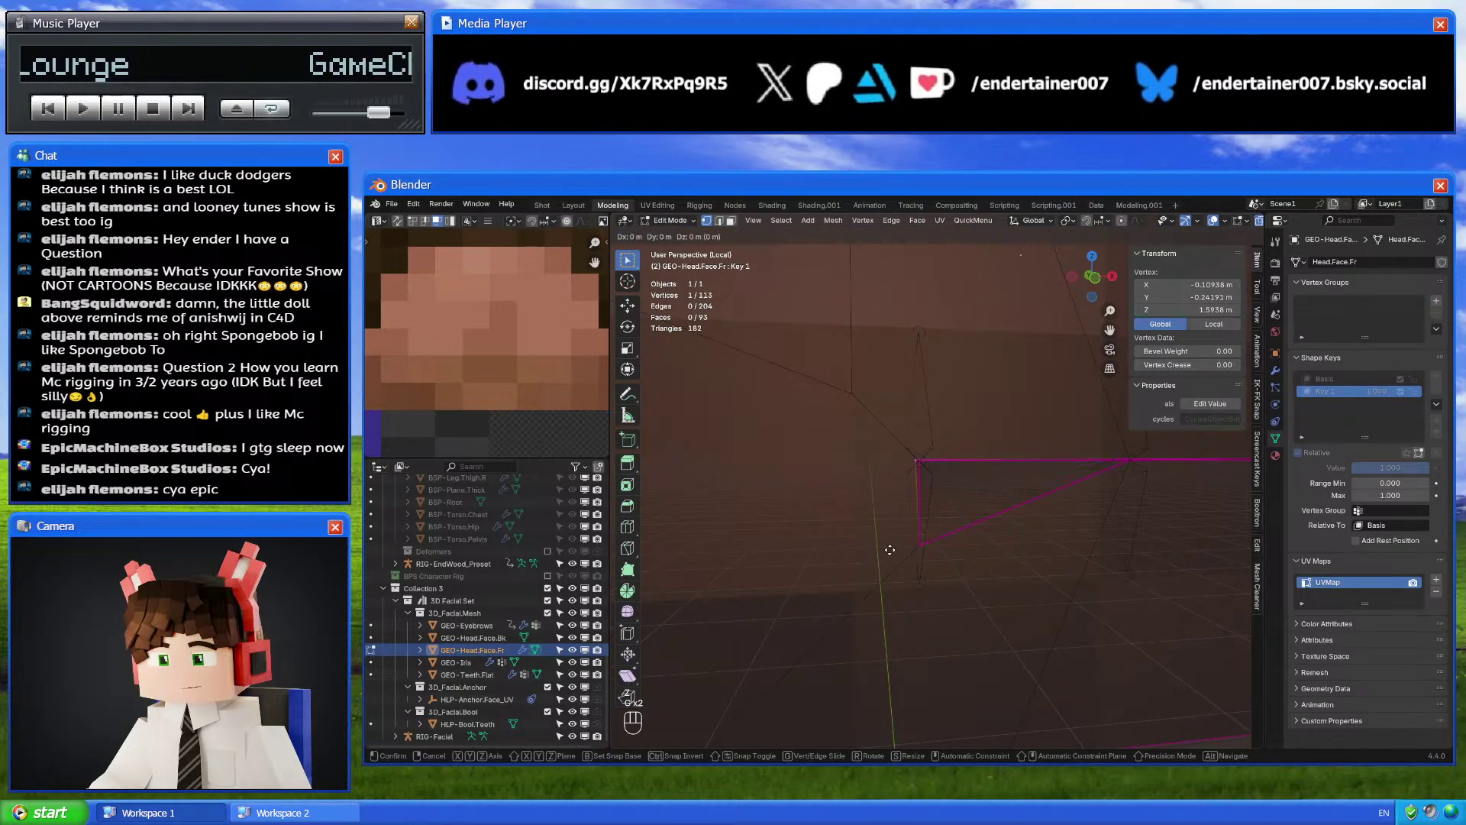
{"action": "key", "text": "z"}
{"action": "left_click", "coordinate": [881, 607]}
{"action": "middle_click_drag", "start_coordinate": [881, 607], "coordinate": [916, 609], "text": "shift"}
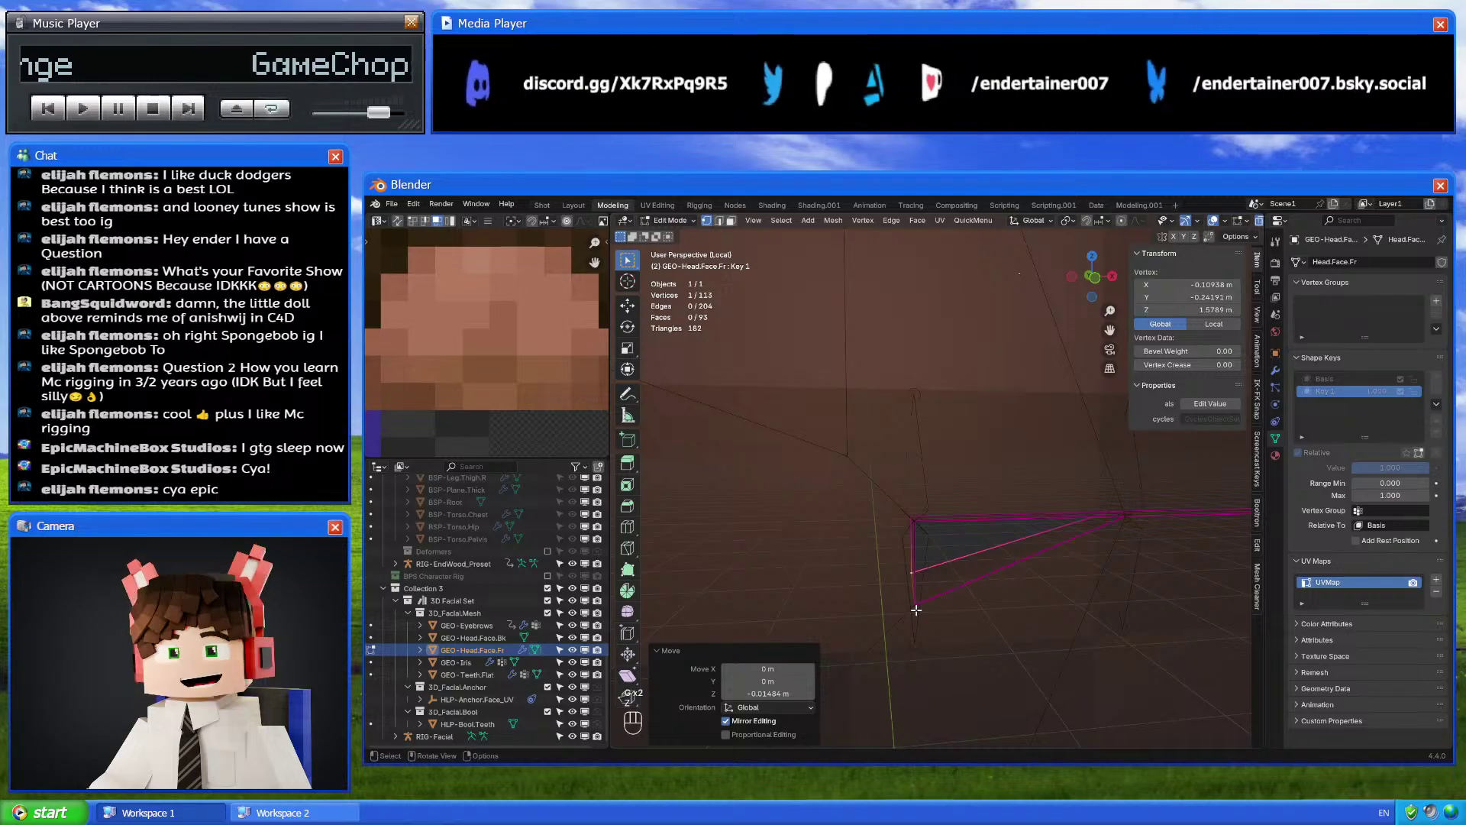
Connect the upper vertex at the -X mouth corner to the middle vertex of the eye's bottom edge above it
{"action": "middle_click_drag", "start_coordinate": [903, 541], "coordinate": [946, 551]}
{"action": "left_click", "coordinate": [944, 527]}
{"action": "left_click", "coordinate": [896, 520]}
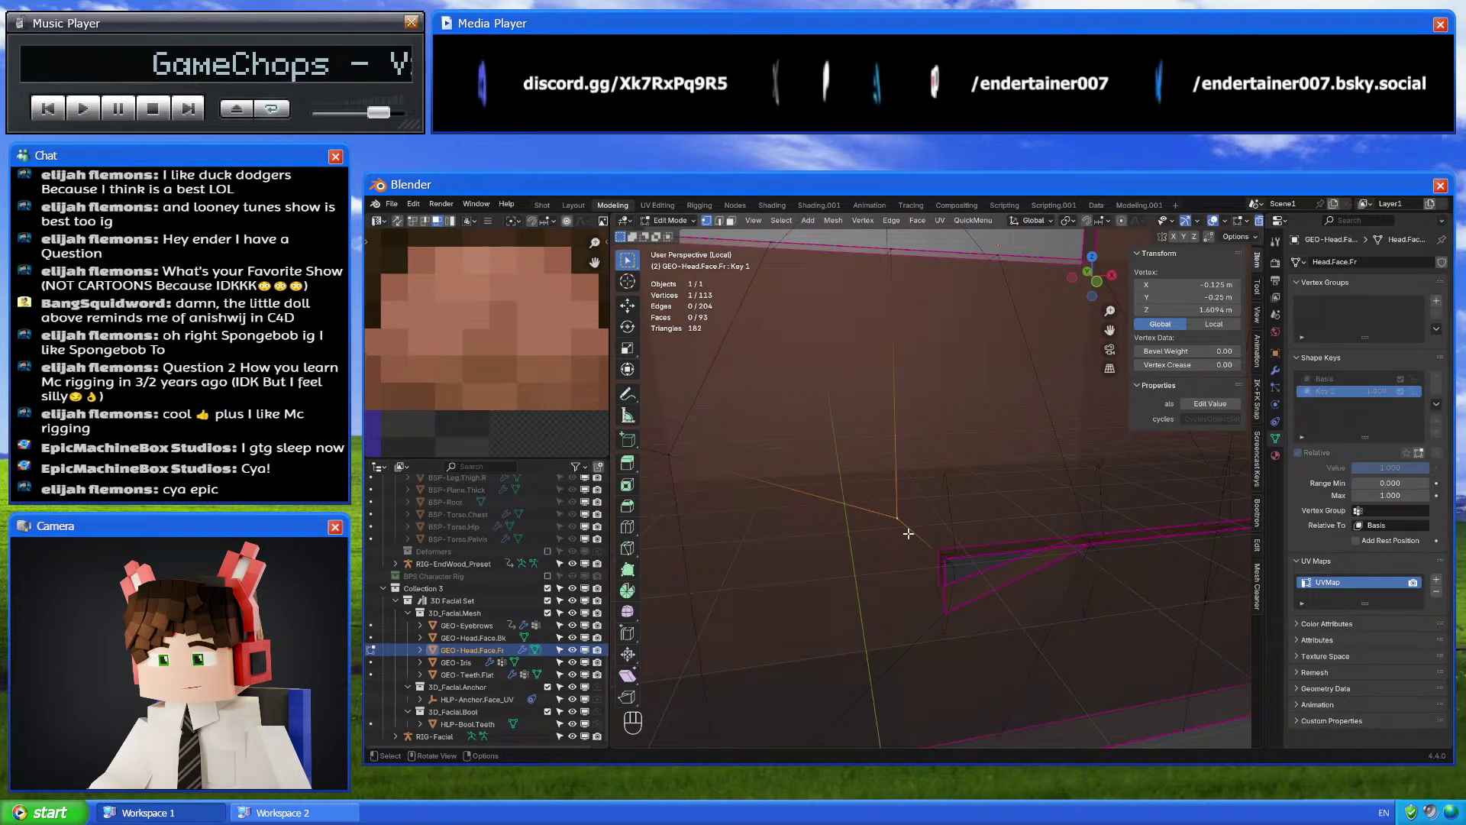
{"action": "left_click", "coordinate": [947, 560], "text": "shift"}
{"action": "left_click", "coordinate": [946, 559]}
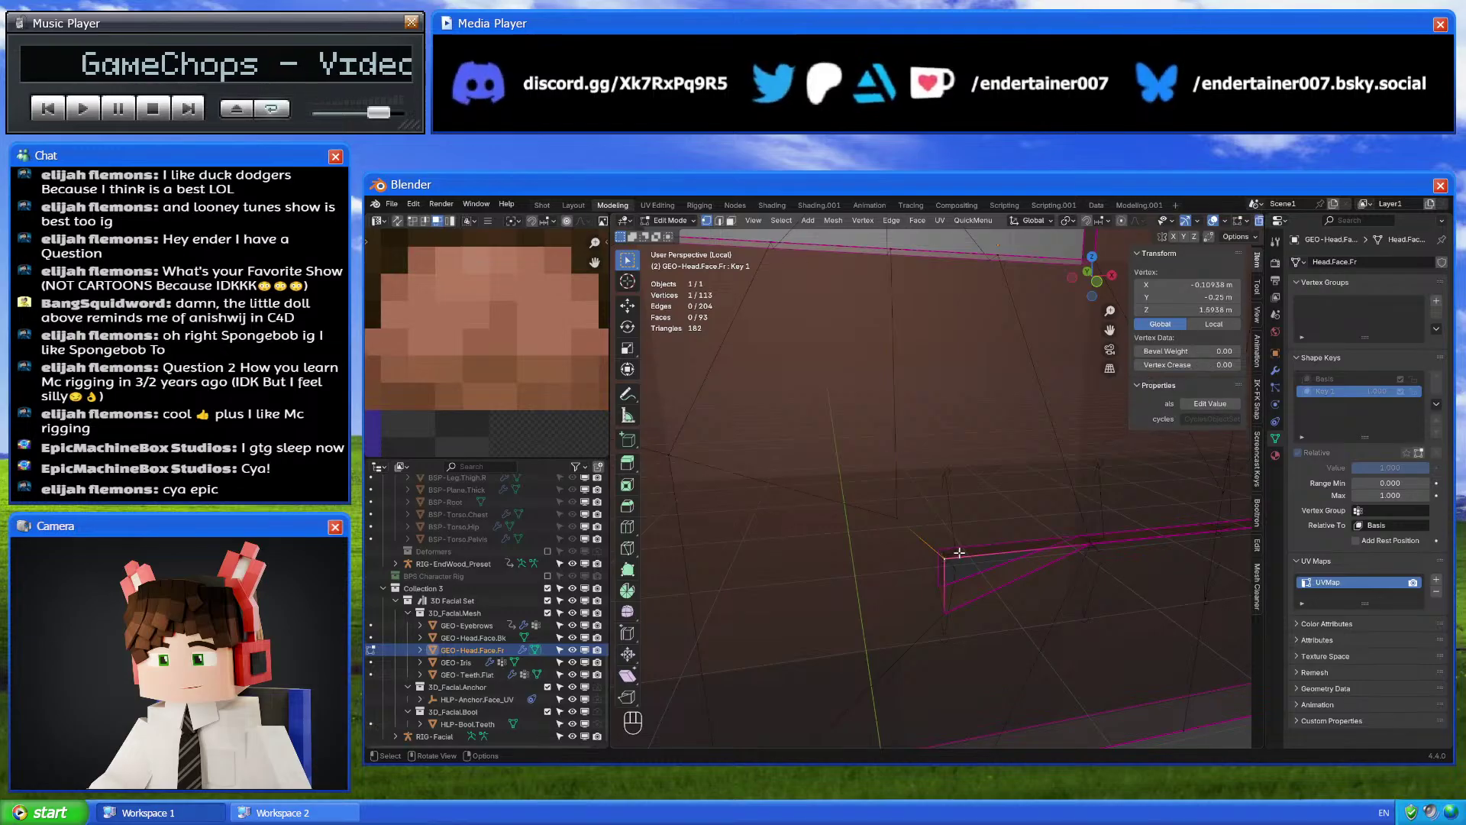
{"action": "middle_click_drag", "start_coordinate": [946, 559], "coordinate": [945, 547]}
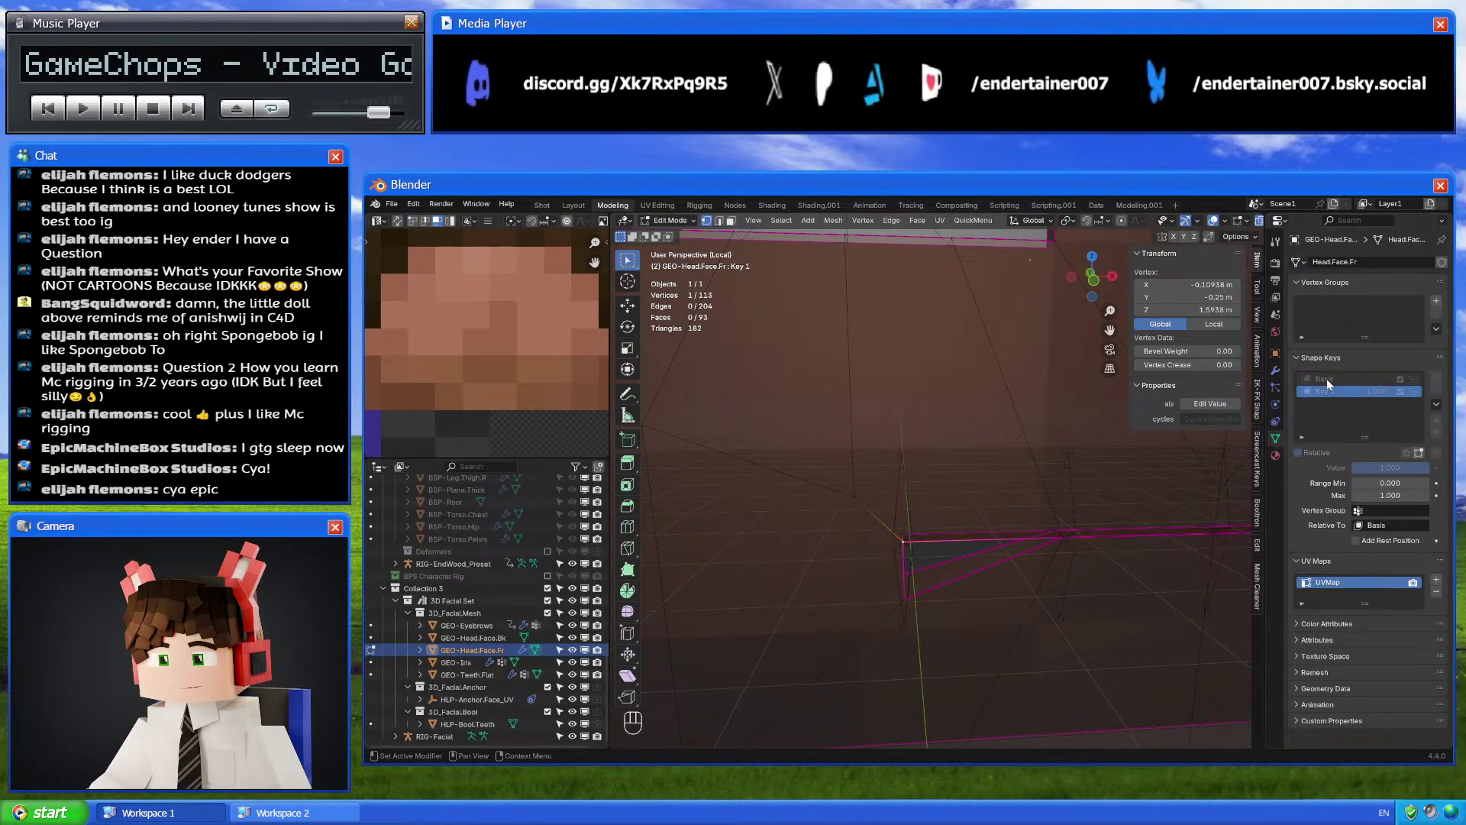
{"action": "left_click", "coordinate": [1327, 381]}
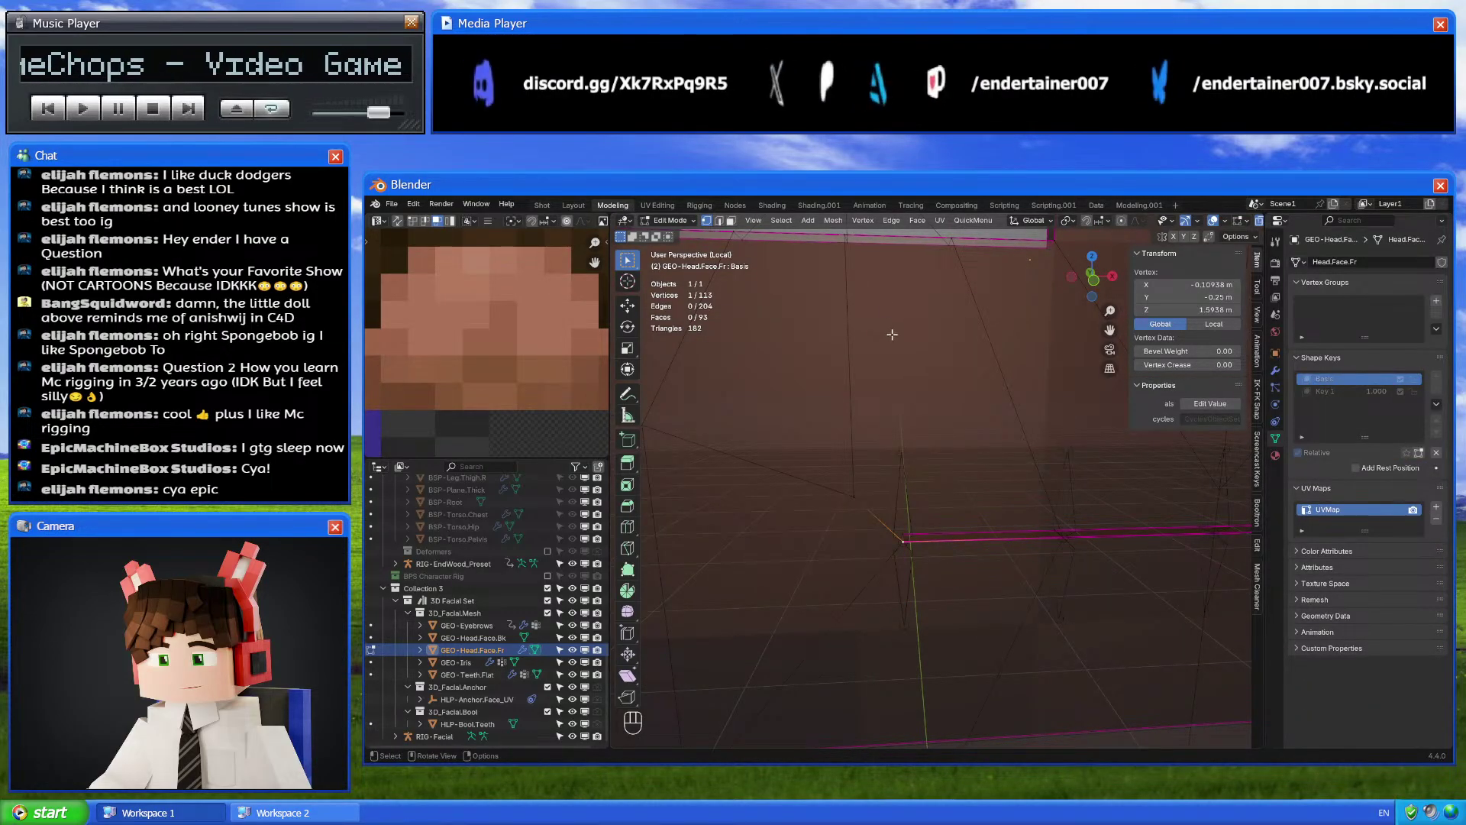
{"action": "key", "text": "ctrl+z"}
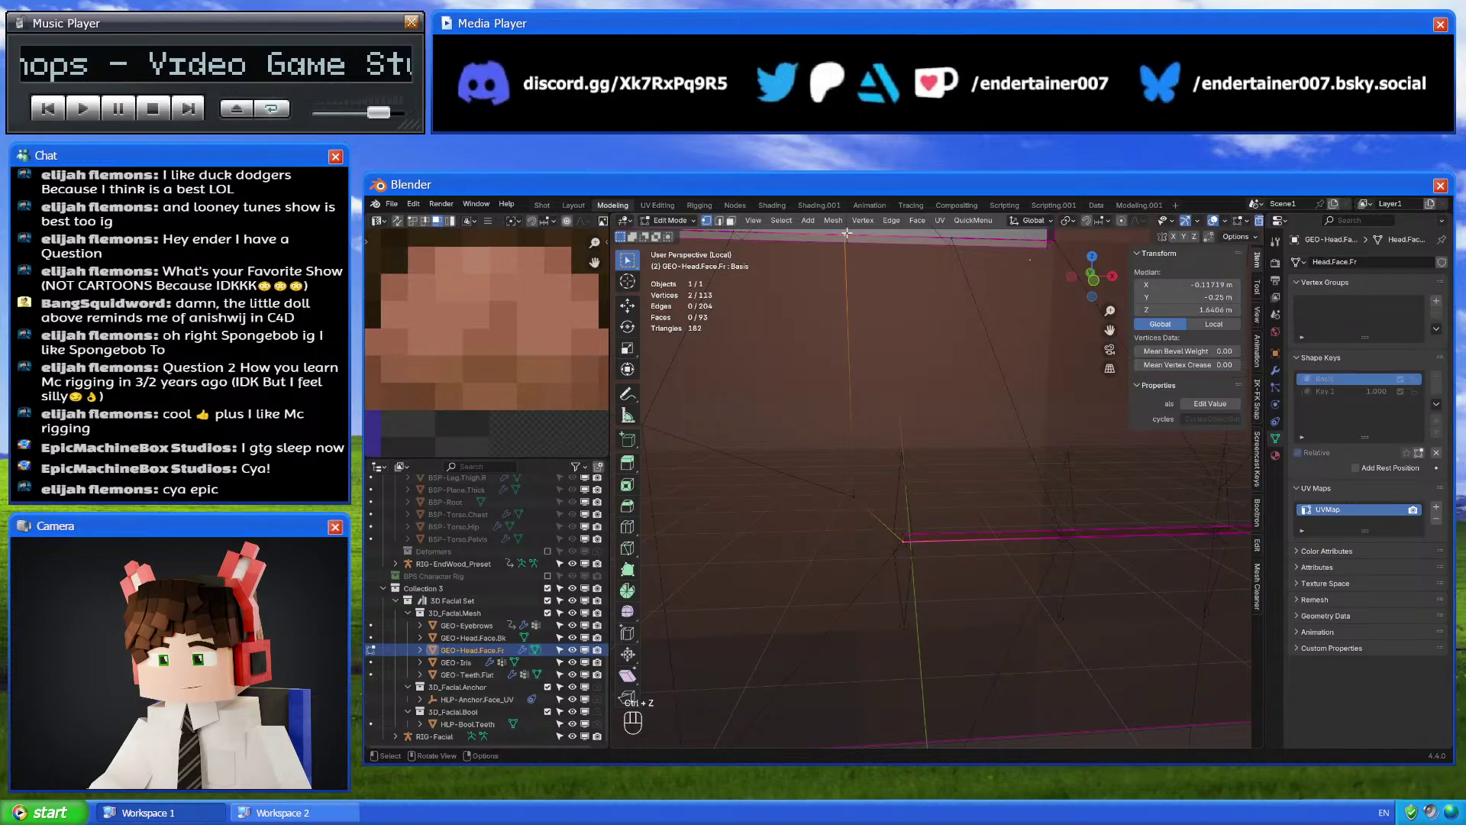
{"action": "key", "text": "ctrl+z"}
{"action": "left_click", "coordinate": [1326, 391]}
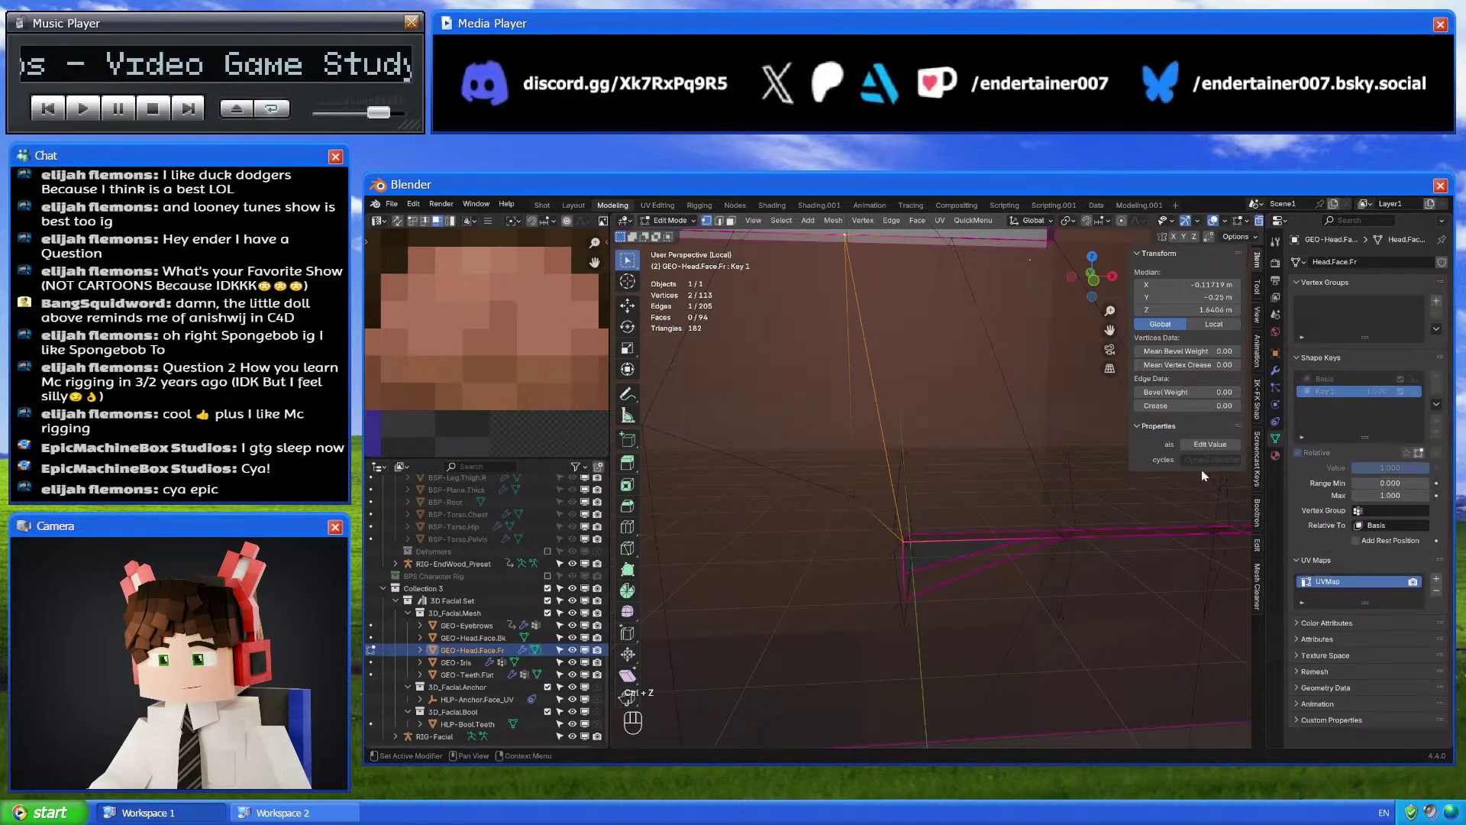
In the Basis shape, connect the -X mouth-corner vertex to the vertex on the face's outer side edge
{"action": "left_click", "coordinate": [907, 547]}
{"action": "left_click", "coordinate": [1374, 379]}
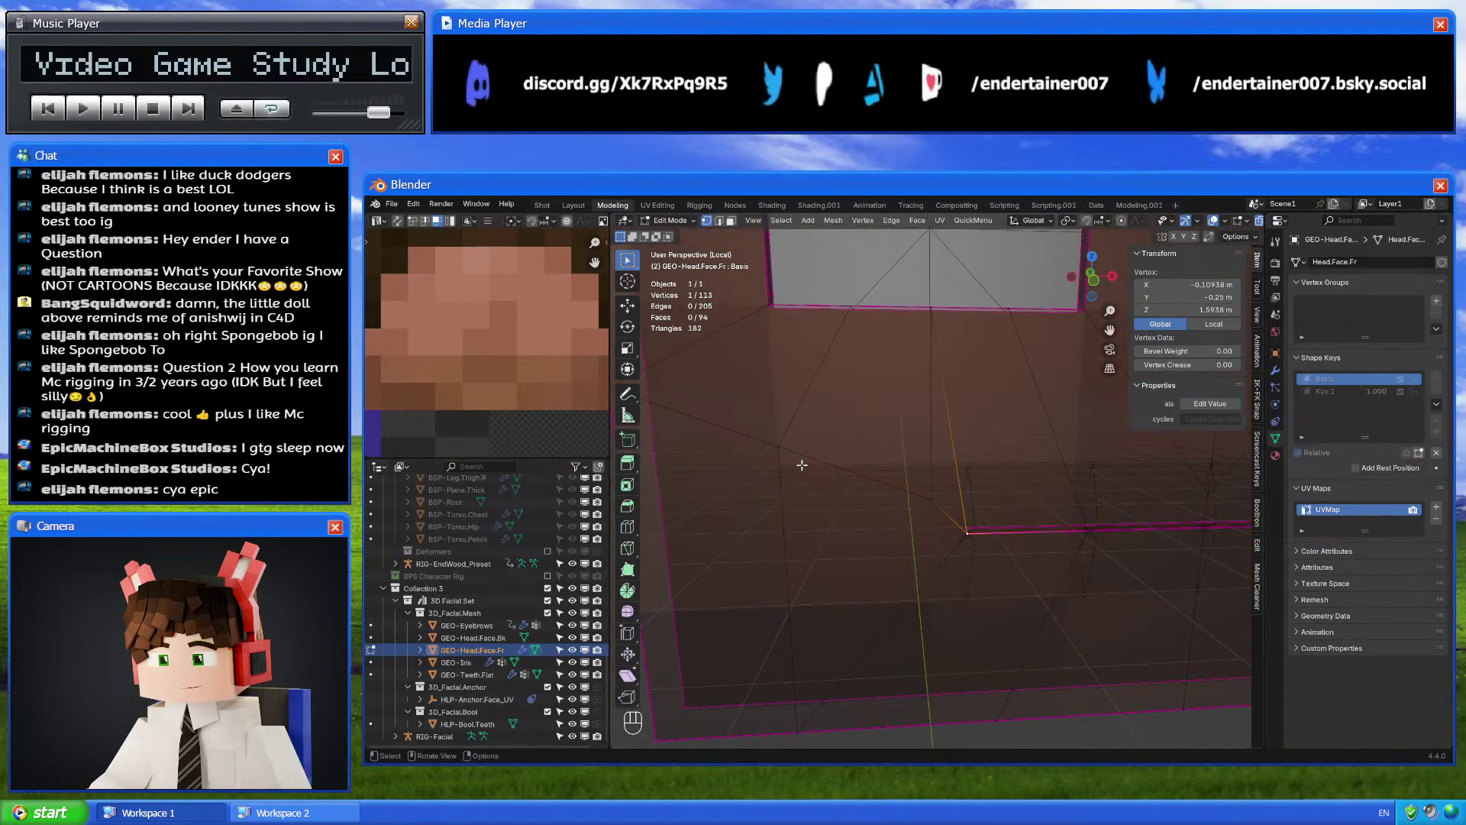
{"action": "middle_click_drag", "start_coordinate": [701, 423], "coordinate": [736, 422], "text": "shift"}
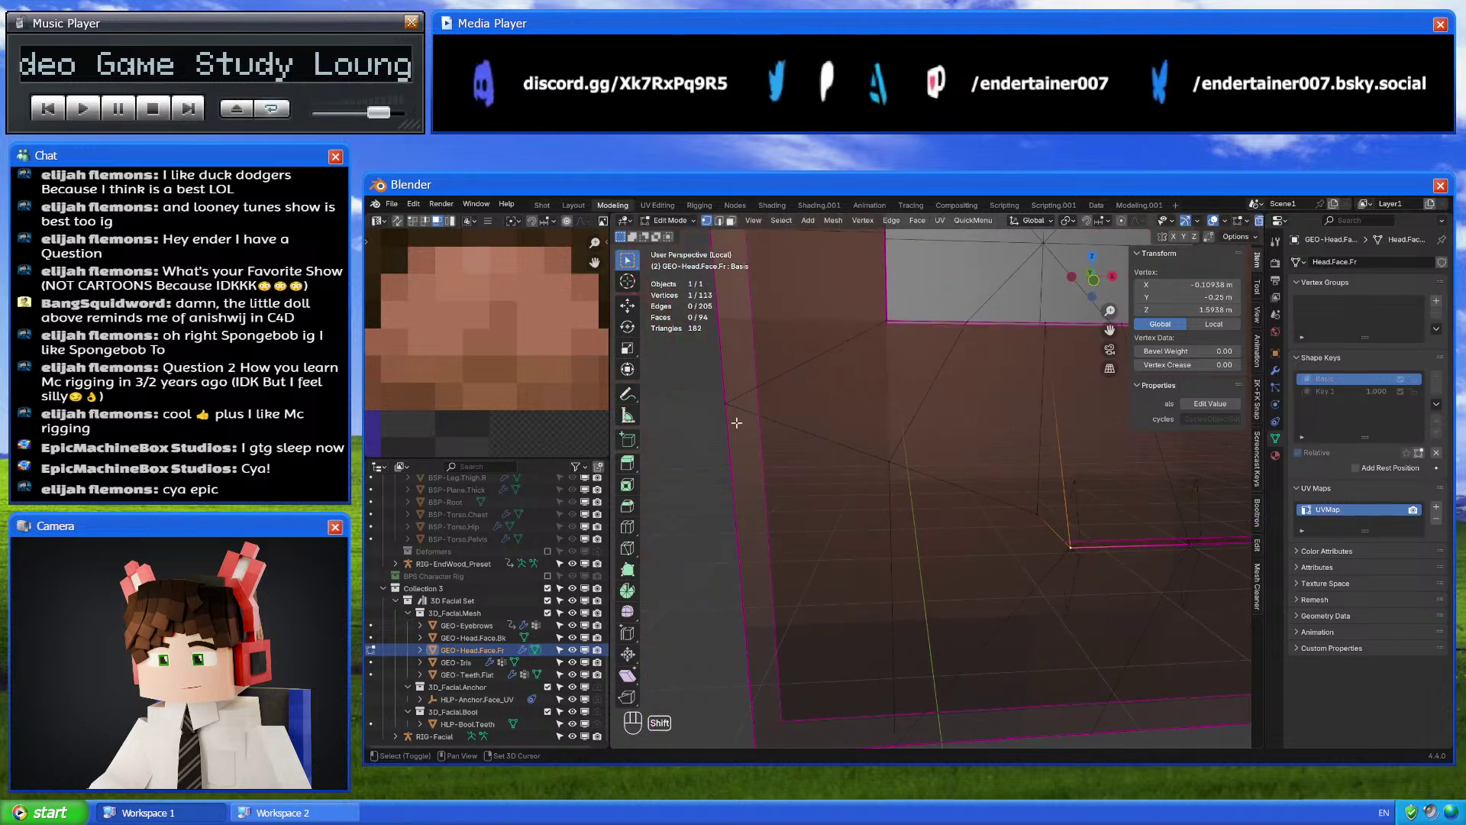
{"action": "left_click", "coordinate": [722, 406], "text": "shift"}
{"action": "key", "text": "j"}
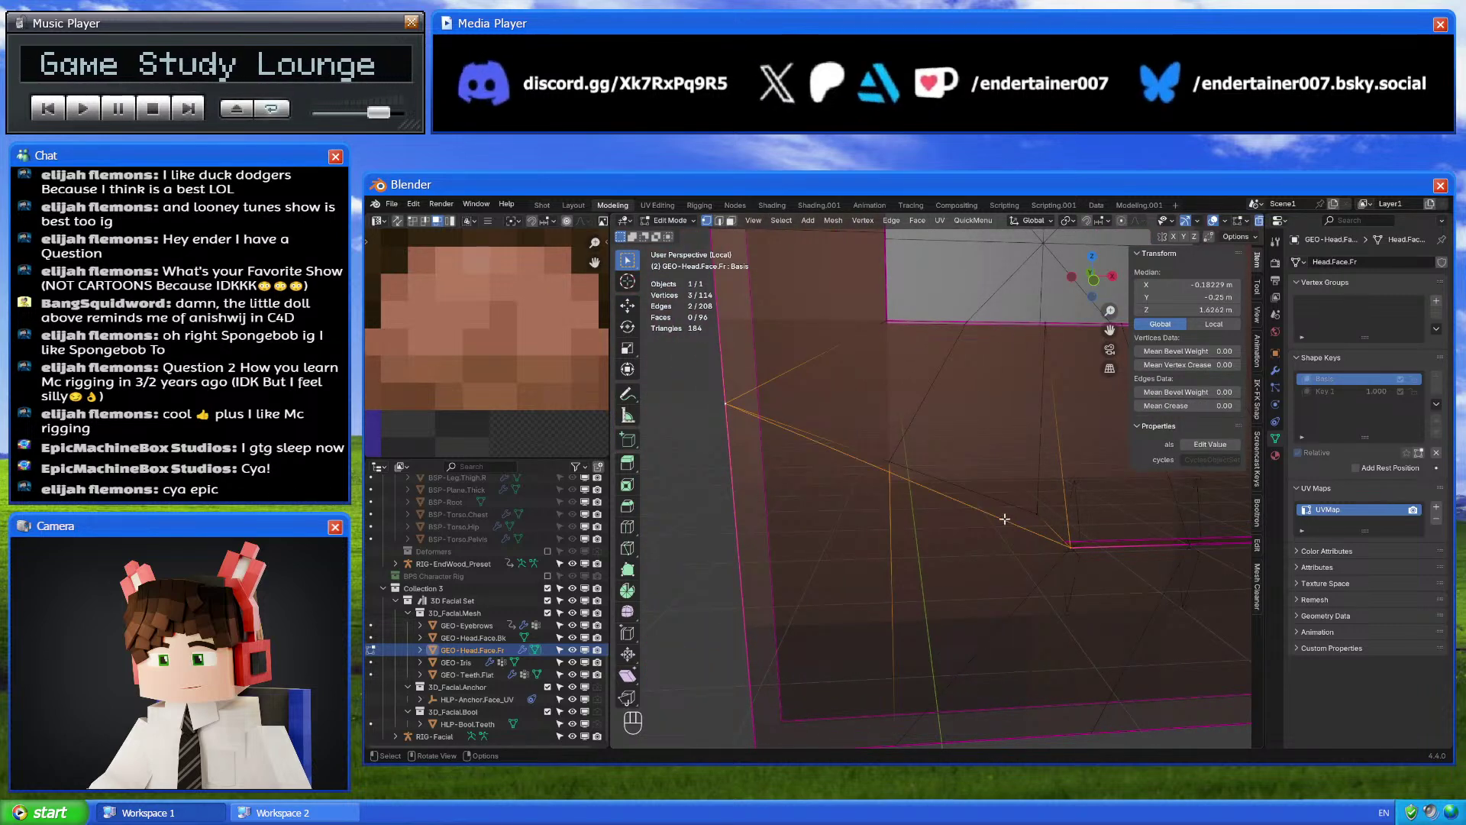
Dissolve the old edges running beside the -X mouth corner, then check the corner with Key 1 active
{"action": "left_click", "coordinate": [1005, 502], "text": "alt"}
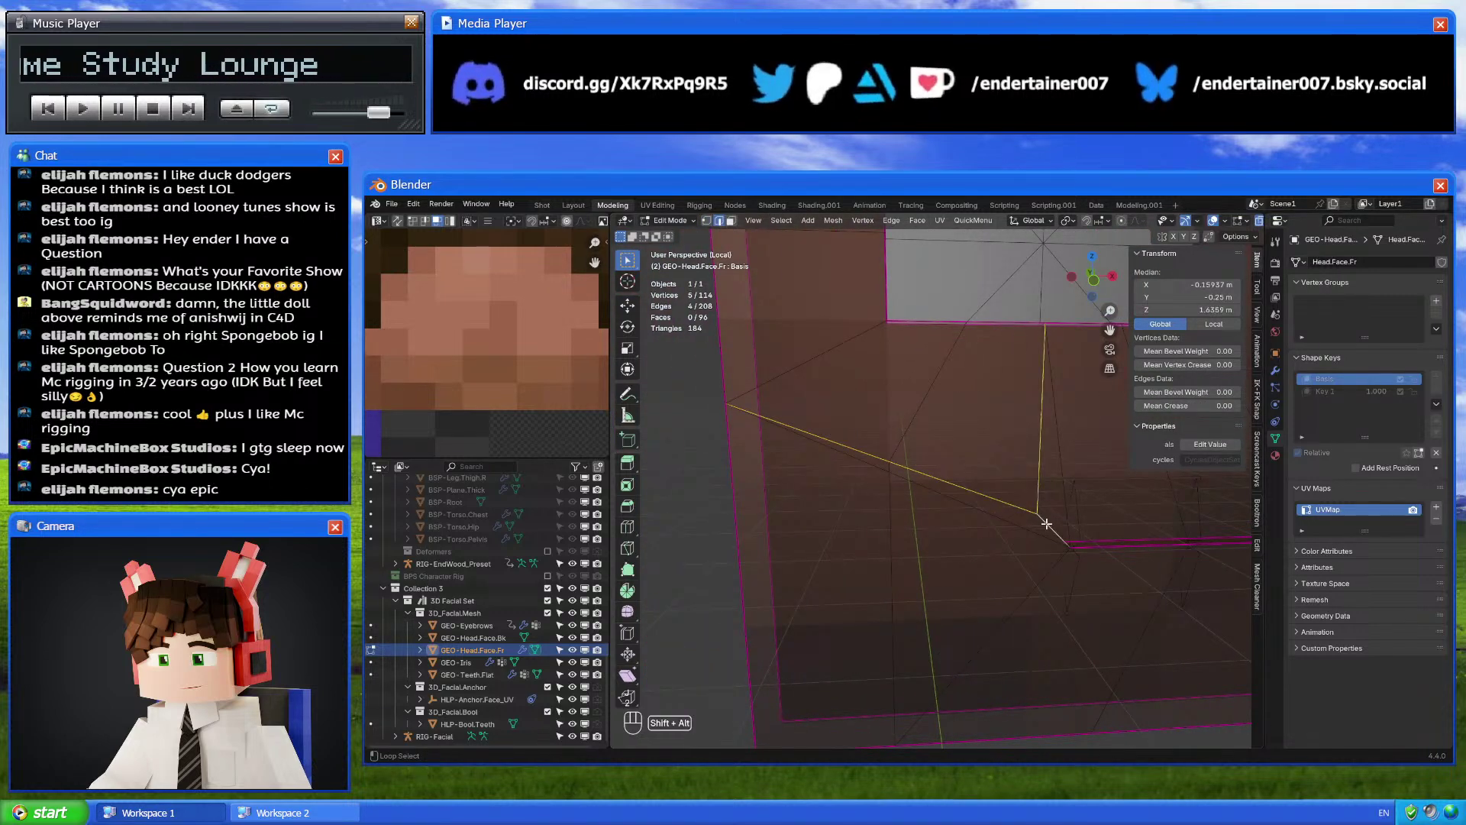
{"action": "right_click", "coordinate": [1091, 646]}
{"action": "left_click", "coordinate": [1079, 643]}
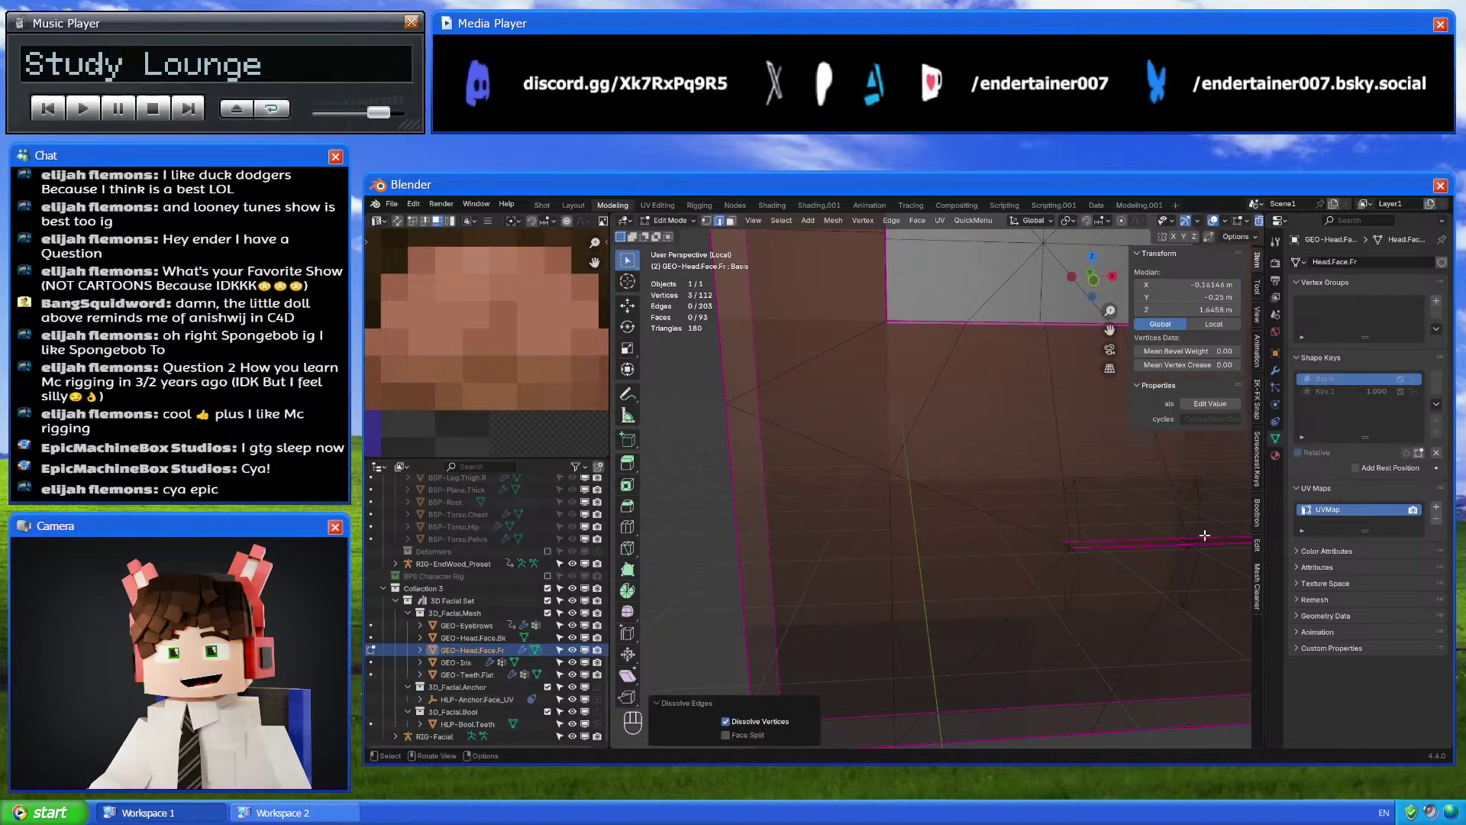
{"action": "middle_click_drag", "start_coordinate": [1133, 514], "coordinate": [1116, 507]}
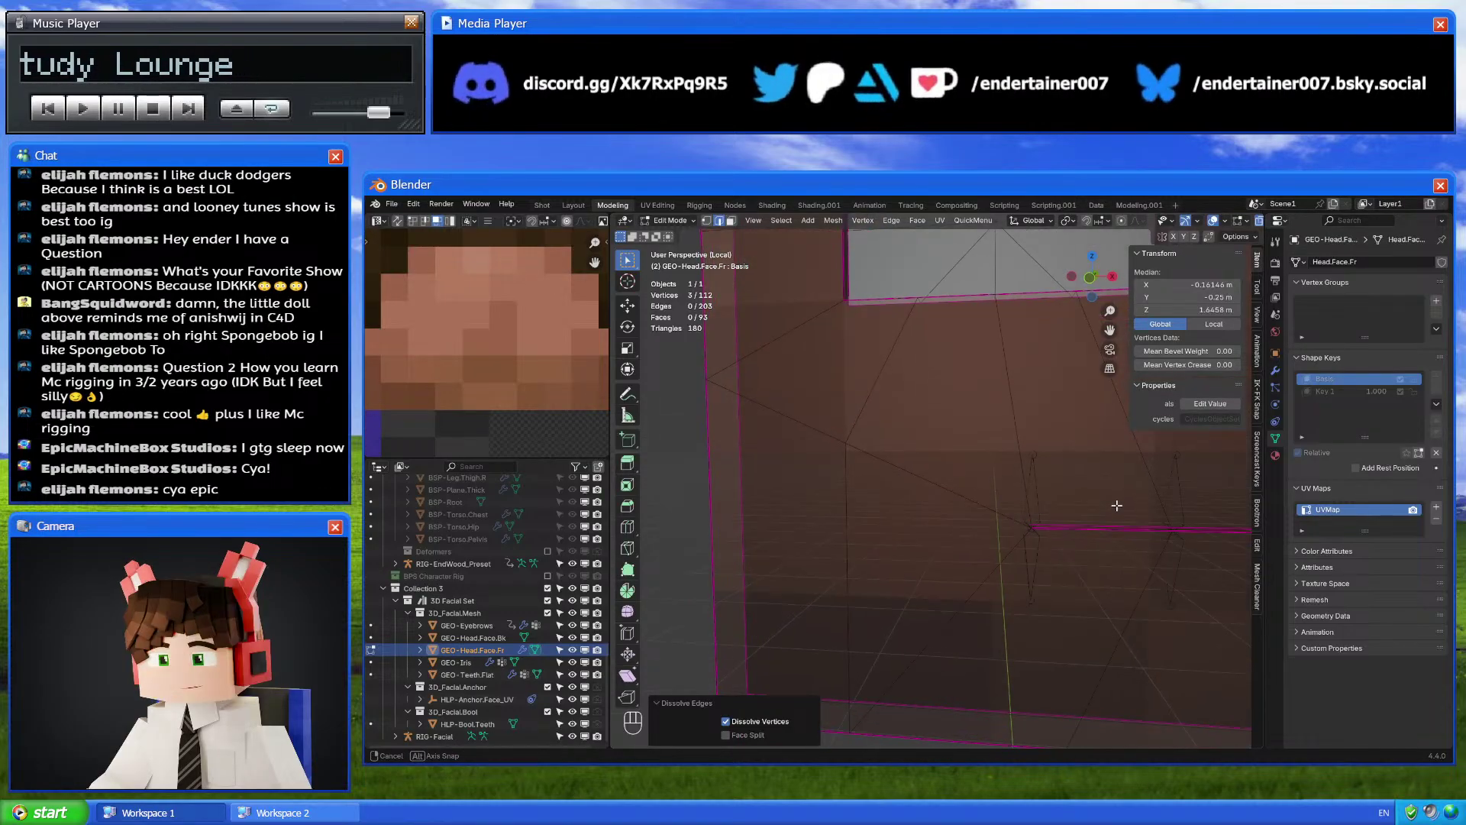
{"action": "left_click", "coordinate": [1350, 391]}
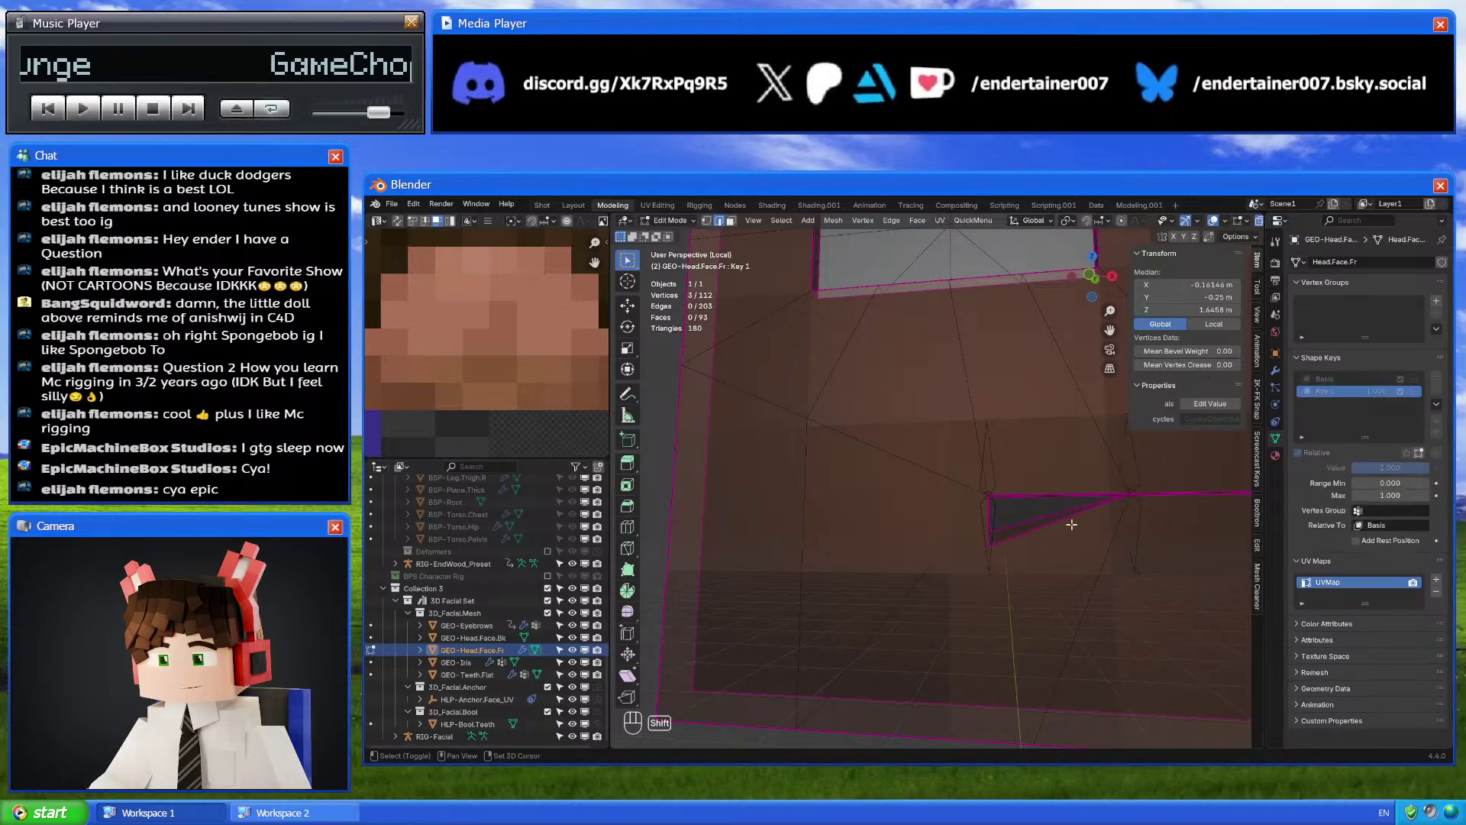
In Key 1, move the lower-lip front vertex at the +X mouth corner down
{"action": "middle_click_drag", "start_coordinate": [1071, 524], "coordinate": [987, 603], "text": "shift"}
{"action": "left_click", "coordinate": [905, 533]}
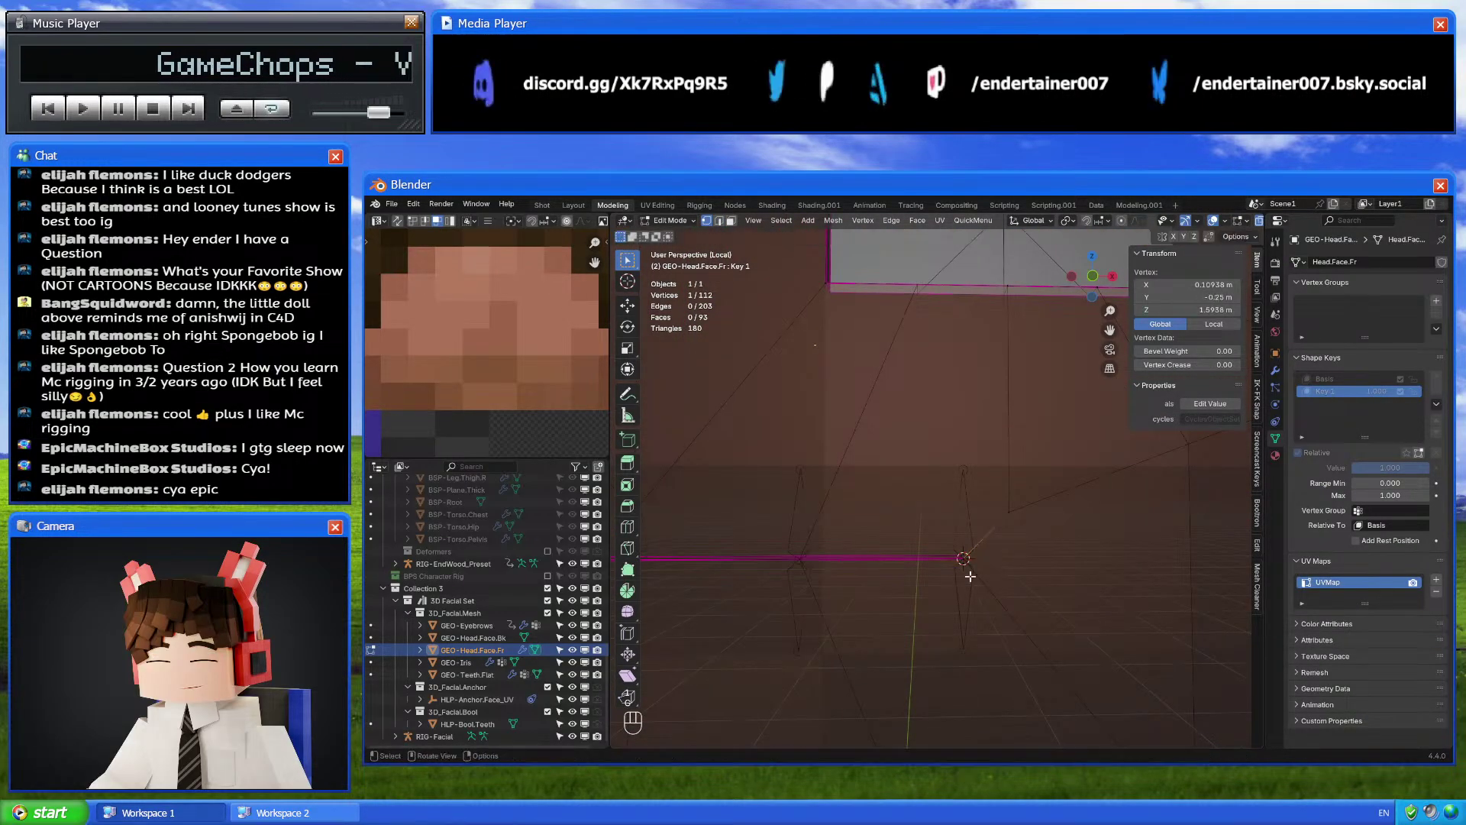
{"action": "key", "text": "g"}
{"action": "key", "text": "g"}
{"action": "left_click", "coordinate": [960, 618]}
{"action": "key", "text": "ctrl+z"}
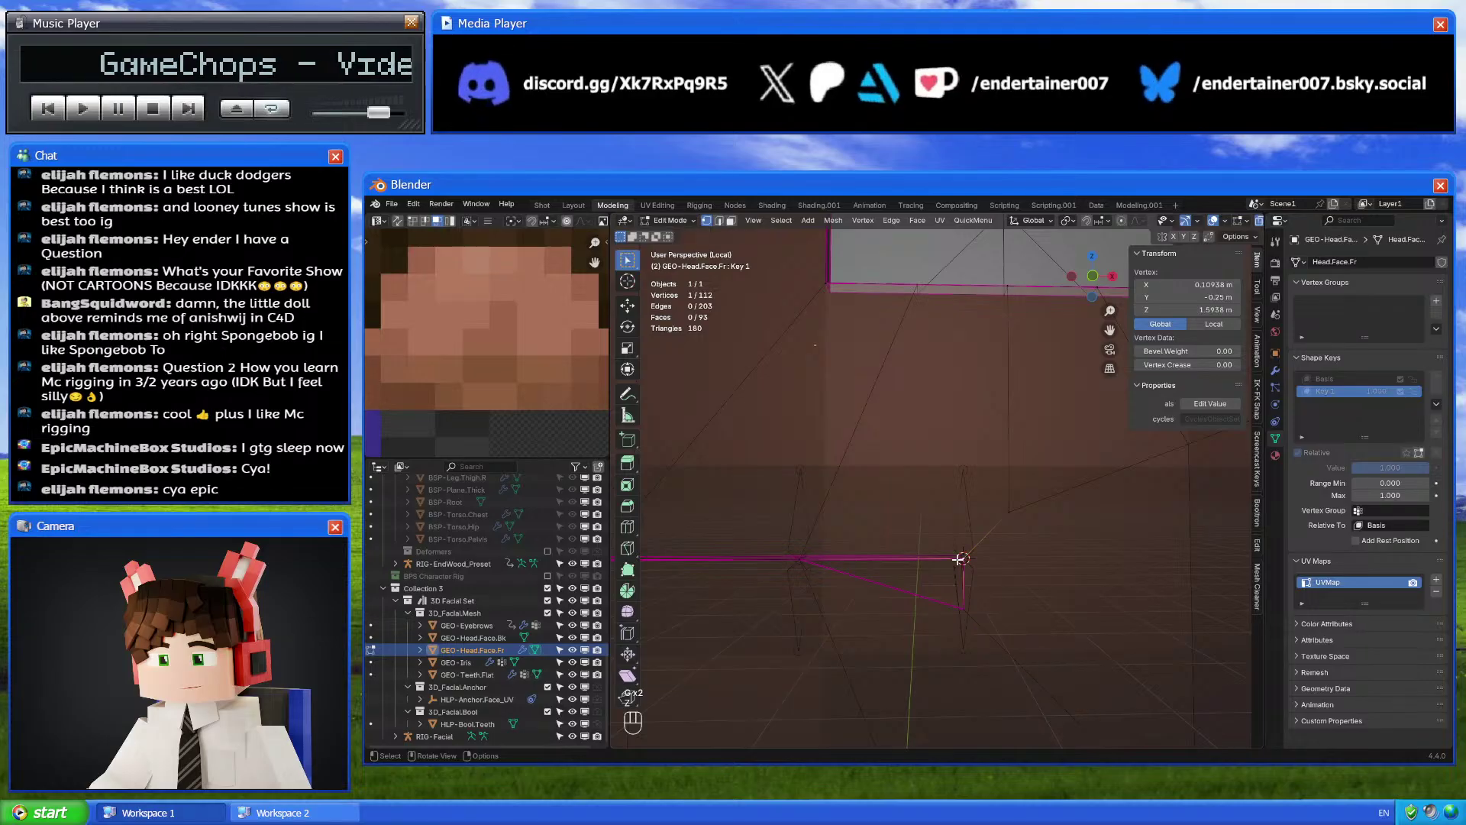
Move the inner lower-lip vertex behind the +X mouth corner down about 0.0137 m along Z
{"action": "middle_click_drag", "start_coordinate": [961, 614], "coordinate": [955, 587], "text": "shift"}
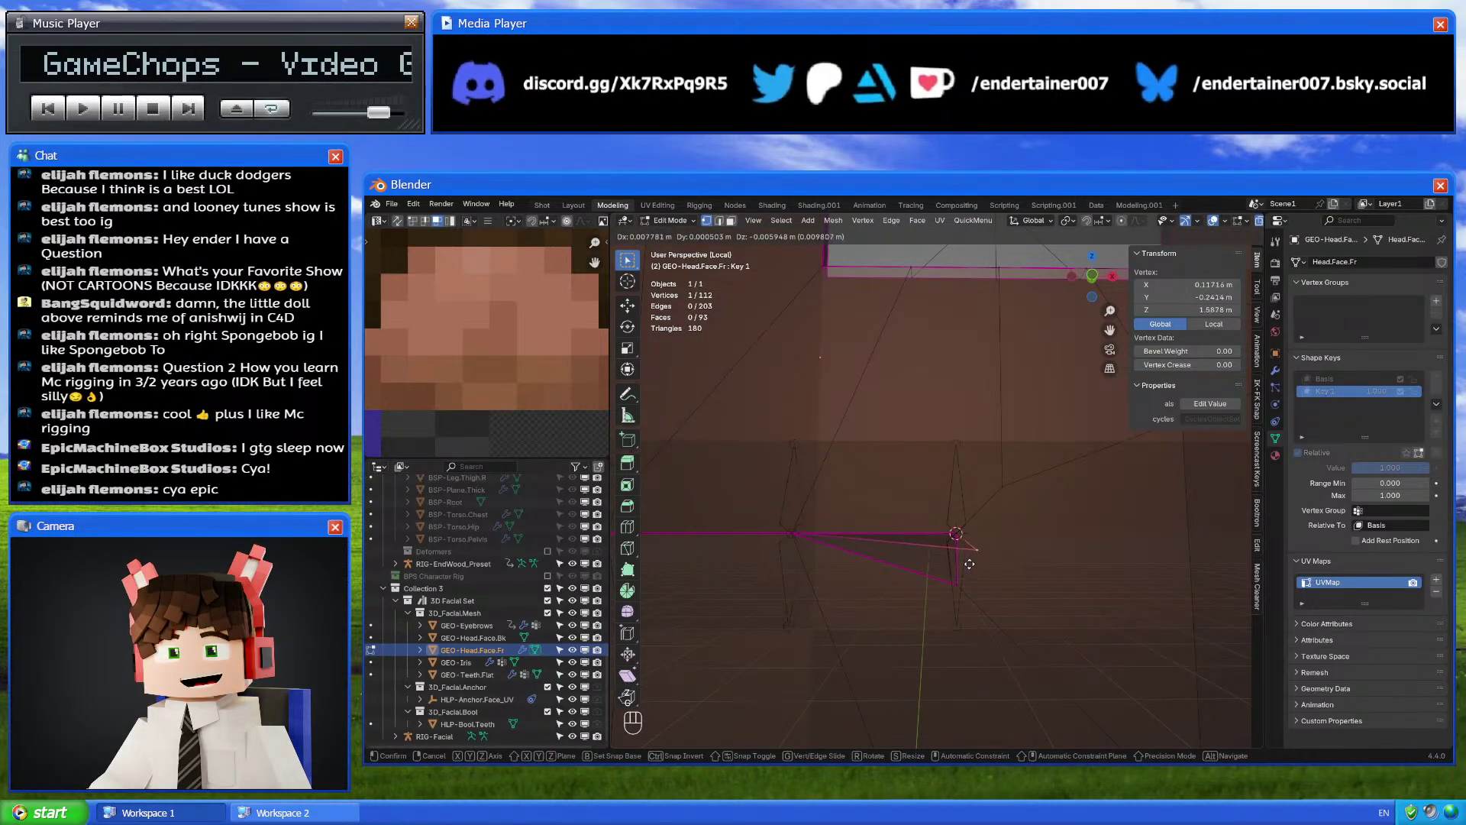
{"action": "left_click", "coordinate": [960, 605]}
{"action": "middle_click_drag", "start_coordinate": [960, 604], "coordinate": [1024, 599]}
{"action": "key", "text": "ctrl+z"}
{"action": "key", "text": "g"}
{"action": "key", "text": "g"}
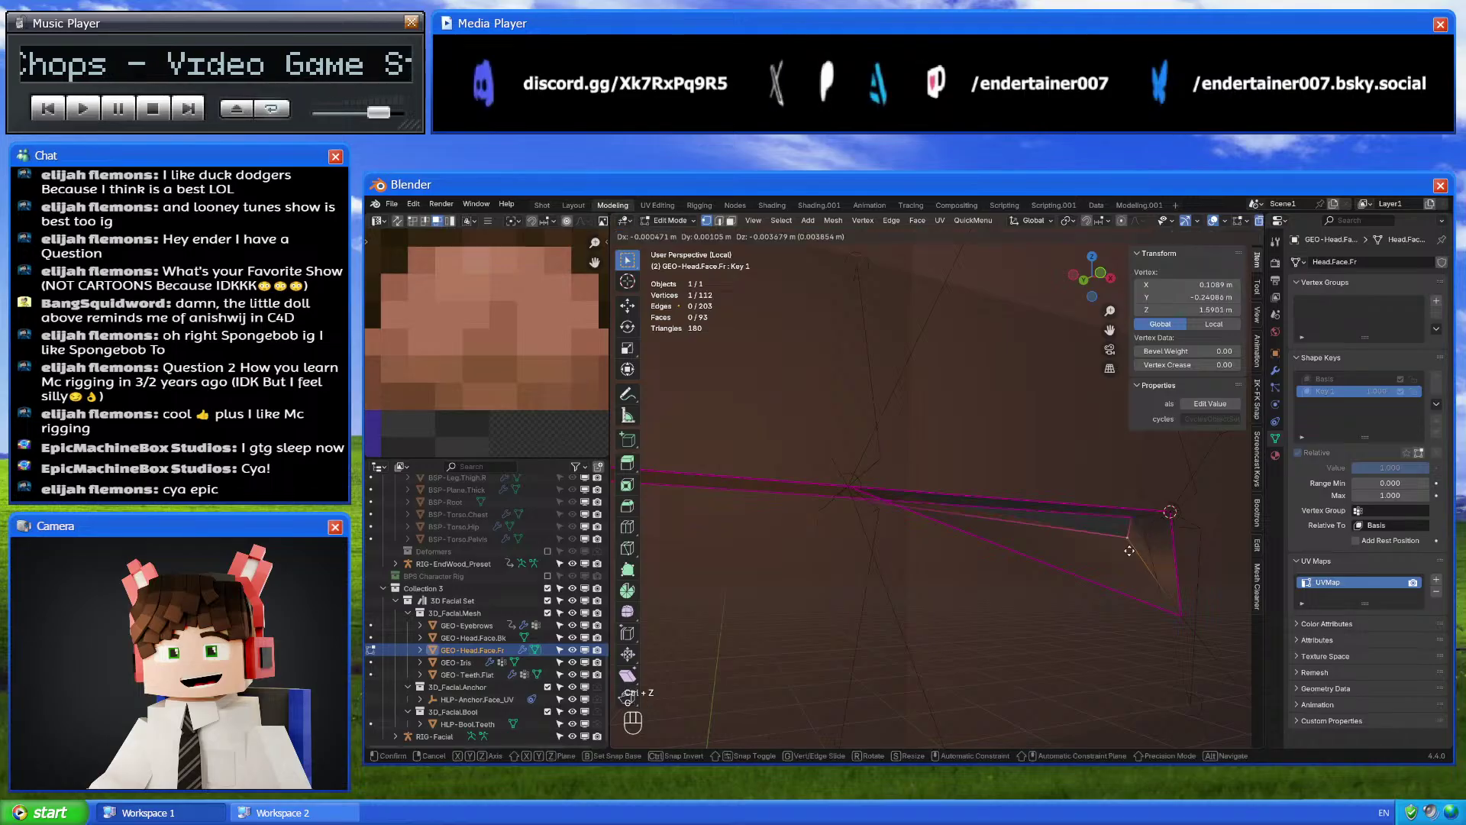
{"action": "left_click", "coordinate": [1121, 620]}
In the Basis shape, connect the +X mouth-corner vertex to the vertex on the face's outer side edge
{"action": "scroll", "coordinate": [1120, 620], "scroll_direction": "down", "scroll_amount": 3}
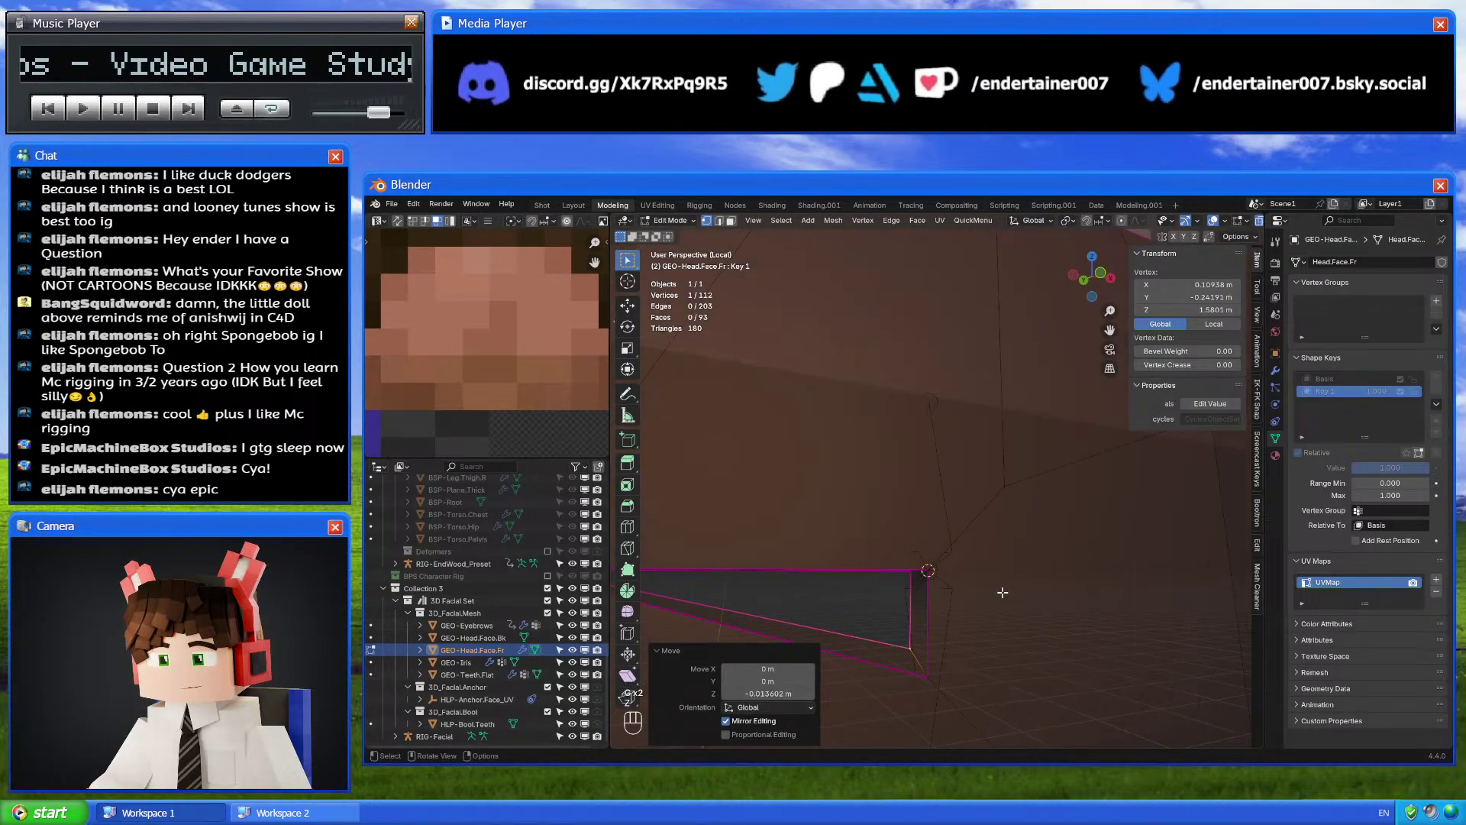
{"action": "middle_click_drag", "start_coordinate": [1120, 620], "coordinate": [993, 534], "text": "shift"}
{"action": "key", "text": "ctrl+z"}
{"action": "left_click", "coordinate": [1345, 378]}
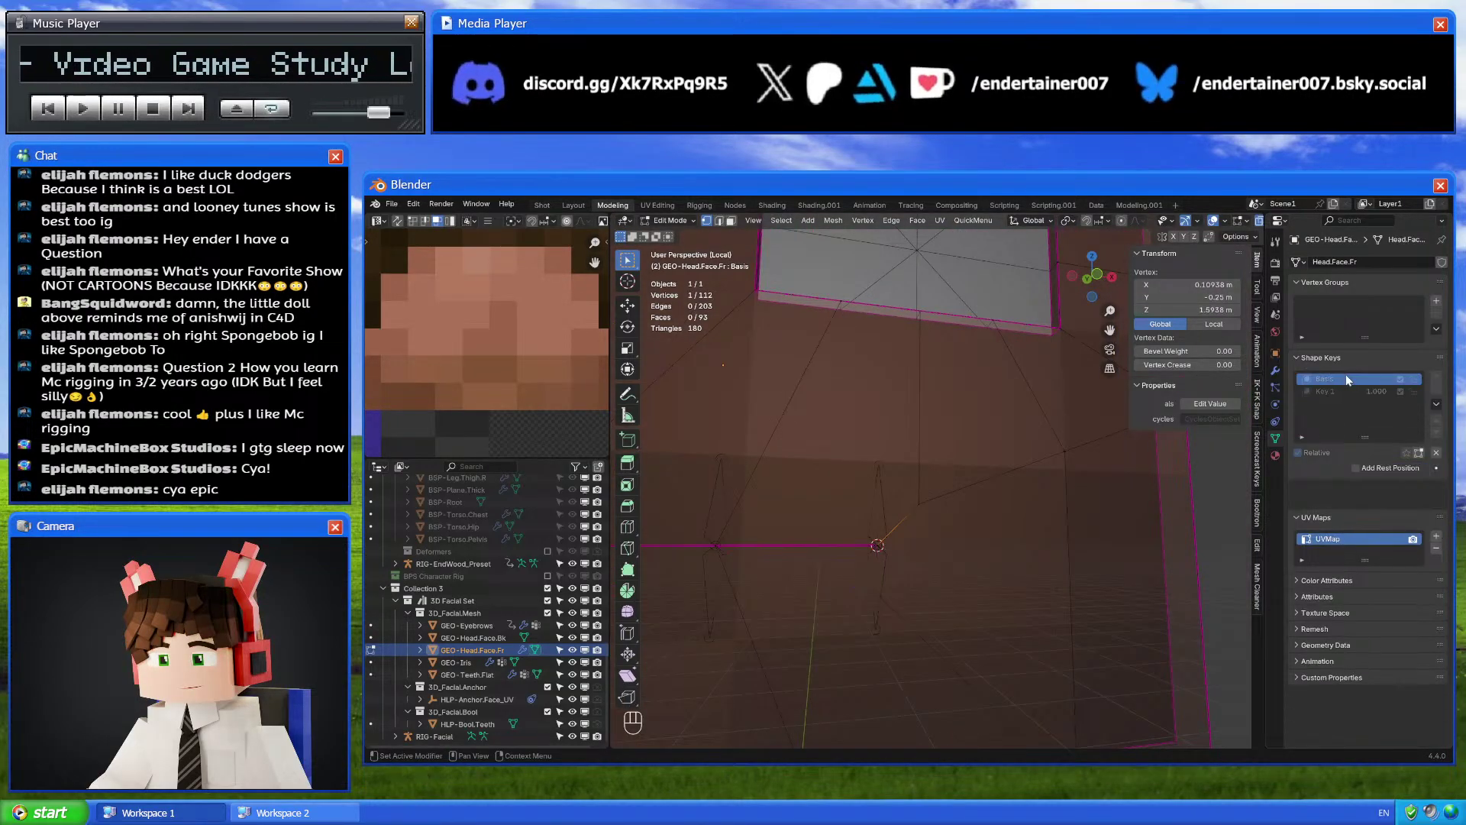
{"action": "left_click", "coordinate": [1124, 443], "text": "shift"}
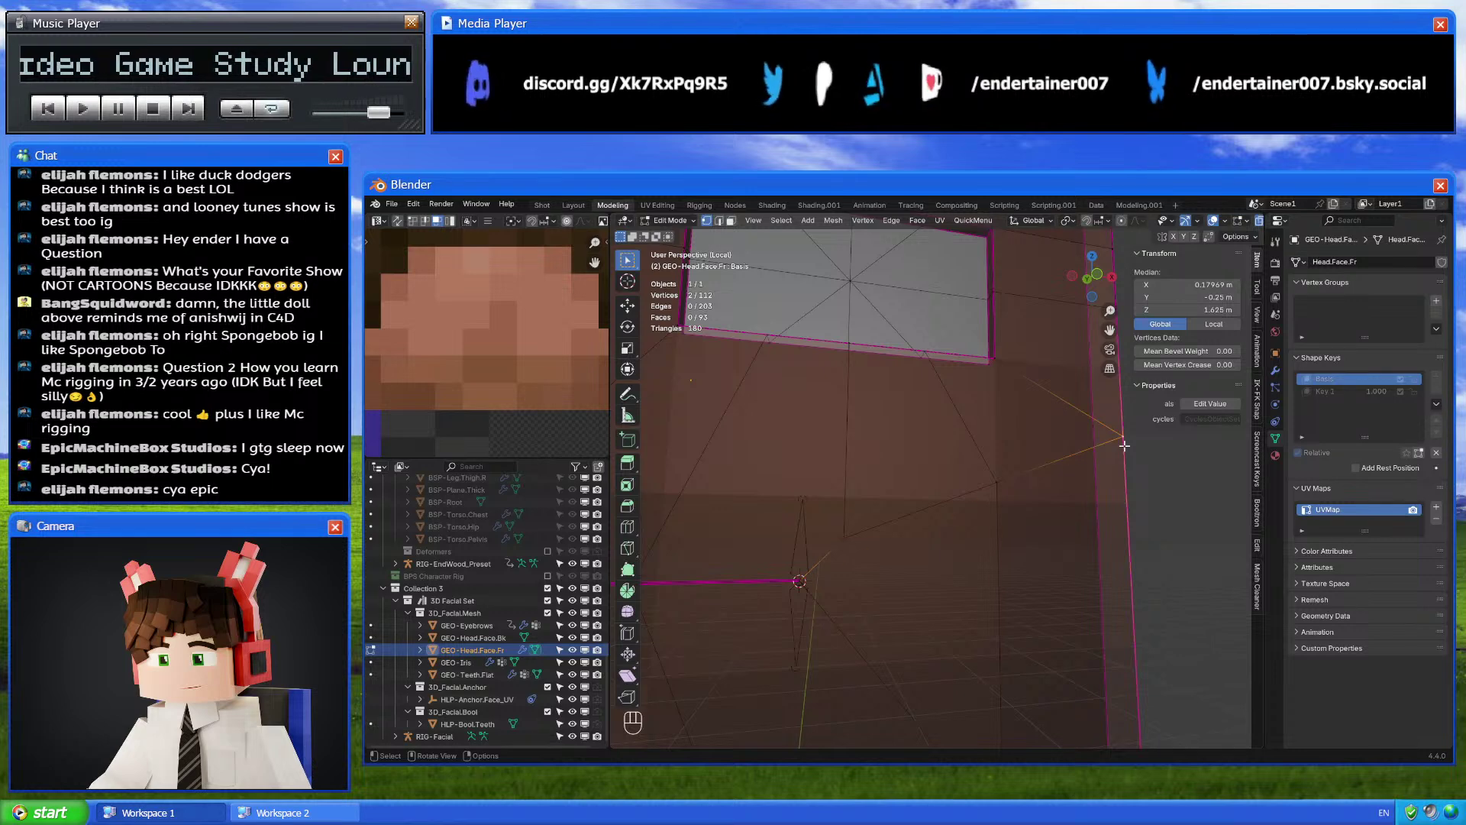
{"action": "key", "text": "j"}
With Key 1 active, connect the +X mouth-corner vertex to the middle vertex of the eye's bottom edge above it
{"action": "left_click", "coordinate": [1329, 391]}
{"action": "key", "text": "ctrl+z"}
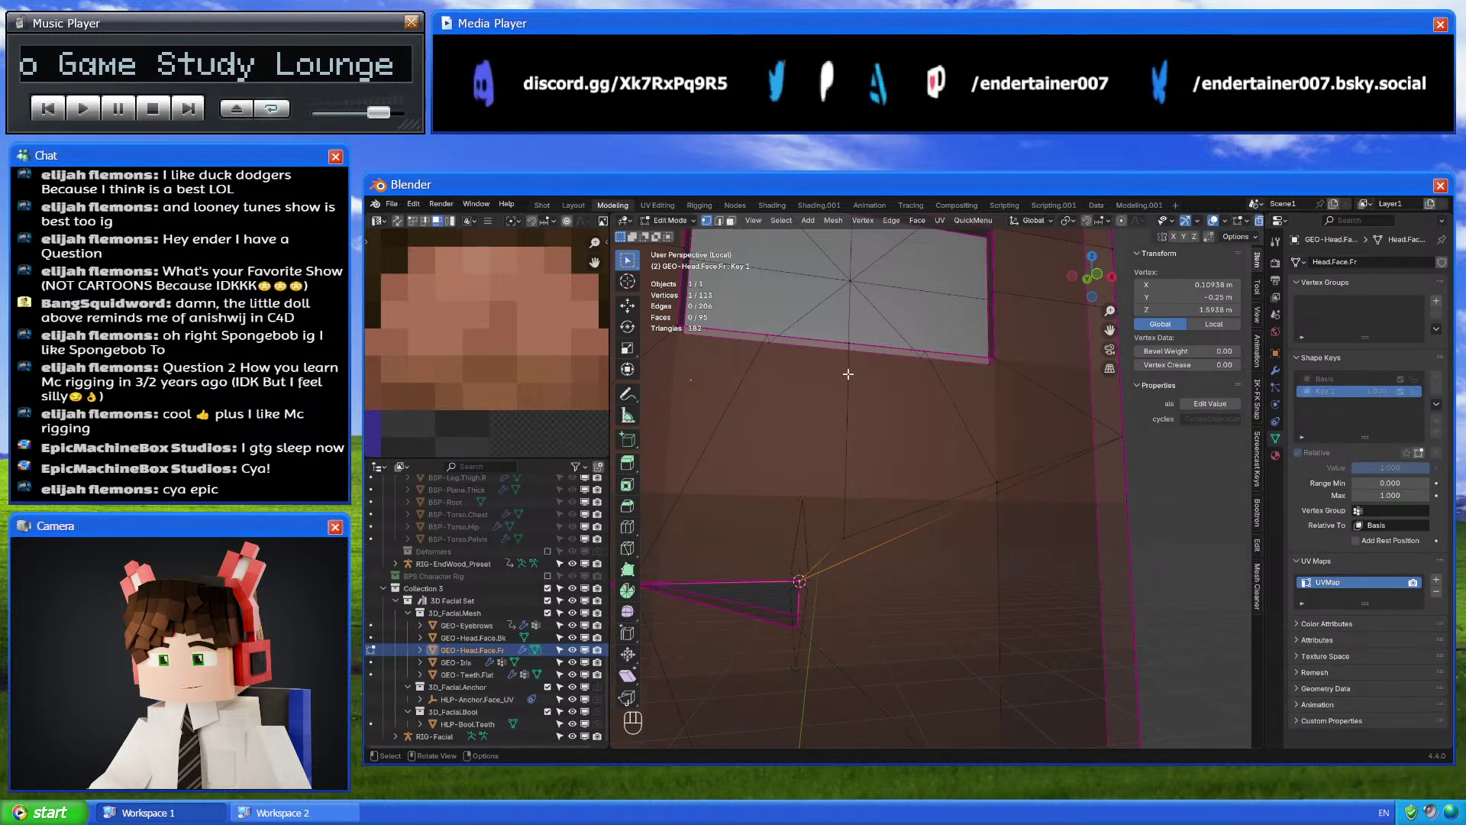
{"action": "left_click", "coordinate": [852, 343], "text": "shift"}
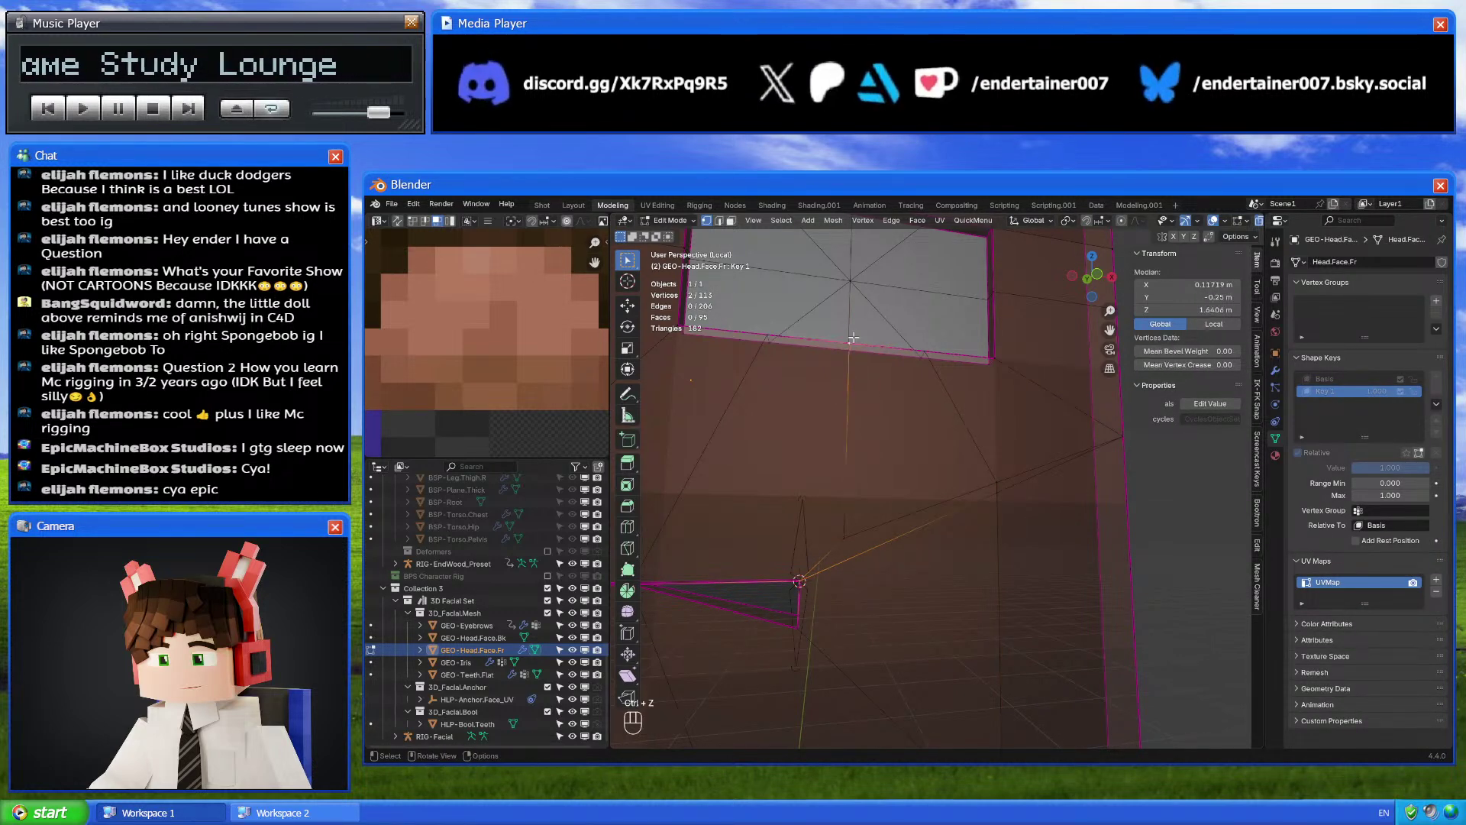
{"action": "key", "text": "j"}
In the Basis shape, dissolve the old edges beside the +X mouth corner, then check both corners with Key 1 active
{"action": "left_click", "coordinate": [847, 519], "text": "alt"}
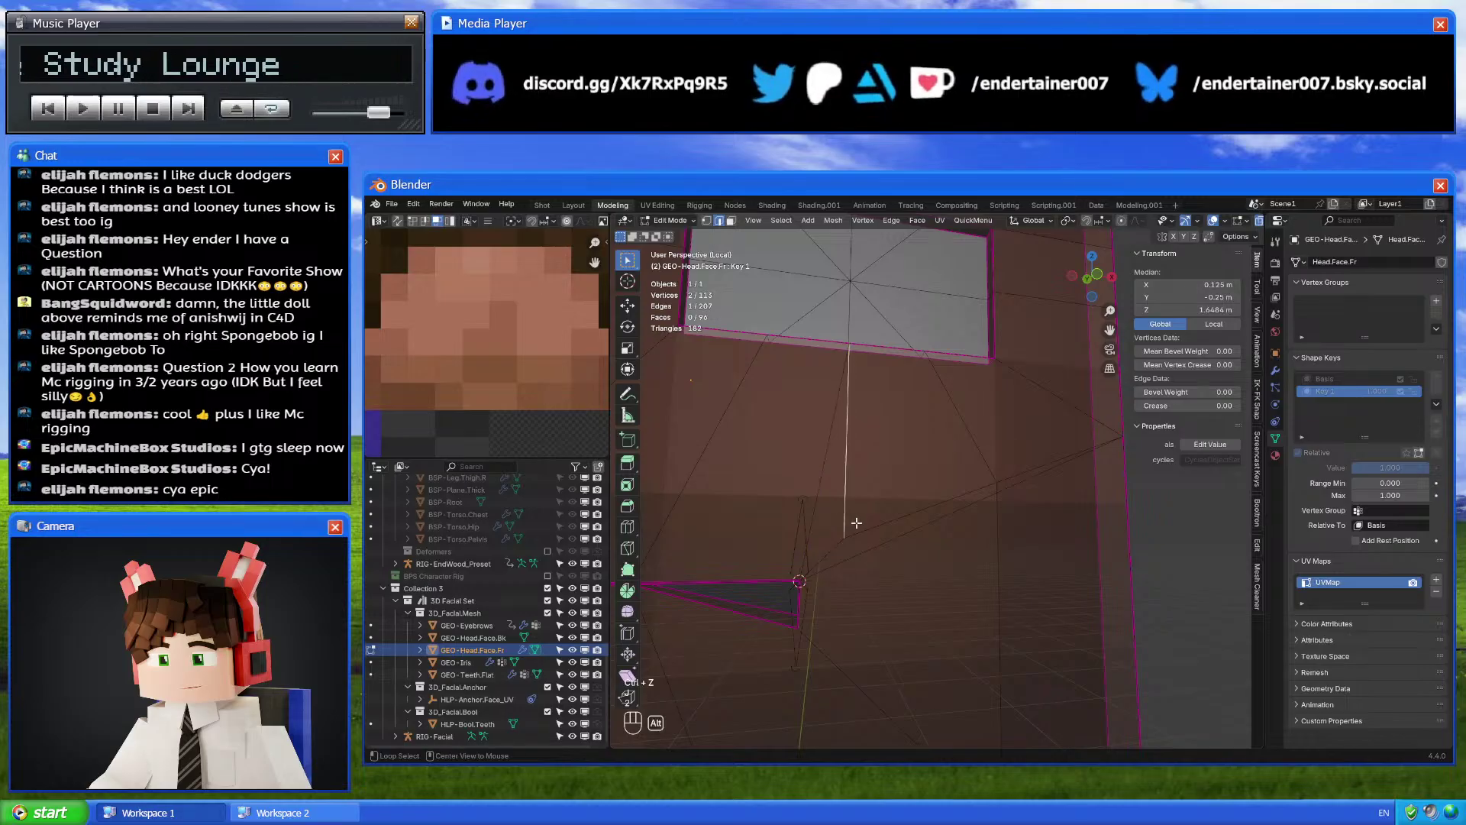
{"action": "left_click", "coordinate": [838, 545], "text": "alt+shift"}
{"action": "left_click", "coordinate": [880, 526], "text": "alt+shift"}
{"action": "left_click", "coordinate": [1351, 379]}
{"action": "right_click", "coordinate": [1036, 570]}
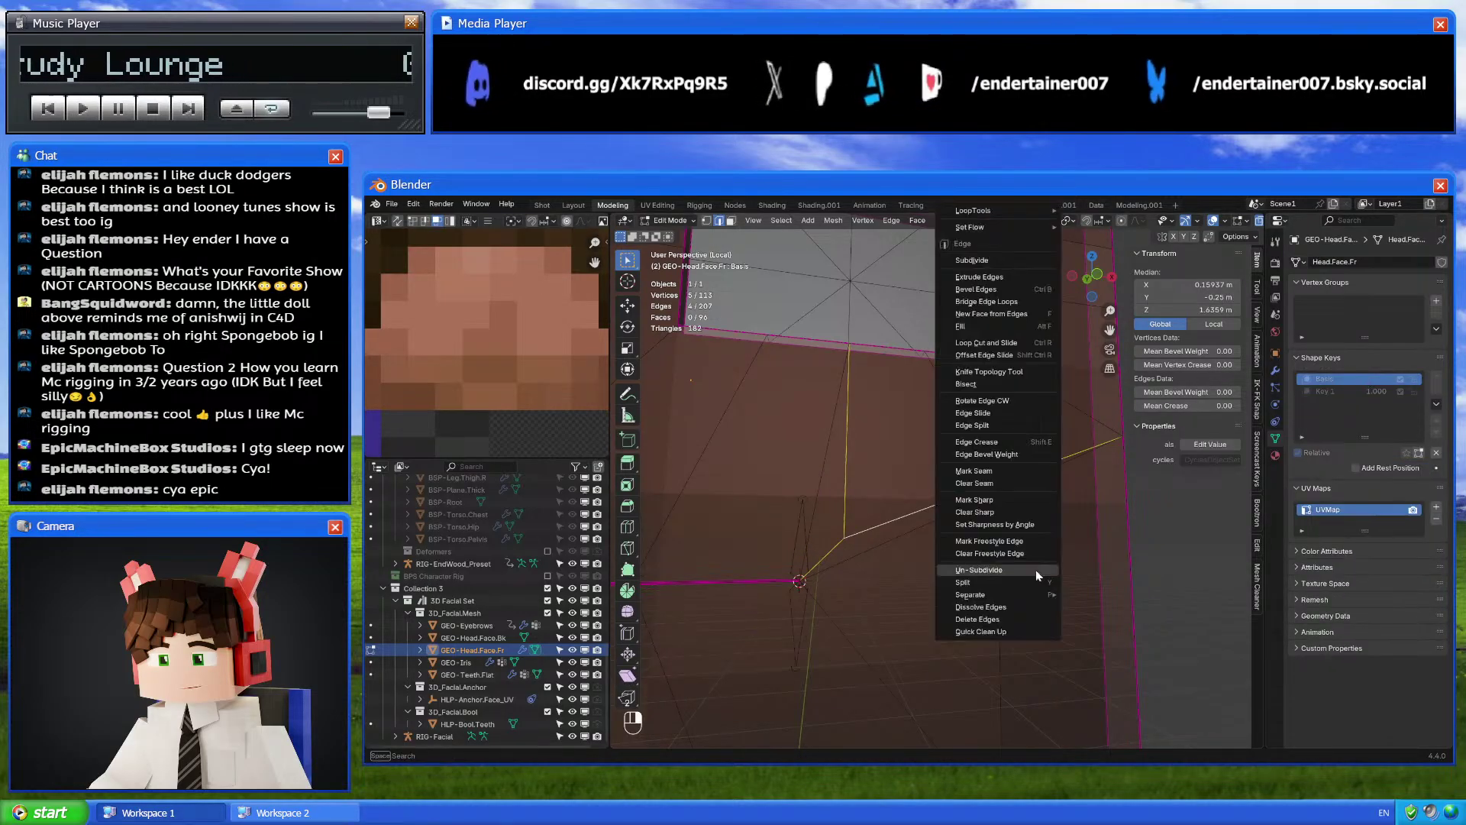
{"action": "left_click", "coordinate": [1014, 607]}
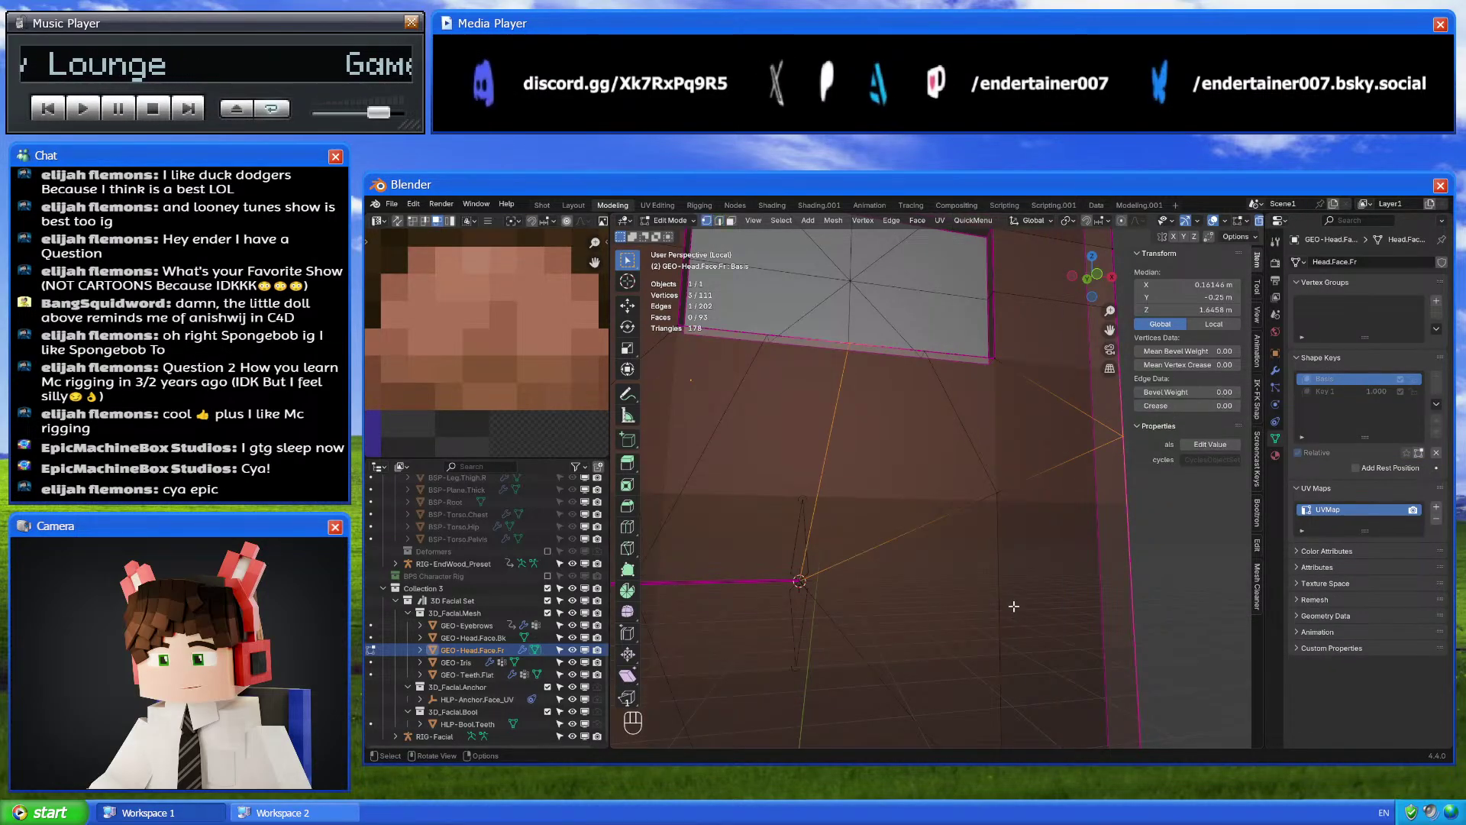
{"action": "left_click", "coordinate": [1351, 391]}
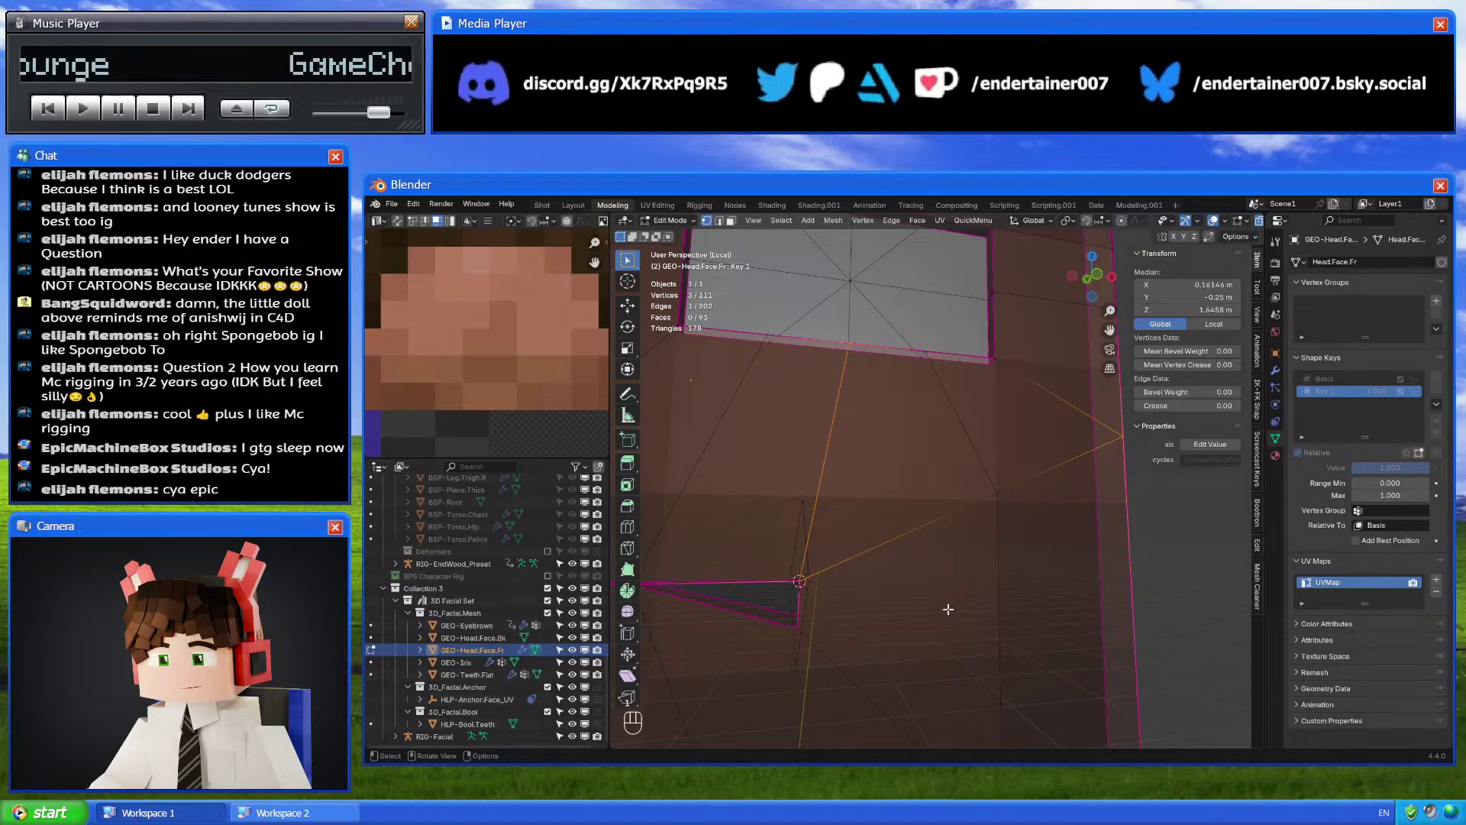
{"action": "scroll", "coordinate": [993, 609], "scroll_direction": "down", "scroll_amount": 4}
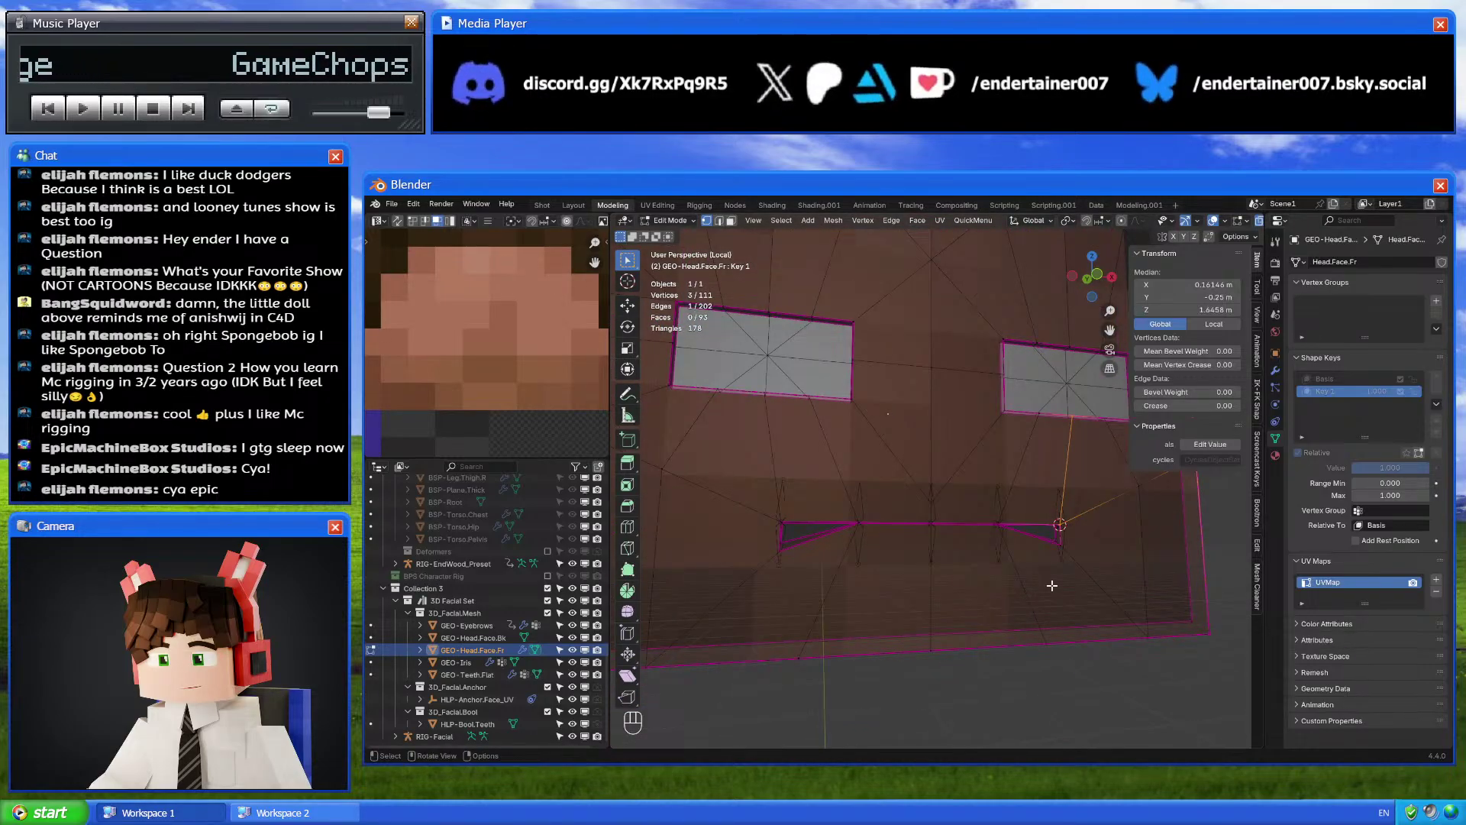
Return to Object Mode and remove both Key 1 and Basis shape keys from the face mesh
{"action": "key", "text": "Tab"}
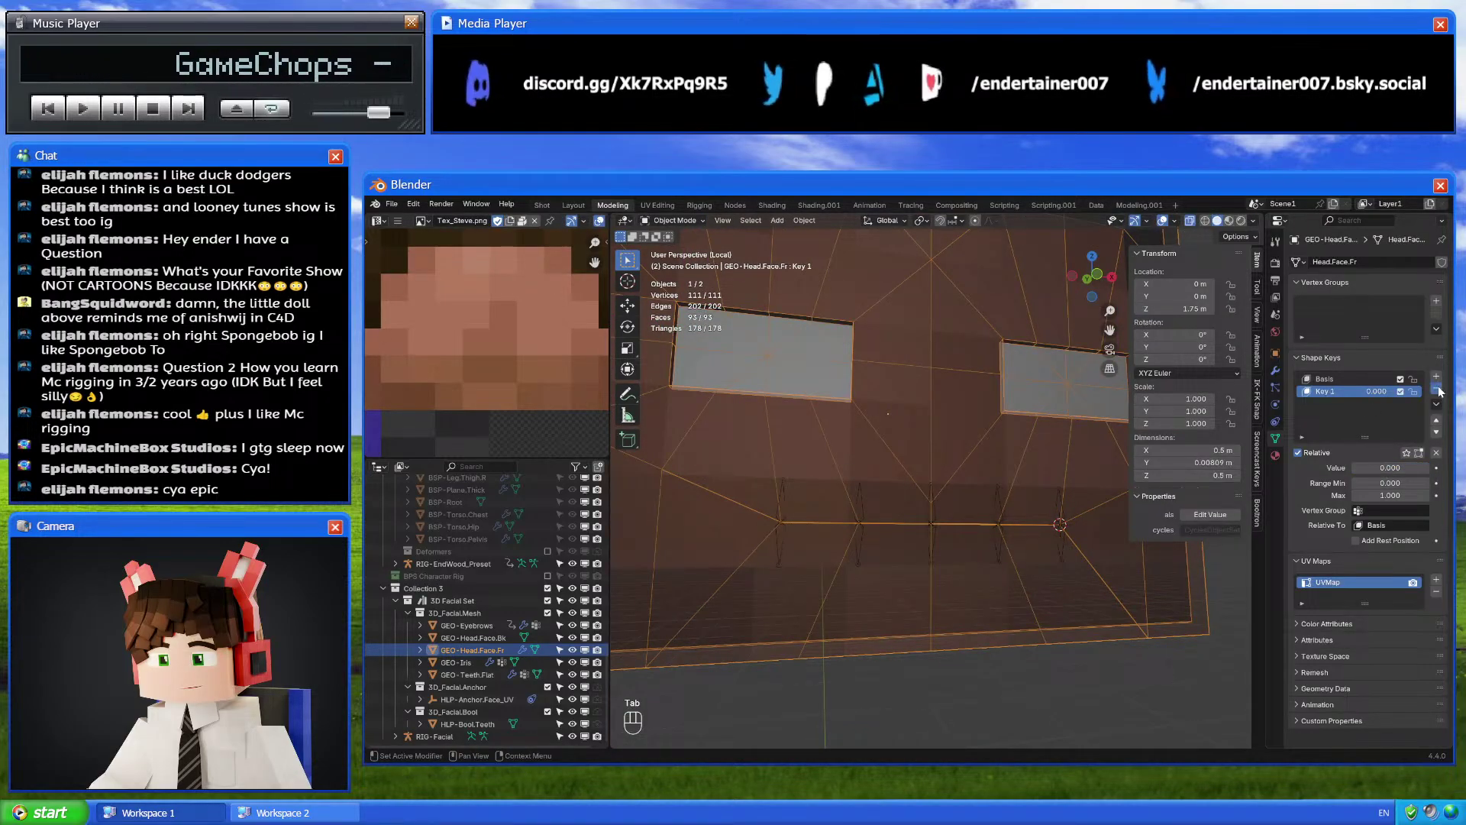
{"action": "left_click", "coordinate": [1436, 389]}
{"action": "left_click", "coordinate": [1436, 389]}
{"action": "scroll", "coordinate": [923, 574], "scroll_direction": "down", "scroll_amount": 3}
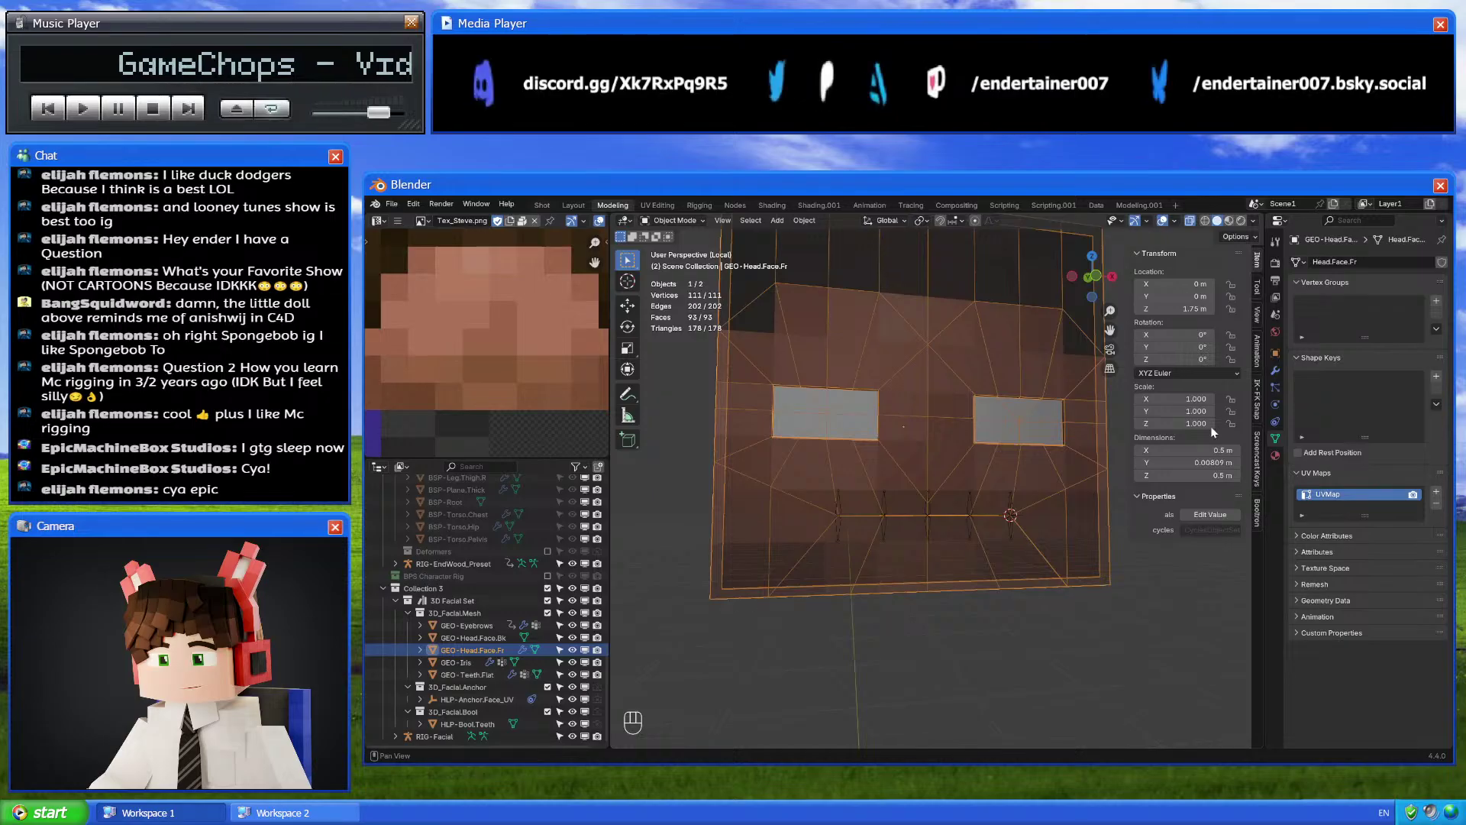
Show the face's Subdivision modifier in the viewport and examine how the mouth corners are smoothed
{"action": "left_click", "coordinate": [1275, 371]}
{"action": "left_click", "coordinate": [1387, 391]}
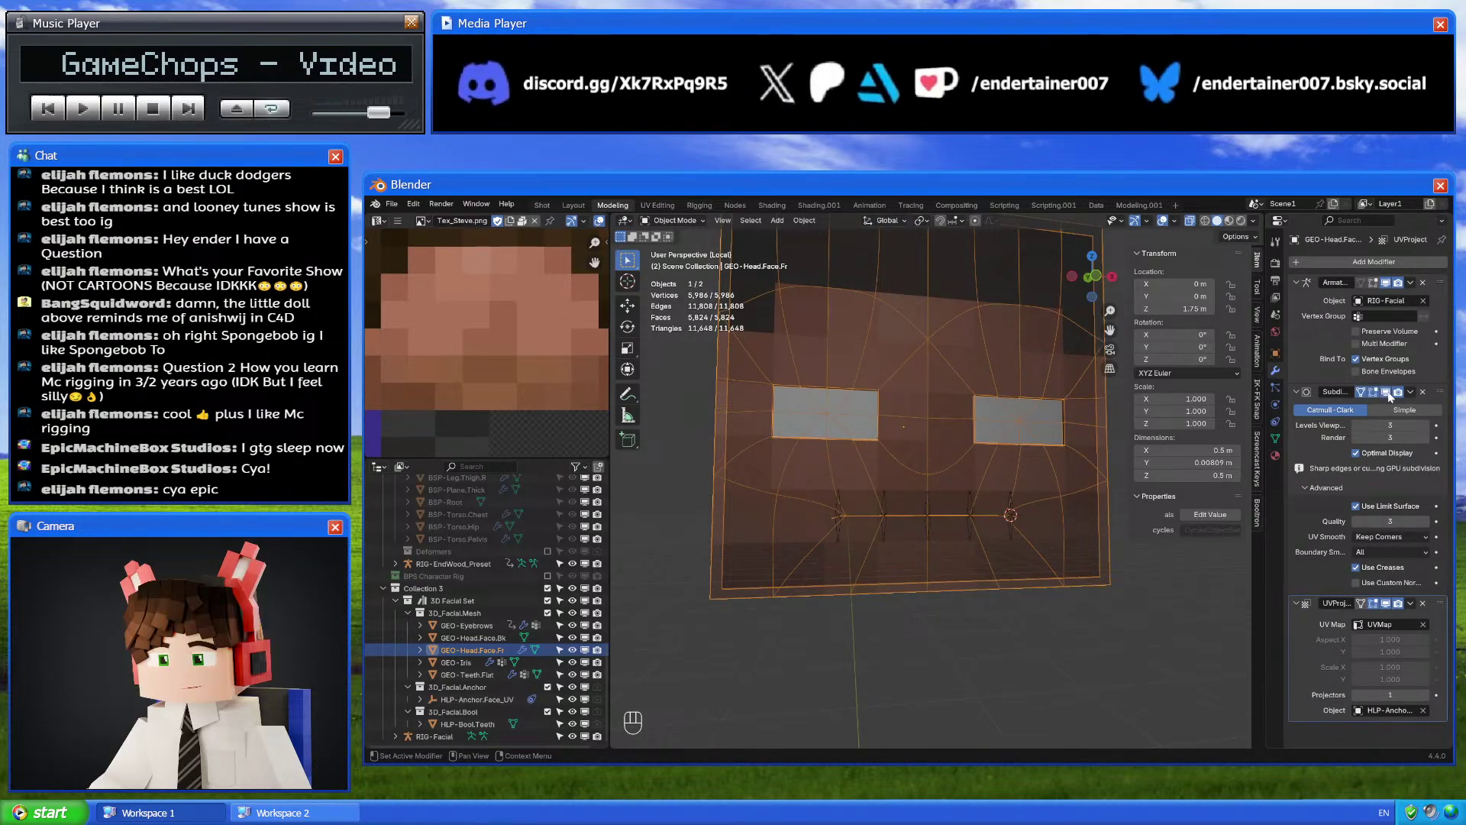
{"action": "scroll", "coordinate": [924, 546], "scroll_direction": "up", "scroll_amount": 4}
{"action": "mouse_move", "coordinate": [927, 583]}
{"action": "middle_mouse_down", "text": "shift"}
{"action": "mouse_move", "coordinate": [923, 546]}
{"action": "mouse_move", "coordinate": [946, 564]}
{"action": "middle_mouse_up", "text": "shift"}
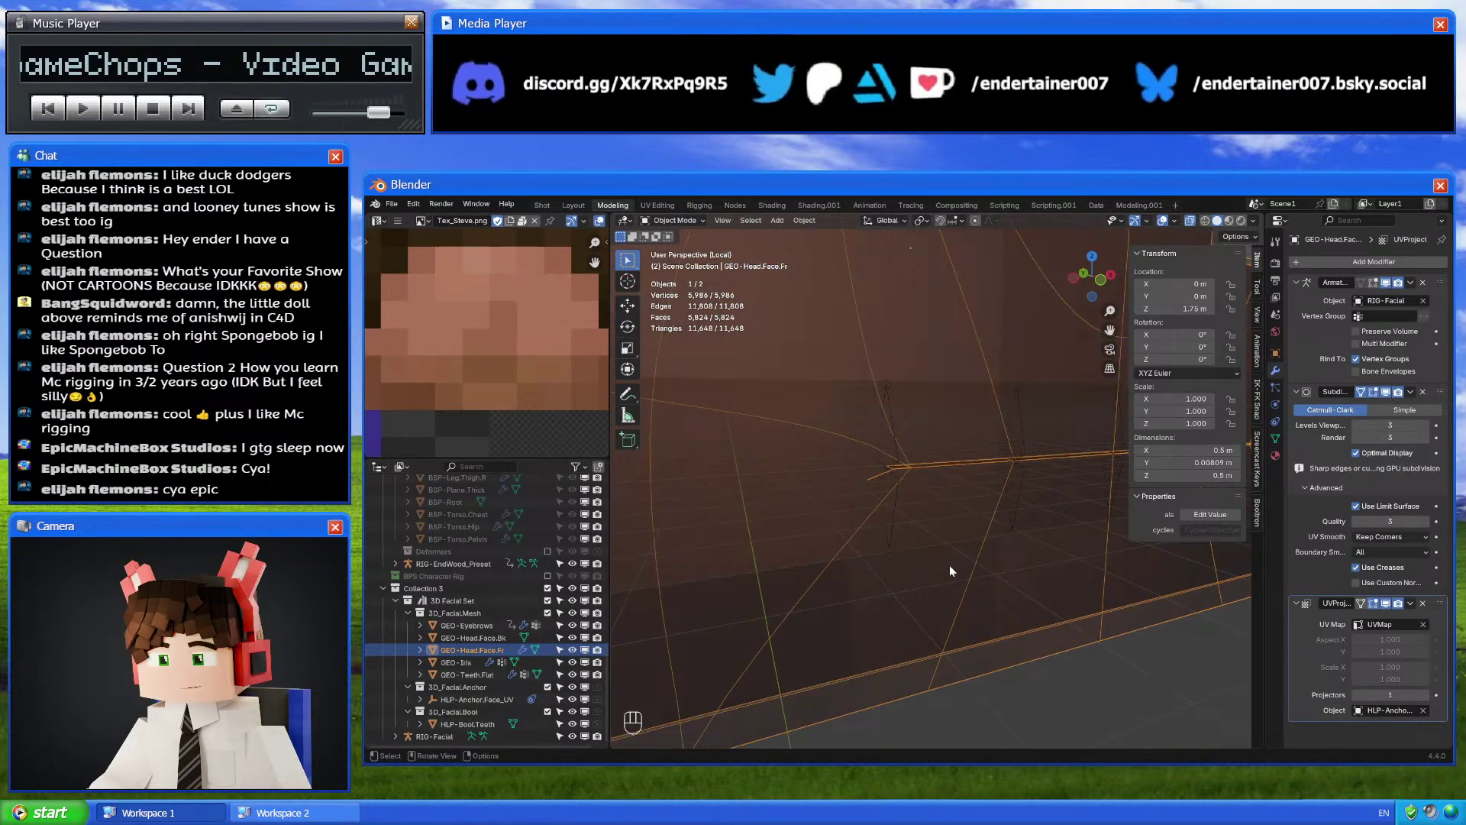
{"action": "scroll", "coordinate": [951, 566], "scroll_direction": "down", "scroll_amount": 2}
{"action": "scroll", "coordinate": [959, 576], "scroll_direction": "up", "scroll_amount": 2}
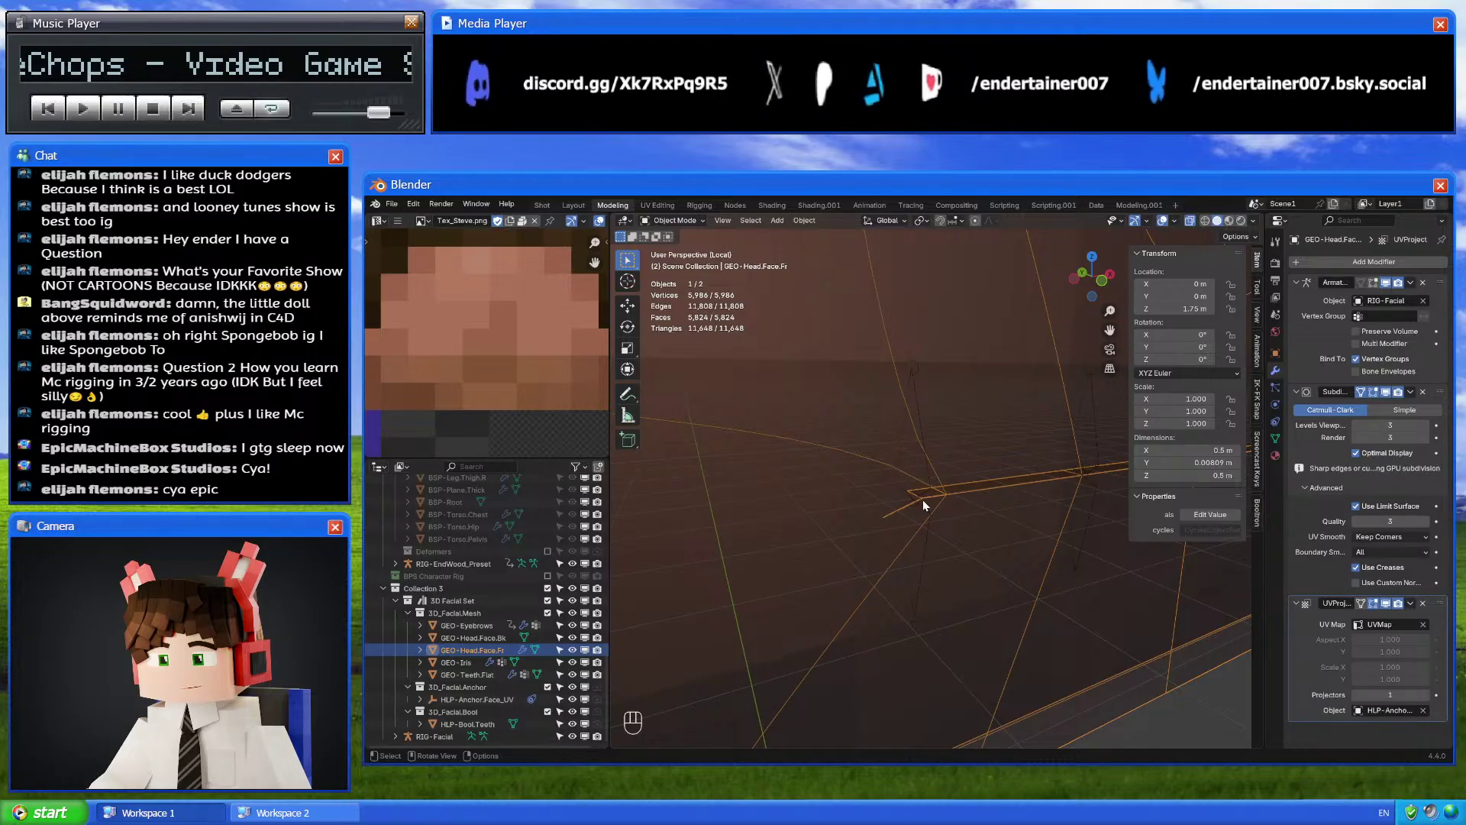
Undo the Subdivision viewport display change and the removal of both shape keys from the face mesh
{"action": "key", "text": "ctrl+z"}
{"action": "key", "text": "ctrl+z"}
{"action": "key", "text": "ctrl+z"}
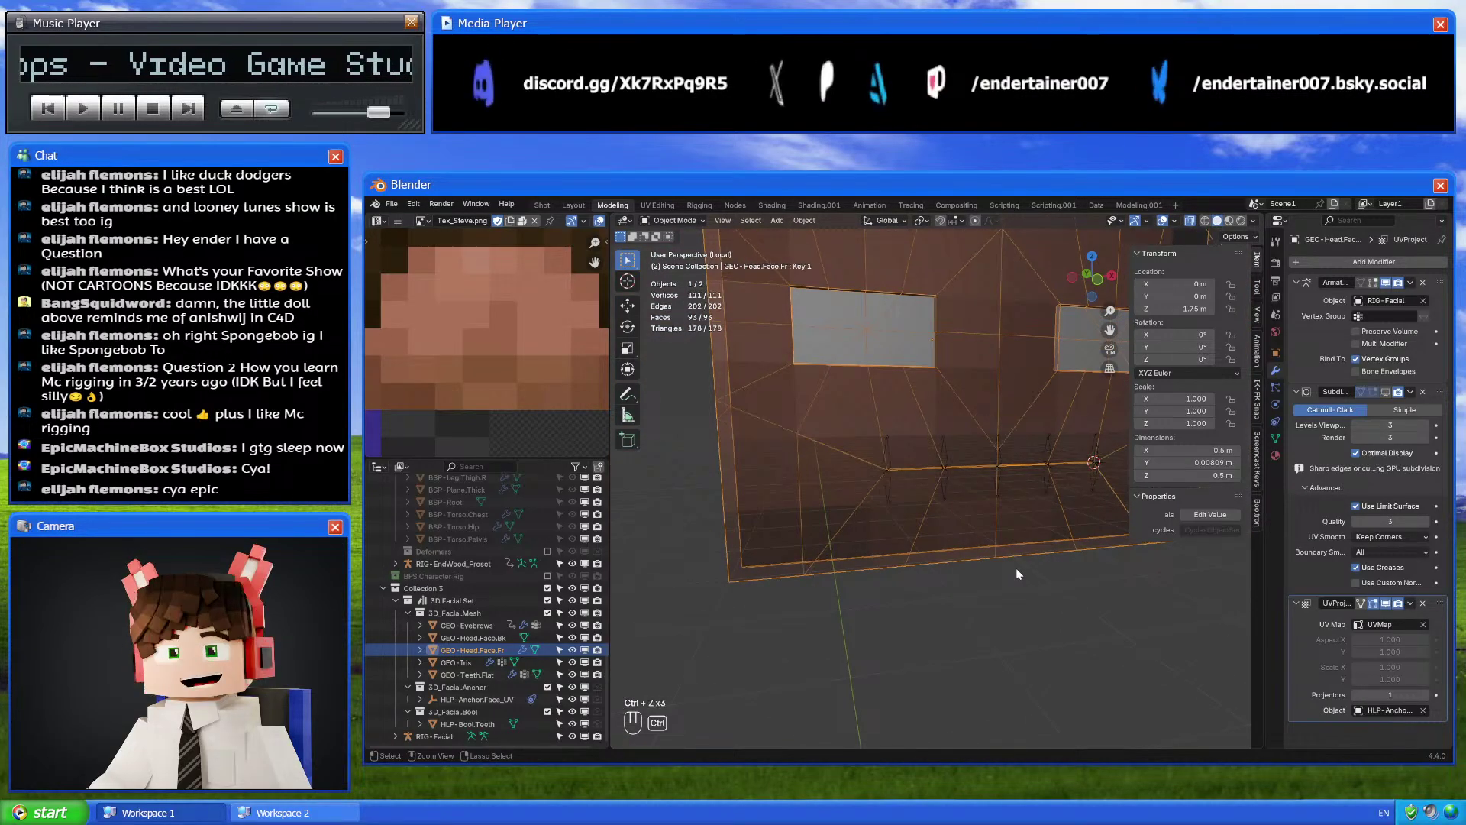
Undo the recent edge connections and dissolves around the mouth corners, and return to Object Mode
{"action": "key", "text": "ctrl+z"}
{"action": "key", "text": "ctrl+z"}
{"action": "key", "text": "ctrl+z"}
{"action": "key", "text": "ctrl+z"}
{"action": "key", "text": "ctrl+z"}
{"action": "key", "text": "ctrl+z"}
{"action": "key", "text": "ctrl+z"}
{"action": "key", "text": "ctrl+z"}
{"action": "key", "text": "ctrl+z"}
{"action": "key", "text": "ctrl+z"}
{"action": "key", "text": "ctrl+z"}
{"action": "key", "text": "ctrl+z"}
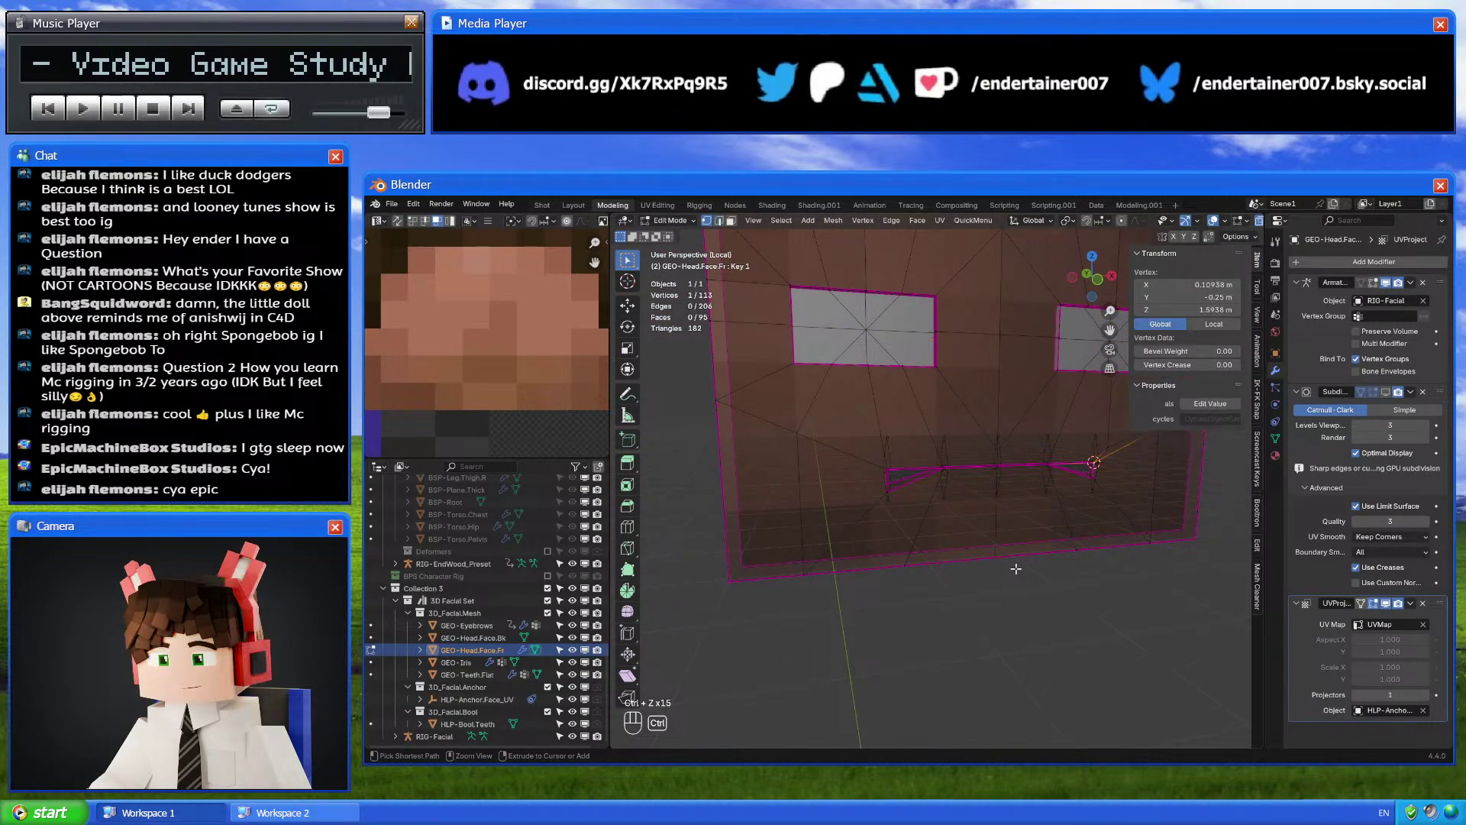
{"action": "key", "text": "ctrl+z"}
{"action": "key", "text": "ctrl+z"}
{"action": "key", "text": "ctrl+z"}
{"action": "key", "text": "ctrl+z"}
{"action": "key", "text": "ctrl+z"}
{"action": "key", "text": "ctrl+z"}
{"action": "key", "text": "ctrl+z"}
{"action": "key", "text": "ctrl+z"}
{"action": "key", "text": "ctrl+z"}
{"action": "key", "text": "ctrl+z"}
{"action": "key", "text": "ctrl+z"}
{"action": "key", "text": "ctrl+z"}
{"action": "key", "text": "ctrl+z"}
{"action": "key", "text": "ctrl+z"}
{"action": "key", "text": "ctrl+z"}
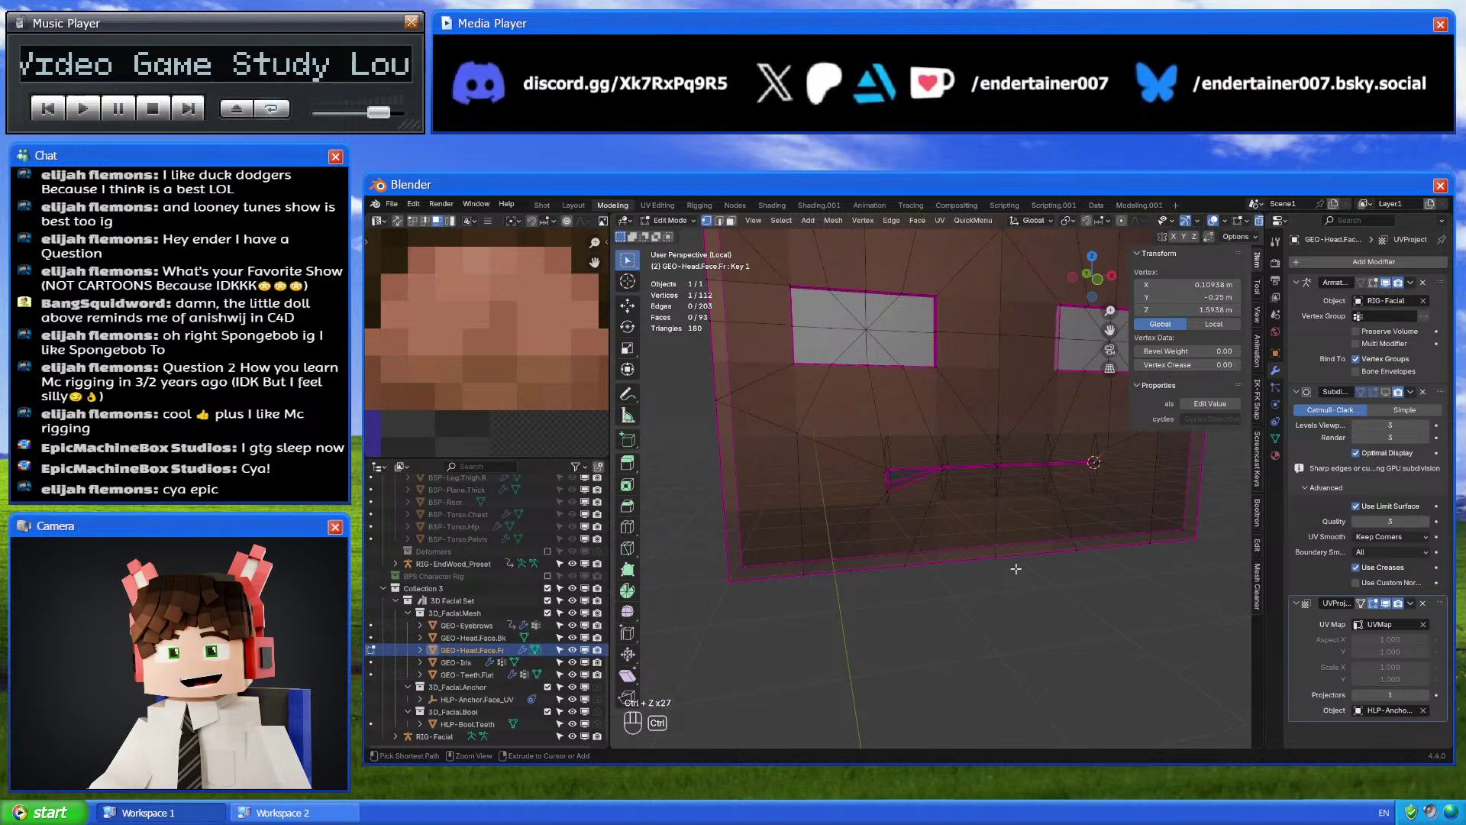
{"action": "key", "text": "ctrl+z"}
{"action": "key", "text": "ctrl+z"}
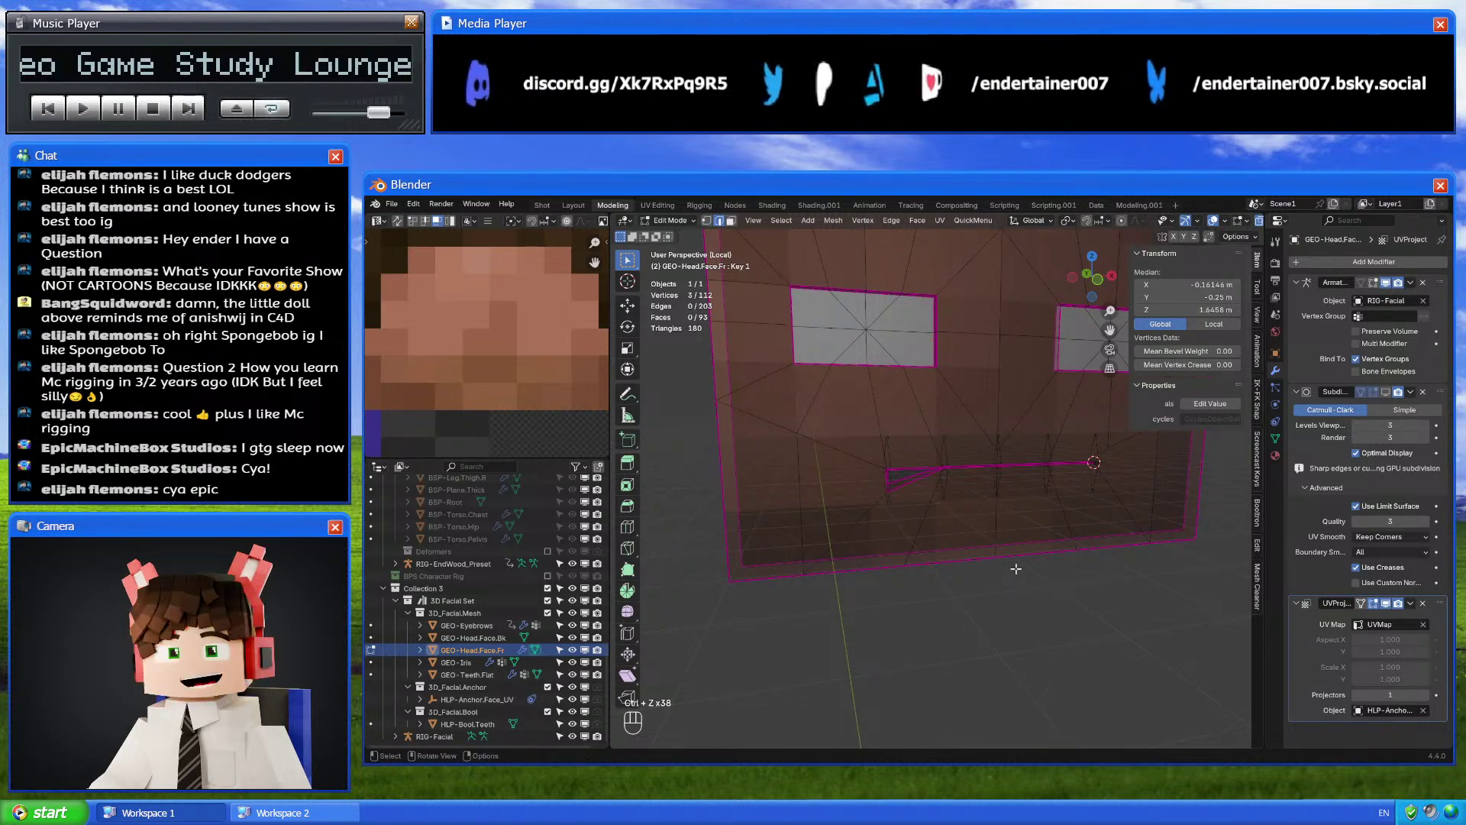
{"action": "key", "text": "Tab"}
{"action": "middle_click_drag", "start_coordinate": [983, 579], "coordinate": [978, 571]}
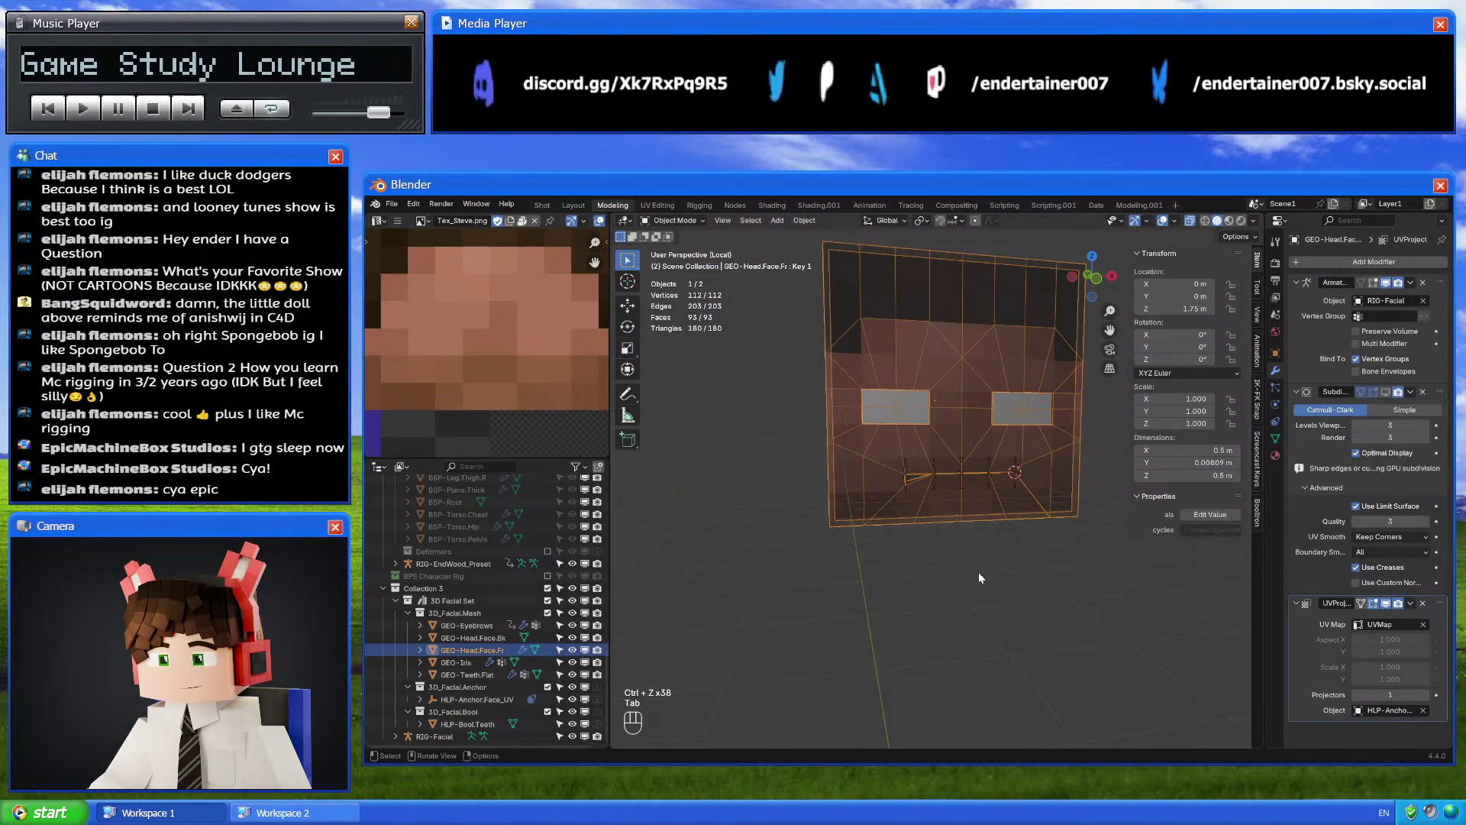
Try to dissolve the selection on the -X side of the face mesh in Edit Mode, and return to Object Mode
{"action": "key", "text": "ctrl+z"}
{"action": "scroll", "coordinate": [978, 571], "scroll_direction": "up", "scroll_amount": 5}
{"action": "key", "text": "ctrl+x"}
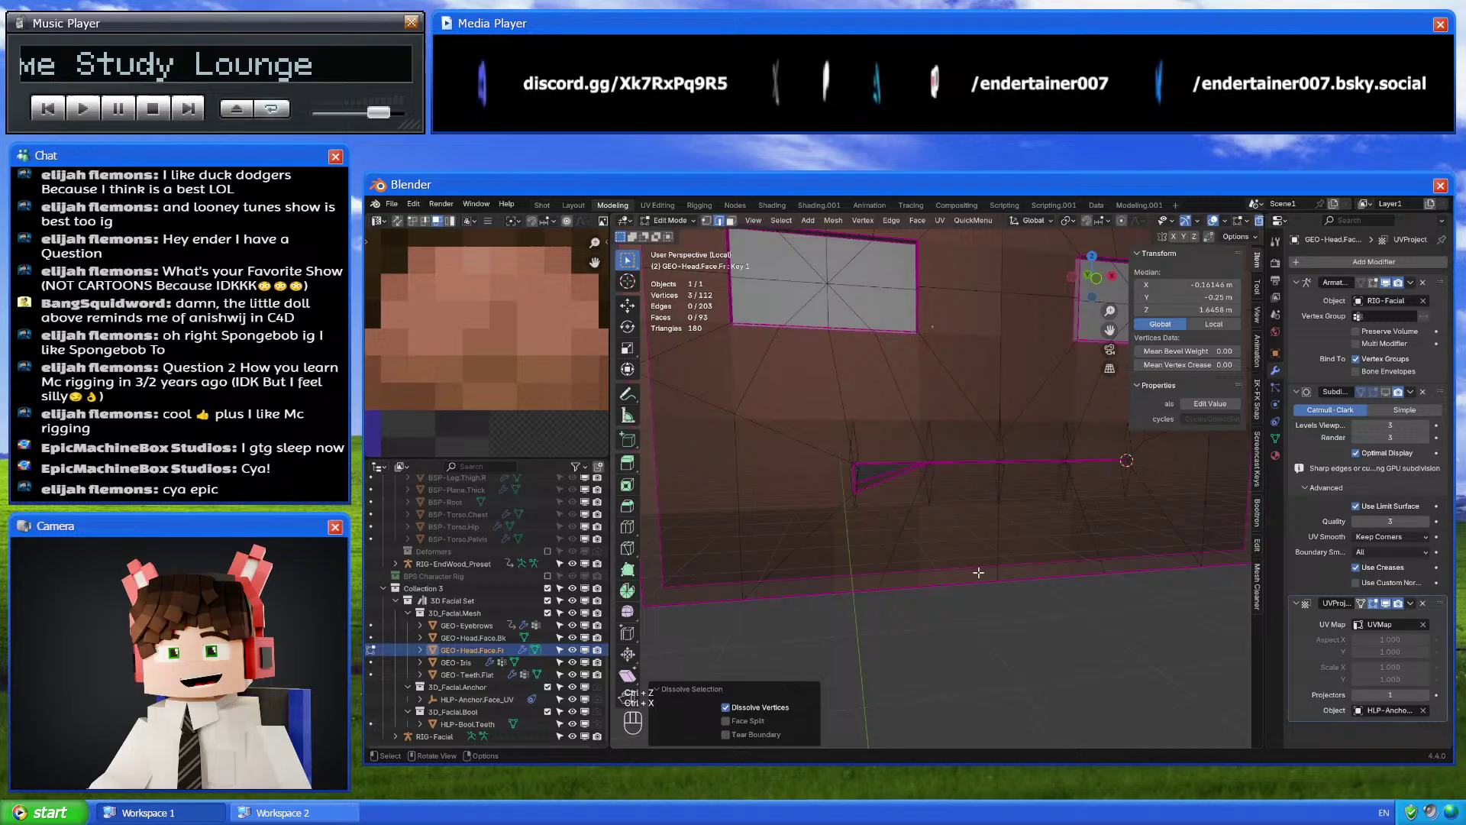
{"action": "right_click", "coordinate": [978, 571]}
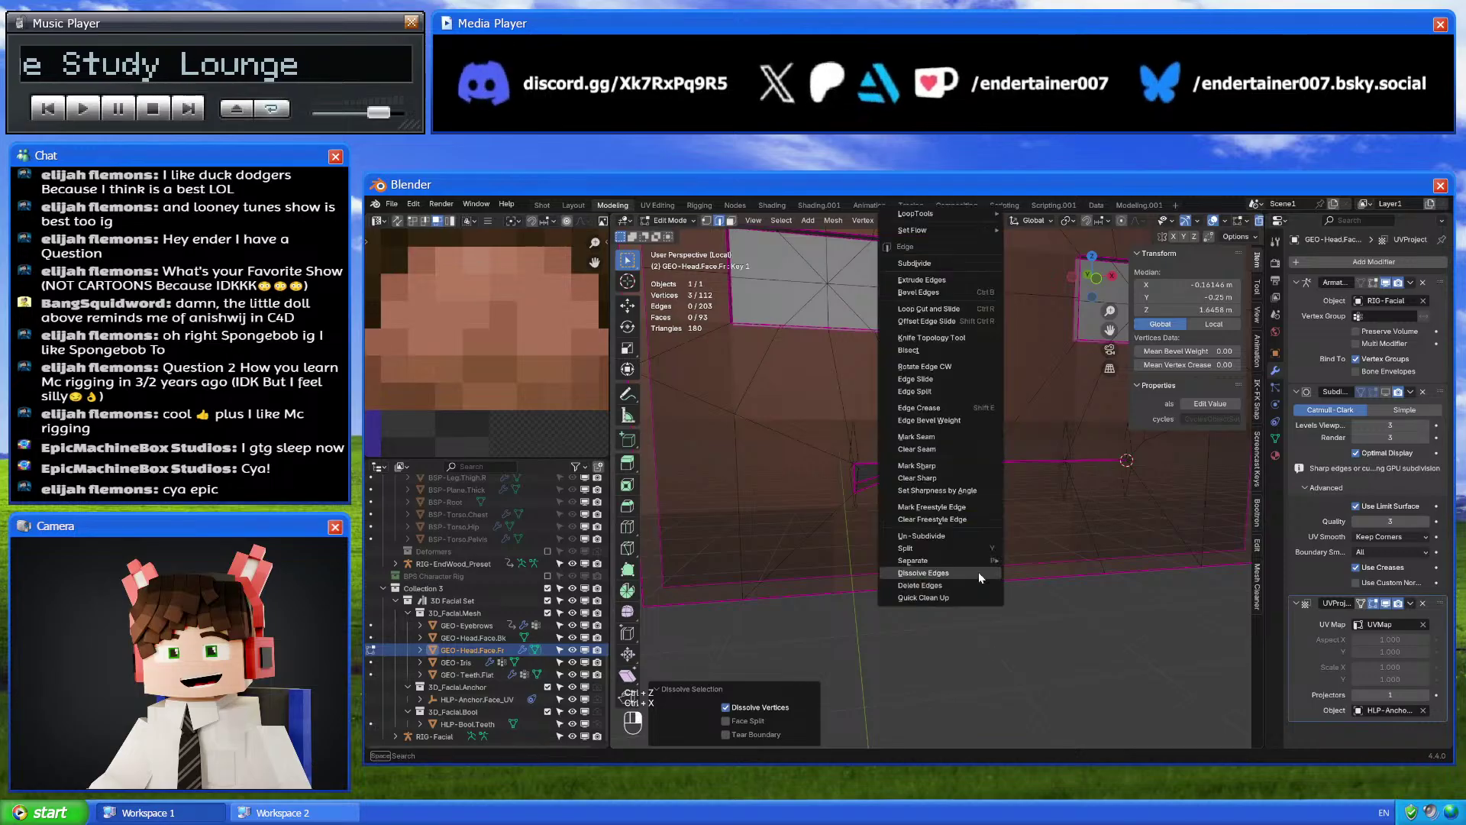
{"action": "key", "text": "Tab"}
{"action": "middle_click_drag", "start_coordinate": [974, 569], "coordinate": [965, 583]}
{"action": "scroll", "coordinate": [965, 583], "scroll_direction": "down", "scroll_amount": 4}
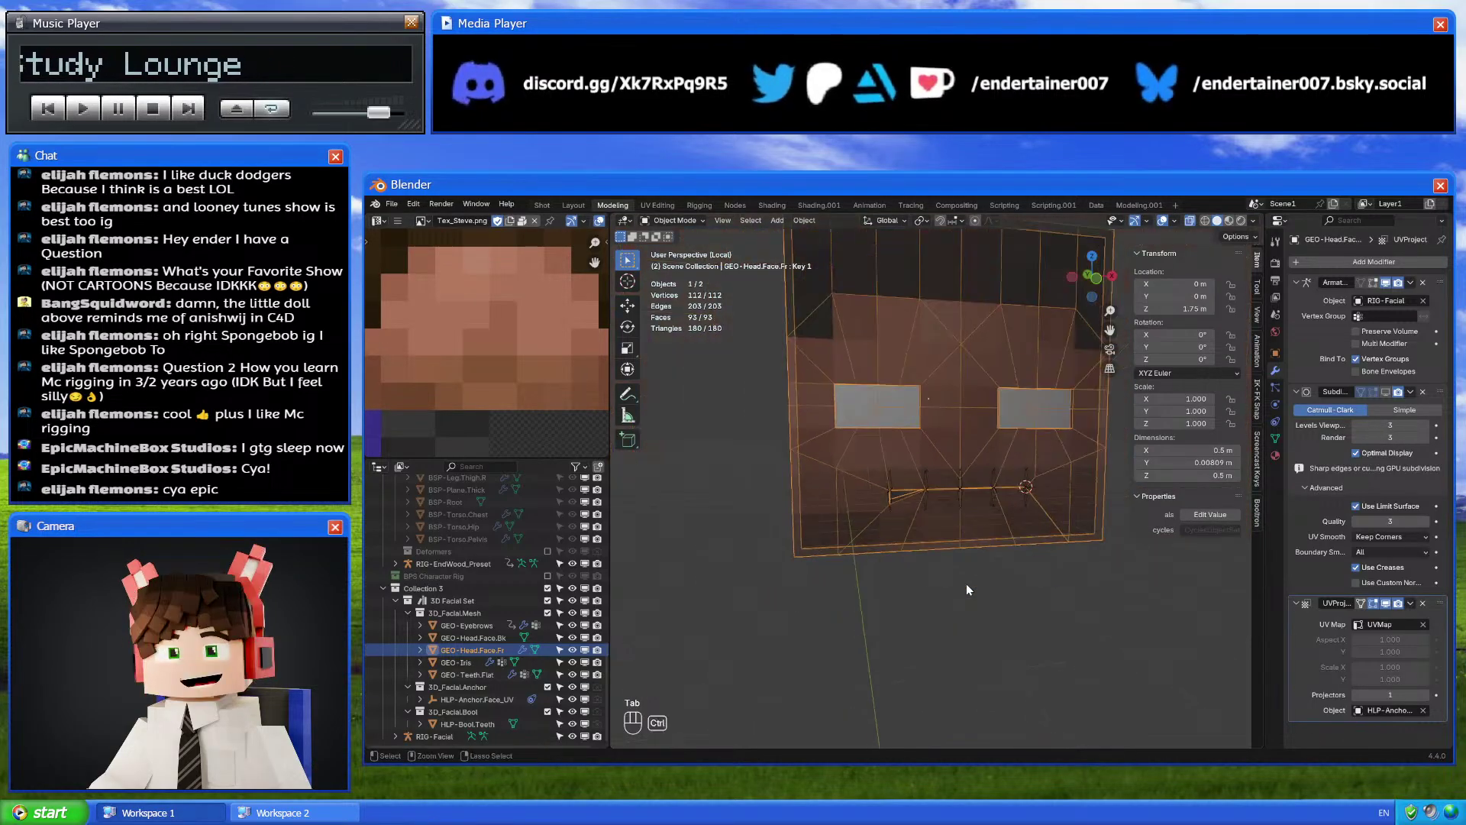
Undo the last dissolve attempt on the face mesh and leave it in Object Mode
{"action": "key", "text": "ctrl+z"}
{"action": "key", "text": "ctrl+z"}
{"action": "key", "text": "ctrl+z"}
{"action": "key", "text": "ctrl+z"}
{"action": "key", "text": "ctrl+z"}
{"action": "key", "text": "ctrl+z"}
{"action": "key", "text": "Tab"}
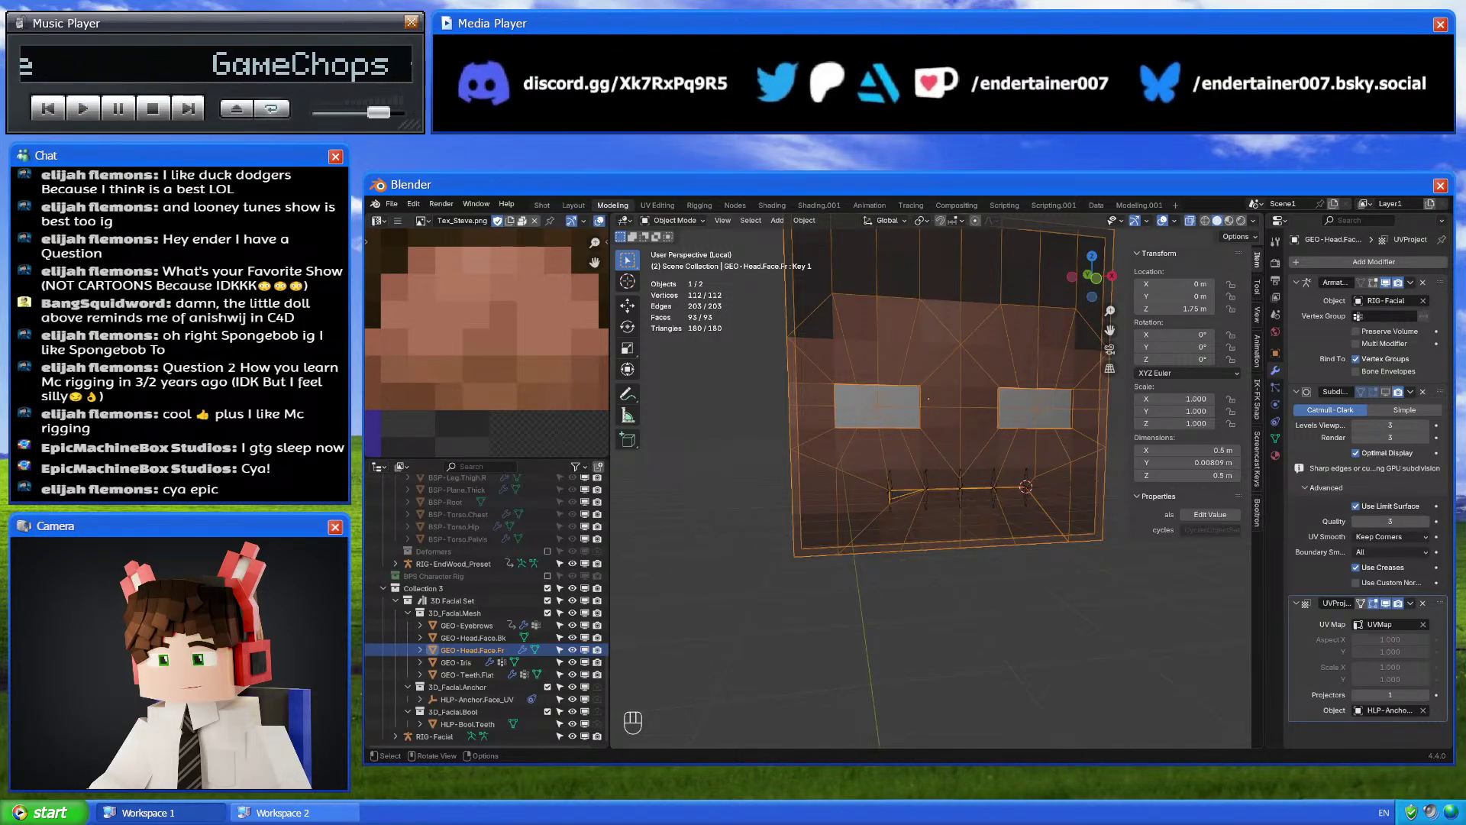
Set the face mesh's Key 1 shape key value to 0 and check the mouth corners
{"action": "scroll", "coordinate": [1028, 388], "scroll_direction": "up", "scroll_amount": 3}
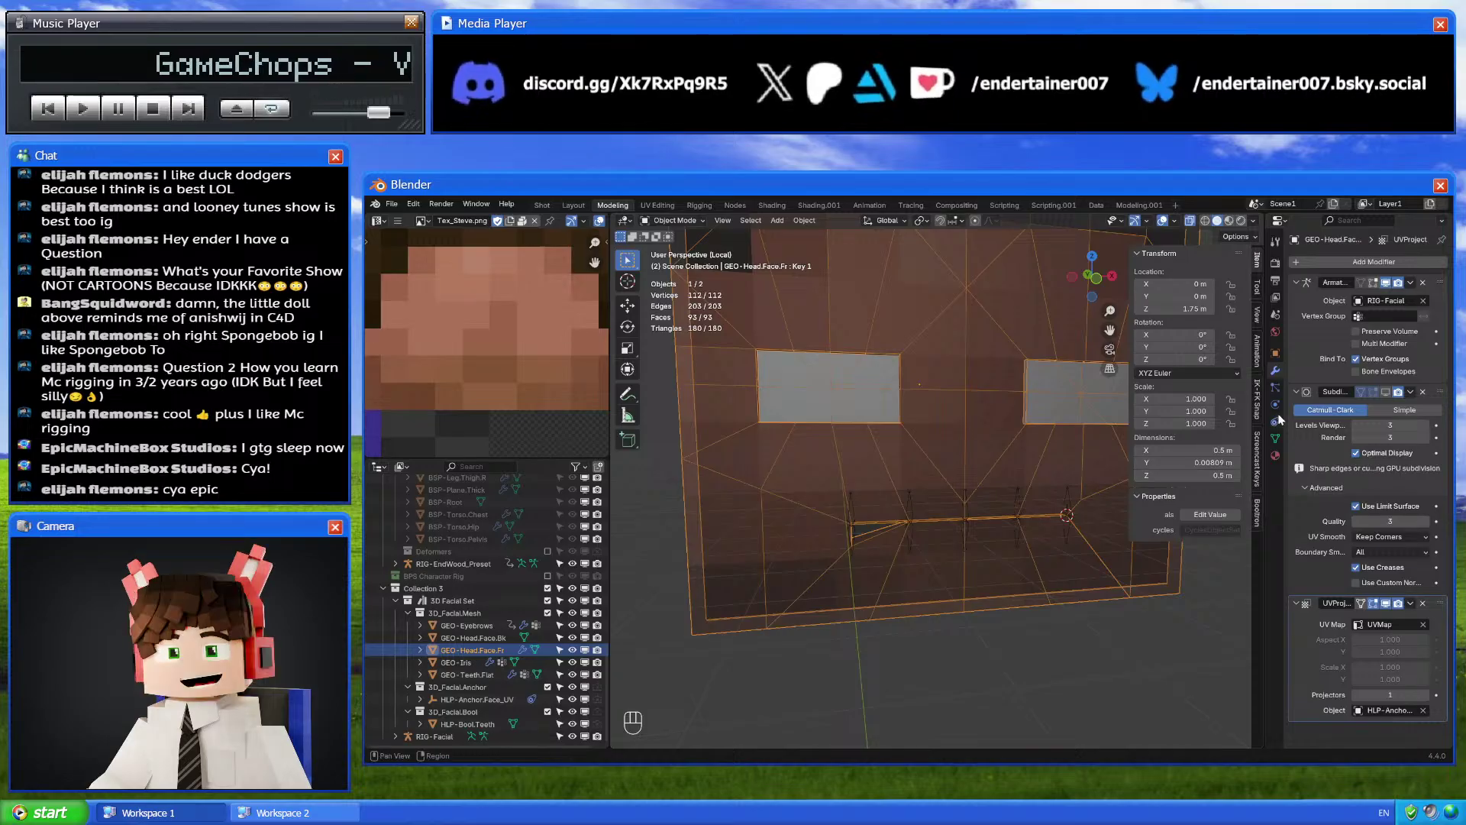
{"action": "middle_click_drag", "start_coordinate": [1042, 501], "coordinate": [1028, 502]}
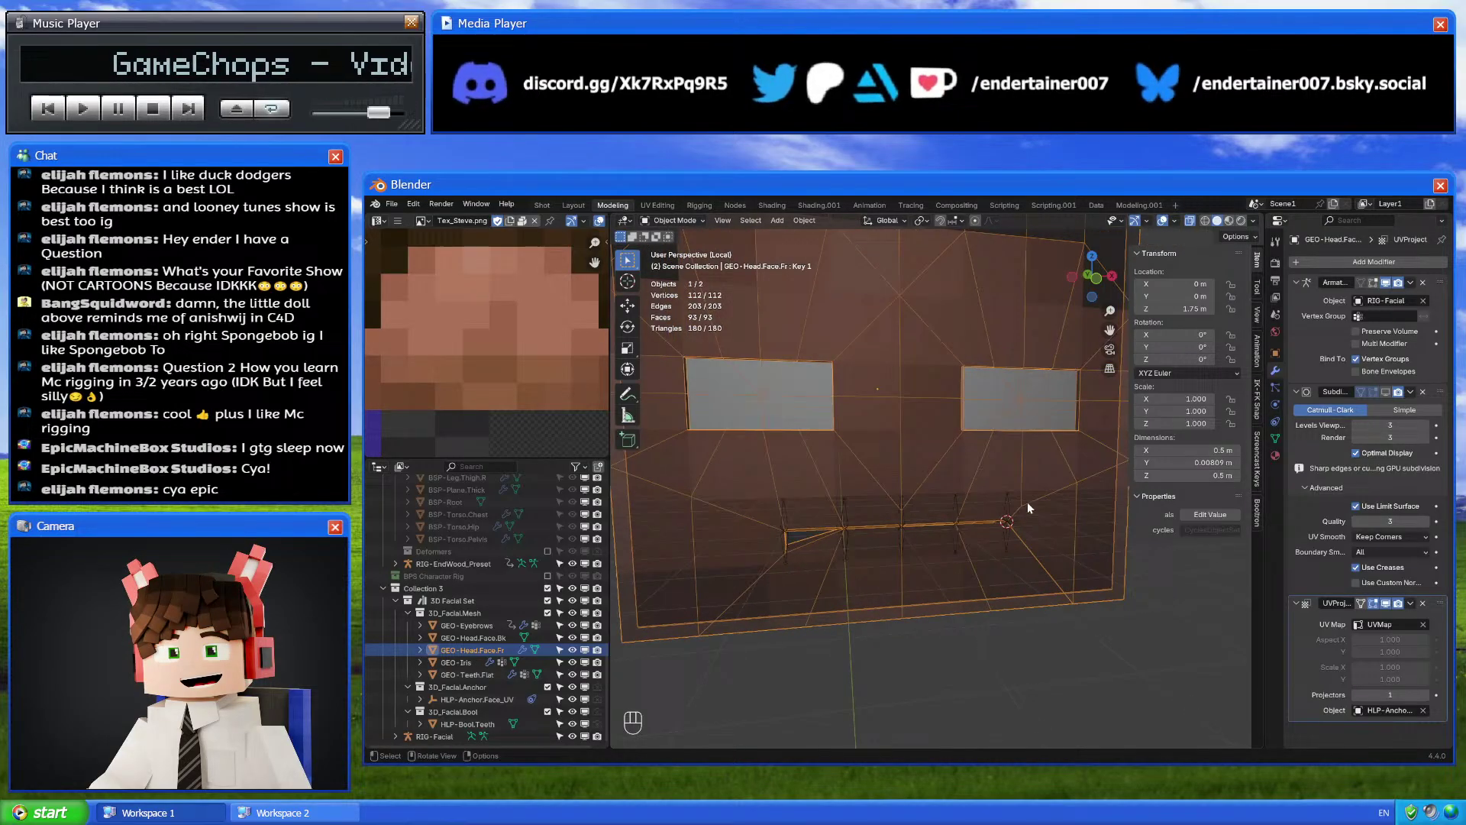
{"action": "left_click", "coordinate": [1276, 438]}
{"action": "left_click_drag", "start_coordinate": [1391, 469], "coordinate": [1353, 469]}
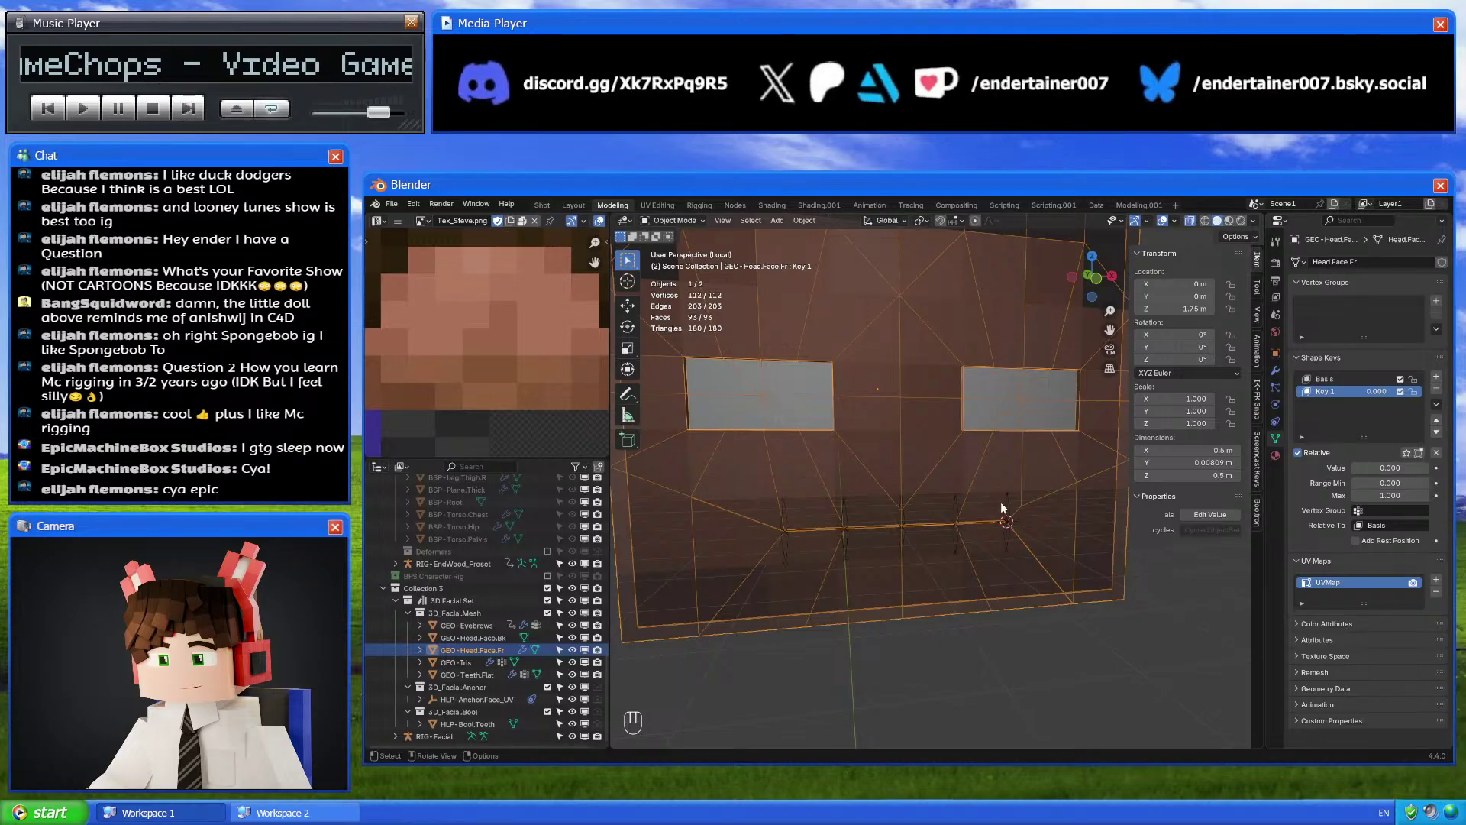
{"action": "left_click", "coordinate": [407, 205]}
{"action": "mouse_move", "coordinate": [391, 204]}
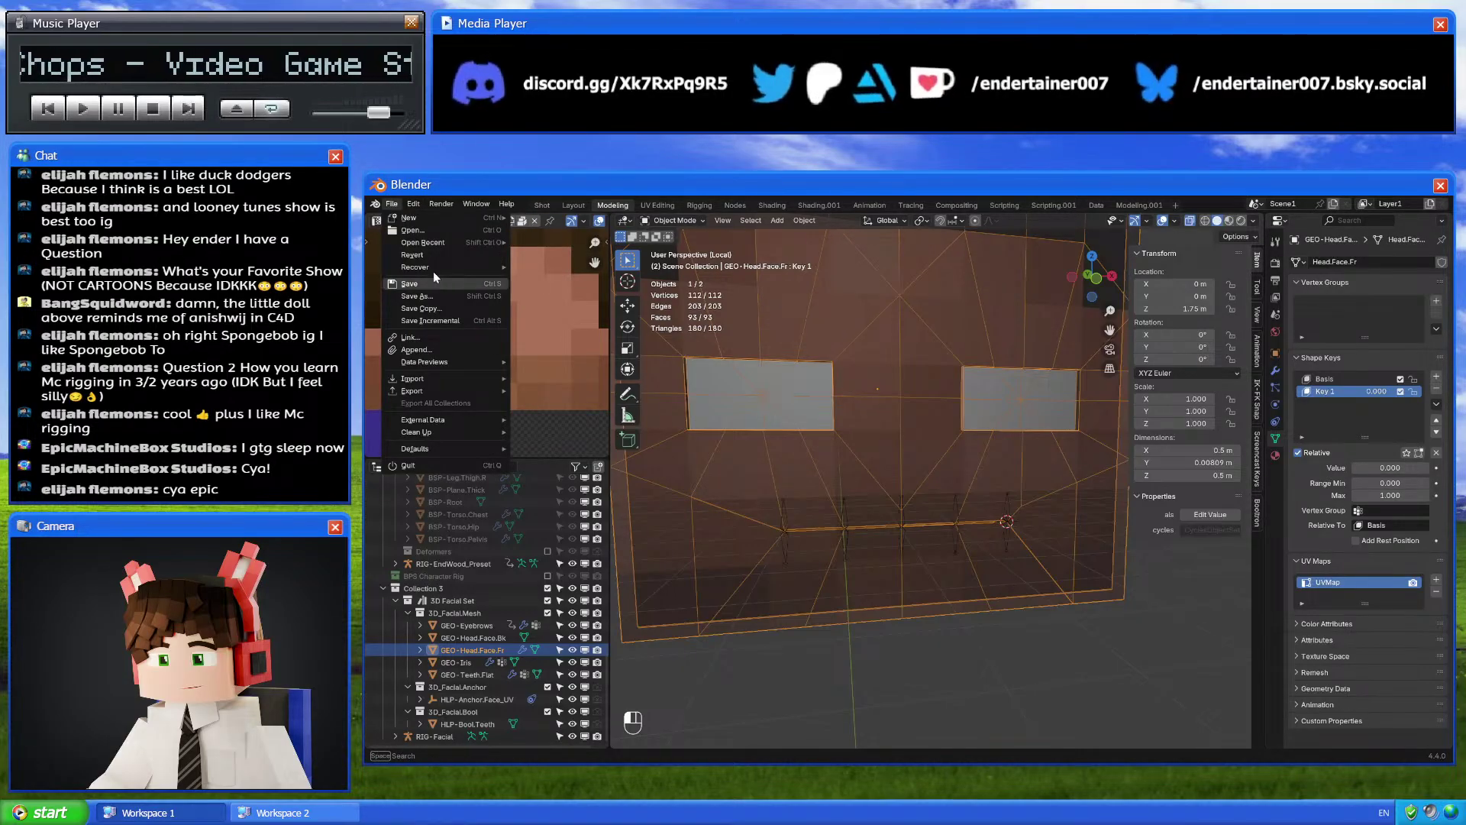
{"action": "mouse_move", "coordinate": [482, 267]}
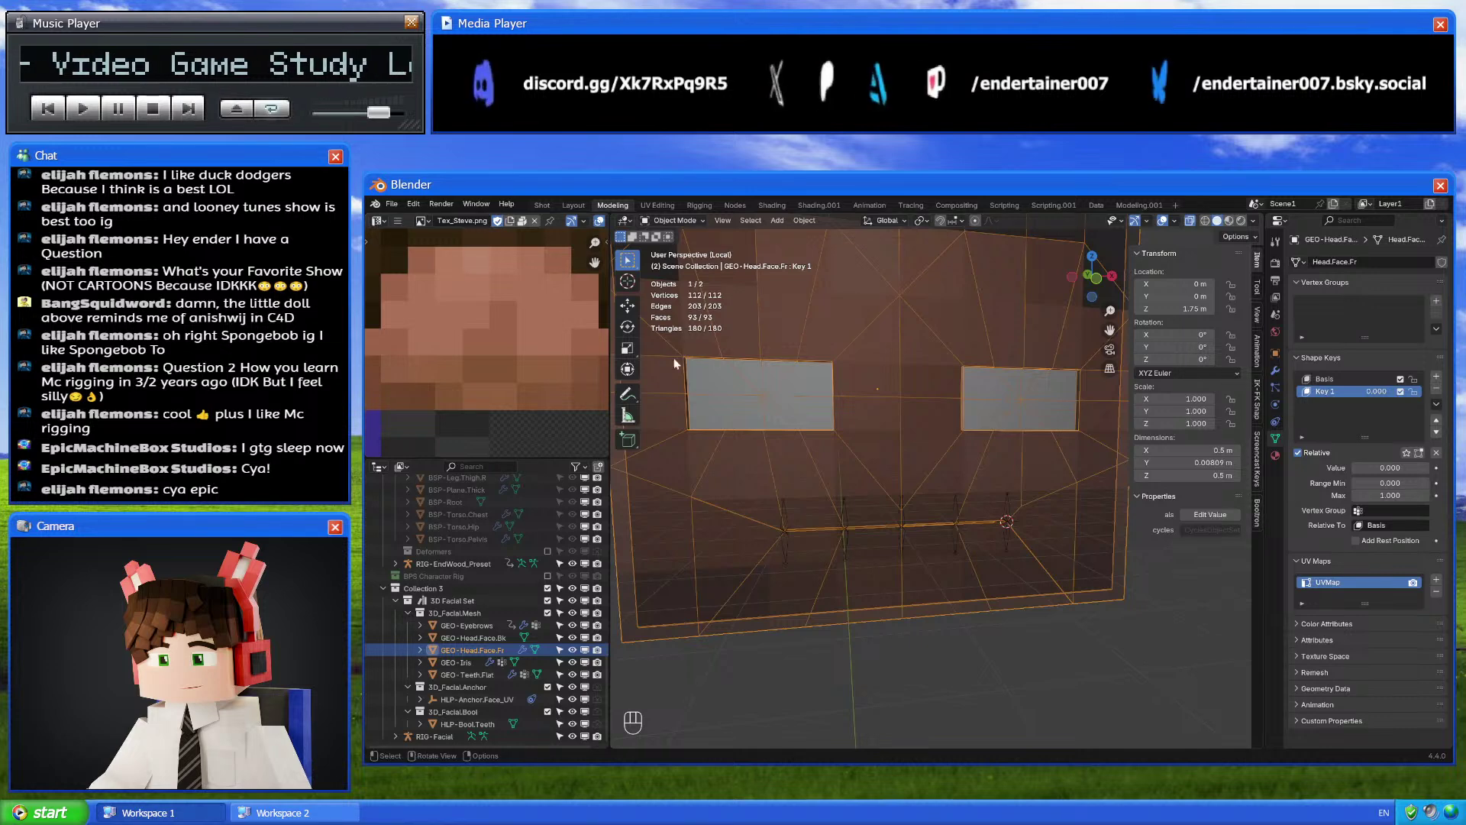
{"action": "left_click", "coordinate": [391, 205]}
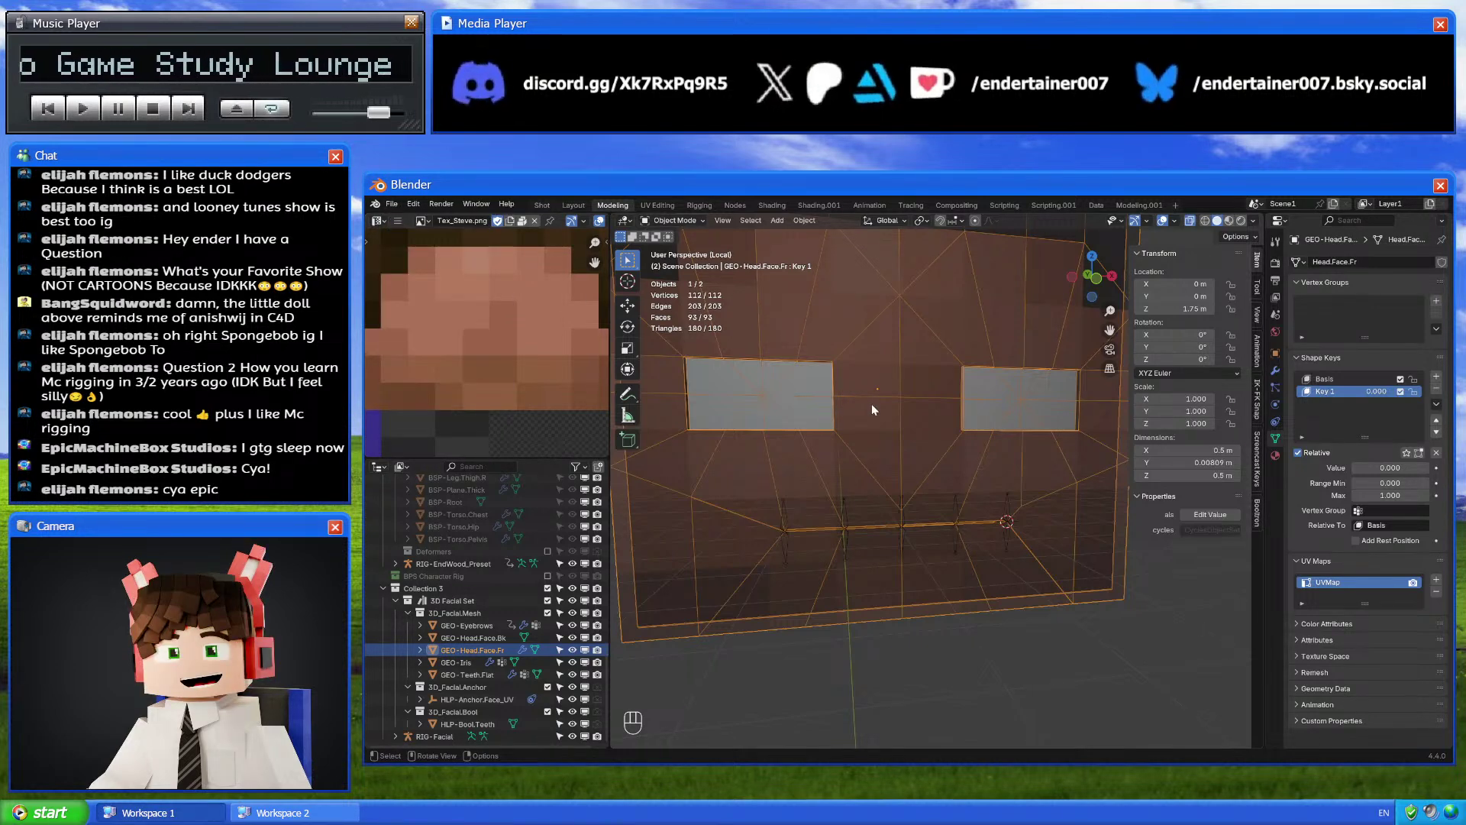
Undo the recent edits on the front face mesh and set its Key 1 shape key value to 0
{"action": "middle_click_drag", "start_coordinate": [887, 469], "coordinate": [993, 531]}
{"action": "left_click_drag", "start_coordinate": [1368, 467], "coordinate": [1359, 468]}
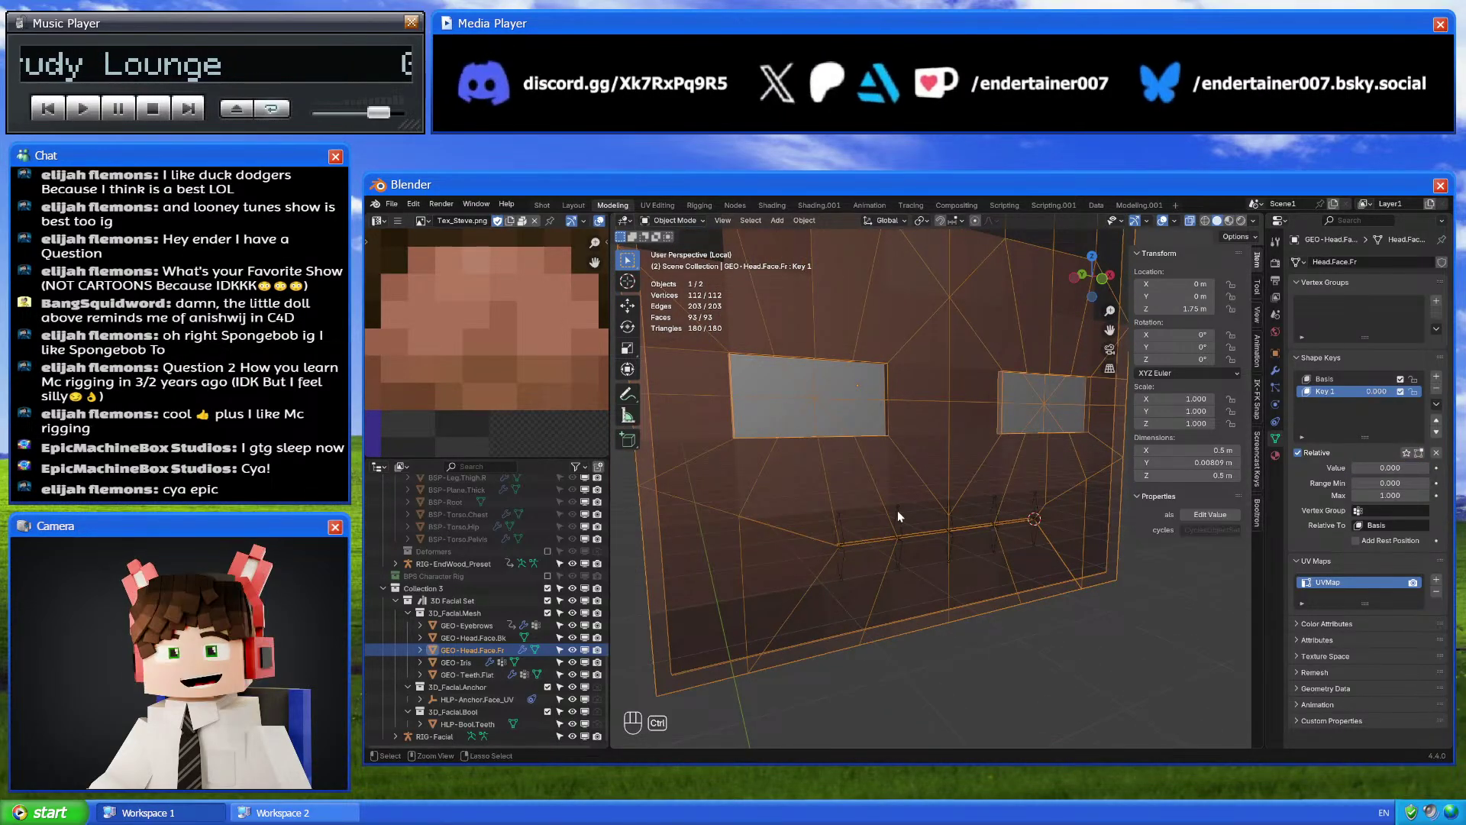
{"action": "key", "text": "ctrl+z"}
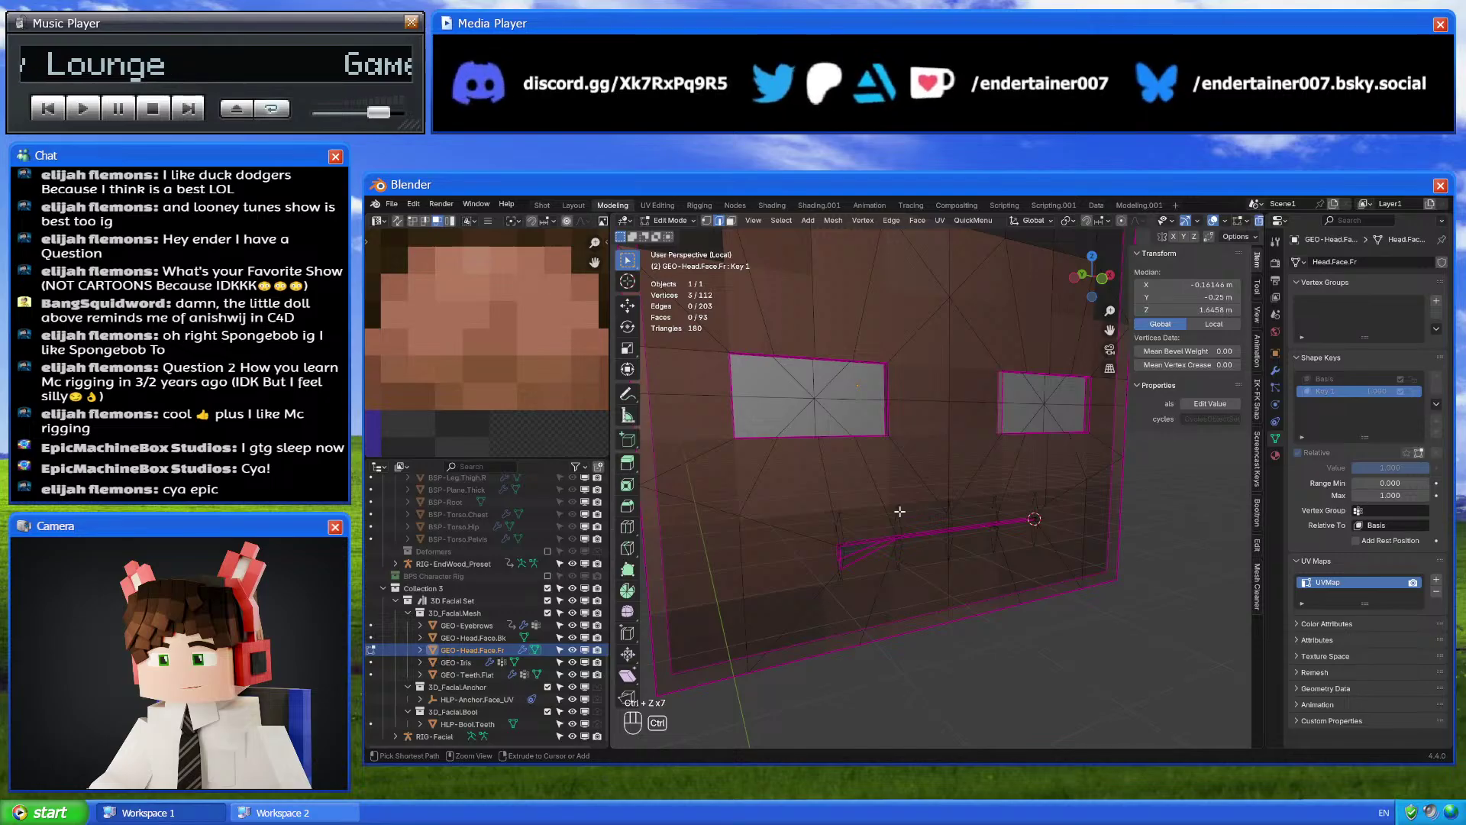
{"action": "key", "text": "ctrl+z"}
{"action": "key", "text": "Tab"}
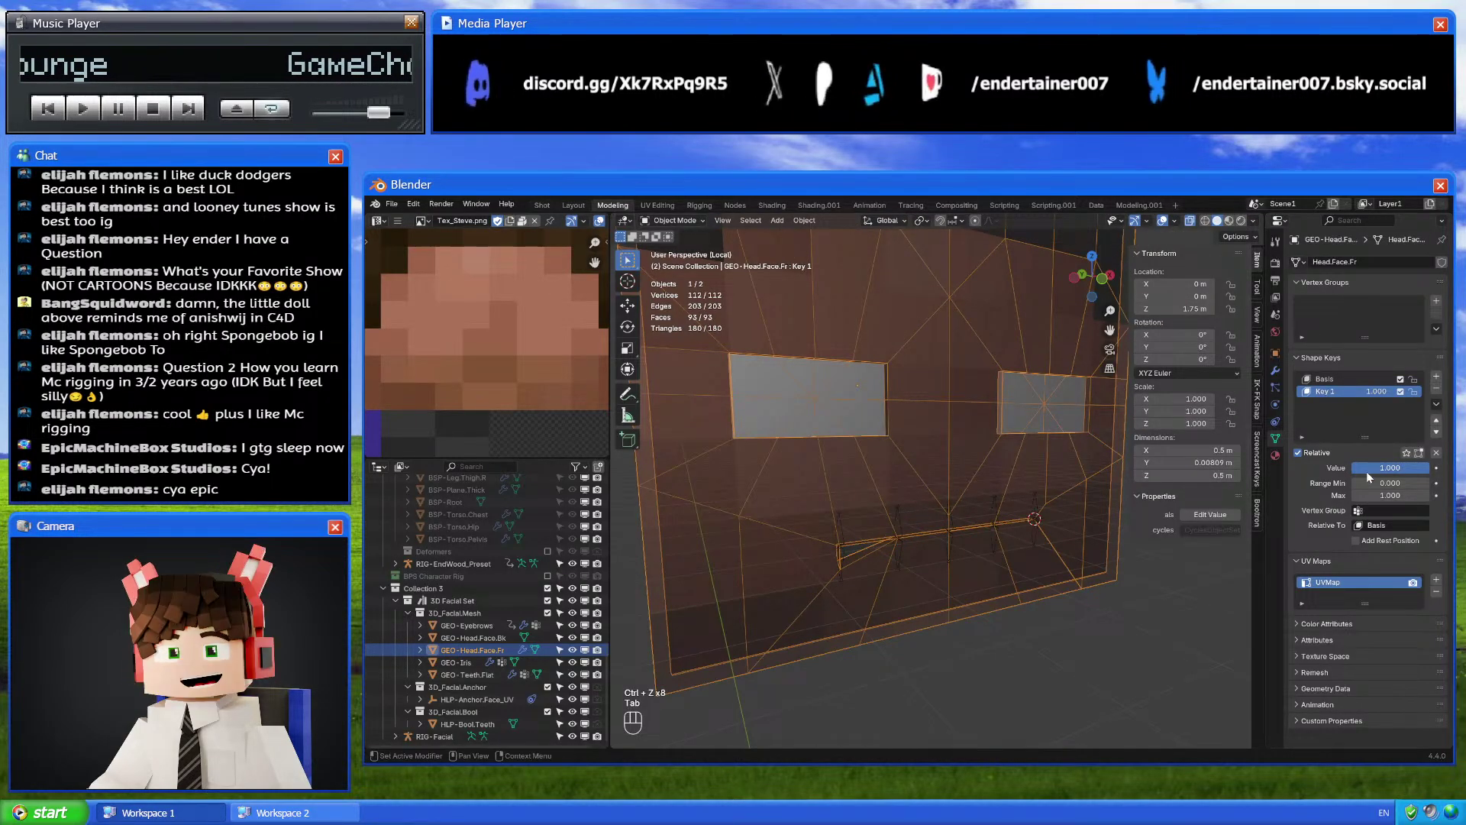
{"action": "left_click_drag", "start_coordinate": [1367, 471], "coordinate": [1292, 472]}
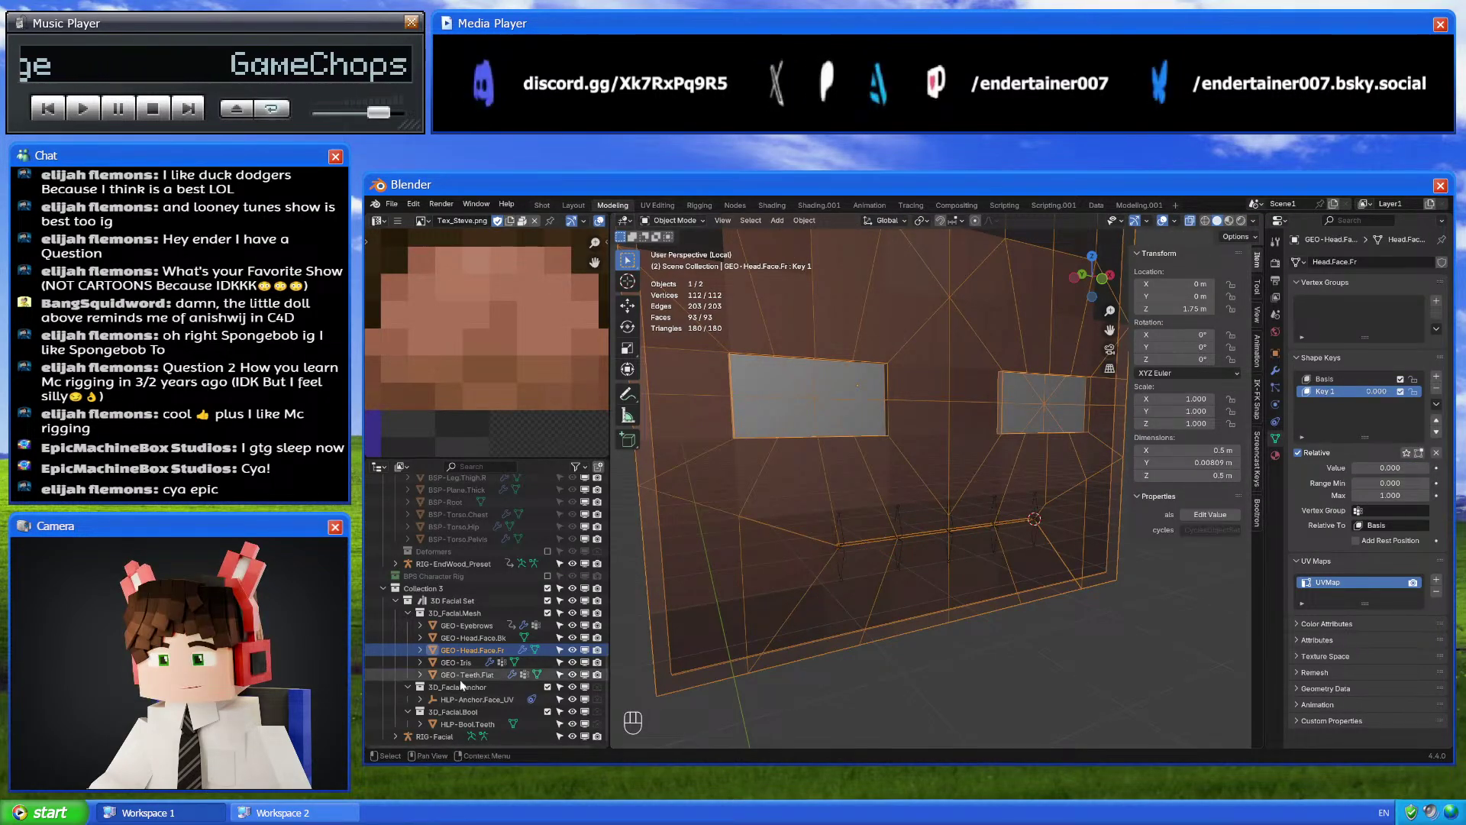
Temporarily show the Subdivision modifier in the viewport to inspect the closed mouth on the front face mesh
{"action": "middle_click_drag", "start_coordinate": [862, 432], "coordinate": [922, 466]}
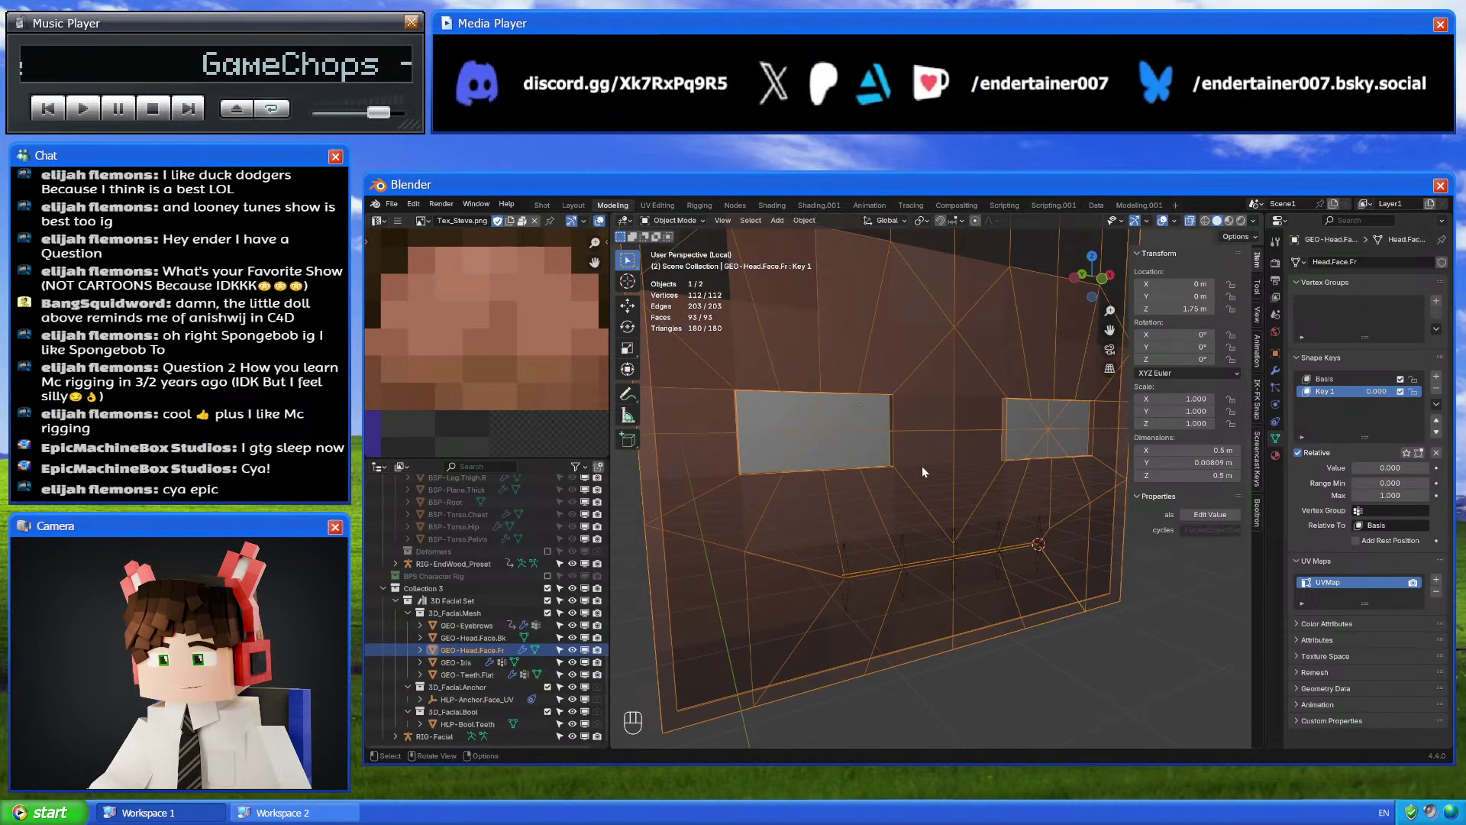
{"action": "left_click", "coordinate": [1276, 371]}
{"action": "left_click", "coordinate": [1385, 392]}
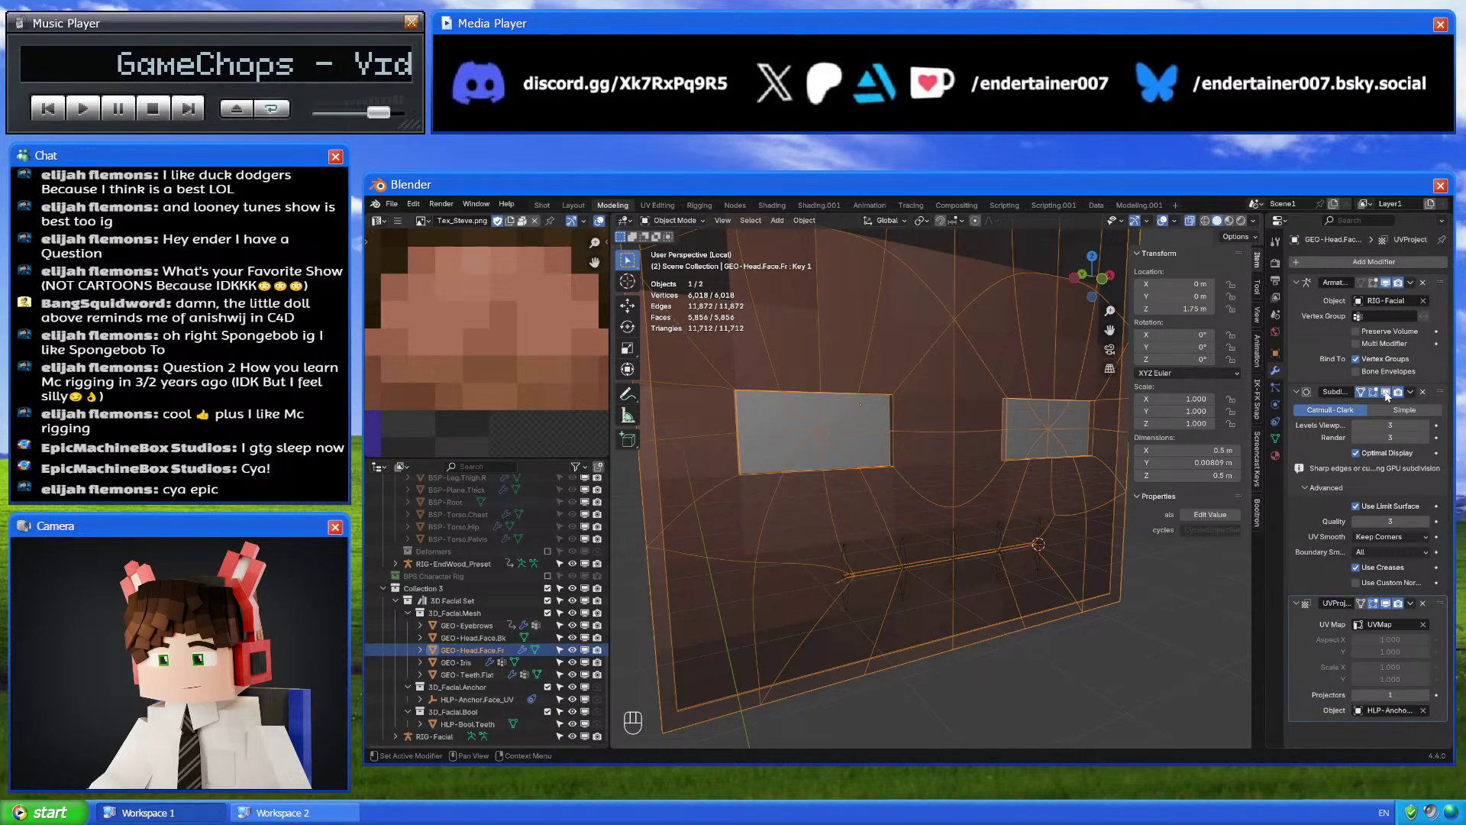
{"action": "middle_click_drag", "start_coordinate": [1078, 592], "coordinate": [1031, 608]}
{"action": "scroll", "coordinate": [1043, 608], "scroll_direction": "up", "scroll_amount": 3}
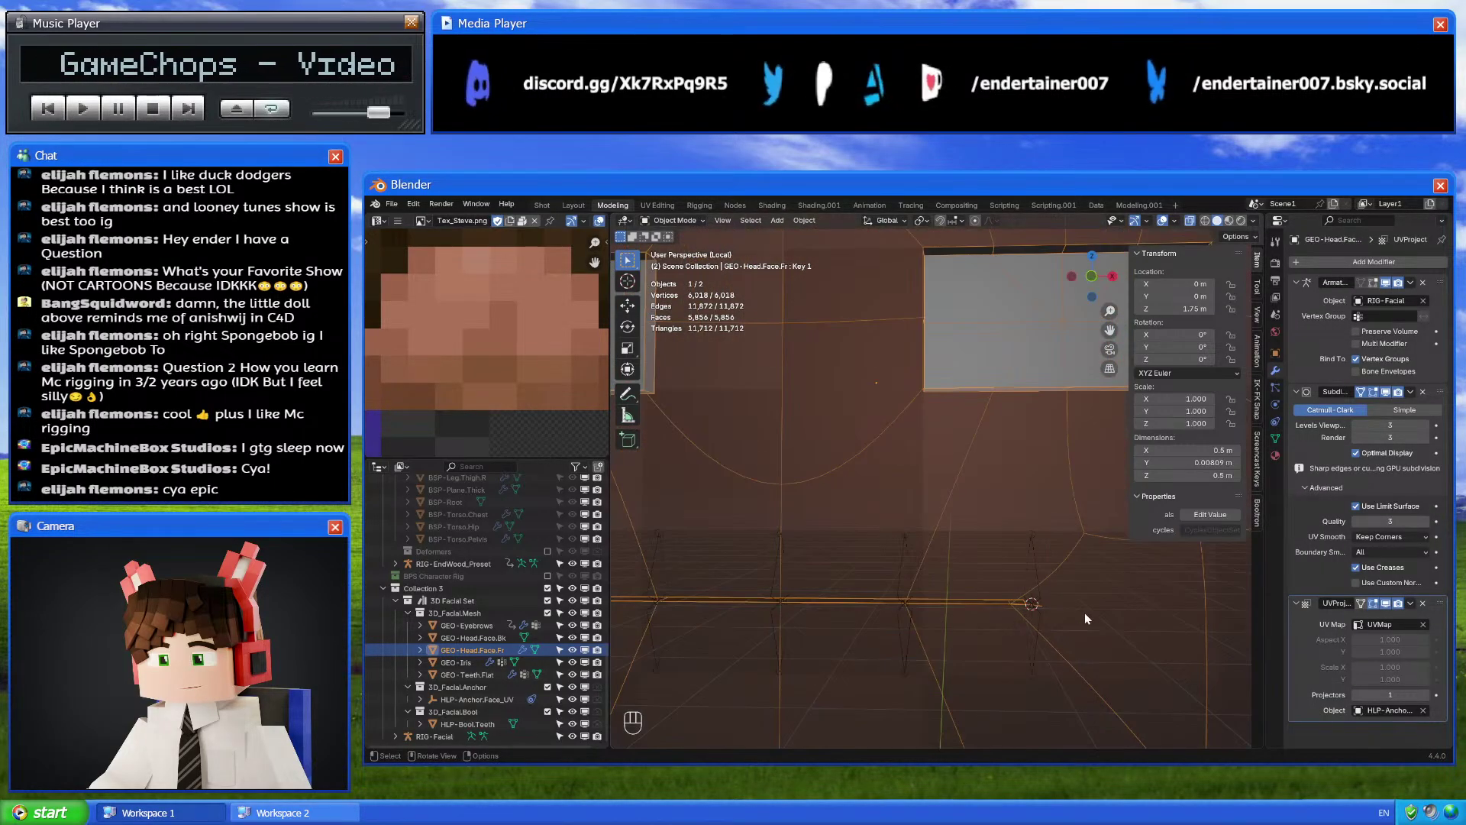
{"action": "left_click", "coordinate": [1386, 392]}
{"action": "scroll", "coordinate": [863, 523], "scroll_direction": "down", "scroll_amount": 4}
{"action": "middle_click_drag", "start_coordinate": [863, 524], "coordinate": [892, 525]}
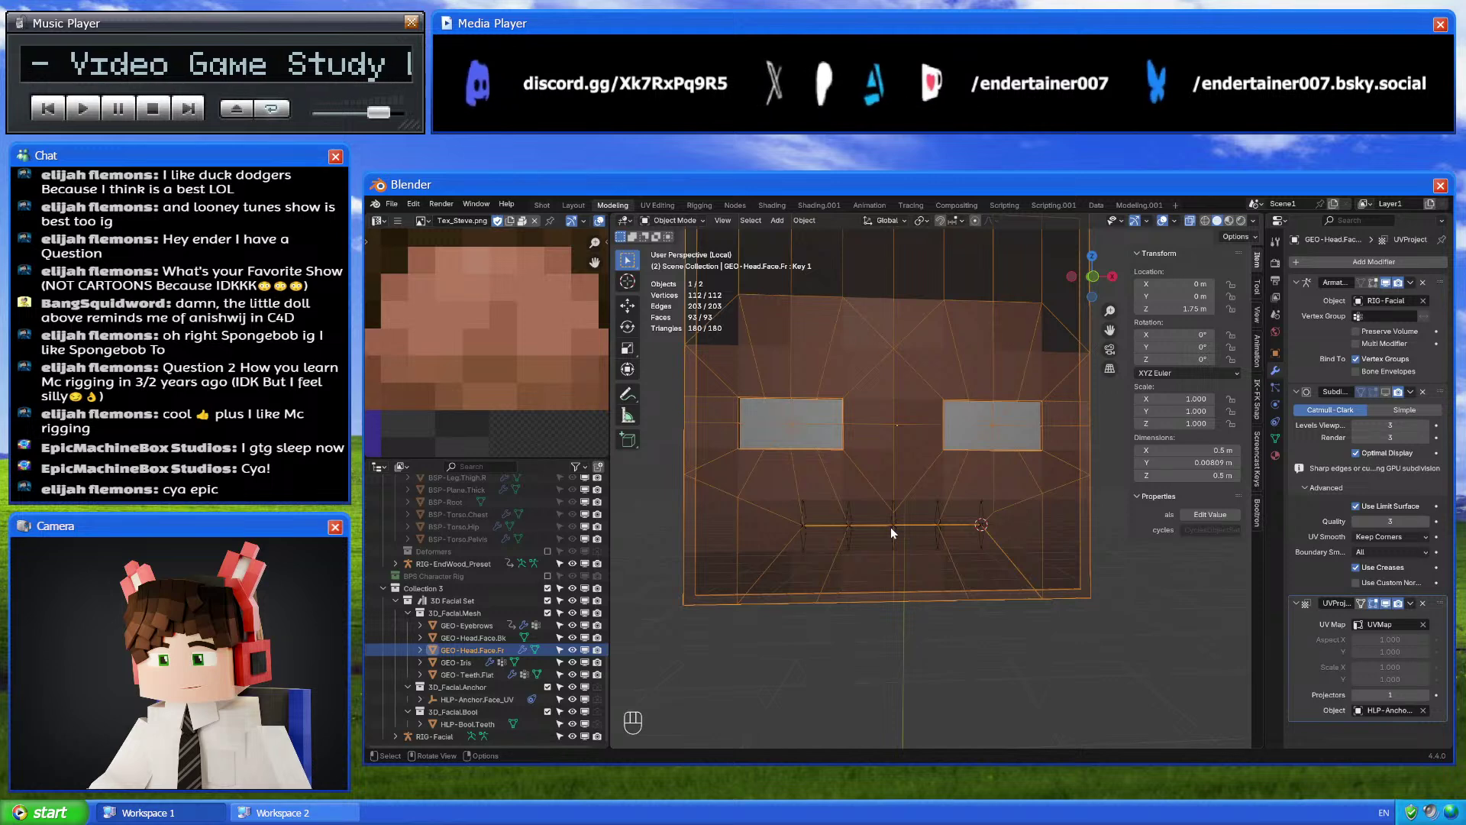
{"action": "left_click", "coordinate": [376, 204]}
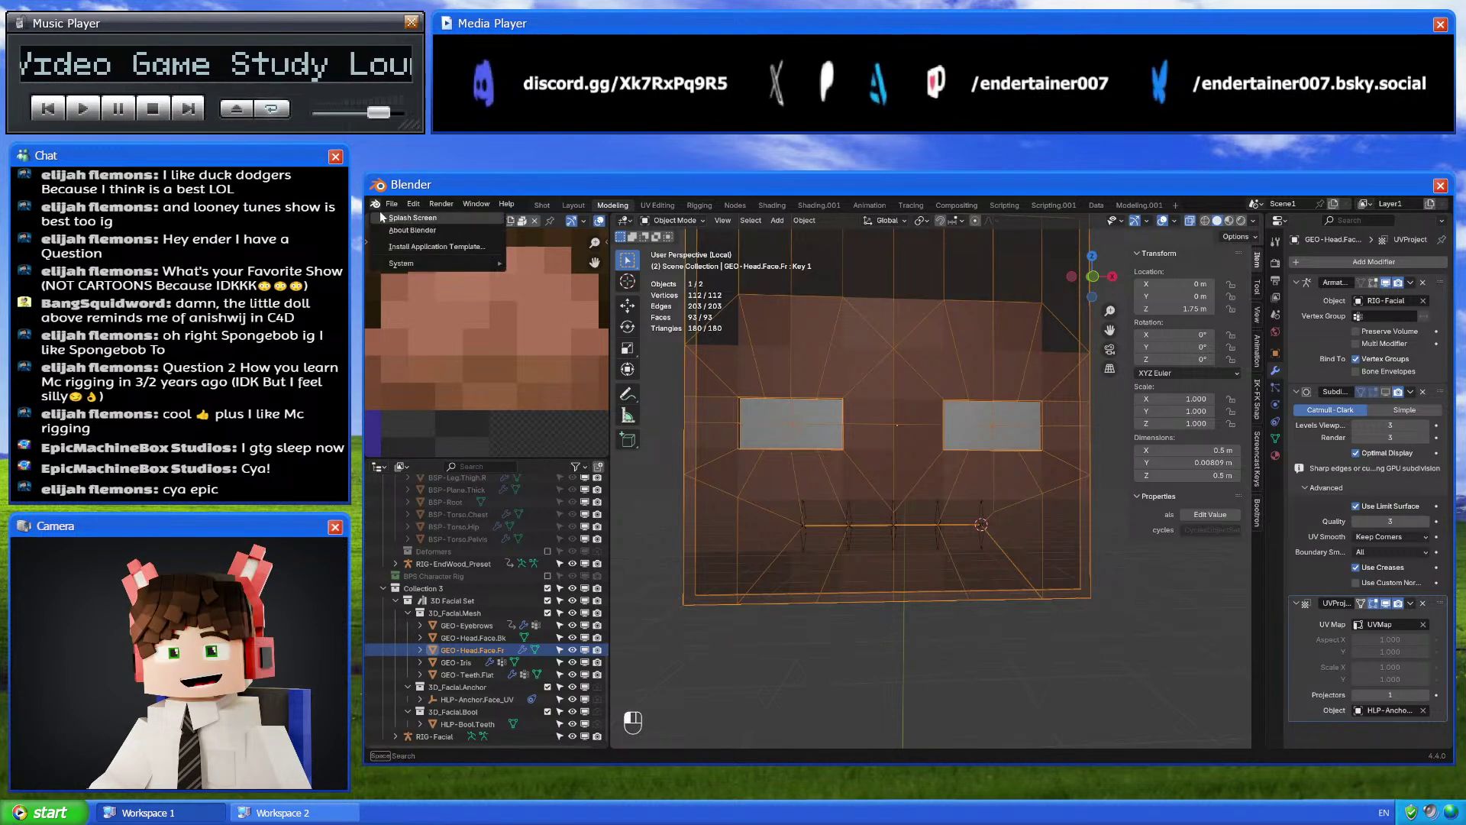
{"action": "left_click", "coordinate": [405, 218]}
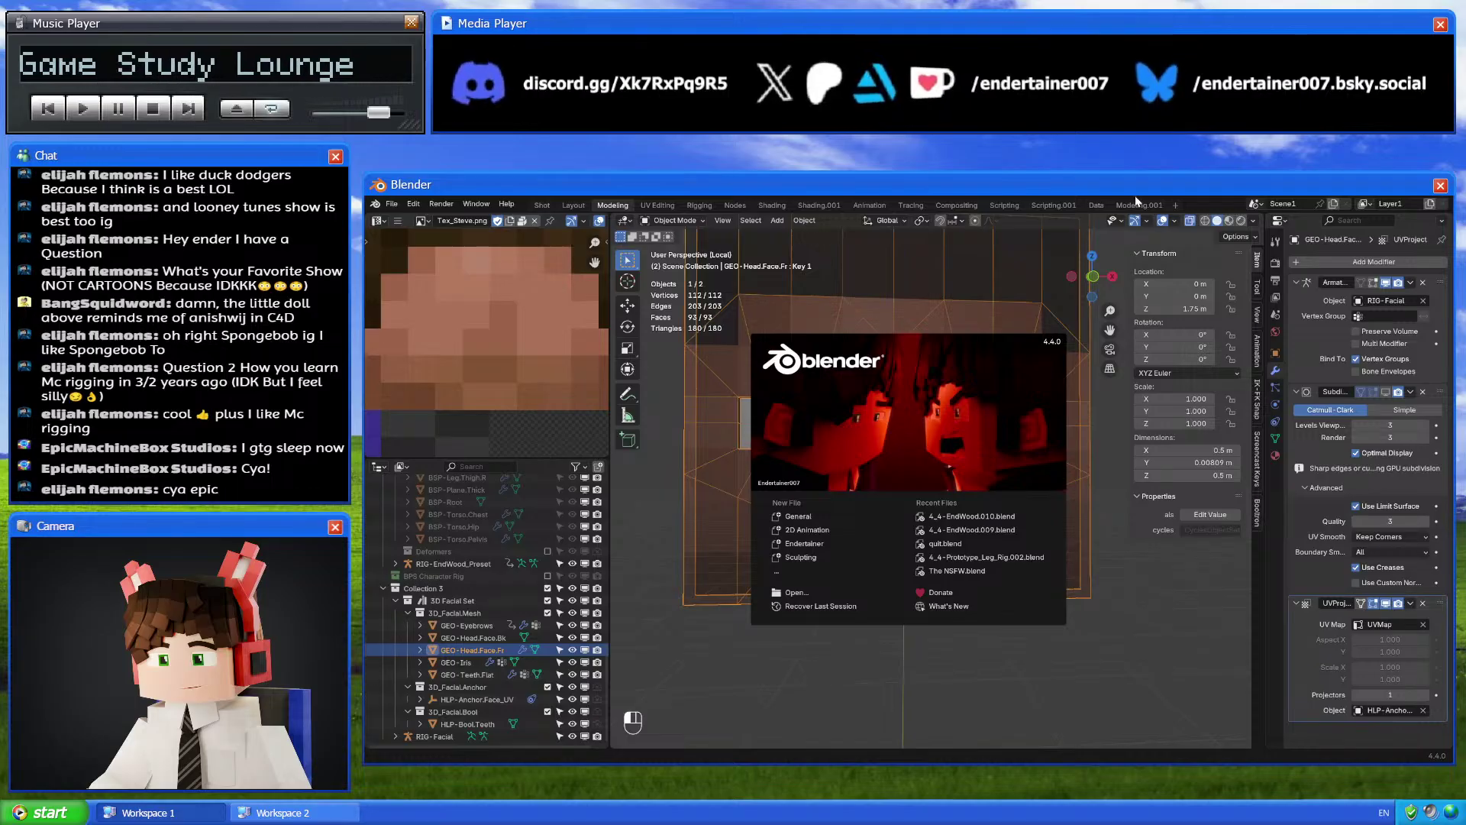
{"action": "left_click", "coordinate": [1017, 307]}
{"action": "middle_click_drag", "start_coordinate": [804, 539], "coordinate": [839, 548]}
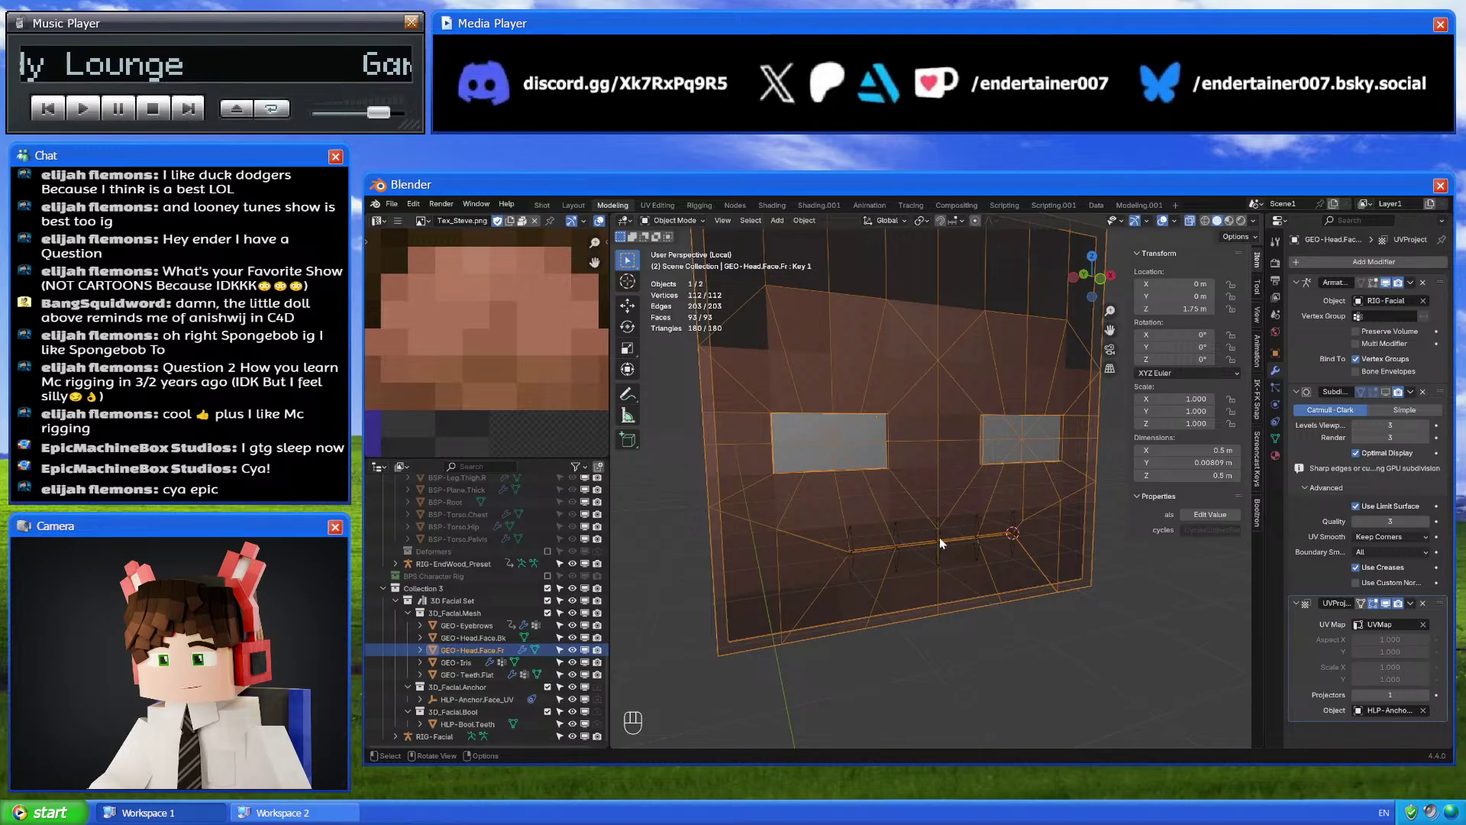
{"action": "scroll", "coordinate": [937, 538], "scroll_direction": "down", "scroll_amount": 2}
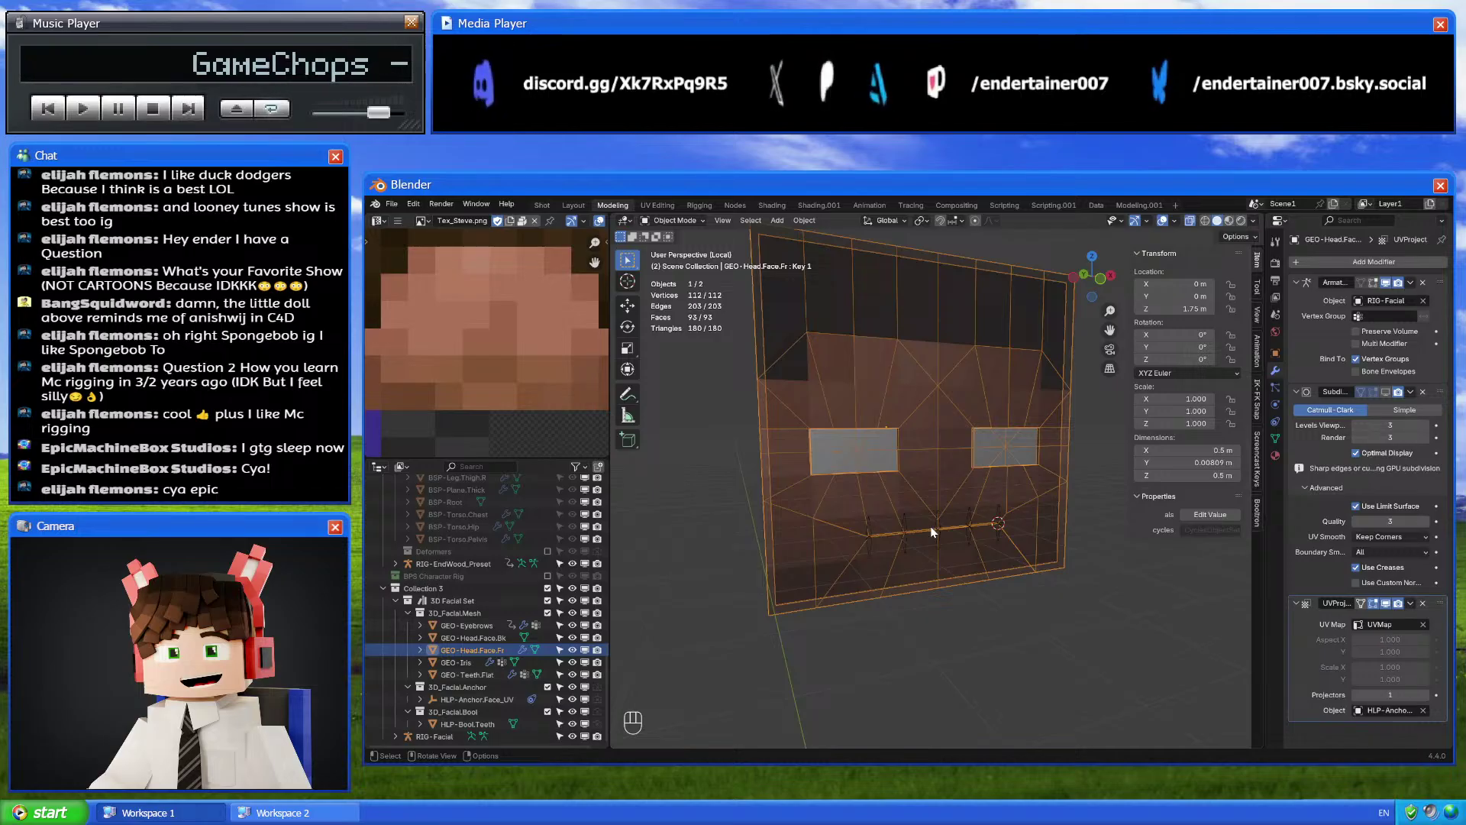
Open the recent file 4_4-EndWood.010.blend, discarding the unsaved changes
{"action": "left_click", "coordinate": [375, 204]}
{"action": "left_click", "coordinate": [405, 217]}
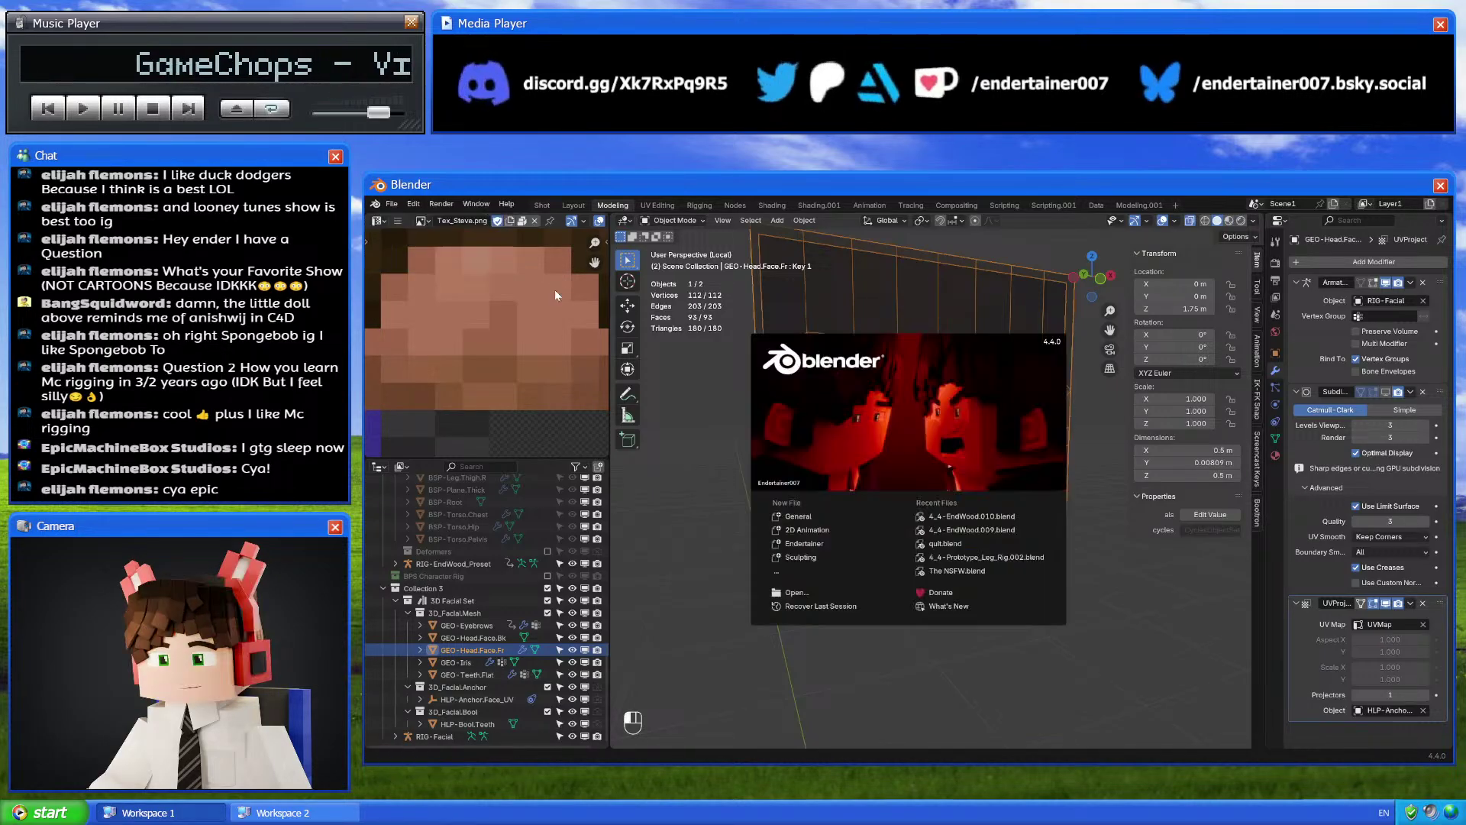
{"action": "left_click", "coordinate": [988, 519]}
{"action": "left_click", "coordinate": [932, 500]}
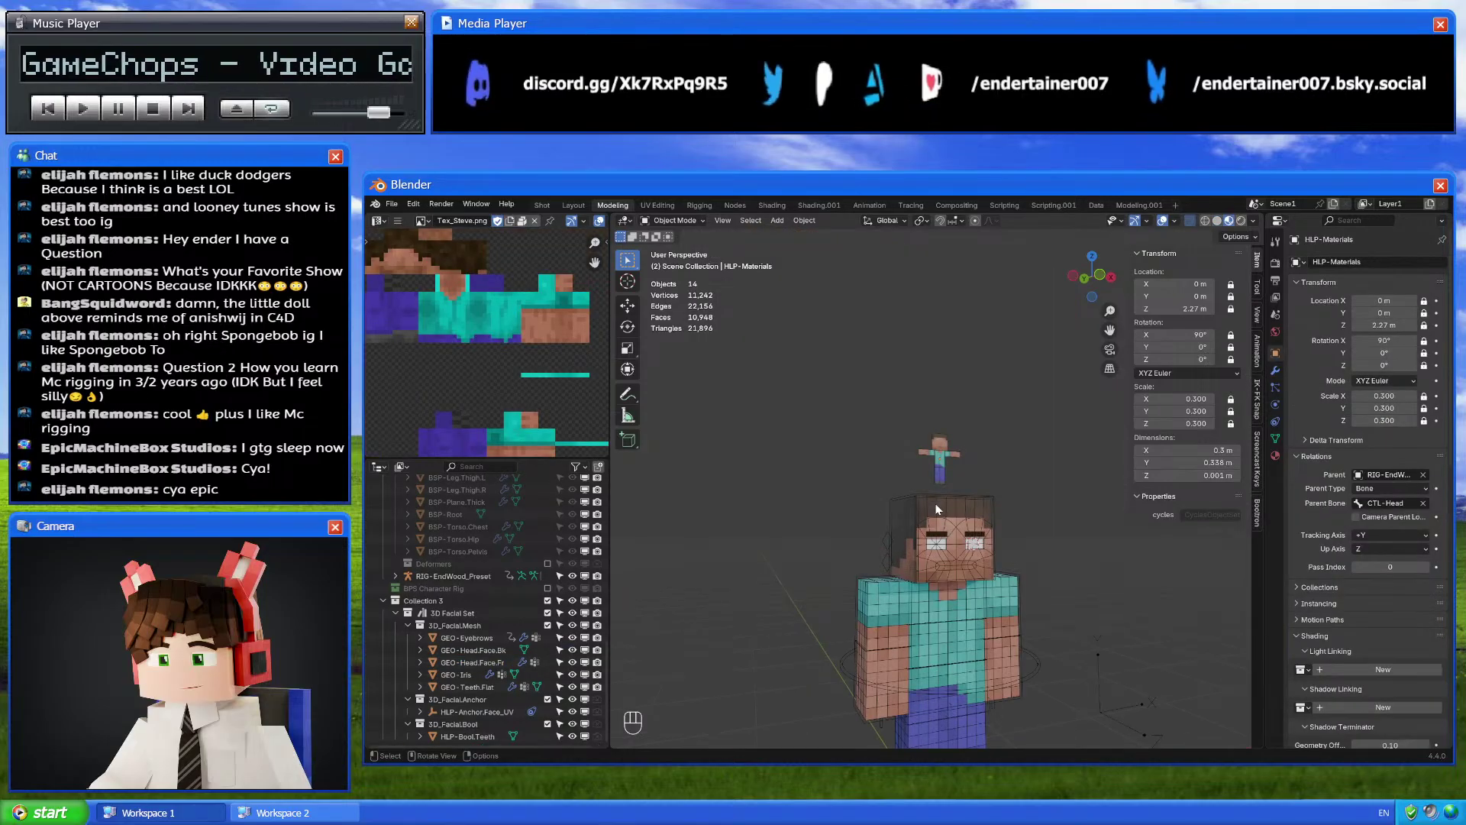
Select the character's front face mesh, GEO-Head.Face.Fr, and isolate it in local view
{"action": "middle_click_drag", "start_coordinate": [866, 596], "coordinate": [956, 463]}
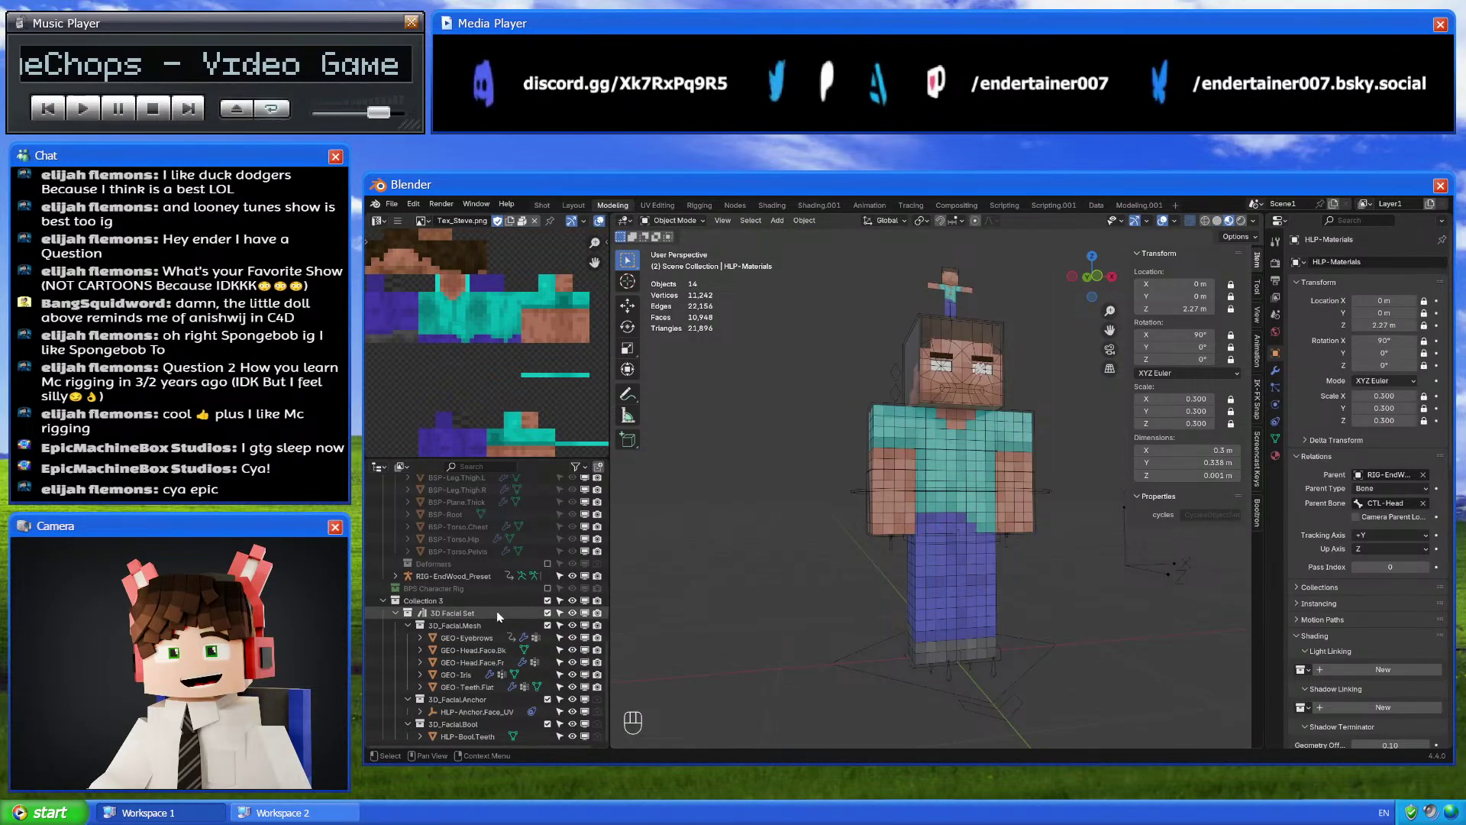
{"action": "middle_click_drag", "start_coordinate": [878, 550], "coordinate": [923, 546]}
{"action": "scroll", "coordinate": [923, 546], "scroll_direction": "up", "scroll_amount": 6}
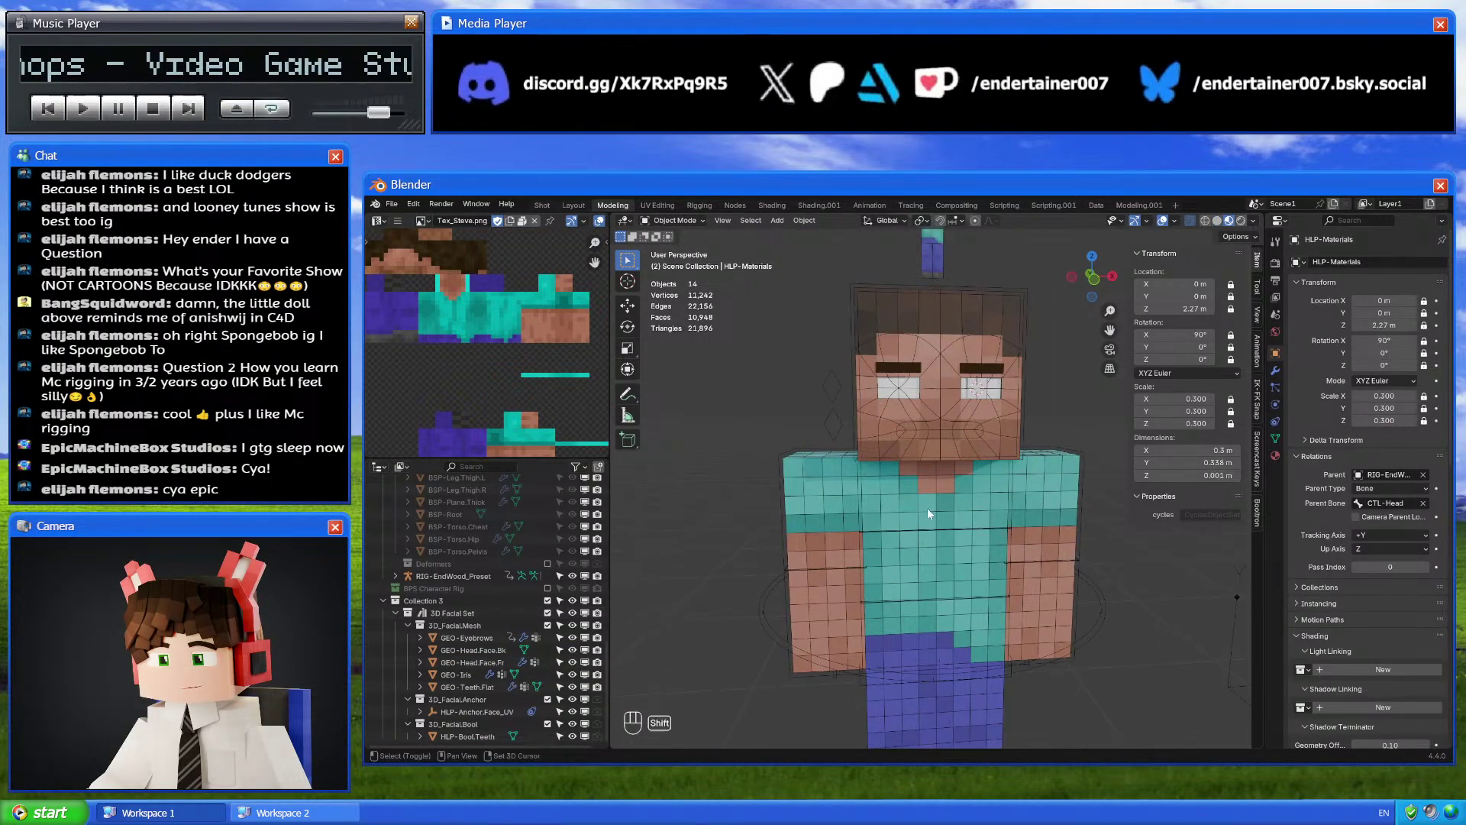
{"action": "key", "text": "alt+z"}
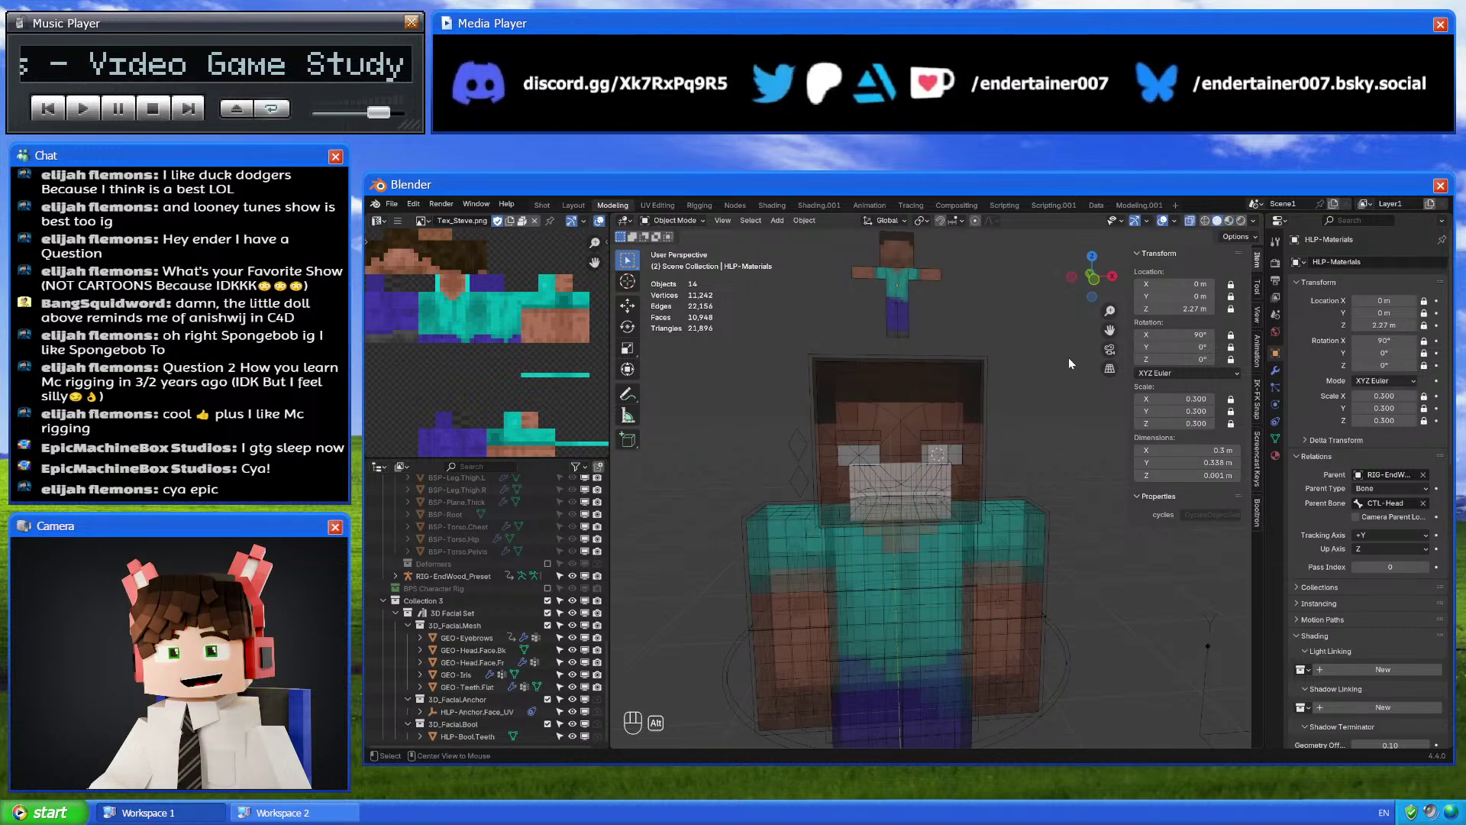
{"action": "middle_click_drag", "start_coordinate": [1069, 358], "coordinate": [1008, 438]}
{"action": "left_click", "coordinate": [968, 401]}
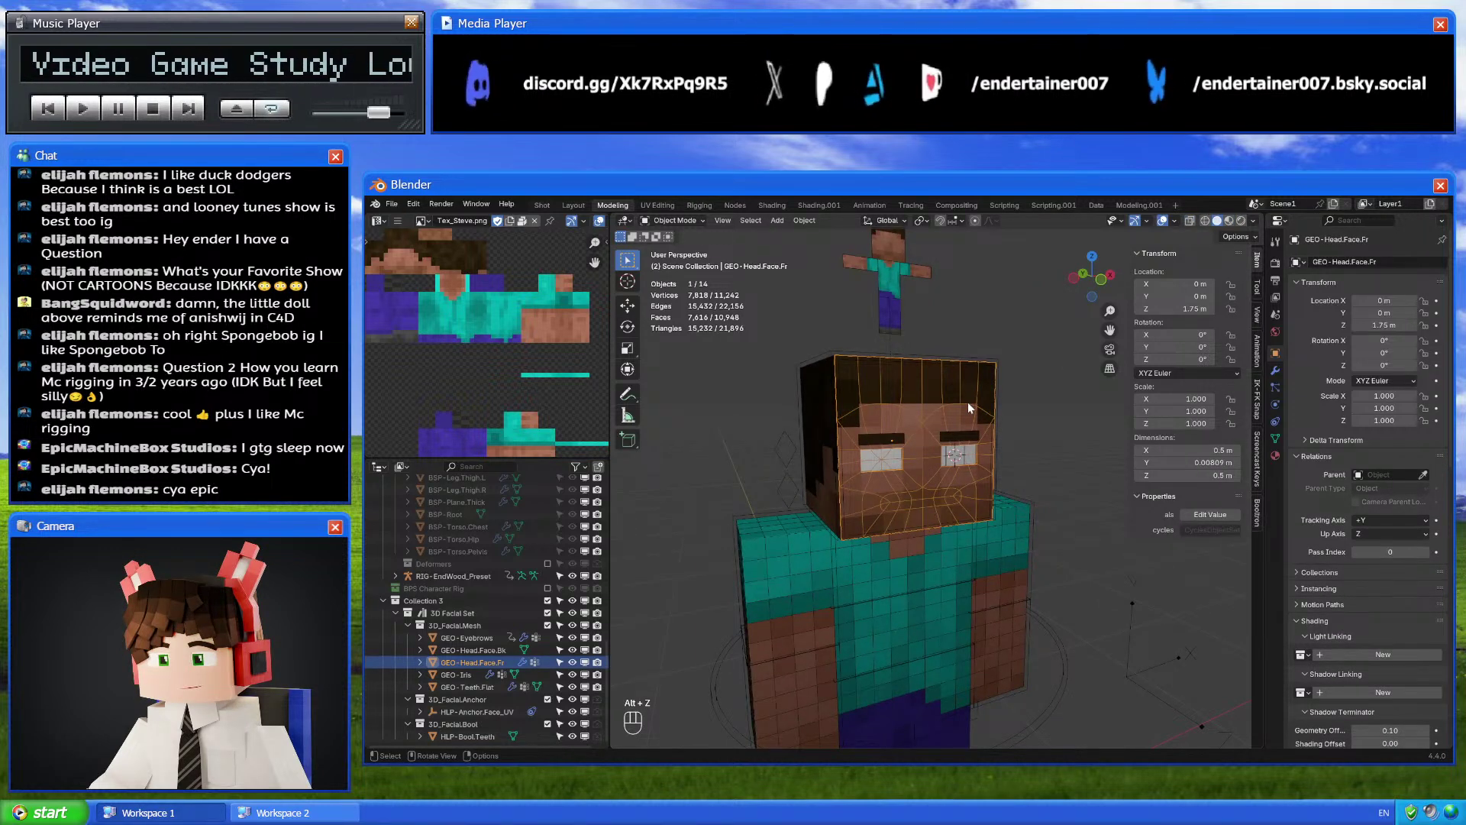
{"action": "key", "text": "slash"}
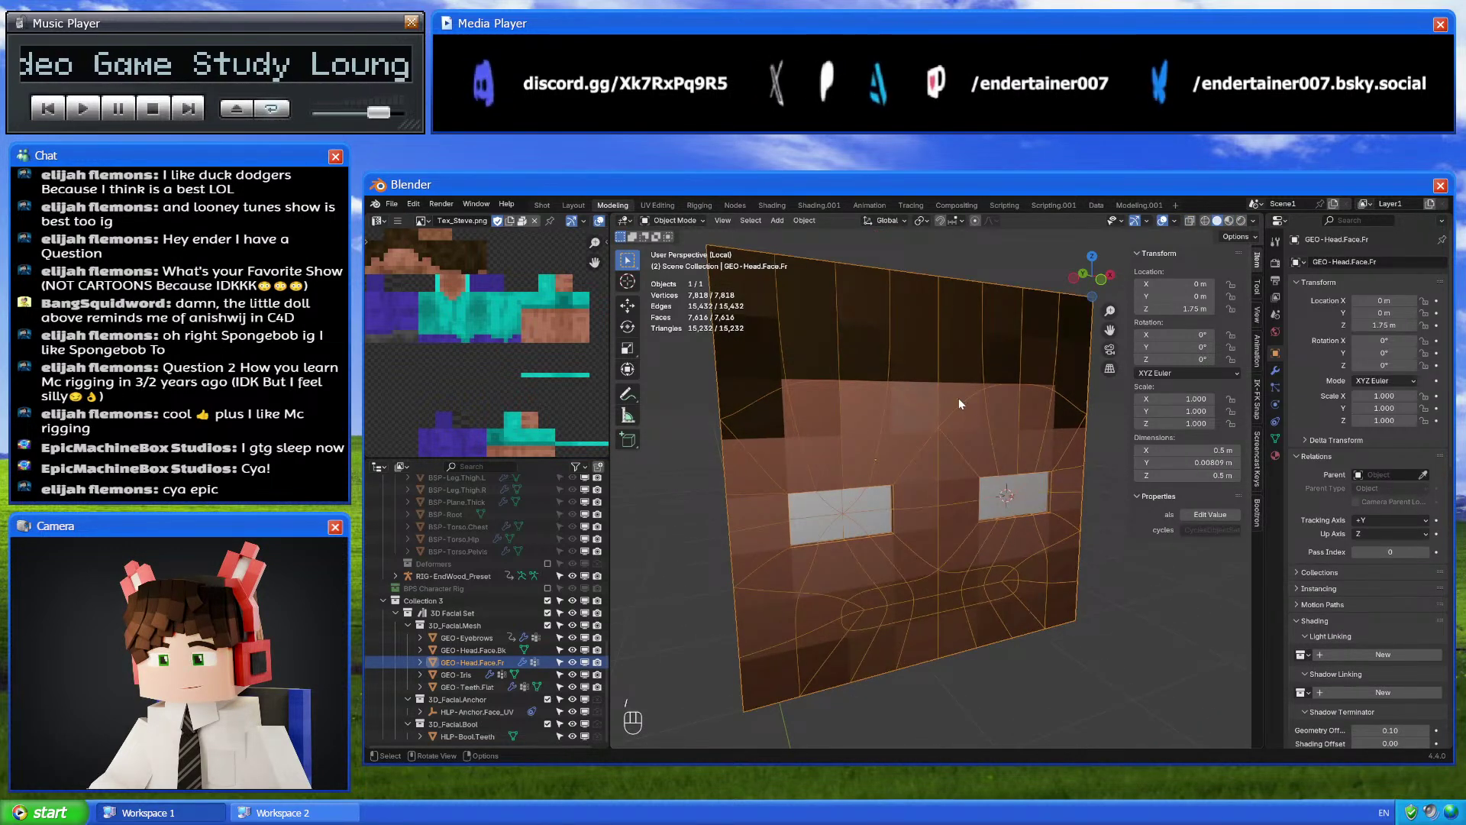
Enter Edit Mode on the front face mesh with X-ray on and bring up its modifier stack
{"action": "key", "text": "shift+s"}
{"action": "key", "text": "alt+z"}
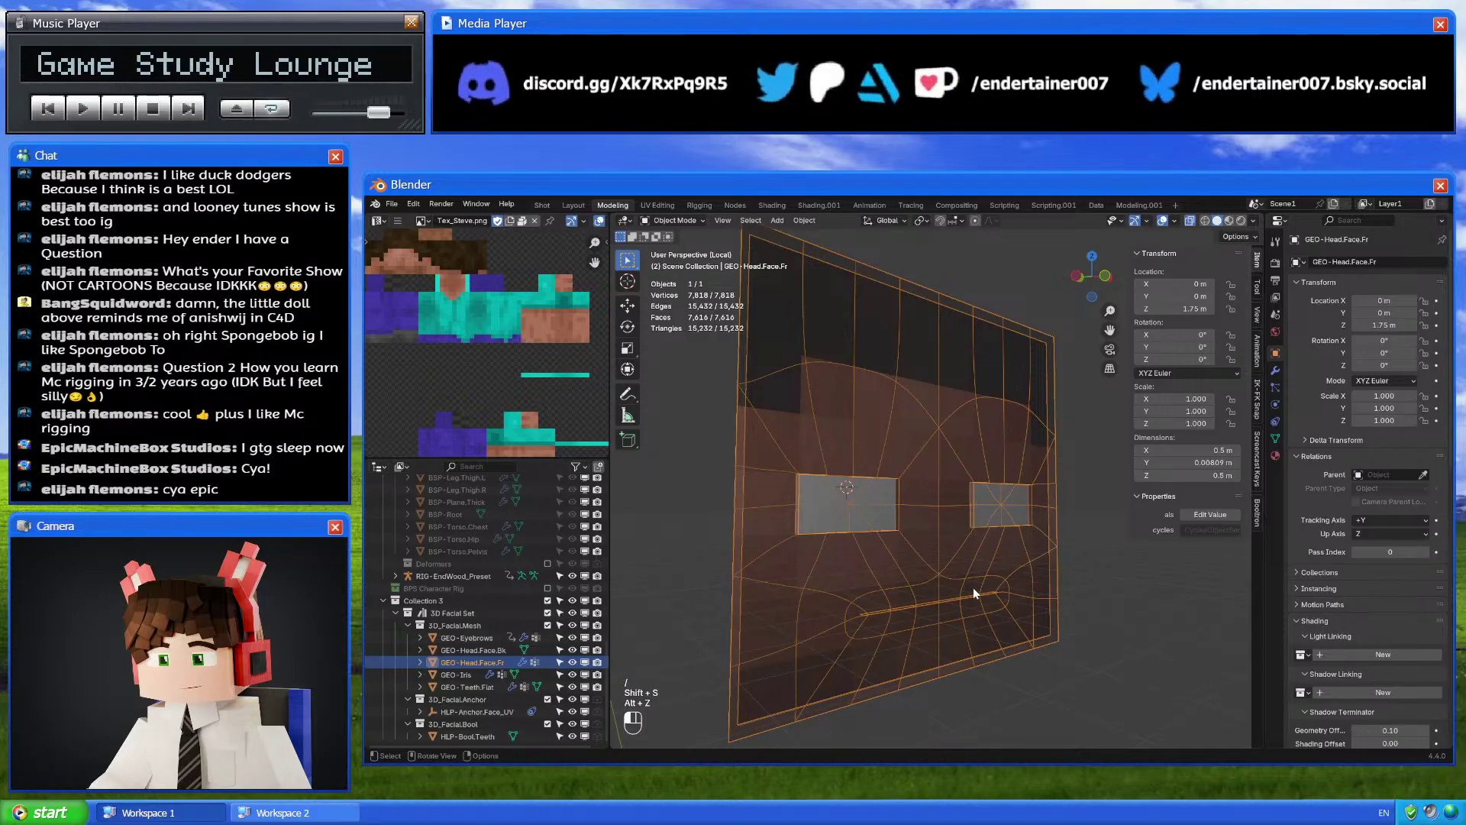
{"action": "middle_click_drag", "start_coordinate": [973, 588], "coordinate": [987, 588]}
{"action": "key", "text": "Tab"}
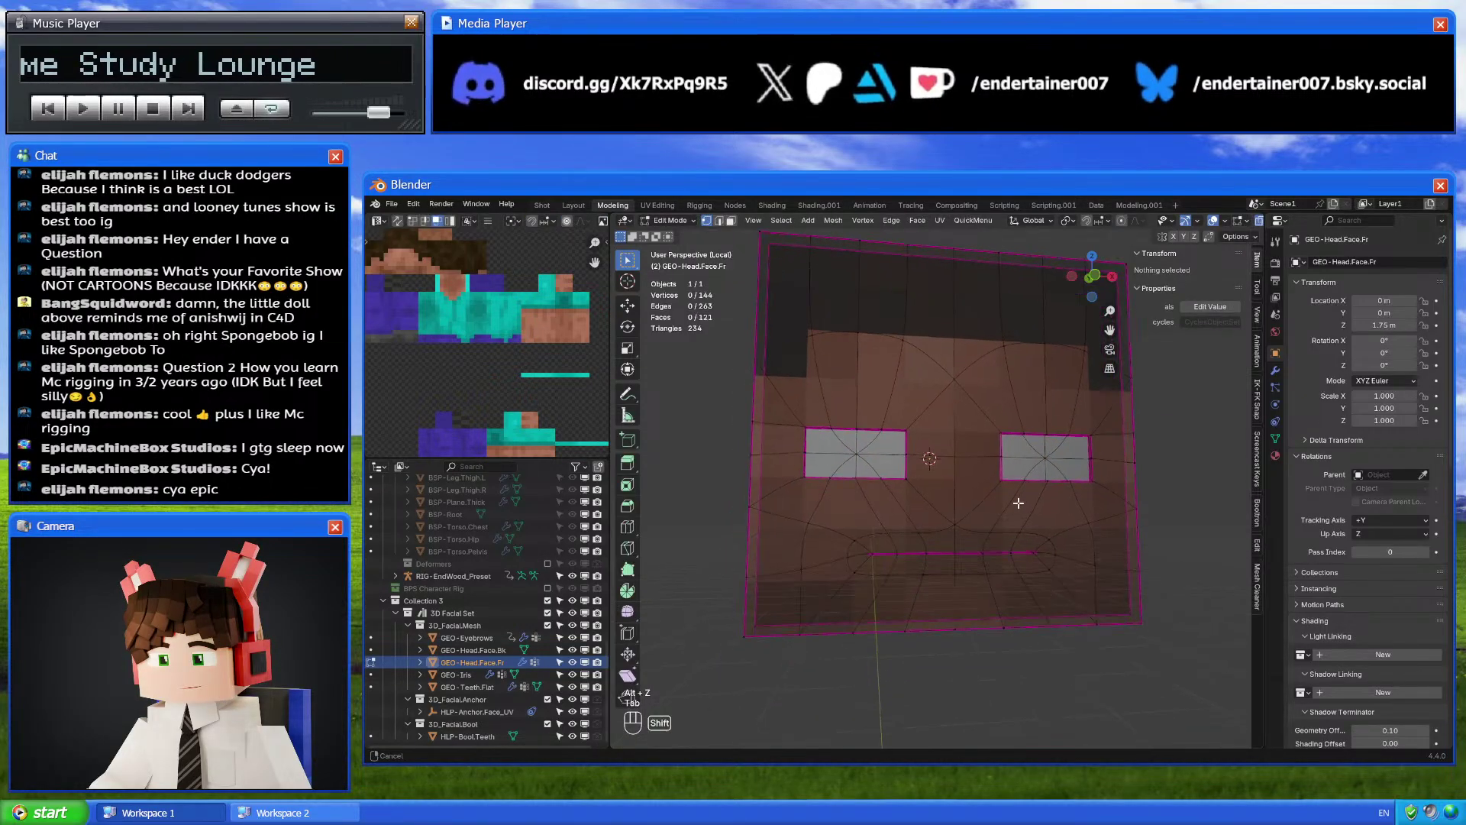
{"action": "key", "text": "Tab"}
{"action": "key", "text": "Tab"}
{"action": "middle_click_drag", "start_coordinate": [940, 525], "coordinate": [775, 518]}
{"action": "left_click", "coordinate": [1275, 371]}
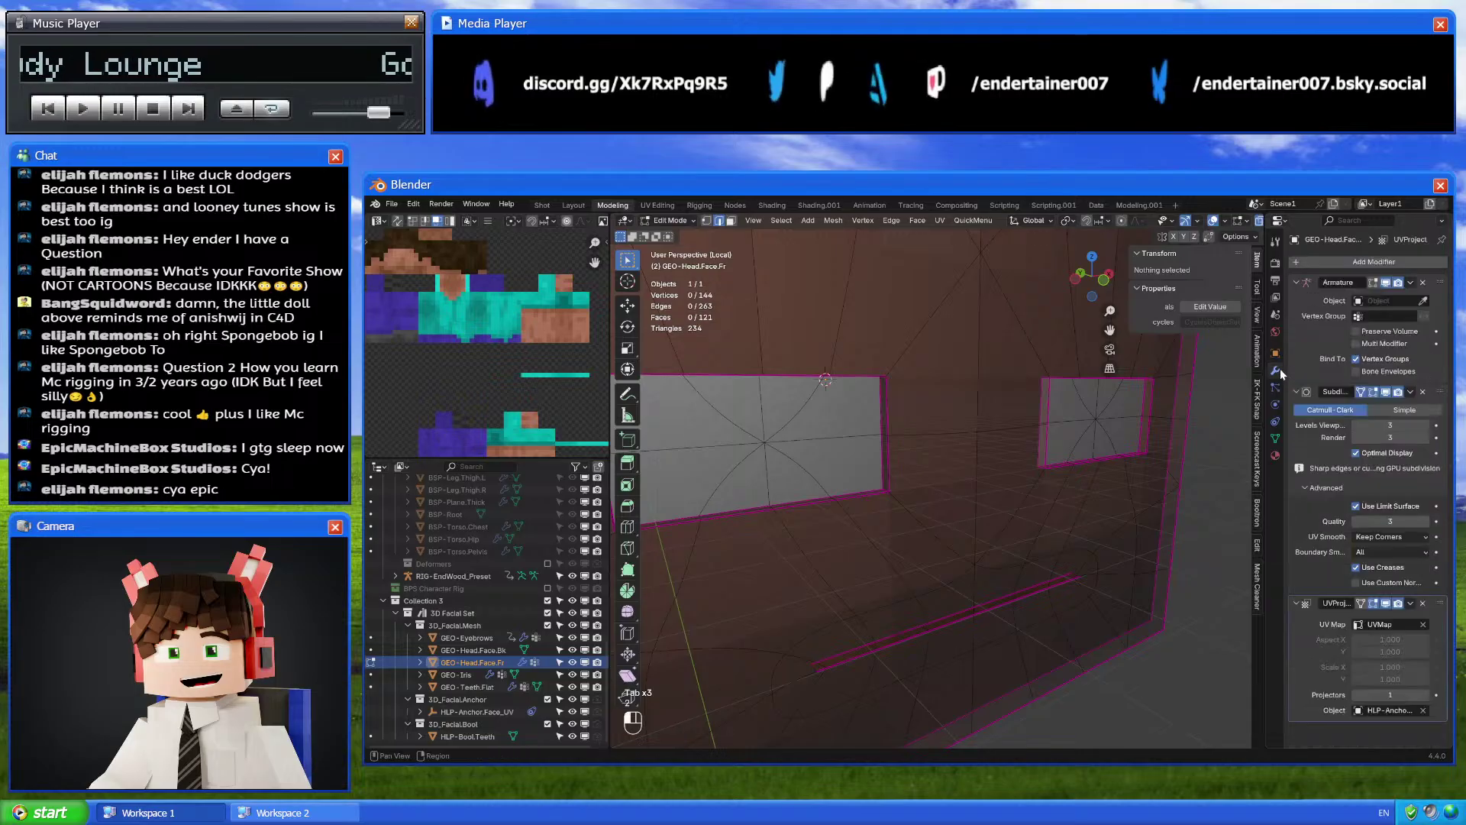
Dissolve the two edge runs between the mouth and the eye opening on the face's negative X side
{"action": "middle_click_drag", "start_coordinate": [901, 580], "coordinate": [907, 486]}
{"action": "left_click", "coordinate": [933, 535], "text": "alt"}
{"action": "left_click", "coordinate": [886, 512], "text": "alt"}
{"action": "left_click", "coordinate": [863, 431], "text": "shift"}
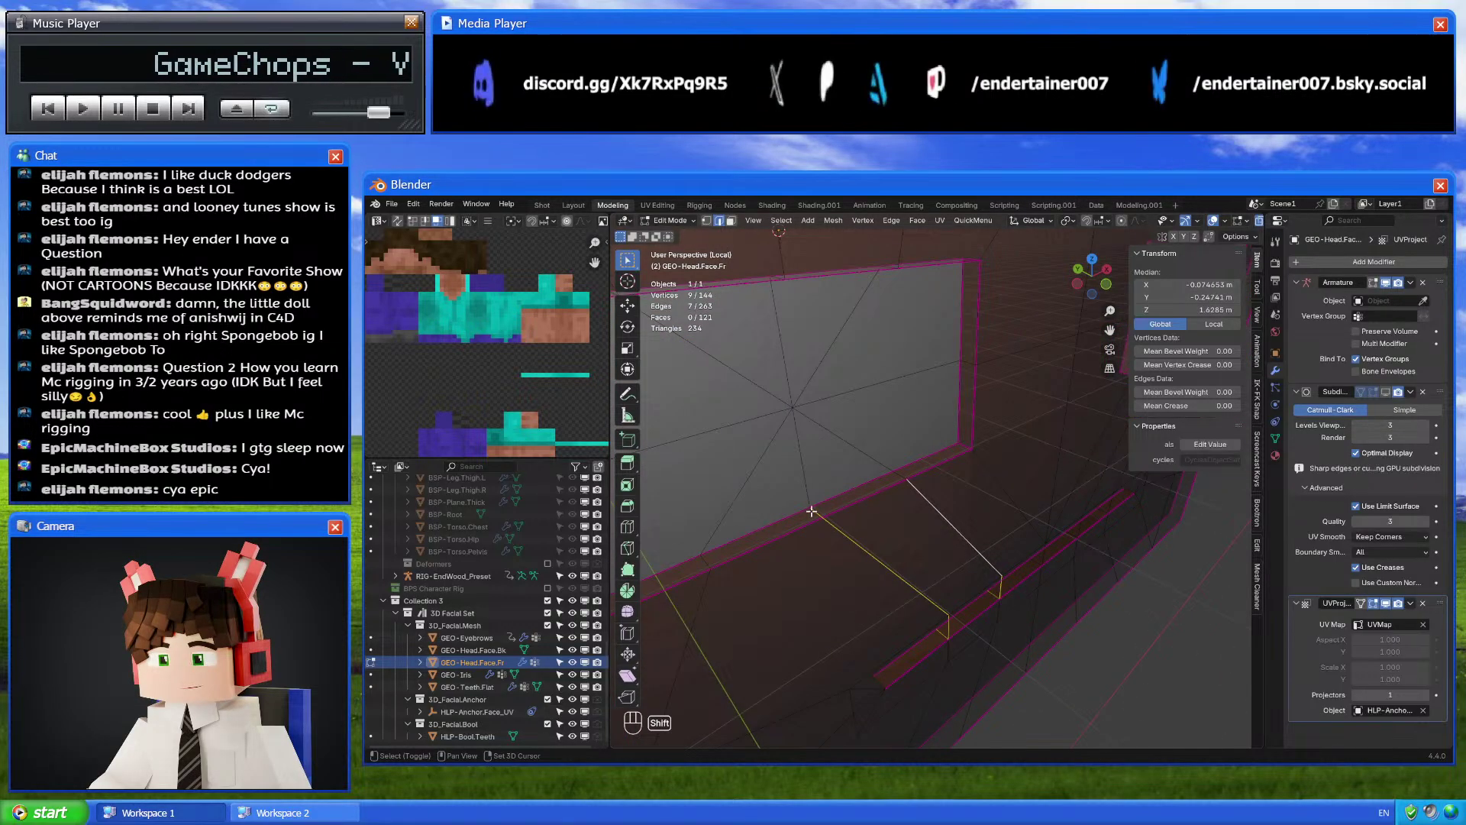
{"action": "right_click", "coordinate": [1019, 753]}
{"action": "left_click", "coordinate": [1016, 729]}
{"action": "middle_click_drag", "start_coordinate": [1016, 611], "coordinate": [969, 530]}
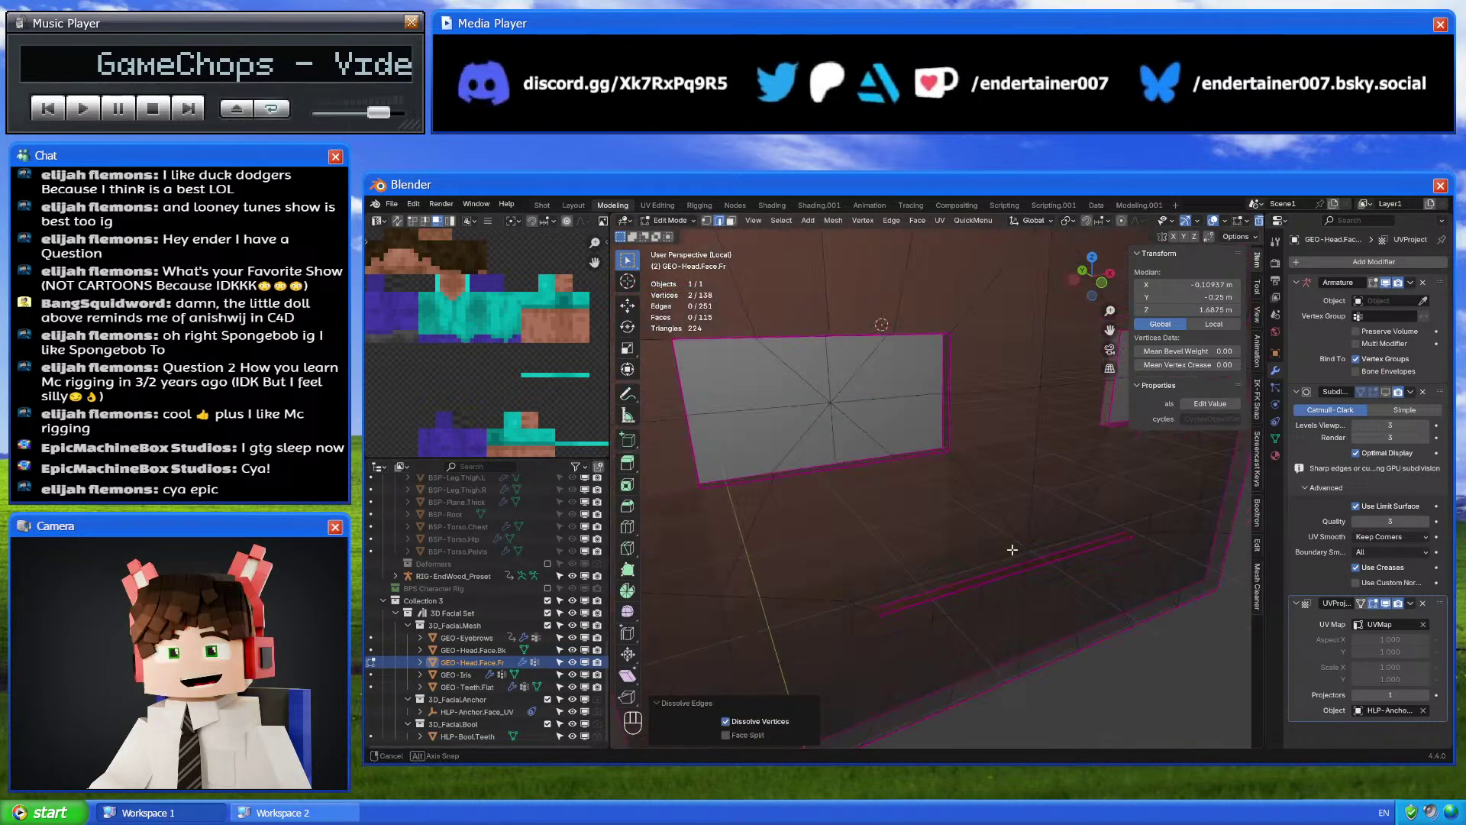
Dissolve the two edge runs from the mouth down to the chin border on the face's negative X side
{"action": "left_click", "coordinate": [908, 558], "text": "alt"}
{"action": "left_click", "coordinate": [985, 558], "text": "alt+shift"}
{"action": "right_click", "coordinate": [1069, 607]}
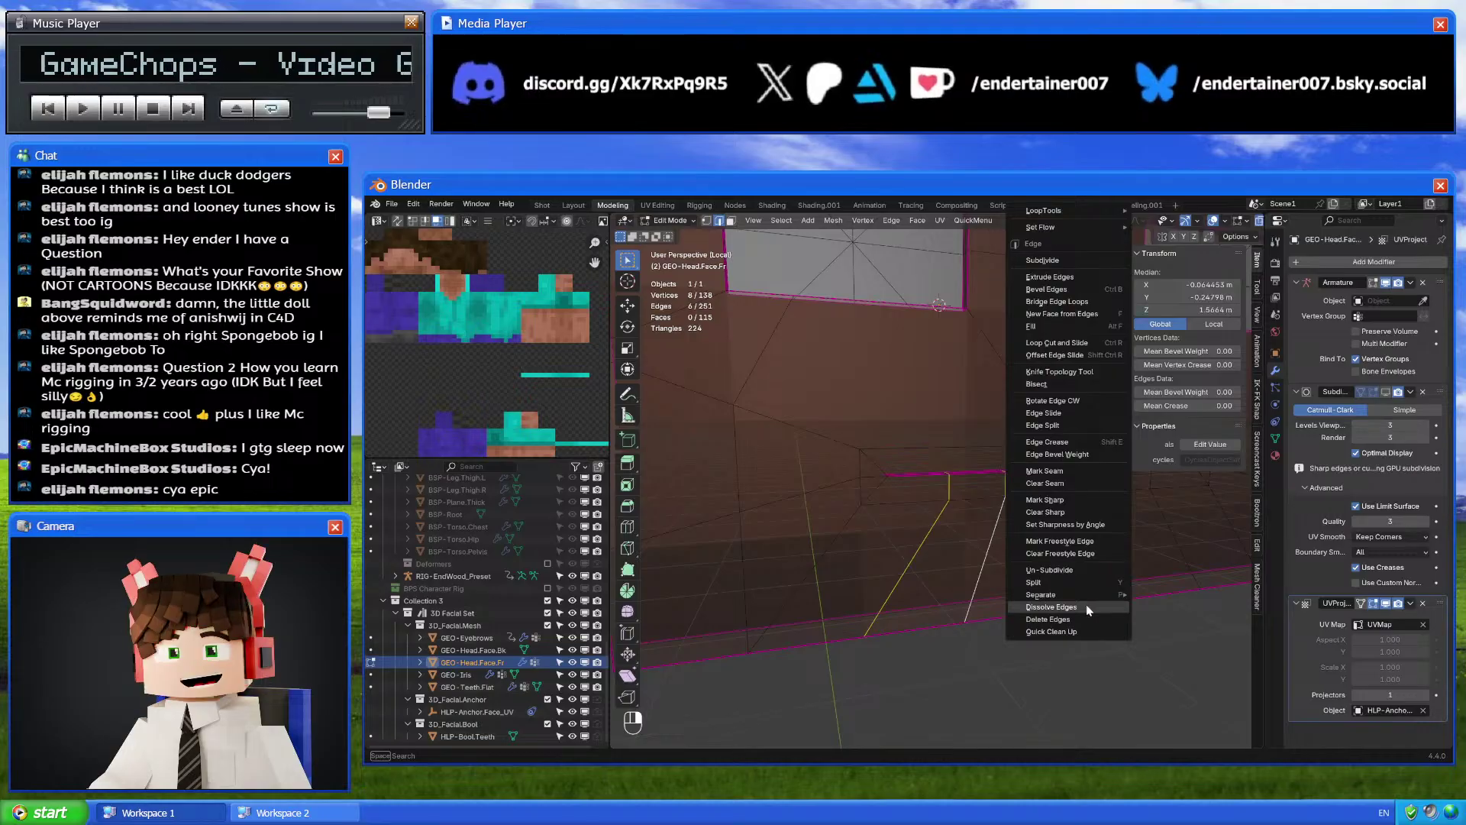
{"action": "left_click", "coordinate": [1086, 603]}
{"action": "middle_click_drag", "start_coordinate": [1086, 603], "coordinate": [930, 511], "text": "shift"}
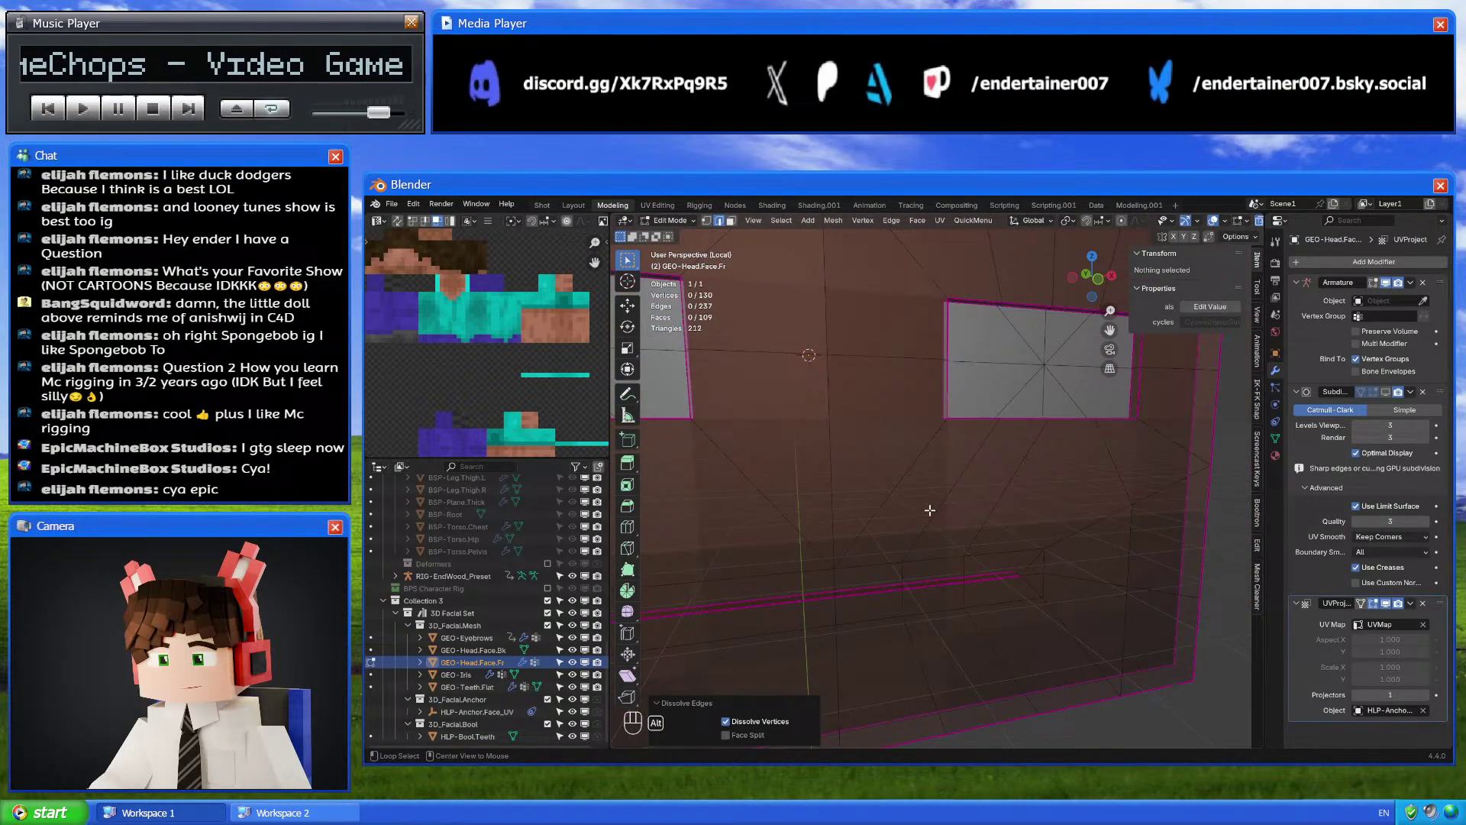
Dissolve the two edge runs between the mouth and the eye opening on the face's positive X side
{"action": "left_click", "coordinate": [933, 509], "text": "alt"}
{"action": "left_click", "coordinate": [1002, 488], "text": "alt+shift"}
{"action": "middle_click_drag", "start_coordinate": [1001, 482], "coordinate": [985, 536]}
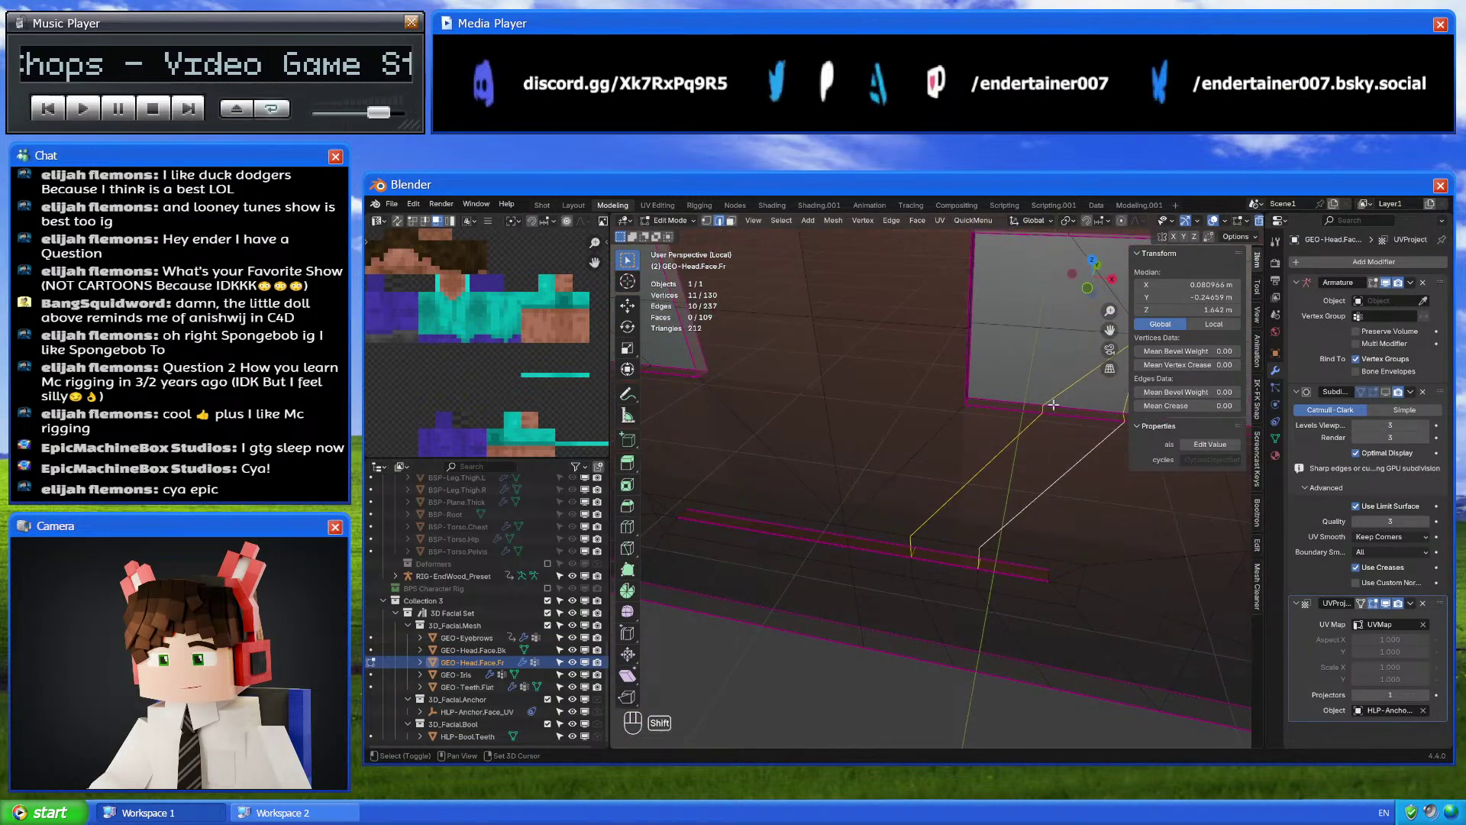
{"action": "middle_click_drag", "start_coordinate": [1053, 405], "coordinate": [941, 445], "text": "shift"}
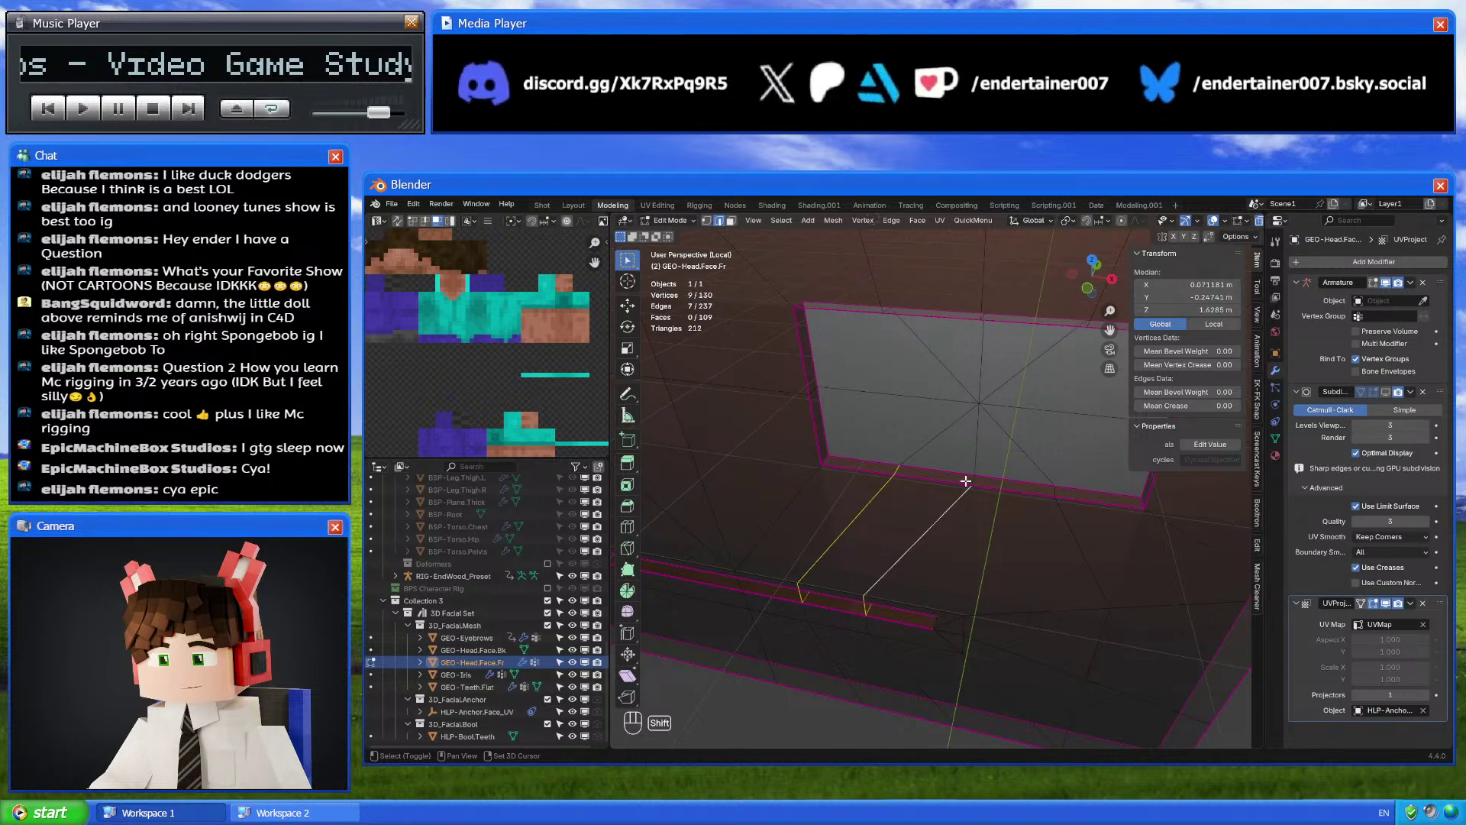
{"action": "key", "text": "x"}
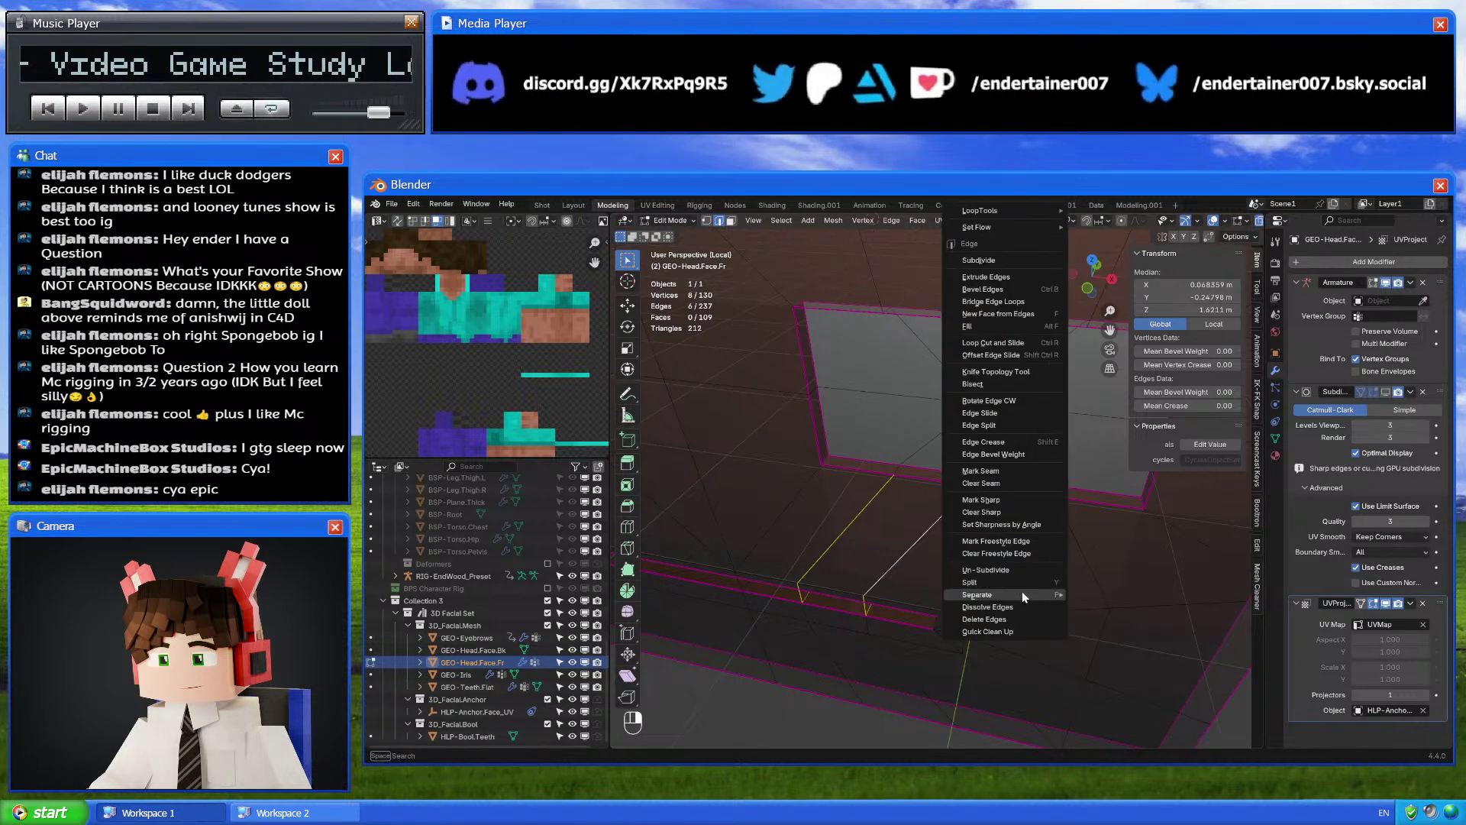
{"action": "left_click", "coordinate": [1021, 593]}
Dissolve the two edge runs from the mouth down to the chin border on the face's positive X side
{"action": "middle_click", "coordinate": [914, 592], "text": "alt"}
{"action": "key", "text": "ctrl+z"}
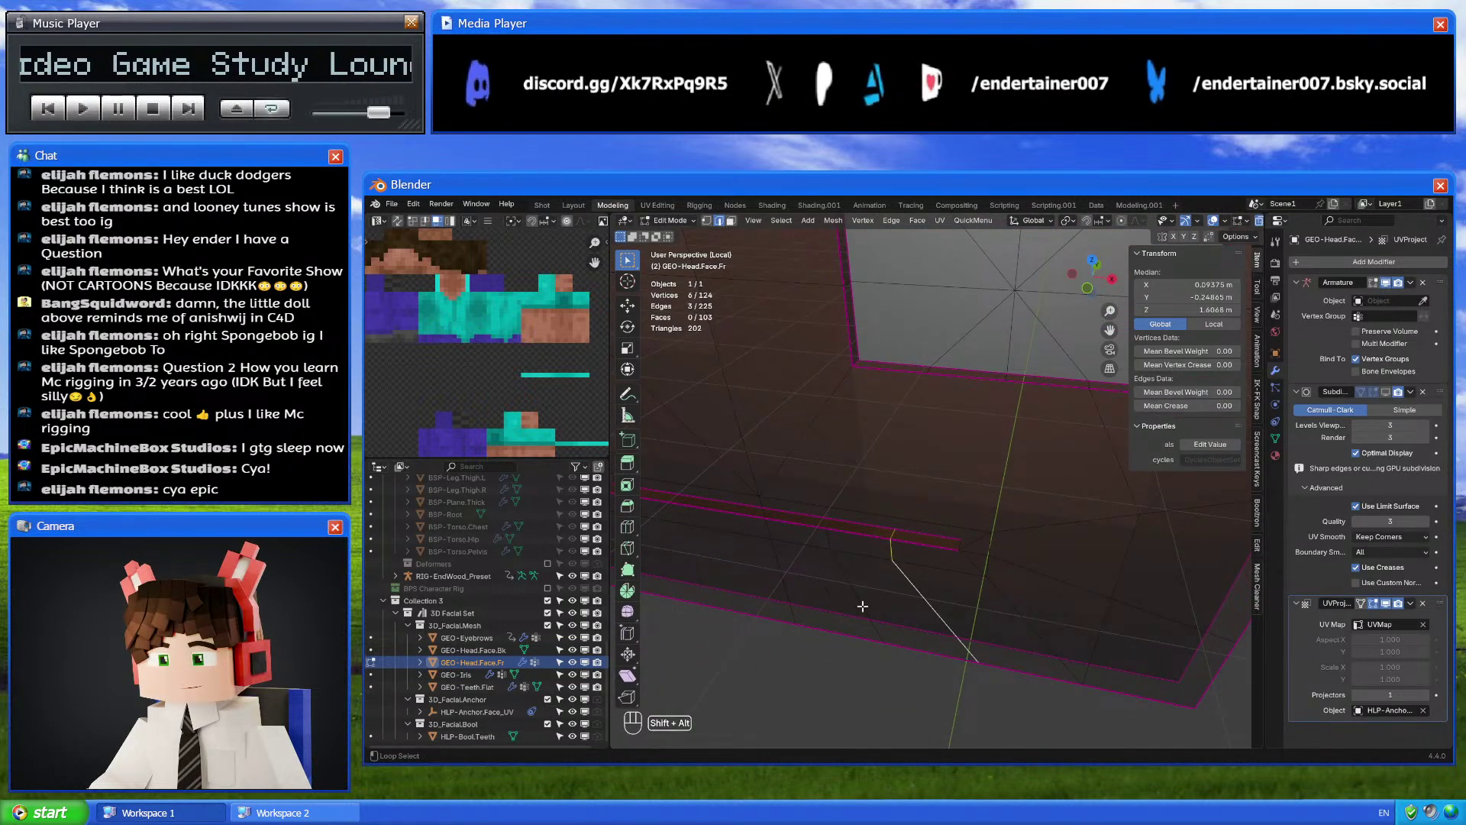
{"action": "key", "text": "ctrl+e"}
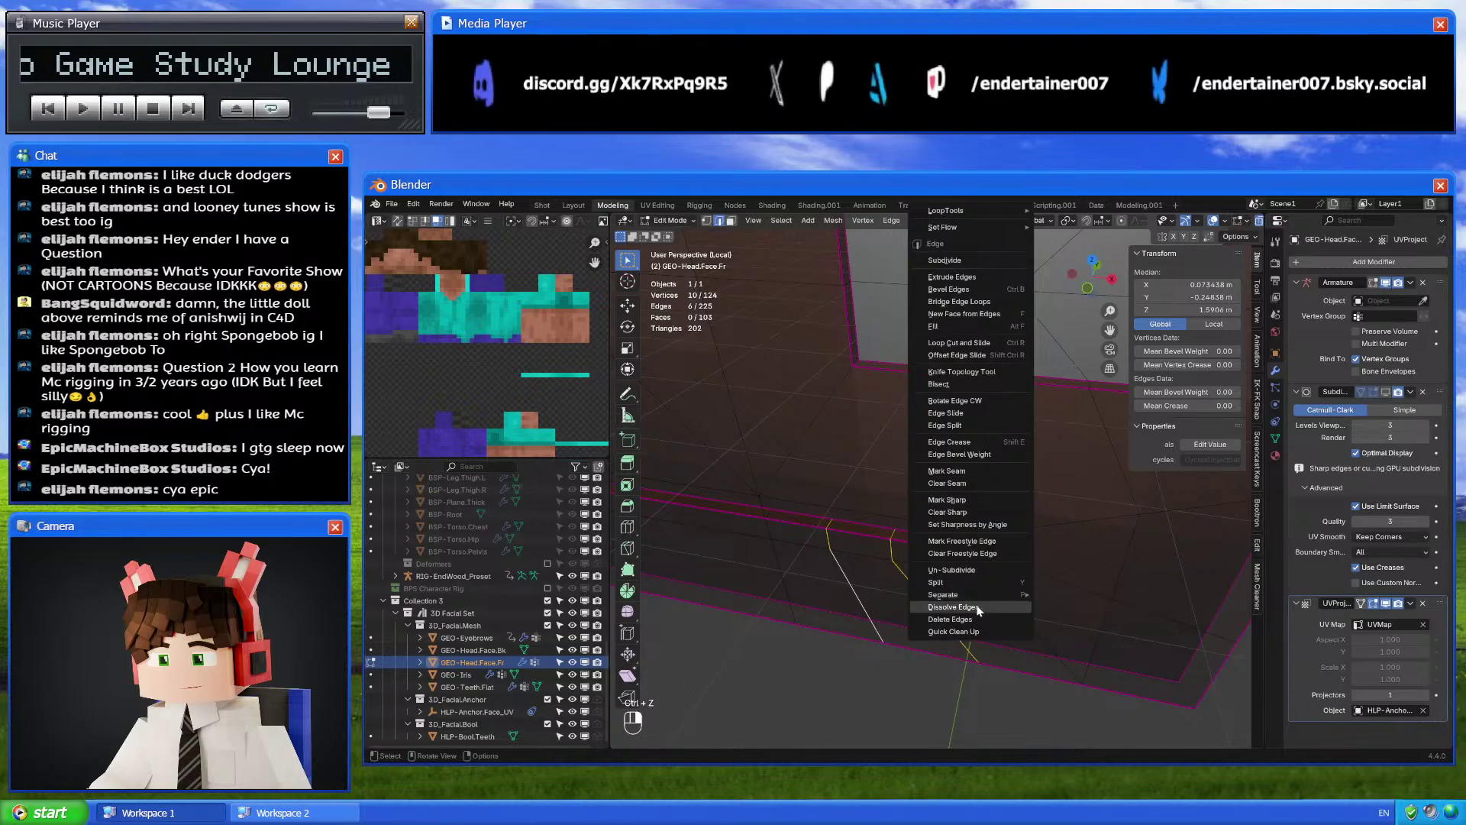
{"action": "left_click", "coordinate": [953, 606]}
{"action": "middle_click_drag", "start_coordinate": [928, 611], "coordinate": [923, 615], "text": "ctrl"}
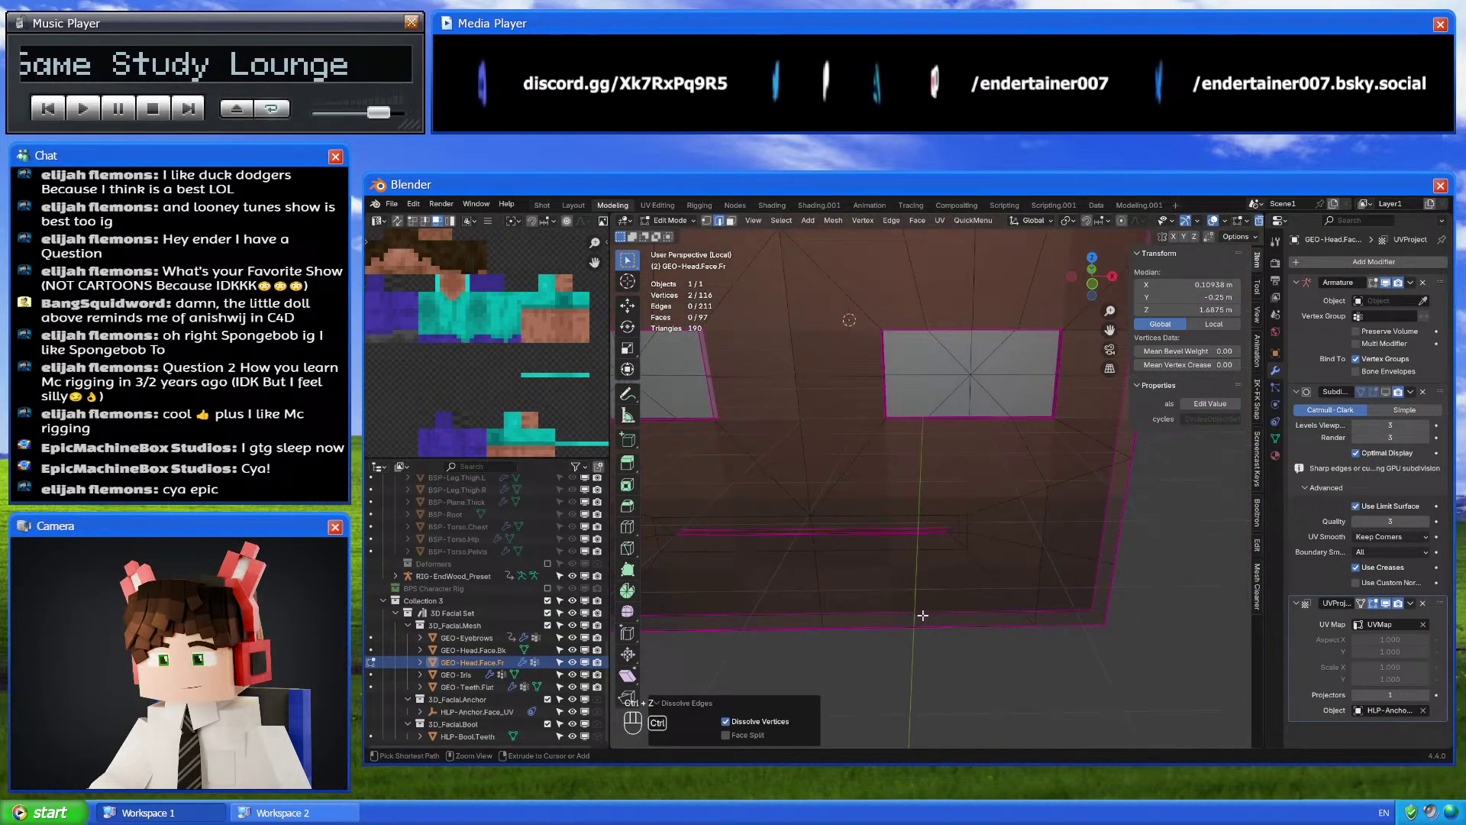
Add centred loop cuts through the faces below and above the mouth on the face's positive X side
{"action": "key", "text": "ctrl+r"}
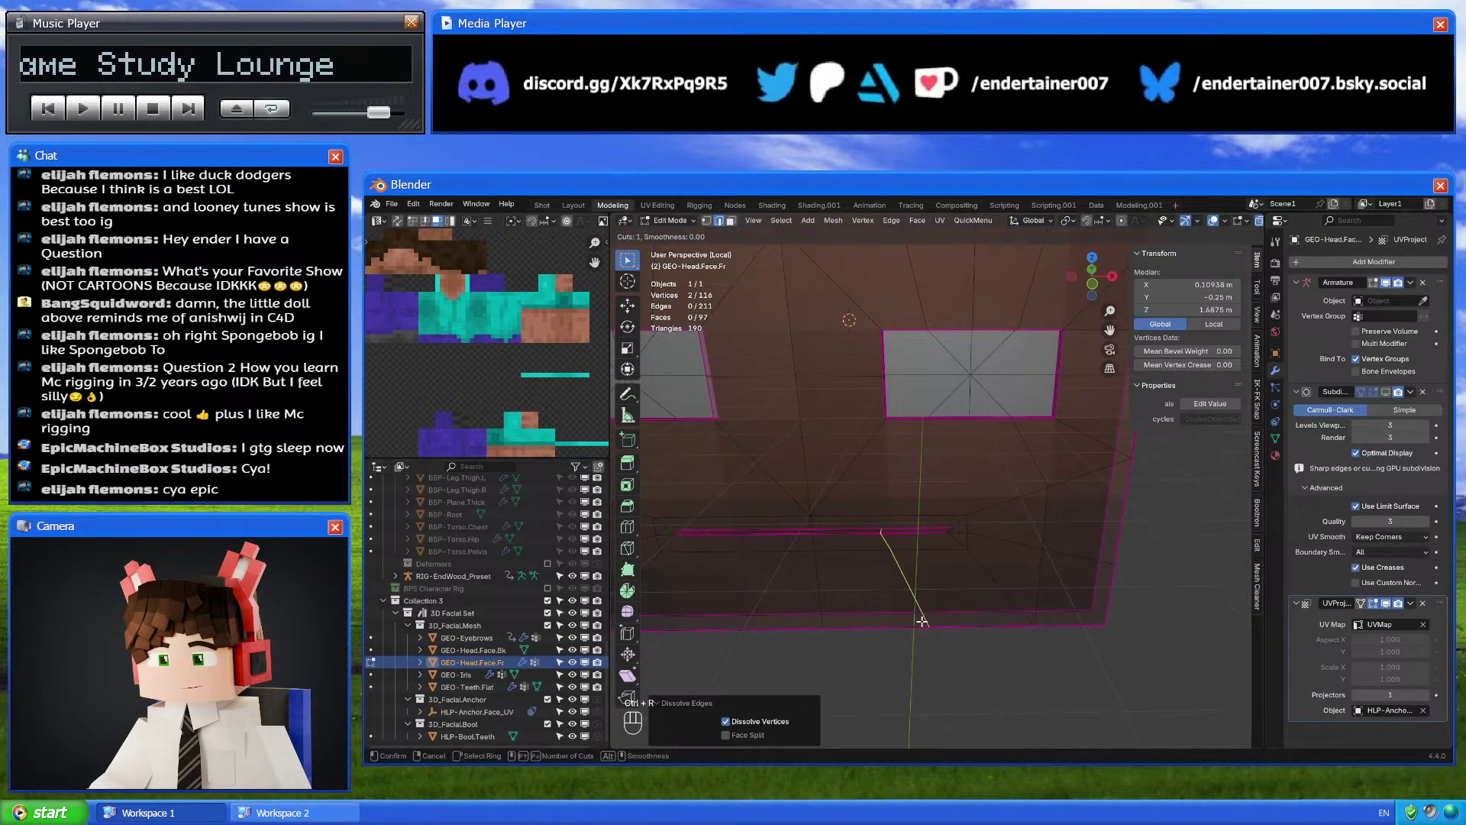
{"action": "left_click", "coordinate": [920, 613]}
{"action": "key", "text": "ctrl+r"}
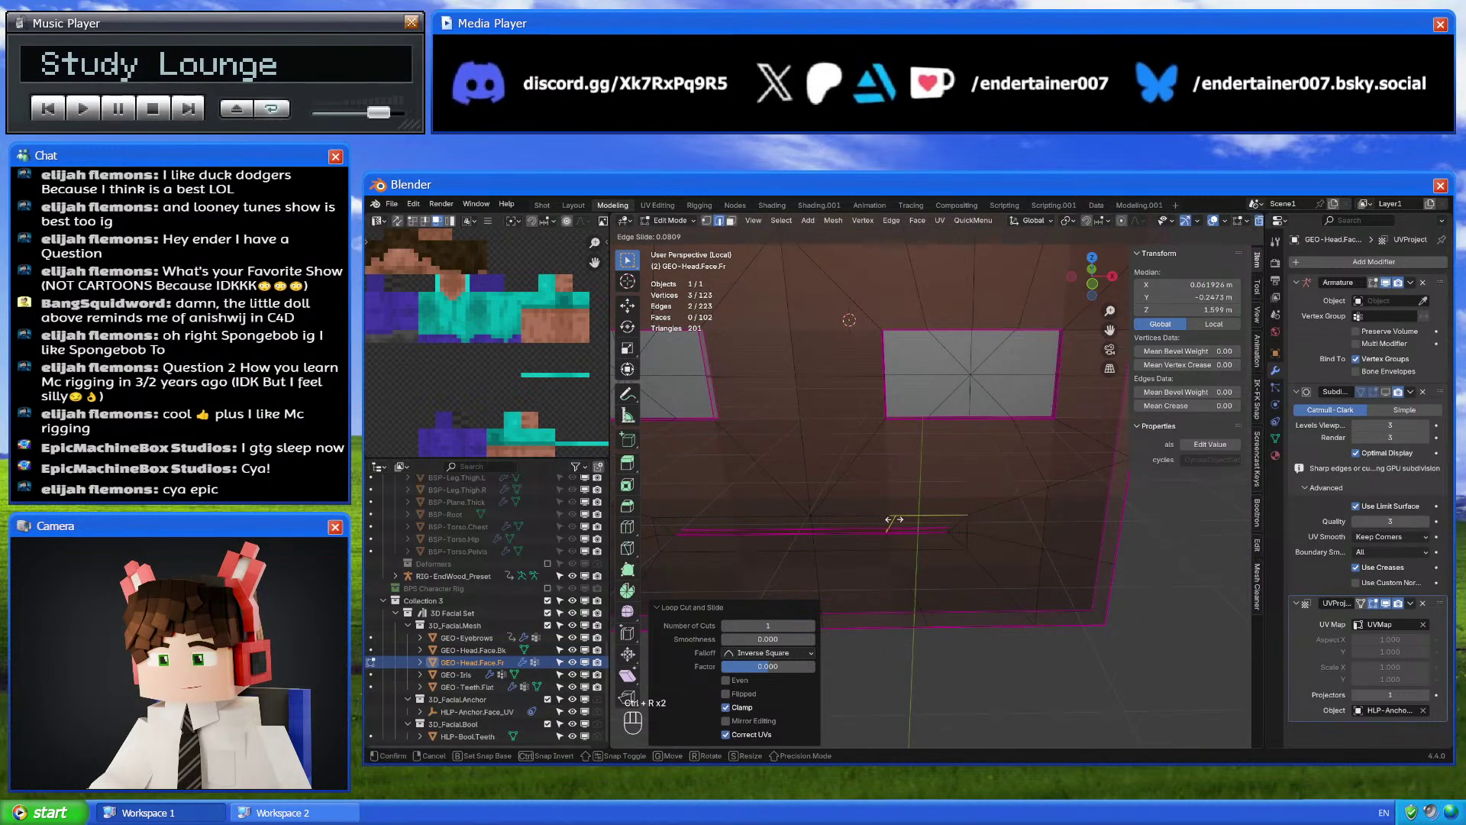
{"action": "left_click", "coordinate": [887, 518]}
{"action": "left_click", "coordinate": [887, 518]}
Connect two vertices of the edge above the mouth to the eye opening's lower edge on the positive X side
{"action": "left_click", "coordinate": [926, 431], "text": "shift"}
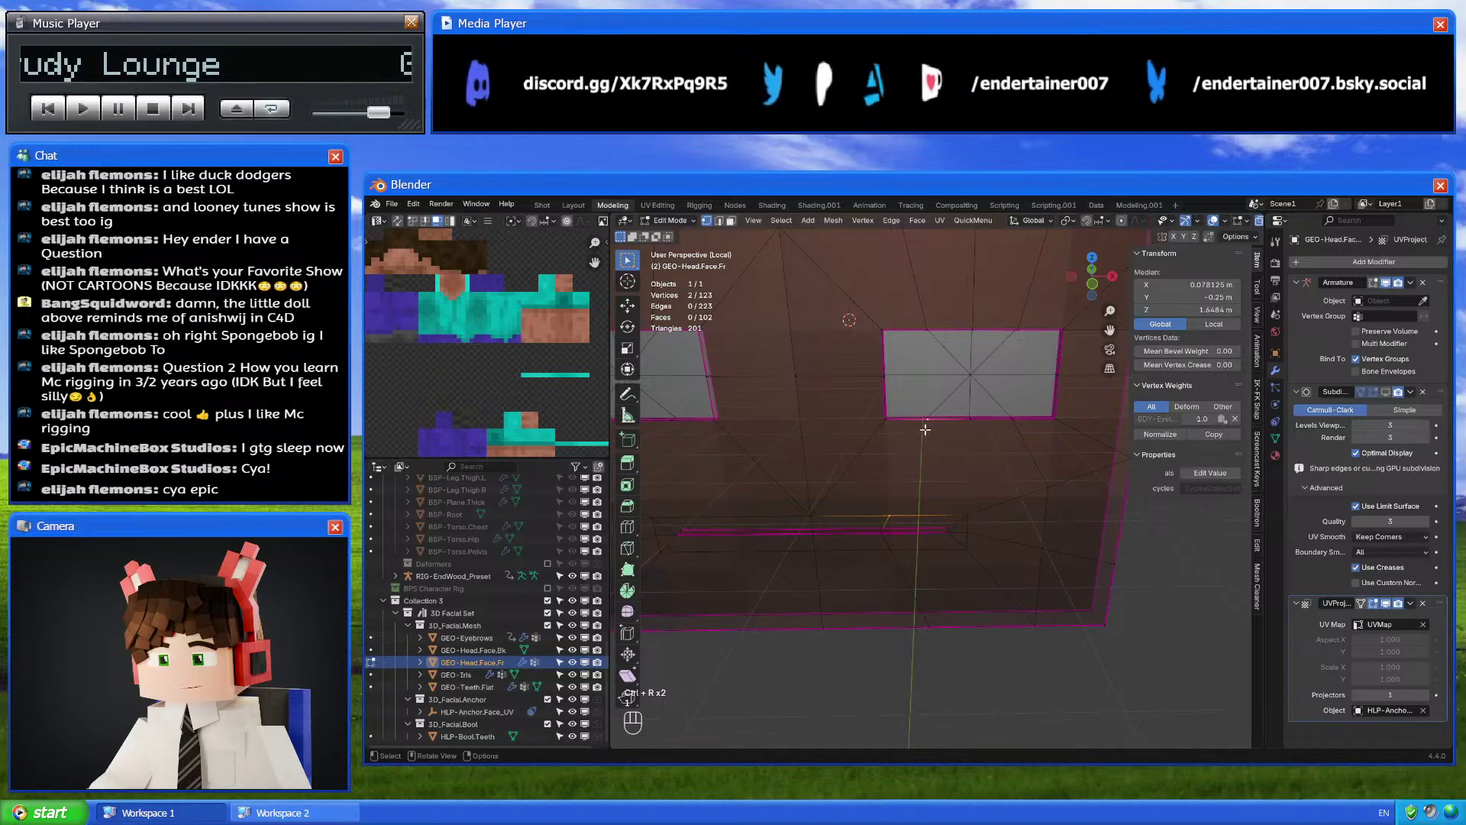
{"action": "key", "text": "j"}
{"action": "left_click", "coordinate": [972, 432]}
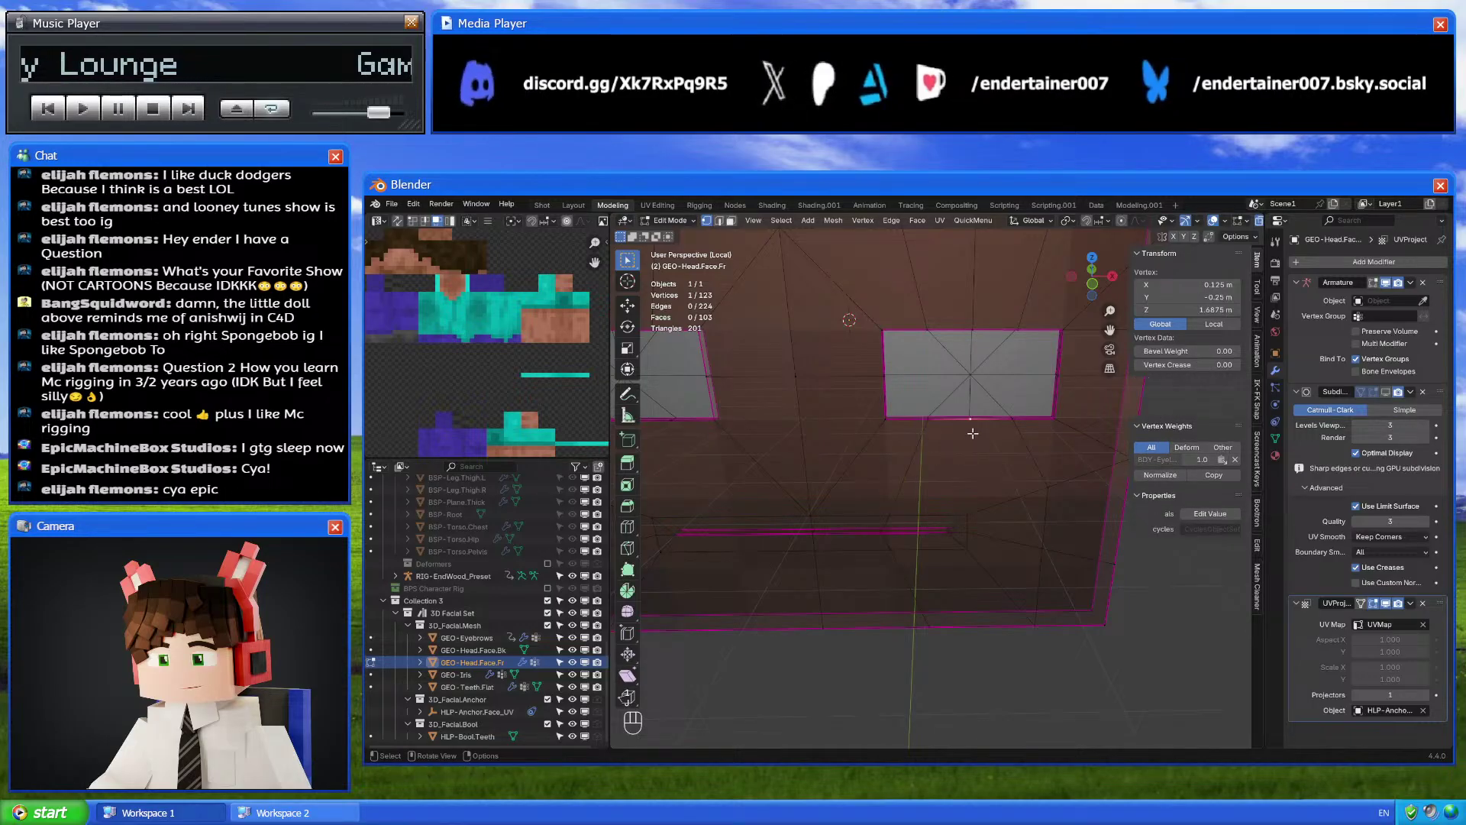
{"action": "left_click", "coordinate": [970, 505], "text": "shift"}
{"action": "key", "text": "j"}
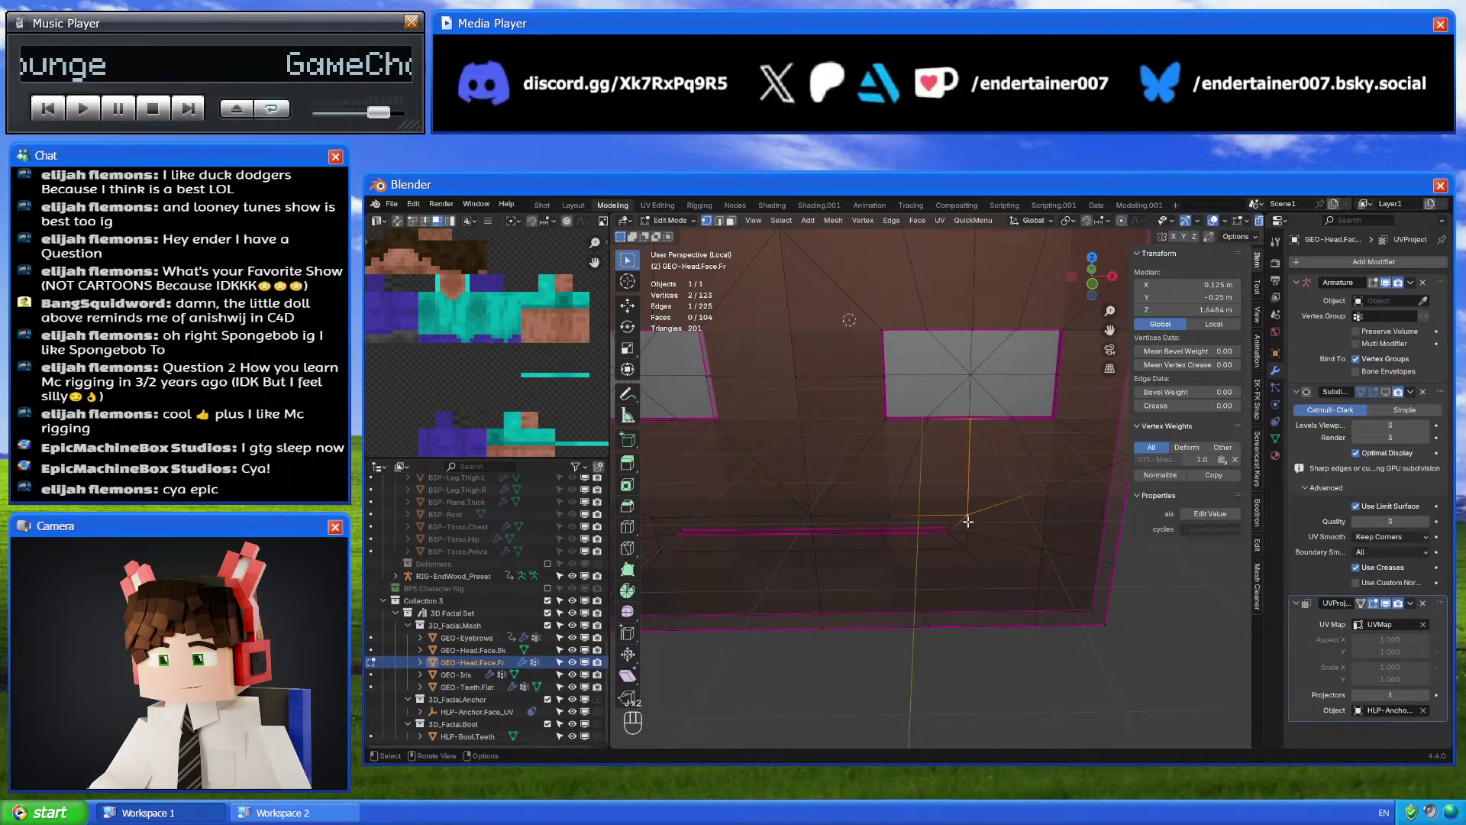
Add centred loop cuts through the faces below and above the mouth on the face's negative X side
{"action": "middle_click_drag", "start_coordinate": [968, 521], "coordinate": [930, 519]}
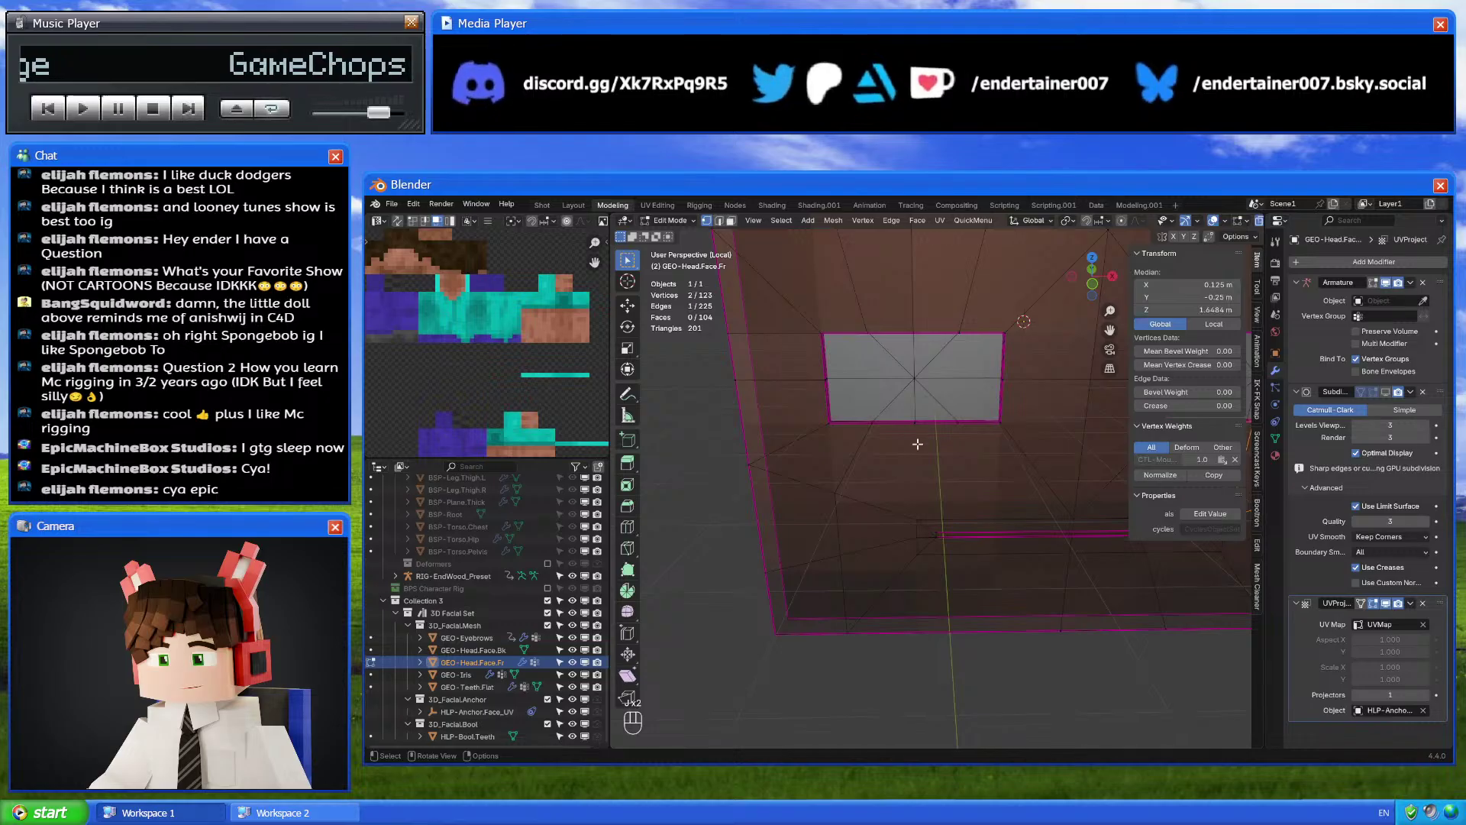
{"action": "key", "text": "ctrl+r"}
{"action": "left_click", "coordinate": [980, 517]}
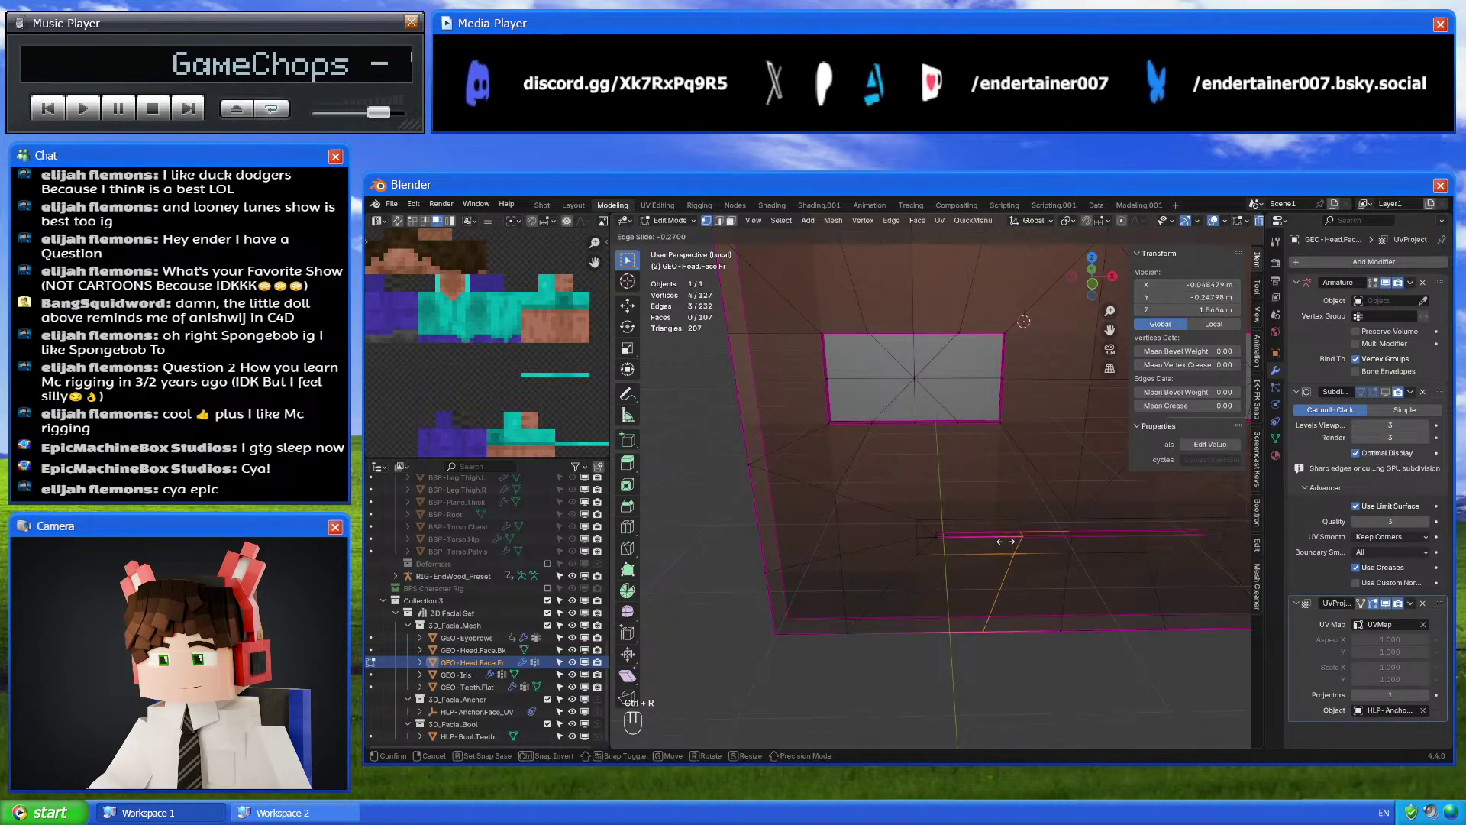
{"action": "right_click", "coordinate": [1006, 539]}
{"action": "key", "text": "ctrl+r"}
{"action": "left_click", "coordinate": [998, 514]}
{"action": "right_click", "coordinate": [1004, 517]}
Connect two vertices of the edge above the mouth to the eye opening's lower edge on the negative X side
{"action": "key", "text": "1"}
{"action": "left_click", "coordinate": [995, 518]}
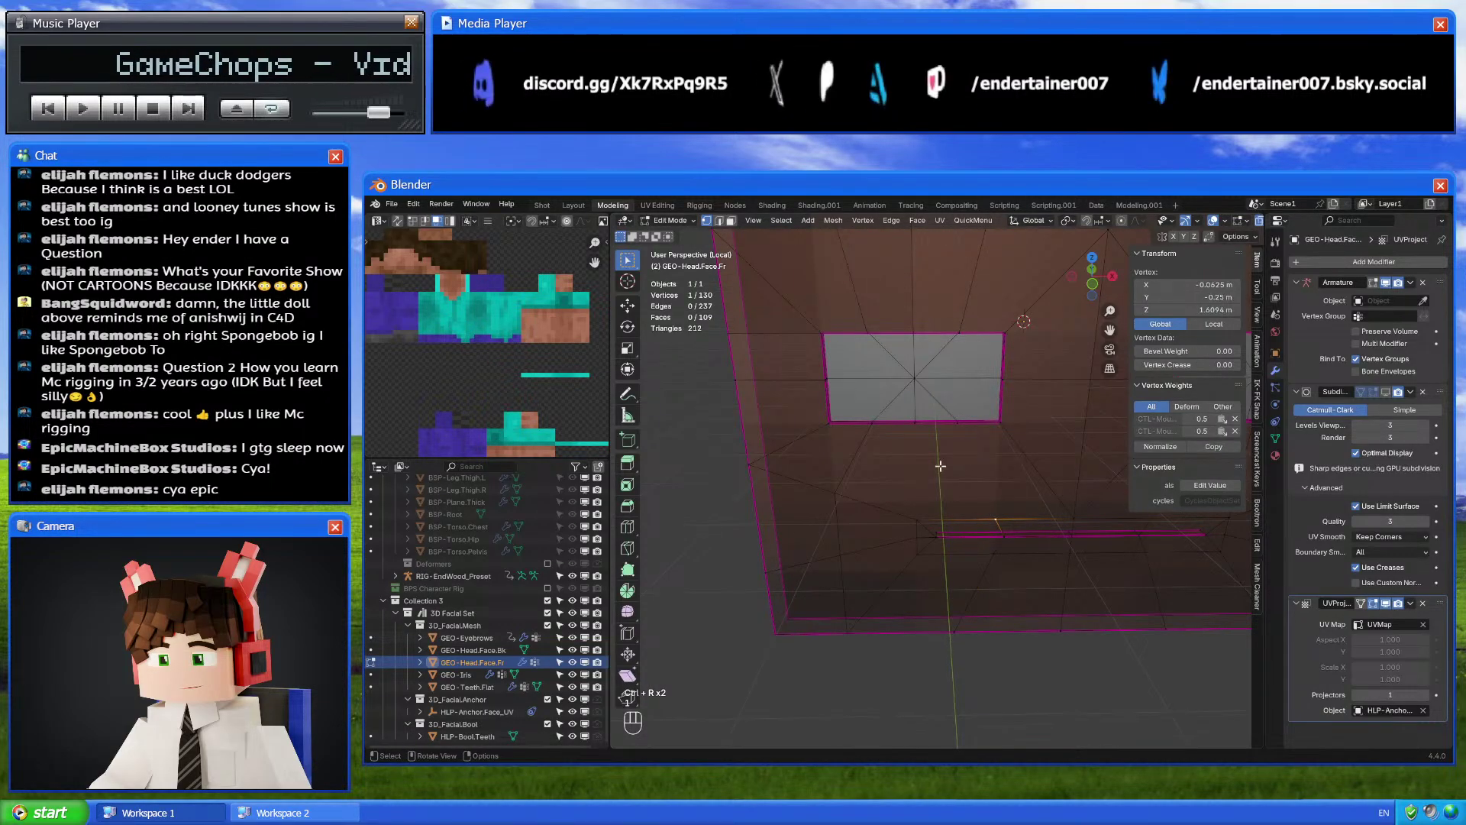
{"action": "left_click", "coordinate": [956, 424], "text": "shift"}
{"action": "key", "text": "j"}
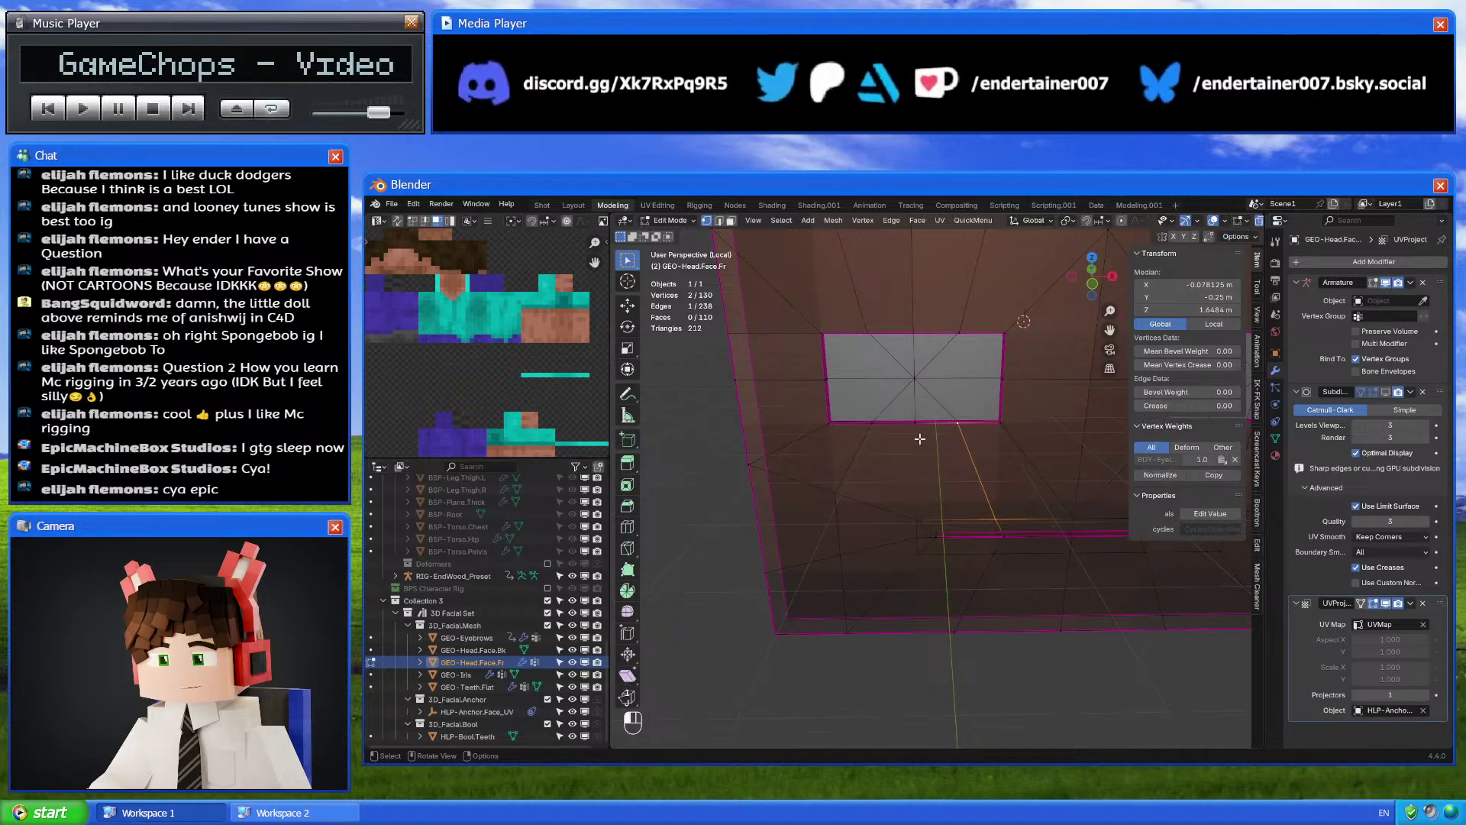
{"action": "left_click", "coordinate": [917, 427]}
{"action": "left_click", "coordinate": [918, 518], "text": "shift"}
{"action": "key", "text": "j"}
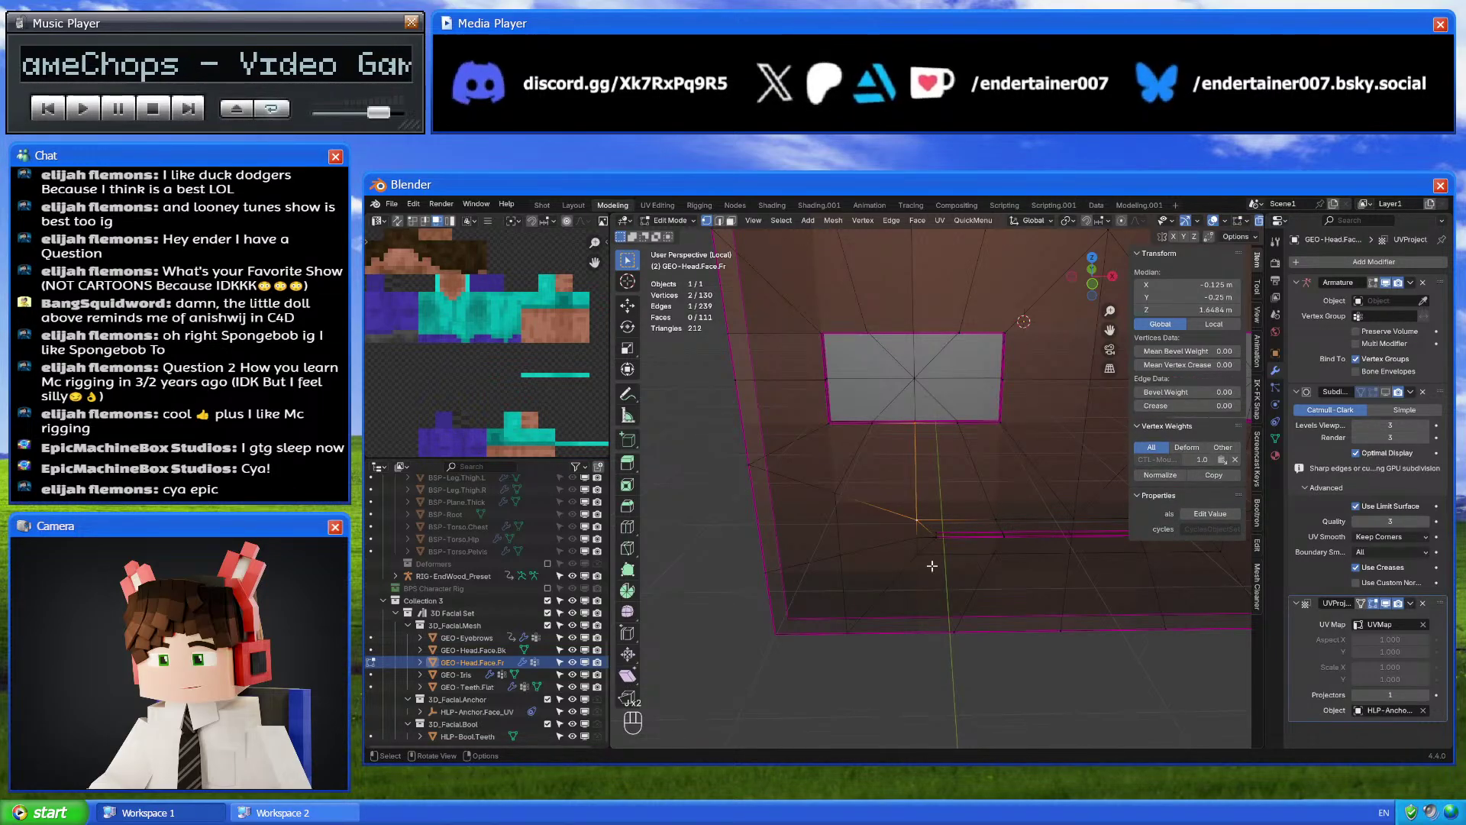
Clear the selection and show the face mesh's Subdivision modifier result in the viewport while editing
{"action": "middle_click_drag", "start_coordinate": [932, 566], "coordinate": [968, 536]}
{"action": "left_click", "coordinate": [920, 629]}
{"action": "scroll", "coordinate": [919, 629], "scroll_direction": "down", "scroll_amount": 3}
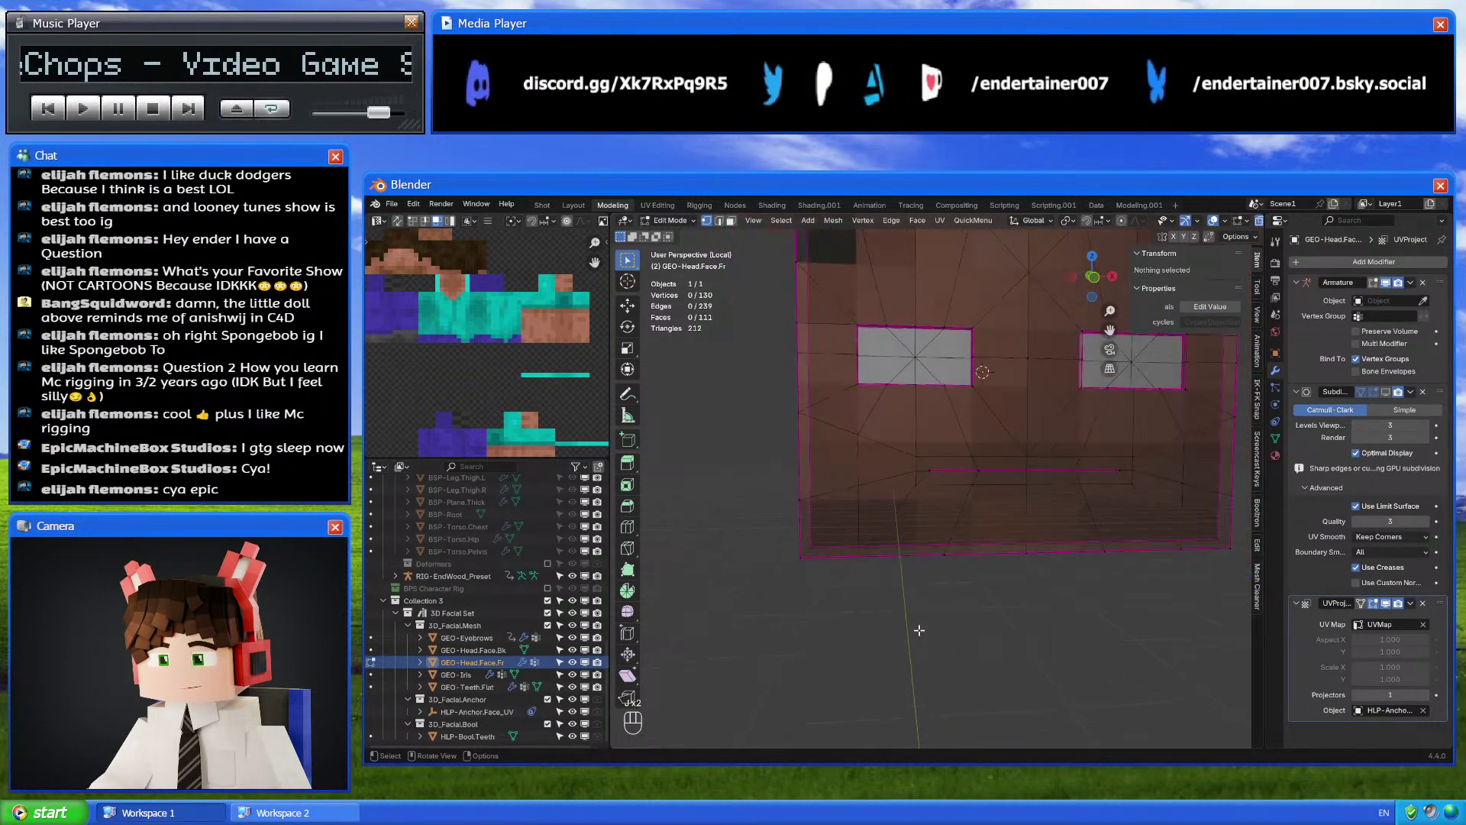
{"action": "mouse_move", "coordinate": [920, 630]}
{"action": "middle_mouse_down", "text": "shift"}
{"action": "mouse_move", "coordinate": [907, 641]}
{"action": "mouse_move", "coordinate": [909, 626]}
{"action": "middle_mouse_up", "text": "shift"}
{"action": "left_click", "coordinate": [1385, 392]}
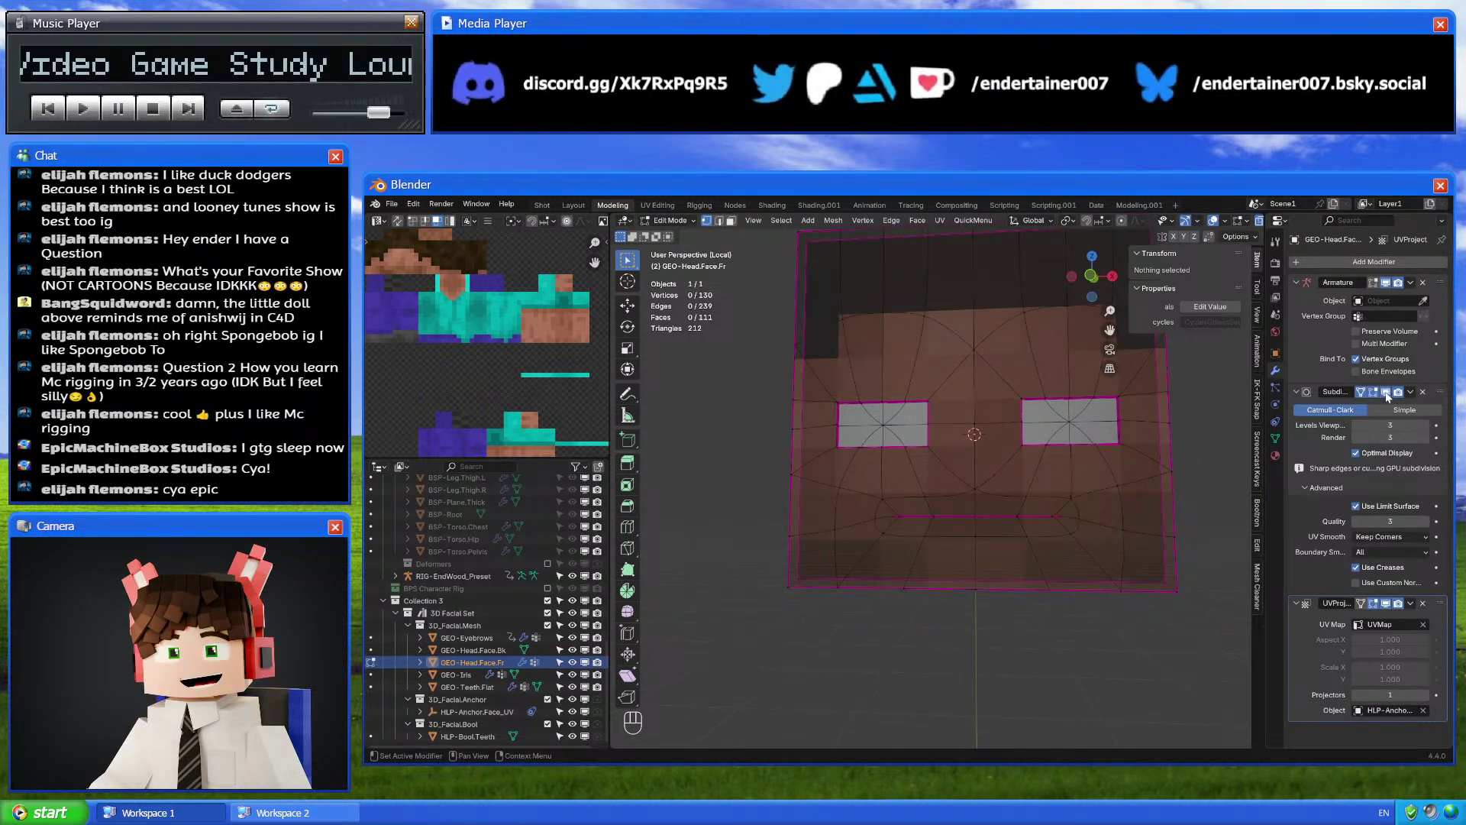
Set the vertex crease of the face mesh's four outer corner vertices to 1.00
{"action": "left_click", "coordinate": [1176, 589]}
{"action": "left_click", "coordinate": [787, 588], "text": "shift"}
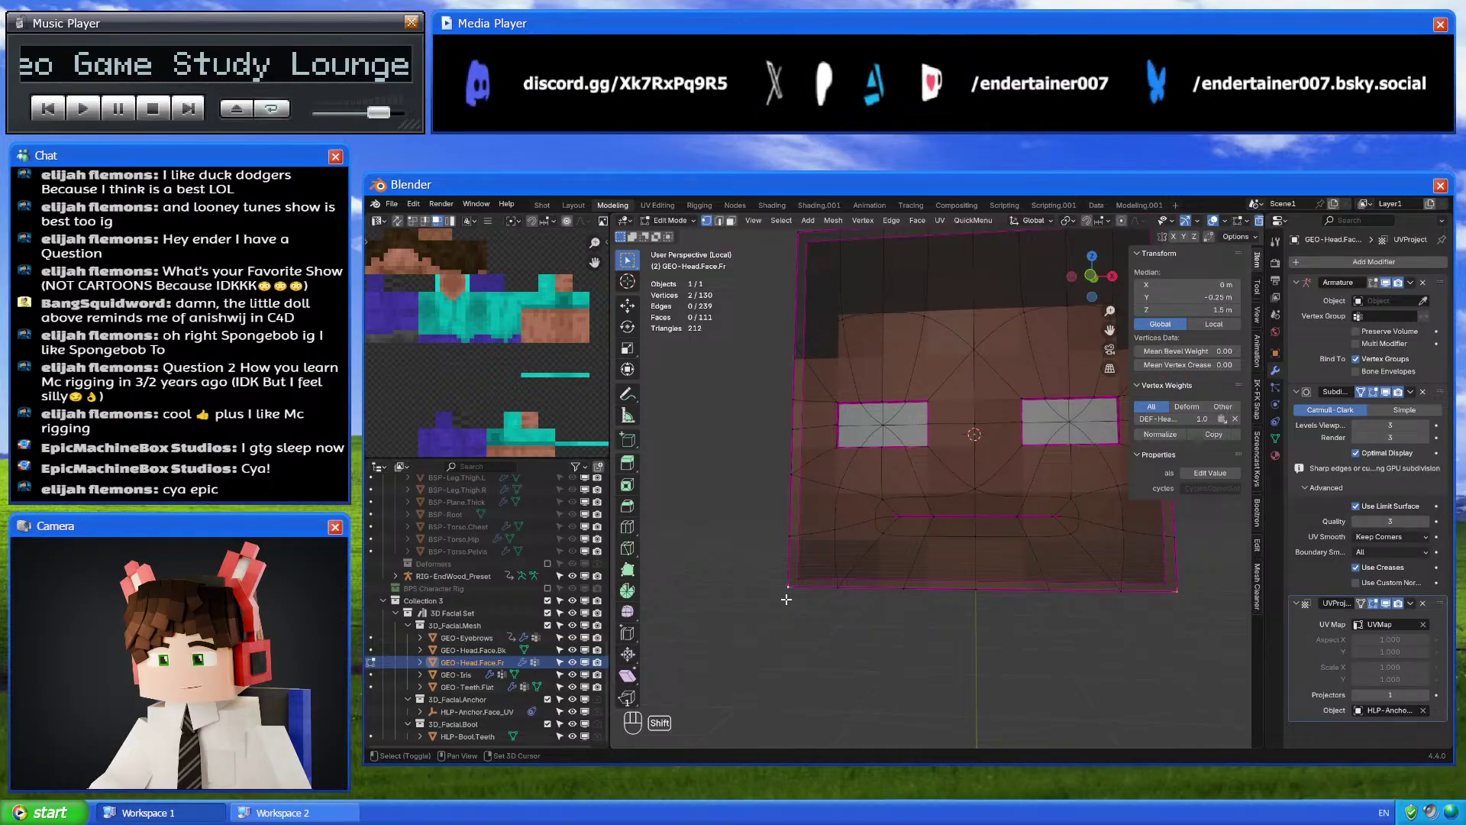
{"action": "middle_click_drag", "start_coordinate": [786, 599], "coordinate": [725, 397], "text": "shift"}
{"action": "left_click", "coordinate": [1089, 327], "text": "shift"}
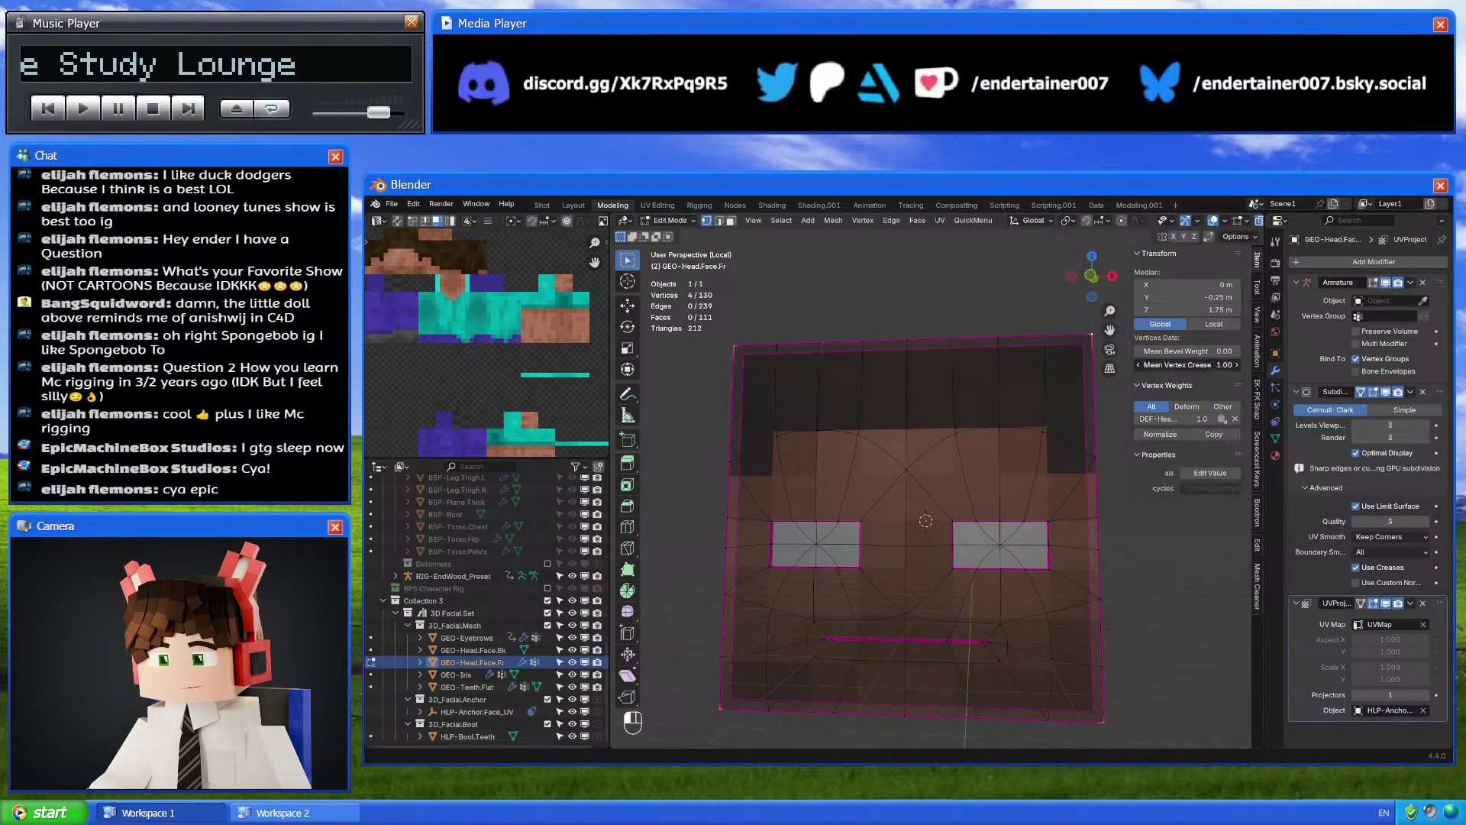
{"action": "left_click", "coordinate": [1031, 318]}
{"action": "left_click", "coordinate": [1084, 331]}
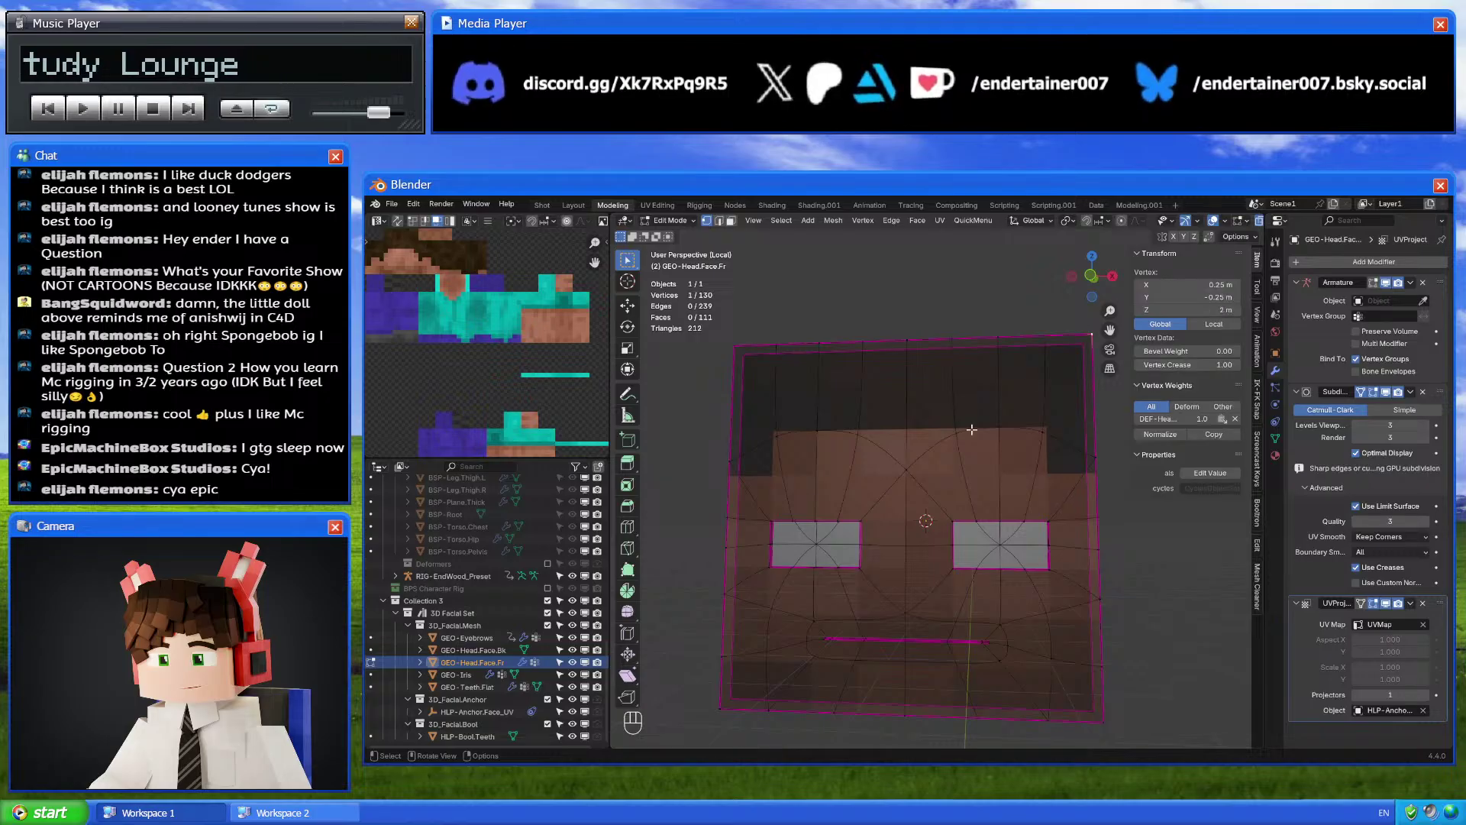
Dissolve the two edge runs leading from the mouth corners out to the face's side borders
{"action": "key", "text": "Tab"}
{"action": "key", "text": "Tab"}
{"action": "scroll", "coordinate": [992, 441], "scroll_direction": "up", "scroll_amount": 3}
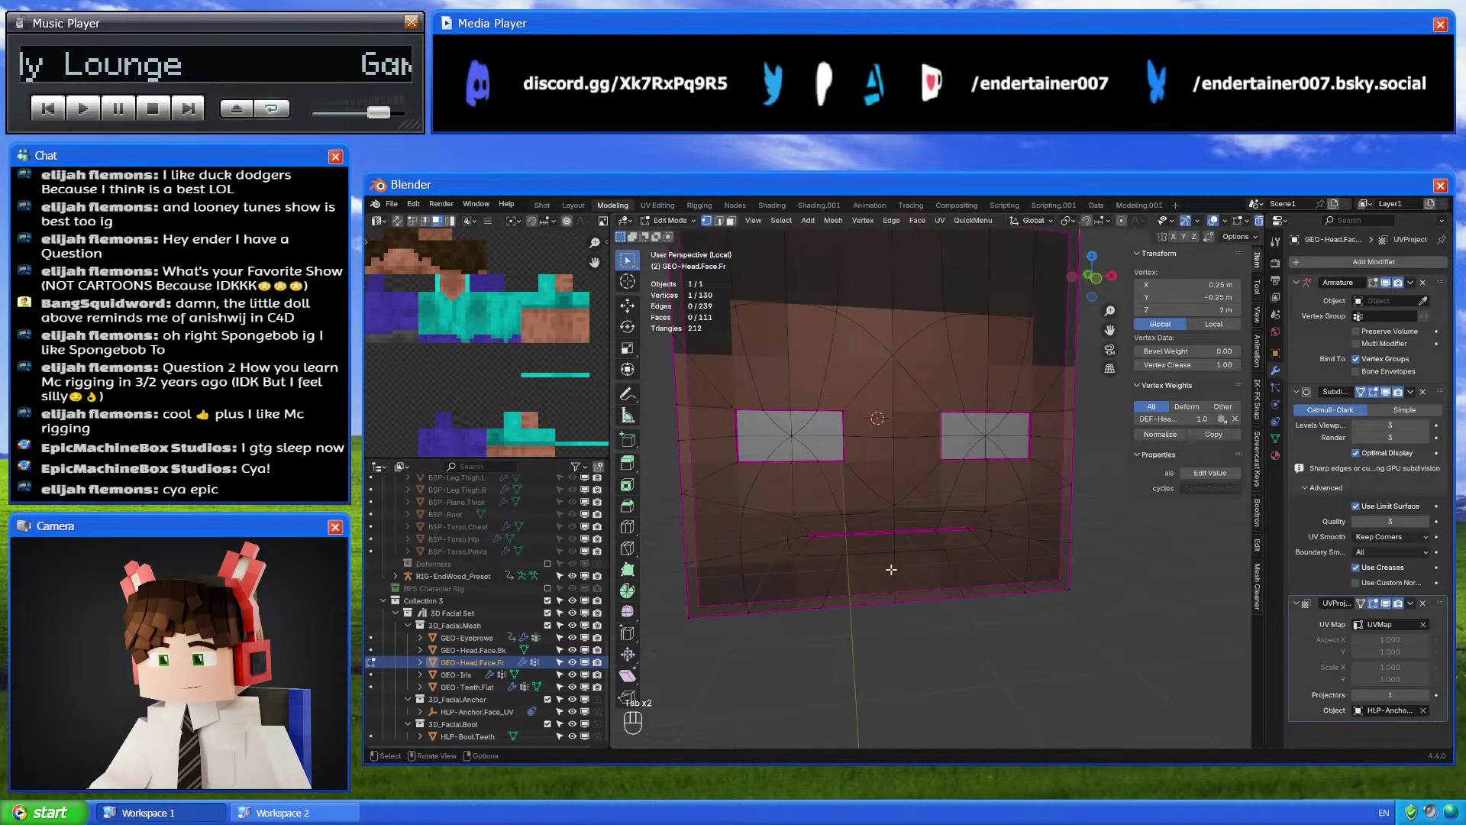
{"action": "scroll", "coordinate": [891, 569], "scroll_direction": "up", "scroll_amount": 4}
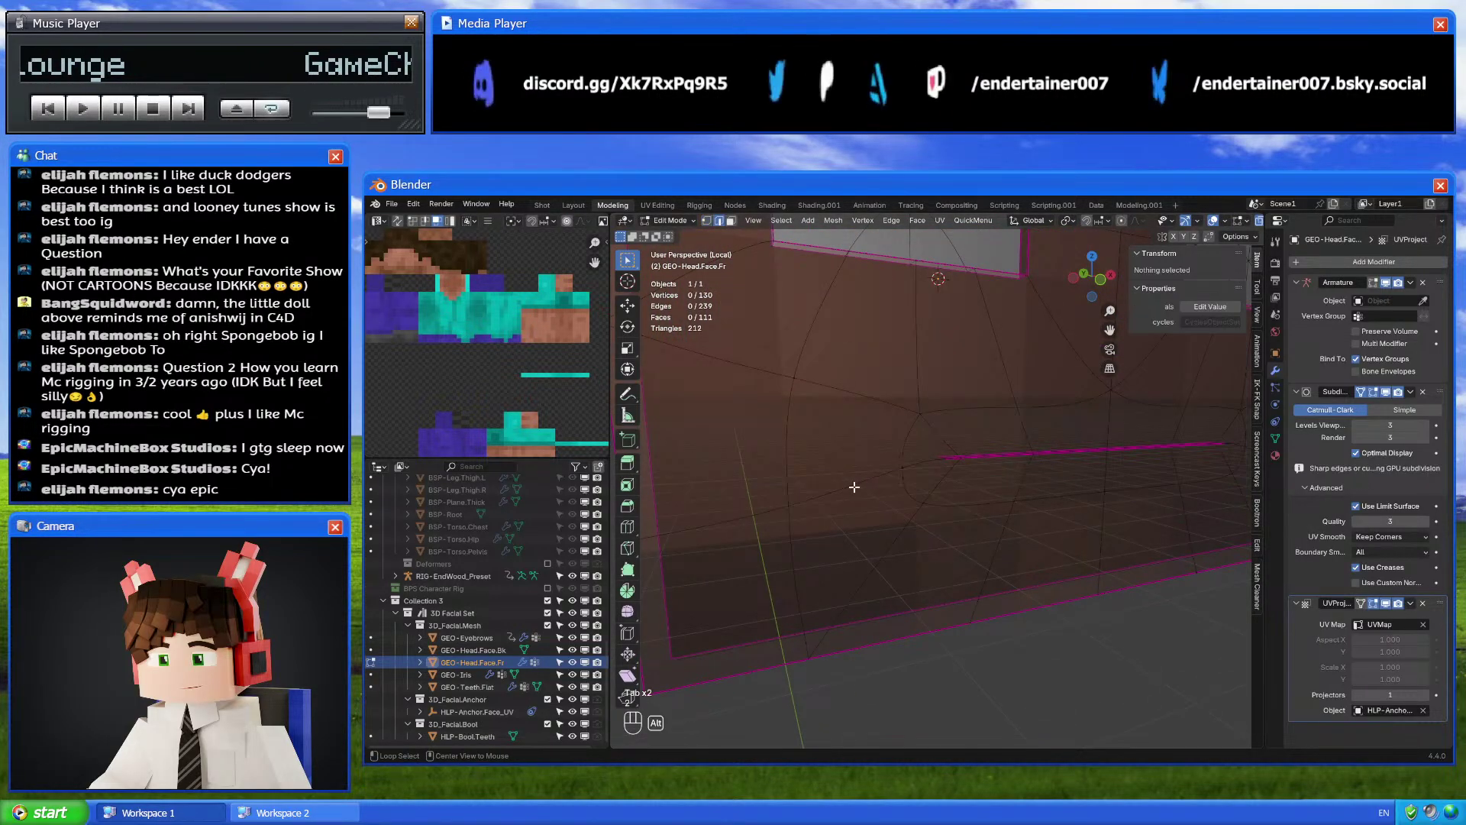
{"action": "scroll", "coordinate": [955, 486], "scroll_direction": "down", "scroll_amount": 3}
{"action": "left_click", "coordinate": [1037, 485], "text": "alt+shift"}
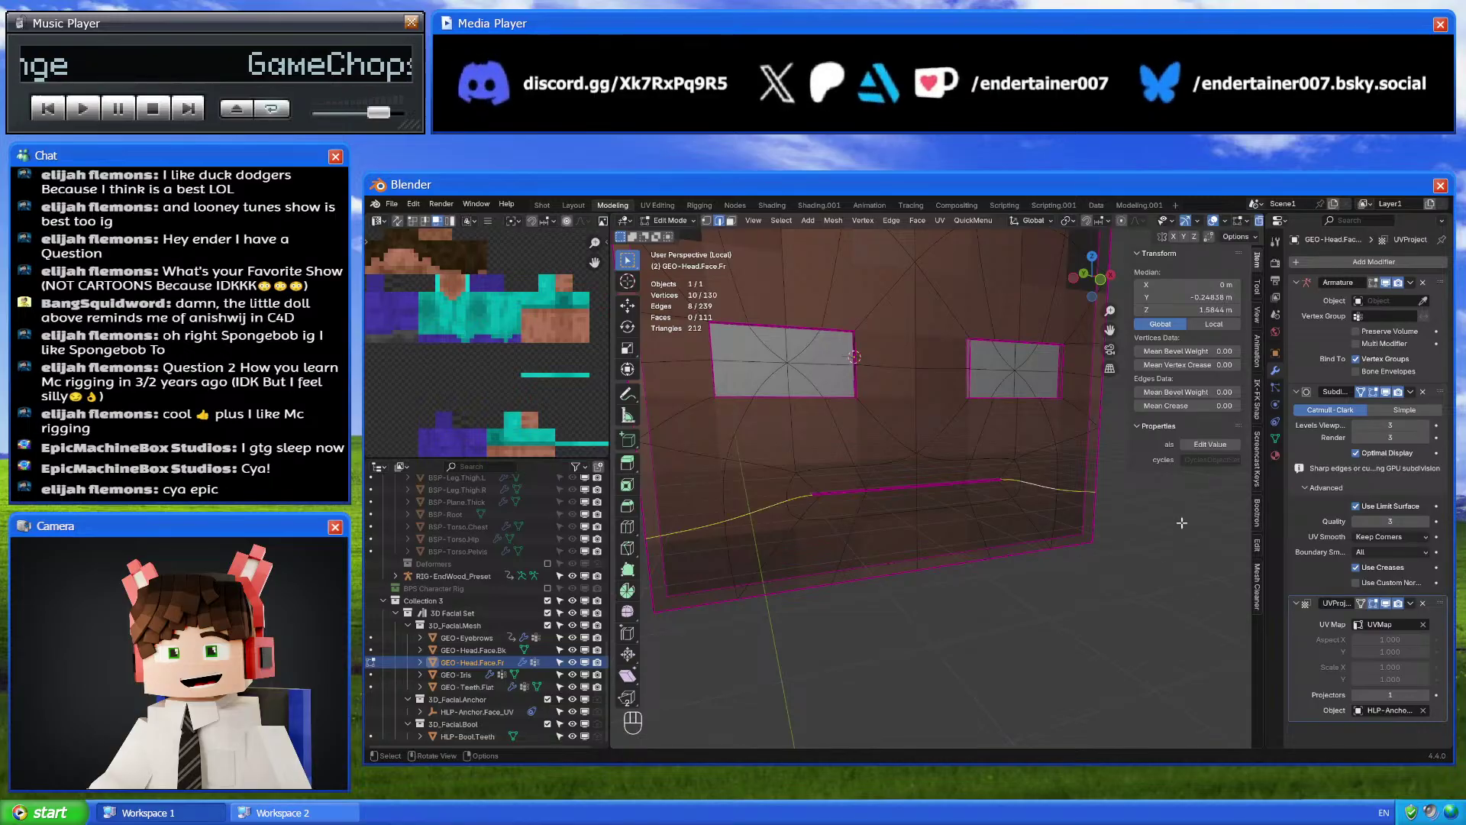
{"action": "right_click", "coordinate": [1136, 593]}
{"action": "left_click", "coordinate": [1136, 593]}
{"action": "middle_click_drag", "start_coordinate": [939, 572], "coordinate": [971, 547], "text": "shift"}
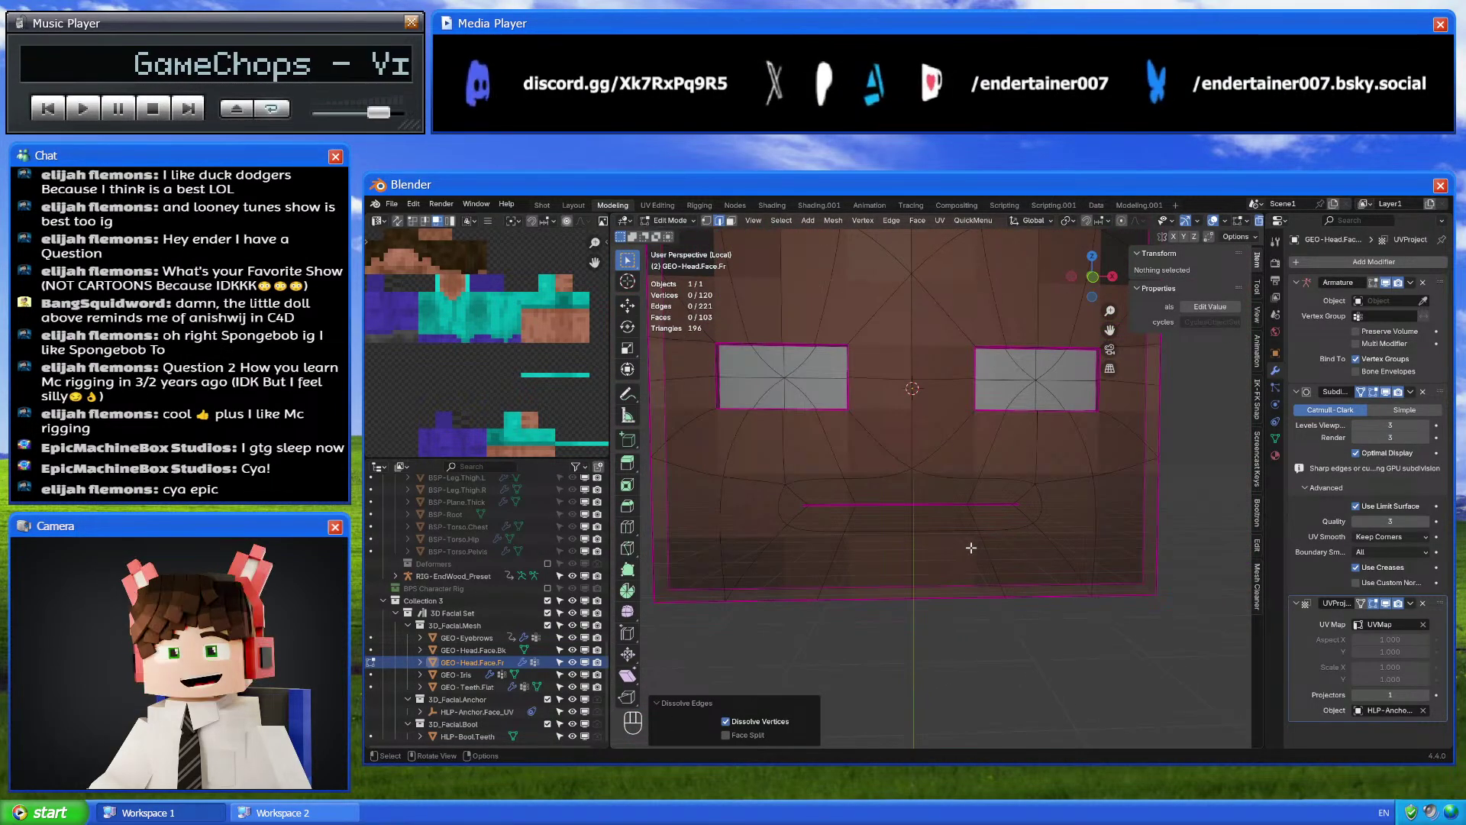
{"action": "scroll", "coordinate": [971, 548], "scroll_direction": "down", "scroll_amount": 3}
Add an armature to Collection 3 and rename it RIG-Facial
{"action": "key", "text": "Tab"}
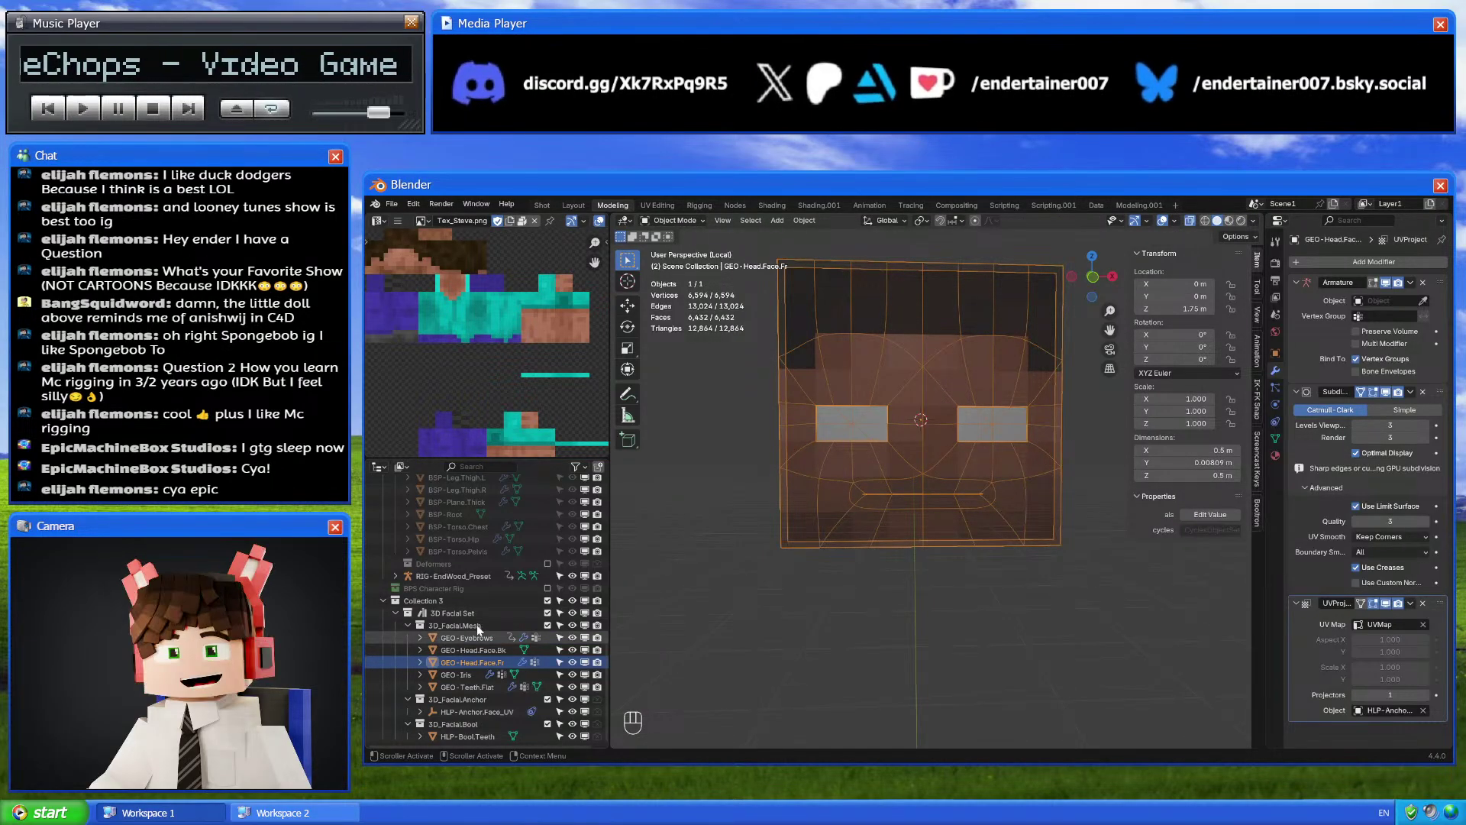
{"action": "left_click", "coordinate": [475, 602]}
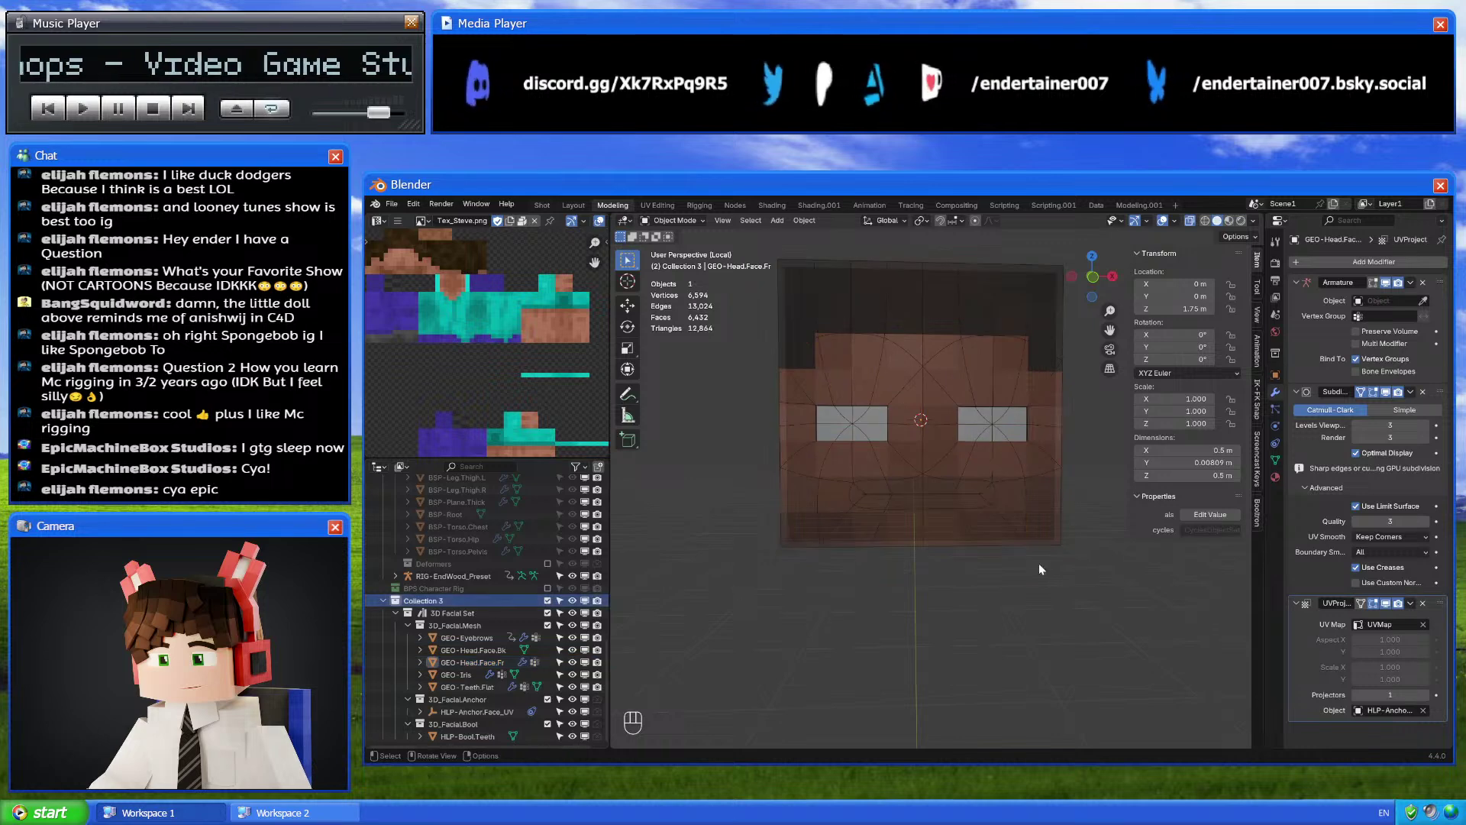
{"action": "key", "text": "shift+a"}
{"action": "left_click", "coordinate": [1015, 568]}
{"action": "scroll", "coordinate": [458, 726], "scroll_direction": "down", "scroll_amount": 1}
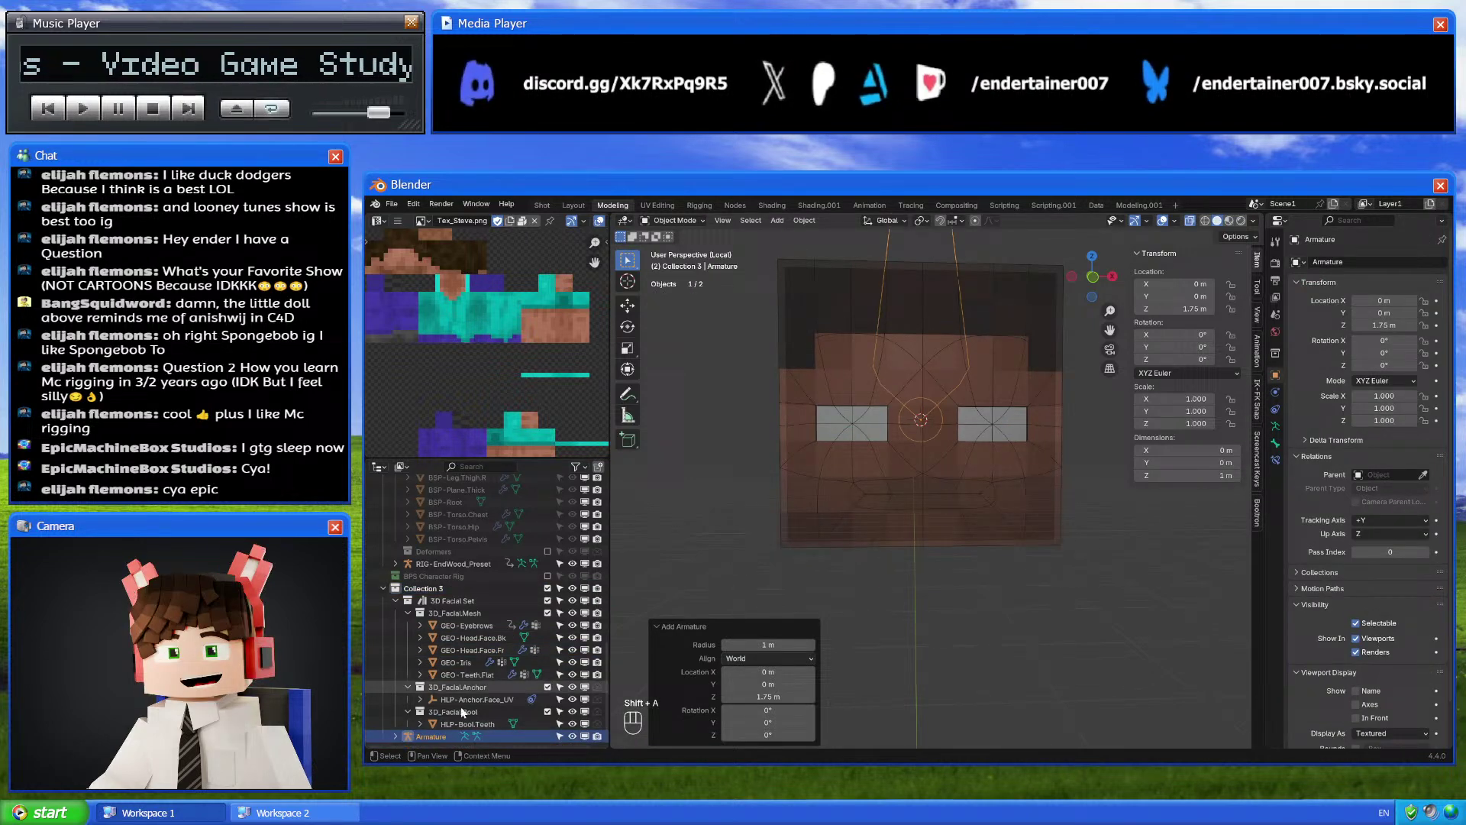
{"action": "double_click", "coordinate": [432, 736]}
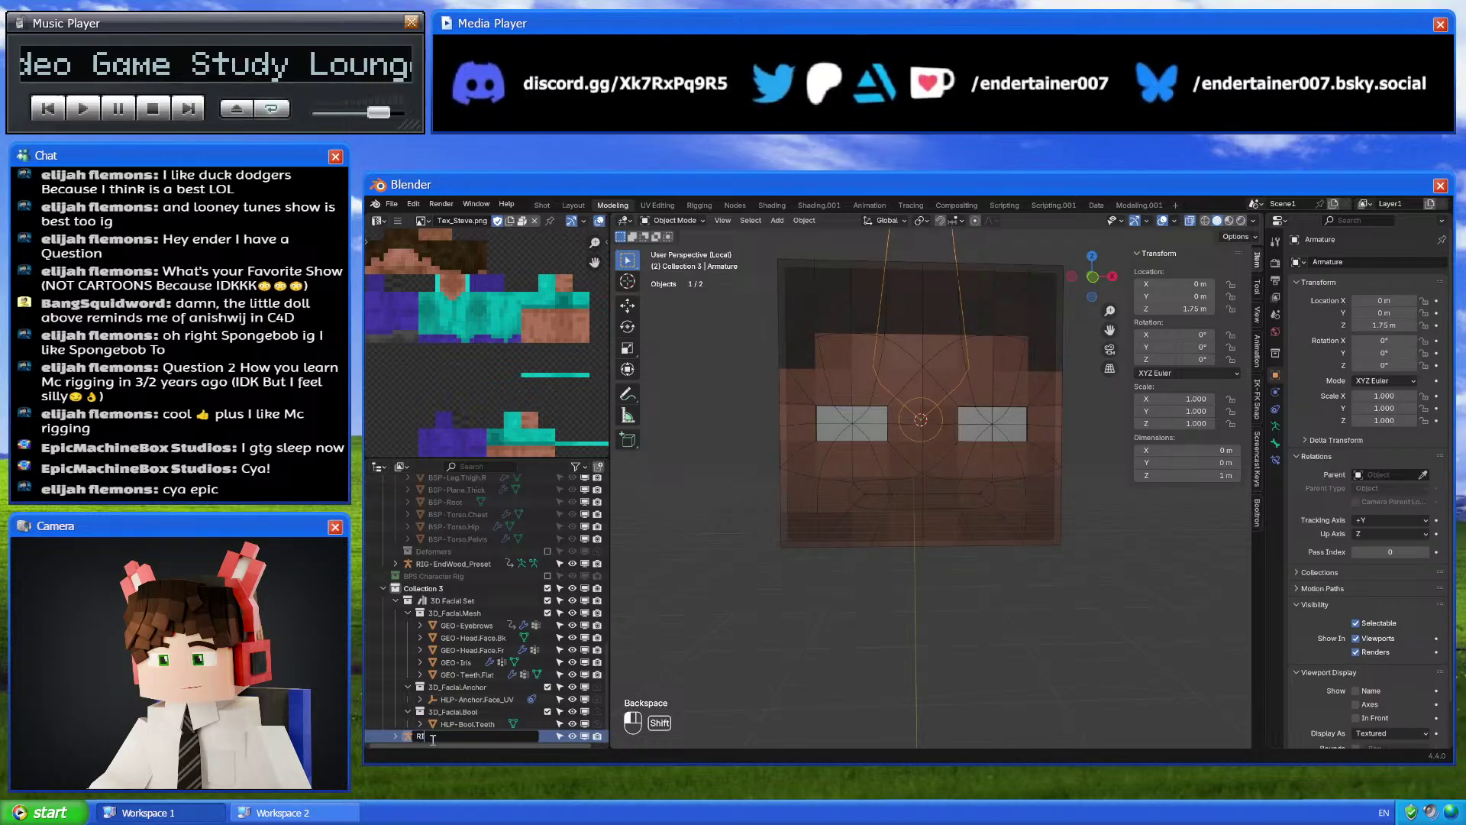
{"action": "type", "text": "RIG-Facial"}
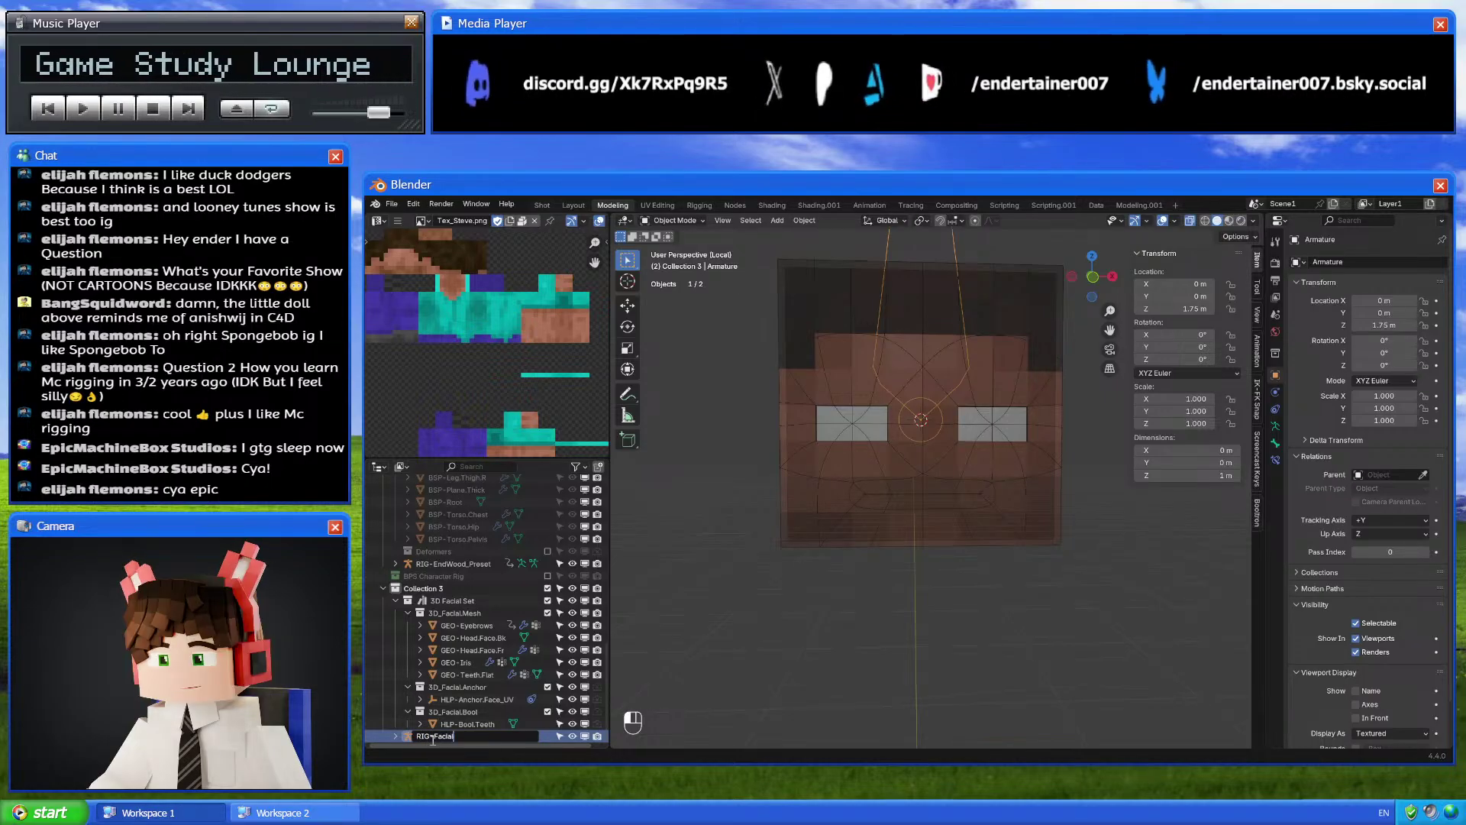
{"action": "key", "text": "Return"}
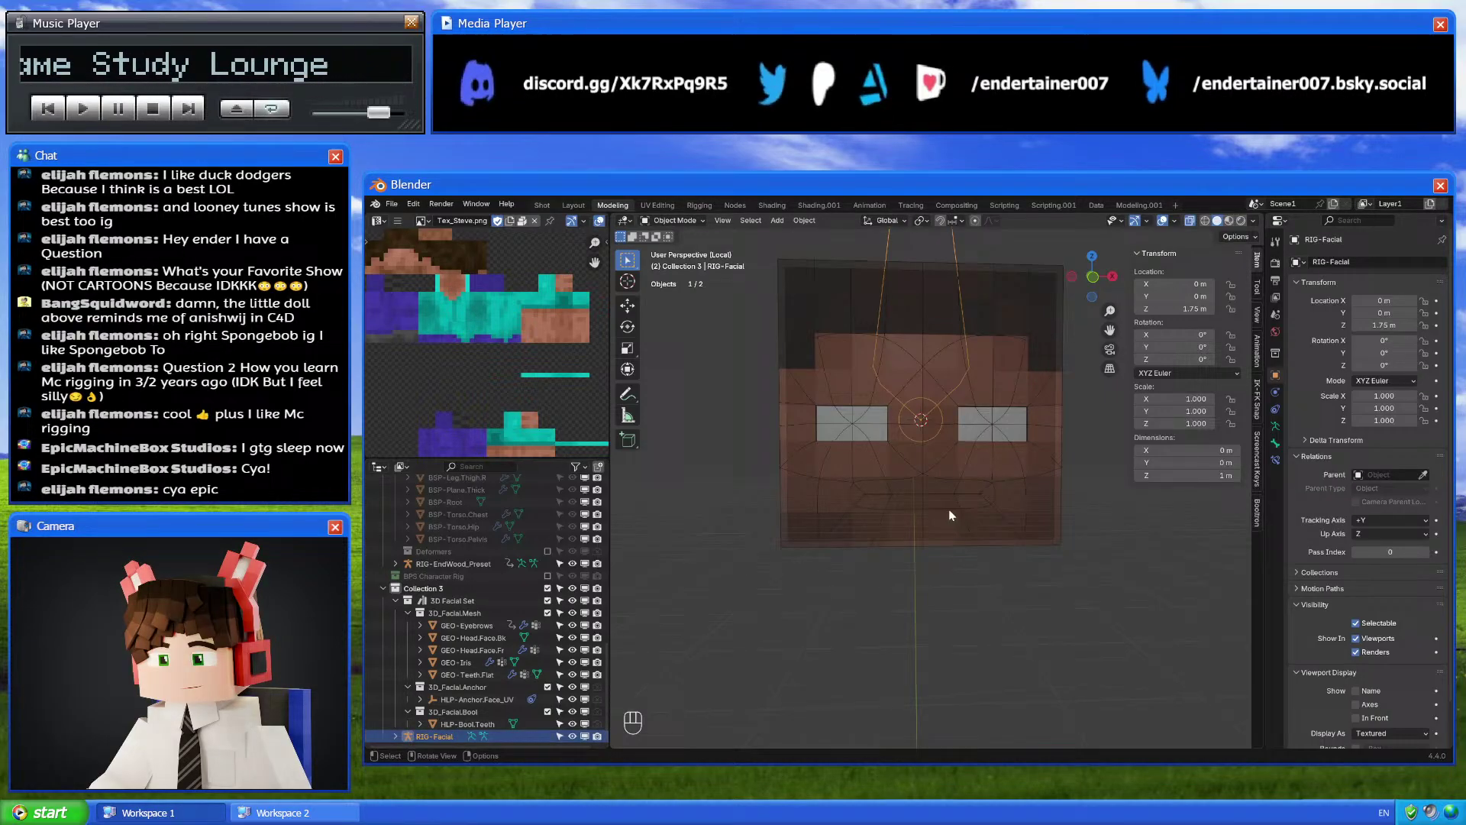
Snap the 3D cursor to the centre vertex of the mouth on the front face mesh
{"action": "left_click", "coordinate": [1275, 426]}
{"action": "left_click", "coordinate": [1031, 484]}
{"action": "key", "text": "Tab"}
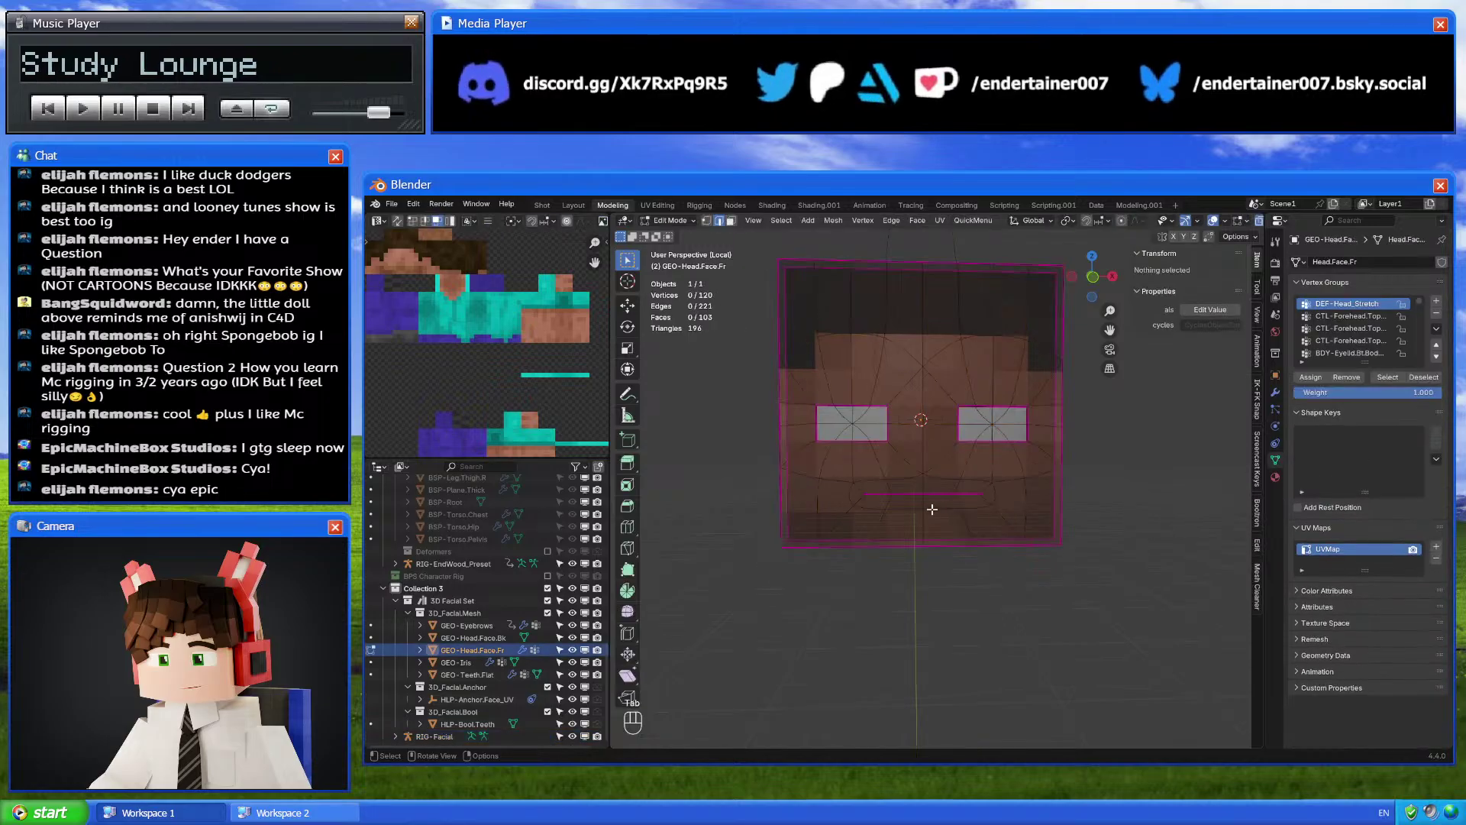
{"action": "scroll", "coordinate": [931, 508], "scroll_direction": "up", "scroll_amount": 2}
{"action": "left_click", "coordinate": [927, 510]}
{"action": "key", "text": "shift+s"}
{"action": "middle_click_drag", "start_coordinate": [933, 508], "coordinate": [1019, 574]}
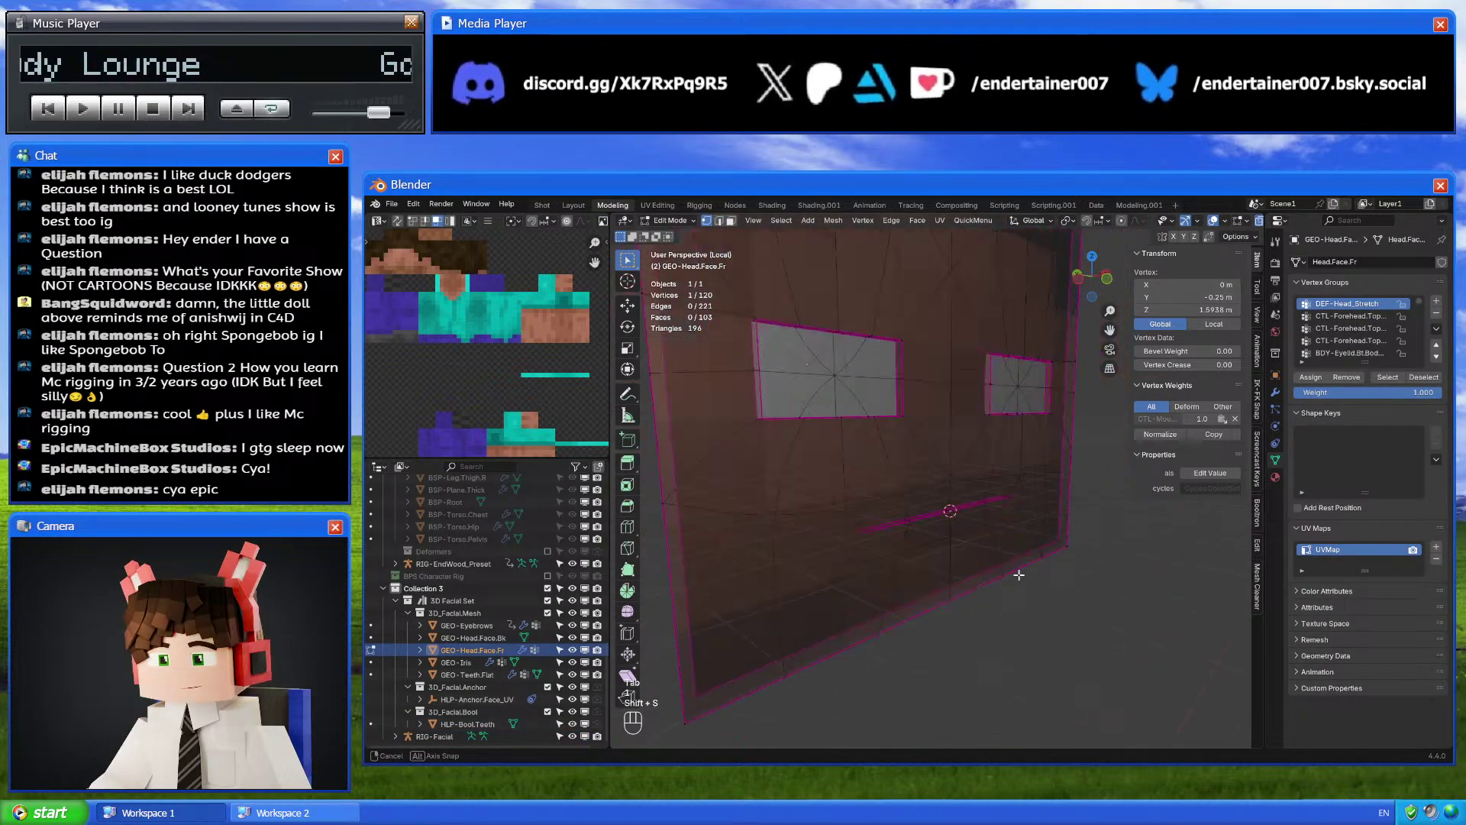
Move the RIG-Facial armature's bone to the 3D cursor and set its length to 0.03 m
{"action": "key", "text": "Tab"}
{"action": "scroll", "coordinate": [978, 480], "scroll_direction": "down", "scroll_amount": 6}
{"action": "left_click", "coordinate": [921, 309]}
{"action": "key", "text": "Tab"}
{"action": "key", "text": "shift+s"}
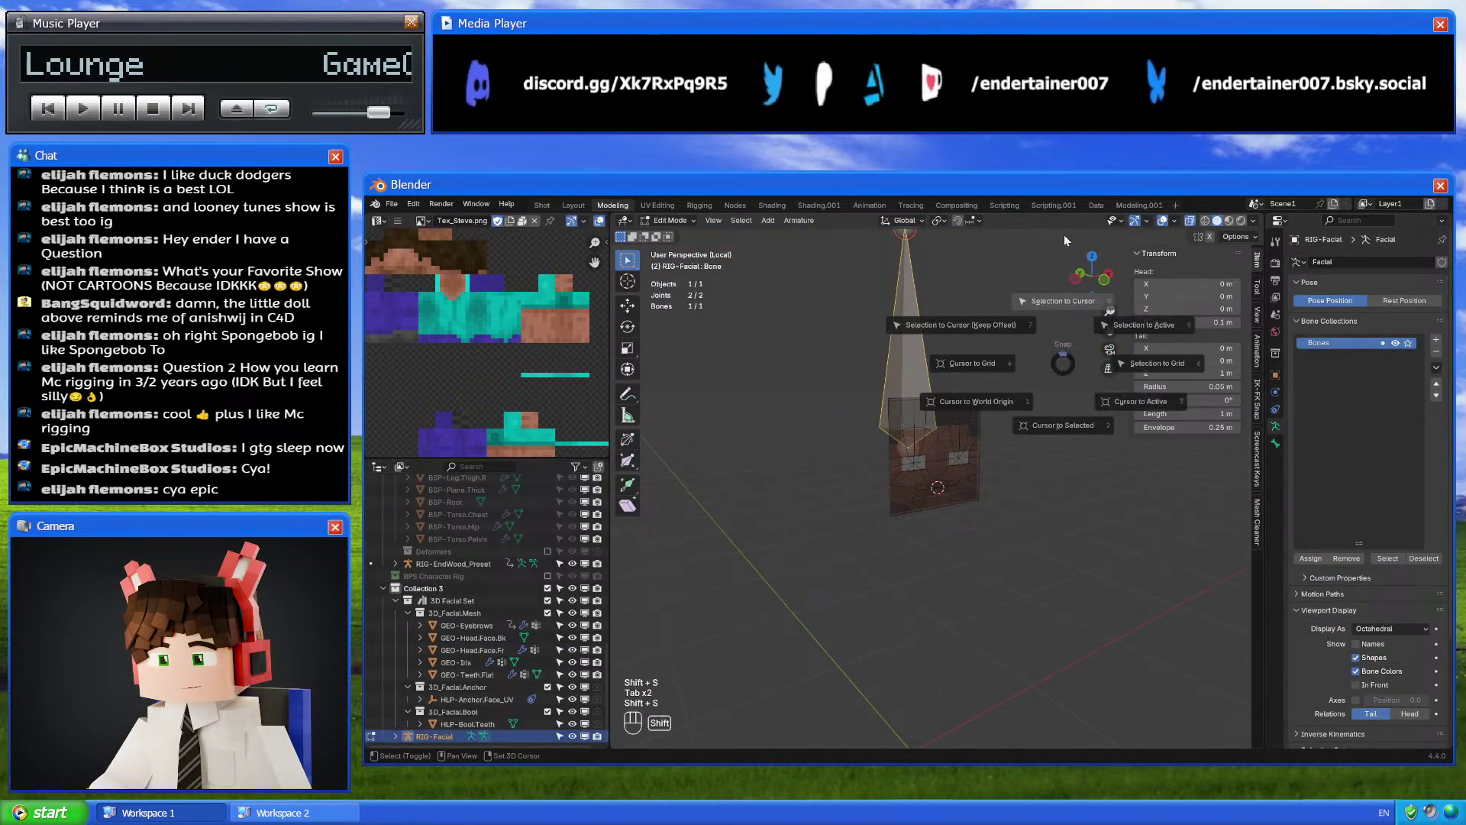
{"action": "left_click", "coordinate": [1065, 235]}
{"action": "left_click", "coordinate": [1199, 413]}
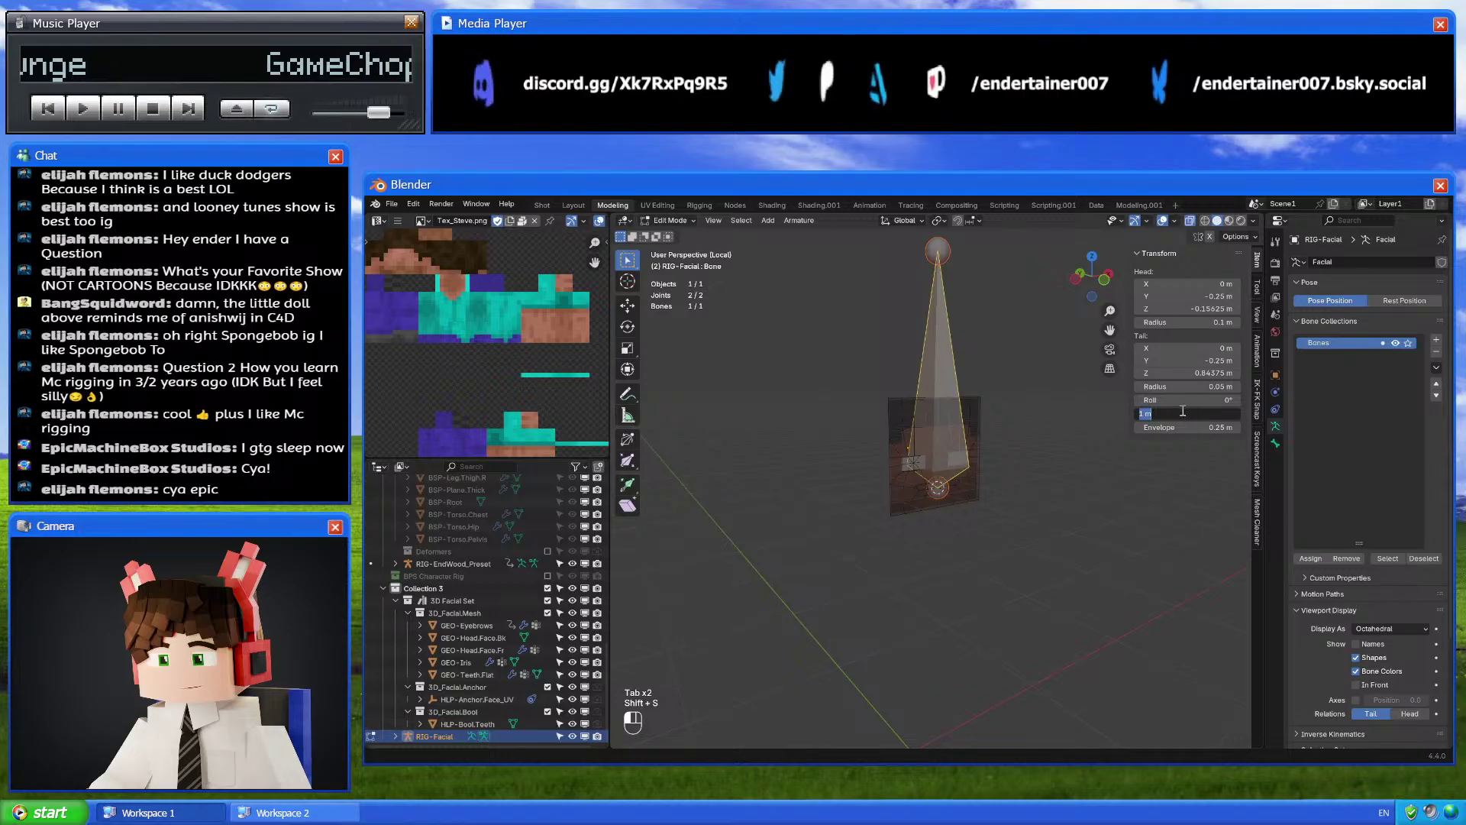
{"action": "type", "text": "0.03"}
{"action": "key", "text": "Return"}
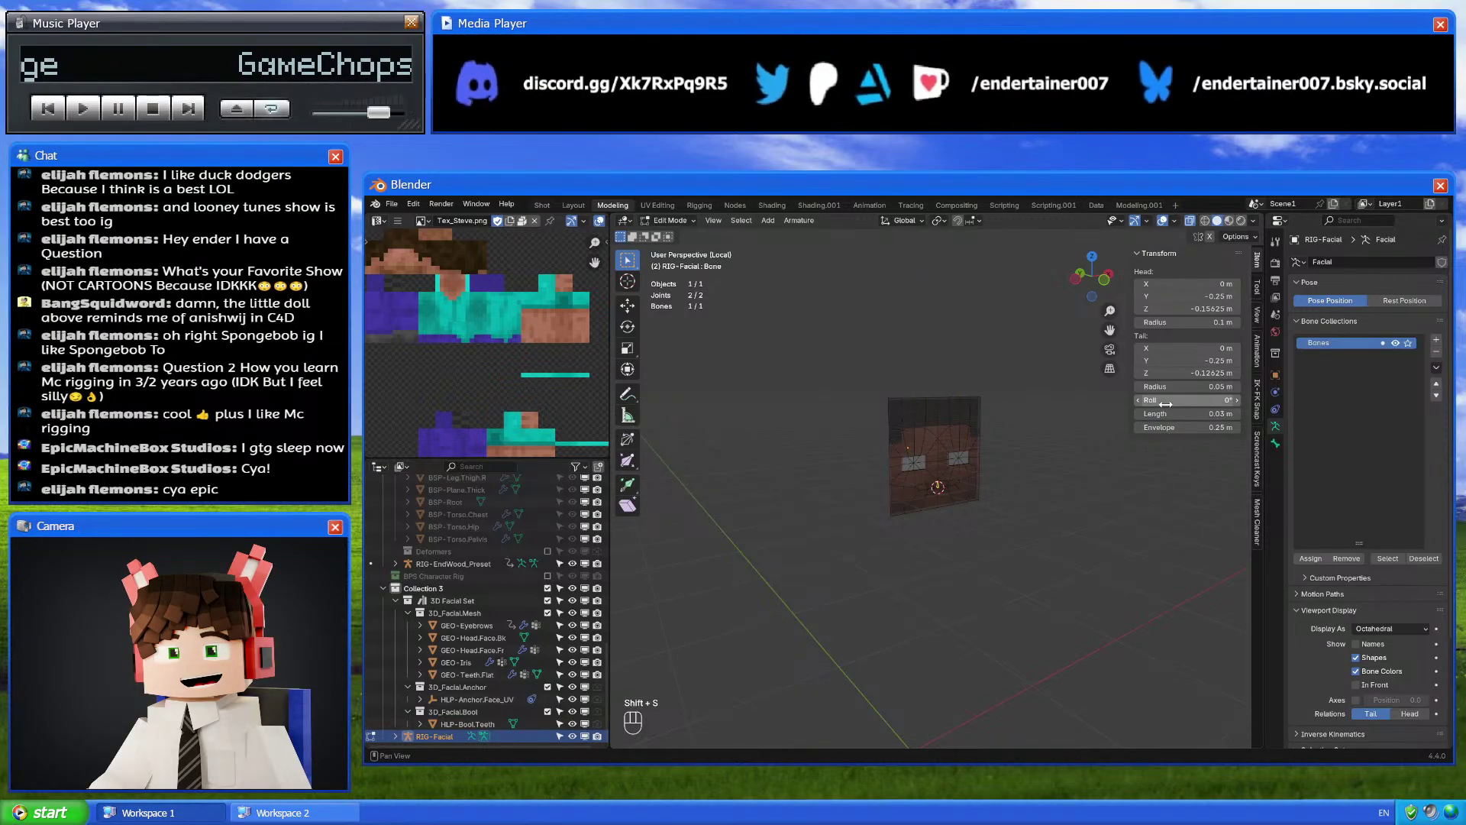
Snap the 3D cursor to the face mesh's mouth vertex halfway between the mouth's centre and its positive X corner
{"action": "left_click", "coordinate": [1104, 279]}
{"action": "scroll", "coordinate": [965, 488], "scroll_direction": "up", "scroll_amount": 8}
{"action": "key", "text": "Tab"}
{"action": "key", "text": "ctrl+Tab"}
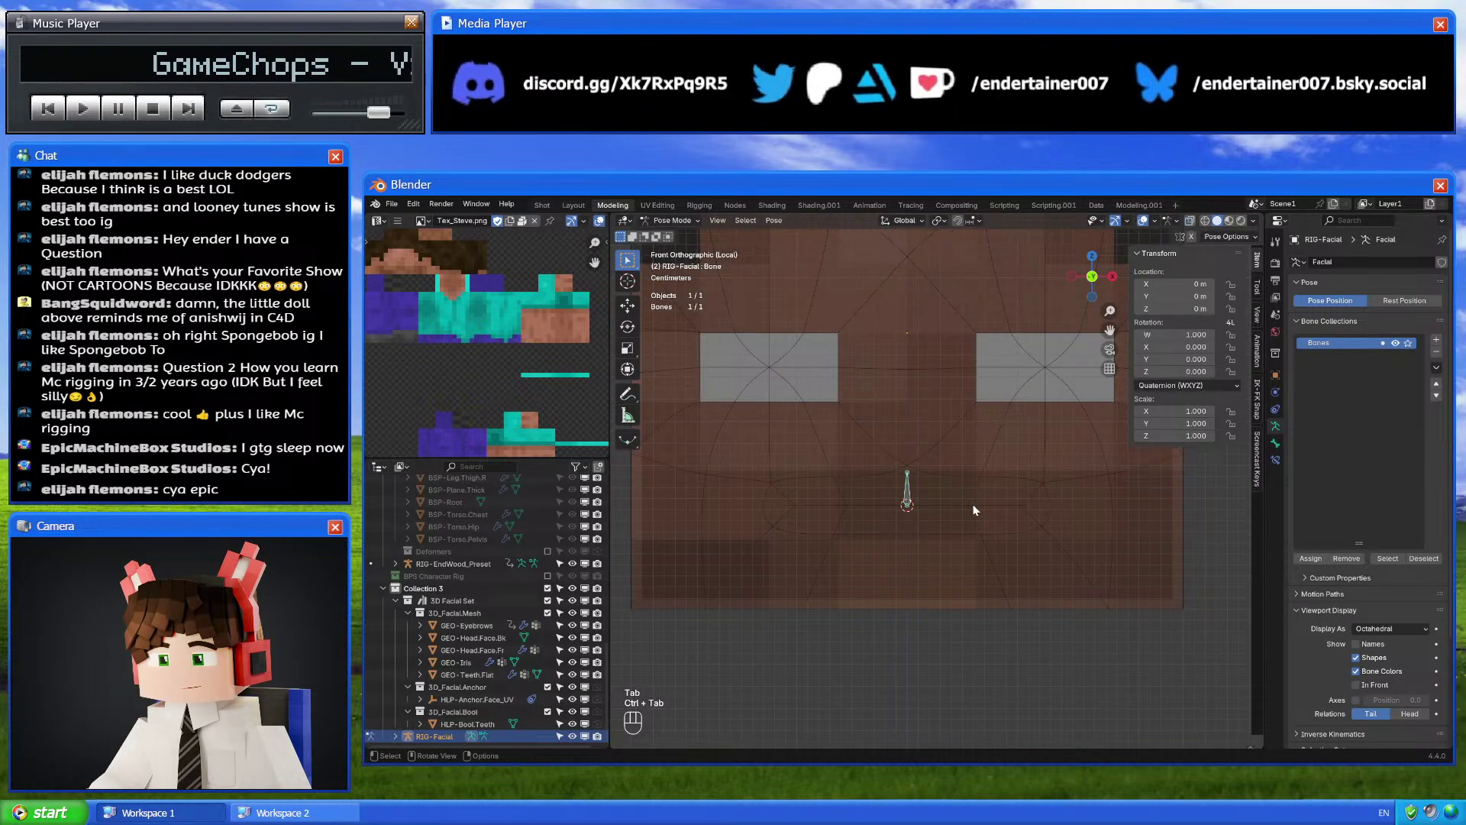
{"action": "key", "text": "ctrl+Tab"}
{"action": "left_click", "coordinate": [973, 510]}
{"action": "key", "text": "Tab"}
{"action": "middle_click_drag", "start_coordinate": [974, 510], "coordinate": [980, 550]}
{"action": "key", "text": "shift+s"}
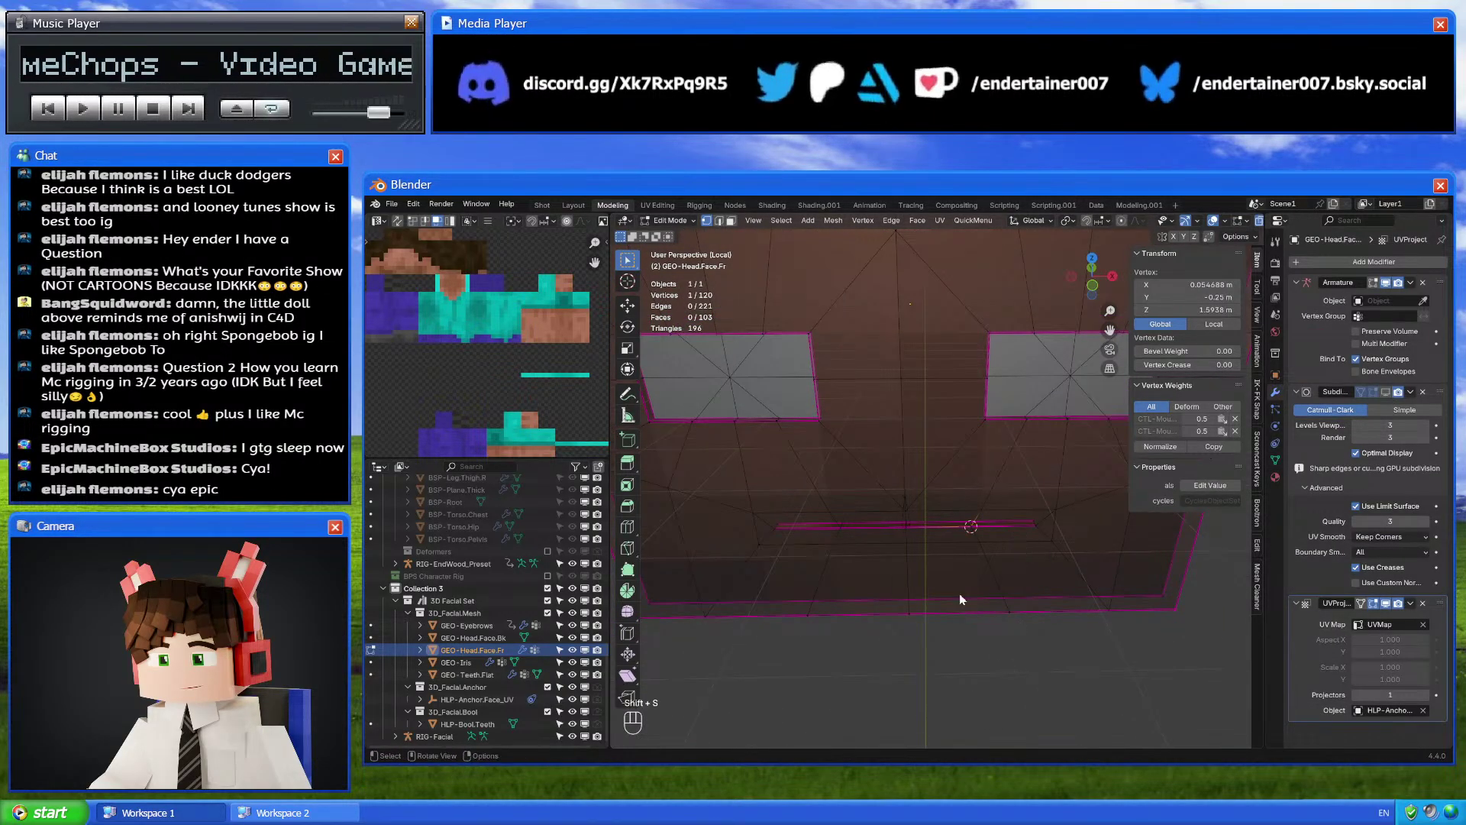
Duplicate the central mouth bone in RIG-Facial and move the copy to the 3D cursor
{"action": "key", "text": "Tab"}
{"action": "left_click", "coordinate": [904, 500]}
{"action": "key", "text": "Tab"}
{"action": "left_click", "coordinate": [904, 500]}
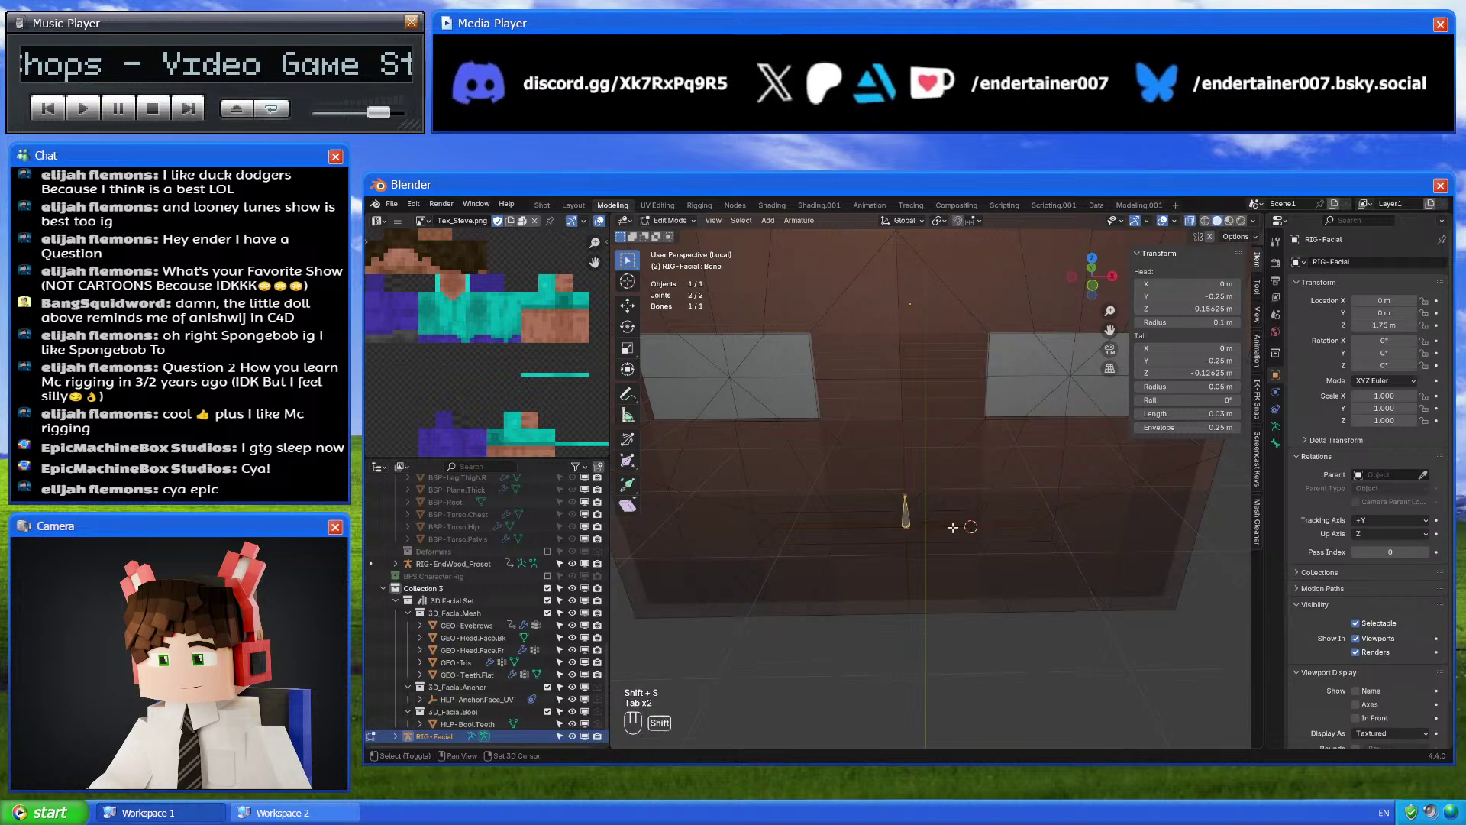
{"action": "key", "text": "shift+d"}
{"action": "left_click", "coordinate": [1015, 502]}
Snap the 3D cursor to the mouth's corner vertex on the face mesh's positive X side
{"action": "key", "text": "Tab"}
{"action": "key", "text": "Tab"}
{"action": "key", "text": "shift+s"}
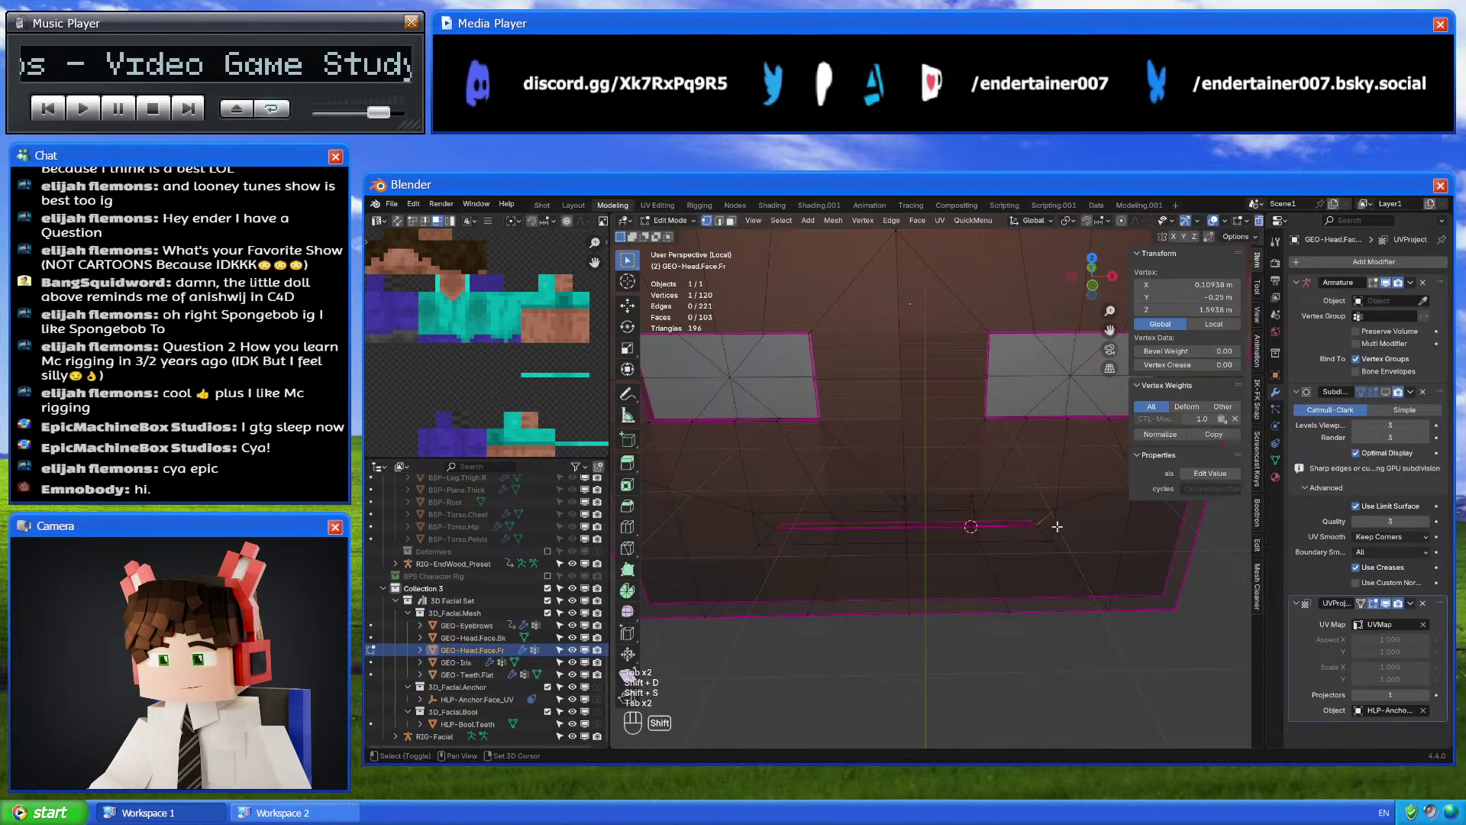
Duplicate the RIG-Facial bone halfway along the mouth and move the copy to the 3D cursor at the mouth corner
{"action": "key", "text": "Tab"}
{"action": "left_click", "coordinate": [992, 535]}
{"action": "left_click", "coordinate": [972, 502]}
{"action": "key", "text": "Tab"}
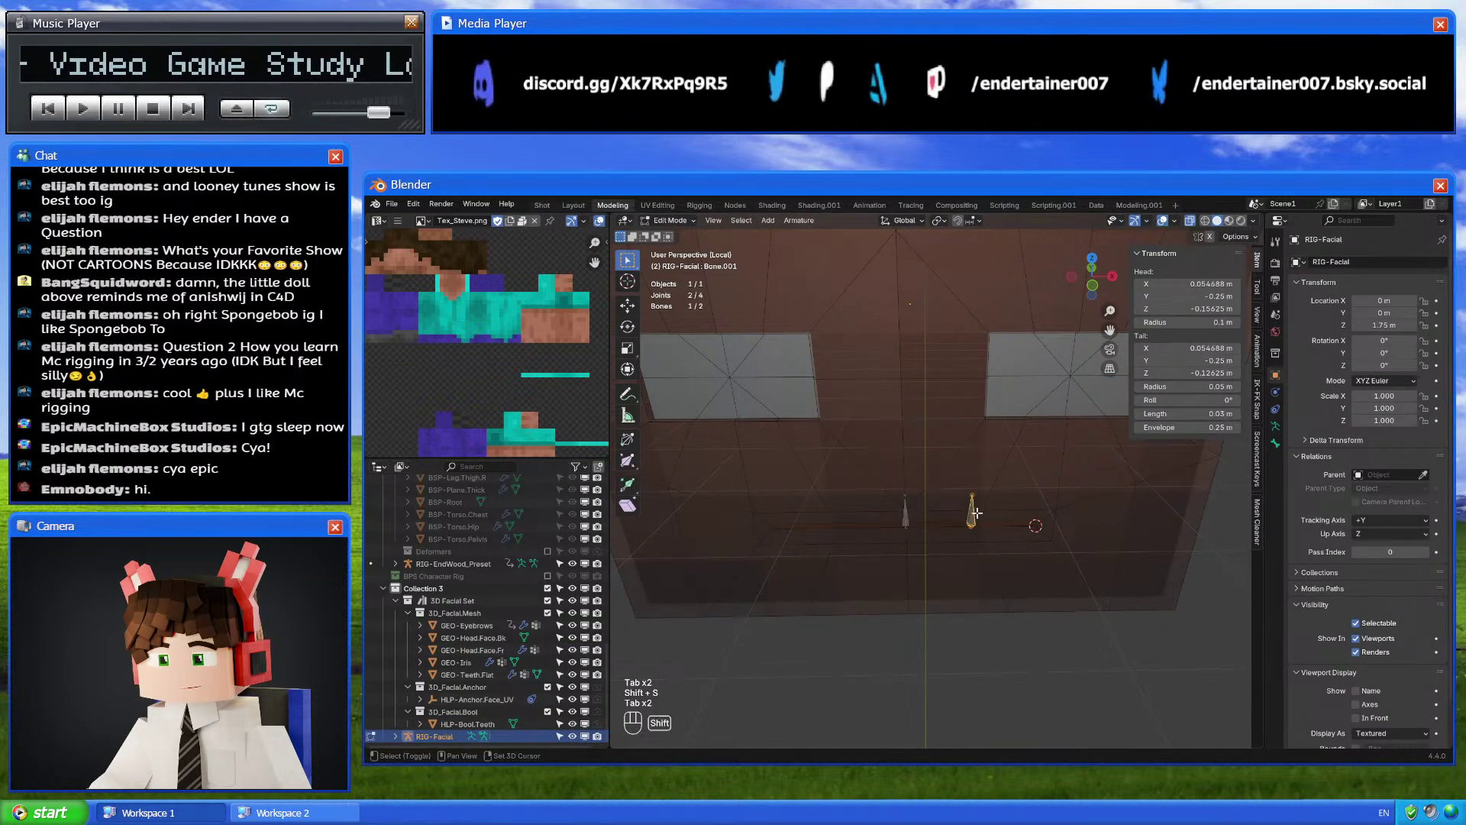
{"action": "key", "text": "shift+d"}
{"action": "left_click", "coordinate": [1024, 420]}
{"action": "key", "text": "shift+s"}
{"action": "left_click", "coordinate": [1019, 382]}
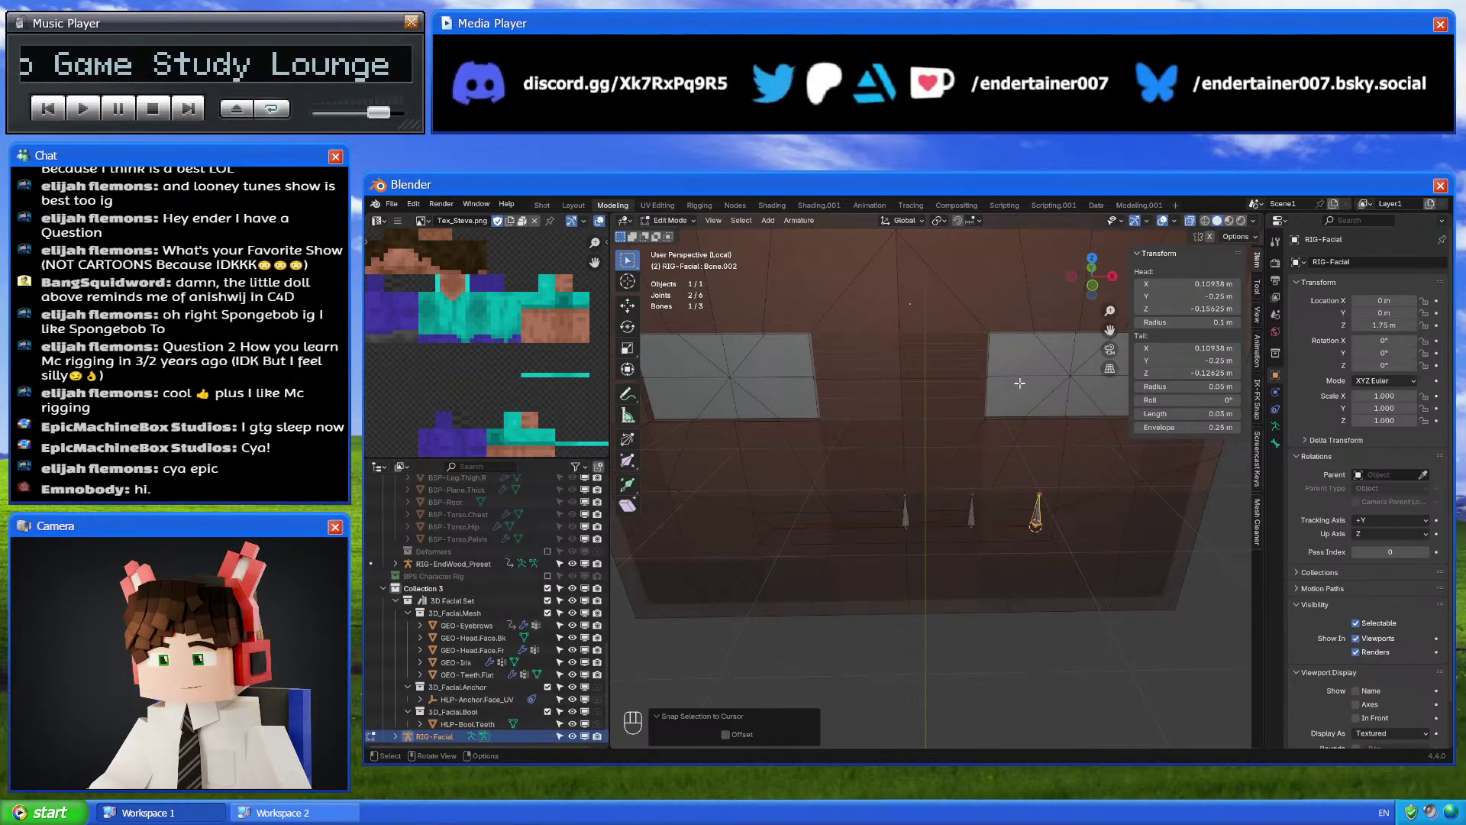
Duplicate all three mouth bones in place in front view and hide the original three
{"action": "middle_click_drag", "start_coordinate": [973, 433], "coordinate": [947, 466]}
{"action": "left_click", "coordinate": [902, 493]}
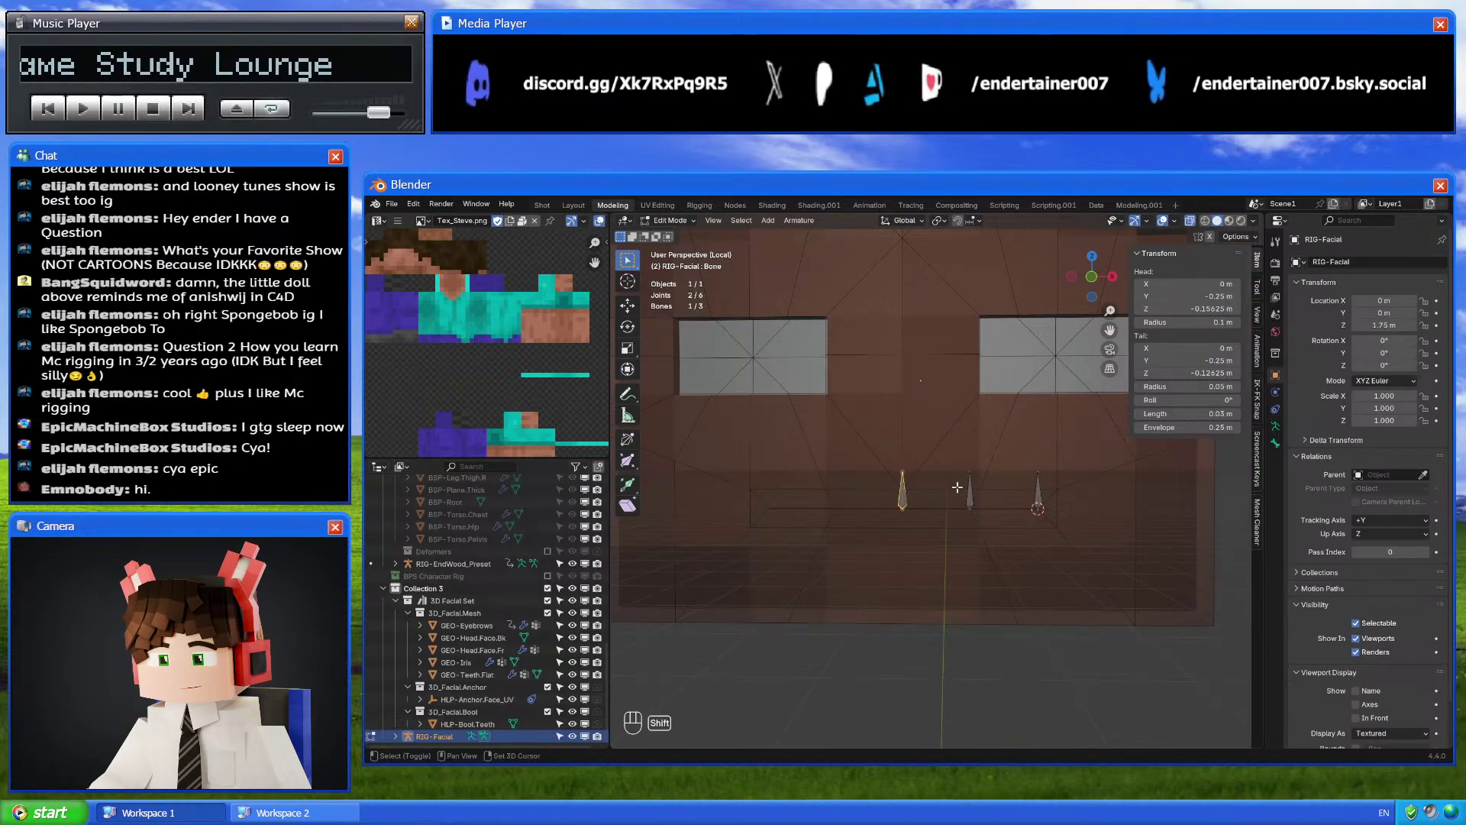
{"action": "left_click", "coordinate": [970, 490], "text": "shift"}
{"action": "left_click", "coordinate": [1039, 489], "text": "shift"}
{"action": "left_click", "coordinate": [1092, 277]}
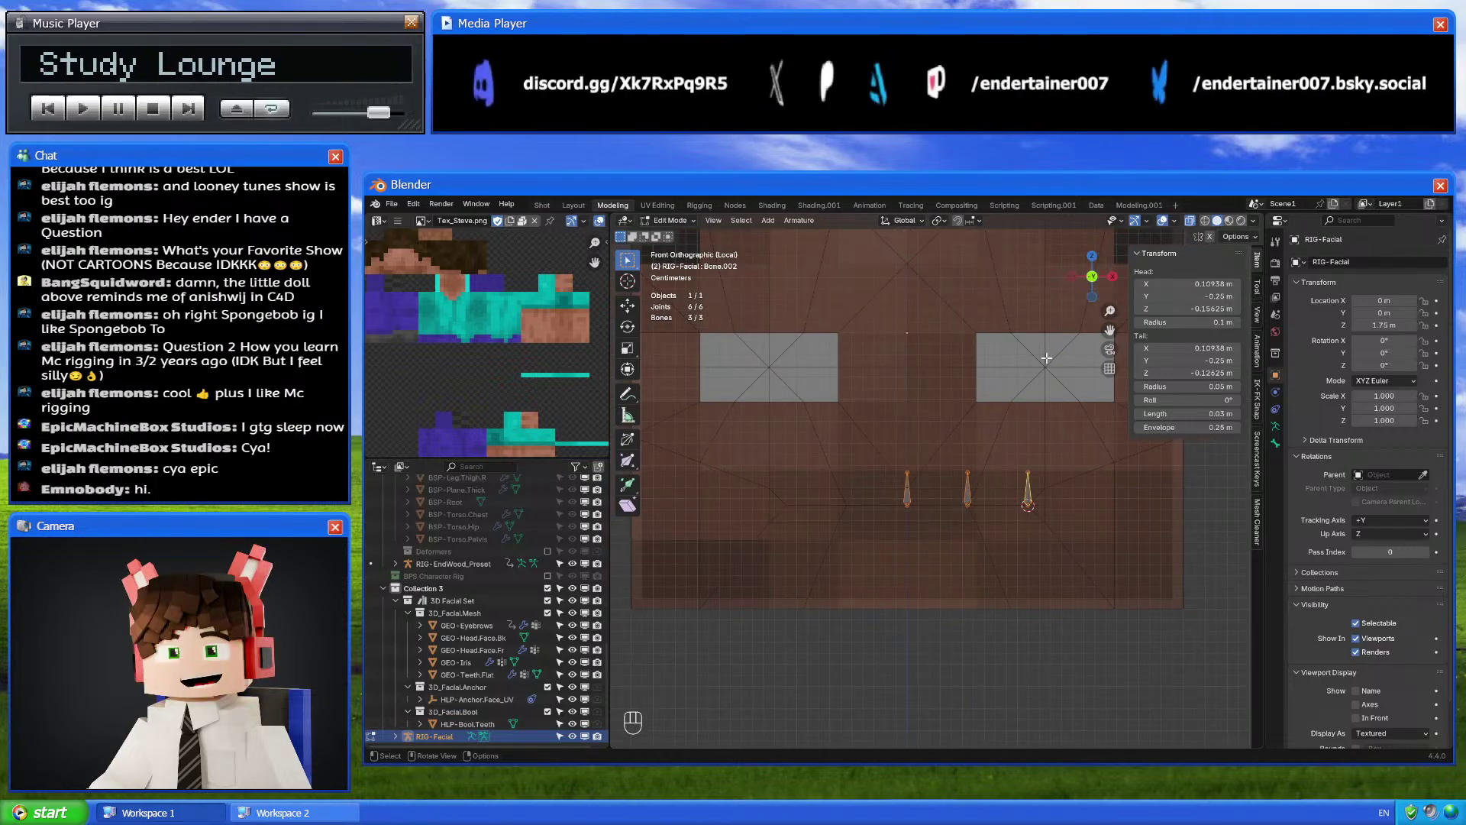
{"action": "key", "text": "shift+d"}
{"action": "right_click", "coordinate": [1033, 421]}
{"action": "key", "text": "ctrl+i"}
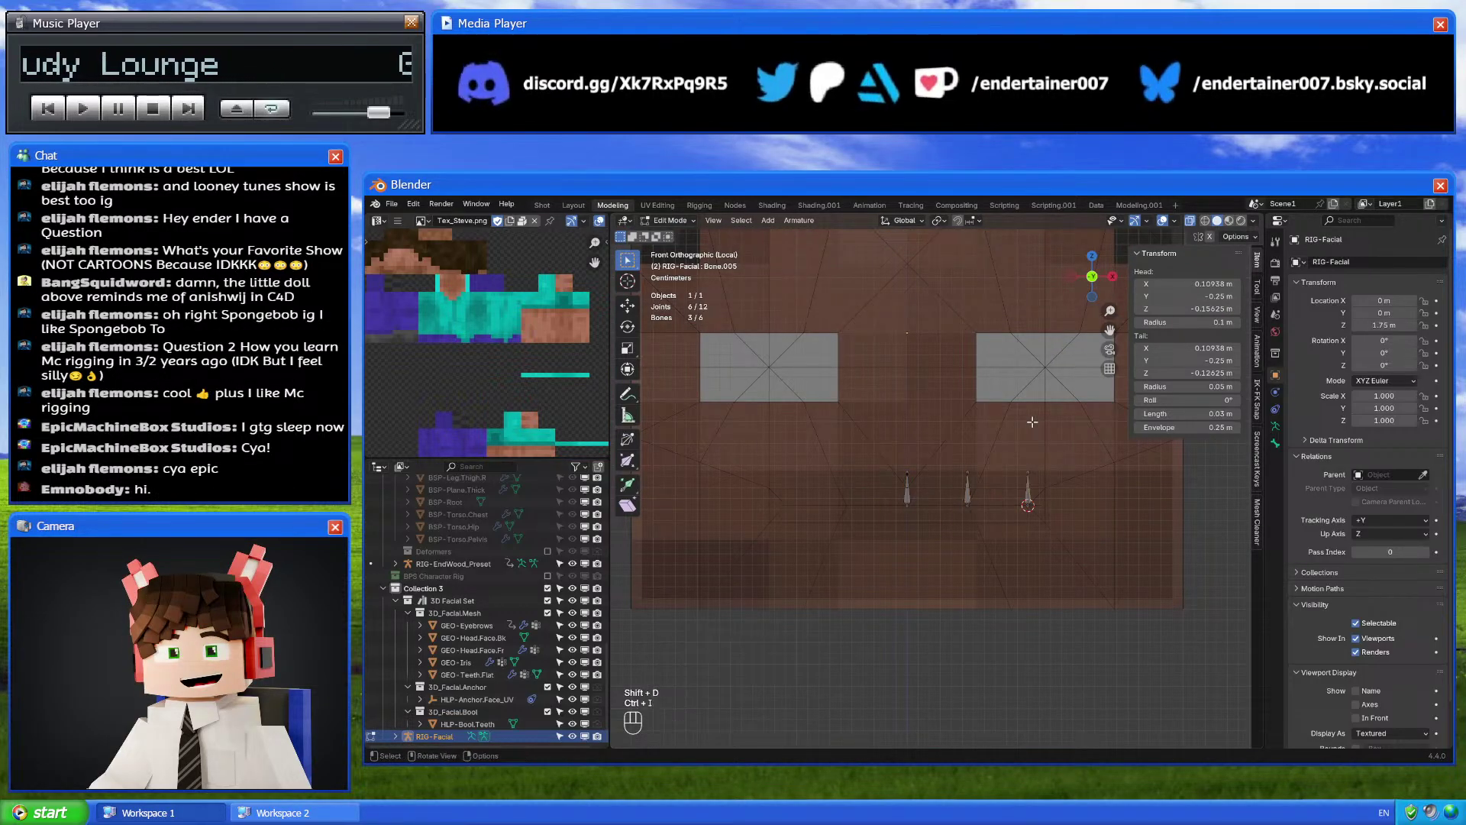
{"action": "key", "text": "h"}
Move the tails of the three duplicated bones -0.06 m along Z so the bones point downward
{"action": "key", "text": "1"}
{"action": "key", "text": "g"}
{"action": "key", "text": "z"}
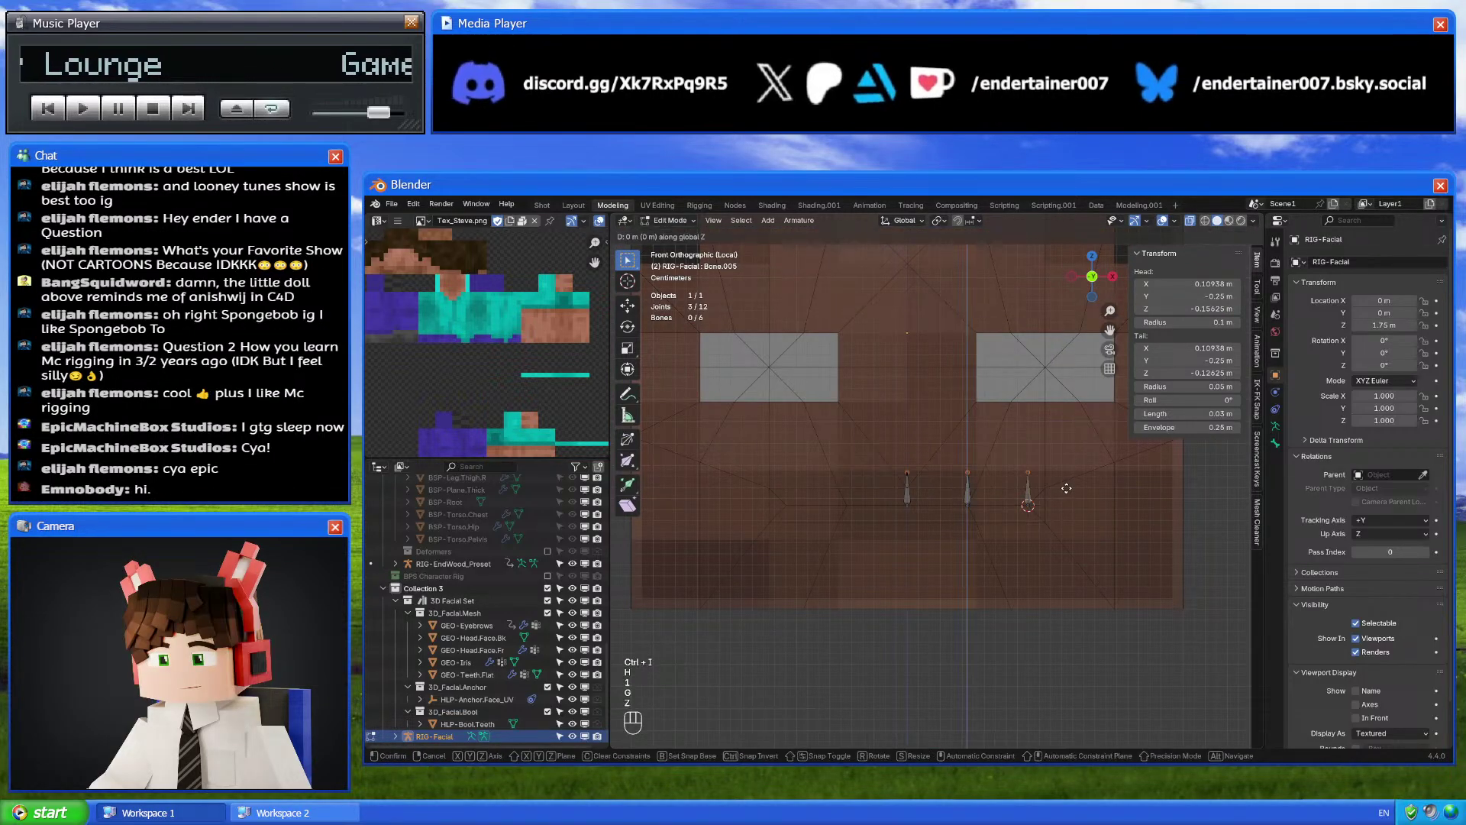
{"action": "left_click", "coordinate": [1059, 544]}
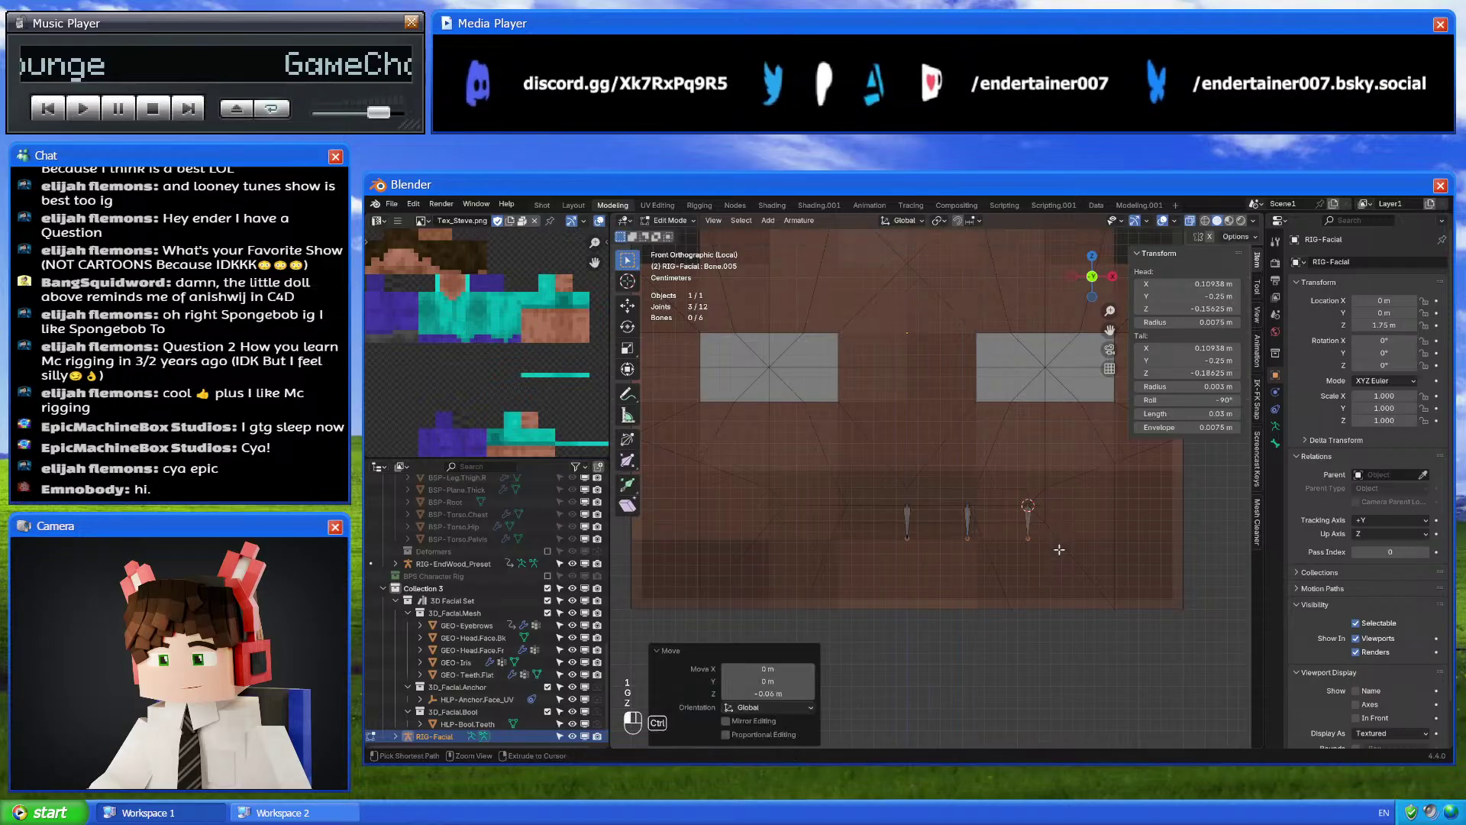
Set the roll of each of the three downward-pointing mouth bones to 0°
{"action": "left_click", "coordinate": [907, 520]}
{"action": "left_click", "coordinate": [1200, 399]}
{"action": "type", "text": "0"}
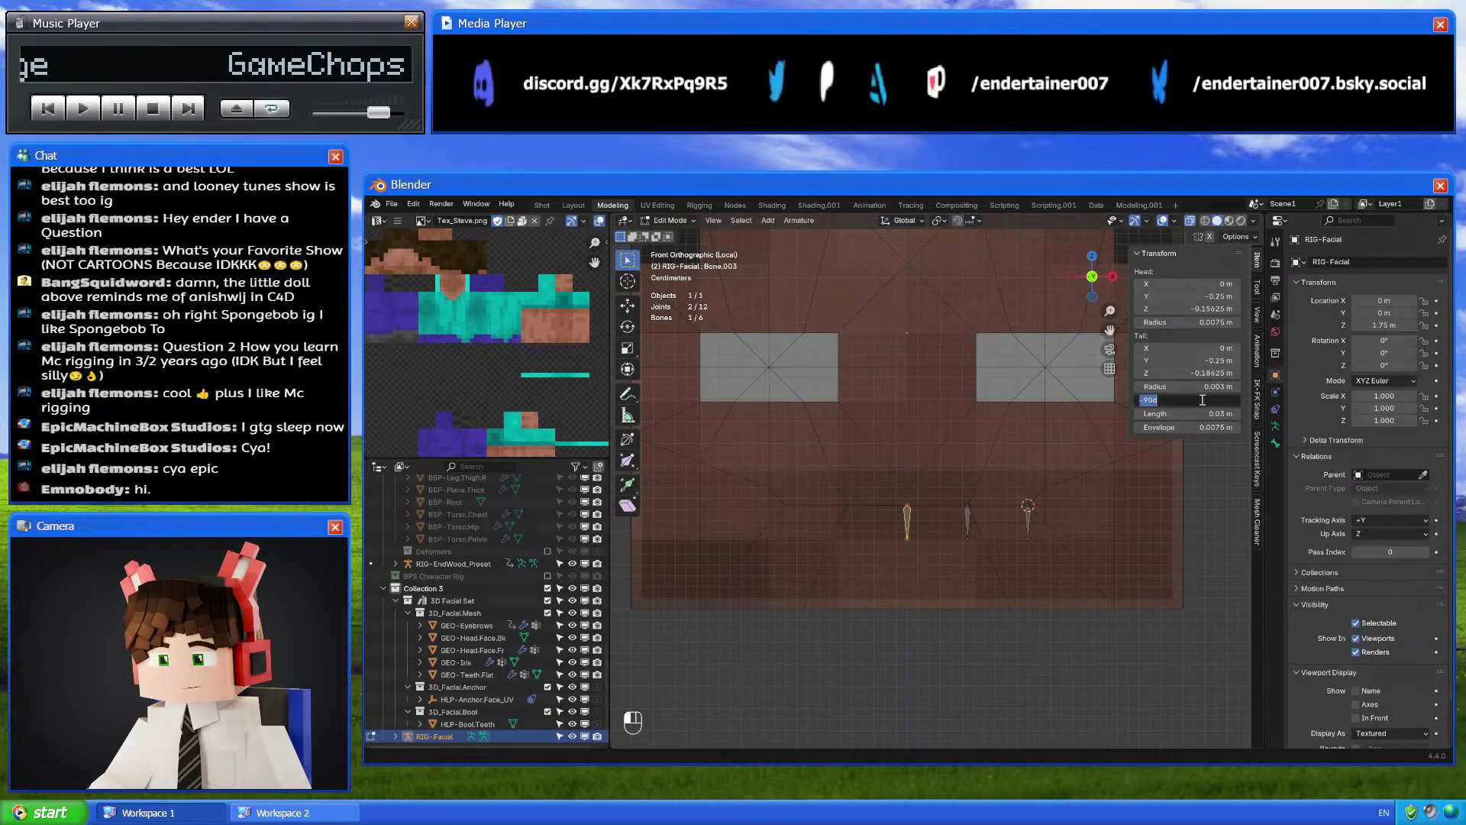
{"action": "key", "text": "Return"}
{"action": "left_click", "coordinate": [1200, 399]}
{"action": "type", "text": "0"}
{"action": "key", "text": "Return"}
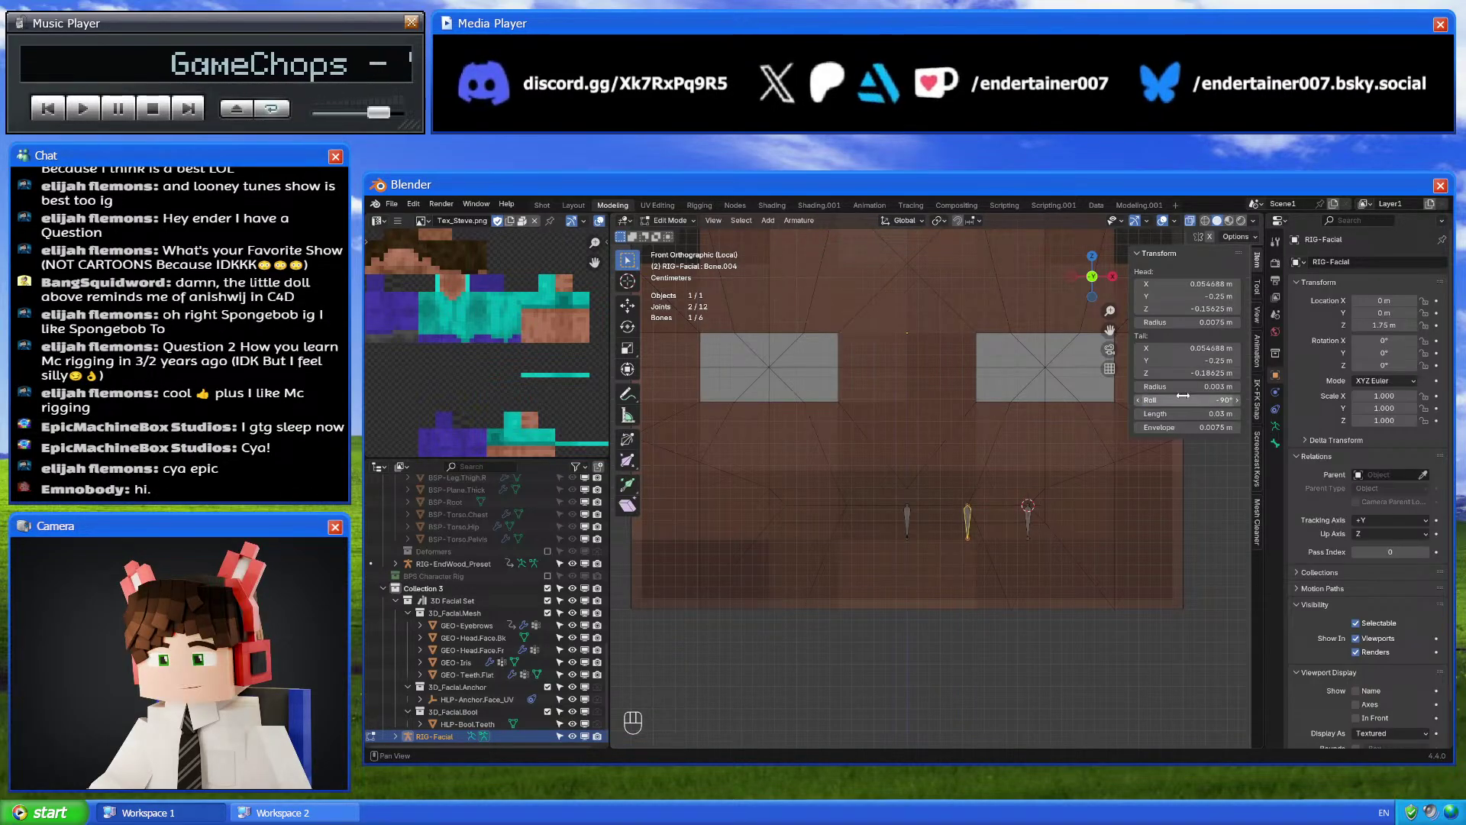
{"action": "left_click", "coordinate": [1029, 516]}
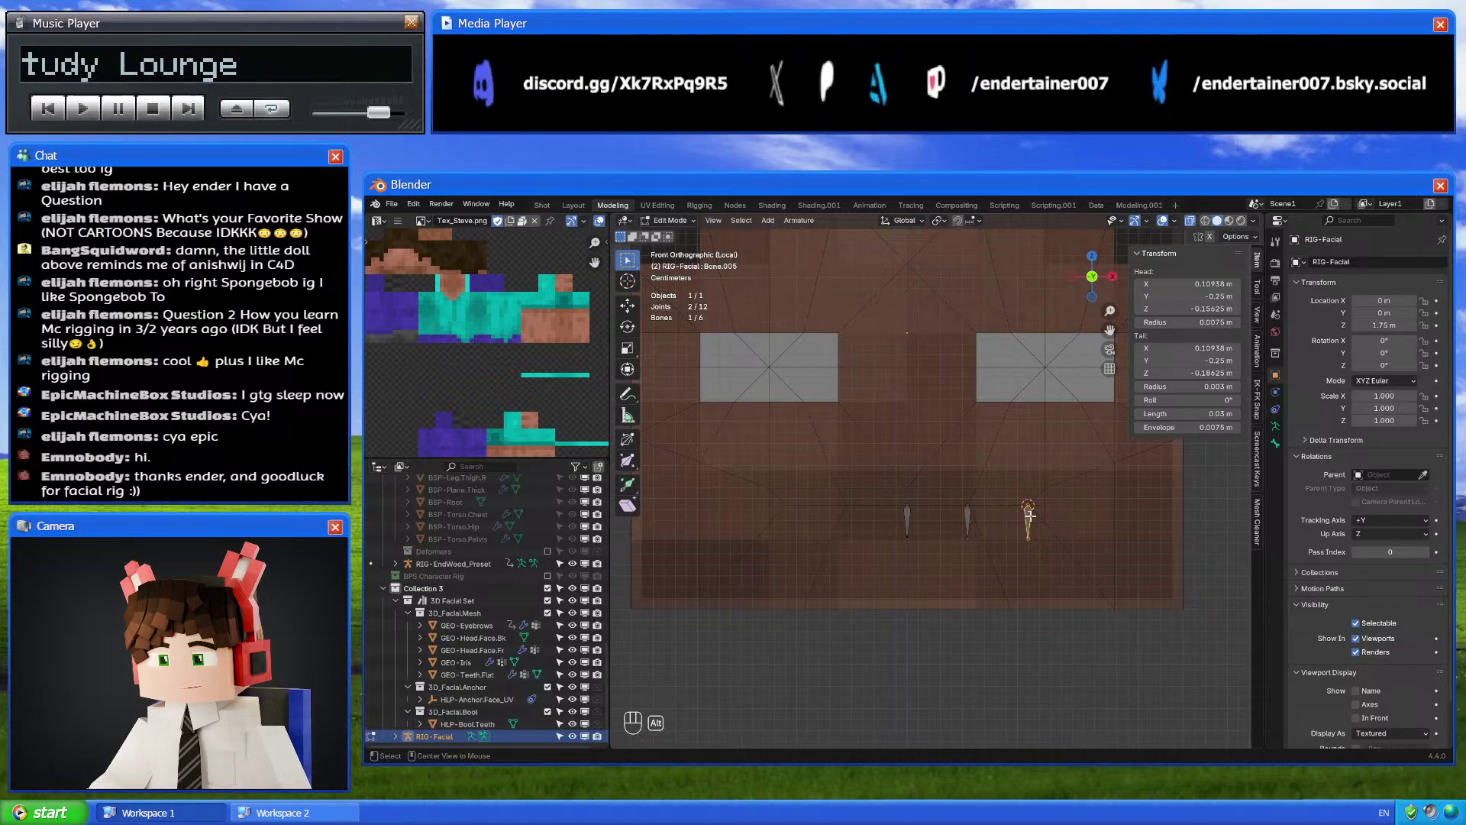
Reveal the hidden upper mouth bones and switch the RIG-Facial armature to Pose Mode
{"action": "key", "text": "alt+h"}
{"action": "key", "text": "Tab"}
{"action": "key", "text": "ctrl+Tab"}
Rename the upper bone at the mouth's centre as CTL-Mouth.Tp_Md
{"action": "left_click", "coordinate": [907, 490]}
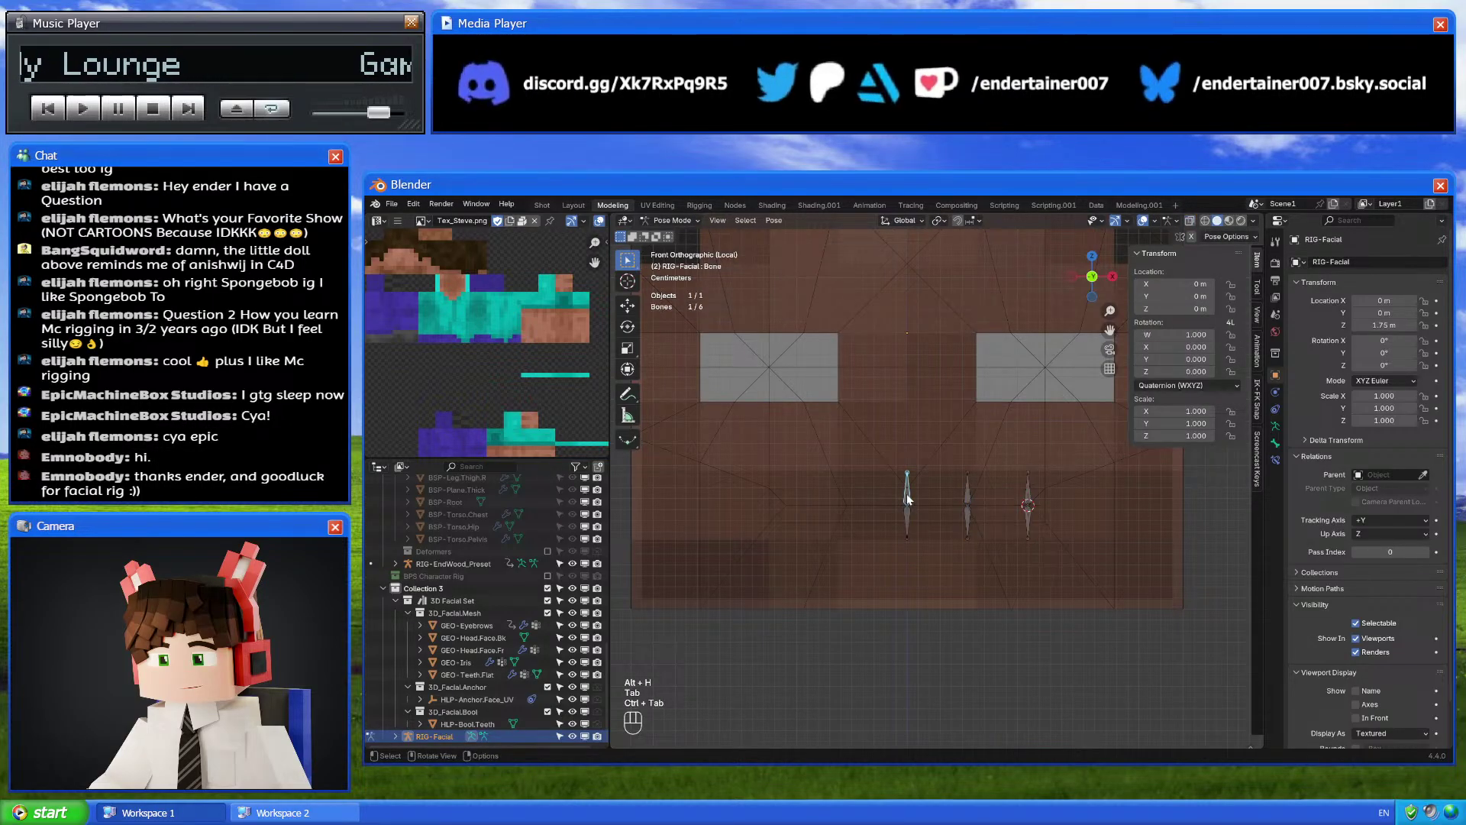
{"action": "left_click", "coordinate": [1276, 442]}
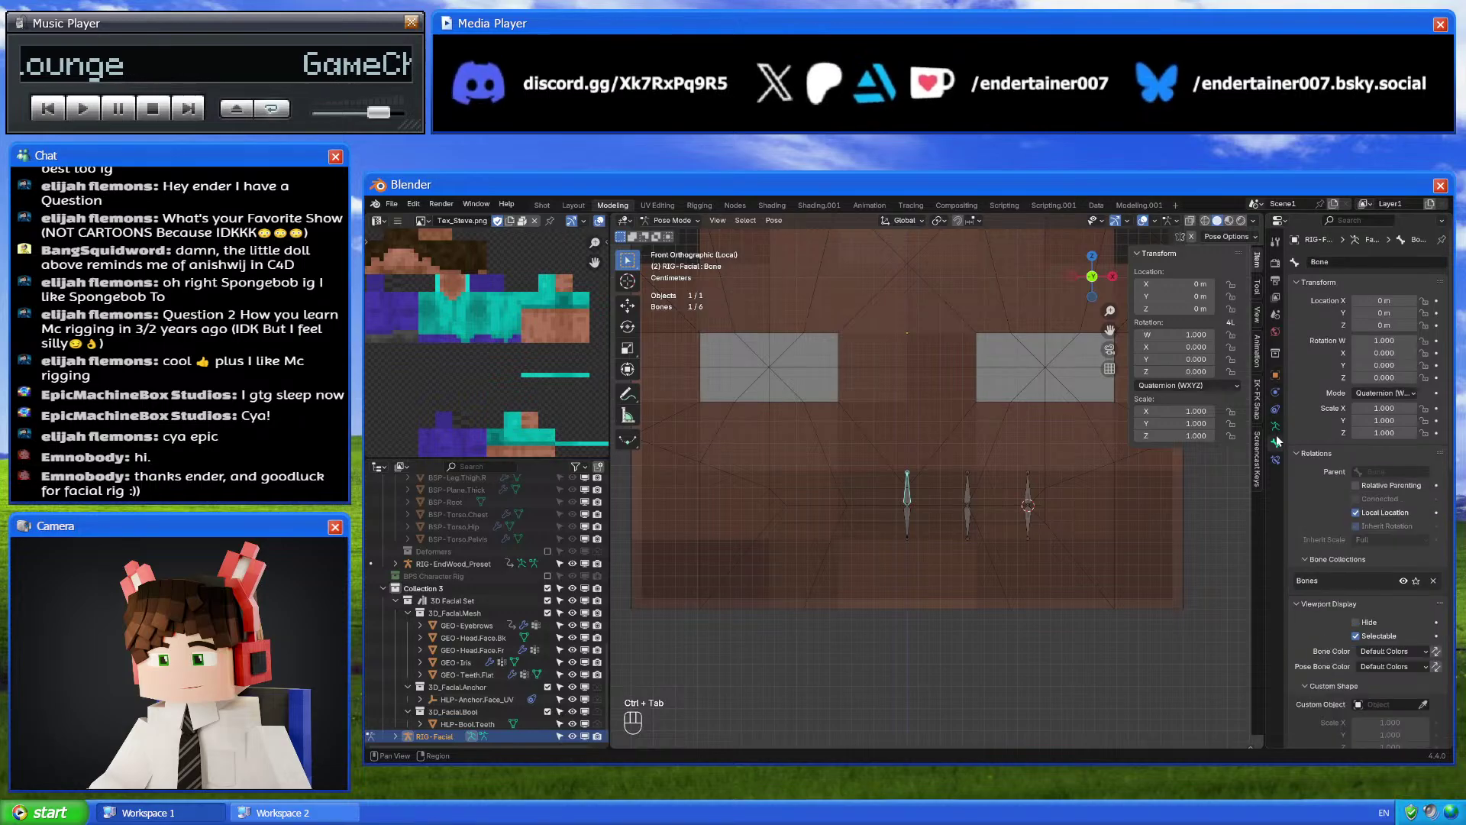
{"action": "middle_click_drag", "start_coordinate": [1069, 460], "coordinate": [1060, 496], "text": "shift"}
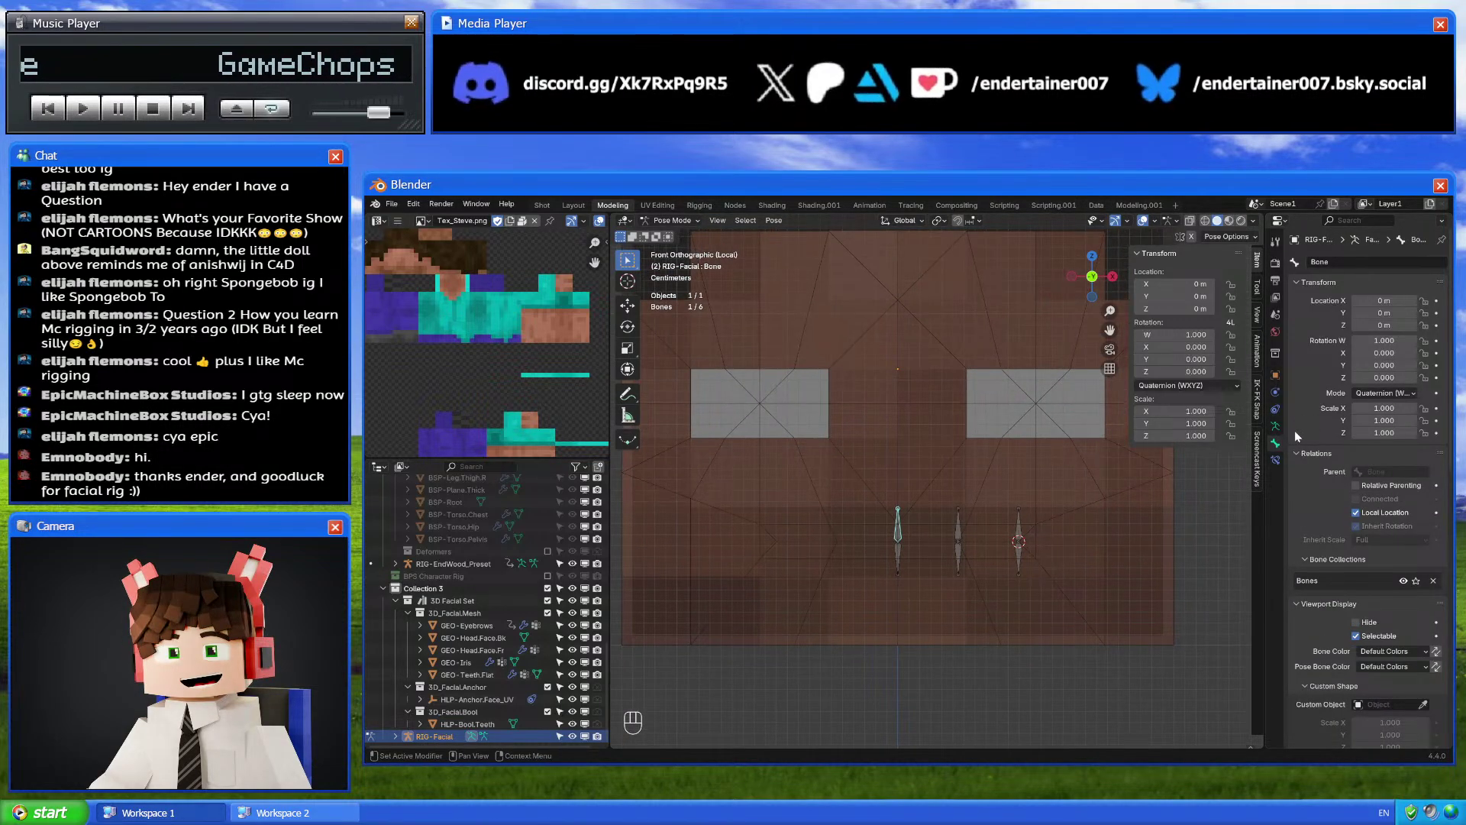
{"action": "left_click", "coordinate": [1339, 264]}
{"action": "type", "text": "C"}
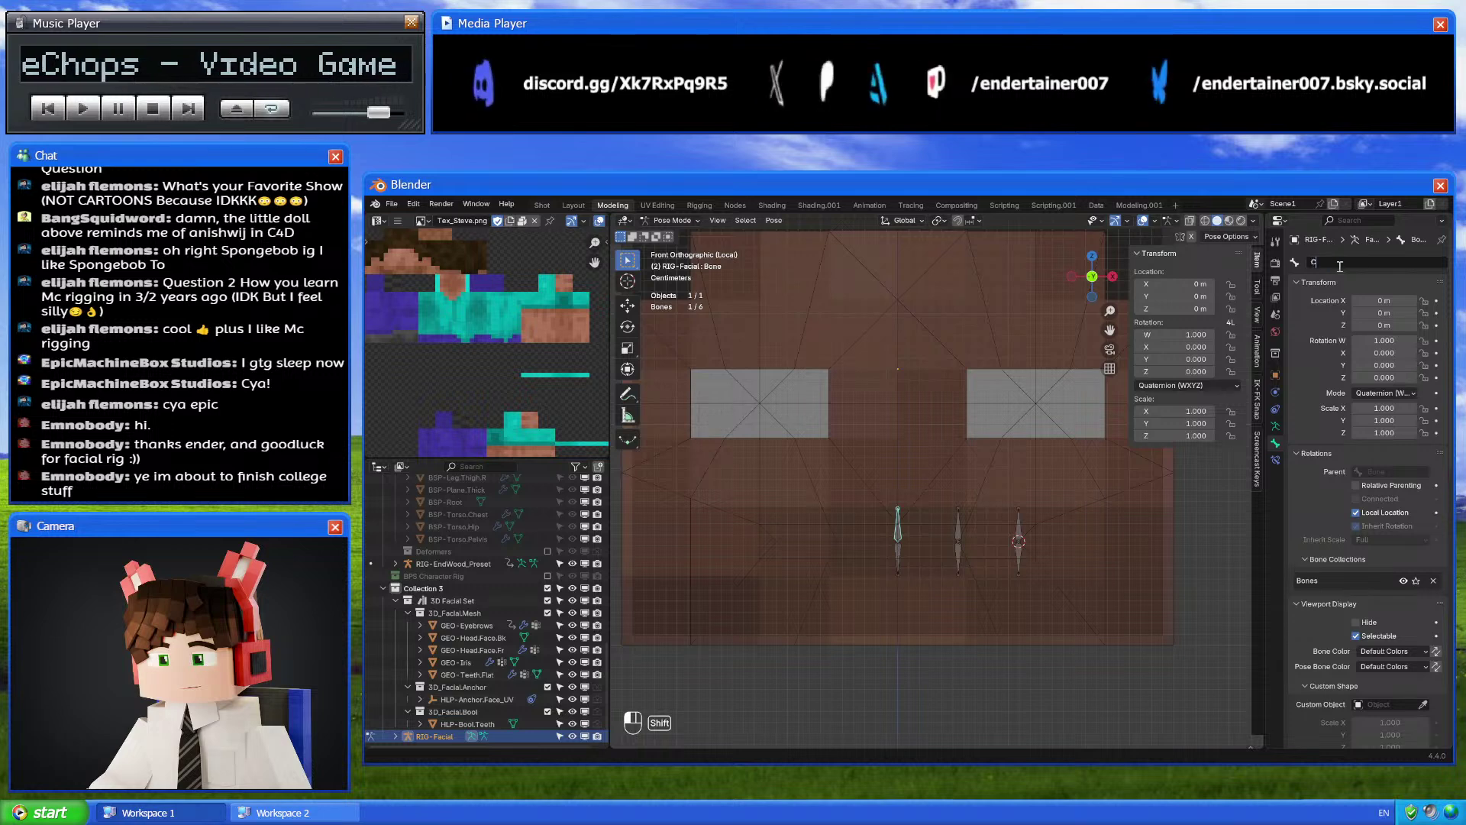
{"action": "type", "text": "TL-Mouth"}
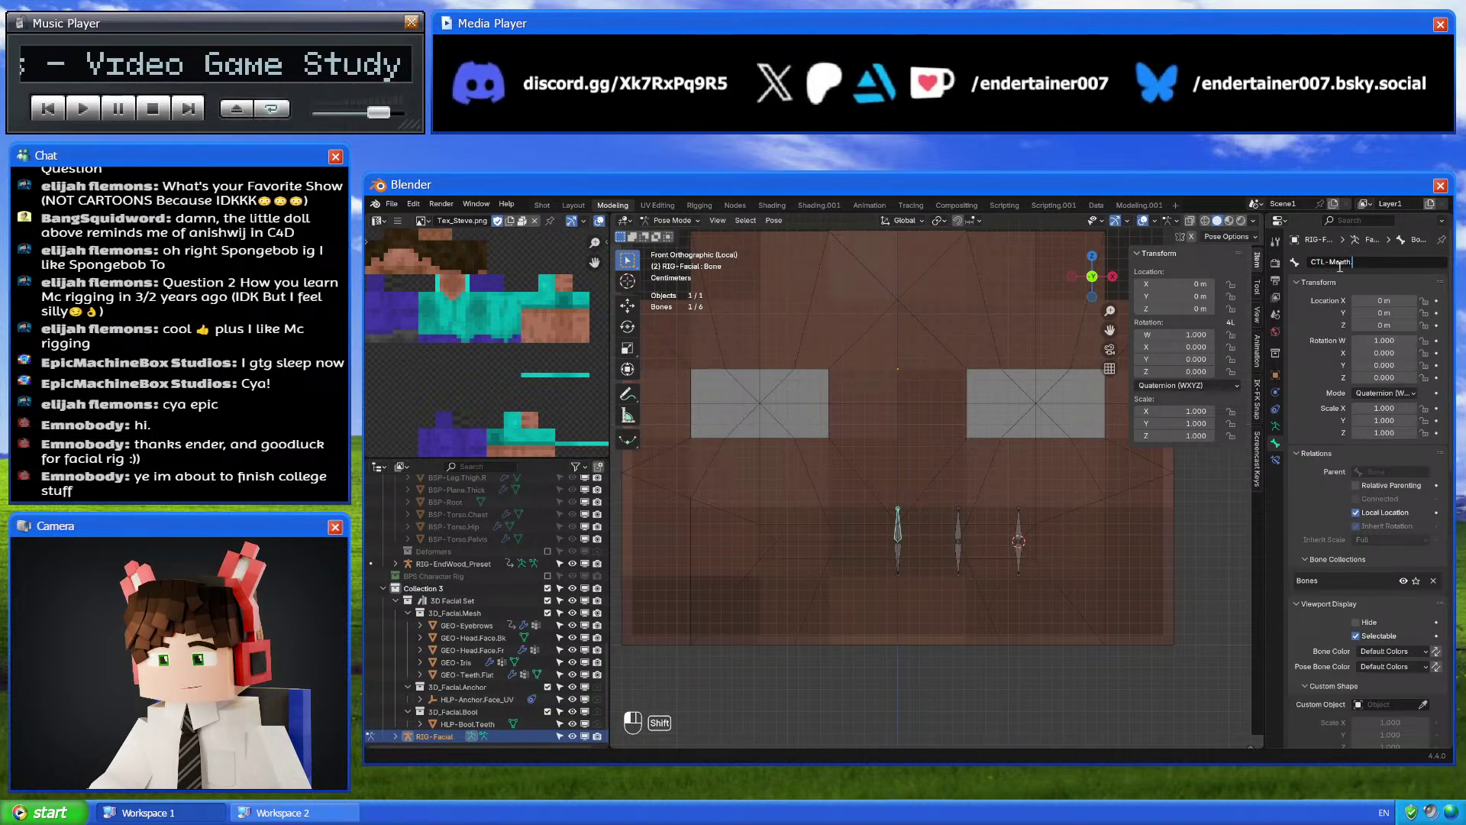
{"action": "type", "text": ".Tp_"}
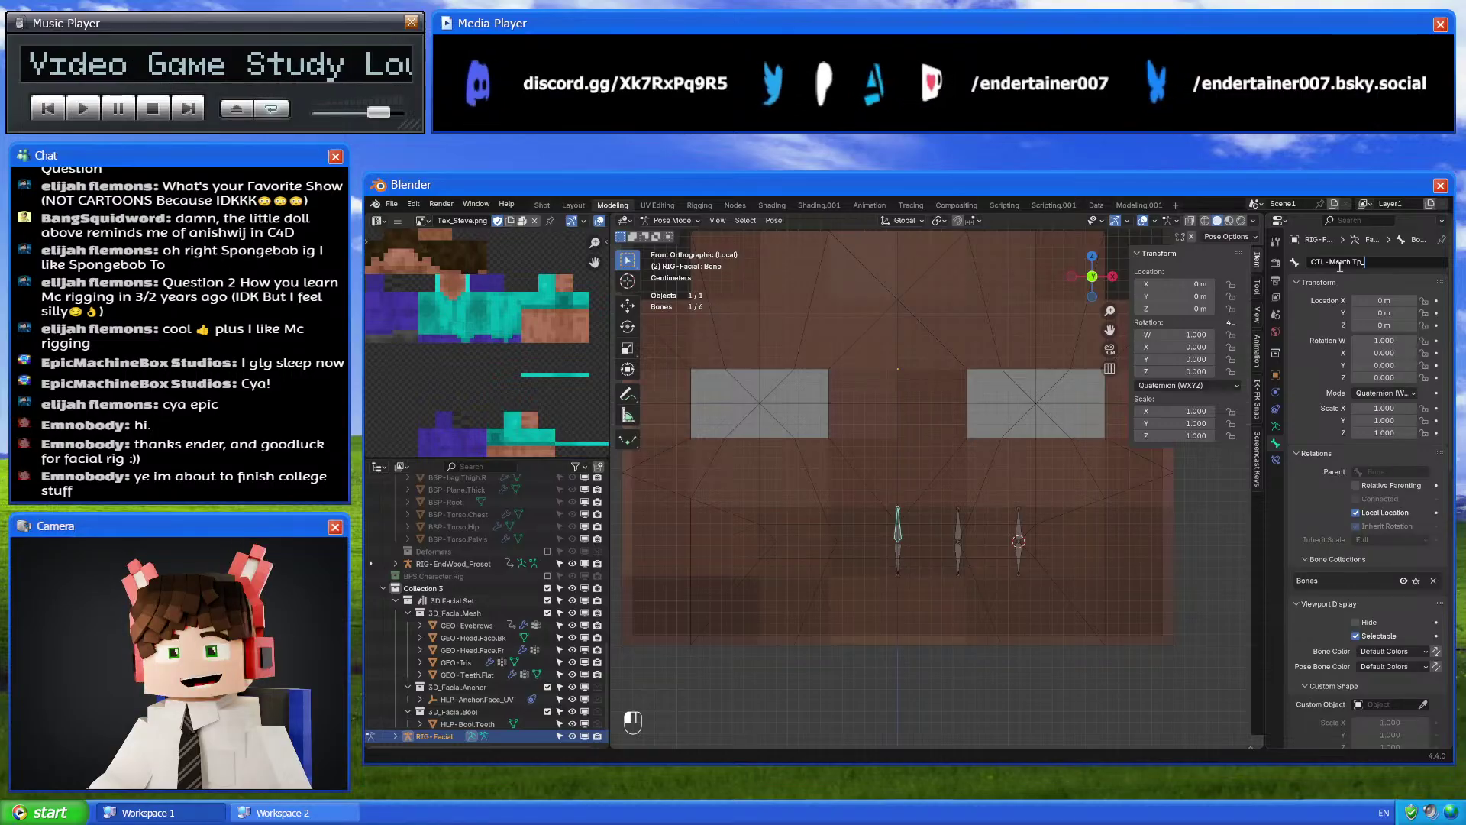
{"action": "type", "text": "Mo"}
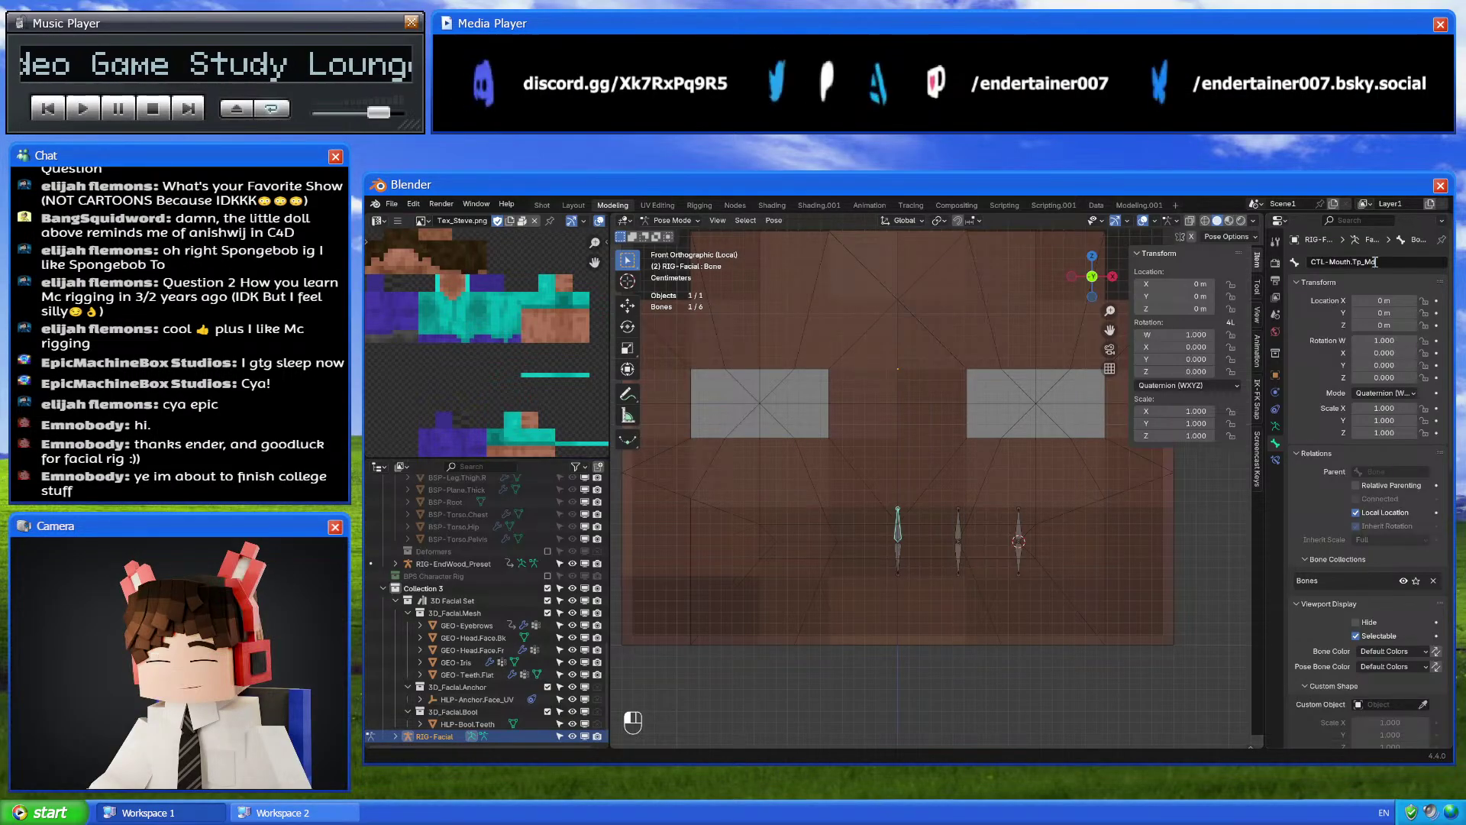
{"action": "key", "text": "Return"}
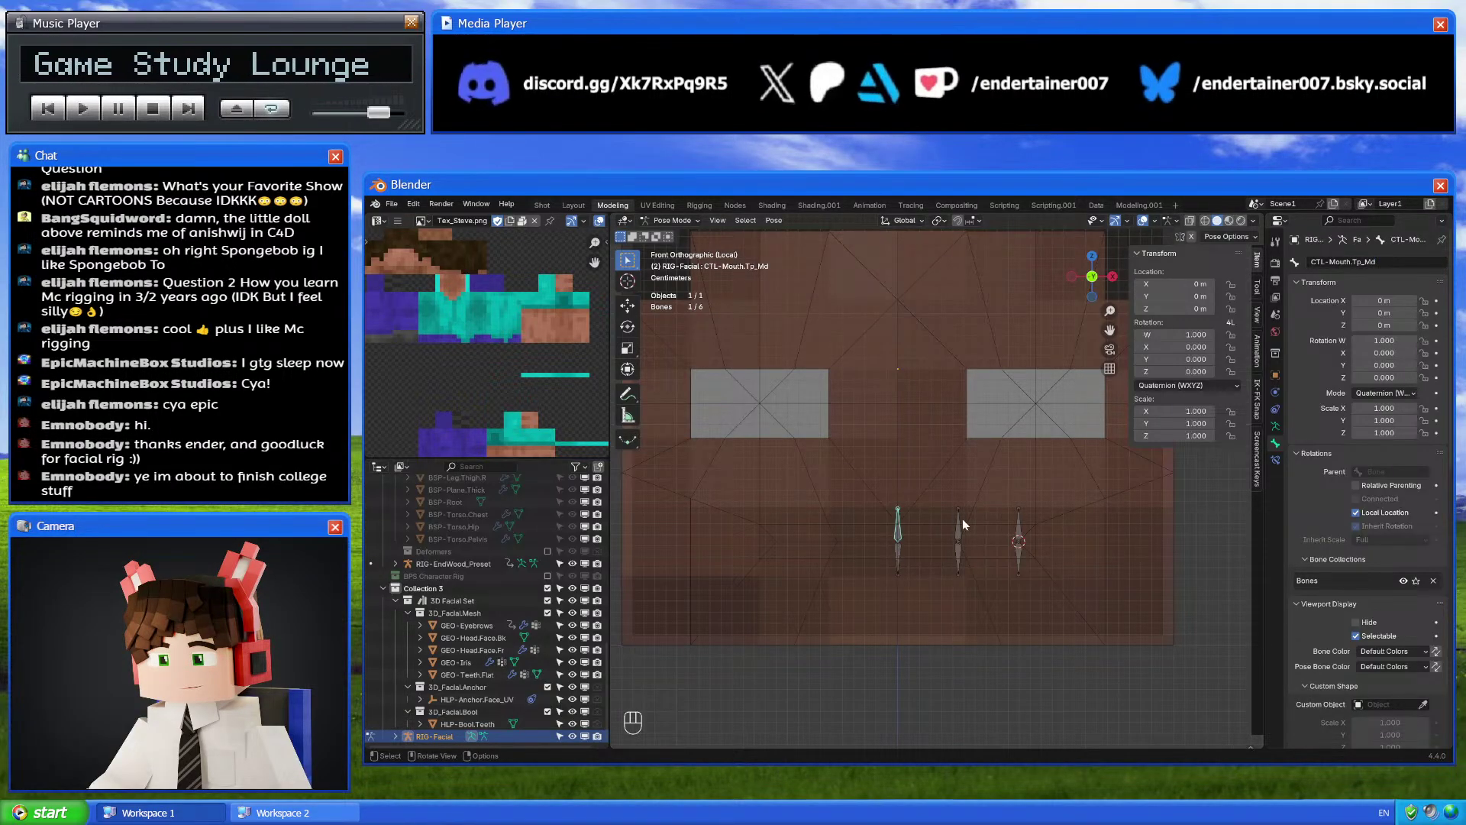
Rename the upper halfway bone as CTL-Mouth.Tp_Md.L and the upper mouth-corner bone as CTL-Mouth.Tp.L
{"action": "left_click", "coordinate": [959, 527]}
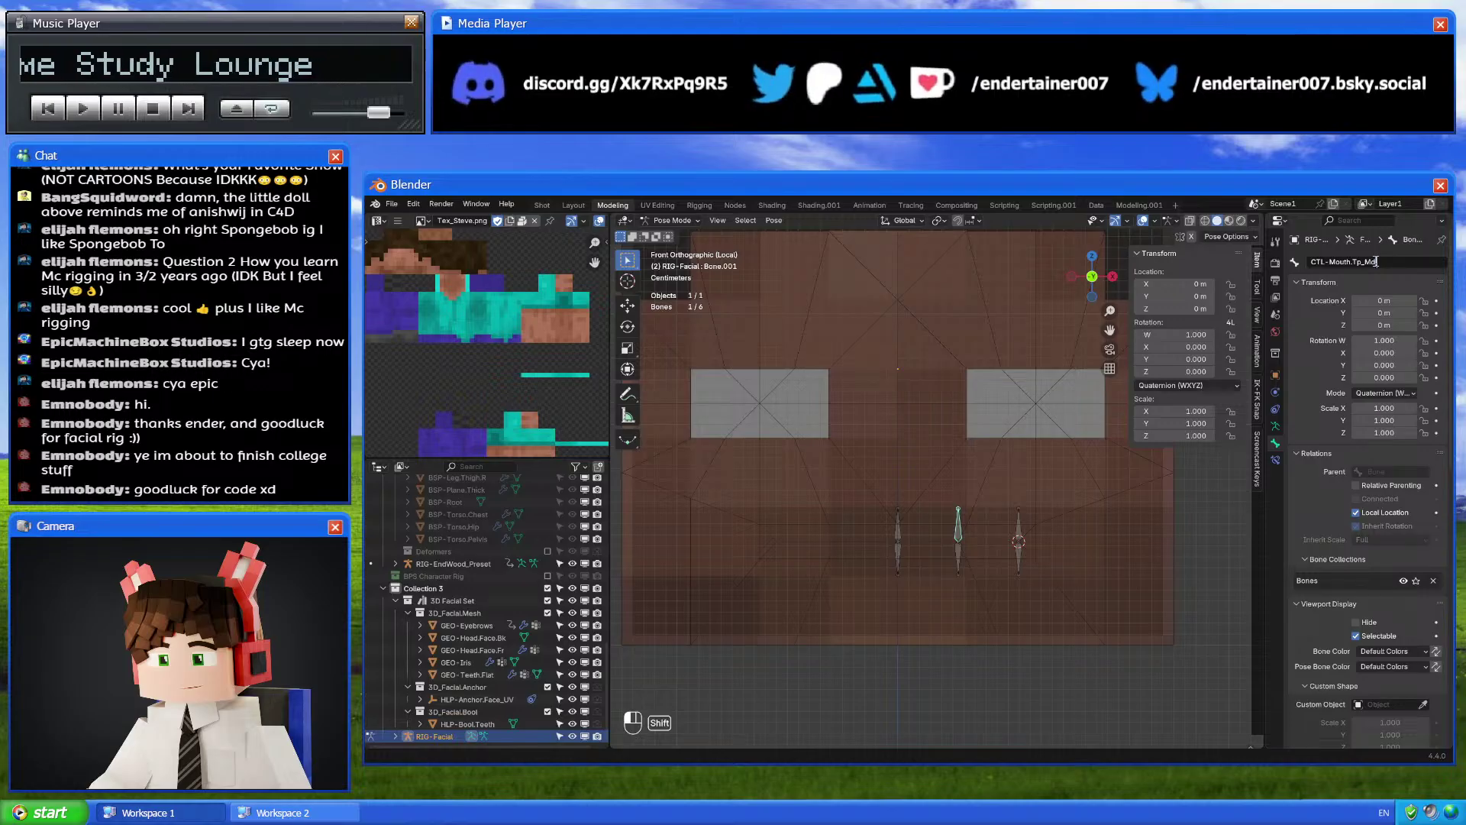
{"action": "key", "text": "Return"}
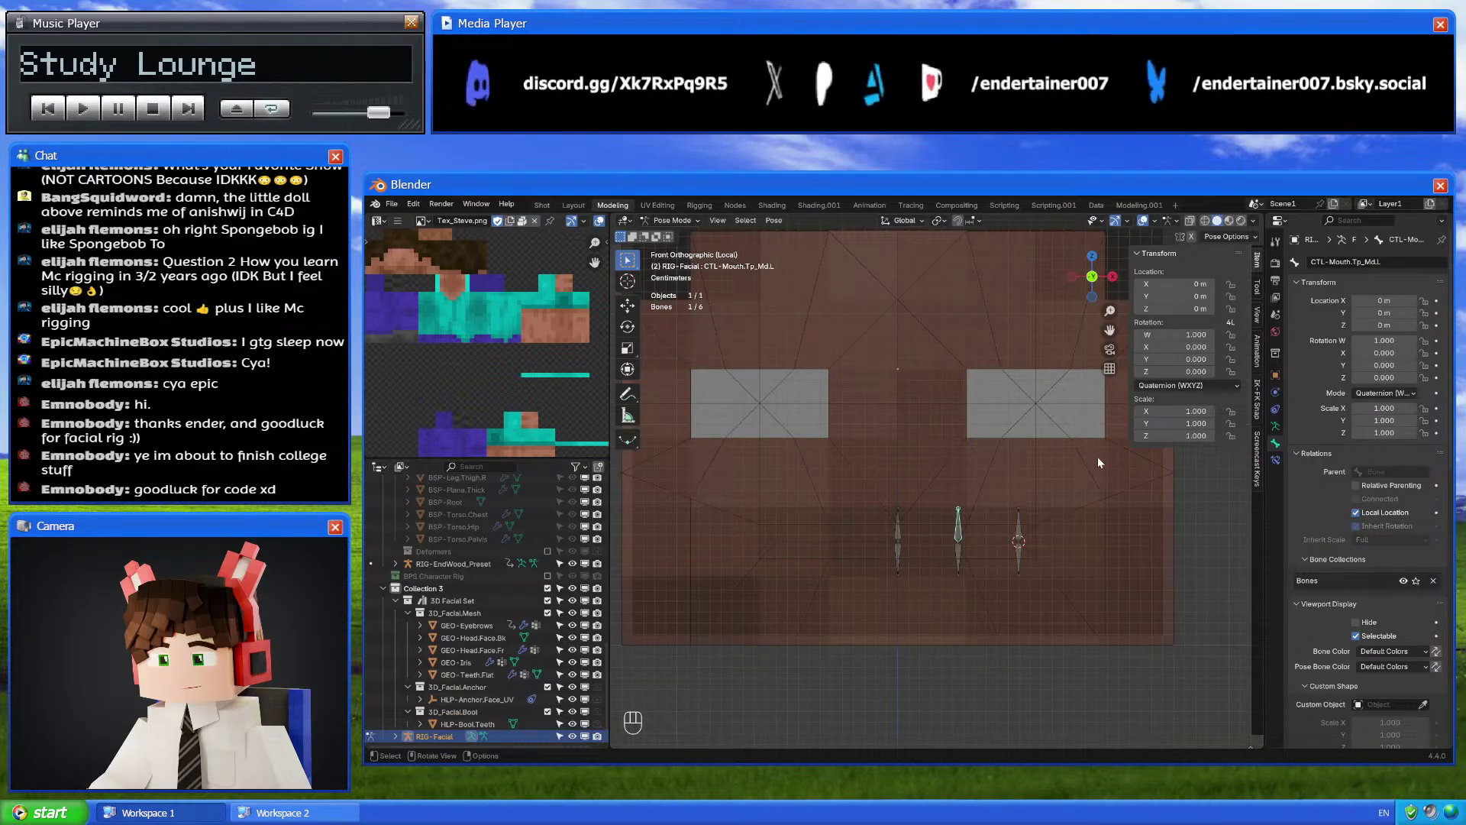
{"action": "left_click", "coordinate": [1019, 522]}
{"action": "left_click", "coordinate": [1360, 262]}
{"action": "type", "text": "CTL-Mouth.Tp_Md.L"}
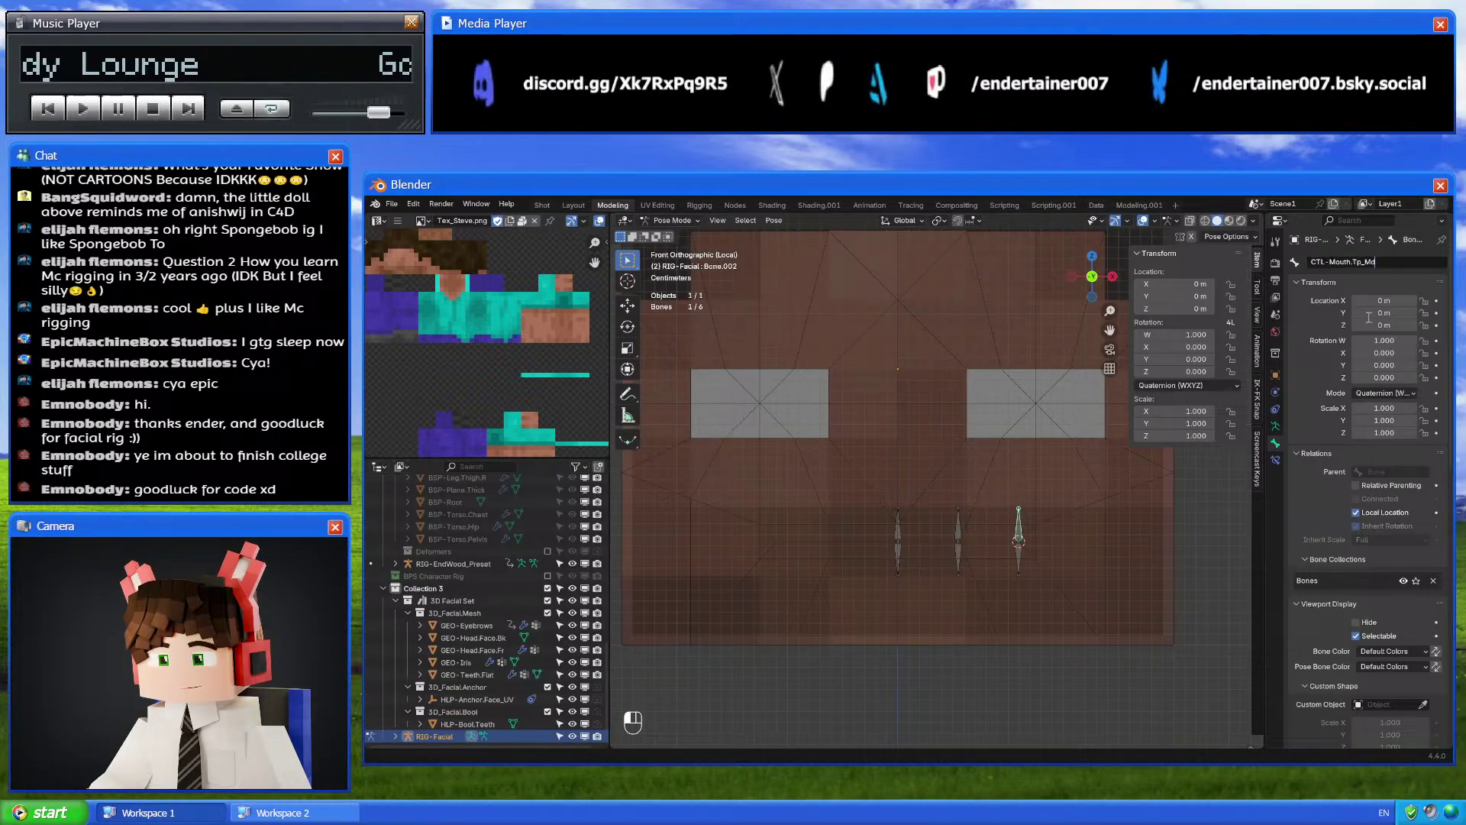
{"action": "key", "text": "BackSpace"}
{"action": "key", "text": "BackSpace"}
{"action": "key", "text": "BackSpace"}
{"action": "key", "text": "BackSpace"}
{"action": "key", "text": "BackSpace"}
{"action": "type", "text": ".L"}
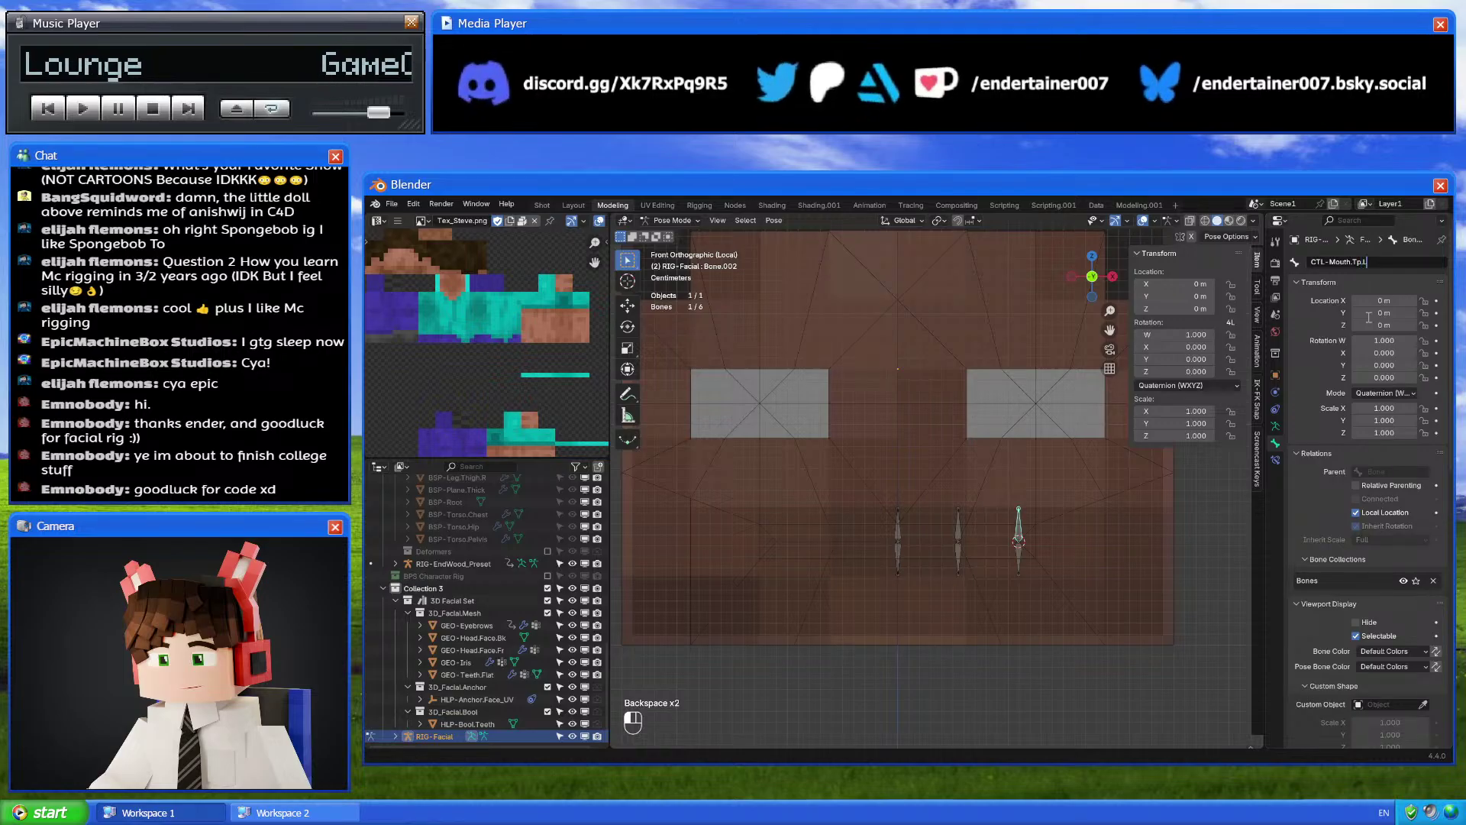
{"action": "key", "text": "Return"}
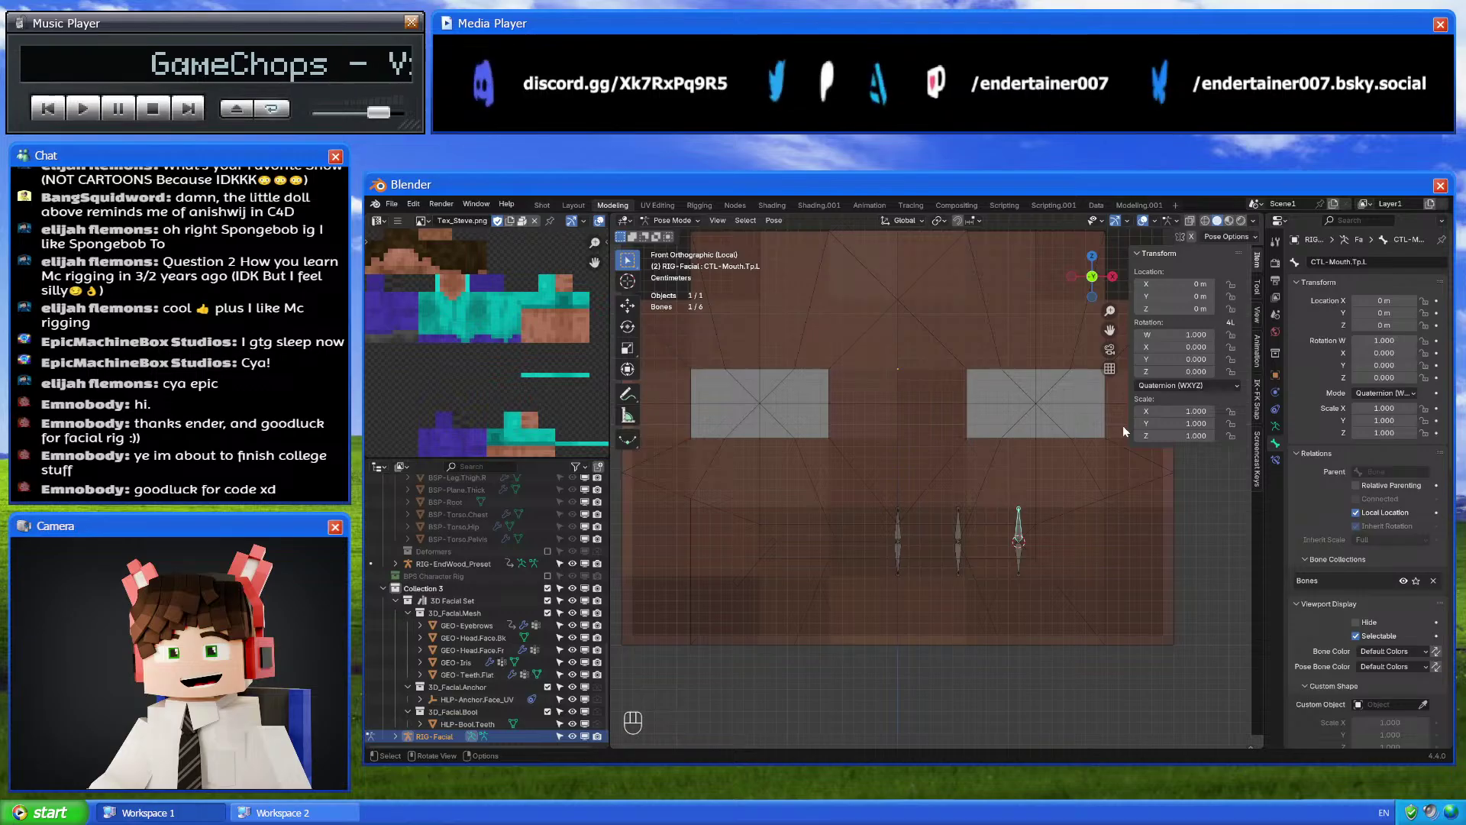
Rename the lower bone at the mouth's centre as CTL-Mouth.Bt_Md
{"action": "left_click", "coordinate": [903, 534]}
{"action": "double_click", "coordinate": [1340, 263]}
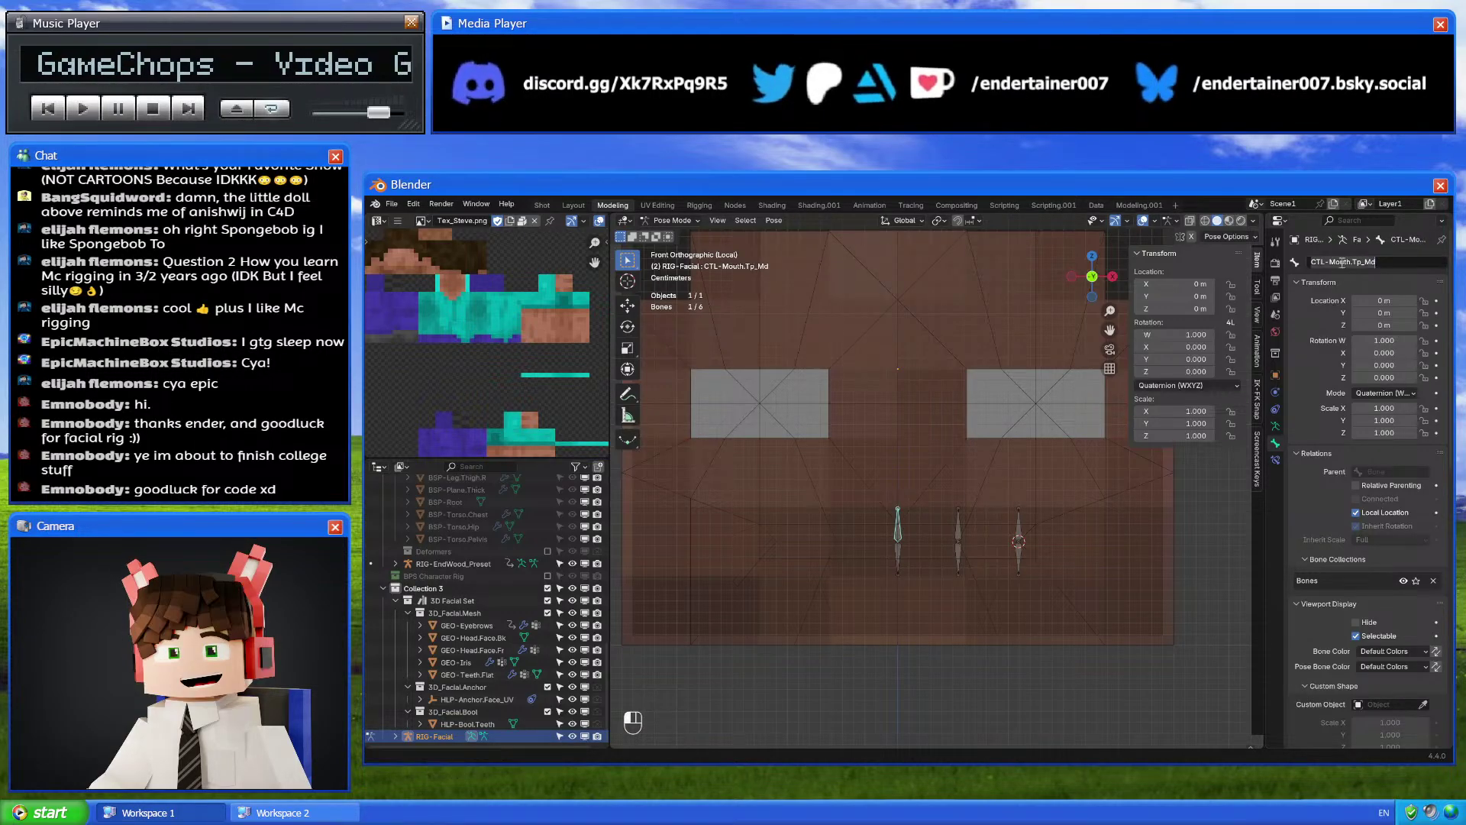
{"action": "key", "text": "ctrl+z"}
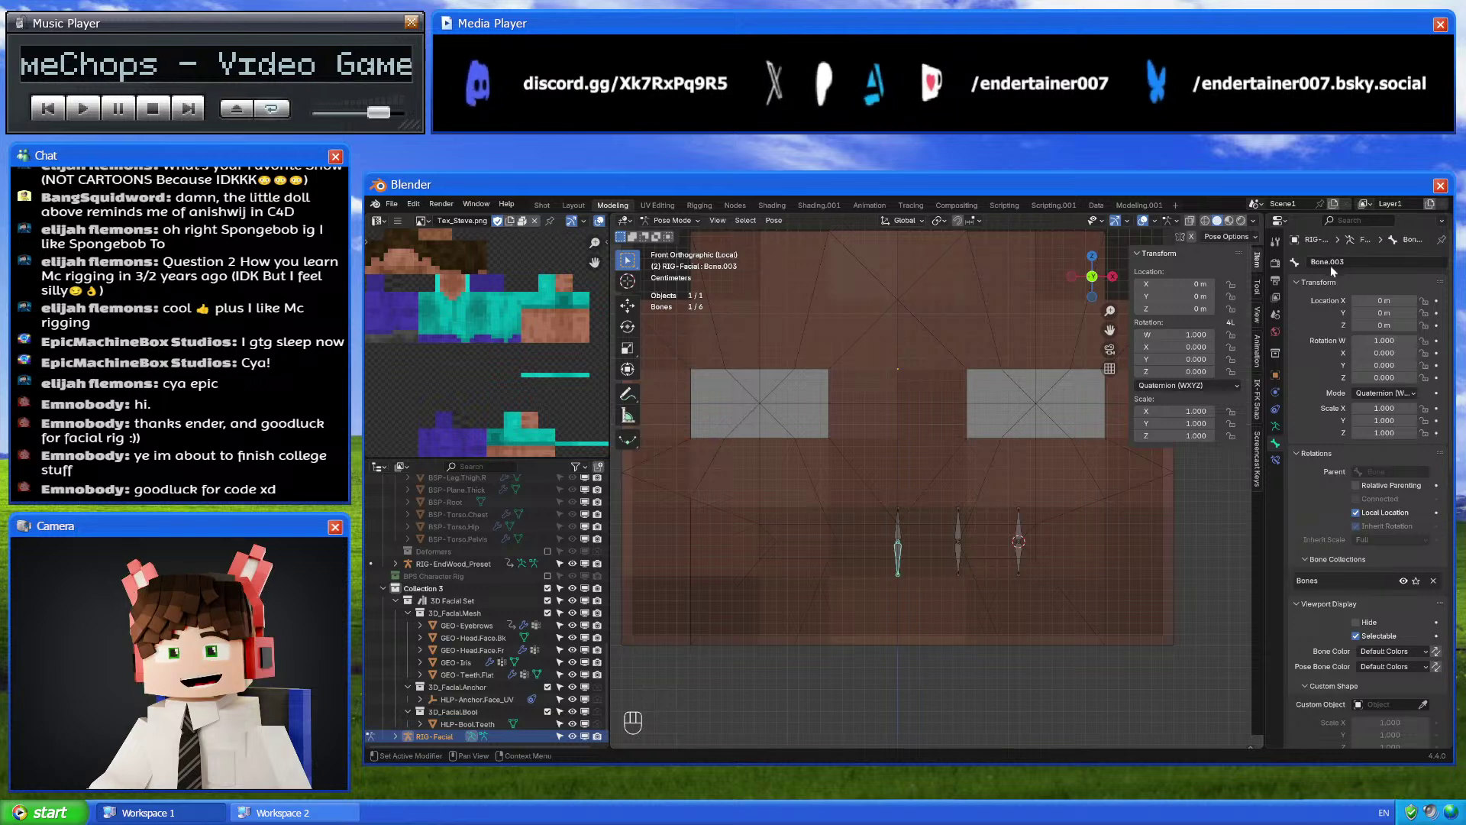
{"action": "double_click", "coordinate": [1337, 262]}
{"action": "type", "text": "CTL-Mouth.Tp_Md"}
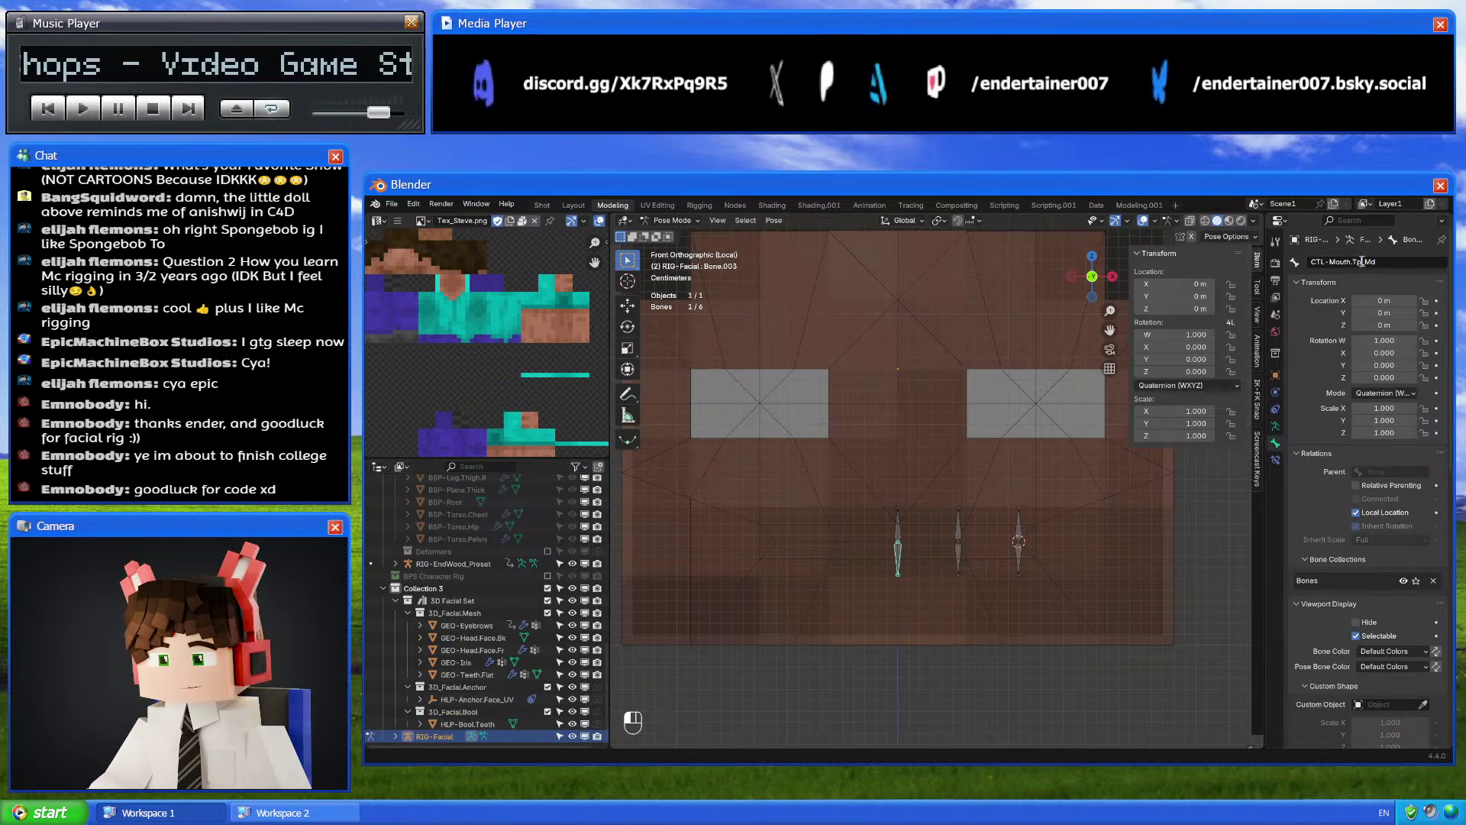
{"action": "key", "text": "BackSpace"}
{"action": "key", "text": "BackSpace"}
{"action": "key", "text": "BackSpace"}
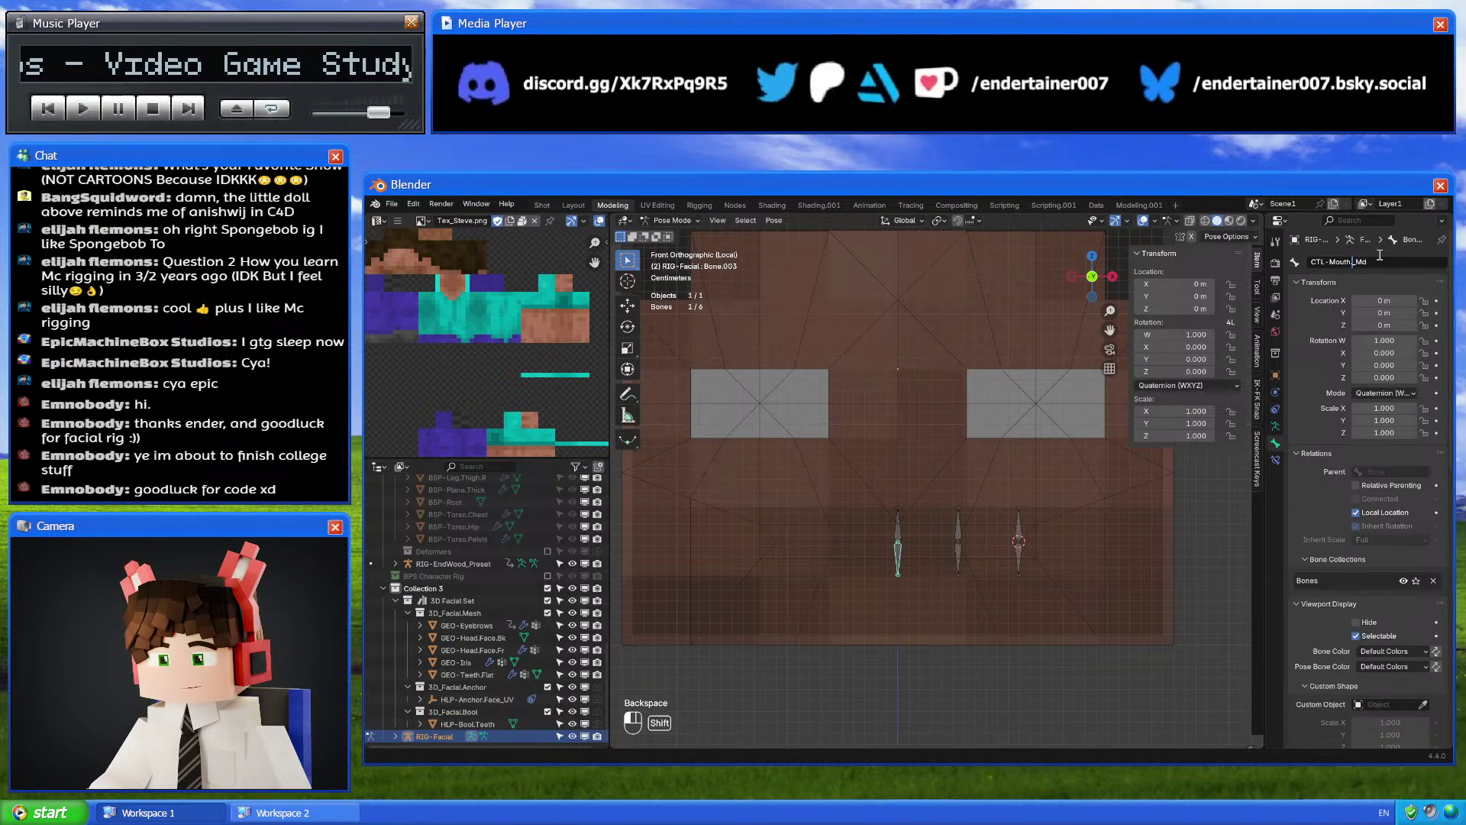
{"action": "type", "text": ".B"}
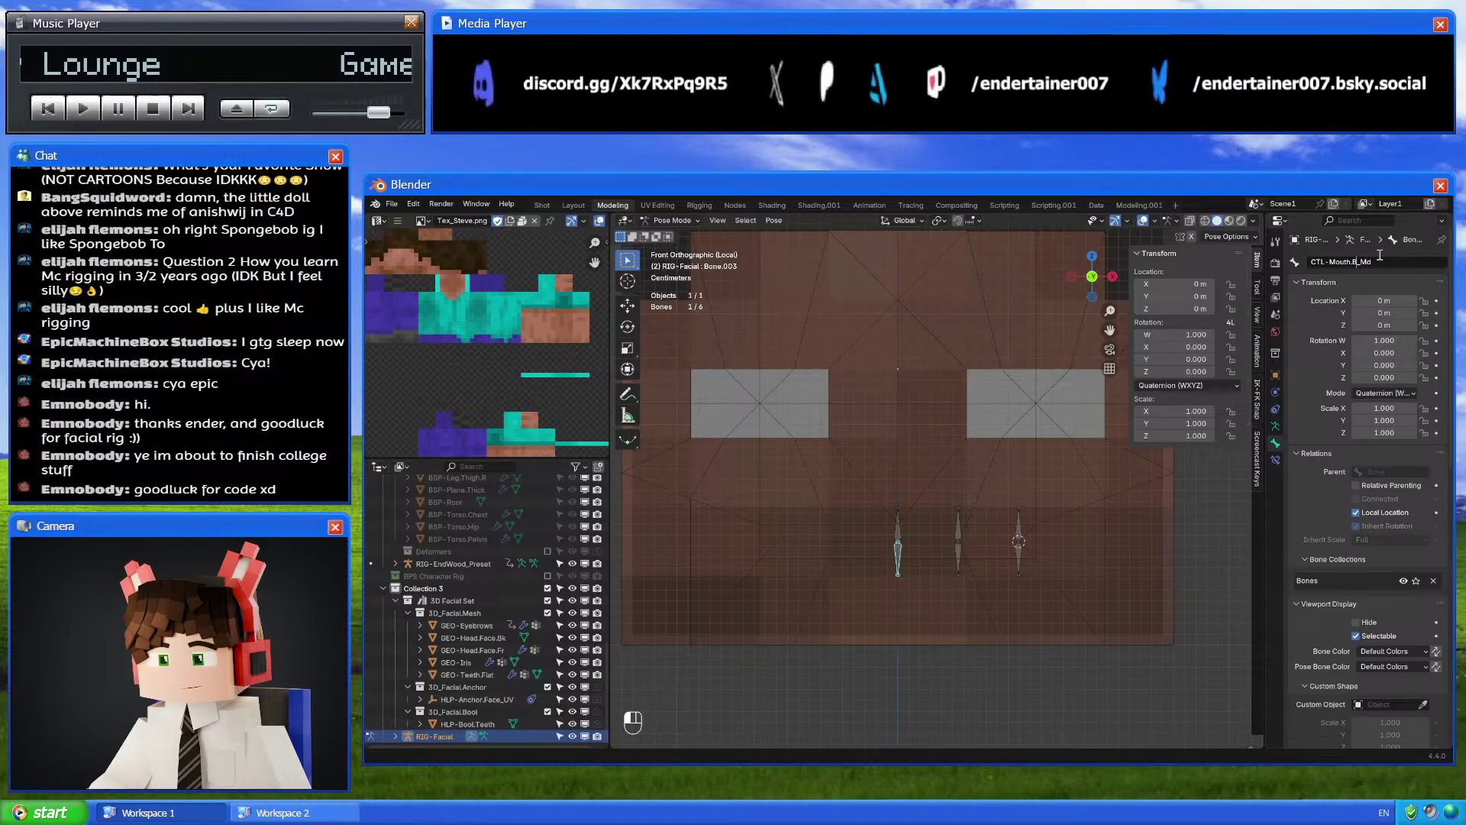
{"action": "type", "text": "t"}
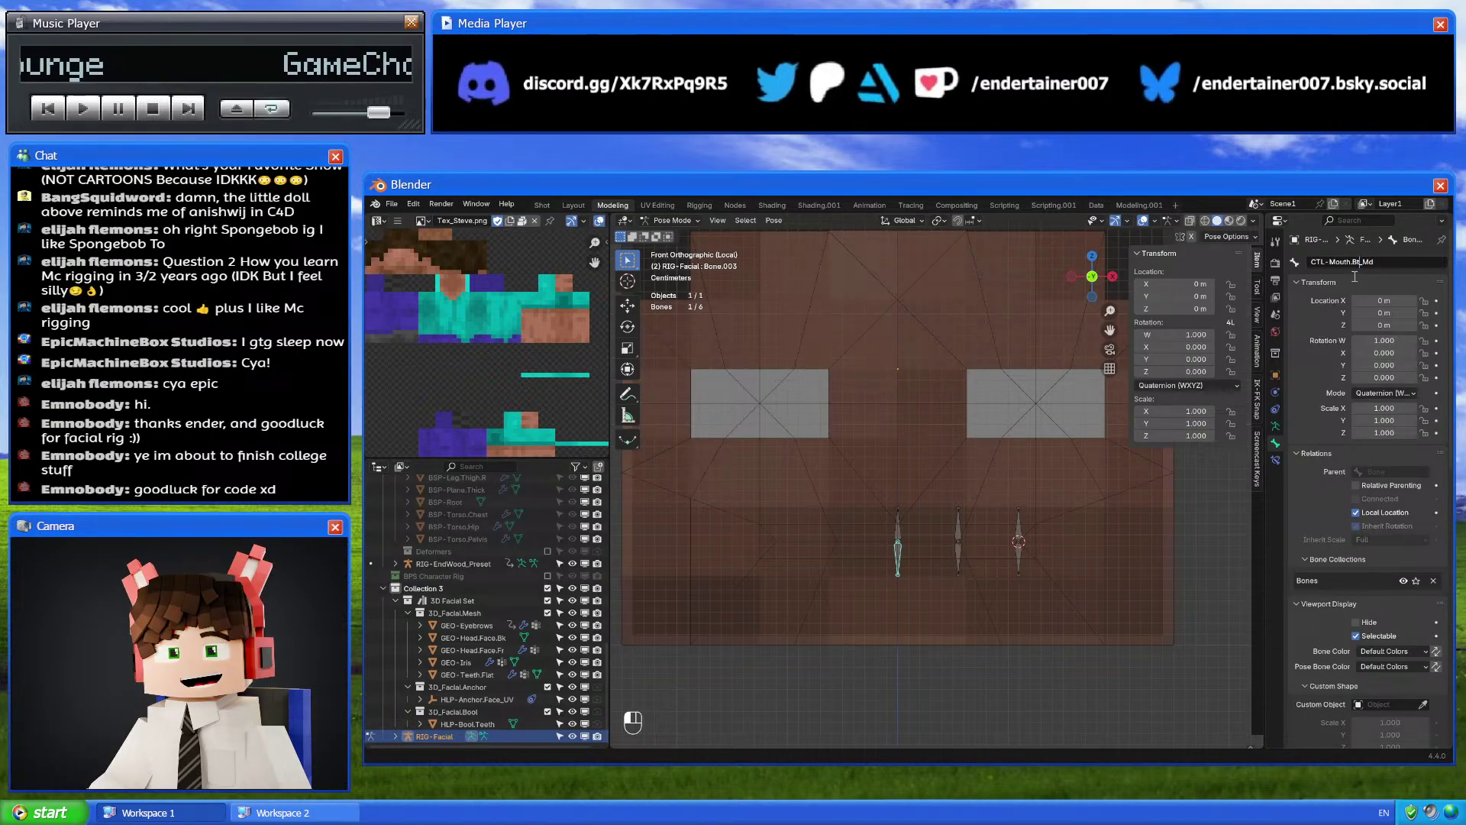
{"action": "key", "text": "Return"}
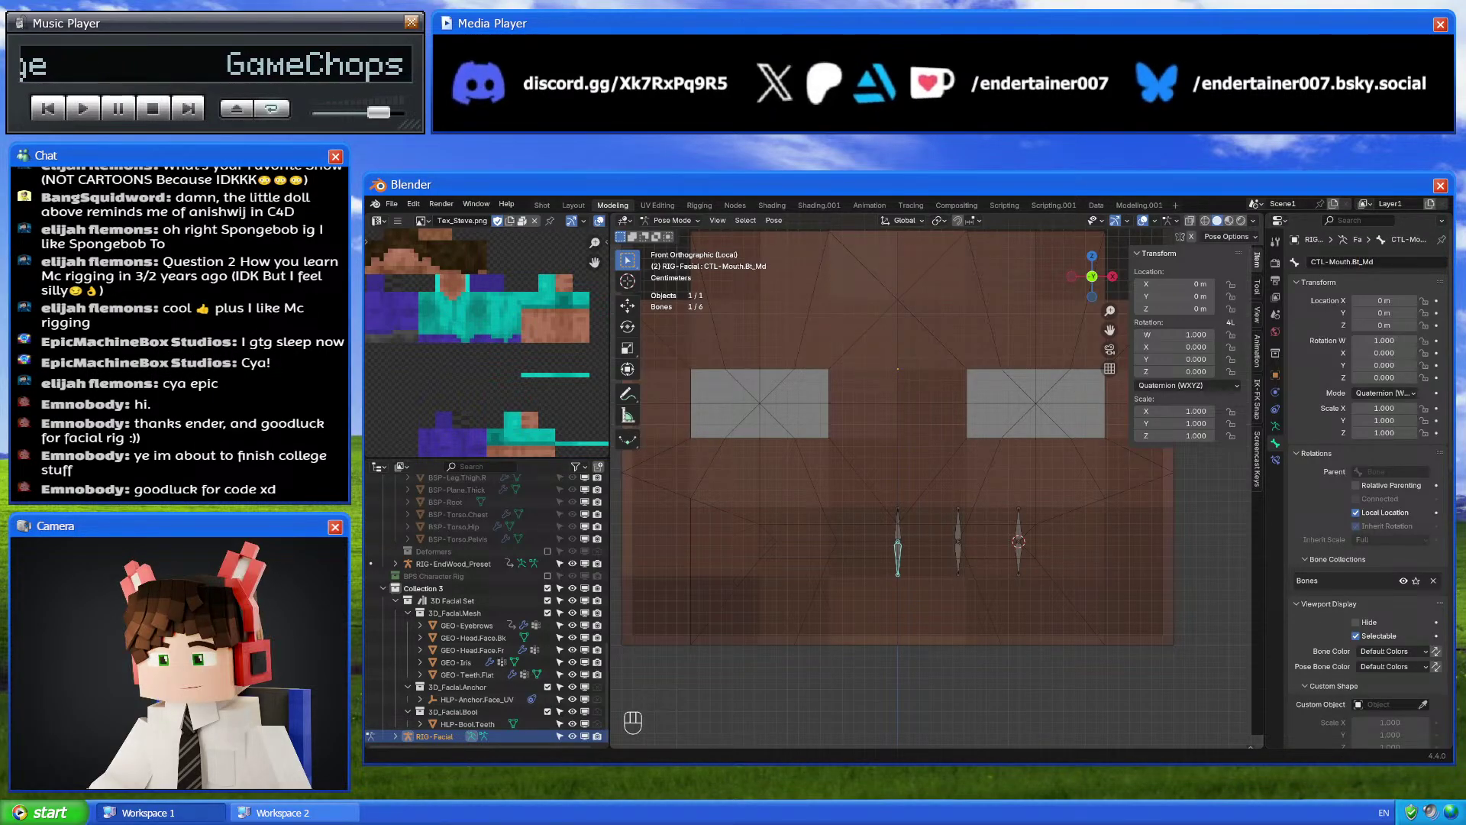
Rename the lower bone halfway between the mouth's centre and corner as CTL-Mouth.Bt_Md.L
{"action": "left_click", "coordinate": [1375, 261]}
{"action": "left_click", "coordinate": [959, 558]}
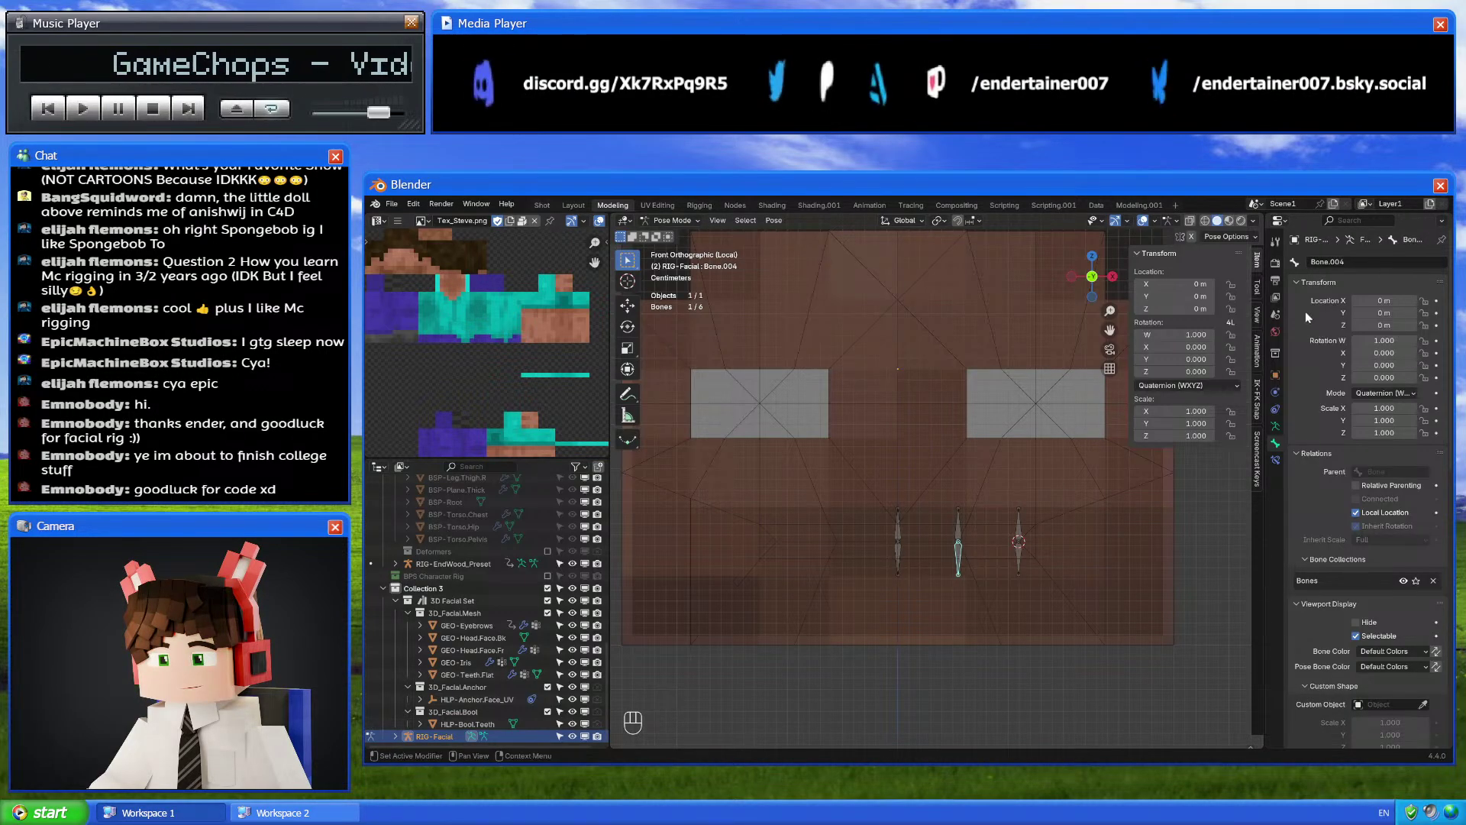
{"action": "type", "text": "CTL-Mouth.Bt_Md"}
{"action": "left_click", "coordinate": [1363, 286]}
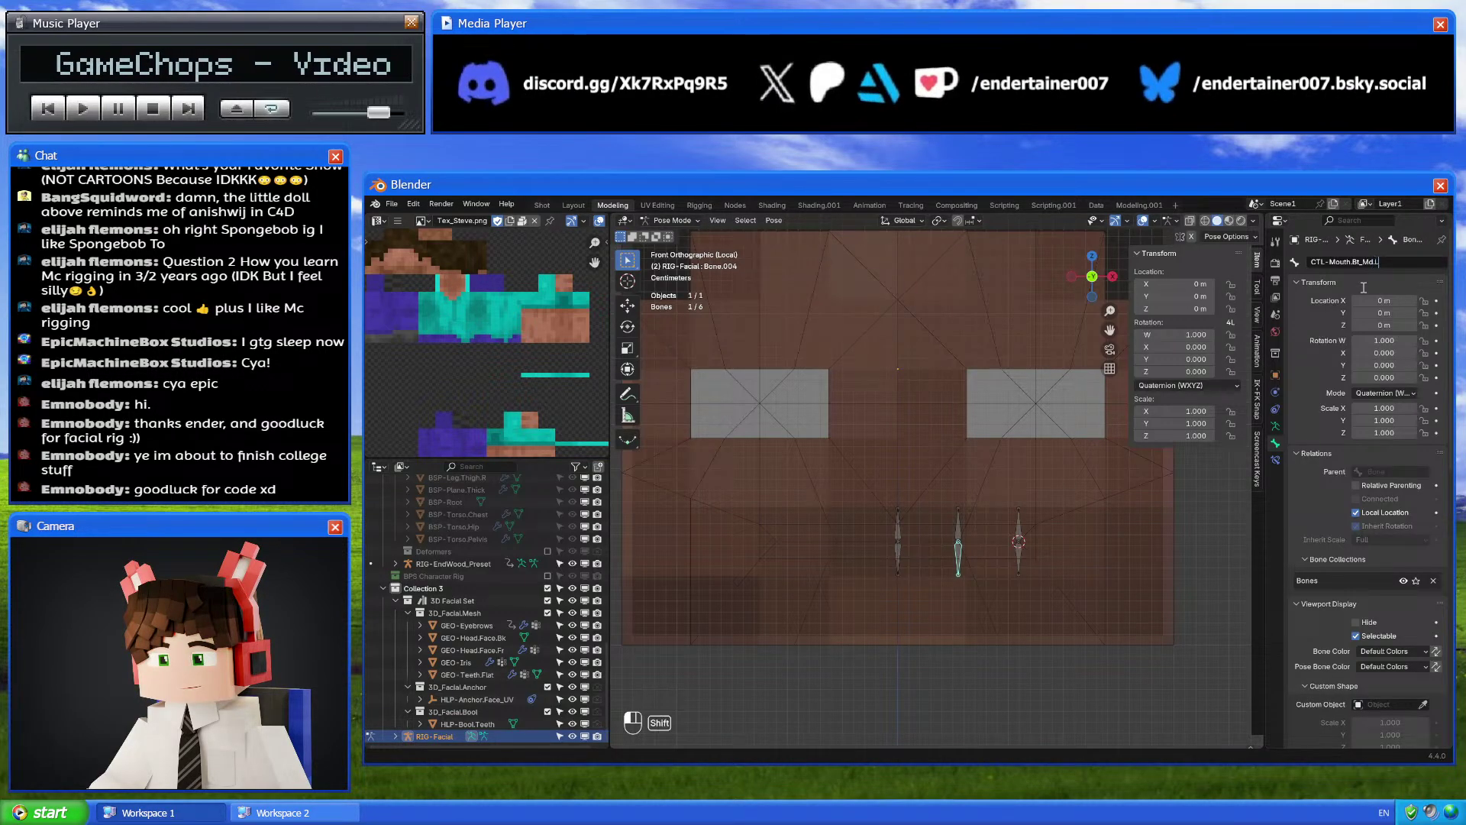
Rename the lower bone at the mouth corner as CTL-Mouth.Bt.L
{"action": "left_click", "coordinate": [1021, 548]}
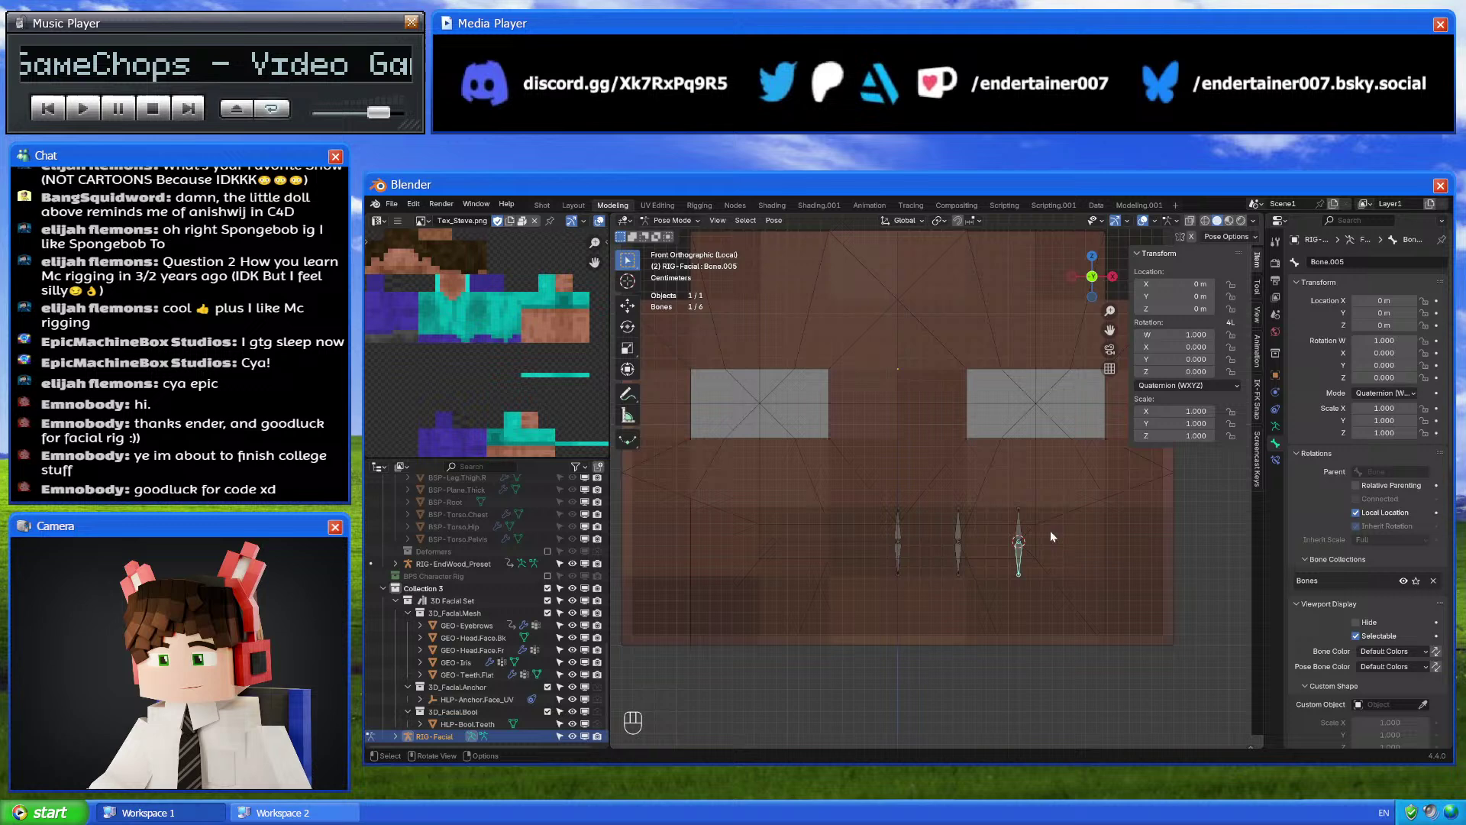
{"action": "left_click", "coordinate": [1333, 262]}
{"action": "type", "text": "CTL-Mouth.Bt_Md"}
{"action": "key", "text": "BackSpace"}
{"action": "key", "text": "BackSpace"}
{"action": "key", "text": "BackSpace"}
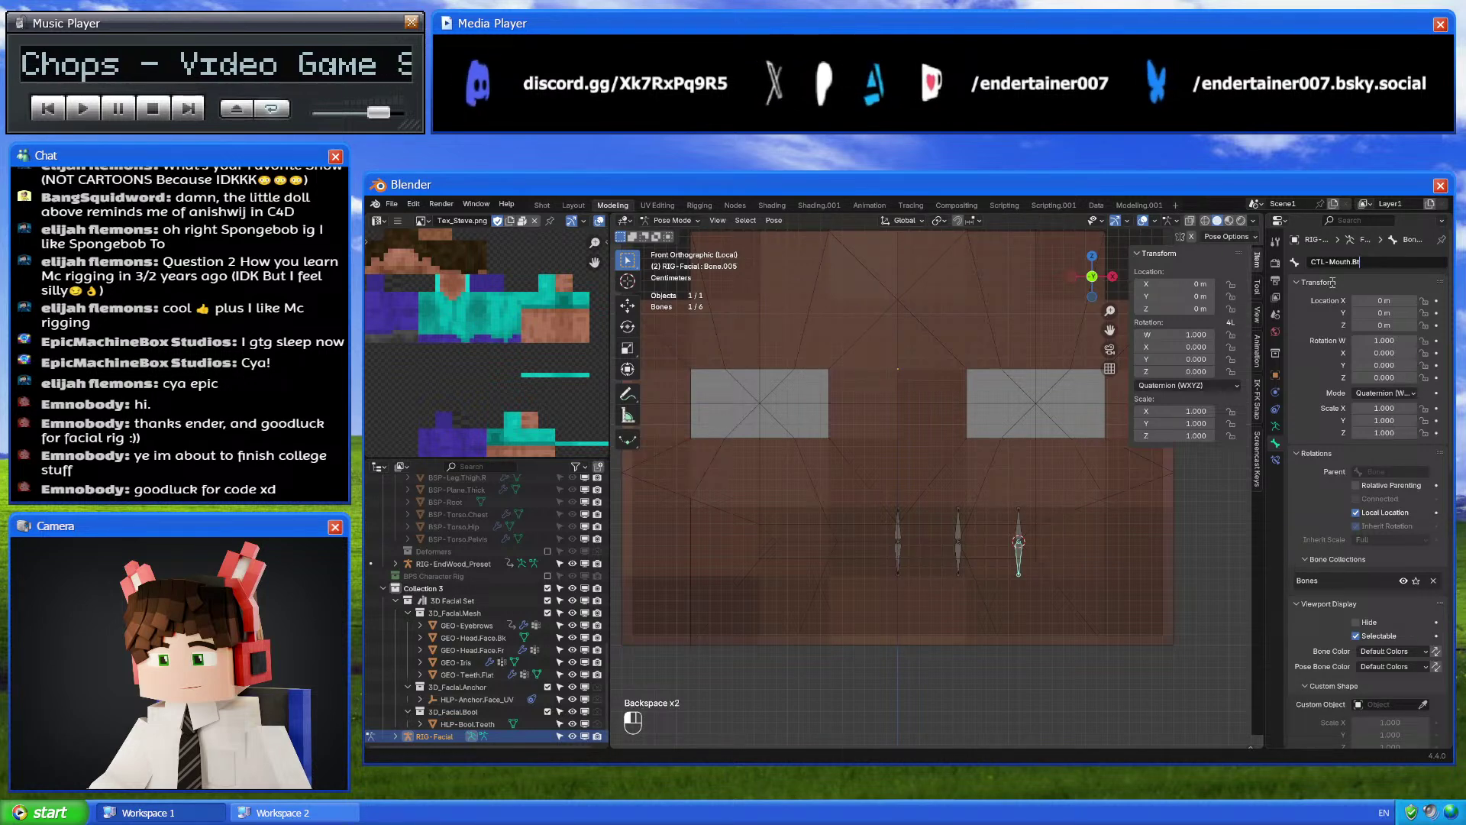
{"action": "type", "text": "L"}
{"action": "key", "text": "Return"}
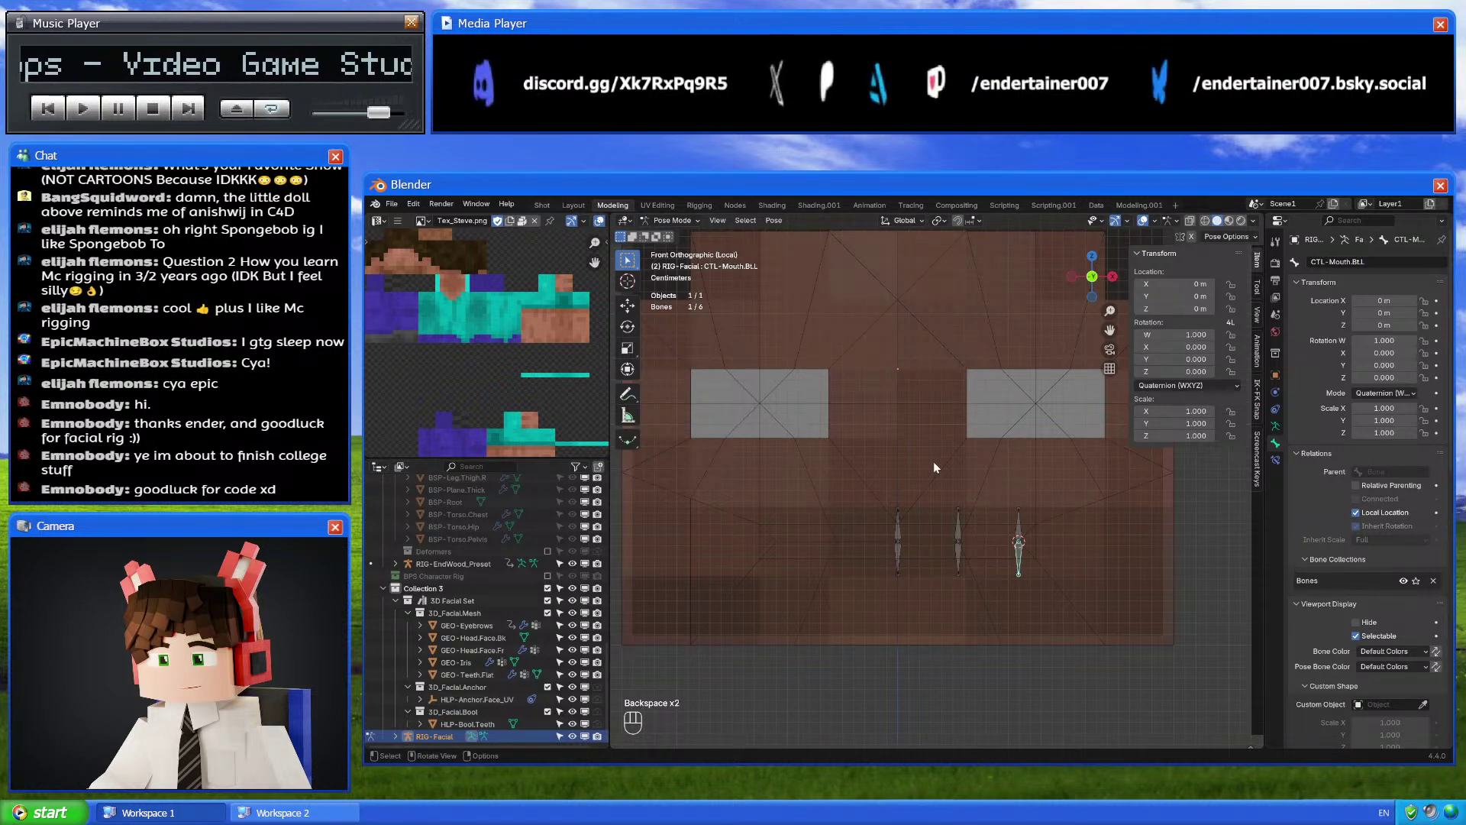
Symmetrize the left-side mouth control bones to create their right-side counterparts
{"action": "left_click_drag", "start_coordinate": [933, 461], "coordinate": [1070, 644]}
{"action": "key", "text": "Tab"}
{"action": "right_click", "coordinate": [1074, 499]}
{"action": "left_click", "coordinate": [1075, 498]}
{"action": "key", "text": "Tab"}
{"action": "scroll", "coordinate": [1024, 485], "scroll_direction": "down", "scroll_amount": 3}
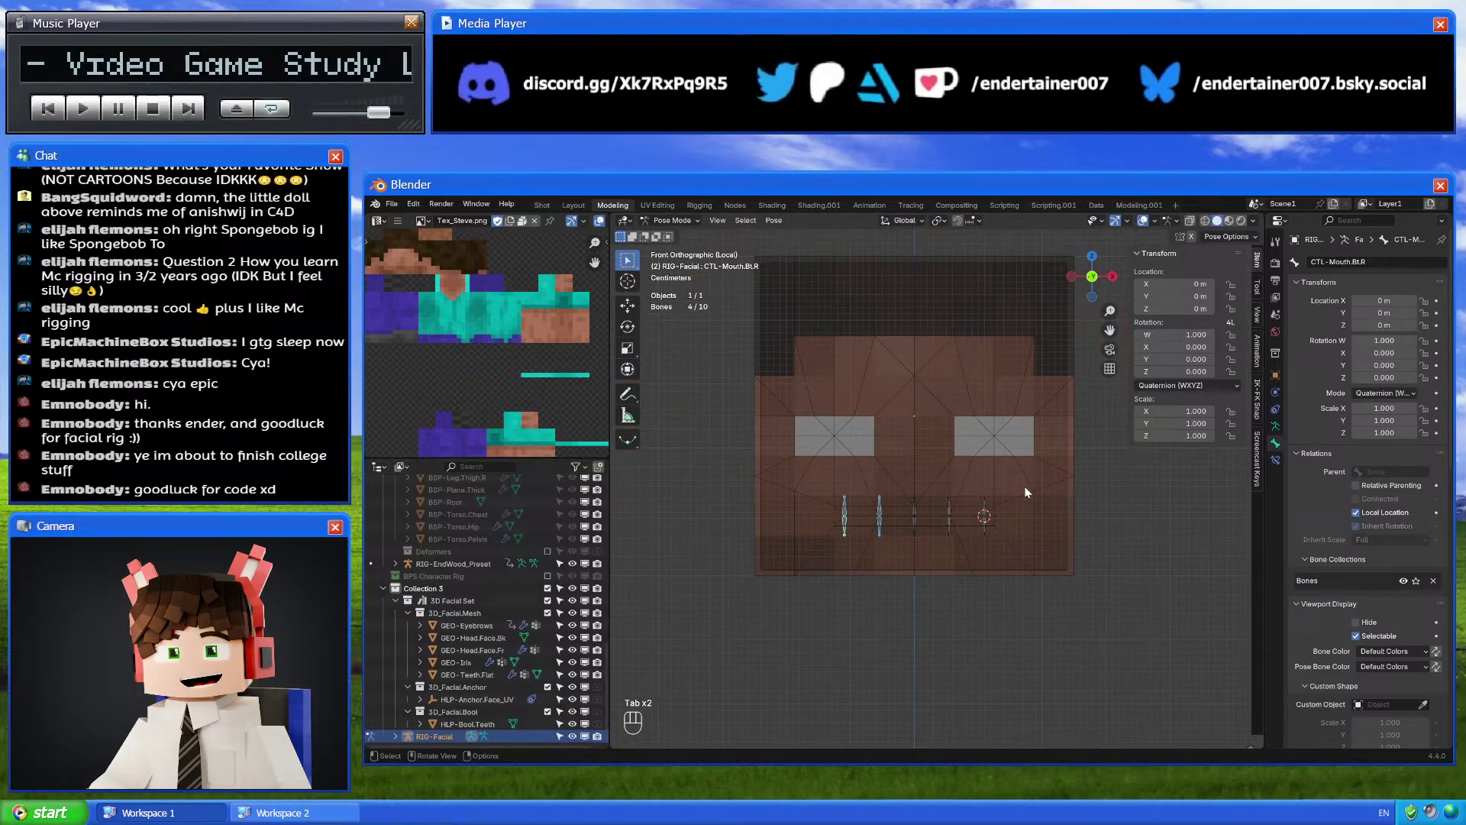
Return the RIG-Facial armature to Object Mode and save the file
{"action": "middle_click_drag", "start_coordinate": [1058, 613], "coordinate": [1079, 593]}
{"action": "key", "text": "ctrl+Tab"}
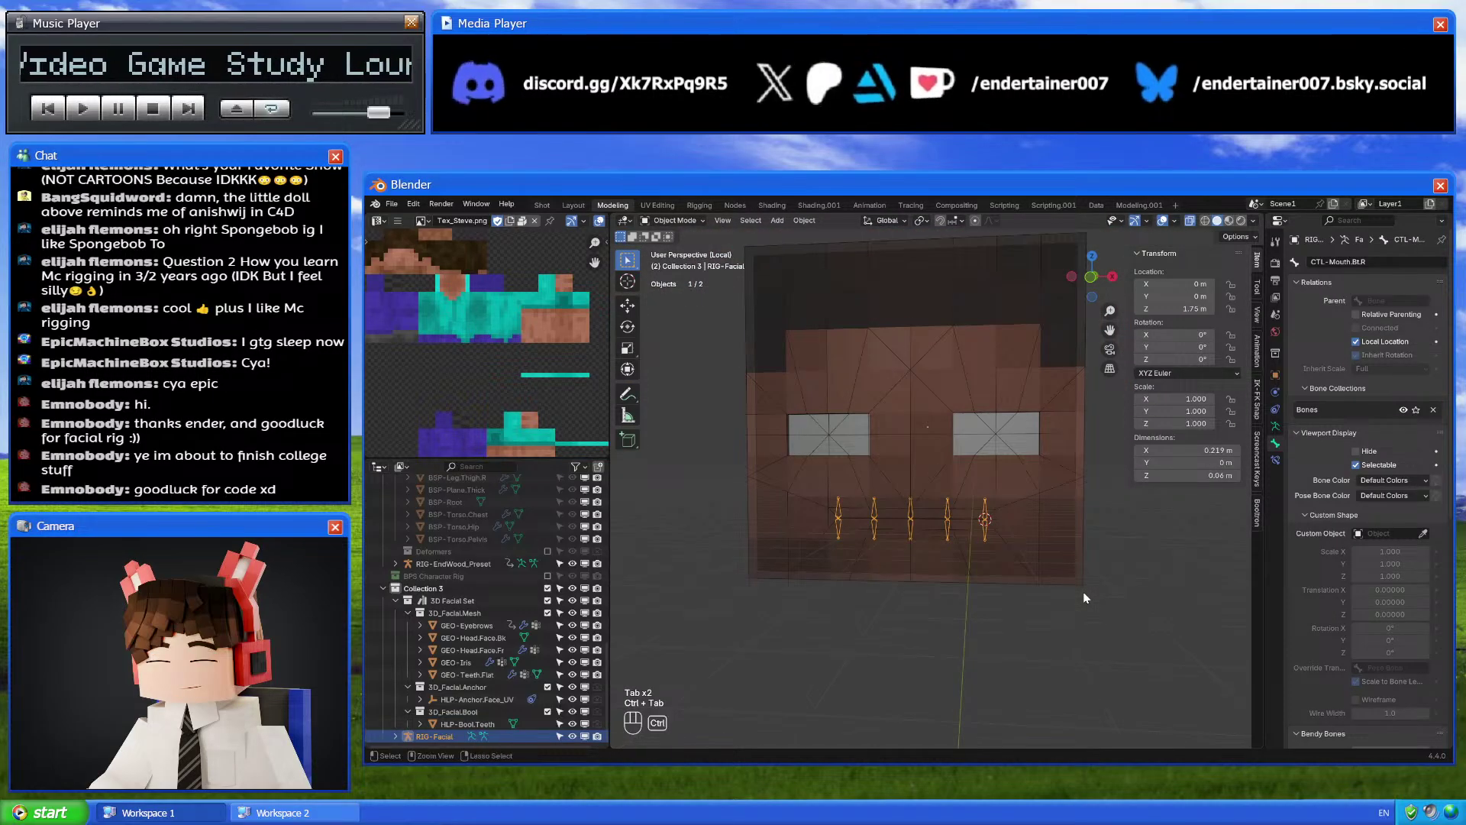
{"action": "key", "text": "ctrl+s"}
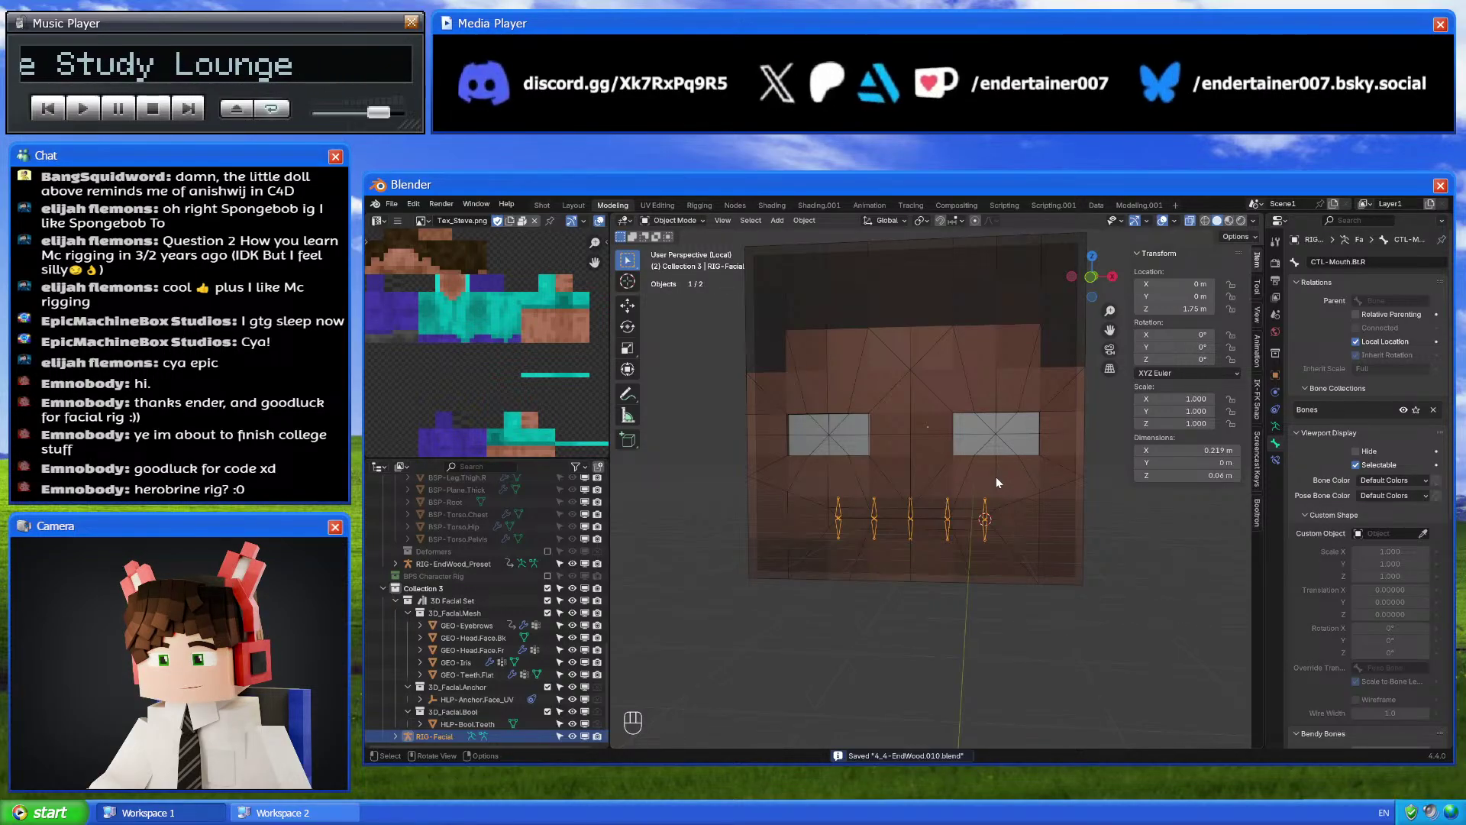
Set RIG-Facial as the target object of the front face mesh's Armature modifier
{"action": "middle_click_drag", "start_coordinate": [996, 480], "coordinate": [1014, 576]}
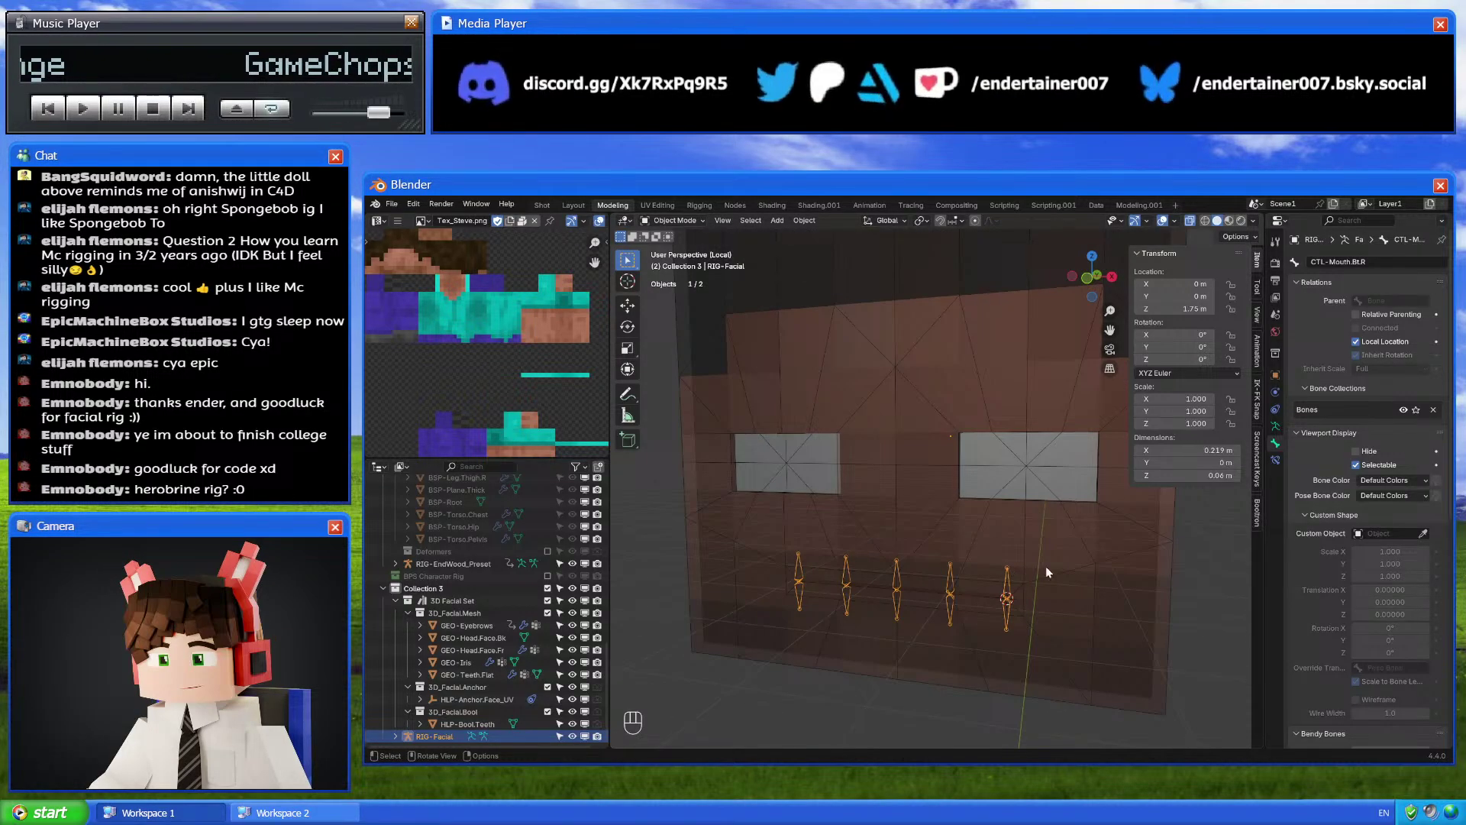
{"action": "left_click", "coordinate": [1047, 572]}
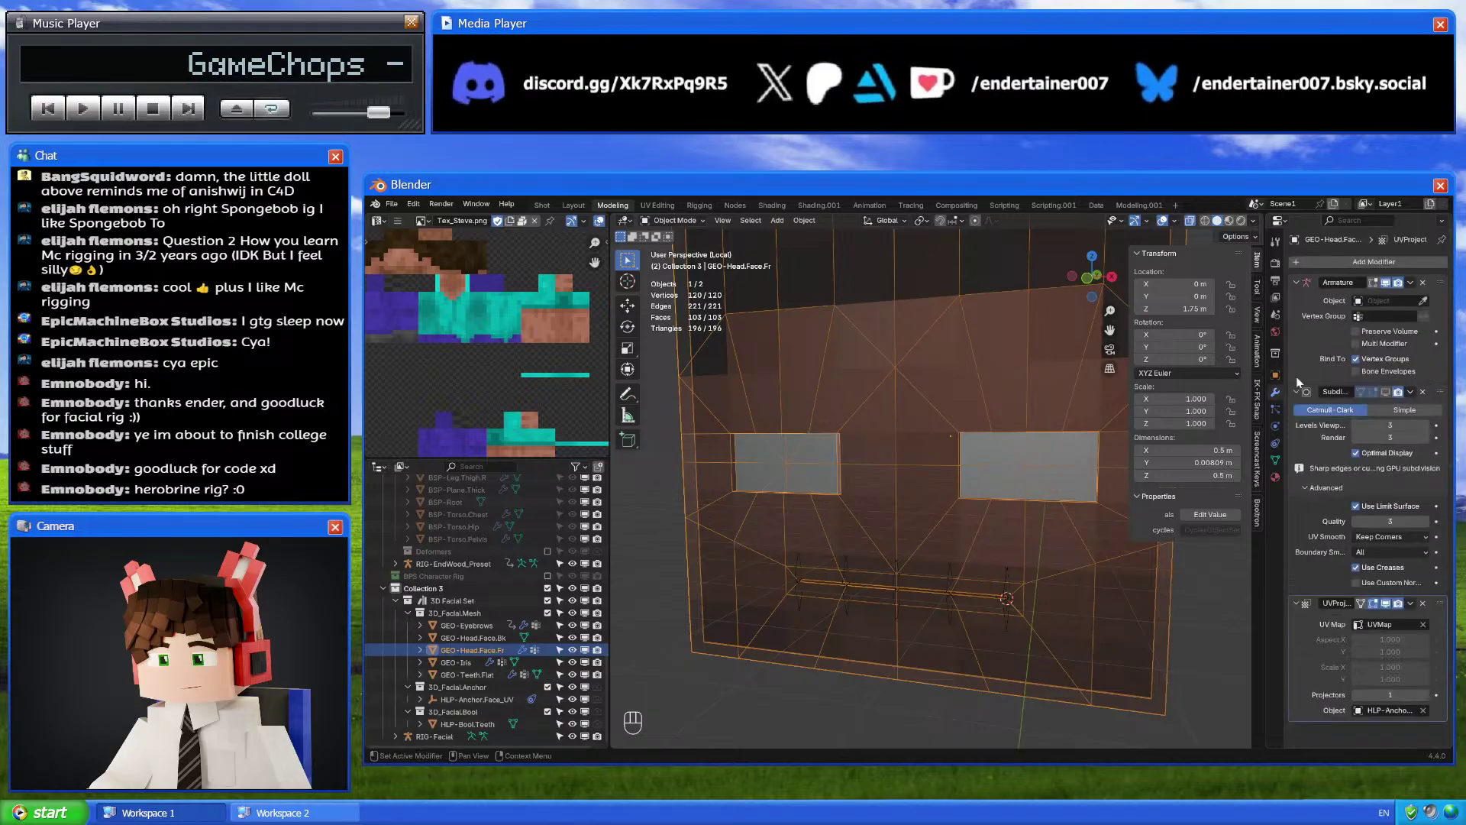
{"action": "left_click", "coordinate": [1423, 300]}
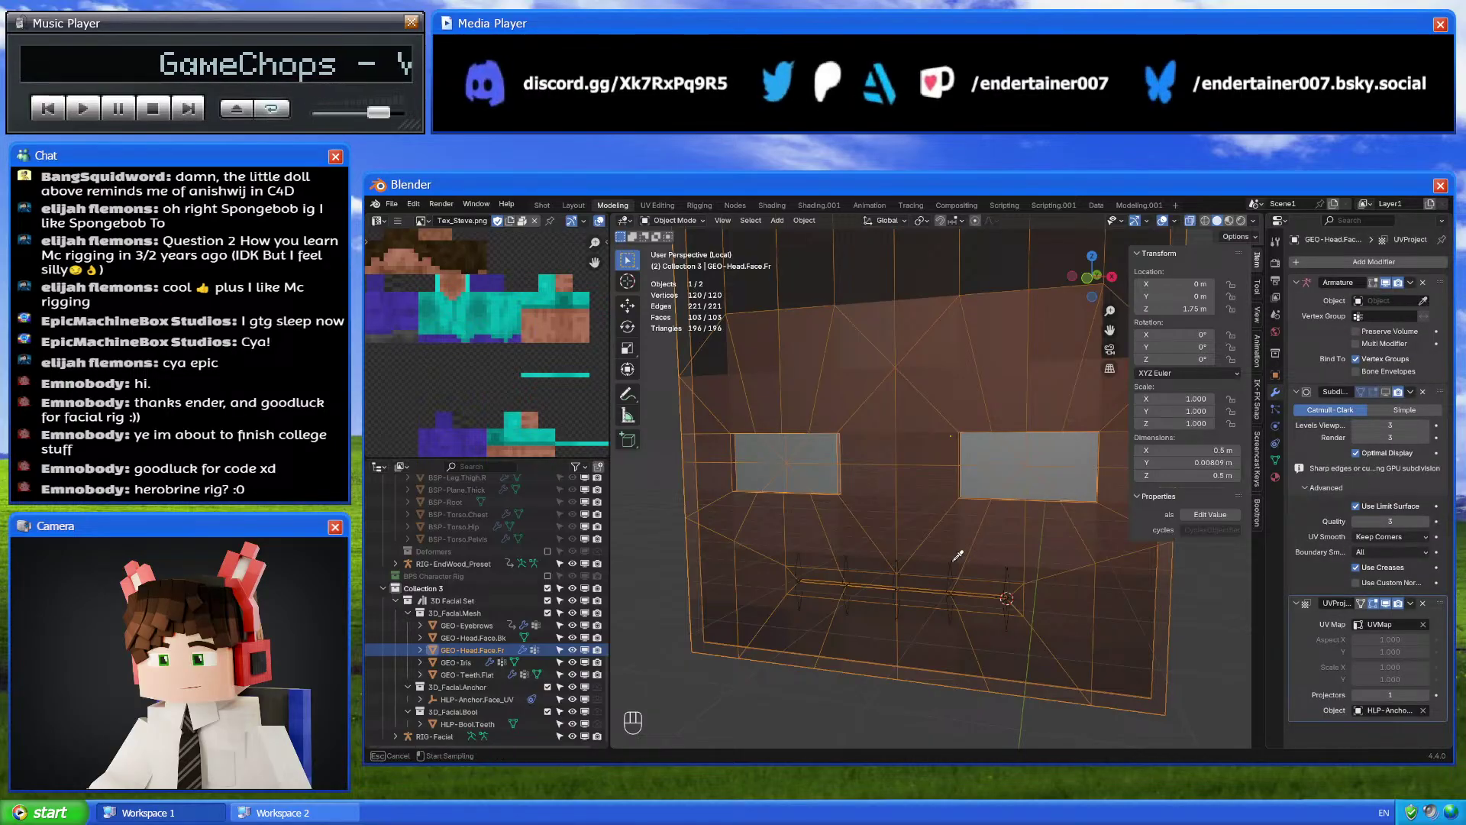
{"action": "left_click", "coordinate": [1007, 571]}
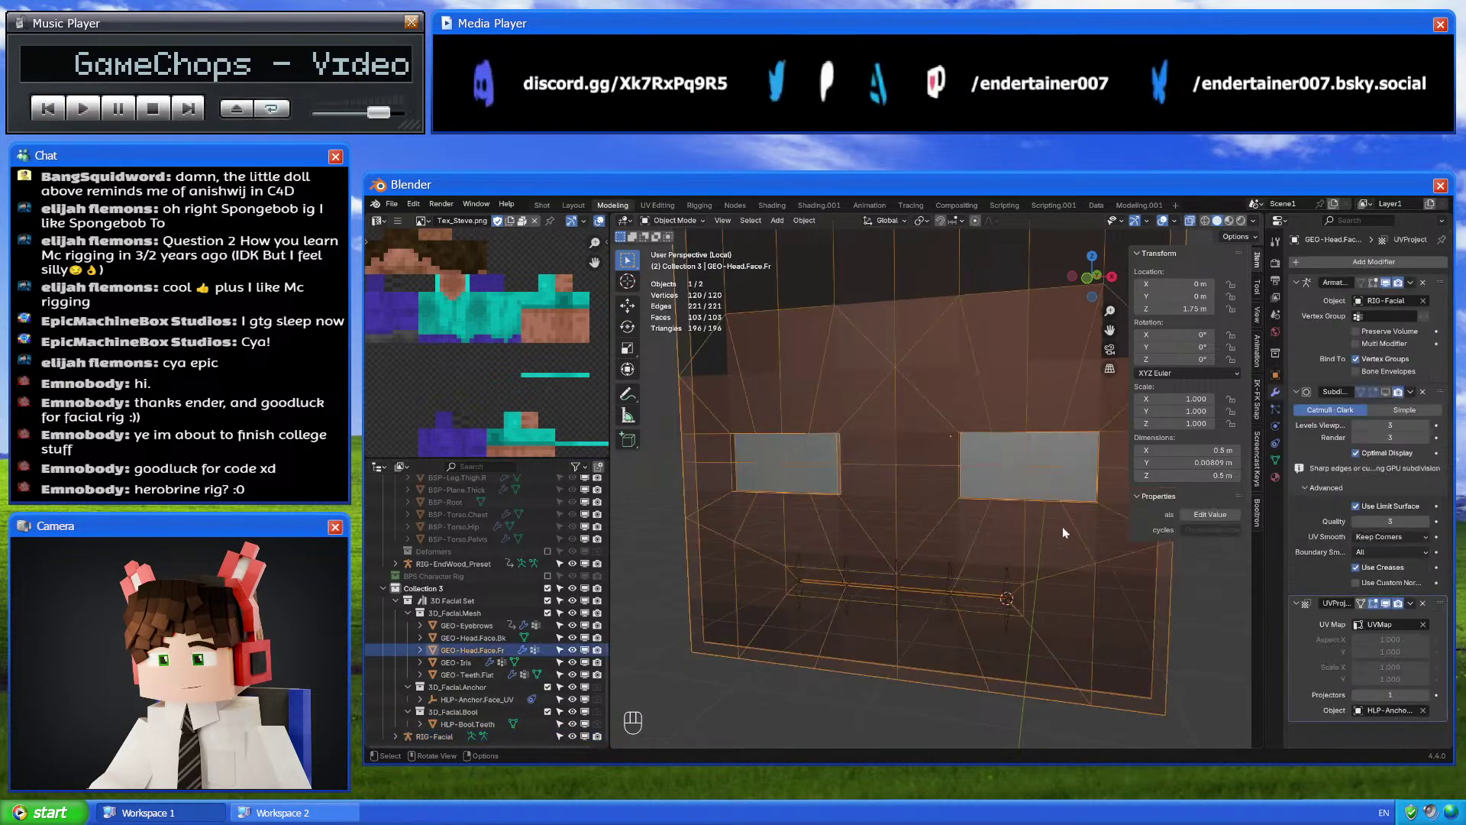
Parent the front face mesh to the RIG-Facial armature using Armature Deform With Empty Groups
{"action": "key", "text": "shift"}
{"action": "left_click", "coordinate": [1006, 570], "text": "shift"}
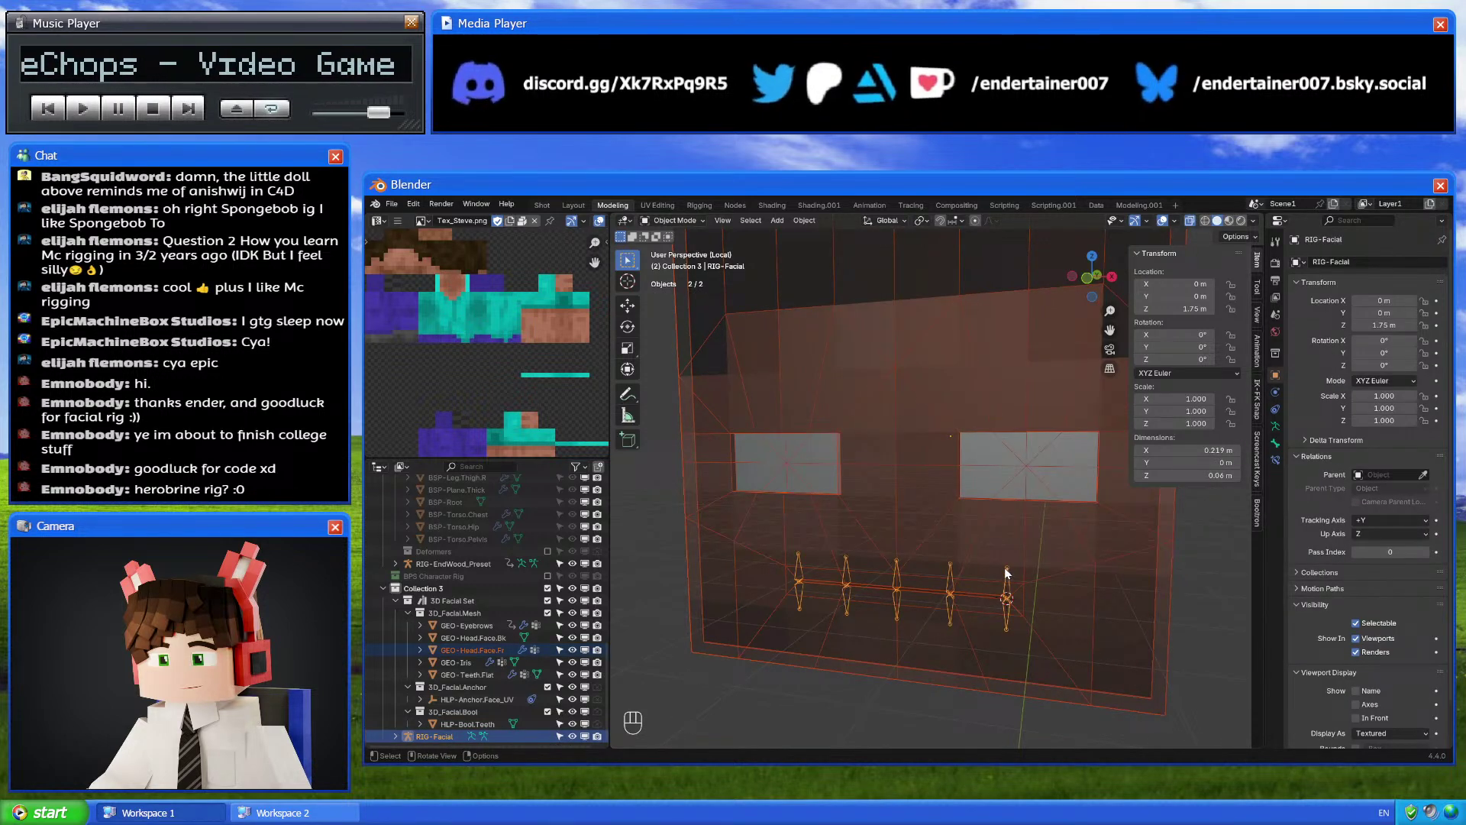
{"action": "key", "text": "ctrl+z"}
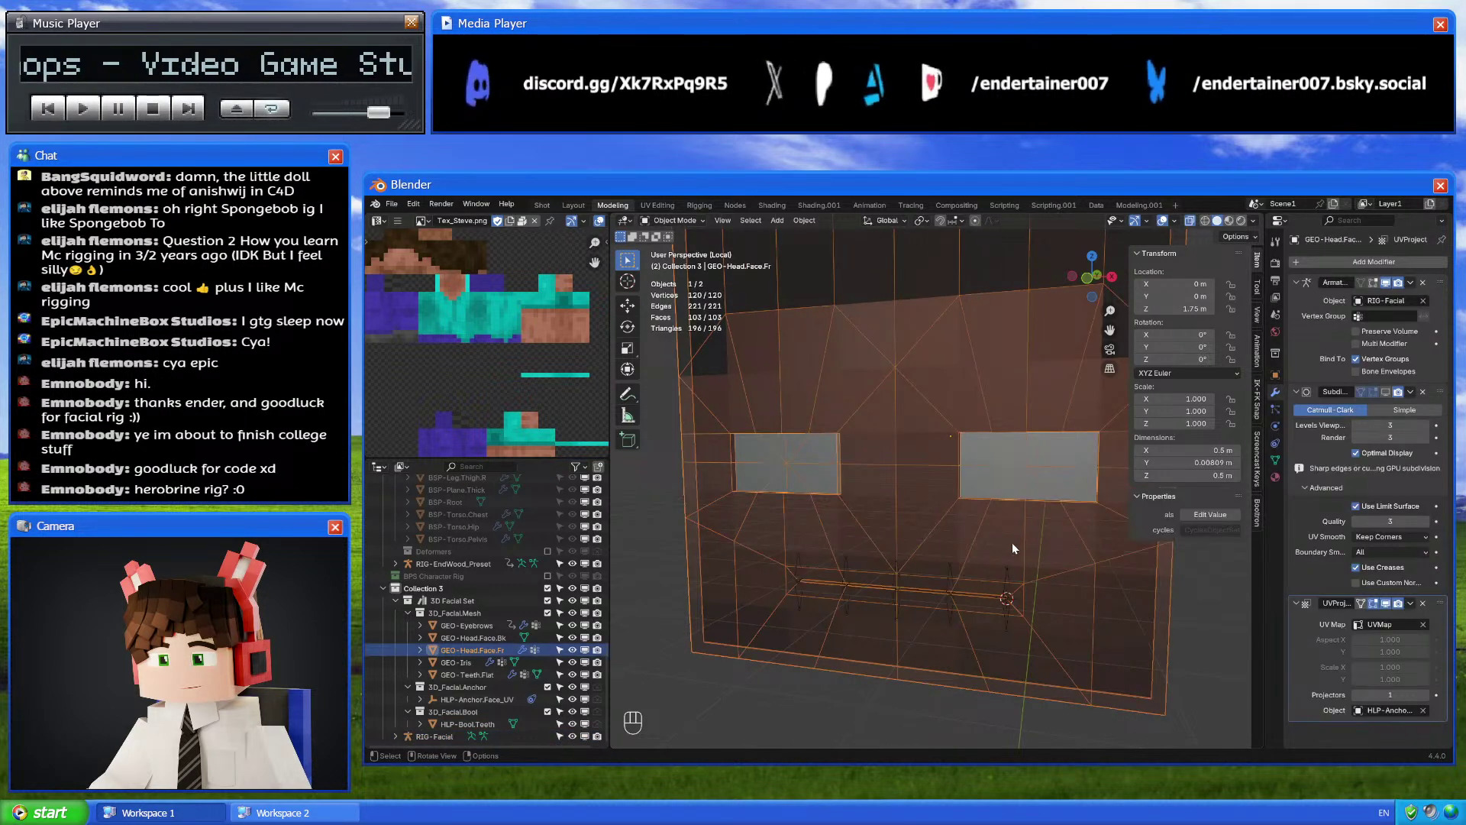
{"action": "left_click", "coordinate": [1009, 565], "text": "shift"}
{"action": "key", "text": "ctrl+p"}
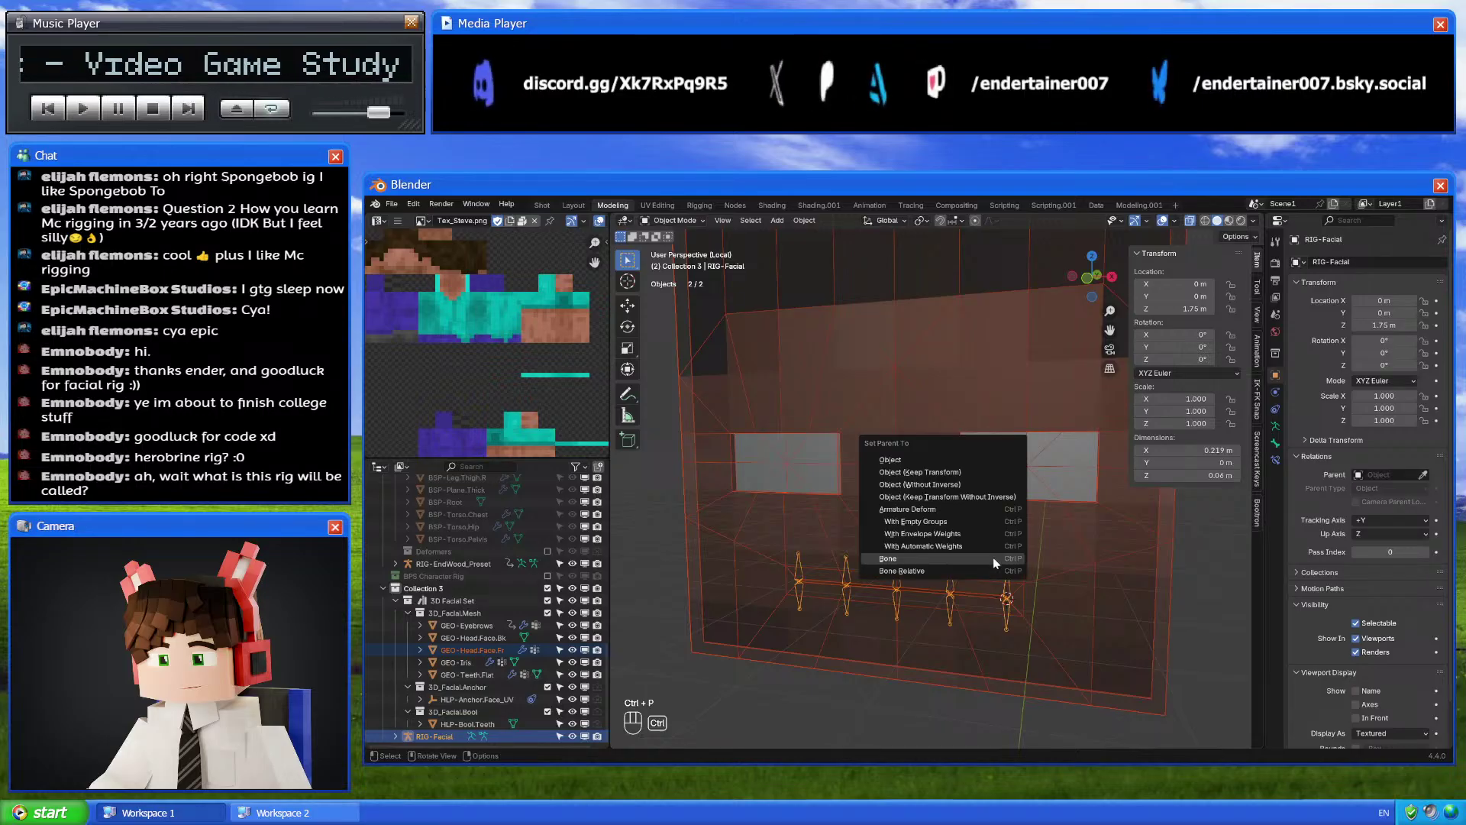
{"action": "left_click", "coordinate": [979, 520]}
Delete all vertex groups from the front face mesh, including the old cheek groups
{"action": "left_click", "coordinate": [1275, 426]}
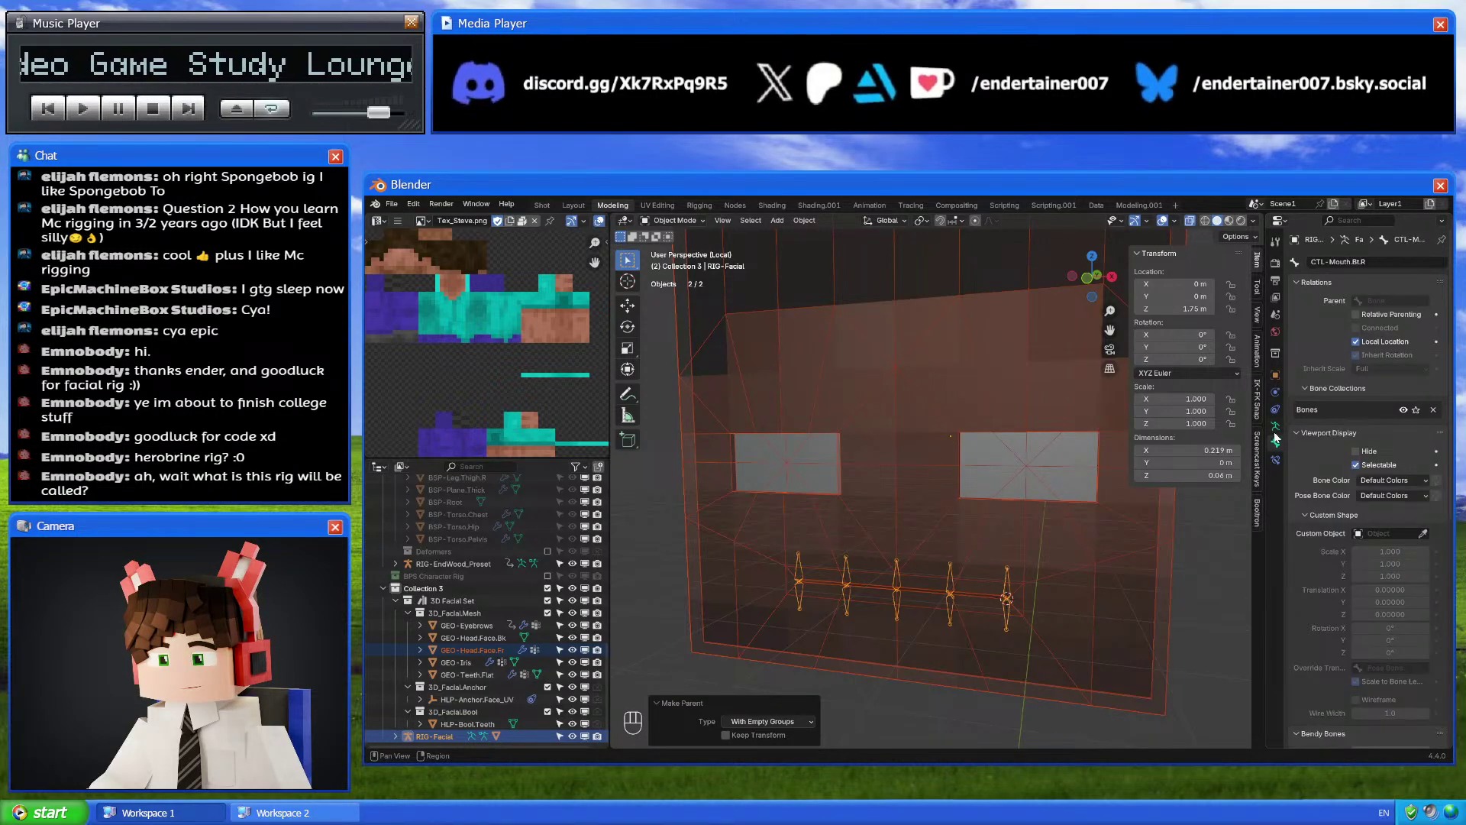
{"action": "left_click", "coordinate": [964, 505]}
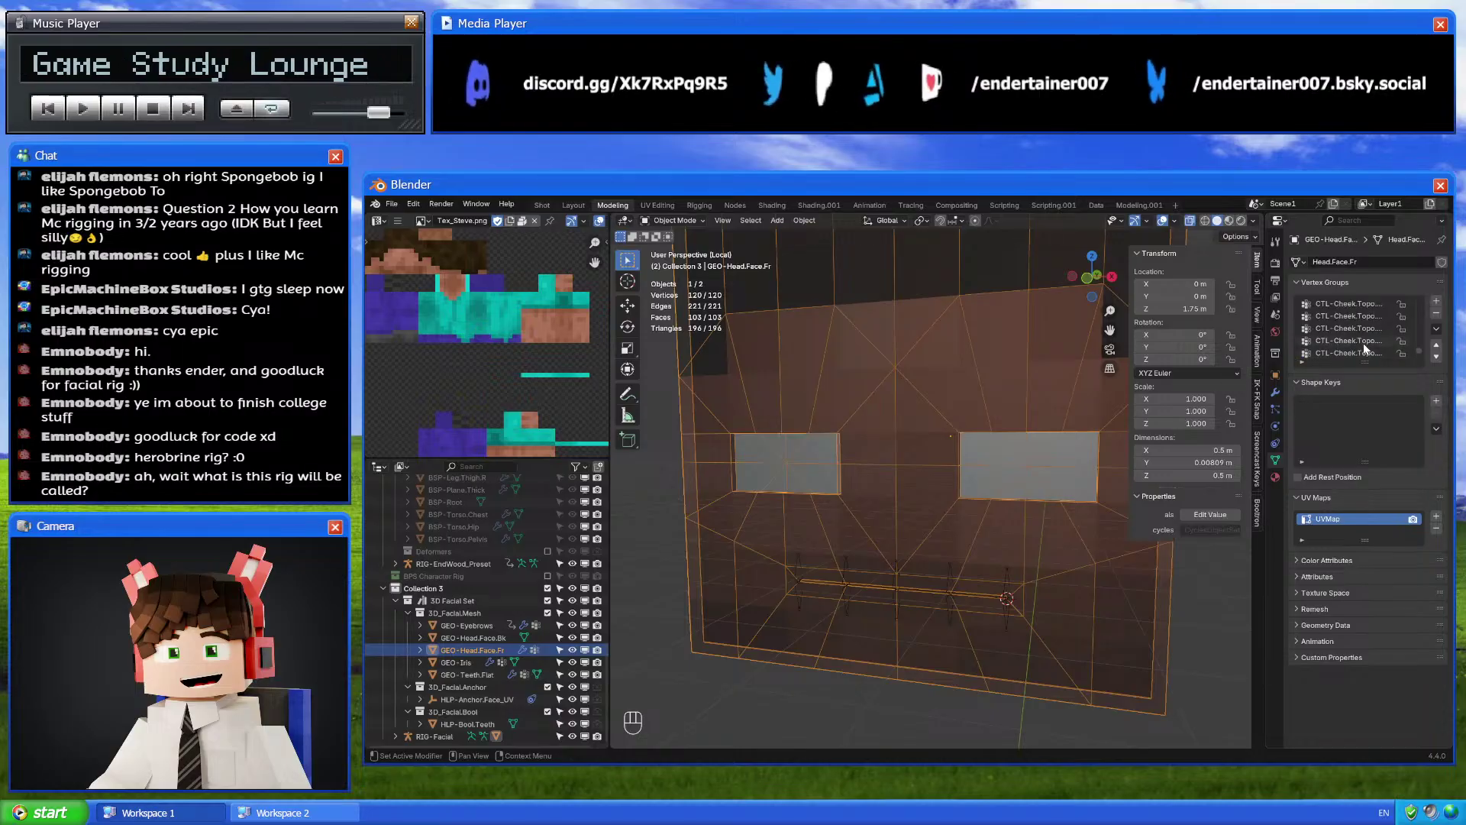
{"action": "scroll", "coordinate": [1358, 316], "scroll_direction": "down", "scroll_amount": 3}
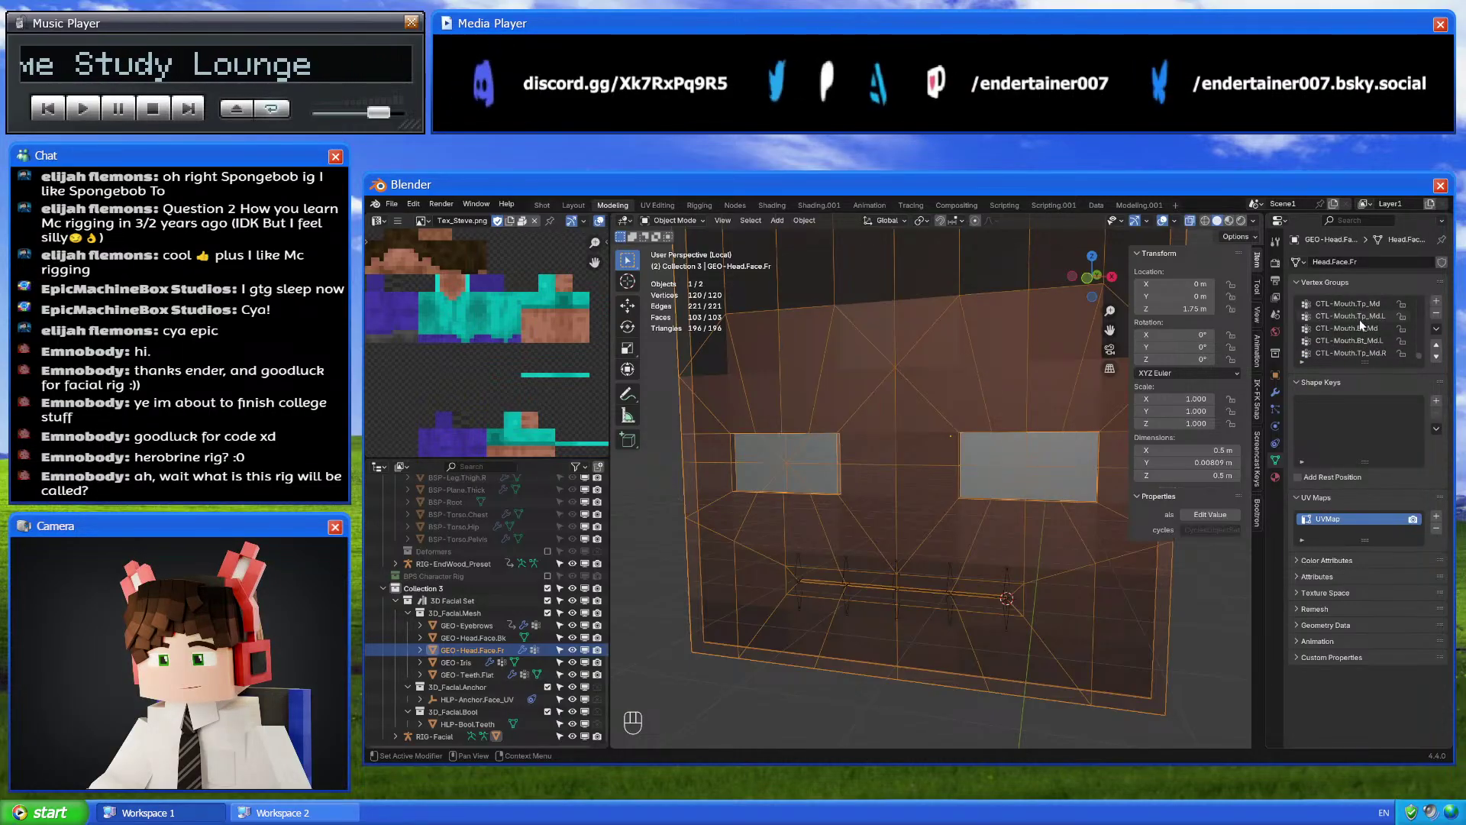
{"action": "left_click", "coordinate": [1436, 328]}
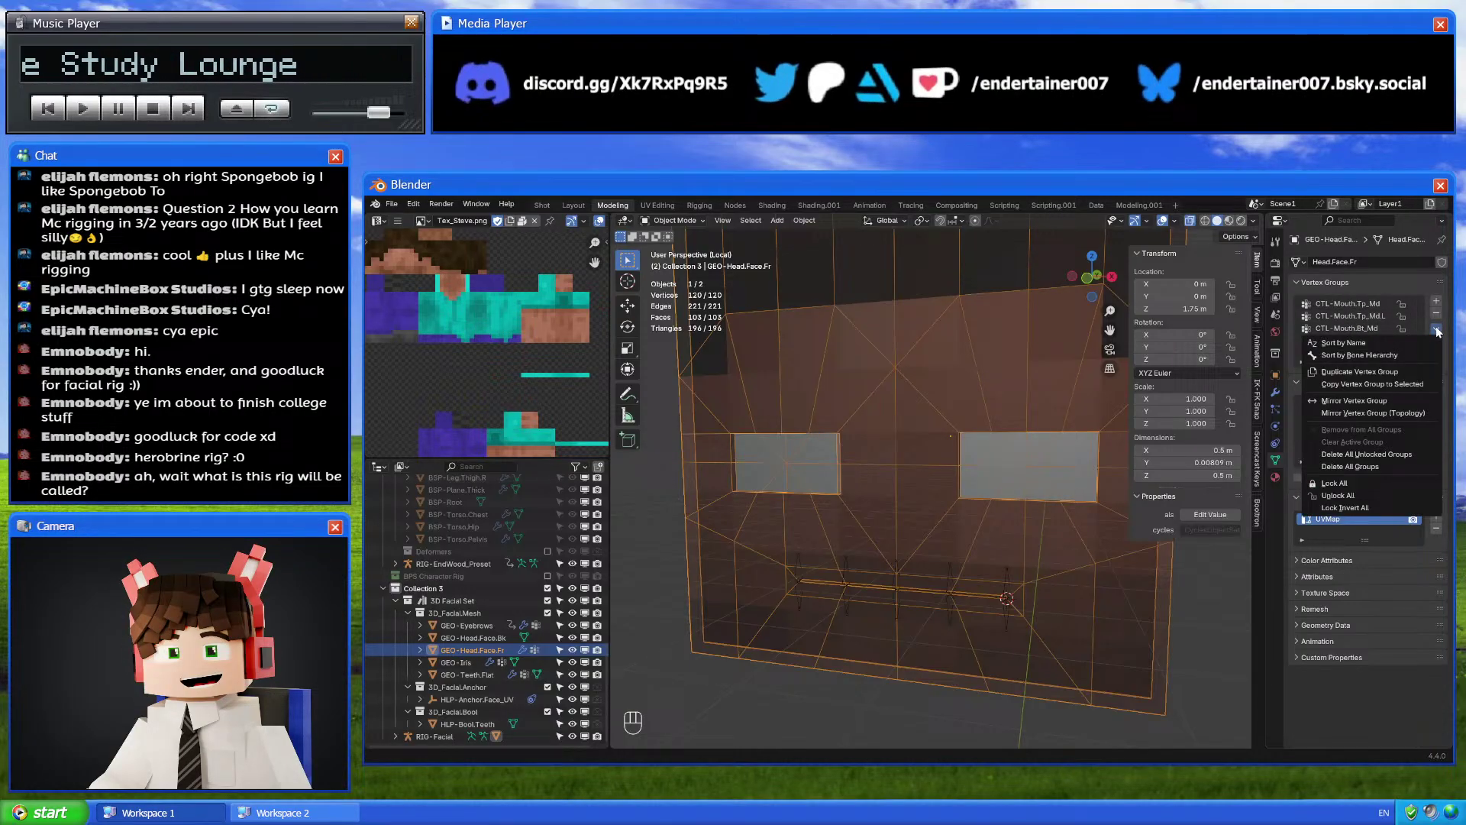
{"action": "left_click", "coordinate": [1379, 463]}
Parent the cleared front face mesh to RIG-Facial again with empty groups, then select the mesh to show its vertex groups
{"action": "left_click", "coordinate": [1007, 572]}
{"action": "left_click", "coordinate": [1006, 557]}
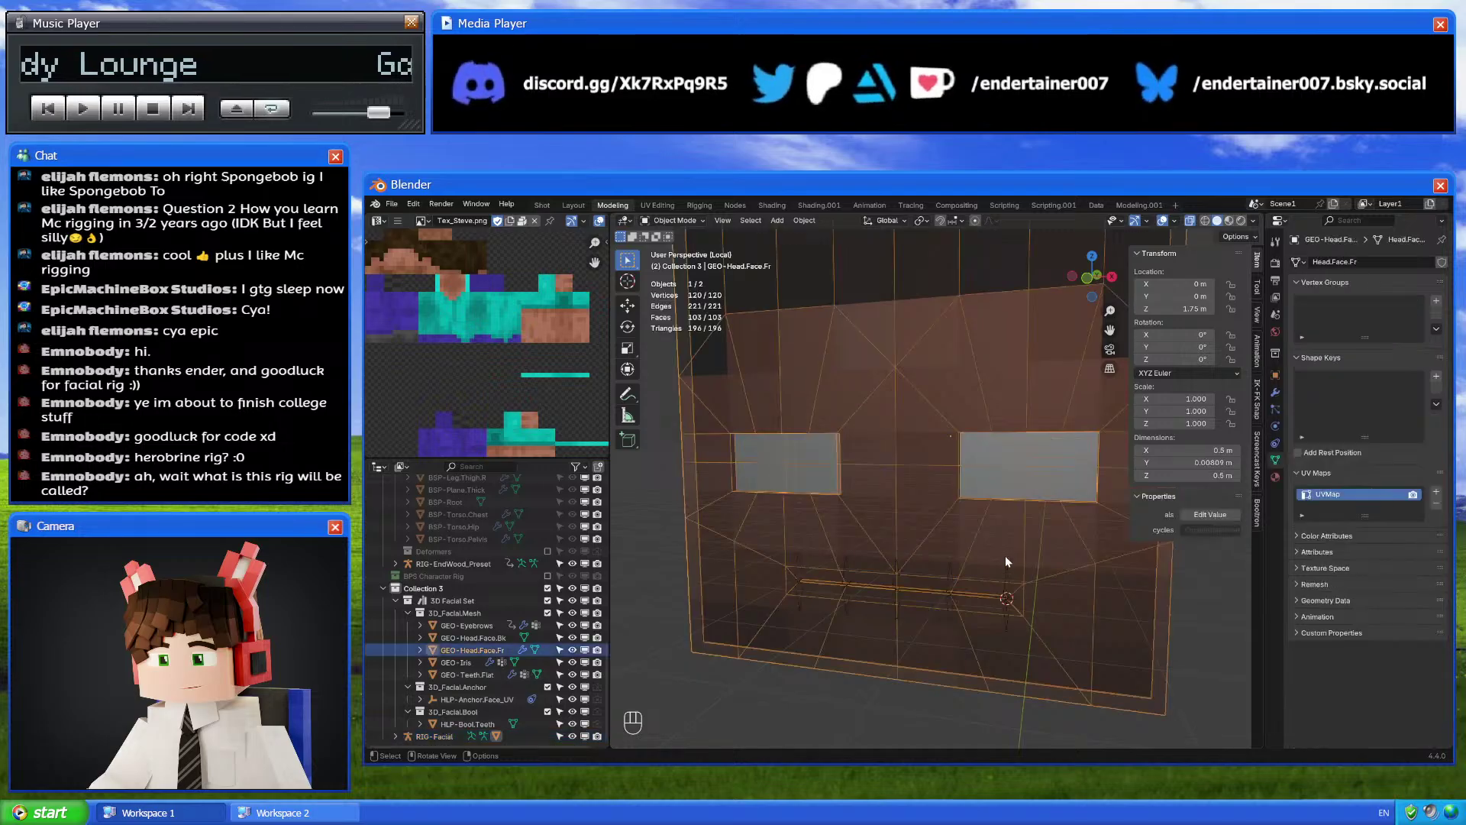
{"action": "left_click", "coordinate": [1006, 571], "text": "shift"}
{"action": "key", "text": "ctrl+p"}
{"action": "left_click", "coordinate": [986, 566]}
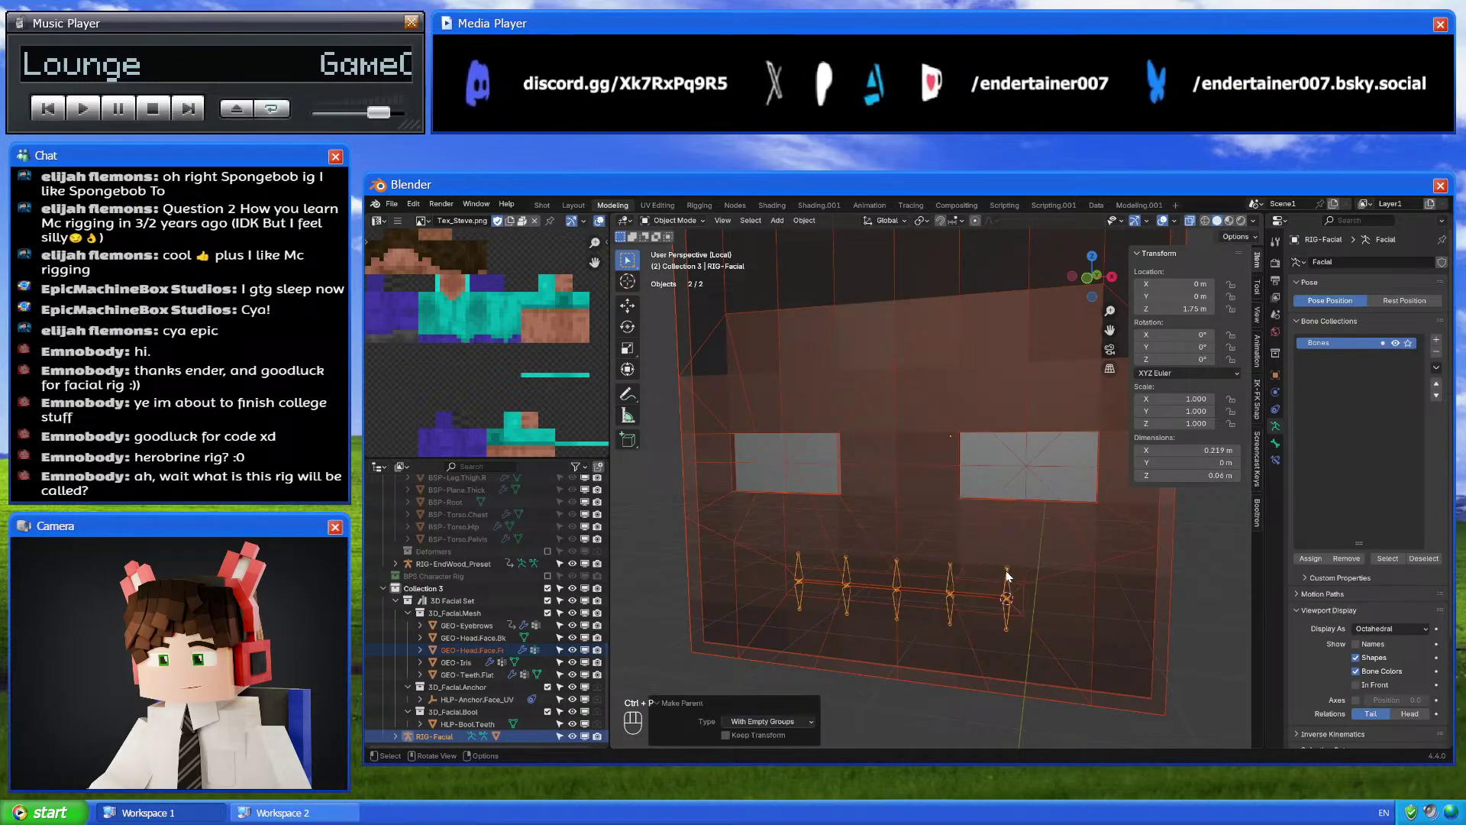
{"action": "left_click", "coordinate": [1011, 524]}
{"action": "scroll", "coordinate": [1387, 320], "scroll_direction": "up", "scroll_amount": 5}
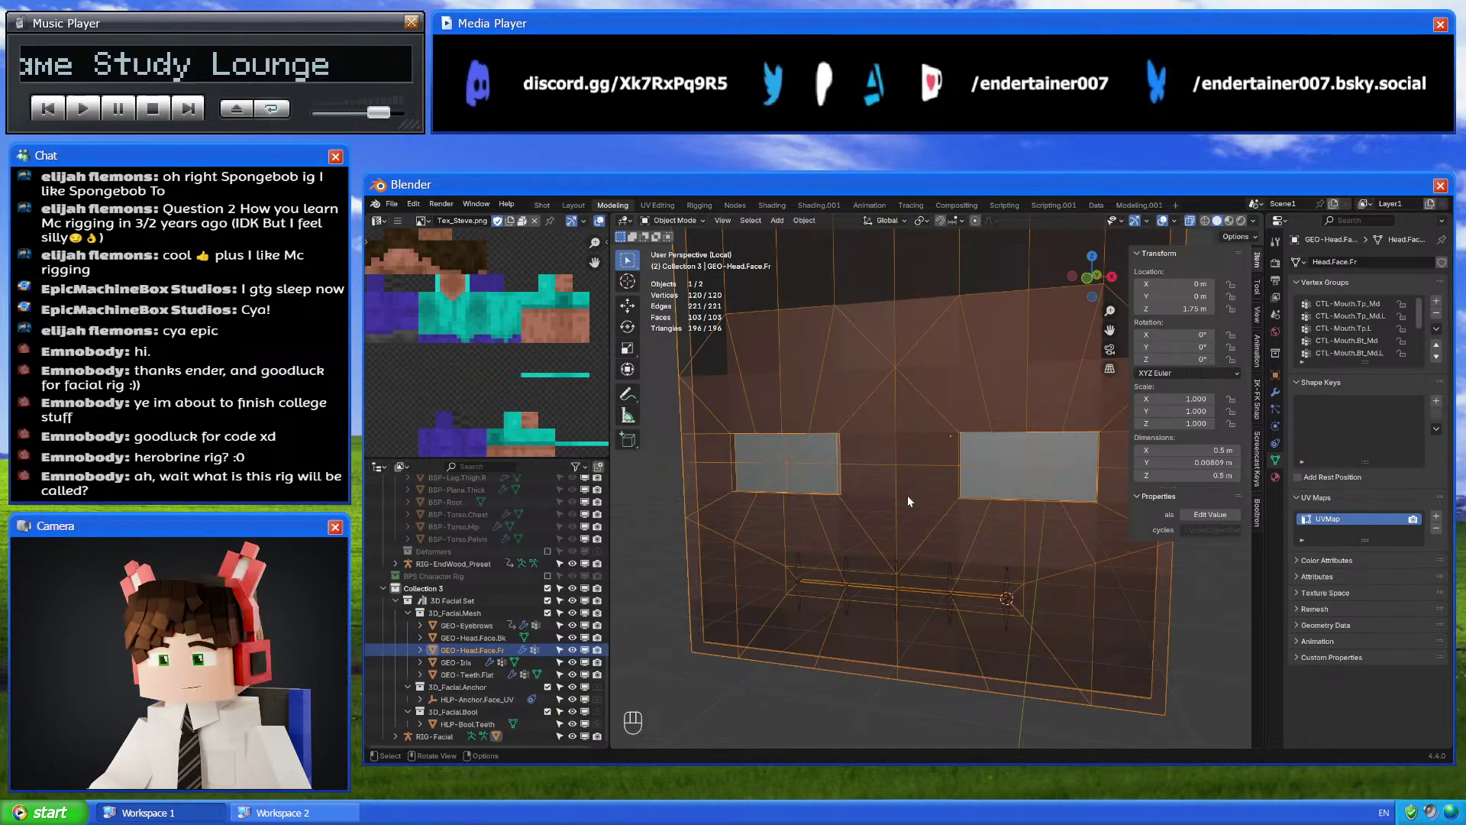
Enter Edit Mode on the front face mesh, deselect everything, and make CTL-Mouth.Tp_Md the active vertex group
{"action": "key", "text": "Tab"}
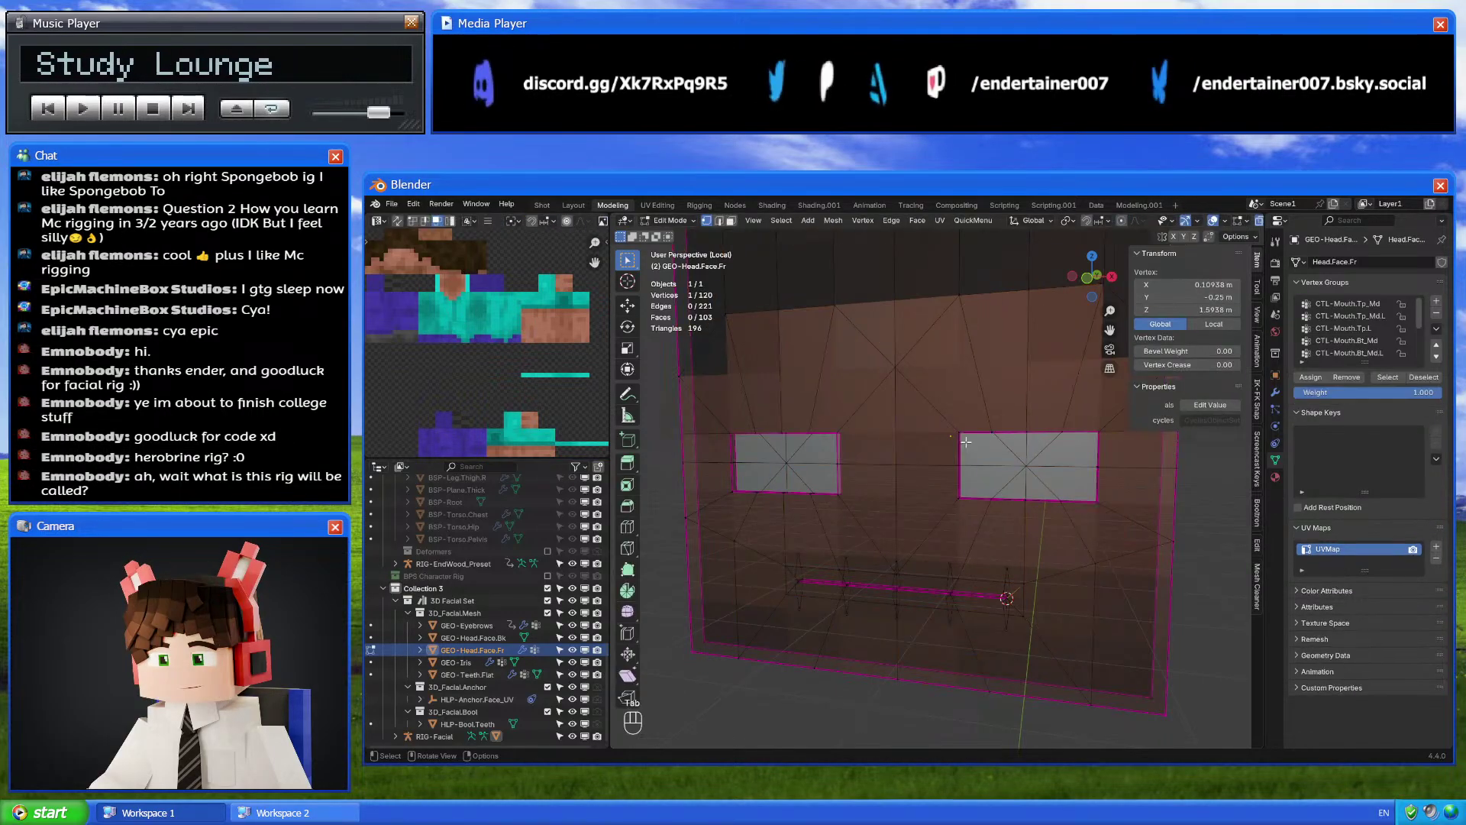
{"action": "middle_click_drag", "start_coordinate": [1212, 509], "coordinate": [1214, 503], "text": "shift"}
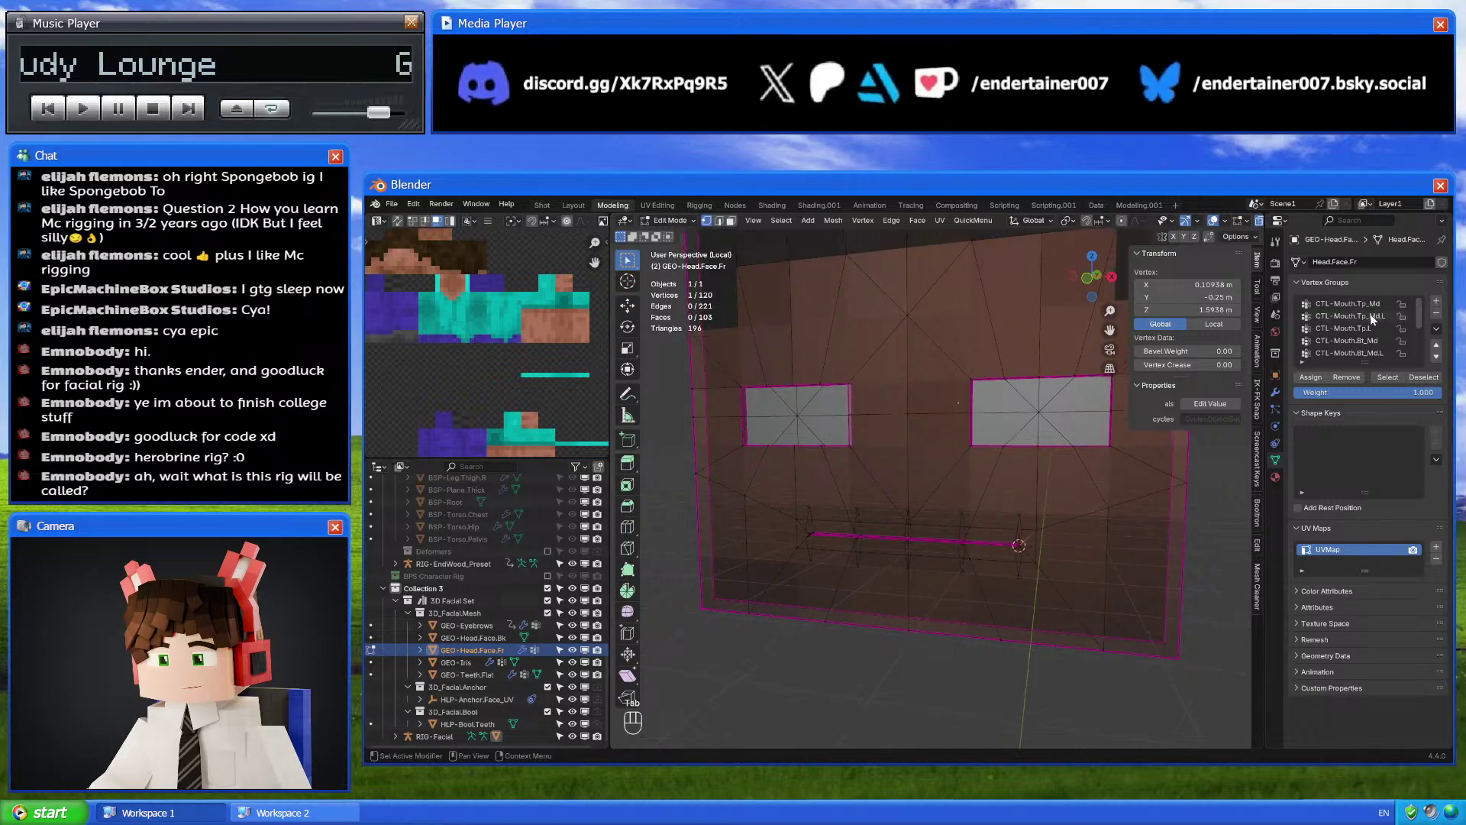
{"action": "key", "text": "alt+a"}
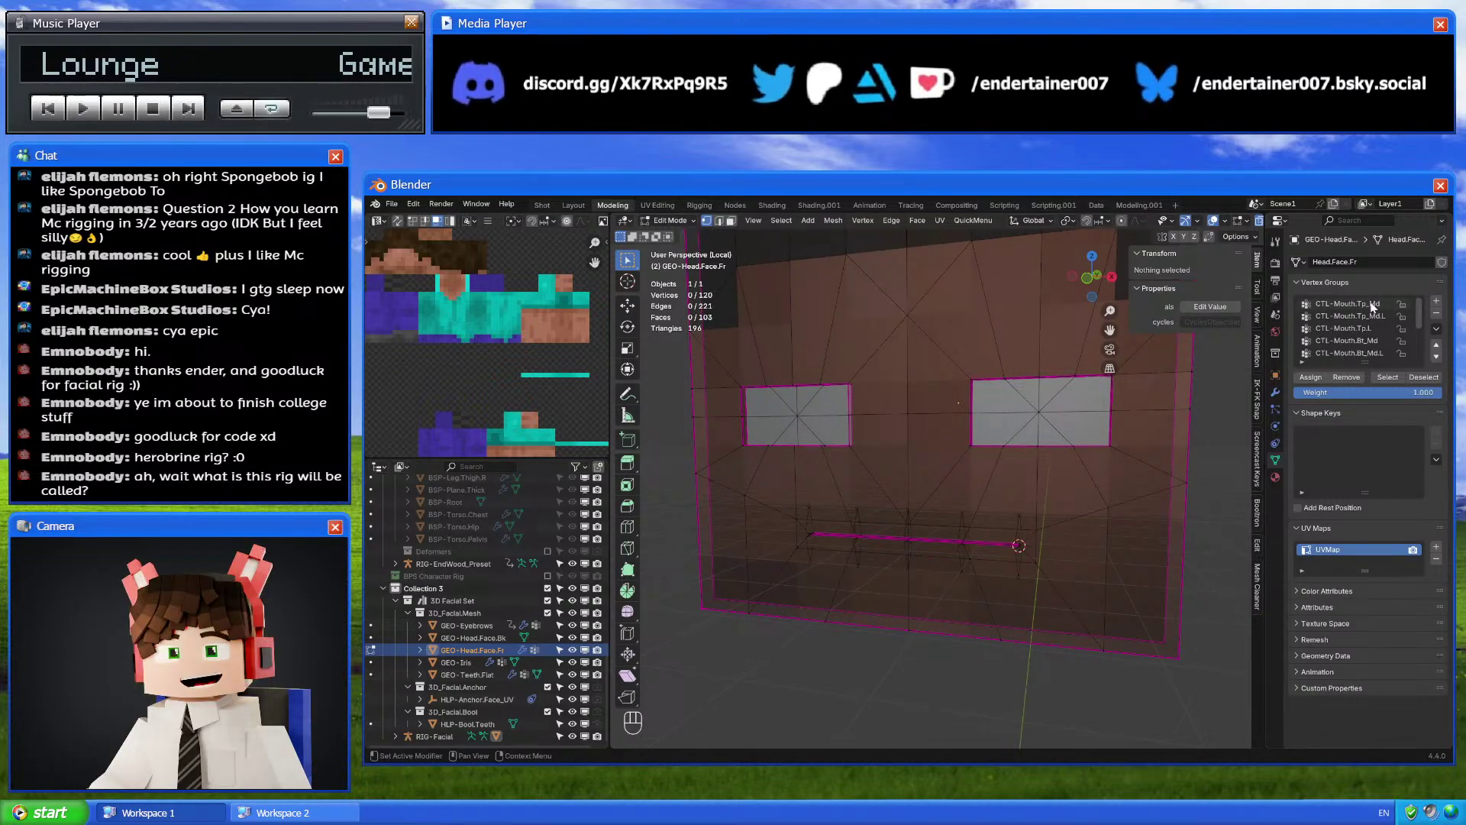
{"action": "left_click", "coordinate": [1366, 304]}
{"action": "mouse_move", "coordinate": [1030, 571]}
{"action": "middle_mouse_down", "text": "shift"}
{"action": "mouse_move", "coordinate": [1044, 604]}
{"action": "mouse_move", "coordinate": [1043, 580]}
{"action": "middle_mouse_up", "text": "shift"}
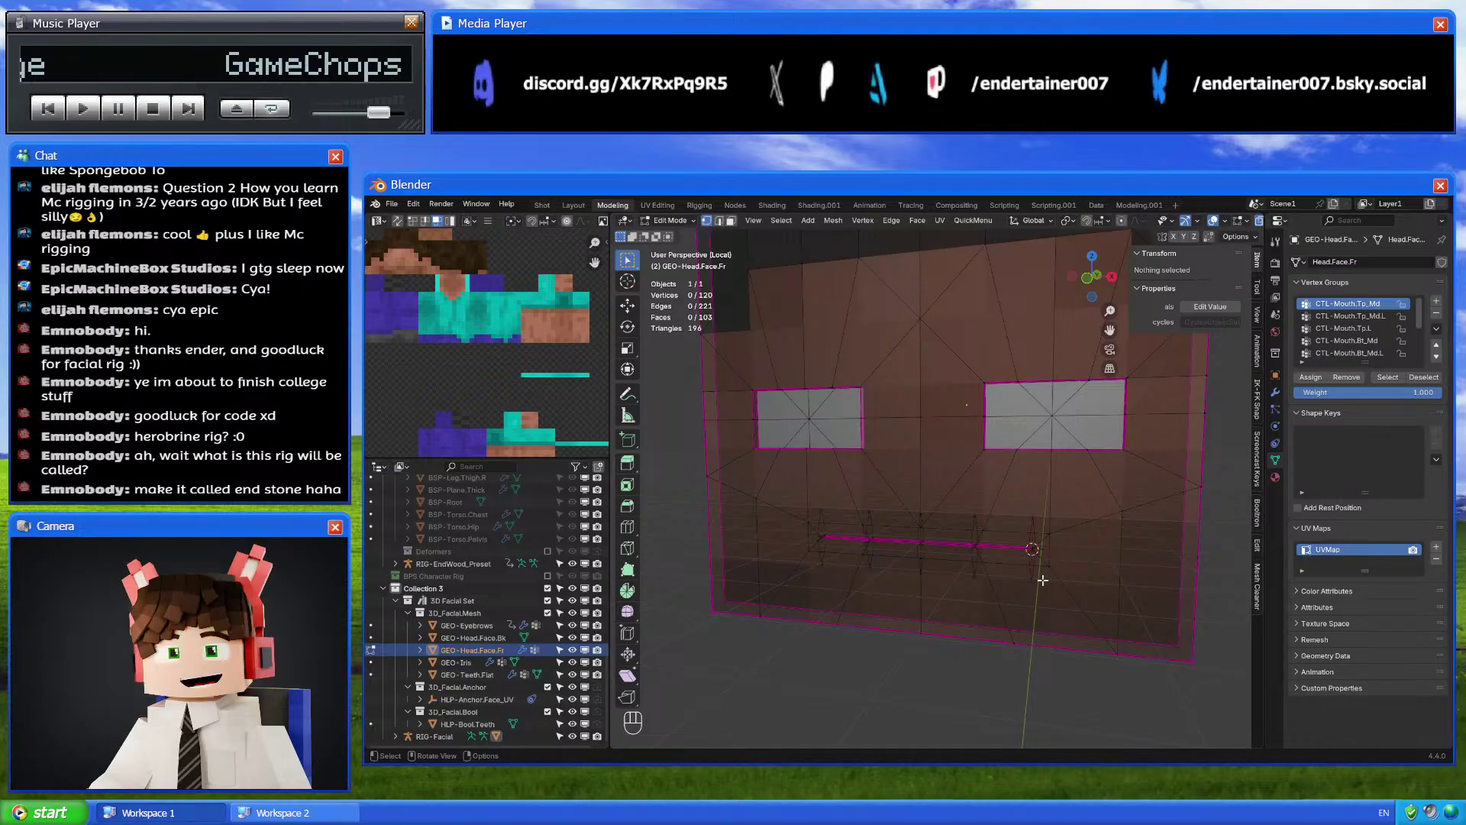
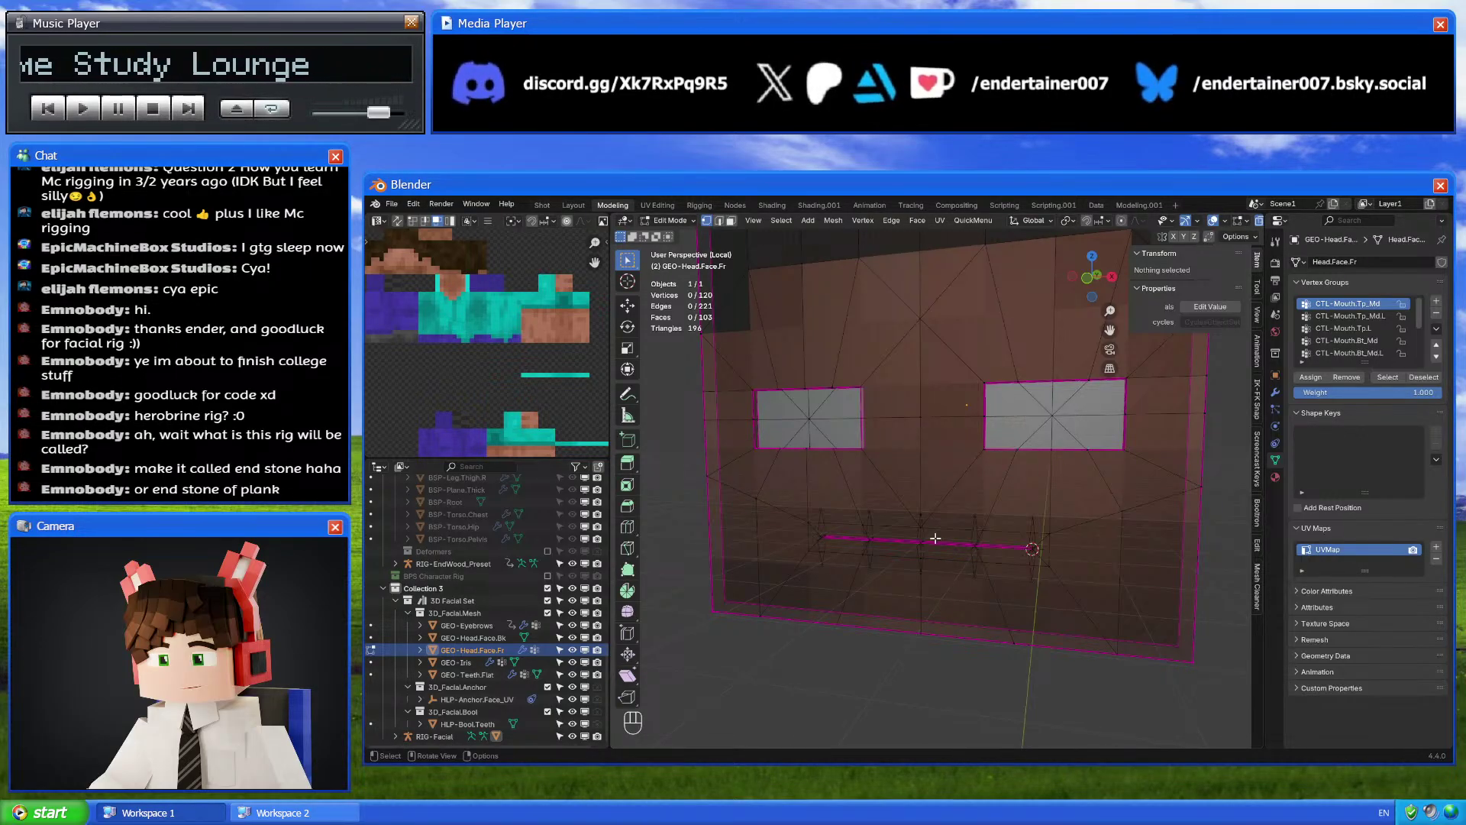
Select the edges running down from the lower lip and hide the face geometry below the mouth
{"action": "scroll", "coordinate": [985, 543], "scroll_direction": "up", "scroll_amount": 6}
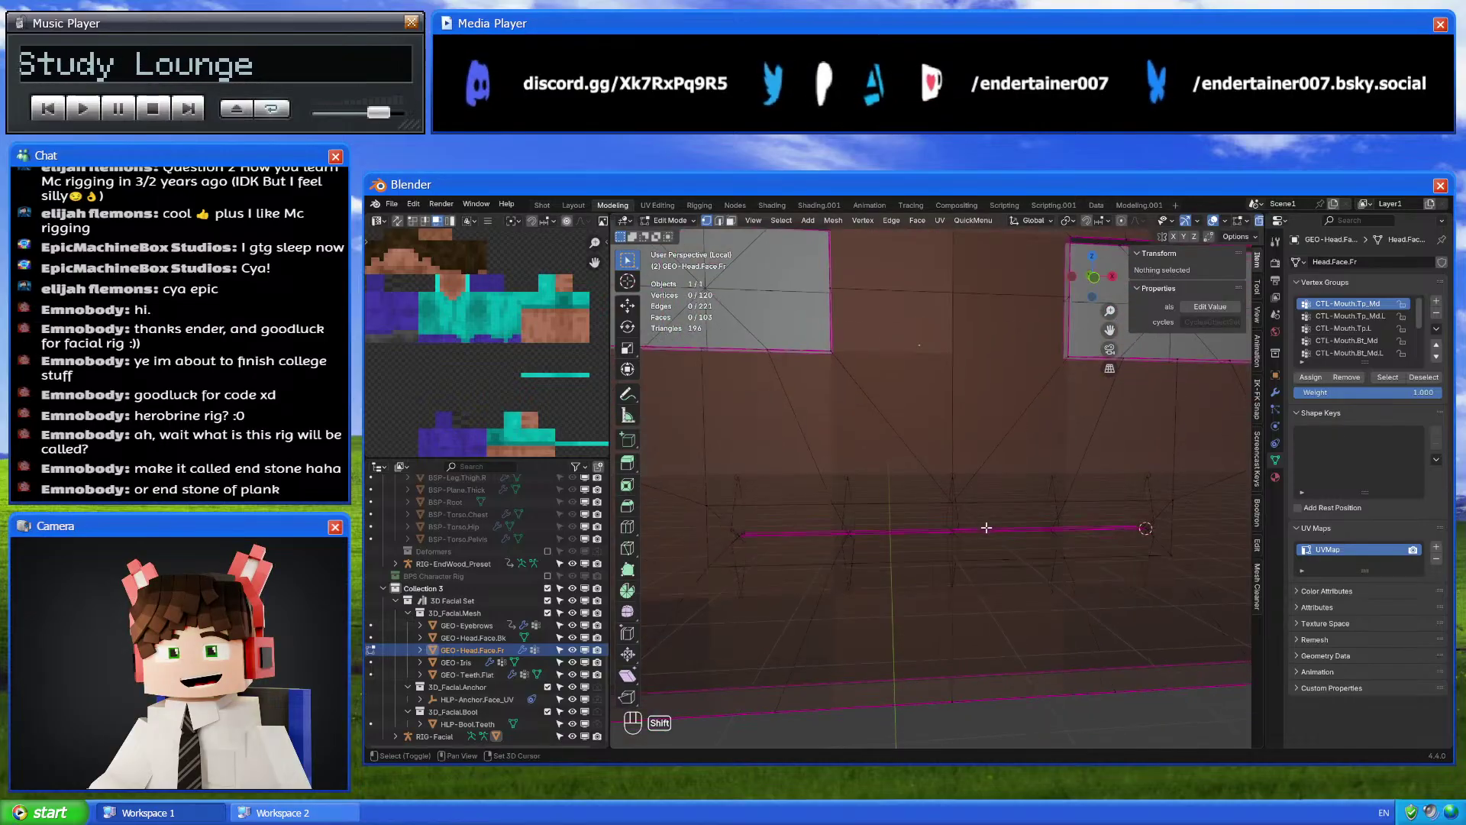
{"action": "left_click", "coordinate": [968, 560]}
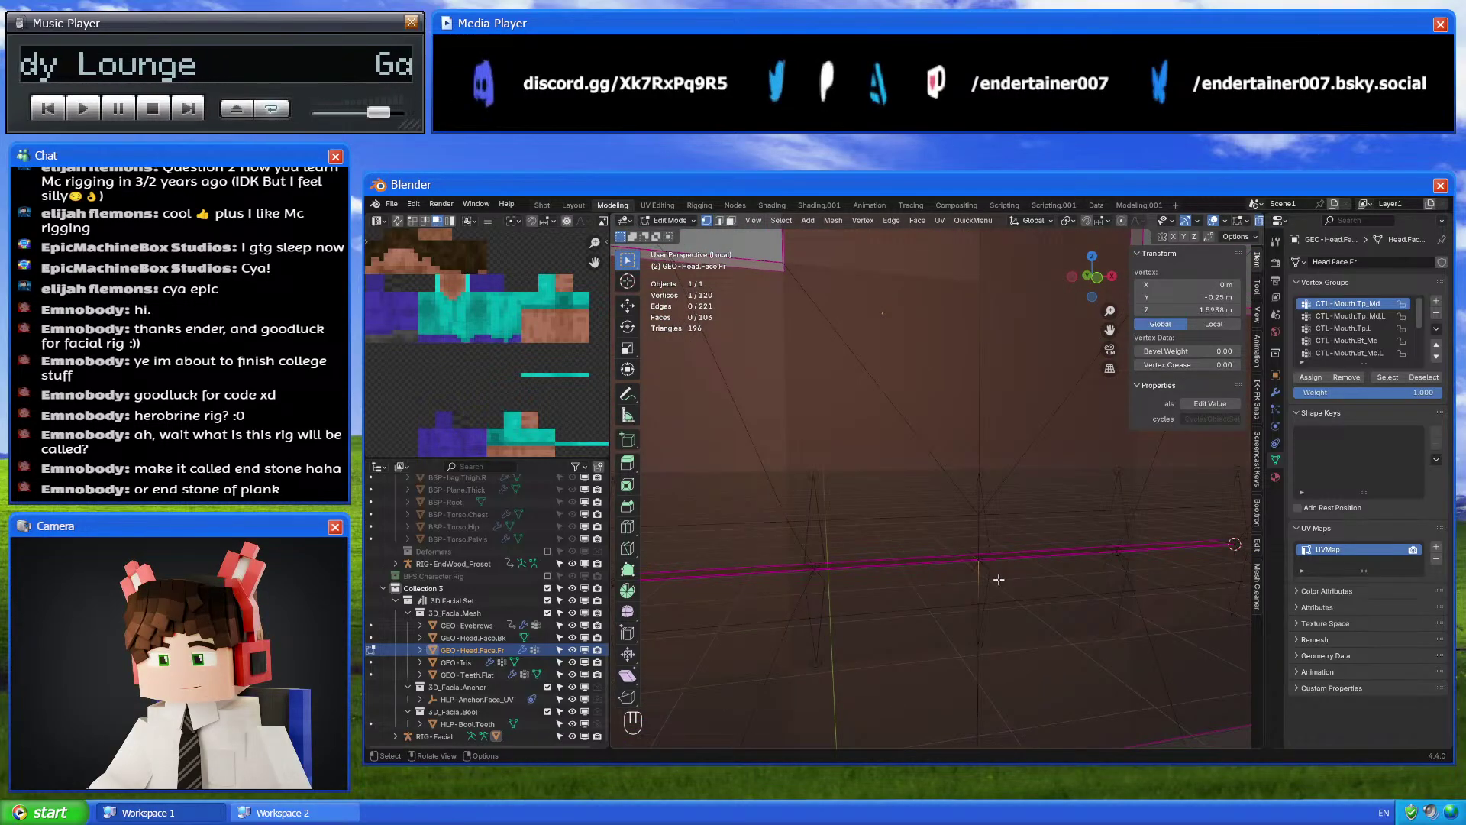
{"action": "scroll", "coordinate": [999, 579], "scroll_direction": "down", "scroll_amount": 2}
{"action": "left_click", "coordinate": [794, 617], "text": "alt"}
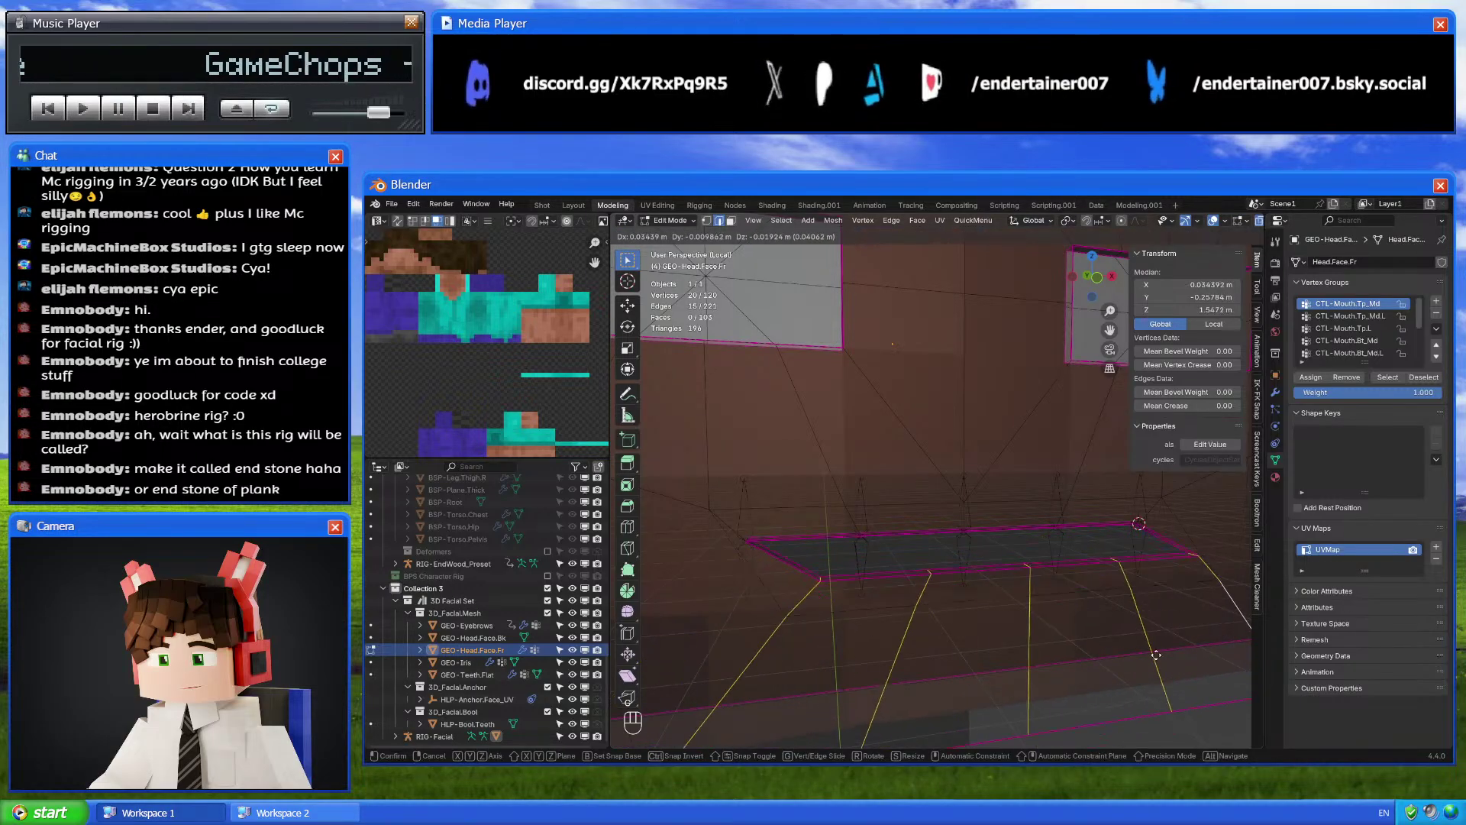
{"action": "left_click", "coordinate": [1080, 657]}
Try moving the upper vertex at the character's right mouth corner, cancel the move, and reveal the hidden lower face geometry
{"action": "left_click", "coordinate": [764, 539]}
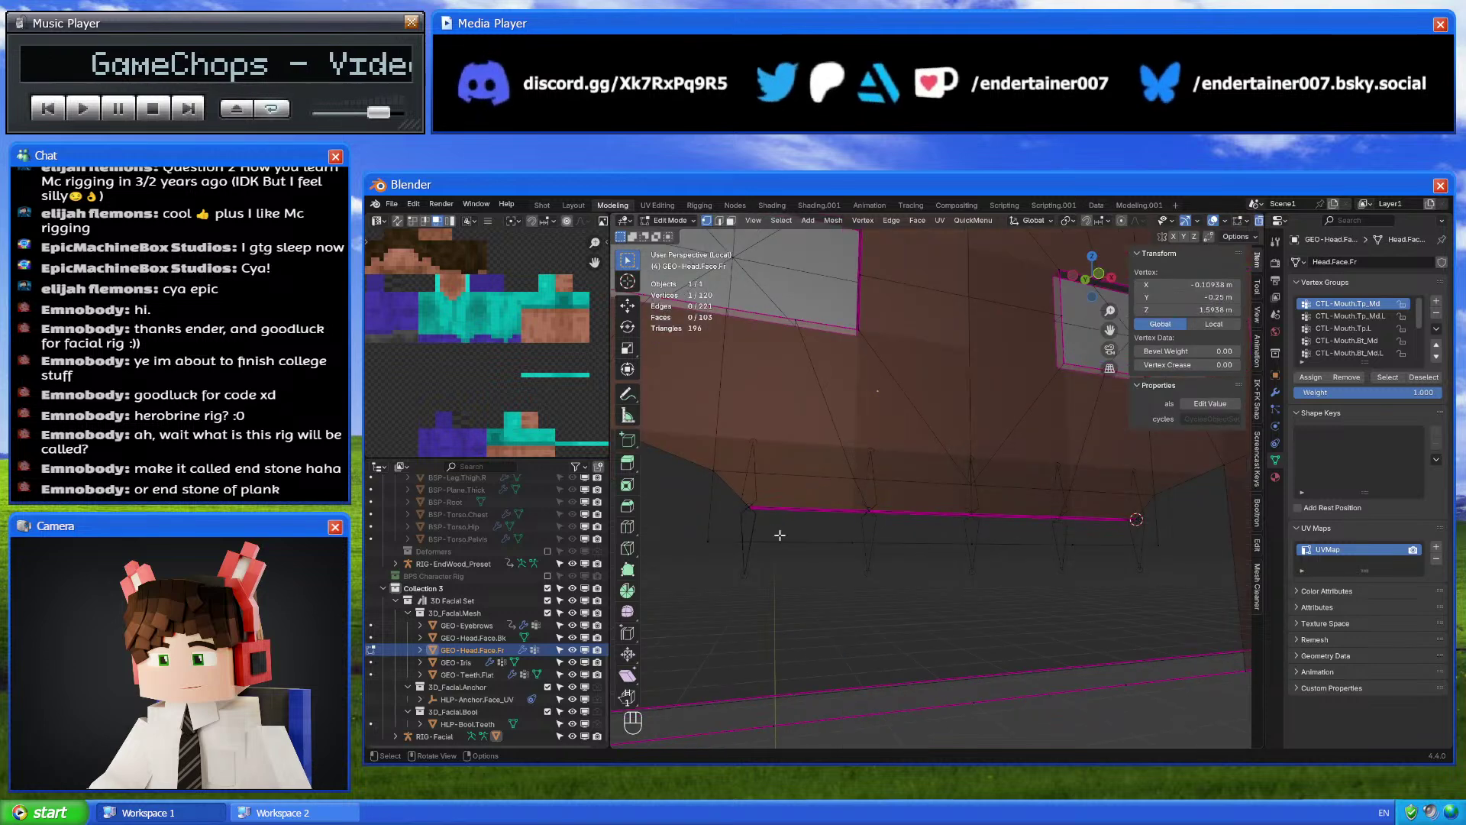
{"action": "key", "text": "g"}
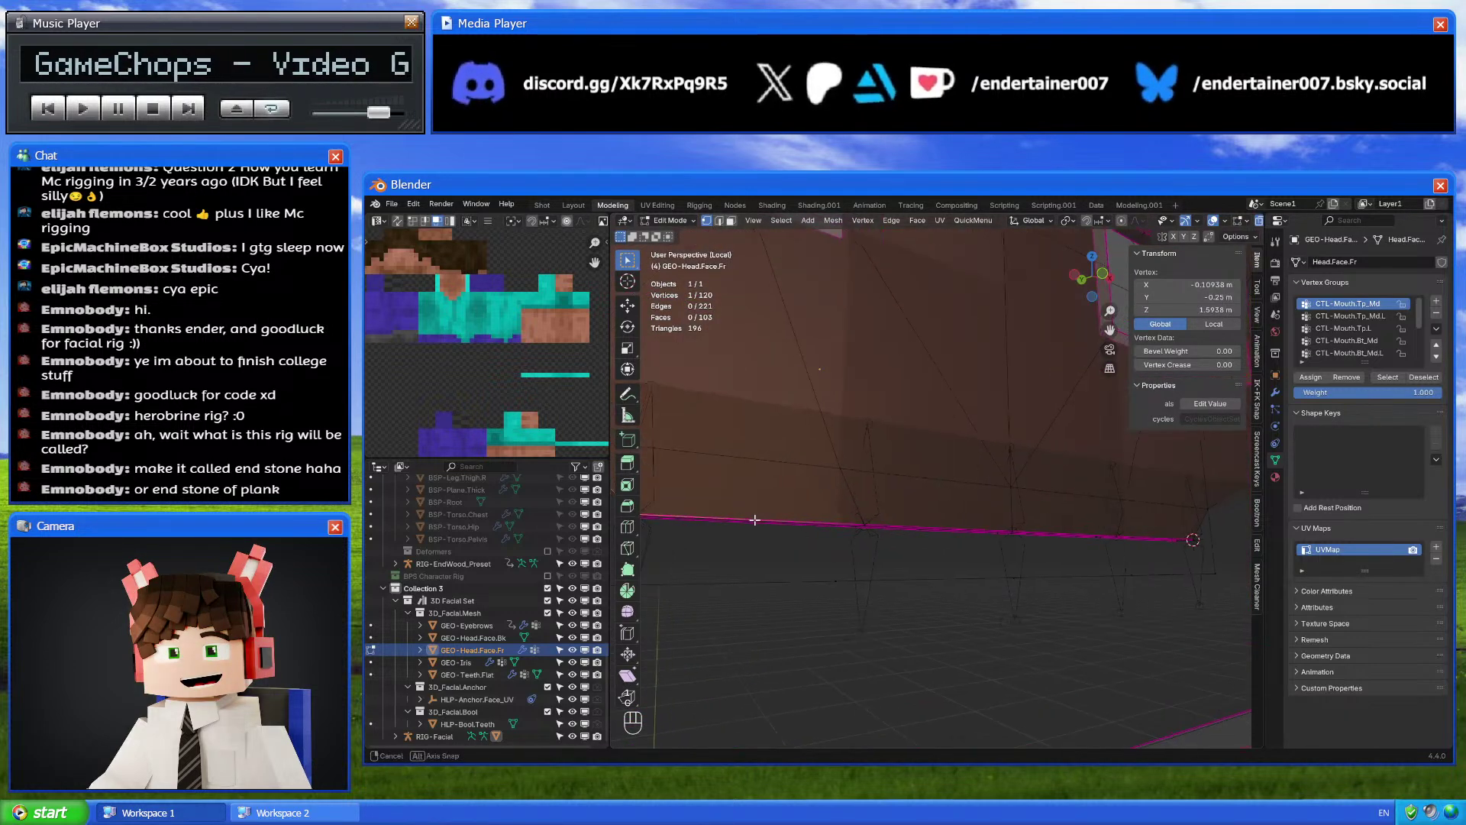
{"action": "middle_click_drag", "start_coordinate": [833, 440], "coordinate": [870, 398], "text": "alt"}
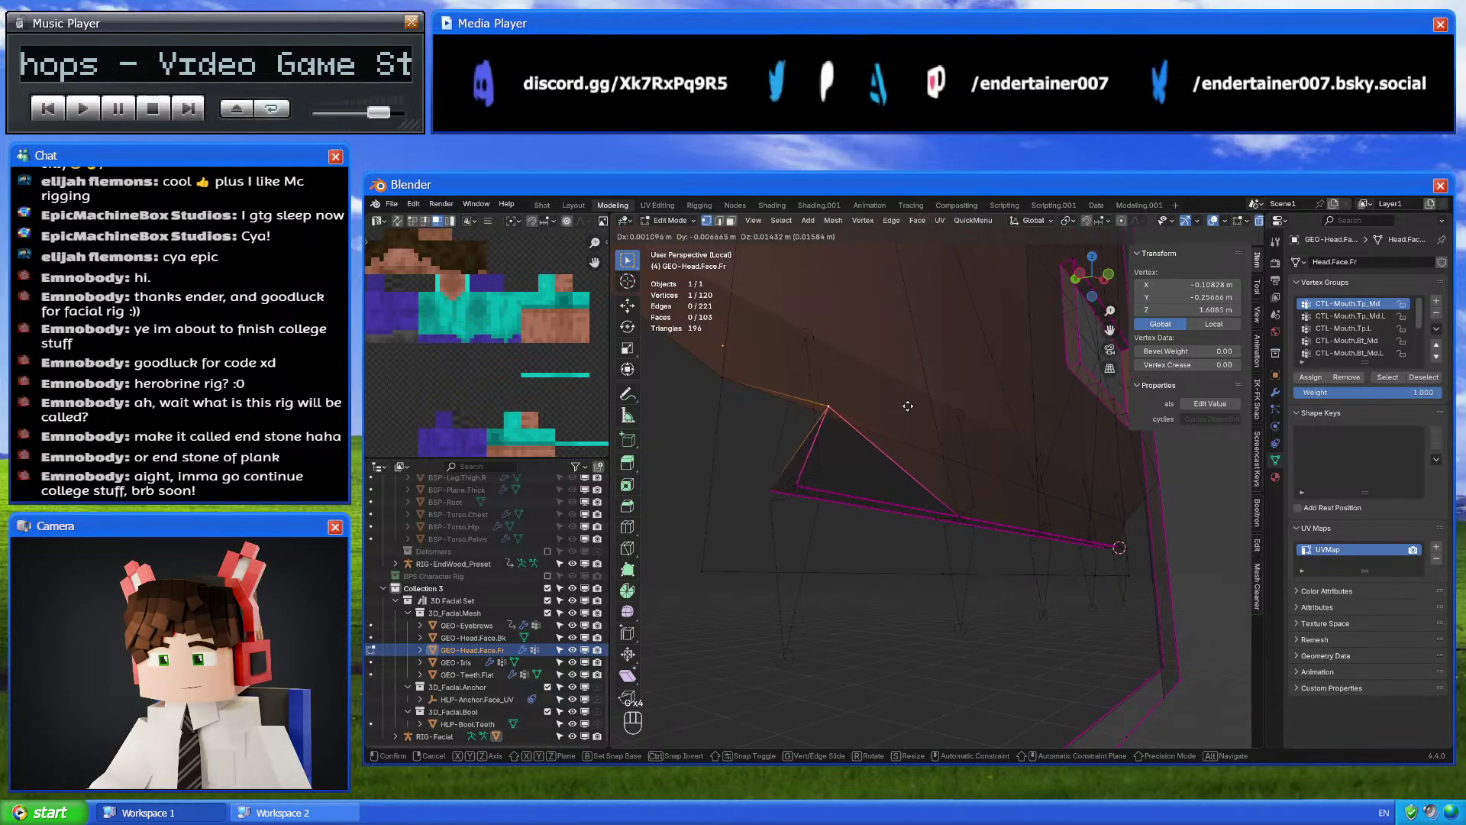
{"action": "right_click", "coordinate": [855, 435]}
{"action": "key", "text": "alt+h"}
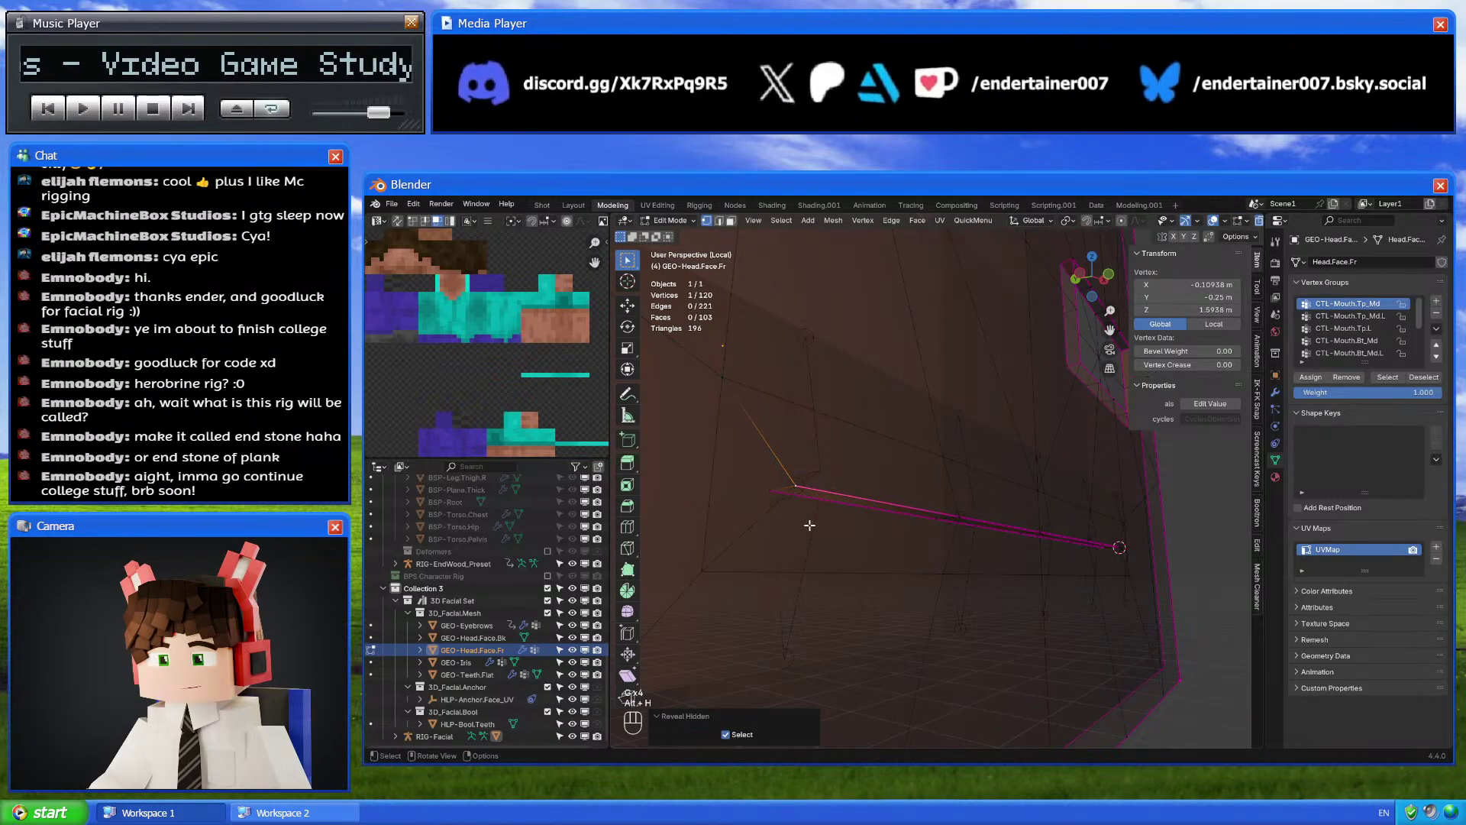
Try moving the lower vertices at the character's right mouth corner to test how the corner is connected
{"action": "key", "text": "g"}
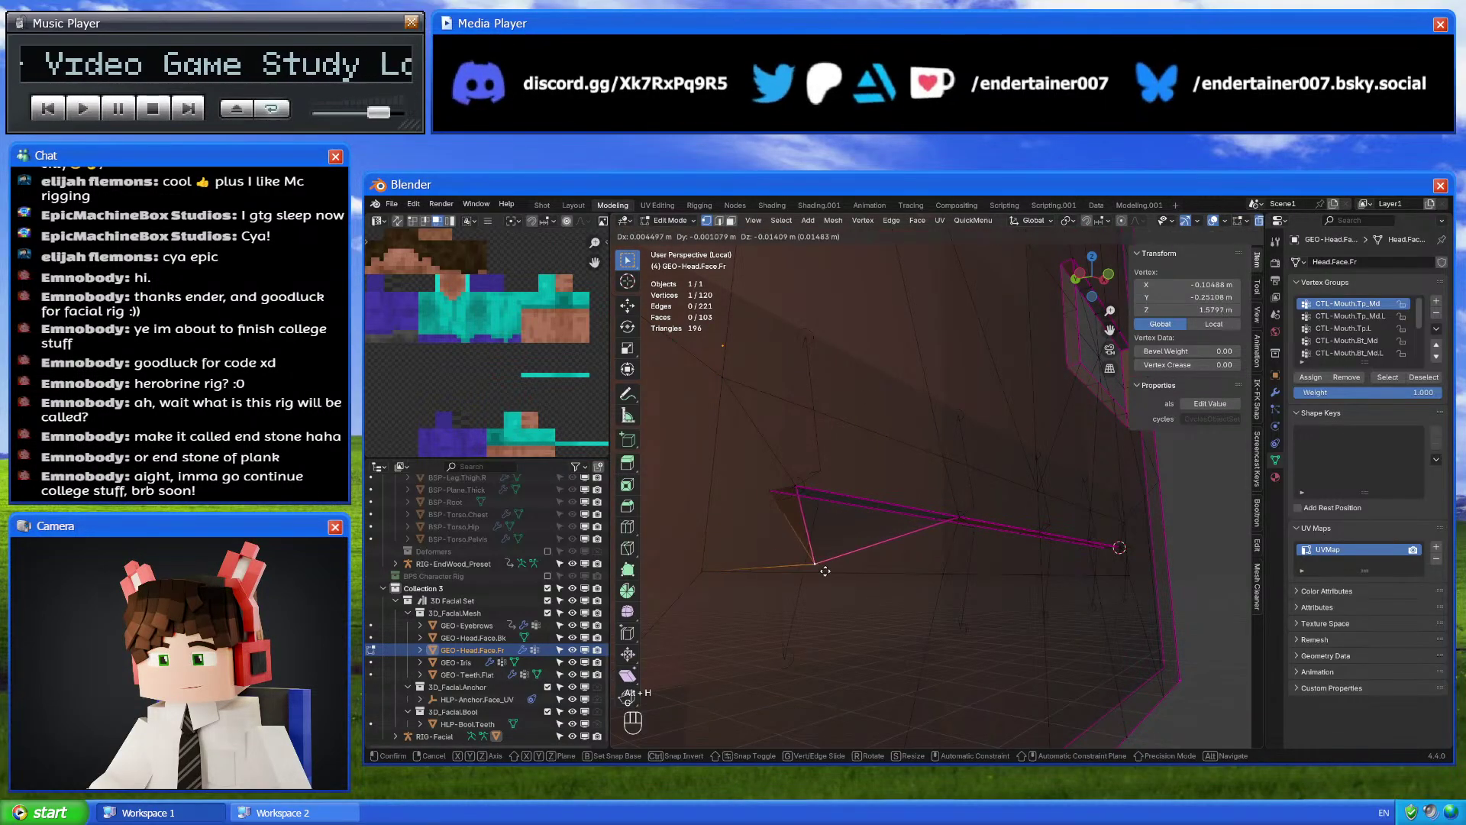
{"action": "left_click", "coordinate": [759, 549]}
{"action": "left_click", "coordinate": [775, 550], "text": "shift"}
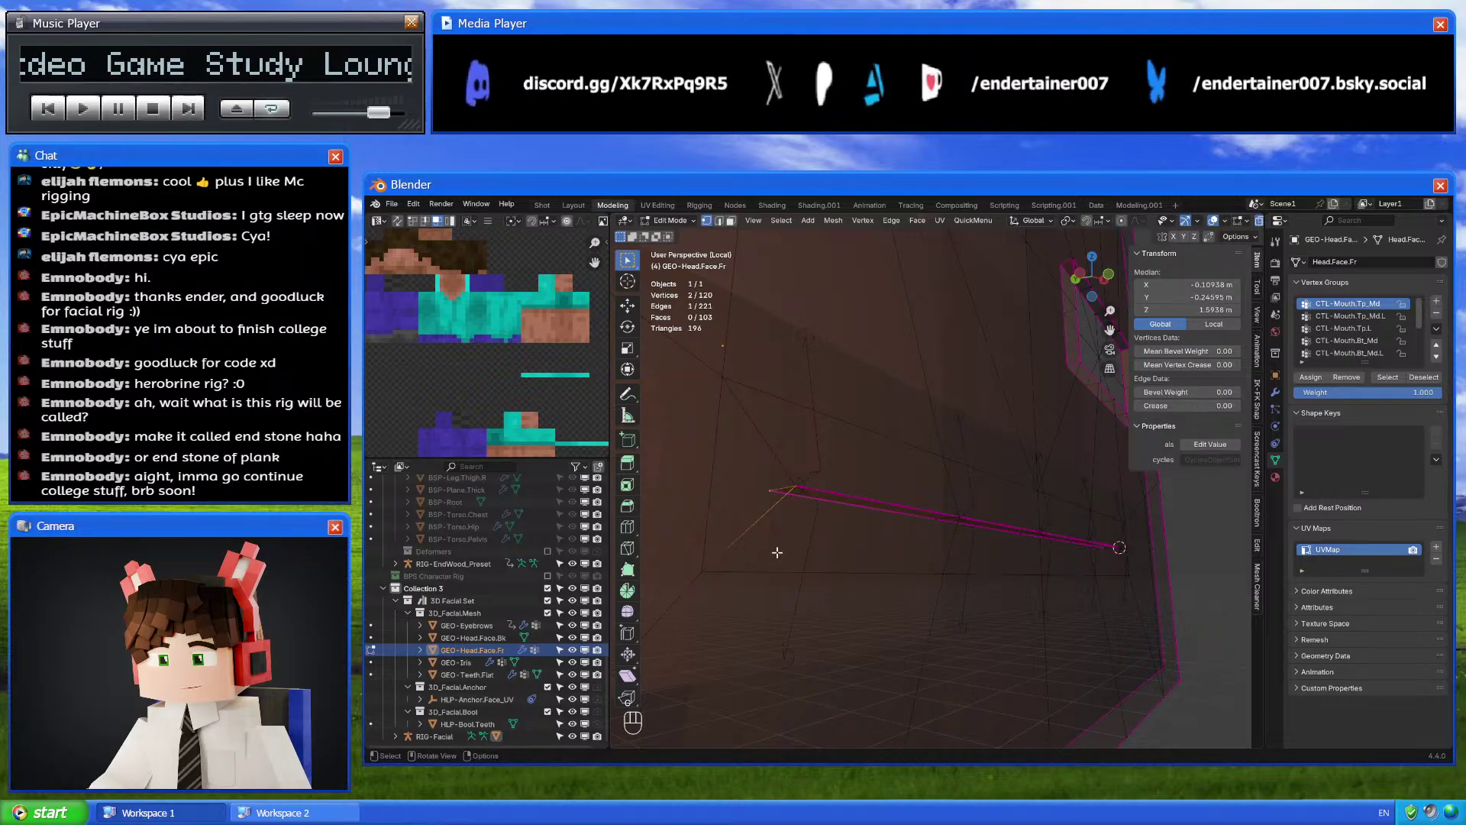
{"action": "key", "text": "g"}
{"action": "left_click", "coordinate": [770, 580]}
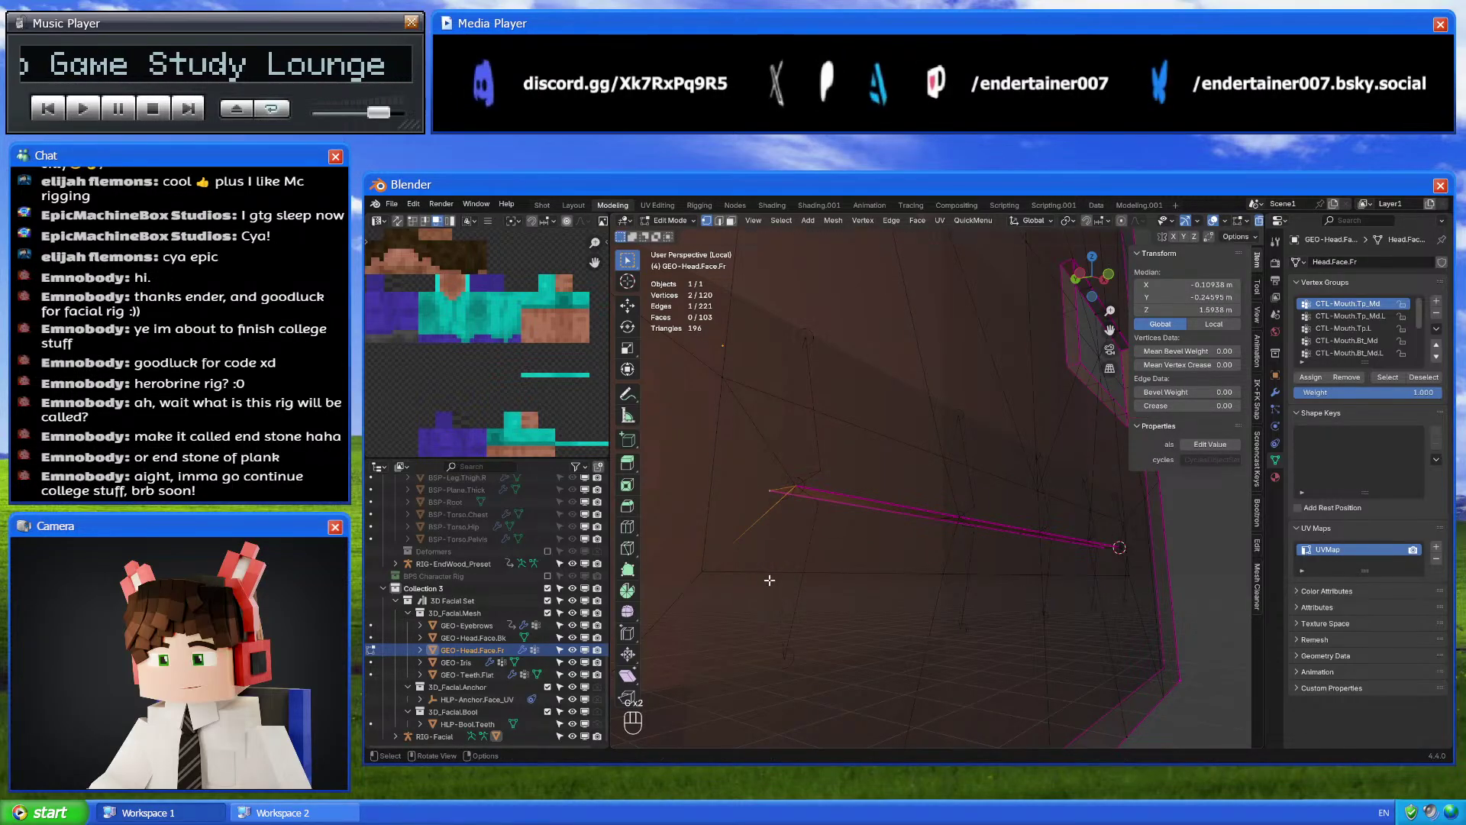
Hide the lower face geometry using the edges below the mouth and select the upper vertex at the character's right mouth corner
{"action": "left_click", "coordinate": [770, 524], "text": "alt"}
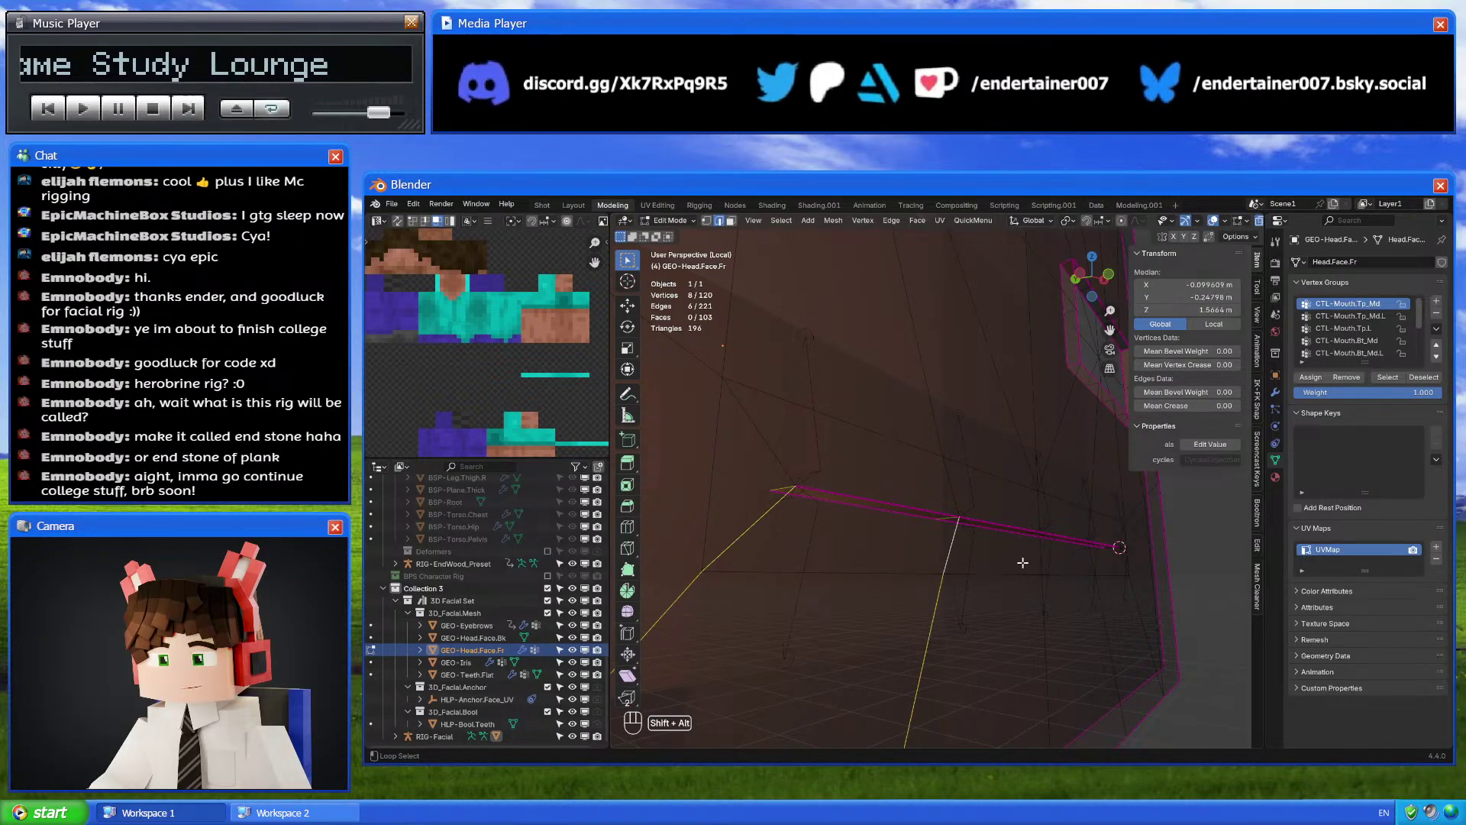
{"action": "left_click", "coordinate": [1123, 561]}
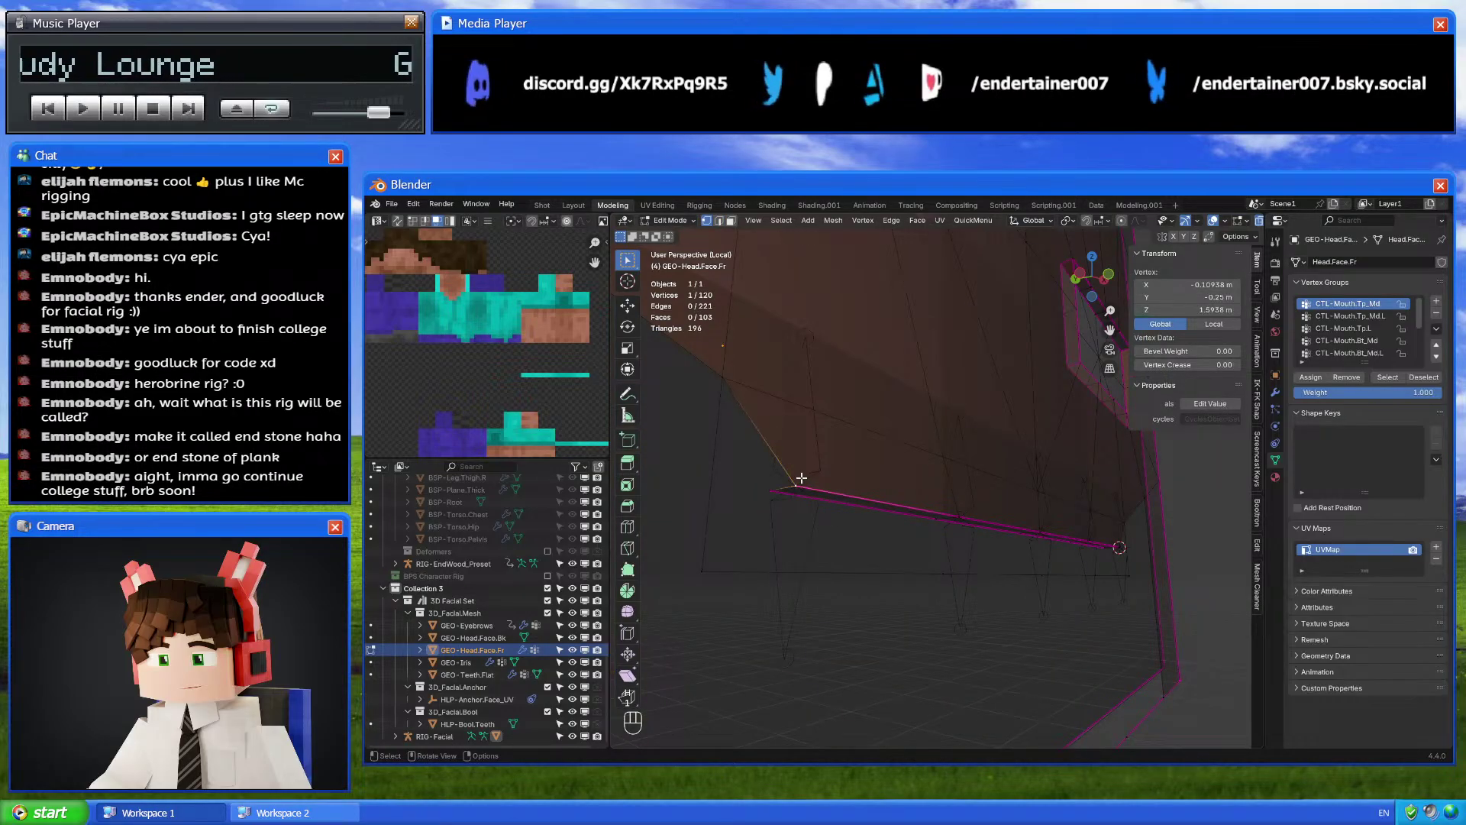
{"action": "middle_click_drag", "start_coordinate": [801, 478], "coordinate": [758, 538]}
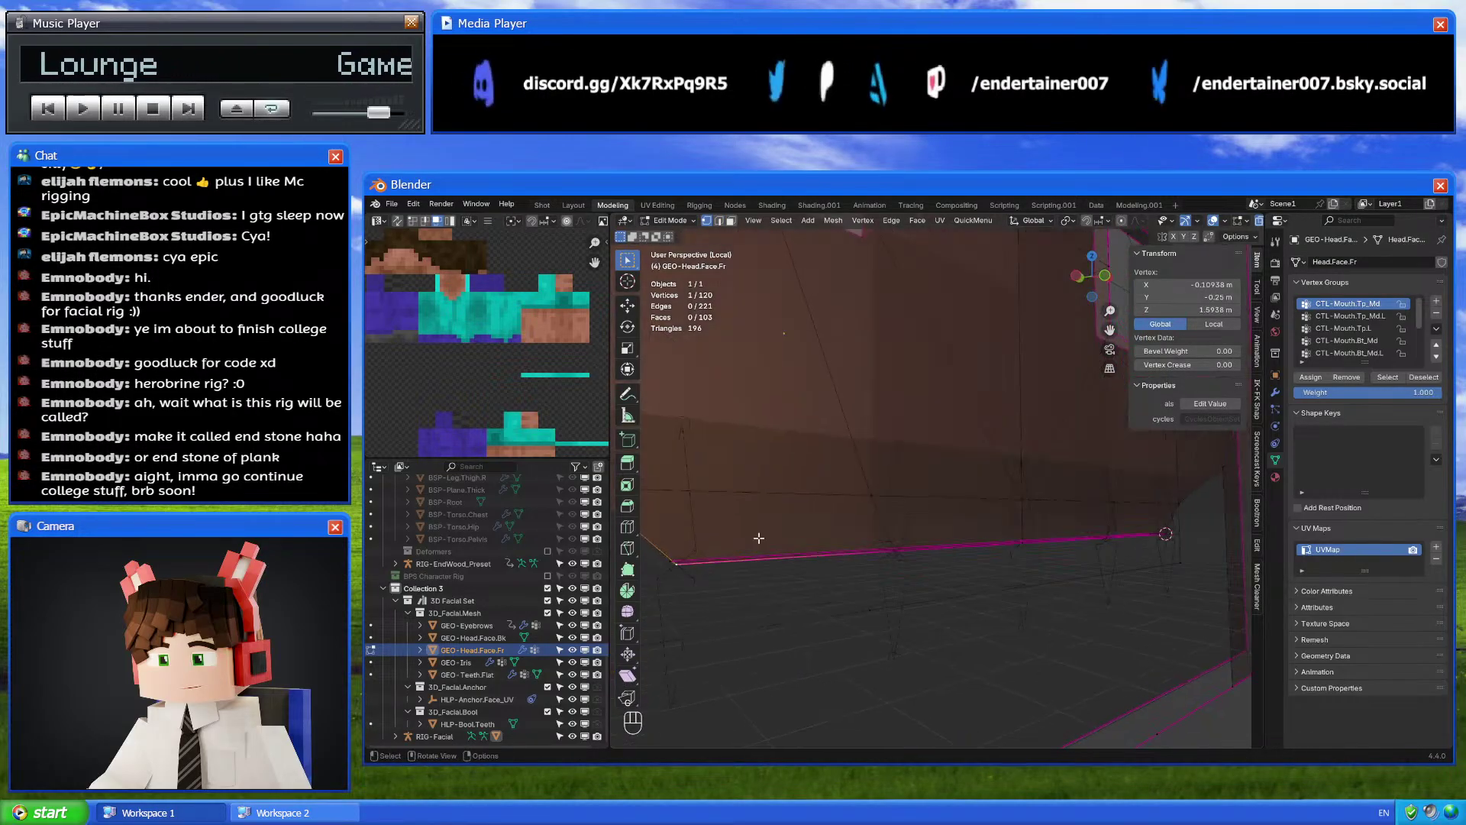
Try moving the upper vertex at the character's right mouth corner from two viewing angles
{"action": "key", "text": "g"}
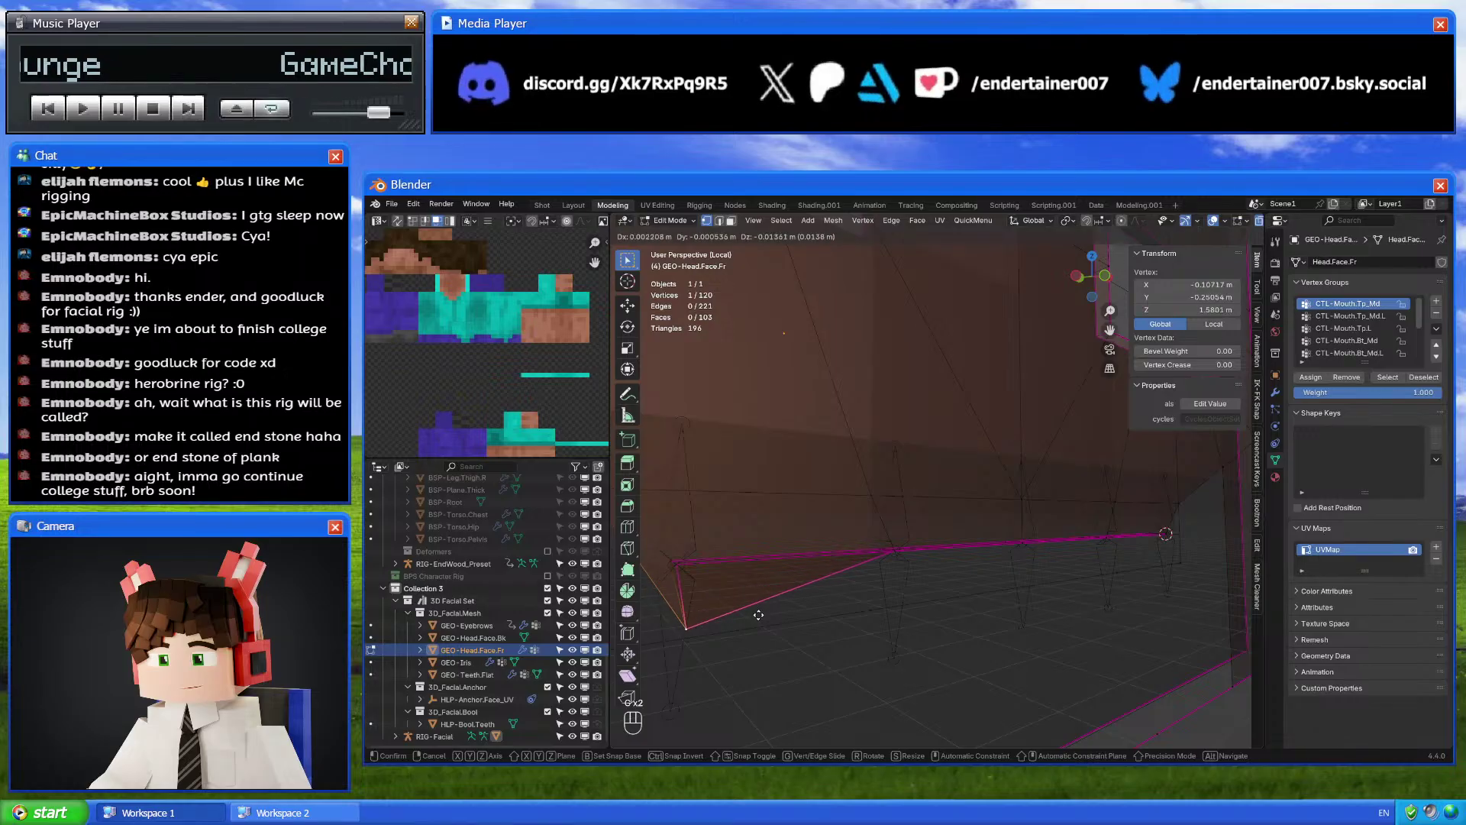
{"action": "right_click", "coordinate": [759, 615]}
{"action": "middle_click_drag", "start_coordinate": [758, 615], "coordinate": [897, 625]}
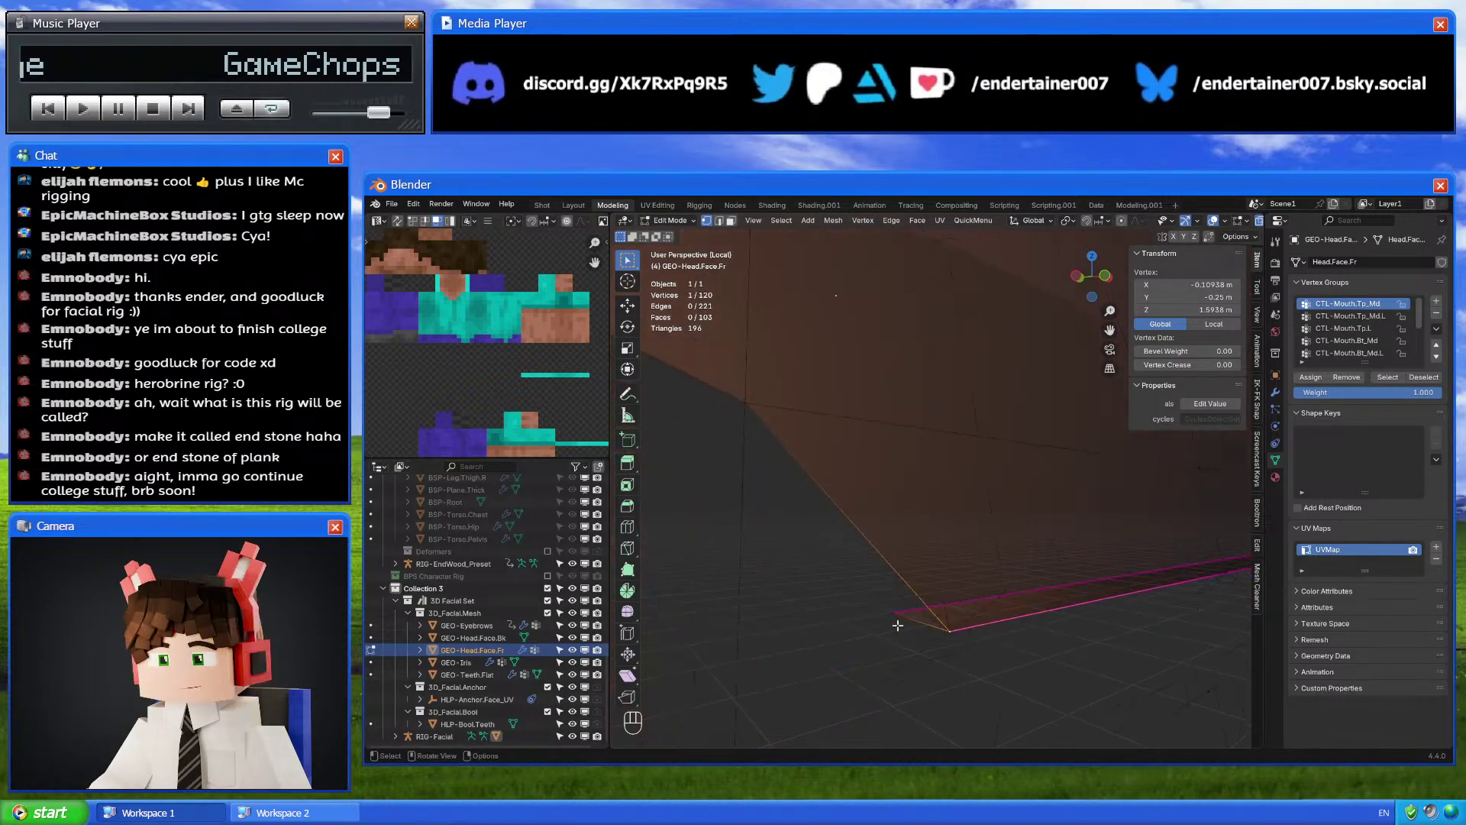
{"action": "key", "text": "g"}
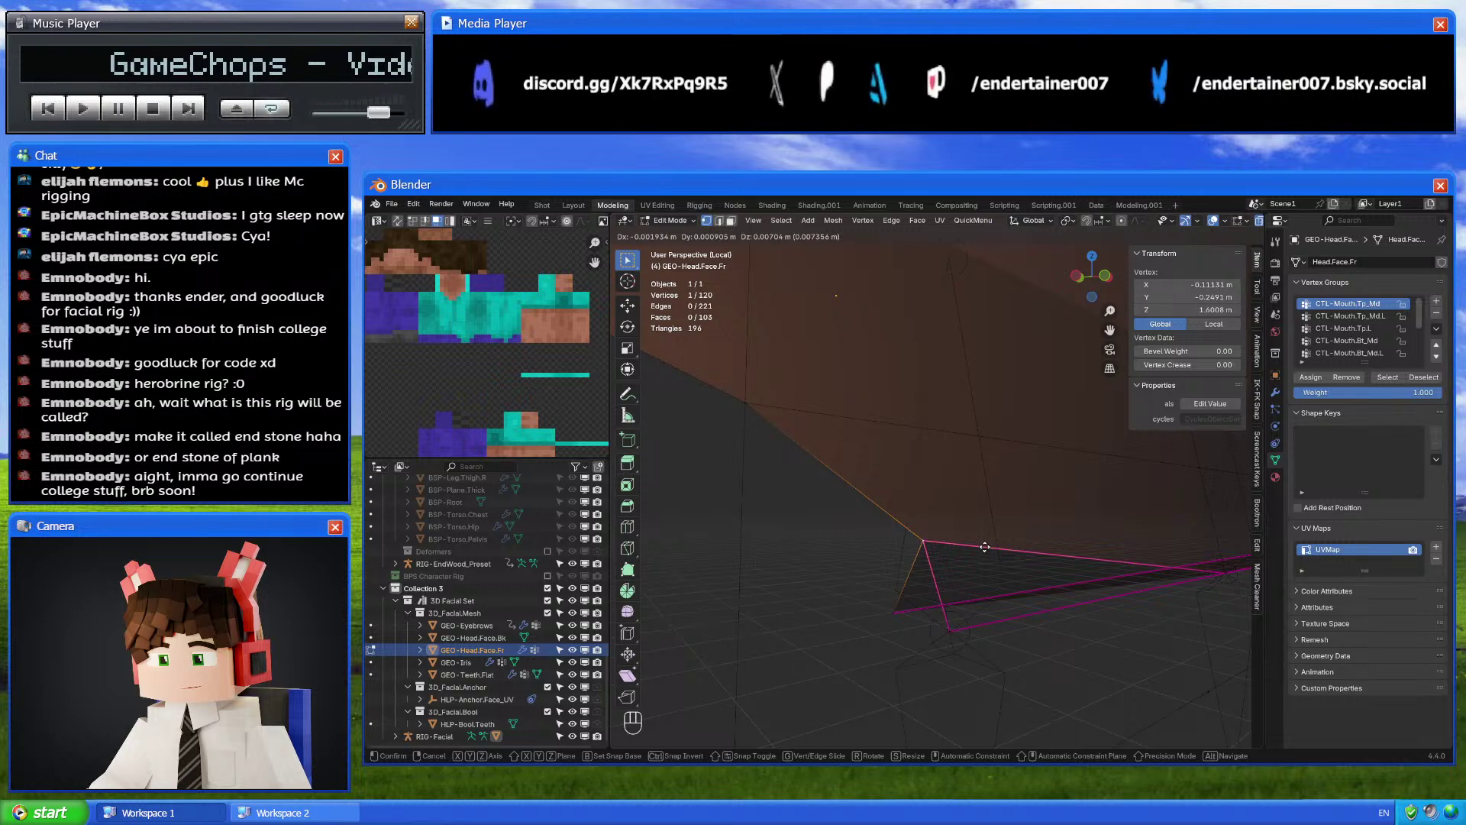
{"action": "left_click", "coordinate": [1003, 615]}
Reveal the hidden face geometry, then hide the face loops below and beside the mouth
{"action": "key", "text": "alt+h"}
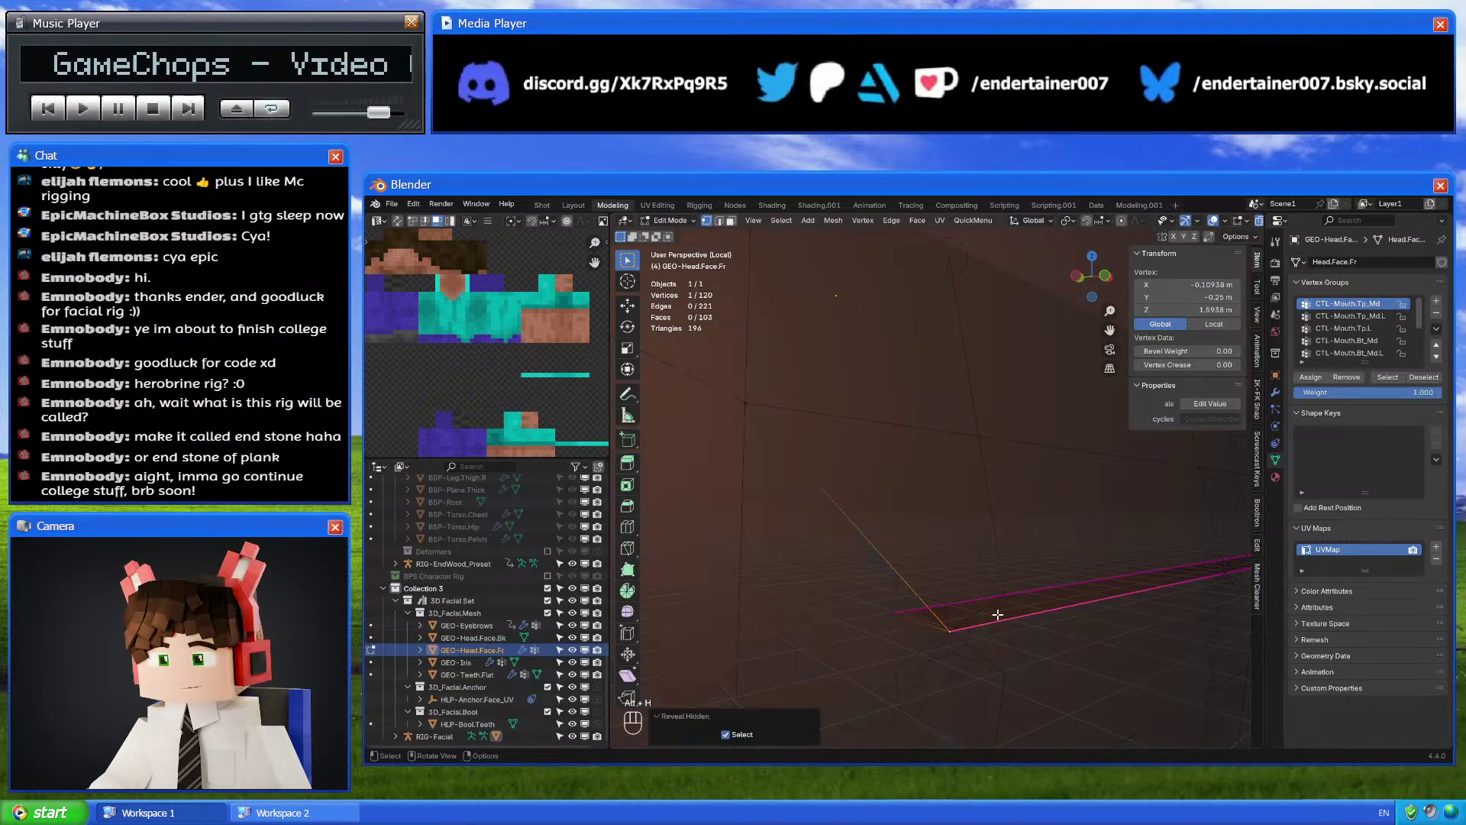
{"action": "middle_click_drag", "start_coordinate": [1003, 616], "coordinate": [996, 585]}
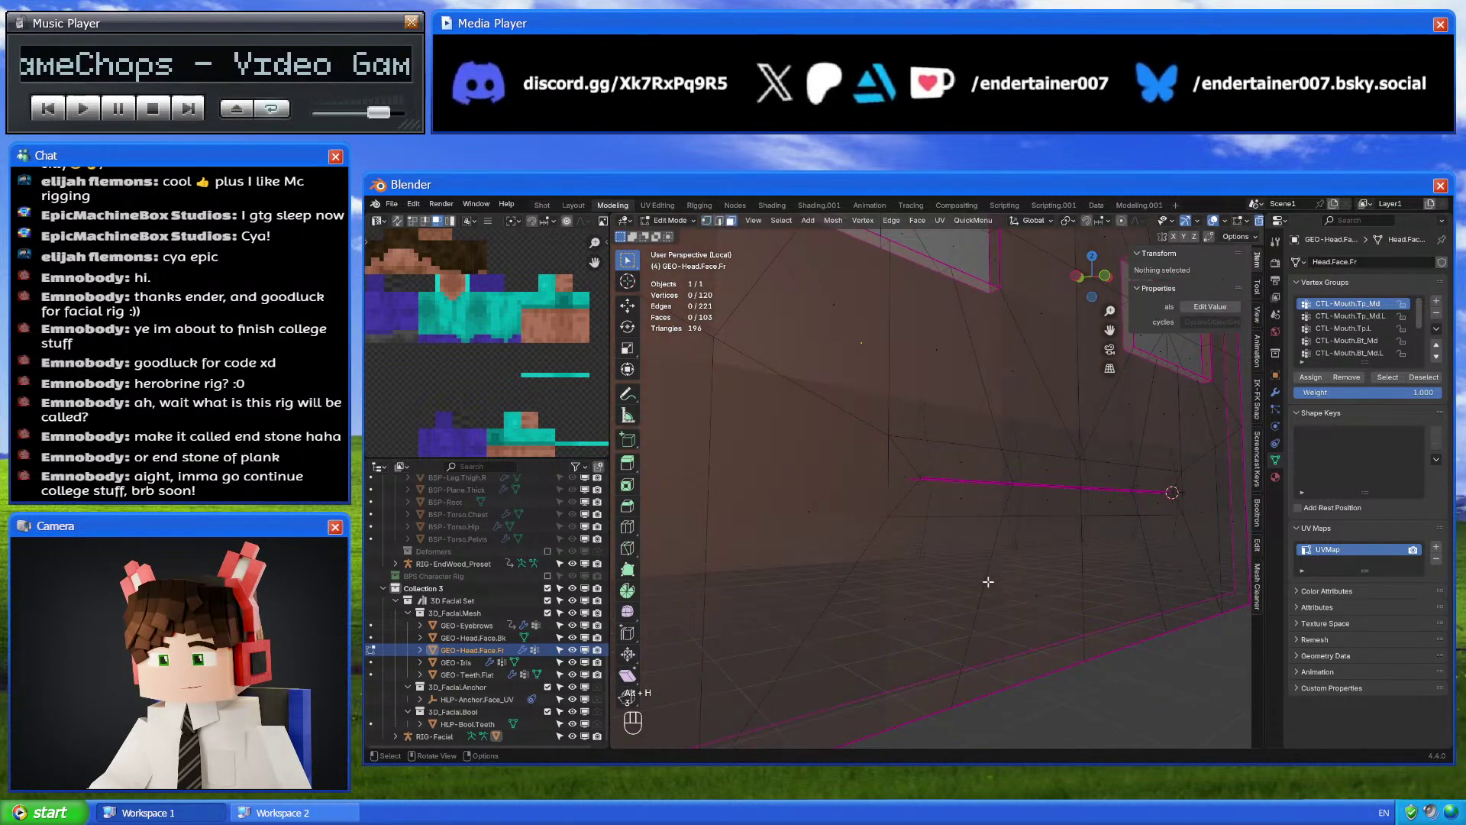
{"action": "left_click", "coordinate": [960, 498], "text": "alt"}
{"action": "middle_click_drag", "start_coordinate": [1011, 556], "coordinate": [1033, 525]}
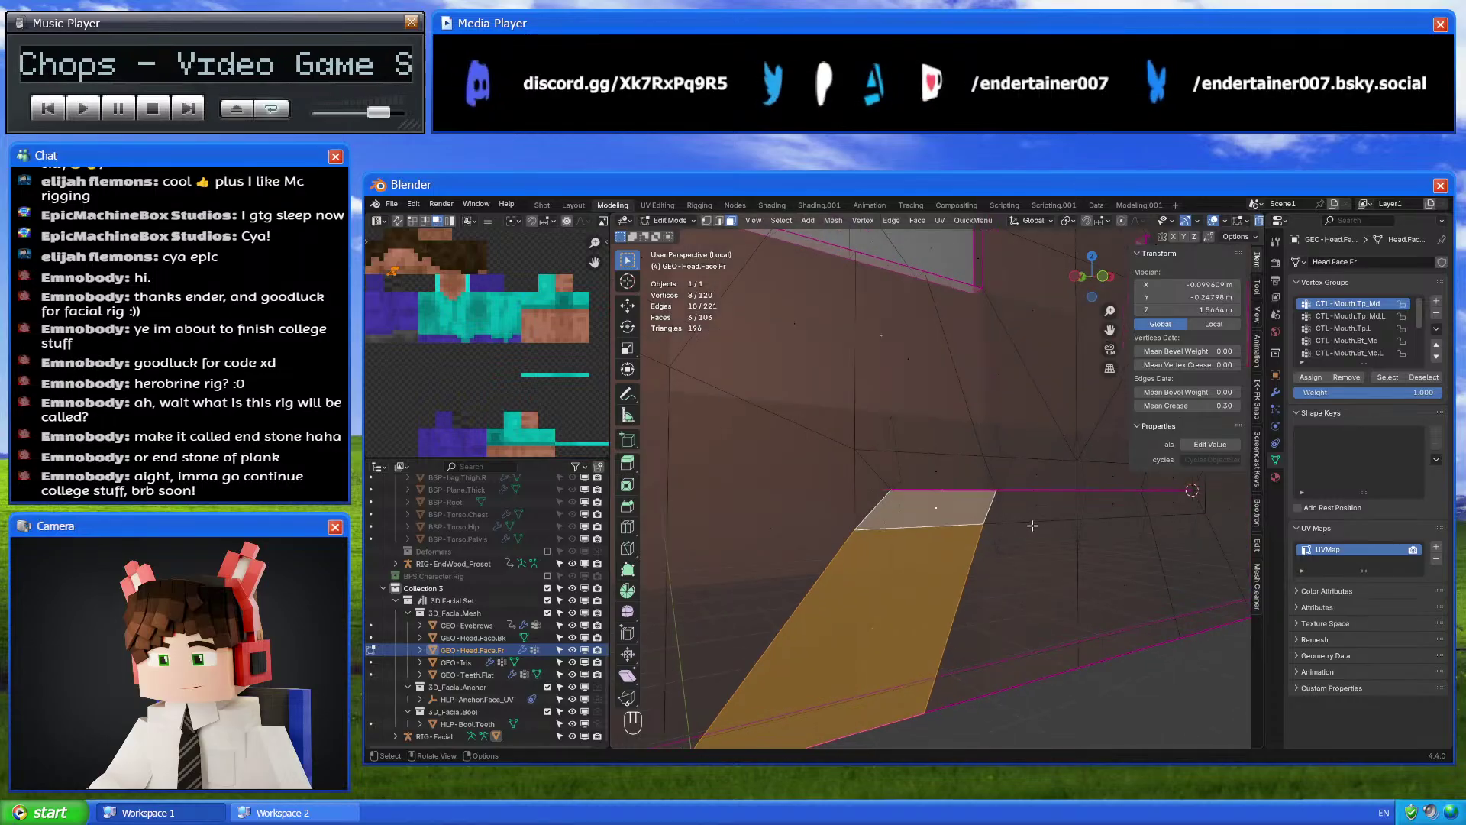
{"action": "left_click", "coordinate": [1036, 506], "text": "alt+shift"}
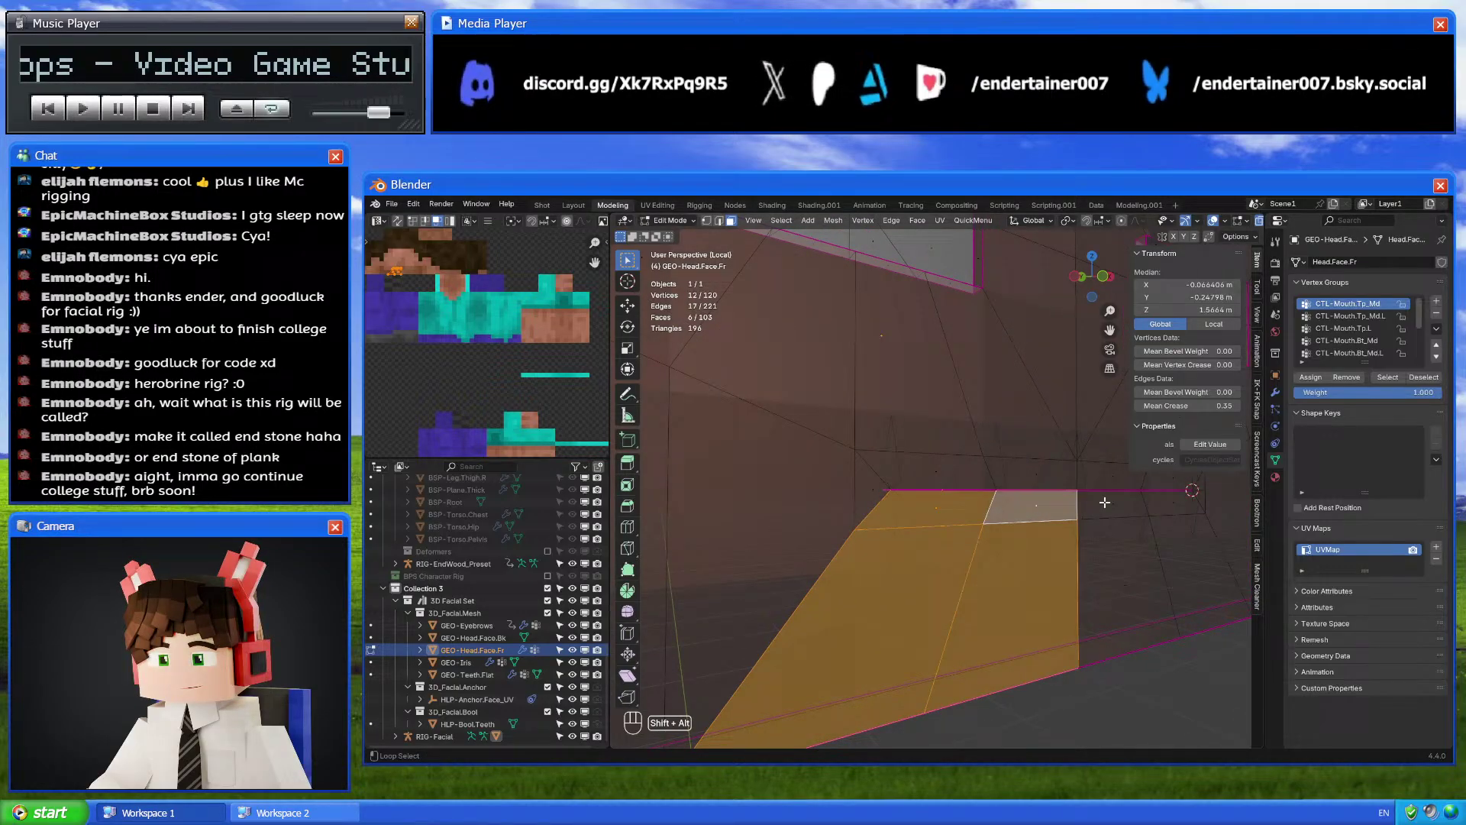
{"action": "left_click", "coordinate": [1164, 506], "text": "alt+shift"}
{"action": "left_click", "coordinate": [1121, 512], "text": "alt+shift"}
{"action": "middle_click_drag", "start_coordinate": [1121, 511], "coordinate": [1136, 537]}
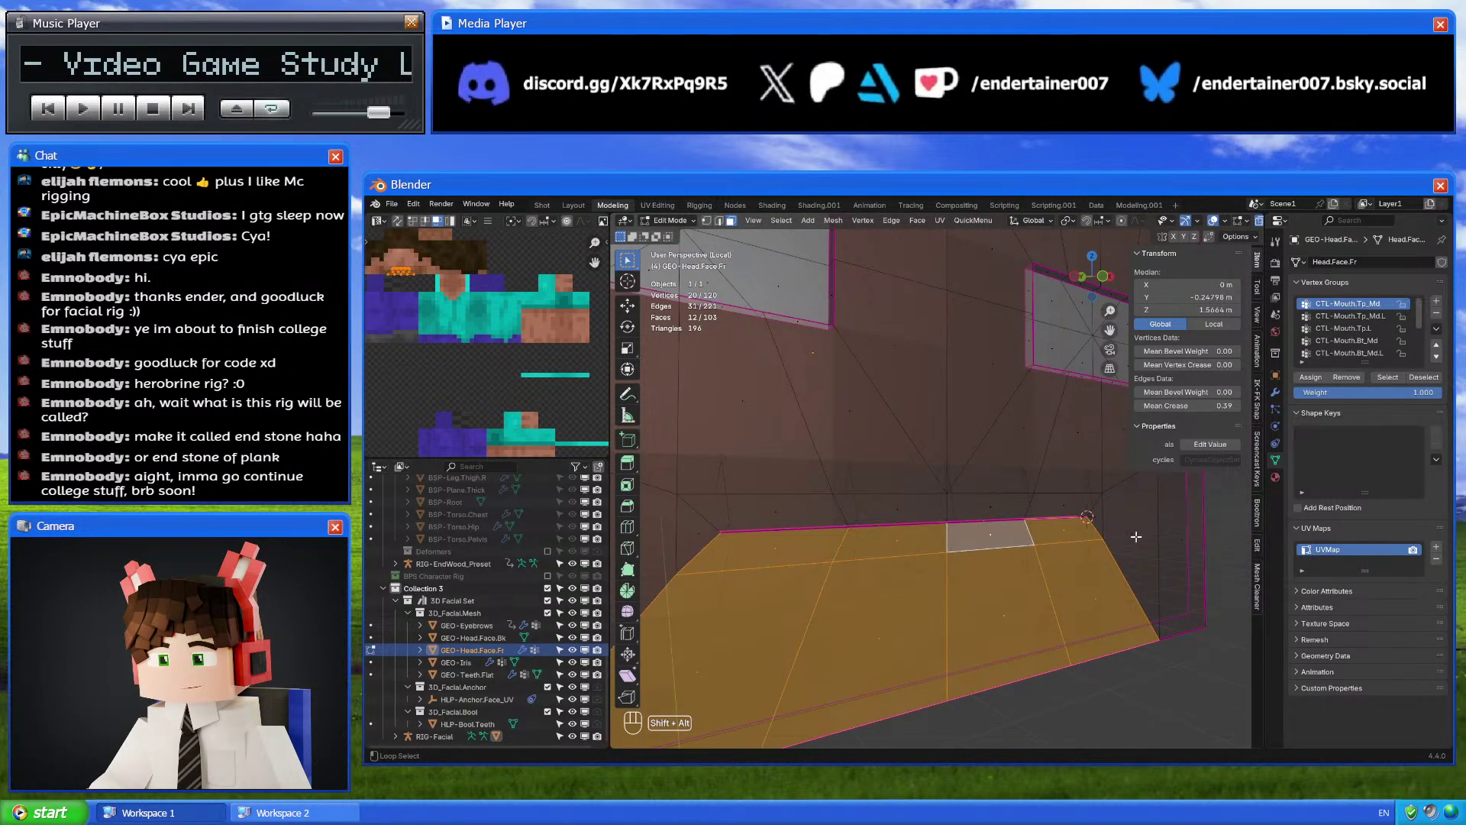
{"action": "left_click", "coordinate": [1136, 537], "text": "alt+shift"}
{"action": "middle_click_drag", "start_coordinate": [865, 579], "coordinate": [955, 542], "text": "shift"}
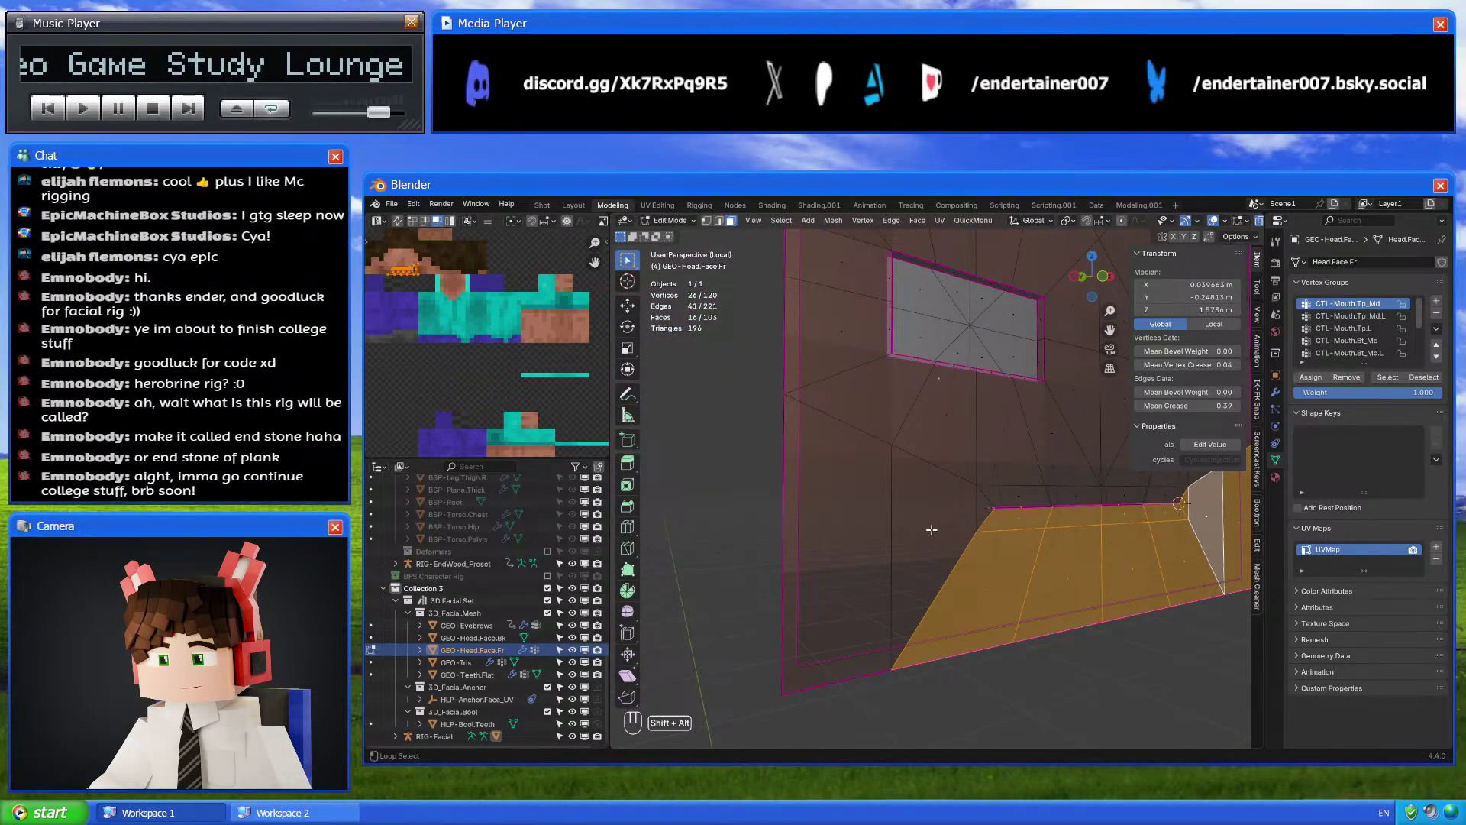
{"action": "left_click", "coordinate": [931, 529], "text": "alt+shift"}
{"action": "key", "text": "h"}
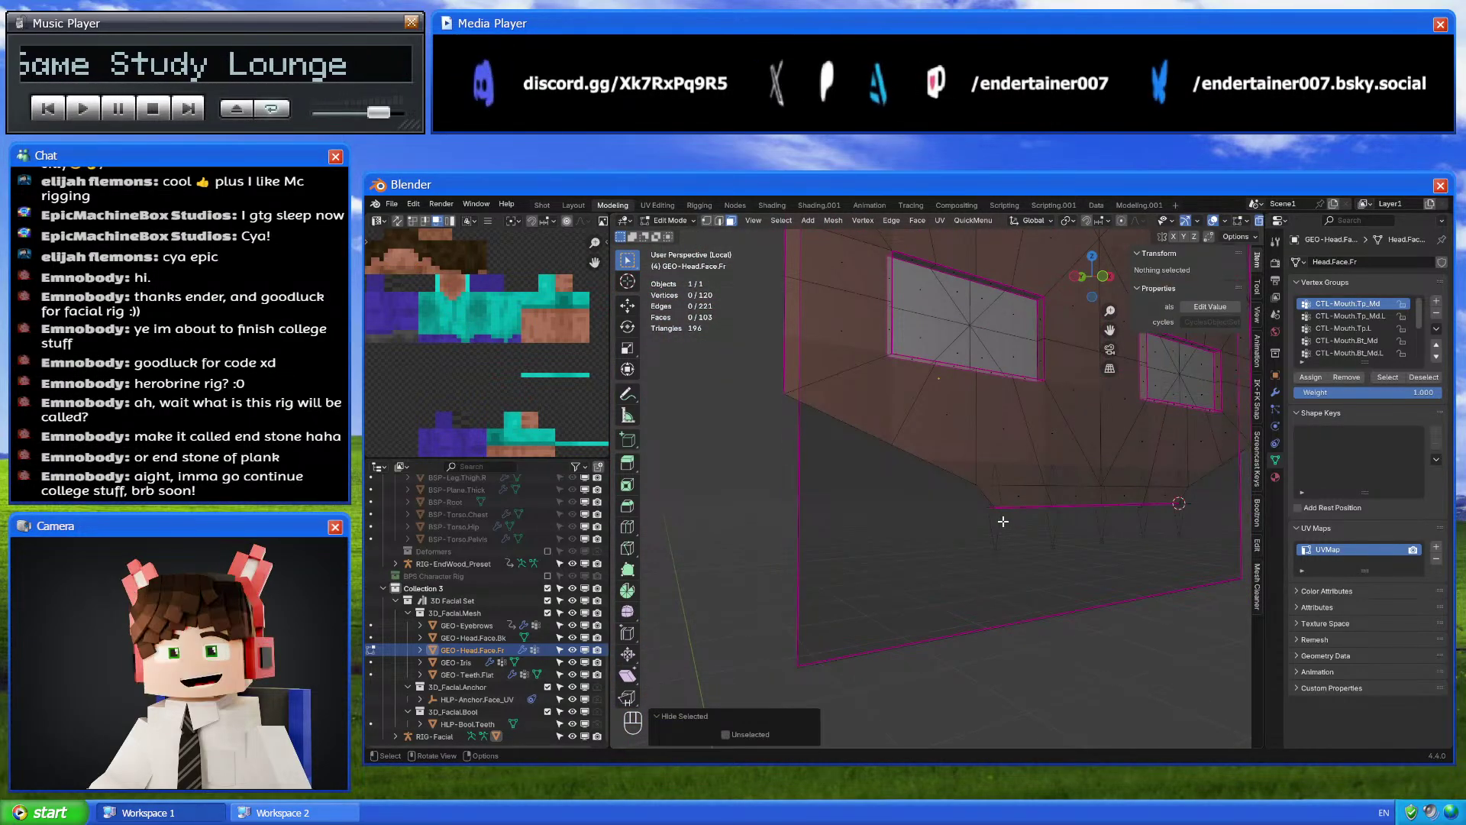
Select the upper vertices at the character's right mouth corner, then the three center upper-lip vertices, to check them
{"action": "left_click", "coordinate": [1002, 521], "text": "shift"}
{"action": "scroll", "coordinate": [1002, 521], "scroll_direction": "up", "scroll_amount": 3}
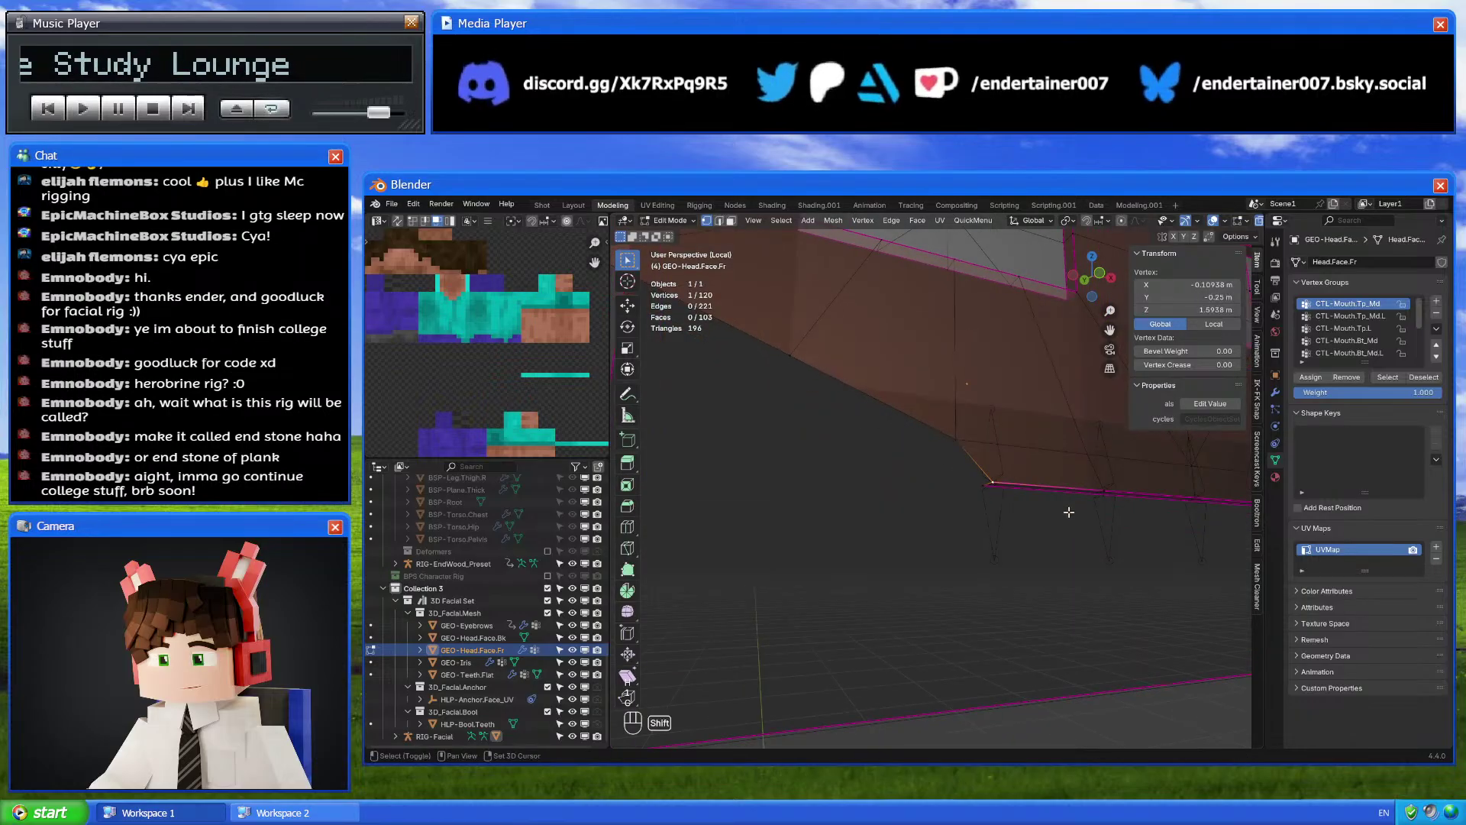
{"action": "middle_click_drag", "start_coordinate": [1068, 512], "coordinate": [1015, 493]}
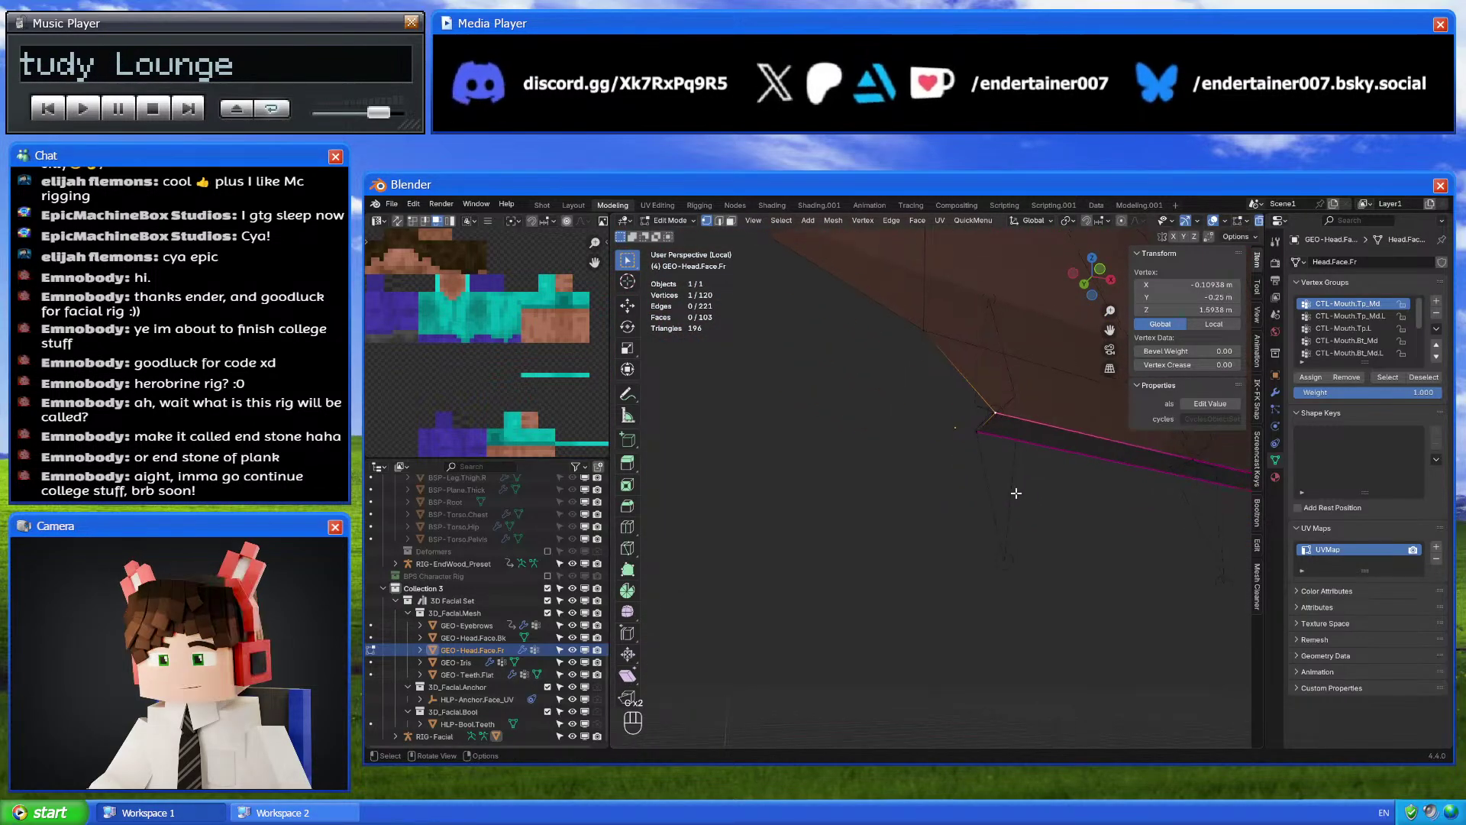
{"action": "left_click", "coordinate": [979, 435], "text": "shift"}
{"action": "middle_click_drag", "start_coordinate": [992, 435], "coordinate": [1058, 530]}
{"action": "left_click", "coordinate": [1059, 529]}
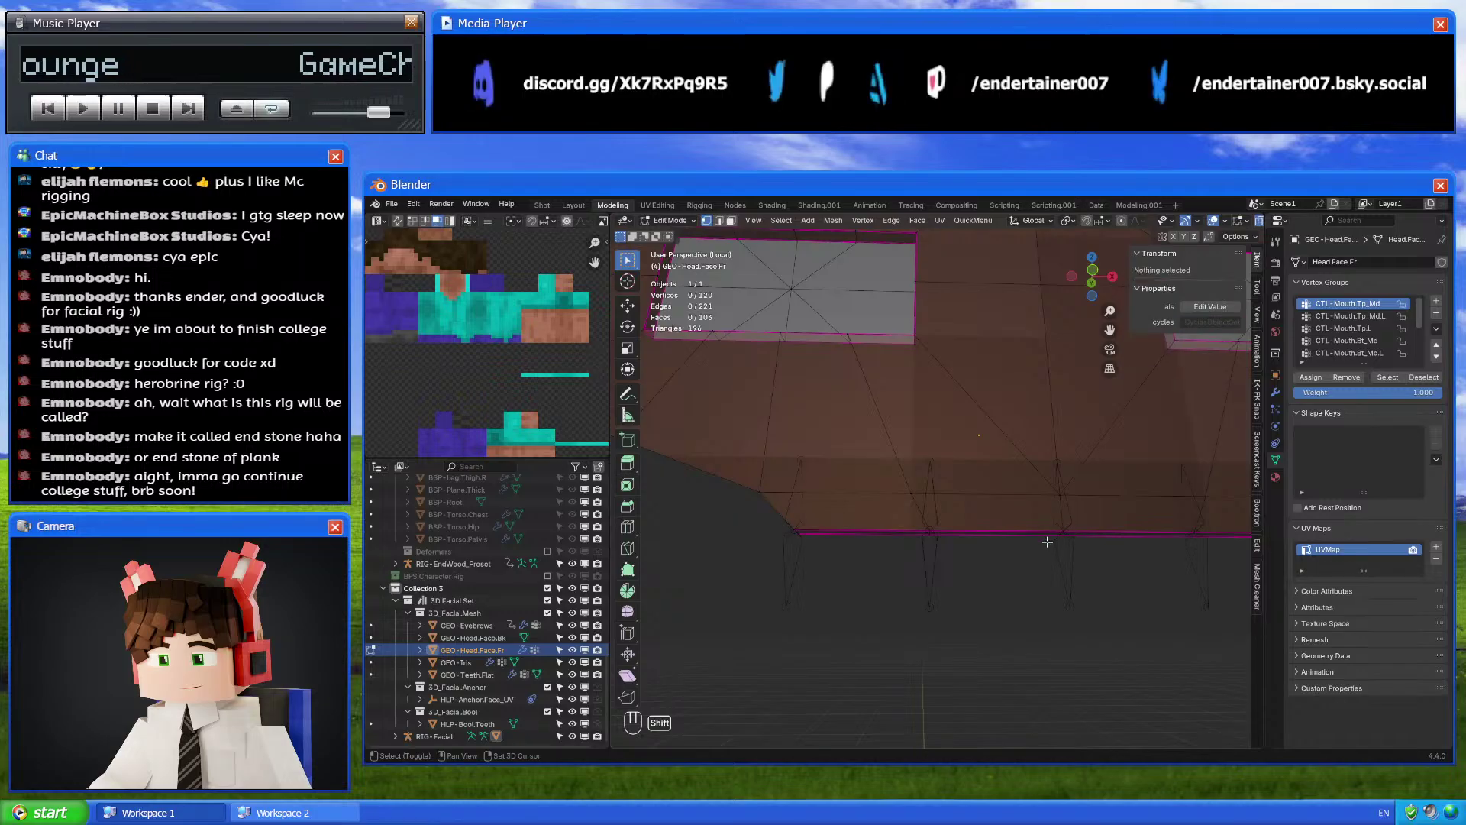
{"action": "left_click", "coordinate": [1059, 495], "text": "ctrl"}
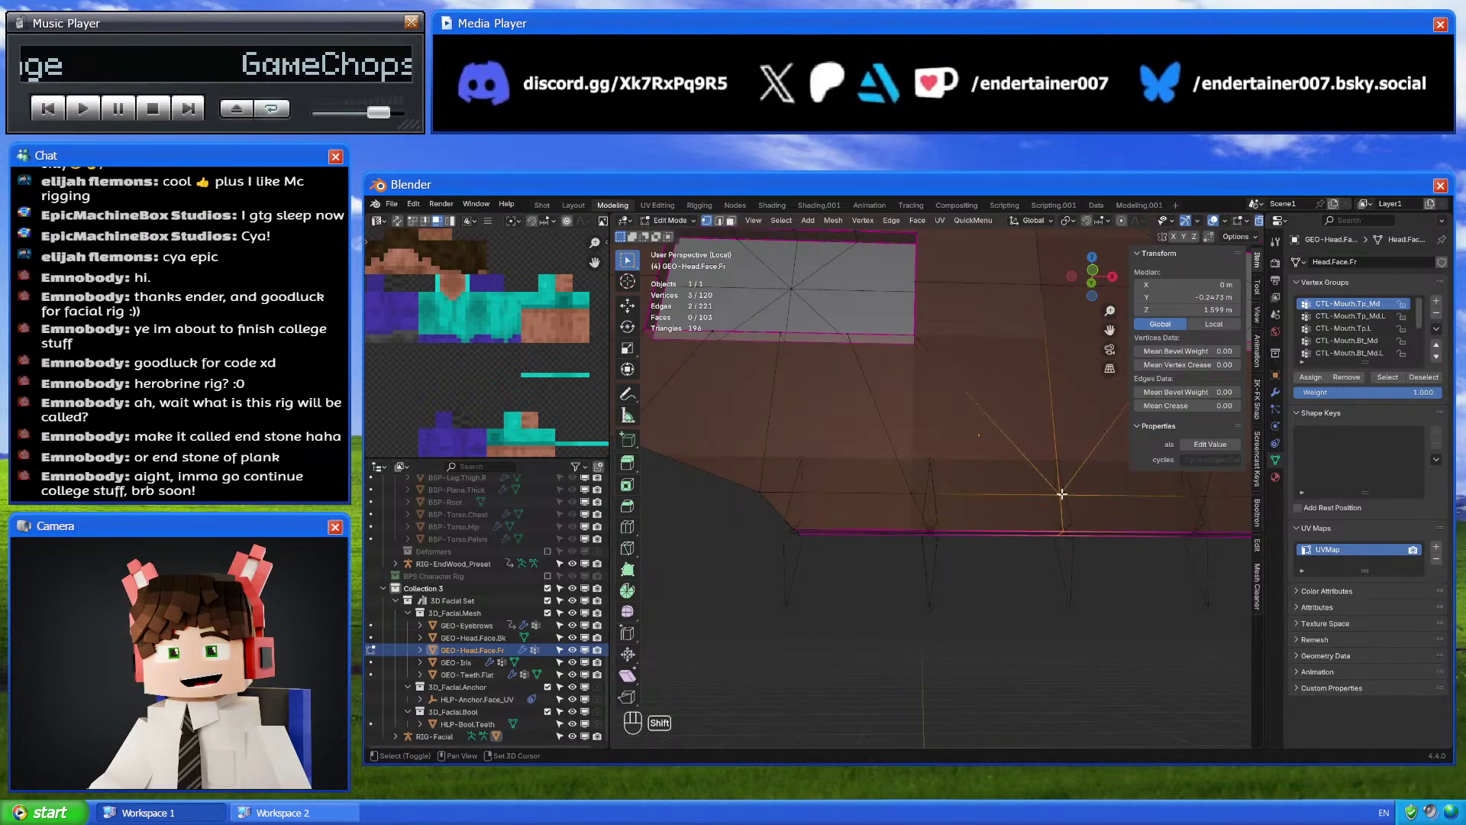
{"action": "left_click", "coordinate": [1098, 617]}
Examine the CTL-Mouth.Tp_Md weights on the face in Weight Paint mode, then return to Edit Mode
{"action": "key", "text": "ctrl+Tab"}
{"action": "left_click", "coordinate": [991, 535]}
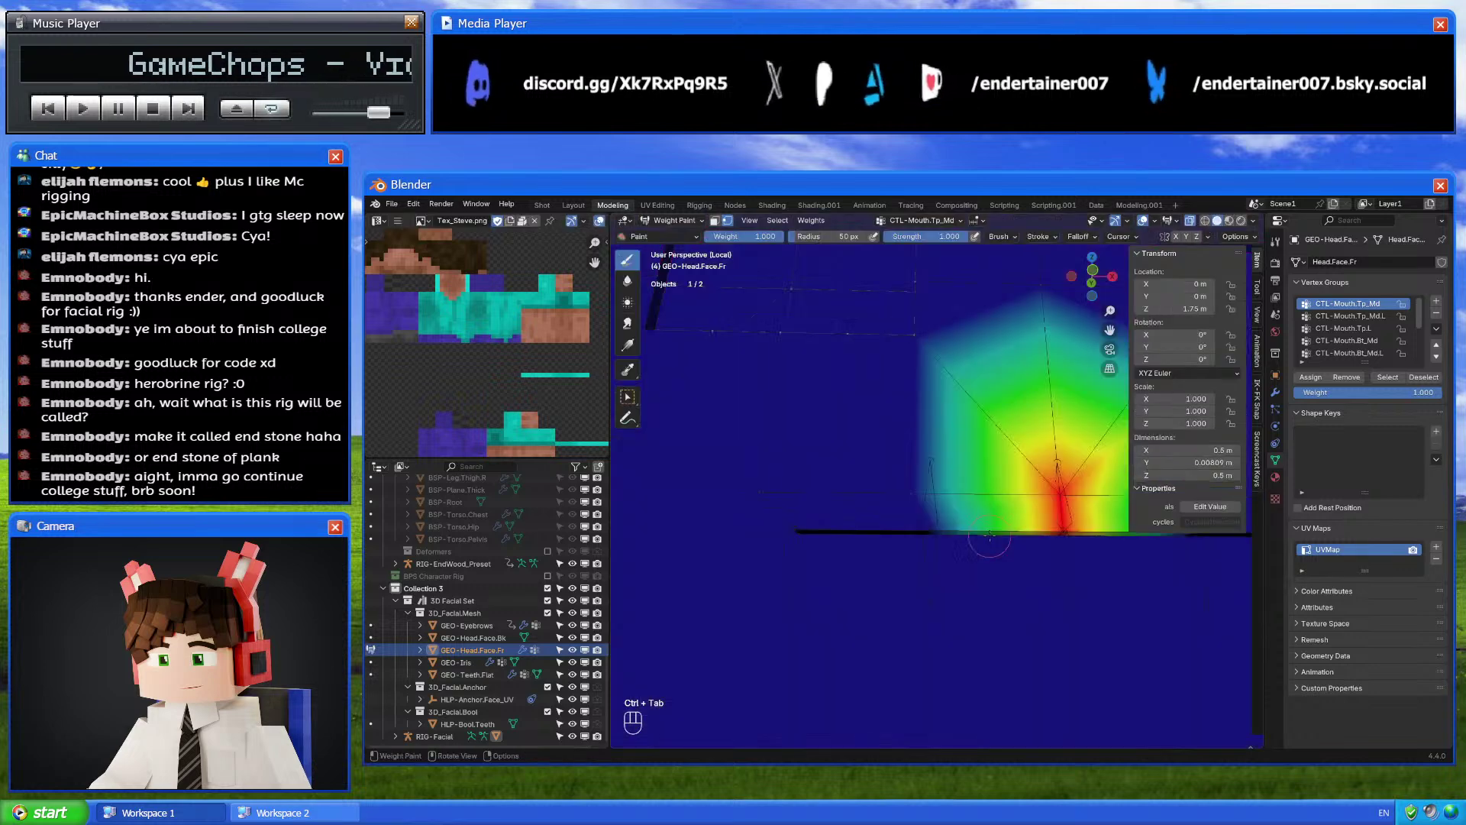
{"action": "middle_click_drag", "start_coordinate": [913, 550], "coordinate": [925, 551], "text": "shift"}
{"action": "middle_click_drag", "start_coordinate": [925, 551], "coordinate": [961, 552]}
{"action": "key", "text": "ctrl+Tab"}
{"action": "left_click", "coordinate": [887, 532]}
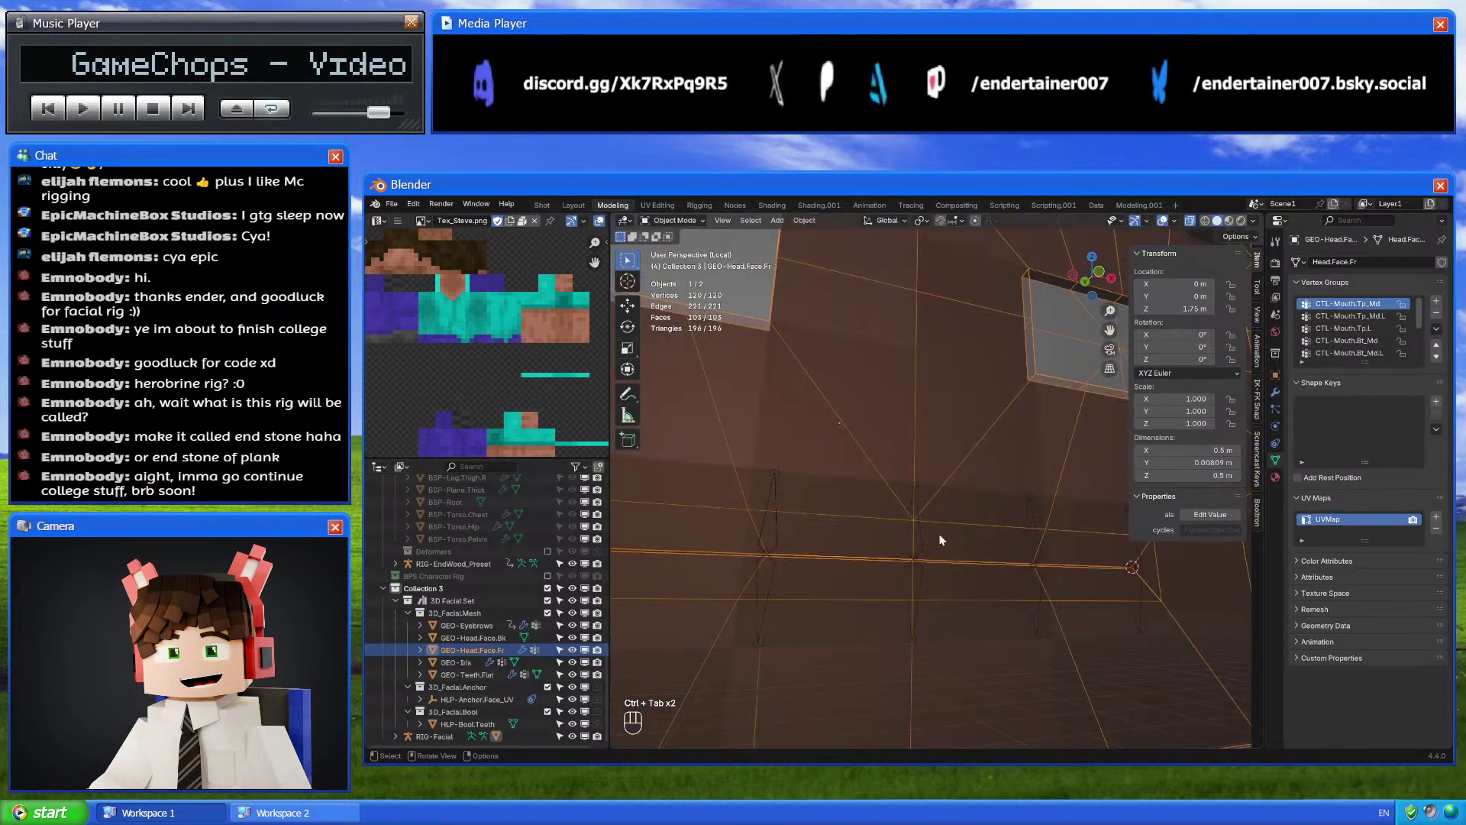
{"action": "key", "text": "Tab"}
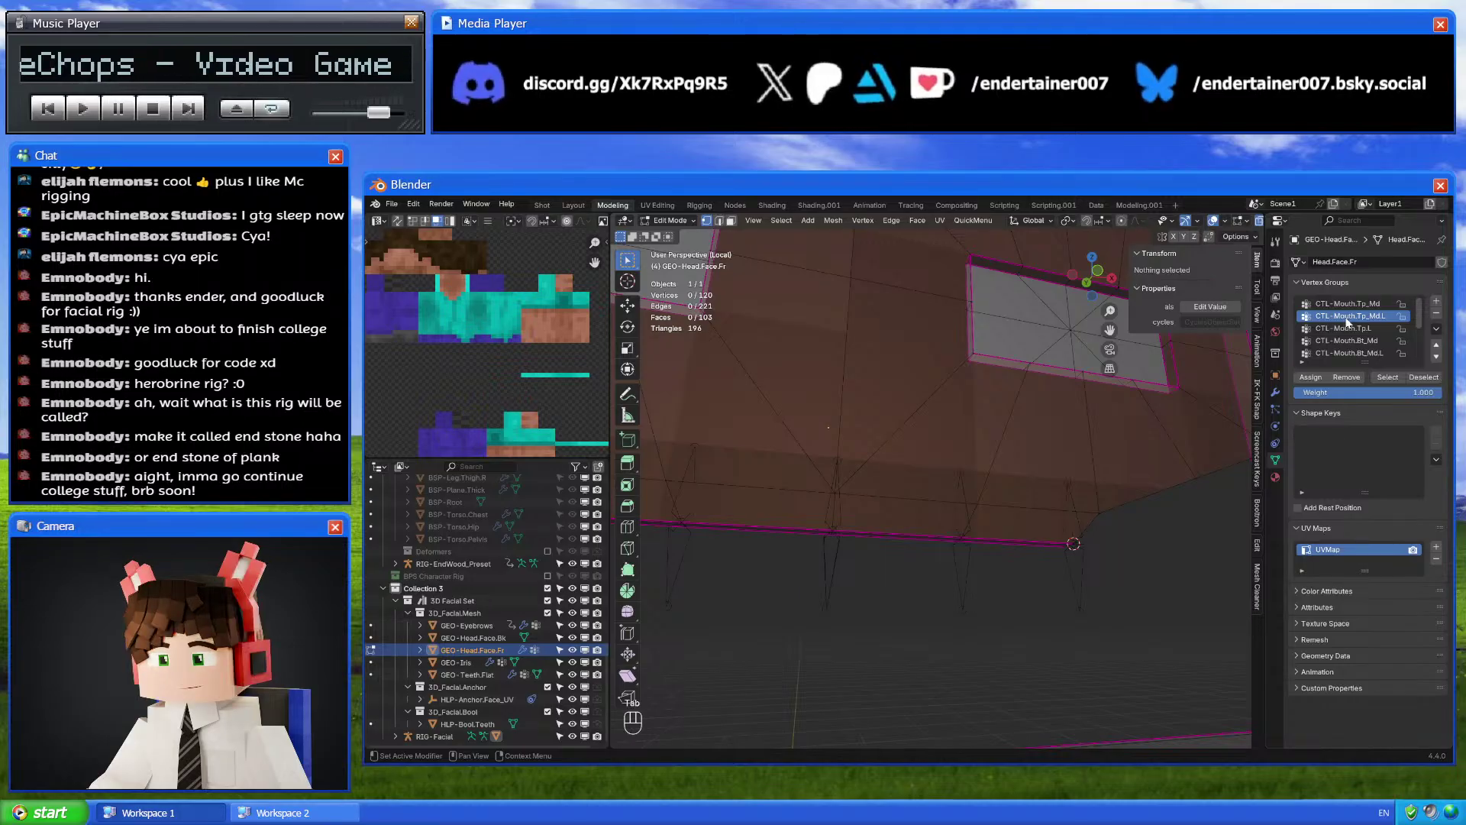
Check which vertices belong to CTL-Mouth.Tp_Md.L and CTL-Mouth.Tp.L by selecting and deselecting each group's vertices
{"action": "left_click", "coordinate": [1380, 378]}
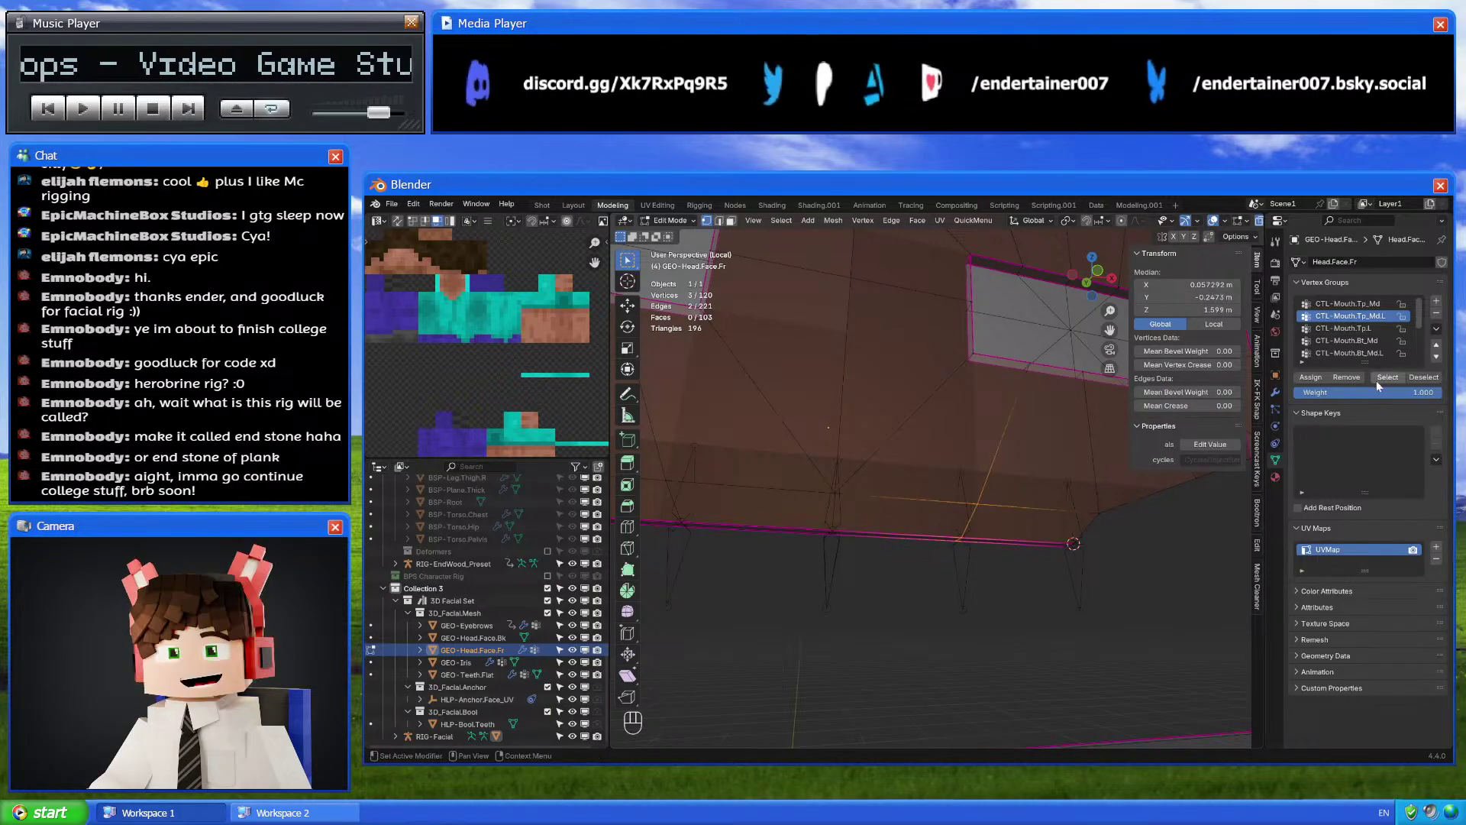
{"action": "left_click", "coordinate": [1410, 375]}
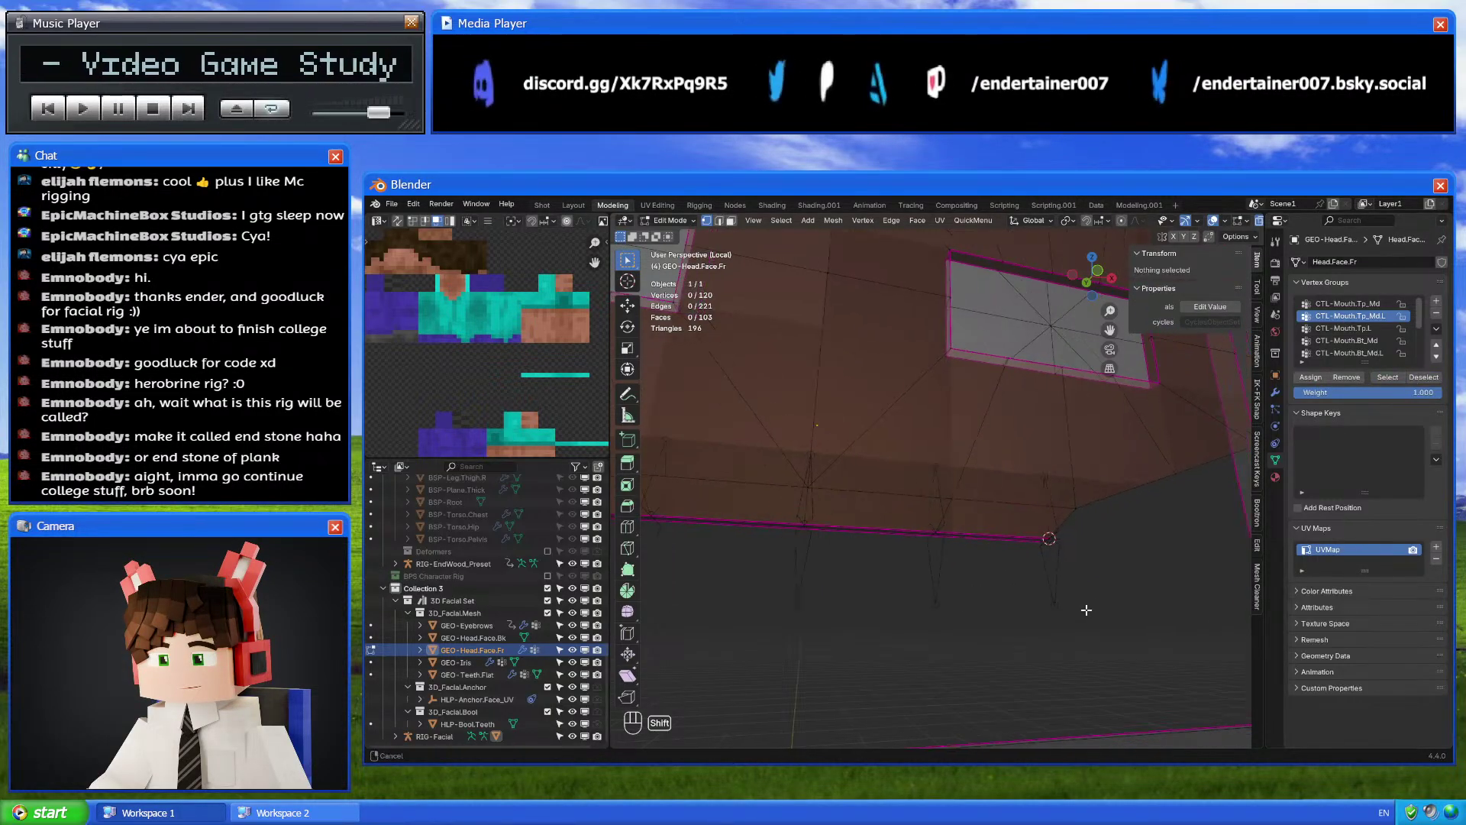
{"action": "left_click", "coordinate": [1365, 333]}
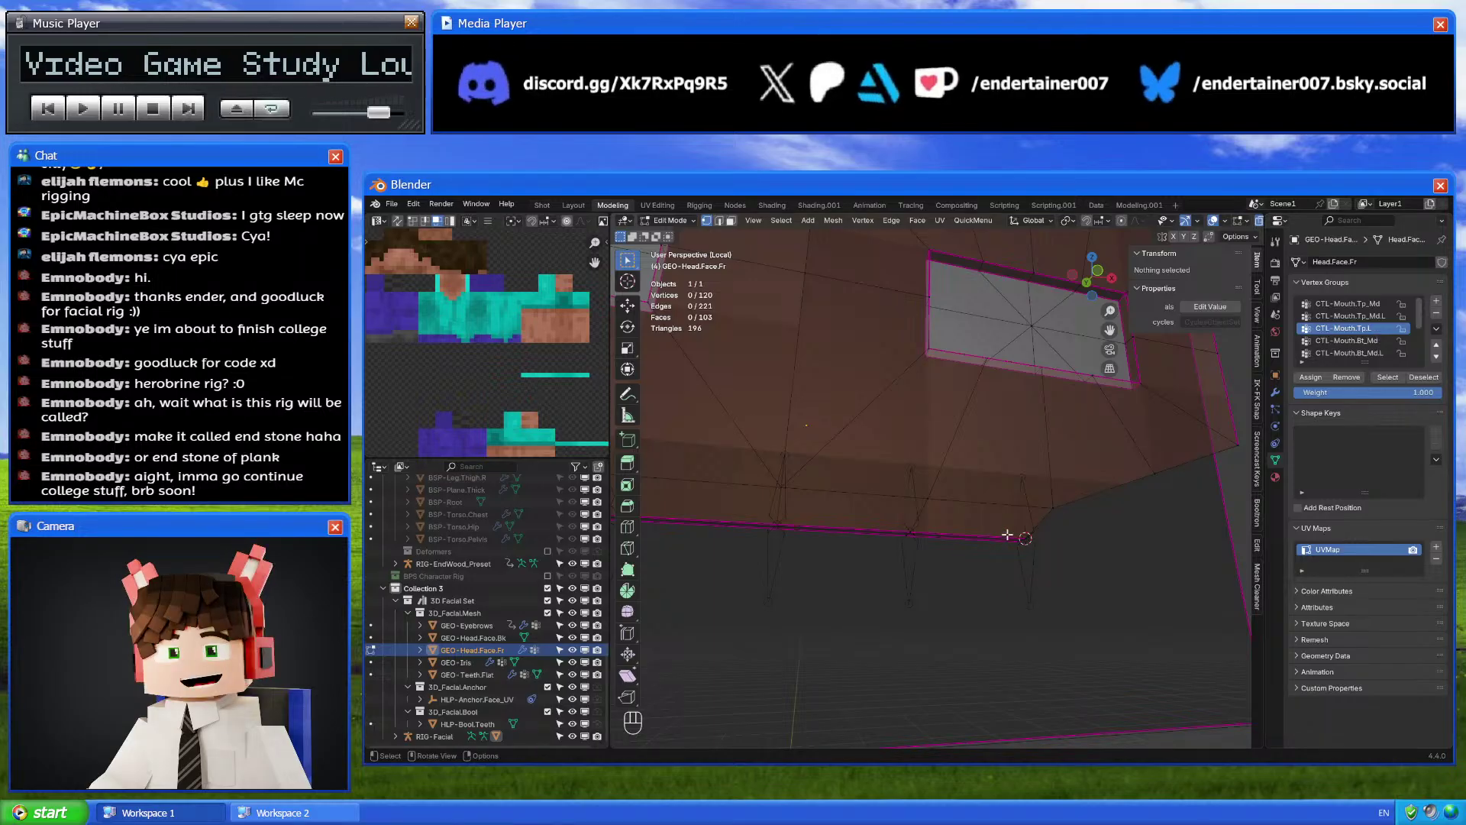
{"action": "left_click", "coordinate": [1387, 377]}
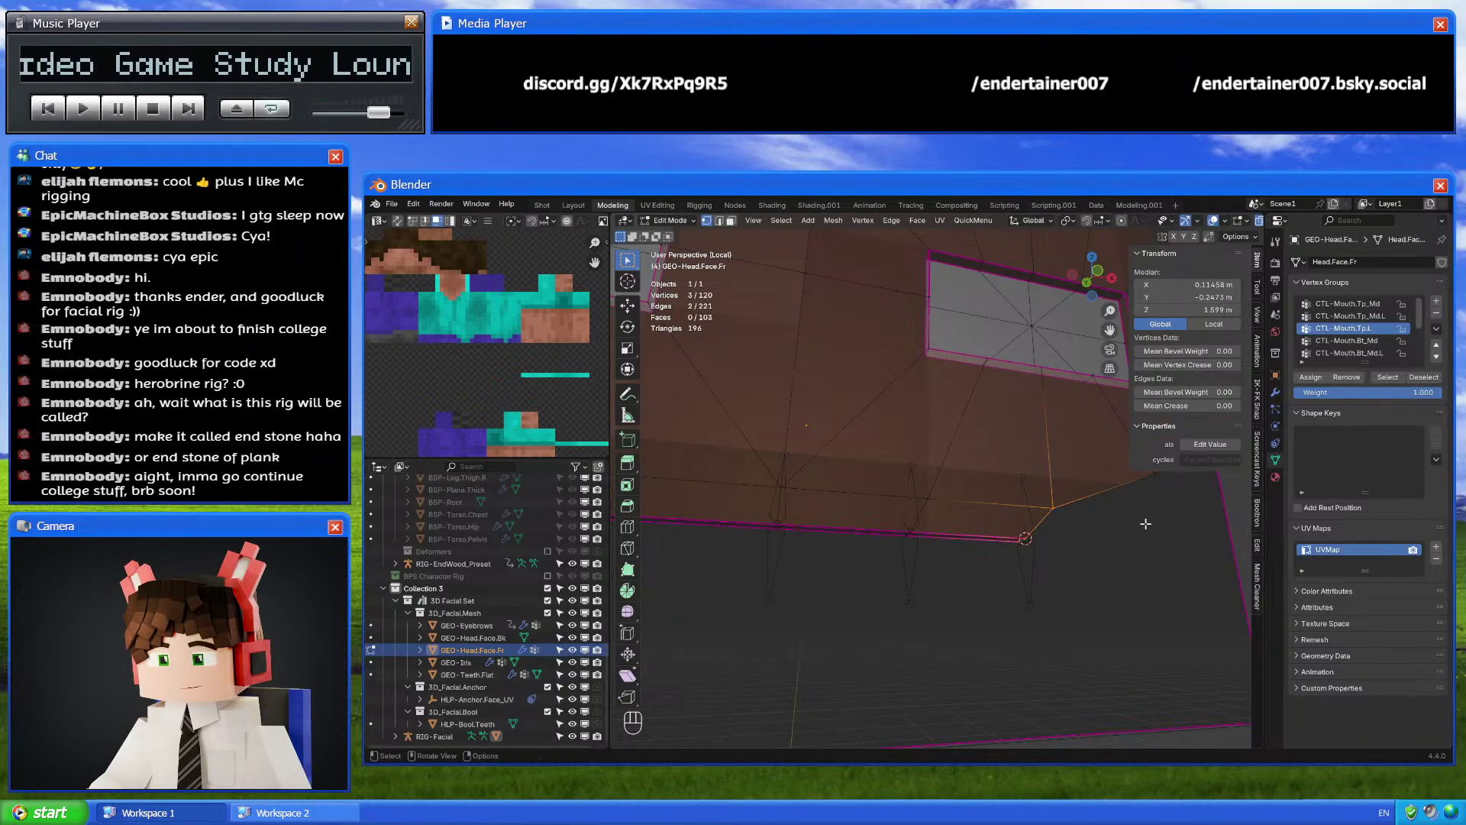
{"action": "left_click", "coordinate": [1424, 377]}
Assign the three upper-lip vertices between the center and the character's right mouth corner to CTL-Mouth.Tp_Md.R with weight 1.000
{"action": "middle_click_drag", "start_coordinate": [813, 611], "coordinate": [1018, 592], "text": "shift"}
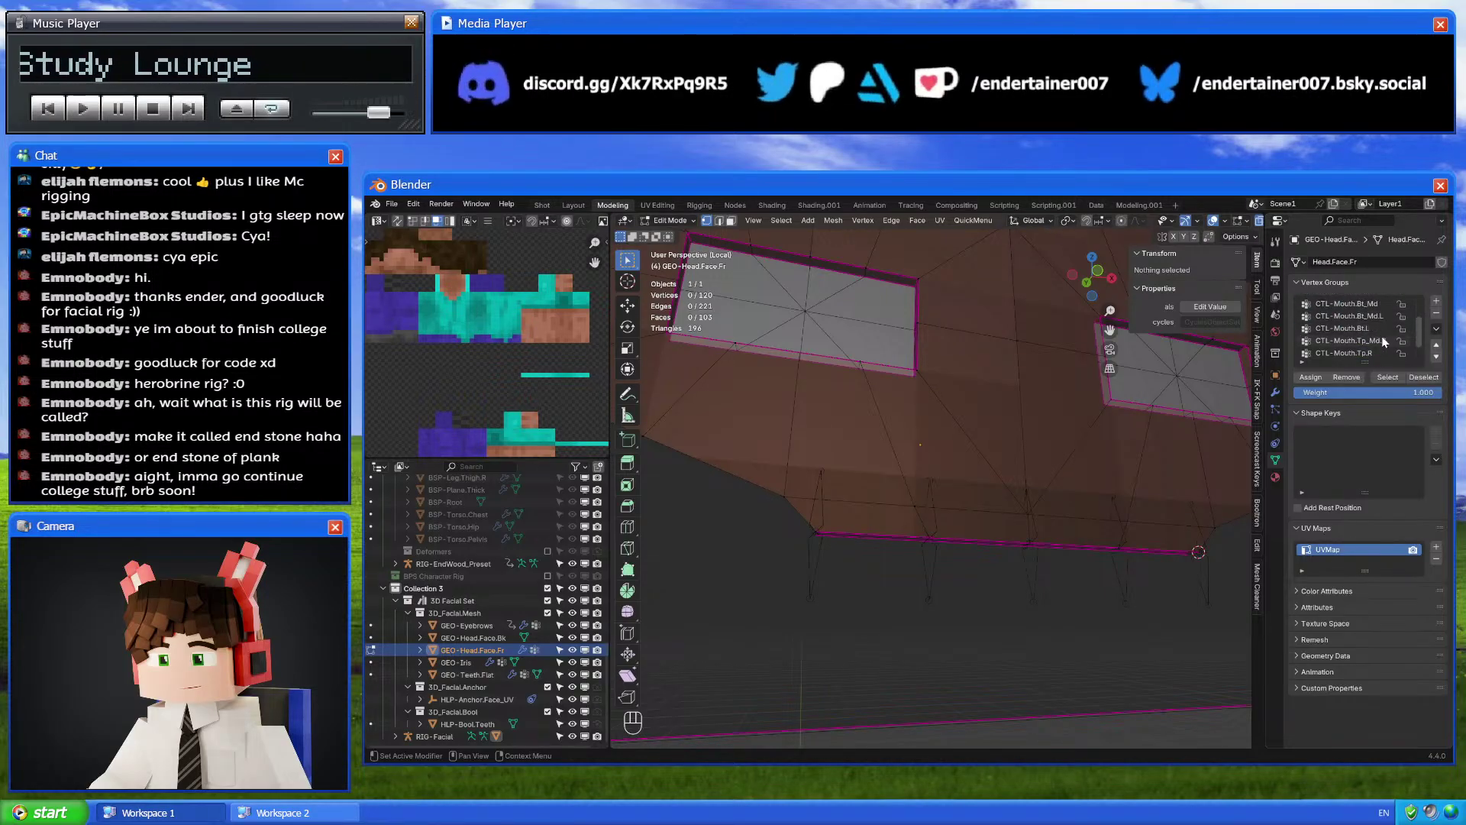
{"action": "scroll", "coordinate": [1371, 335], "scroll_direction": "up", "scroll_amount": 2}
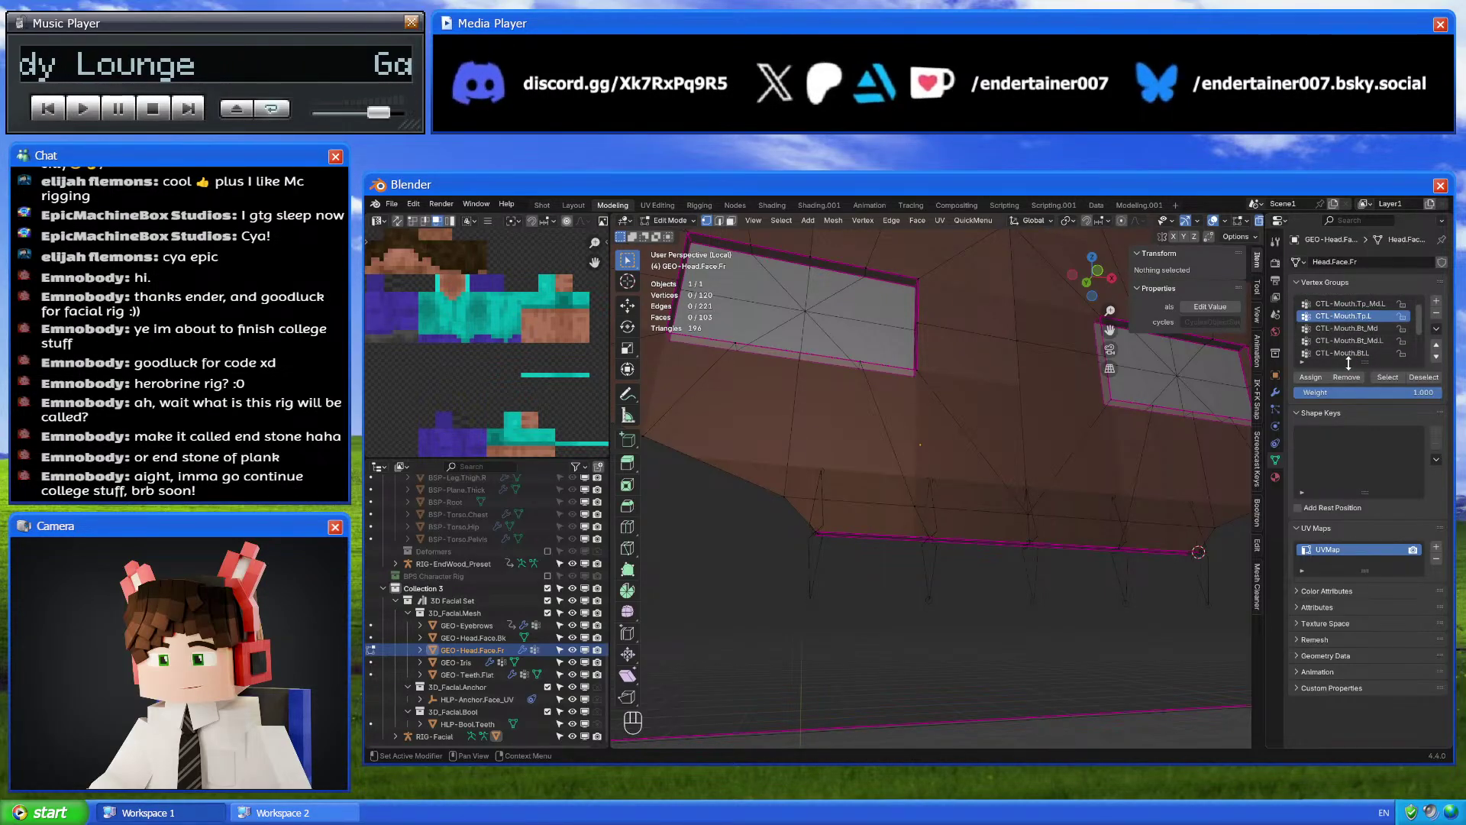
{"action": "left_click", "coordinate": [1377, 328]}
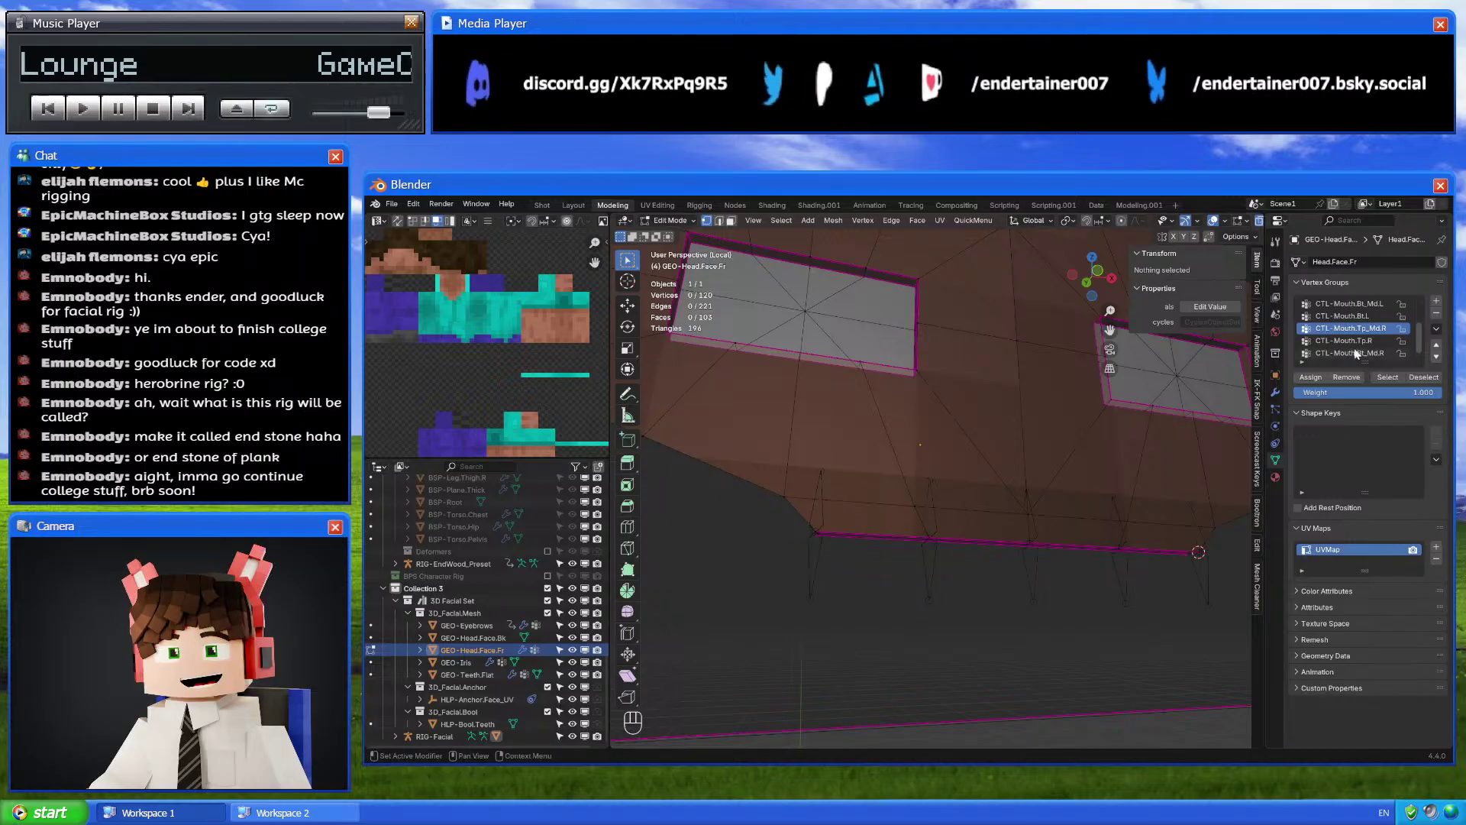
{"action": "middle_click_drag", "start_coordinate": [1037, 573], "coordinate": [934, 544]}
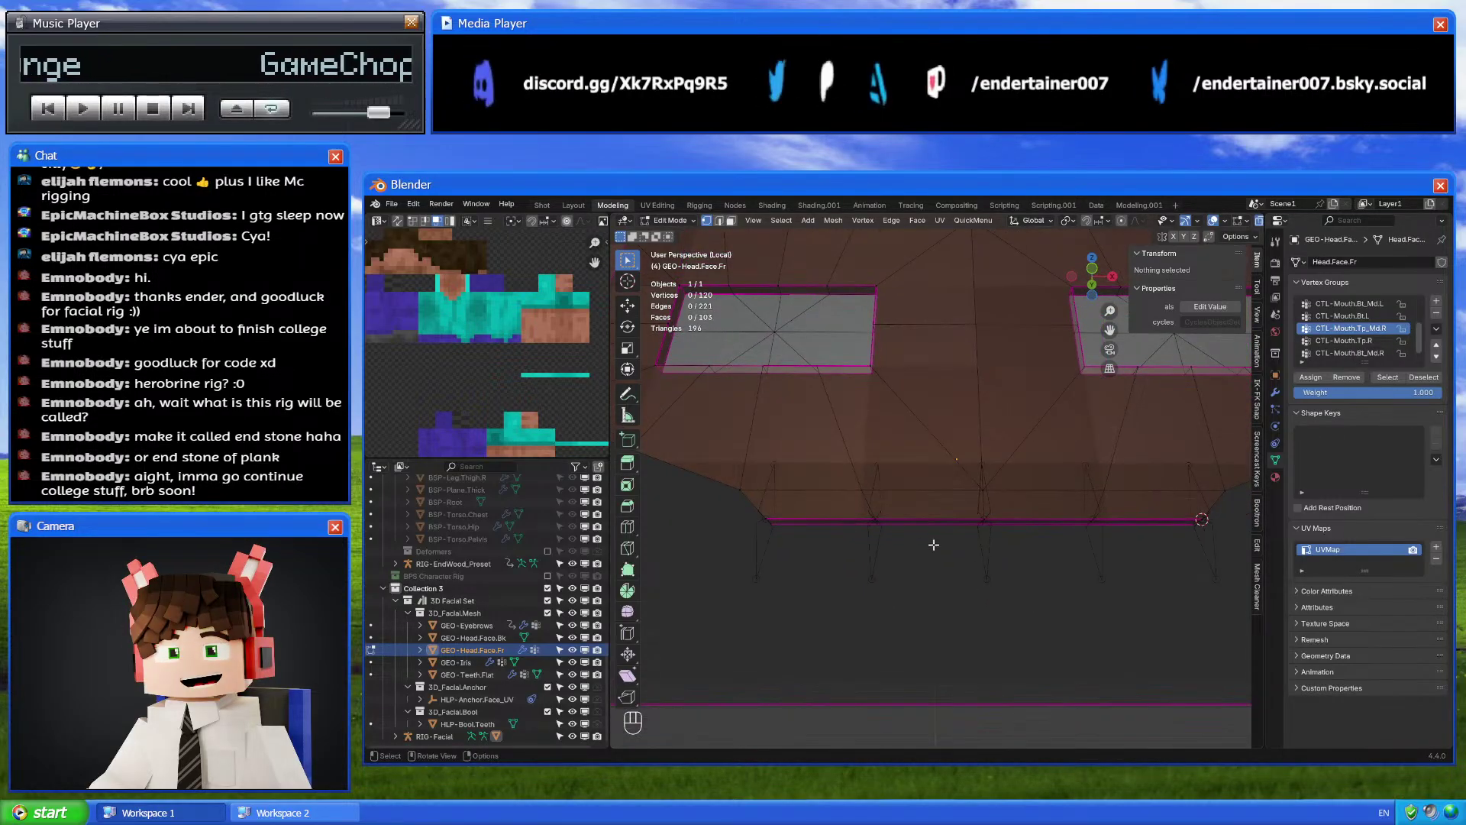
{"action": "left_click_drag", "start_coordinate": [858, 508], "coordinate": [889, 545]}
{"action": "left_click", "coordinate": [846, 468], "text": "shift"}
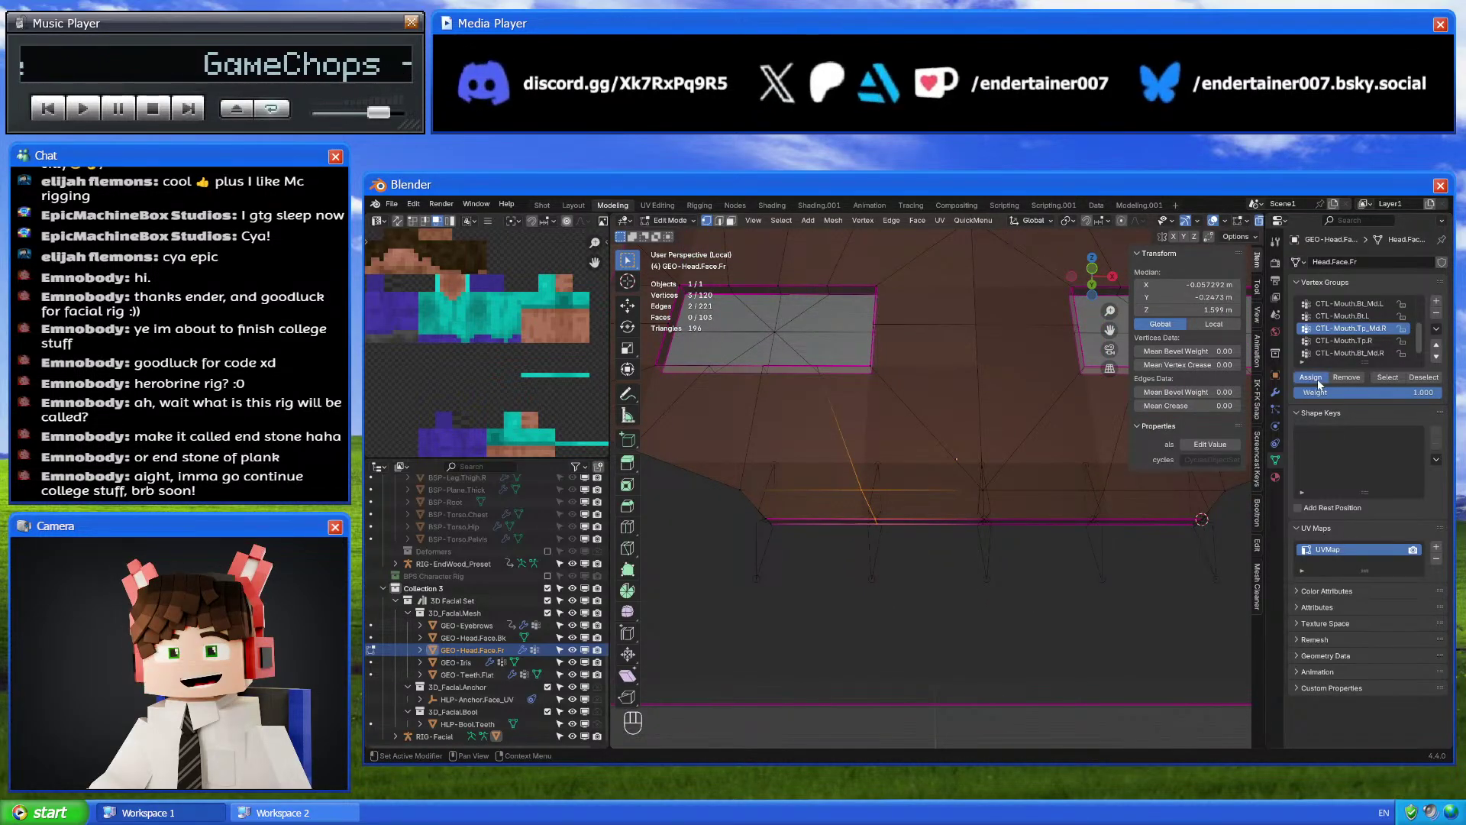
Assign the three upper vertices at the character's right mouth corner to CTL-Mouth.Tp.R with weight 1.000
{"action": "left_click", "coordinate": [1366, 340]}
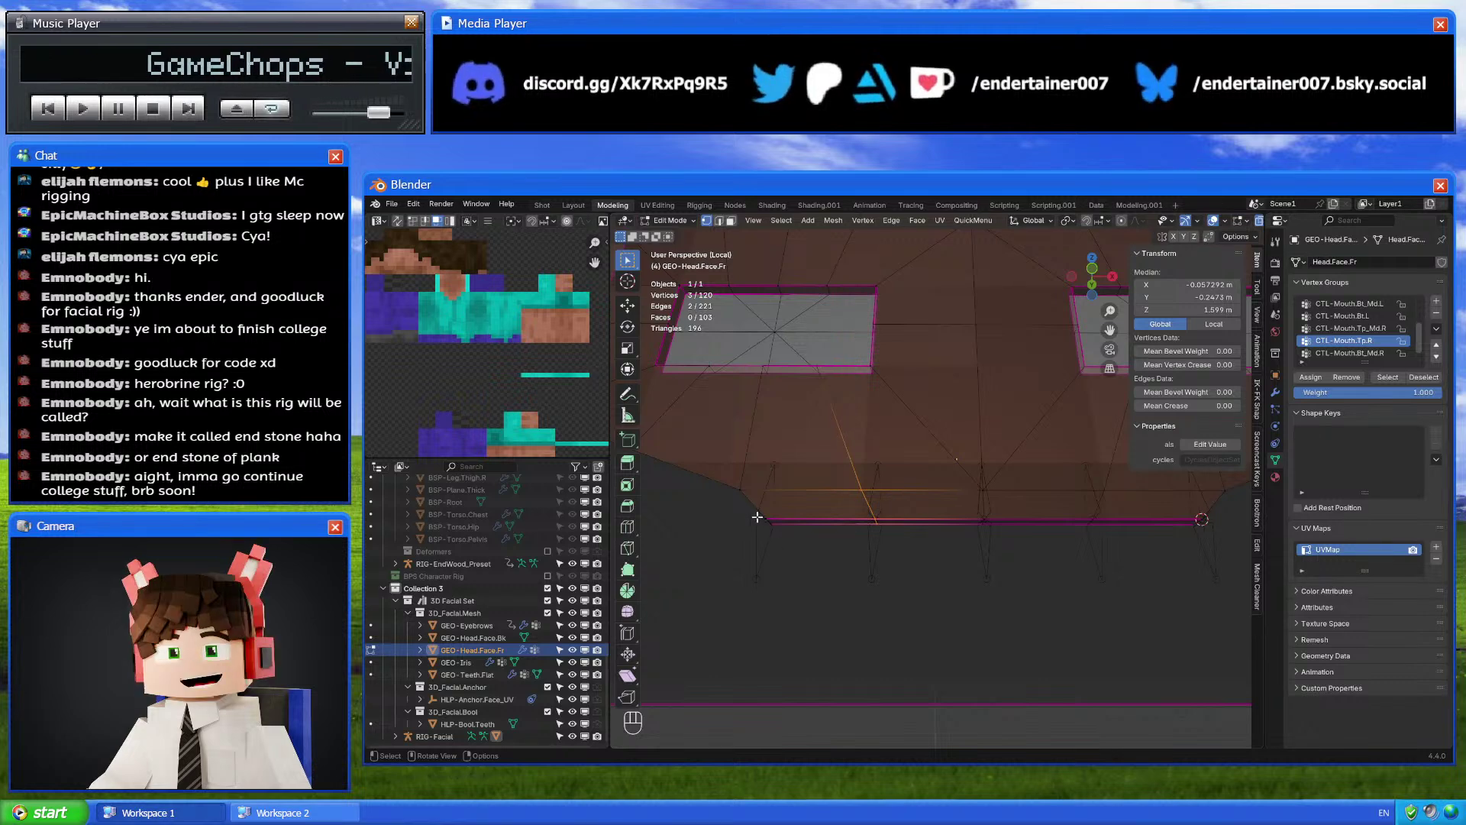
{"action": "key", "text": "g"}
{"action": "key", "text": "x"}
{"action": "left_click", "coordinate": [795, 501]}
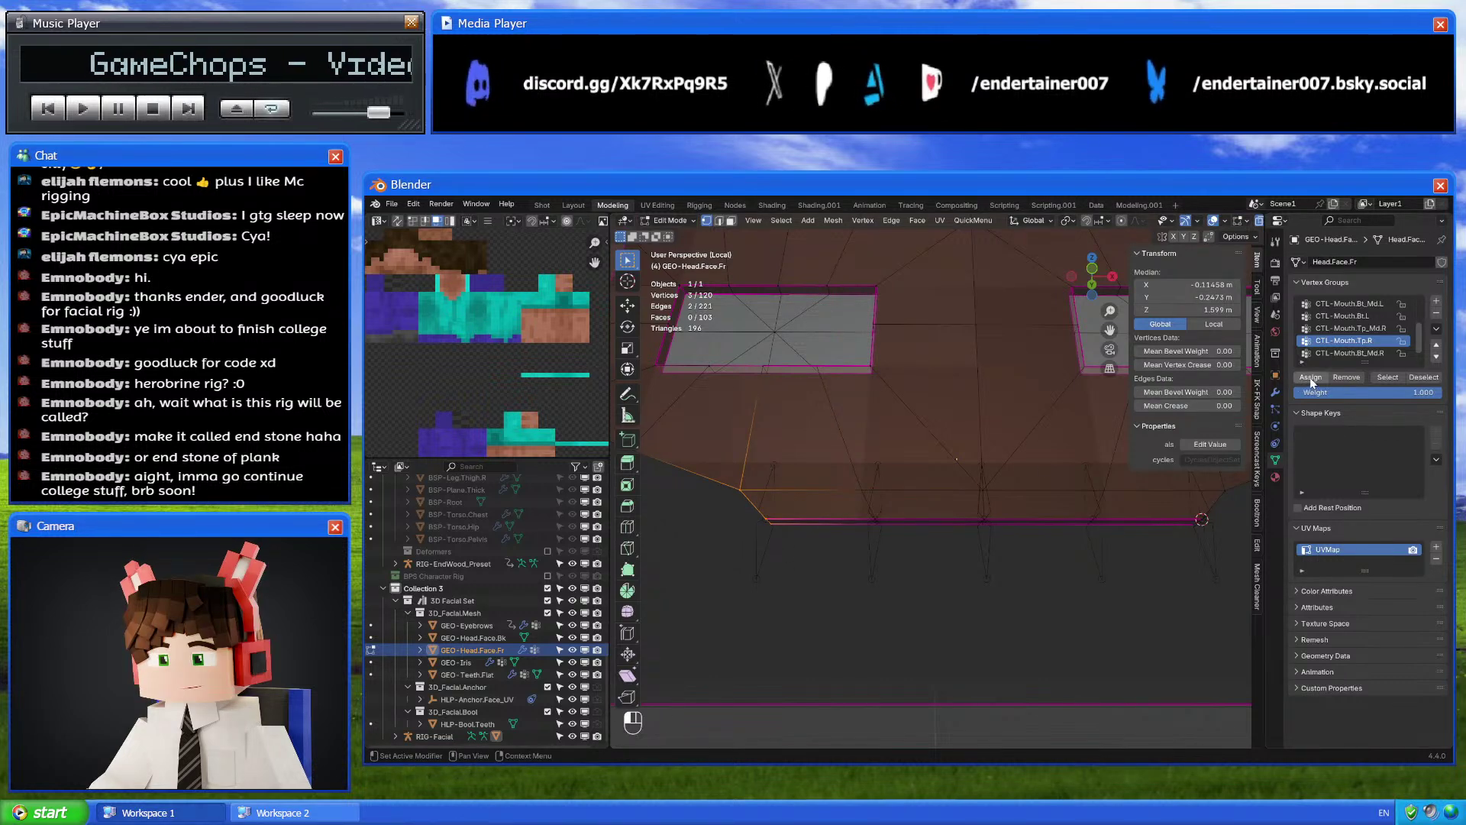
Reorder the vertex groups so CTL-Mouth.Tp_Md.R and CTL-Mouth.Tp.R follow directly after CTL-Mouth.Tp.L
{"action": "scroll", "coordinate": [1405, 348], "scroll_direction": "up", "scroll_amount": 3}
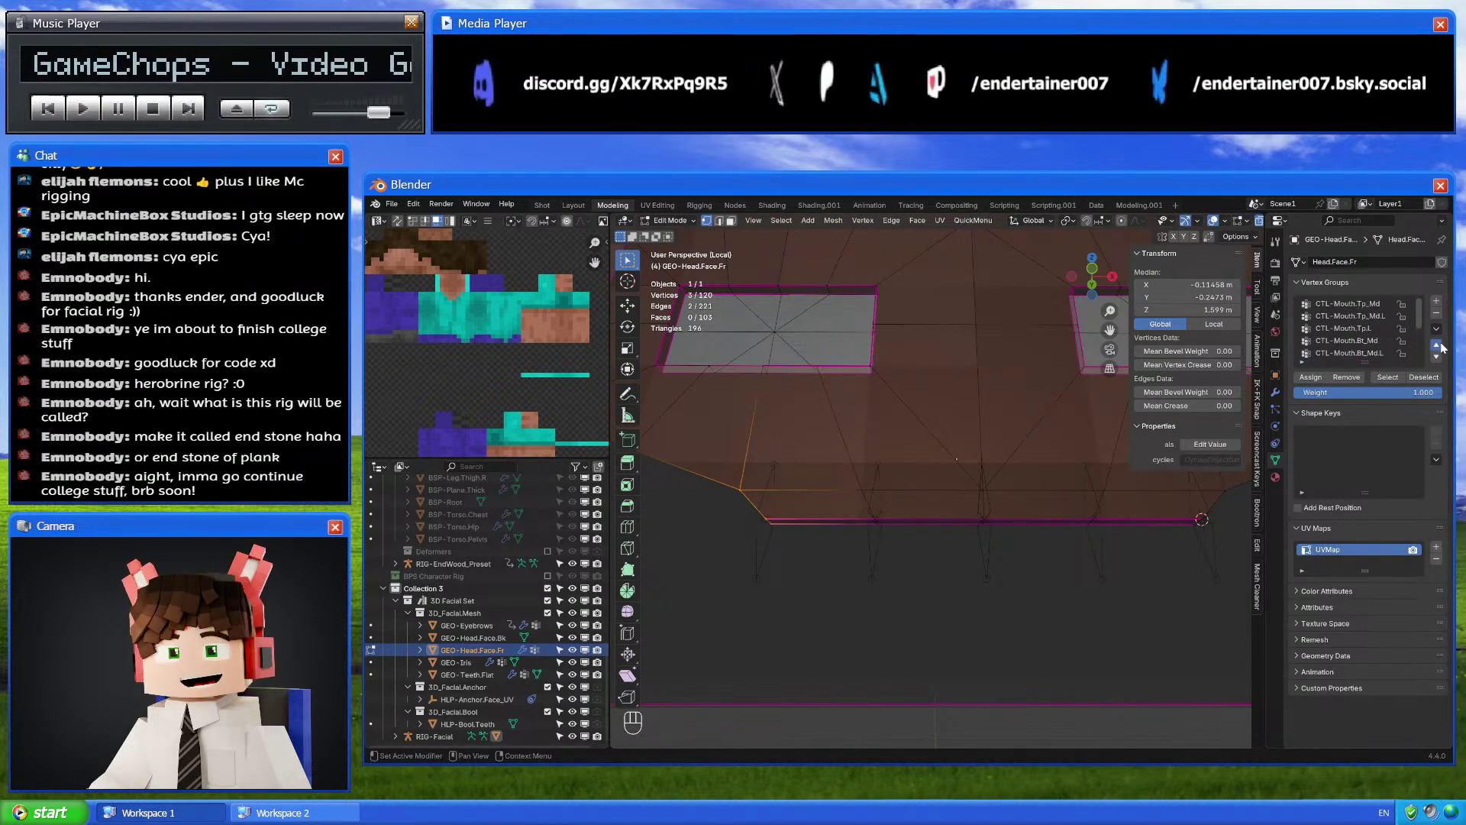
{"action": "scroll", "coordinate": [1405, 351], "scroll_direction": "up", "scroll_amount": 2}
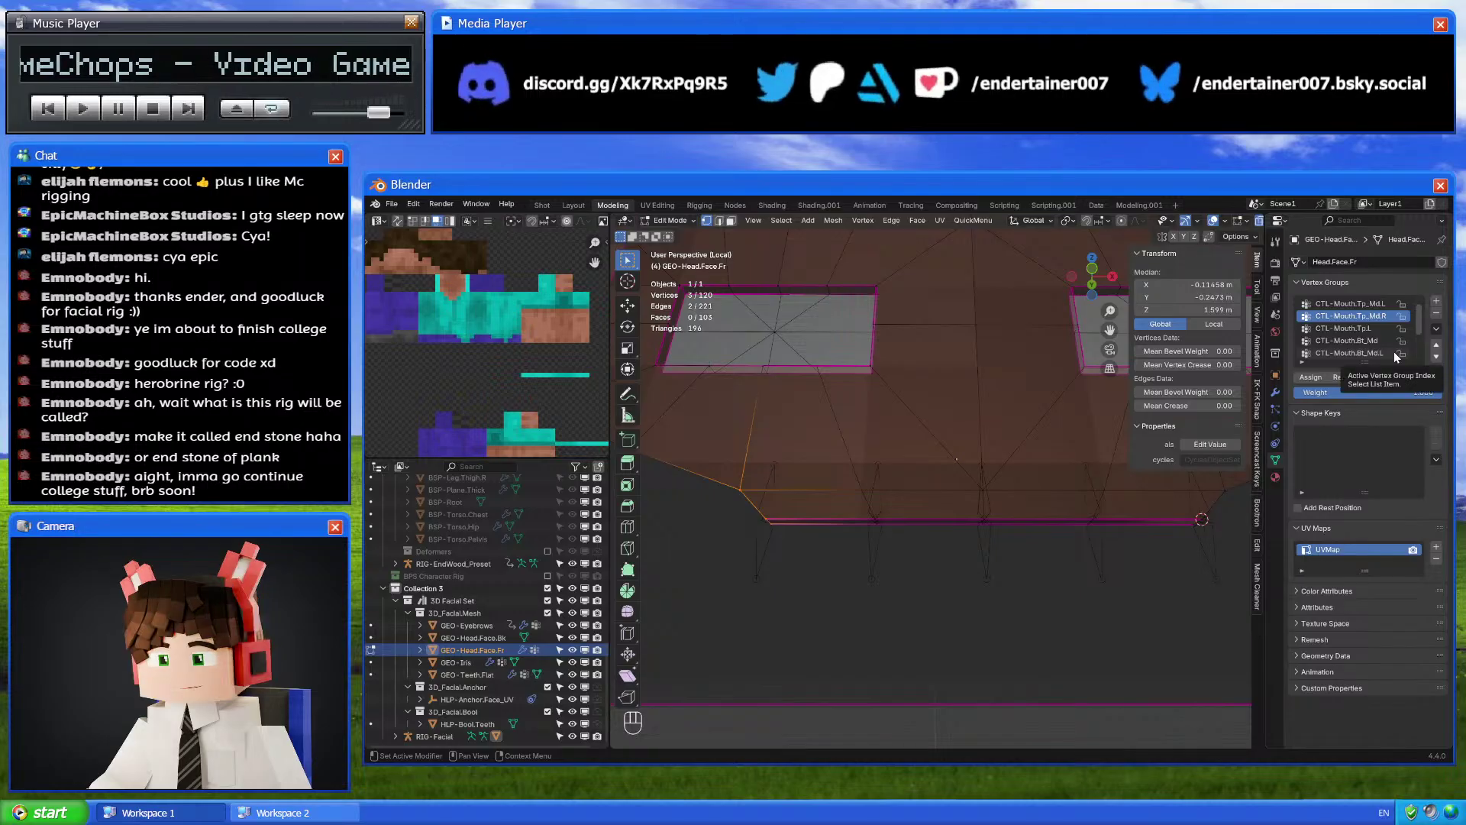
{"action": "left_click", "coordinate": [1436, 356]}
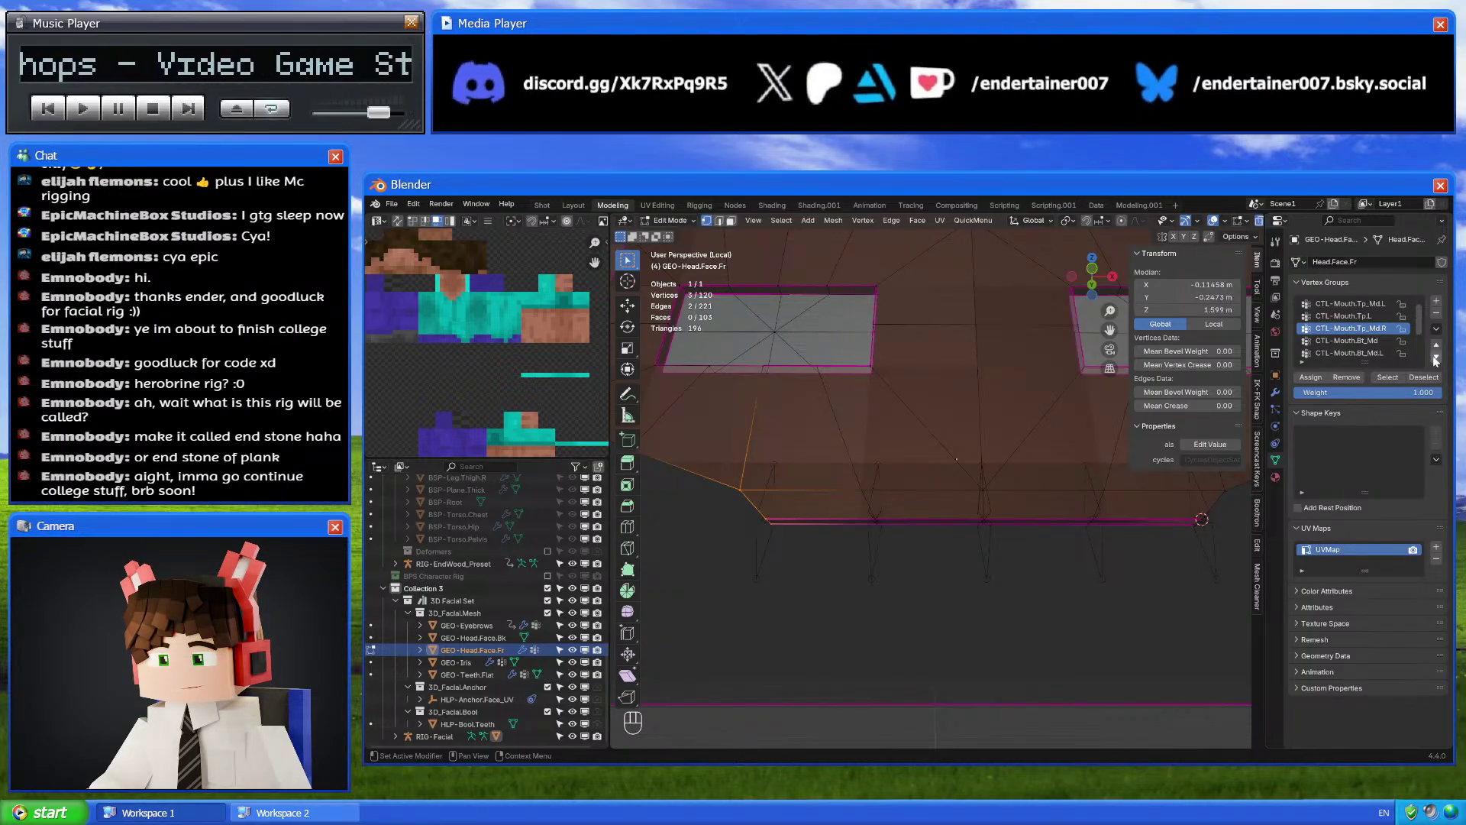
{"action": "scroll", "coordinate": [1391, 345], "scroll_direction": "down", "scroll_amount": 2}
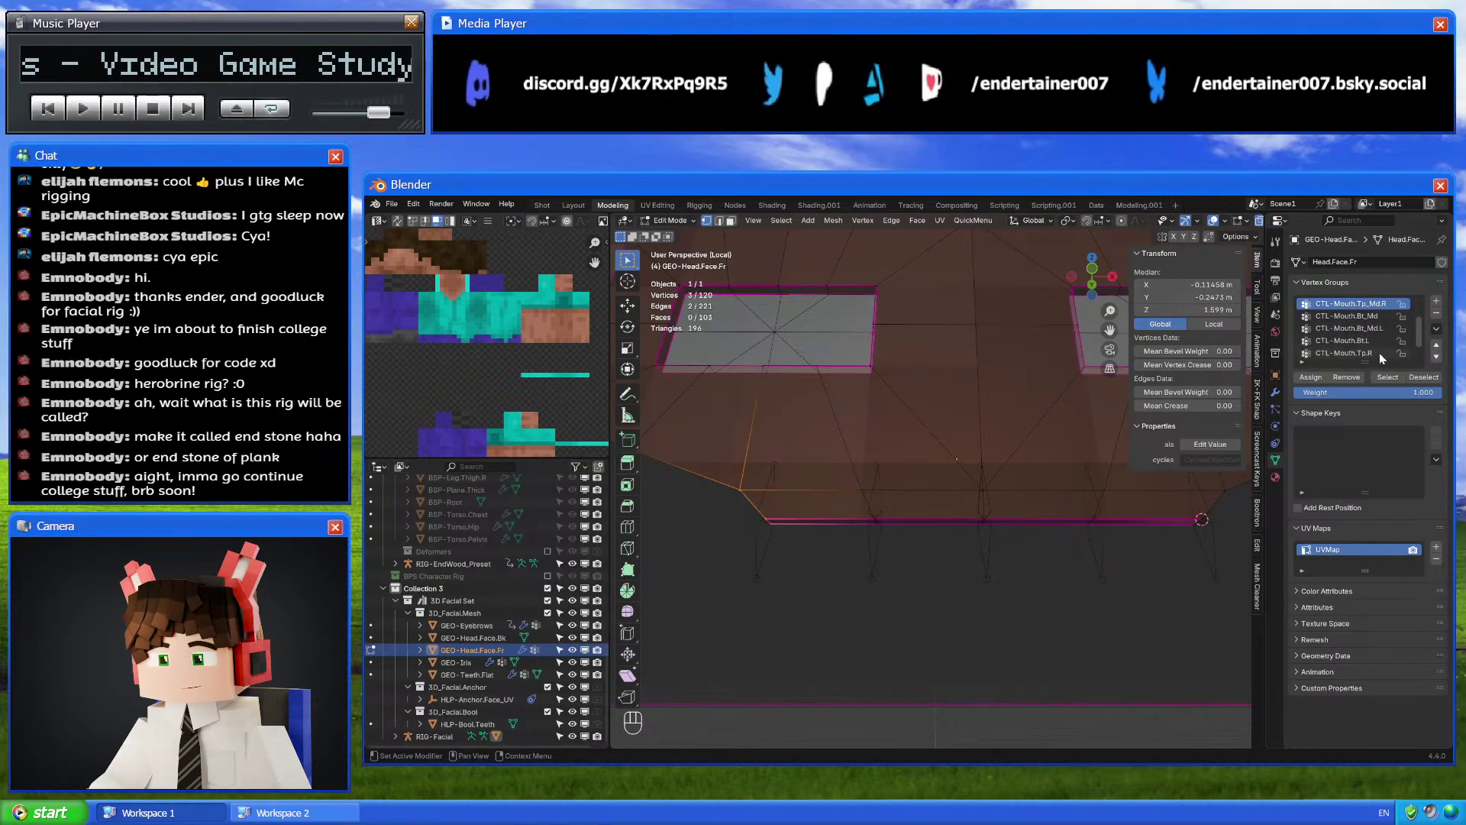
{"action": "left_click", "coordinate": [1381, 353]}
{"action": "left_click", "coordinate": [1435, 345]}
{"action": "left_click", "coordinate": [1435, 345]}
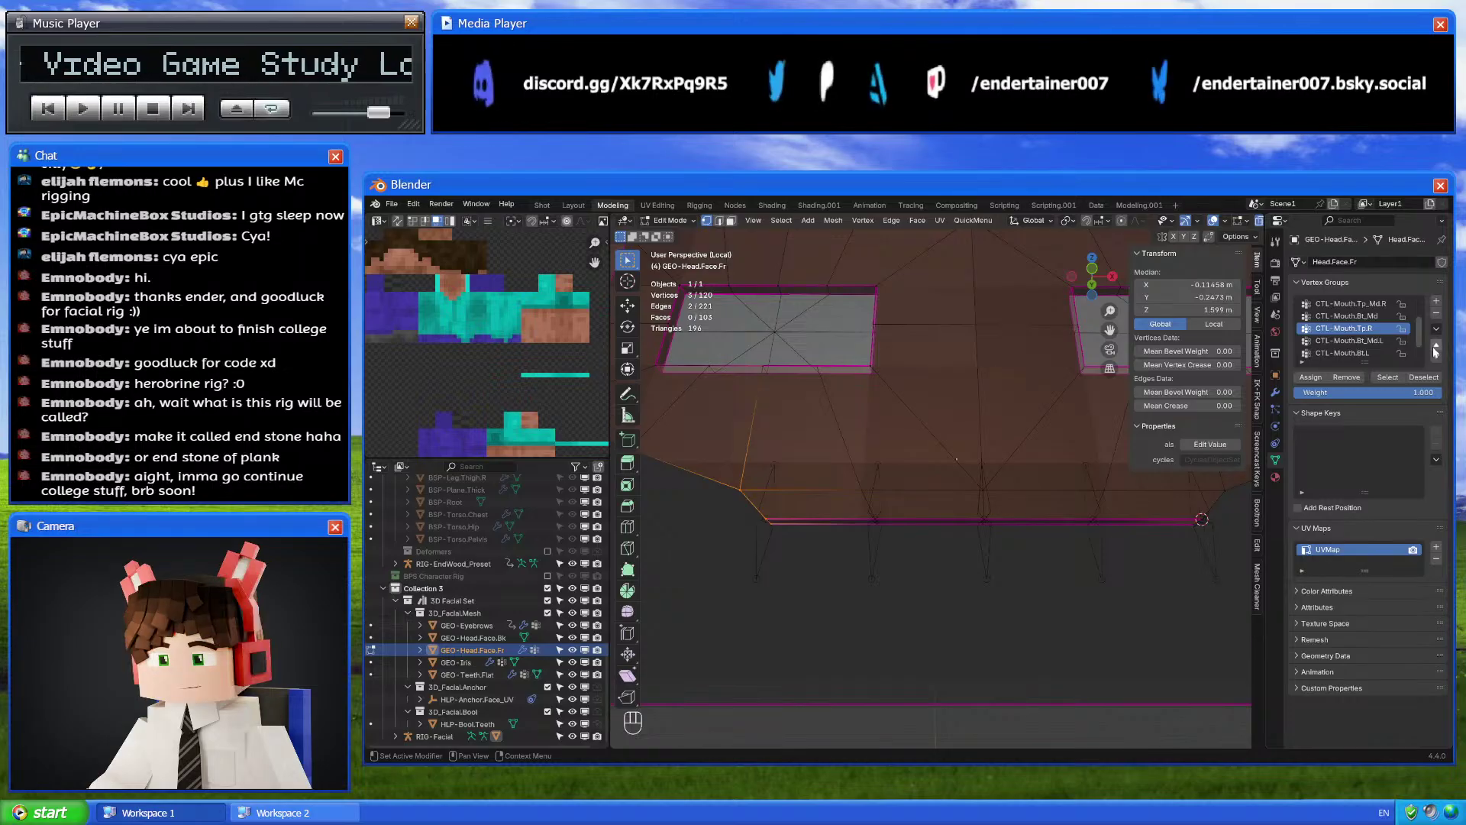
{"action": "left_click", "coordinate": [1435, 345]}
{"action": "scroll", "coordinate": [1391, 353], "scroll_direction": "up", "scroll_amount": 3}
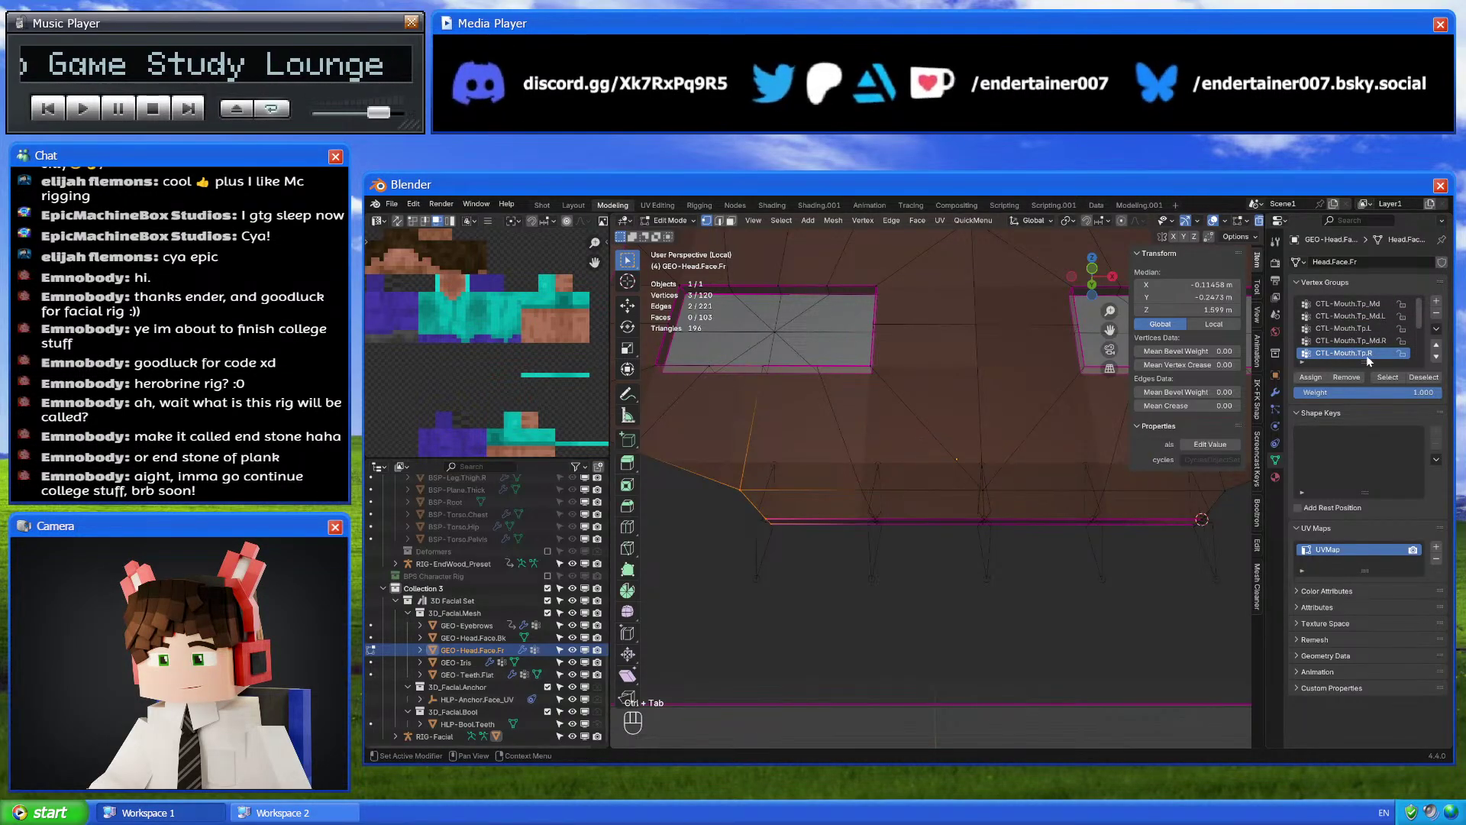
Switch the face mesh to Weight Paint mode and display the CTL-Mouth.Tp_Md weights
{"action": "key", "text": "ctrl+Tab"}
{"action": "key", "text": "ctrl+Tab"}
{"action": "left_click", "coordinate": [1350, 305]}
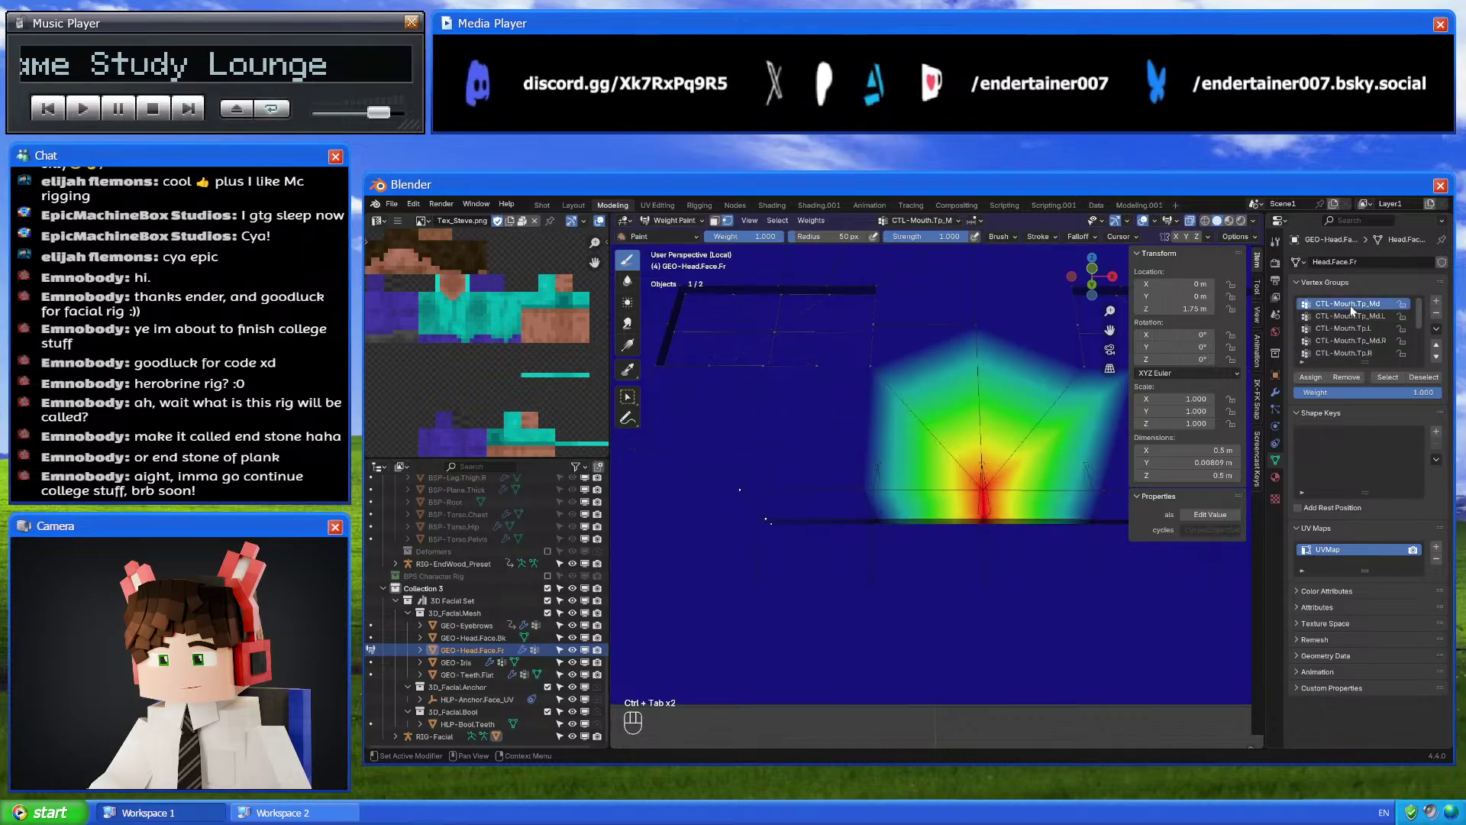
Review the weight maps of the upper mouth groups from CTL-Mouth.Tp_Md onward, ending at CTL-Mouth.Bt_Md
{"action": "scroll", "coordinate": [1085, 441], "scroll_direction": "down", "scroll_amount": 4}
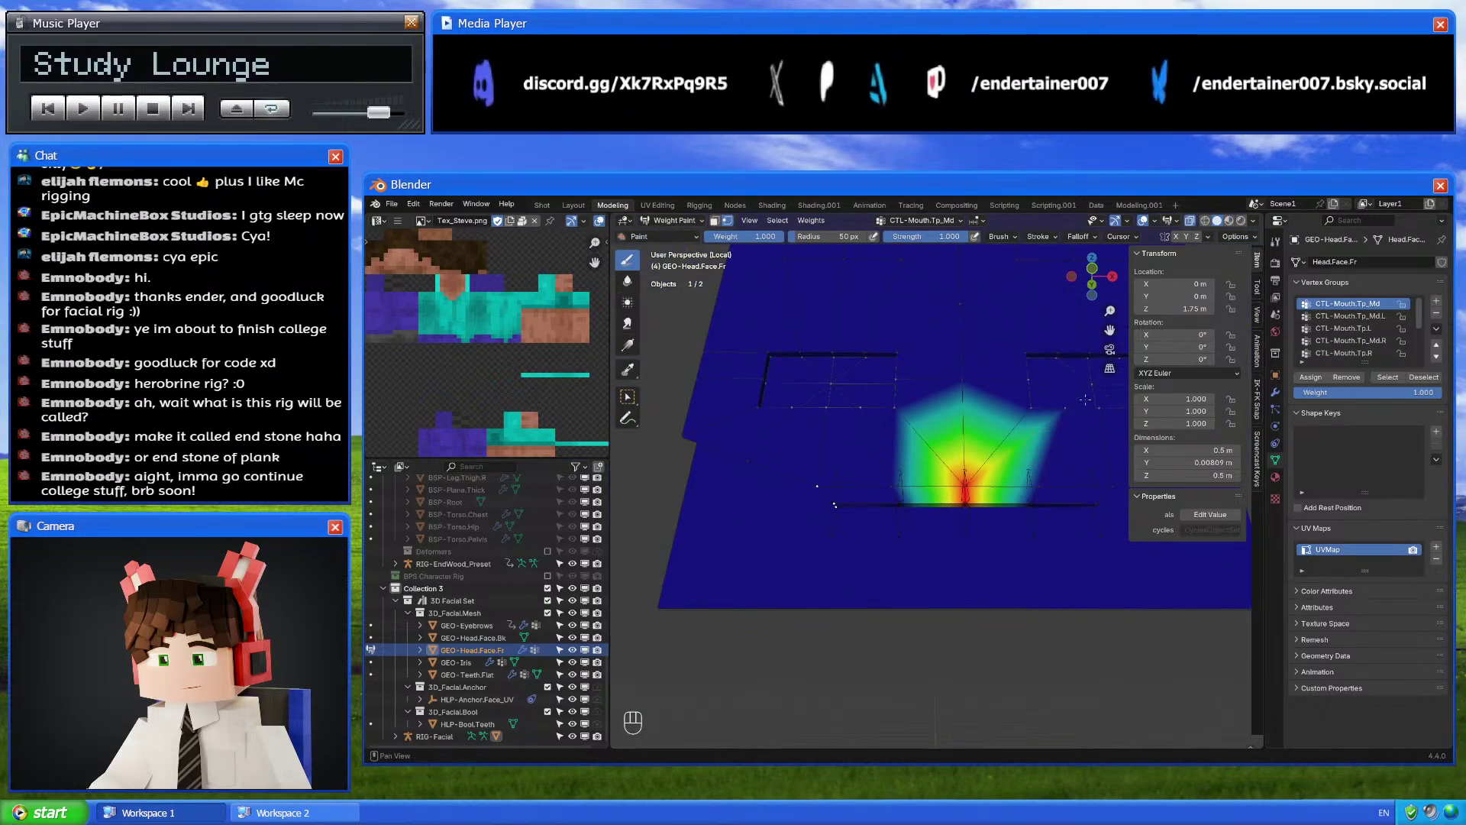
{"action": "key", "text": "Down"}
{"action": "key", "text": "Down"}
{"action": "key", "text": "Down"}
{"action": "key", "text": "Down"}
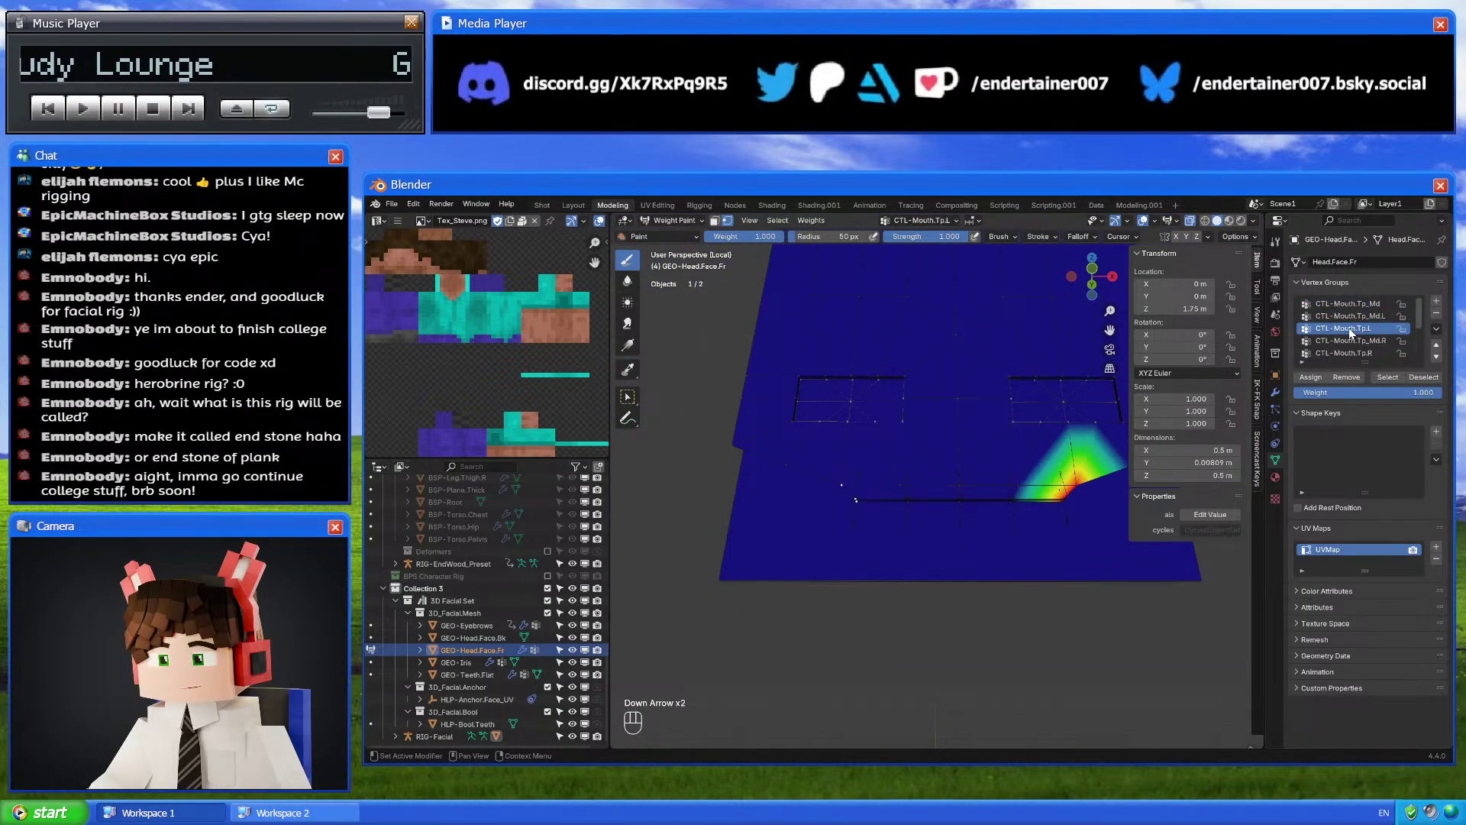
{"action": "key", "text": "Down"}
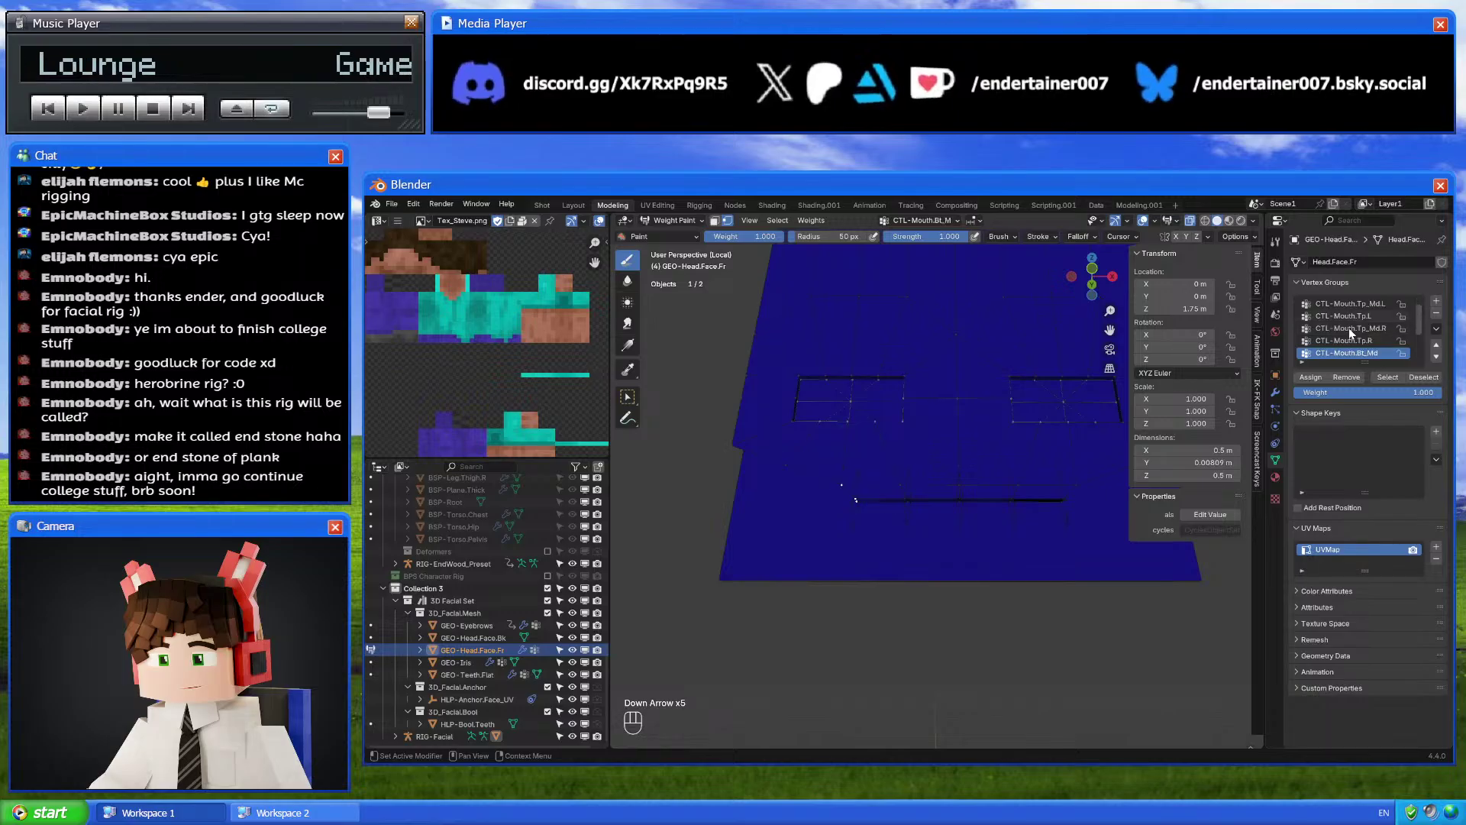
Switch the face mesh to Edit Mode and reveal its hidden geometry below the mouth
{"action": "key", "text": "Tab"}
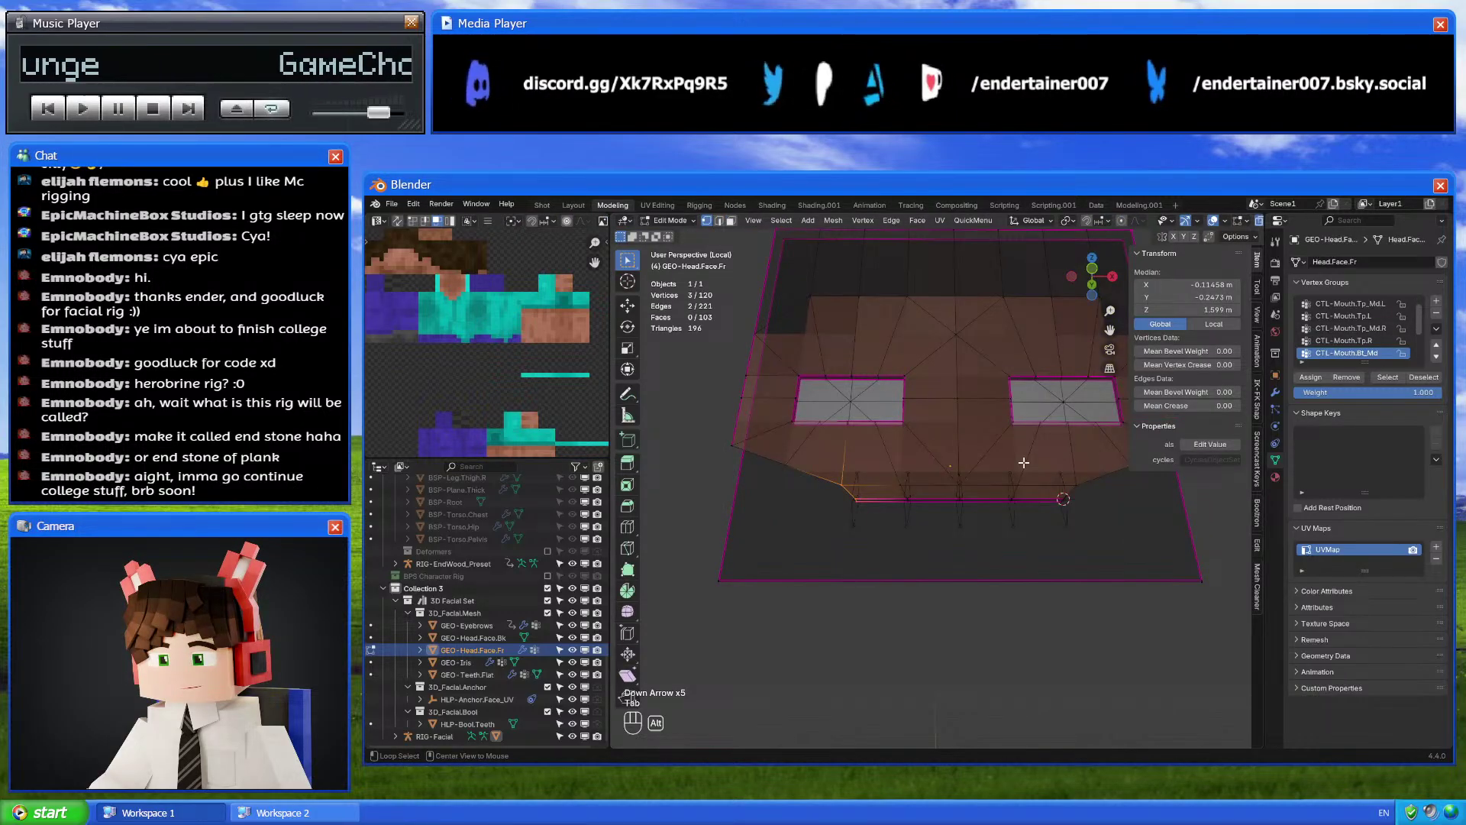
{"action": "key", "text": "alt+h"}
{"action": "middle_click_drag", "start_coordinate": [1023, 462], "coordinate": [985, 510]}
{"action": "scroll", "coordinate": [1379, 352], "scroll_direction": "down", "scroll_amount": 1}
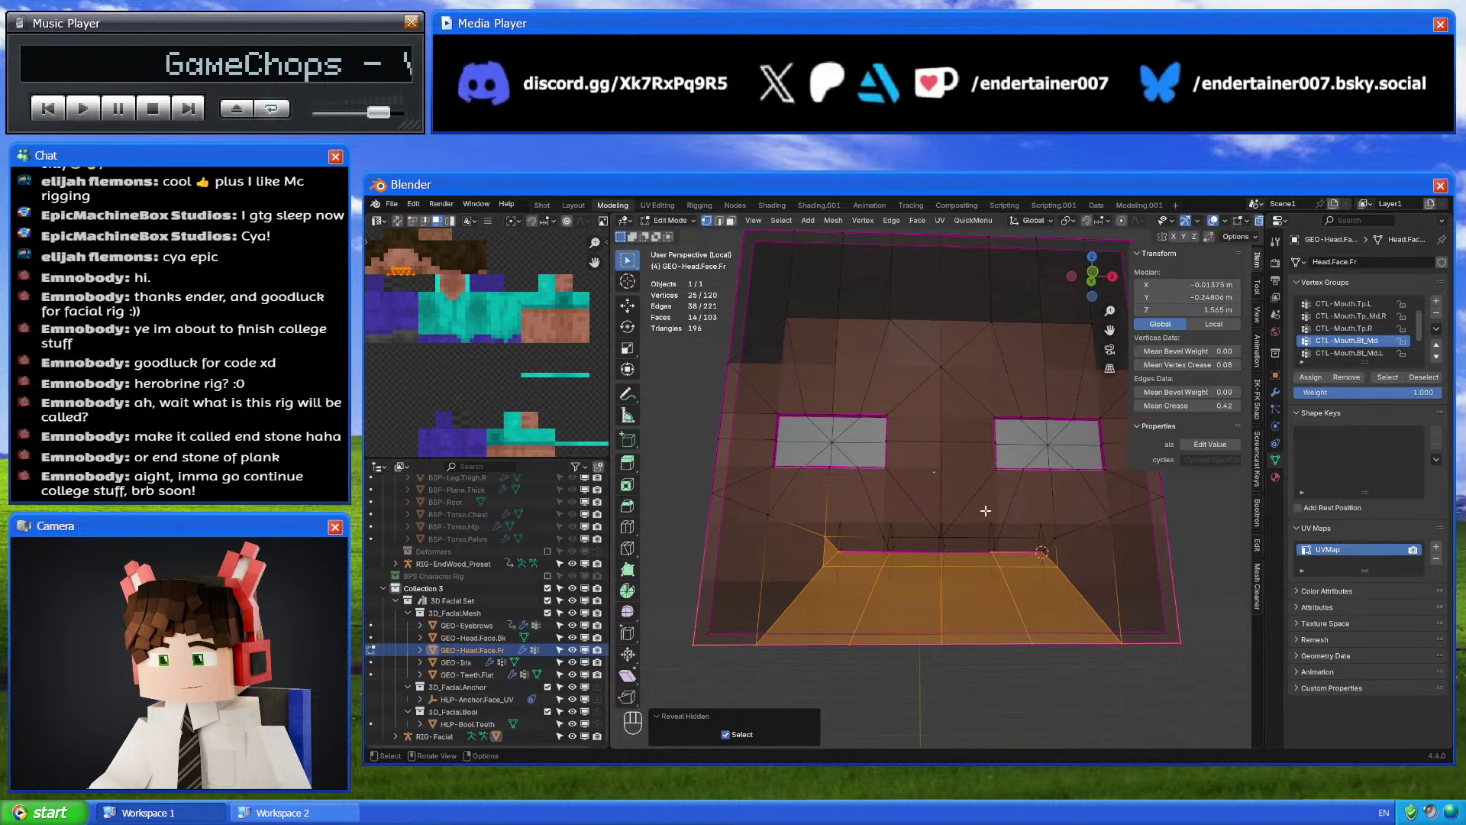
{"action": "key", "text": "Tab"}
{"action": "key", "text": "Tab"}
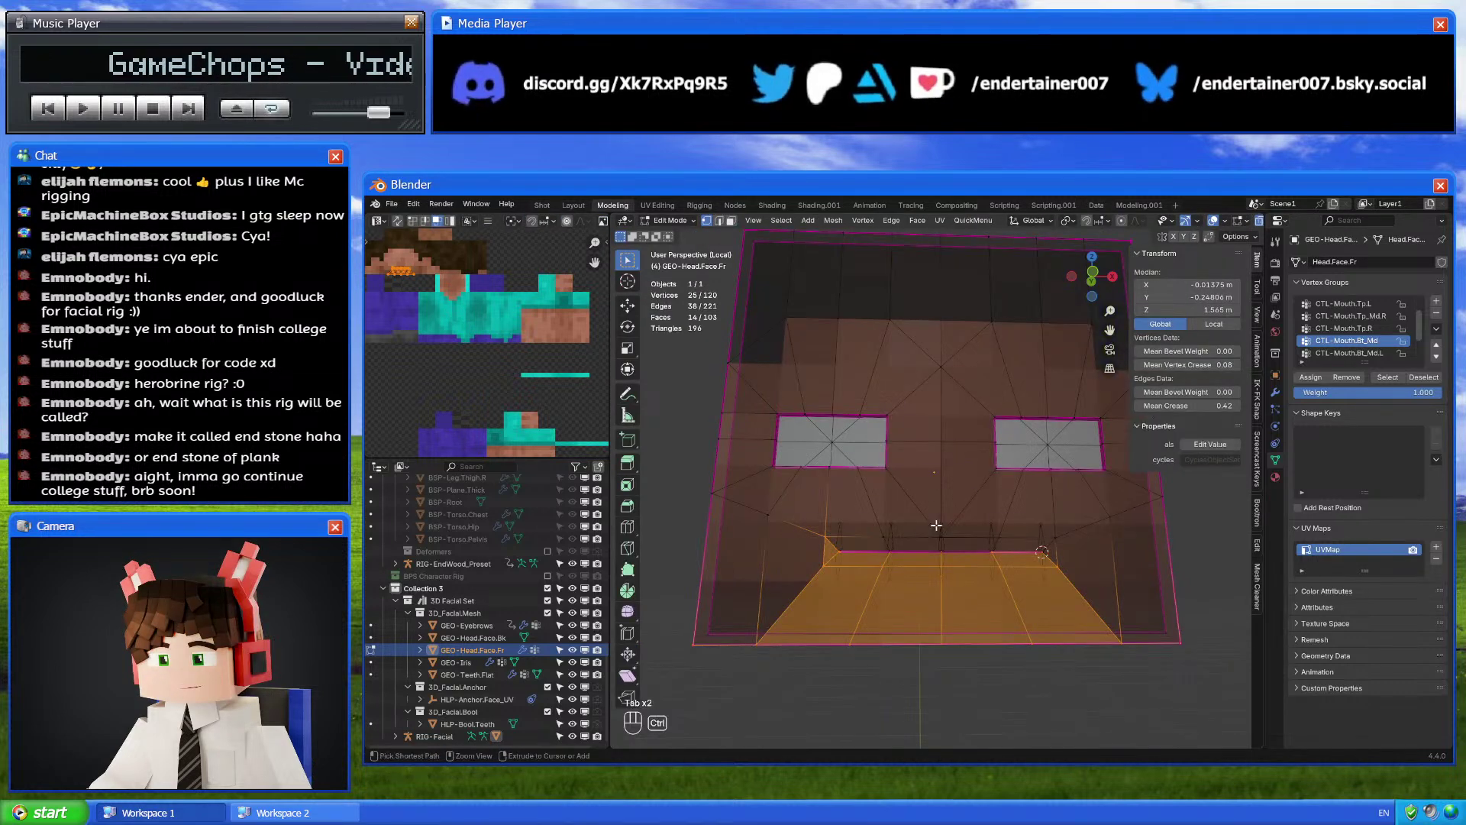
Put RIG-Facial in Pose Mode and raise its five upper mouth bones along Z to open the mouth
{"action": "key", "text": "ctrl+Tab"}
{"action": "left_click", "coordinate": [944, 527]}
{"action": "key", "text": "ctrl+Tab"}
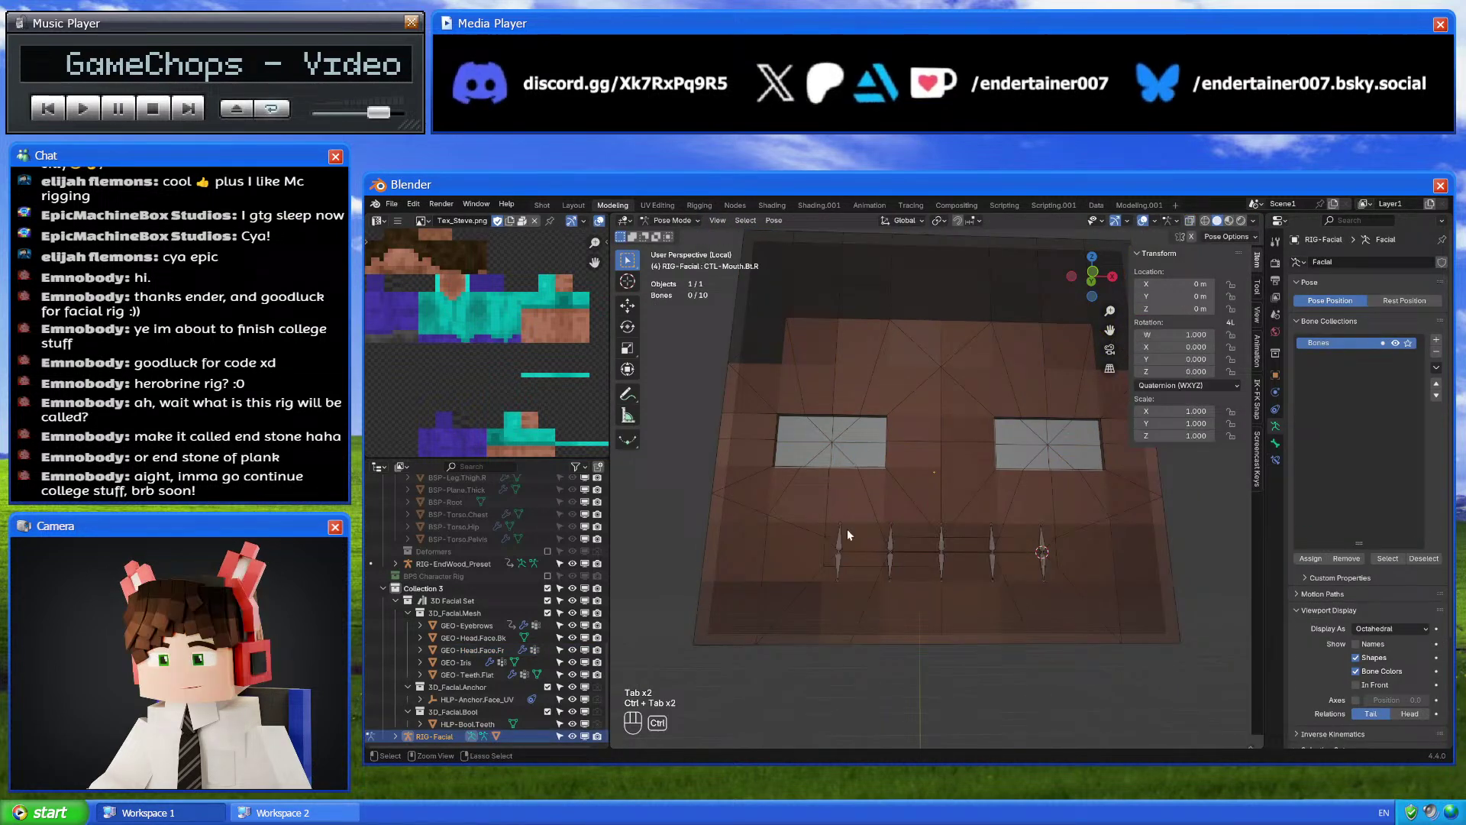
{"action": "left_click", "coordinate": [1095, 275]}
{"action": "left_click_drag", "start_coordinate": [809, 481], "coordinate": [1051, 547]}
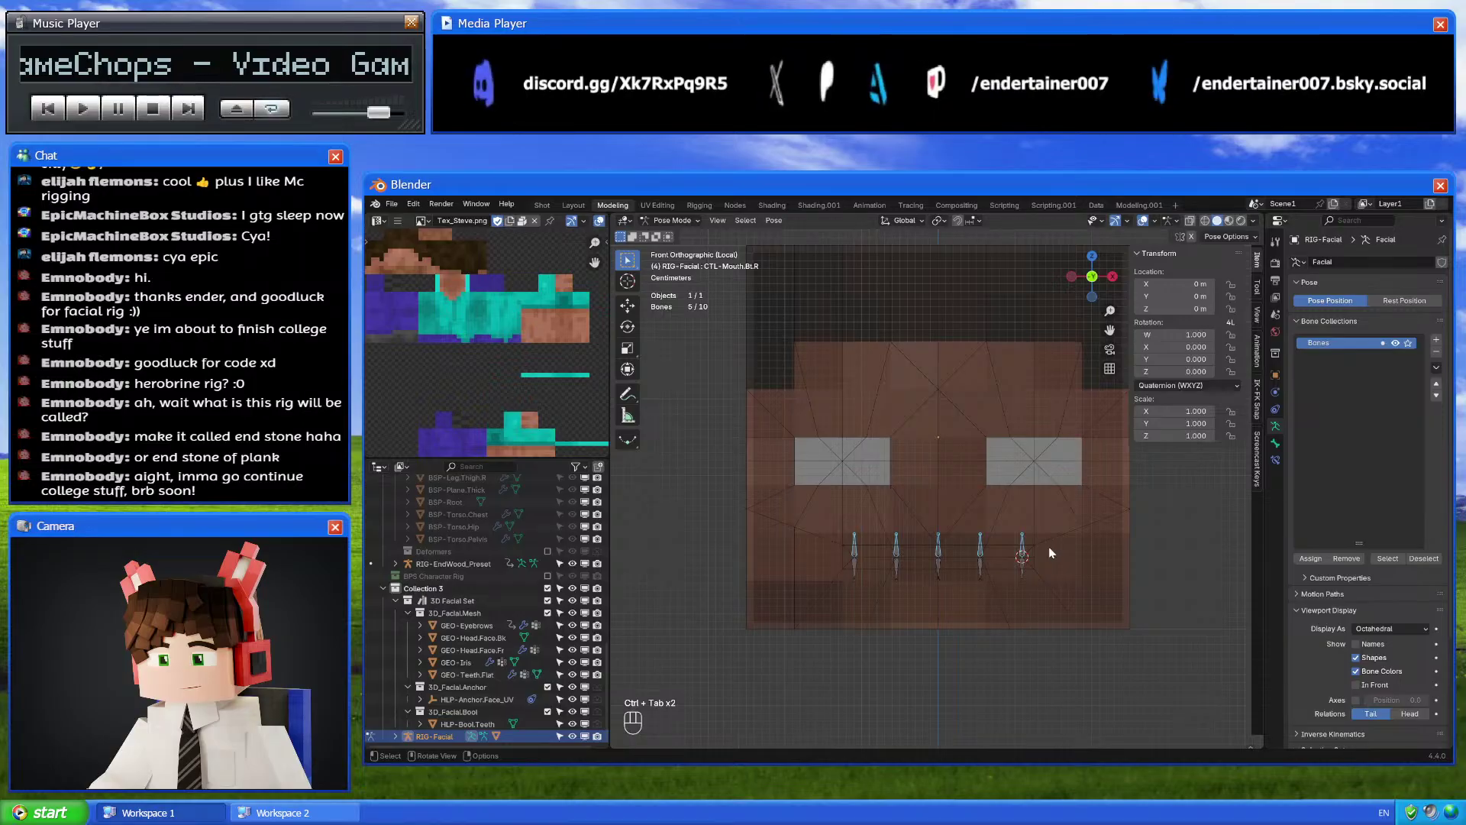
{"action": "key", "text": "g"}
{"action": "key", "text": "z"}
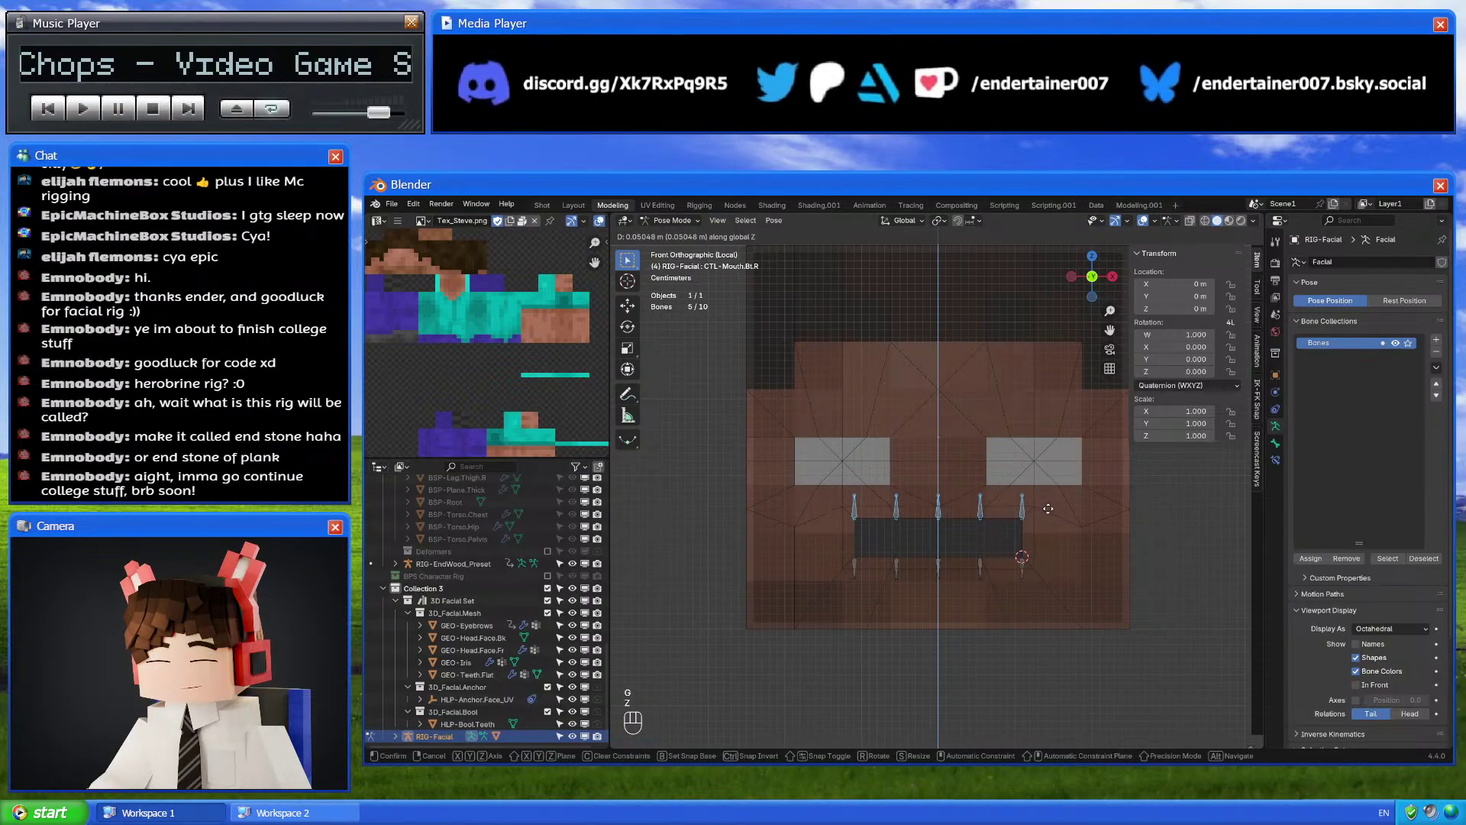
{"action": "left_click", "coordinate": [1048, 513]}
{"action": "scroll", "coordinate": [1039, 520], "scroll_direction": "up", "scroll_amount": 3}
Return to editing the GEO-Head.Face.Fr mesh with the armature-deformed open mouth and its vertex groups displayed
{"action": "key", "text": "ctrl+Tab"}
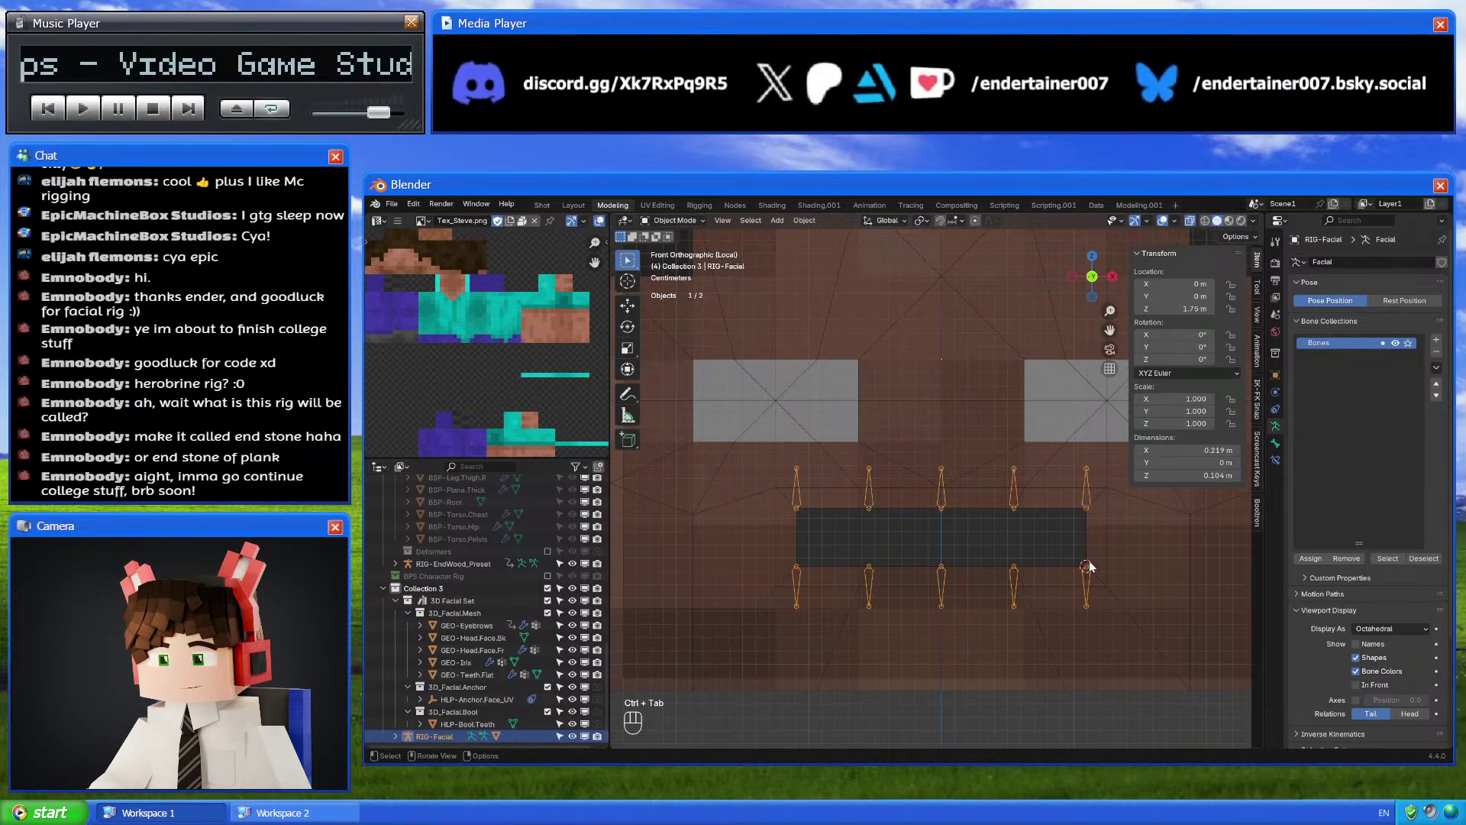
{"action": "left_click", "coordinate": [1086, 574]}
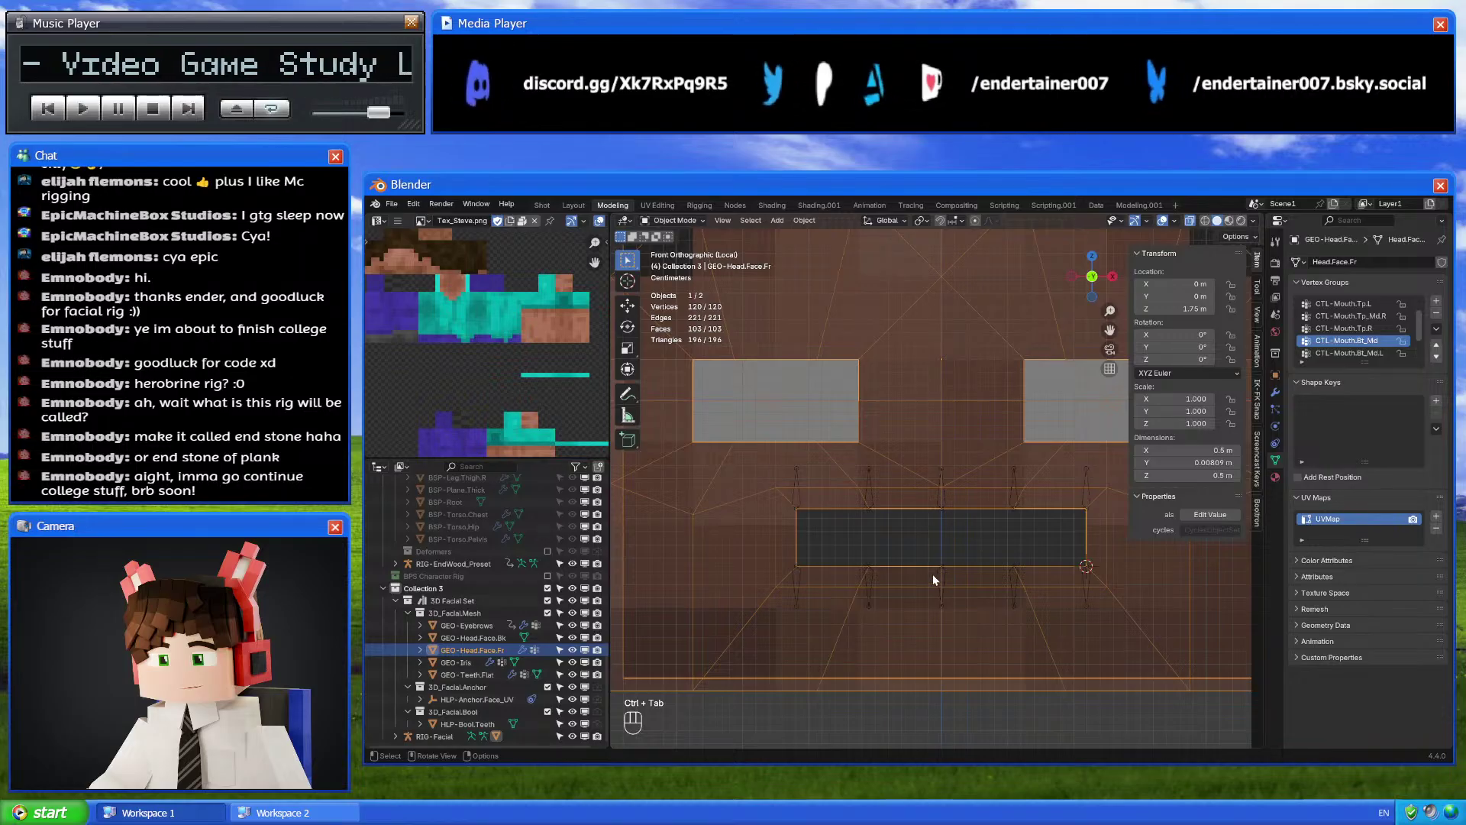
{"action": "key", "text": "Tab"}
{"action": "key", "text": "Tab"}
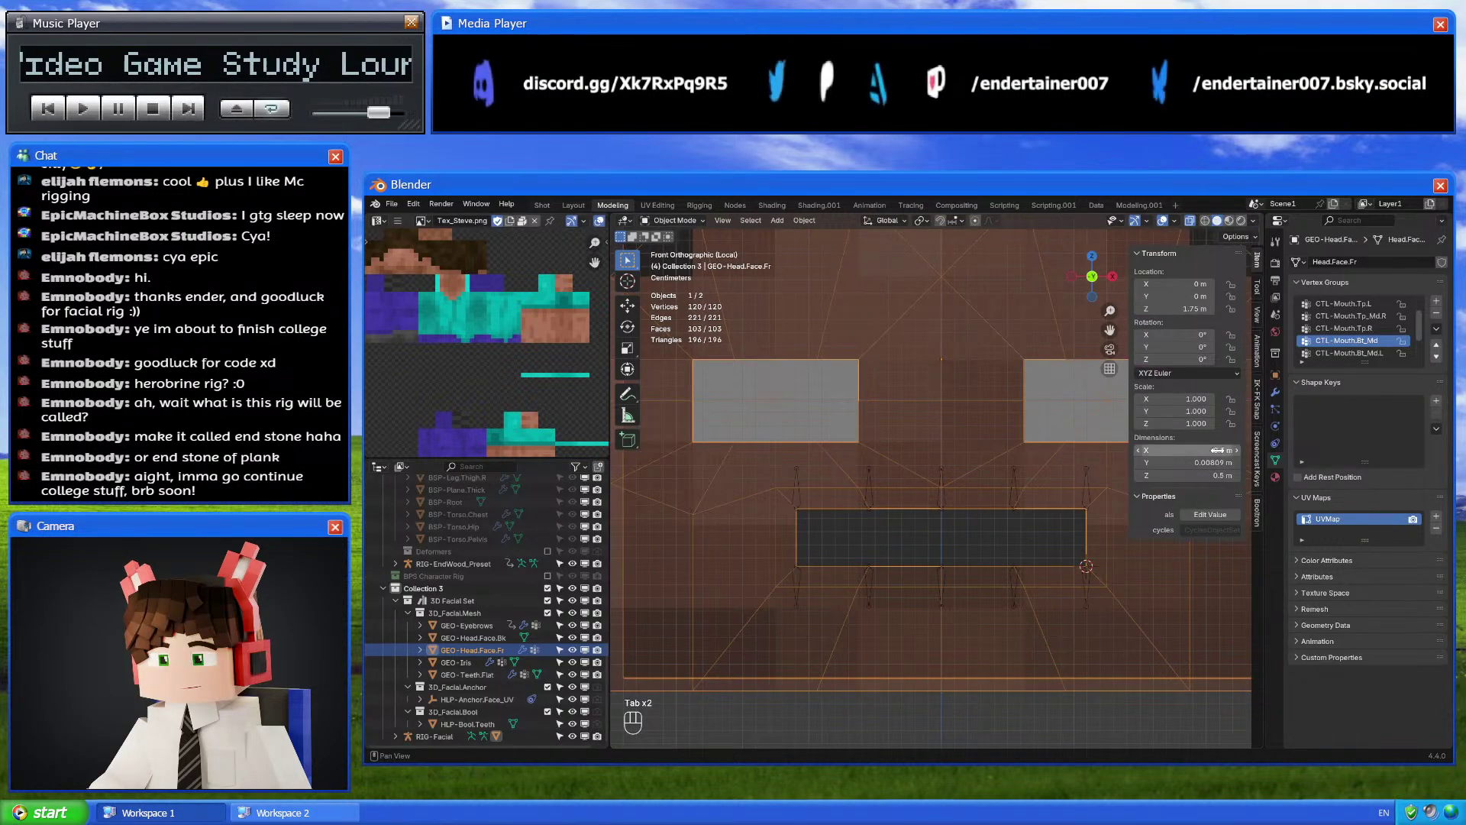
{"action": "left_click", "coordinate": [1275, 391]}
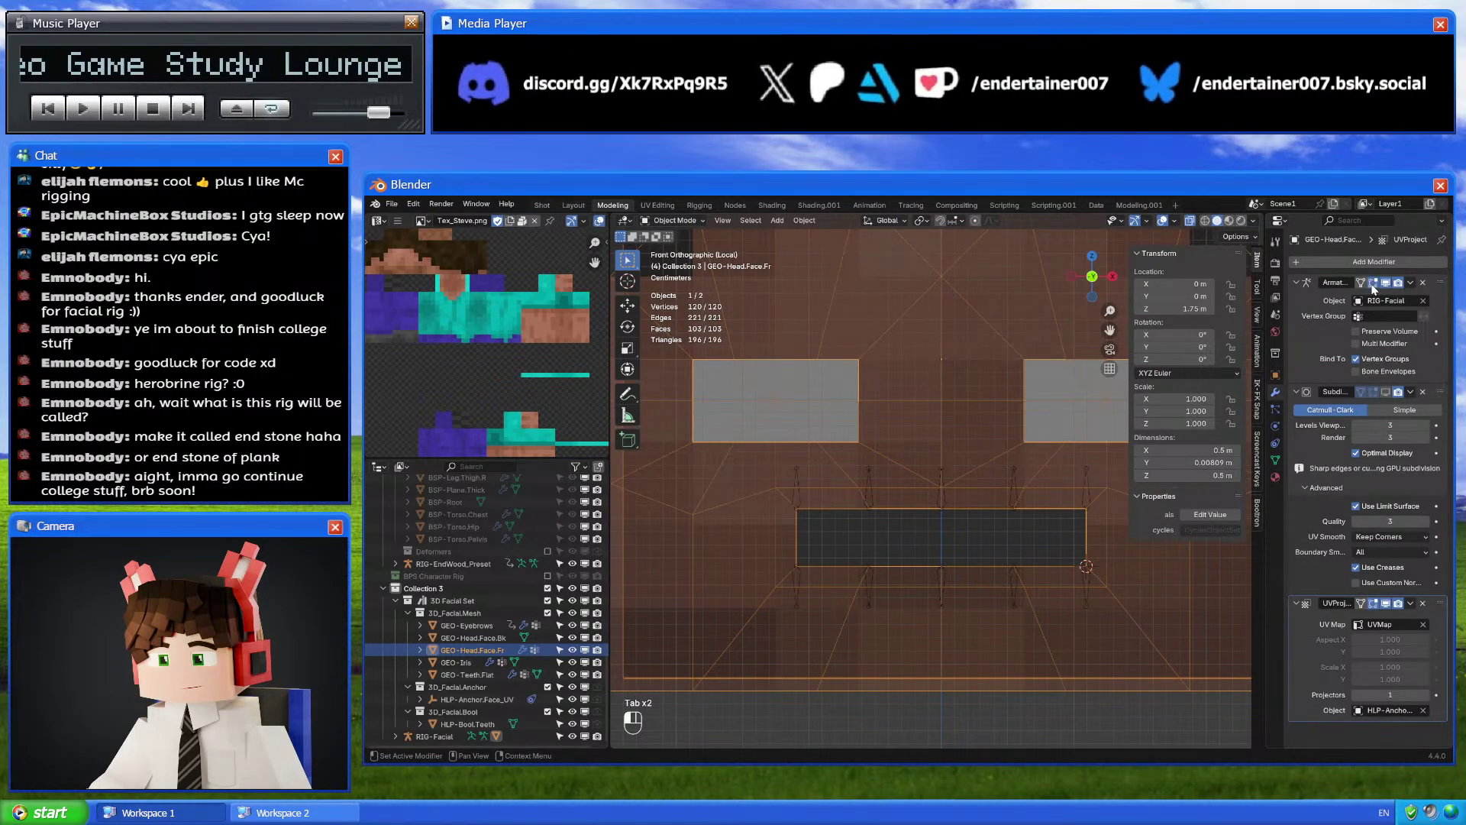
{"action": "key", "text": "Tab"}
{"action": "middle_click_drag", "start_coordinate": [1028, 453], "coordinate": [1277, 419]}
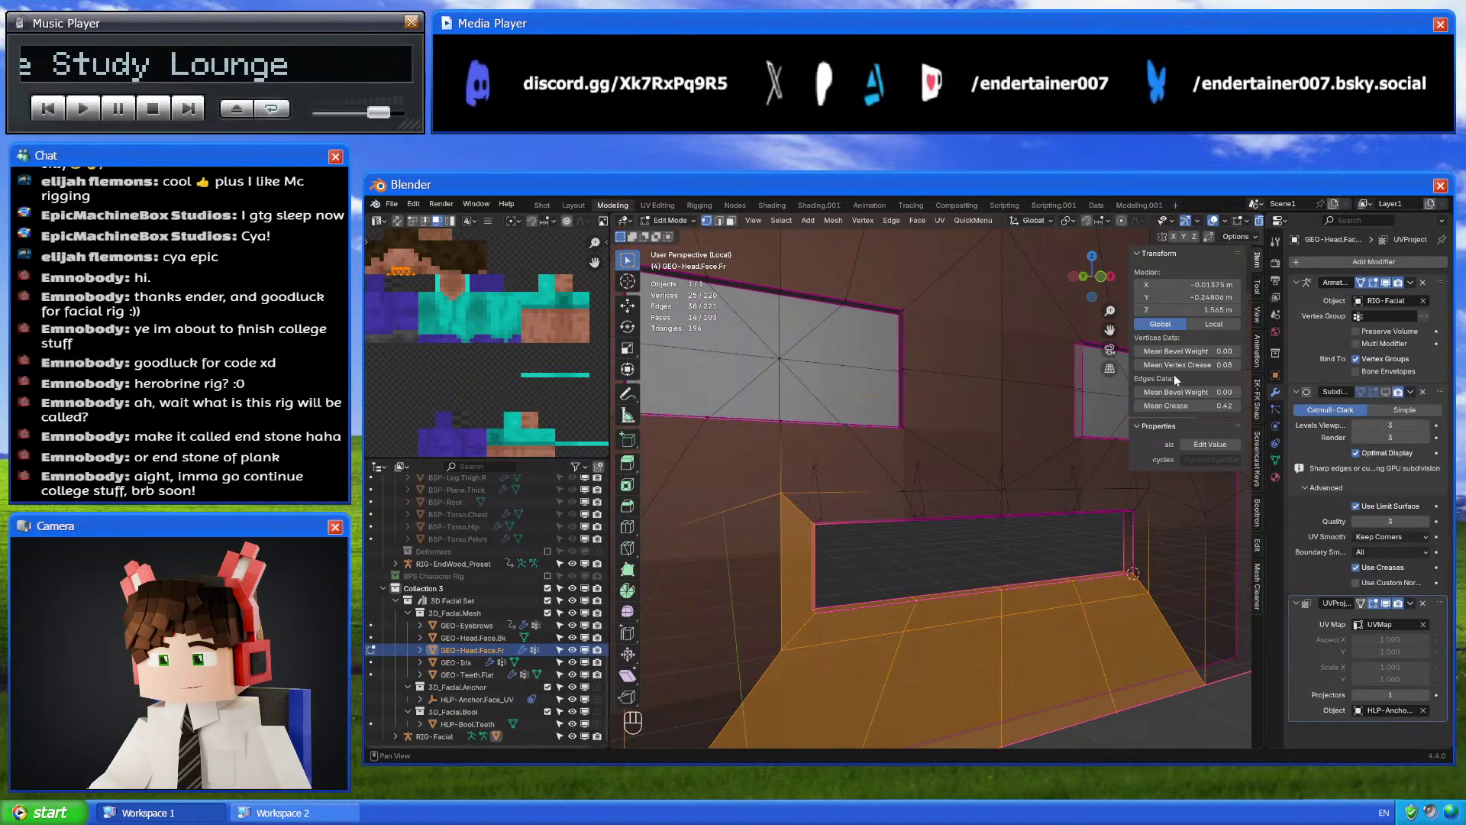
{"action": "left_click", "coordinate": [1276, 459]}
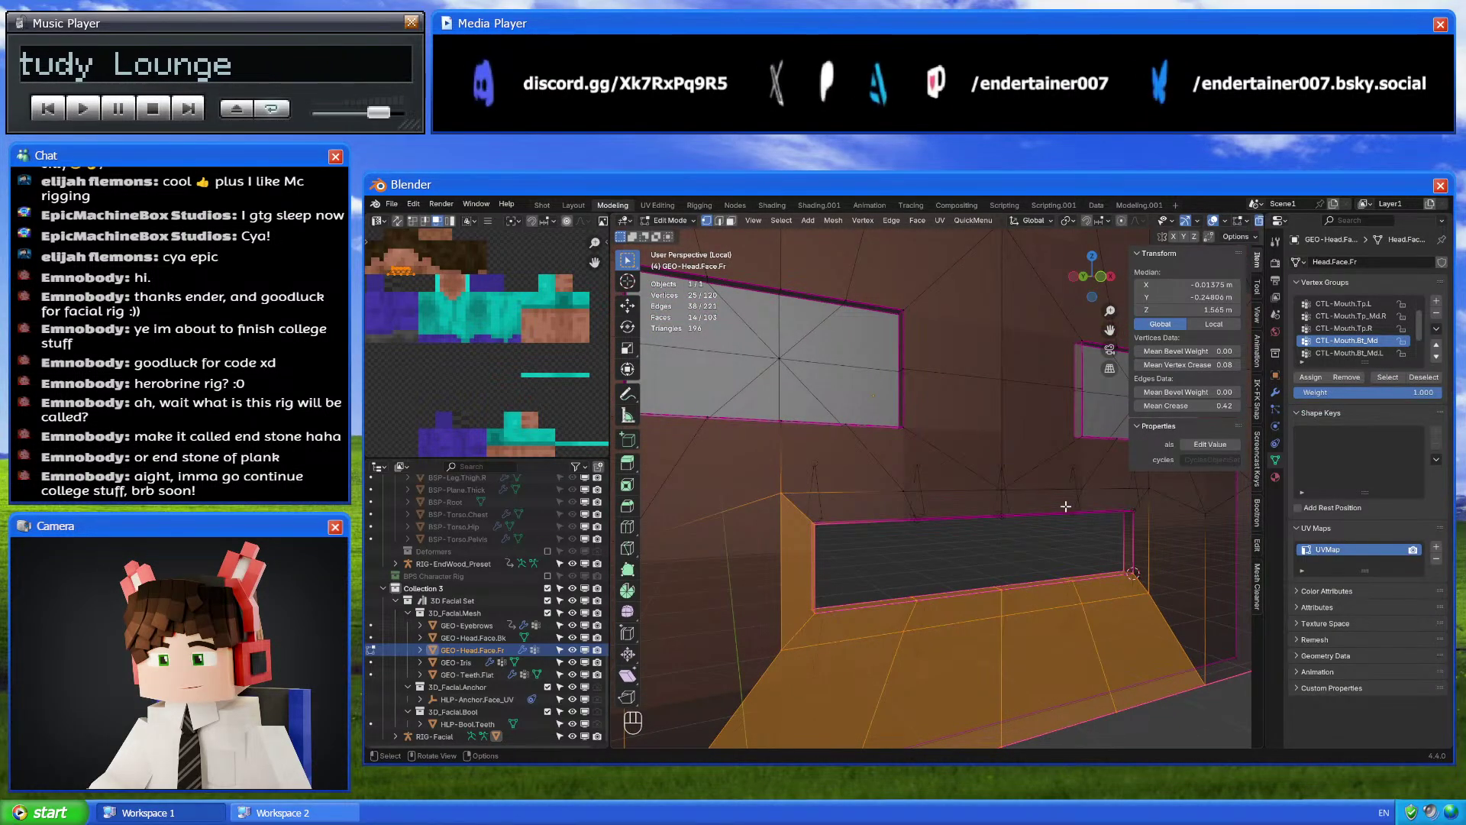
Assign only the three center lower-lip vertices to CTL-Mouth.Bt_Md with weight 1.000
{"action": "key", "text": "alt+a"}
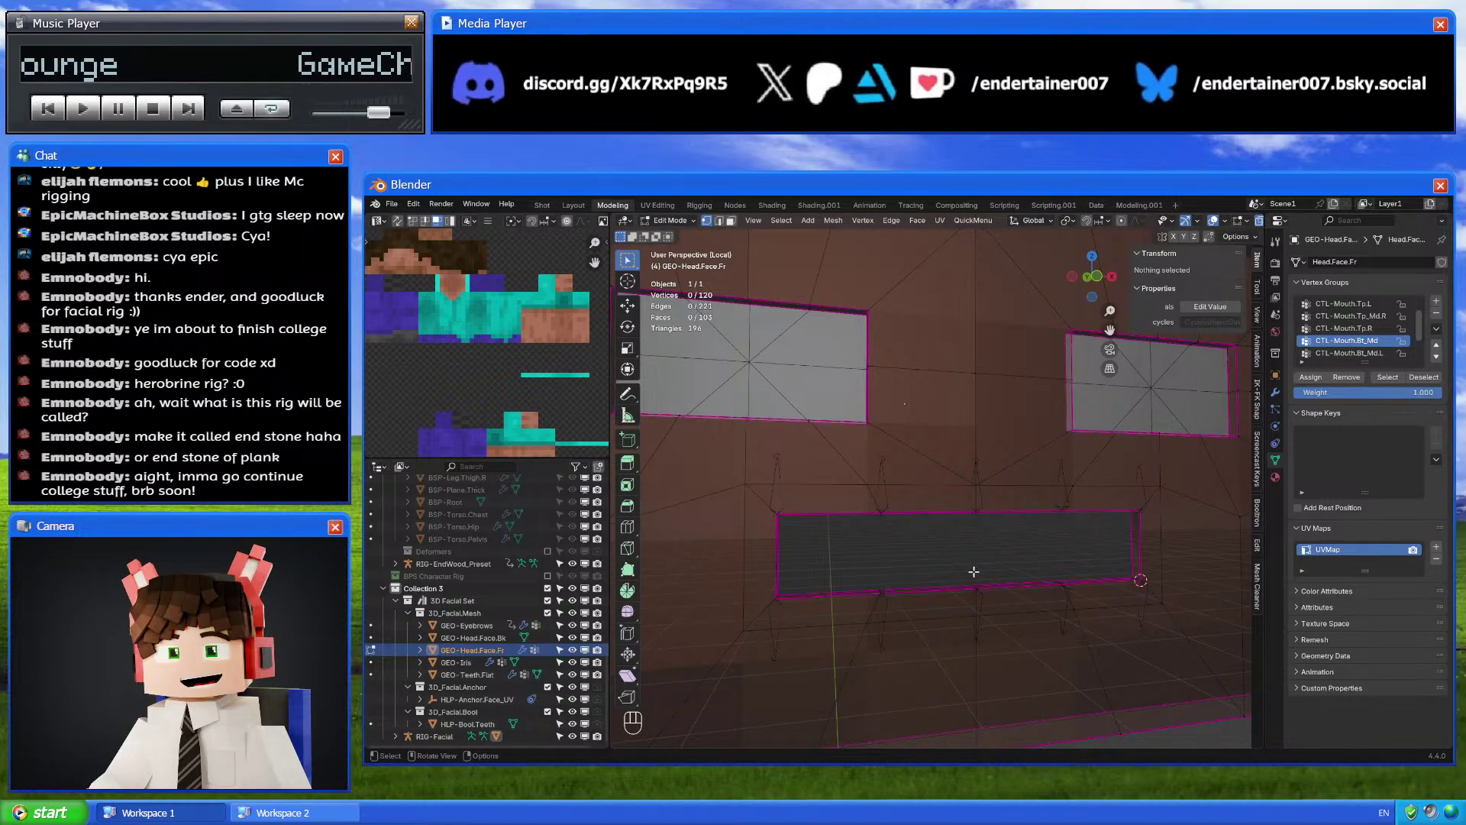
{"action": "left_click_drag", "start_coordinate": [948, 563], "coordinate": [1007, 641]}
{"action": "left_click", "coordinate": [1311, 377]}
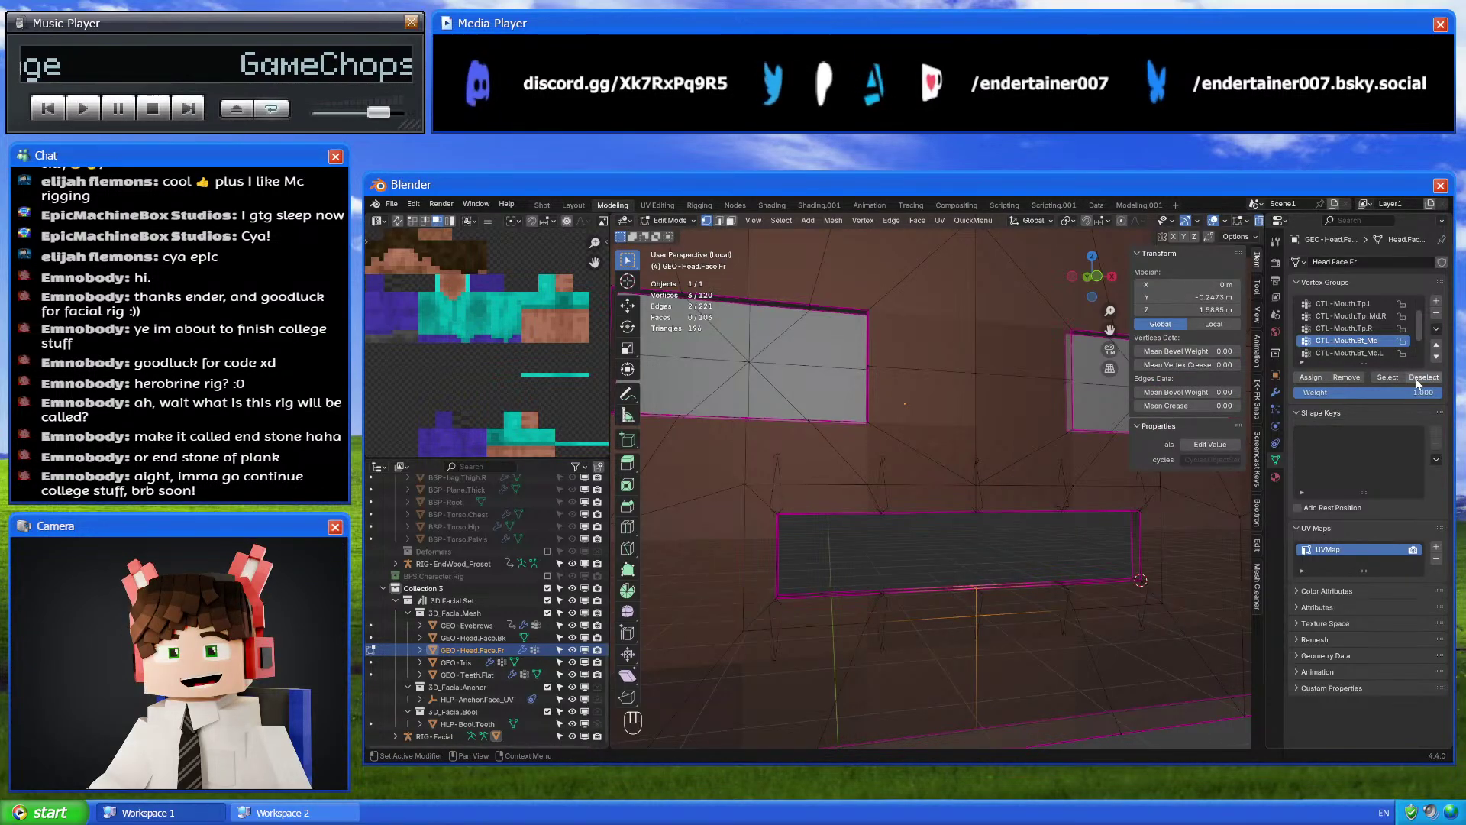
{"action": "left_click", "coordinate": [1423, 377]}
Assign the lower-lip vertices between the center and the character's left mouth corner to CTL-Mouth.Bt_Md.L with weight 1.000
{"action": "left_click", "coordinate": [1349, 353]}
{"action": "middle_click_drag", "start_coordinate": [1069, 632], "coordinate": [1085, 638]}
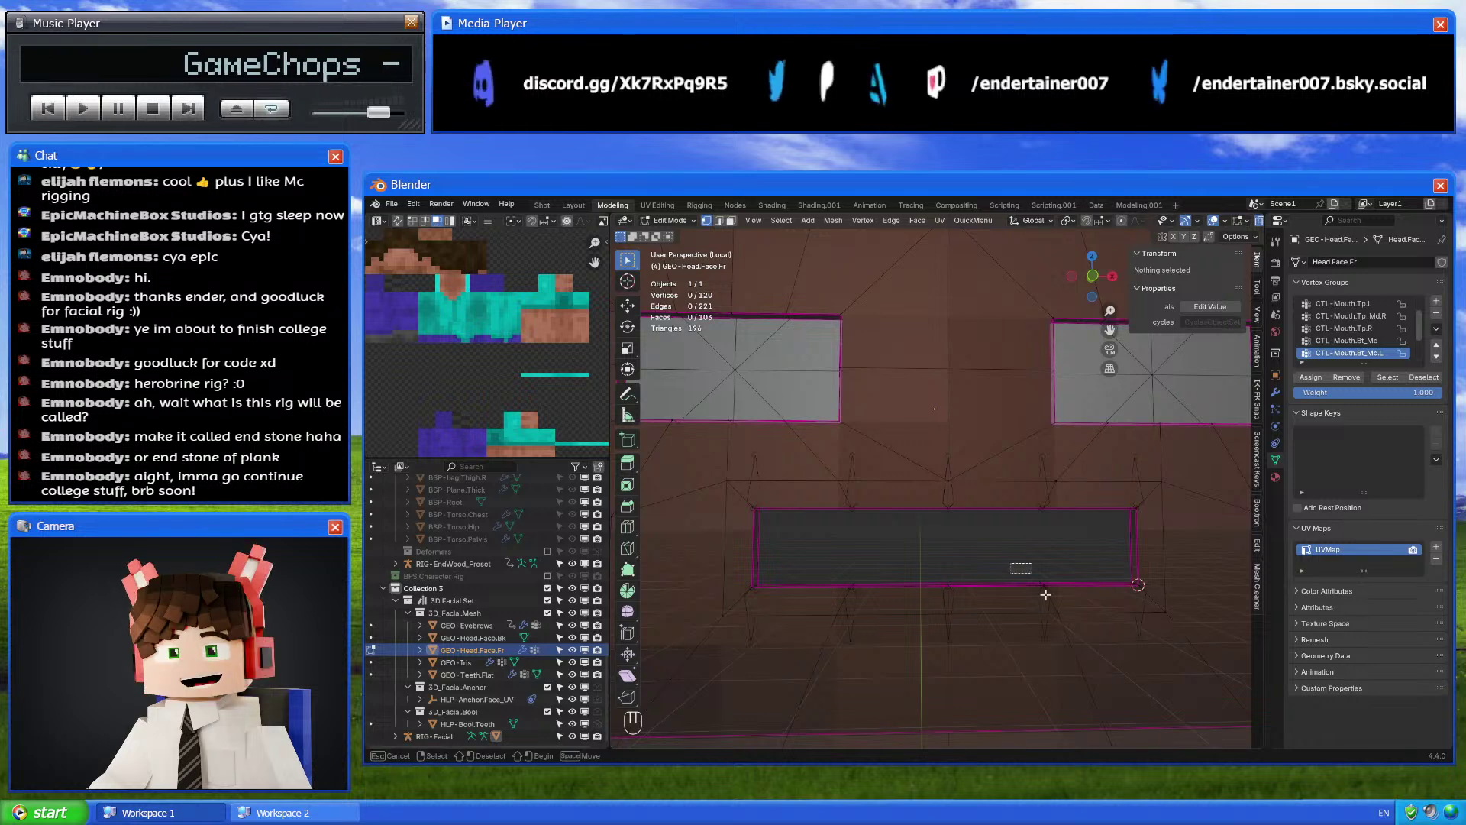
{"action": "left_click_drag", "start_coordinate": [1085, 639], "coordinate": [1012, 564]}
{"action": "left_click", "coordinate": [1321, 377]}
{"action": "left_click", "coordinate": [1422, 377]}
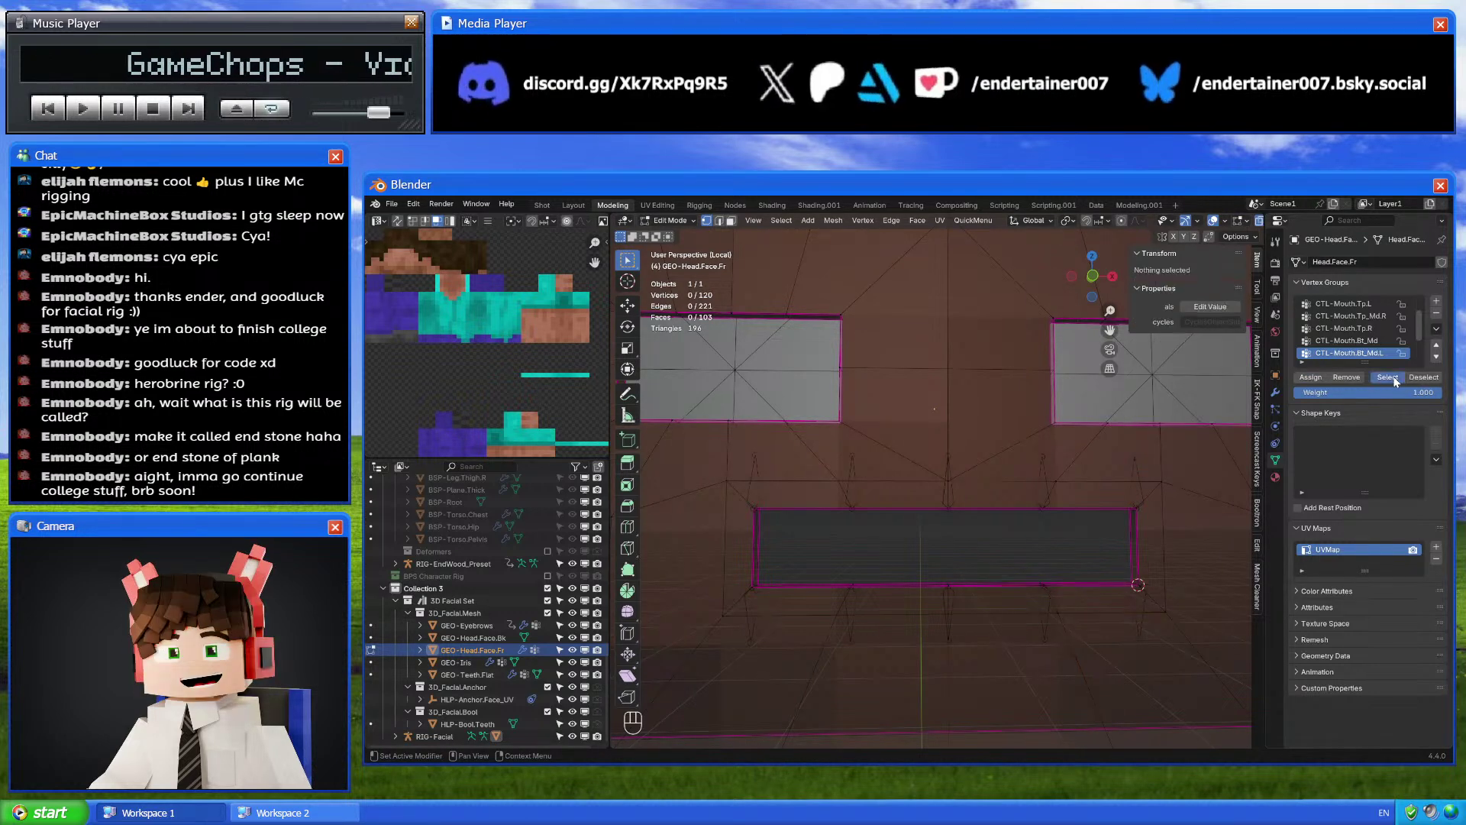
Assign the three lower vertices at the character's left mouth corner to CTL-Mouth.Bt.L with weight 1.000
{"action": "scroll", "coordinate": [1372, 354], "scroll_direction": "down", "scroll_amount": 1}
{"action": "left_click", "coordinate": [1372, 353]}
{"action": "middle_click_drag", "start_coordinate": [1062, 625], "coordinate": [986, 616]}
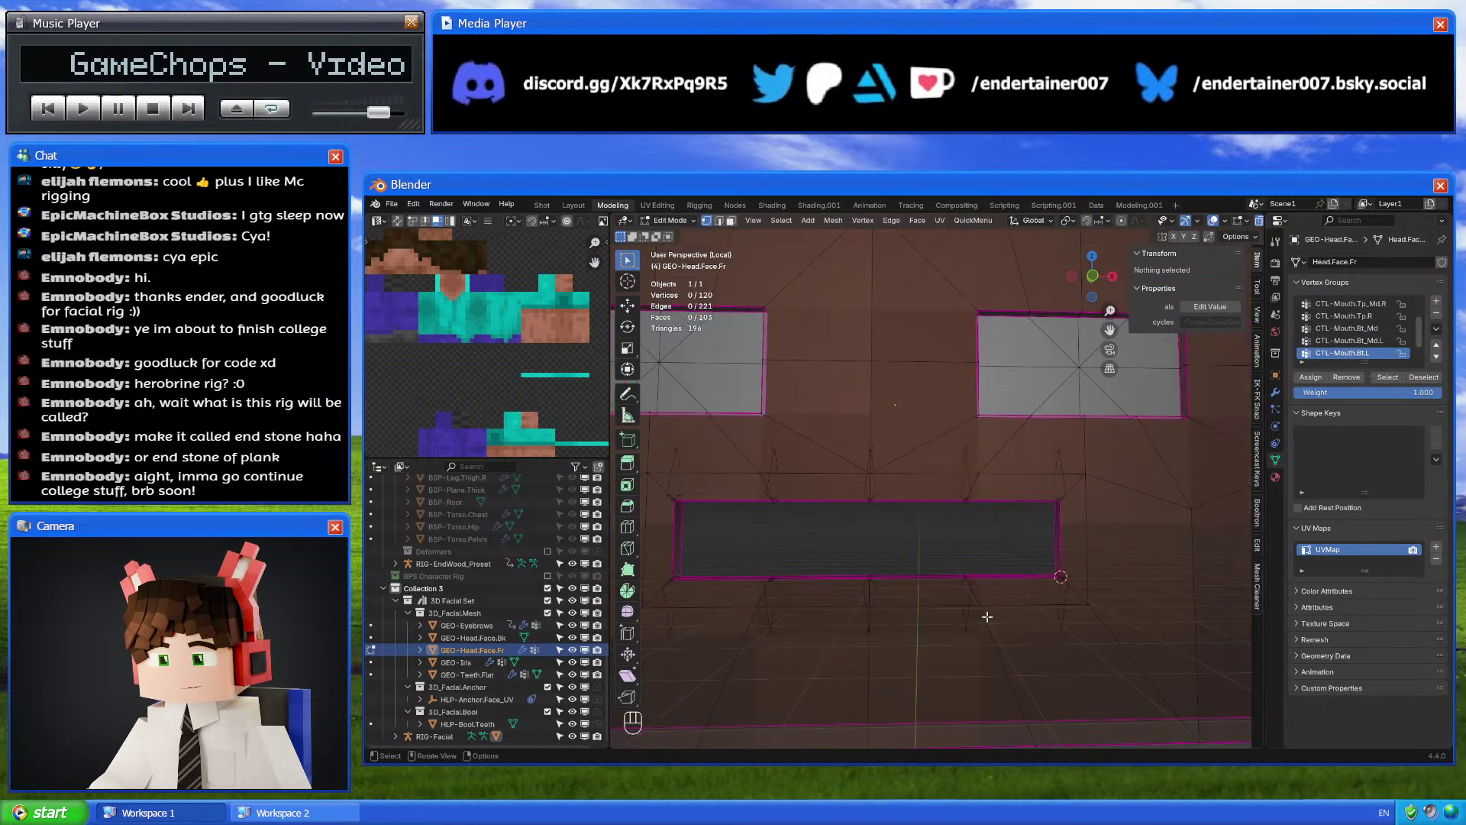
{"action": "left_click_drag", "start_coordinate": [1091, 603], "coordinate": [1021, 547]}
{"action": "left_click", "coordinate": [1320, 377]}
{"action": "left_click", "coordinate": [1422, 377]}
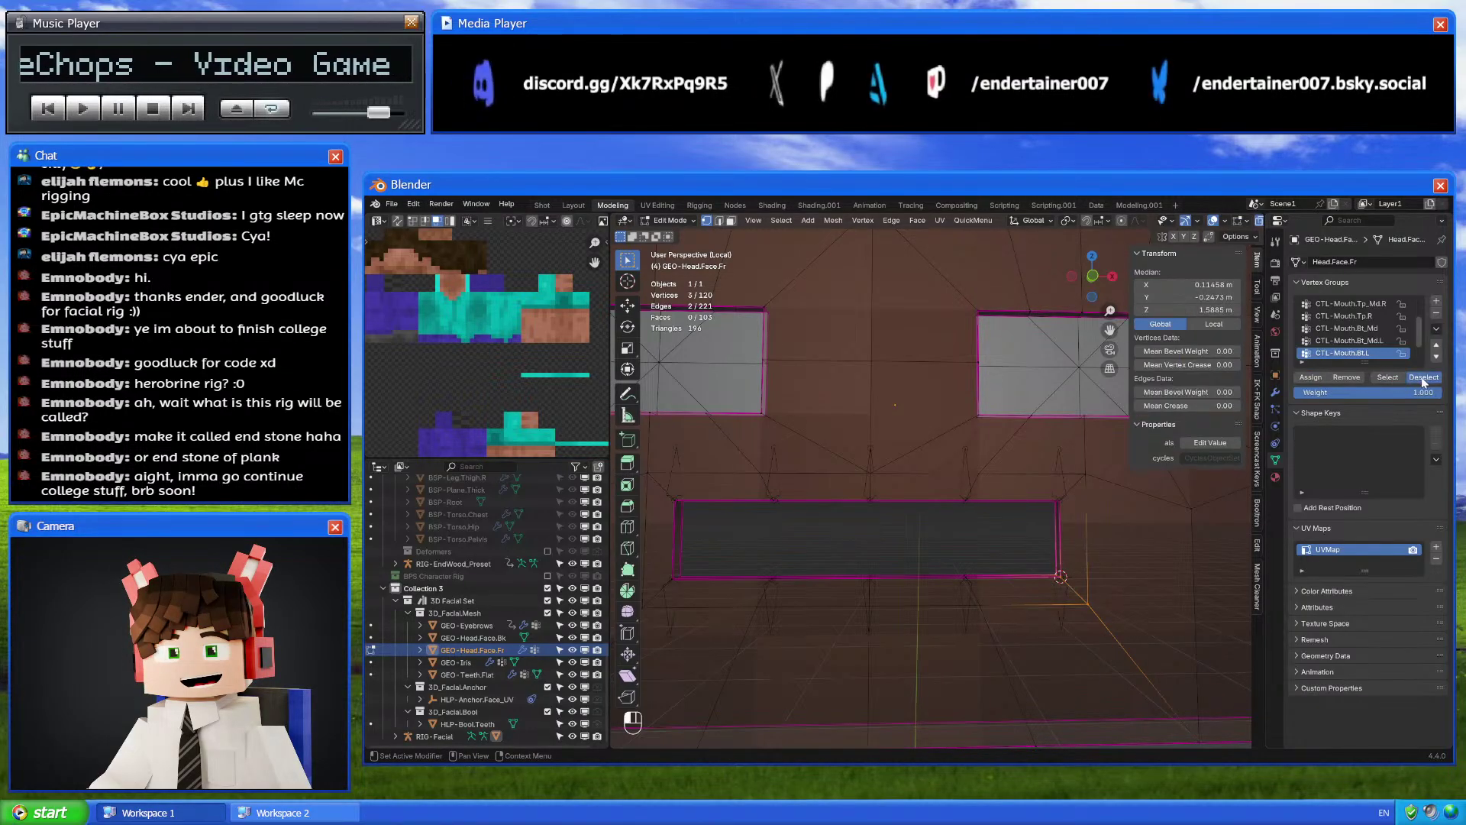
Assign the three lower-lip vertices between the center and the character's right mouth corner to CTL-Mouth.Bt_Md.R with weight 1.000
{"action": "scroll", "coordinate": [1355, 325], "scroll_direction": "down", "scroll_amount": 1}
{"action": "left_click", "coordinate": [1349, 341]}
{"action": "left_click", "coordinate": [1387, 377]}
{"action": "middle_click_drag", "start_coordinate": [993, 626], "coordinate": [1157, 603], "text": "shift"}
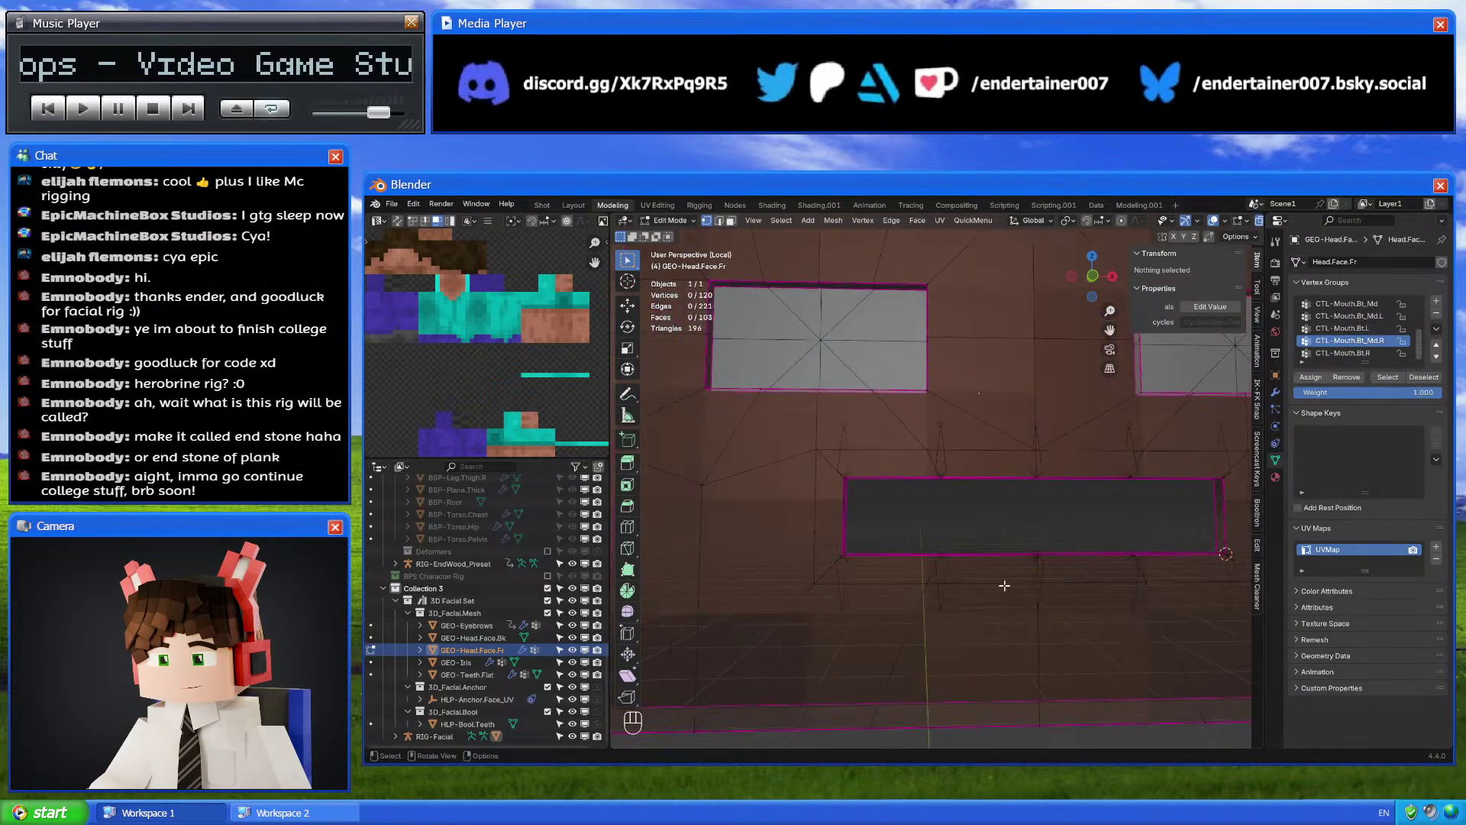
{"action": "left_click", "coordinate": [1309, 377]}
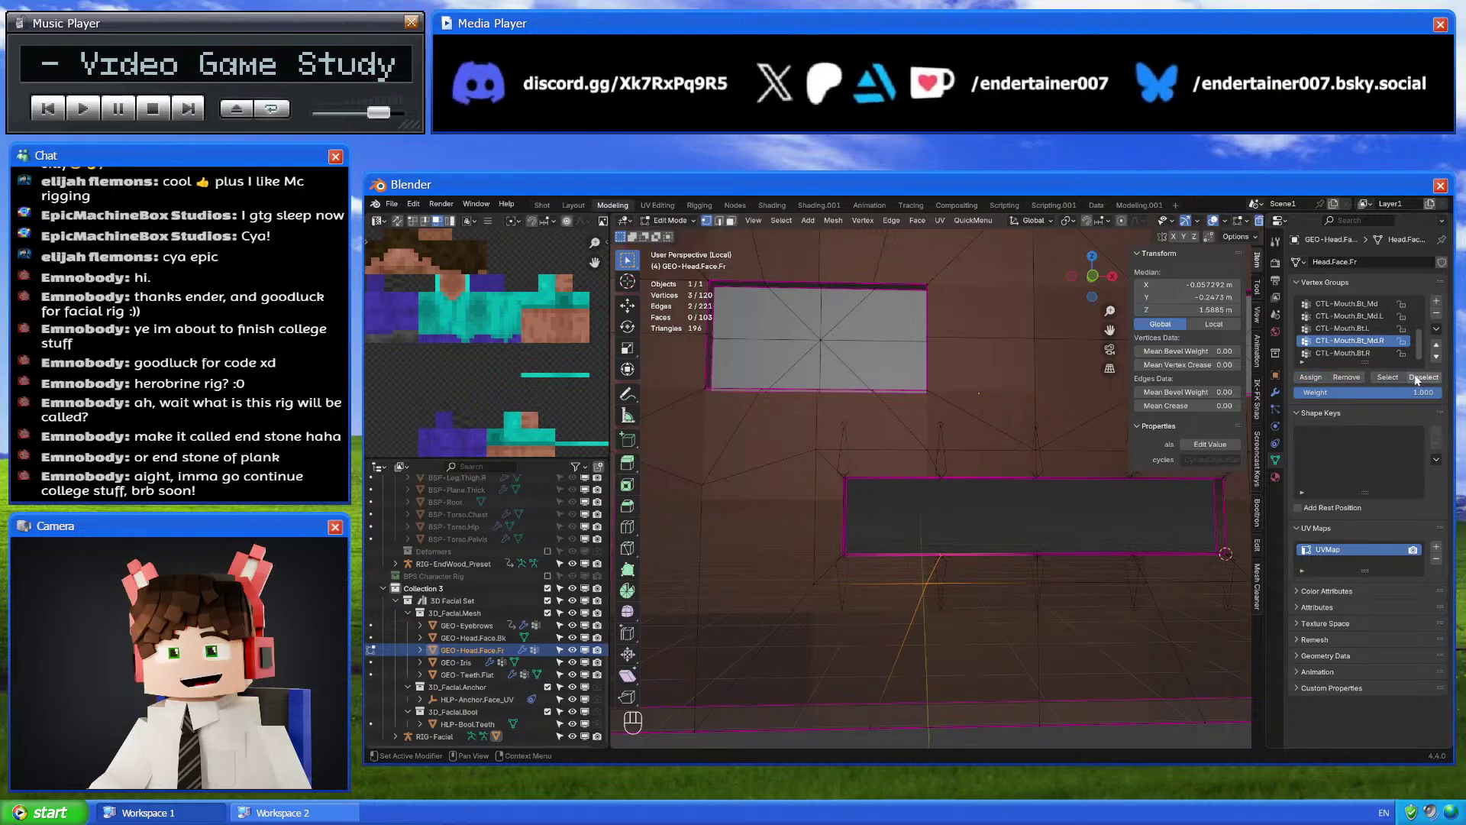
{"action": "left_click", "coordinate": [1422, 377]}
Assign the lower vertices at the character's right mouth corner to CTL-Mouth.Bt.R with weight 1.000
{"action": "left_click", "coordinate": [1343, 353]}
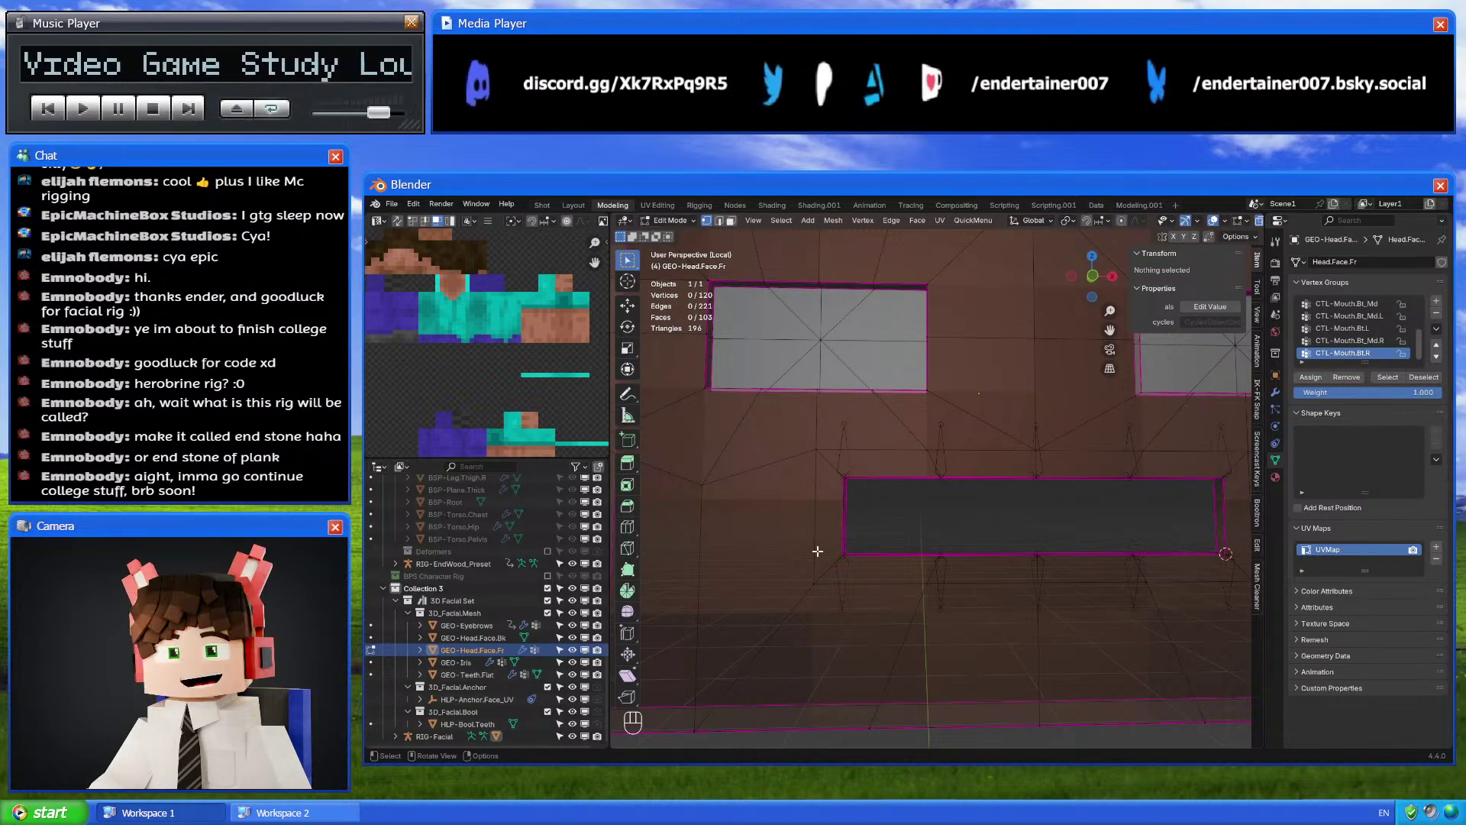
{"action": "left_click_drag", "start_coordinate": [794, 533], "coordinate": [871, 592]}
{"action": "left_click", "coordinate": [1418, 375]}
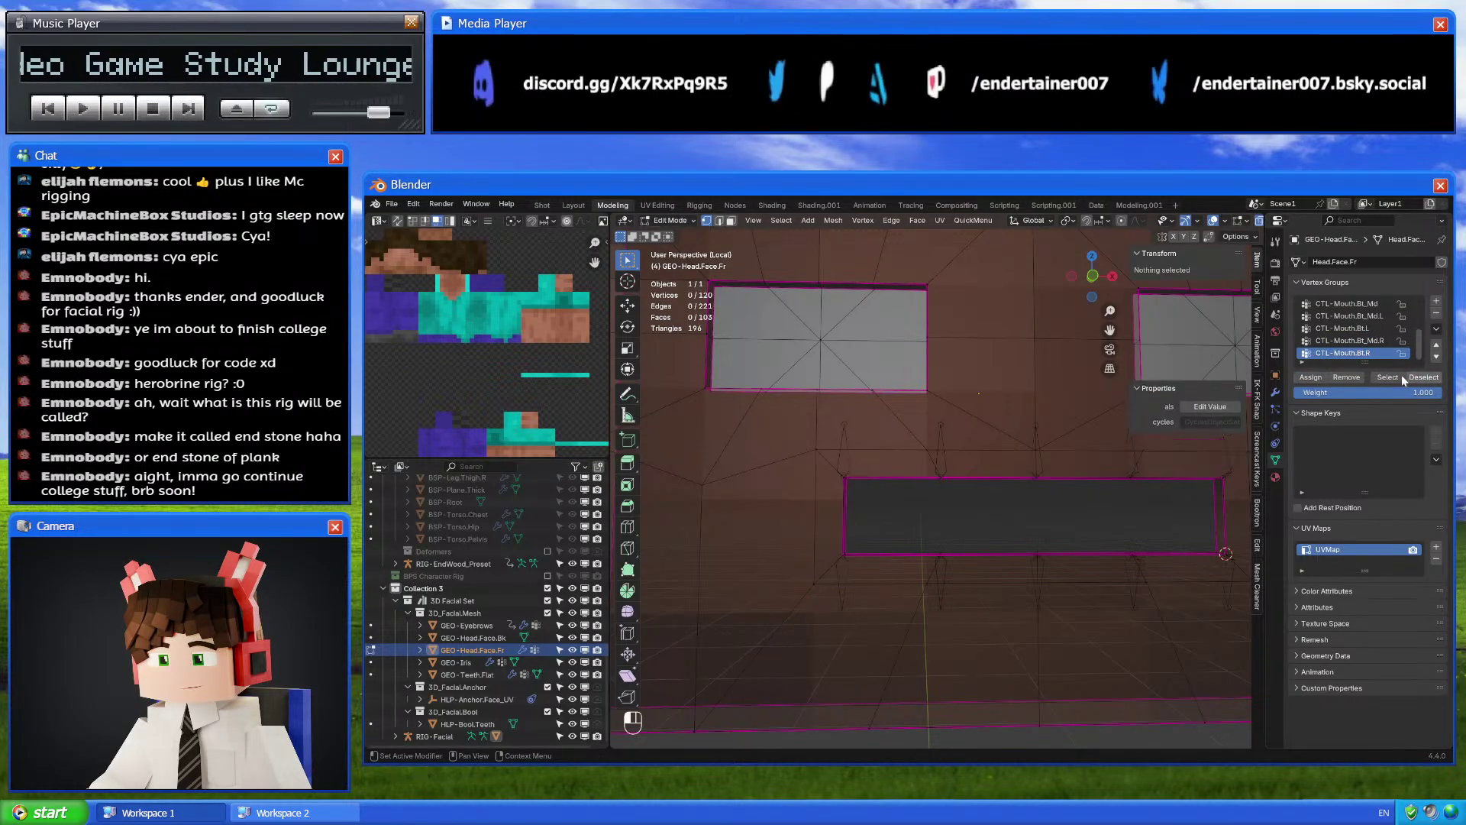
{"action": "left_click", "coordinate": [1400, 375]}
{"action": "left_click", "coordinate": [1414, 378]}
Leave mesh editing, check the face mesh's modifiers and switch RIG-Facial to Pose Mode
{"action": "key", "text": "Tab"}
{"action": "scroll", "coordinate": [886, 545], "scroll_direction": "down", "scroll_amount": 3}
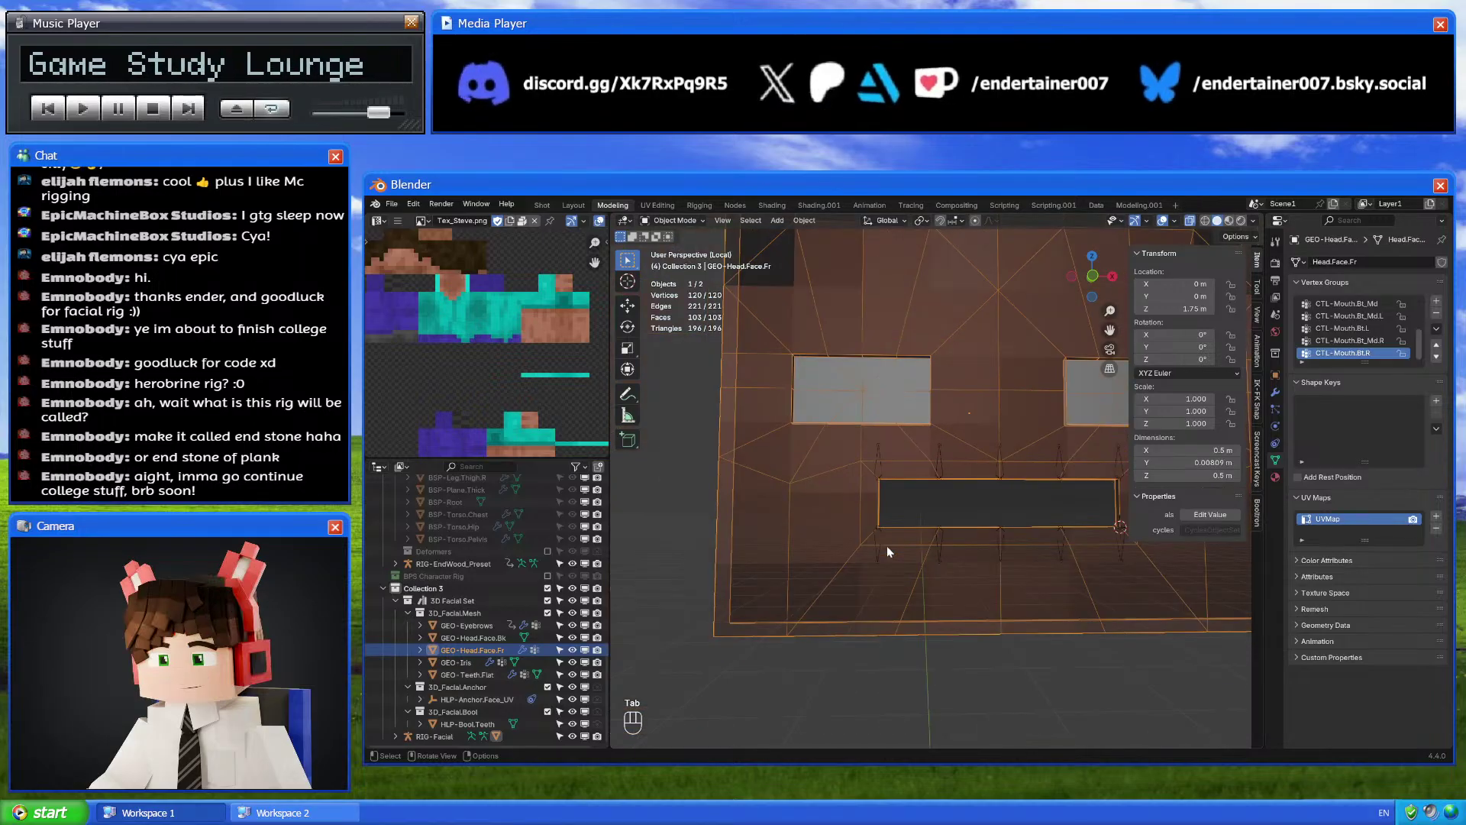
{"action": "left_click", "coordinate": [997, 475]}
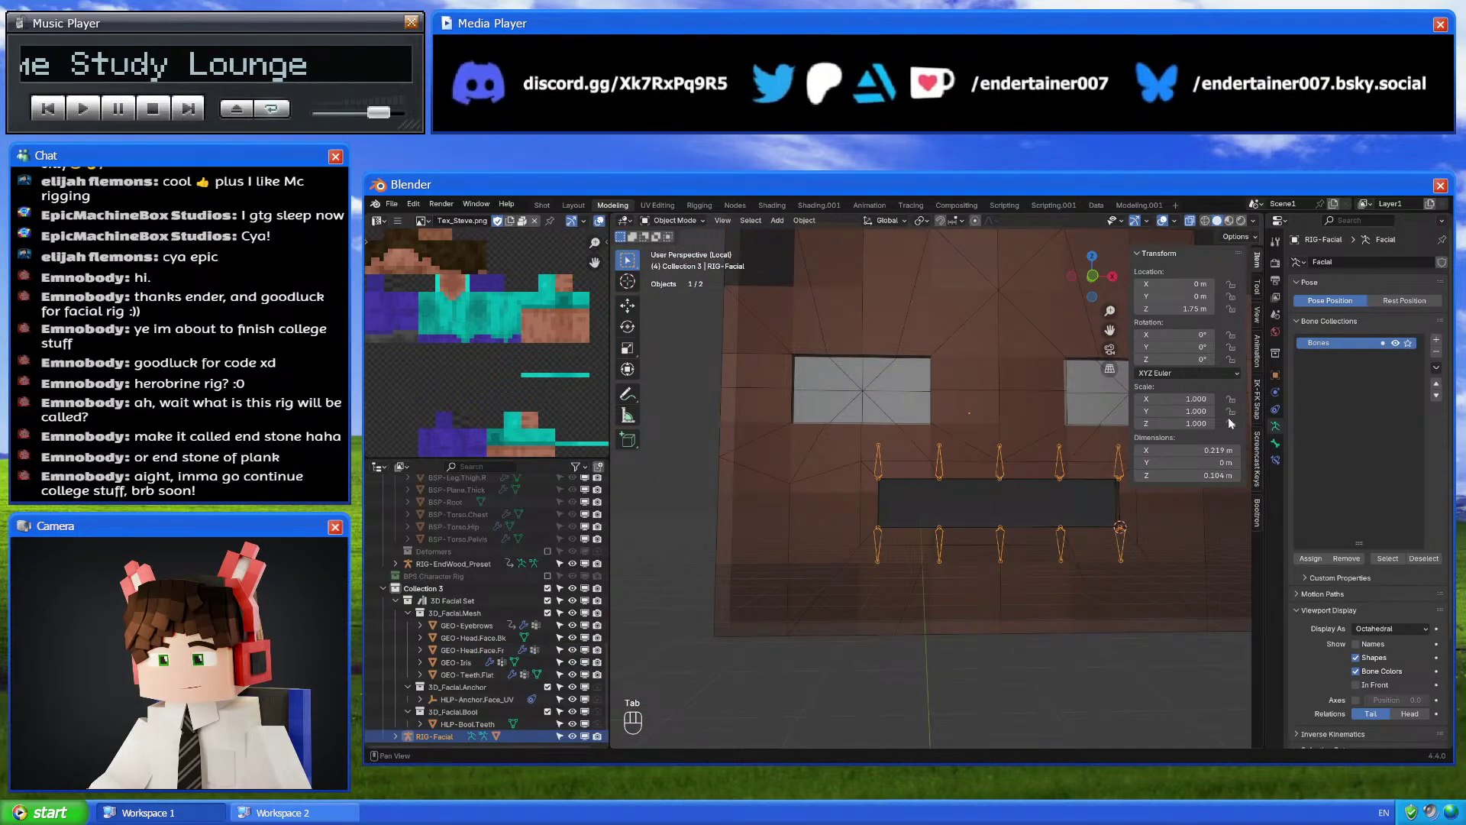
{"action": "left_click", "coordinate": [1105, 445]}
{"action": "left_click", "coordinate": [1276, 391]}
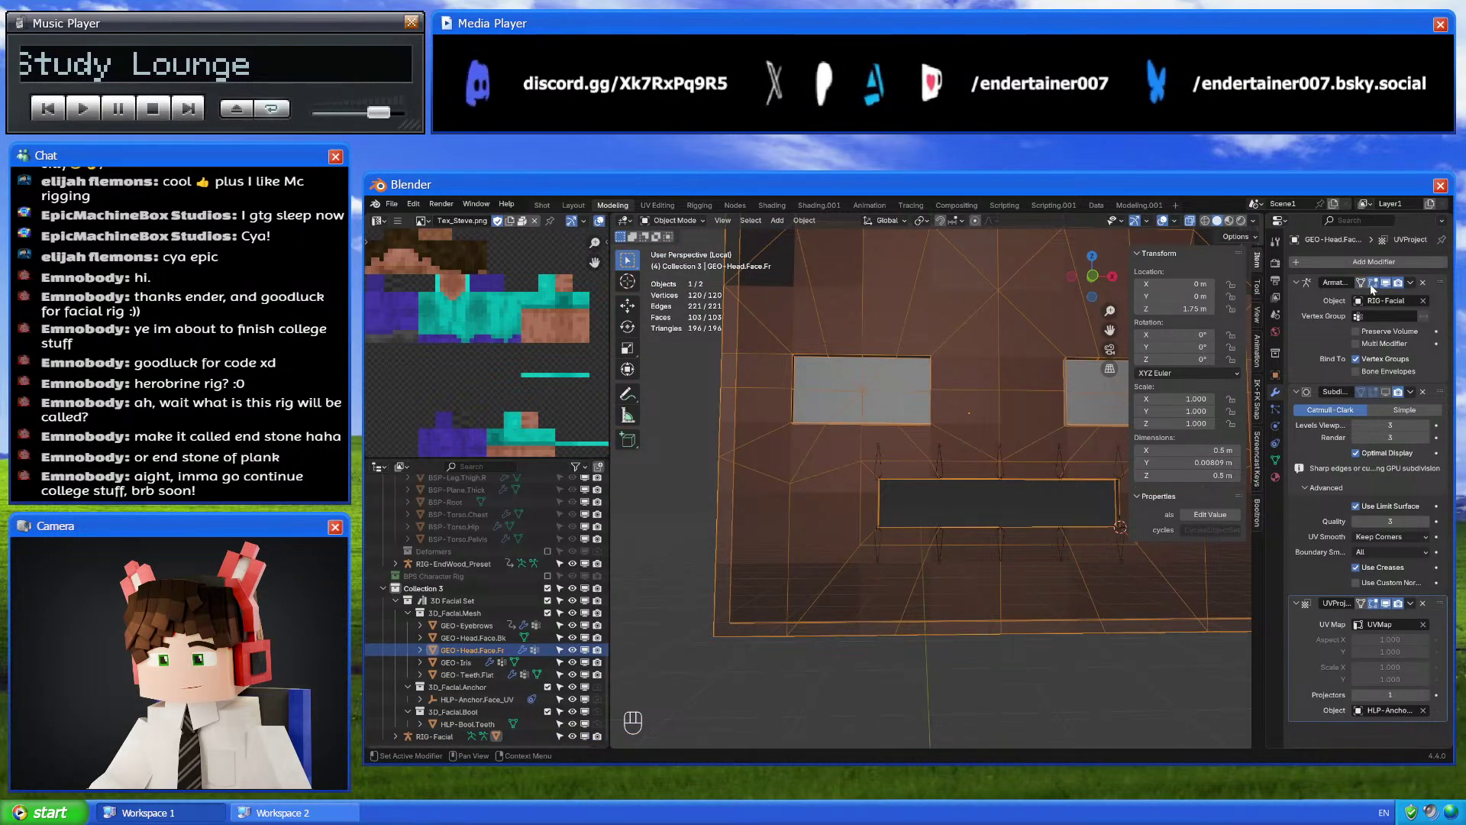
{"action": "left_click", "coordinate": [996, 476]}
{"action": "key", "text": "ctrl+Tab"}
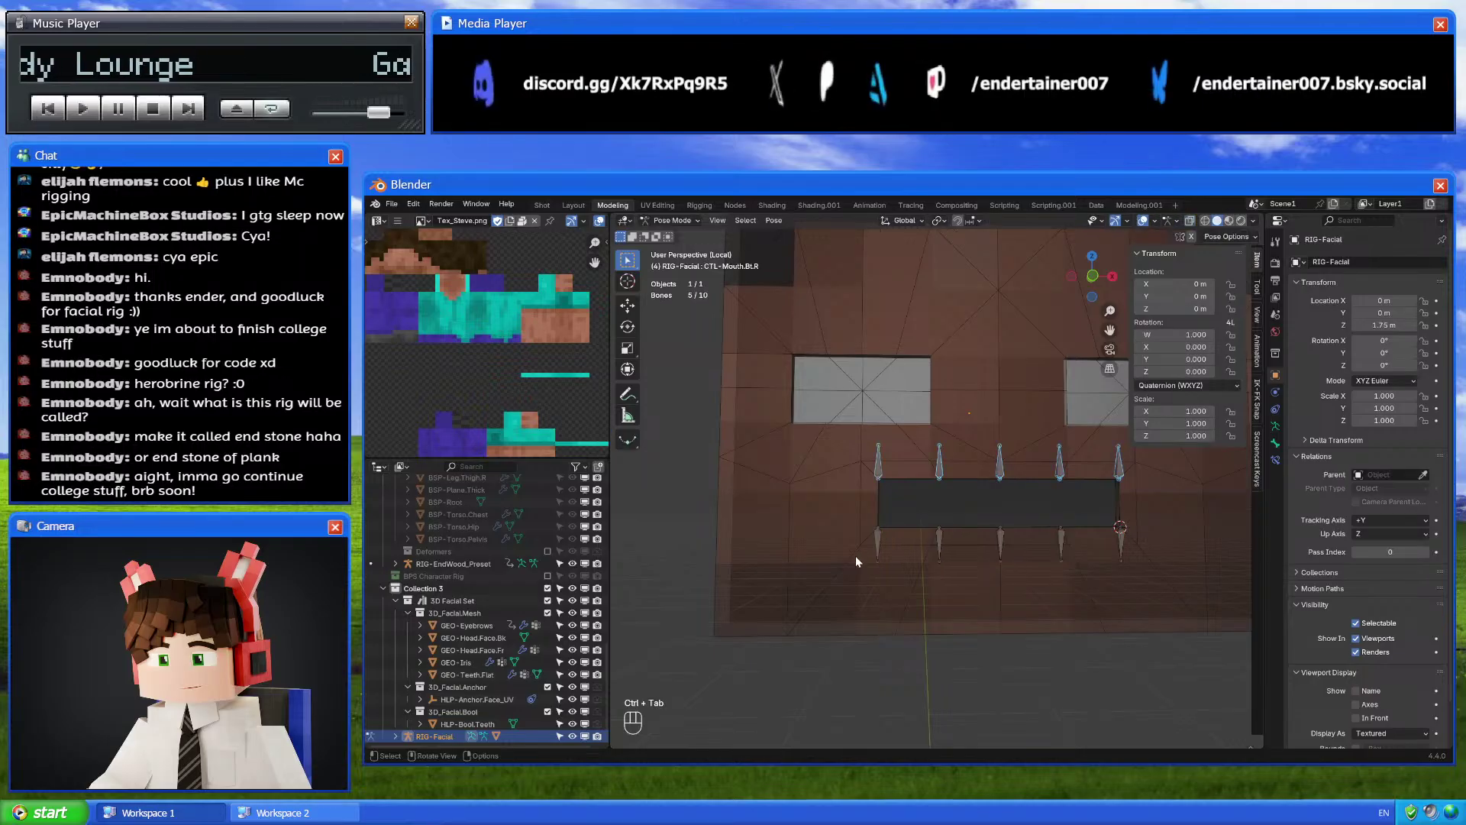
Move the five lower mouth bones down along Z in front view to open the mouth further
{"action": "left_click_drag", "start_coordinate": [855, 556], "coordinate": [1128, 567]}
{"action": "left_click", "coordinate": [1093, 277]}
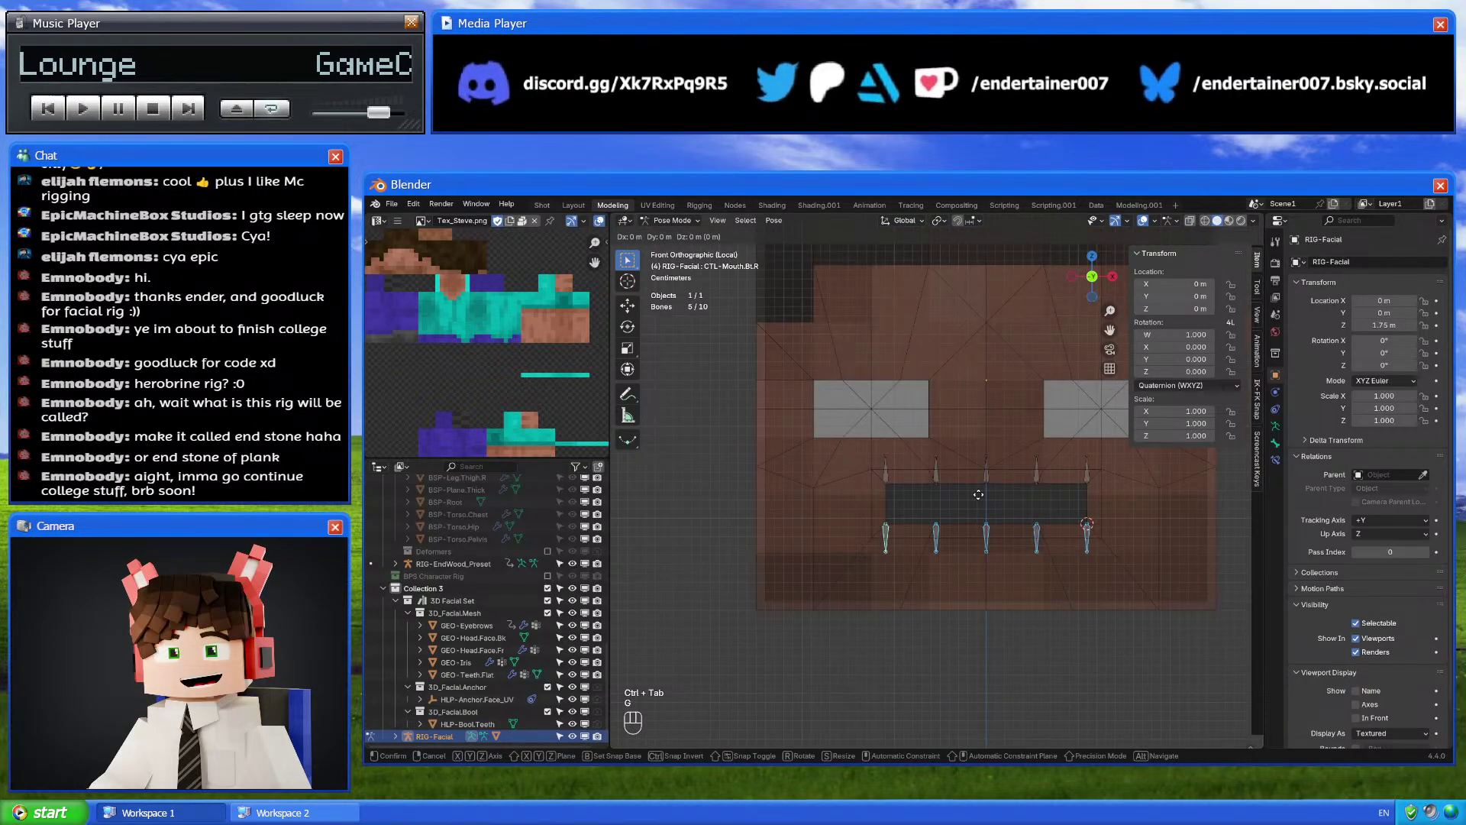
{"action": "key", "text": "g"}
{"action": "key", "text": "z"}
{"action": "left_click", "coordinate": [978, 538]}
Test the lower-lip deformation by moving CTL-Mouth.Bt_Md, CTL-Mouth.Bt_Md.R and CTL-Mouth.Bt.R individually down and outward
{"action": "left_click", "coordinate": [986, 564]}
{"action": "key", "text": "g"}
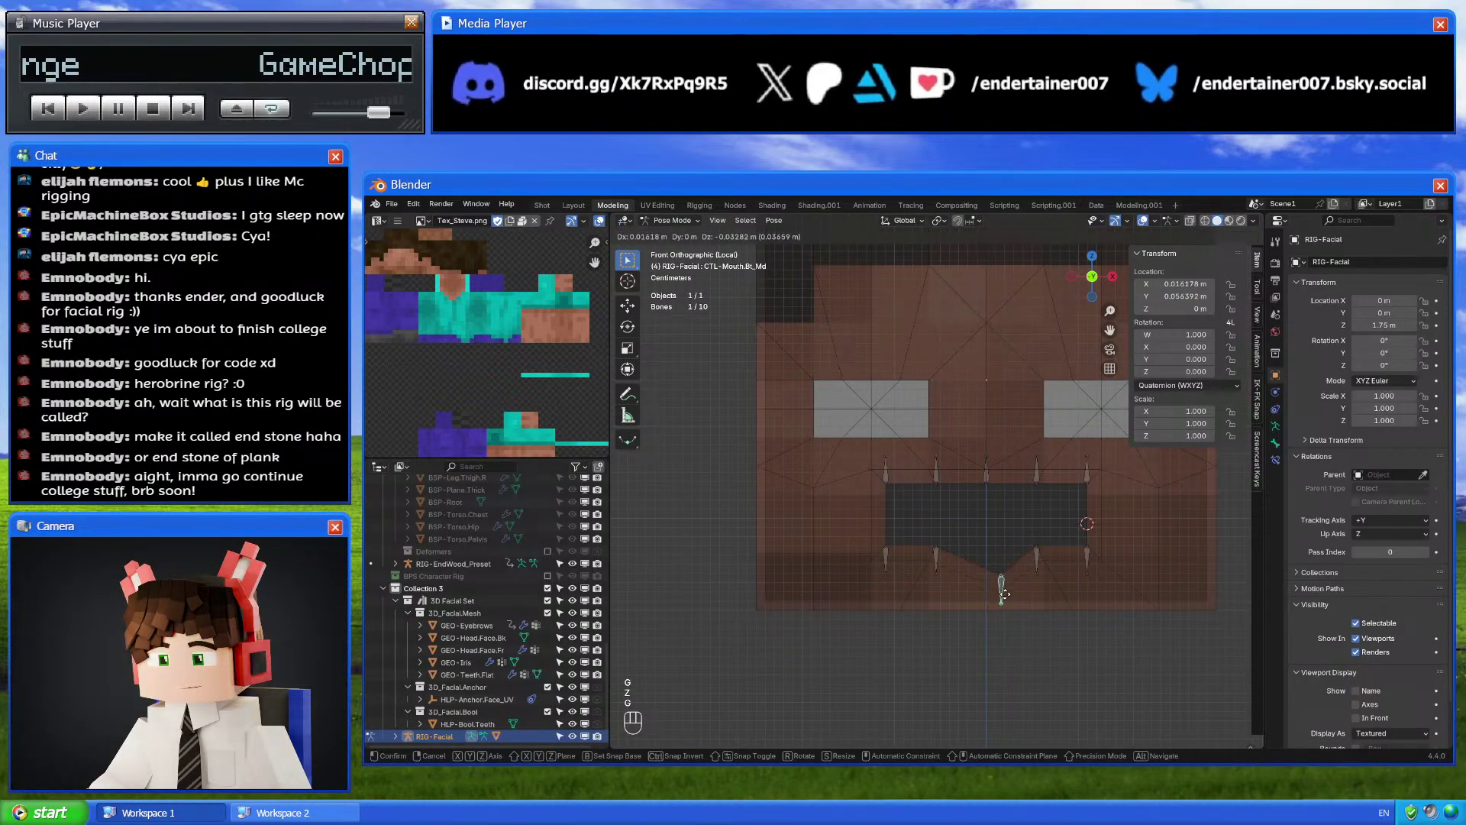
{"action": "left_click", "coordinate": [947, 579]}
{"action": "key", "text": "g"}
{"action": "left_click", "coordinate": [920, 582]}
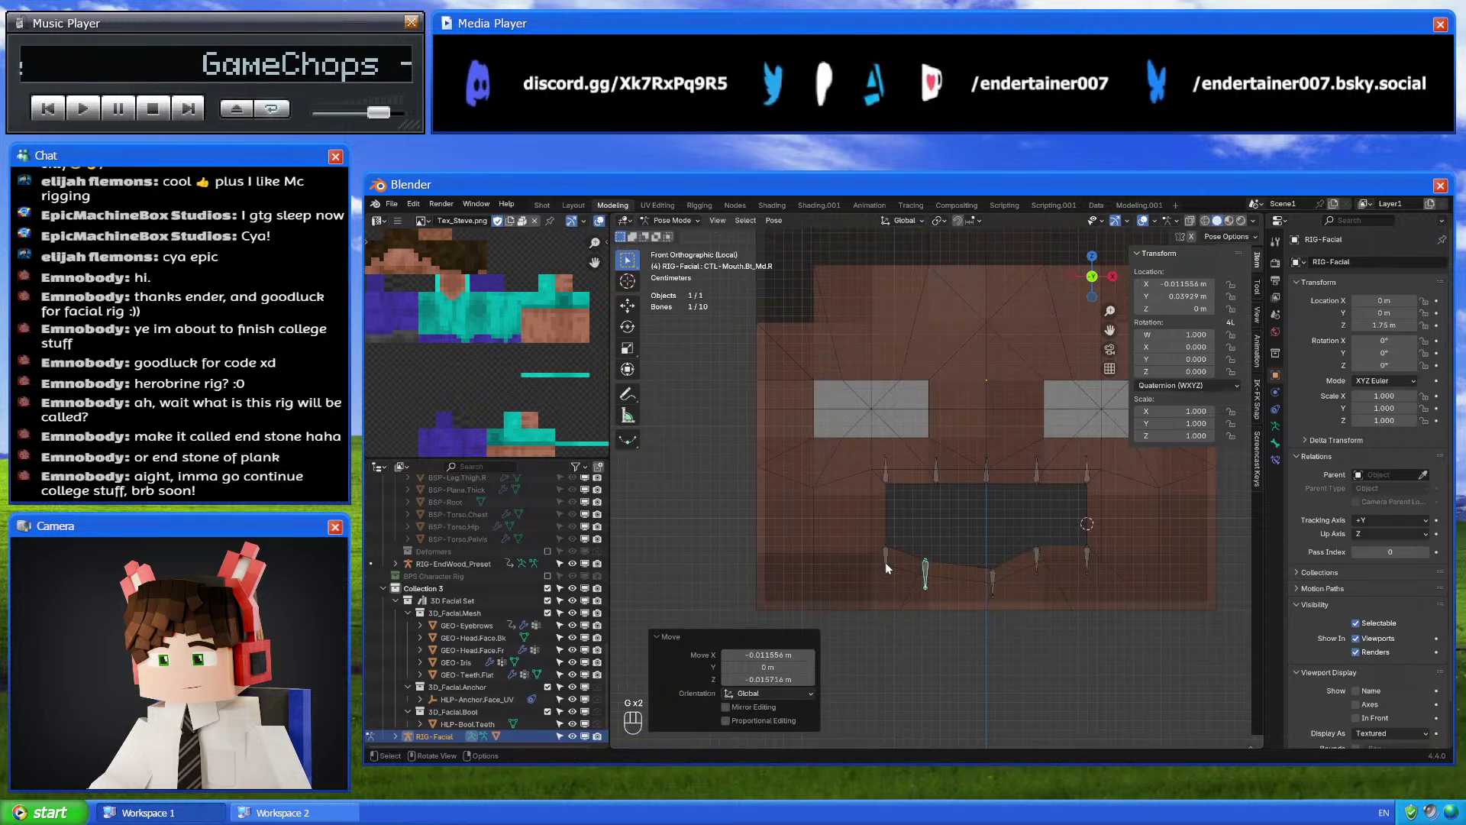
{"action": "left_click", "coordinate": [884, 563]}
{"action": "key", "text": "g"}
{"action": "left_click", "coordinate": [866, 573]}
Move CTL-Mouth.Tp.R about 0.015 m inward along X and shift CTL-Mouth.Tp_Md.R slightly downward
{"action": "left_click", "coordinate": [886, 480]}
{"action": "key", "text": "g"}
{"action": "left_click", "coordinate": [900, 480]}
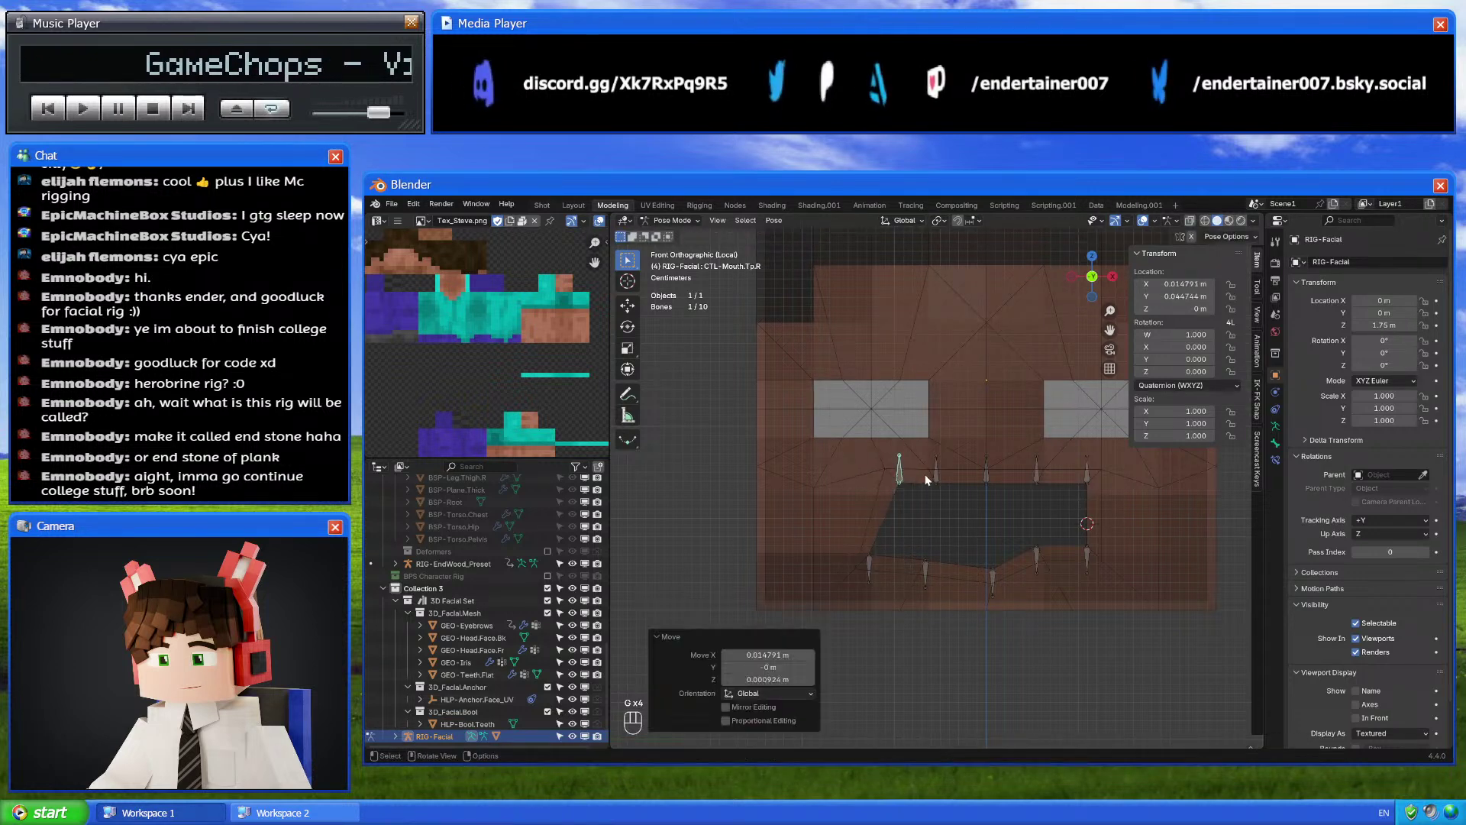
{"action": "left_click", "coordinate": [936, 475]}
{"action": "key", "text": "g"}
{"action": "left_click", "coordinate": [940, 488]}
Raise CTL-Mouth.Tp_Md slightly, lower CTL-Mouth.Tp_Md.L a little and move CTL-Mouth.Tp.L about 0.009 m down and slightly inward
{"action": "left_click", "coordinate": [983, 474]}
{"action": "key", "text": "g"}
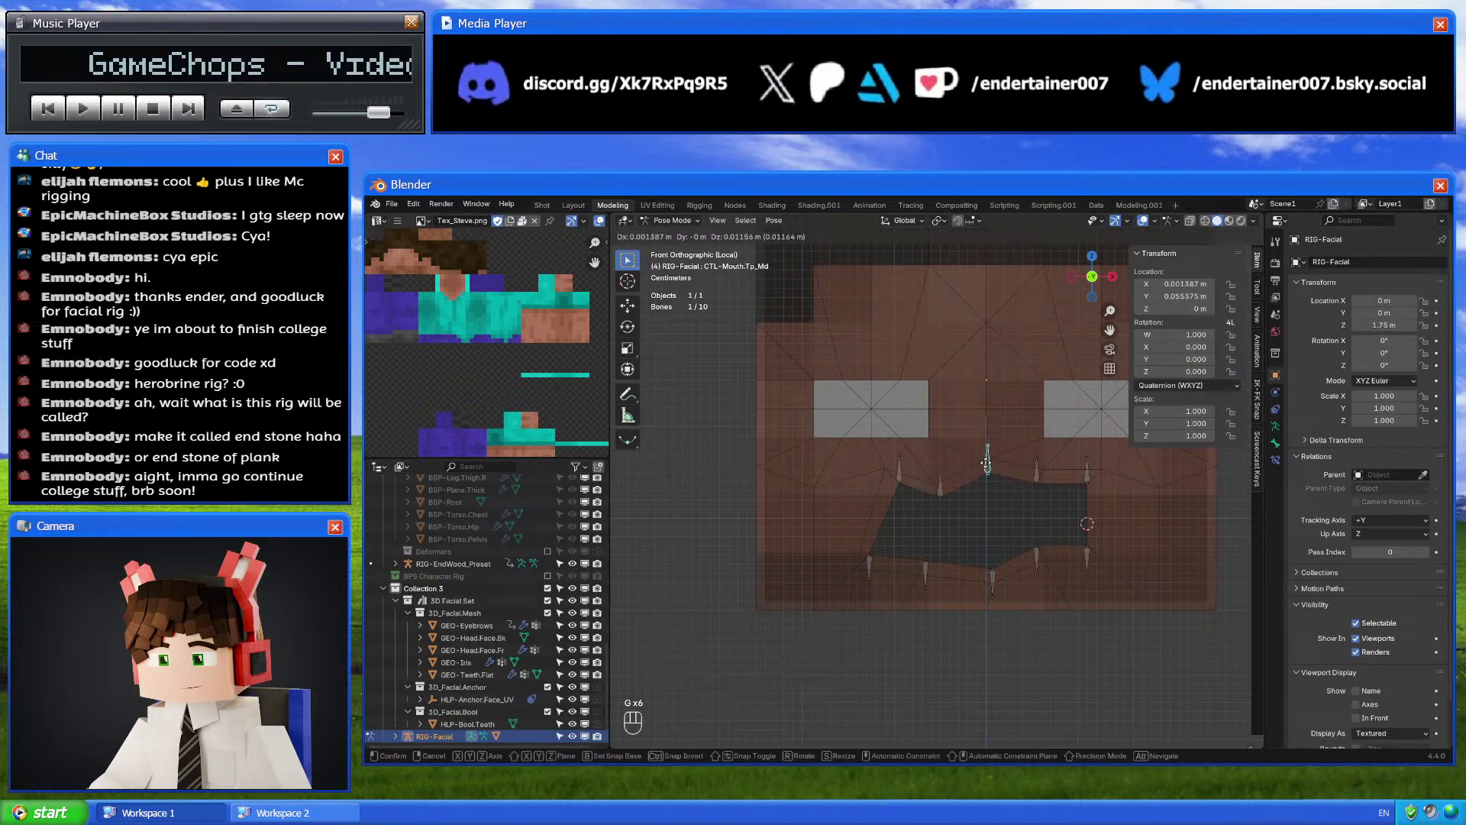
{"action": "left_click", "coordinate": [986, 463]}
{"action": "left_click", "coordinate": [1036, 470]}
{"action": "key", "text": "g"}
{"action": "left_click", "coordinate": [1036, 475]}
{"action": "left_click", "coordinate": [1088, 470]}
{"action": "key", "text": "g"}
{"action": "left_click", "coordinate": [1082, 480]}
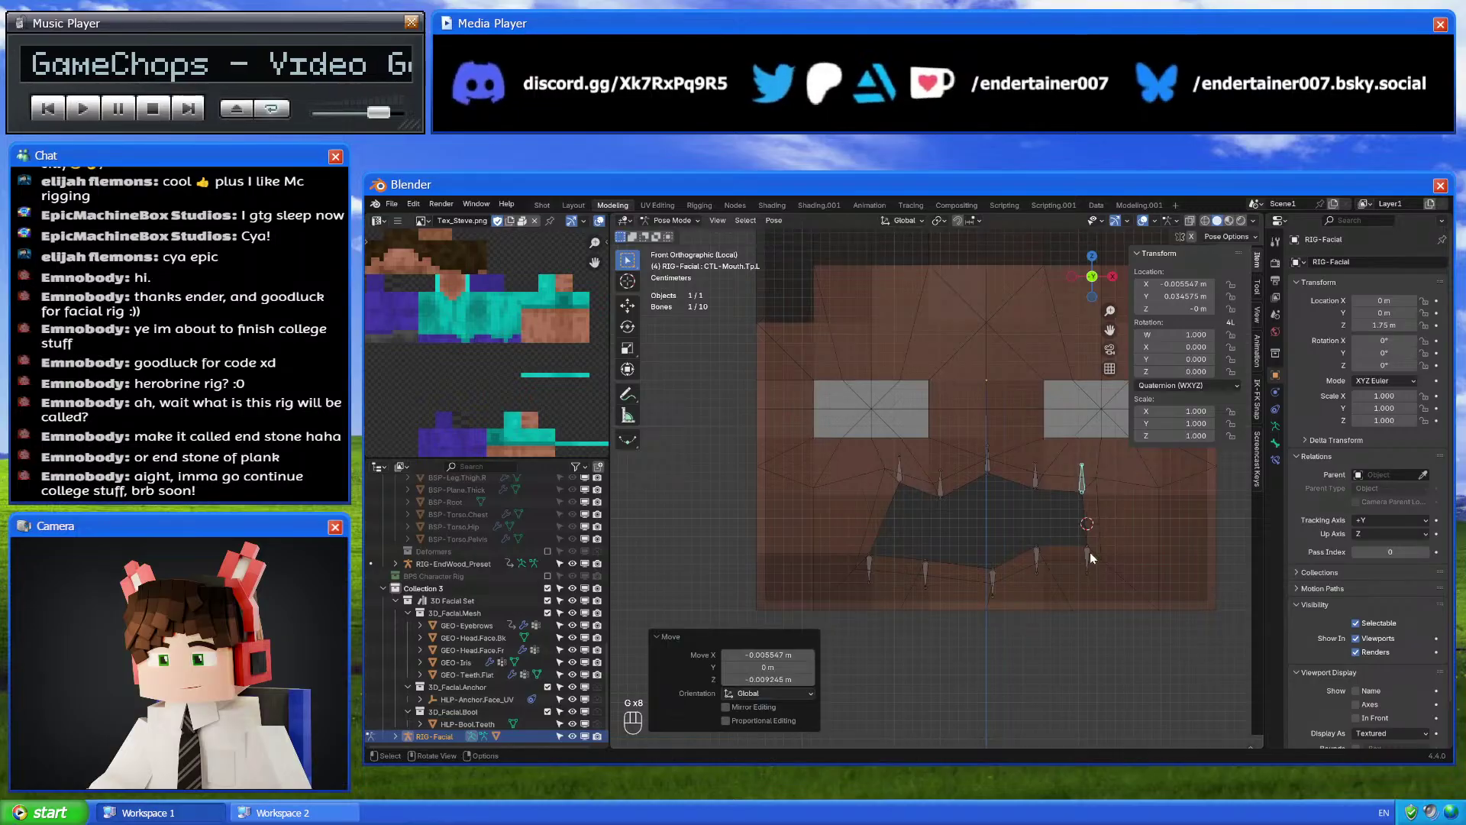
Move CTL-Mouth.Bt.L down and outward, and return the armature to Object Mode
{"action": "left_click", "coordinate": [1088, 556]}
{"action": "key", "text": "g"}
{"action": "left_click", "coordinate": [1114, 575]}
{"action": "key", "text": "Tab"}
{"action": "key", "text": "Tab"}
{"action": "key", "text": "ctrl+Tab"}
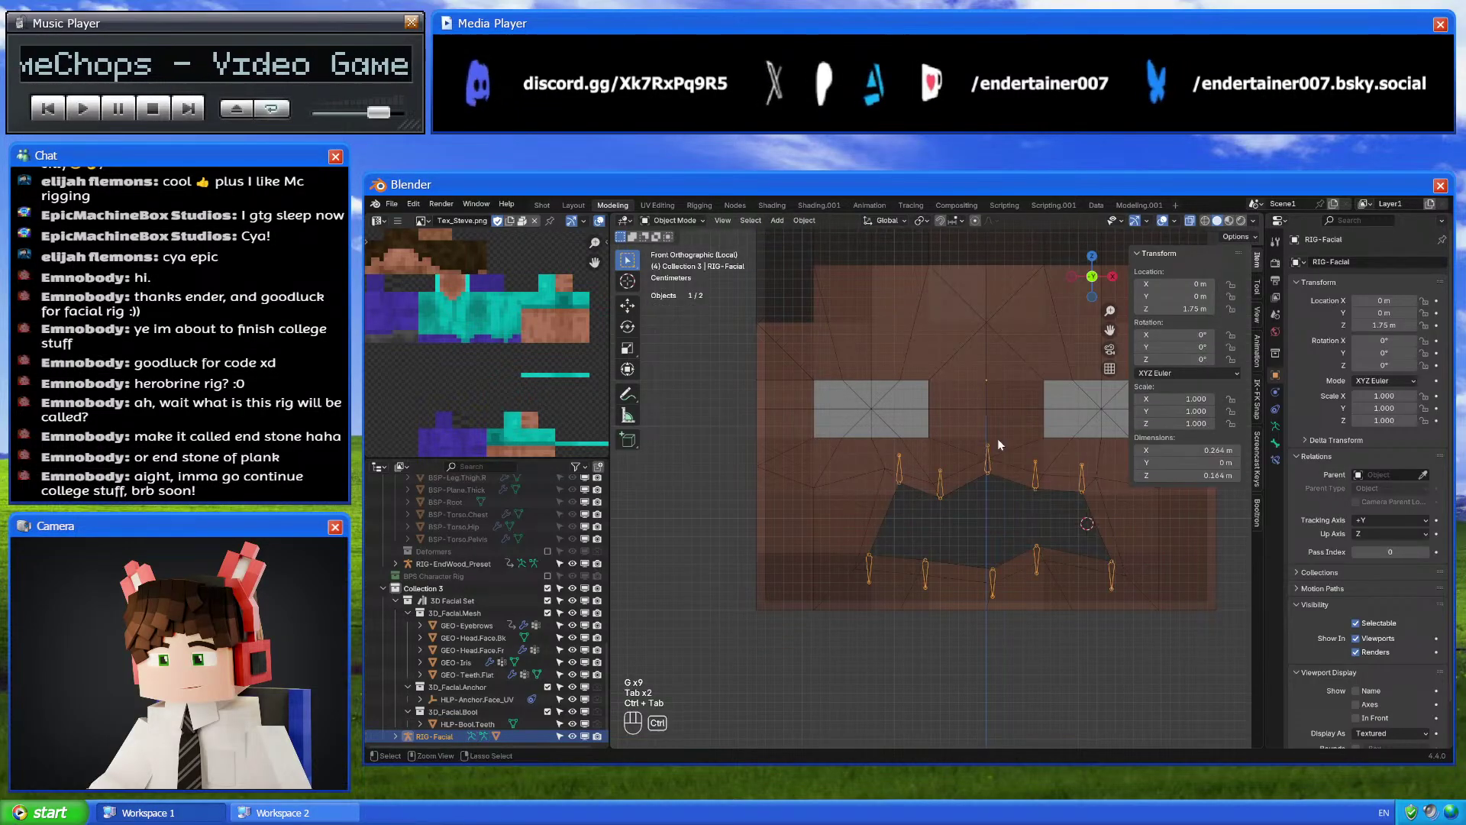
Turn on the Subdivision viewport display of GEO-Head.Face.Fr, show its Armature deformation in Edit Mode and enter edge editing
{"action": "left_click", "coordinate": [997, 439]}
{"action": "left_click", "coordinate": [1386, 392]}
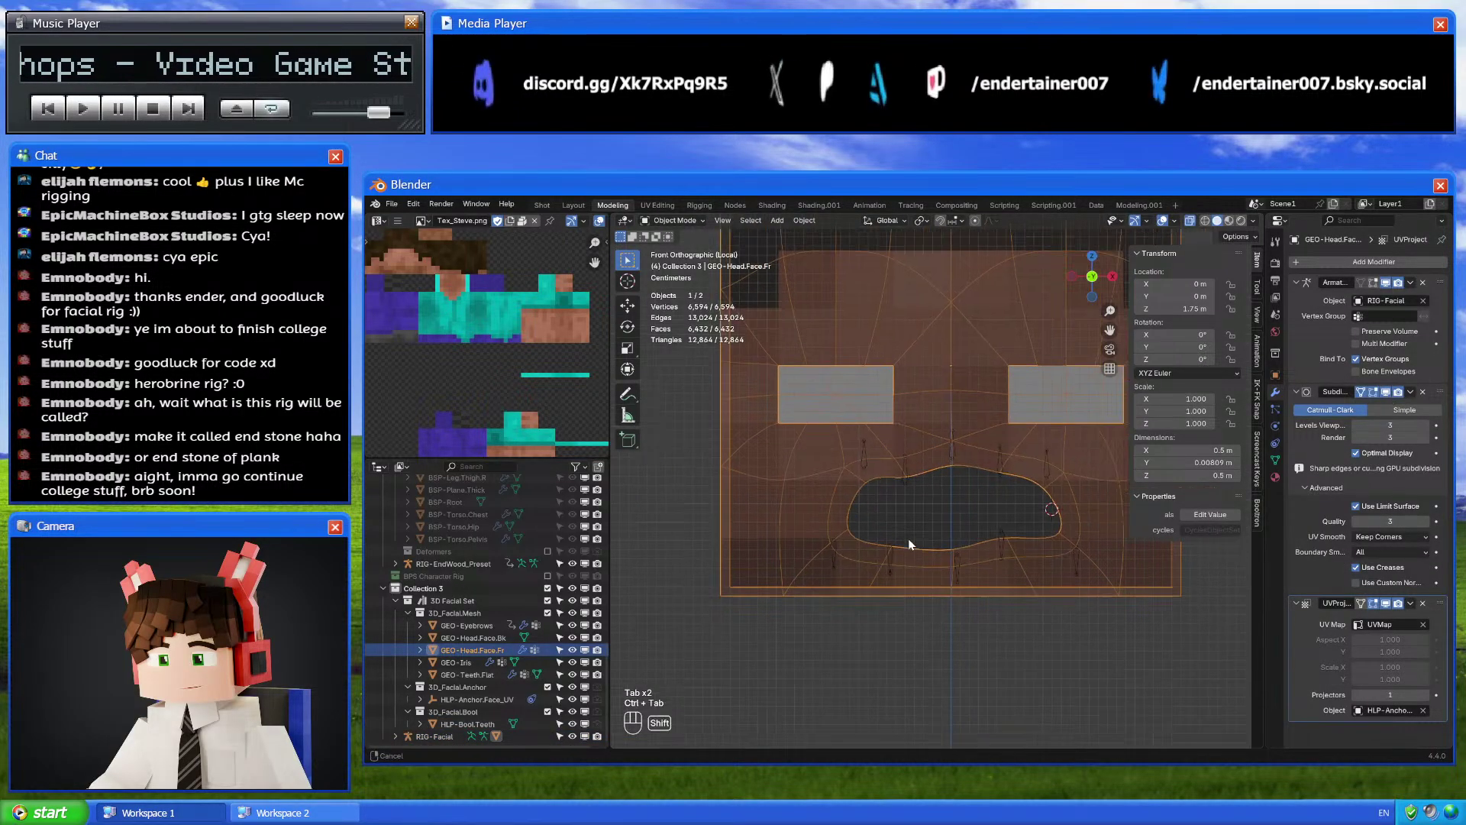
{"action": "middle_click_drag", "start_coordinate": [907, 537], "coordinate": [964, 460]}
{"action": "key", "text": "Tab"}
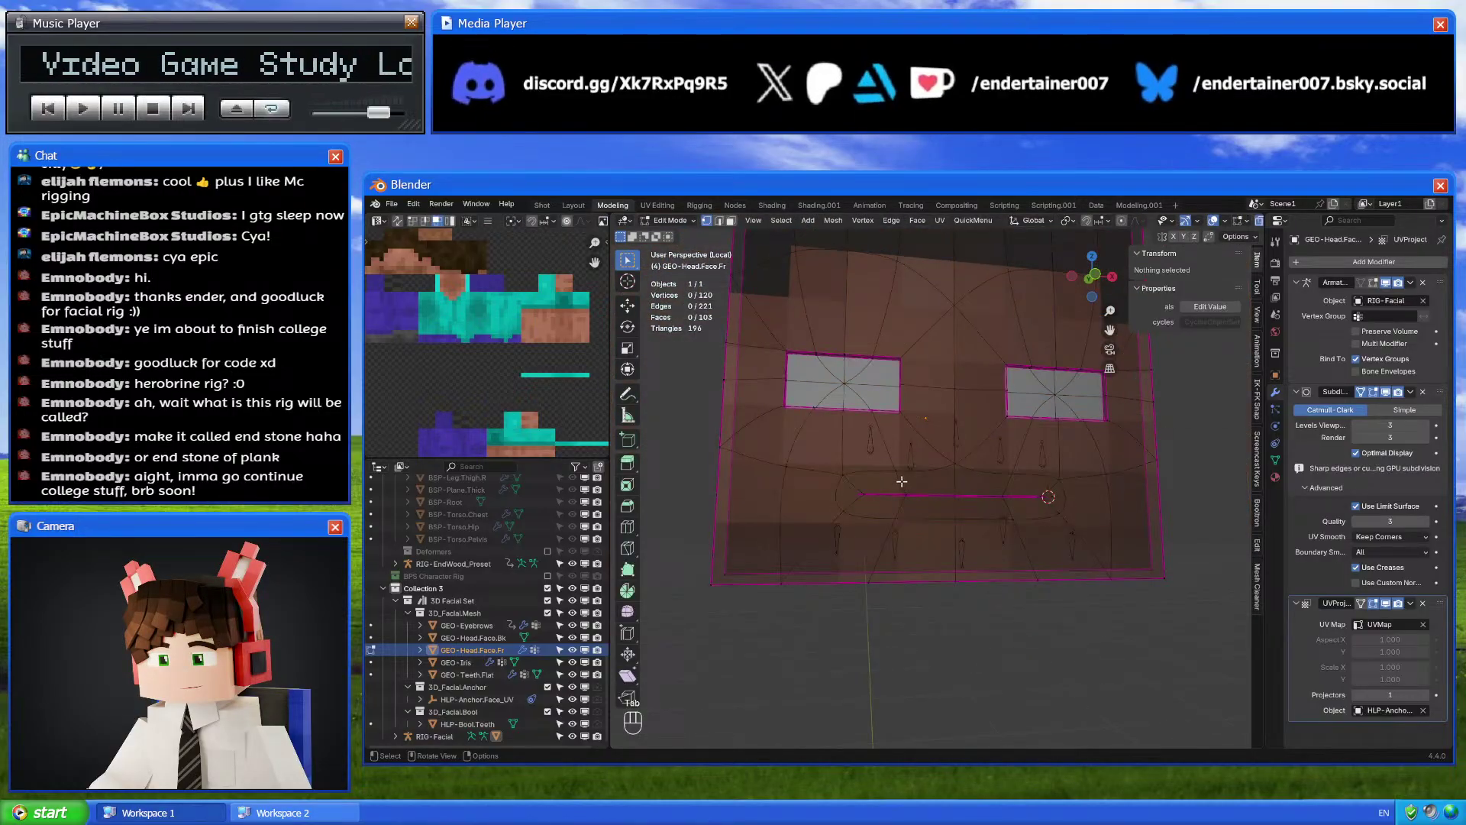
{"action": "key", "text": "Tab"}
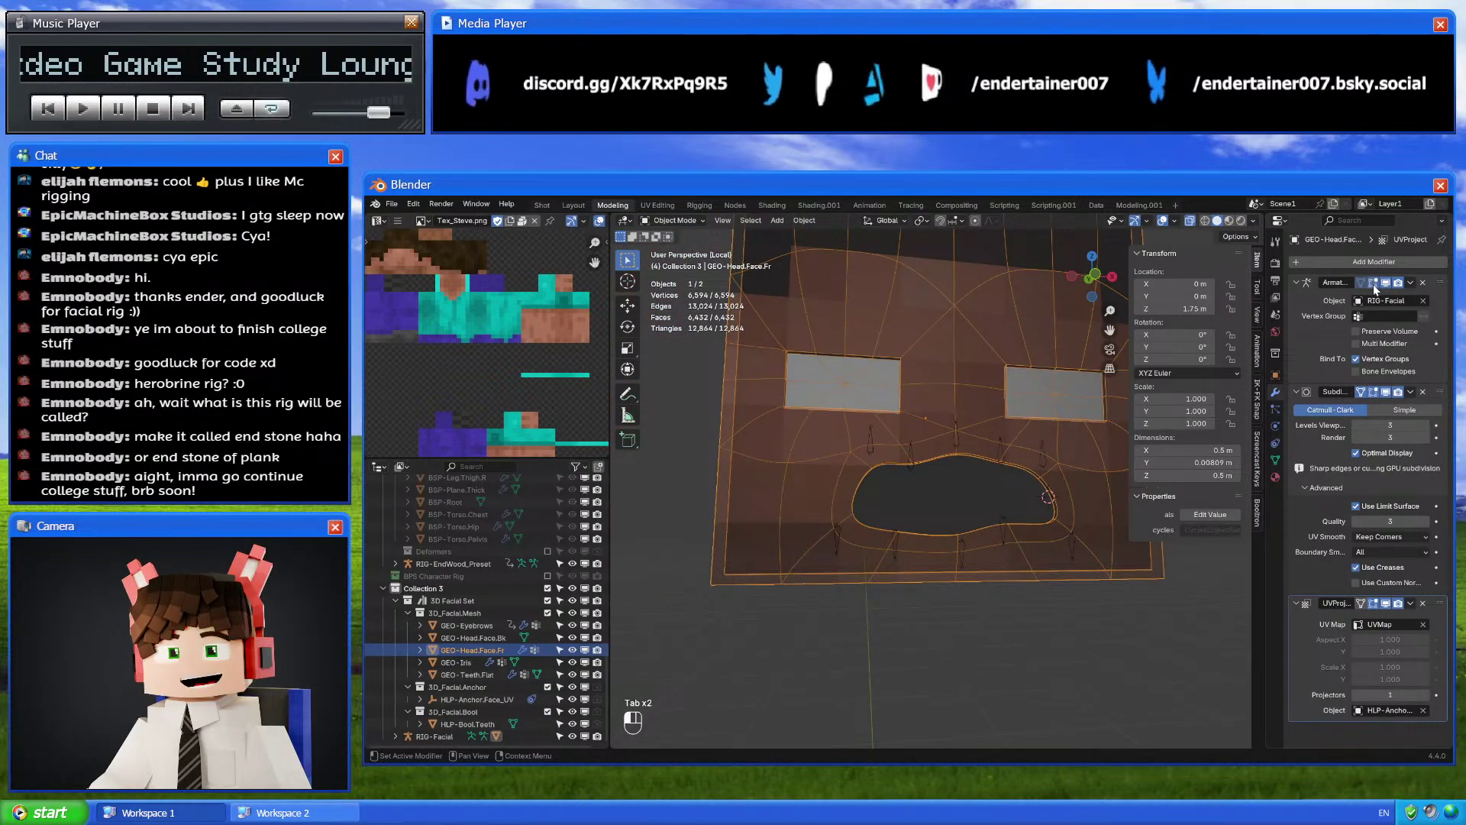
{"action": "key", "text": "Tab"}
{"action": "scroll", "coordinate": [876, 486], "scroll_direction": "up", "scroll_amount": 2}
{"action": "key", "text": "2"}
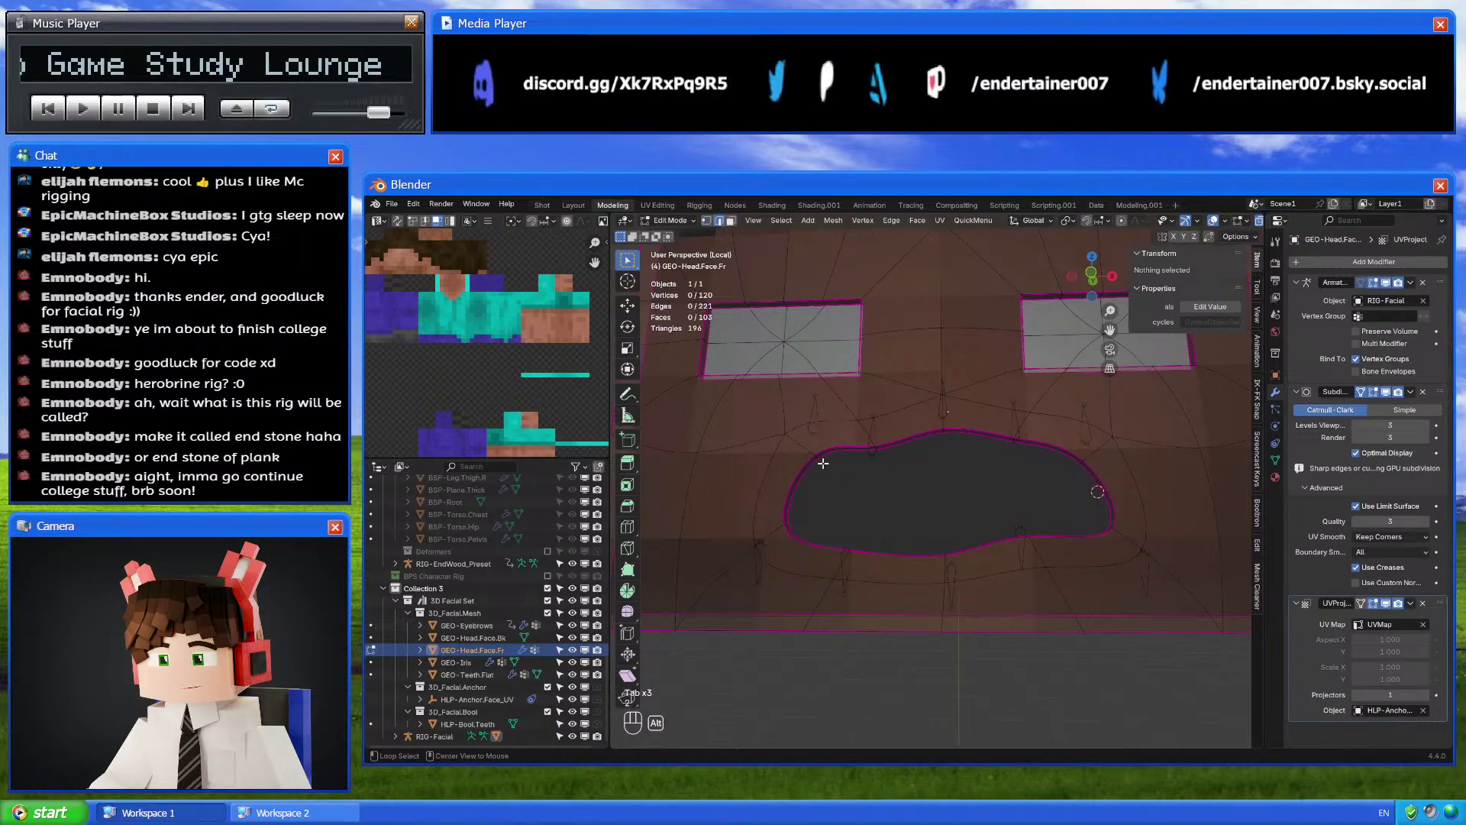
Select the four short edges across the lip thickness at the mouth corners, mark them sharp and raise their crease
{"action": "left_click", "coordinate": [814, 456], "text": "alt"}
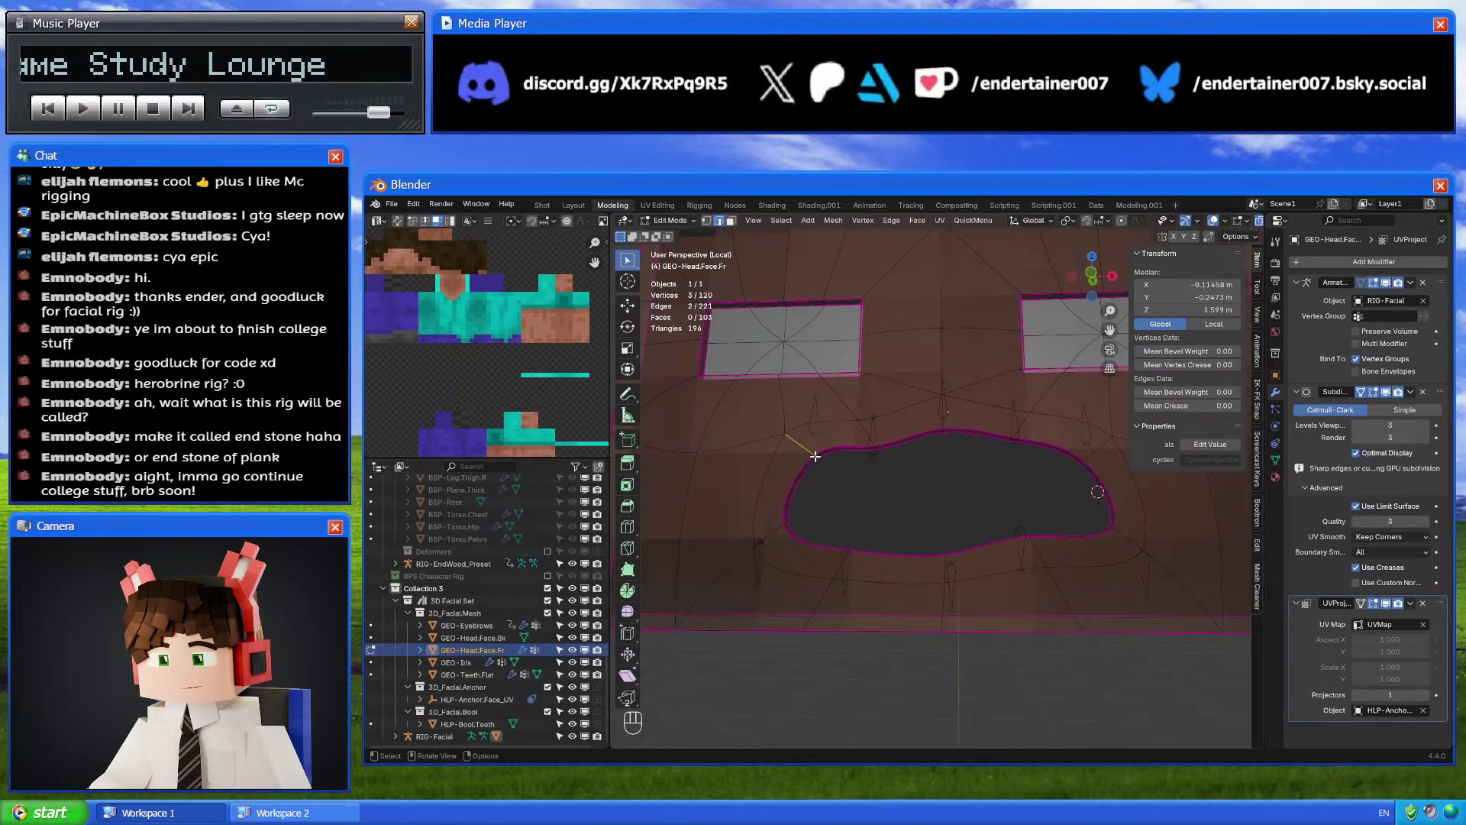
{"action": "left_click", "coordinate": [818, 481], "text": "shift"}
{"action": "scroll", "coordinate": [779, 496], "scroll_direction": "up", "scroll_amount": 3}
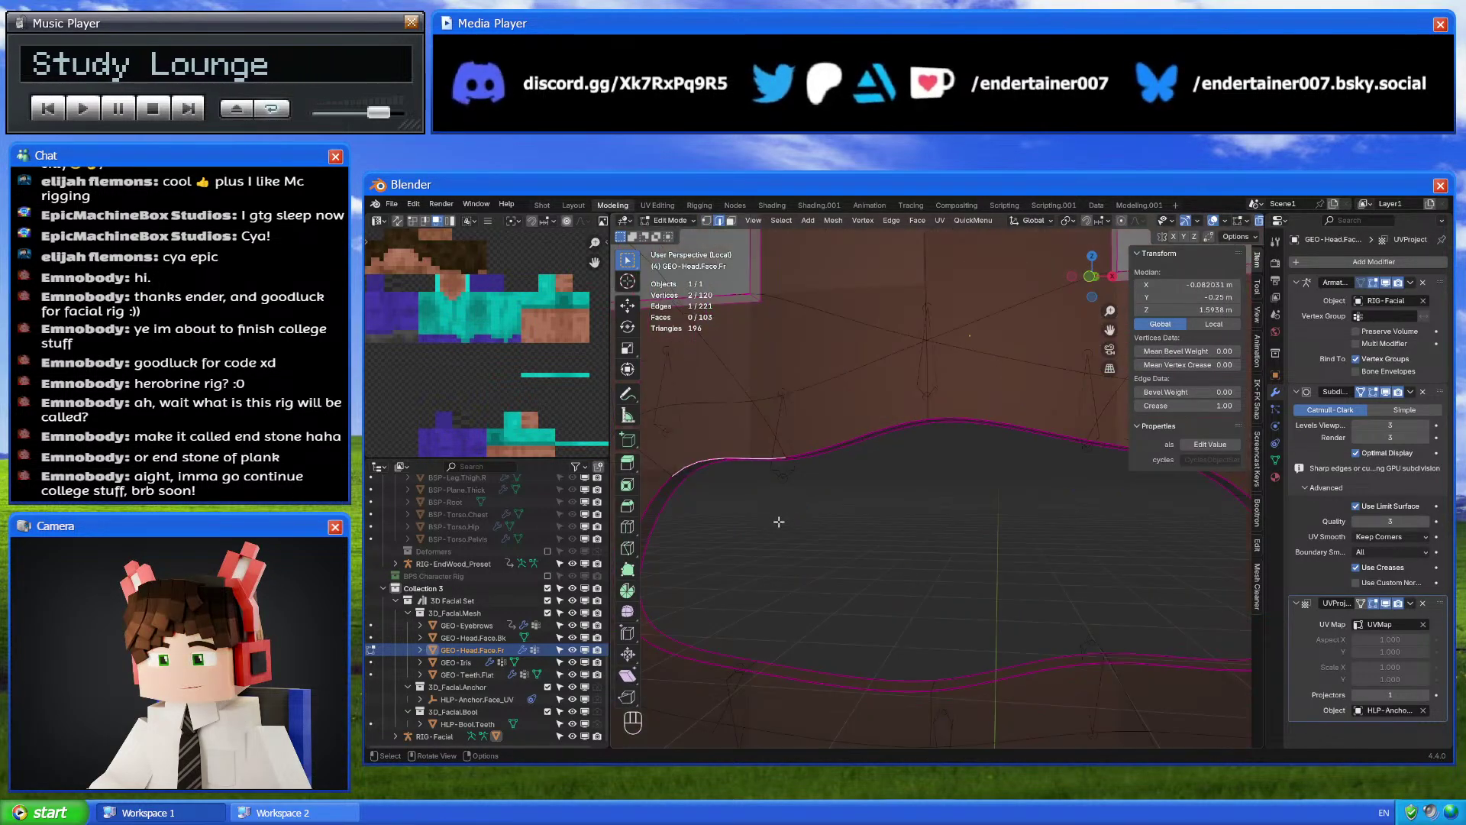
{"action": "left_click", "coordinate": [714, 452]}
{"action": "middle_click_drag", "start_coordinate": [714, 454], "coordinate": [687, 631]}
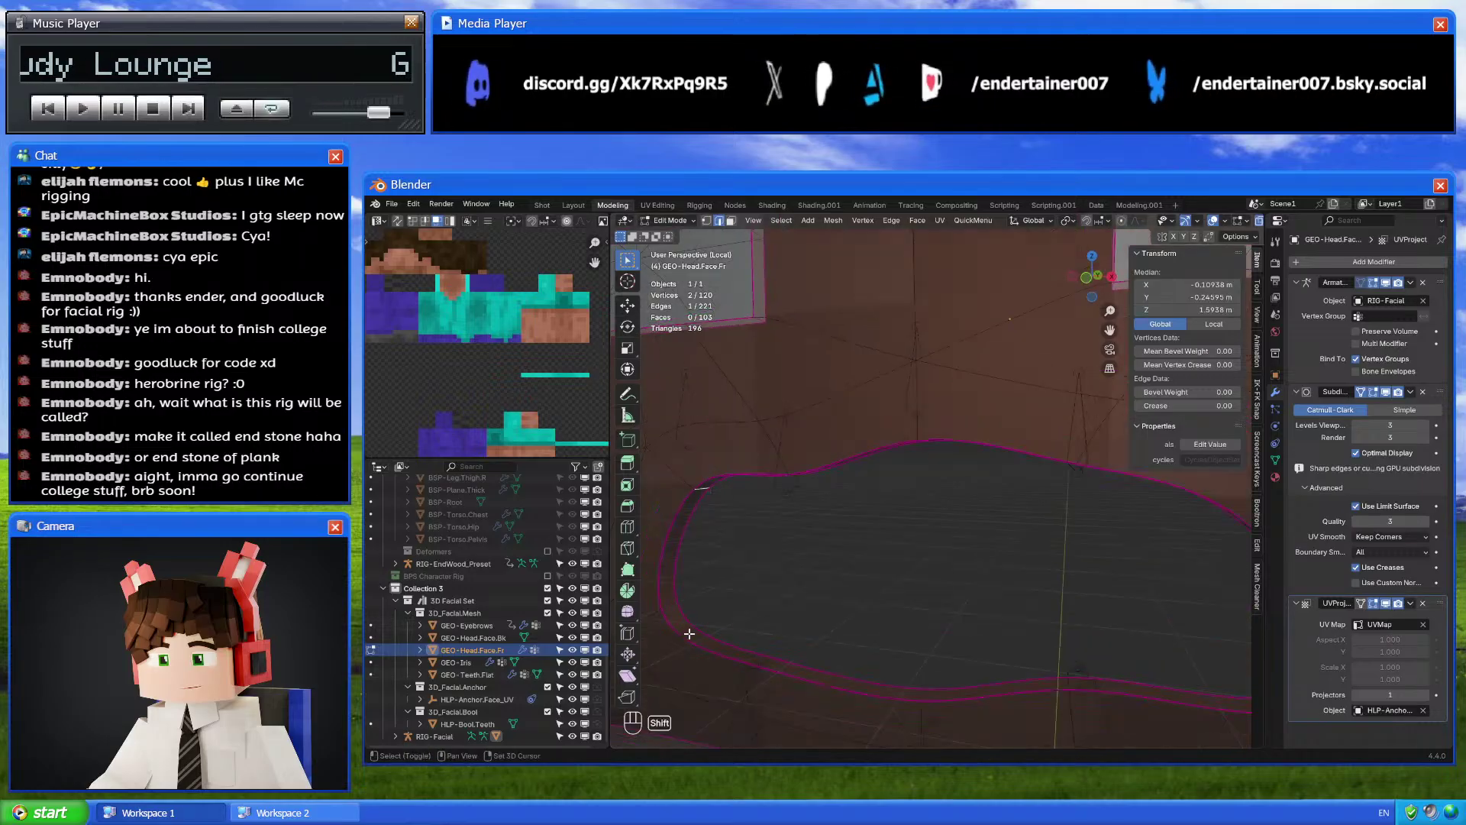
{"action": "middle_click_drag", "start_coordinate": [928, 617], "coordinate": [613, 611], "text": "shift"}
{"action": "middle_click_drag", "start_coordinate": [1034, 618], "coordinate": [1130, 577]}
{"action": "left_click", "coordinate": [996, 568], "text": "shift"}
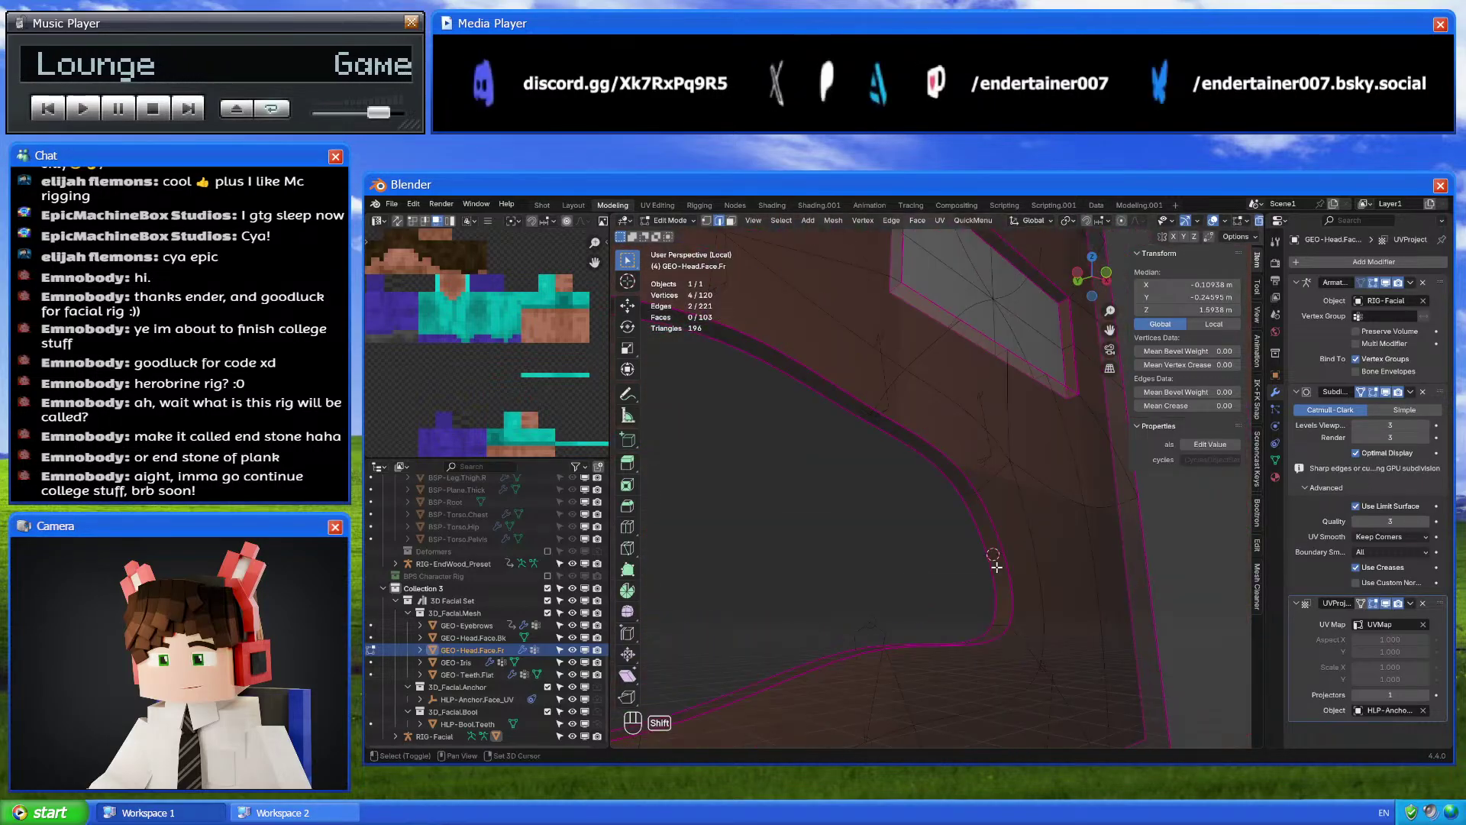
{"action": "left_click", "coordinate": [999, 623], "text": "shift"}
{"action": "right_click", "coordinate": [997, 579]}
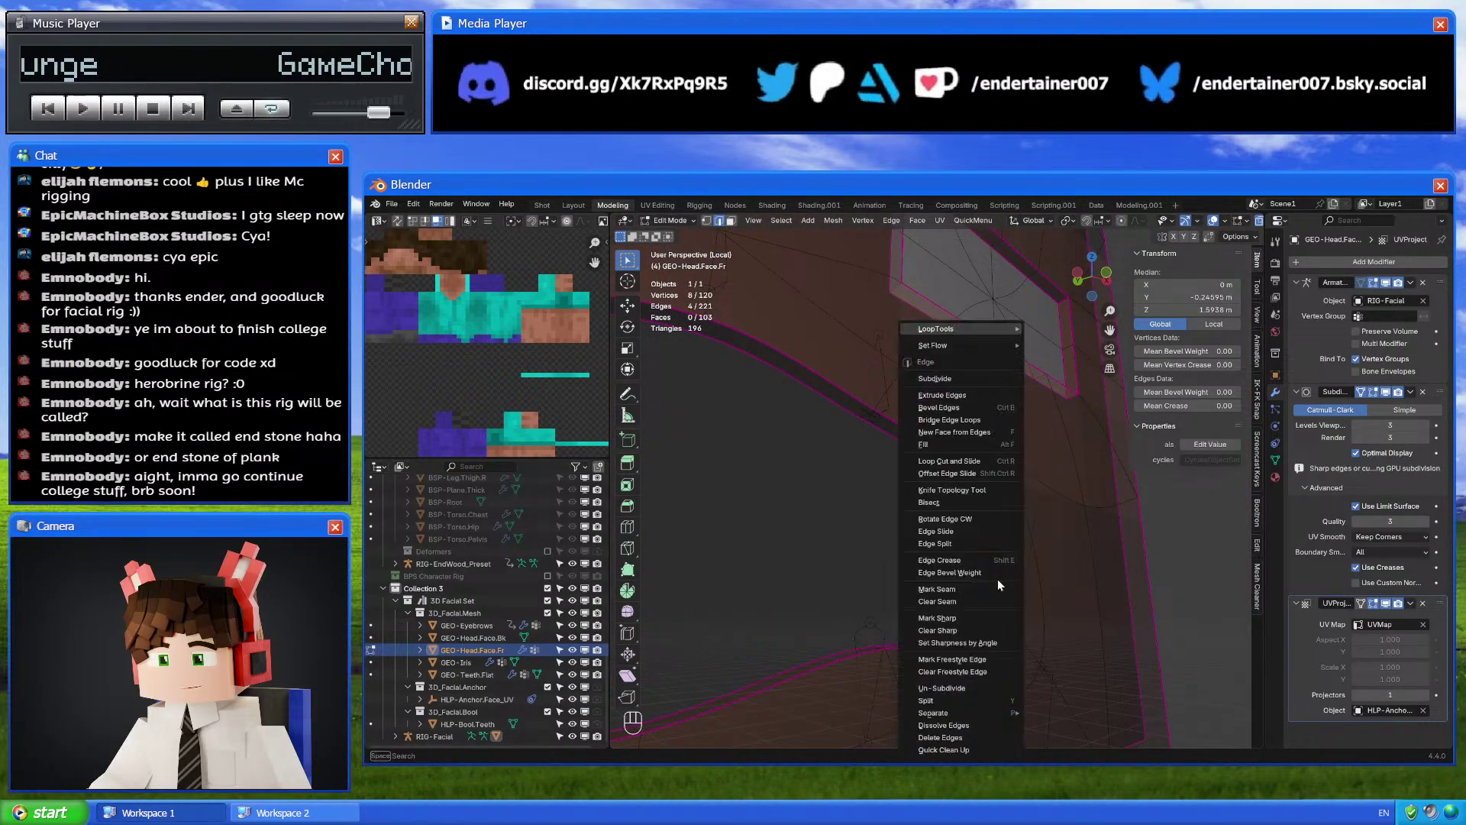
{"action": "left_click", "coordinate": [978, 610]}
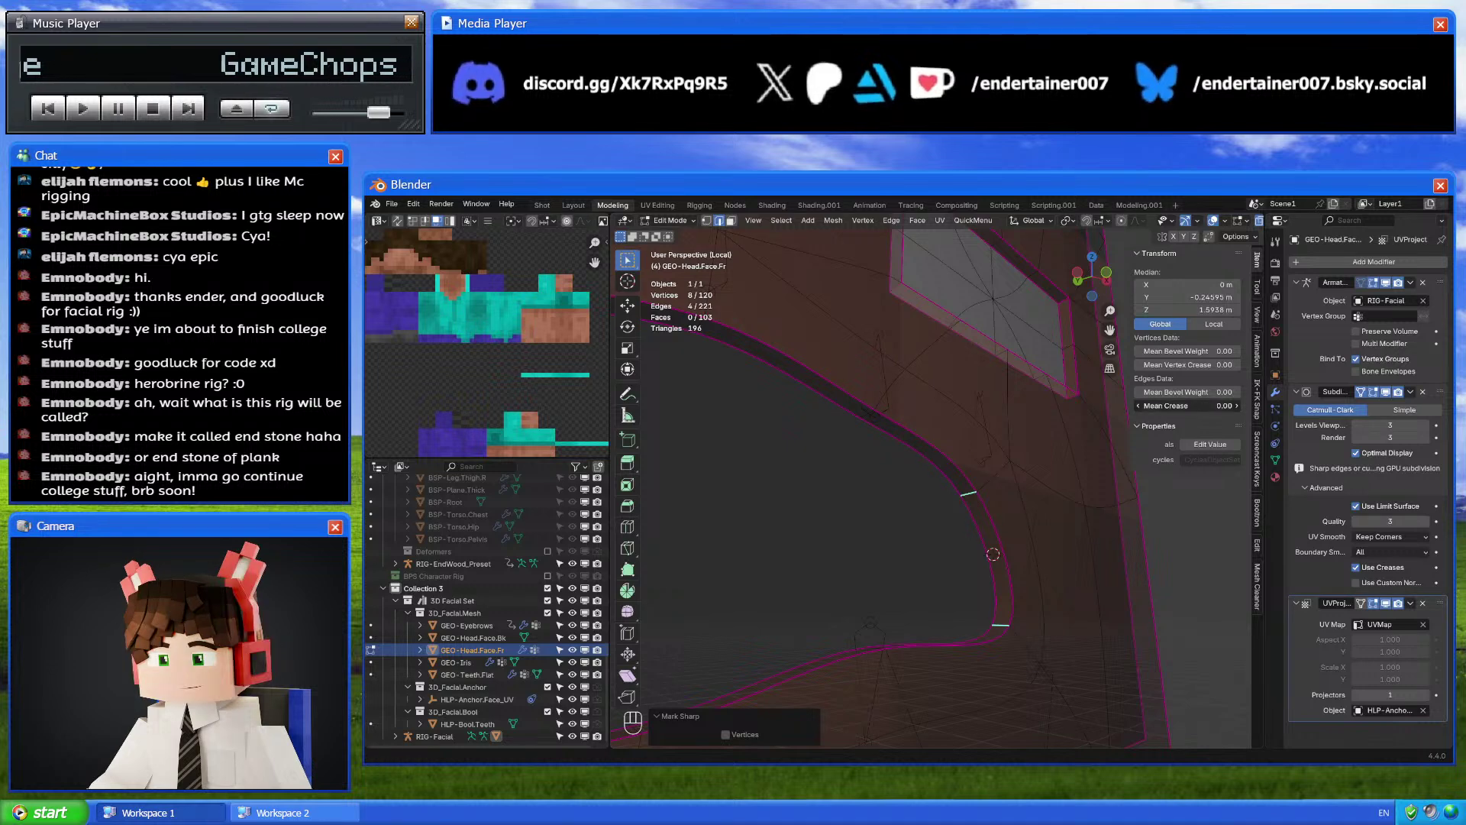
{"action": "key", "text": "Tab"}
{"action": "middle_click_drag", "start_coordinate": [1039, 527], "coordinate": [997, 493]}
Mark the four diagonal edges running outward from the mouth corners as sharp and set their mean crease to 1.00
{"action": "key", "text": "Tab"}
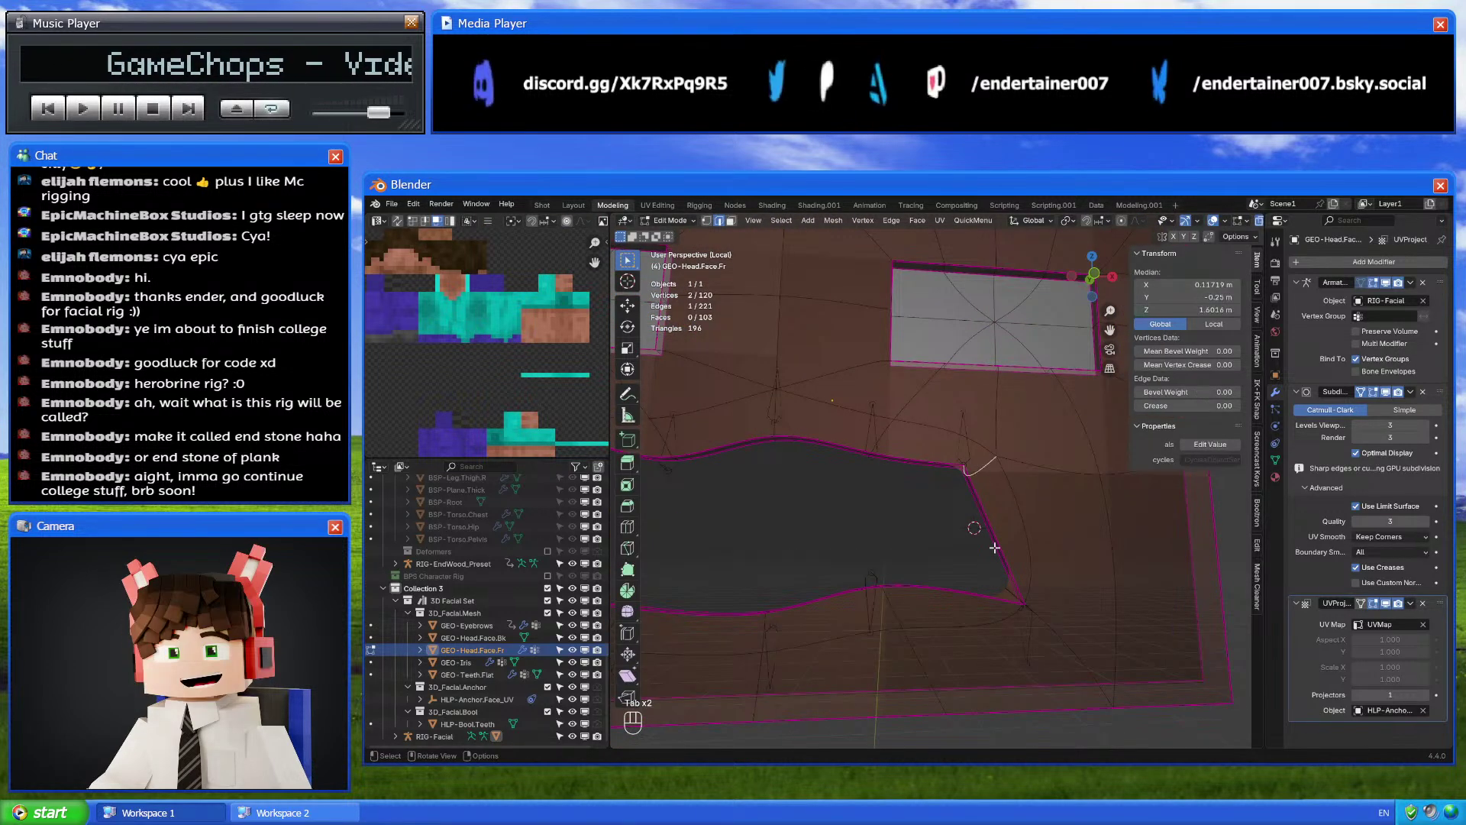
{"action": "middle_click_drag", "start_coordinate": [1011, 615], "coordinate": [1002, 551]}
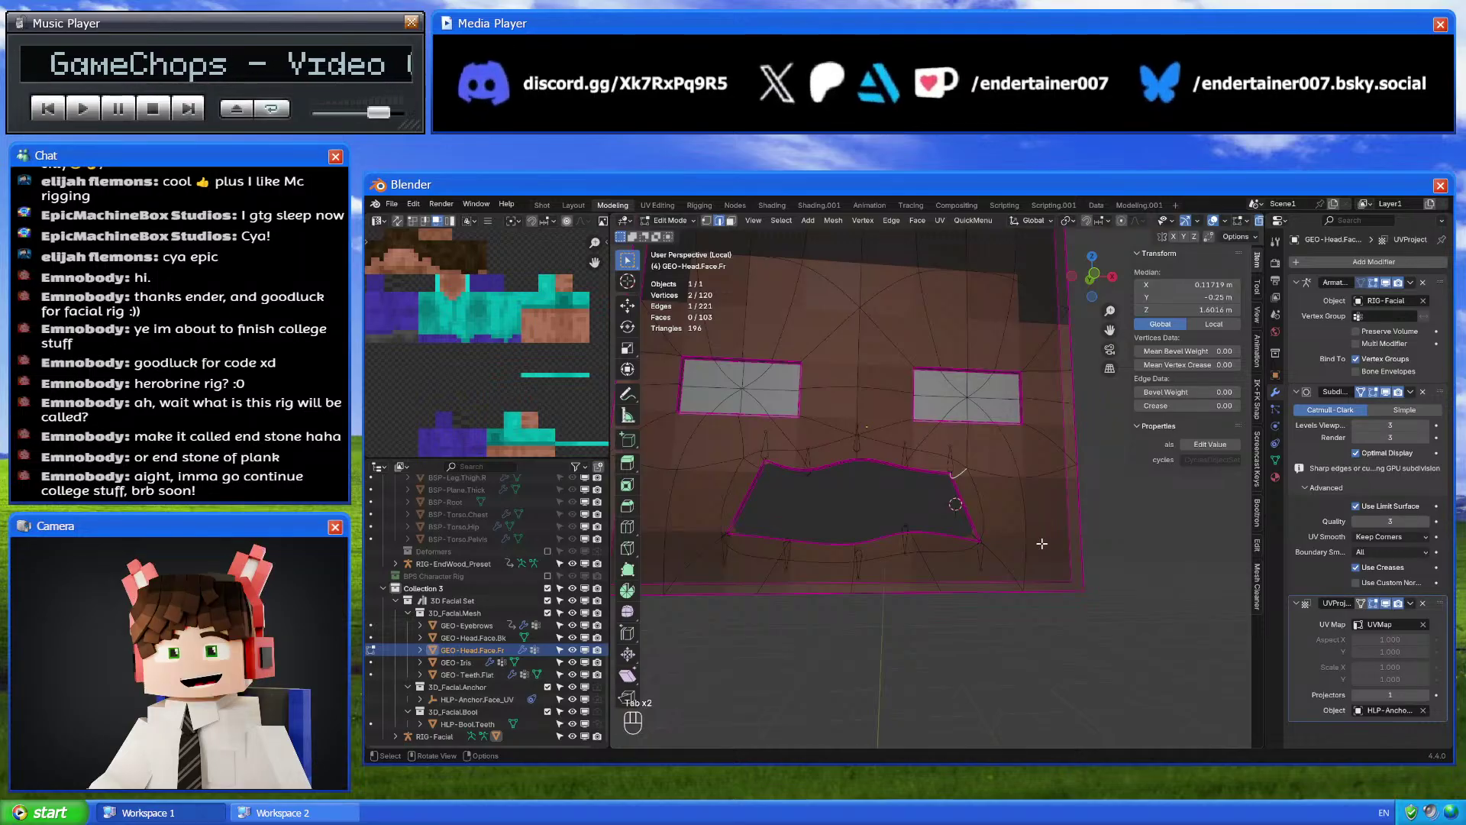
{"action": "key", "text": "Tab"}
{"action": "key", "text": "Tab"}
{"action": "scroll", "coordinate": [1005, 565], "scroll_direction": "up", "scroll_amount": 3}
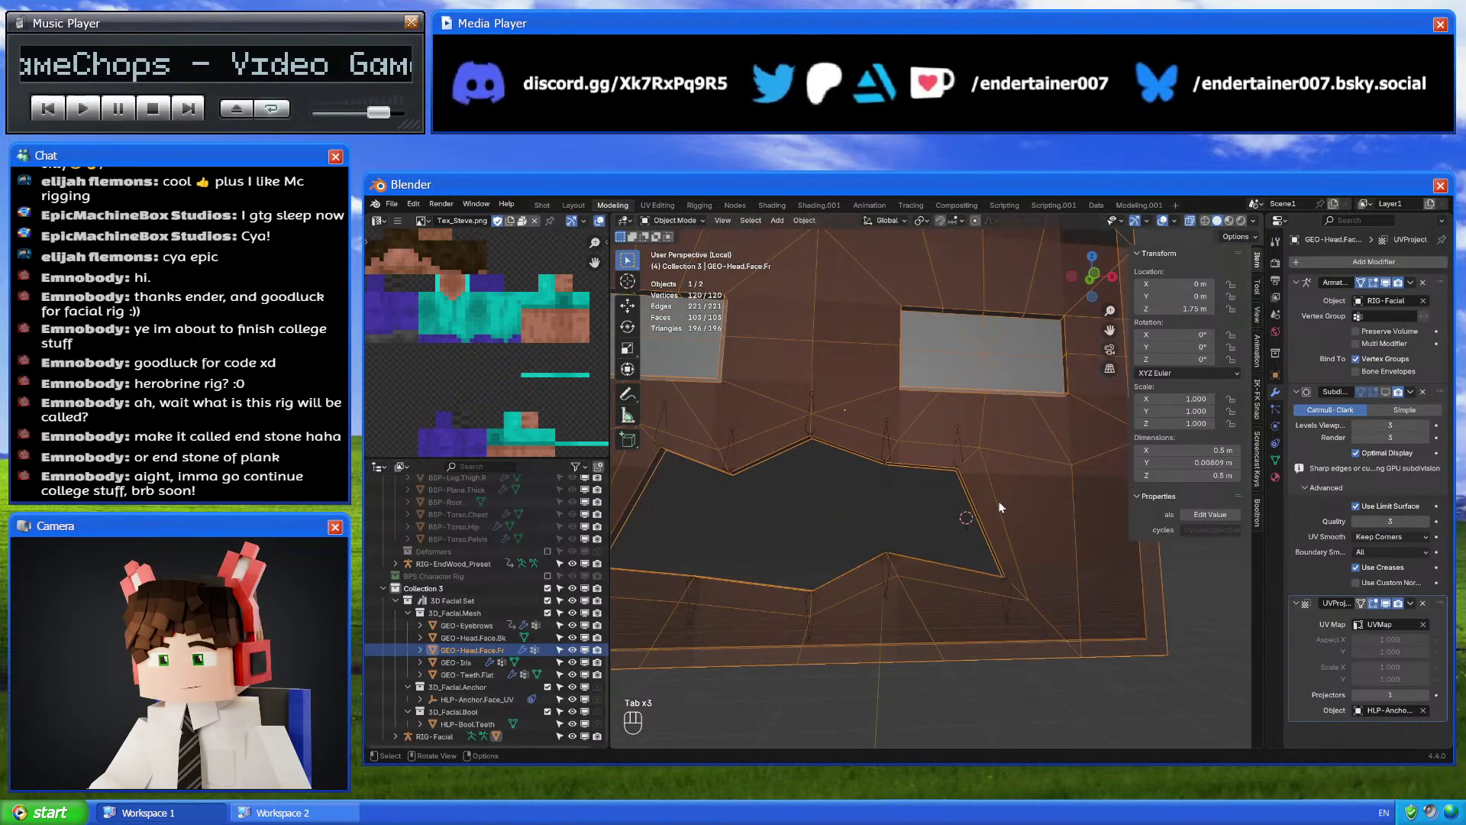
{"action": "left_click", "coordinate": [1019, 589], "text": "shift"}
{"action": "middle_click_drag", "start_coordinate": [1020, 590], "coordinate": [1175, 586], "text": "shift"}
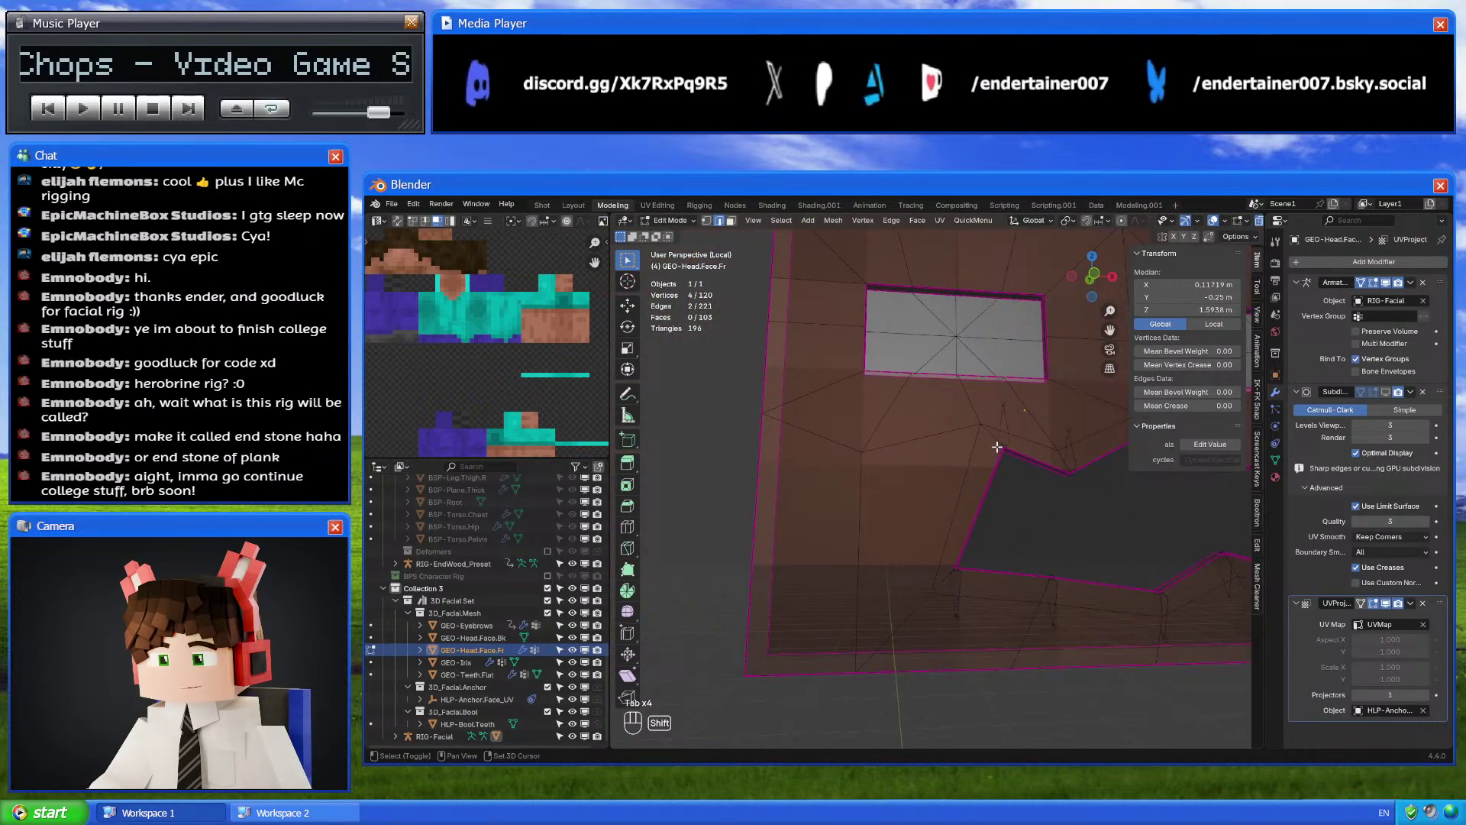
{"action": "left_click", "coordinate": [946, 575], "text": "shift"}
{"action": "right_click", "coordinate": [1185, 537]}
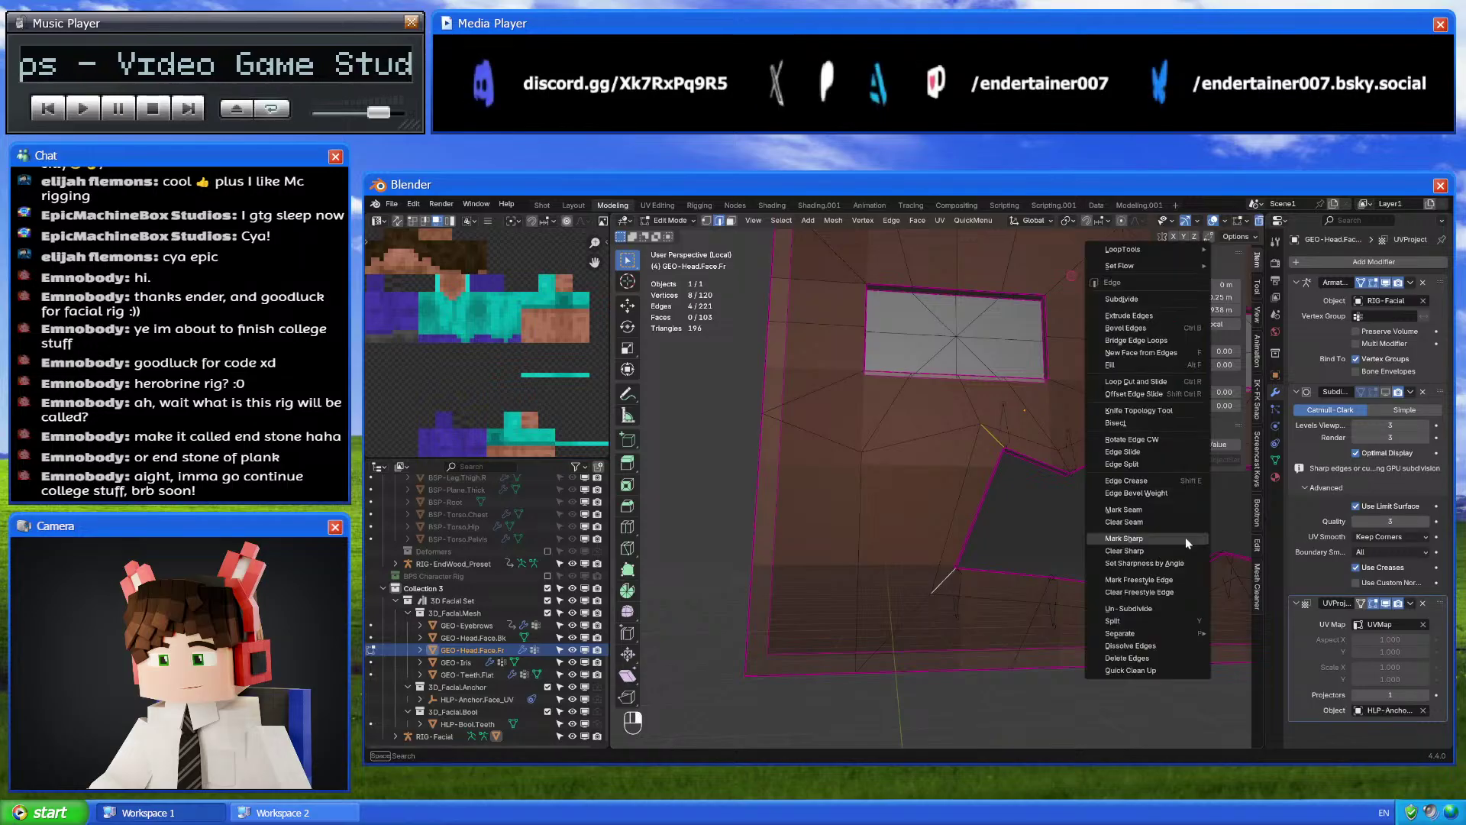
{"action": "left_click", "coordinate": [1185, 537]}
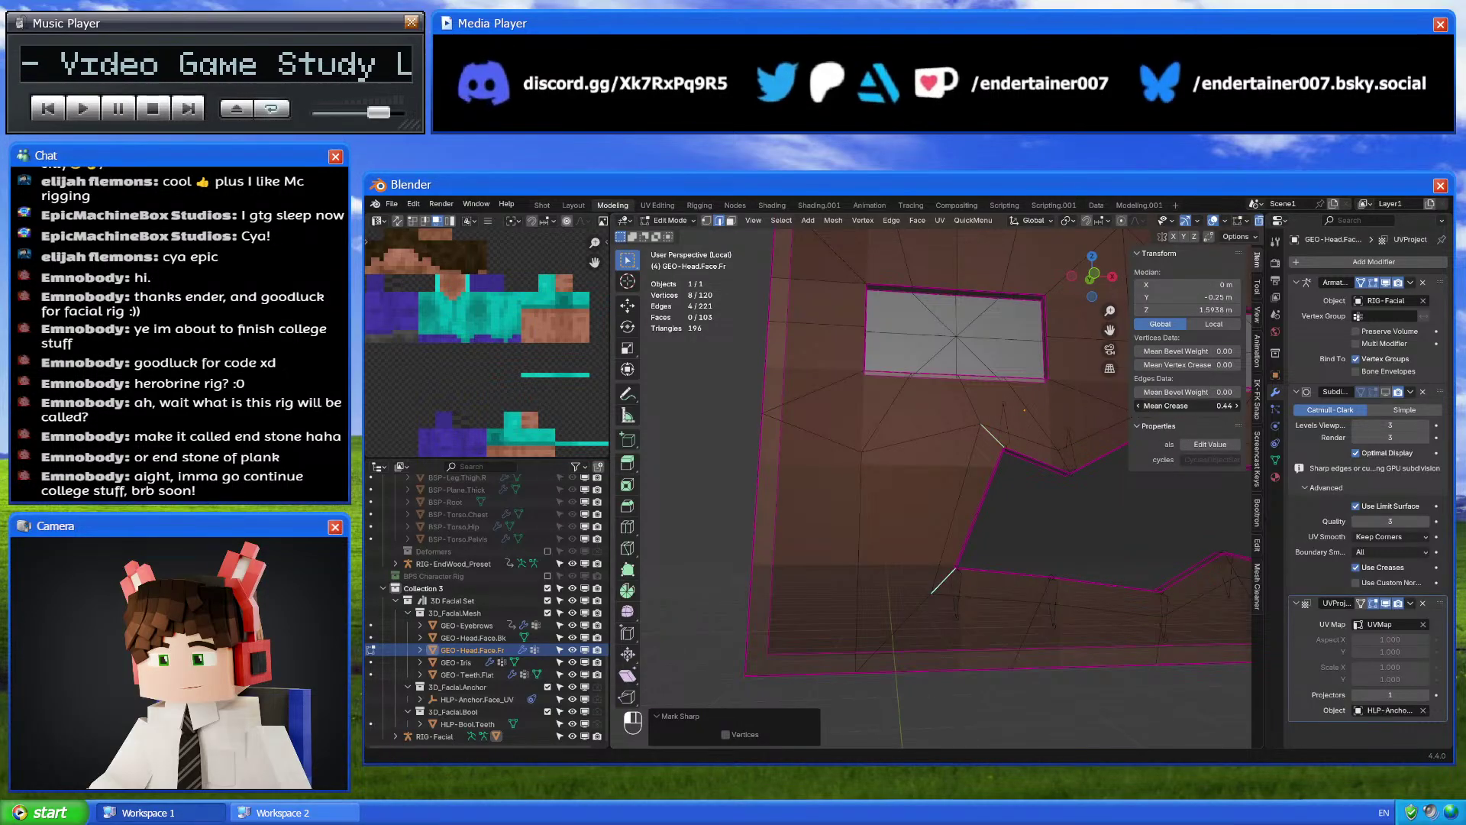
{"action": "key", "text": "Tab"}
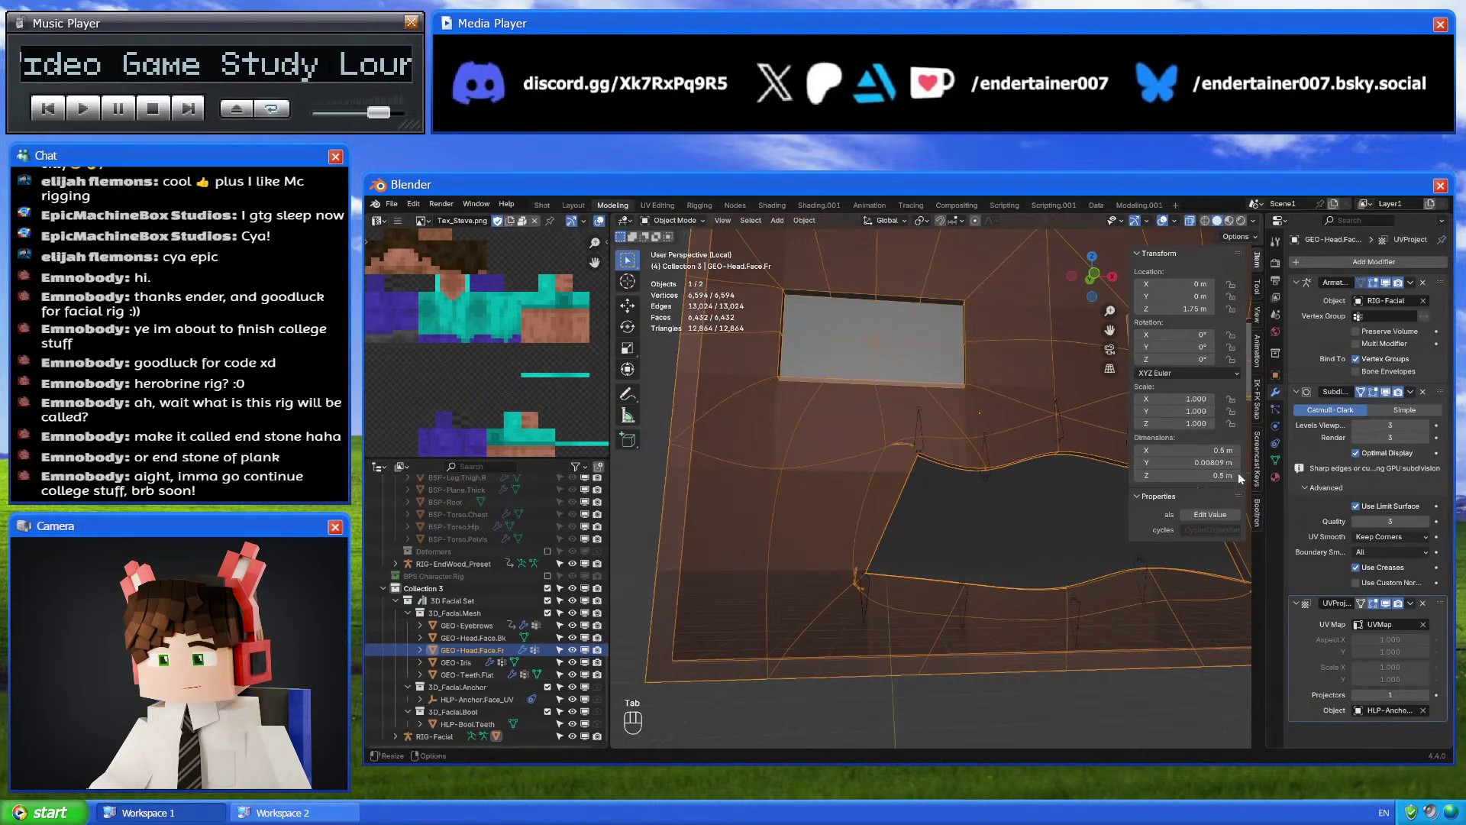
{"action": "key", "text": "Tab"}
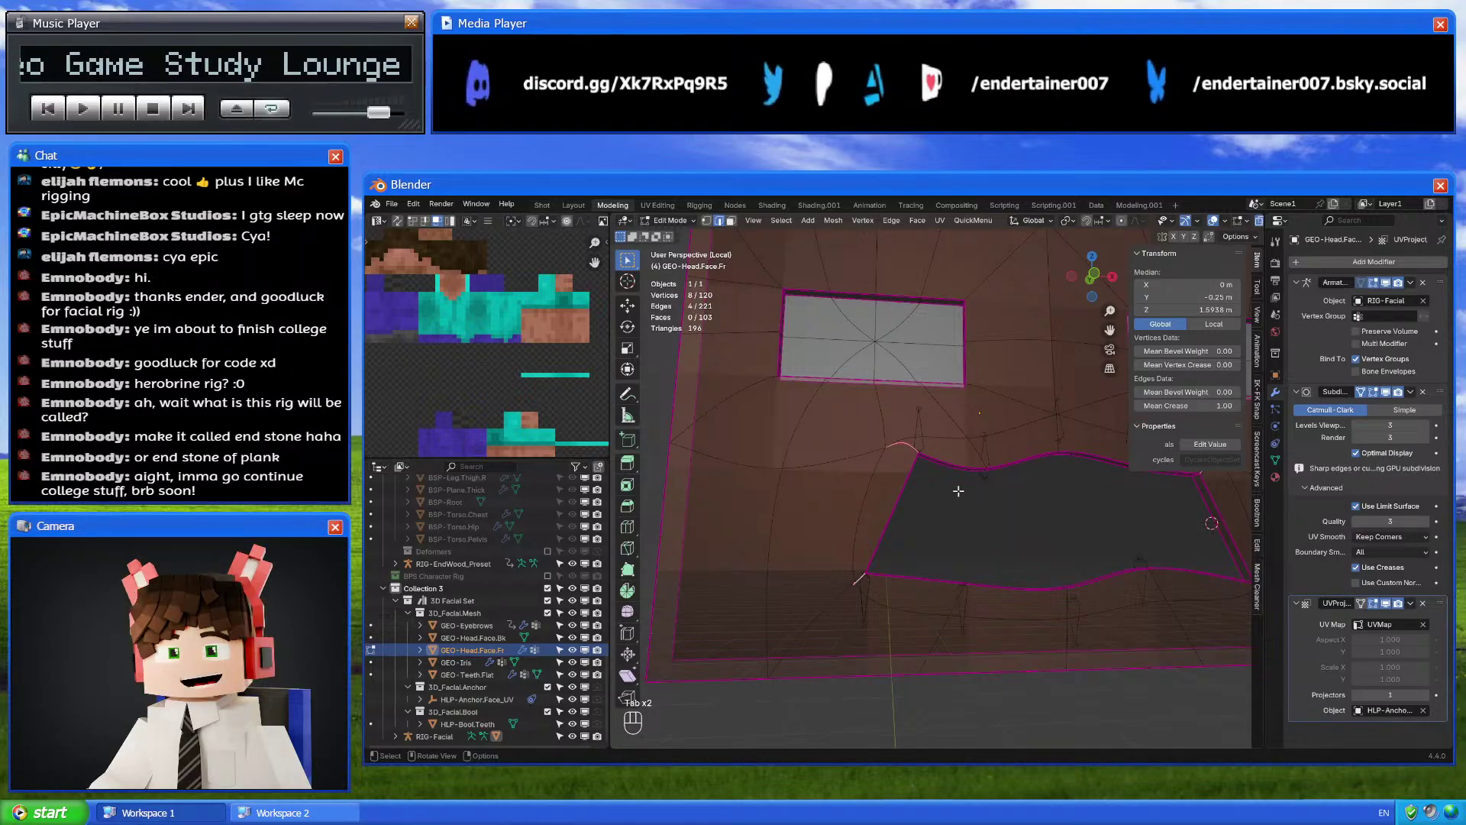
With subdivision hidden, extend the corner edge selection to the face border, mark it sharp with mean crease 1.00, and show subdivision again
{"action": "left_click", "coordinate": [1373, 391]}
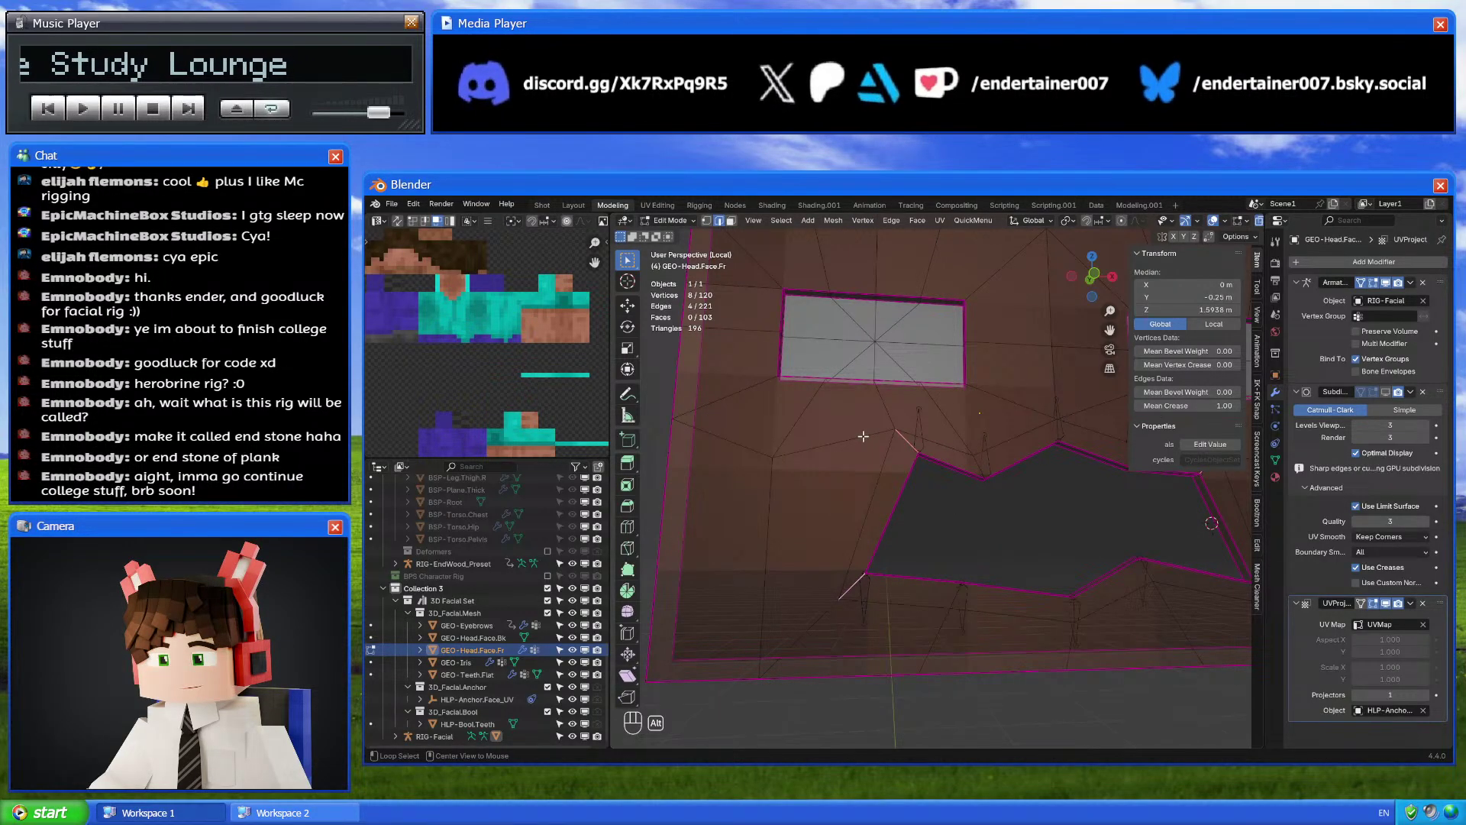
{"action": "left_click", "coordinate": [811, 623], "text": "alt+shift"}
{"action": "middle_click_drag", "start_coordinate": [847, 539], "coordinate": [952, 582], "text": "shift"}
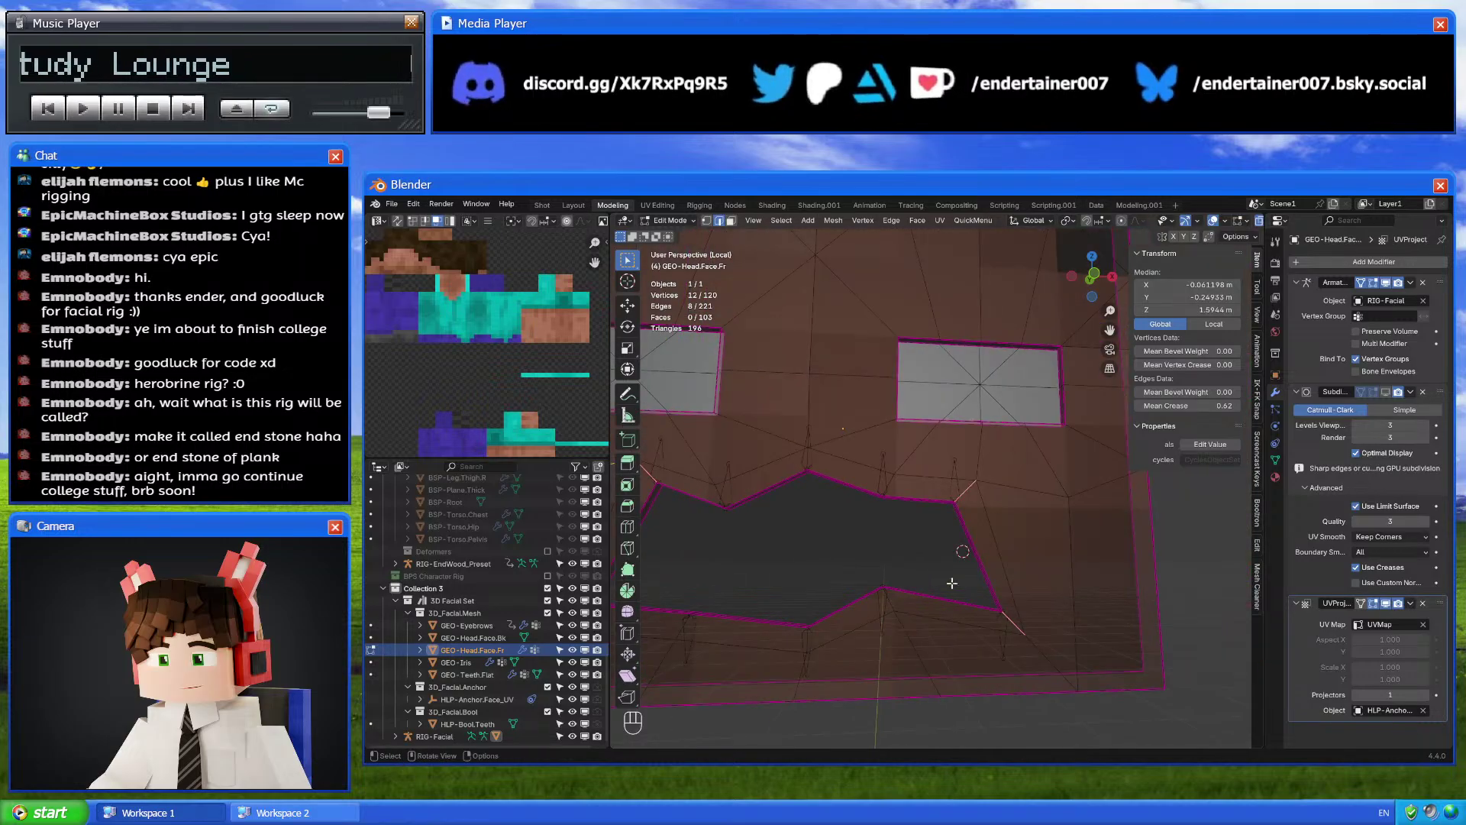
{"action": "right_click", "coordinate": [1063, 650]}
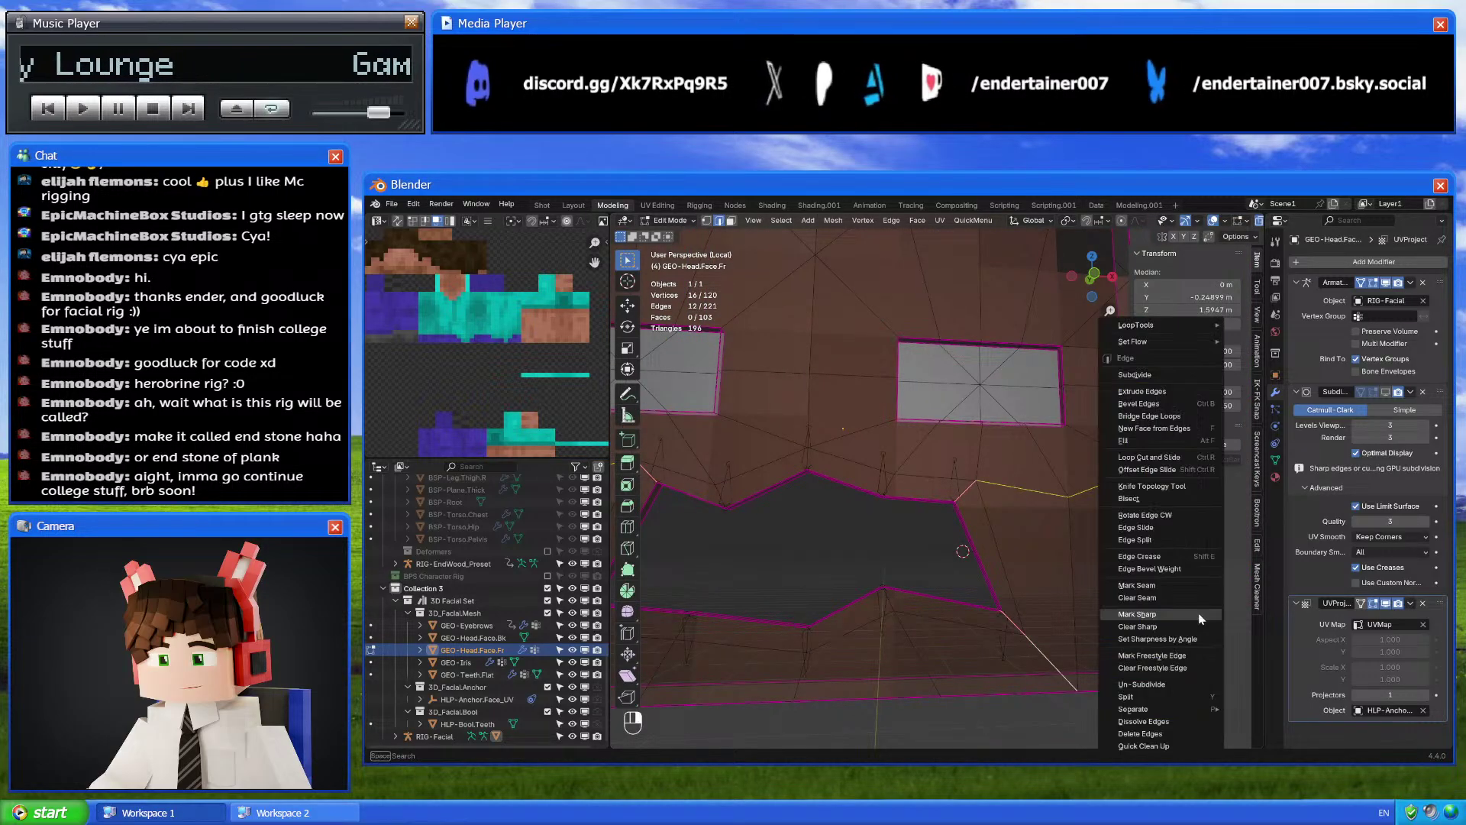
{"action": "left_click", "coordinate": [1198, 612]}
{"action": "key", "text": "Tab"}
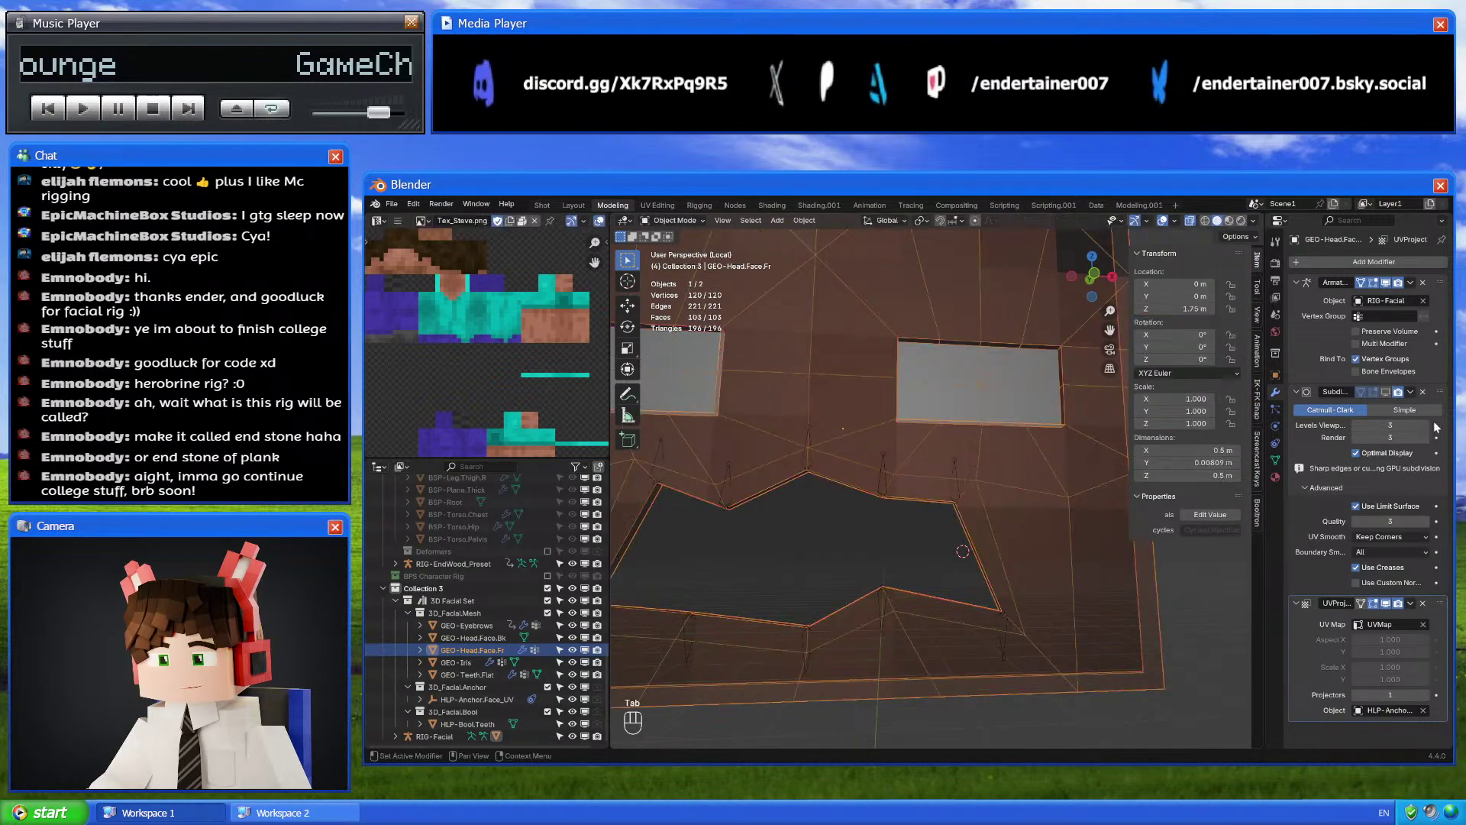
{"action": "left_click", "coordinate": [1386, 393]}
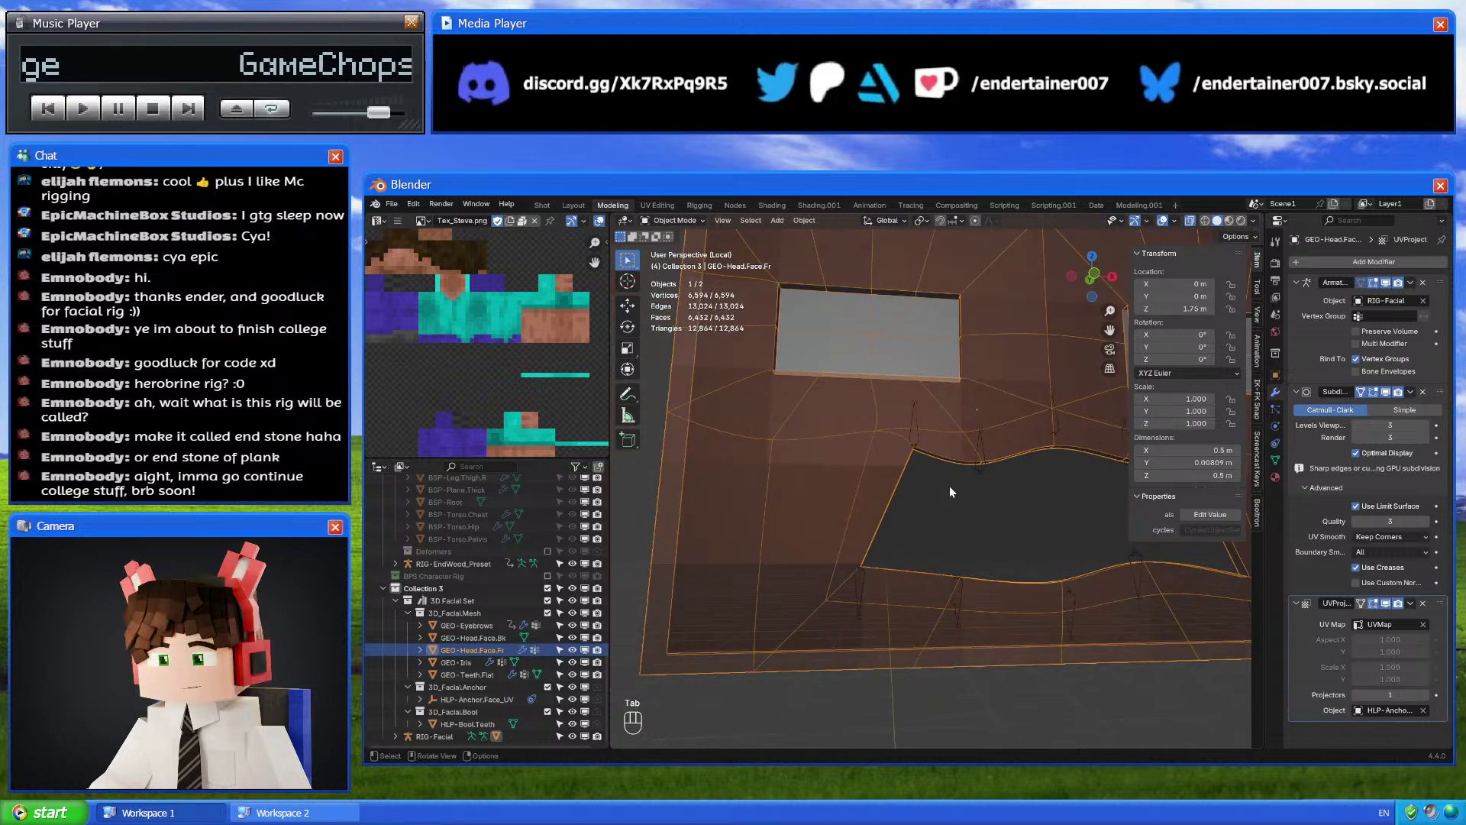
{"action": "scroll", "coordinate": [991, 489], "scroll_direction": "down", "scroll_amount": 5}
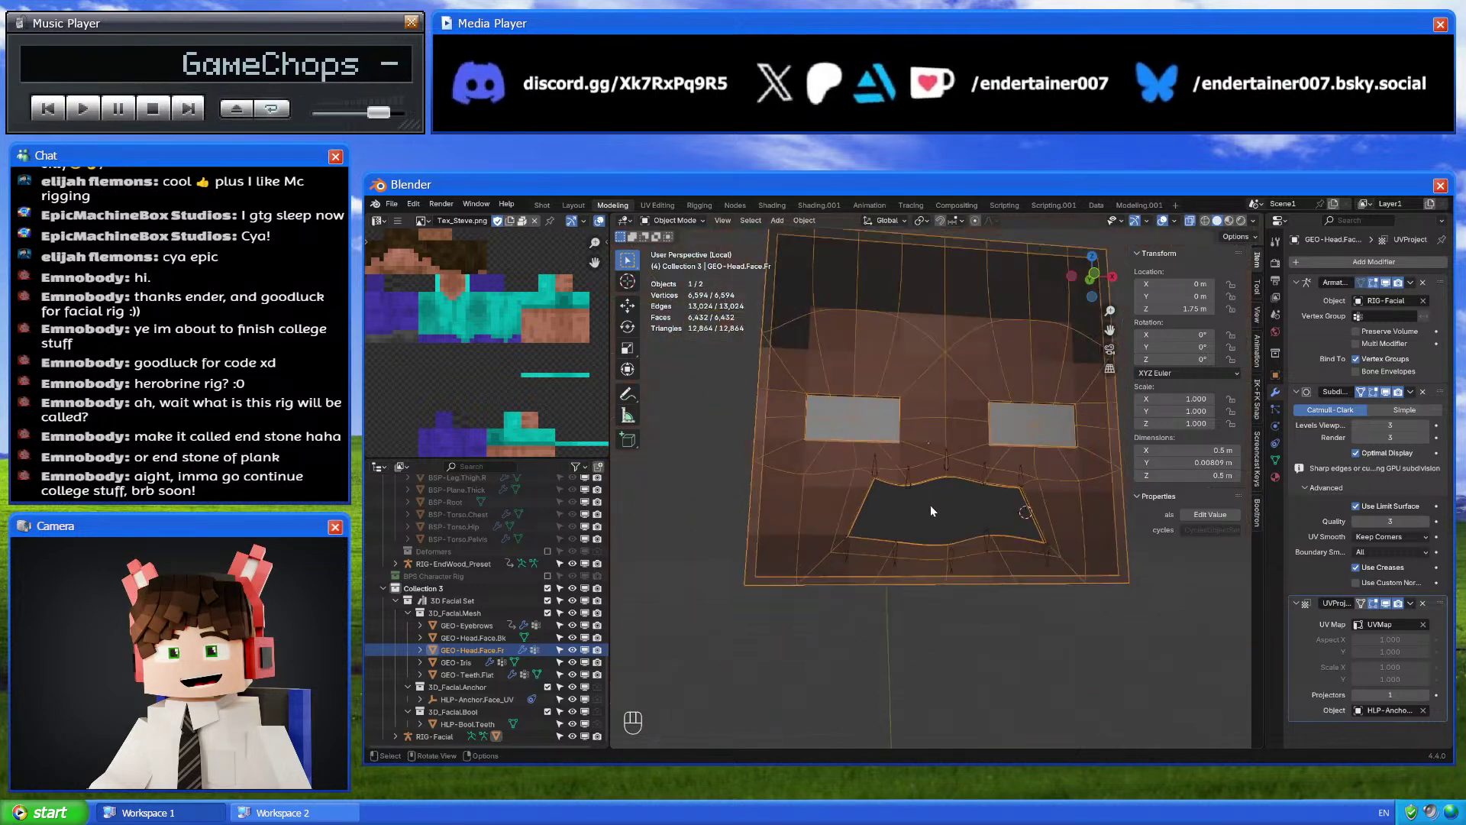
{"action": "mouse_move", "coordinate": [977, 515]}
{"action": "middle_mouse_down"}
{"action": "mouse_move", "coordinate": [970, 529]}
{"action": "mouse_move", "coordinate": [985, 535]}
{"action": "middle_mouse_up"}
Reset the rotation, location and scale of all ten RIG-Facial pose bones and return to the front view
{"action": "key", "text": "ctrl+Tab"}
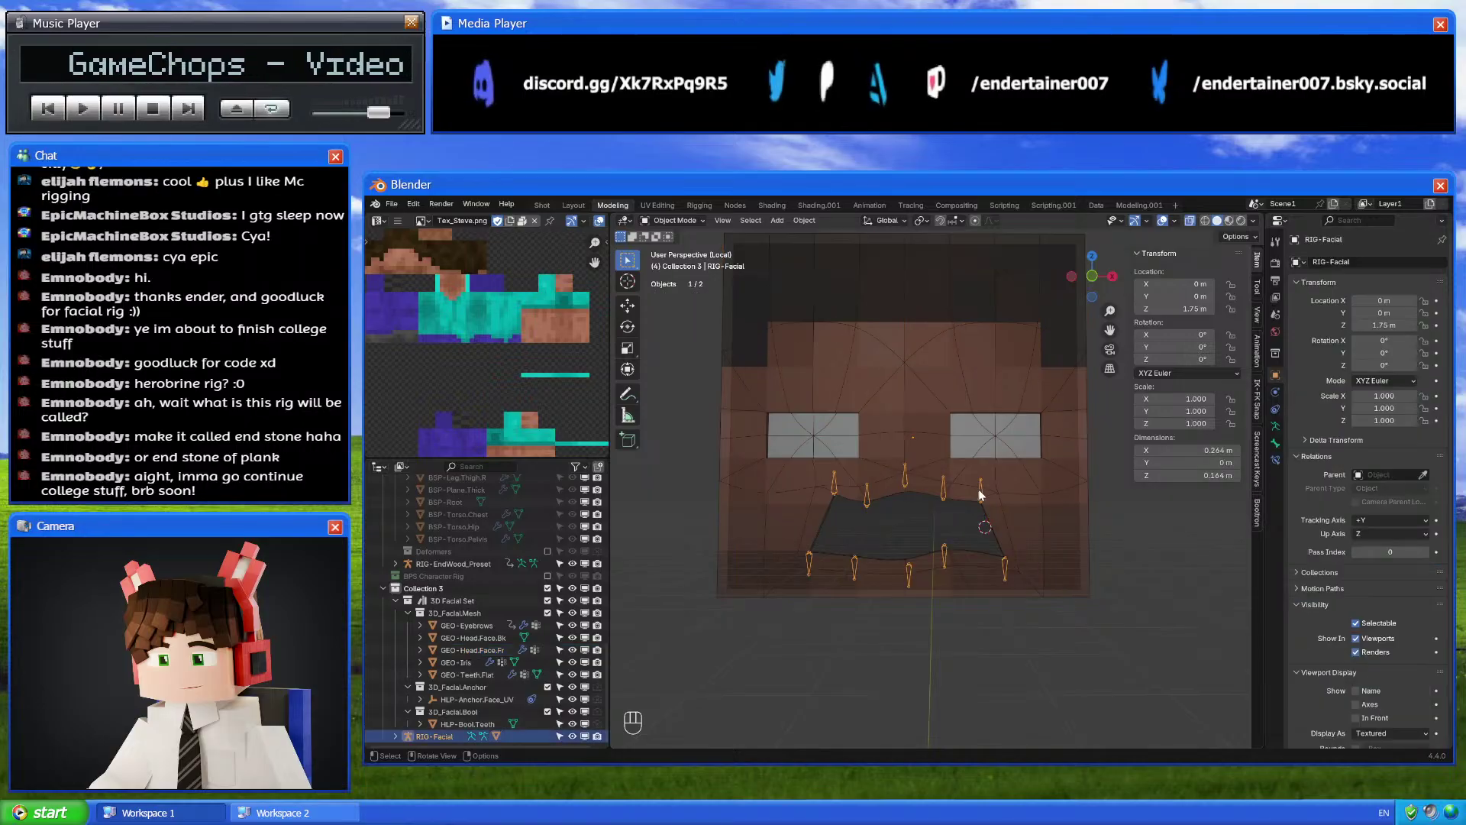
{"action": "key", "text": "a"}
{"action": "key", "text": "alt+r"}
{"action": "key", "text": "alt+g"}
{"action": "key", "text": "alt+s"}
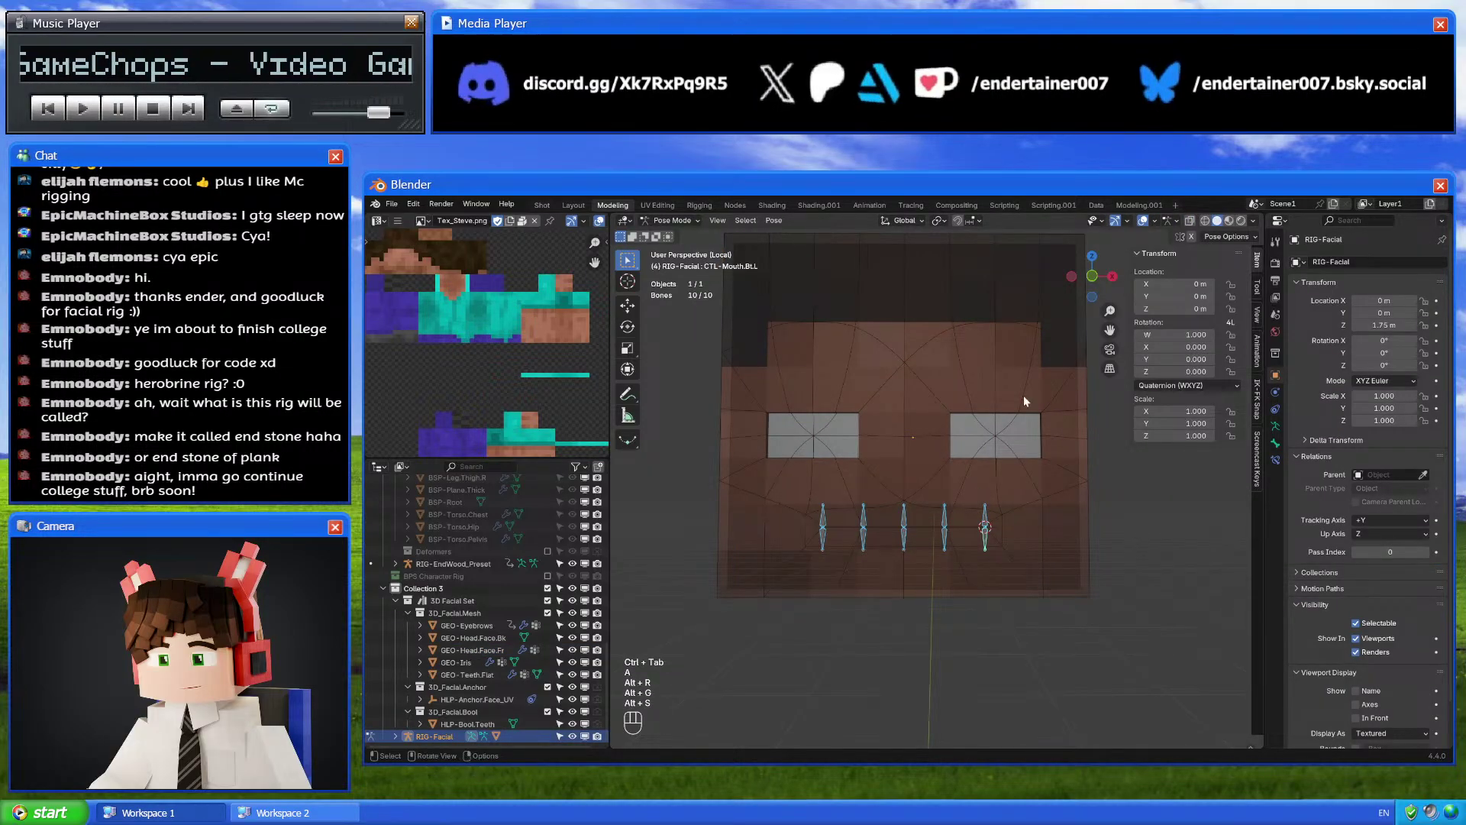
{"action": "left_click", "coordinate": [1093, 277]}
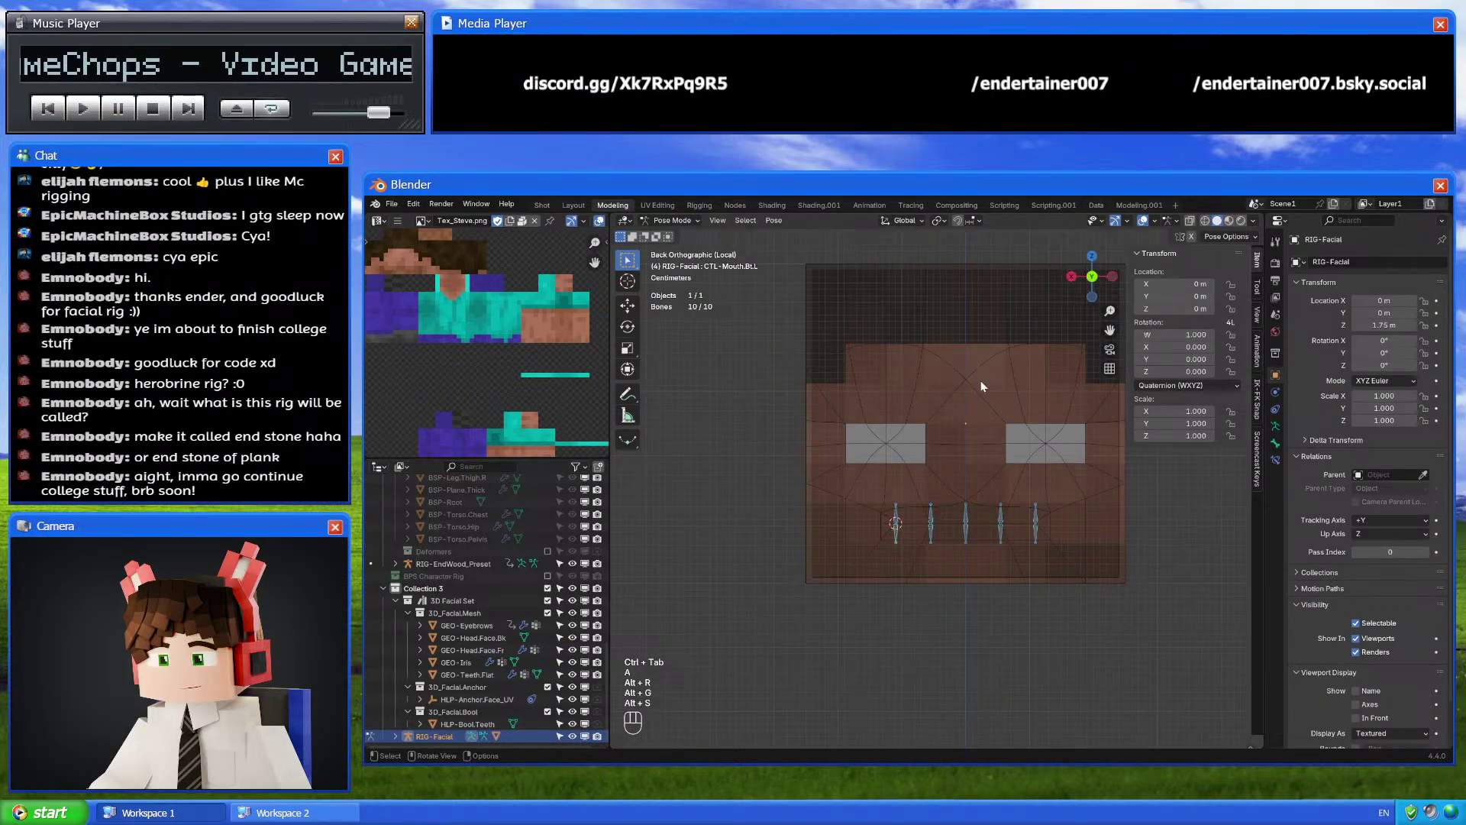
{"action": "left_click", "coordinate": [1092, 276]}
{"action": "scroll", "coordinate": [916, 451], "scroll_direction": "up", "scroll_amount": 4}
{"action": "left_click", "coordinate": [859, 527]}
{"action": "key", "text": "g"}
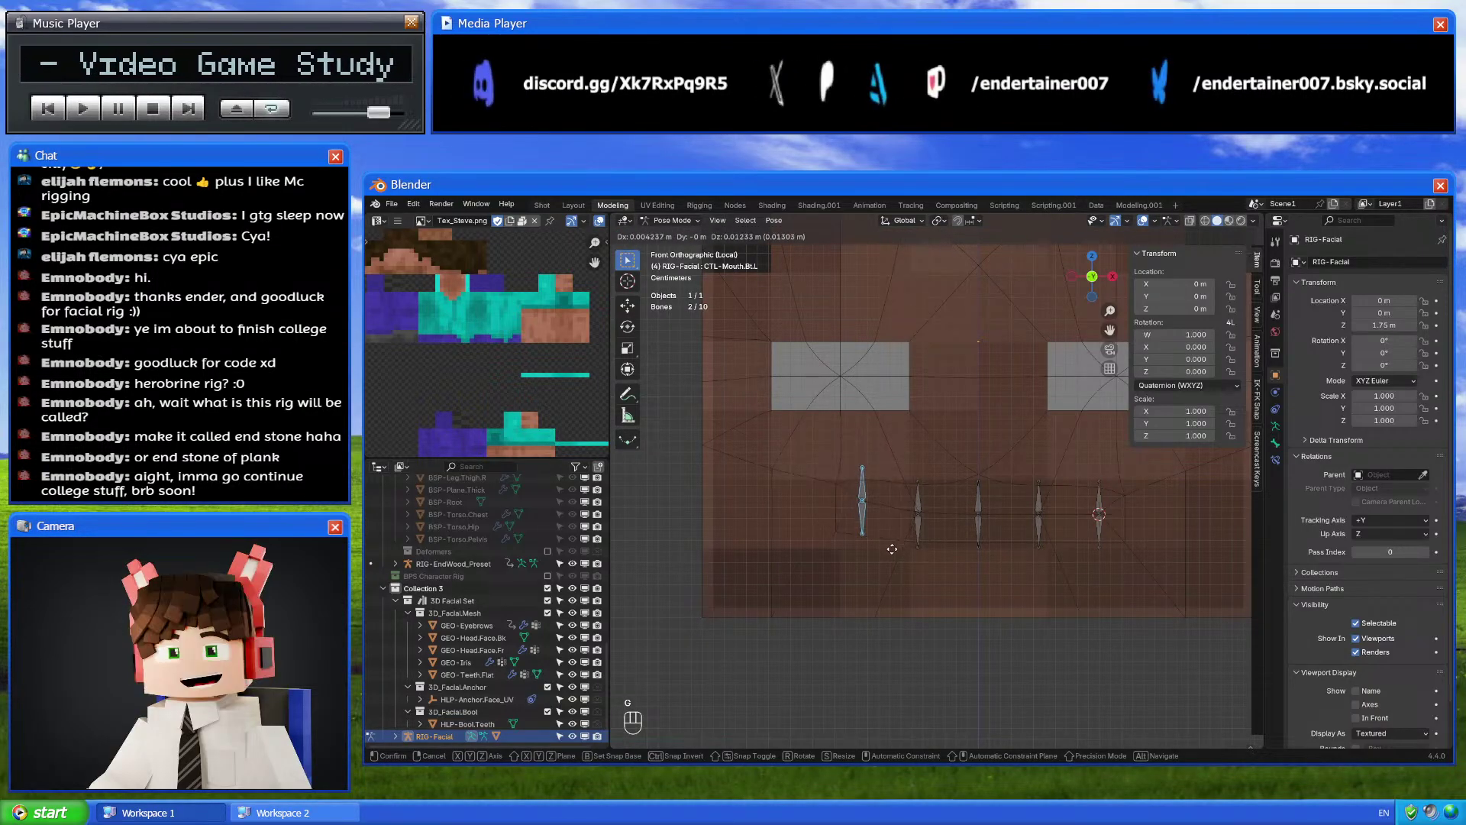
{"action": "right_click", "coordinate": [892, 527]}
Clear the sharp marks and crease from the GEO-Head.Face.Fr edges running from the mouth corners to the face border
{"action": "key", "text": "ctrl+Tab"}
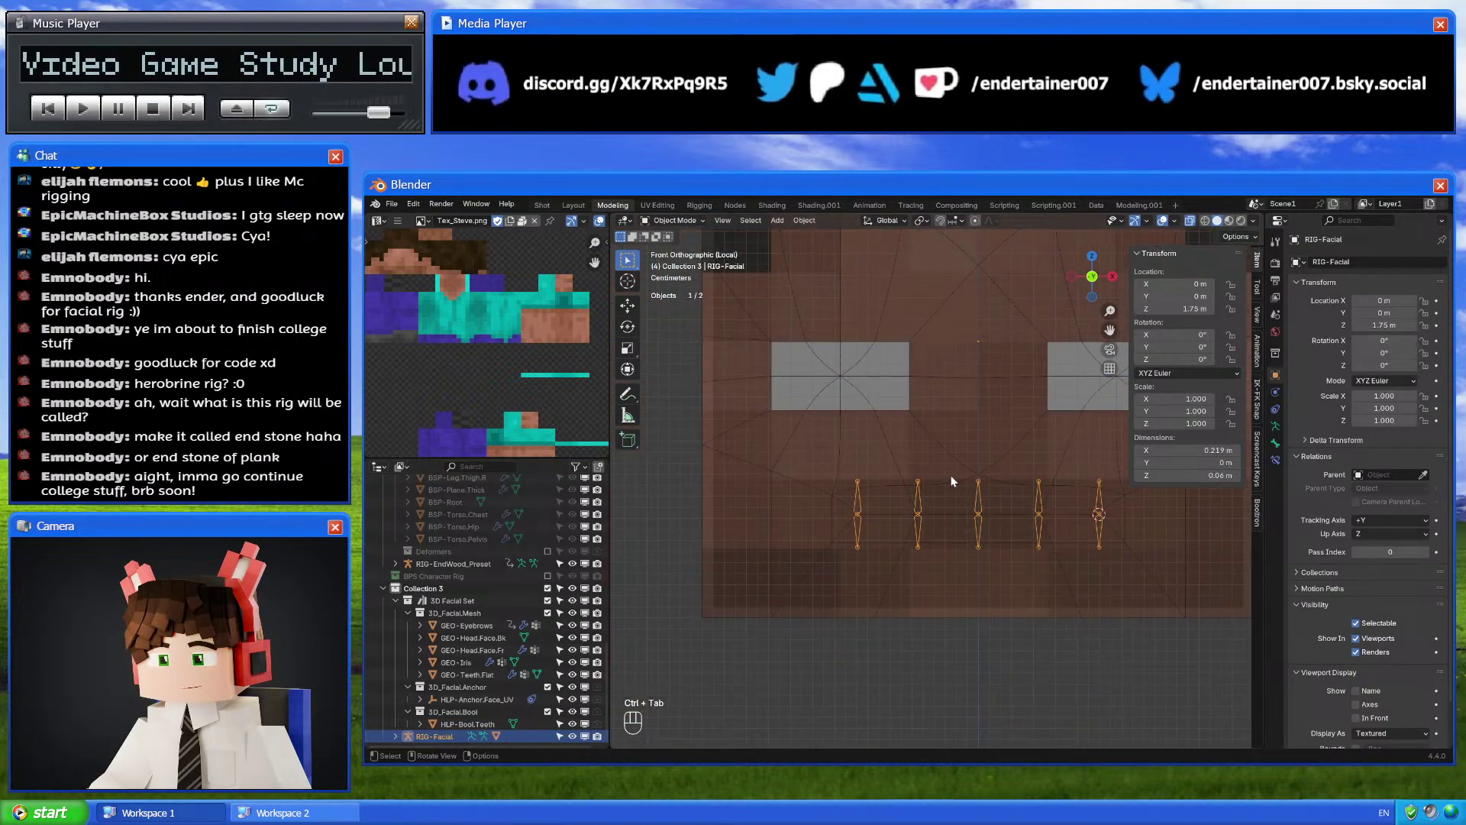
{"action": "left_click", "coordinate": [935, 483]}
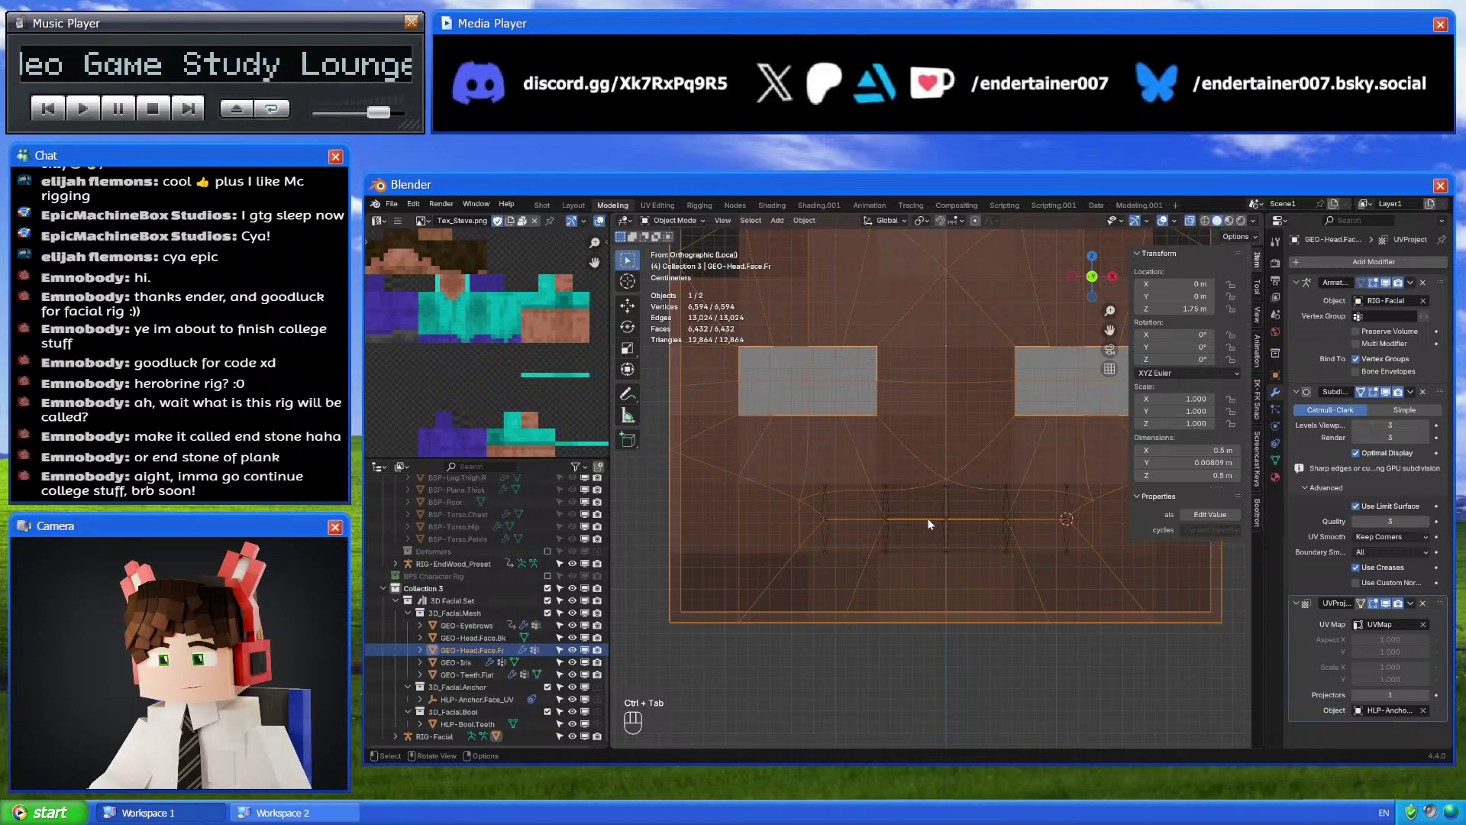
{"action": "key", "text": "Tab"}
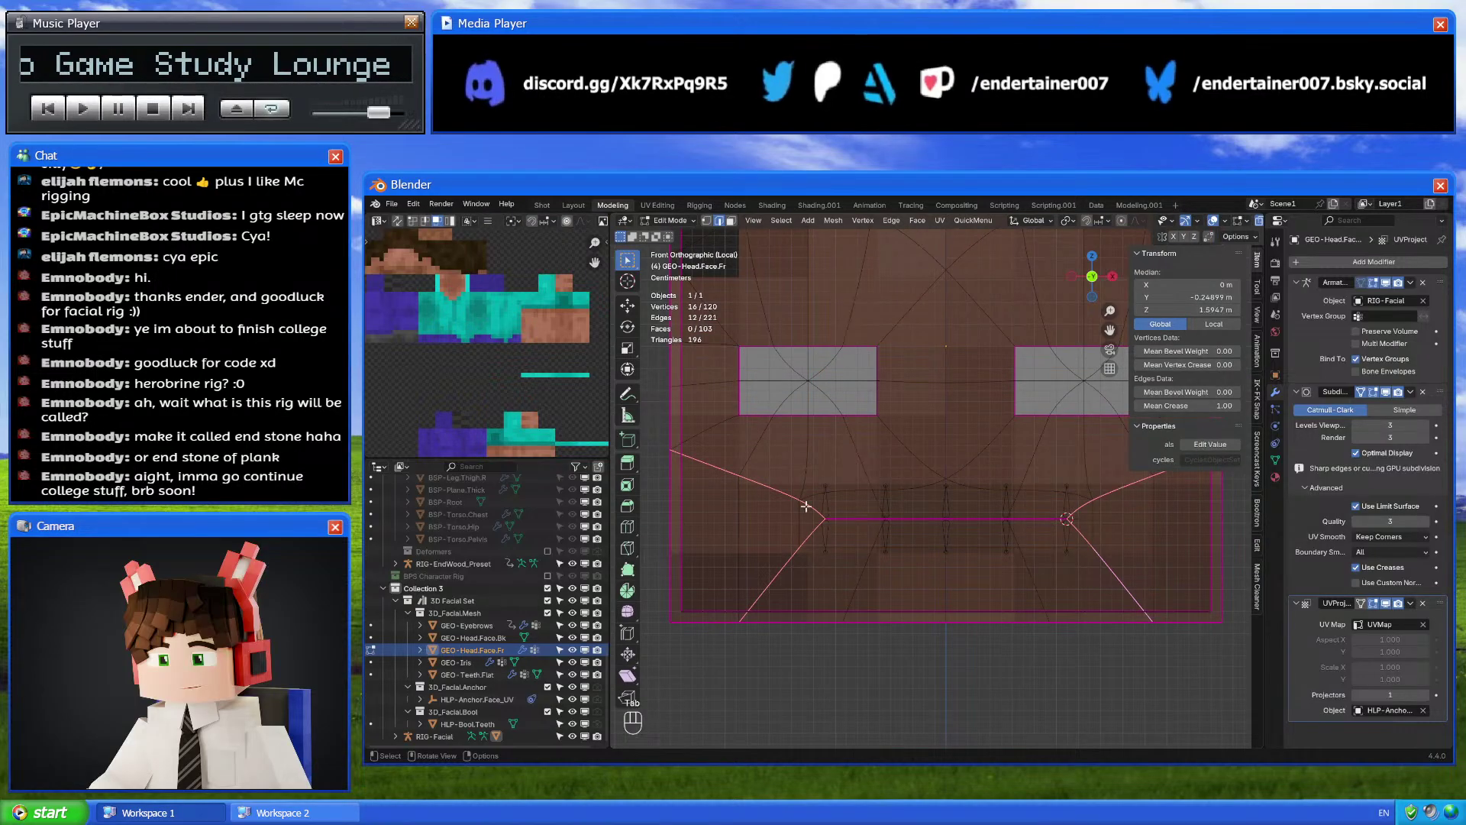
{"action": "right_click", "coordinate": [1064, 541]}
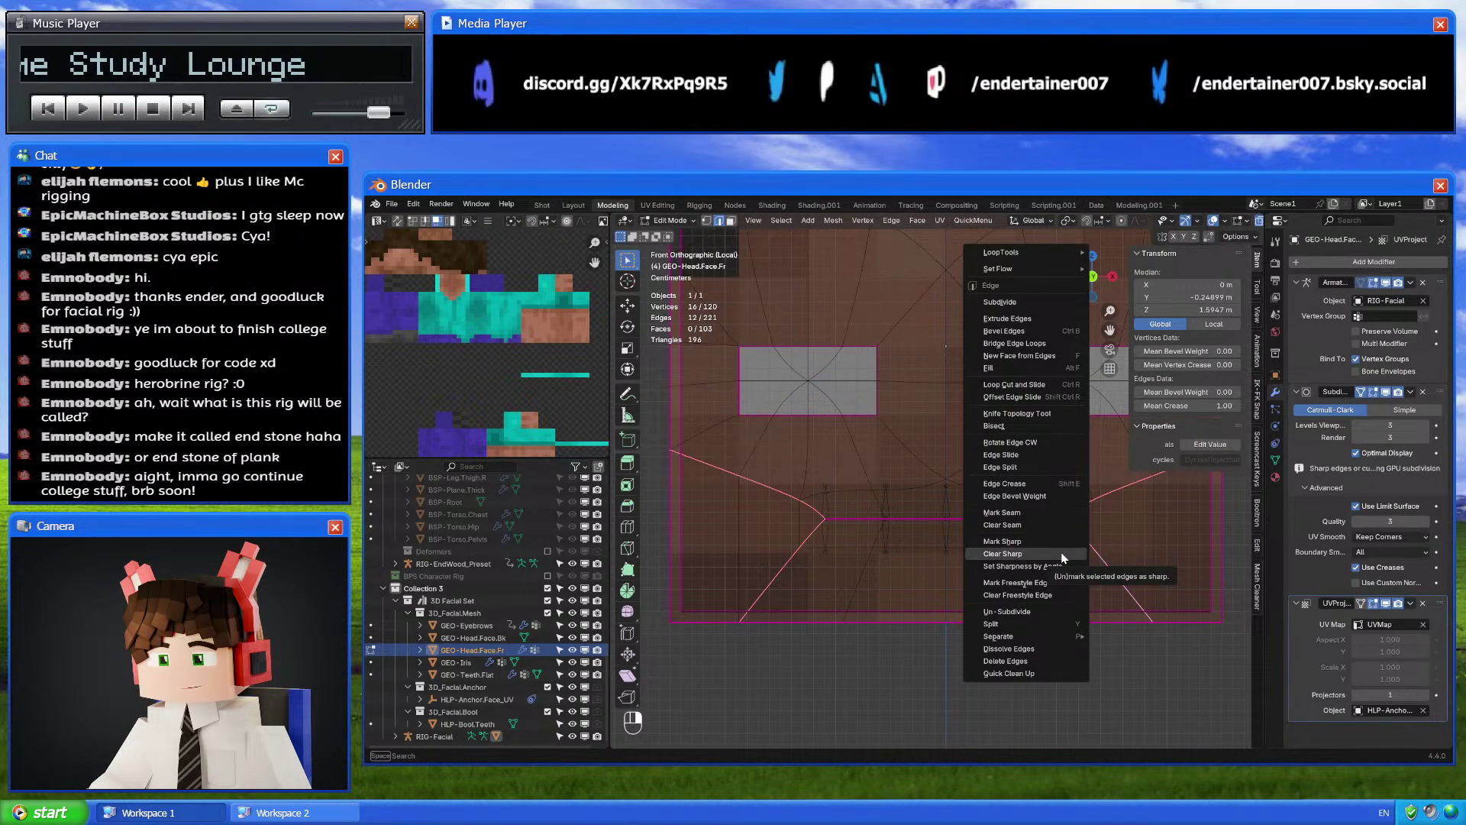
{"action": "left_click", "coordinate": [1062, 555]}
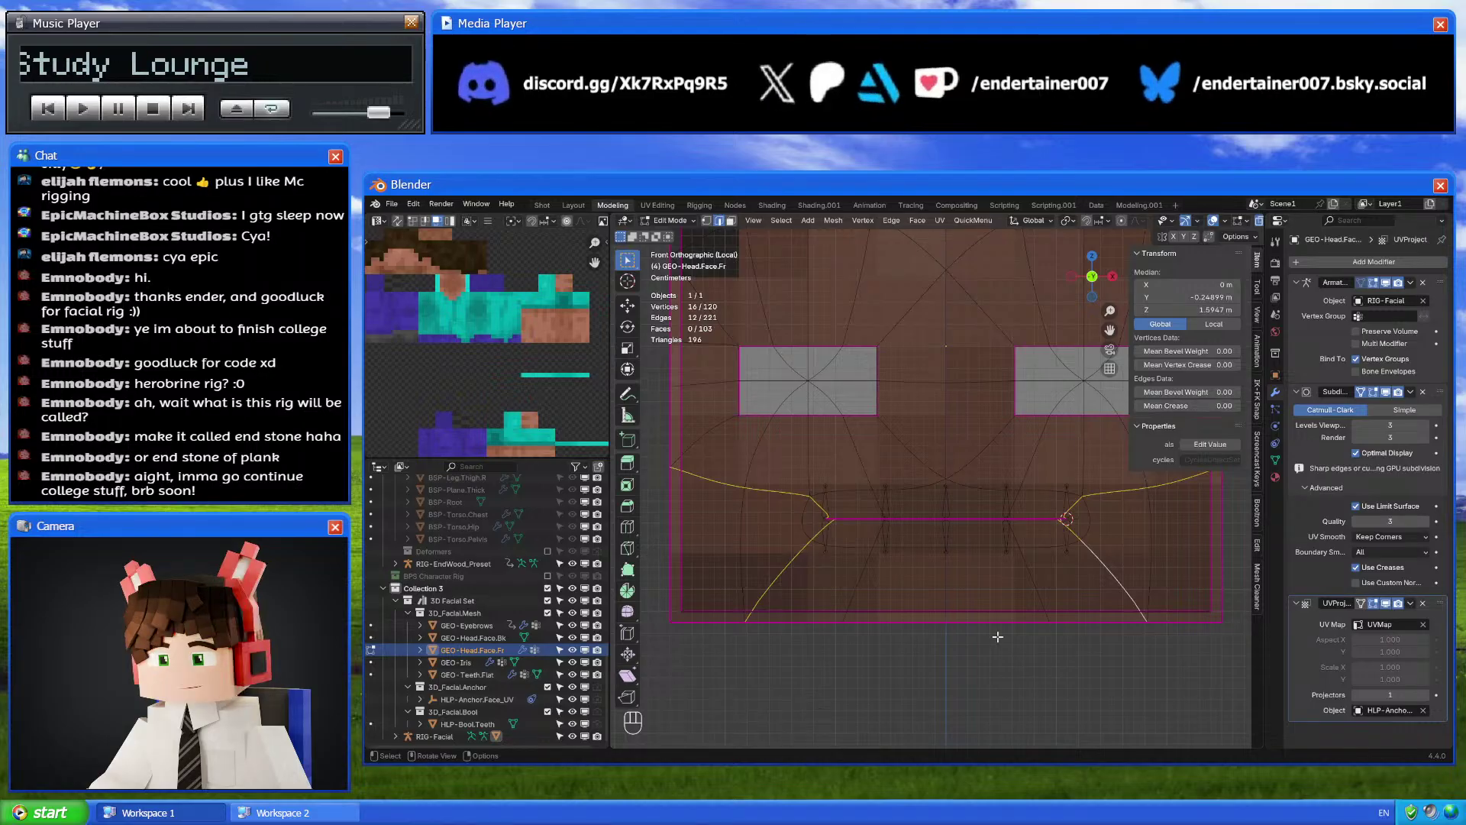
{"action": "key", "text": "alt+a"}
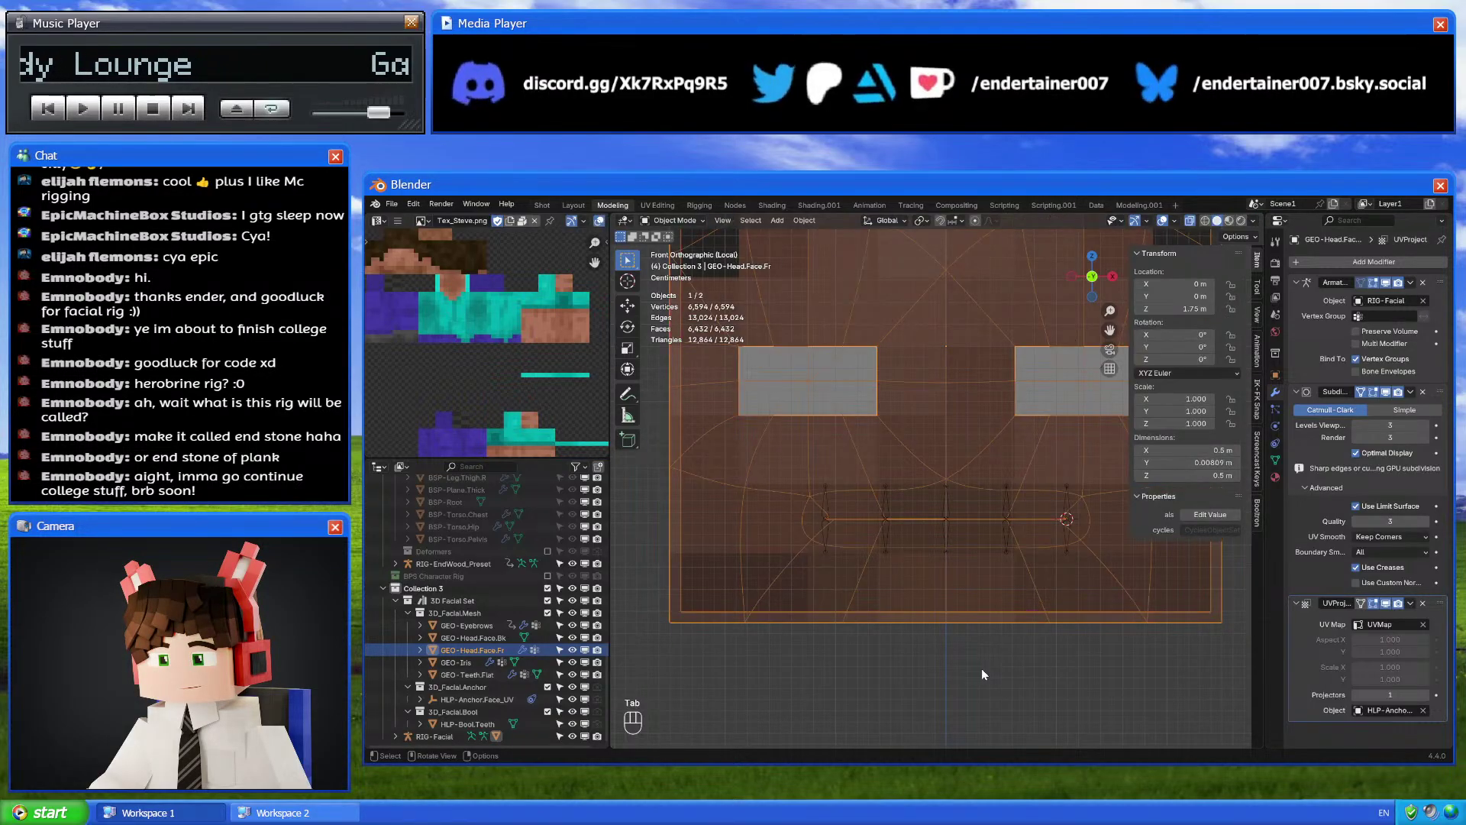
Leave mesh editing on GEO-Head.Face.Fr and save the file
{"action": "key", "text": "Tab"}
{"action": "scroll", "coordinate": [982, 603], "scroll_direction": "down", "scroll_amount": 3, "text": "ctrl"}
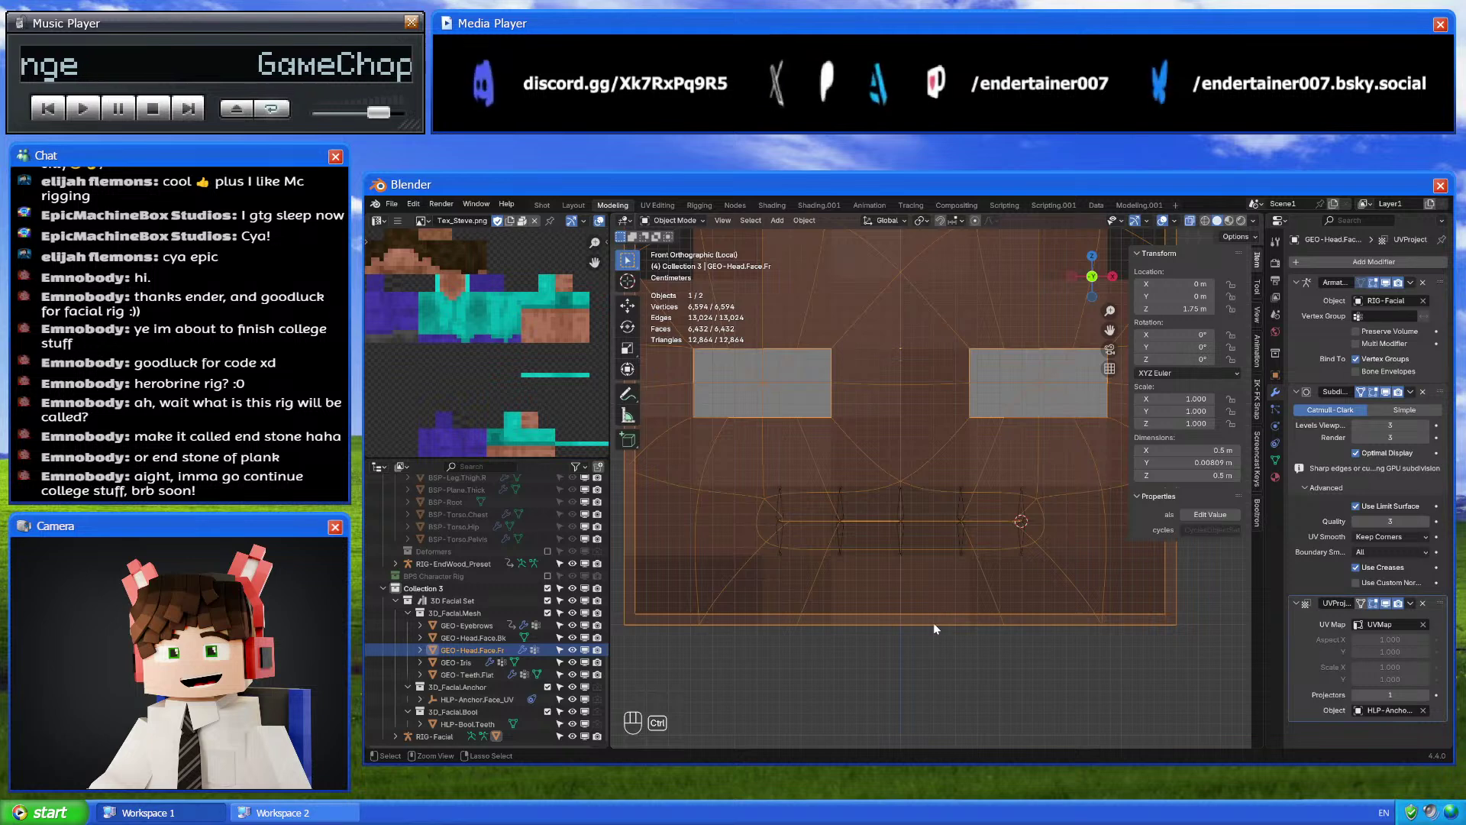
{"action": "key", "text": "ctrl+s"}
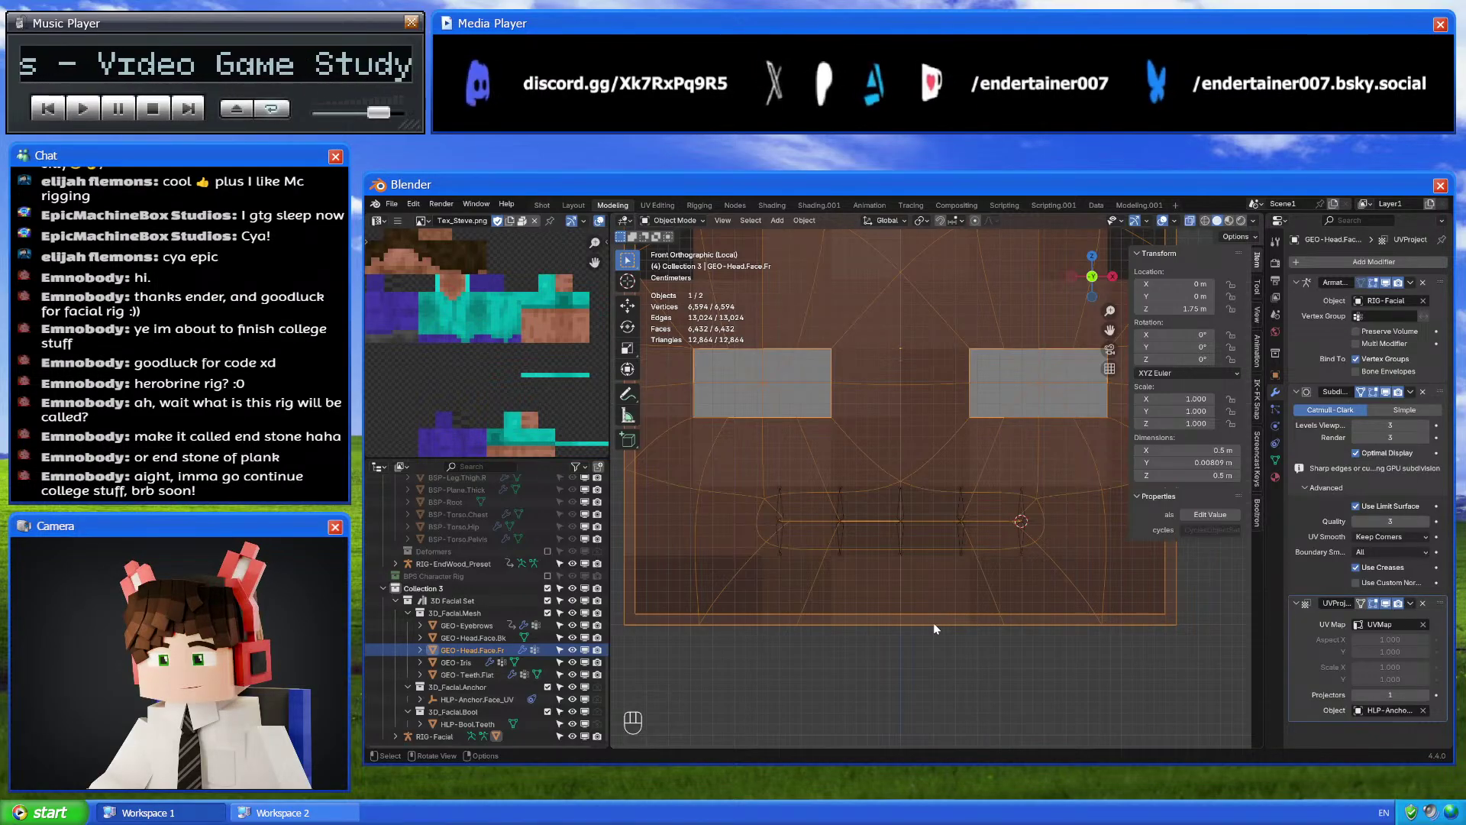
Try to dissolve the edge loop surrounding the closed mouth on GEO-Head.Face.Fr
{"action": "key", "text": "Tab"}
{"action": "key", "text": "Tab"}
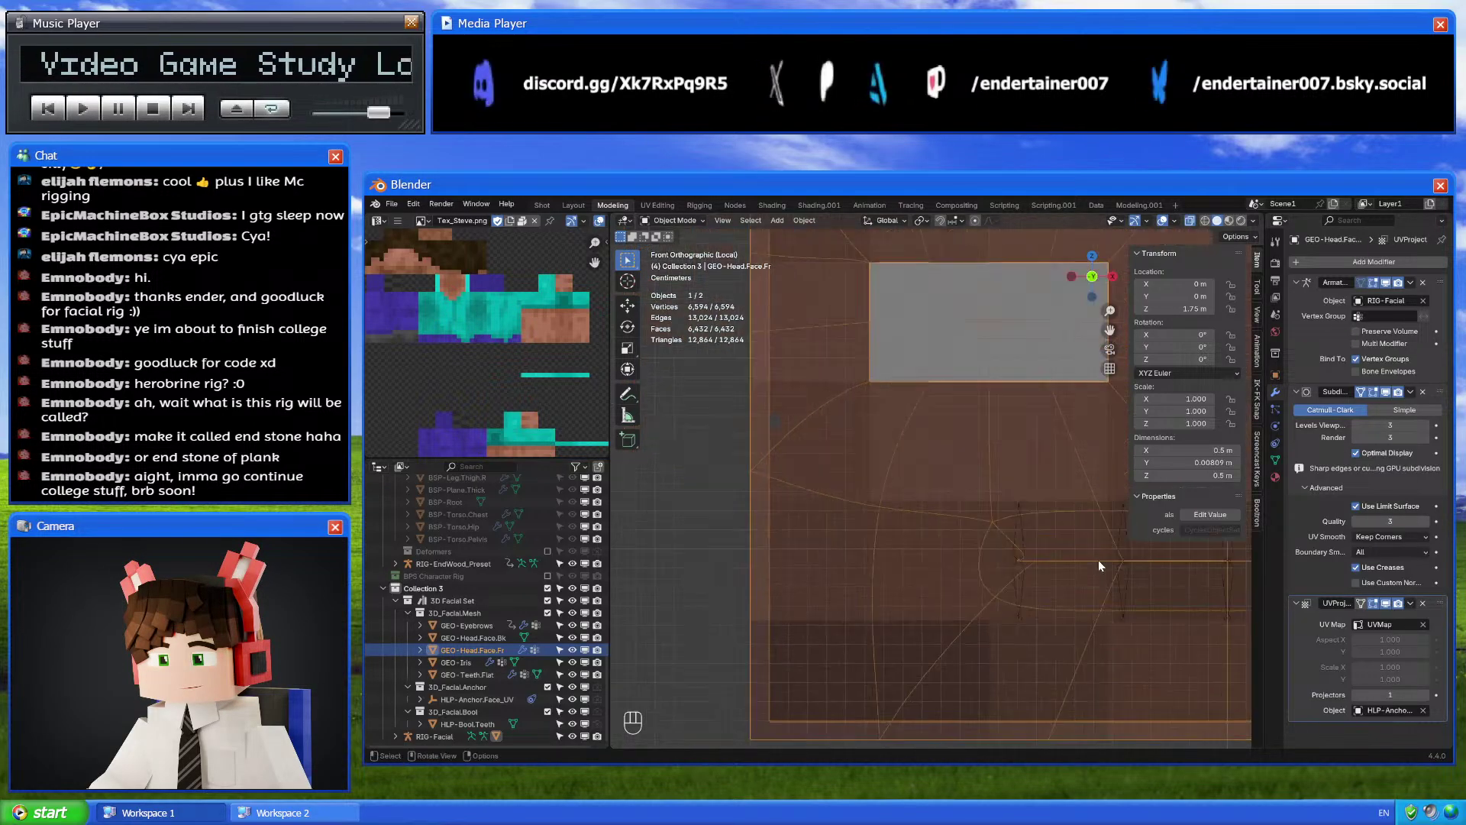
{"action": "key", "text": "Tab"}
{"action": "key", "text": "Tab"}
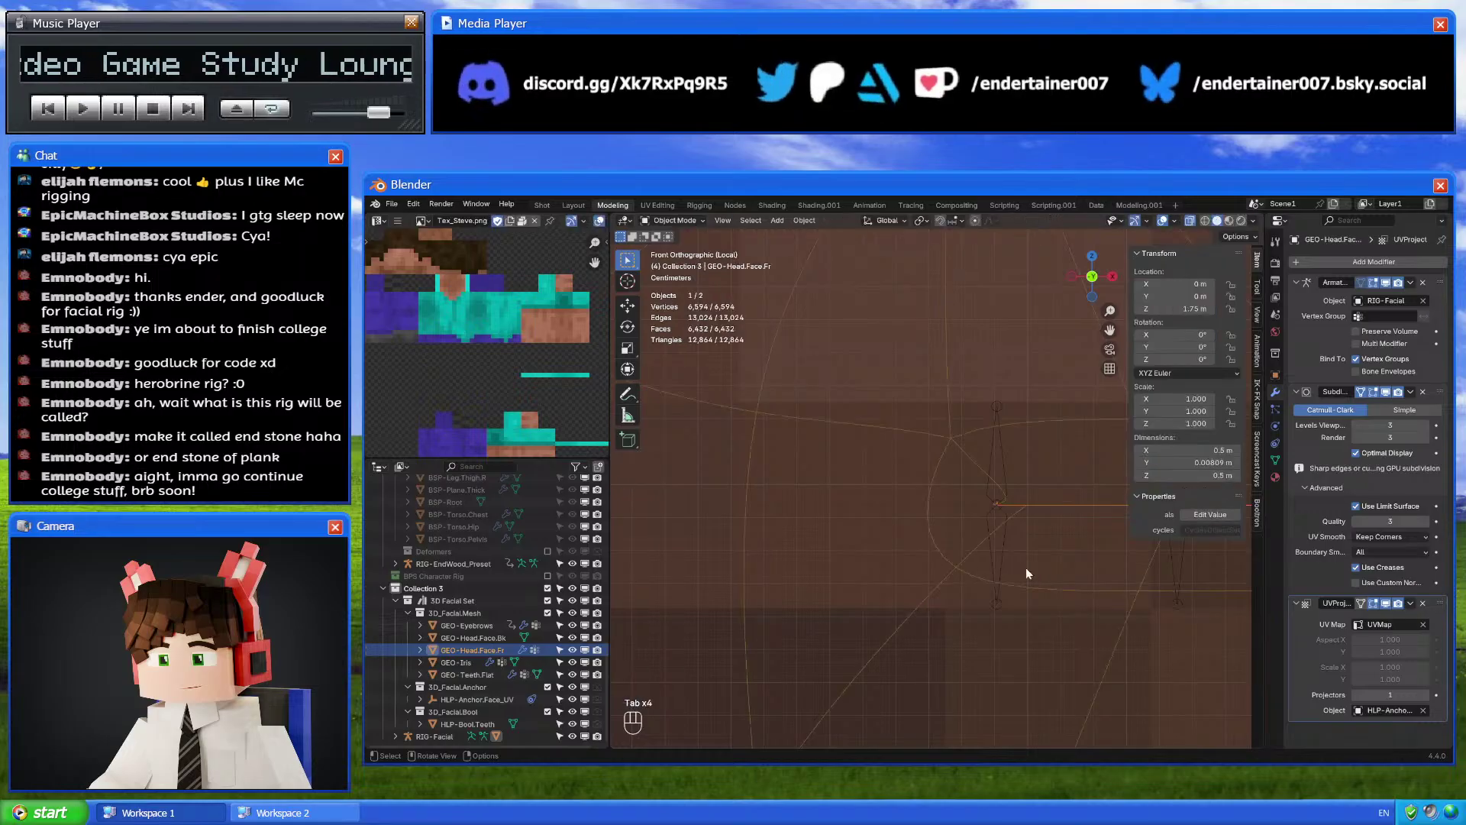
{"action": "middle_click_drag", "start_coordinate": [1025, 567], "coordinate": [1019, 557]}
{"action": "key", "text": "Tab"}
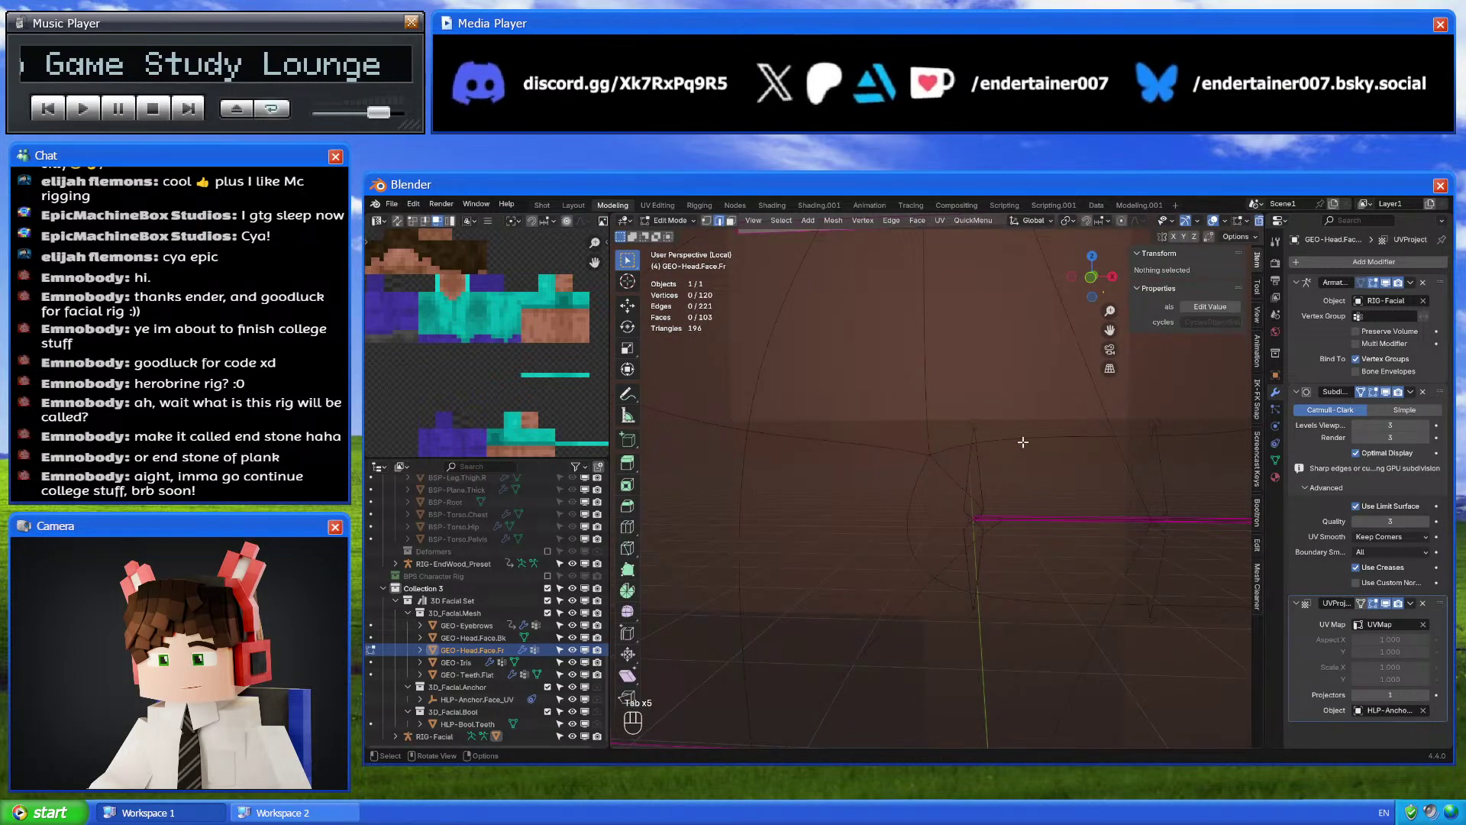
{"action": "left_click", "coordinate": [1022, 441], "text": "alt"}
{"action": "left_click", "coordinate": [904, 527], "text": "alt"}
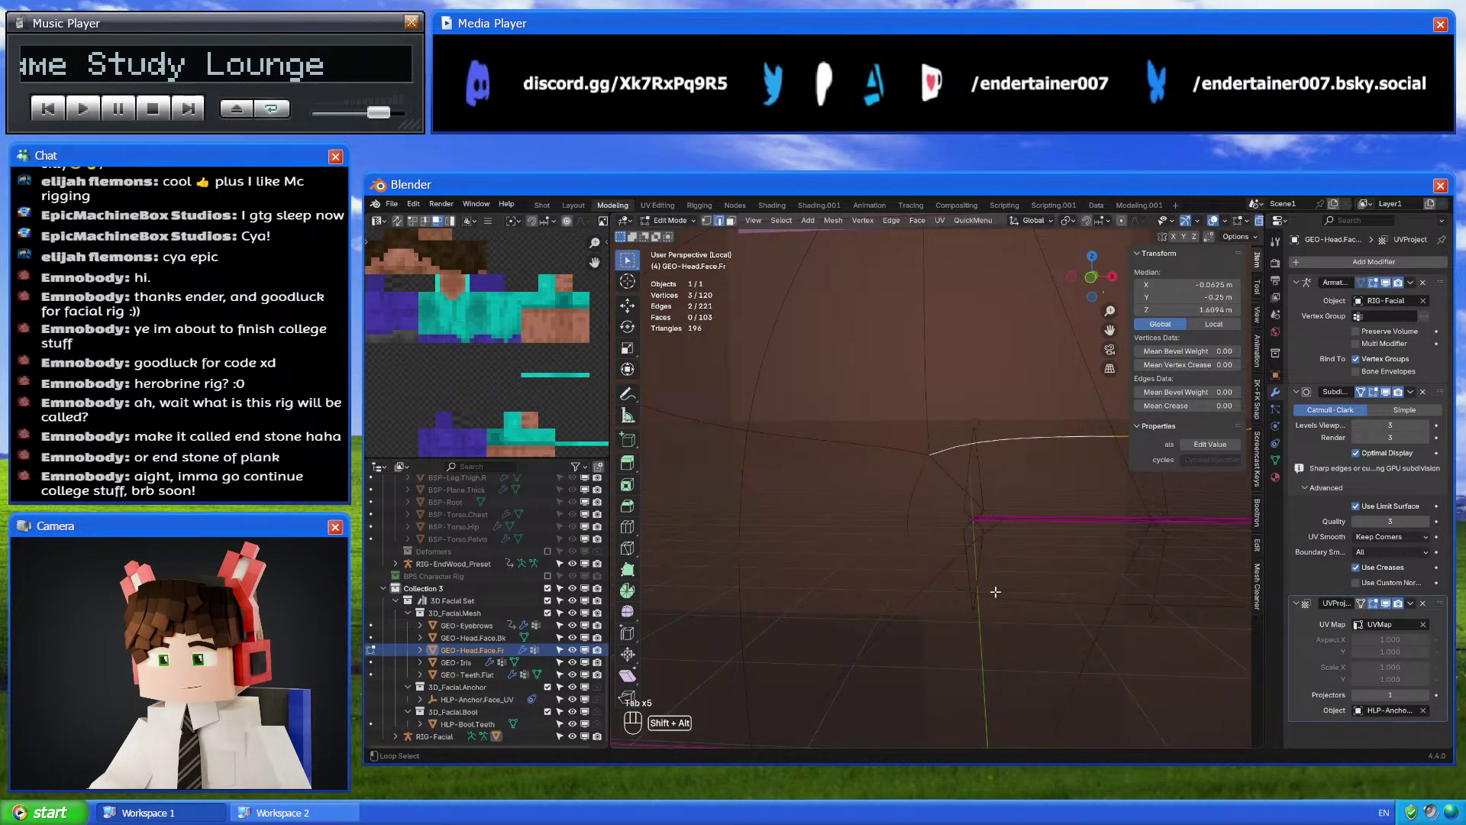
{"action": "key", "text": "ctrl+e"}
{"action": "left_click", "coordinate": [1077, 725]}
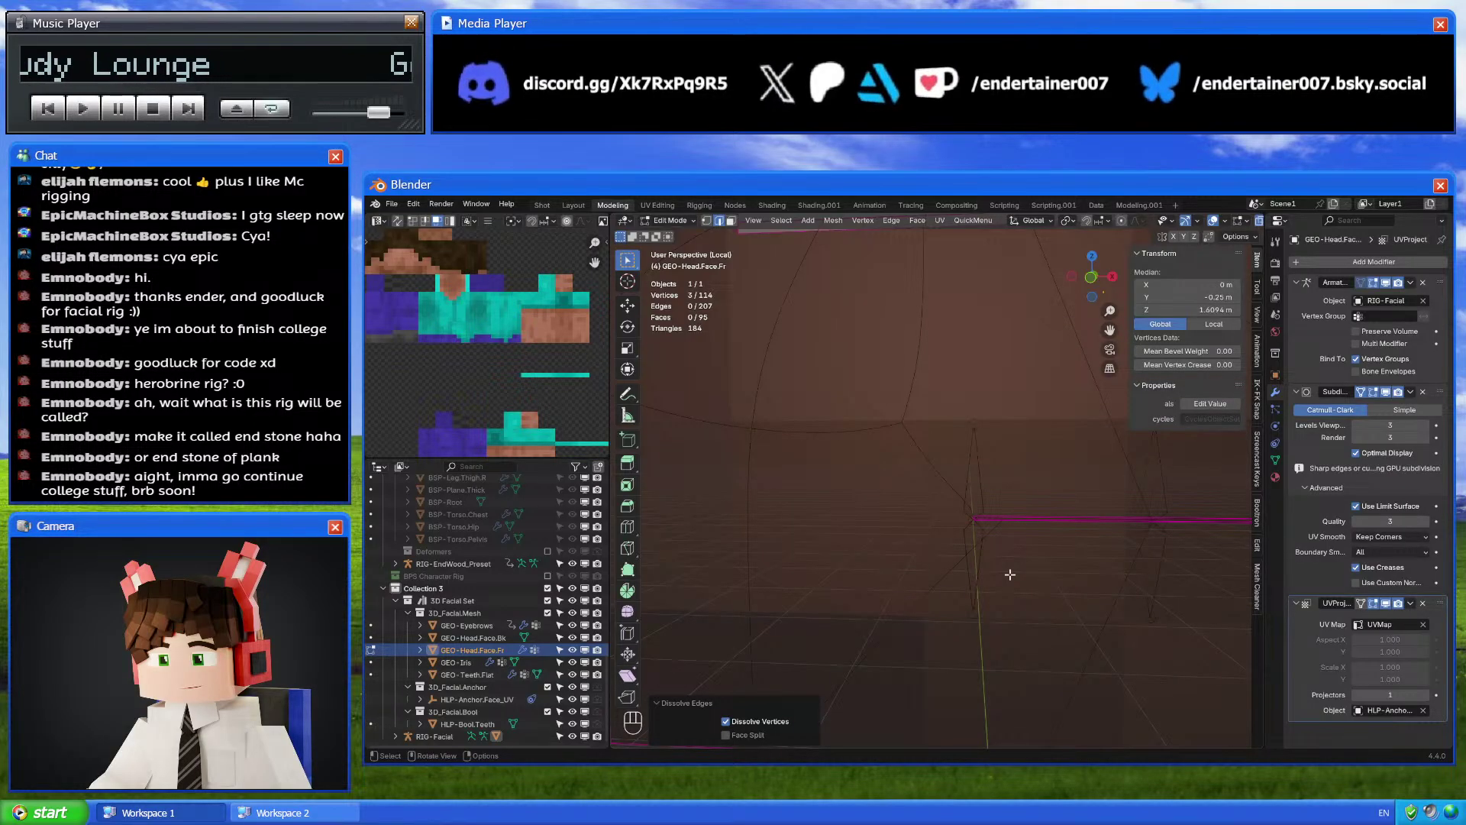
{"action": "key", "text": "ctrl+z"}
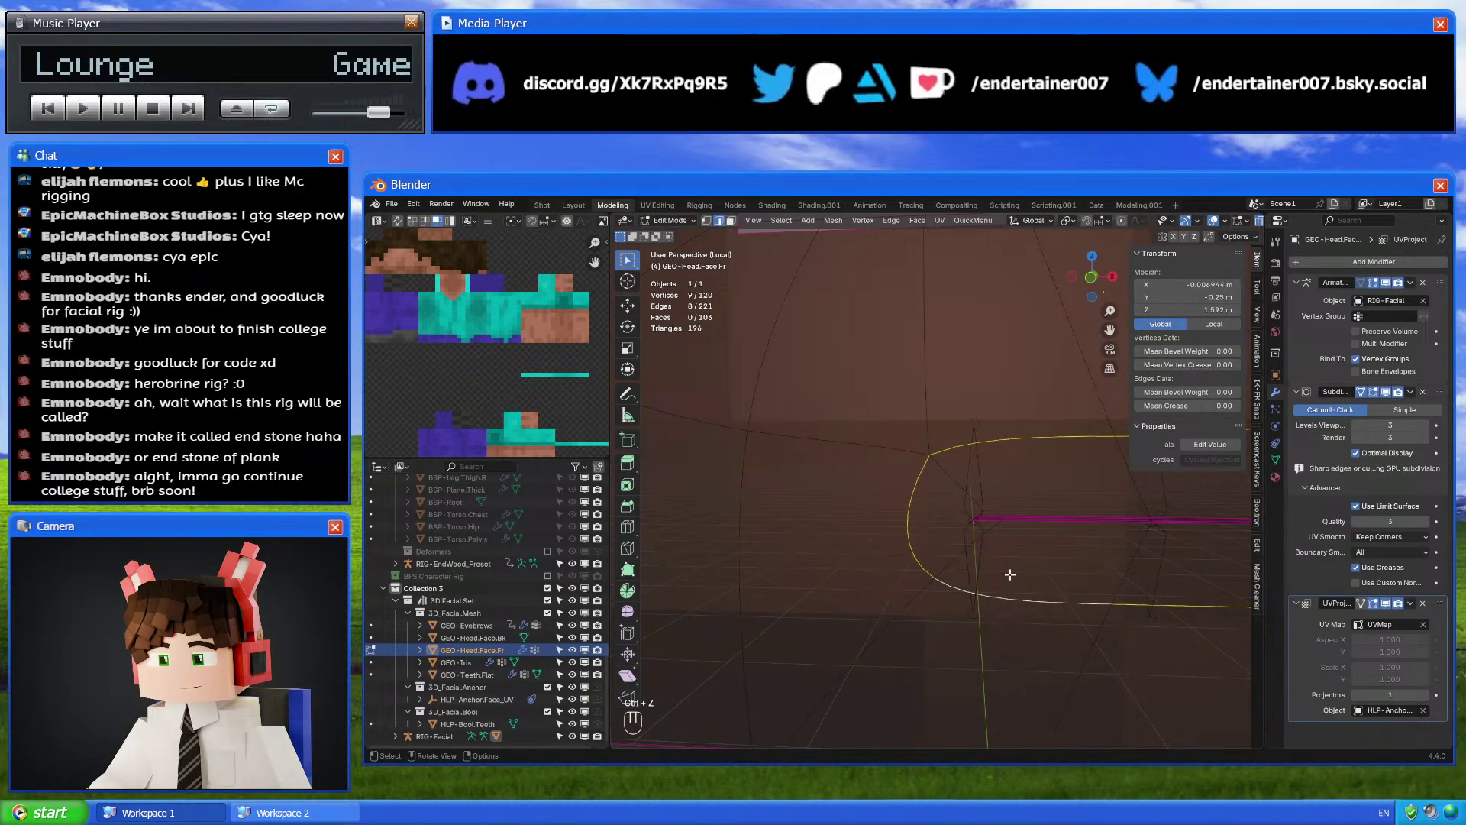
Pose RIG-Facial from the front view by raising the five upper mouth bones 0.04 m along Z
{"action": "key", "text": "Tab"}
{"action": "left_click", "coordinate": [950, 467]}
{"action": "key", "text": "ctrl+Tab"}
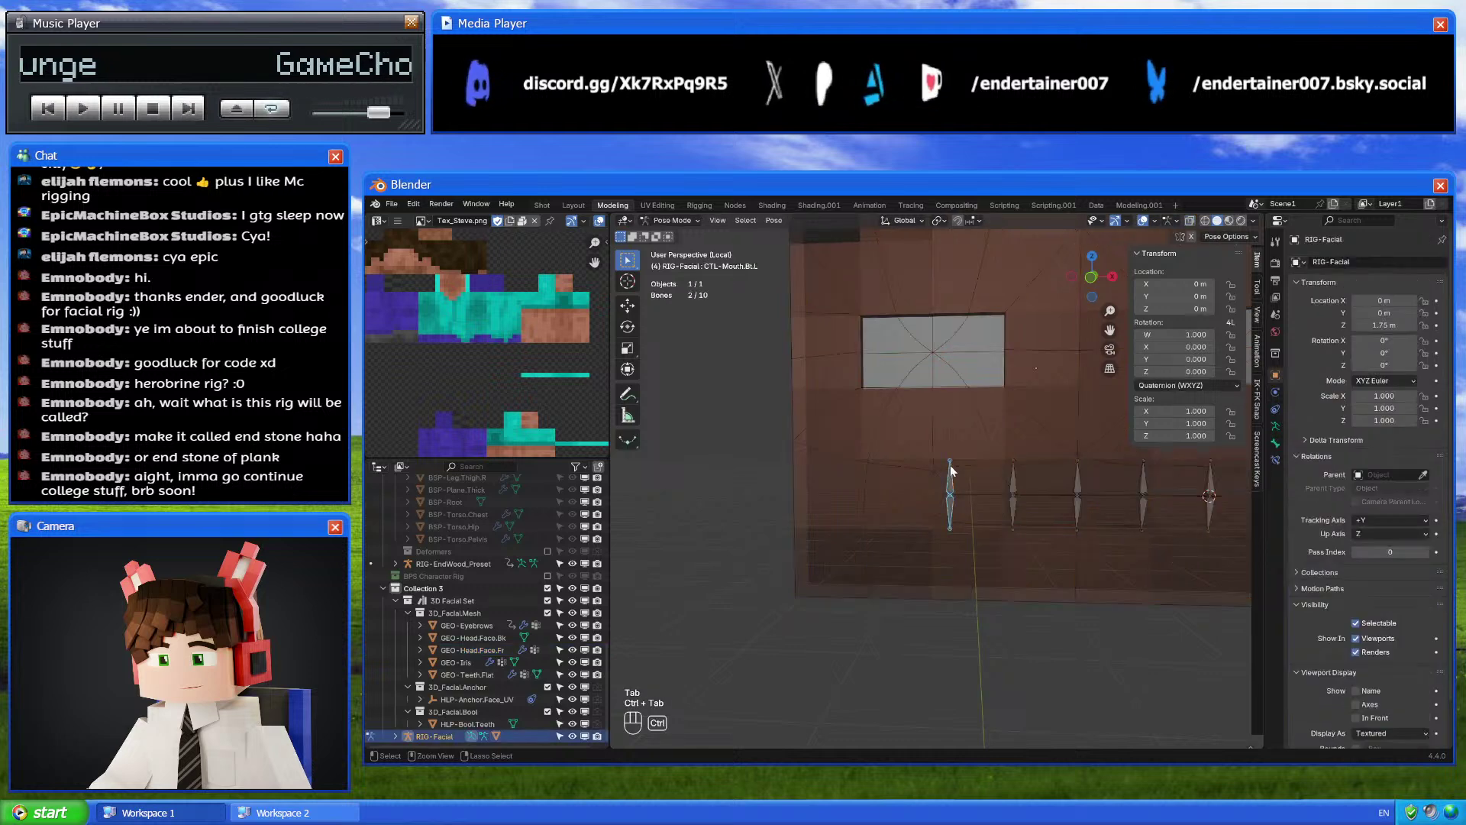
{"action": "left_click", "coordinate": [1091, 278]}
{"action": "left_click_drag", "start_coordinate": [748, 467], "coordinate": [1030, 550]}
{"action": "key", "text": "g"}
{"action": "key", "text": "z"}
{"action": "left_click", "coordinate": [1024, 520]}
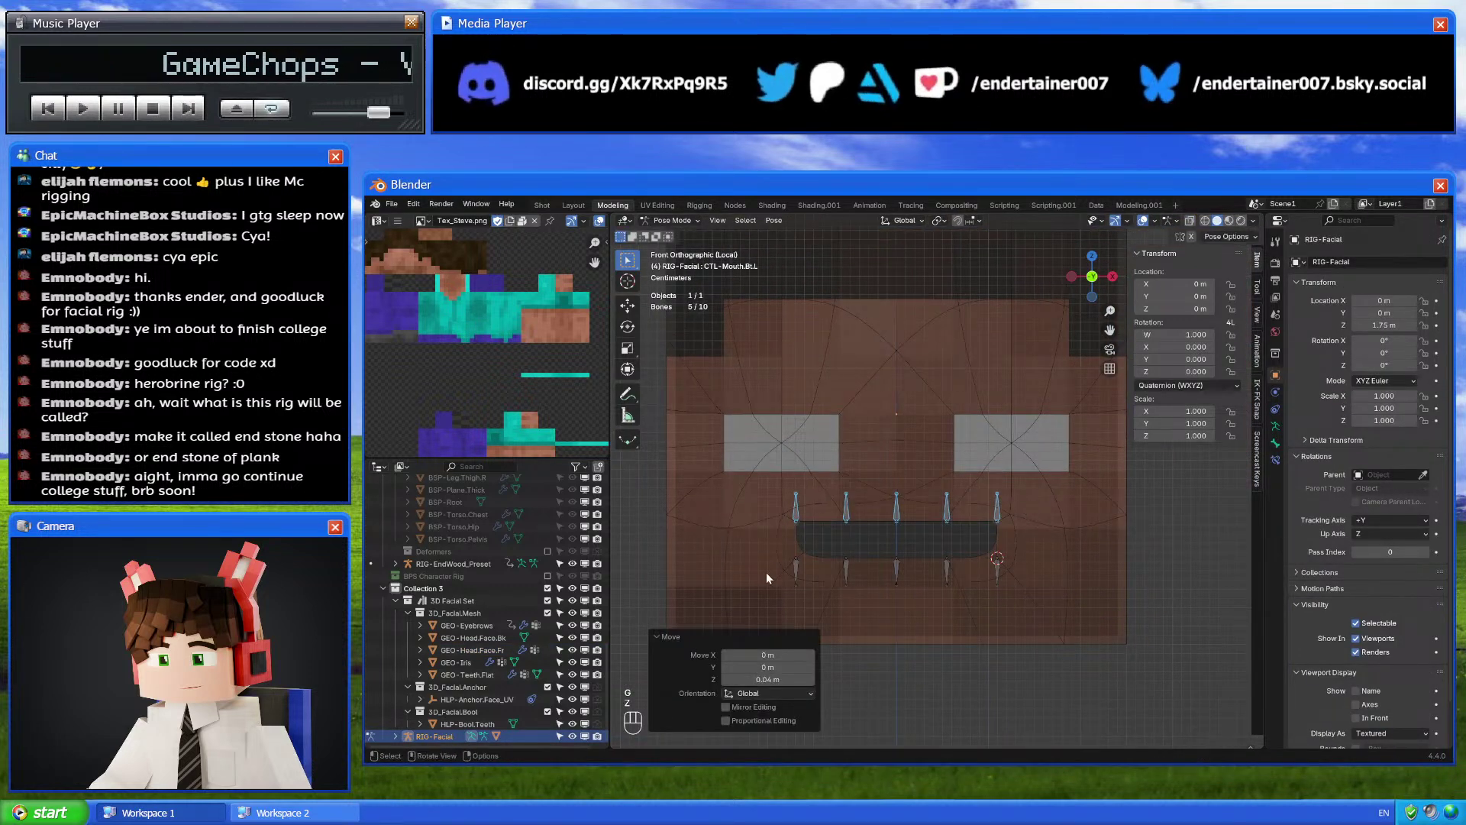
Lower the five lower mouth bones by 0.03 m along Z to open the mouth further
{"action": "left_click_drag", "start_coordinate": [771, 565], "coordinate": [1013, 593]}
{"action": "key", "text": "g"}
{"action": "key", "text": "z"}
{"action": "left_click", "coordinate": [1033, 570]}
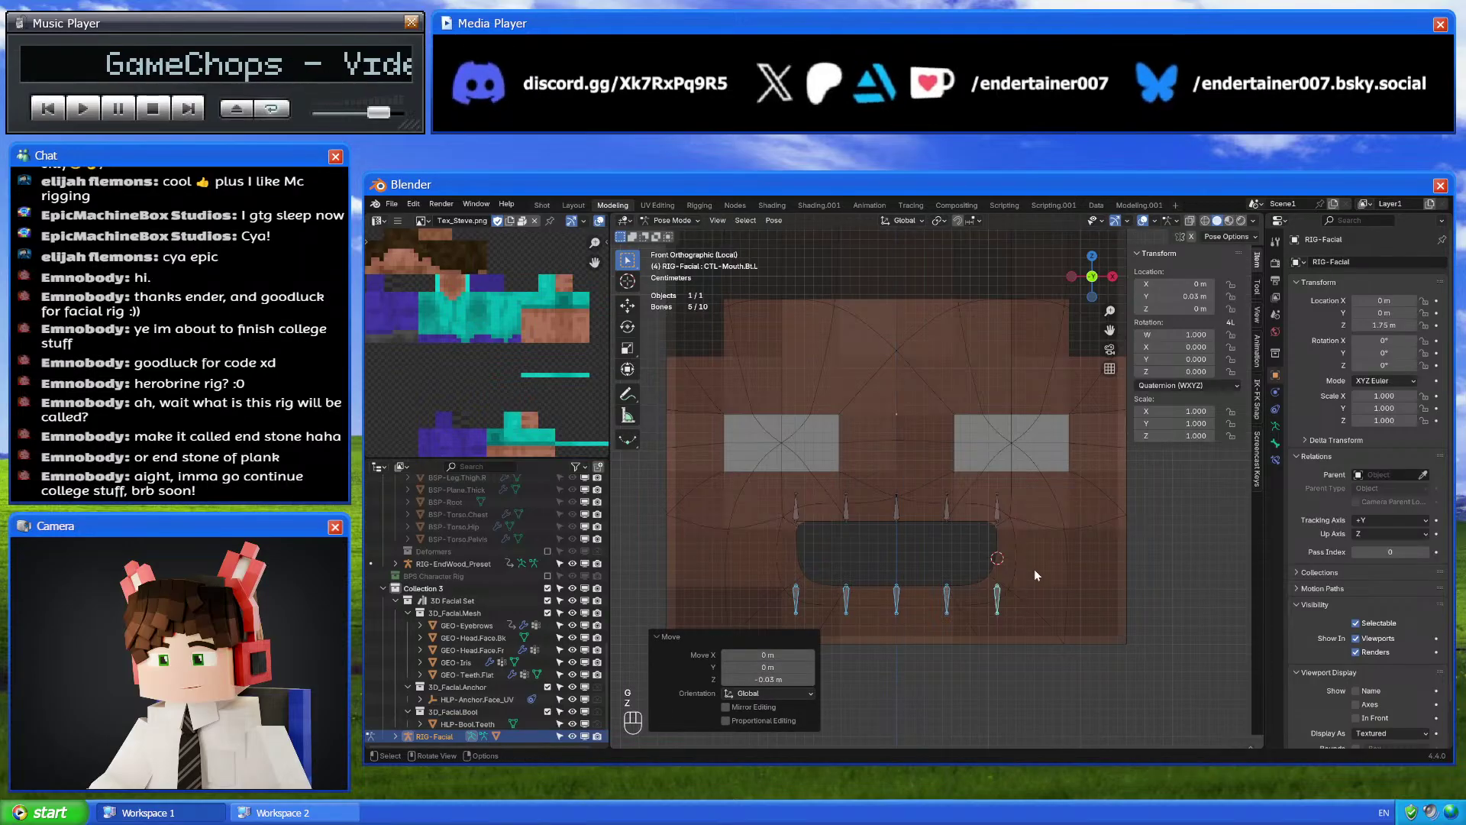
Return to editing GEO-Head.Face.Fr and set the crease of the two short edges at the lower mouth corners to 1
{"action": "key", "text": "ctrl+Tab"}
{"action": "left_click", "coordinate": [1037, 561]}
{"action": "key", "text": "Tab"}
{"action": "middle_click_drag", "start_coordinate": [969, 524], "coordinate": [1057, 589]}
{"action": "left_click", "coordinate": [778, 560]}
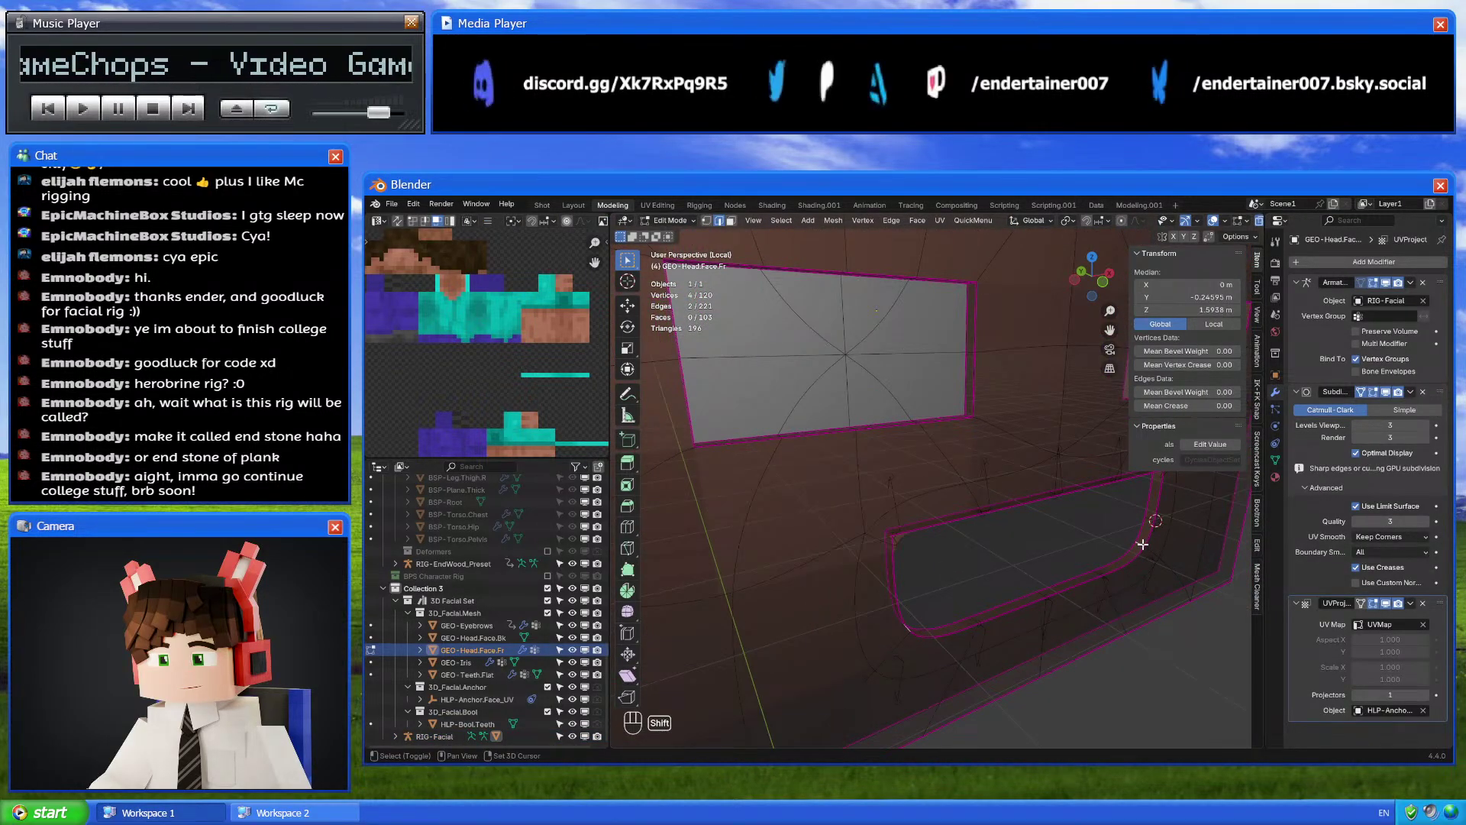
{"action": "key", "text": "shift+e"}
{"action": "type", "text": "1"}
{"action": "key", "text": "Return"}
{"action": "middle_click_drag", "start_coordinate": [1142, 544], "coordinate": [879, 524]}
{"action": "key", "text": "Tab"}
{"action": "key", "text": "Tab"}
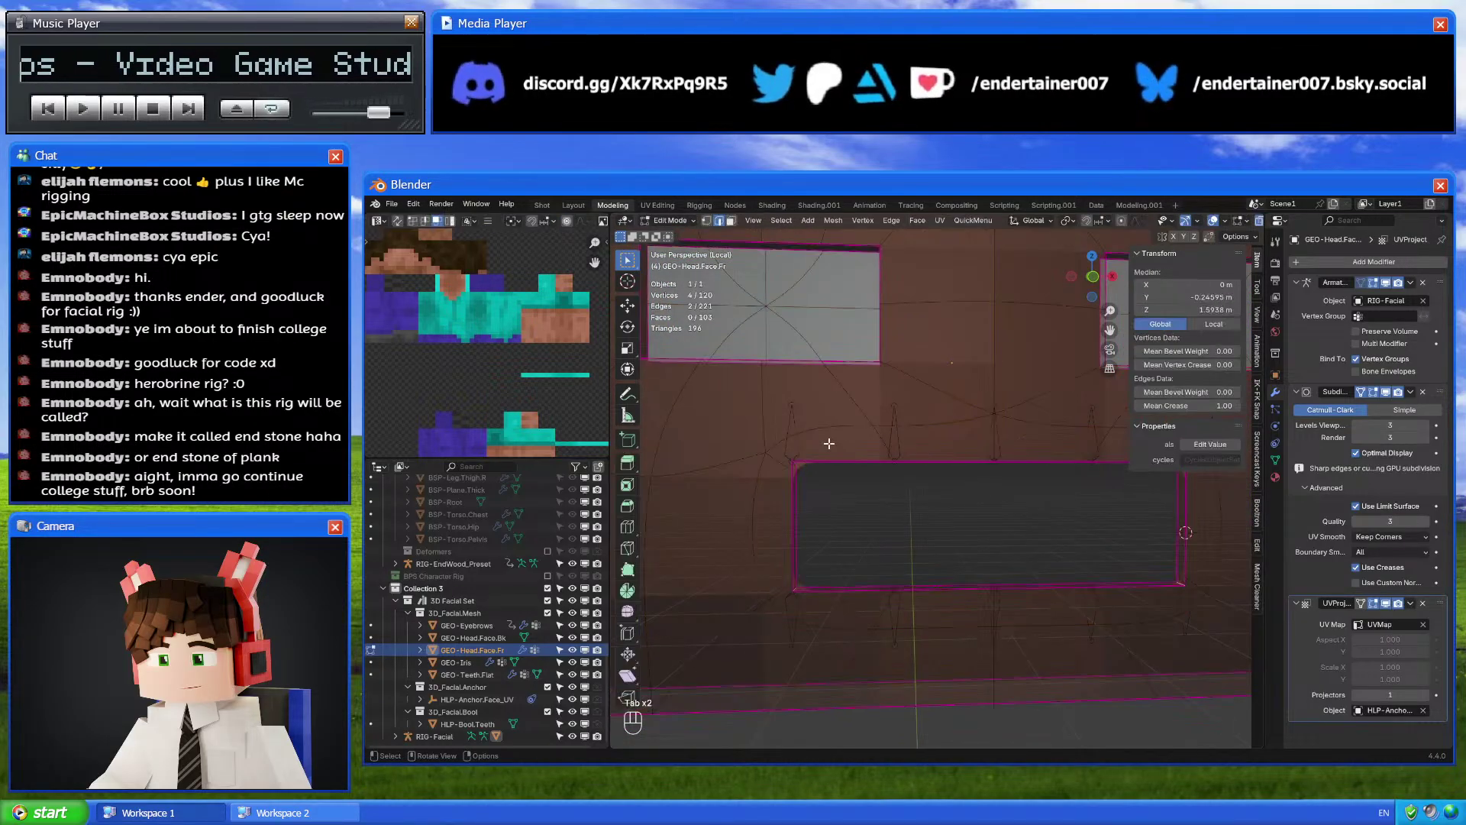
Dissolve the whole edge loop surrounding the mouth opening
{"action": "left_click", "coordinate": [822, 432], "text": "alt"}
{"action": "left_click", "coordinate": [756, 501], "text": "alt+shift"}
{"action": "right_click", "coordinate": [1084, 678]}
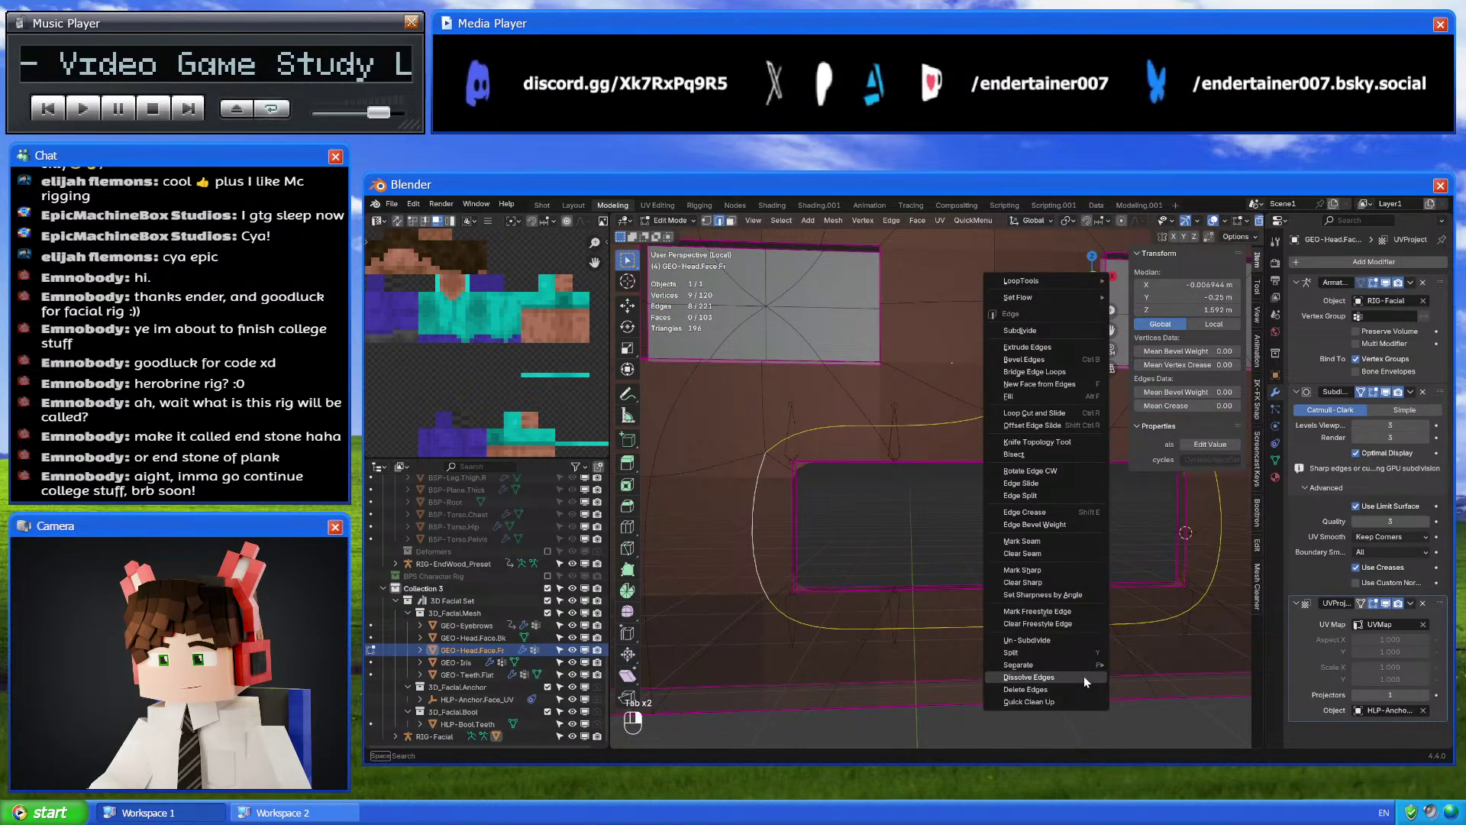
{"action": "left_click", "coordinate": [1084, 676]}
{"action": "key", "text": "ctrl+z"}
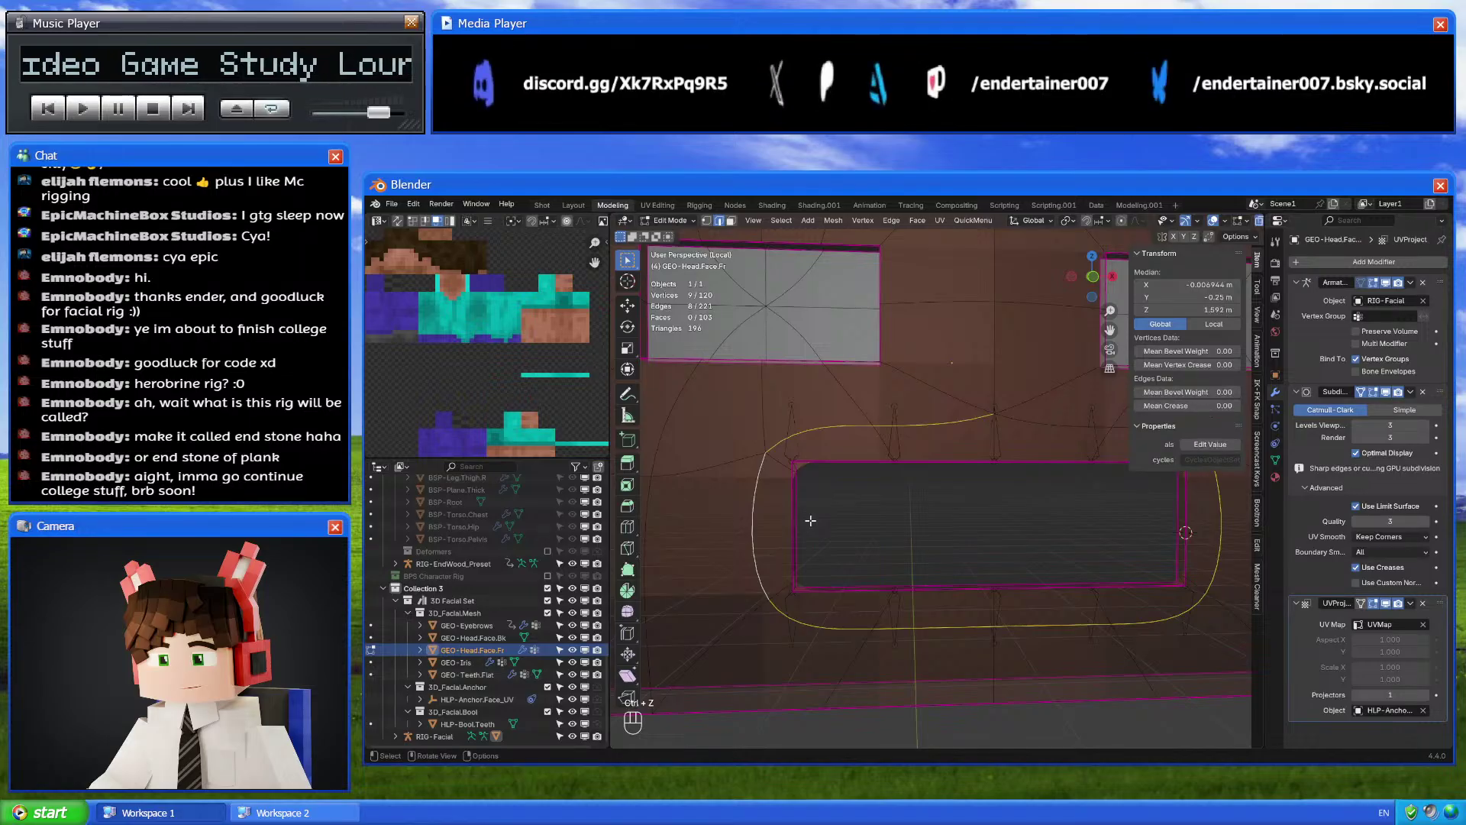
{"action": "right_click", "coordinate": [978, 530]}
{"action": "left_click", "coordinate": [951, 595]}
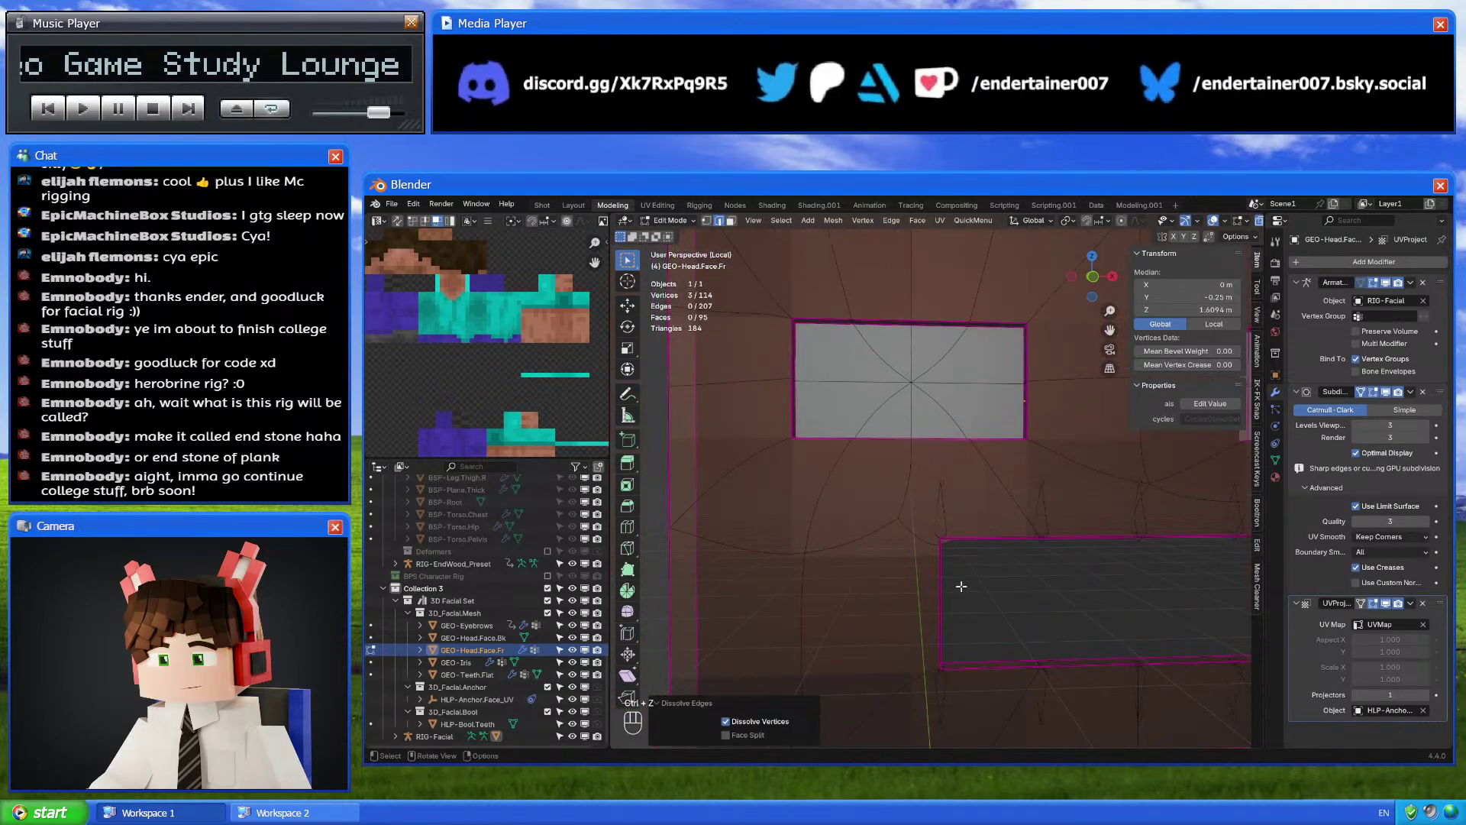
Connect the upper-left mouth corner vertex to the middle vertex of the left eye's lower edge
{"action": "middle_click_drag", "start_coordinate": [961, 585], "coordinate": [877, 484]}
{"action": "left_click", "coordinate": [883, 514]}
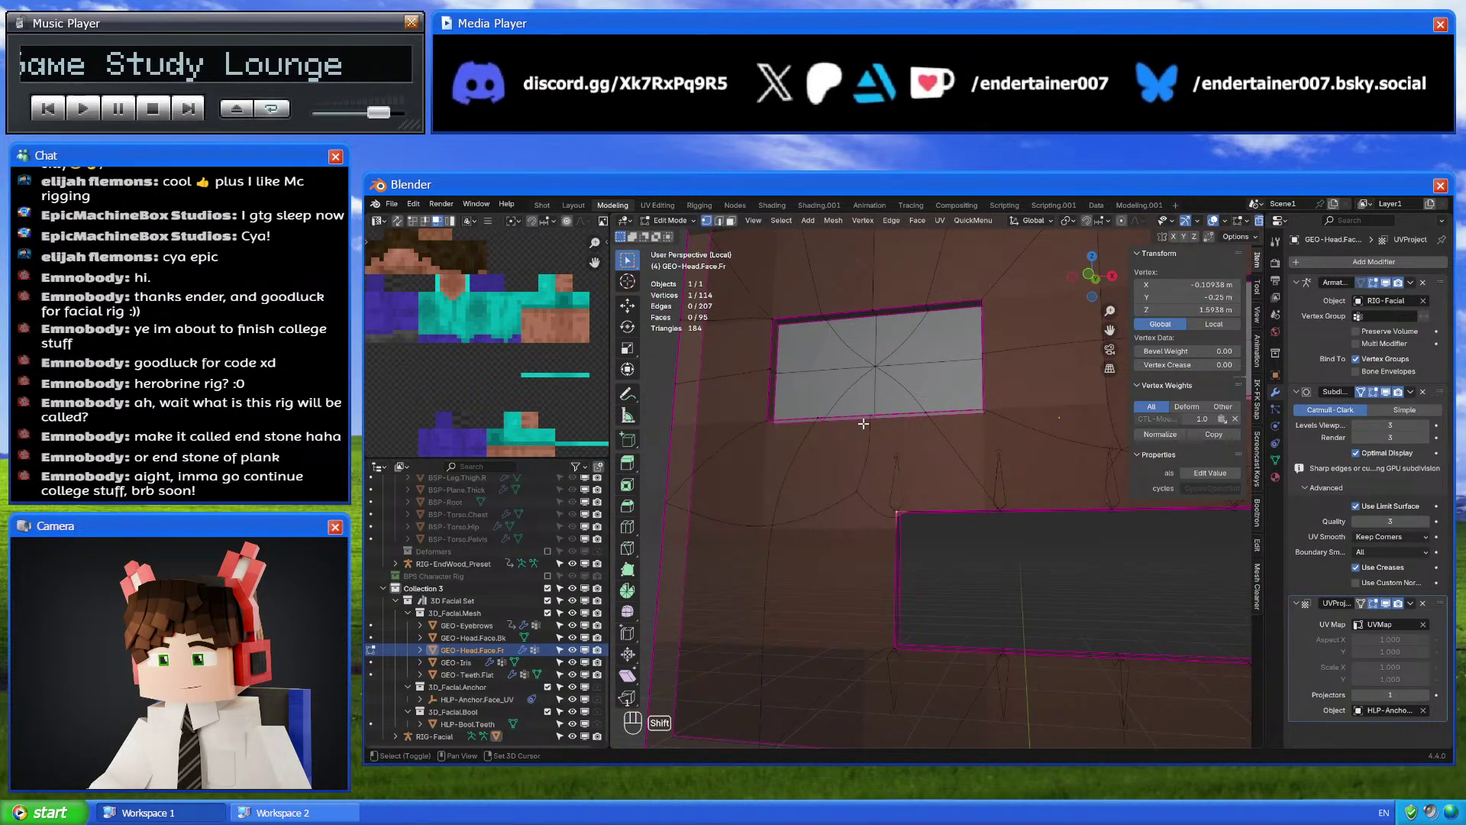
{"action": "left_click", "coordinate": [865, 411], "text": "shift"}
{"action": "key", "text": "j"}
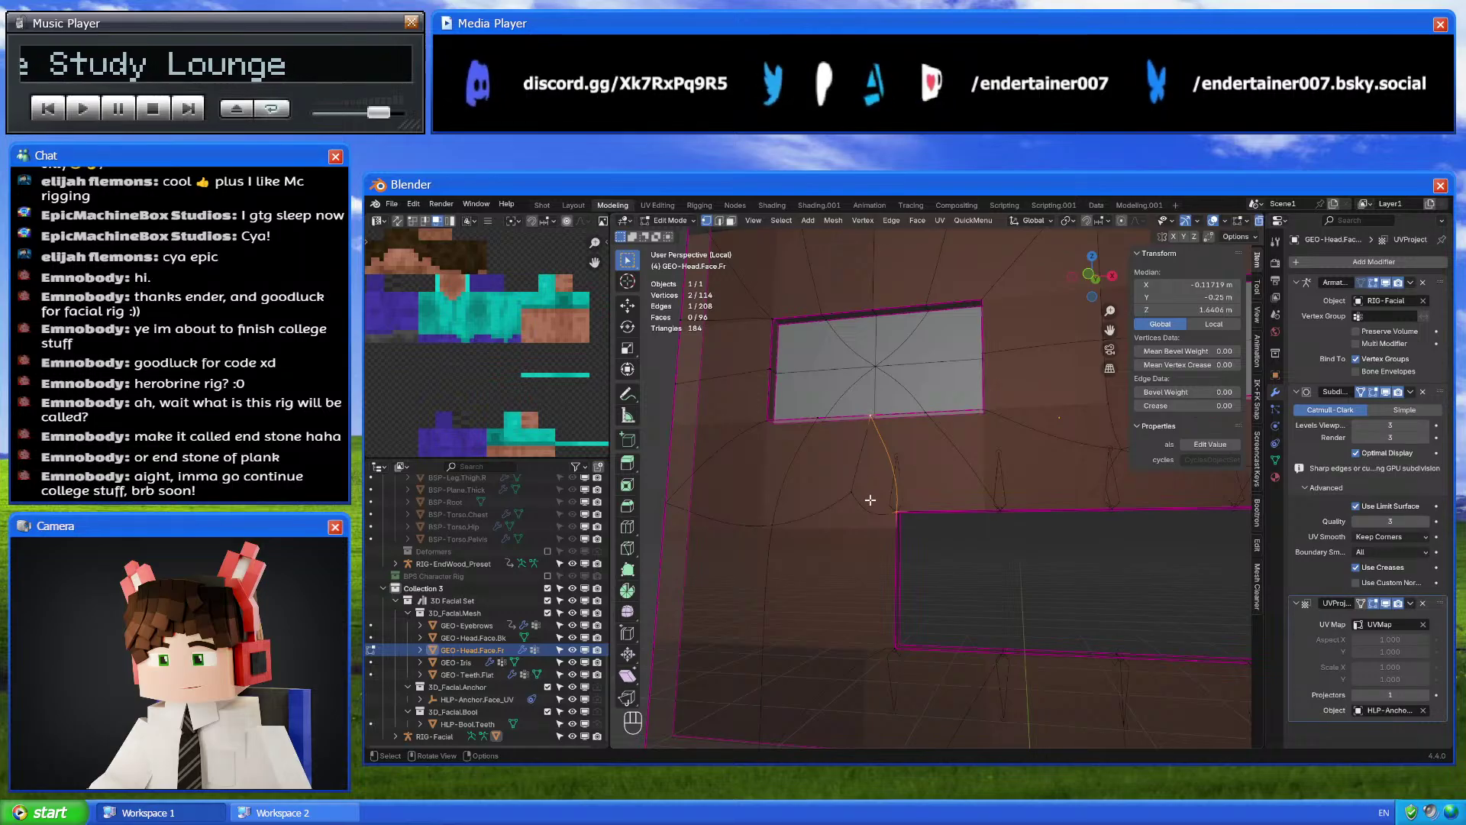
Connect the upper-left mouth corner vertex to the vertex on the left face border
{"action": "middle_click_drag", "start_coordinate": [868, 513], "coordinate": [863, 518]}
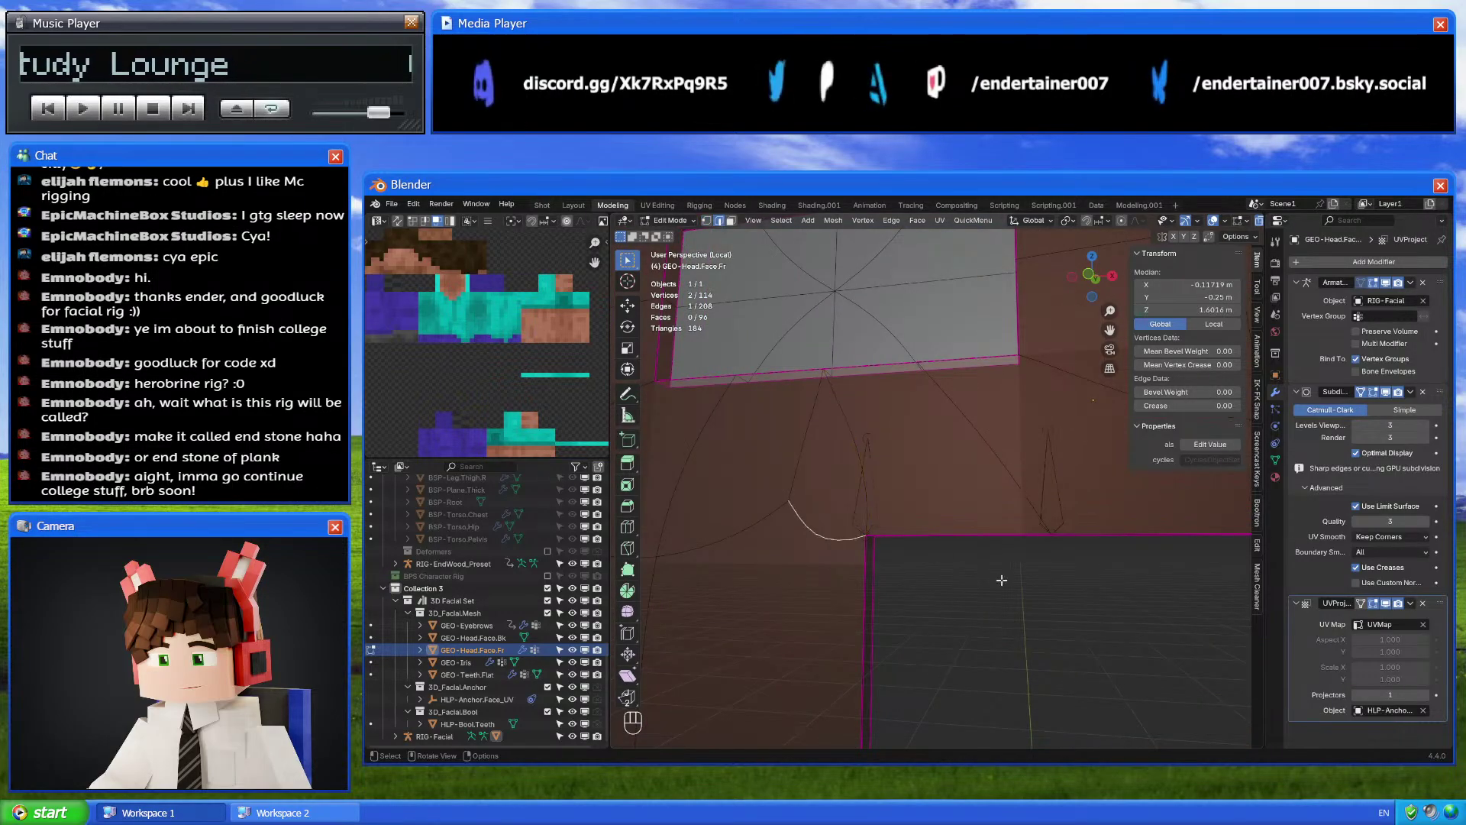
{"action": "middle_click_drag", "start_coordinate": [1001, 580], "coordinate": [807, 522]}
{"action": "left_click", "coordinate": [916, 527], "text": "shift"}
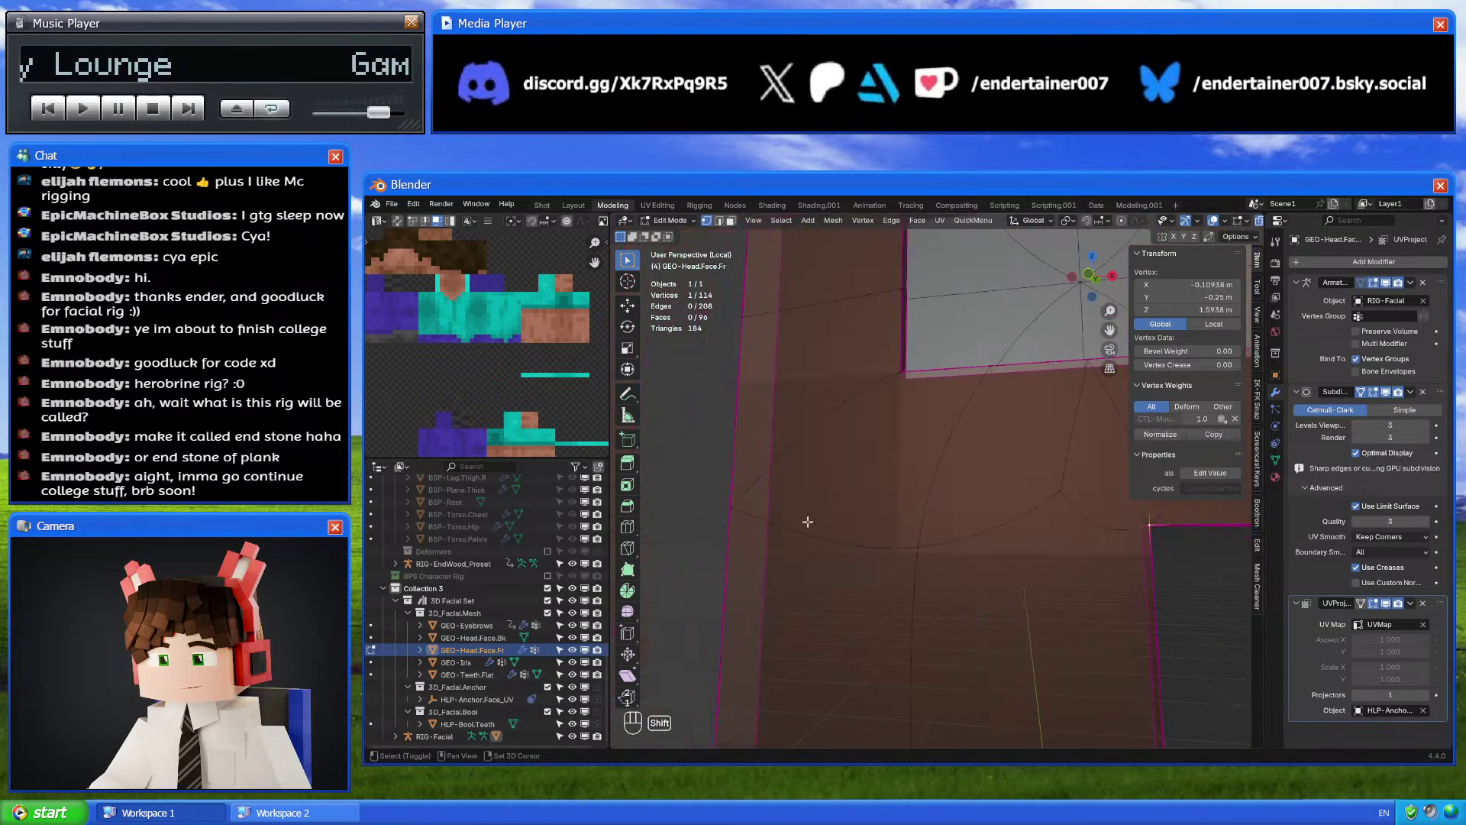
{"action": "left_click", "coordinate": [734, 509], "text": "shift"}
{"action": "key", "text": "j"}
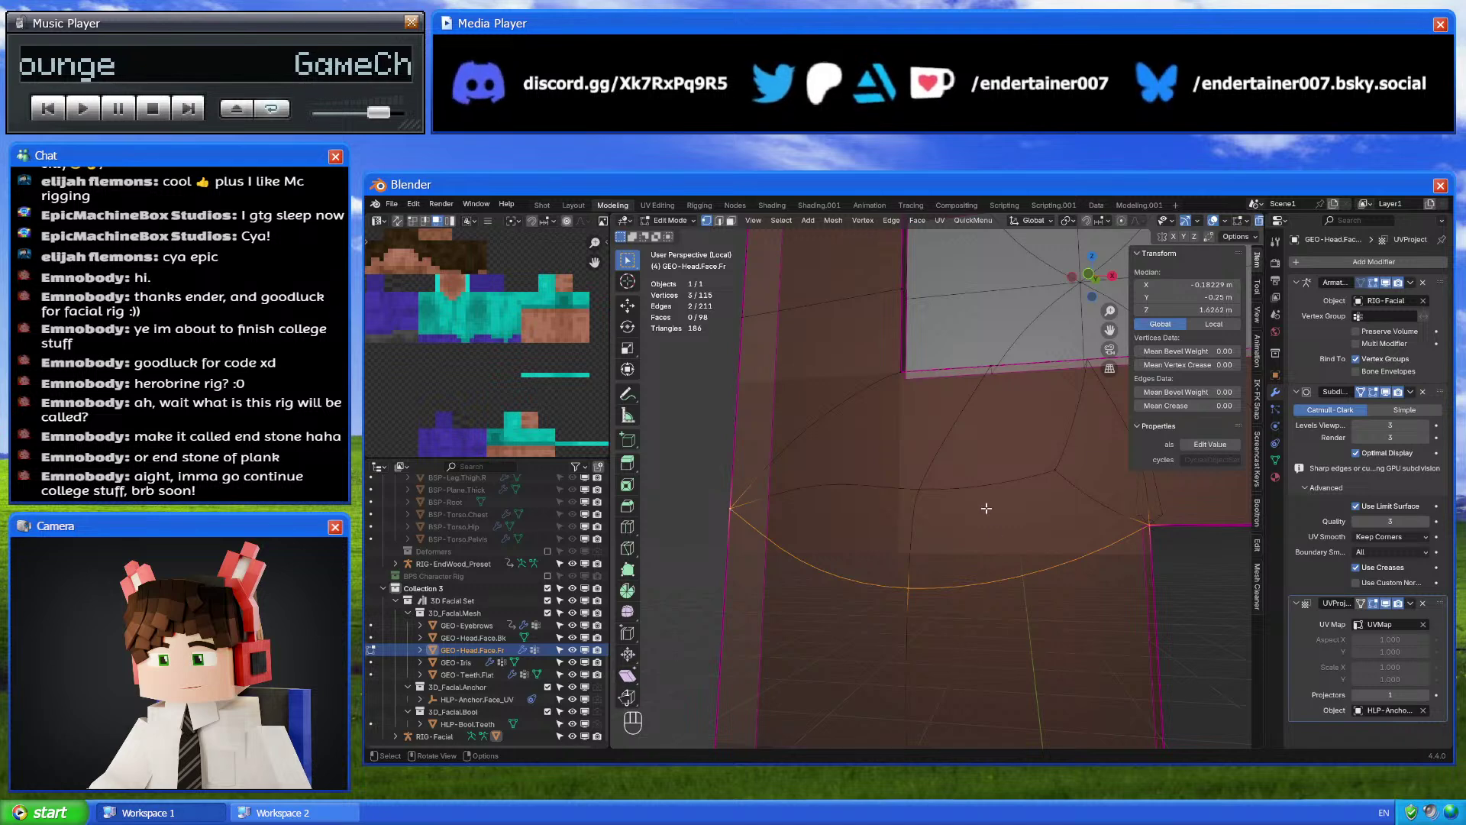
Dissolve the old edge path between the left face border and the mouth corner, above the new connecting edge
{"action": "left_click", "coordinate": [1062, 446], "text": "alt+shift"}
{"action": "right_click", "coordinate": [1072, 625]}
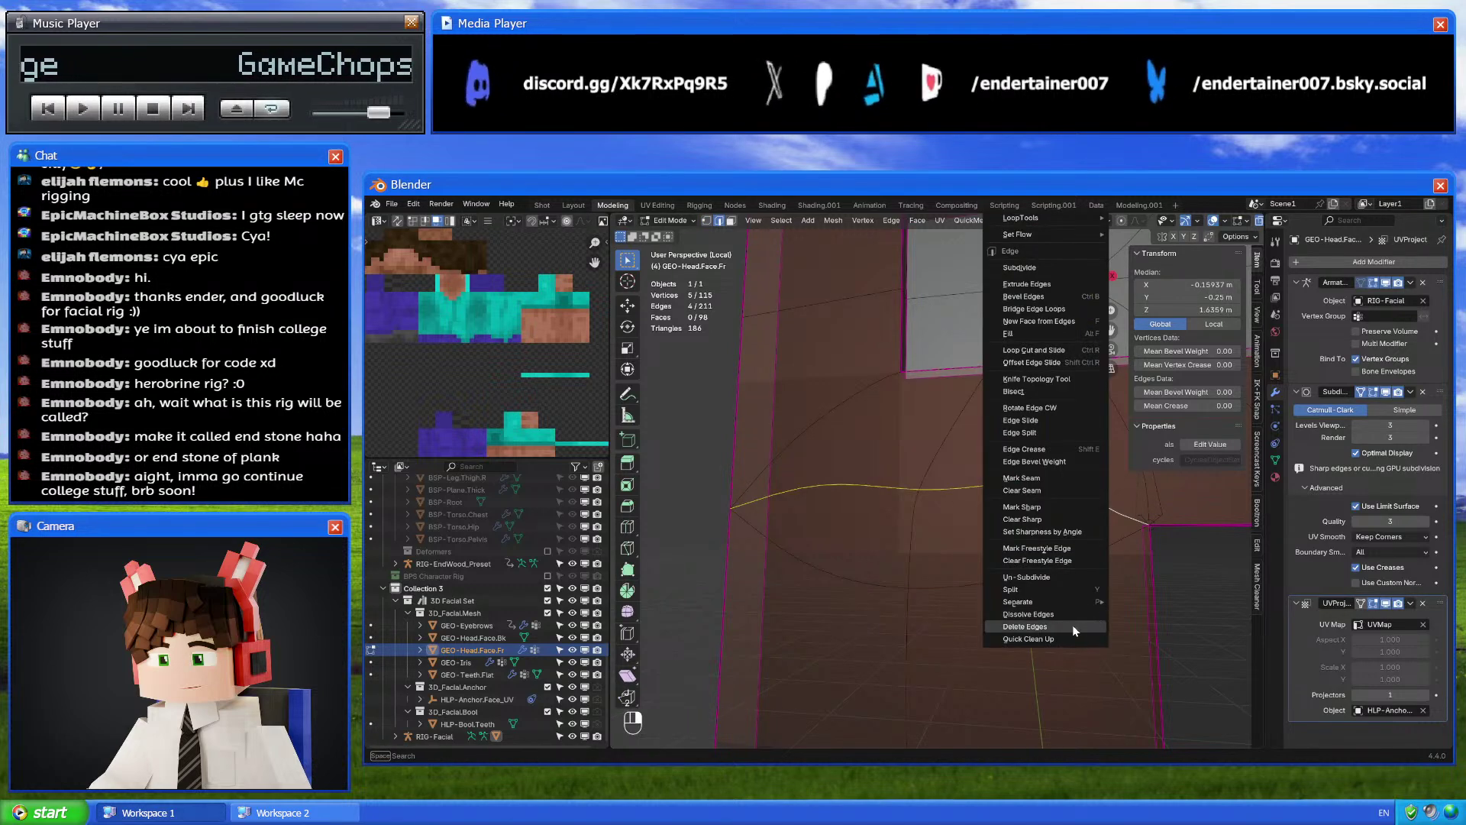
{"action": "left_click", "coordinate": [1053, 610]}
{"action": "middle_click_drag", "start_coordinate": [1054, 611], "coordinate": [958, 620]}
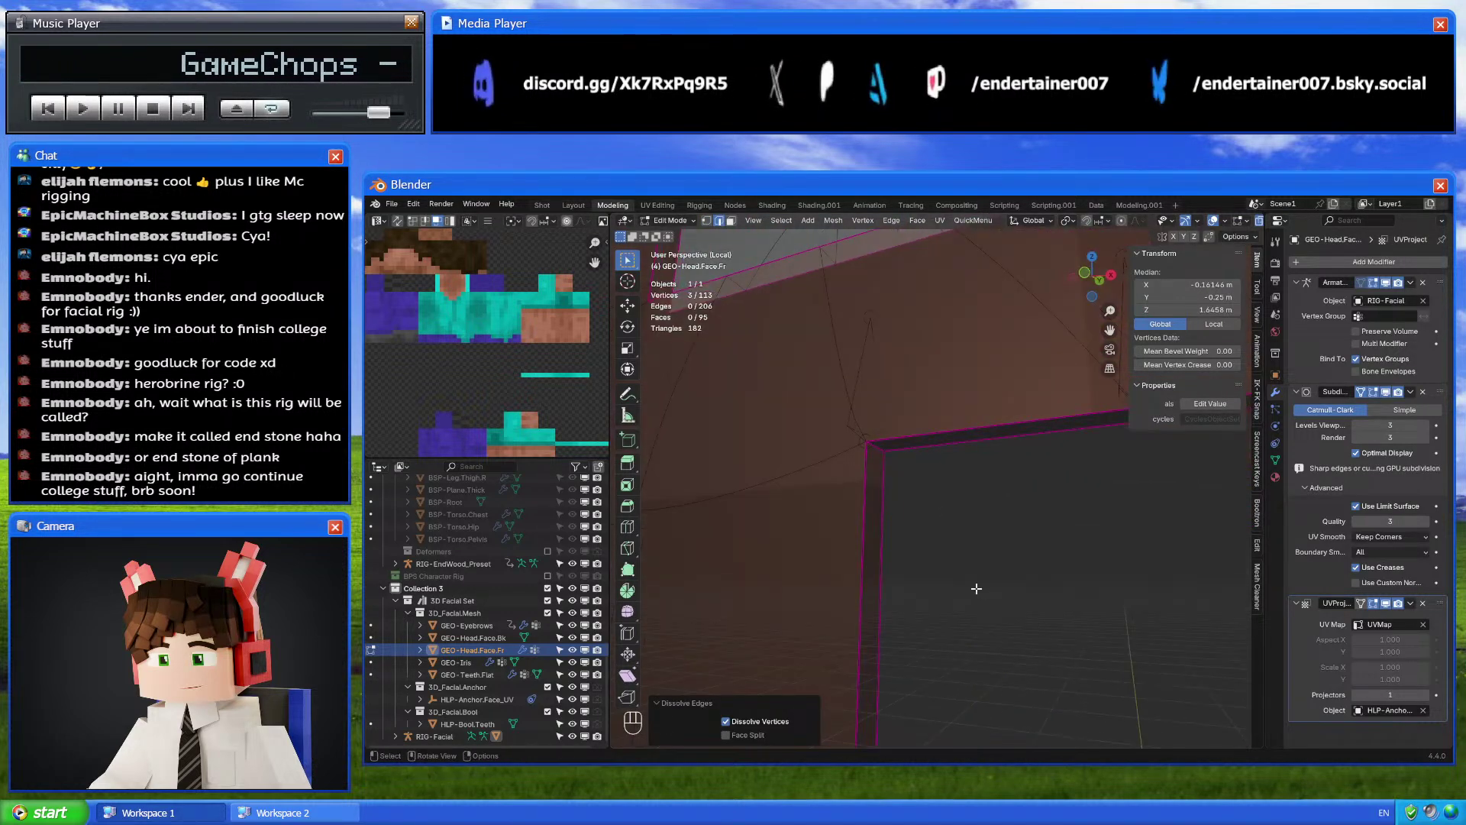
Try to connect the upper-right mouth corner vertex to the vertex on the right face border
{"action": "scroll", "coordinate": [978, 619], "scroll_direction": "up", "scroll_amount": 2}
{"action": "left_click", "coordinate": [959, 530]}
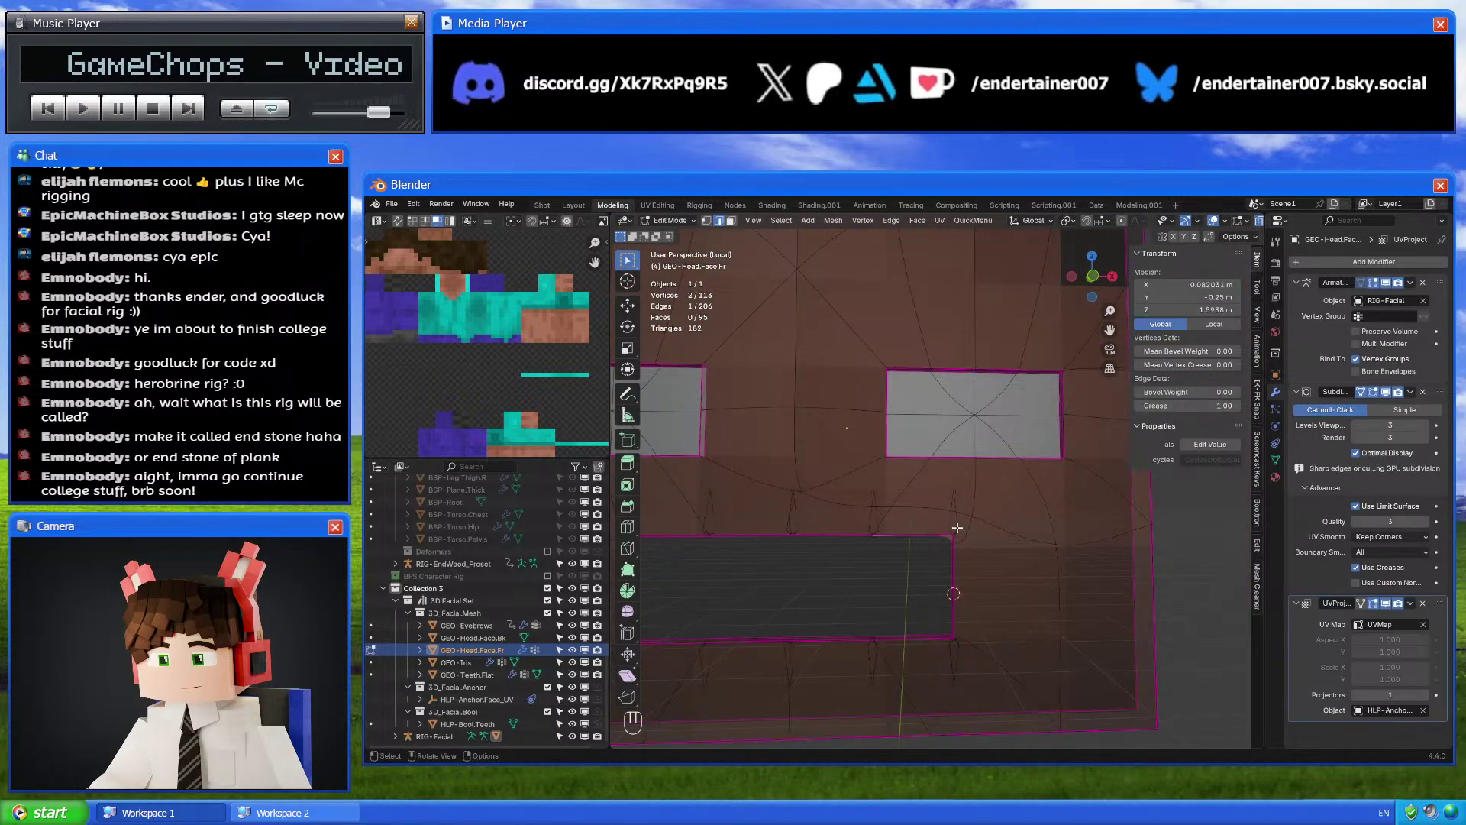
{"action": "middle_click_drag", "start_coordinate": [959, 530], "coordinate": [1084, 557]}
{"action": "left_click", "coordinate": [1145, 545], "text": "shift"}
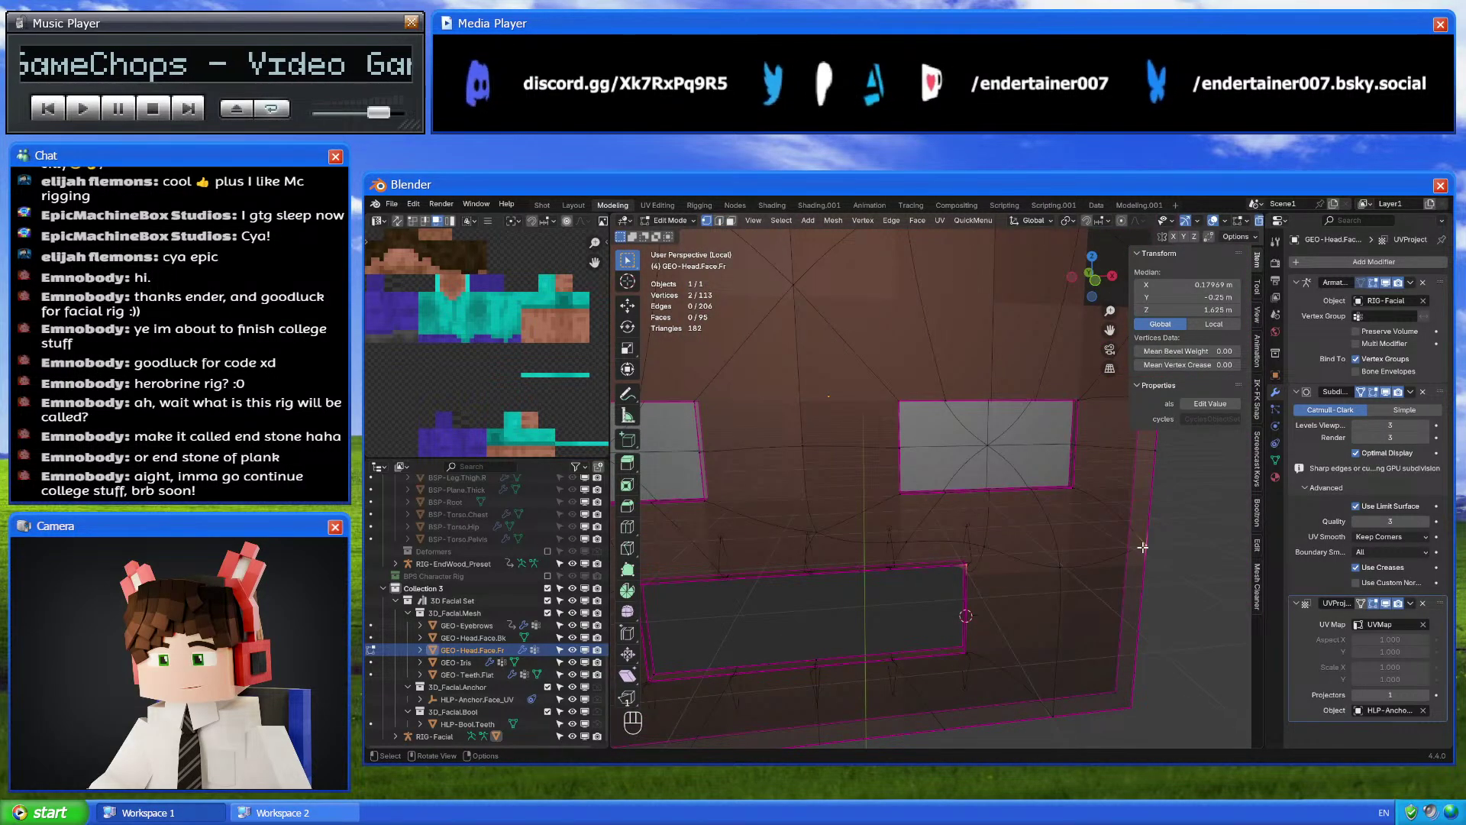
{"action": "key", "text": "j"}
Try to connect the upper-right mouth corner to the right eye's lower edge and select the crossing edge loops
{"action": "left_click", "coordinate": [972, 560]}
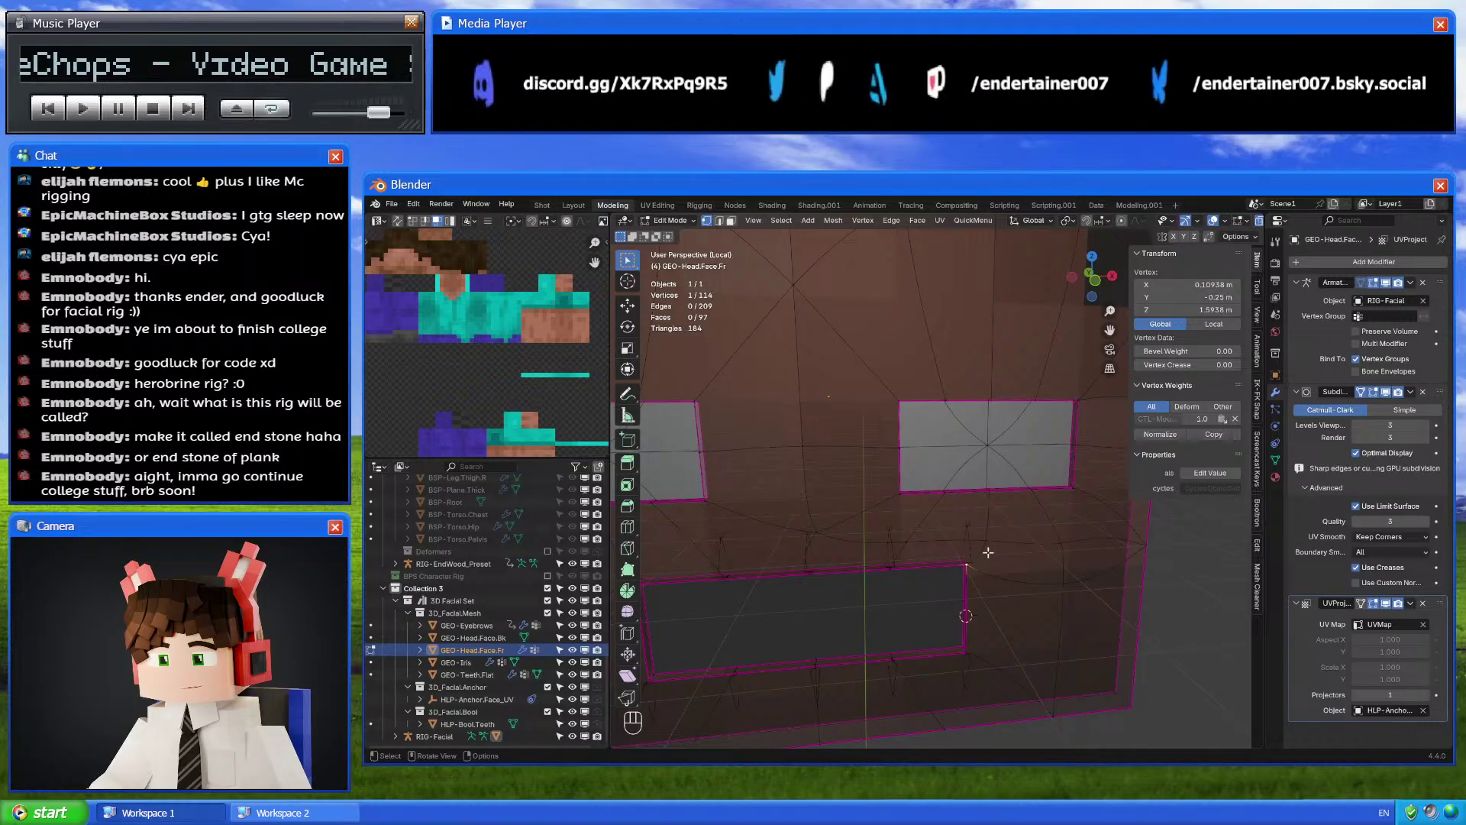
{"action": "right_click", "coordinate": [996, 498], "text": "ctrl"}
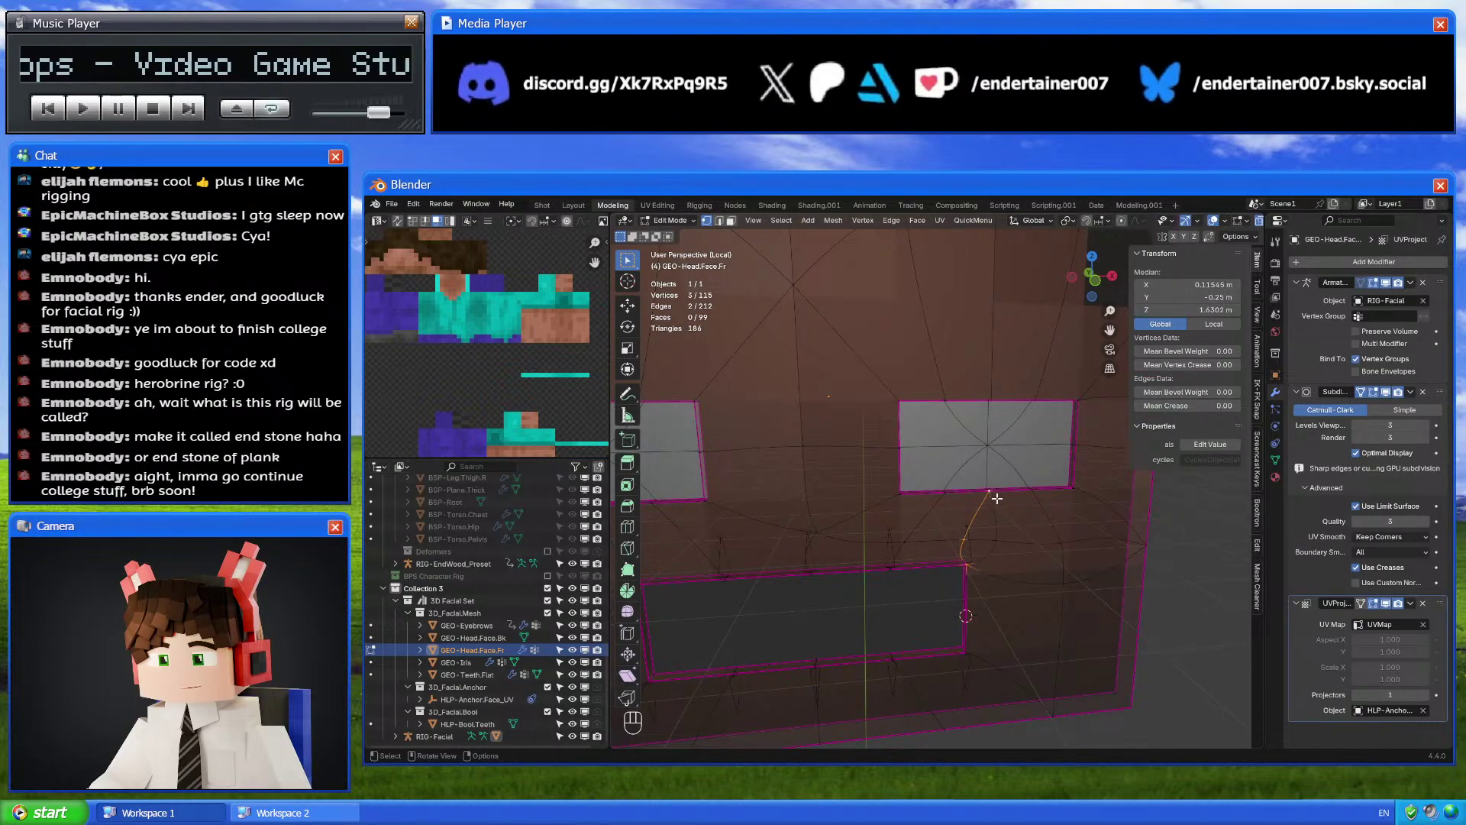
{"action": "left_click", "coordinate": [1033, 543], "text": "alt"}
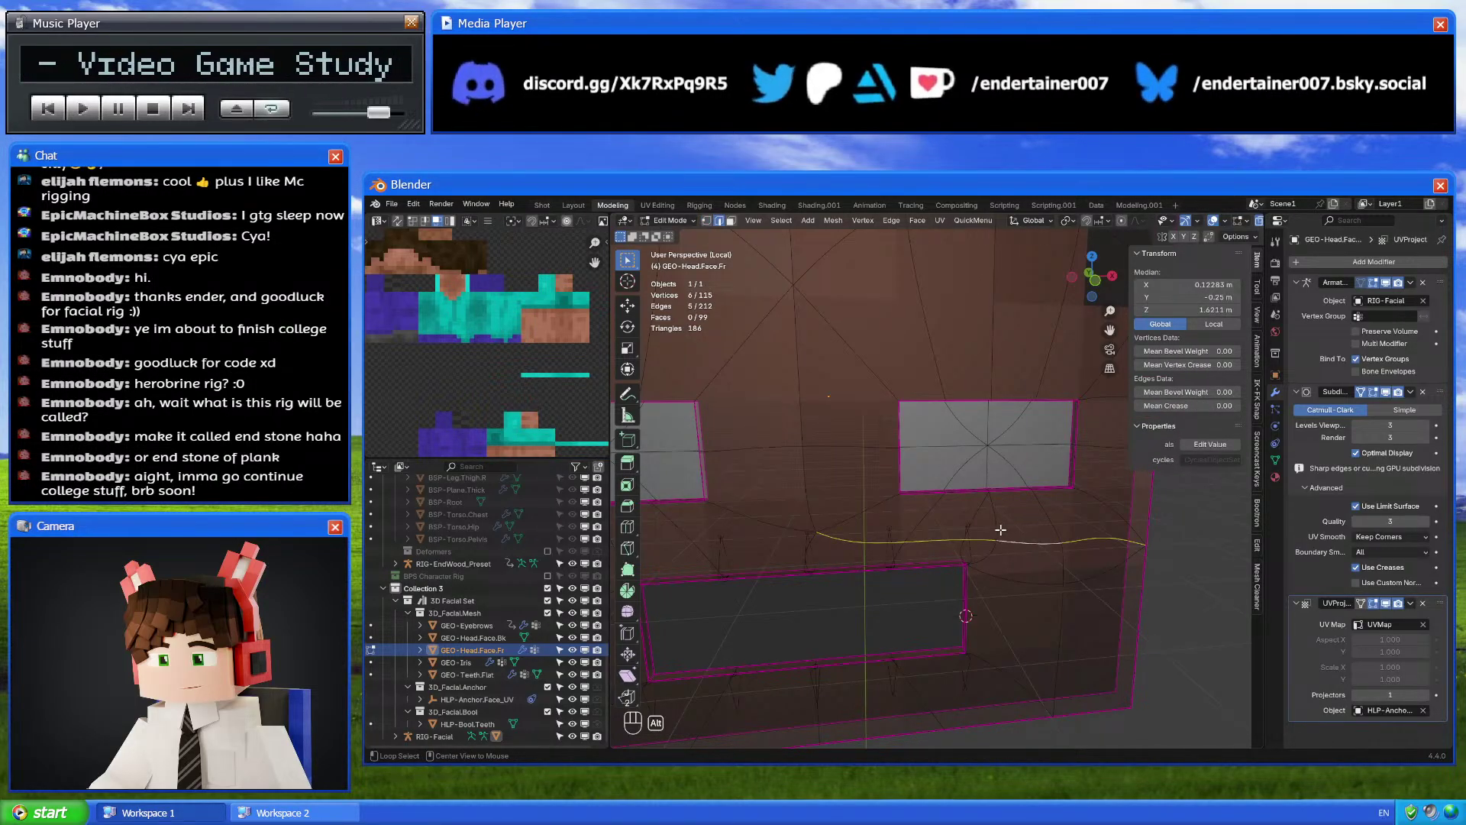
{"action": "left_click", "coordinate": [1000, 529]}
{"action": "middle_click_drag", "start_coordinate": [1000, 529], "coordinate": [993, 549]}
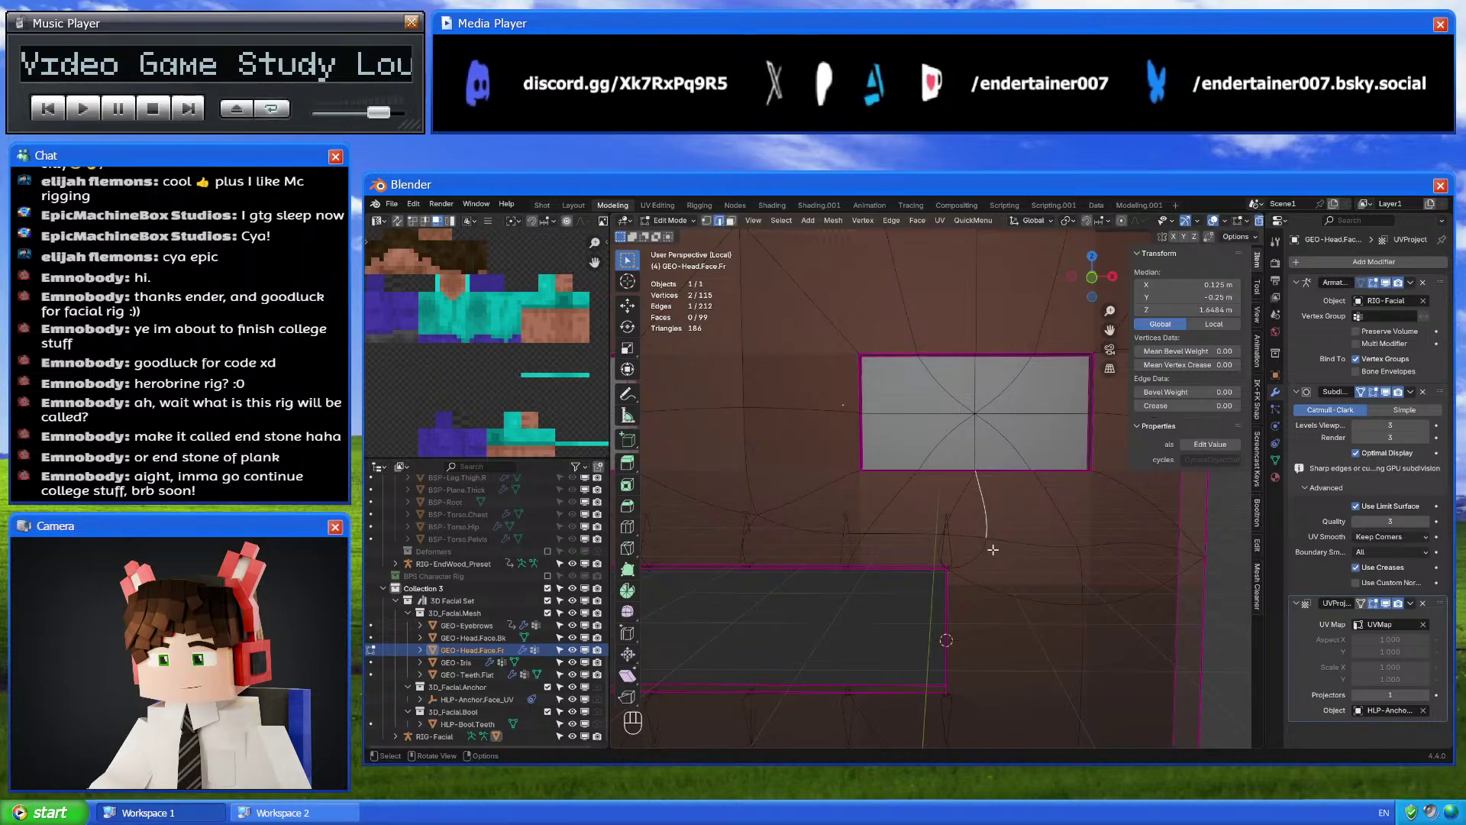
{"action": "left_click", "coordinate": [981, 551], "text": "alt"}
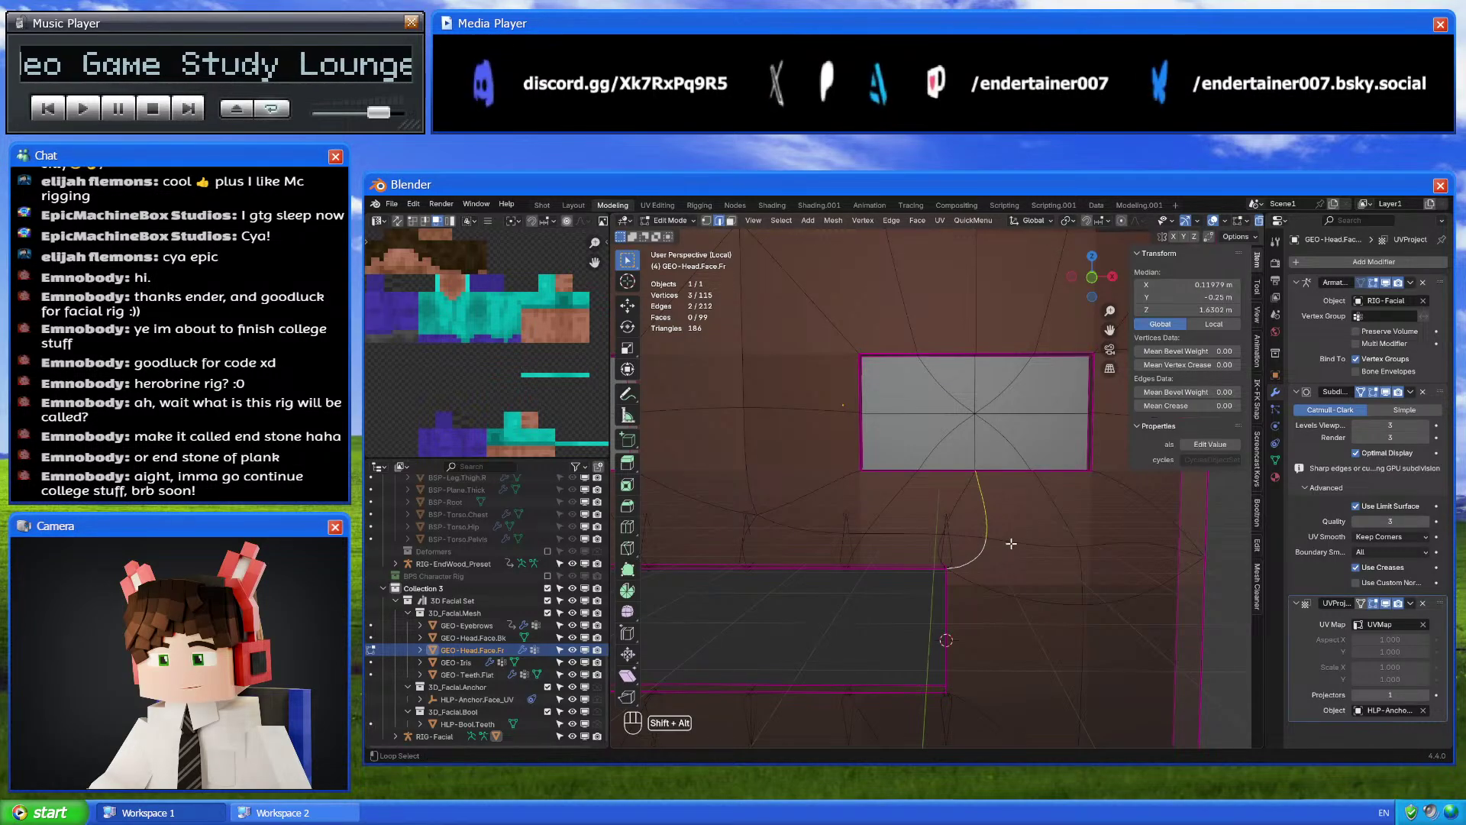
{"action": "left_click", "coordinate": [997, 542], "text": "alt+shift"}
Undo the connecting edges added at the upper-right mouth corner
{"action": "key", "text": "ctrl+z"}
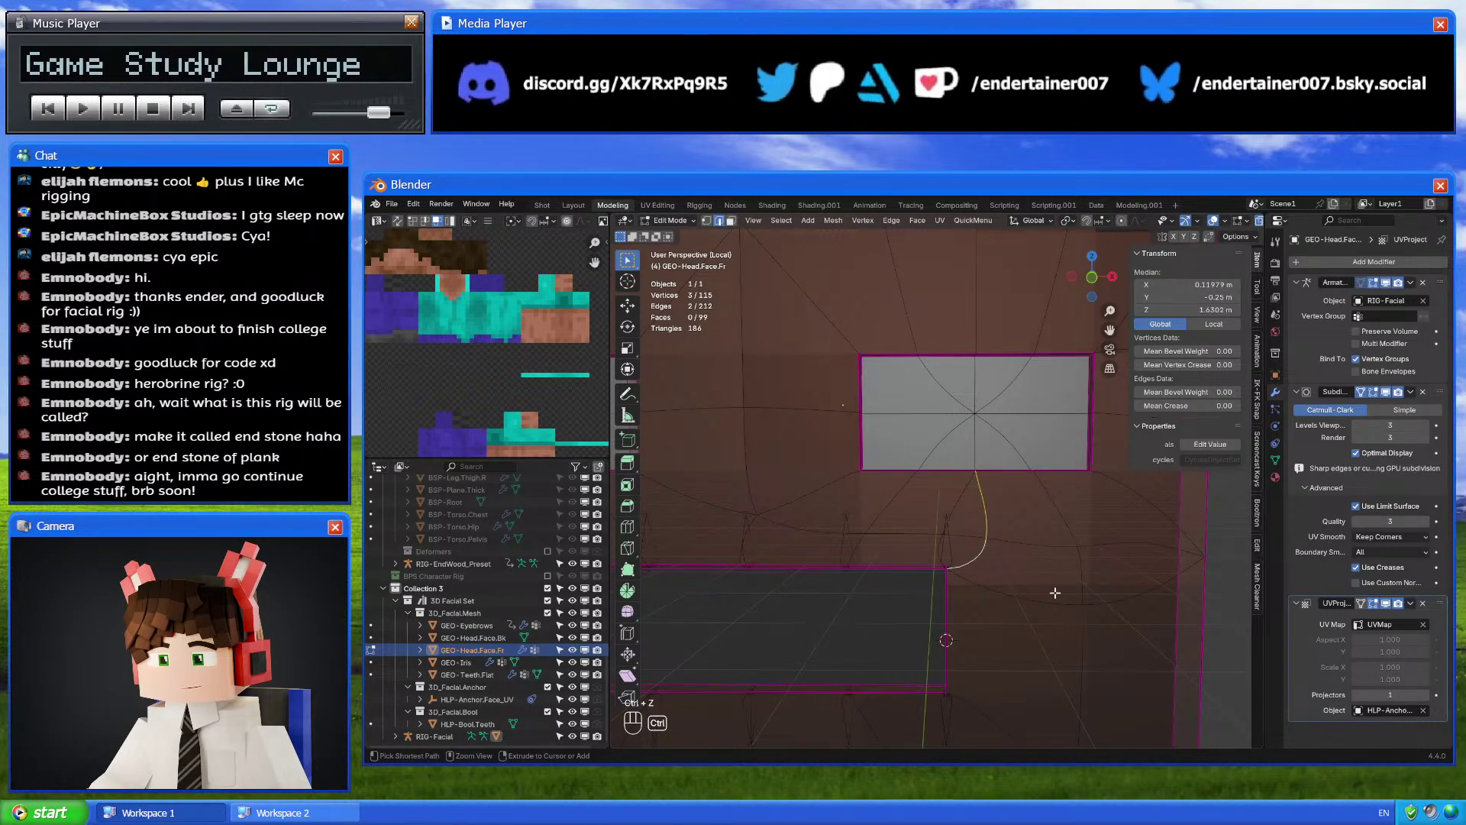
{"action": "key", "text": "ctrl+z"}
{"action": "key", "text": "ctrl+z"}
{"action": "key", "text": "ctrl+z"}
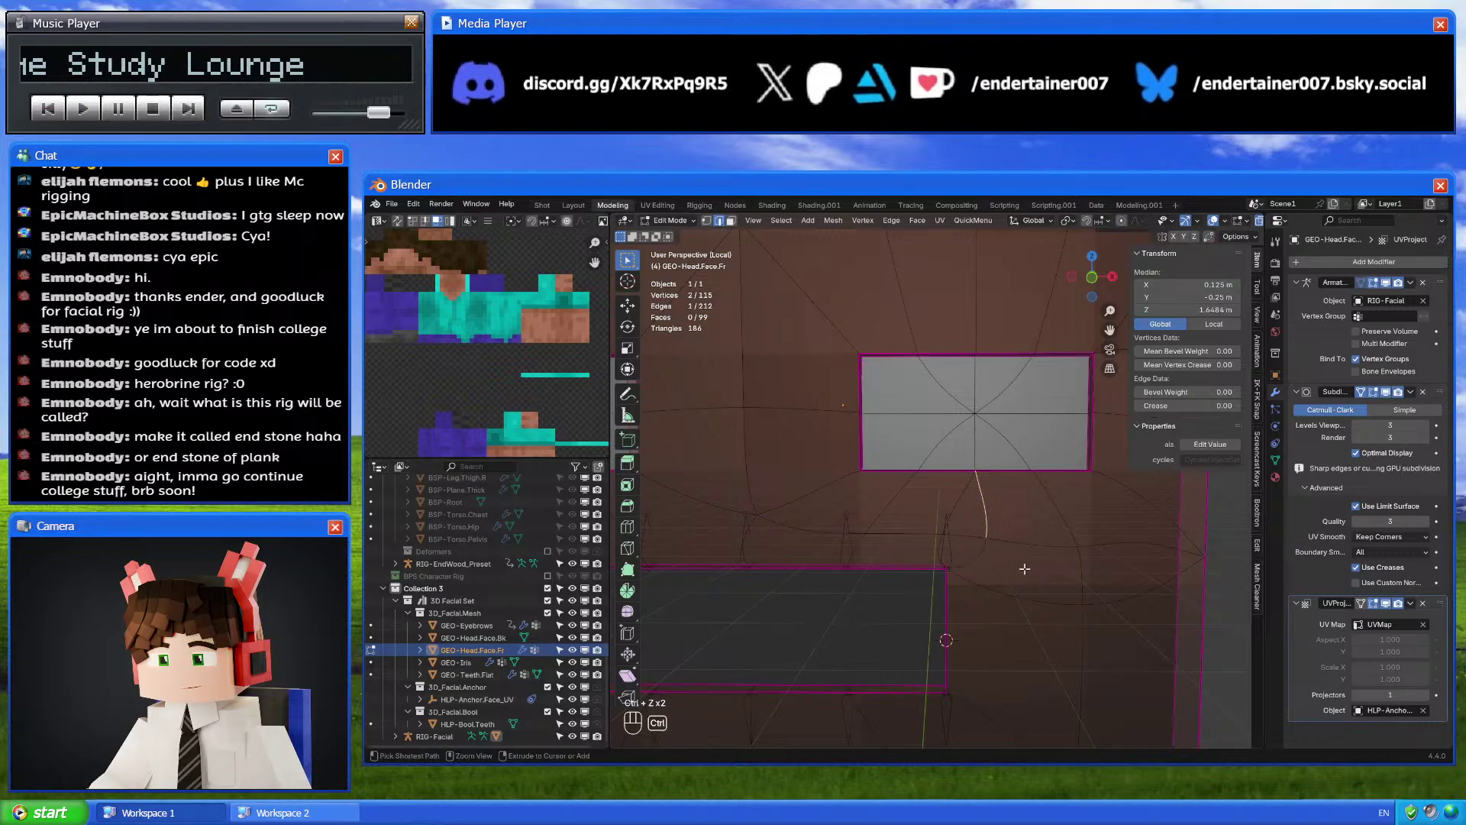
{"action": "key", "text": "ctrl+z"}
{"action": "key", "text": "ctrl+z"}
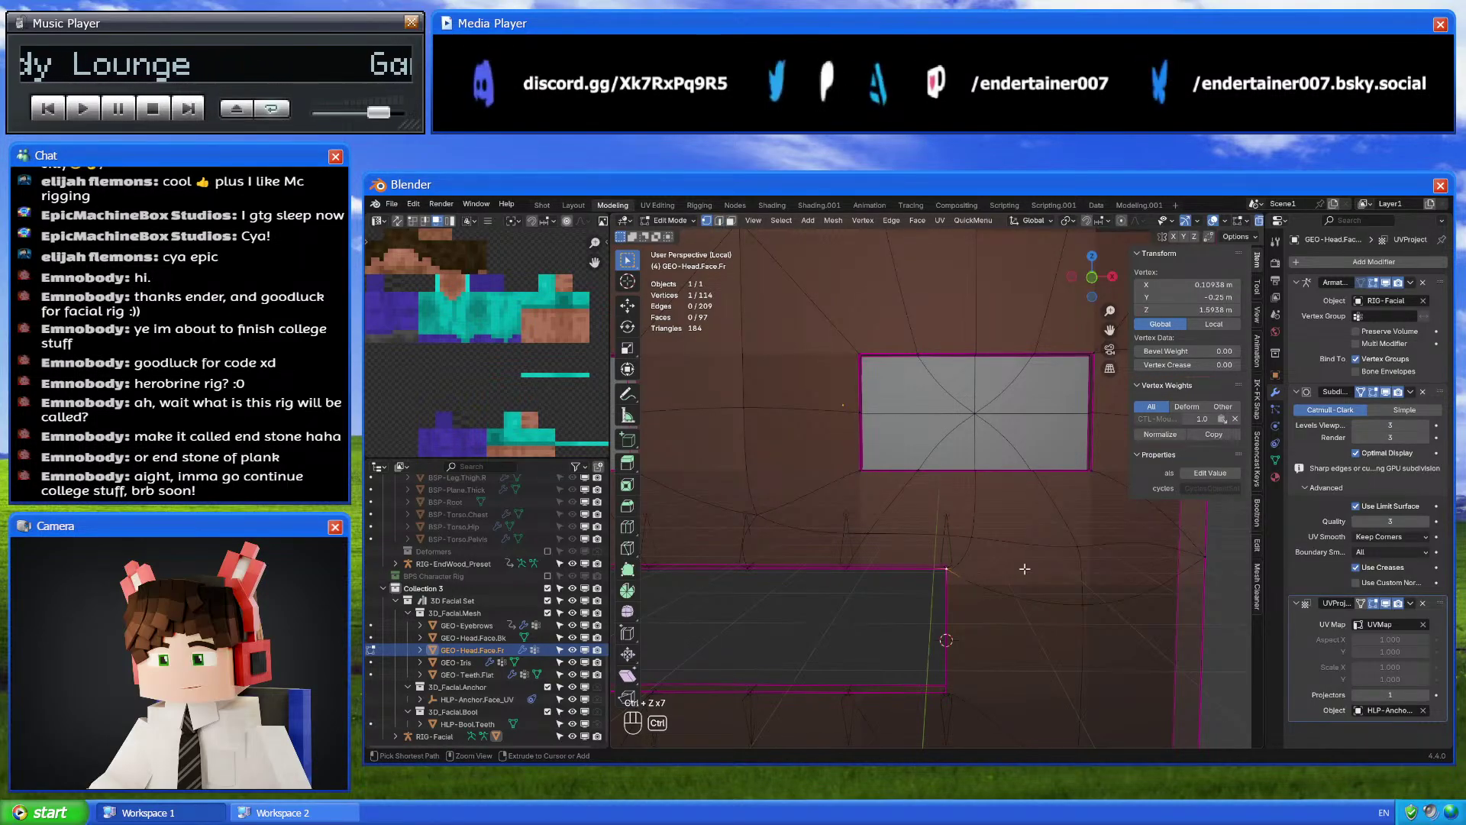
{"action": "key", "text": "ctrl+z"}
{"action": "key", "text": "ctrl+z"}
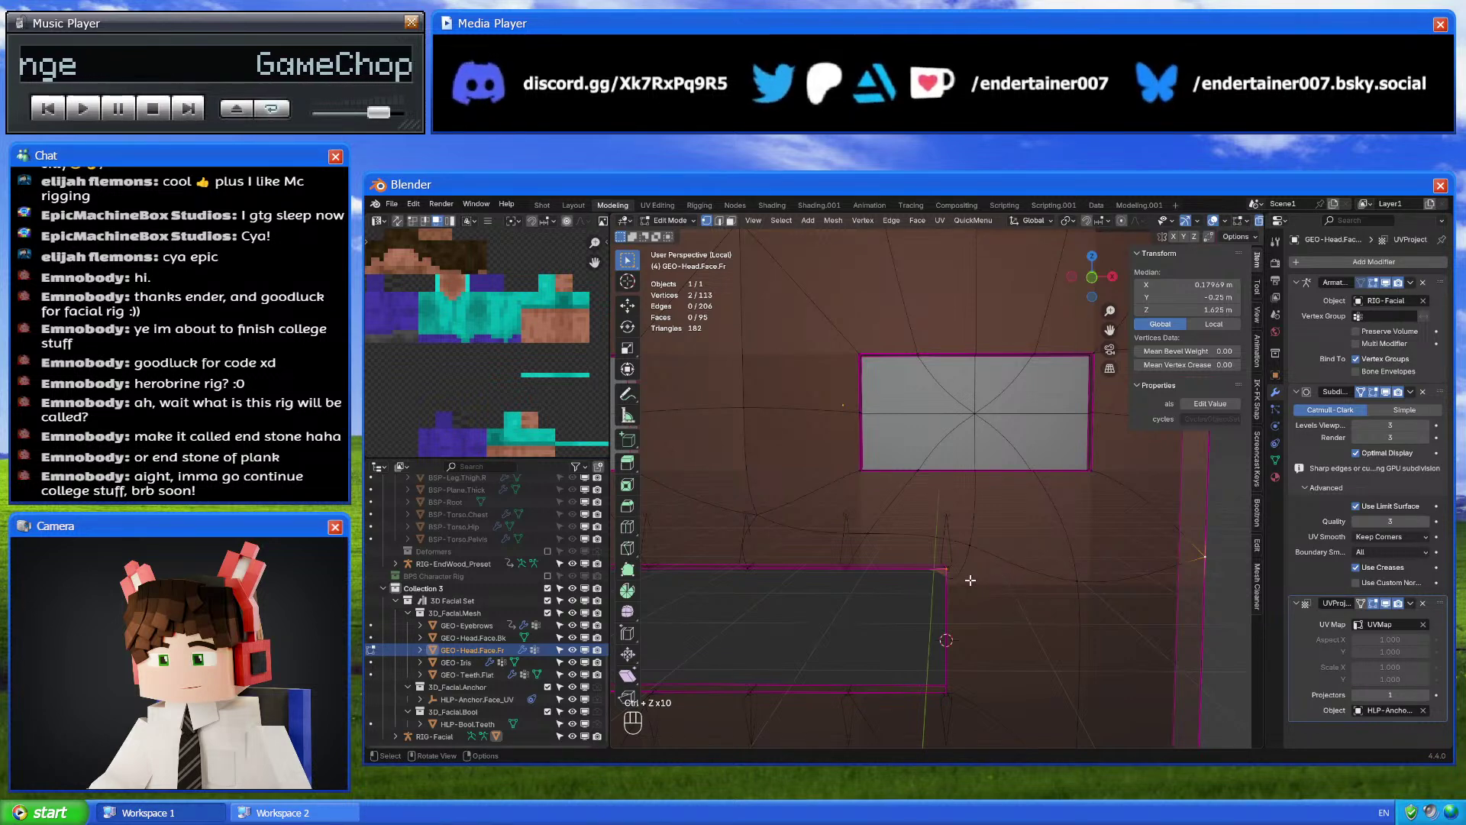
{"action": "scroll", "coordinate": [970, 580], "scroll_direction": "down", "scroll_amount": 3}
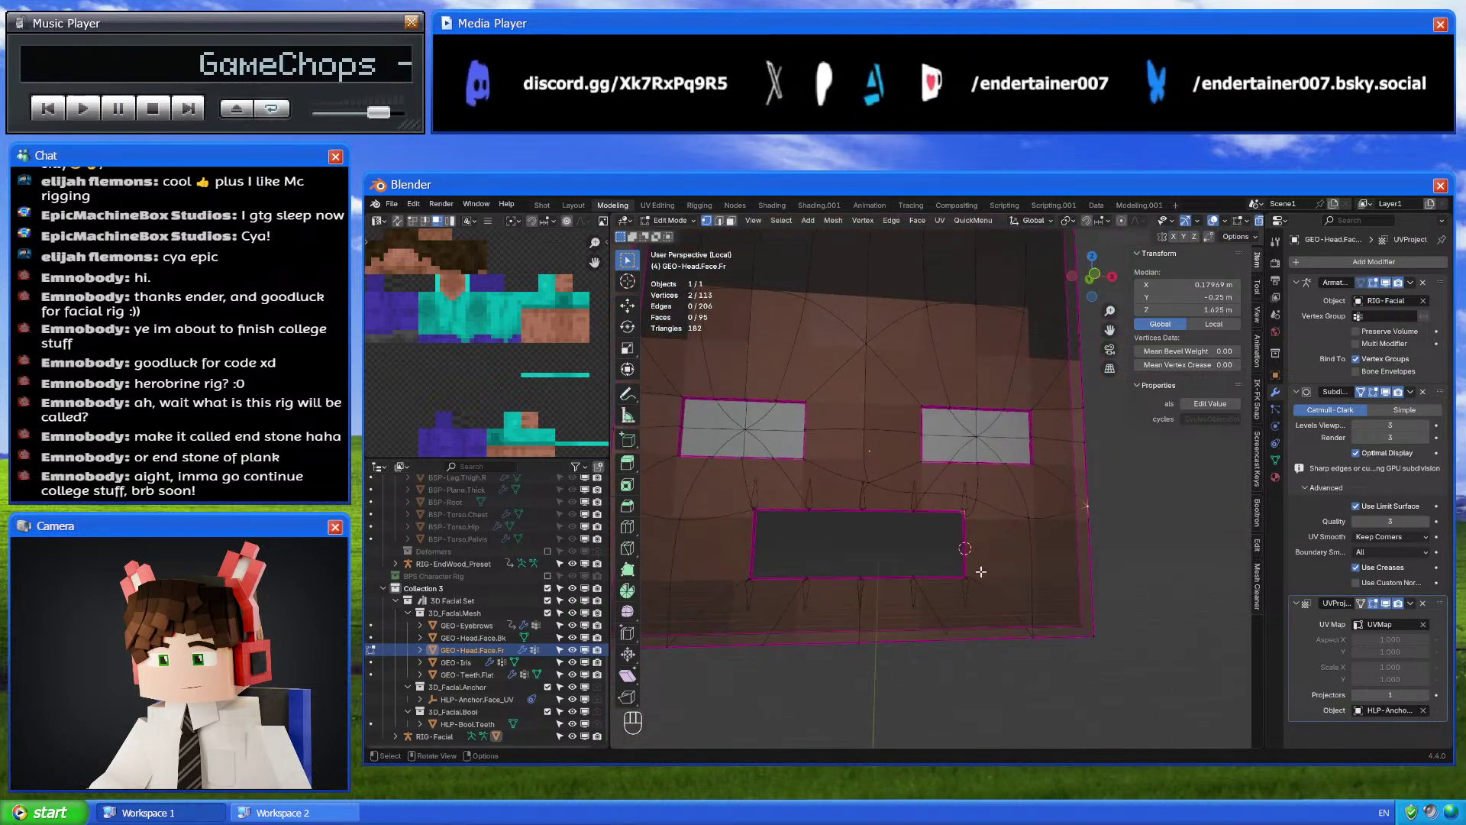
Try to connect the upper-right mouth corner to the right eye's lower edge, and undo the added edges
{"action": "scroll", "coordinate": [981, 571], "scroll_direction": "up", "scroll_amount": 2}
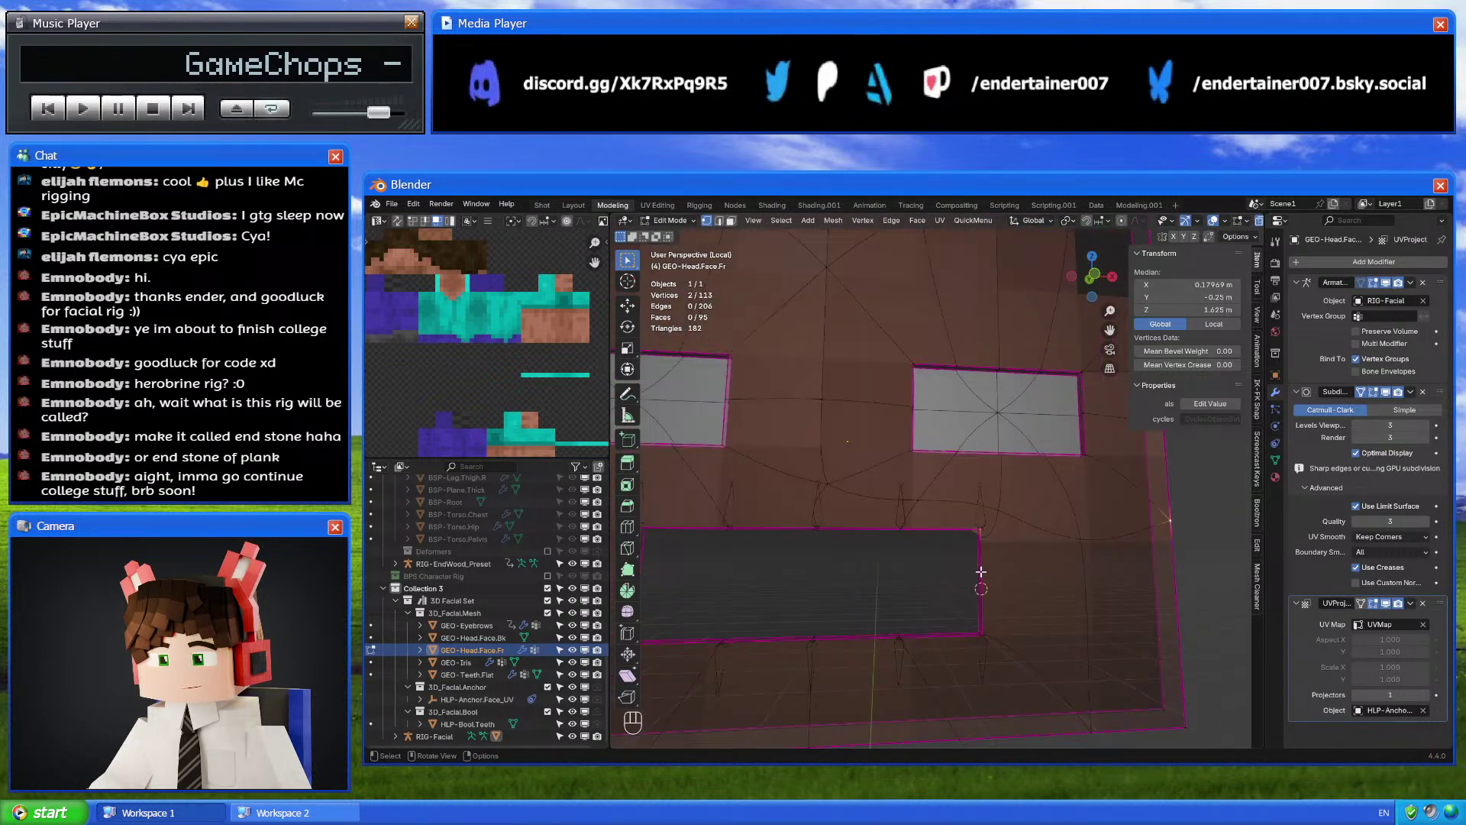
{"action": "left_click", "coordinate": [984, 523]}
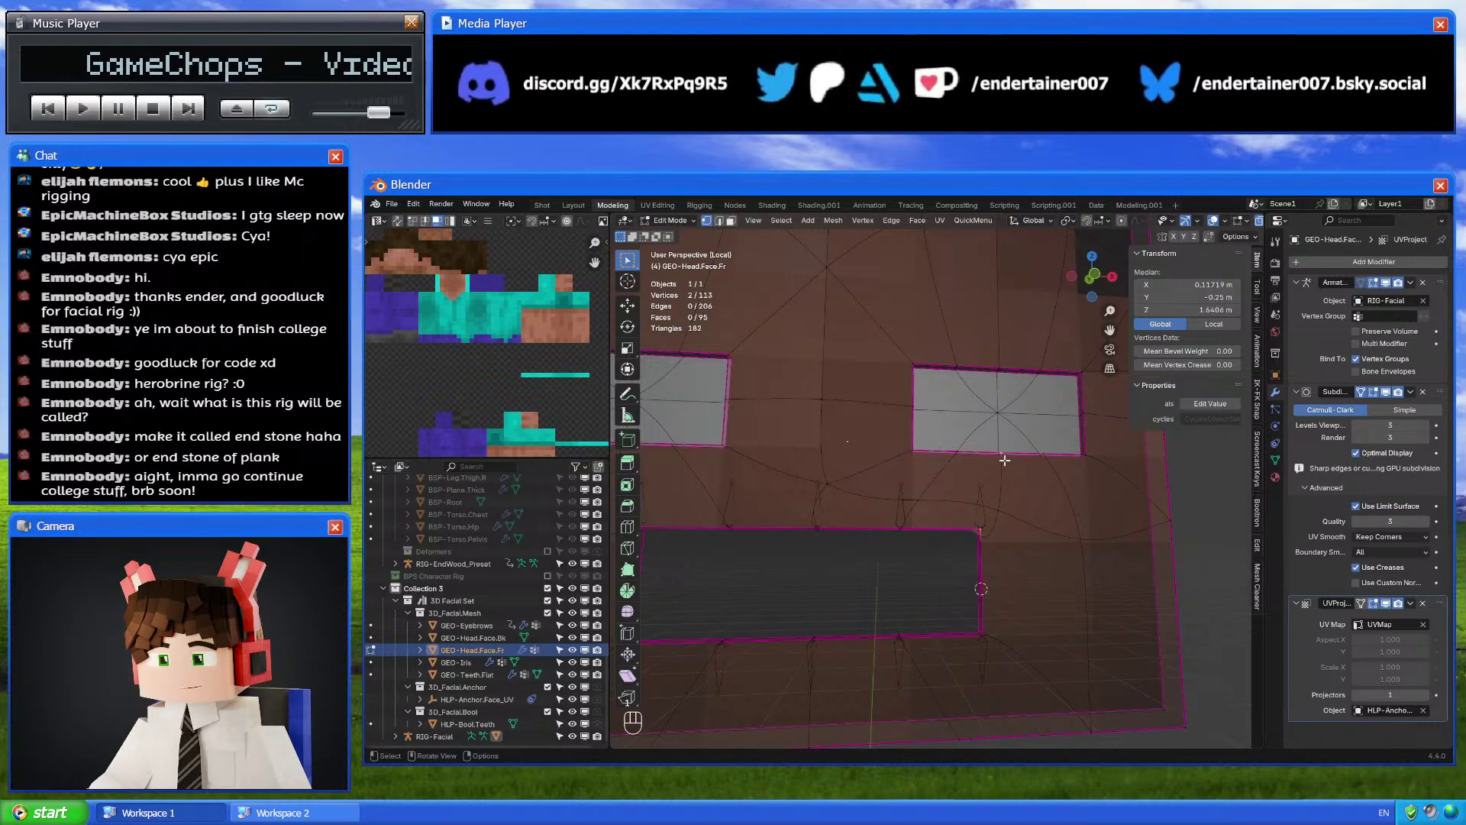
{"action": "key", "text": "j"}
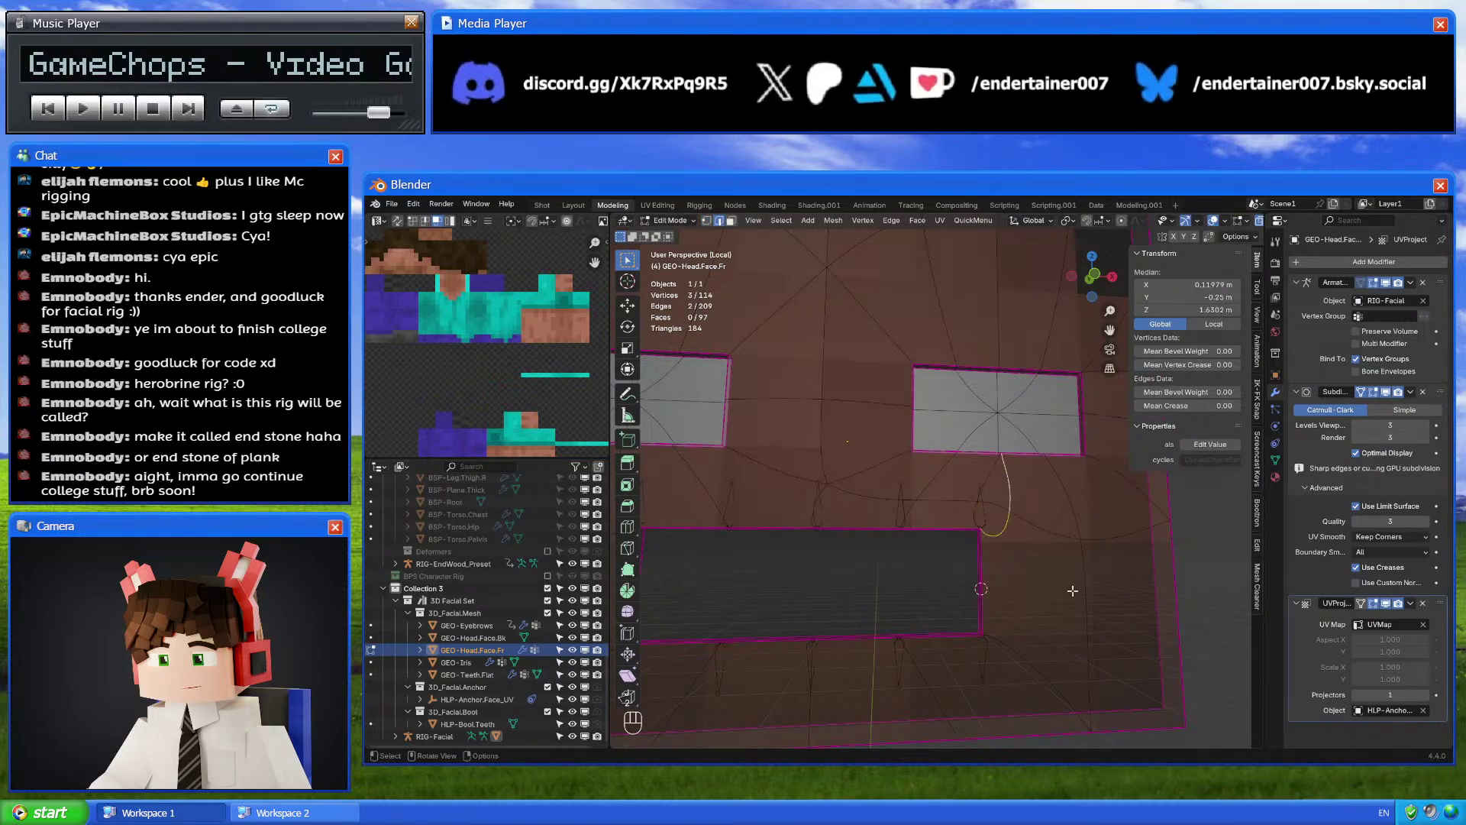
{"action": "key", "text": "x"}
{"action": "left_click", "coordinate": [1066, 597]}
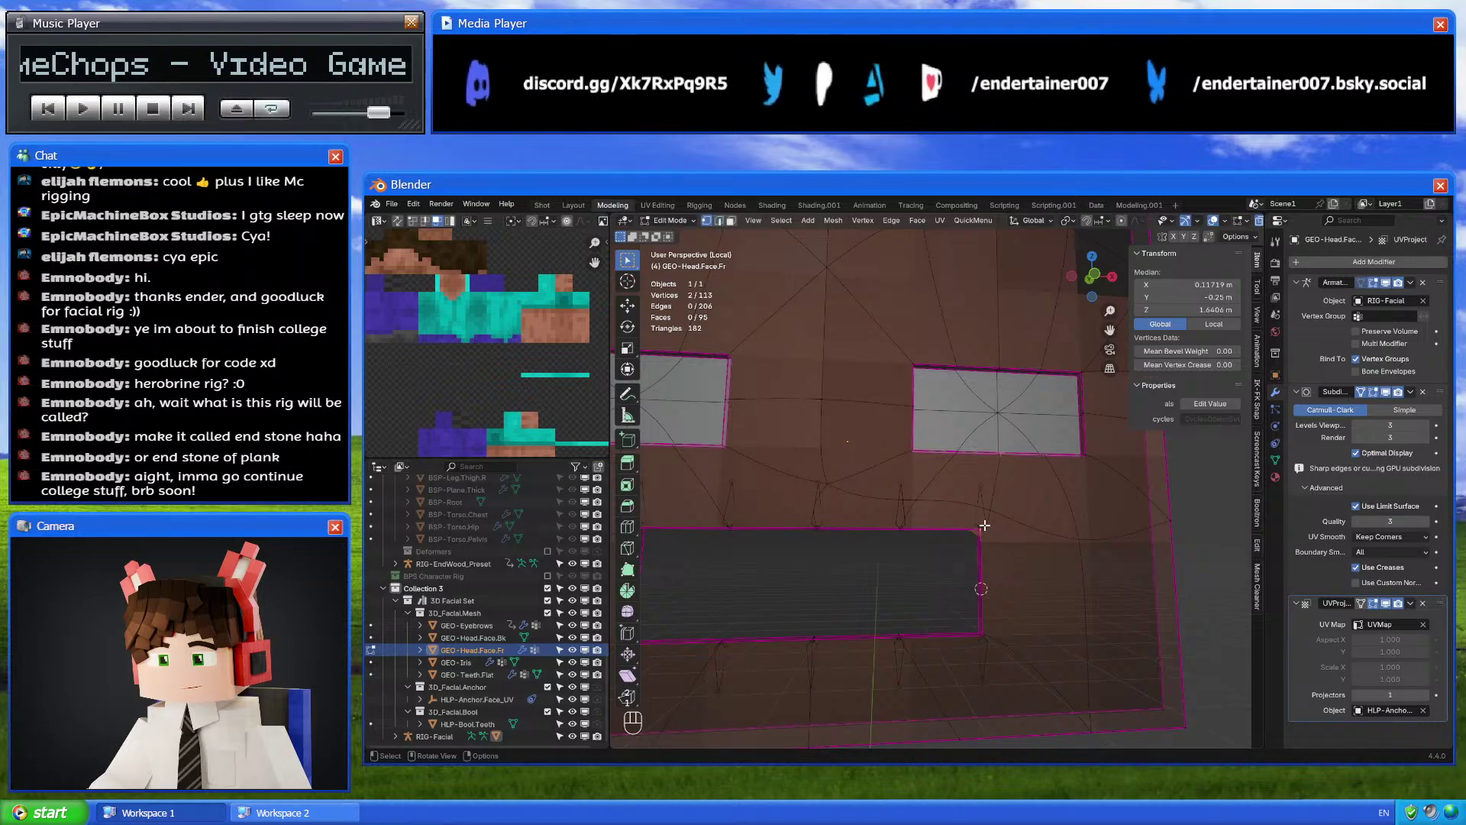
Connect the upper-right mouth corner to the right face border vertex and turn off the Subdivision modifier's edit-mode preview
{"action": "left_click", "coordinate": [1172, 517], "text": "shift"}
{"action": "key", "text": "j"}
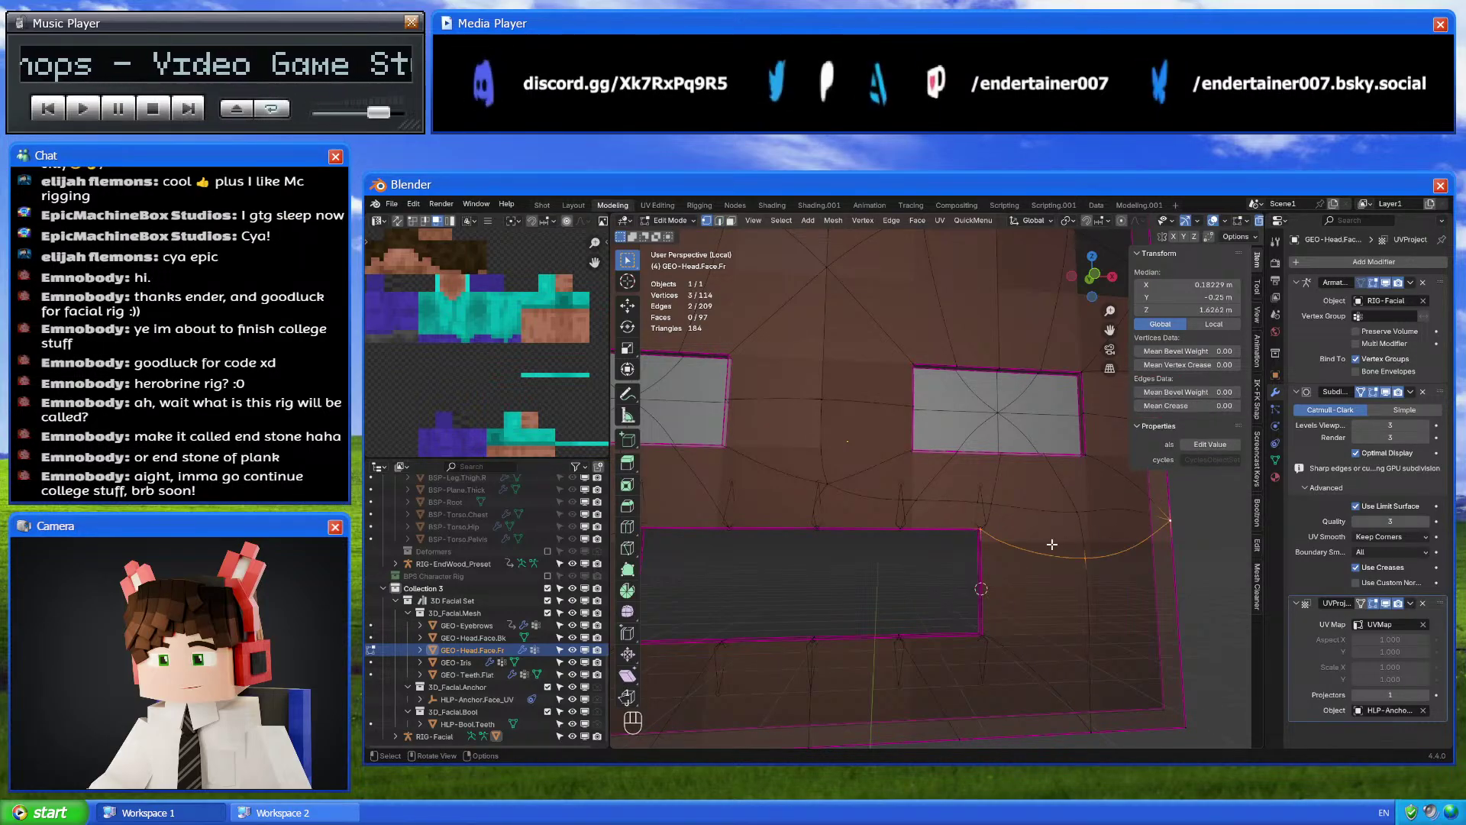
{"action": "left_click", "coordinate": [1386, 393]}
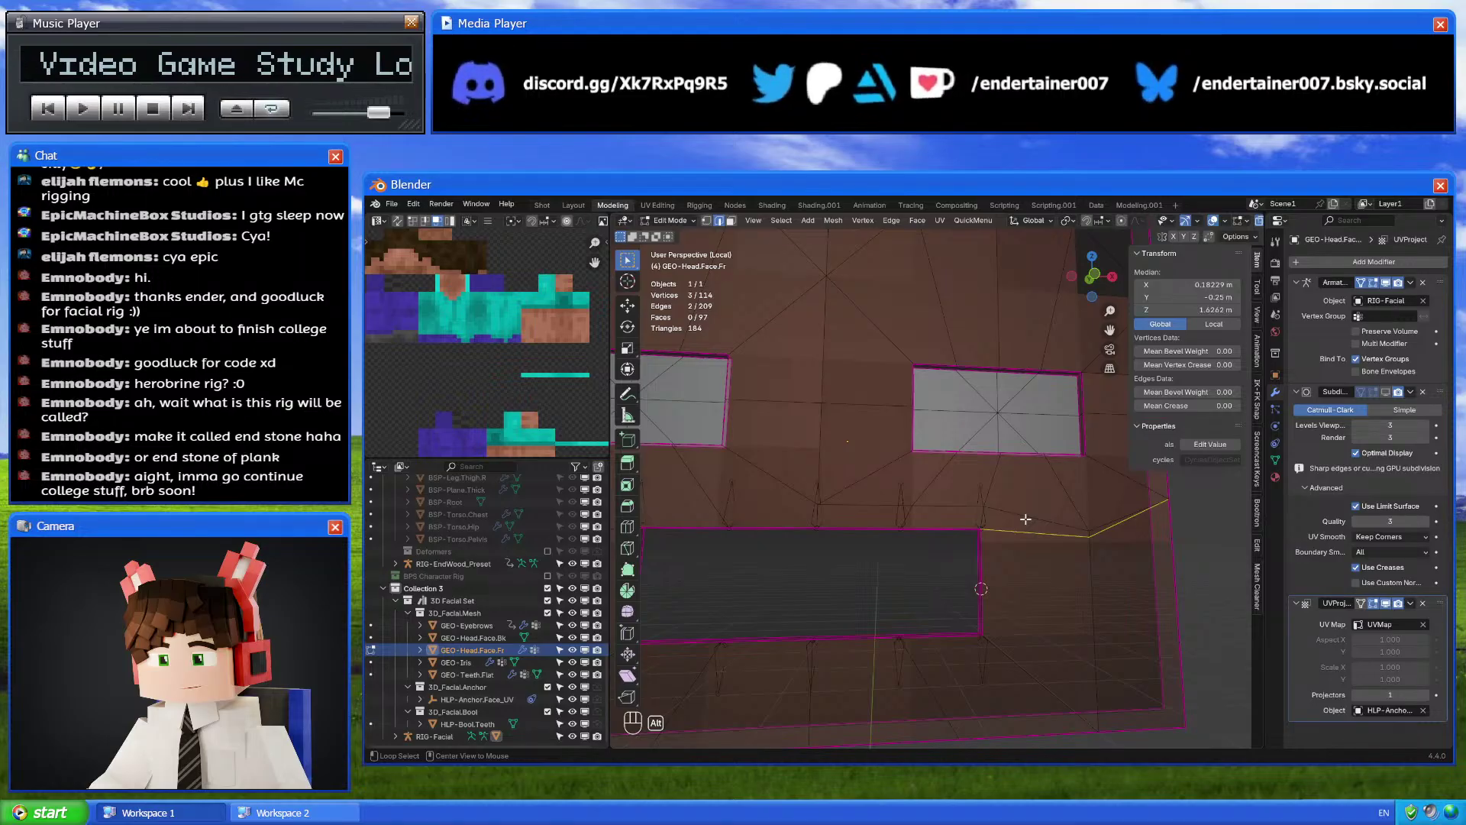
{"action": "middle_click_drag", "start_coordinate": [841, 515], "coordinate": [857, 528], "text": "shift"}
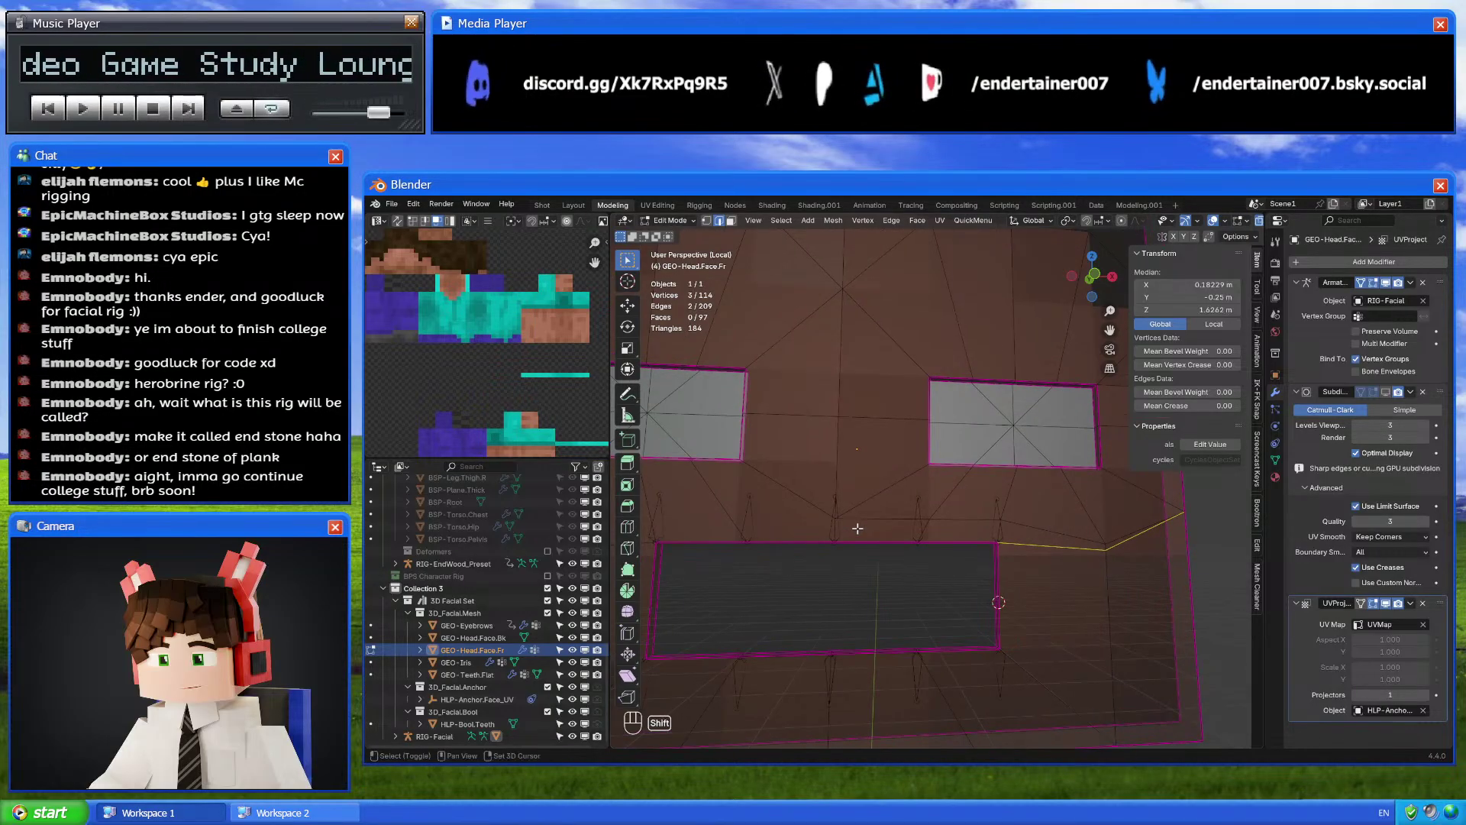
Try to connect the inner lower corners of both eyes to the centre above the mouth
{"action": "left_click", "coordinate": [812, 527]}
{"action": "middle_click_drag", "start_coordinate": [812, 527], "coordinate": [813, 530]}
{"action": "middle_click_drag", "start_coordinate": [767, 466], "coordinate": [785, 451]}
{"action": "left_click", "coordinate": [884, 495], "text": "shift"}
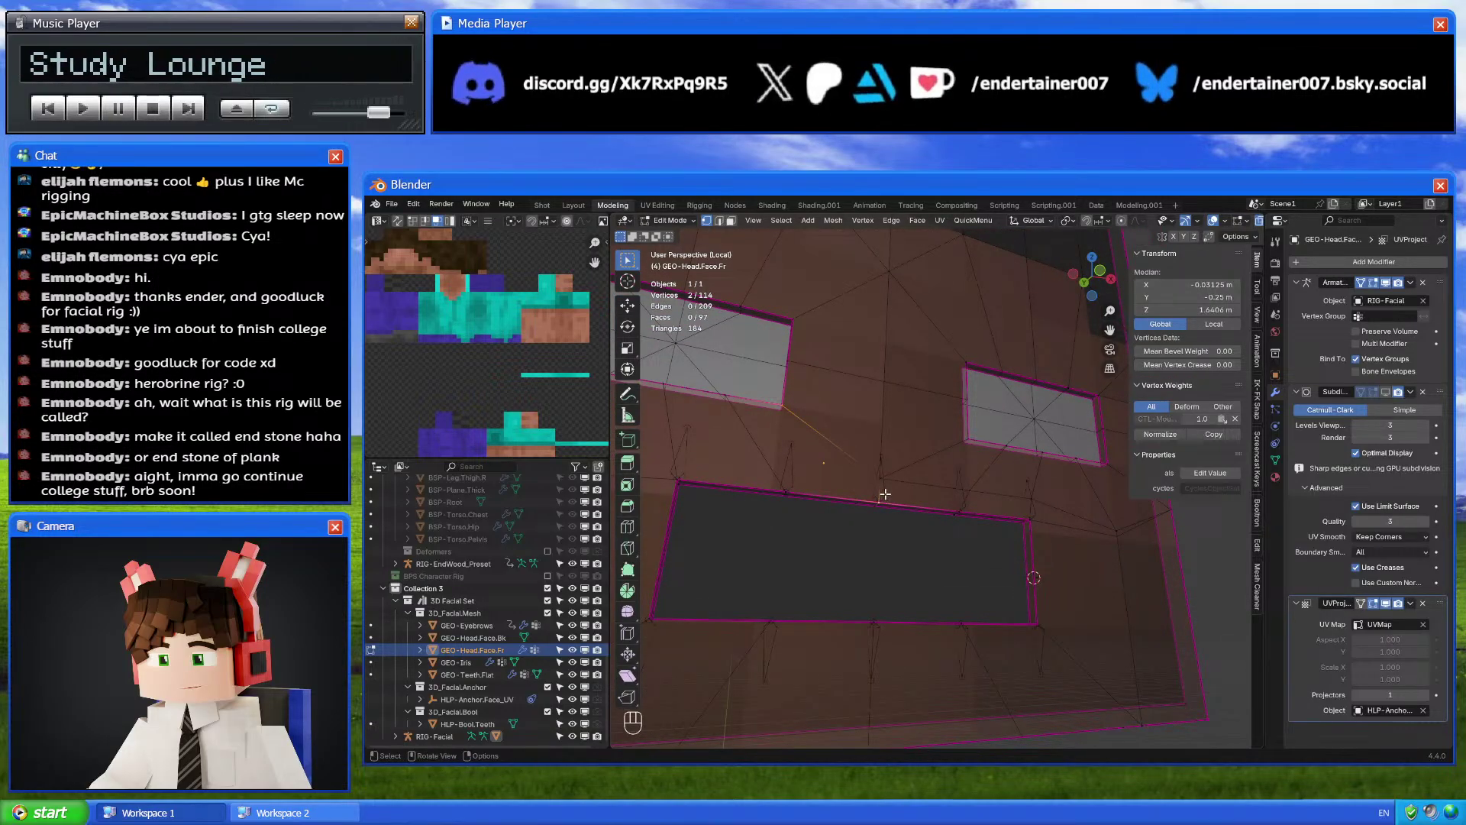
{"action": "key", "text": "j"}
{"action": "left_click", "coordinate": [885, 495]}
{"action": "left_click", "coordinate": [978, 429], "text": "shift"}
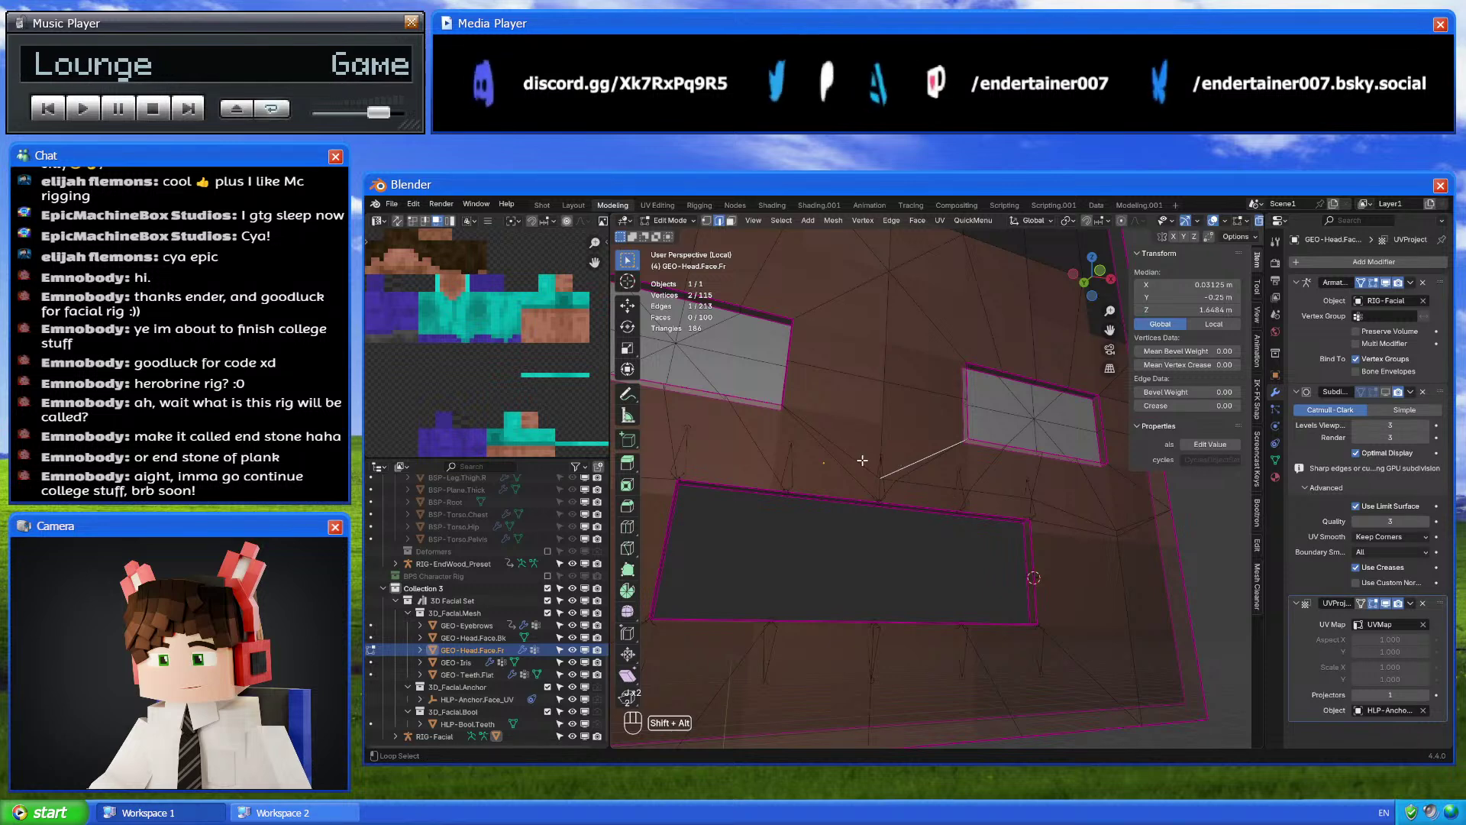
Dissolve the connecting edges between both eyes and the mouth centre together with the old path toward the right face border
{"action": "key", "text": "x"}
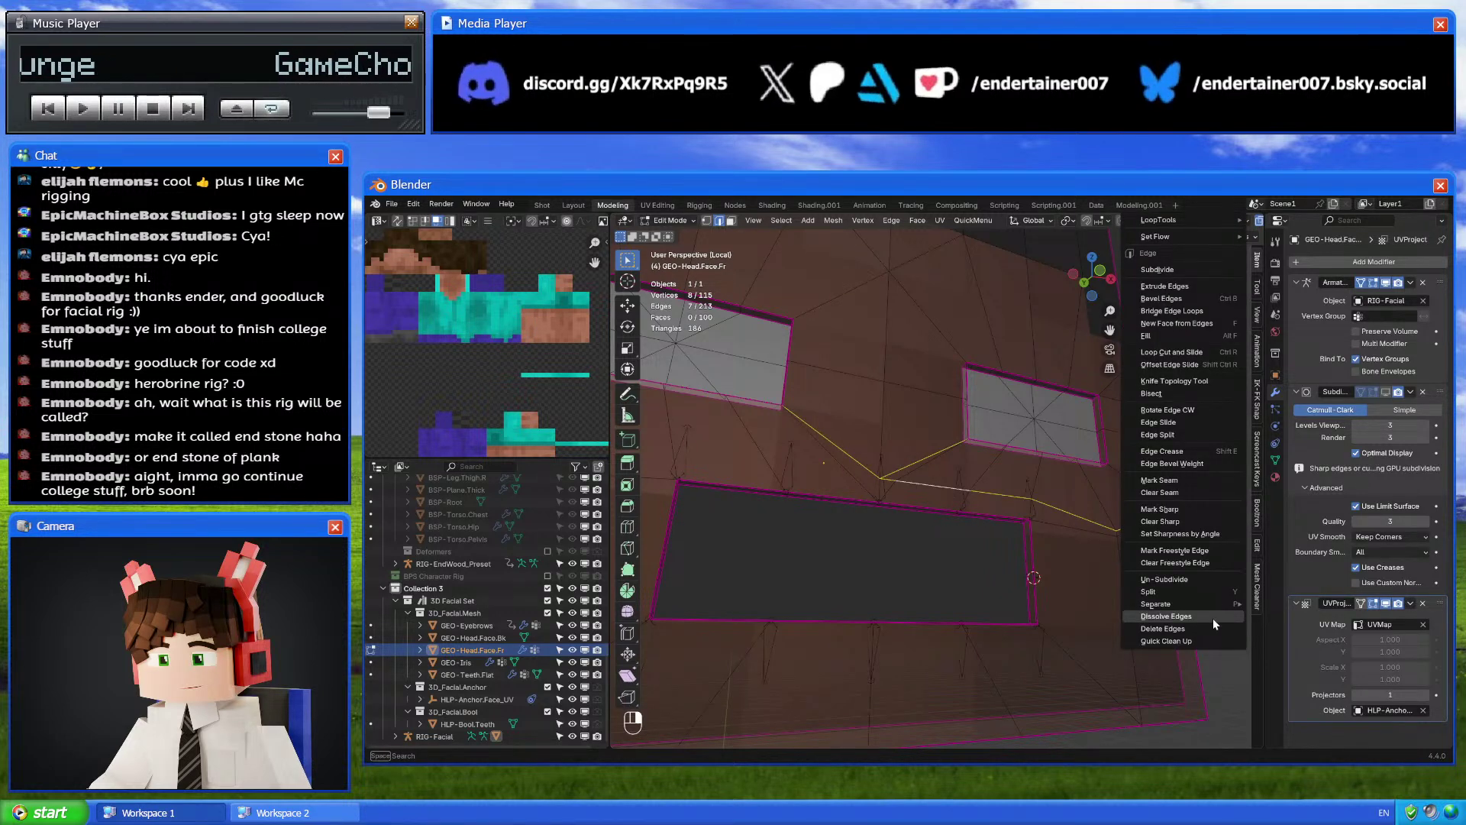
{"action": "left_click", "coordinate": [1213, 617]}
{"action": "middle_click_drag", "start_coordinate": [1212, 617], "coordinate": [970, 610]}
{"action": "scroll", "coordinate": [952, 592], "scroll_direction": "down", "scroll_amount": 4}
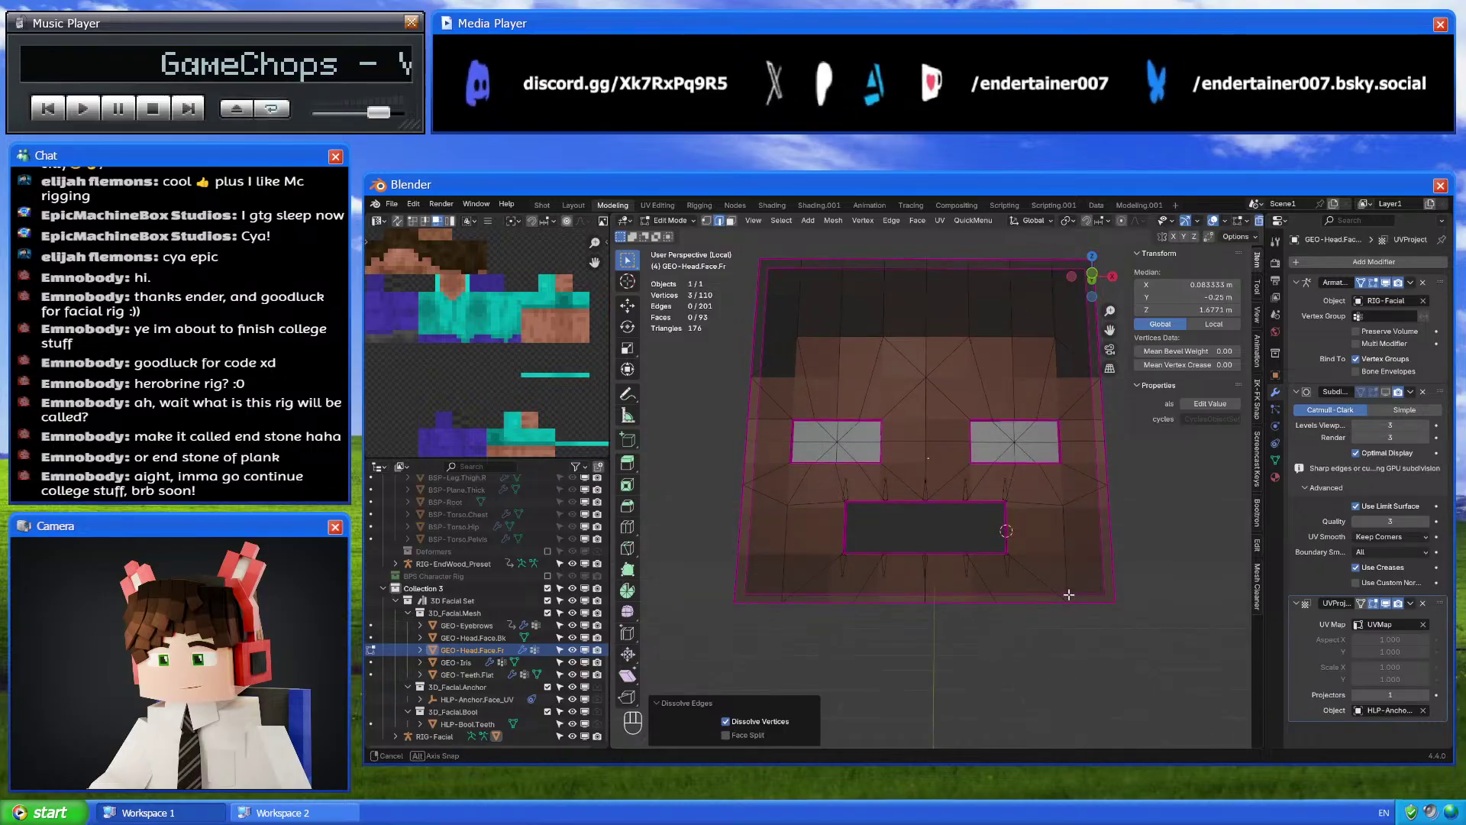
{"action": "scroll", "coordinate": [1126, 584], "scroll_direction": "up", "scroll_amount": 2}
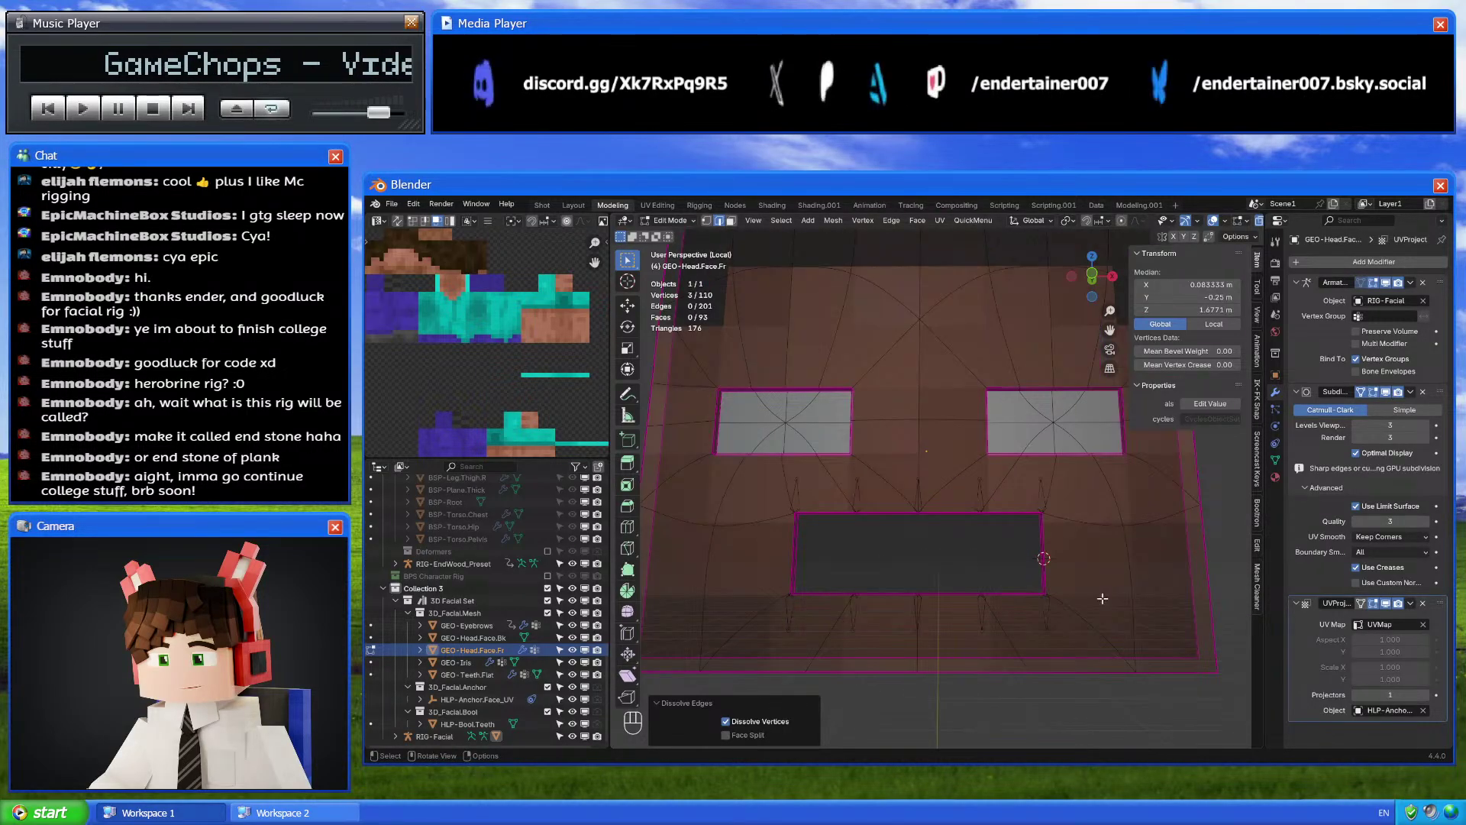
Pose the facial rig: shift CTL-Mouth.Tp.R inward and down, and CTL-Mouth.Tp_Md.R about 0.02 m inward and 0.04 m down
{"action": "middle_click_drag", "start_coordinate": [1102, 599], "coordinate": [1077, 516]}
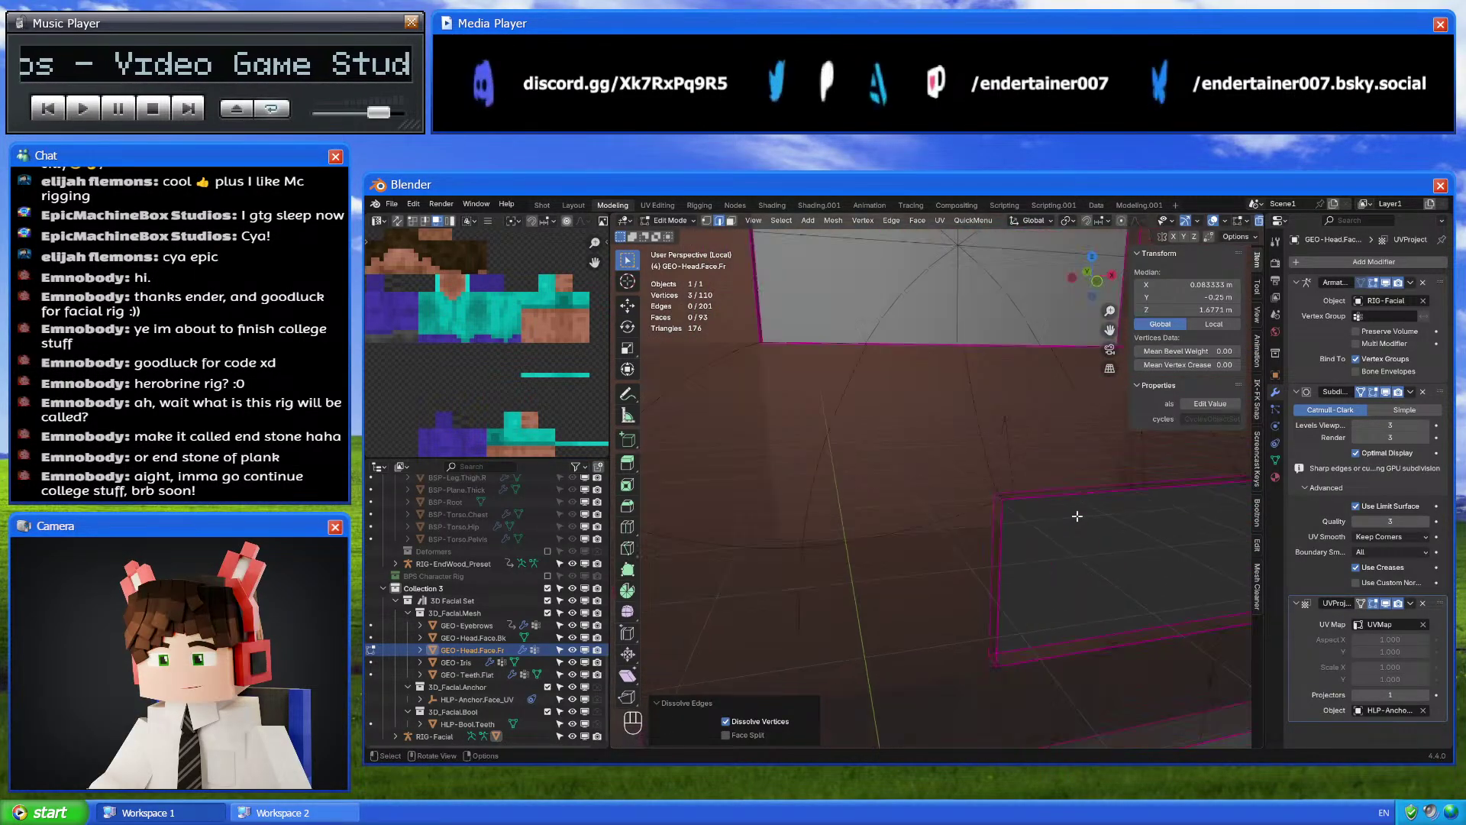
{"action": "scroll", "coordinate": [1077, 517], "scroll_direction": "down", "scroll_amount": 3}
{"action": "left_click", "coordinate": [1095, 282]}
{"action": "key", "text": "Tab"}
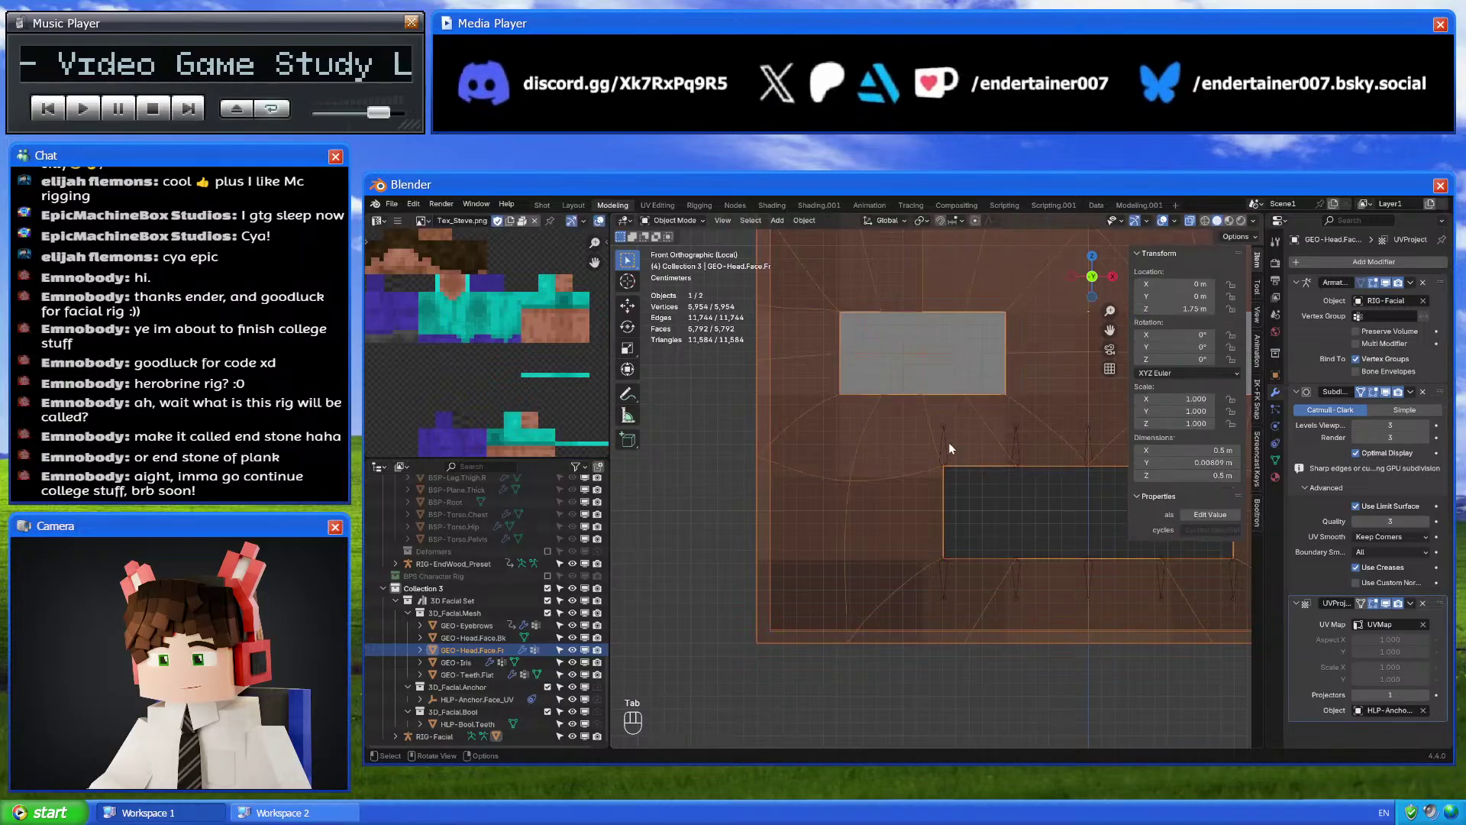
{"action": "left_click", "coordinate": [944, 437]}
{"action": "key", "text": "ctrl+Tab"}
{"action": "key", "text": "g"}
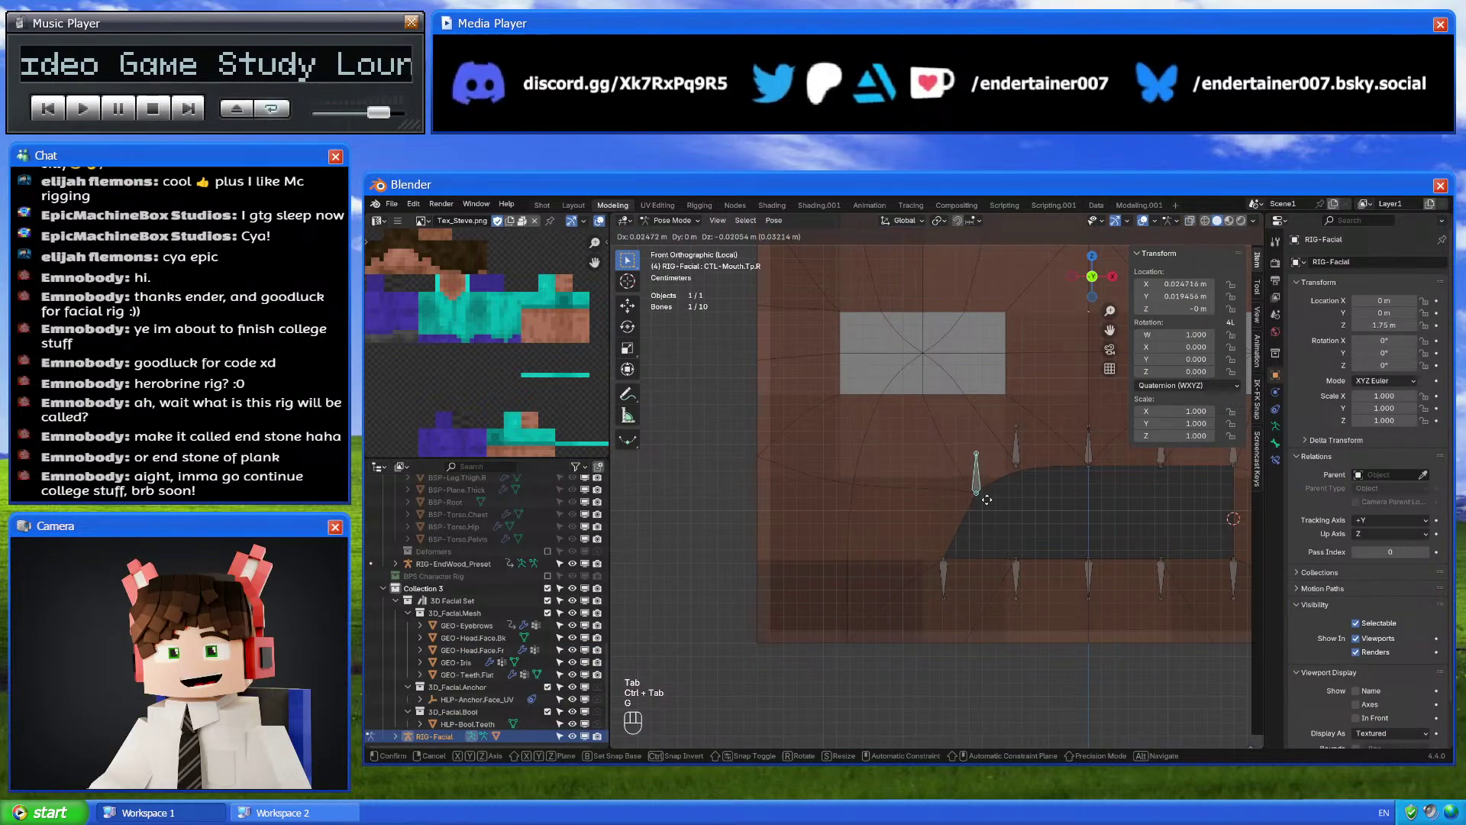
{"action": "left_click", "coordinate": [970, 485]}
{"action": "left_click", "coordinate": [1016, 443]}
{"action": "key", "text": "g"}
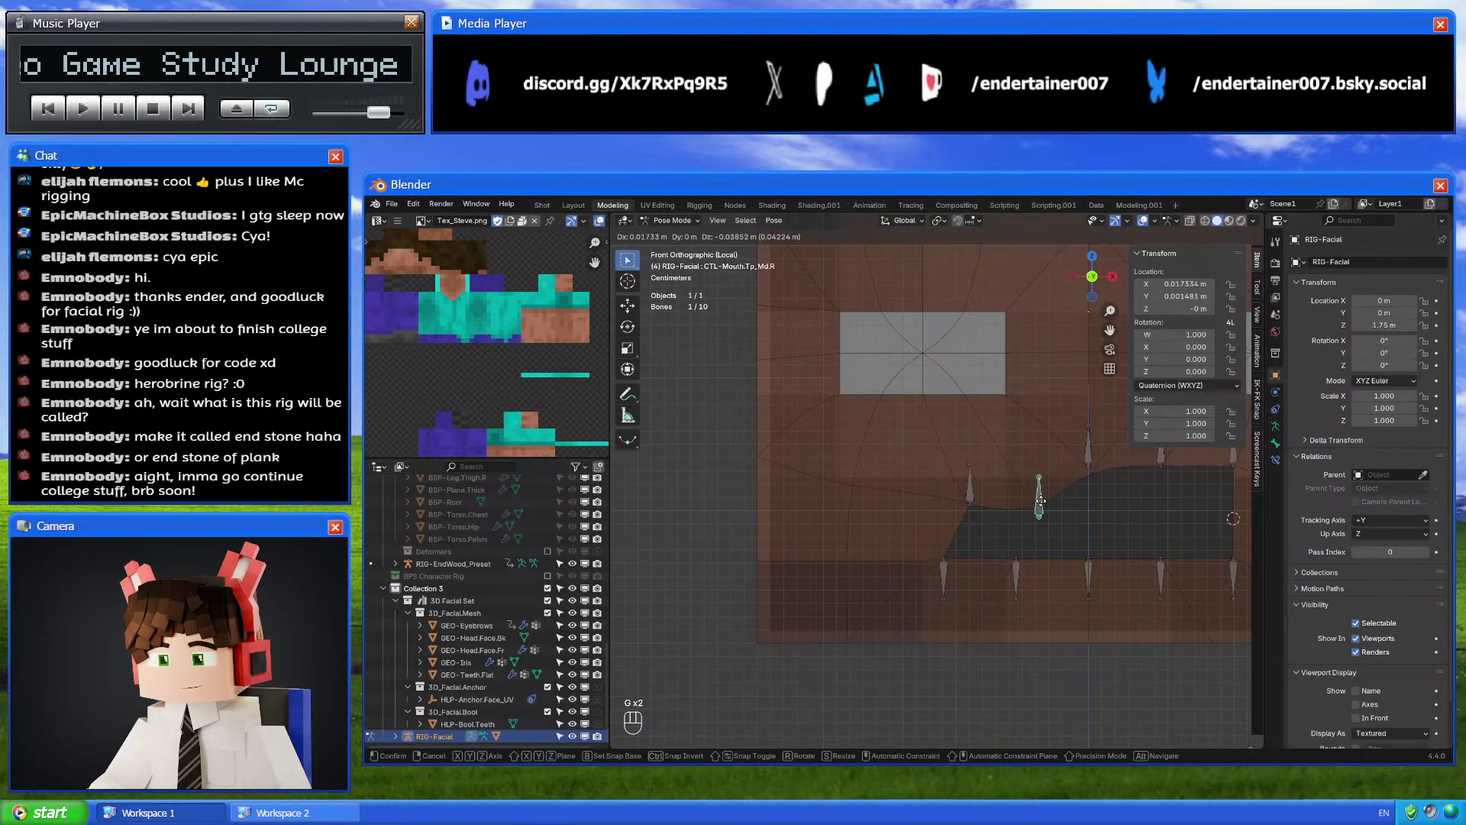
{"action": "left_click", "coordinate": [1040, 500]}
Move the CTL-Mouth.Tp.R bone upward and outward to stretch the upper-left mouth corner
{"action": "left_click", "coordinate": [970, 485]}
{"action": "key", "text": "g"}
{"action": "left_click", "coordinate": [947, 432]}
{"action": "key", "text": "g"}
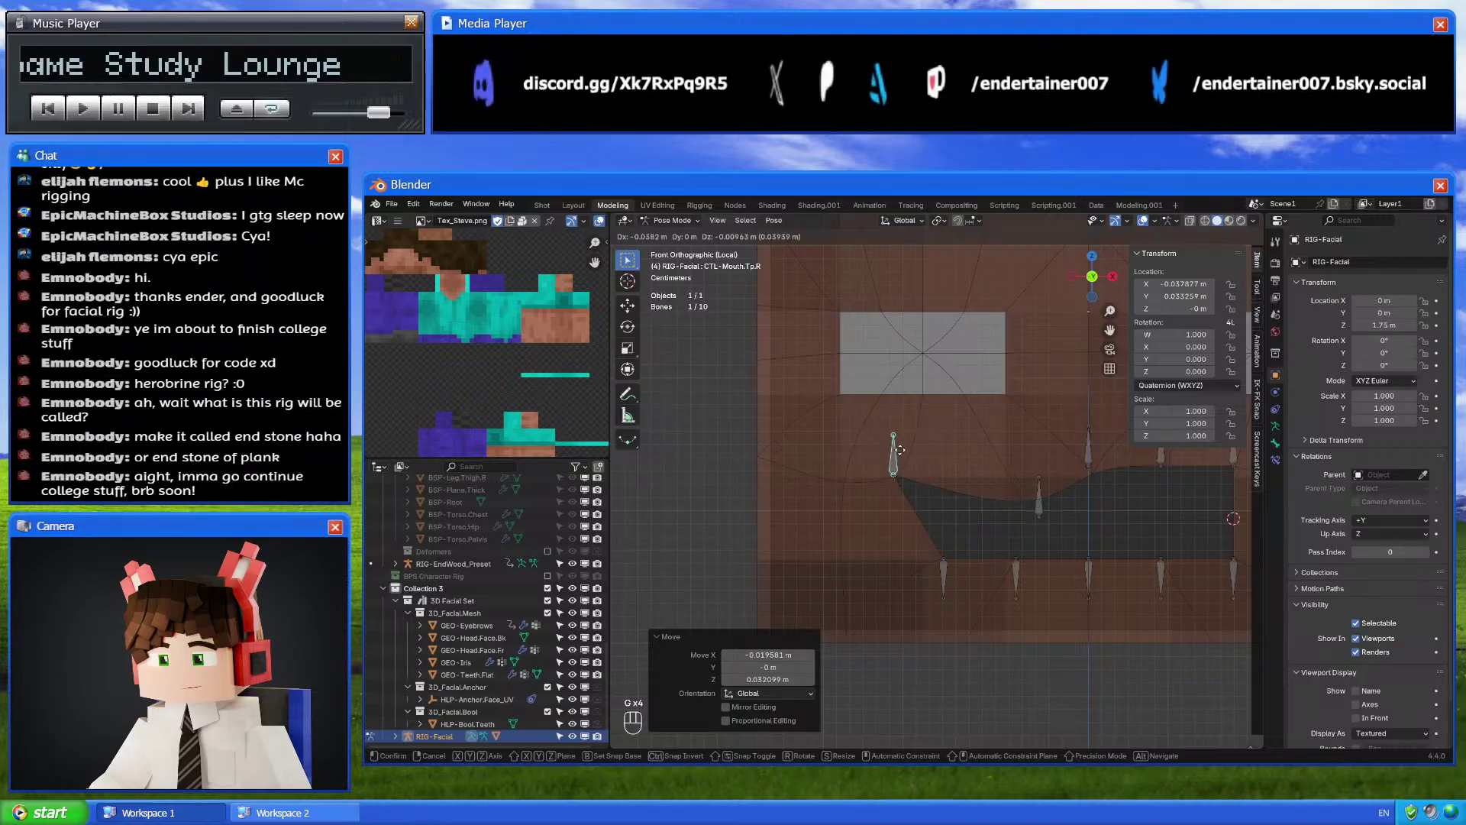
{"action": "left_click", "coordinate": [901, 452]}
{"action": "scroll", "coordinate": [947, 556], "scroll_direction": "up", "scroll_amount": 4}
{"action": "key", "text": "g"}
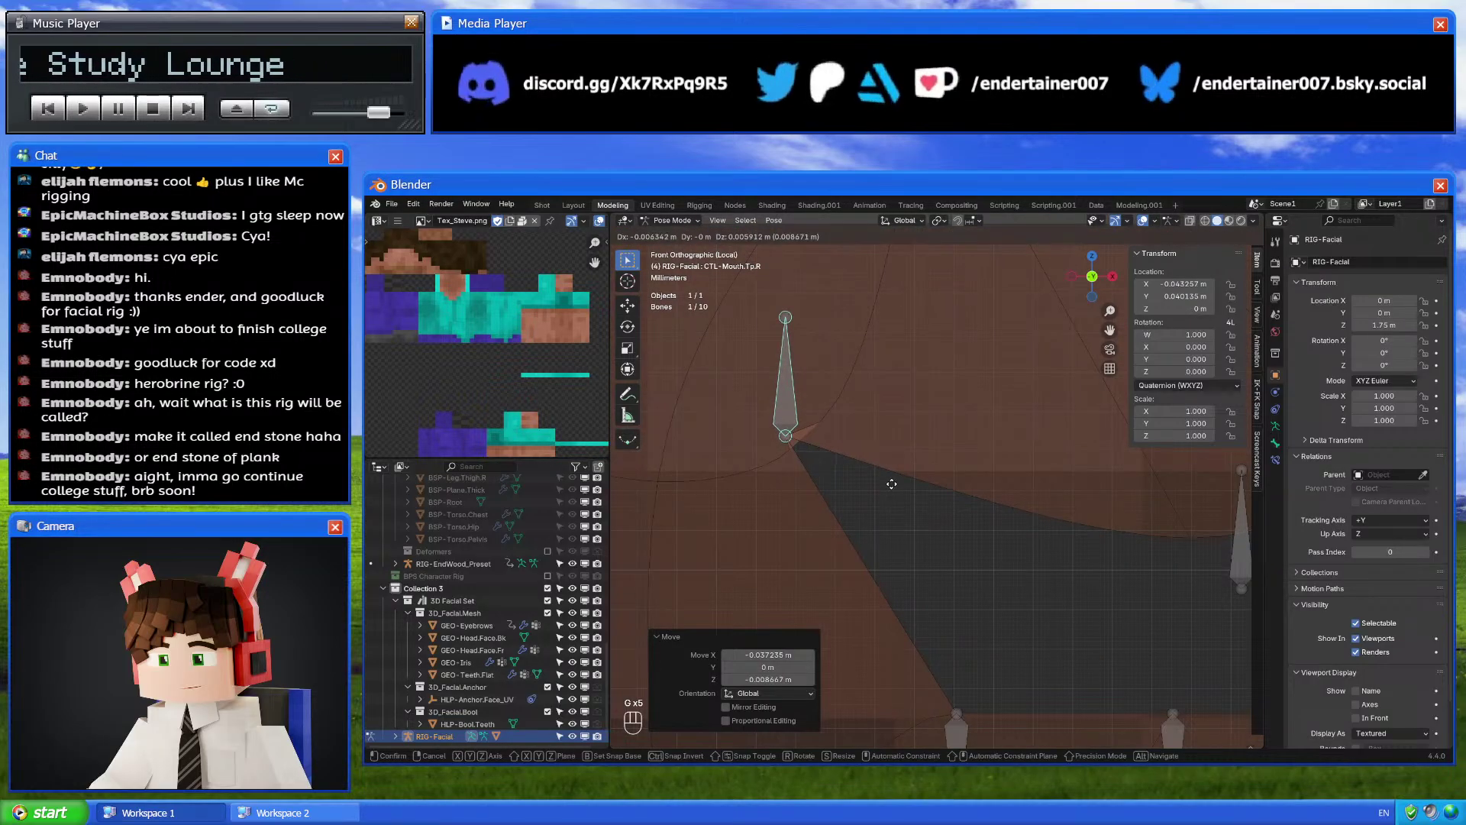
{"action": "right_click", "coordinate": [966, 530]}
{"action": "scroll", "coordinate": [965, 530], "scroll_direction": "down", "scroll_amount": 4}
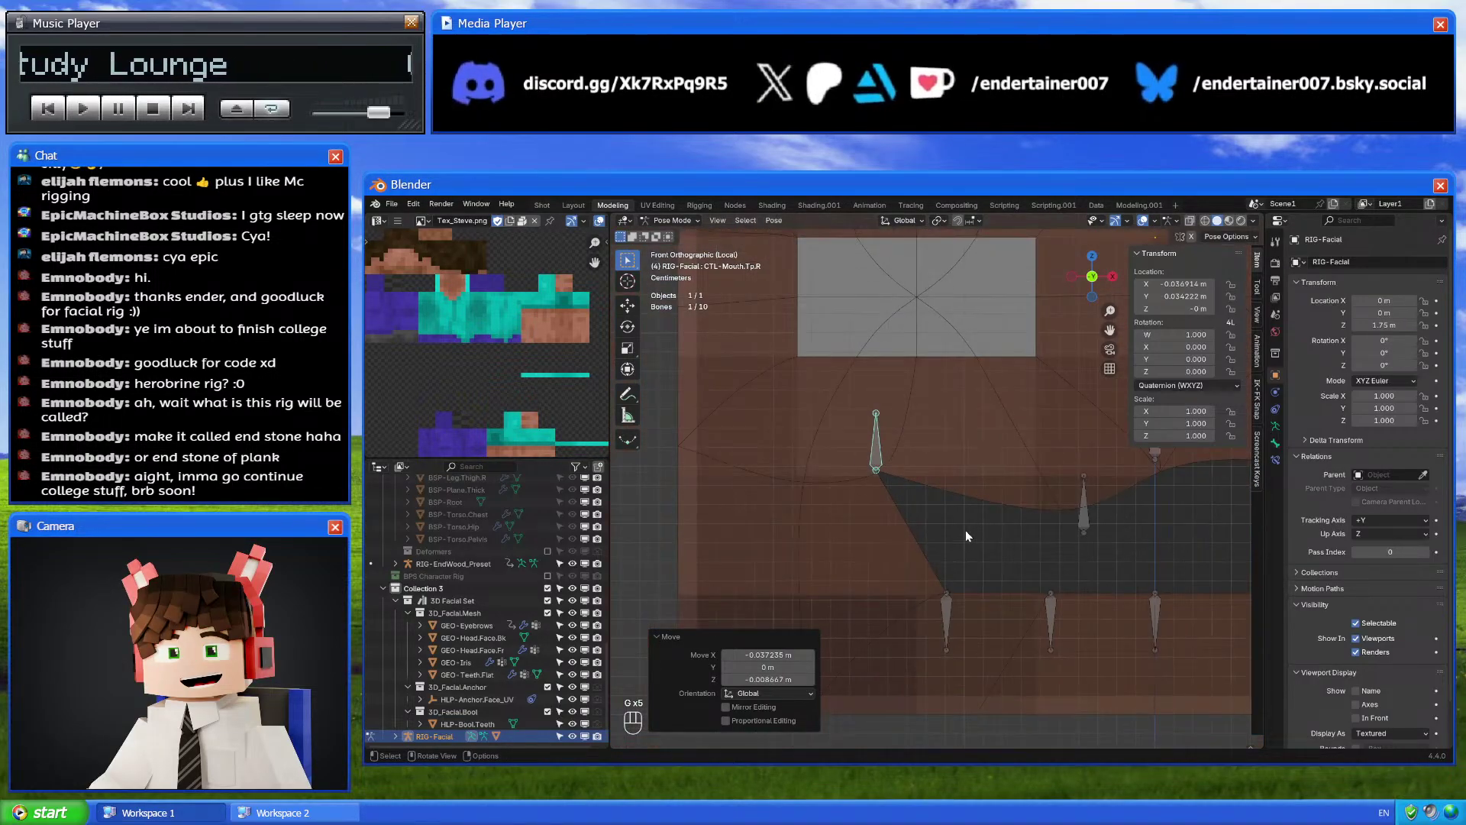
Connect the face mesh's upper-left mouth corner vertex to the vertex on the left eye's lower edge
{"action": "key", "text": "ctrl+Tab"}
{"action": "left_click", "coordinate": [920, 462]}
{"action": "key", "text": "Tab"}
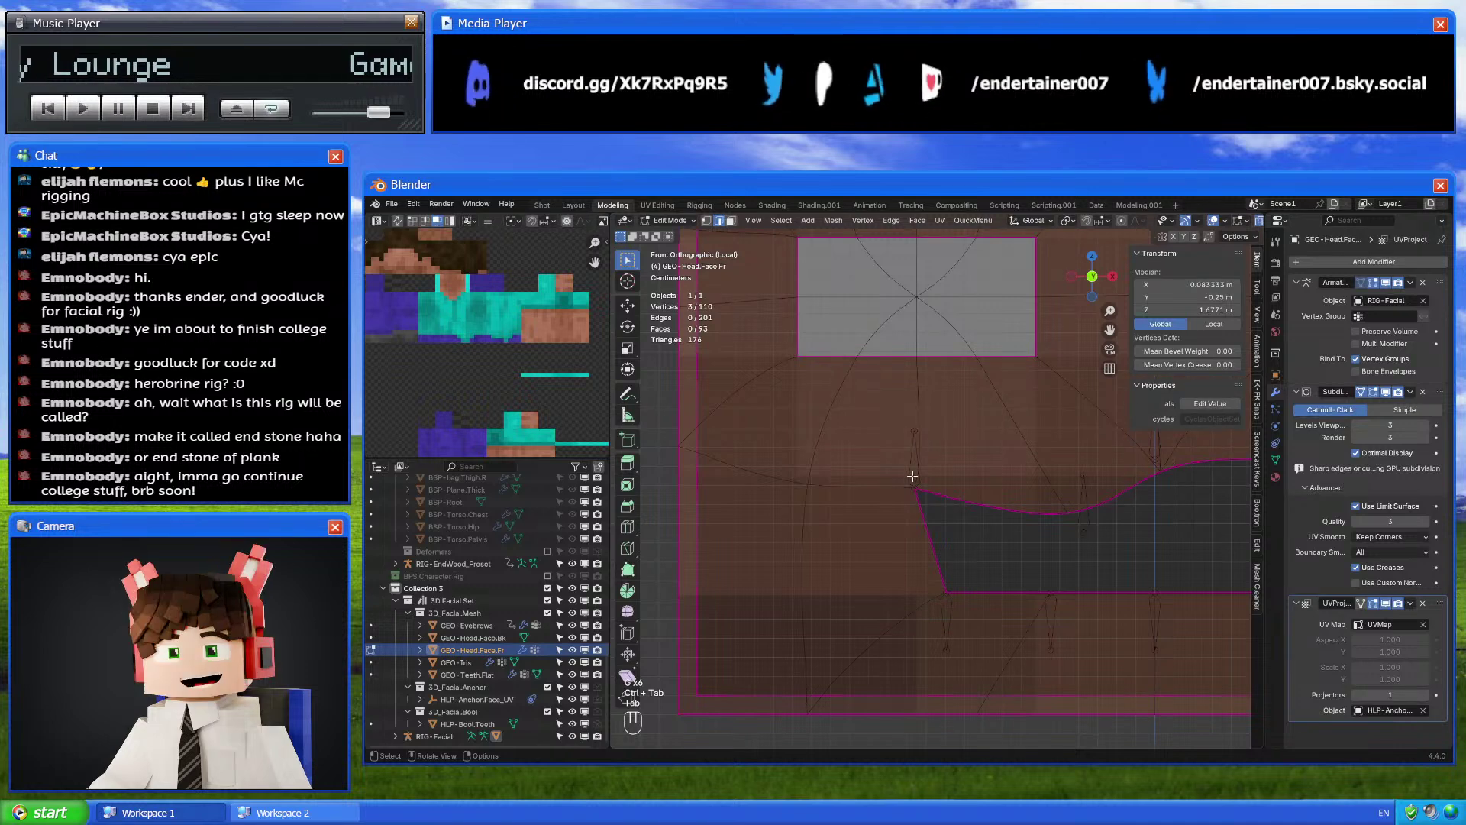
{"action": "middle_click_drag", "start_coordinate": [912, 476], "coordinate": [802, 289]}
{"action": "left_click", "coordinate": [804, 286]}
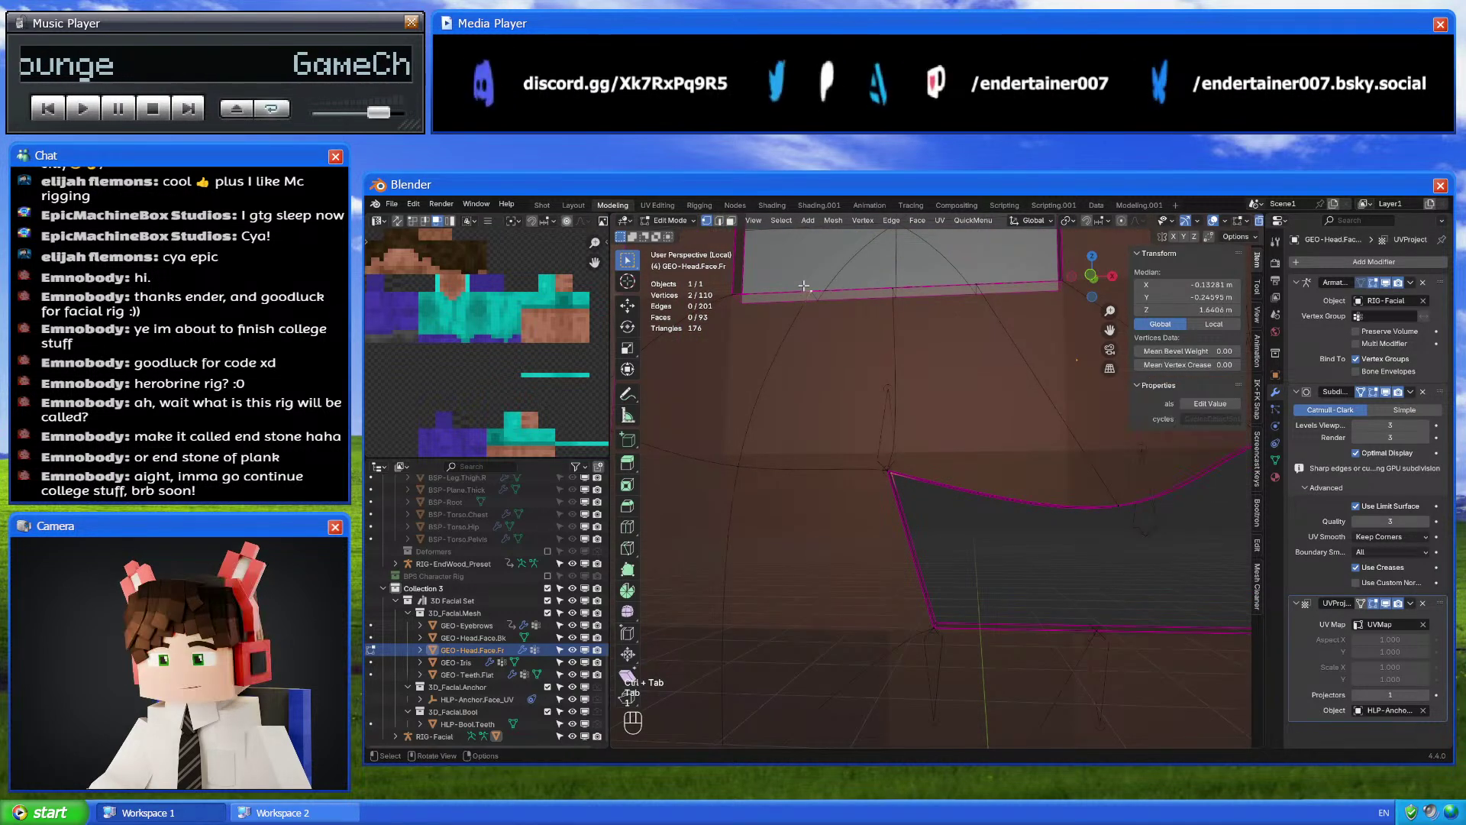
{"action": "key", "text": "j"}
{"action": "key", "text": "ctrl+z"}
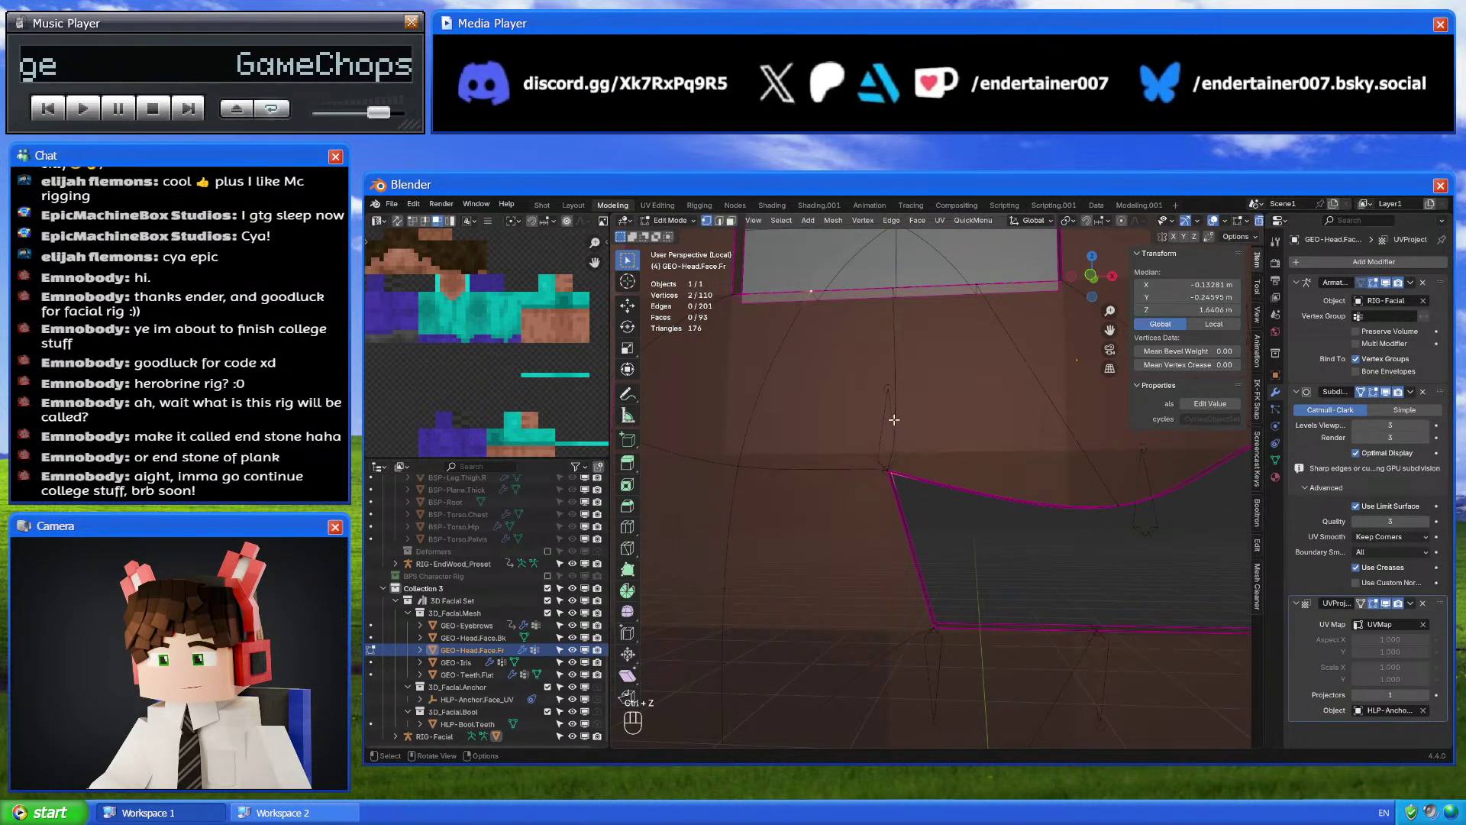
{"action": "left_click", "coordinate": [885, 467]}
{"action": "left_click", "coordinate": [806, 291], "text": "shift"}
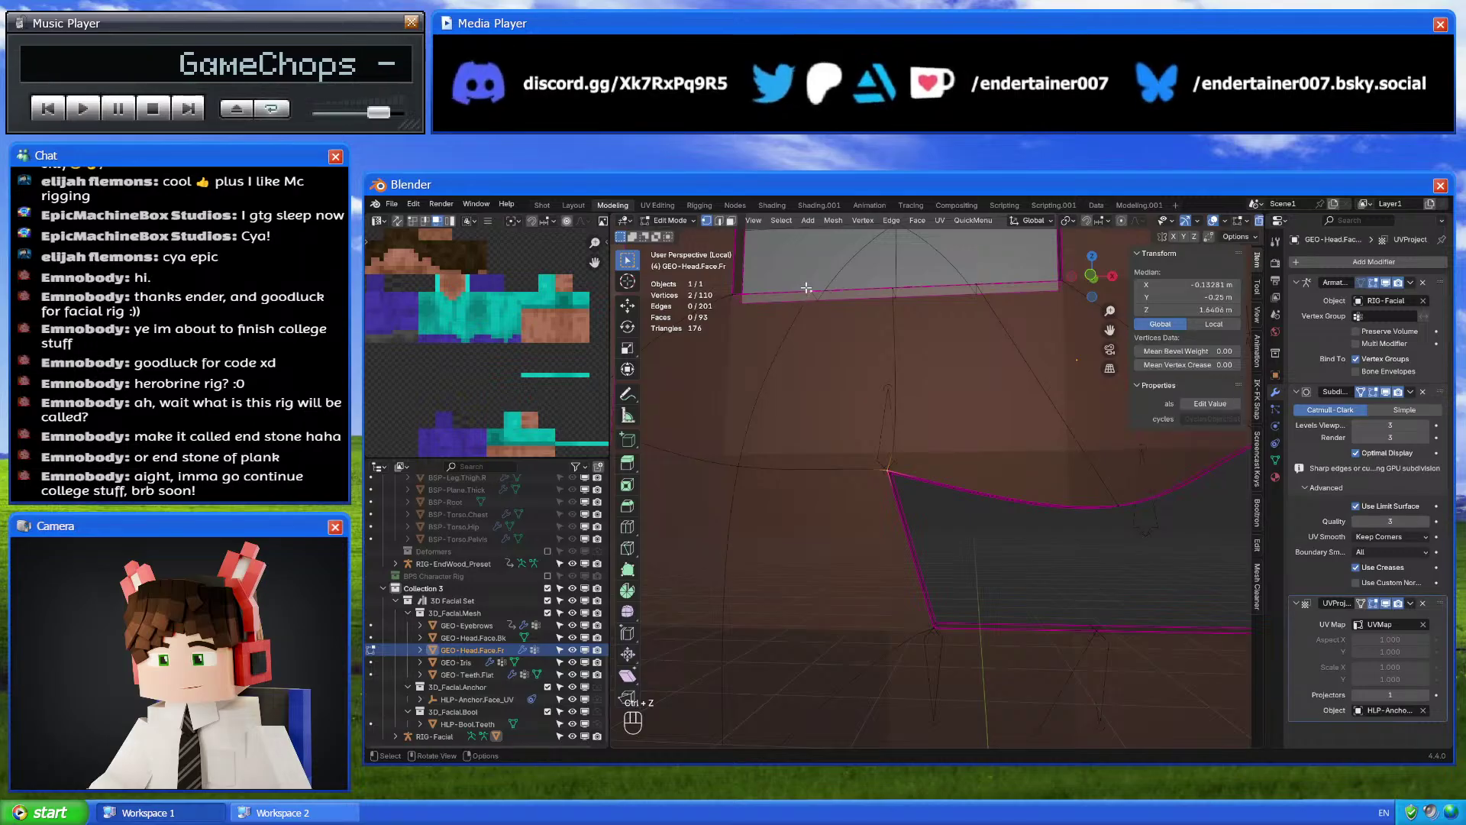
{"action": "key", "text": "j"}
Try moving CTL-Mouth.Tp.R in pose mode to test the upper-left mouth corner's deformation
{"action": "key", "text": "Tab"}
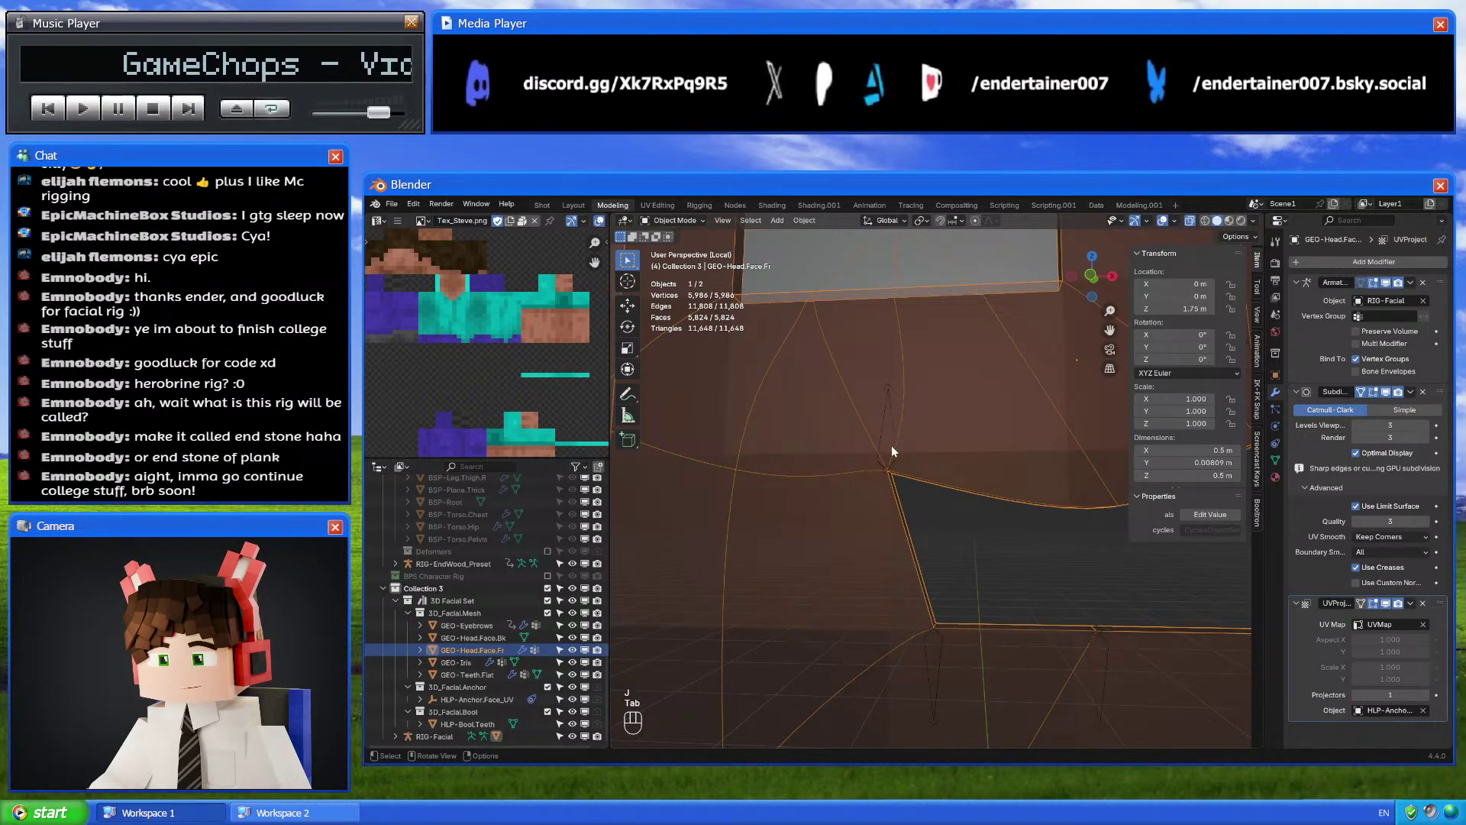
{"action": "left_click", "coordinate": [888, 425]}
{"action": "key", "text": "ctrl+Tab"}
{"action": "left_click", "coordinate": [1091, 275]}
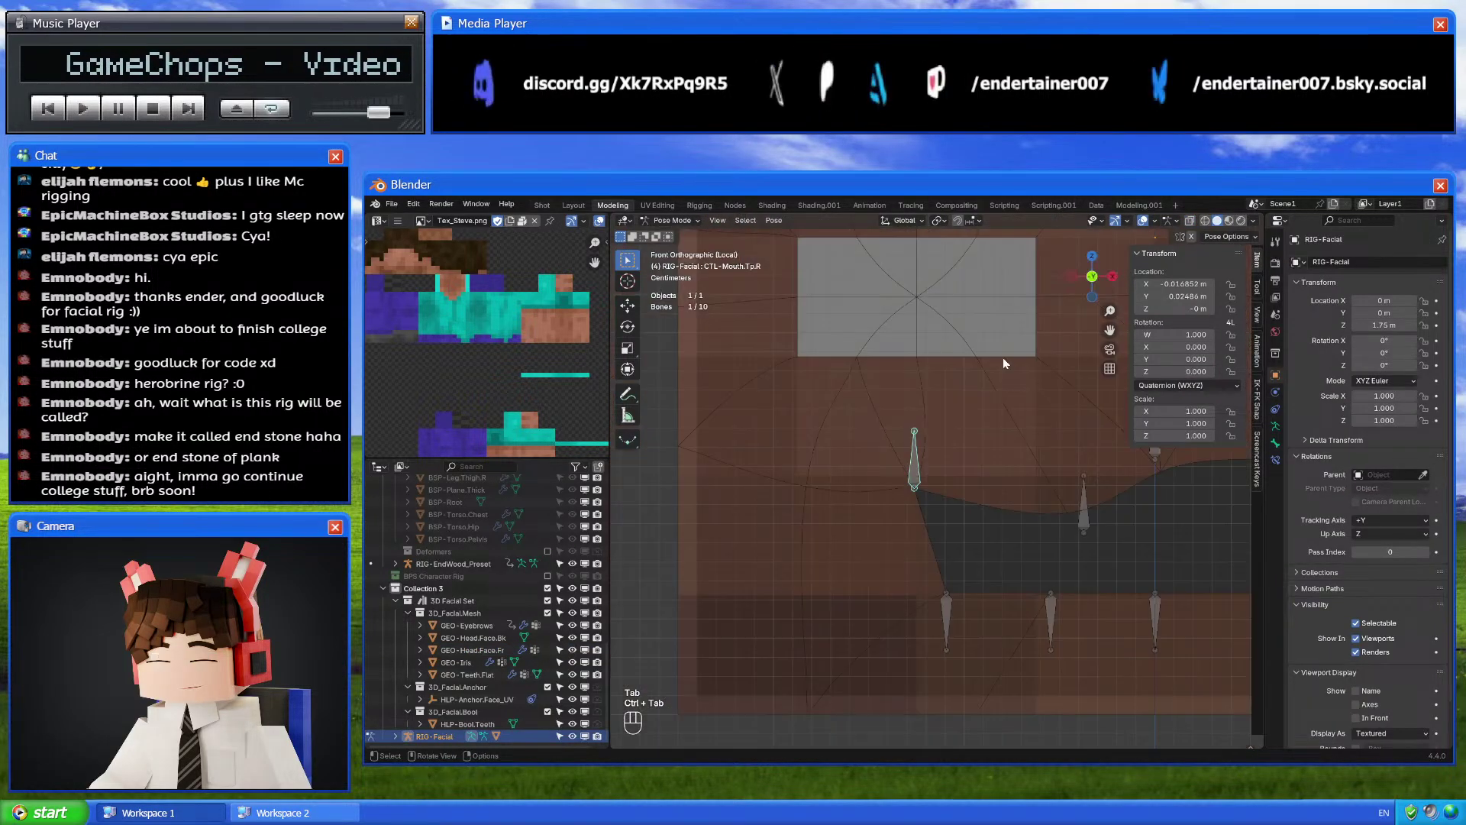
{"action": "key", "text": "g"}
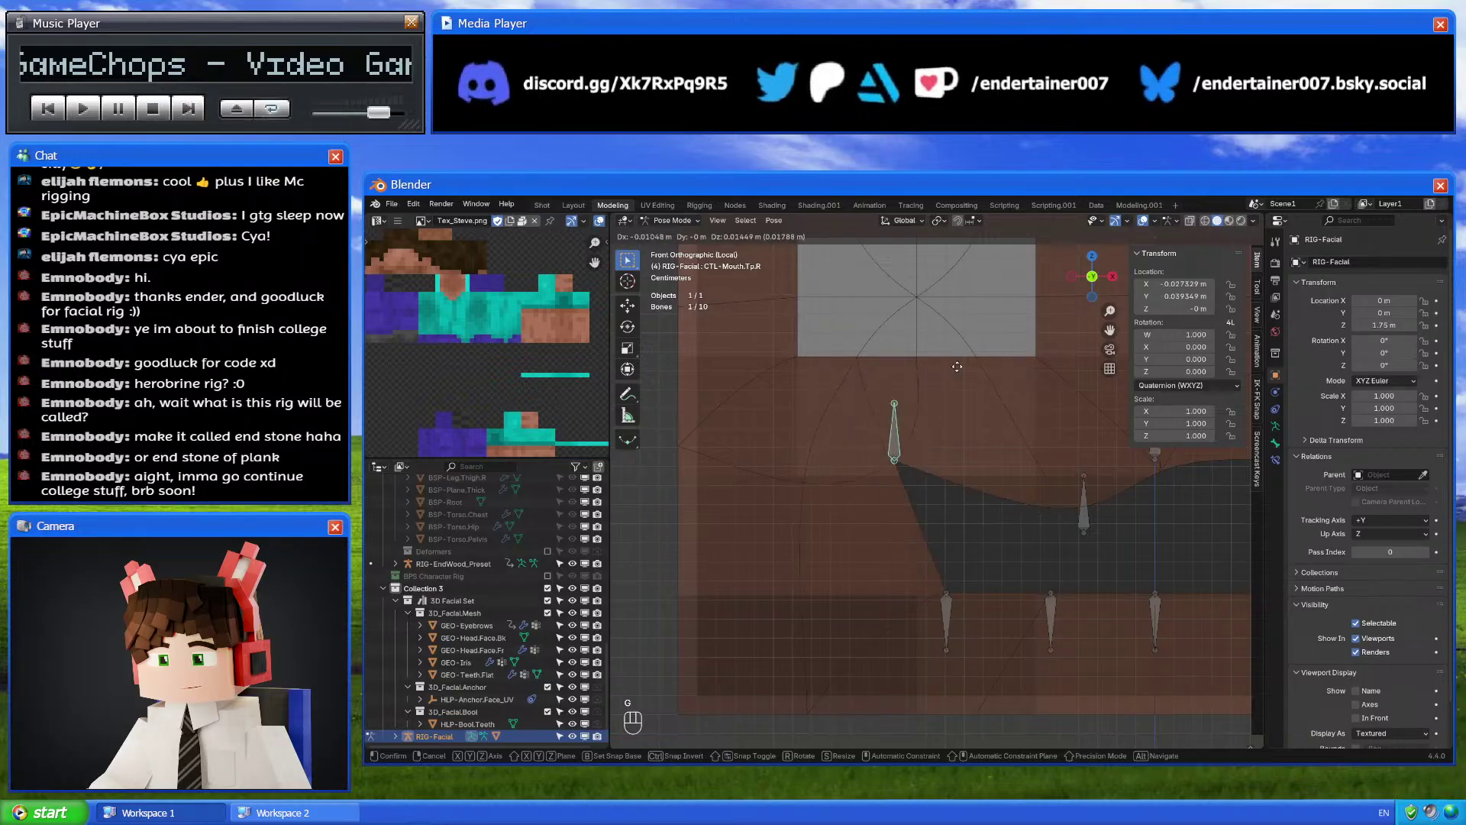
{"action": "left_click", "coordinate": [987, 370]}
Try moving CTL-Mouth.Bt.R inward and down to test the lower-left mouth corner
{"action": "middle_click_drag", "start_coordinate": [925, 542], "coordinate": [850, 469], "text": "shift"}
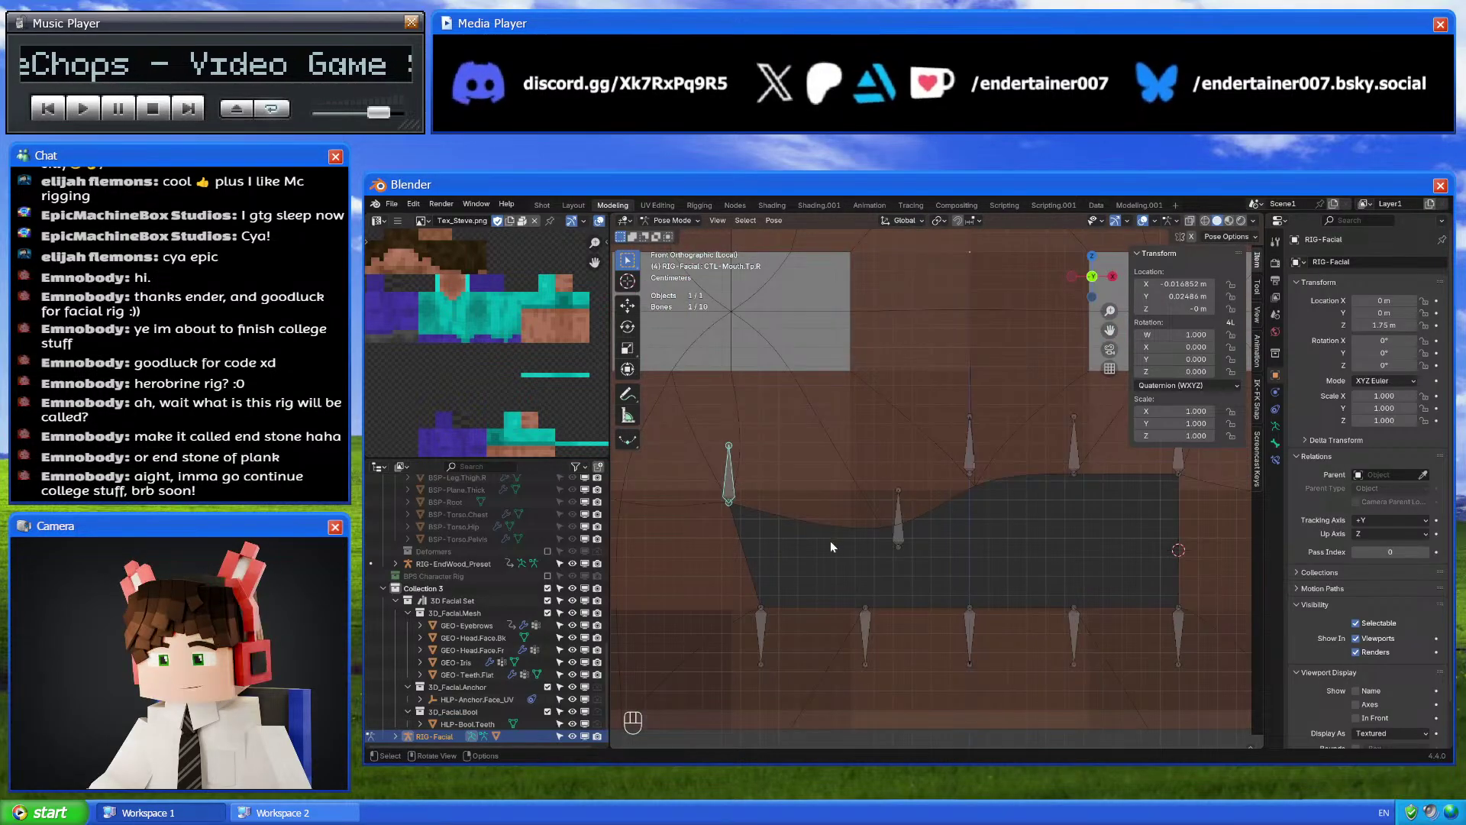
{"action": "left_click", "coordinate": [871, 546]}
{"action": "key", "text": "g"}
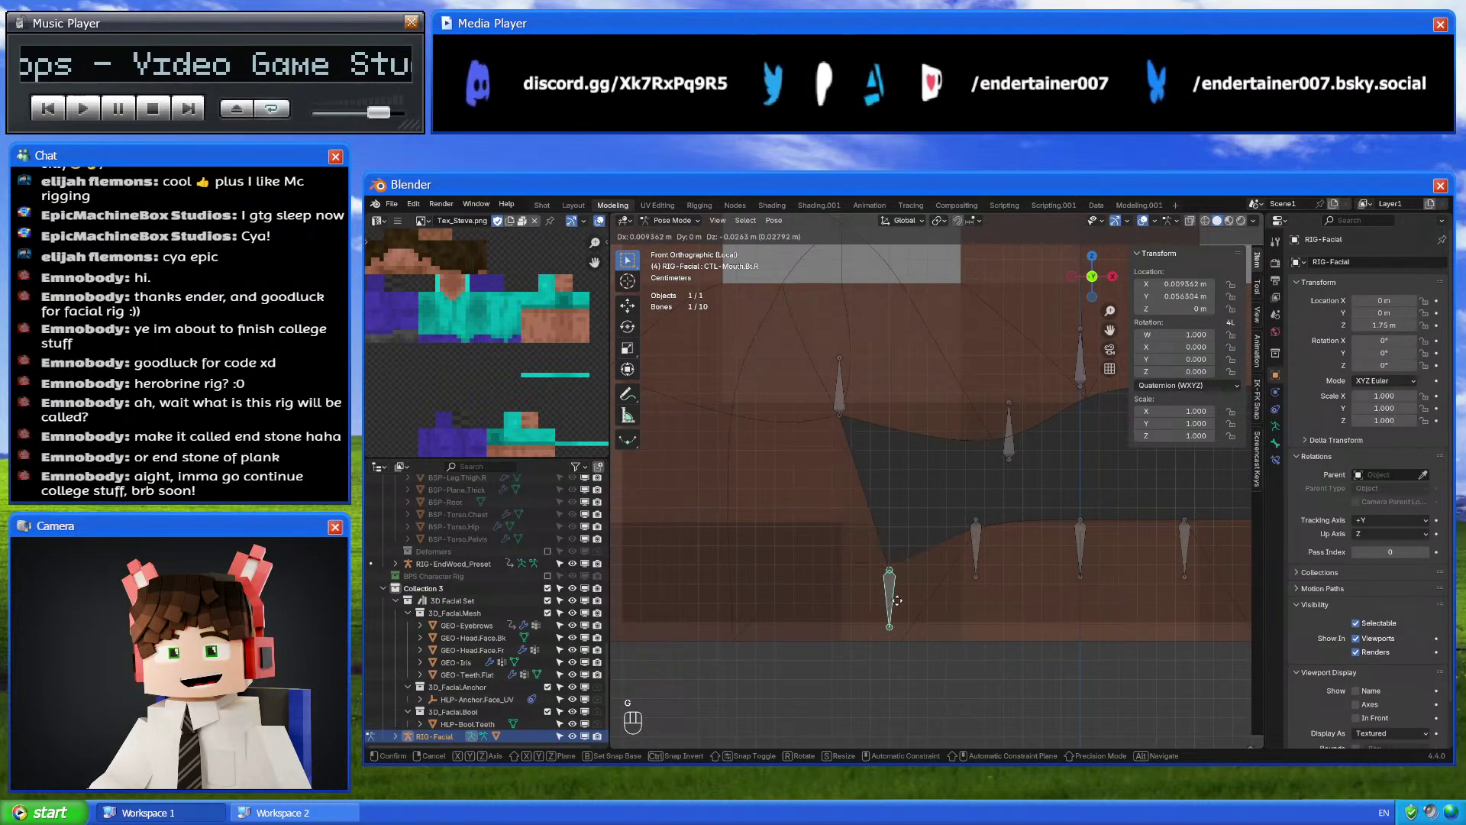
{"action": "left_click", "coordinate": [876, 557]}
Connect the face mesh's lower-left mouth corner vertex to the vertex on the face's bottom border
{"action": "key", "text": "ctrl+Tab"}
{"action": "left_click", "coordinate": [910, 563]}
{"action": "key", "text": "Tab"}
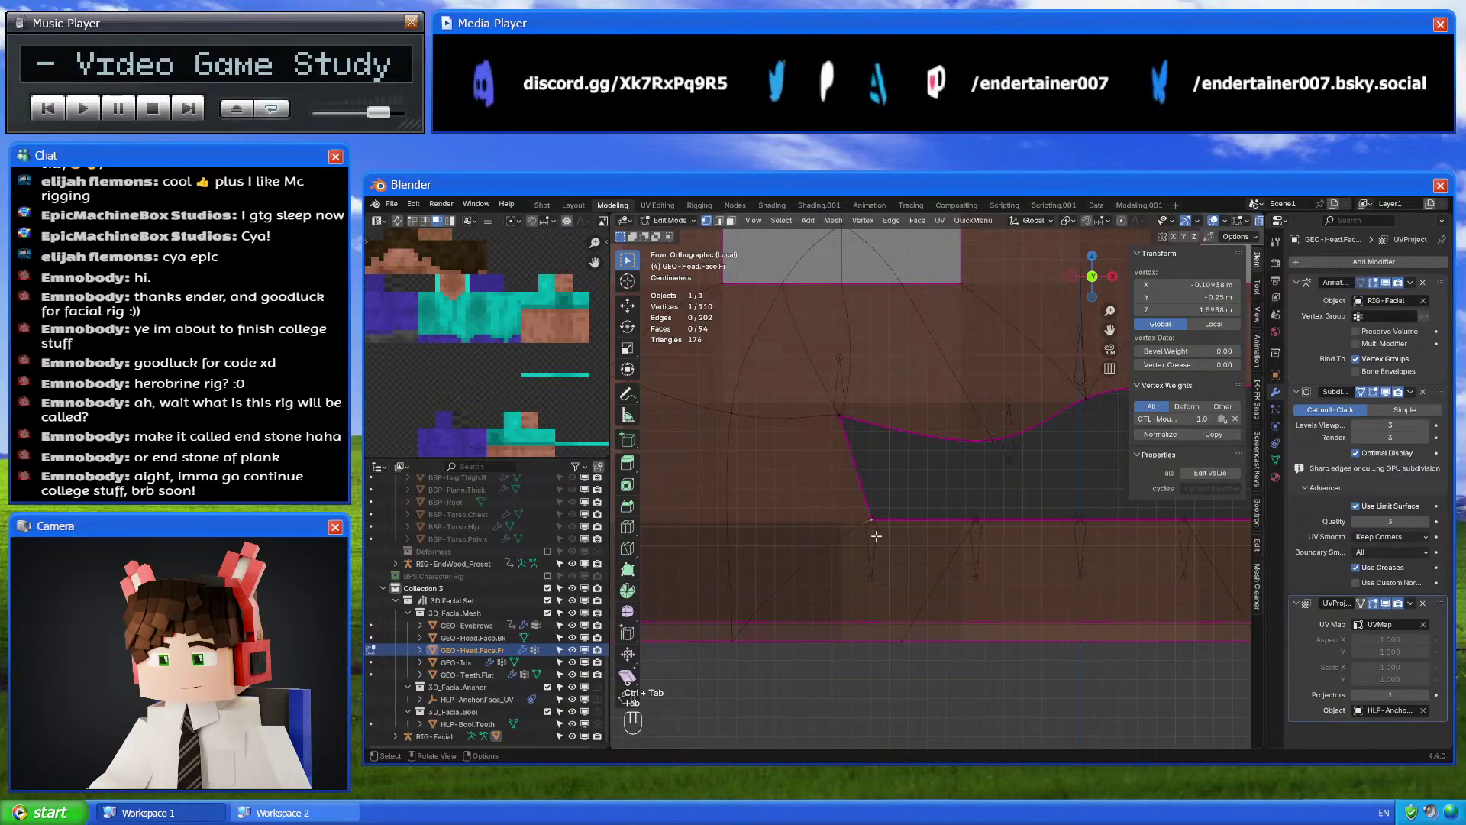
{"action": "middle_click_drag", "start_coordinate": [878, 530], "coordinate": [892, 688]}
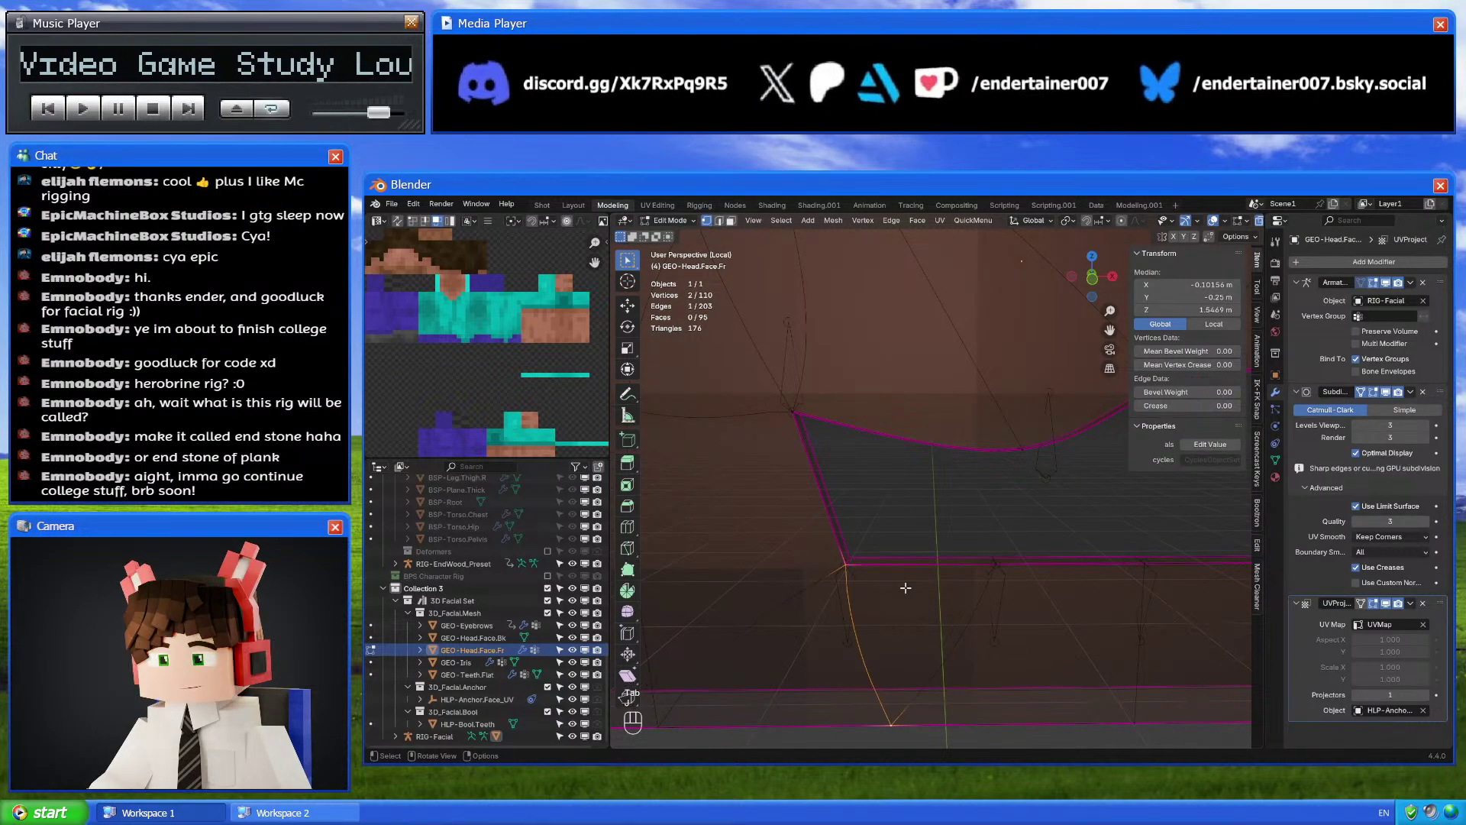
Return the facial rig to pose mode and test-move CTL-Mouth.Bt.R against the new corner edge, then cancel the move
{"action": "key", "text": "Tab"}
{"action": "left_click", "coordinate": [1048, 462]}
{"action": "key", "text": "Tab"}
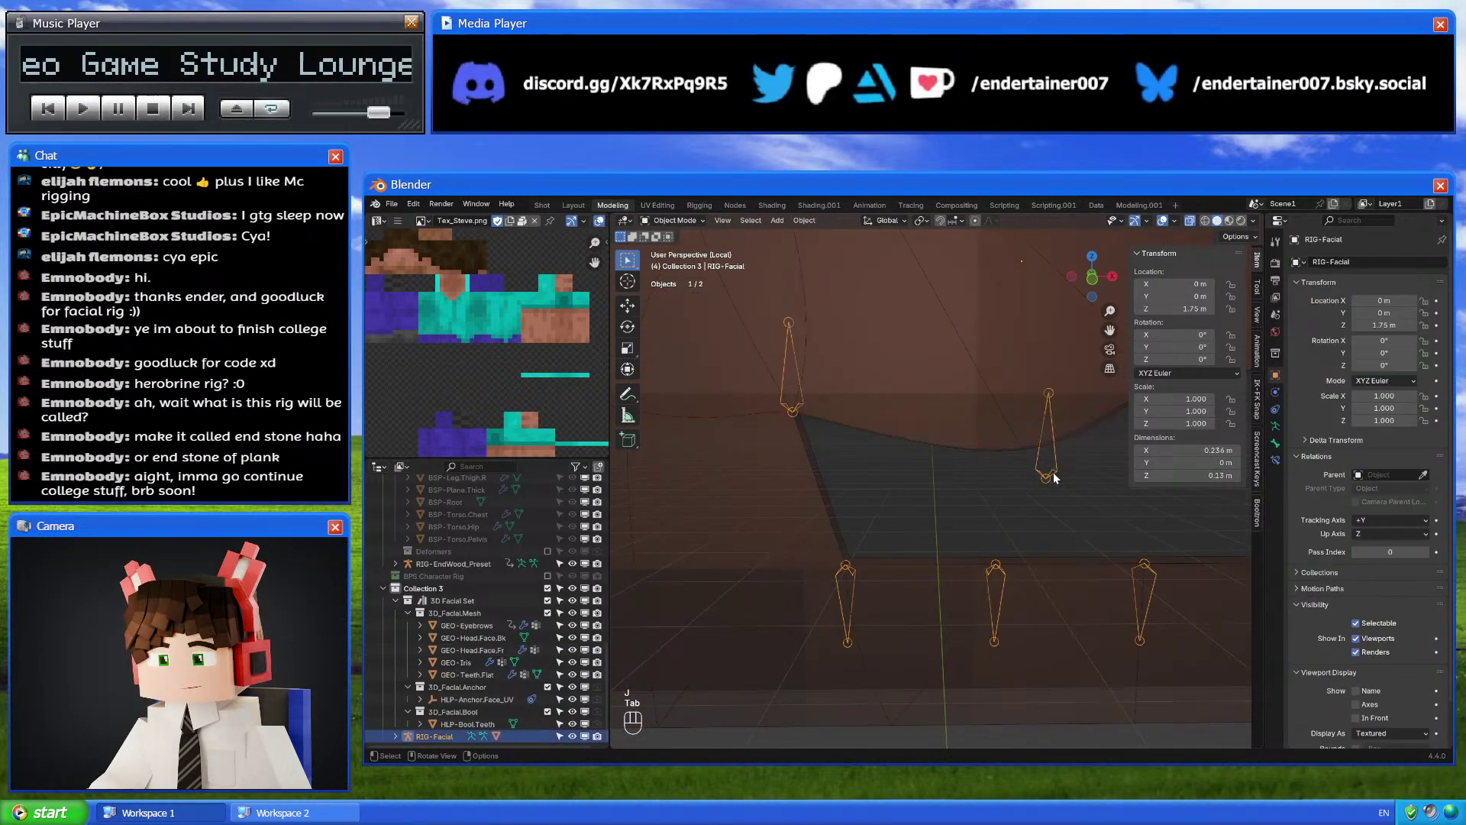
{"action": "key", "text": "q"}
{"action": "key", "text": "Tab"}
{"action": "key", "text": "ctrl+Tab"}
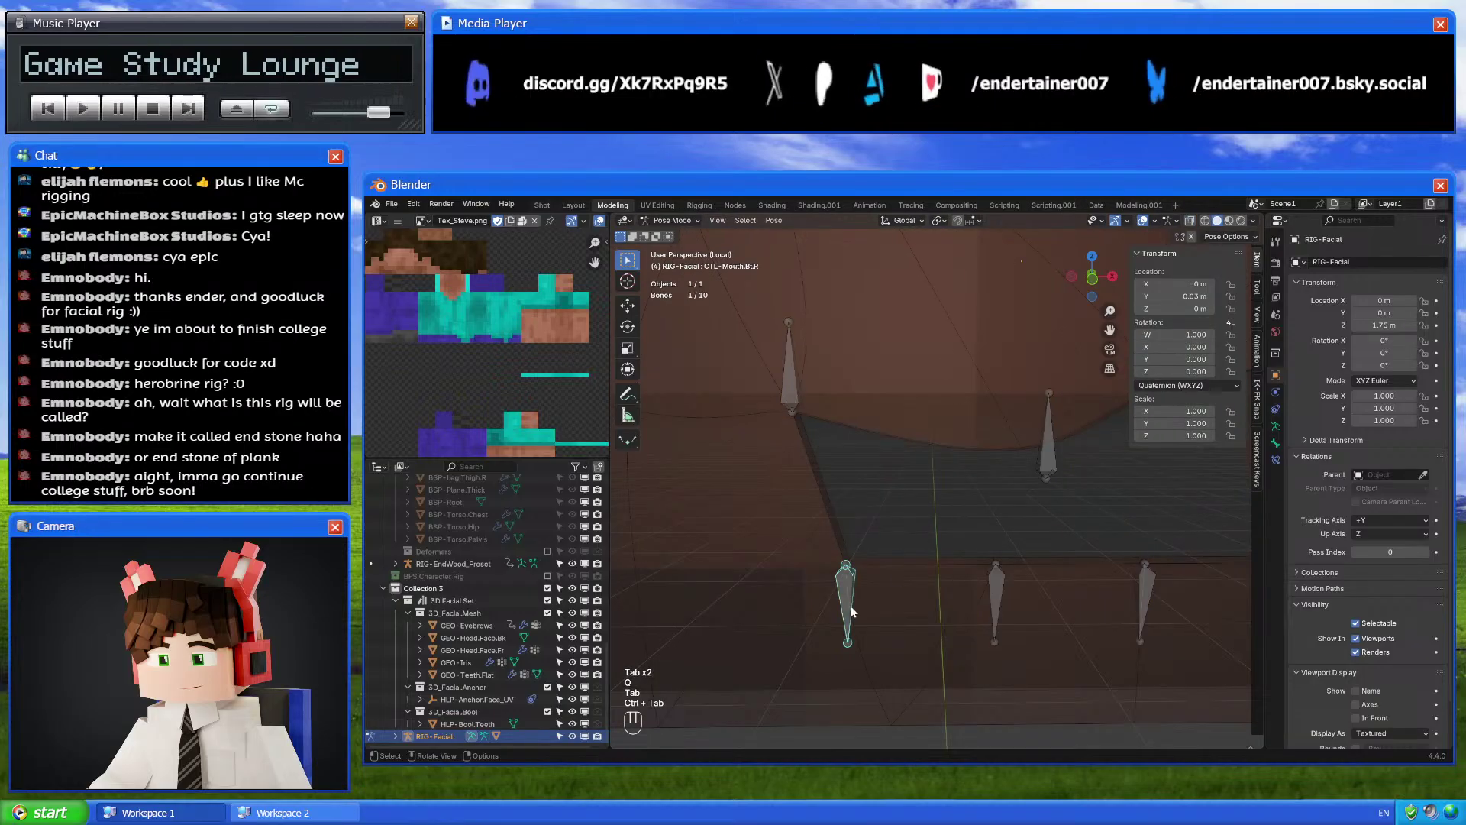
{"action": "left_click", "coordinate": [1092, 276]}
{"action": "key", "text": "g"}
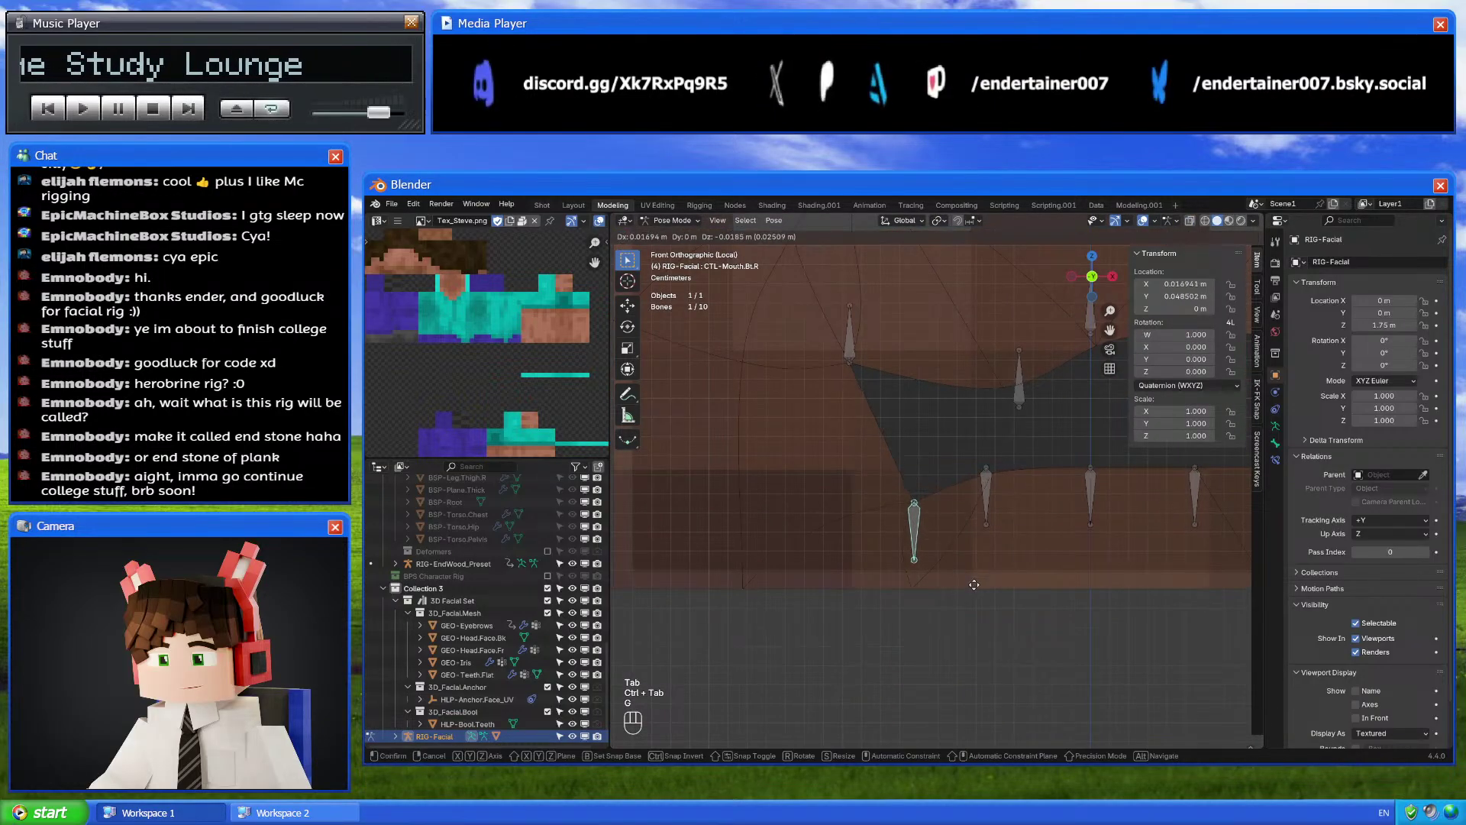
{"action": "right_click", "coordinate": [916, 527]}
Try moving CTL-Mouth.Bt_Md.R inward and down to test the lower lip curve, and clear the bone selection
{"action": "left_click", "coordinate": [985, 496]}
{"action": "key", "text": "g"}
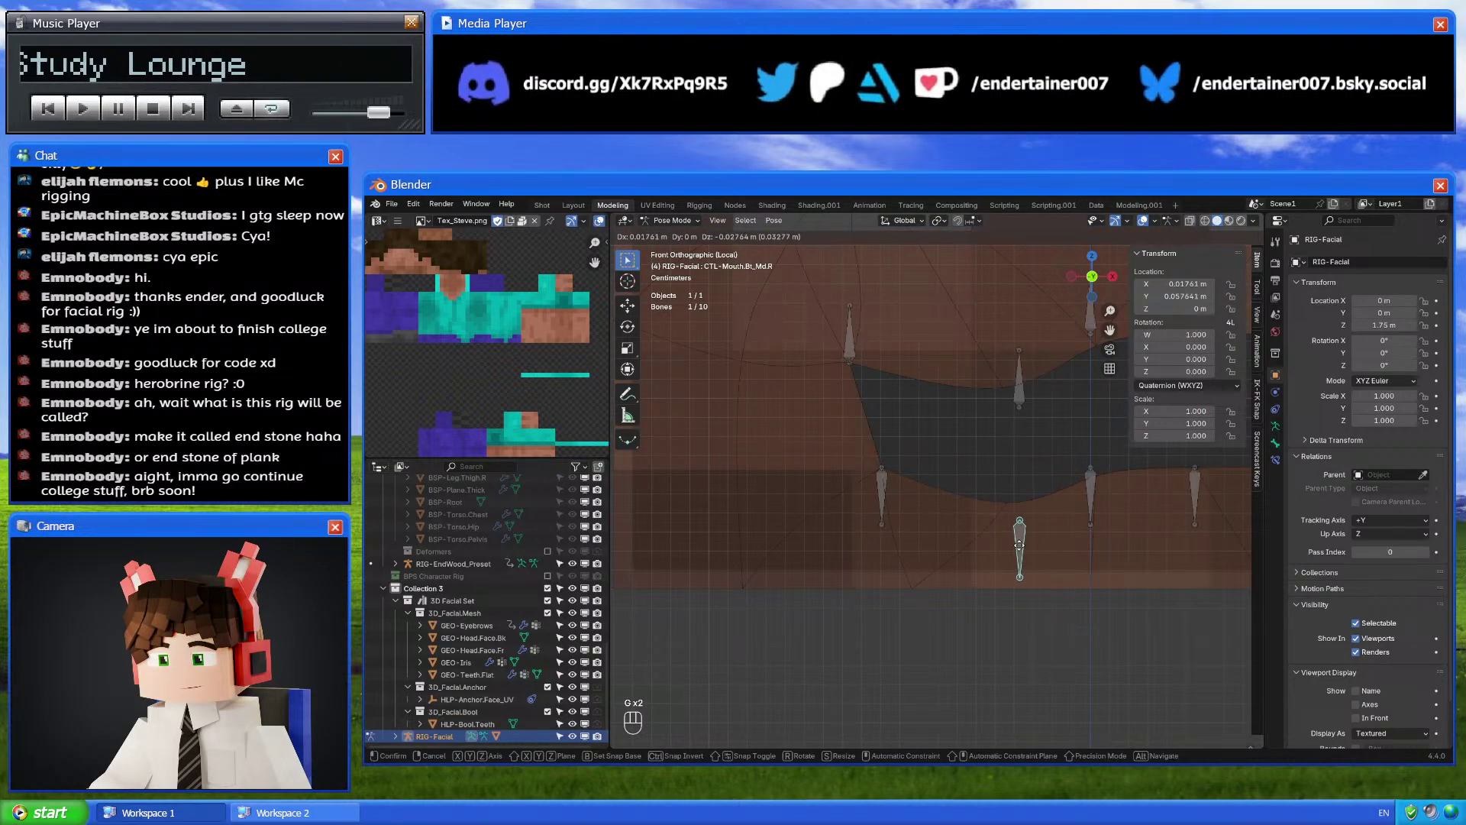
{"action": "right_click", "coordinate": [877, 484]}
{"action": "left_click", "coordinate": [876, 484]}
{"action": "scroll", "coordinate": [896, 520], "scroll_direction": "up", "scroll_amount": 2}
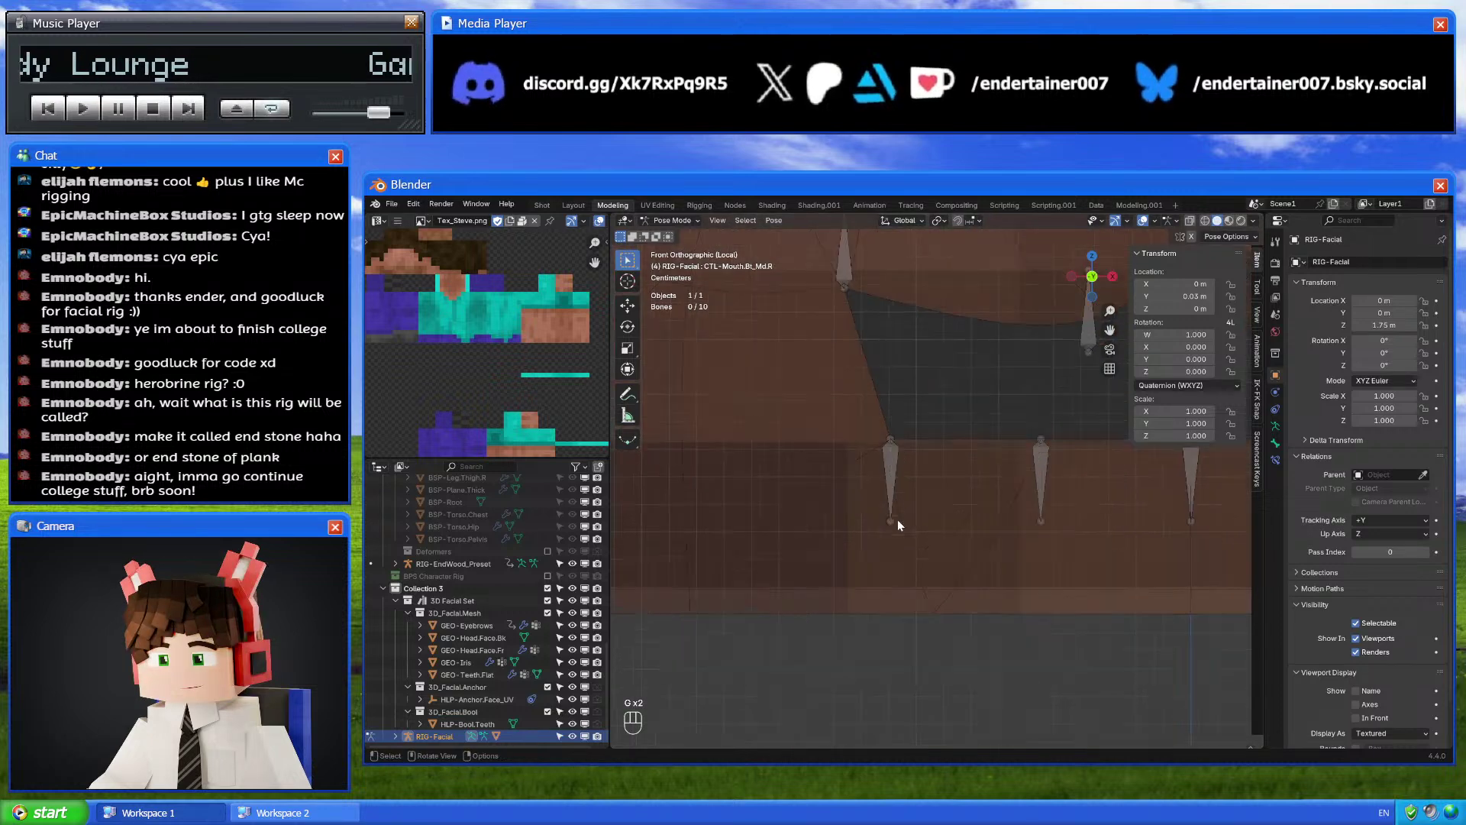
Try moving CTL-Mouth.Bt.R outward and down to test how the lower-left mouth corner deforms
{"action": "key", "text": "g"}
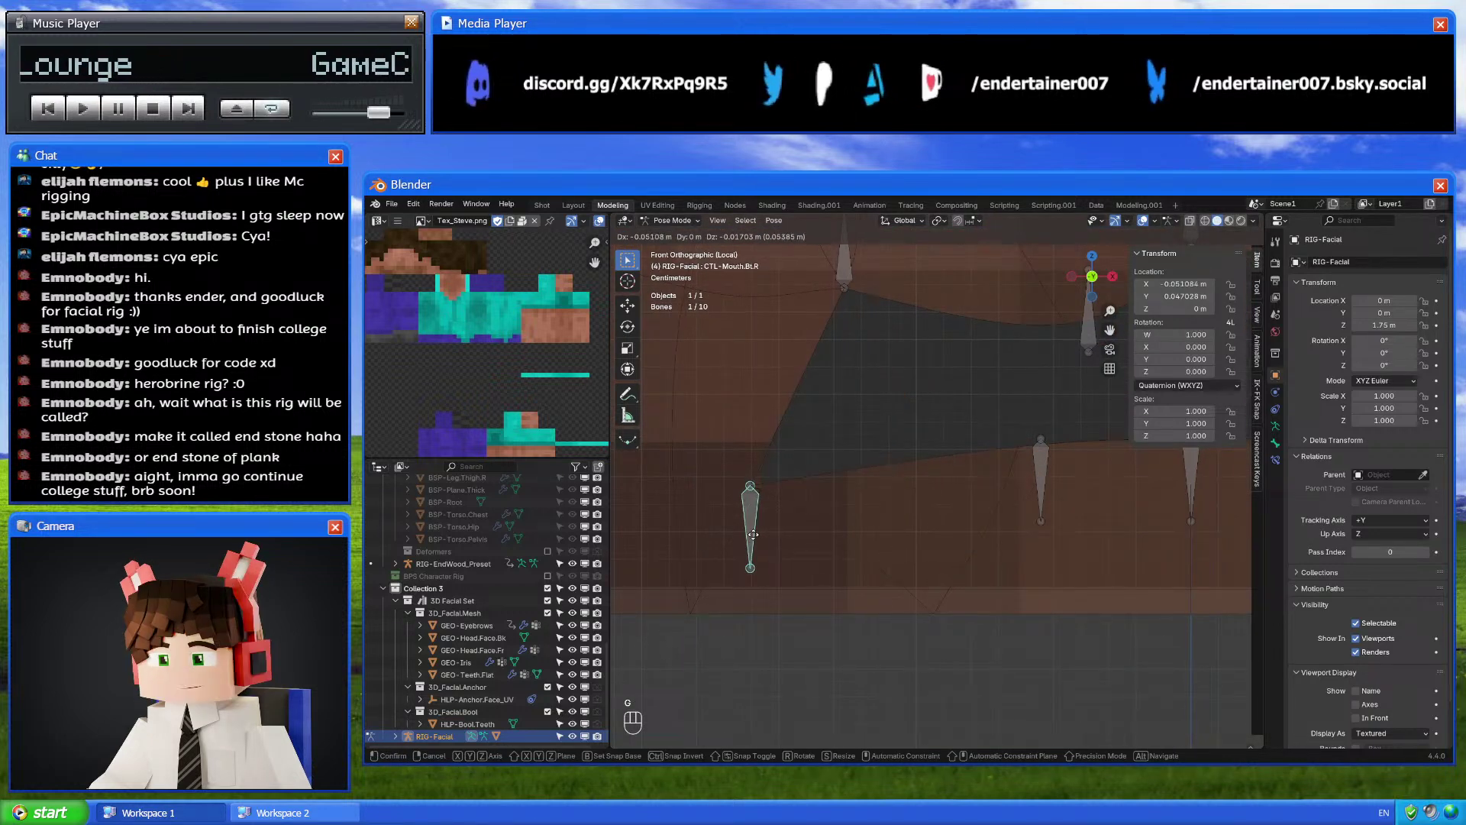
{"action": "right_click", "coordinate": [824, 541]}
{"action": "middle_click_drag", "start_coordinate": [825, 541], "coordinate": [919, 567], "text": "shift"}
Connect the face mesh's outer bottom-left corner vertex to the lower-left mouth corner vertex
{"action": "key", "text": "ctrl+Tab"}
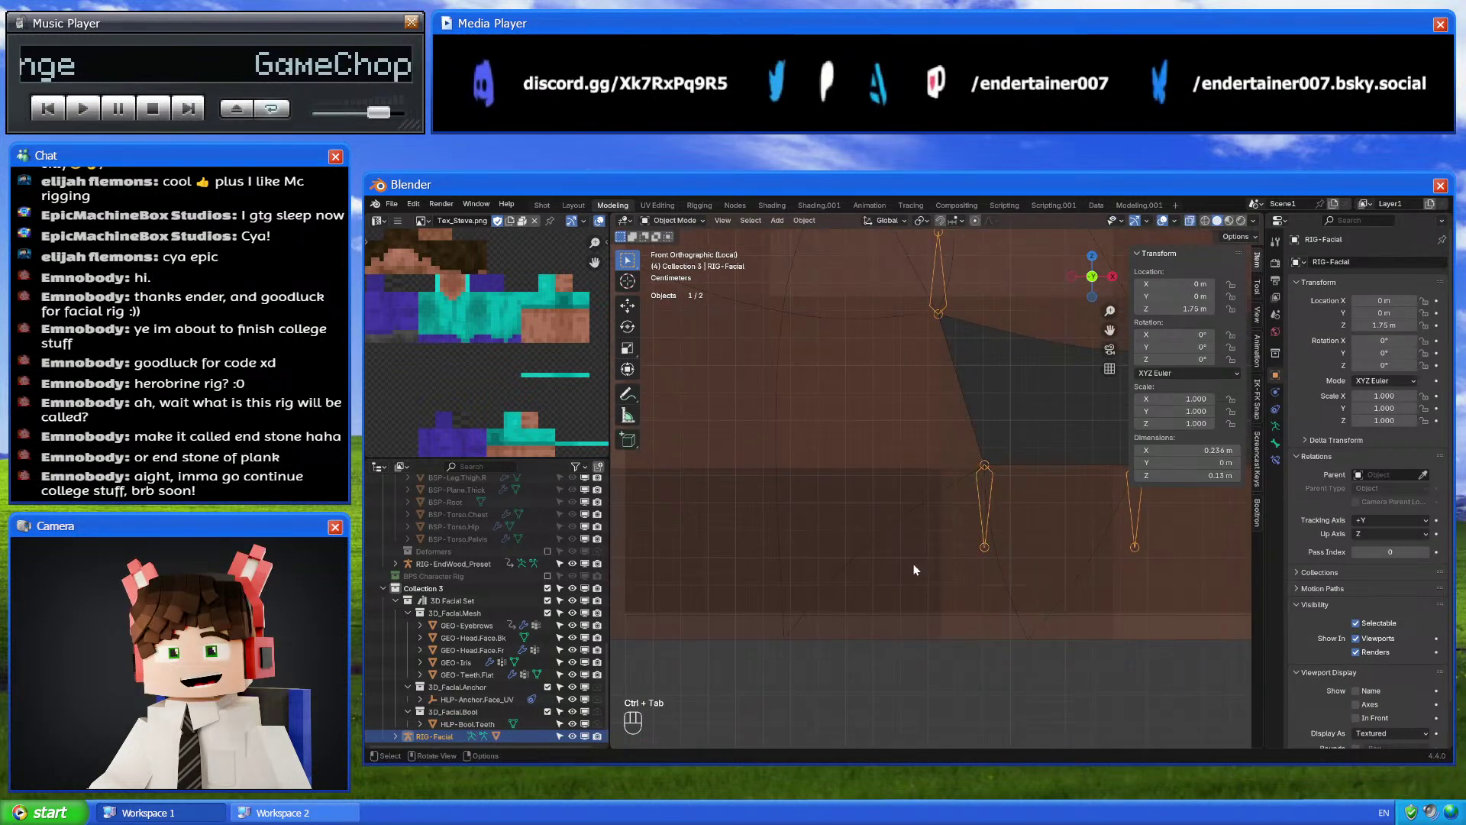
{"action": "left_click", "coordinate": [910, 565]}
{"action": "key", "text": "Tab"}
{"action": "left_click", "coordinate": [844, 575]}
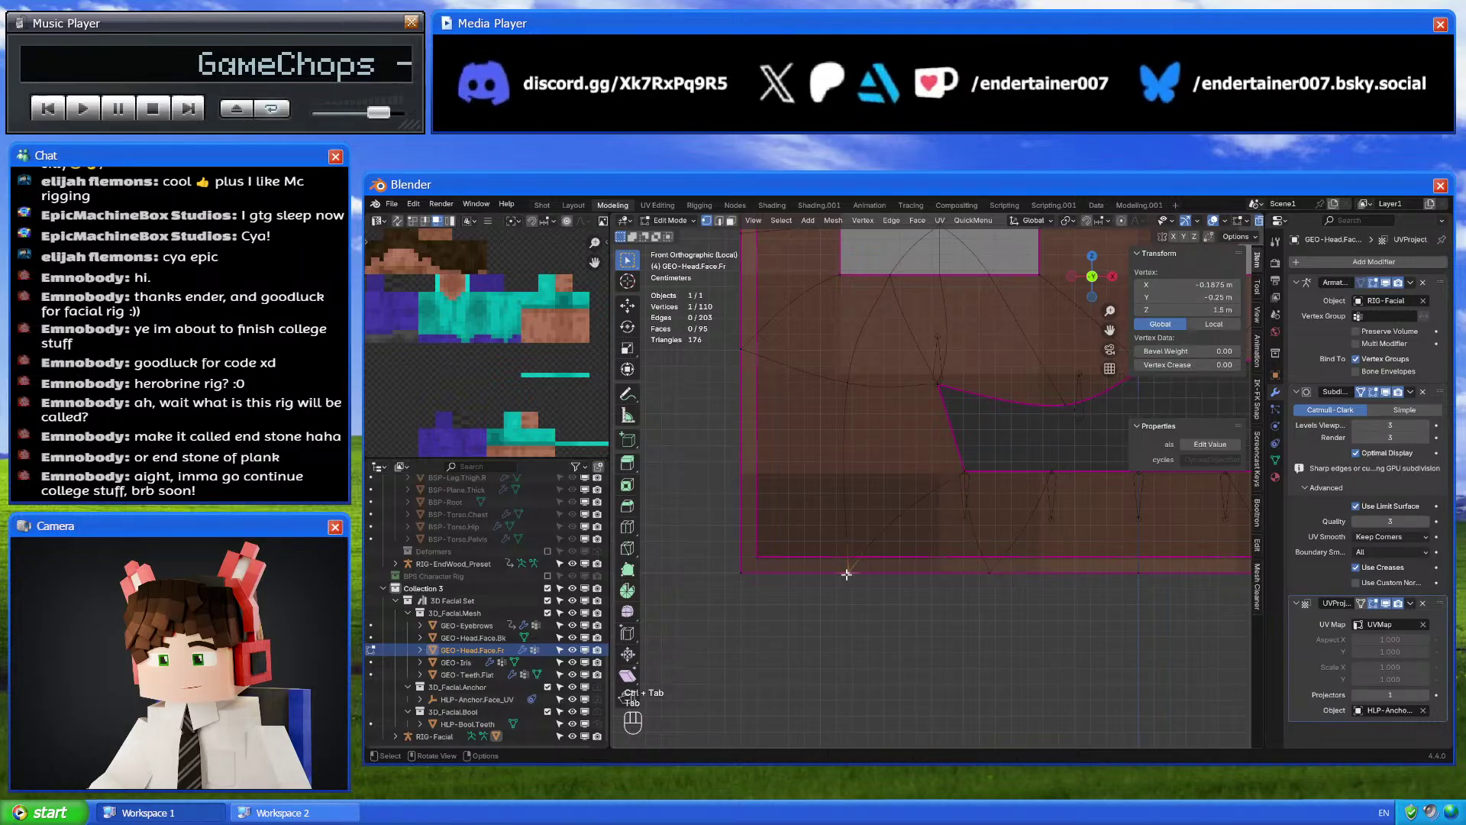
{"action": "middle_click_drag", "start_coordinate": [845, 576], "coordinate": [847, 592]}
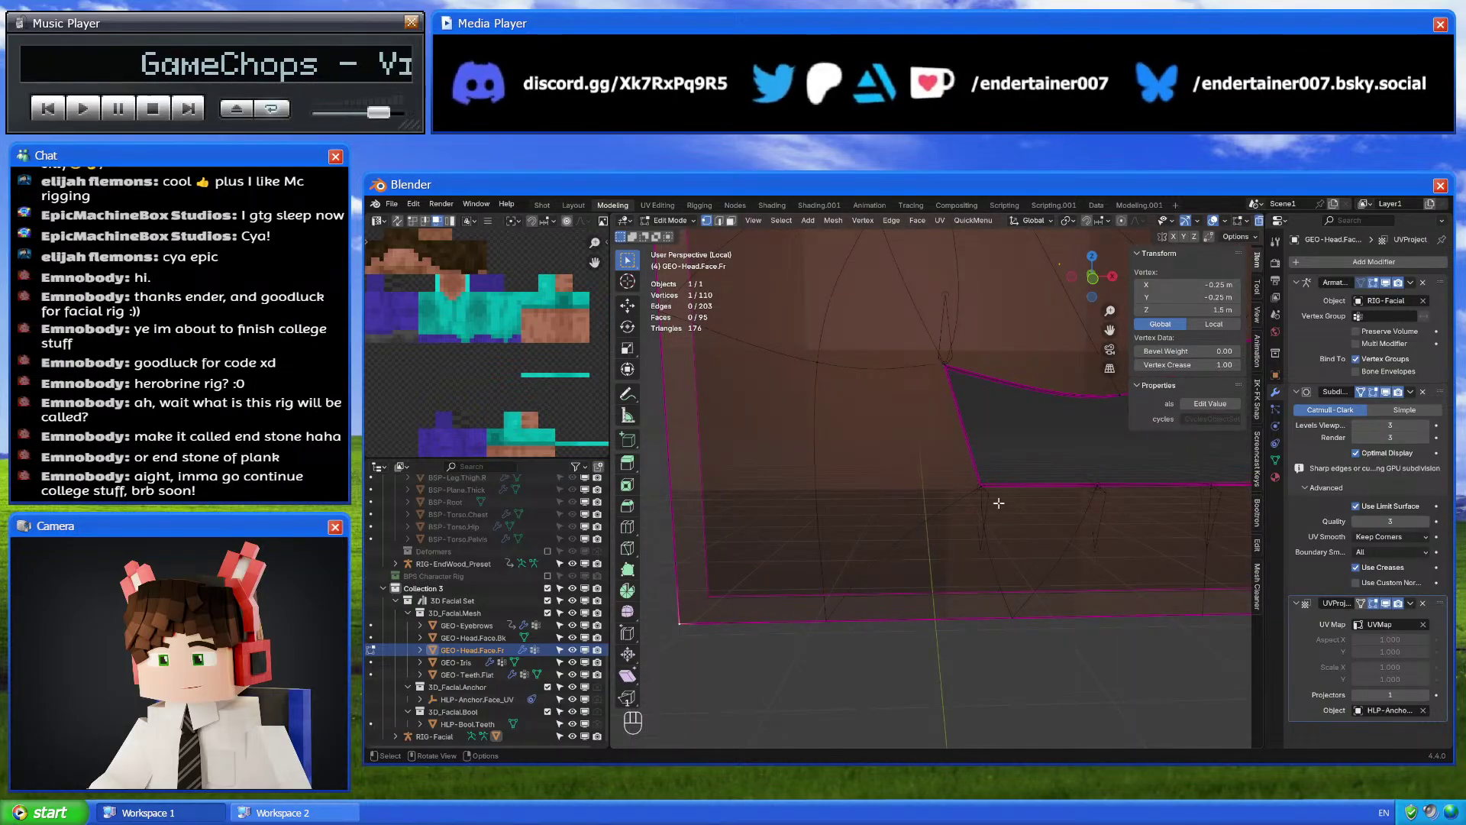
{"action": "left_click", "coordinate": [982, 488], "text": "shift"}
{"action": "key", "text": "j"}
{"action": "middle_click_drag", "start_coordinate": [933, 501], "coordinate": [950, 514], "text": "shift"}
{"action": "middle_click_drag", "start_coordinate": [877, 550], "coordinate": [876, 557]}
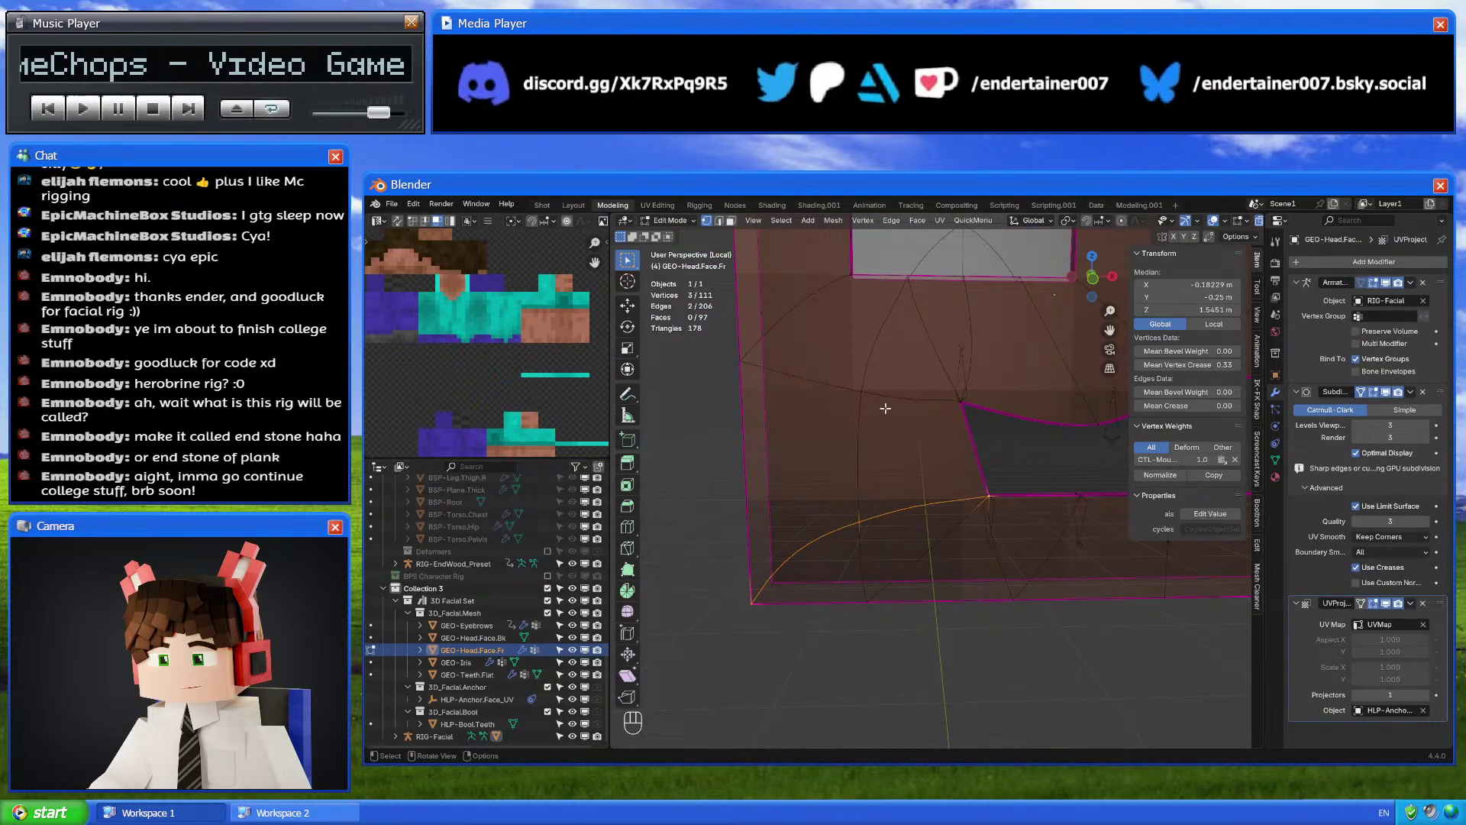
Put the facial rig back in pose mode and try moving CTL-Mouth.Bt.R outward in front view
{"action": "key", "text": "Tab"}
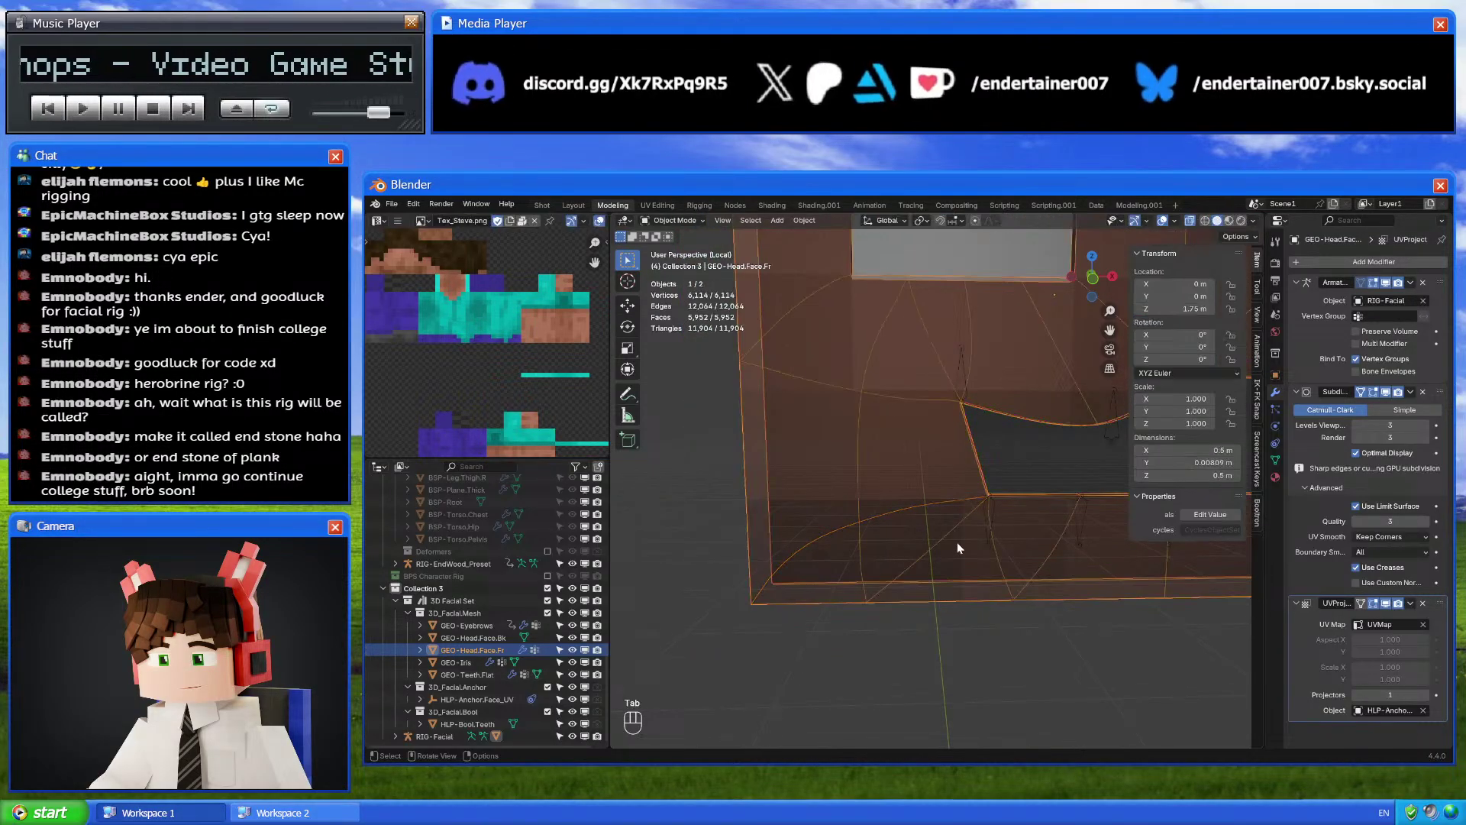
{"action": "left_click", "coordinate": [988, 501]}
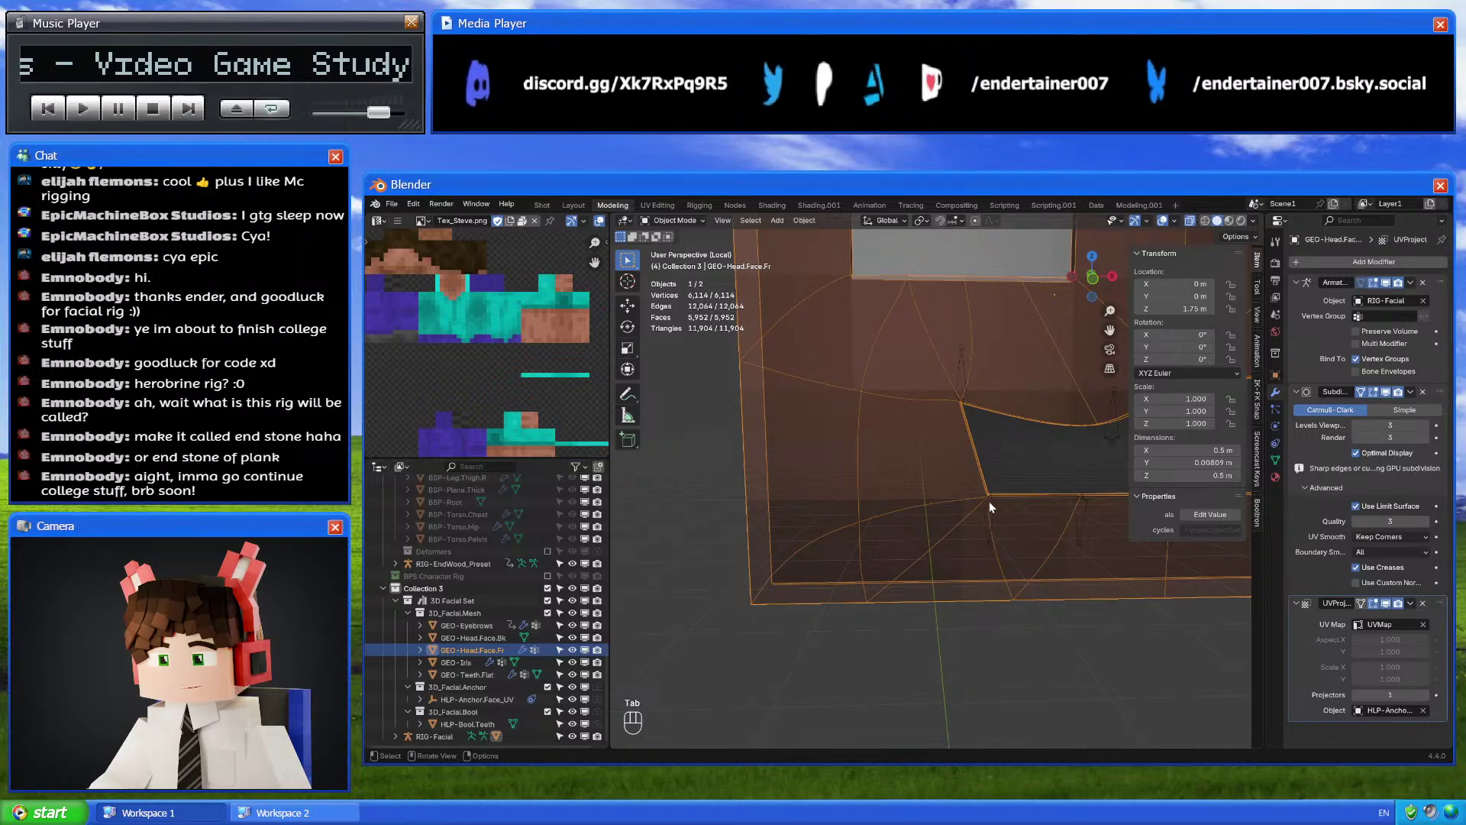
{"action": "key", "text": "ctrl+Tab"}
{"action": "left_click", "coordinate": [1090, 281]}
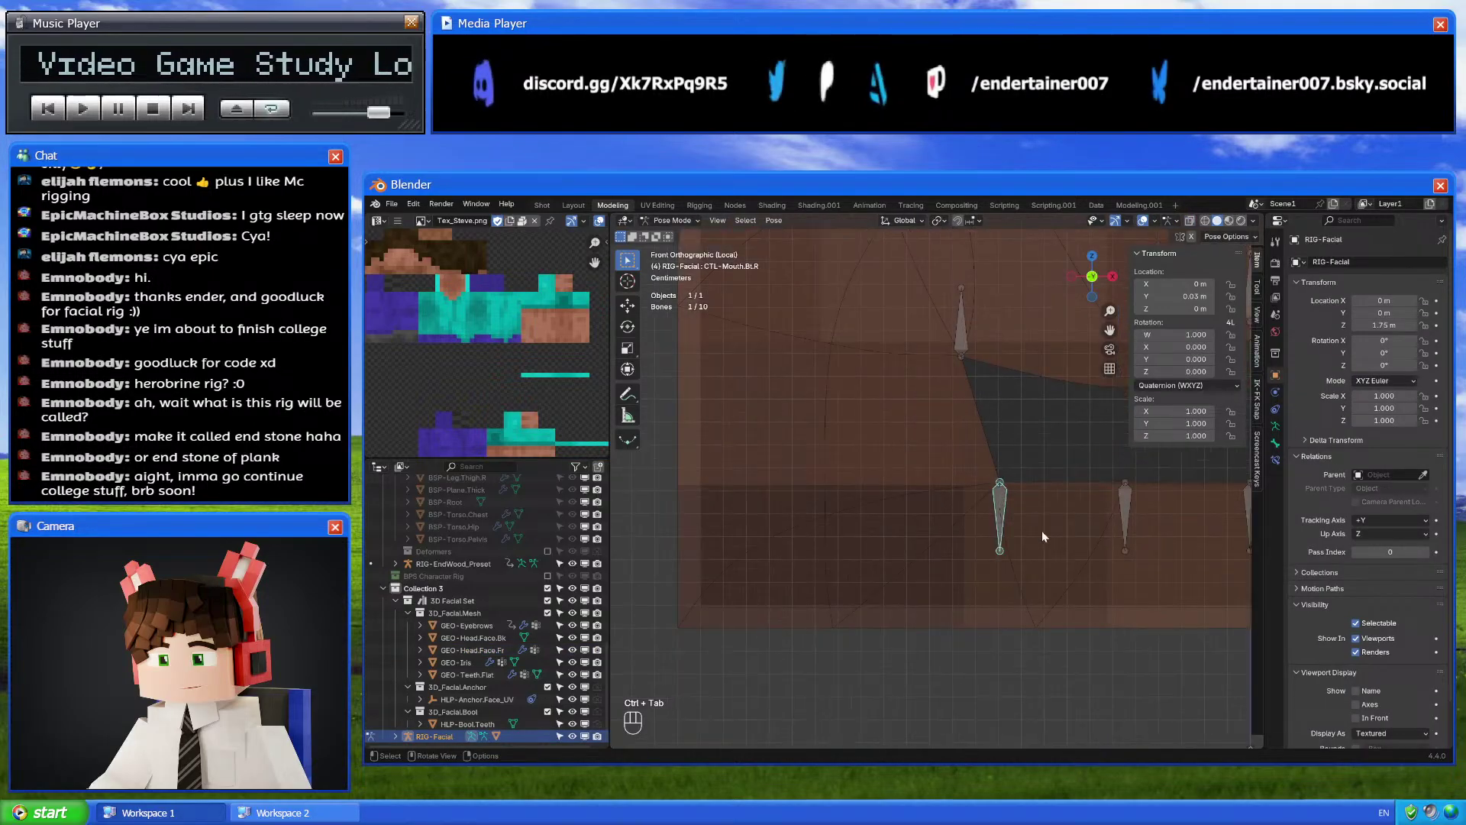
{"action": "scroll", "coordinate": [1058, 568], "scroll_direction": "up", "scroll_amount": 3}
{"action": "key", "text": "g"}
{"action": "key", "text": "g"}
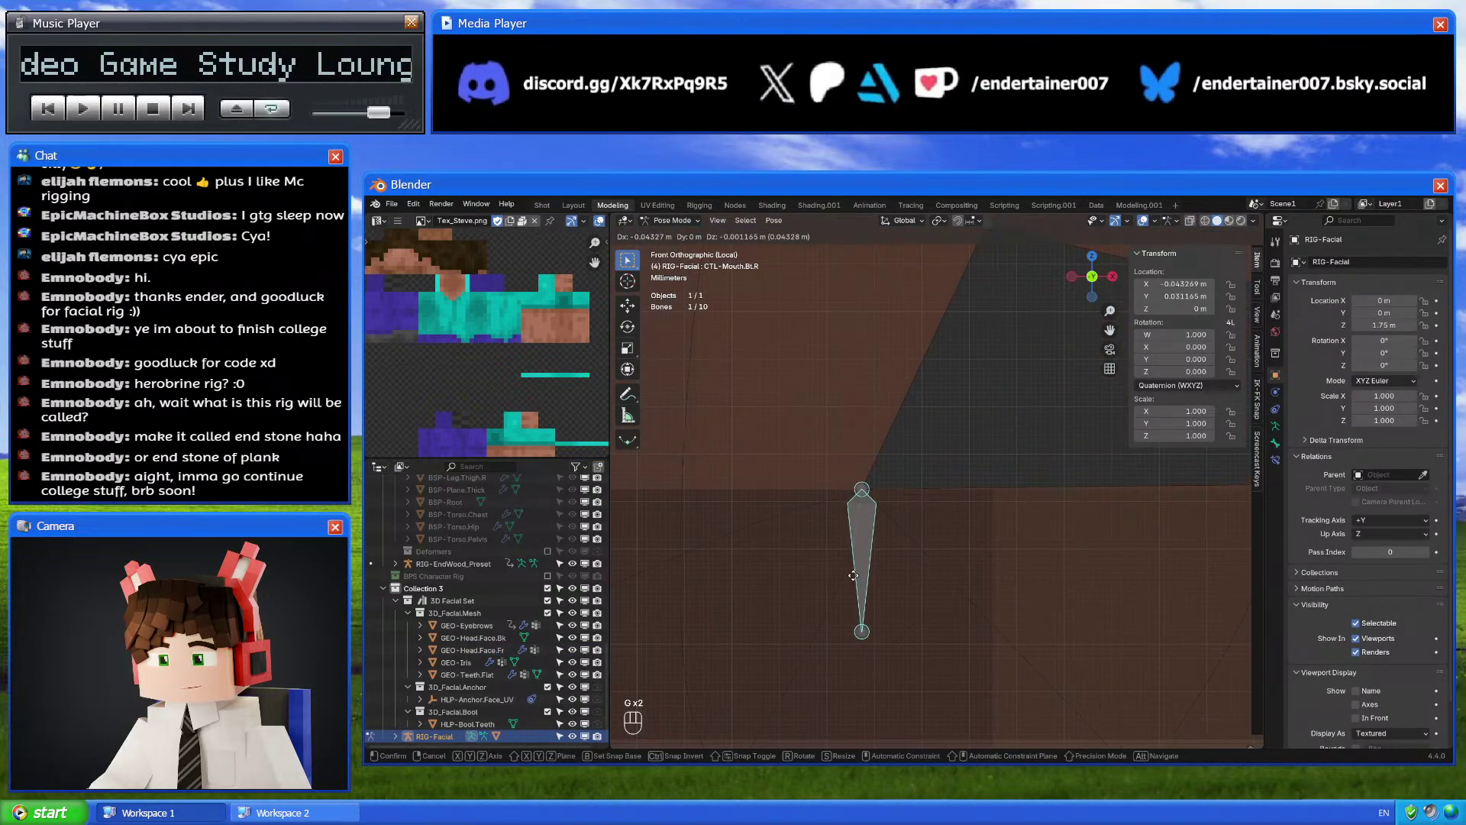
{"action": "left_click", "coordinate": [883, 578]}
Hide the face mesh's Subdivision modifier in the viewport and dissolve the diagonal edge from the lower-left mouth corner to the bottom border
{"action": "key", "text": "ctrl+Tab"}
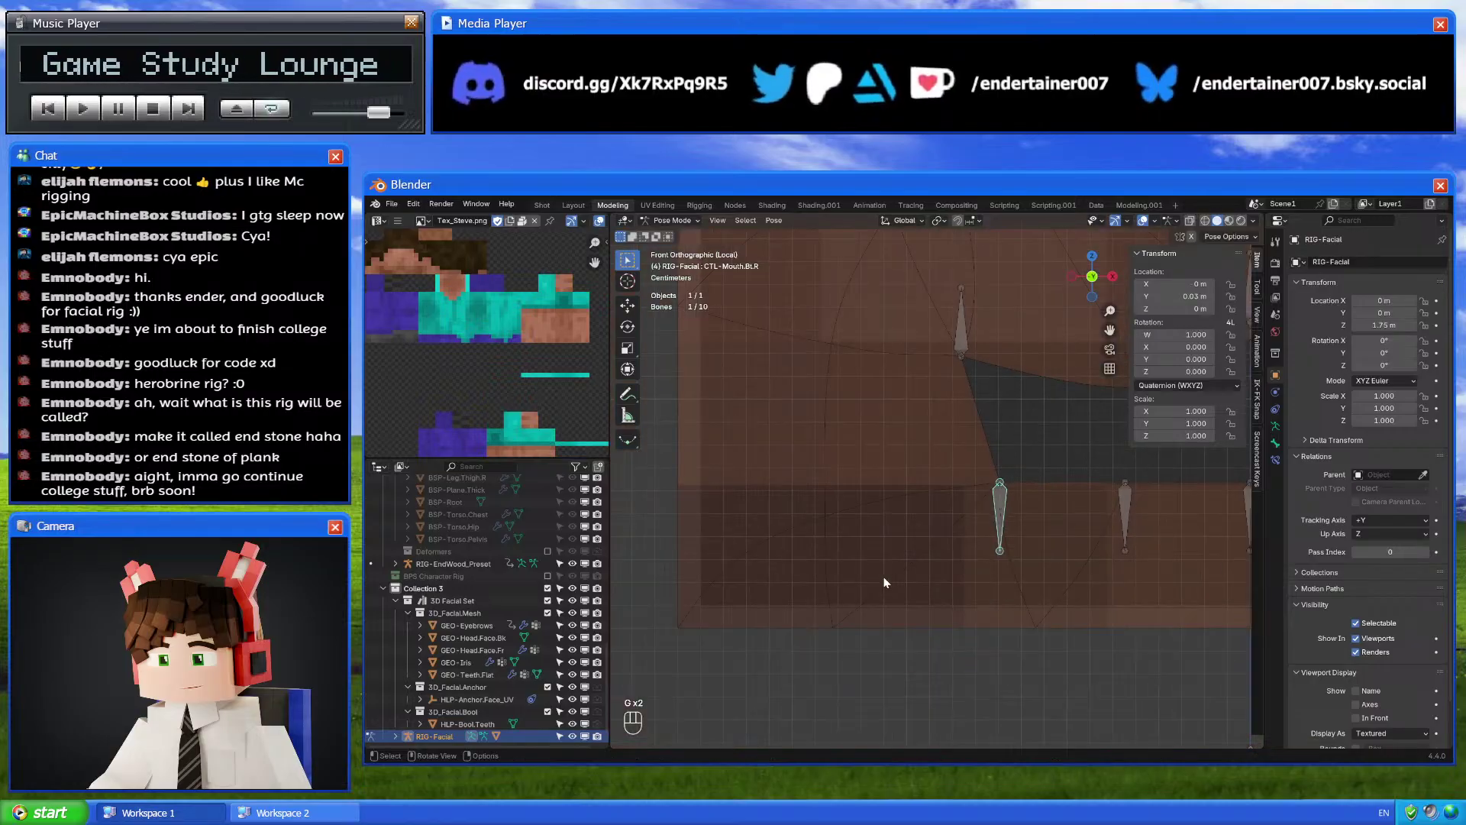
{"action": "left_click", "coordinate": [893, 581]}
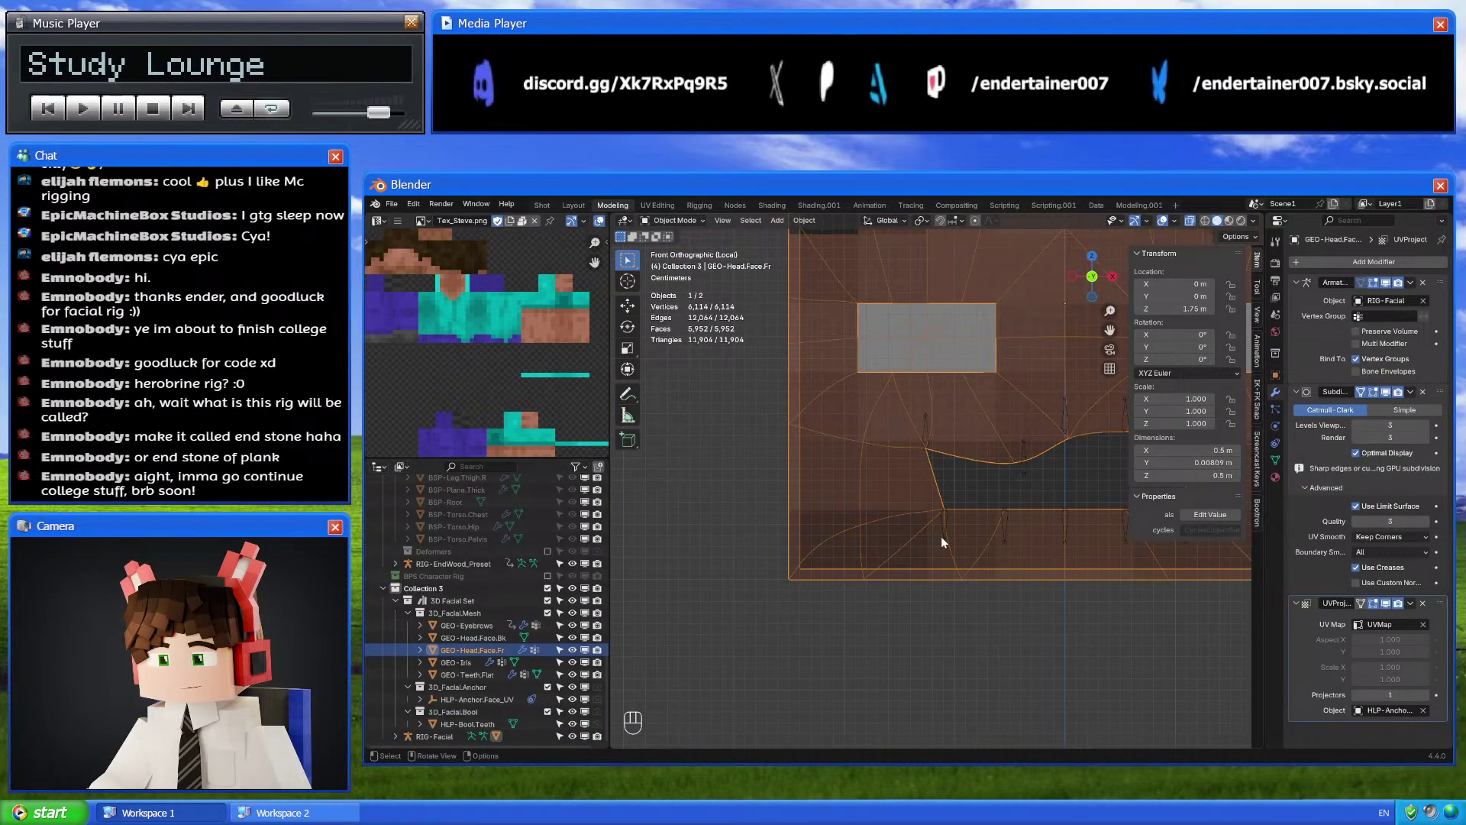
{"action": "scroll", "coordinate": [951, 527], "scroll_direction": "up", "scroll_amount": 3}
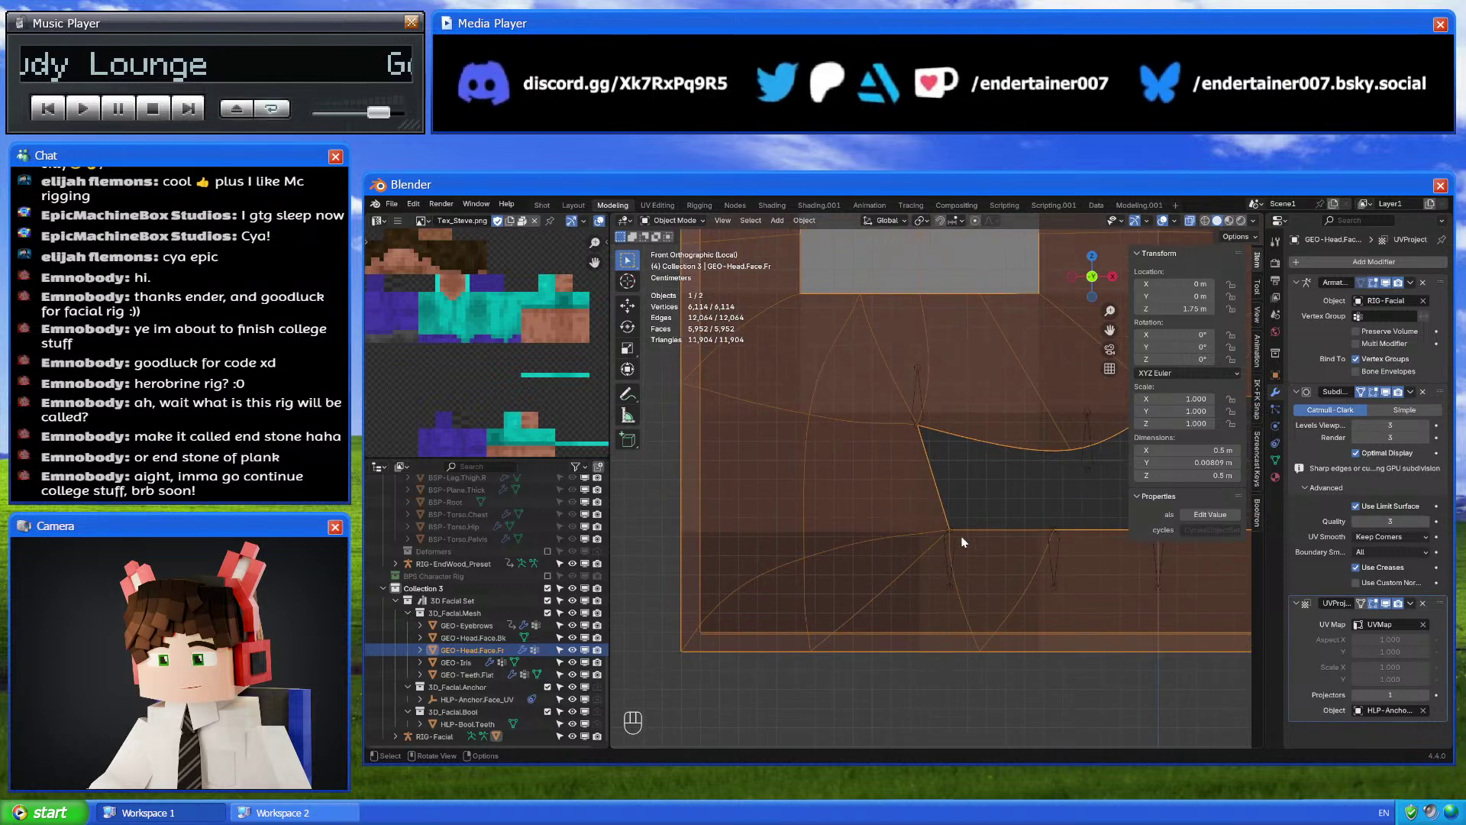
{"action": "left_click", "coordinate": [1385, 391]}
{"action": "middle_click_drag", "start_coordinate": [949, 560], "coordinate": [961, 534], "text": "shift"}
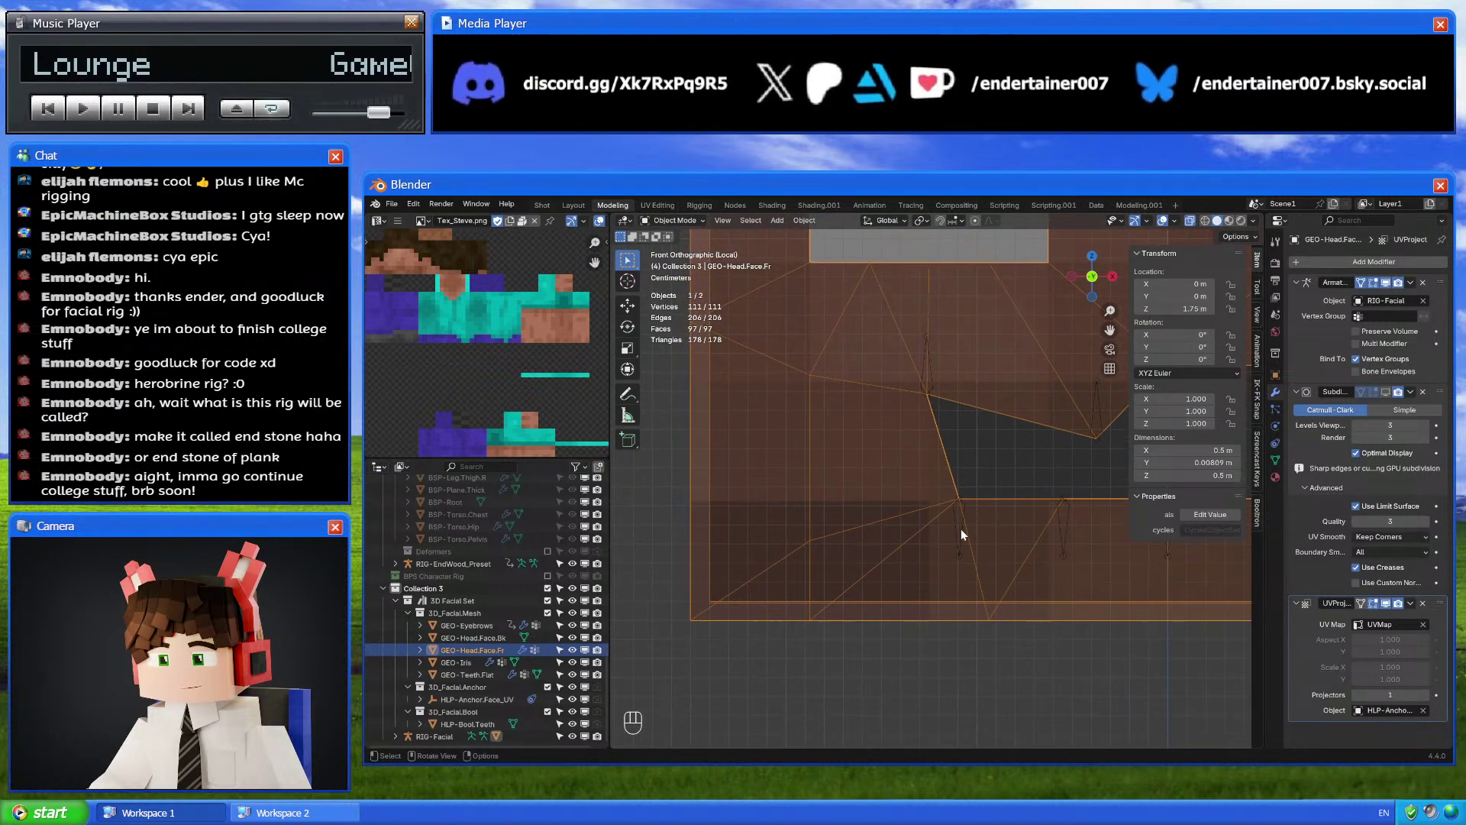
{"action": "key", "text": "ctrl+Tab"}
{"action": "key", "text": "Tab"}
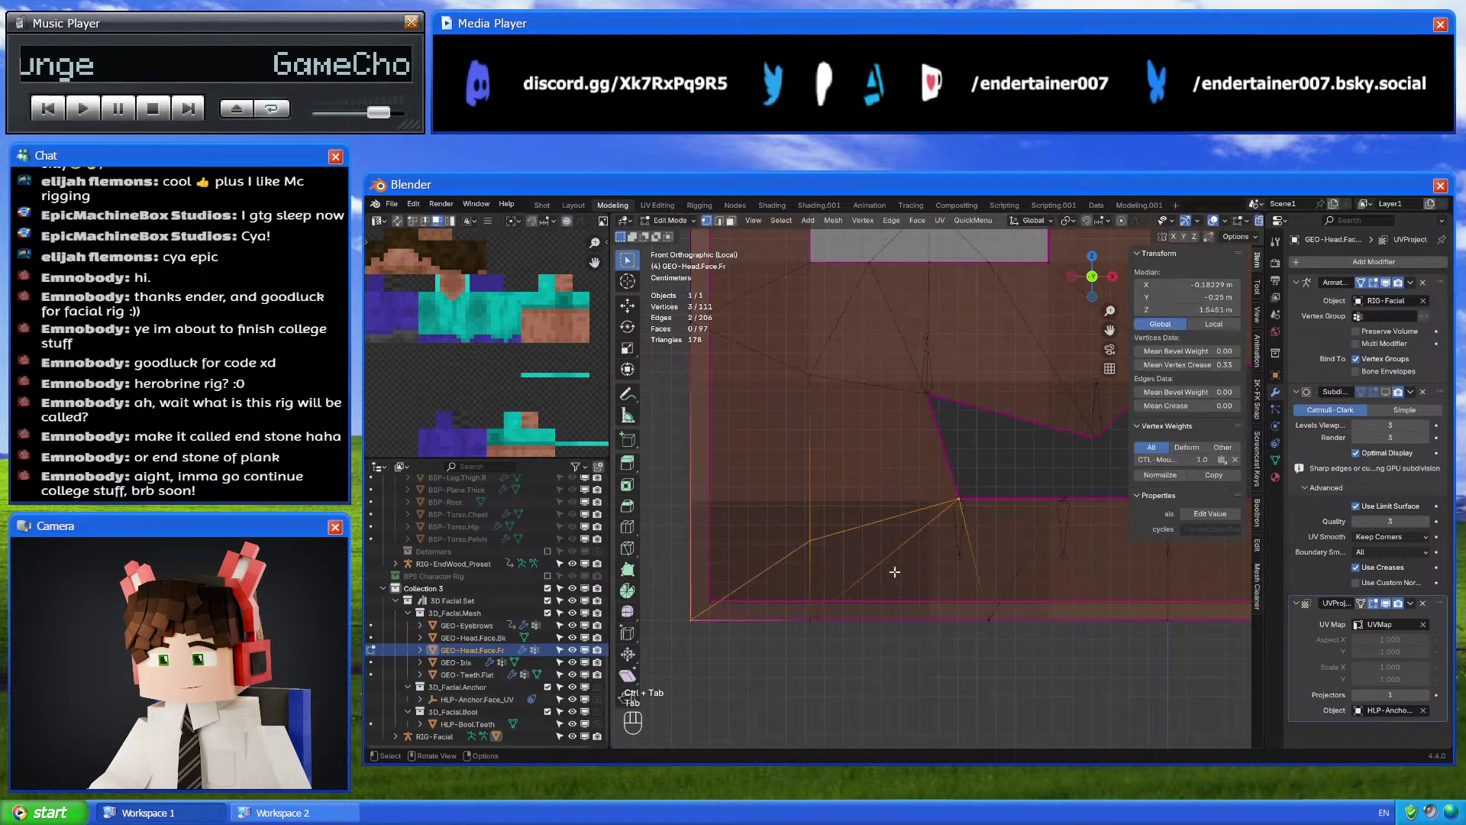
{"action": "right_click", "coordinate": [1023, 689]}
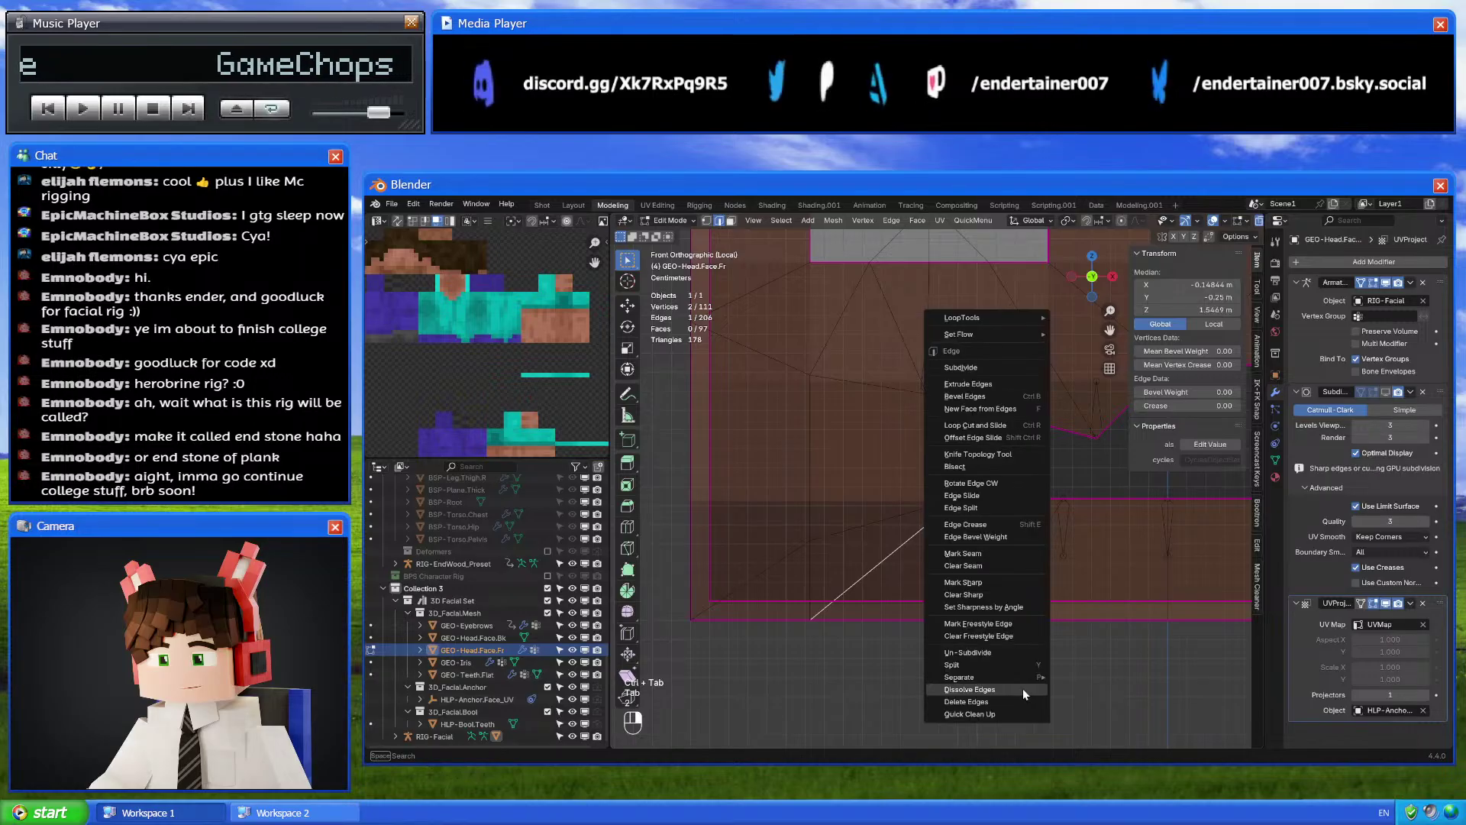
{"action": "left_click", "coordinate": [1024, 689]}
Leave mesh editing and turn the face mesh's Subdivision modifier display back on in the viewport
{"action": "key", "text": "Tab"}
{"action": "left_click", "coordinate": [955, 511]}
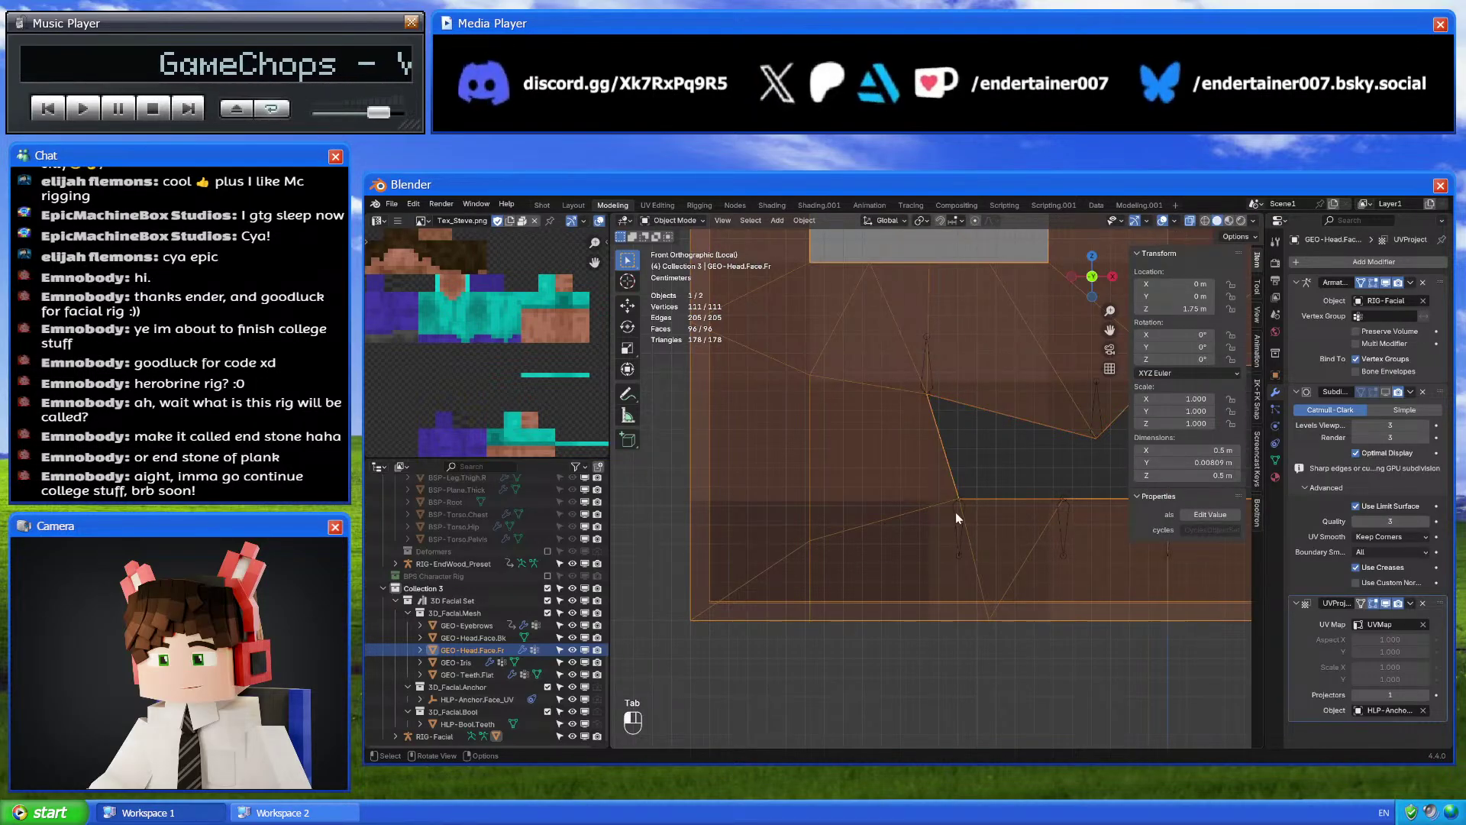
{"action": "key", "text": "ctrl+Tab"}
{"action": "key", "text": "ctrl+Tab"}
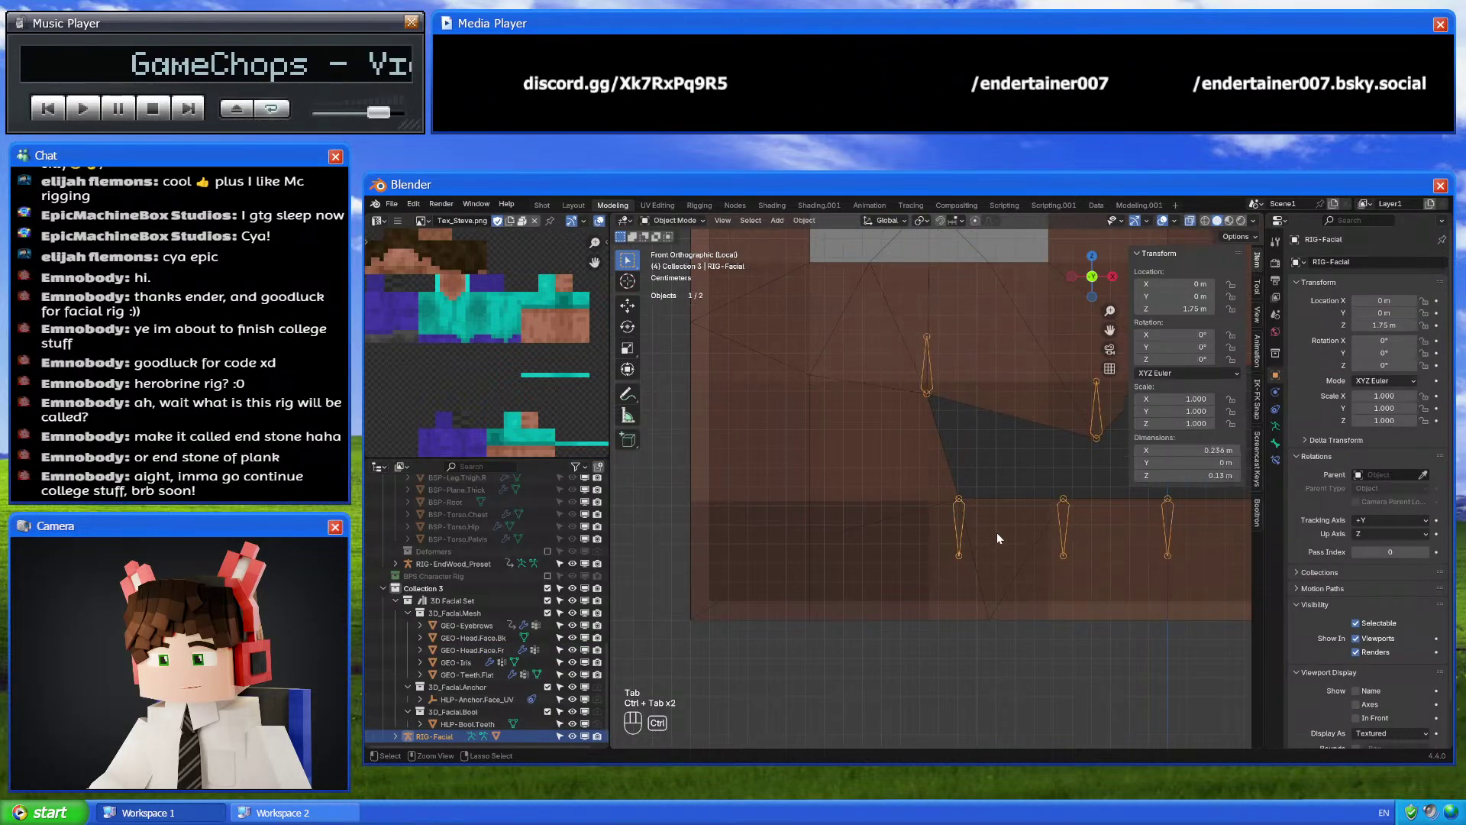
{"action": "left_click", "coordinate": [996, 533]}
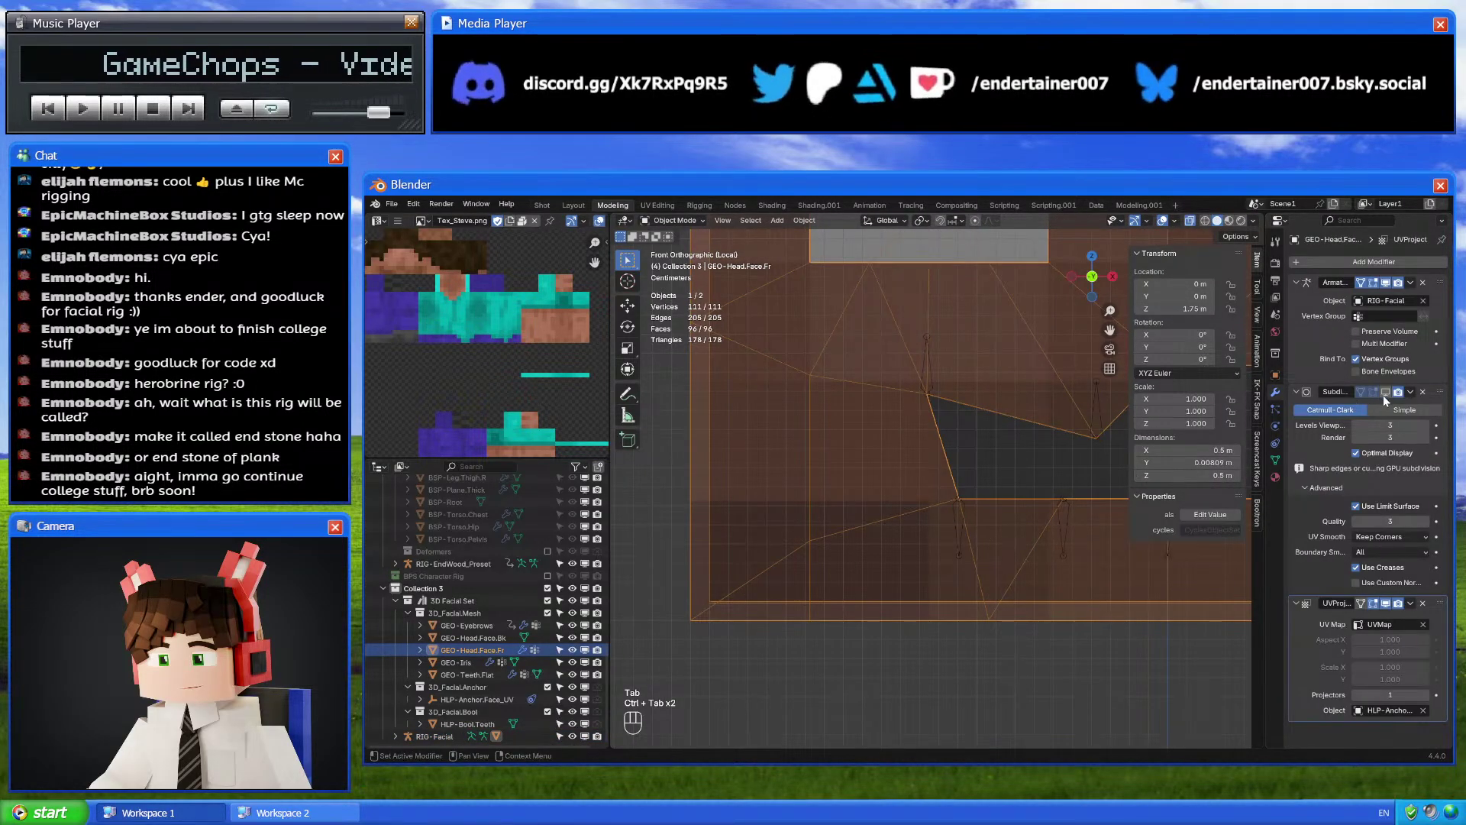
Return to the rig's pose mode and test-move CTL-Mouth.Bt.R against the dissolved edge, then cancel the move
{"action": "left_click", "coordinate": [961, 510]}
{"action": "key", "text": "ctrl+Tab"}
{"action": "scroll", "coordinate": [978, 527], "scroll_direction": "up", "scroll_amount": 2}
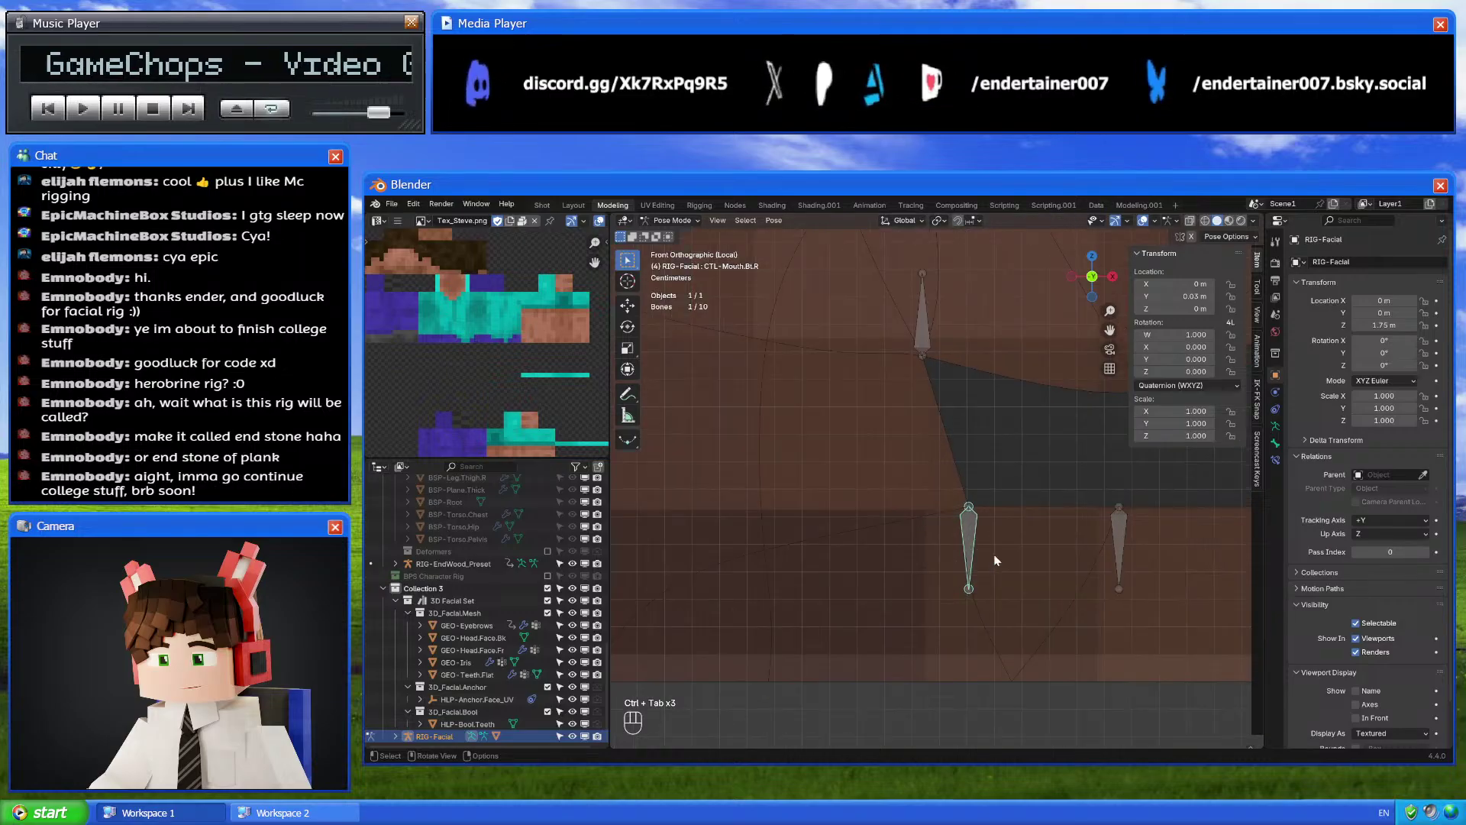
{"action": "key", "text": "g"}
{"action": "right_click", "coordinate": [904, 553]}
{"action": "scroll", "coordinate": [881, 566], "scroll_direction": "down", "scroll_amount": 2}
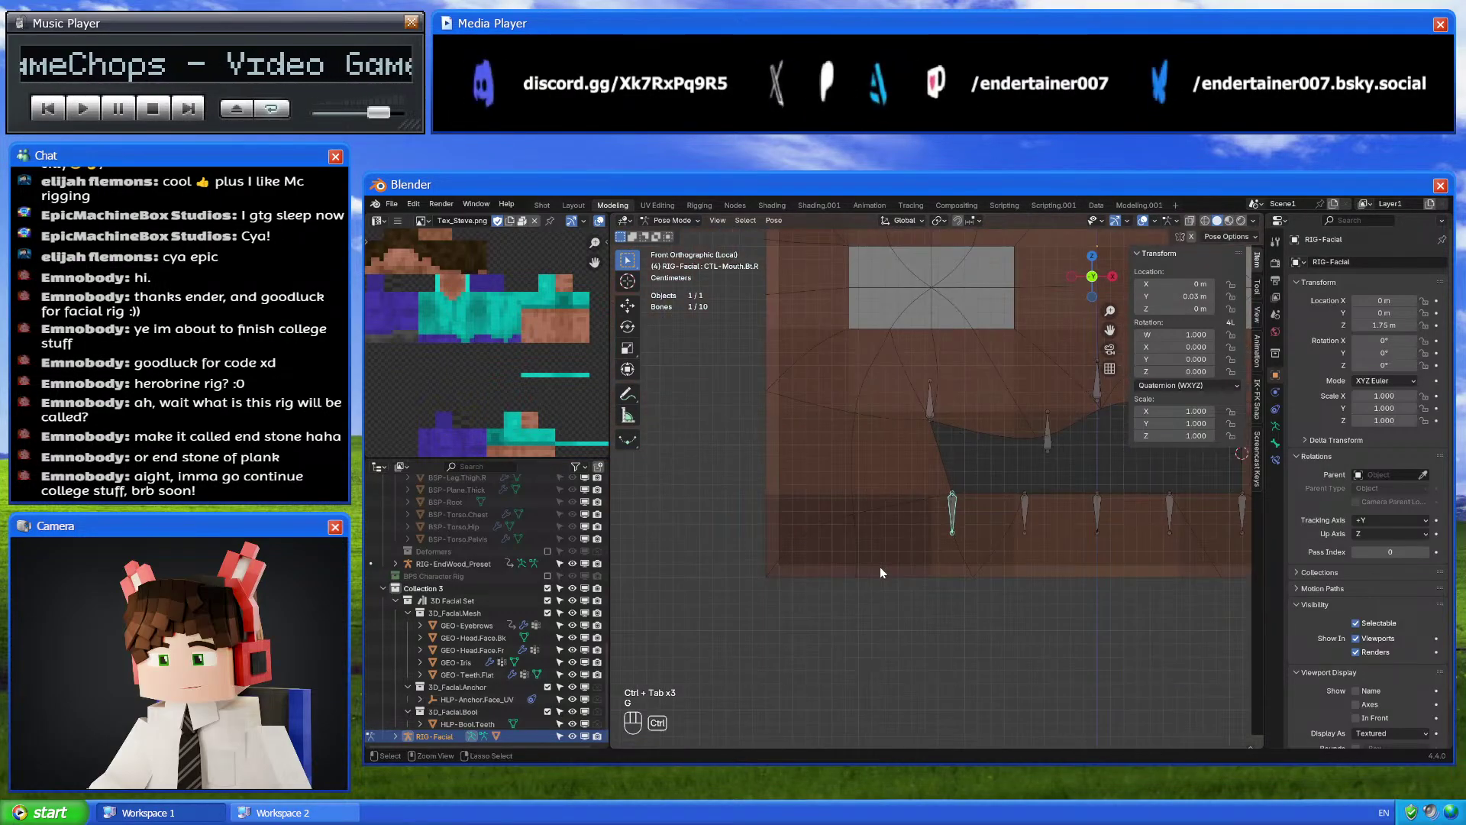
Dissolve the face mesh's vertical edge line running beside the mouth from the eye's lower edge to the bottom border
{"action": "middle_click_drag", "start_coordinate": [880, 567], "coordinate": [843, 521], "text": "ctrl"}
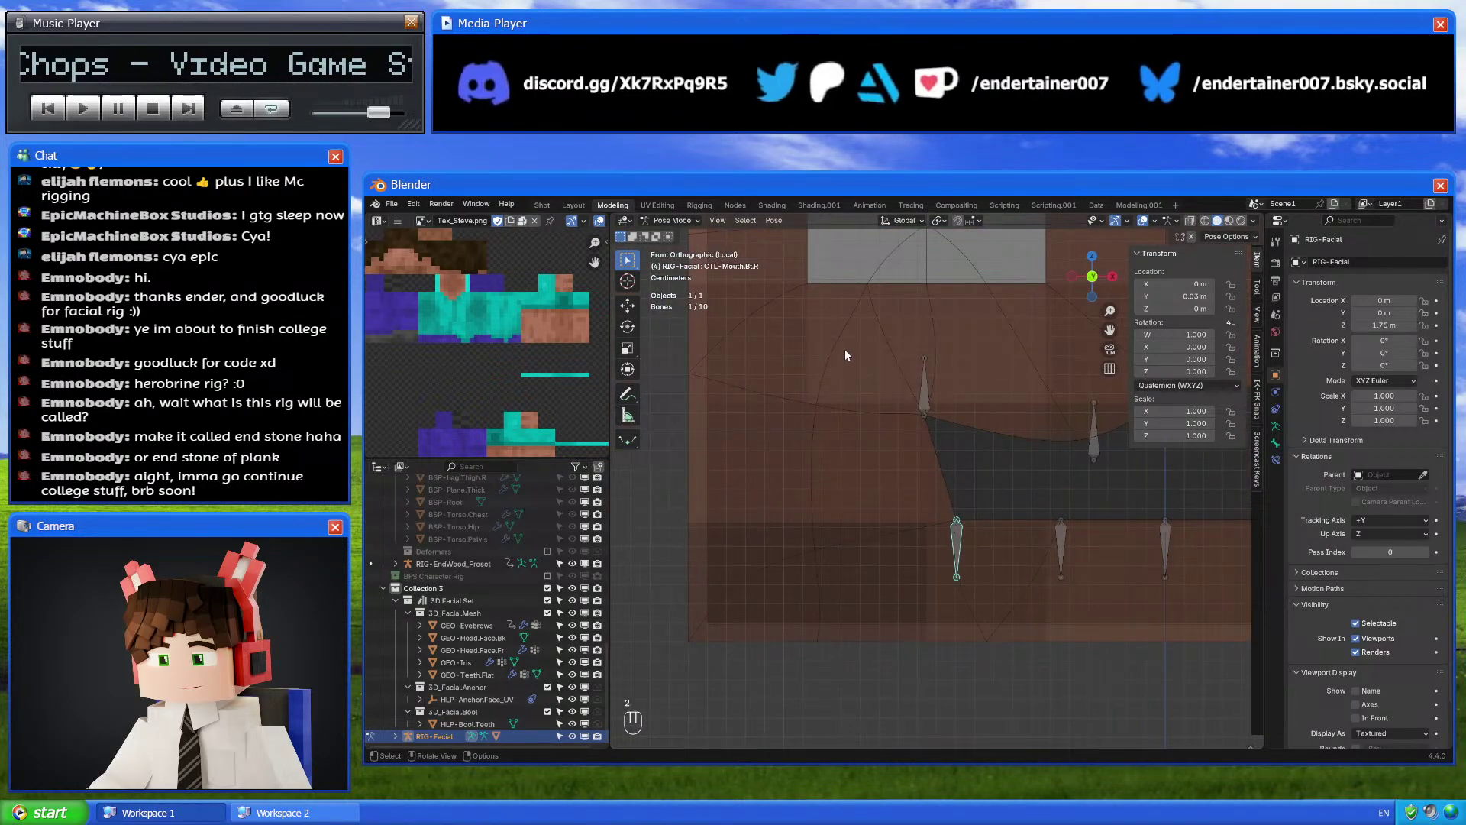
{"action": "key", "text": "Tab"}
{"action": "key", "text": "Tab"}
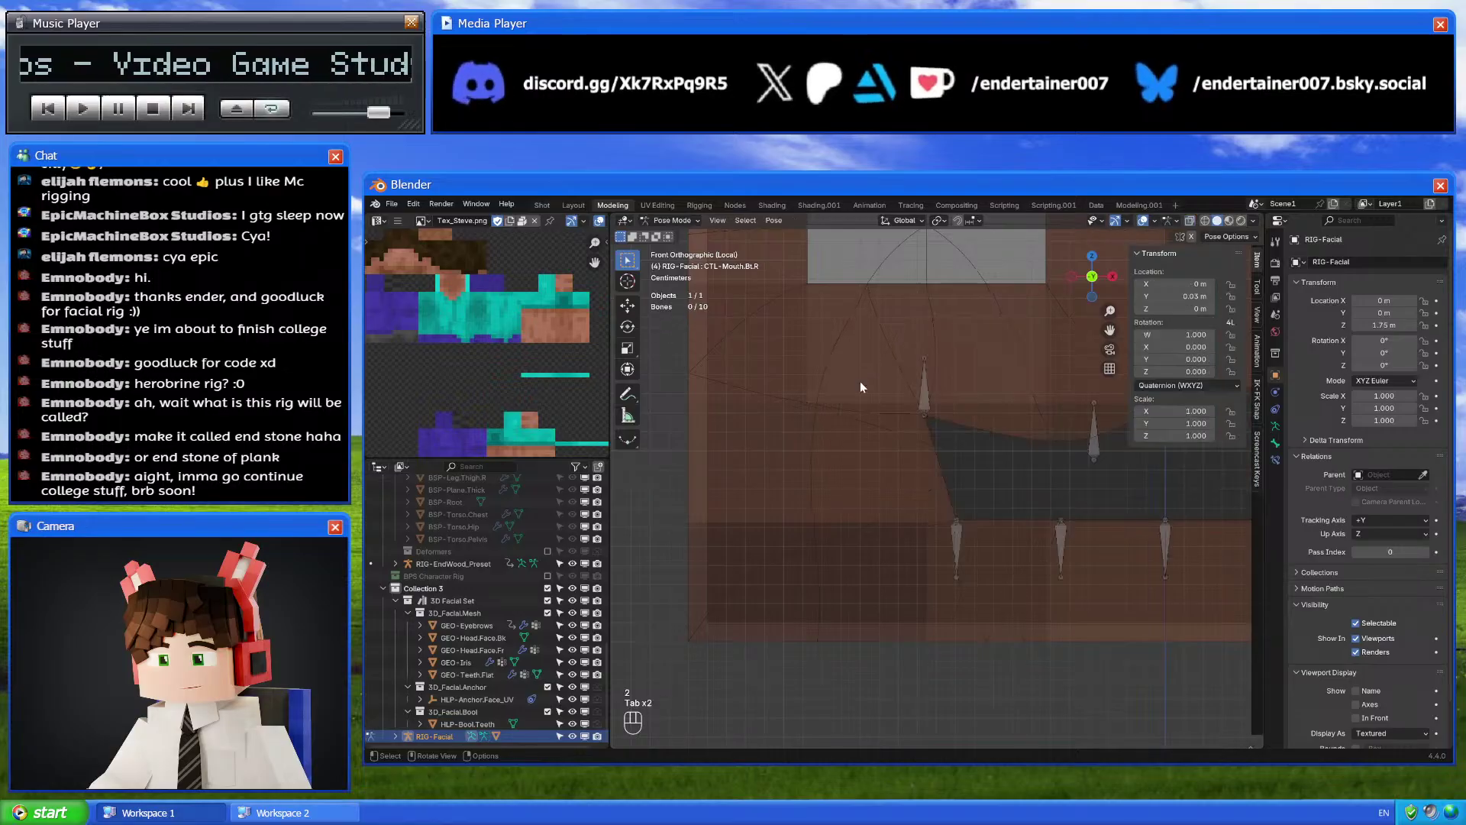
{"action": "key", "text": "ctrl+Tab"}
{"action": "left_click", "coordinate": [857, 386]}
{"action": "key", "text": "Tab"}
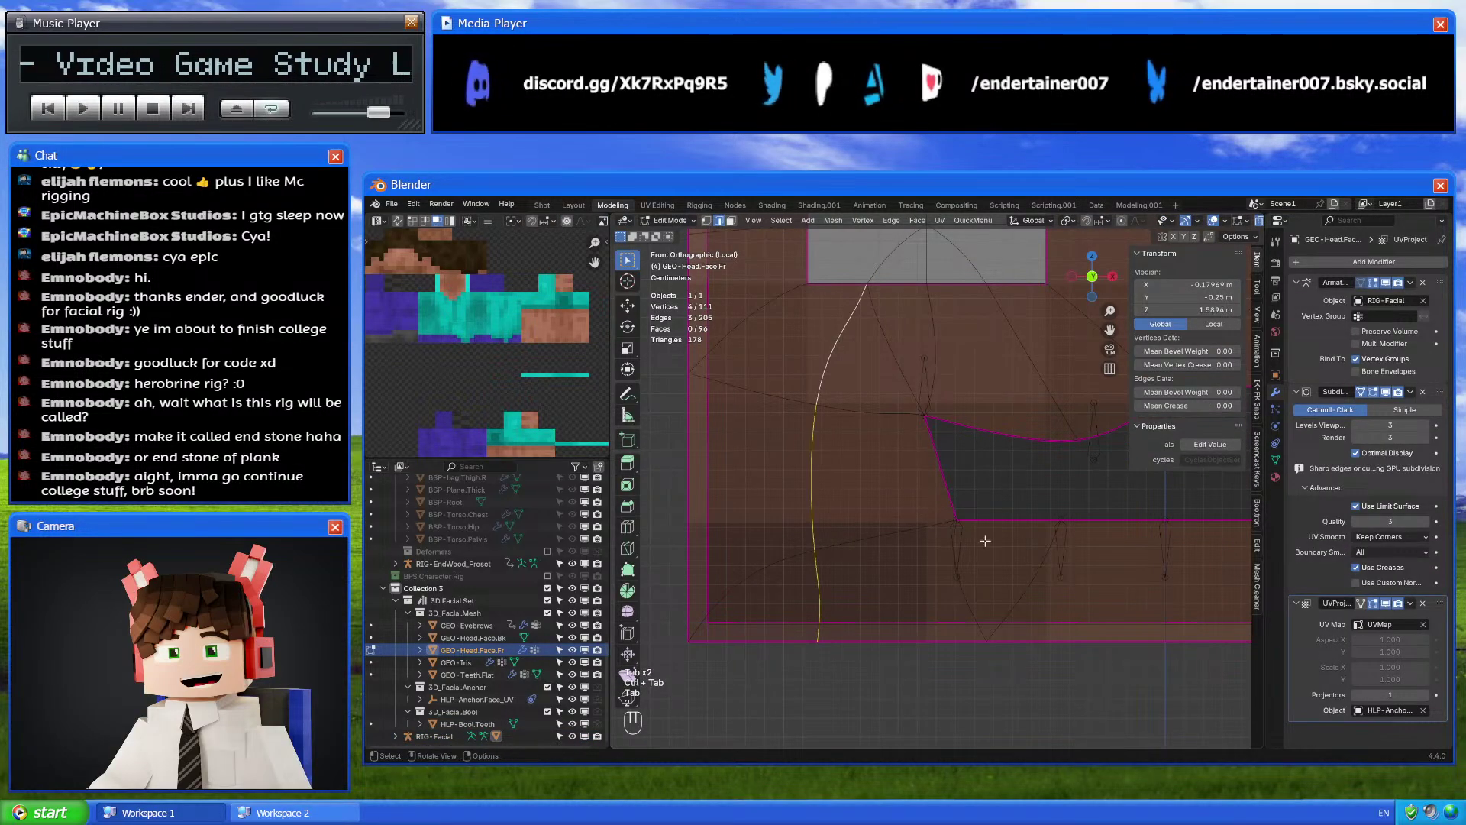
{"action": "key", "text": "ctrl+e"}
{"action": "key", "text": "Escape"}
{"action": "key", "text": "Tab"}
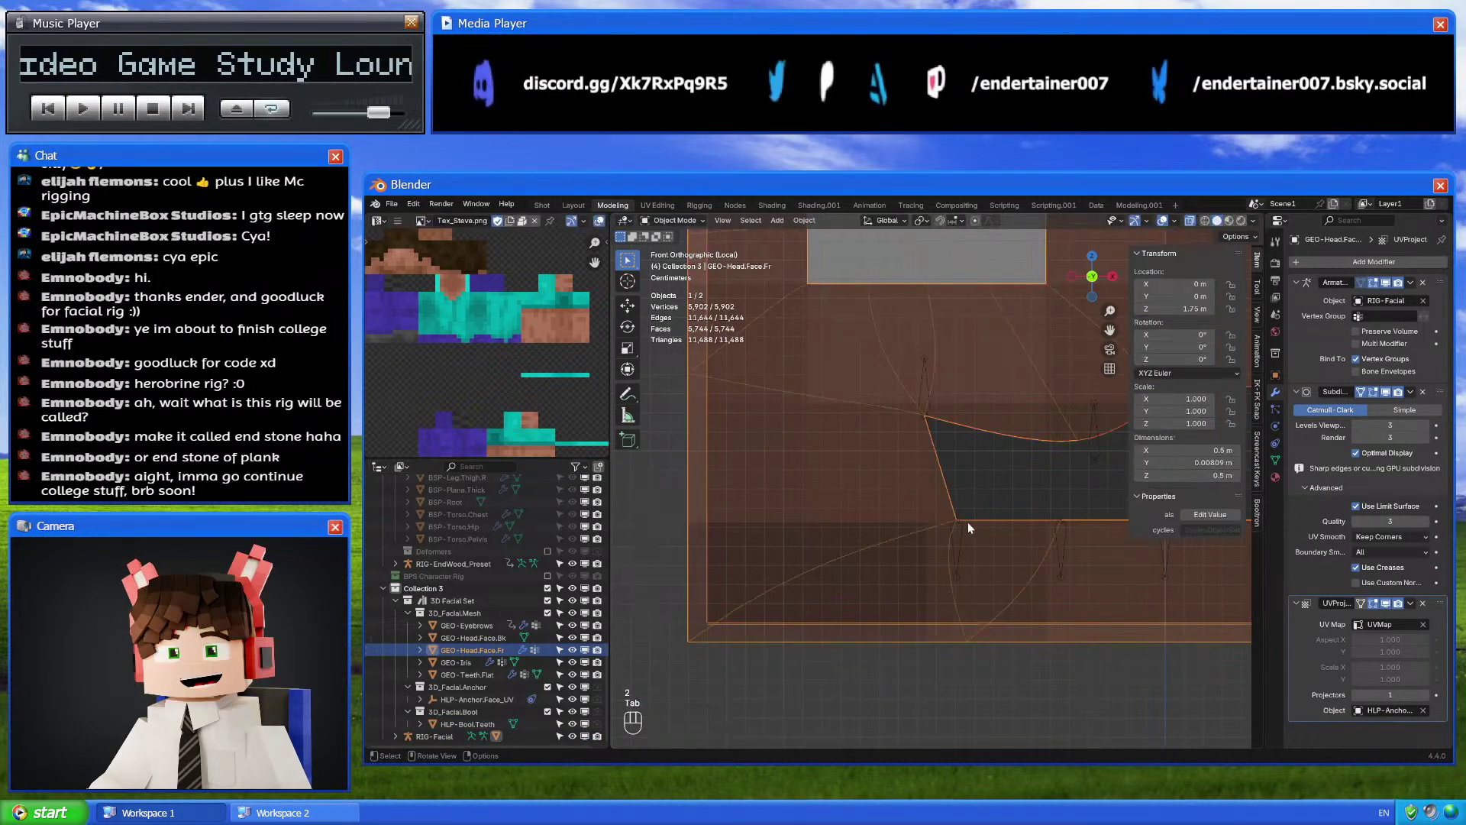
Try moving CTL-Mouth.Bt.R outward and upward in pose mode to test the simplified topology beside the mouth
{"action": "left_click", "coordinate": [957, 523]}
{"action": "key", "text": "ctrl+Tab"}
{"action": "scroll", "coordinate": [970, 575], "scroll_direction": "up", "scroll_amount": 2}
{"action": "key", "text": "g"}
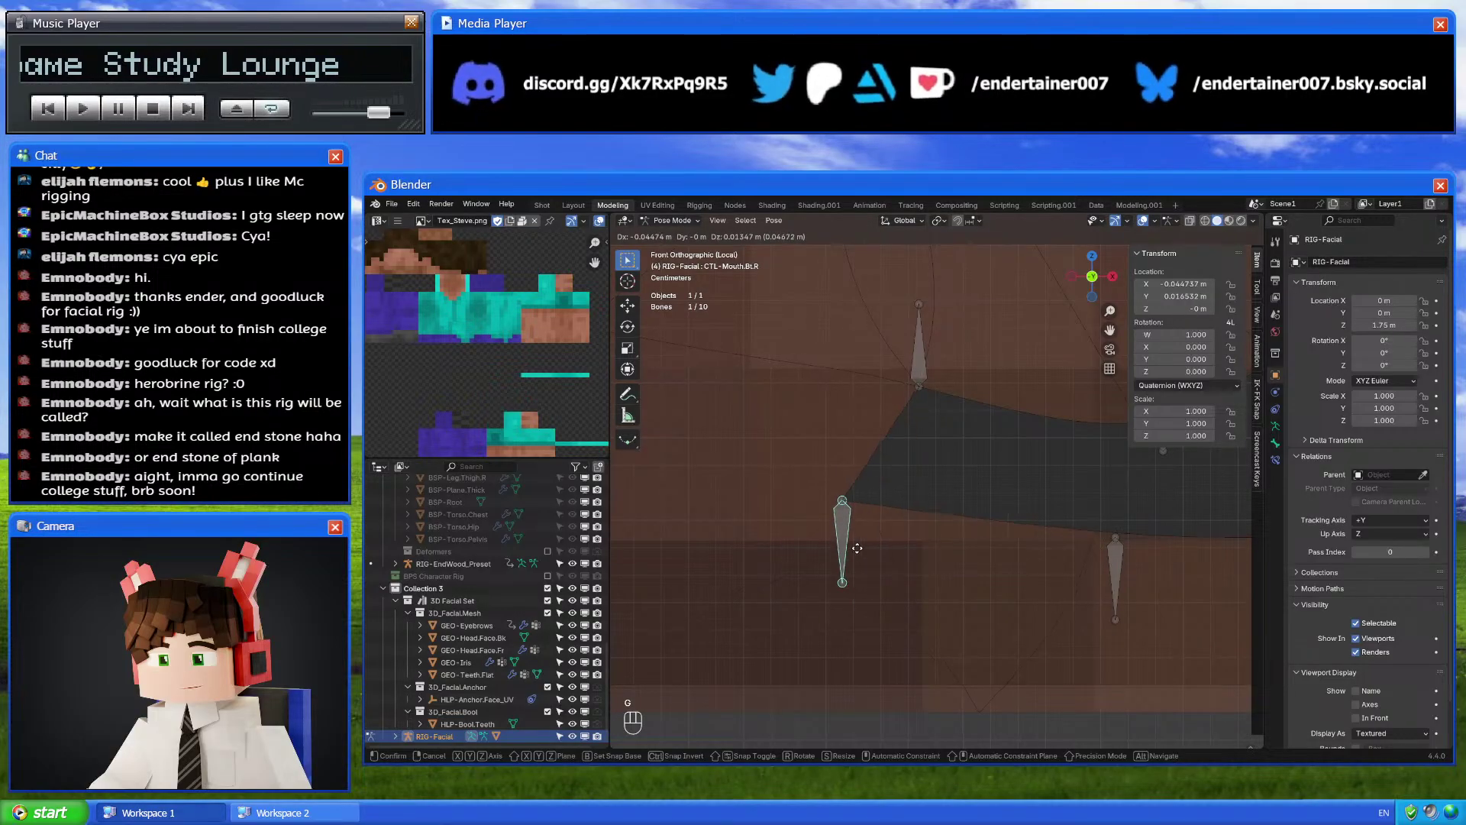
{"action": "right_click", "coordinate": [901, 591]}
{"action": "scroll", "coordinate": [901, 584], "scroll_direction": "down", "scroll_amount": 2}
{"action": "key", "text": "g"}
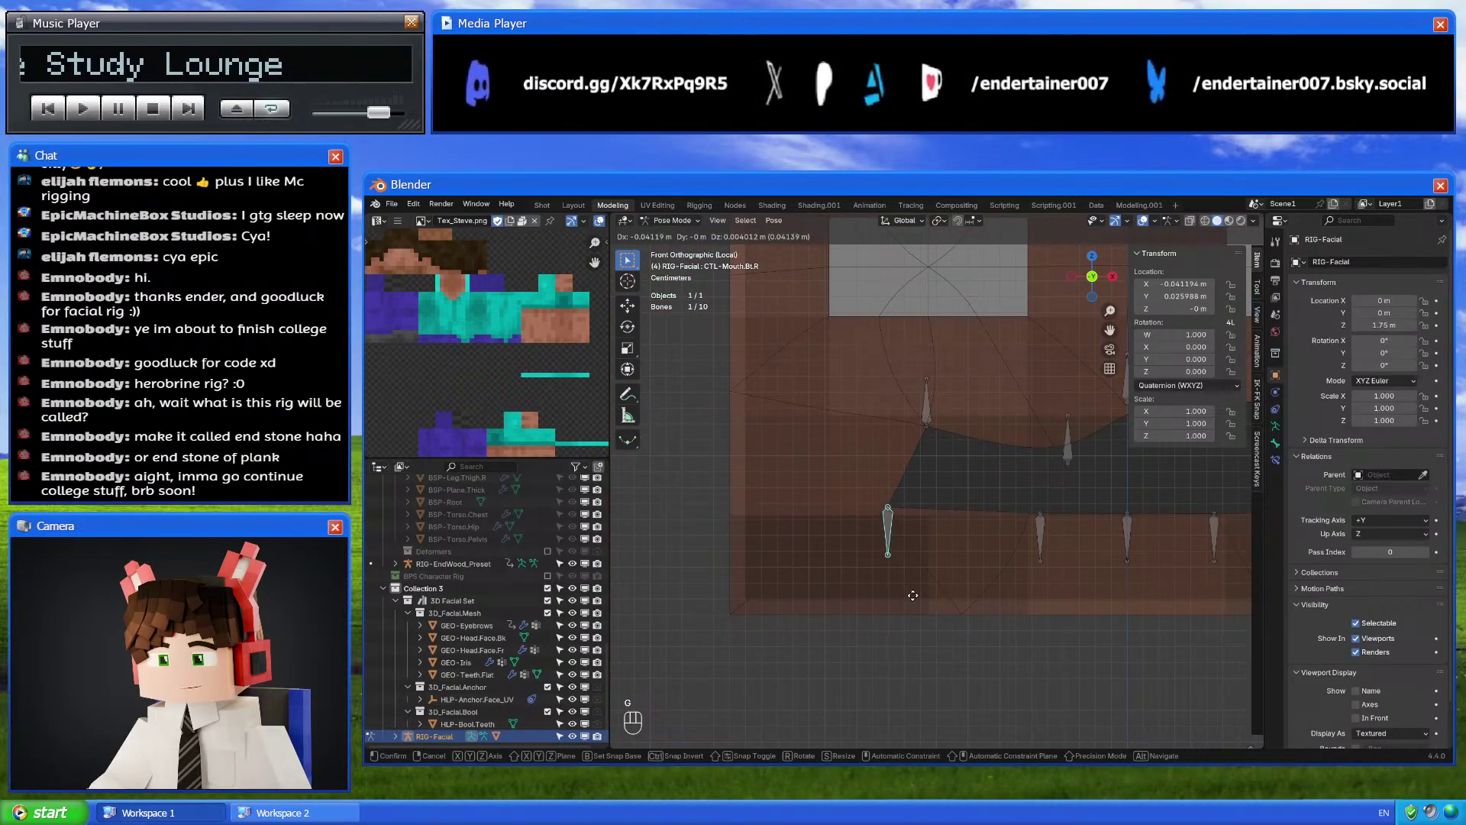
{"action": "right_click", "coordinate": [921, 569]}
Connect the face mesh's lower-left mouth corner vertex to the vertex on the face's left border
{"action": "key", "text": "ctrl+Tab"}
{"action": "left_click", "coordinate": [915, 520]}
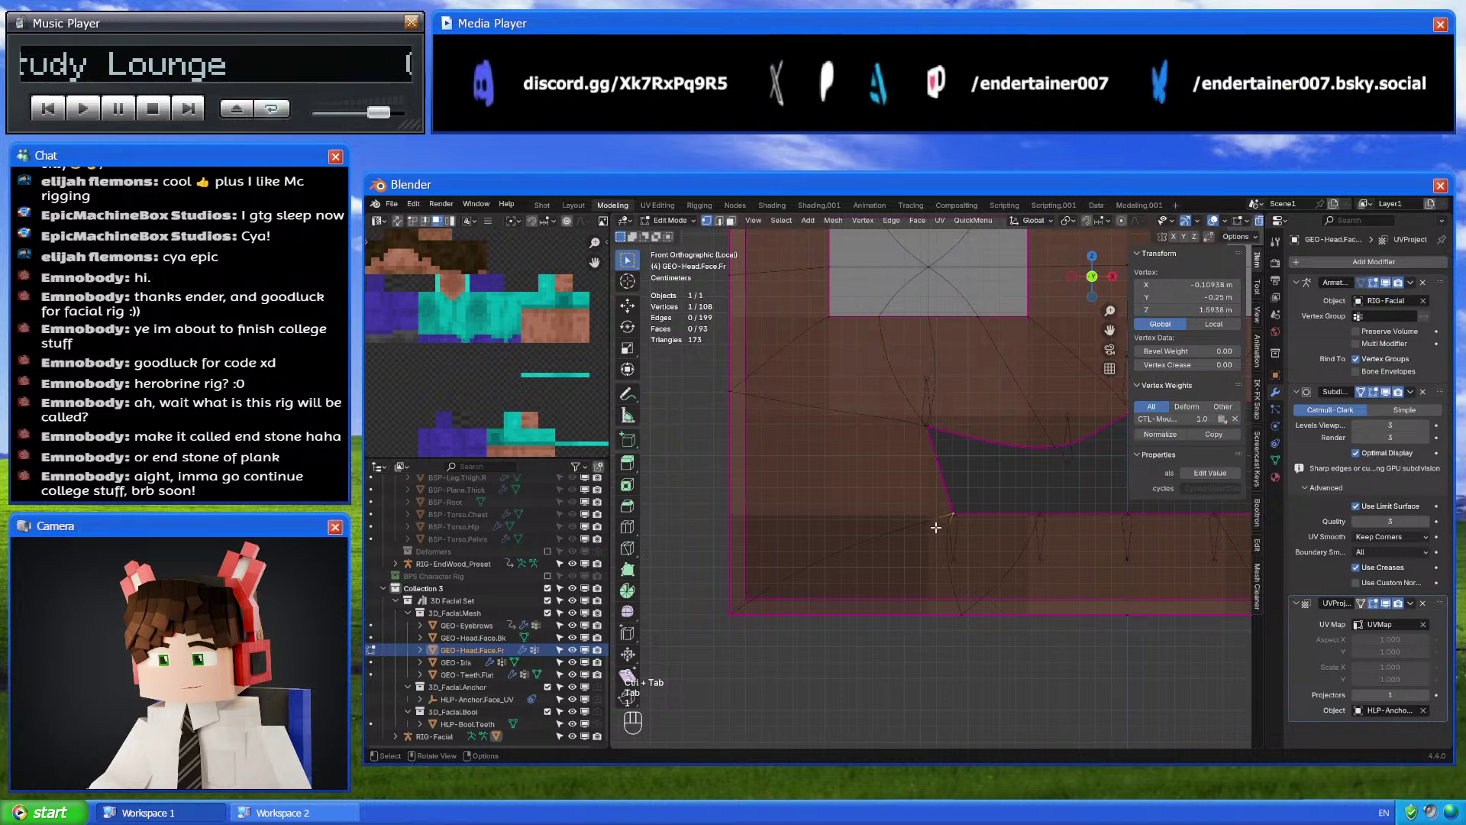
{"action": "key", "text": "Tab"}
{"action": "left_click", "coordinate": [650, 399], "text": "shift"}
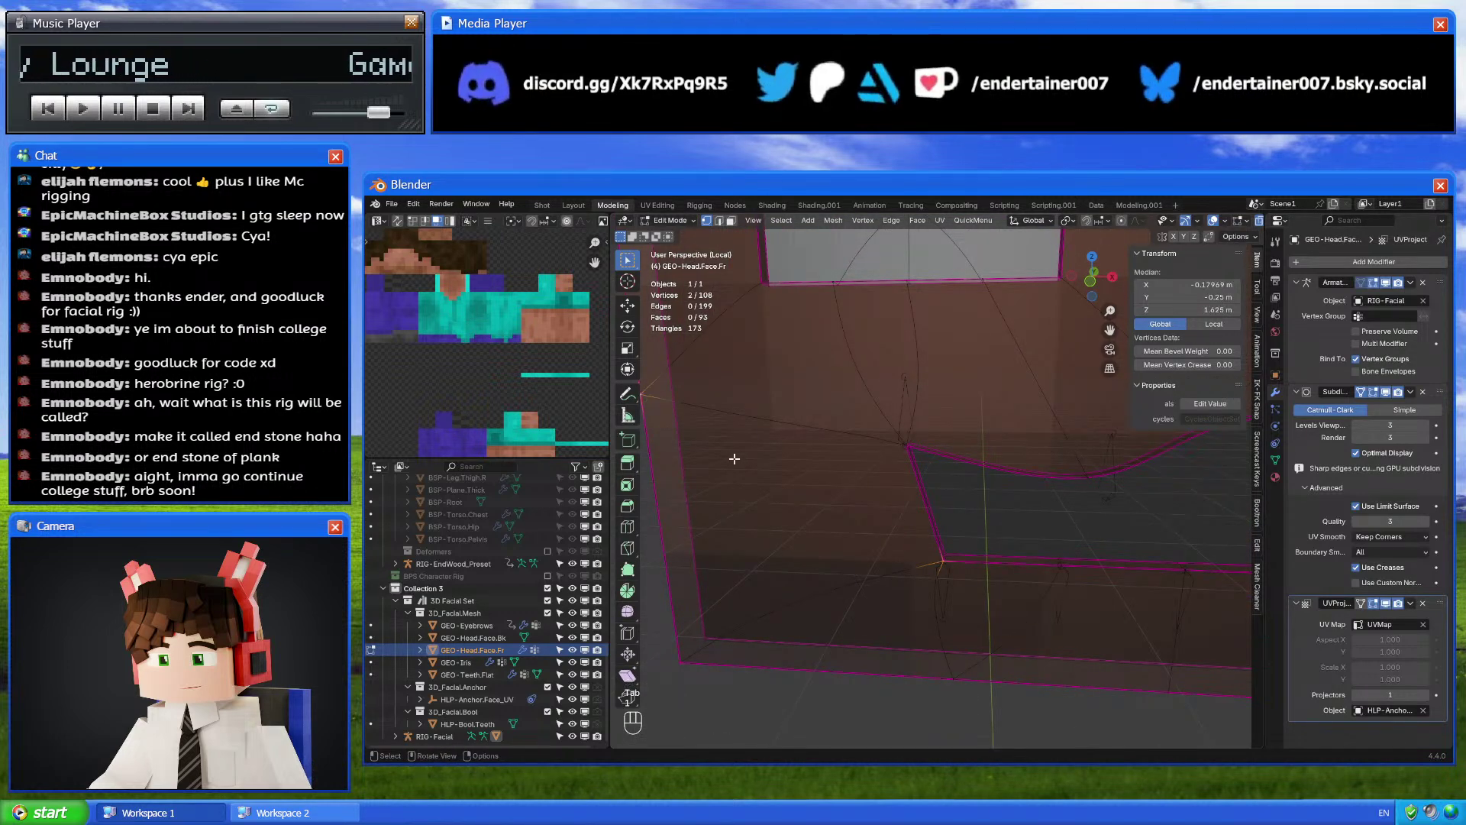
{"action": "key", "text": "j"}
Return the rig to pose mode in front view and test-move CTL-Mouth.Bt.R against the new side edge, then cancel
{"action": "key", "text": "Tab"}
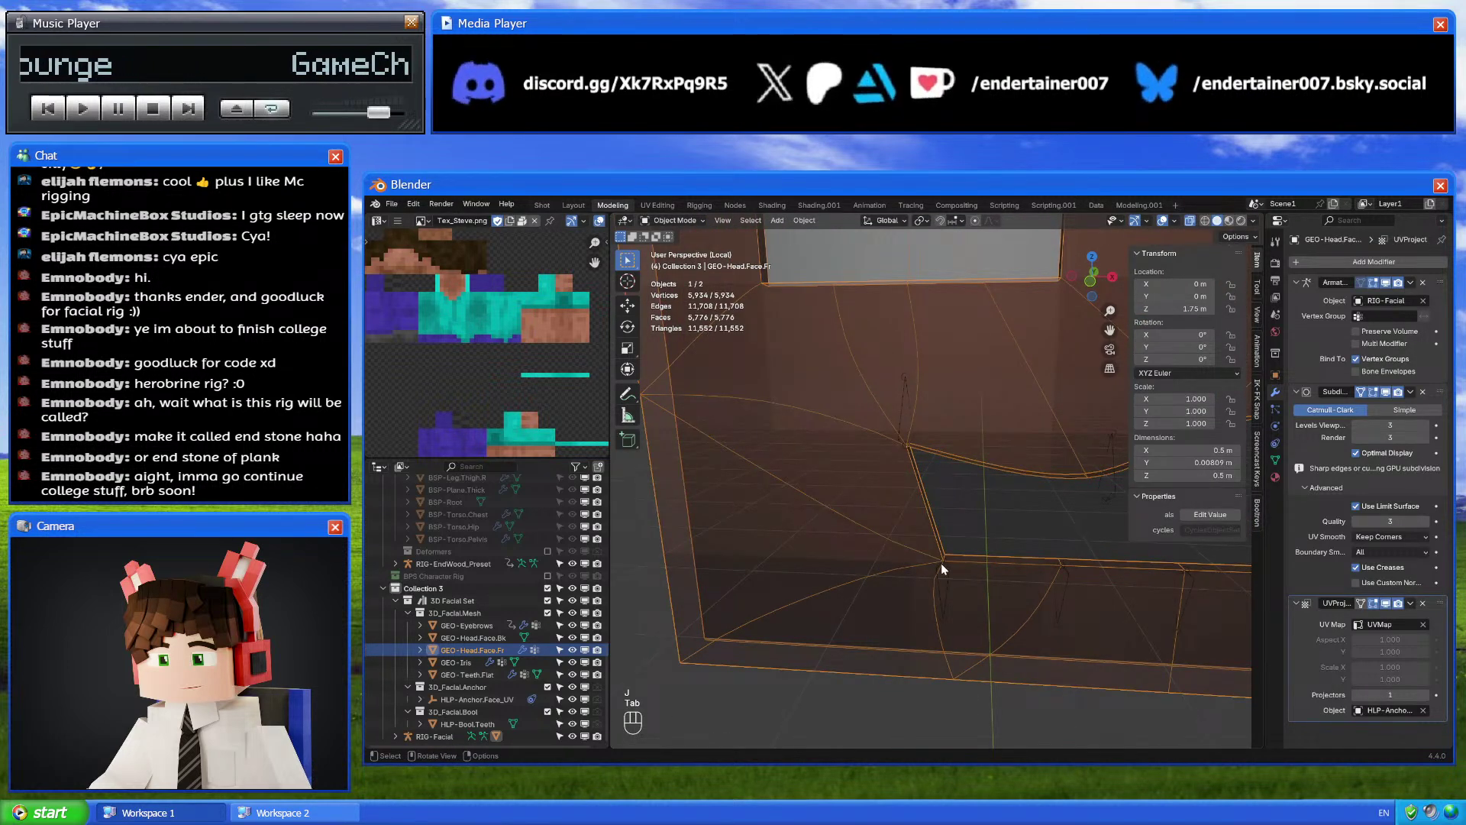
{"action": "left_click", "coordinate": [944, 587]}
{"action": "key", "text": "ctrl+Tab"}
{"action": "left_click", "coordinate": [1090, 281]}
{"action": "key", "text": "g"}
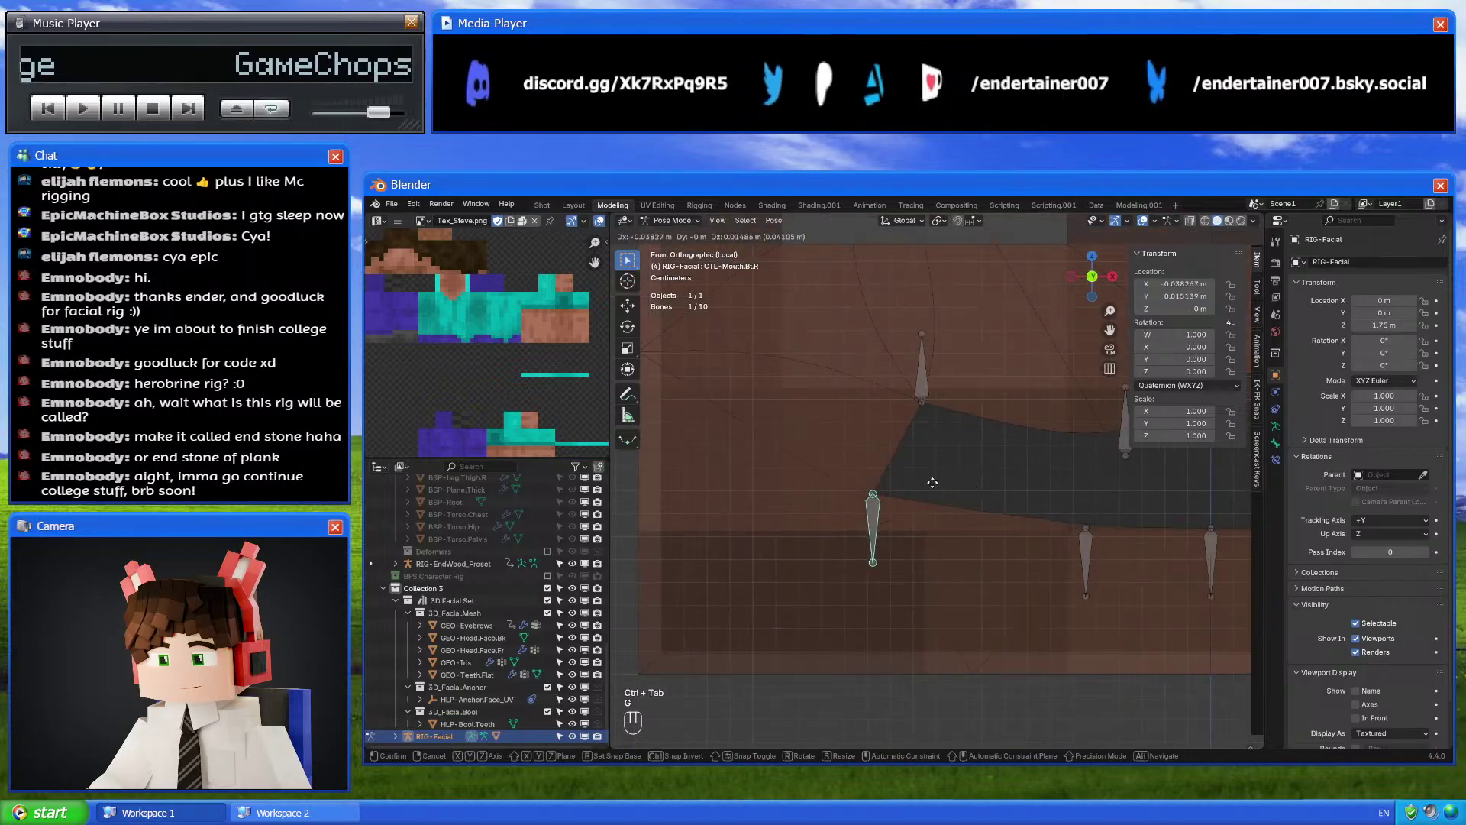
{"action": "right_click", "coordinate": [911, 569]}
Try moving CTL-Mouth.Tp.R outward and upward to test the upper-left mouth corner
{"action": "left_click", "coordinate": [923, 373]}
{"action": "key", "text": "g"}
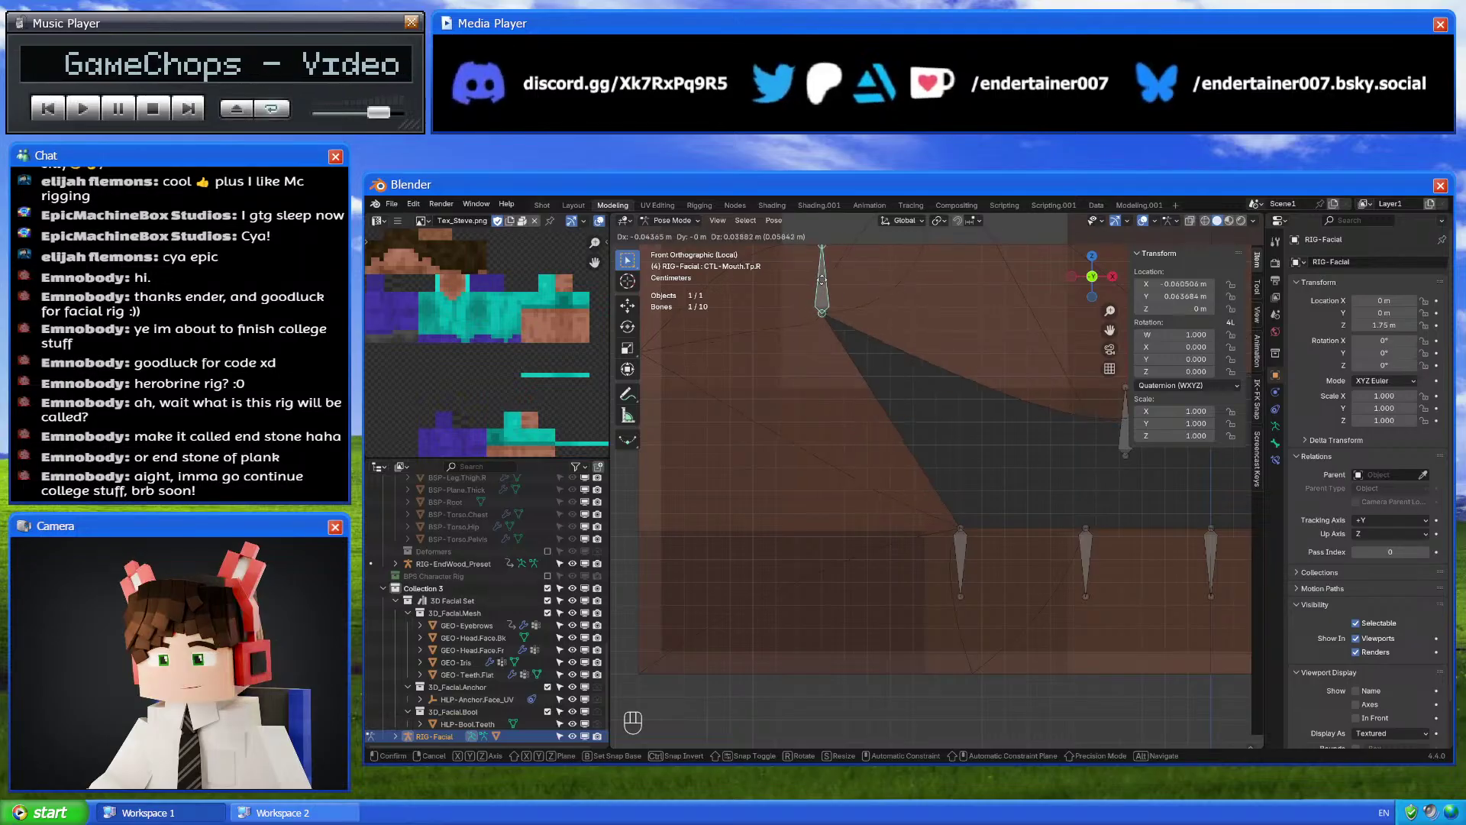
{"action": "right_click", "coordinate": [967, 368]}
Set the face mesh's Subdivision viewport level to 2 and return to pose mode with CTL-Mouth.Tp.R selected
{"action": "key", "text": "ctrl+Tab"}
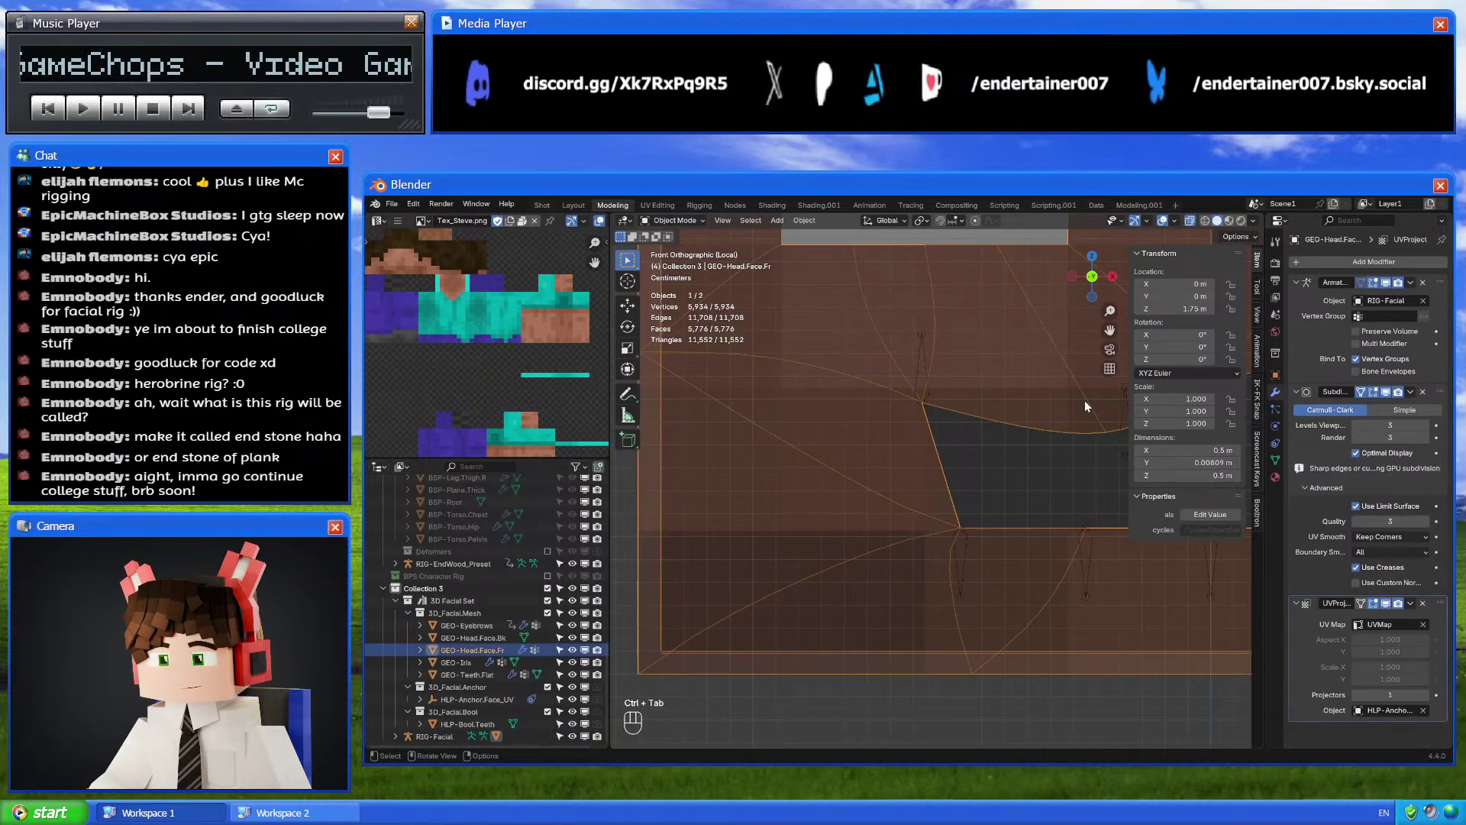
{"action": "left_click", "coordinate": [1356, 425]}
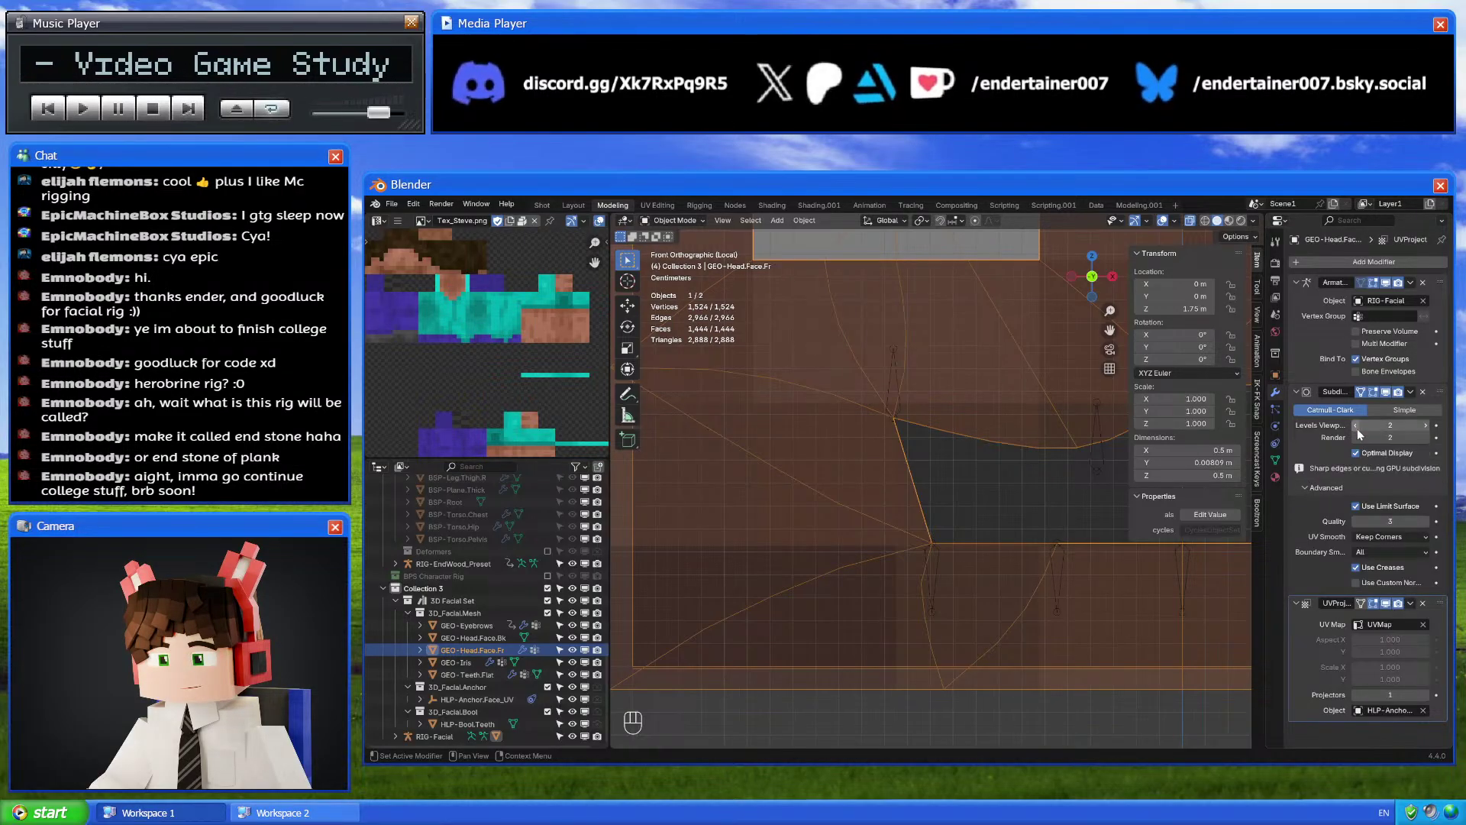
{"action": "left_click", "coordinate": [1356, 427]}
{"action": "left_click", "coordinate": [1432, 426]}
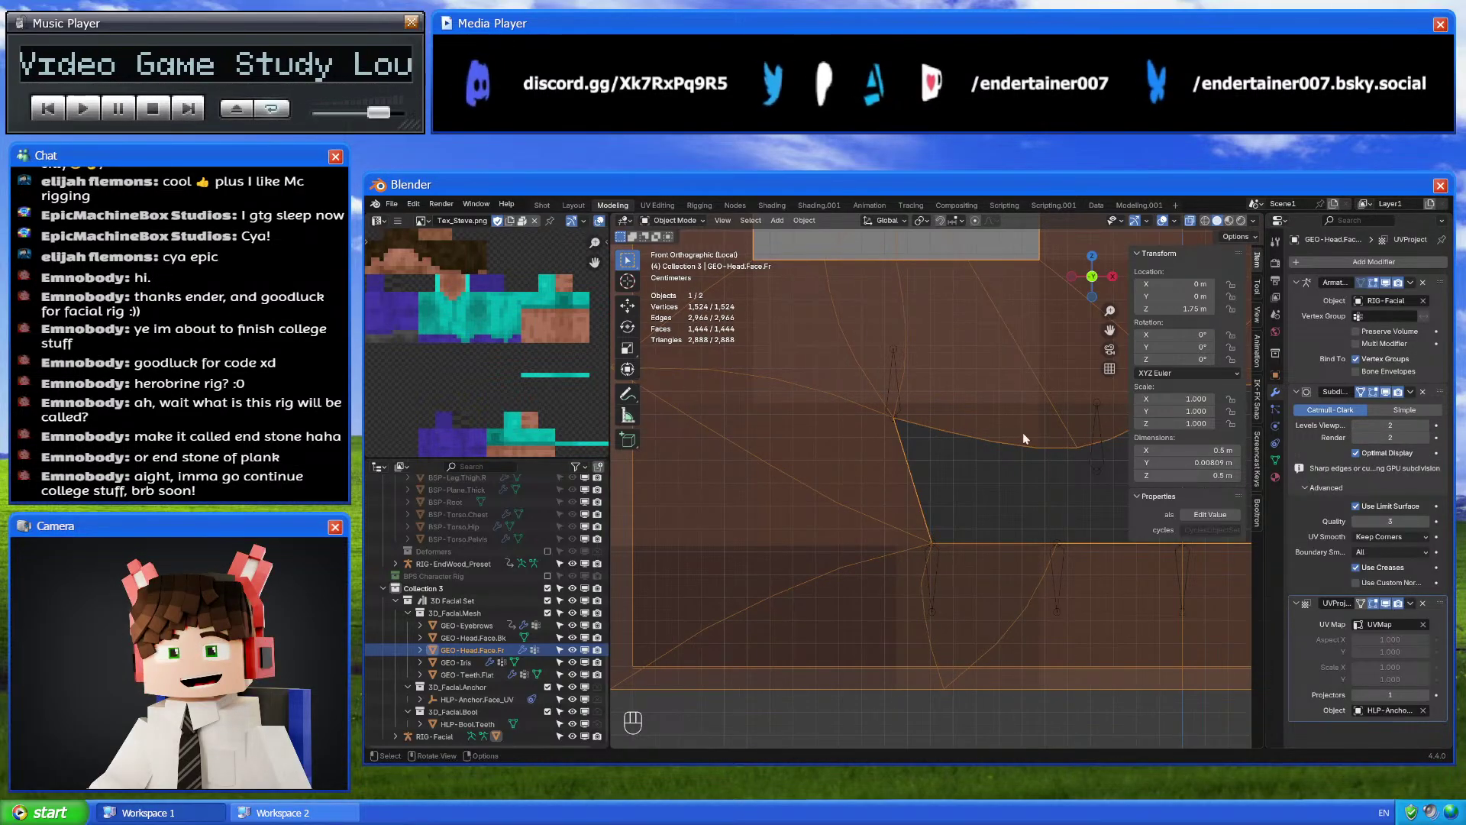
{"action": "left_click", "coordinate": [896, 400]}
{"action": "key", "text": "ctrl+Tab"}
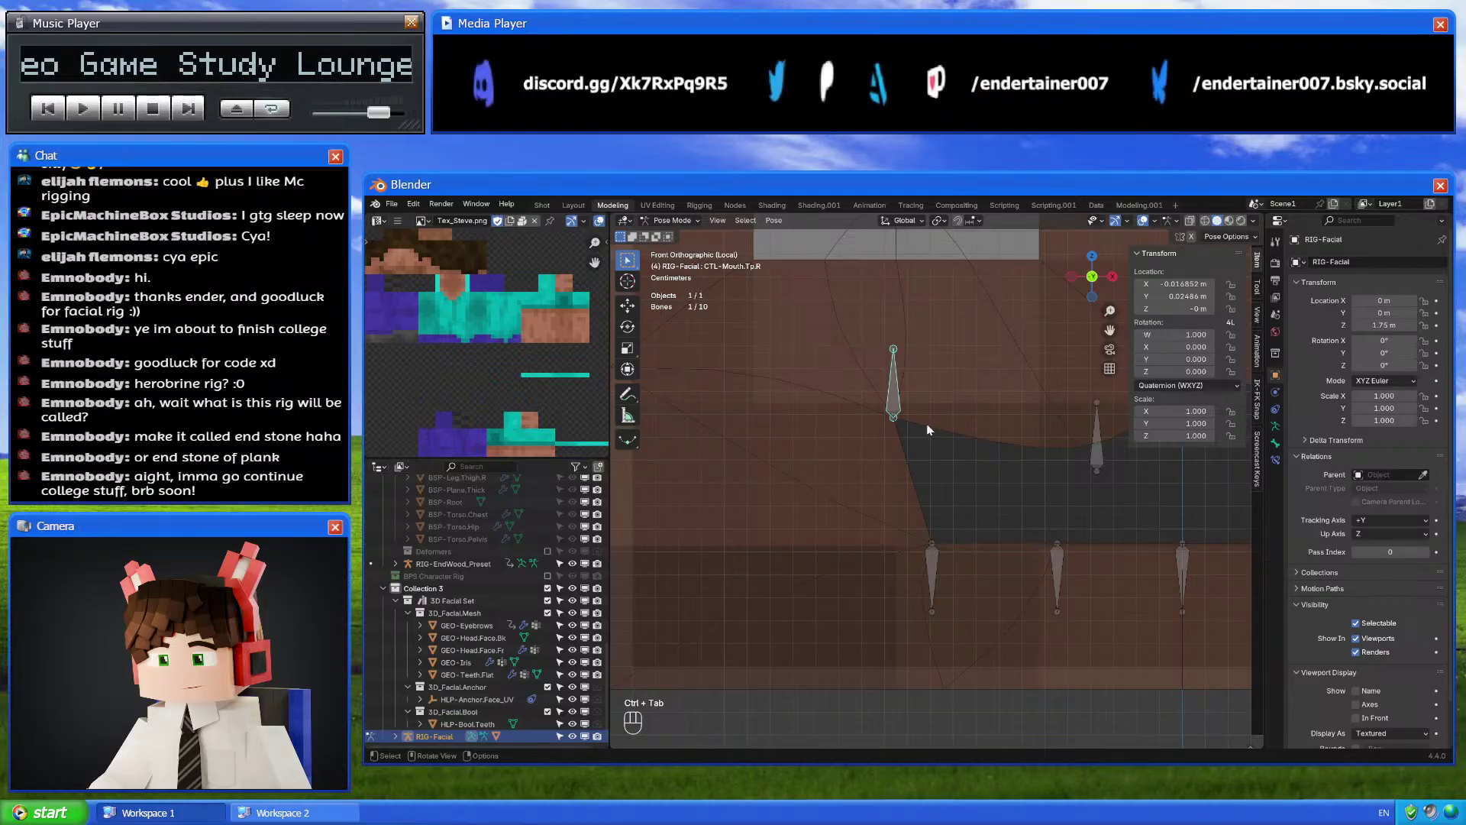
Try moving CTL-Mouth.Tp.R outward and inward to check how the upper mouth corner deforms
{"action": "scroll", "coordinate": [1025, 556], "scroll_direction": "up", "scroll_amount": 2}
{"action": "key", "text": "g"}
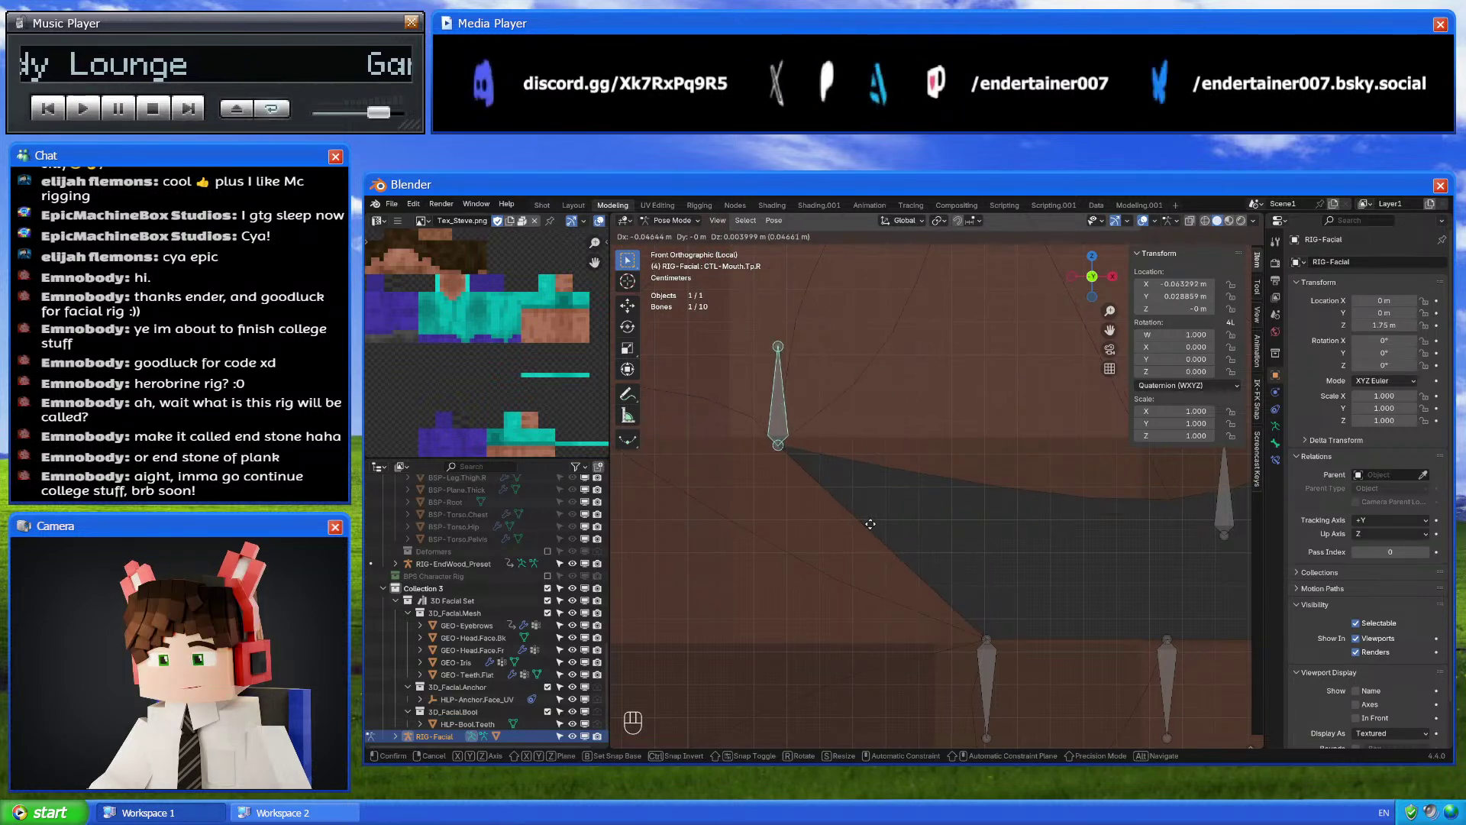
{"action": "left_click", "coordinate": [862, 524]}
{"action": "scroll", "coordinate": [860, 525], "scroll_direction": "down", "scroll_amount": 3}
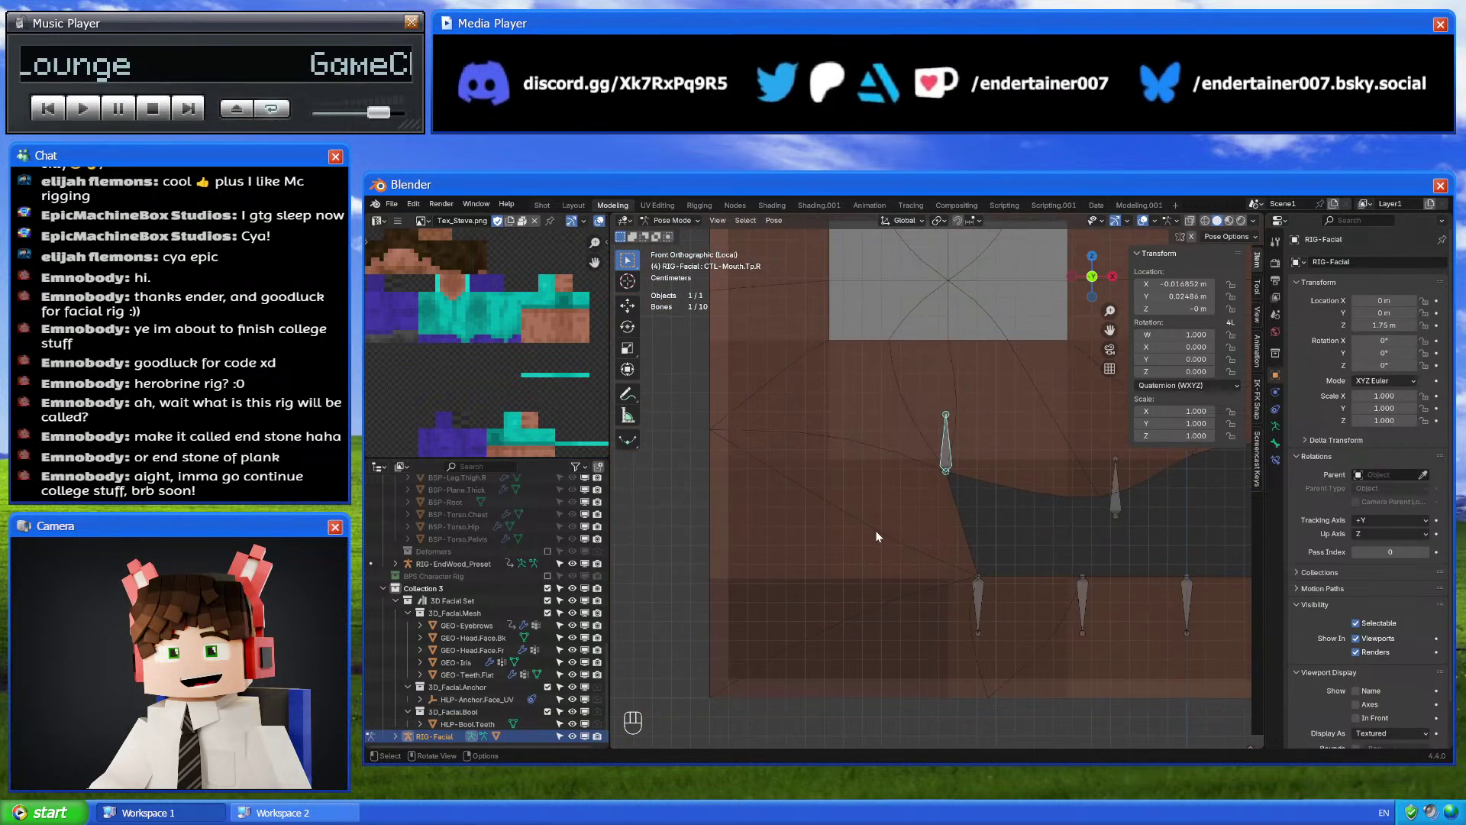
{"action": "middle_click_drag", "start_coordinate": [855, 496], "coordinate": [805, 524], "text": "shift"}
{"action": "key", "text": "g"}
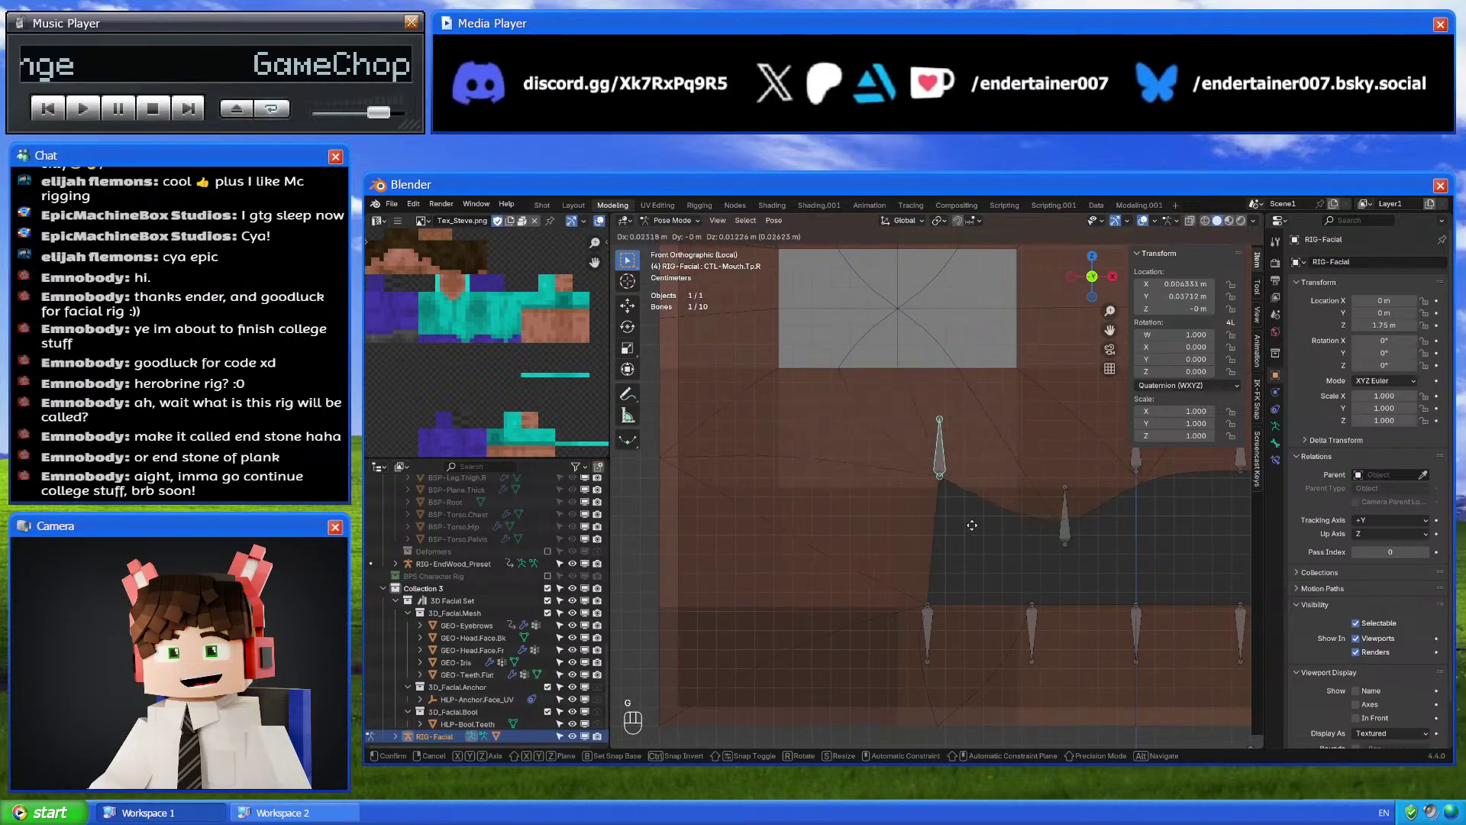
{"action": "left_click", "coordinate": [939, 543]}
Clear the rotation, location and scale of all mouth bones and return the rig to object mode
{"action": "scroll", "coordinate": [954, 549], "scroll_direction": "down", "scroll_amount": 3}
{"action": "key", "text": "a"}
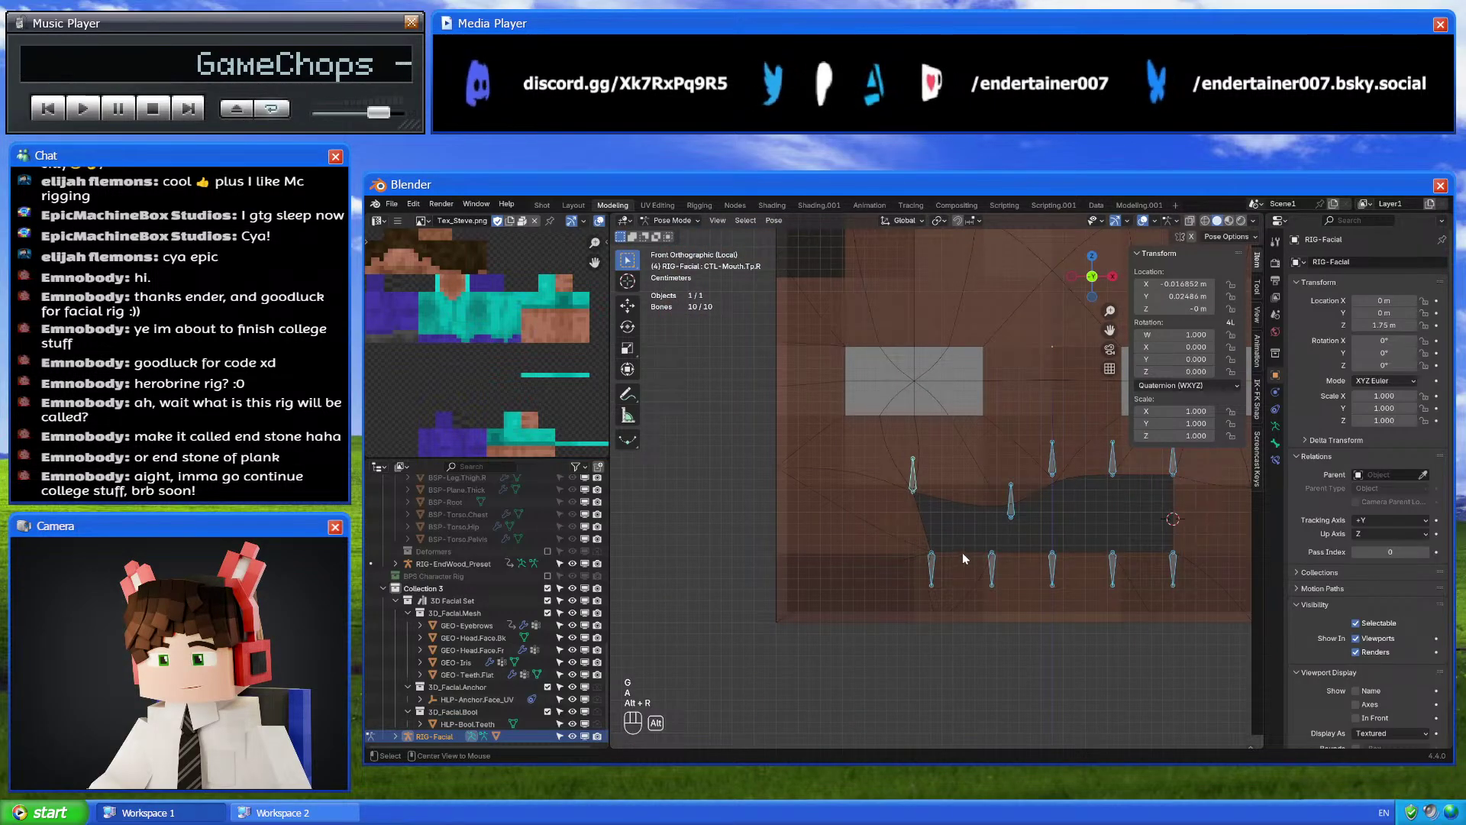
{"action": "key", "text": "alt+g"}
{"action": "key", "text": "alt+s"}
{"action": "key", "text": "ctrl+Tab"}
Dissolve the upper of the two face mesh edges joining the mouth corner to the face's left border
{"action": "middle_click_drag", "start_coordinate": [963, 552], "coordinate": [890, 569], "text": "shift"}
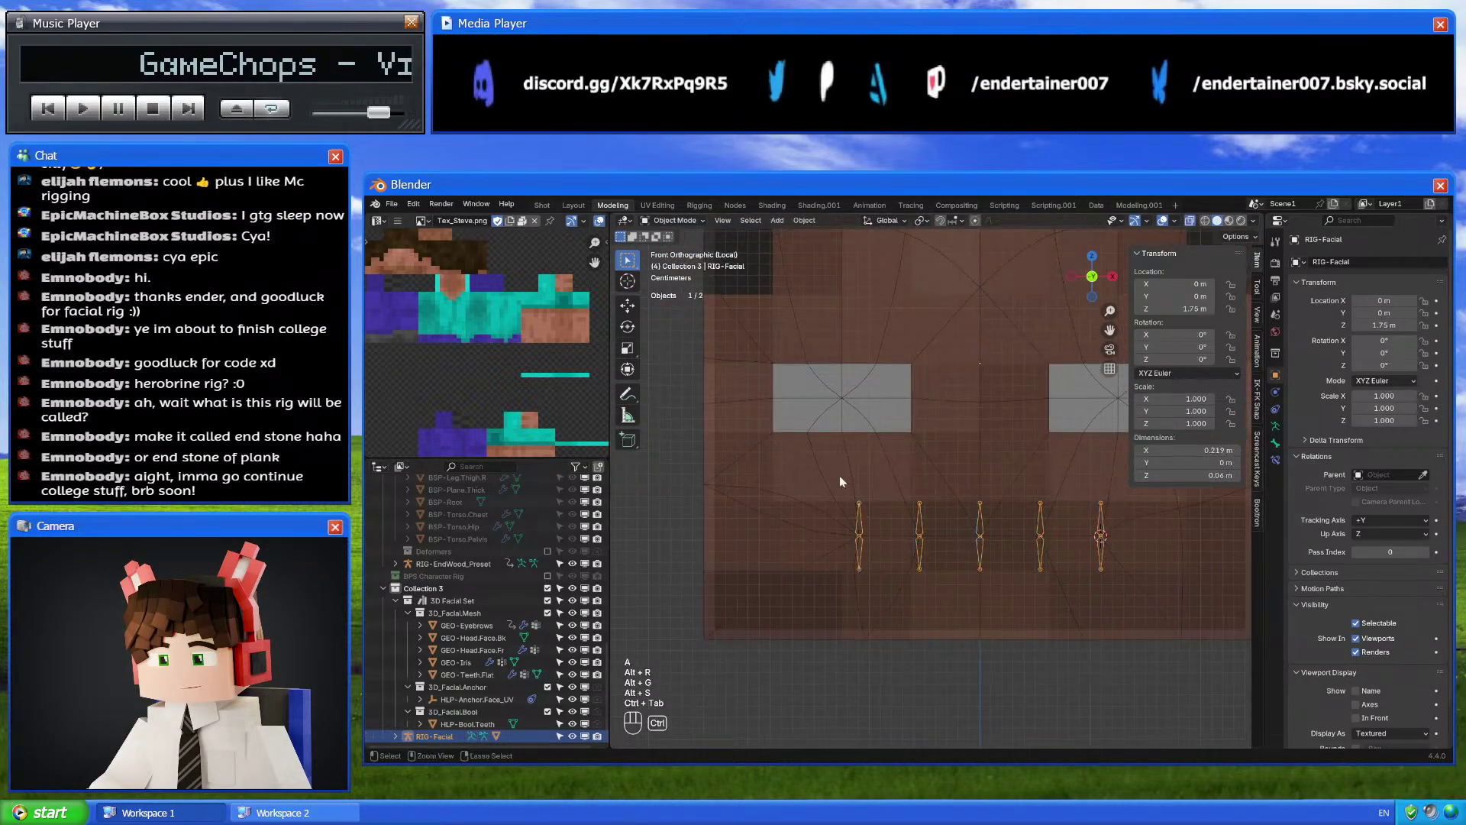
{"action": "left_click", "coordinate": [840, 469]}
{"action": "key", "text": "Tab"}
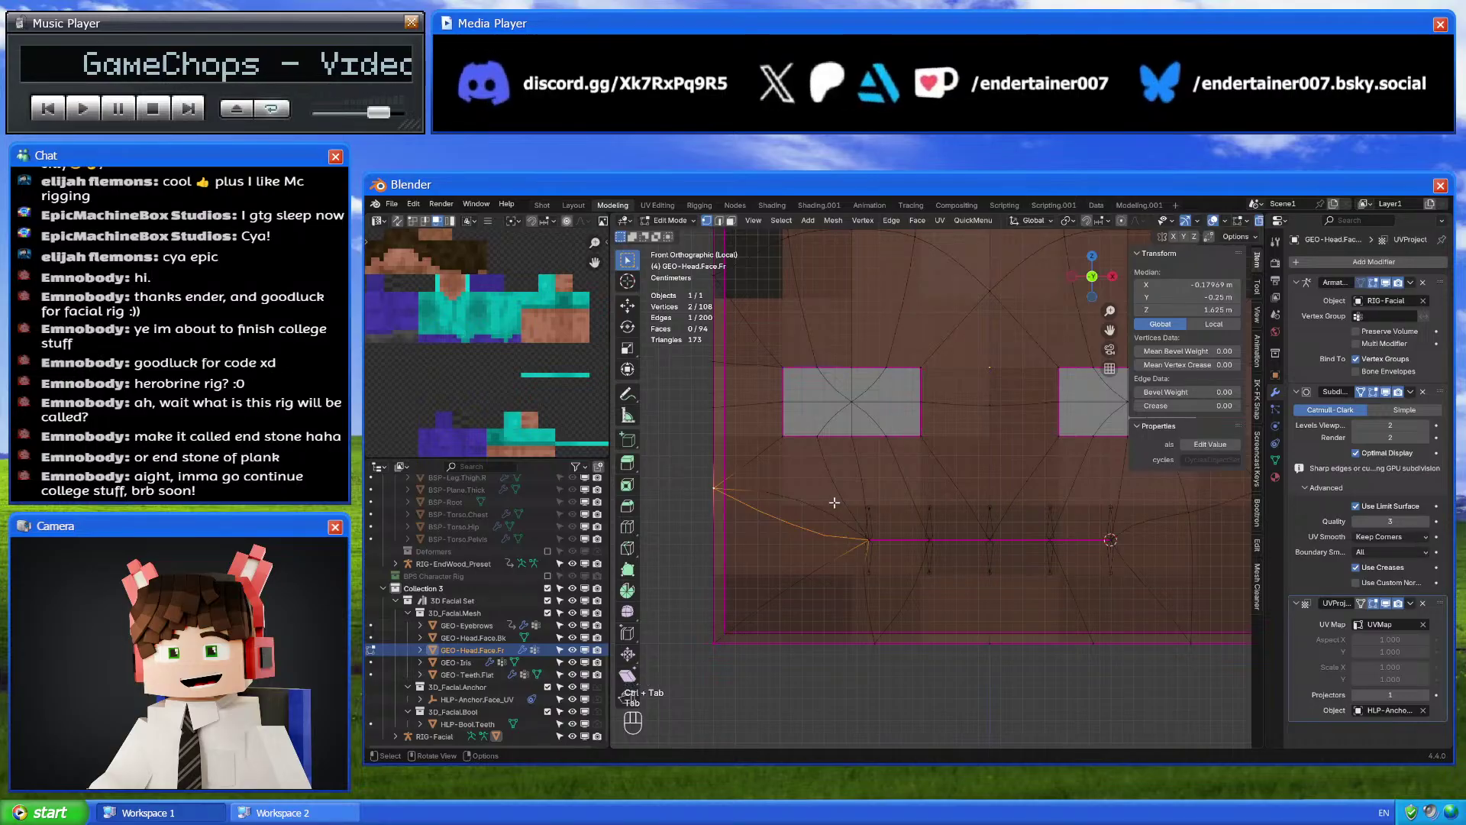
{"action": "middle_click_drag", "start_coordinate": [834, 502], "coordinate": [878, 519], "text": "shift"}
{"action": "scroll", "coordinate": [967, 586], "scroll_direction": "up", "scroll_amount": 1}
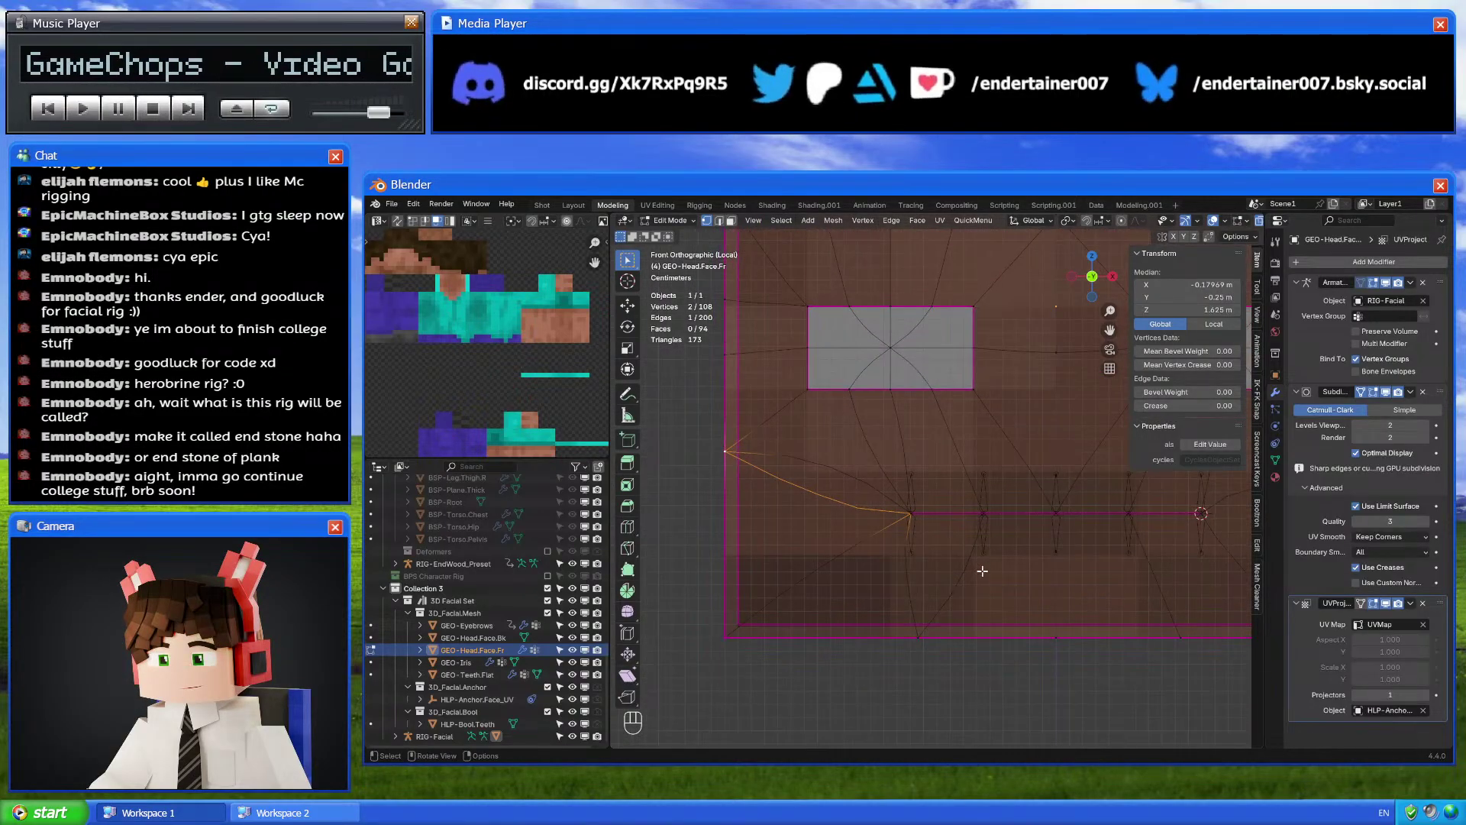
{"action": "middle_click_drag", "start_coordinate": [957, 575], "coordinate": [975, 608], "text": "shift"}
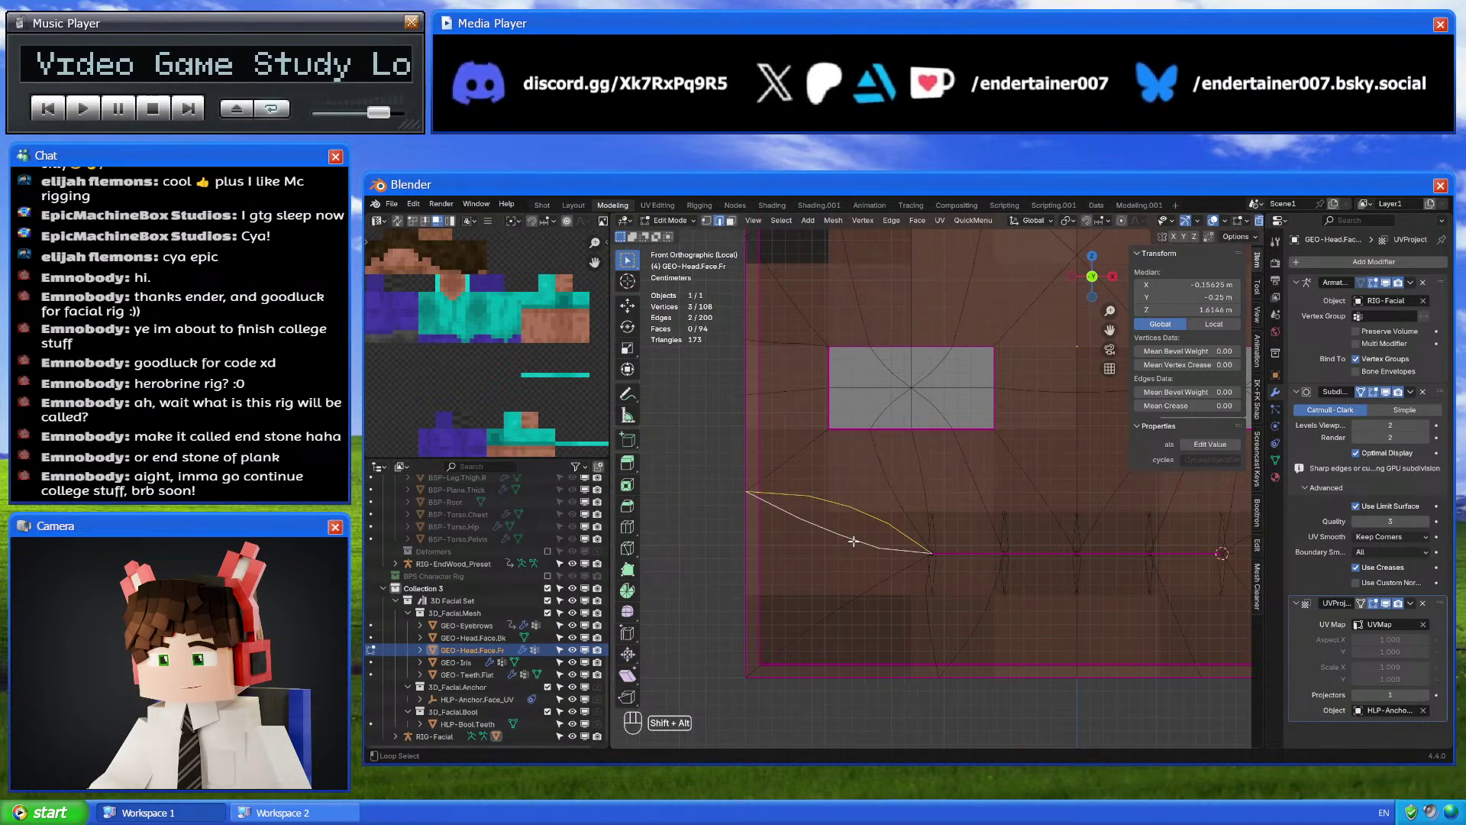
{"action": "key", "text": "x"}
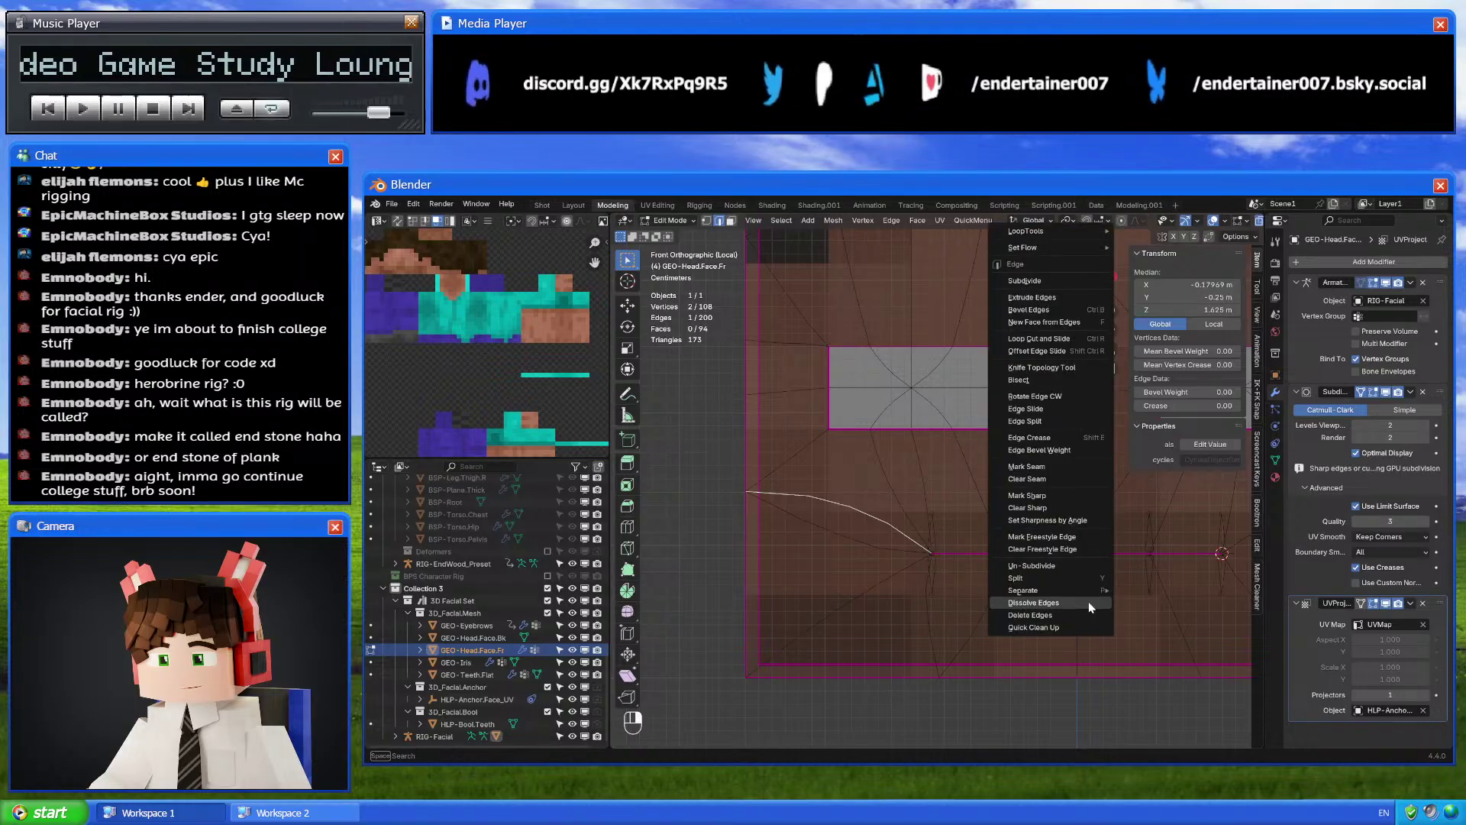
{"action": "left_click", "coordinate": [1088, 602]}
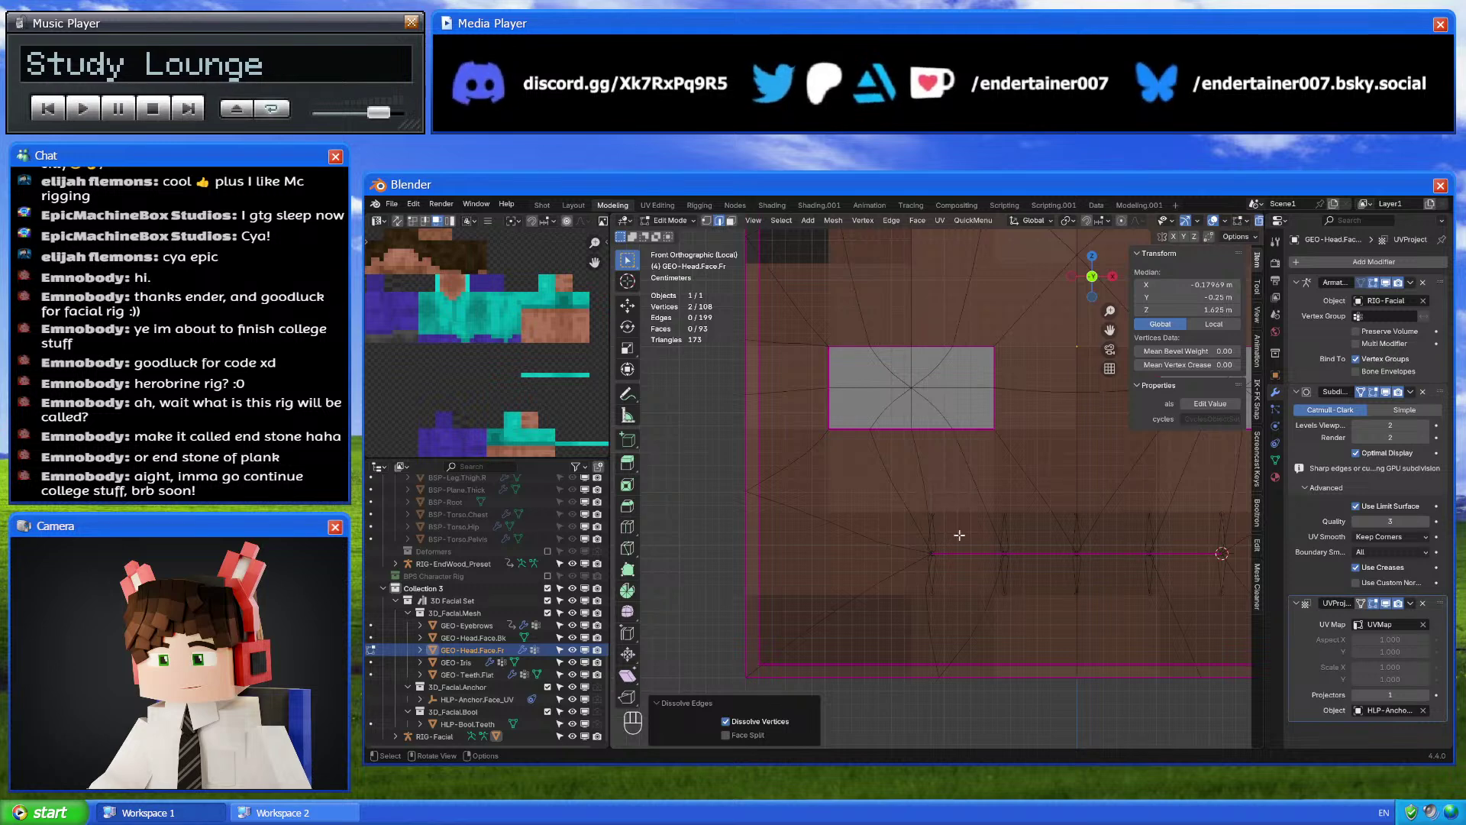
{"action": "scroll", "coordinate": [949, 593], "scroll_direction": "up", "scroll_amount": 2}
{"action": "scroll", "coordinate": [1097, 617], "scroll_direction": "down", "scroll_amount": 2}
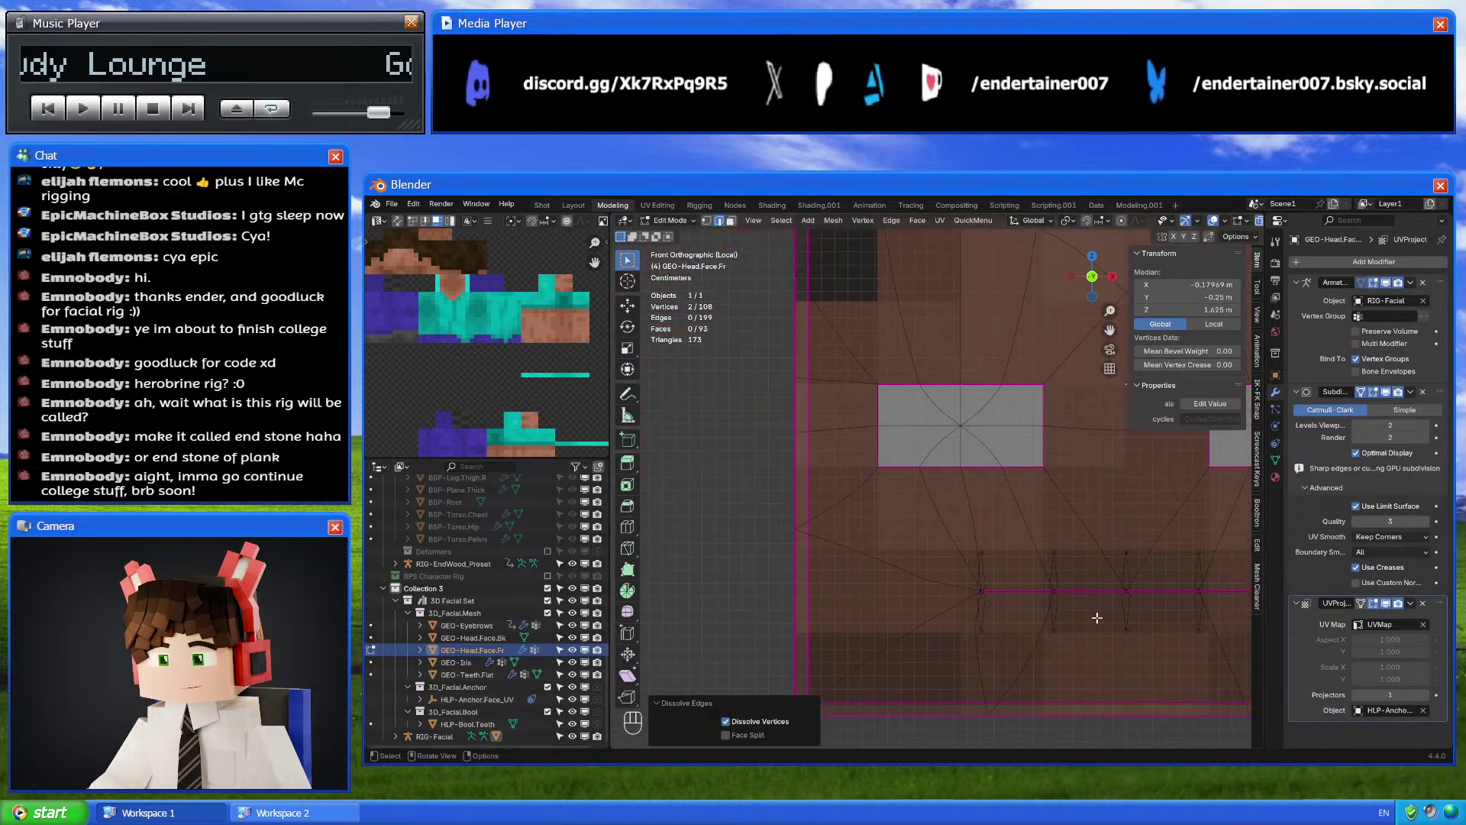
Return the rig to pose mode, raise CTL-Mouth.Tp.R to open the mouth corner, and try moving CTL-Mouth.Bt.R
{"action": "key", "text": "Tab"}
{"action": "key", "text": "ctrl"}
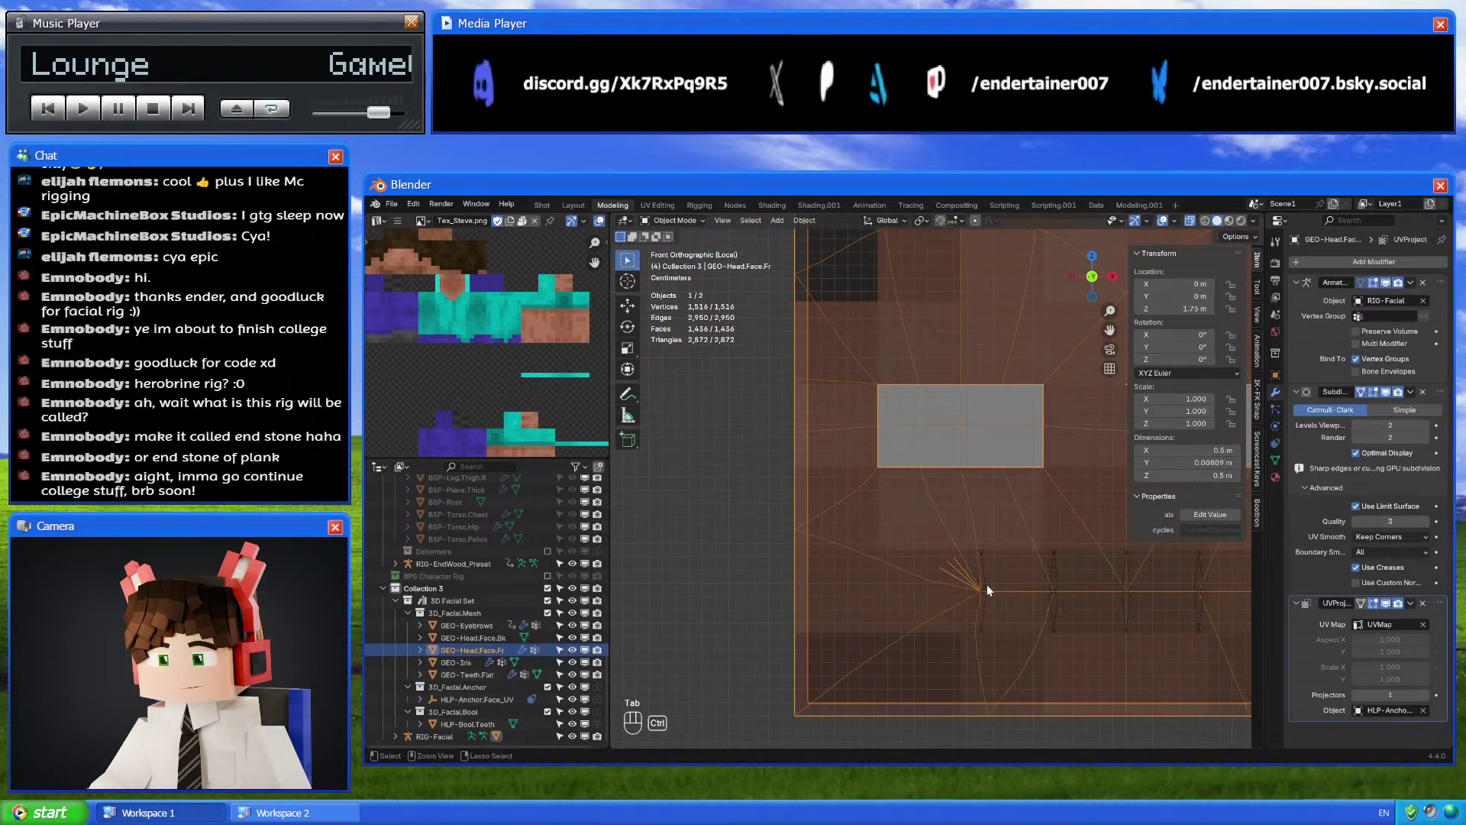
{"action": "key", "text": "ctrl+Tab"}
{"action": "left_click", "coordinate": [985, 586]}
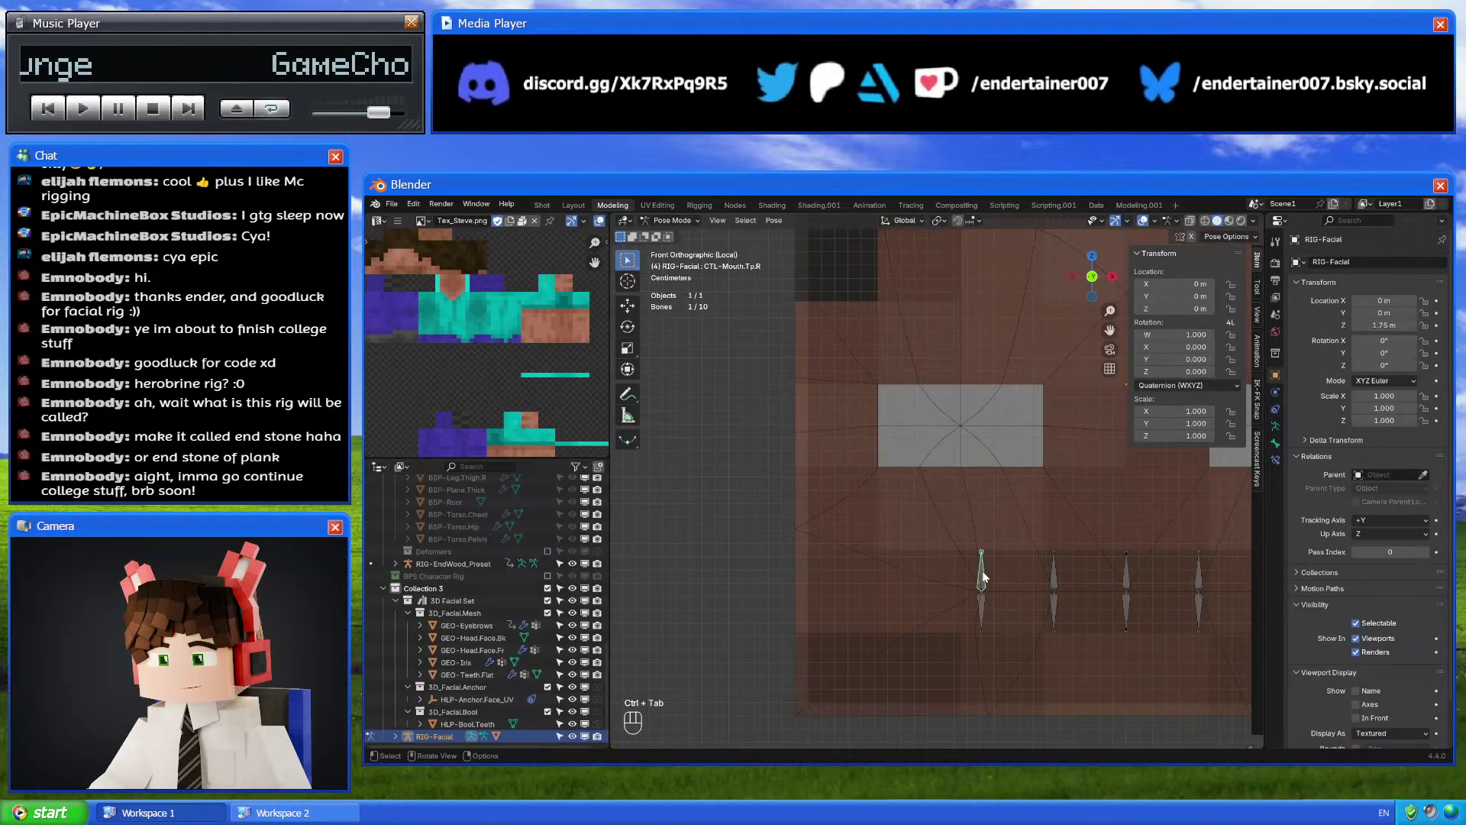
{"action": "key", "text": "g"}
{"action": "left_click", "coordinate": [973, 512]}
{"action": "scroll", "coordinate": [993, 550], "scroll_direction": "up", "scroll_amount": 2}
{"action": "left_click", "coordinate": [1004, 567]}
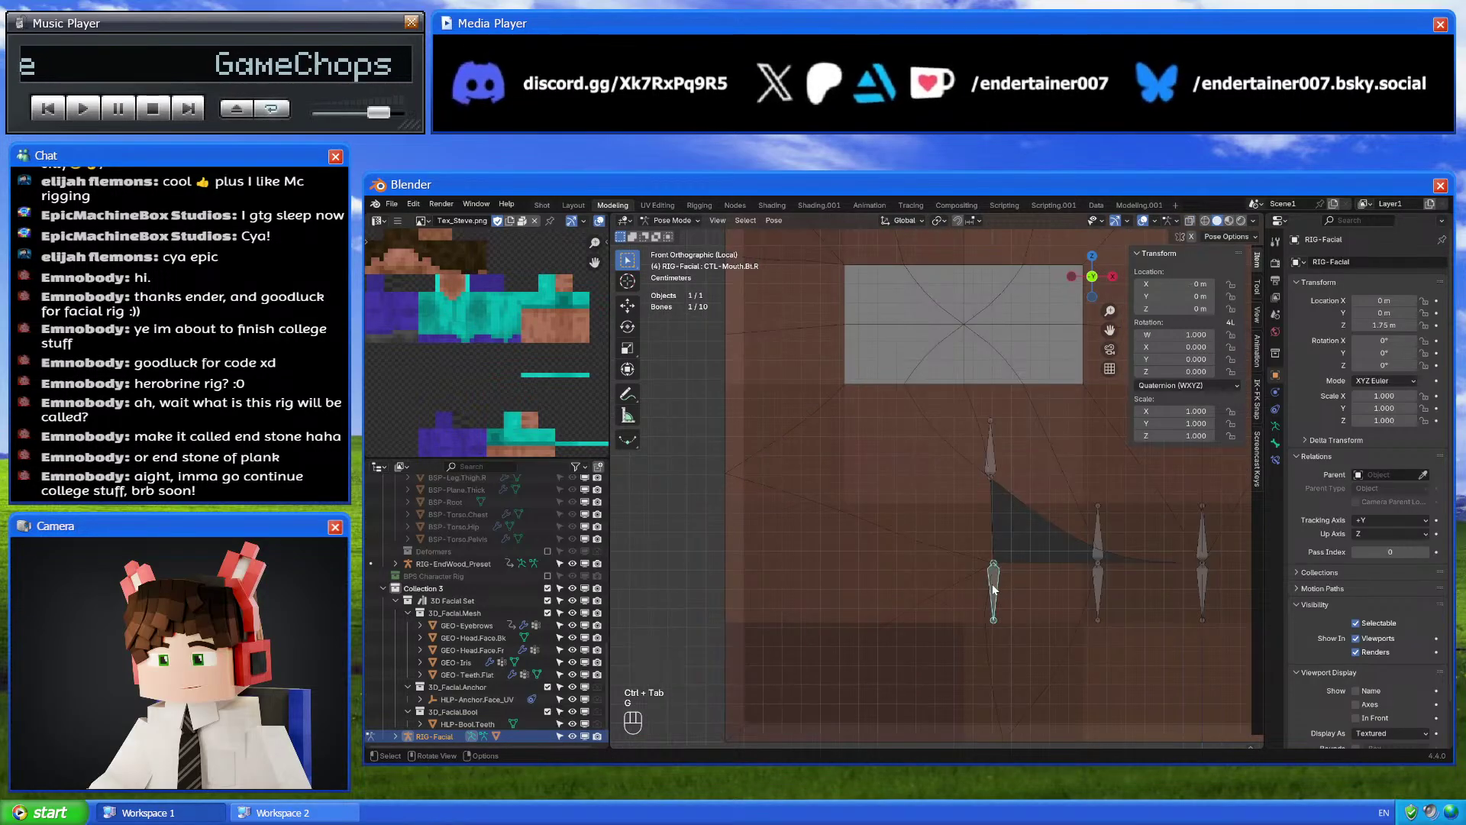
{"action": "key", "text": "g"}
{"action": "right_click", "coordinate": [989, 592]}
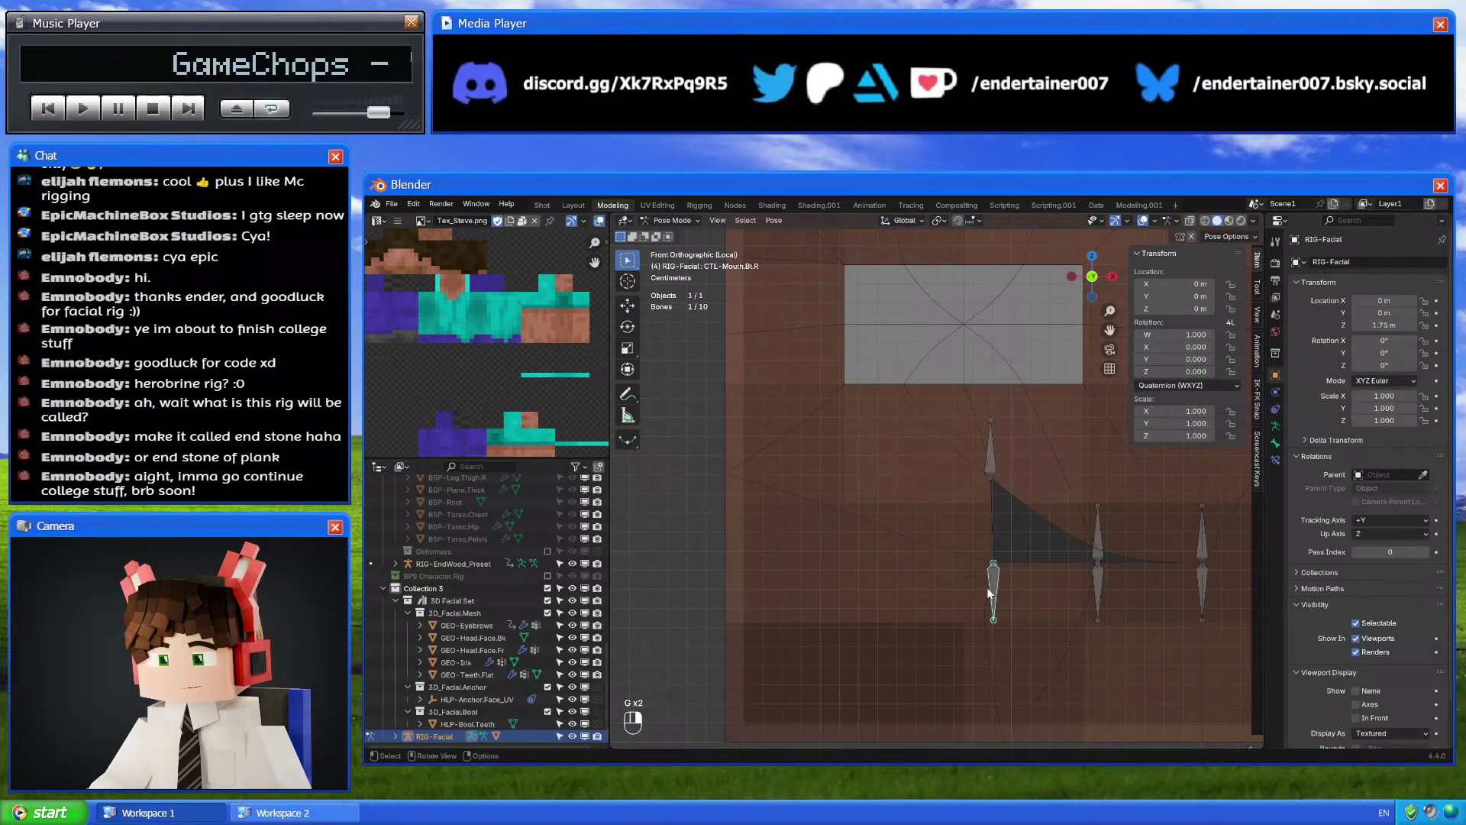
Dissolve the remaining face mesh edge between the mouth corner and the left border, and leave edit mode
{"action": "key", "text": "ctrl+Tab"}
{"action": "left_click", "coordinate": [921, 542]}
{"action": "key", "text": "Tab"}
{"action": "left_click", "coordinate": [919, 541], "text": "alt"}
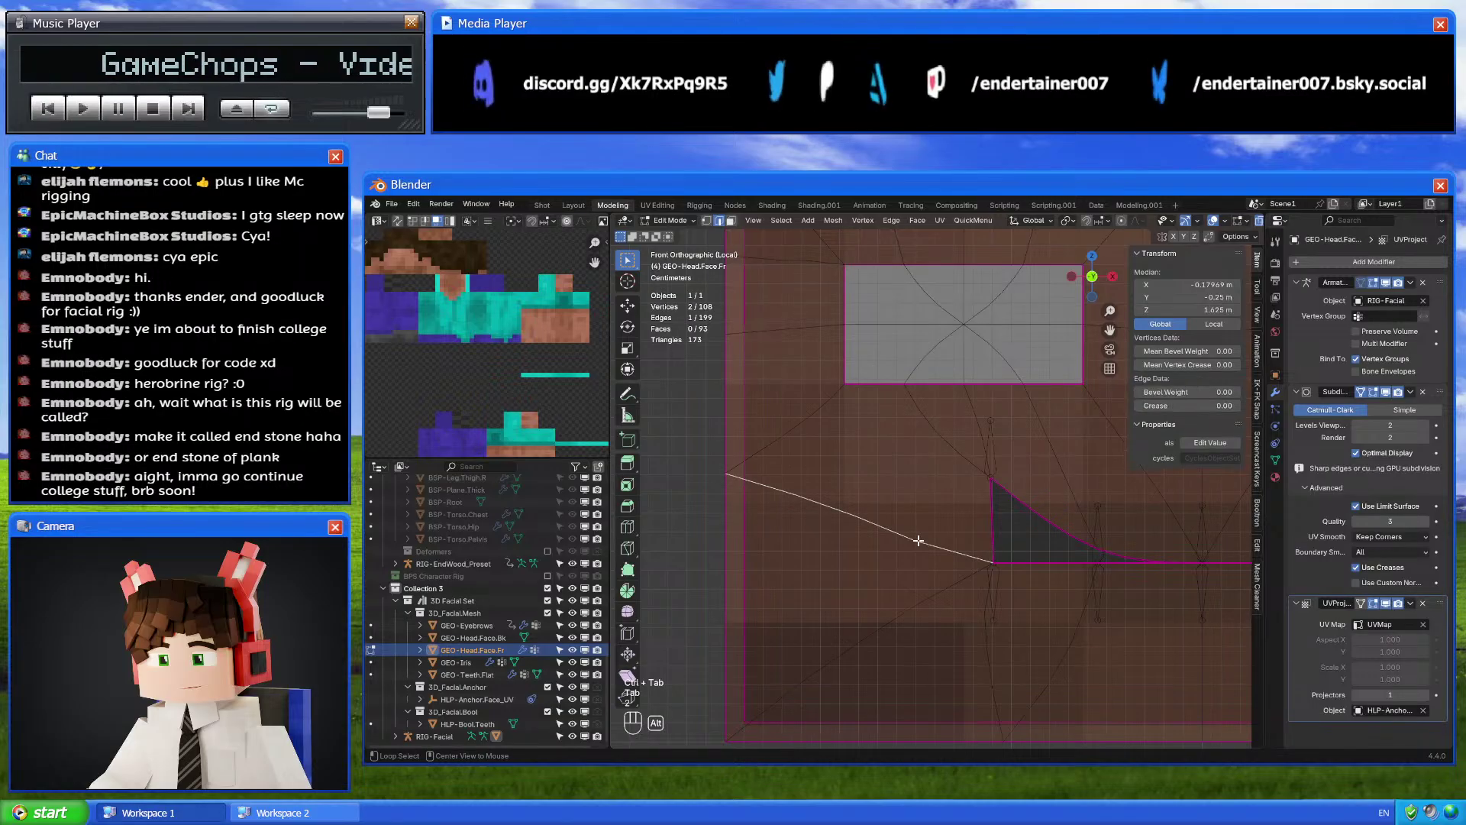
{"action": "right_click", "coordinate": [1098, 694]}
{"action": "left_click", "coordinate": [1095, 695]}
{"action": "key", "text": "Tab"}
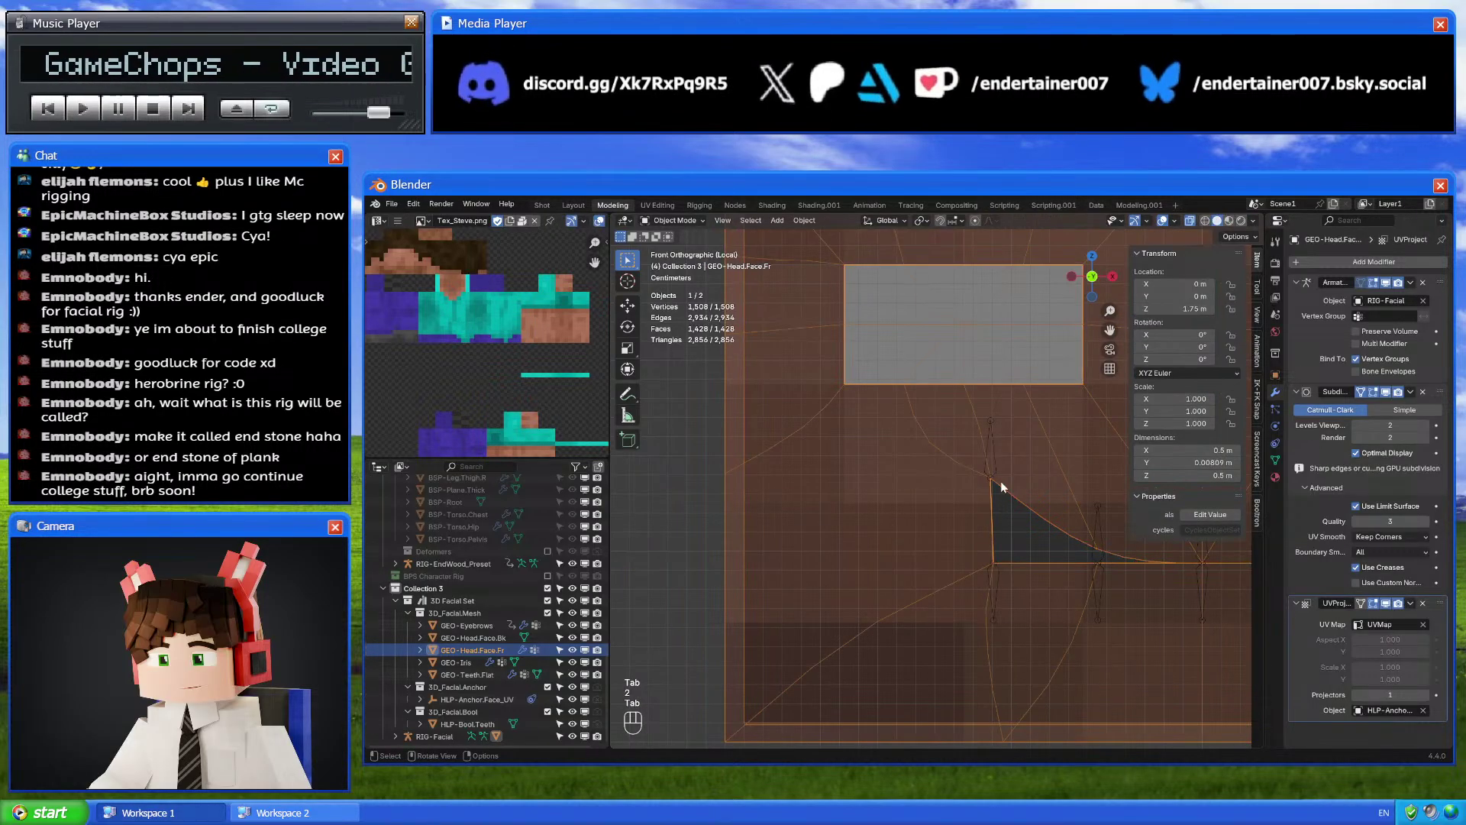
Reset the transforms of all mouth bones in pose mode, return to object mode, and select the face mesh for inspection
{"action": "left_click", "coordinate": [997, 463]}
{"action": "key", "text": "ctrl+Tab"}
{"action": "key", "text": "a"}
{"action": "key", "text": "alt+r"}
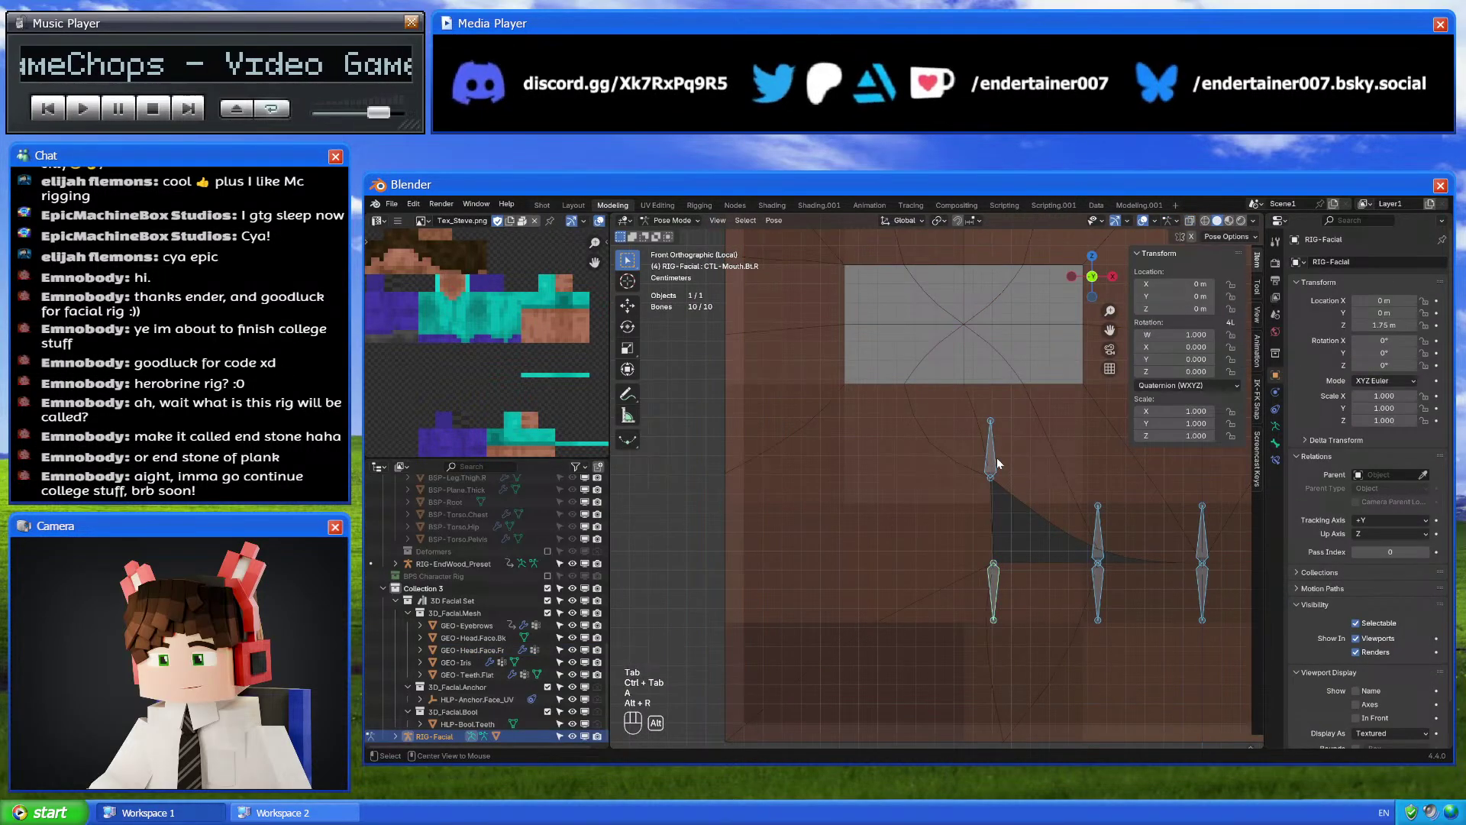
{"action": "key", "text": "alt+g"}
{"action": "key", "text": "alt+s"}
{"action": "key", "text": "ctrl+Tab"}
{"action": "left_click", "coordinate": [944, 555]}
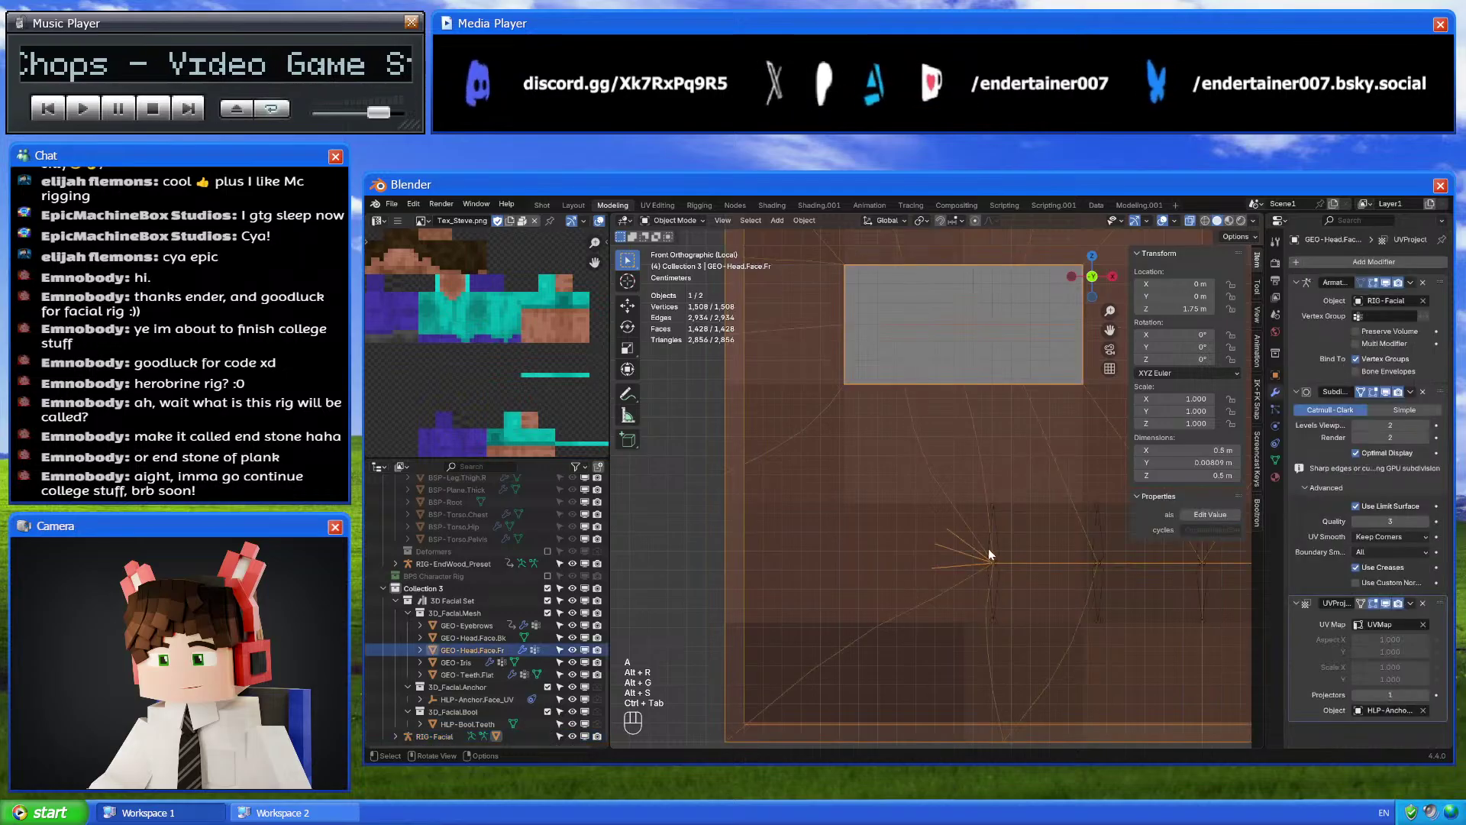
{"action": "middle_click_drag", "start_coordinate": [988, 542], "coordinate": [978, 533]}
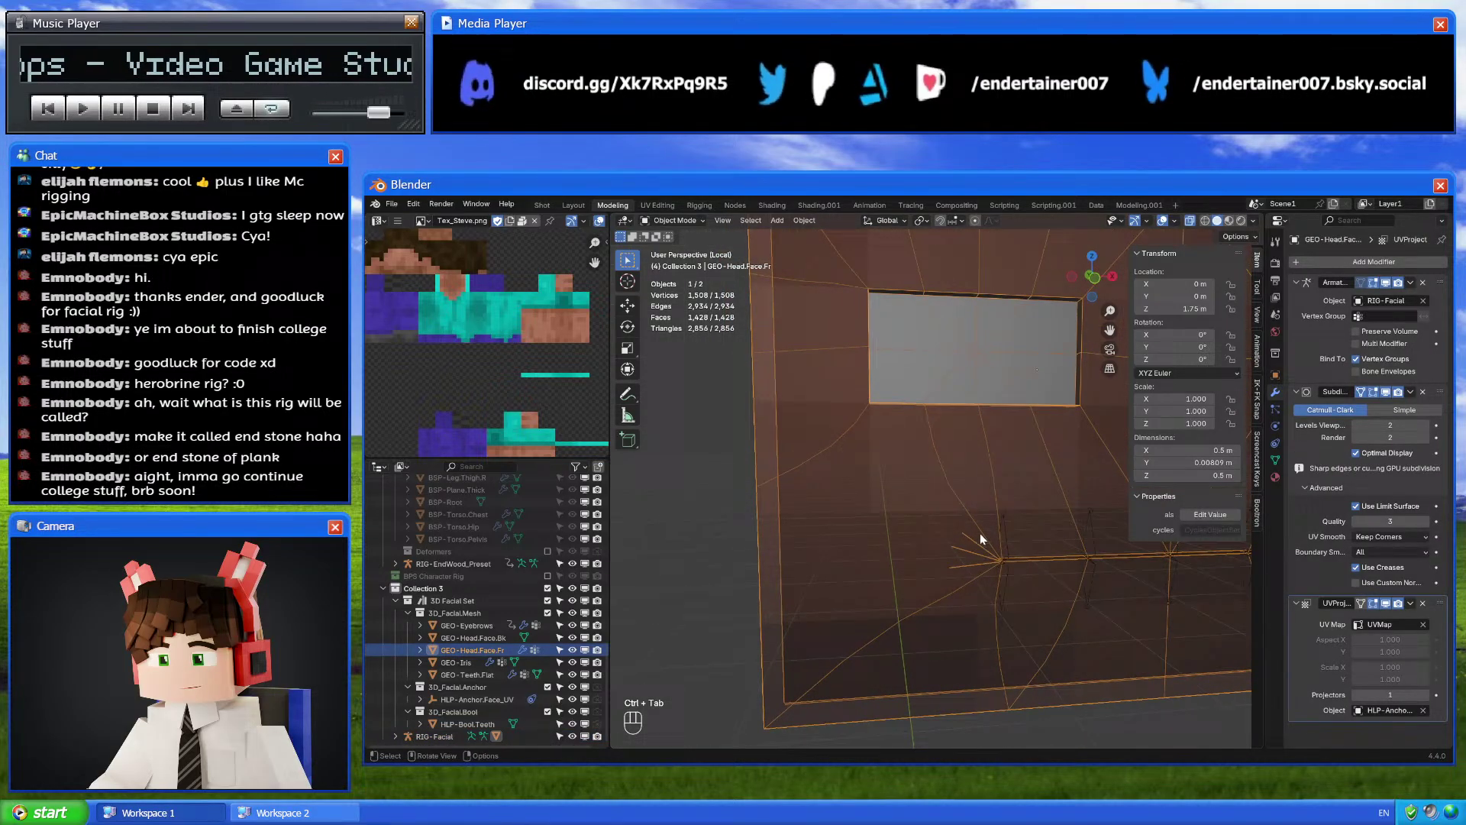
Reopen 4_4-EndWood.010.blend from the recent files, discarding the unsaved changes
{"action": "left_click", "coordinate": [390, 204]}
{"action": "left_click", "coordinate": [401, 217]}
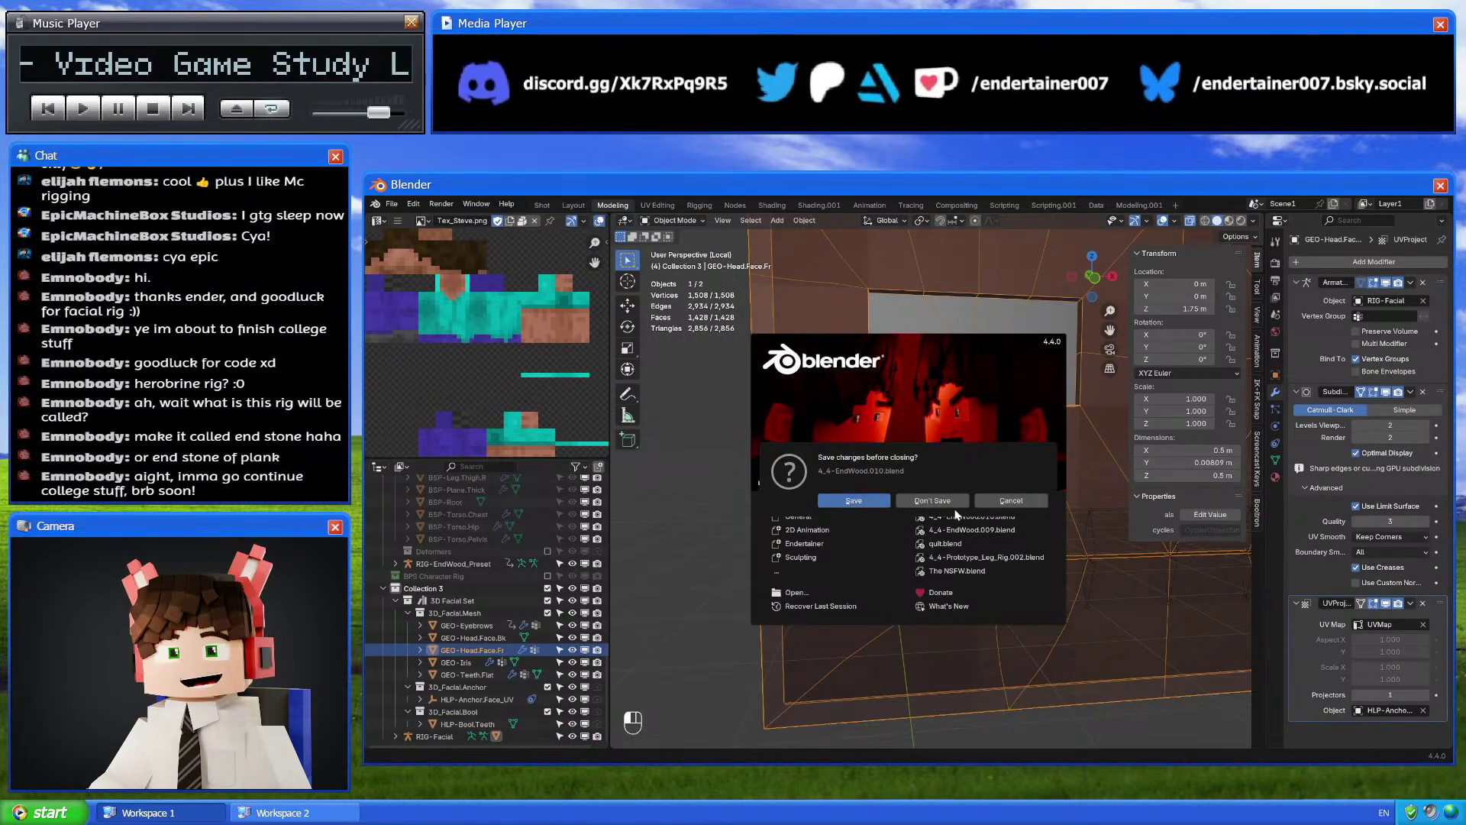
{"action": "left_click", "coordinate": [950, 511]}
Put RIG-Facial in pose mode and try moving CTL-Mouth.Tp.R upward to check the restored mouth corner
{"action": "left_click", "coordinate": [781, 493]}
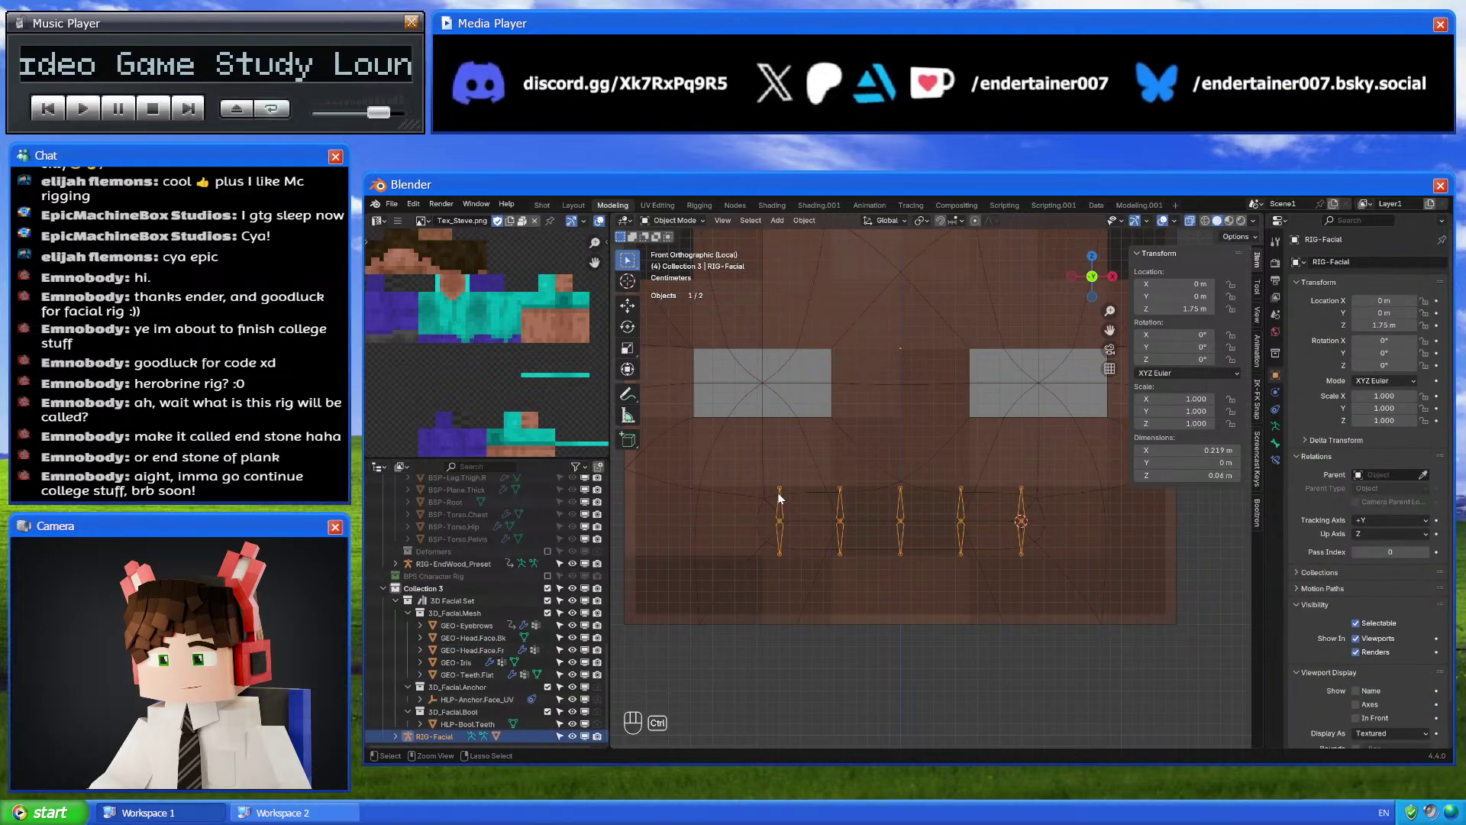
{"action": "key", "text": "ctrl+Tab"}
{"action": "scroll", "coordinate": [836, 524], "scroll_direction": "up", "scroll_amount": 2}
{"action": "key", "text": "g"}
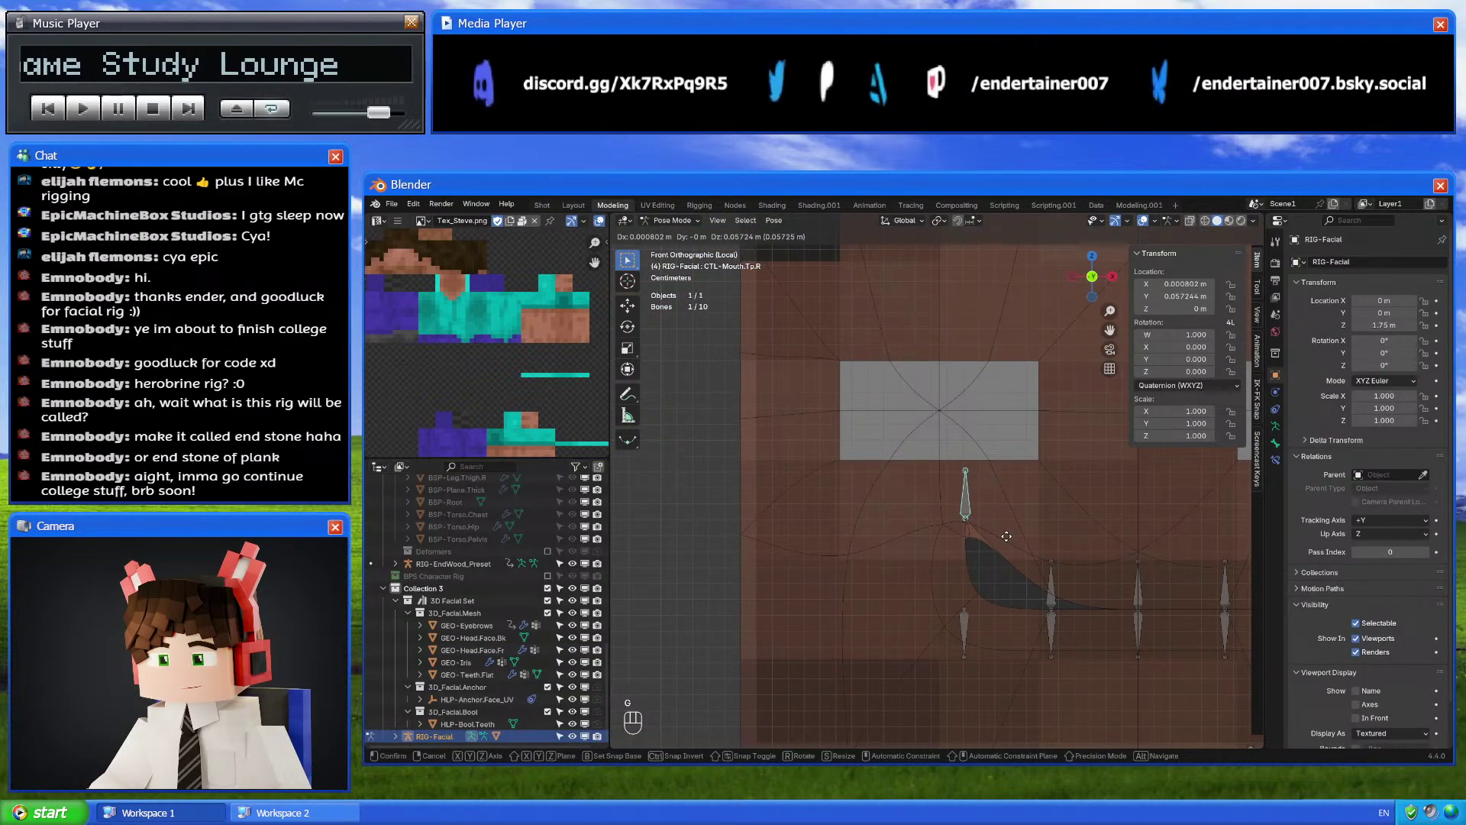
{"action": "left_click", "coordinate": [1002, 566]}
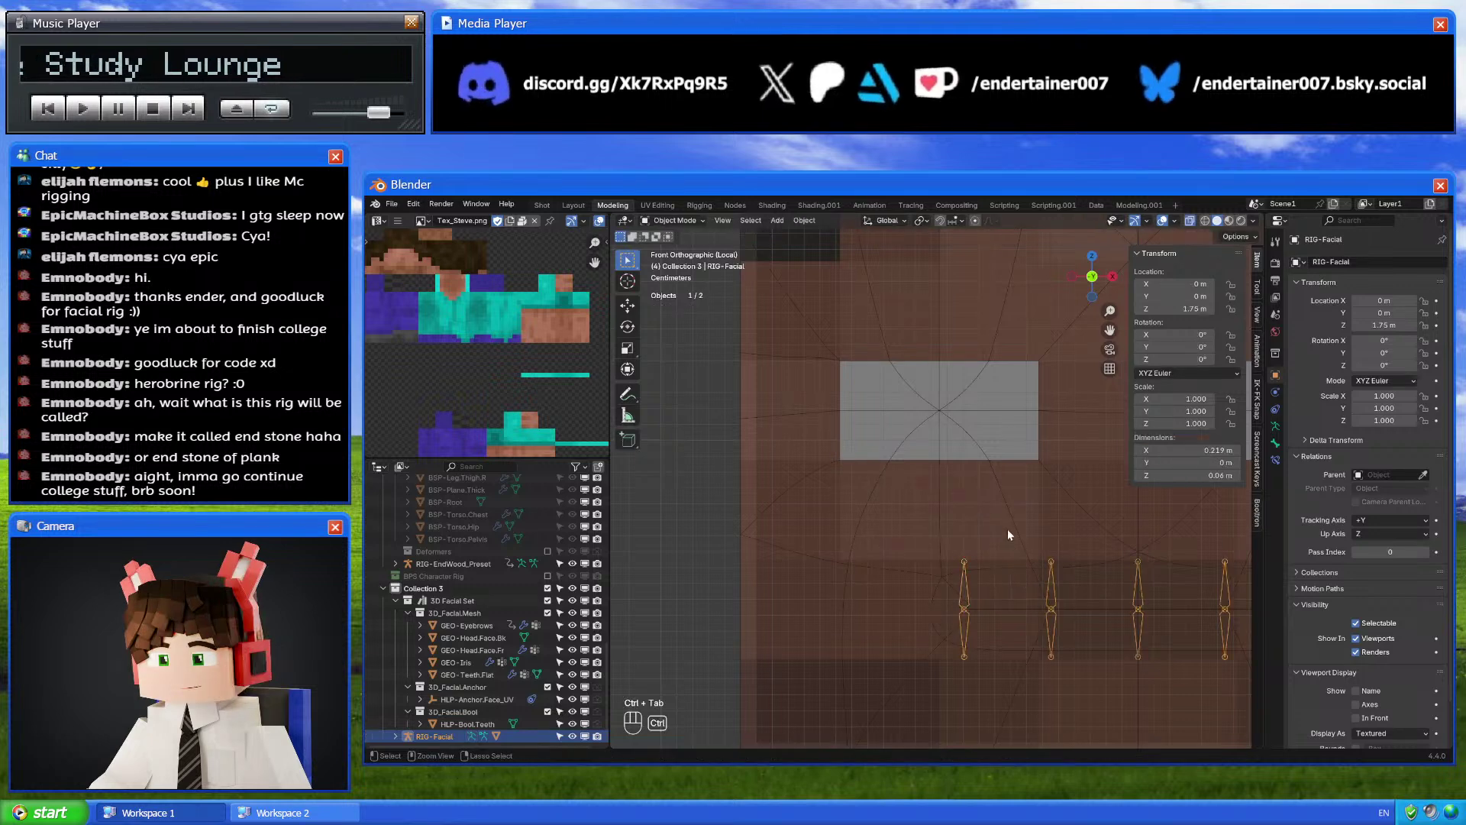
Inspect the face mesh's CTL-Mouth.Bt_Md and CTL-Mouth.Tp_Md vertex group weights in Weight Paint mode, ending in object mode
{"action": "key", "text": "ctrl+Tab"}
{"action": "left_click", "coordinate": [1005, 528]}
{"action": "key", "text": "ctrl+Tab"}
{"action": "left_click", "coordinate": [948, 472]}
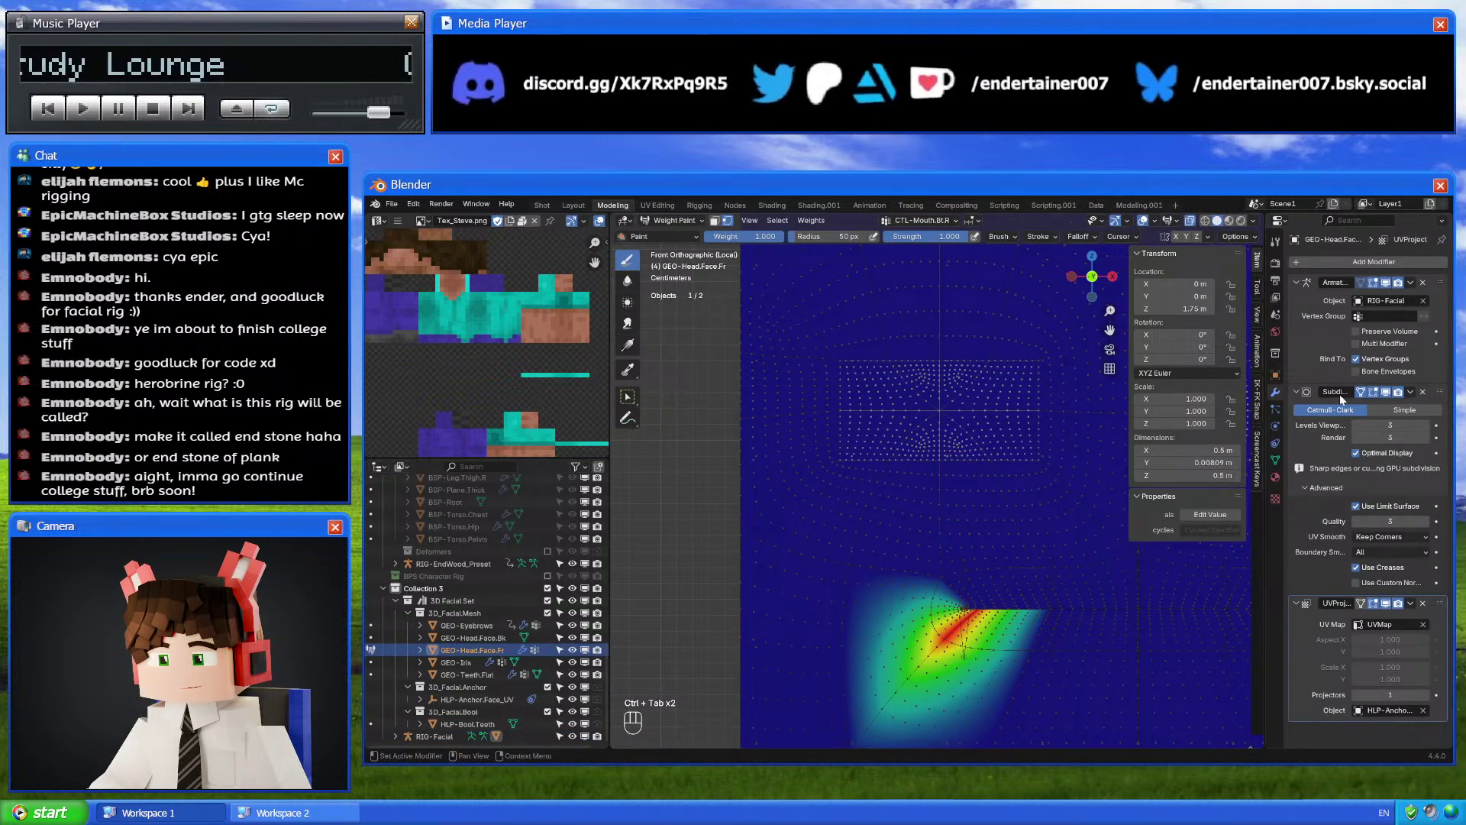
{"action": "left_click", "coordinate": [1274, 460]}
{"action": "left_click", "coordinate": [1359, 321]}
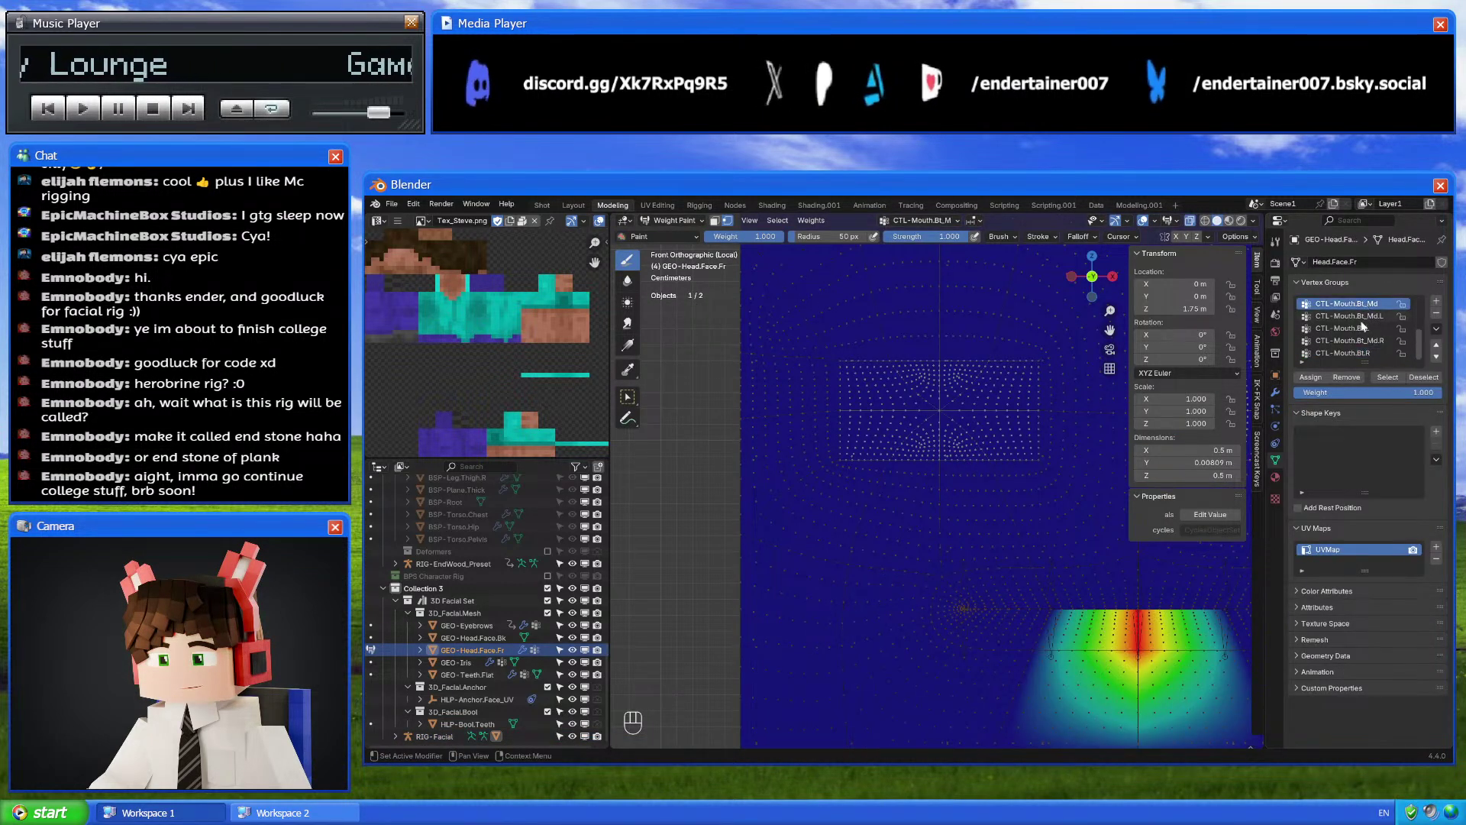
{"action": "scroll", "coordinate": [1359, 321], "scroll_direction": "up", "scroll_amount": 2}
{"action": "left_click", "coordinate": [1360, 305]}
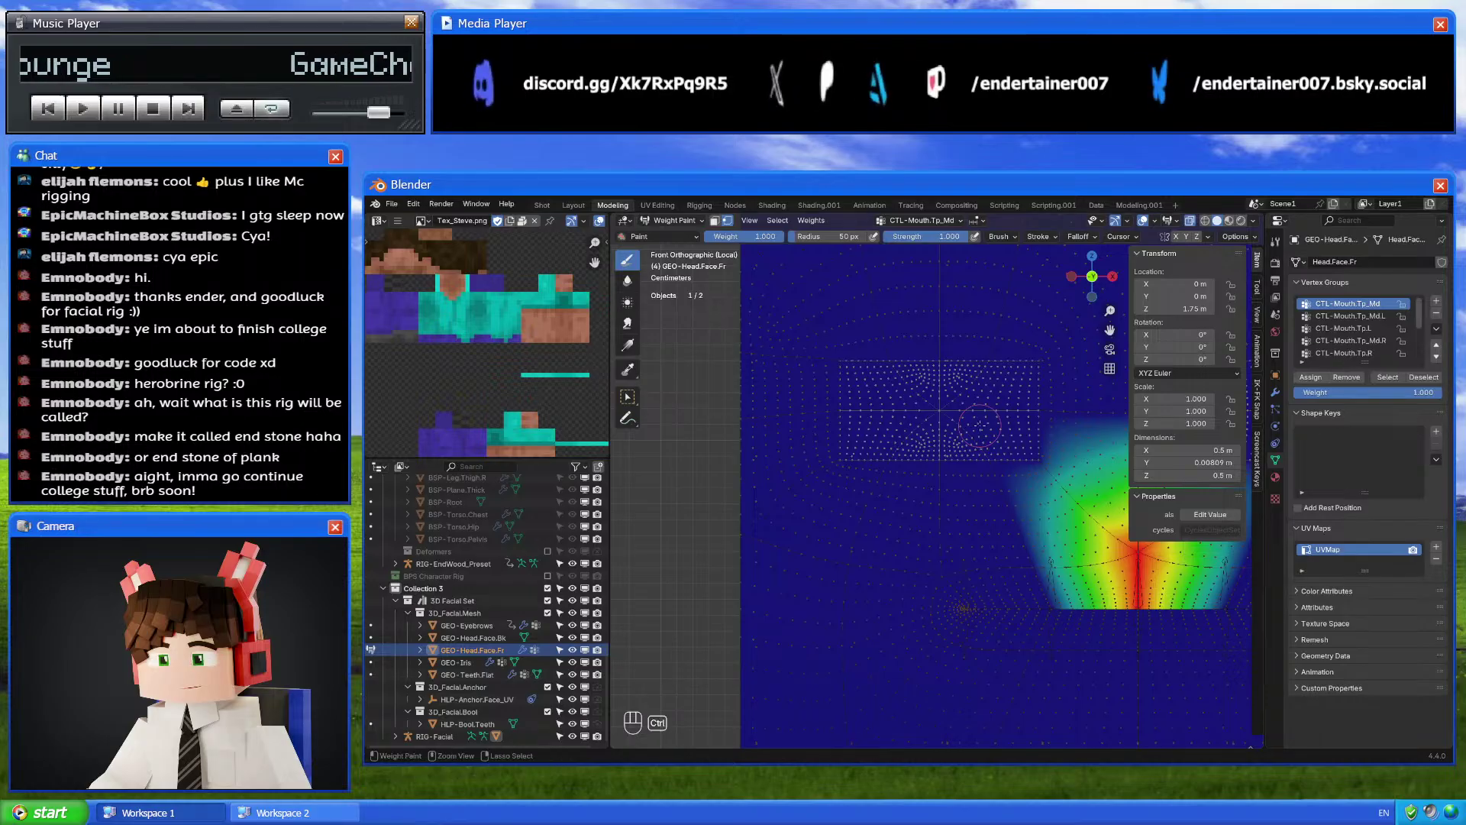
{"action": "key", "text": "ctrl+Tab"}
{"action": "left_click", "coordinate": [700, 437]}
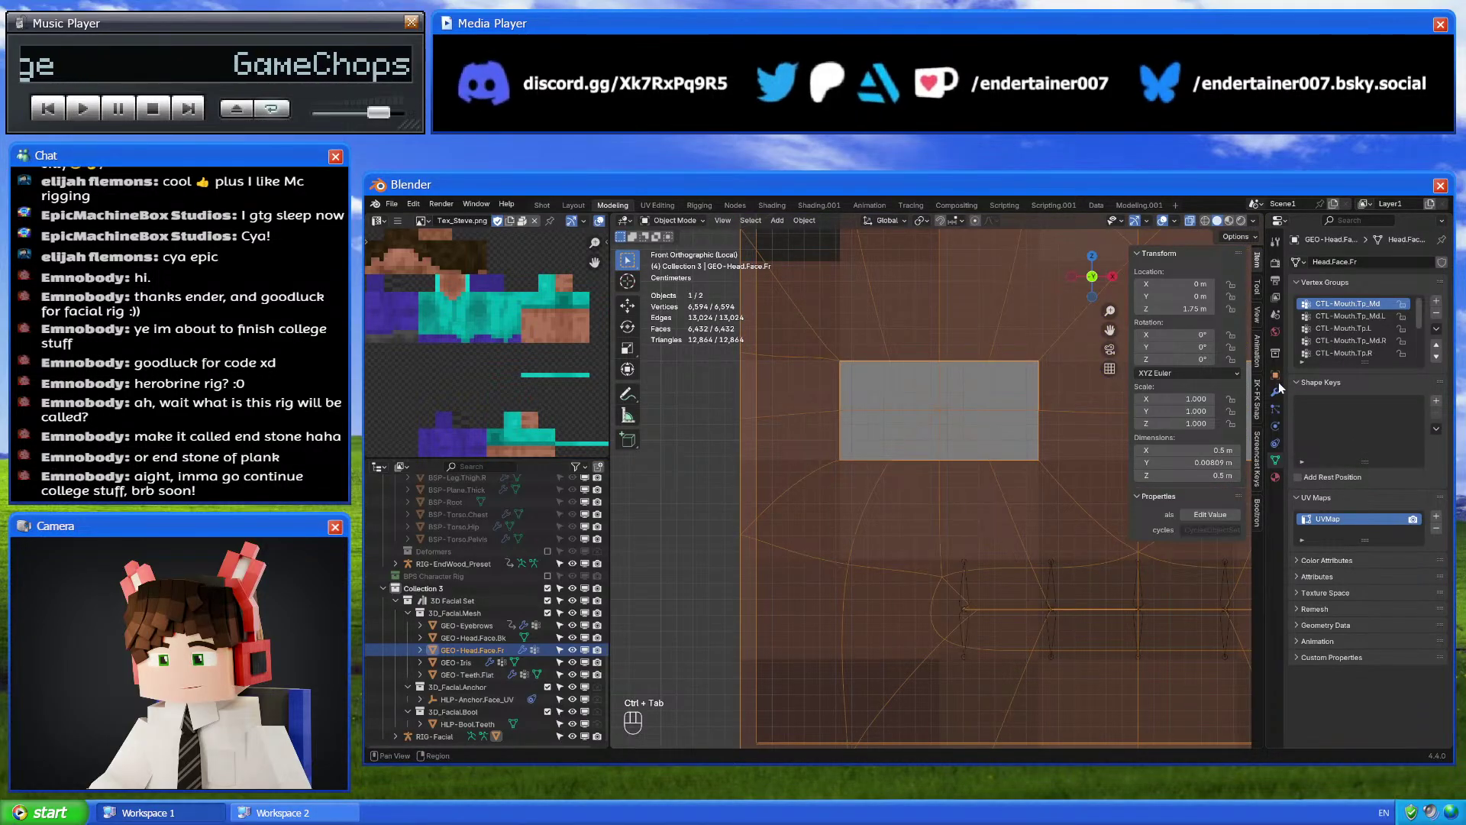
Set the face mesh's Subdivision viewport and render levels to 2 and return RIG-Facial to pose mode
{"action": "left_click", "coordinate": [1275, 392]}
{"action": "left_click_drag", "start_coordinate": [1357, 426], "coordinate": [1357, 438]}
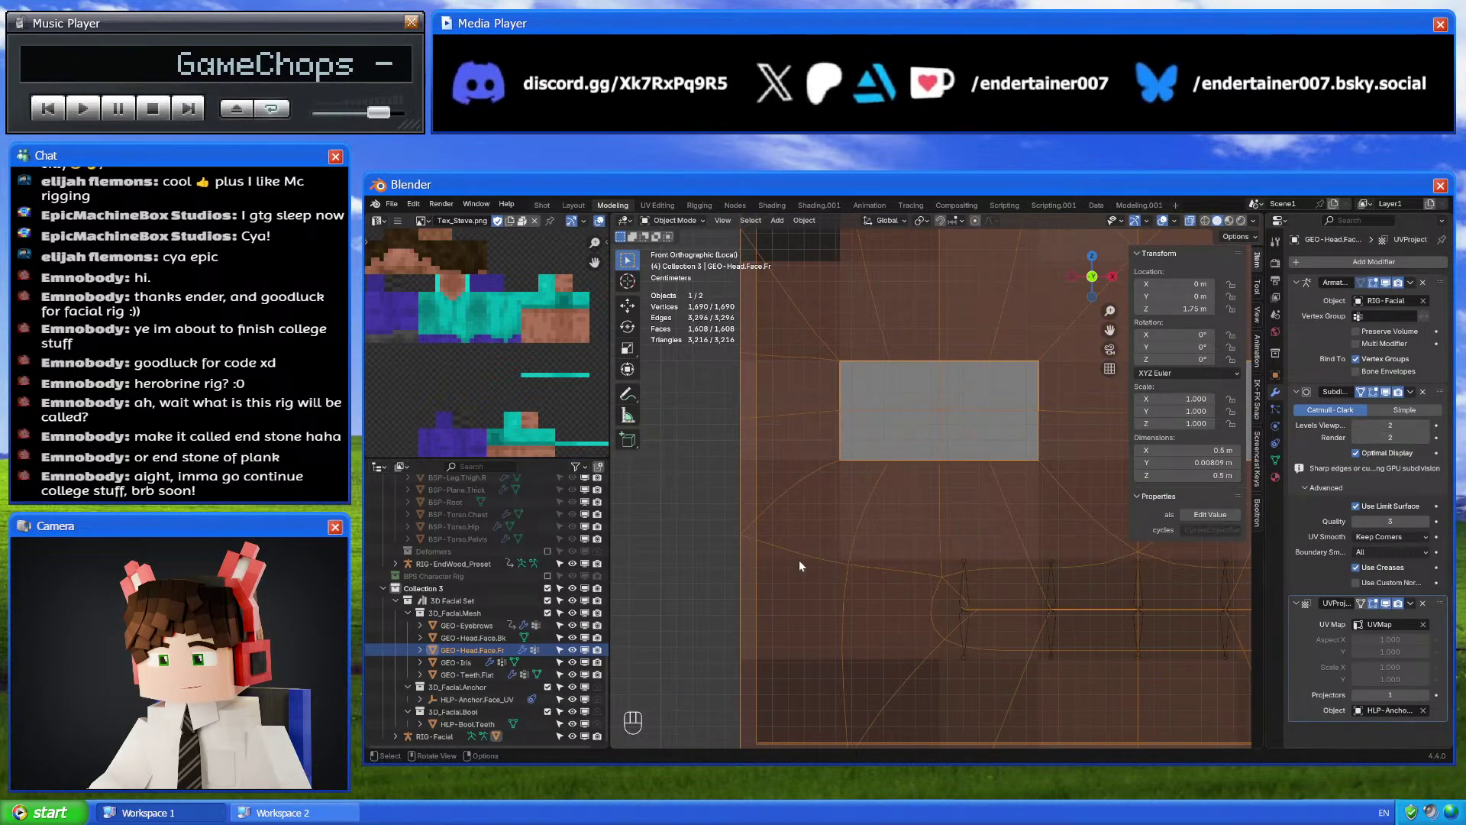
{"action": "left_click", "coordinate": [963, 569]}
{"action": "key", "text": "ctrl+Tab"}
Undo the hiding of CTL-Mouth.Tp.R and try moving the bone outward and upward against the new subdivision level
{"action": "key", "text": "h"}
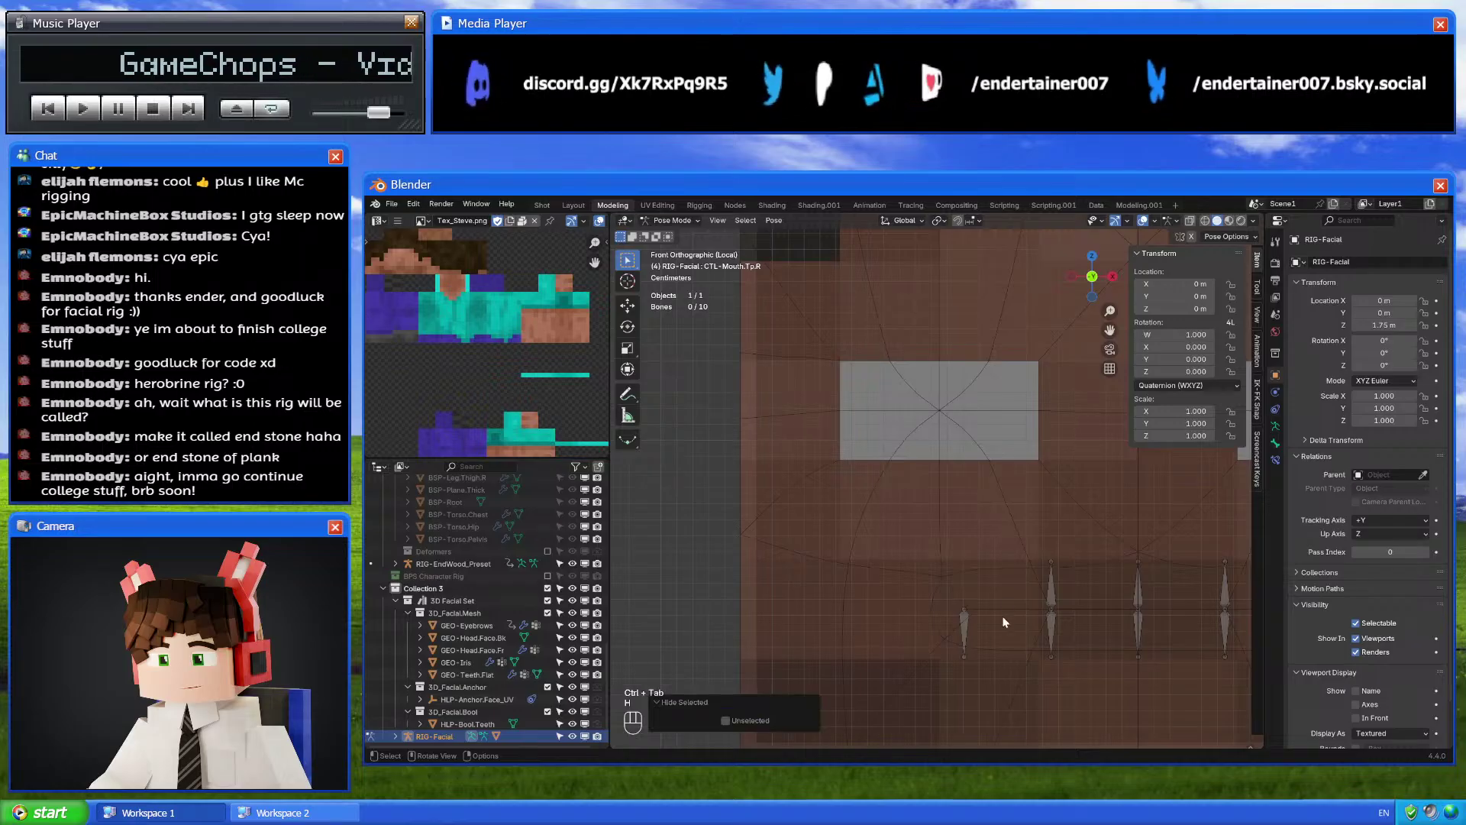
{"action": "key", "text": "ctrl+z"}
{"action": "key", "text": "g"}
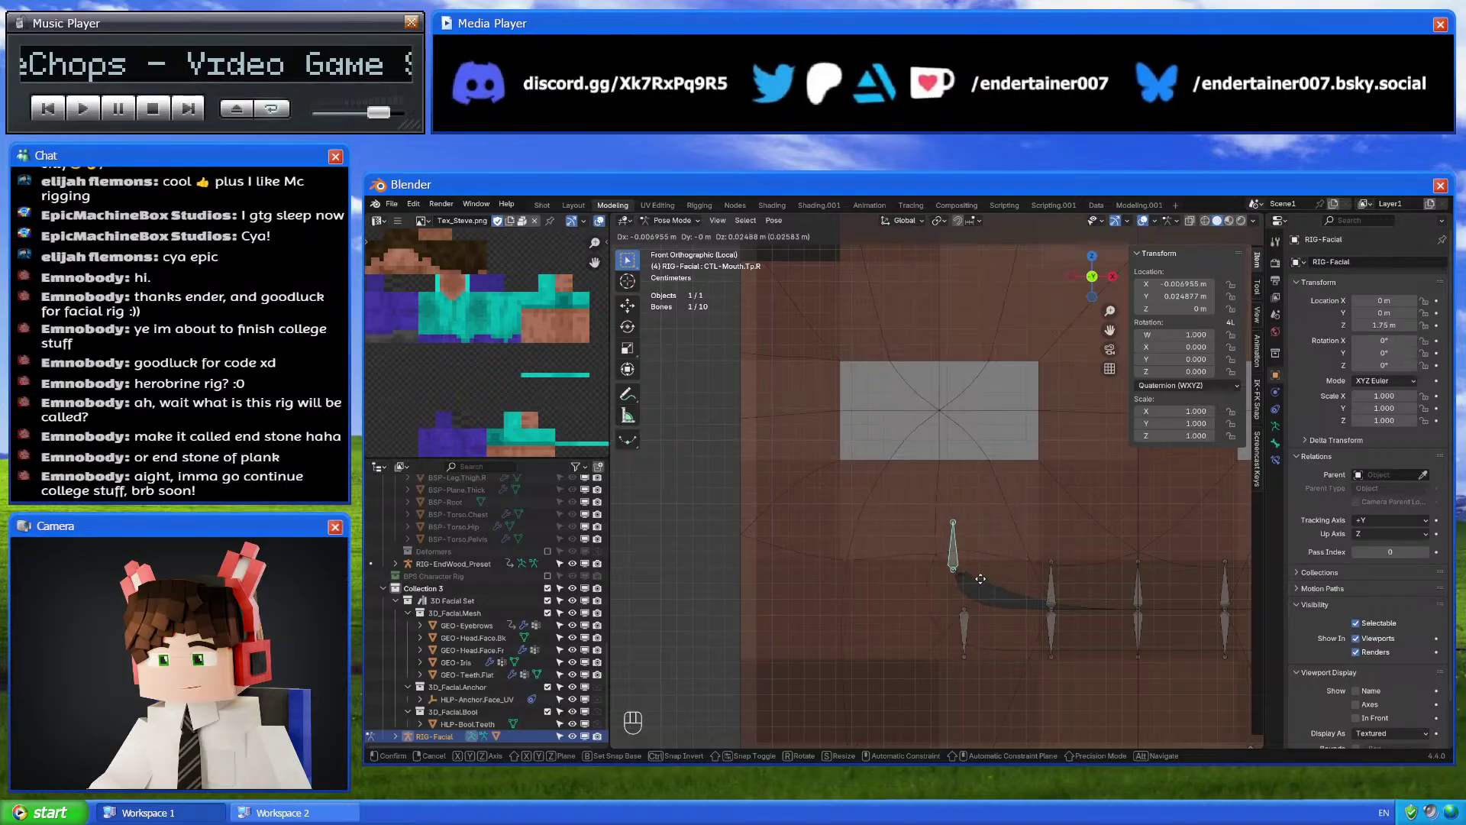
{"action": "key", "text": "Escape"}
{"action": "key", "text": "Tab"}
{"action": "key", "text": "Tab"}
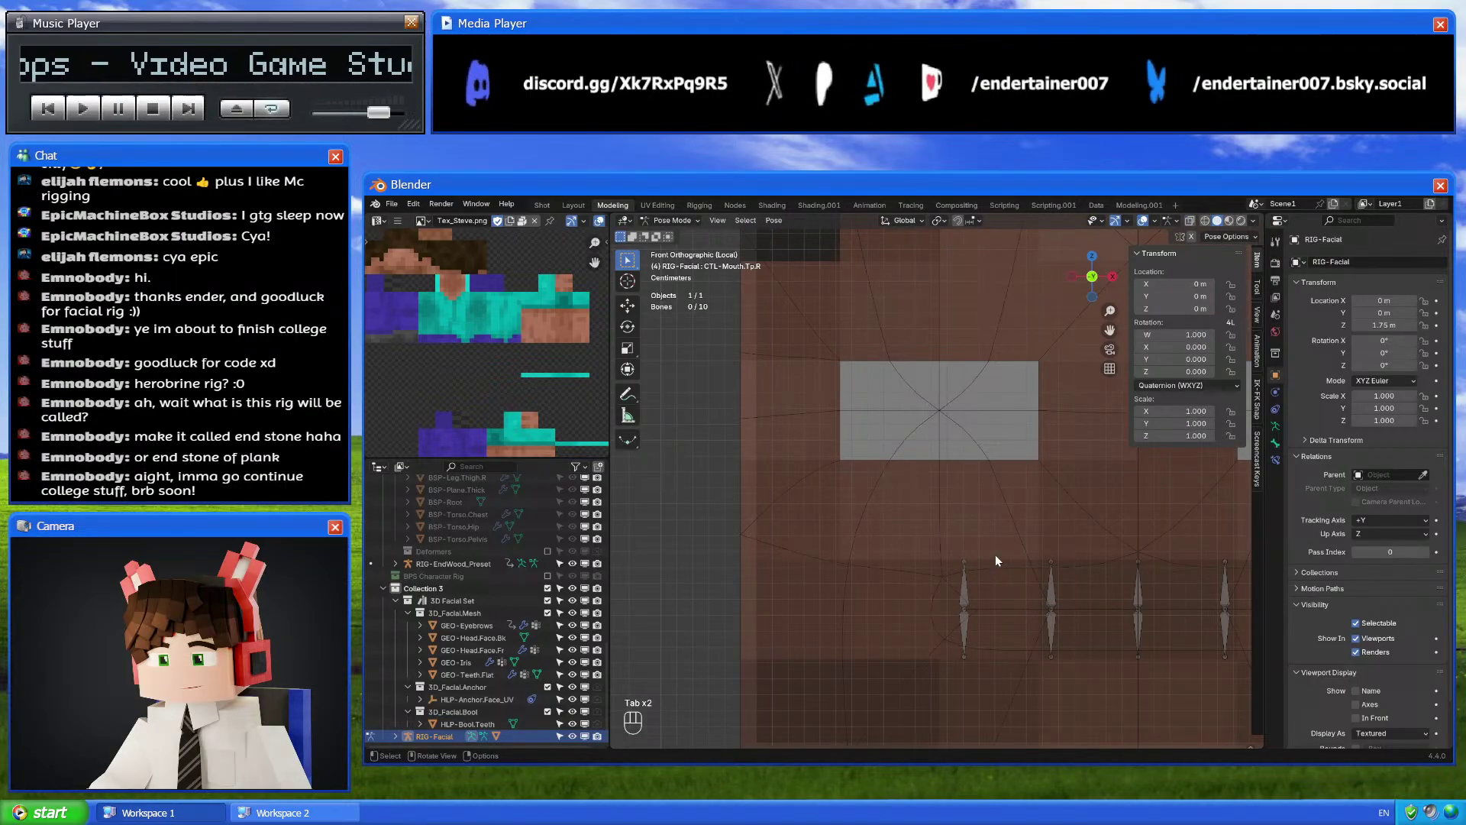
Switch the rig to object mode, select the face mesh, and show its vertex groups
{"action": "key", "text": "ctrl+Tab"}
{"action": "left_click", "coordinate": [979, 552]}
{"action": "left_click", "coordinate": [1279, 457]}
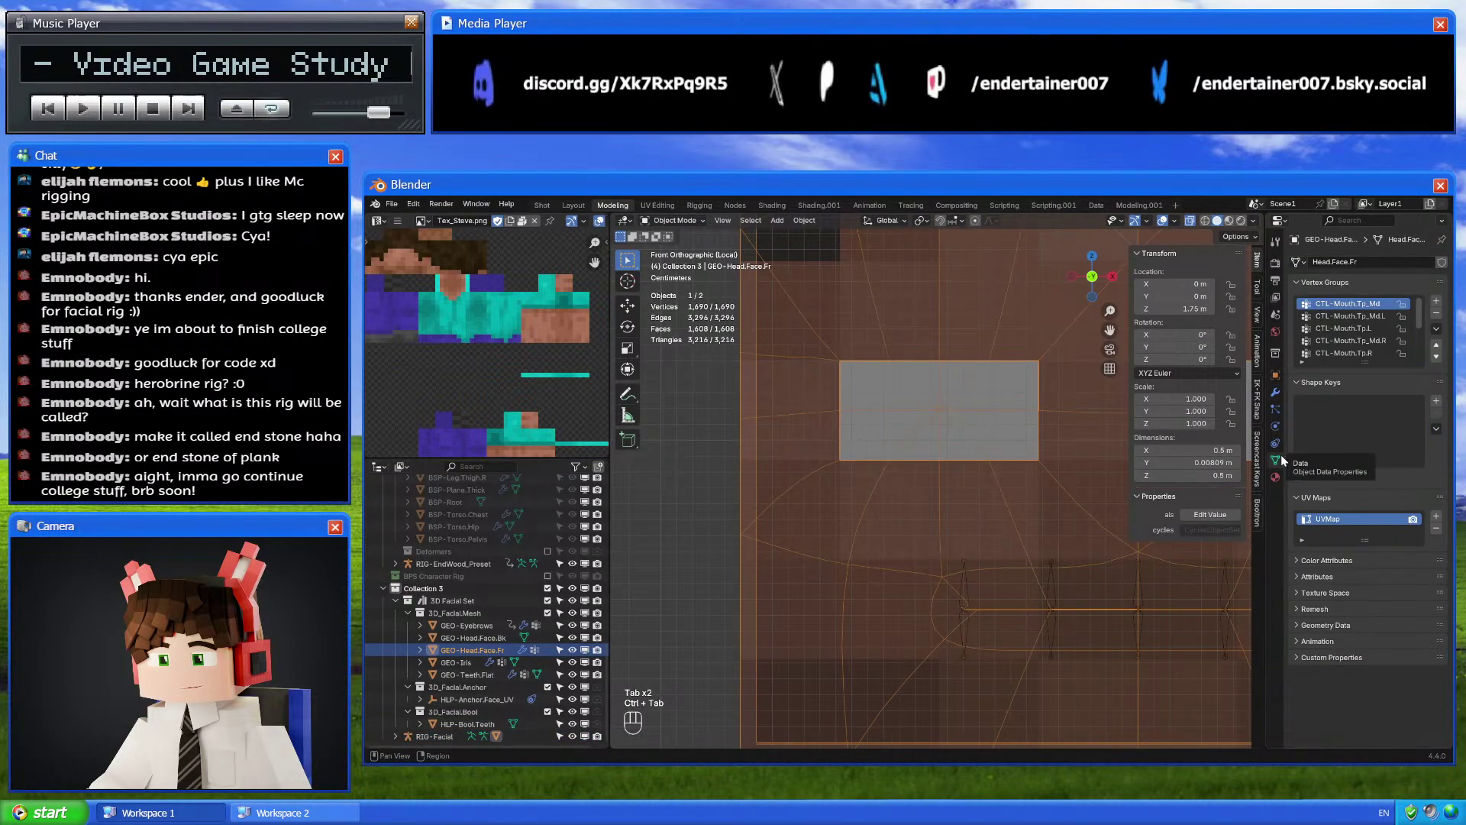
Inspect which vertices of the front face mesh belong to the groups CTL-Mouth.Tp_Md, CTL-Mouth.Tp_Md.R and CTL-Mouth.Tp.R in Edit Mode
{"action": "key", "text": "Tab"}
{"action": "left_click", "coordinate": [1387, 376]}
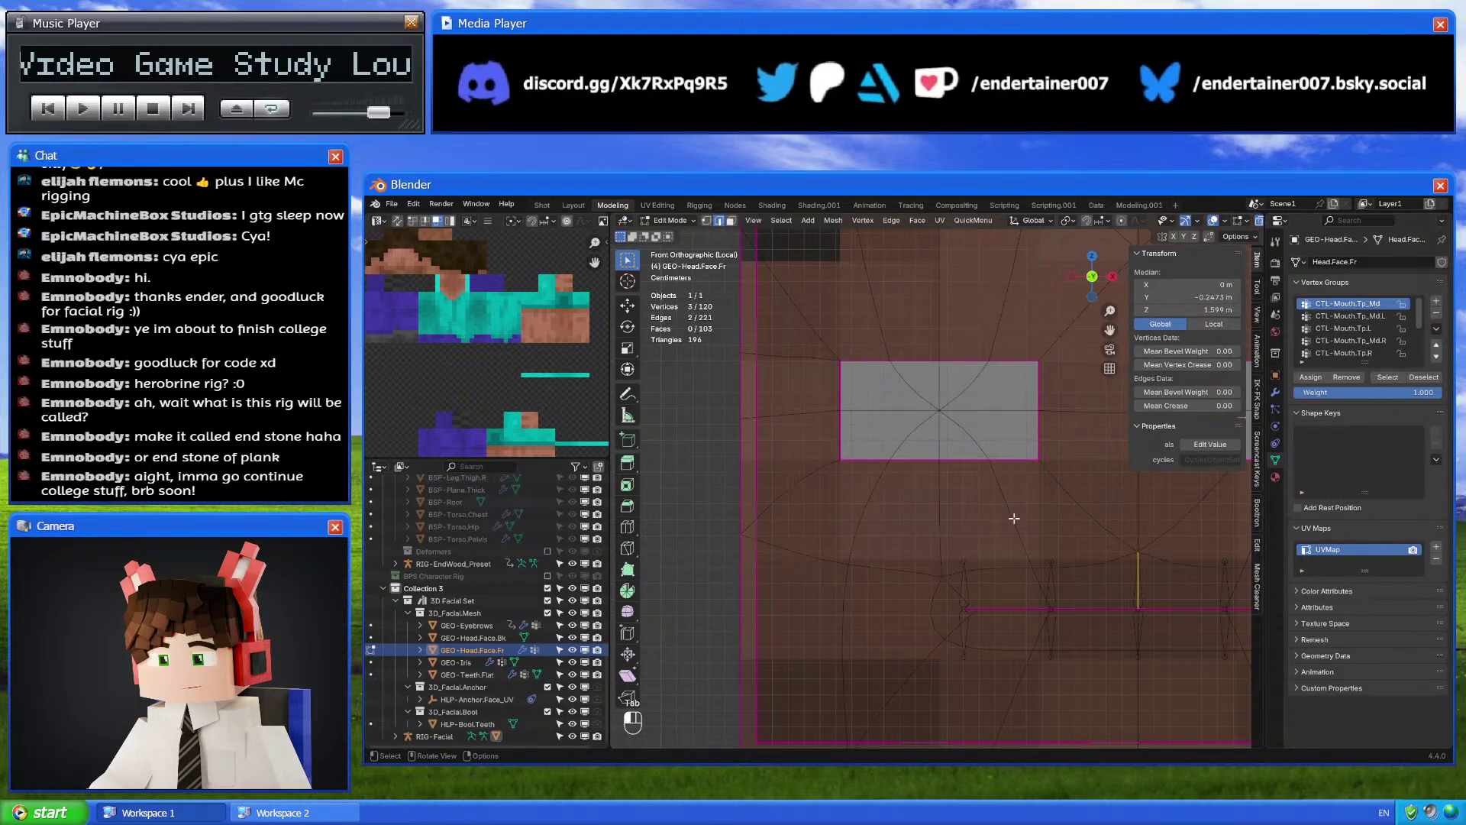
{"action": "left_click", "coordinate": [1350, 341]}
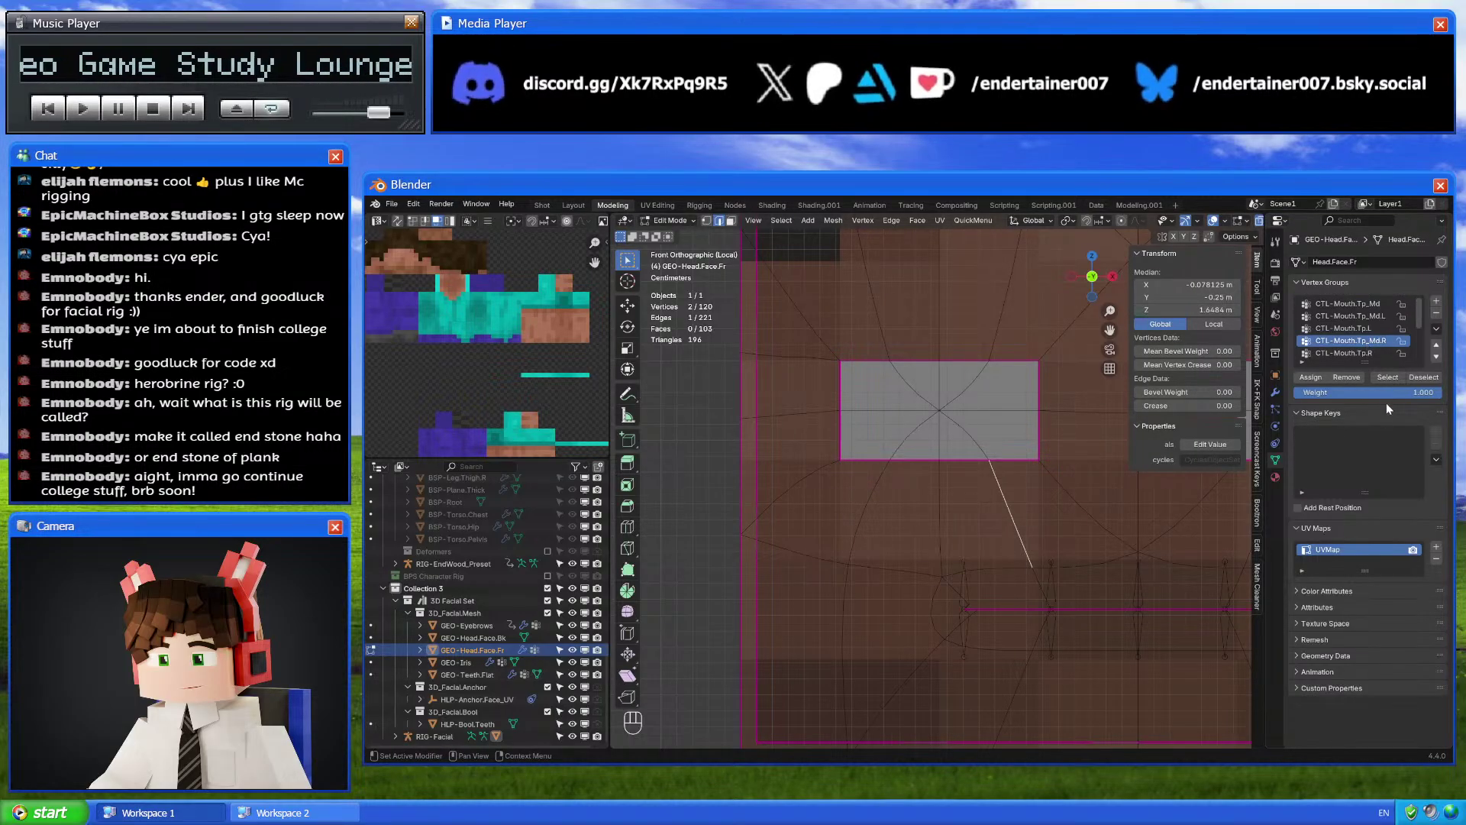
{"action": "left_click", "coordinate": [1168, 512]}
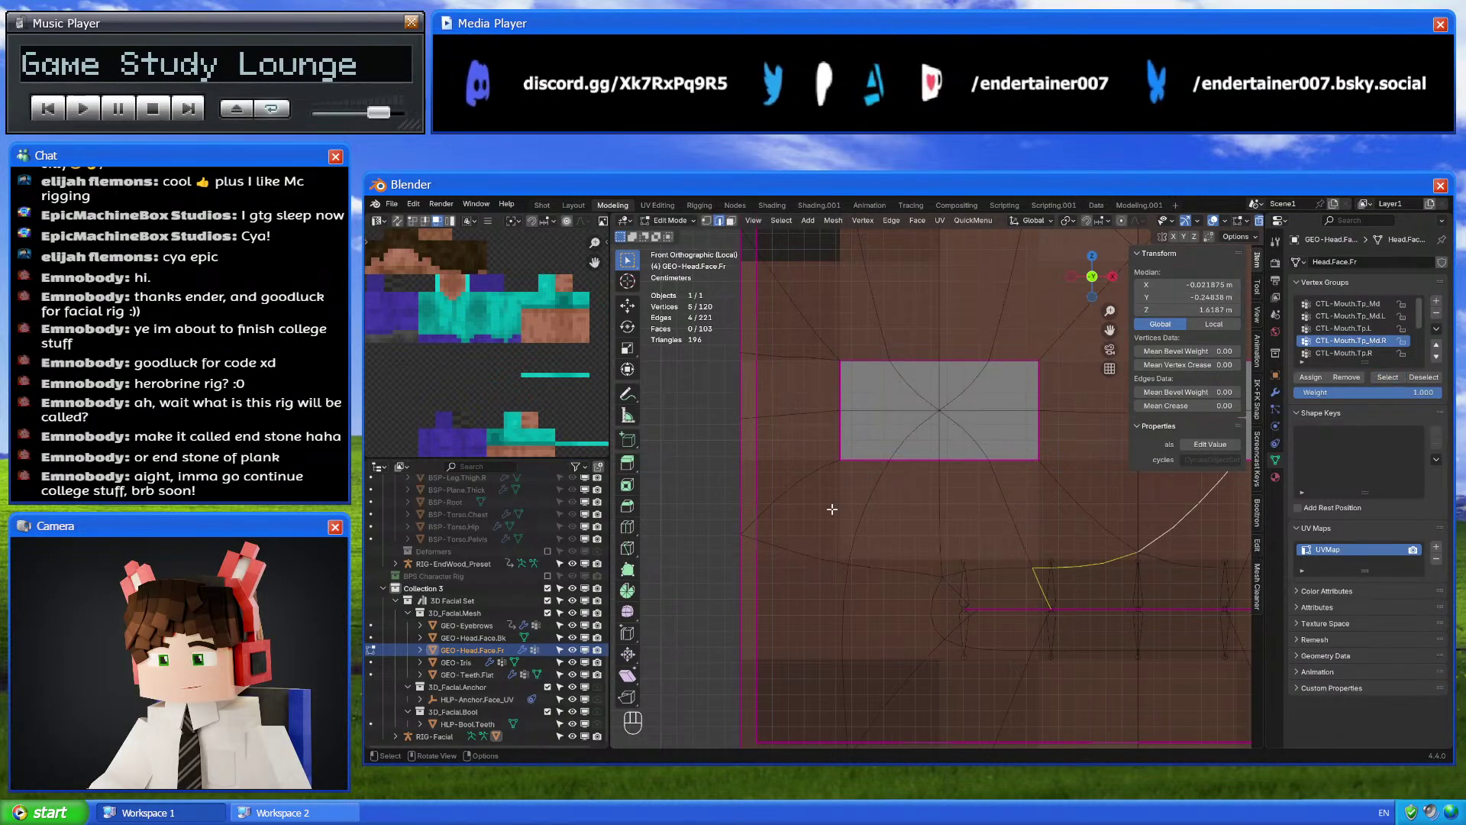
{"action": "left_click", "coordinate": [831, 507]}
{"action": "left_click", "coordinate": [1387, 377]}
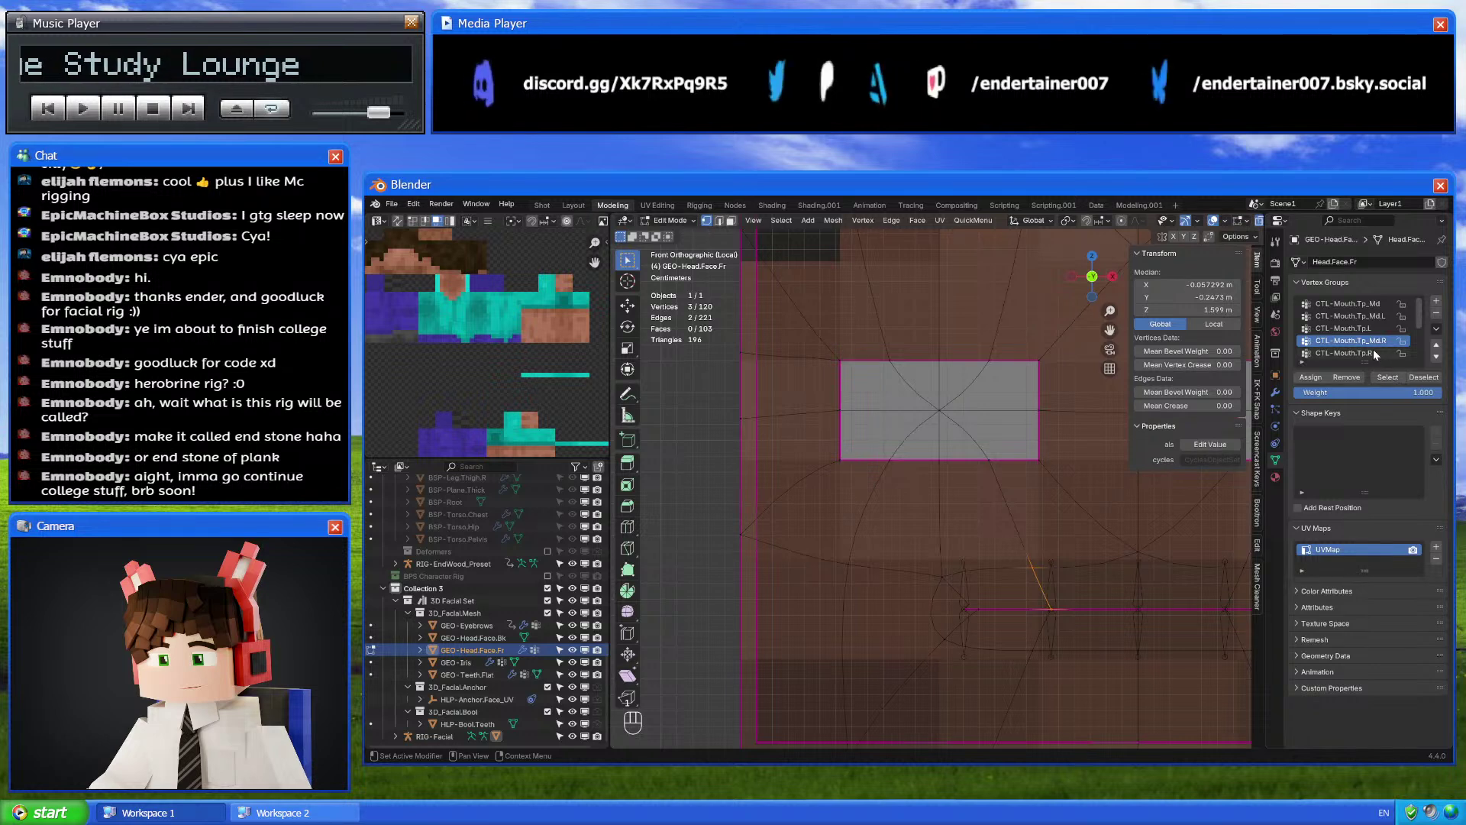
{"action": "left_click", "coordinate": [1373, 351]}
{"action": "left_click", "coordinate": [1387, 377]}
{"action": "left_click", "coordinate": [935, 622]}
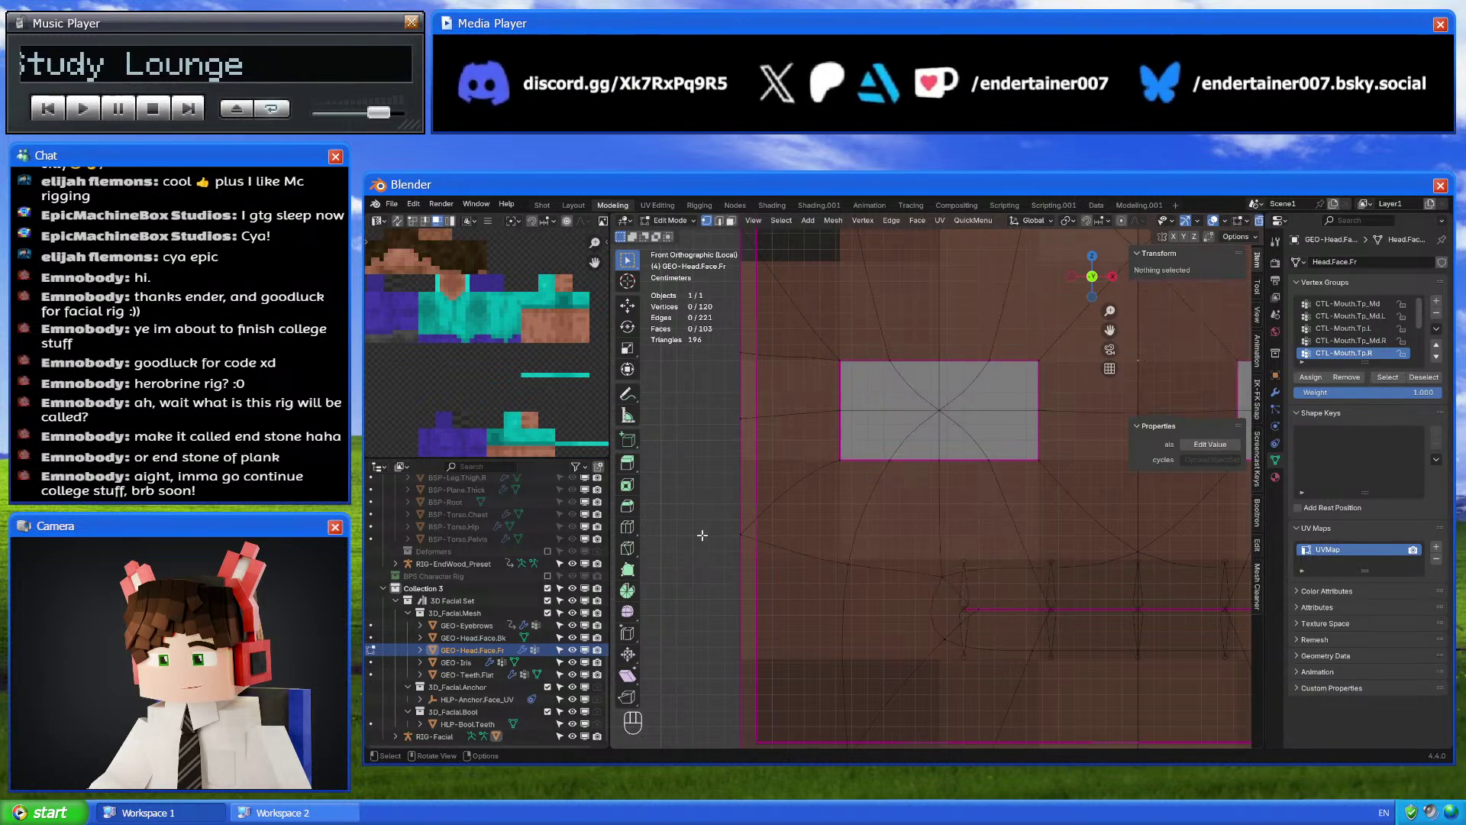
Try moving the CTL-Mouth.Tp.R bone of RIG-Facial in Pose Mode to test how it deforms the mouth
{"action": "key", "text": "Tab"}
{"action": "left_click", "coordinate": [966, 590]}
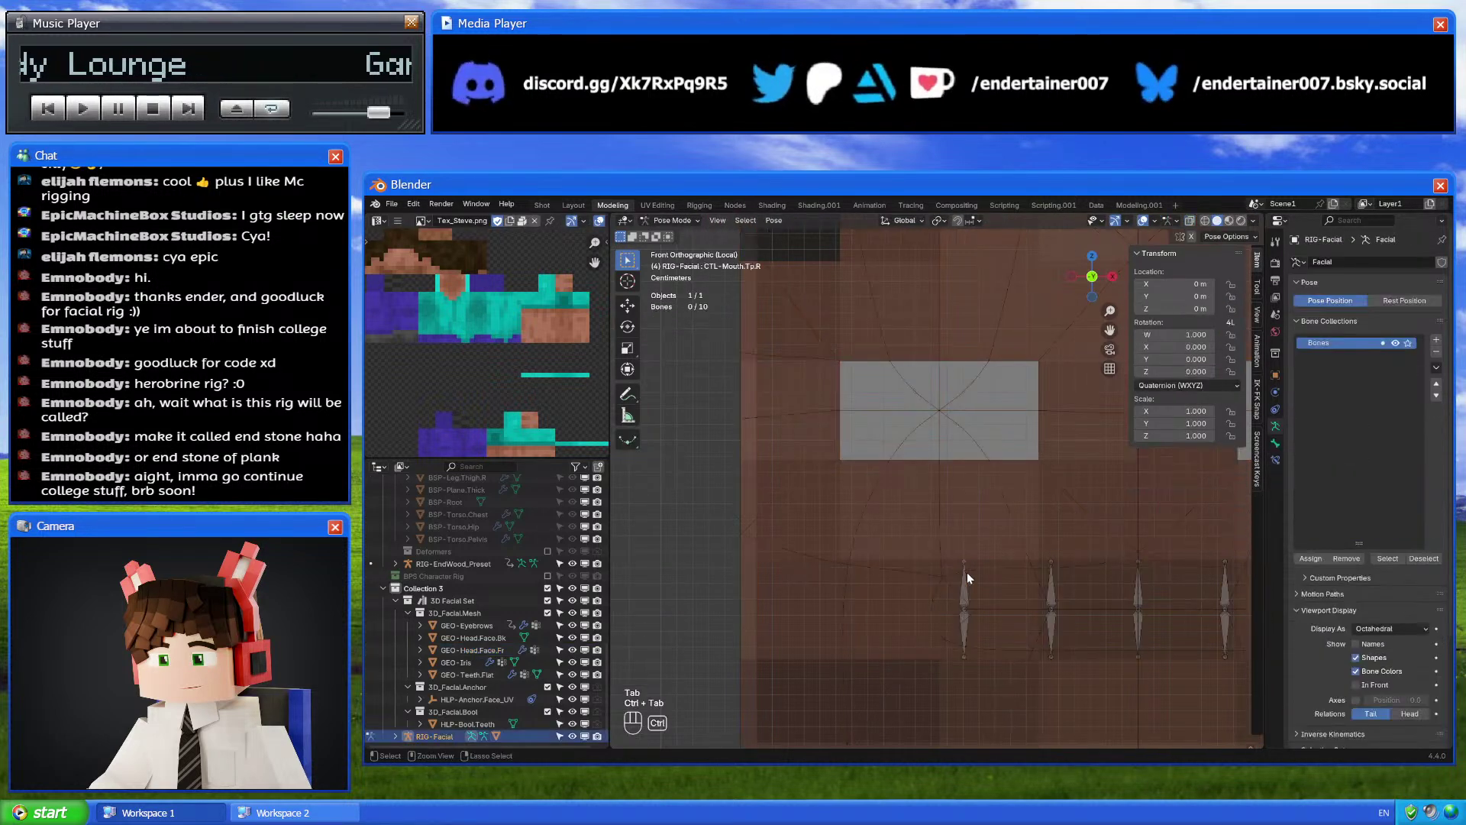
{"action": "key", "text": "ctrl+Tab"}
{"action": "key", "text": "g"}
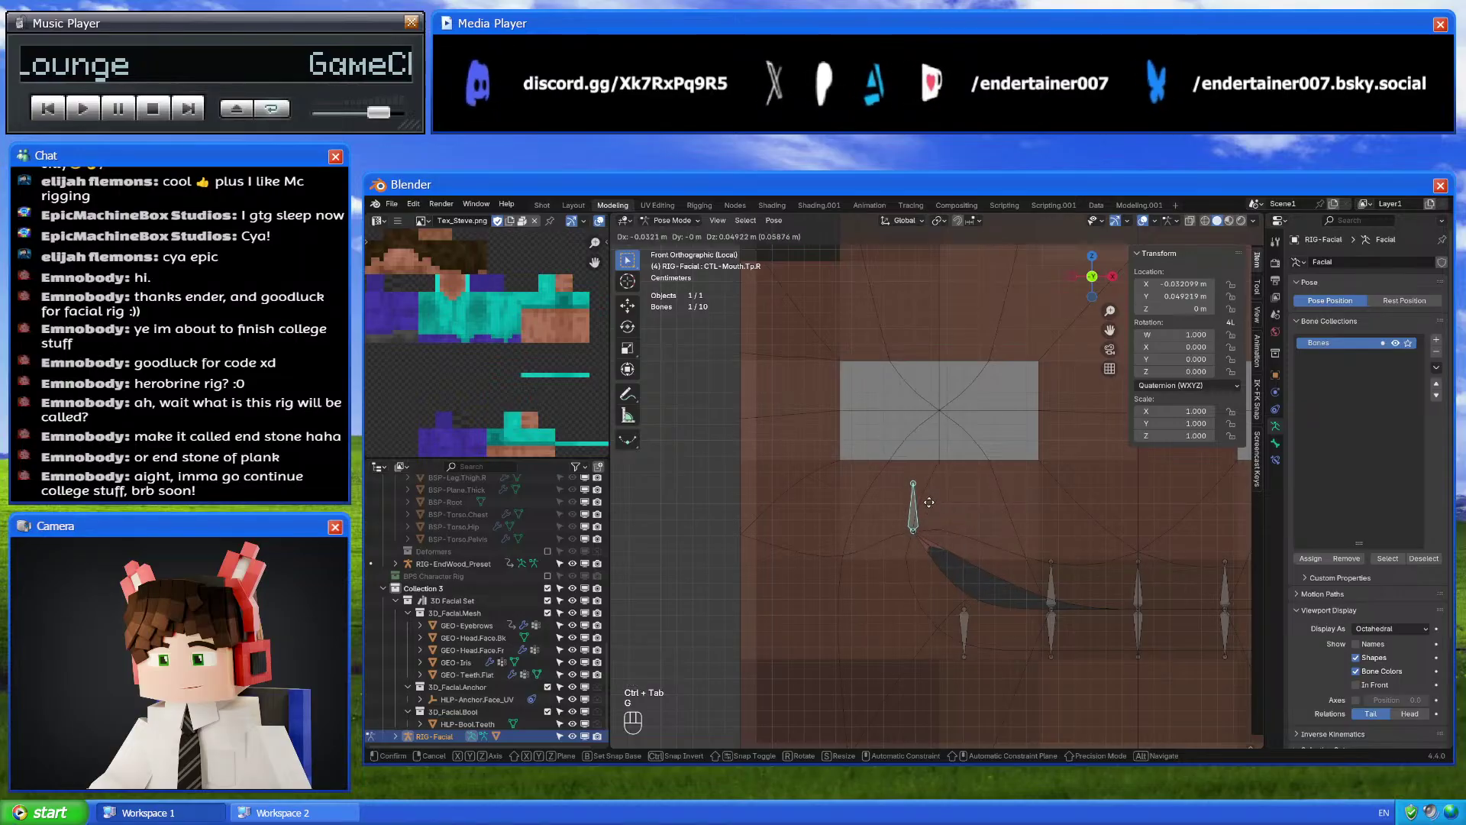
{"action": "middle_click_drag", "start_coordinate": [990, 570], "coordinate": [1043, 491], "text": "alt"}
{"action": "key", "text": "g"}
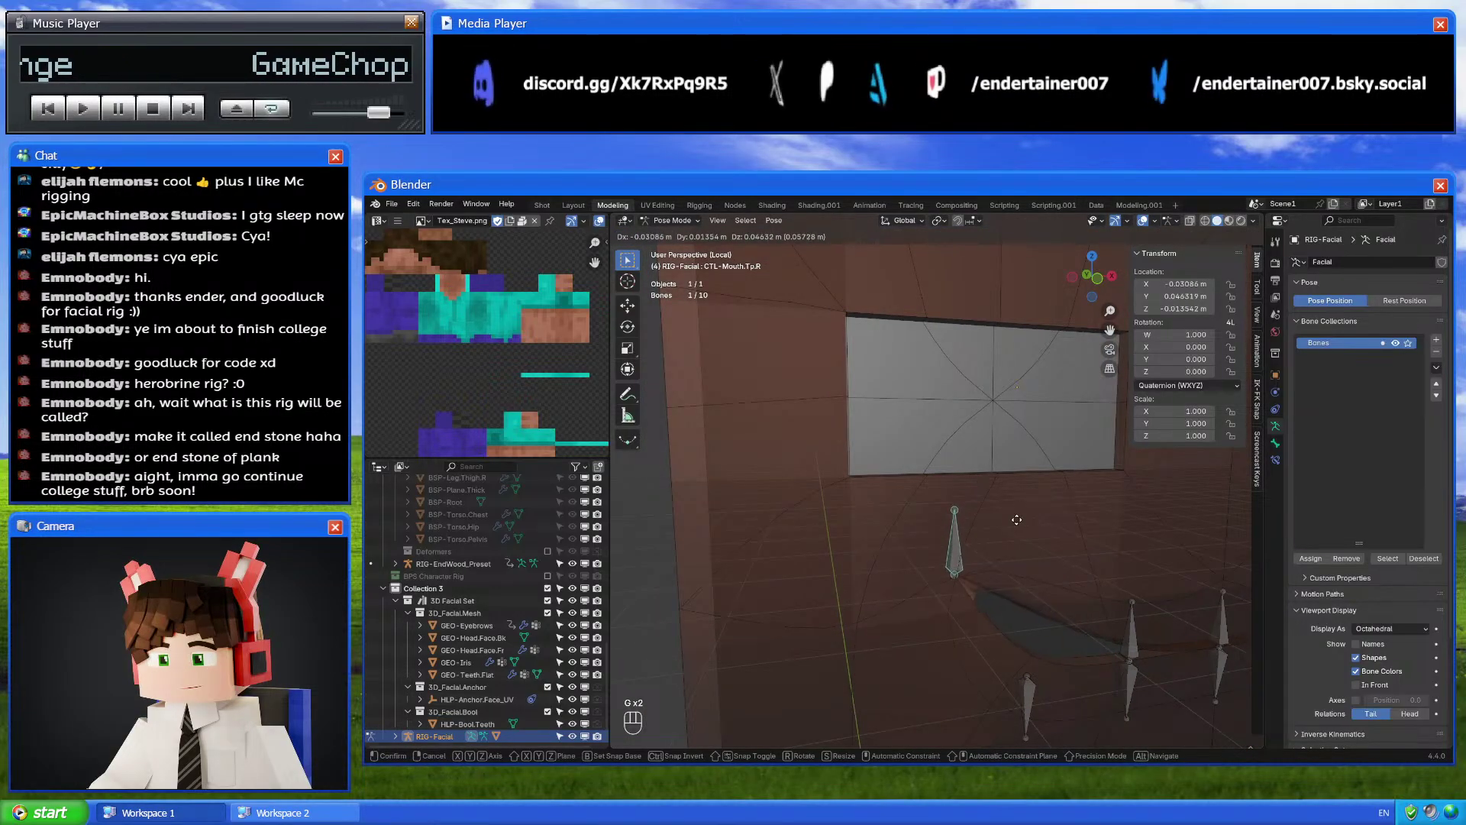
{"action": "right_click", "coordinate": [1099, 435]}
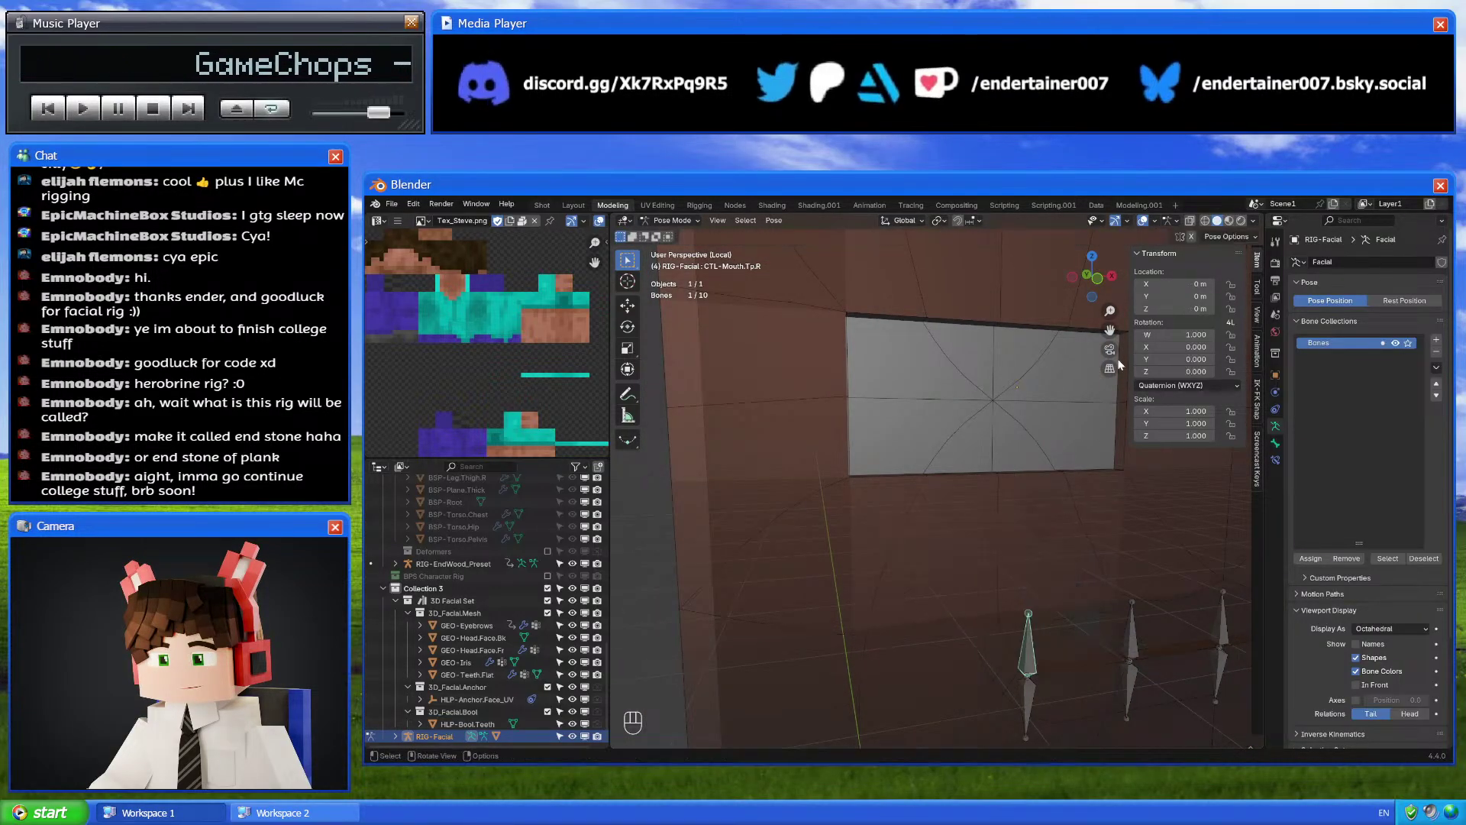
{"action": "left_click", "coordinate": [1087, 274]}
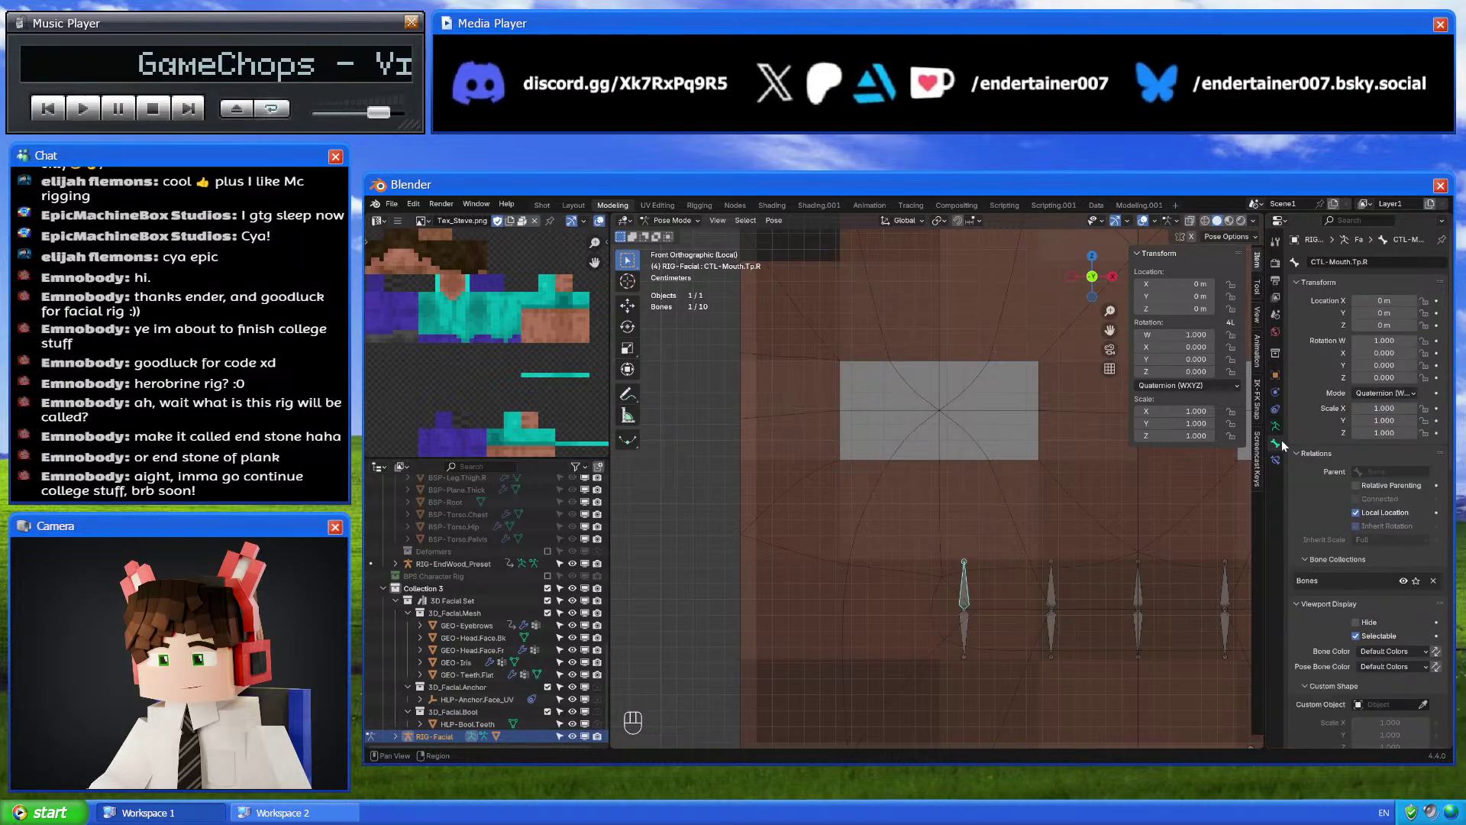
{"action": "key", "text": "ctrl+Tab"}
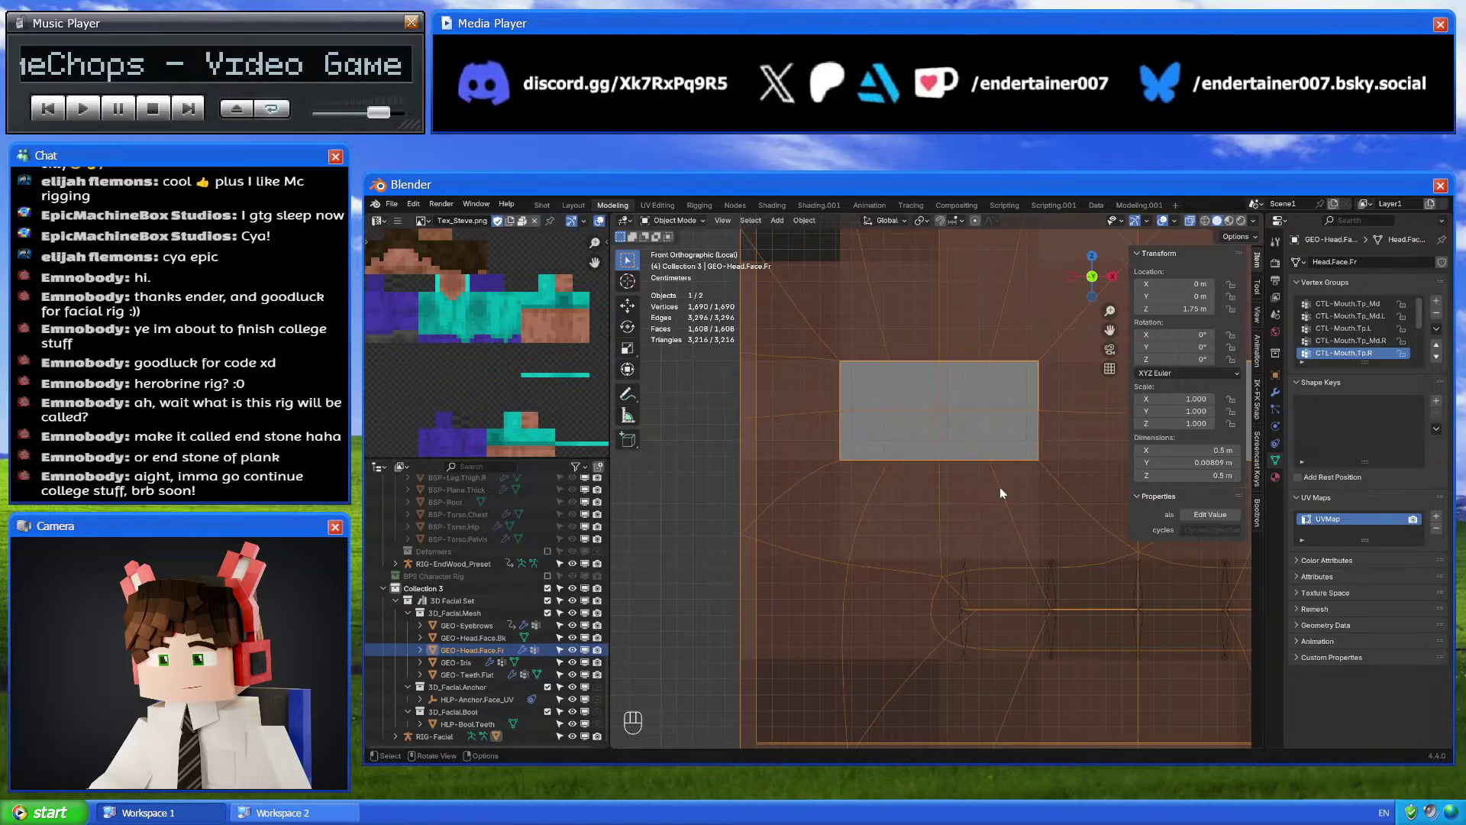
Reload the recent file 4_4-EndWood.010.blend without saving the current changes
{"action": "scroll", "coordinate": [937, 536], "scroll_direction": "down", "scroll_amount": 4}
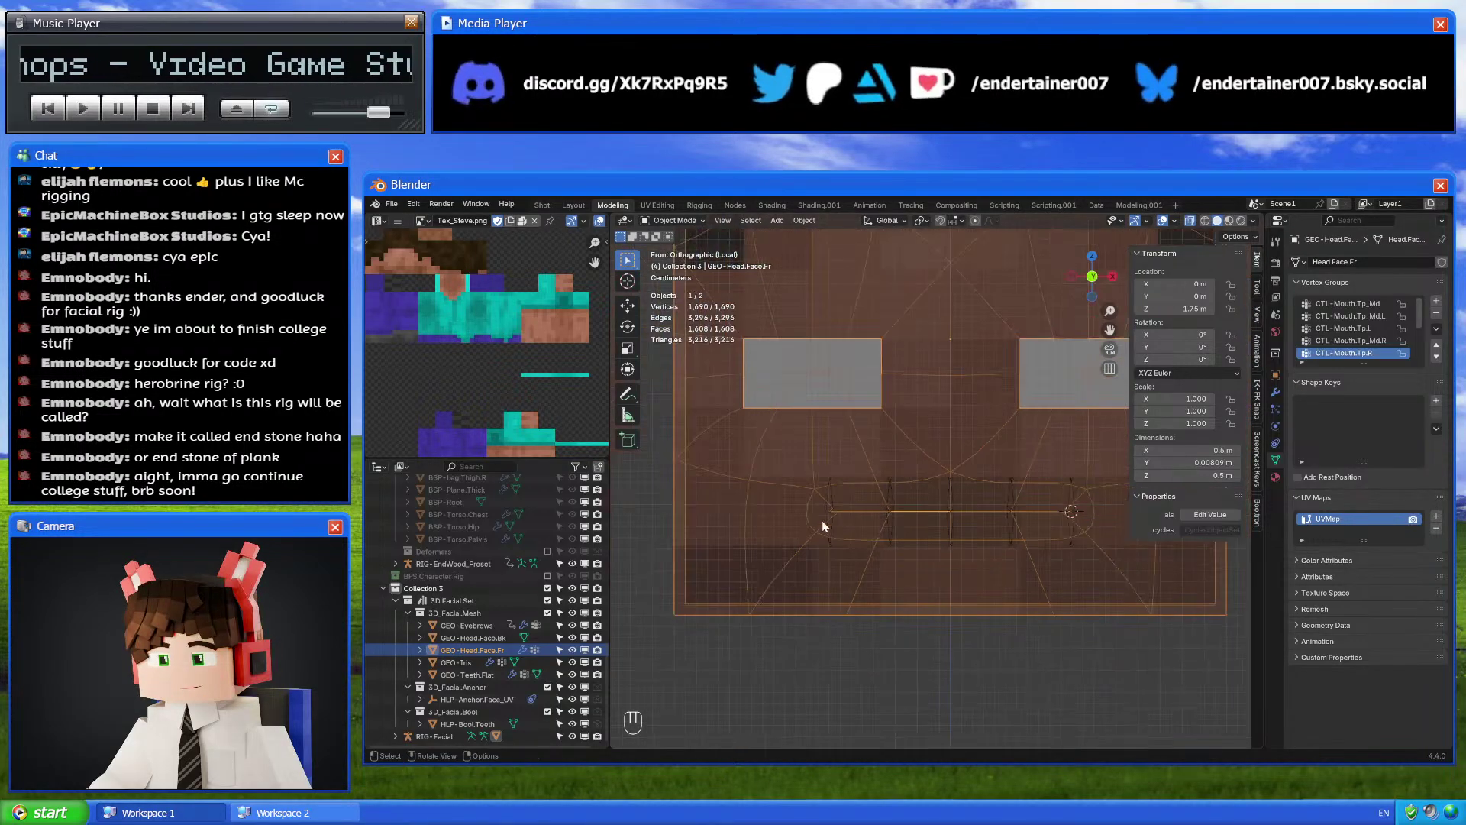
{"action": "middle_click_drag", "start_coordinate": [963, 537], "coordinate": [1134, 641], "text": "shift"}
{"action": "key", "text": "alt+a"}
{"action": "middle_click_drag", "start_coordinate": [1018, 548], "coordinate": [1034, 560], "text": "shift"}
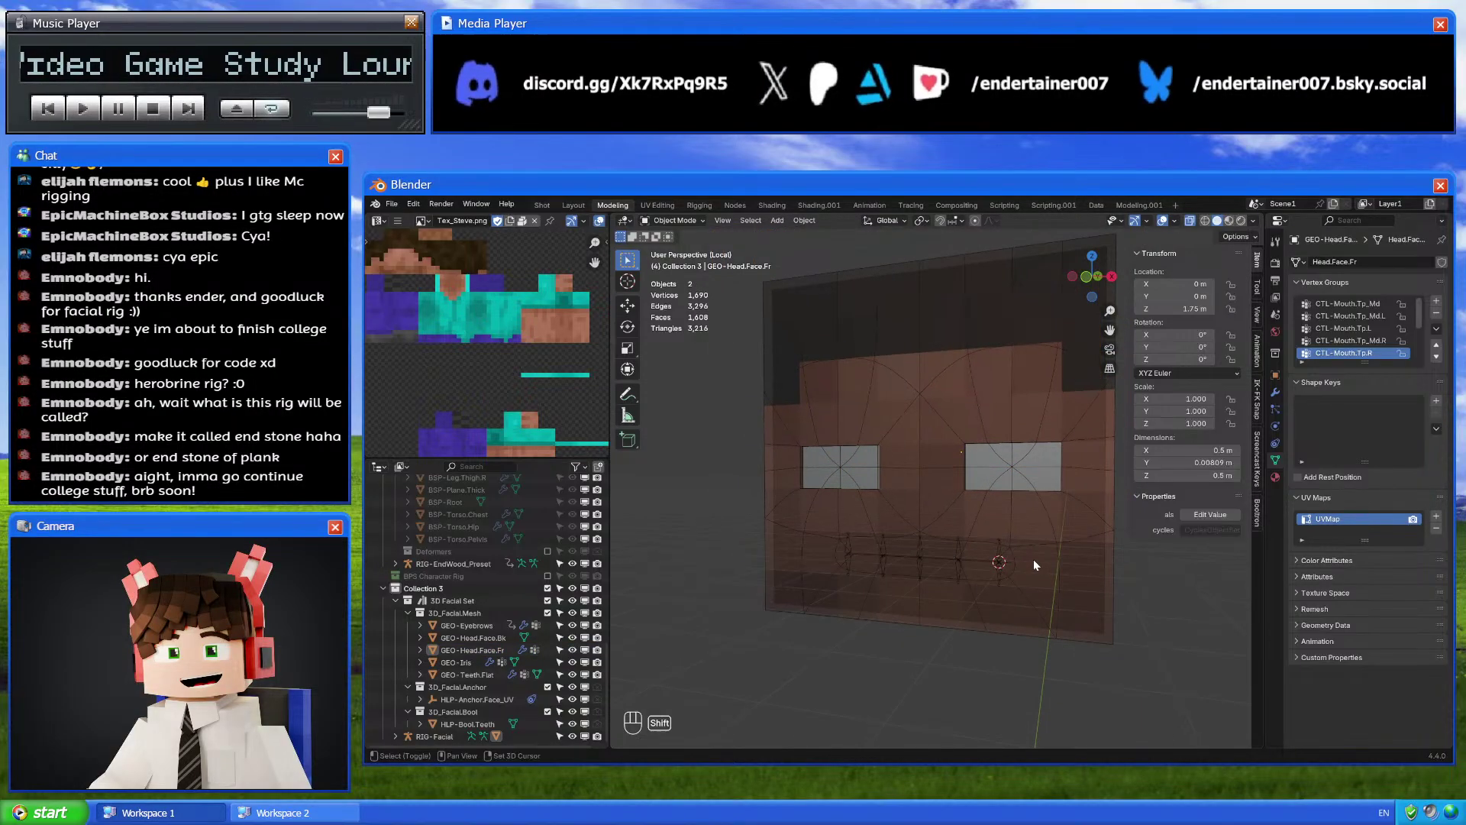
{"action": "left_click", "coordinate": [375, 204]}
{"action": "left_click", "coordinate": [405, 218]}
{"action": "left_click", "coordinate": [987, 519]}
{"action": "left_click", "coordinate": [950, 505]}
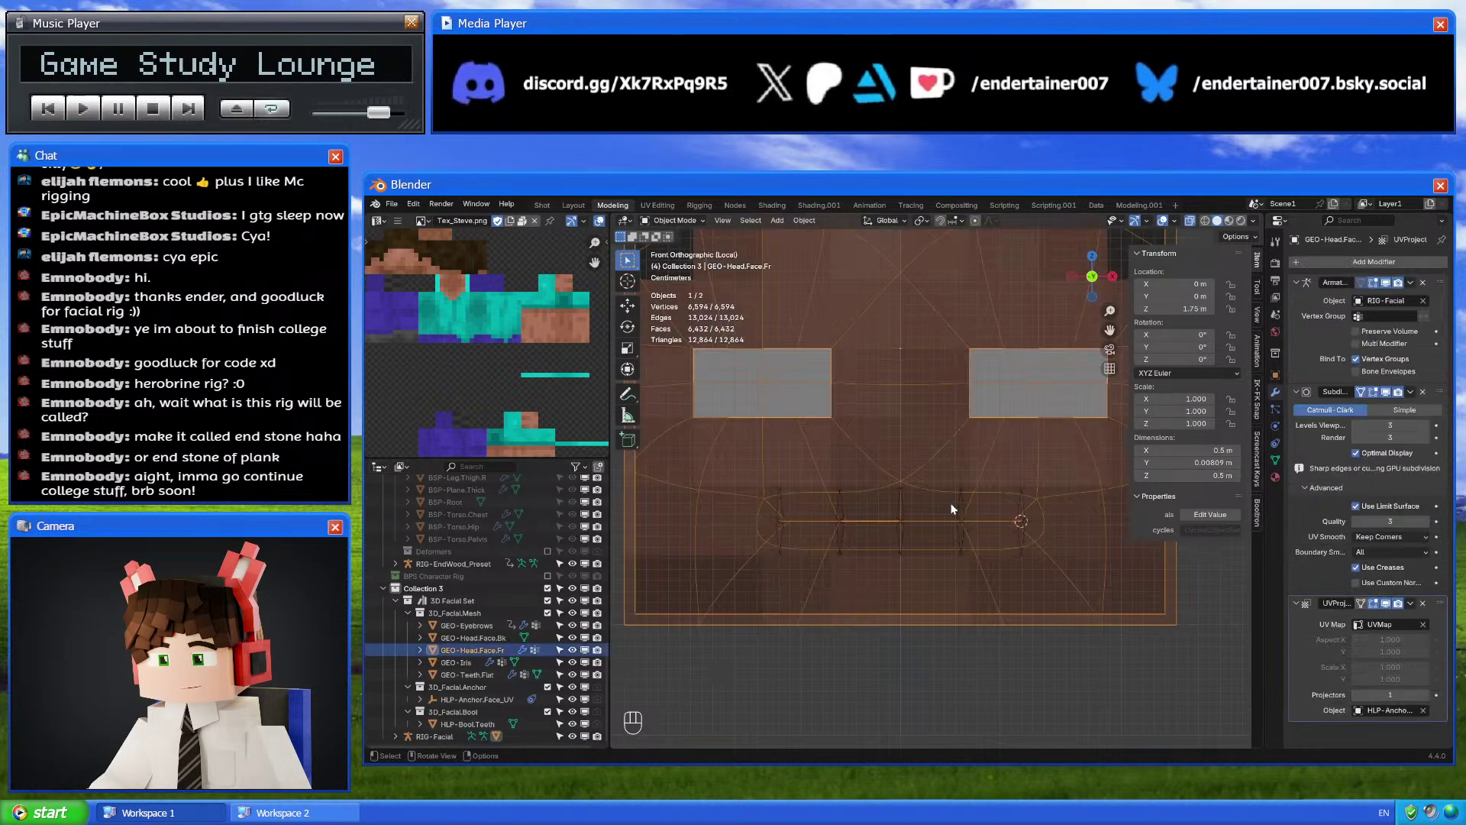
{"action": "middle_click_drag", "start_coordinate": [952, 502], "coordinate": [1010, 539]}
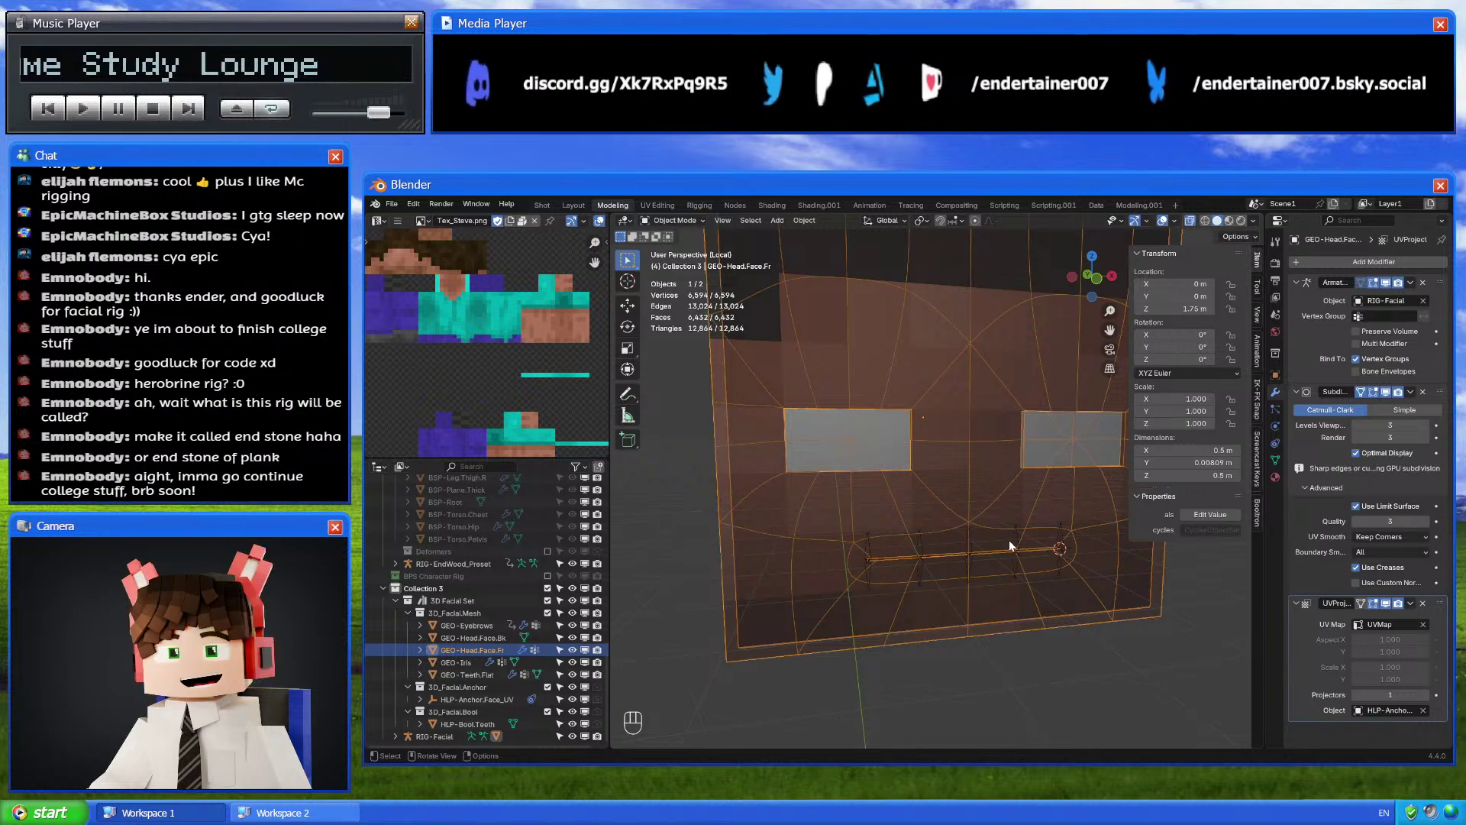
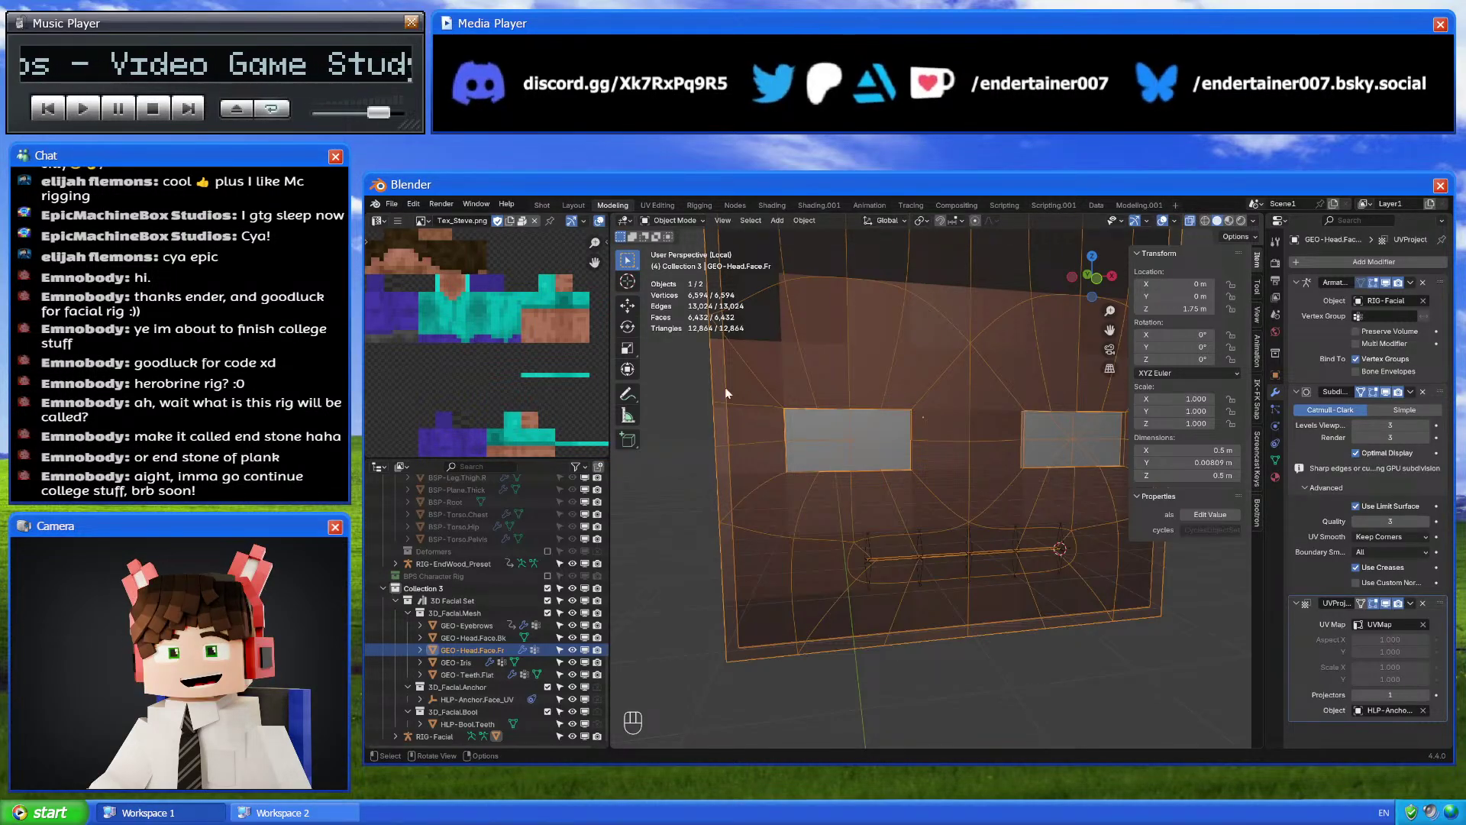
Start a new file from the General template
{"action": "middle_click_drag", "start_coordinate": [829, 502], "coordinate": [865, 496]}
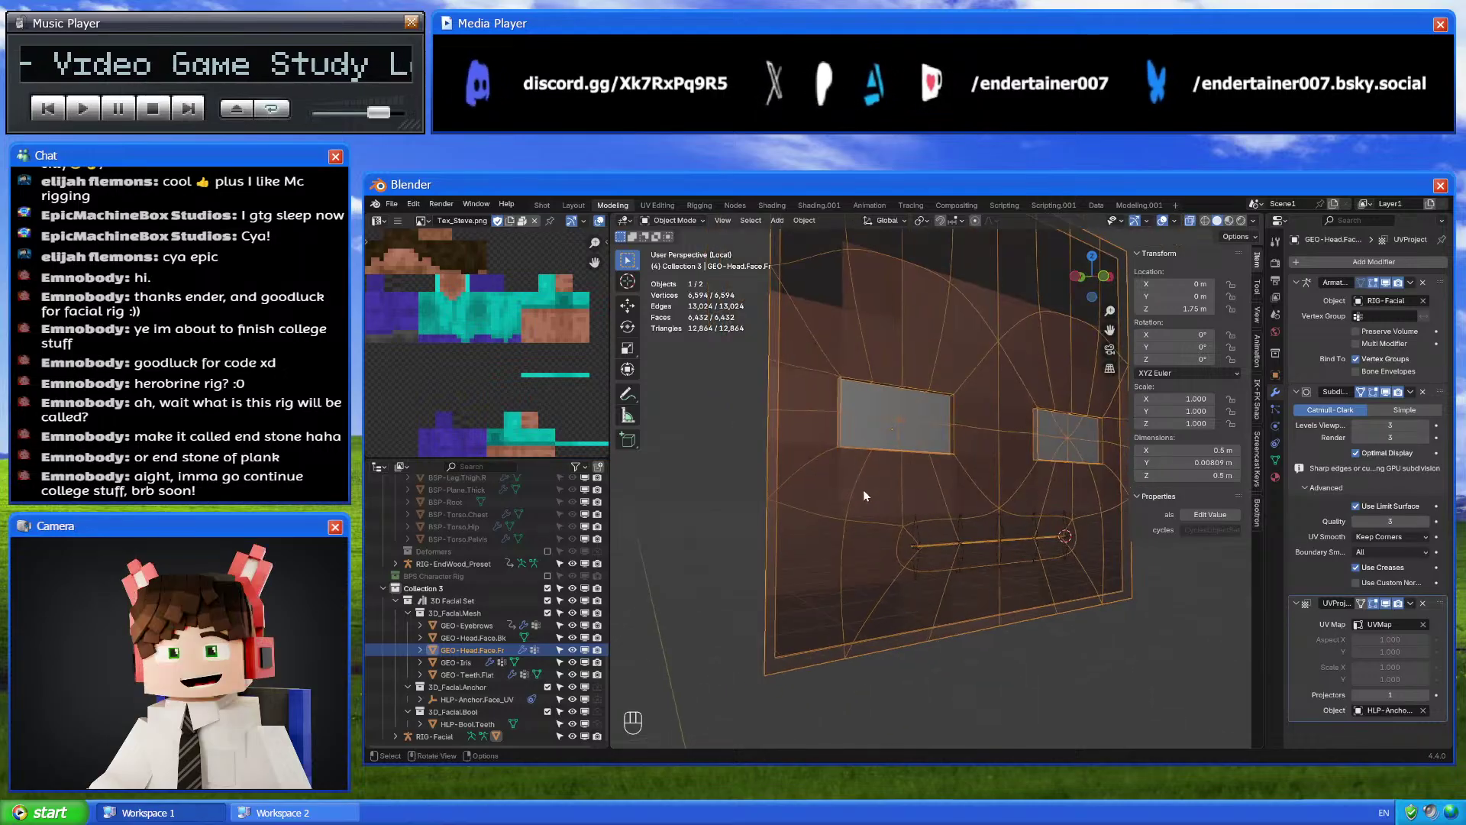
{"action": "left_click", "coordinate": [387, 206]}
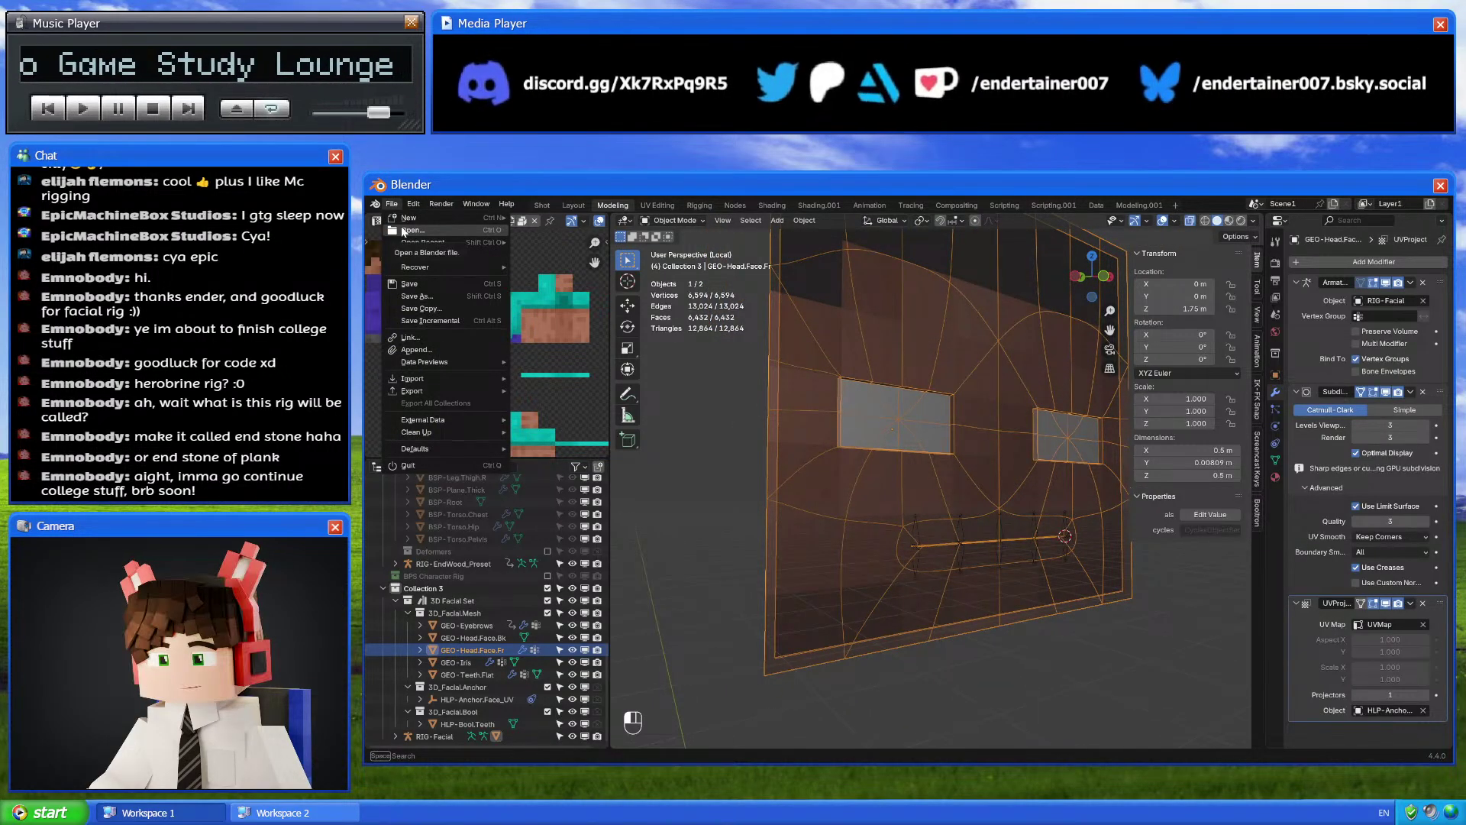
{"action": "key", "text": "Escape"}
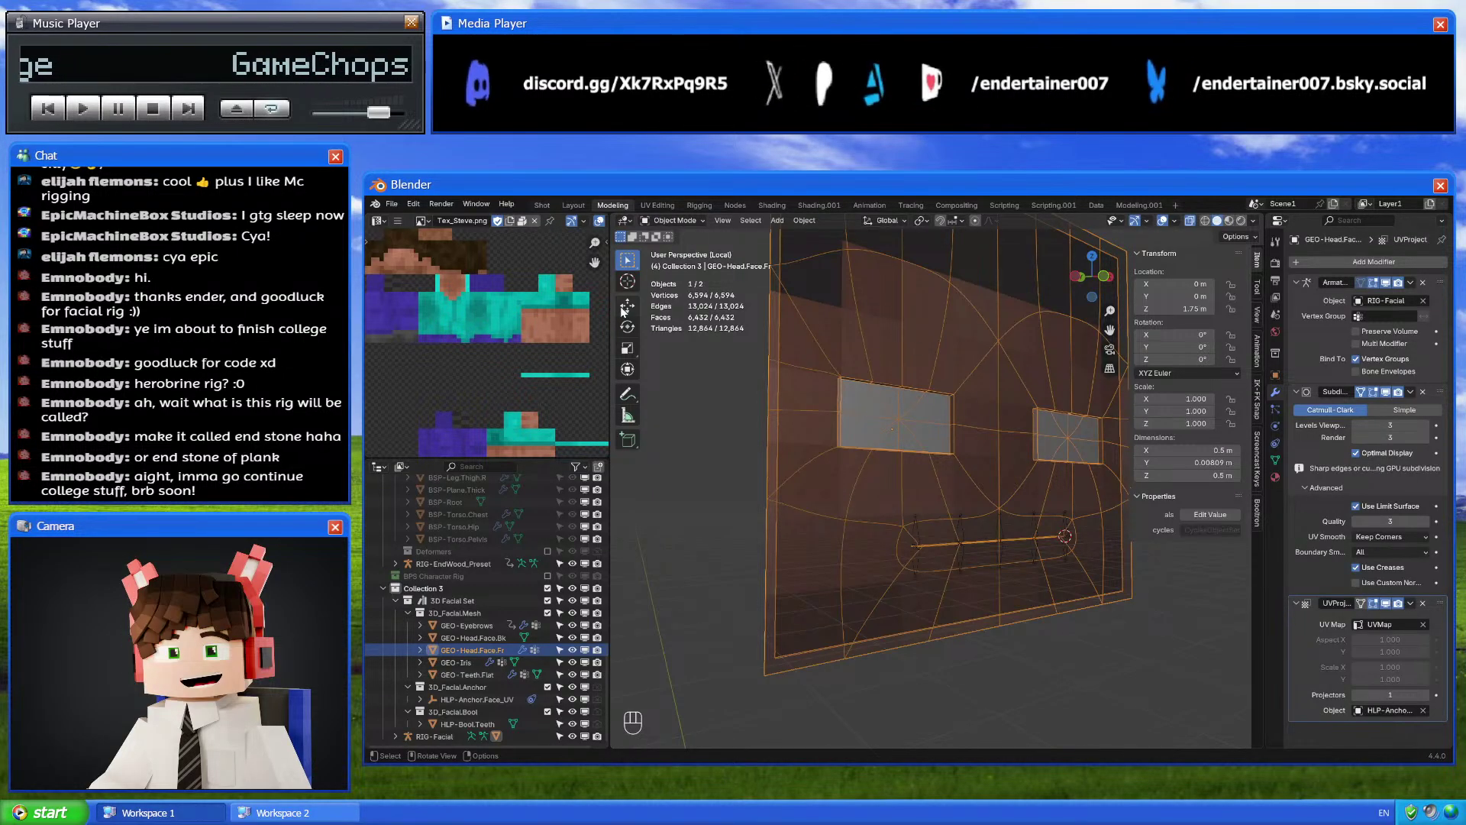
{"action": "left_click", "coordinate": [376, 204]}
{"action": "left_click", "coordinate": [404, 218]}
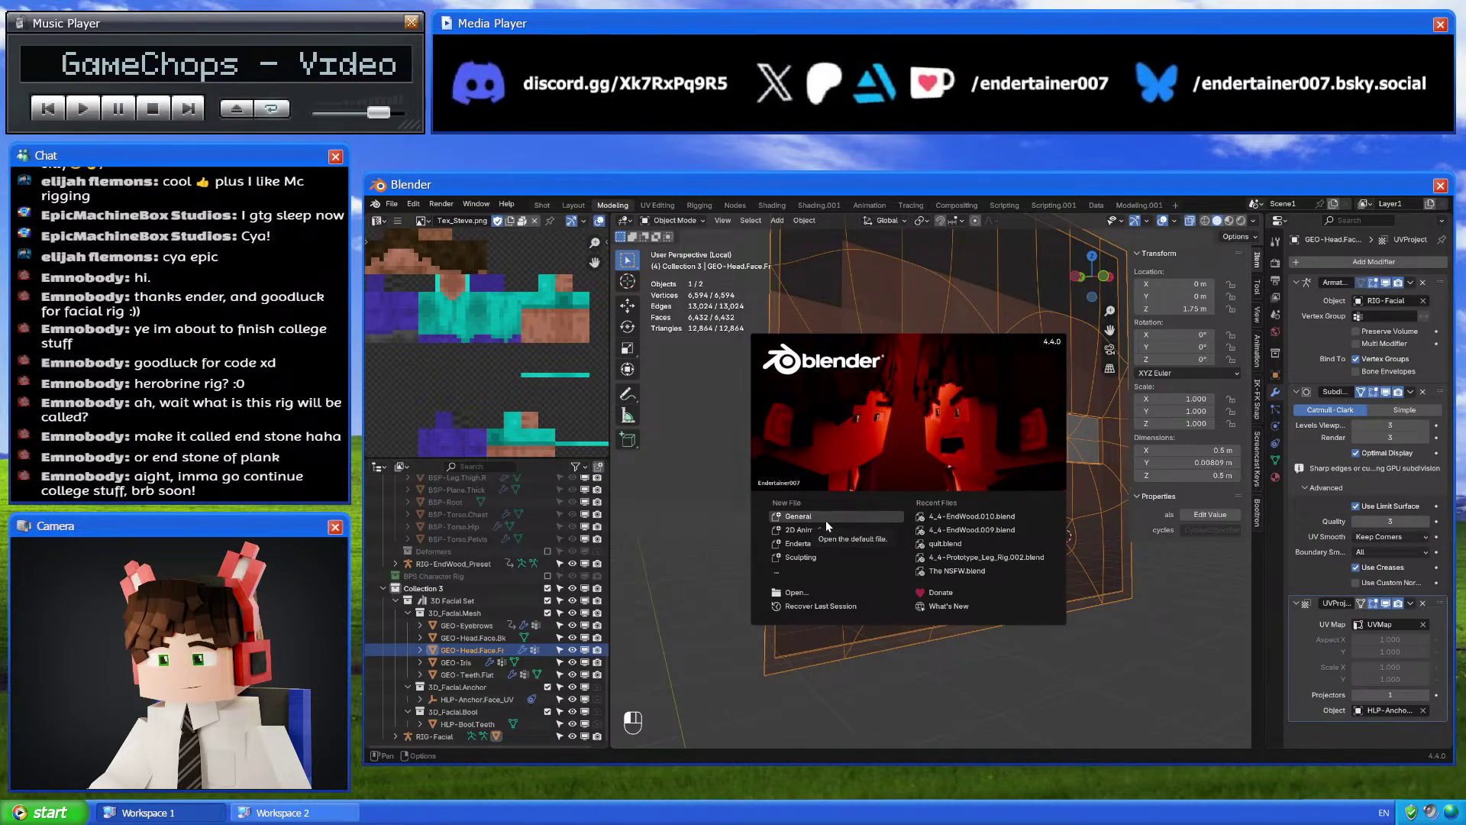
{"action": "left_click", "coordinate": [836, 539]}
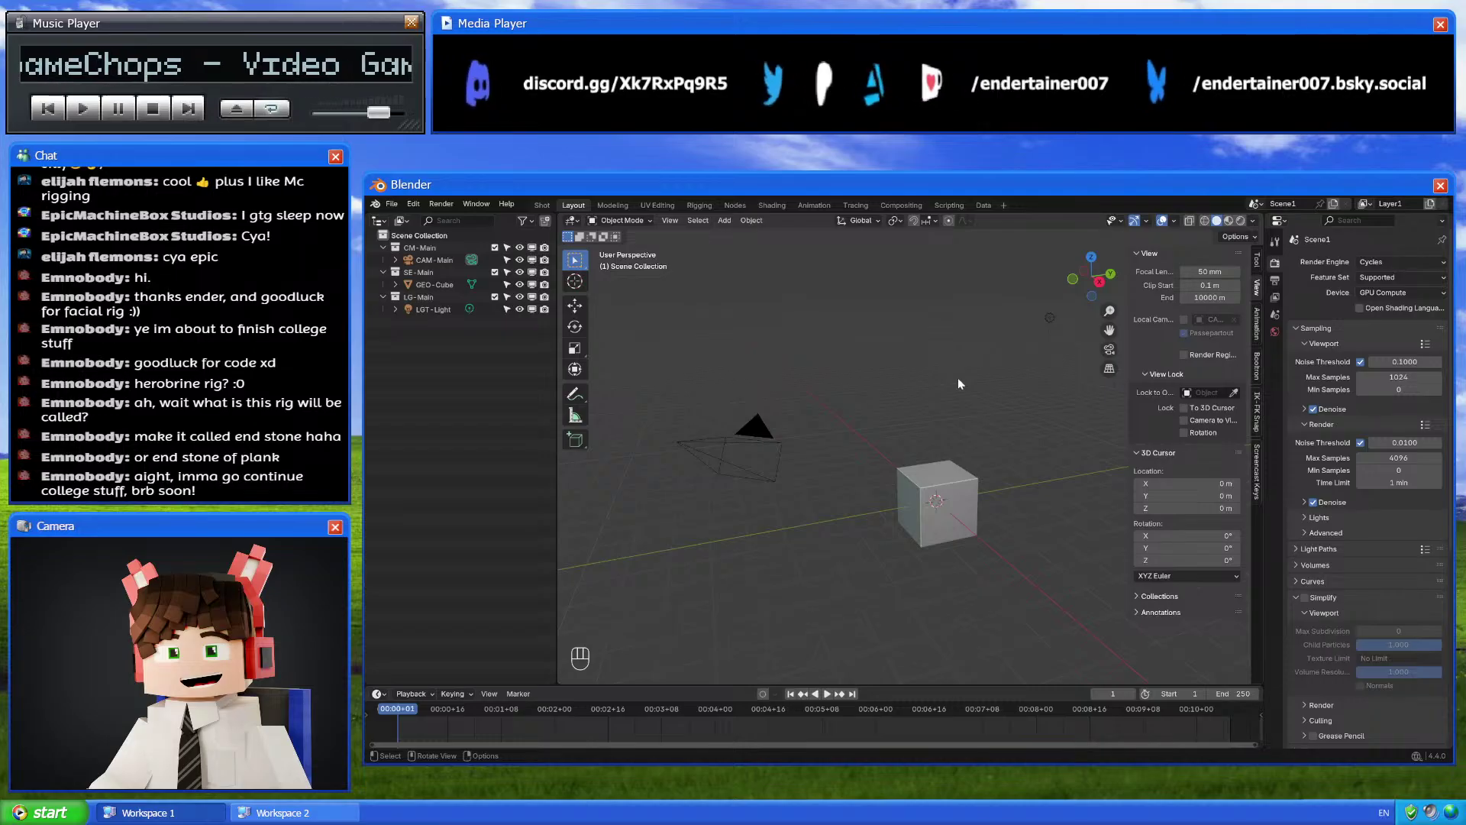
Delete all default objects and their collections from the new scene
{"action": "key", "text": "x"}
{"action": "key", "text": "a"}
{"action": "key", "text": "x"}
{"action": "key", "text": "a"}
{"action": "key", "text": "x"}
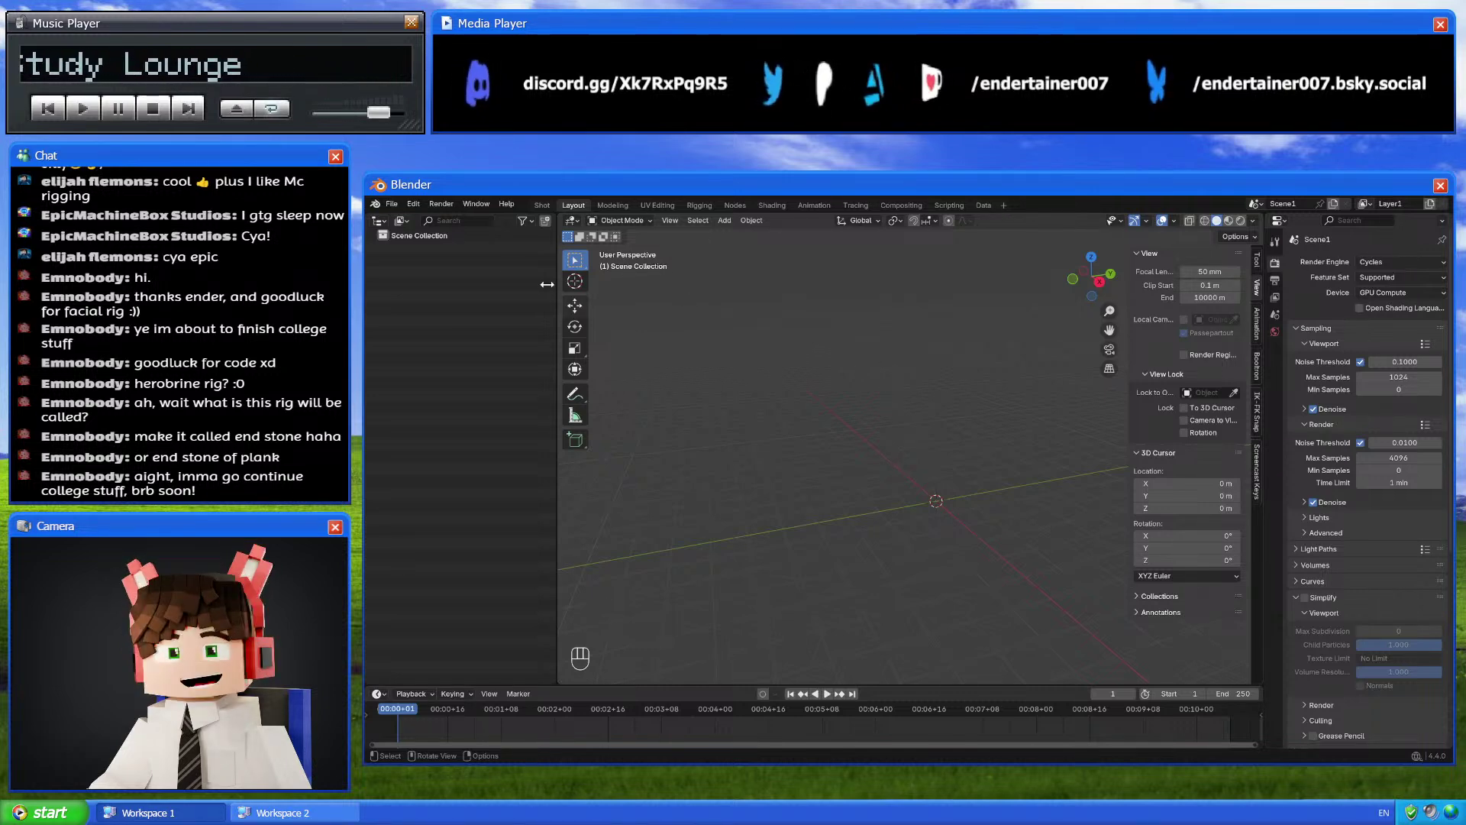
Open the MC Preset file of Endertainer Rig MCS2 and switch to the Modeling workspace
{"action": "left_click", "coordinate": [391, 204]}
{"action": "left_click", "coordinate": [426, 232]}
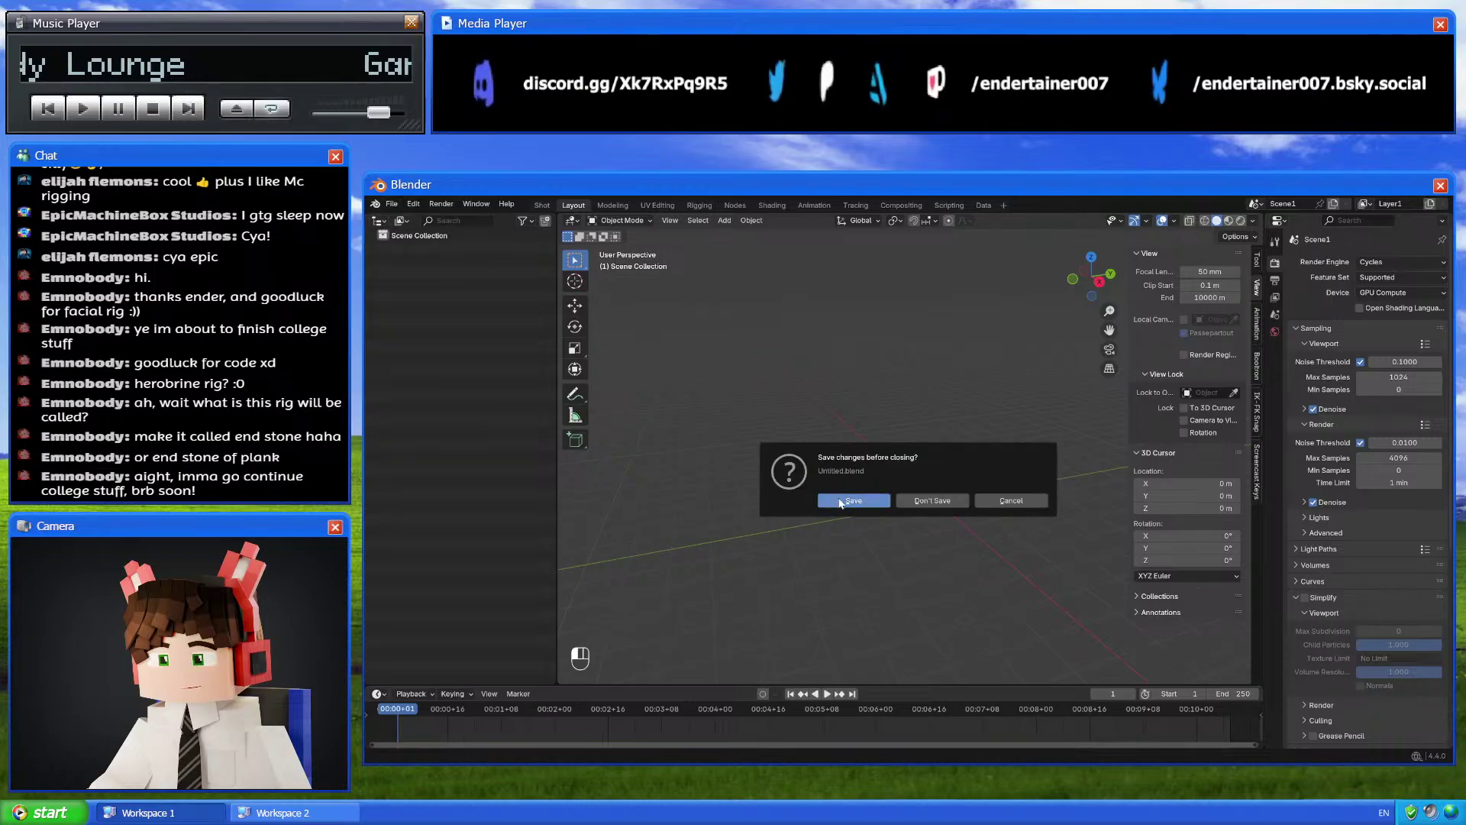
{"action": "left_click", "coordinate": [840, 503]}
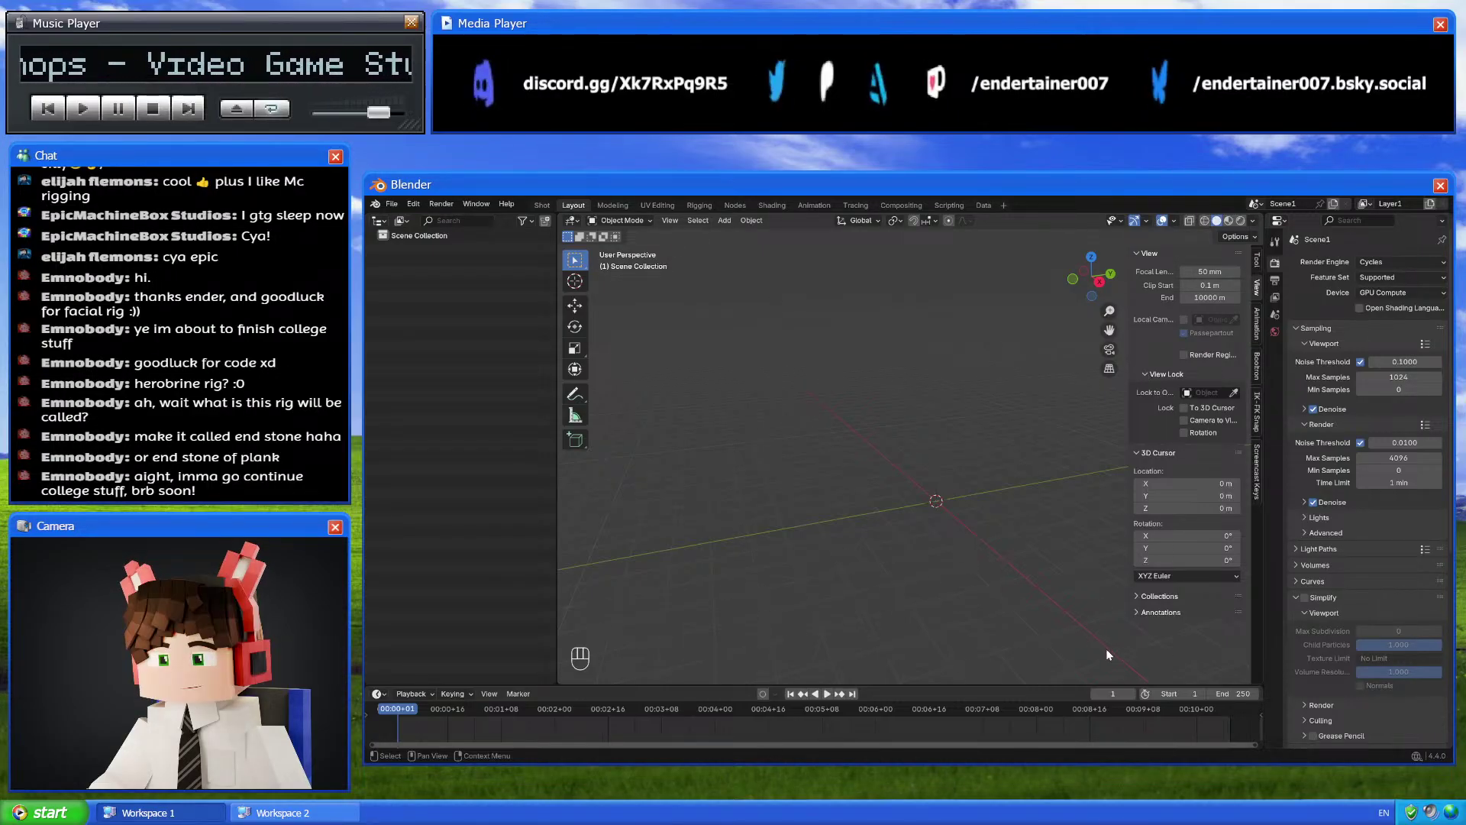
{"action": "left_click", "coordinate": [929, 516]}
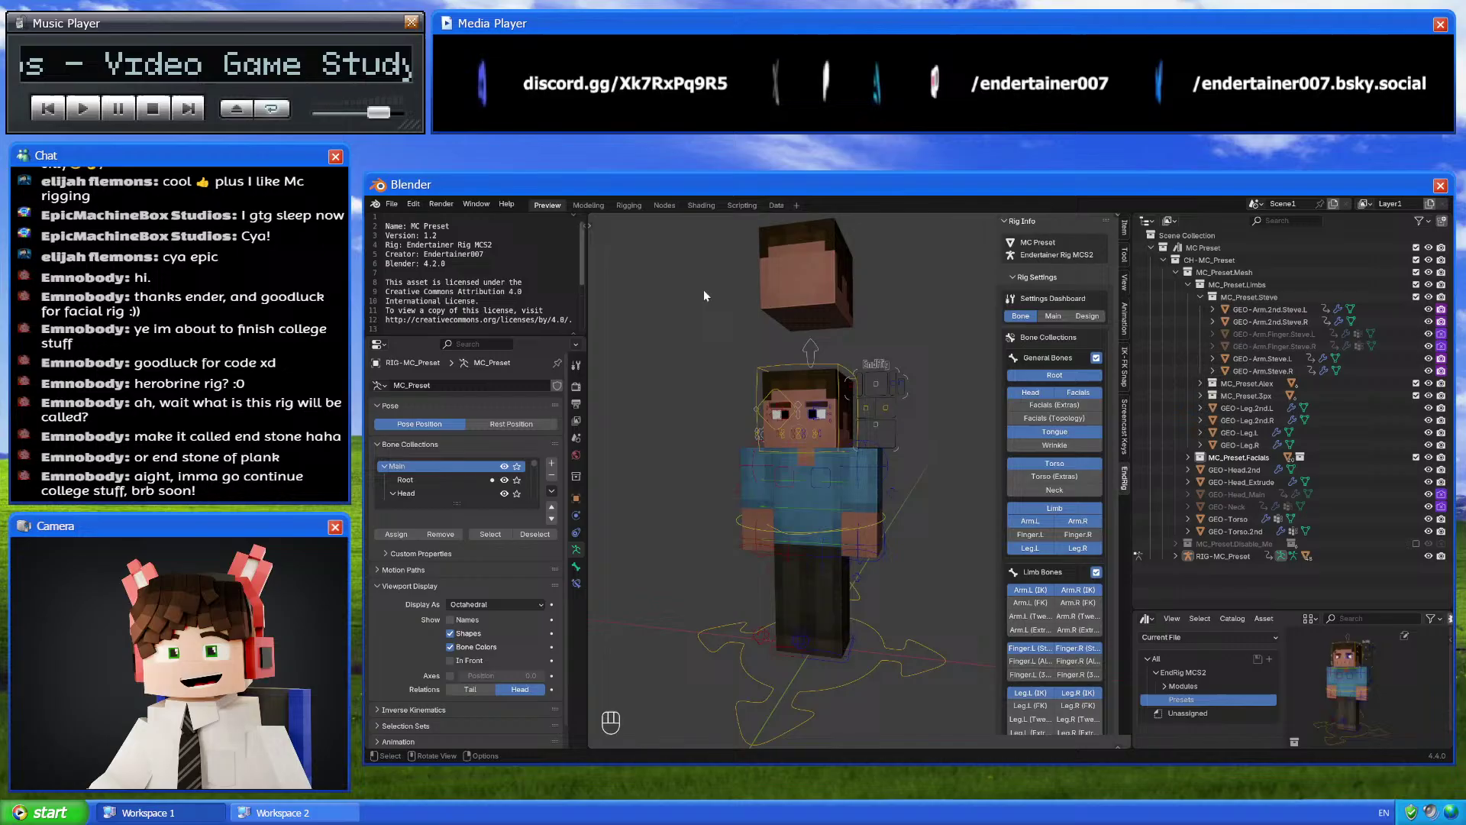
{"action": "left_click", "coordinate": [589, 205]}
Show the tweak bone collections for the character's arms and both legs
{"action": "scroll", "coordinate": [903, 511], "scroll_direction": "down", "scroll_amount": 2}
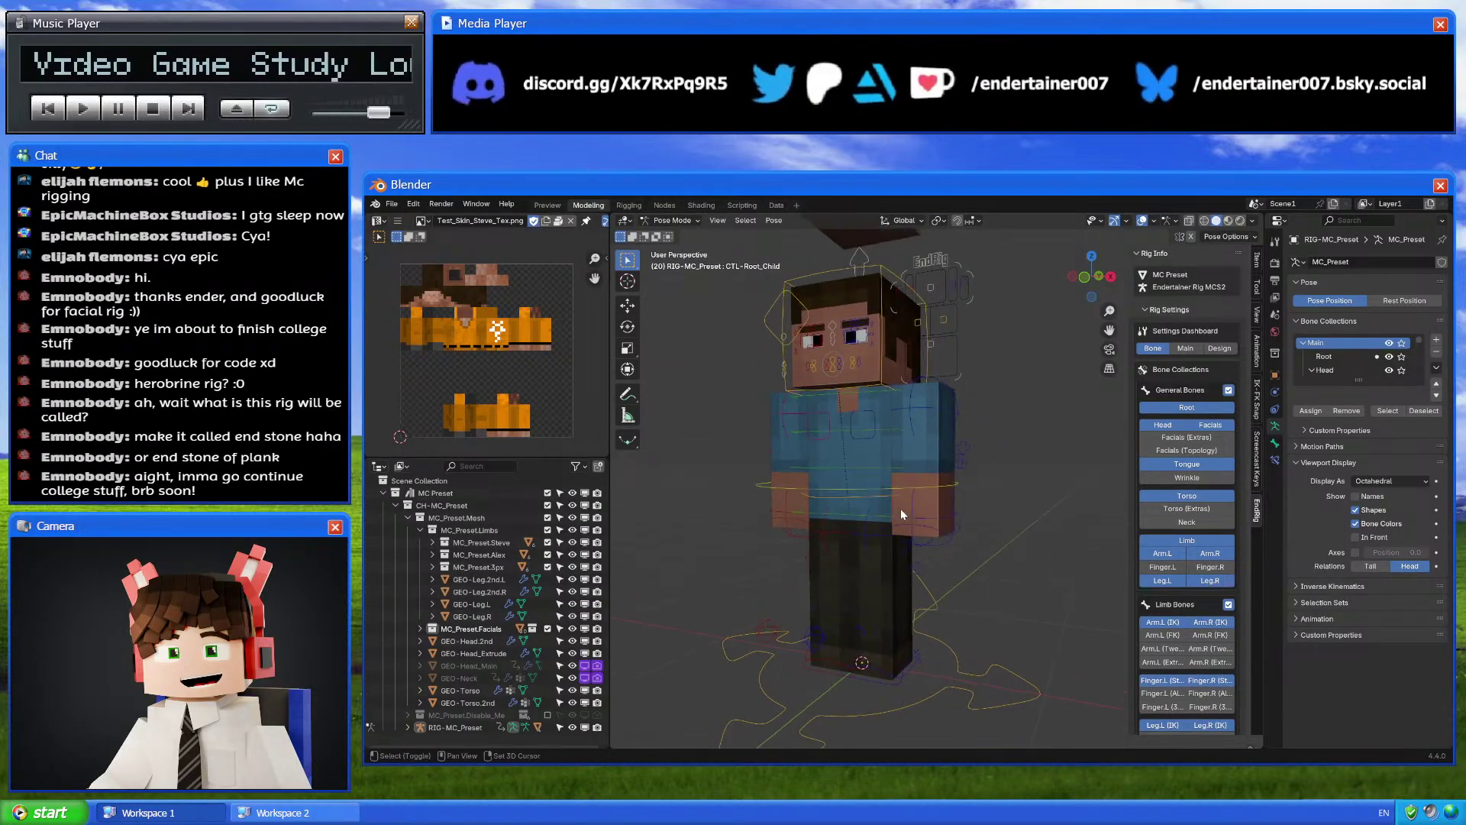
{"action": "scroll", "coordinate": [902, 514], "scroll_direction": "up", "scroll_amount": 3}
{"action": "scroll", "coordinate": [932, 511], "scroll_direction": "down", "scroll_amount": 1}
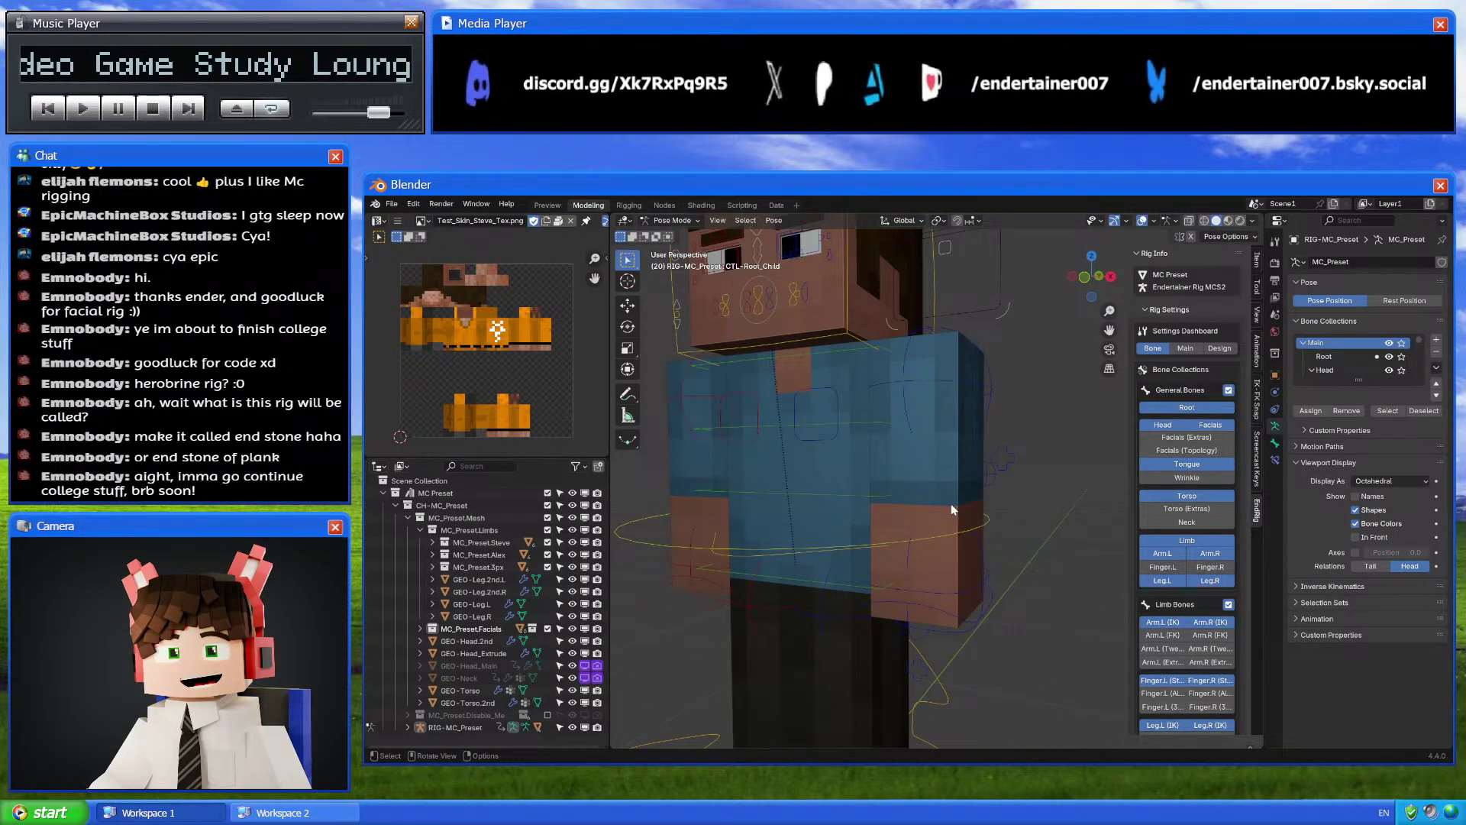
{"action": "left_click", "coordinate": [1164, 649]}
{"action": "scroll", "coordinate": [1069, 642], "scroll_direction": "down", "scroll_amount": 2}
{"action": "scroll", "coordinate": [1124, 580], "scroll_direction": "up", "scroll_amount": 2}
{"action": "scroll", "coordinate": [1187, 634], "scroll_direction": "down", "scroll_amount": 2}
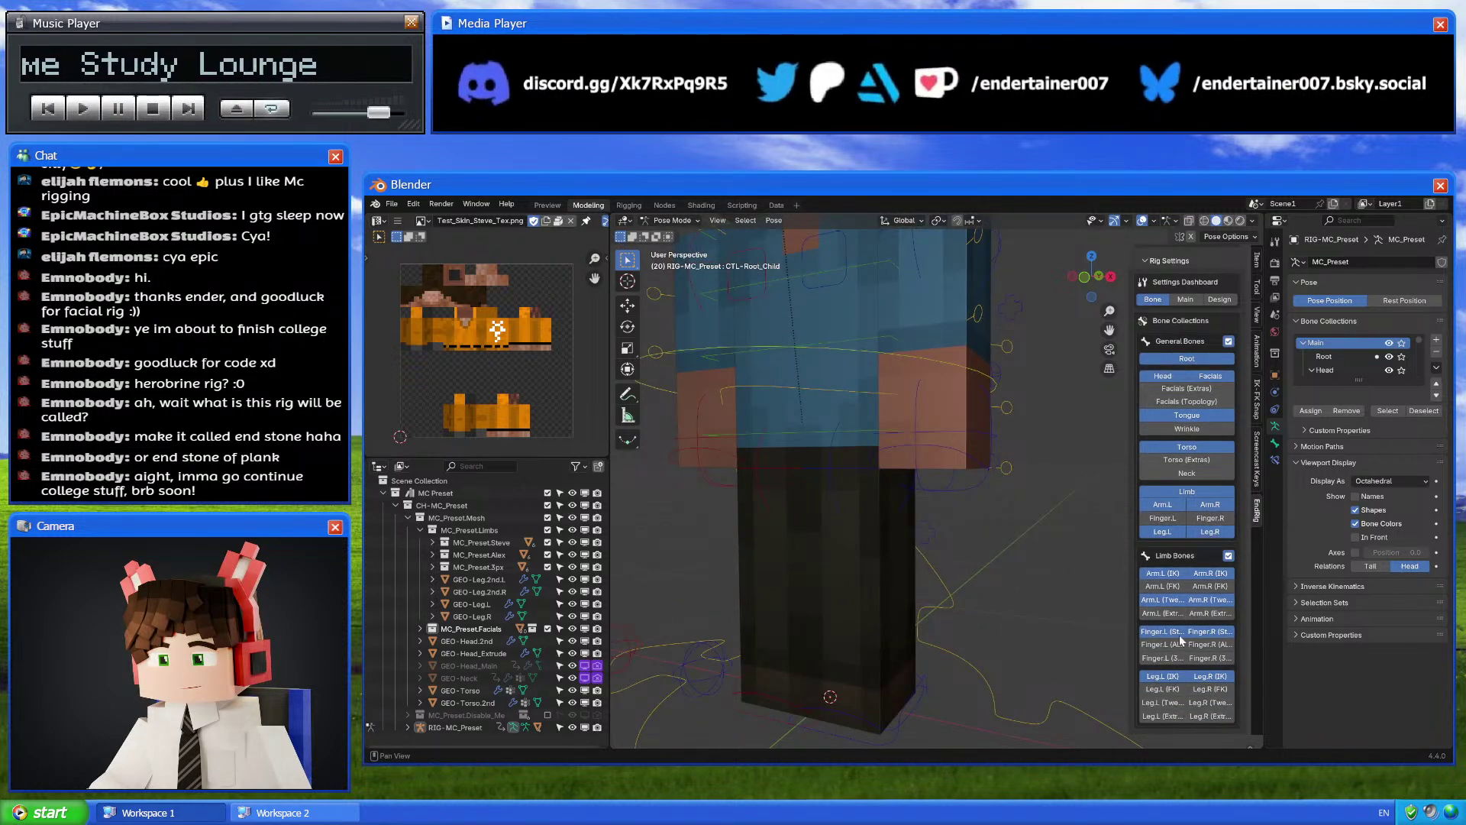
{"action": "left_click", "coordinate": [1162, 702]}
{"action": "left_click", "coordinate": [1212, 701]}
Try moving the CTL-Arm_IK.L bone in the right side view to test the arm bend, and return to Object Mode
{"action": "middle_click_drag", "start_coordinate": [991, 574], "coordinate": [993, 634], "text": "shift"}
{"action": "middle_click_drag", "start_coordinate": [1005, 587], "coordinate": [978, 585]}
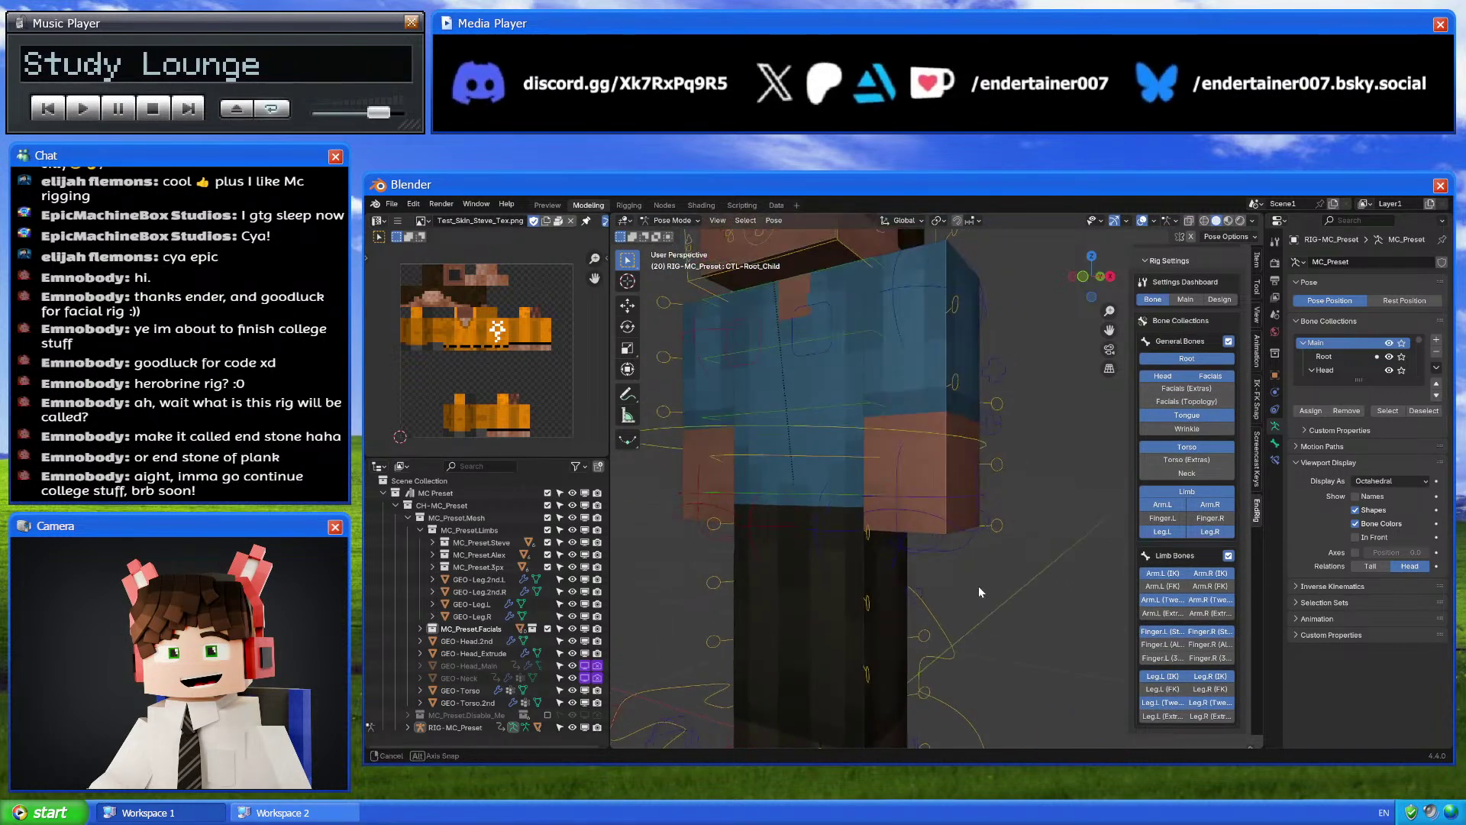
{"action": "scroll", "coordinate": [981, 576], "scroll_direction": "down", "scroll_amount": 1}
{"action": "middle_click_drag", "start_coordinate": [1004, 489], "coordinate": [1007, 580], "text": "shift"}
{"action": "left_click", "coordinate": [979, 554]}
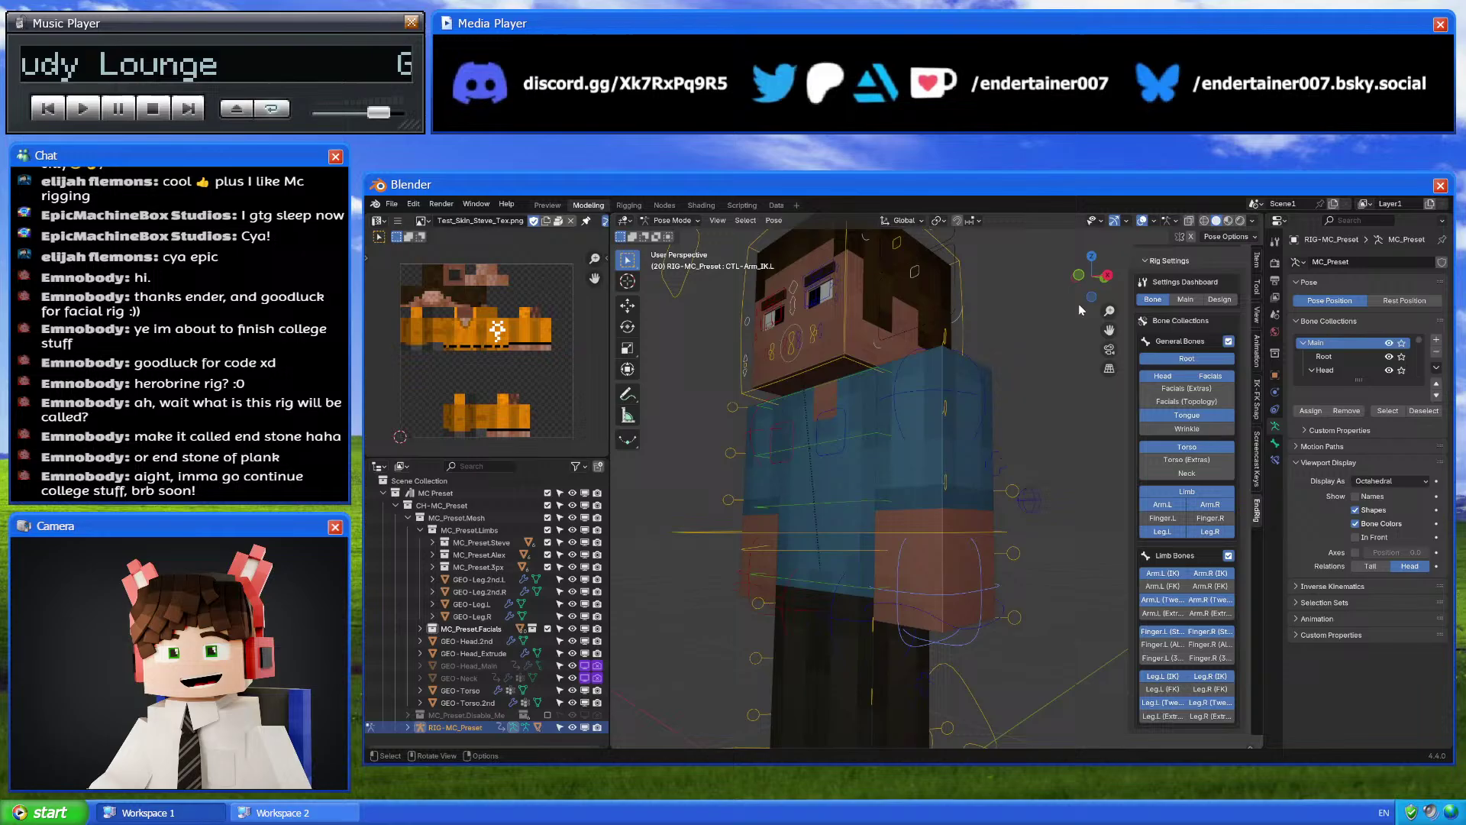
{"action": "left_click", "coordinate": [1107, 275]}
{"action": "key", "text": "g"}
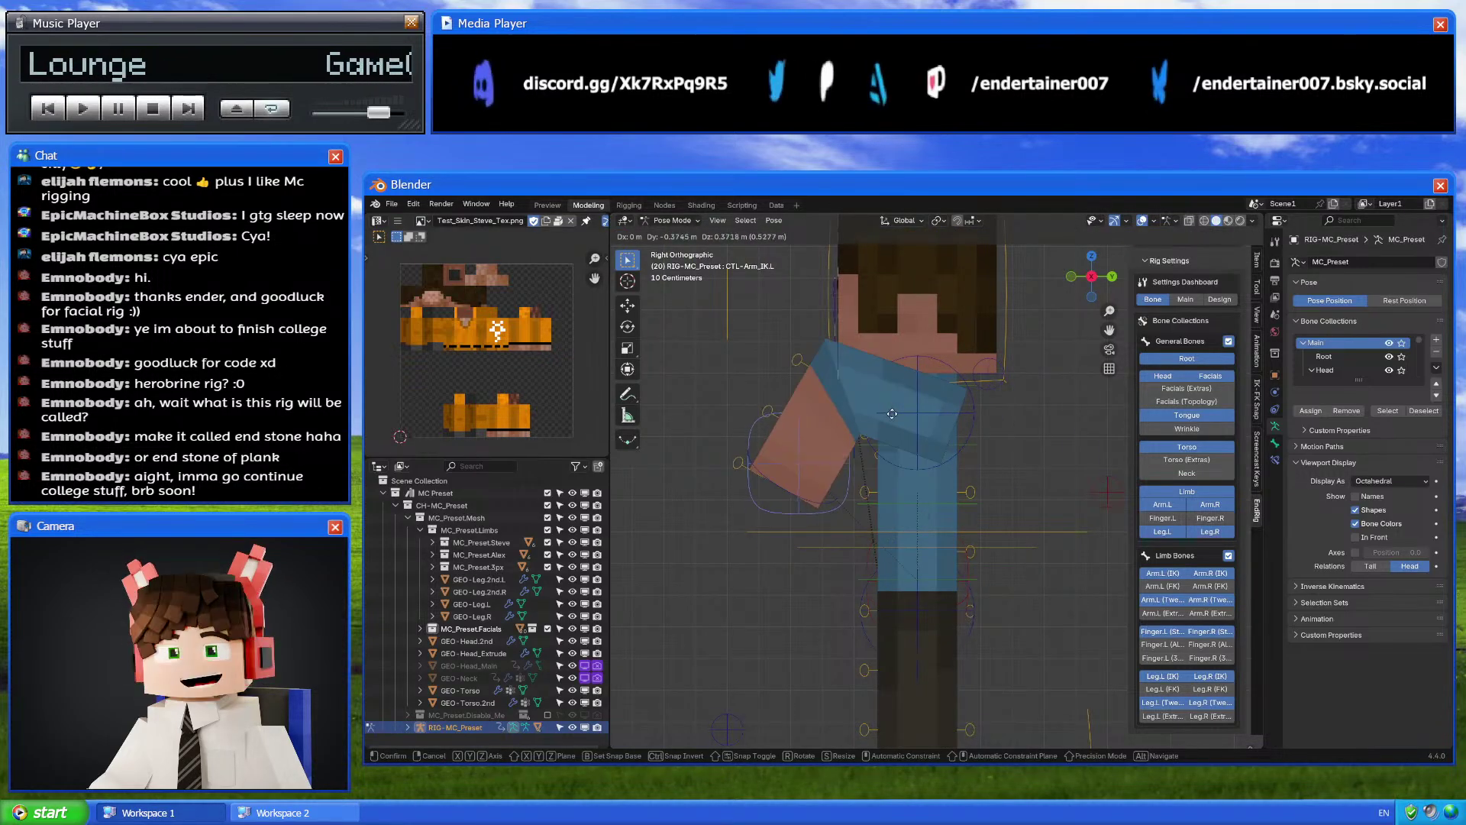
{"action": "key", "text": "Escape"}
{"action": "key", "text": "ctrl+Tab"}
Append the default Ice Cube rig and move it about 1.94 m along X, beside the MC Preset character
{"action": "middle_click_drag", "start_coordinate": [993, 489], "coordinate": [993, 570]}
{"action": "key", "text": "shift+a"}
{"action": "mouse_move", "coordinate": [947, 719]}
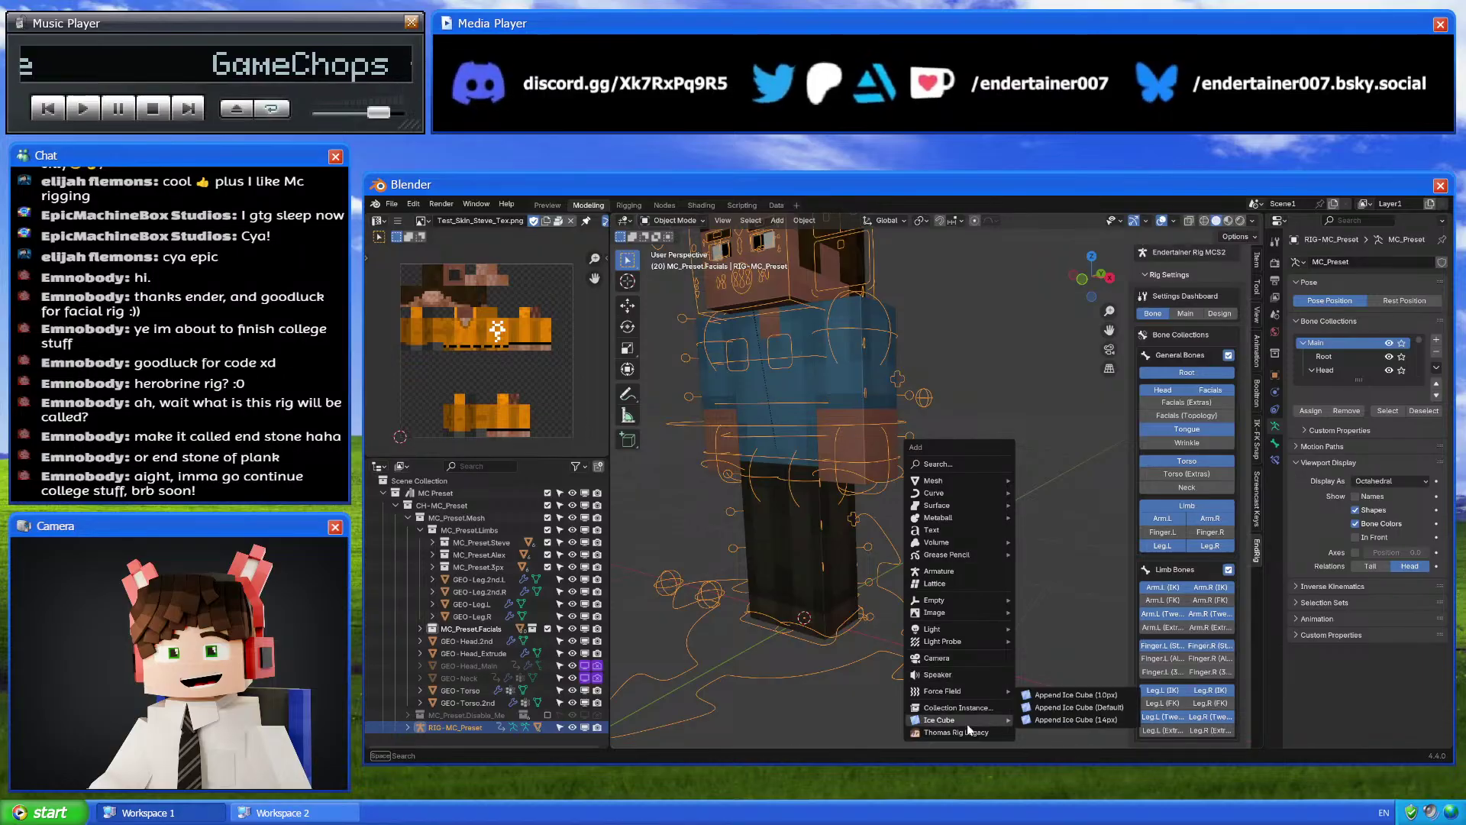
{"action": "left_click", "coordinate": [1090, 712]}
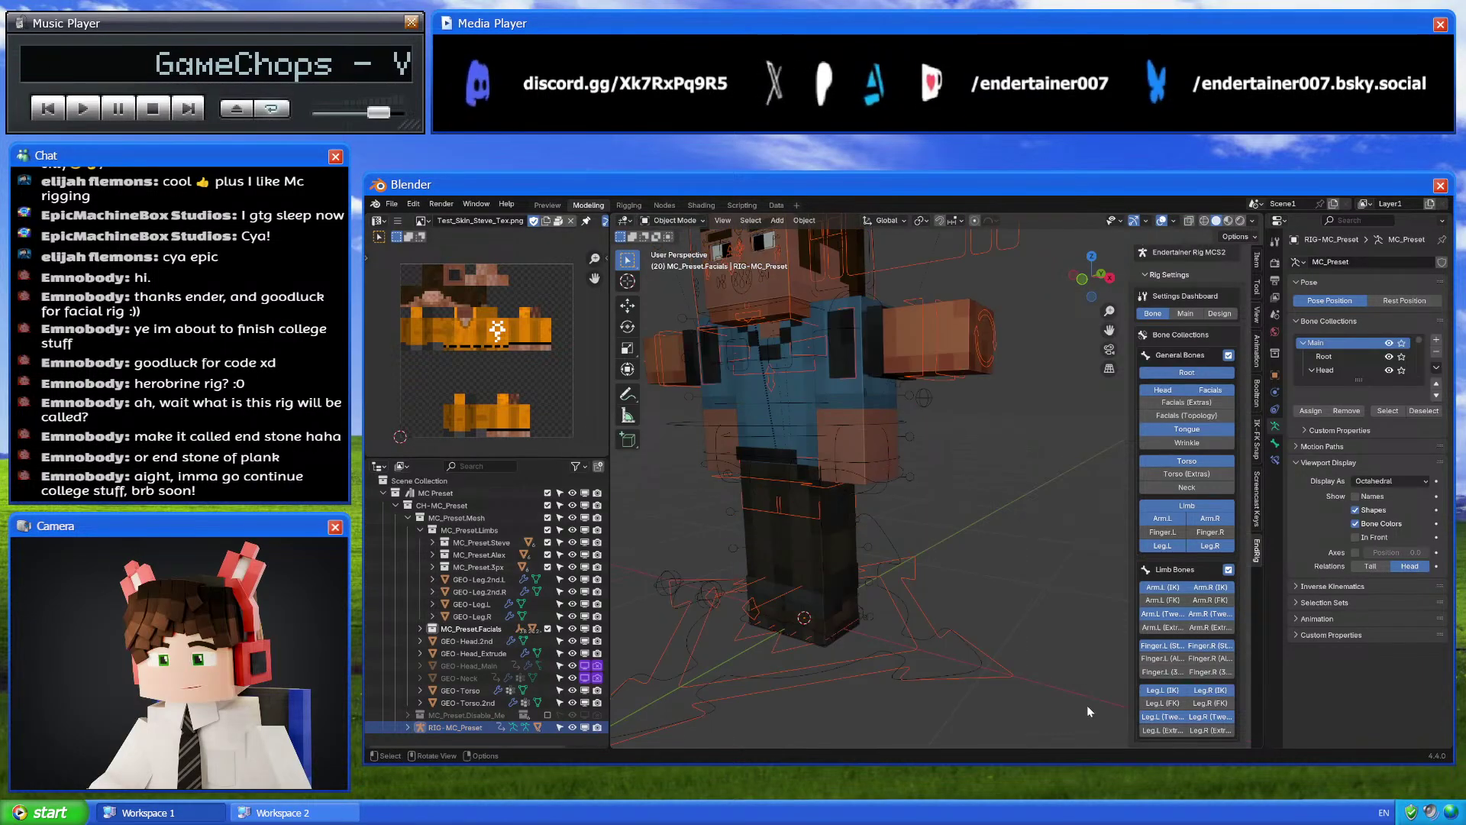
{"action": "key", "text": "g"}
{"action": "key", "text": "x"}
{"action": "left_click", "coordinate": [752, 721]}
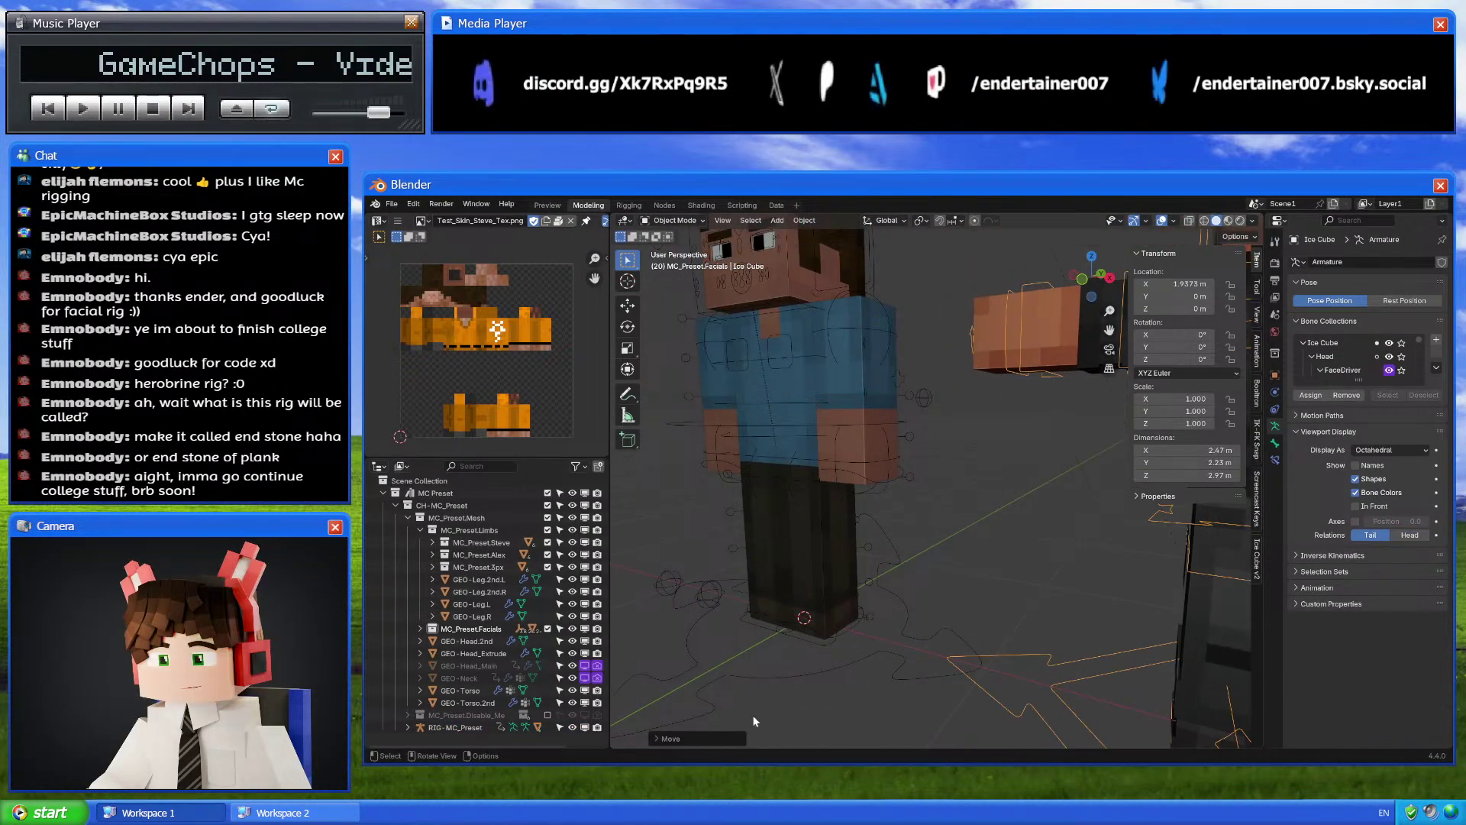
Show the tweak bone collections for both arms and both legs of the Ice Cube rig
{"action": "middle_click_drag", "start_coordinate": [752, 584], "coordinate": [1115, 562], "text": "shift"}
{"action": "left_click", "coordinate": [1254, 558]}
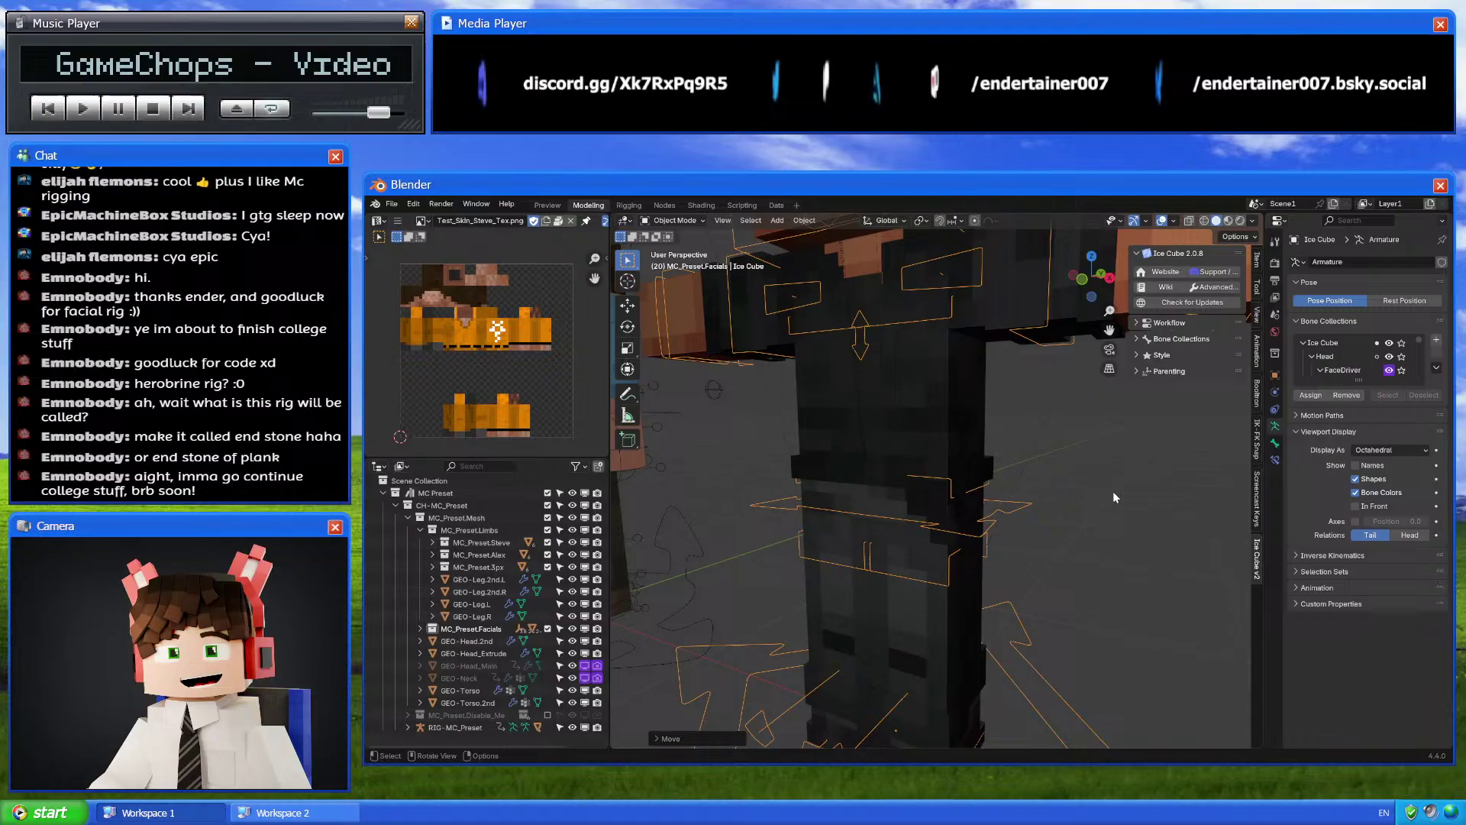
{"action": "left_click", "coordinate": [1181, 339]}
{"action": "left_click_drag", "start_coordinate": [1171, 424], "coordinate": [1199, 425]}
{"action": "left_click_drag", "start_coordinate": [1172, 522], "coordinate": [1200, 524]}
Inspect the Ice Cube rig's tweak bones in Pose Mode, select Left Arm Tweak 4, and return to Object Mode
{"action": "middle_click_drag", "start_coordinate": [1003, 455], "coordinate": [896, 515], "text": "shift"}
{"action": "key", "text": "ctrl+Tab"}
{"action": "middle_click_drag", "start_coordinate": [876, 418], "coordinate": [1029, 452]}
{"action": "left_click", "coordinate": [1023, 457]}
{"action": "scroll", "coordinate": [939, 531], "scroll_direction": "down", "scroll_amount": 5}
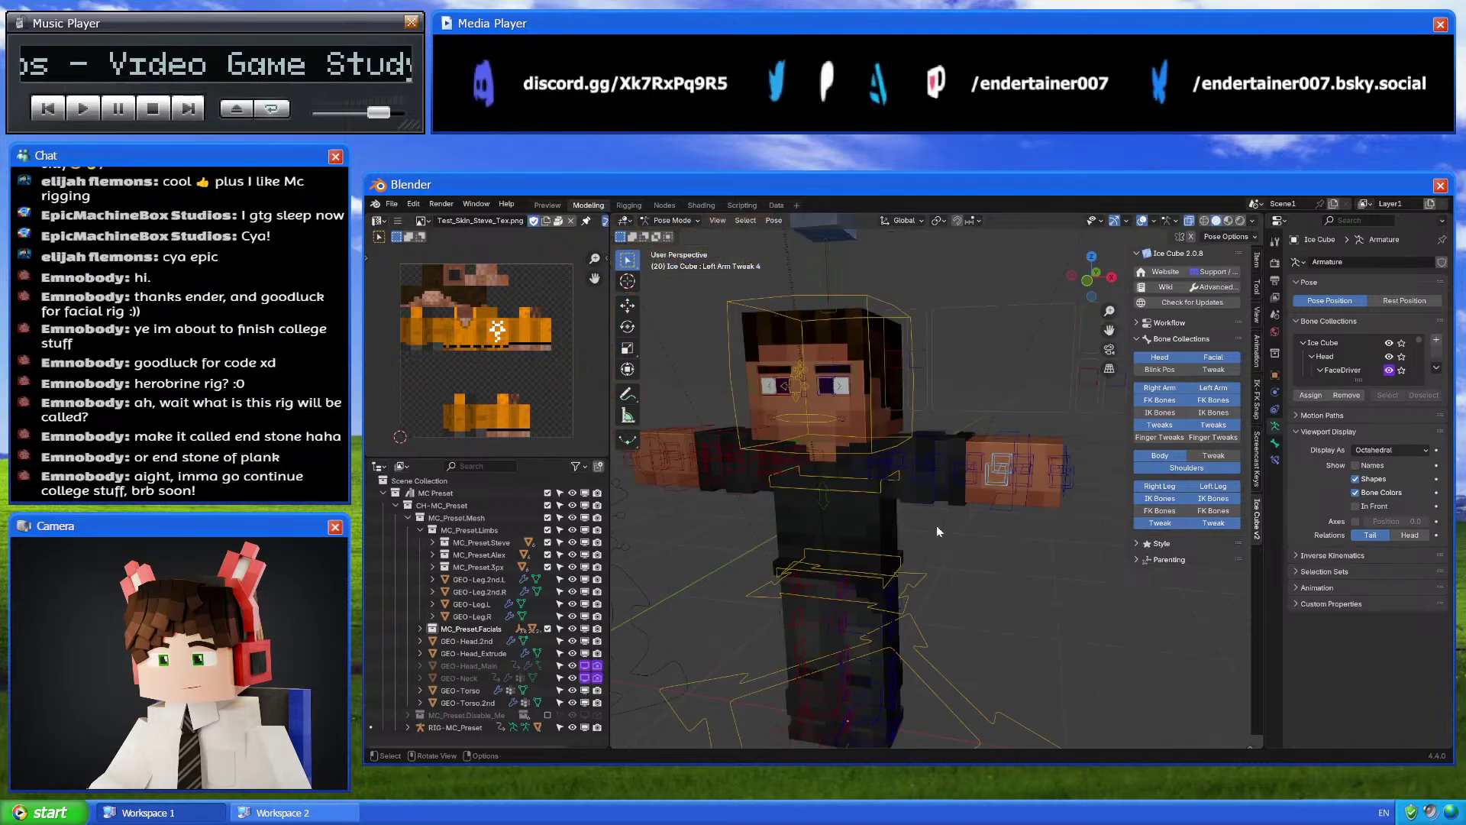
{"action": "middle_click_drag", "start_coordinate": [687, 550], "coordinate": [963, 475], "text": "shift"}
{"action": "key", "text": "ctrl+Tab"}
Put the MC Preset rig in Pose Mode and try moving CTL-Arm_Tweak_M_T.L in the front view
{"action": "left_click", "coordinate": [864, 423]}
{"action": "key", "text": "ctrl+Tab"}
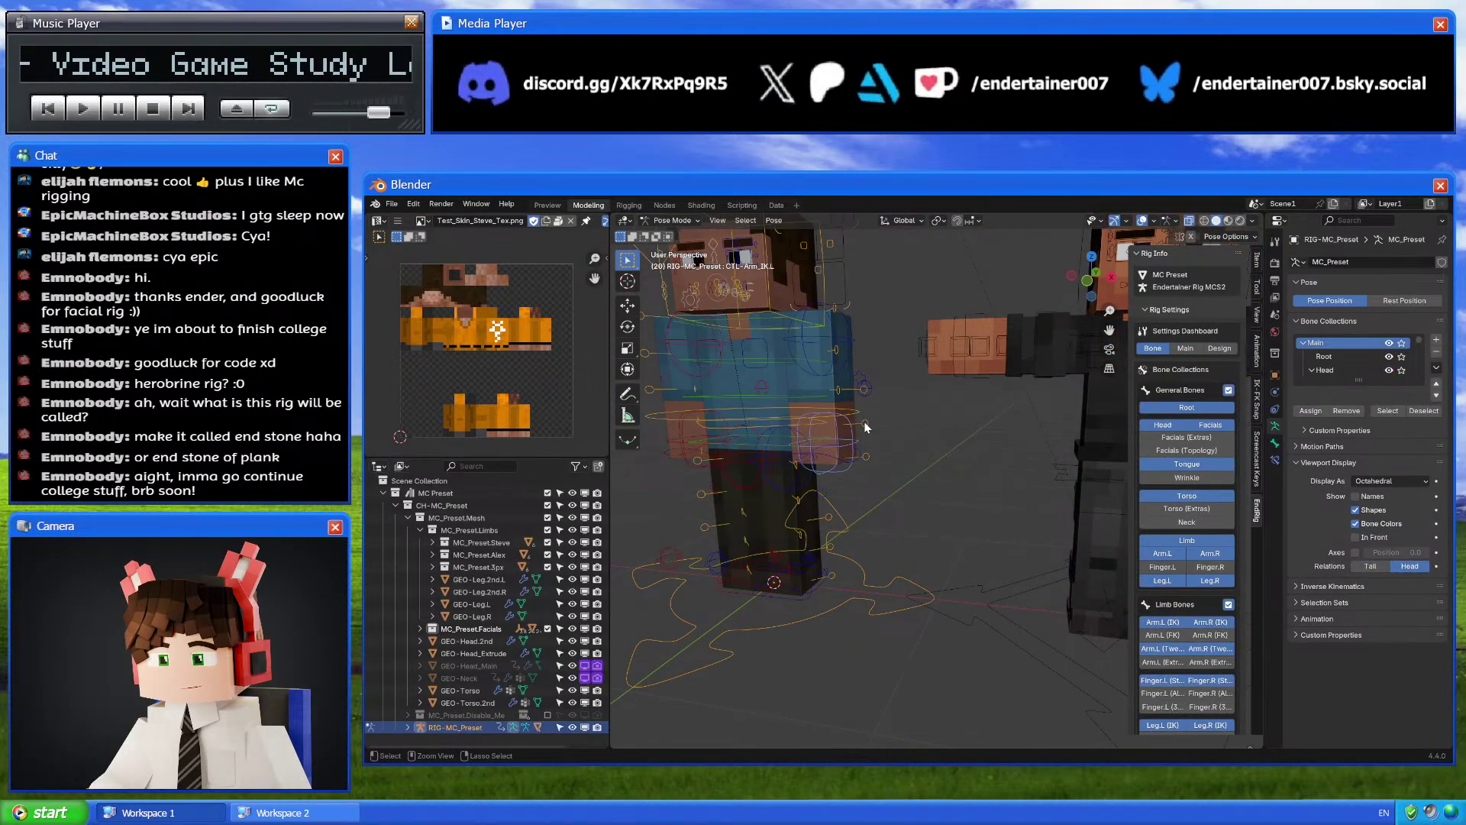
{"action": "middle_click_drag", "start_coordinate": [864, 423], "coordinate": [930, 495], "text": "shift"}
{"action": "scroll", "coordinate": [928, 493], "scroll_direction": "up", "scroll_amount": 4}
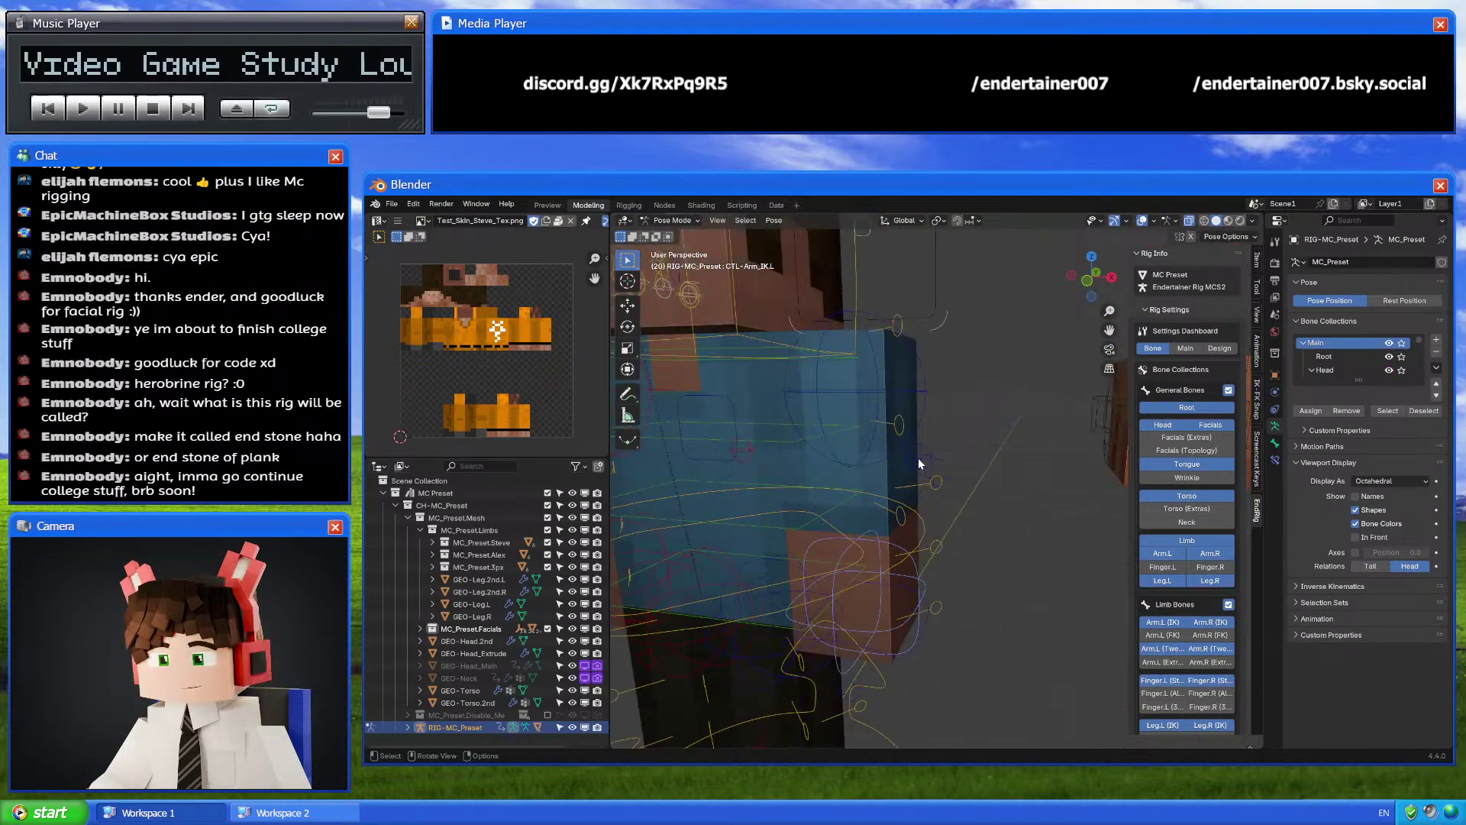
{"action": "left_click", "coordinate": [894, 426]}
{"action": "left_click", "coordinate": [1086, 281]}
{"action": "scroll", "coordinate": [976, 479], "scroll_direction": "up", "scroll_amount": 3}
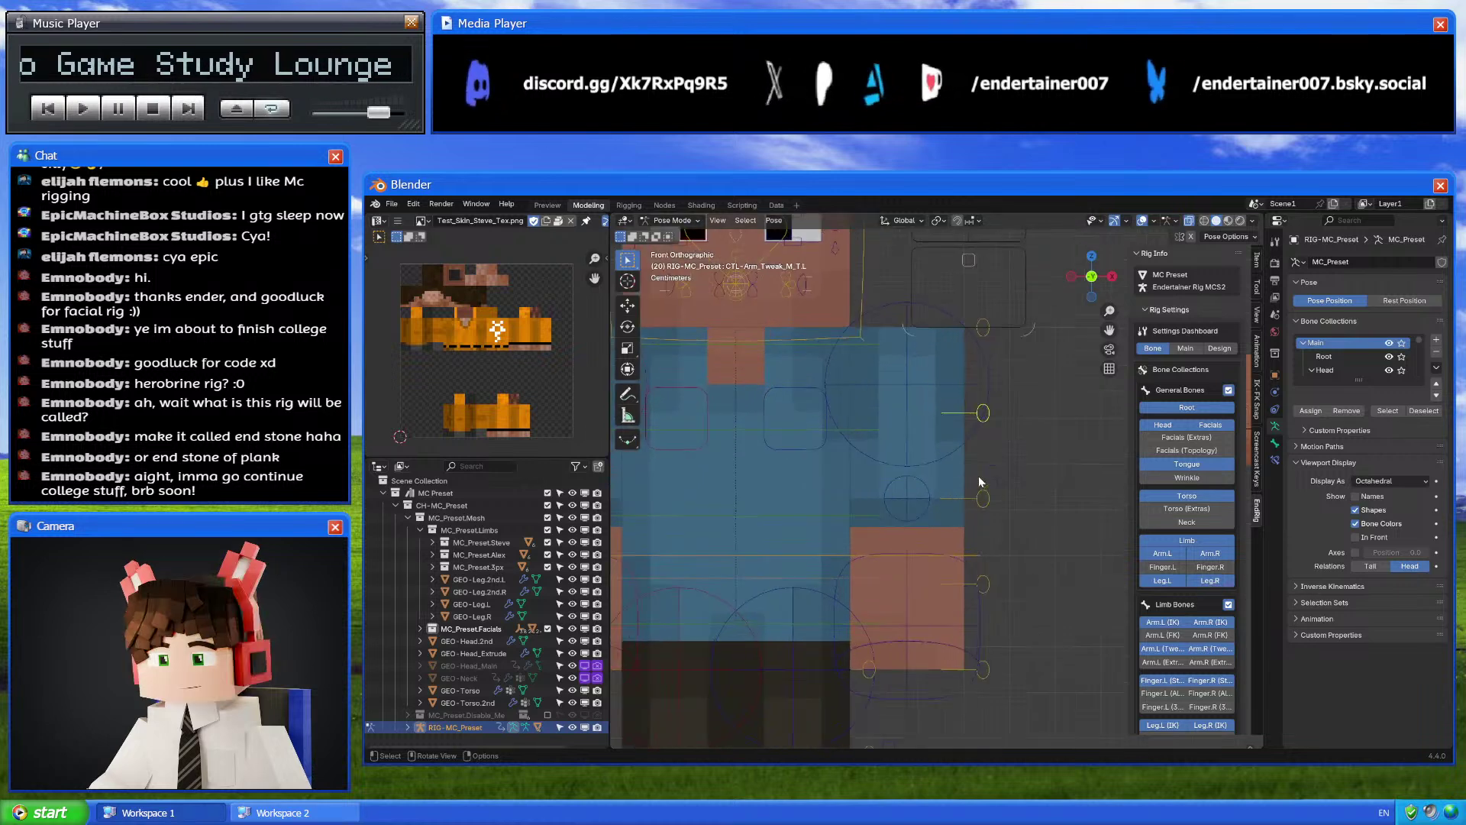
{"action": "middle_click_drag", "start_coordinate": [980, 482], "coordinate": [976, 489], "text": "shift"}
{"action": "key", "text": "g"}
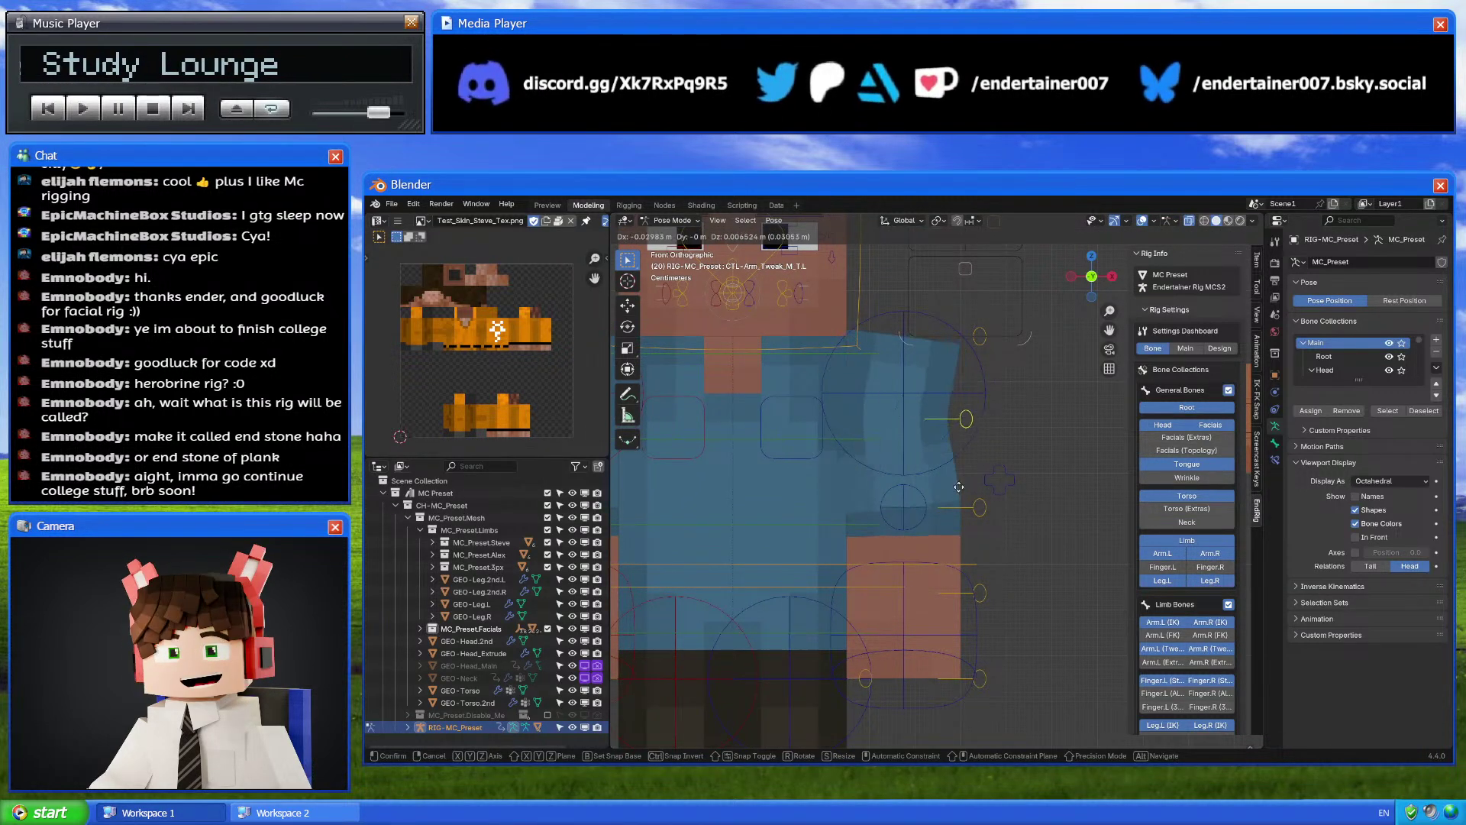
{"action": "right_click", "coordinate": [981, 495]}
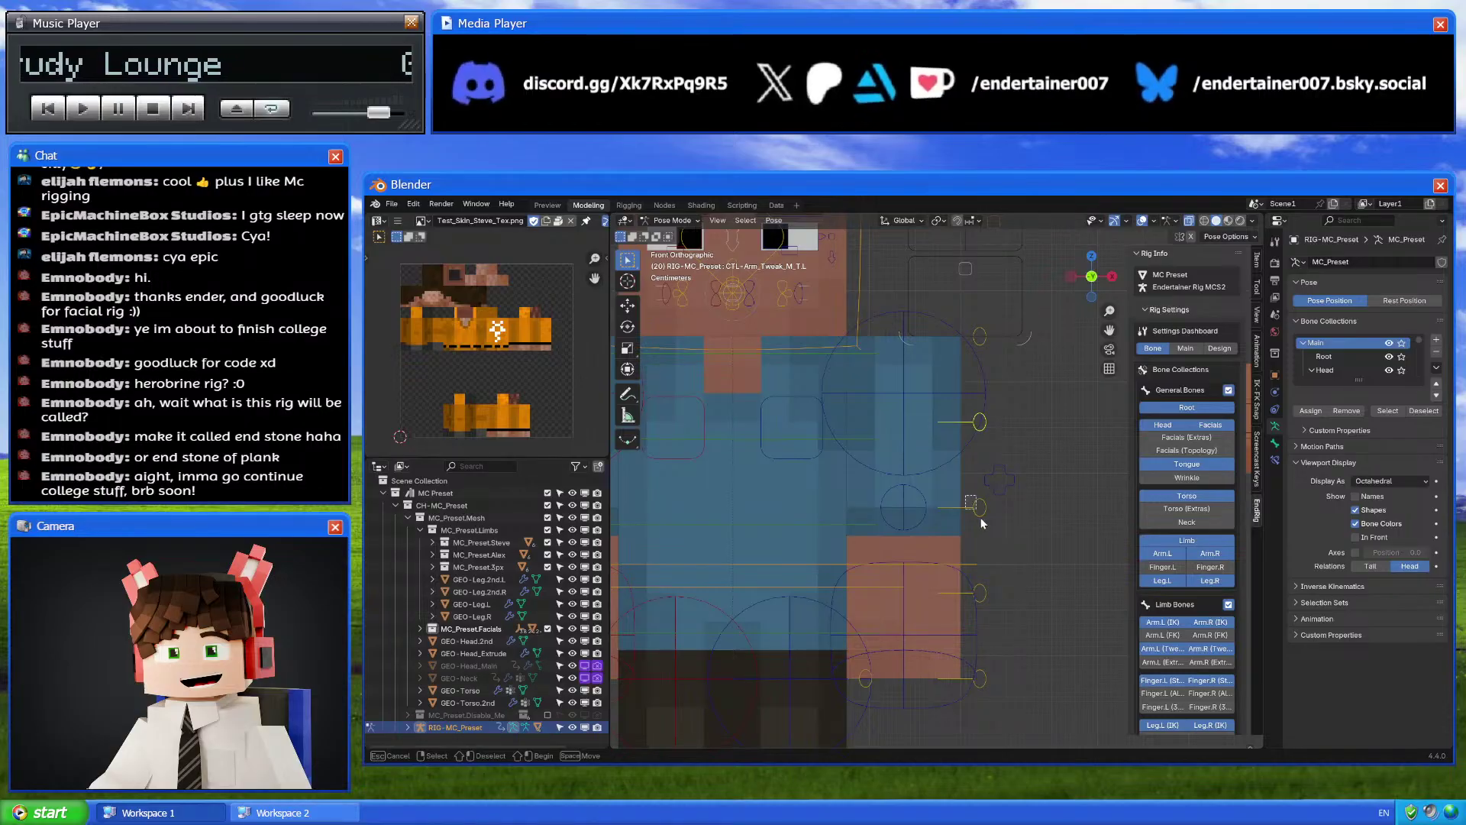
{"action": "key", "text": "Escape"}
Try moving the left arm's outer tweak bone and the CTL-Arm_IK.L bone, and return to Object Mode
{"action": "key", "text": "g"}
{"action": "right_click", "coordinate": [1005, 530]}
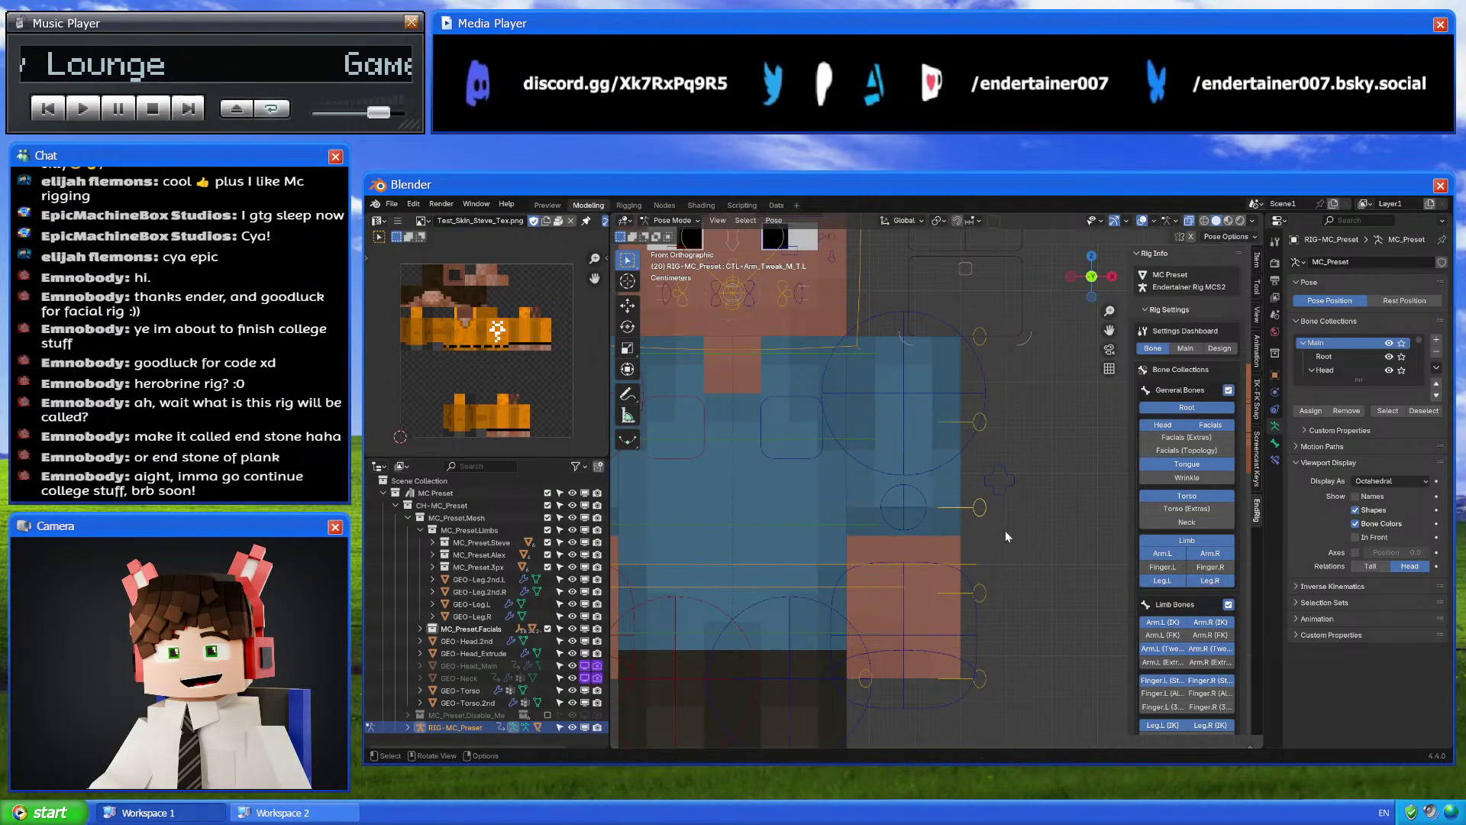
{"action": "key", "text": "g"}
{"action": "right_click", "coordinate": [1012, 597]}
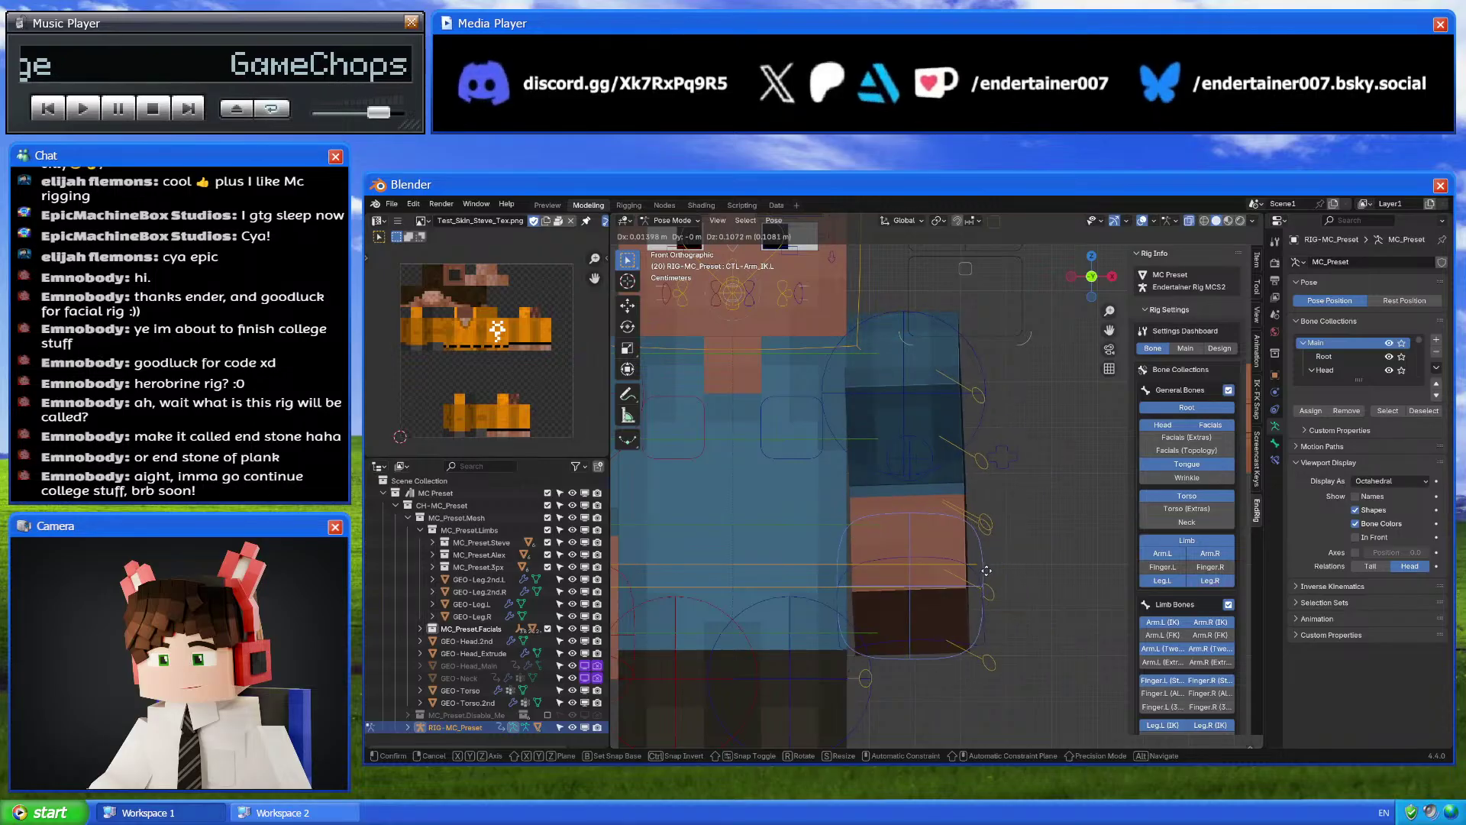
{"action": "middle_click_drag", "start_coordinate": [980, 629], "coordinate": [932, 560]}
{"action": "scroll", "coordinate": [930, 553], "scroll_direction": "down", "scroll_amount": 3}
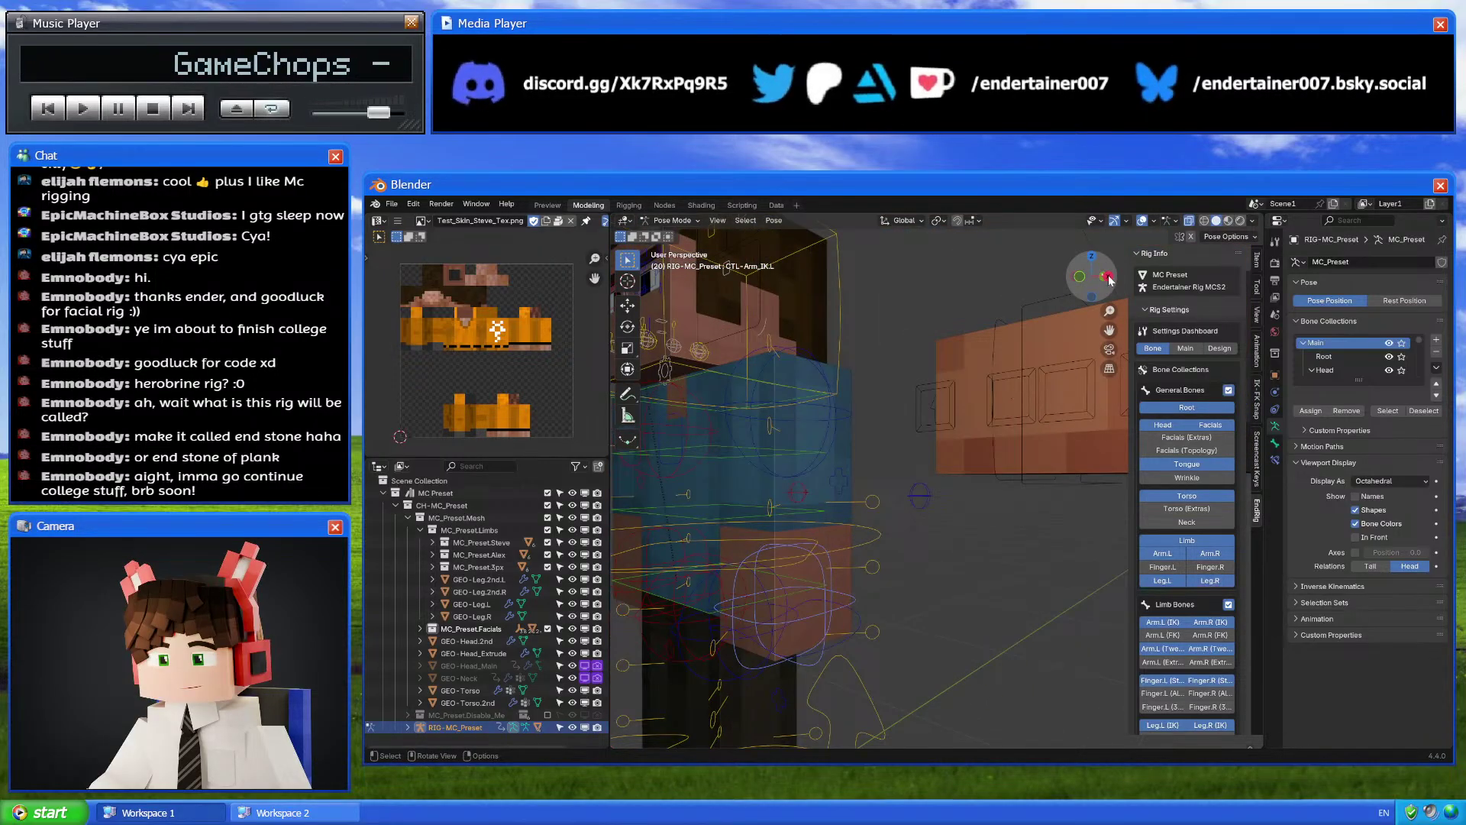
{"action": "scroll", "coordinate": [955, 460], "scroll_direction": "down", "scroll_amount": 4}
{"action": "key", "text": "ctrl+Tab"}
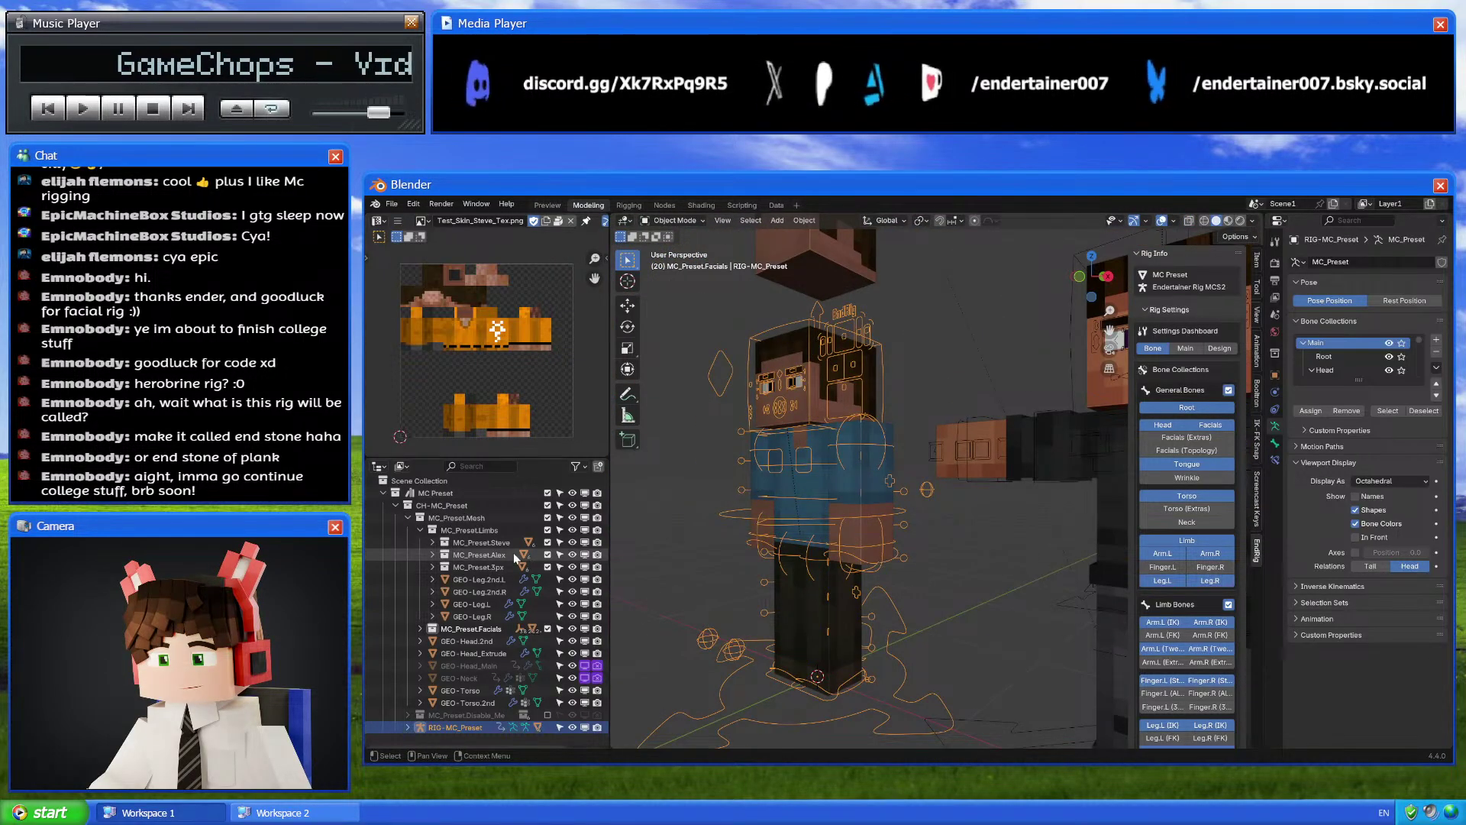
Compare the MC Preset and Ice Cube rigs side by side, check the Rigging workspace, and return to Modeling
{"action": "scroll", "coordinate": [1010, 619], "scroll_direction": "down", "scroll_amount": 4}
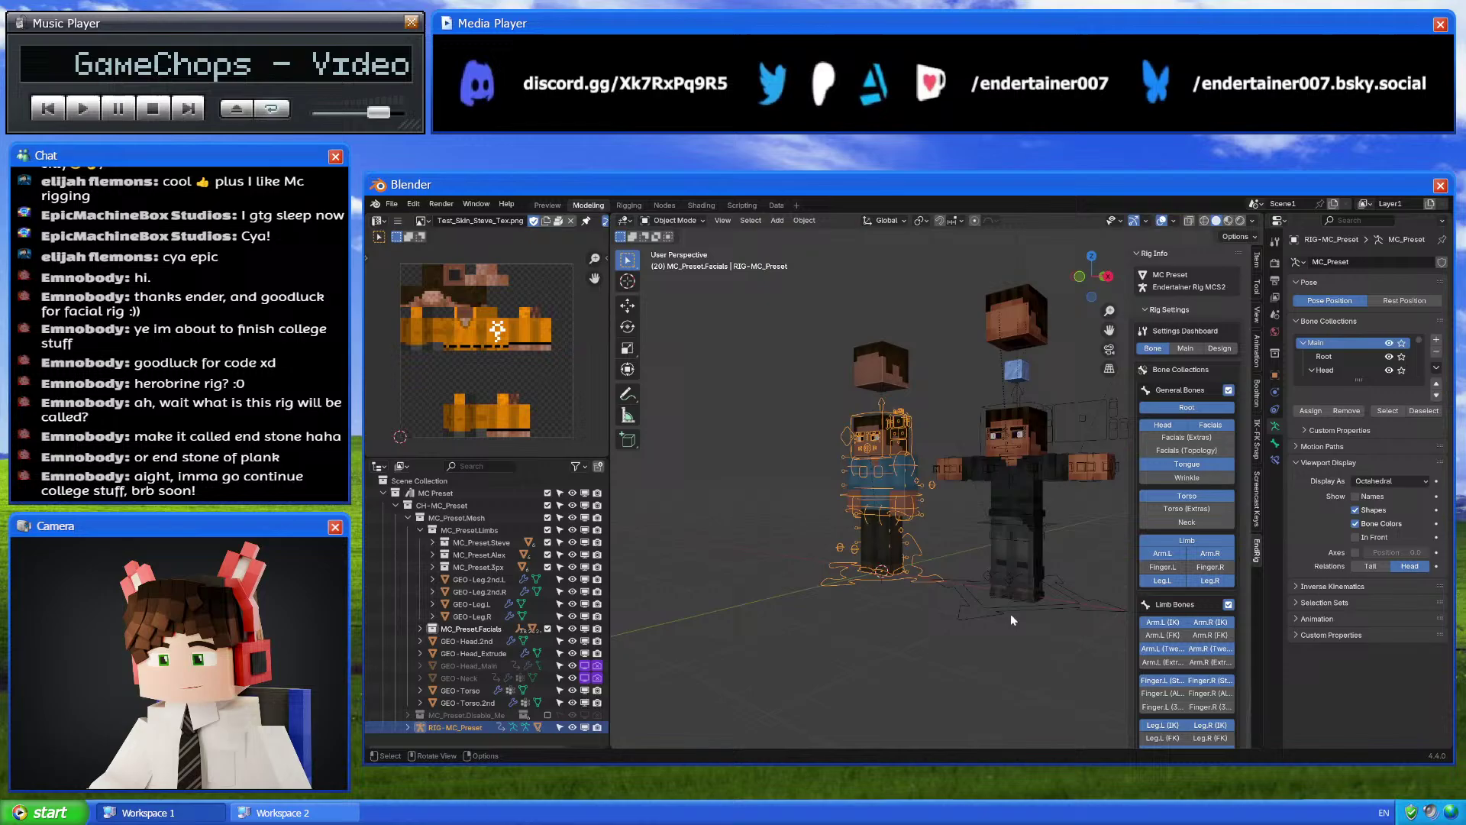
{"action": "left_click", "coordinate": [1009, 400]}
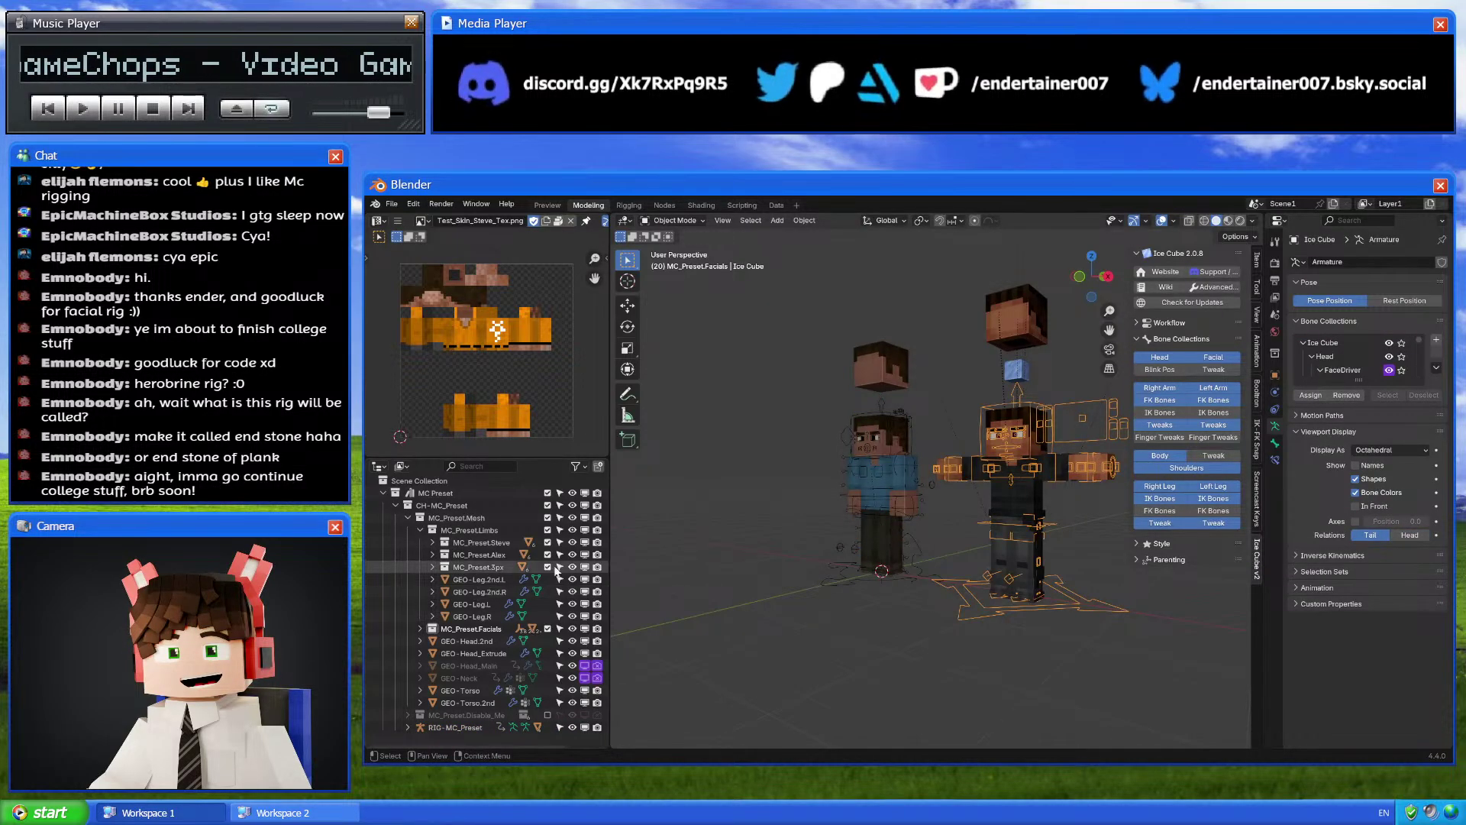
{"action": "scroll", "coordinate": [924, 512], "scroll_direction": "up", "scroll_amount": 4}
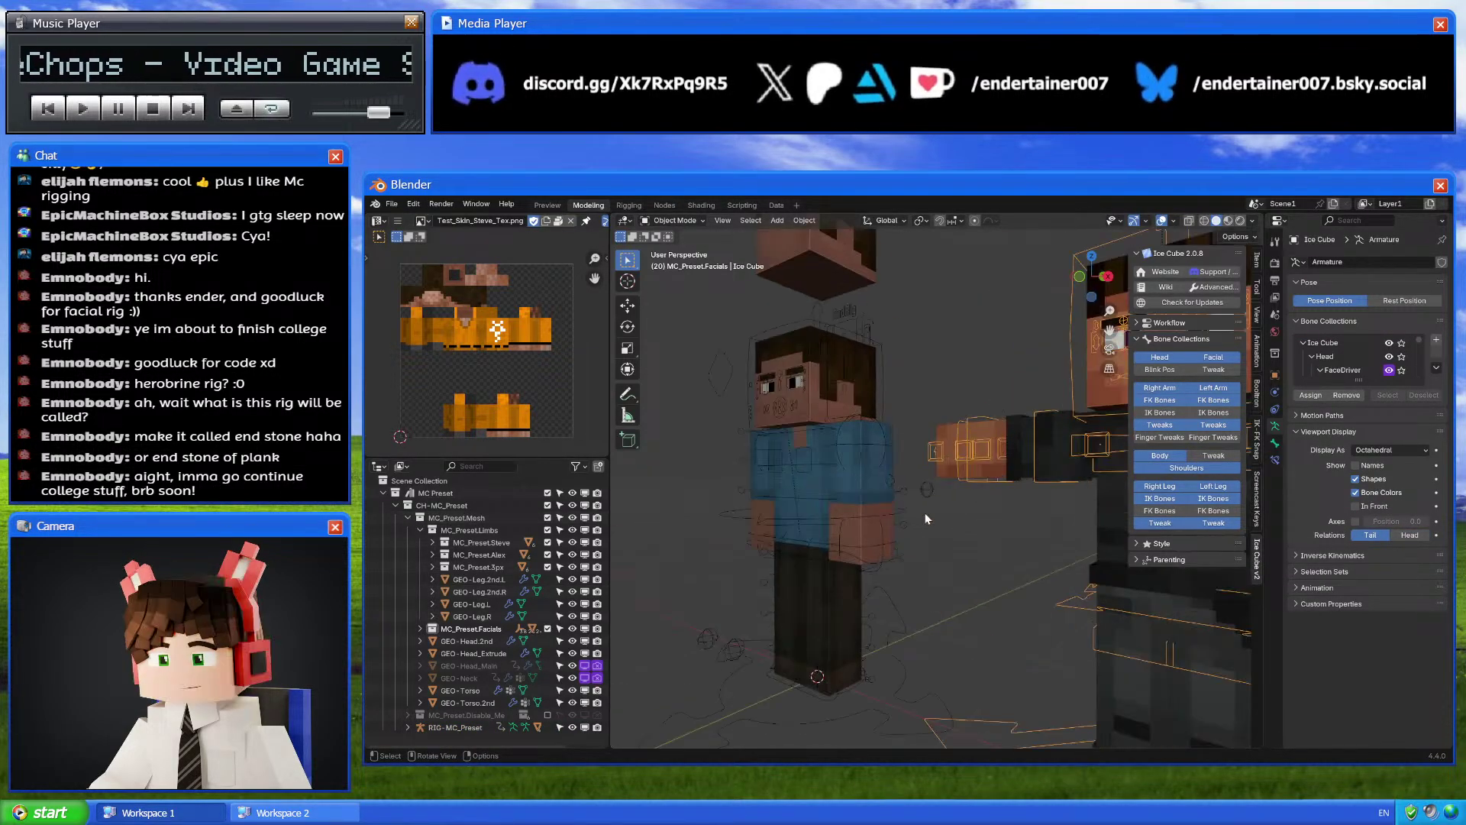
{"action": "left_click", "coordinate": [913, 489]}
{"action": "scroll", "coordinate": [913, 488], "scroll_direction": "down", "scroll_amount": 2}
{"action": "left_click", "coordinate": [960, 434]}
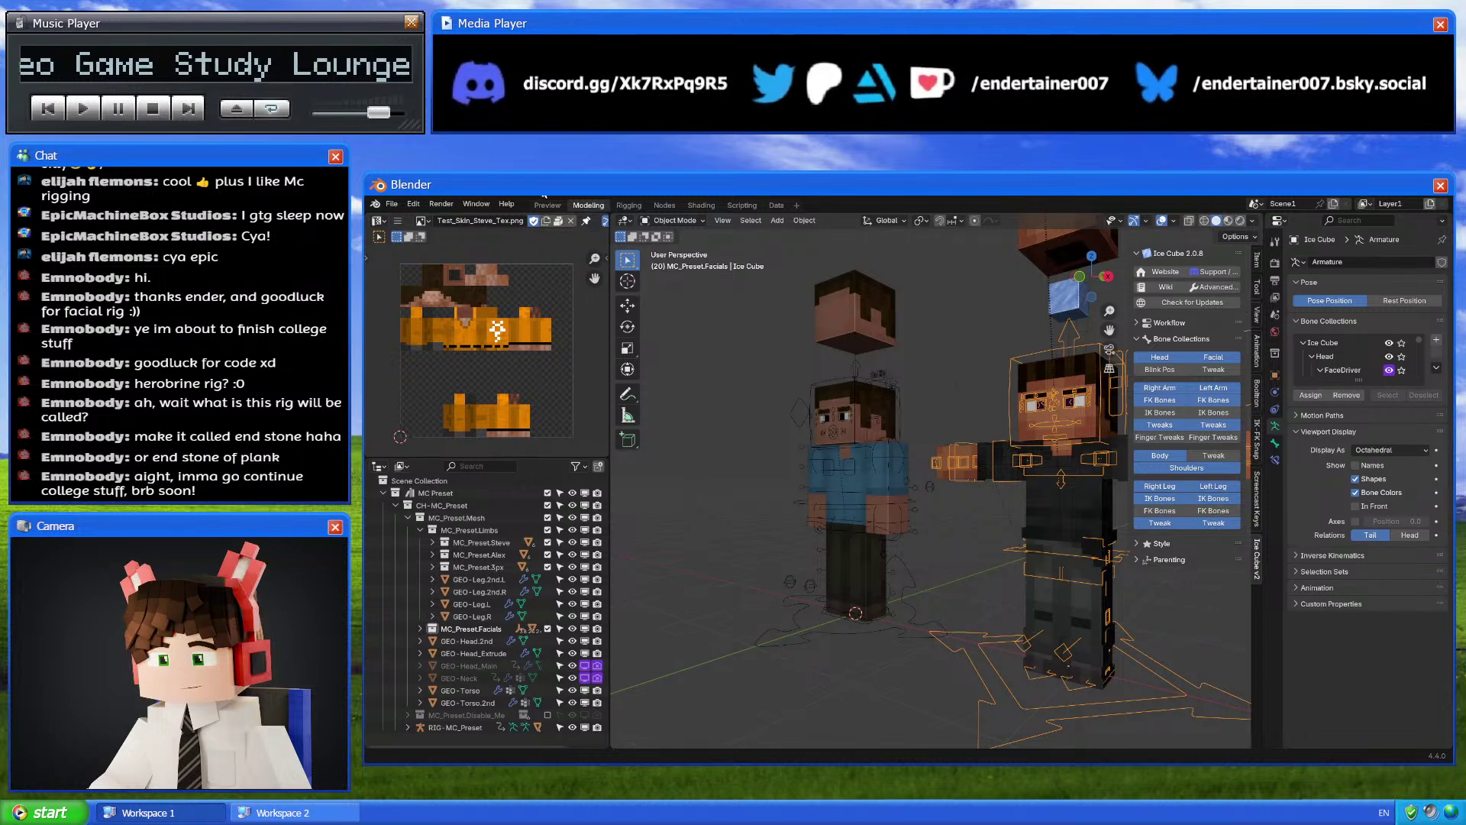
{"action": "left_click", "coordinate": [640, 205]}
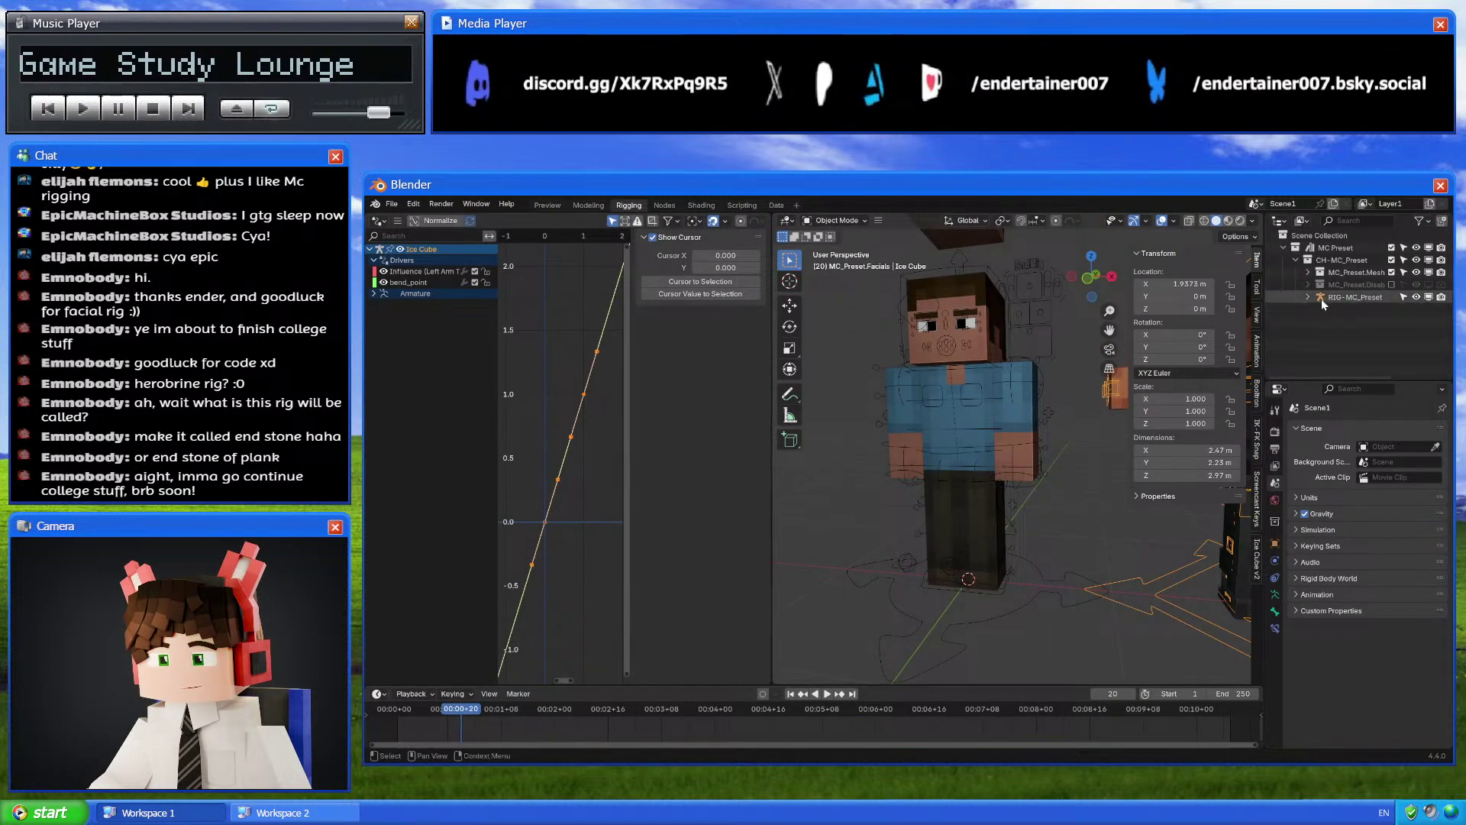
{"action": "left_click", "coordinate": [587, 204]}
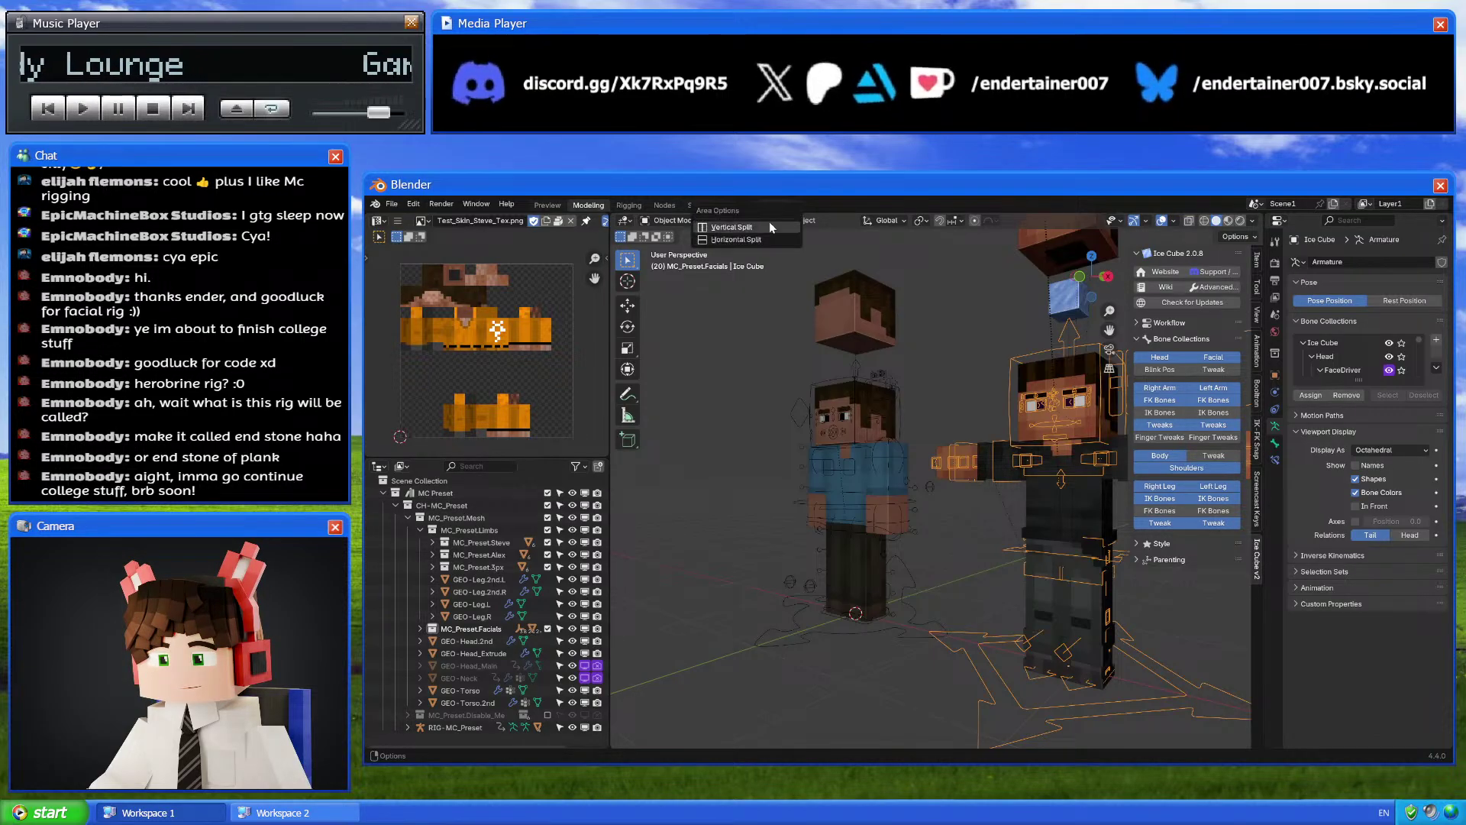
Split the 3D viewport vertically and change the new area to an Outliner
{"action": "left_click", "coordinate": [770, 227]}
{"action": "left_click", "coordinate": [761, 229]}
{"action": "left_click", "coordinate": [623, 220]}
{"action": "left_click", "coordinate": [1021, 257]}
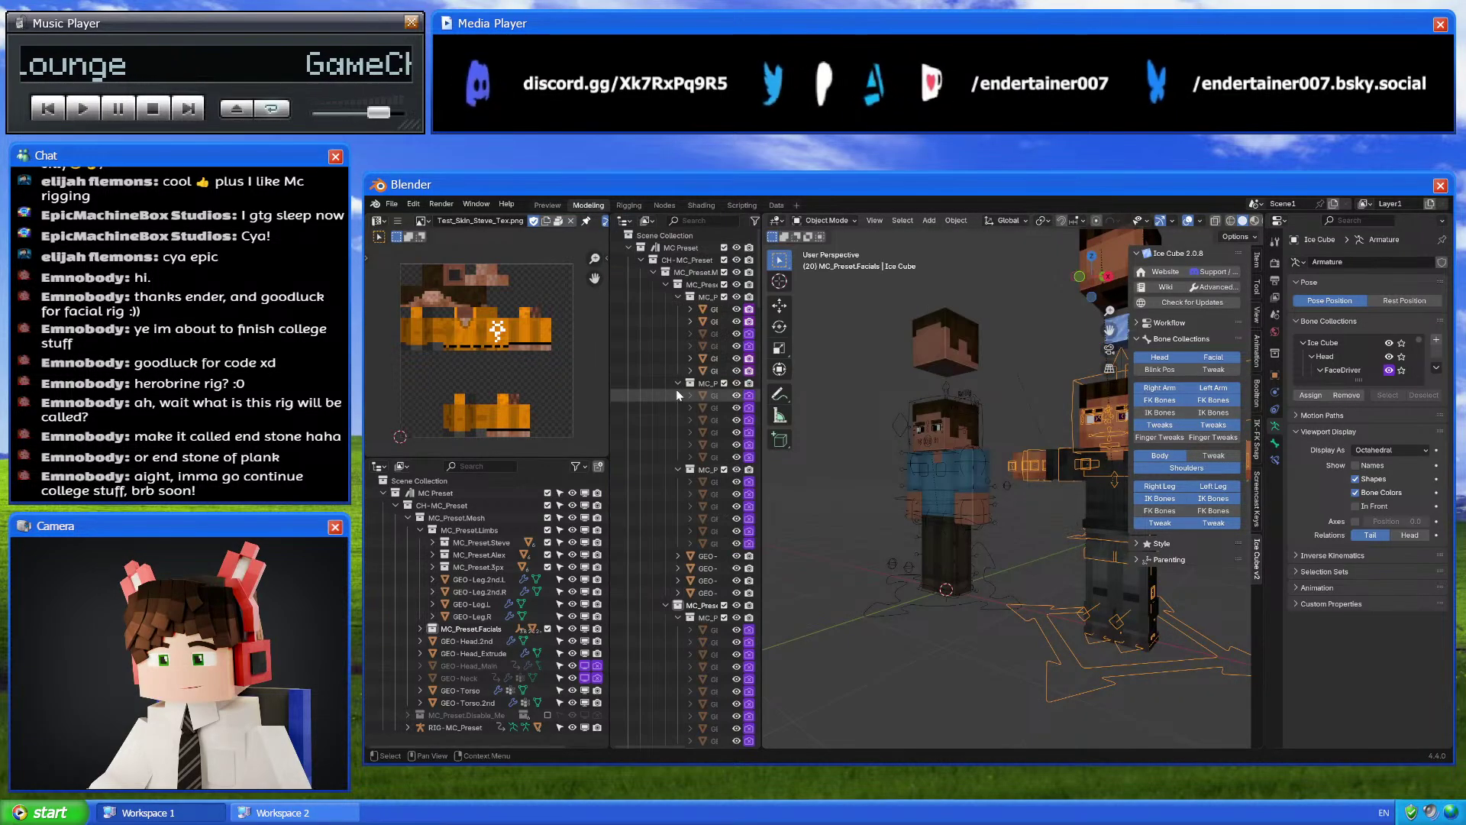
Locate and select the Ice Cube collection in the new Outliner
{"action": "key", "text": "KP_Decimal"}
{"action": "middle_click_drag", "start_coordinate": [688, 458], "coordinate": [729, 611]}
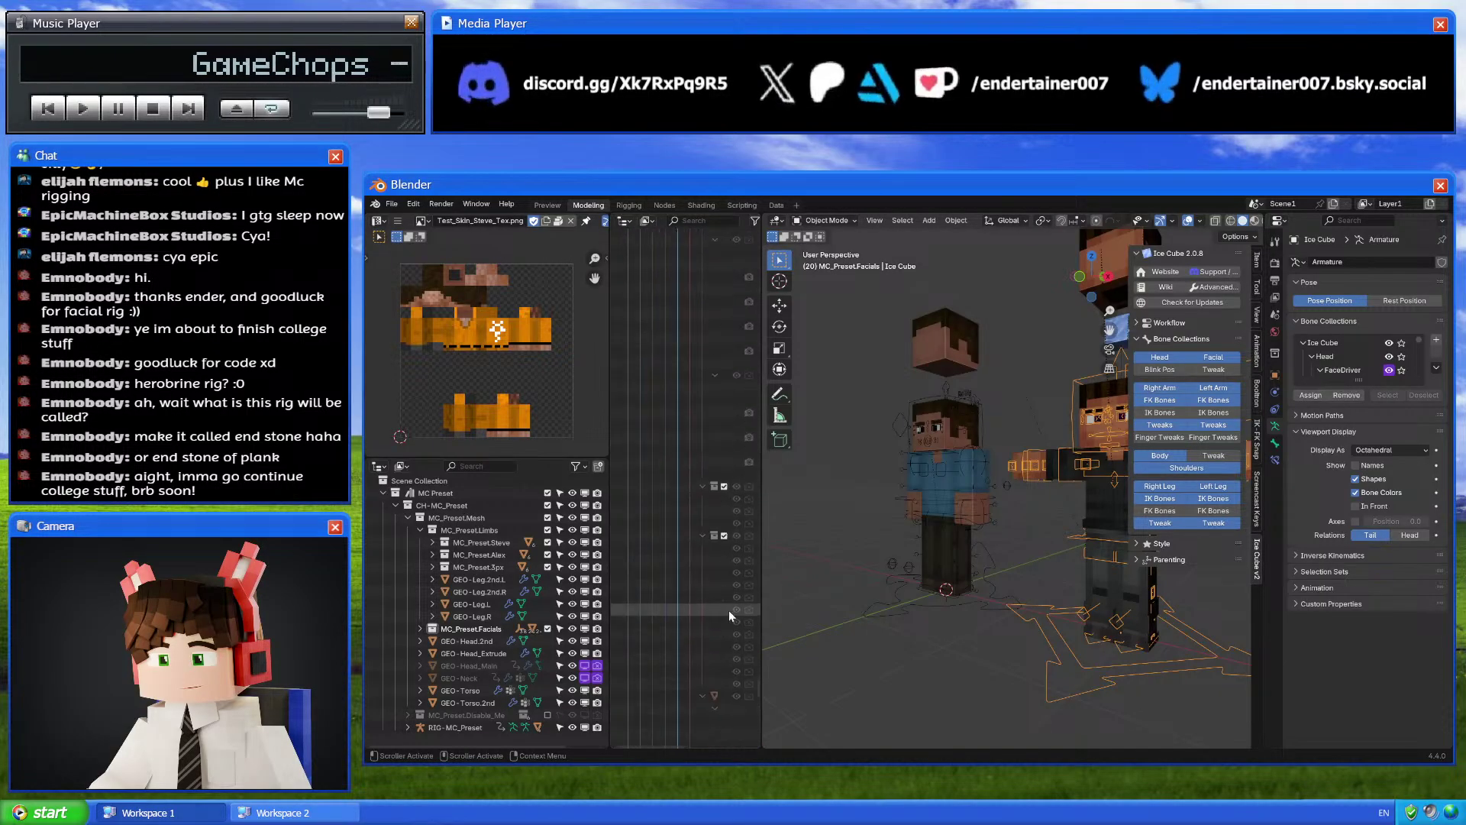
{"action": "left_click_drag", "start_coordinate": [758, 684], "coordinate": [759, 505]}
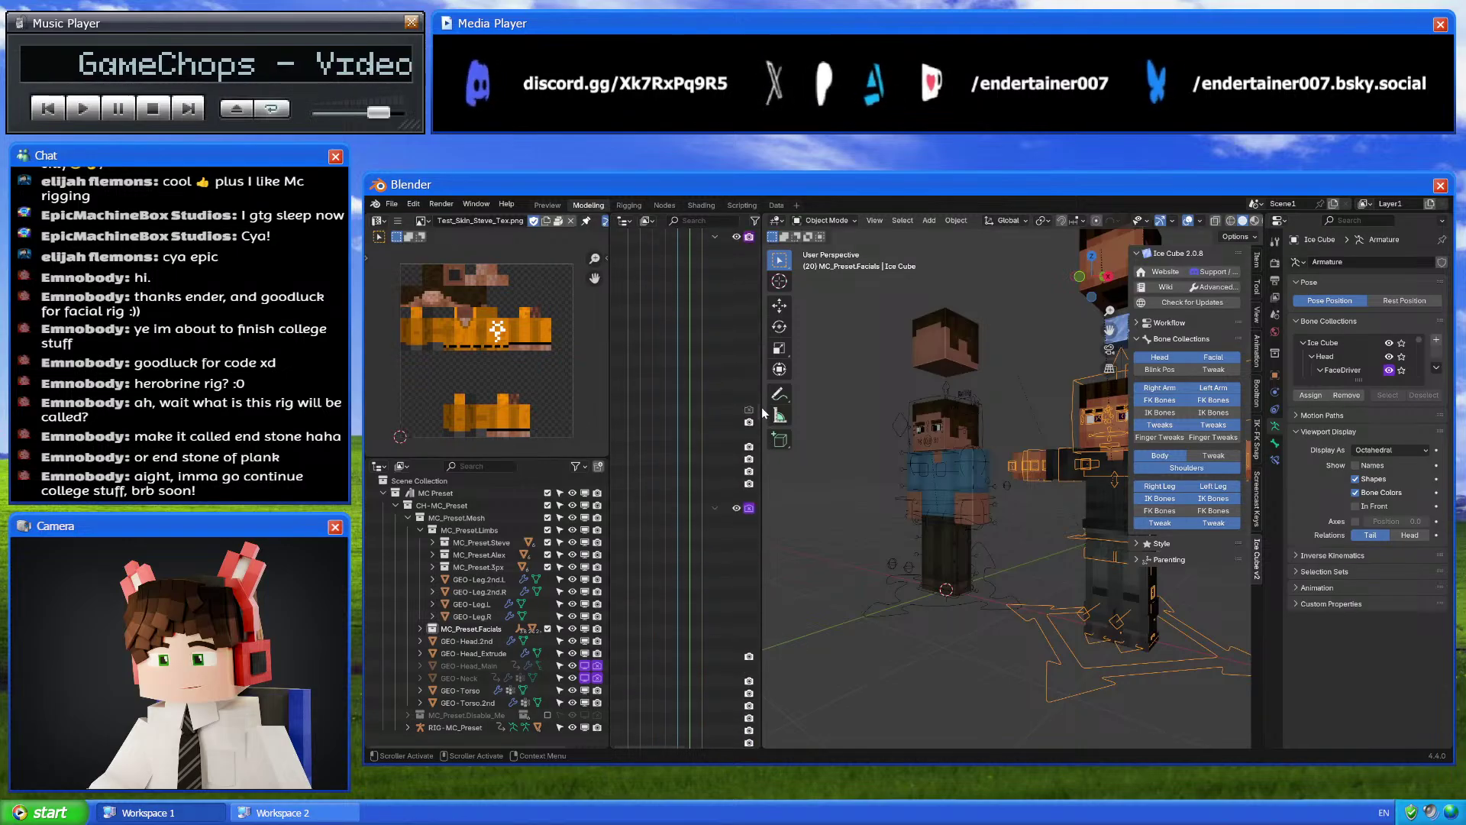
{"action": "left_click_drag", "start_coordinate": [757, 370], "coordinate": [758, 334]}
{"action": "middle_click_drag", "start_coordinate": [753, 290], "coordinate": [666, 558]}
{"action": "left_click", "coordinate": [692, 587]}
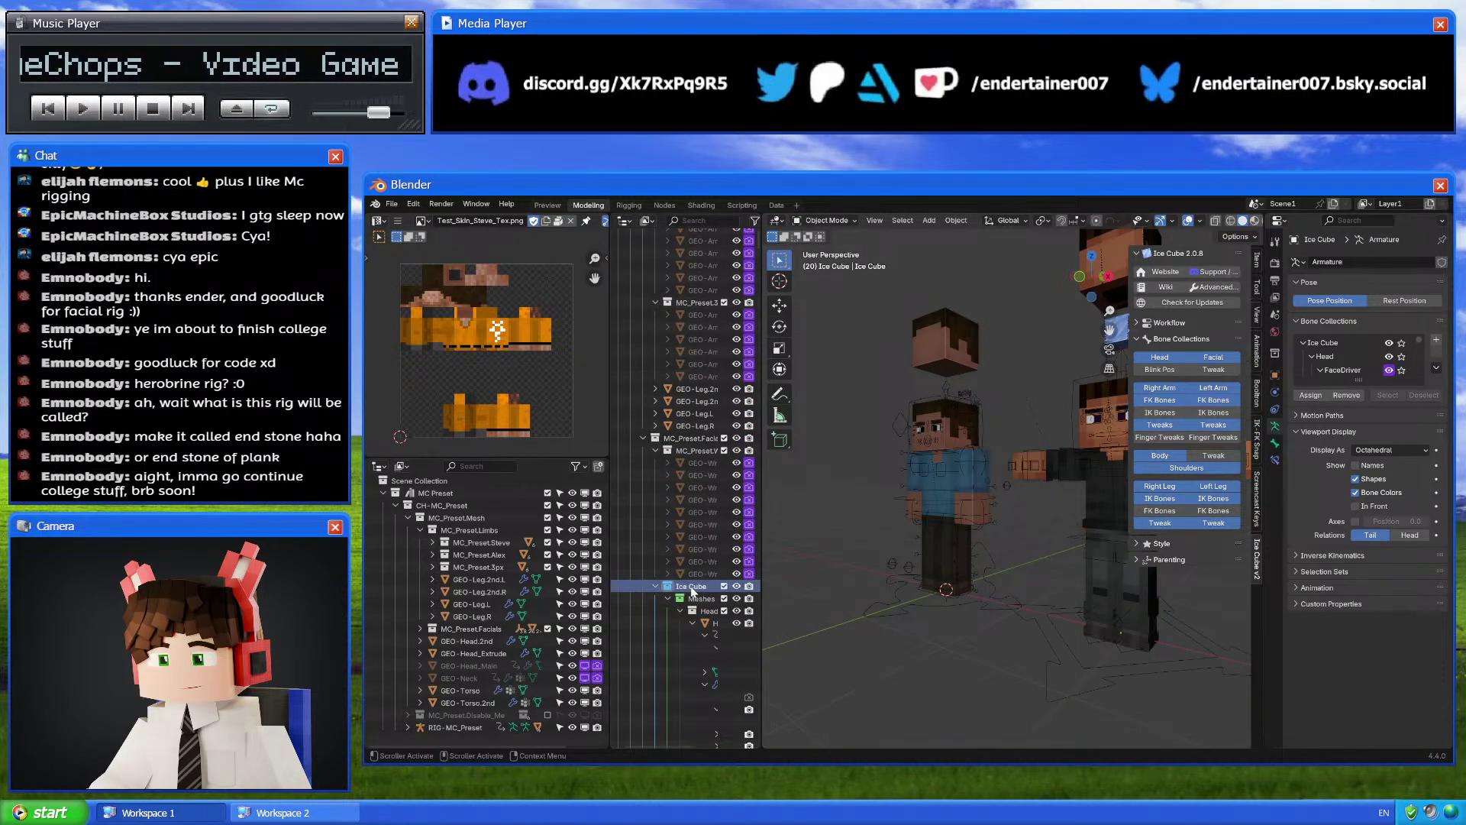
{"action": "scroll", "coordinate": [692, 592], "scroll_direction": "right", "scroll_amount": 2, "text": "ctrl"}
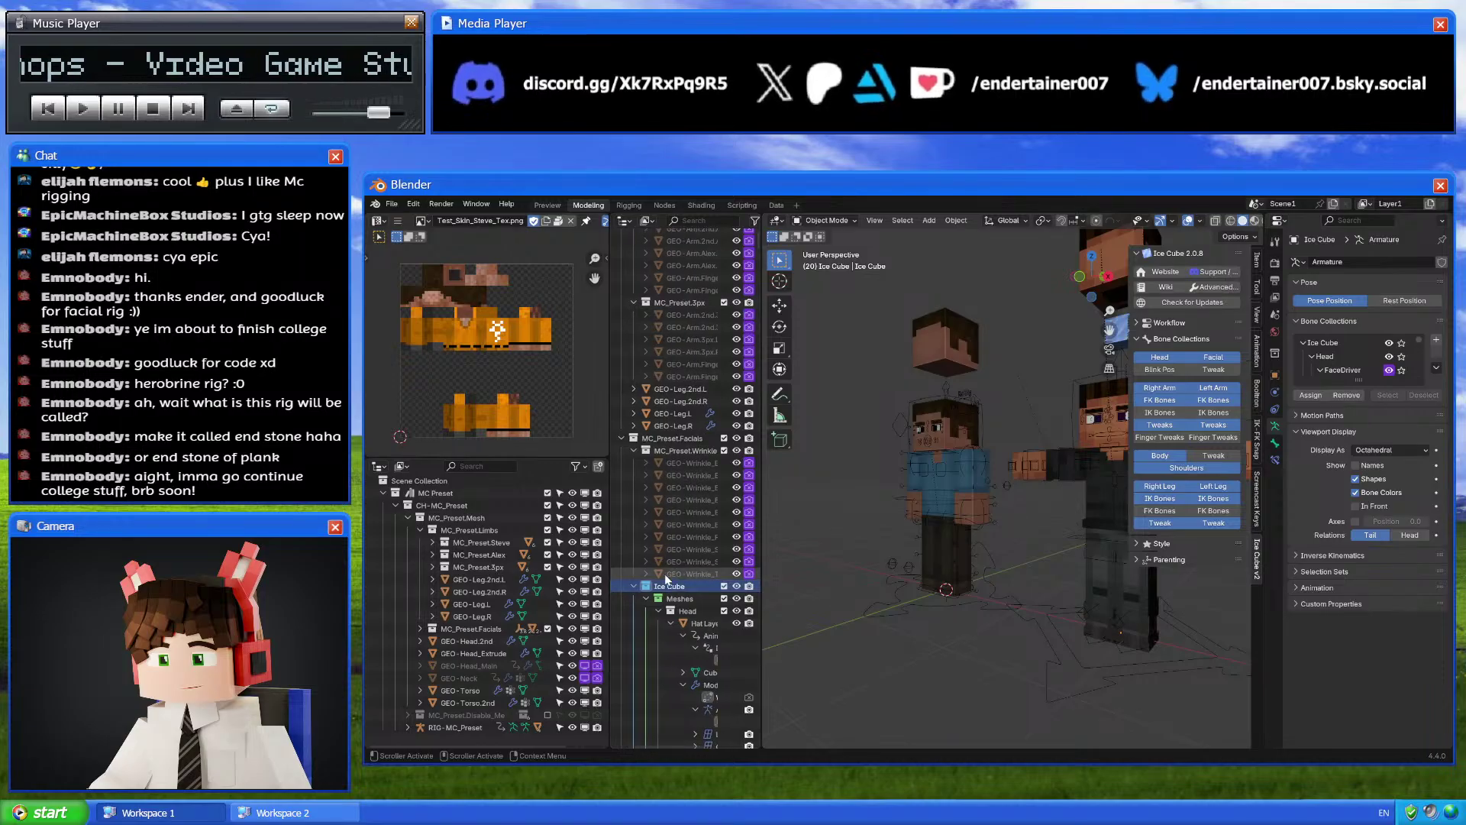
Look through the MC Preset and Ice Cube collections in the original Outliner and close the extra Outliner area
{"action": "left_click", "coordinate": [432, 543]}
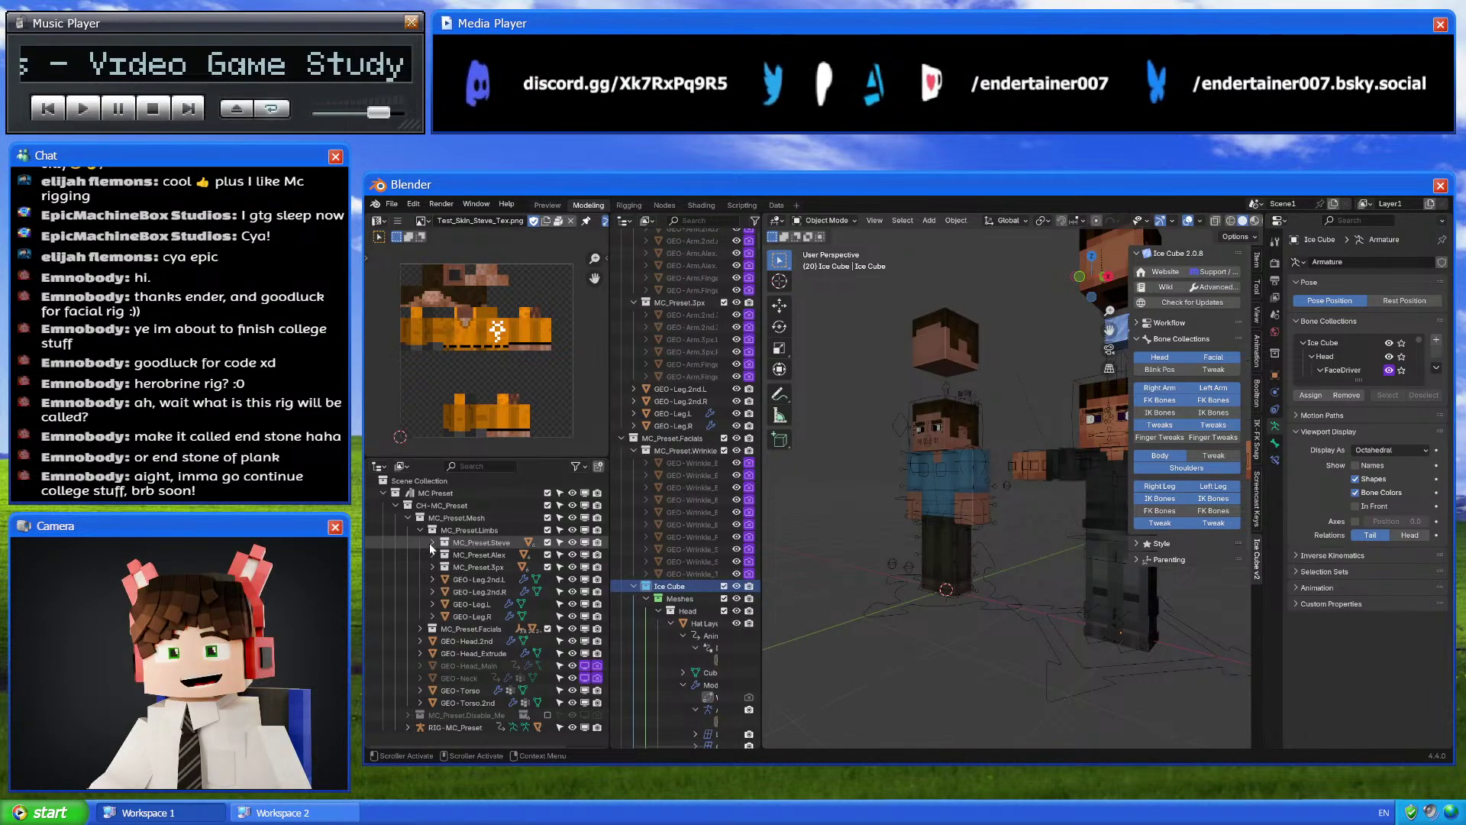
{"action": "left_click", "coordinate": [432, 543]}
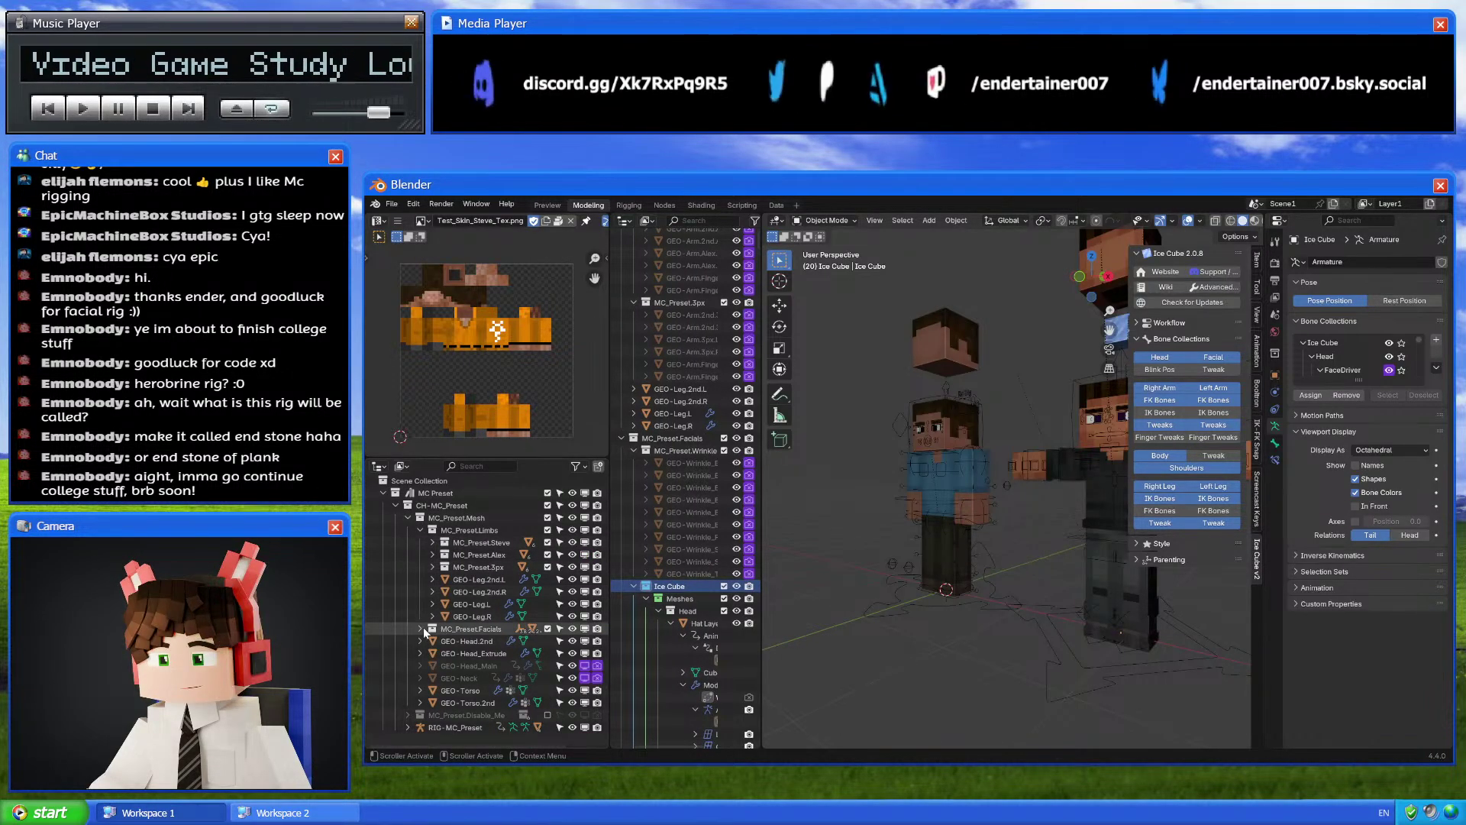
{"action": "scroll", "coordinate": [458, 638], "scroll_direction": "down", "scroll_amount": 10}
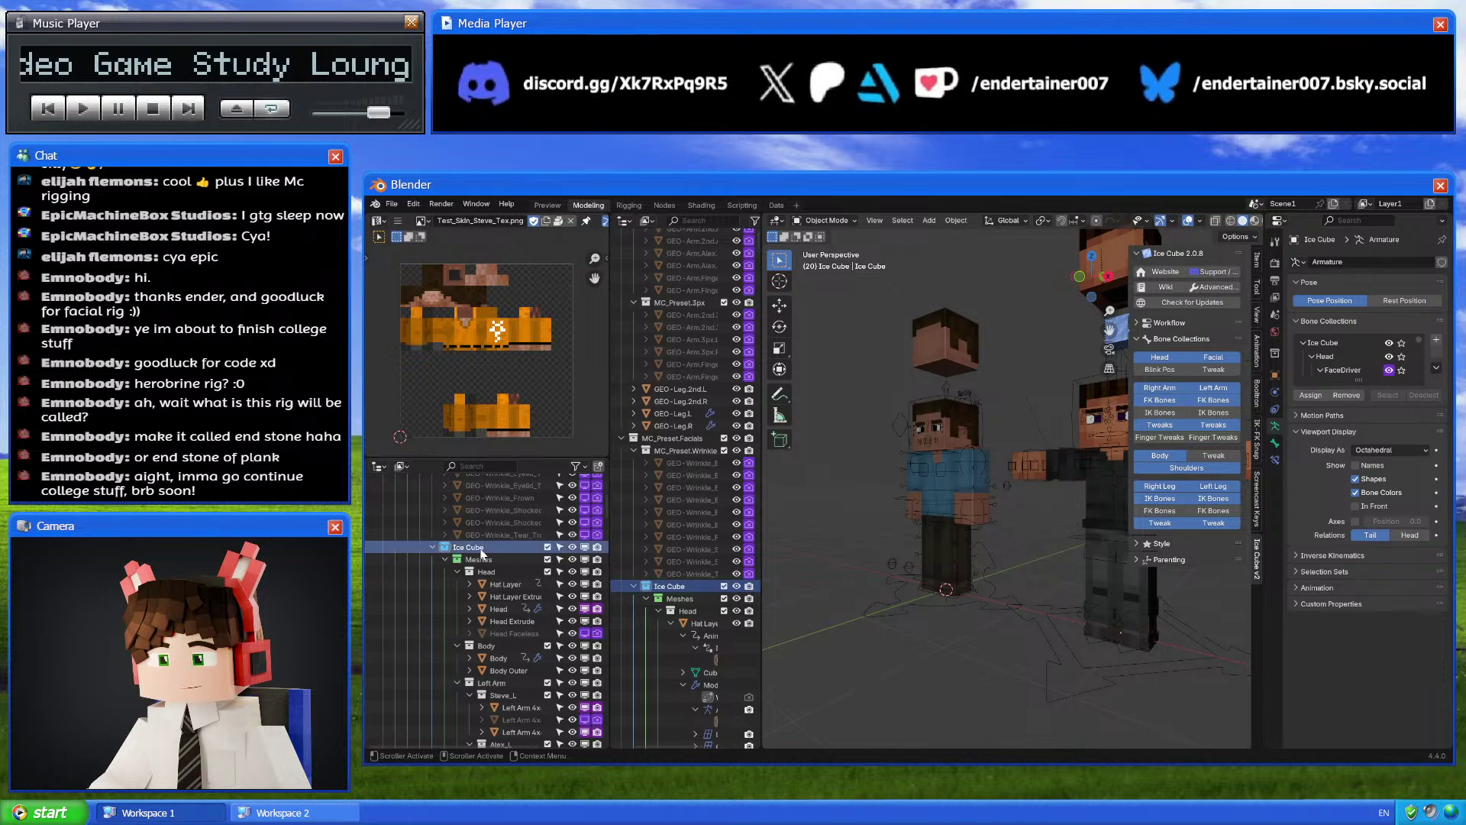
{"action": "scroll", "coordinate": [477, 550], "scroll_direction": "up", "scroll_amount": 12}
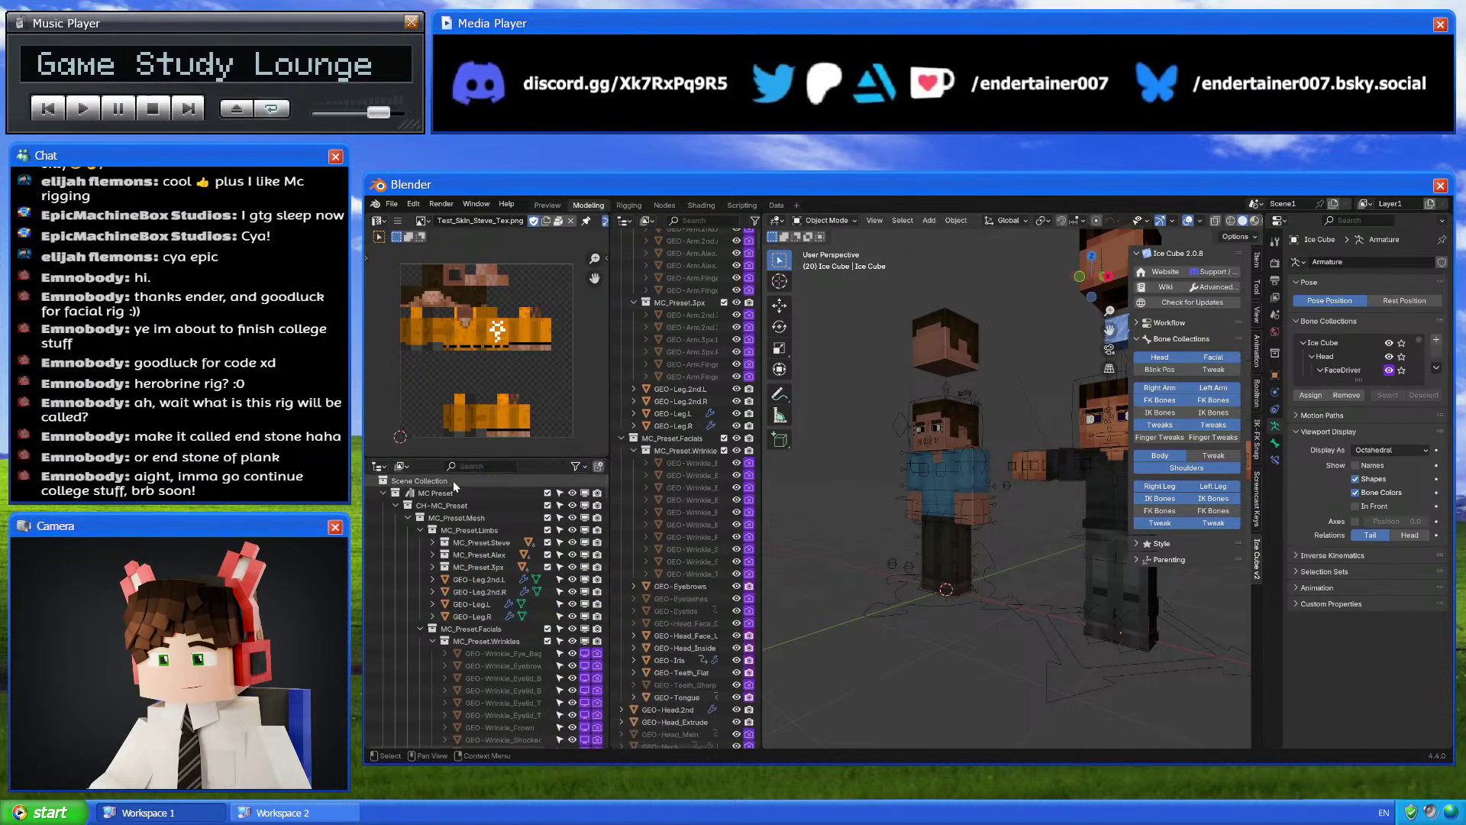
{"action": "right_click", "coordinate": [762, 265]}
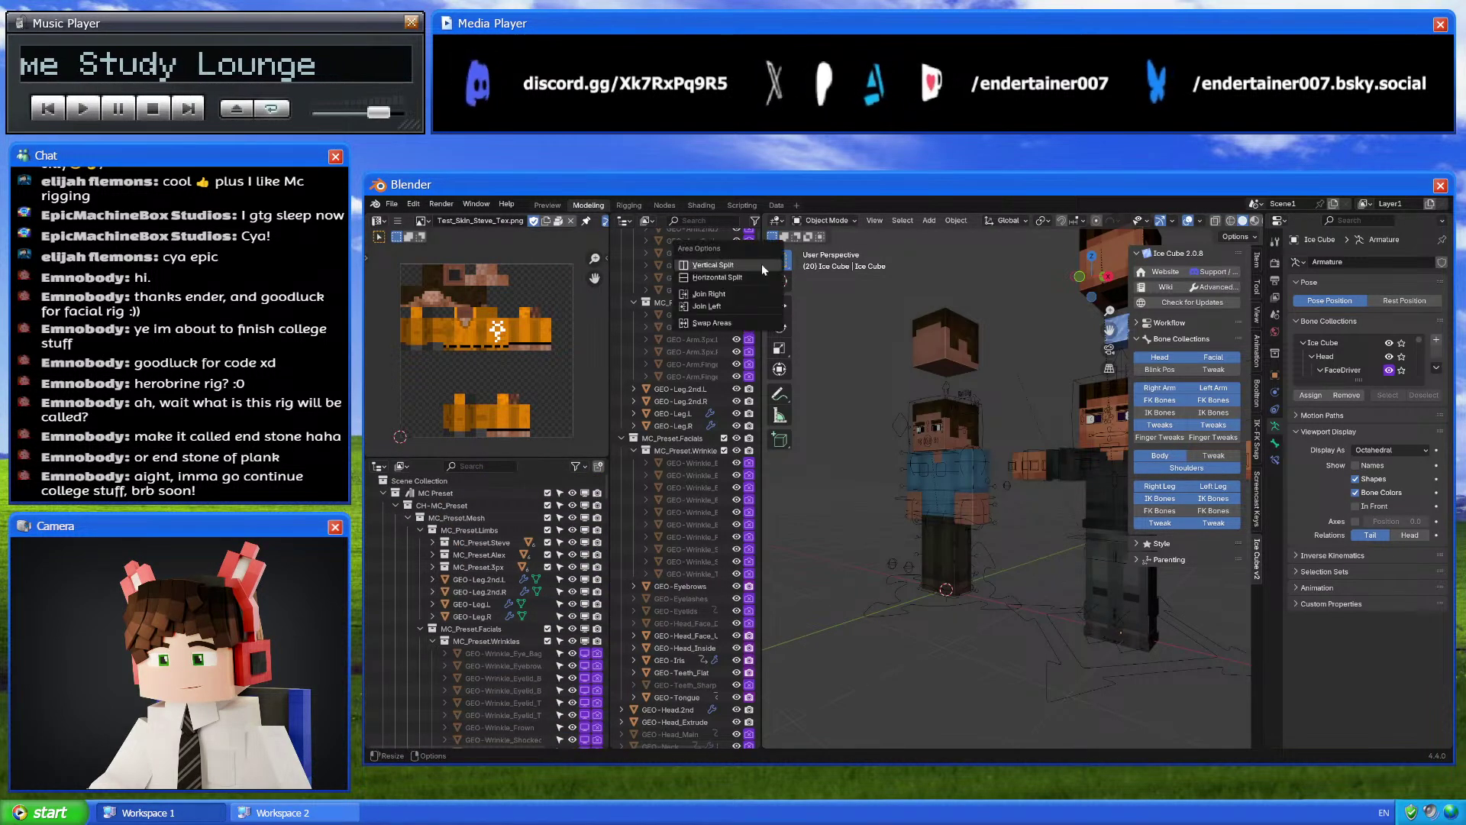
{"action": "left_click", "coordinate": [740, 301]}
Collapse the Ice Cube rig's Meshes and Meshes_Graybox collections and exclude the Ice Cube collection from the view layer
{"action": "scroll", "coordinate": [501, 636], "scroll_direction": "down", "scroll_amount": 10}
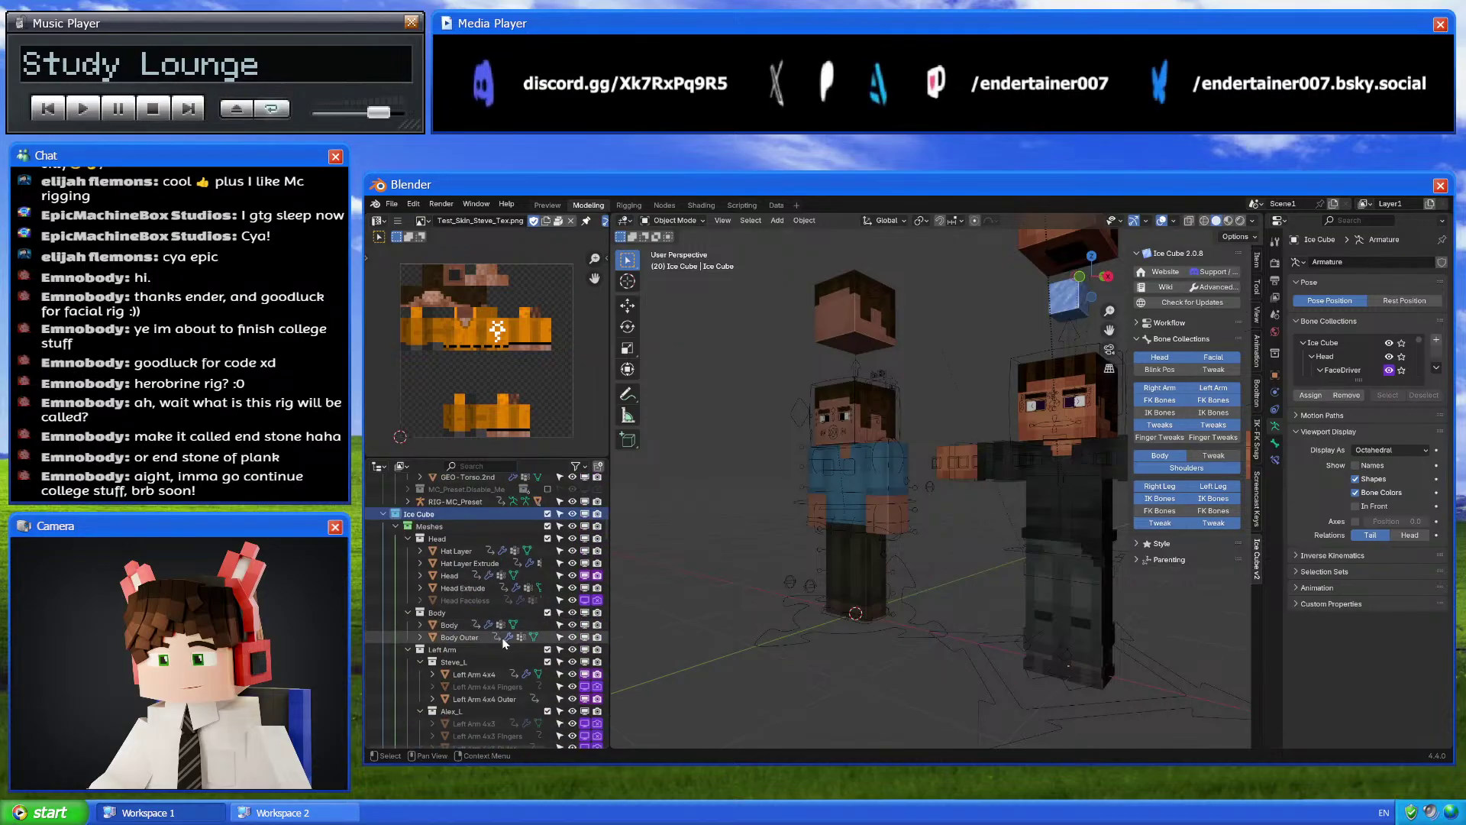
{"action": "scroll", "coordinate": [502, 635], "scroll_direction": "down", "scroll_amount": 5}
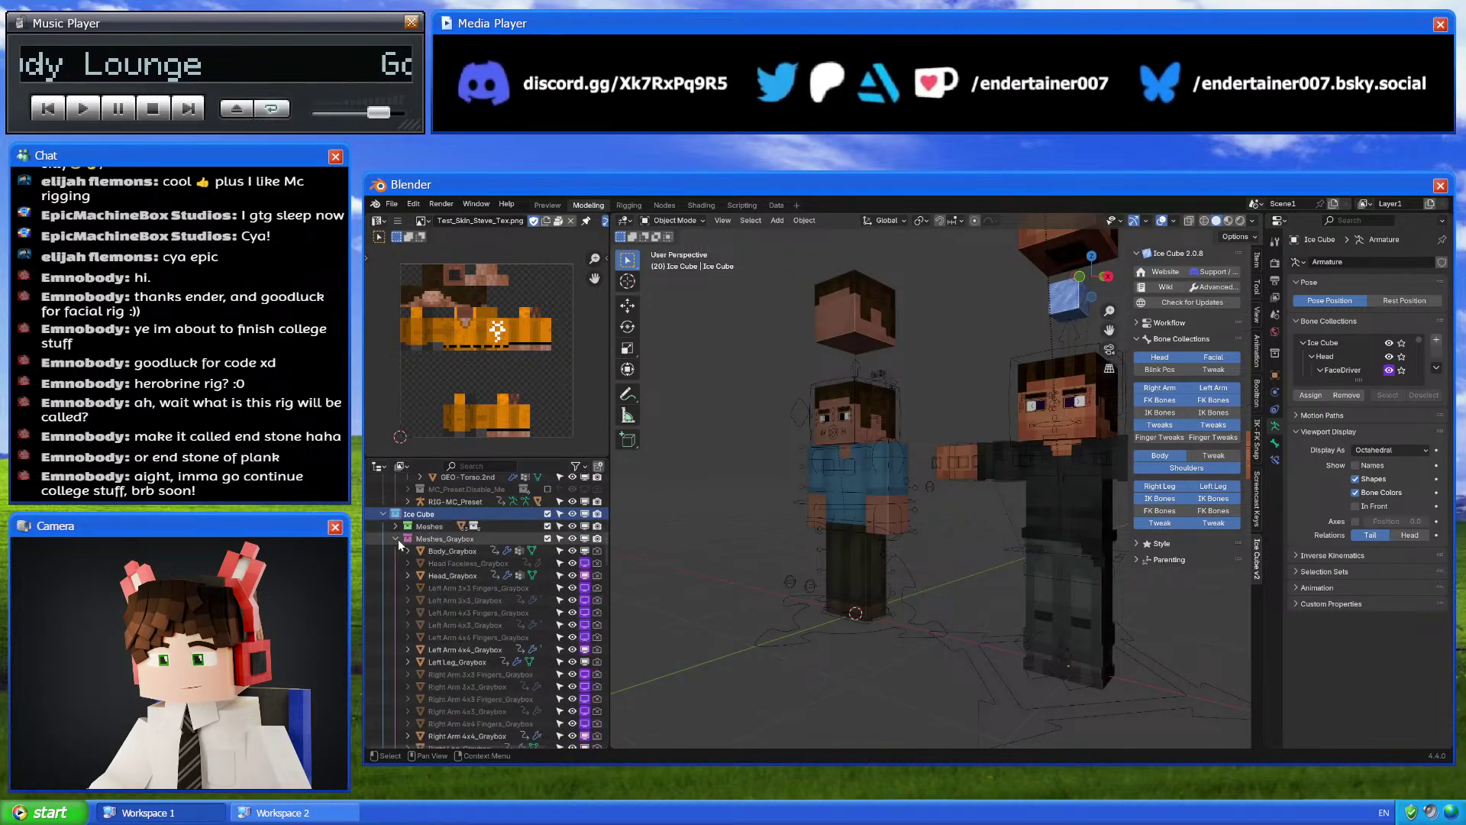
{"action": "left_click", "coordinate": [397, 549]}
{"action": "left_click", "coordinate": [398, 551]}
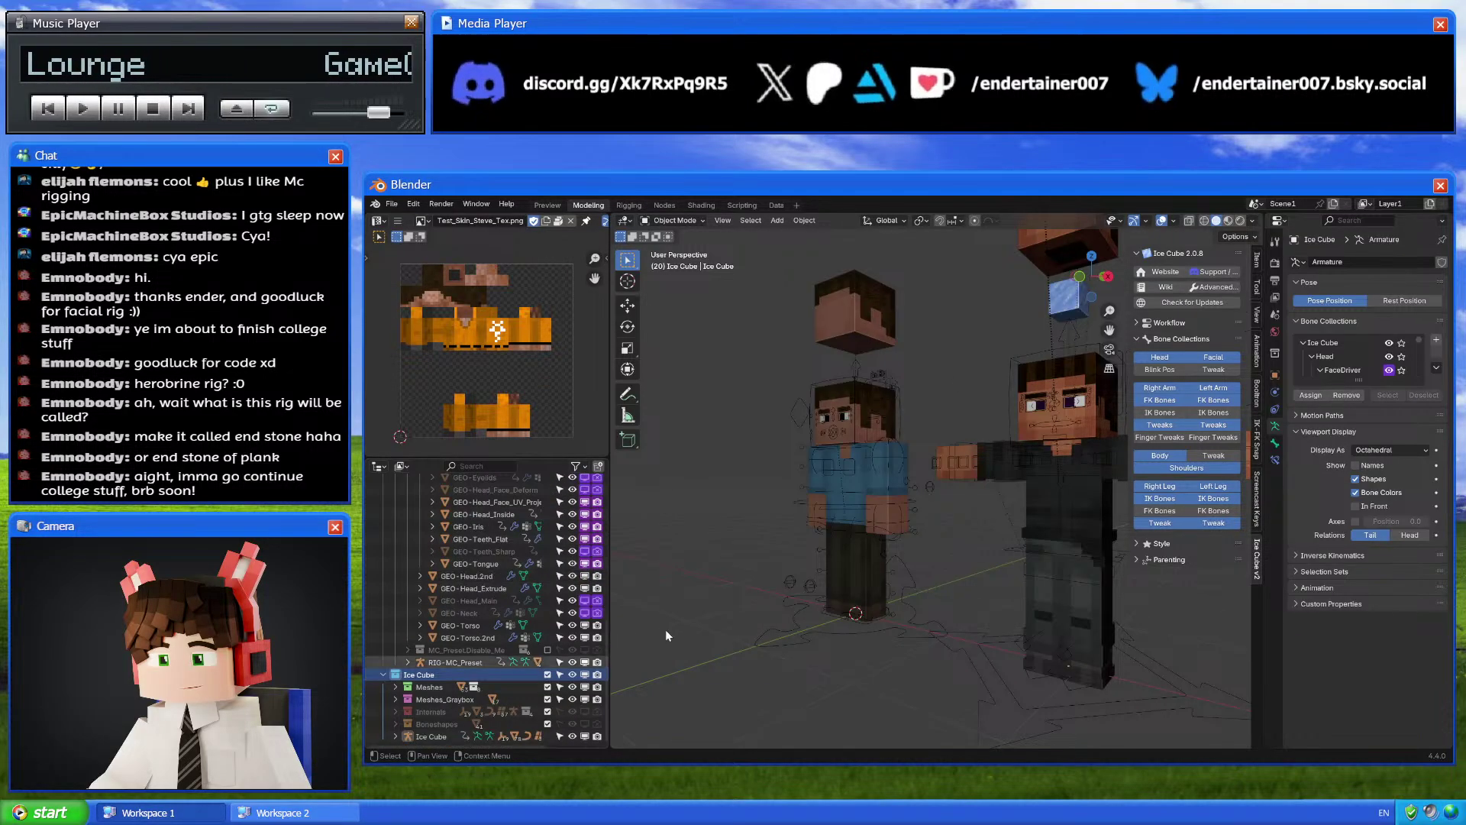
{"action": "left_click", "coordinate": [546, 675]}
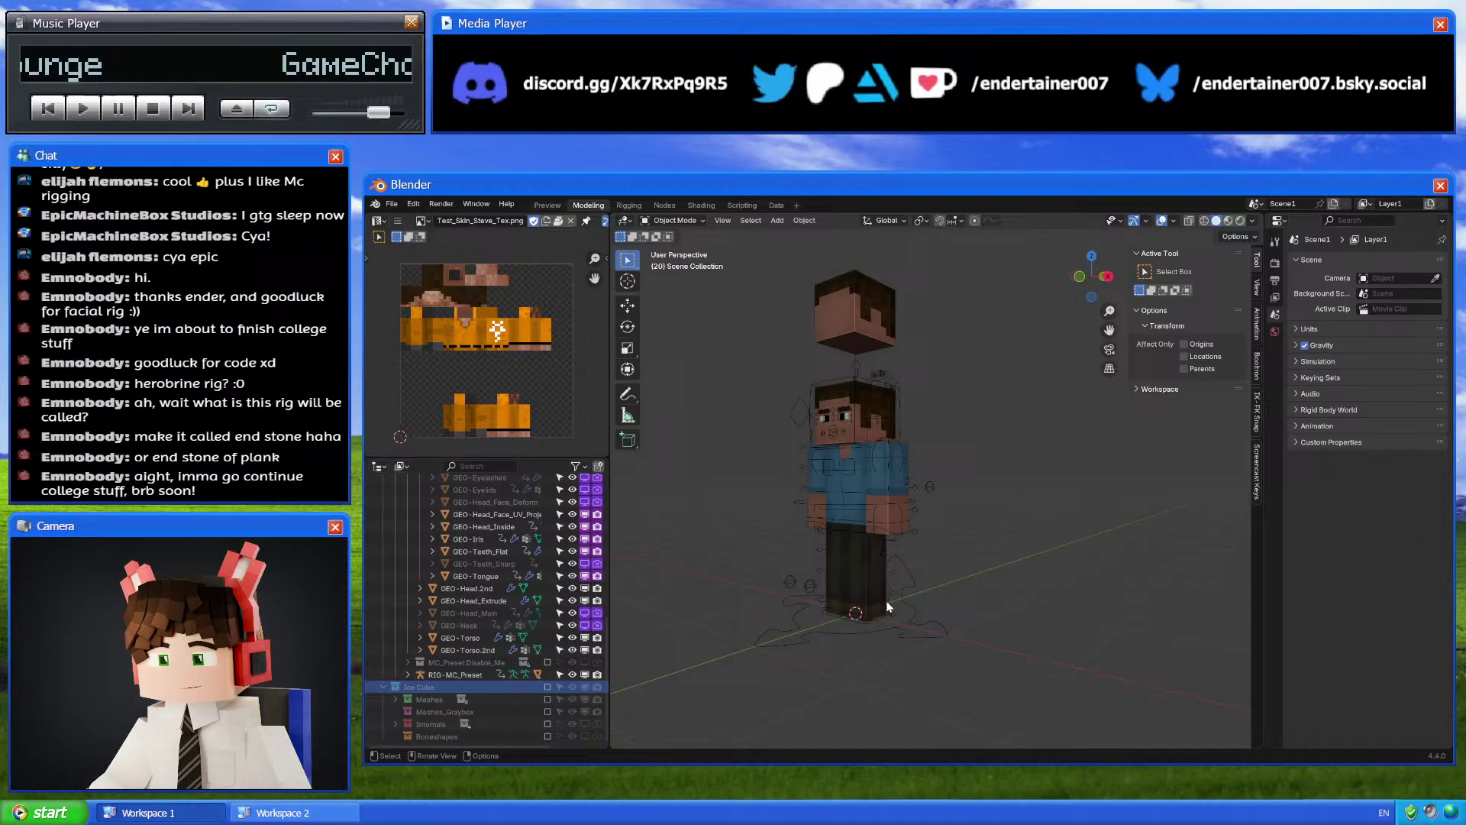
Put the MC Preset rig in Pose Mode and move CTL-Arm_IK.L in the right side view to bend the left arm
{"action": "left_click", "coordinate": [910, 501]}
{"action": "left_click", "coordinate": [1107, 277]}
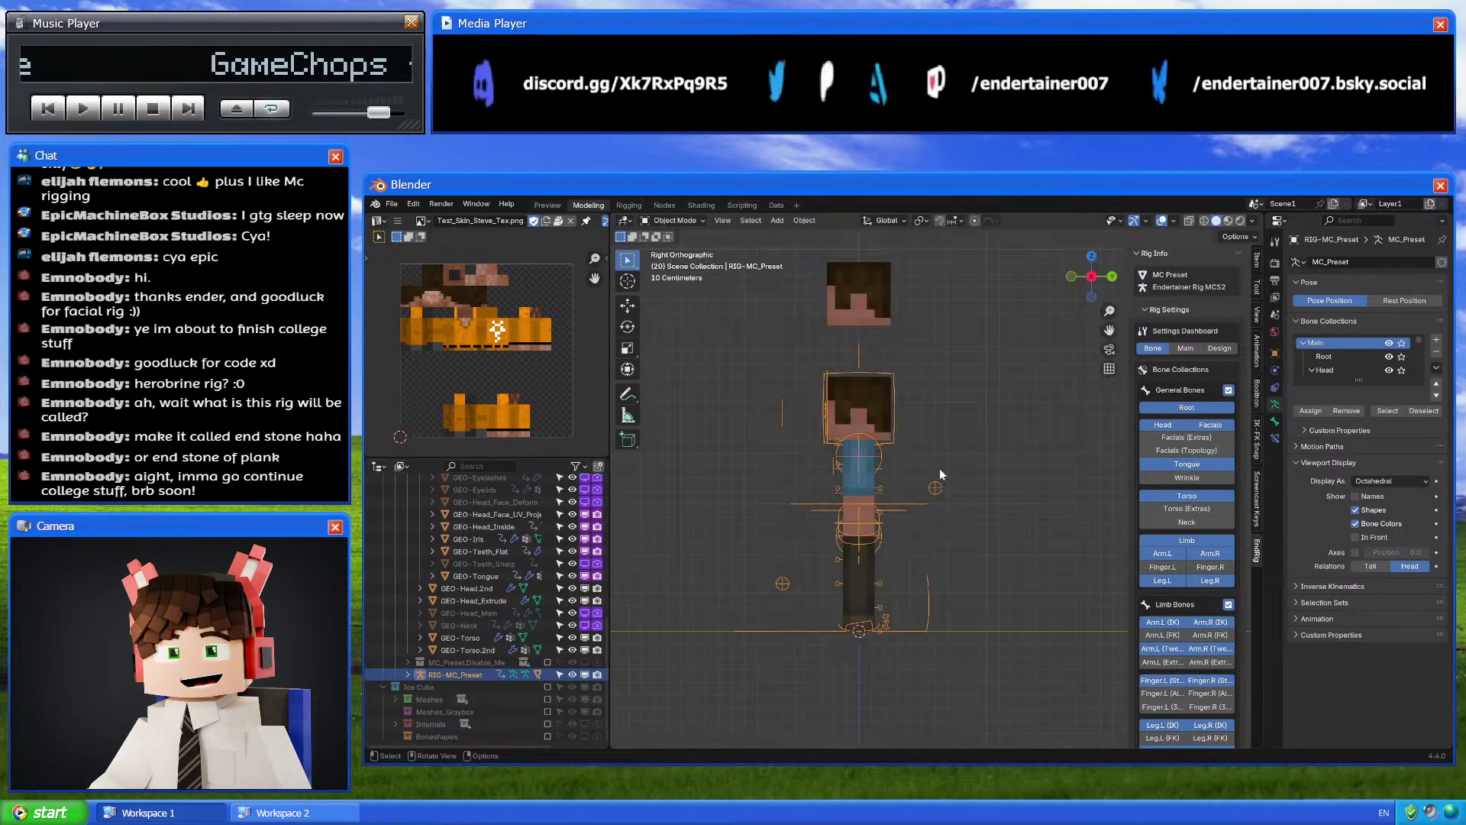
{"action": "key", "text": "ctrl+Tab"}
{"action": "key", "text": "g"}
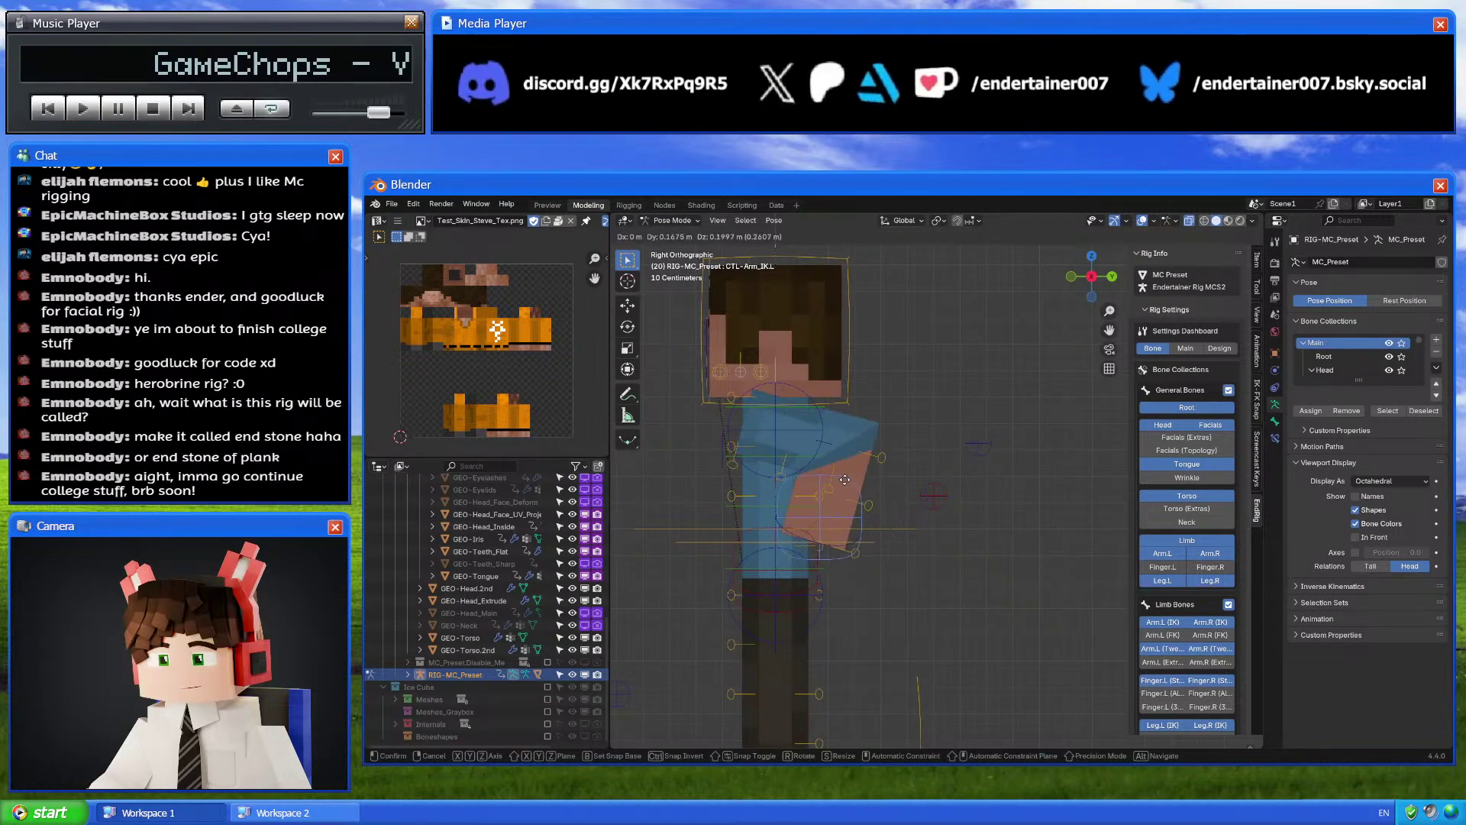
{"action": "left_click", "coordinate": [875, 475]}
Move the CTL-Arm_Tweak_M_T.L tweak bone at the inner bend of the left arm
{"action": "scroll", "coordinate": [840, 546], "scroll_direction": "up", "scroll_amount": 2}
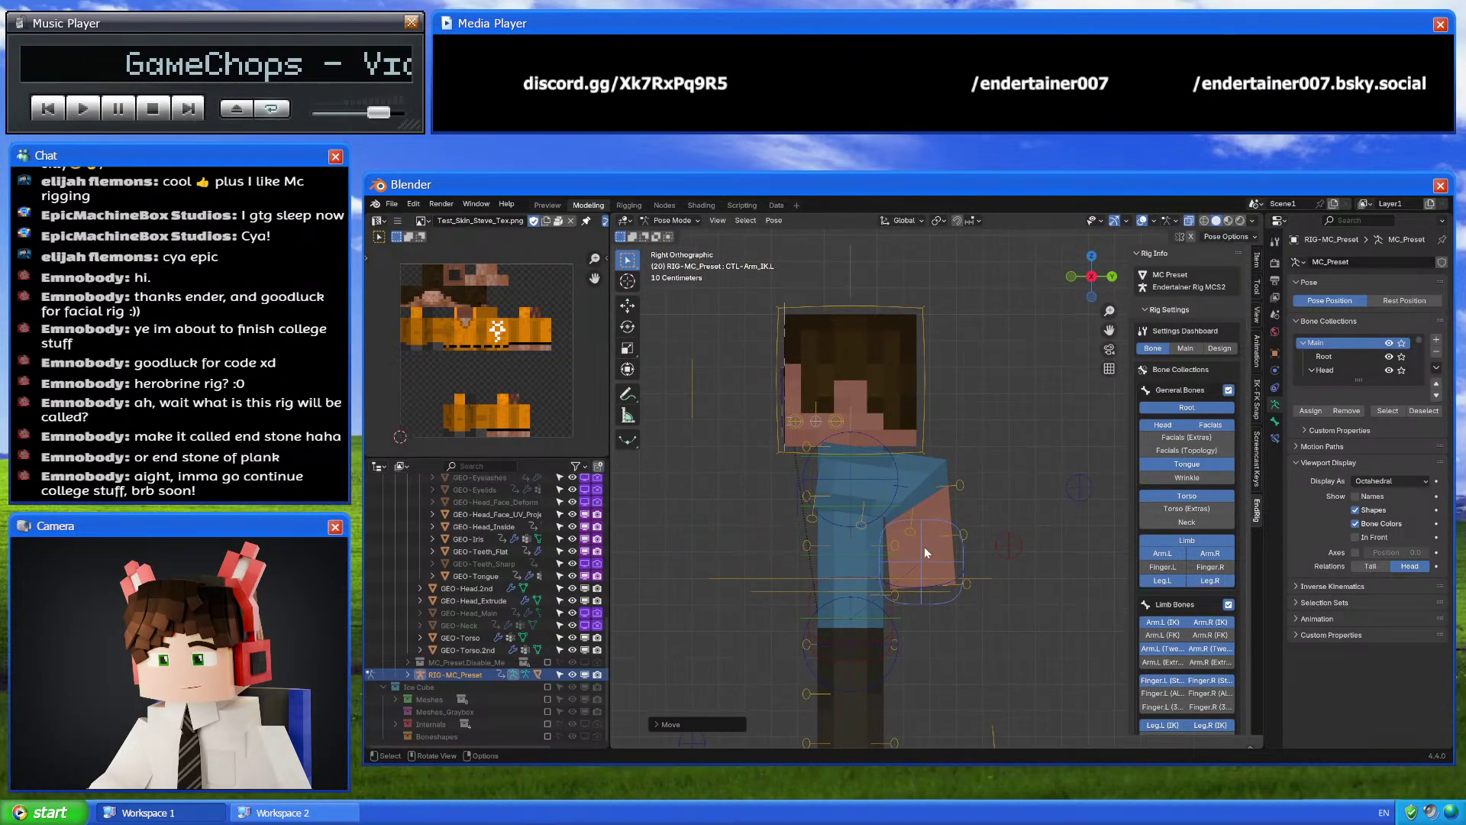
{"action": "key", "text": "g"}
{"action": "left_click", "coordinate": [845, 525]}
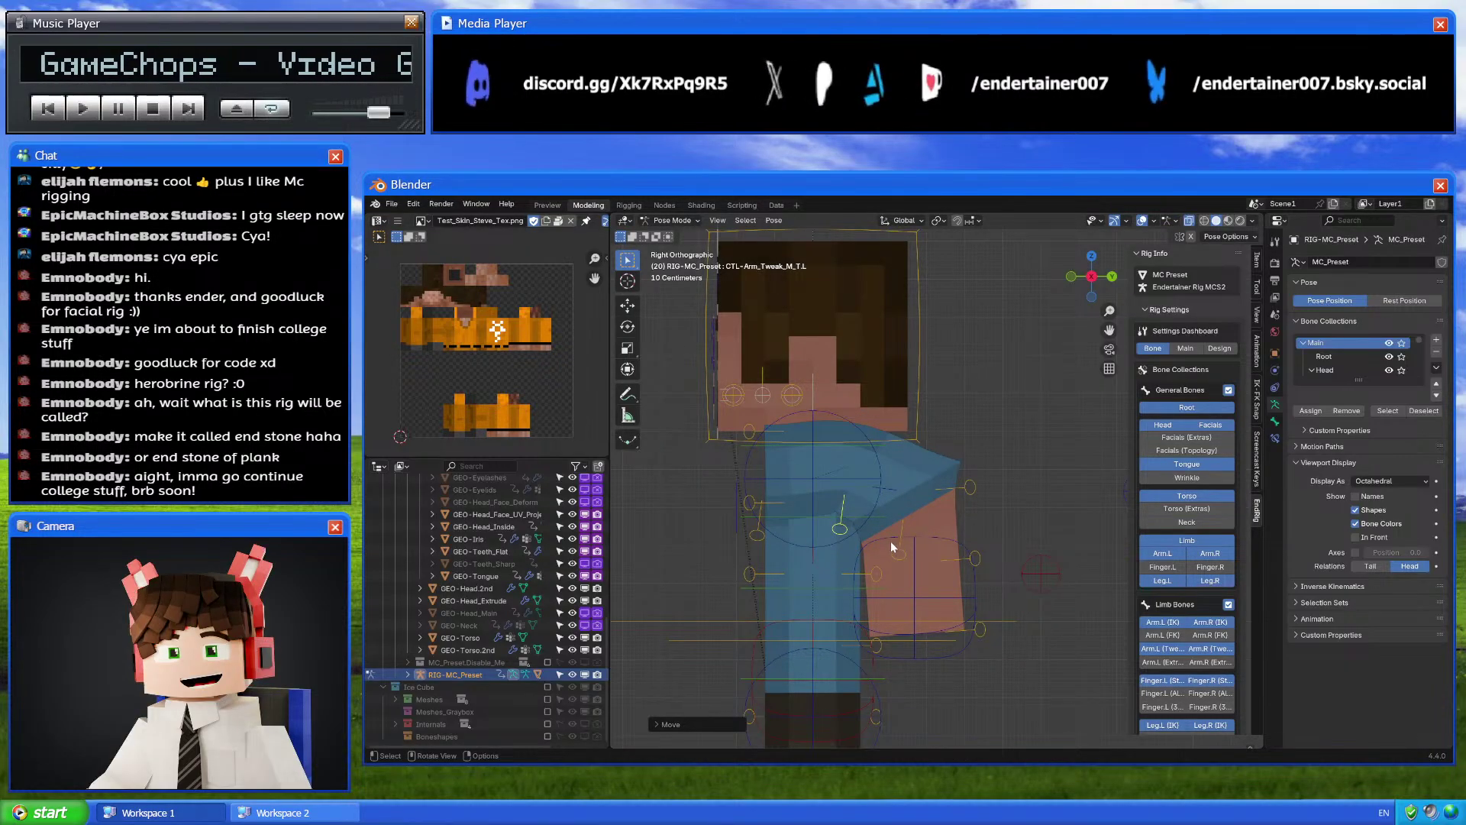
Clear the location of every bone in the MC Preset rig and return it to Object Mode
{"action": "key", "text": "a"}
{"action": "key", "text": "alt+g"}
{"action": "key", "text": "ctrl+Tab"}
{"action": "middle_click_drag", "start_coordinate": [883, 534], "coordinate": [930, 547]}
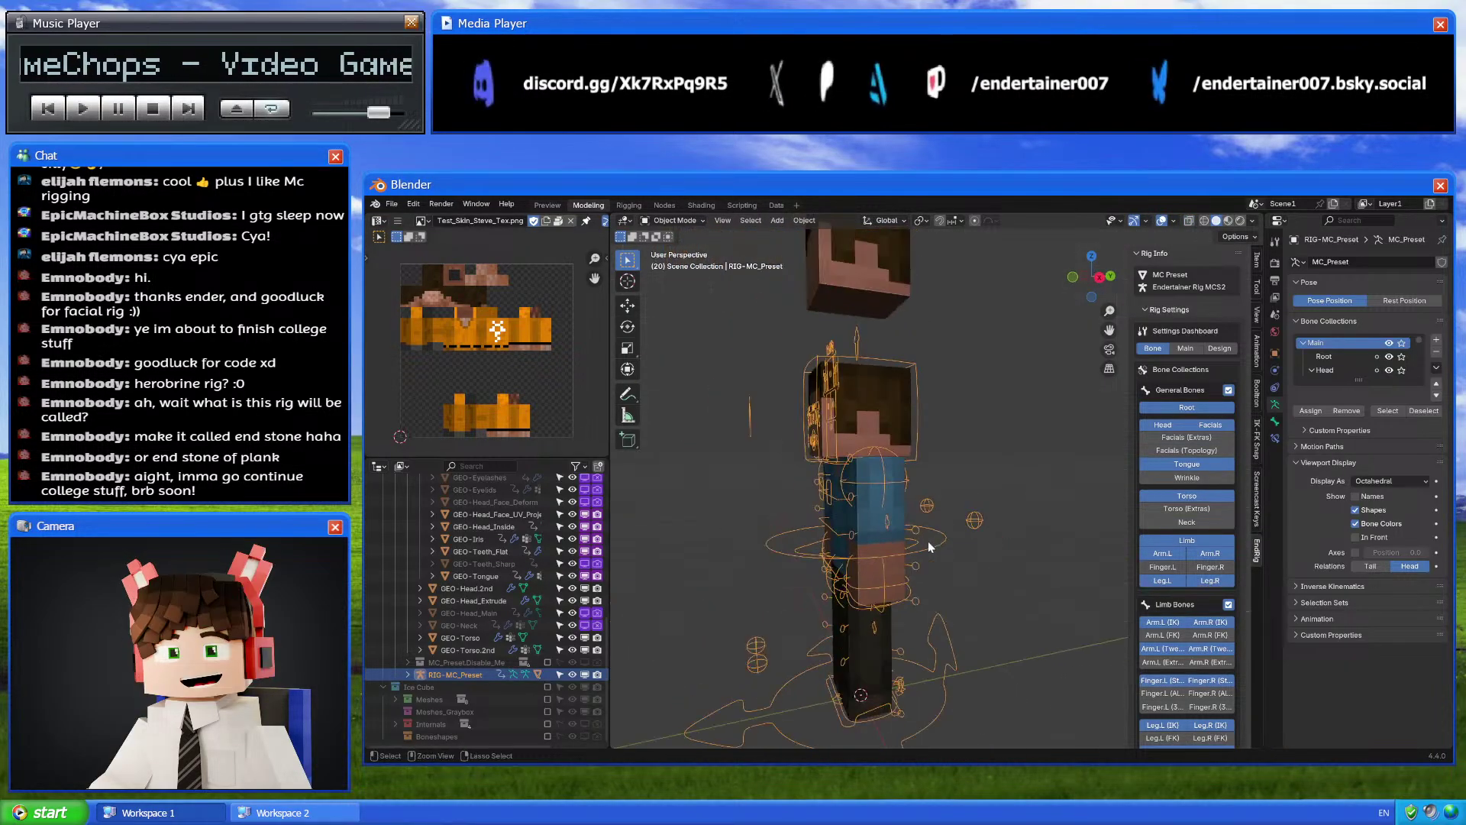
Include the Ice Cube collection in the view layer and put its rig in Pose Mode in top view
{"action": "left_click", "coordinate": [547, 687]}
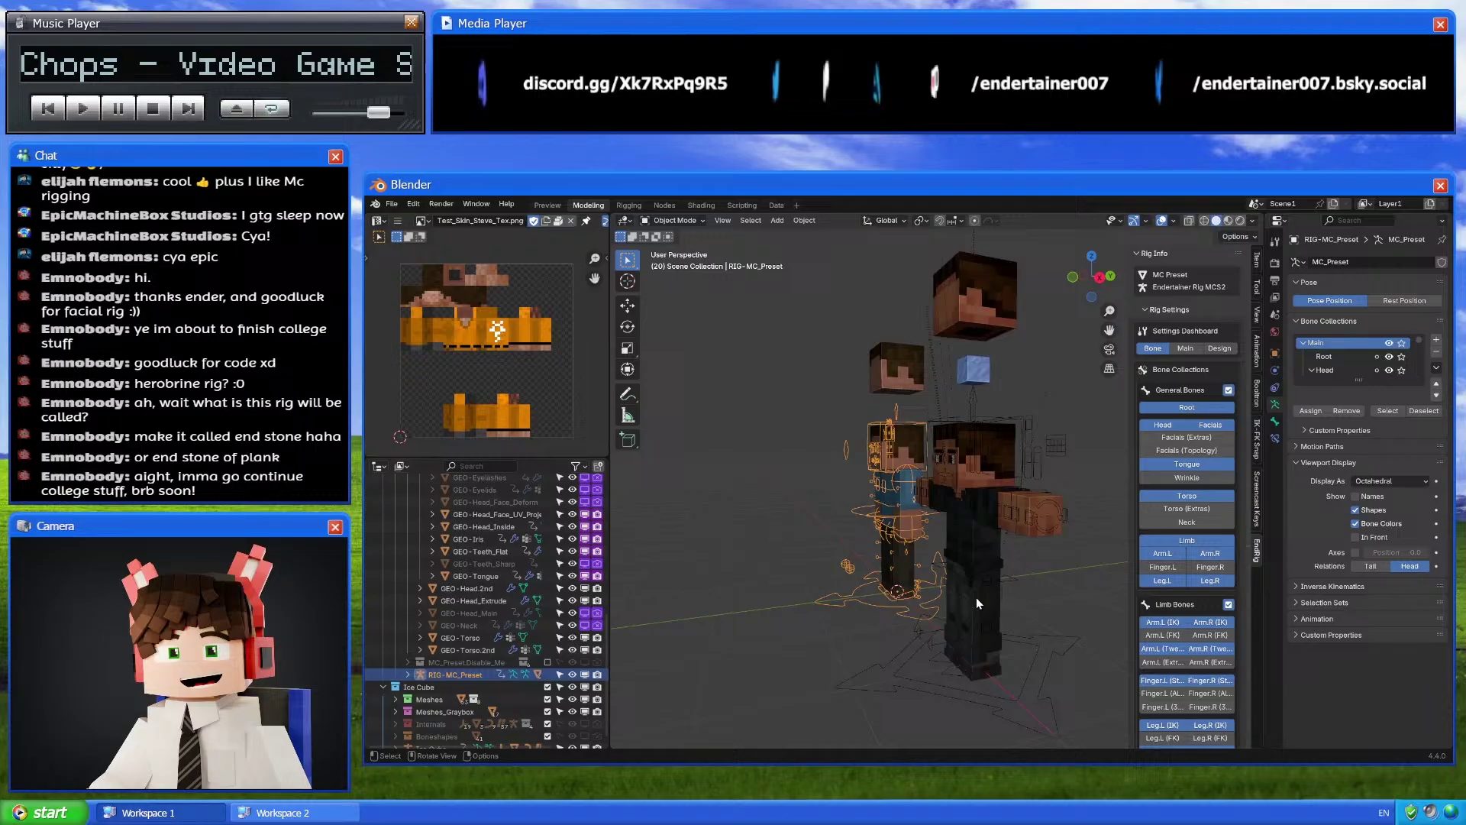
{"action": "left_click", "coordinate": [1037, 495]}
{"action": "key", "text": "ctrl+Tab"}
{"action": "left_click", "coordinate": [1091, 257]}
{"action": "scroll", "coordinate": [947, 543], "scroll_direction": "up", "scroll_amount": 6}
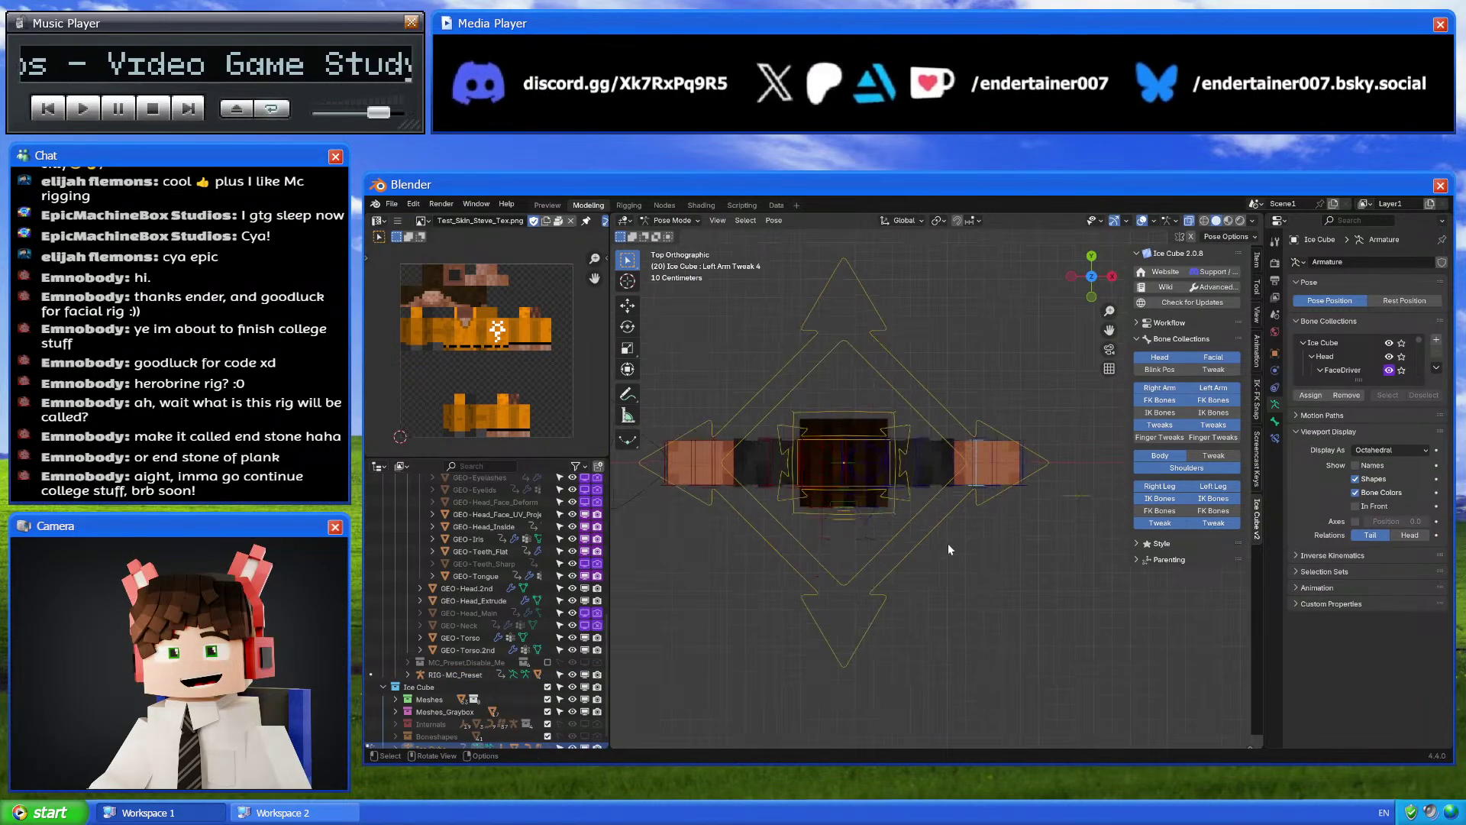
Try bending the Ice Cube's left arm by moving Left Arm Tweak 3 and moving and rotating Left Arm Tweak 6
{"action": "left_click_drag", "start_coordinate": [951, 412], "coordinate": [931, 446]}
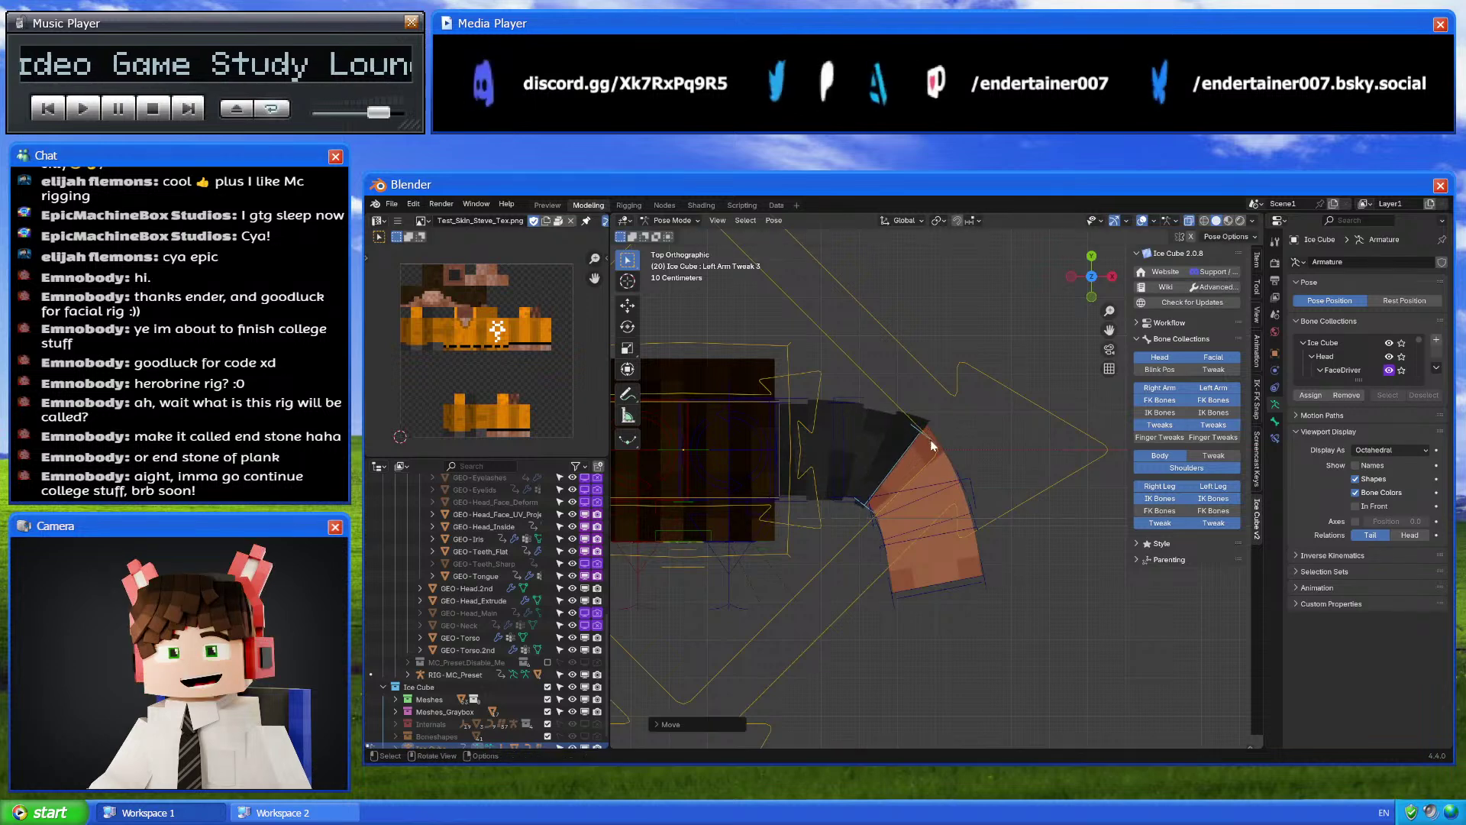
{"action": "left_click", "coordinate": [961, 510]}
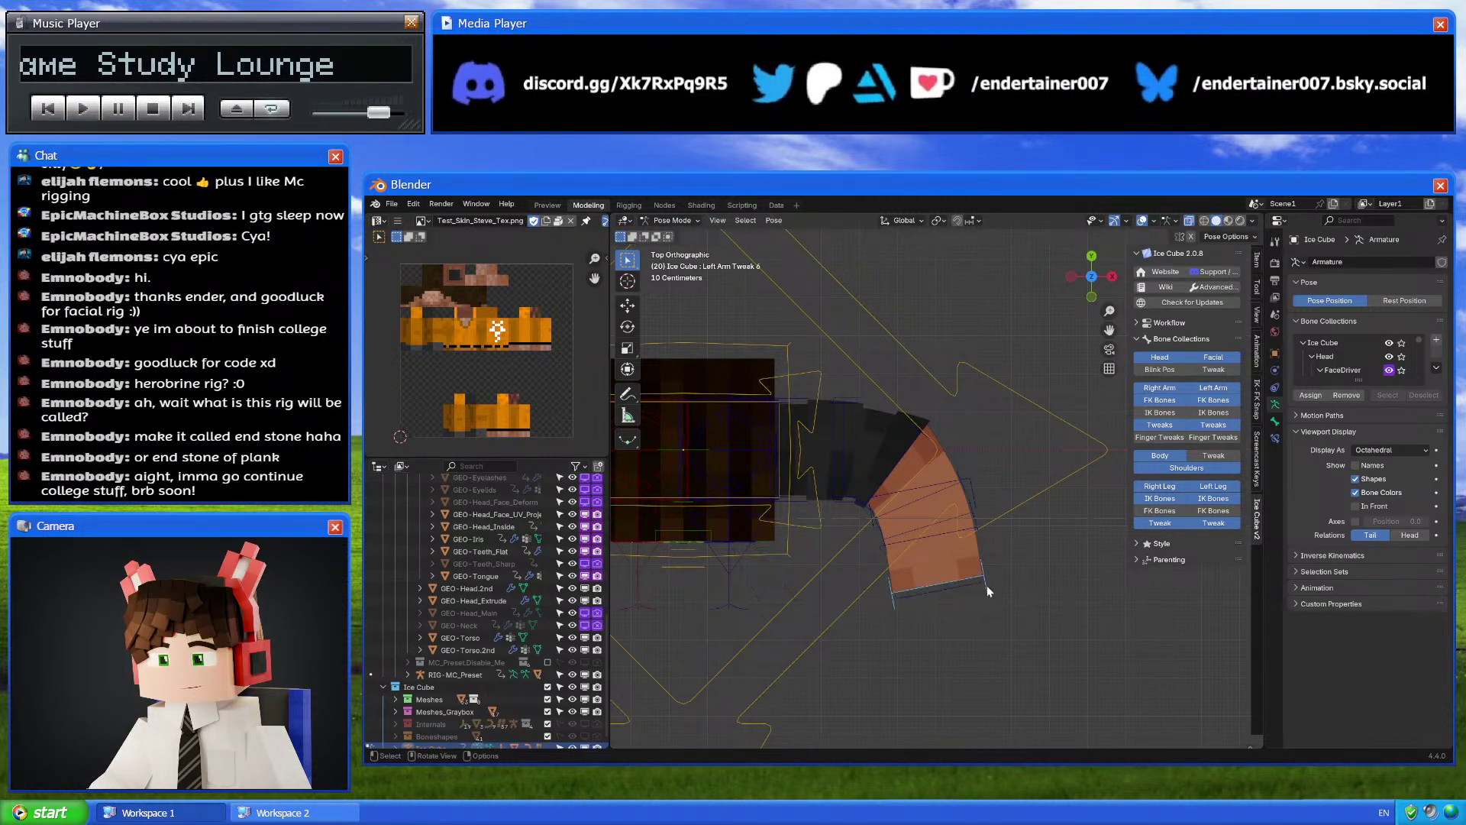
{"action": "left_click_drag", "start_coordinate": [986, 585], "coordinate": [989, 624]}
{"action": "key", "text": "r"}
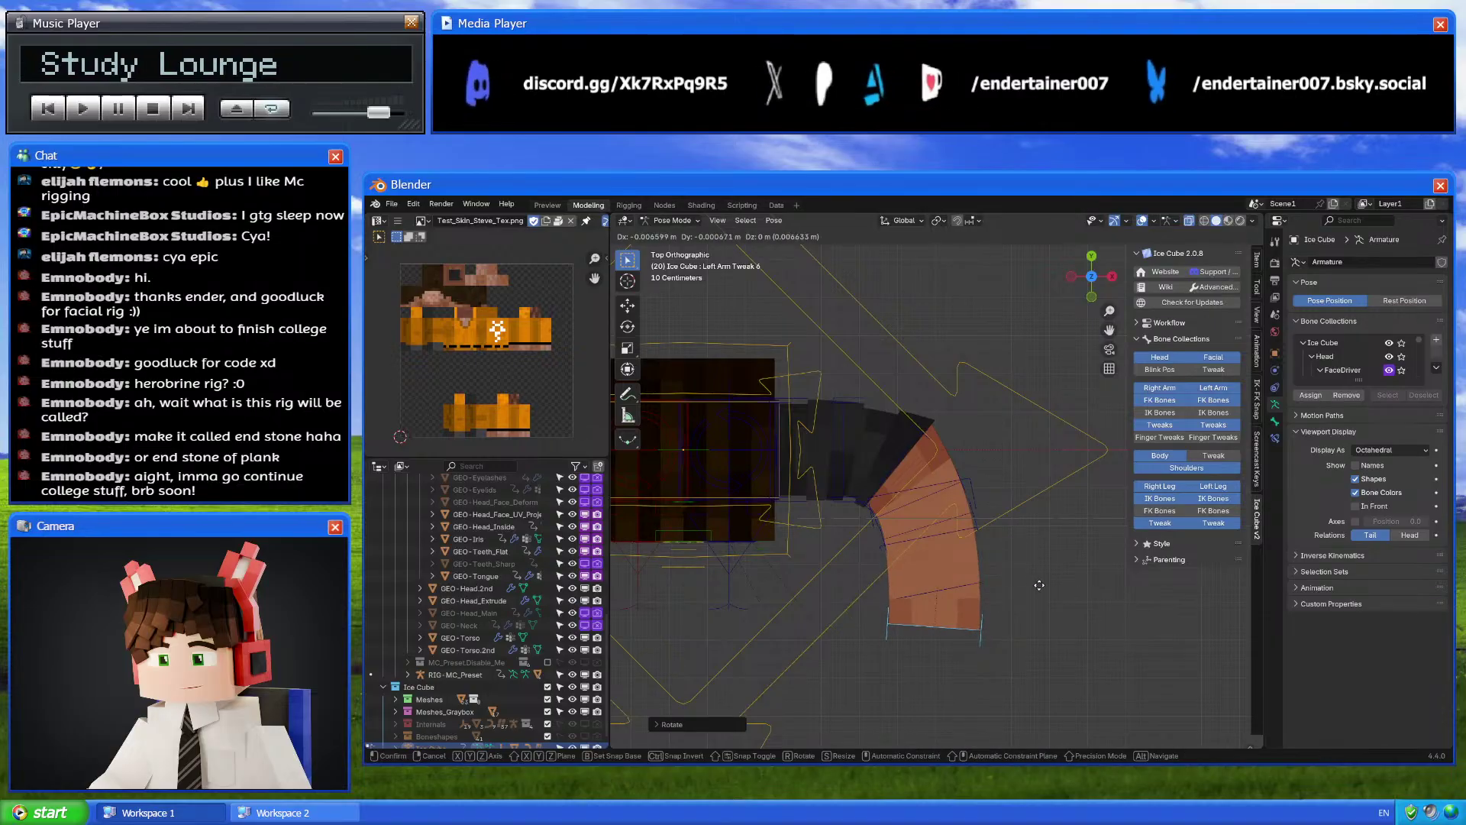
{"action": "key", "text": "Escape"}
Try reshaping the inner elbow of the bent Ice Cube arm with Left Arm Tweak 3 and Left Arm Tweak 5
{"action": "left_click", "coordinate": [975, 512]}
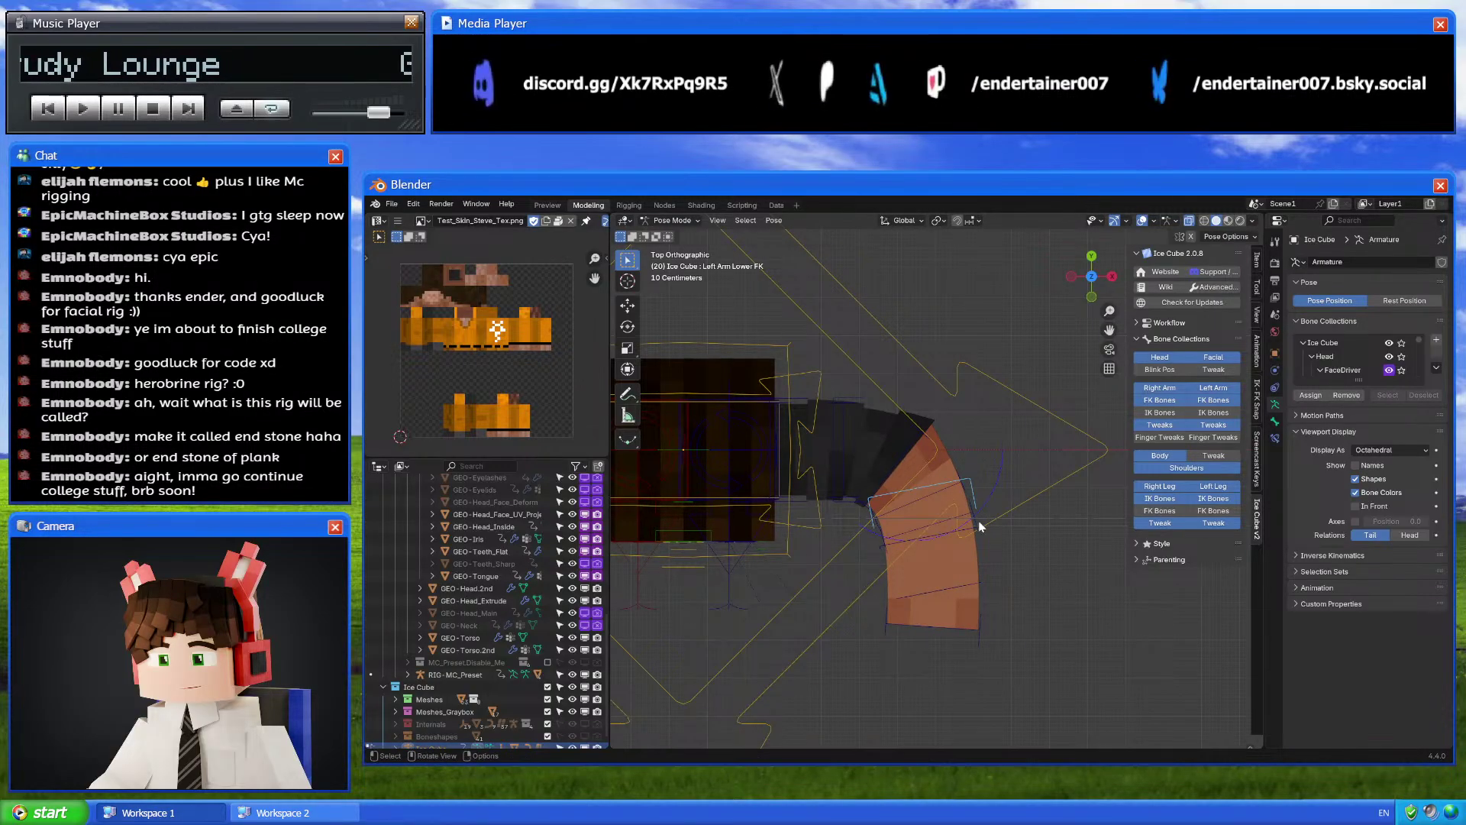
{"action": "left_click_drag", "start_coordinate": [977, 520], "coordinate": [884, 488]}
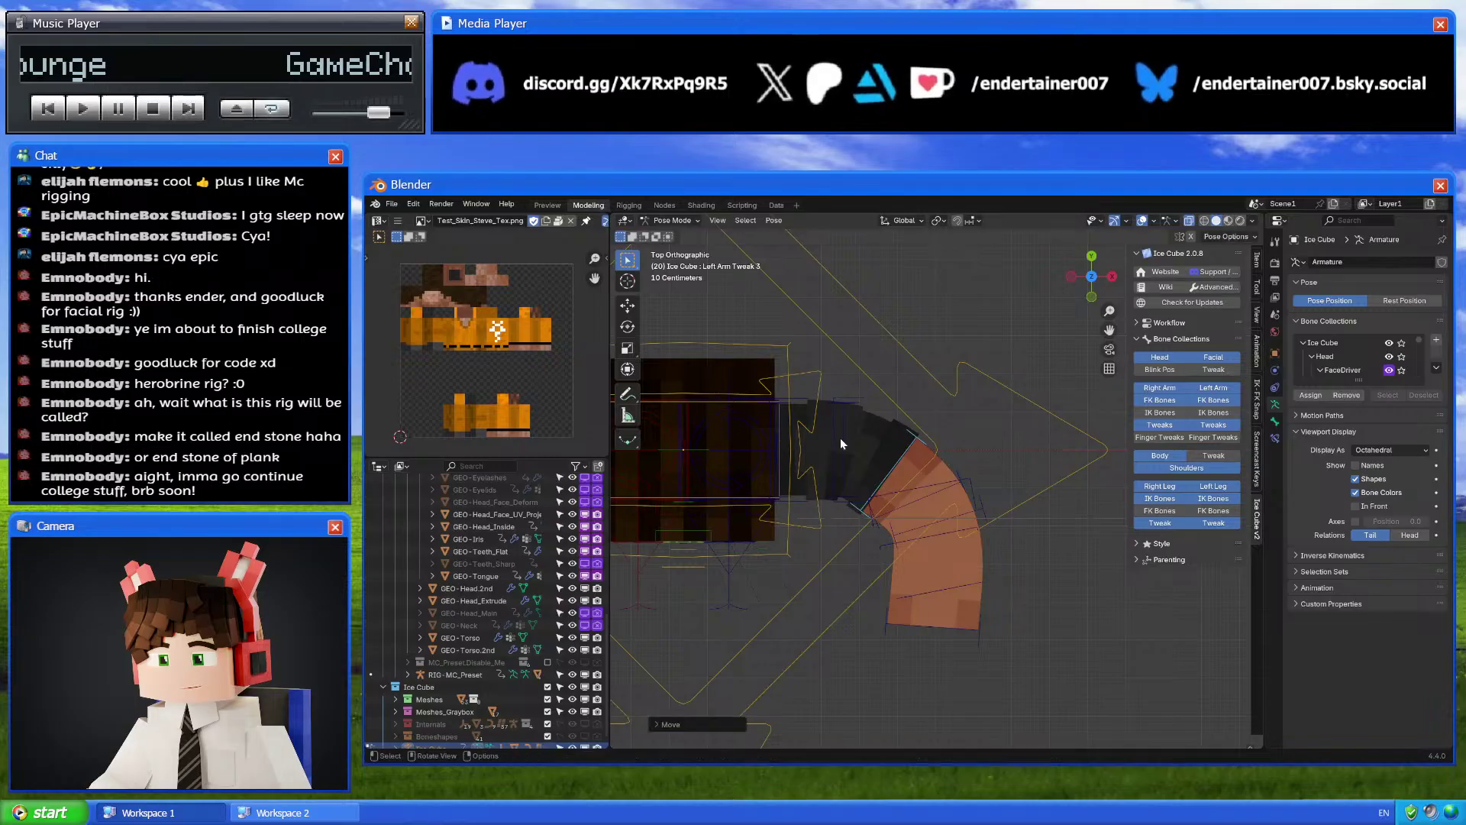
{"action": "left_click_drag", "start_coordinate": [908, 540], "coordinate": [872, 547]}
{"action": "middle_click_drag", "start_coordinate": [872, 546], "coordinate": [983, 435]}
{"action": "key", "text": "KP_1"}
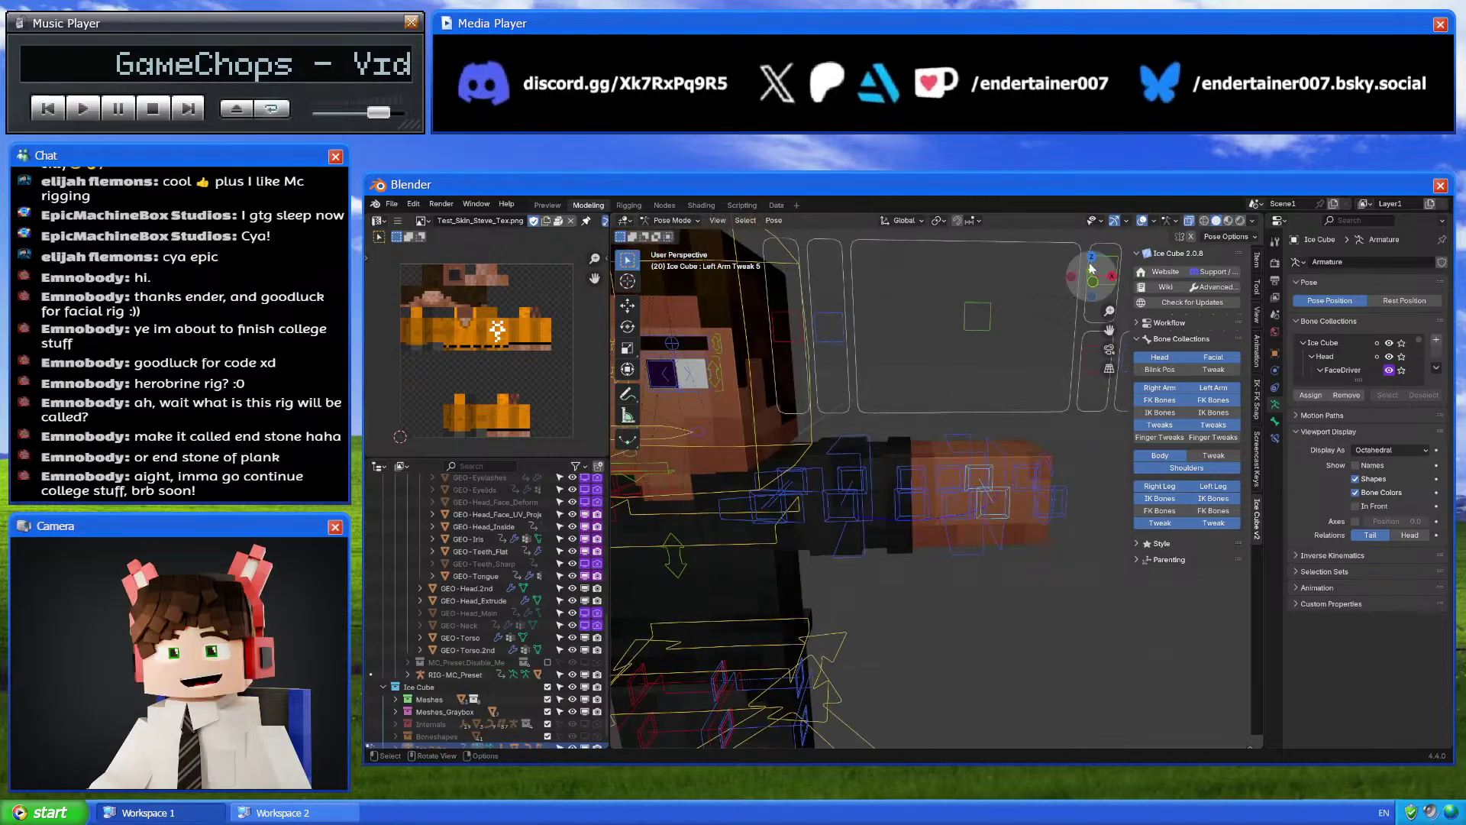
Try shifting Left Arm Tweak 3 and Left Arm Tweak 5 on the straightened Ice Cube arm in top view
{"action": "key", "text": "KP_7"}
{"action": "left_click", "coordinate": [924, 399]}
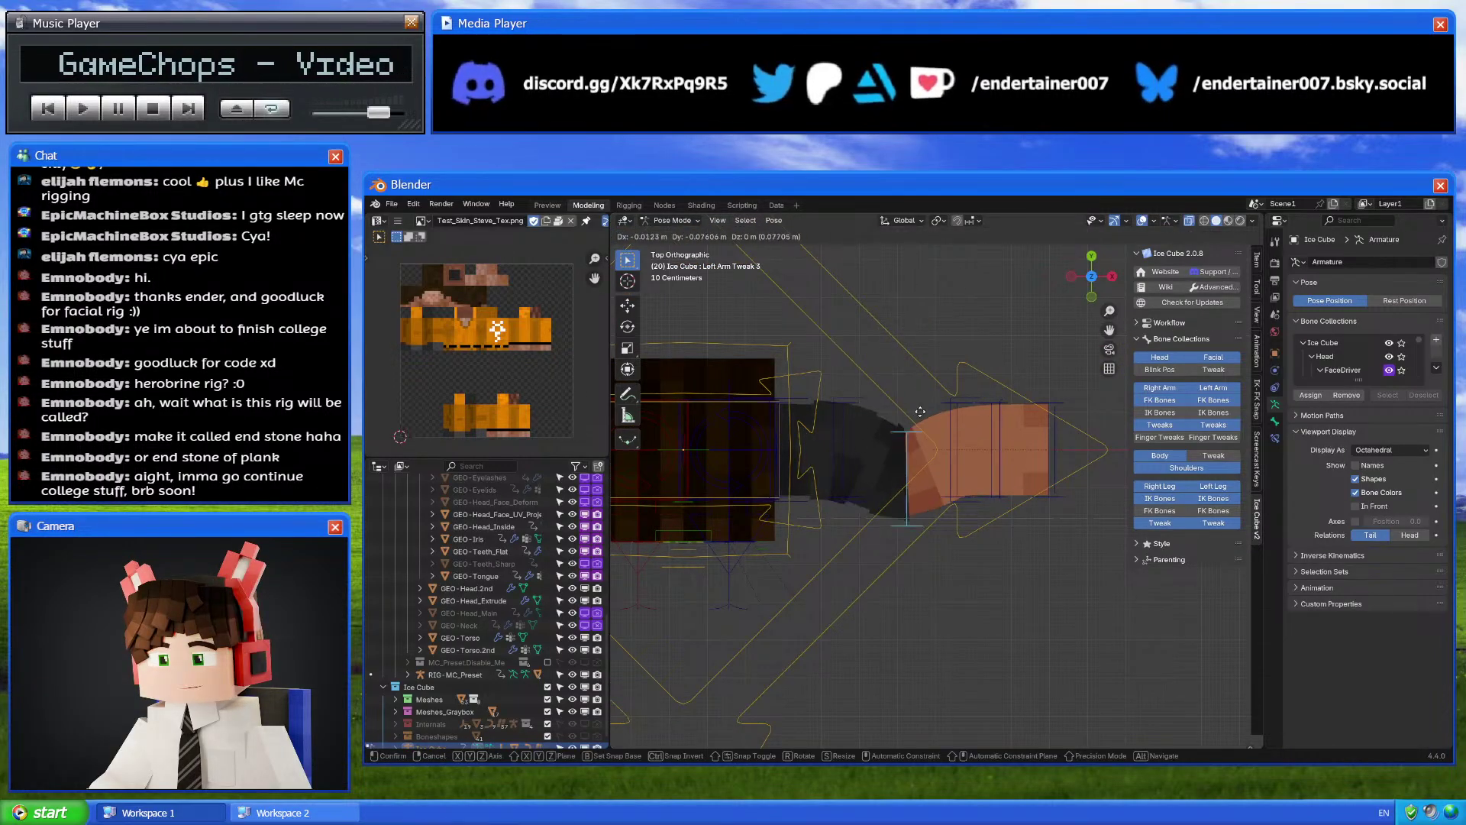
{"action": "left_click_drag", "start_coordinate": [1001, 409], "coordinate": [983, 401]}
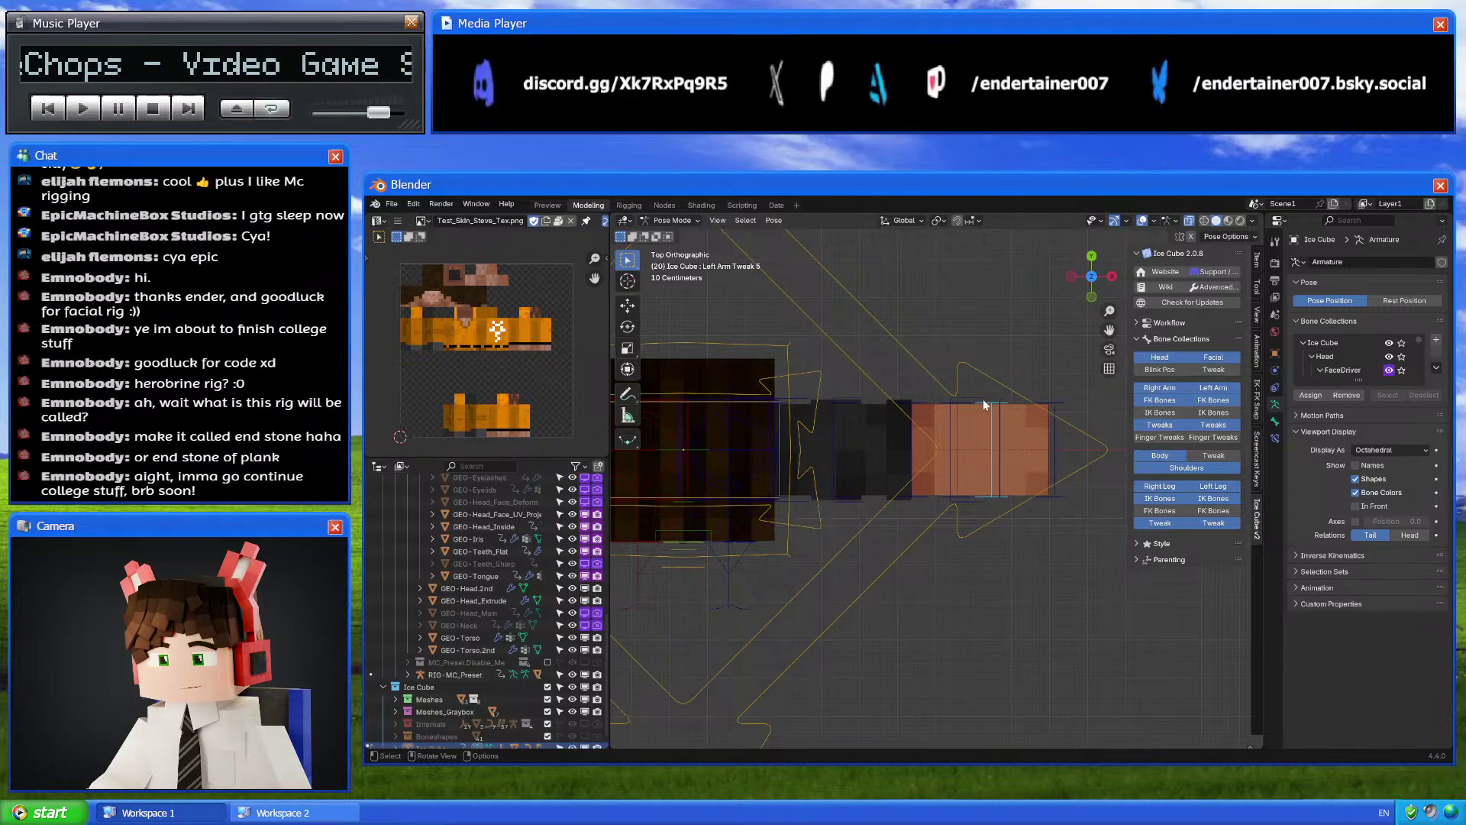
Switch to the MC Preset rig in Pose Mode and select the CTL-Arm_Tweak_E_B.L elbow bone in front view
{"action": "middle_click_drag", "start_coordinate": [983, 398], "coordinate": [964, 528]}
{"action": "key", "text": "ctrl+Tab"}
{"action": "left_click", "coordinate": [896, 487]}
{"action": "key", "text": "ctrl+Tab"}
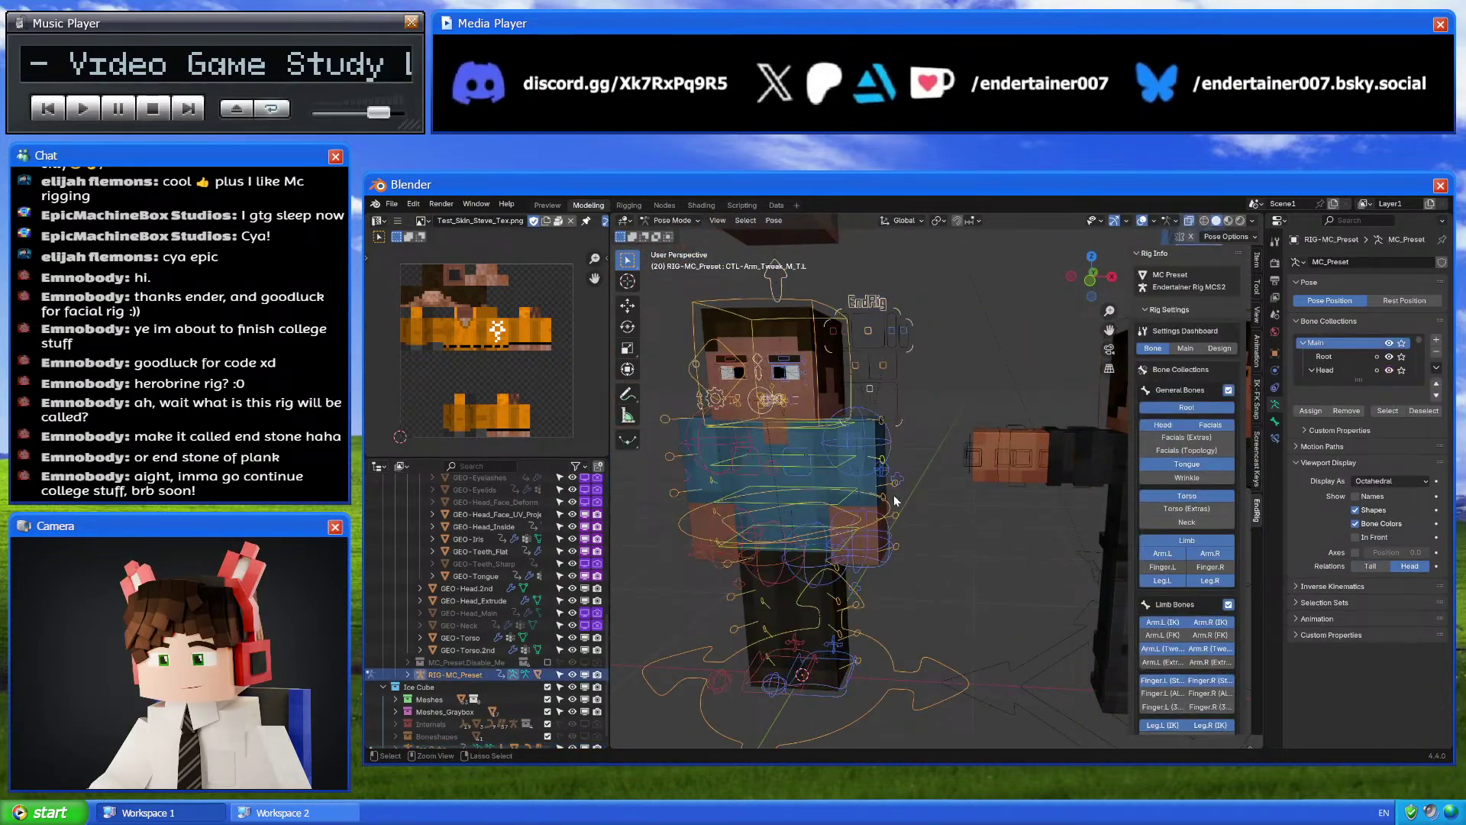
{"action": "scroll", "coordinate": [927, 487], "scroll_direction": "up", "scroll_amount": 5}
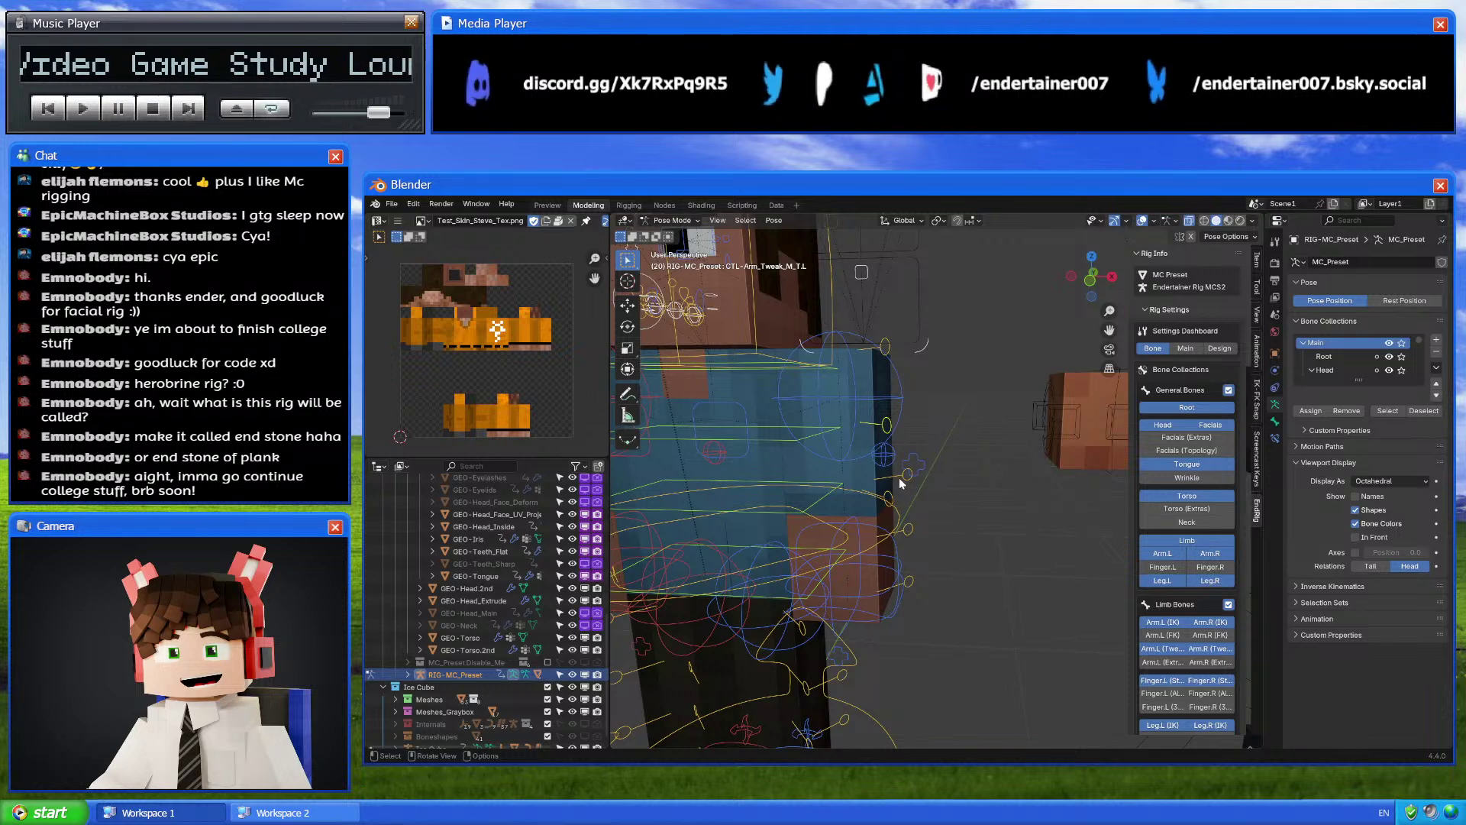
{"action": "left_click", "coordinate": [899, 478]}
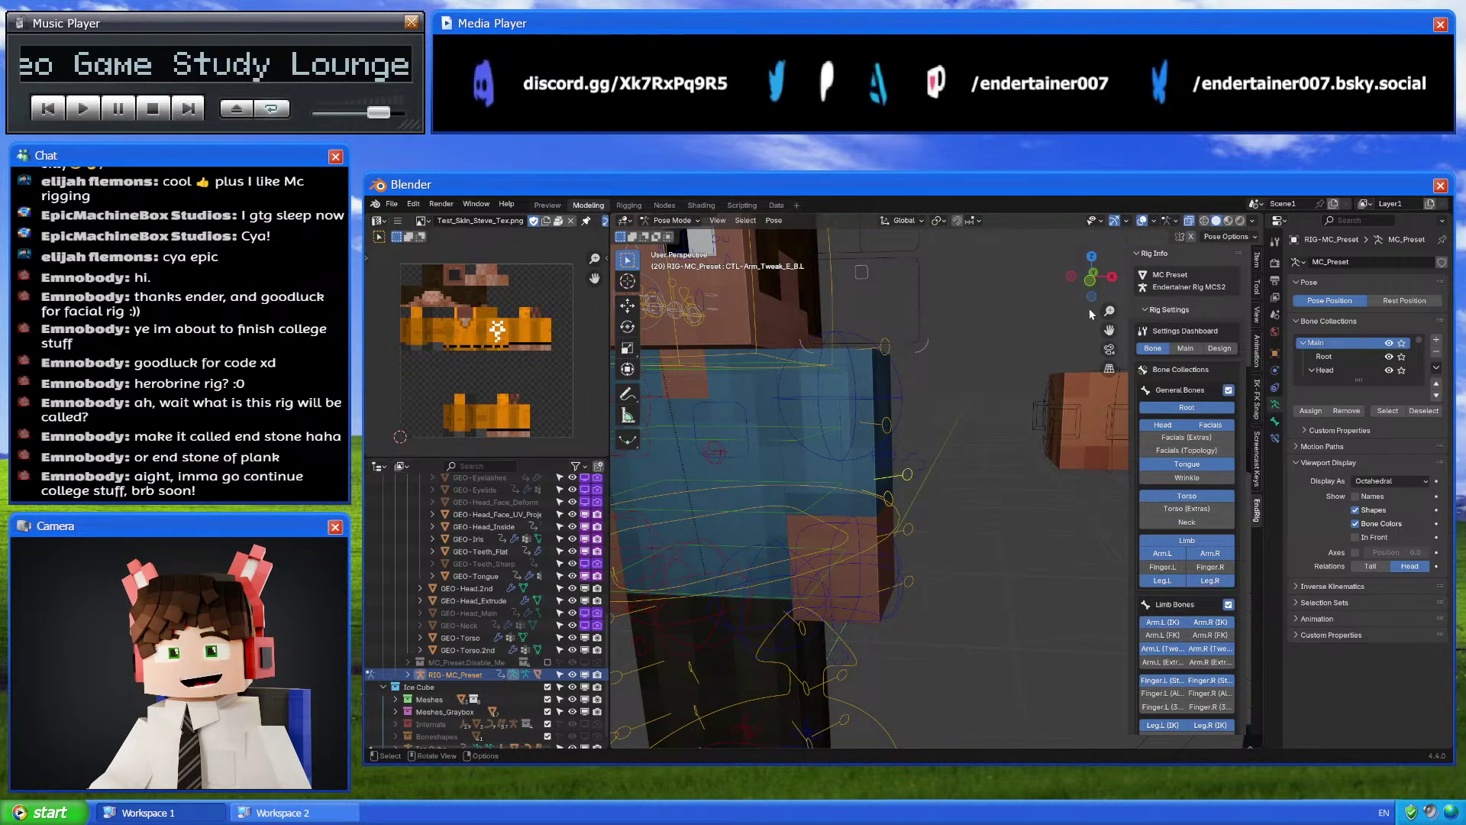
{"action": "key", "text": "KP_1"}
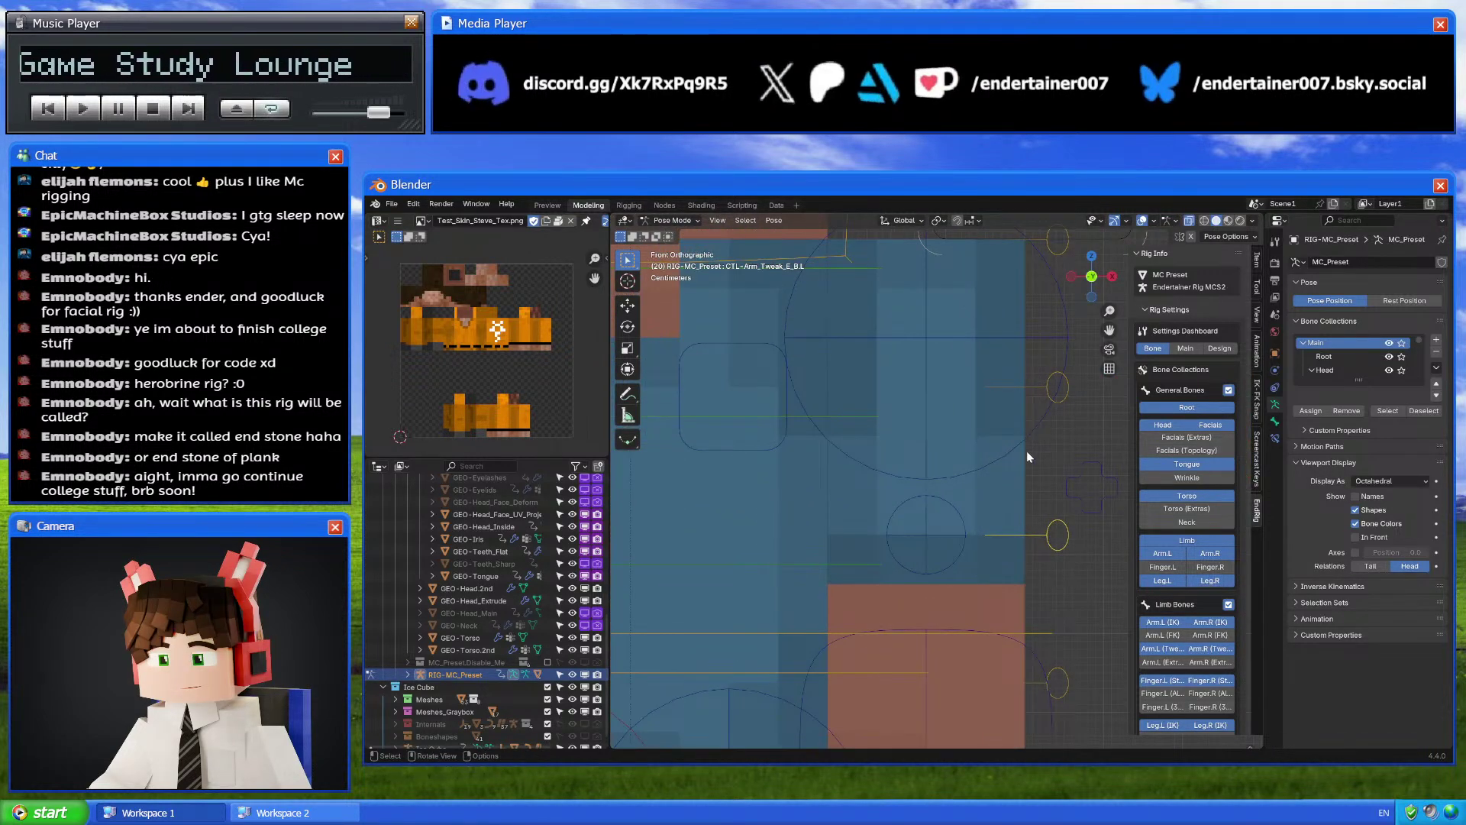
Try moving CTL-Arm_Tweak_E_B.L inward and outward to test how the left elbow deforms from the front
{"action": "key", "text": "g"}
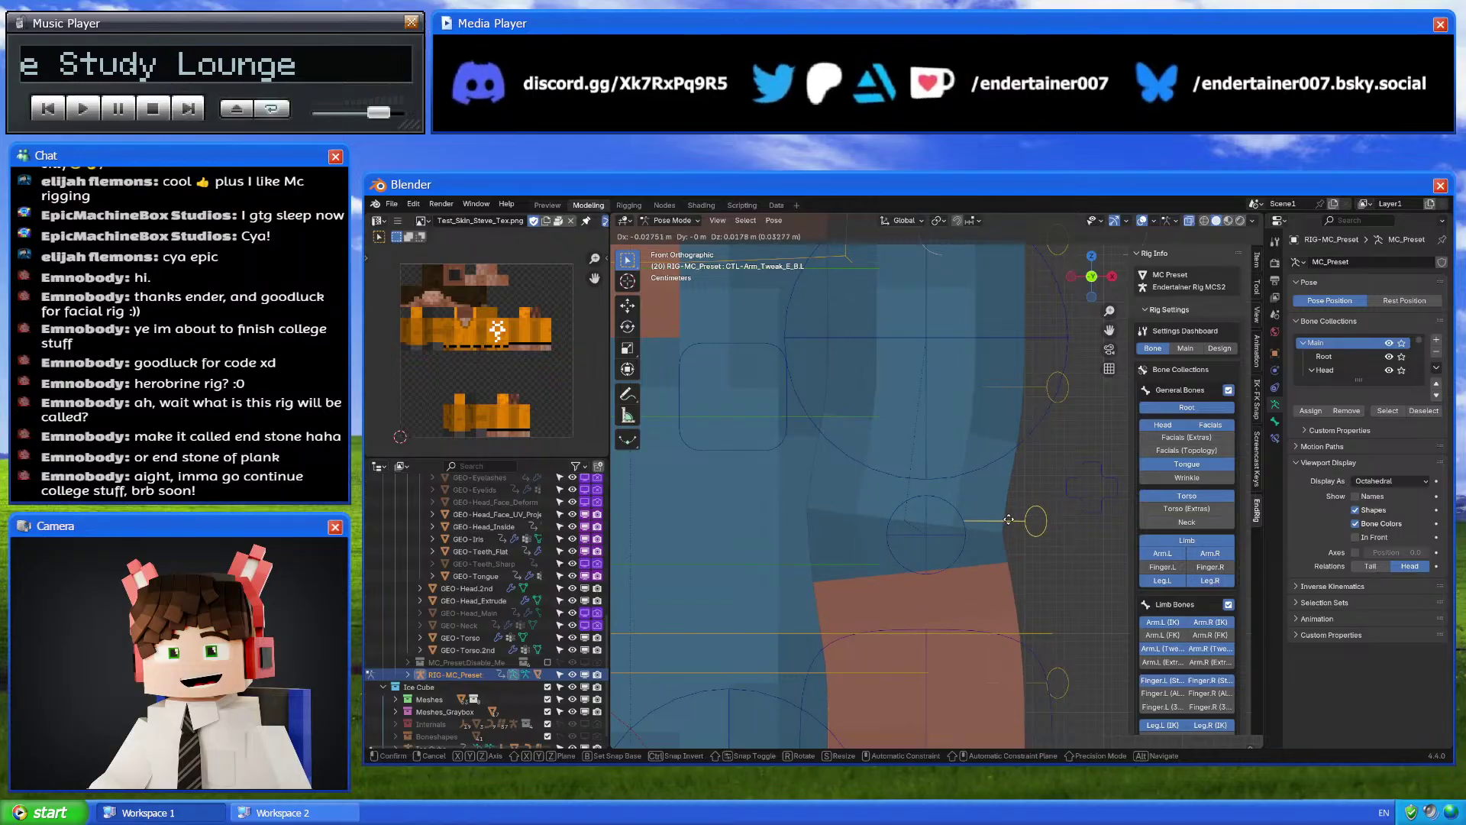
{"action": "key", "text": "Escape"}
{"action": "scroll", "coordinate": [955, 501], "scroll_direction": "down", "scroll_amount": 1}
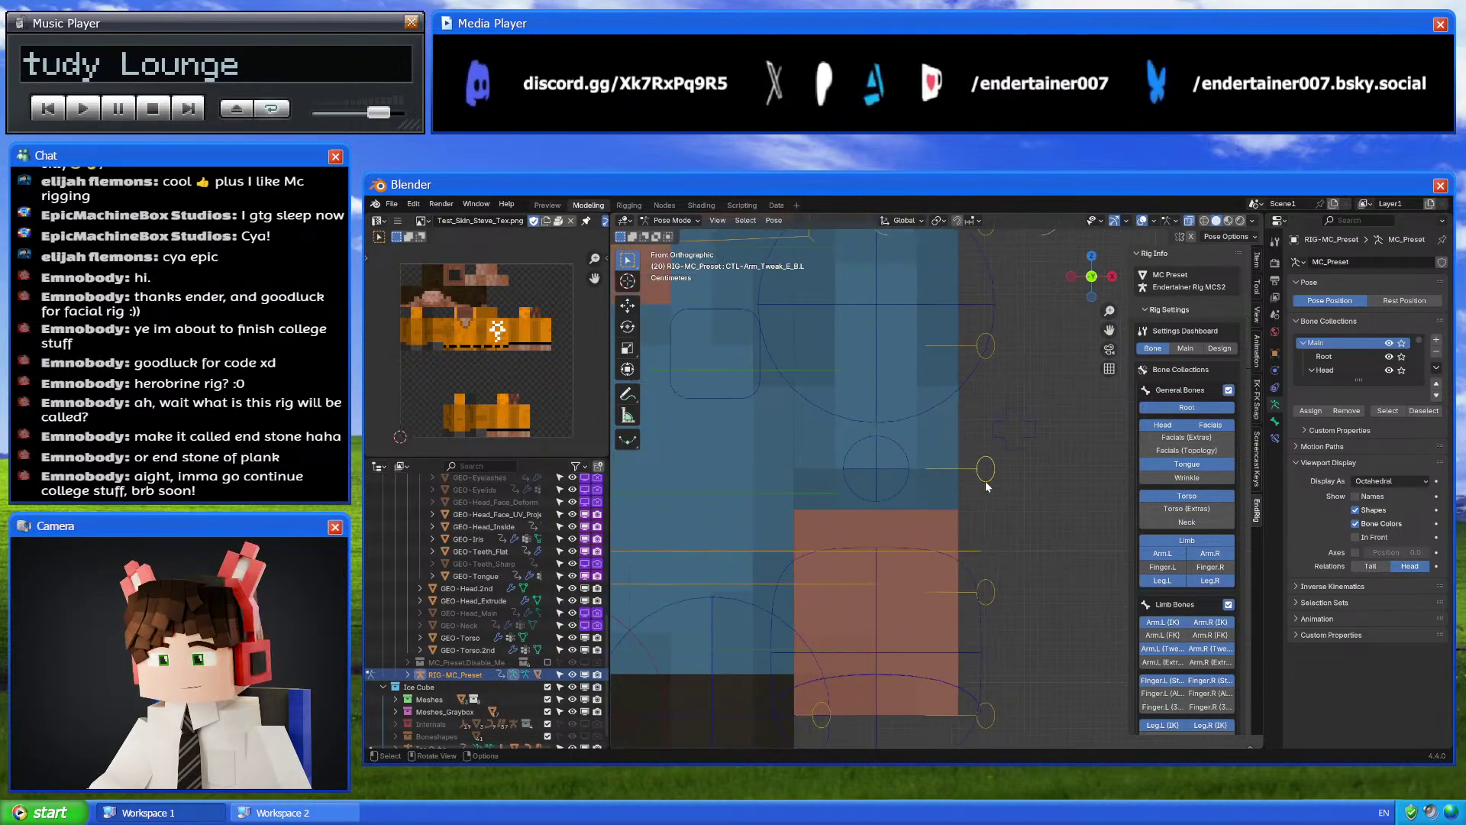
{"action": "key", "text": "g"}
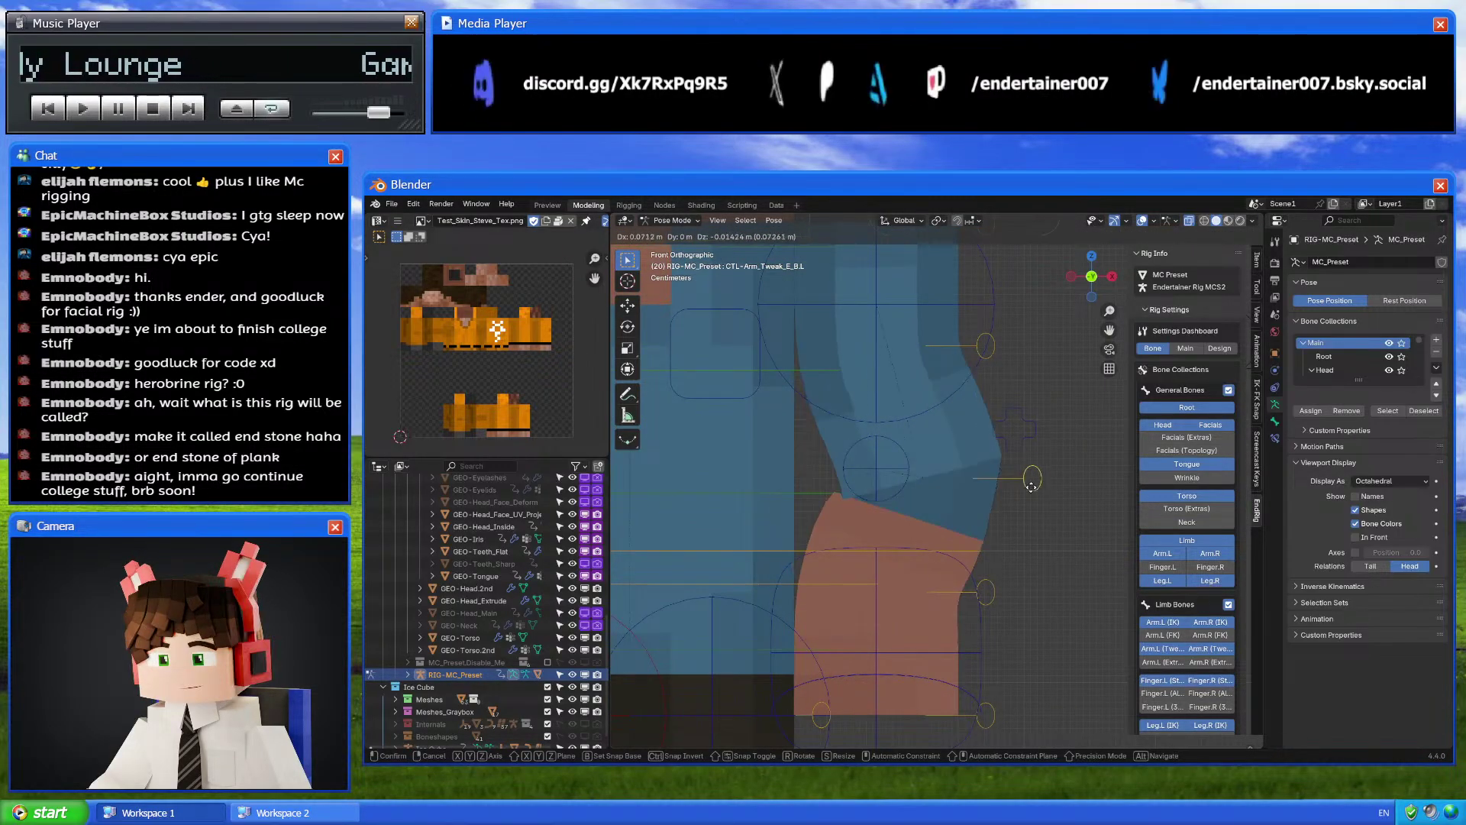
{"action": "key", "text": "Escape"}
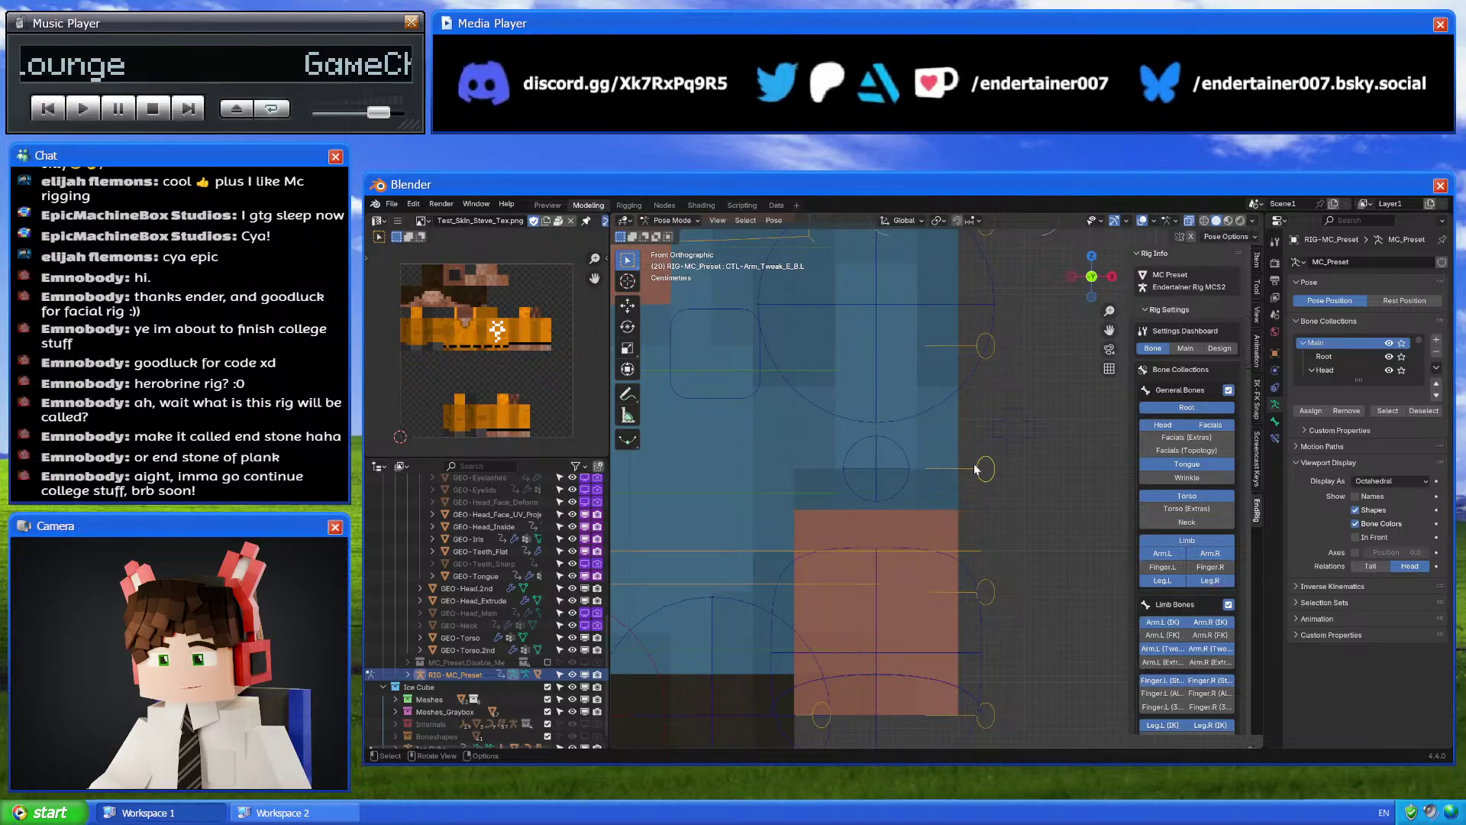
{"action": "key", "text": "g"}
{"action": "key", "text": "Escape"}
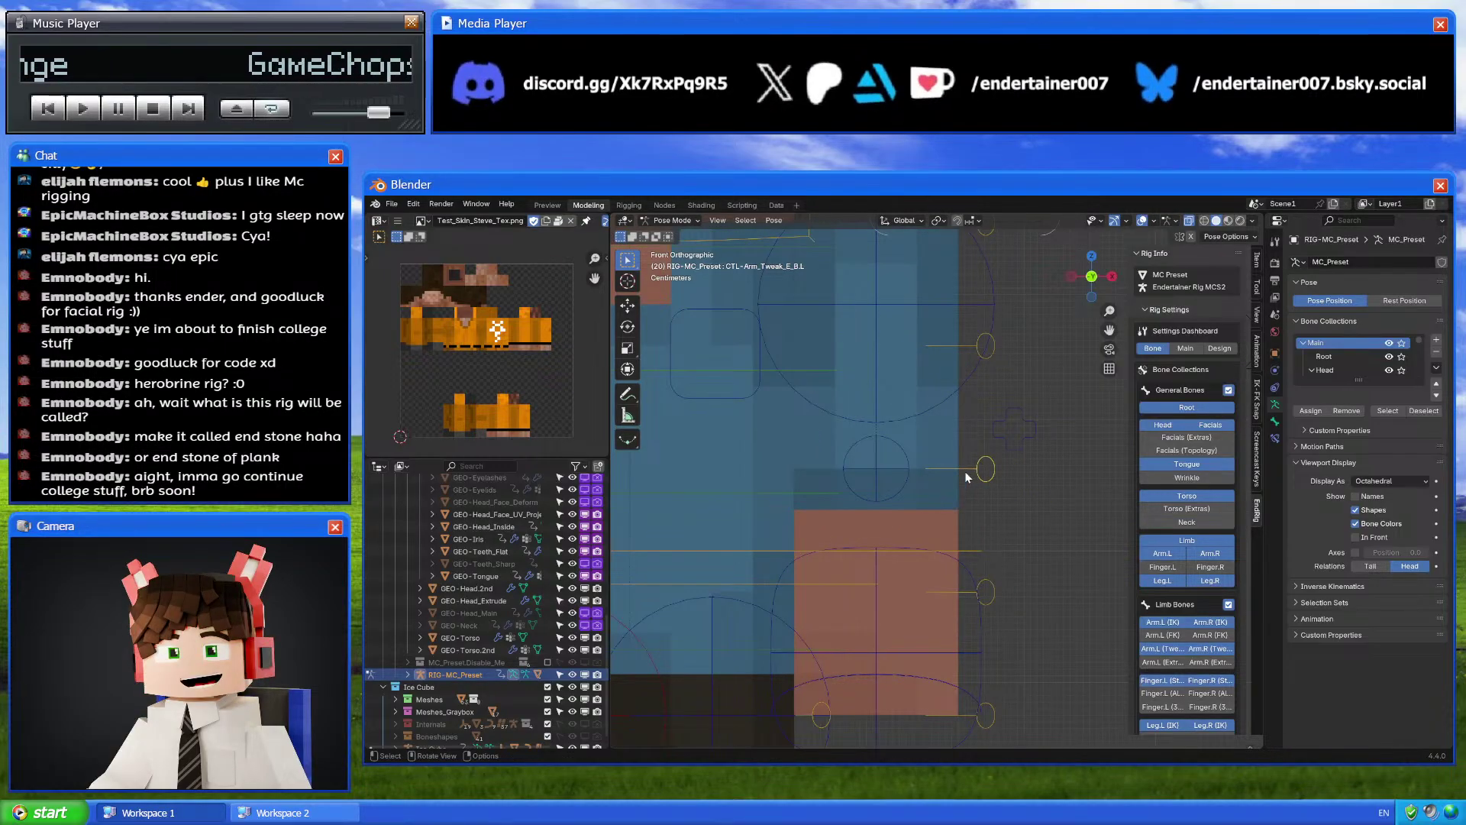
{"action": "key", "text": "g"}
{"action": "key", "text": "Escape"}
{"action": "key", "text": "g"}
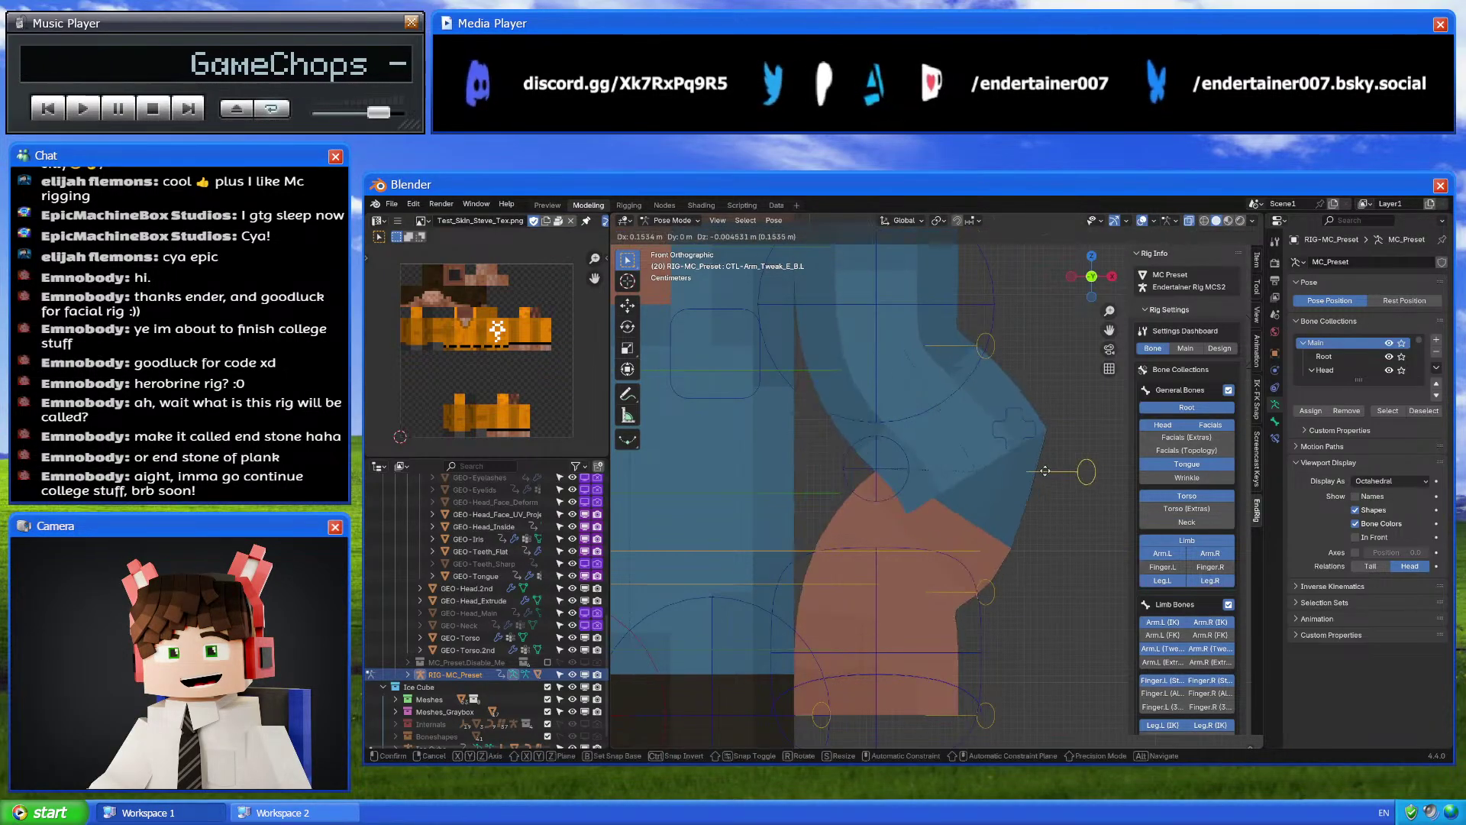
{"action": "left_click", "coordinate": [1052, 457]}
Clear the location of CTL-Arm_Tweak_E_B.L and return the MC Preset rig to Object Mode
{"action": "middle_click_drag", "start_coordinate": [818, 484], "coordinate": [1098, 506]}
{"action": "key", "text": "ctrl+Tab"}
{"action": "left_click", "coordinate": [1046, 505]}
{"action": "left_click", "coordinate": [1009, 481]}
{"action": "key", "text": "ctrl+Tab"}
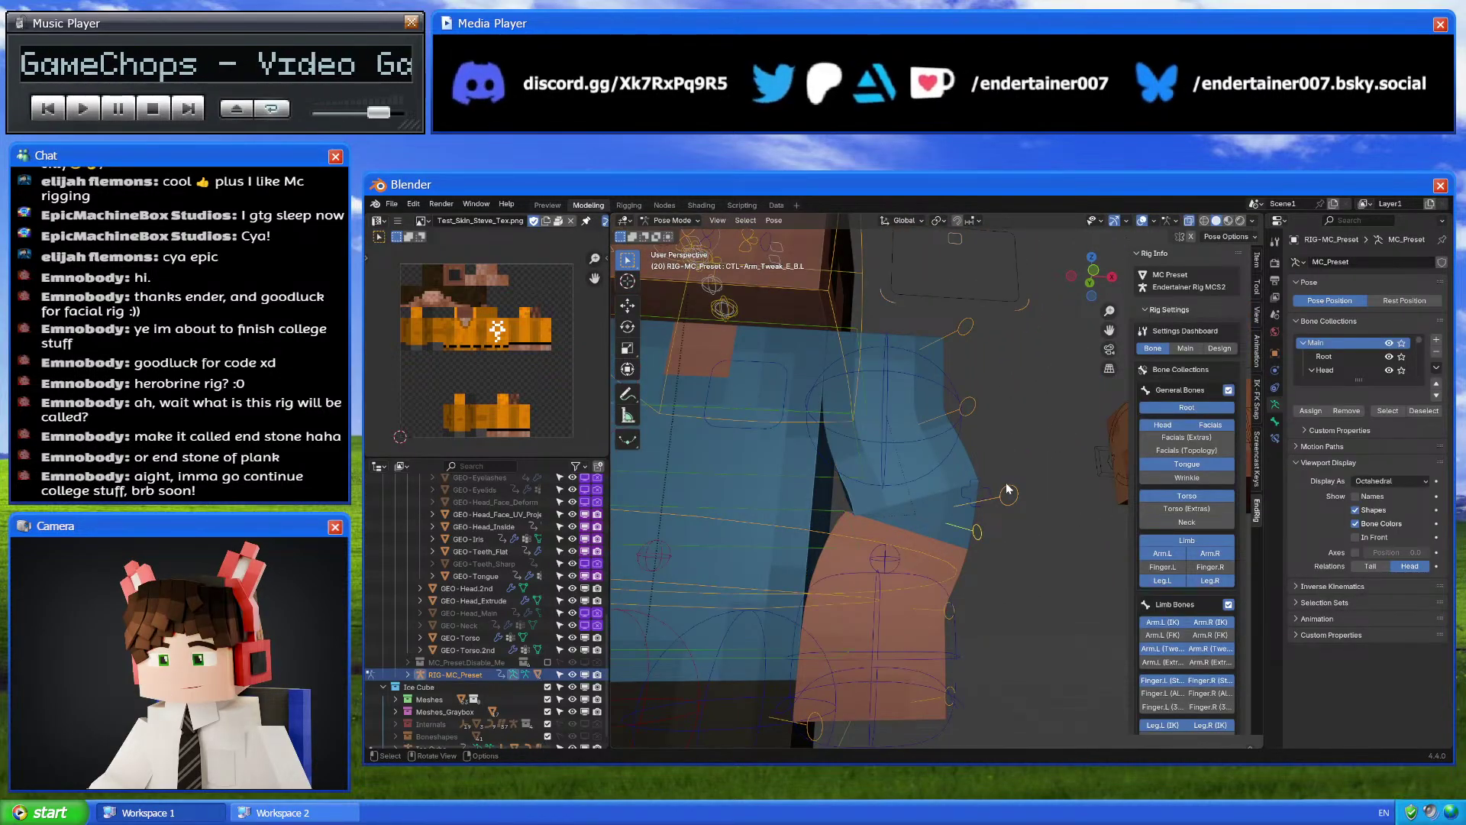
{"action": "key", "text": "alt+g"}
{"action": "key", "text": "ctrl+Tab"}
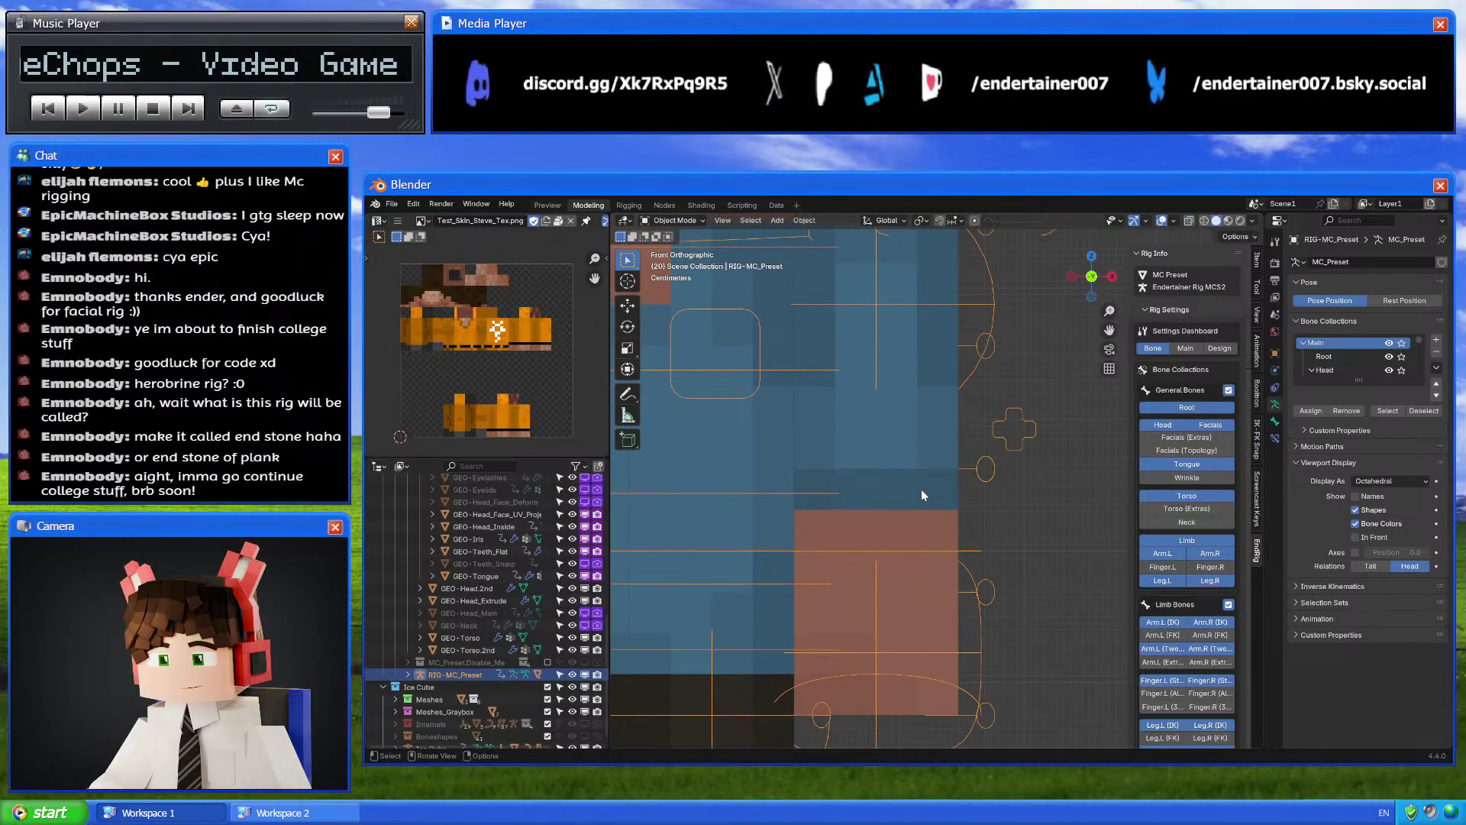
Try bending the MC Preset's right leg by moving CTL-Leg_IK.R forward and up in the left side view
{"action": "key", "text": "KP_1"}
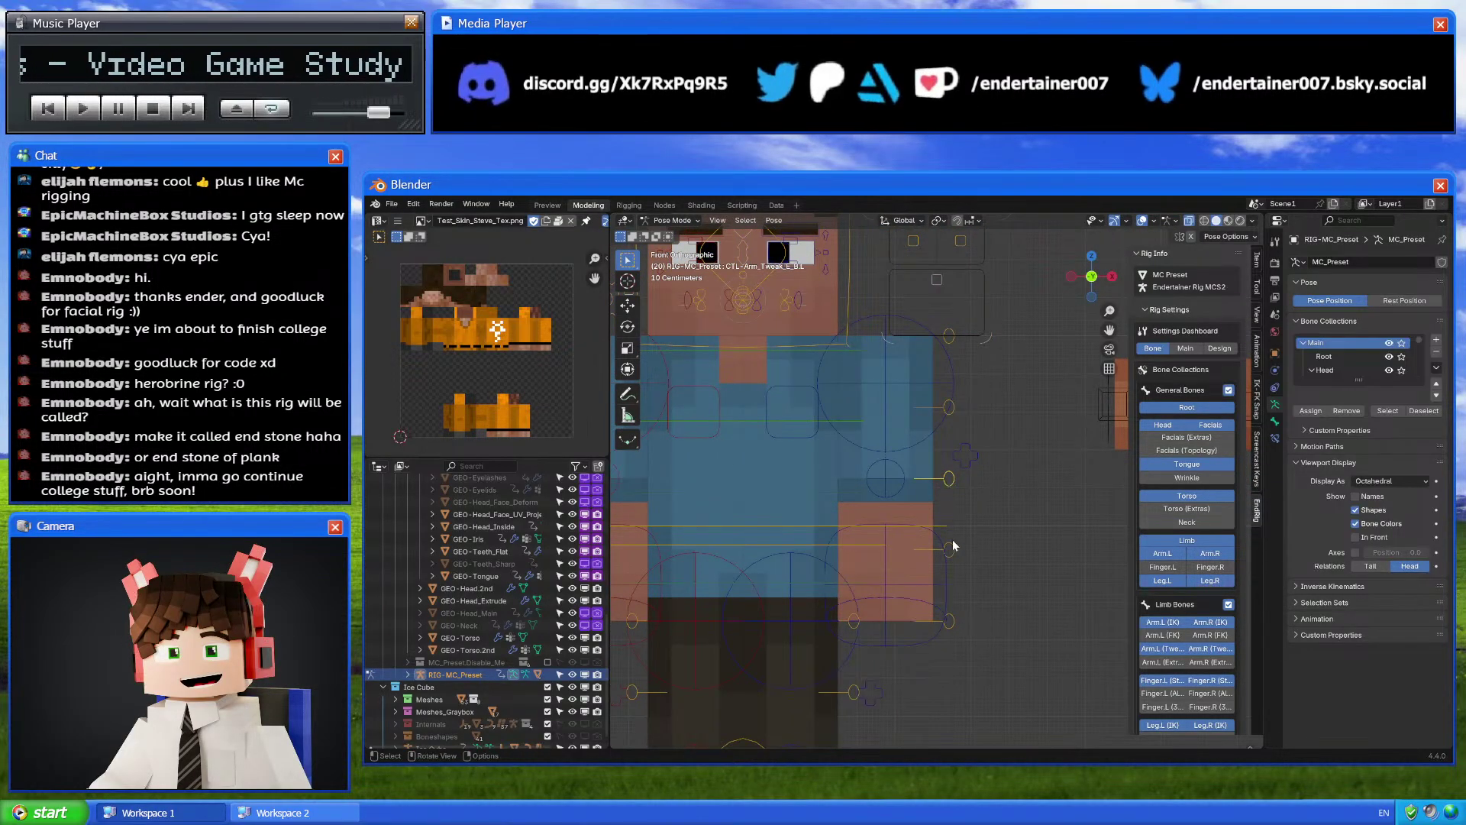
{"action": "key", "text": "ctrl+Tab"}
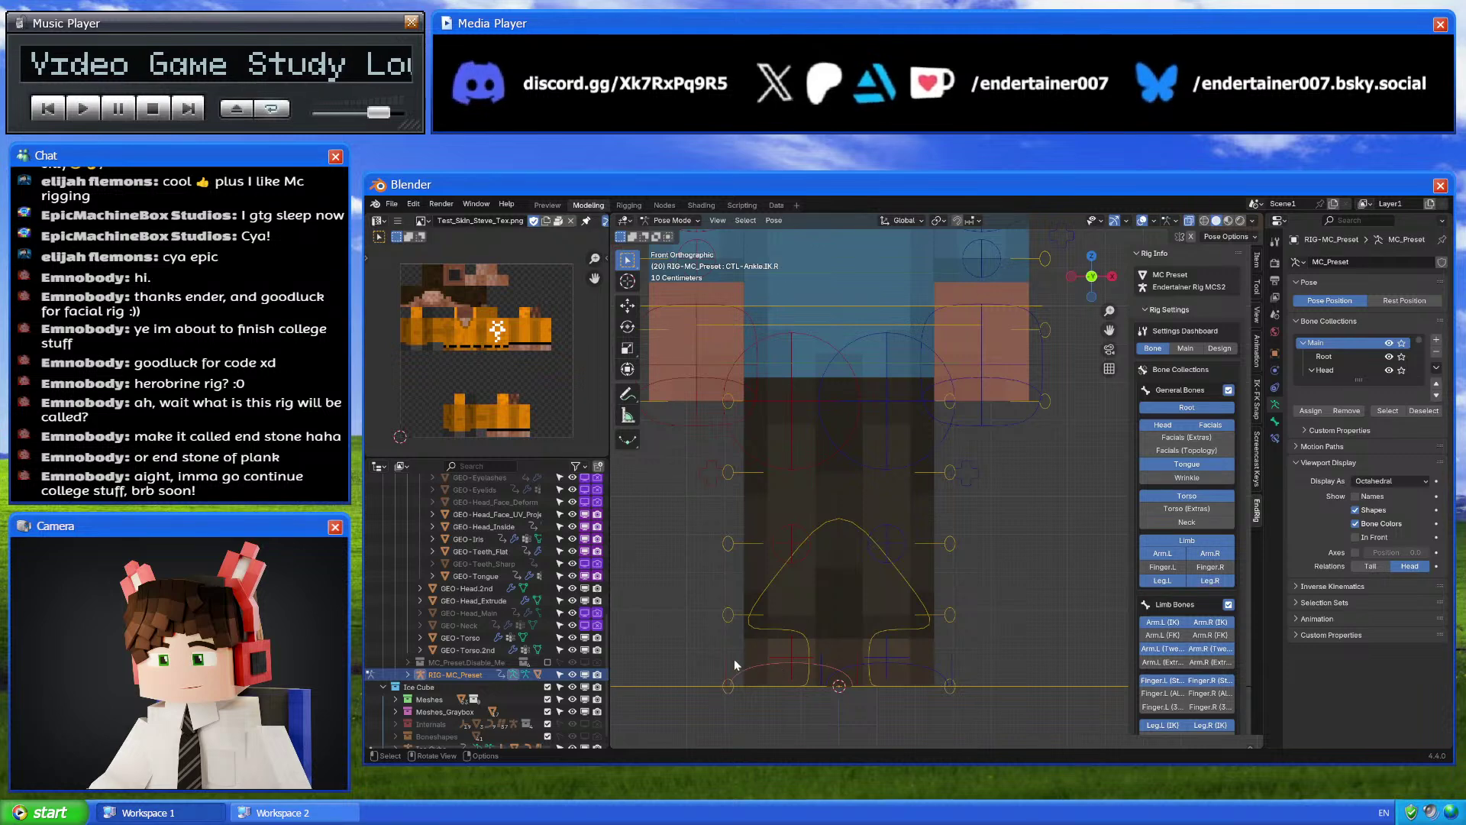
{"action": "left_click", "coordinate": [870, 567]}
{"action": "left_click", "coordinate": [1072, 276]}
{"action": "key", "text": "g"}
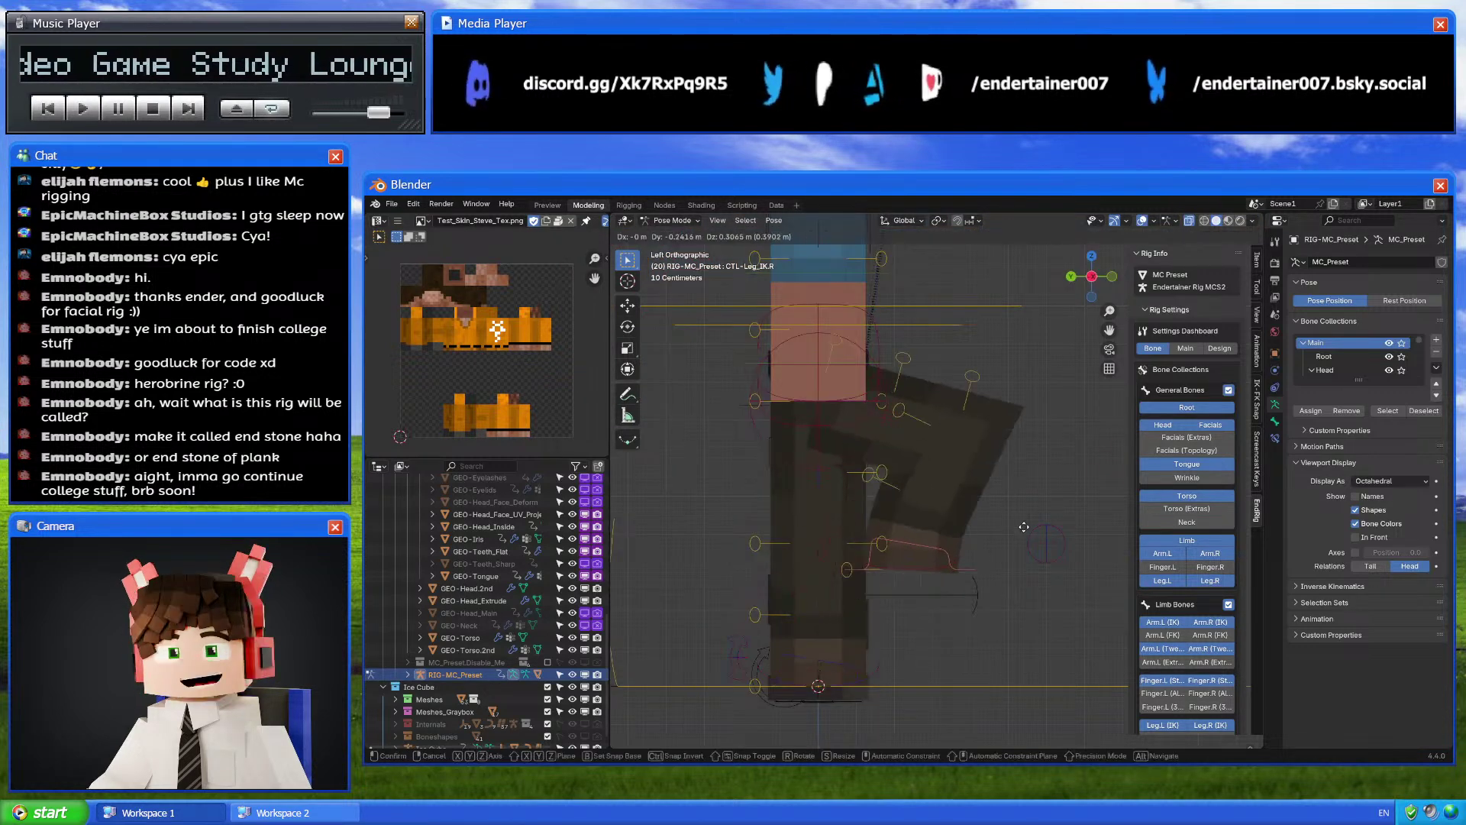
{"action": "left_click", "coordinate": [1106, 501]}
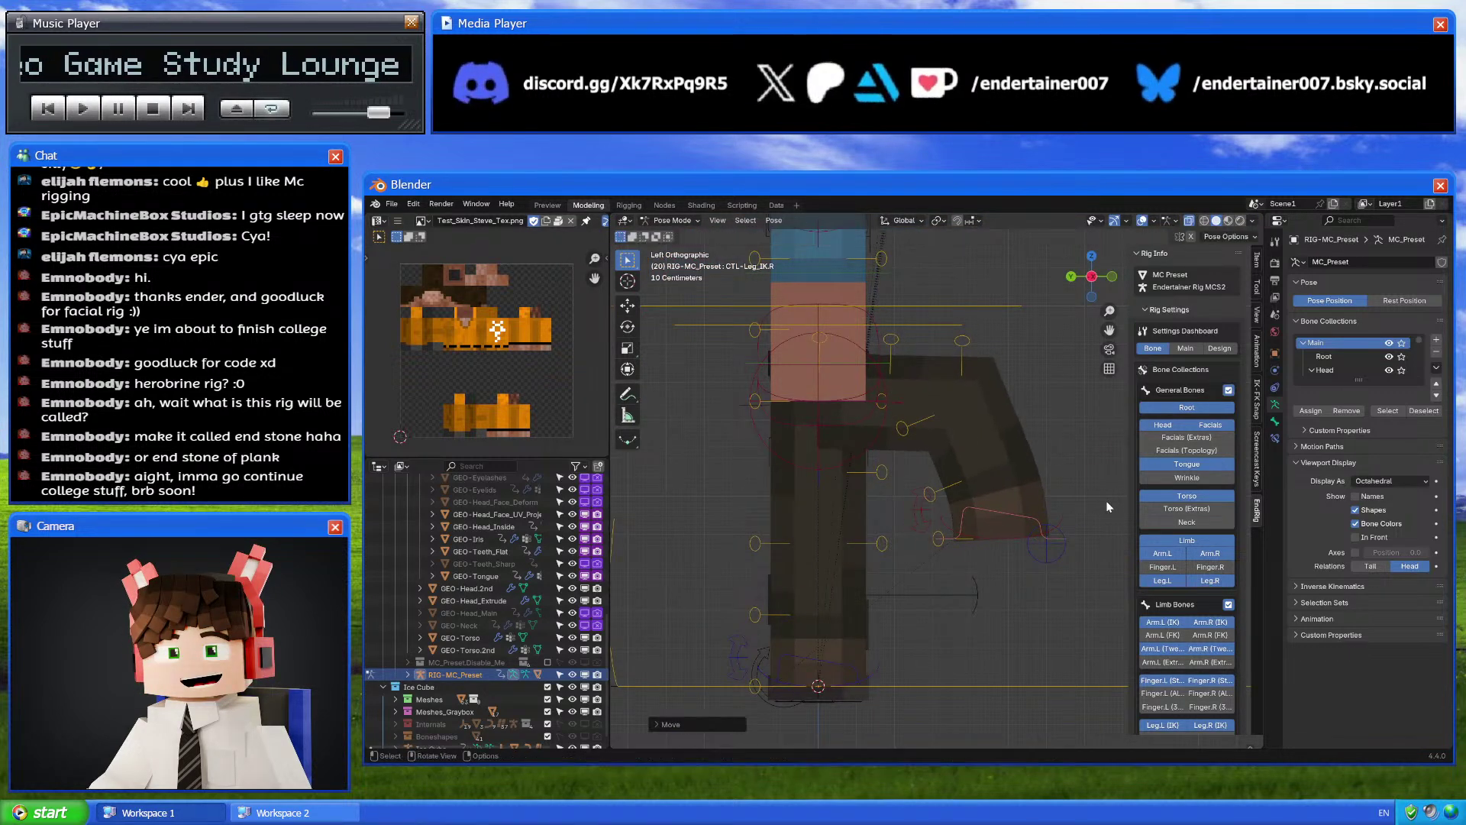
Try moving the CTL-Leg_Tweak_S_T.R tweak bone on the bent right leg to reshape its curve
{"action": "left_click", "coordinate": [965, 382]}
{"action": "key", "text": "g"}
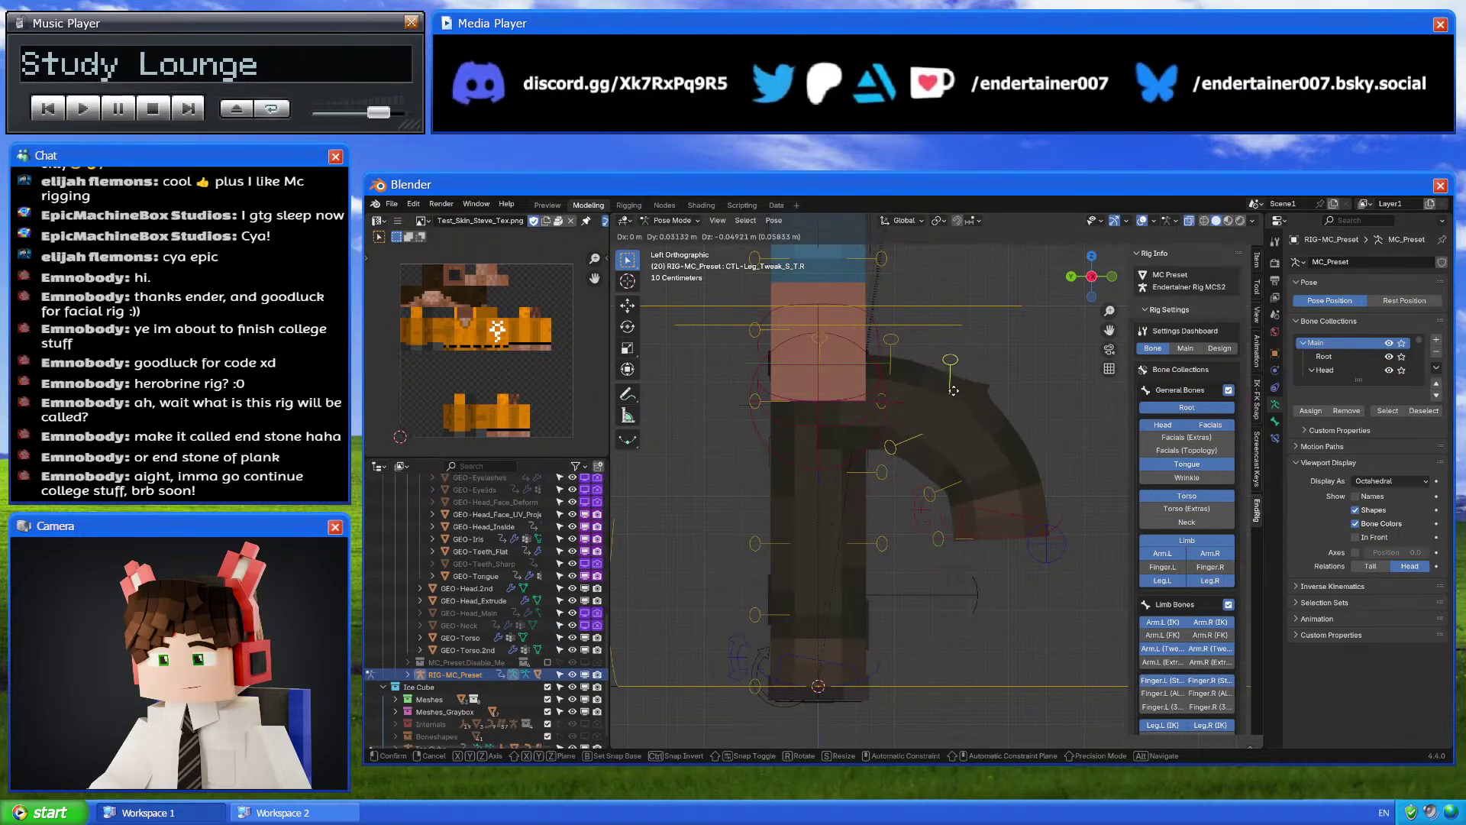
{"action": "left_click", "coordinate": [963, 377]}
{"action": "key", "text": "g"}
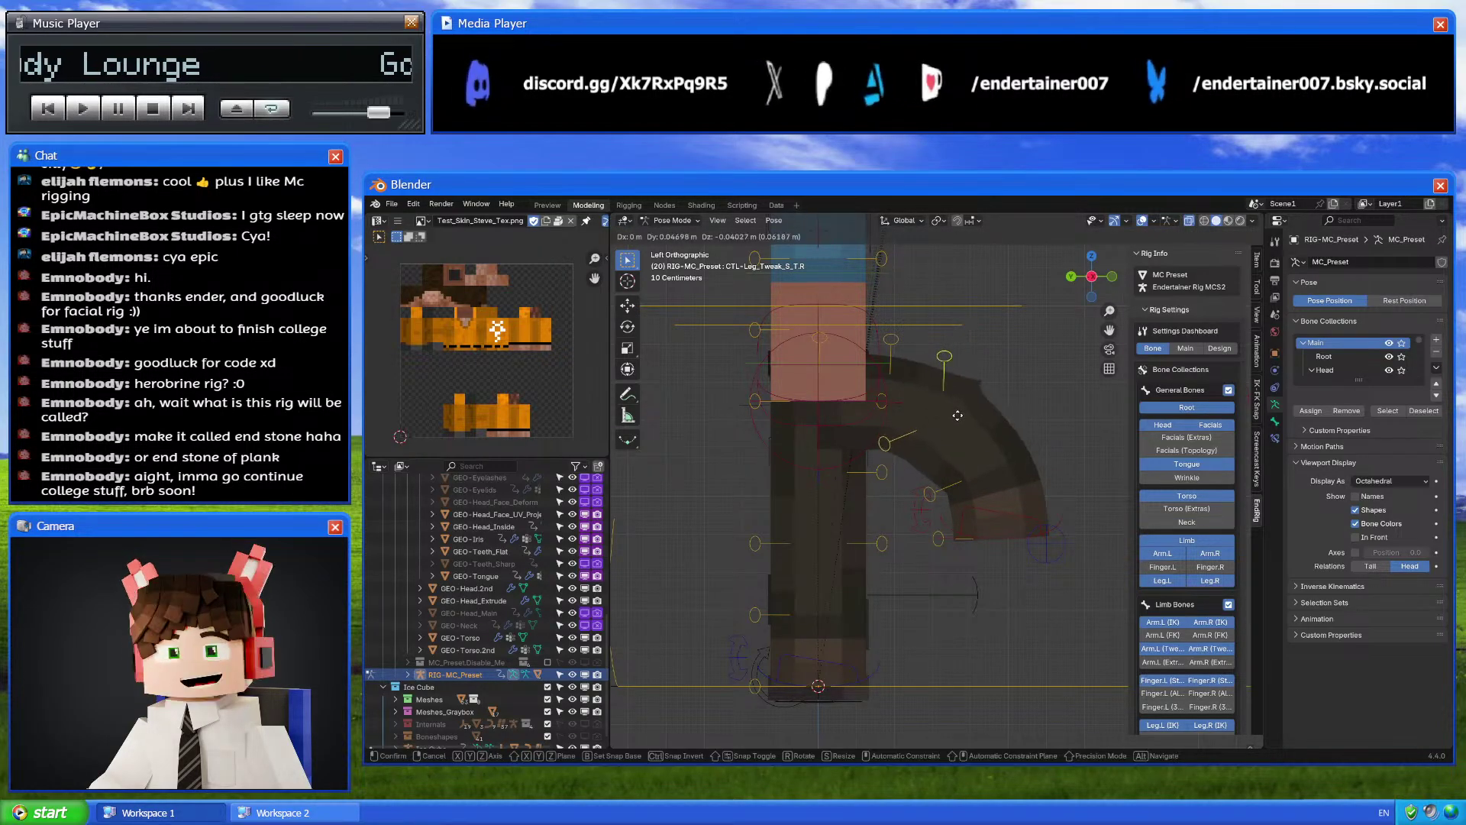
{"action": "right_click", "coordinate": [997, 467]}
Switch from the MC Preset to the Ice Cube rig in Pose Mode and select its Left Leg IK bone
{"action": "key", "text": "ctrl+Tab"}
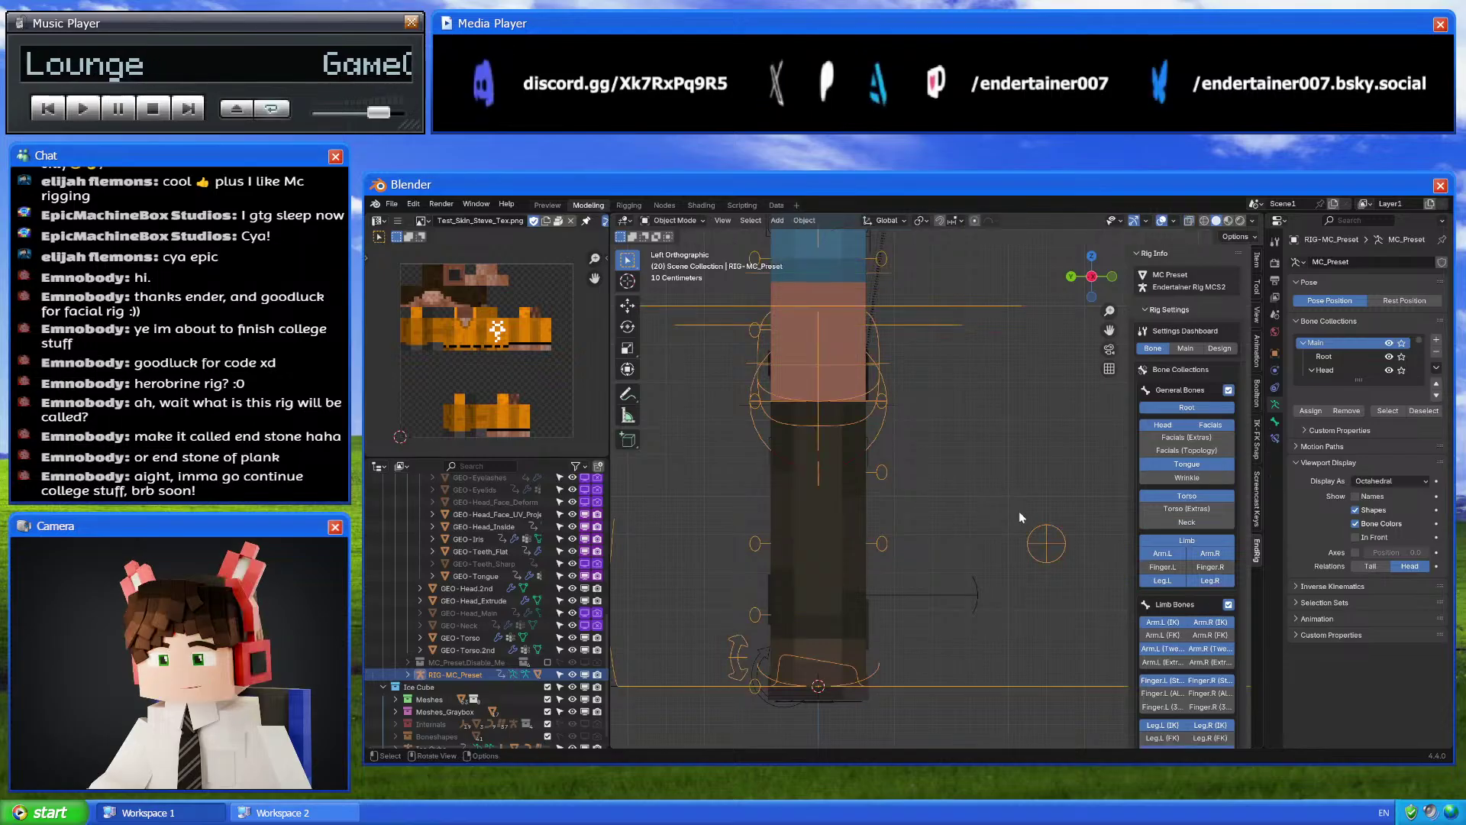
{"action": "middle_click_drag", "start_coordinate": [1018, 511], "coordinate": [945, 524]}
{"action": "left_click", "coordinate": [1025, 498]}
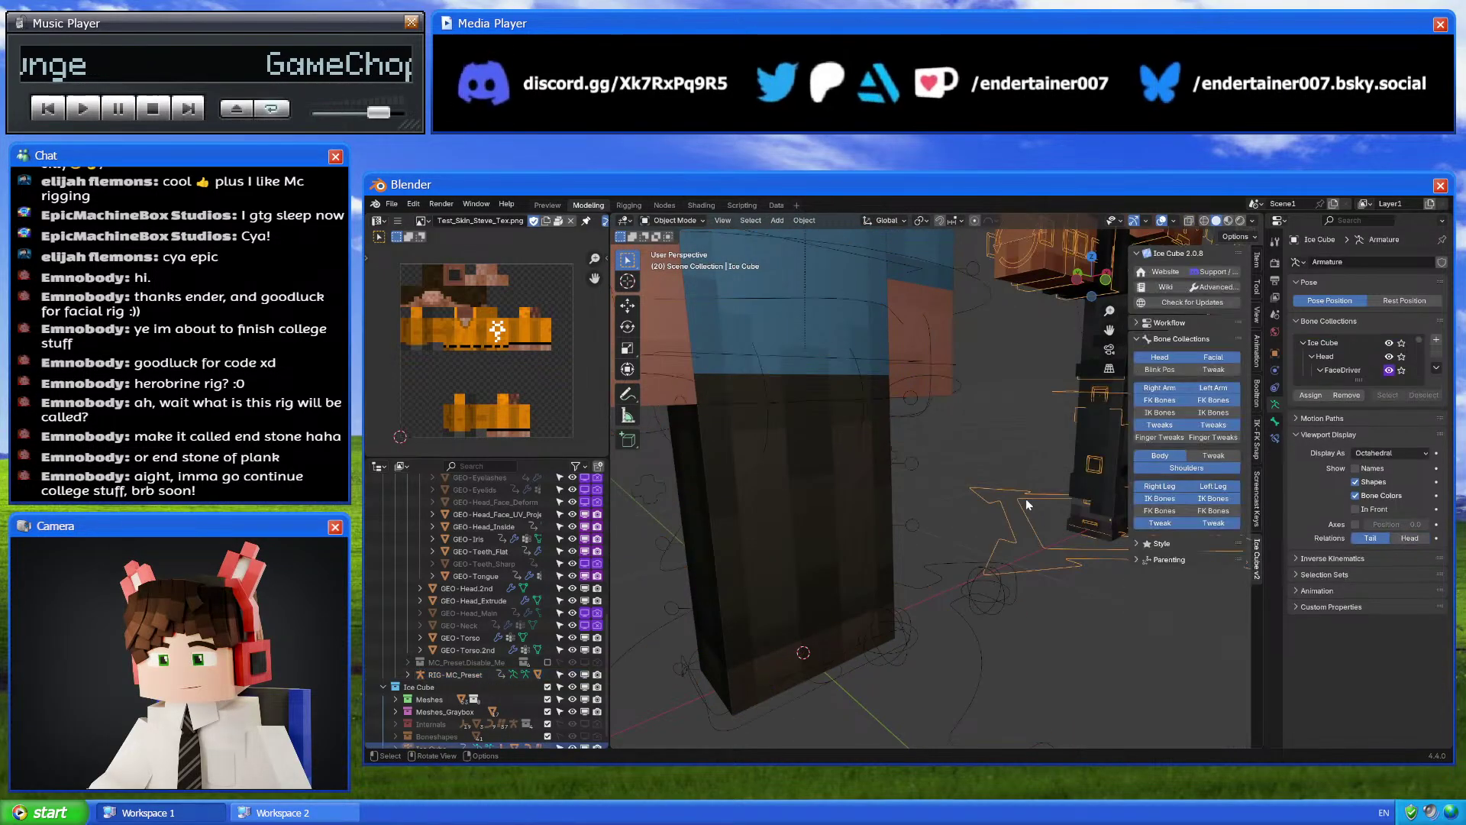
{"action": "key", "text": "ctrl+Tab"}
{"action": "left_click", "coordinate": [1106, 275]}
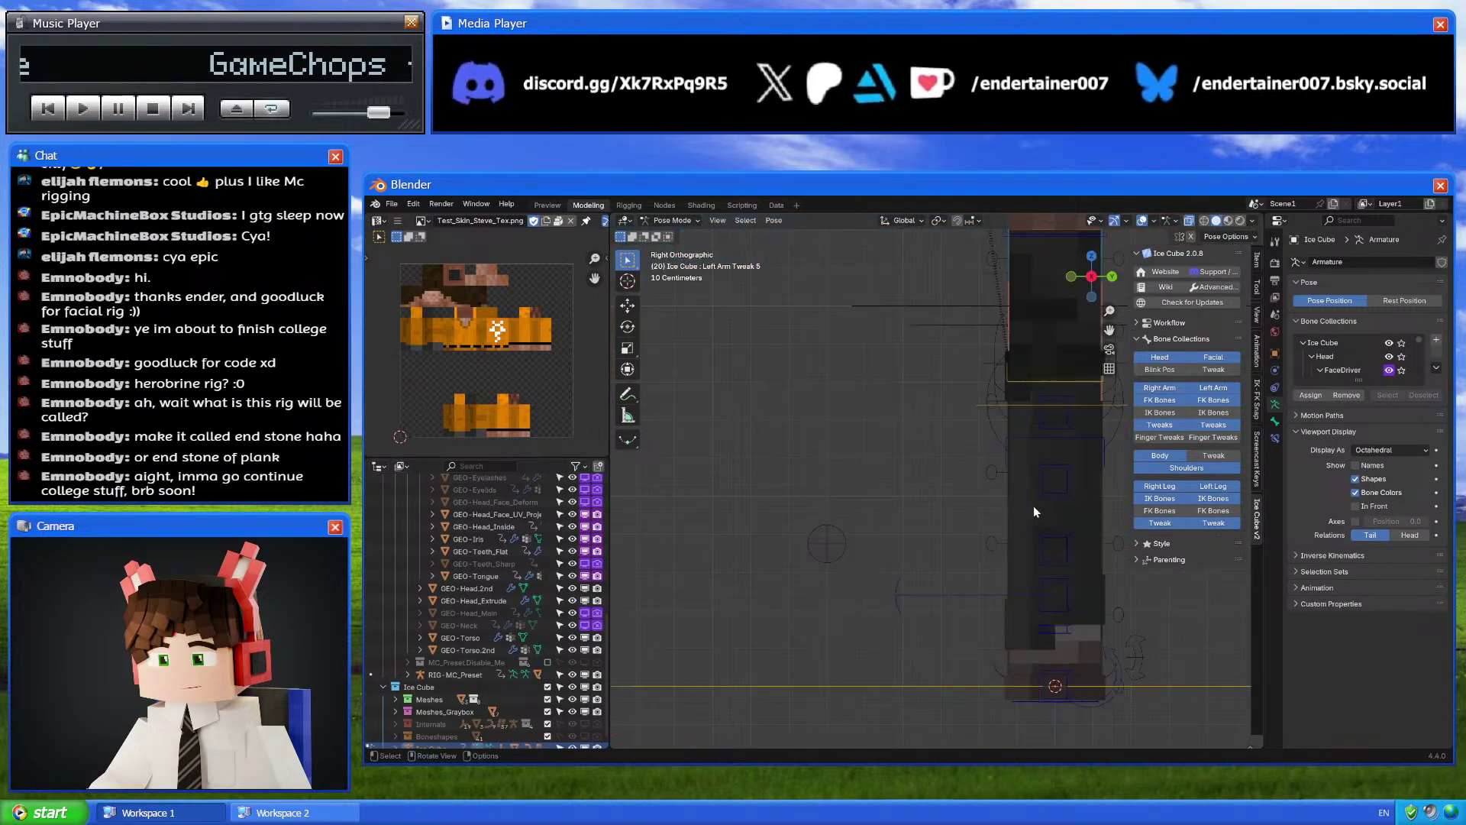
{"action": "left_click", "coordinate": [863, 691]}
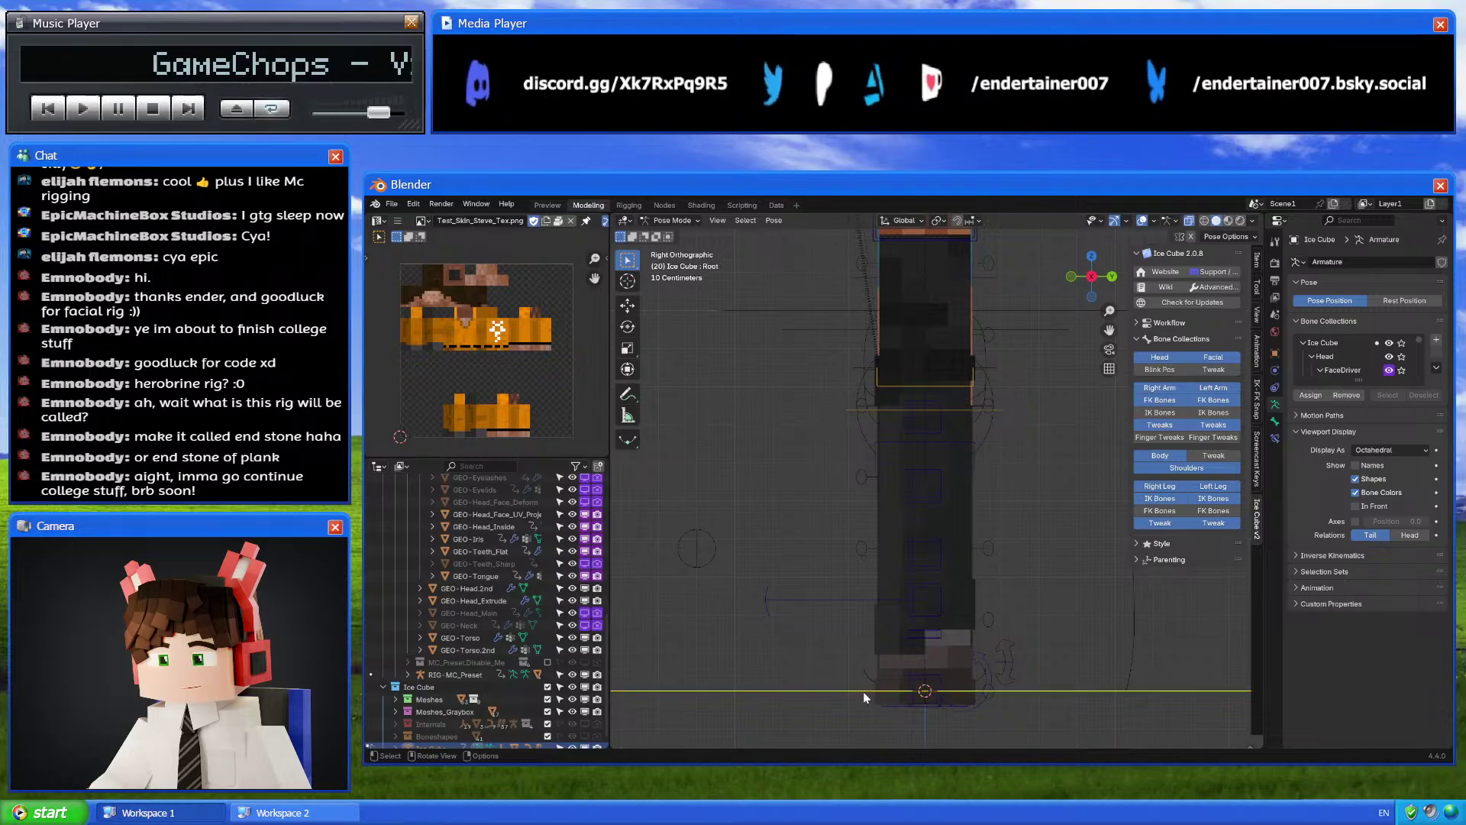
{"action": "middle_click_drag", "start_coordinate": [863, 691], "coordinate": [855, 684]}
{"action": "scroll", "coordinate": [857, 684], "scroll_direction": "down", "scroll_amount": 5}
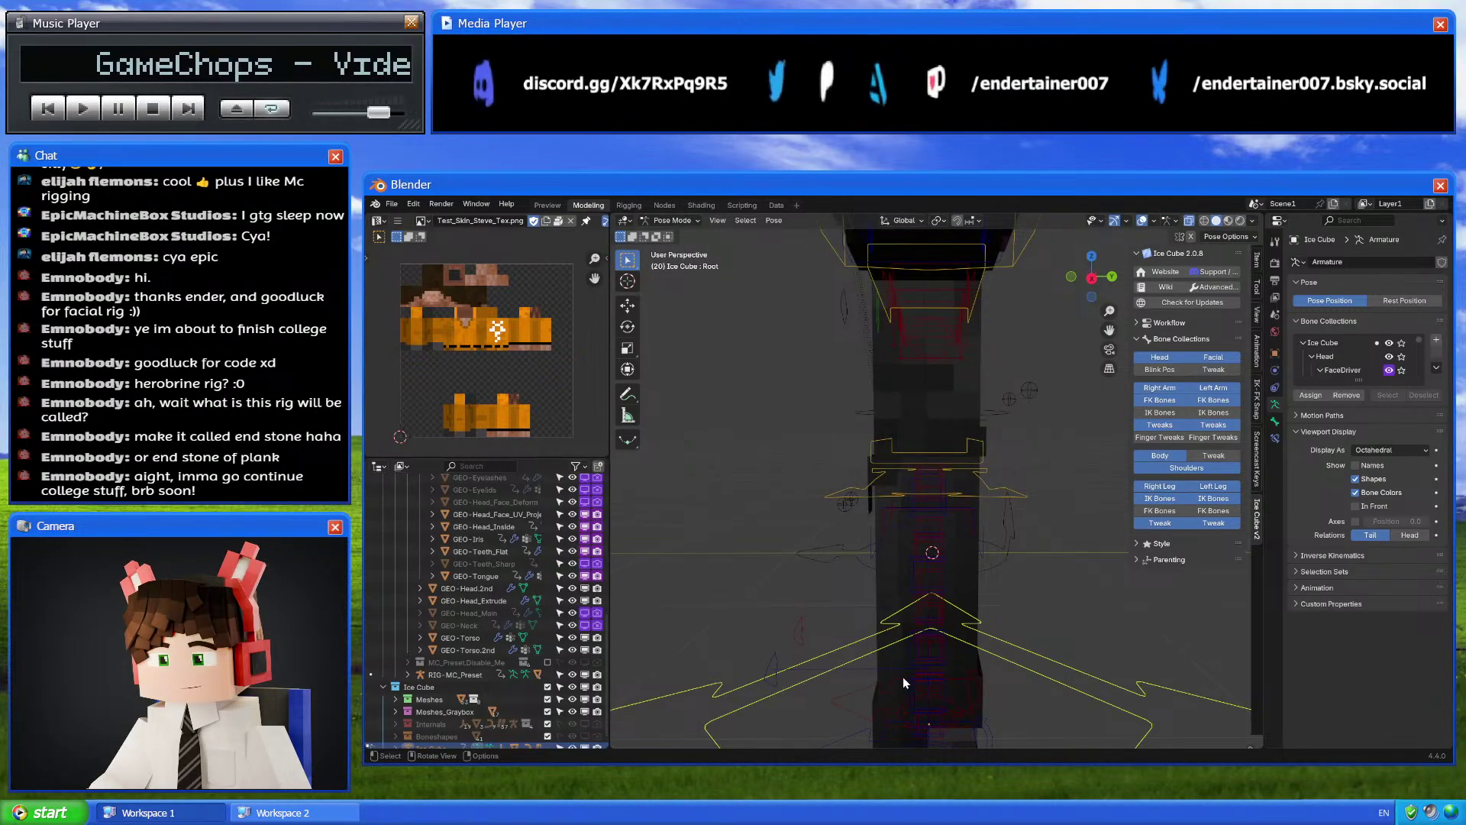
{"action": "left_click", "coordinate": [915, 644]}
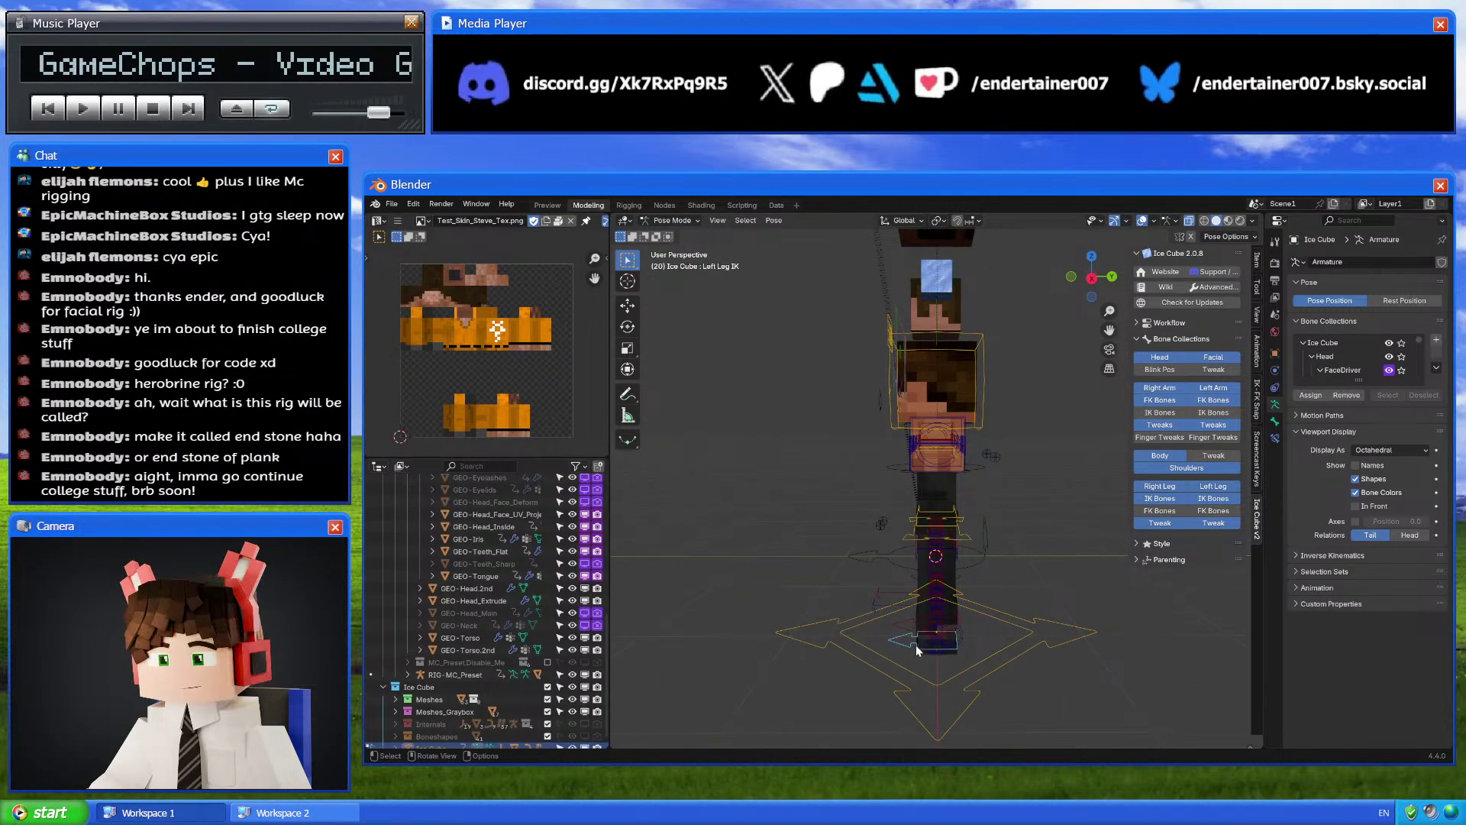
Try bending the Ice Cube's left leg by moving Left Leg IK forward and up in the right side view
{"action": "key", "text": "KP_5"}
{"action": "left_click", "coordinate": [1091, 280]}
{"action": "scroll", "coordinate": [992, 397], "scroll_direction": "up", "scroll_amount": 4}
{"action": "key", "text": "g"}
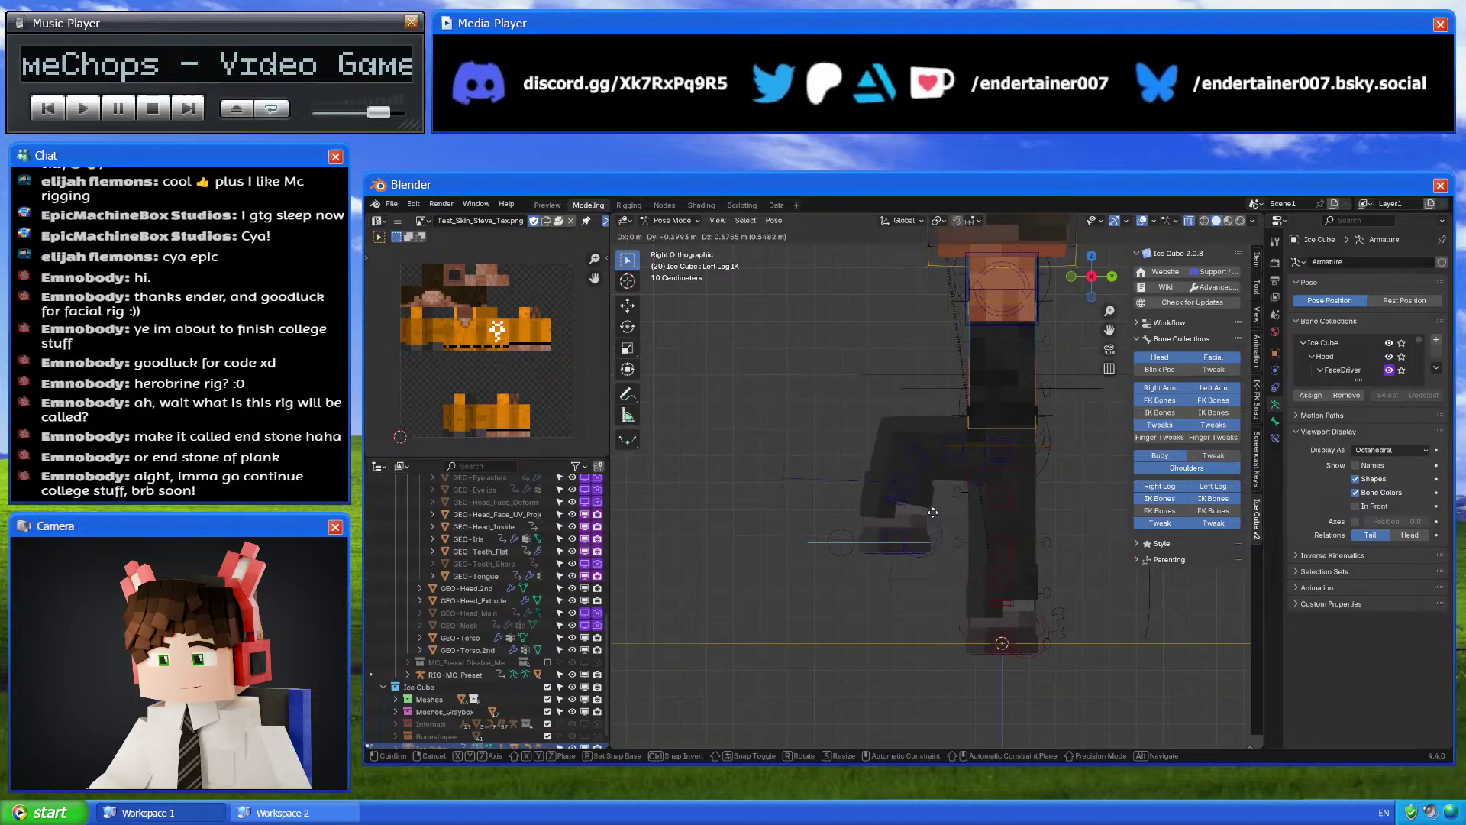
{"action": "left_click", "coordinate": [907, 487]}
Try reshaping the bent left leg by moving Left Leg Tweak 3 and Left Leg Tweak 4, and clear the leg bones' location
{"action": "key", "text": "g"}
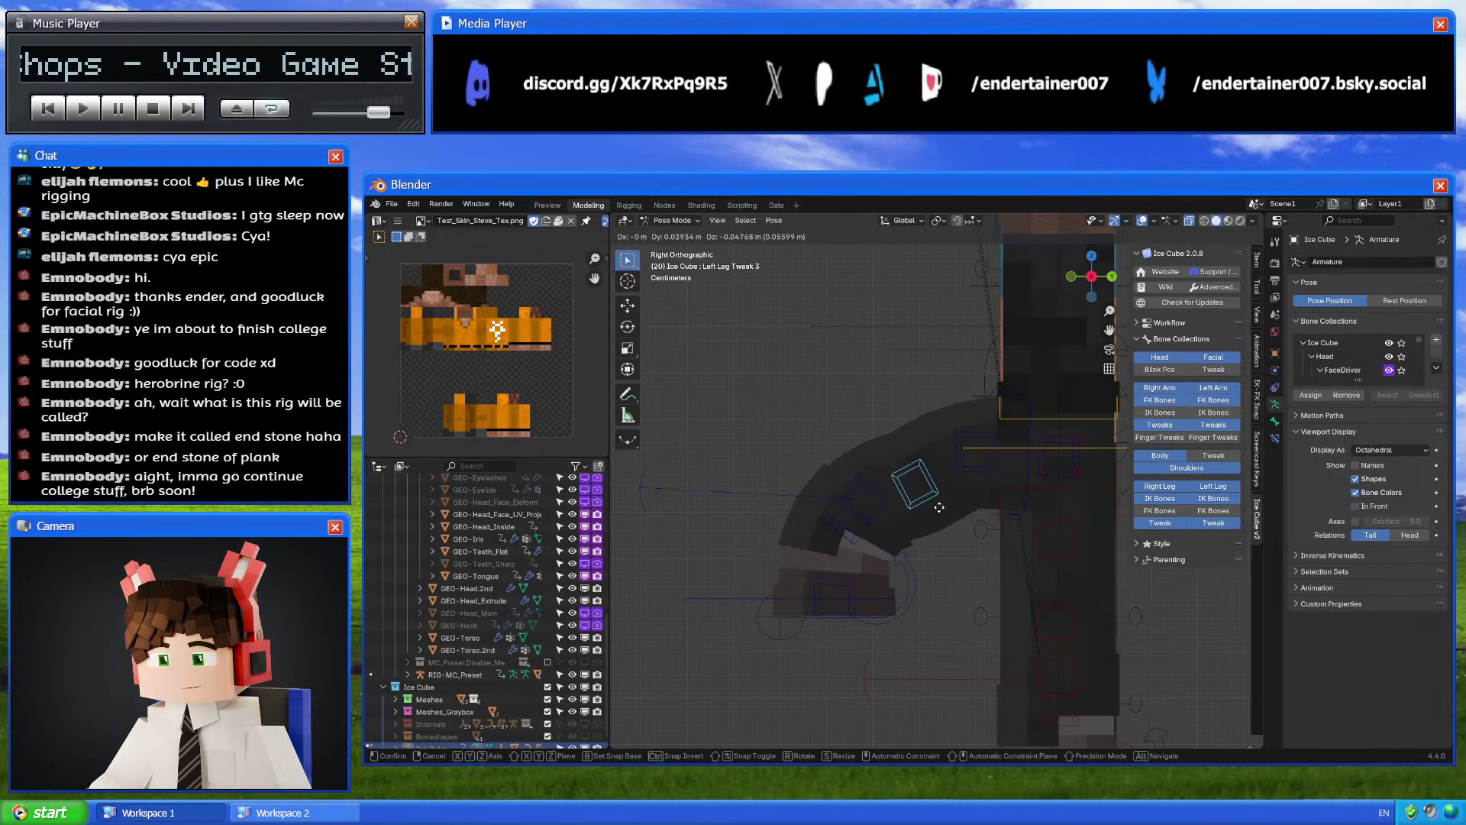
{"action": "left_click", "coordinate": [893, 496]}
{"action": "left_click", "coordinate": [873, 497]}
{"action": "key", "text": "g"}
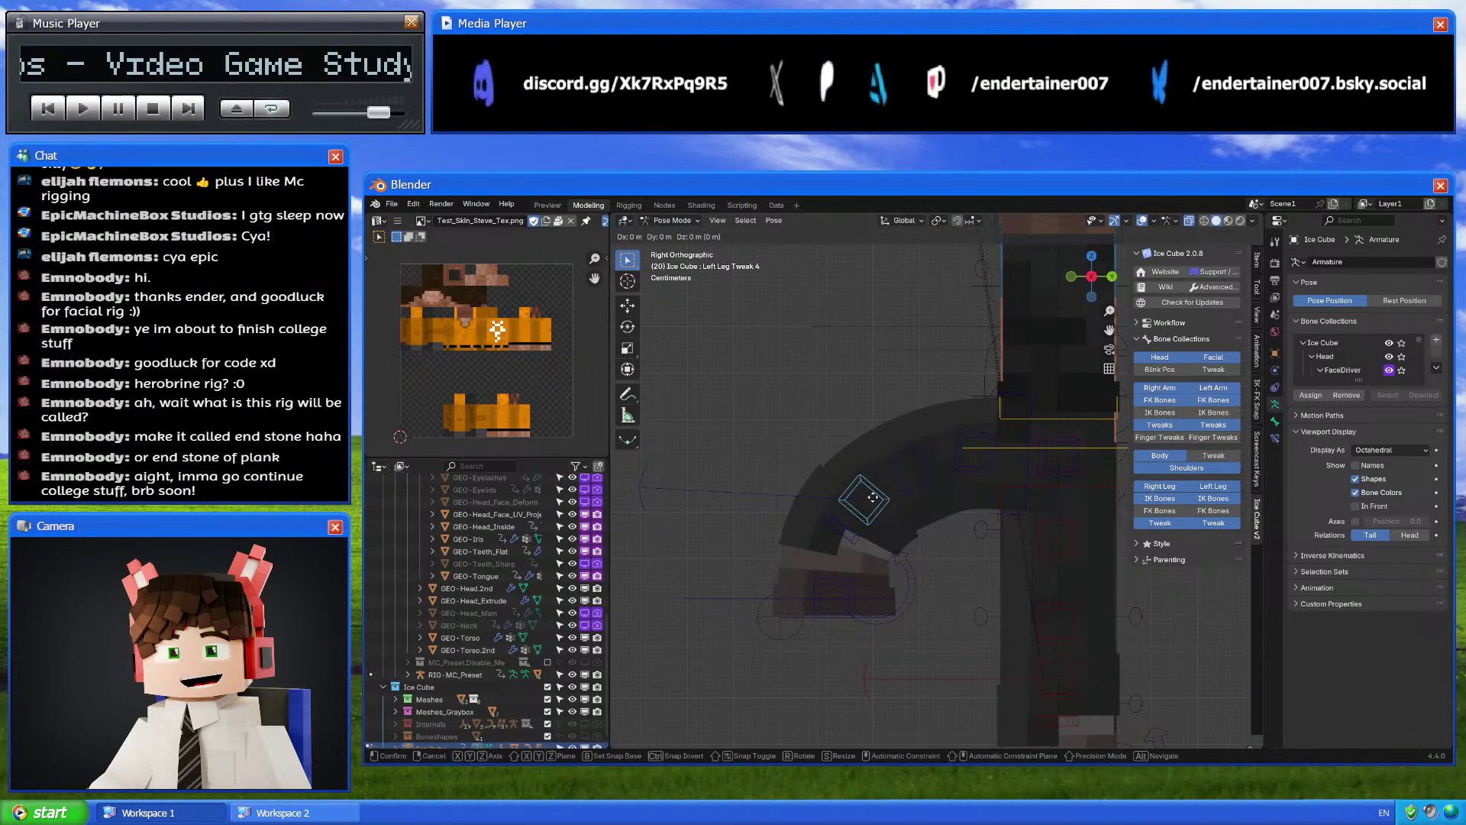
{"action": "left_click", "coordinate": [878, 523]}
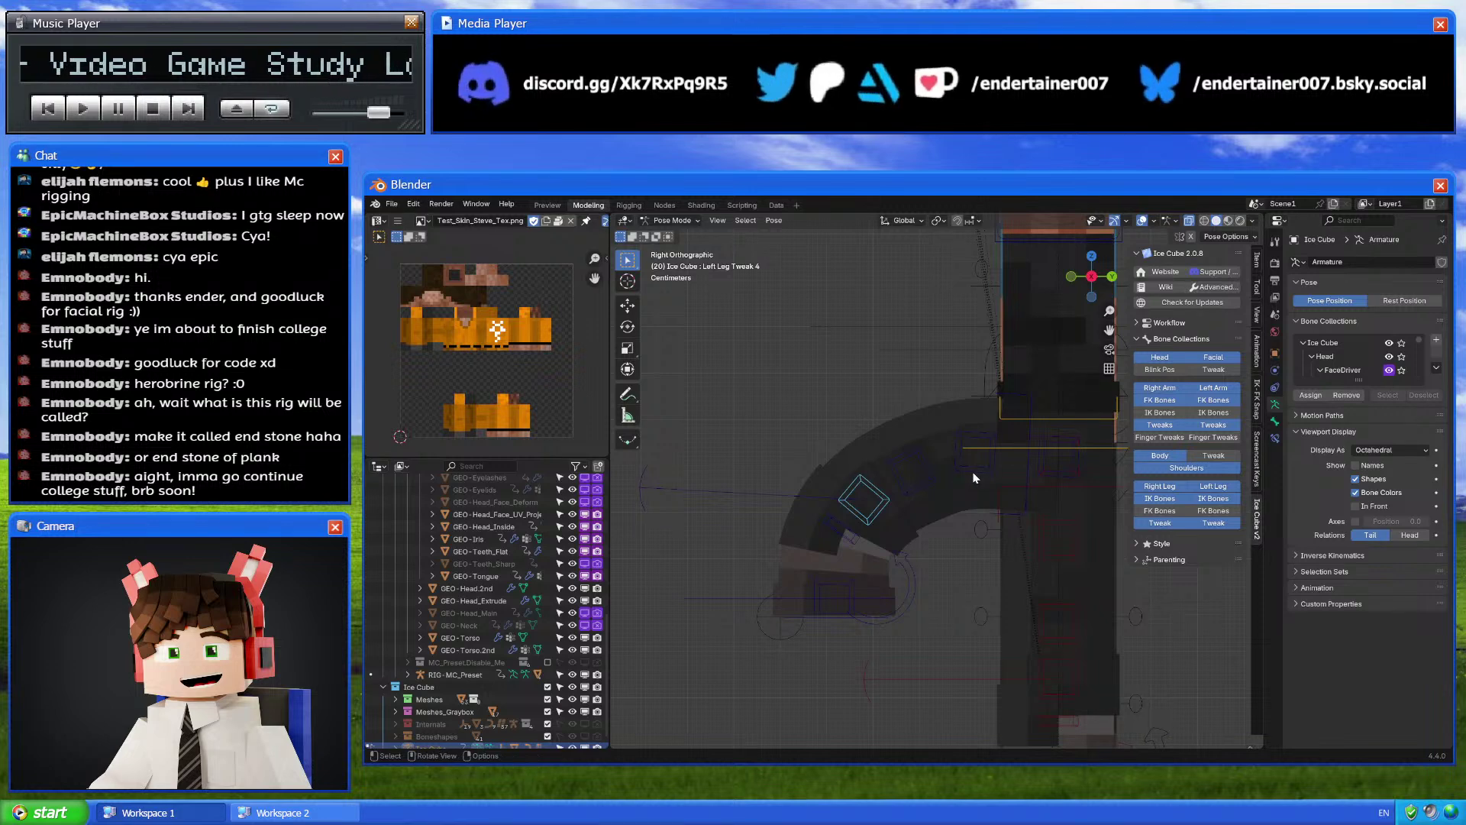
{"action": "left_click", "coordinate": [926, 483]}
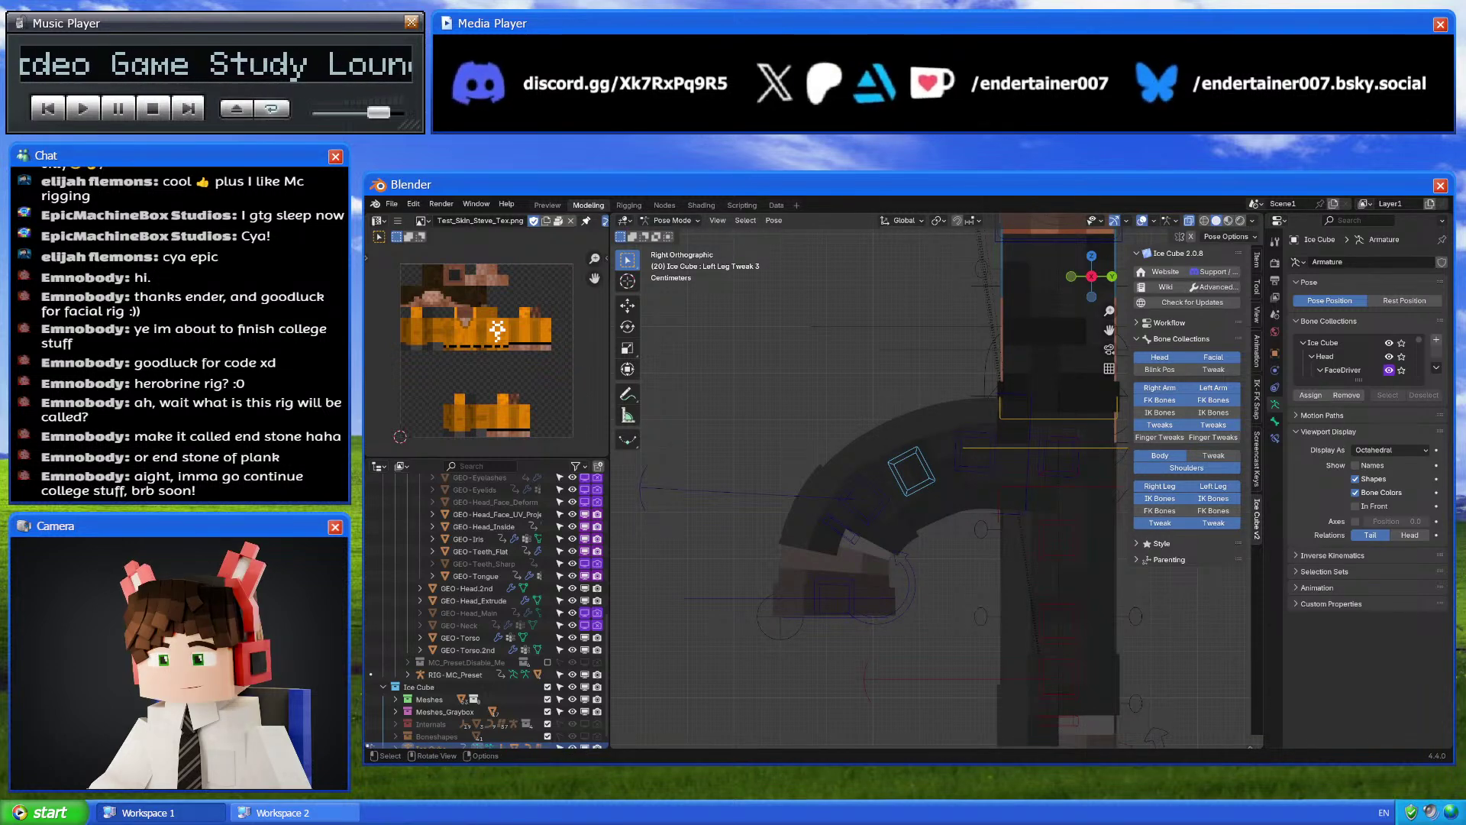
{"action": "right_click", "coordinate": [922, 485]}
{"action": "left_click", "coordinate": [922, 485]}
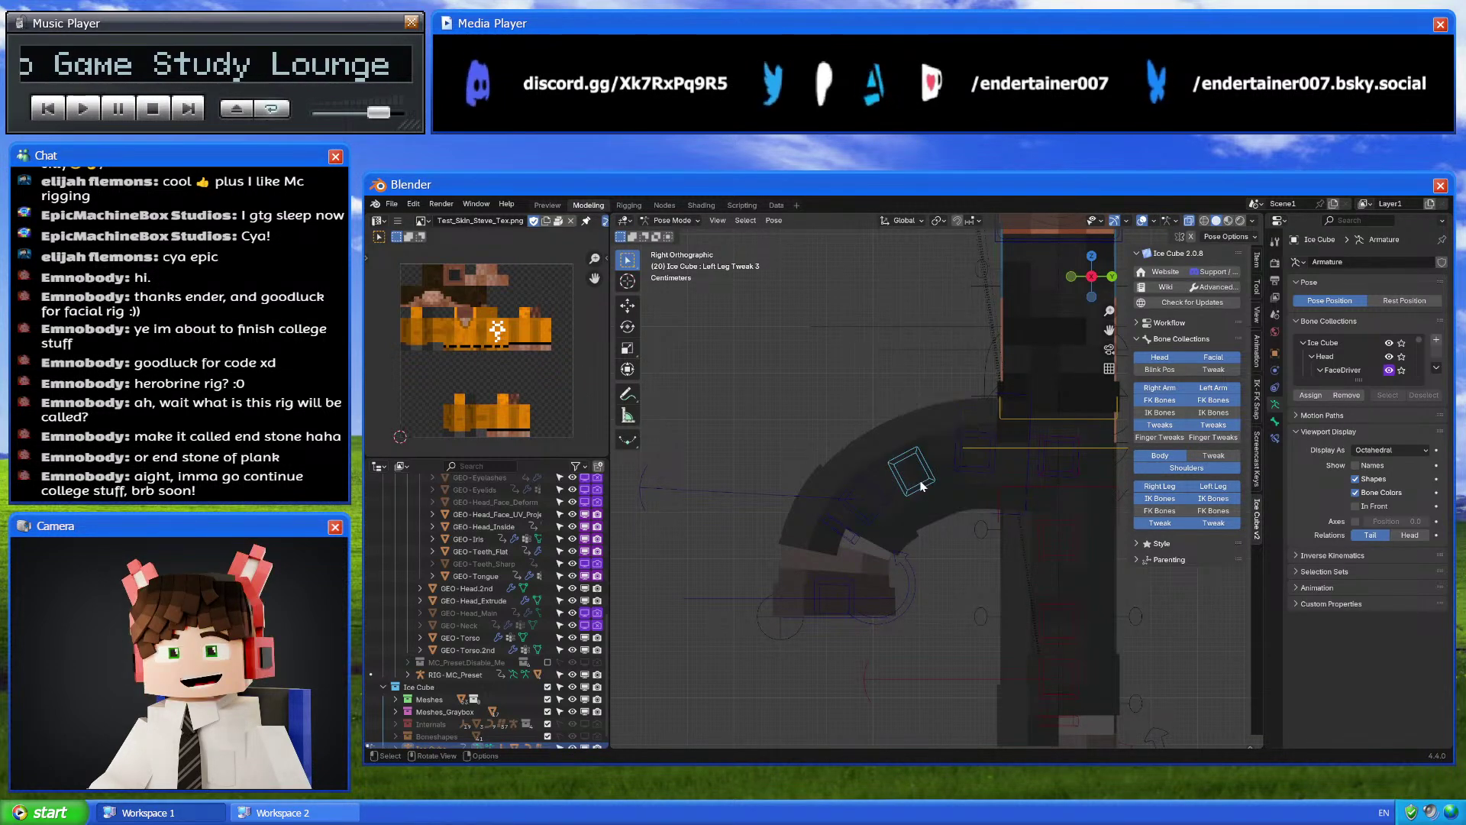
{"action": "left_click", "coordinate": [871, 527]}
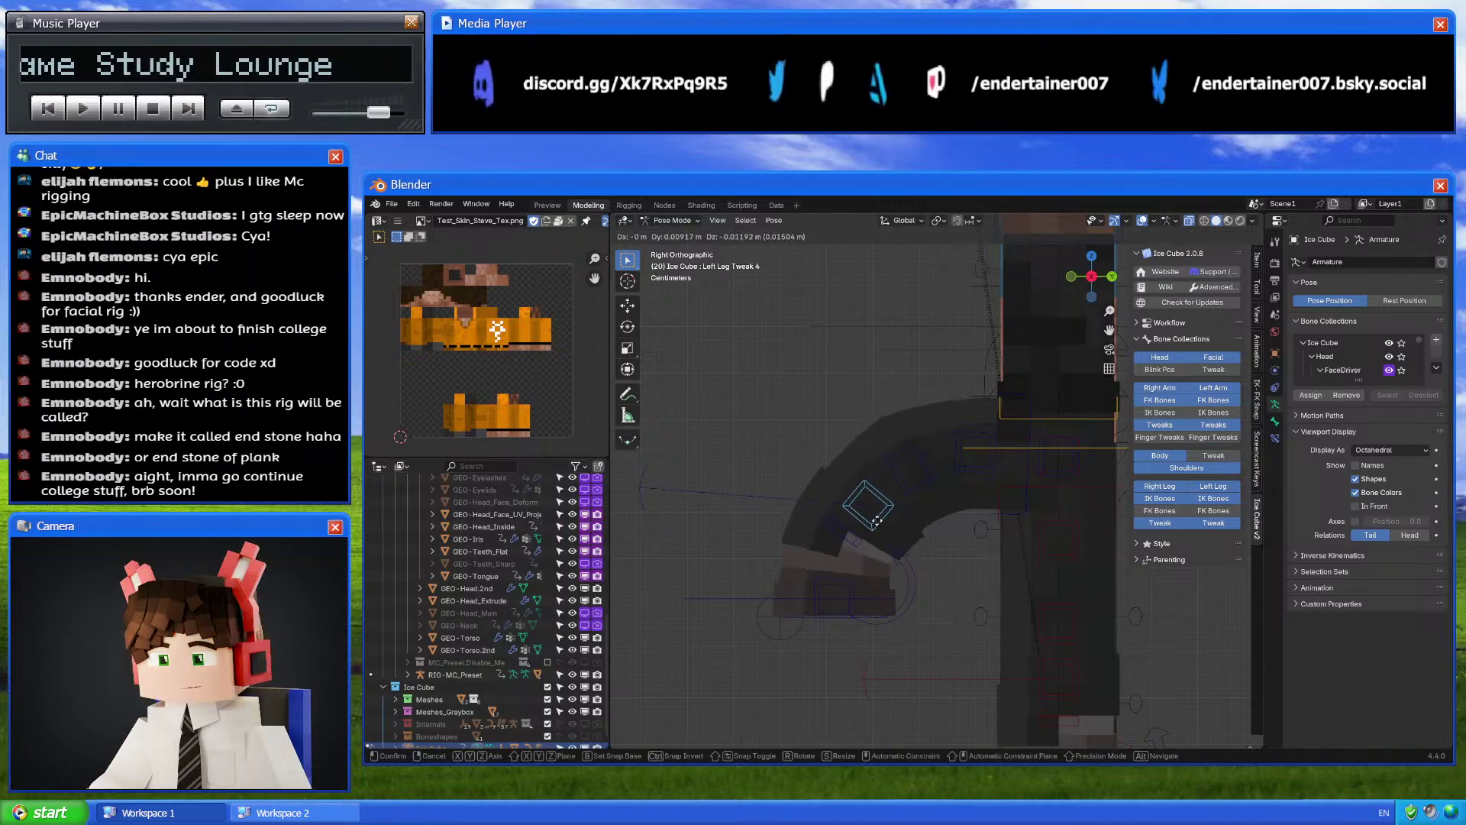
{"action": "key", "text": "ctrl+z"}
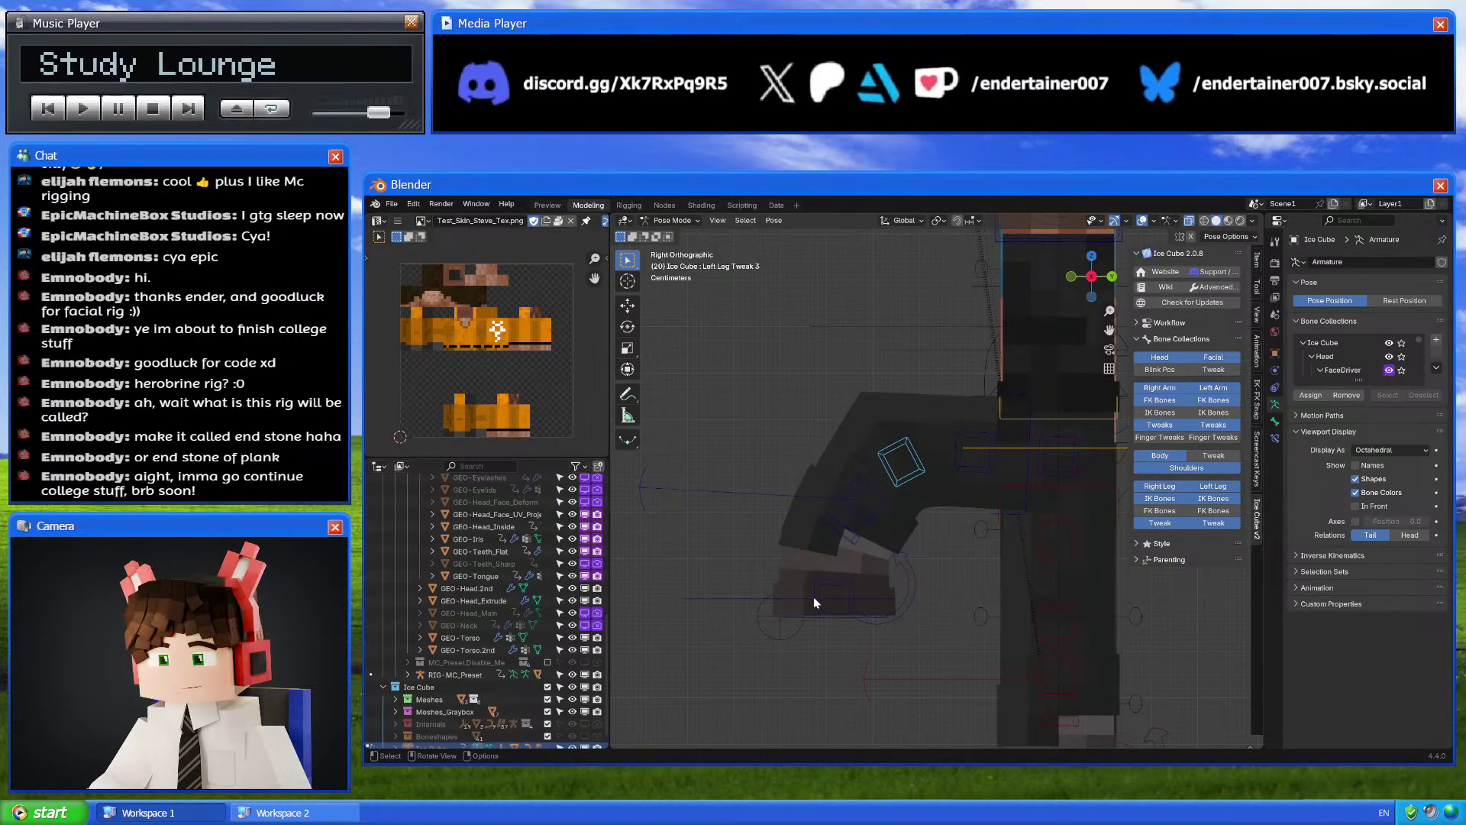
{"action": "key", "text": "alt+g"}
Try a wavy shape on the straight left leg by offsetting its tweak bones, including Left Leg Tweak 2, 4 and 6
{"action": "key", "text": "g"}
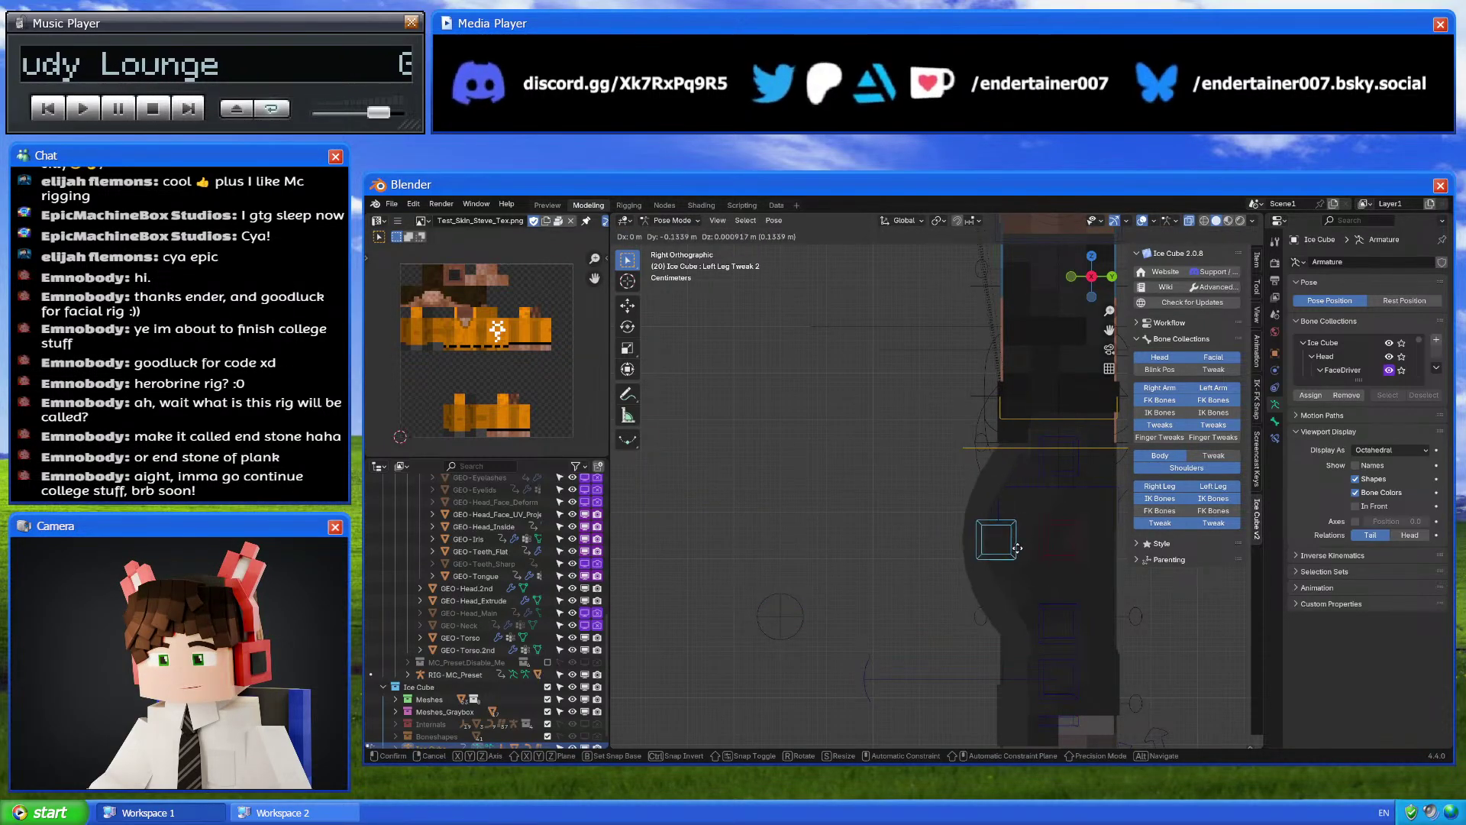
{"action": "left_click", "coordinate": [1026, 551]}
{"action": "left_click", "coordinate": [1076, 607]}
{"action": "key", "text": "g"}
{"action": "left_click", "coordinate": [1108, 610]}
{"action": "middle_click_drag", "start_coordinate": [1080, 657], "coordinate": [1055, 625], "text": "shift"}
{"action": "left_click", "coordinate": [1052, 629]}
{"action": "key", "text": "g"}
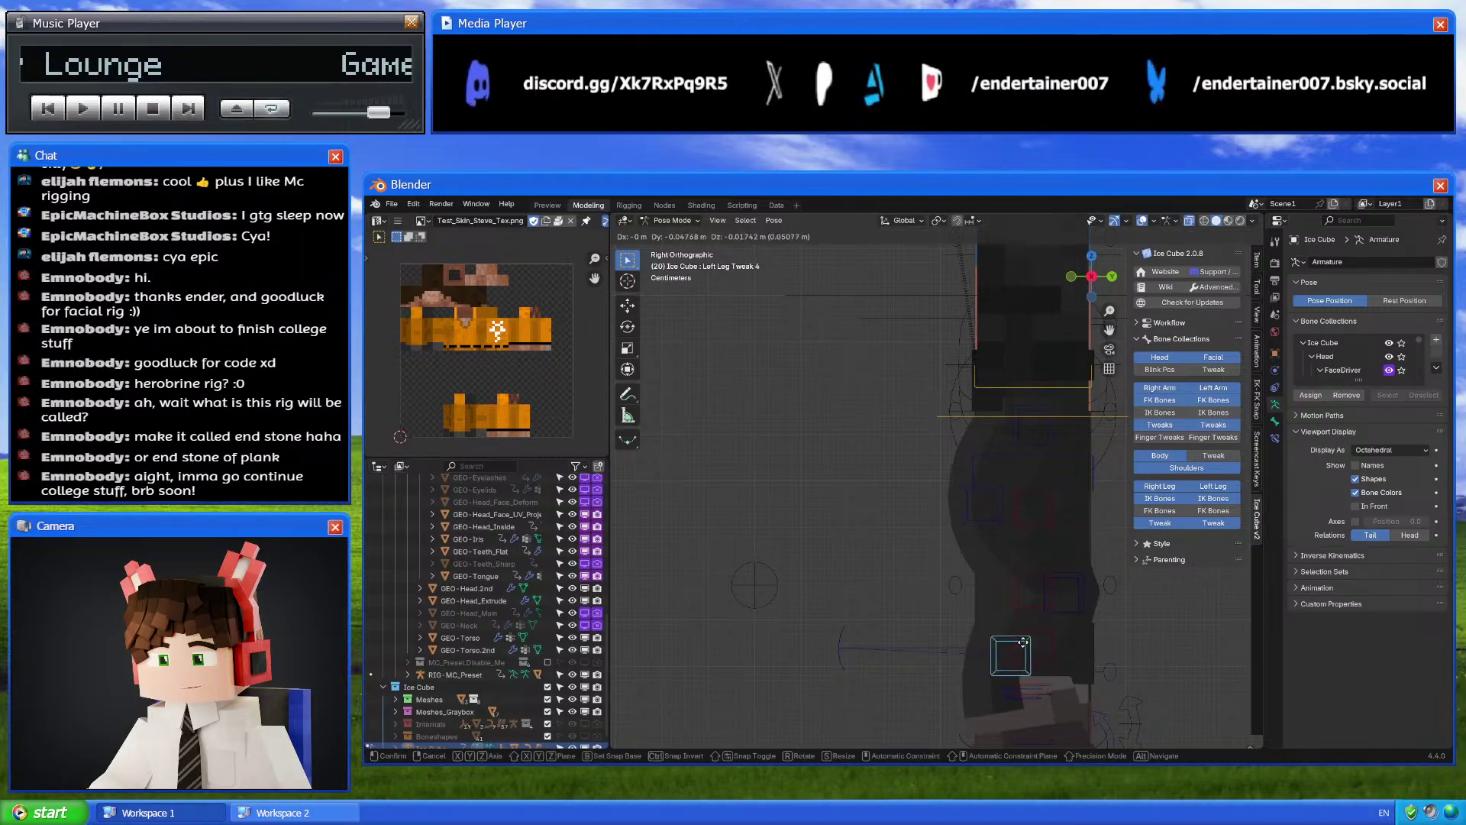
{"action": "left_click", "coordinate": [1010, 649]}
{"action": "middle_click_drag", "start_coordinate": [1056, 738], "coordinate": [1031, 679], "text": "shift"}
{"action": "left_click", "coordinate": [1025, 678]}
{"action": "key", "text": "g"}
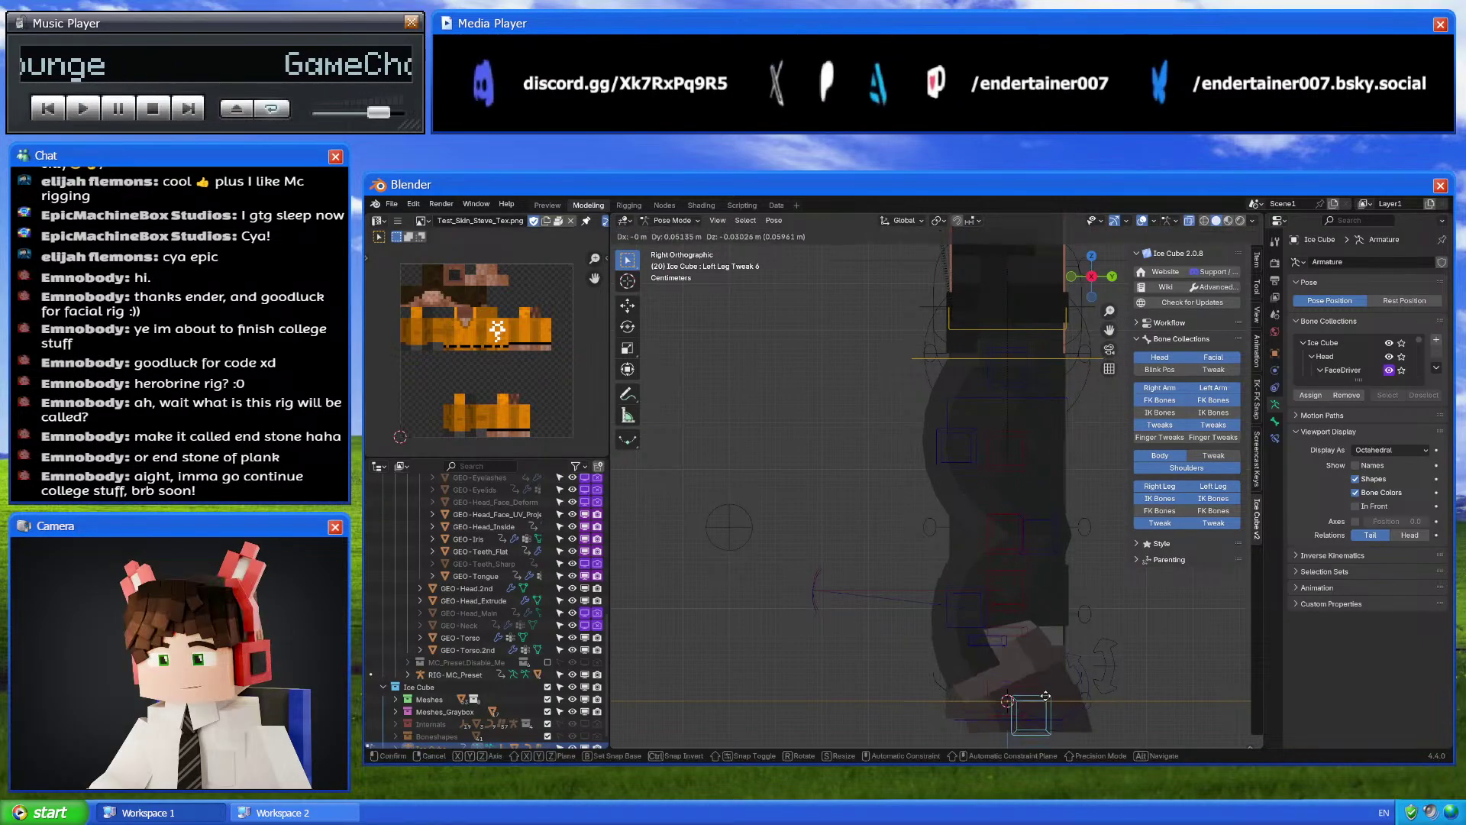
{"action": "left_click", "coordinate": [1039, 687]}
Clear the location of all Ice Cube bones and return the rig to Object Mode
{"action": "middle_click_drag", "start_coordinate": [959, 634], "coordinate": [995, 636]}
{"action": "scroll", "coordinate": [995, 637], "scroll_direction": "down", "scroll_amount": 2}
{"action": "key", "text": "a"}
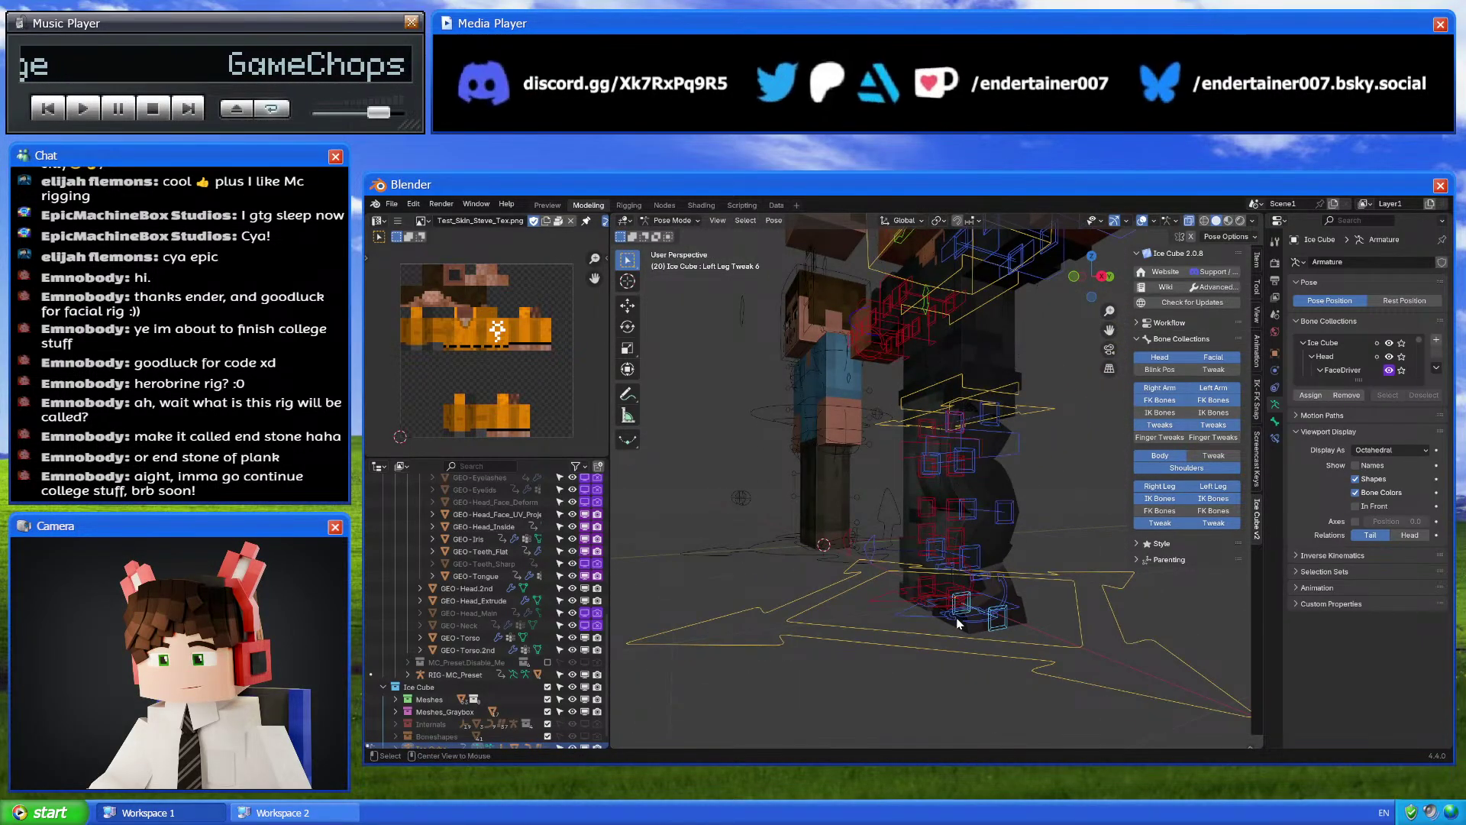
{"action": "key", "text": "alt+g"}
{"action": "key", "text": "ctrl+Tab"}
Switch to the MC Preset rig in Pose Mode and try moving CTL-Leg_Tweak_M_B.R in the left side view
{"action": "left_click", "coordinate": [822, 547]}
{"action": "middle_click_drag", "start_coordinate": [821, 547], "coordinate": [1075, 576], "text": "shift"}
{"action": "scroll", "coordinate": [1075, 576], "scroll_direction": "up", "scroll_amount": 2}
{"action": "key", "text": "ctrl+Tab"}
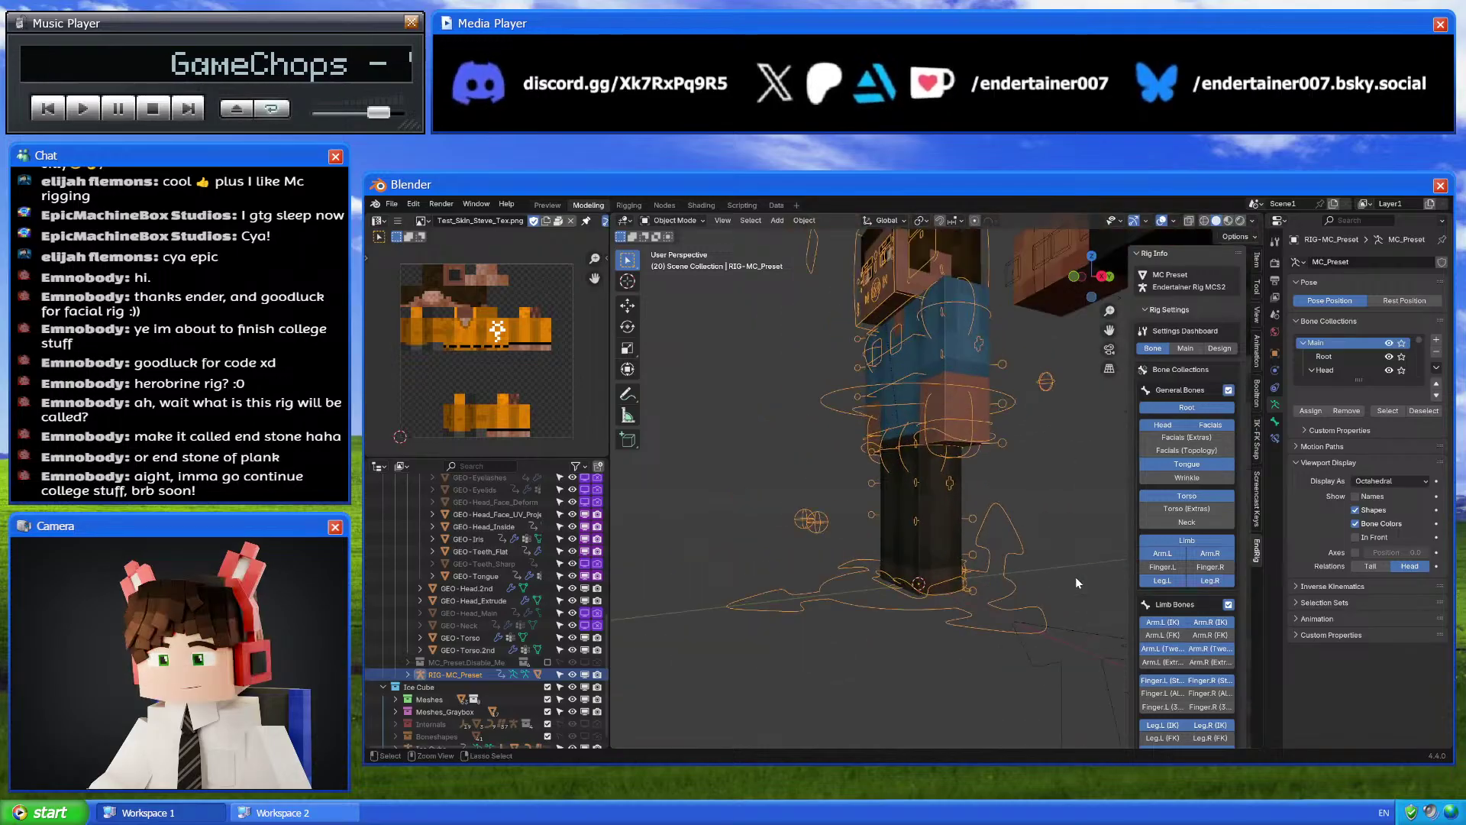
{"action": "left_click", "coordinate": [965, 553]}
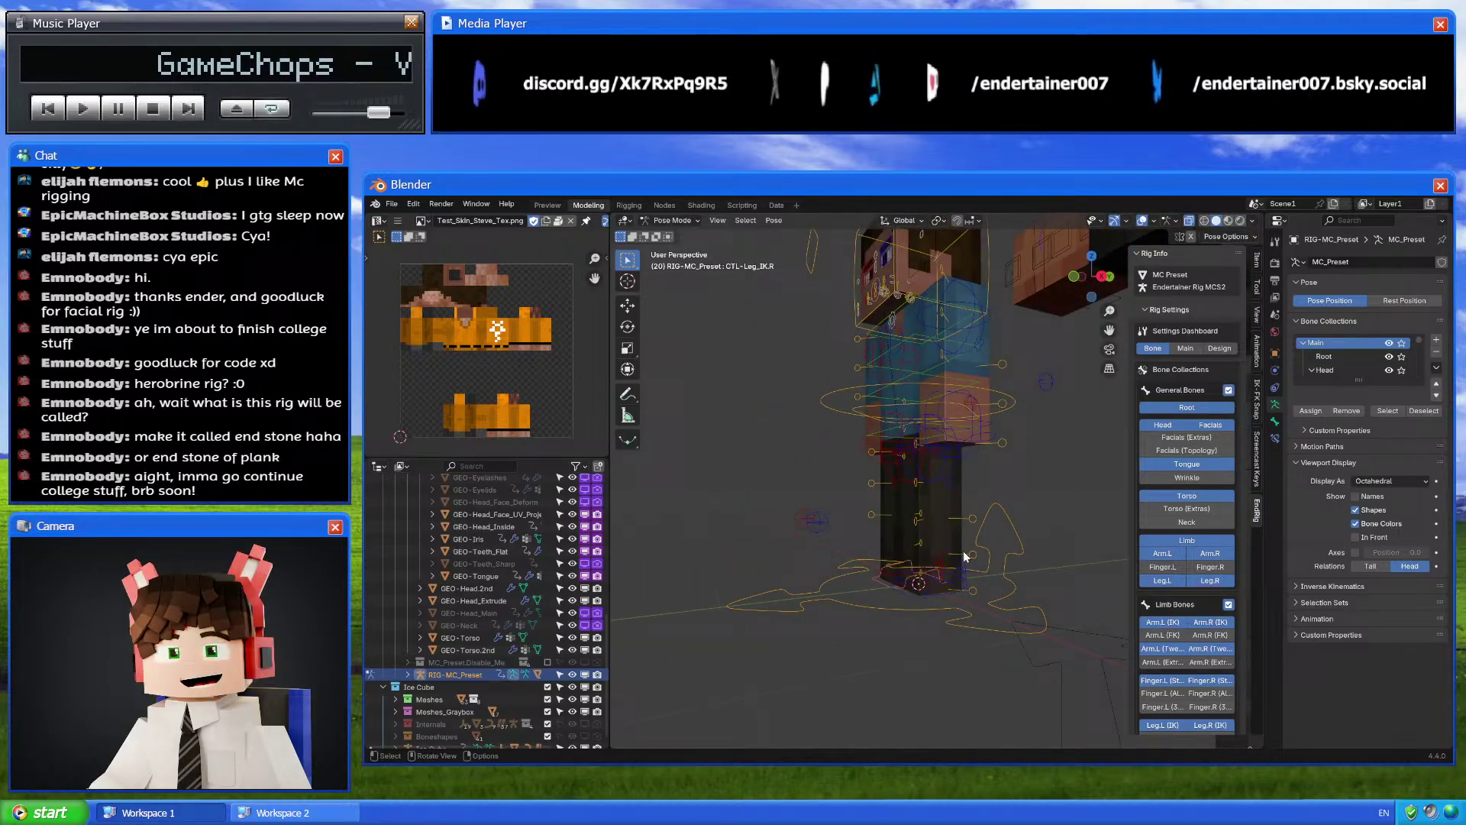
{"action": "left_click", "coordinate": [1072, 276]}
{"action": "scroll", "coordinate": [955, 548], "scroll_direction": "up", "scroll_amount": 3}
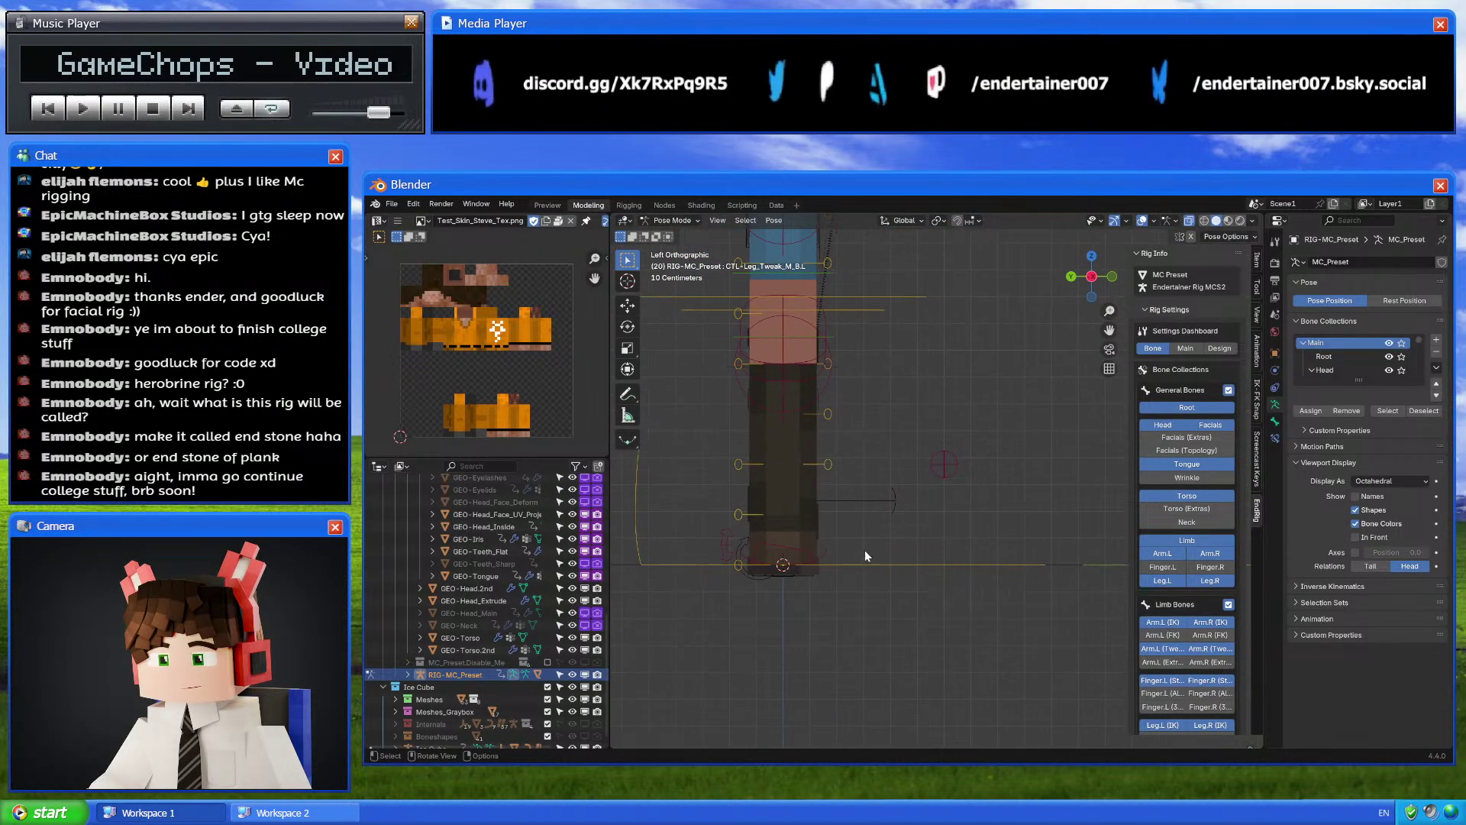
{"action": "middle_click_drag", "start_coordinate": [791, 506], "coordinate": [903, 567], "text": "shift"}
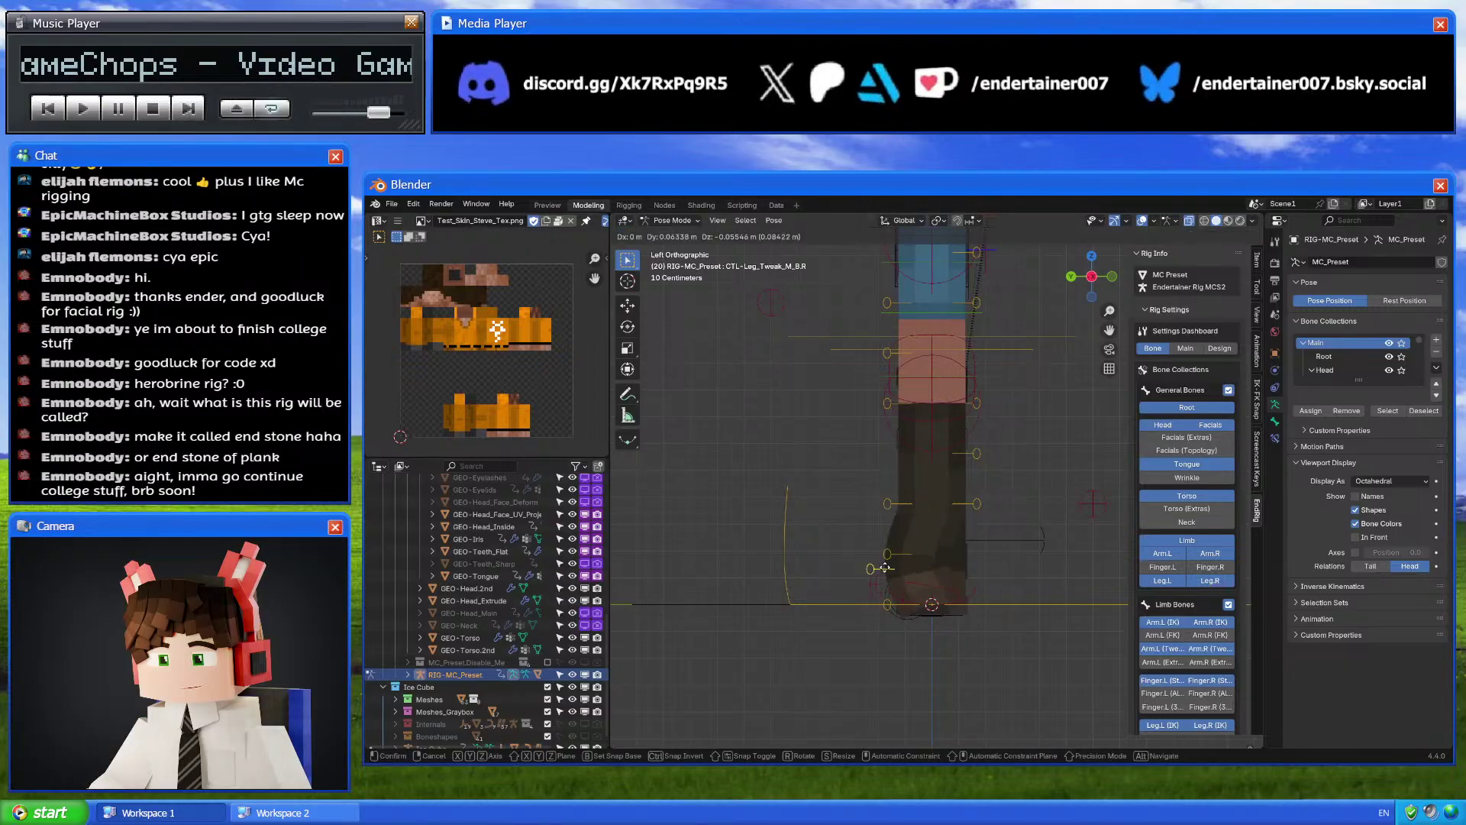
{"action": "left_click", "coordinate": [899, 558]}
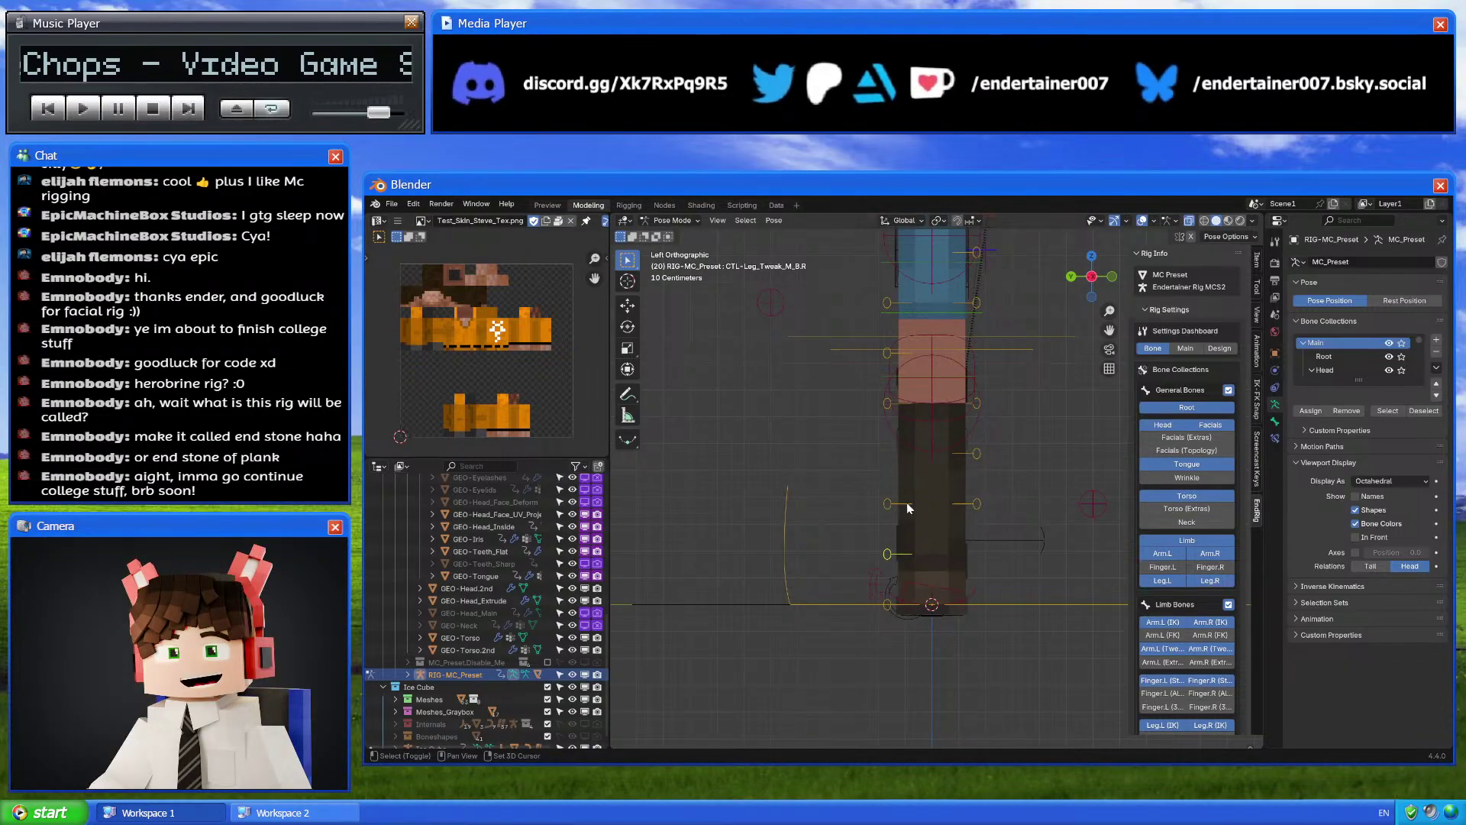
Try moving CTL-Leg_Tweak_E_B.R at the right knee, cancel the move and return the MC Preset rig to Object Mode
{"action": "scroll", "coordinate": [972, 454], "scroll_direction": "up", "scroll_amount": 3}
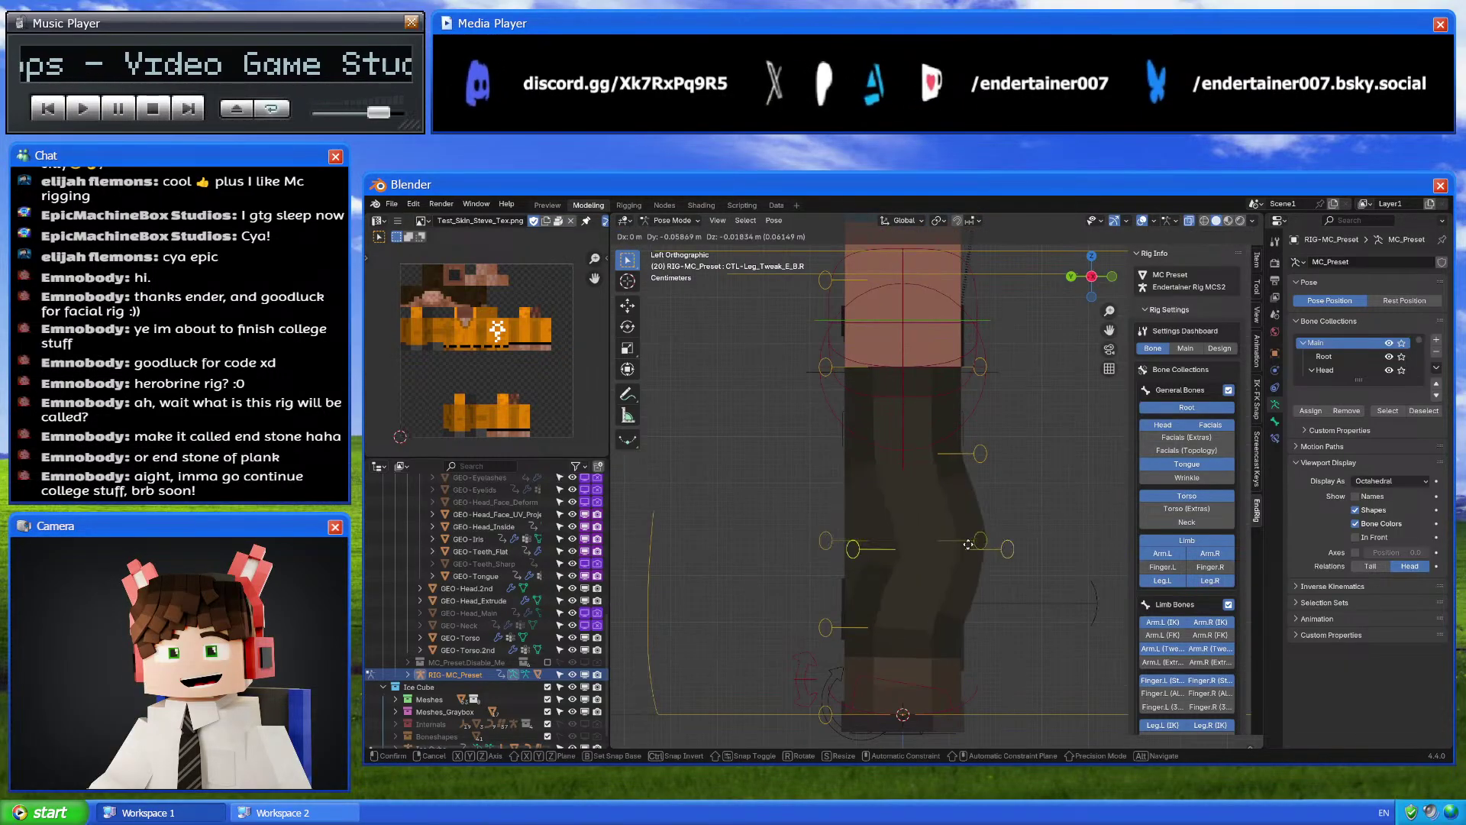
{"action": "key", "text": "g"}
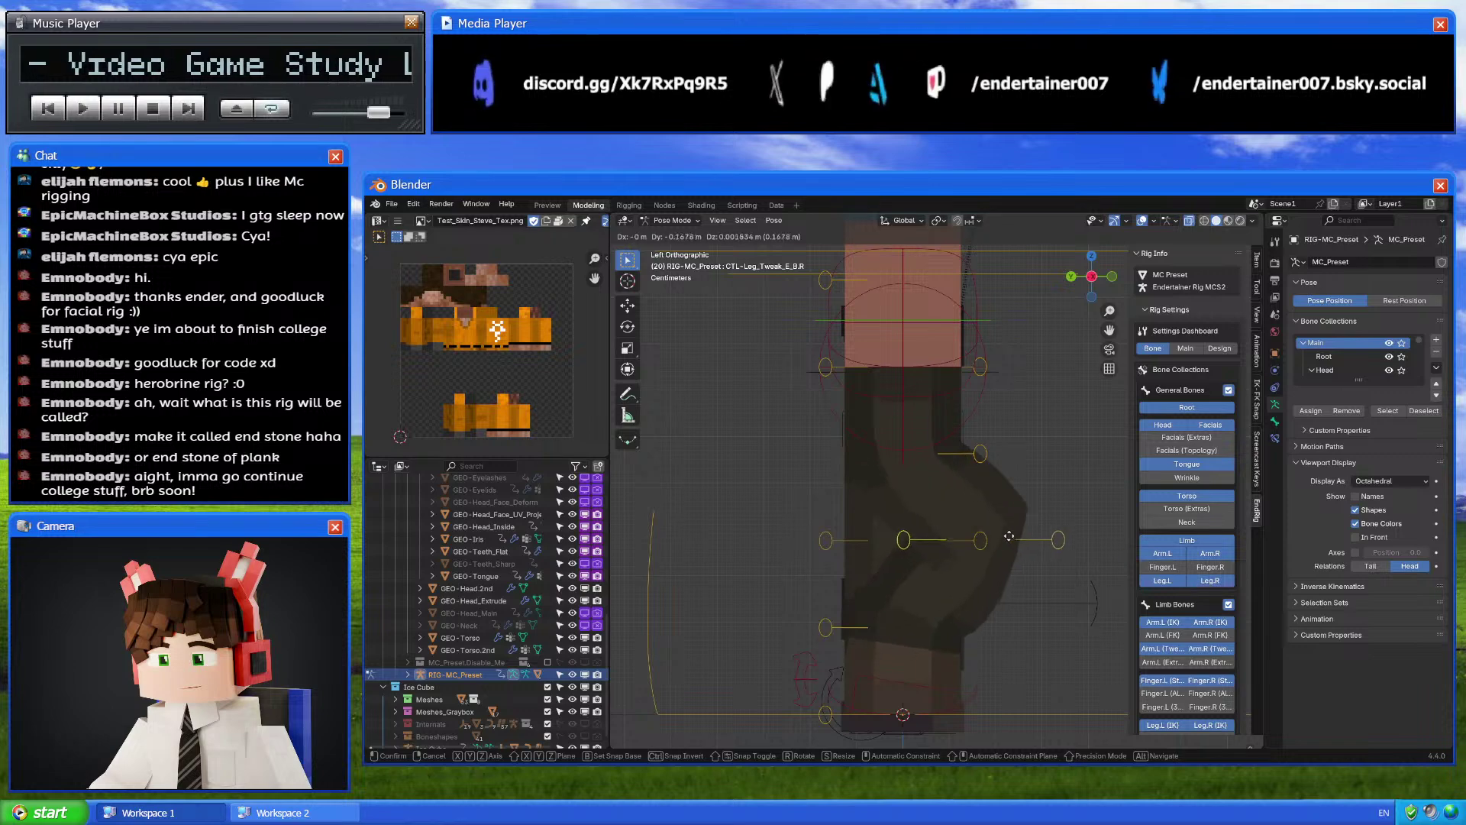
{"action": "key", "text": "Escape"}
{"action": "scroll", "coordinate": [1002, 531], "scroll_direction": "down", "scroll_amount": 3}
{"action": "middle_click_drag", "start_coordinate": [1002, 531], "coordinate": [1043, 552]}
{"action": "key", "text": "ctrl+Tab"}
Select the Ice Cube's Right Leg Outer mesh and show its modifier stack
{"action": "scroll", "coordinate": [803, 532], "scroll_direction": "up", "scroll_amount": 3}
{"action": "scroll", "coordinate": [1009, 553], "scroll_direction": "down", "scroll_amount": 6}
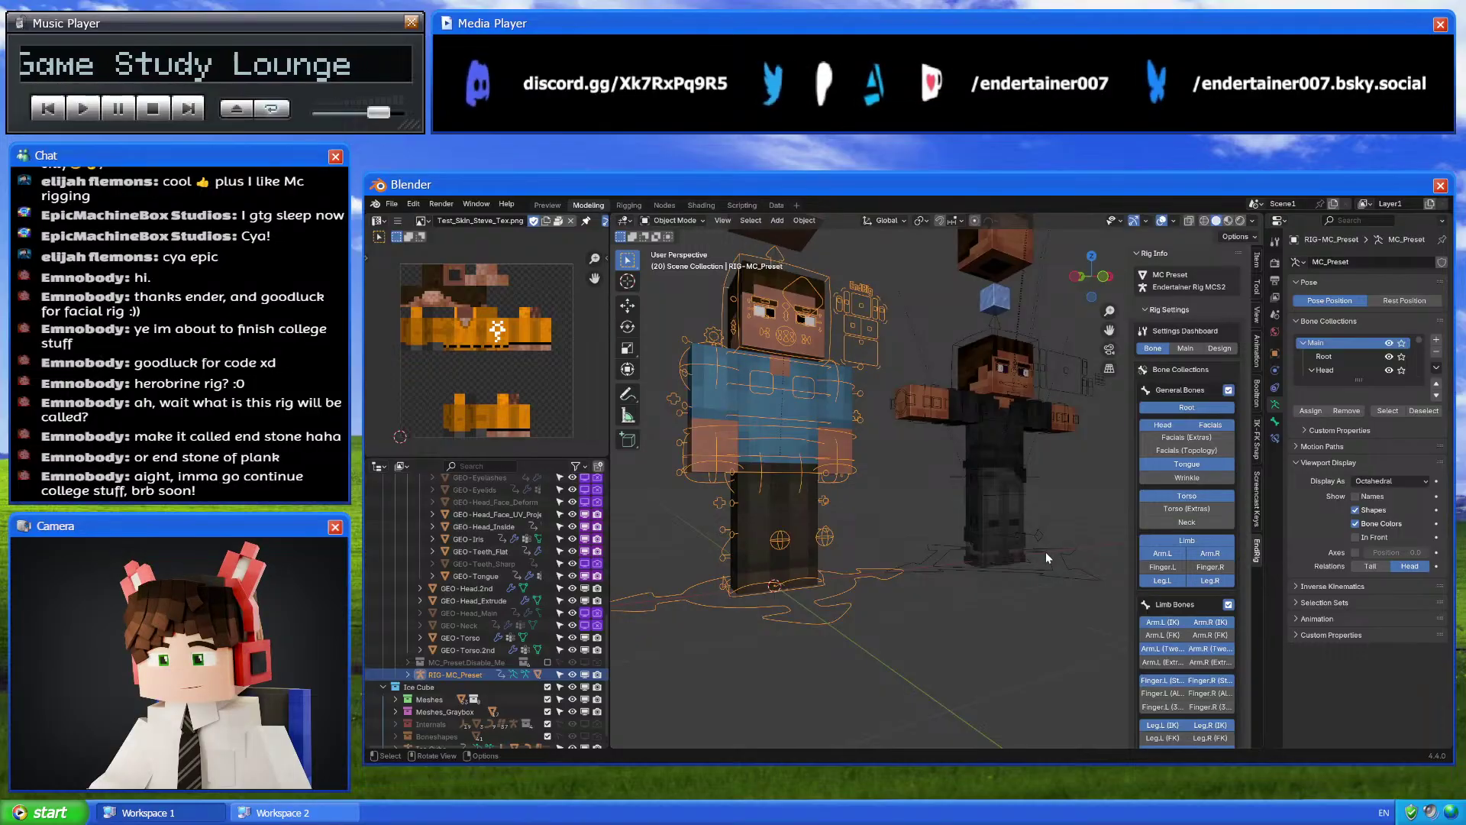
{"action": "left_click", "coordinate": [1046, 553]}
{"action": "left_click", "coordinate": [993, 498]}
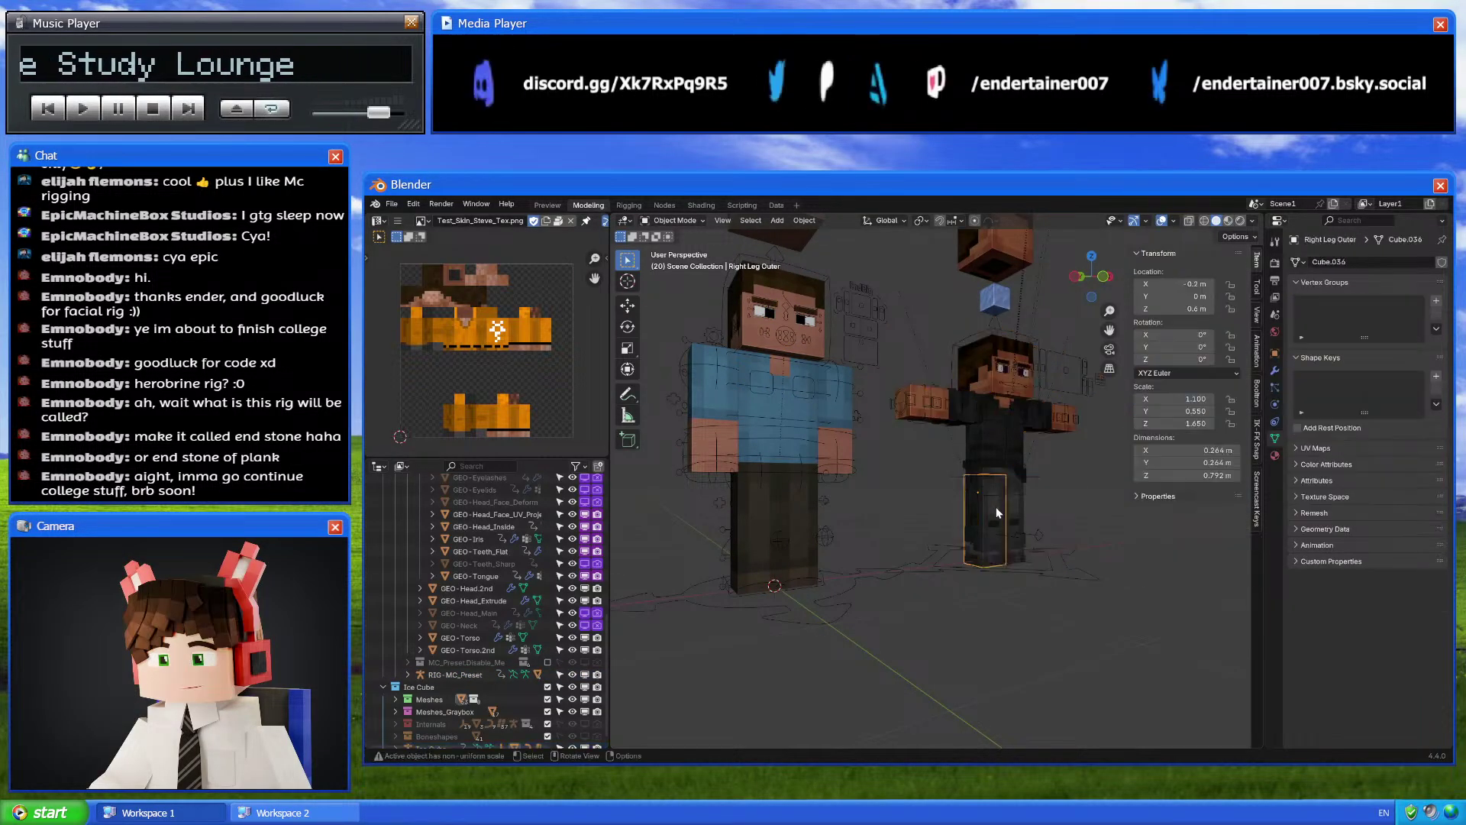
{"action": "left_click", "coordinate": [1274, 371]}
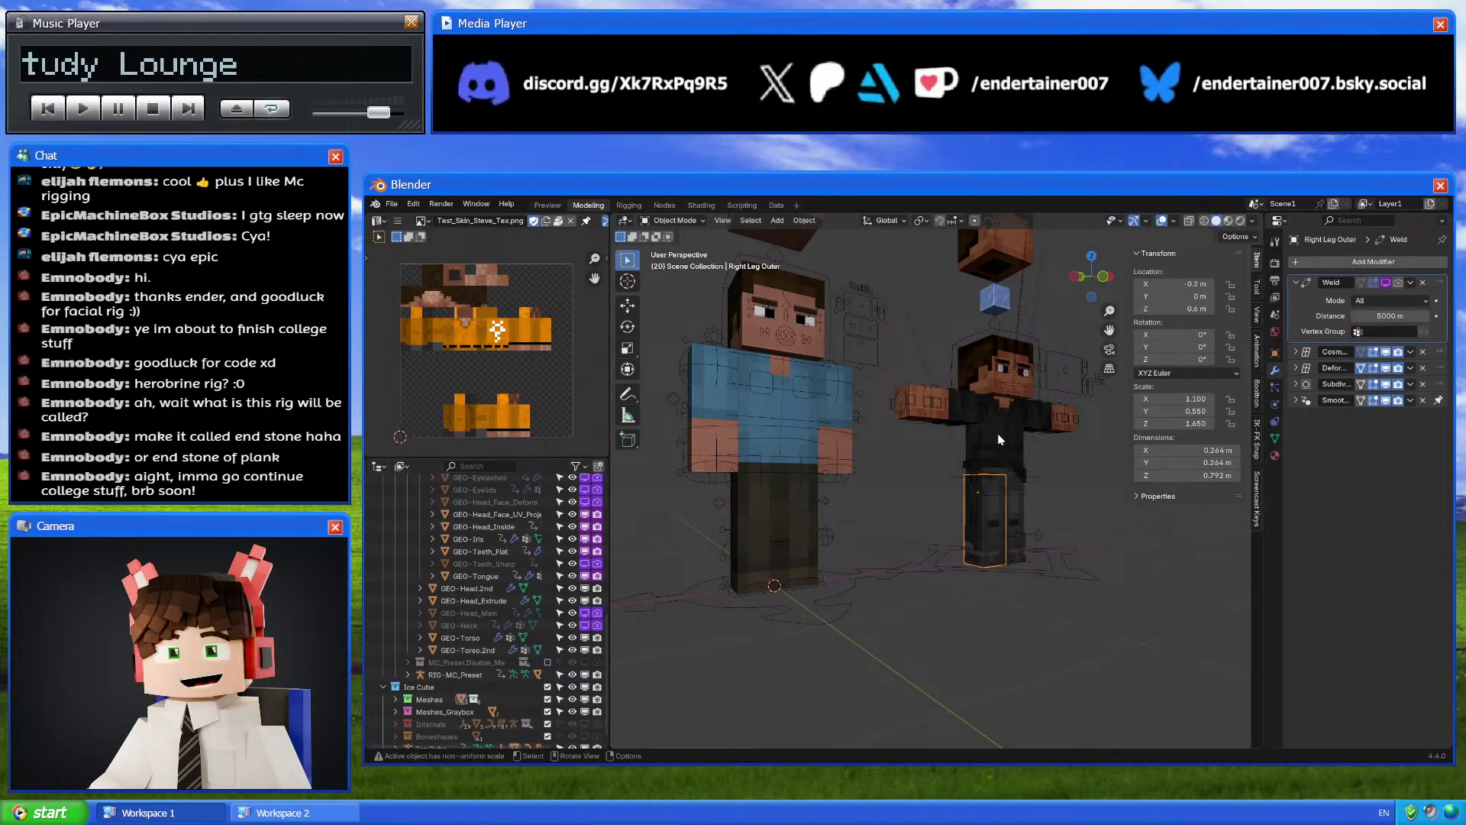
{"action": "middle_click_drag", "start_coordinate": [1037, 388], "coordinate": [1026, 353]}
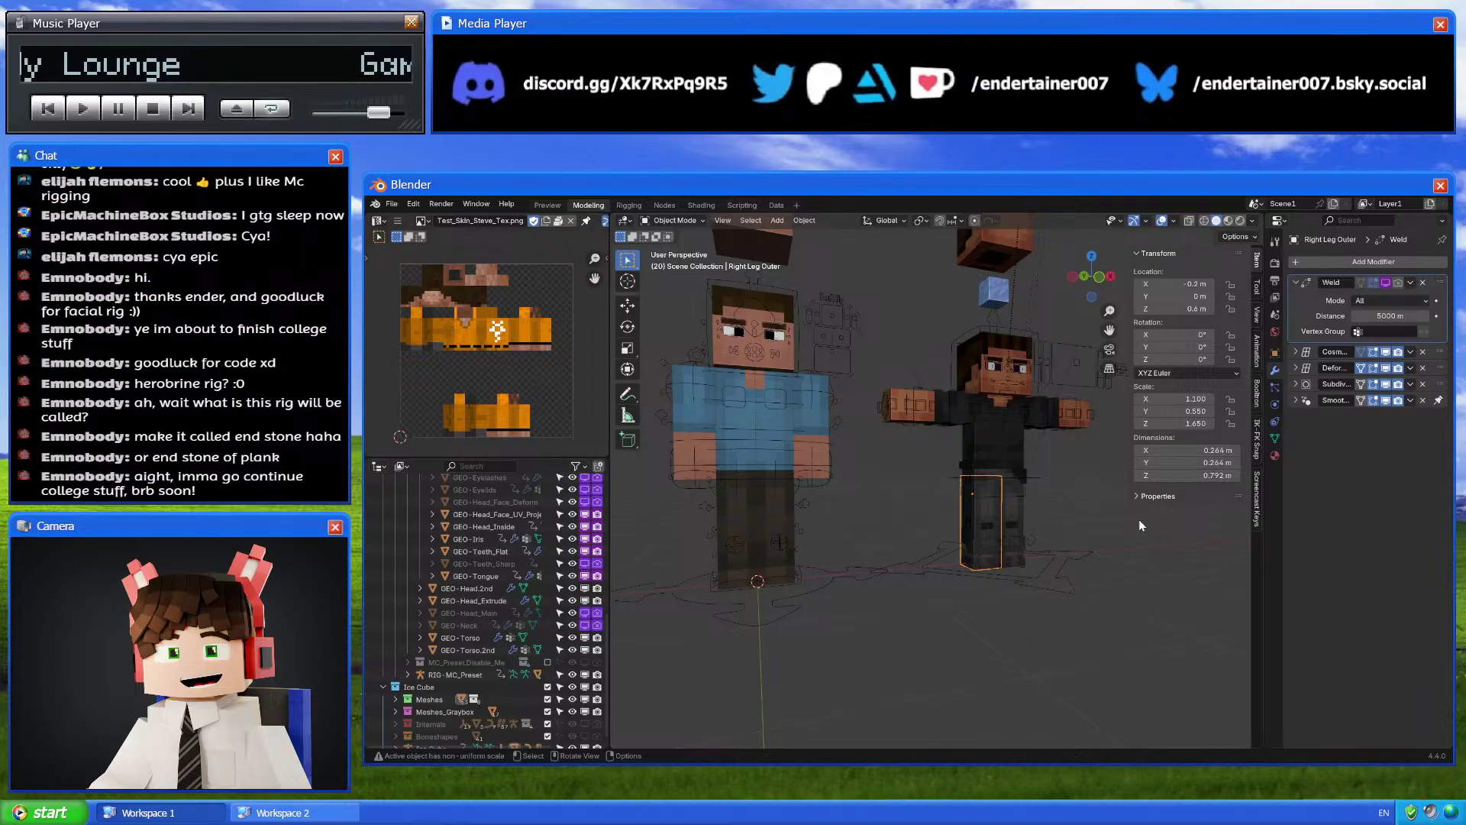
{"action": "scroll", "coordinate": [993, 473], "scroll_direction": "up", "scroll_amount": 2}
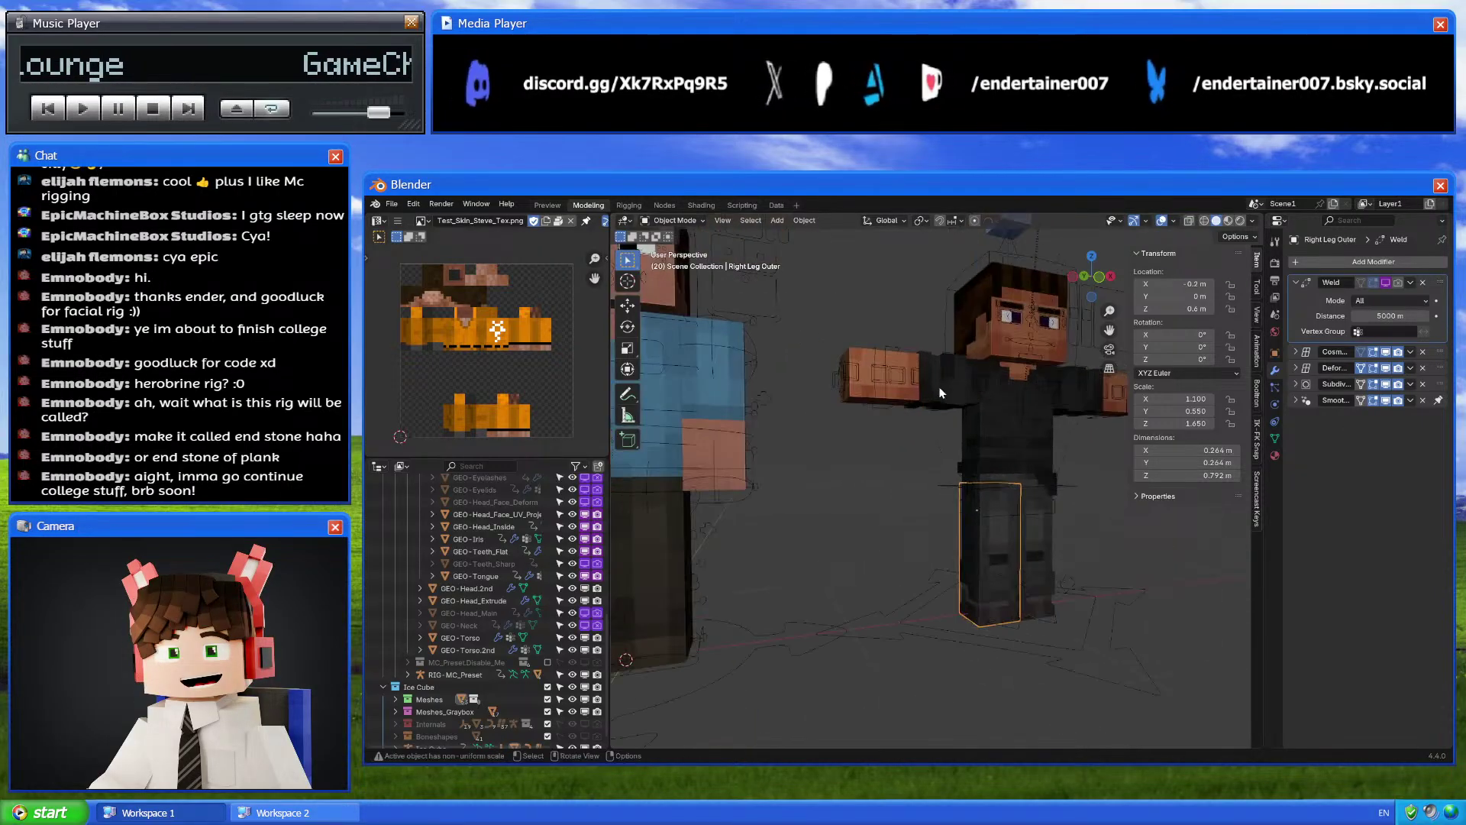
Select the Ice Cube's Right Arm 4x4 mesh and inspect the settings of its Lattice modifier and the modifier above it
{"action": "left_click", "coordinate": [941, 393]}
{"action": "middle_click_drag", "start_coordinate": [939, 382], "coordinate": [929, 414]}
{"action": "left_click", "coordinate": [927, 414]}
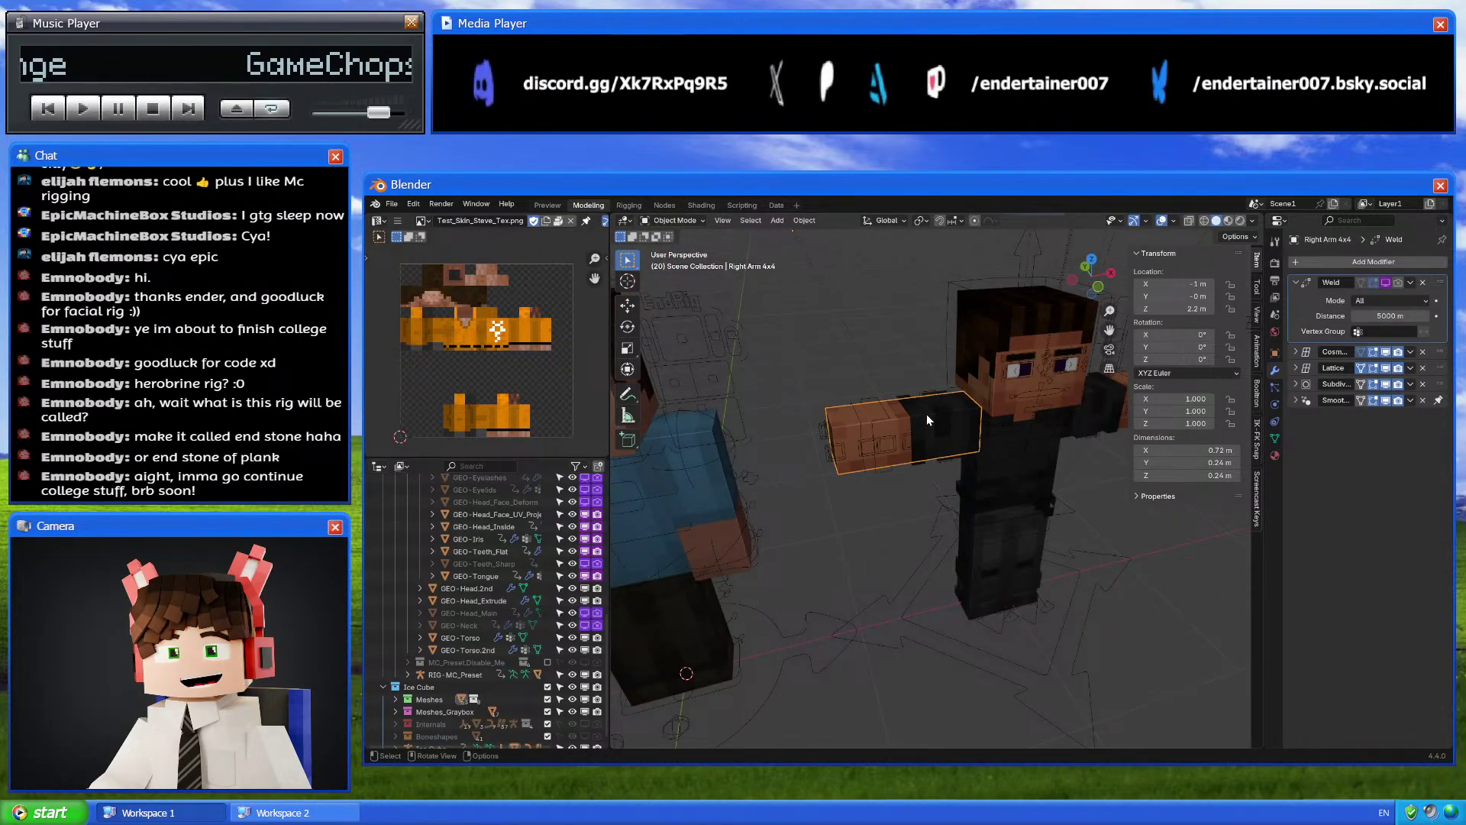
{"action": "left_click", "coordinate": [1295, 368]}
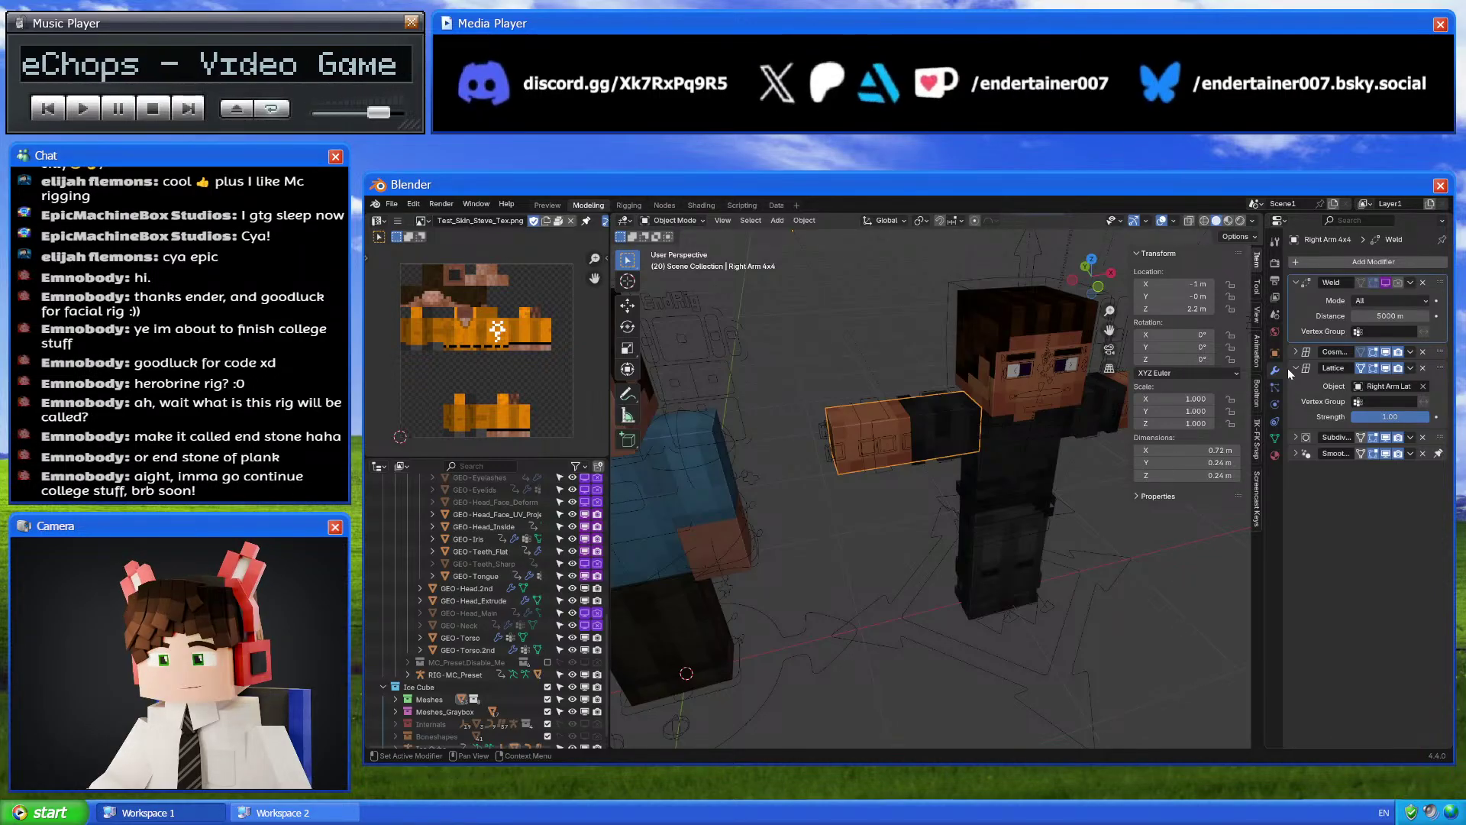
{"action": "middle_click_drag", "start_coordinate": [1226, 392], "coordinate": [1069, 519]}
{"action": "left_click", "coordinate": [1297, 352]}
{"action": "left_click", "coordinate": [1297, 352]}
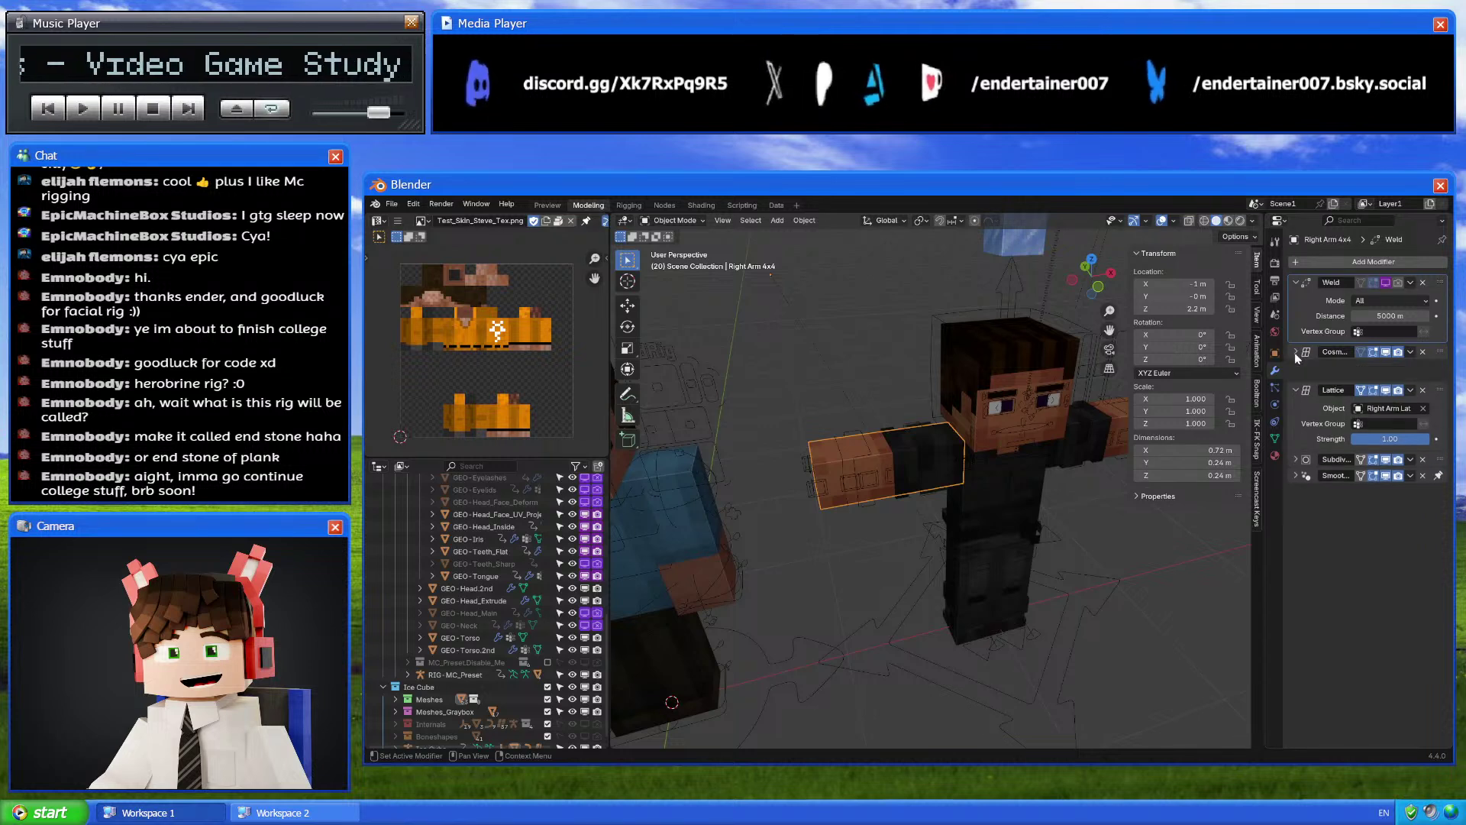
{"action": "middle_click_drag", "start_coordinate": [955, 413], "coordinate": [928, 461]}
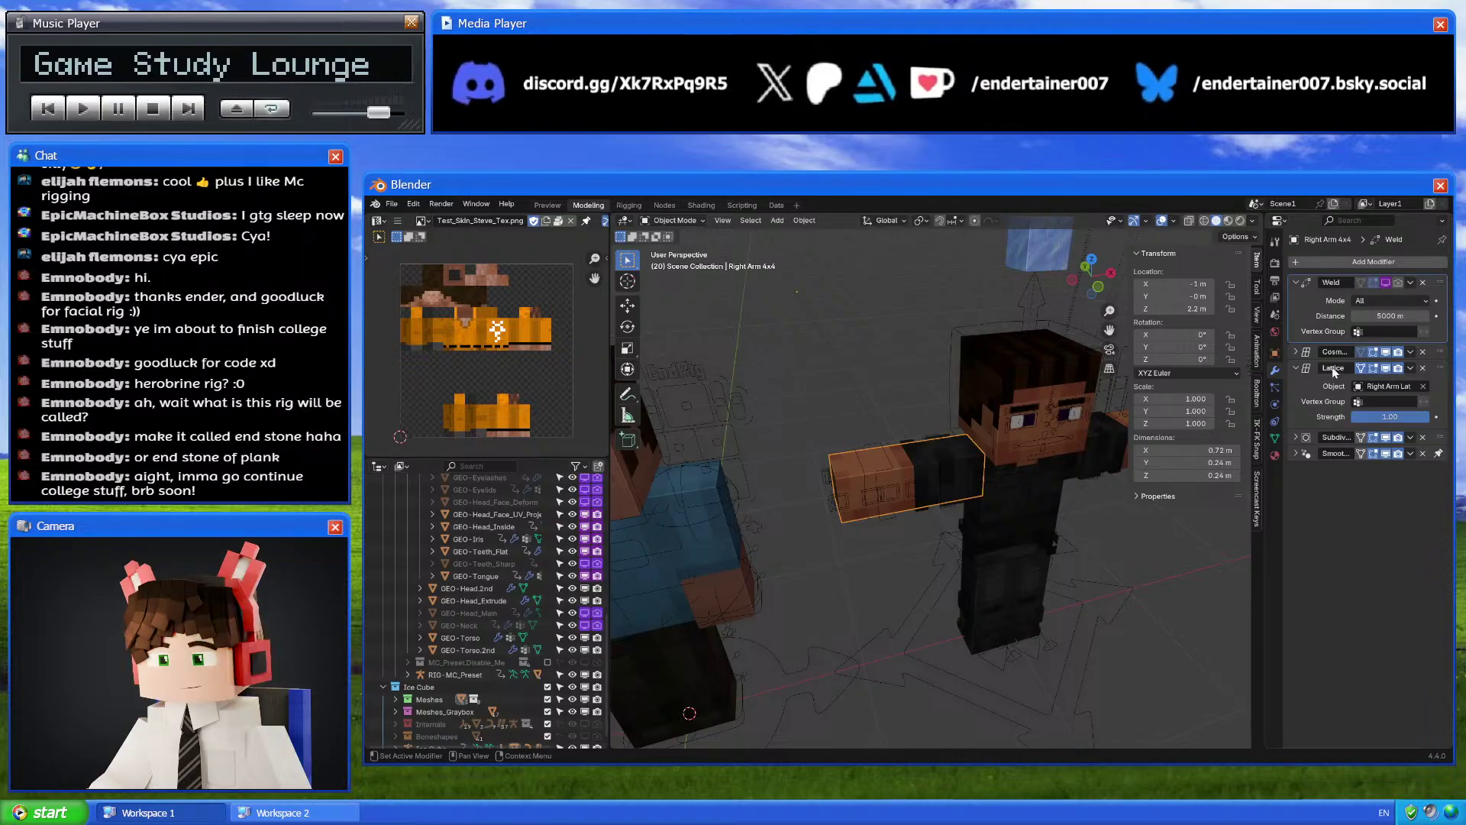
Enable the Ice Cube's Internals collection in the viewport, then show and select Right Arm Lat from Deform Lattices
{"action": "scroll", "coordinate": [458, 569], "scroll_direction": "down", "scroll_amount": 1}
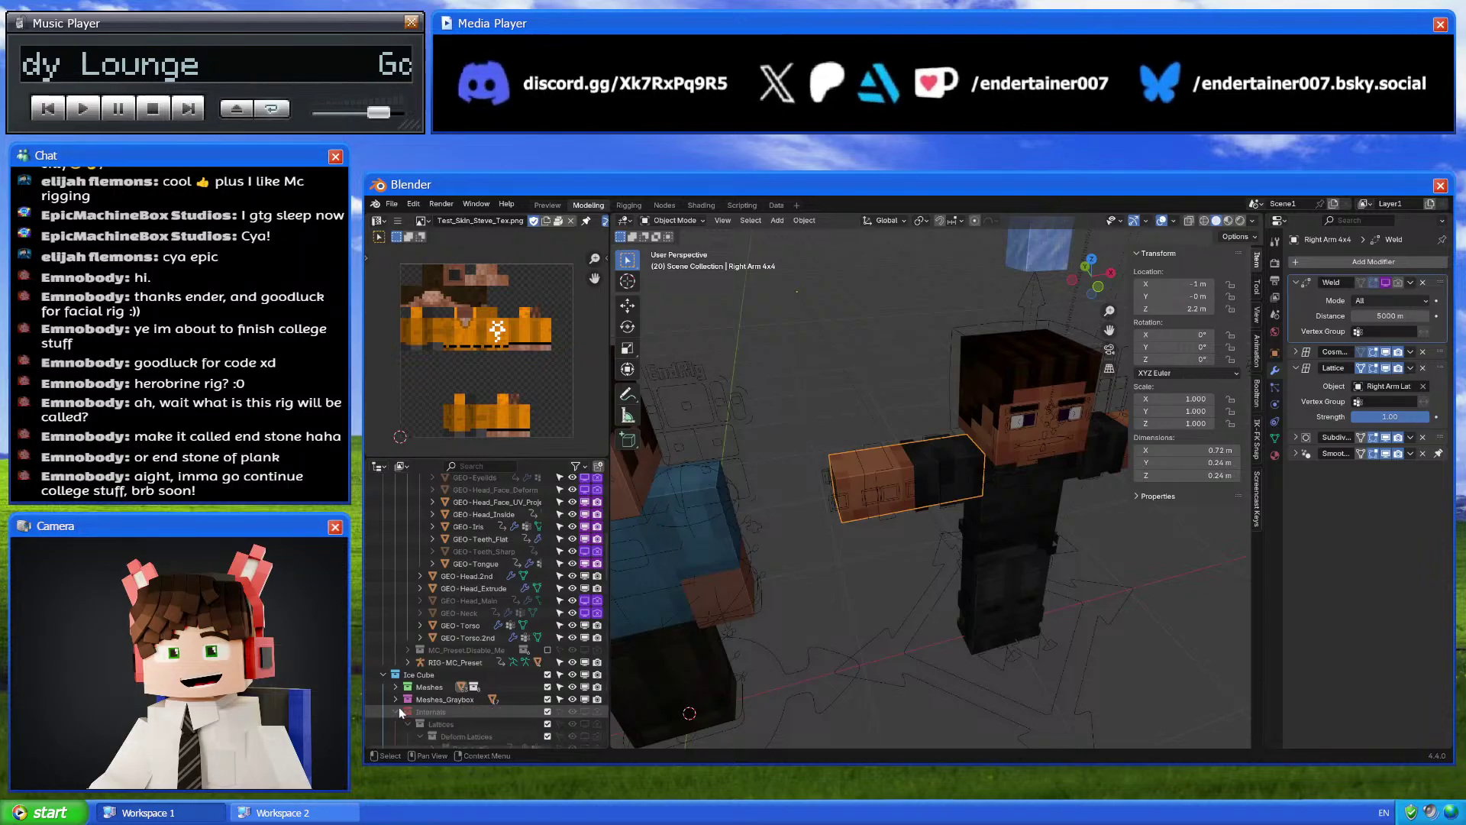
{"action": "scroll", "coordinate": [399, 708], "scroll_direction": "down", "scroll_amount": 4}
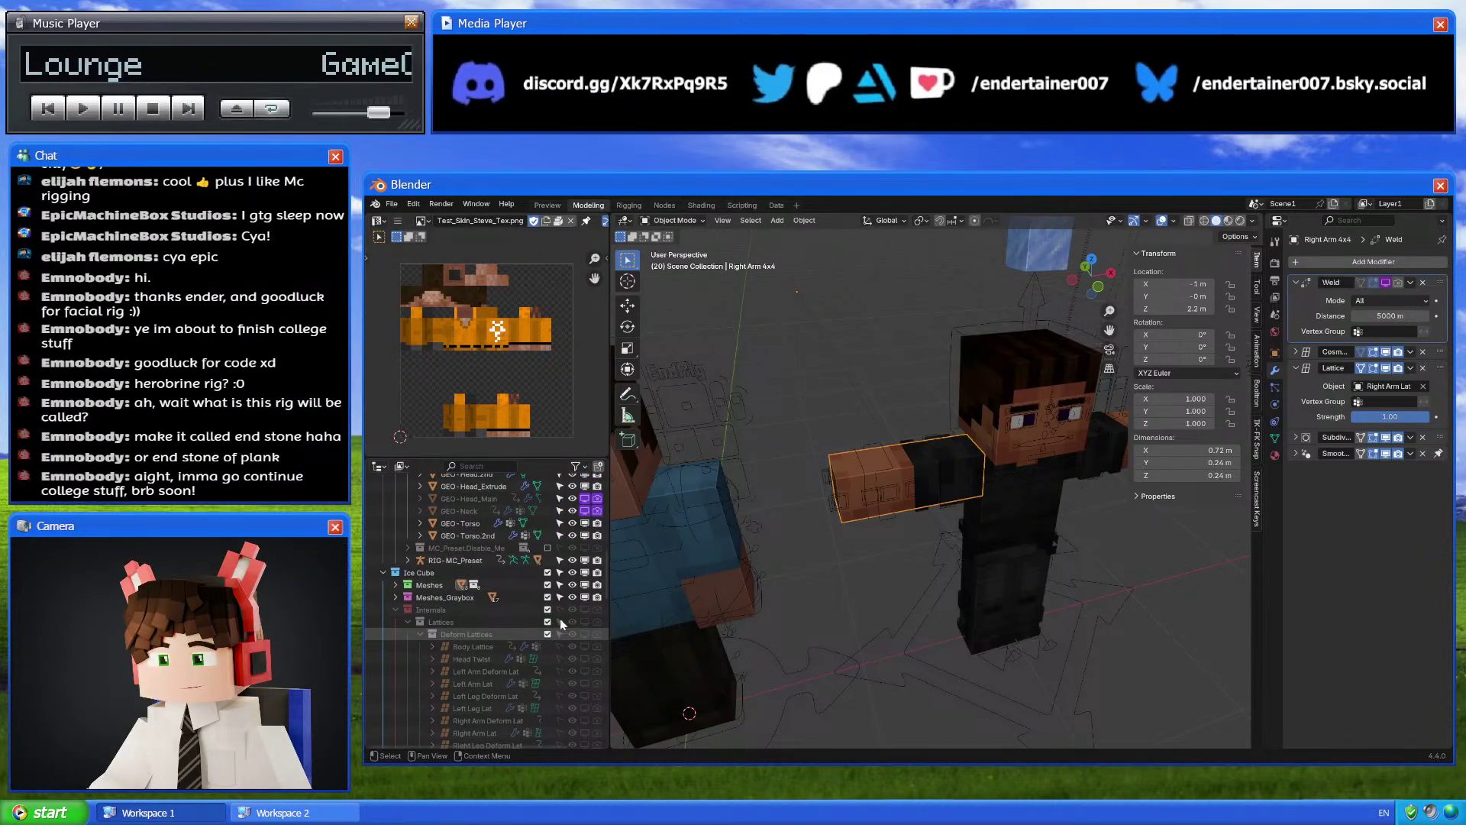
{"action": "left_click", "coordinate": [584, 627]}
{"action": "scroll", "coordinate": [514, 672], "scroll_direction": "down", "scroll_amount": 3}
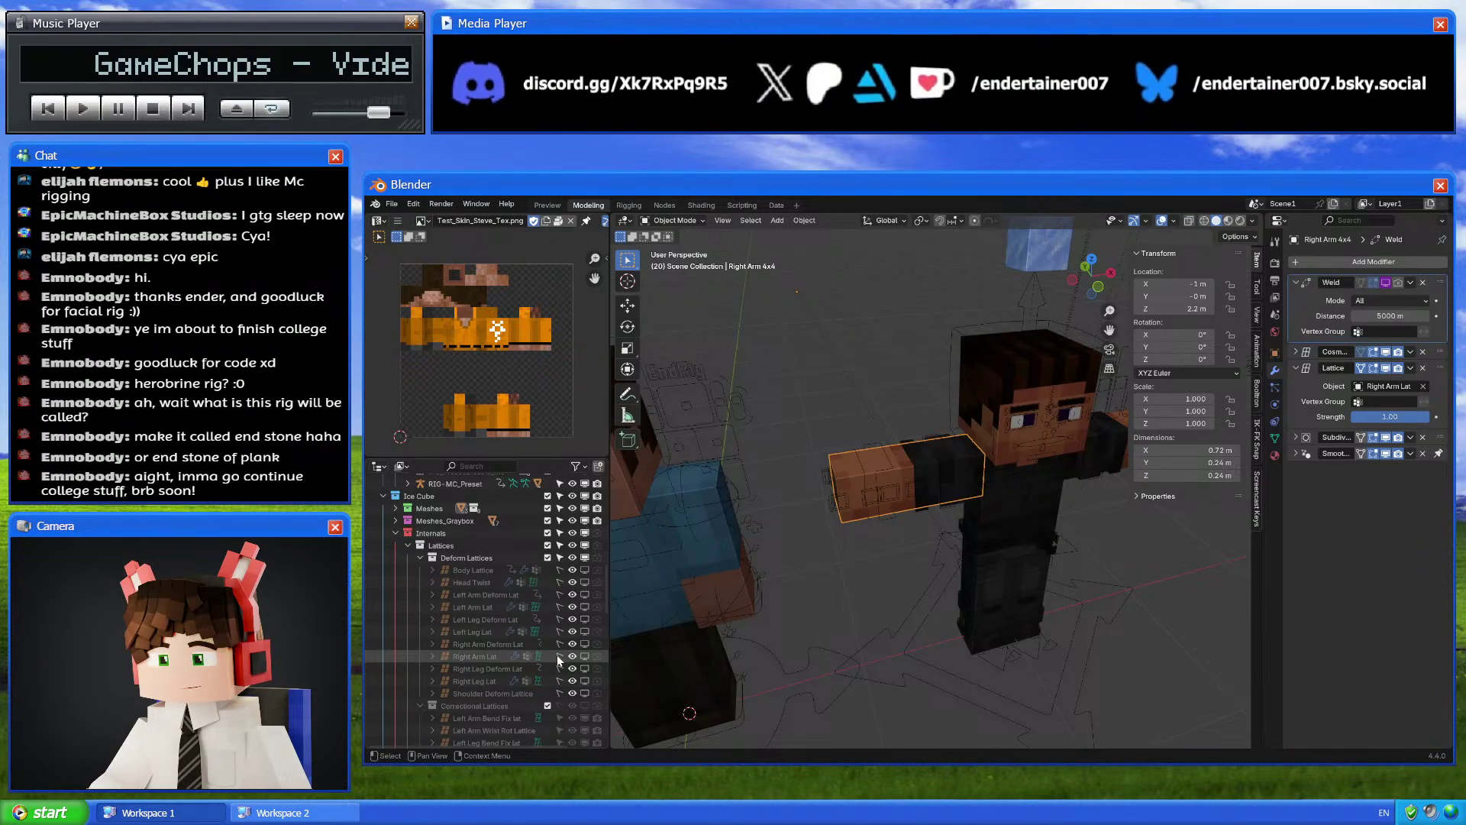
{"action": "left_click", "coordinate": [474, 656]}
{"action": "key", "text": "KP_Decimal"}
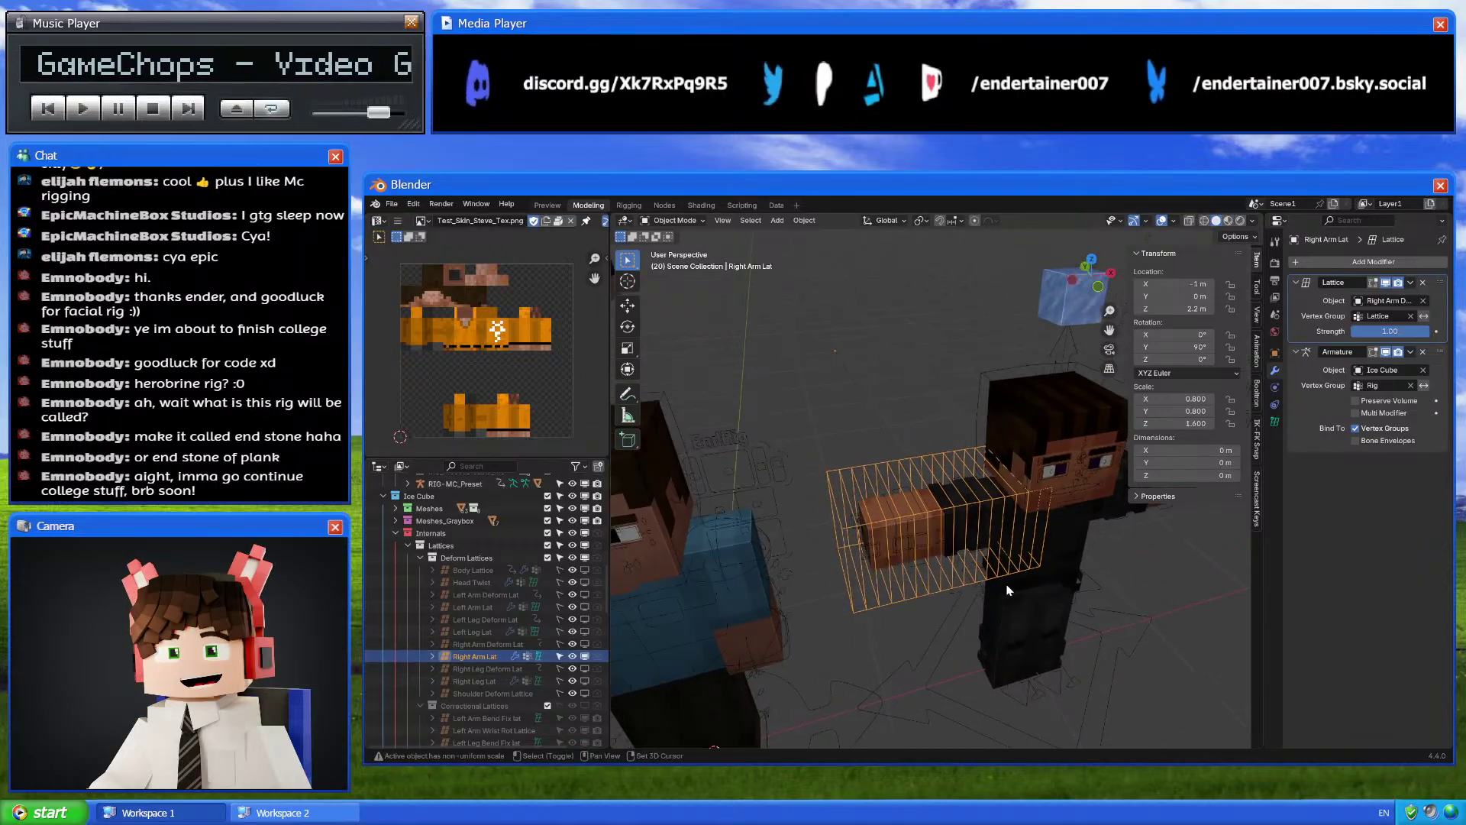
{"action": "scroll", "coordinate": [997, 583], "scroll_direction": "up", "scroll_amount": 3}
Try moving the Right Arm Lat lattice, cancel the move and select the Right Arm 4x4 Outer mesh
{"action": "key", "text": "r"}
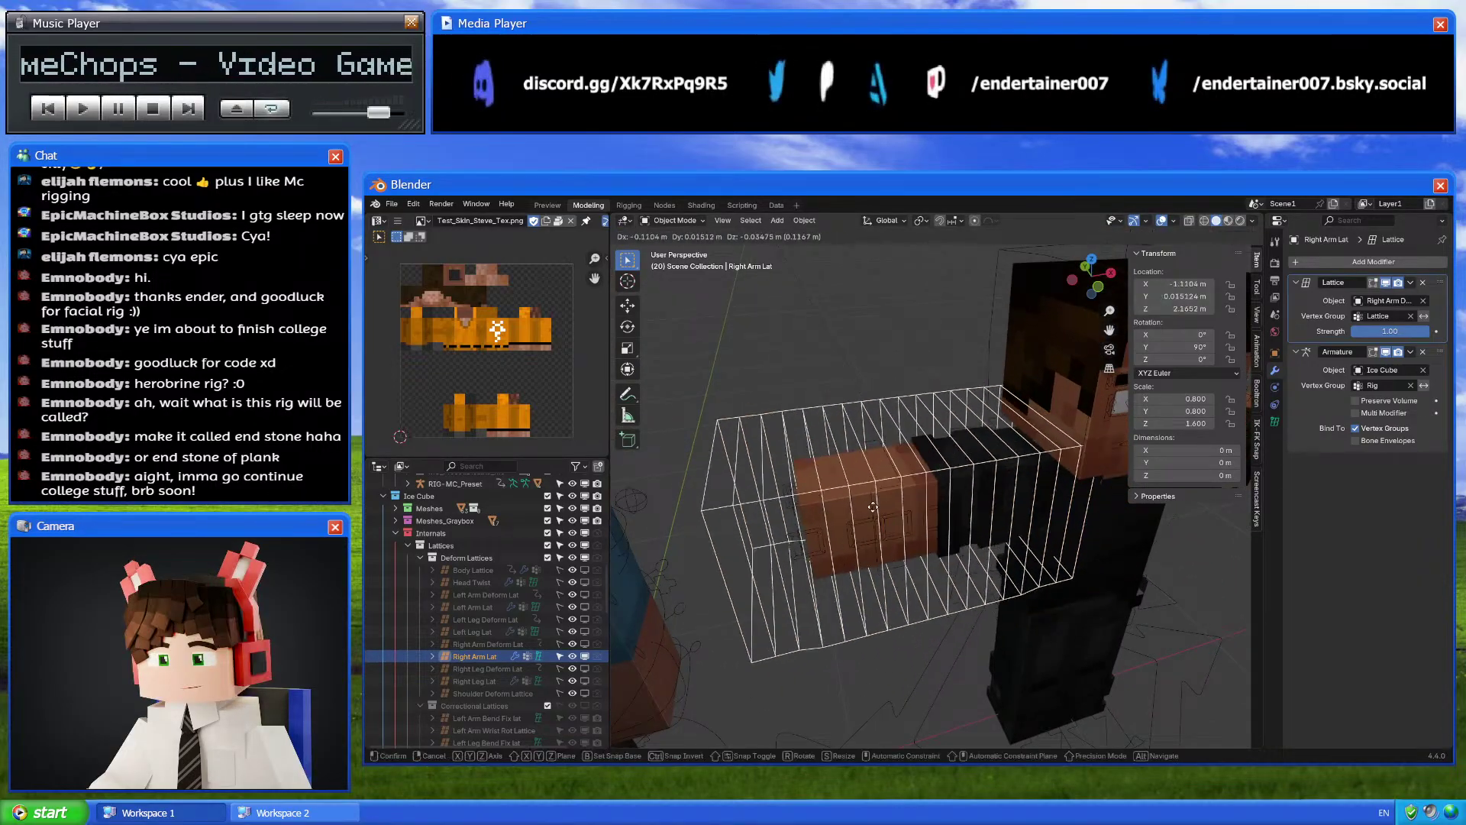
{"action": "right_click", "coordinate": [896, 474]}
{"action": "left_click", "coordinate": [859, 483]}
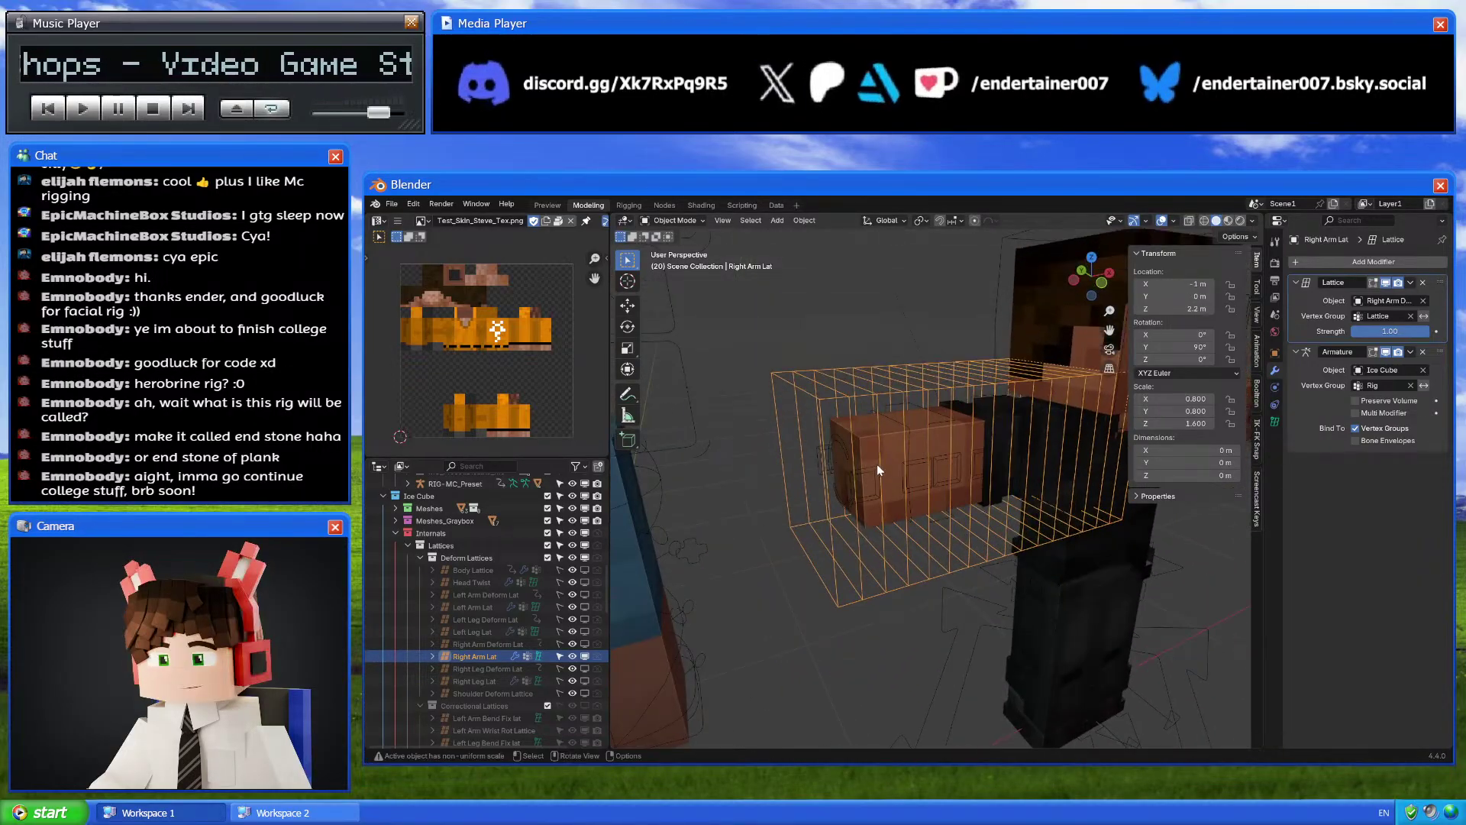
{"action": "middle_click_drag", "start_coordinate": [886, 443], "coordinate": [884, 321]}
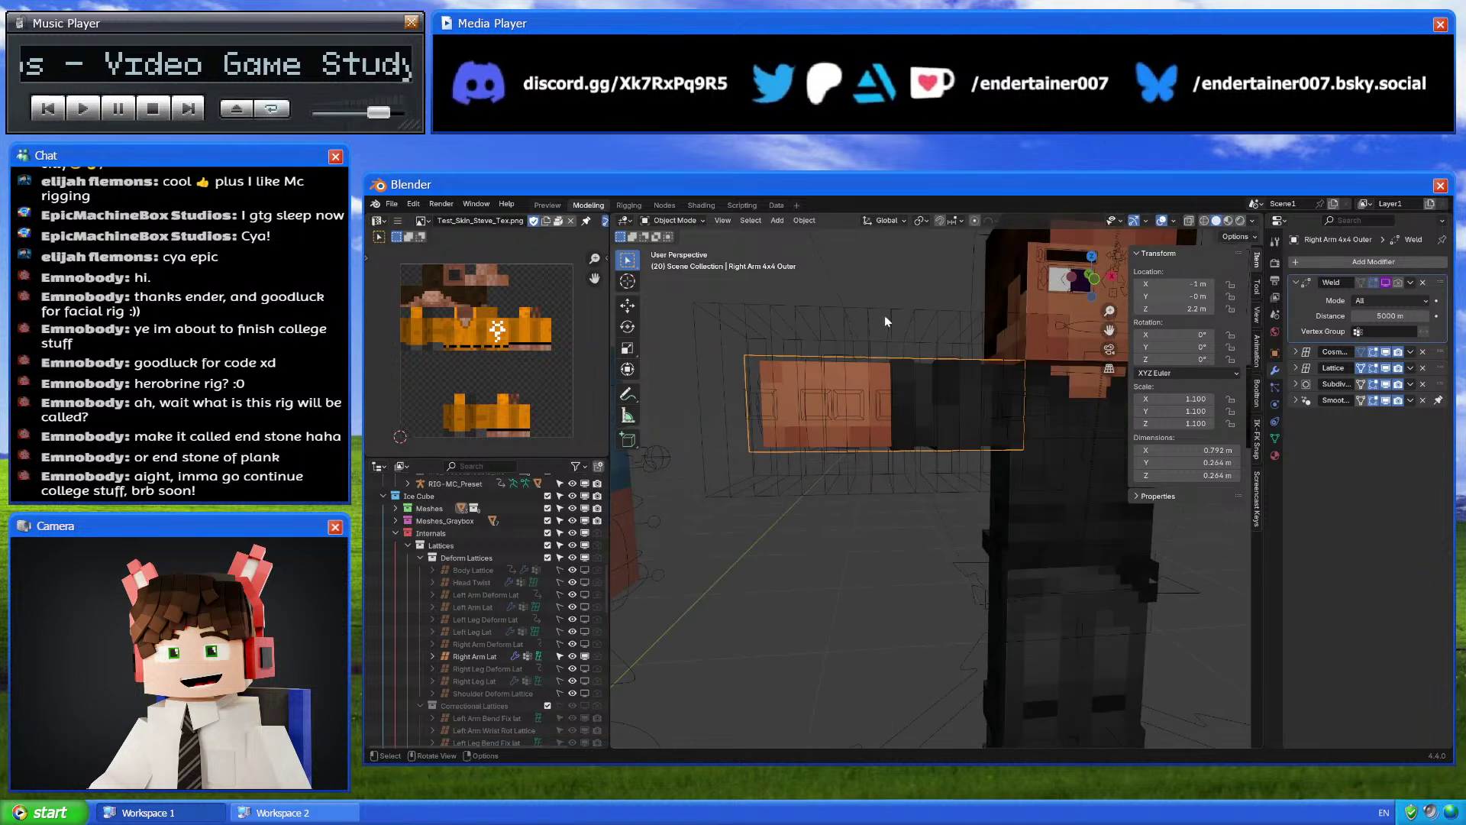
Select the Right Arm Lat lattice and check which object its Lattice modifier targets
{"action": "left_click", "coordinate": [886, 304]}
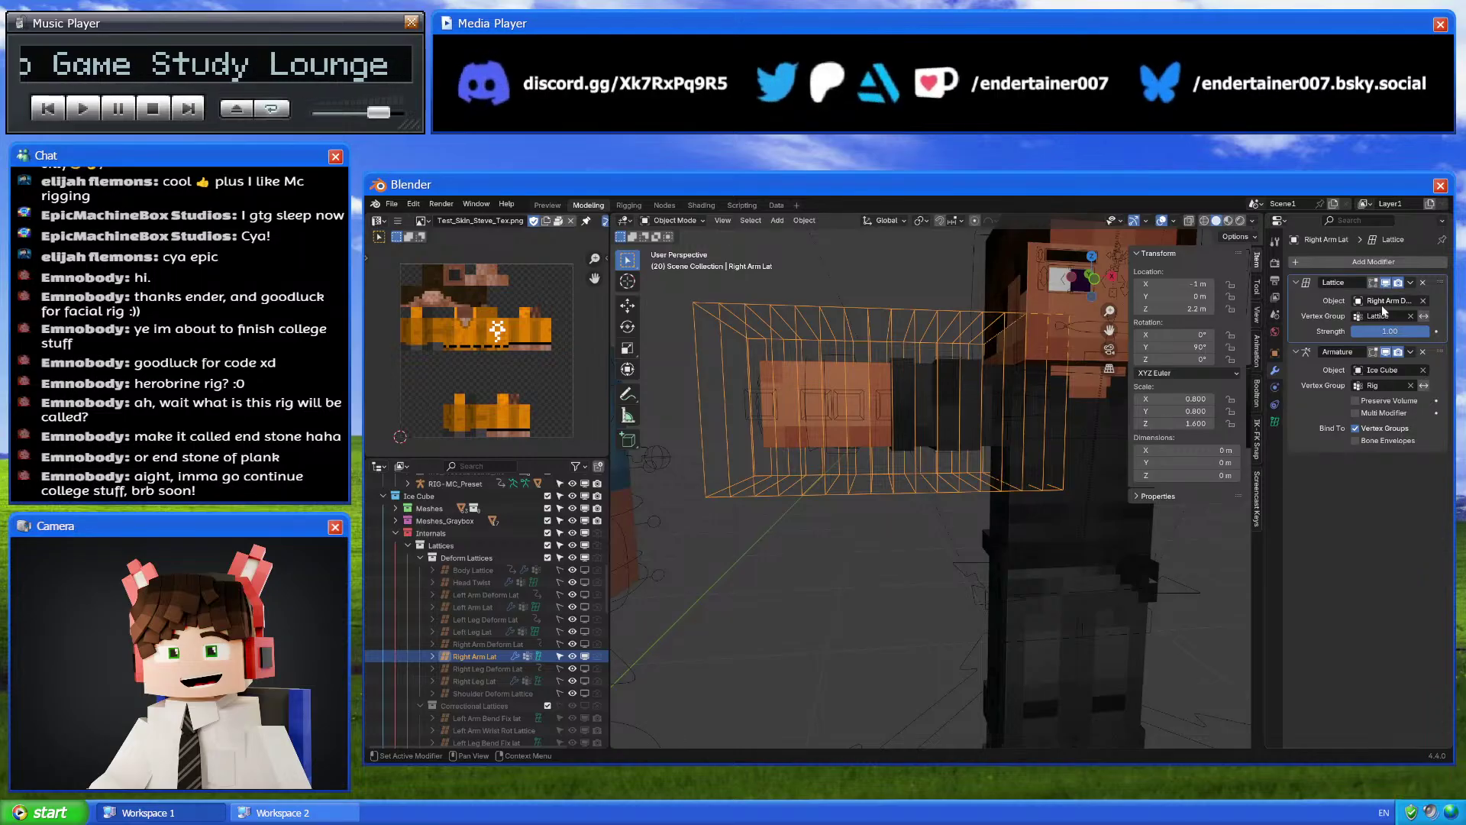
{"action": "scroll", "coordinate": [490, 704], "scroll_direction": "down", "scroll_amount": 3}
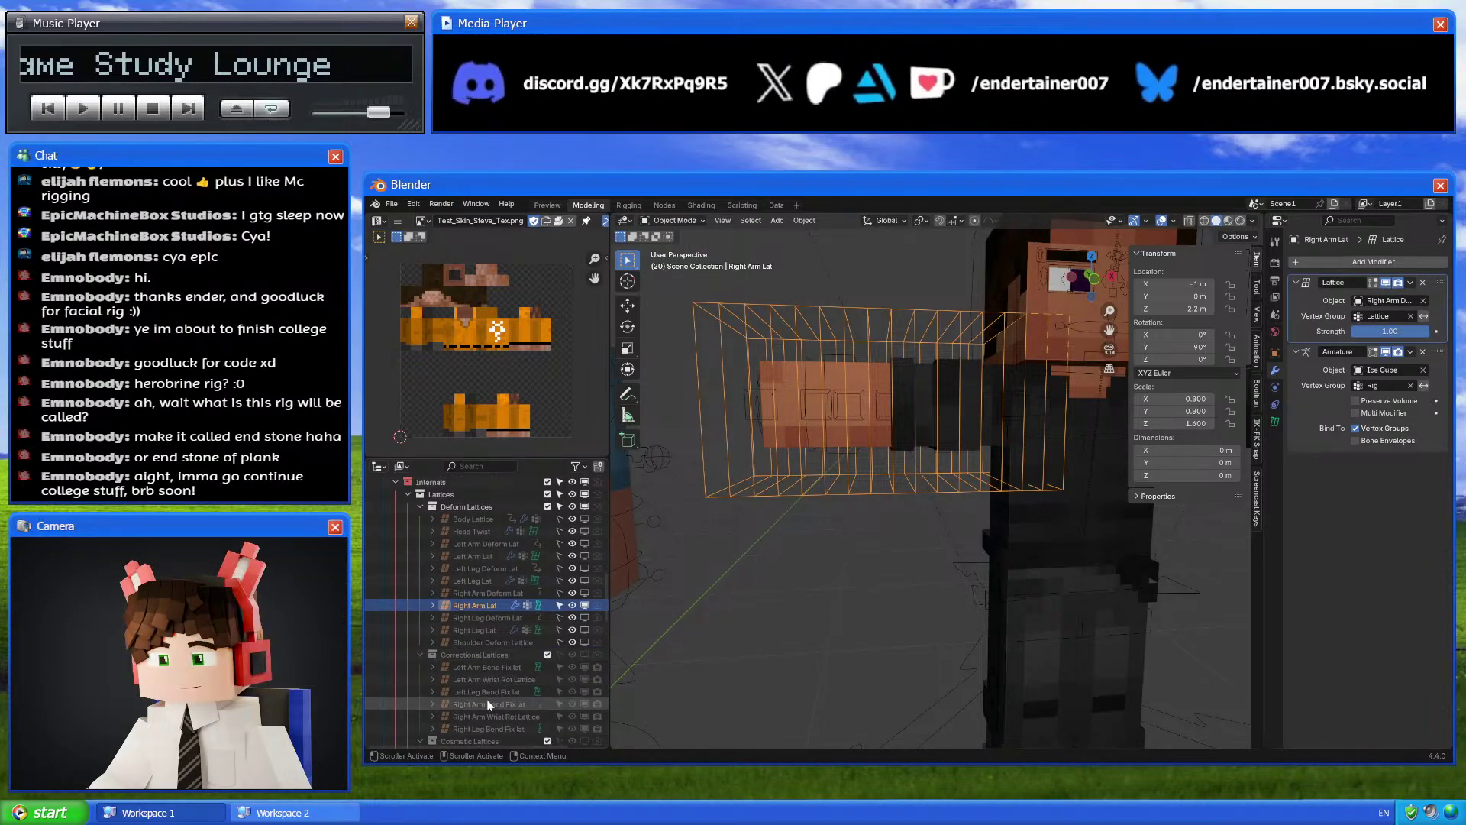
{"action": "left_click", "coordinate": [1380, 300]}
{"action": "key", "text": "Escape"}
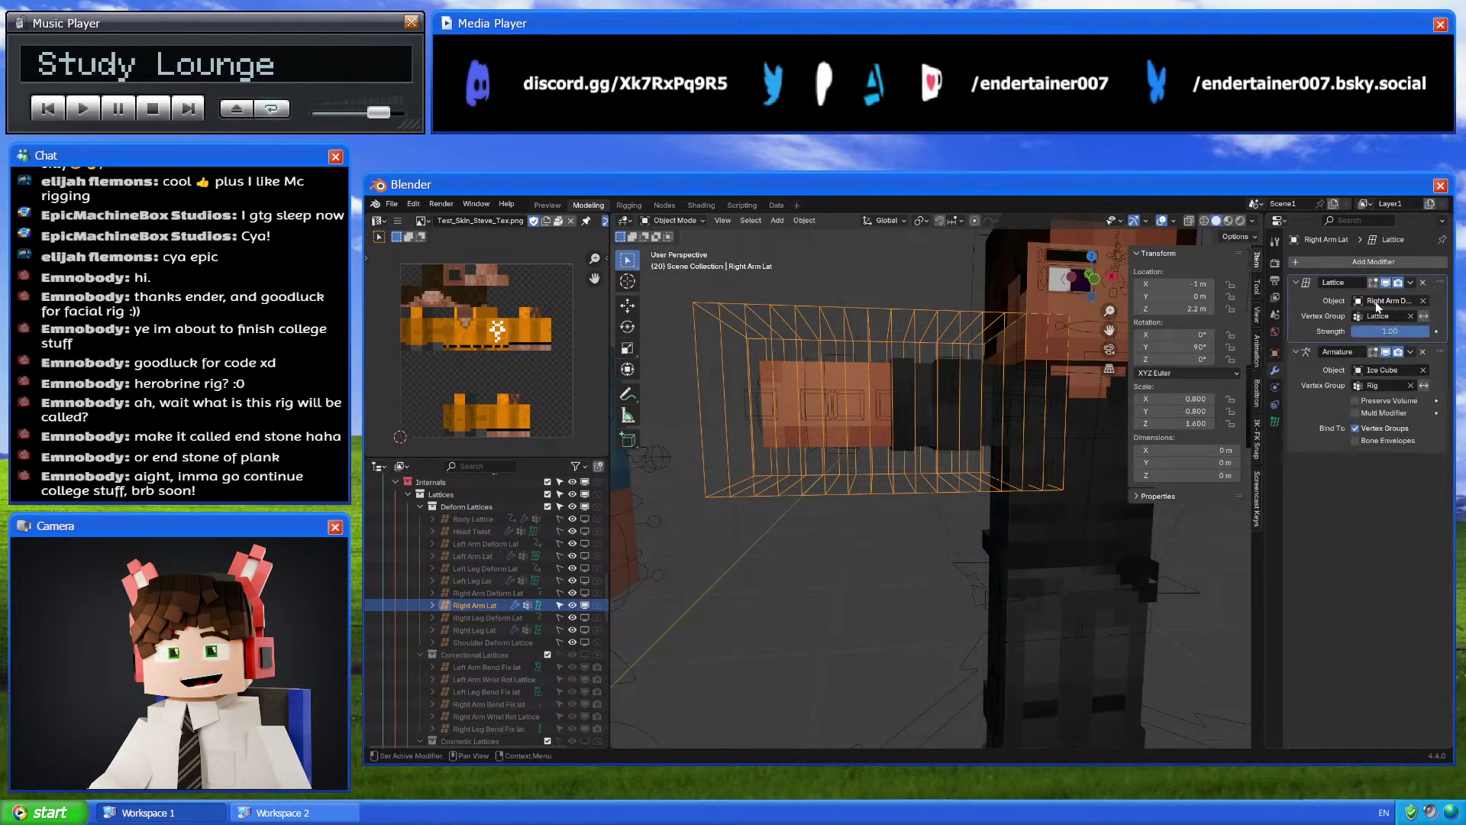
Enable the Correctional Lattices collection in the viewport, then show and select Right Arm Deform Lat
{"action": "scroll", "coordinate": [570, 631], "scroll_direction": "down", "scroll_amount": 1}
{"action": "left_click", "coordinate": [585, 629]}
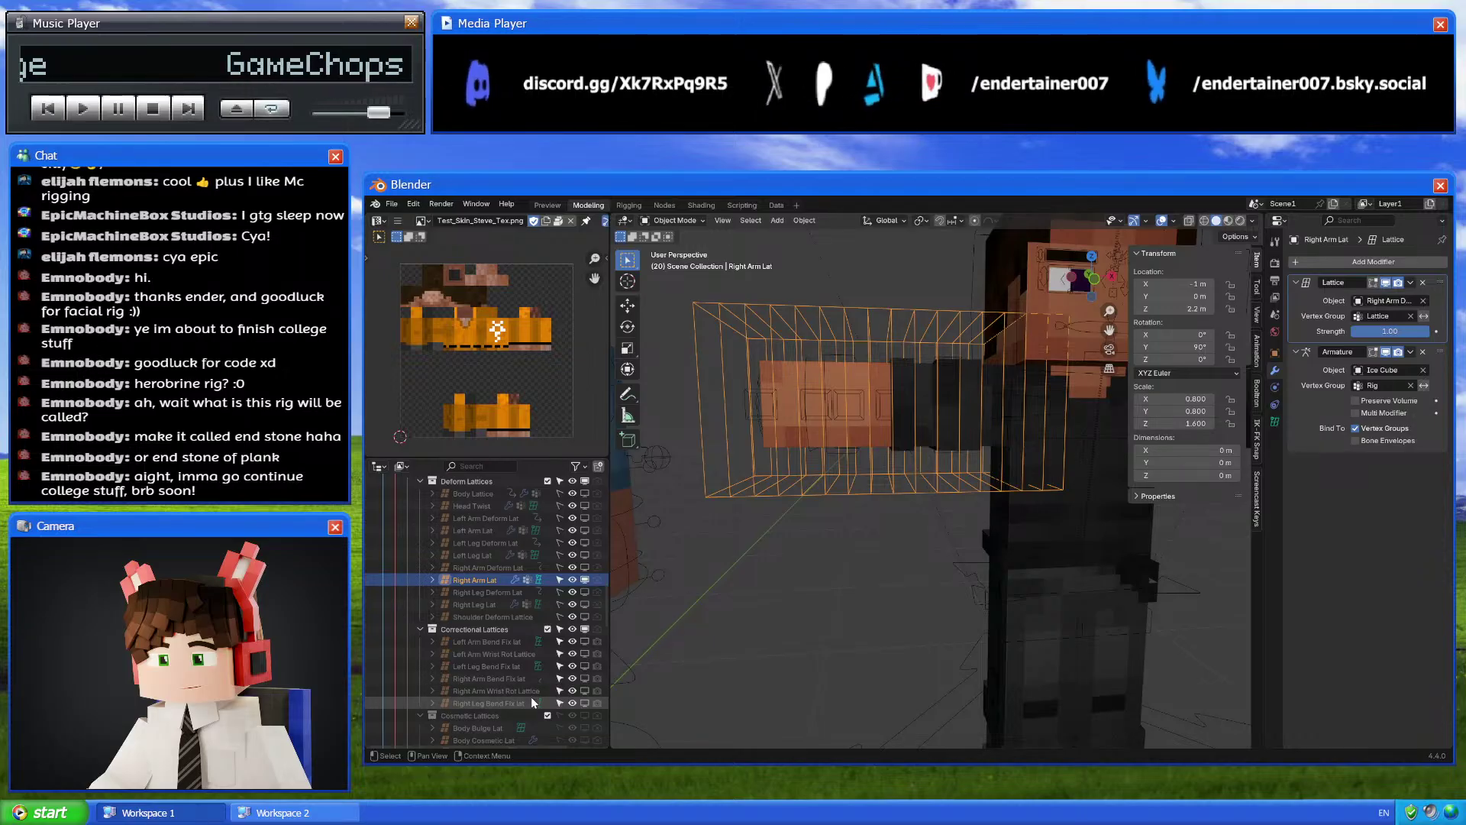
{"action": "scroll", "coordinate": [530, 696], "scroll_direction": "down", "scroll_amount": 4}
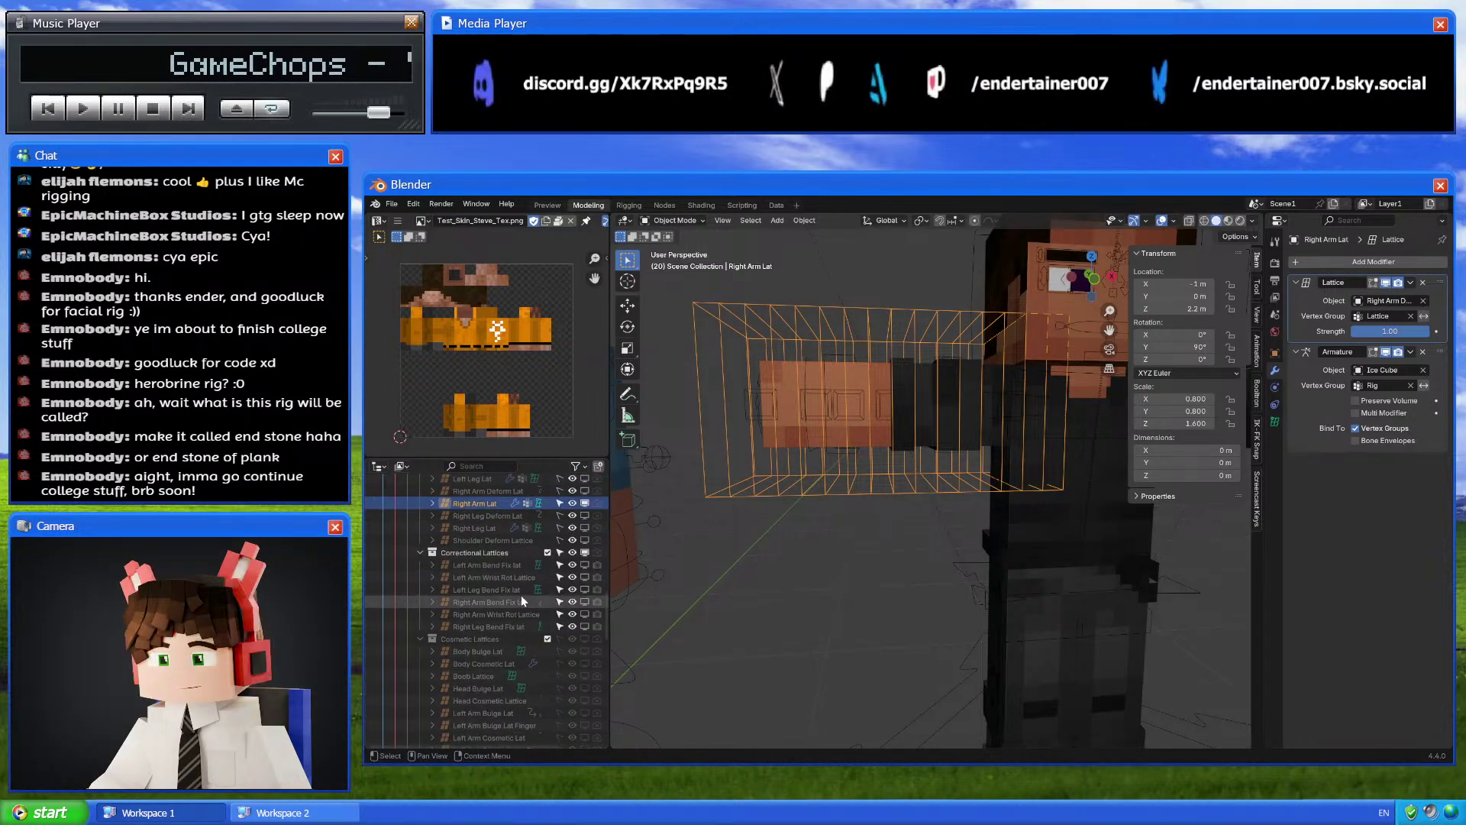
{"action": "middle_click_drag", "start_coordinate": [507, 562], "coordinate": [494, 591]}
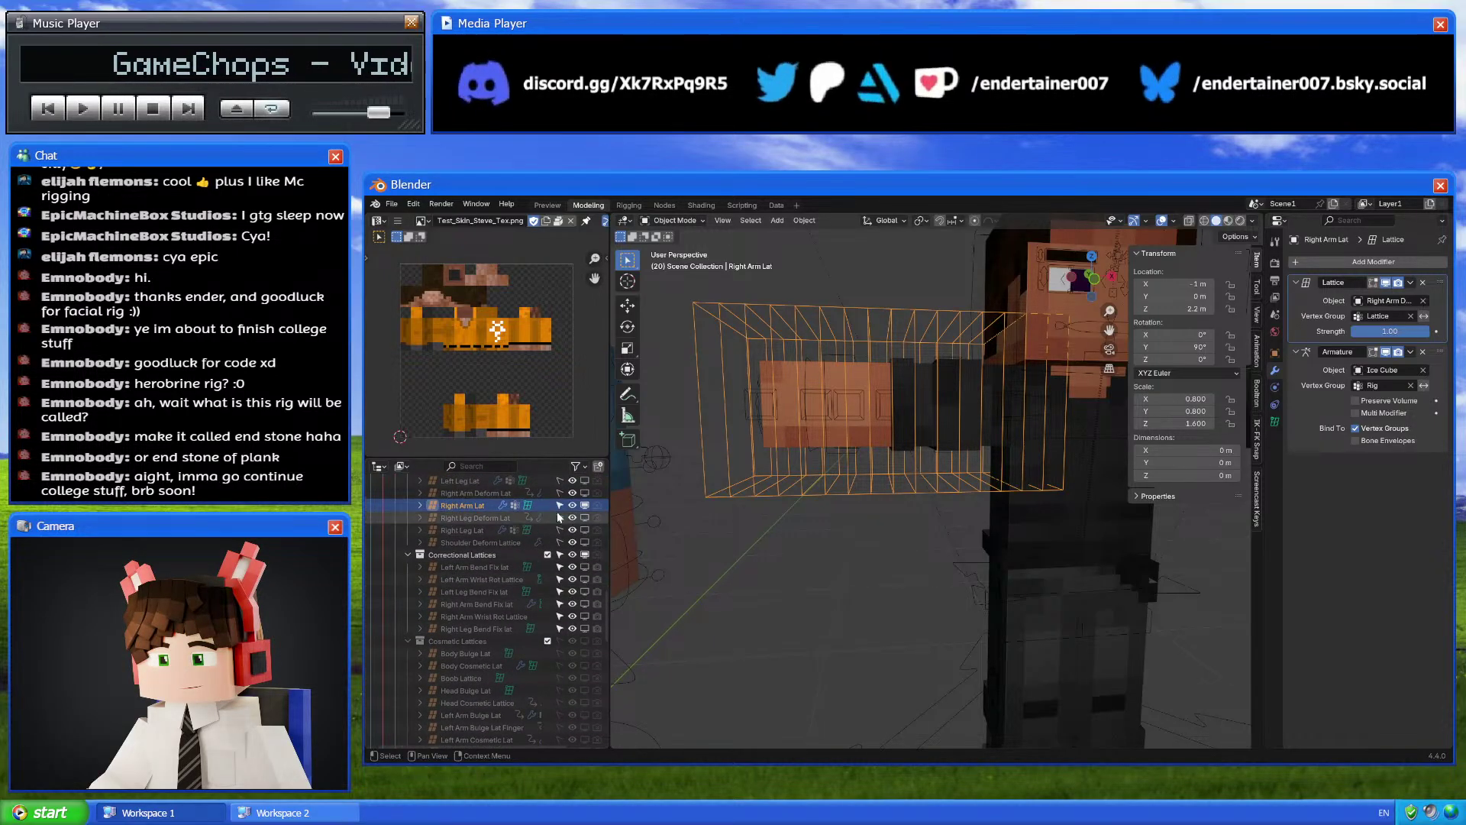
{"action": "left_click", "coordinate": [507, 519]}
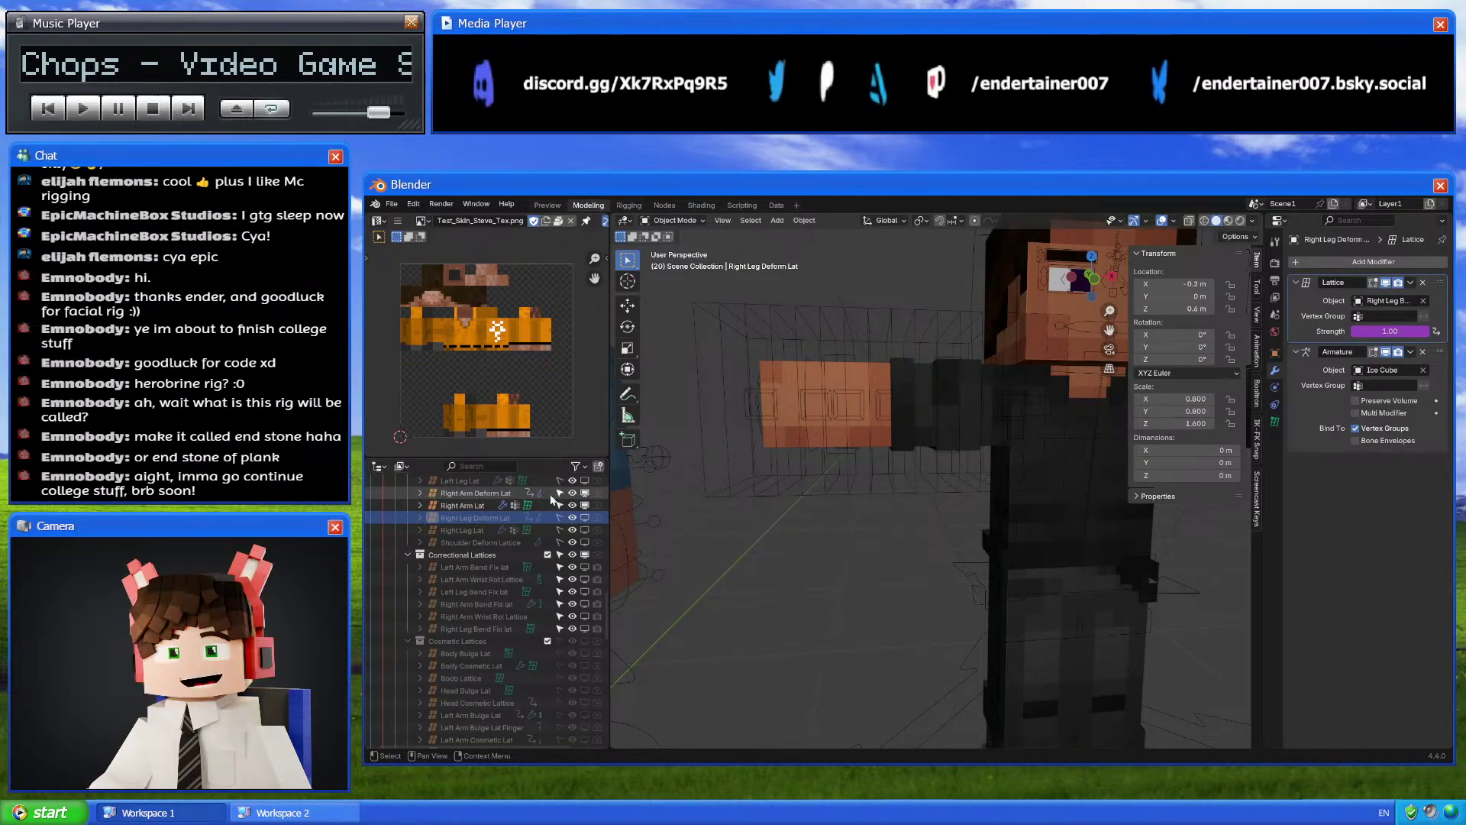
{"action": "left_click", "coordinate": [501, 495]}
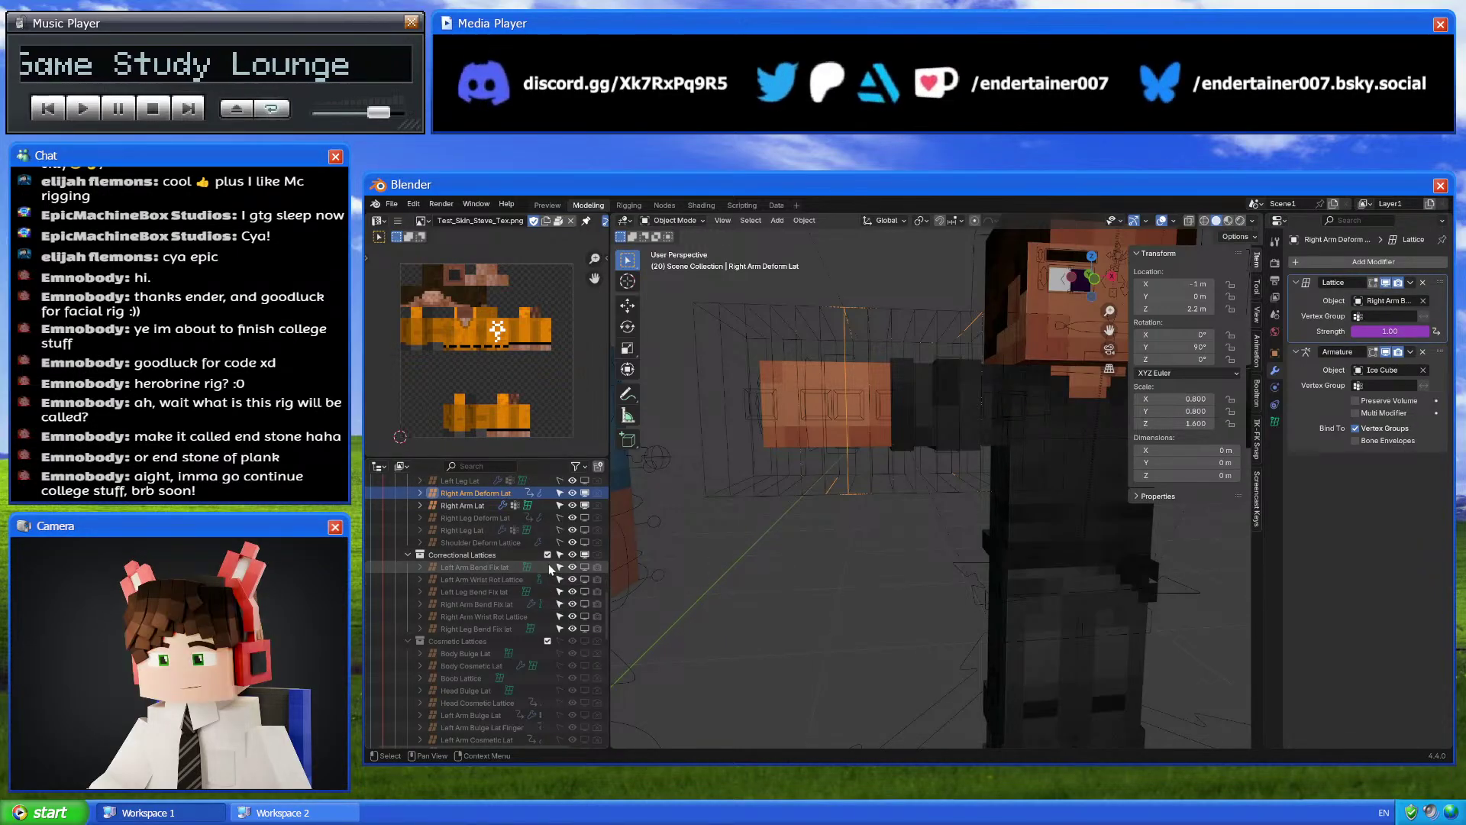
Show and select Right Arm Bend Fix lat and open its lattice data settings with the shape keys
{"action": "left_click", "coordinate": [489, 604]}
{"action": "scroll", "coordinate": [1093, 484], "scroll_direction": "down", "scroll_amount": 5}
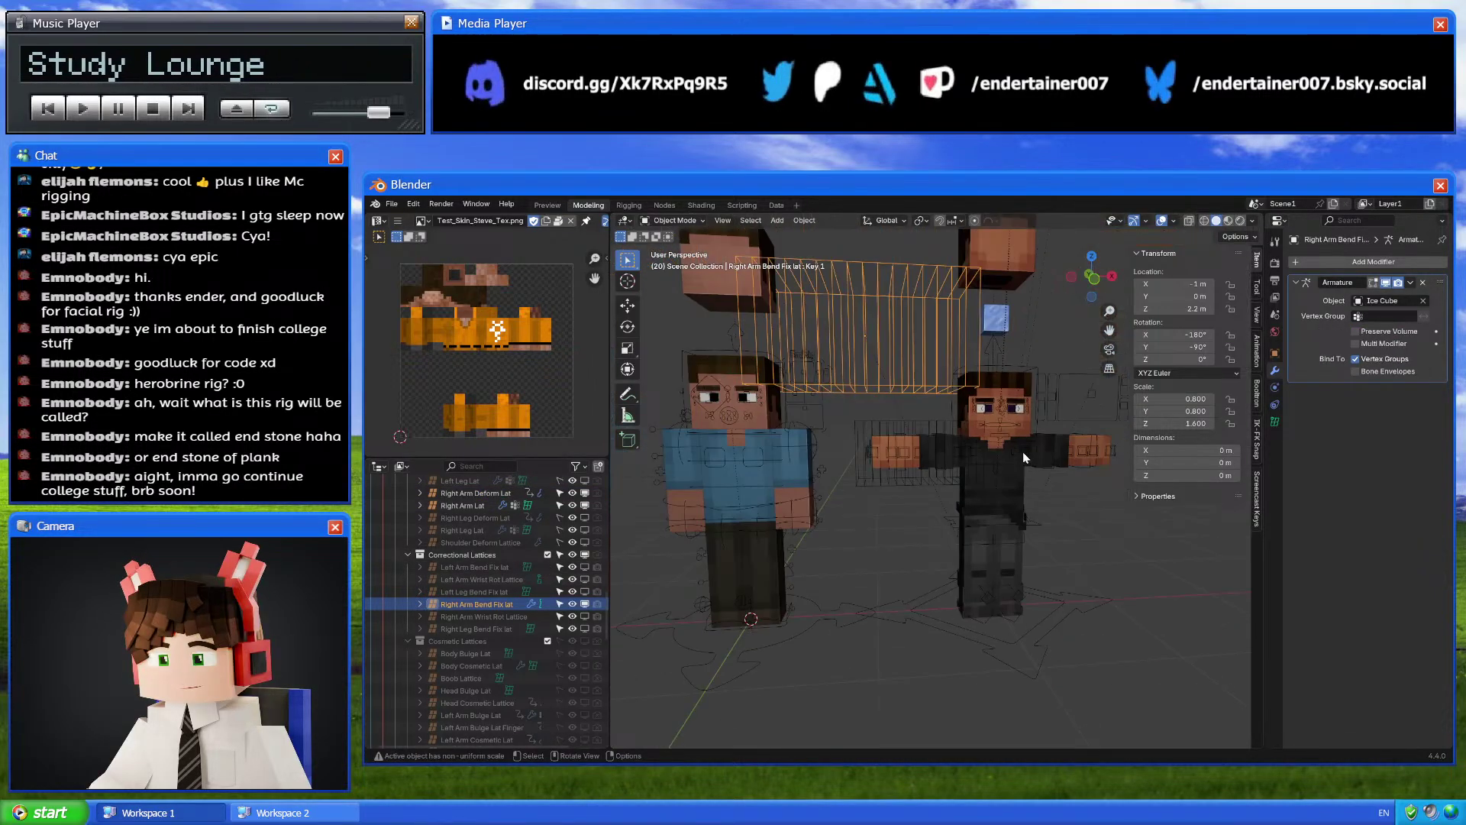
{"action": "left_click", "coordinate": [1276, 422]}
{"action": "scroll", "coordinate": [951, 493], "scroll_direction": "up", "scroll_amount": 4}
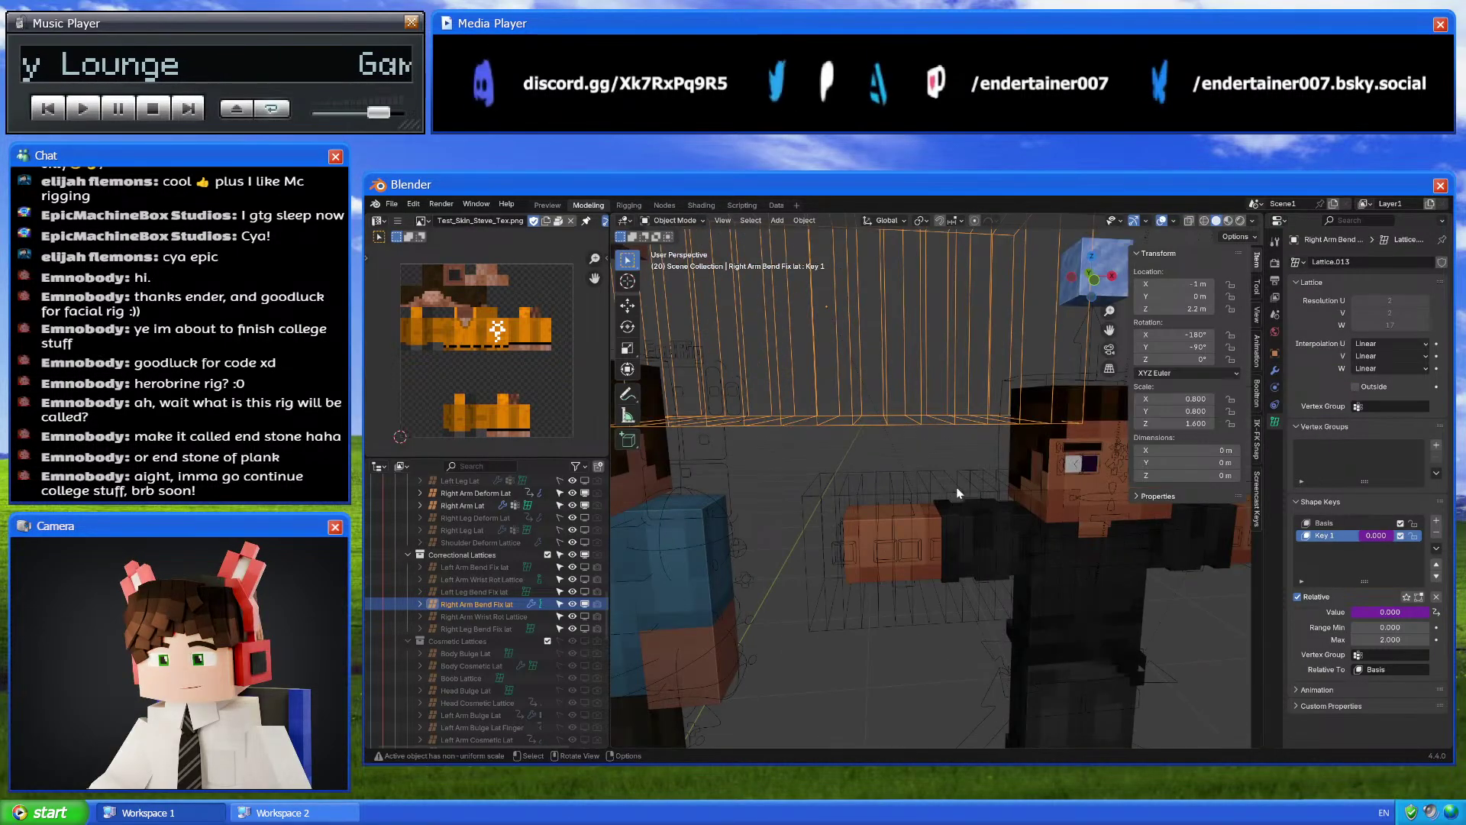
Select Right Arm Lat, try moving it and cancel, and inspect its modifiers and lattice data settings
{"action": "left_click", "coordinate": [955, 478]}
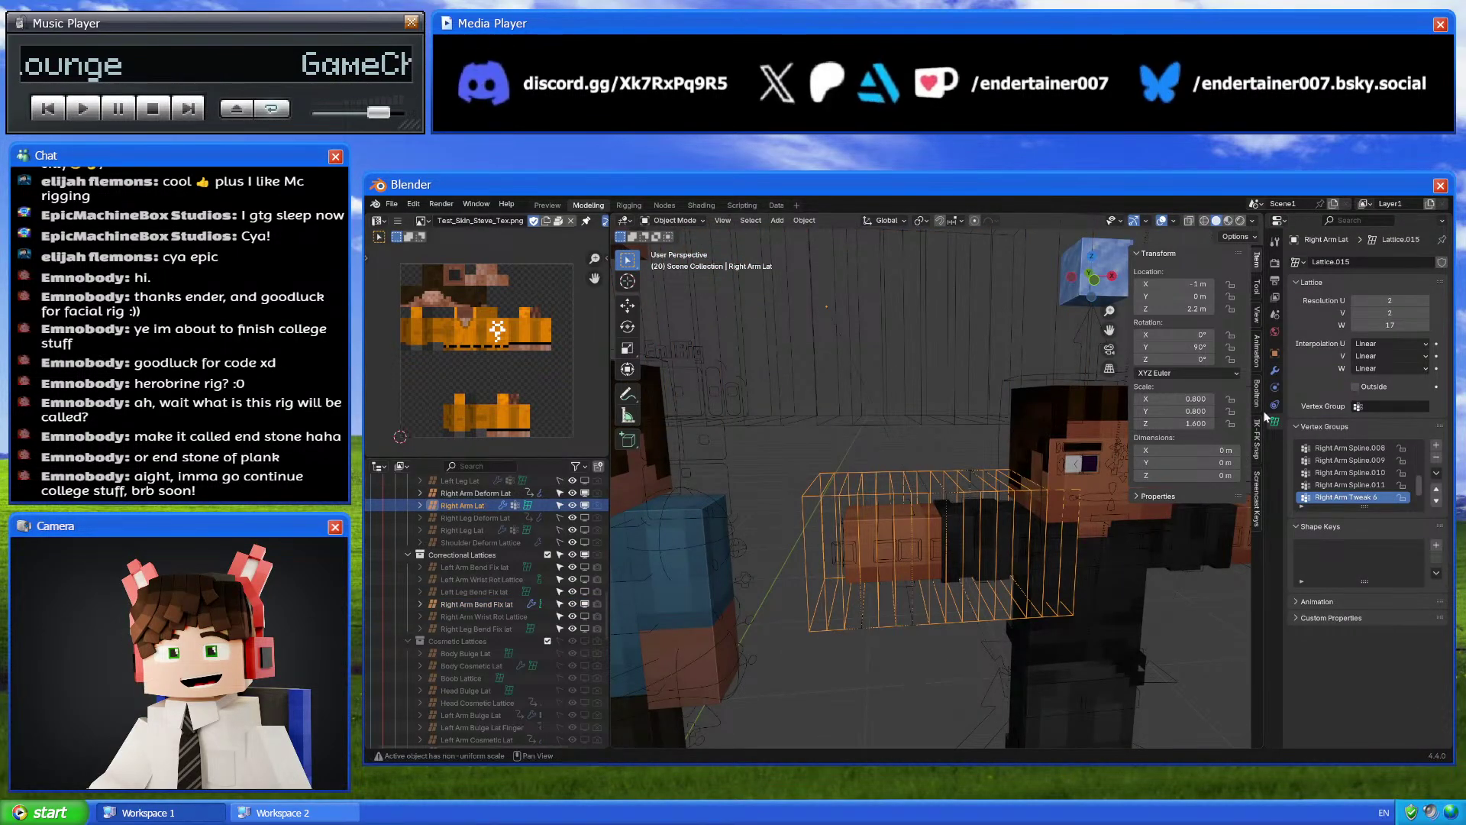
{"action": "left_click", "coordinate": [1274, 372]}
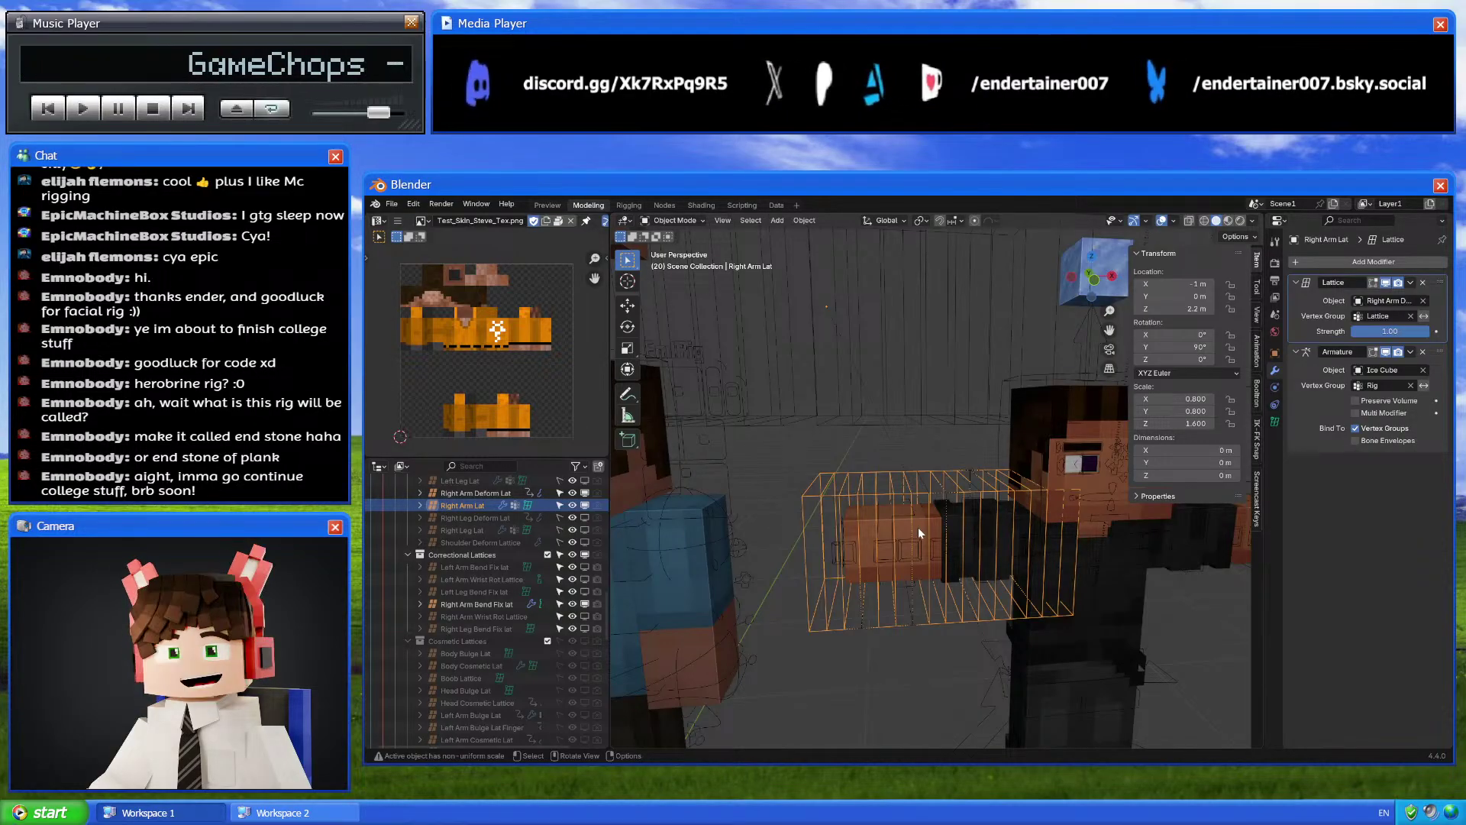
{"action": "key", "text": "g"}
{"action": "right_click", "coordinate": [958, 517]}
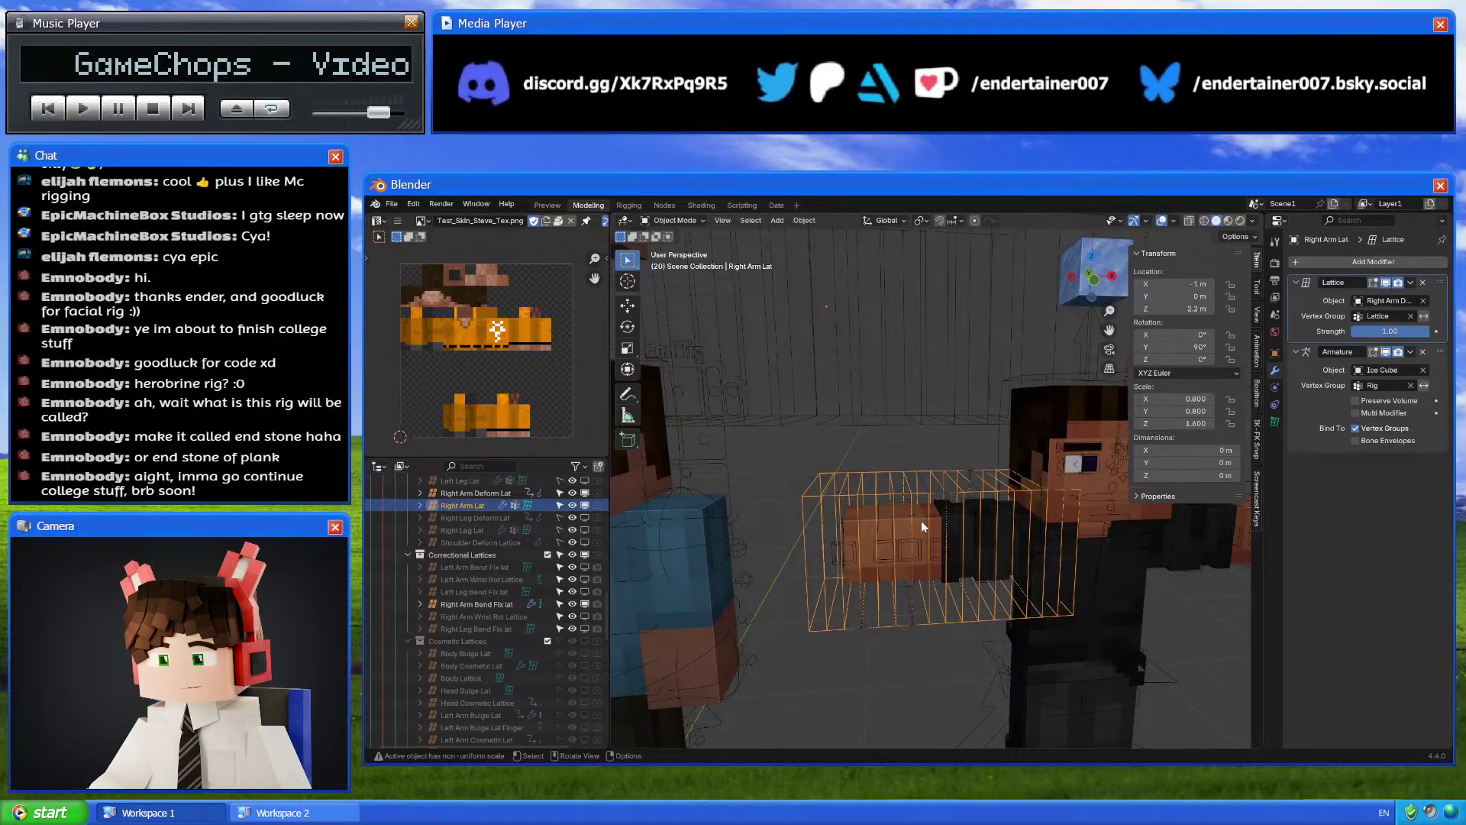
{"action": "left_click", "coordinate": [921, 521]}
{"action": "left_click", "coordinate": [923, 495]}
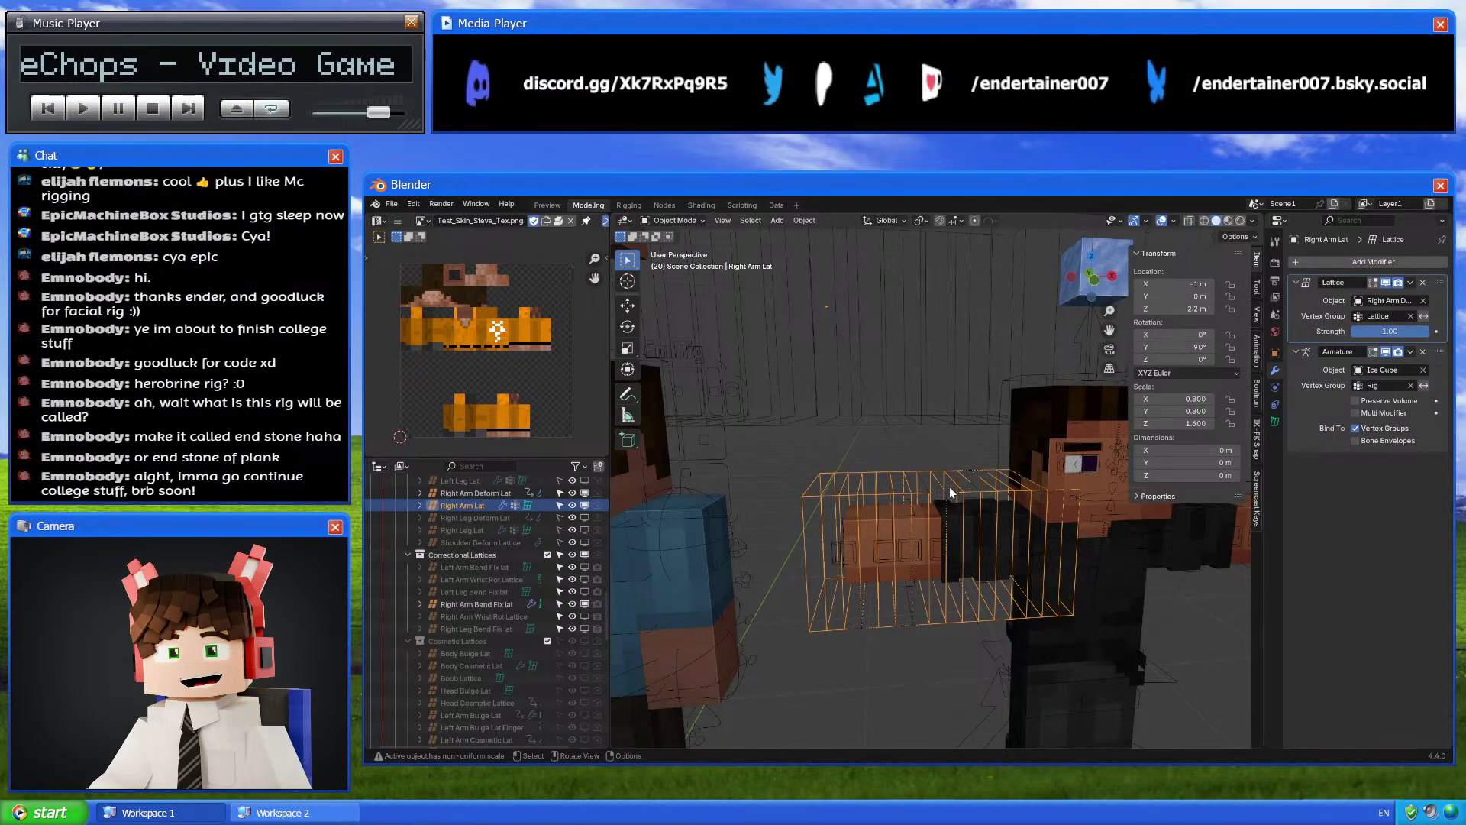
{"action": "left_click", "coordinate": [1275, 422]}
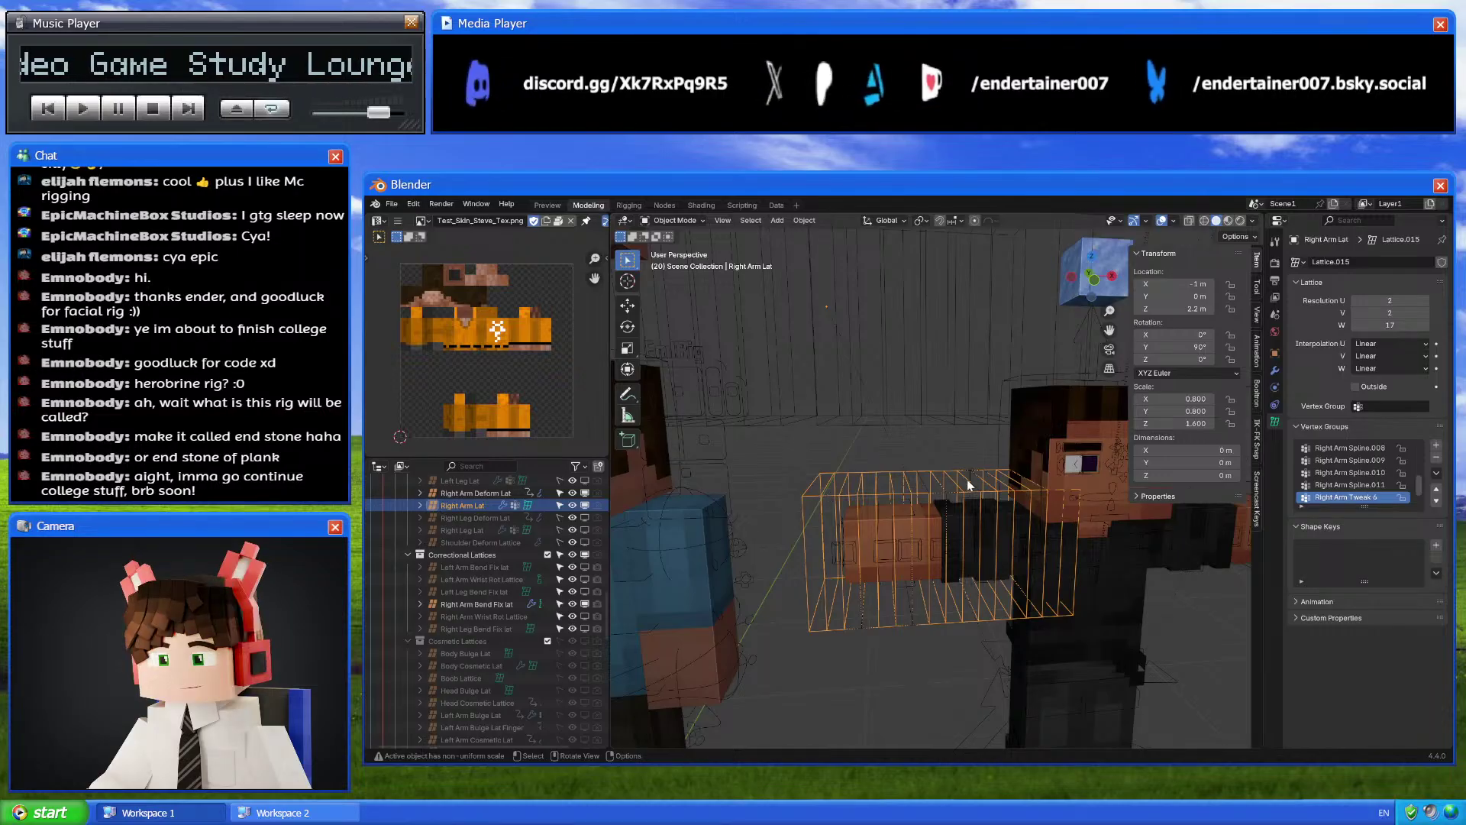
Select Right Arm Deform Lat and inspect its modifiers and lattice interpolation settings
{"action": "left_click", "coordinate": [487, 491]}
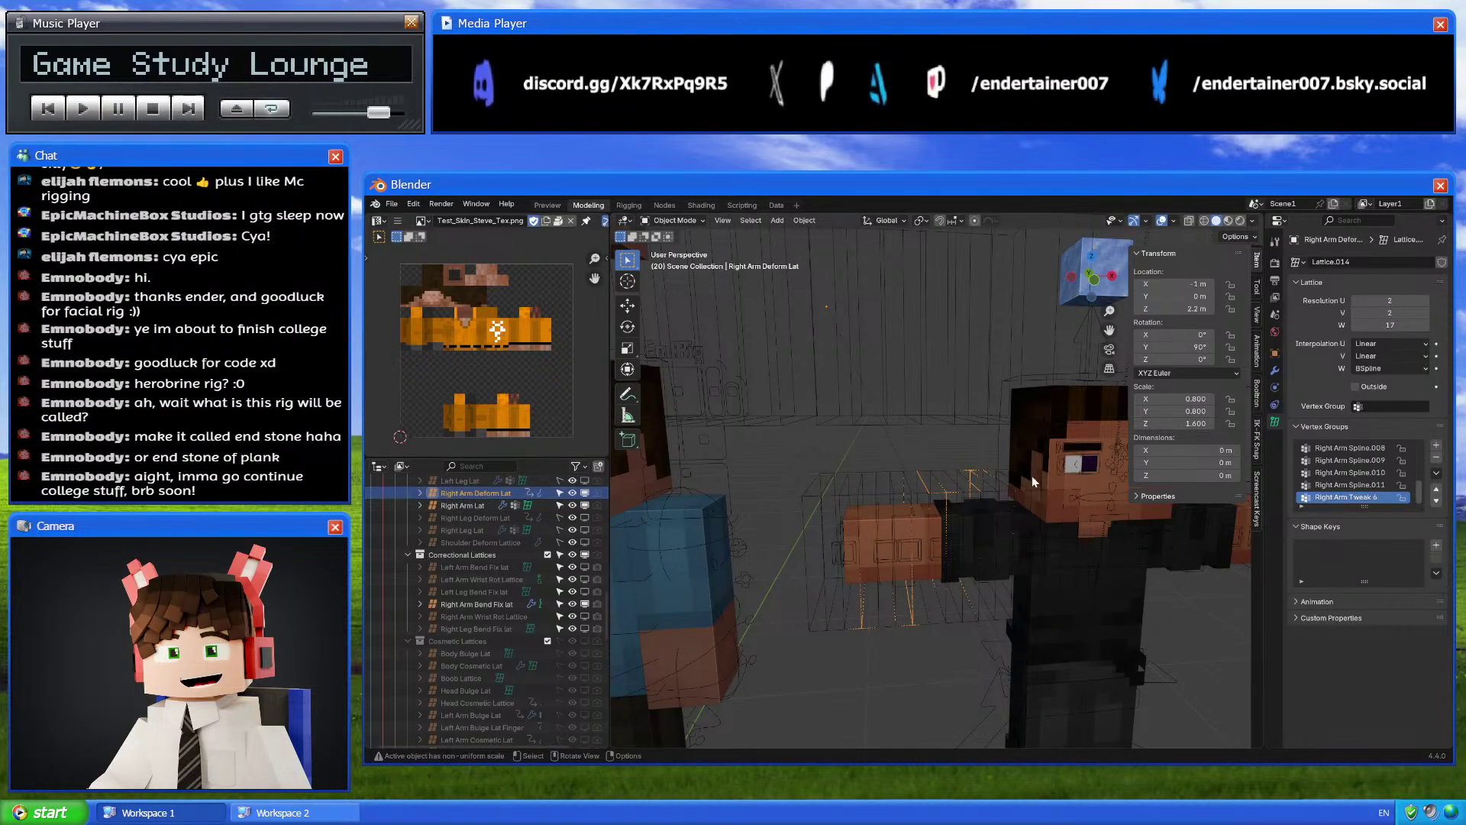
{"action": "left_click", "coordinate": [1273, 371]}
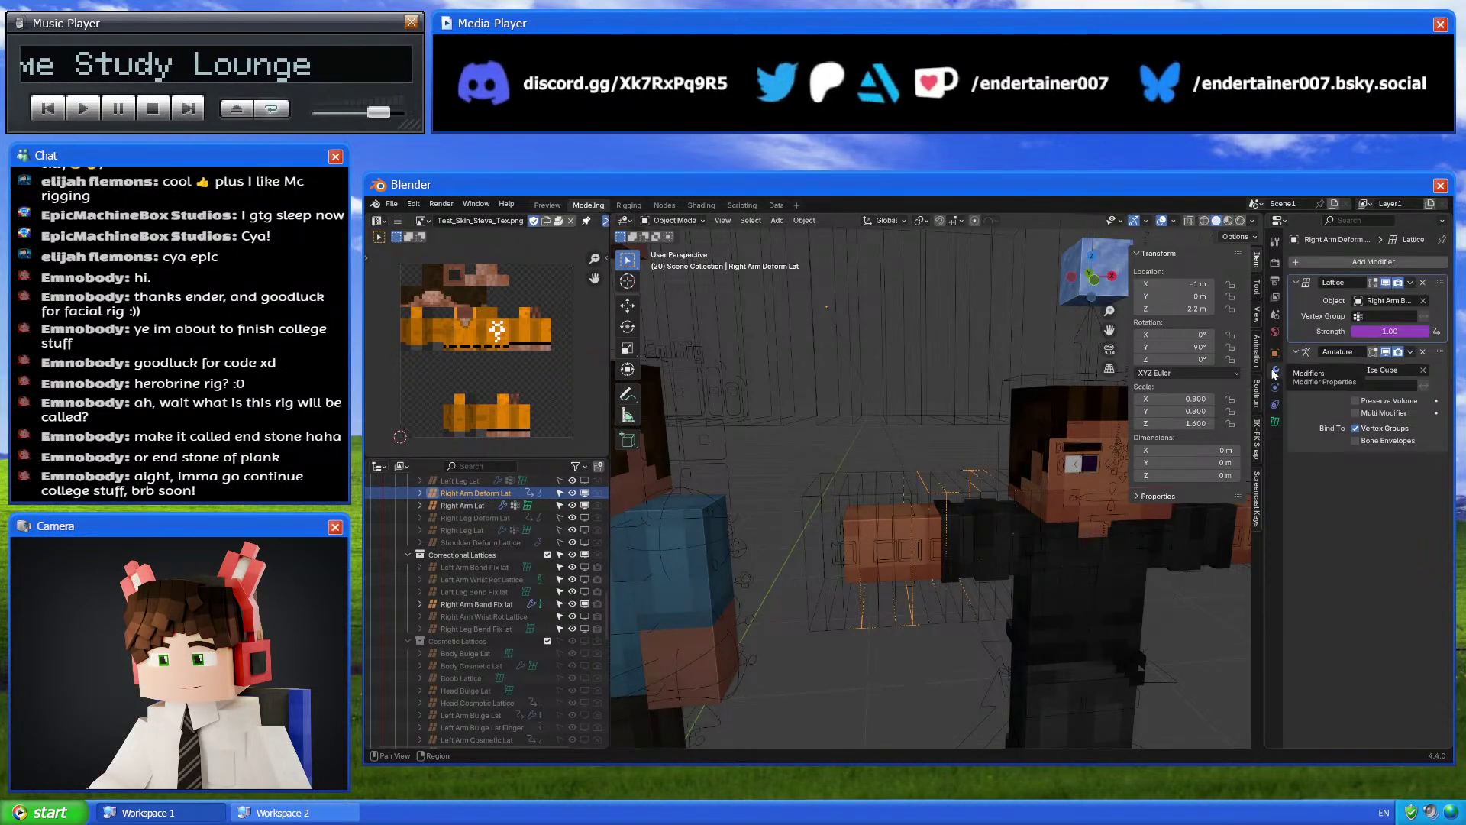
{"action": "left_click", "coordinate": [1274, 421]}
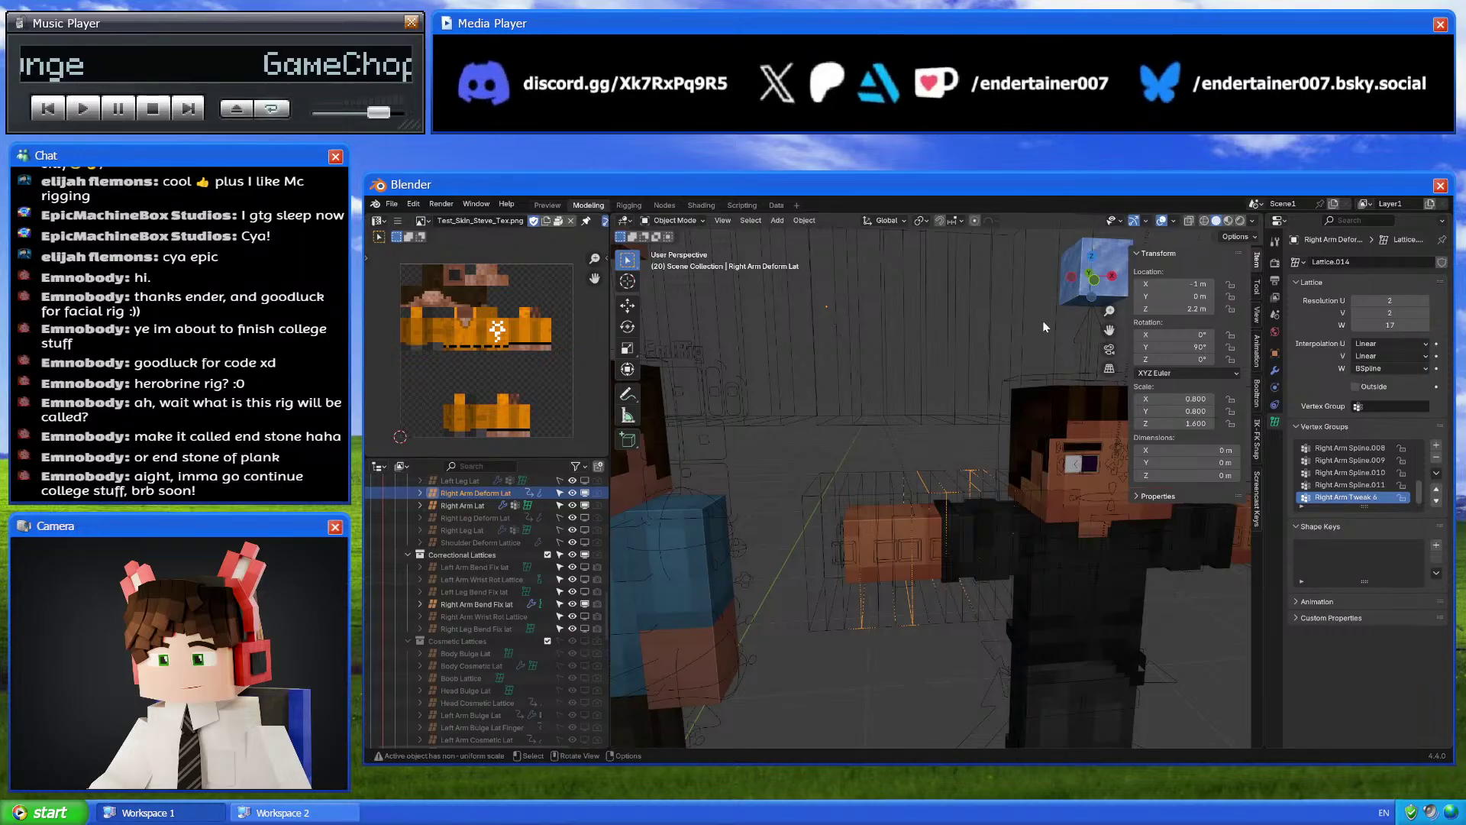
Try moving the middle control points of Right Arm Deform Lat outward in Edit Mode from the top view
{"action": "left_click", "coordinate": [1092, 258]}
{"action": "key", "text": "Tab"}
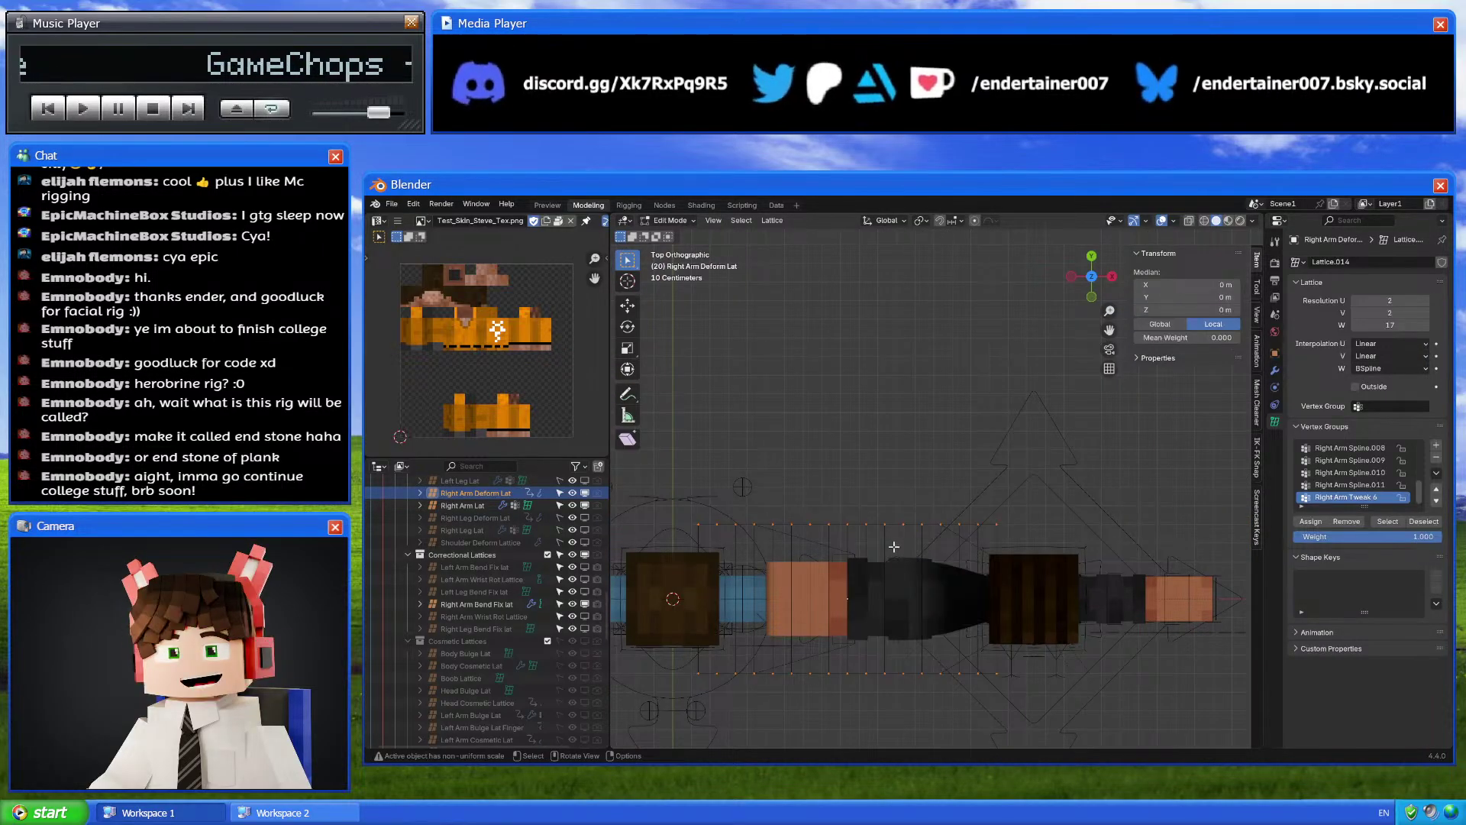
{"action": "left_click", "coordinate": [851, 519]}
{"action": "key", "text": "g"}
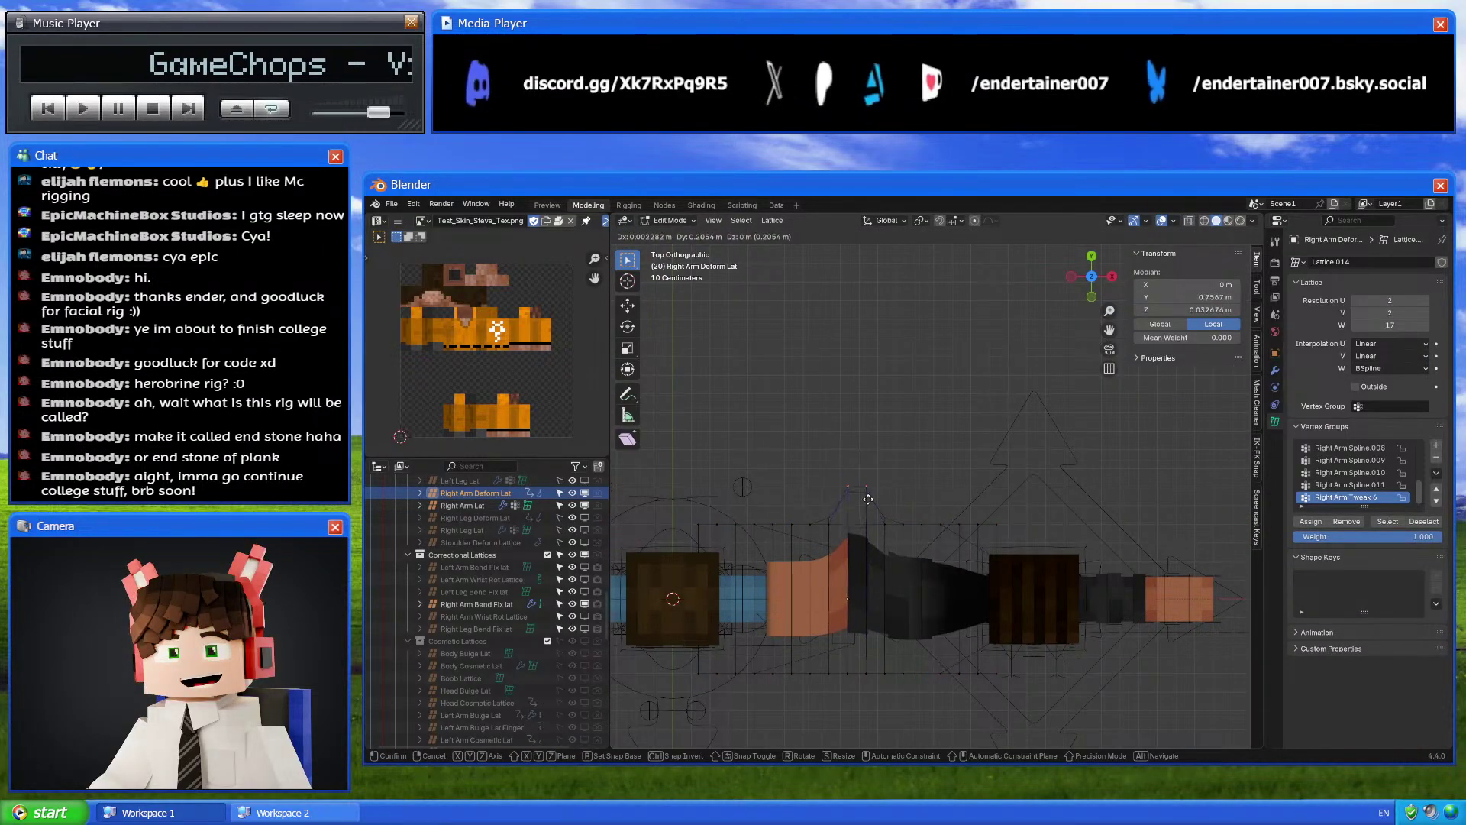
{"action": "right_click", "coordinate": [851, 510]}
{"action": "key", "text": "g"}
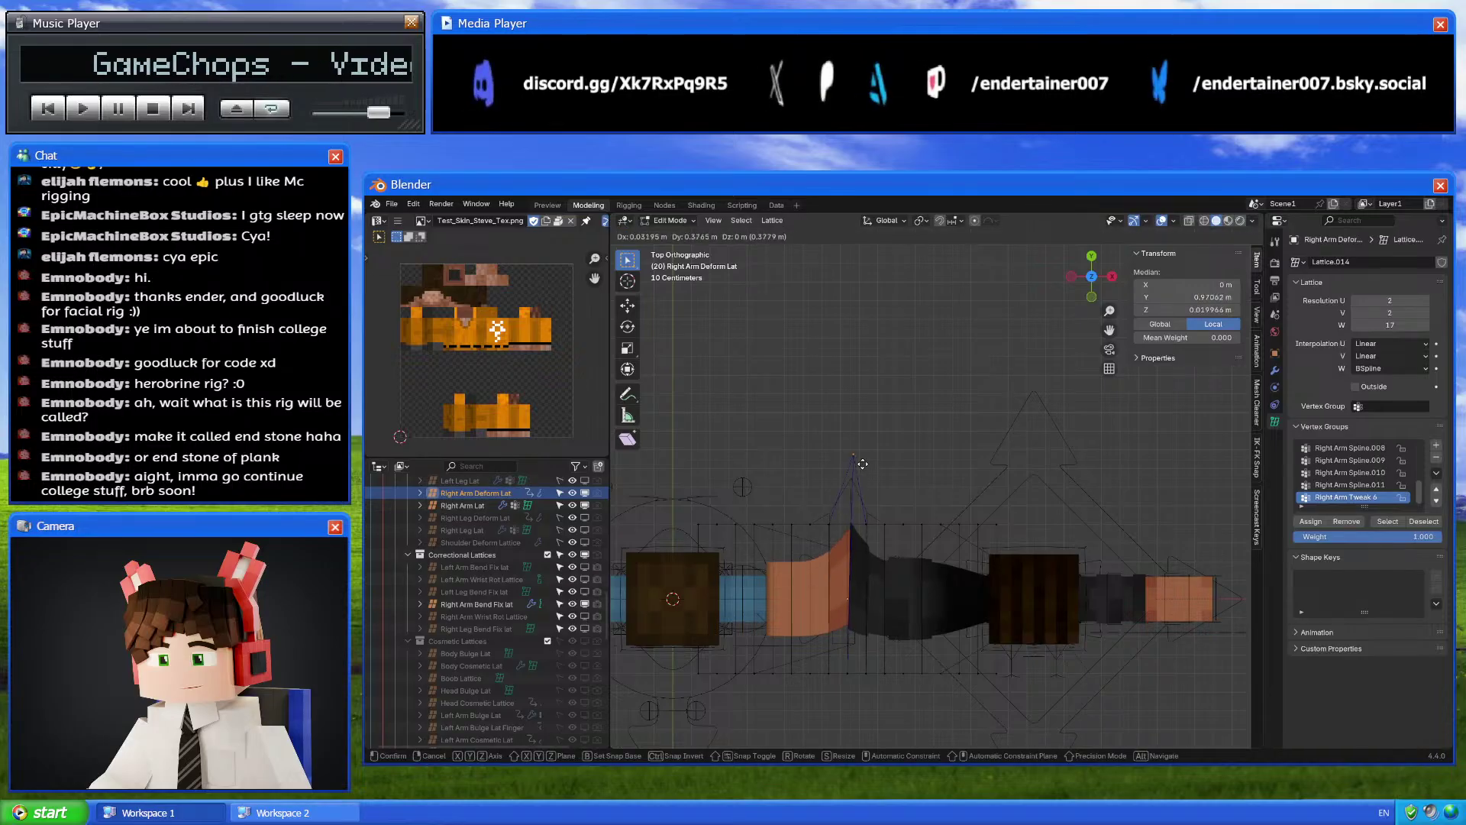
{"action": "left_click", "coordinate": [856, 478]}
{"action": "scroll", "coordinate": [936, 503], "scroll_direction": "up", "scroll_amount": 3}
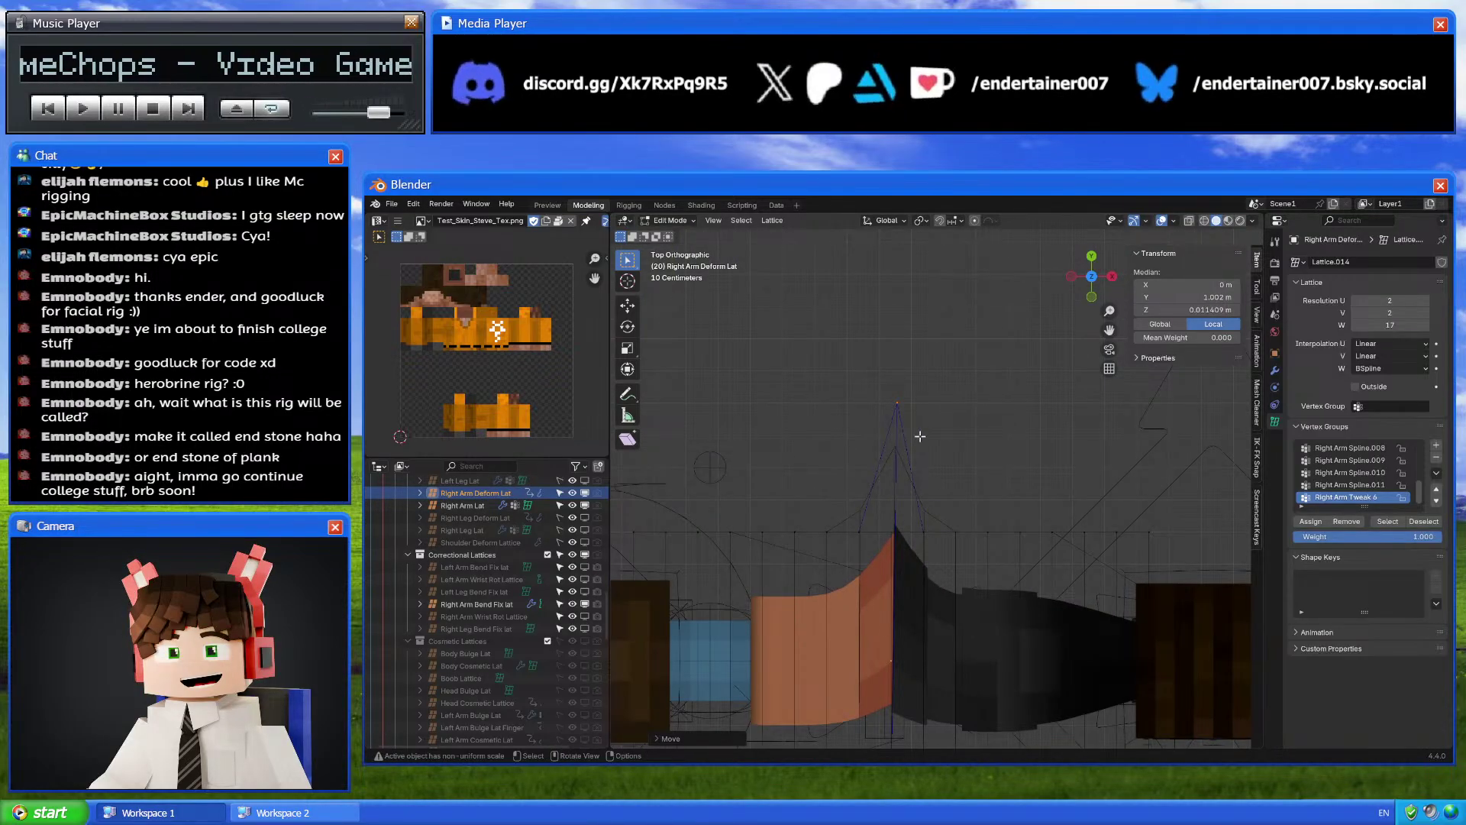
{"action": "key", "text": "Tab"}
Select Right Arm Bend Fix lat and compare its Armature modifier with its shape key settings
{"action": "middle_click_drag", "start_coordinate": [947, 443], "coordinate": [1041, 538]}
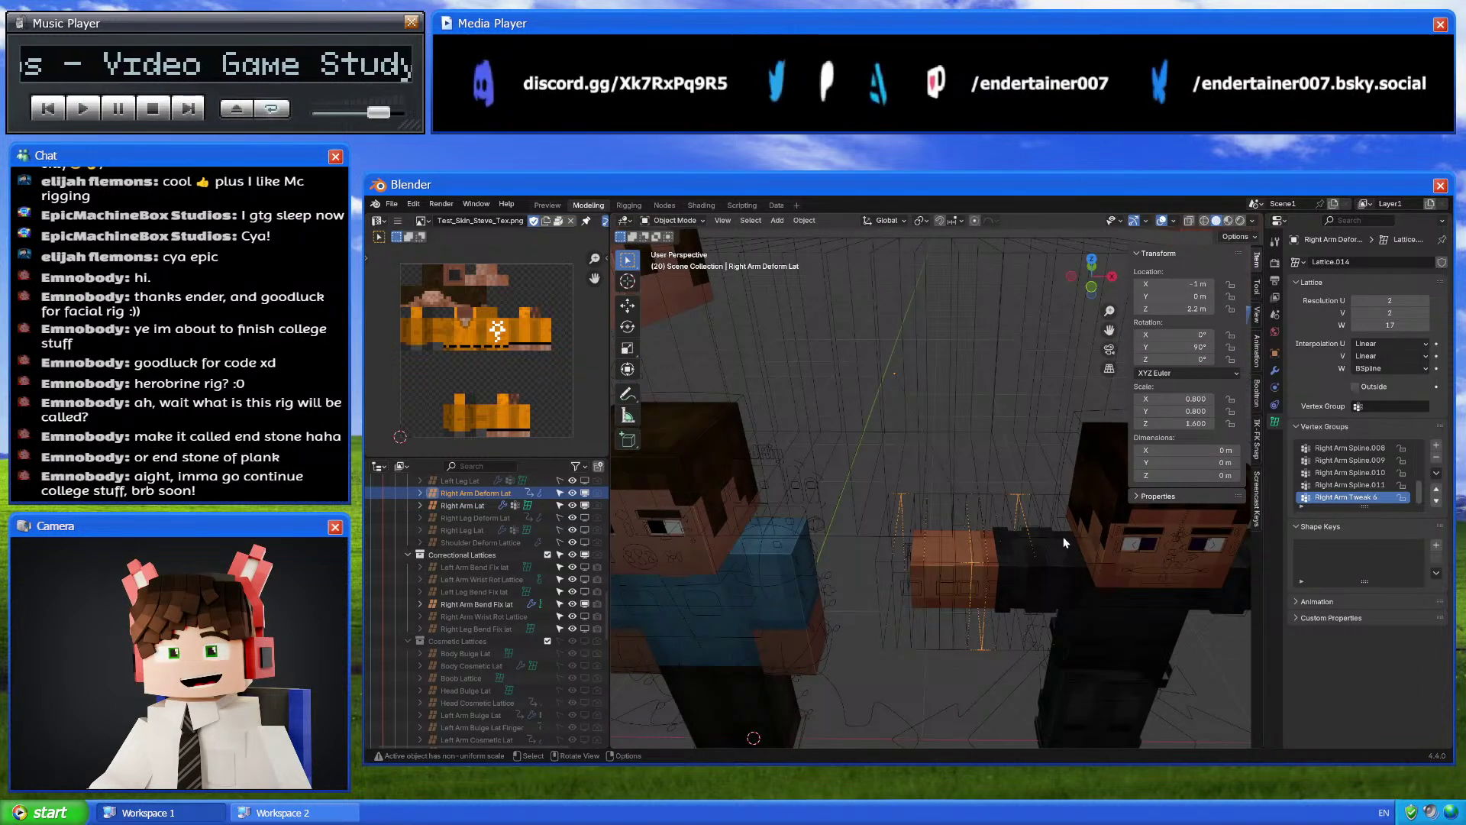
{"action": "middle_click_drag", "start_coordinate": [948, 536], "coordinate": [925, 517]}
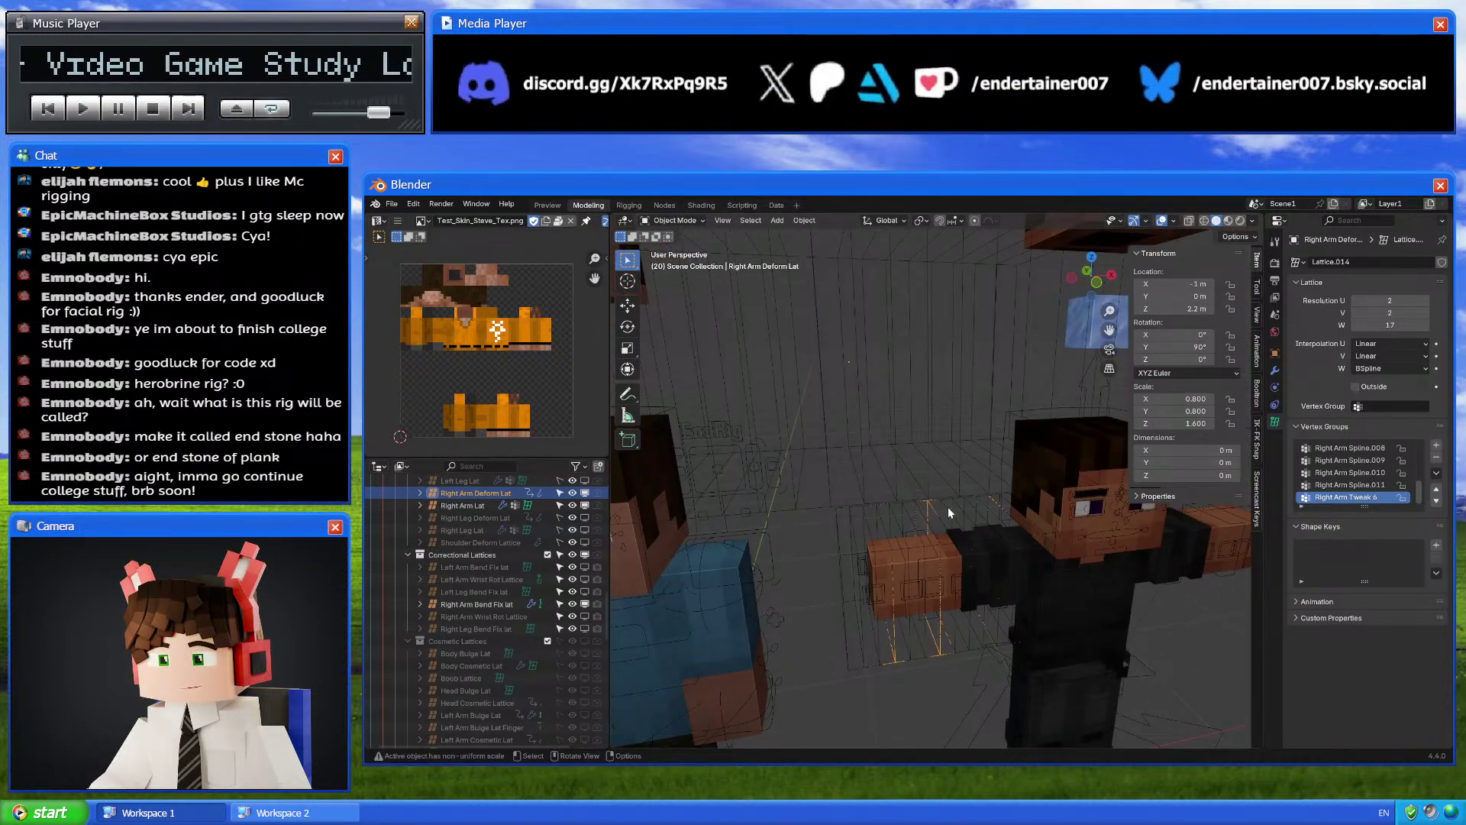
{"action": "left_click", "coordinate": [930, 347]}
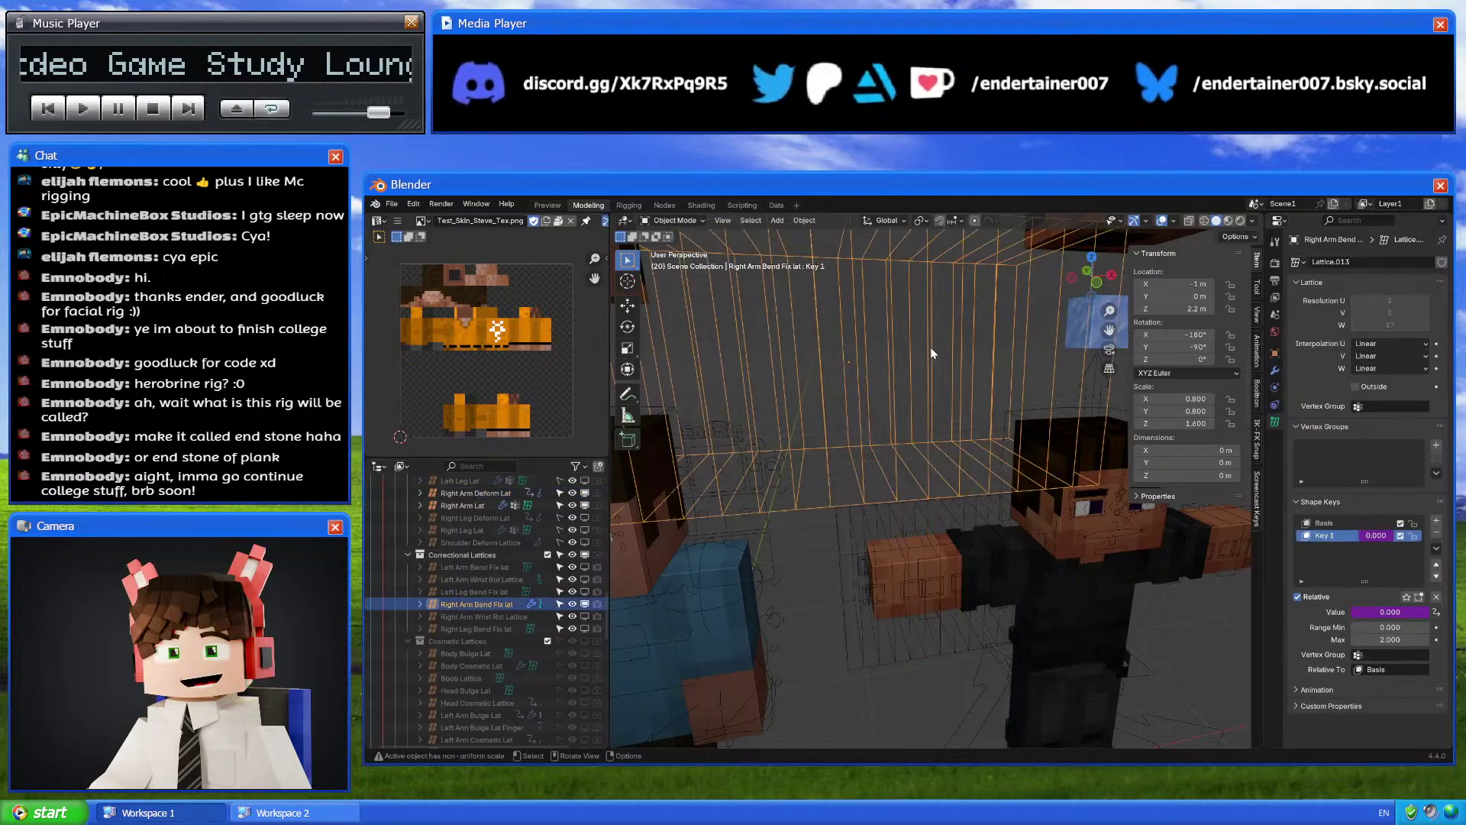
{"action": "left_click", "coordinate": [1274, 372]}
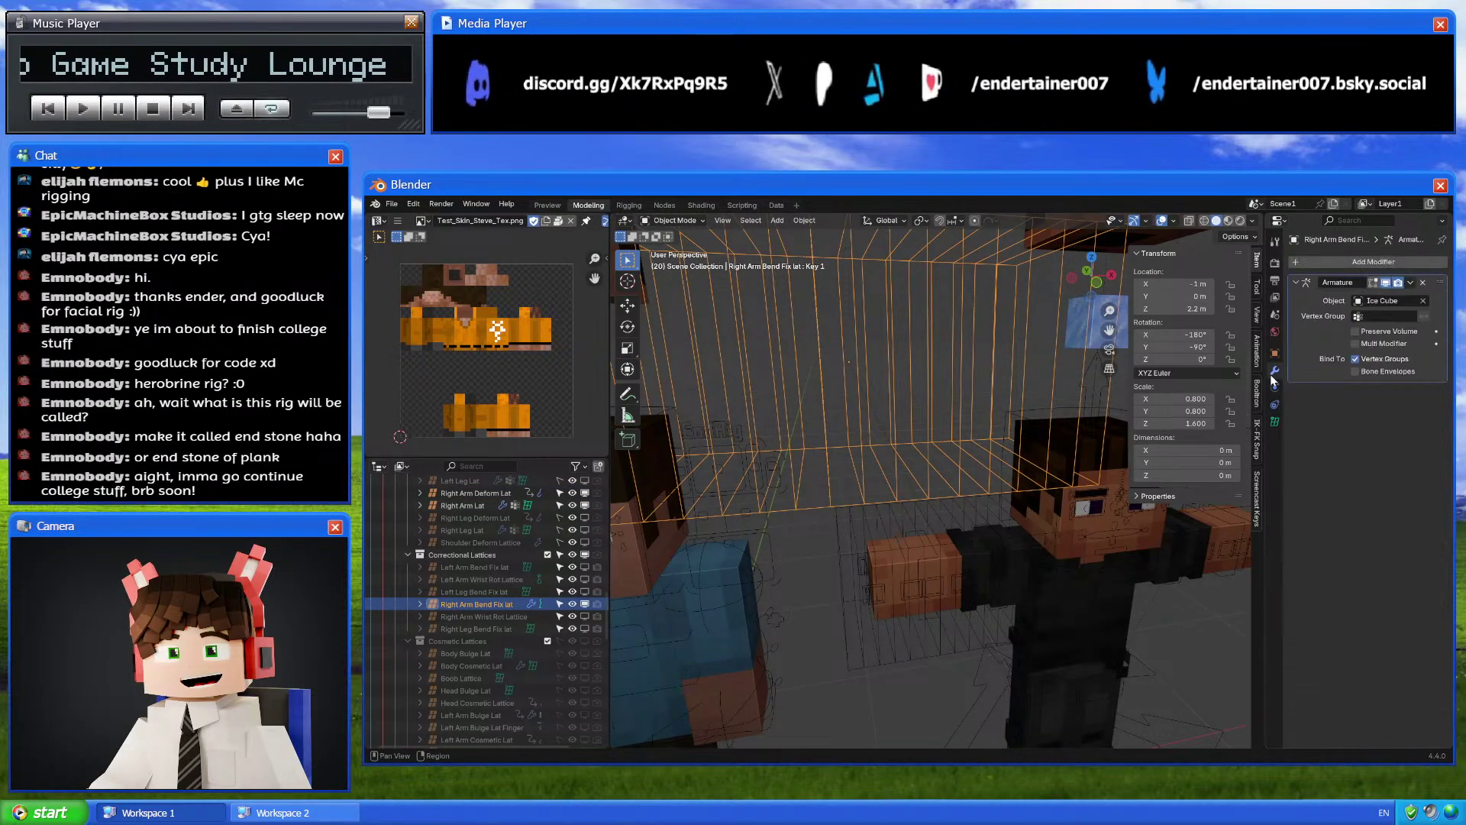
{"action": "left_click", "coordinate": [1275, 423]}
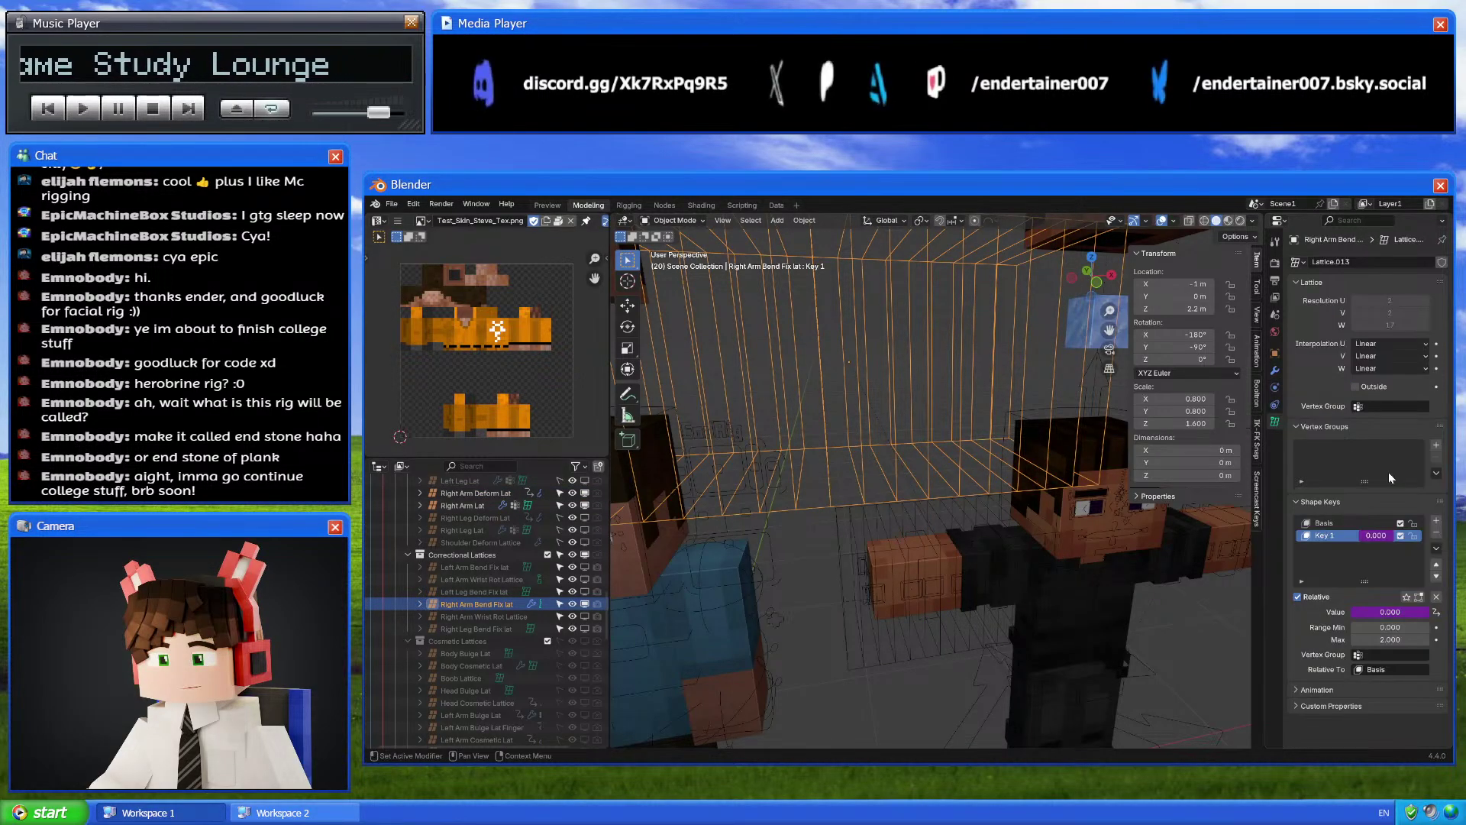
{"action": "left_click", "coordinate": [1275, 374]}
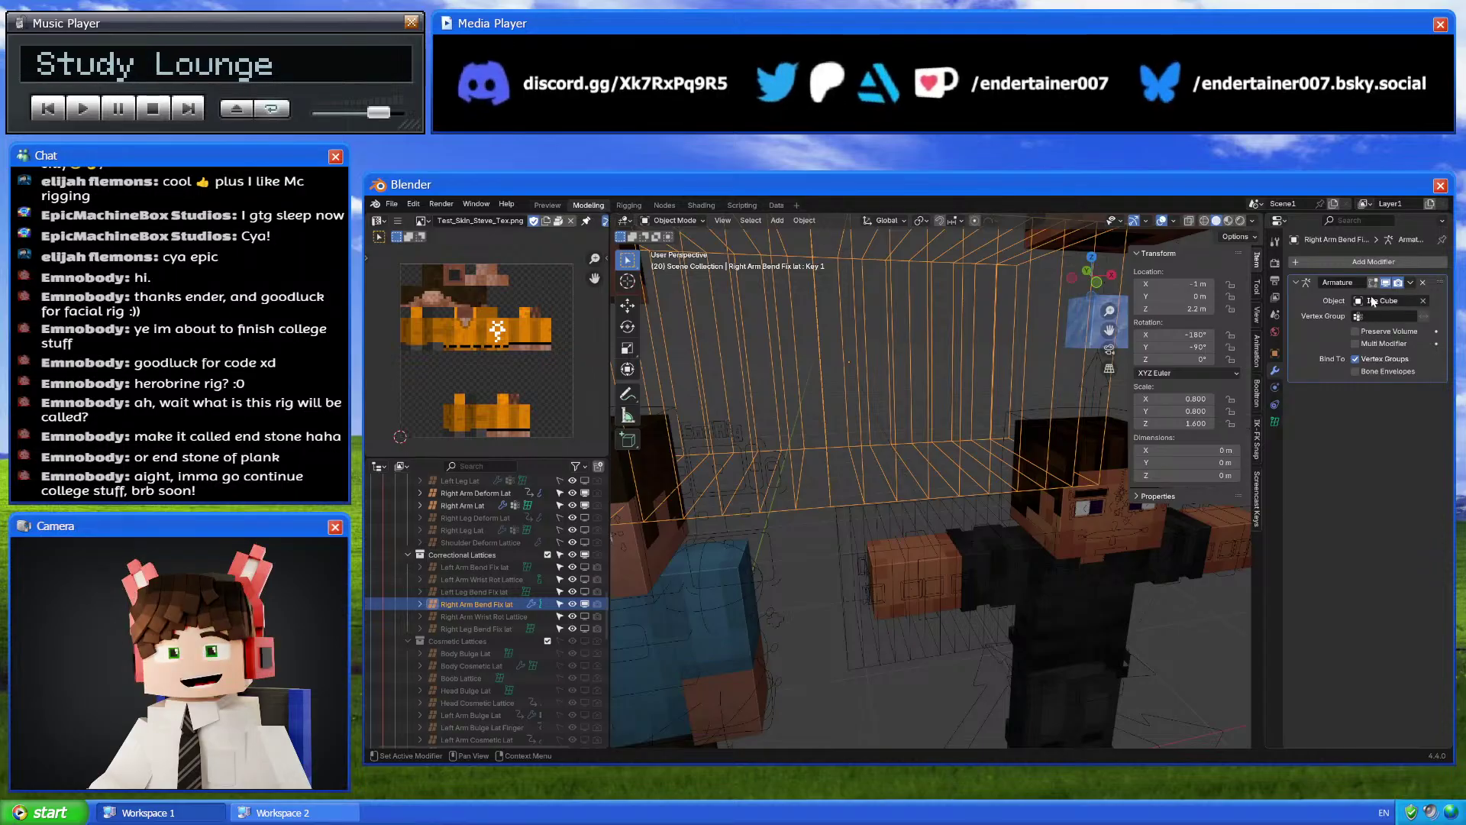
{"action": "left_click", "coordinate": [1275, 422]}
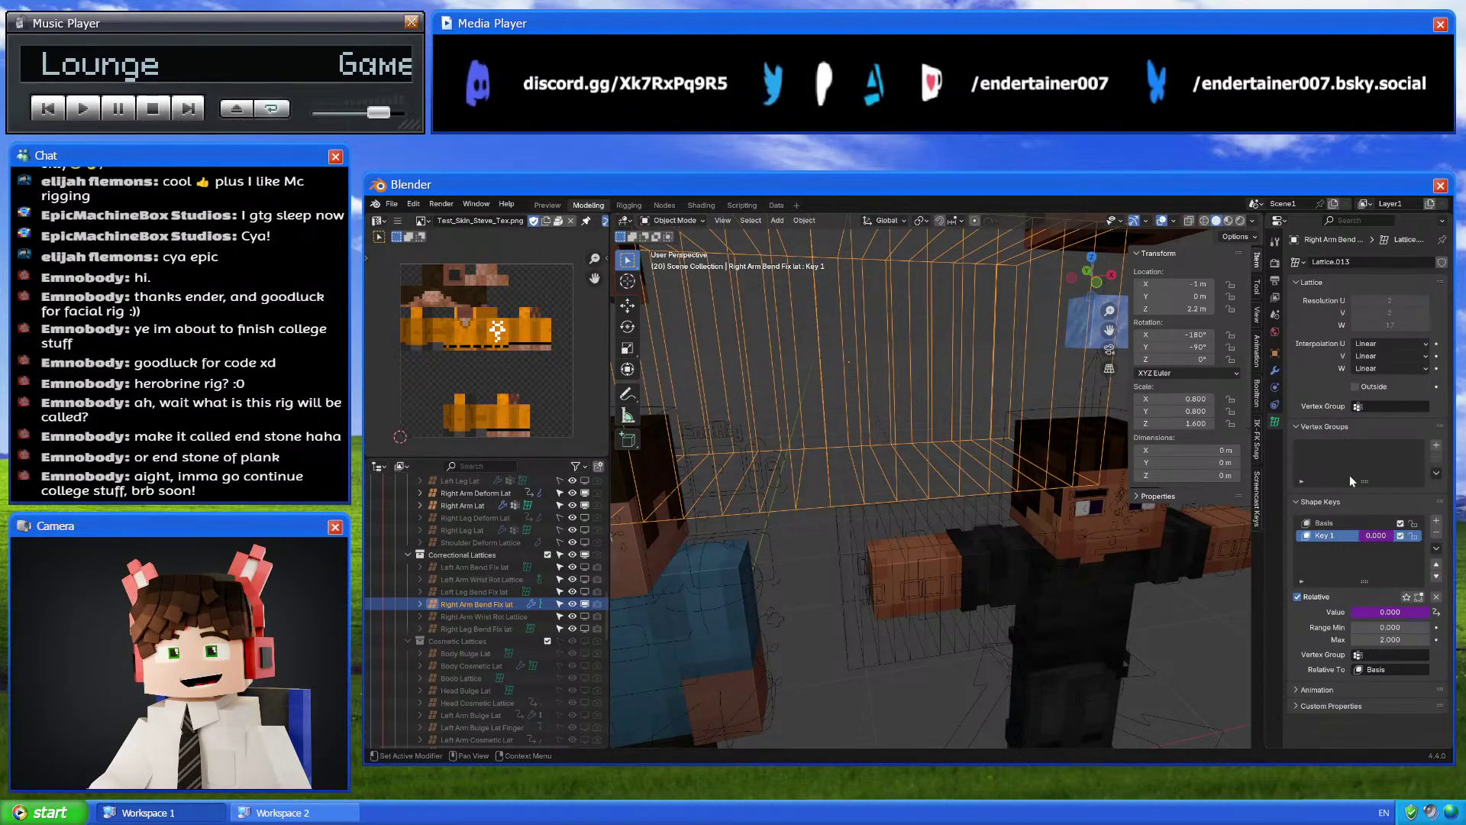
Examine the Key 1 shape of Right Arm Bend Fix lat in Edit Mode from the top view
{"action": "left_click", "coordinate": [1092, 257]}
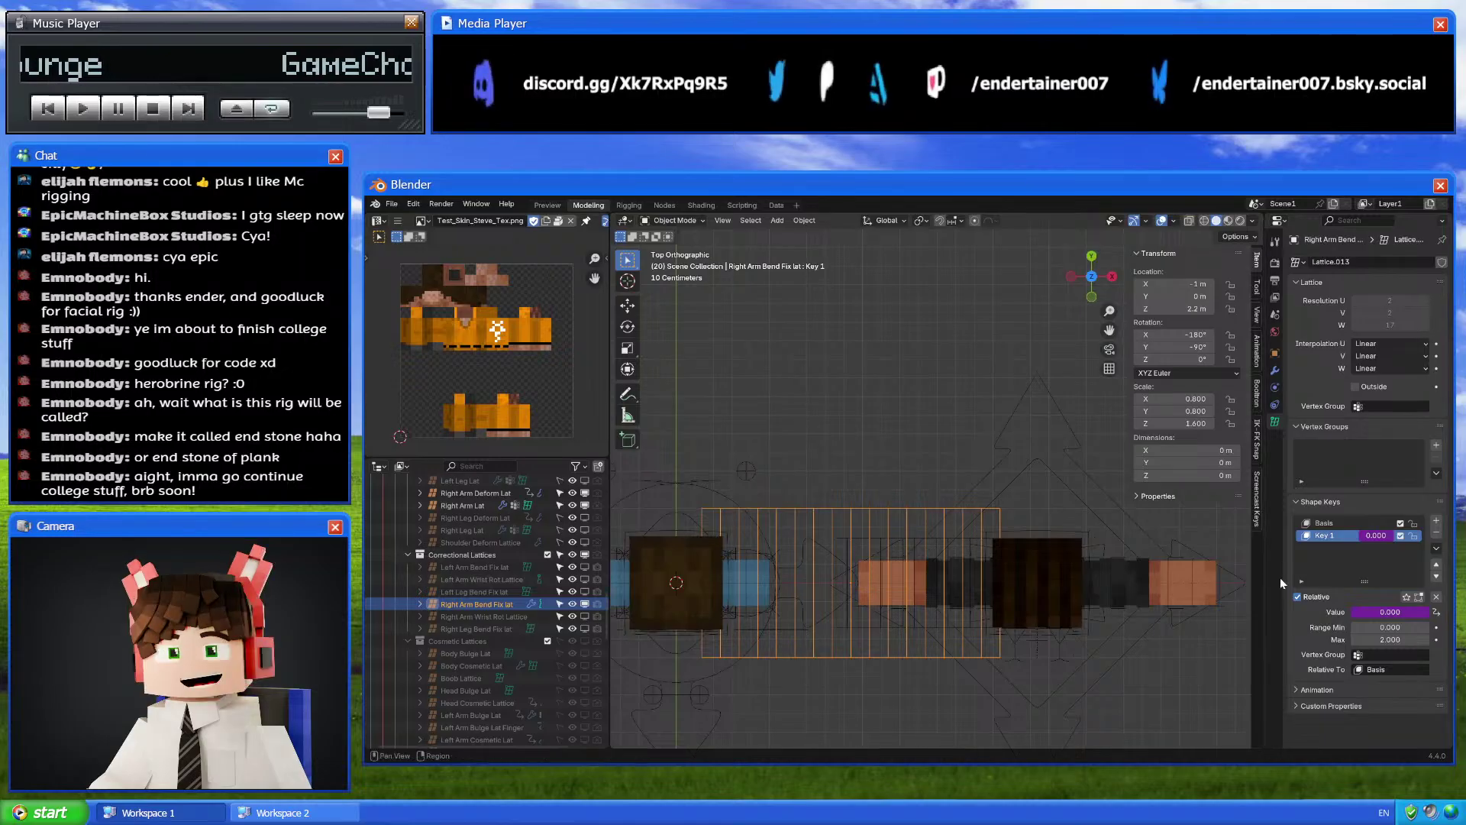
{"action": "key", "text": "Tab"}
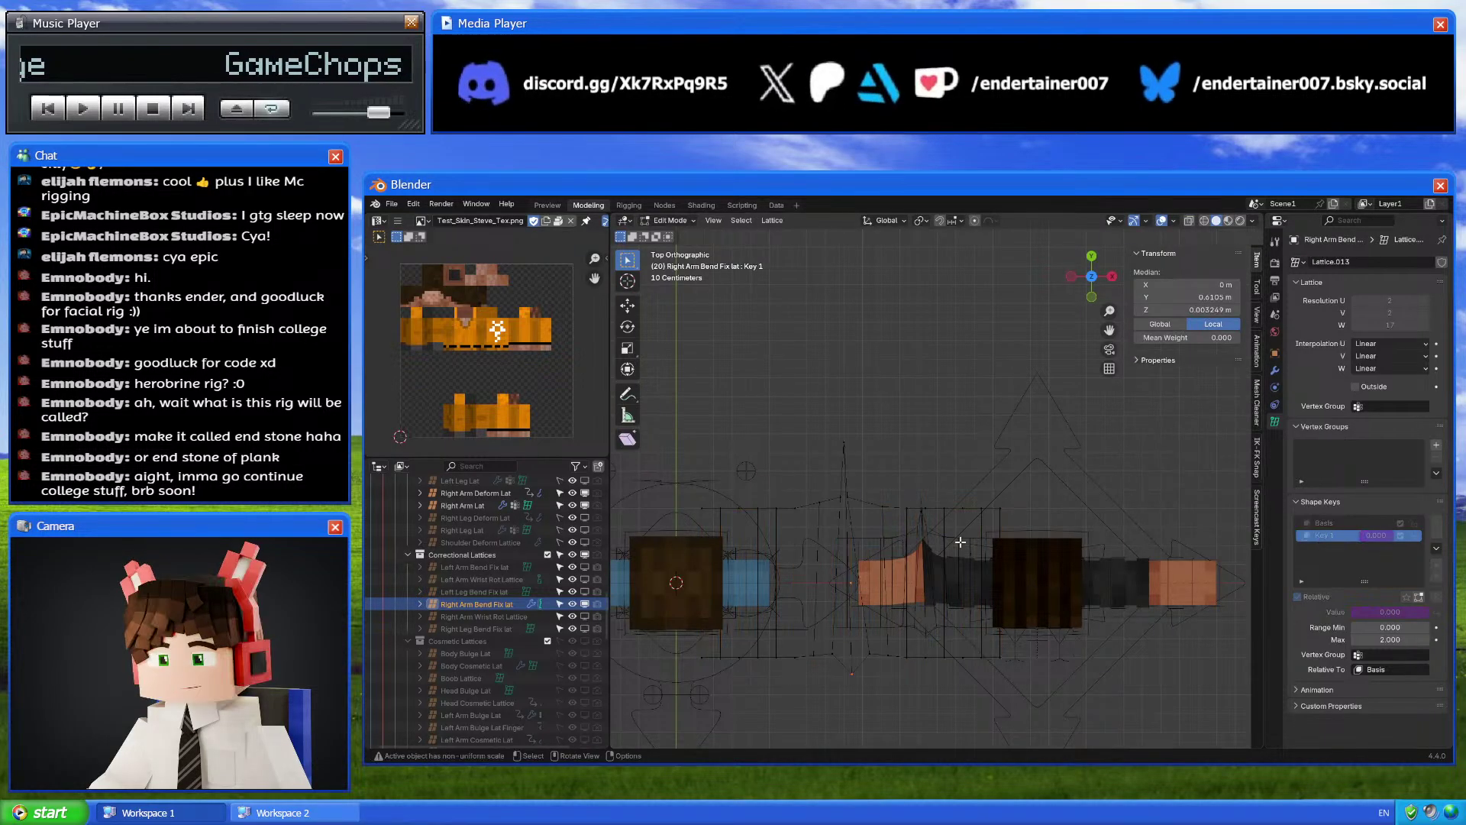
{"action": "scroll", "coordinate": [859, 290], "scroll_direction": "up", "scroll_amount": 3}
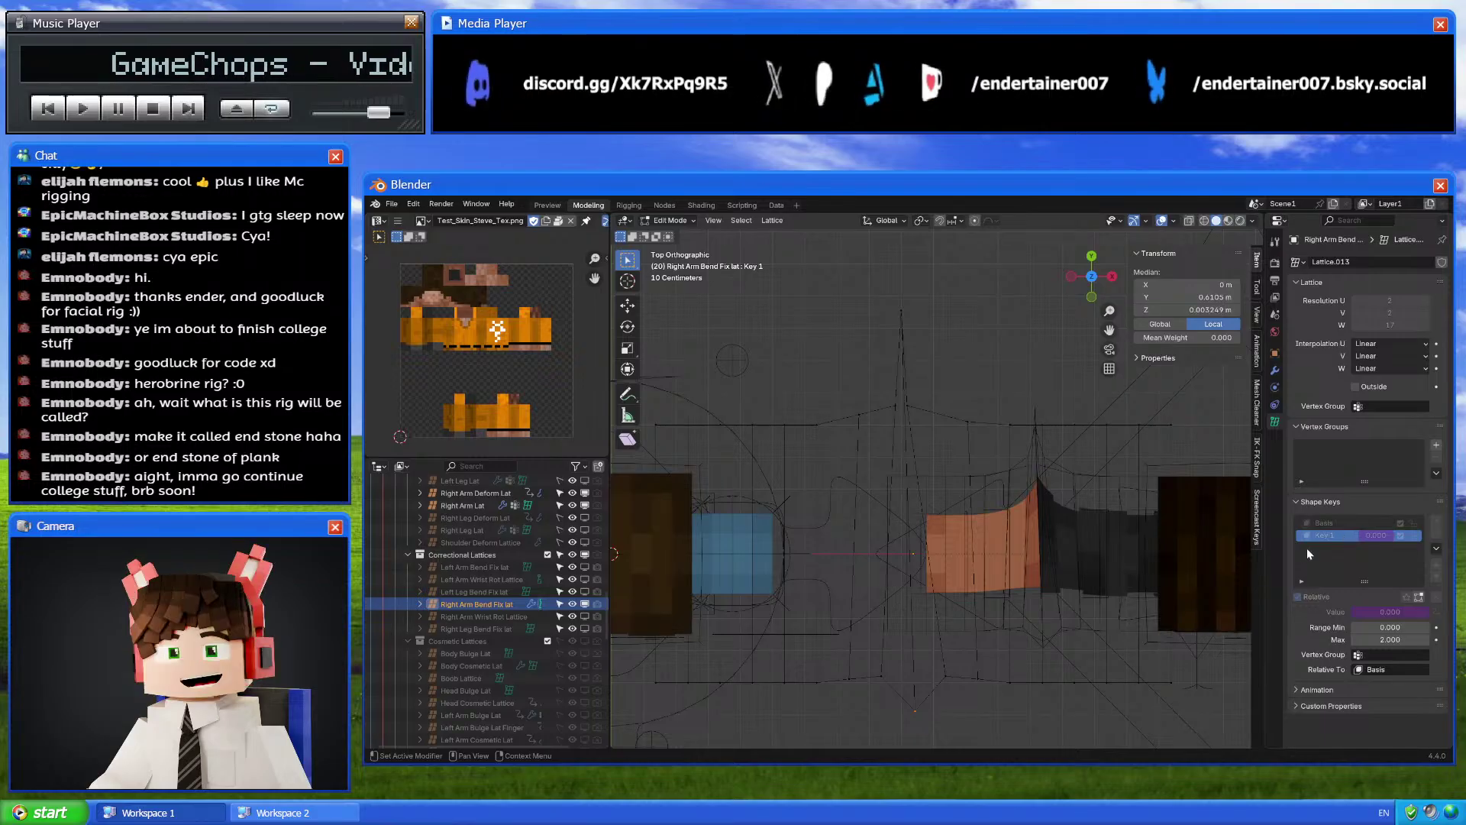
{"action": "key", "text": "Tab"}
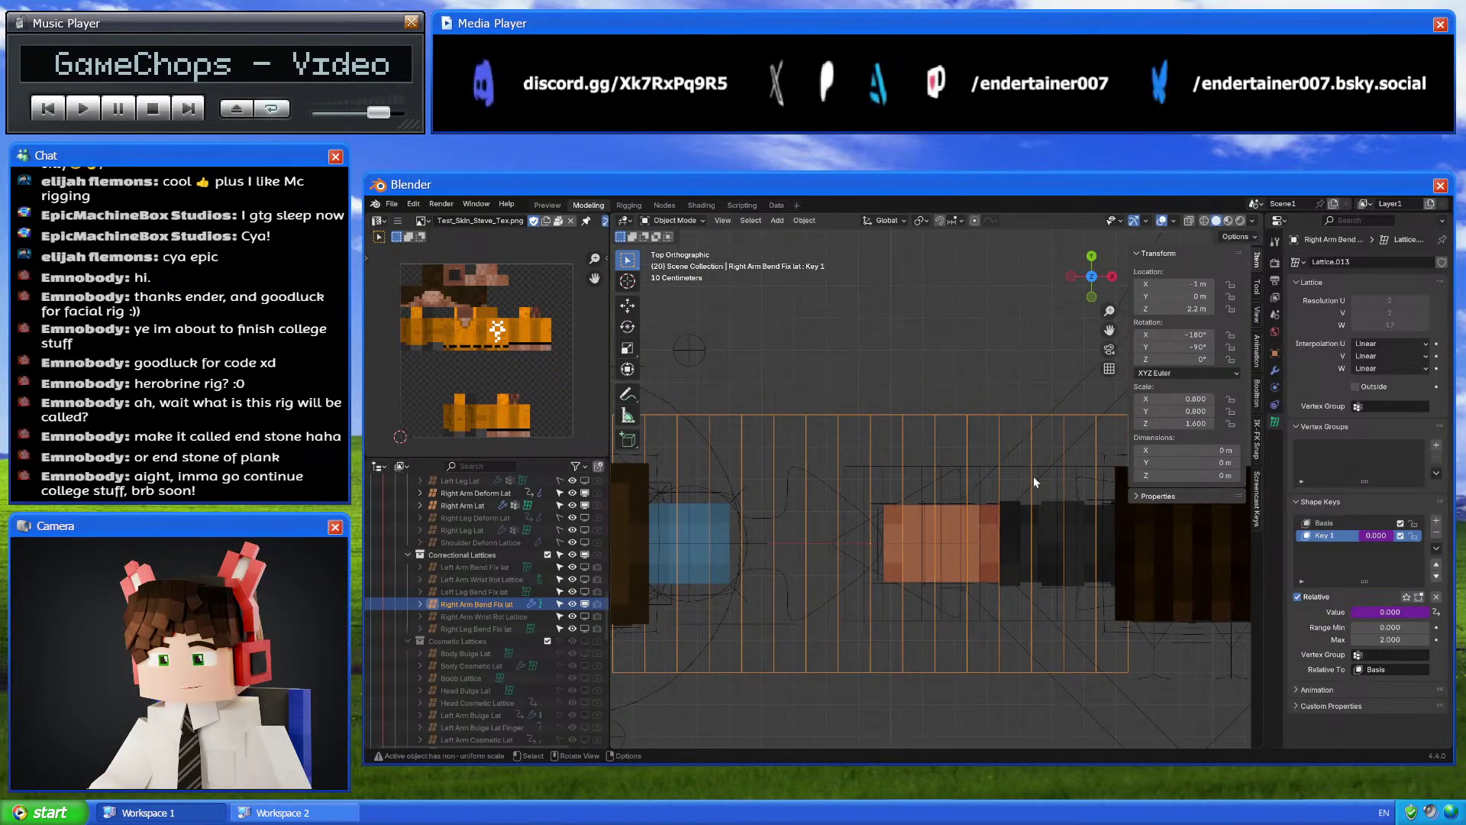
Rotate the Ice Cube rig's Right Arm Lower FK bone by -90 degrees in Pose Mode
{"action": "middle_click_drag", "start_coordinate": [995, 514], "coordinate": [956, 507], "text": "shift"}
{"action": "left_click", "coordinate": [931, 485]}
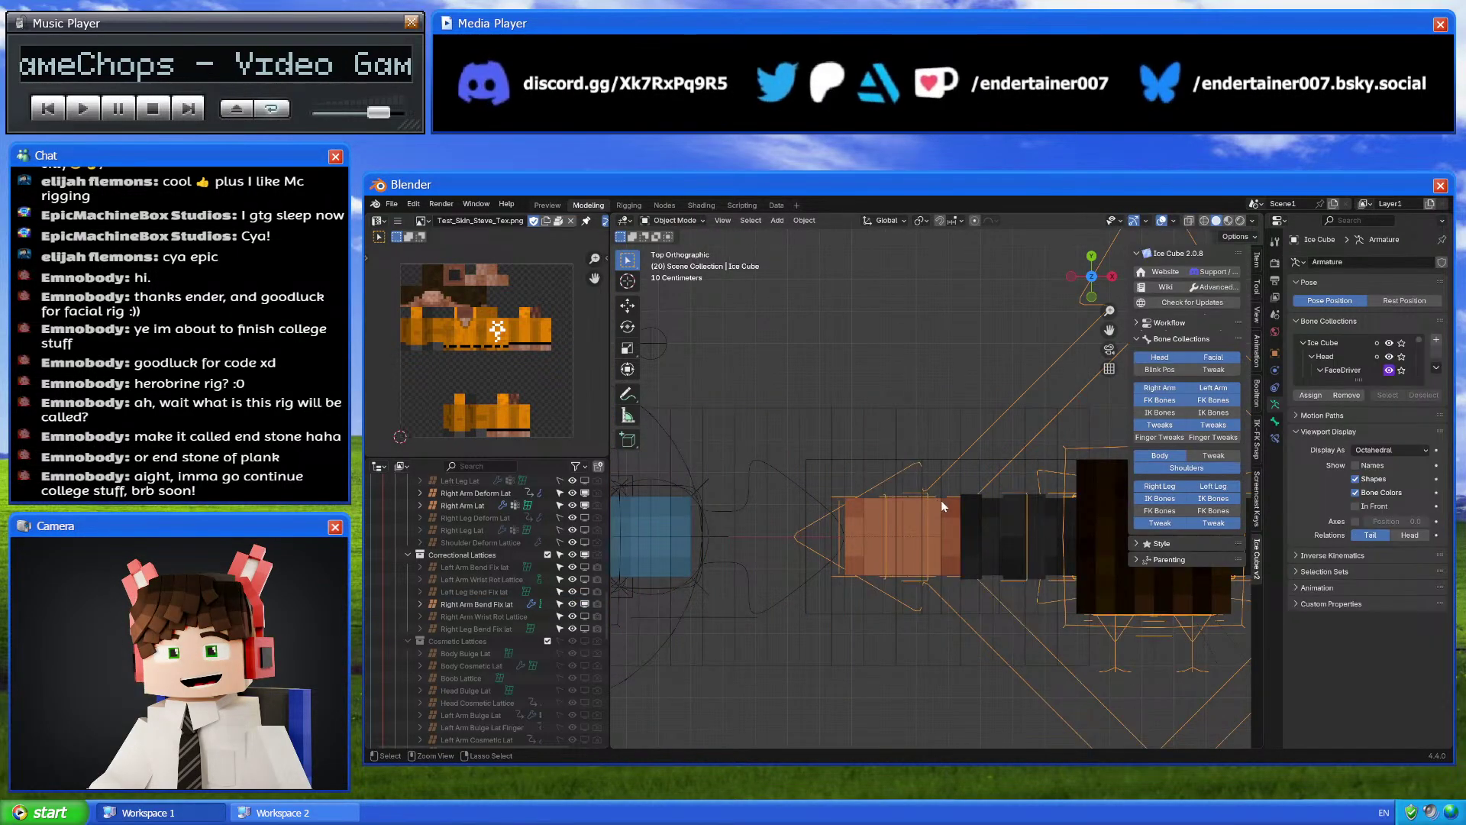
{"action": "key", "text": "ctrl+Tab"}
{"action": "left_click", "coordinate": [921, 511]}
{"action": "key", "text": "r"}
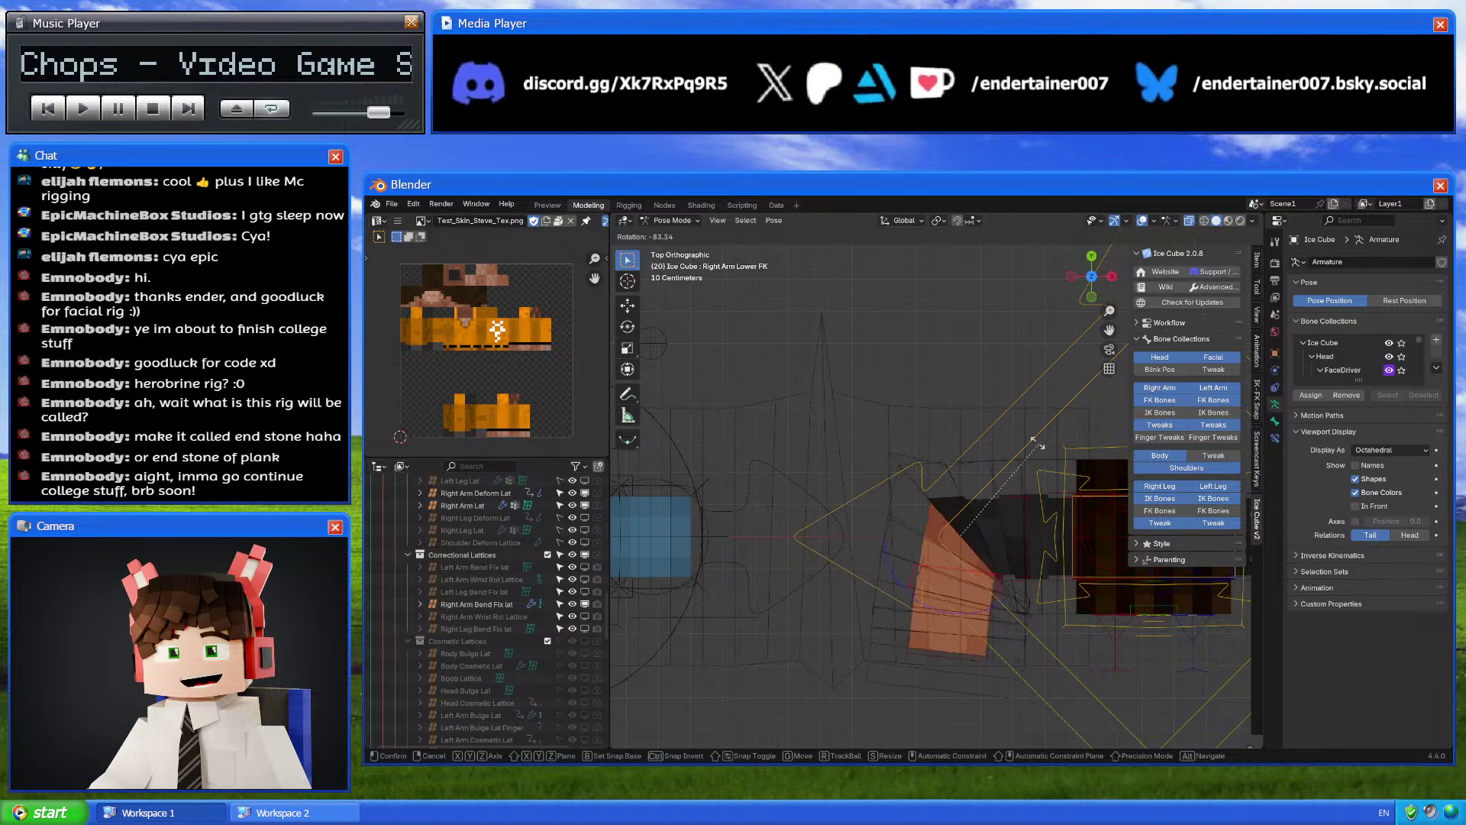
{"action": "type", "text": "9"}
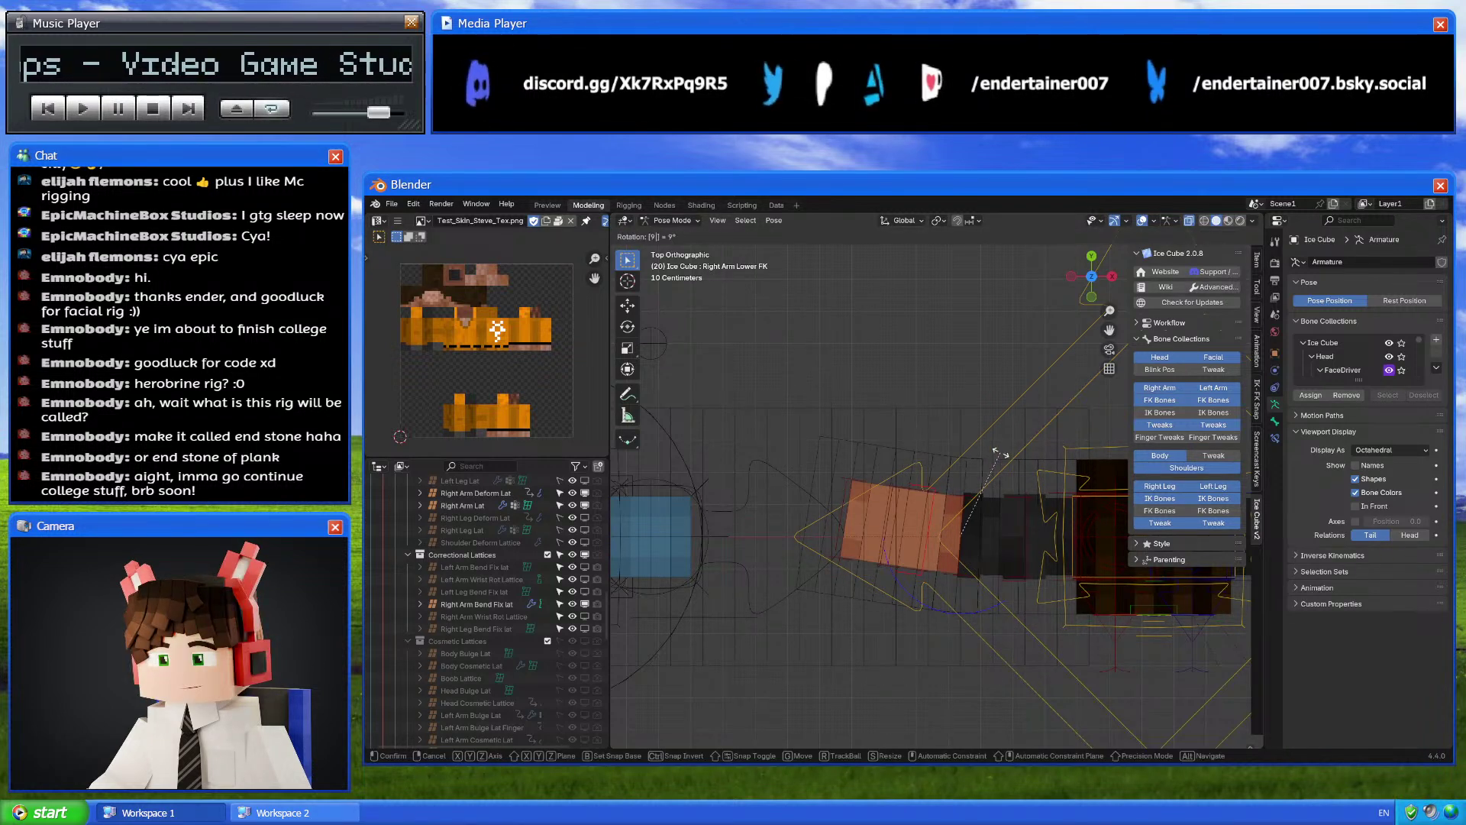
{"action": "type", "text": "0-"}
{"action": "key", "text": "Return"}
Select Right Arm Bend Fix lat and examine its driven Key 1 value with the arm bent
{"action": "key", "text": "ctrl+Tab"}
{"action": "left_click", "coordinate": [873, 397]}
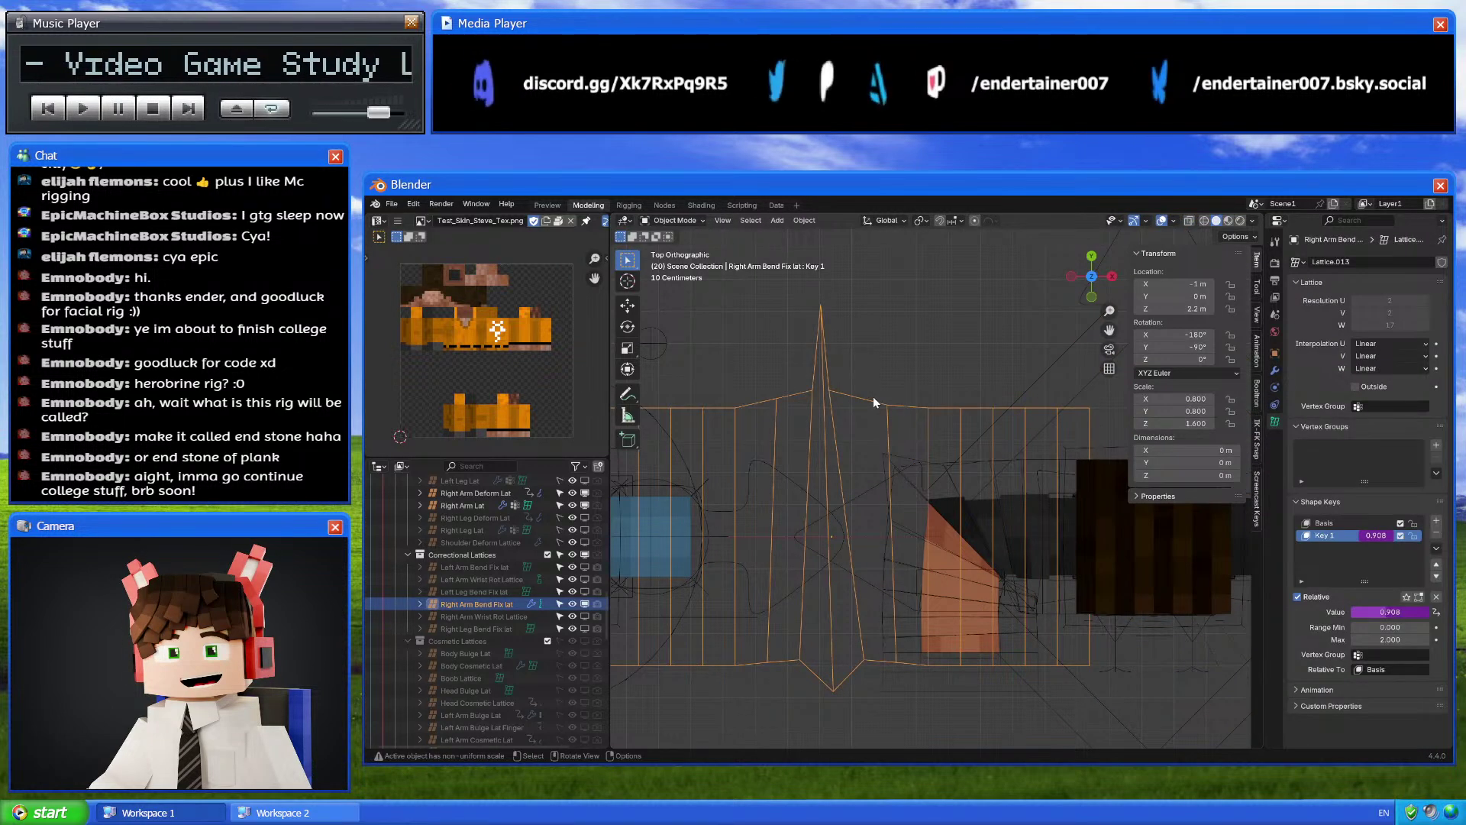
{"action": "right_click", "coordinate": [1383, 617]}
{"action": "left_click", "coordinate": [1348, 611]}
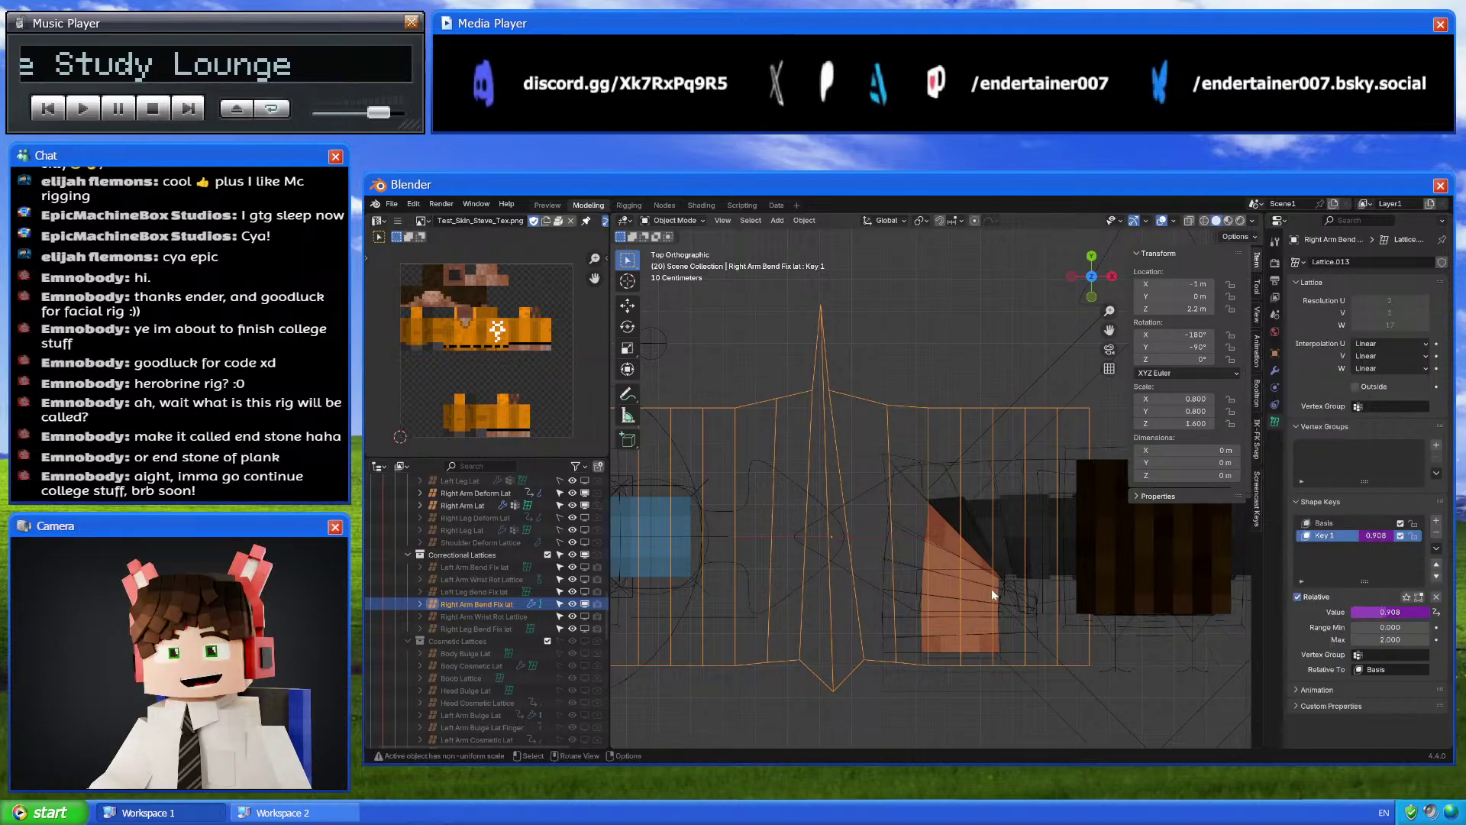
Show the Ice Cube armature's Internal bone collection and inspect its bones around the bent right arm in Pose Mode
{"action": "left_click", "coordinate": [990, 425]}
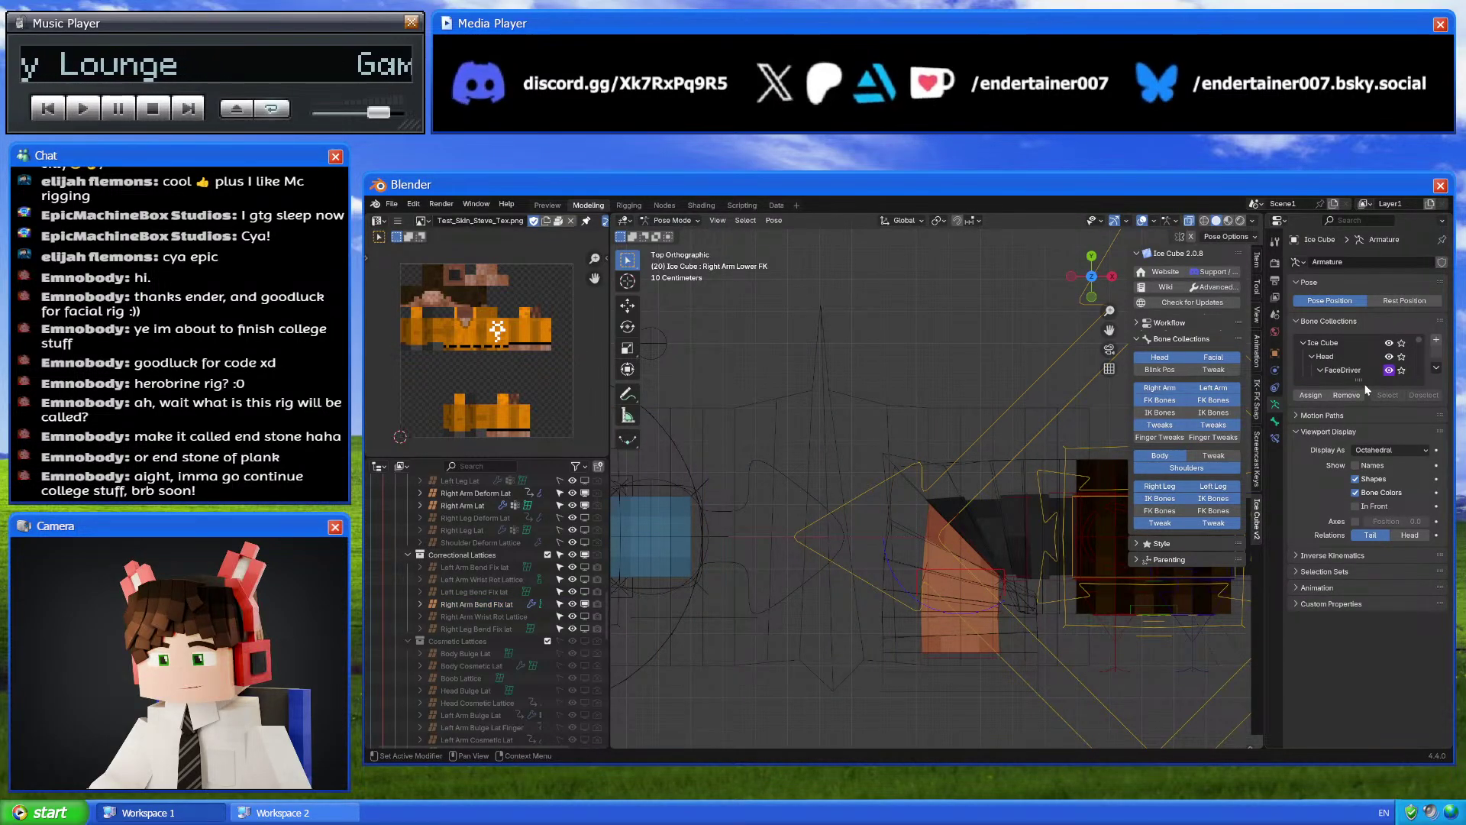
{"action": "left_click_drag", "start_coordinate": [1360, 382], "coordinate": [1361, 544]}
{"action": "scroll", "coordinate": [1344, 495], "scroll_direction": "down", "scroll_amount": 5}
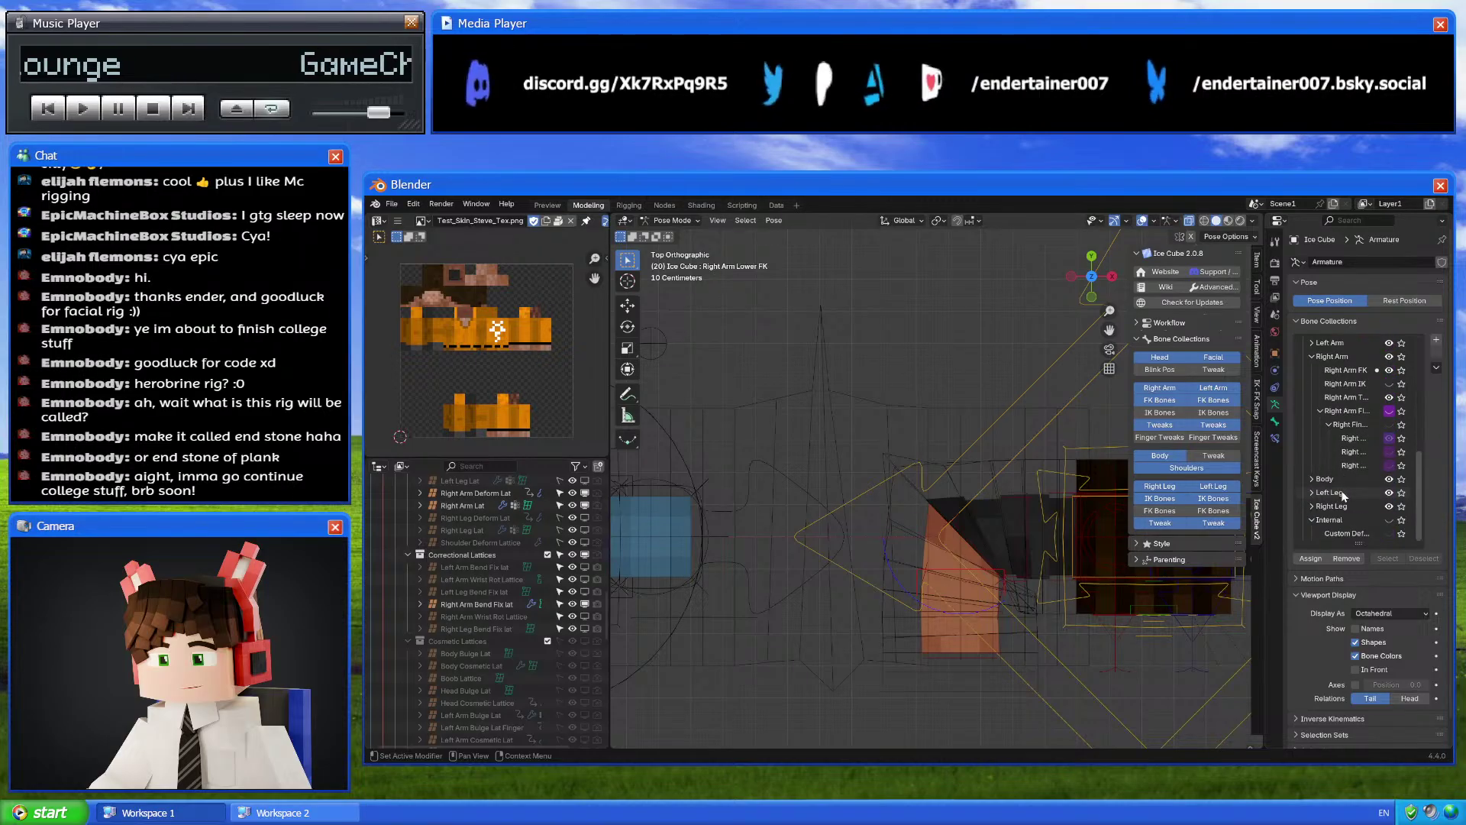
{"action": "left_click", "coordinate": [1389, 520]}
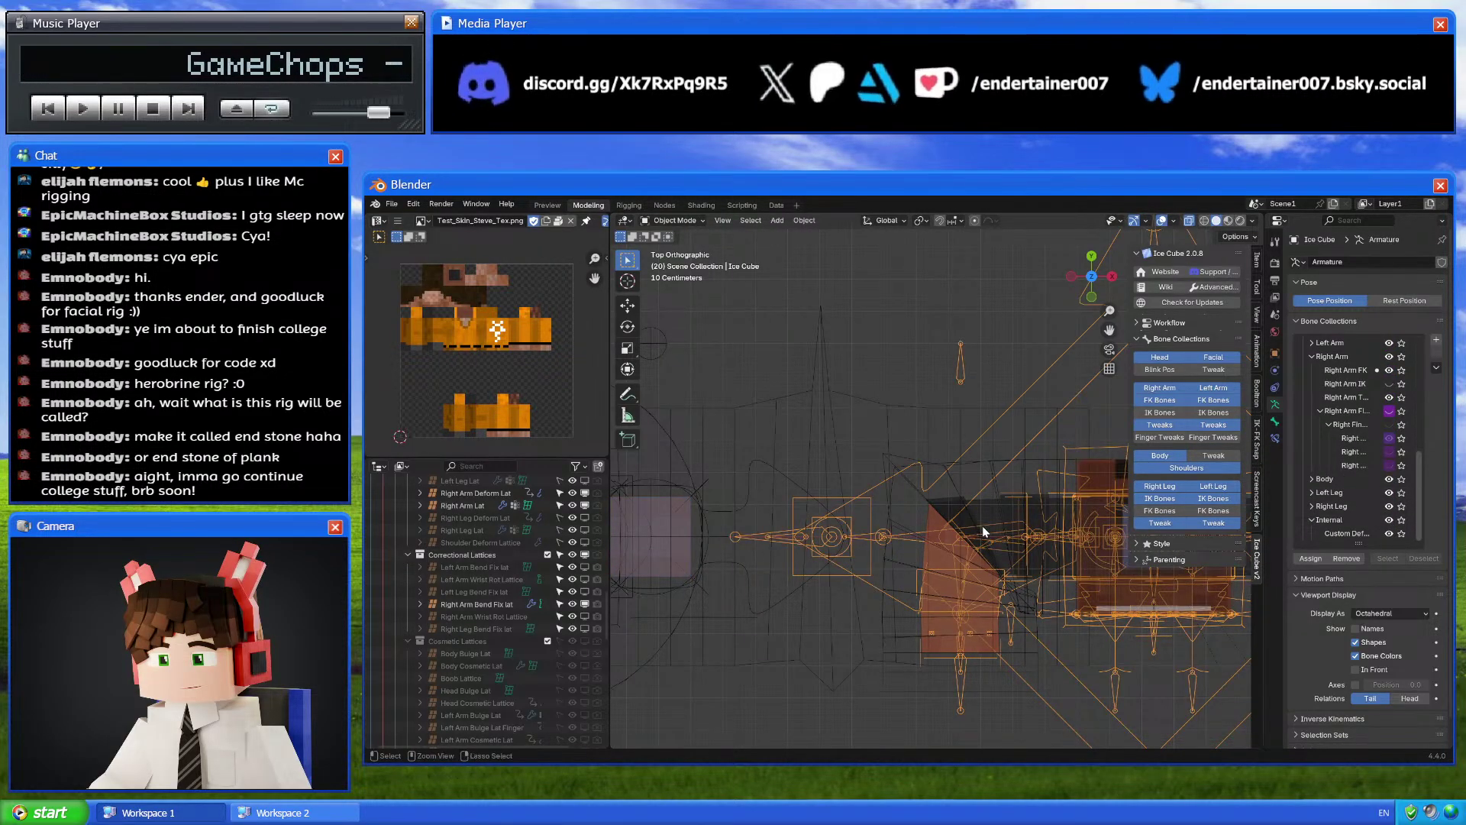
{"action": "scroll", "coordinate": [982, 525], "scroll_direction": "up", "scroll_amount": 4}
{"action": "scroll", "coordinate": [964, 574], "scroll_direction": "down", "scroll_amount": 3}
{"action": "key", "text": "ctrl+Tab"}
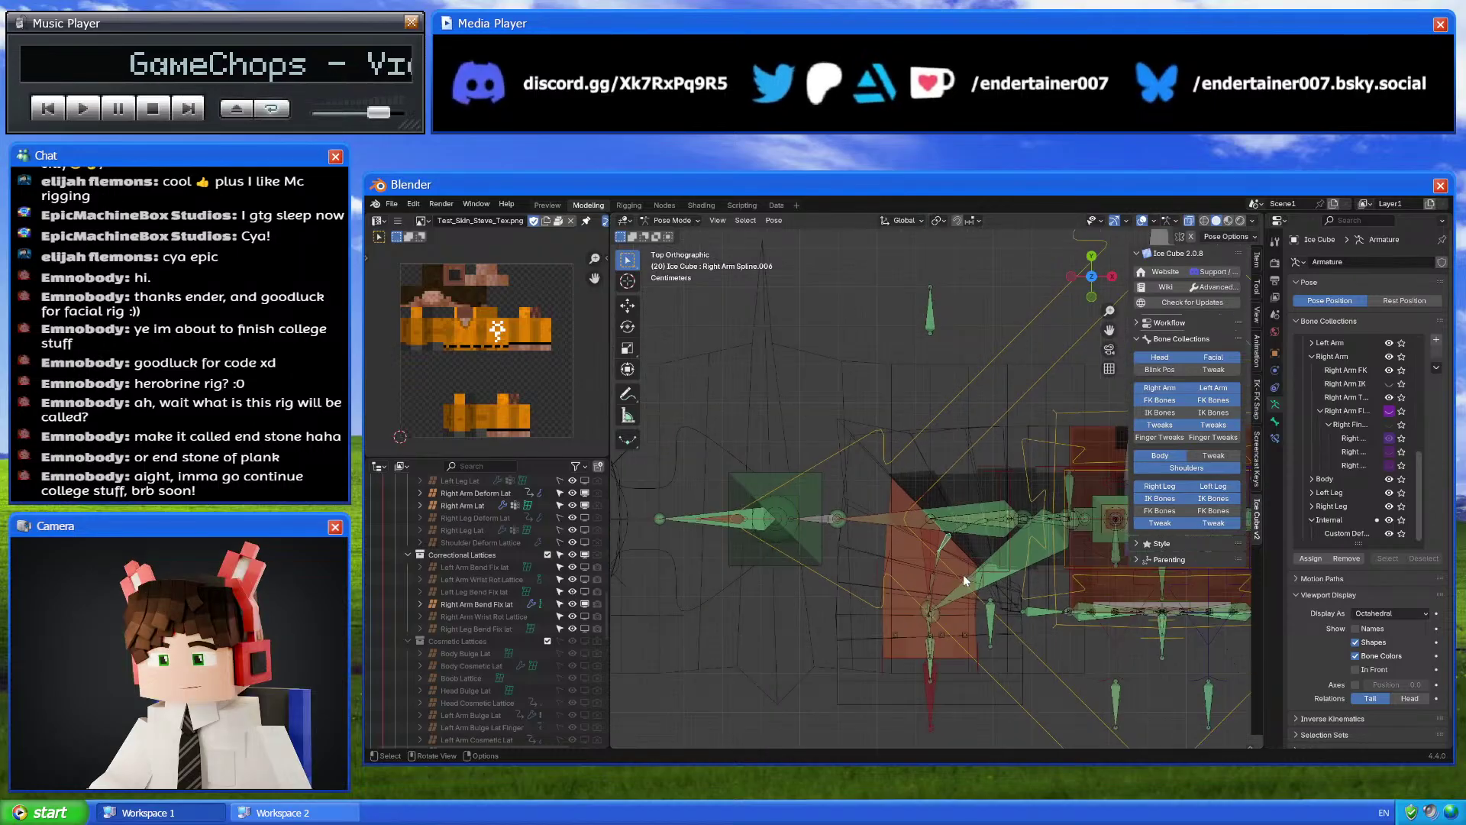
{"action": "middle_click_drag", "start_coordinate": [963, 532], "coordinate": [947, 521], "text": "shift"}
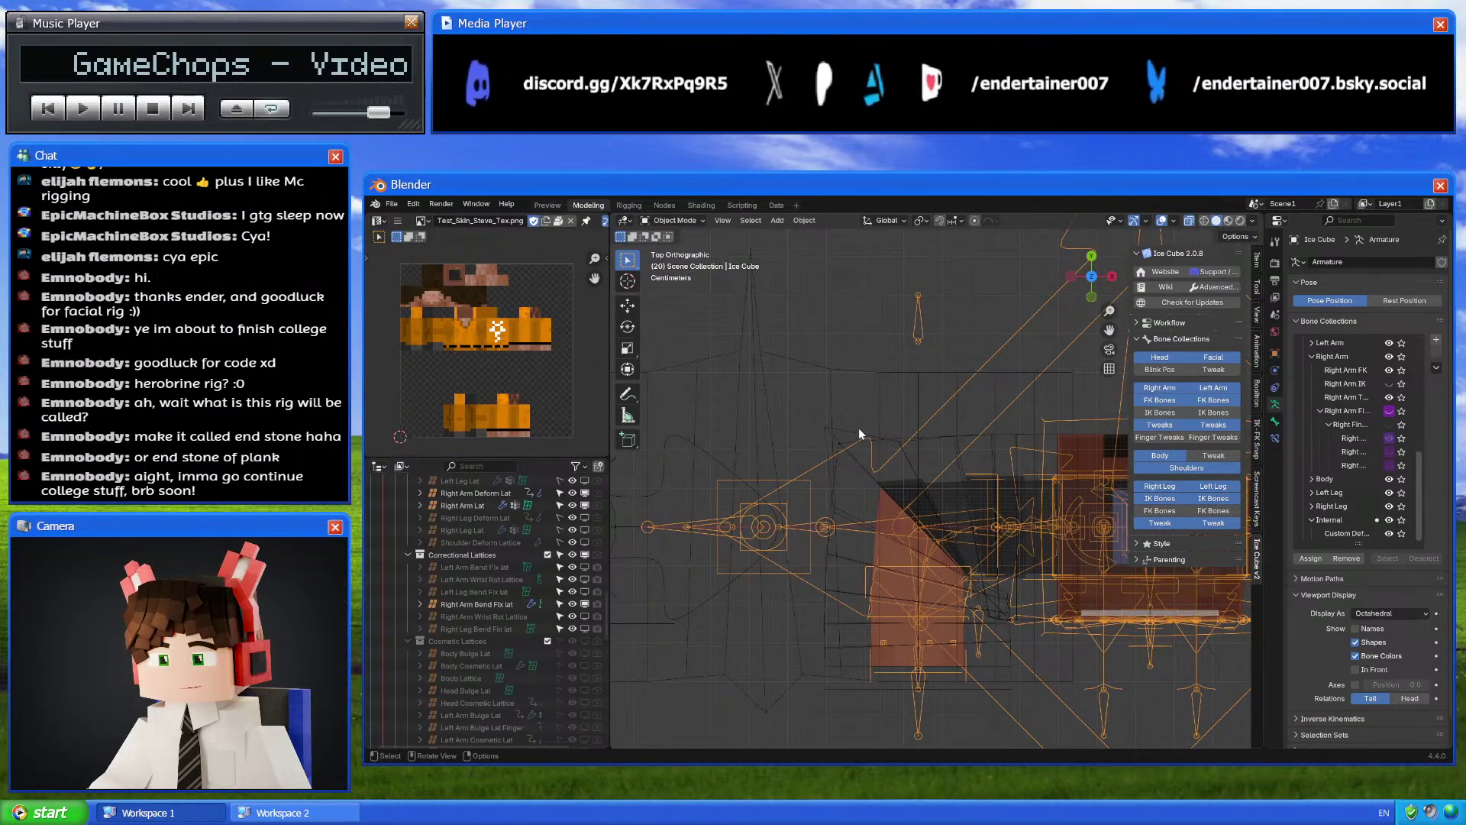
Select Right Arm Bend Fix lat and examine its deformed shape from the top and in perspective
{"action": "left_click", "coordinate": [805, 368]}
{"action": "key", "text": "KP_Decimal"}
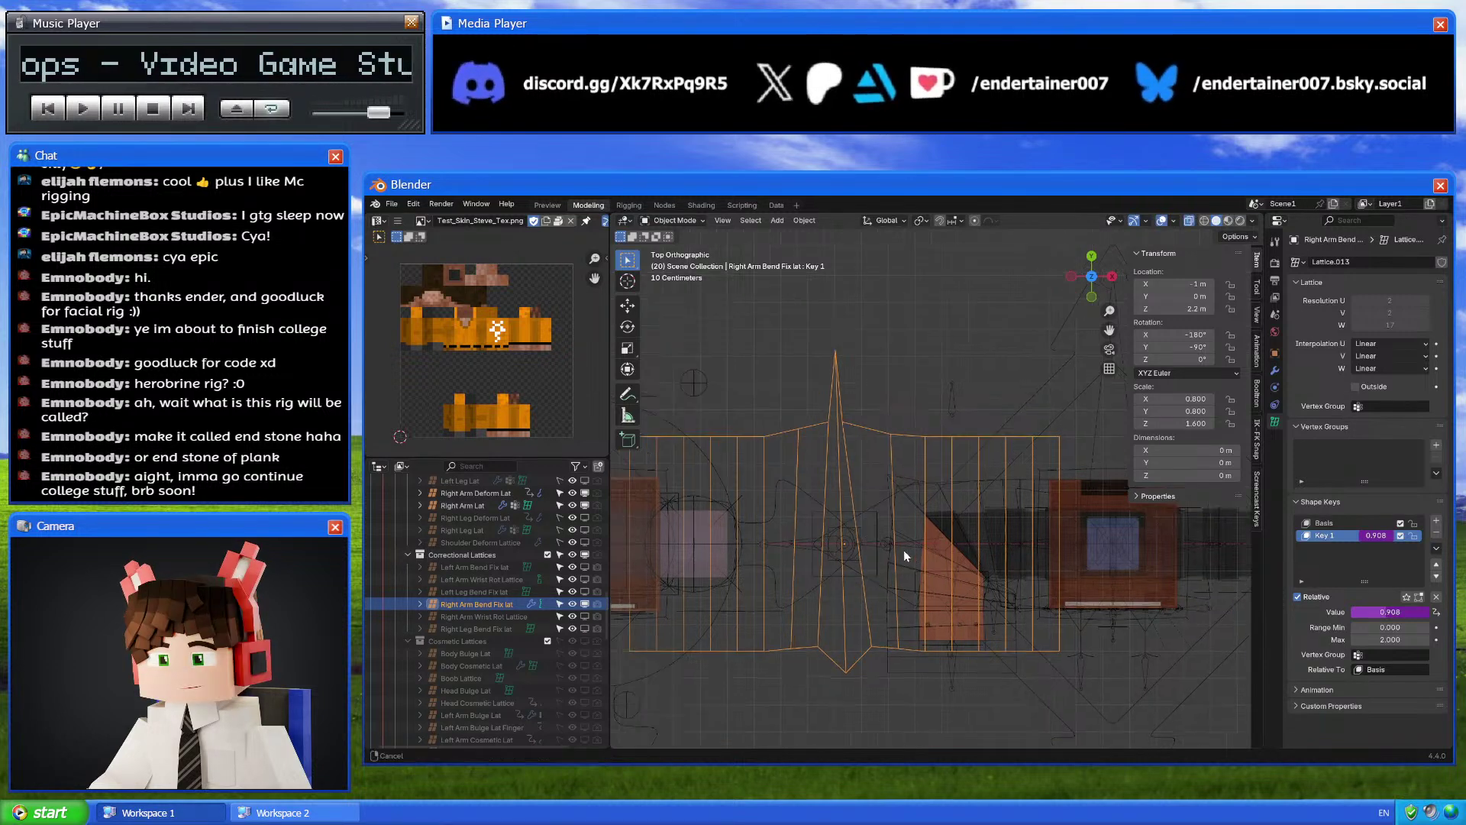
{"action": "middle_click_drag", "start_coordinate": [904, 550], "coordinate": [1016, 545], "text": "shift"}
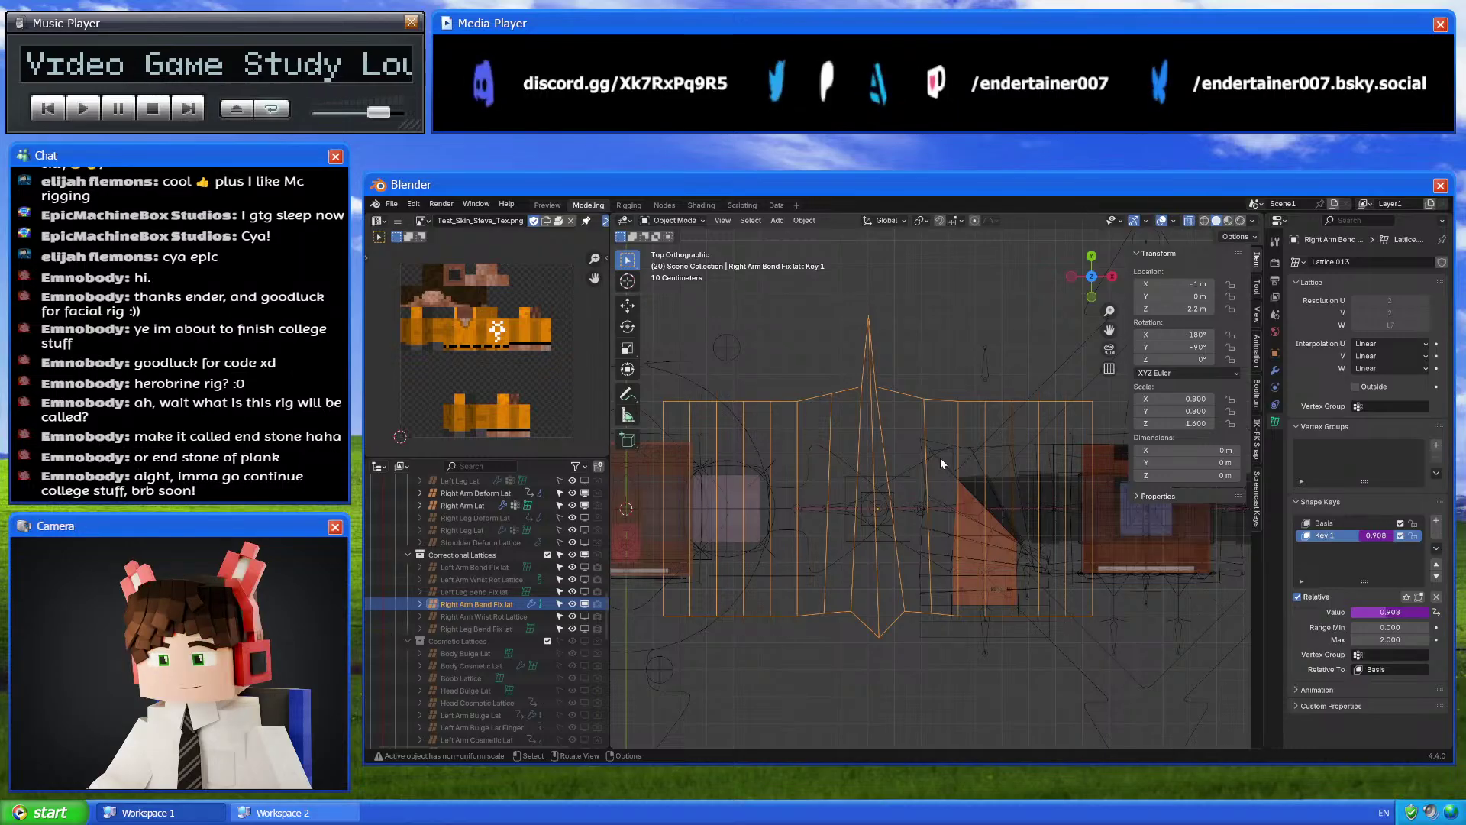
{"action": "middle_click_drag", "start_coordinate": [941, 462], "coordinate": [960, 475], "text": "shift"}
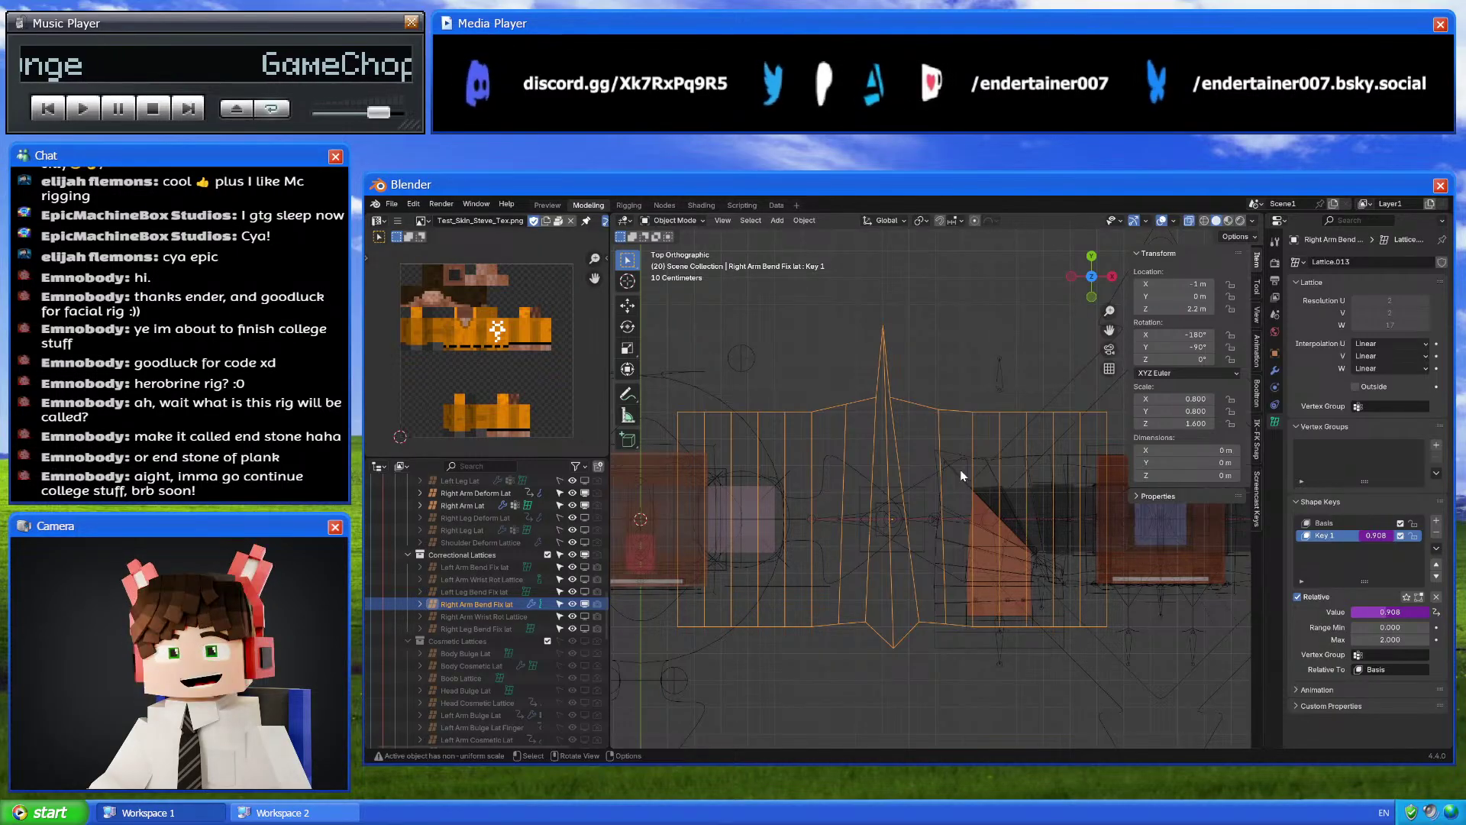
{"action": "middle_click_drag", "start_coordinate": [963, 475], "coordinate": [956, 579]}
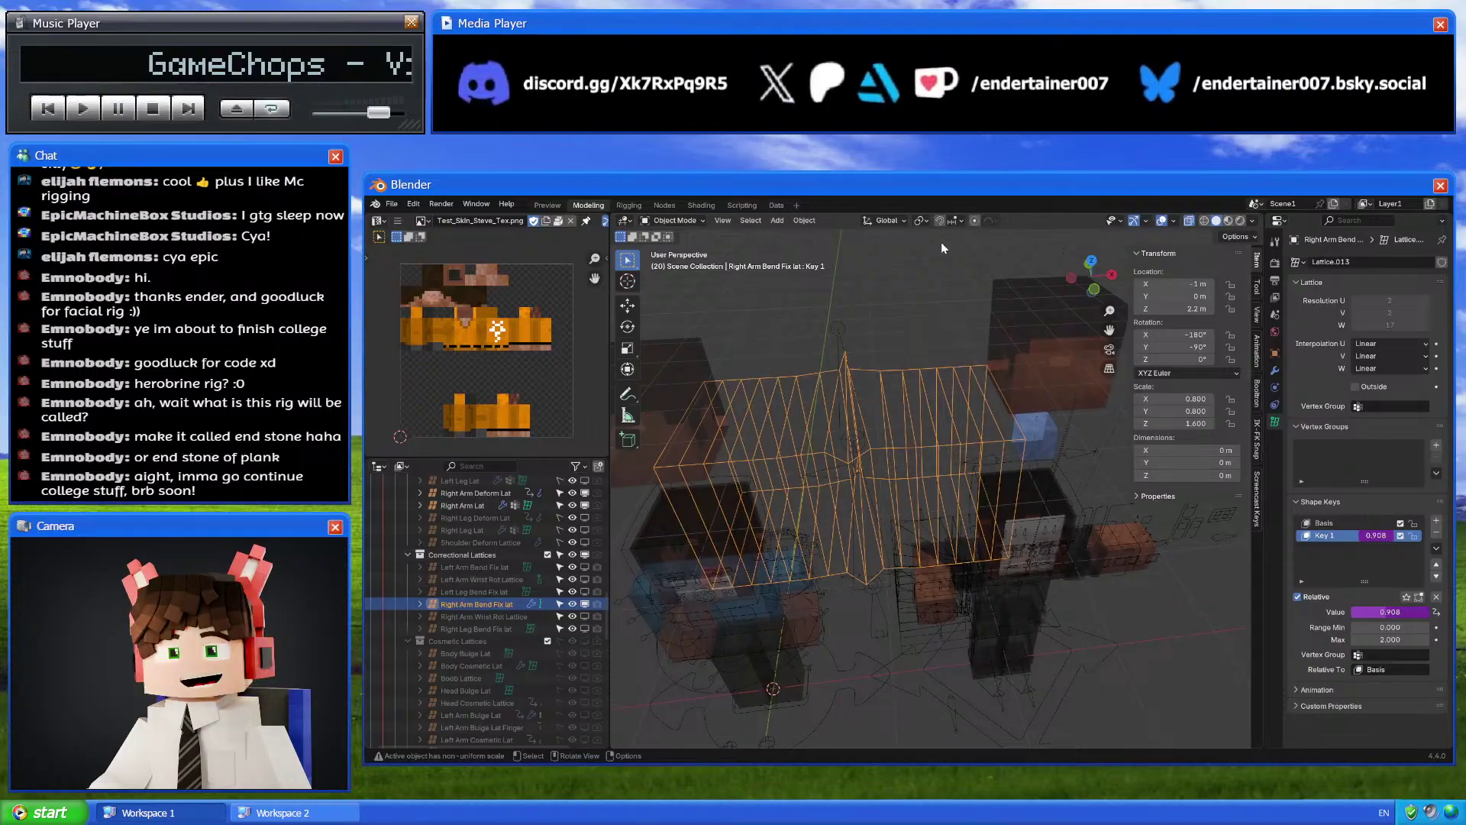
Compare the Ice Cube armature with the MC Preset armature in perspective and front views, selecting each in turn
{"action": "left_click", "coordinate": [389, 205]}
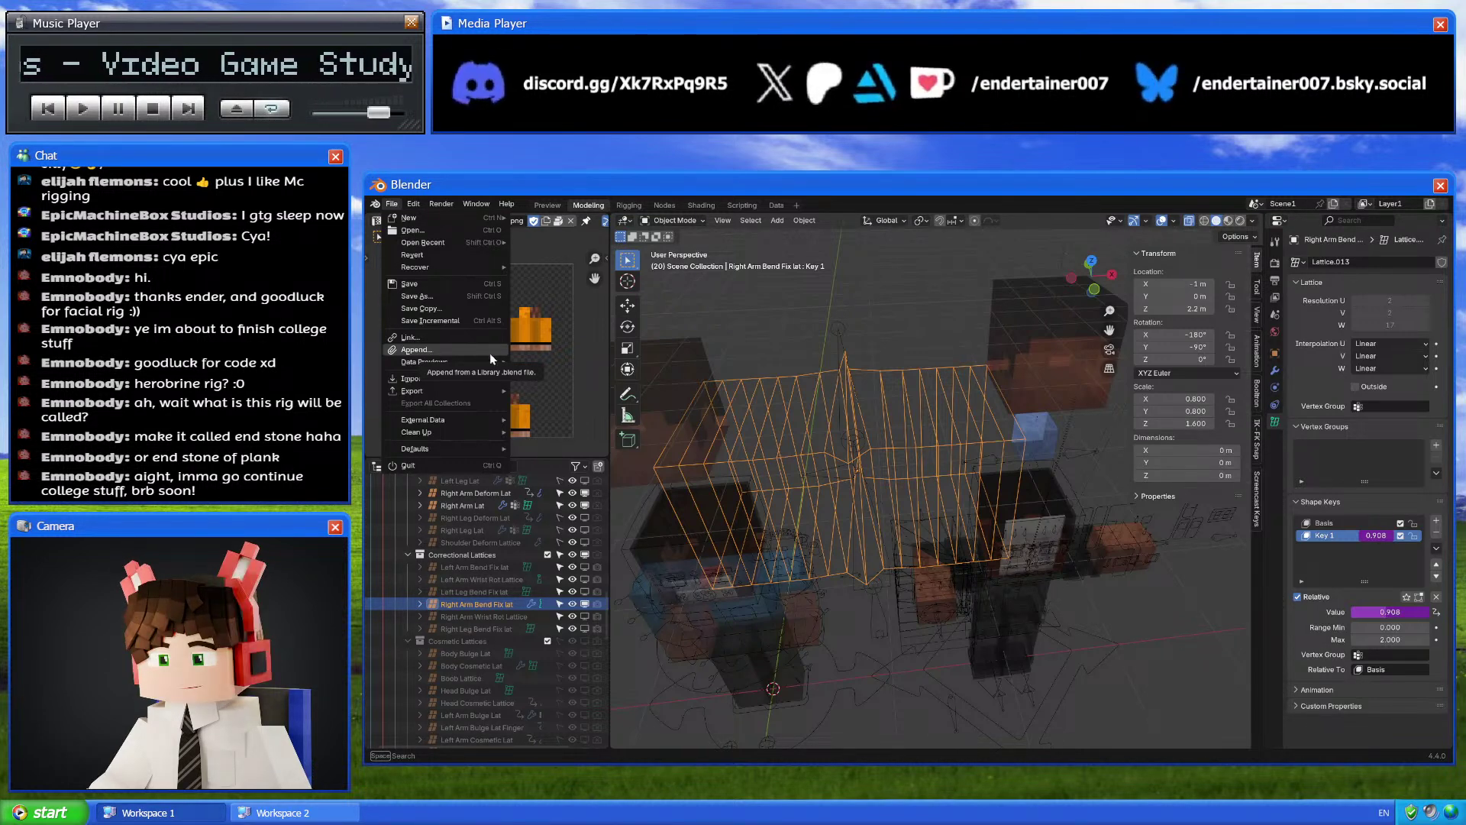
{"action": "left_click", "coordinate": [1057, 657]}
{"action": "left_click", "coordinate": [1060, 653]}
{"action": "key", "text": "ctrl+Tab"}
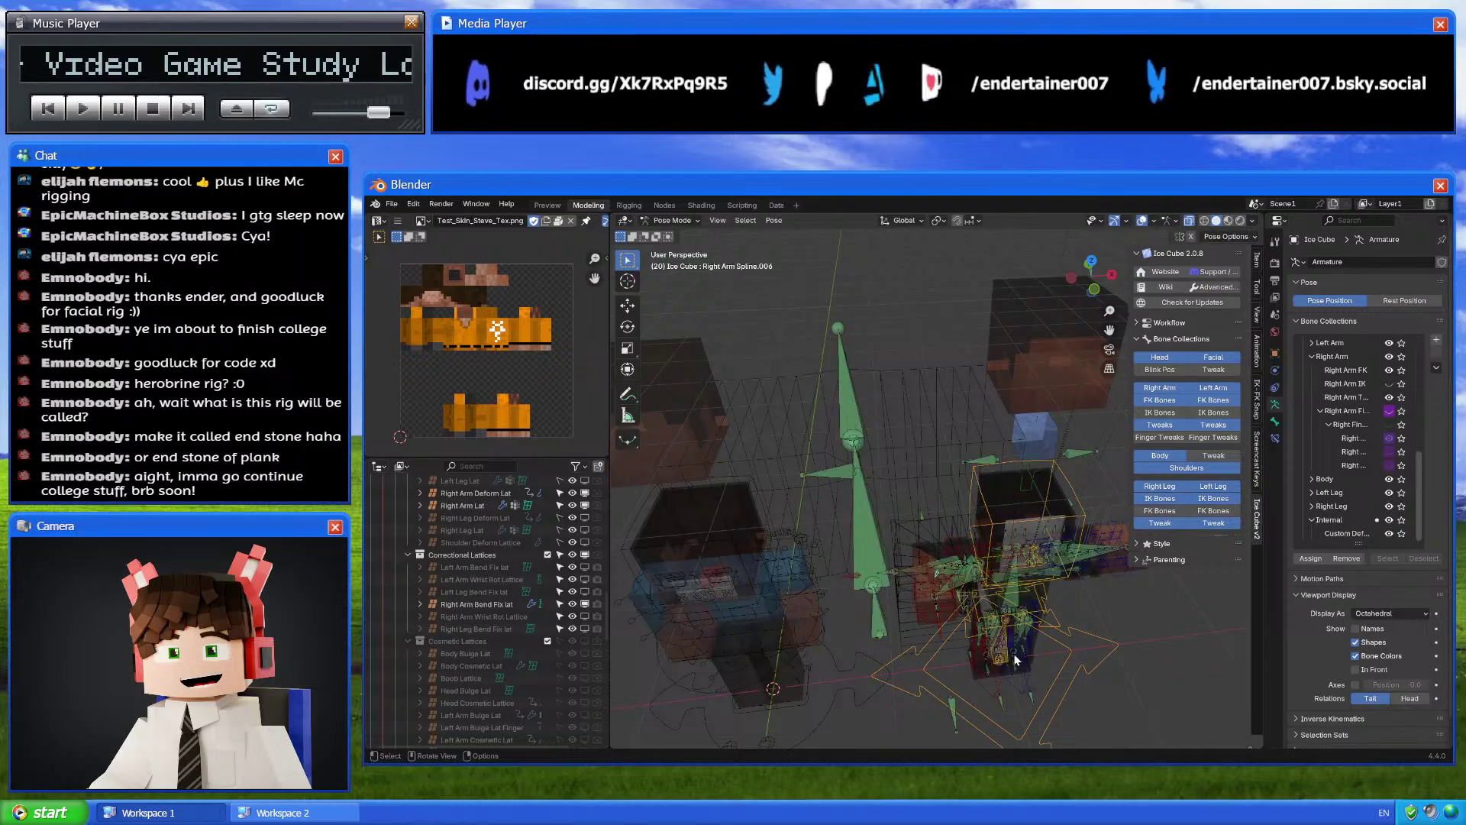
{"action": "middle_click_drag", "start_coordinate": [1016, 659], "coordinate": [1104, 625]}
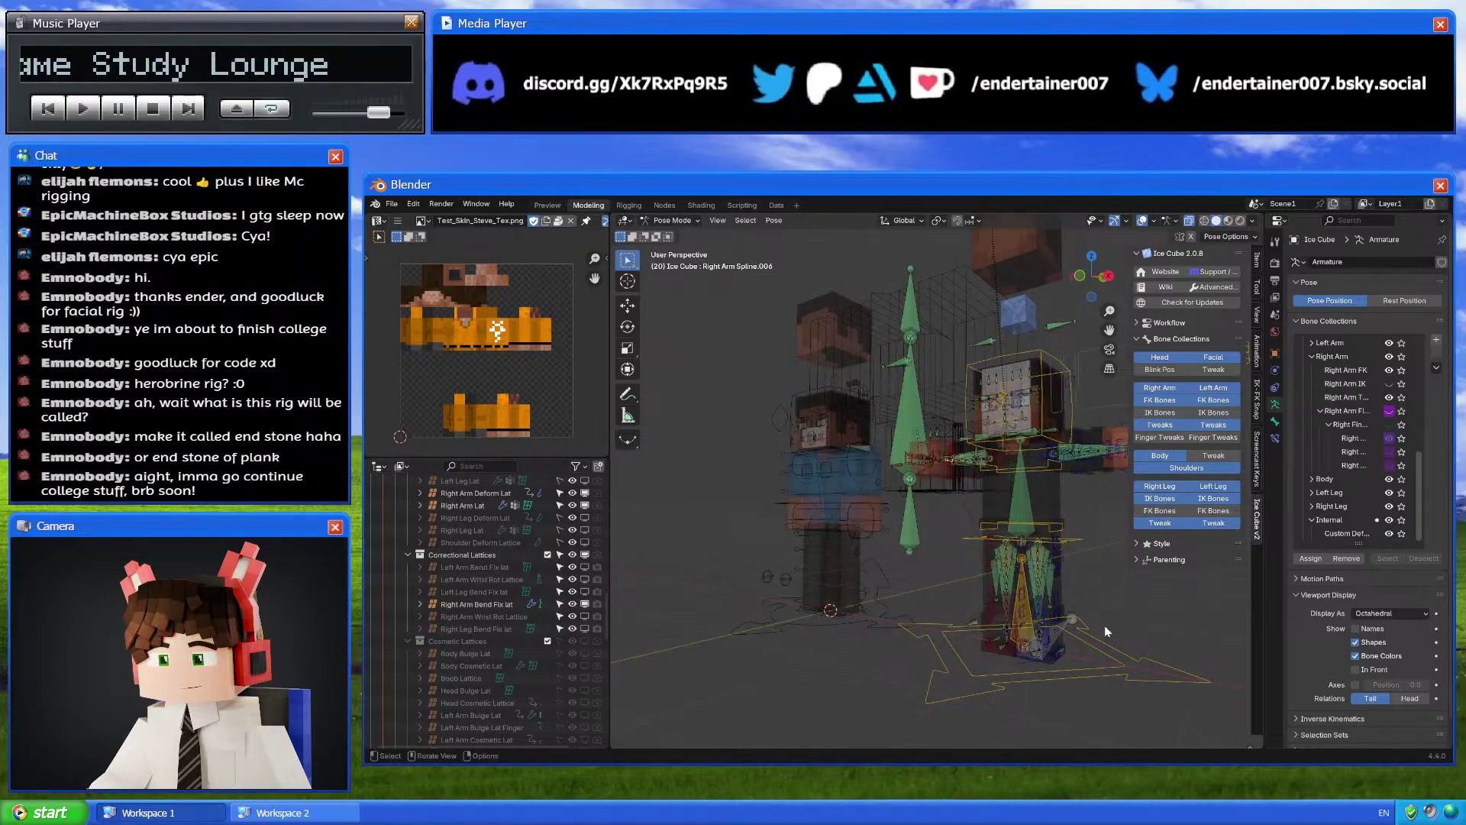
{"action": "key", "text": "ctrl+Tab"}
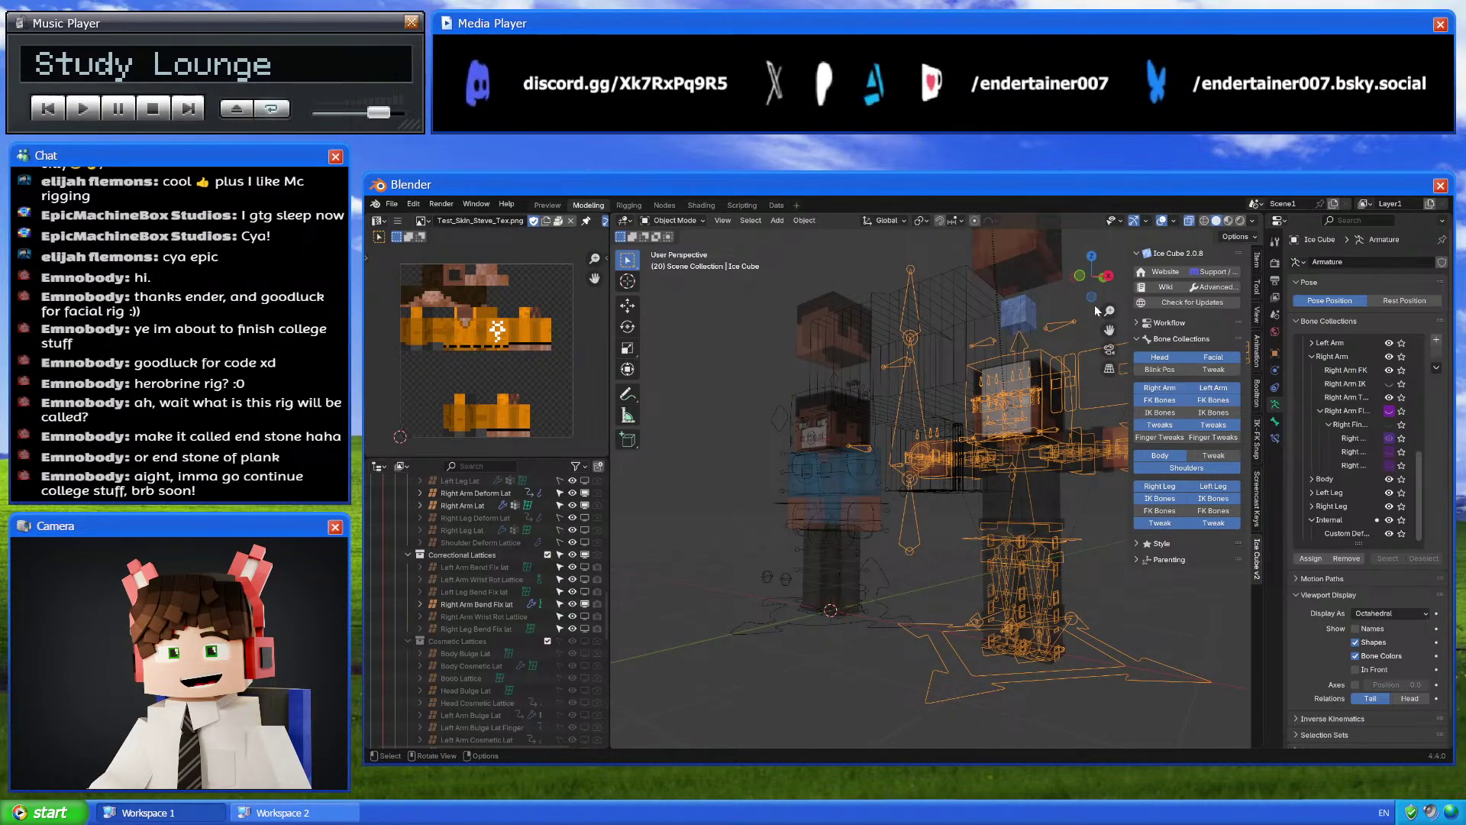
{"action": "key", "text": "KP_1"}
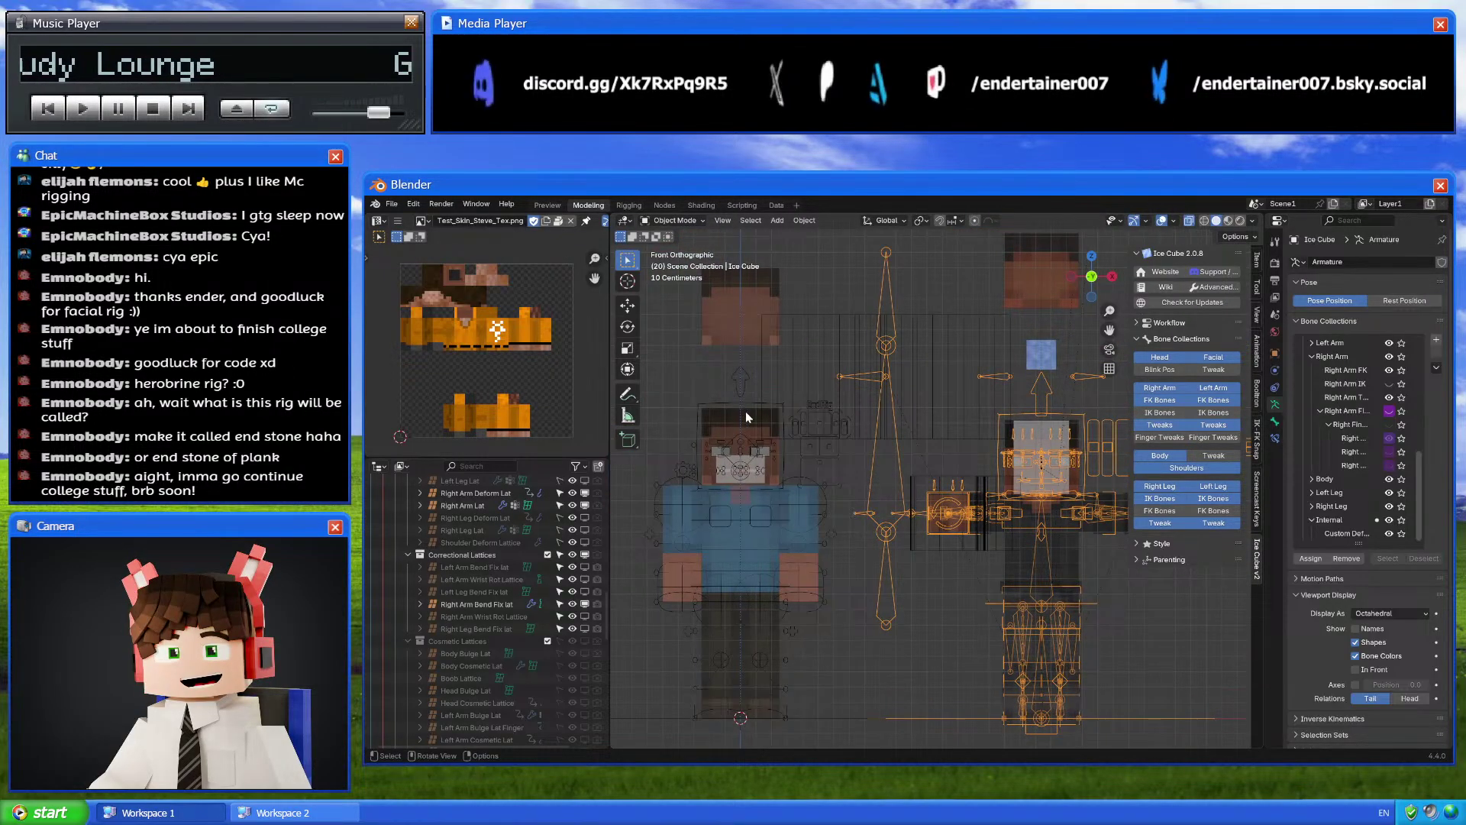
{"action": "middle_click_drag", "start_coordinate": [851, 495], "coordinate": [869, 557]}
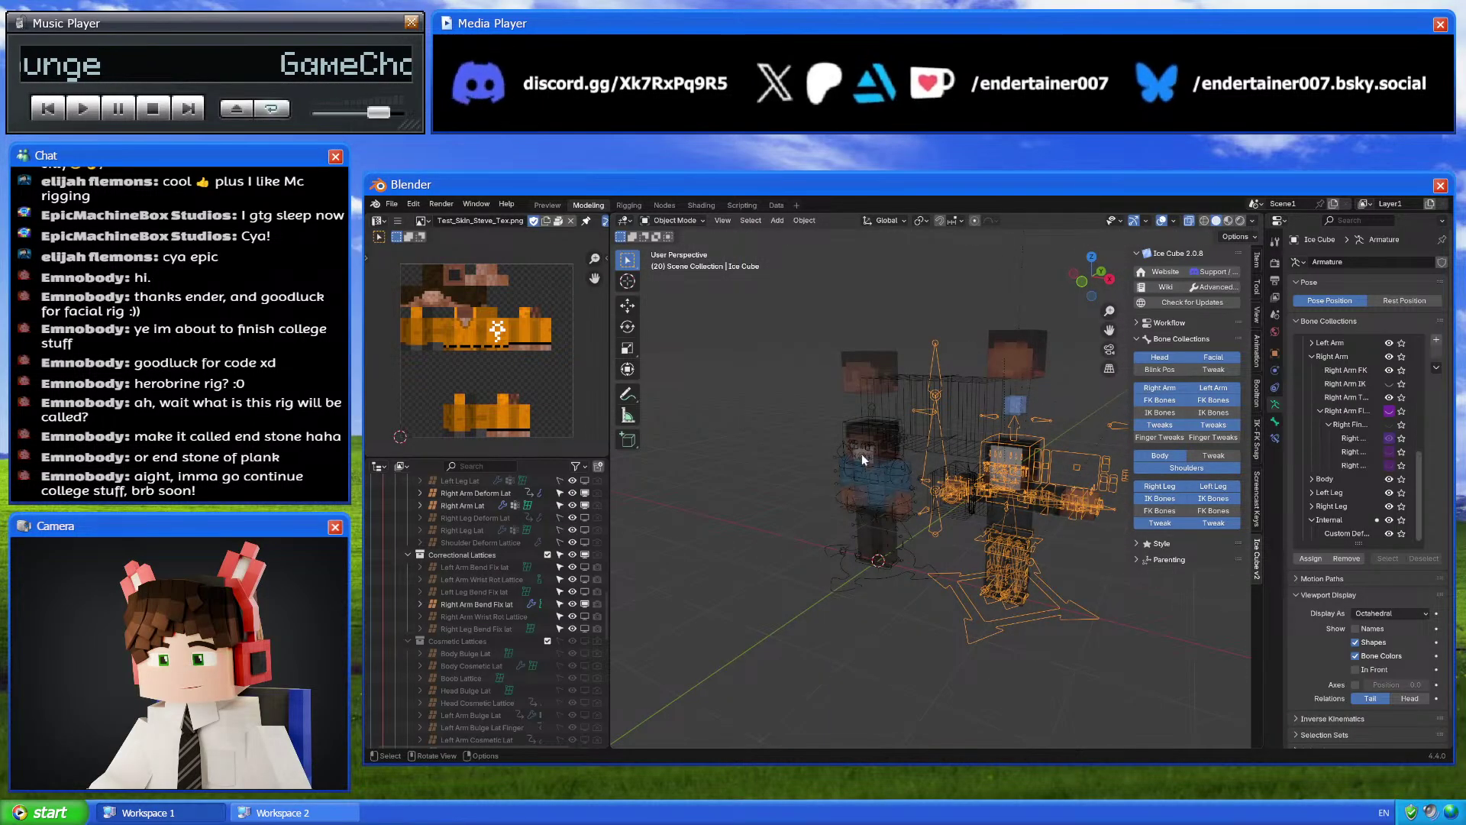
{"action": "left_click", "coordinate": [889, 571]}
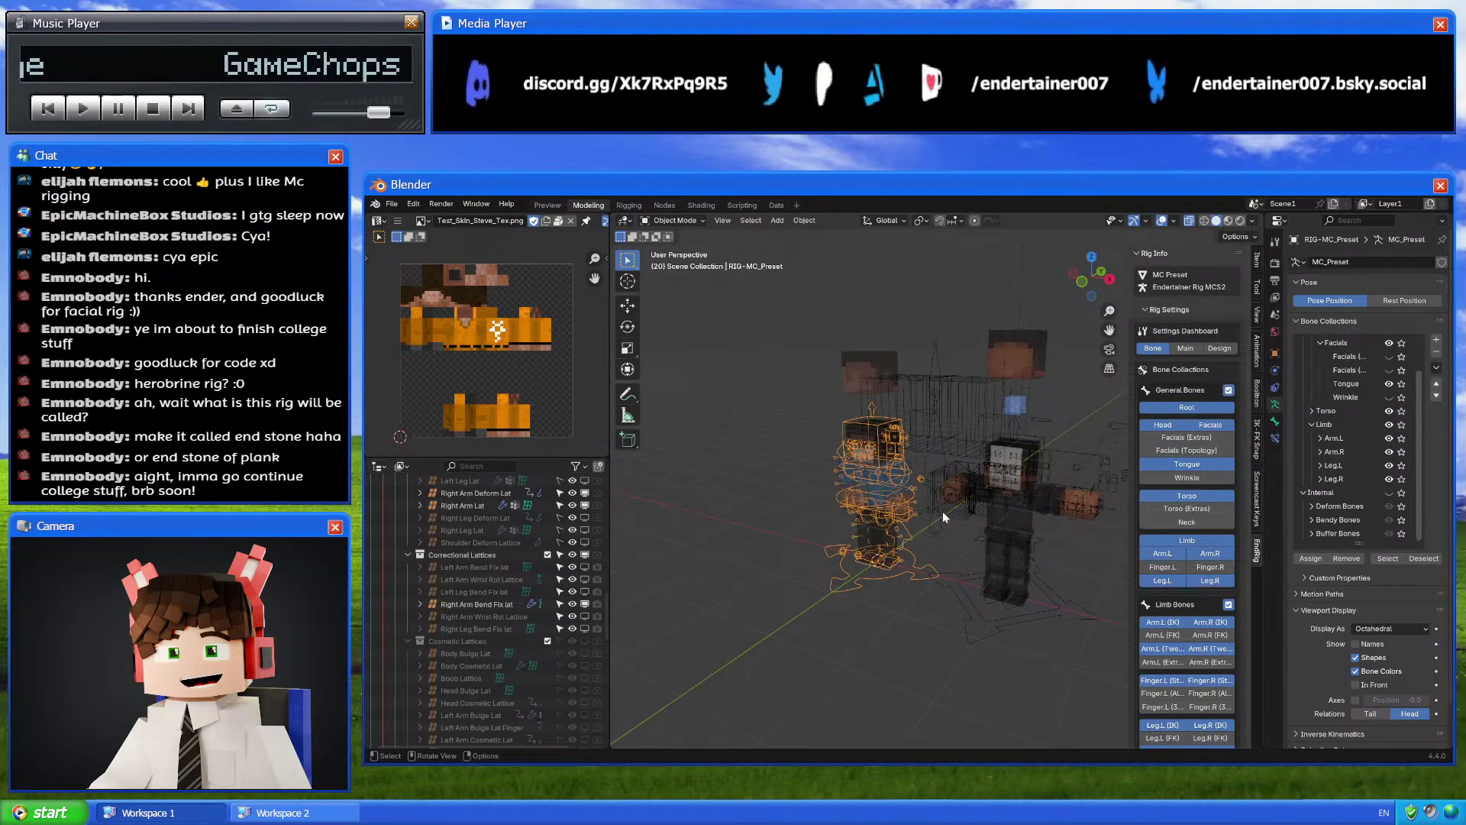
{"action": "left_click", "coordinate": [1043, 598]}
Examine the Ice Cube rig's Right Arm 4x4 mesh and Right Arm Lat lattice in Edit Mode
{"action": "key", "text": "ctrl+Tab"}
{"action": "middle_click_drag", "start_coordinate": [1030, 598], "coordinate": [843, 435]}
{"action": "key", "text": "ctrl+Tab"}
{"action": "scroll", "coordinate": [932, 491], "scroll_direction": "up", "scroll_amount": 3}
{"action": "left_click", "coordinate": [843, 436]}
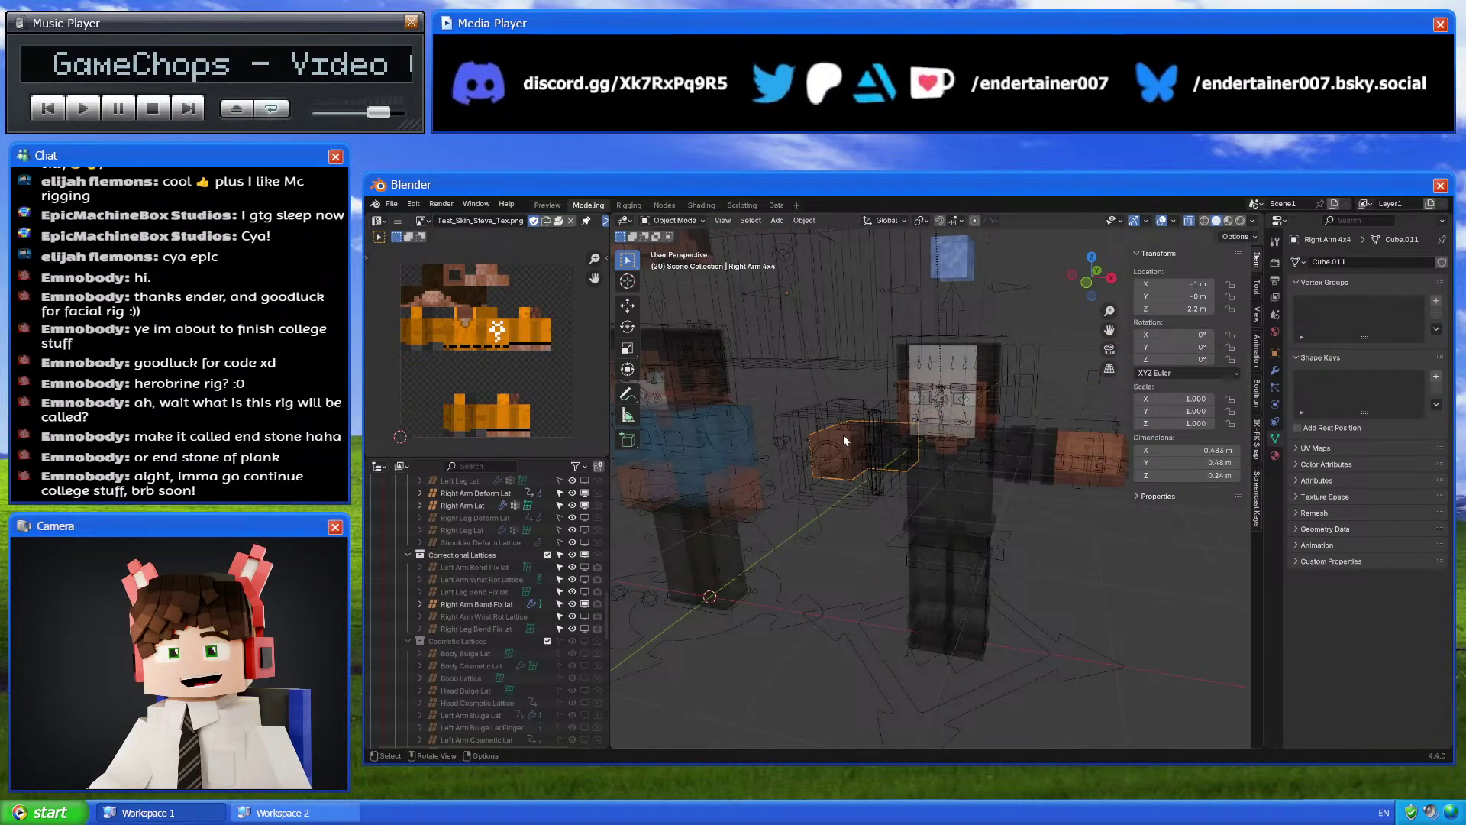
{"action": "key", "text": "Tab"}
{"action": "key", "text": "Tab"}
{"action": "left_click", "coordinate": [849, 411]}
{"action": "key", "text": "Tab"}
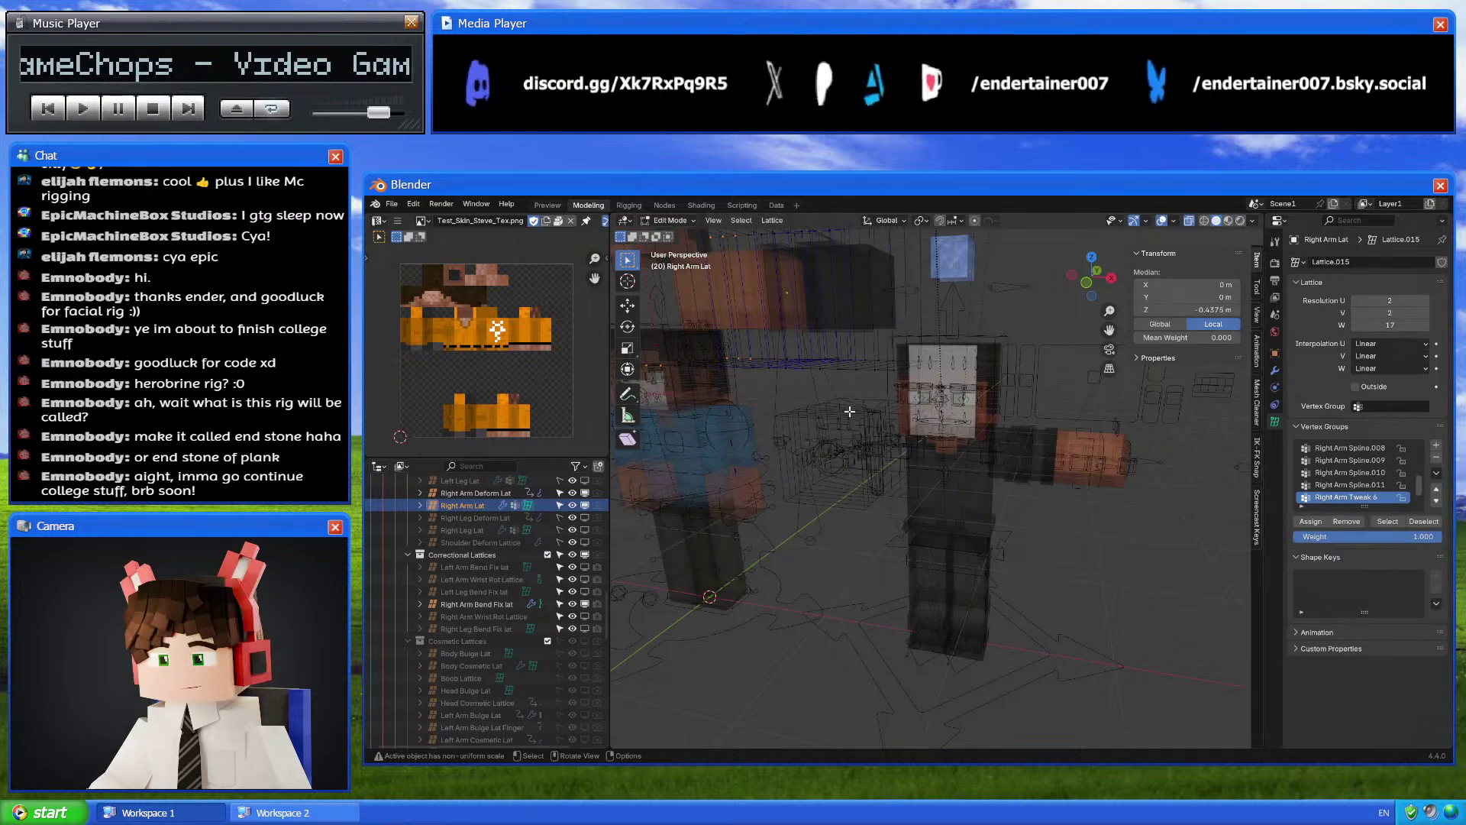
{"action": "middle_click_drag", "start_coordinate": [849, 411], "coordinate": [942, 475], "text": "shift"}
{"action": "middle_click_drag", "start_coordinate": [871, 392], "coordinate": [743, 371], "text": "shift"}
{"action": "key", "text": "Tab"}
{"action": "scroll", "coordinate": [879, 457], "scroll_direction": "down", "scroll_amount": 3}
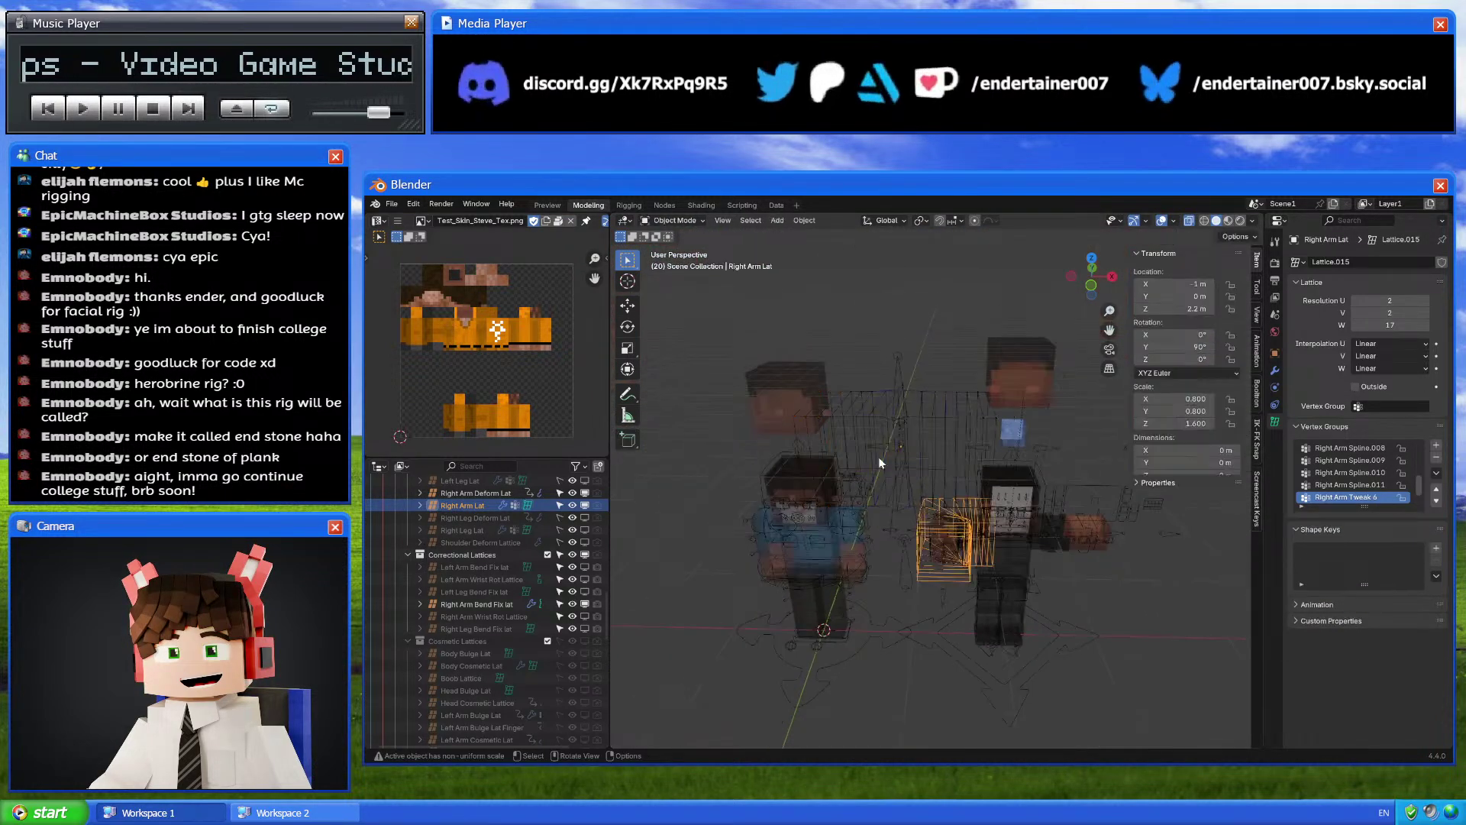
Select the Ice Cube rig's root_scale bone in Pose Mode and inspect its Transformation constraint
{"action": "left_click", "coordinate": [971, 516]}
{"action": "key", "text": "ctrl+Tab"}
{"action": "scroll", "coordinate": [945, 571], "scroll_direction": "up", "scroll_amount": 2}
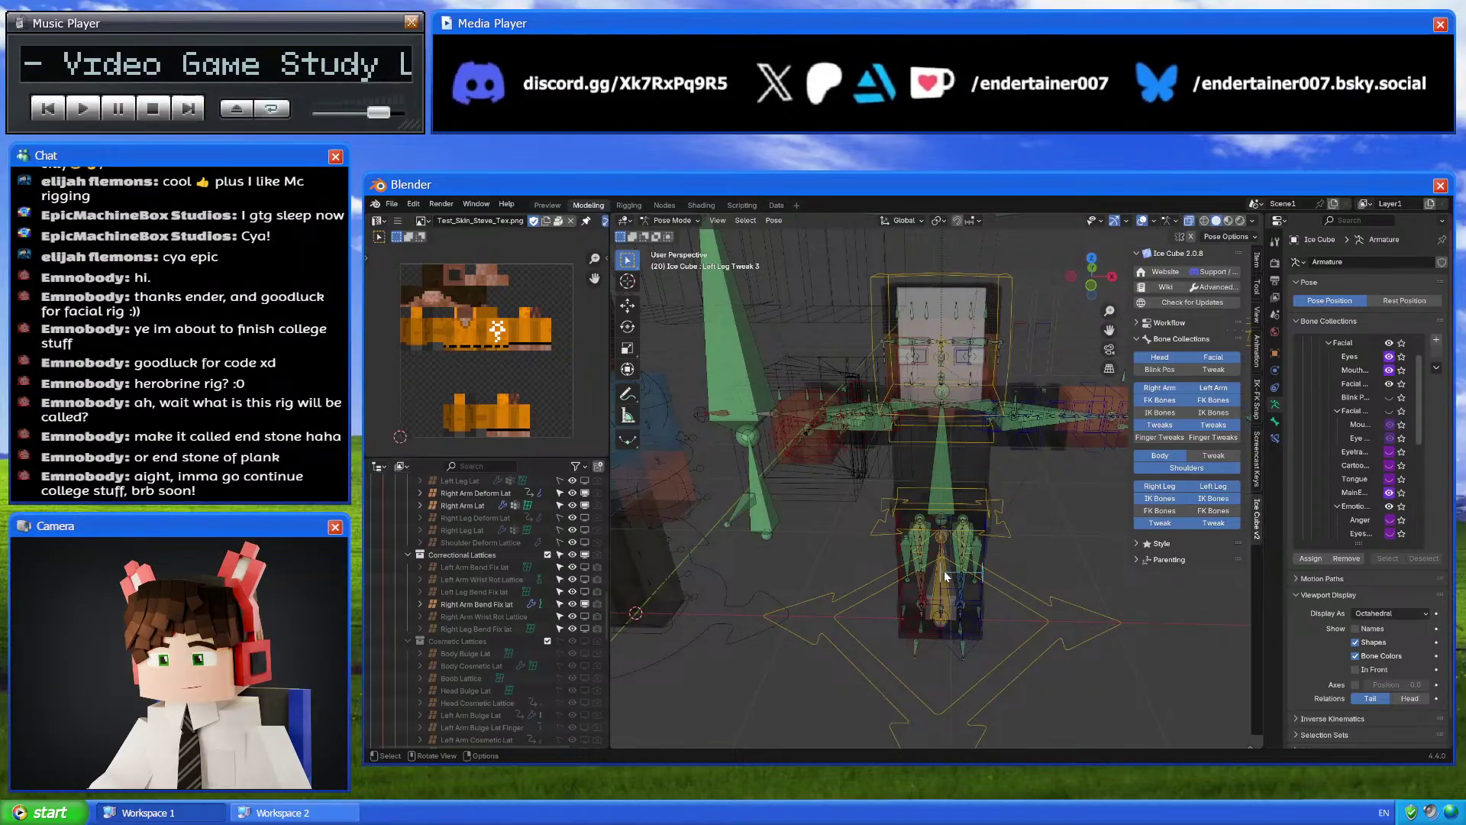
{"action": "left_click", "coordinate": [945, 571]}
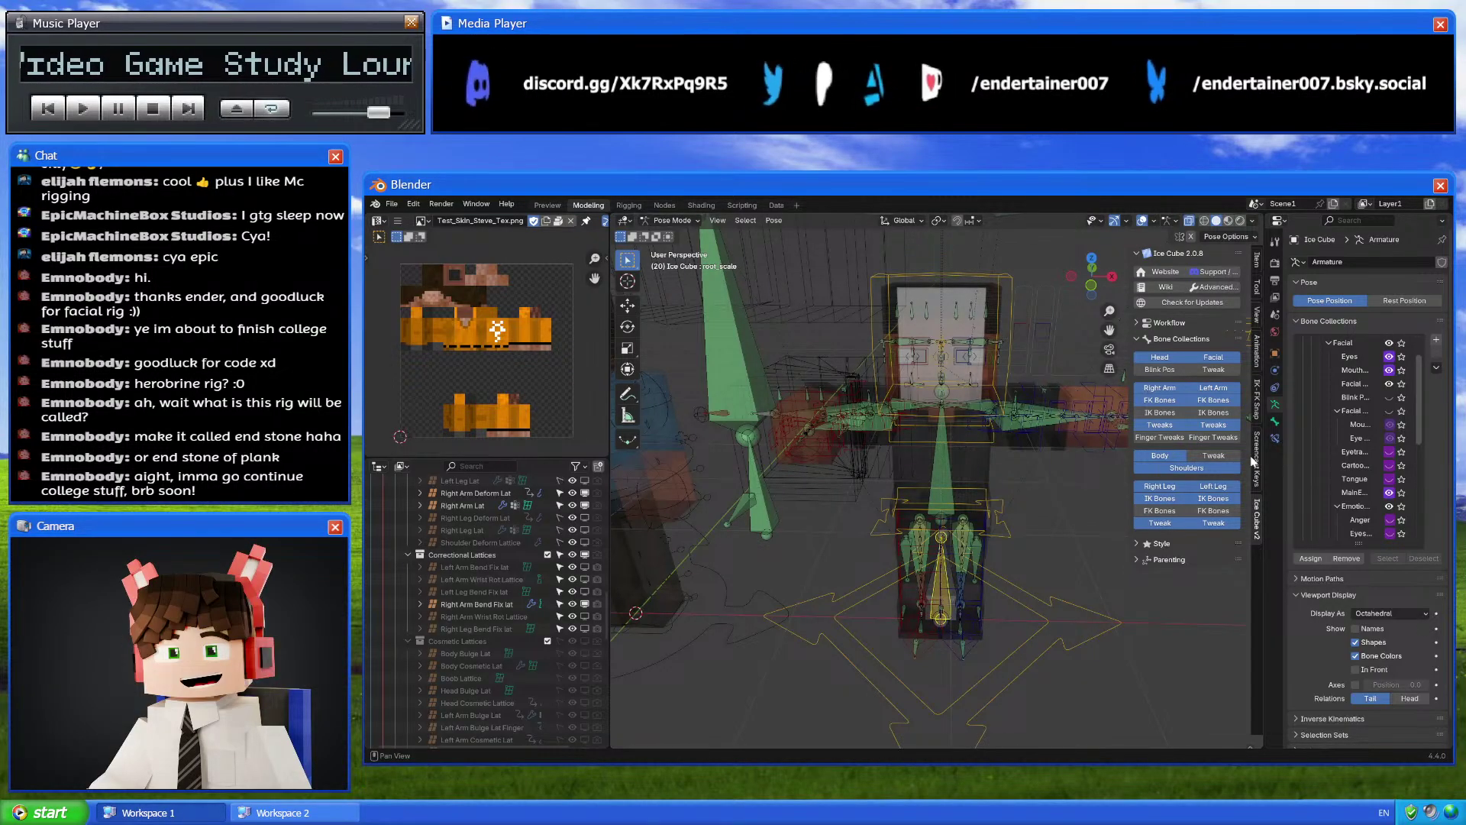
{"action": "left_click", "coordinate": [1273, 439]}
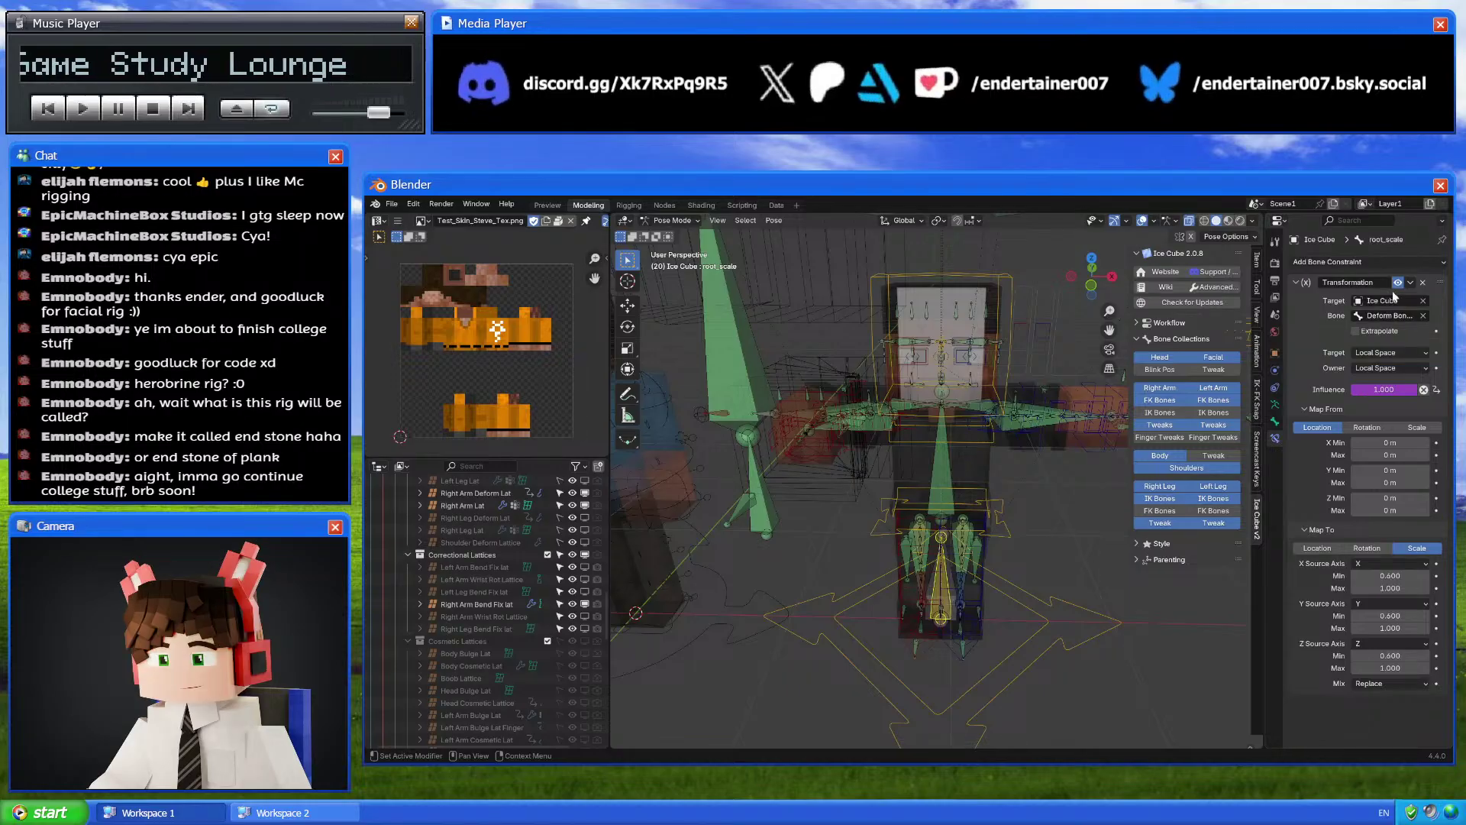
Disable the Transformation constraint on root_scale and compare the rig's size and movement with the constraint off and on
{"action": "middle_click_drag", "start_coordinate": [1130, 459], "coordinate": [1083, 453]}
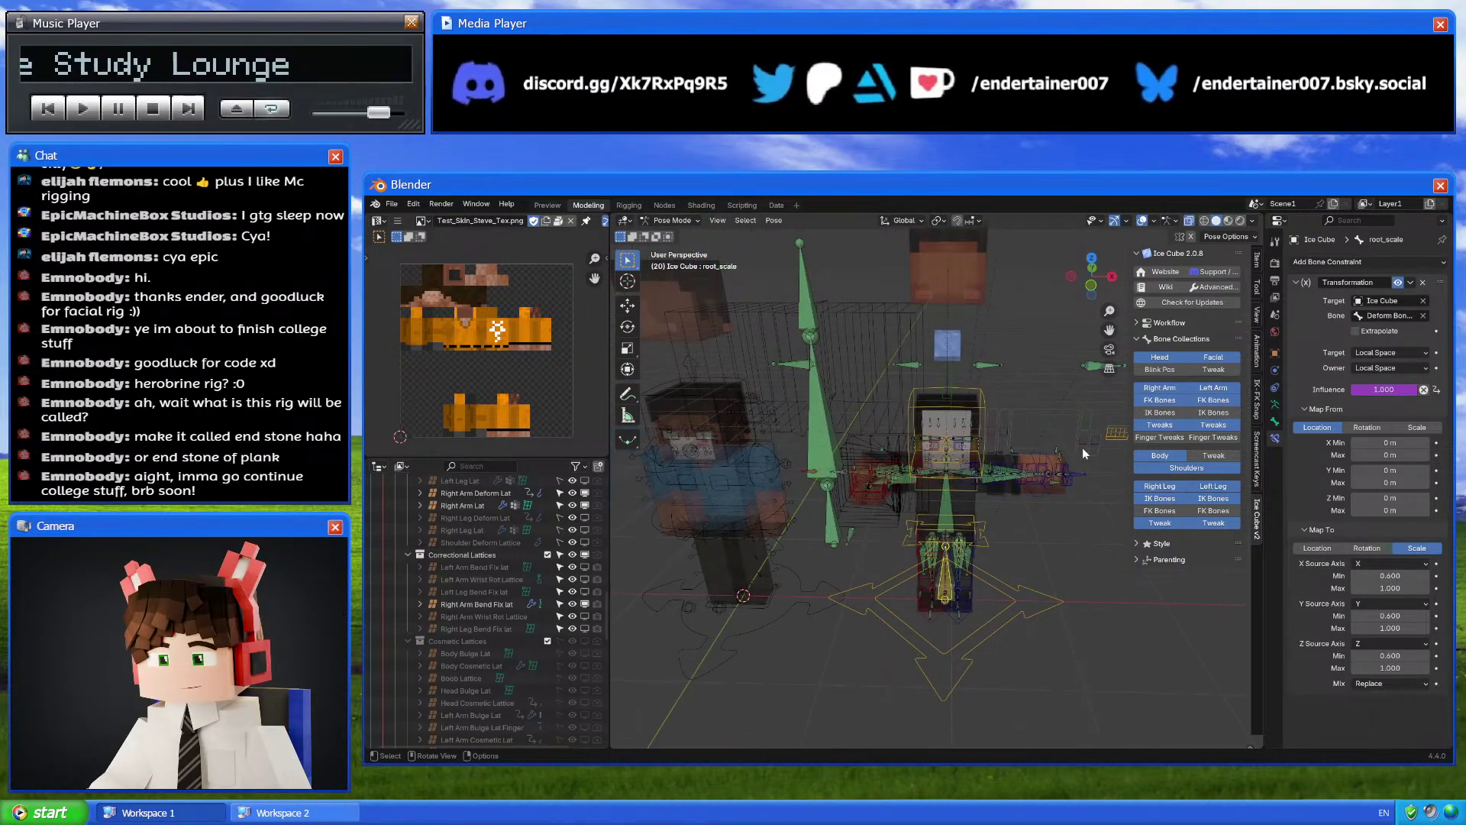
{"action": "left_click", "coordinate": [1399, 286]}
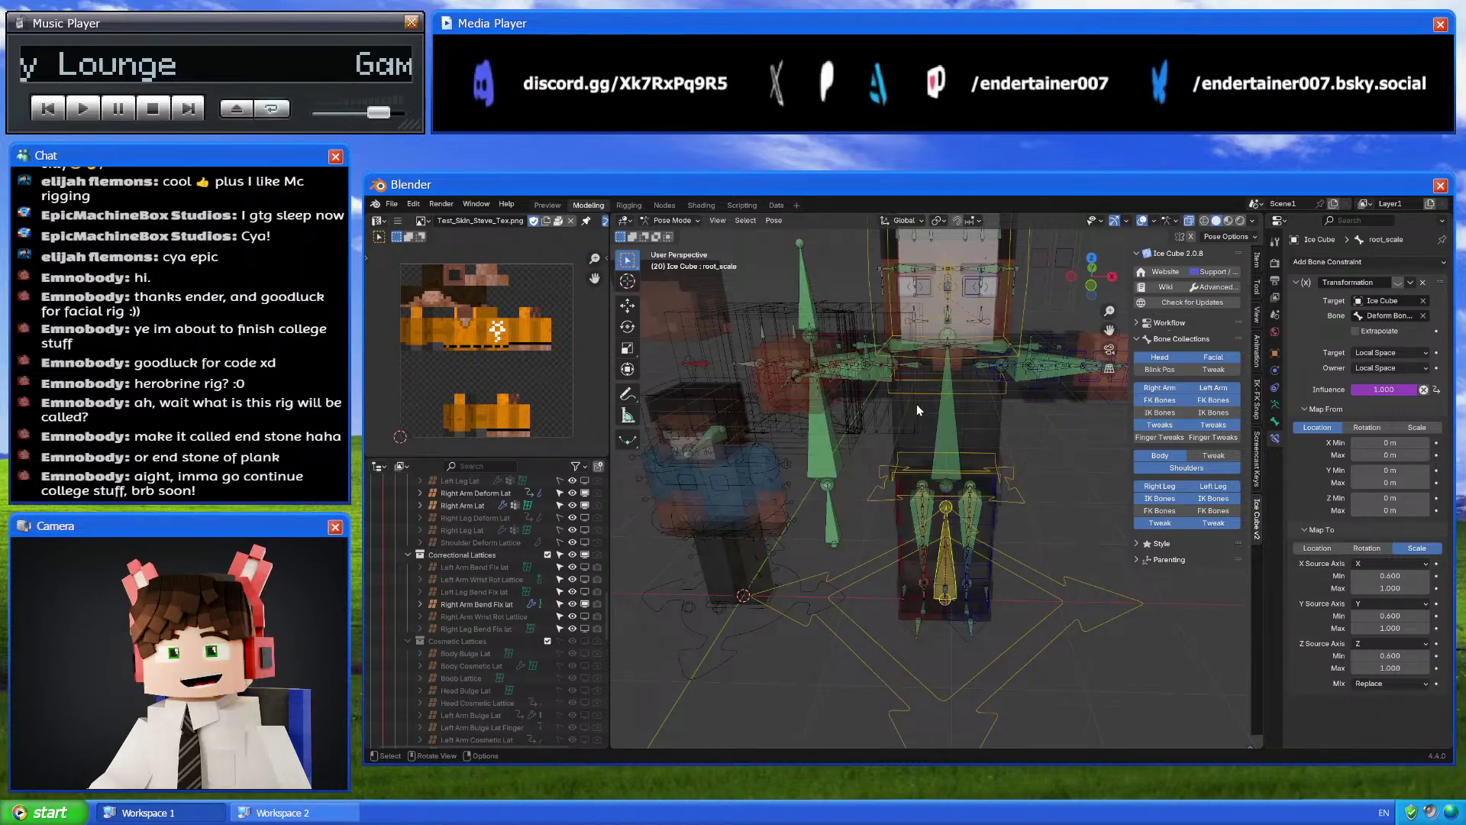
{"action": "mouse_move", "coordinate": [943, 419]}
{"action": "middle_mouse_down", "text": "shift"}
{"action": "mouse_move", "coordinate": [936, 469]}
{"action": "mouse_move", "coordinate": [980, 507]}
{"action": "mouse_move", "coordinate": [953, 407]}
{"action": "middle_mouse_up", "text": "shift"}
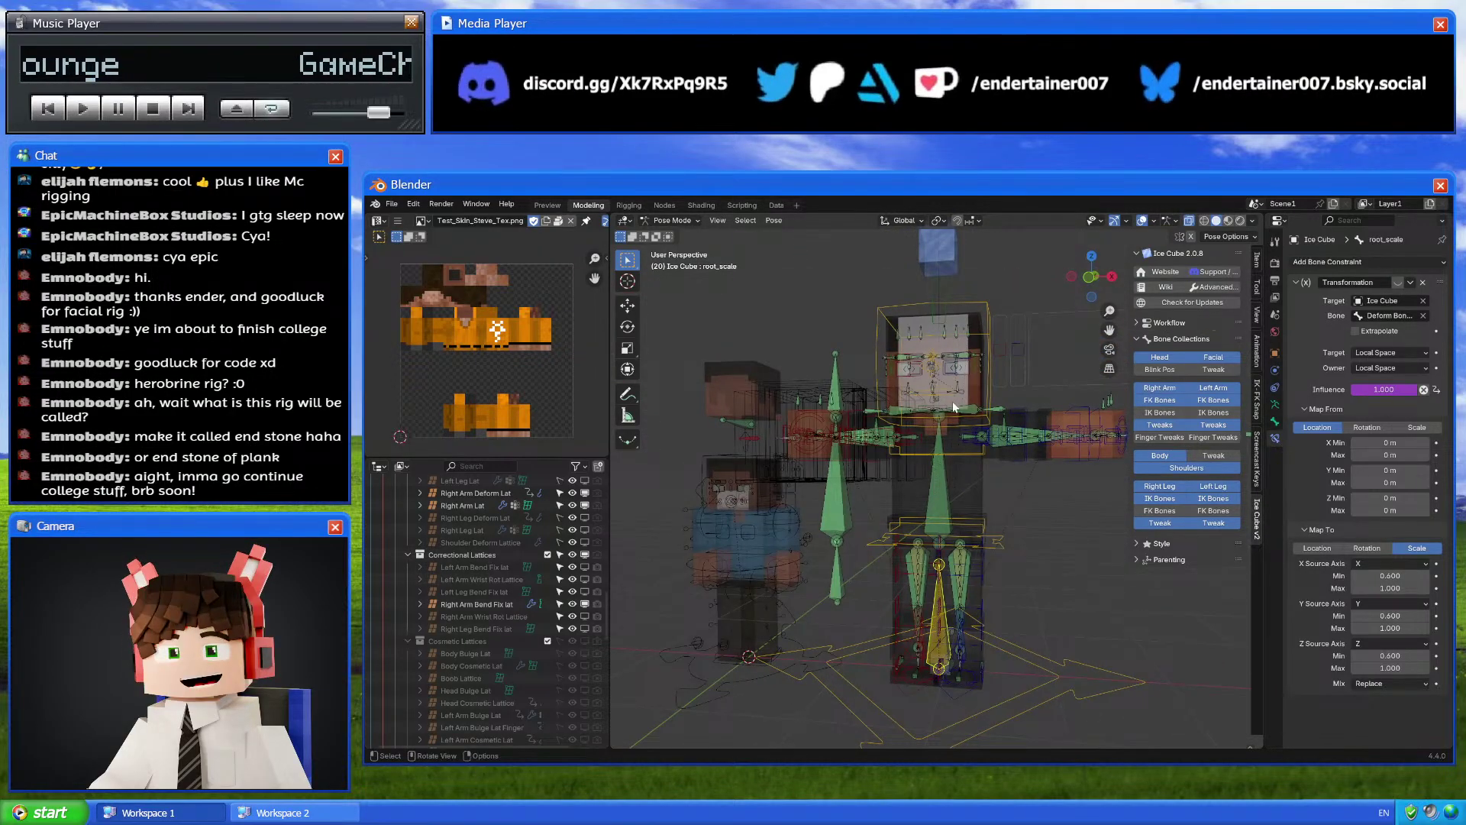
{"action": "key", "text": "g"}
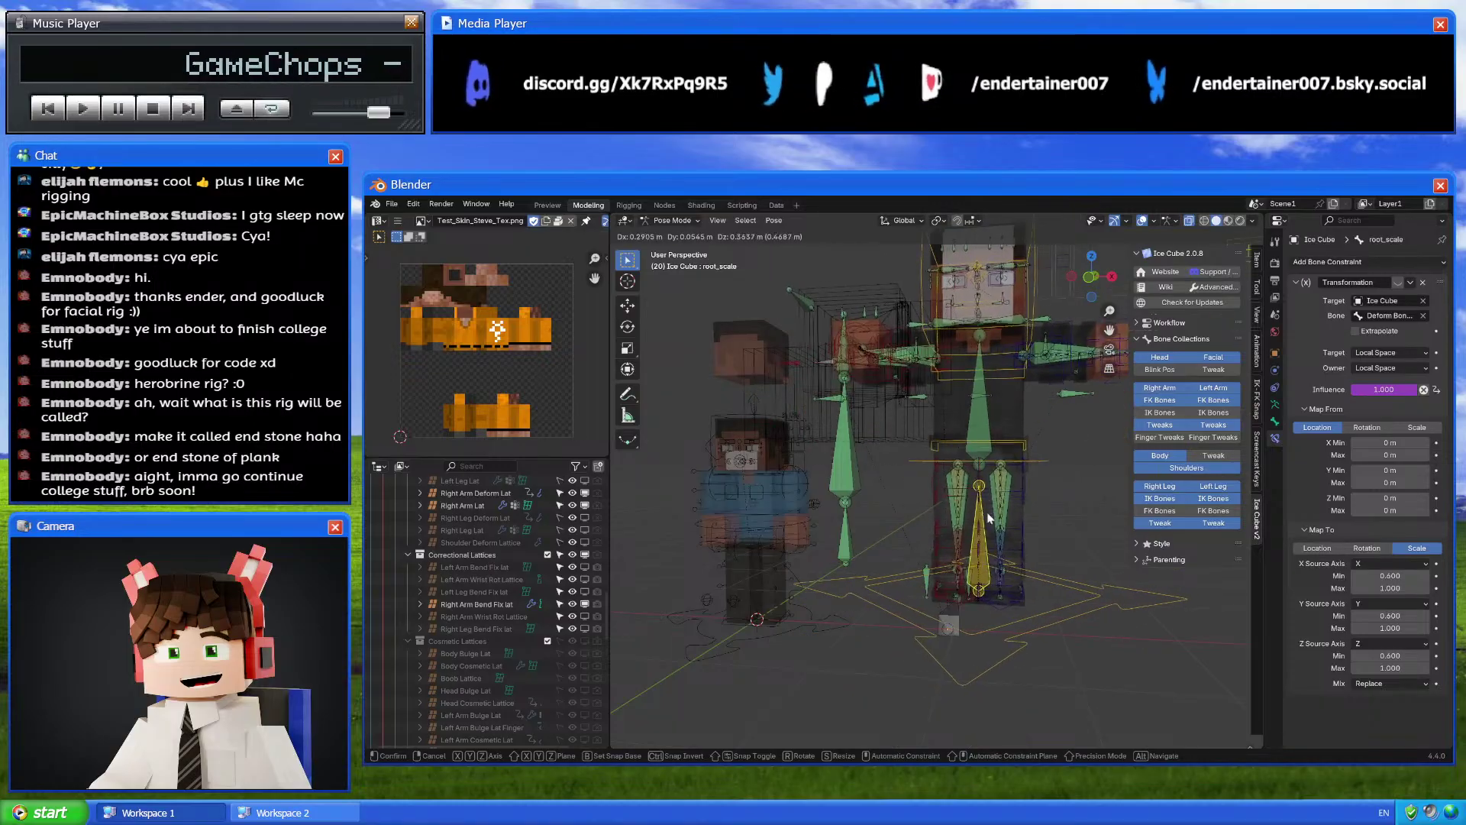
{"action": "key", "text": "Escape"}
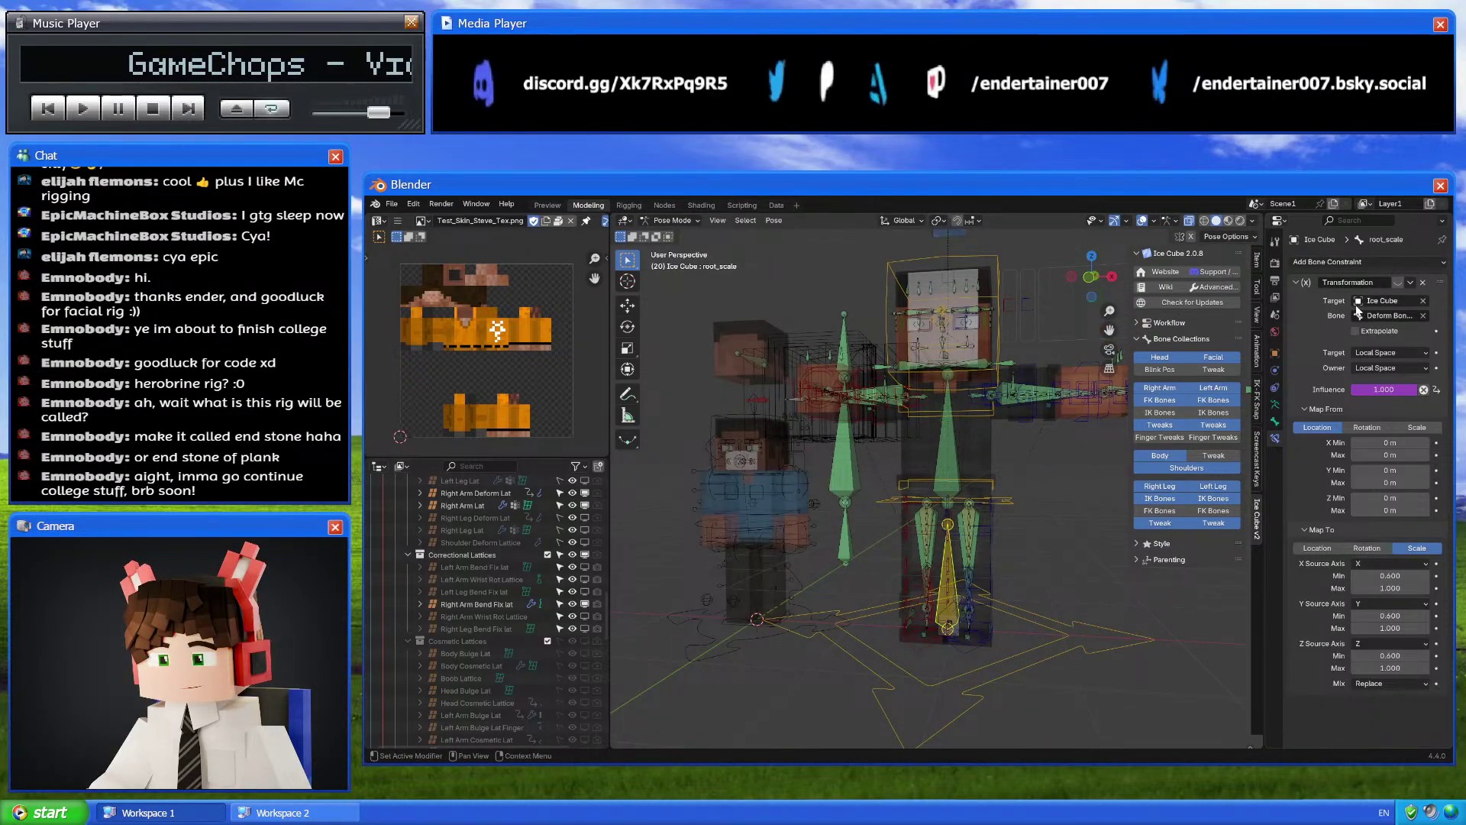
{"action": "left_click", "coordinate": [1397, 285]}
{"action": "left_click", "coordinate": [1397, 286]}
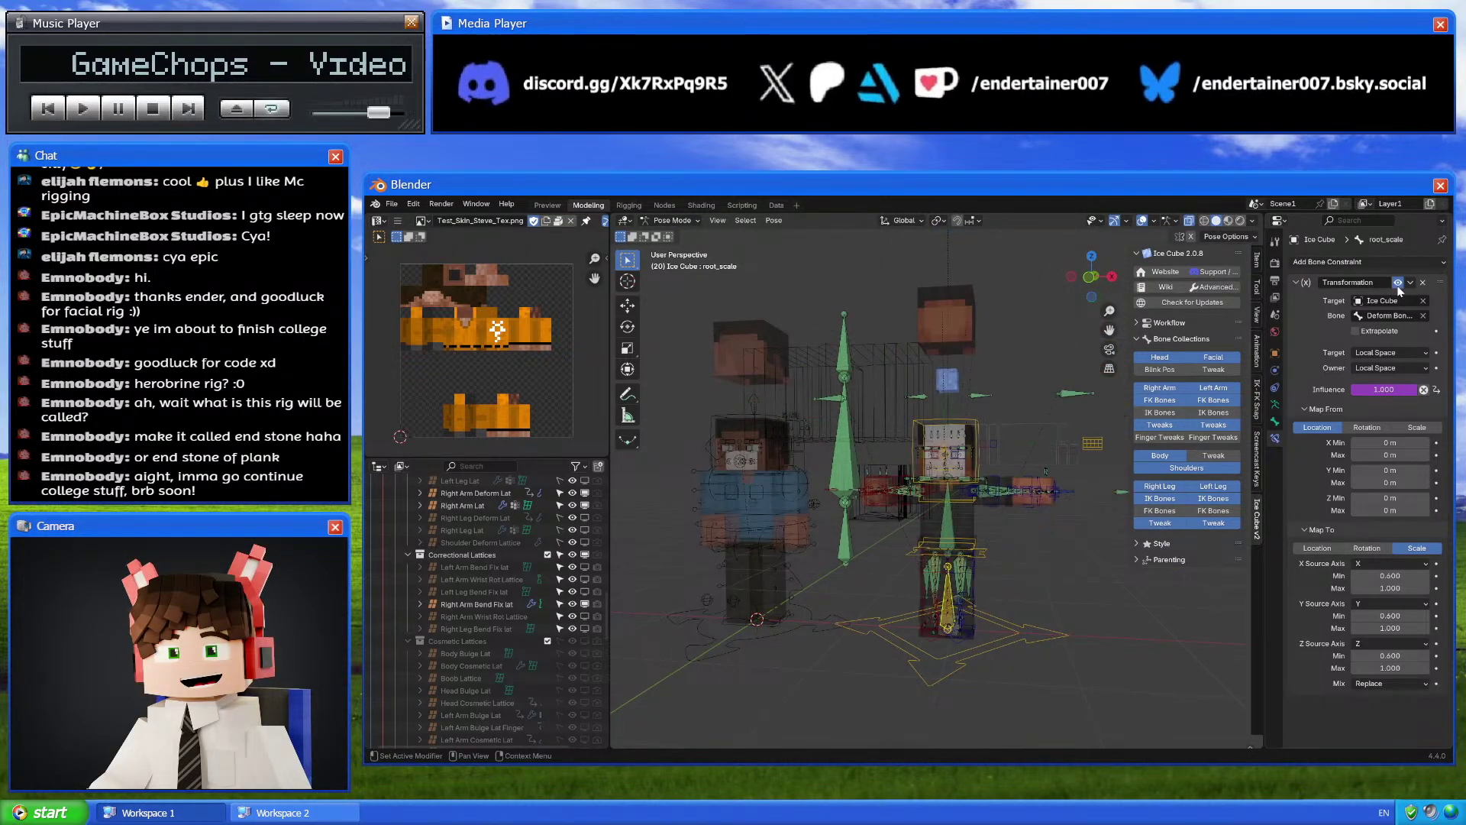
Return to Object Mode and open 4_4-Prototype_Leg_Rig.002.blend, discarding the unsaved changes to the MC Preset file
{"action": "key", "text": "ctrl+Tab"}
{"action": "scroll", "coordinate": [1007, 504], "scroll_direction": "up", "scroll_amount": 2}
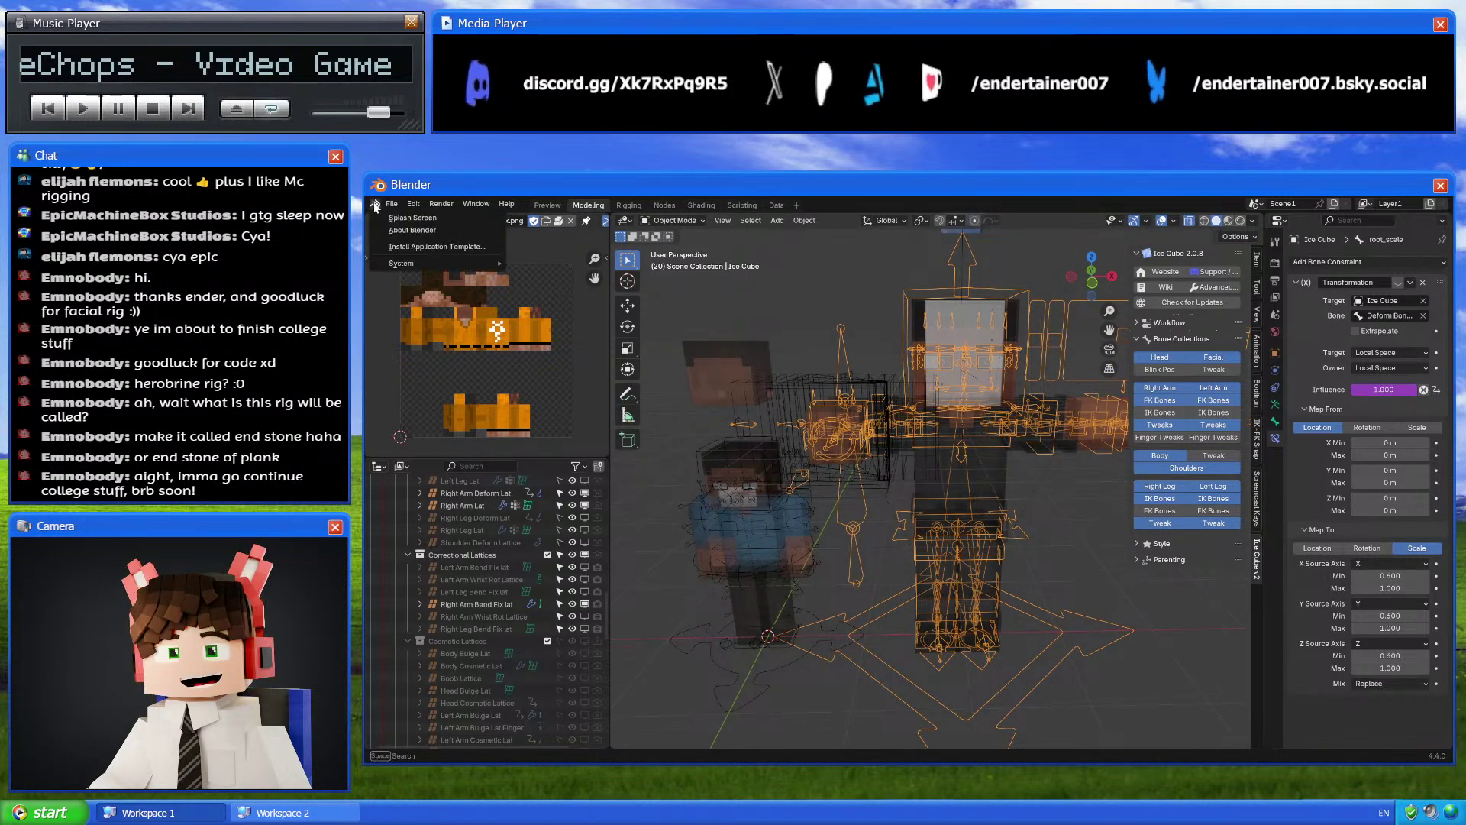
{"action": "left_click", "coordinate": [391, 204]}
{"action": "left_click", "coordinate": [411, 255]}
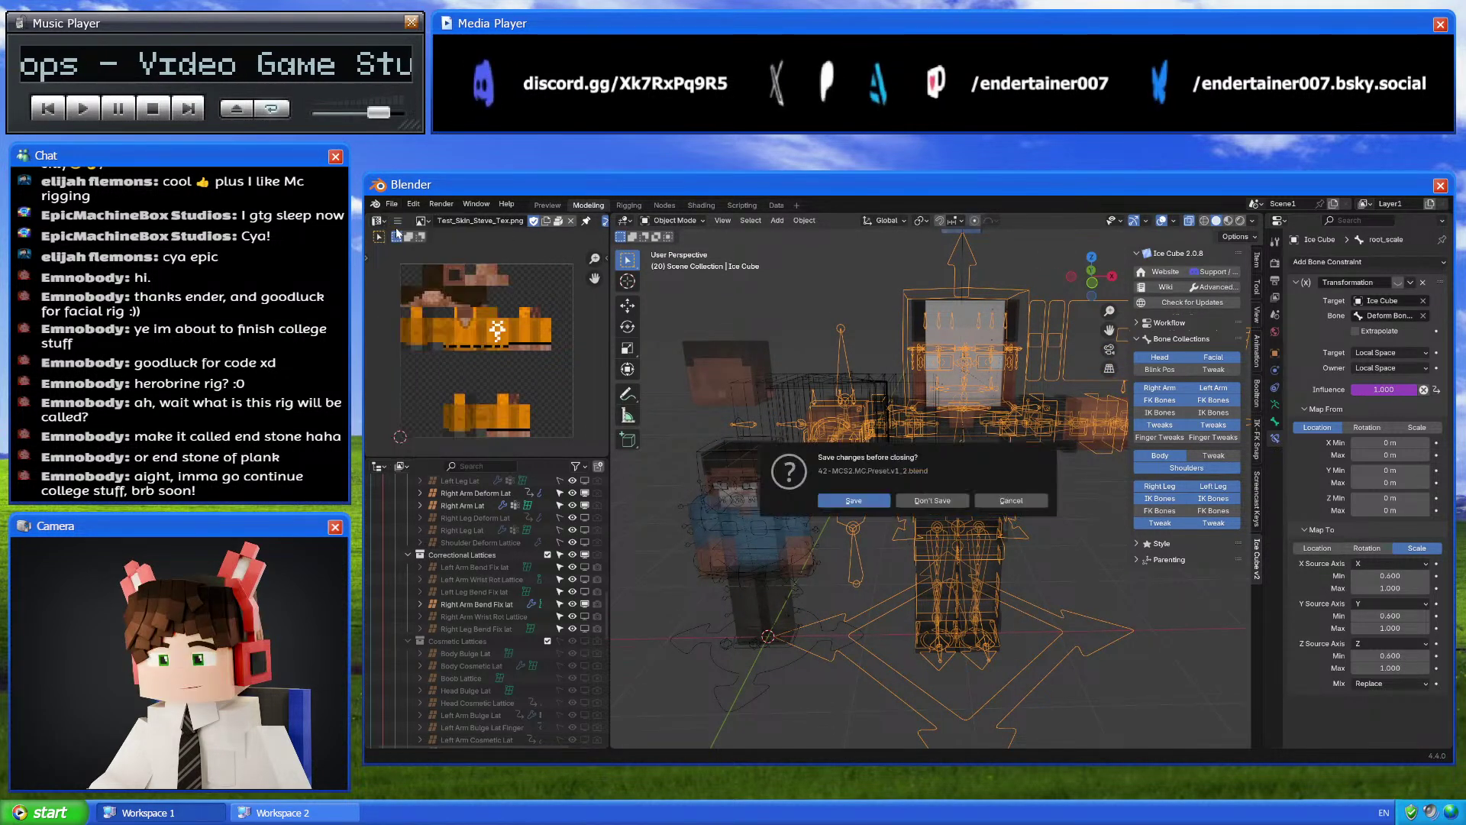
{"action": "left_click", "coordinate": [923, 503]}
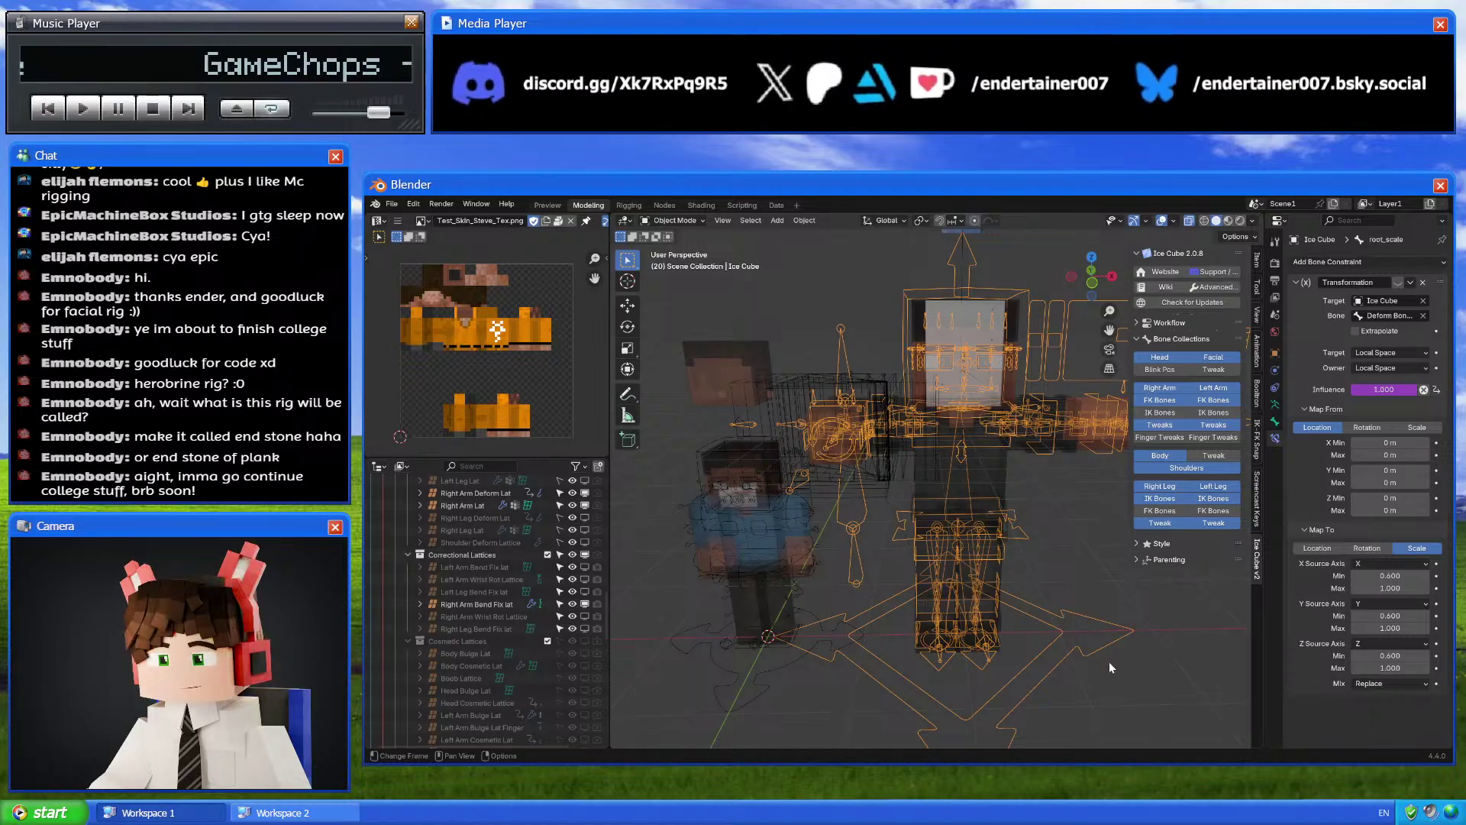
{"action": "key", "text": "alt+Tab"}
{"action": "left_click", "coordinate": [1010, 302]}
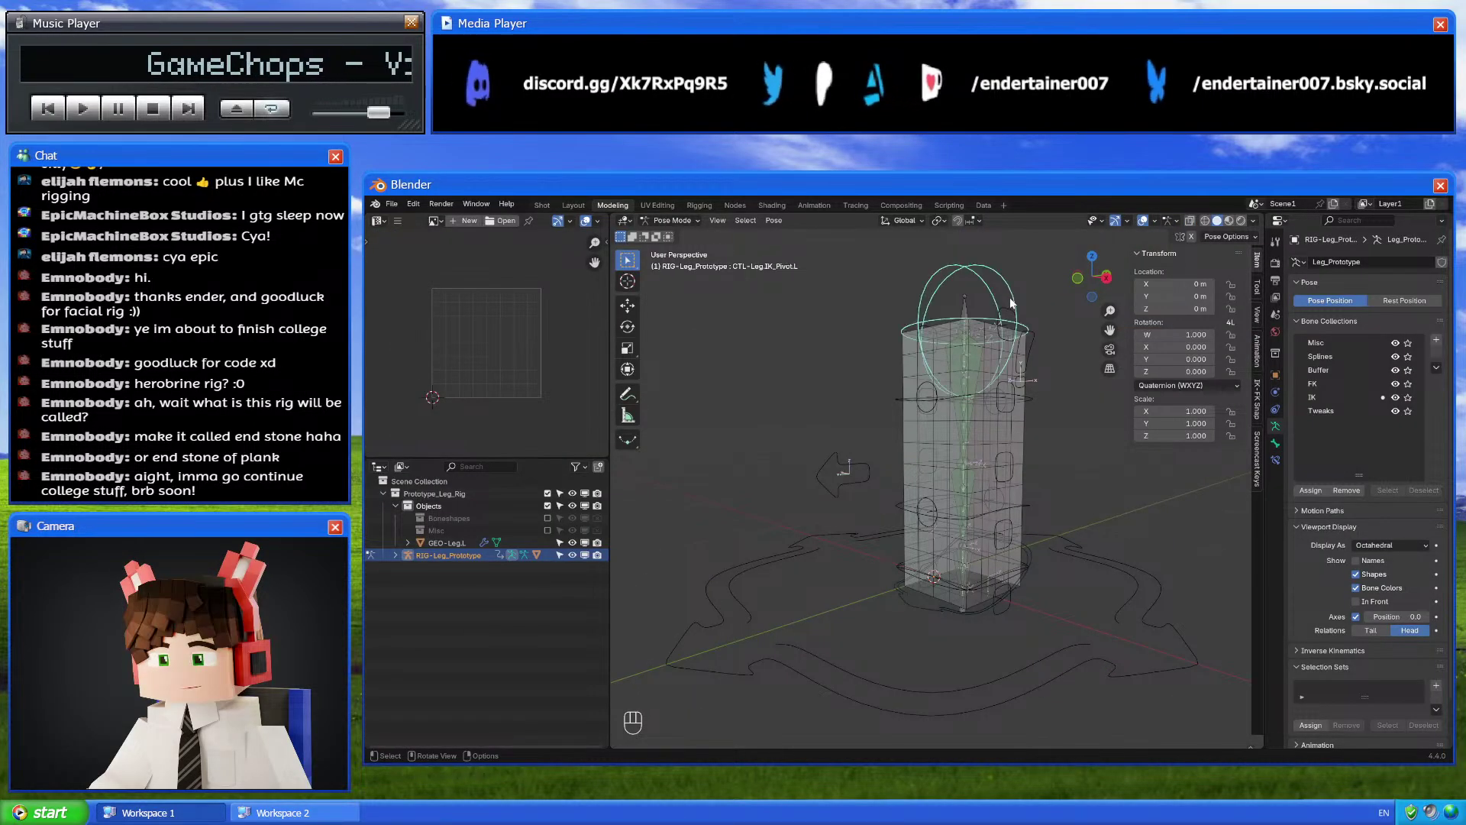
Bend the prototype leg in the right view by moving CTL-Leg.IK_Control.L about -0.509 m in Y and 0.416 m in Z
{"action": "middle_click_drag", "start_coordinate": [1045, 378], "coordinate": [1015, 538]}
{"action": "scroll", "coordinate": [1011, 524], "scroll_direction": "down", "scroll_amount": 3}
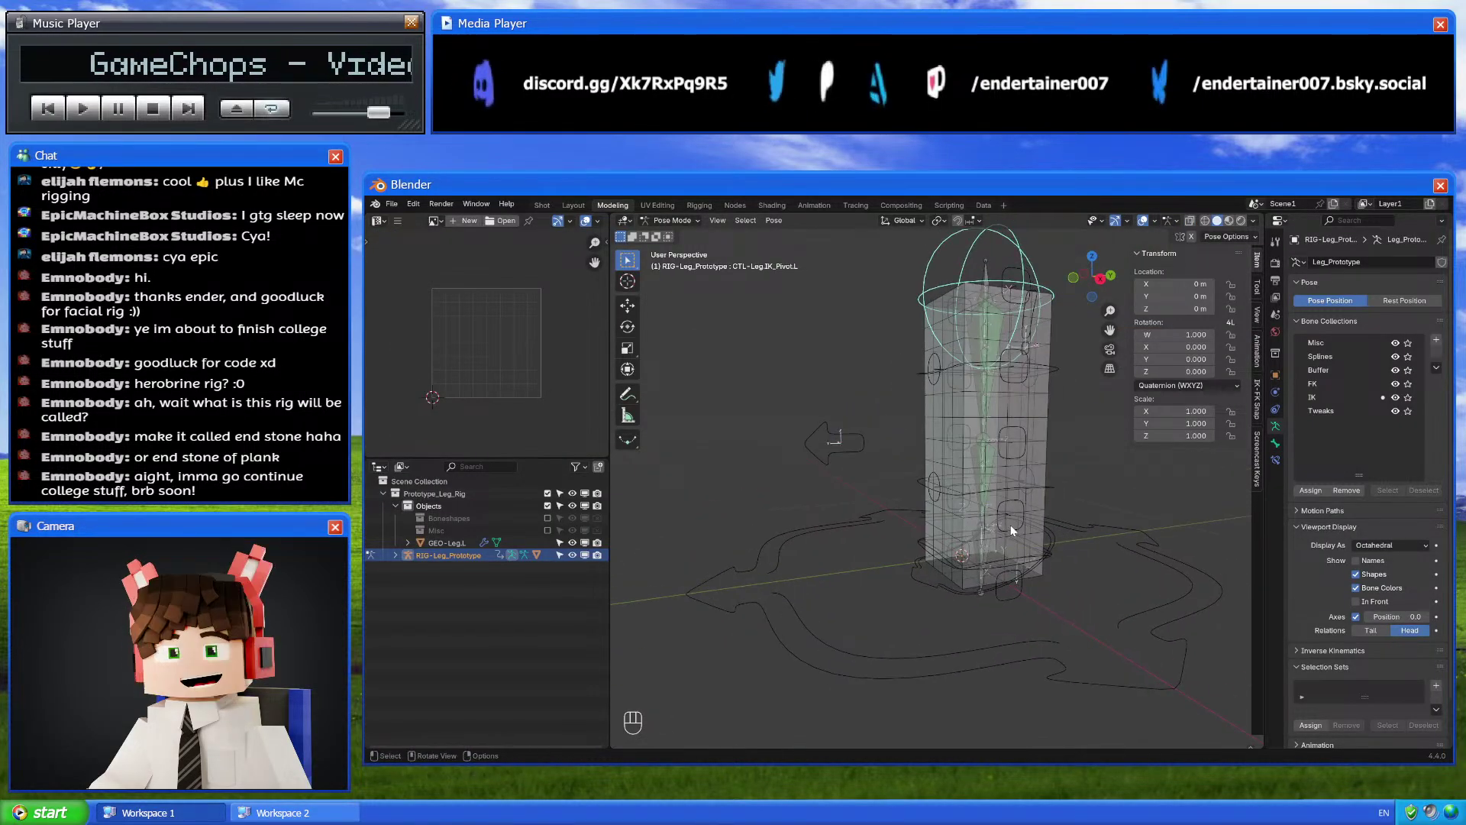
{"action": "left_click", "coordinate": [1101, 278]}
{"action": "middle_click_drag", "start_coordinate": [1005, 404], "coordinate": [1005, 449], "text": "shift"}
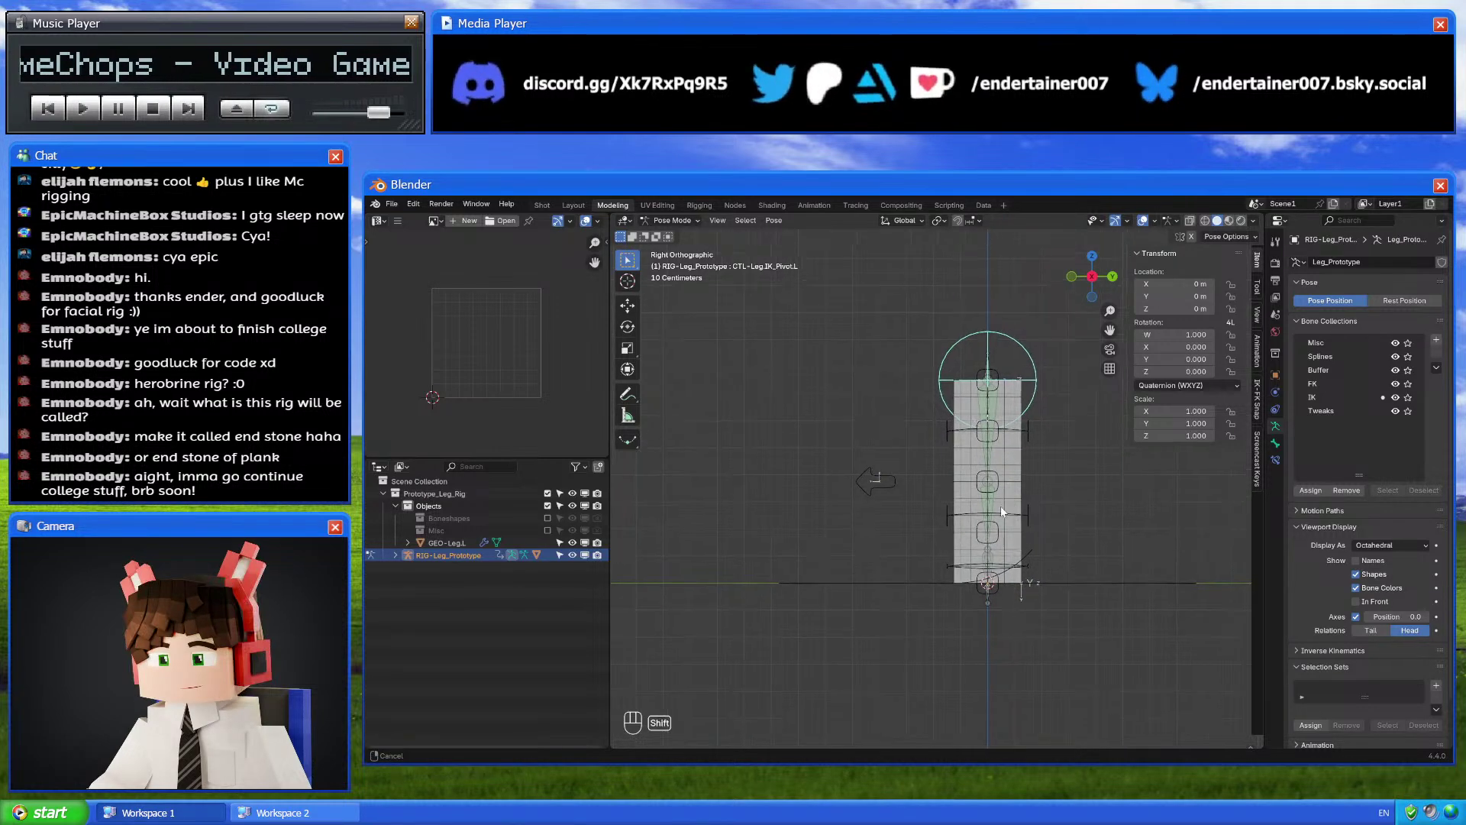
{"action": "scroll", "coordinate": [1015, 558], "scroll_direction": "up", "scroll_amount": 3}
{"action": "left_click", "coordinate": [1087, 631]}
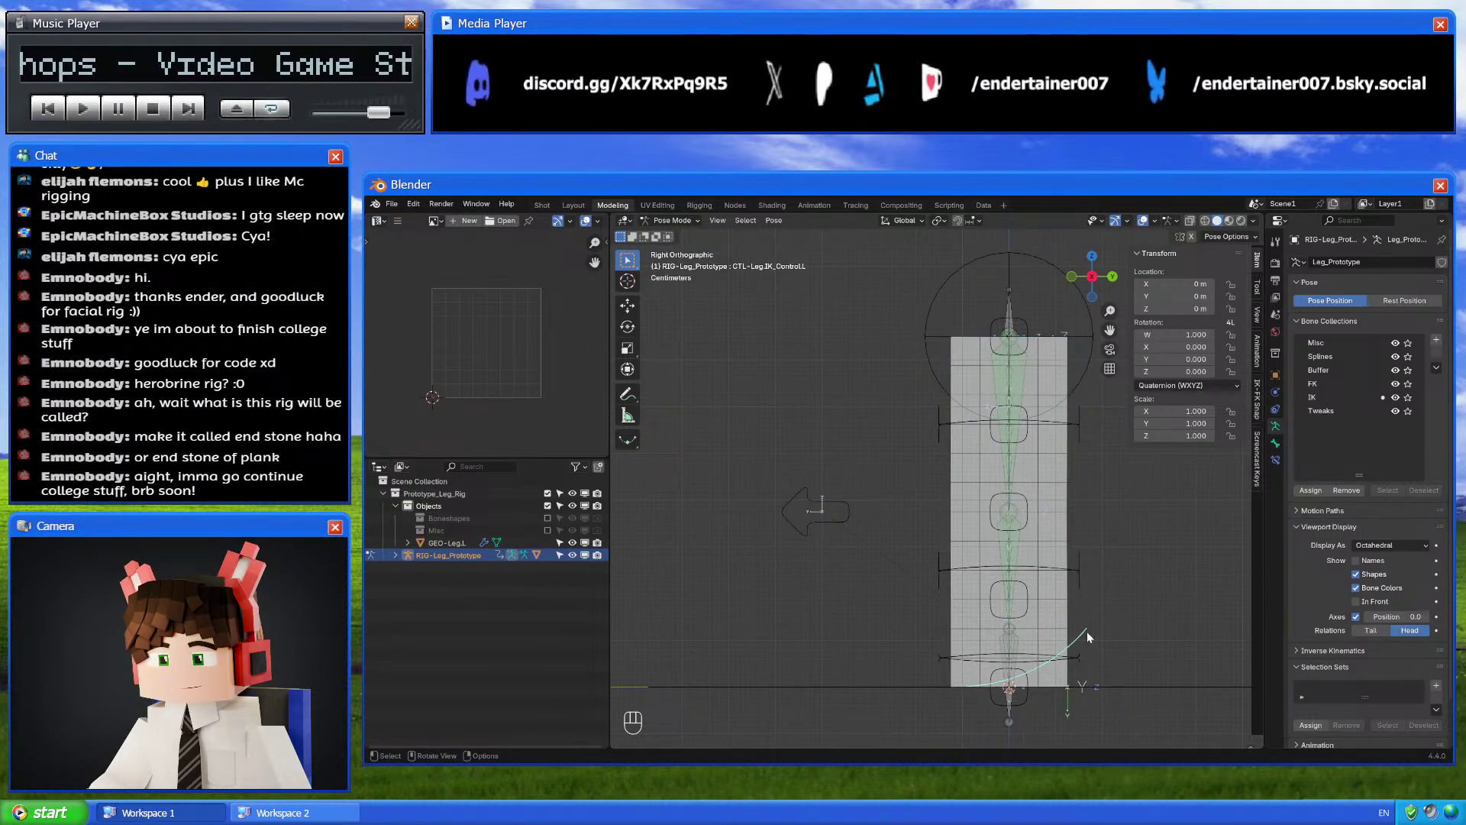
{"action": "key", "text": "g"}
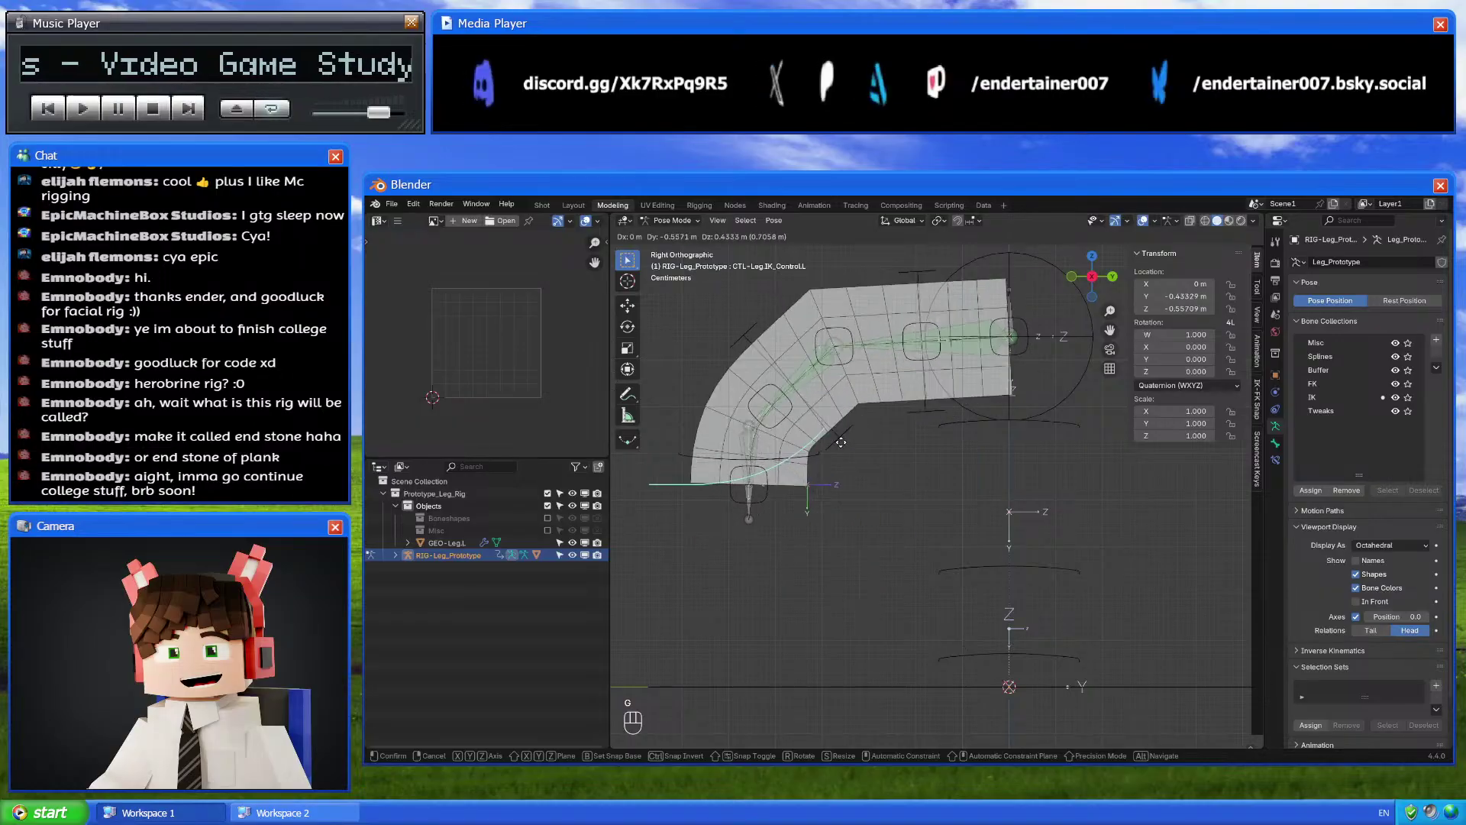
{"action": "left_click", "coordinate": [831, 543]}
Shift CTL-Leg.IK_Control.L about 0.038 m in Y and -0.028 m in Z, and try a sideways move in perspective before returning to the right view
{"action": "key", "text": "g"}
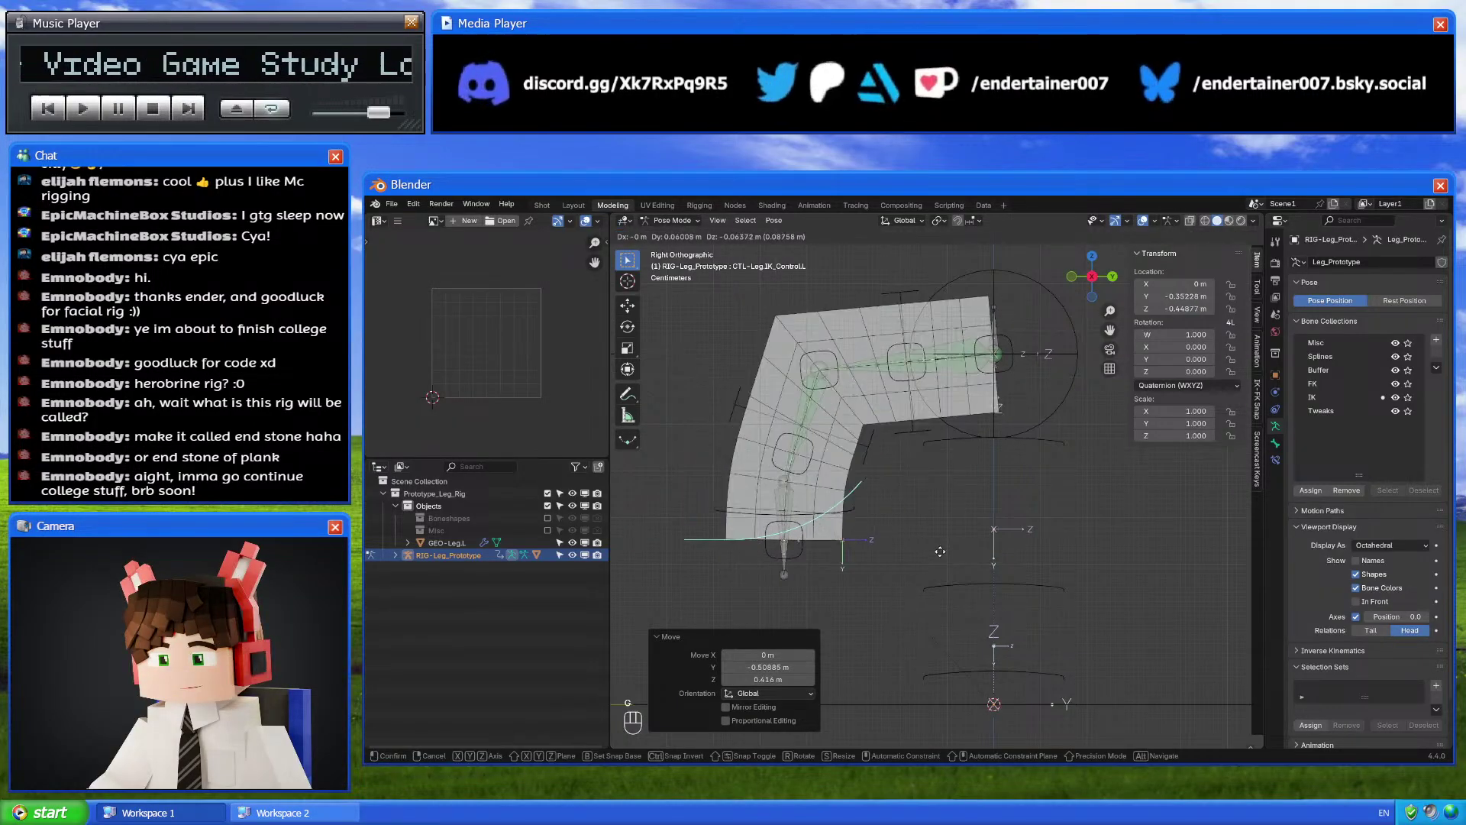
{"action": "left_click", "coordinate": [916, 544]}
{"action": "middle_click_drag", "start_coordinate": [916, 543], "coordinate": [991, 560]}
{"action": "key", "text": "g"}
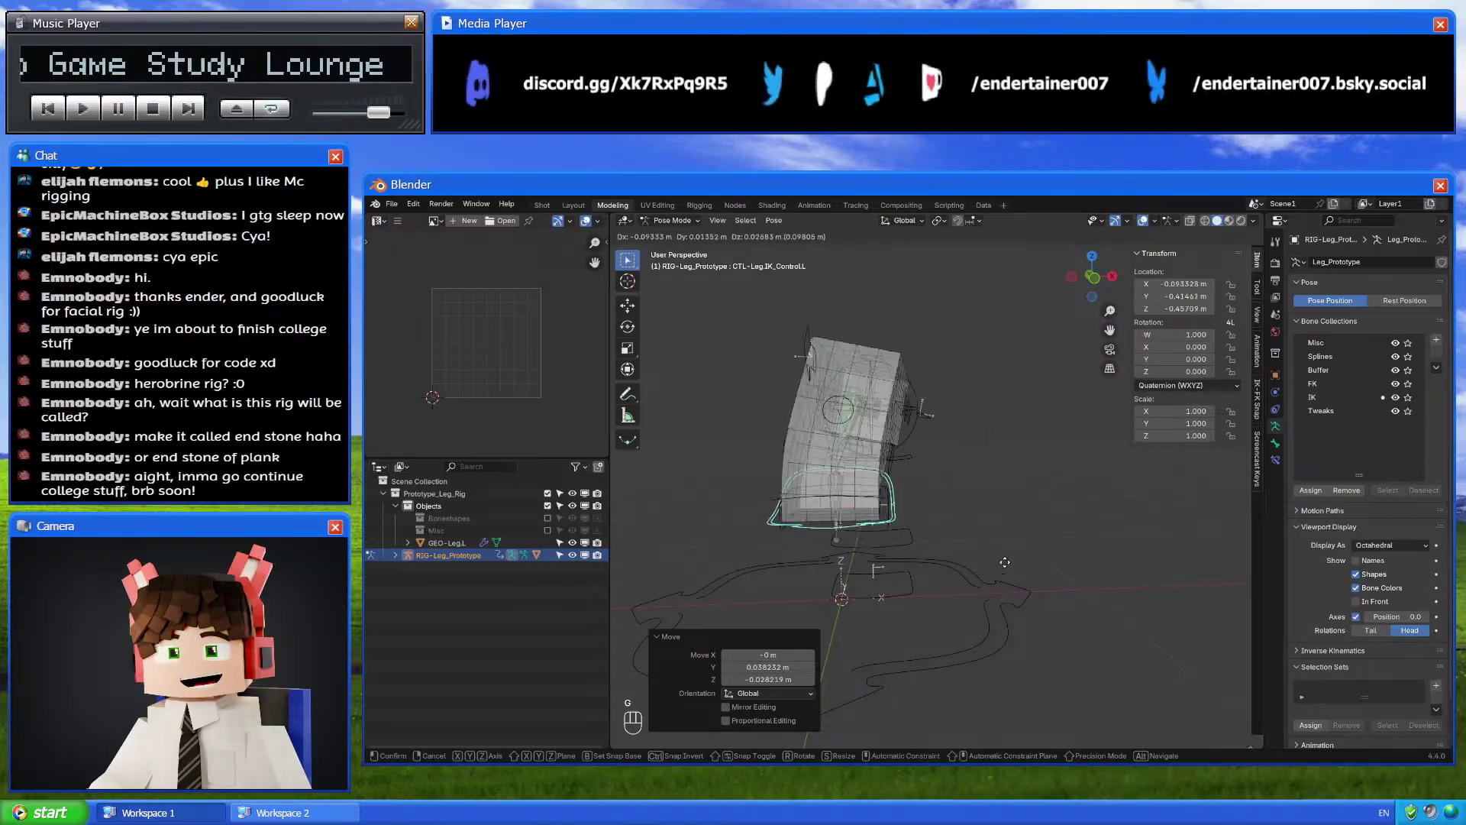
{"action": "right_click", "coordinate": [1010, 553]}
{"action": "left_click", "coordinate": [1111, 276]}
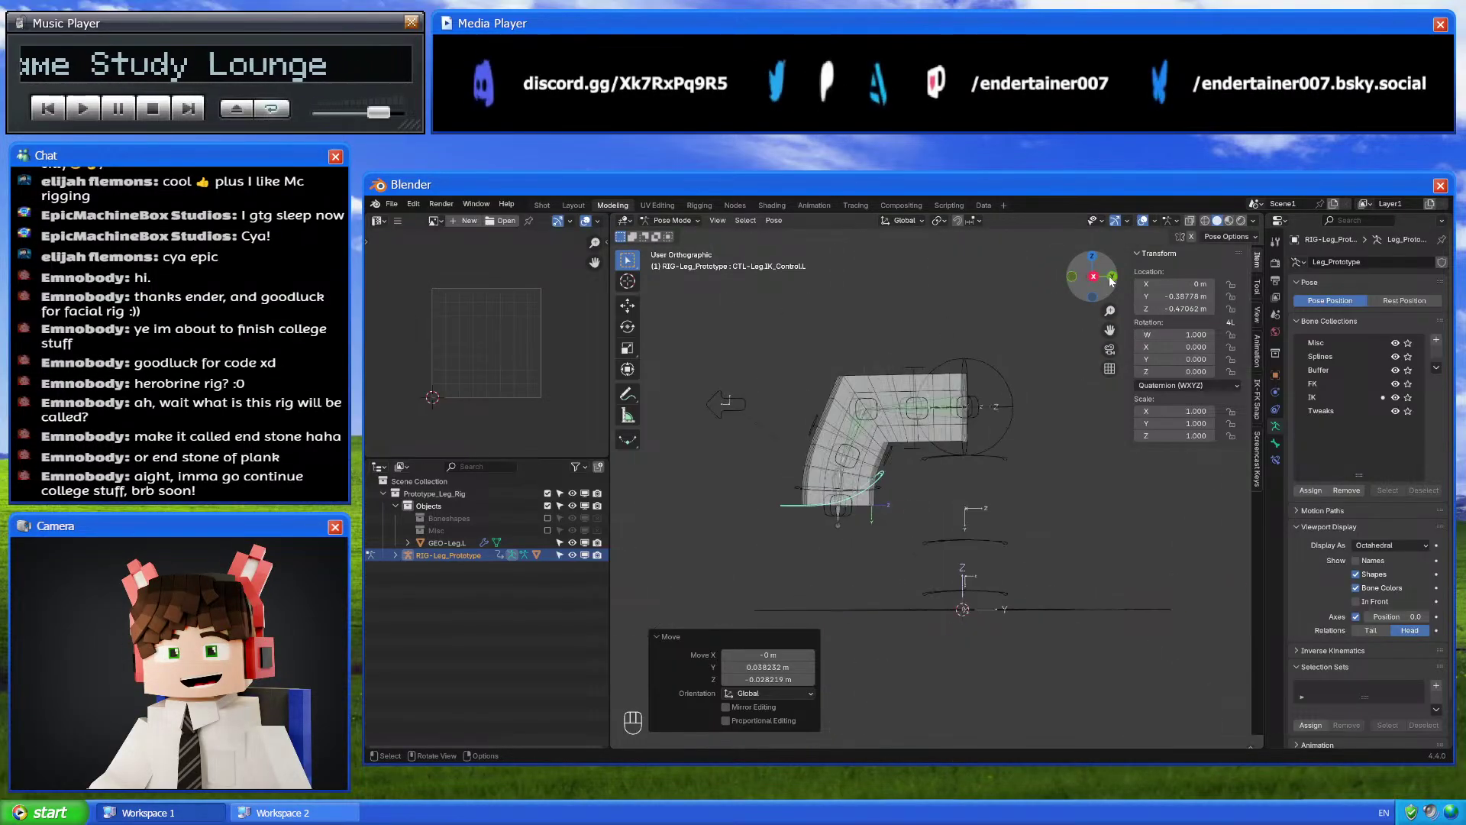
{"action": "middle_click_drag", "start_coordinate": [791, 451], "coordinate": [949, 469], "text": "shift"}
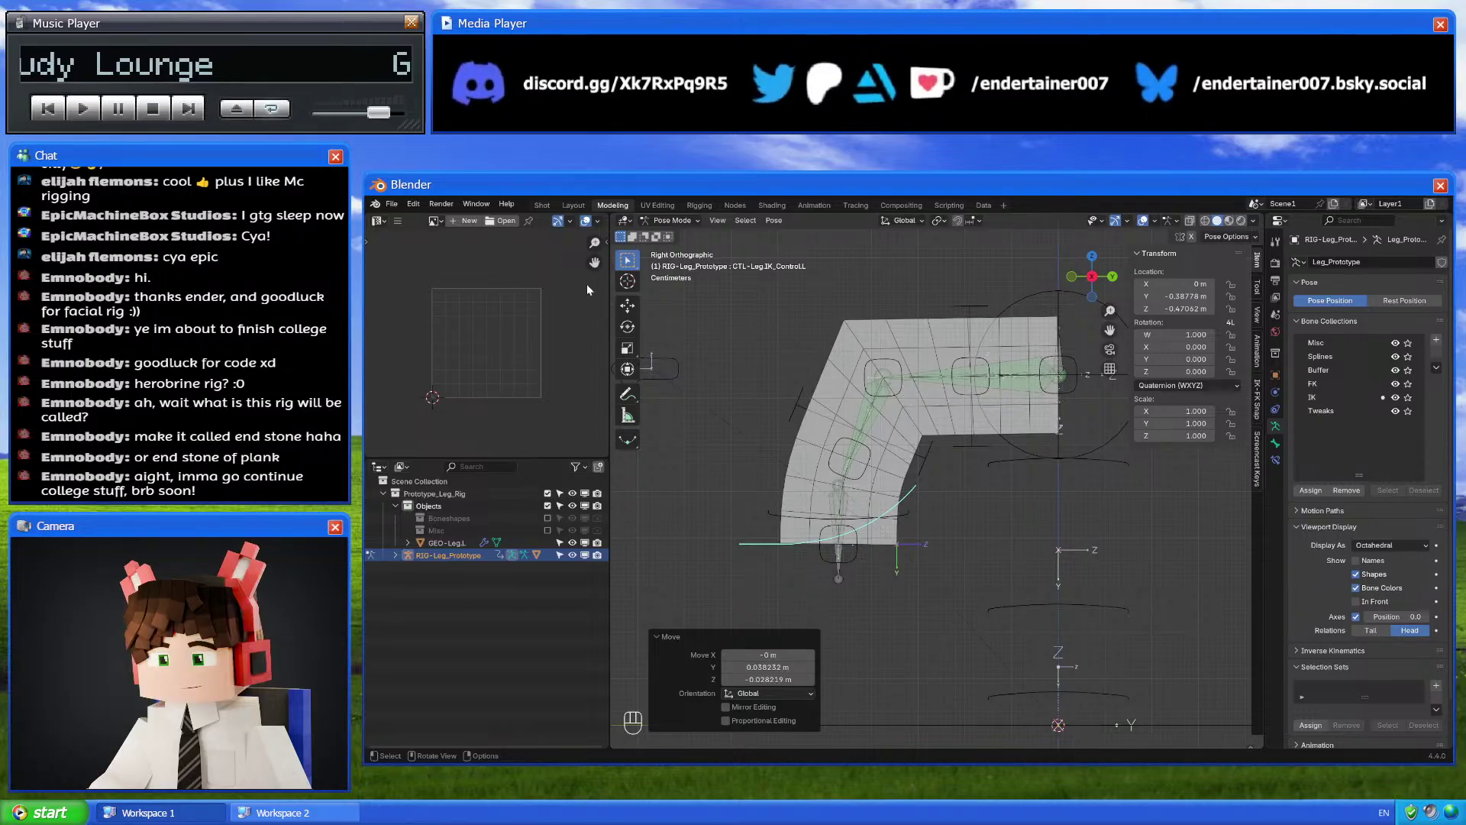
Open the recent file 42-MCS2.MC.Preset.v1_2.blend without saving the leg rig, and allow its Python scripts to run
{"action": "left_click", "coordinate": [375, 204]}
{"action": "left_click", "coordinate": [401, 217]}
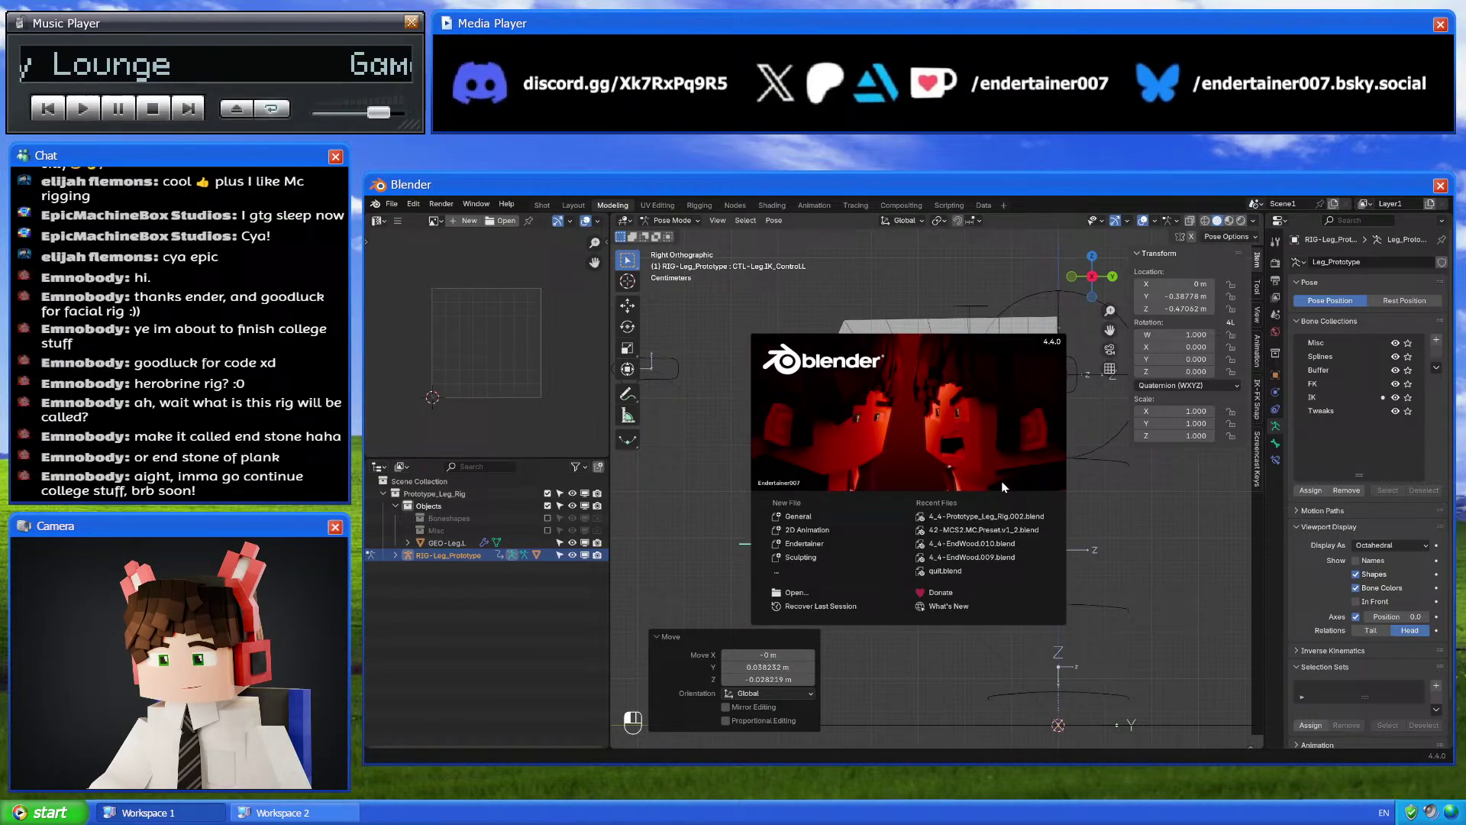
{"action": "left_click", "coordinate": [988, 530]}
{"action": "left_click", "coordinate": [935, 501]}
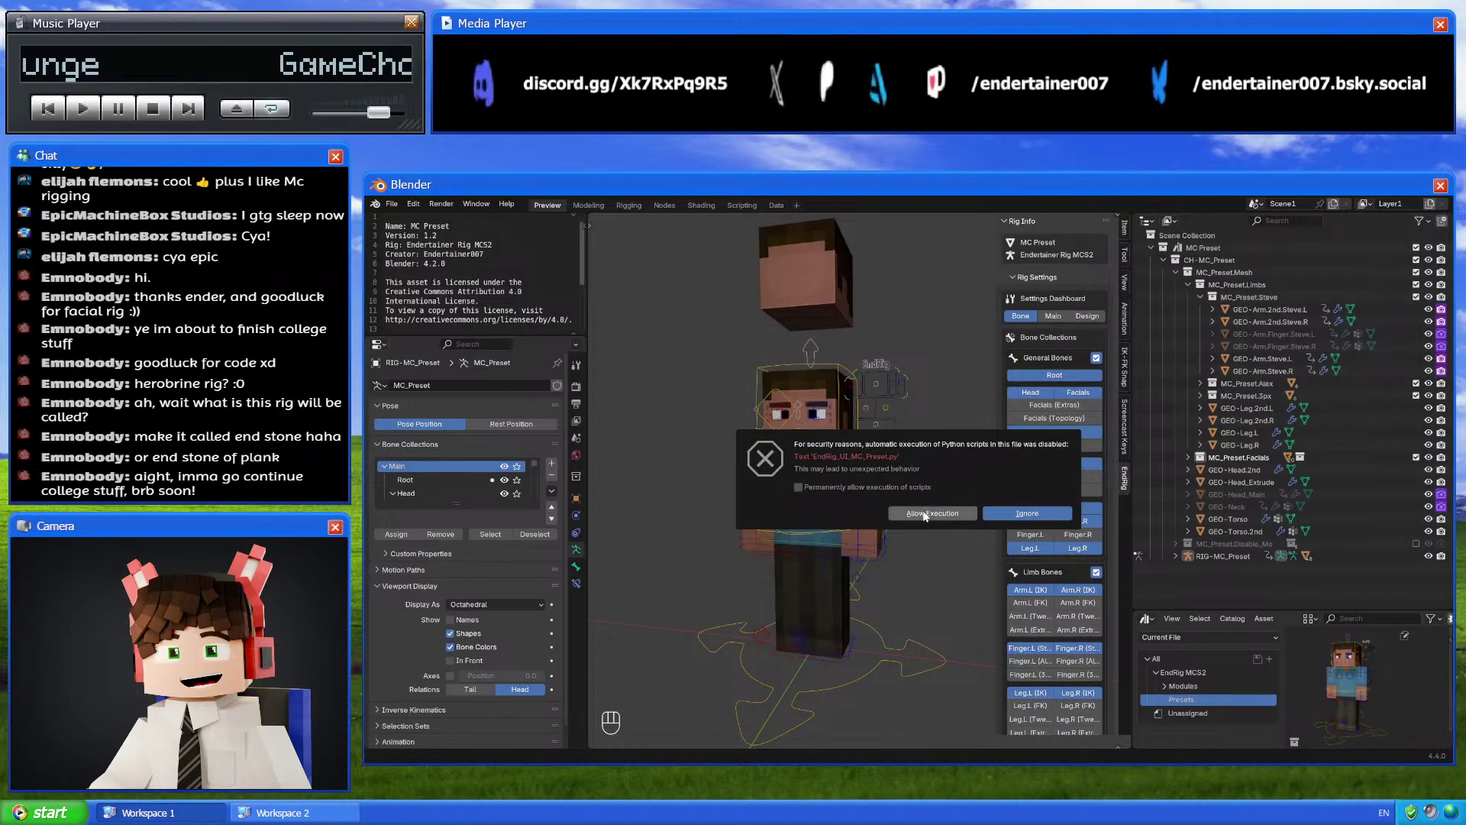
{"action": "left_click", "coordinate": [925, 514]}
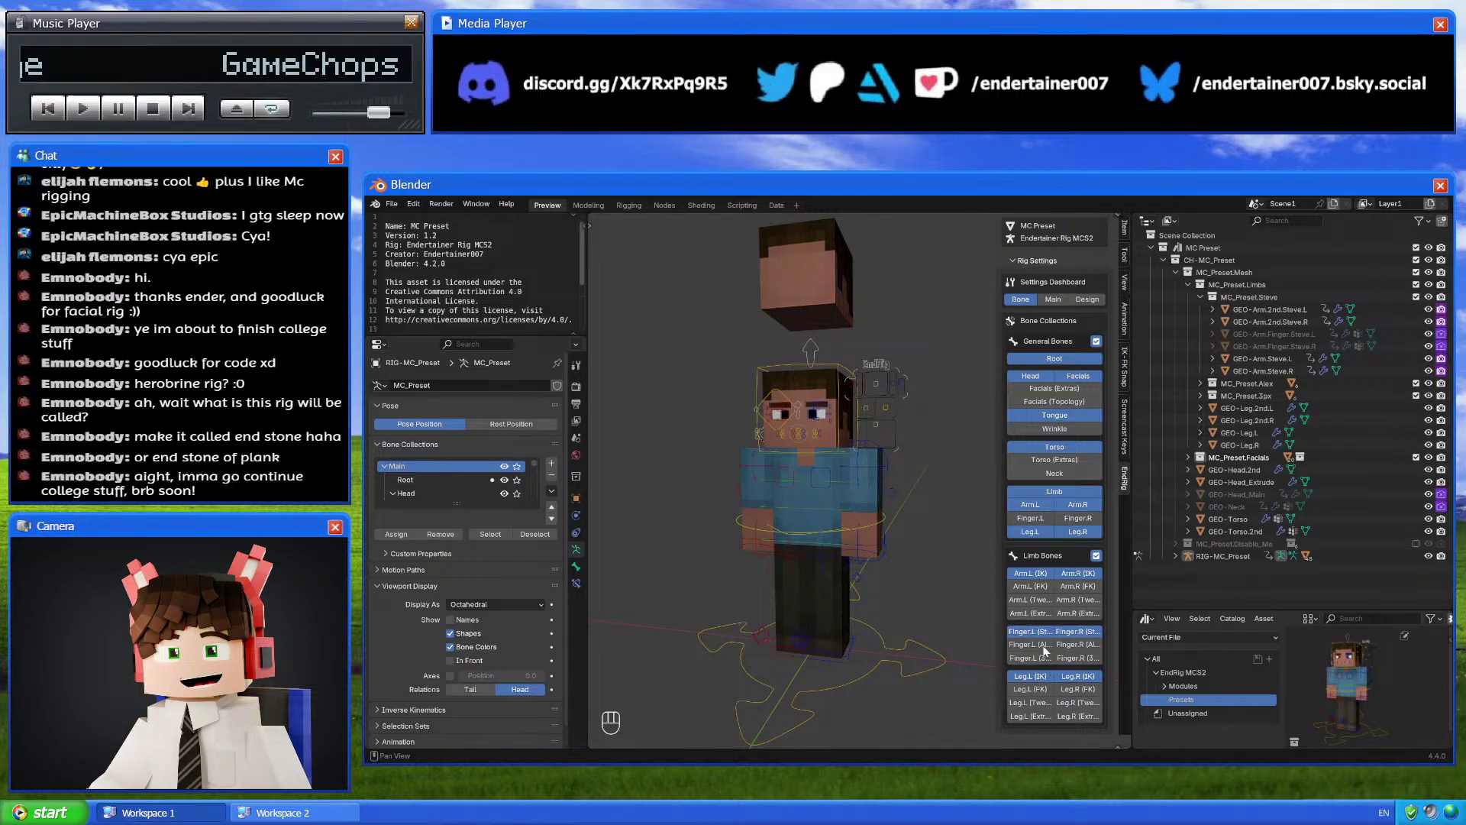
Show the arm and leg Tweak and Extra bone collections, and view the MC Preset legs from the right in the Modeling workspace
{"action": "left_click", "coordinate": [1036, 614]}
{"action": "left_click", "coordinate": [1048, 601]}
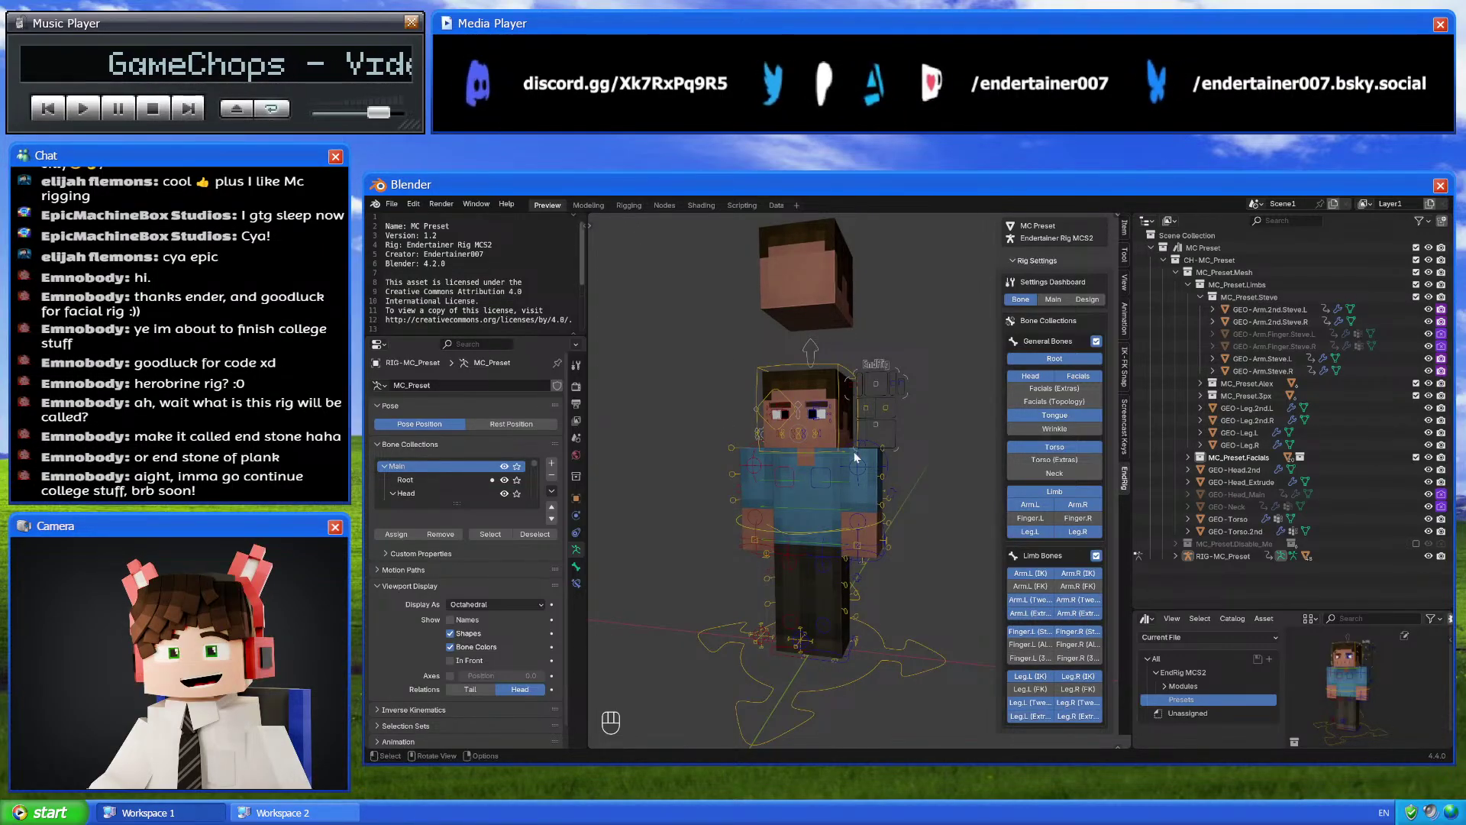
{"action": "left_click", "coordinate": [602, 206]}
{"action": "left_click", "coordinate": [1111, 277]}
{"action": "scroll", "coordinate": [997, 516], "scroll_direction": "up", "scroll_amount": 3}
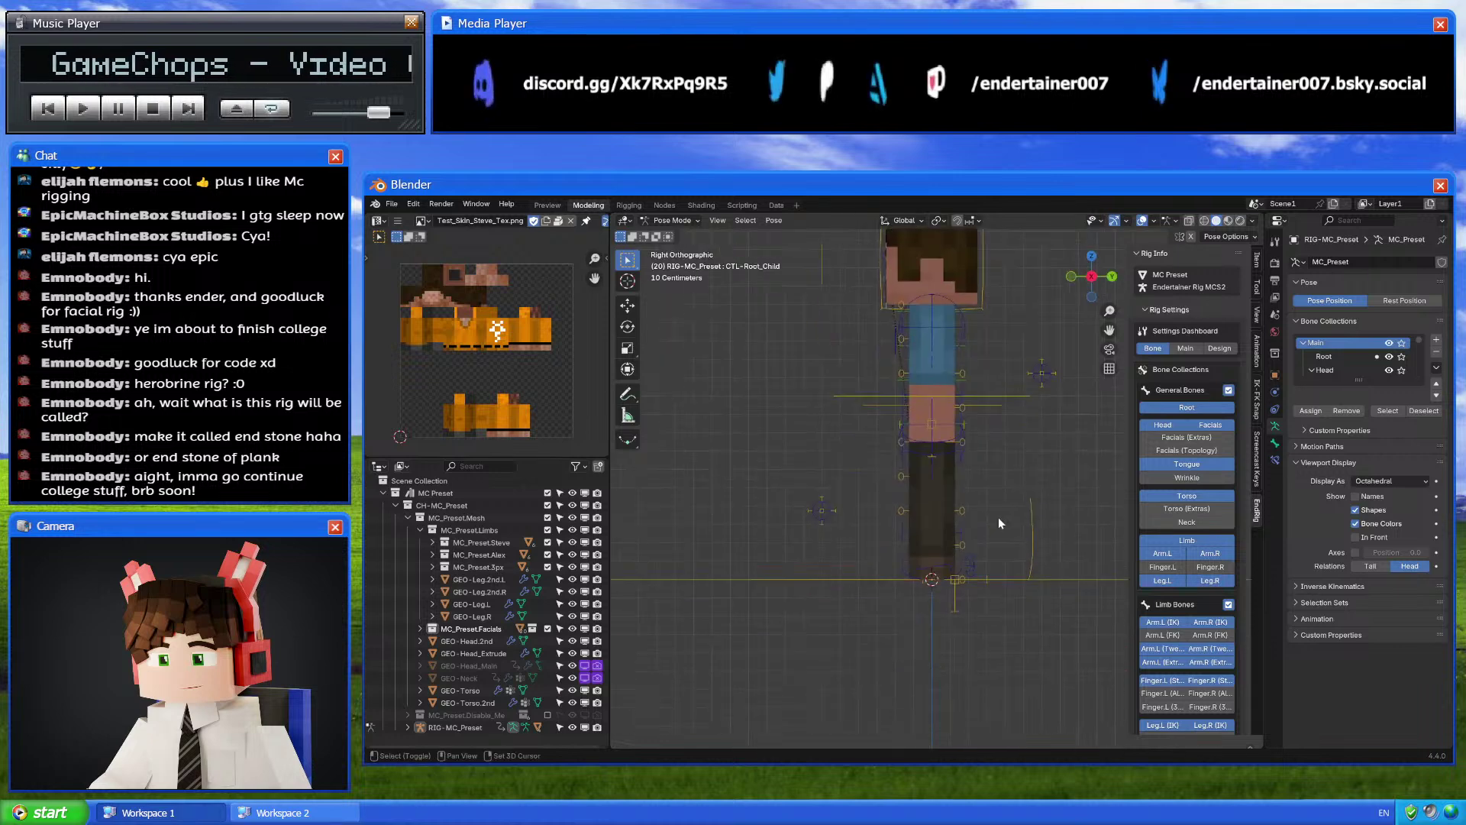
Bend the MC Preset's left leg with its IK control and smooth the knee by moving CTL-Leg_Tweak_E_B.L about 0.06 m inward
{"action": "left_click_drag", "start_coordinate": [959, 622], "coordinate": [764, 504]}
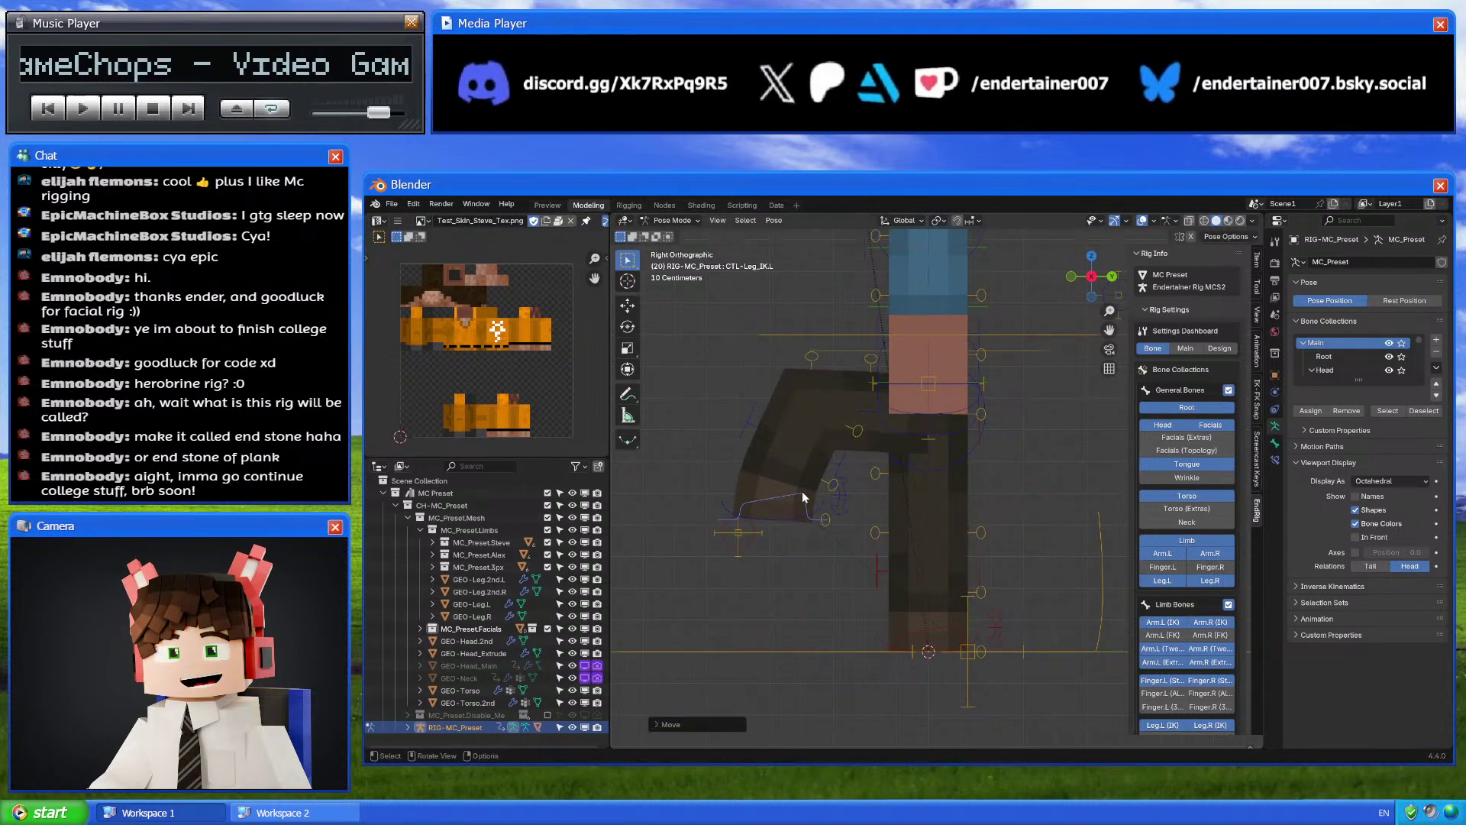
{"action": "middle_click_drag", "start_coordinate": [825, 405], "coordinate": [872, 451], "text": "shift"}
{"action": "left_click", "coordinate": [862, 417]}
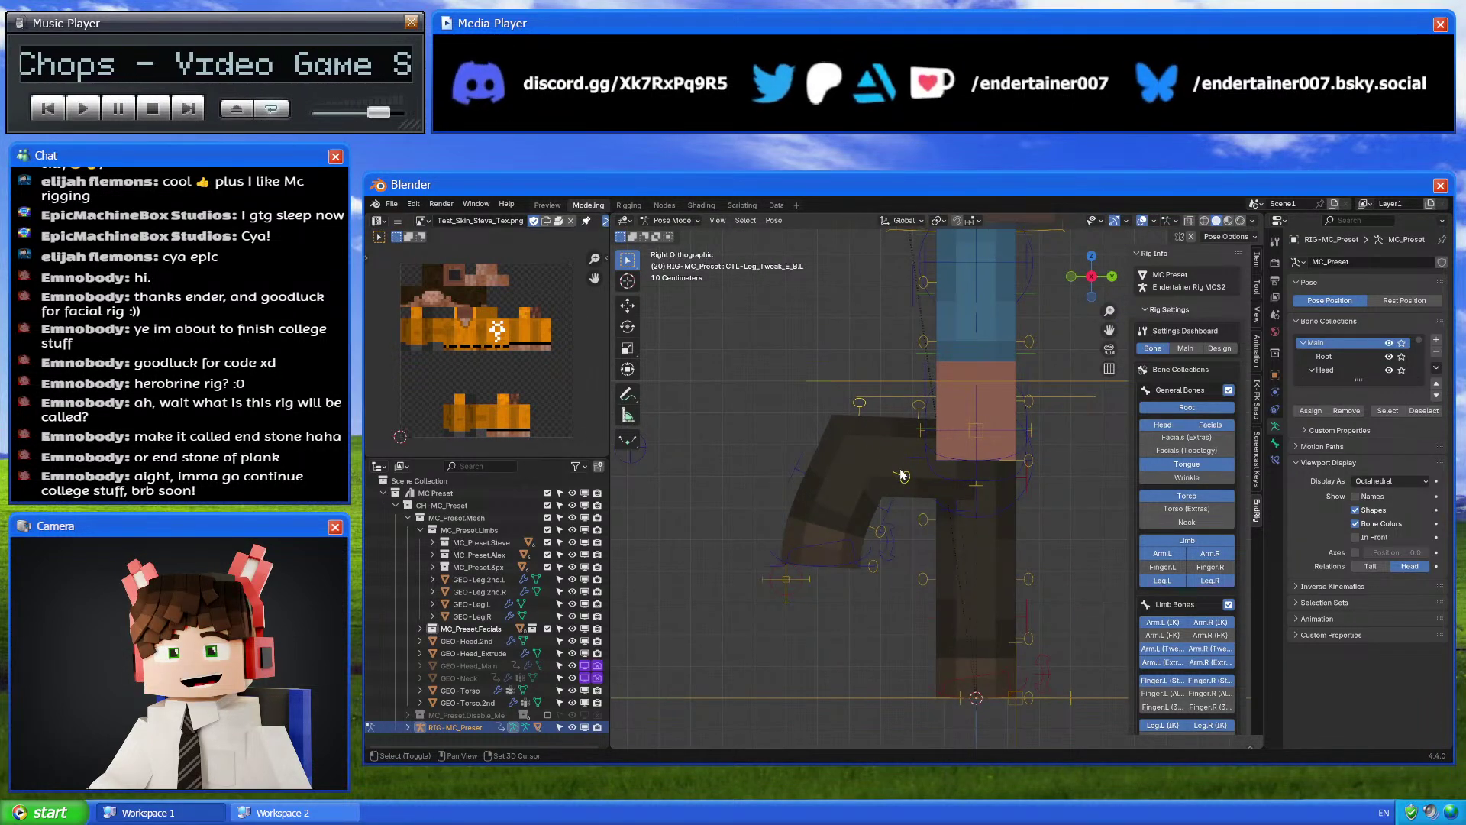
{"action": "key", "text": "g"}
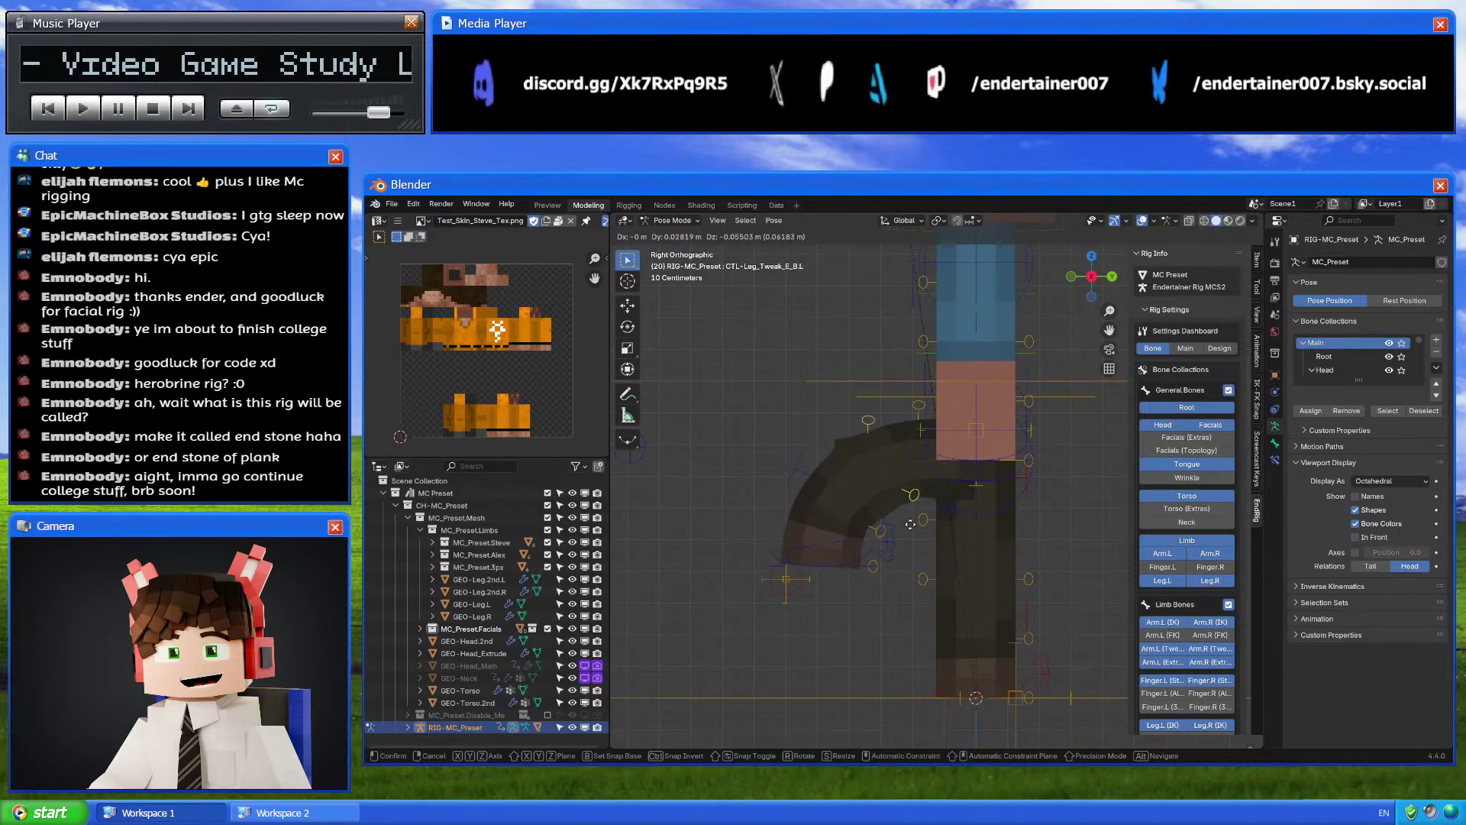
{"action": "left_click", "coordinate": [908, 523]}
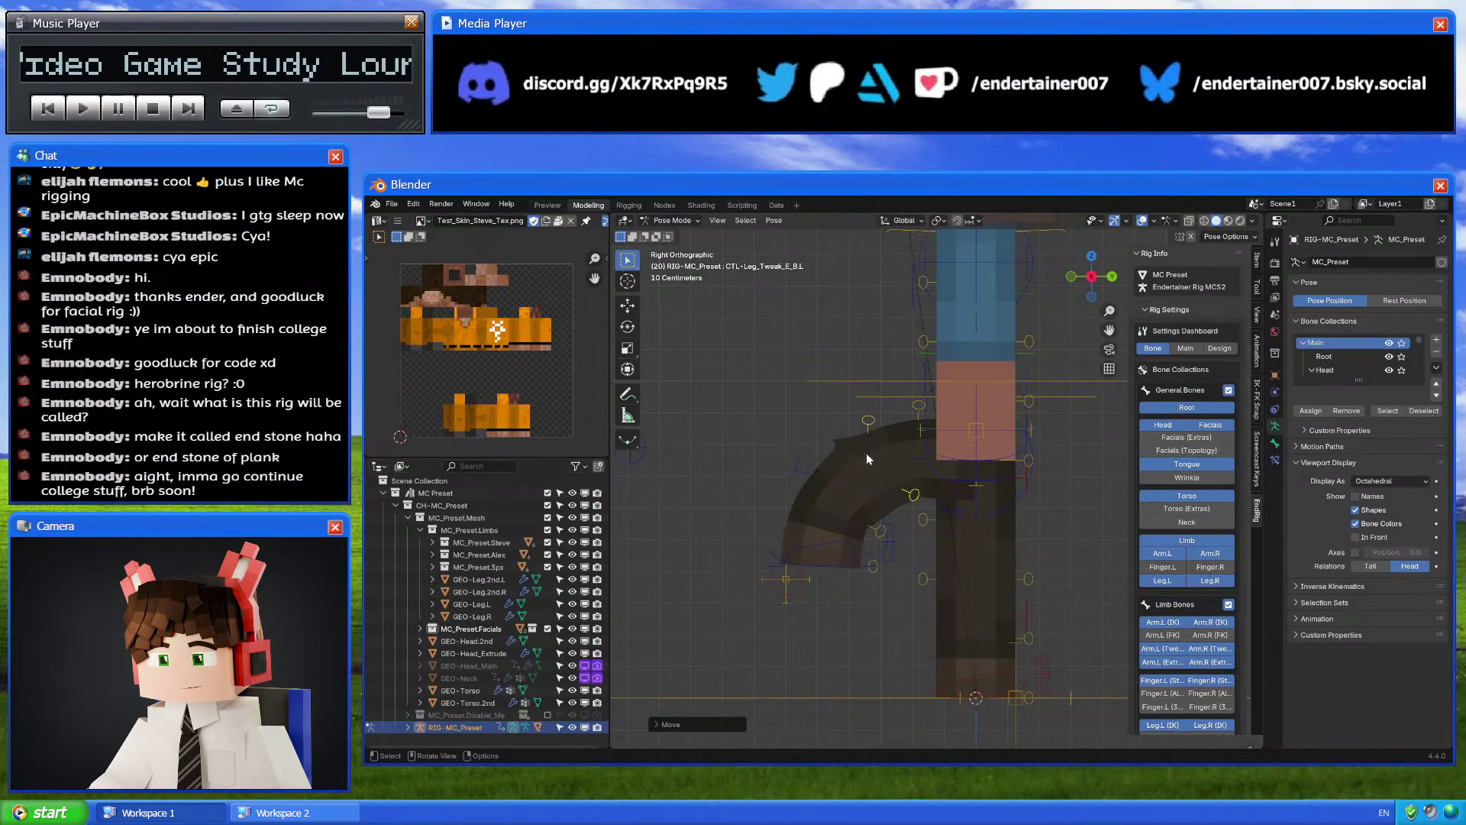
{"action": "left_click", "coordinate": [973, 557]}
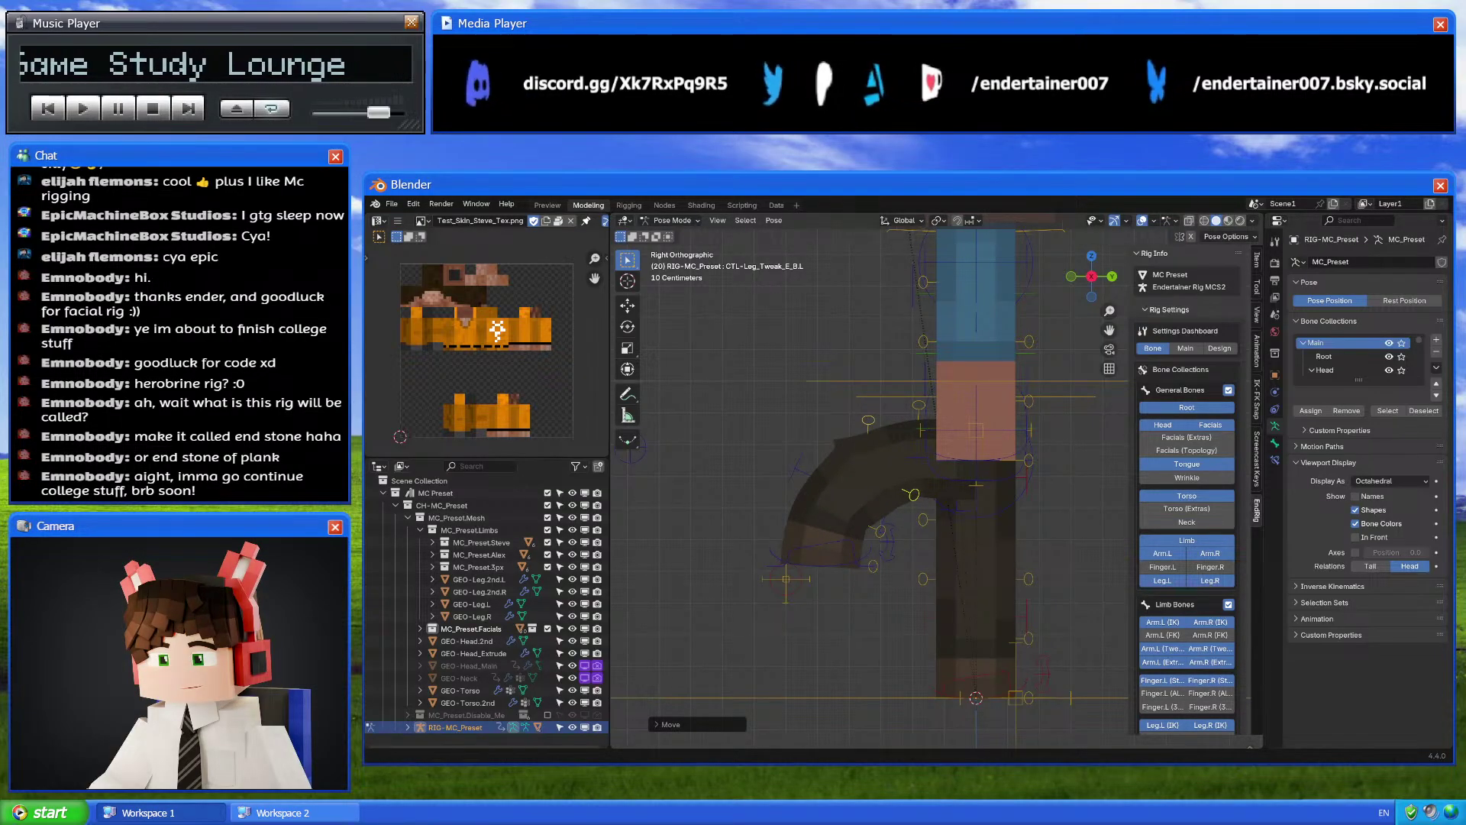
Reopen the recent file 4_4-Prototype_Leg_Rig.002.blend without saving the MC Preset pose
{"action": "left_click", "coordinate": [412, 217]}
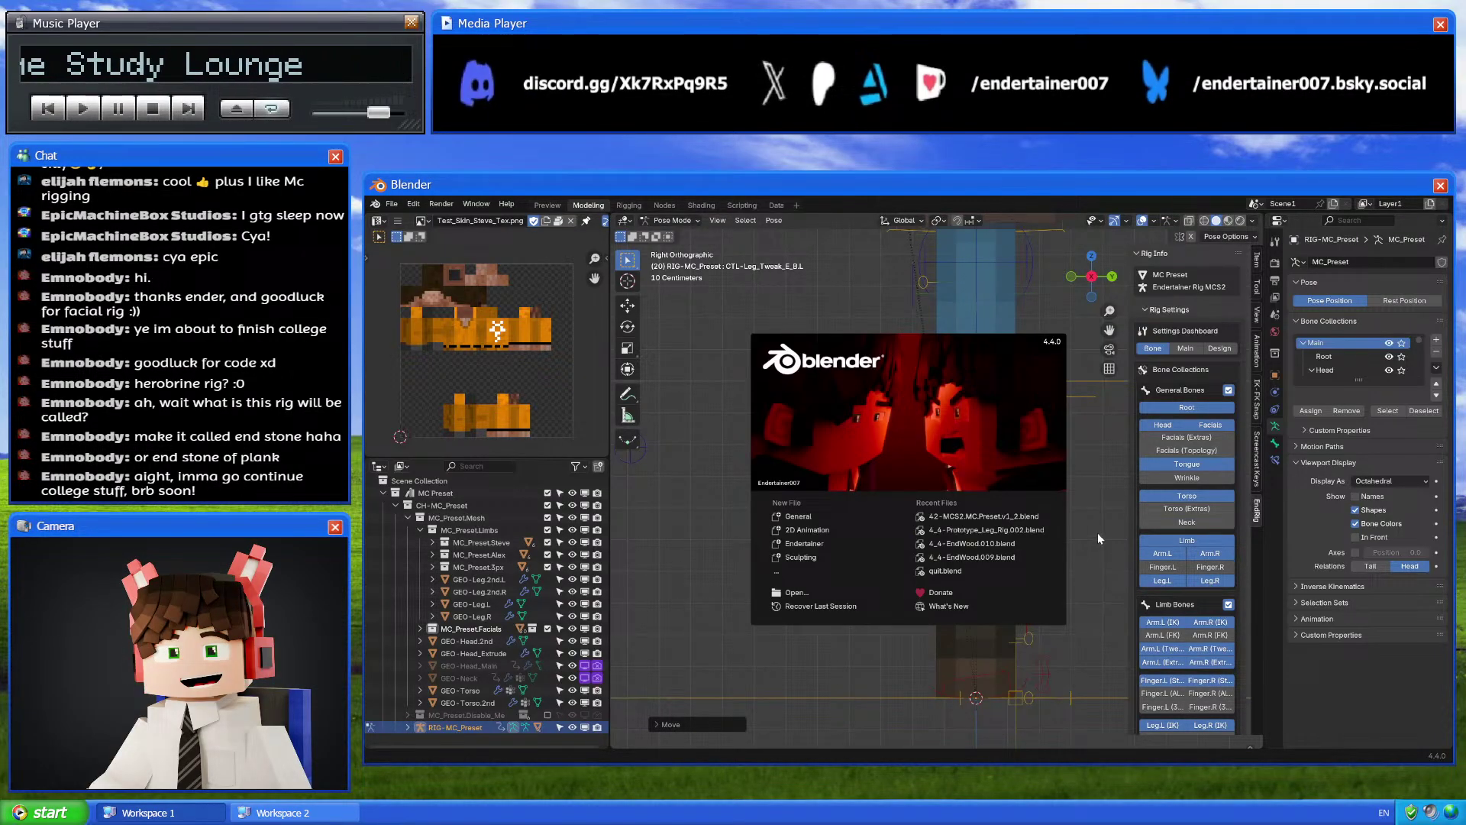
{"action": "left_click", "coordinate": [1019, 531]}
{"action": "left_click", "coordinate": [949, 505]}
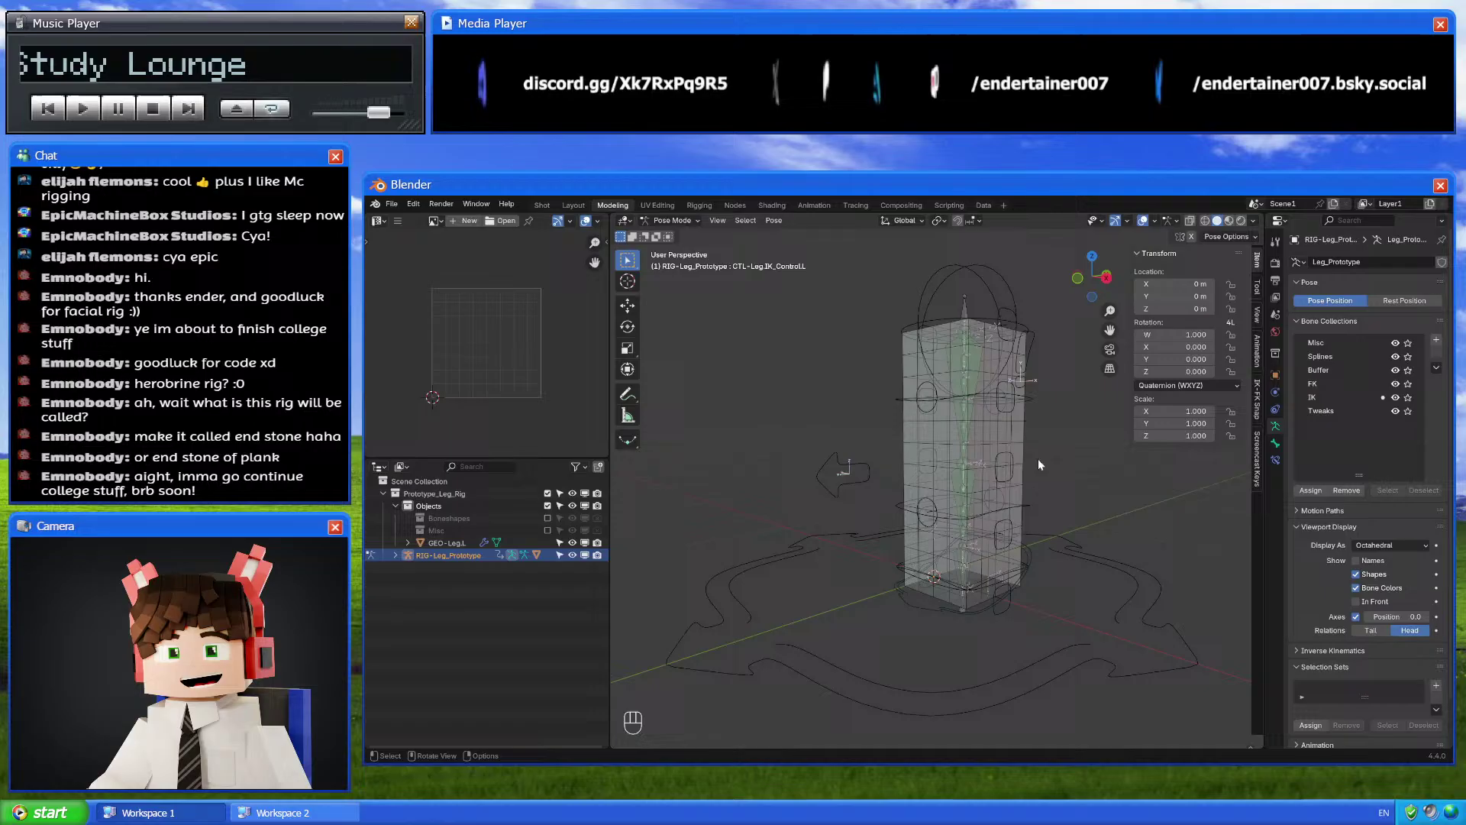
Bend the prototype leg in the right view by moving CTL-Leg.IK_Control.L about -0.517 m in Y and 0.387 m in Z
{"action": "left_click", "coordinate": [1027, 563]}
{"action": "left_click", "coordinate": [1106, 278]}
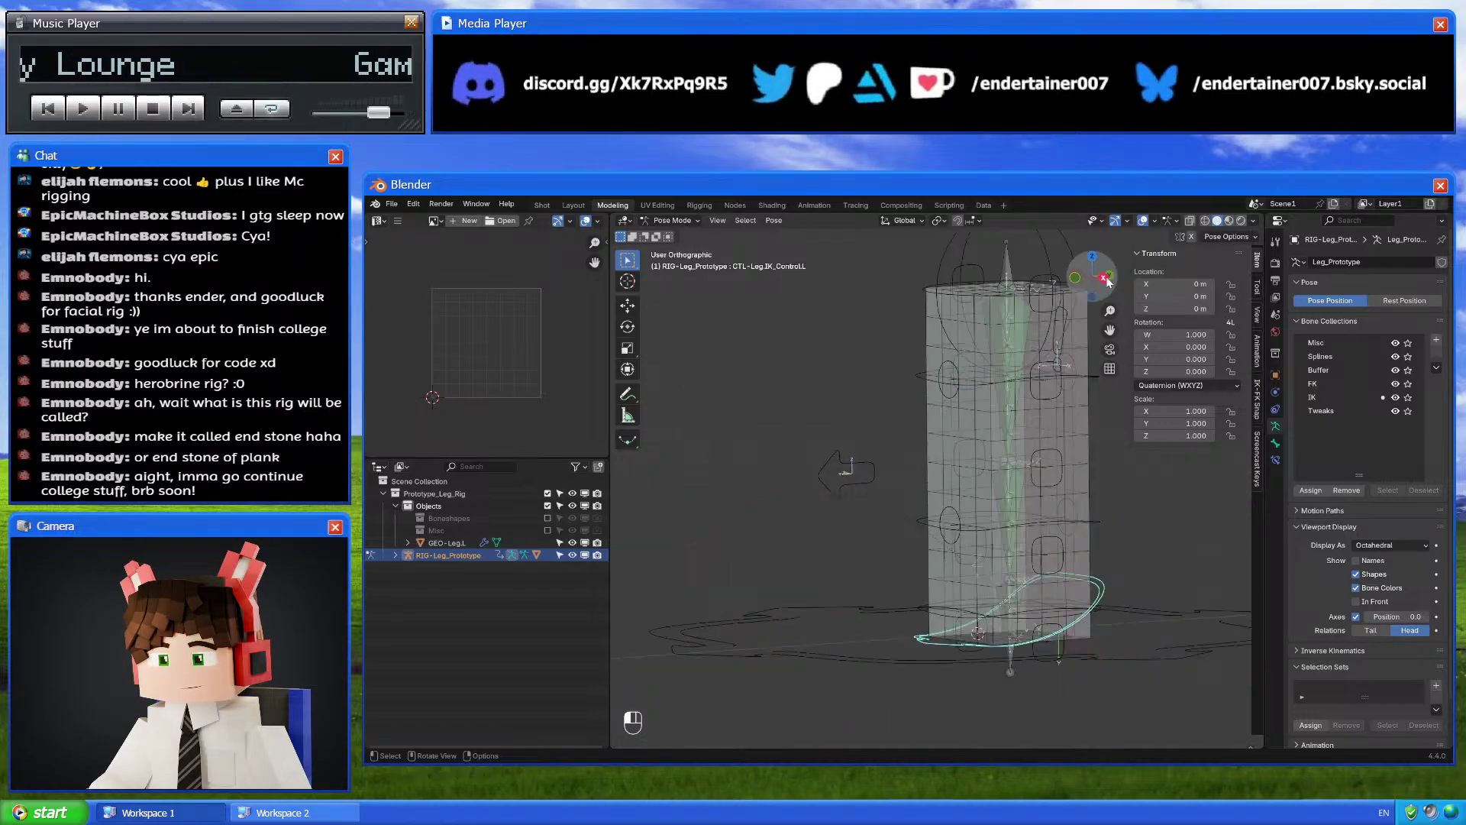
{"action": "key", "text": "g"}
{"action": "left_click", "coordinate": [885, 371]}
{"action": "middle_click_drag", "start_coordinate": [886, 371], "coordinate": [922, 414], "text": "shift"}
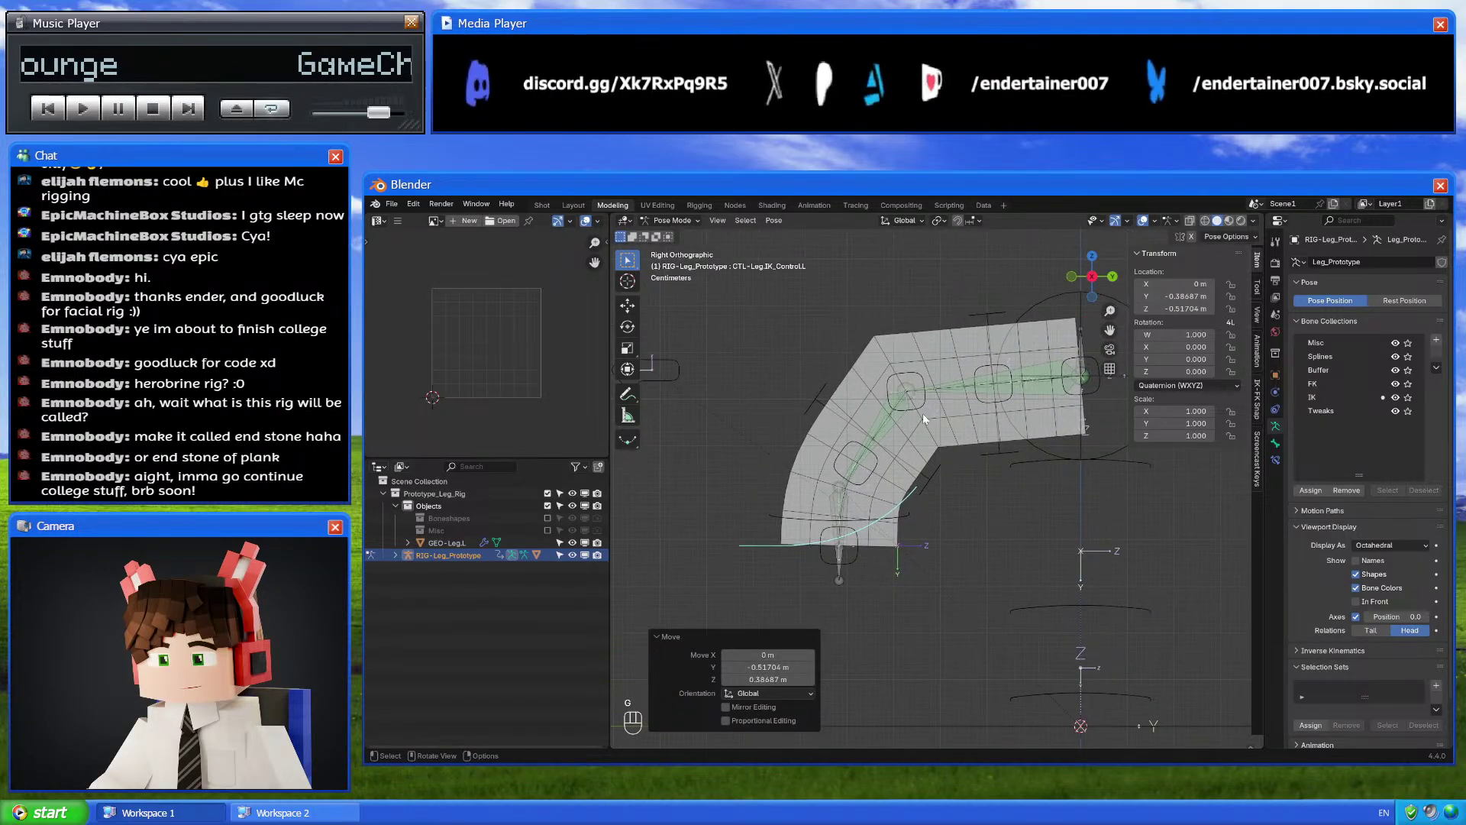
Test several inward positions of CTL-Leg.Tweak.Md.L to smooth the knee bend, and clear the bone's location
{"action": "left_click", "coordinate": [920, 407]}
{"action": "key", "text": "g"}
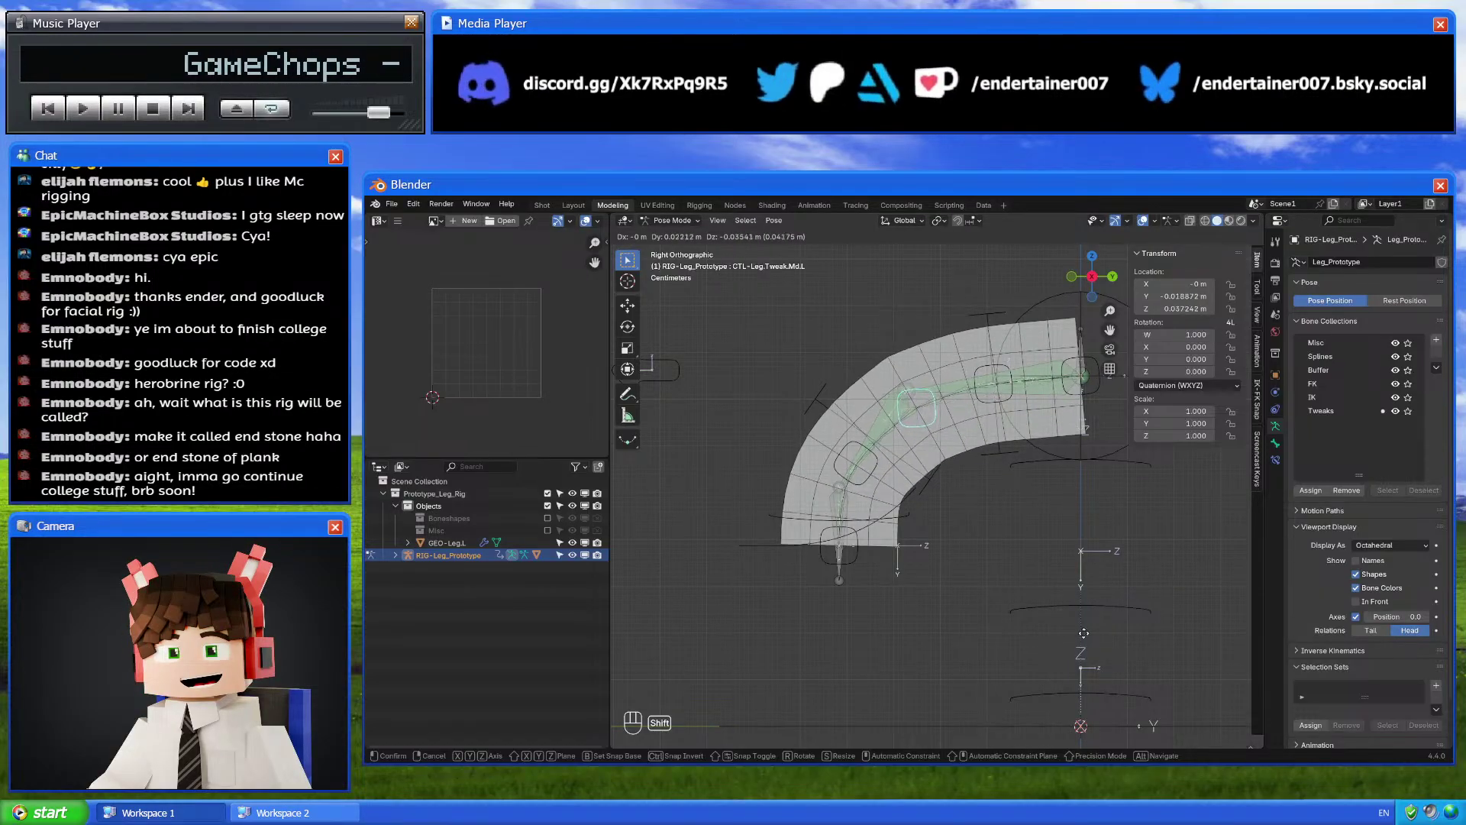
{"action": "left_click", "coordinate": [960, 503]}
{"action": "scroll", "coordinate": [985, 517], "scroll_direction": "up", "scroll_amount": 2}
{"action": "key", "text": "g"}
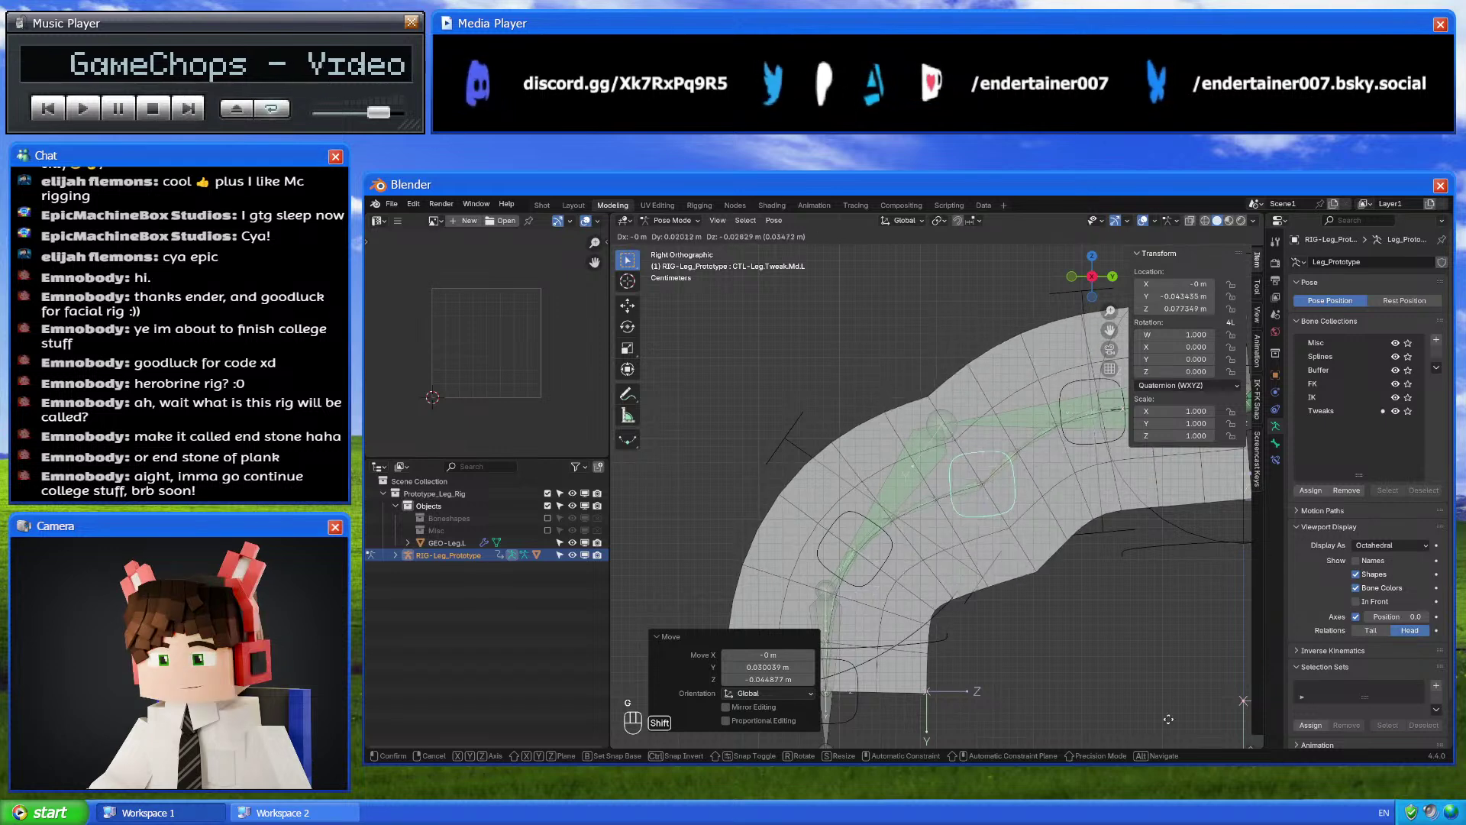
{"action": "left_click", "coordinate": [1060, 530]}
{"action": "scroll", "coordinate": [1060, 530], "scroll_direction": "down", "scroll_amount": 2}
{"action": "key", "text": "g"}
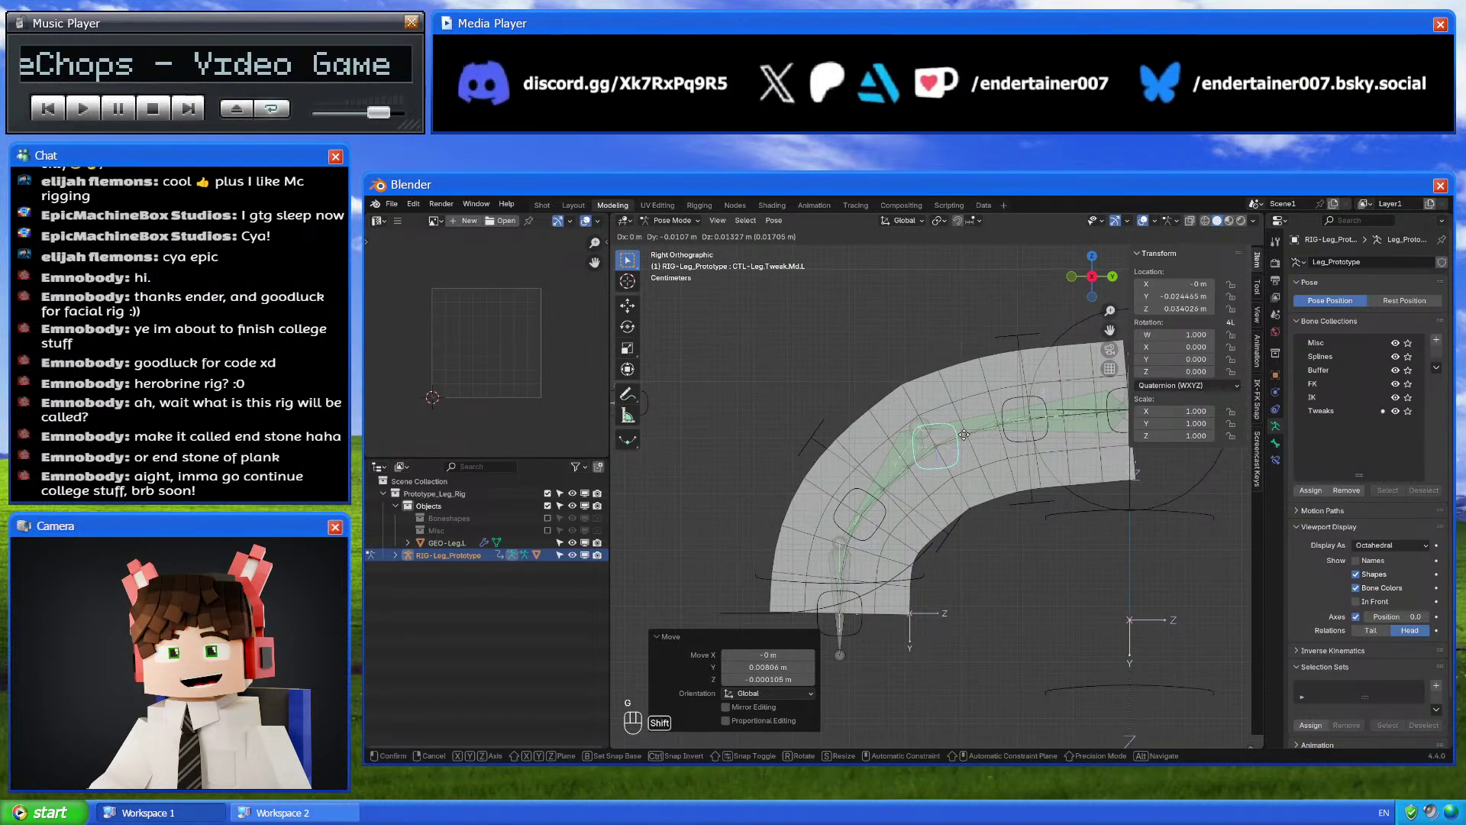
{"action": "left_click", "coordinate": [960, 519]}
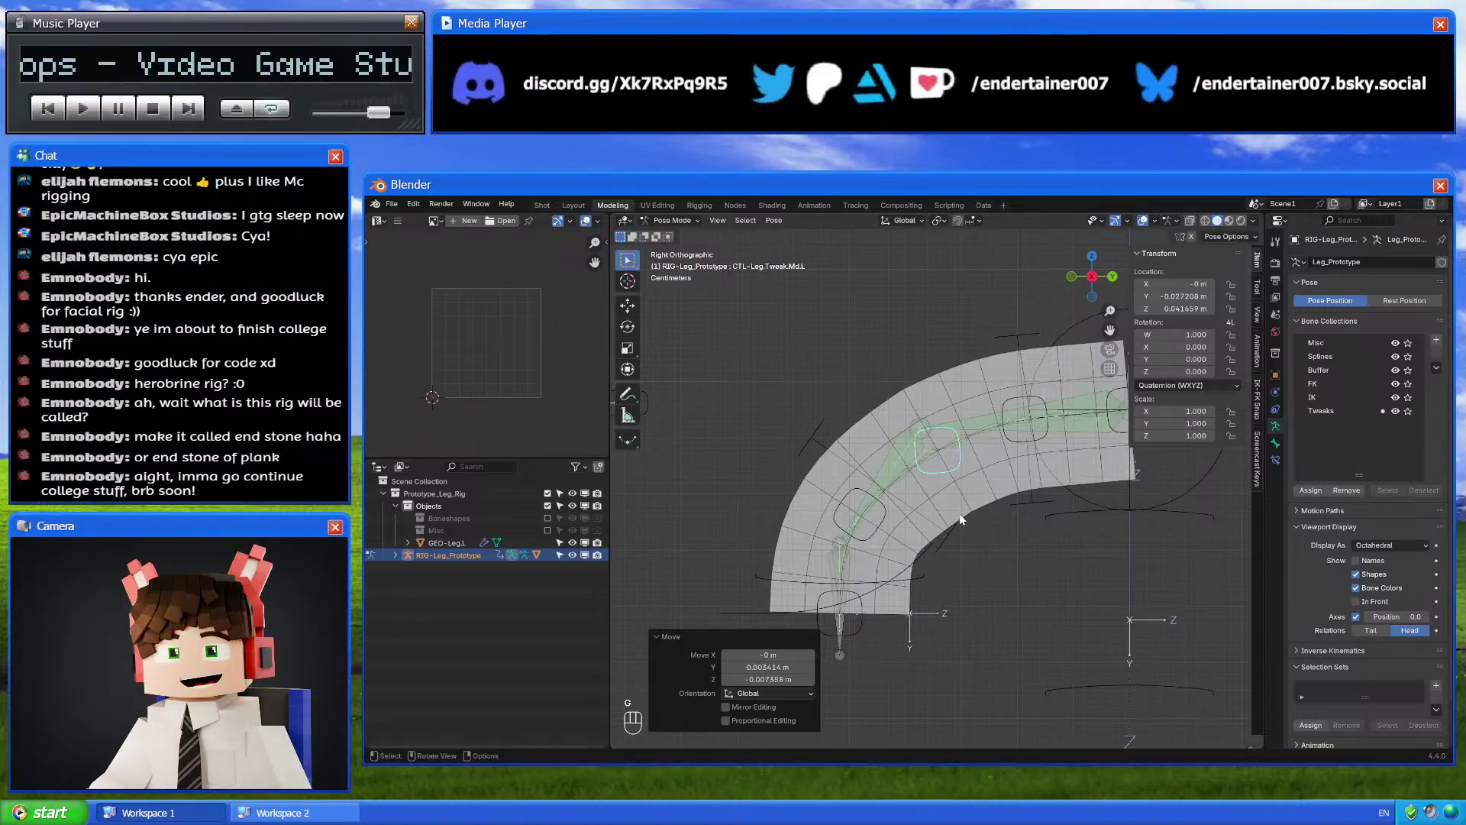
{"action": "key", "text": "alt+g"}
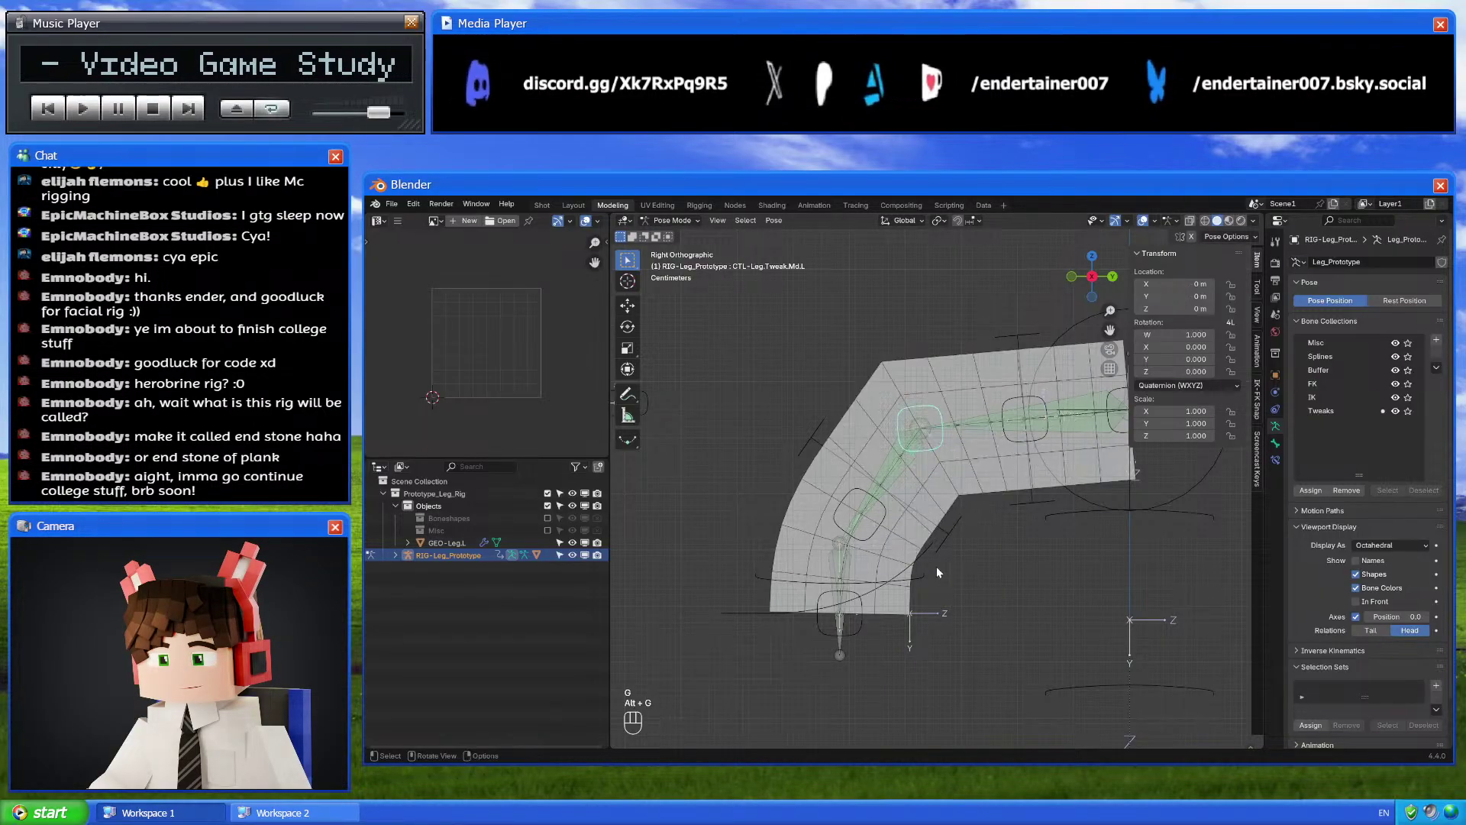
Fold the knee sharply by repositioning CTL-Leg.IK_Control.L behind the leg and rotating it -64.7°
{"action": "left_click", "coordinate": [911, 567]}
{"action": "key", "text": "g"}
{"action": "left_click", "coordinate": [1036, 617]}
{"action": "key", "text": "r"}
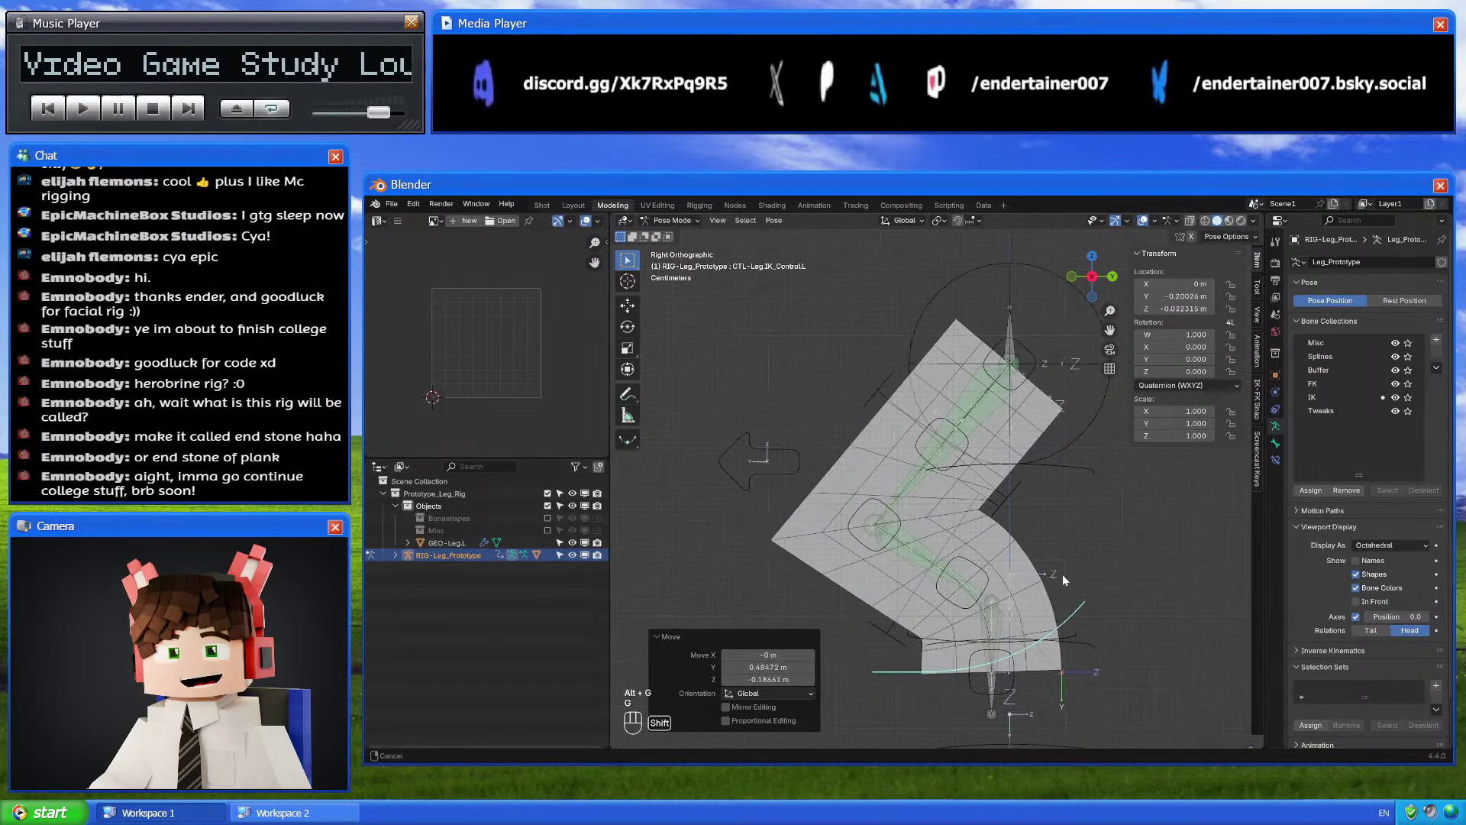
{"action": "left_click", "coordinate": [1111, 572]}
{"action": "key", "text": "g"}
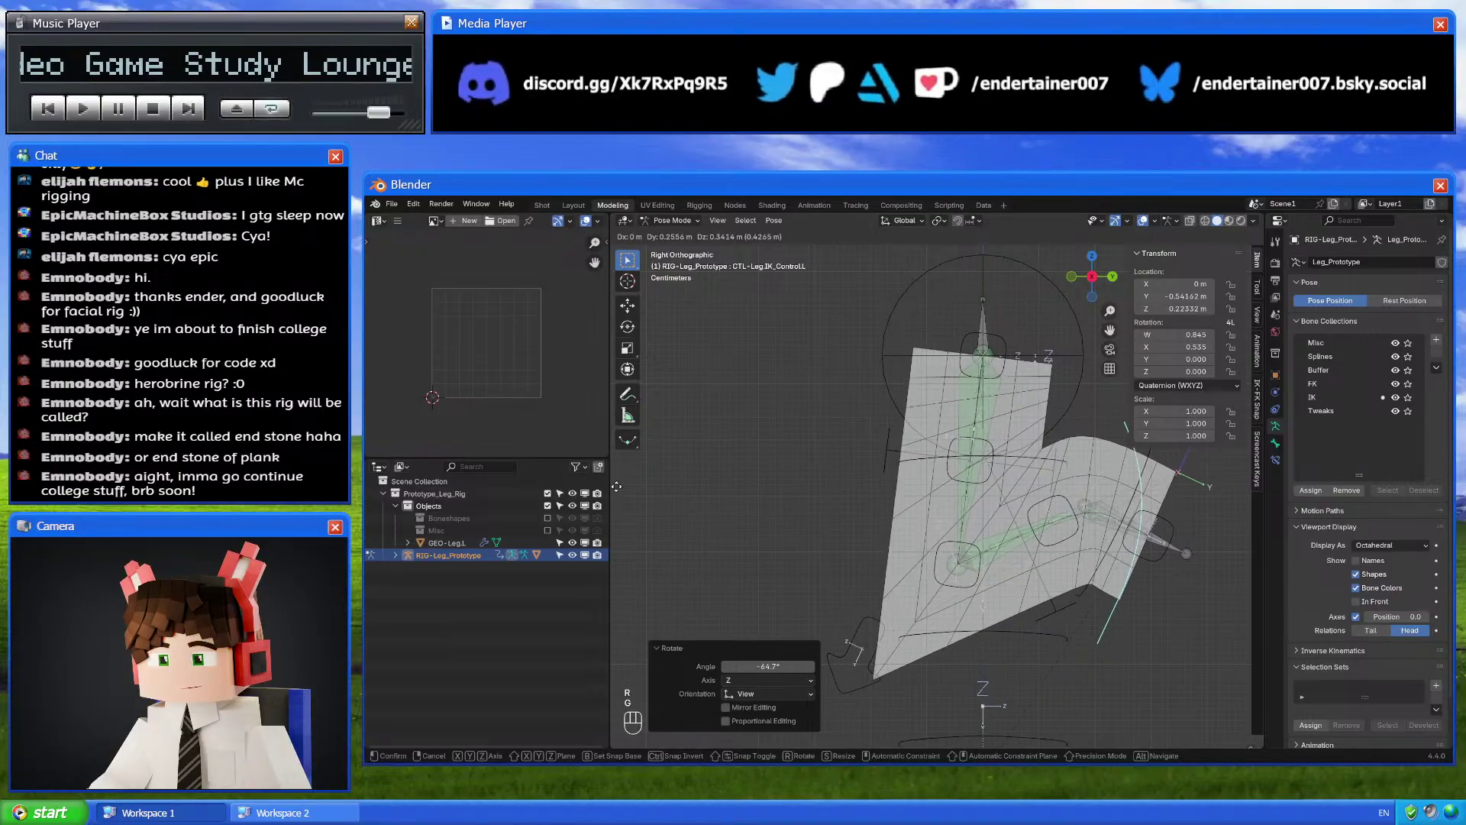
{"action": "left_click", "coordinate": [892, 501]}
Round the folded knee by moving CTL-Leg.Tweak.Md.L about 0.071 m in Y and 0.103 m in Z
{"action": "left_click", "coordinate": [972, 551]}
{"action": "key", "text": "g"}
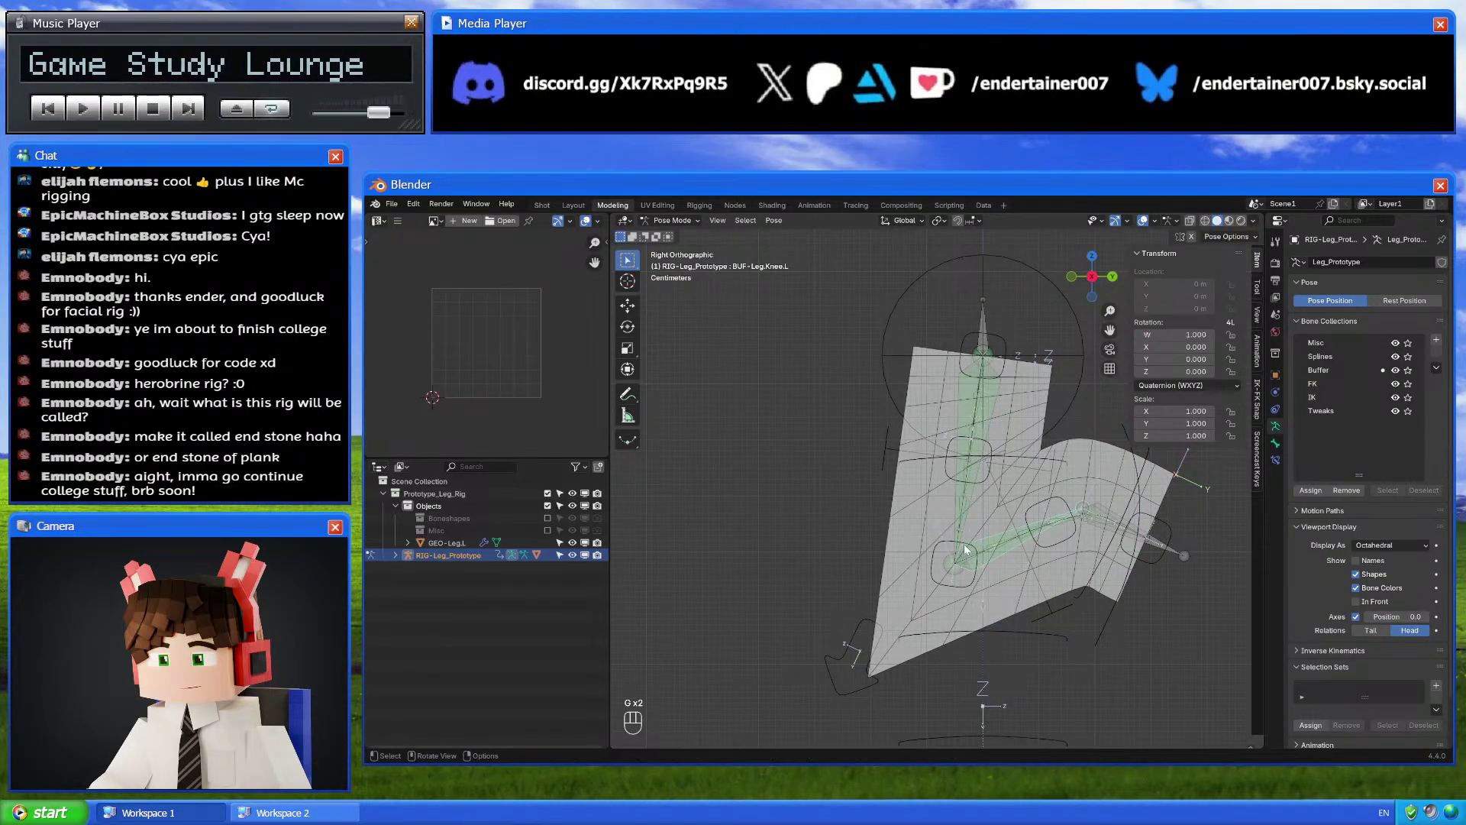
{"action": "key", "text": "g"}
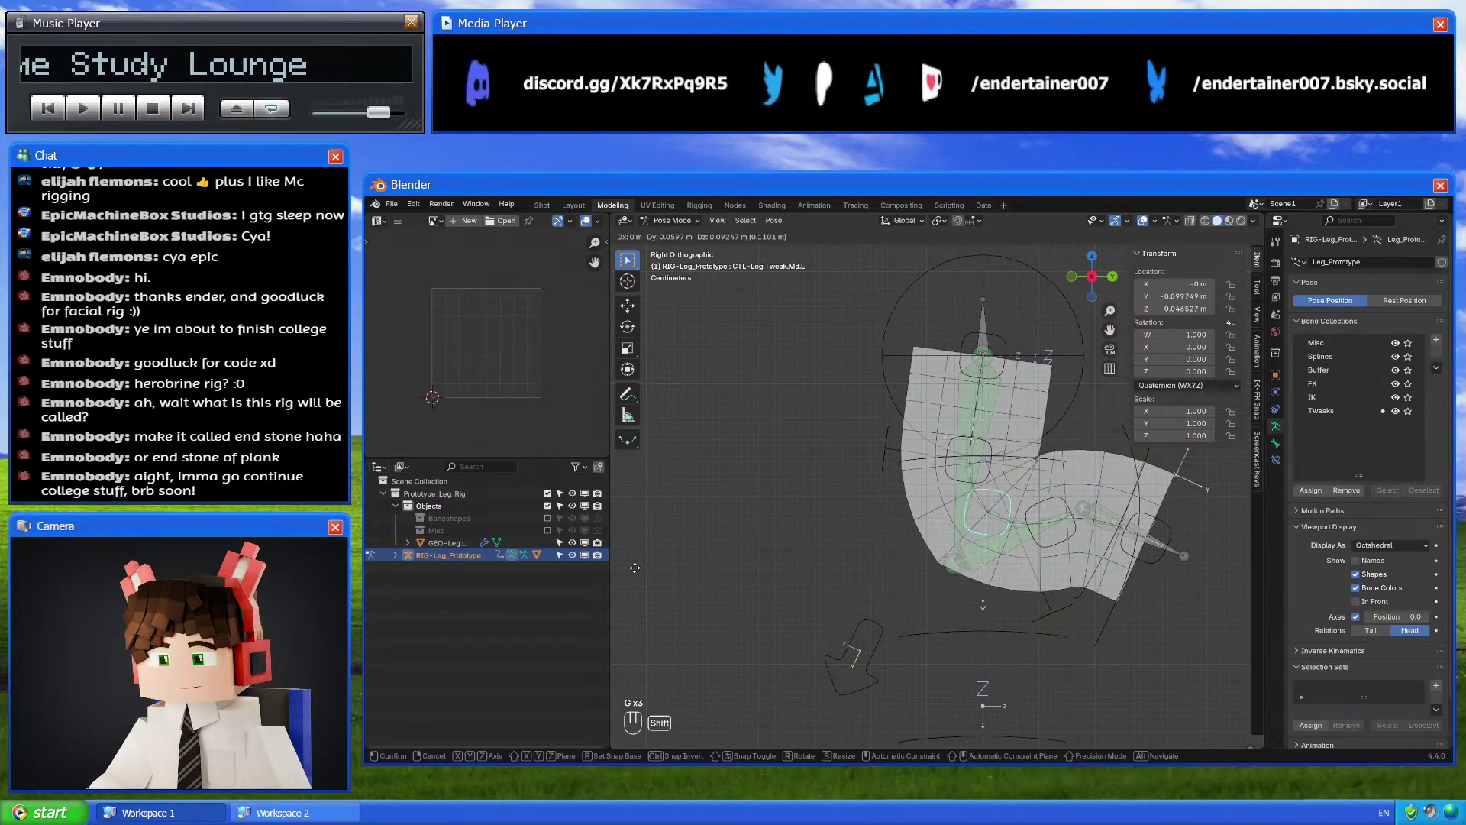
{"action": "left_click", "coordinate": [908, 537]}
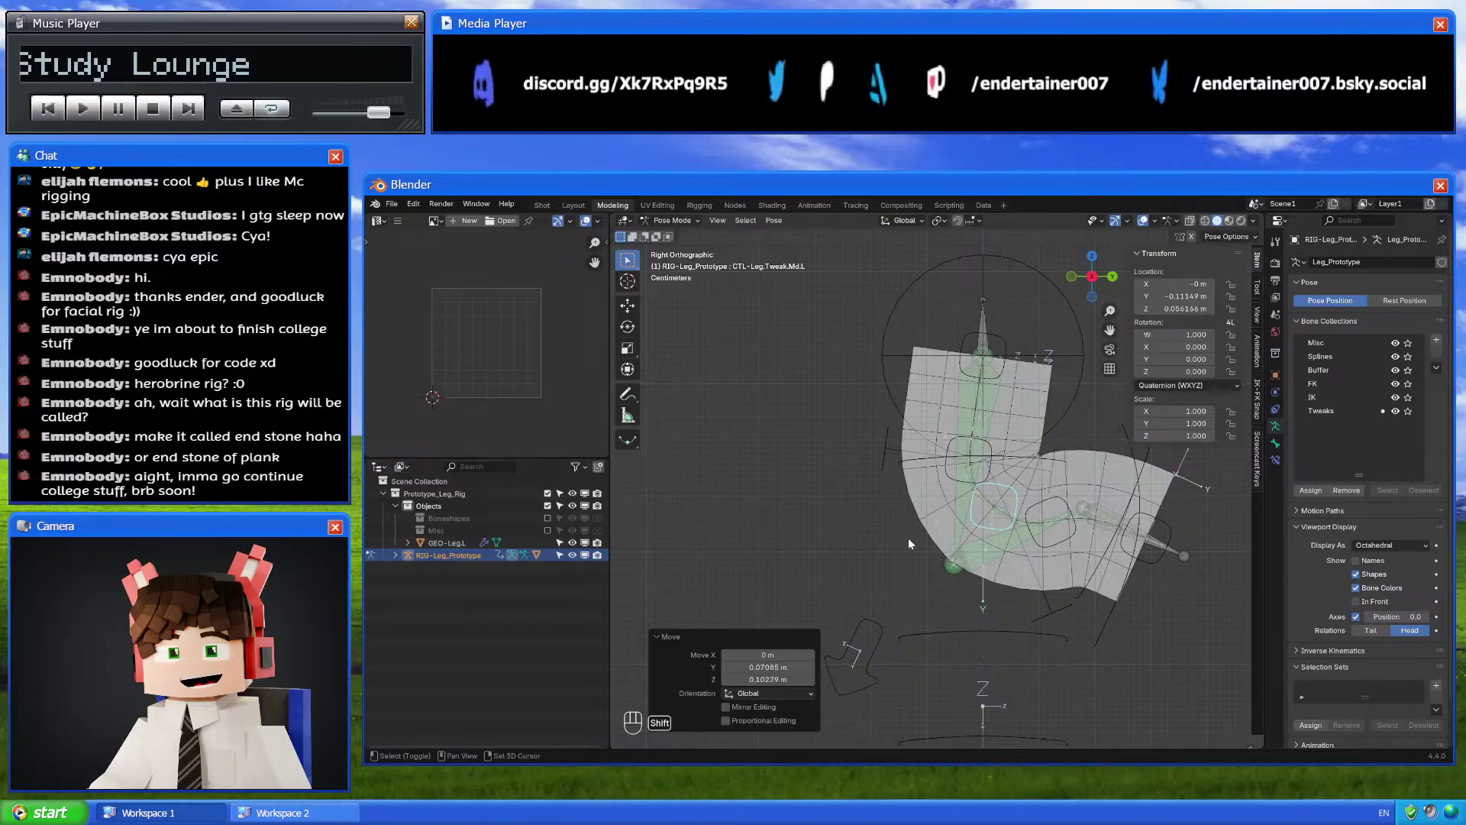
Clear the rotation and location of every pose bone, and try a sideways shift of CTL-Leg.Tweak.Md.L on the straight leg
{"action": "key", "text": "a"}
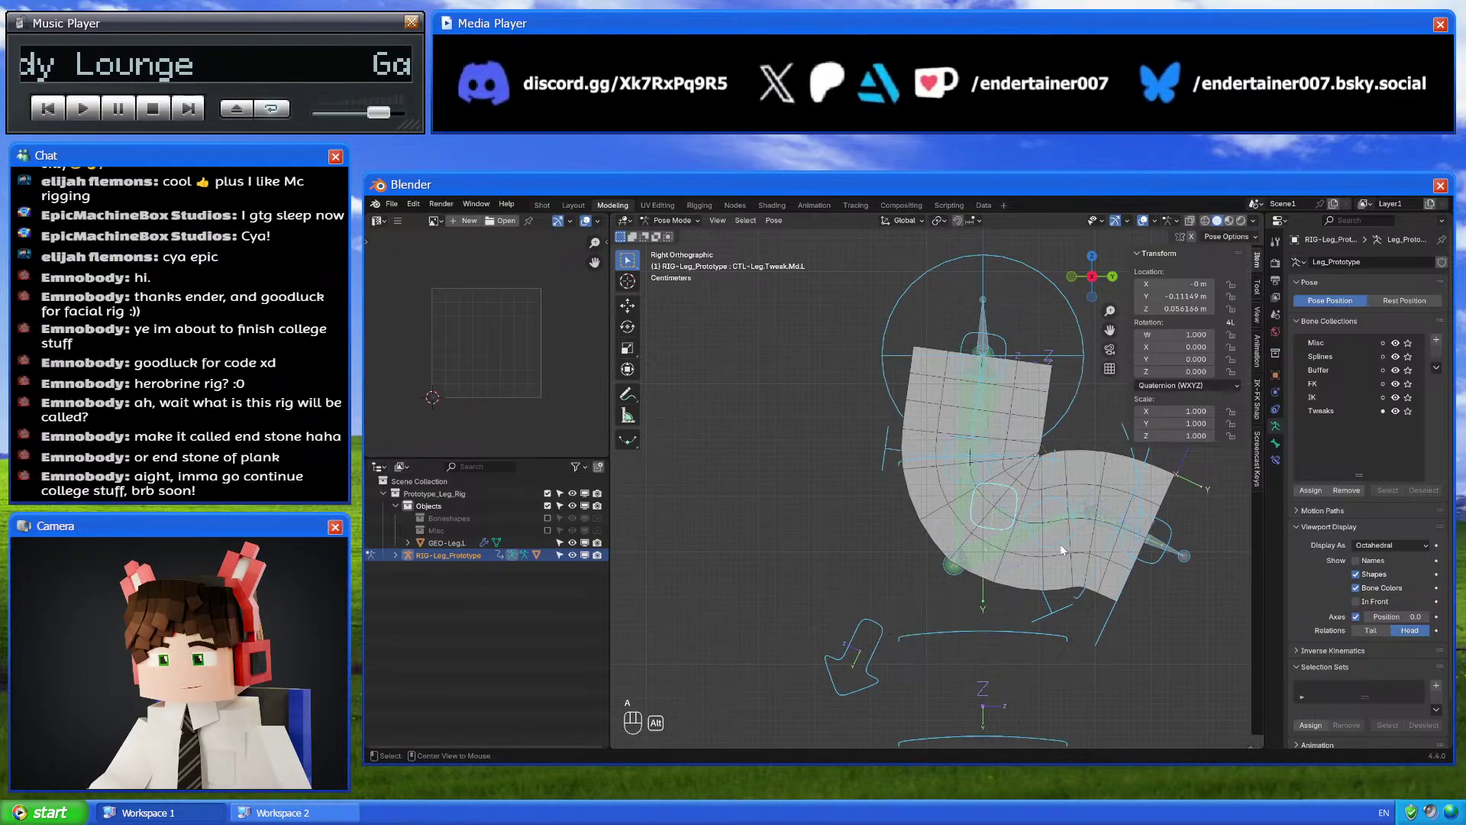
{"action": "key", "text": "alt+r"}
{"action": "key", "text": "alt+g"}
{"action": "key", "text": "s"}
{"action": "key", "text": "Escape"}
{"action": "middle_click_drag", "start_coordinate": [1063, 678], "coordinate": [1028, 621], "text": "shift"}
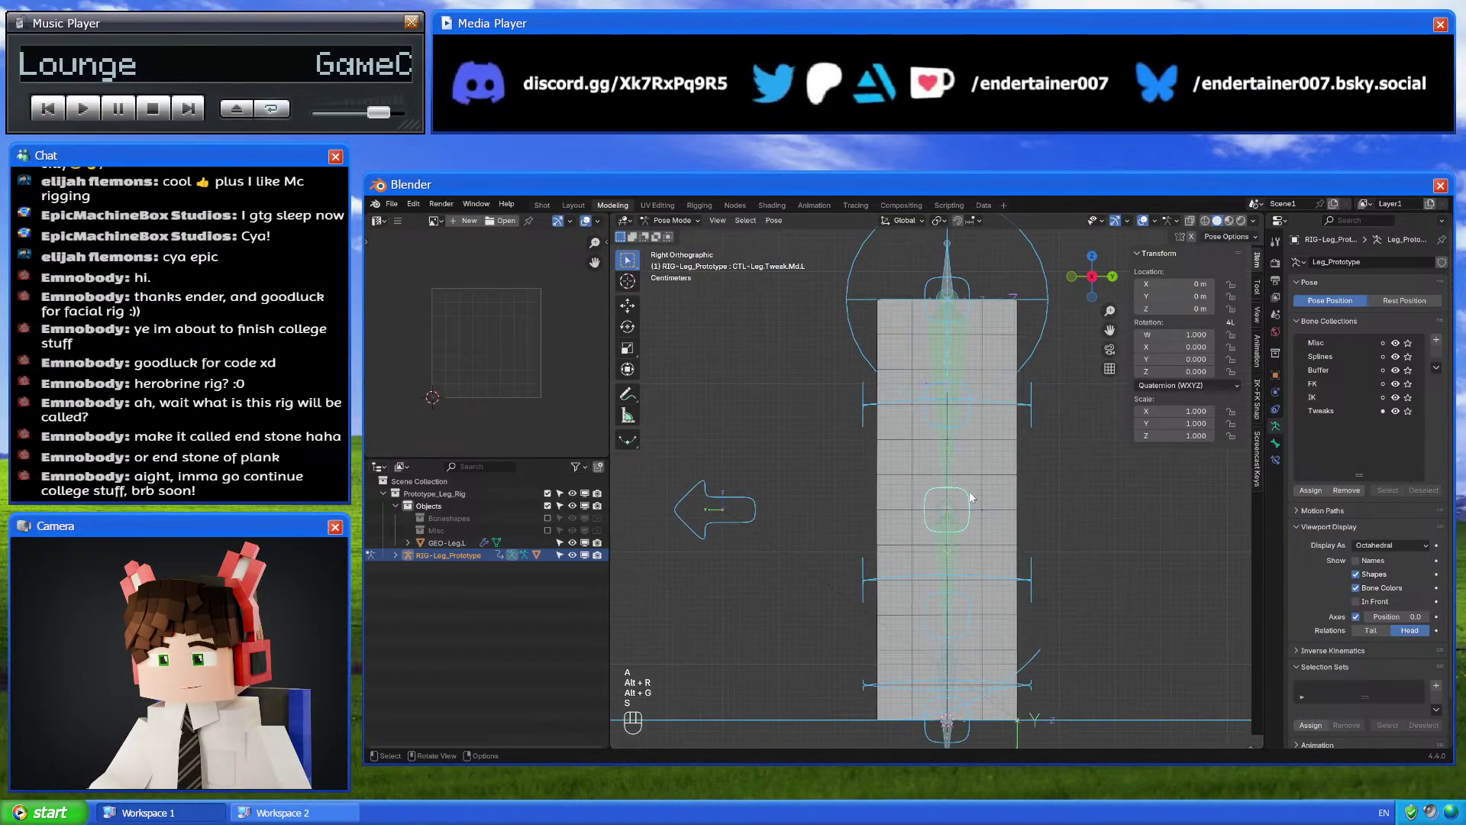
{"action": "key", "text": "g"}
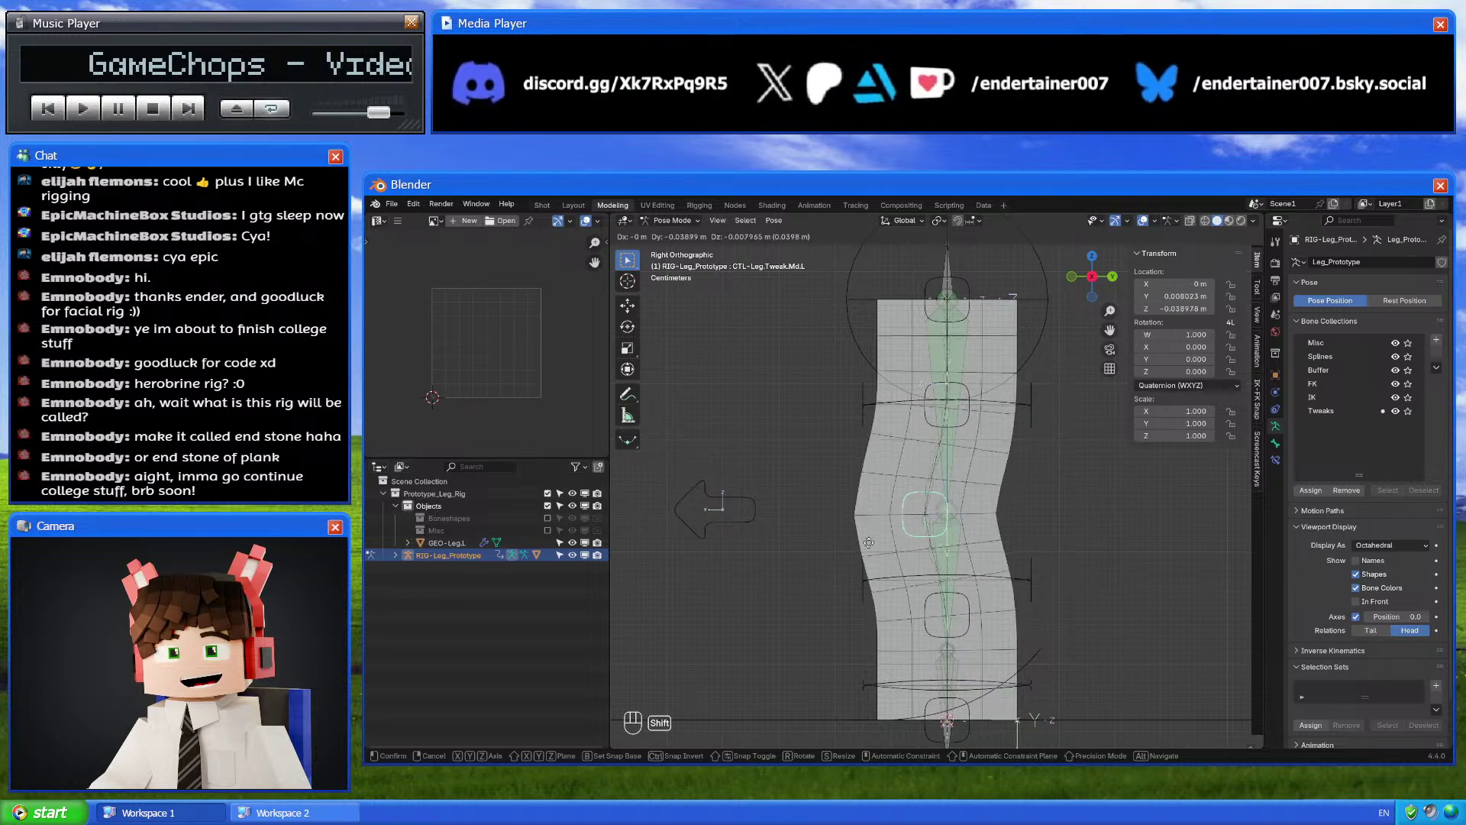
{"action": "key", "text": "Escape"}
Open the recent file 42-MCS2.MC.Preset.v1_2.blend without saving the prototype leg file
{"action": "left_click", "coordinate": [405, 218]}
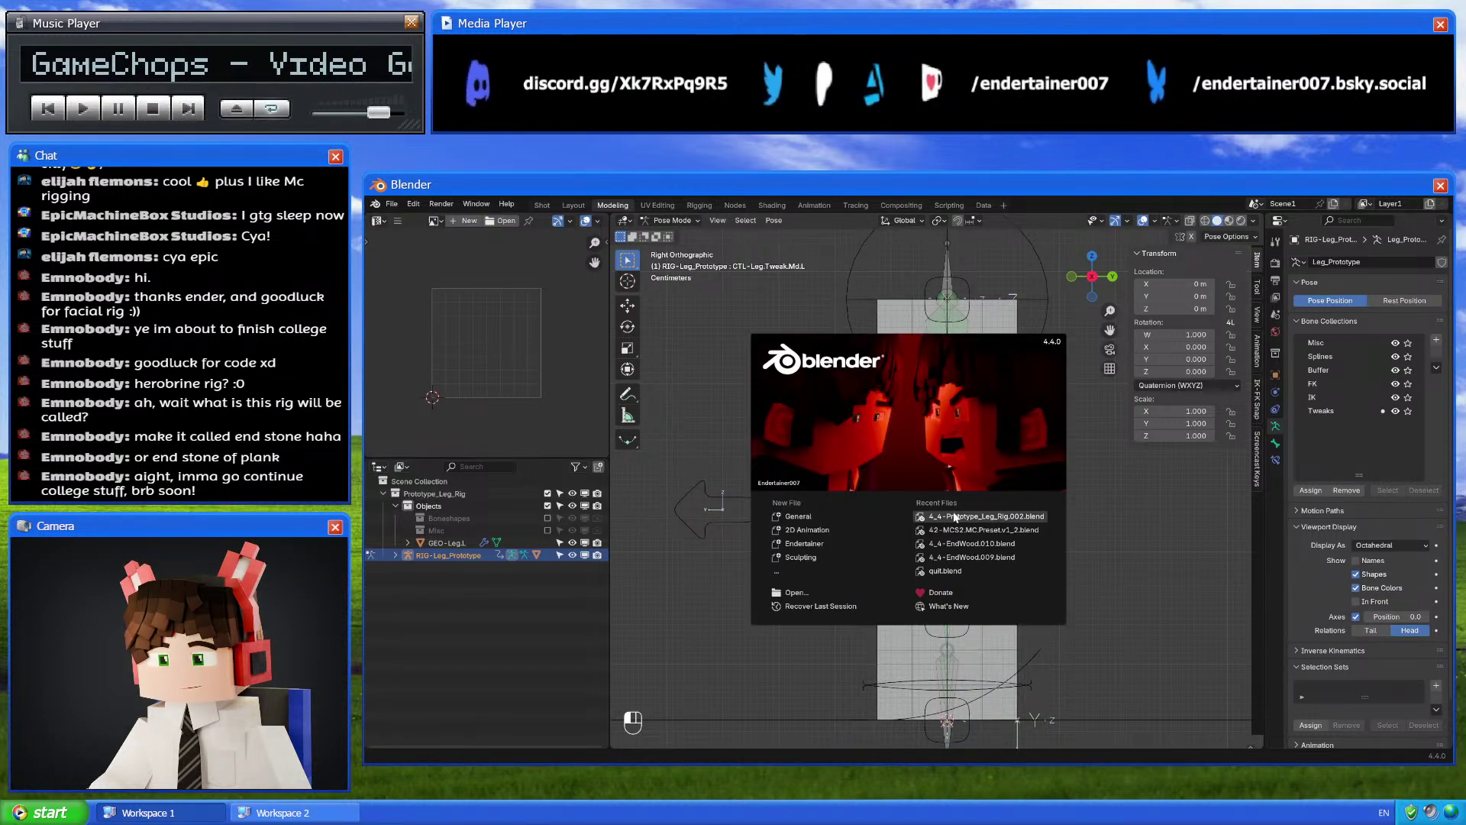
{"action": "left_click", "coordinate": [956, 530]}
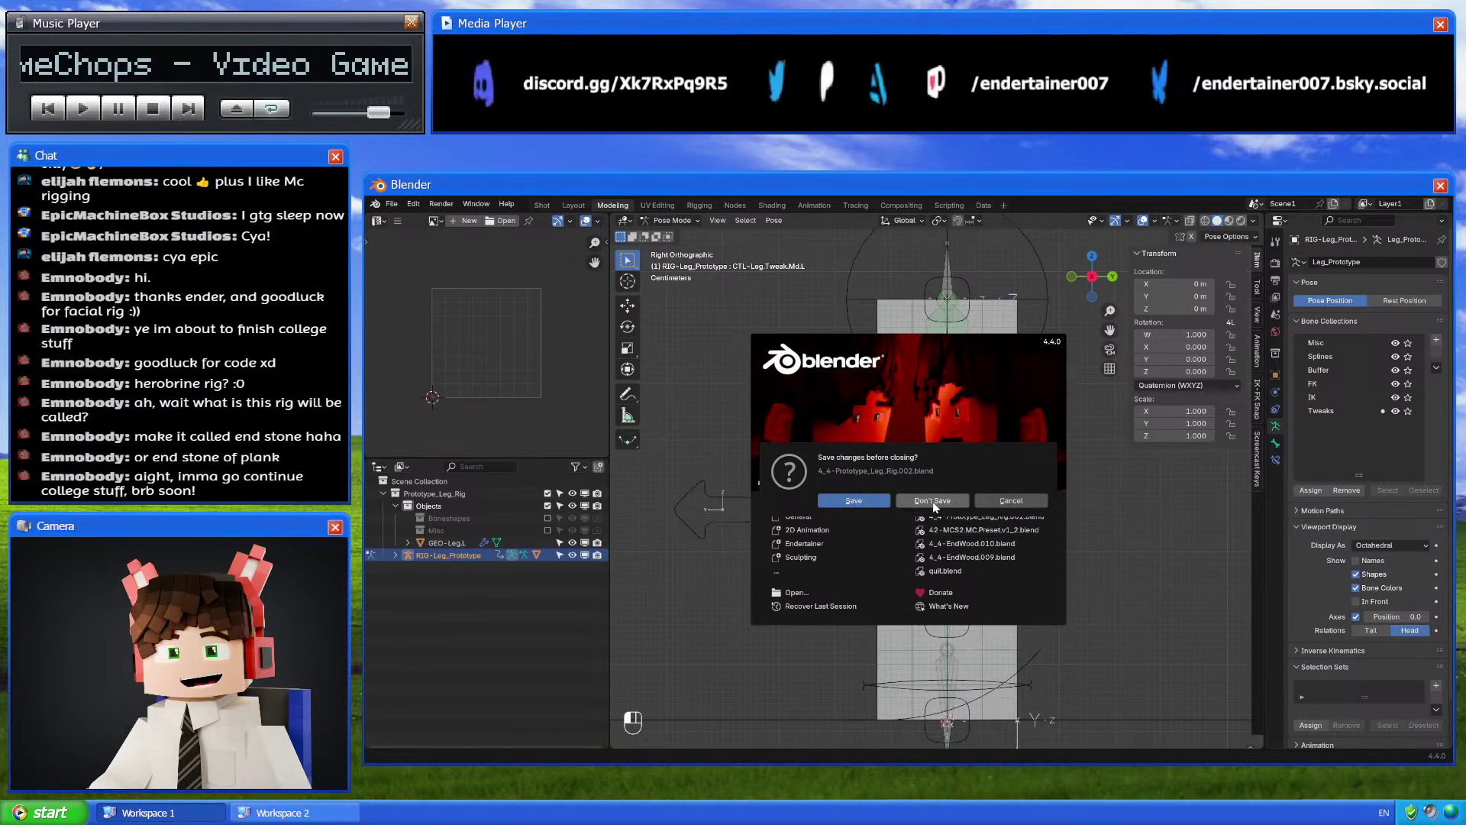
{"action": "left_click", "coordinate": [932, 502]}
{"action": "left_click", "coordinate": [588, 204]}
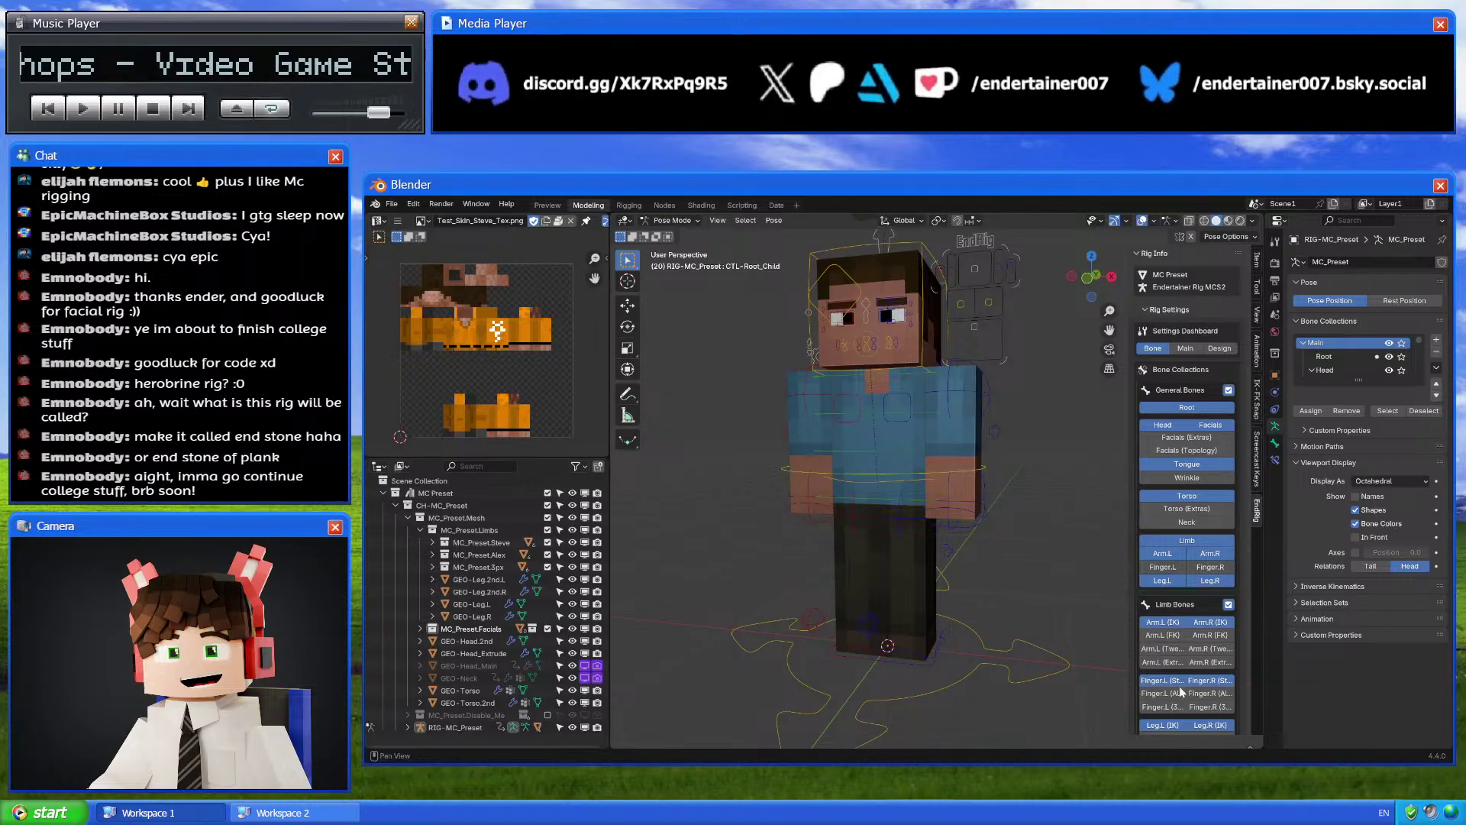
Show the MC Preset leg tweak controls and try moving the left leg's middle tweak control in the right view
{"action": "scroll", "coordinate": [1182, 692], "scroll_direction": "down", "scroll_amount": 2}
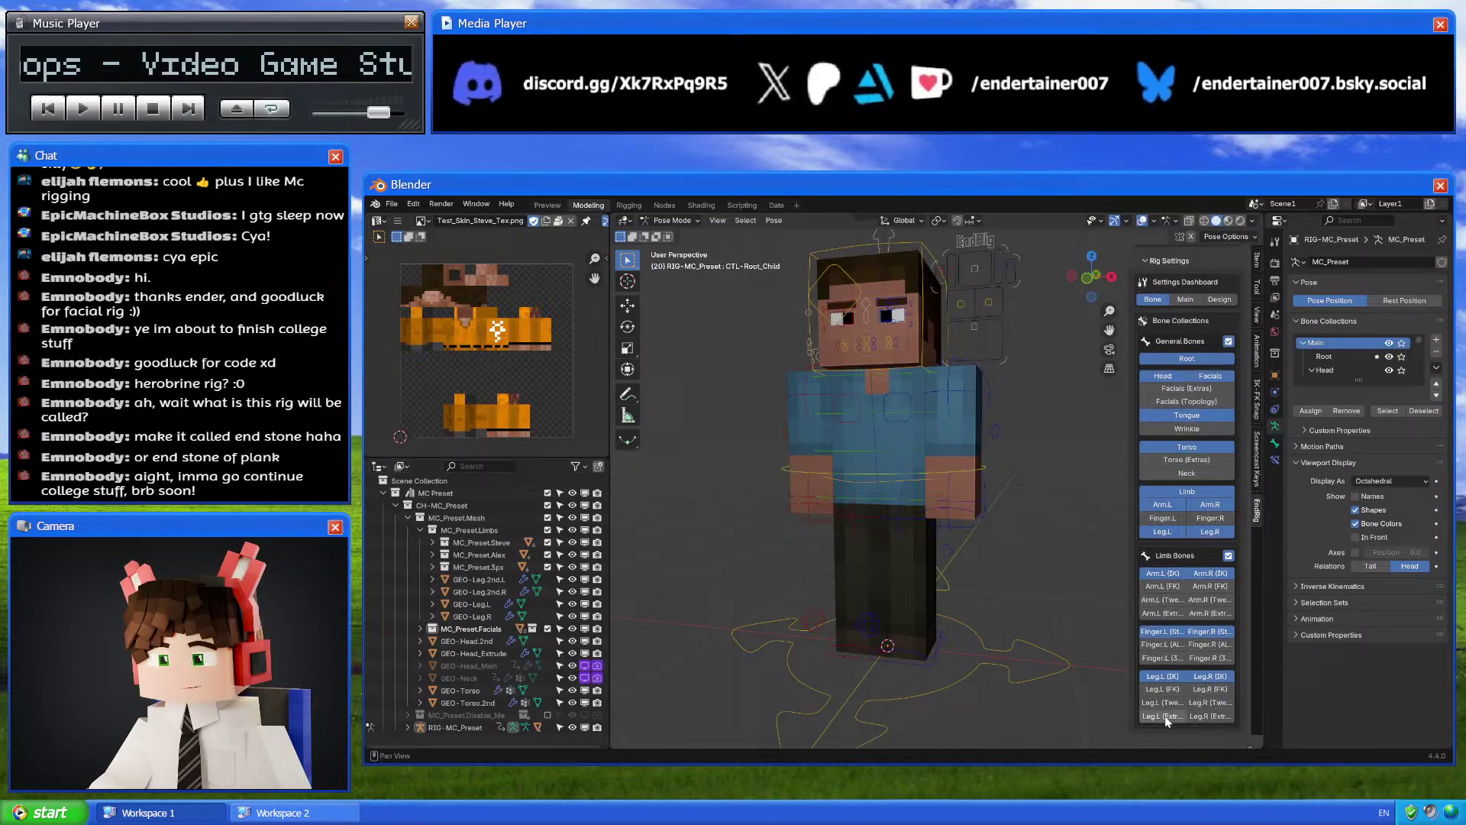
{"action": "left_click", "coordinate": [1111, 278]}
{"action": "scroll", "coordinate": [941, 537], "scroll_direction": "up", "scroll_amount": 3}
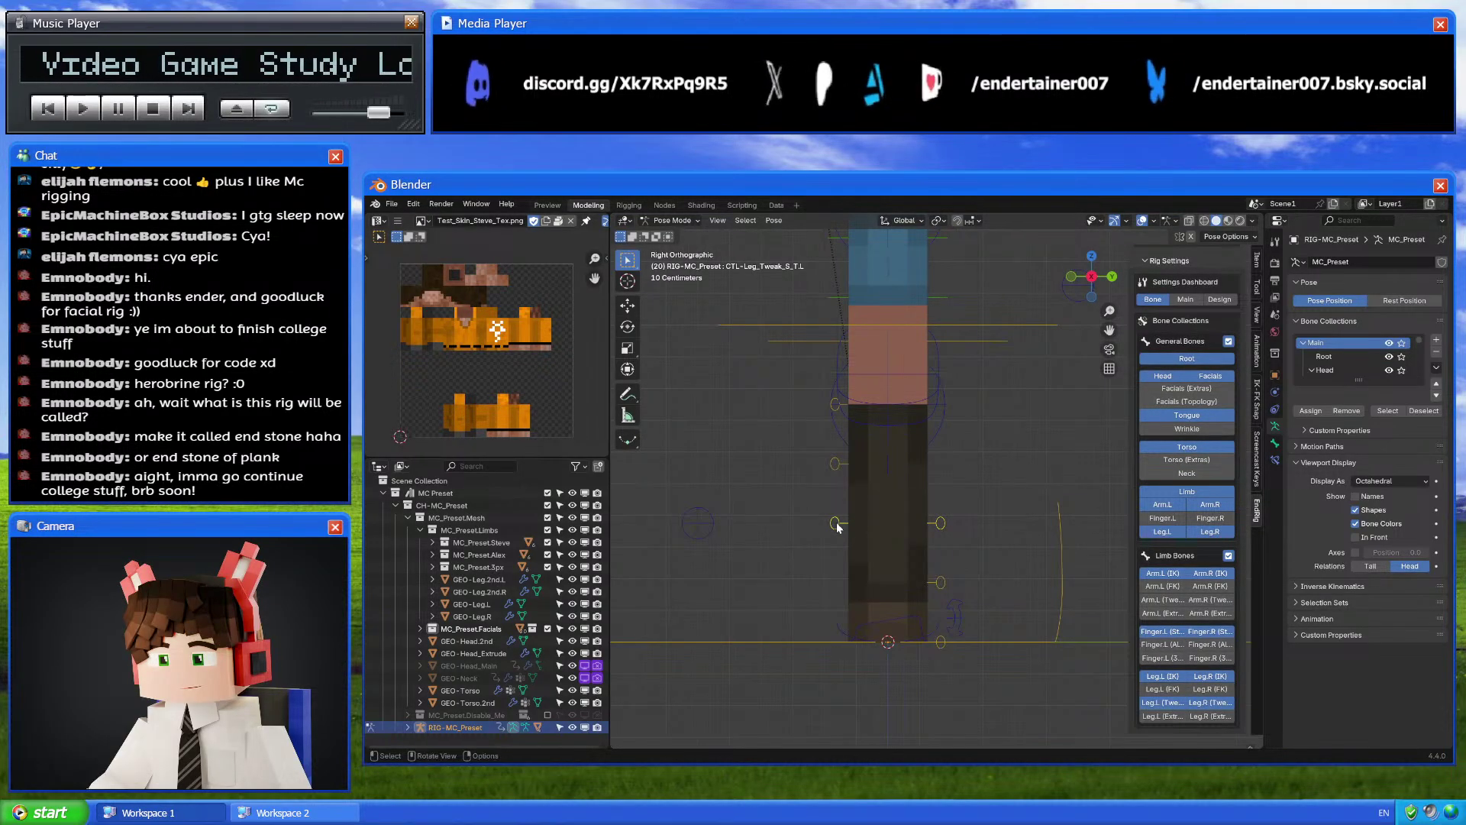
{"action": "left_click_drag", "start_coordinate": [837, 527], "coordinate": [771, 550]}
{"action": "key", "text": "Escape"}
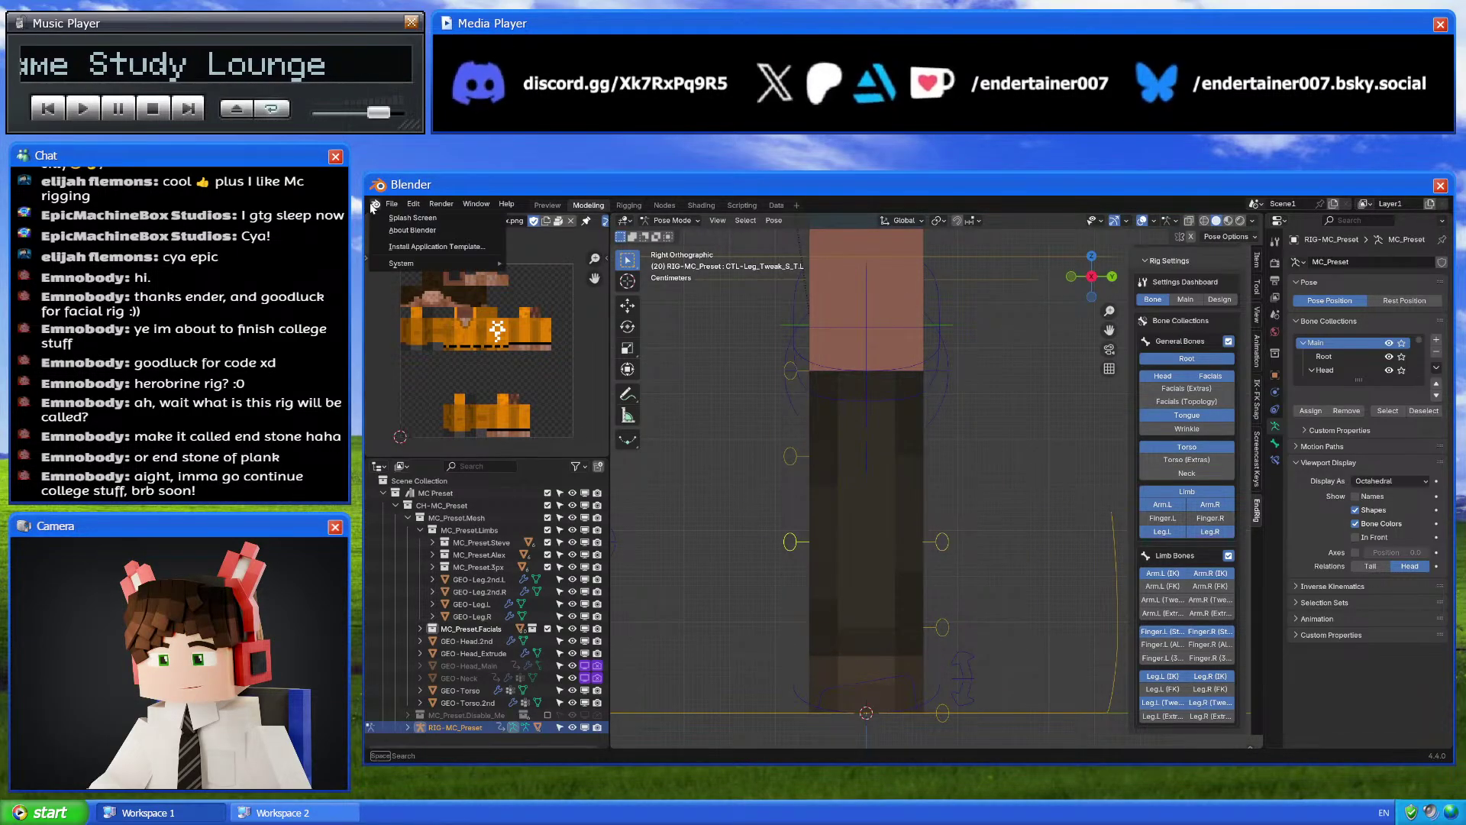
Reopen the recent file 4_4-Prototype_Leg_Rig.002.blend without saving the MC Preset file
{"action": "left_click", "coordinate": [412, 217]}
{"action": "left_click", "coordinate": [985, 519]}
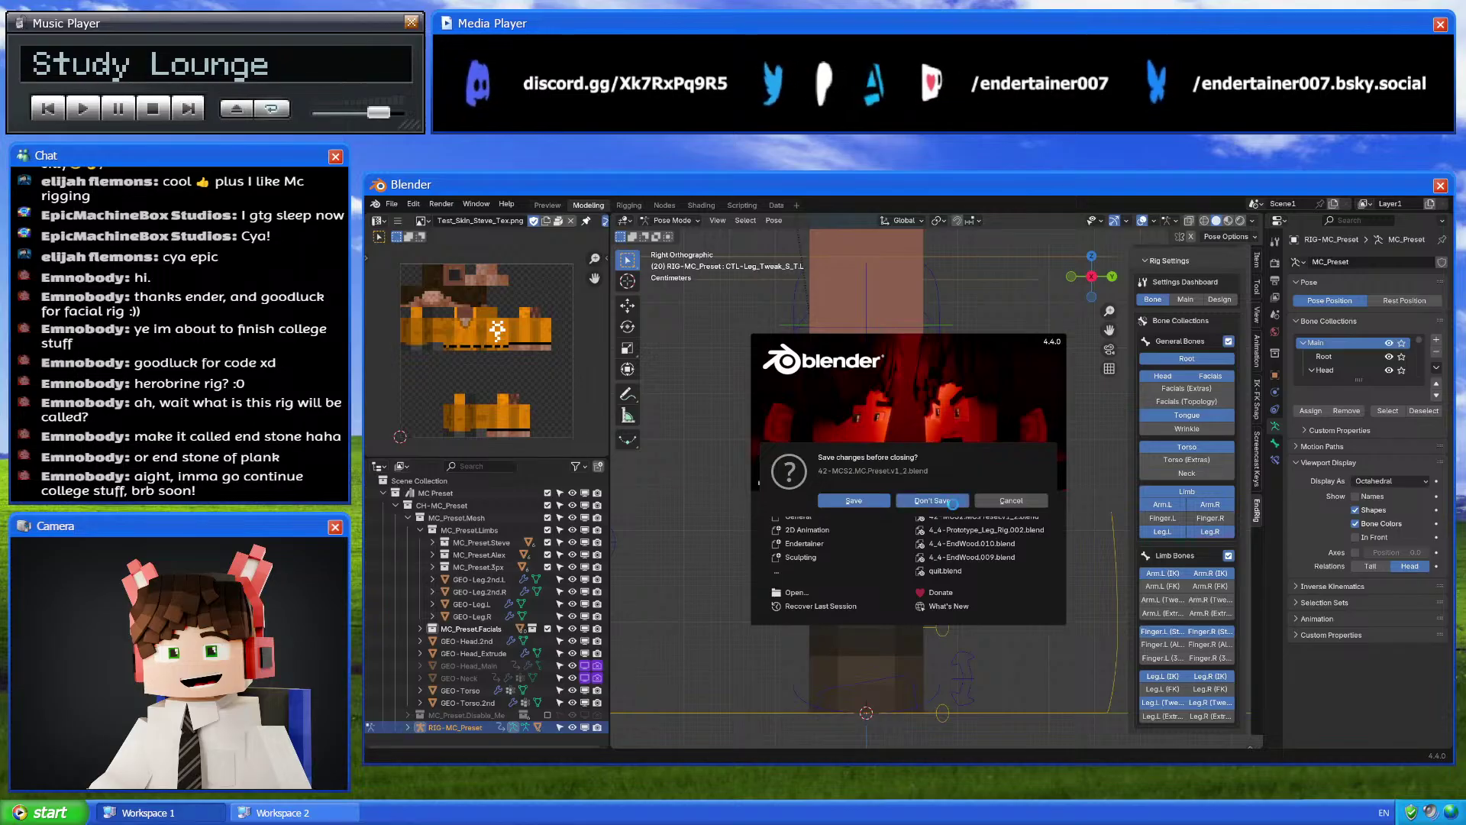
{"action": "left_click", "coordinate": [1107, 282]}
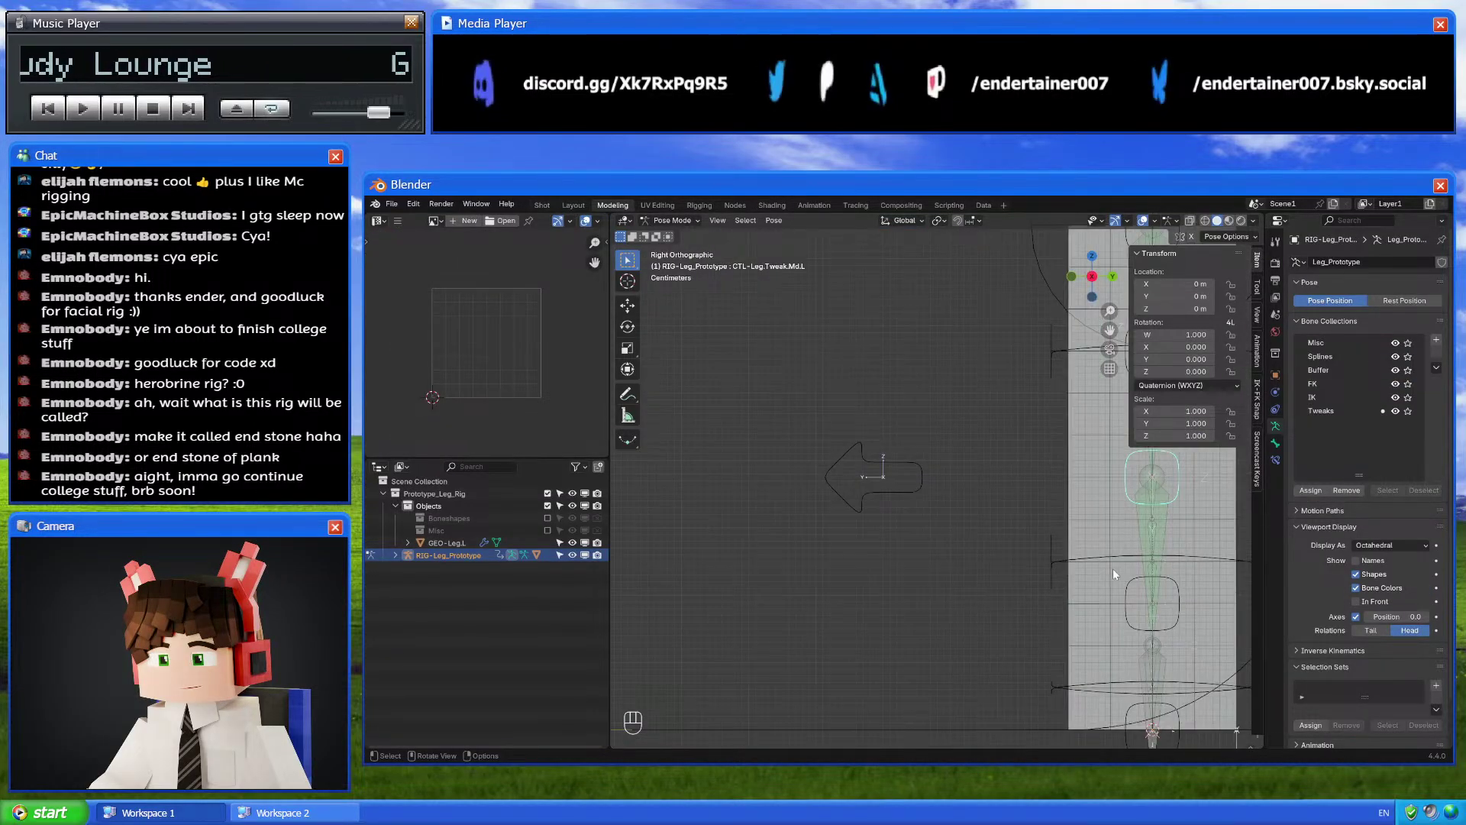
Test how the straight leg deforms in the right view by temporarily moving CTL-Leg.Tweak.Md.L
{"action": "key", "text": "g"}
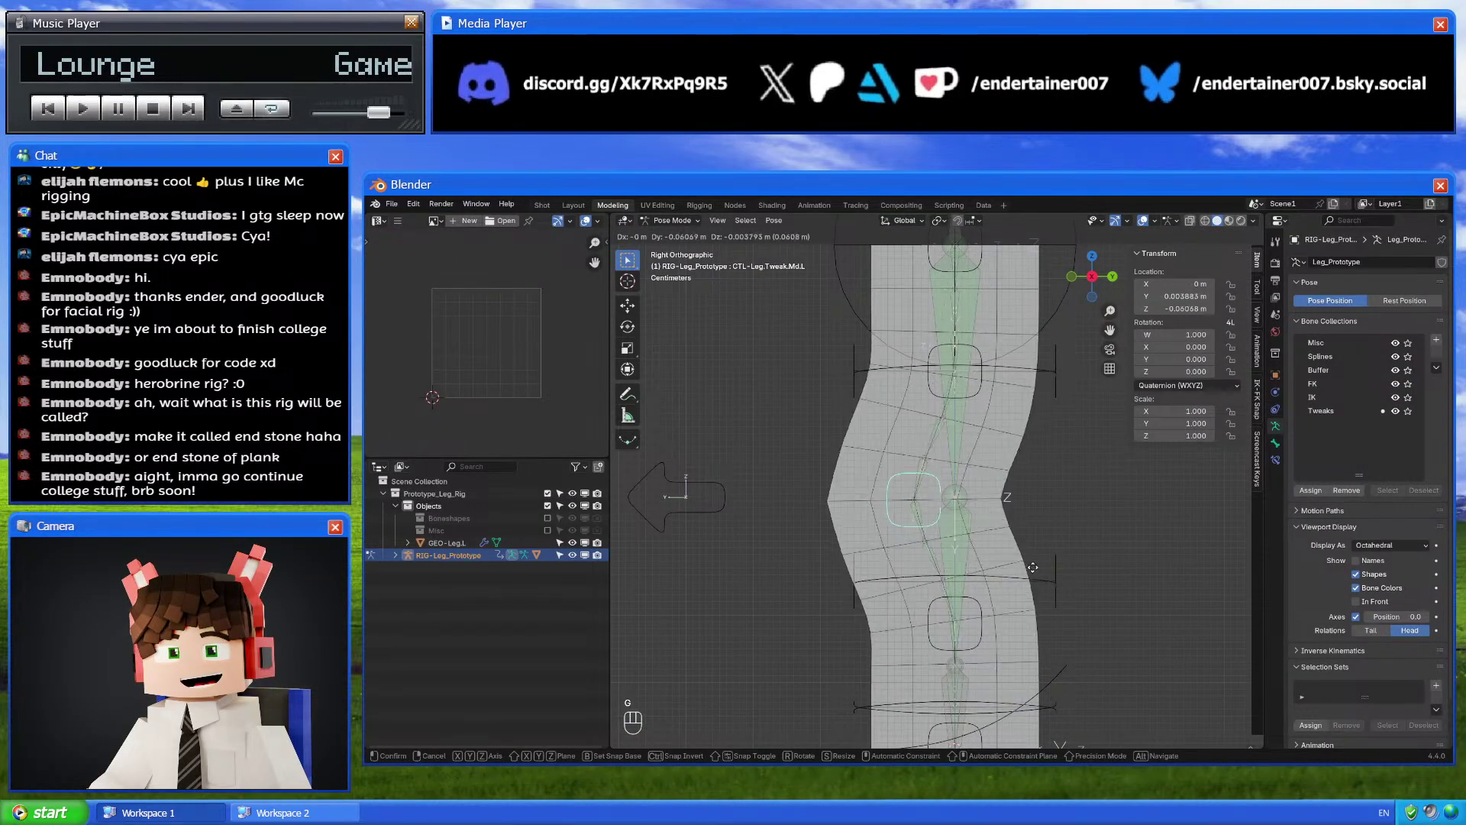
{"action": "right_click", "coordinate": [1051, 547]}
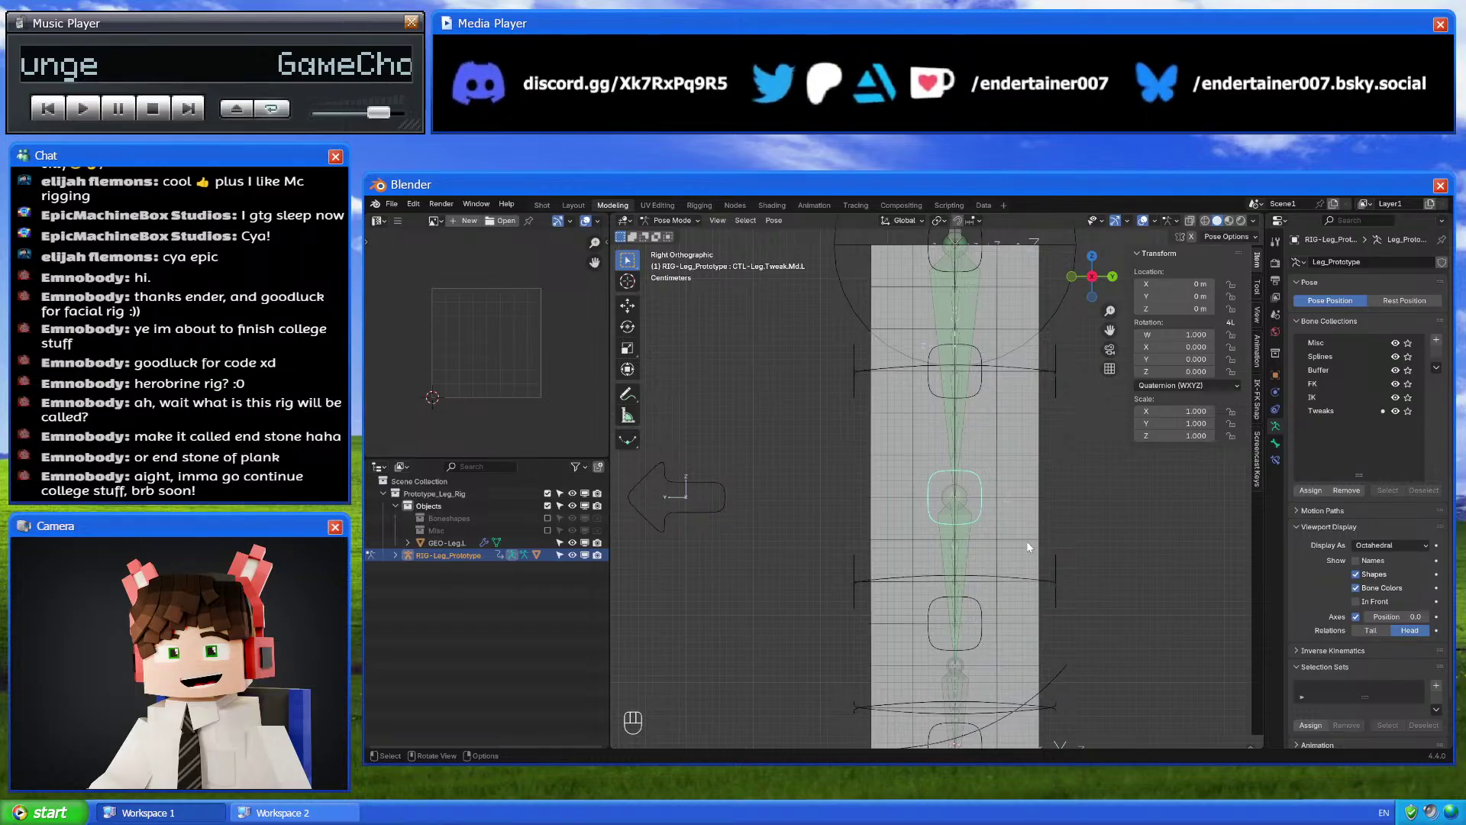
{"action": "key", "text": "g"}
{"action": "right_click", "coordinate": [1043, 309]}
Test the mid-leg deformation in the front view with temporary moves of CTL-Leg.Tweak.Md.L to both sides
{"action": "left_click", "coordinate": [1072, 276]}
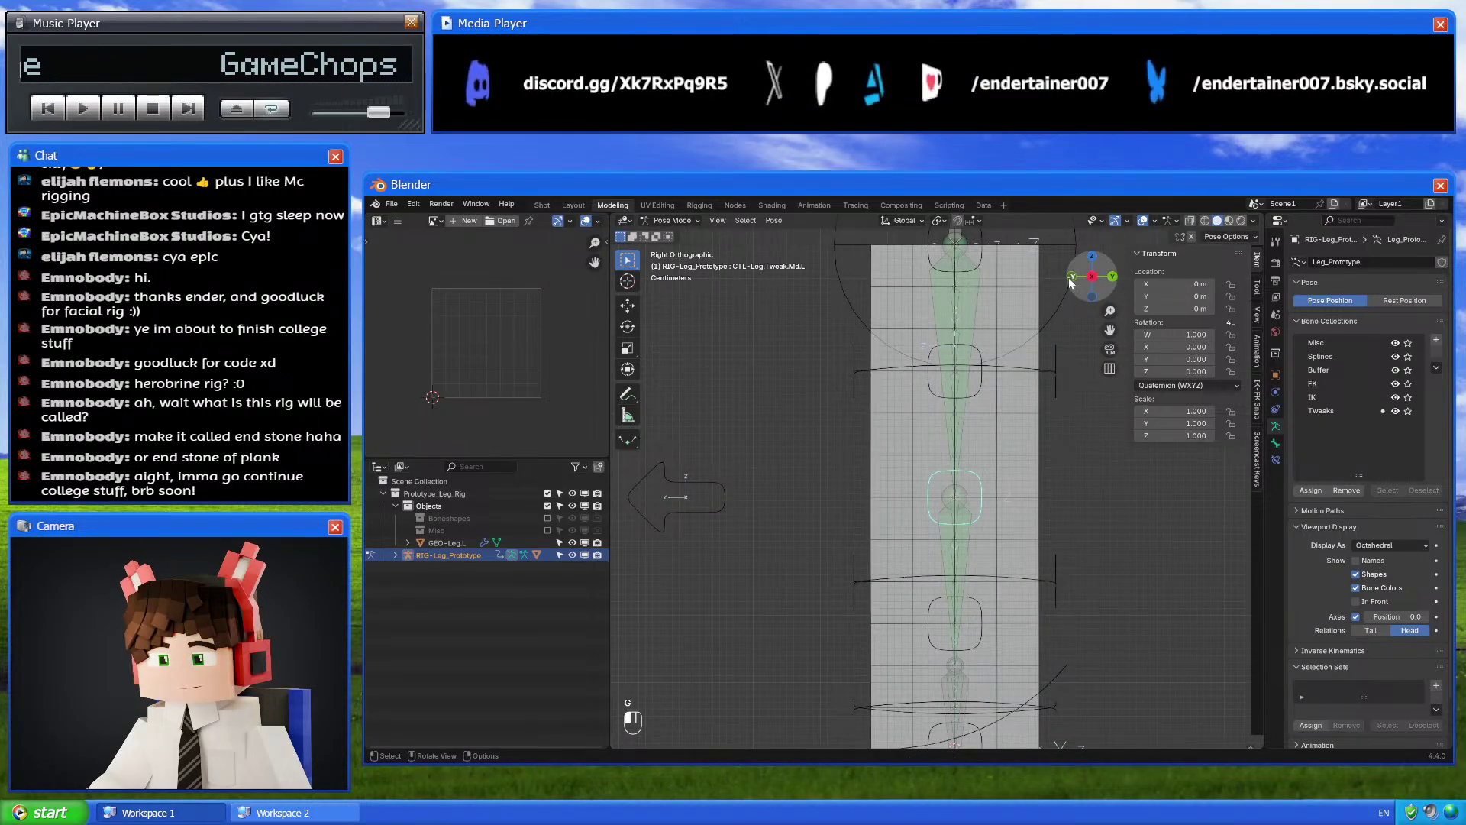
{"action": "key", "text": "g"}
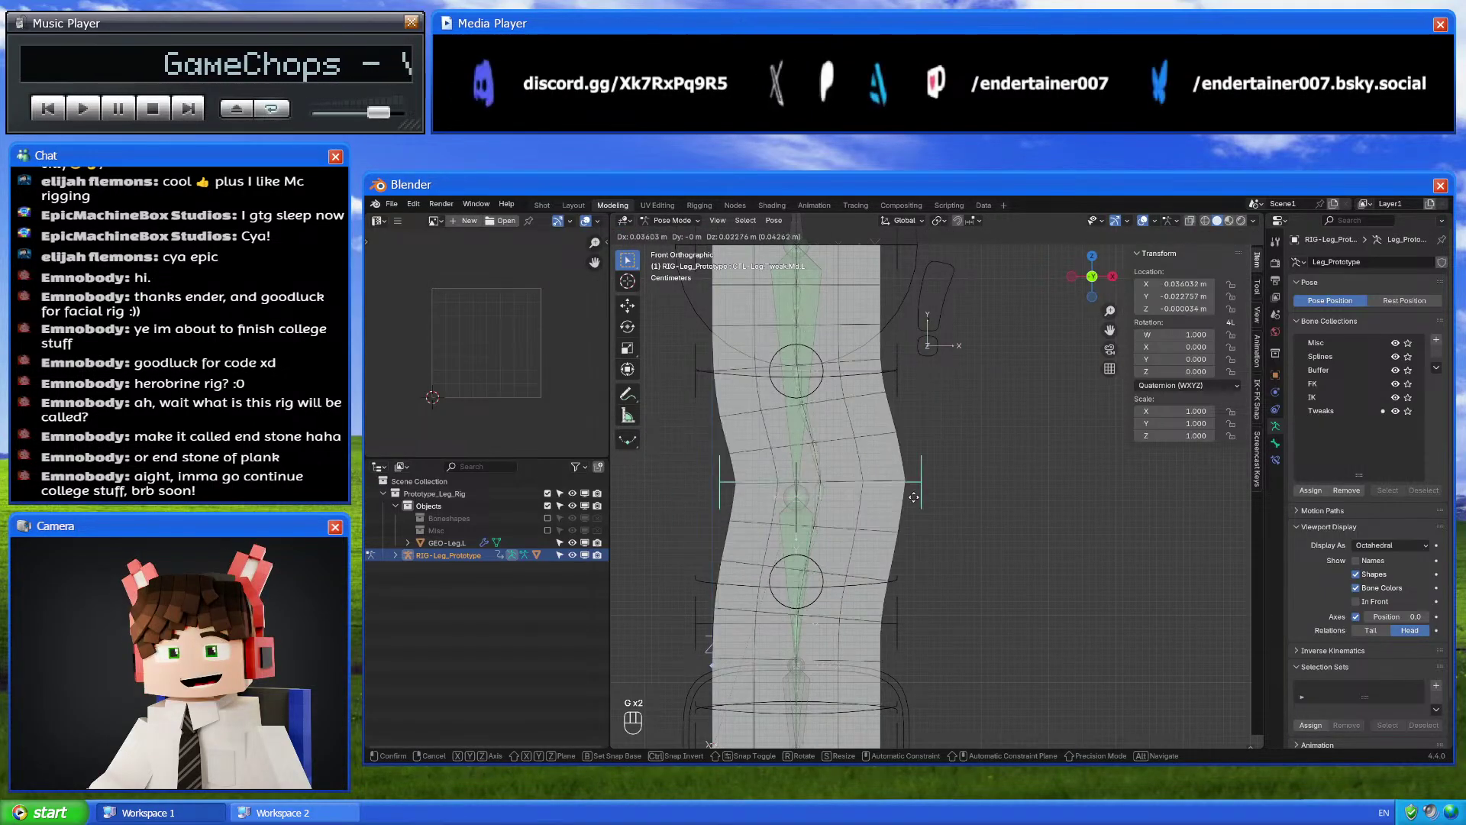
{"action": "right_click", "coordinate": [975, 566]}
{"action": "scroll", "coordinate": [975, 567], "scroll_direction": "up", "scroll_amount": 1}
{"action": "key", "text": "g"}
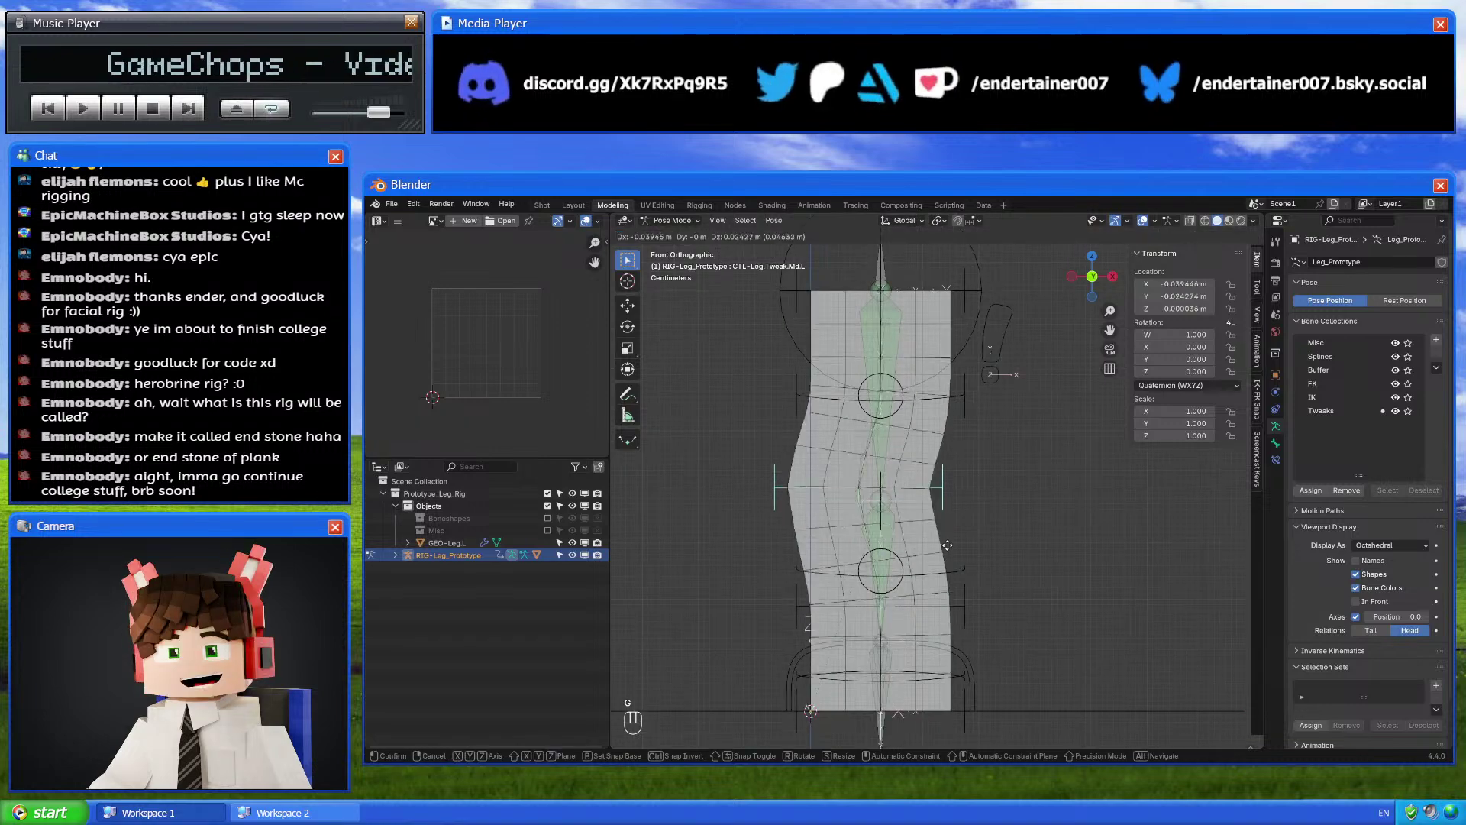
{"action": "scroll", "coordinate": [840, 567], "scroll_direction": "down", "scroll_amount": 2}
{"action": "right_click", "coordinate": [766, 567]}
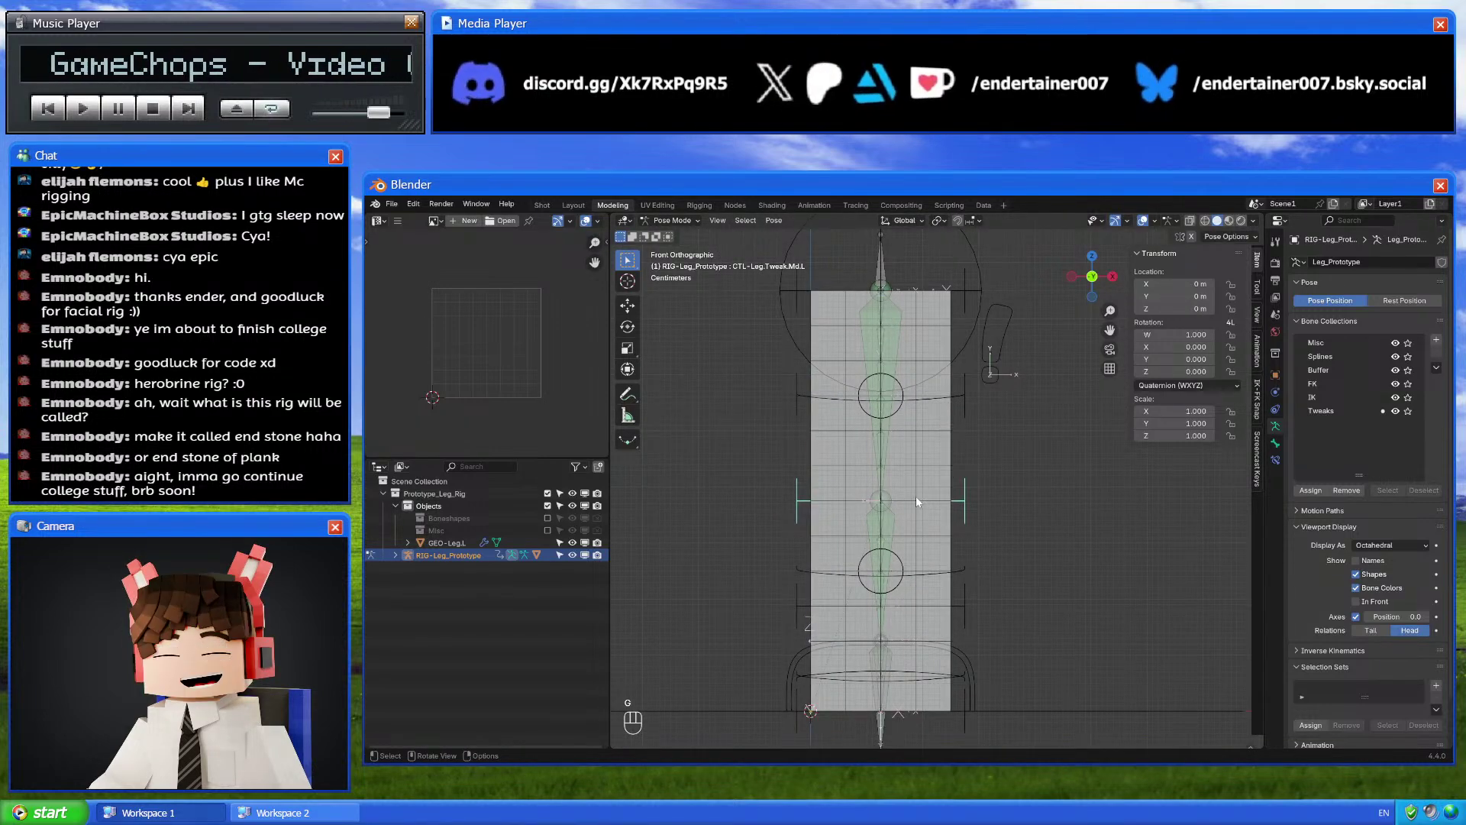
{"action": "key", "text": "g"}
{"action": "right_click", "coordinate": [980, 410]}
{"action": "middle_click_drag", "start_coordinate": [980, 410], "coordinate": [1018, 447], "text": "shift"}
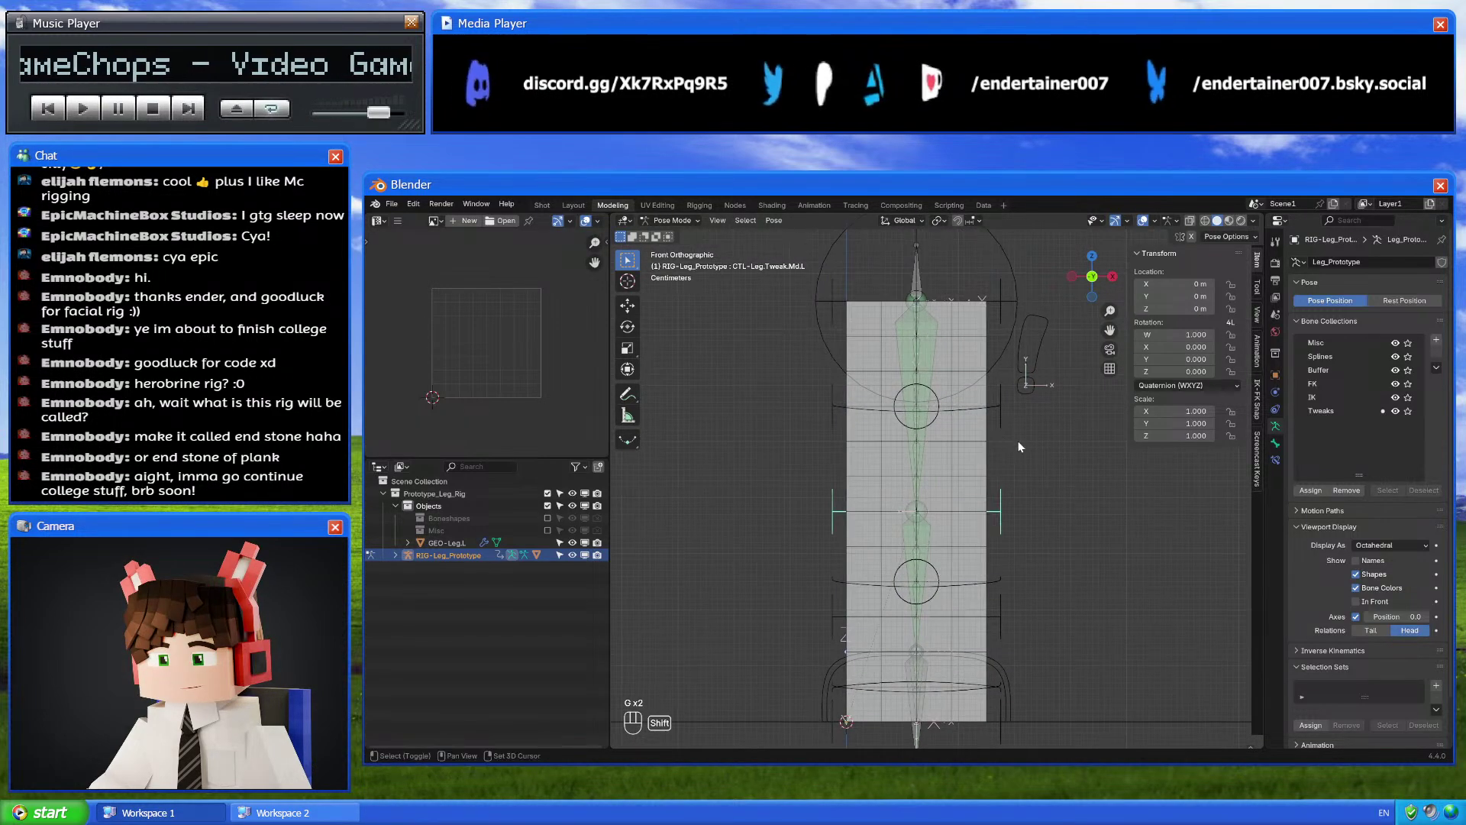
Set the mean crease of the GEO-Leg.L mesh's middle horizontal edge loop to 0
{"action": "middle_click_drag", "start_coordinate": [1052, 512], "coordinate": [1017, 517]}
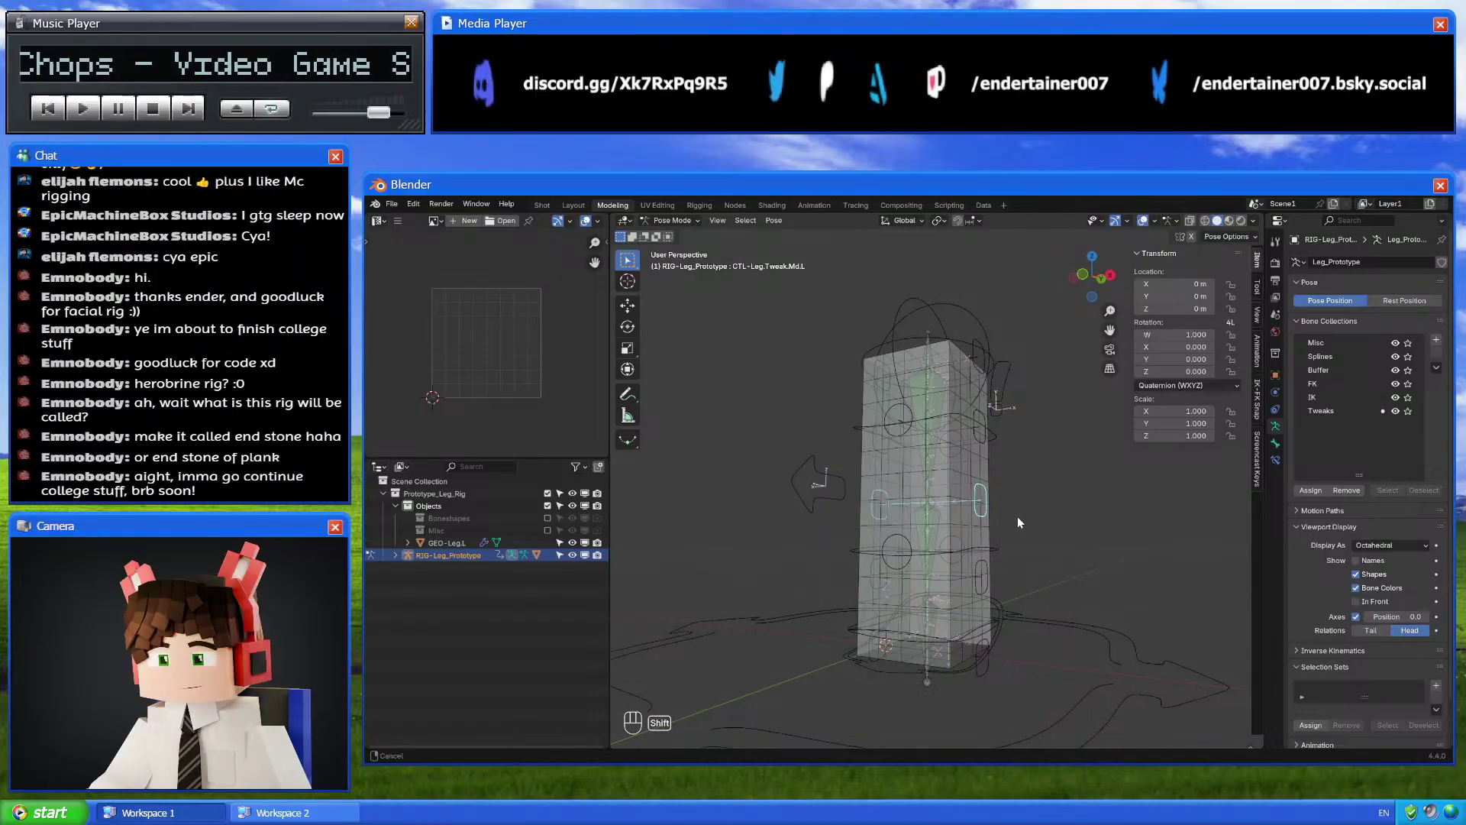
{"action": "key", "text": "ctrl+Tab"}
{"action": "left_click", "coordinate": [968, 452]}
{"action": "key", "text": "Tab"}
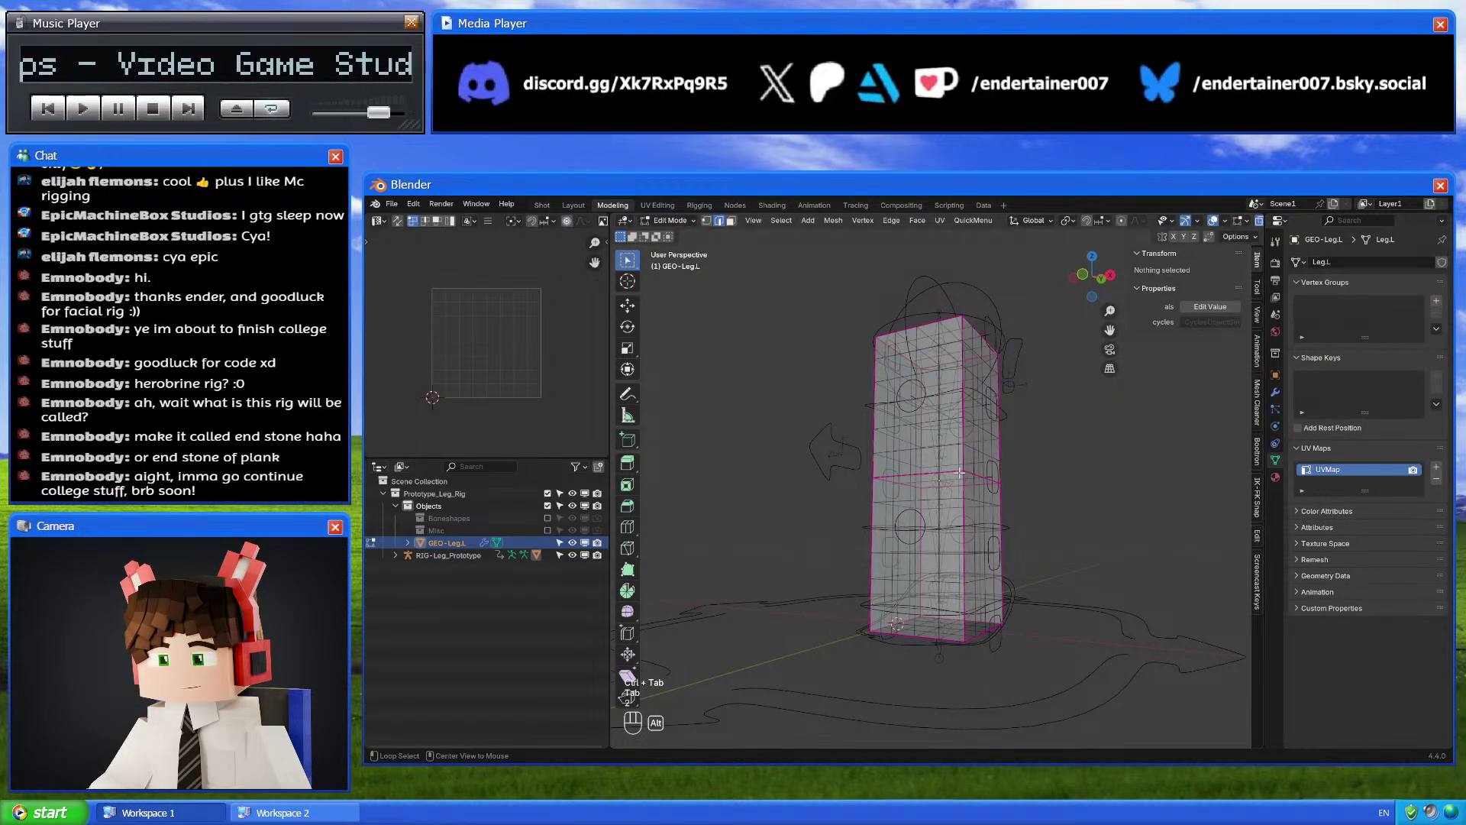
{"action": "left_click", "coordinate": [959, 472], "text": "alt"}
{"action": "scroll", "coordinate": [959, 473], "scroll_direction": "up", "scroll_amount": 3}
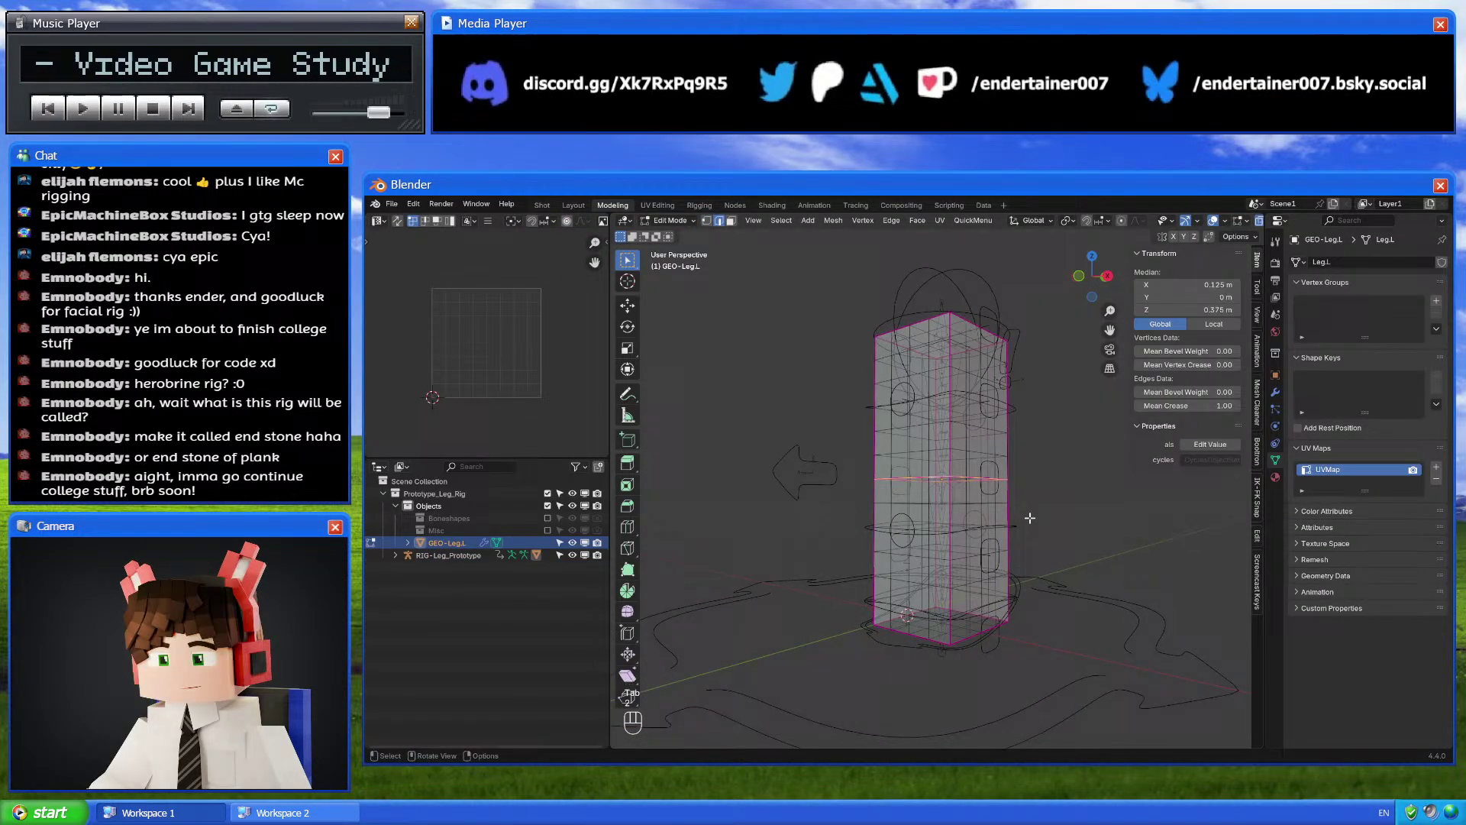
{"action": "left_click", "coordinate": [1187, 405]}
{"action": "type", "text": "0"}
{"action": "key", "text": "Return"}
{"action": "key", "text": "ctrl+e"}
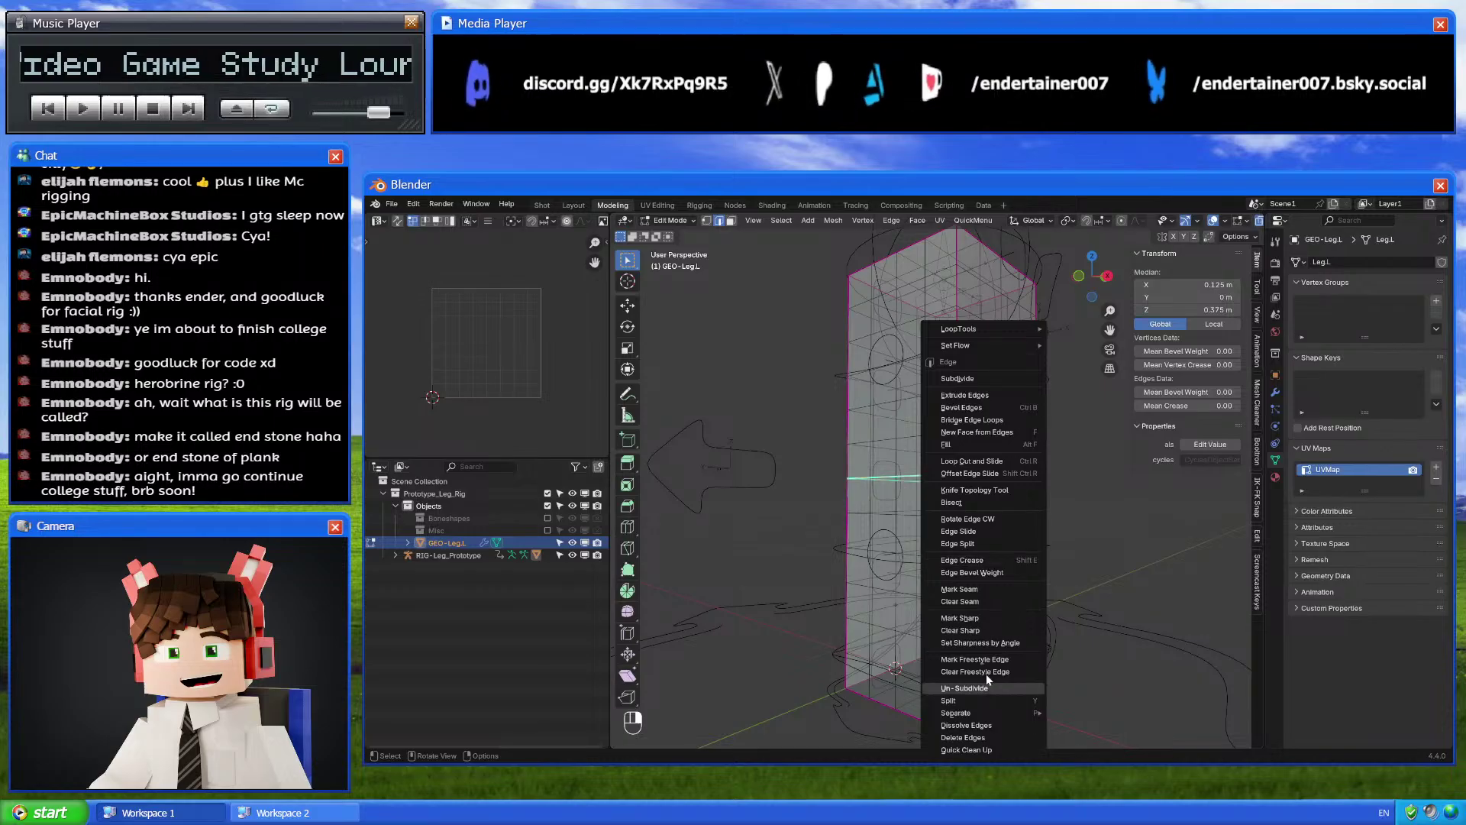
{"action": "key", "text": "Tab"}
Return to posing RIG-Leg_Prototype and test a temporary sideways move of CTL-Leg.Tweak.Md.L in the front view
{"action": "left_click", "coordinate": [1046, 455]}
{"action": "key", "text": "ctrl+Tab"}
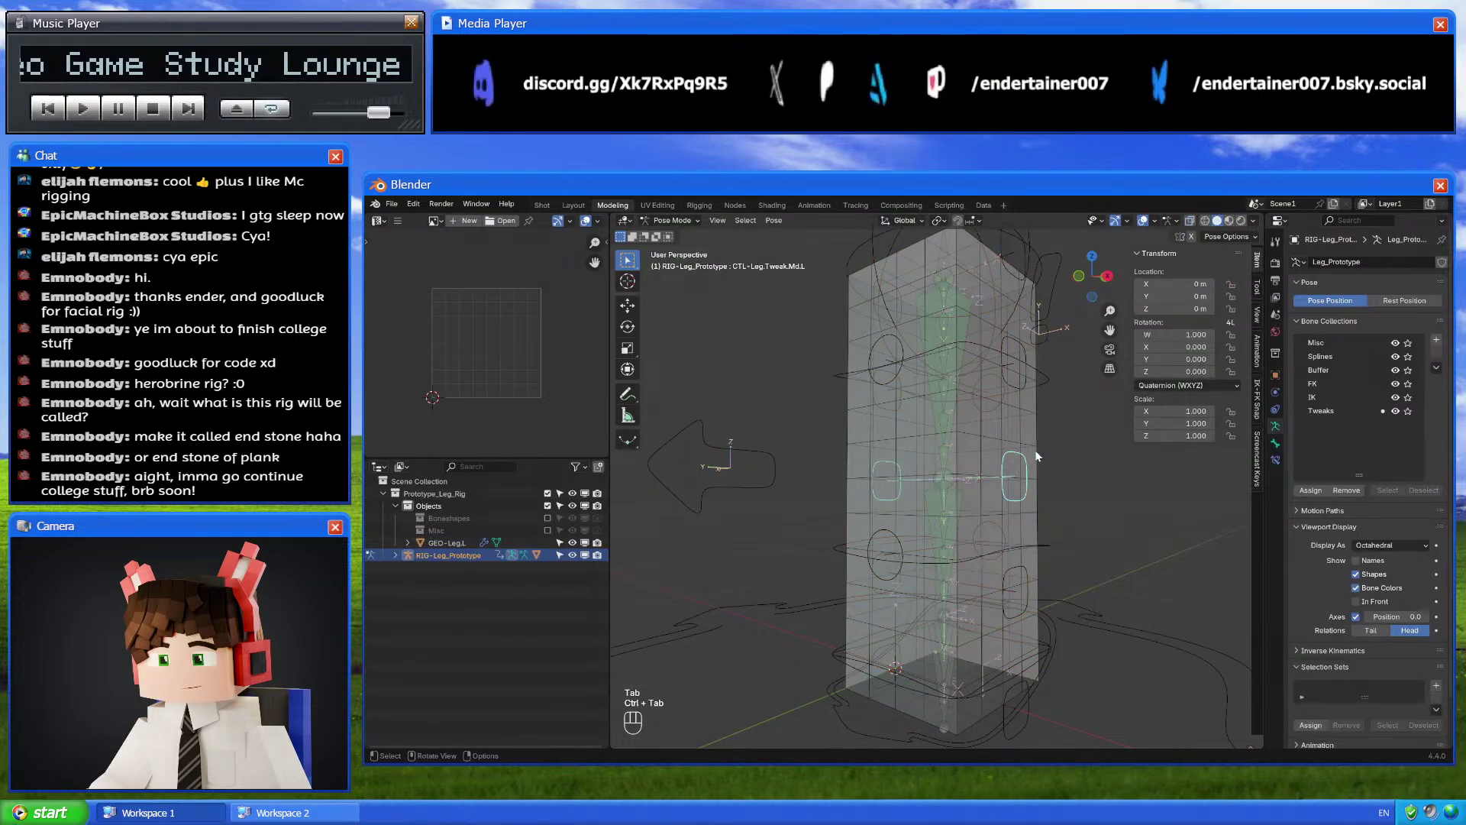
{"action": "left_click", "coordinate": [1078, 276]}
{"action": "key", "text": "g"}
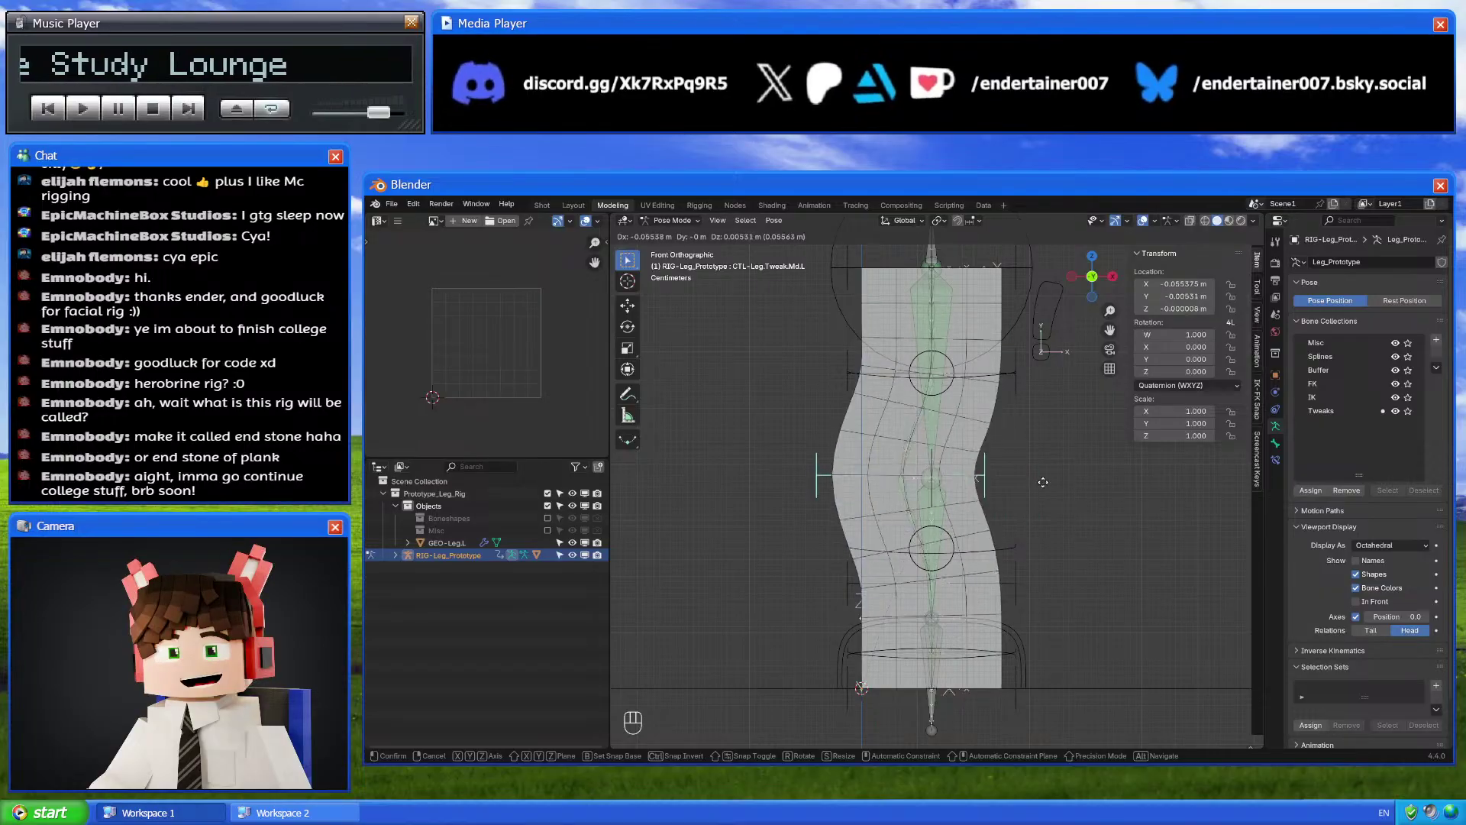
{"action": "right_click", "coordinate": [1022, 393]}
Test the upper-leg deformation with temporary sideways moves of CTL-Leg.Tweak.Tp_Md.L
{"action": "left_click", "coordinate": [1020, 387]}
{"action": "key", "text": "g"}
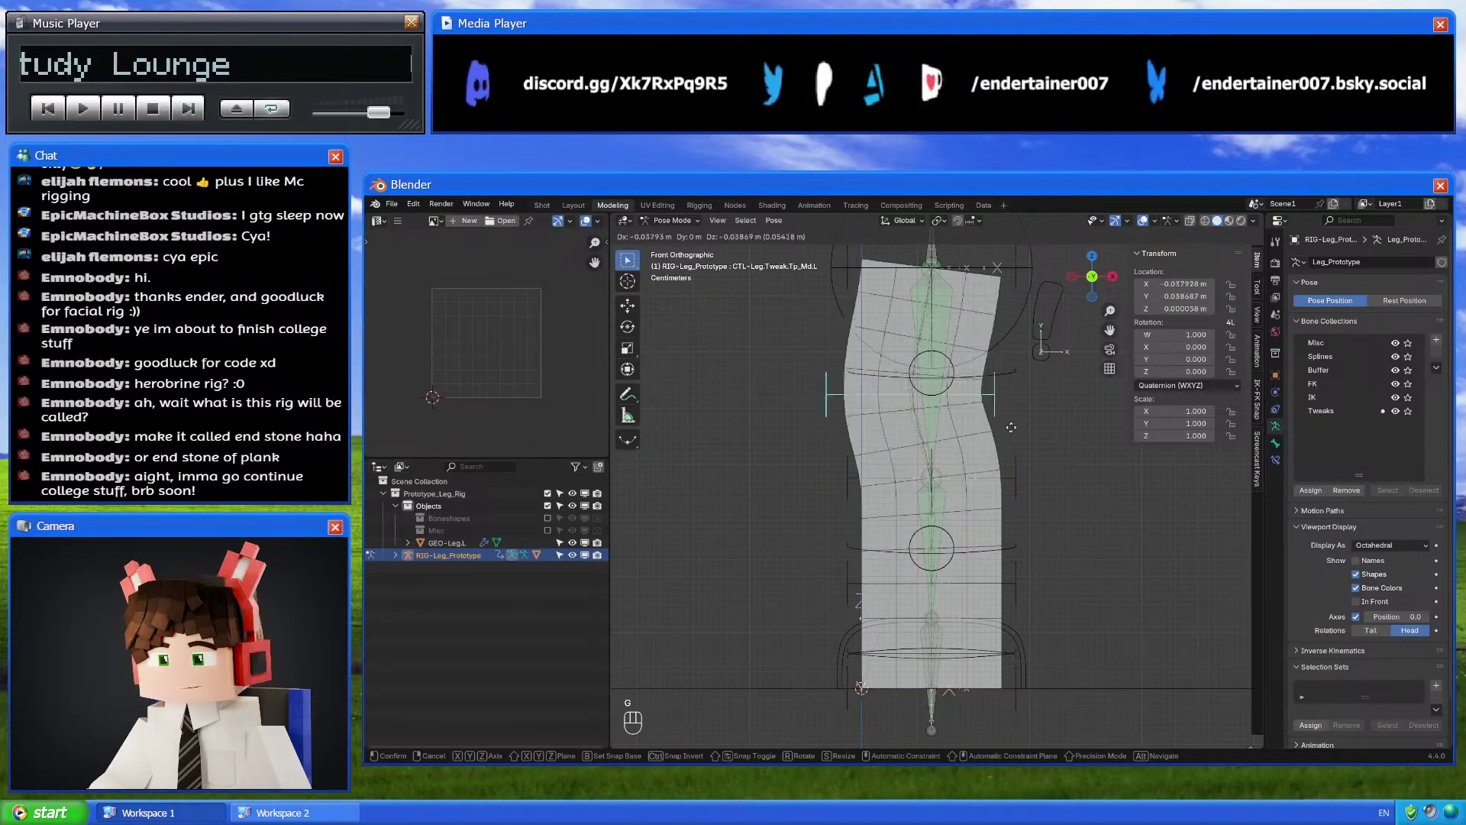
{"action": "right_click", "coordinate": [1011, 427]}
{"action": "key", "text": "g"}
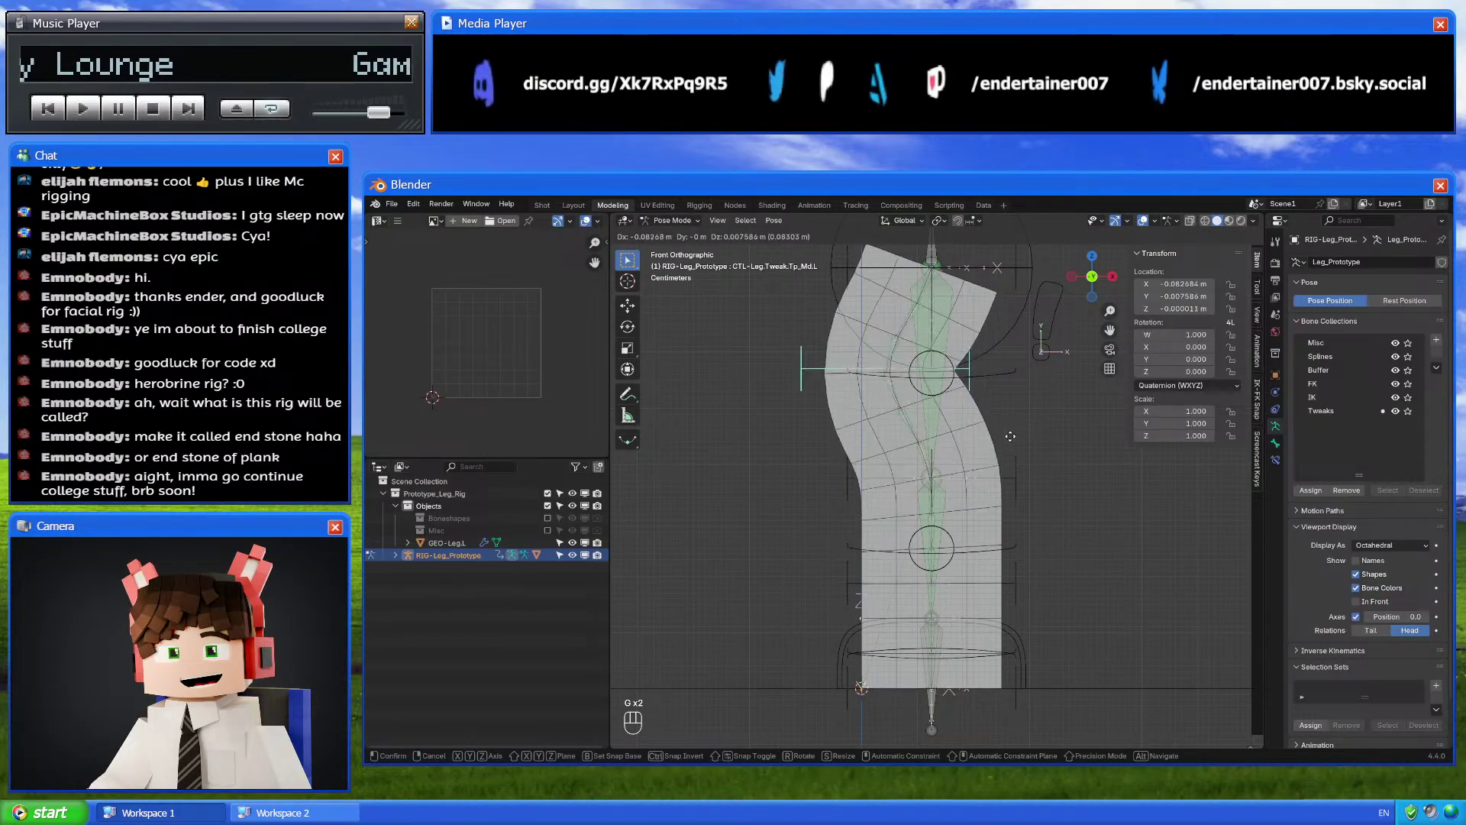
{"action": "right_click", "coordinate": [1011, 436]}
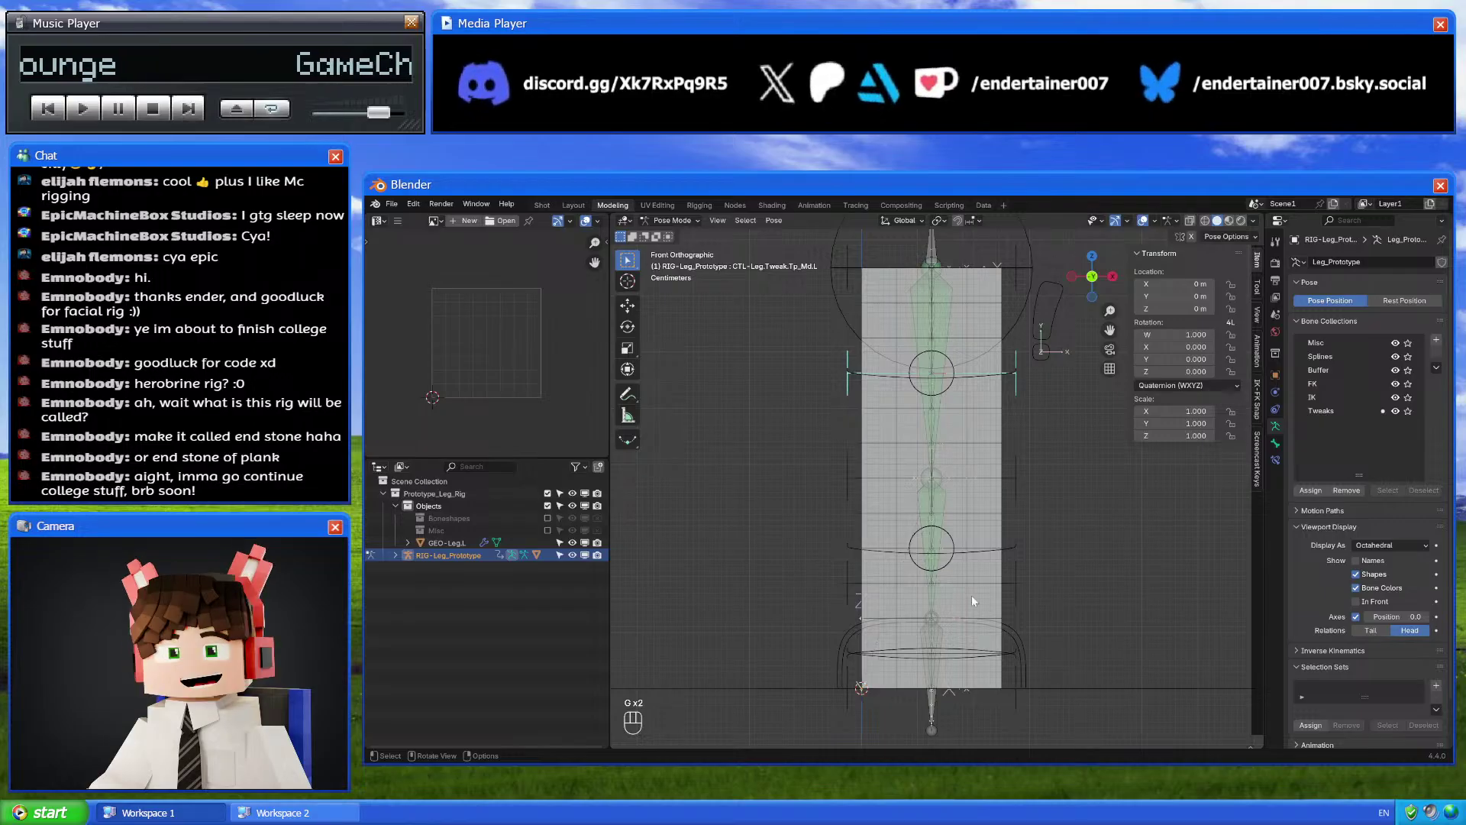
Bend the leg into a wave, moving the Tp_Md, Md and Bt_Md tweak controls about -0.058, 0.048 and -0.055 m in X
{"action": "key", "text": "g"}
{"action": "left_click", "coordinate": [1003, 474]}
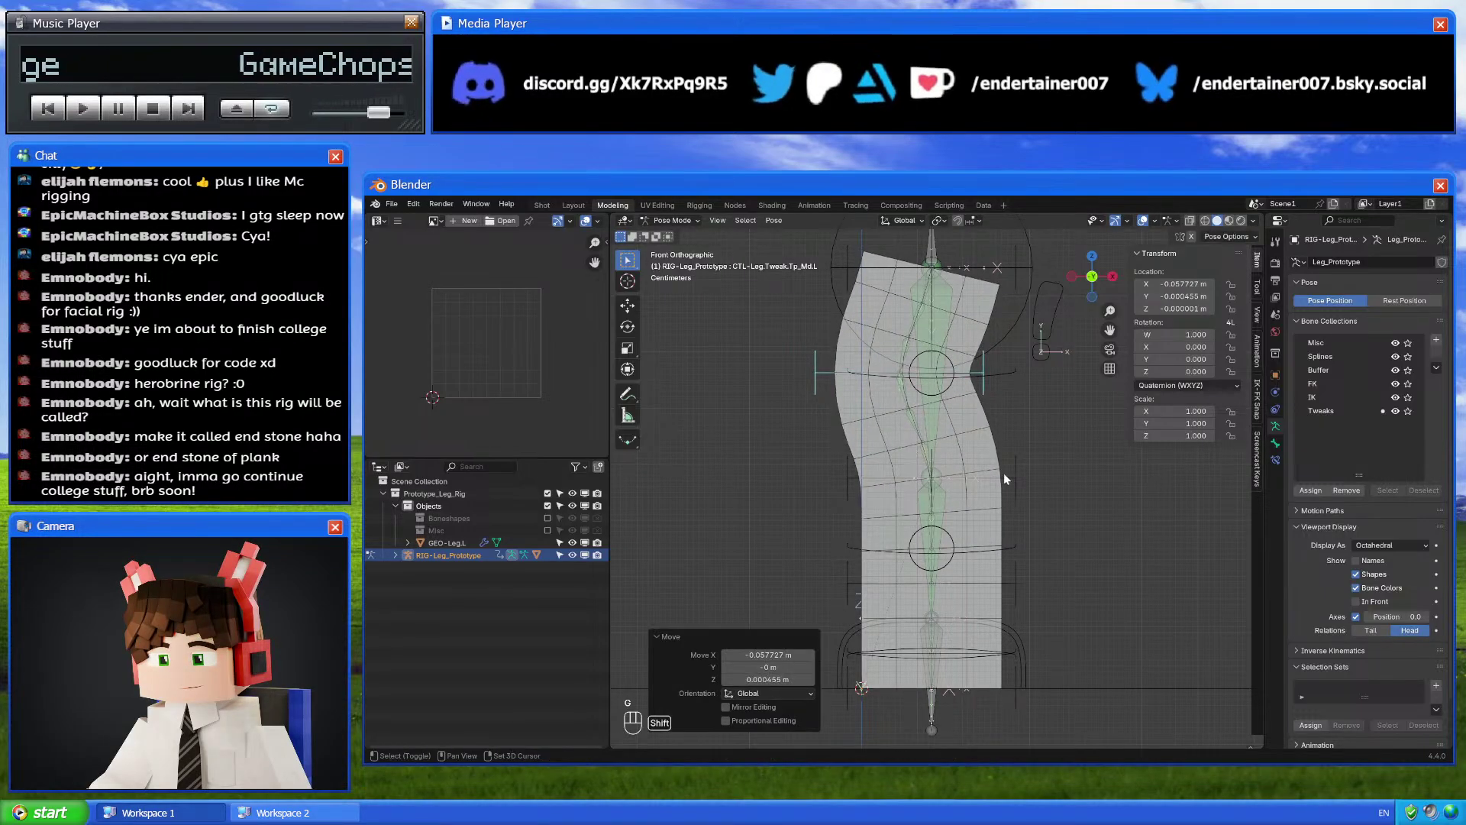
{"action": "left_click", "coordinate": [994, 587]}
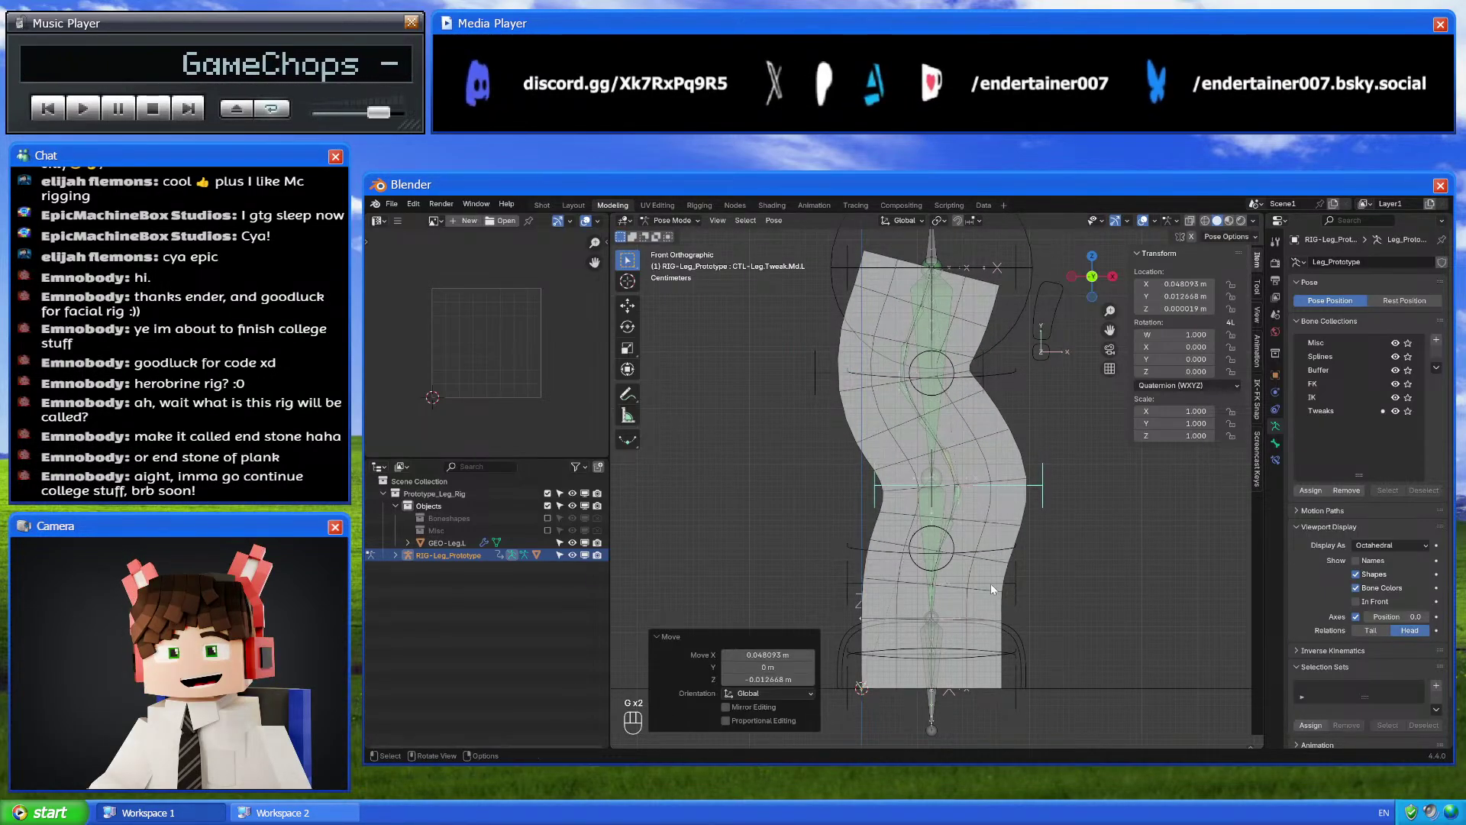
{"action": "key", "text": "g"}
{"action": "right_click", "coordinate": [991, 684]}
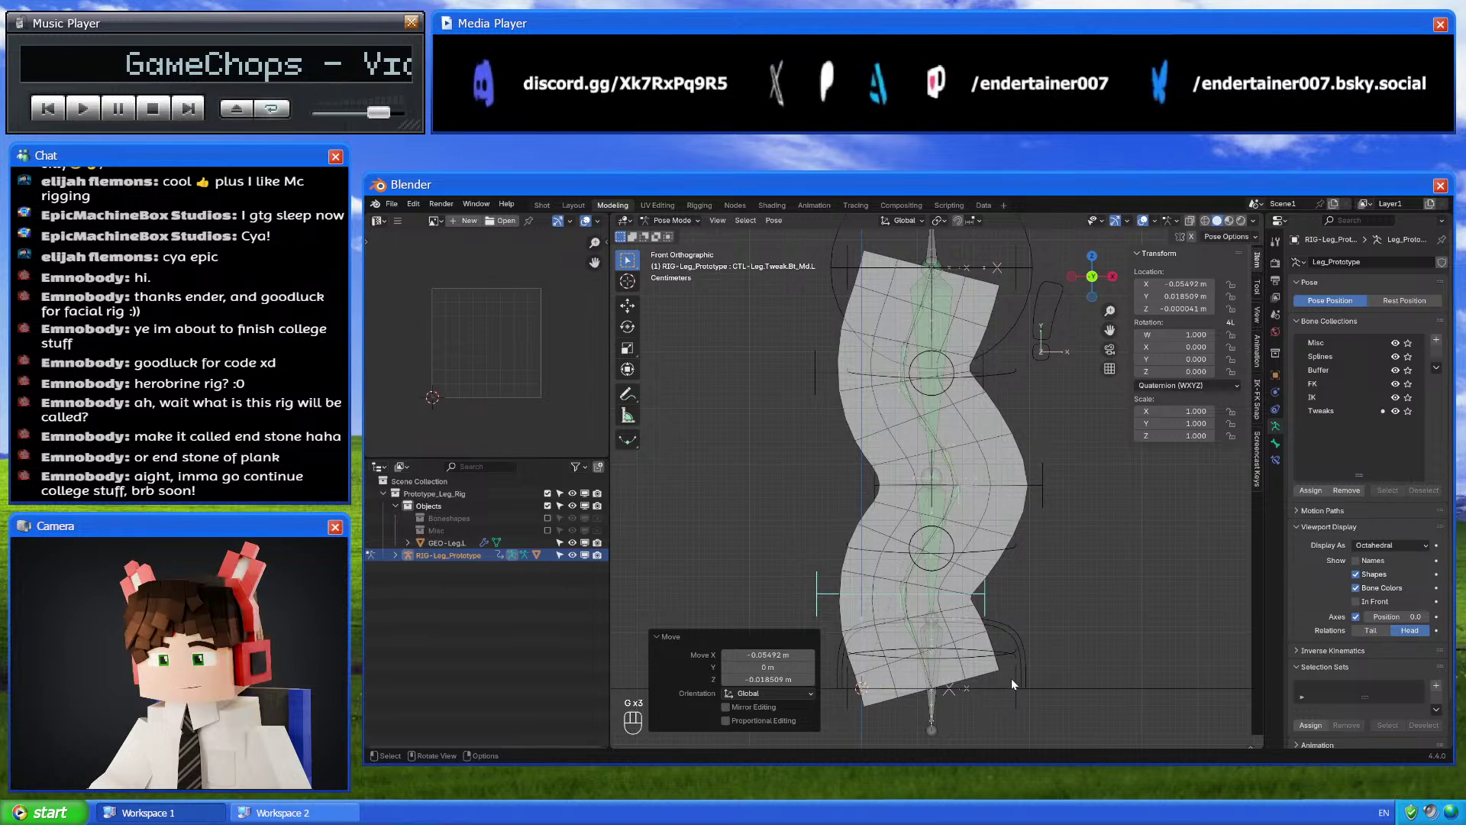
Test the lower-leg deformation by rotating CTL-Leg.Tweak.Bt.L about -33.5° and repositioning the Bt and Bt_Md tweak controls in the front view
{"action": "key", "text": "r"}
{"action": "left_click", "coordinate": [1098, 648]}
{"action": "key", "text": "g"}
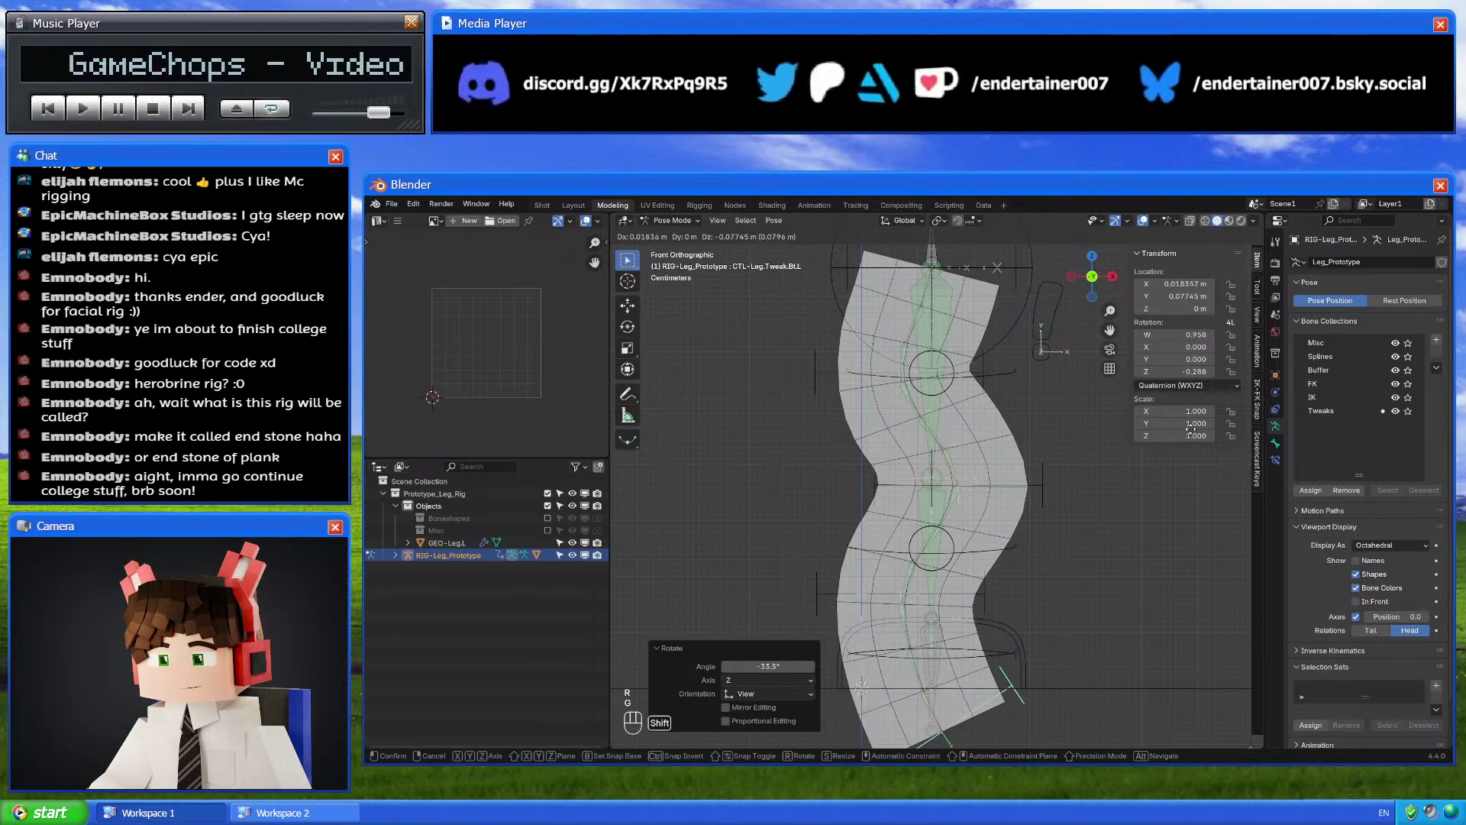
{"action": "left_click", "coordinate": [982, 625]}
{"action": "key", "text": "ctrl+z"}
{"action": "key", "text": "g"}
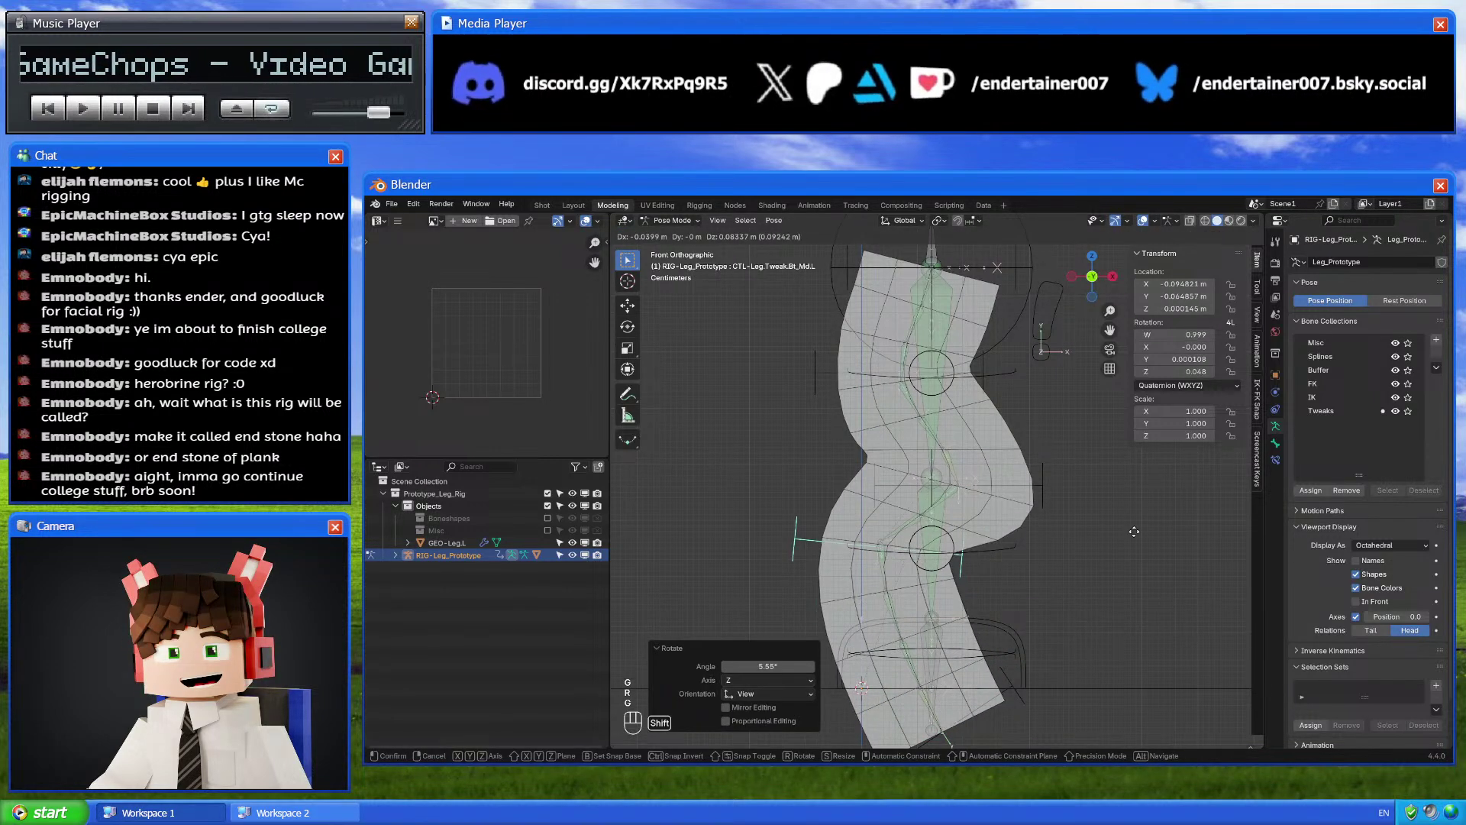
{"action": "left_click", "coordinate": [1220, 653], "text": "shift"}
{"action": "key", "text": "g"}
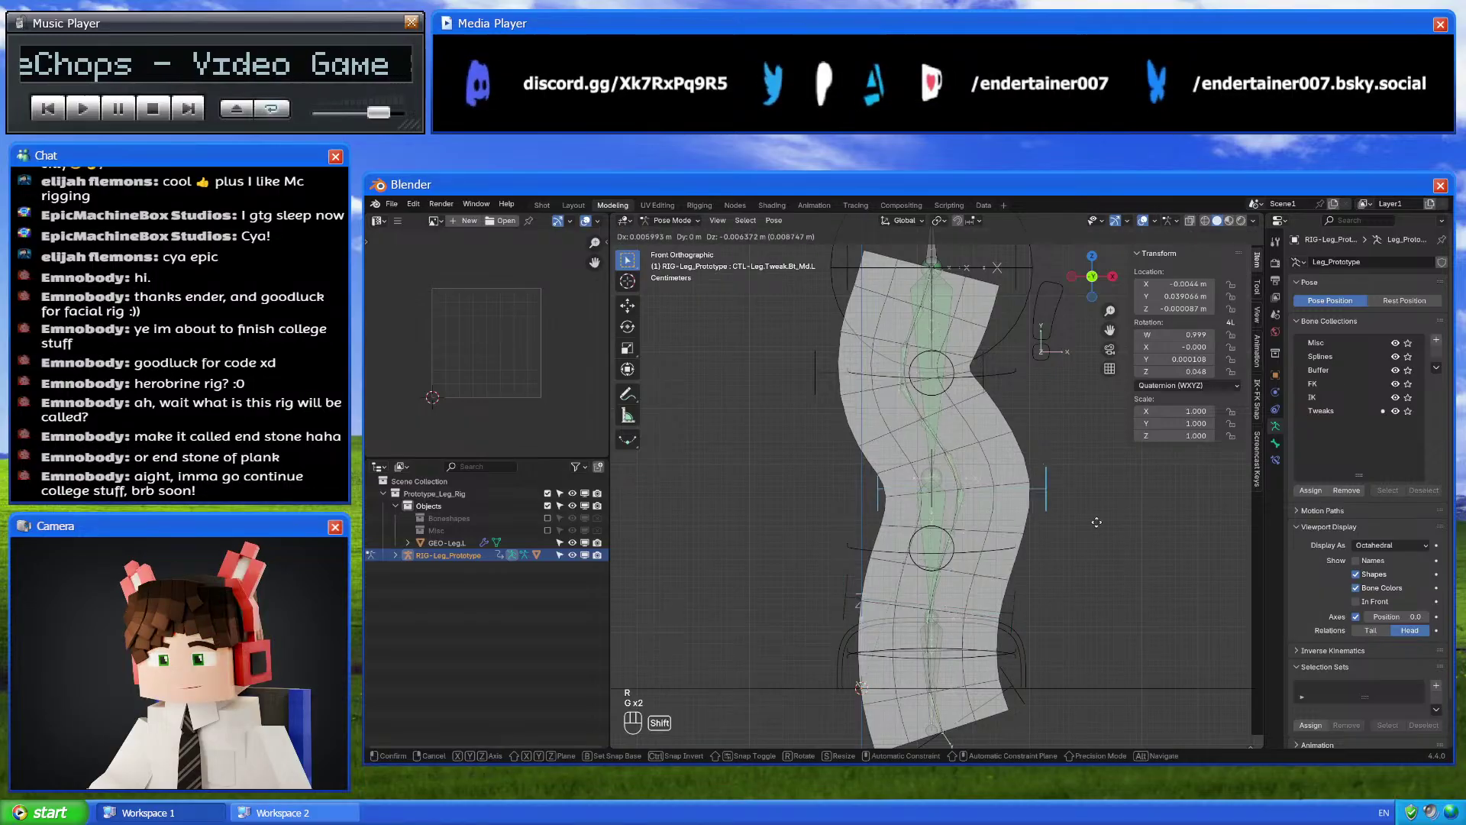
{"action": "left_click", "coordinate": [1119, 487], "text": "shift"}
Test the upper-leg deformation by moving and rotating Tp_Md, then rotating CTL-Leg.Tweak.Tp.L and moving it about 0.038 m in X and 0.081 m in Z
{"action": "left_click", "coordinate": [987, 359]}
{"action": "key", "text": "g"}
{"action": "left_click", "coordinate": [1062, 397], "text": "shift"}
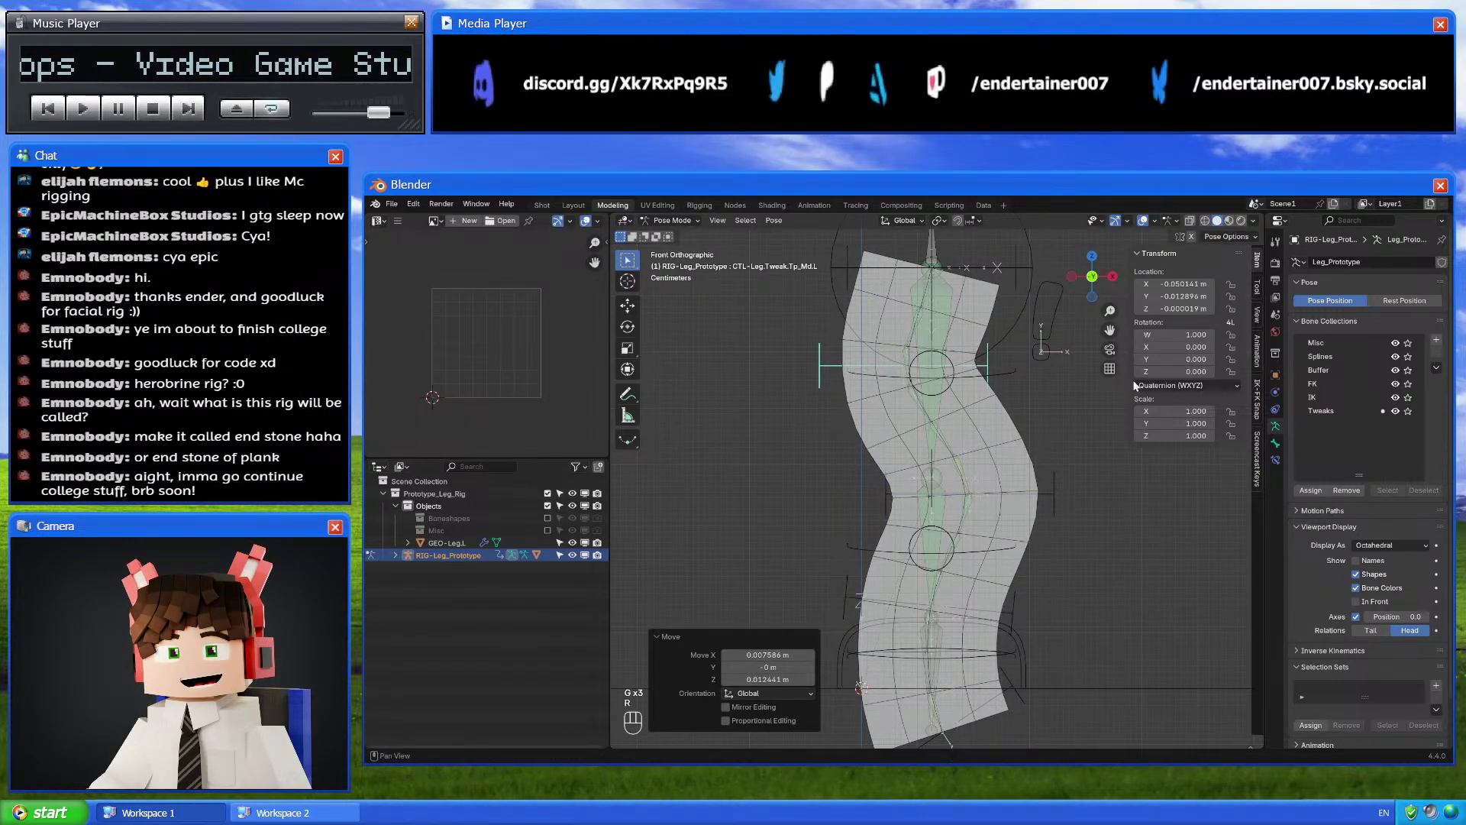
{"action": "key", "text": "r"}
{"action": "left_click", "coordinate": [1063, 381], "text": "shift"}
{"action": "left_click", "coordinate": [1013, 260]}
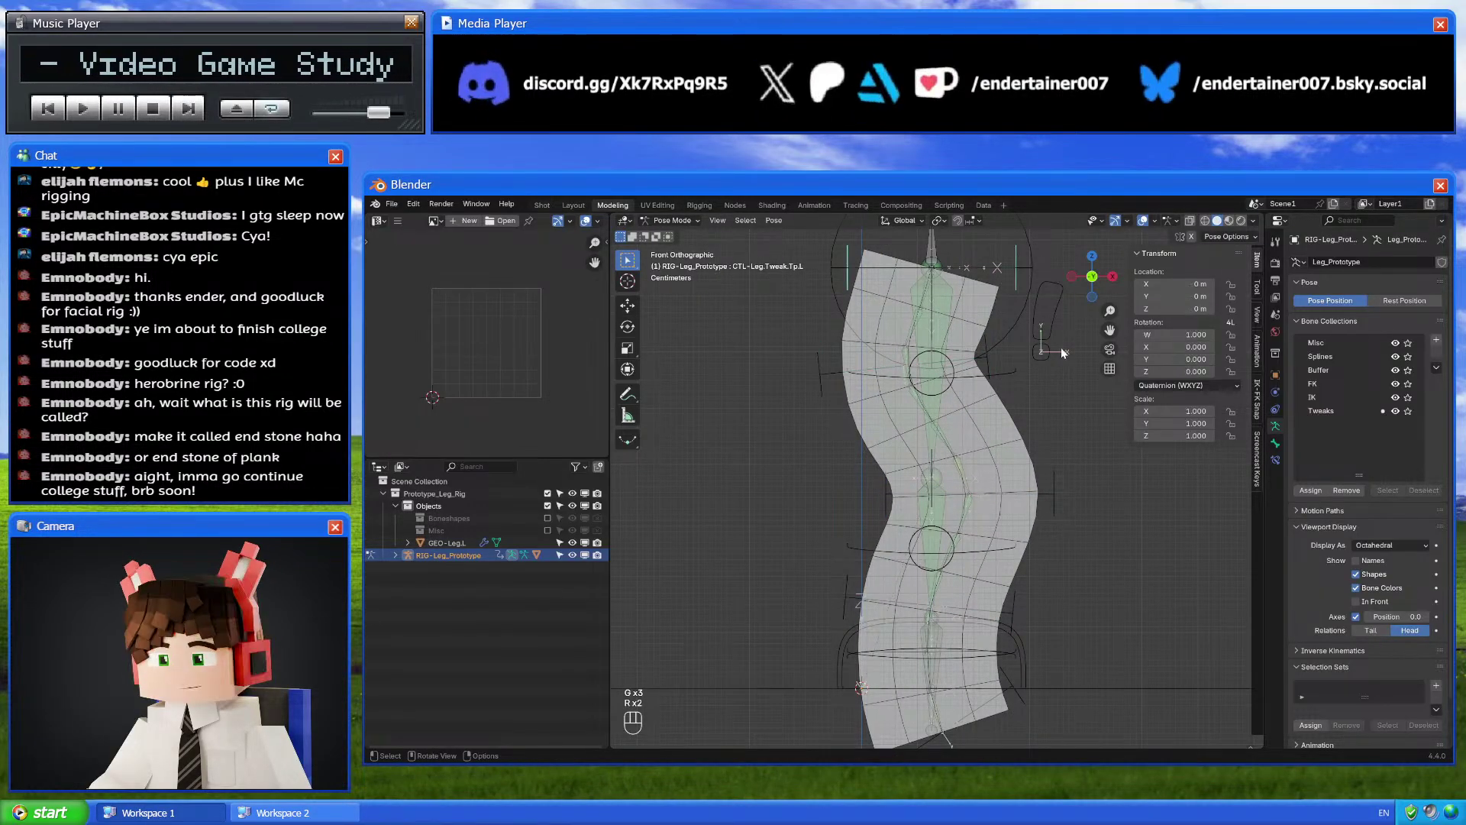
{"action": "left_click", "coordinate": [1027, 388]}
{"action": "key", "text": "g"}
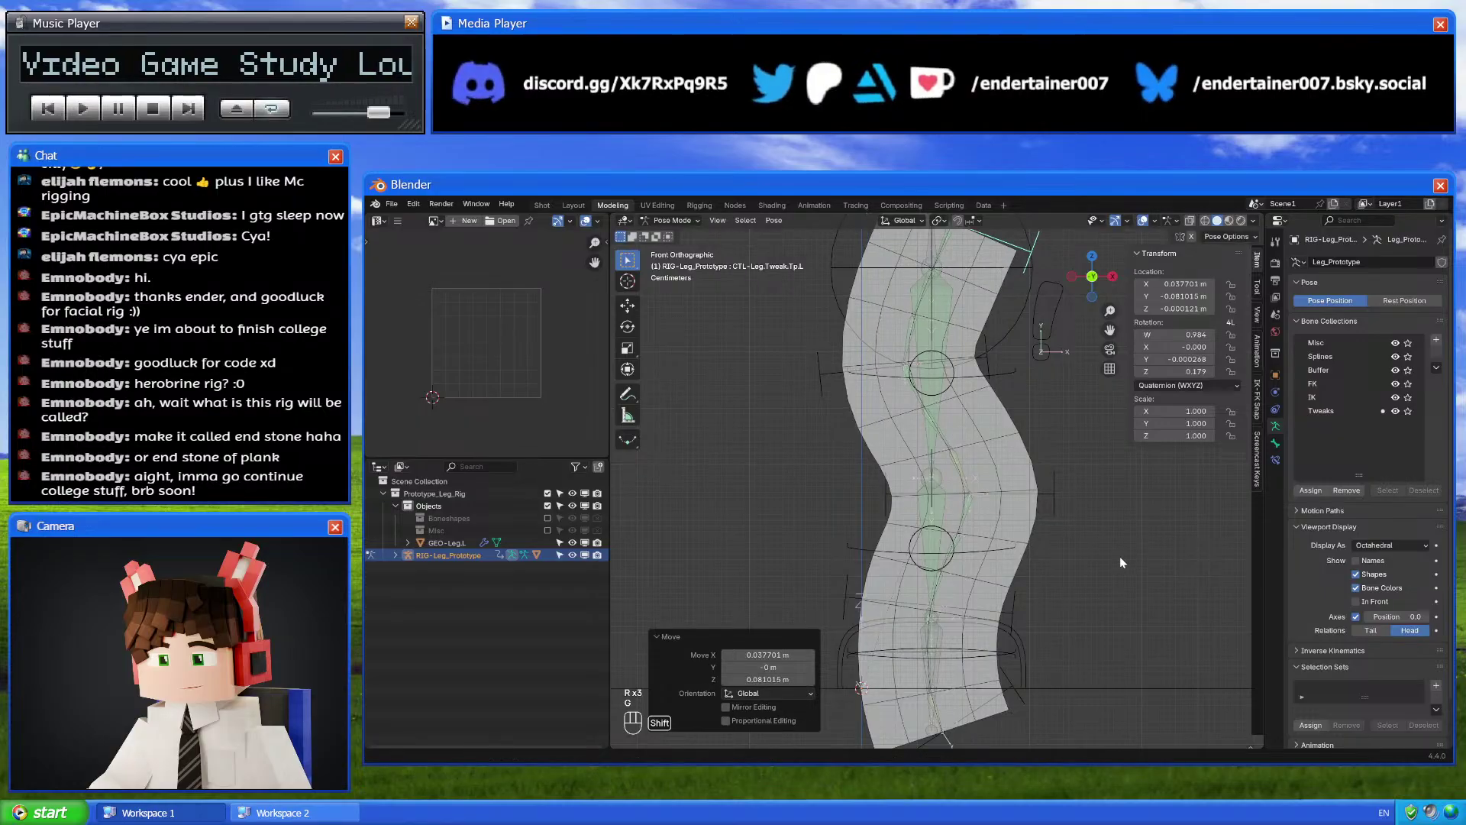
{"action": "left_click", "coordinate": [1145, 589]}
Clear the rotation and location of all RIG-Leg_Prototype pose controls
{"action": "middle_click_drag", "start_coordinate": [1146, 583], "coordinate": [893, 545]}
{"action": "key", "text": "ctrl+Tab"}
{"action": "left_click", "coordinate": [893, 546]}
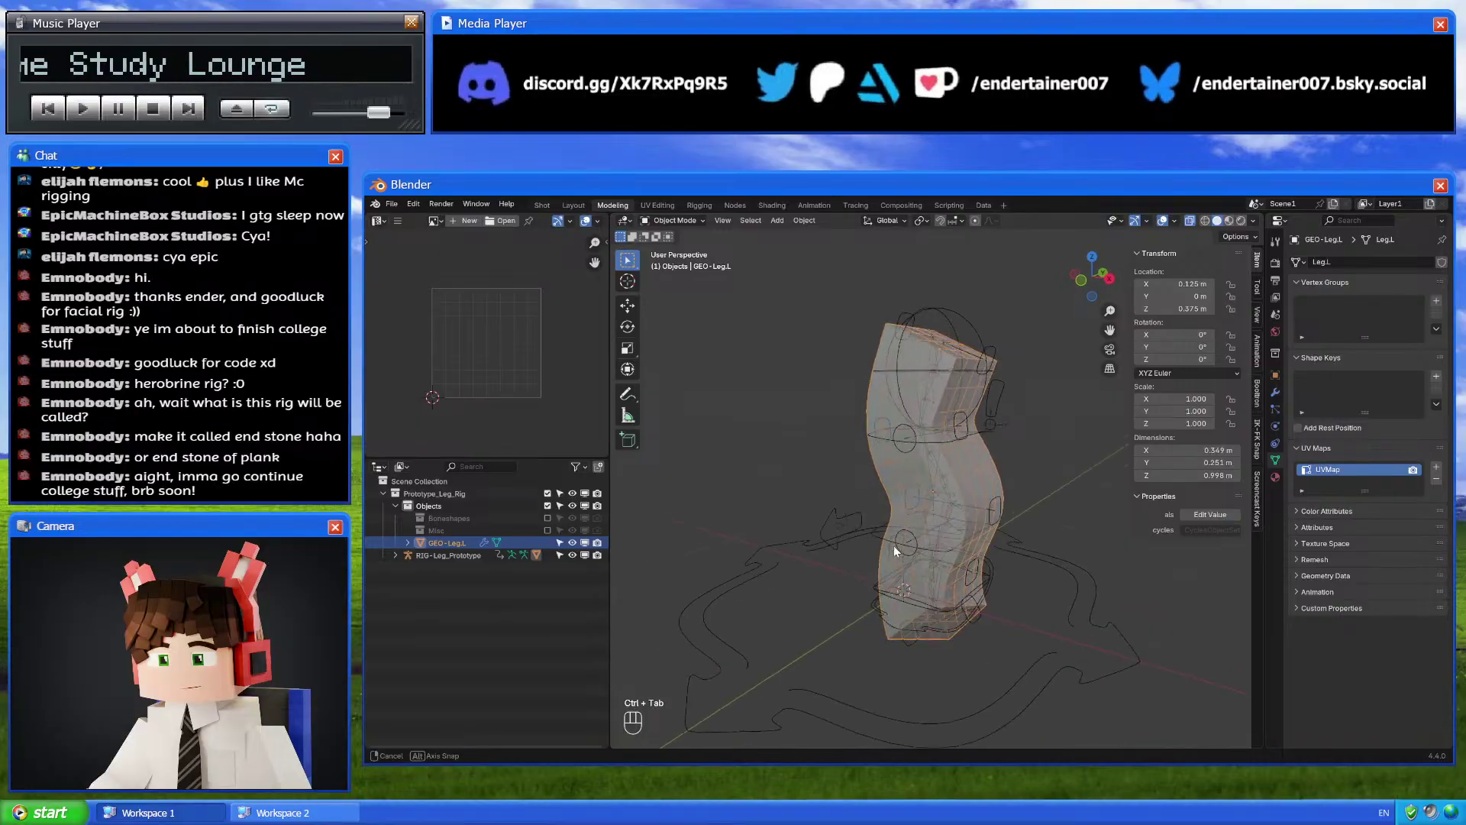
{"action": "key", "text": "ctrl+Tab"}
{"action": "key", "text": "a"}
{"action": "key", "text": "alt+r"}
{"action": "key", "text": "alt+g"}
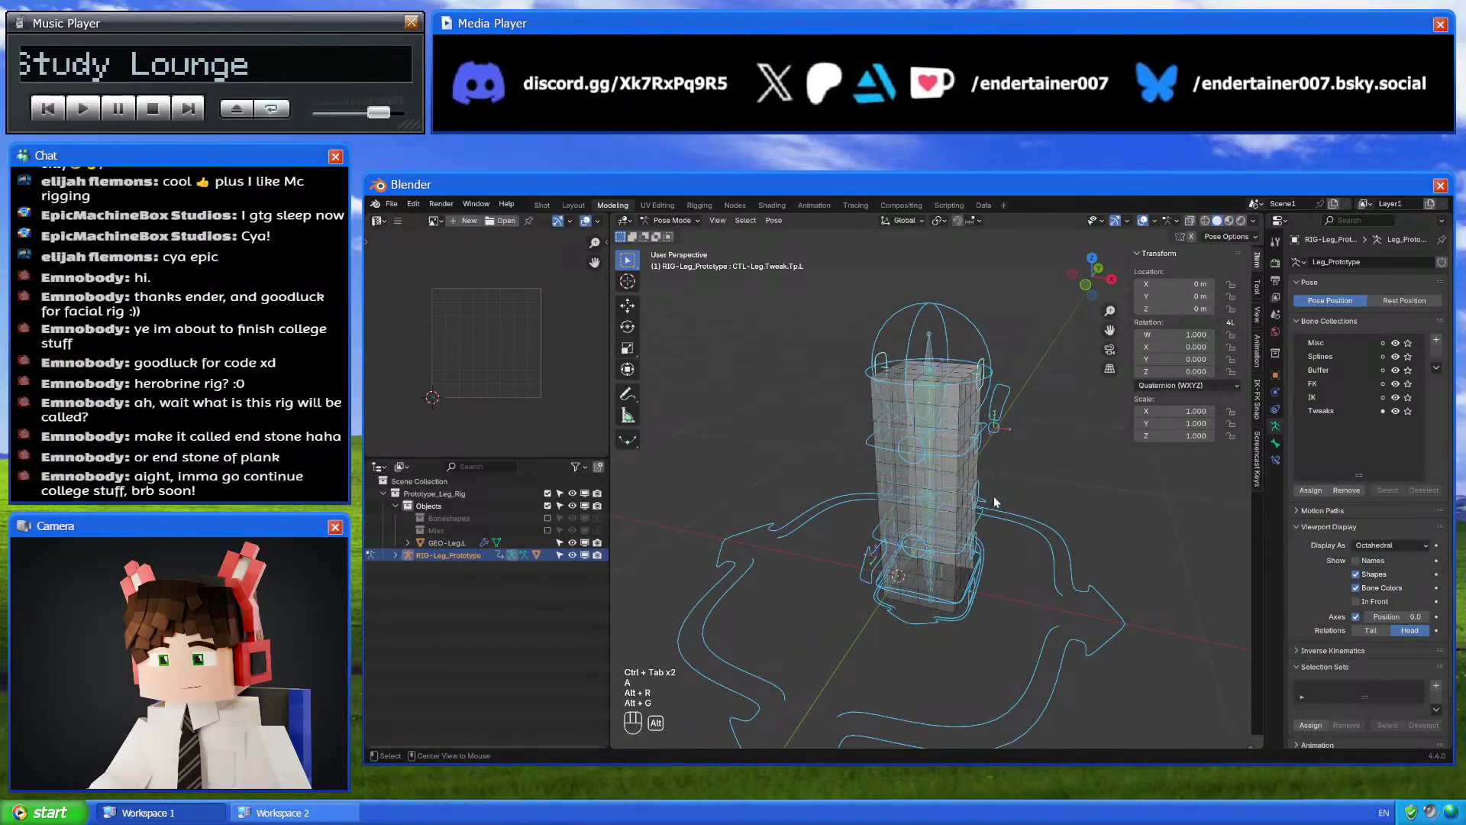
Test the knee bend in the side view by raising CTL-Leg.IK_Control.L and shifting CTL-Leg.Tweak.Md.L to round the knee
{"action": "mouse_move", "coordinate": [992, 502]}
{"action": "middle_mouse_down", "text": "shift"}
{"action": "mouse_move", "coordinate": [976, 431]}
{"action": "mouse_move", "coordinate": [985, 495]}
{"action": "middle_mouse_up", "text": "shift"}
{"action": "left_click", "coordinate": [970, 480]}
{"action": "left_click", "coordinate": [1108, 280]}
{"action": "key", "text": "g"}
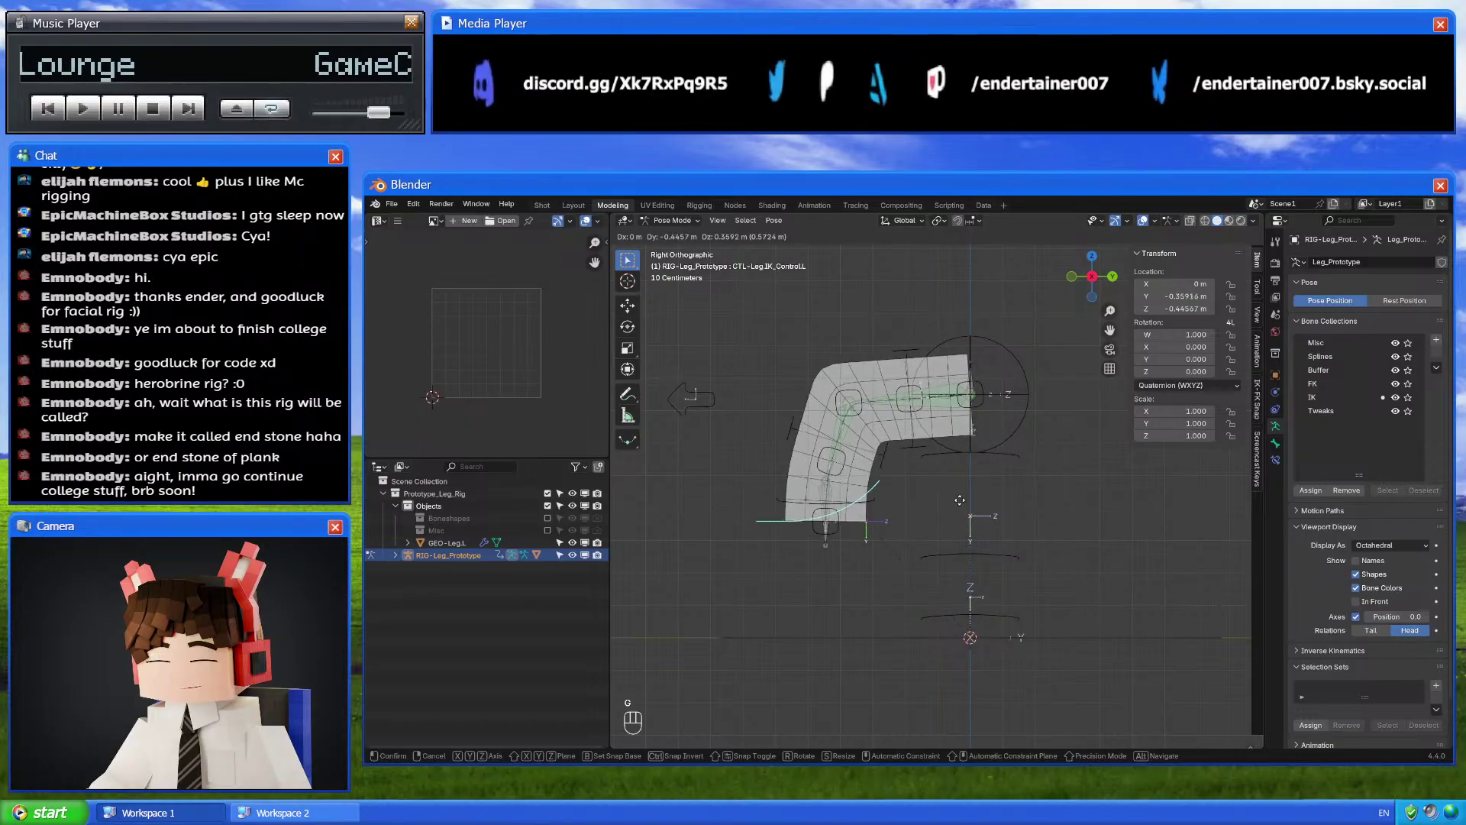
{"action": "left_click", "coordinate": [946, 540]}
{"action": "left_click", "coordinate": [870, 468]}
{"action": "key", "text": "g"}
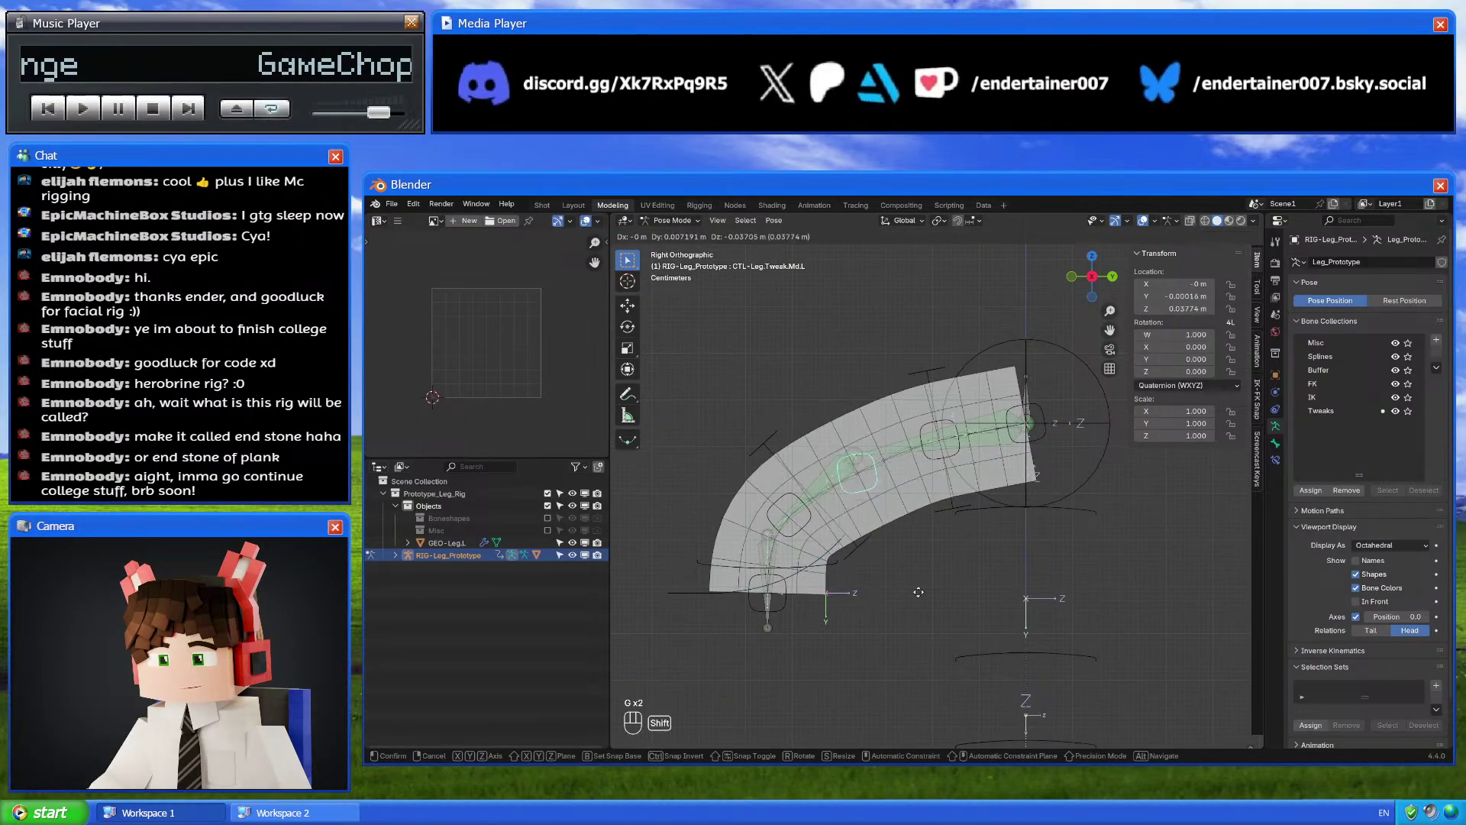
{"action": "left_click", "coordinate": [942, 506]}
Clear the rotation, location and scale of every pose control and return RIG-Leg_Prototype to Object Mode
{"action": "middle_click_drag", "start_coordinate": [942, 506], "coordinate": [1001, 505]}
{"action": "key", "text": "a"}
{"action": "key", "text": "alt+r"}
{"action": "key", "text": "alt+g"}
{"action": "key", "text": "alt+s"}
{"action": "key", "text": "ctrl+Tab"}
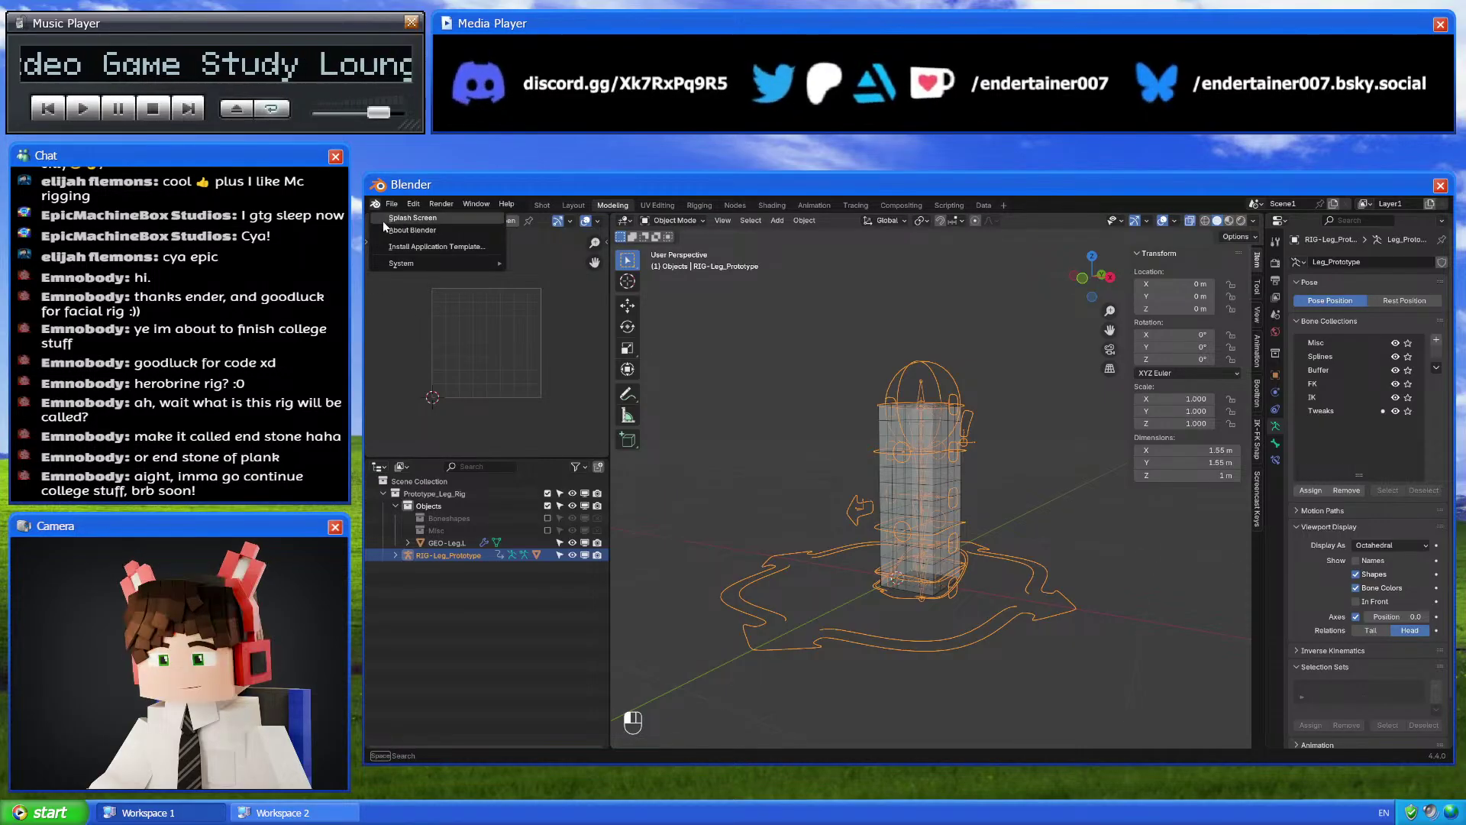
Load a saved leg rig file, discarding the unsaved changes to 4_4-Prototype_Leg_Rig.002.blend, and switch the rig to Object Mode
{"action": "key", "text": "Escape"}
{"action": "left_click", "coordinate": [397, 204]}
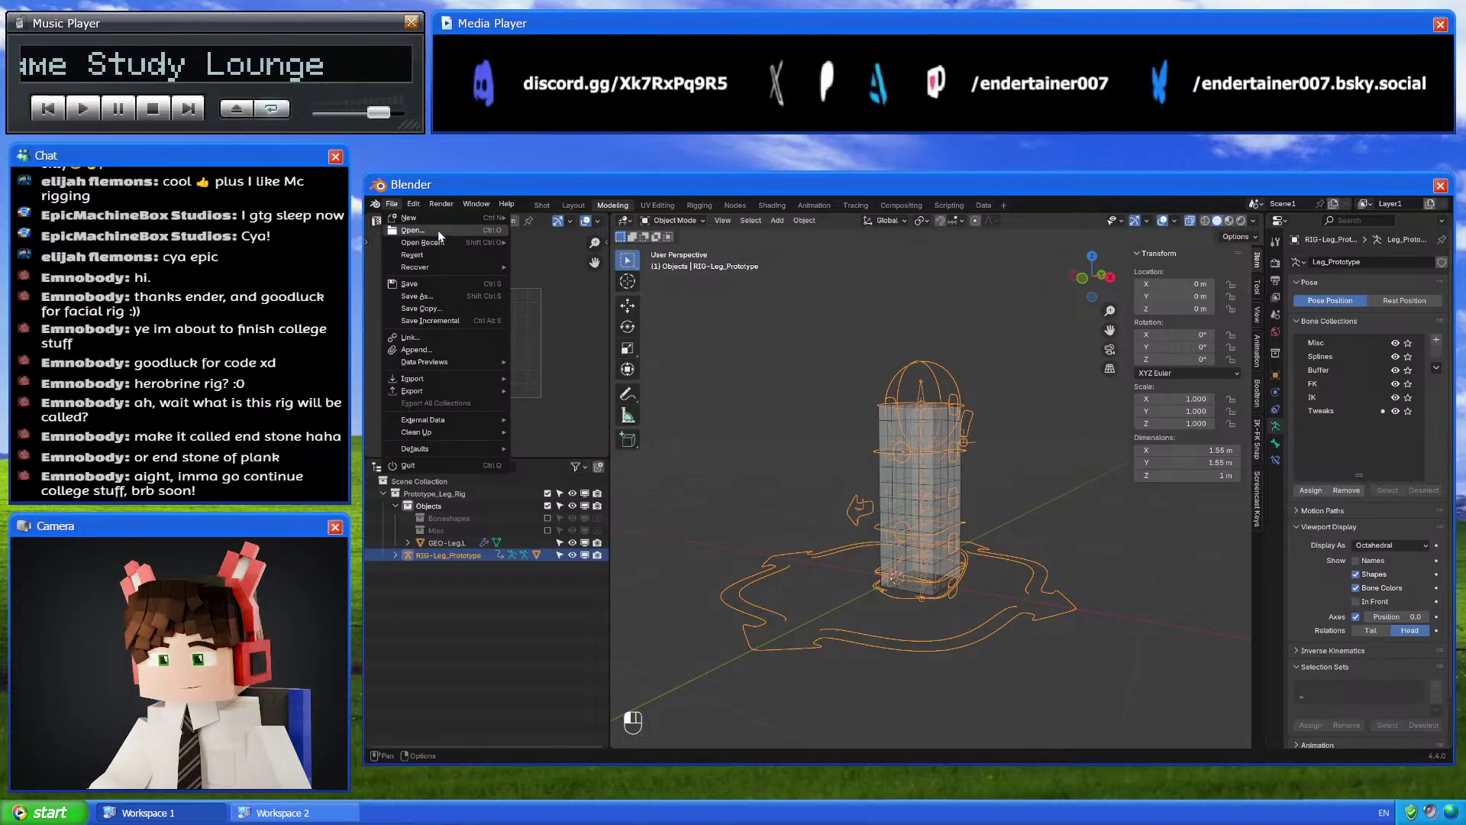
{"action": "key", "text": "ctrl+q"}
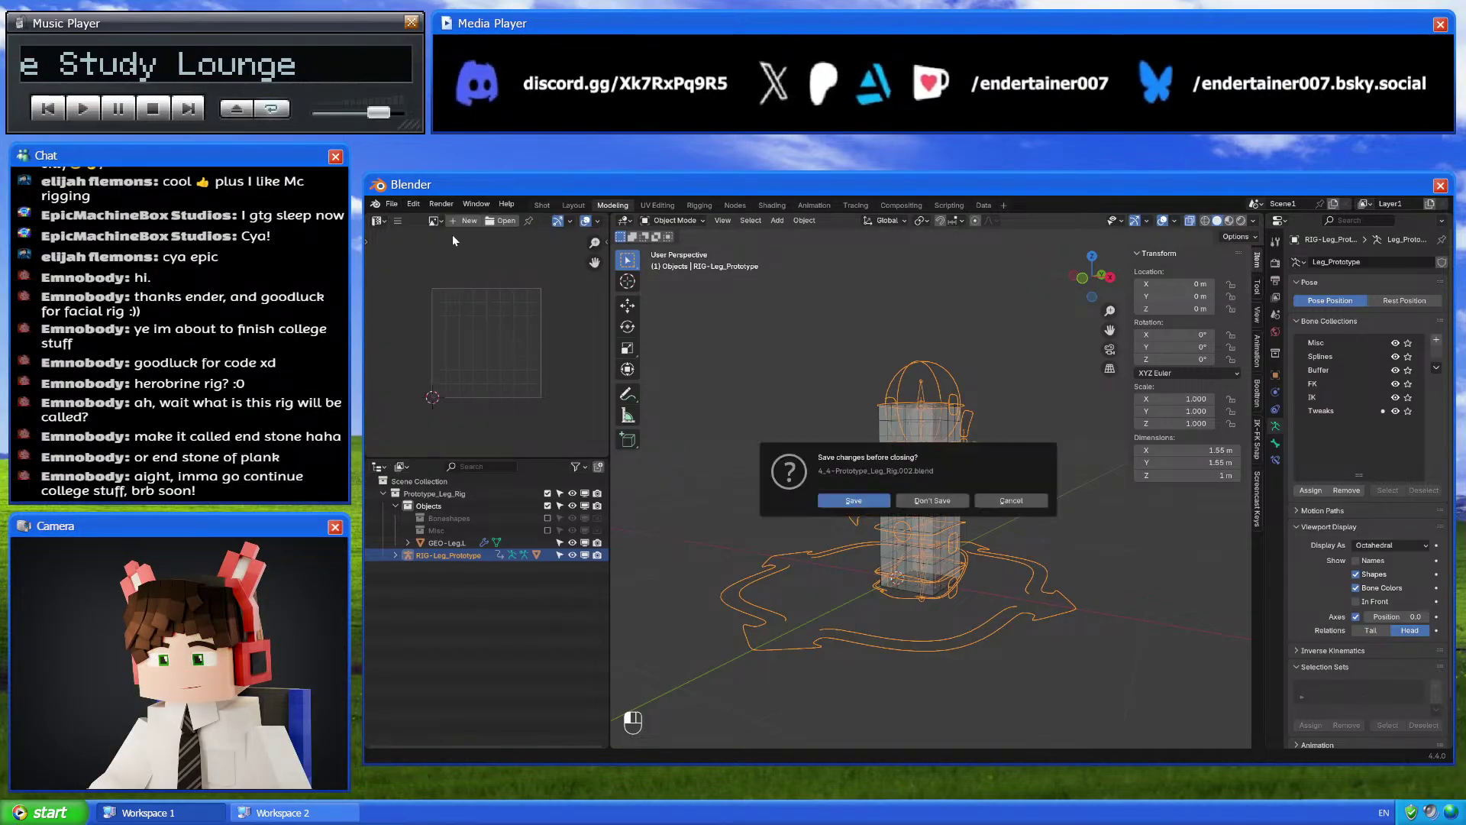
{"action": "left_click", "coordinate": [955, 502]}
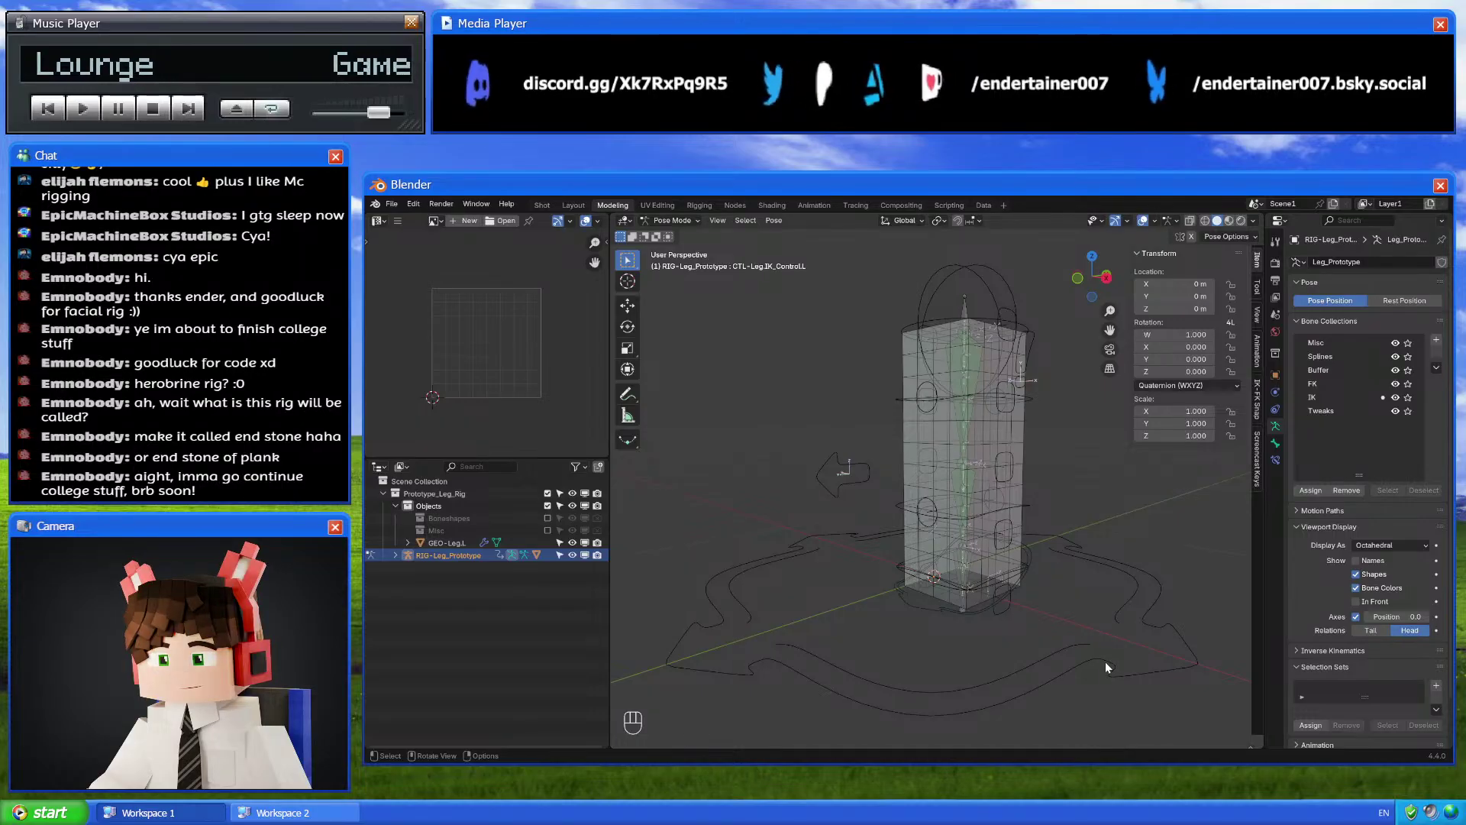
{"action": "key", "text": "ctrl+Tab"}
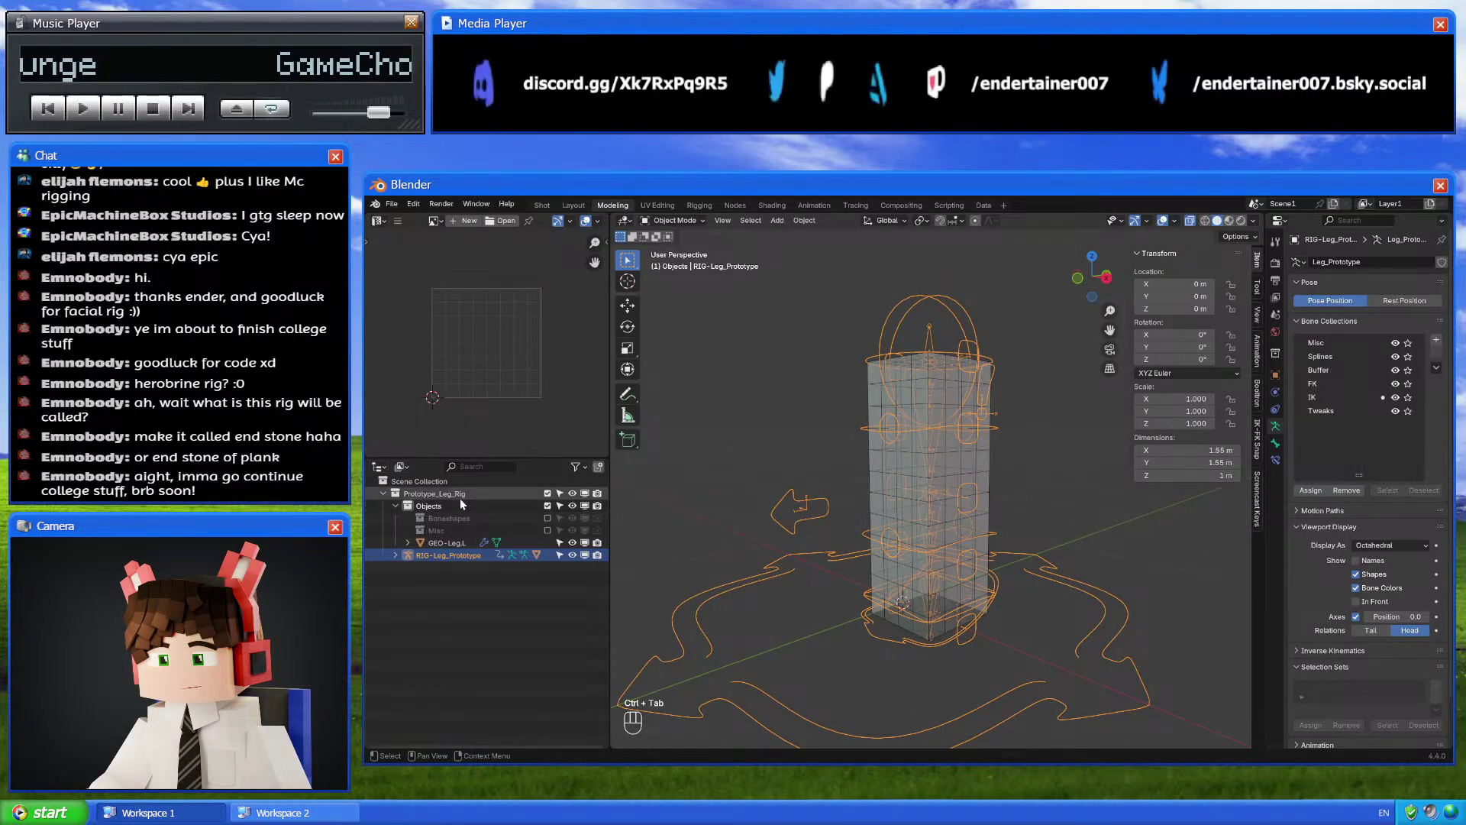
{"action": "left_click", "coordinate": [454, 494]}
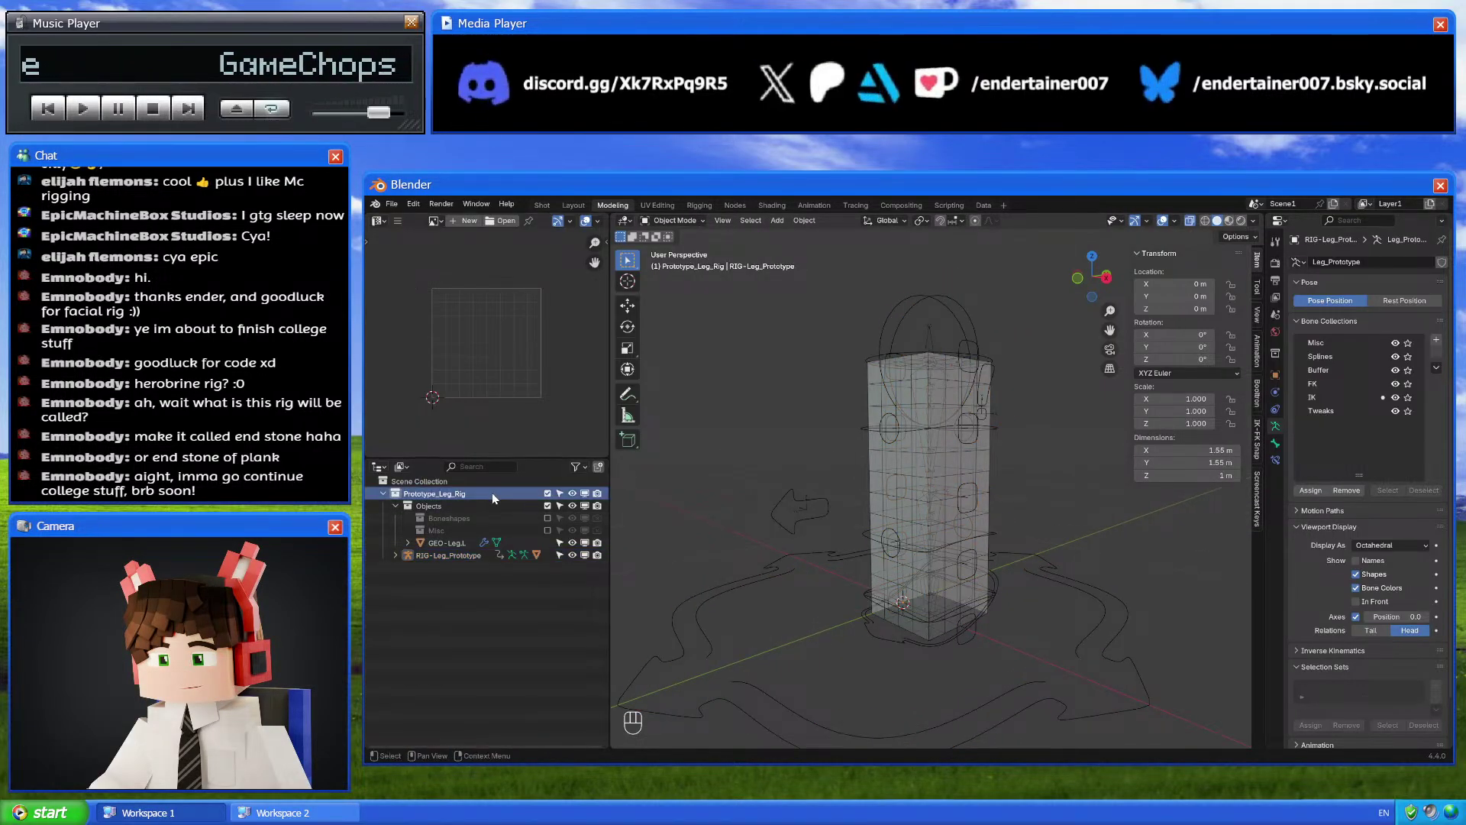
{"action": "double_click", "coordinate": [470, 492]}
{"action": "left_click", "coordinate": [448, 493]}
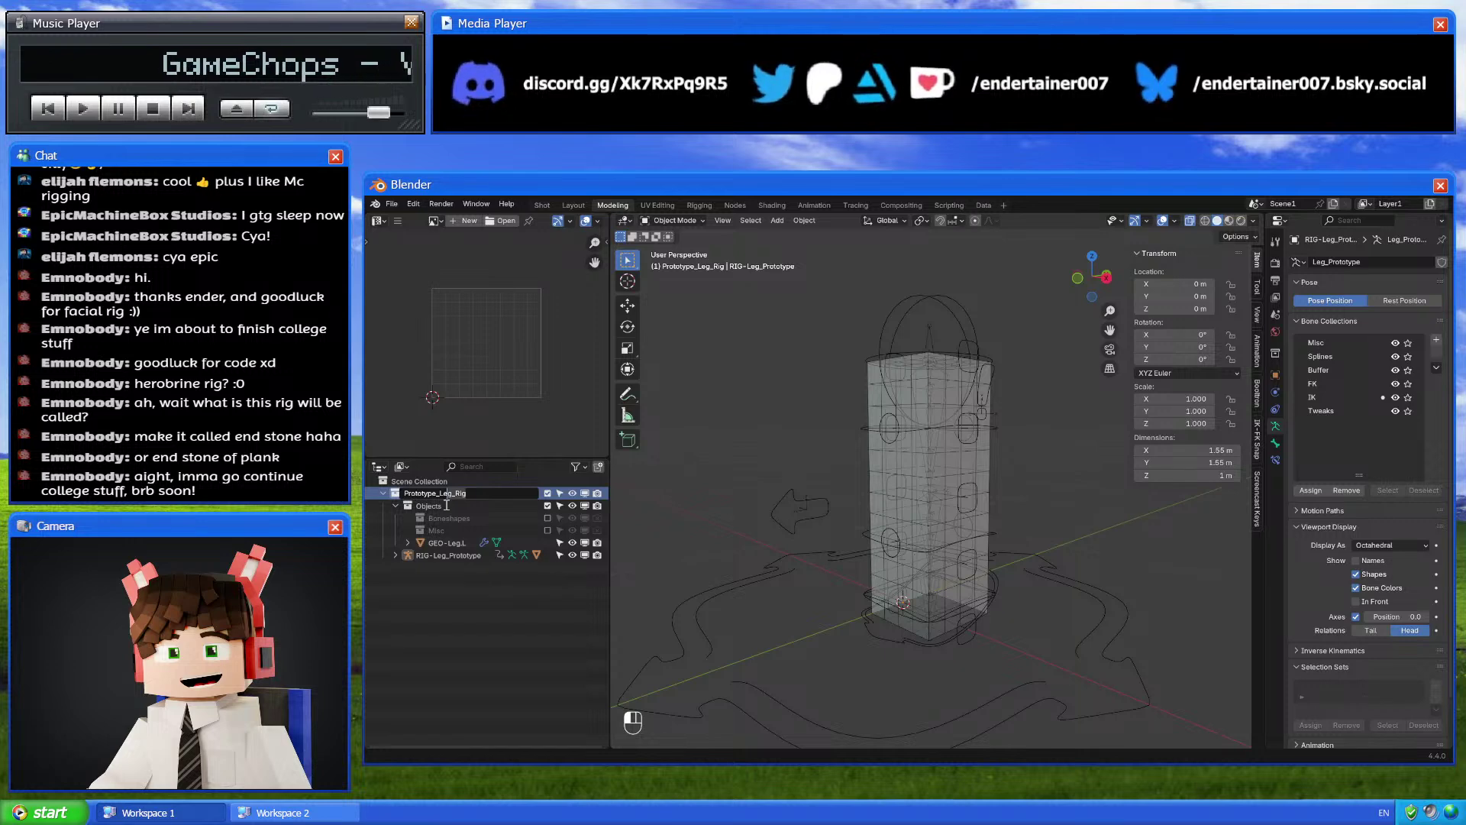
{"action": "key", "text": "Return"}
Save the file under a new name as 4_4-Prototype_Limb_Tweak.001.blend
{"action": "left_click", "coordinate": [392, 204]}
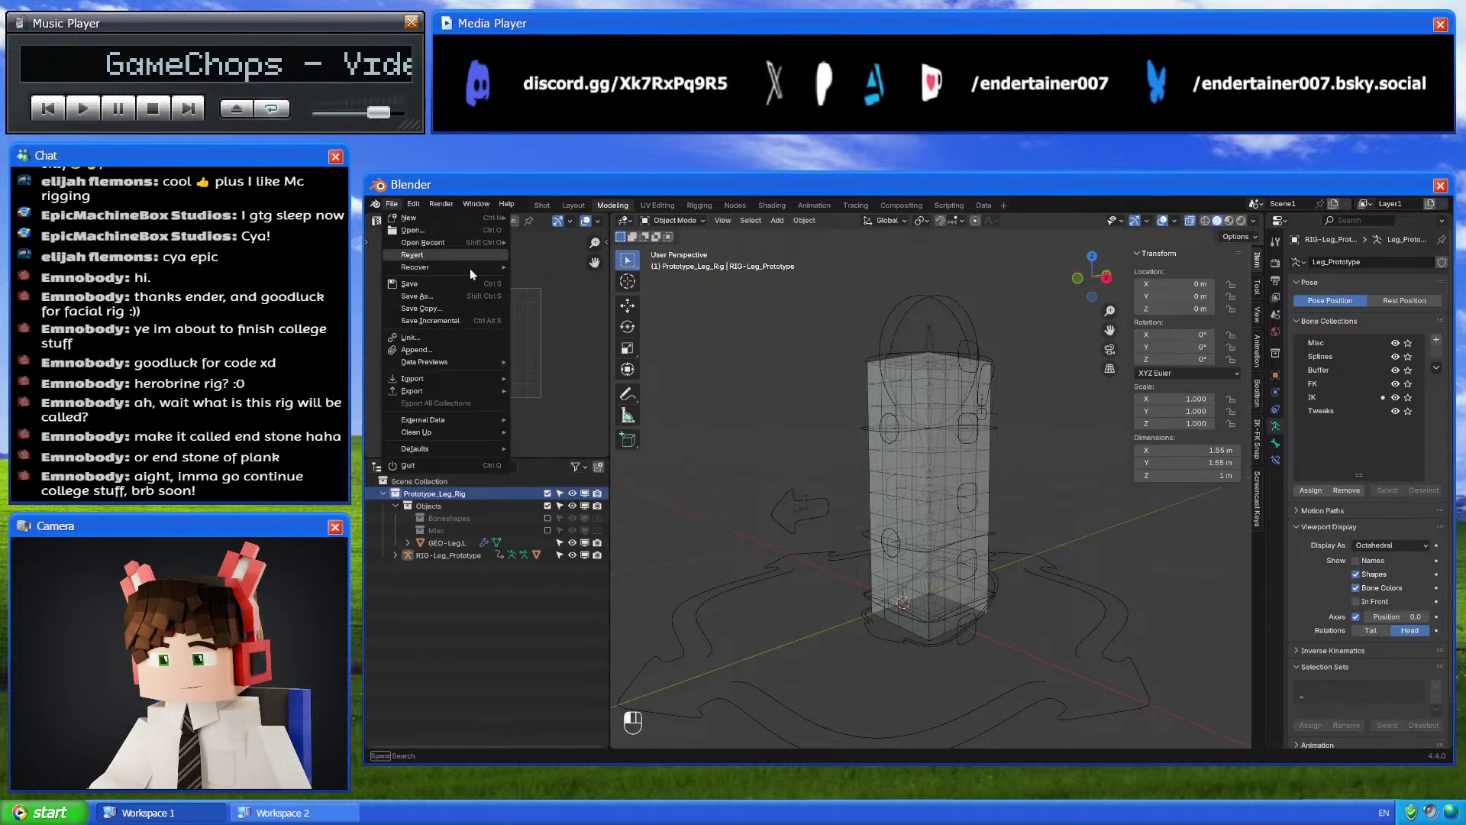
{"action": "left_click", "coordinate": [445, 298]}
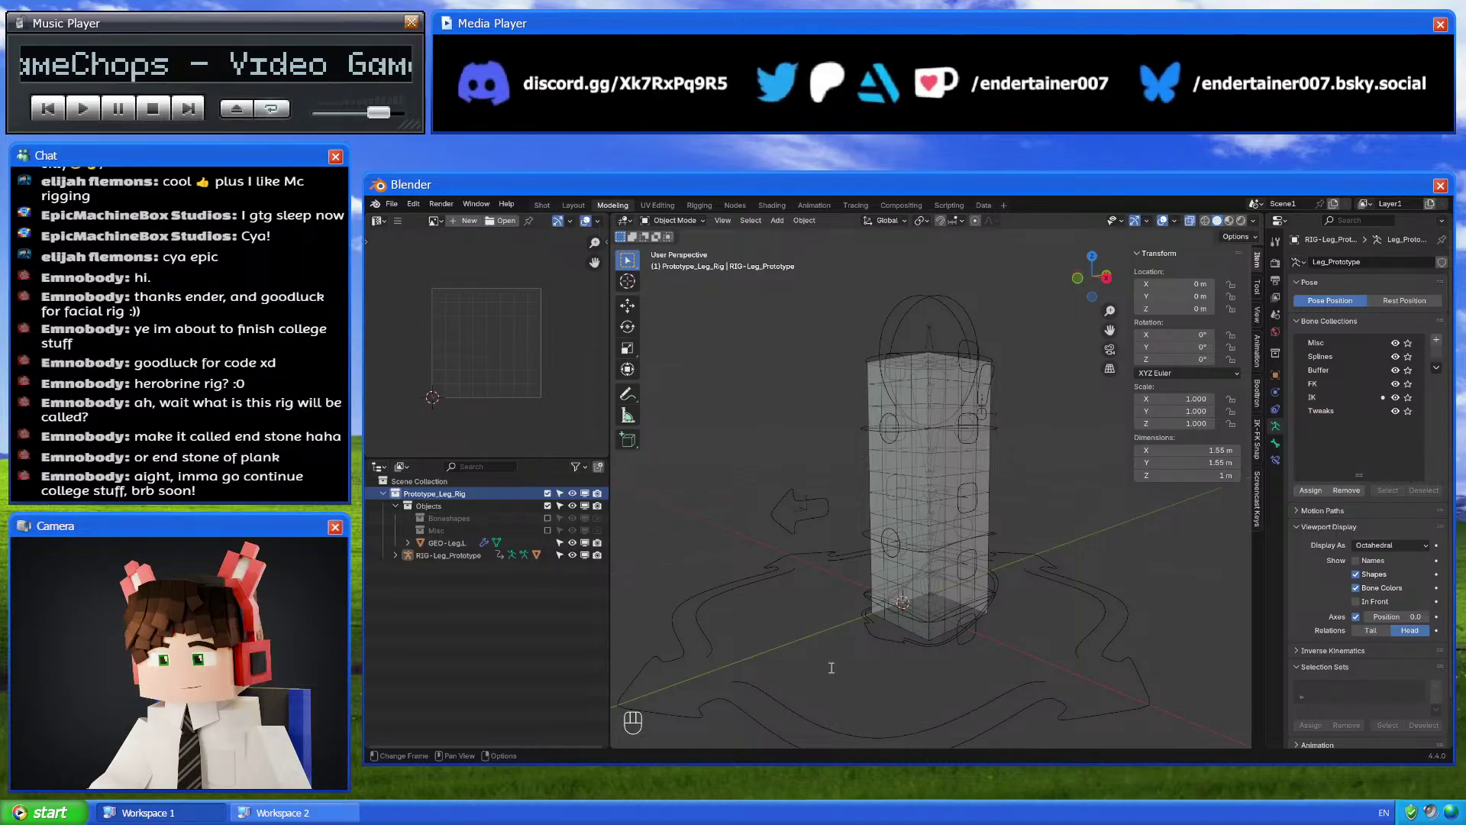
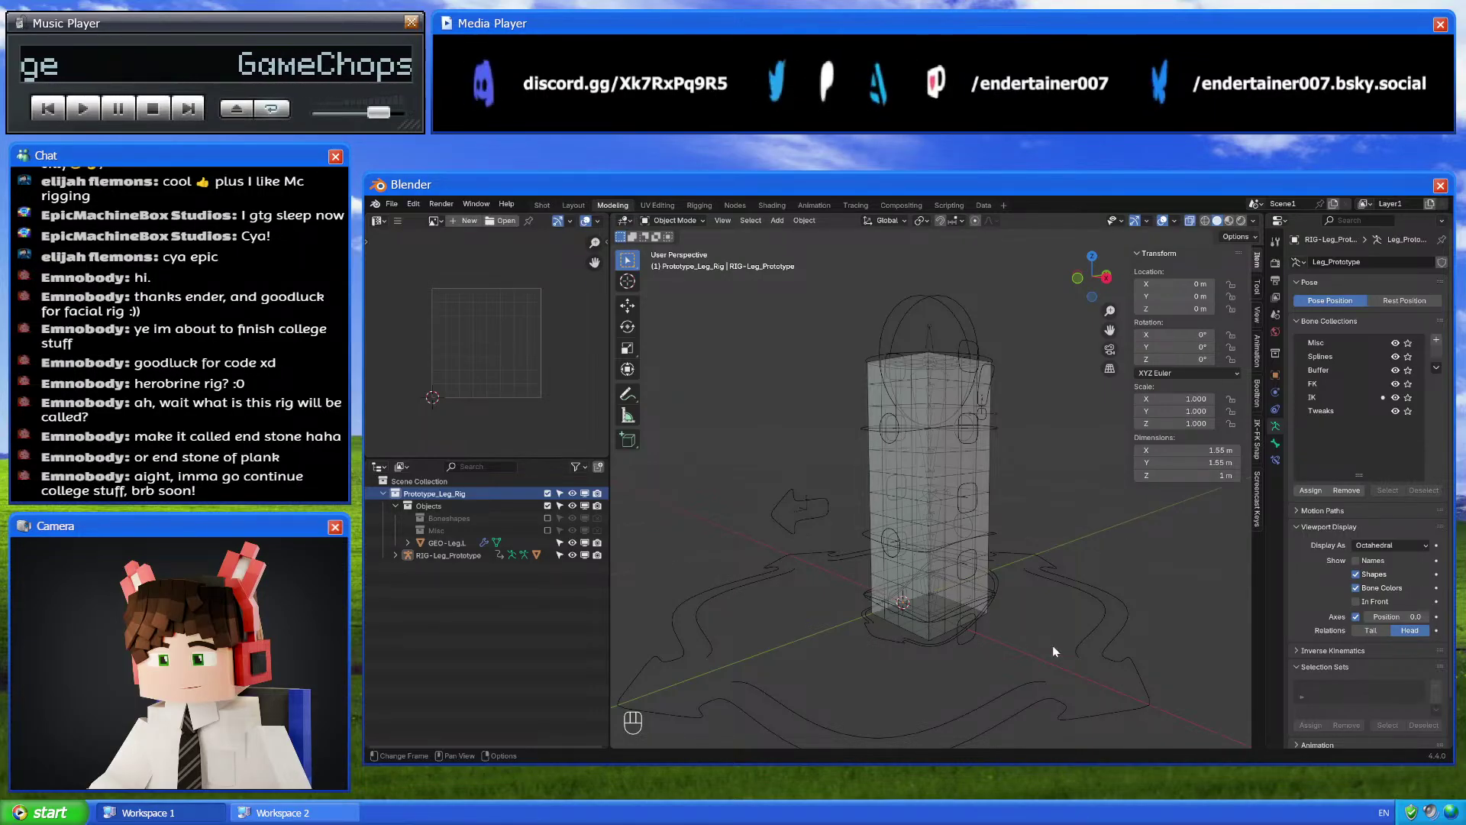
{"action": "key", "text": "ctrl+s"}
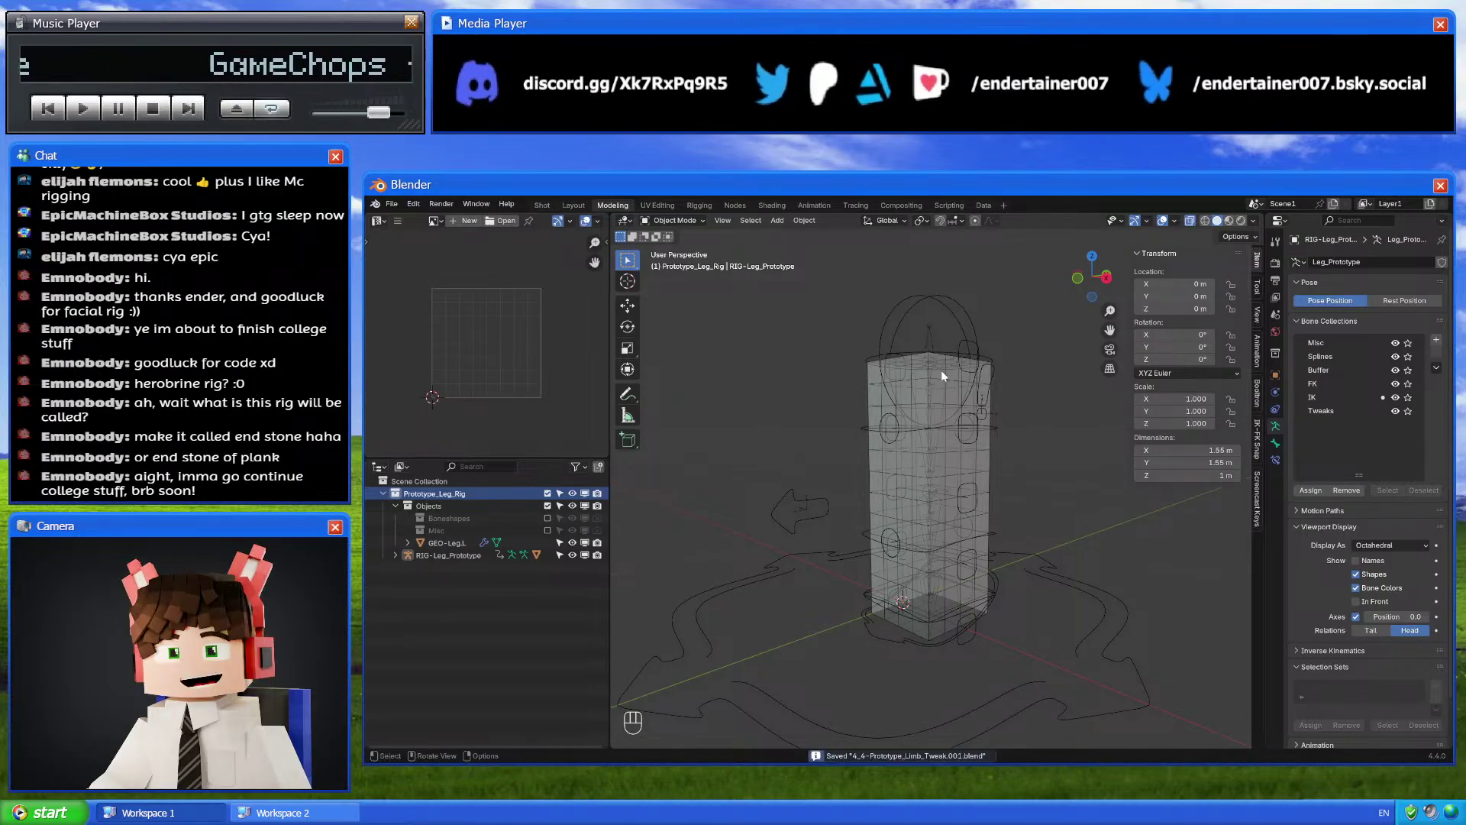
Rename the Prototype_Leg_Rig collection as Prototype_Limb_Tweak
{"action": "left_click", "coordinate": [1088, 293]}
{"action": "key", "text": "ctrl+Tab"}
{"action": "middle_click_drag", "start_coordinate": [840, 515], "coordinate": [909, 529], "text": "shift"}
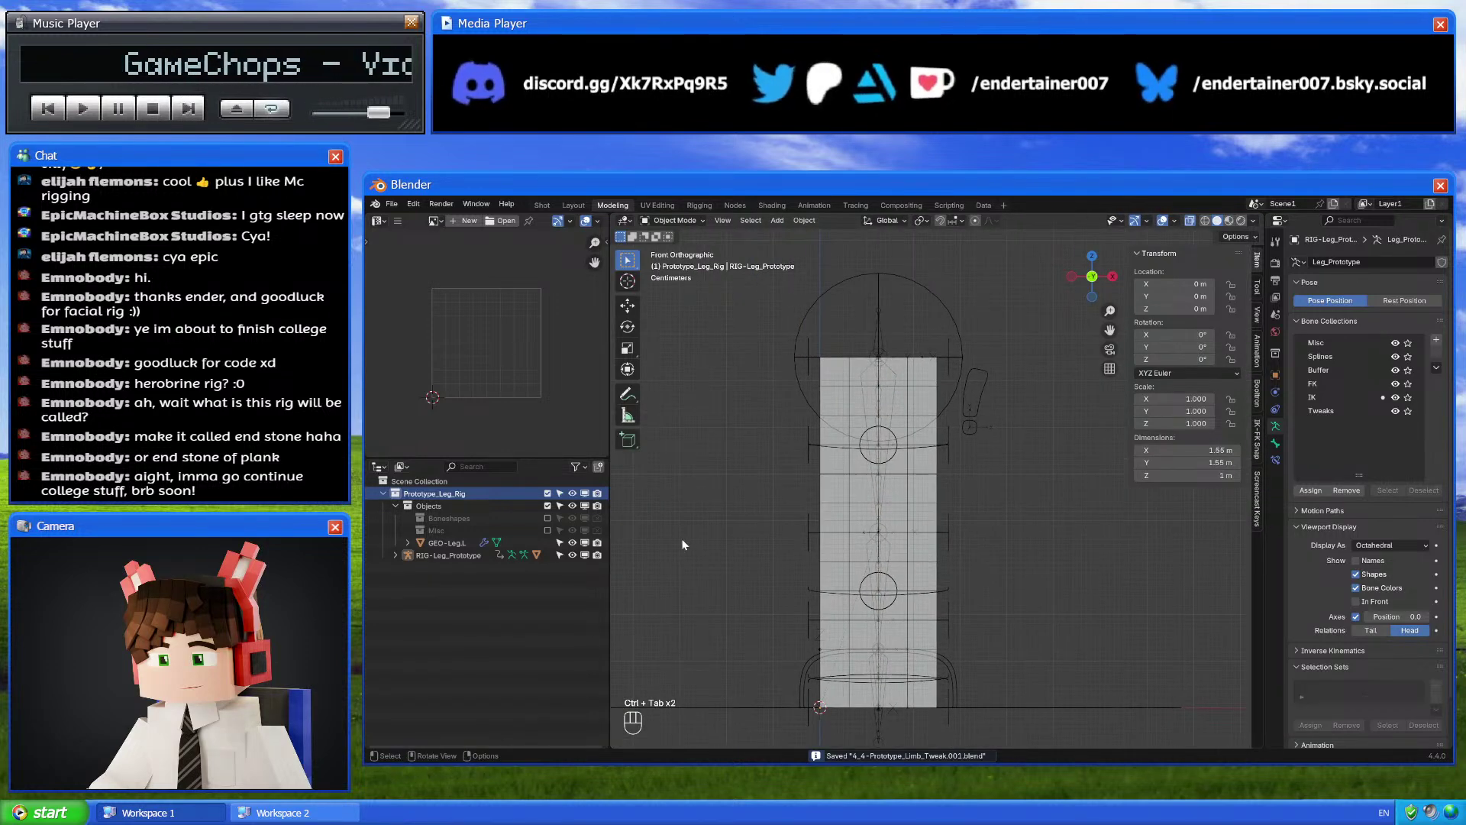
{"action": "double_click", "coordinate": [451, 494]}
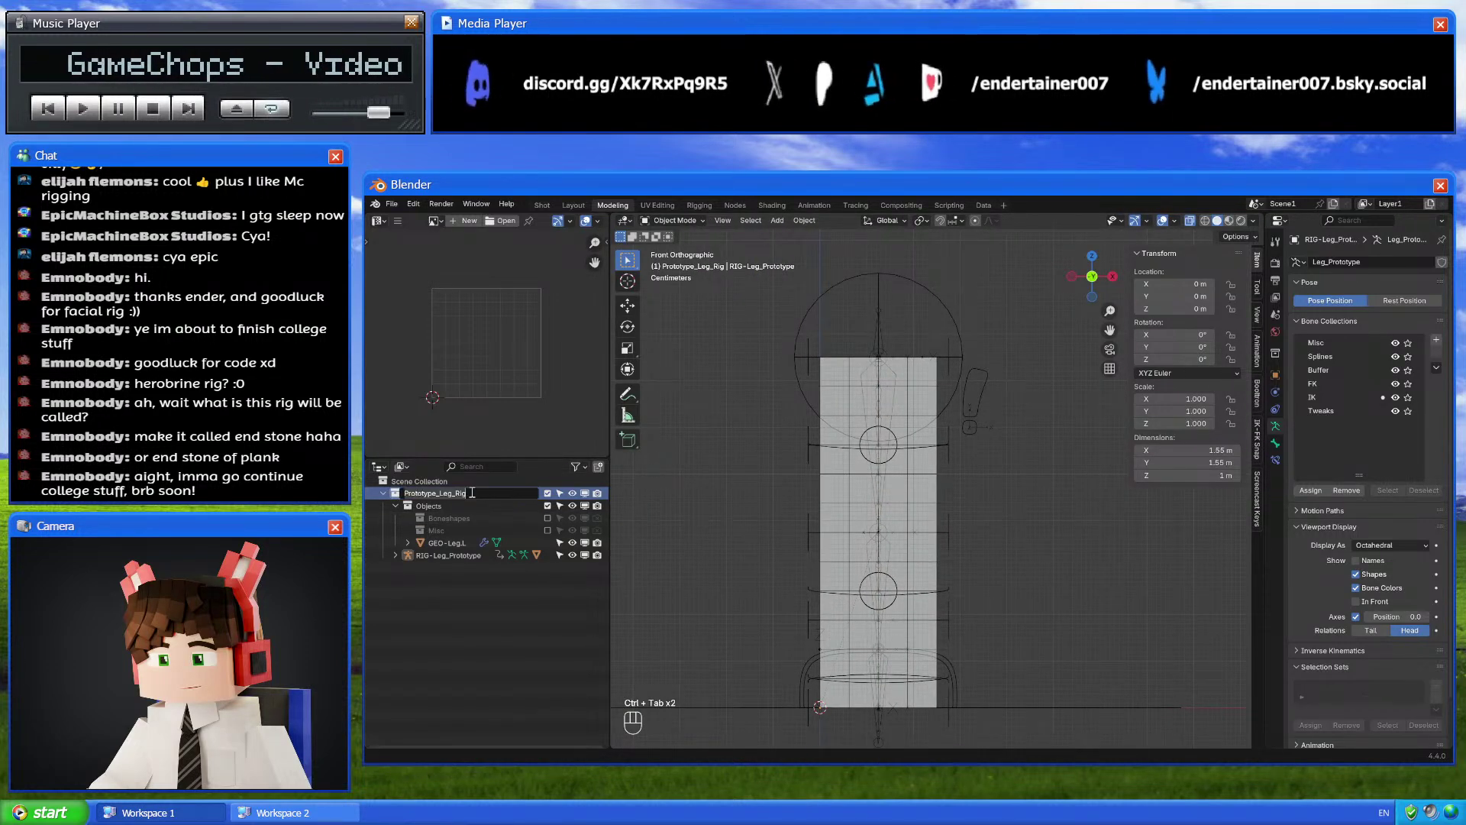
{"action": "left_click", "coordinate": [440, 494]}
{"action": "key", "text": "Delete"}
{"action": "key", "text": "Delete"}
{"action": "key", "text": "Delete"}
{"action": "key", "text": "Delete"}
{"action": "key", "text": "Delete"}
{"action": "key", "text": "Delete"}
{"action": "type", "text": "im"}
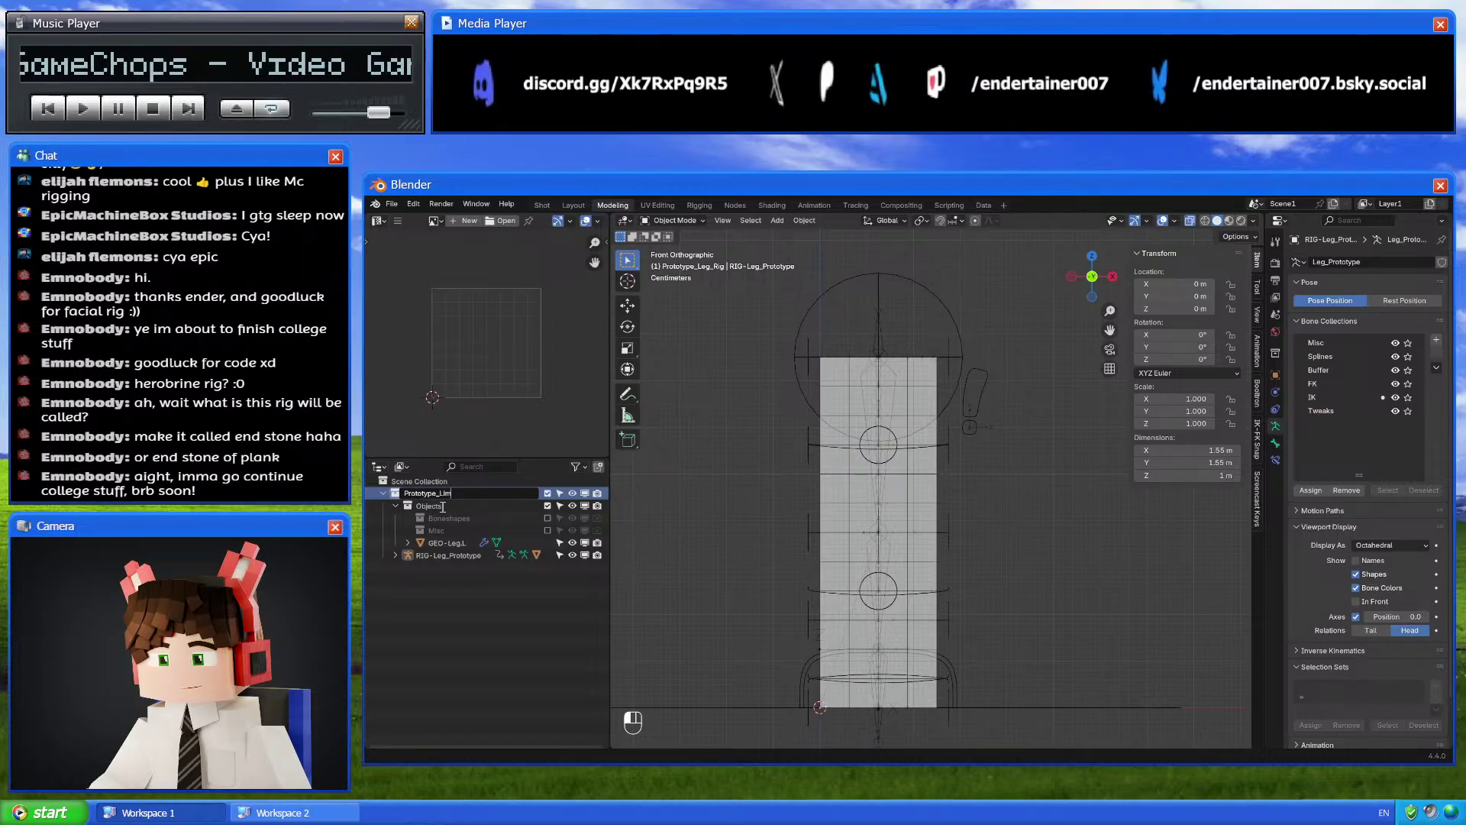
{"action": "type", "text": "b_Tweak"}
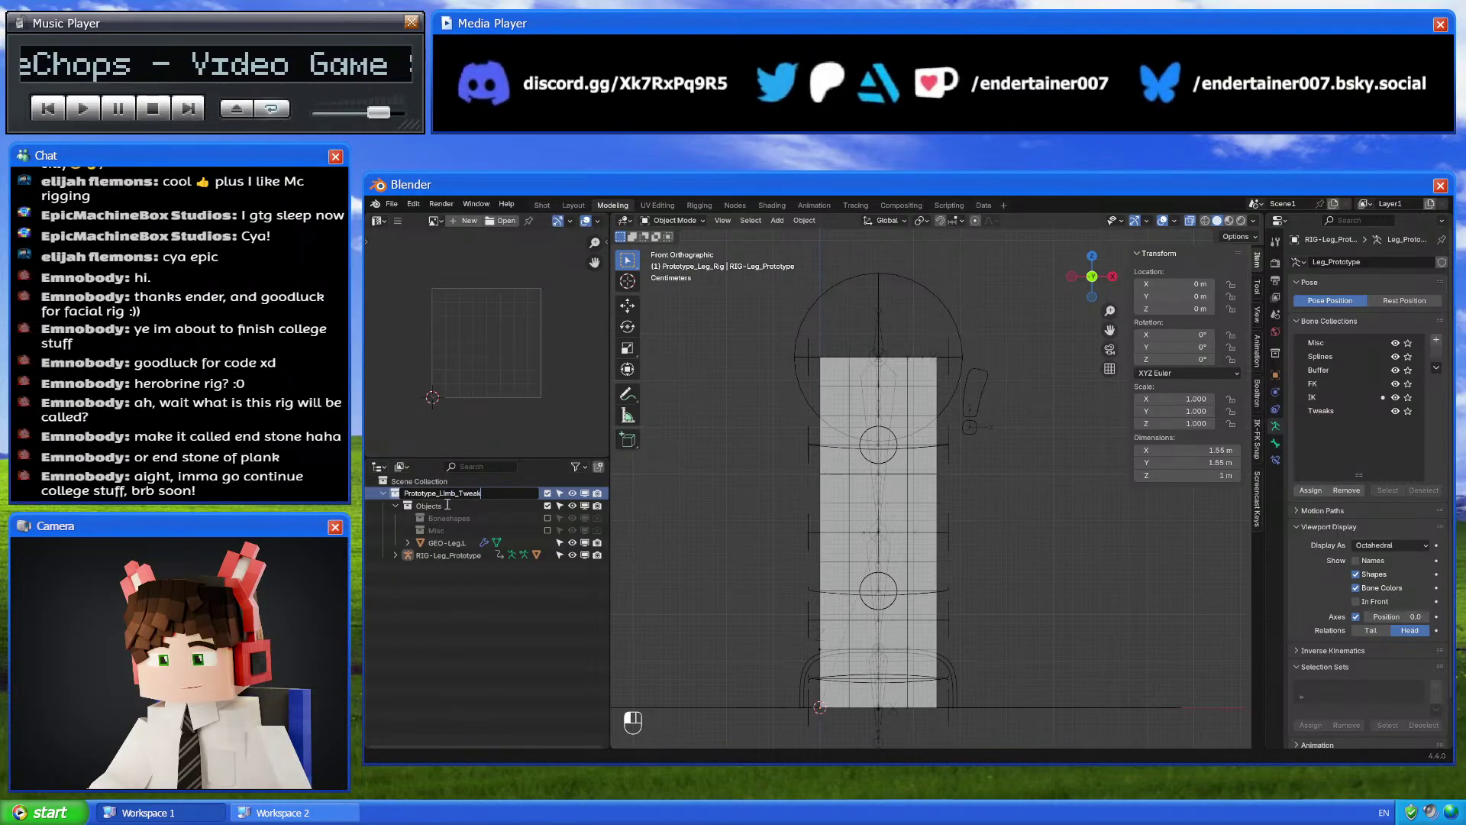
{"action": "key", "text": "Return"}
Rename the rig object as RIG-Prototype_Limb_Tweak and its armature data as Prototype_Limb_Tweak
{"action": "left_click", "coordinate": [447, 557]}
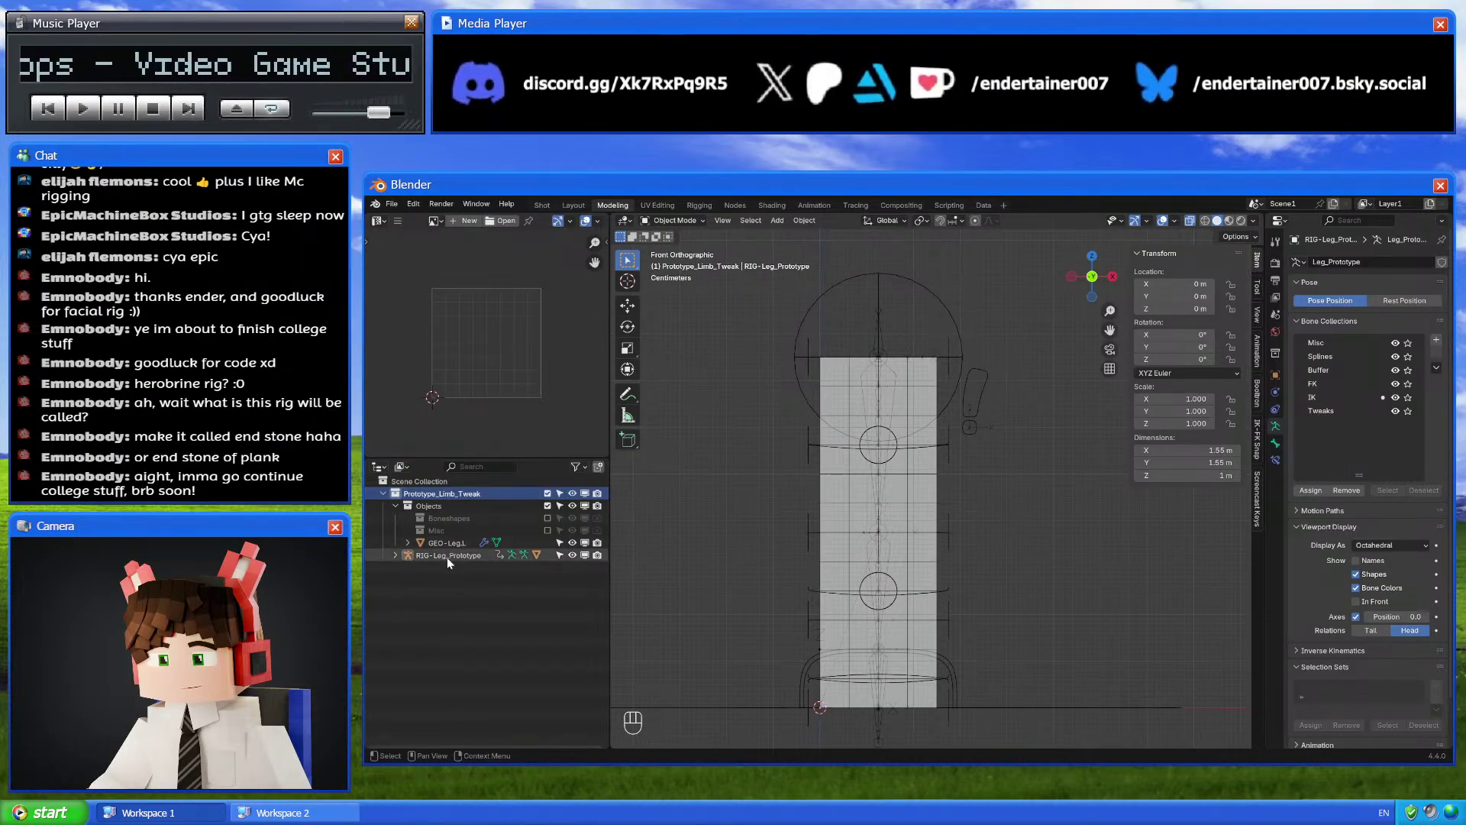
{"action": "double_click", "coordinate": [447, 555]}
{"action": "left_click", "coordinate": [447, 556]}
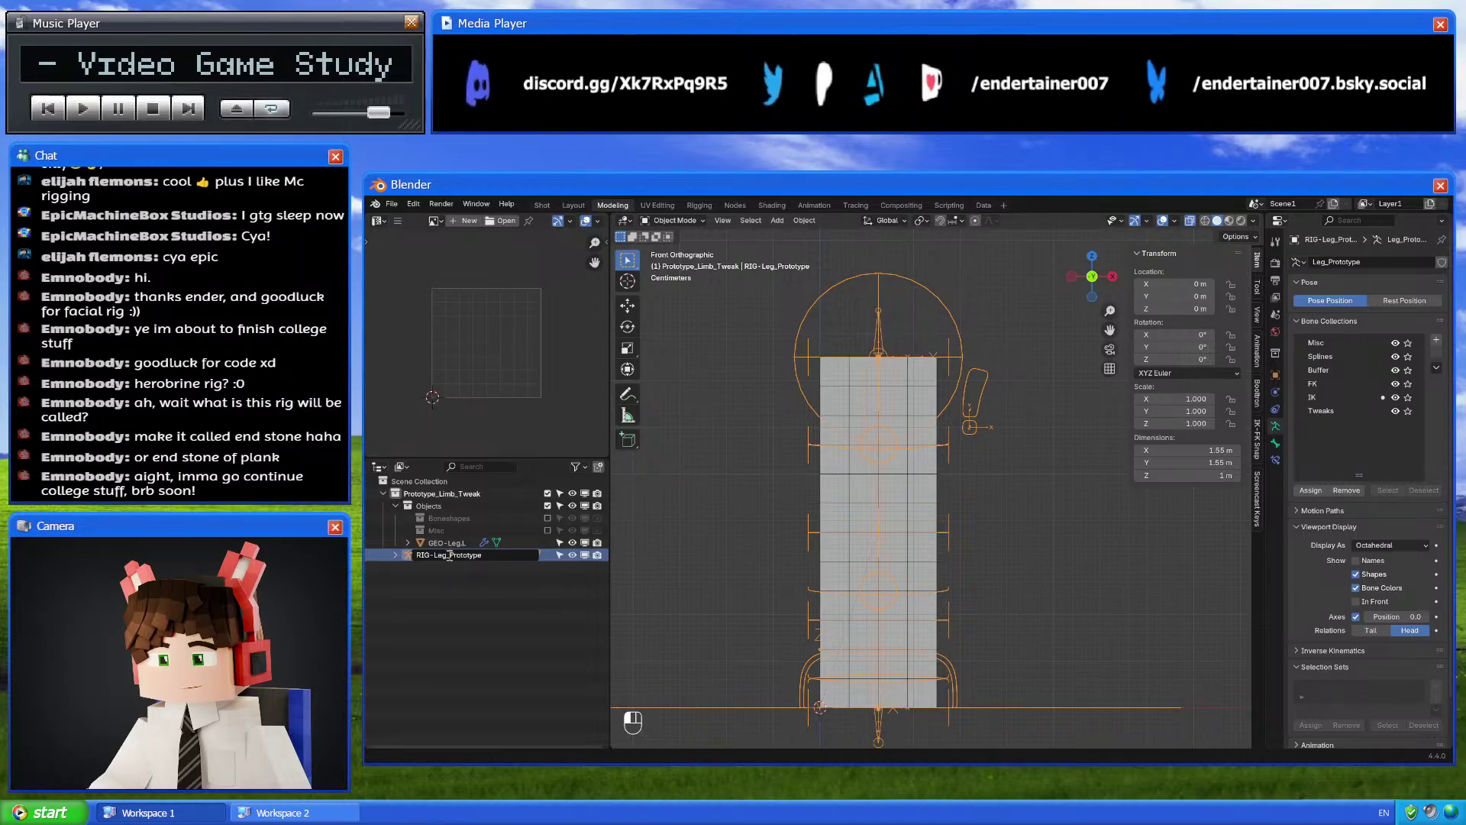
{"action": "key", "text": "BackSpace"}
{"action": "key", "text": "BackSpace"}
{"action": "key", "text": "BackSpace"}
{"action": "key", "text": "BackSpace"}
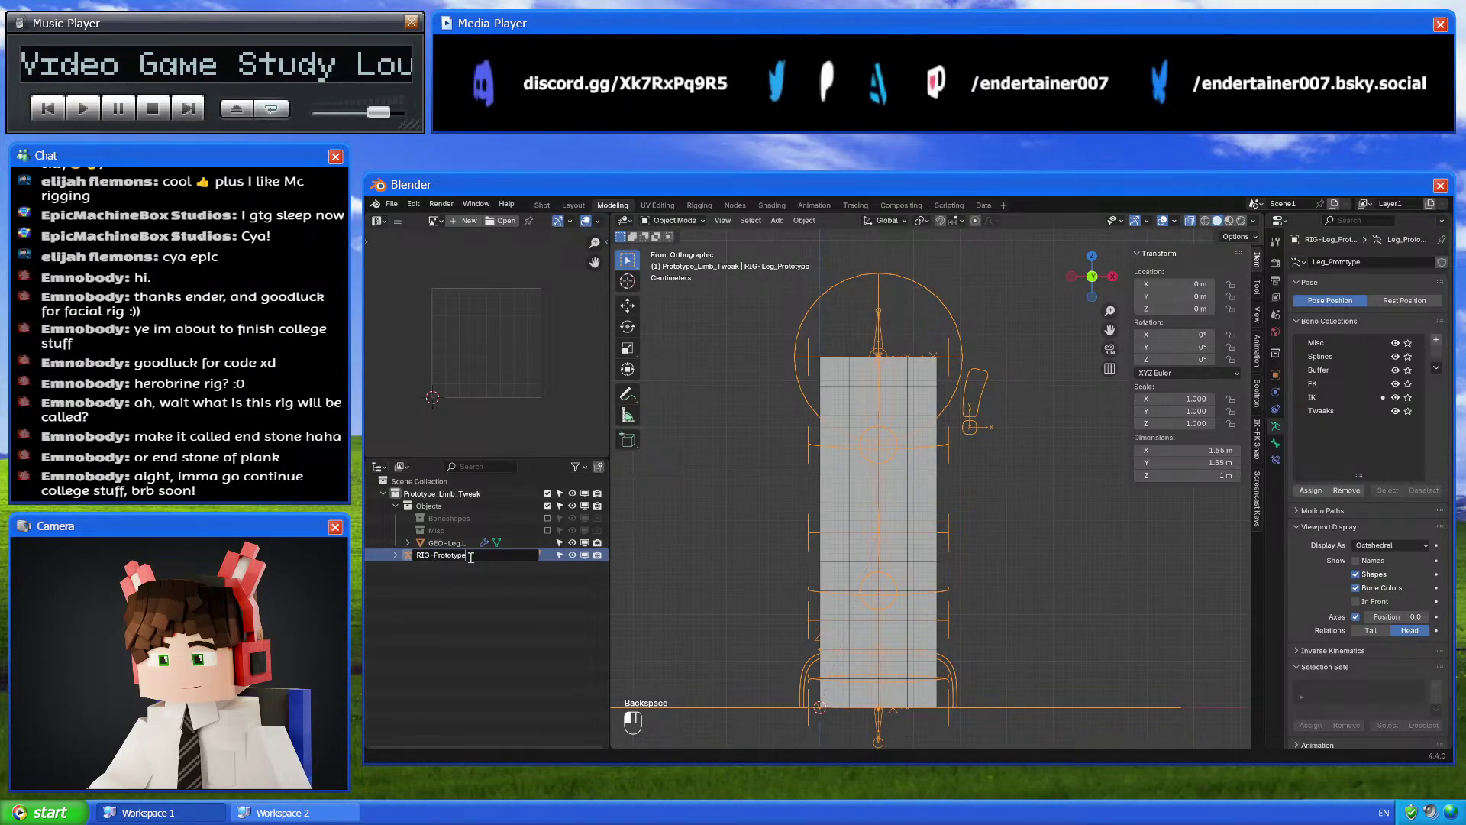
{"action": "type", "text": "_Limb_Tweak"}
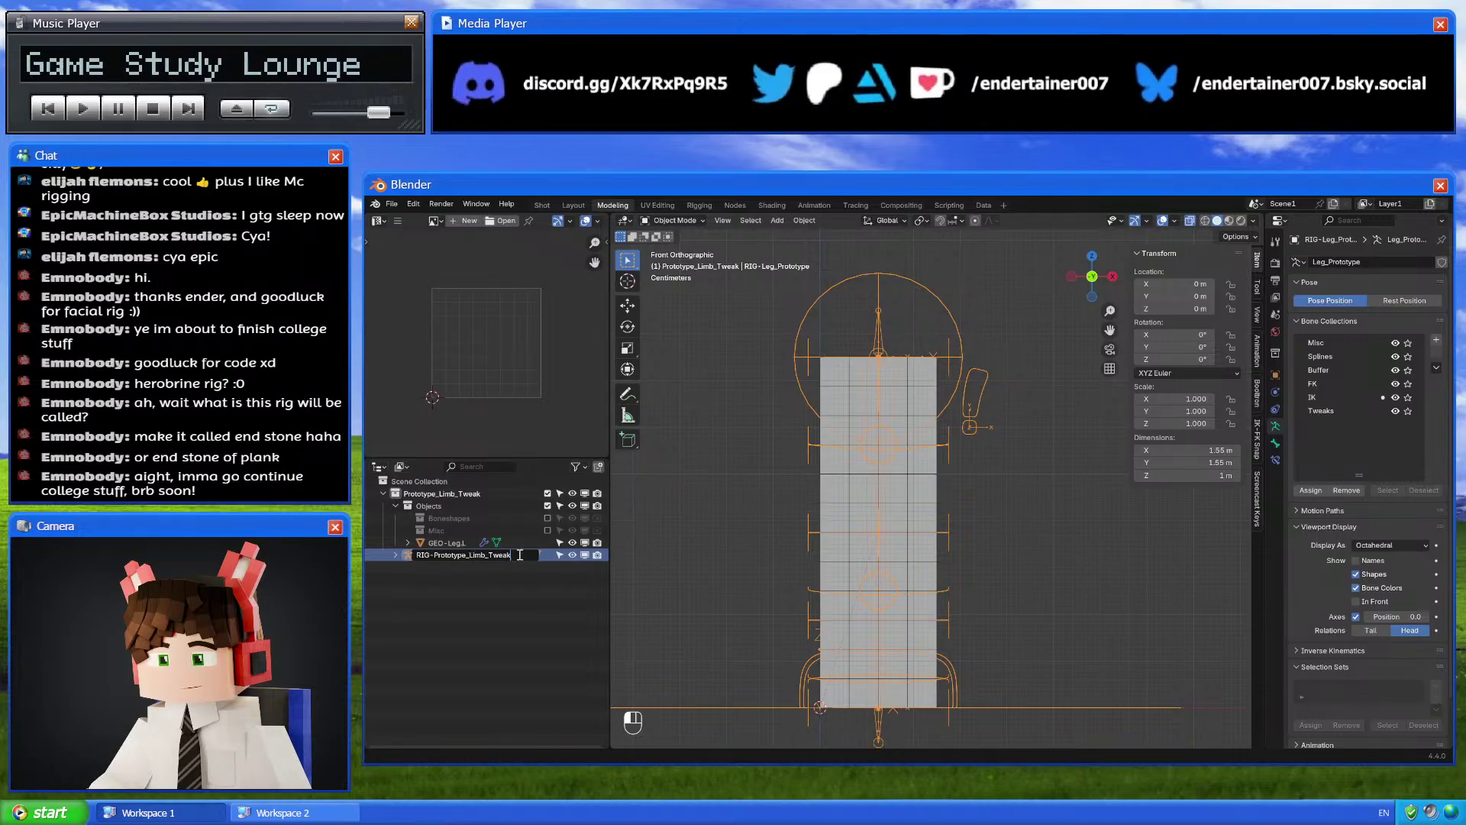
{"action": "key", "text": "ctrl+Left"}
{"action": "key", "text": "ctrl+Left"}
{"action": "key", "text": "ctrl+Left"}
{"action": "left_click", "coordinate": [1367, 495]}
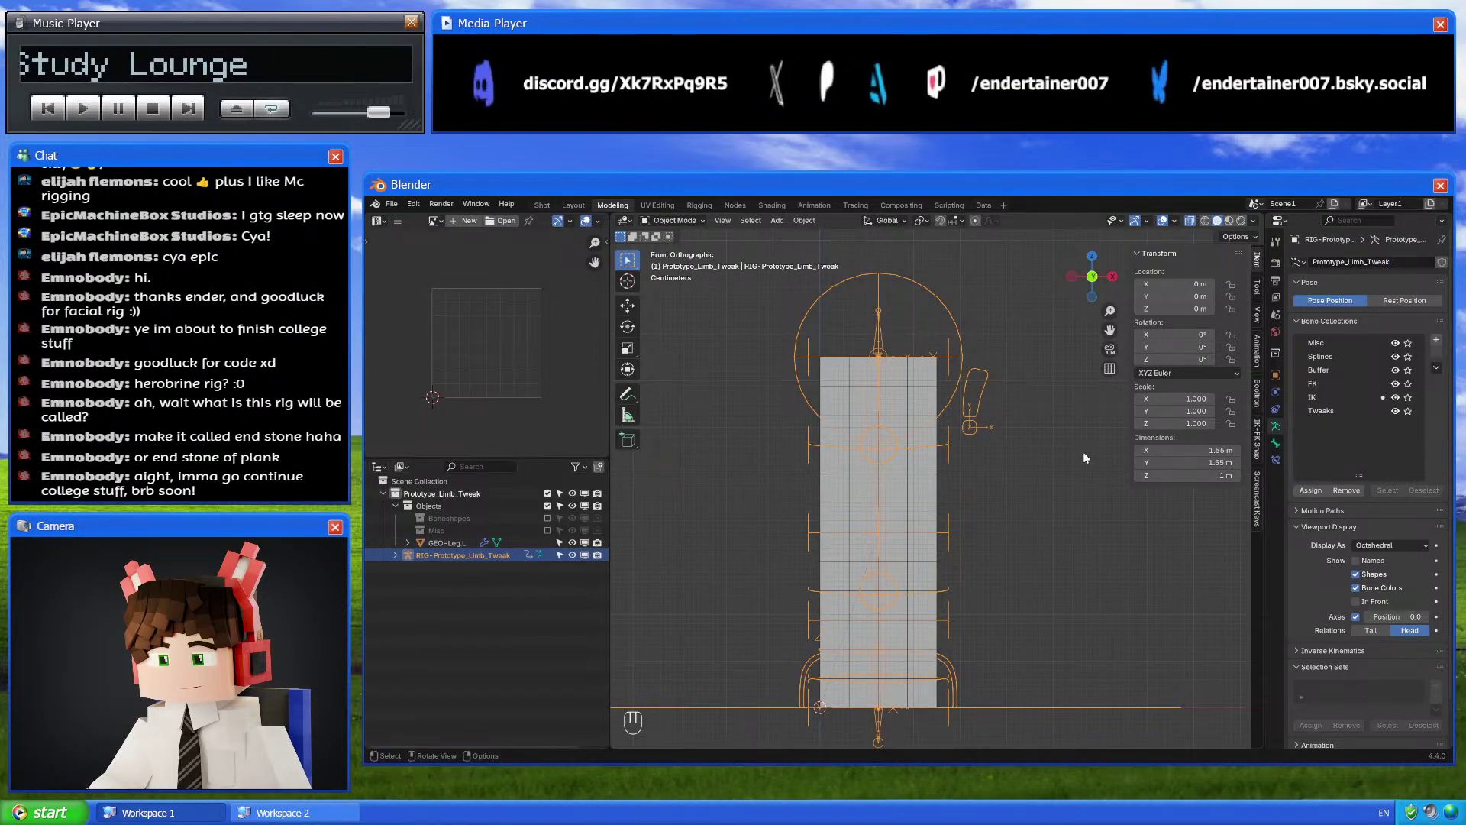
Paste the GEO-Arm.Finger.Steve.L mesh into the Prototype_Limb_Tweak collection and view it from the front
{"action": "left_click", "coordinate": [450, 494]}
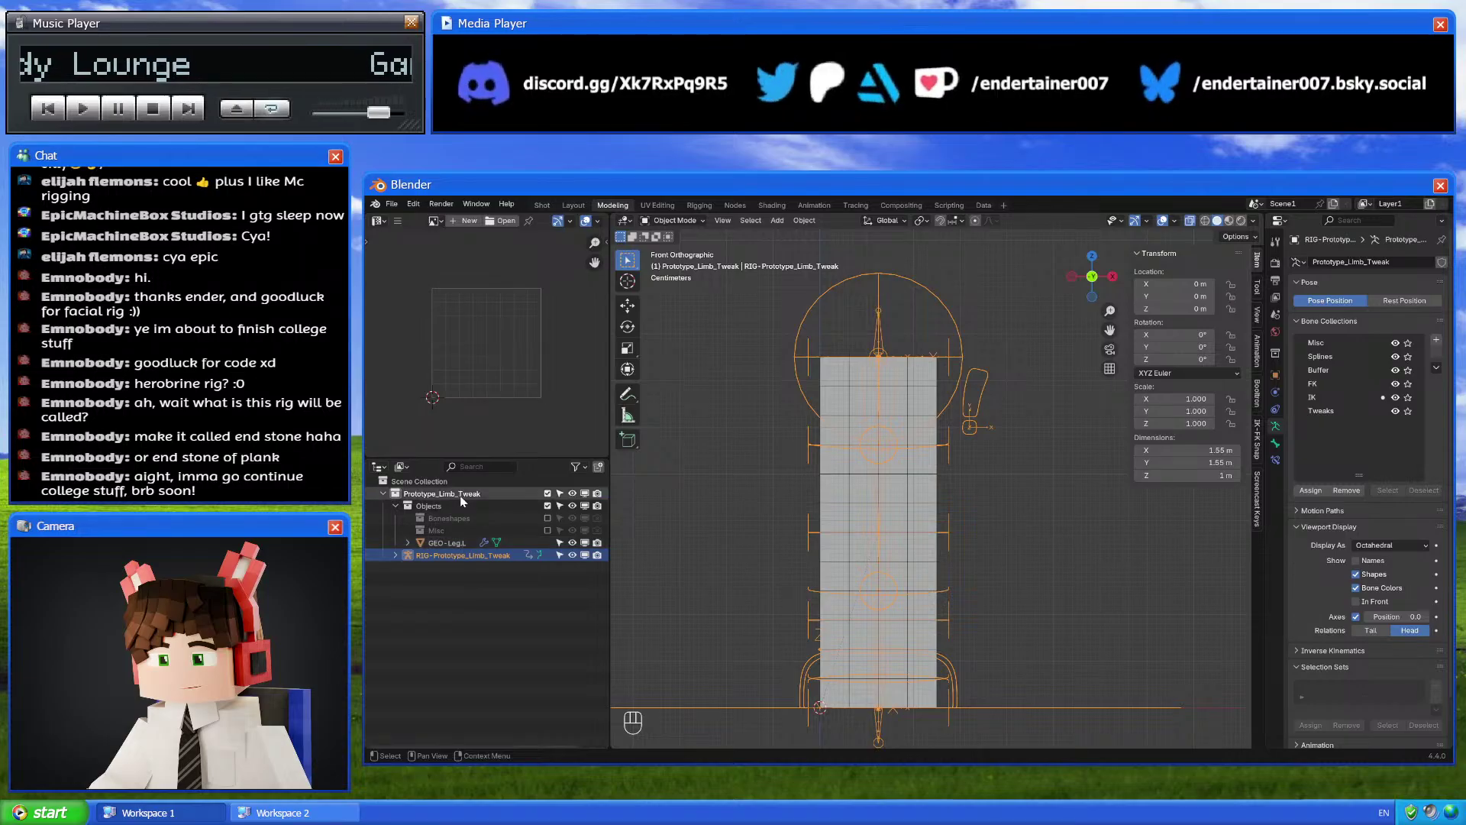
{"action": "left_click", "coordinate": [391, 204]}
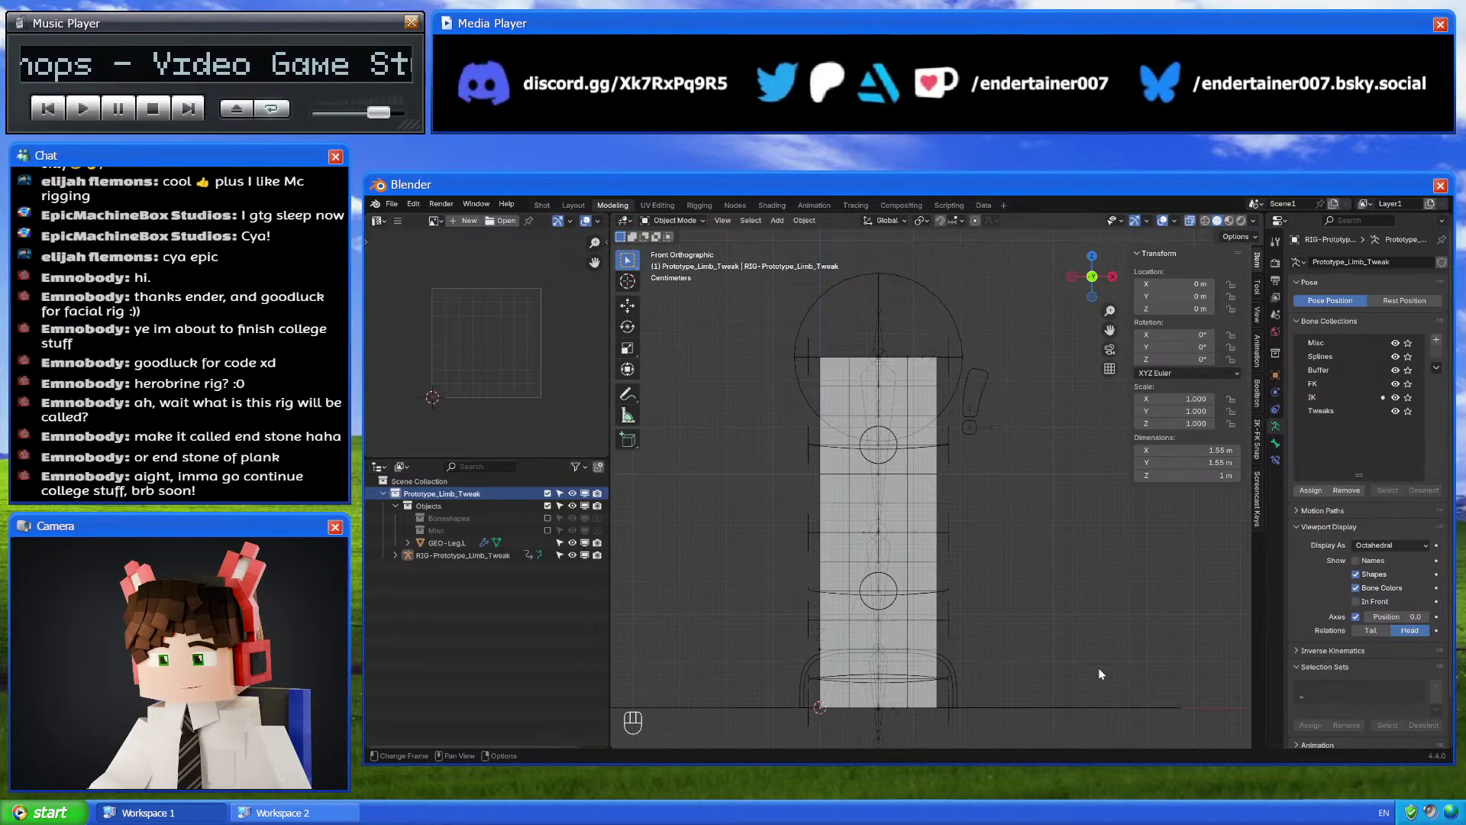
{"action": "key", "text": "ctrl+v"}
{"action": "scroll", "coordinate": [964, 521], "scroll_direction": "down", "scroll_amount": 5}
{"action": "left_click", "coordinate": [958, 445]}
{"action": "middle_click_drag", "start_coordinate": [958, 445], "coordinate": [1008, 442]}
{"action": "left_click", "coordinate": [1089, 280]}
{"action": "scroll", "coordinate": [1011, 462], "scroll_direction": "up", "scroll_amount": 4}
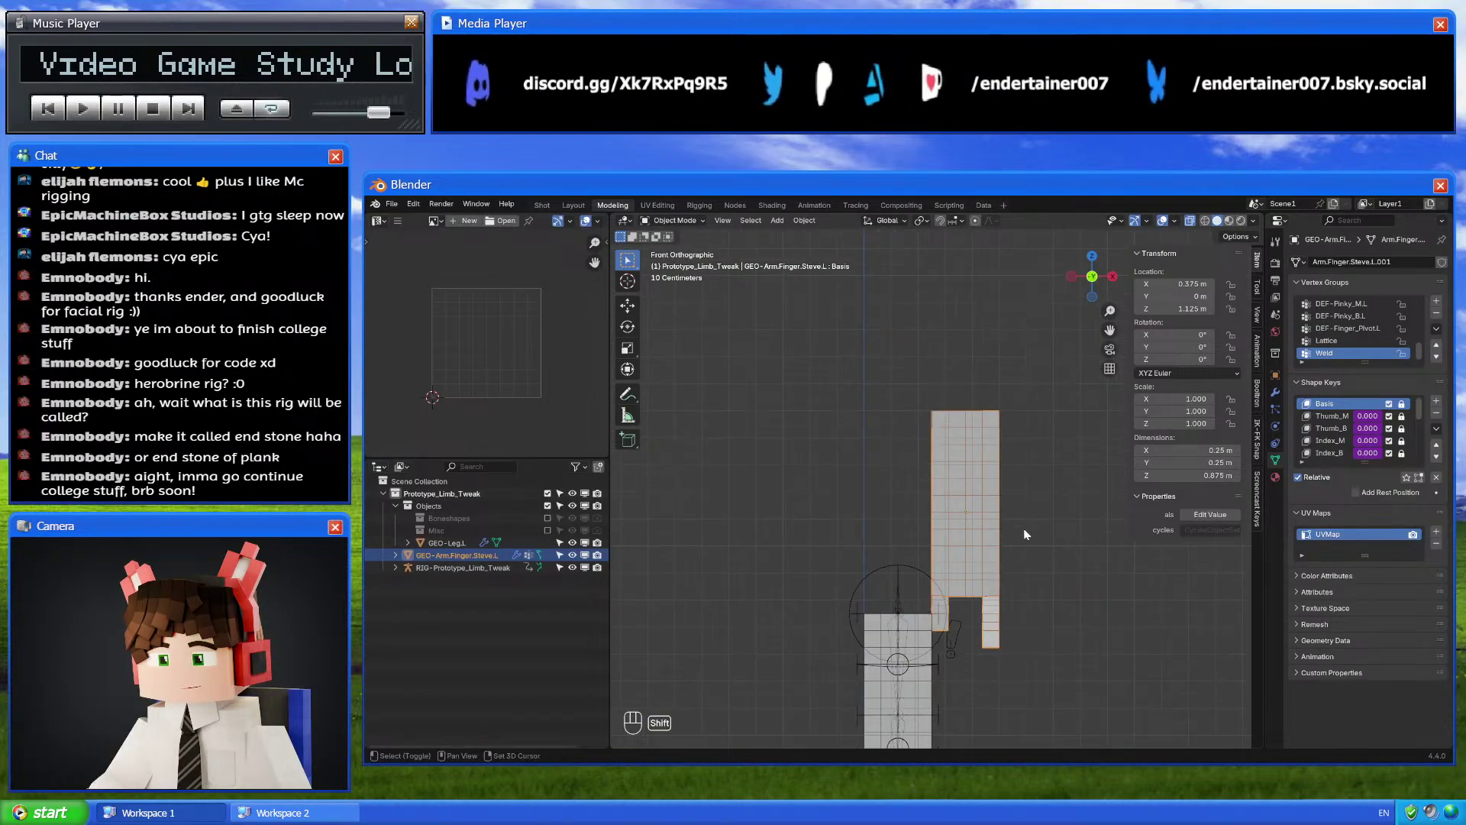
Snap the 3D cursor to the vertices in the upper section of the GEO-Arm.Finger.Steve.L mesh and return to Object Mode
{"action": "key", "text": "Tab"}
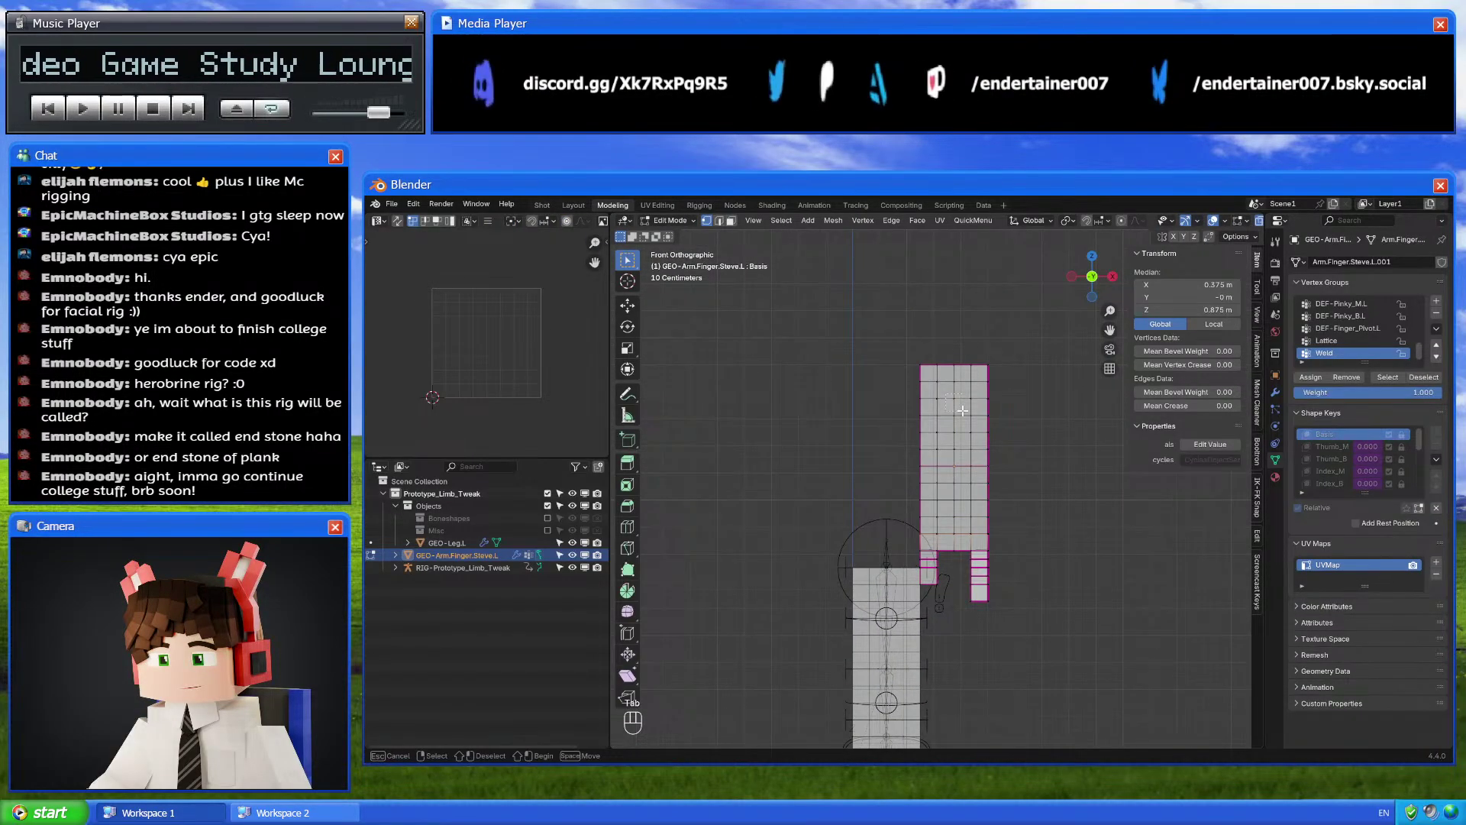
{"action": "key", "text": "shift+s"}
{"action": "key", "text": "Tab"}
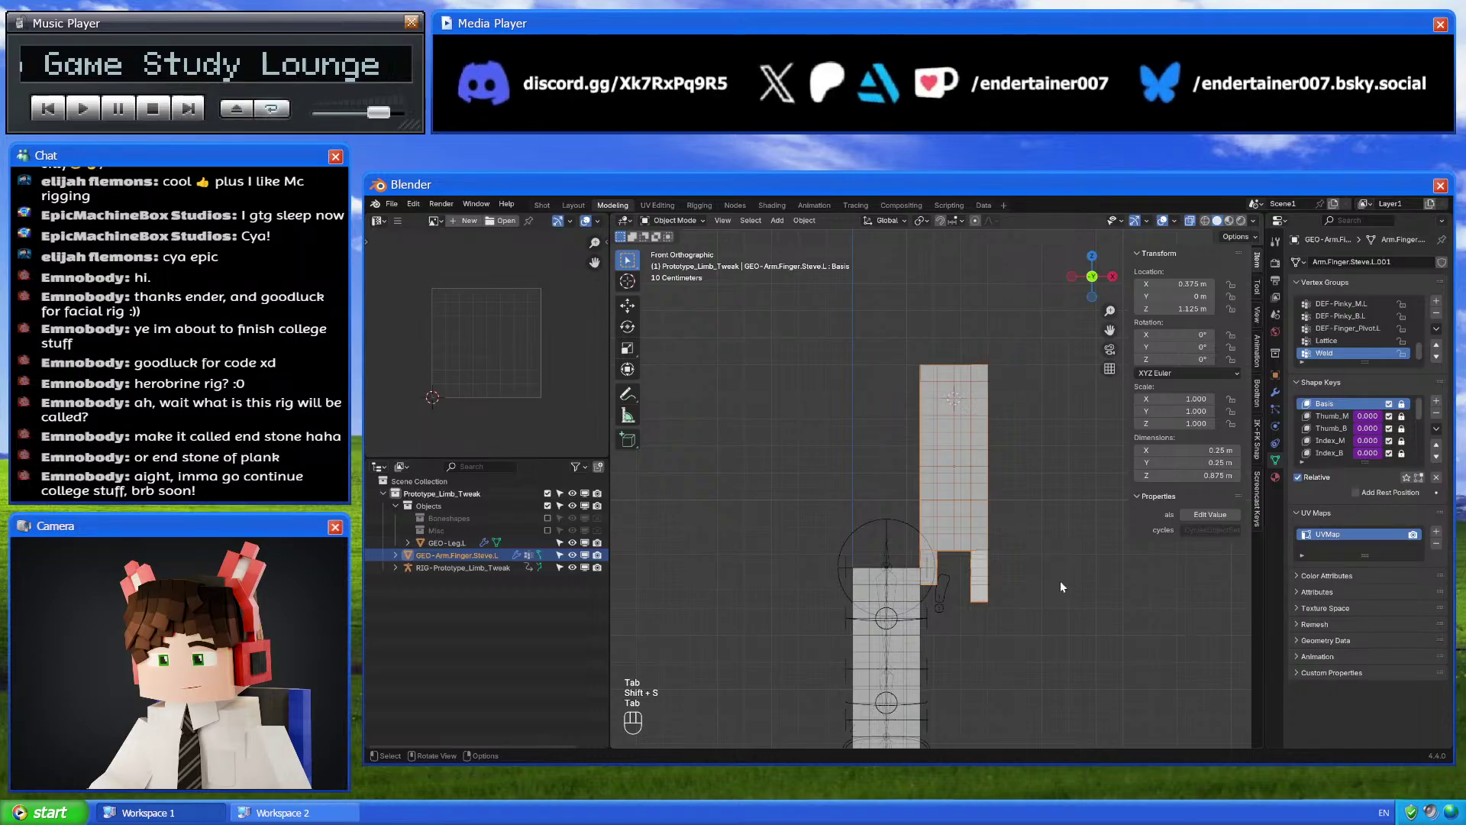
Rotate the GEO-Arm.Finger.Steve.L mesh -90° about its Y axis around the 3D cursor
{"action": "key", "text": "period"}
{"action": "left_click", "coordinate": [1098, 576]}
{"action": "type", "text": "rr"}
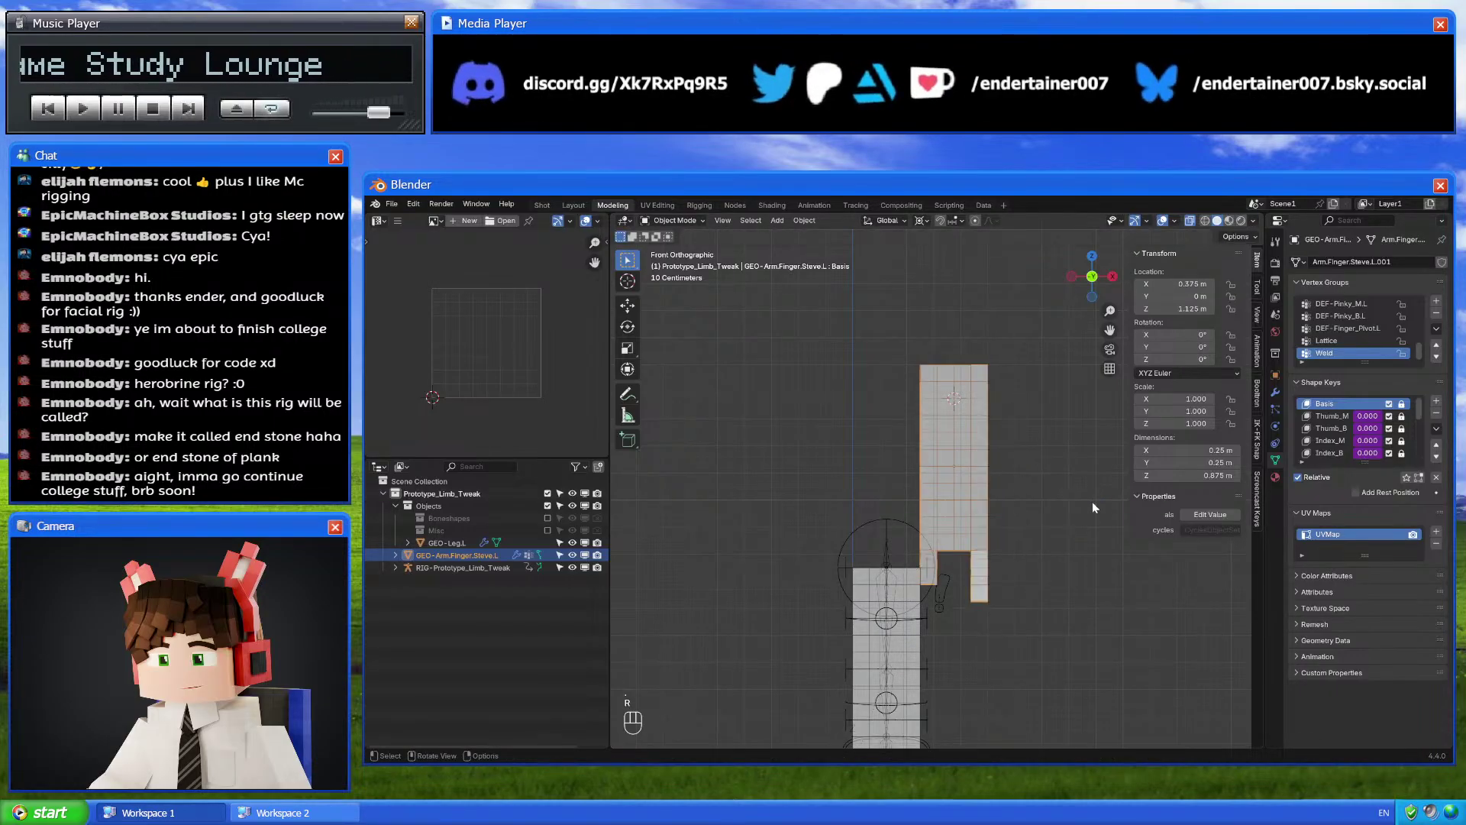
{"action": "type", "text": "90"}
{"action": "key", "text": "minus"}
{"action": "left_click", "coordinate": [1092, 500]}
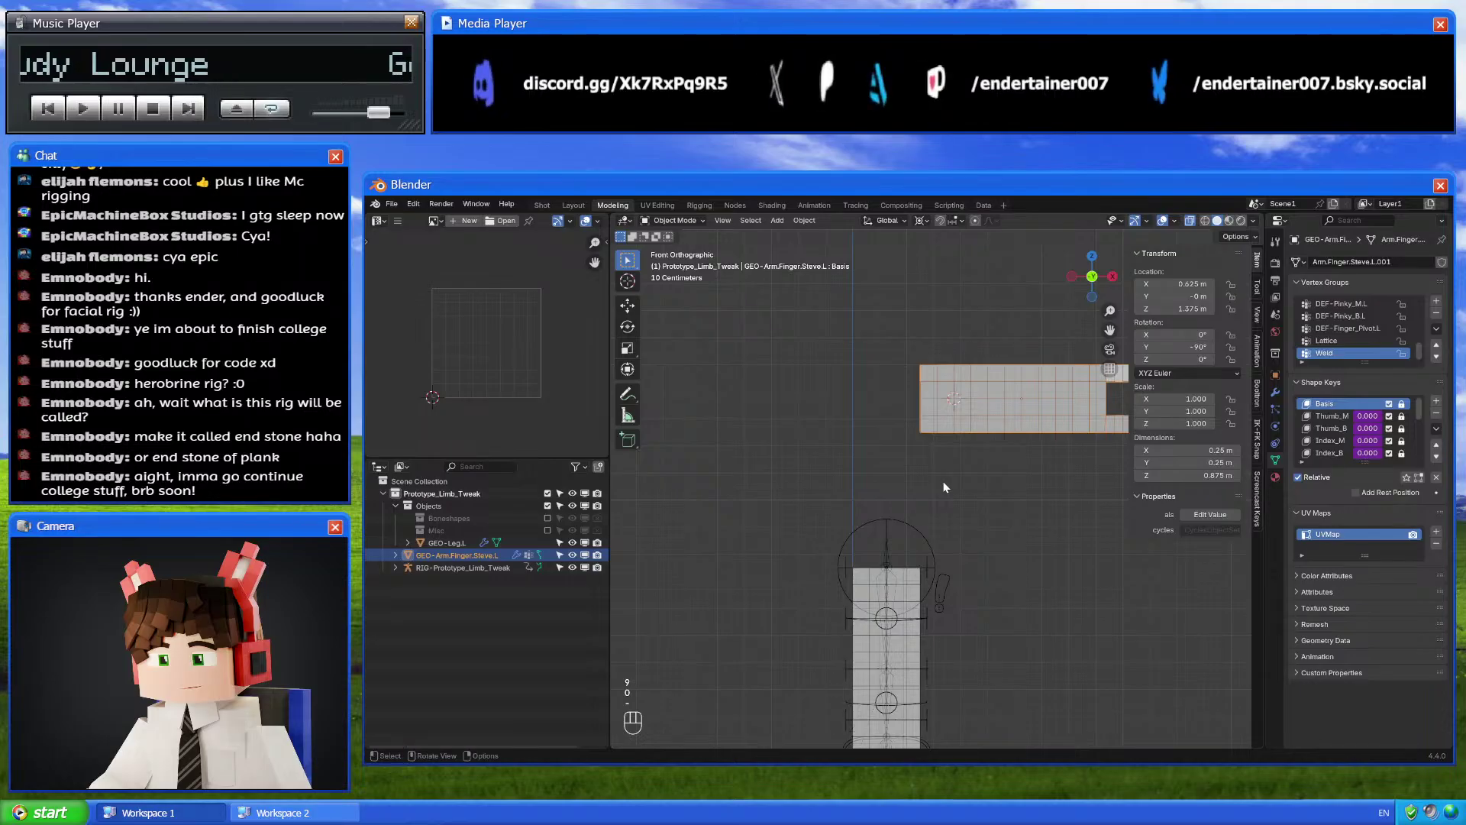
{"action": "key", "text": "period"}
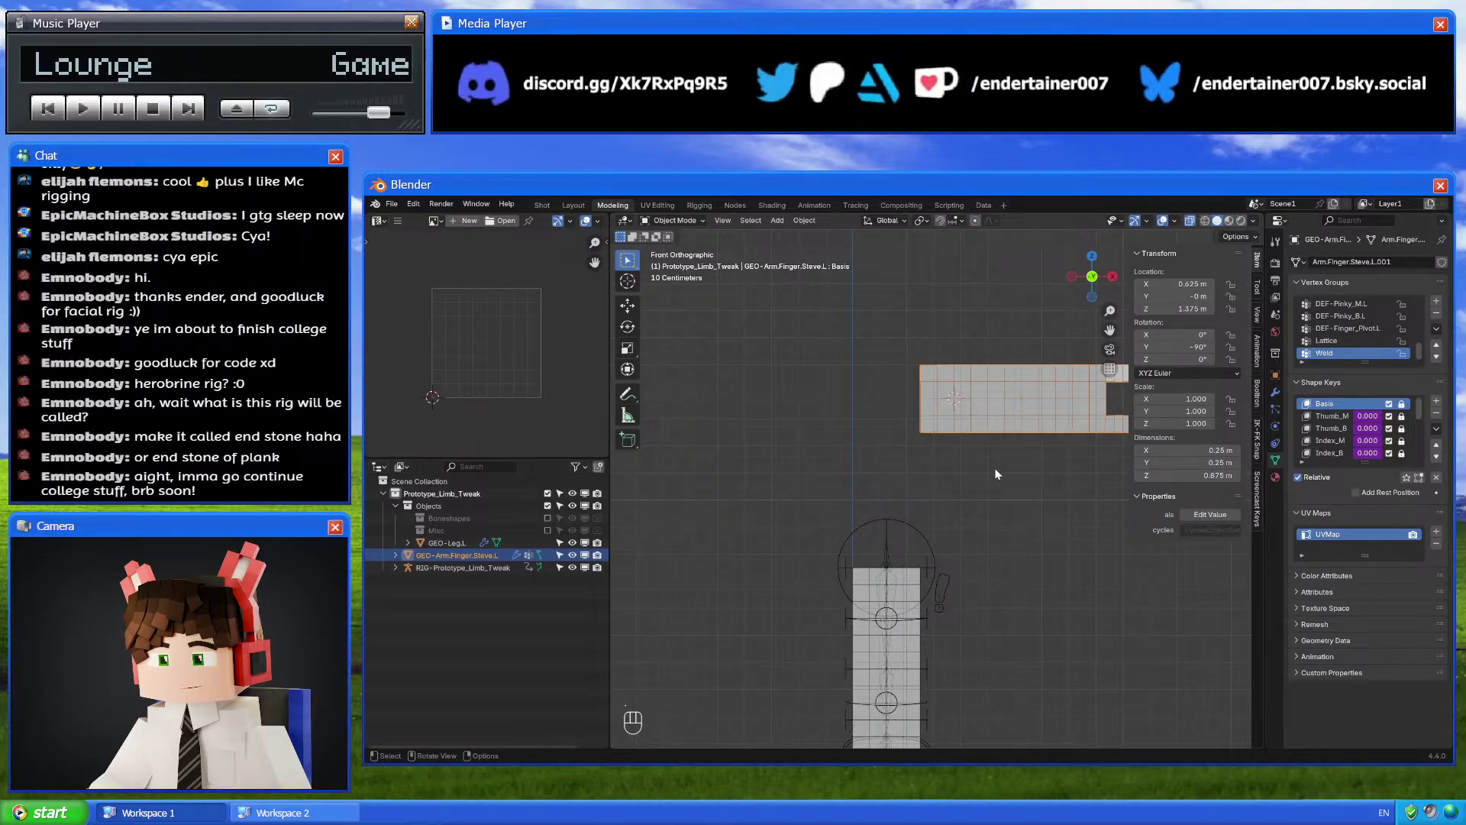
Look through the vertex groups and shape keys of the GEO-Arm.Finger.Steve.L mesh
{"action": "middle_click_drag", "start_coordinate": [995, 473], "coordinate": [954, 453]}
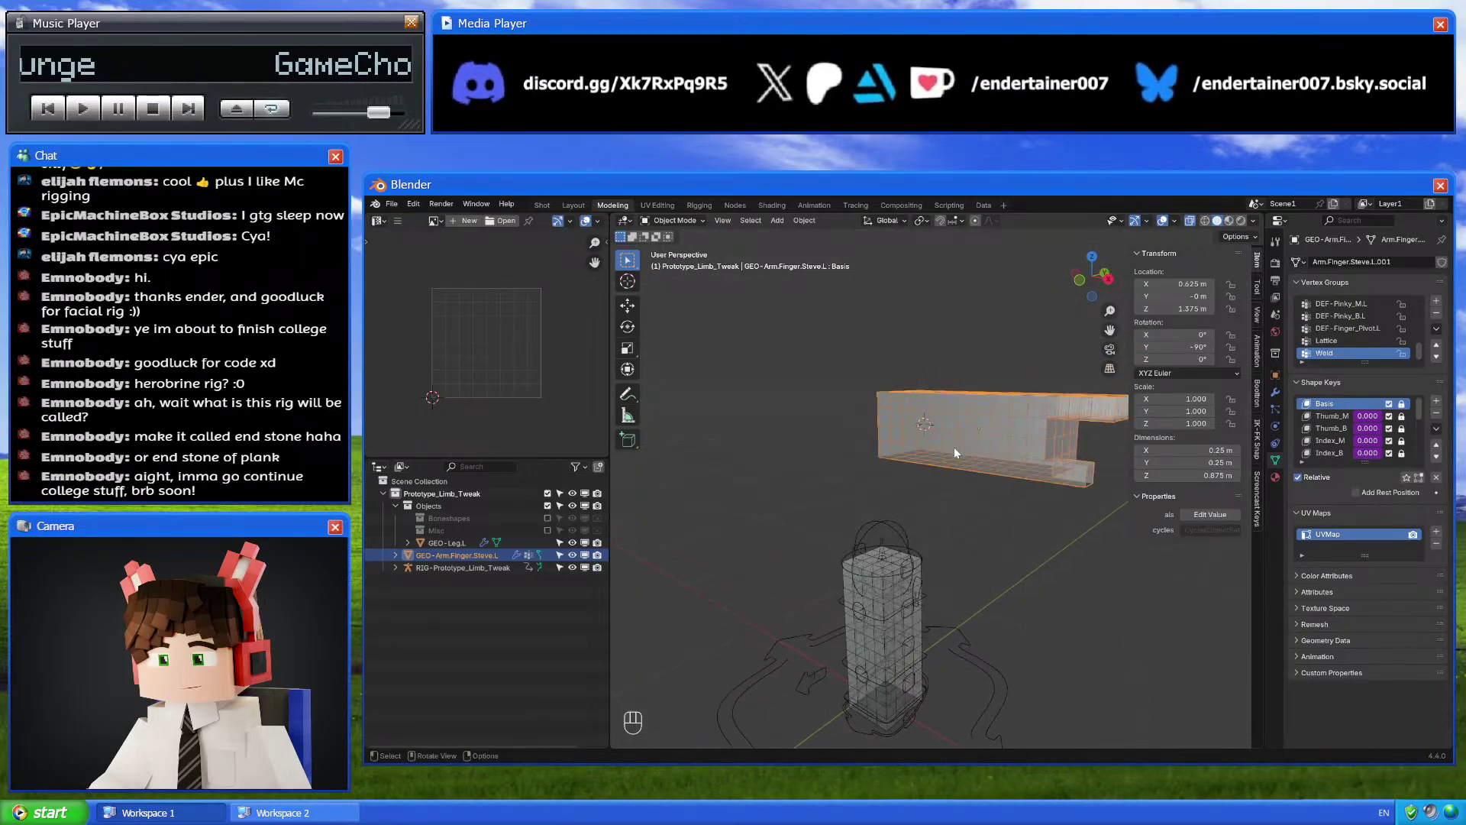
{"action": "scroll", "coordinate": [1341, 346], "scroll_direction": "up", "scroll_amount": 5}
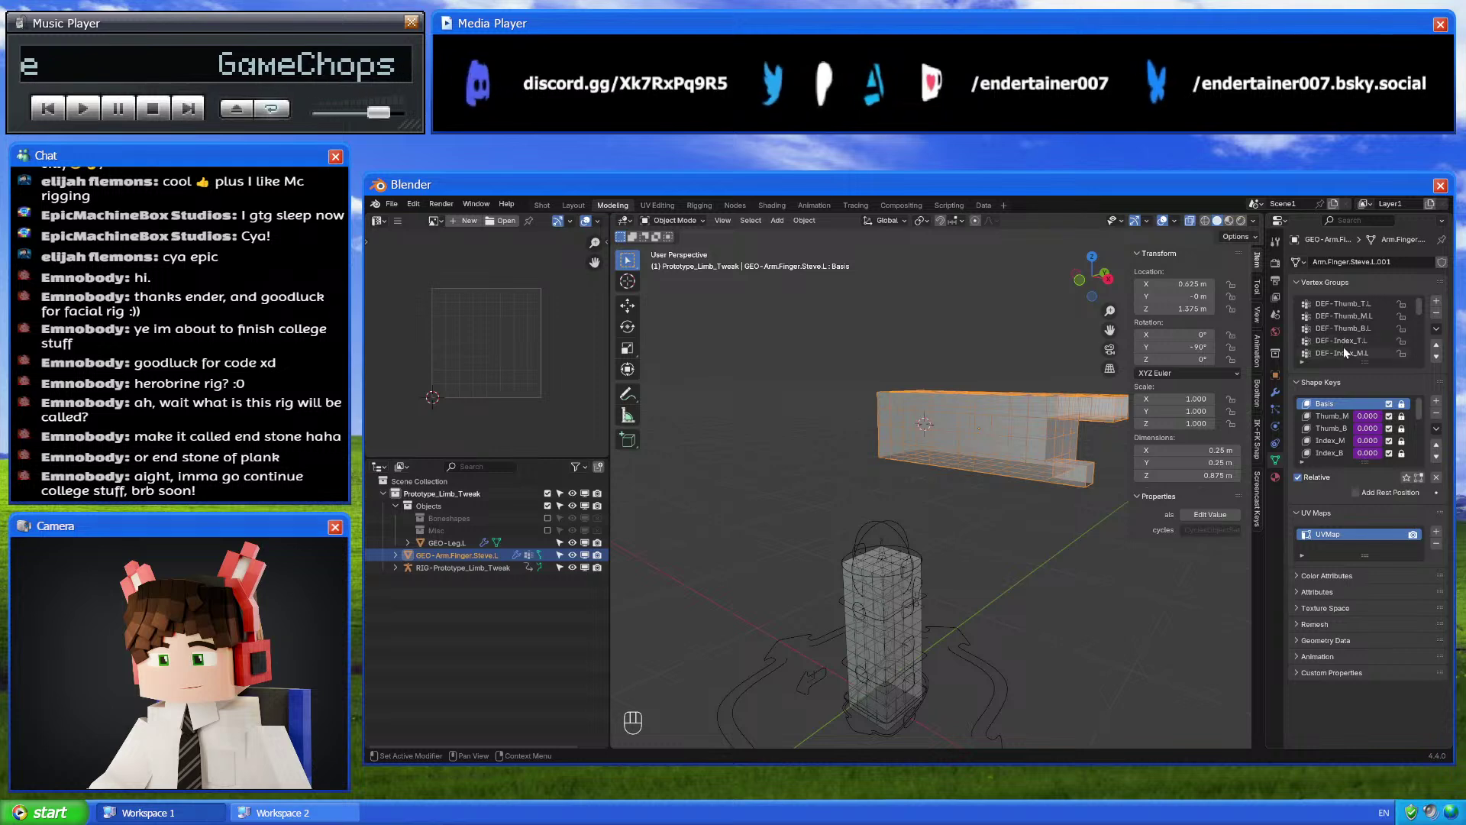
{"action": "scroll", "coordinate": [1337, 416], "scroll_direction": "down", "scroll_amount": 9}
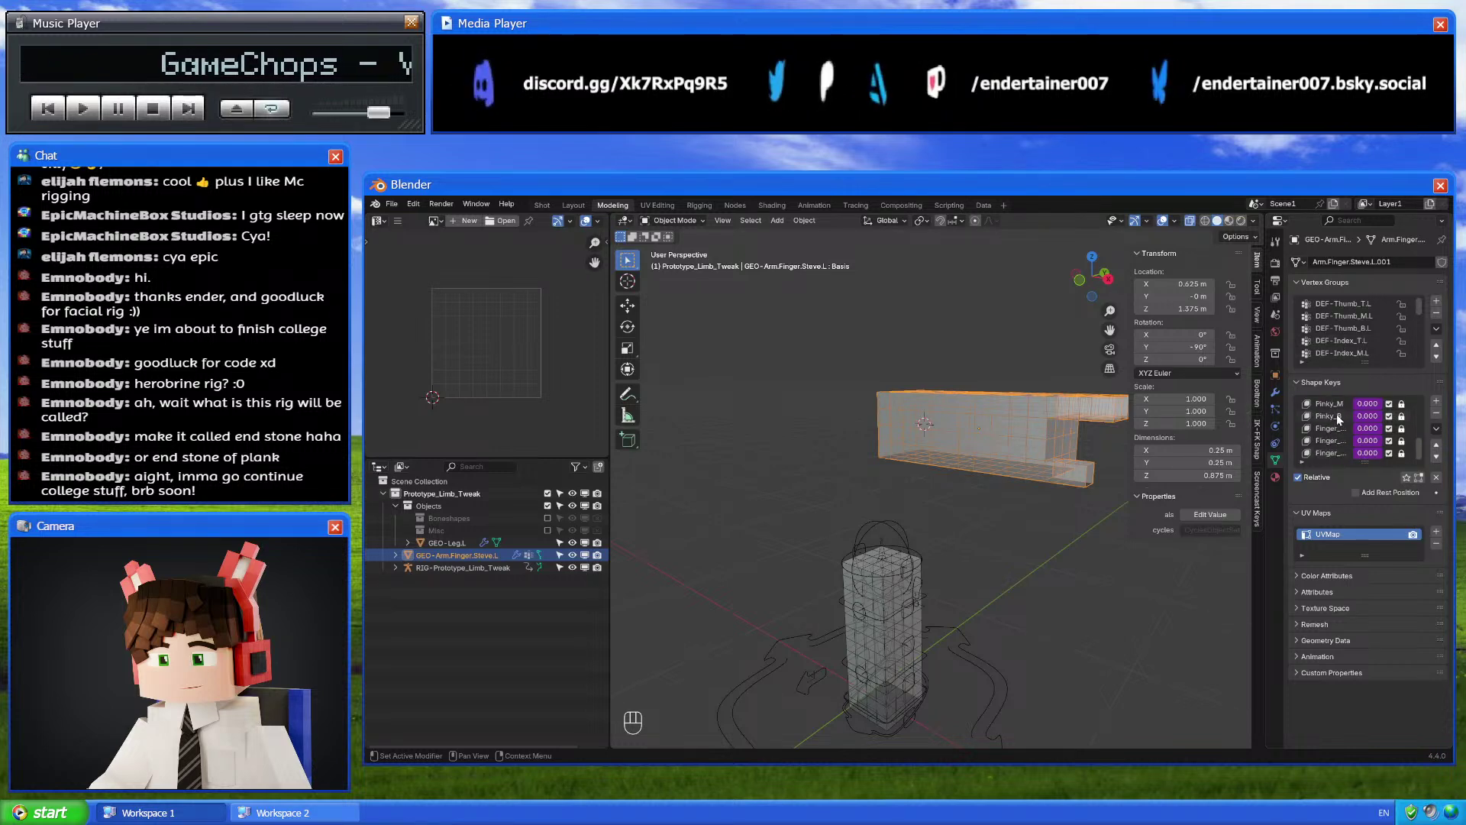
{"action": "scroll", "coordinate": [1338, 417], "scroll_direction": "up", "scroll_amount": 3}
{"action": "middle_click_drag", "start_coordinate": [1015, 527], "coordinate": [1032, 440]}
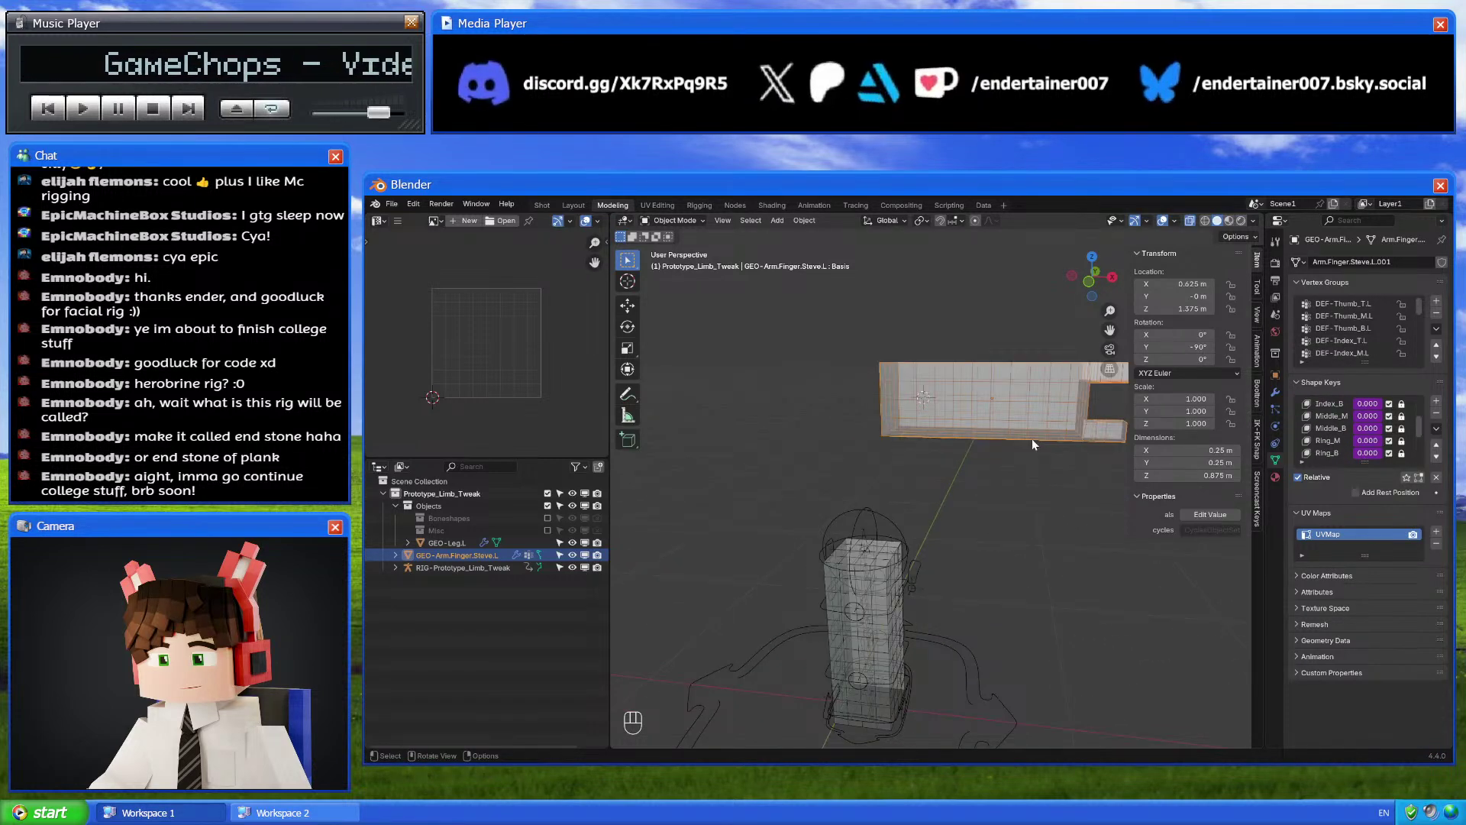
Add a bone at the 3D cursor in RIG-Prototype_Limb_Tweak and return to Object Mode in front view
{"action": "key", "text": "Tab"}
{"action": "key", "text": "Tab"}
{"action": "key", "text": "Tab"}
{"action": "key", "text": "Tab"}
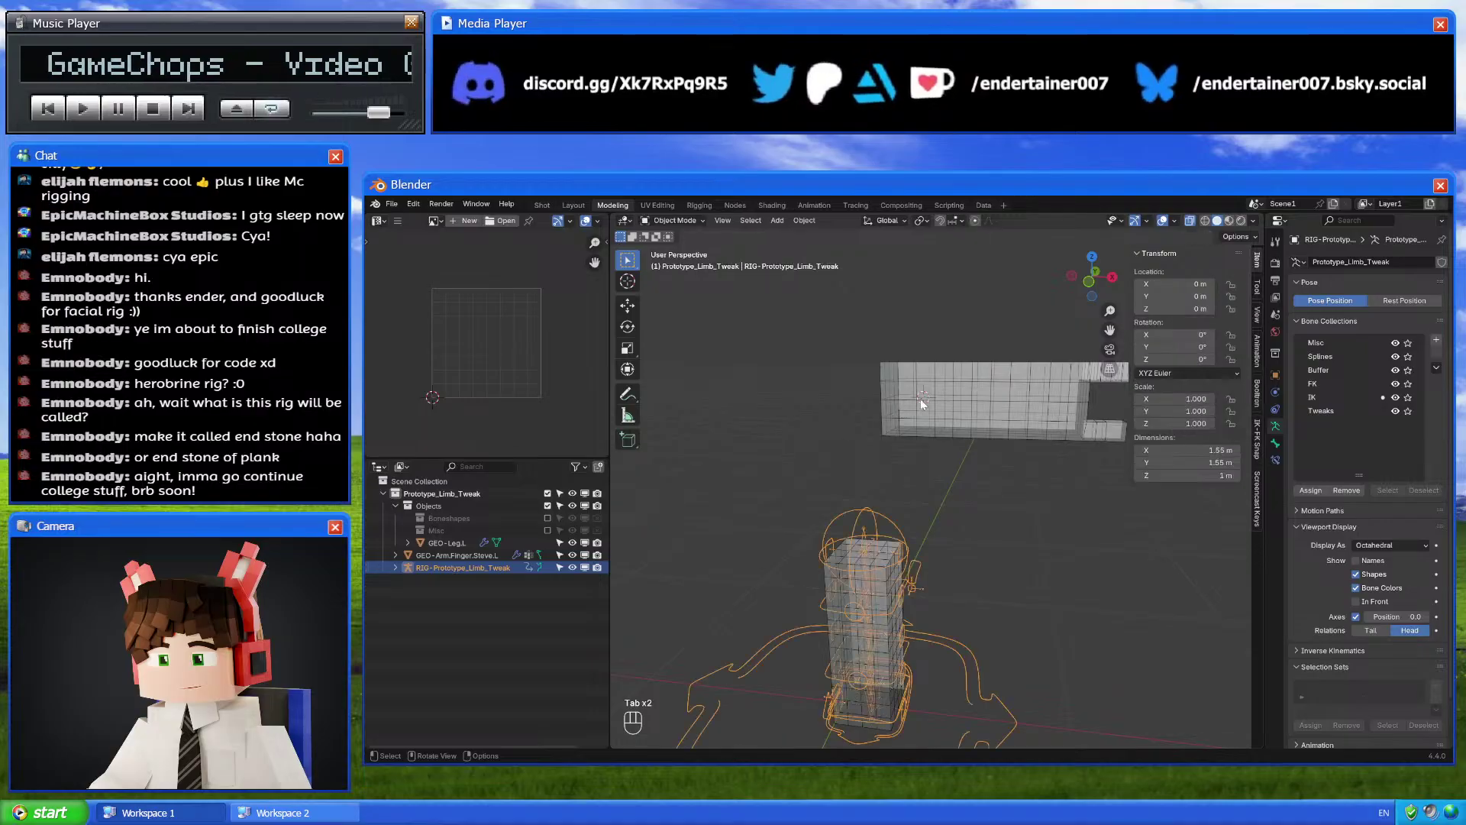
{"action": "left_click", "coordinate": [895, 510]}
{"action": "key", "text": "Tab"}
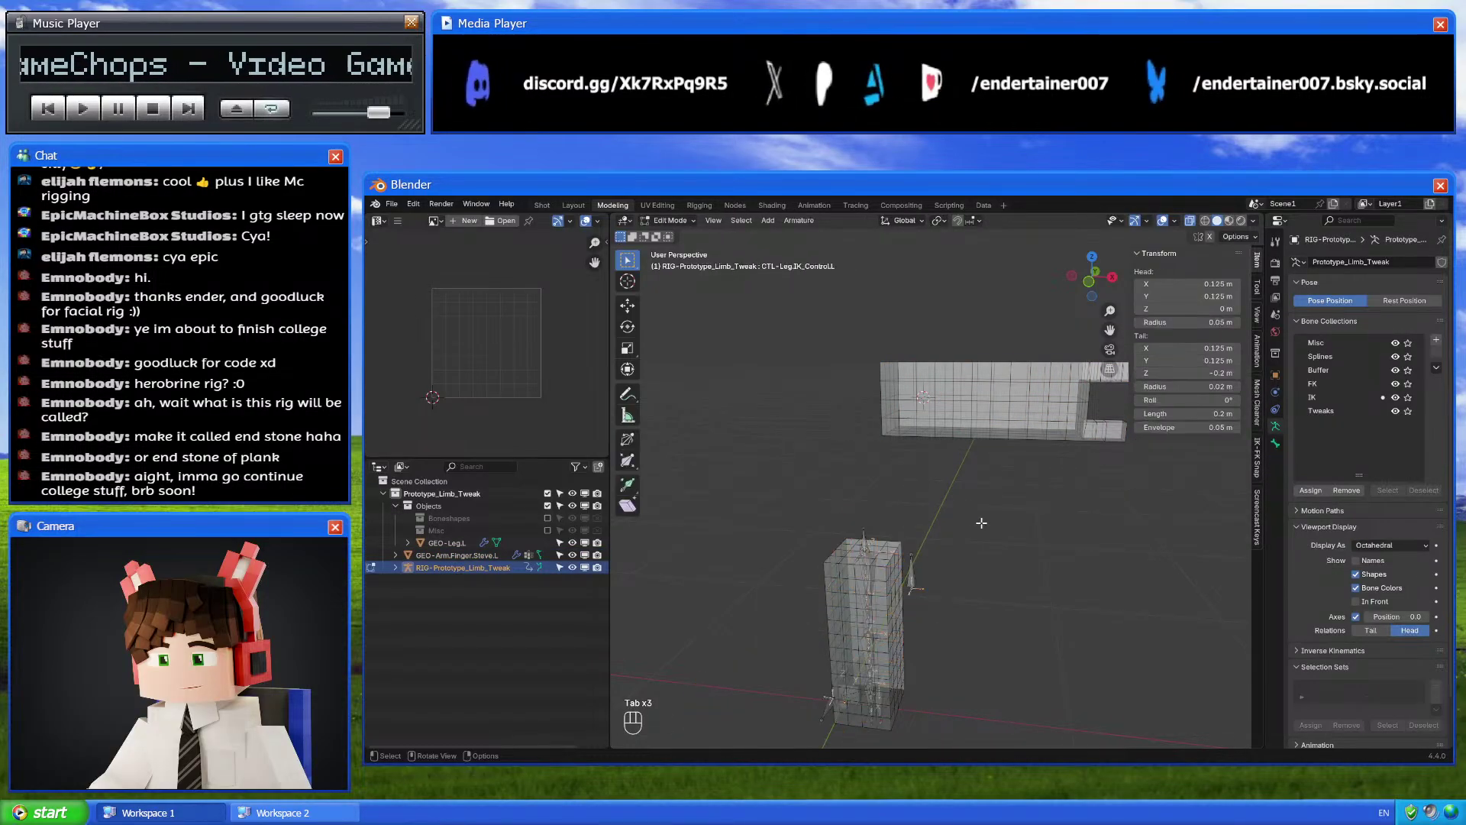
{"action": "key", "text": "shift+a"}
{"action": "key", "text": "Tab"}
{"action": "key", "text": "Tab"}
{"action": "key", "text": "Tab"}
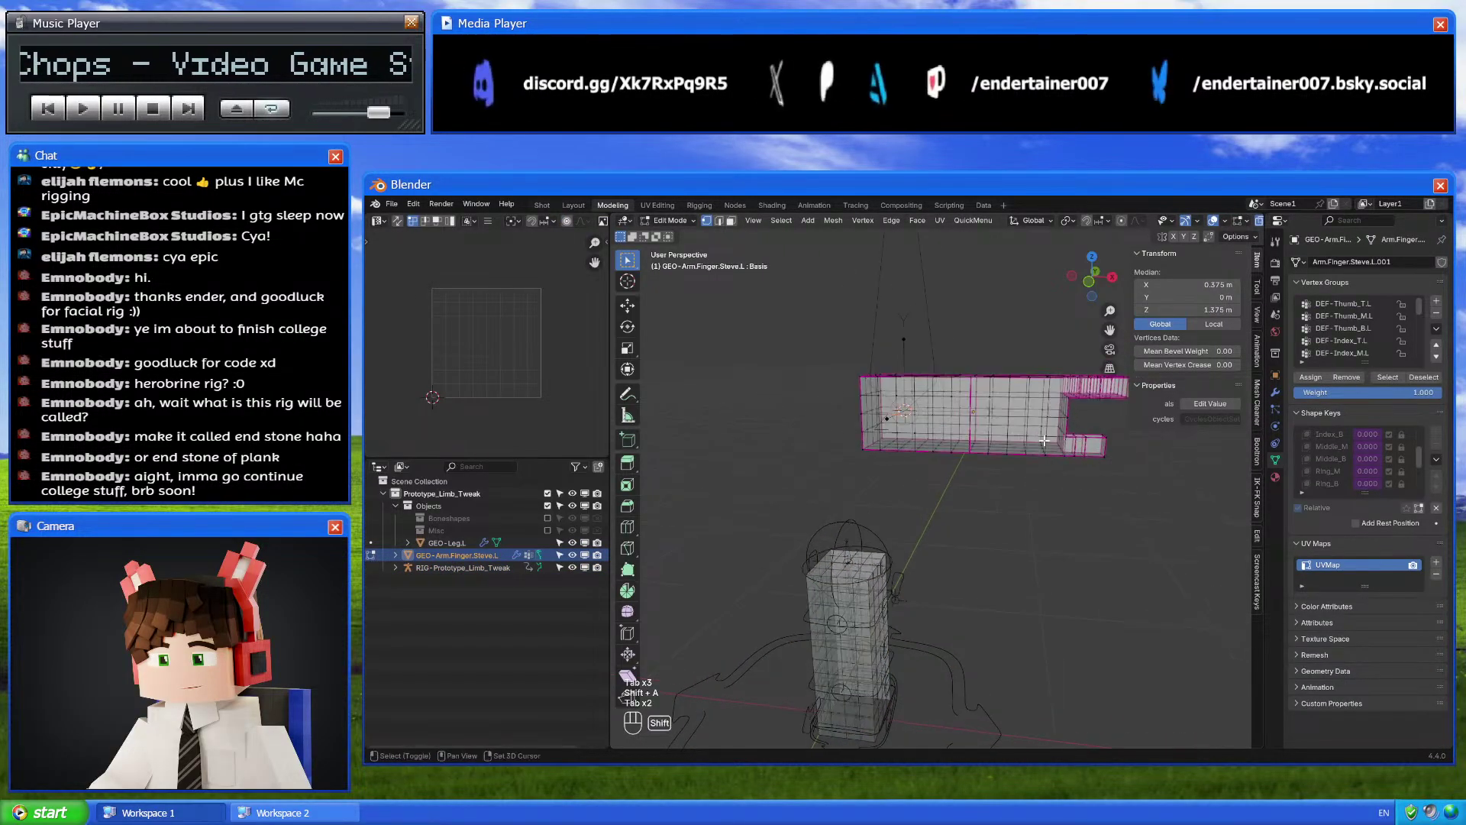
{"action": "left_click", "coordinate": [993, 408]}
{"action": "left_click", "coordinate": [1094, 294]}
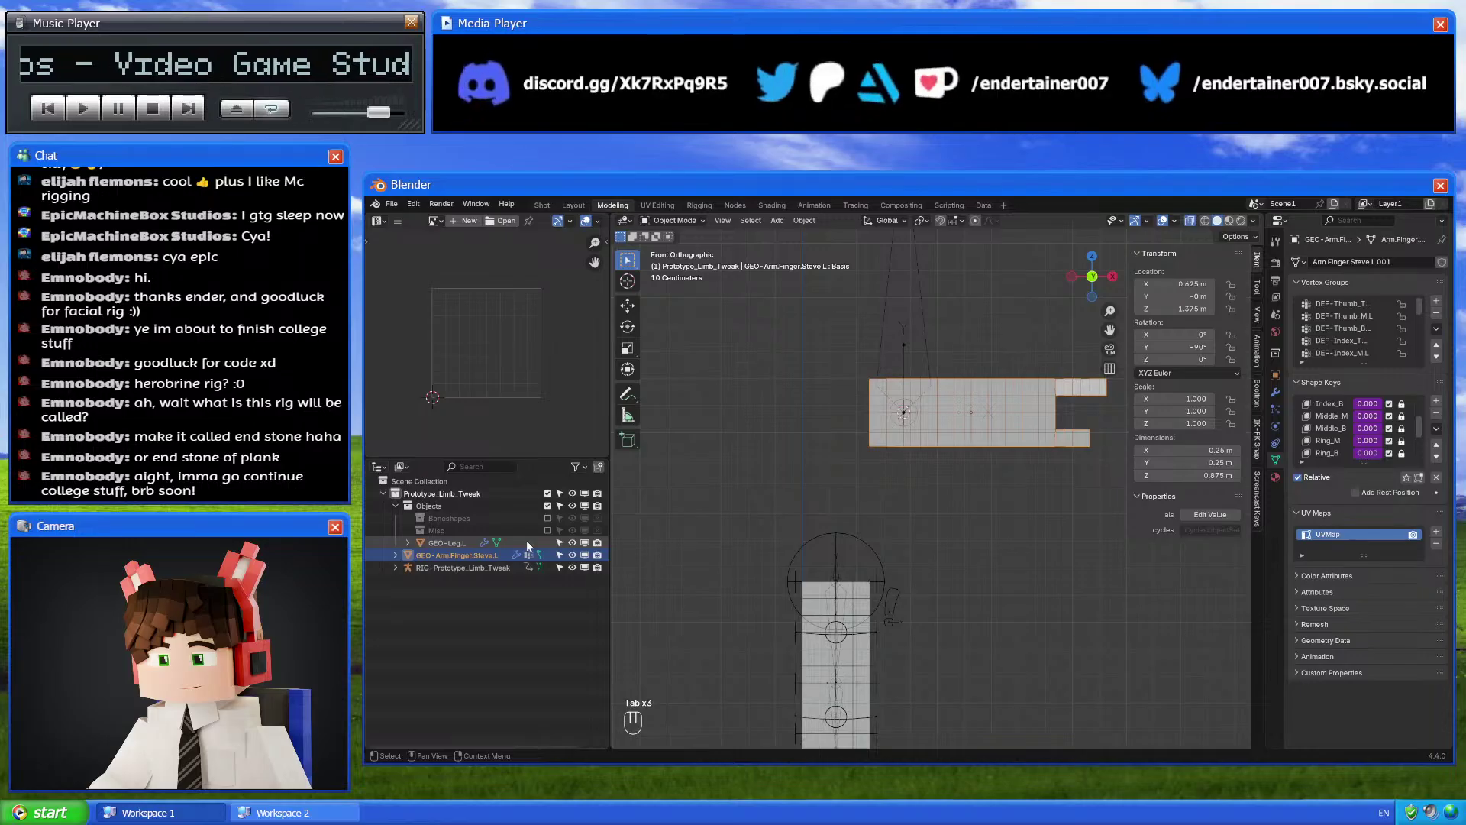
Paste the GEO-Arm.Steve.L mesh into the Prototype_Limb_Tweak collection
{"action": "left_click", "coordinate": [391, 204]}
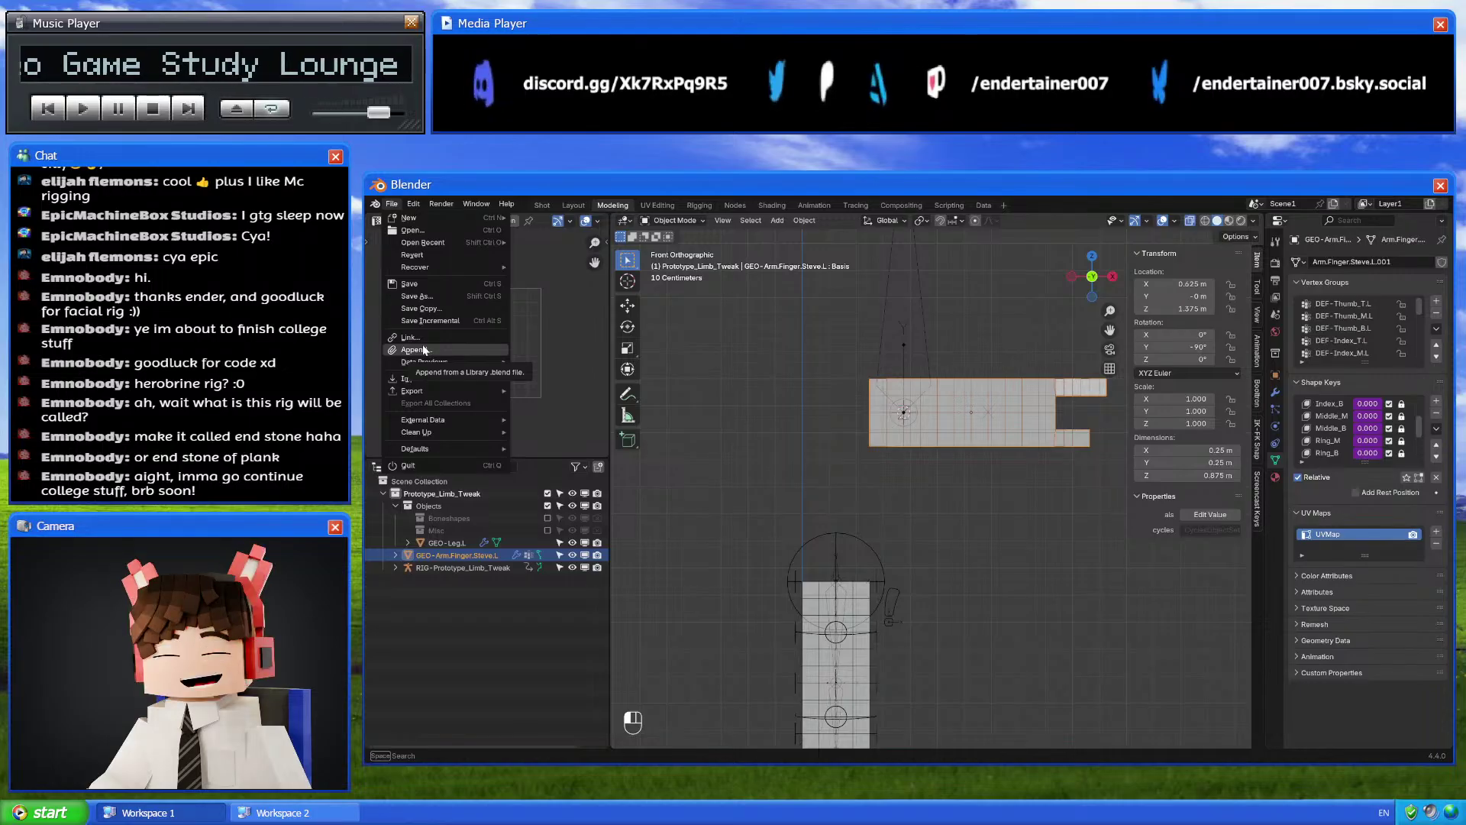
{"action": "key", "text": "Escape"}
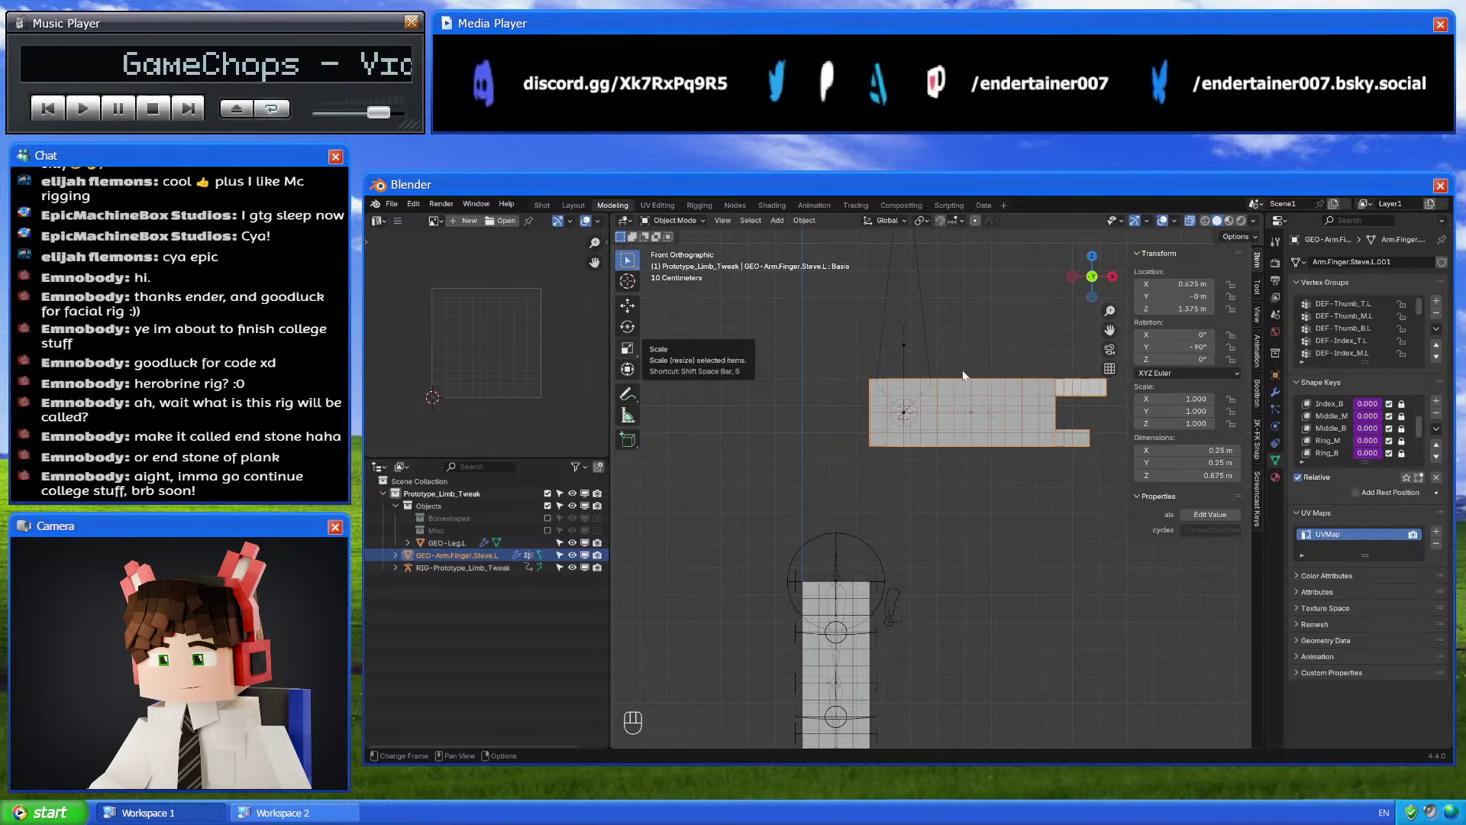
{"action": "key", "text": "ctrl+z"}
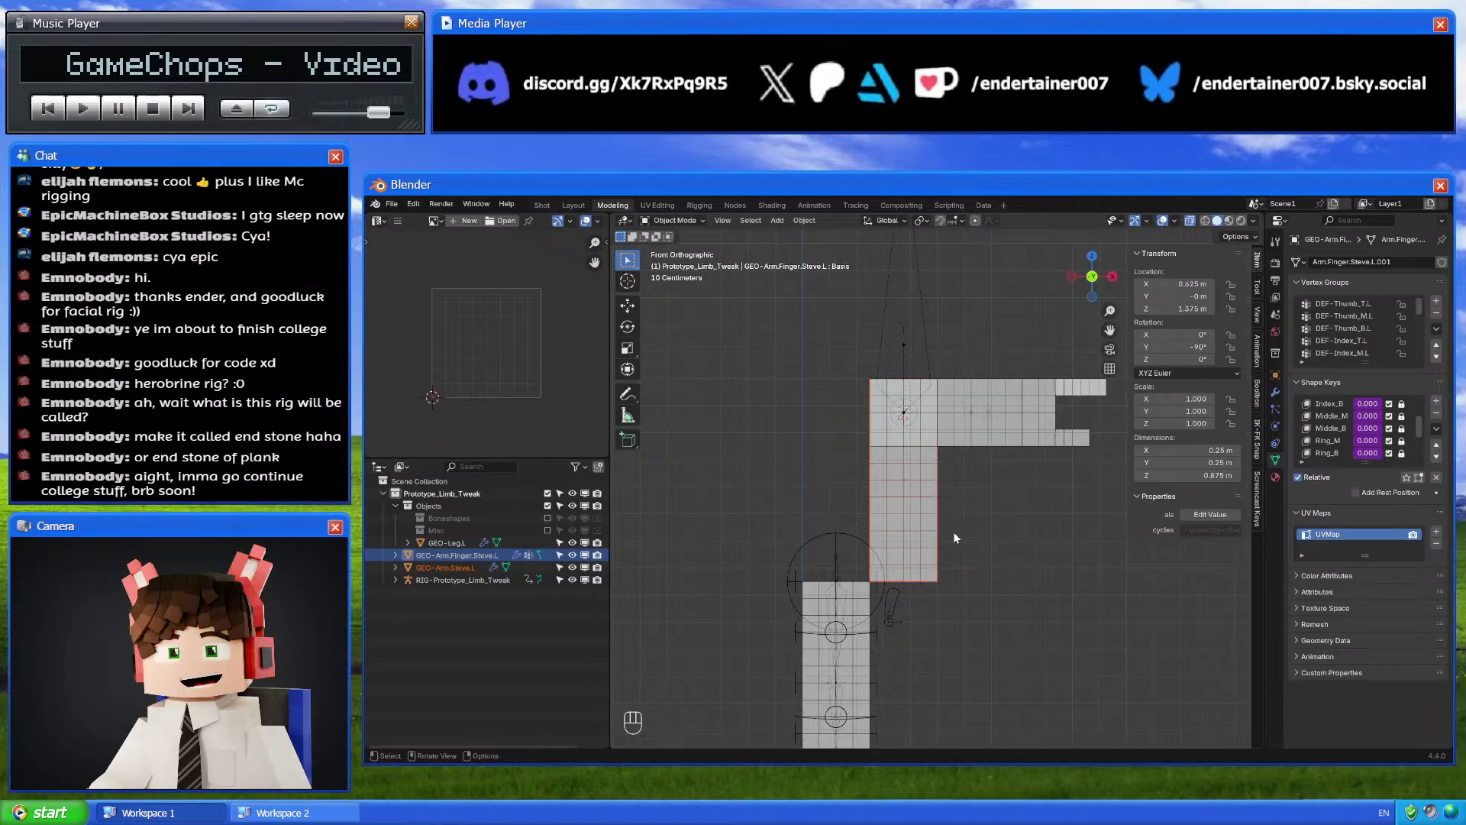
Rotate the GEO-Arm.Steve.L mesh -90° about its local Y axis, using the 3D cursor as pivot
{"action": "key", "text": "z"}
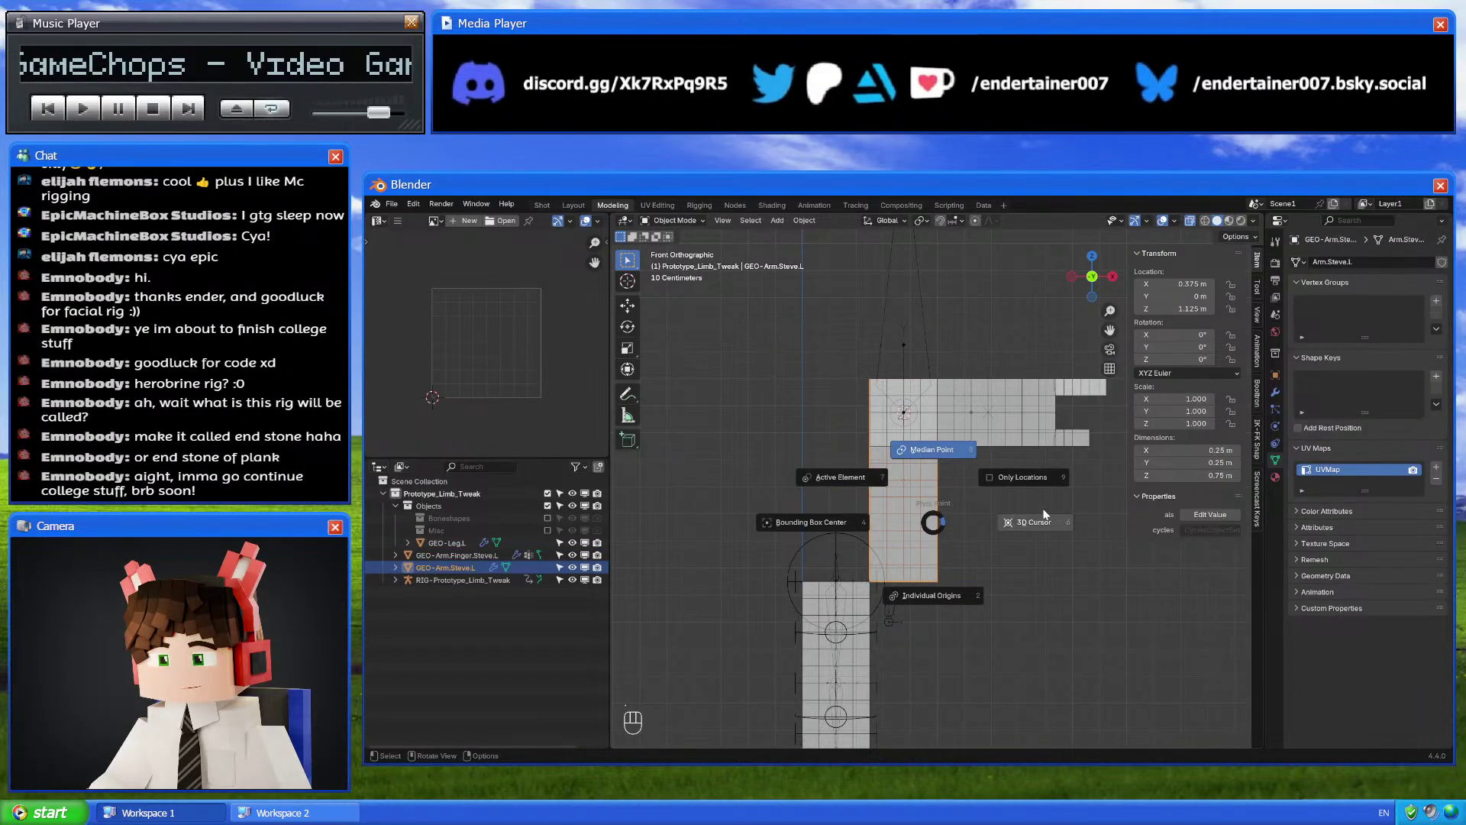
{"action": "left_click", "coordinate": [1043, 507]}
{"action": "key", "text": "r"}
{"action": "key", "text": "y"}
{"action": "key", "text": "y"}
{"action": "key", "text": "9"}
{"action": "key", "text": "0"}
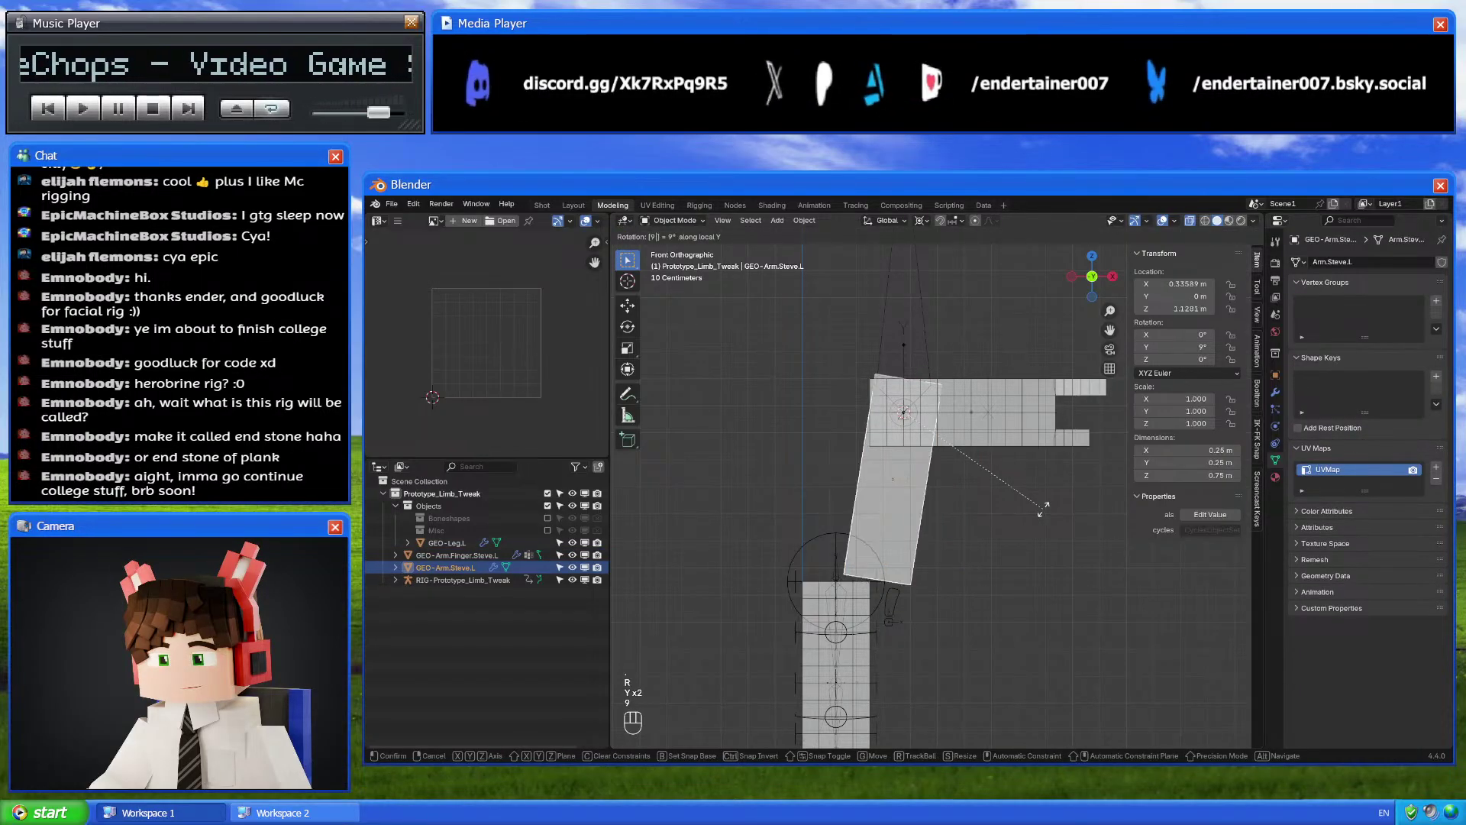
{"action": "key", "text": "minus"}
{"action": "key", "text": "Return"}
{"action": "key", "text": "z"}
{"action": "left_click", "coordinate": [1033, 444]}
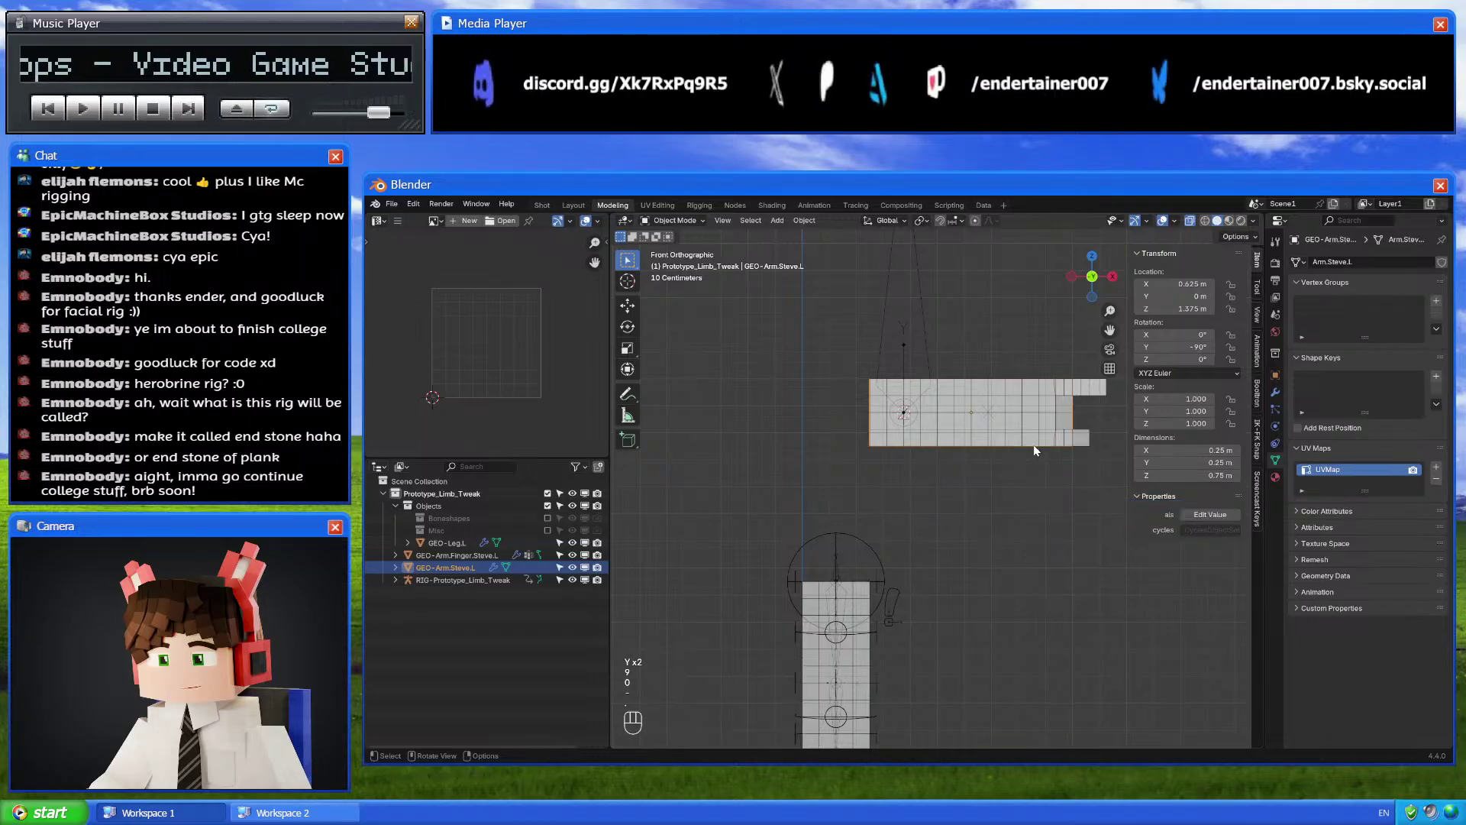
Snap the 3D cursor to the centre vertex at the hand end of GEO-Arm.Steve.L and leave Edit Mode
{"action": "middle_click_drag", "start_coordinate": [1033, 444], "coordinate": [1023, 475]}
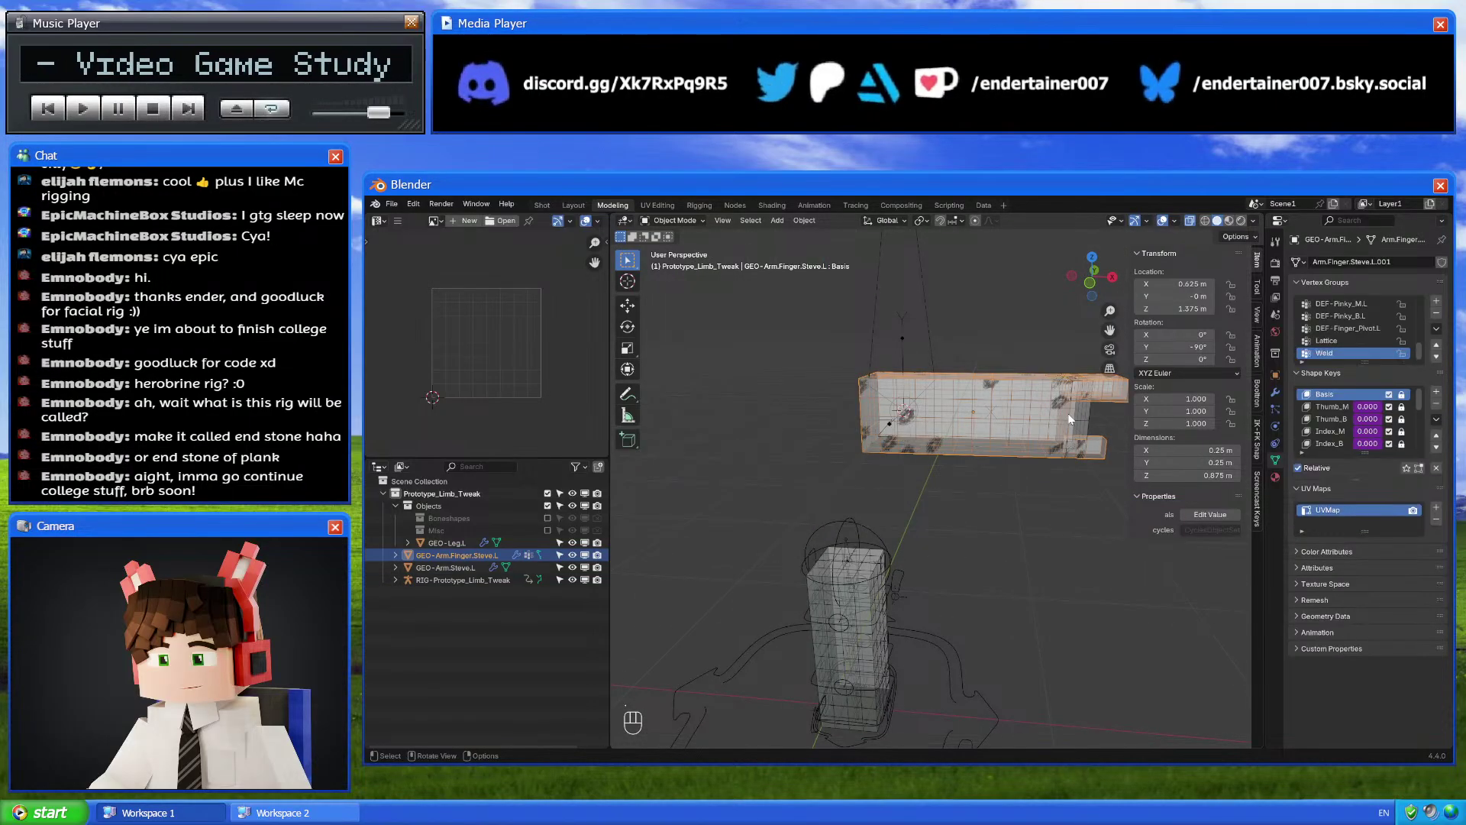
{"action": "key", "text": "Tab"}
{"action": "left_click", "coordinate": [1089, 285]}
{"action": "scroll", "coordinate": [953, 467], "scroll_direction": "up", "scroll_amount": 2}
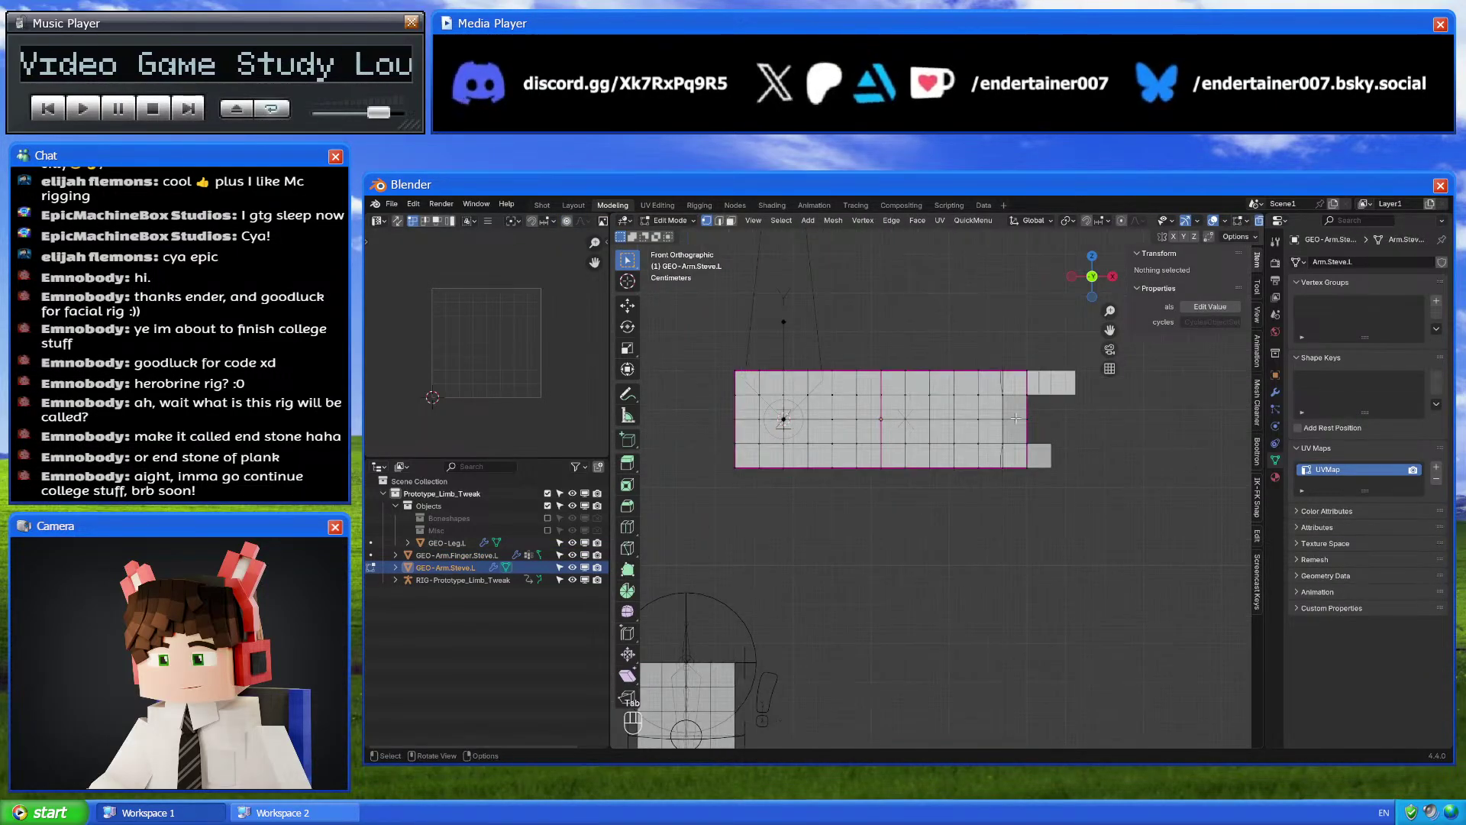
{"action": "left_click", "coordinate": [1027, 419]}
{"action": "key", "text": "shift+s"}
{"action": "left_click", "coordinate": [988, 543]}
{"action": "key", "text": "Tab"}
{"action": "scroll", "coordinate": [812, 298], "scroll_direction": "down", "scroll_amount": 5}
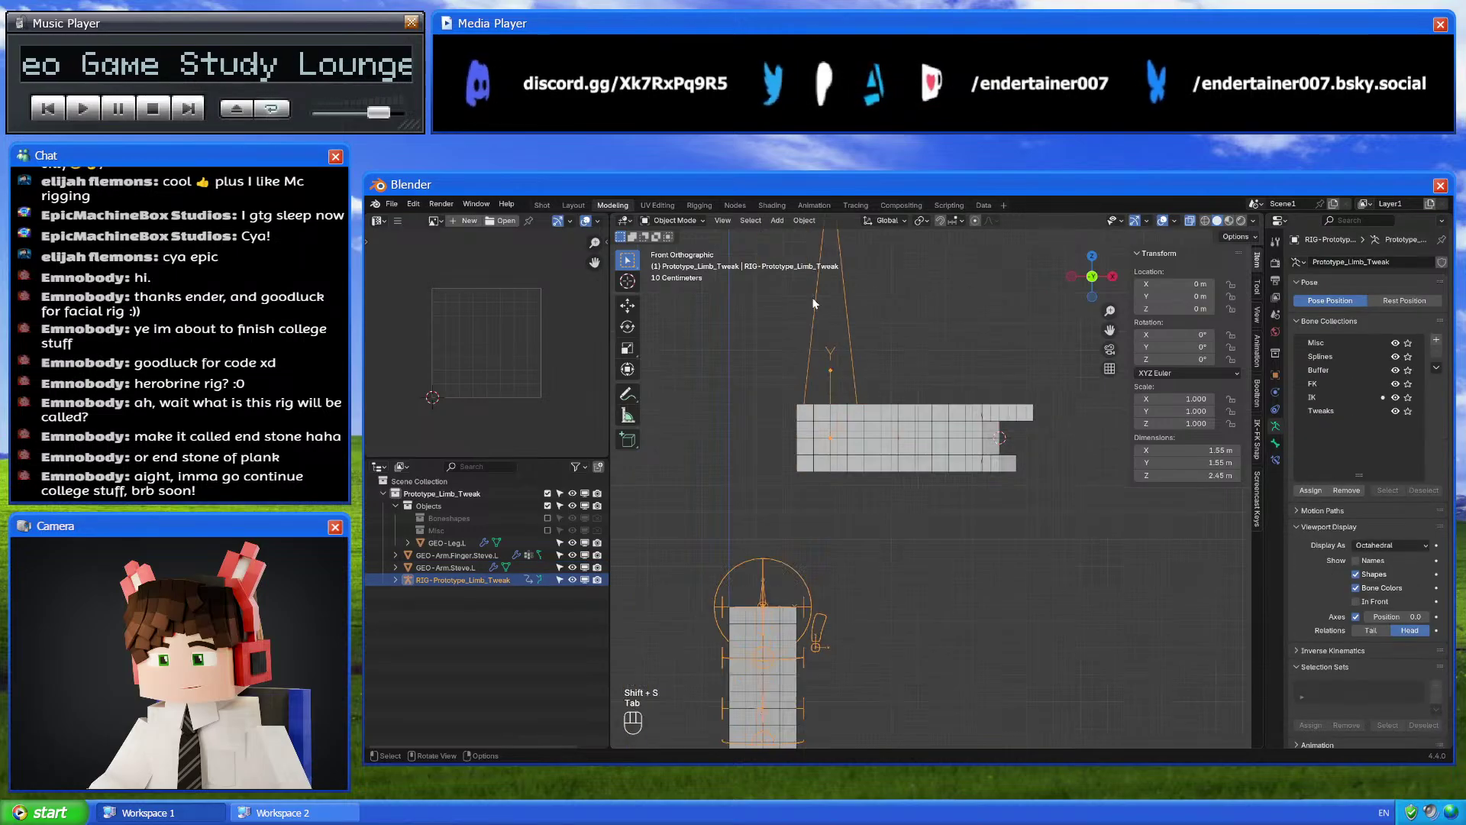
Snap the new arm bone's tail to the 3D cursor so the bone runs along the arm
{"action": "left_click", "coordinate": [812, 298]}
{"action": "key", "text": "Tab"}
{"action": "key", "text": "shift+s"}
{"action": "left_click", "coordinate": [992, 252]}
{"action": "key", "text": "Tab"}
{"action": "scroll", "coordinate": [908, 437], "scroll_direction": "up", "scroll_amount": 4}
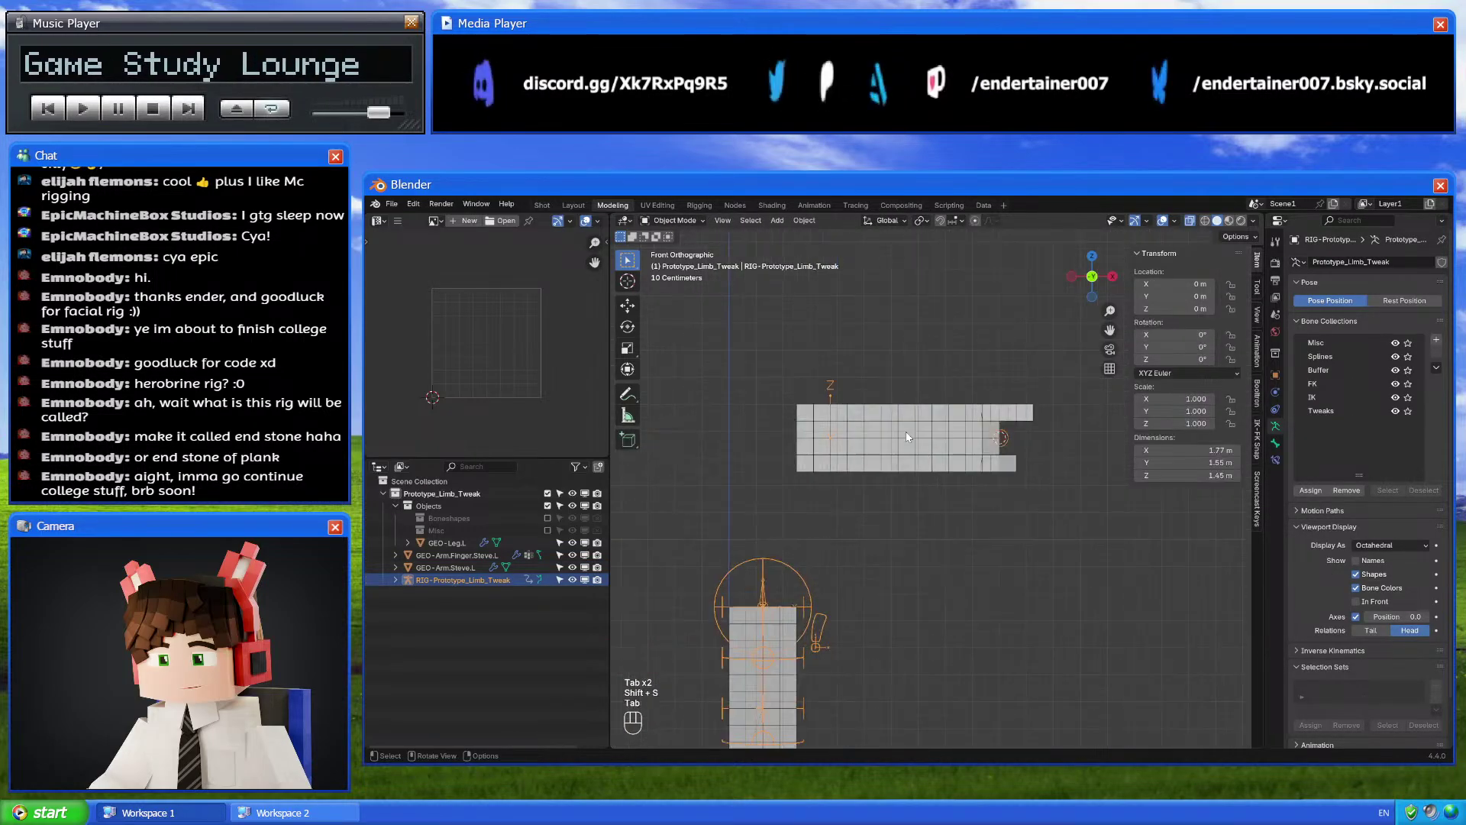
Subdivide the arm bone with one cut
{"action": "key", "text": "Tab"}
{"action": "right_click", "coordinate": [974, 448]}
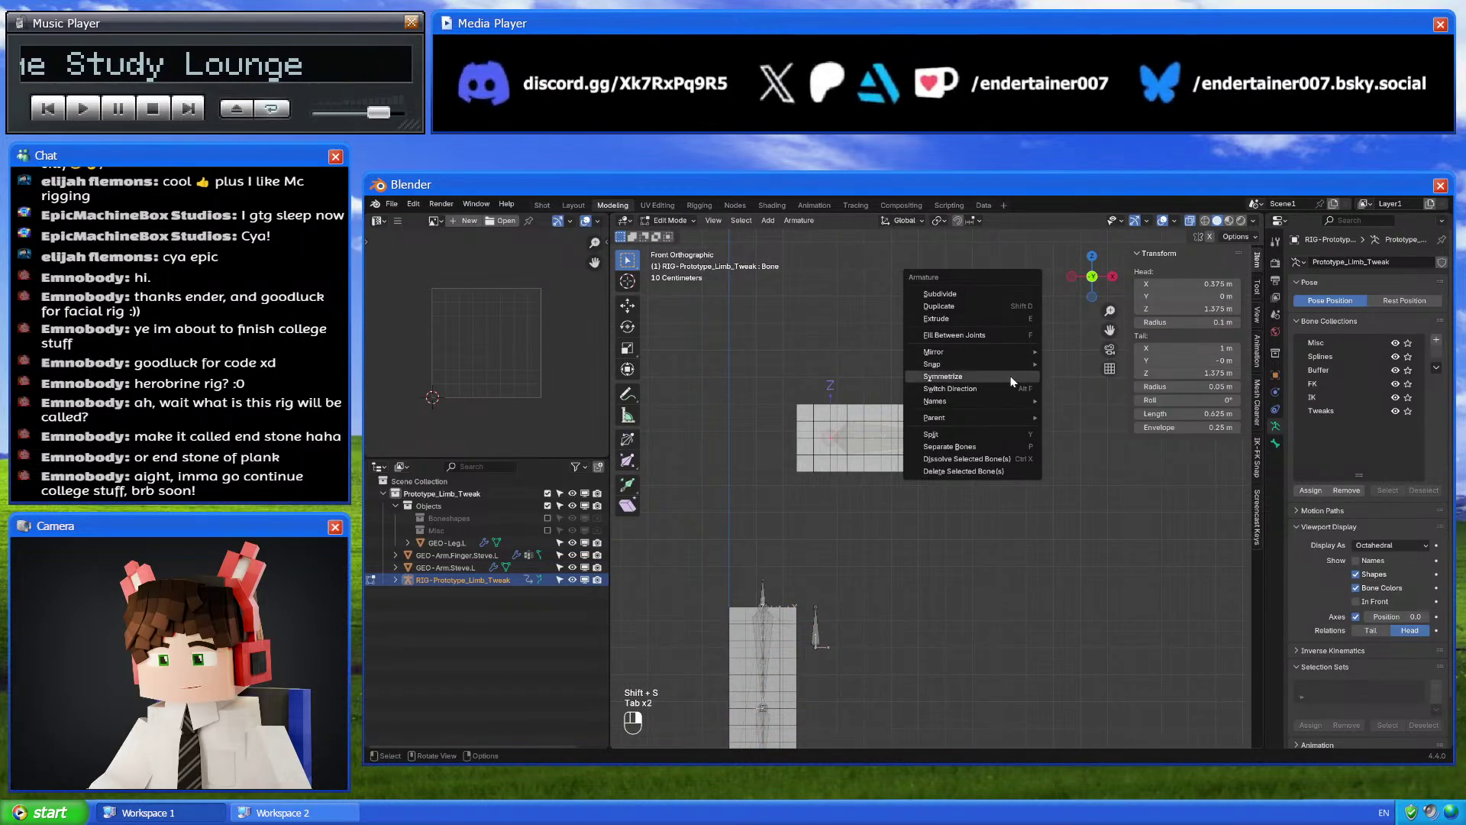
{"action": "key", "text": "Escape"}
{"action": "key", "text": "Tab"}
{"action": "scroll", "coordinate": [1060, 481], "scroll_direction": "up", "scroll_amount": 2}
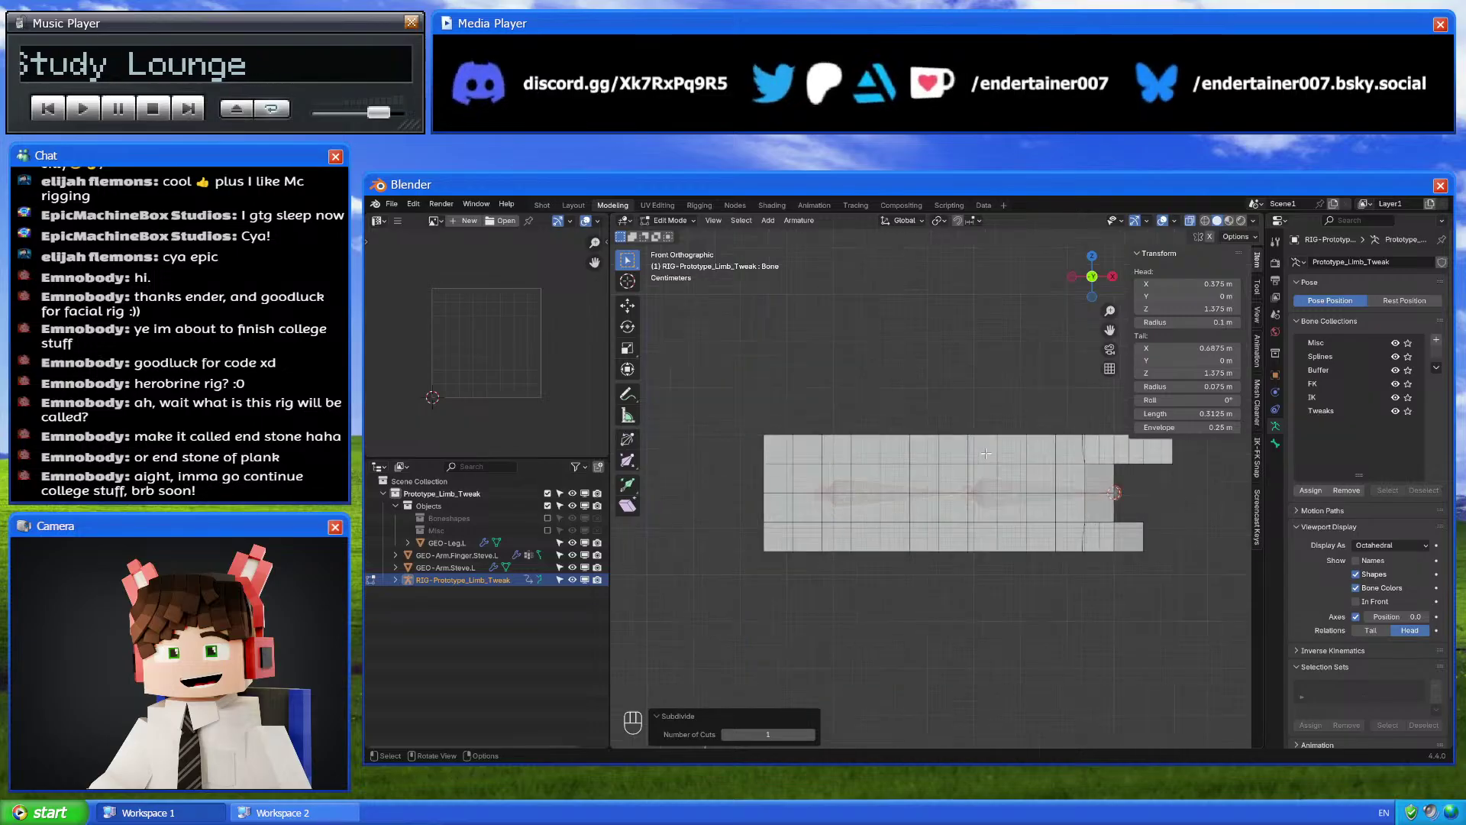
Hide GEO-Arm.Finger.Steve.L and snap the 3D cursor to the middle edge loop of GEO-Arm.Steve.L
{"action": "left_click", "coordinate": [1109, 455]}
{"action": "key", "text": "h"}
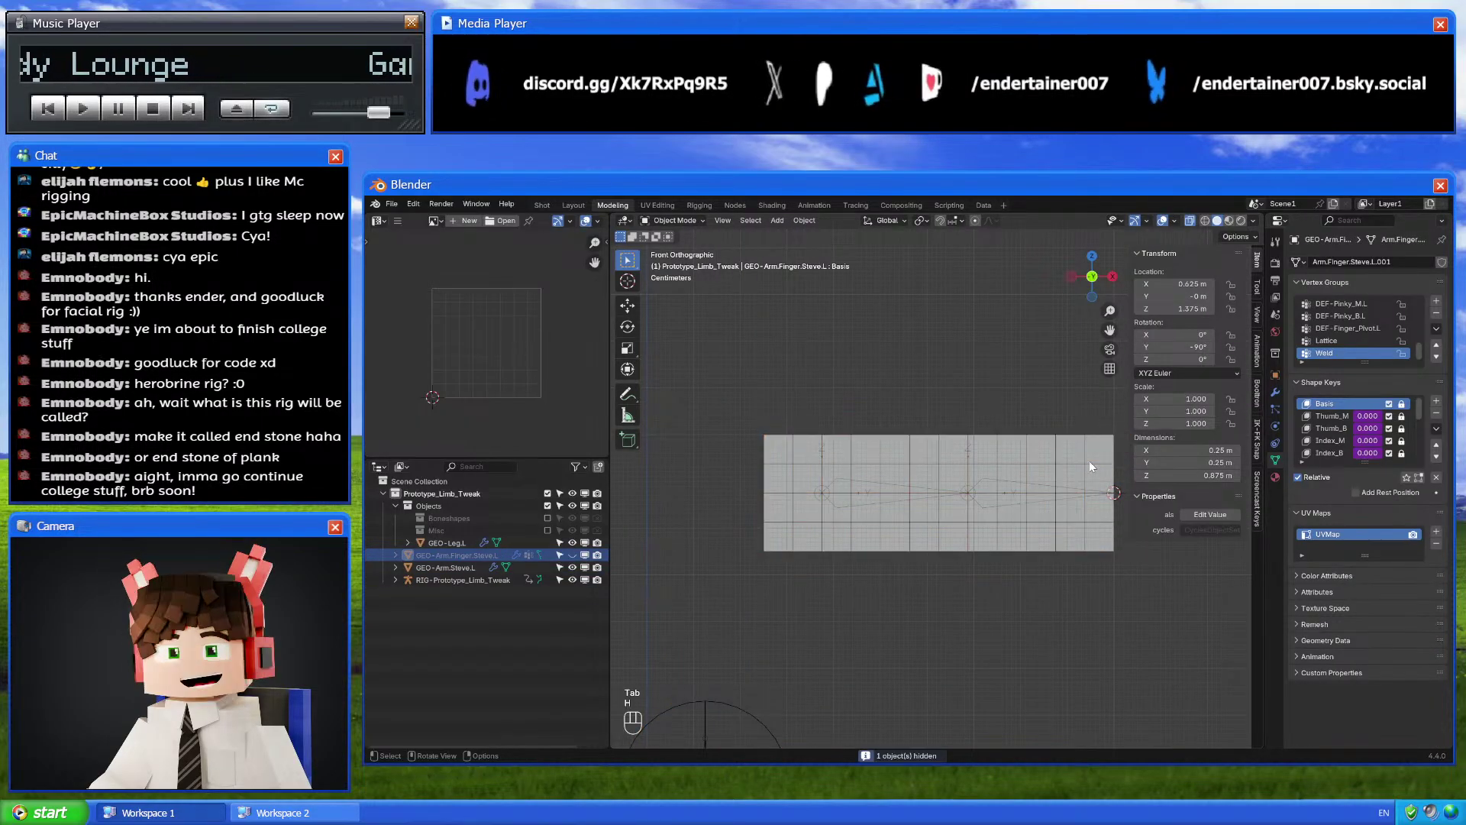
{"action": "left_click", "coordinate": [1075, 466]}
{"action": "key", "text": "Tab"}
{"action": "key", "text": "shift+s"}
{"action": "key", "text": "Tab"}
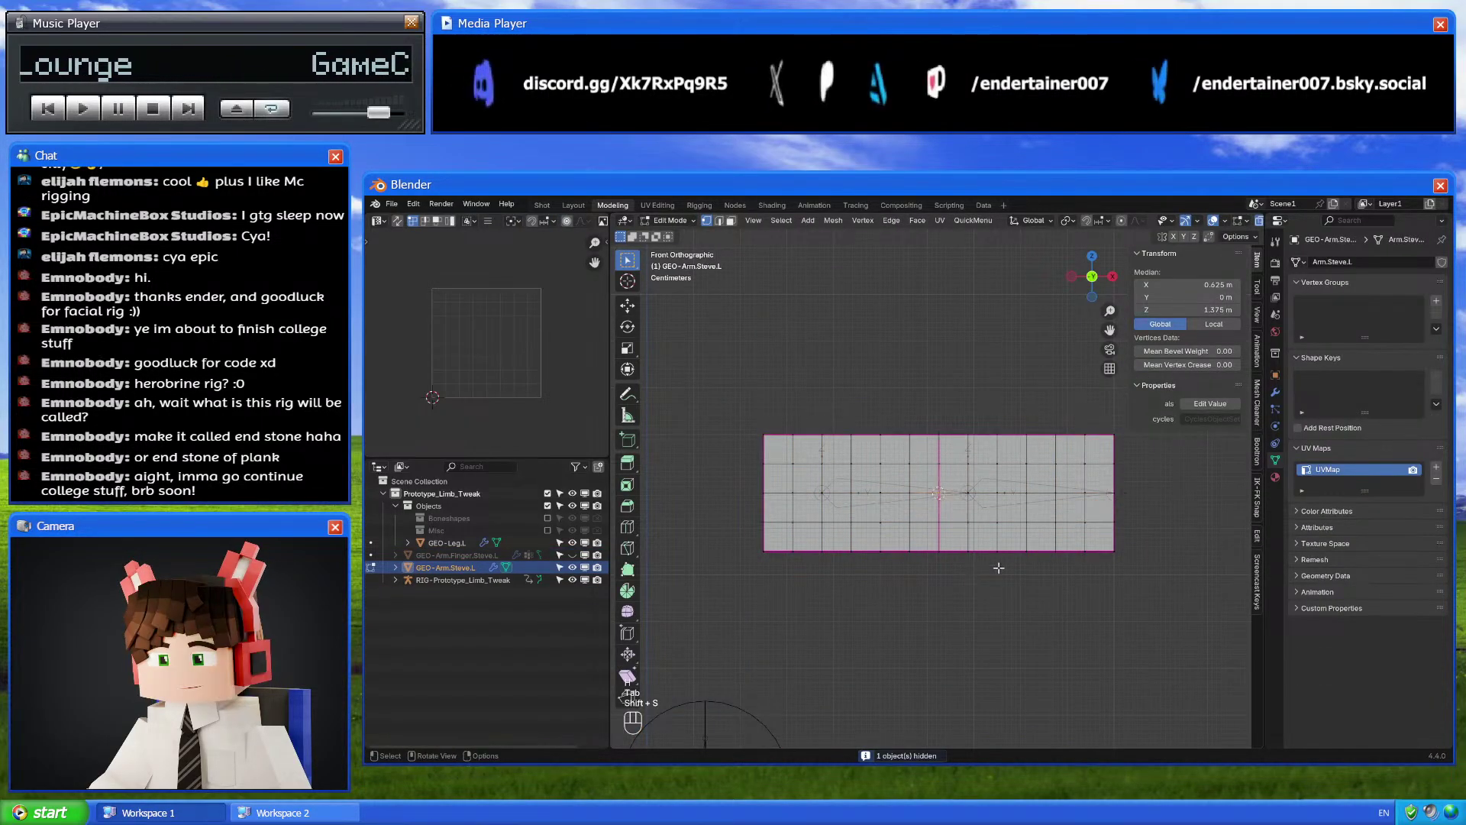
Snap the joint between the two arm bones to the 3D cursor at the elbow
{"action": "left_click", "coordinate": [1089, 491]}
{"action": "key", "text": "Tab"}
{"action": "key", "text": "Tab"}
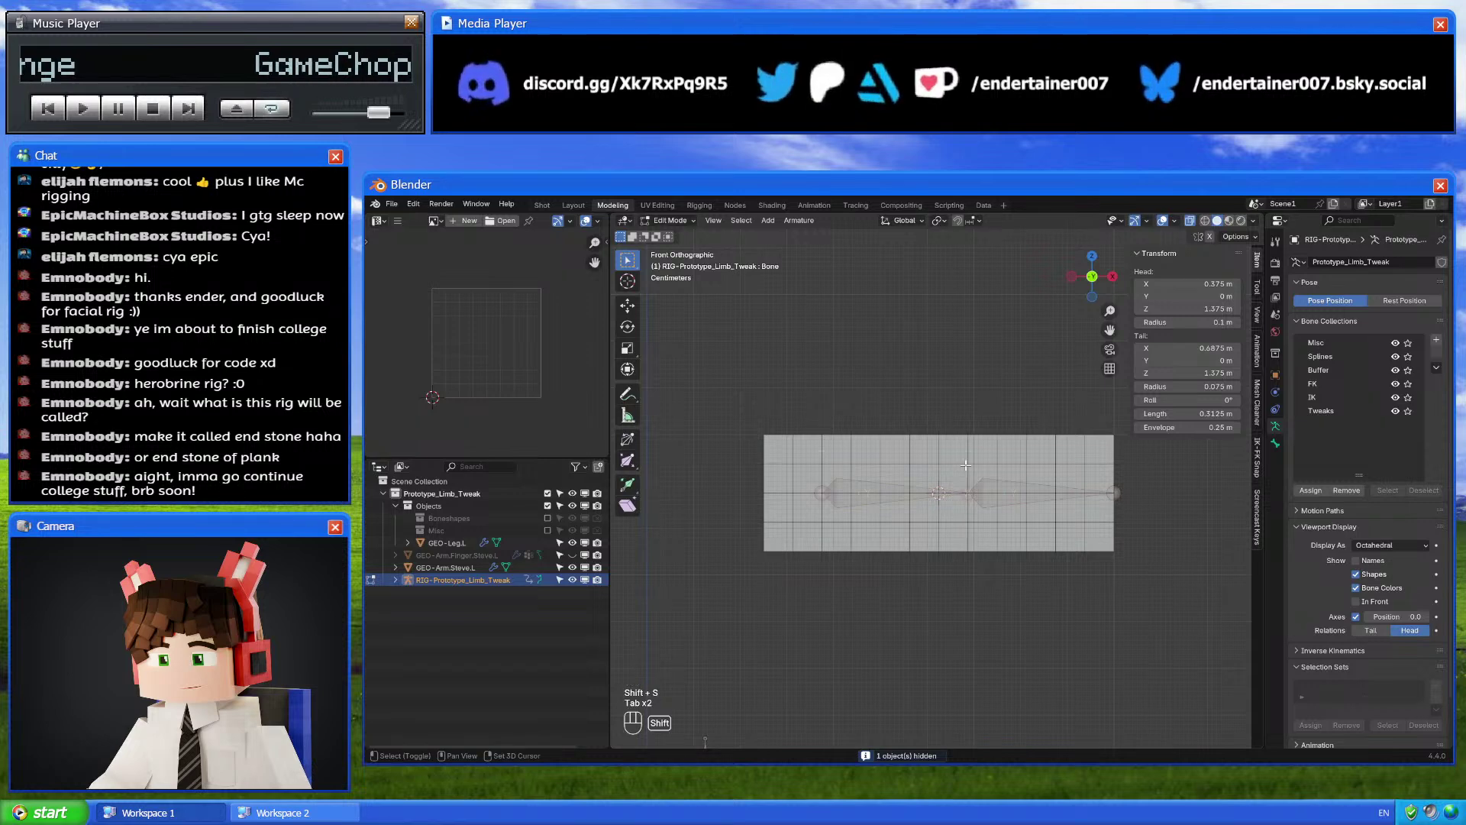
{"action": "left_click", "coordinate": [1006, 455]}
{"action": "key", "text": "shift+s"}
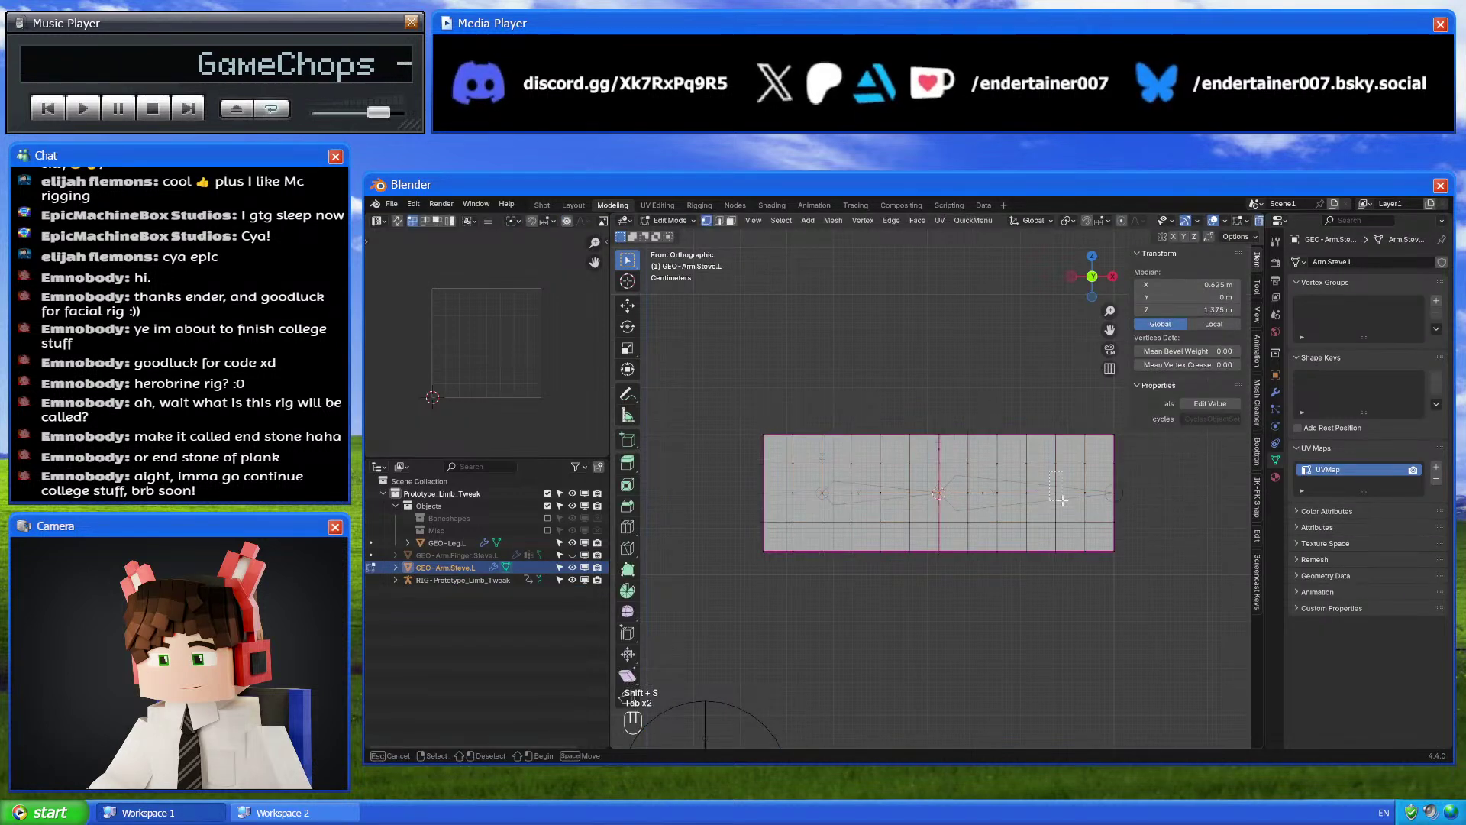
Snap the 3D cursor to the wrist section near the hand end of GEO-Arm.Steve.L
{"action": "left_click", "coordinate": [1115, 483]}
{"action": "left_click", "coordinate": [1116, 489]}
{"action": "key", "text": "Tab"}
Subdivide the lower arm bone once and snap the new joint to the 3D cursor at the wrist
{"action": "left_click", "coordinate": [1033, 491]}
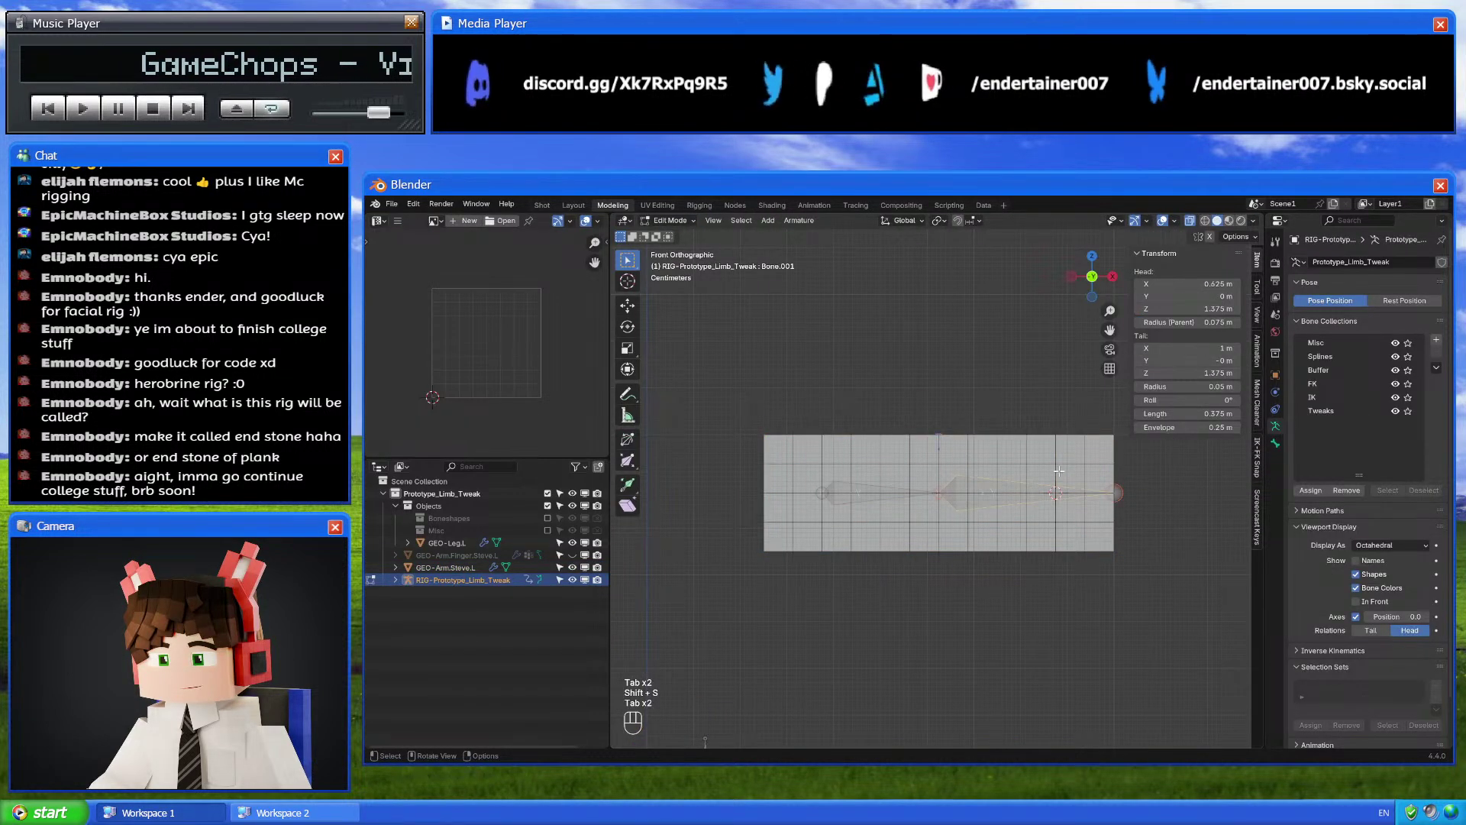
{"action": "right_click", "coordinate": [1040, 490]}
{"action": "left_click", "coordinate": [1041, 489]}
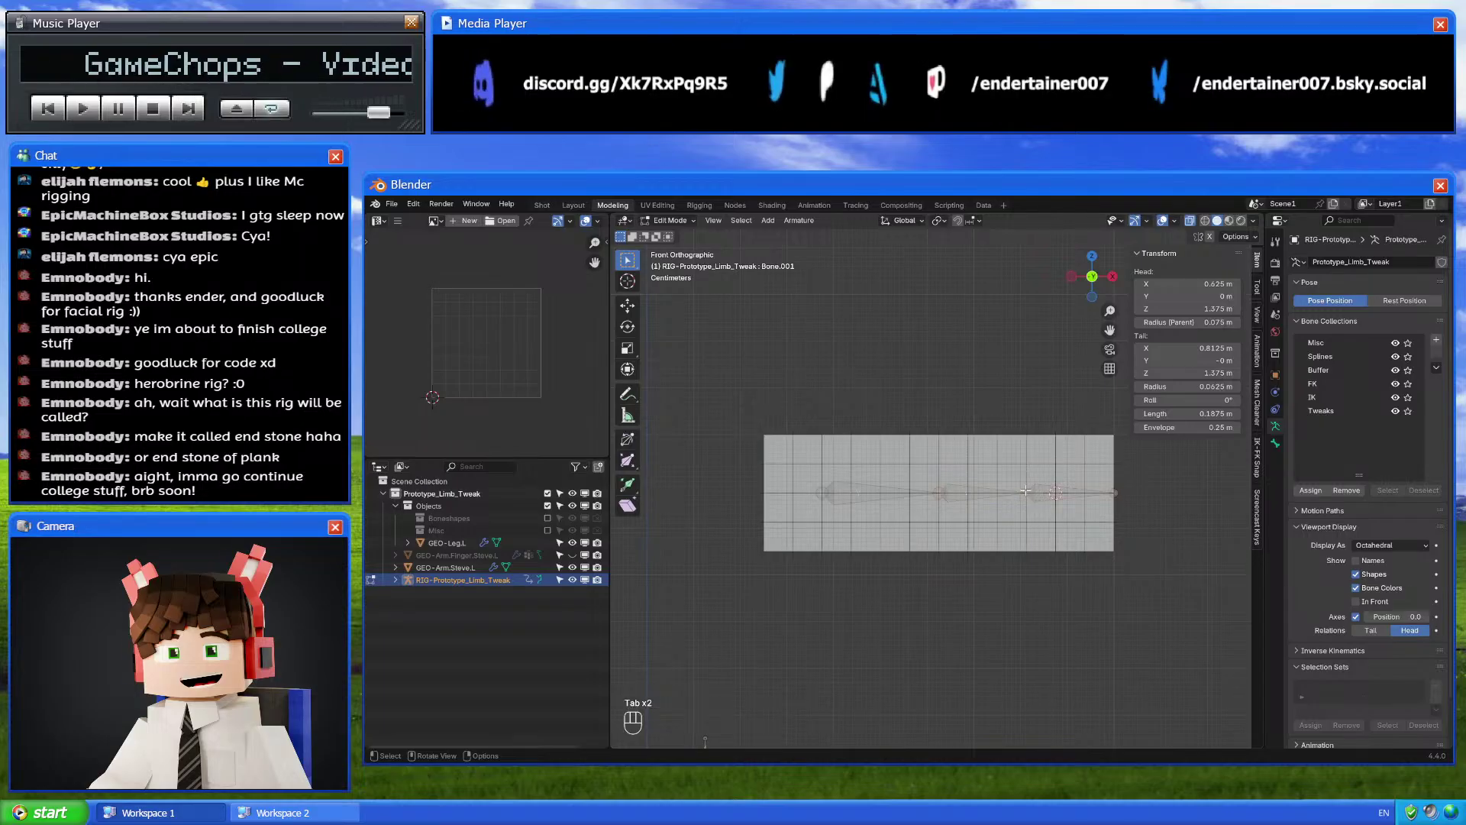
{"action": "key", "text": "shift+s"}
{"action": "left_click", "coordinate": [1026, 302]}
{"action": "middle_click_drag", "start_coordinate": [1026, 397], "coordinate": [1015, 351], "text": "shift"}
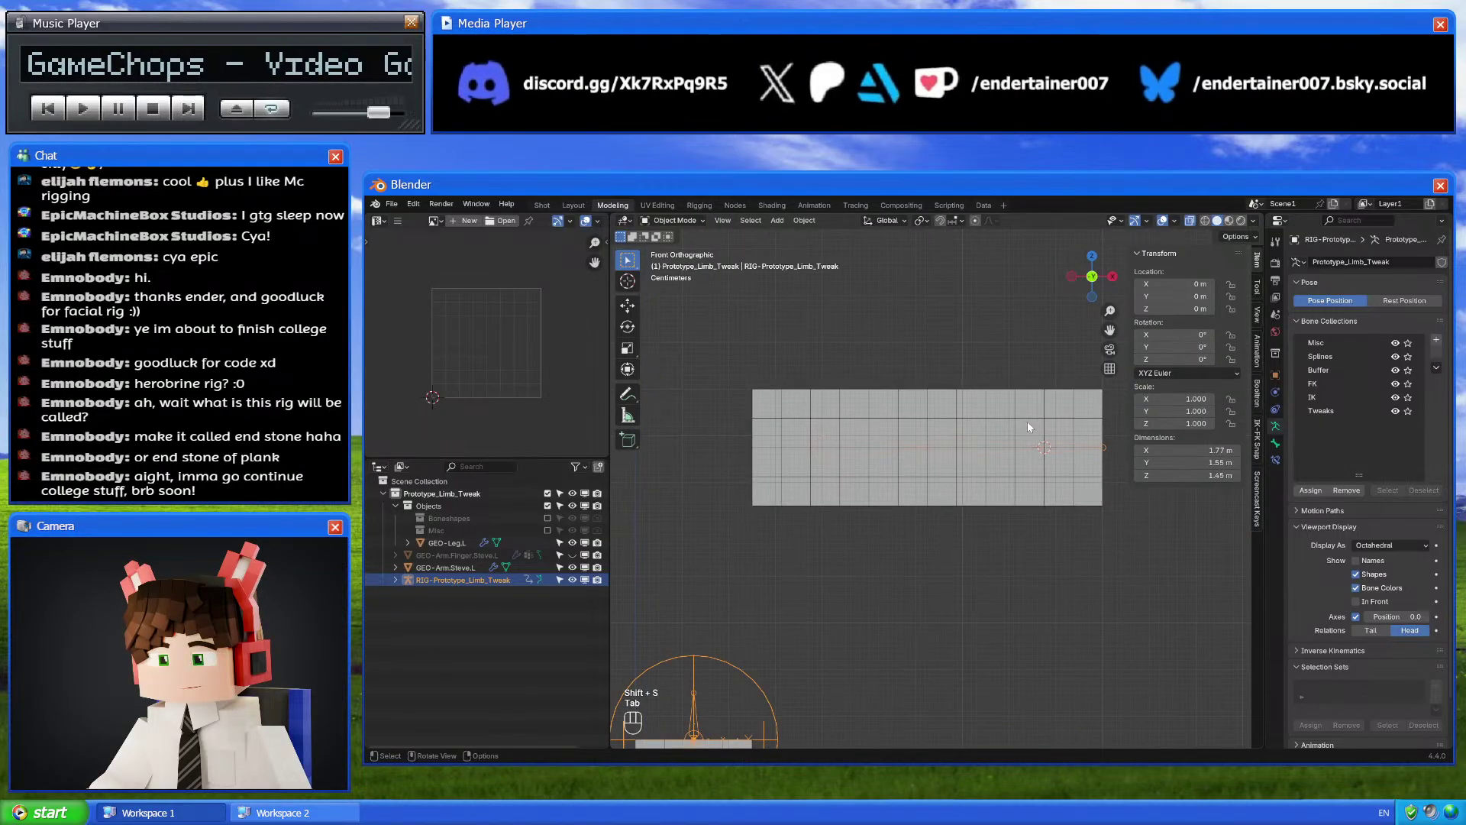
Select all three arm bones and move them to the Buffer bone collection
{"action": "key", "text": "Tab"}
{"action": "key", "text": "Tab"}
{"action": "left_click", "coordinate": [854, 445]}
{"action": "left_click_drag", "start_coordinate": [742, 394], "coordinate": [1149, 519]}
{"action": "key", "text": "m"}
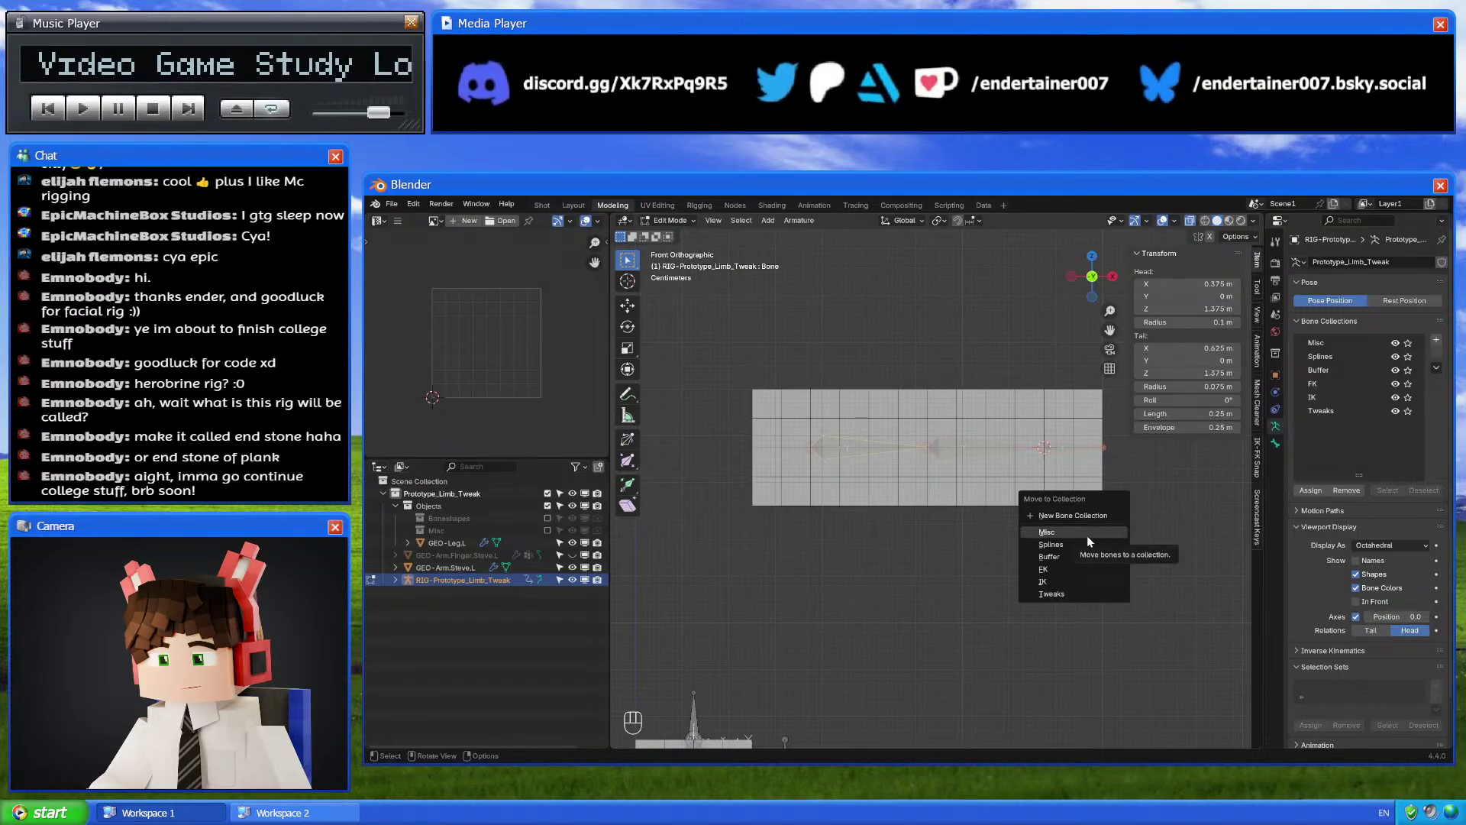
{"action": "left_click", "coordinate": [1072, 557]}
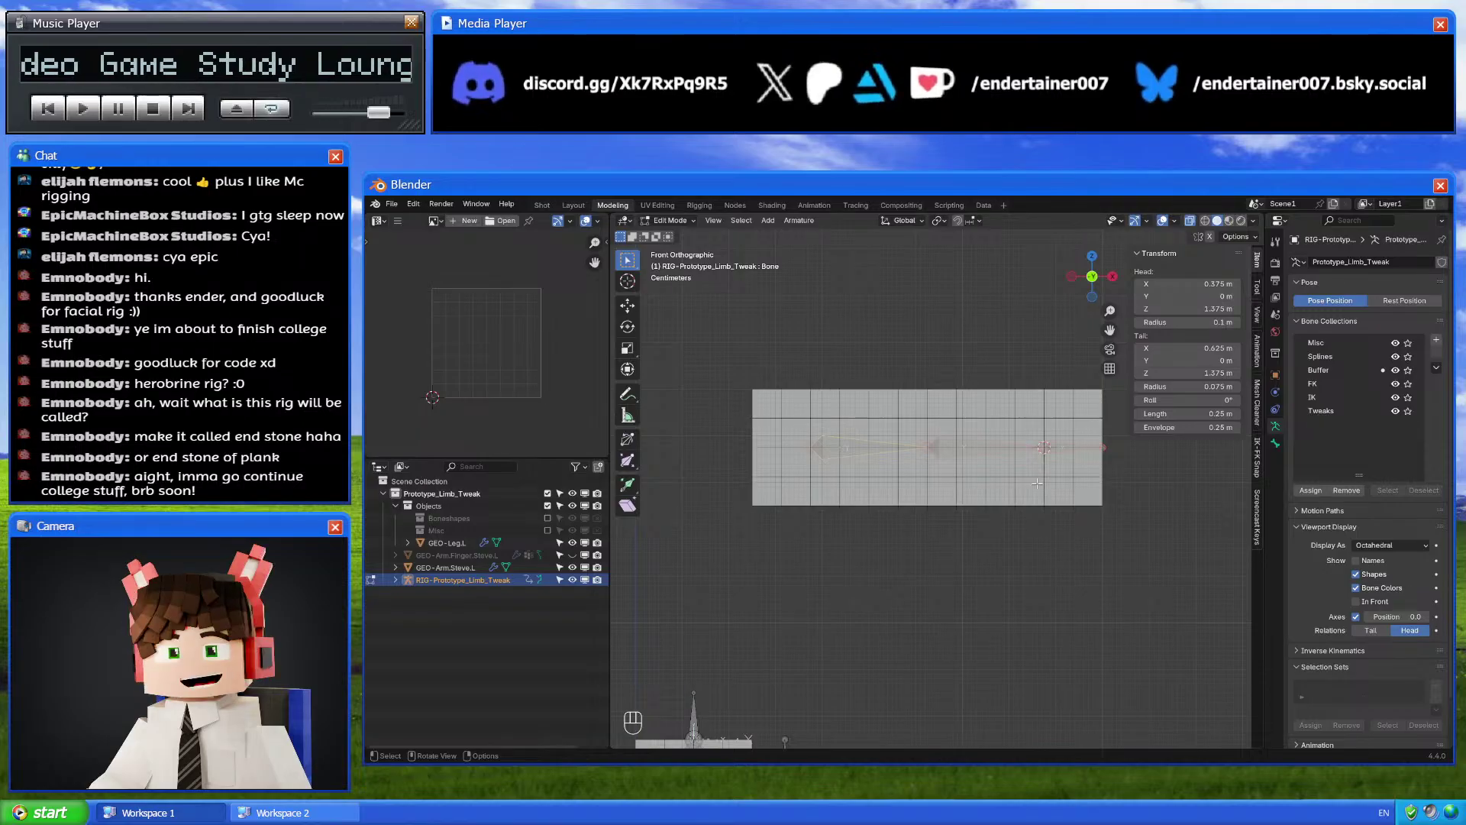
Rename the upper arm bone BUF-Arm.Upper_Arm.L in Pose Mode
{"action": "key", "text": "Tab"}
{"action": "key", "text": "ctrl+Tab"}
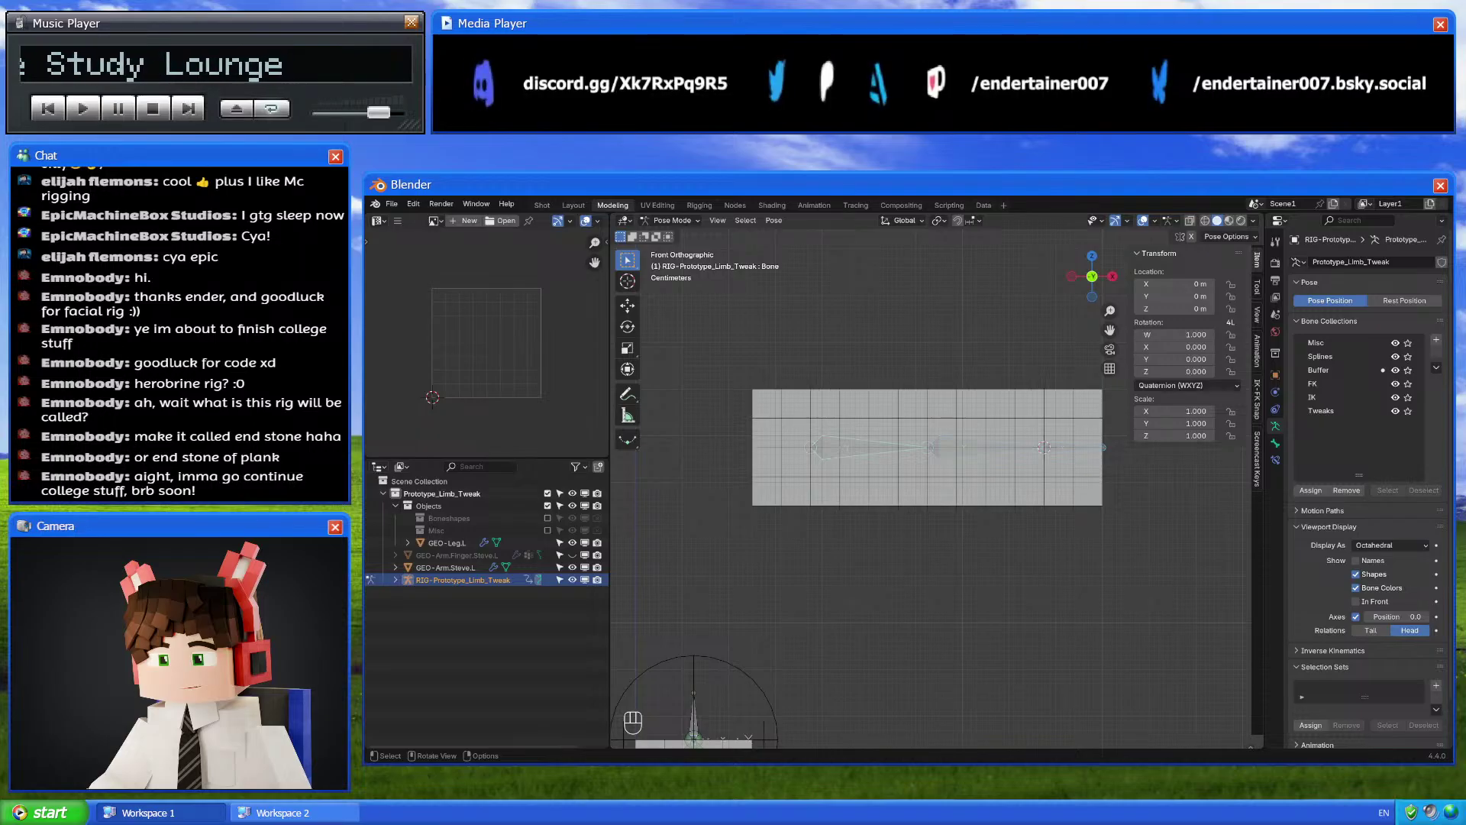
{"action": "left_click", "coordinate": [1275, 449]}
{"action": "left_click", "coordinate": [1340, 259]}
{"action": "type", "text": "DEF-Arm.Upper_Arm.L"}
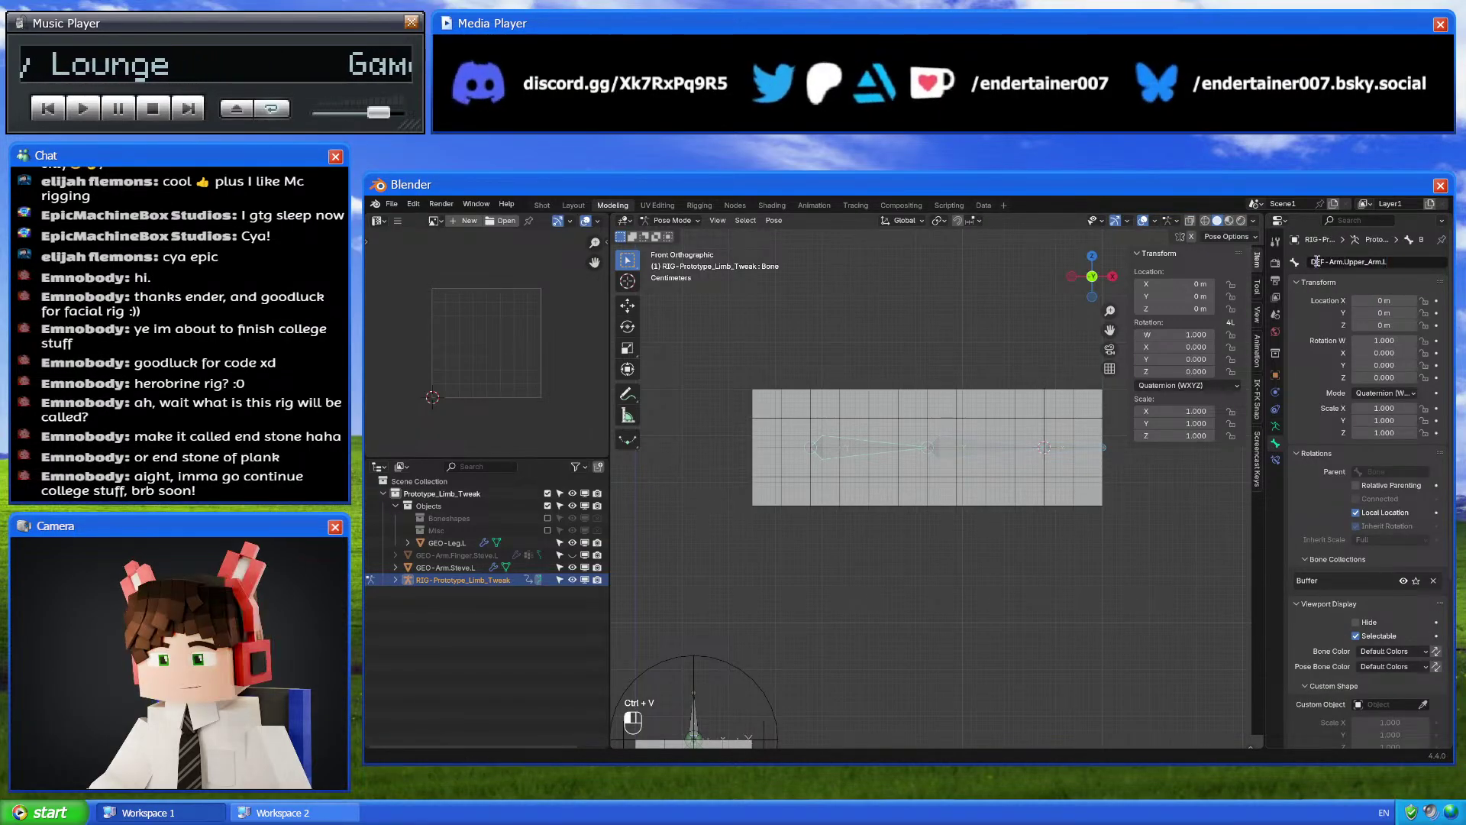
{"action": "double_click", "coordinate": [1316, 261]}
{"action": "type", "text": "BUF"}
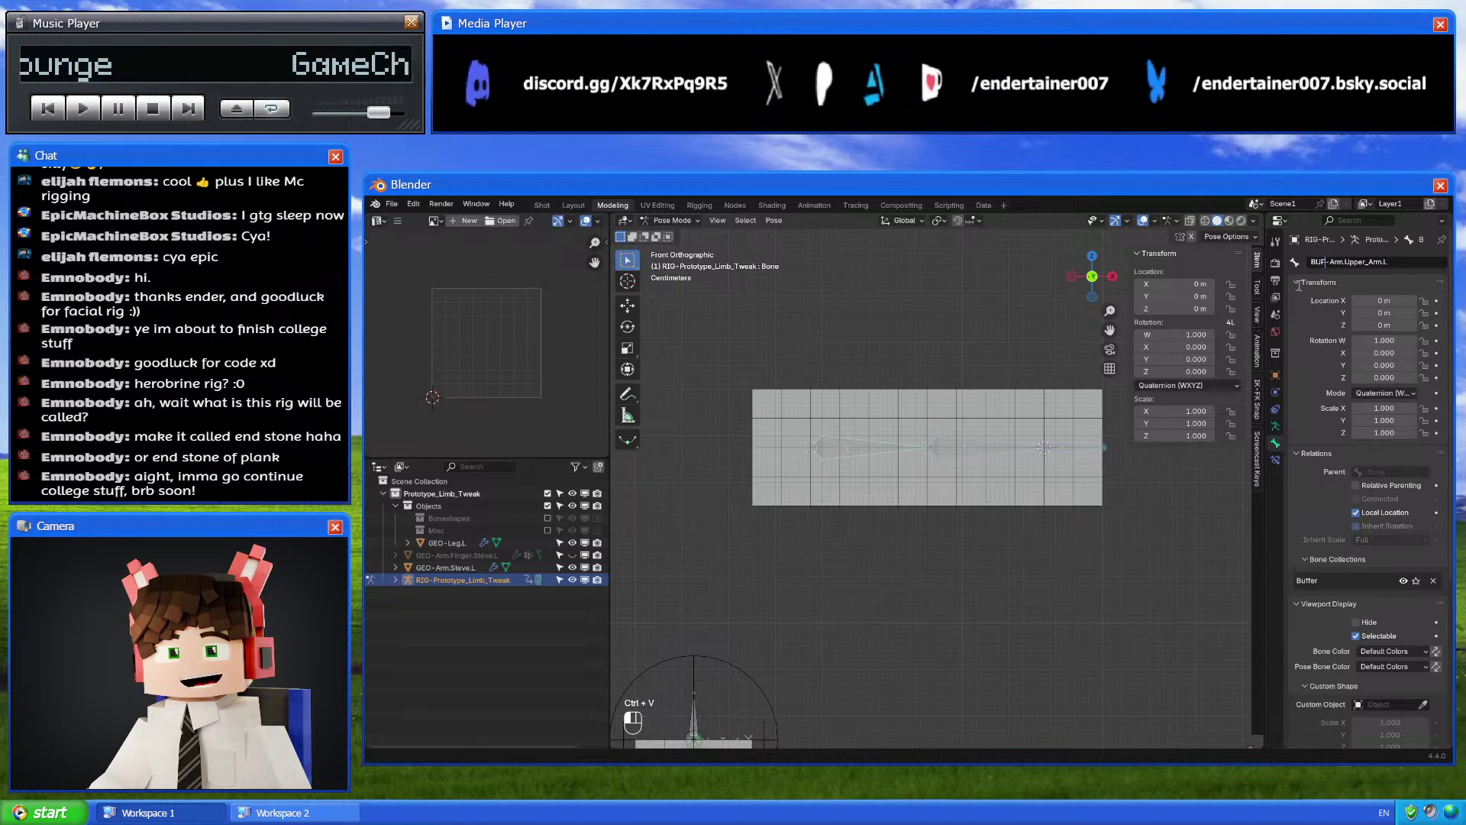
{"action": "key", "text": "Return"}
Rename the middle arm bone past the elbow BUF-Arm.Forearm.L
{"action": "scroll", "coordinate": [1088, 429], "scroll_direction": "down", "scroll_amount": 4}
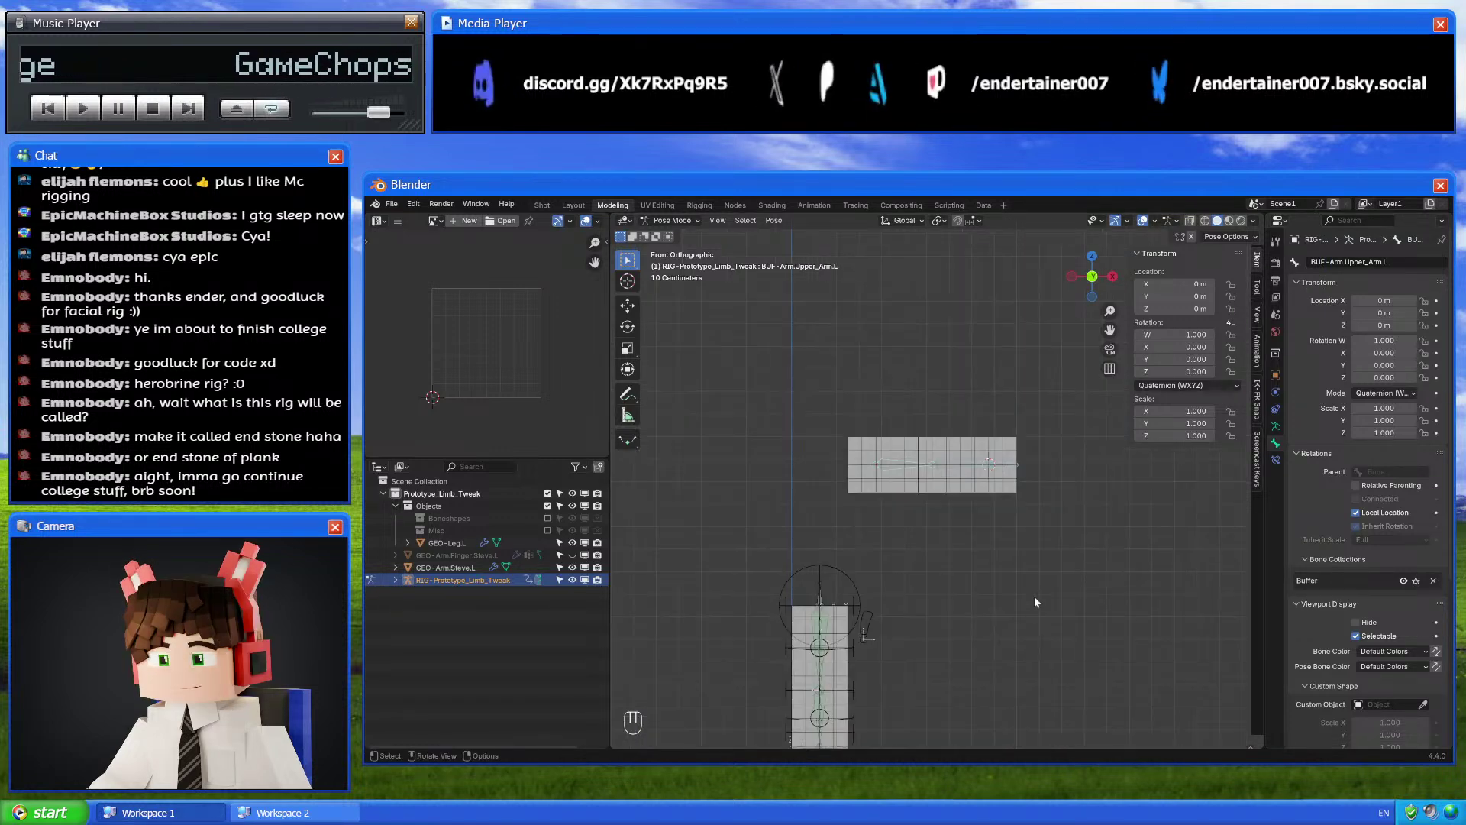
{"action": "left_click", "coordinate": [959, 460]}
{"action": "double_click", "coordinate": [1353, 264]}
{"action": "type", "text": "DEF-Arm.Forearm.L"}
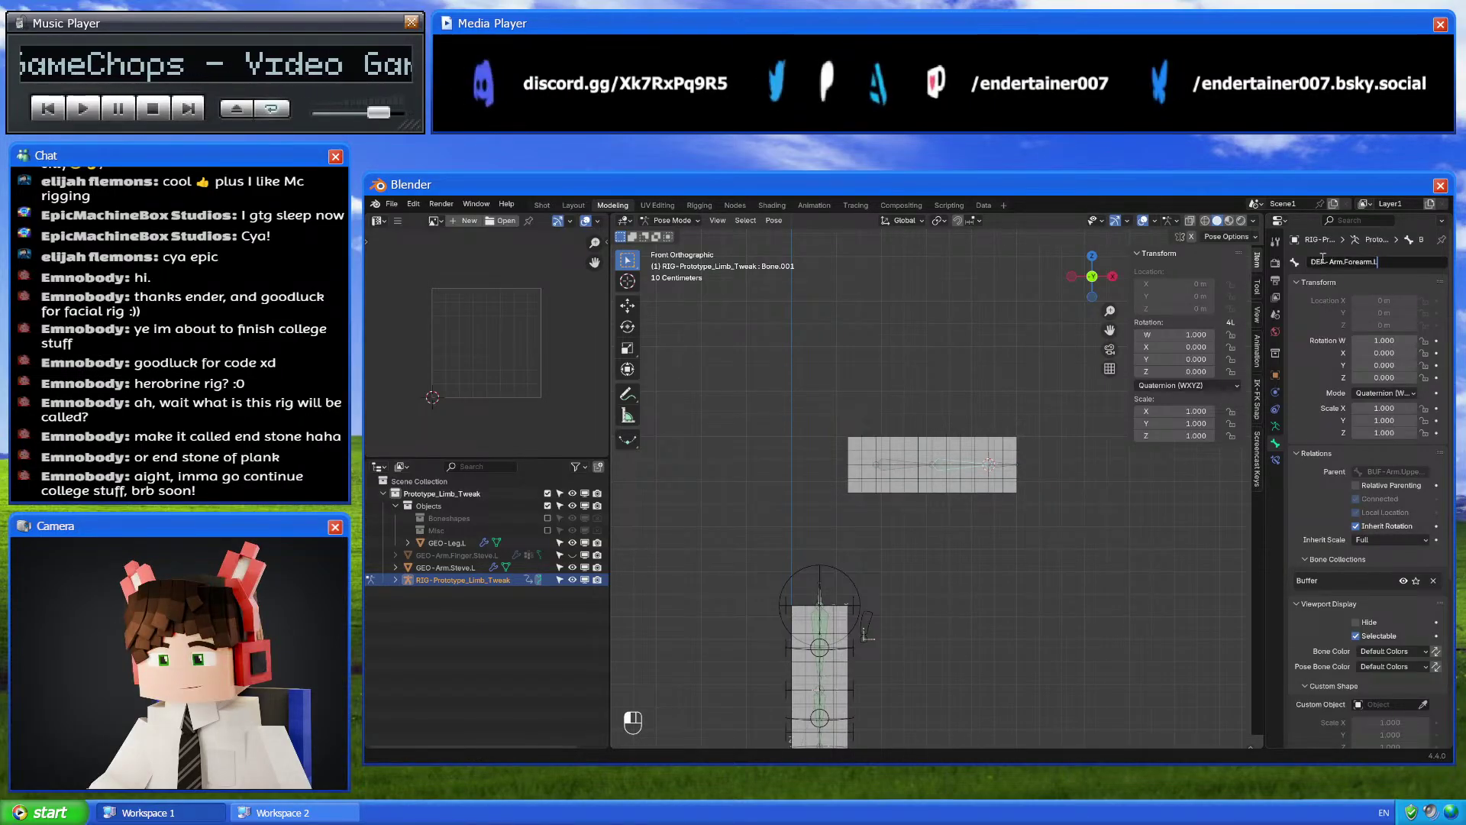
{"action": "double_click", "coordinate": [1318, 262]}
{"action": "type", "text": "BUF"}
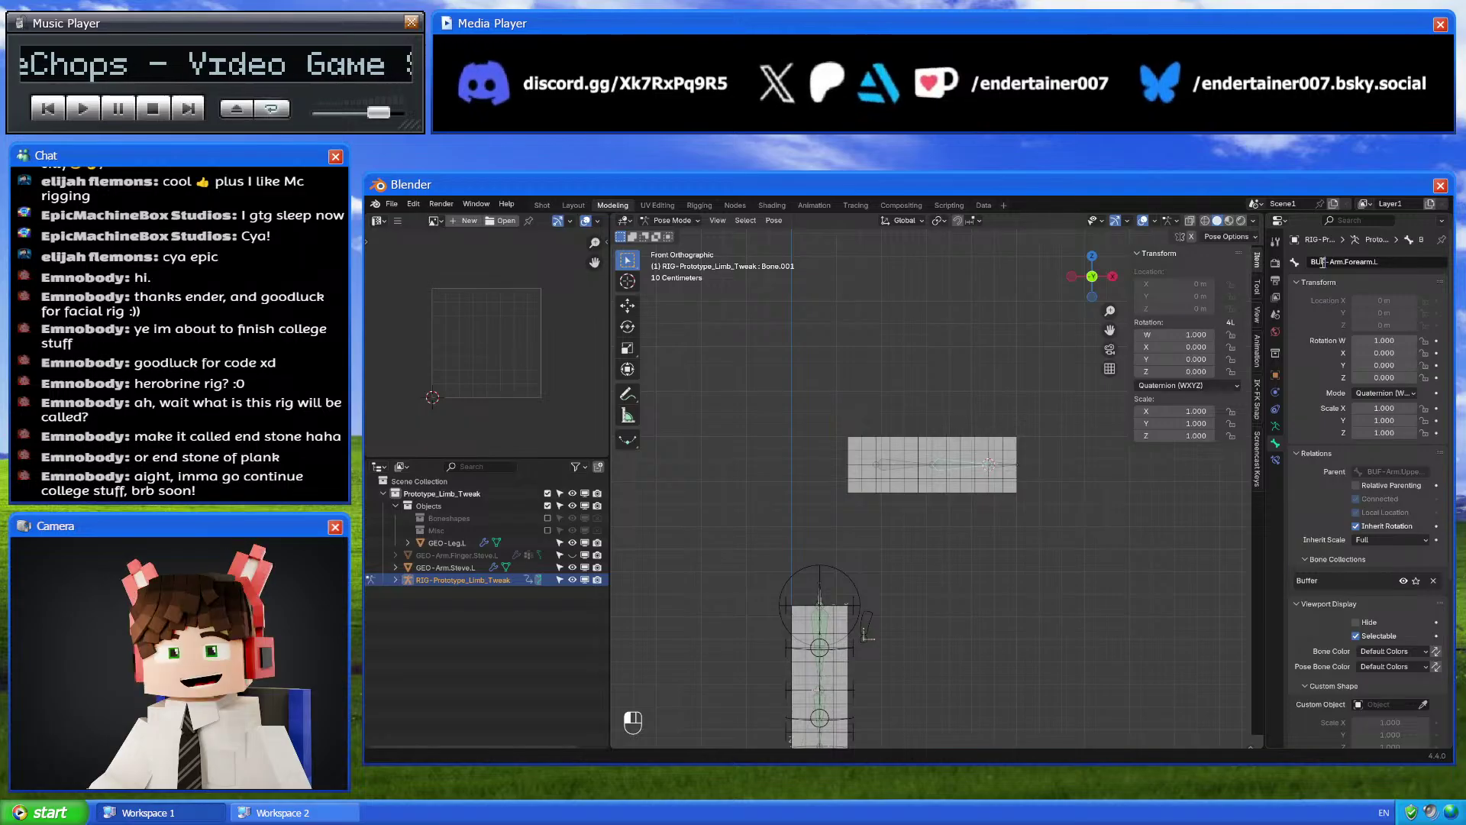
{"action": "key", "text": "Return"}
Rename the short bone at the hand end of the arm BUF-Arm.Wrist.L
{"action": "scroll", "coordinate": [991, 493], "scroll_direction": "up", "scroll_amount": 2}
{"action": "left_click", "coordinate": [1034, 456]}
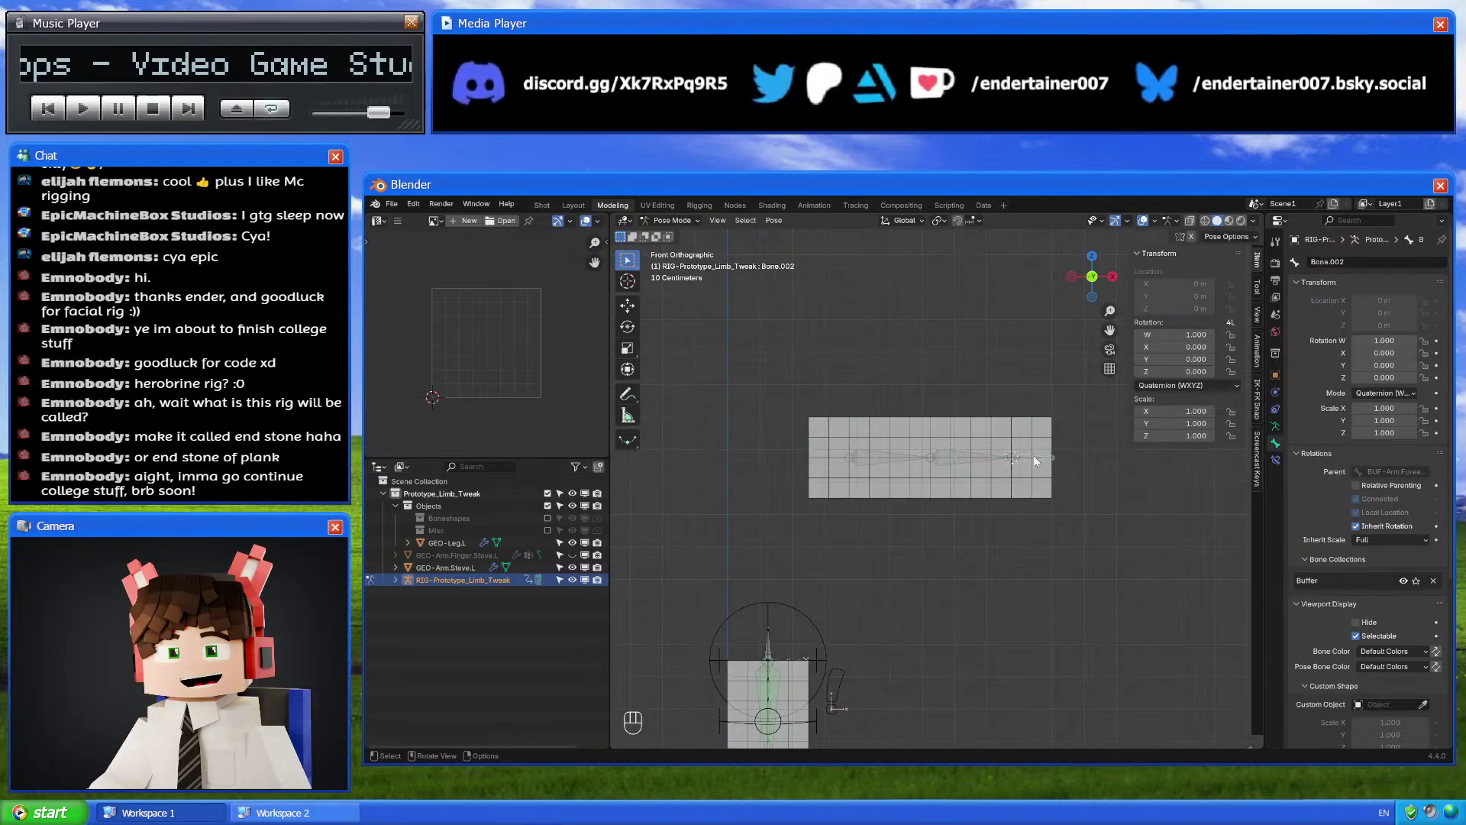
{"action": "double_click", "coordinate": [1328, 264]}
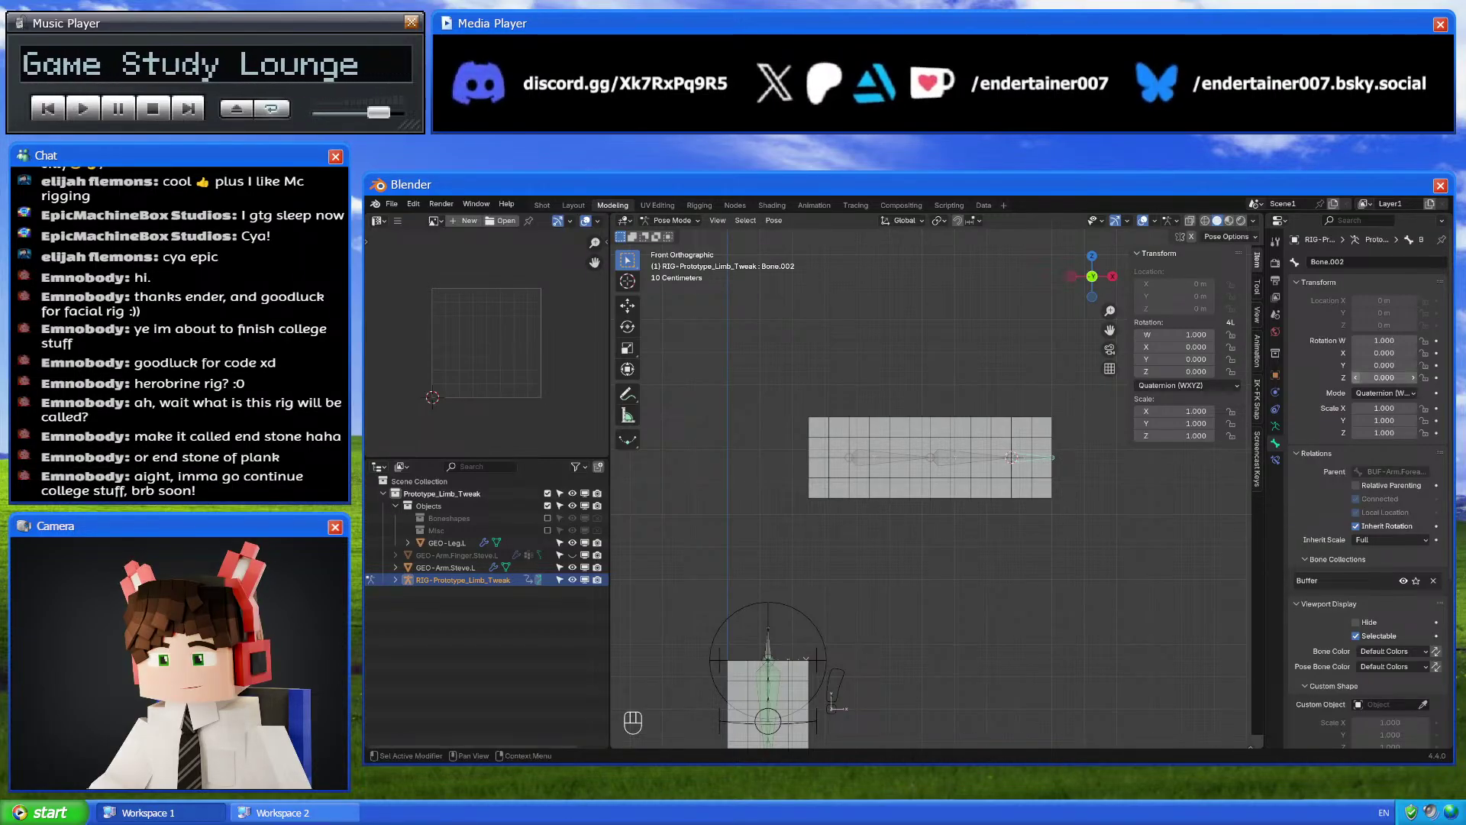
{"action": "double_click", "coordinate": [1357, 262]}
{"action": "type", "text": "BUF-Arm.Wrist.L"}
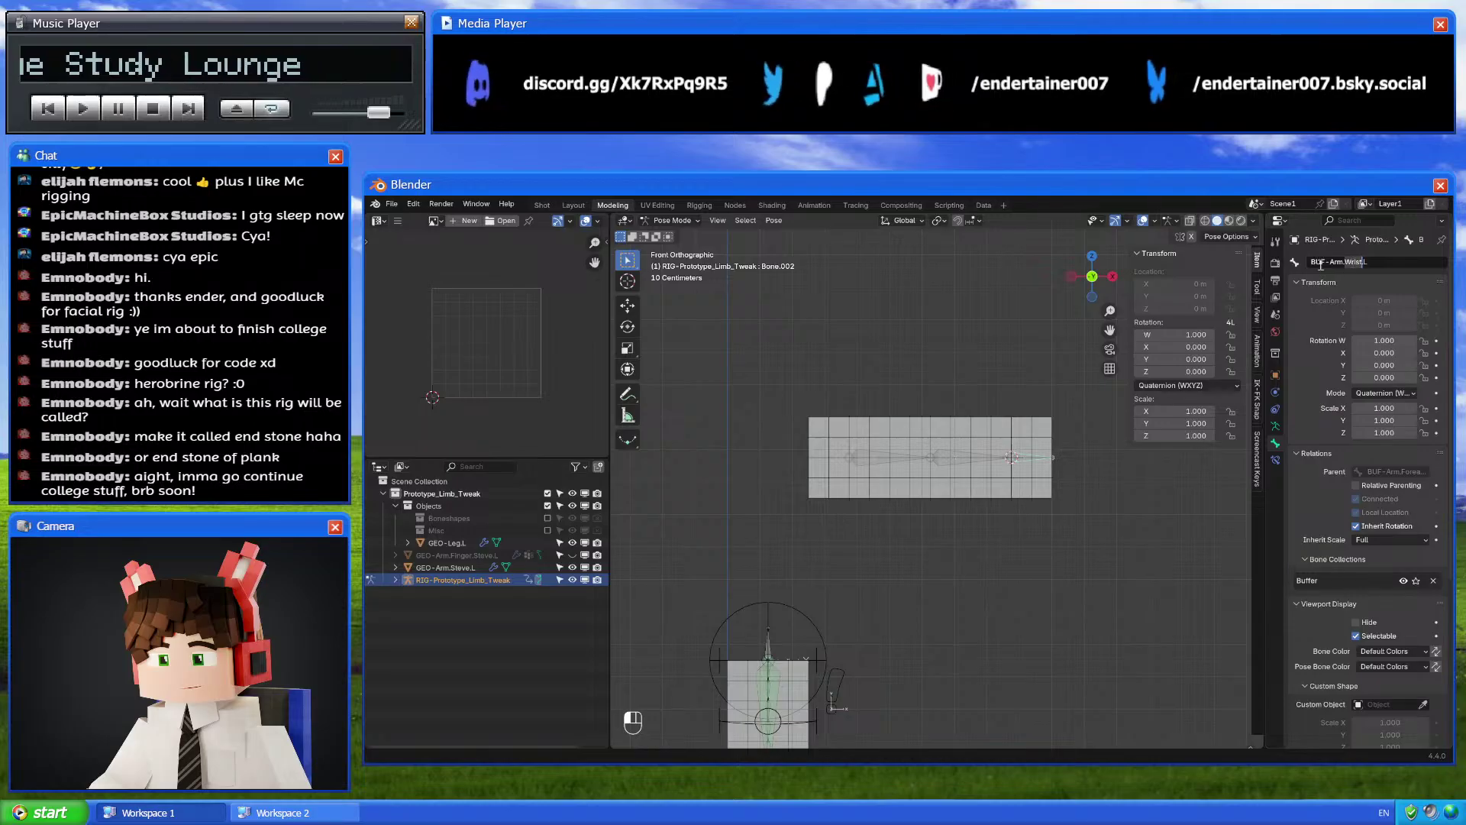
{"action": "key", "text": "Return"}
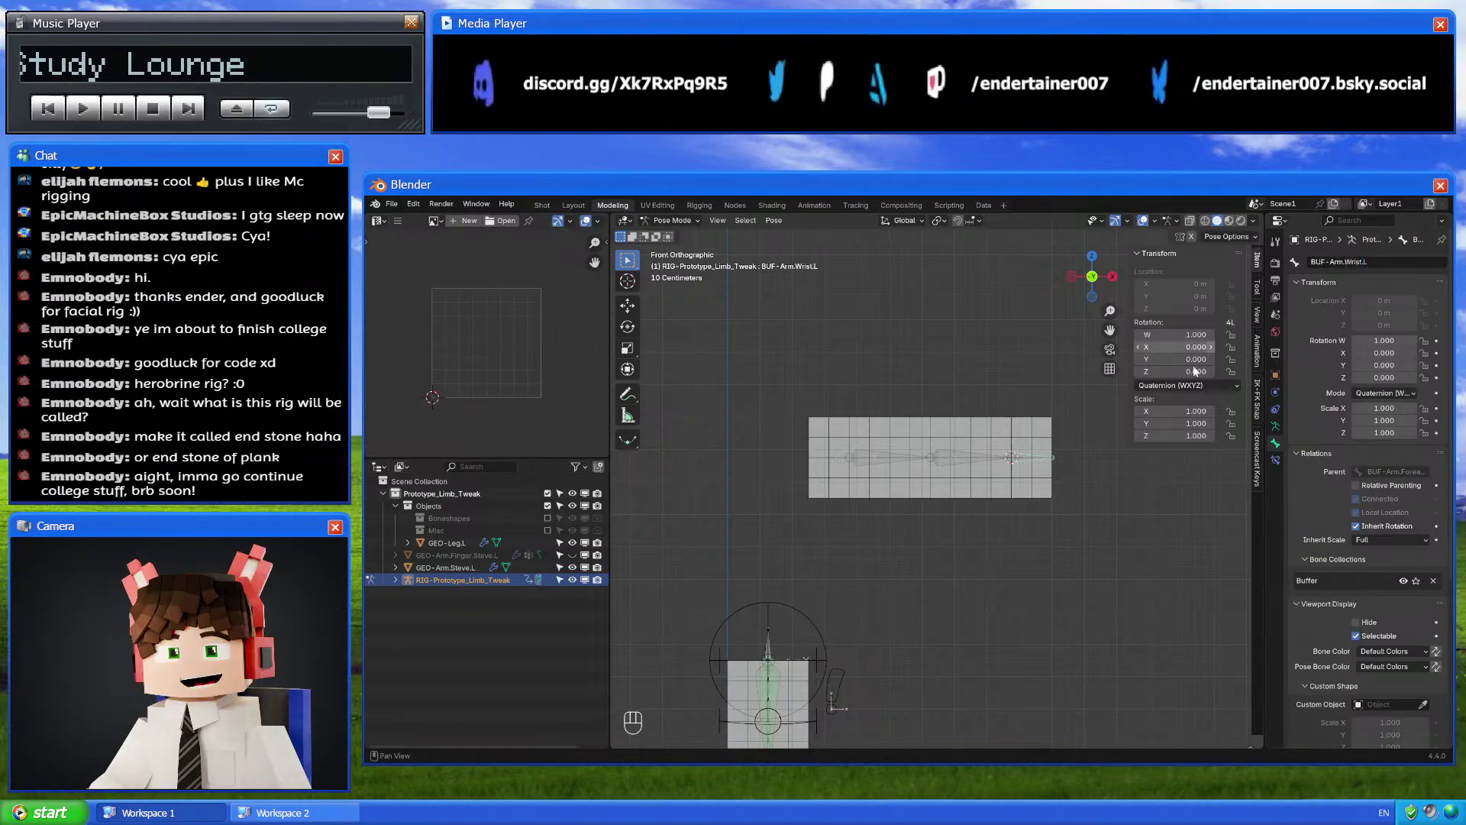
Duplicate the three arm buffer bones in place and move the copies to the FK bone collection
{"action": "middle_click_drag", "start_coordinate": [1002, 507], "coordinate": [1002, 518], "text": "shift"}
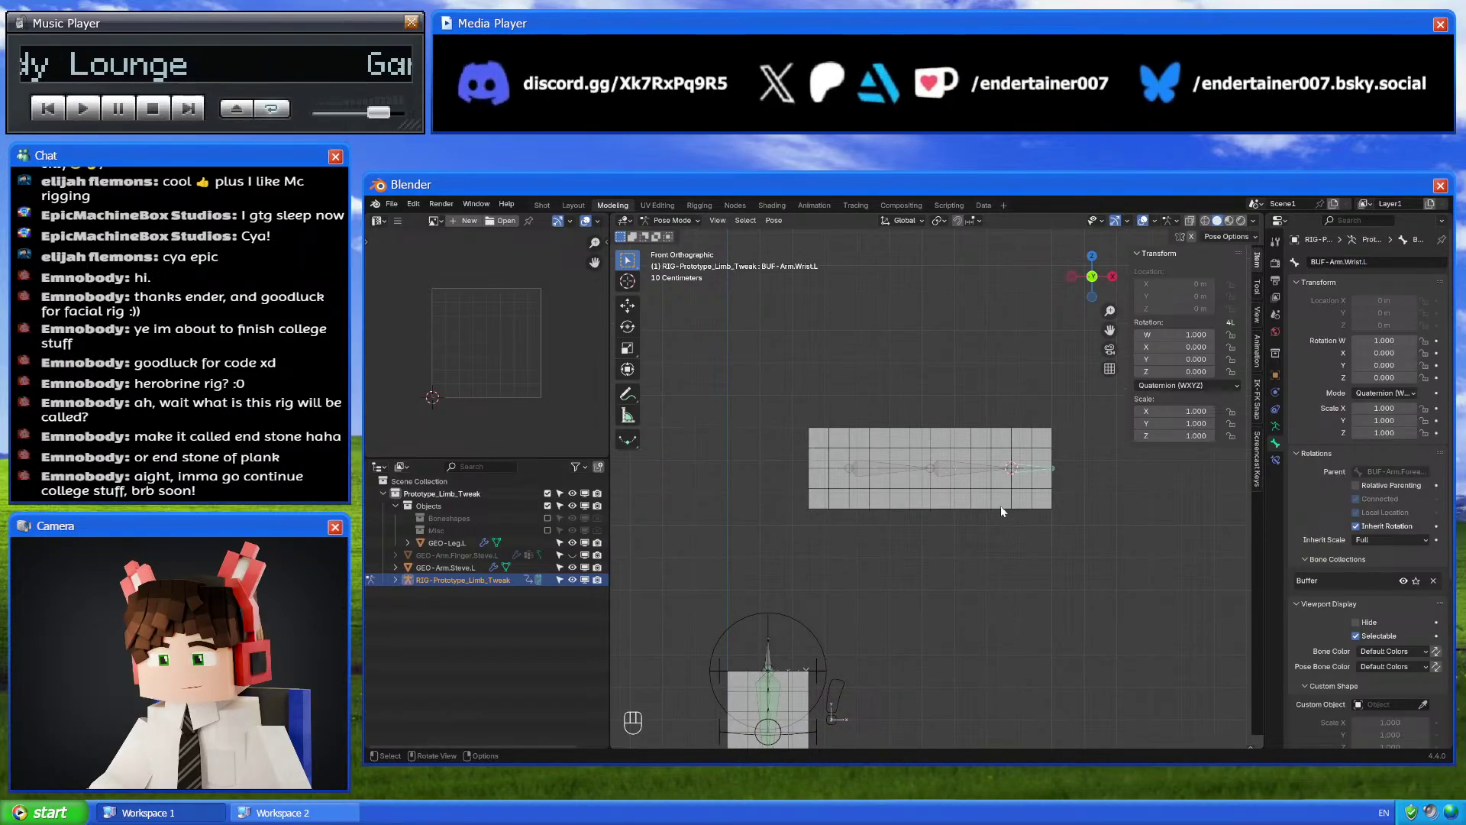
{"action": "left_click", "coordinate": [982, 472]}
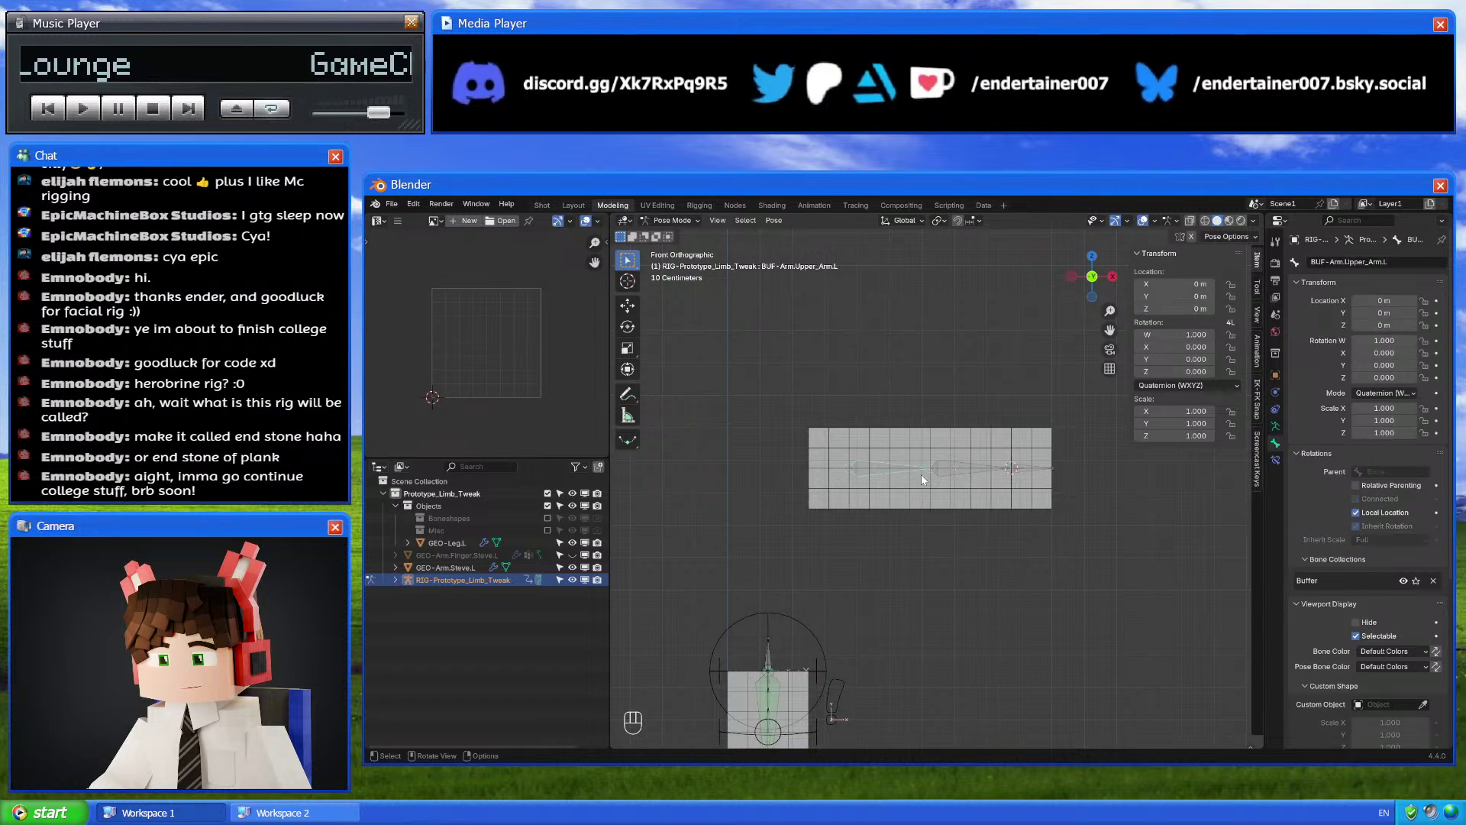
{"action": "left_click", "coordinate": [1026, 466]}
{"action": "middle_click_drag", "start_coordinate": [1025, 463], "coordinate": [1037, 424], "text": "shift"}
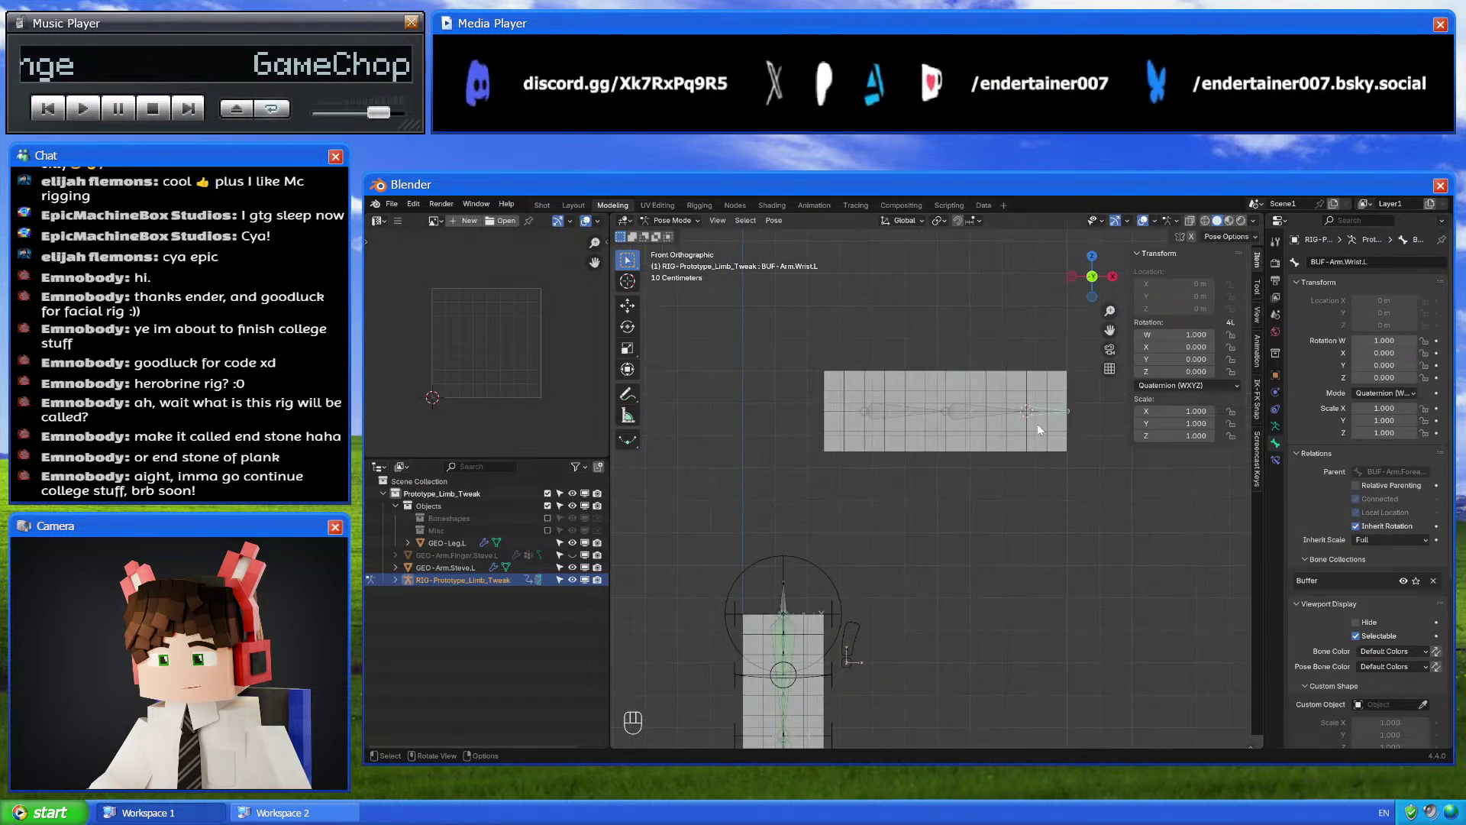
{"action": "left_click", "coordinate": [1275, 425]}
{"action": "middle_click_drag", "start_coordinate": [915, 415], "coordinate": [919, 433], "text": "shift"}
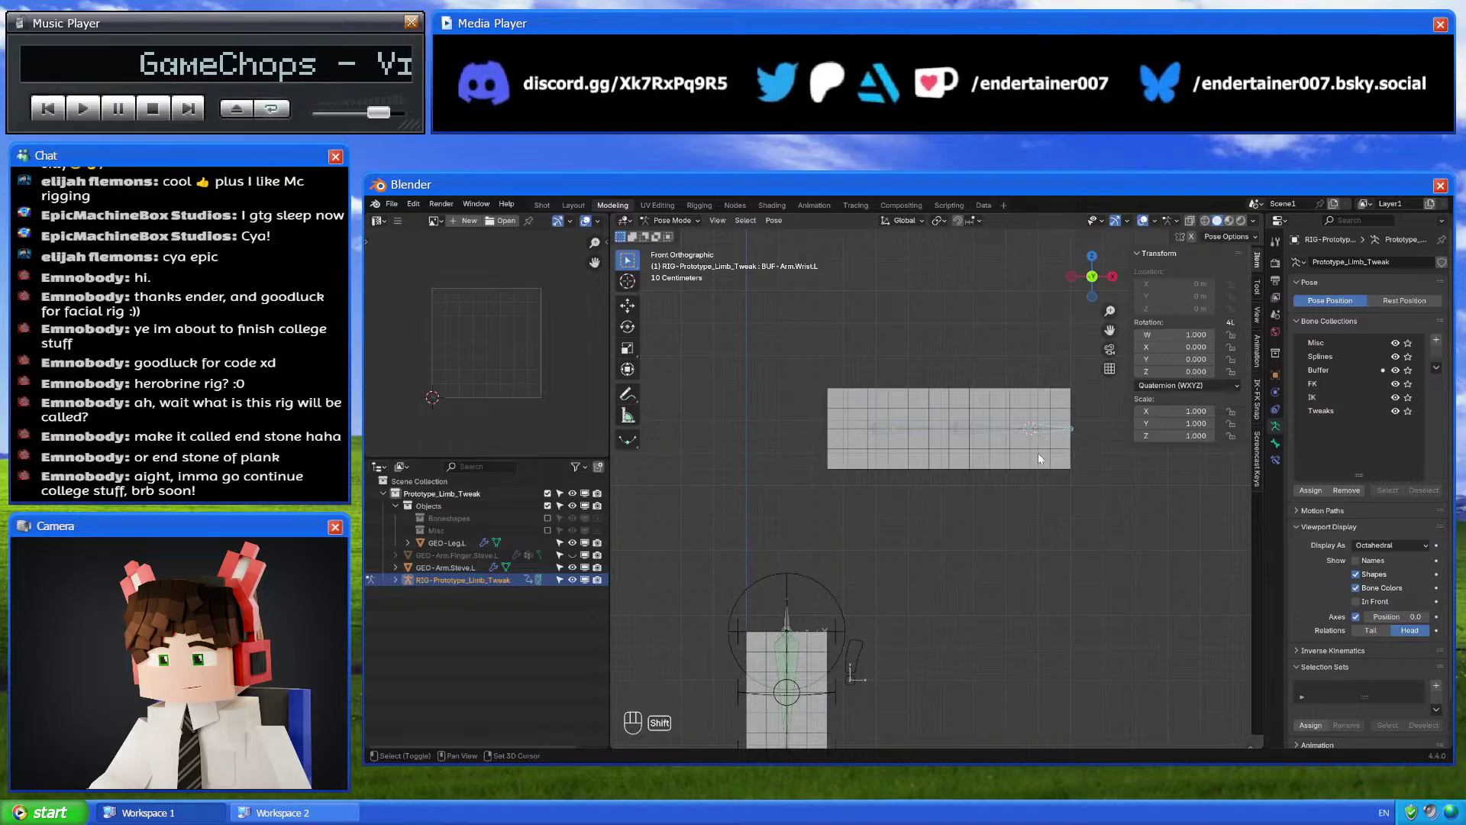
{"action": "key", "text": "Tab"}
{"action": "key", "text": "shift+d"}
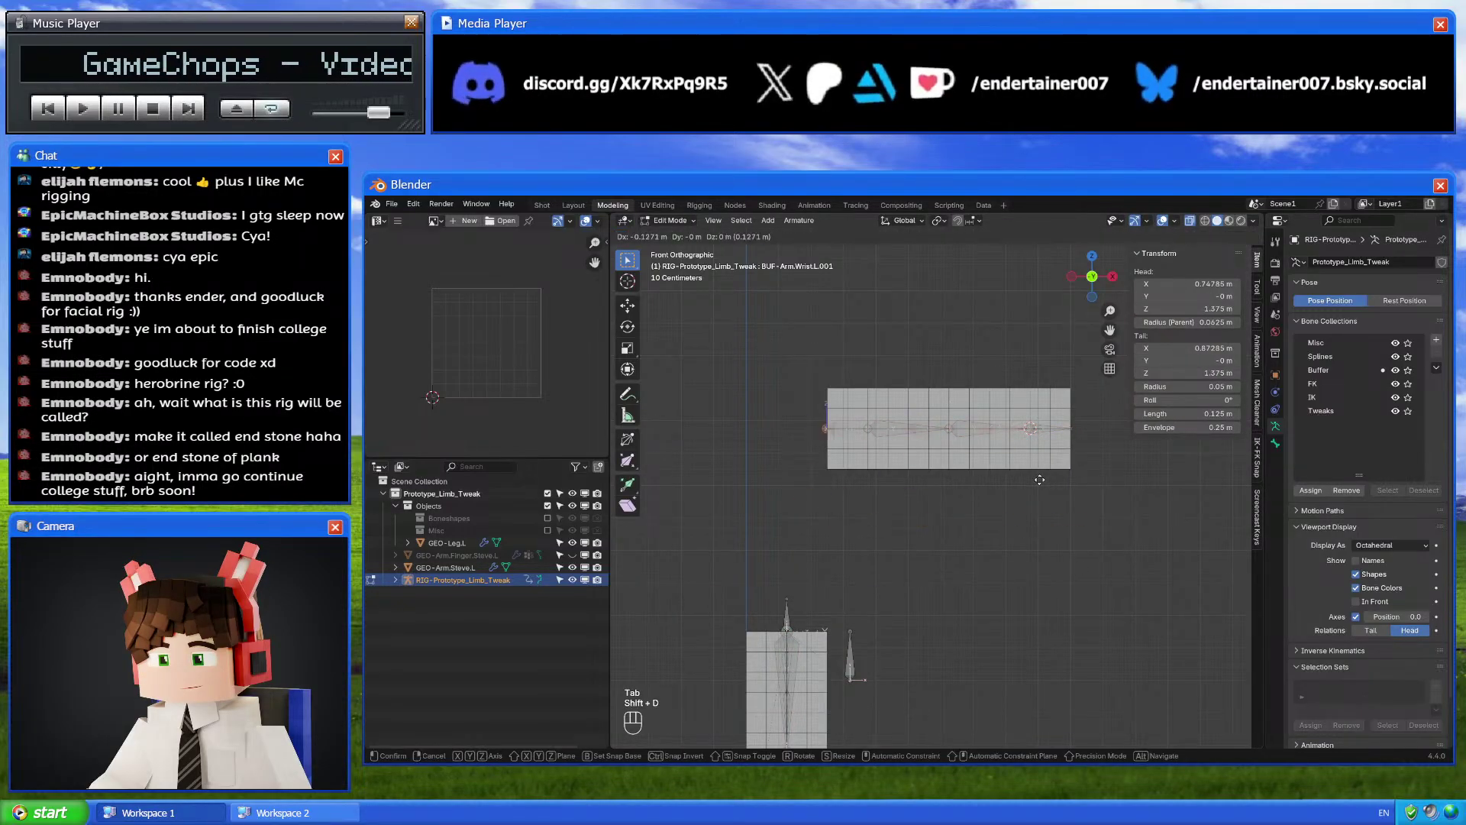
{"action": "right_click", "coordinate": [1037, 500]}
{"action": "key", "text": "m"}
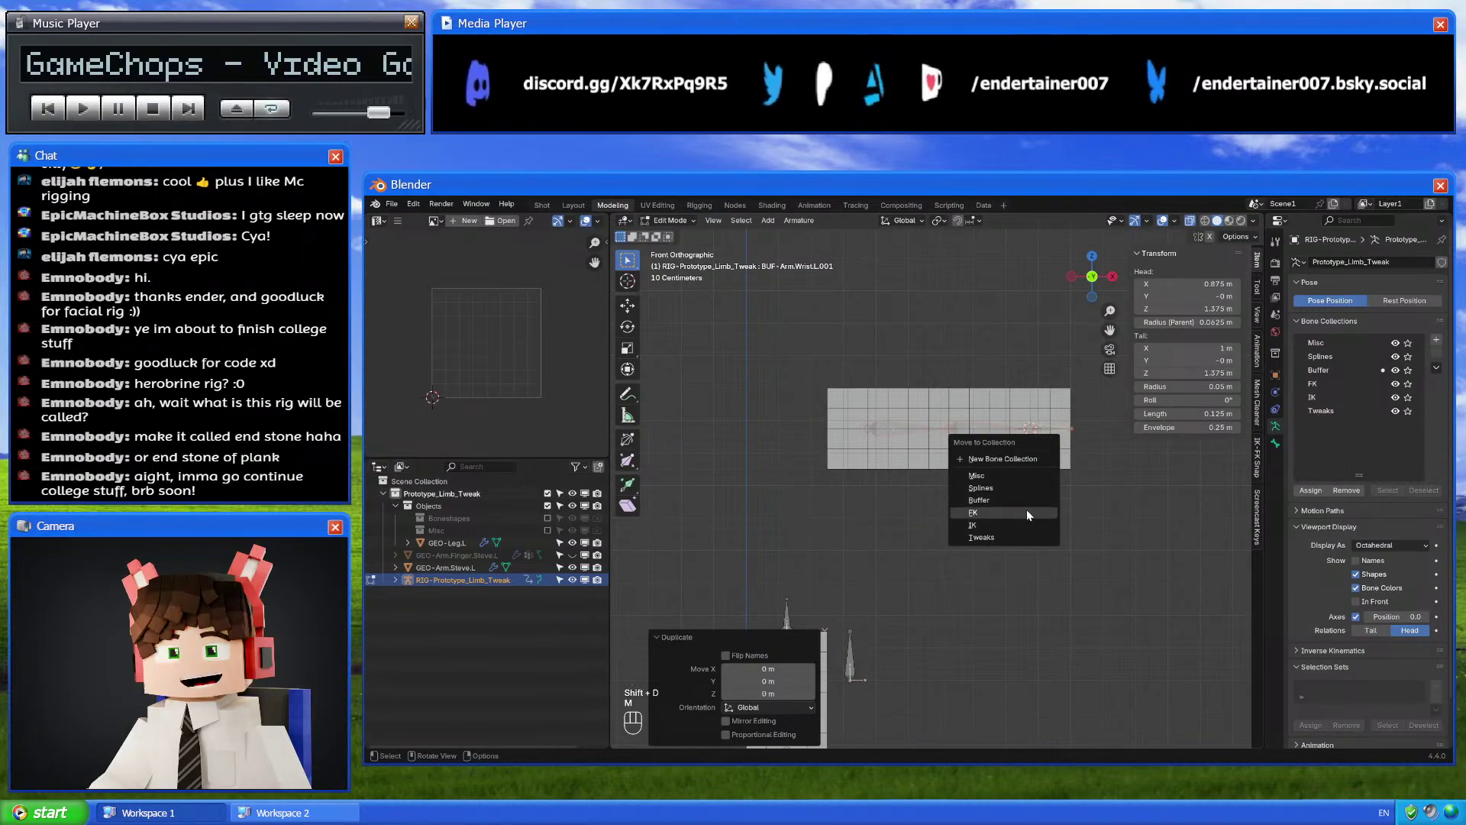
{"action": "left_click", "coordinate": [1026, 510]}
Hide the Buffer bone collection and rename the duplicated upper arm bone CTL-Arm.Upper_Arm.FK.L
{"action": "key", "text": "Tab"}
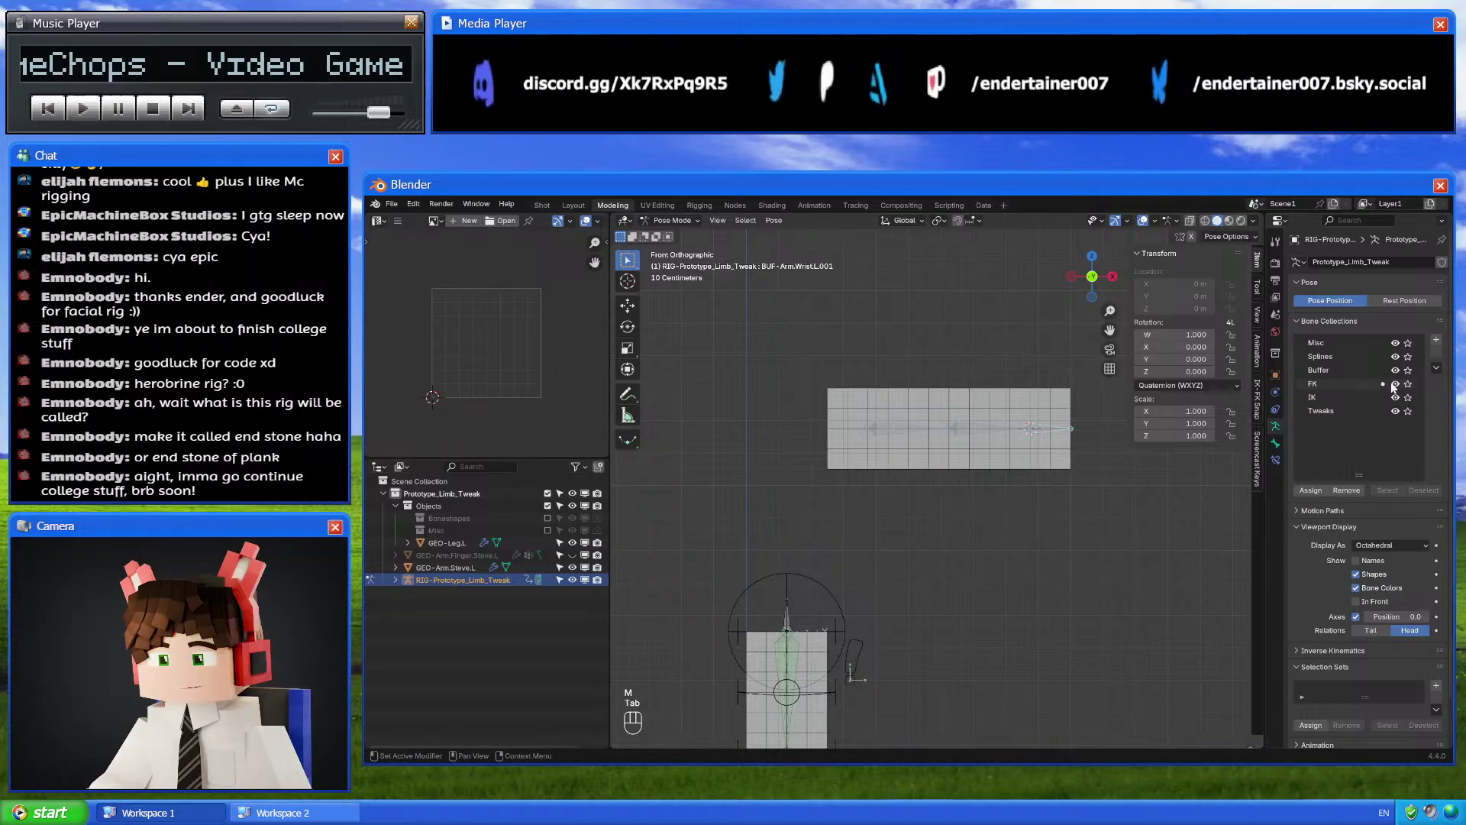
{"action": "left_click", "coordinate": [1396, 371]}
{"action": "left_click", "coordinate": [910, 432]}
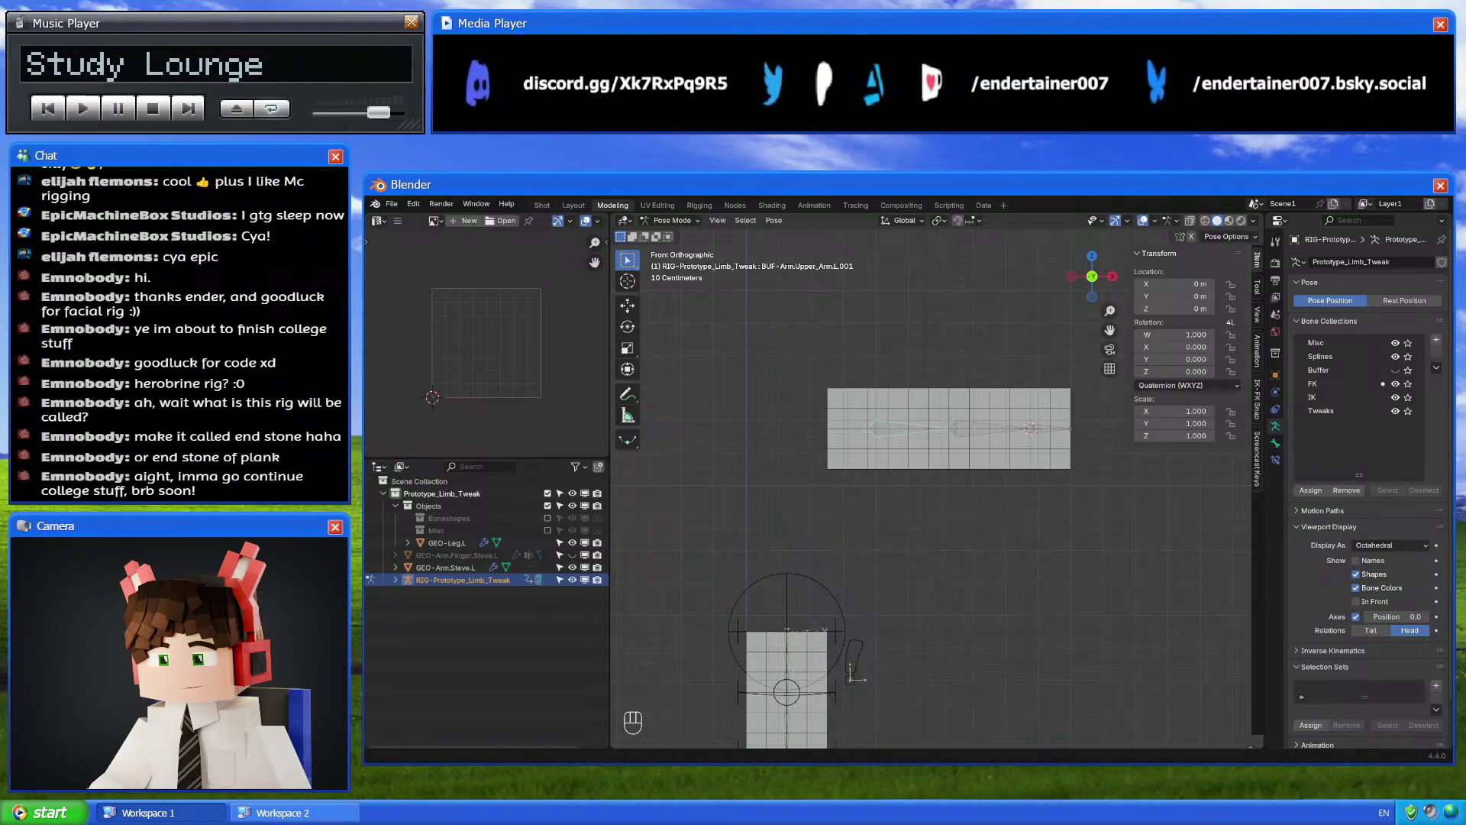
{"action": "left_click", "coordinate": [1275, 443]}
{"action": "type", "text": "CTL-Arm.Upper_Arm.FK.L"}
{"action": "left_click", "coordinate": [1074, 317]}
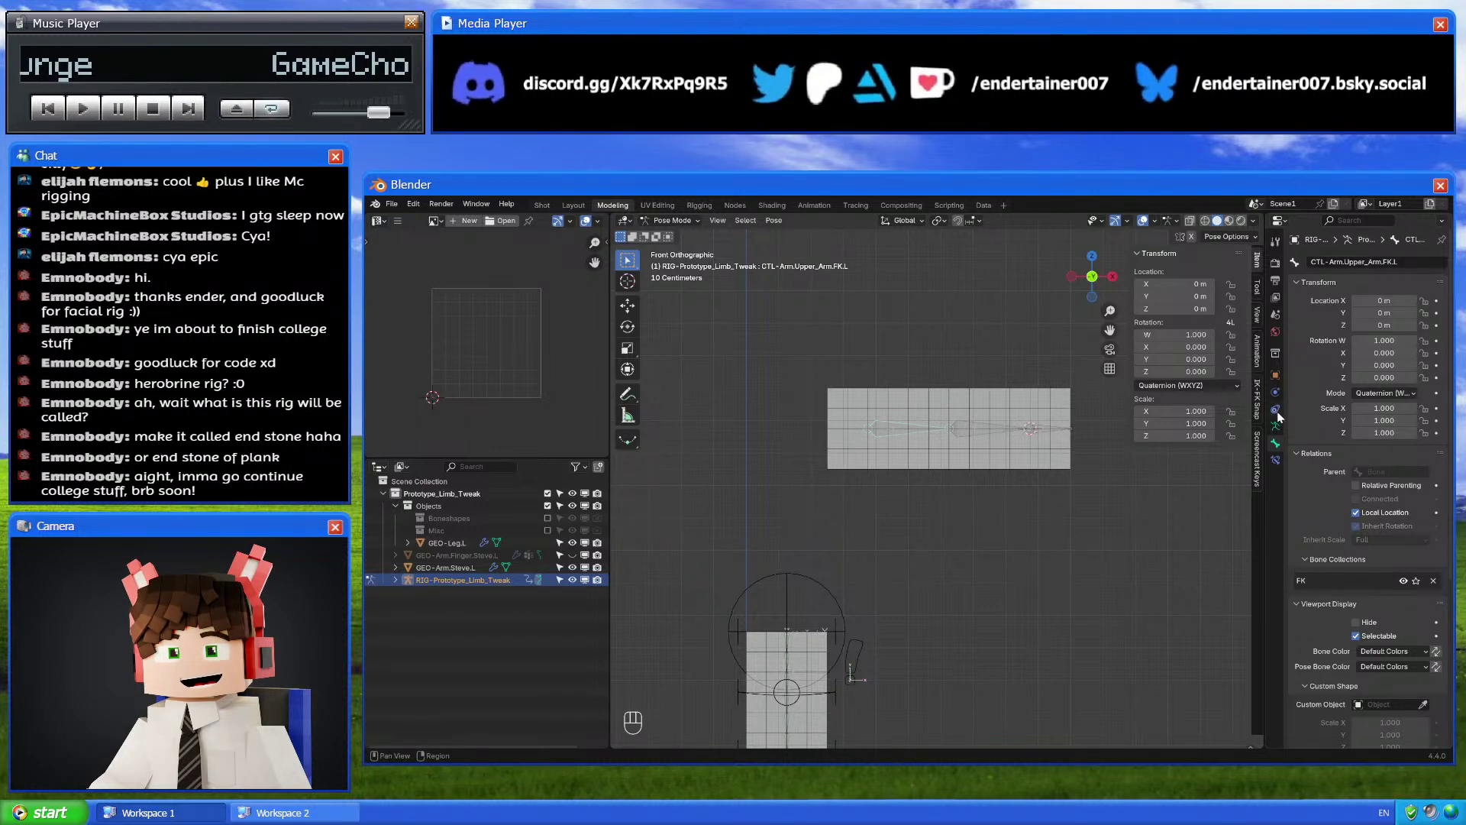
{"action": "left_click", "coordinate": [1275, 460]}
{"action": "left_click", "coordinate": [1275, 426]}
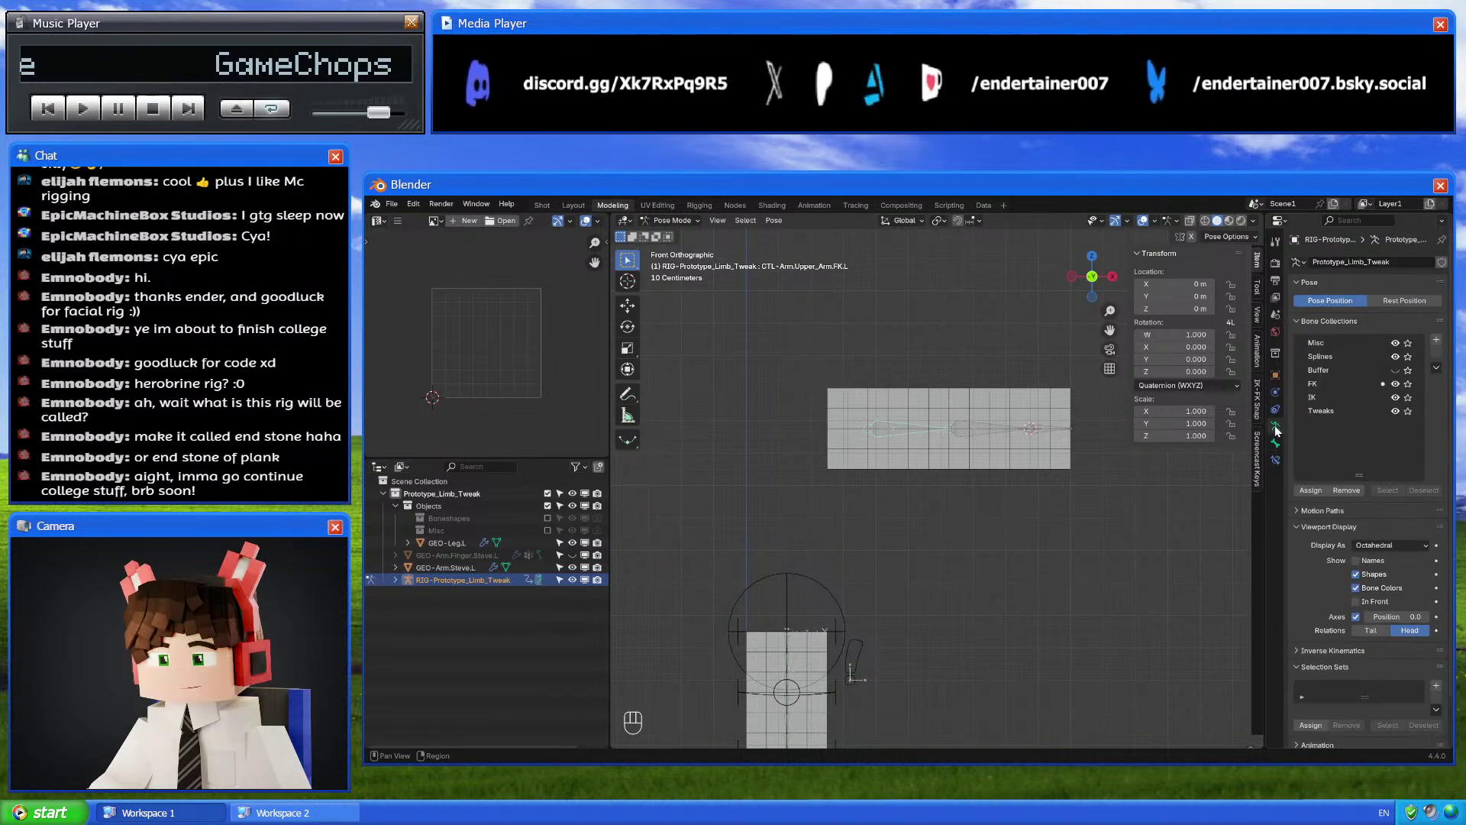
{"action": "left_click", "coordinate": [1276, 443]}
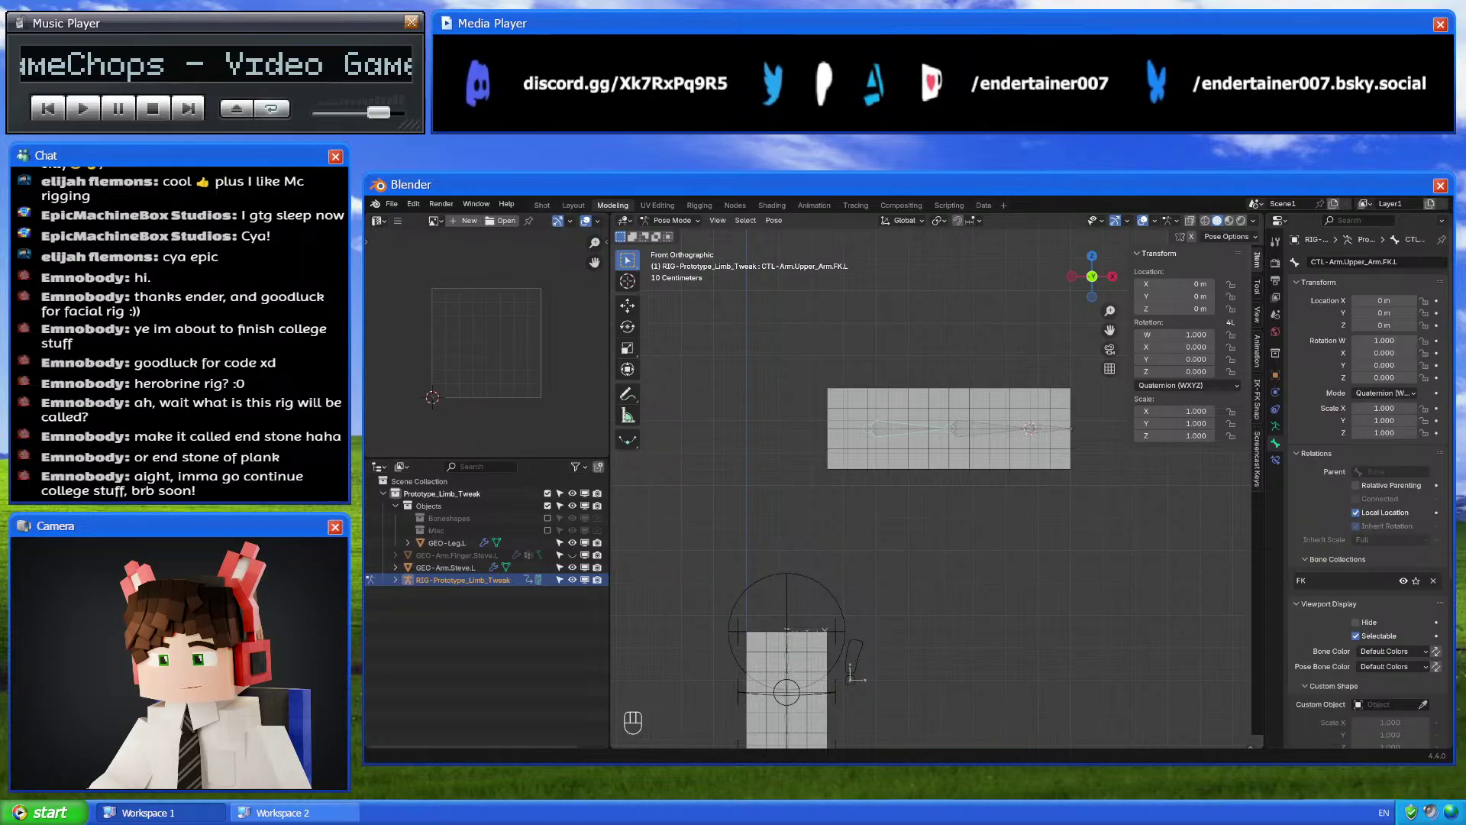
Rename the duplicated forearm bone CTL-Arm.Forearm.FK.L and the duplicated wrist bone CTL-Arm.Wrist.FK.L
{"action": "left_click", "coordinate": [978, 408]}
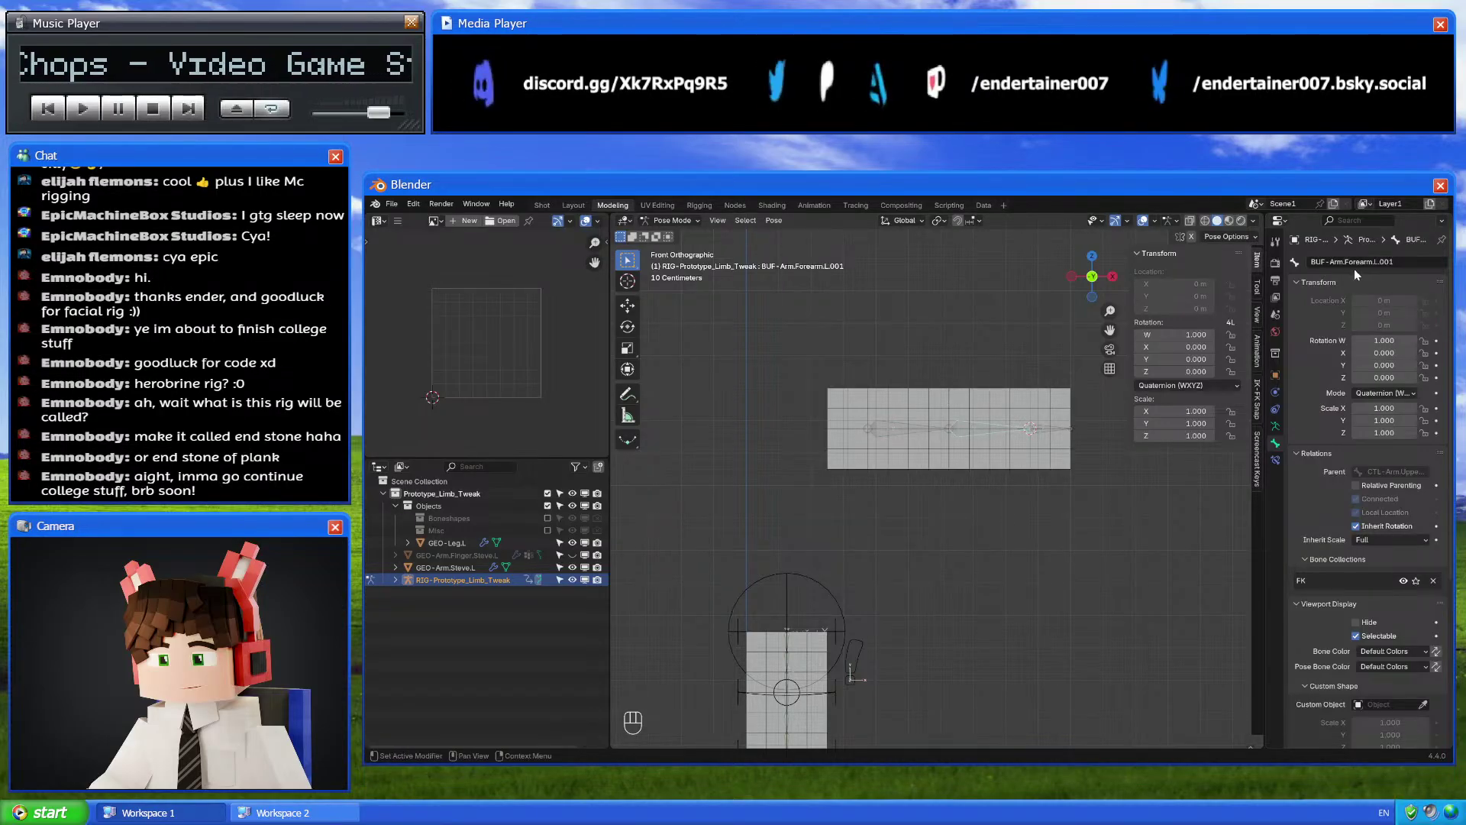
{"action": "left_click", "coordinate": [985, 428]}
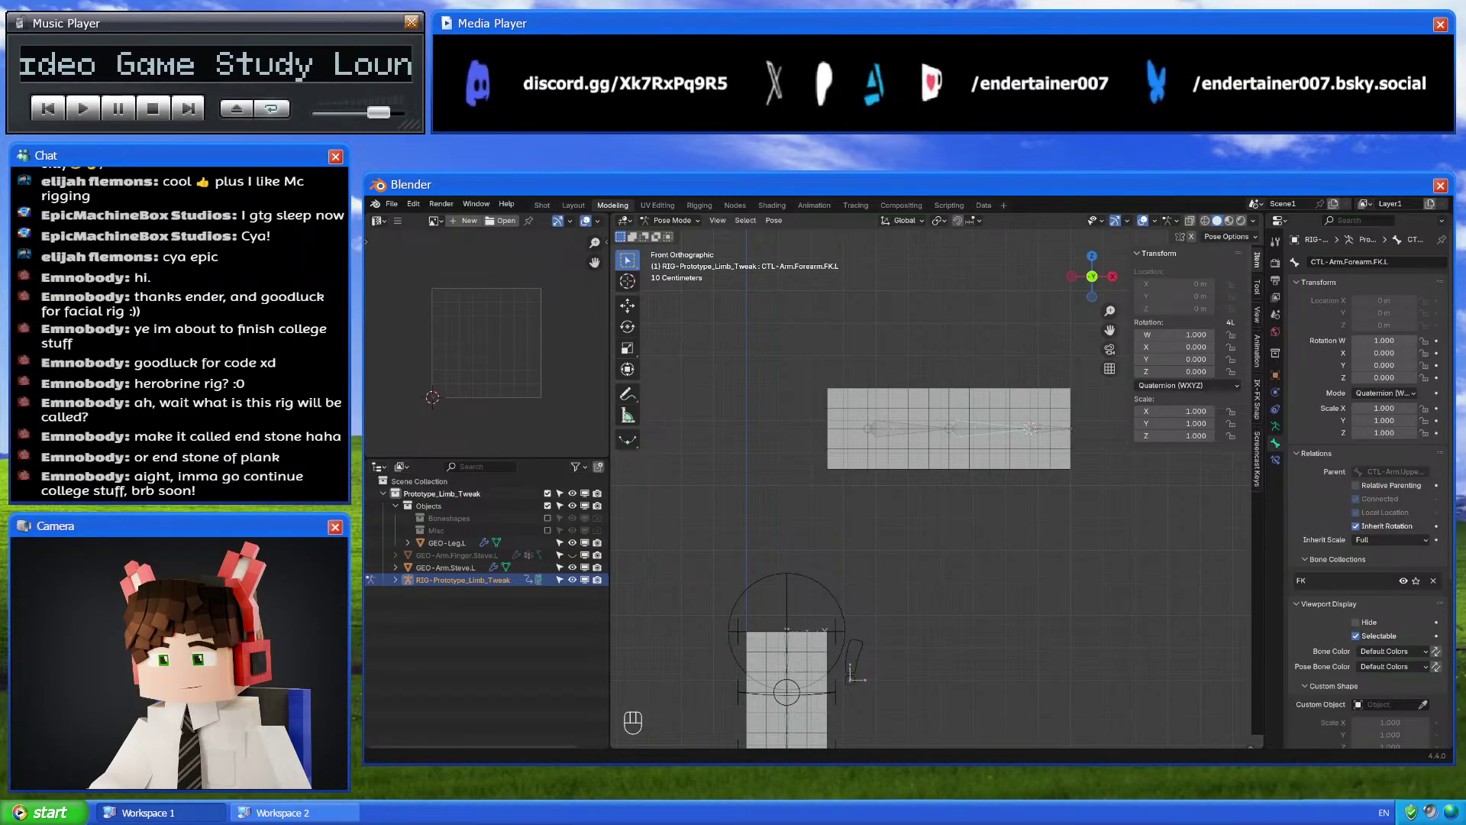
{"action": "left_click", "coordinate": [1030, 427]}
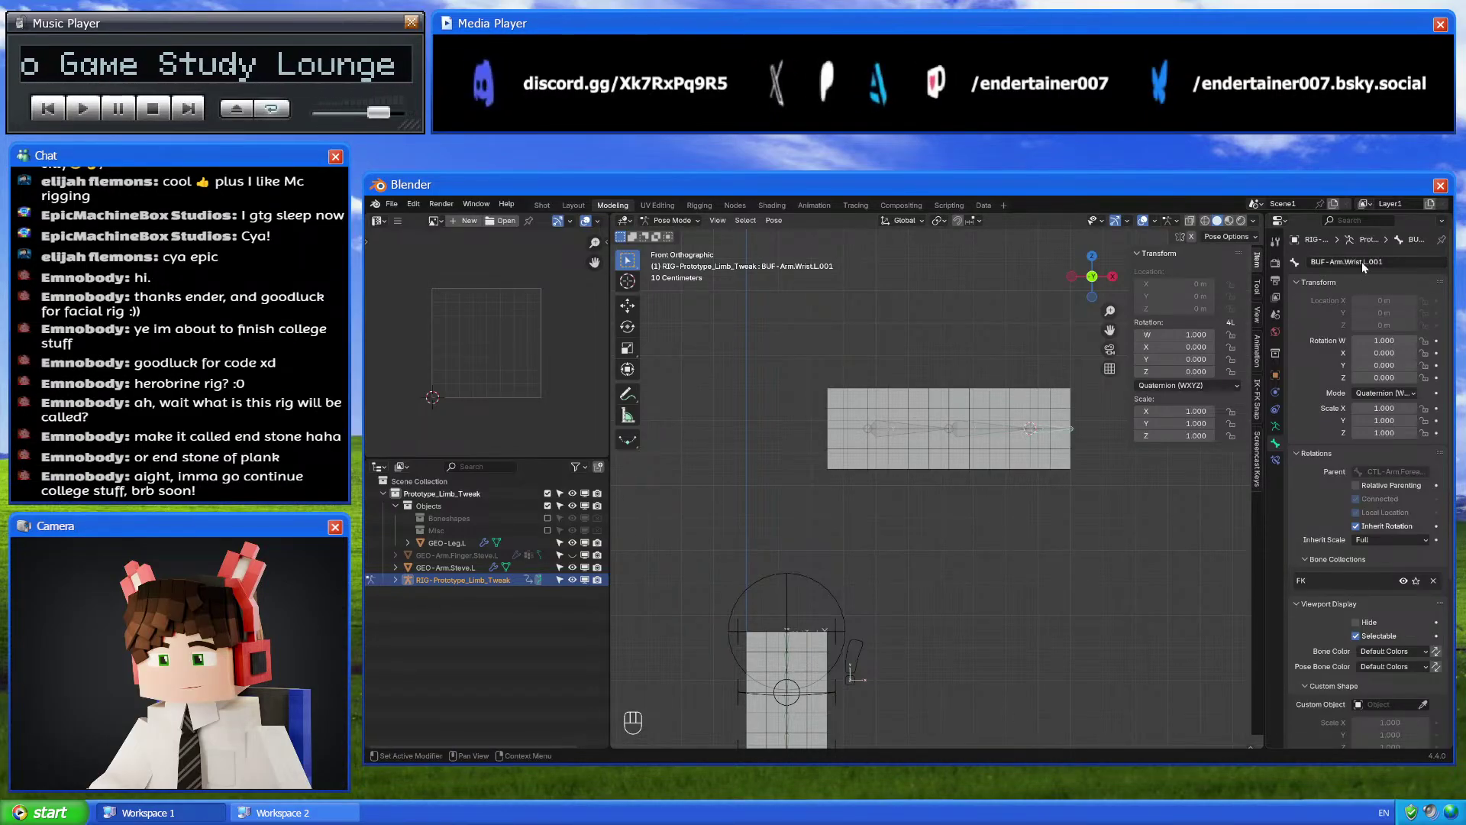
{"action": "left_click", "coordinate": [1030, 427]}
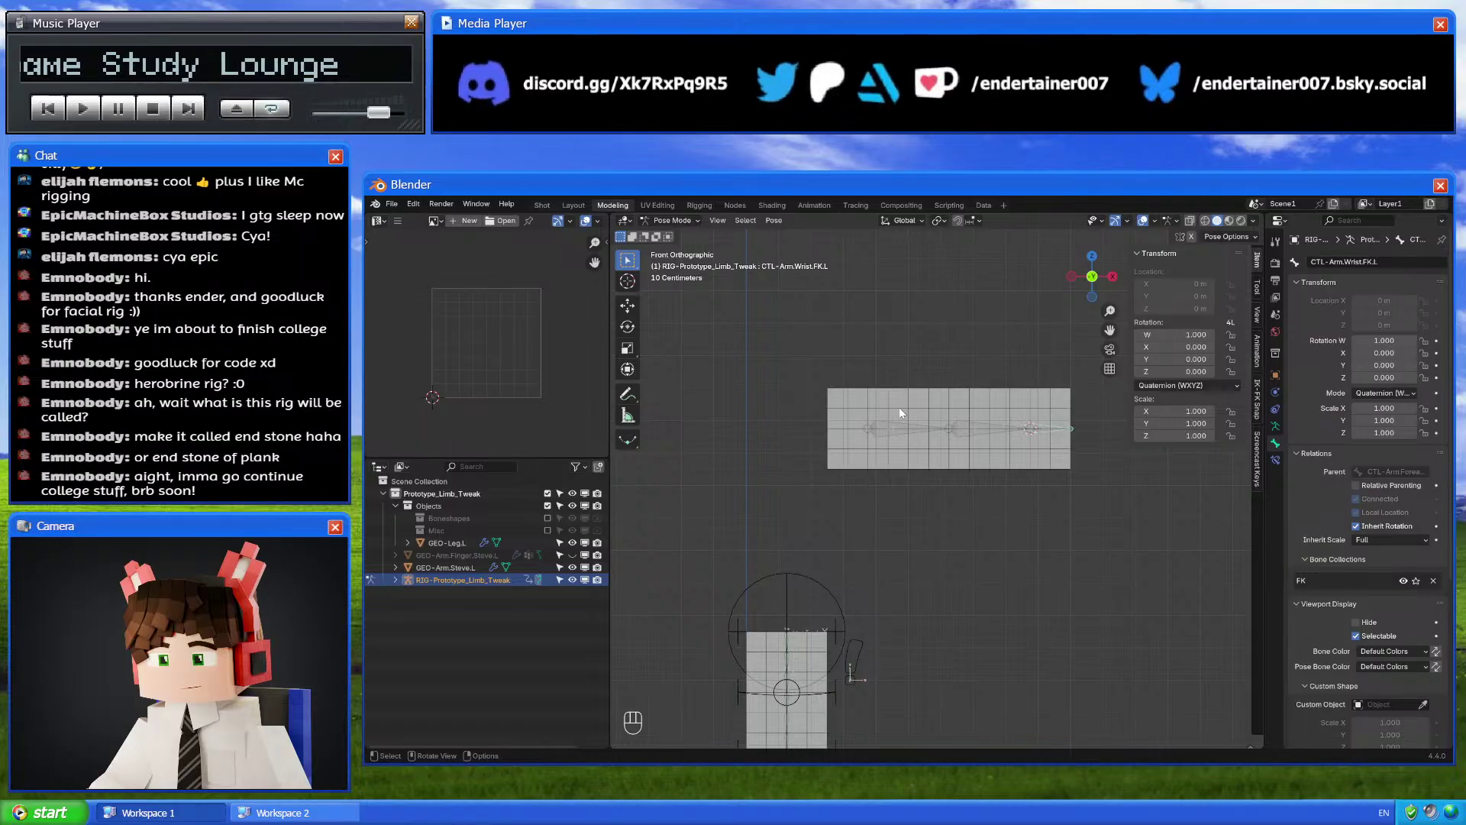
{"action": "left_click", "coordinate": [941, 428]}
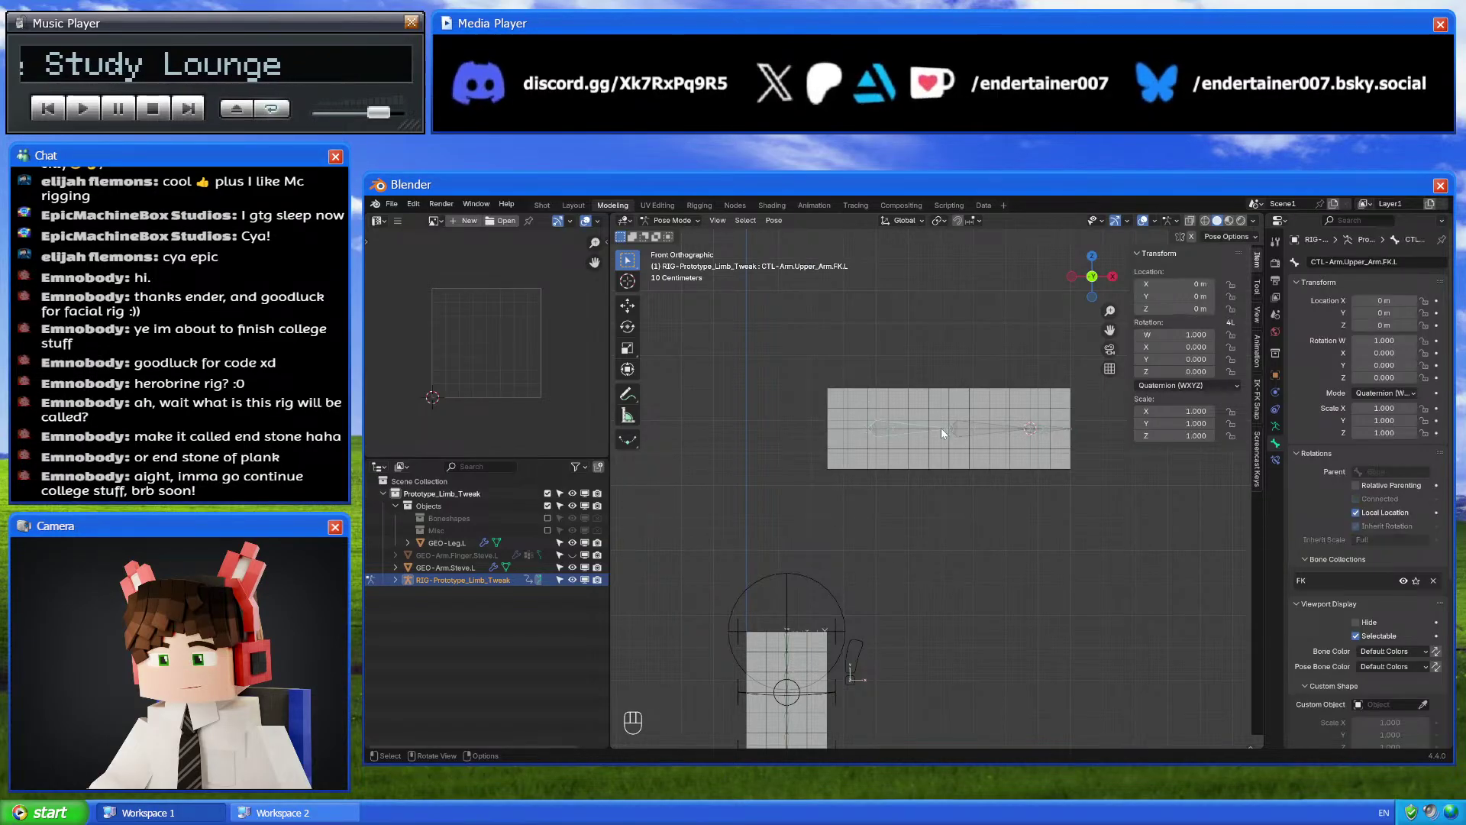
{"action": "key", "text": "Tab"}
{"action": "key", "text": "Tab"}
{"action": "left_click", "coordinate": [991, 428]}
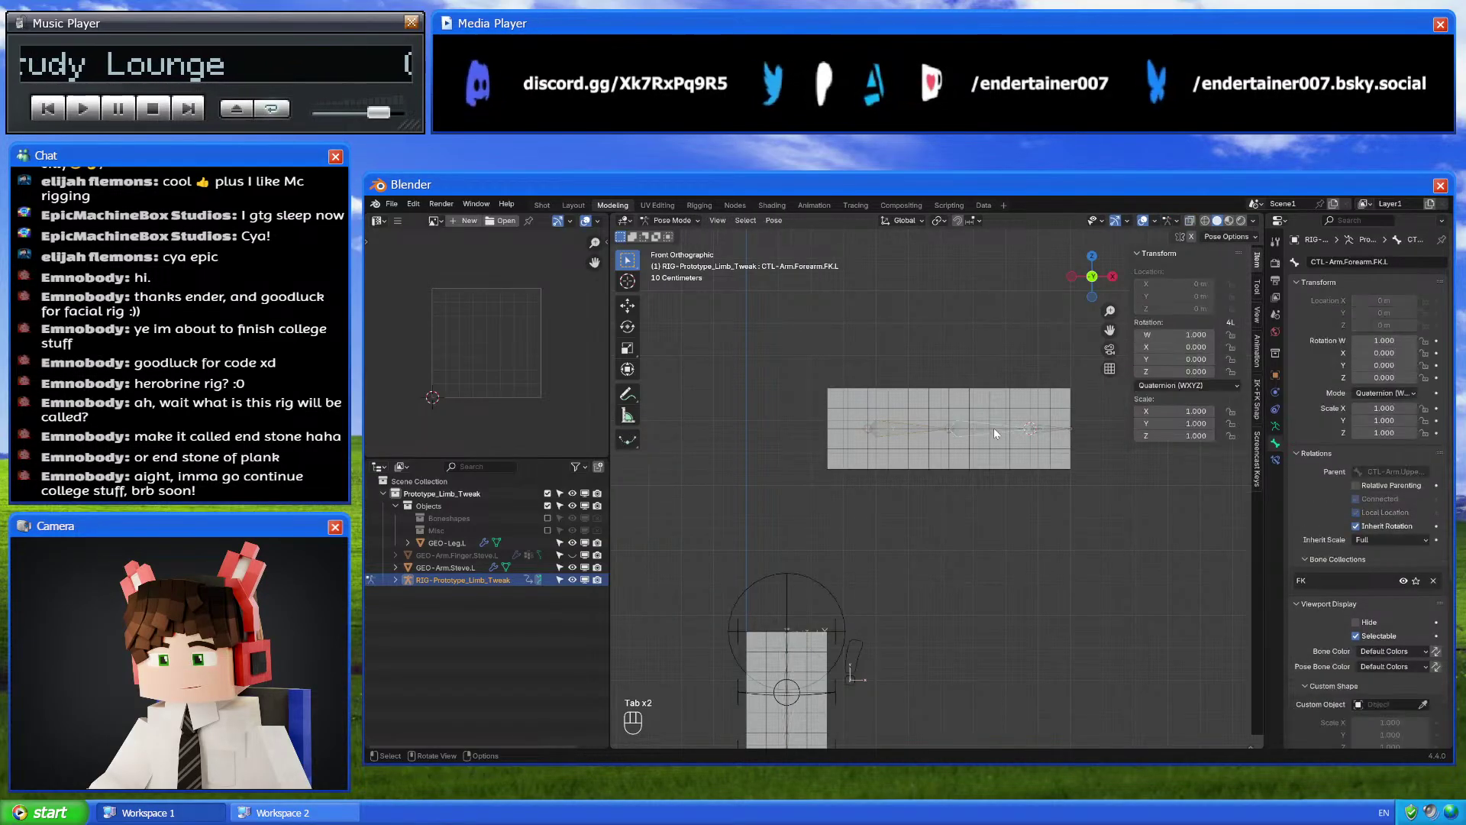
{"action": "key", "text": "Tab"}
{"action": "key", "text": "Tab"}
{"action": "middle_click_drag", "start_coordinate": [985, 439], "coordinate": [989, 390], "text": "shift"}
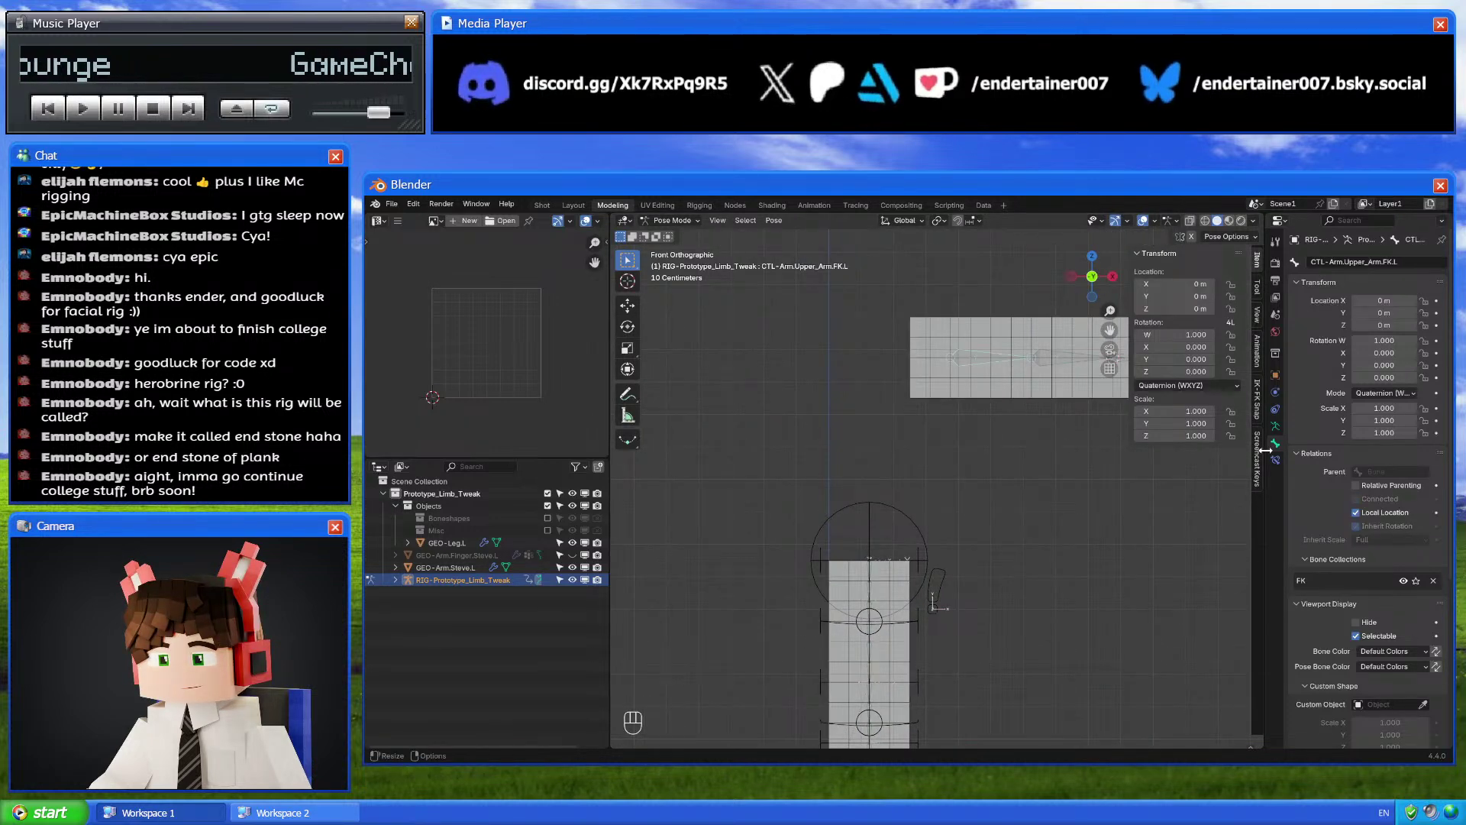
Assign BSP-Limb.Square as the custom shape of all three FK arm bones, using the leg's thigh FK control as reference
{"action": "middle_click_drag", "start_coordinate": [1058, 354], "coordinate": [955, 383], "text": "shift"}
{"action": "left_click", "coordinate": [956, 381]}
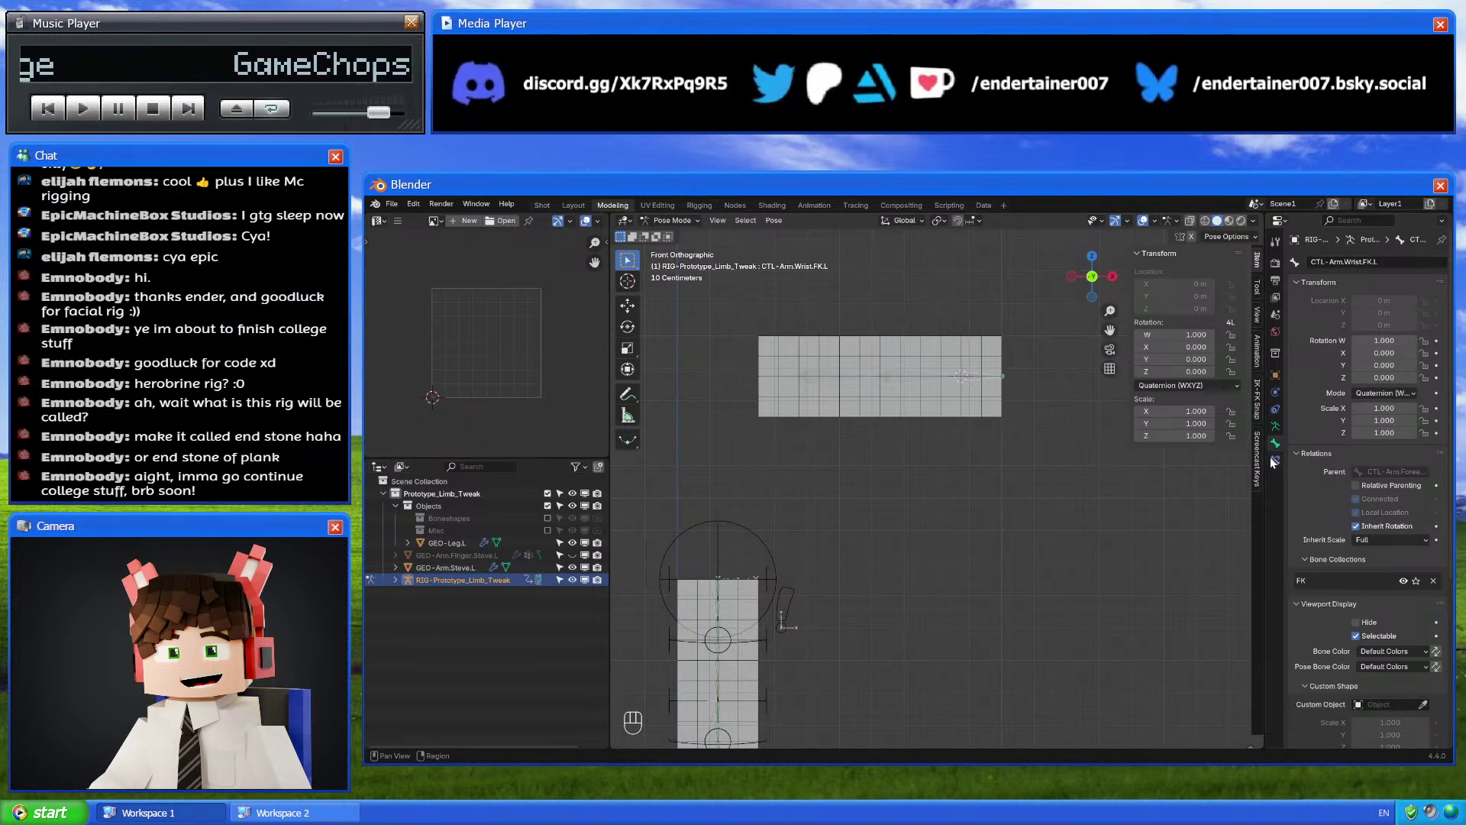
{"action": "scroll", "coordinate": [1431, 589], "scroll_direction": "down", "scroll_amount": 5}
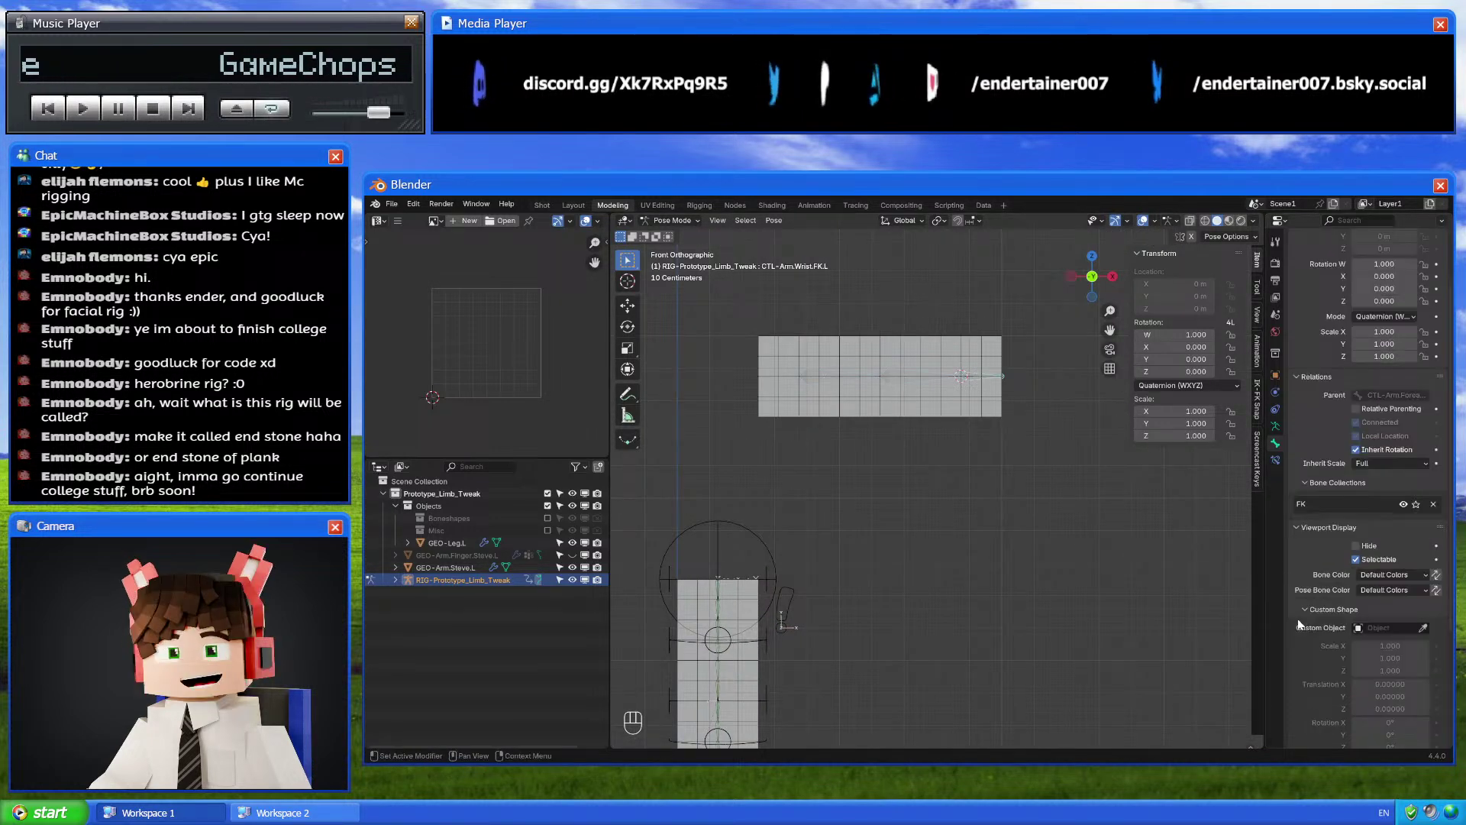
{"action": "left_click", "coordinate": [756, 642]}
{"action": "left_click", "coordinate": [751, 645]}
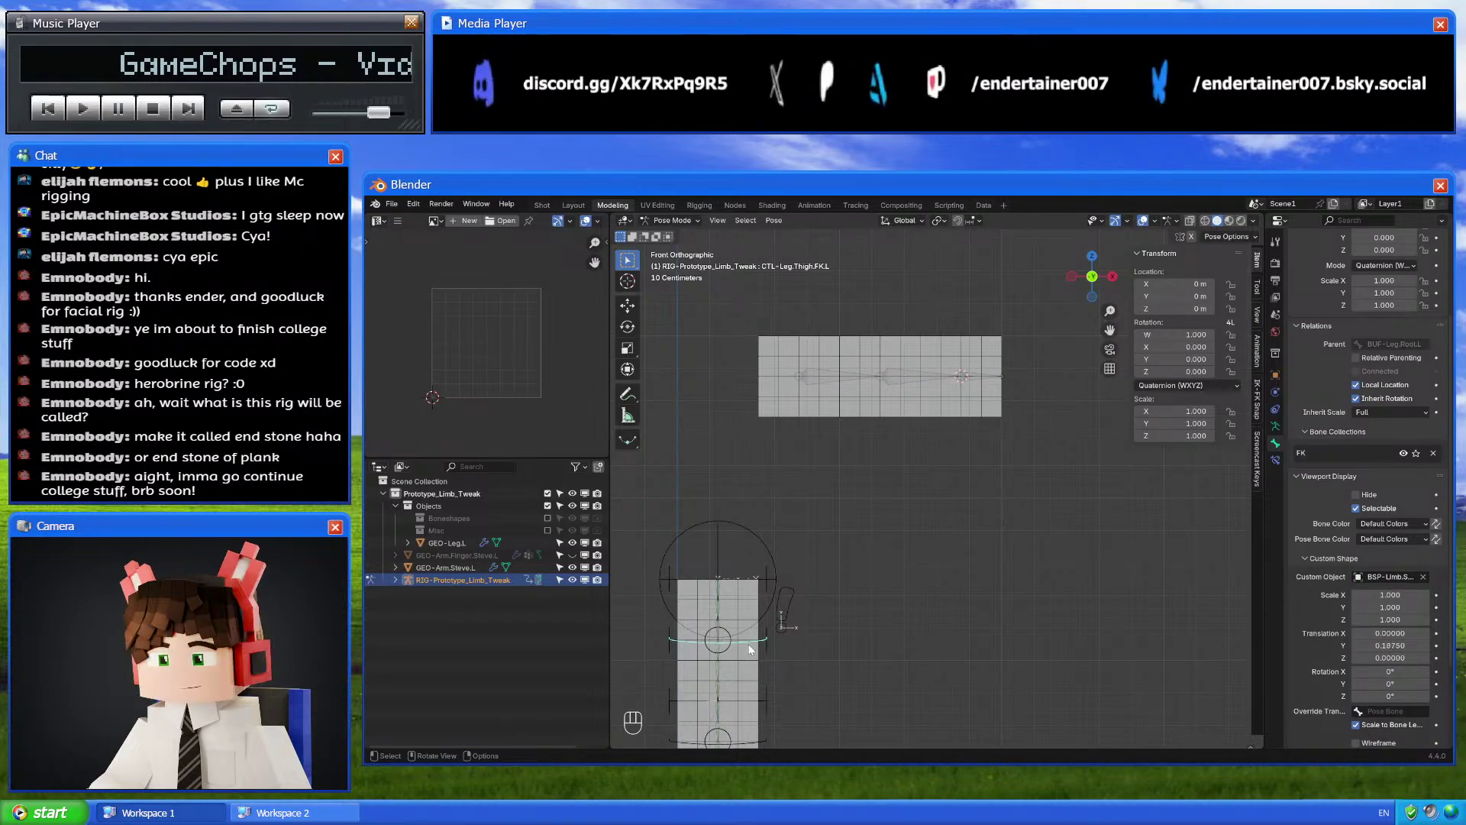
{"action": "key", "text": "ctrl+z"}
{"action": "key", "text": "ctrl+z"}
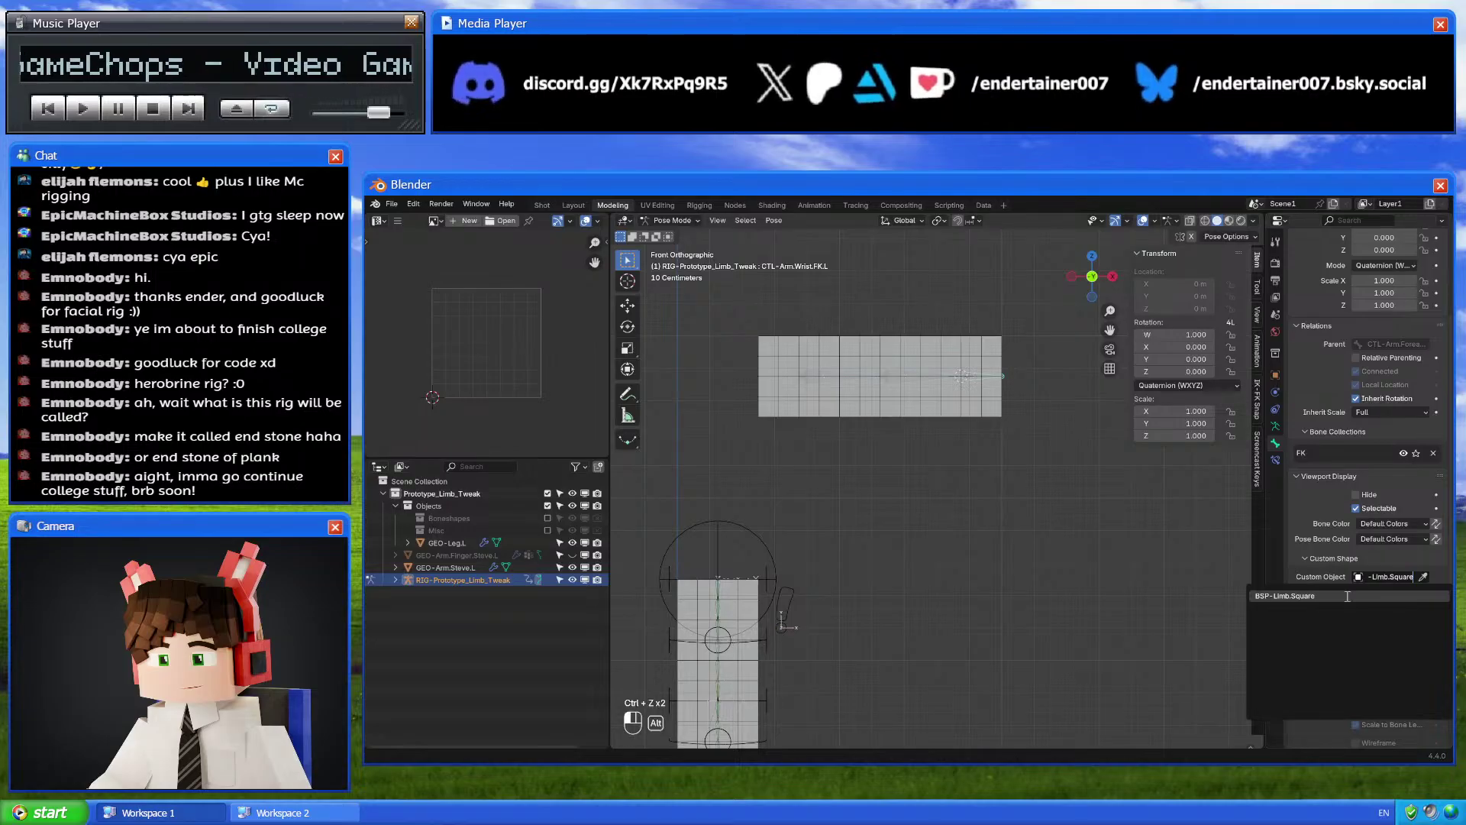
Set the custom shape scale of the forearm FK bone to 1.5 on all axes, matching the leg's knee FK control
{"action": "scroll", "coordinate": [893, 573], "scroll_direction": "left", "scroll_amount": 3, "text": "ctrl"}
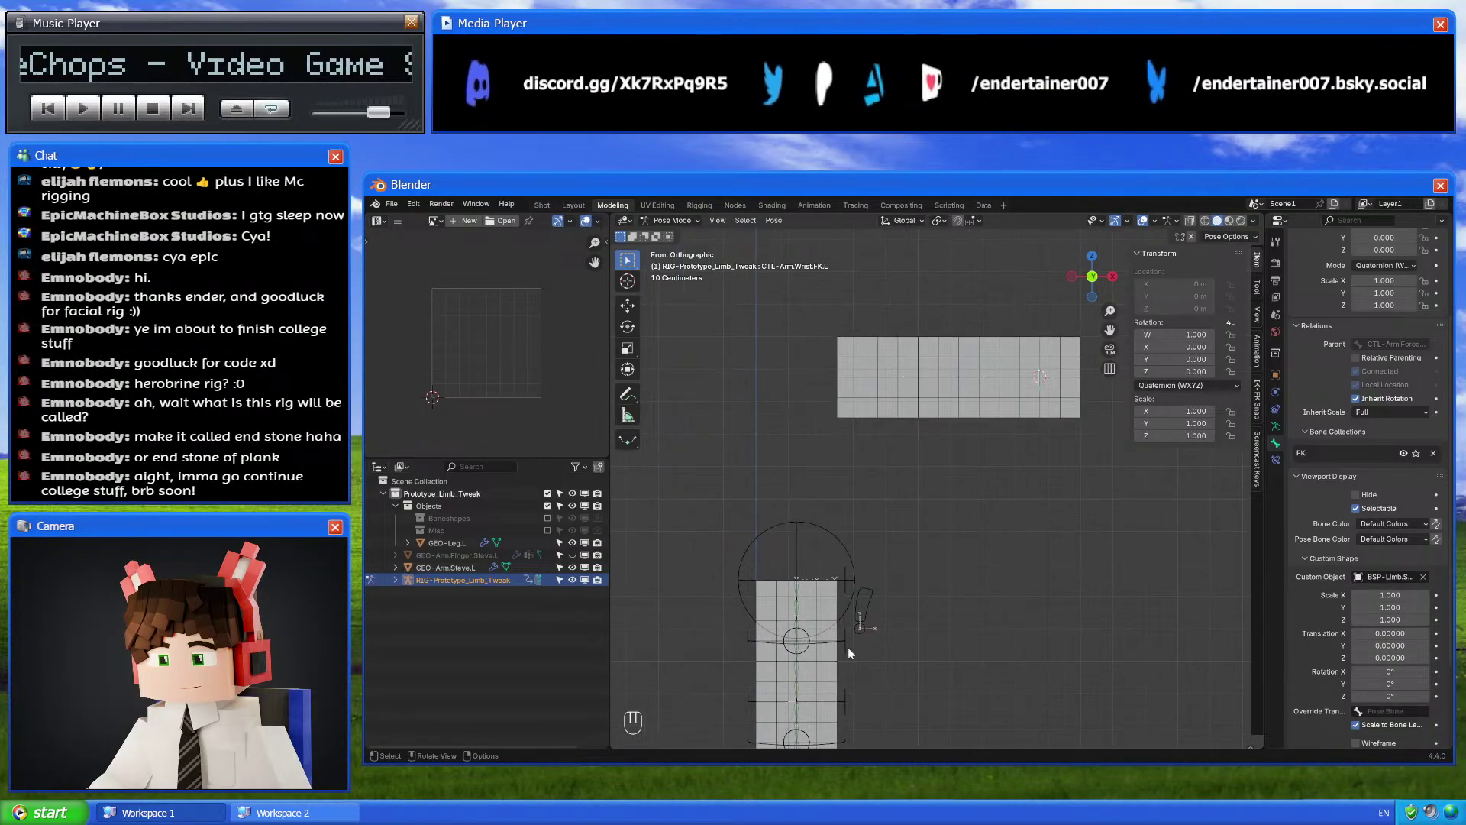
{"action": "scroll", "coordinate": [840, 695], "scroll_direction": "down", "scroll_amount": 3, "text": "shift"}
{"action": "left_click", "coordinate": [850, 671]}
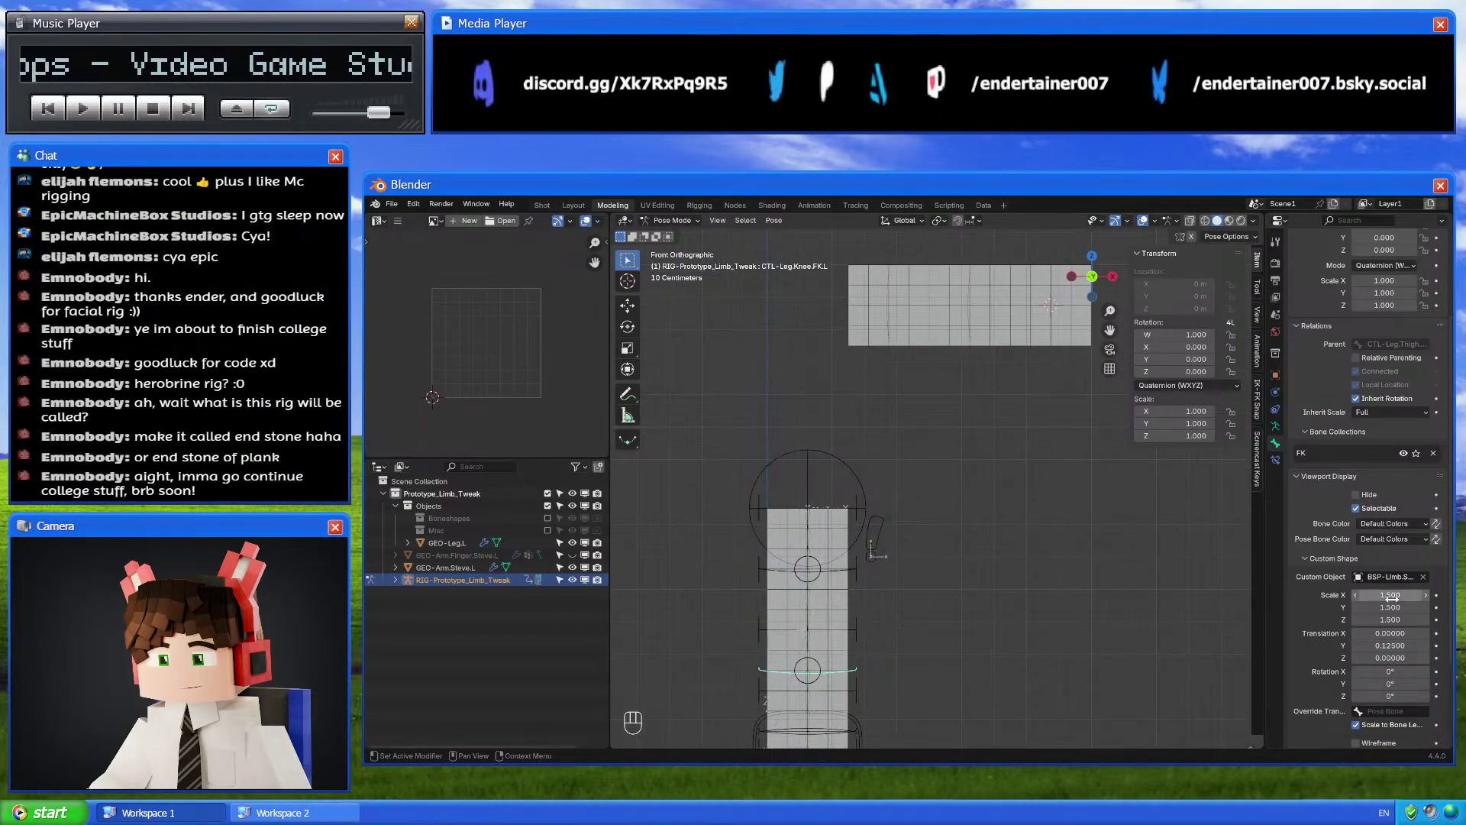
{"action": "left_click", "coordinate": [969, 294]}
{"action": "left_click_drag", "start_coordinate": [1390, 595], "coordinate": [1390, 620]}
{"action": "type", "text": "1.5"}
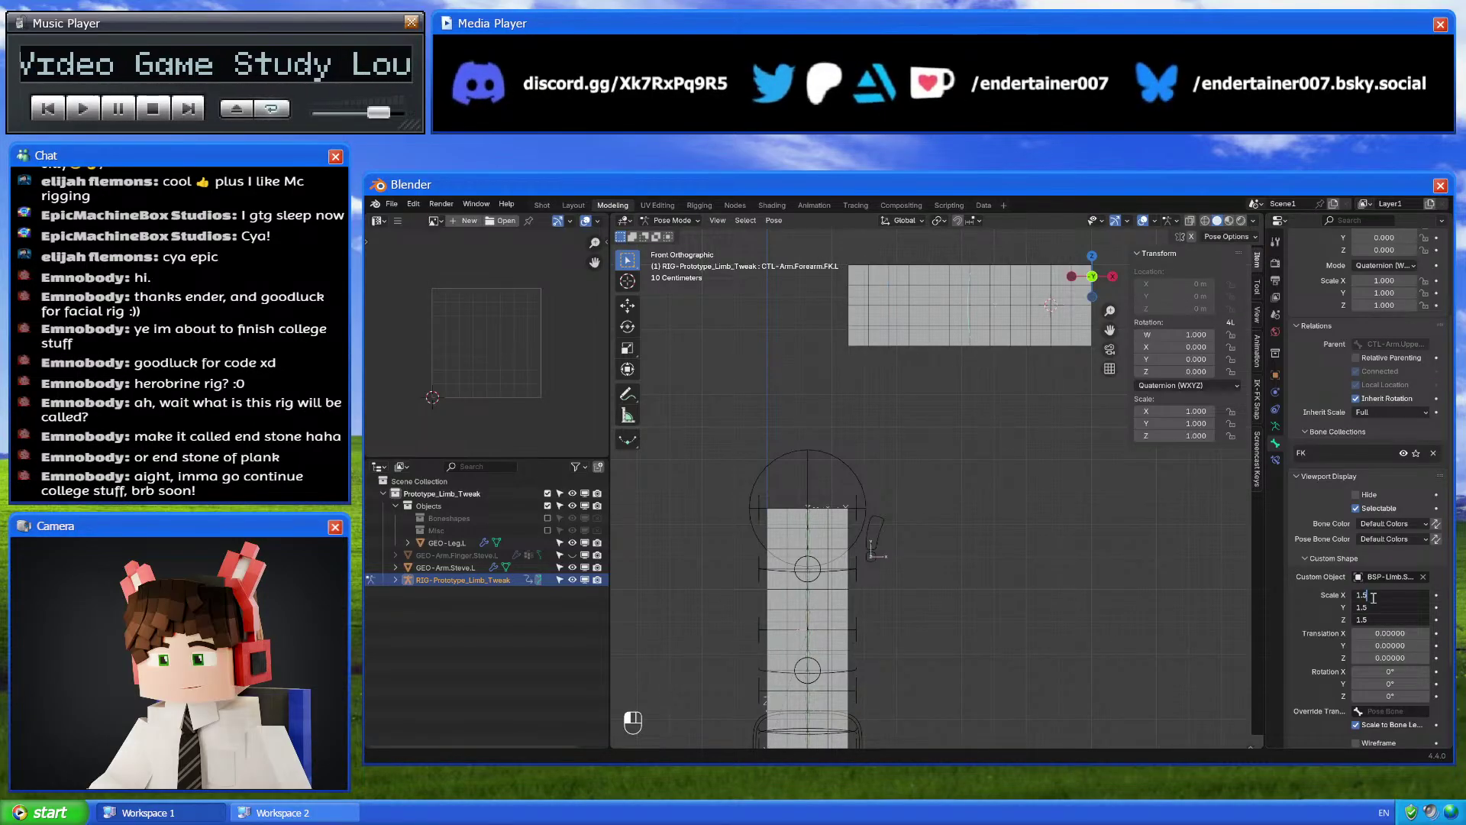
{"action": "key", "text": "Return"}
Set the custom shape scale of the wrist FK bone to 3 on all axes, matching the leg's ankle FK control
{"action": "middle_click_drag", "start_coordinate": [862, 730], "coordinate": [890, 599], "text": "shift"}
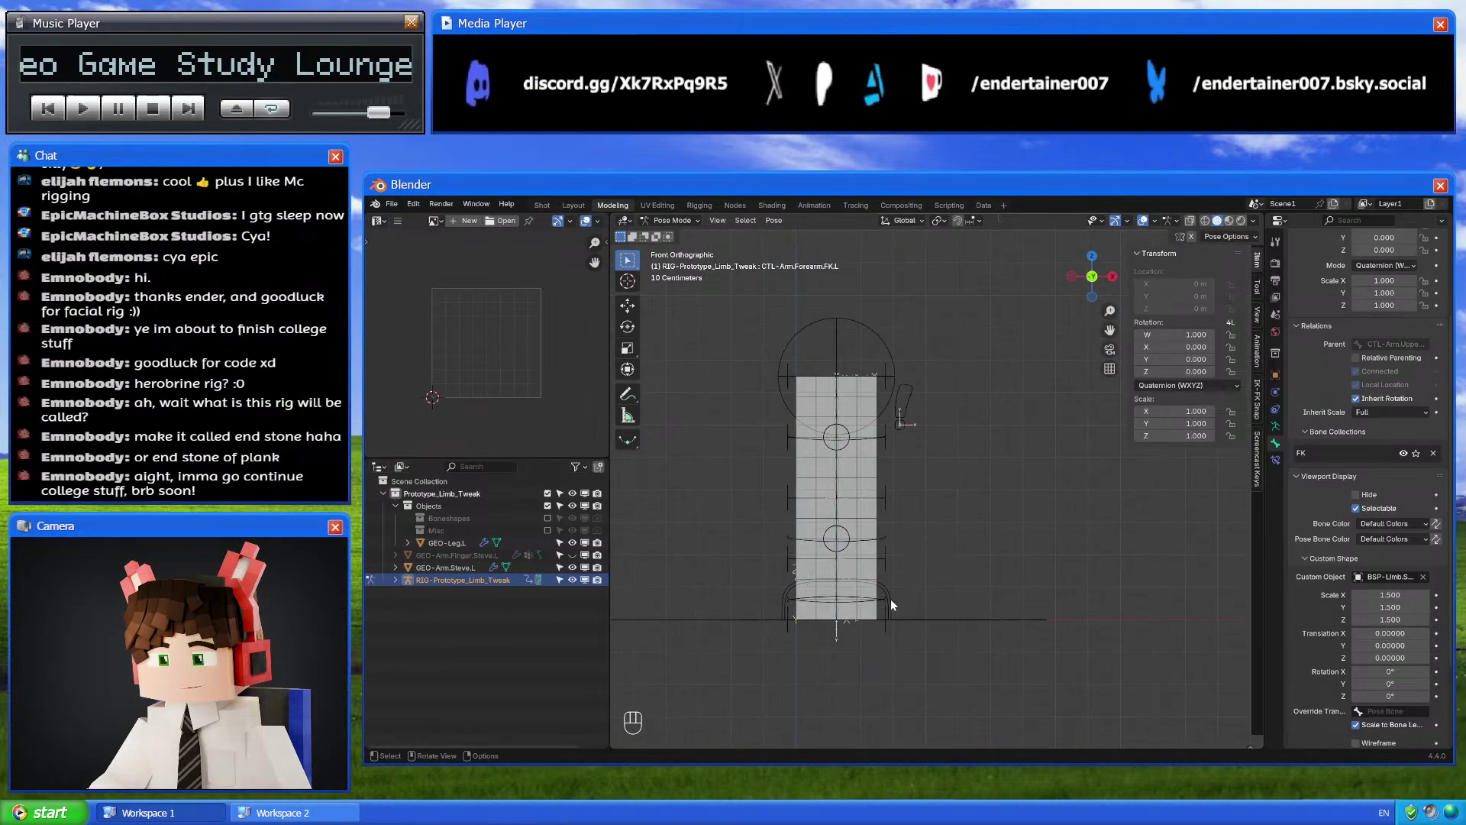
{"action": "left_click", "coordinate": [875, 605]}
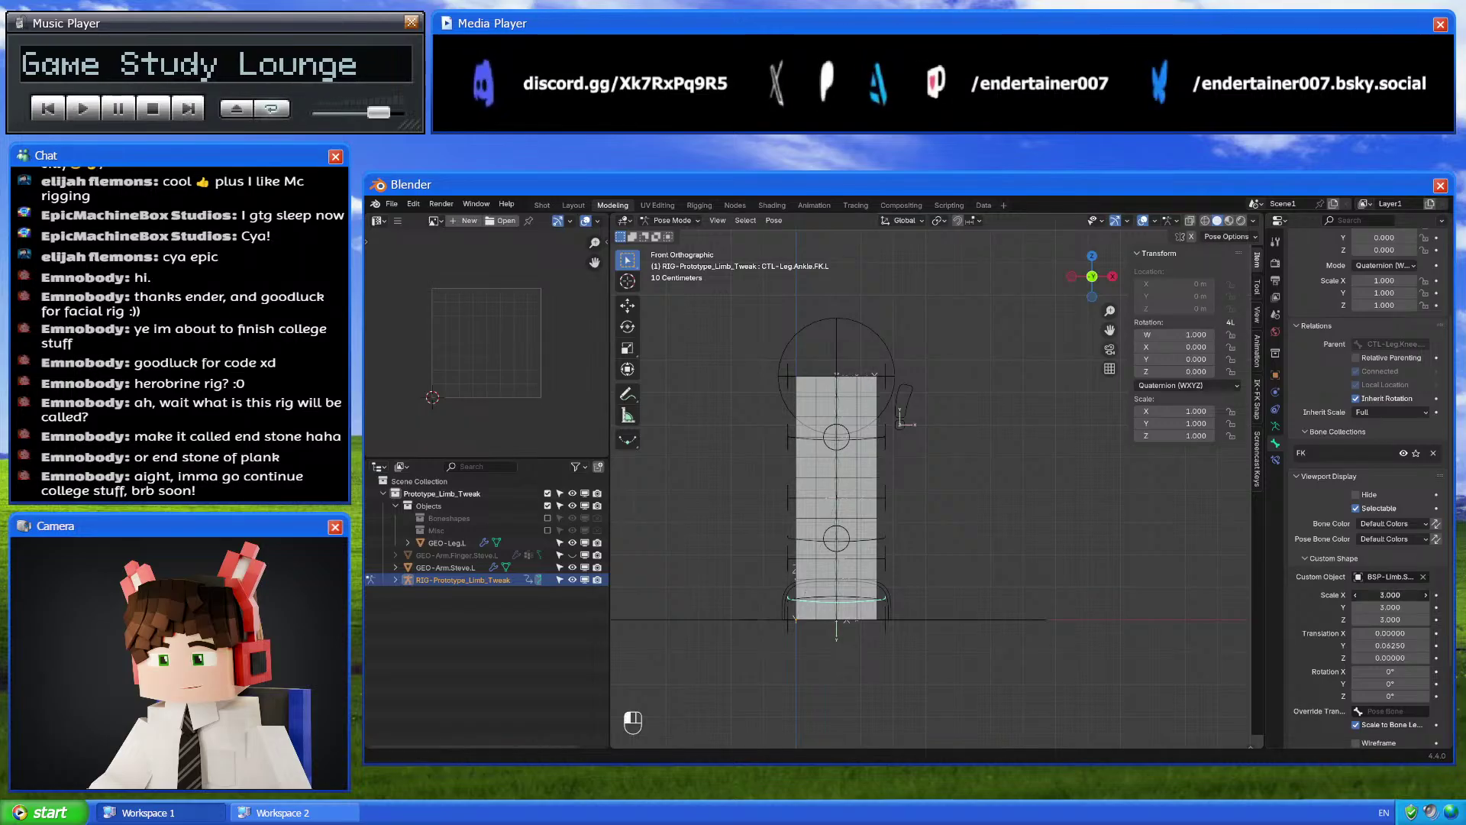
{"action": "middle_click_drag", "start_coordinate": [1095, 238], "coordinate": [984, 384], "text": "shift"}
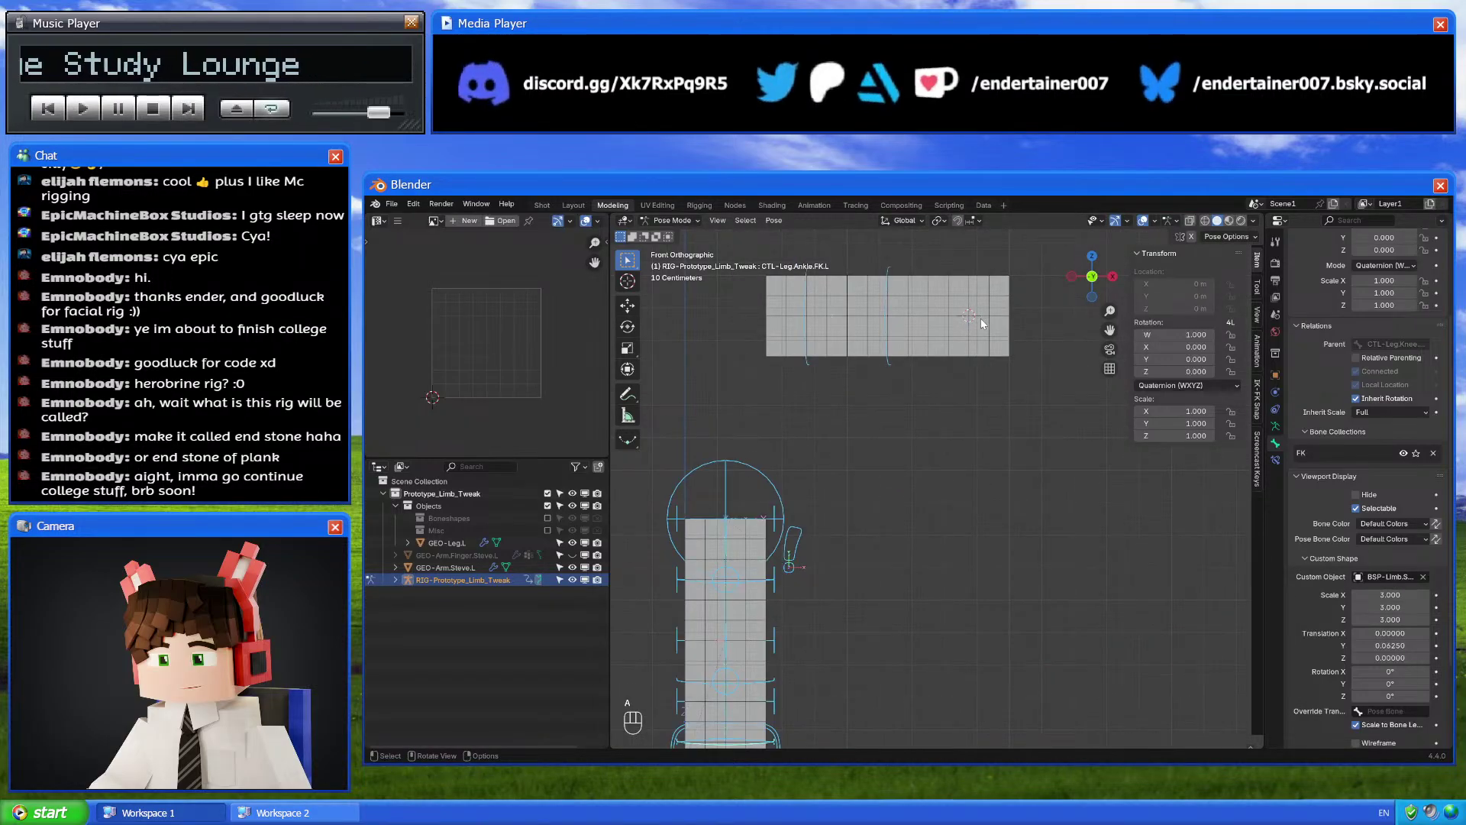
{"action": "key", "text": "ctrl+z"}
{"action": "left_click_drag", "start_coordinate": [1390, 594], "coordinate": [1389, 619]}
{"action": "type", "text": "3"}
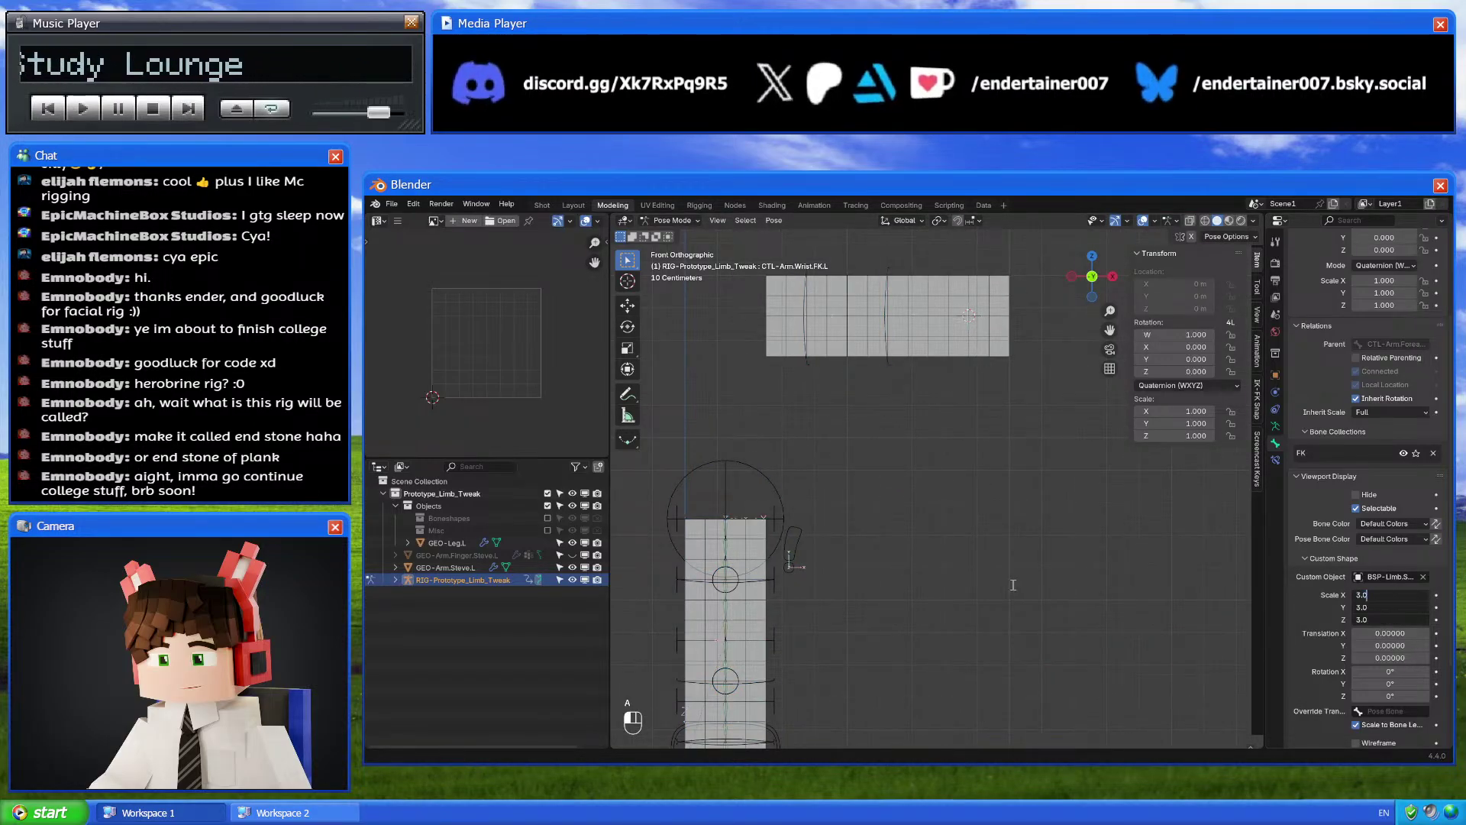
{"action": "key", "text": "Return"}
Set the forearm FK bone's custom shape Y translation to 0.125, matching the leg's knee FK control
{"action": "middle_click_drag", "start_coordinate": [757, 362], "coordinate": [795, 452], "text": "shift"}
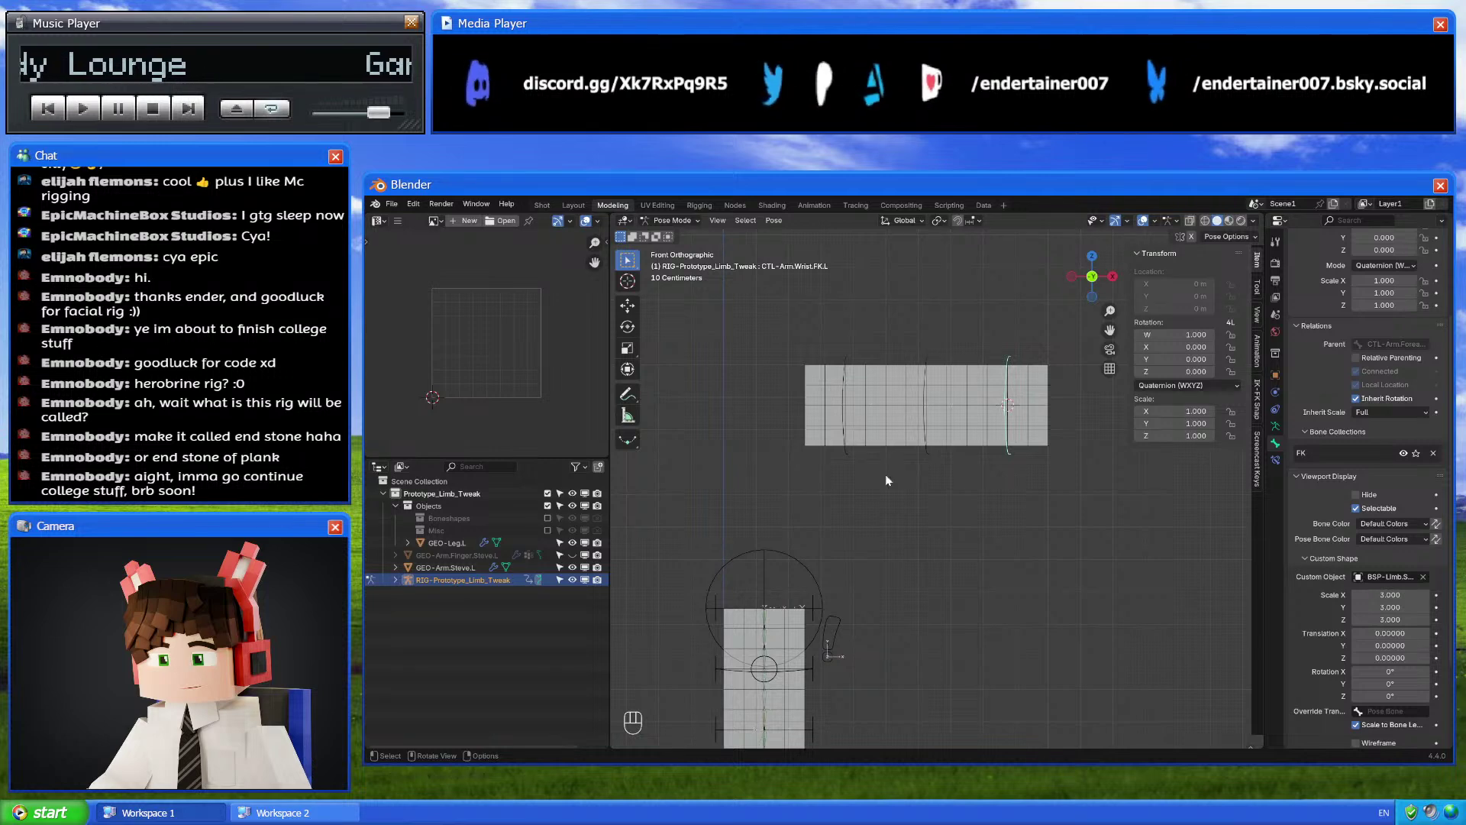
{"action": "scroll", "coordinate": [819, 656], "scroll_direction": "down", "scroll_amount": 3, "text": "shift"}
{"action": "left_click", "coordinate": [814, 702]}
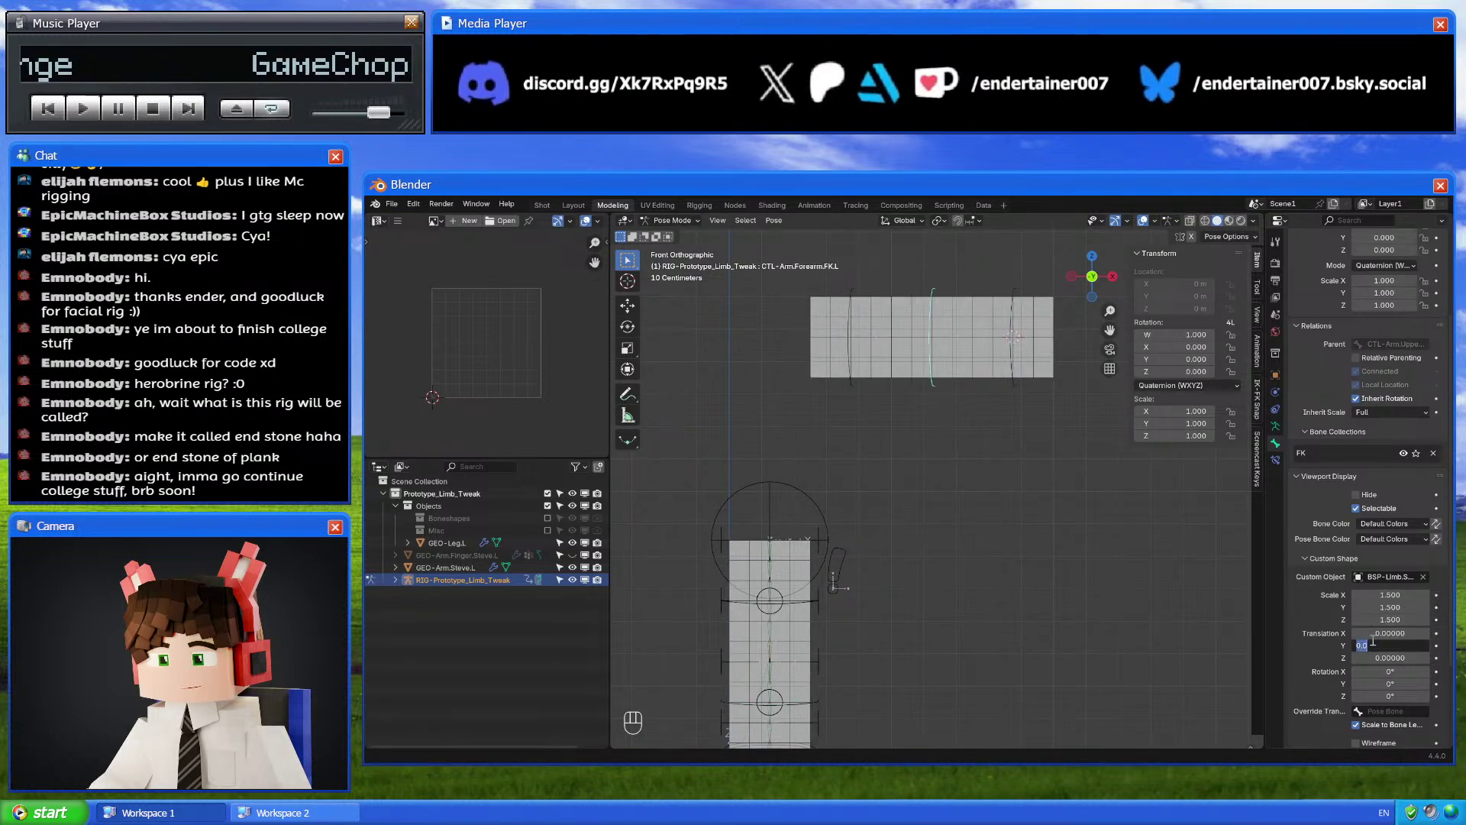
Set the wrist FK bone's custom shape Y translation to 0.0625, matching the leg's ankle FK control
{"action": "scroll", "coordinate": [1051, 527], "scroll_direction": "down", "scroll_amount": 5, "text": "shift"}
{"action": "left_click", "coordinate": [821, 671]}
{"action": "left_click", "coordinate": [821, 669]}
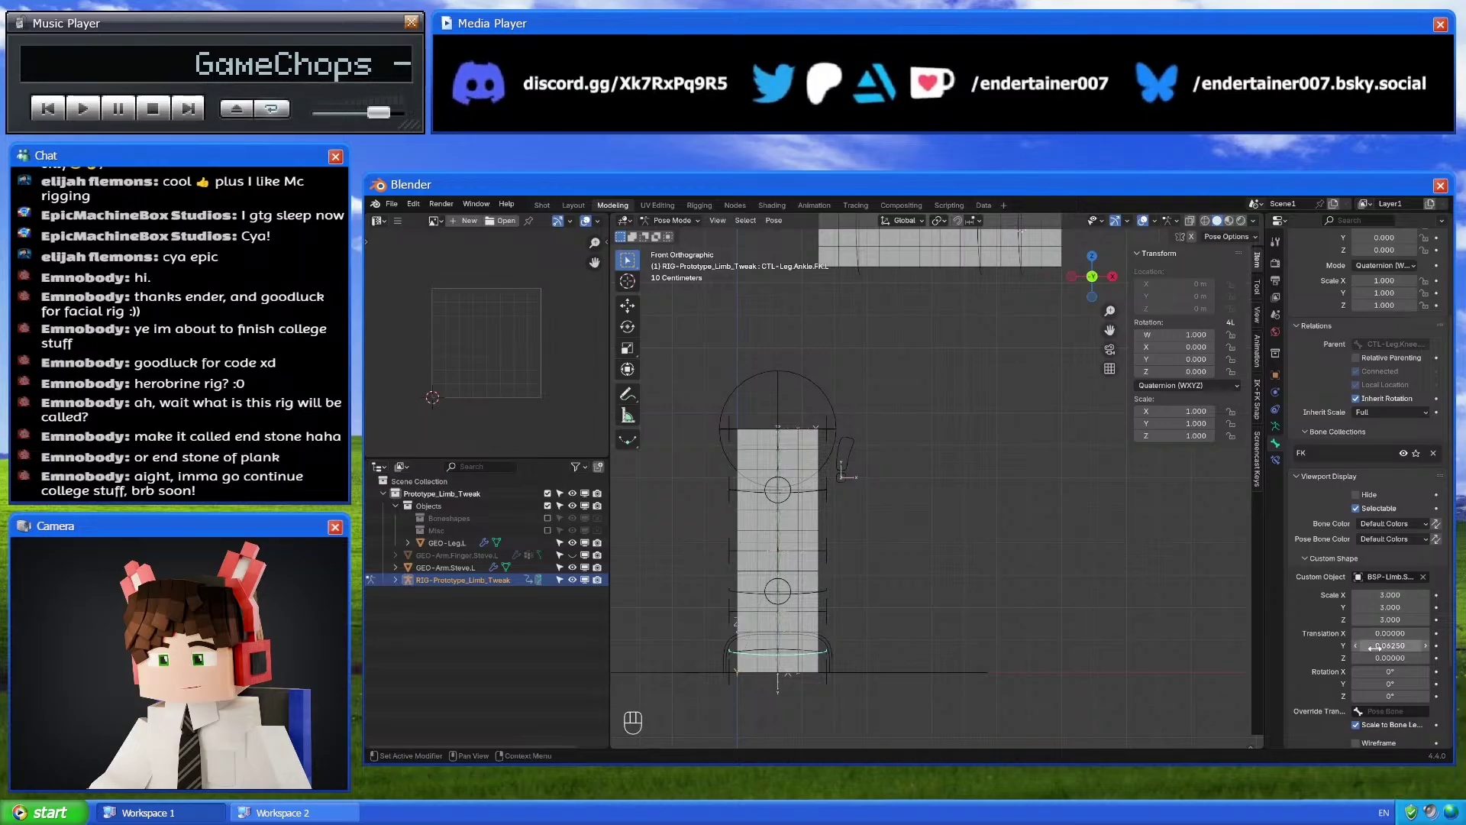
{"action": "scroll", "coordinate": [1004, 428], "scroll_direction": "up", "scroll_amount": 5, "text": "shift"}
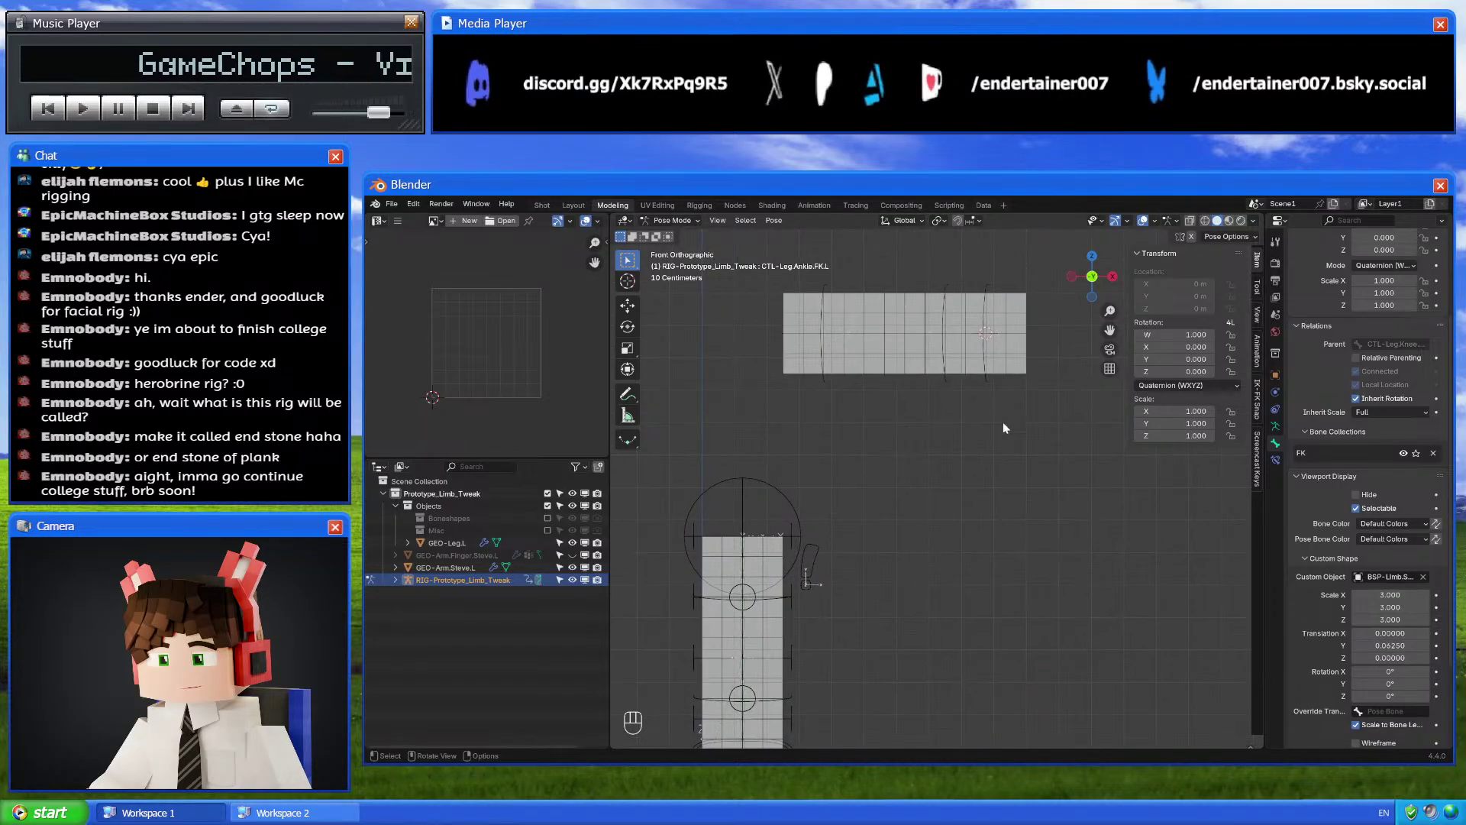
{"action": "left_click", "coordinate": [988, 349]}
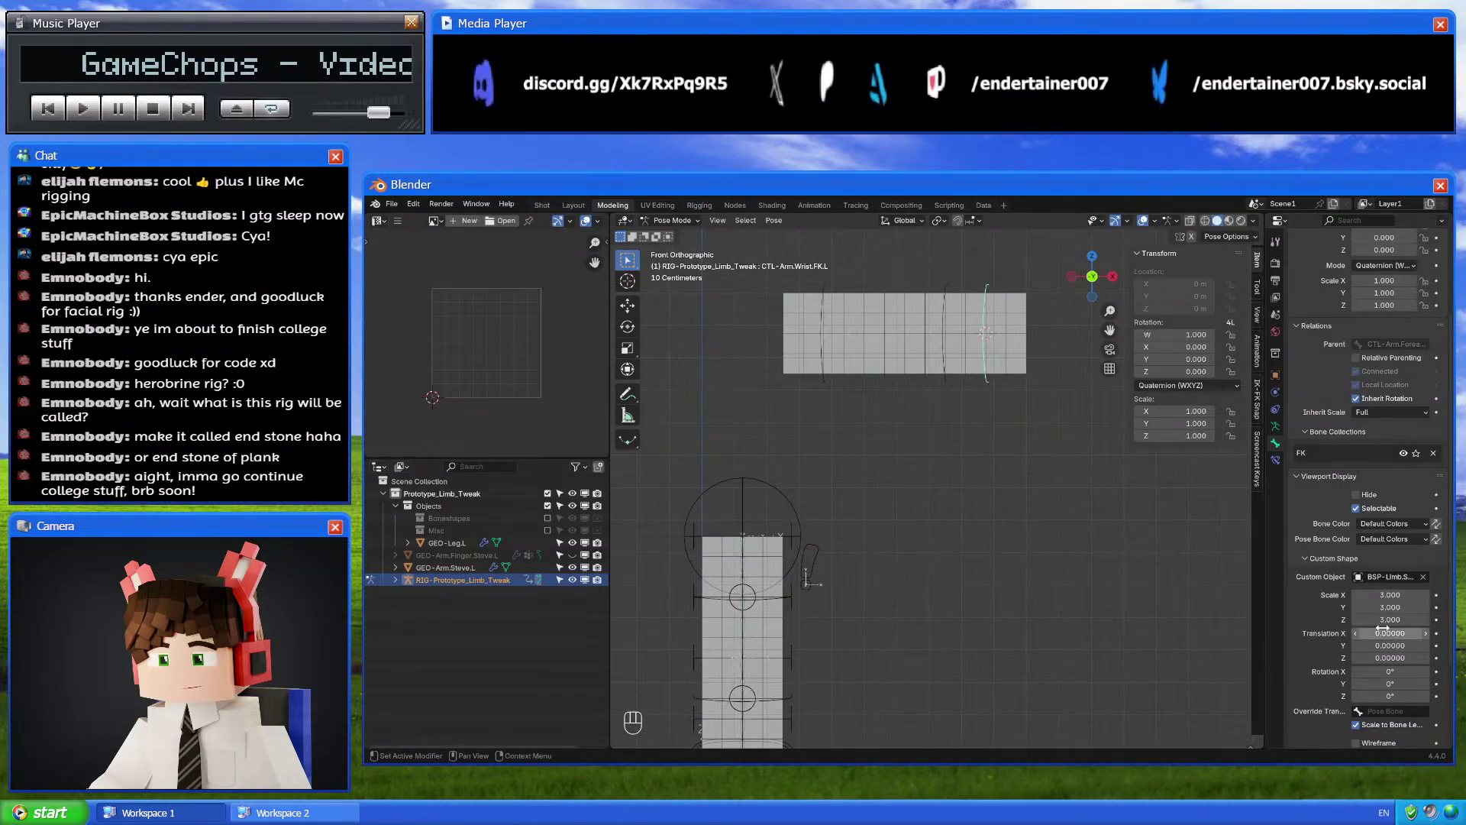
{"action": "scroll", "coordinate": [1019, 523], "scroll_direction": "up", "scroll_amount": 4, "text": "shift"}
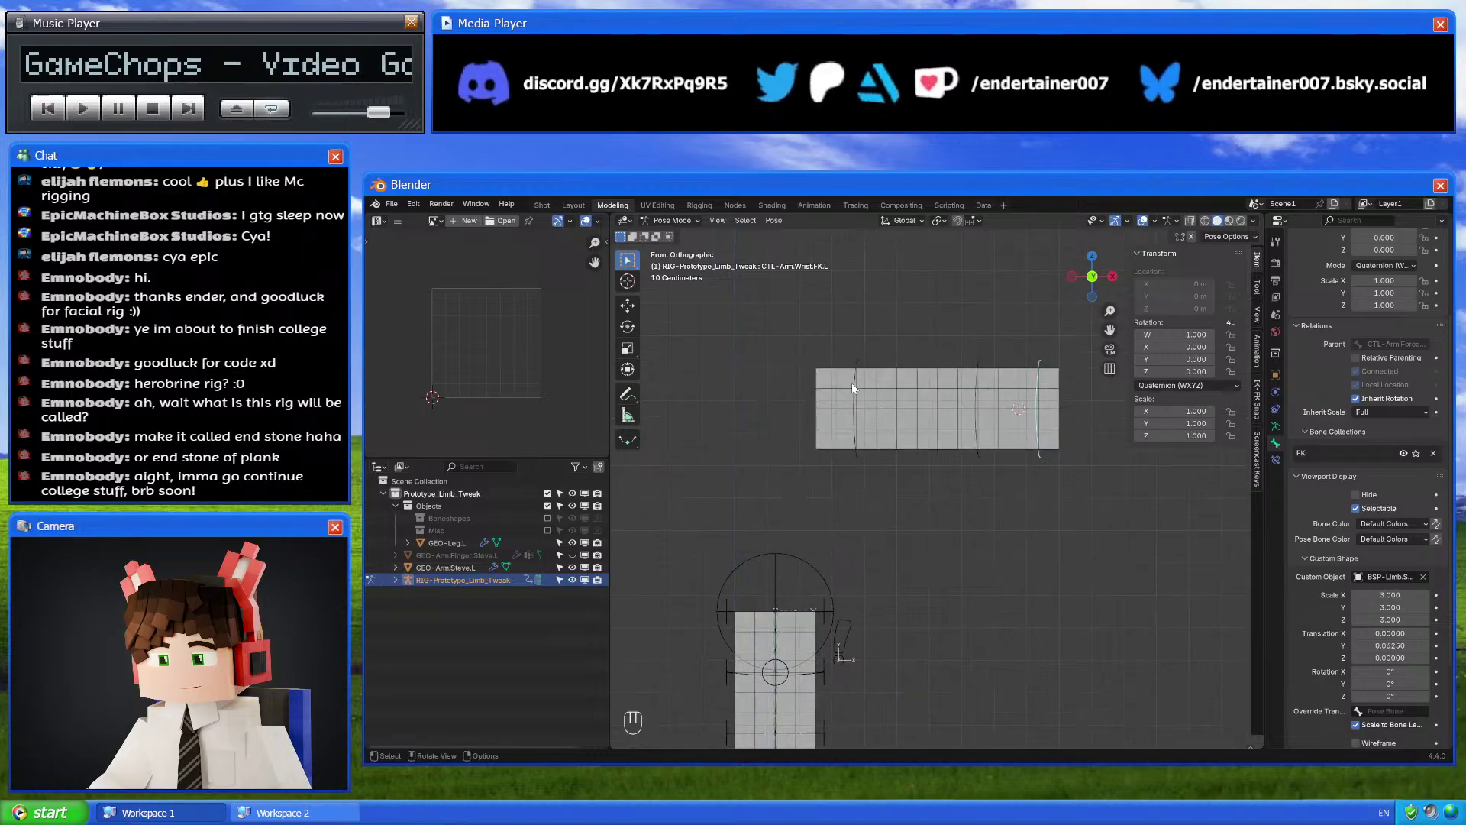
Snap the 3D cursor to the selected upper arm FK bone in Edit Mode
{"action": "key", "text": "Tab"}
{"action": "key", "text": "shift+s"}
{"action": "left_click", "coordinate": [972, 595]}
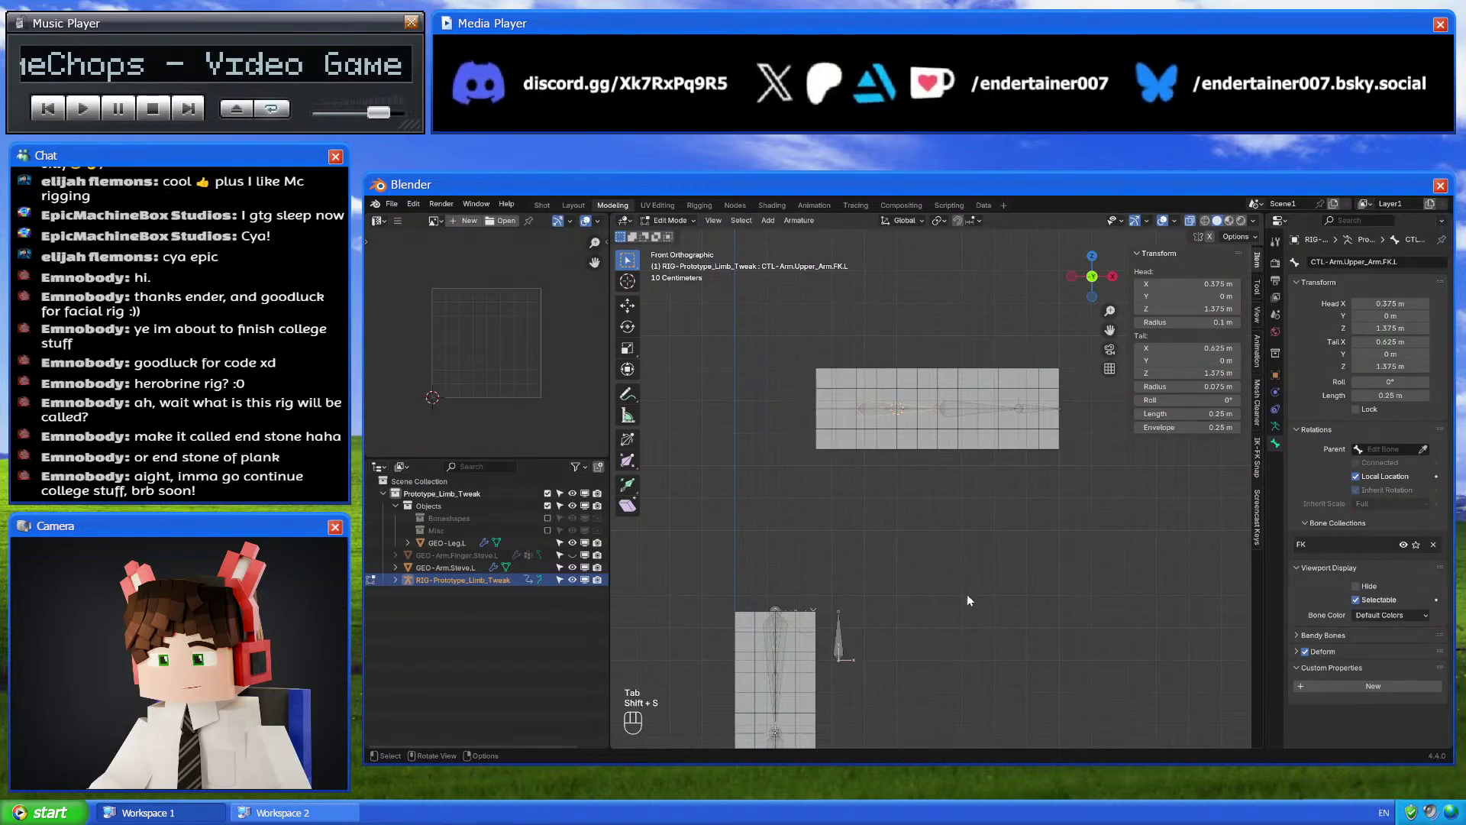
Set the upper arm FK control's custom shape Y translation to 0.125, copying the value from the forearm FK control
{"action": "key", "text": "Tab"}
{"action": "left_click", "coordinate": [860, 429]}
{"action": "scroll", "coordinate": [919, 516], "scroll_direction": "down", "scroll_amount": 3, "text": "shift"}
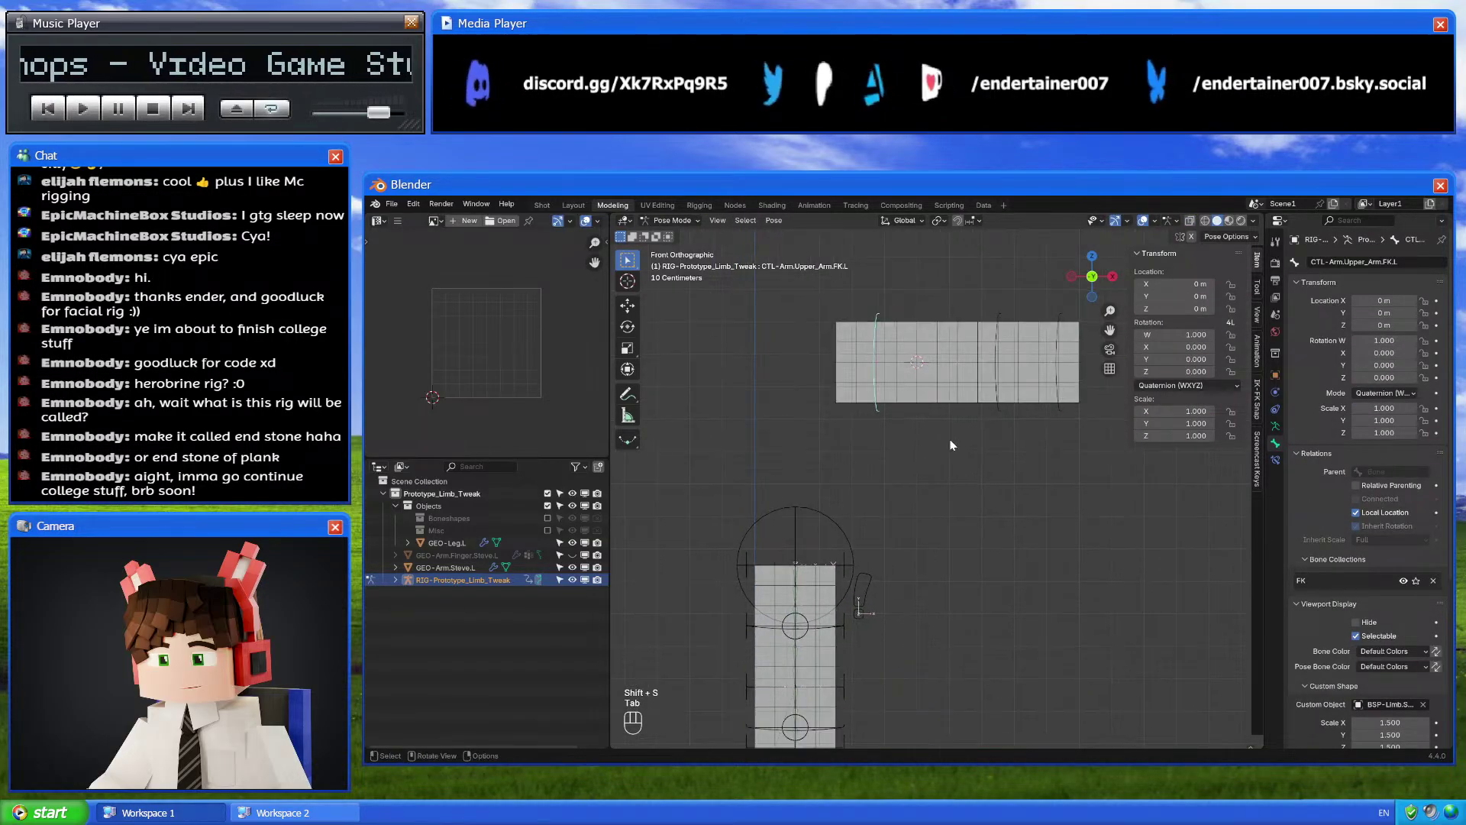
{"action": "left_click", "coordinate": [997, 407]}
{"action": "scroll", "coordinate": [1354, 688], "scroll_direction": "down", "scroll_amount": 2}
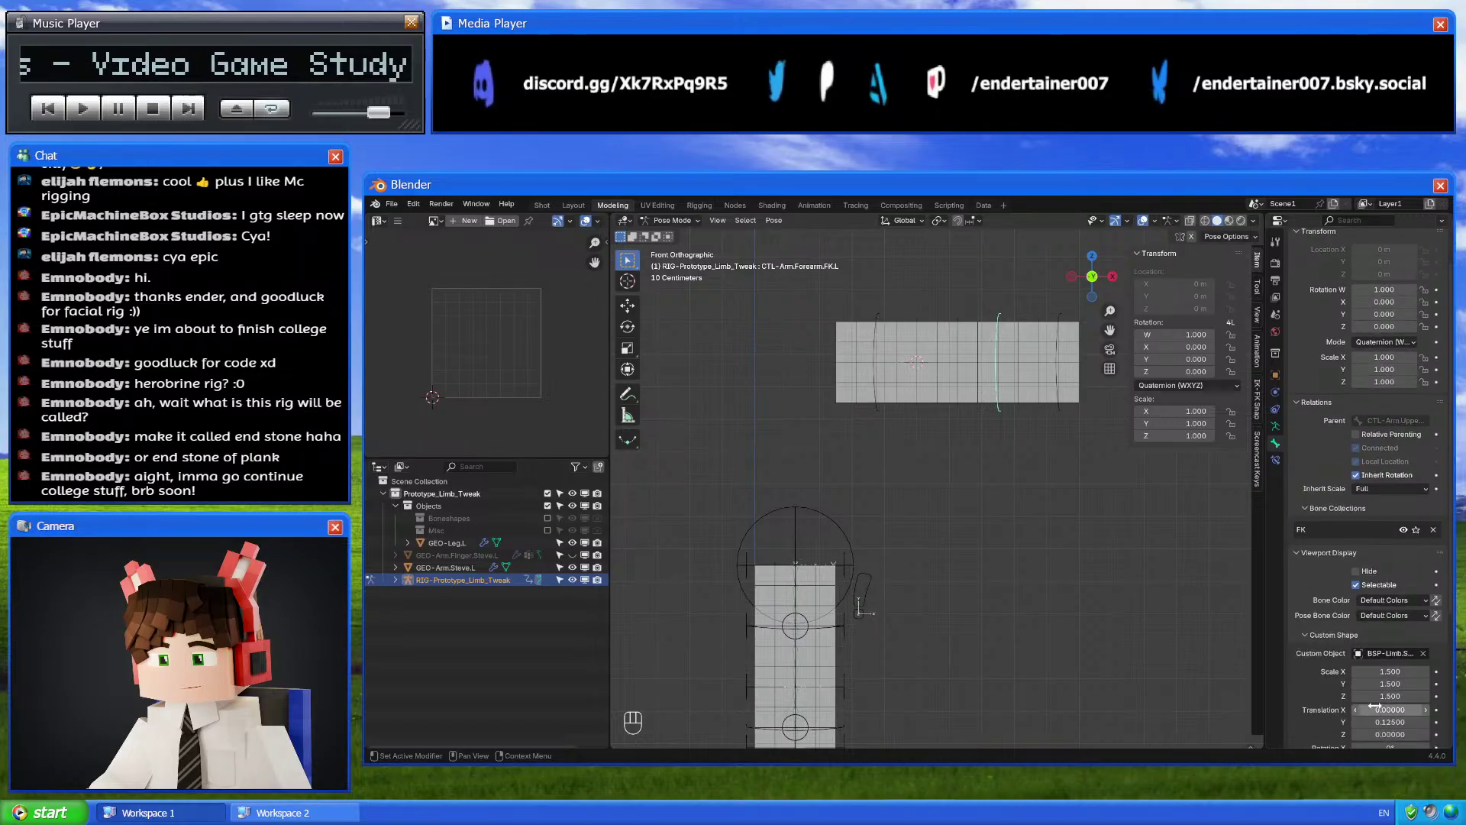
{"action": "left_click", "coordinate": [1386, 721]}
{"action": "type", "text": "0"}
{"action": "key", "text": "Return"}
{"action": "left_click", "coordinate": [878, 363]}
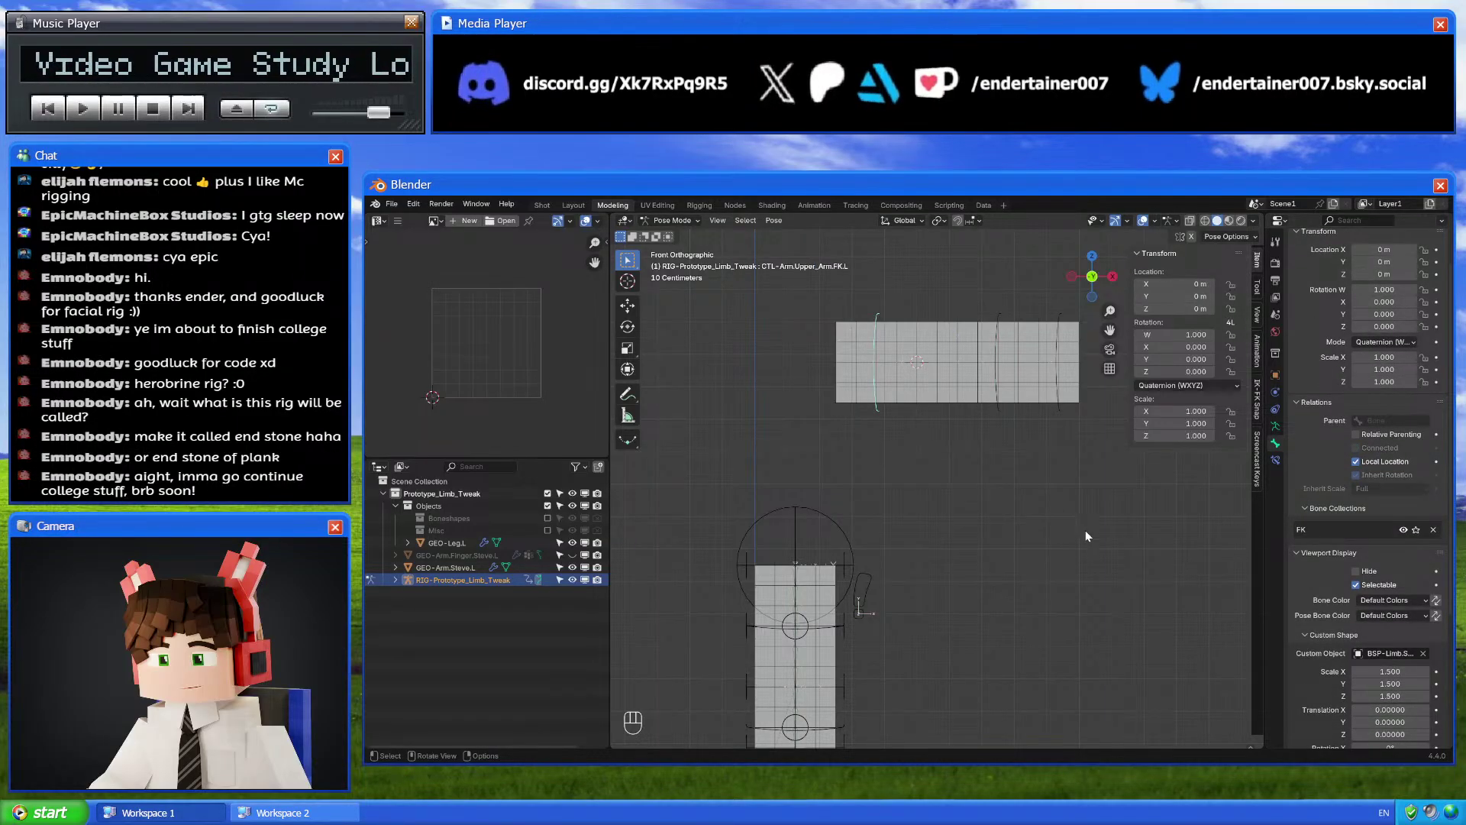
{"action": "scroll", "coordinate": [1085, 530], "scroll_direction": "down", "scroll_amount": 2}
{"action": "key", "text": "ctrl+z"}
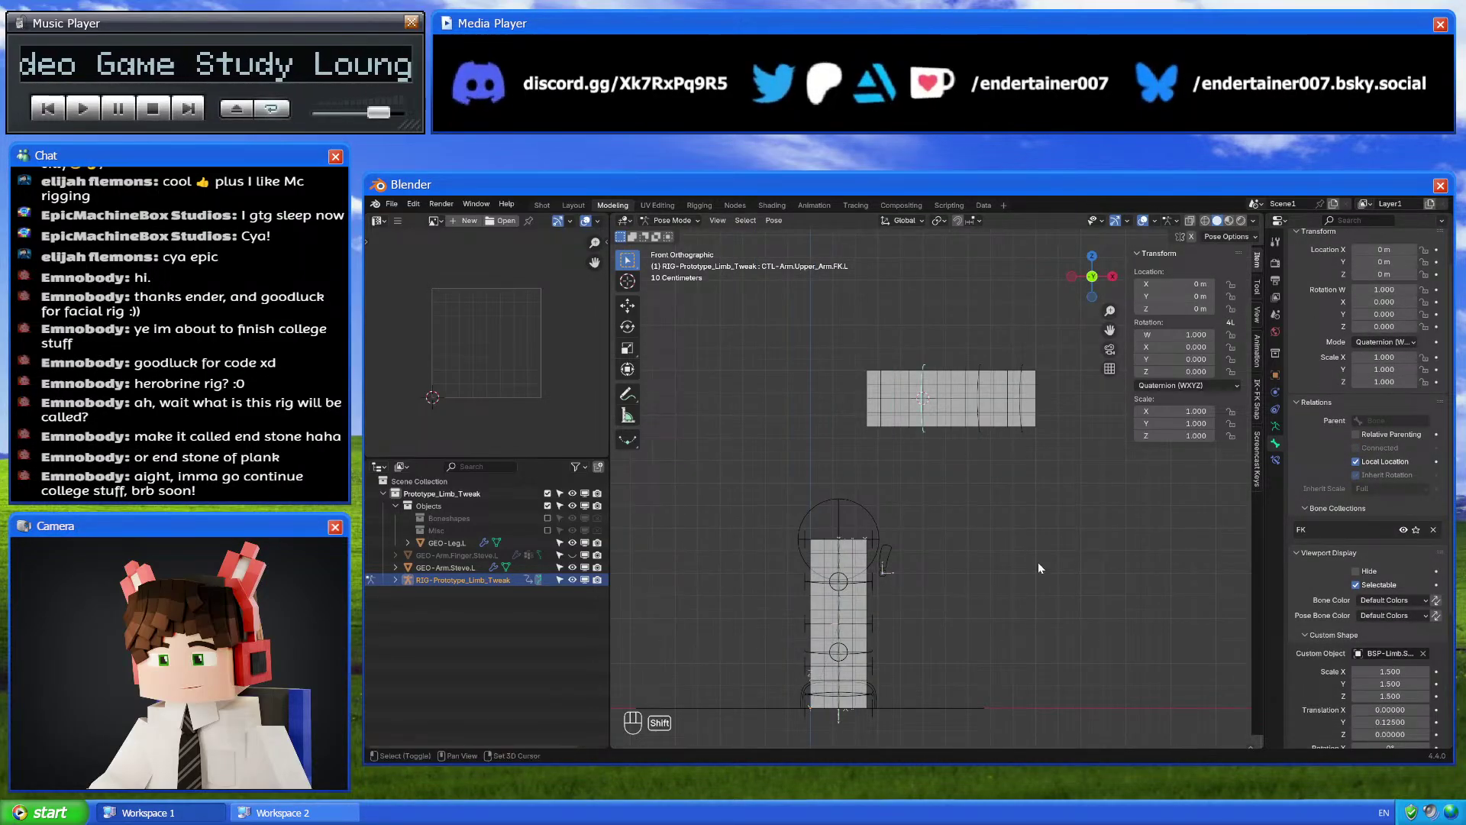
Select the arm's FK controls together in the front view and show the armature's bone collections
{"action": "middle_click_drag", "start_coordinate": [1038, 562], "coordinate": [1051, 475], "text": "shift"}
{"action": "scroll", "coordinate": [1051, 469], "scroll_direction": "up", "scroll_amount": 3, "text": "shift"}
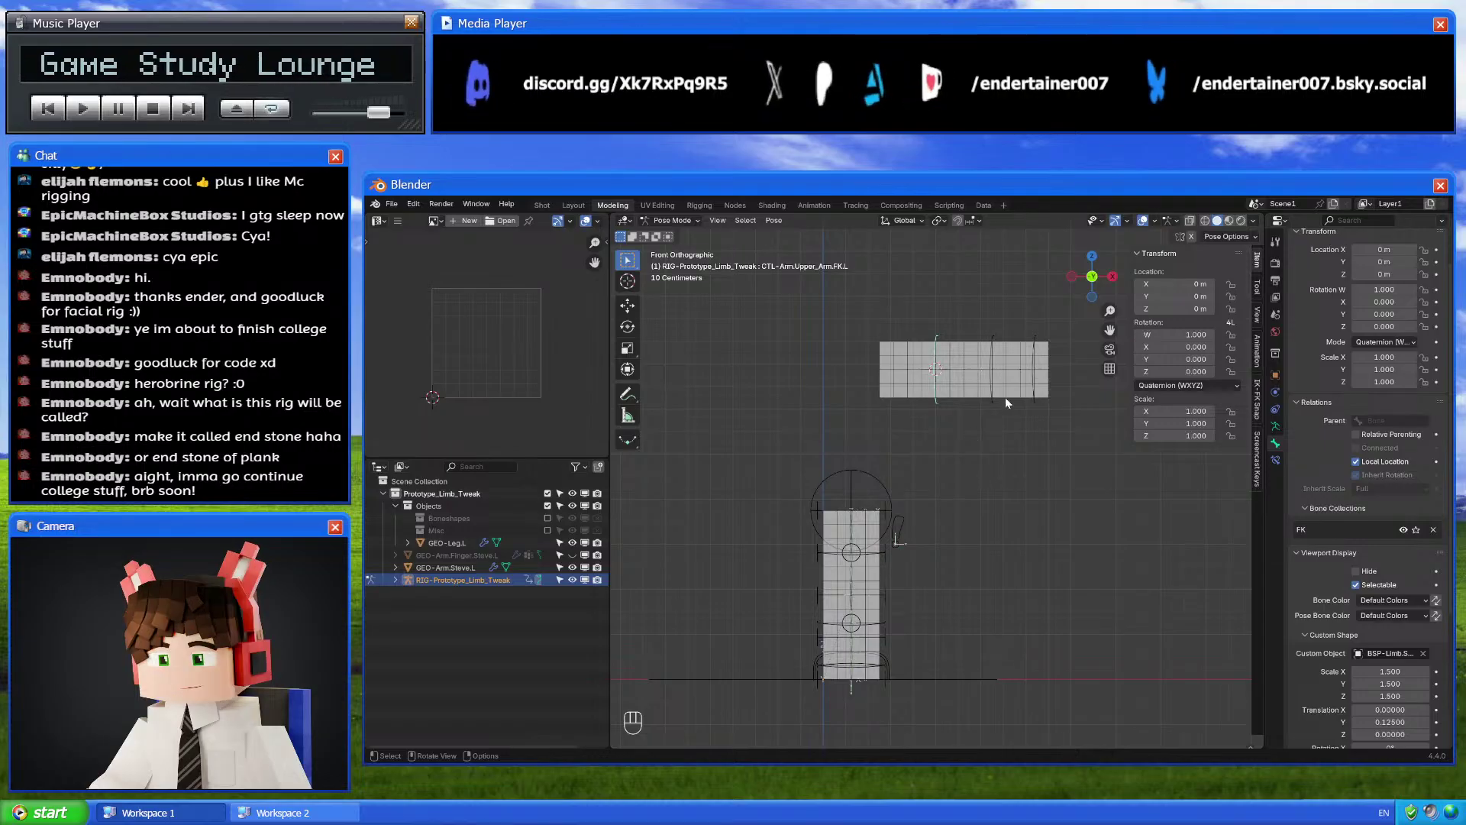
{"action": "middle_click_drag", "start_coordinate": [1000, 395], "coordinate": [994, 474]}
{"action": "left_click", "coordinate": [925, 400]}
{"action": "left_click", "coordinate": [1030, 385]}
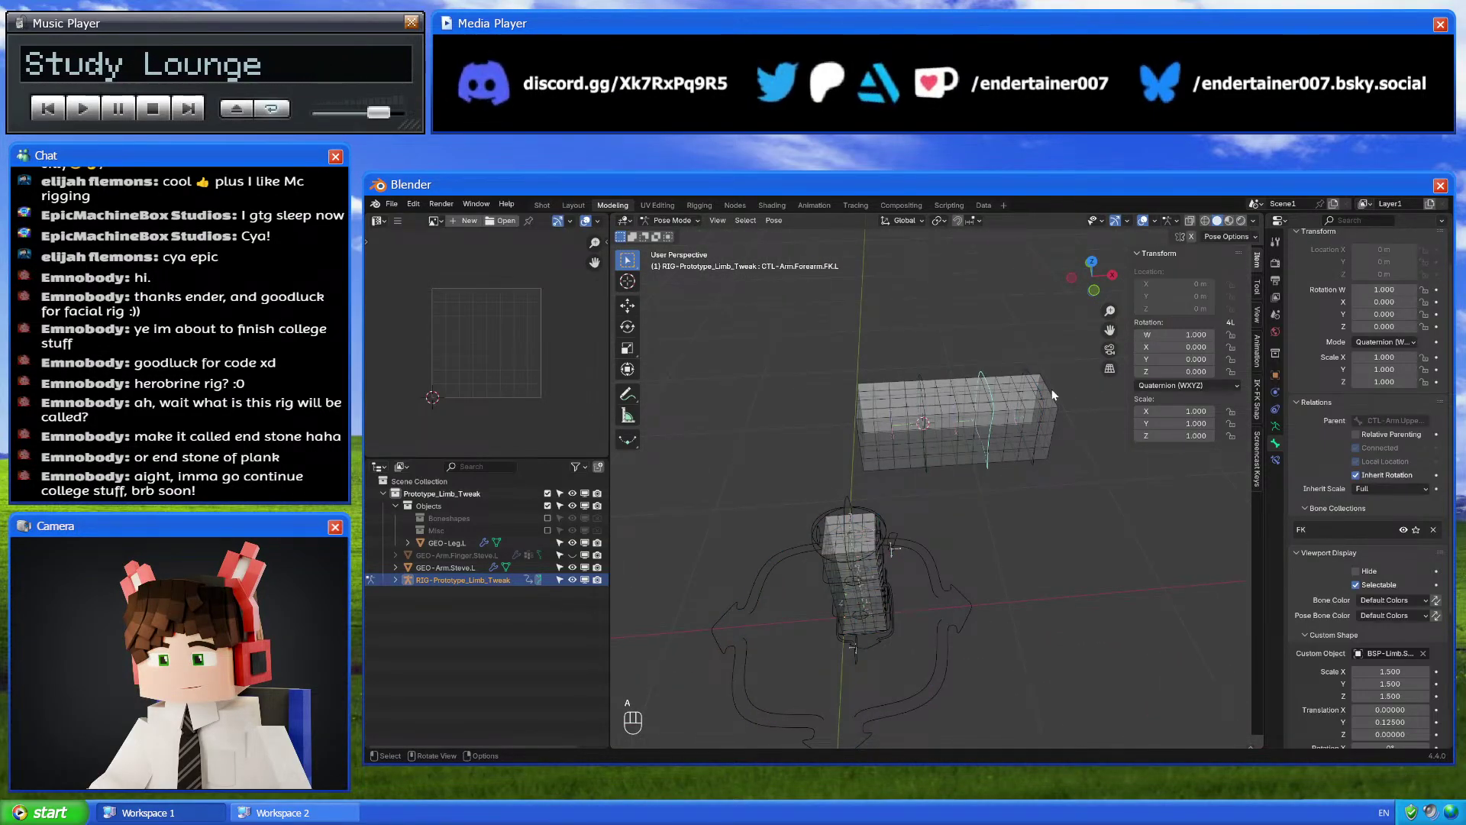
{"action": "left_click", "coordinate": [1094, 292]}
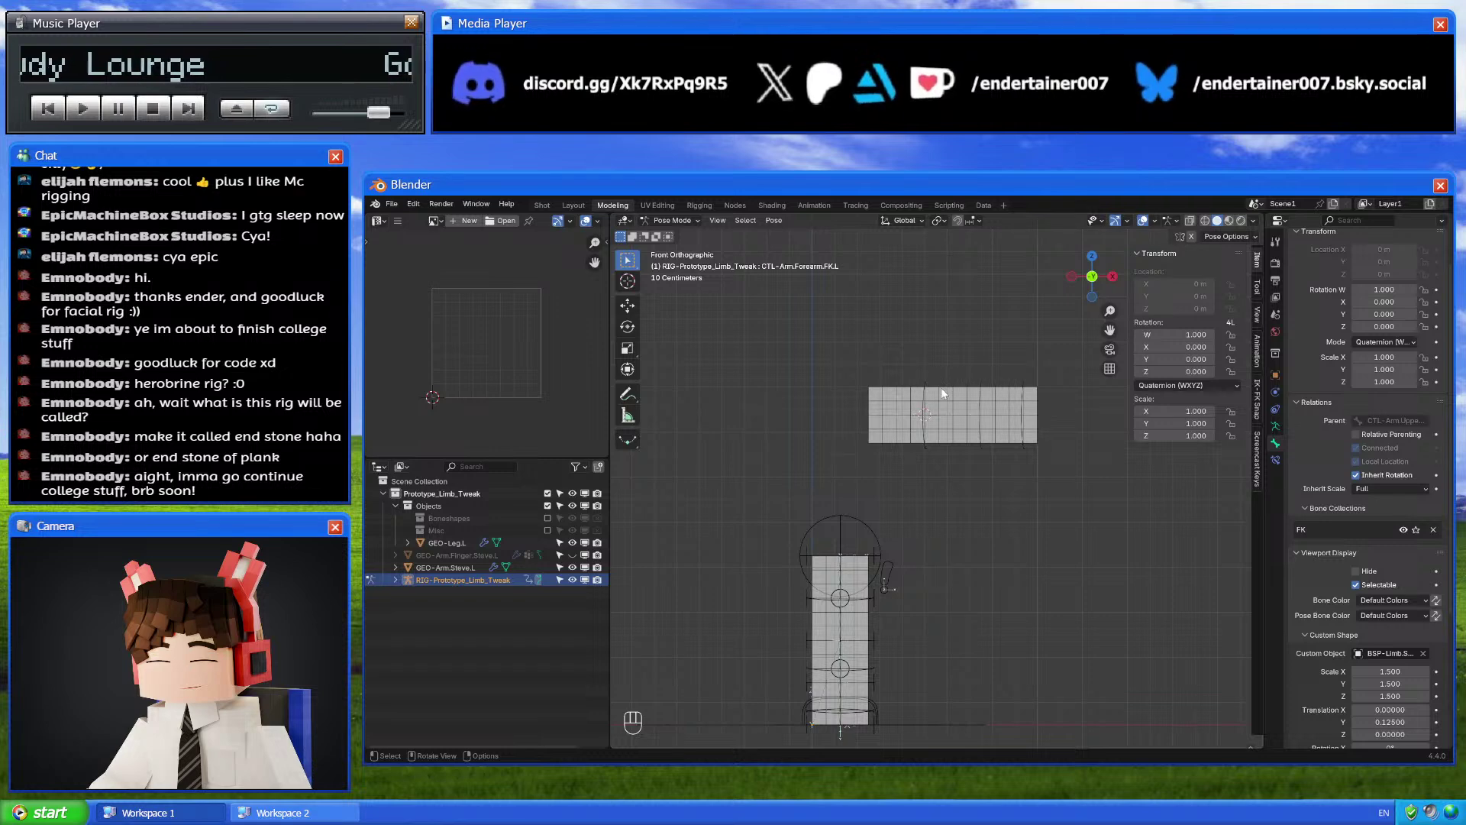
{"action": "left_click_drag", "start_coordinate": [866, 360], "coordinate": [1034, 450], "text": "shift"}
{"action": "left_click", "coordinate": [1275, 426]}
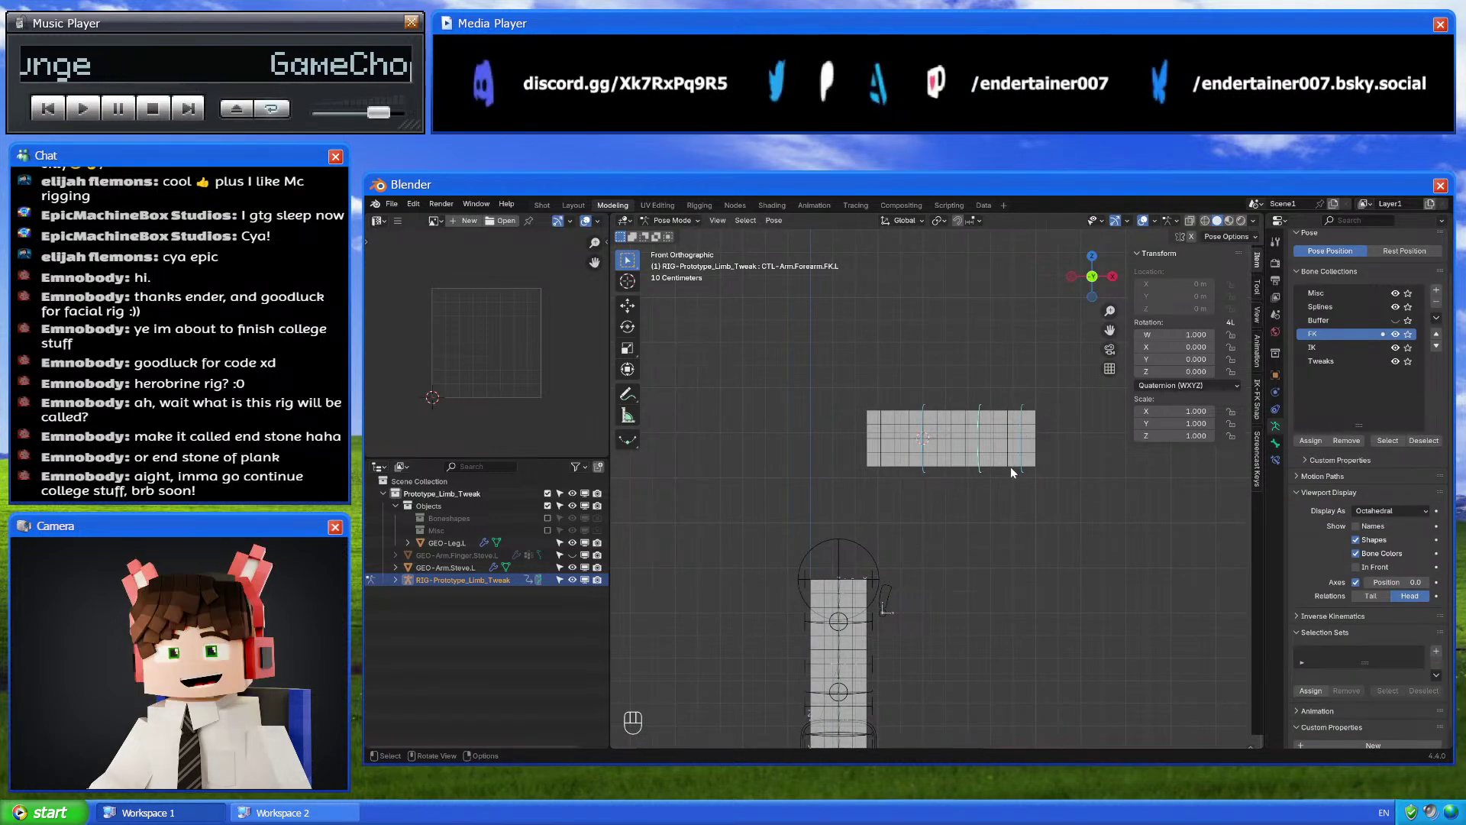
Duplicate the selected arm FK bones in place and move the copies to the IK bone collection
{"action": "key", "text": "shift+d"}
{"action": "key", "text": "Tab"}
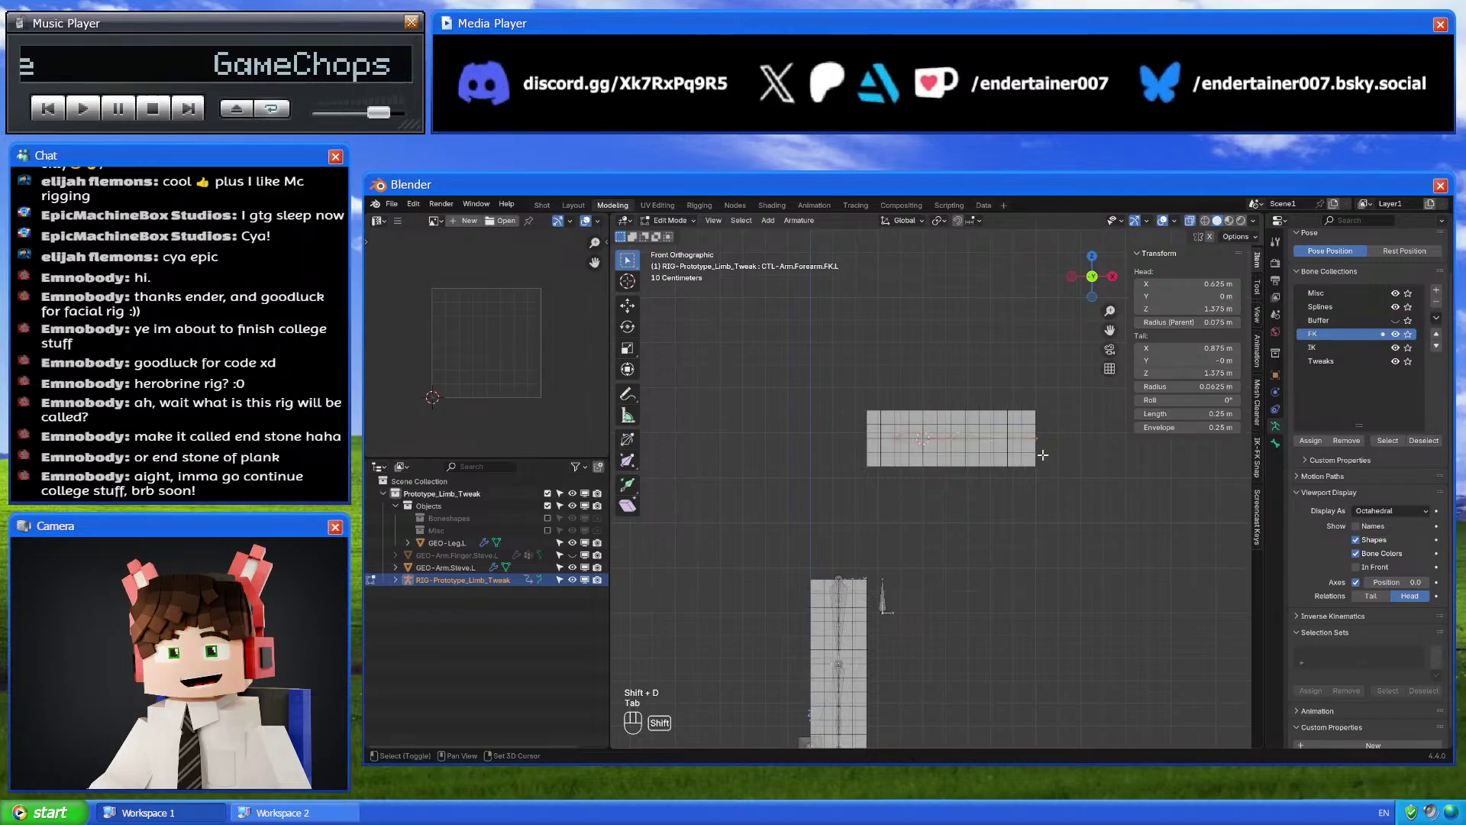
{"action": "key", "text": "shift+d"}
{"action": "right_click", "coordinate": [1052, 451]}
{"action": "key", "text": "m"}
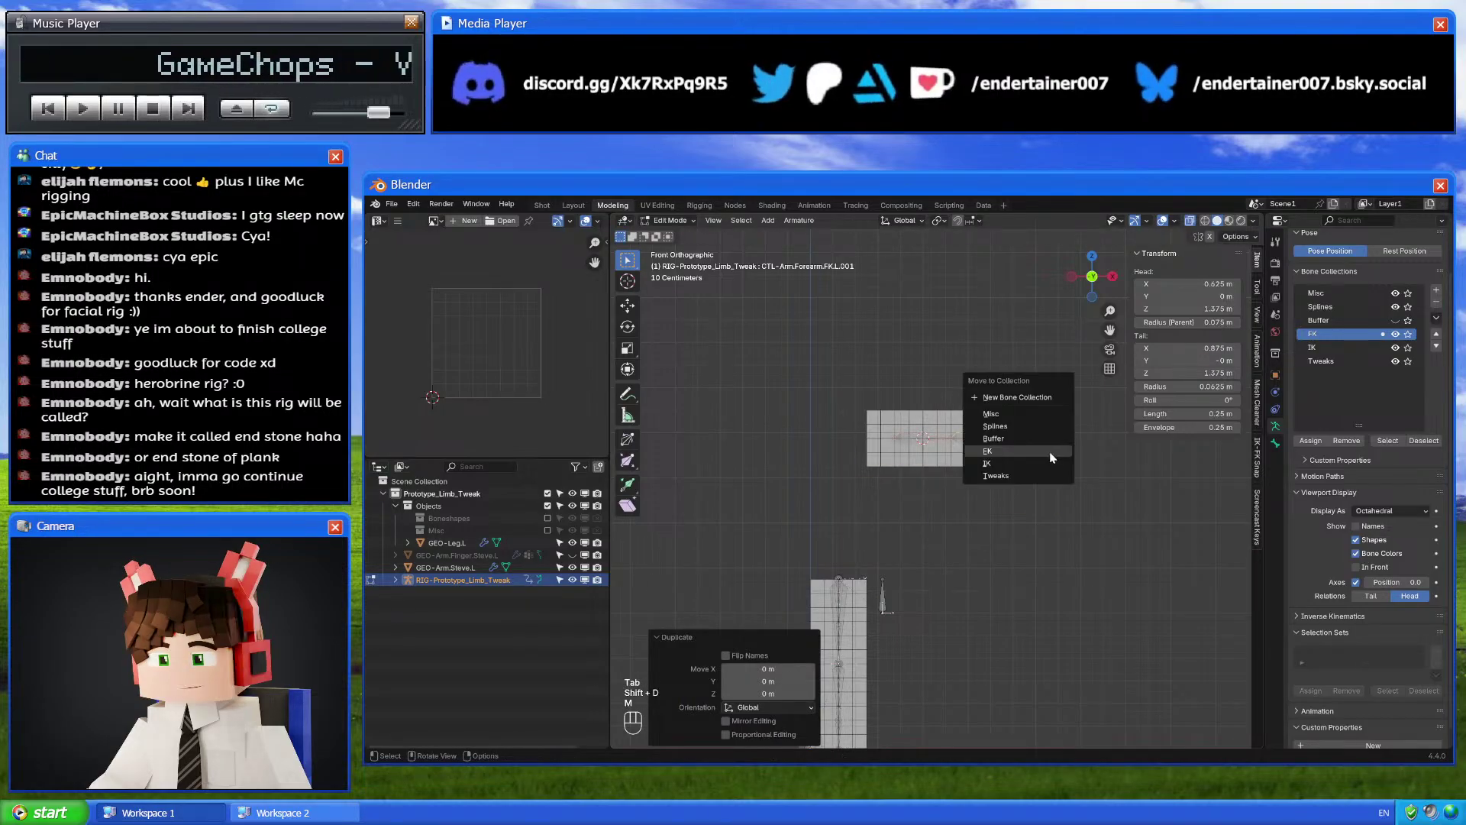
{"action": "left_click", "coordinate": [1049, 460]}
Hide the FK bone collection in Pose Mode and rename the duplicated upper arm bone CTL-Arm.Upper_Arm.IK.L
{"action": "key", "text": "Tab"}
{"action": "left_click", "coordinate": [1395, 334]}
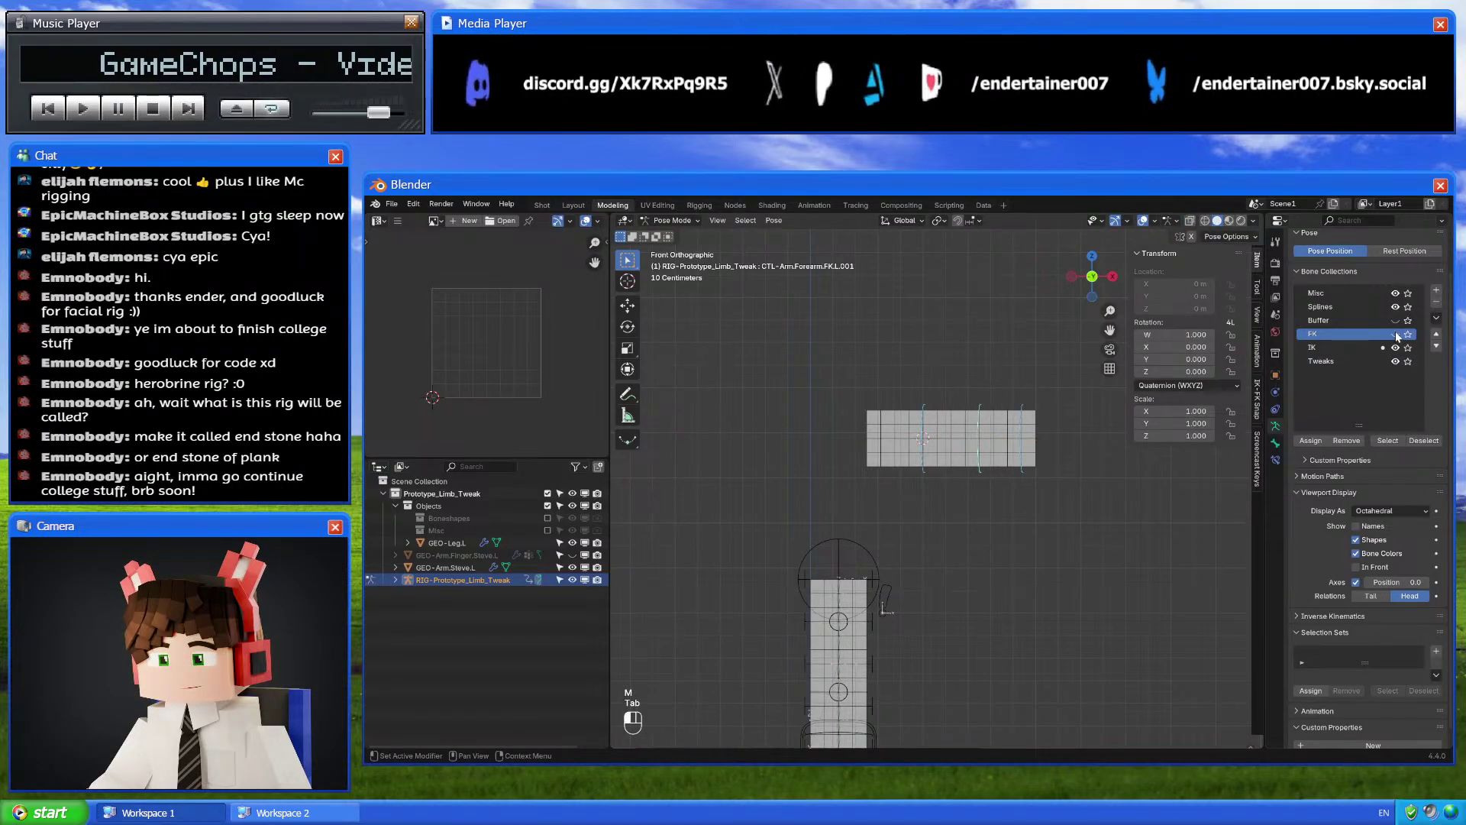
{"action": "left_click", "coordinate": [928, 411]}
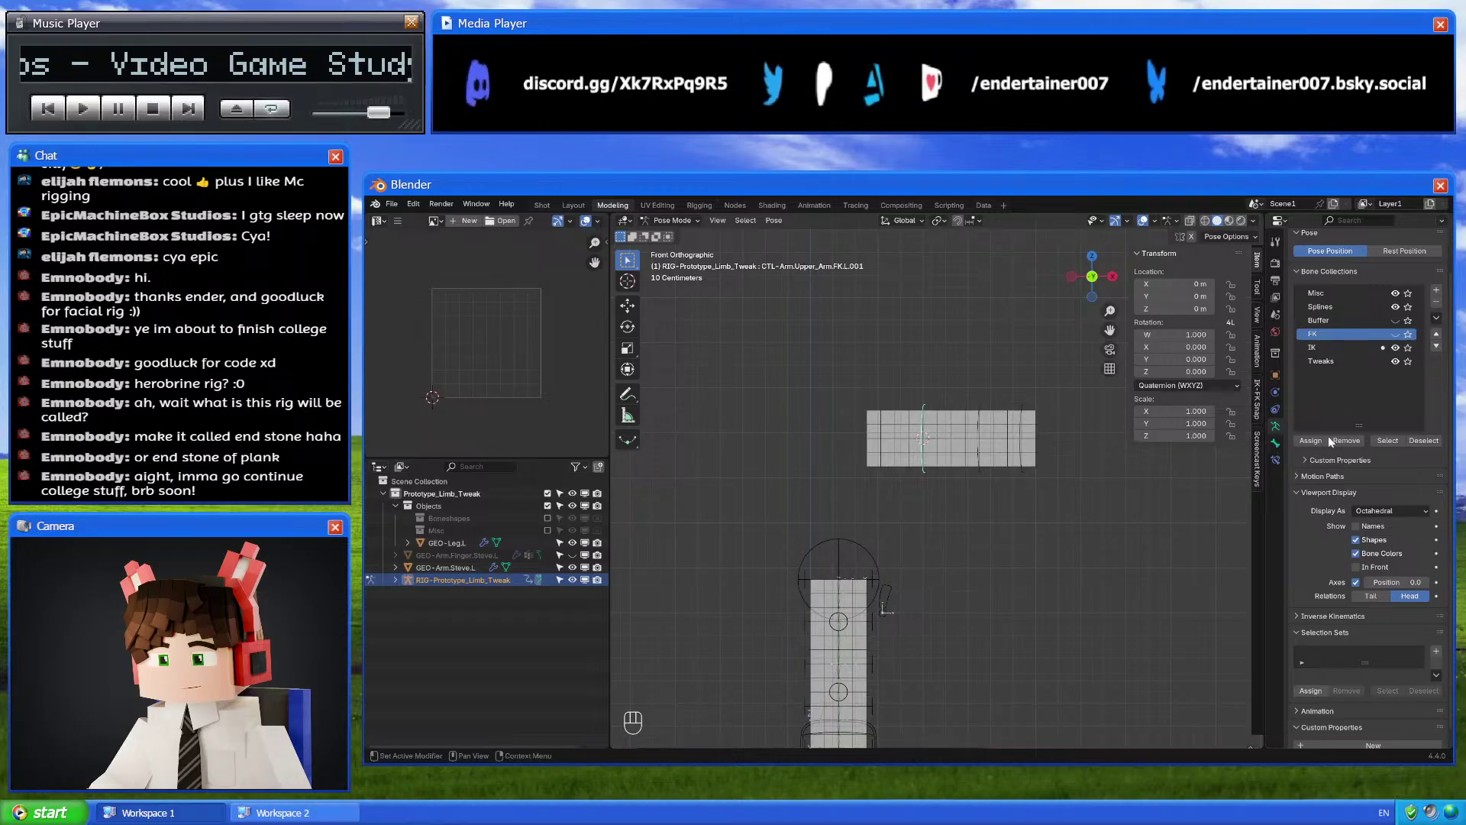
{"action": "left_click", "coordinate": [1275, 443]}
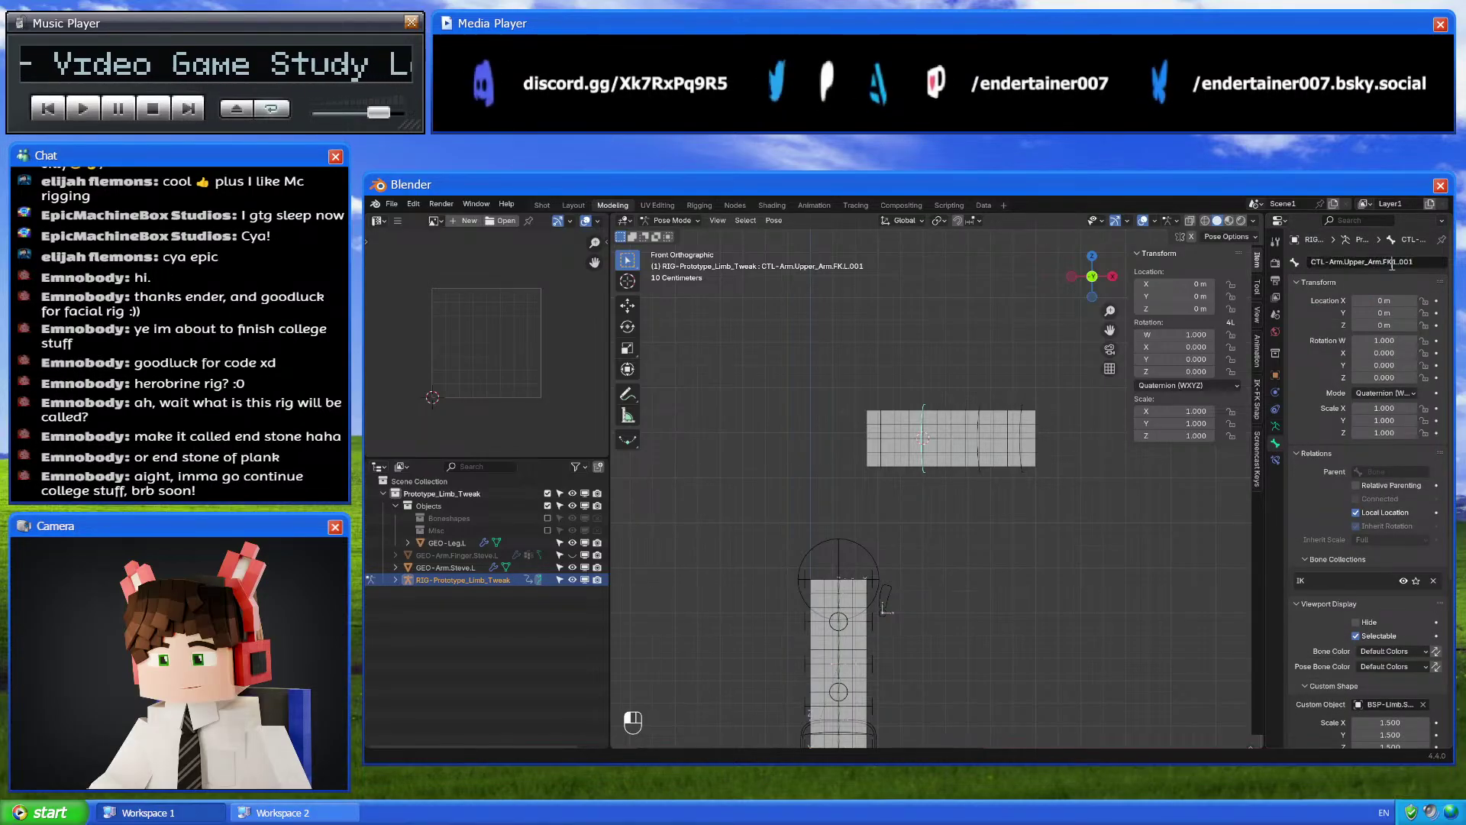
{"action": "double_click", "coordinate": [1403, 253]}
{"action": "type", "text": "IK"}
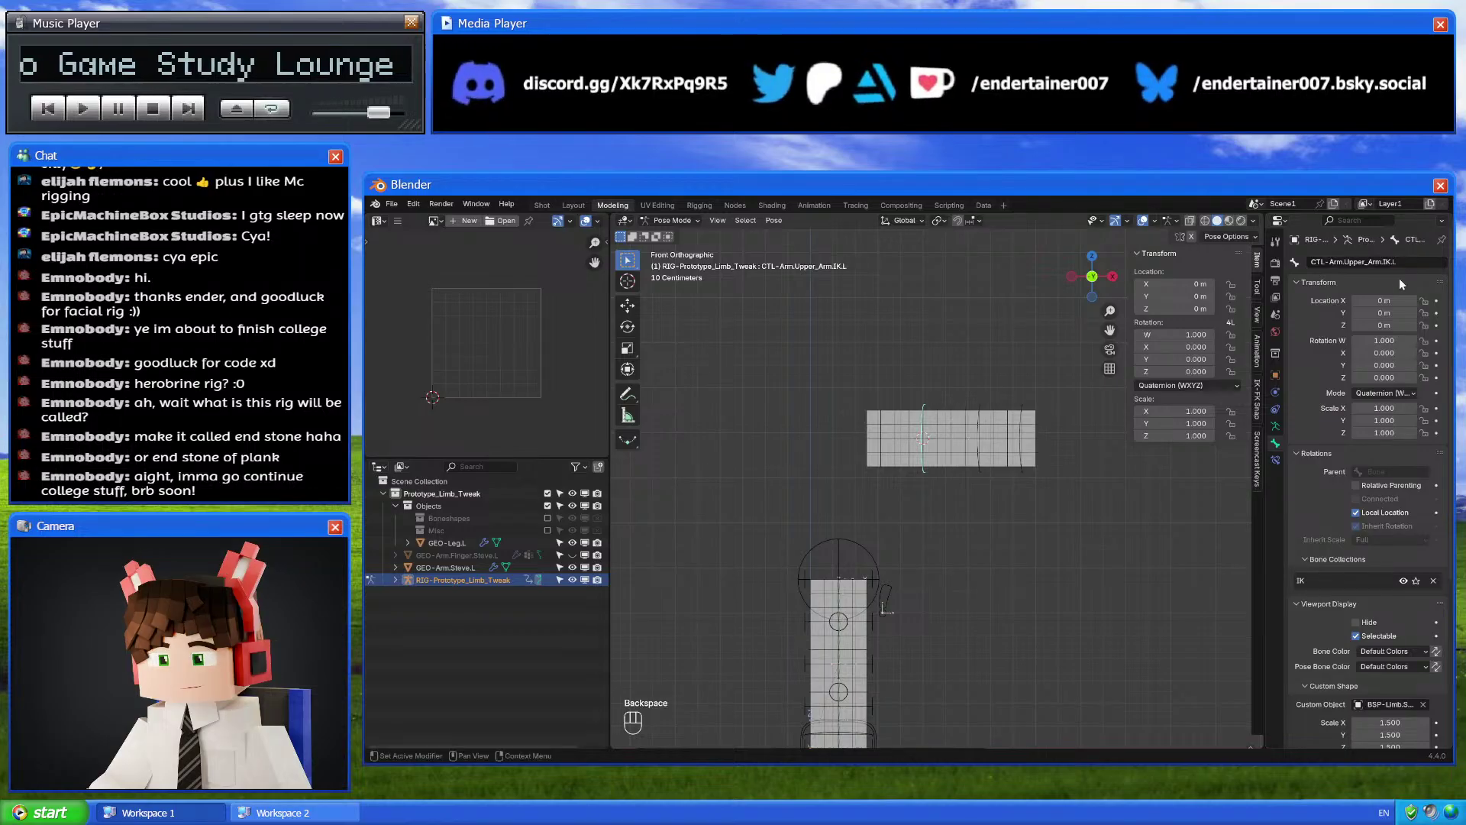
Rename the duplicated forearm bone CTL-Arm.Forearm.IK.L
{"action": "left_click", "coordinate": [980, 418]}
{"action": "double_click", "coordinate": [1380, 262]}
{"action": "double_click", "coordinate": [1380, 262]}
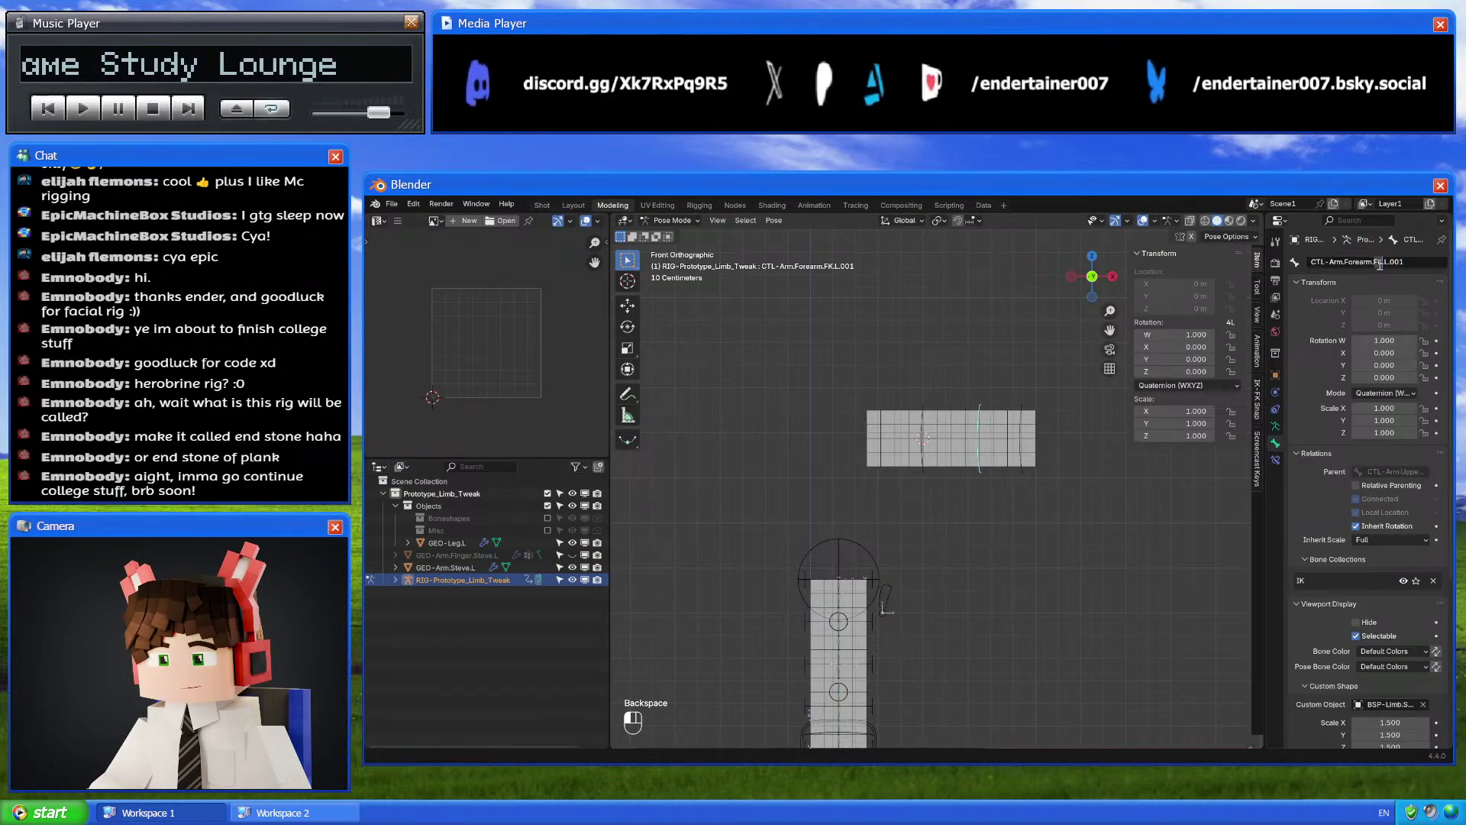
{"action": "type", "text": "IK"}
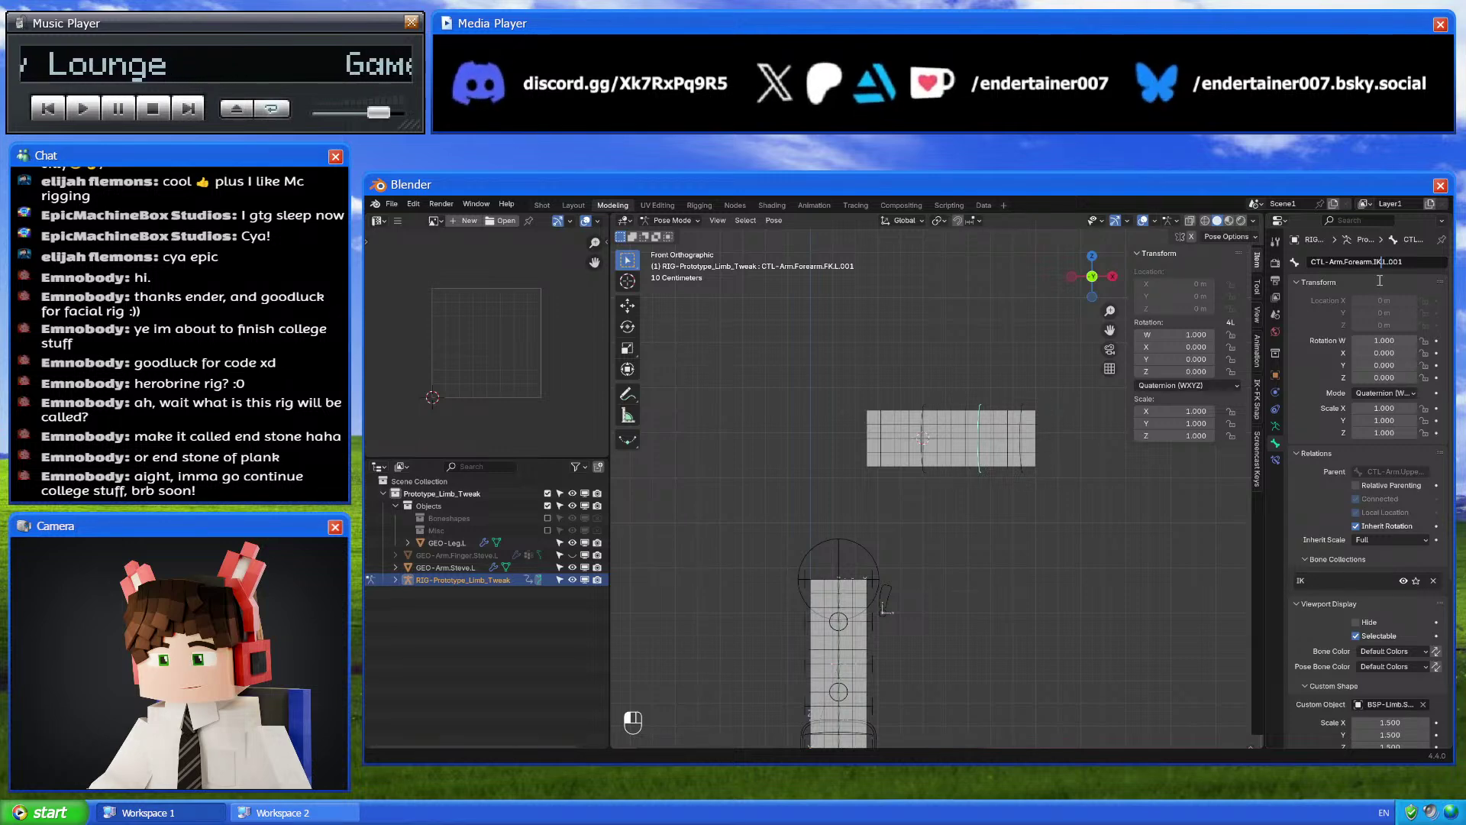
{"action": "key", "text": "BackSpace"}
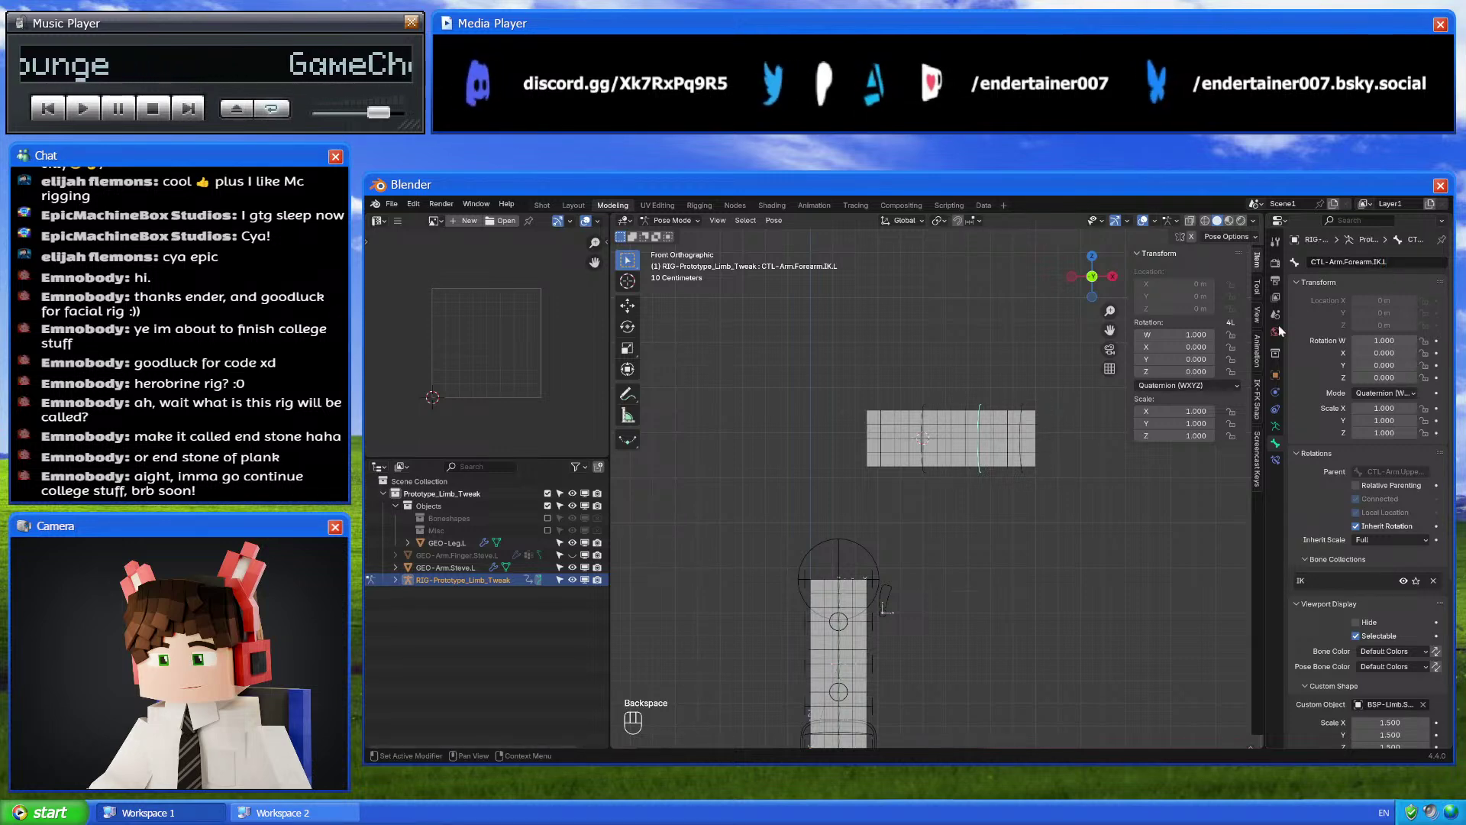
Rename the duplicated wrist bone CTL-Arm.Wrist.IK.L
{"action": "left_click", "coordinate": [1025, 417]}
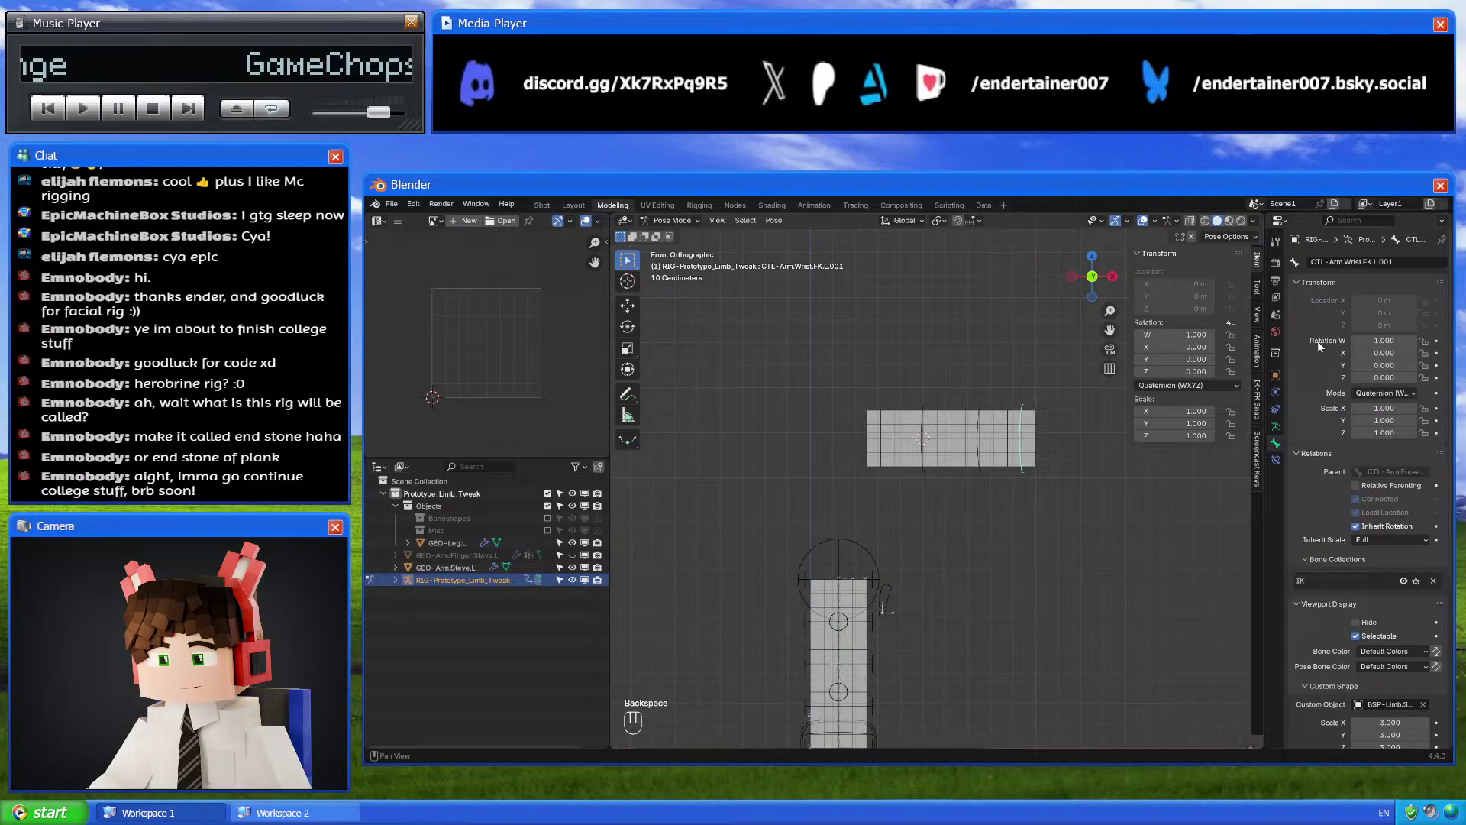
{"action": "double_click", "coordinate": [1370, 262]}
{"action": "type", "text": "IK"}
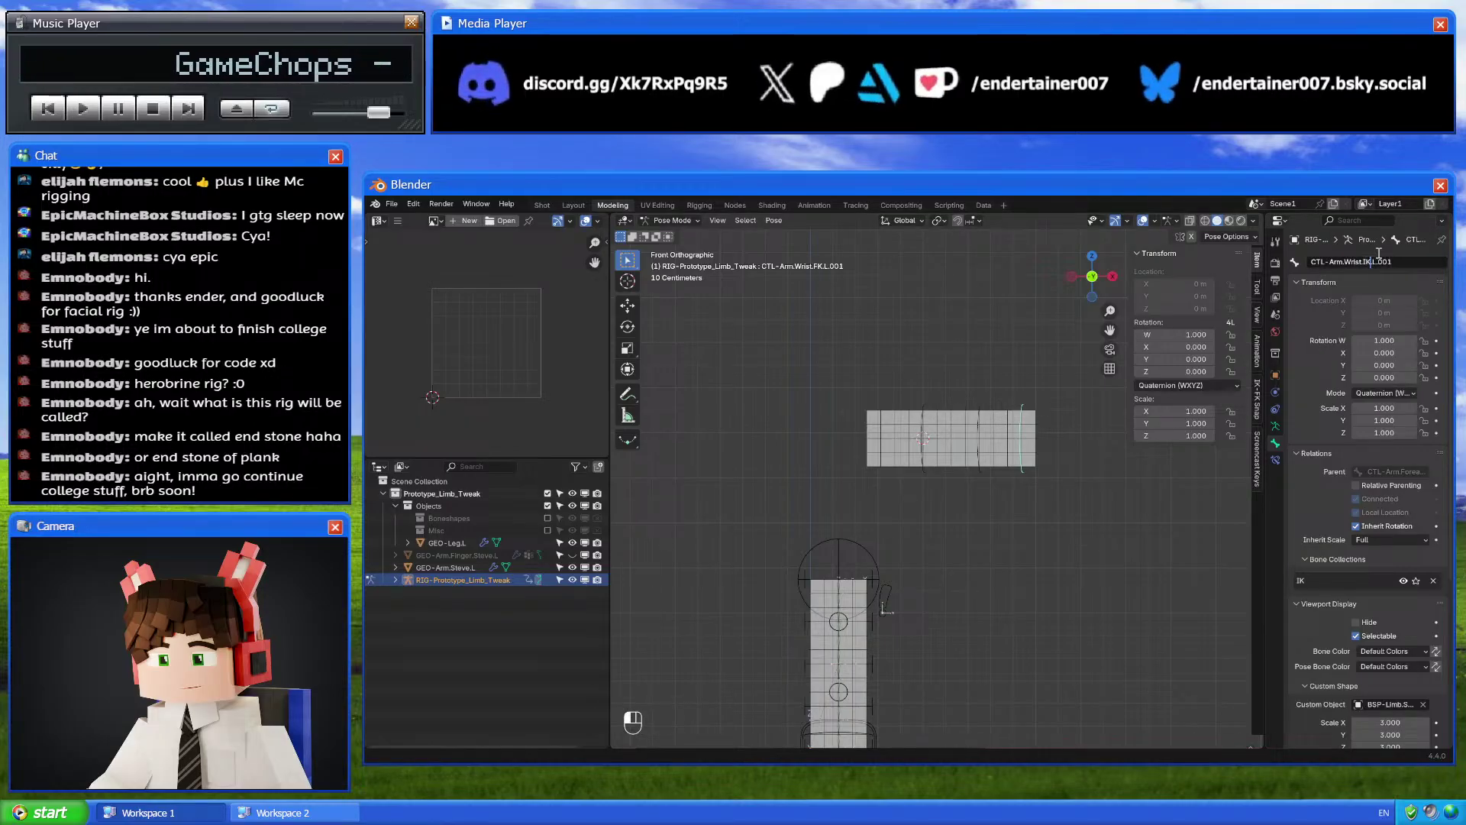
{"action": "key", "text": "BackSpace"}
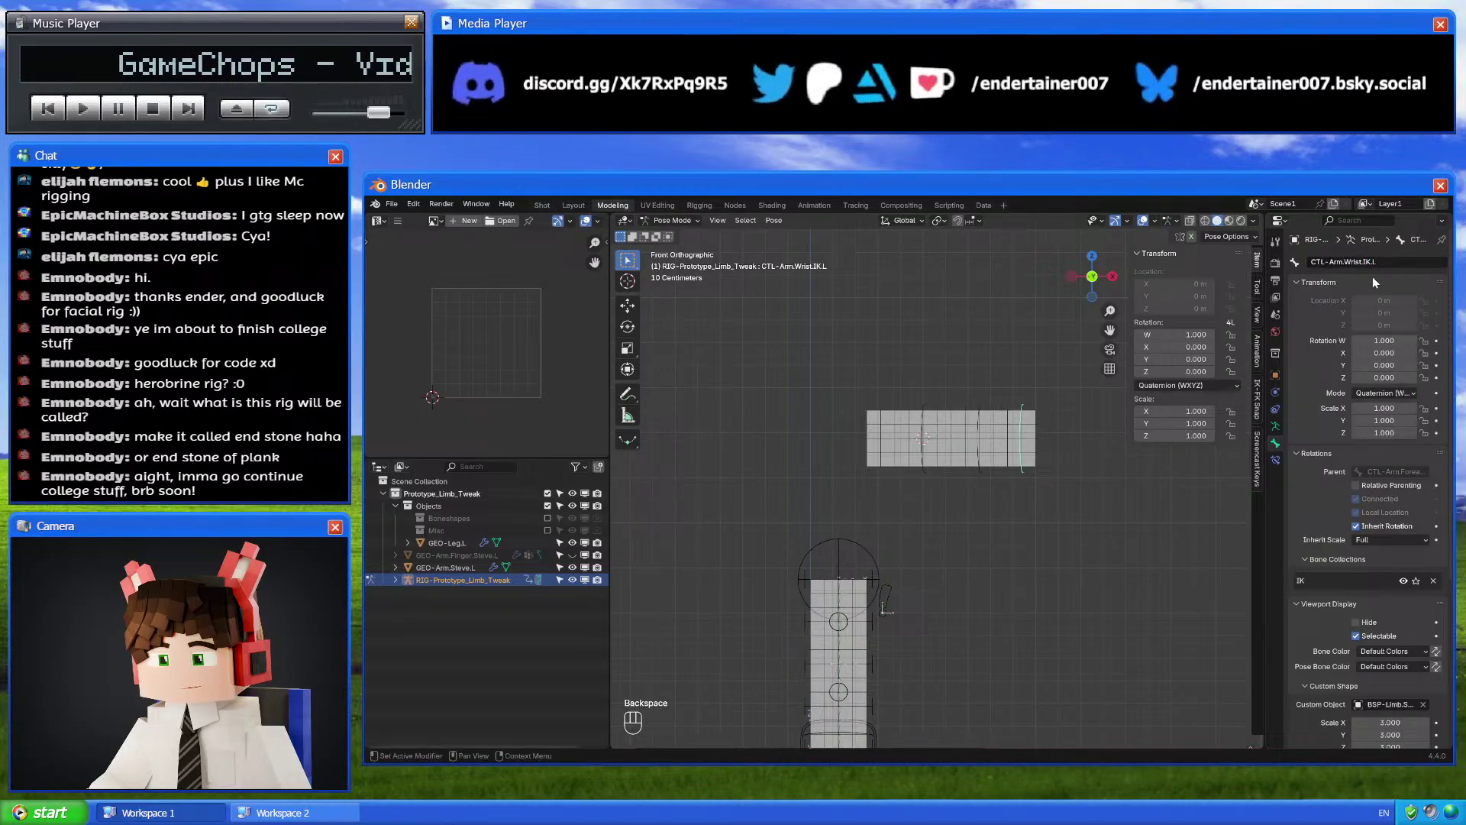
Assign BSP-Dumbell.Circle, the thigh IK control's custom object, as the upper arm IK control's custom shape
{"action": "left_click", "coordinate": [977, 426]}
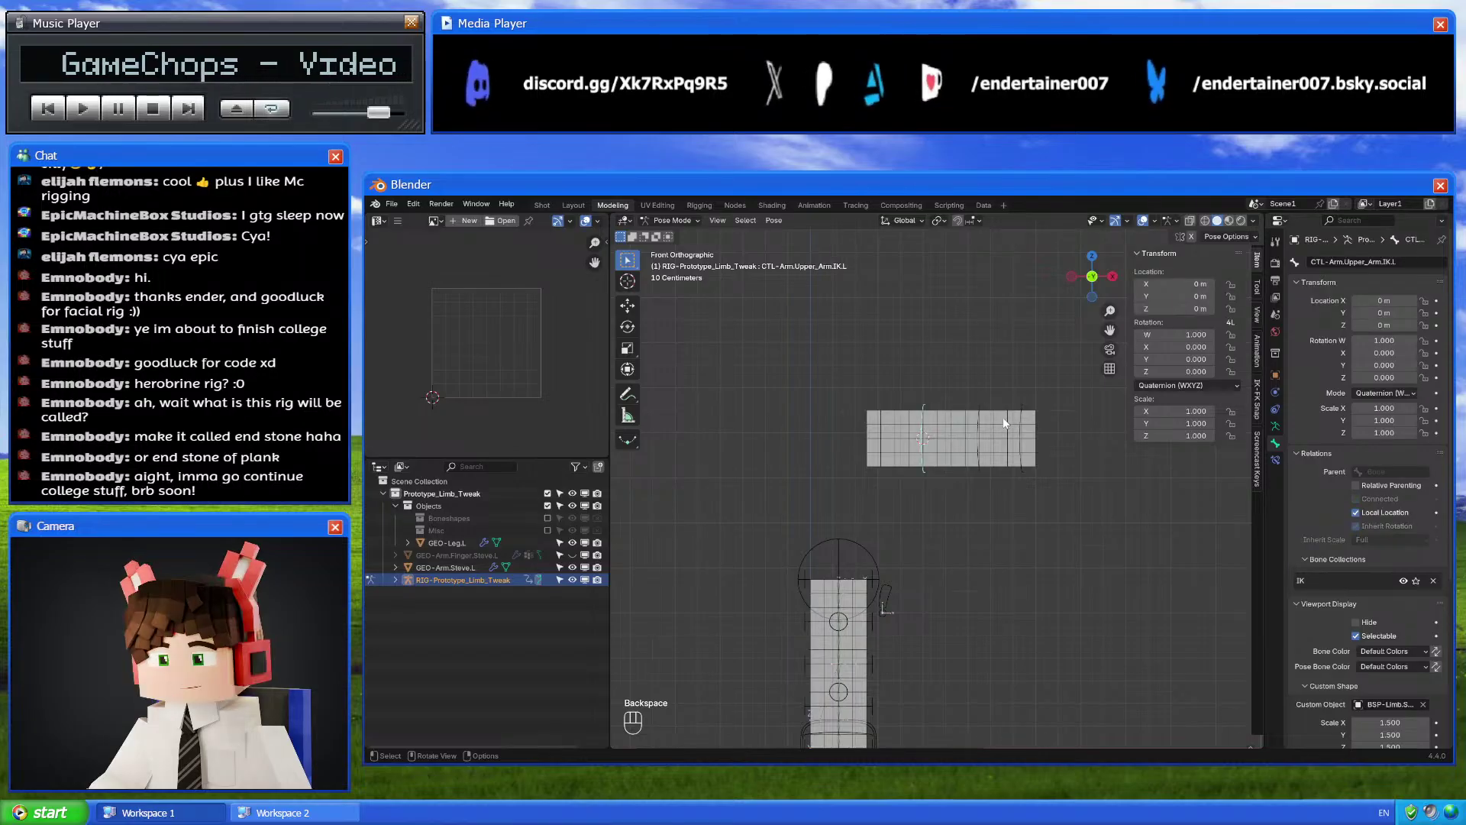
{"action": "left_click", "coordinate": [980, 417]}
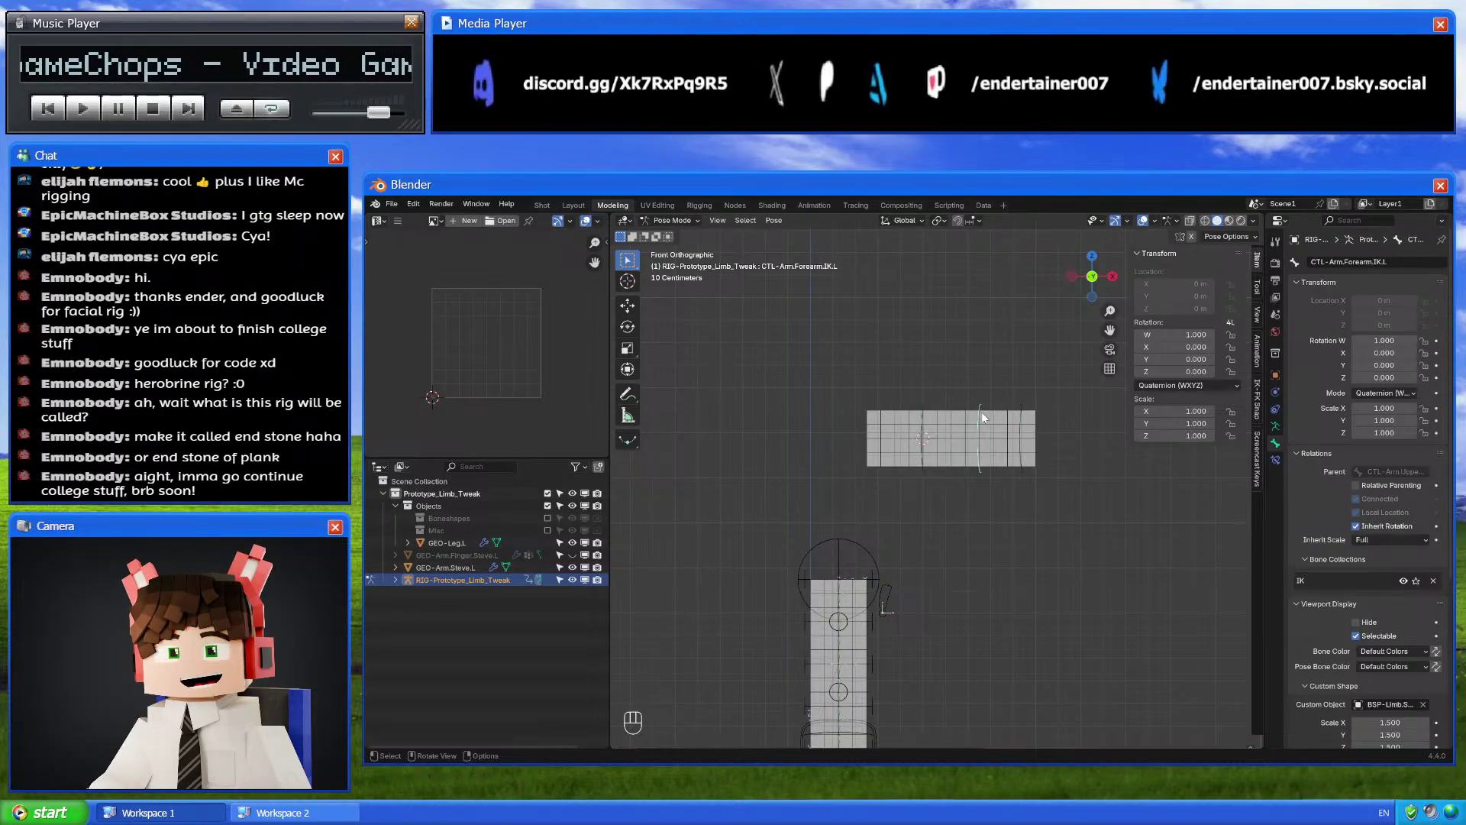
{"action": "scroll", "coordinate": [886, 604], "scroll_direction": "up", "scroll_amount": 2}
{"action": "scroll", "coordinate": [884, 609], "scroll_direction": "up", "scroll_amount": 1}
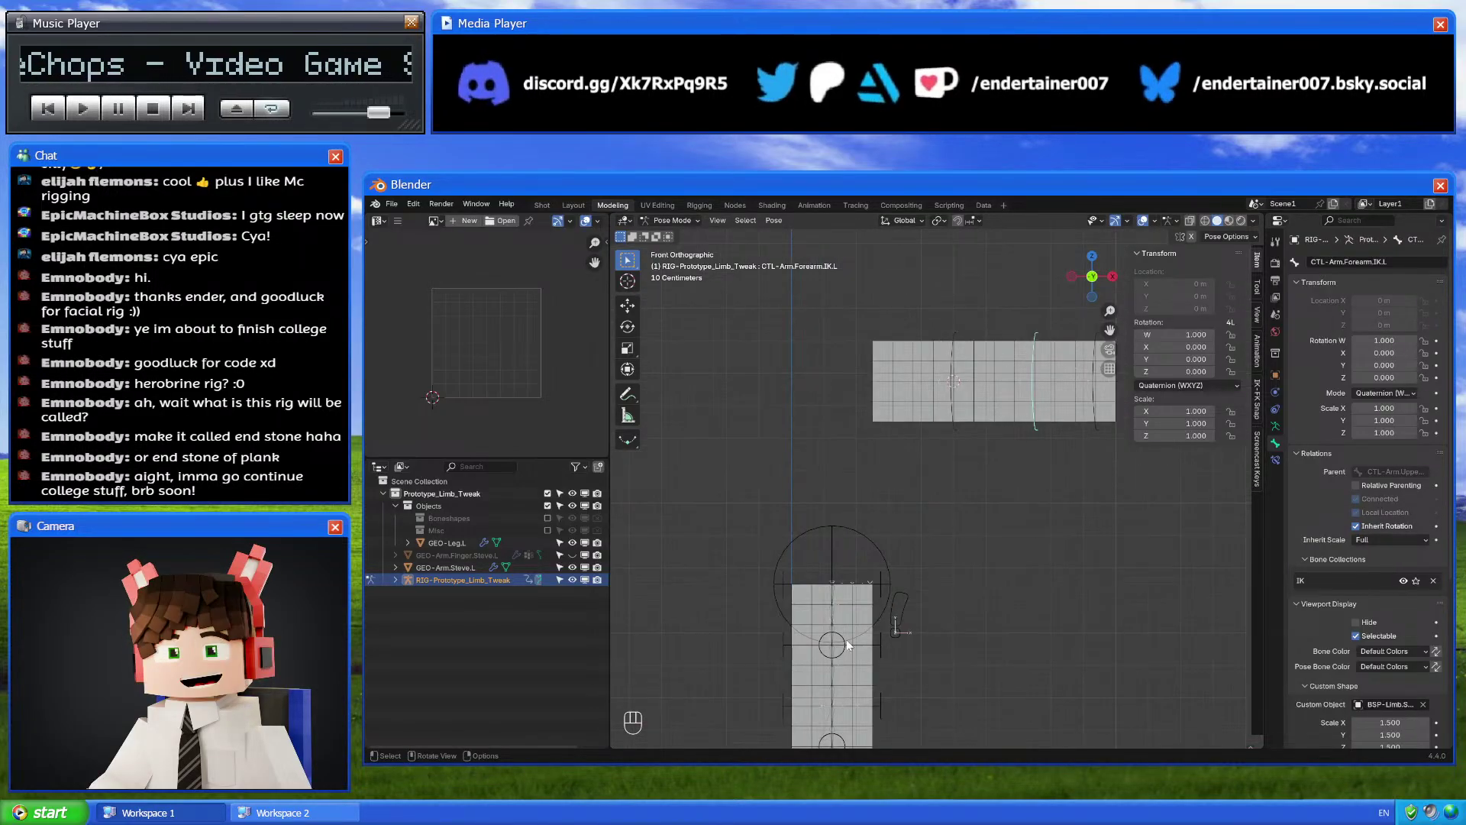
{"action": "left_click", "coordinate": [843, 644]}
{"action": "left_click", "coordinate": [1389, 704]}
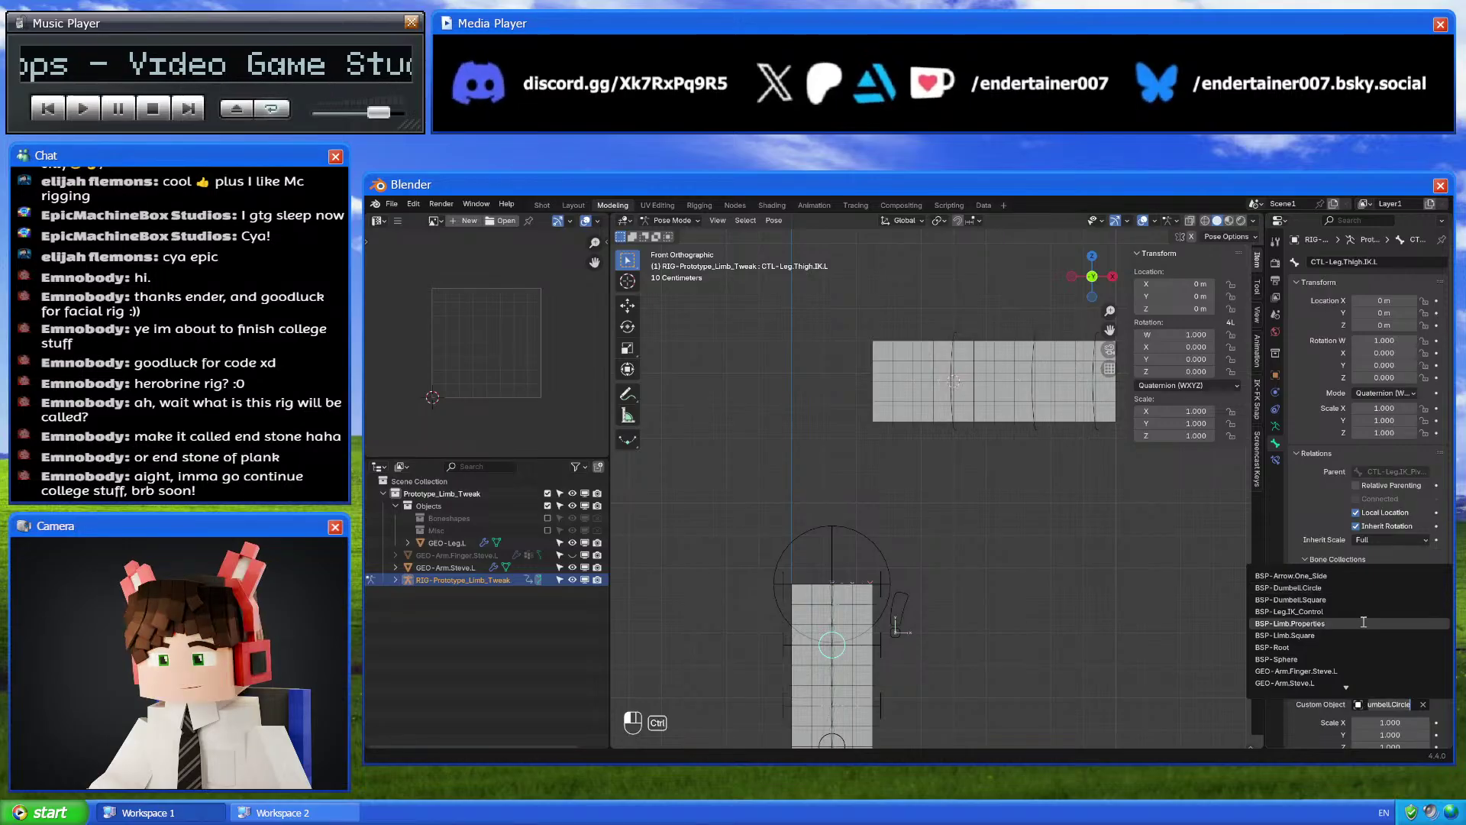
{"action": "left_click", "coordinate": [955, 382]}
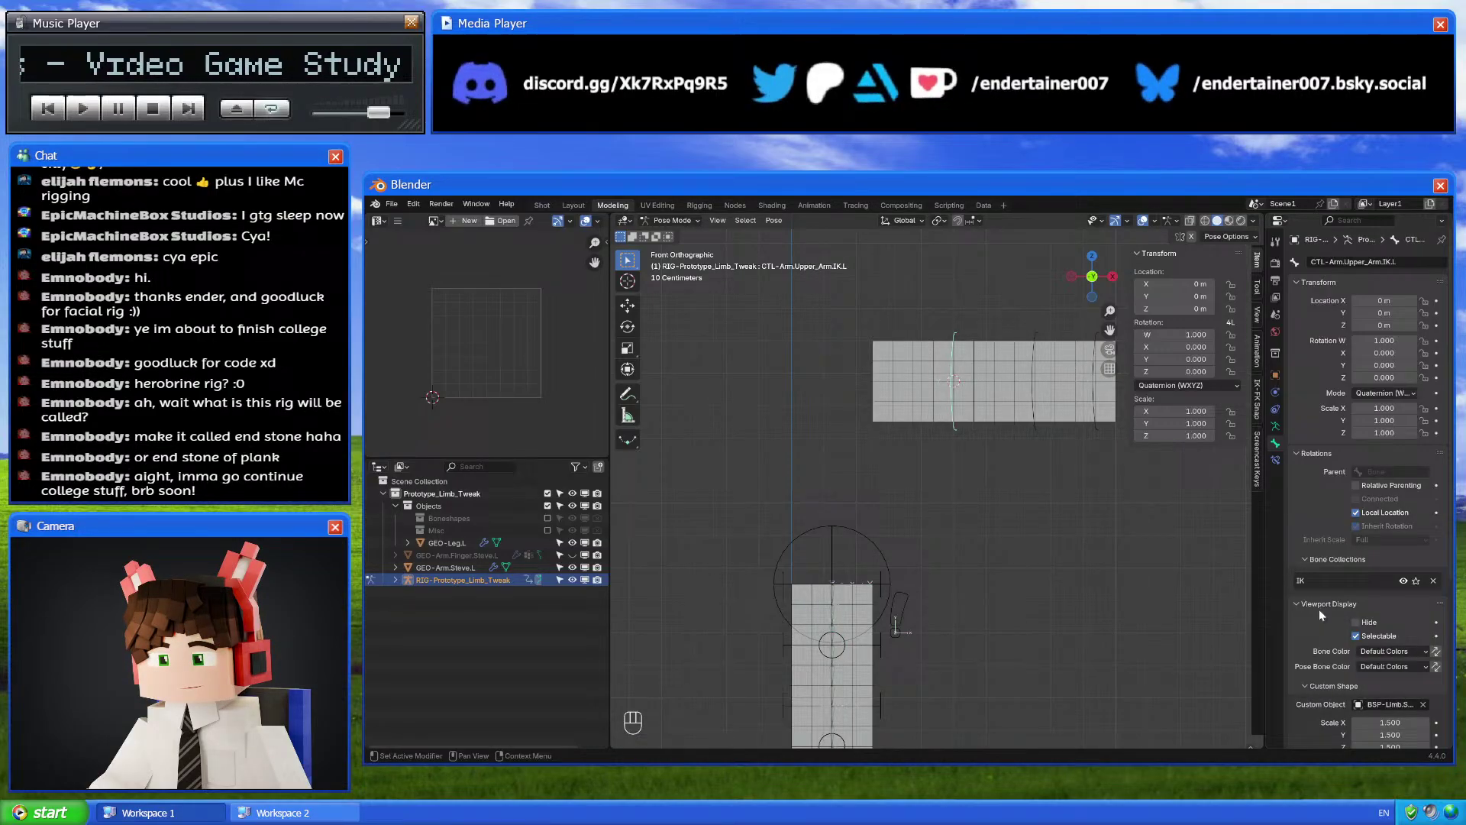
{"action": "left_click", "coordinate": [1388, 704]}
{"action": "left_click", "coordinate": [1359, 577]}
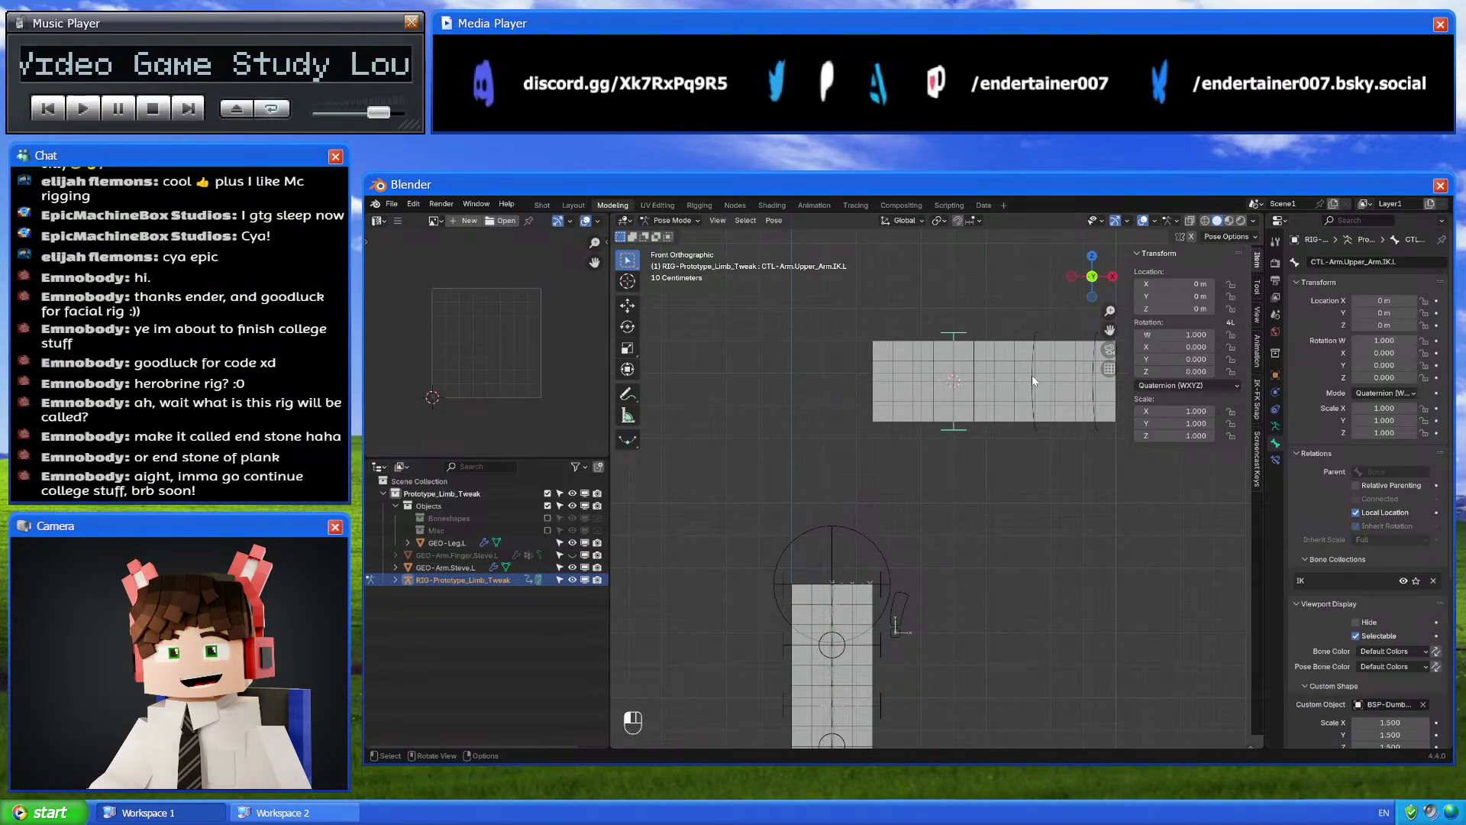
Assign BSP-Dumbell.Circle as the custom shape of the forearm IK control
{"action": "left_click", "coordinate": [1034, 376]}
{"action": "left_click", "coordinate": [1386, 704]}
{"action": "type", "text": "BSP-Dumbell.Circle"}
{"action": "left_click", "coordinate": [1359, 571]}
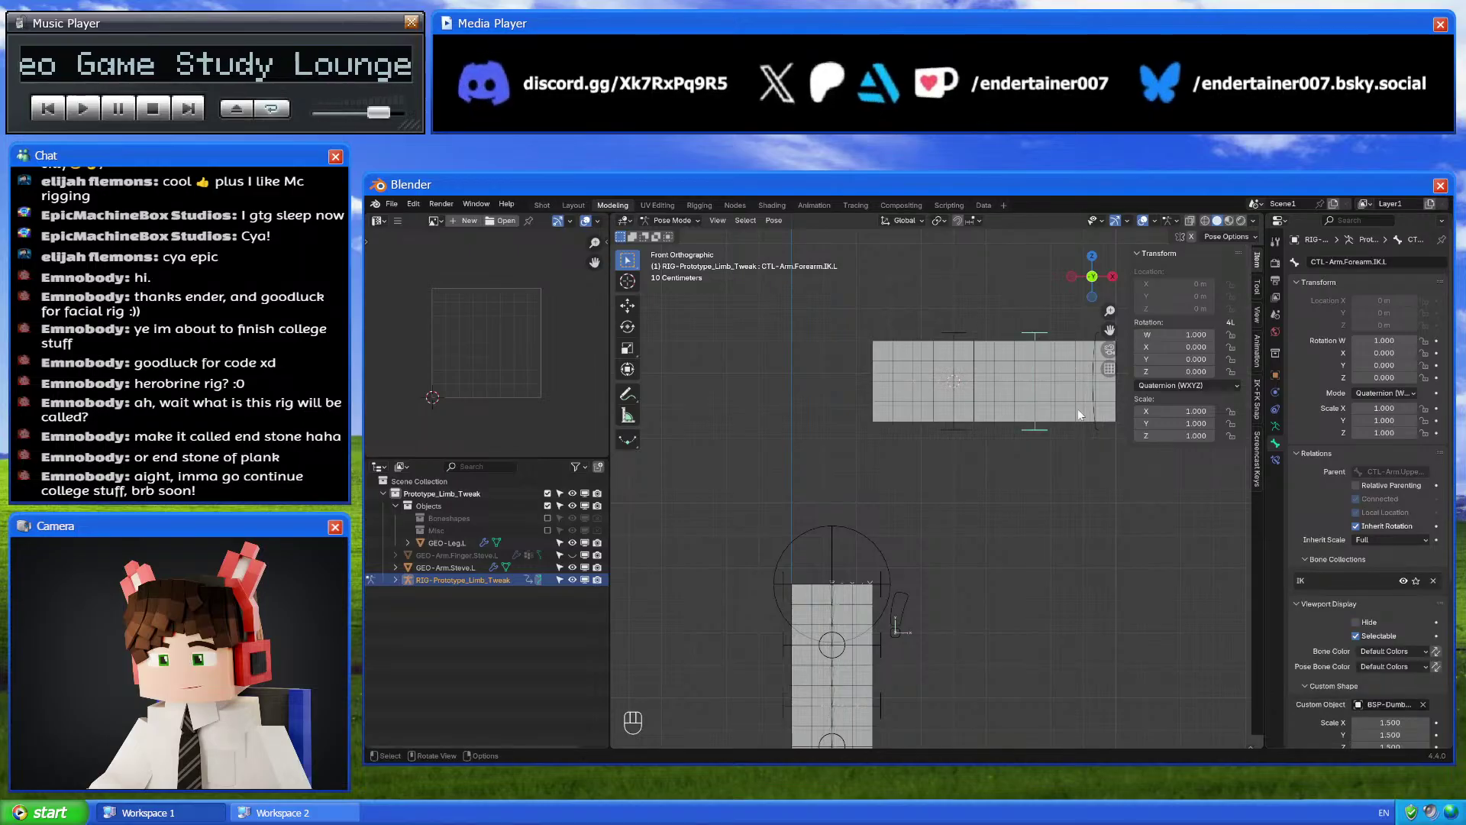
Examine the thigh IK control's custom shape scale, translation and rotation settings as a reference
{"action": "scroll", "coordinate": [1023, 426], "scroll_direction": "down", "scroll_amount": 3, "text": "shift"}
{"action": "middle_click_drag", "start_coordinate": [1024, 424], "coordinate": [1055, 533], "text": "shift"}
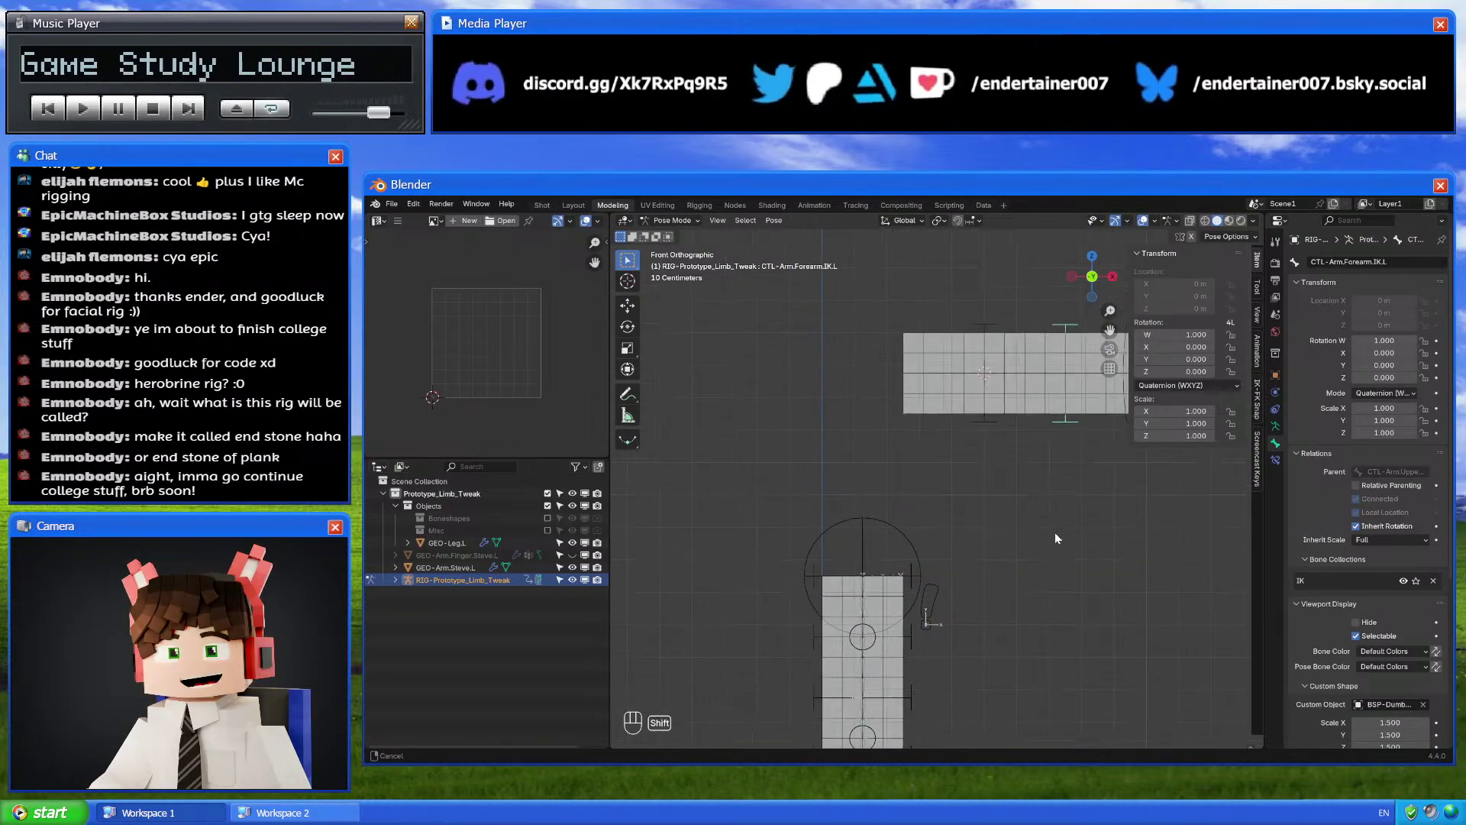
{"action": "middle_click_drag", "start_coordinate": [1069, 605], "coordinate": [1028, 520], "text": "shift"}
{"action": "left_click", "coordinate": [879, 533]}
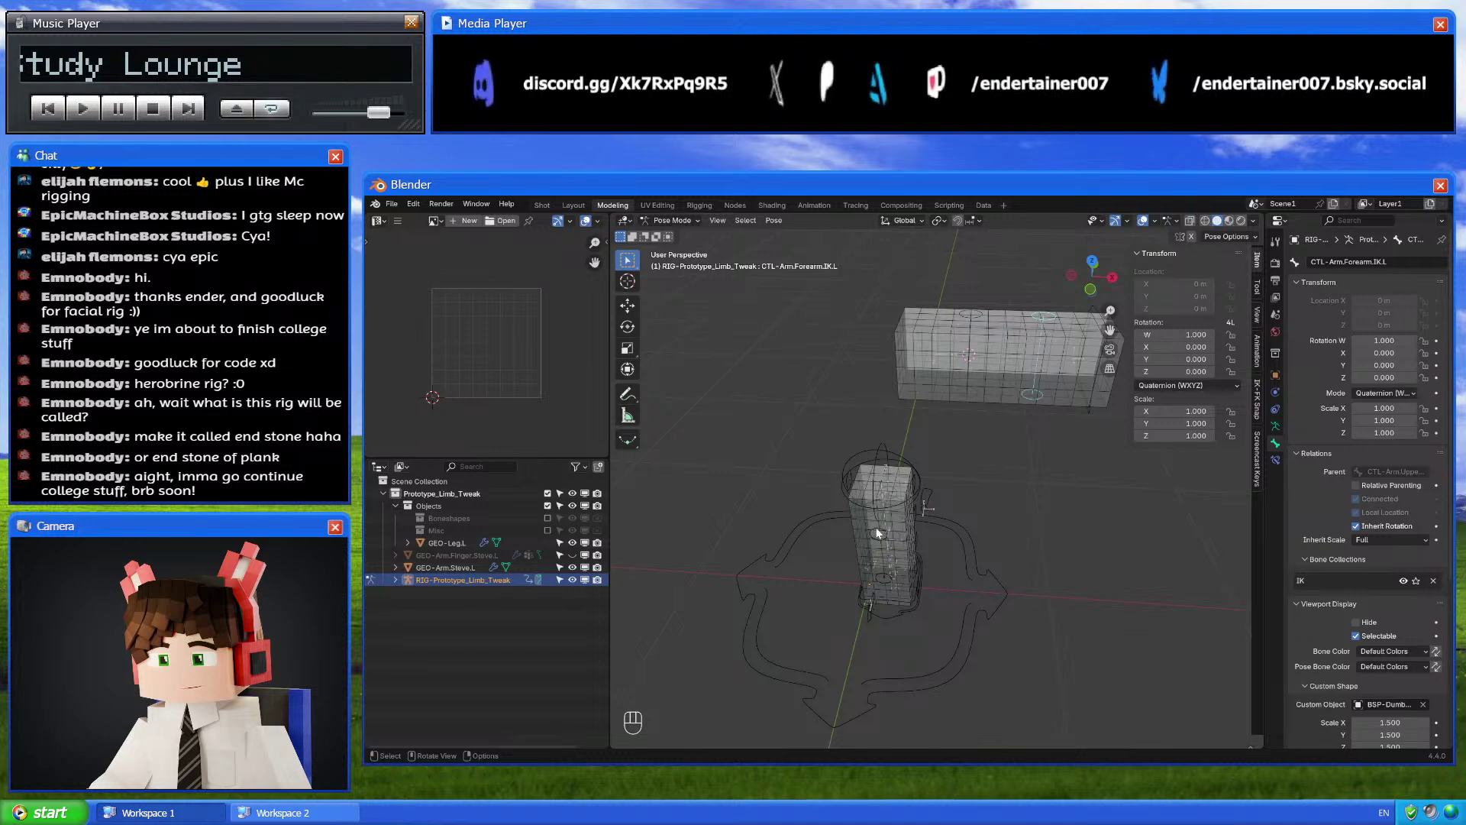
{"action": "scroll", "coordinate": [1326, 693], "scroll_direction": "down", "scroll_amount": 5}
{"action": "middle_click_drag", "start_coordinate": [1023, 591], "coordinate": [1024, 520]}
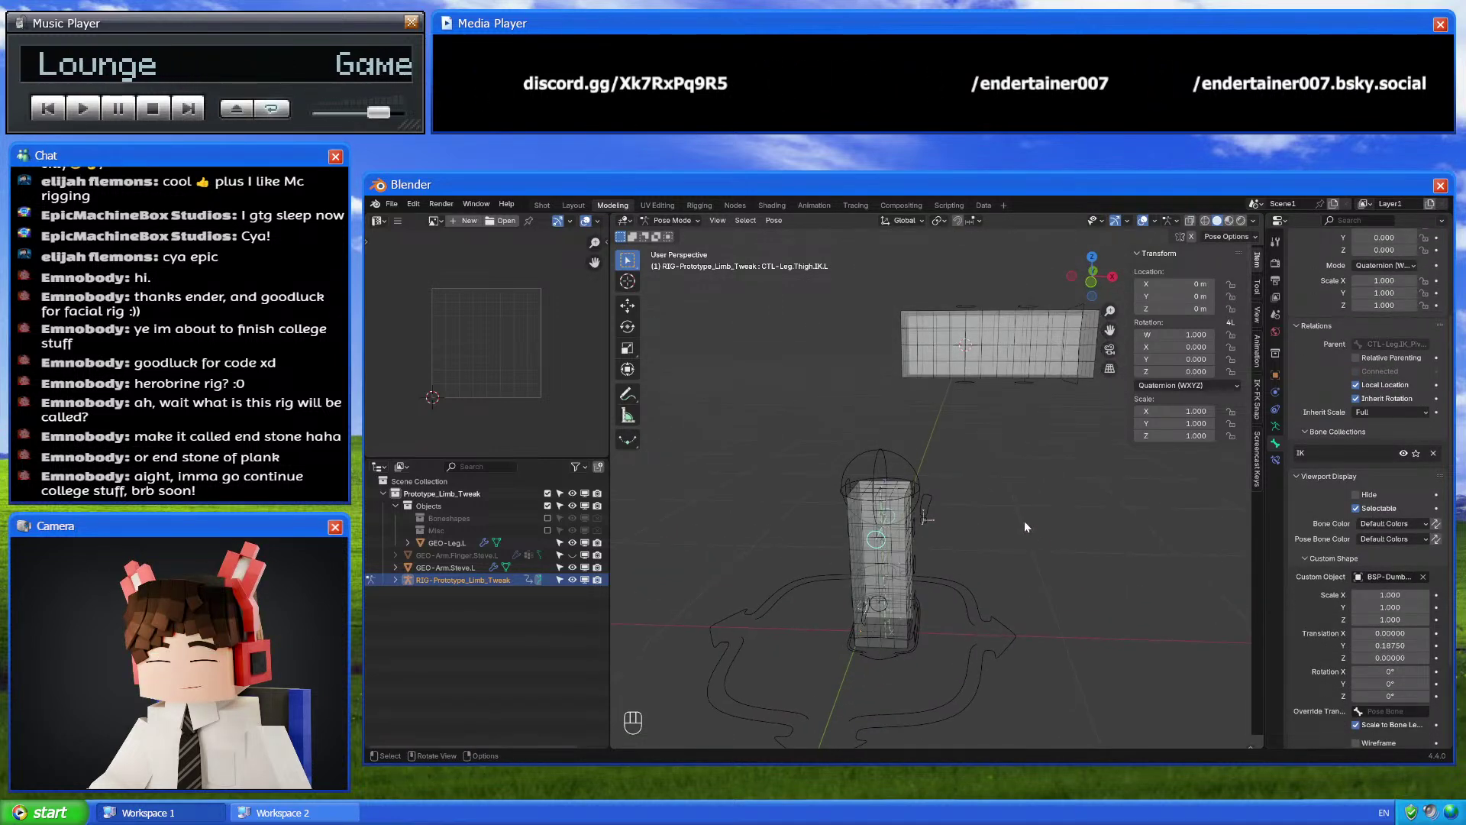
Set the upper arm IK control's custom shape Y rotation to 90°, undoing the trial rotations first
{"action": "left_click", "coordinate": [966, 374]}
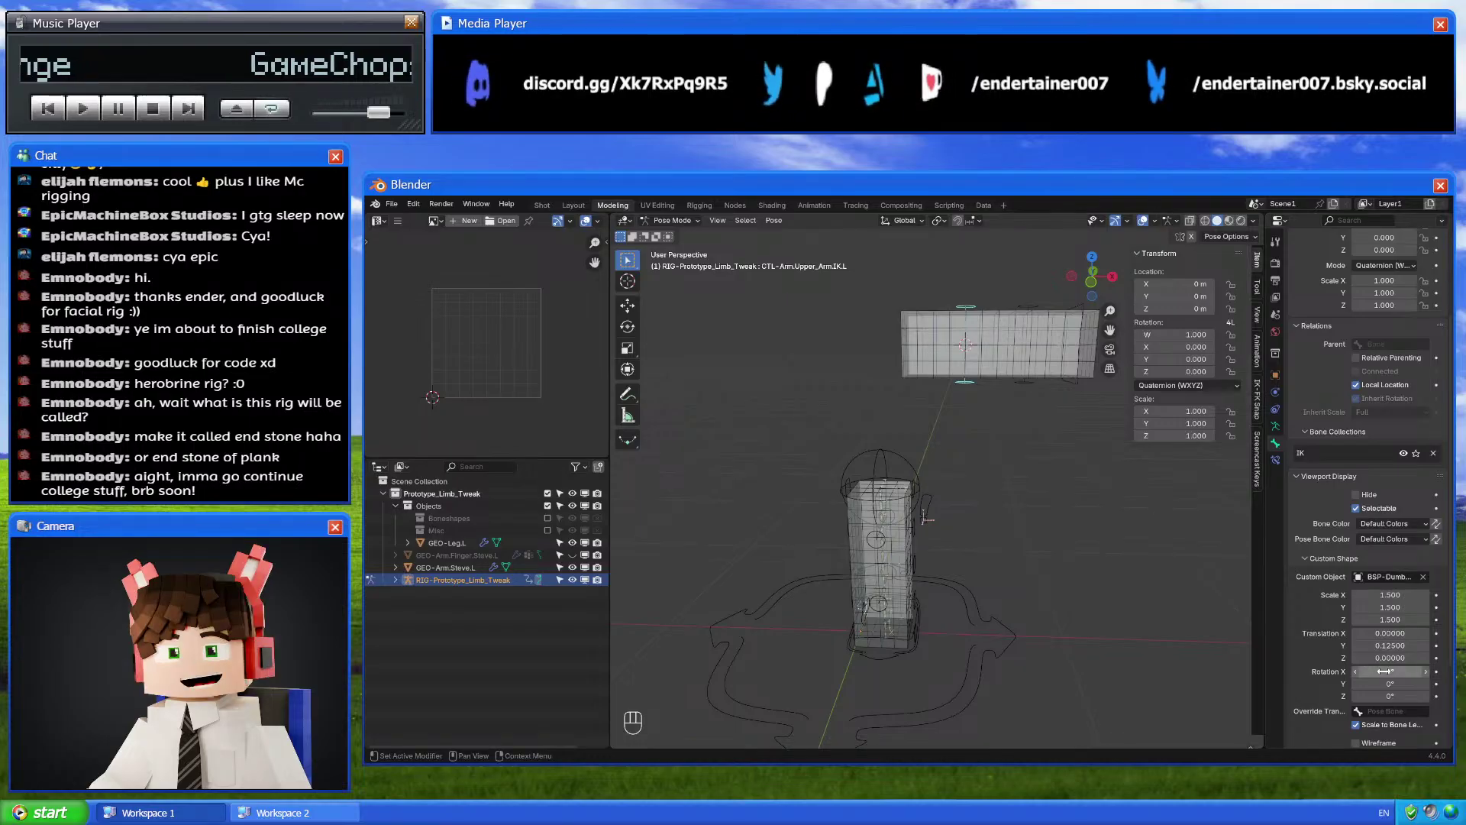
{"action": "key", "text": "ctrl+z"}
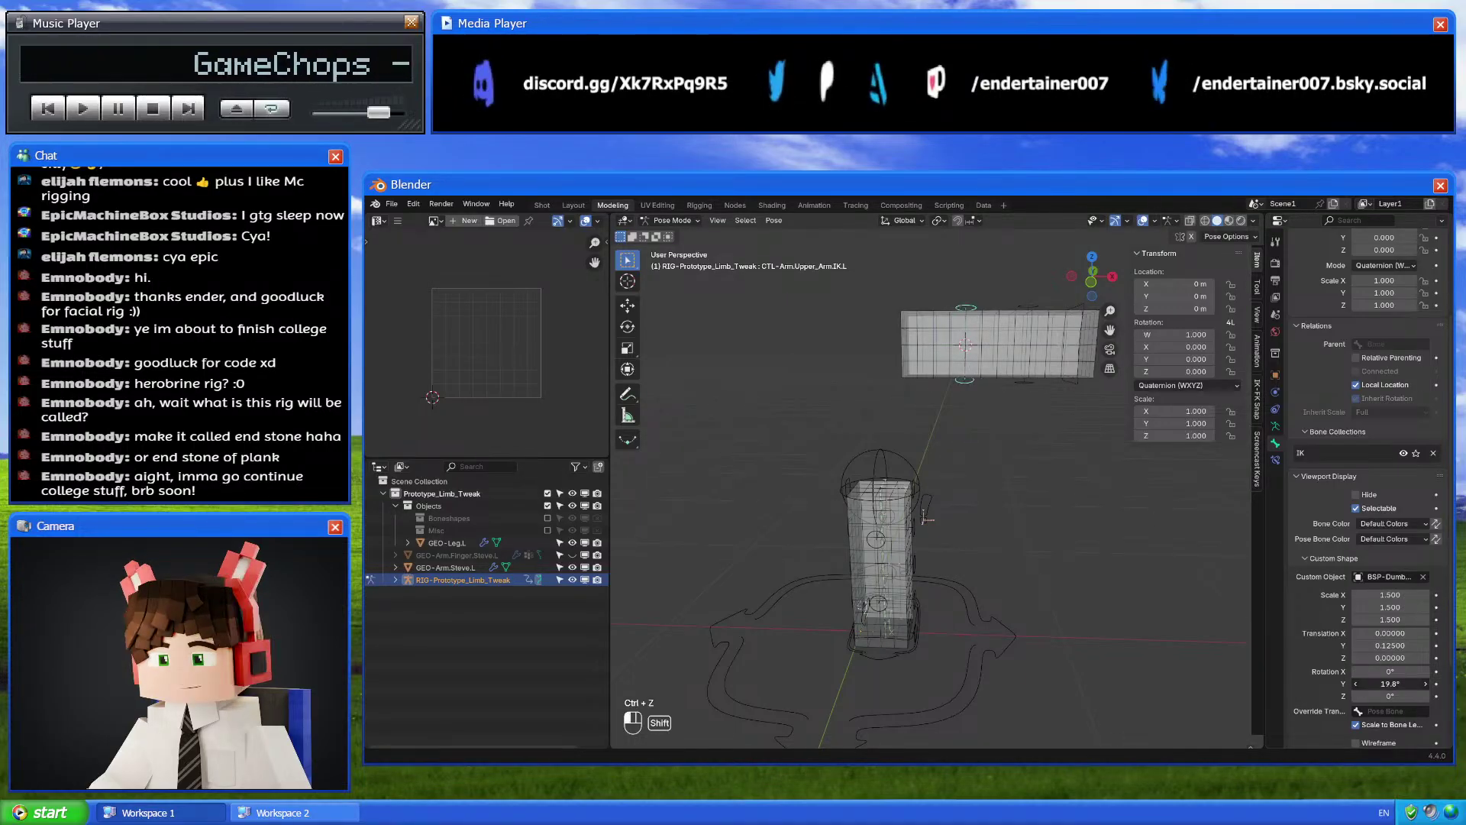
{"action": "key", "text": "ctrl+z"}
{"action": "key", "text": "ctrl+z"}
{"action": "double_click", "coordinate": [1391, 685]}
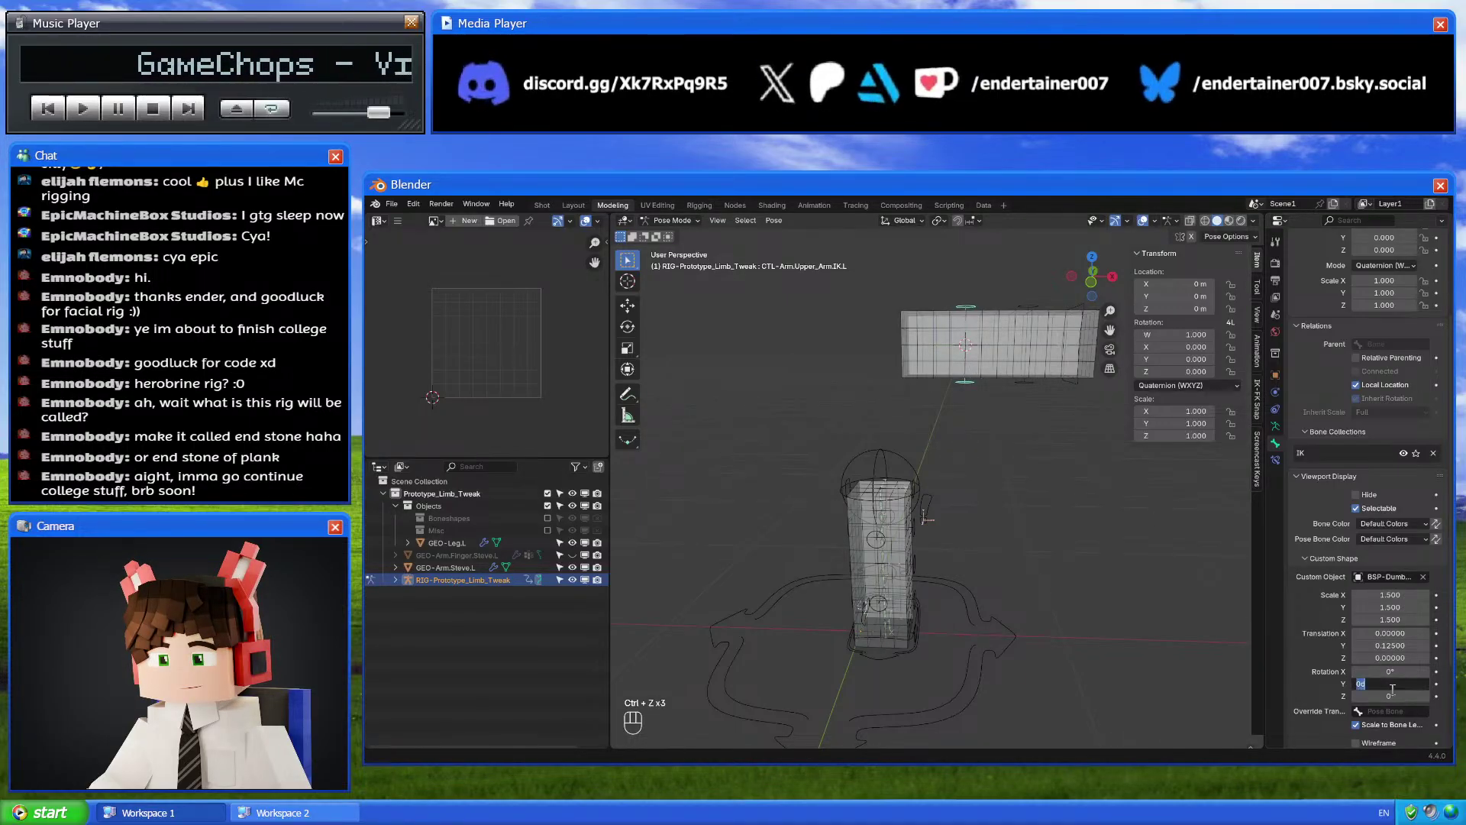
{"action": "type", "text": "90"}
{"action": "key", "text": "Return"}
Set the forearm IK control's custom shape Y rotation to 90°
{"action": "left_click", "coordinate": [1024, 379]}
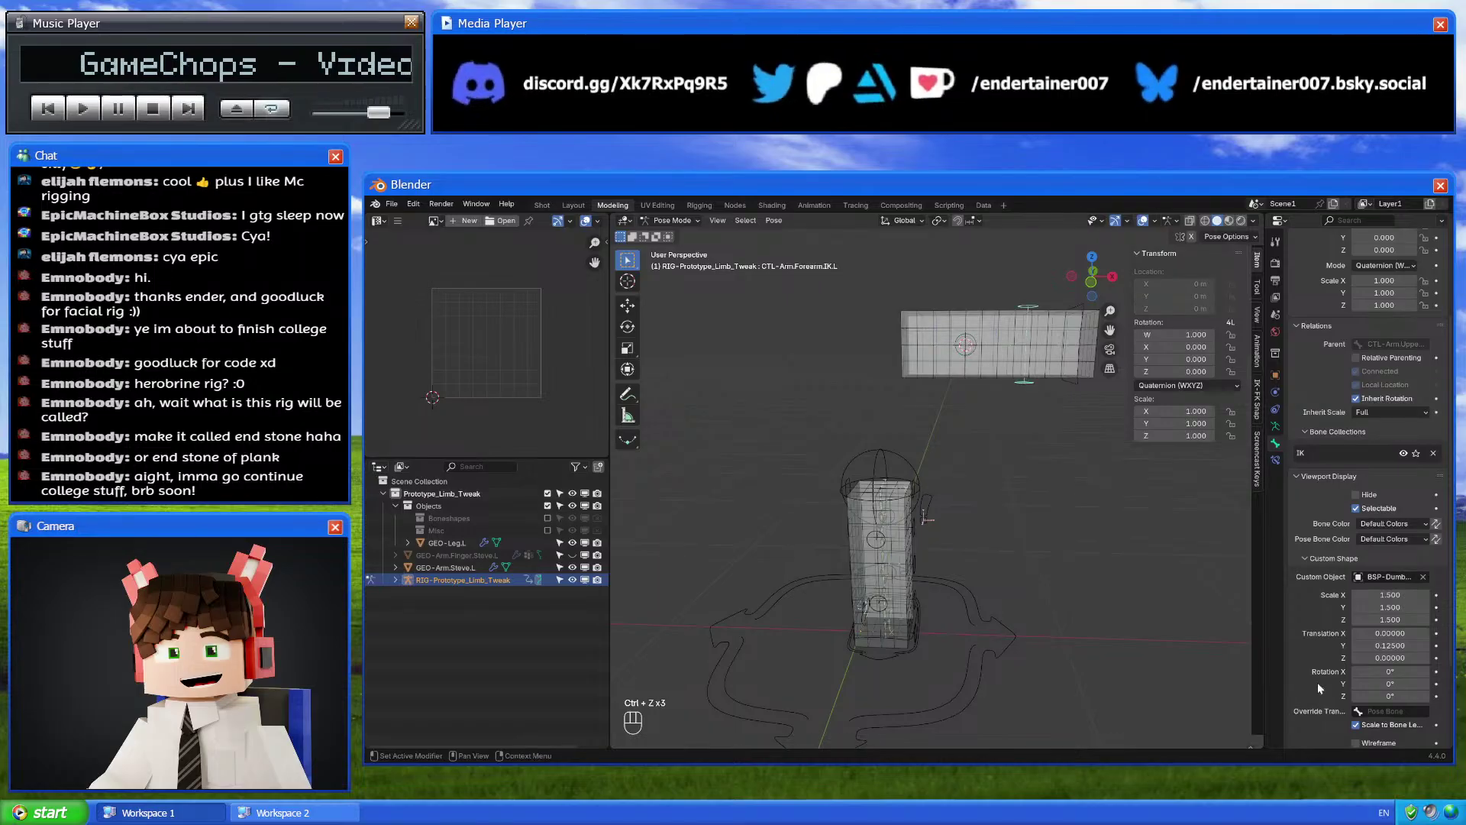
{"action": "middle_click_drag", "start_coordinate": [1116, 629], "coordinate": [1000, 511]}
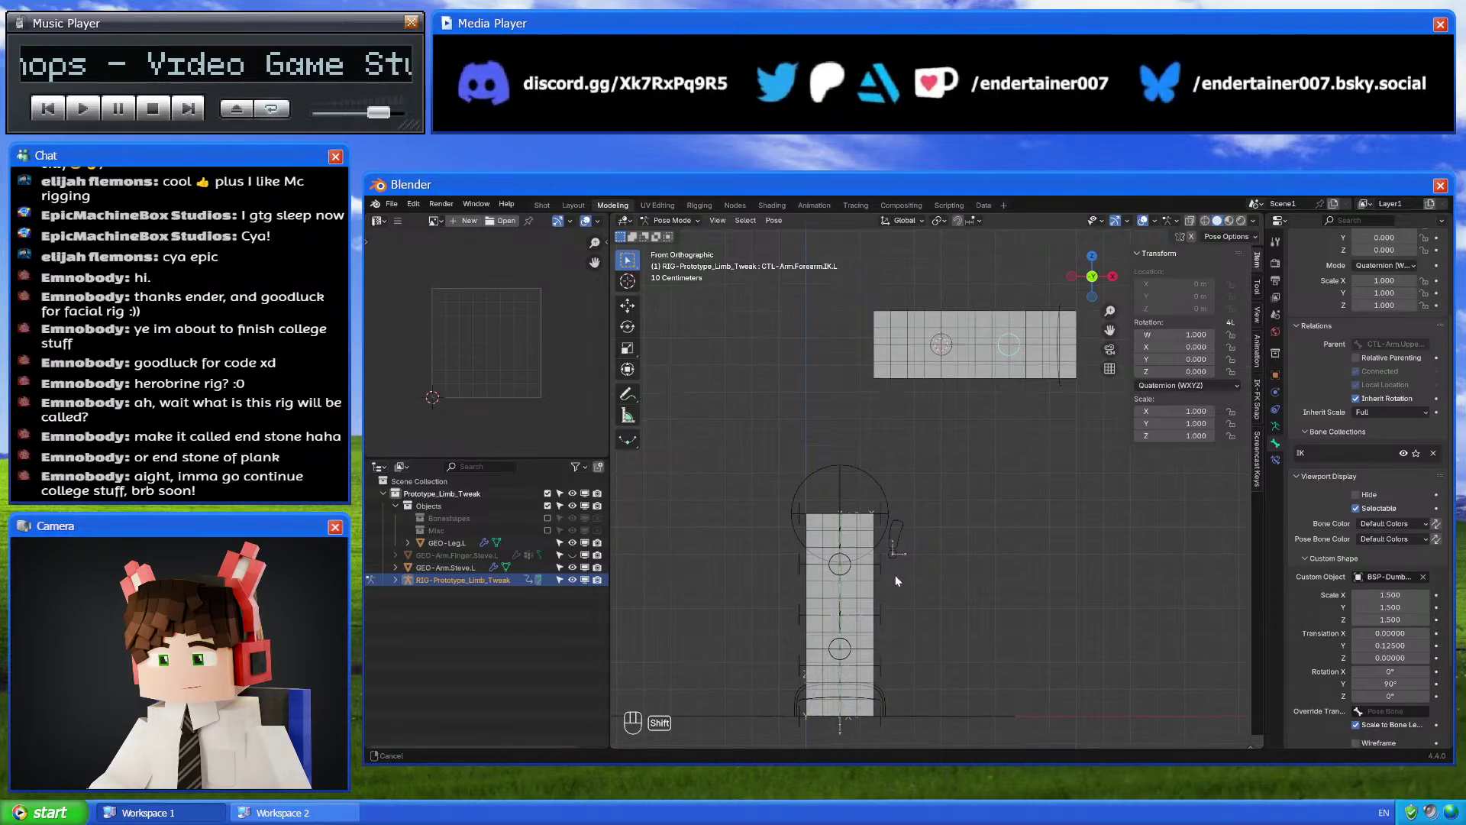
{"action": "middle_click_drag", "start_coordinate": [895, 575], "coordinate": [910, 539], "text": "shift"}
Show the FK bone collection and set the custom shape Y rotation of the upper arm, forearm and wrist FK controls to 90°
{"action": "left_click", "coordinate": [1279, 425]}
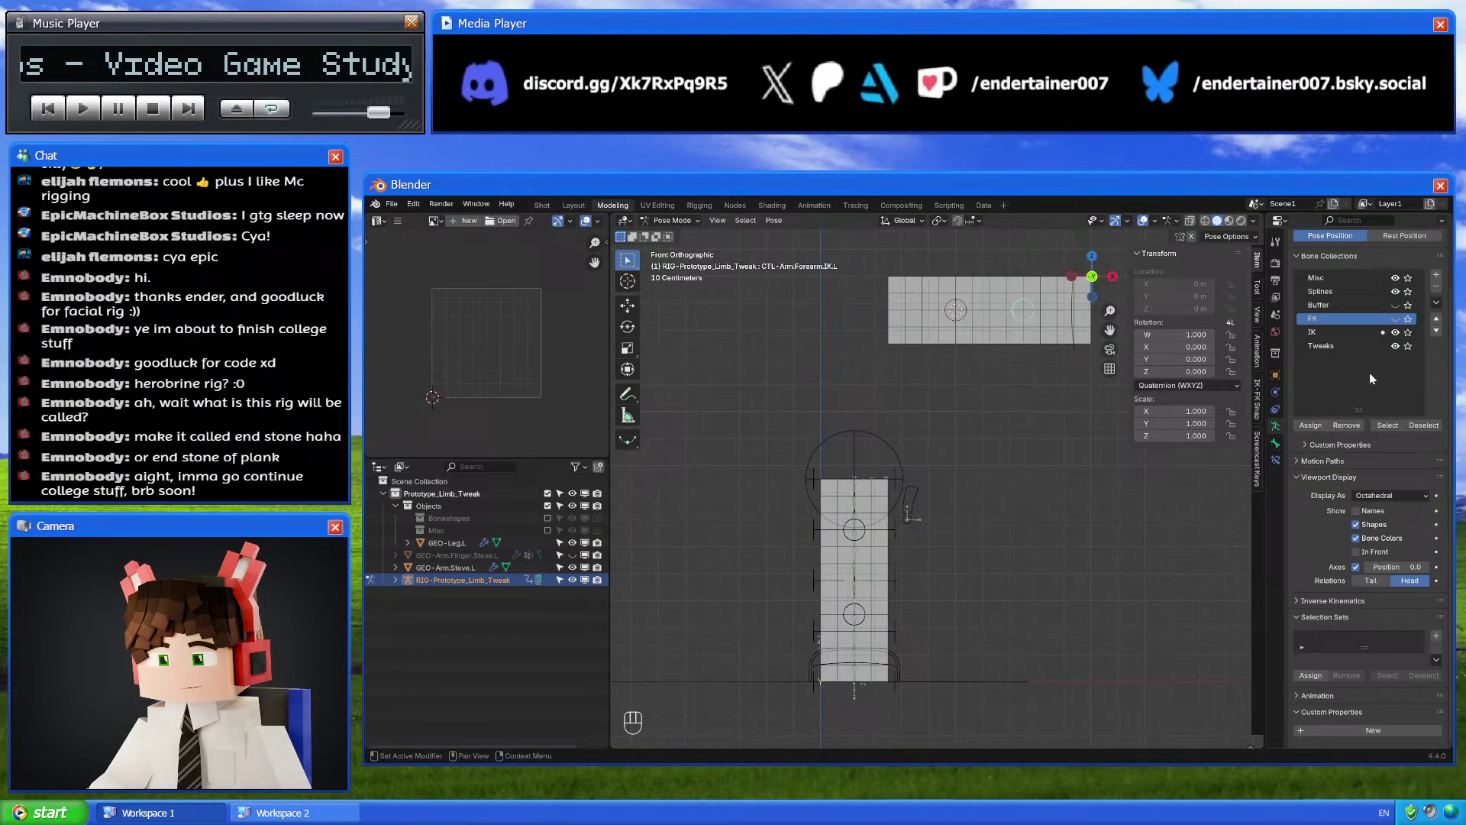
{"action": "left_click", "coordinate": [1396, 318]}
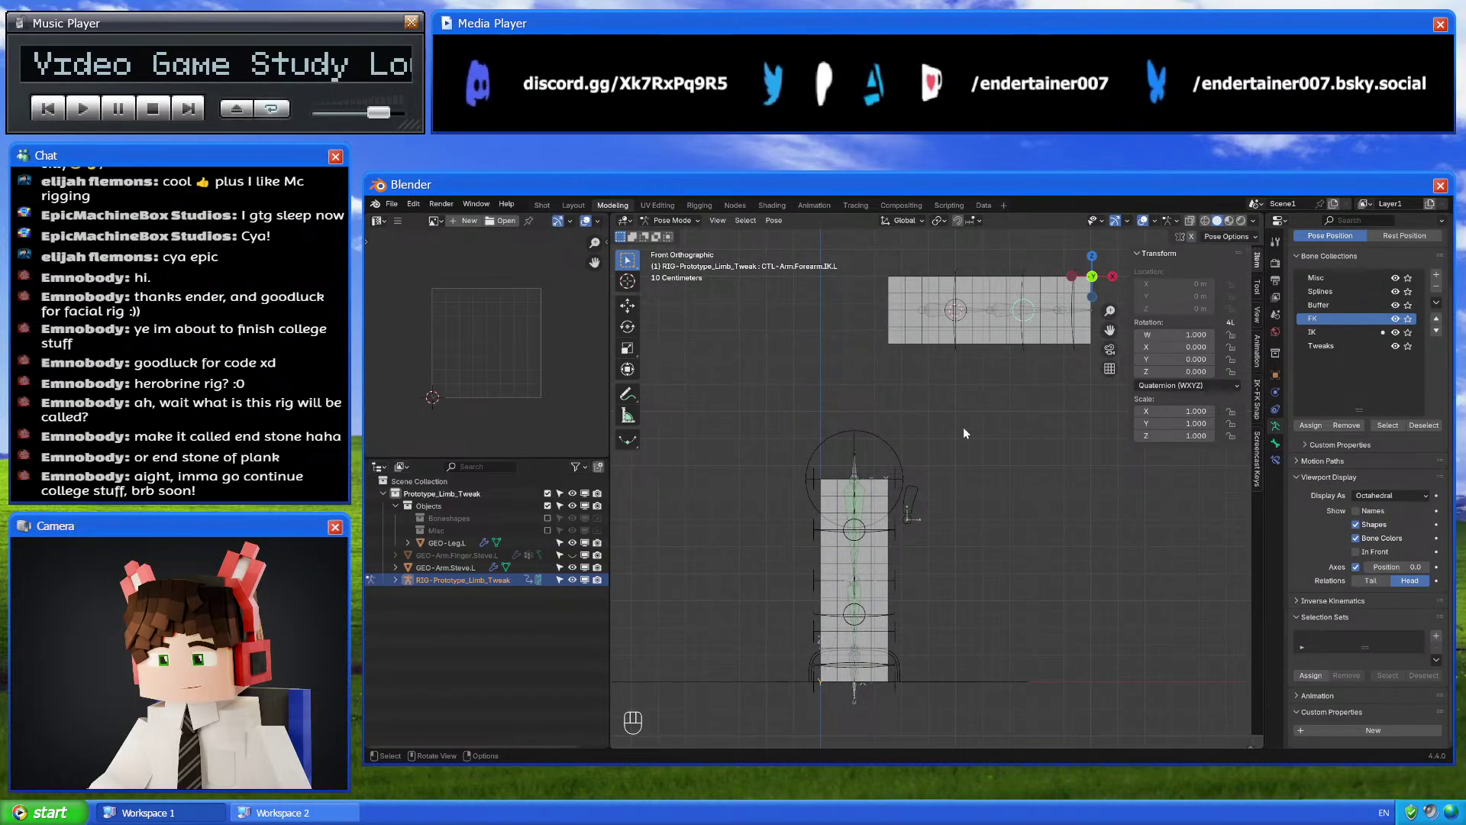
{"action": "left_click", "coordinate": [958, 342]}
{"action": "left_click", "coordinate": [1020, 342]}
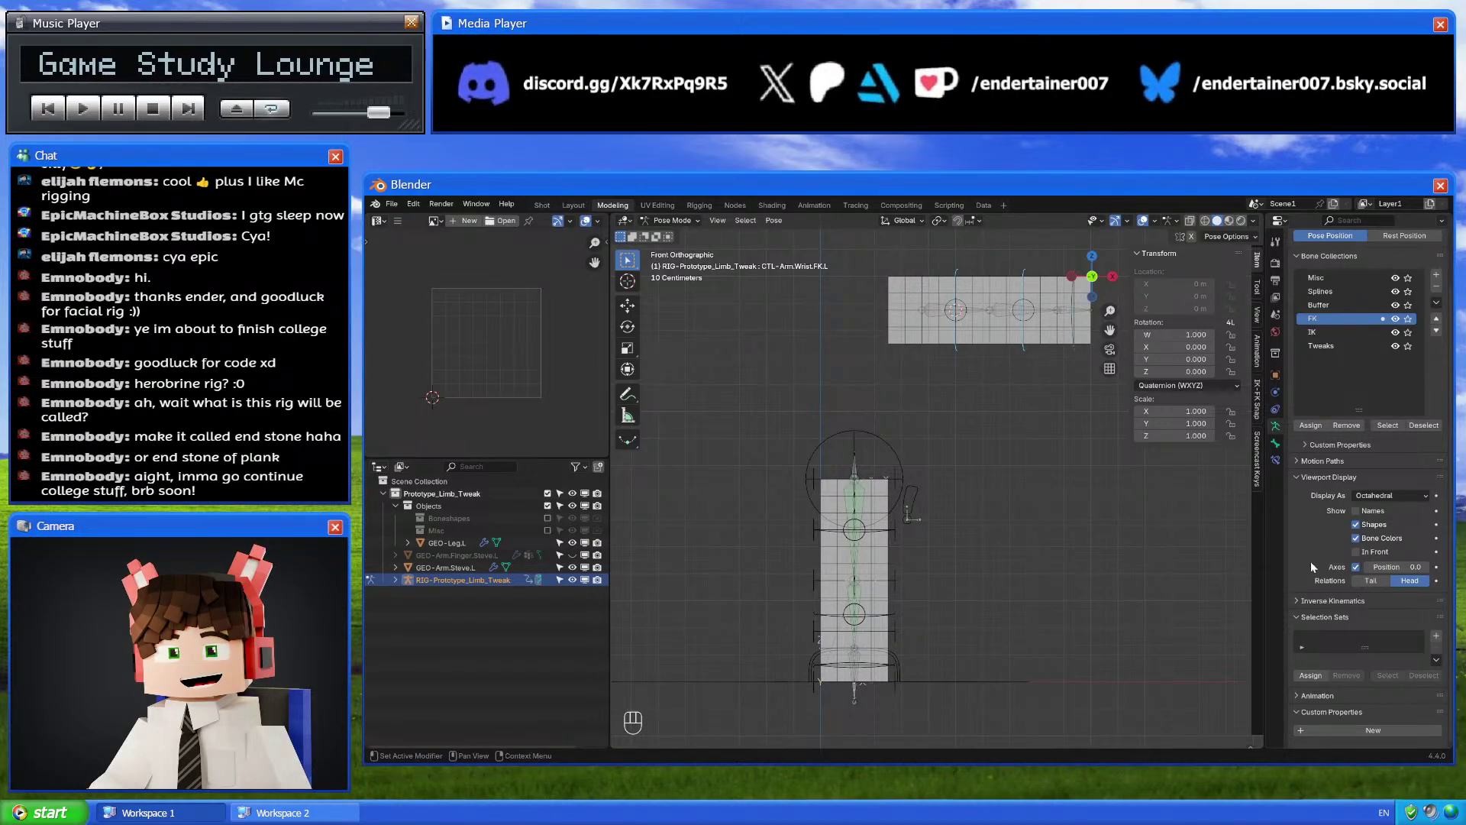
{"action": "left_click", "coordinate": [1275, 443]}
{"action": "scroll", "coordinate": [1327, 582], "scroll_direction": "down", "scroll_amount": 5}
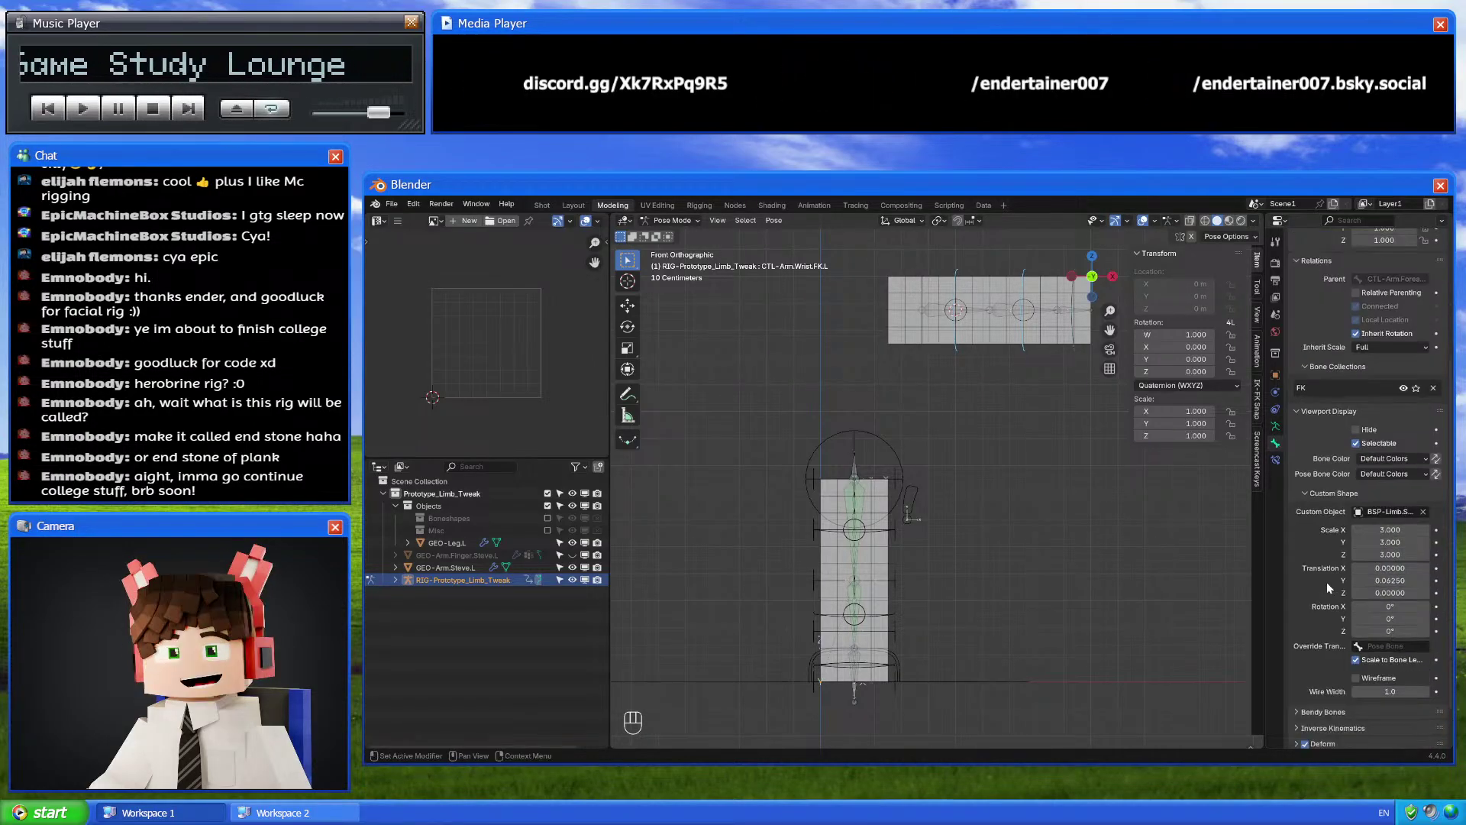
{"action": "left_click_drag", "start_coordinate": [1387, 617], "coordinate": [1409, 617]}
{"action": "left_click", "coordinate": [1388, 617]}
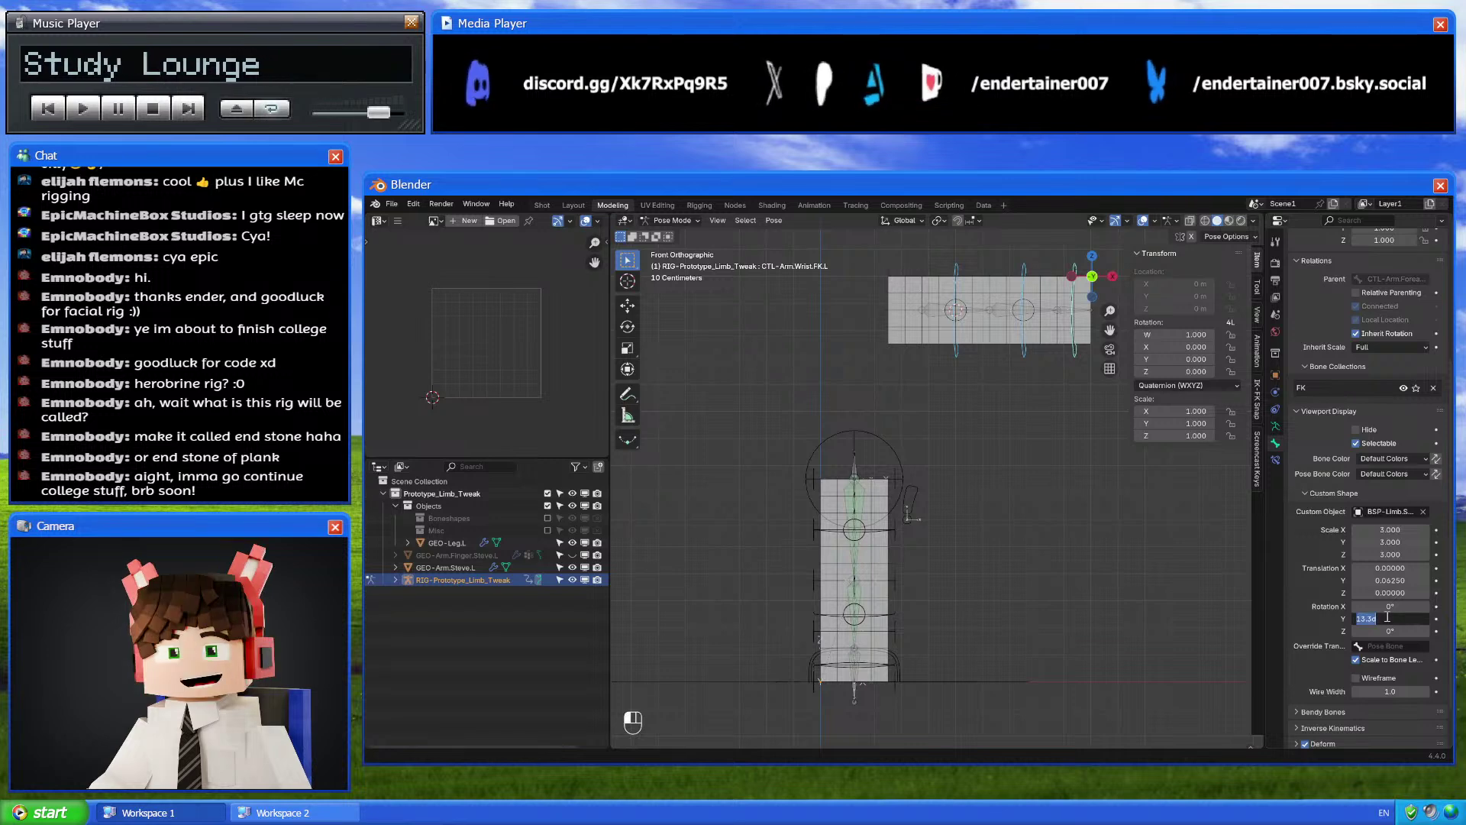
{"action": "key", "text": "Return"}
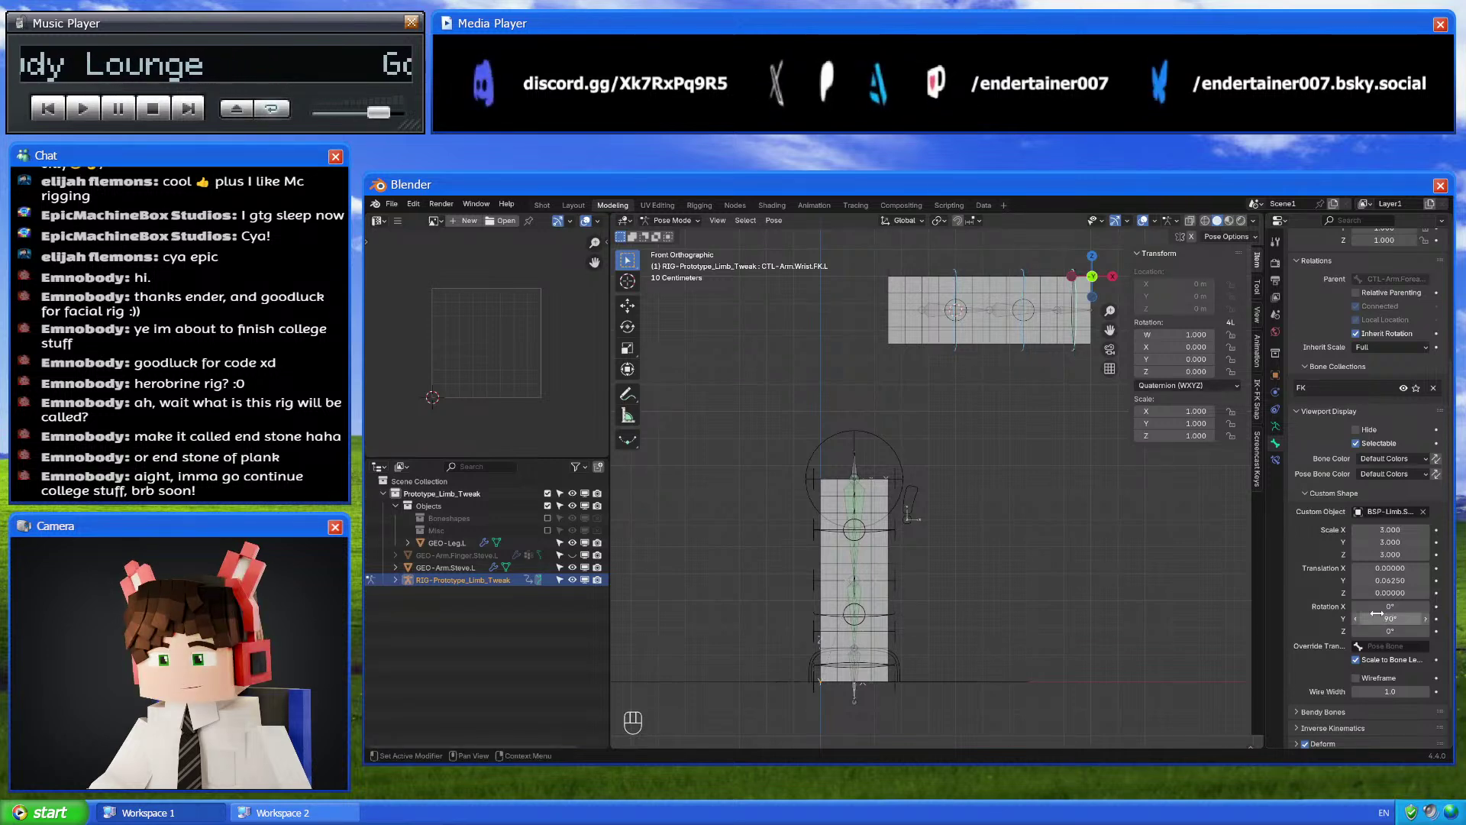
Compare the custom shape rotation settings of the arm's IK controls, the leg's ankle IK control and the wrist FK control
{"action": "left_click", "coordinate": [964, 307]}
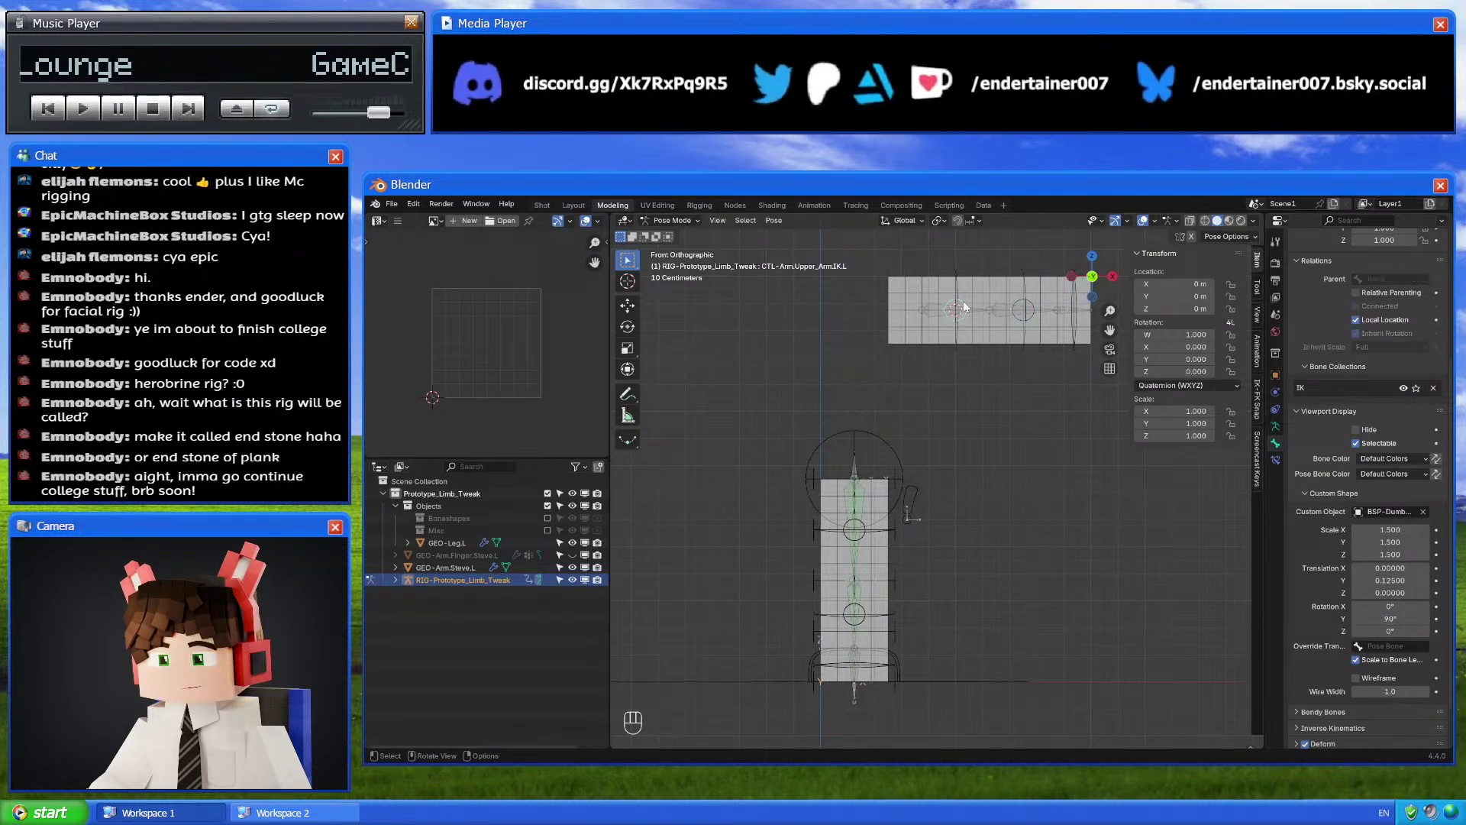
{"action": "left_click", "coordinate": [1020, 304]}
{"action": "left_click", "coordinate": [1019, 302]}
{"action": "middle_click_drag", "start_coordinate": [1035, 443], "coordinate": [966, 564], "text": "shift"}
{"action": "scroll", "coordinate": [966, 564], "scroll_direction": "up", "scroll_amount": 2}
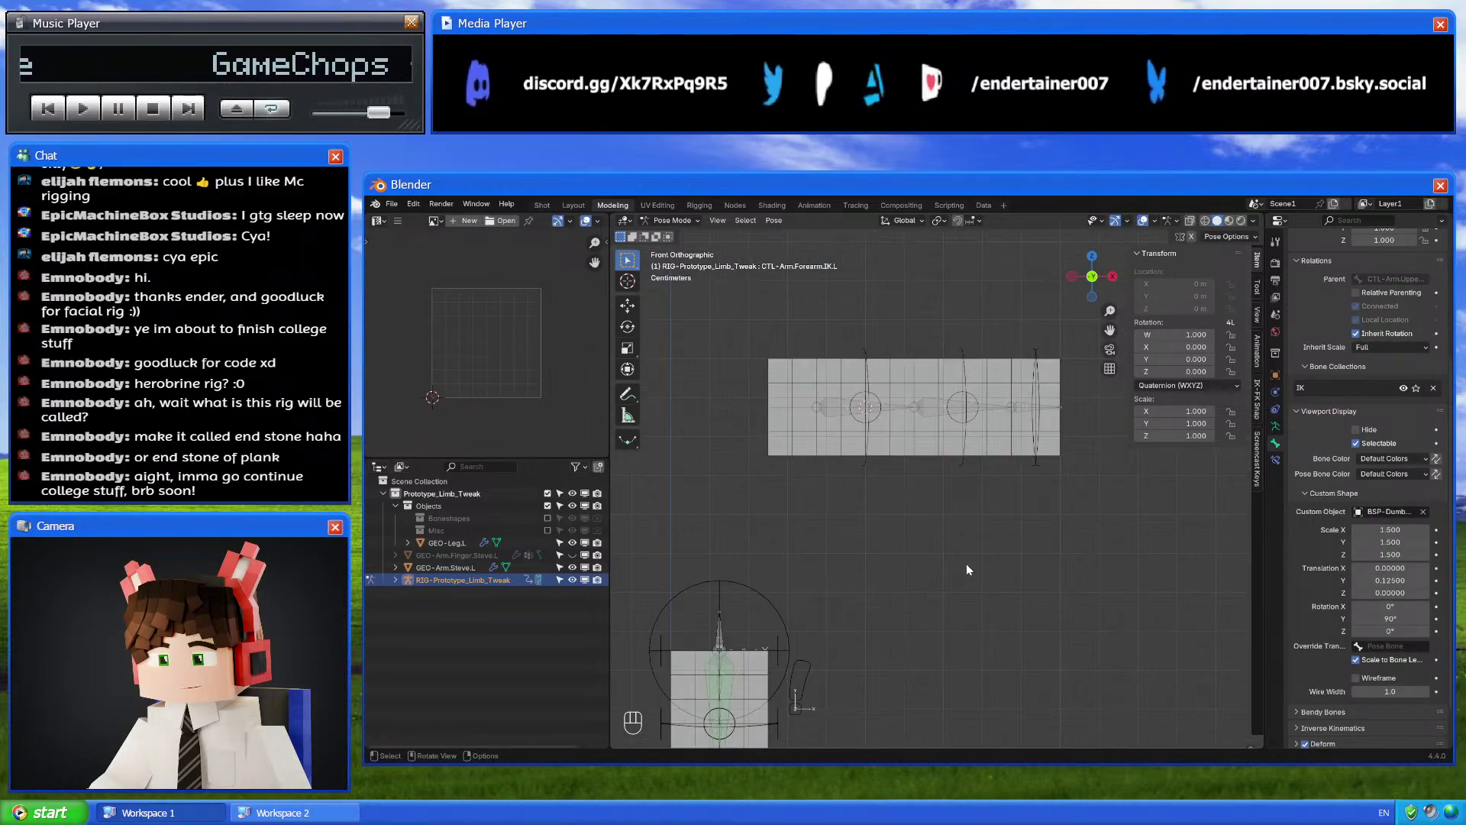
{"action": "left_click", "coordinate": [1036, 392]}
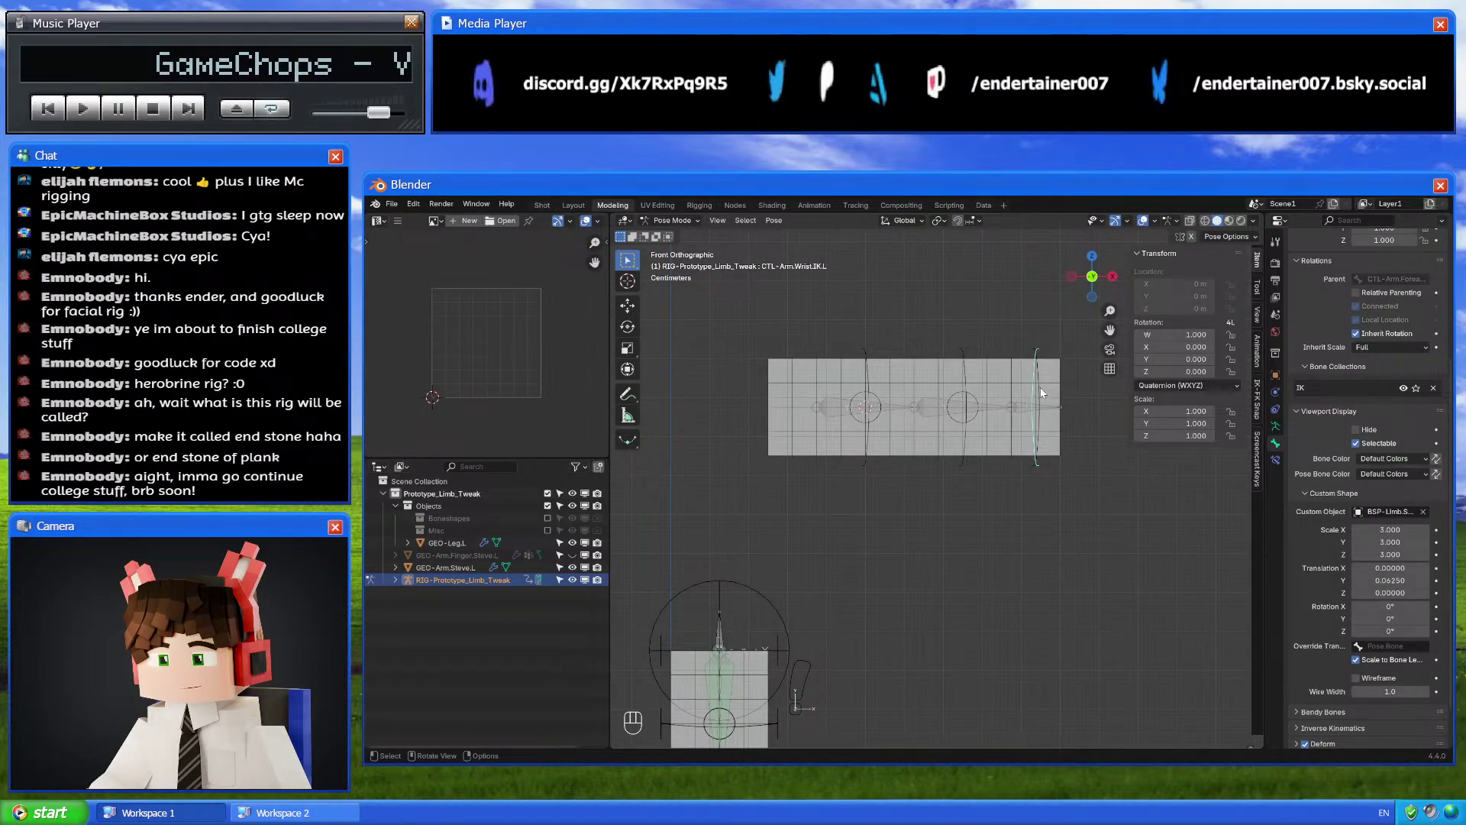
{"action": "middle_click_drag", "start_coordinate": [865, 704], "coordinate": [921, 366], "text": "shift"}
{"action": "scroll", "coordinate": [849, 570], "scroll_direction": "up", "scroll_amount": 2}
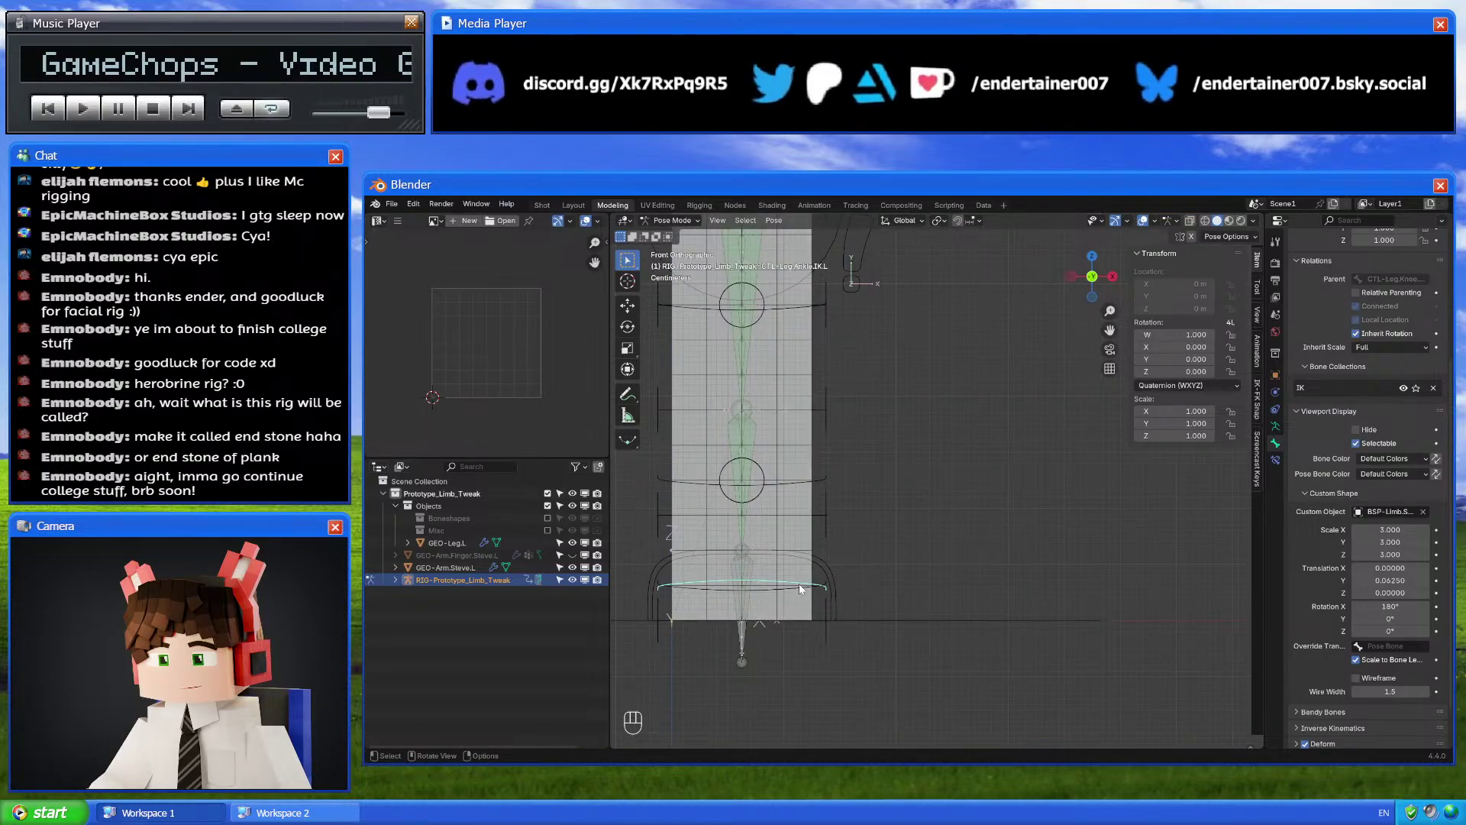
{"action": "scroll", "coordinate": [799, 584], "scroll_direction": "down", "scroll_amount": 3}
{"action": "middle_click_drag", "start_coordinate": [961, 481], "coordinate": [946, 688], "text": "shift"}
{"action": "middle_click_drag", "start_coordinate": [1077, 337], "coordinate": [1046, 412], "text": "shift"}
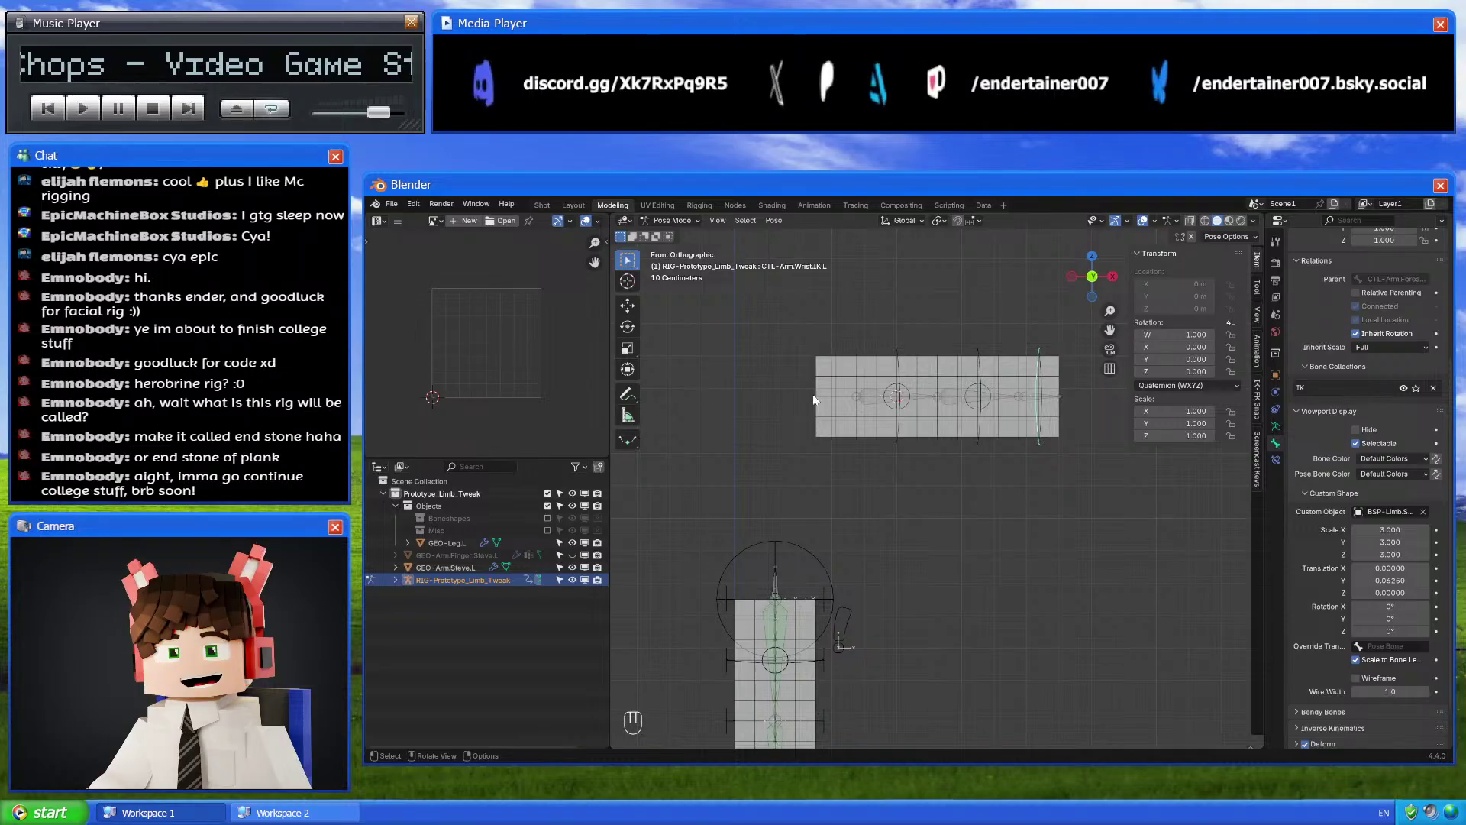
{"action": "left_click", "coordinate": [1042, 369]}
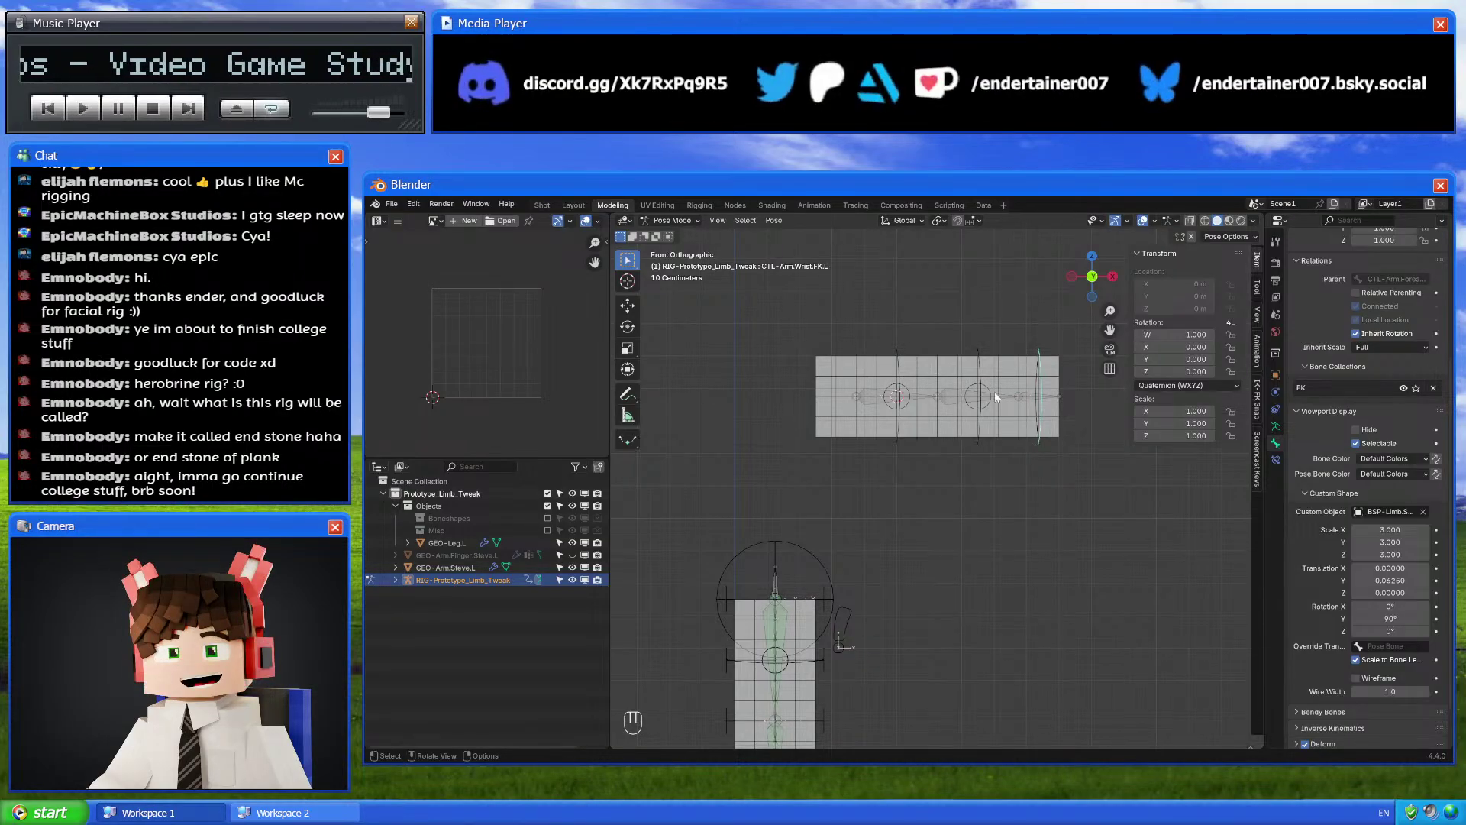
{"action": "middle_click_drag", "start_coordinate": [994, 391], "coordinate": [1069, 427]}
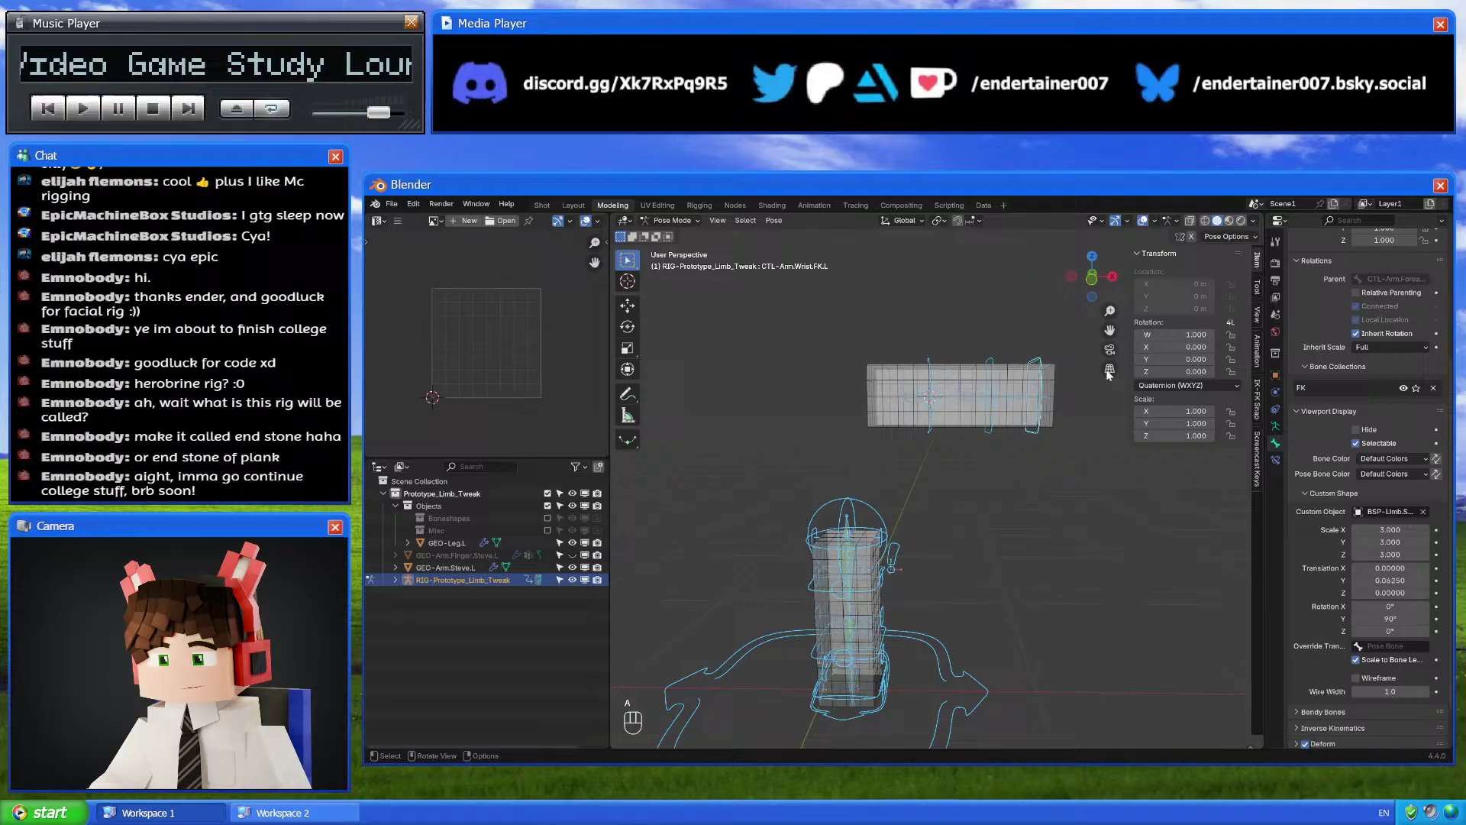
Add a bone at the left arm's wrist joint and move its tail 0.5 m in X and -1 m in Z so it points outward
{"action": "left_click", "coordinate": [1097, 293]}
{"action": "key", "text": "Tab"}
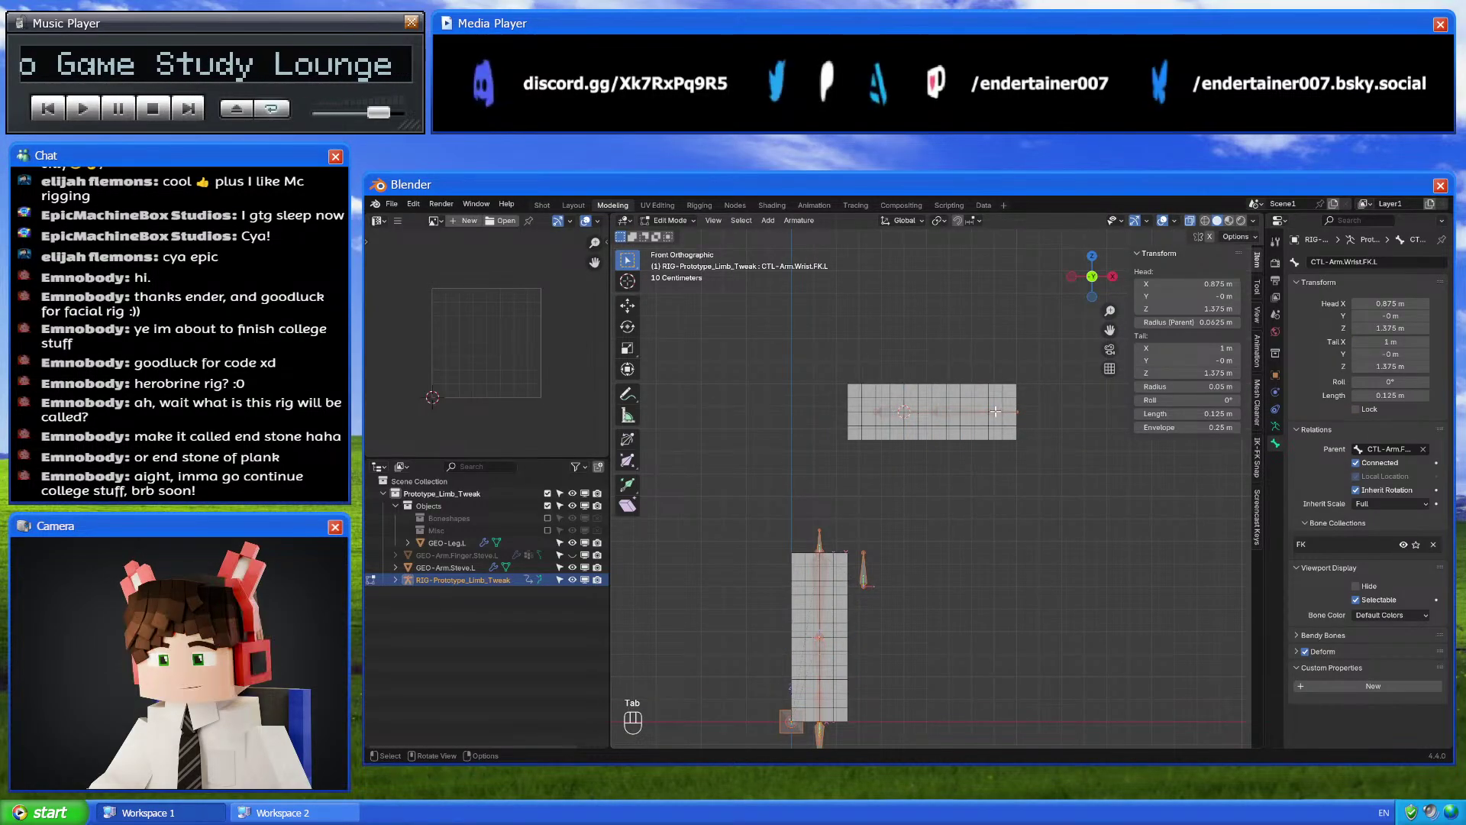
{"action": "key", "text": "shift+s"}
{"action": "left_click", "coordinate": [991, 477]}
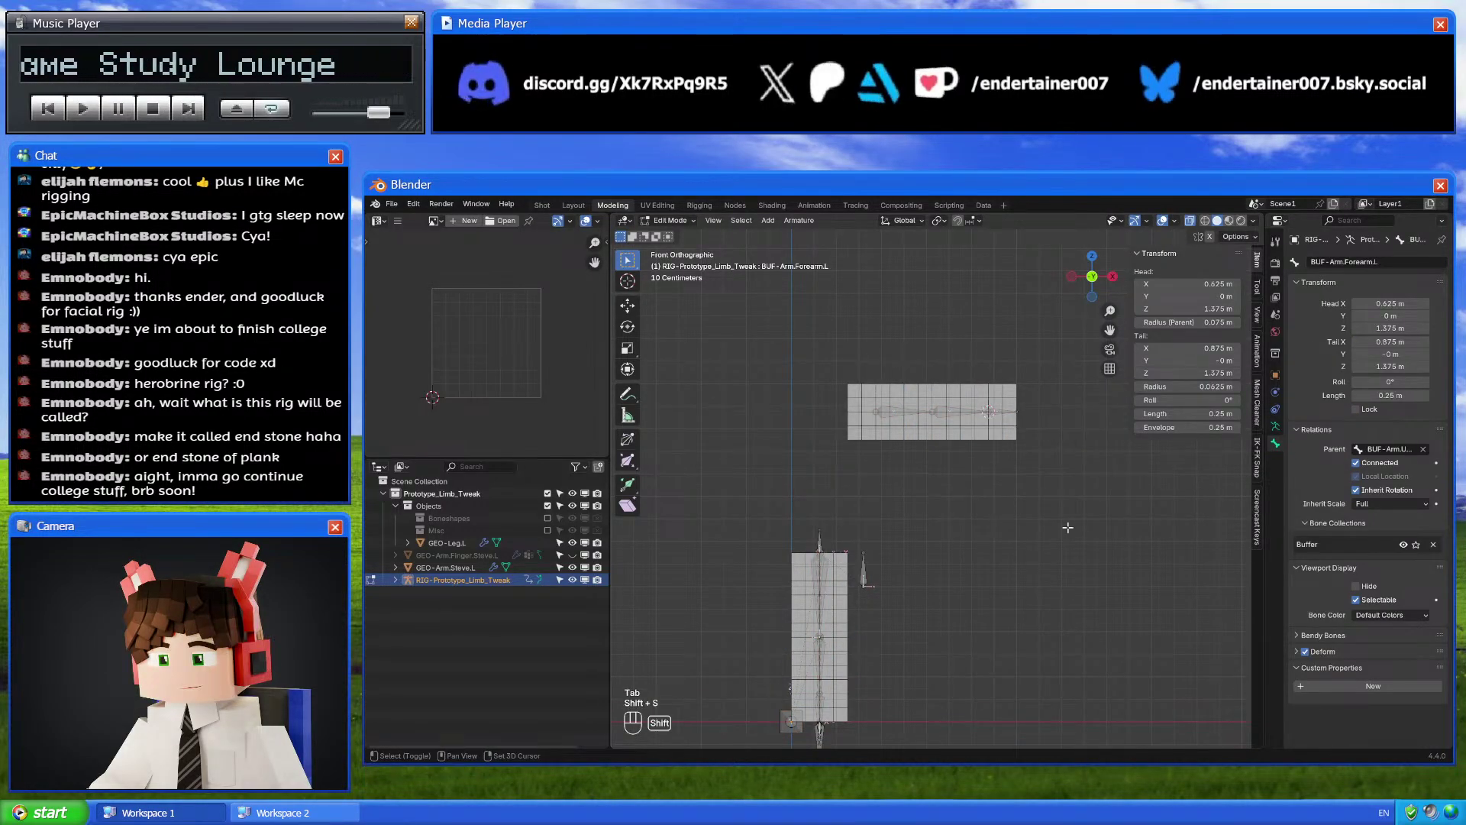
{"action": "key", "text": "shift+a"}
{"action": "middle_click_drag", "start_coordinate": [992, 330], "coordinate": [918, 410], "text": "shift"}
{"action": "left_click", "coordinate": [915, 260]}
{"action": "key", "text": "g"}
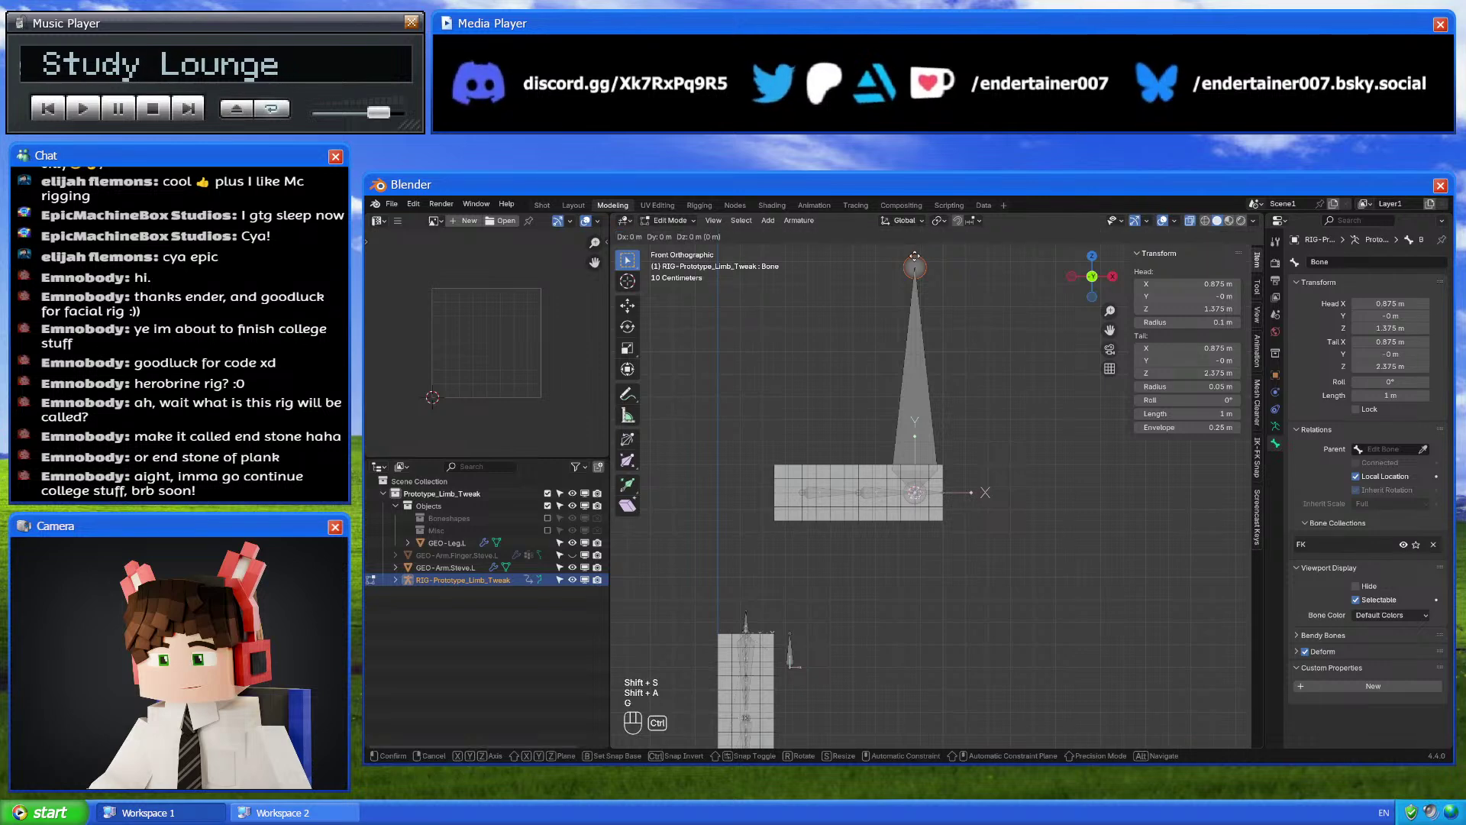
{"action": "left_click", "coordinate": [1024, 485]}
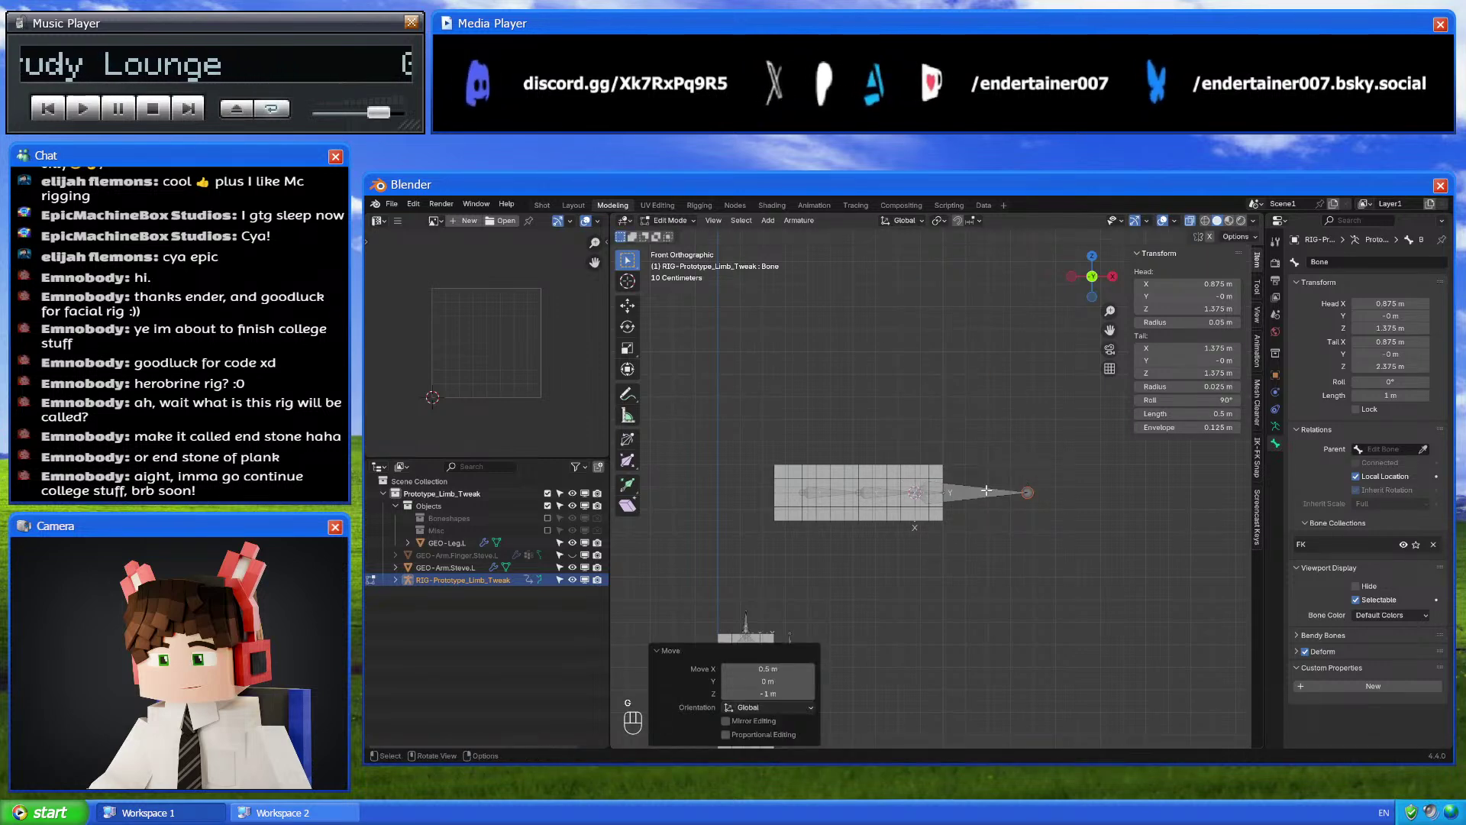
Set the new wrist bone's length to 0.2 m, checking the leg's IK control bone as a reference
{"action": "key", "text": "Tab"}
{"action": "middle_click_drag", "start_coordinate": [836, 685], "coordinate": [864, 643], "text": "shift"}
{"action": "left_click", "coordinate": [864, 643]}
{"action": "key", "text": "Tab"}
{"action": "key", "text": "Tab"}
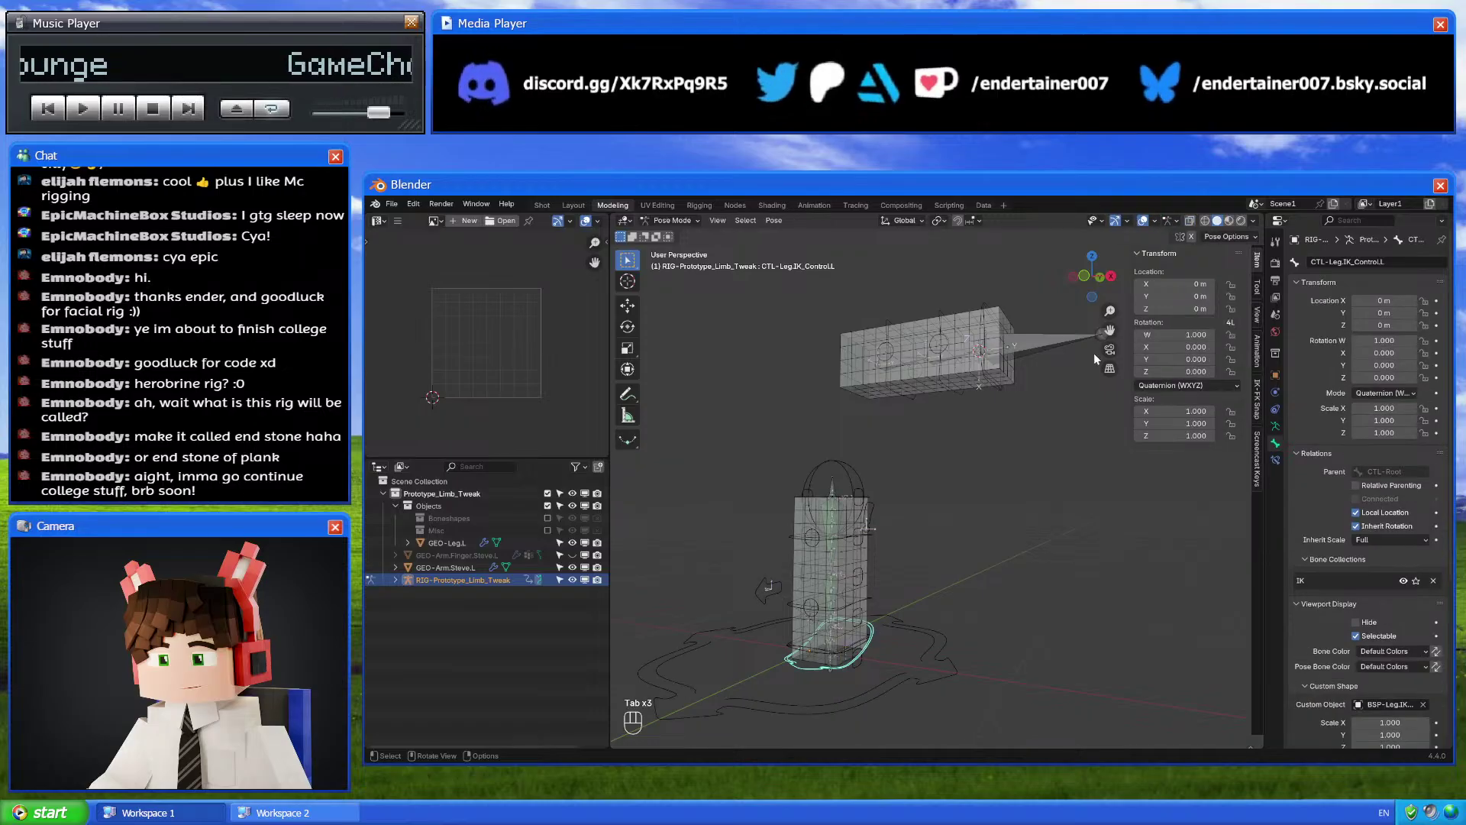
{"action": "left_click", "coordinate": [1096, 336]}
{"action": "key", "text": "Tab"}
{"action": "left_click", "coordinate": [1186, 413]}
{"action": "type", "text": "0.2"}
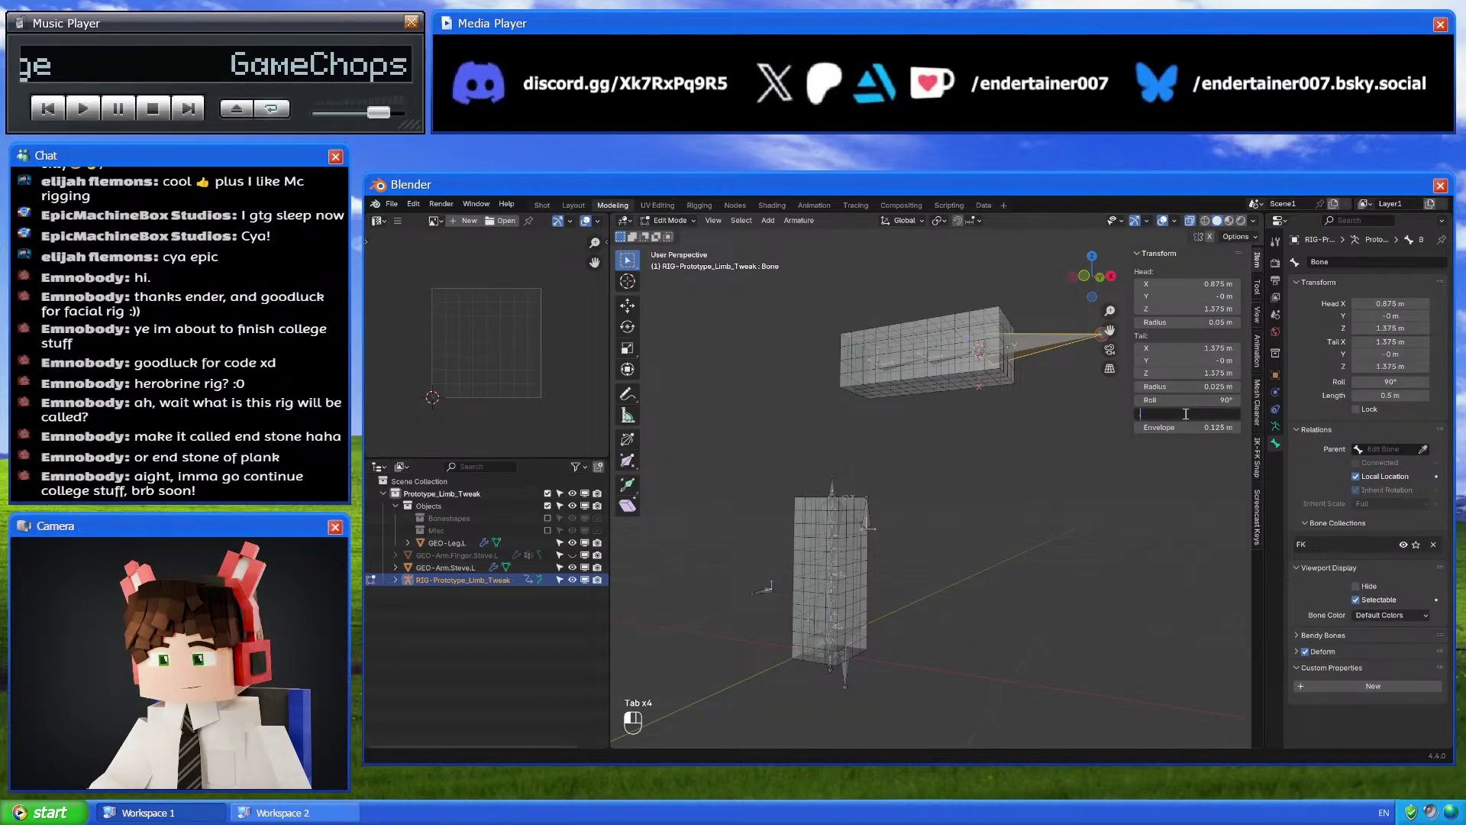
{"action": "key", "text": "Return"}
Examine the new wrist bone's placement against the arm and leg bones from the front
{"action": "left_click", "coordinate": [1083, 289]}
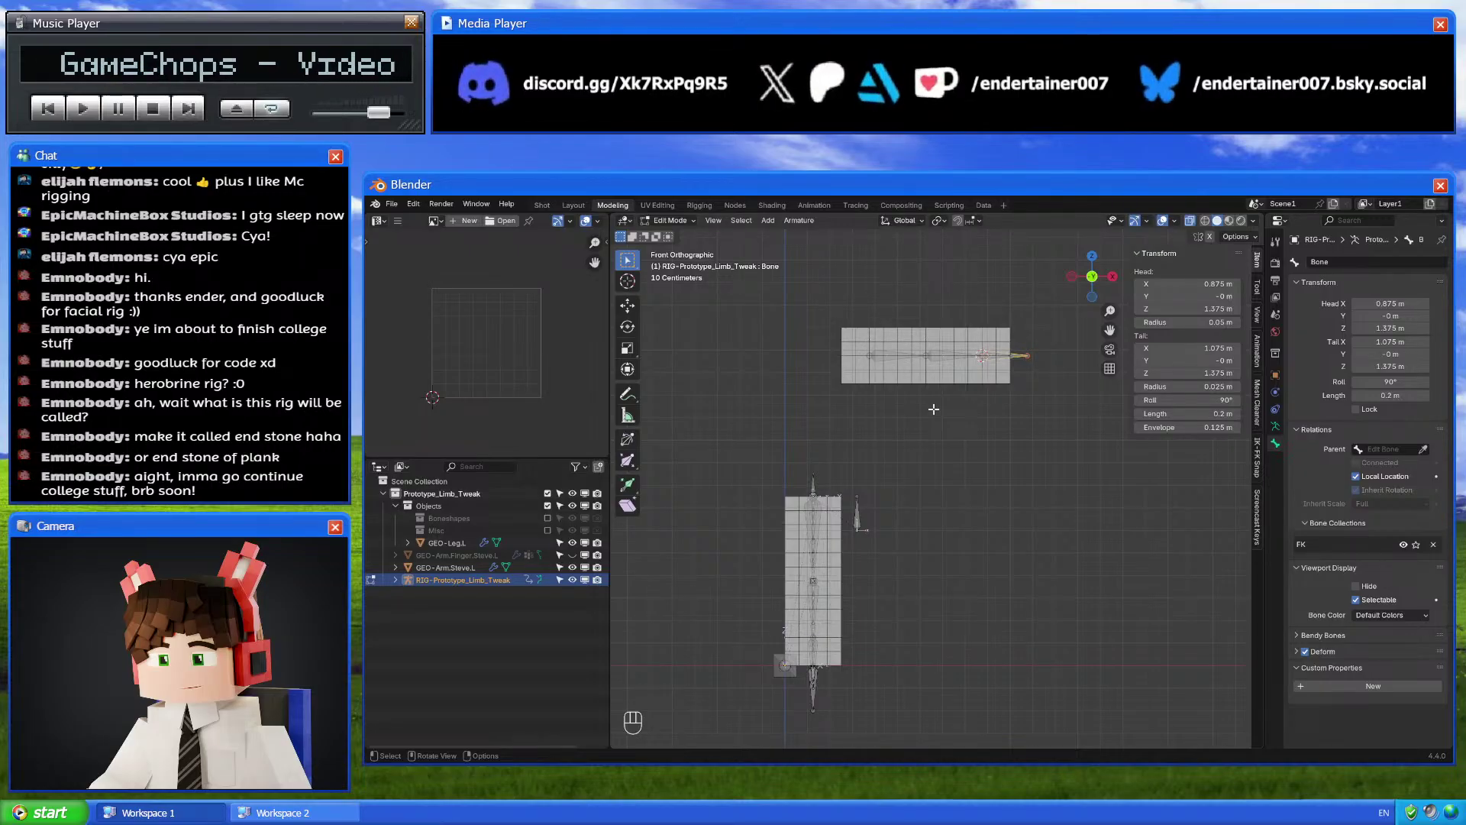
{"action": "scroll", "coordinate": [919, 417], "scroll_direction": "up", "scroll_amount": 3}
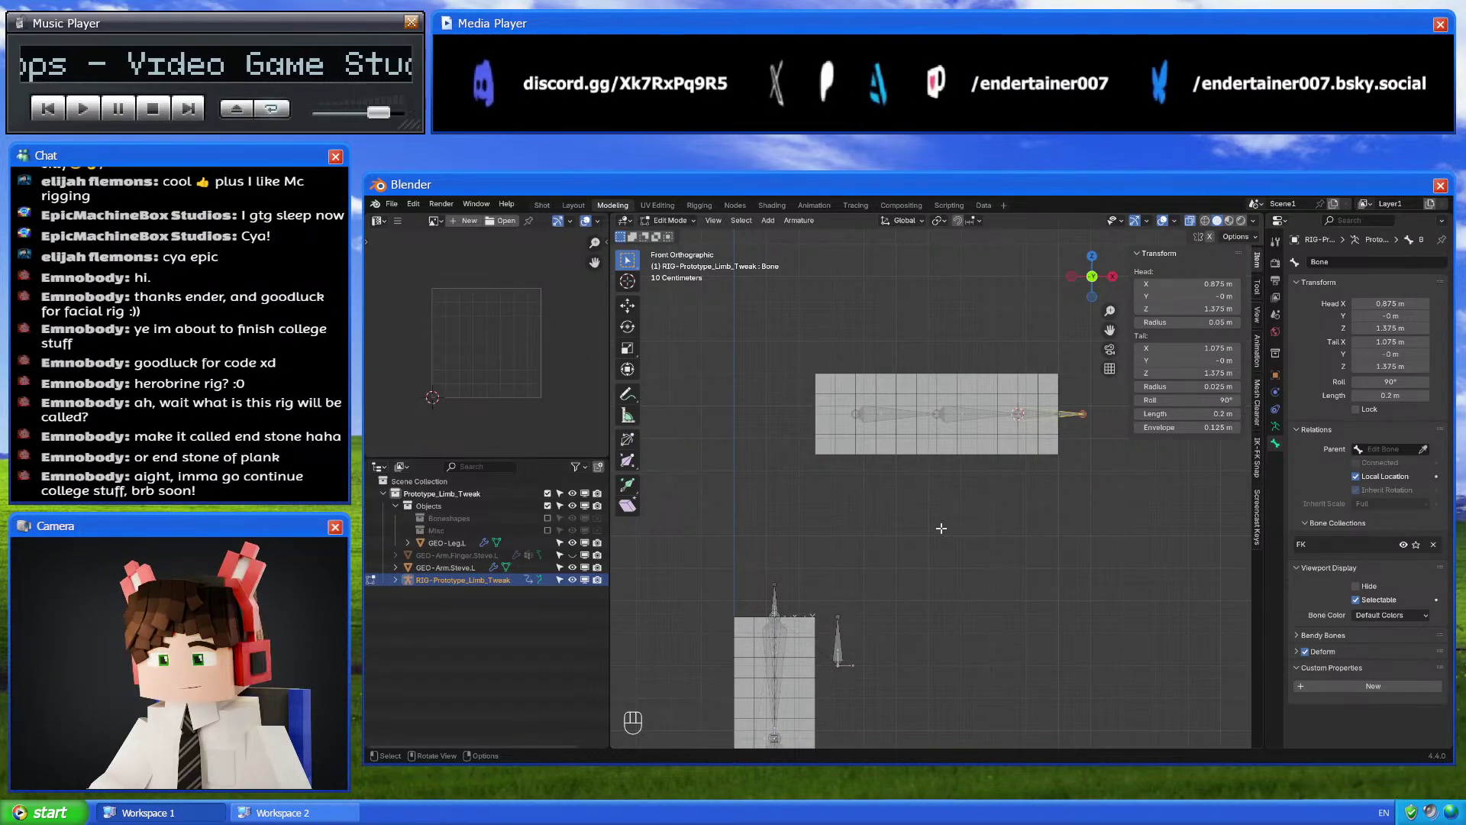
{"action": "middle_click_drag", "start_coordinate": [941, 528], "coordinate": [1002, 528], "text": "shift"}
{"action": "scroll", "coordinate": [1110, 530], "scroll_direction": "up", "scroll_amount": 3}
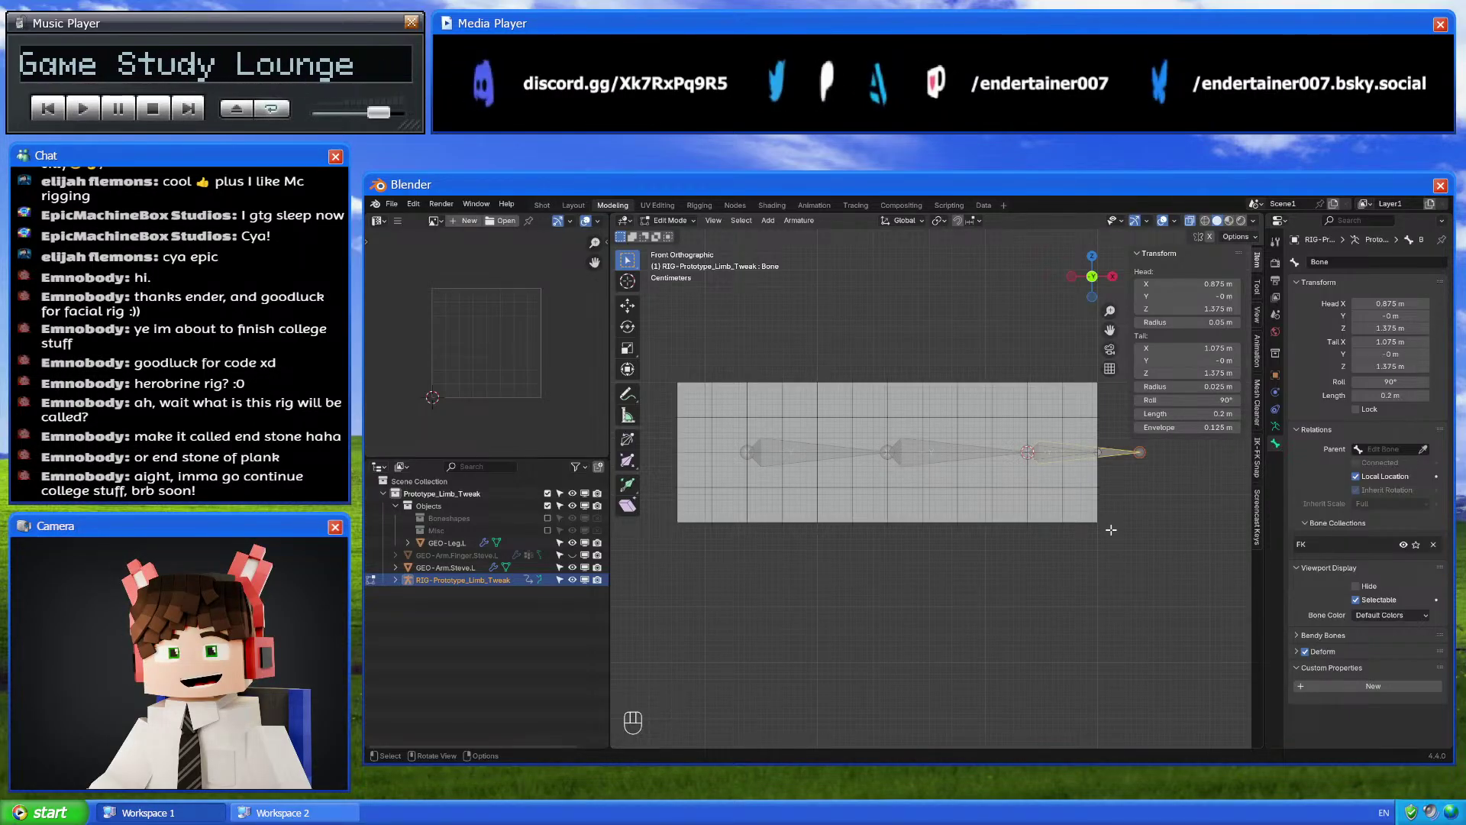
{"action": "middle_click_drag", "start_coordinate": [1110, 529], "coordinate": [1008, 529], "text": "shift"}
{"action": "scroll", "coordinate": [1008, 529], "scroll_direction": "down", "scroll_amount": 3}
{"action": "middle_click_drag", "start_coordinate": [825, 656], "coordinate": [931, 550], "text": "shift"}
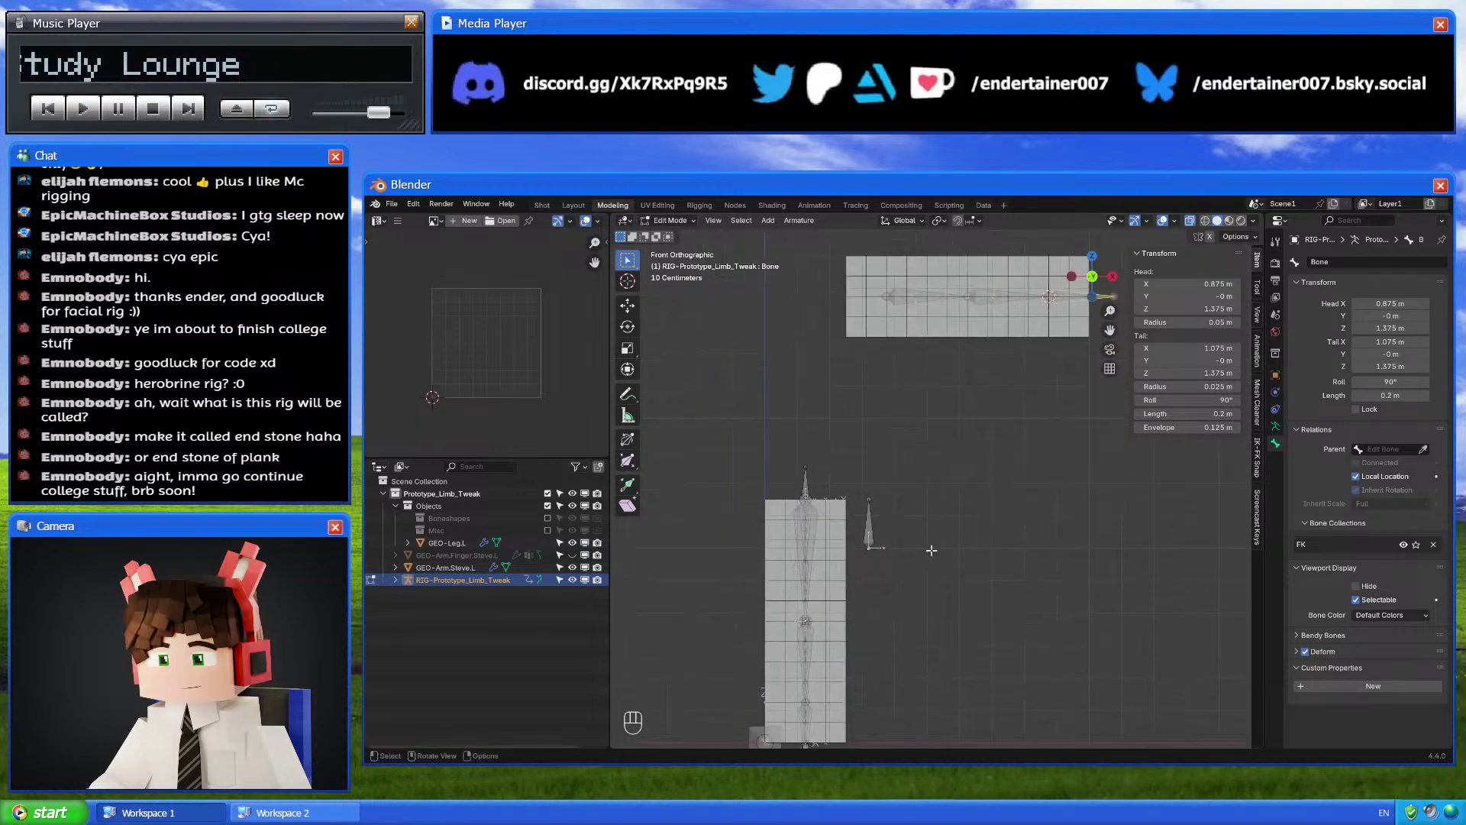
{"action": "key", "text": "Tab"}
{"action": "key", "text": "Tab"}
{"action": "key", "text": "Tab"}
{"action": "middle_click_drag", "start_coordinate": [939, 494], "coordinate": [901, 513], "text": "shift"}
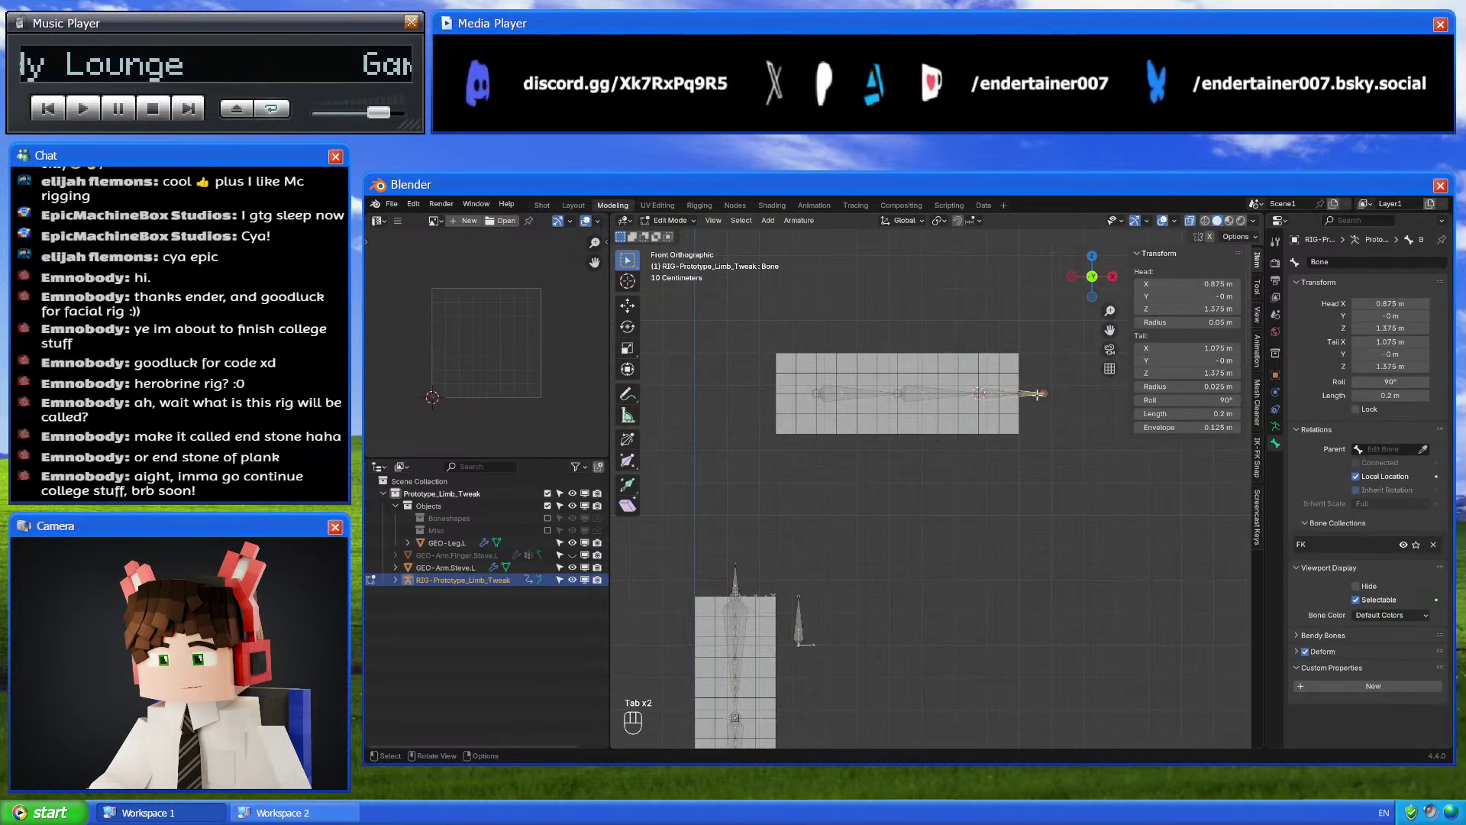
{"action": "middle_click_drag", "start_coordinate": [843, 632], "coordinate": [874, 484], "text": "shift"}
Rename the new wrist bone CTL-Arm.IK_Control.L, based on the leg control's name, and move it to the IK bone collection
{"action": "left_click", "coordinate": [818, 663]}
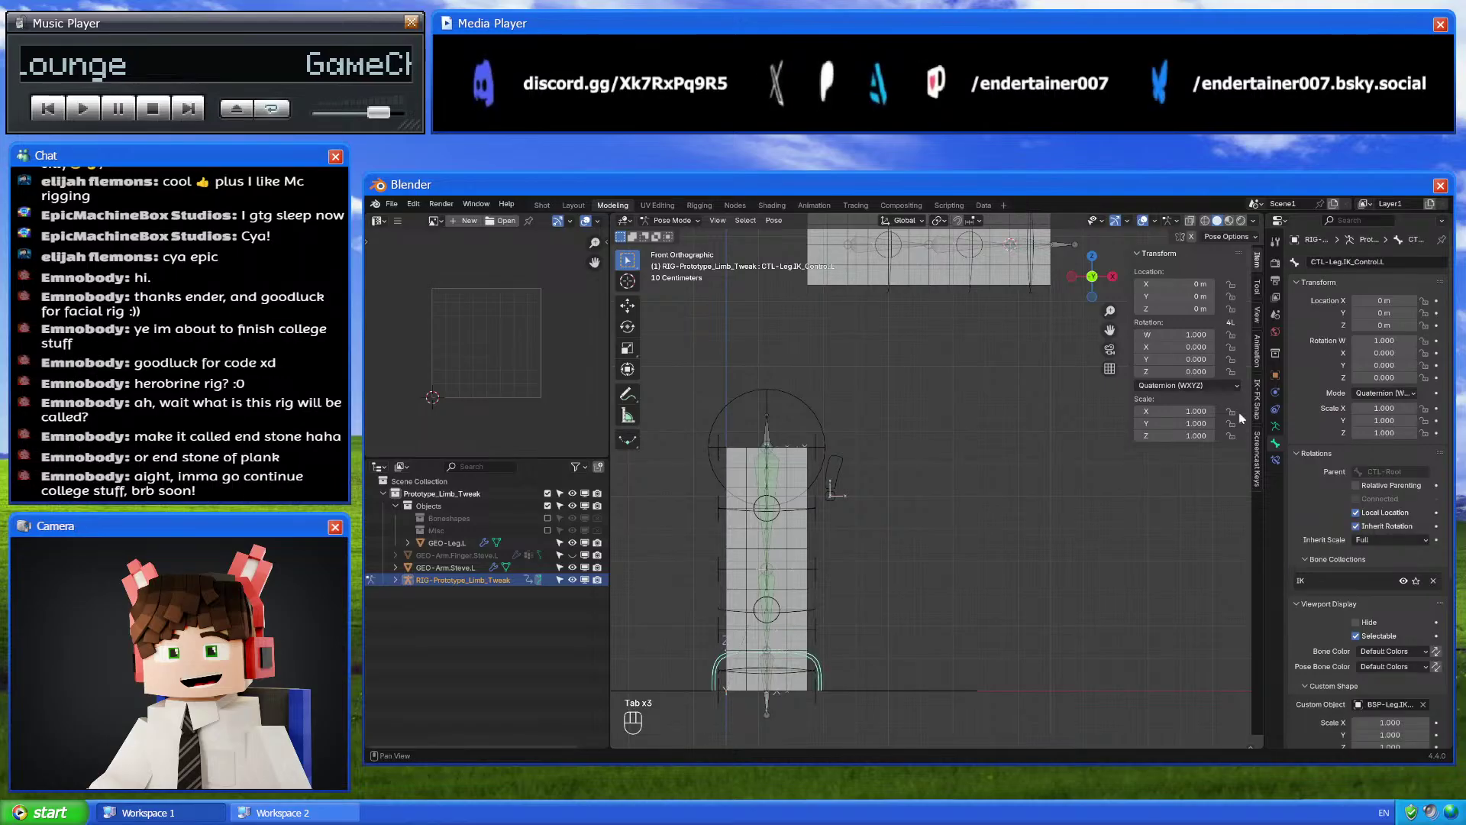
{"action": "middle_click_drag", "start_coordinate": [1030, 452], "coordinate": [972, 552], "text": "shift"}
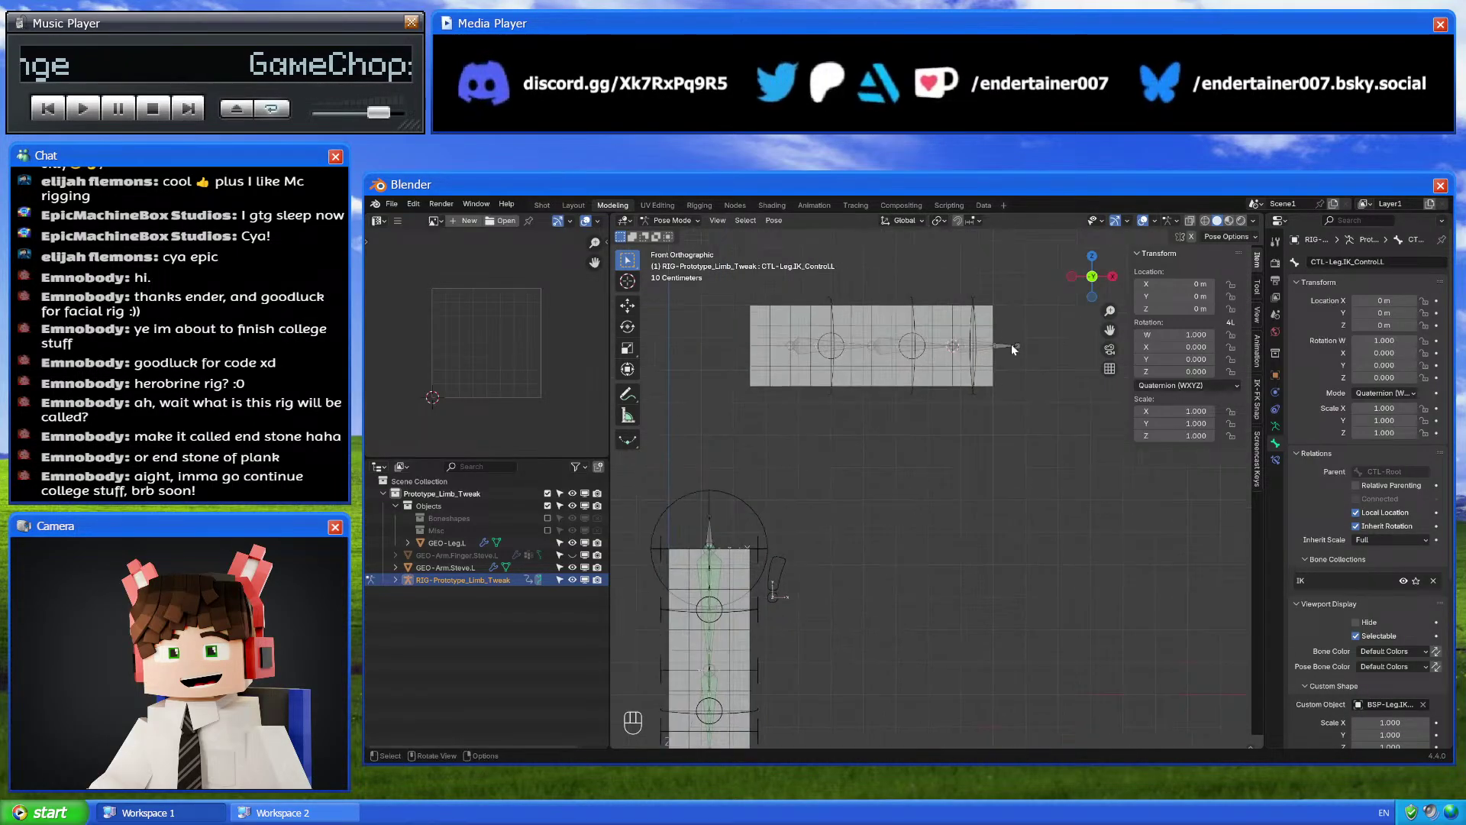
{"action": "left_click", "coordinate": [1014, 345]}
{"action": "left_click", "coordinate": [1339, 263]}
{"action": "type", "text": "CTL-Leg.IK_Control.L"}
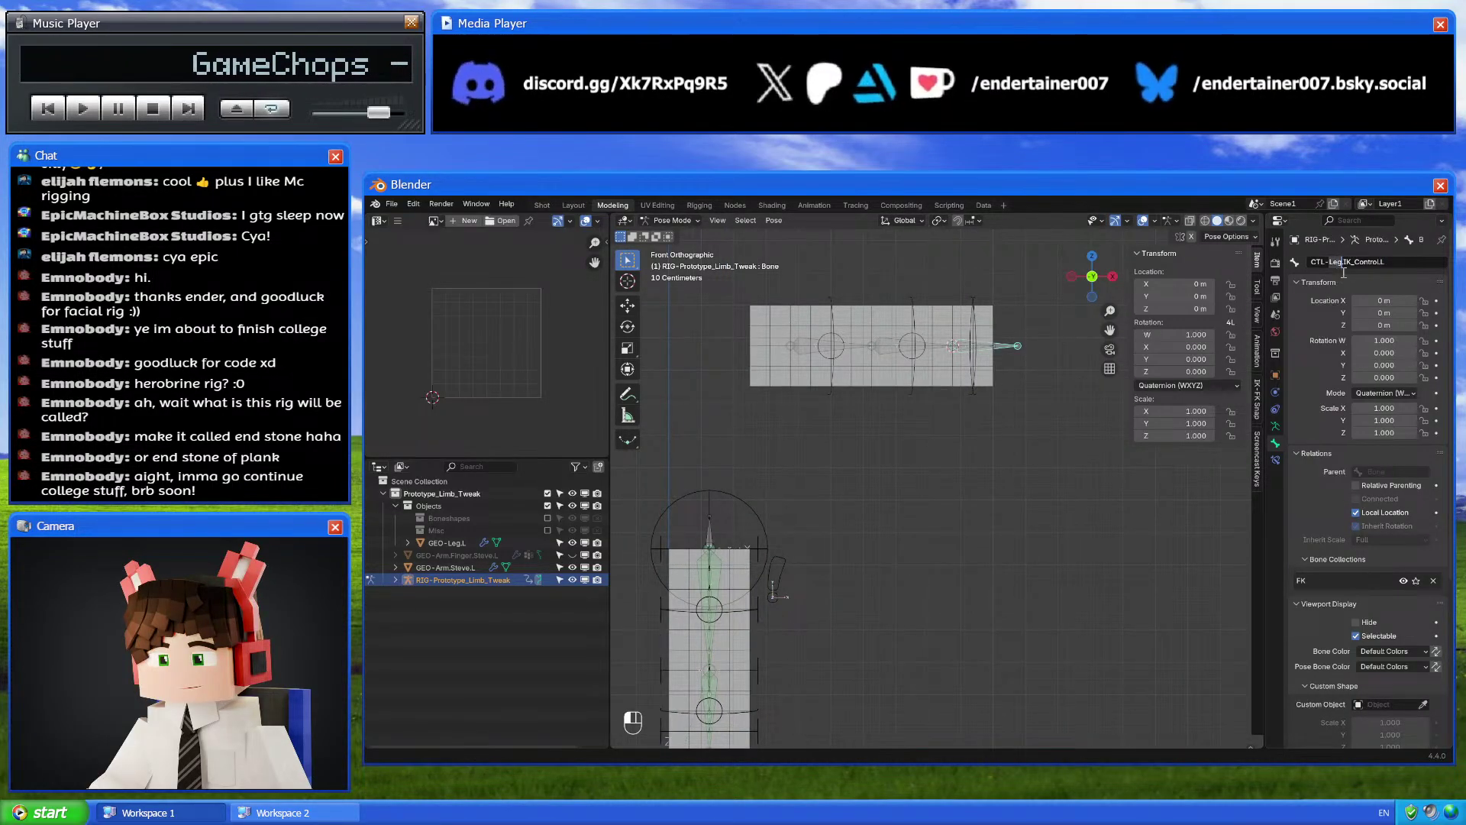
{"action": "key", "text": "Return"}
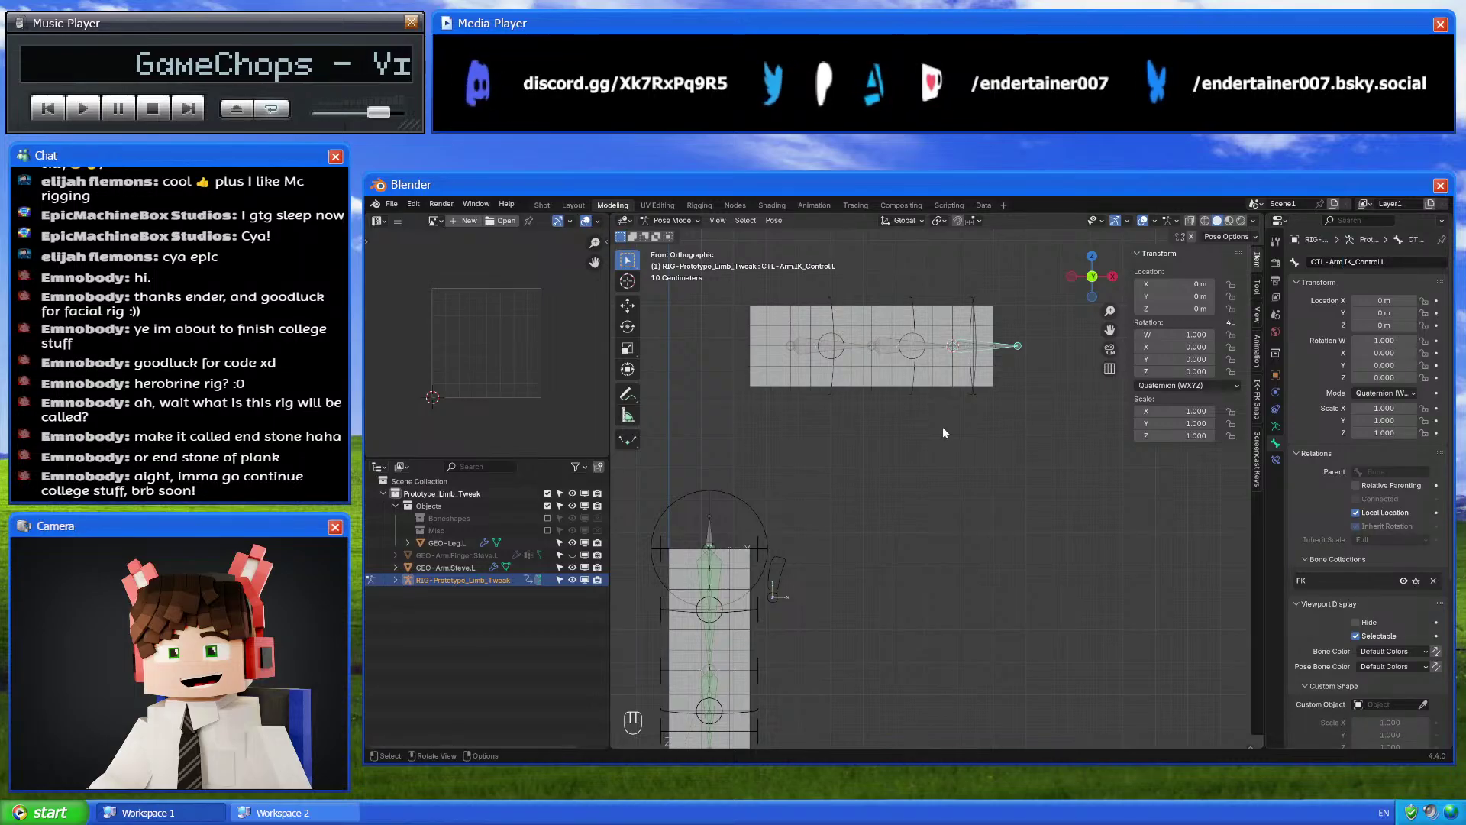
{"action": "key", "text": "m"}
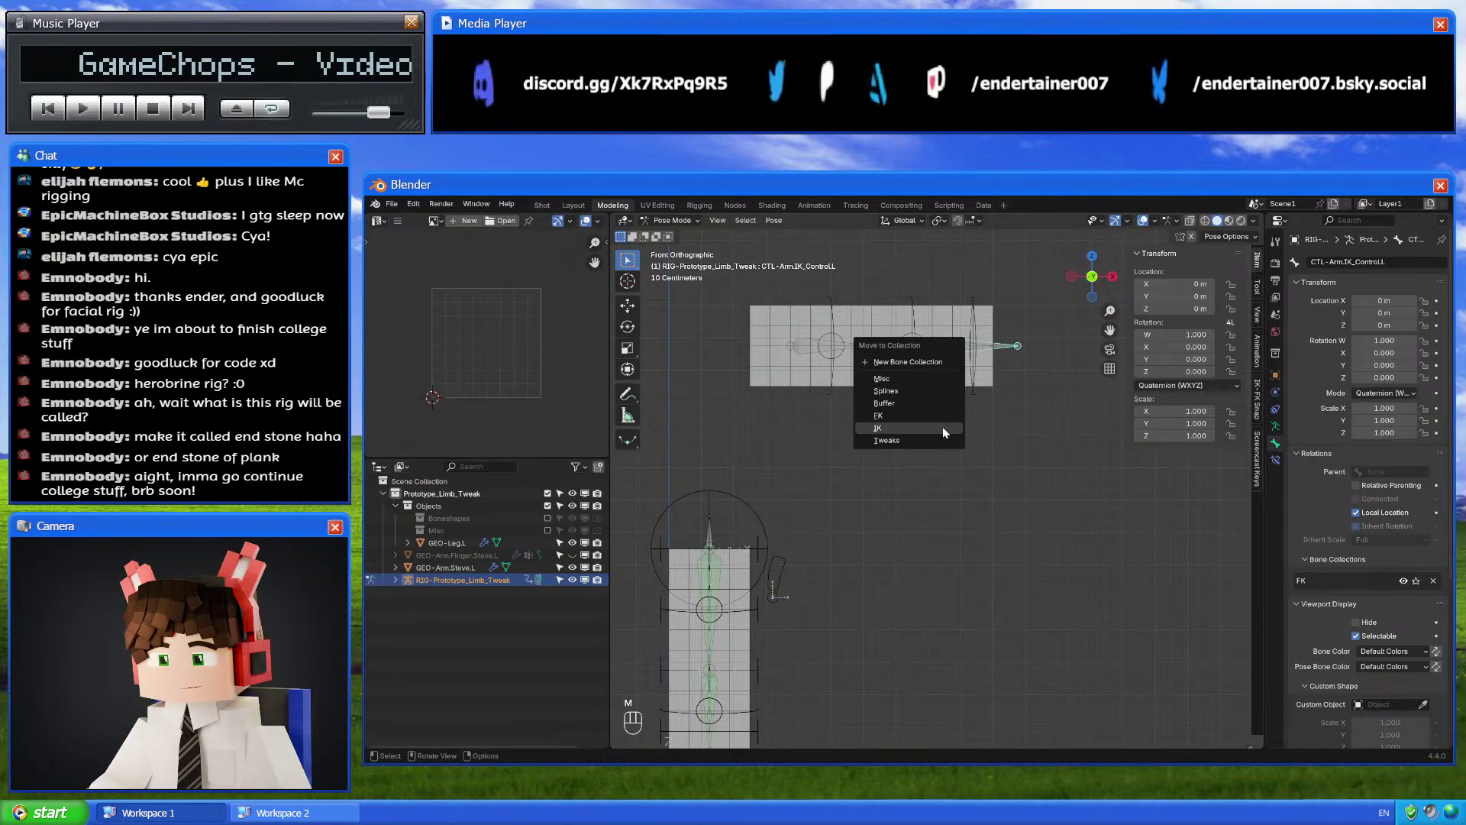
{"action": "left_click", "coordinate": [942, 427]}
{"action": "left_click", "coordinate": [1275, 426]}
{"action": "middle_click_drag", "start_coordinate": [1005, 468], "coordinate": [1044, 456], "text": "shift"}
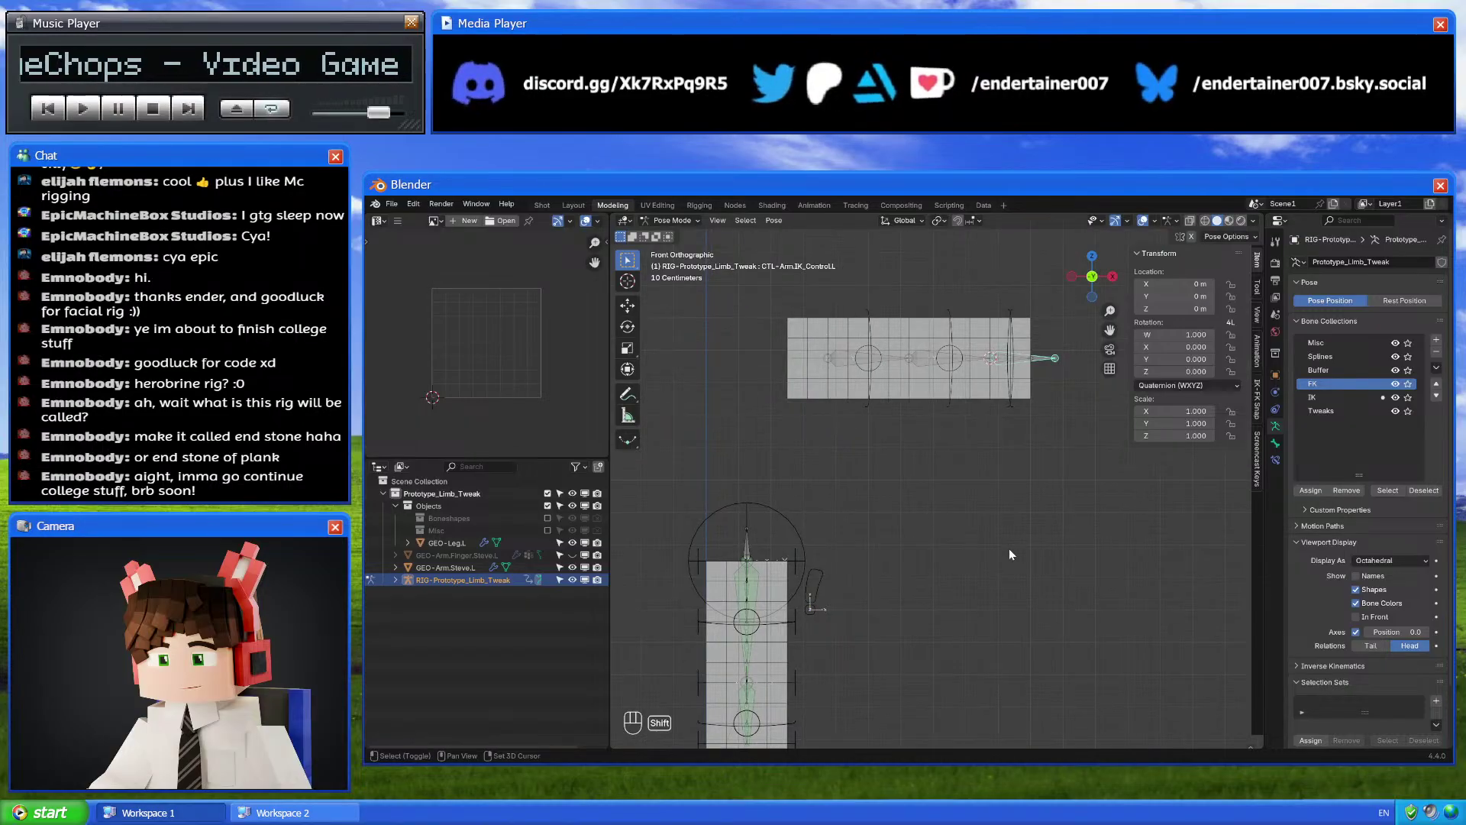
{"action": "scroll", "coordinate": [1009, 548], "scroll_direction": "down", "scroll_amount": 5, "text": "shift"}
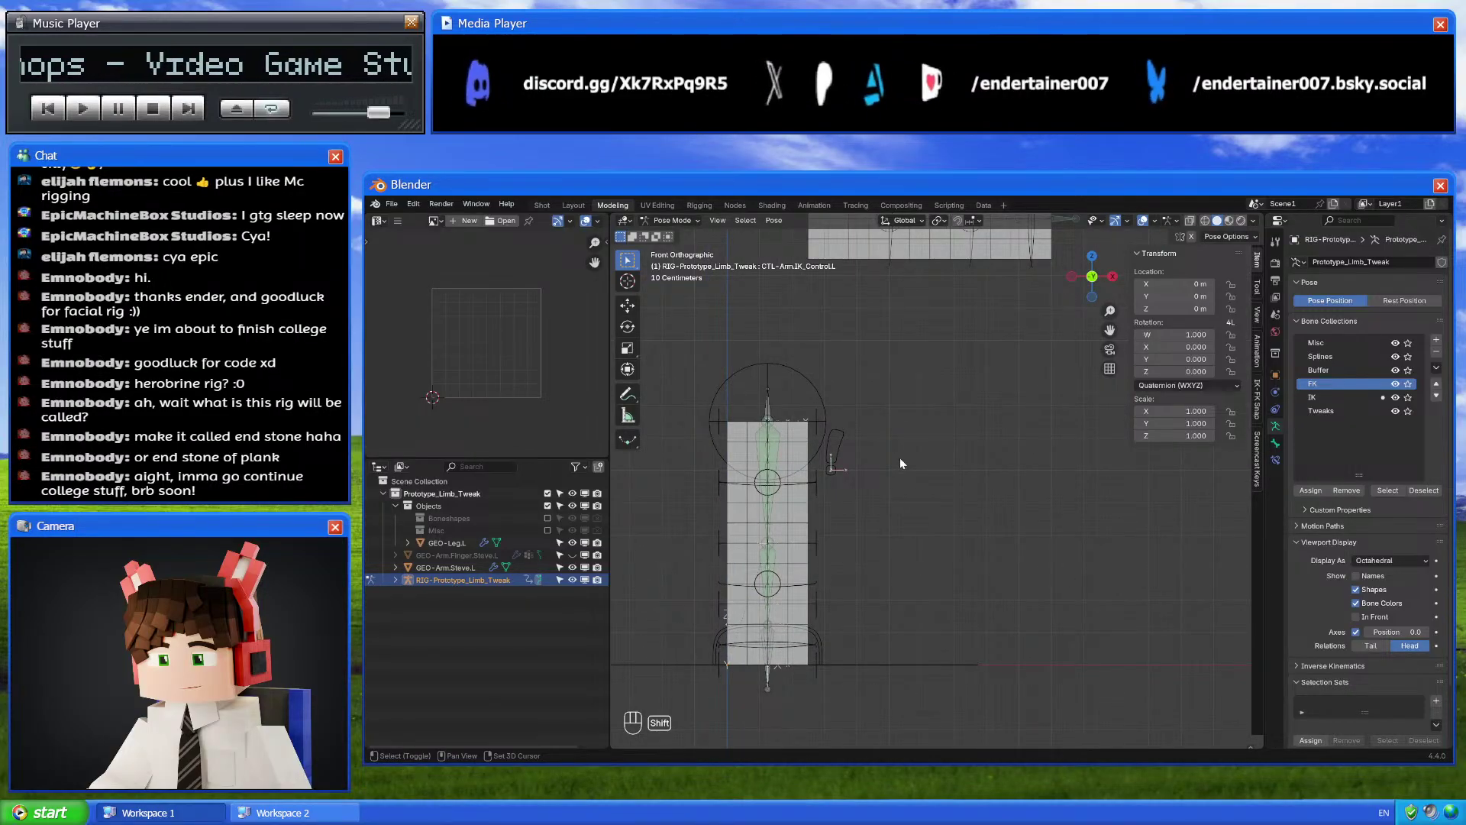
{"action": "scroll", "coordinate": [901, 464], "scroll_direction": "up", "scroll_amount": 8, "text": "shift"}
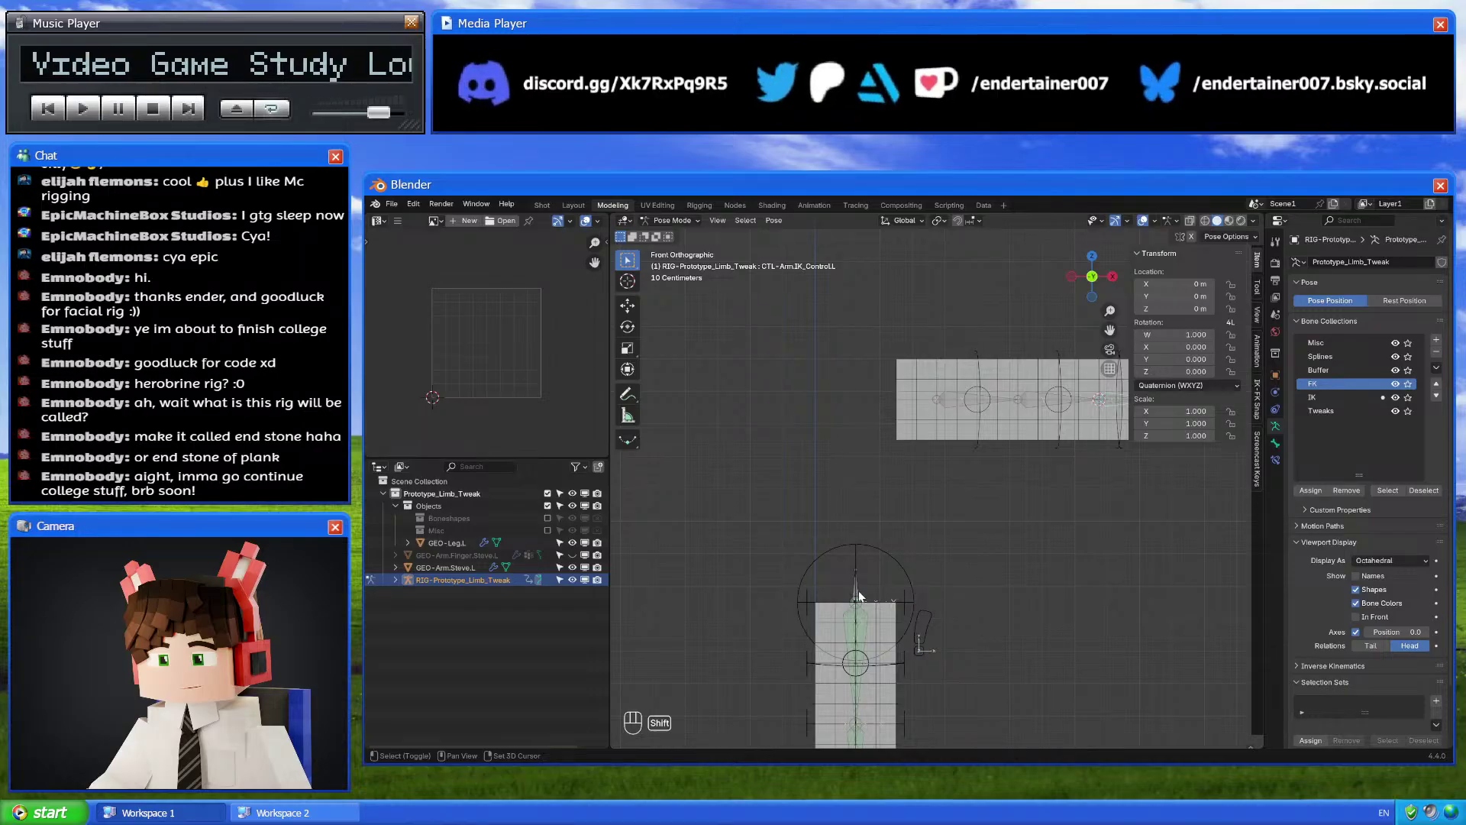
{"action": "scroll", "coordinate": [863, 597], "scroll_direction": "down", "scroll_amount": 3, "text": "shift"}
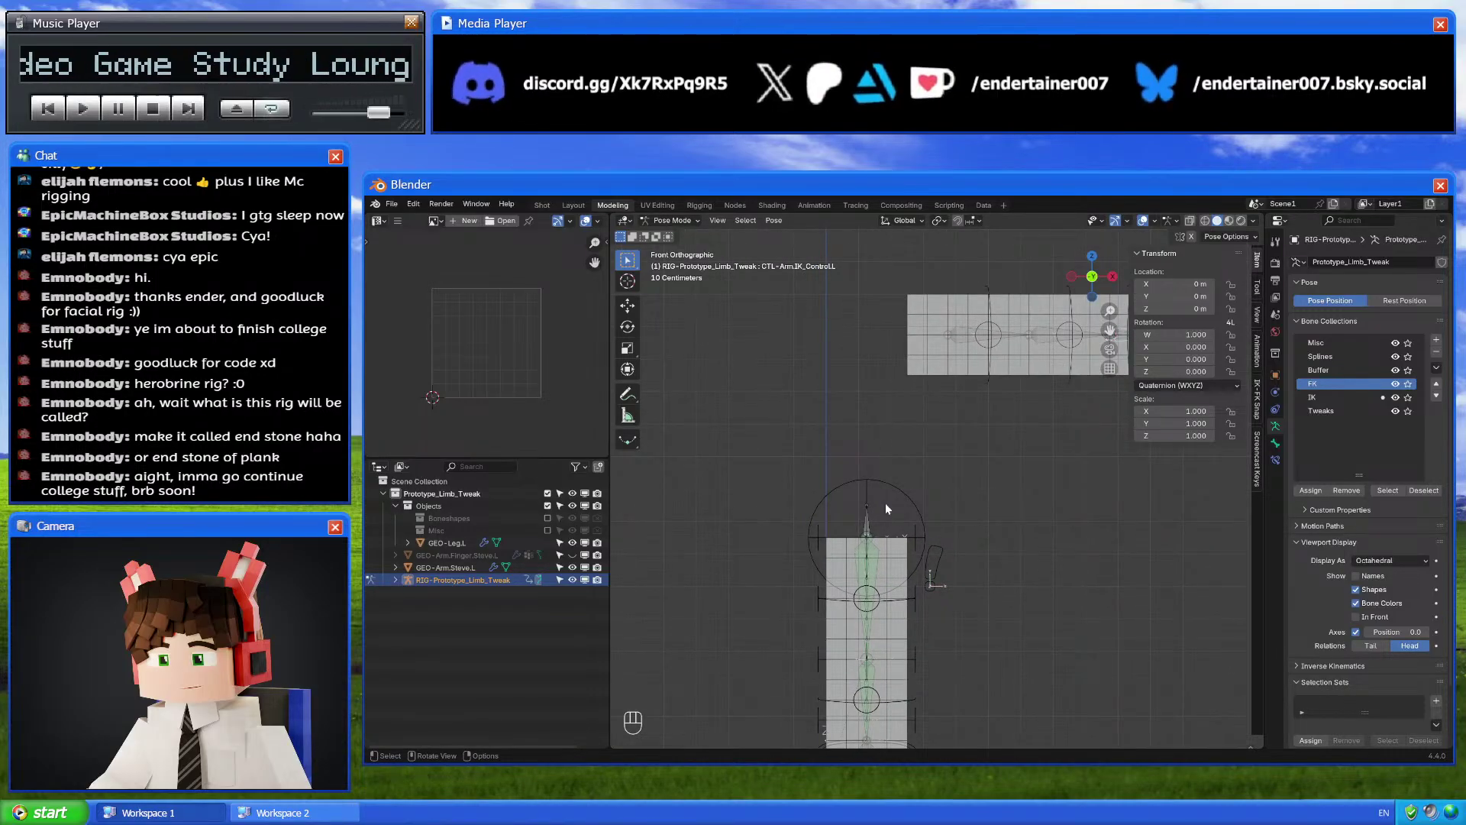
Duplicate the left arm's BUF-Arm.Upper_Arm.L bone in place and set the copy's length to 0.2 m
{"action": "key", "text": "Tab"}
{"action": "key", "text": "Tab"}
{"action": "key", "text": "Tab"}
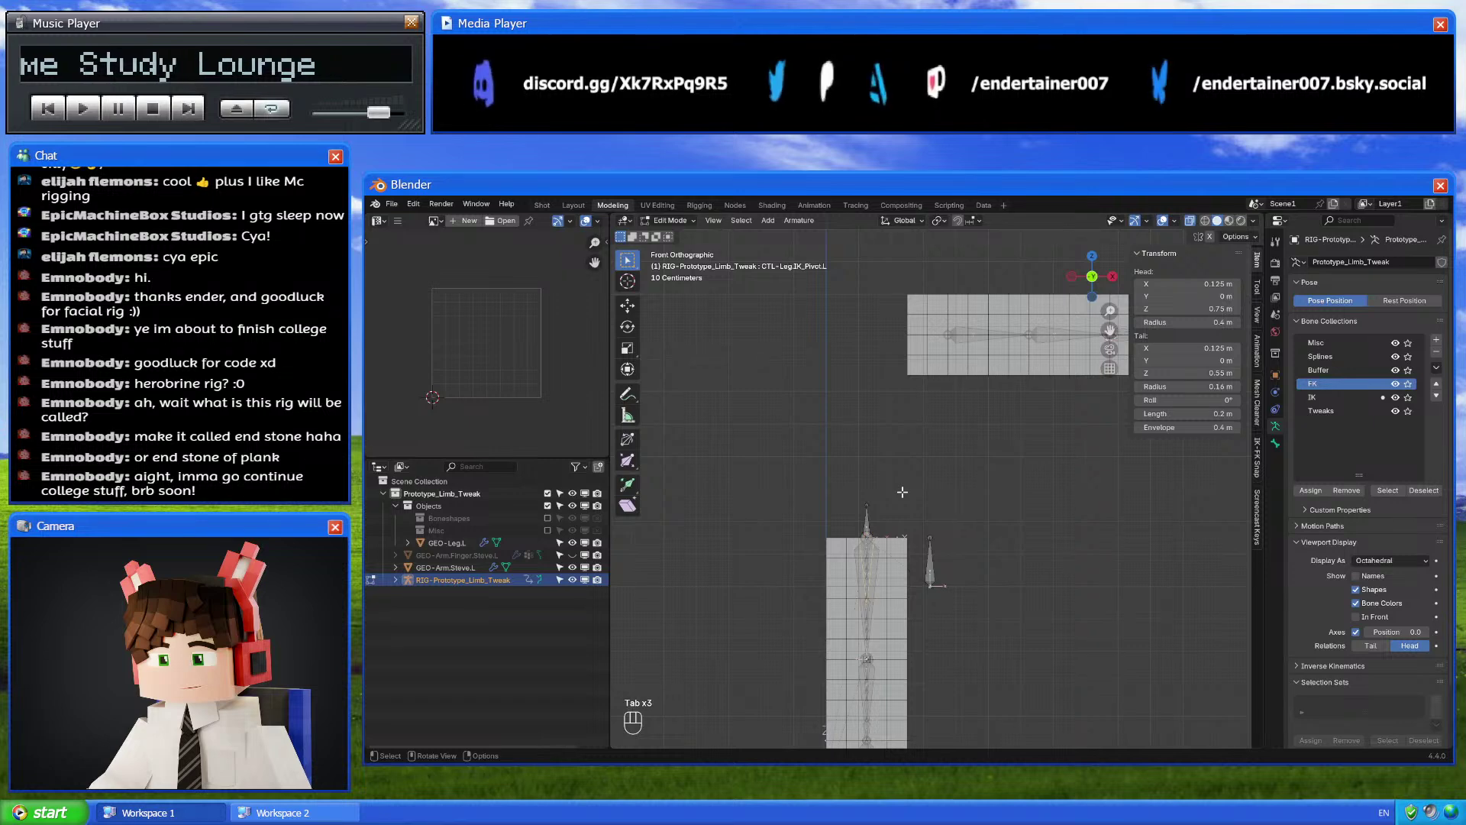
{"action": "key", "text": "Tab"}
{"action": "left_click", "coordinate": [951, 331]}
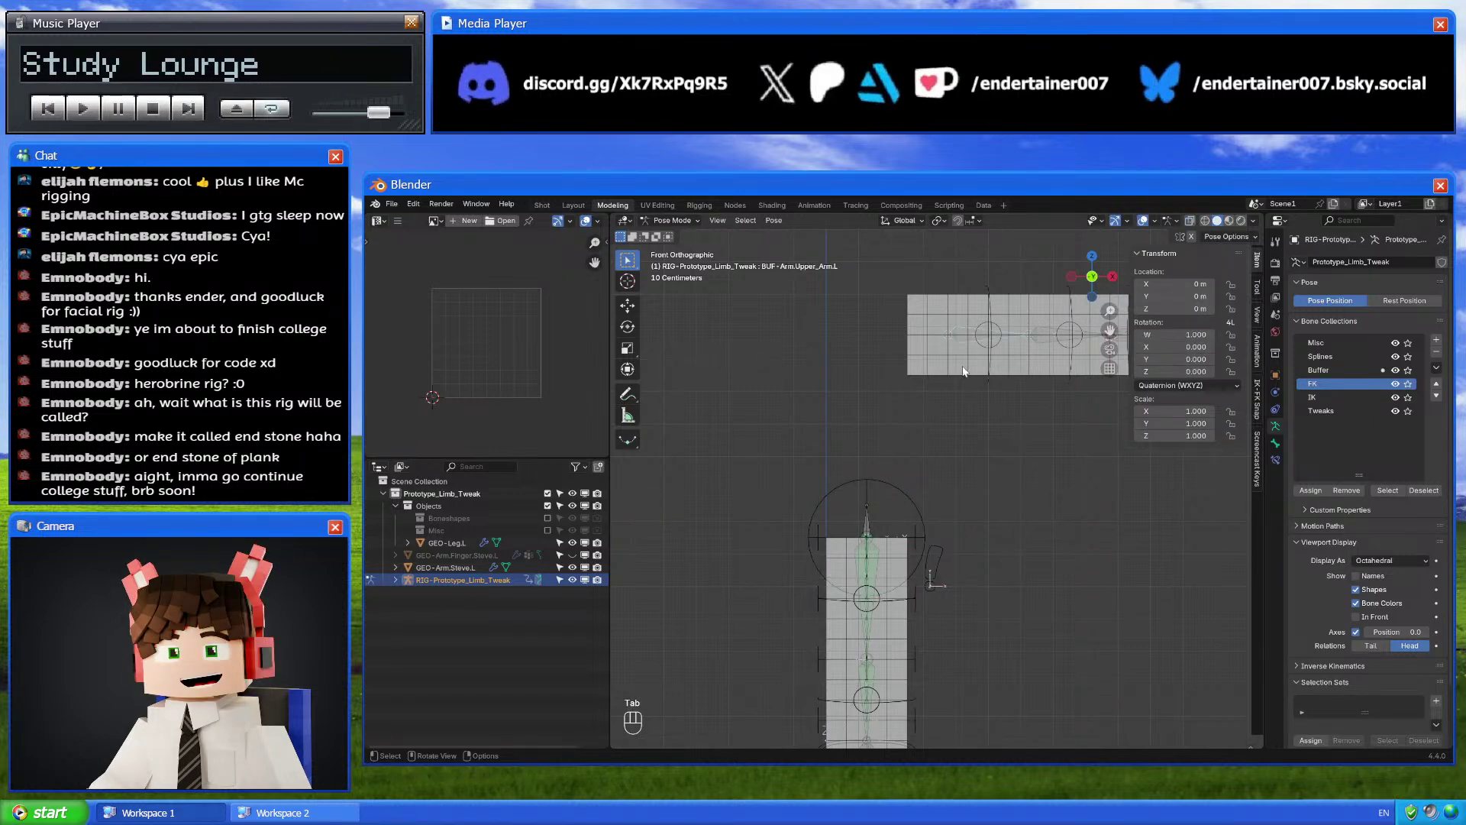
{"action": "key", "text": "Tab"}
{"action": "key", "text": "shift+d"}
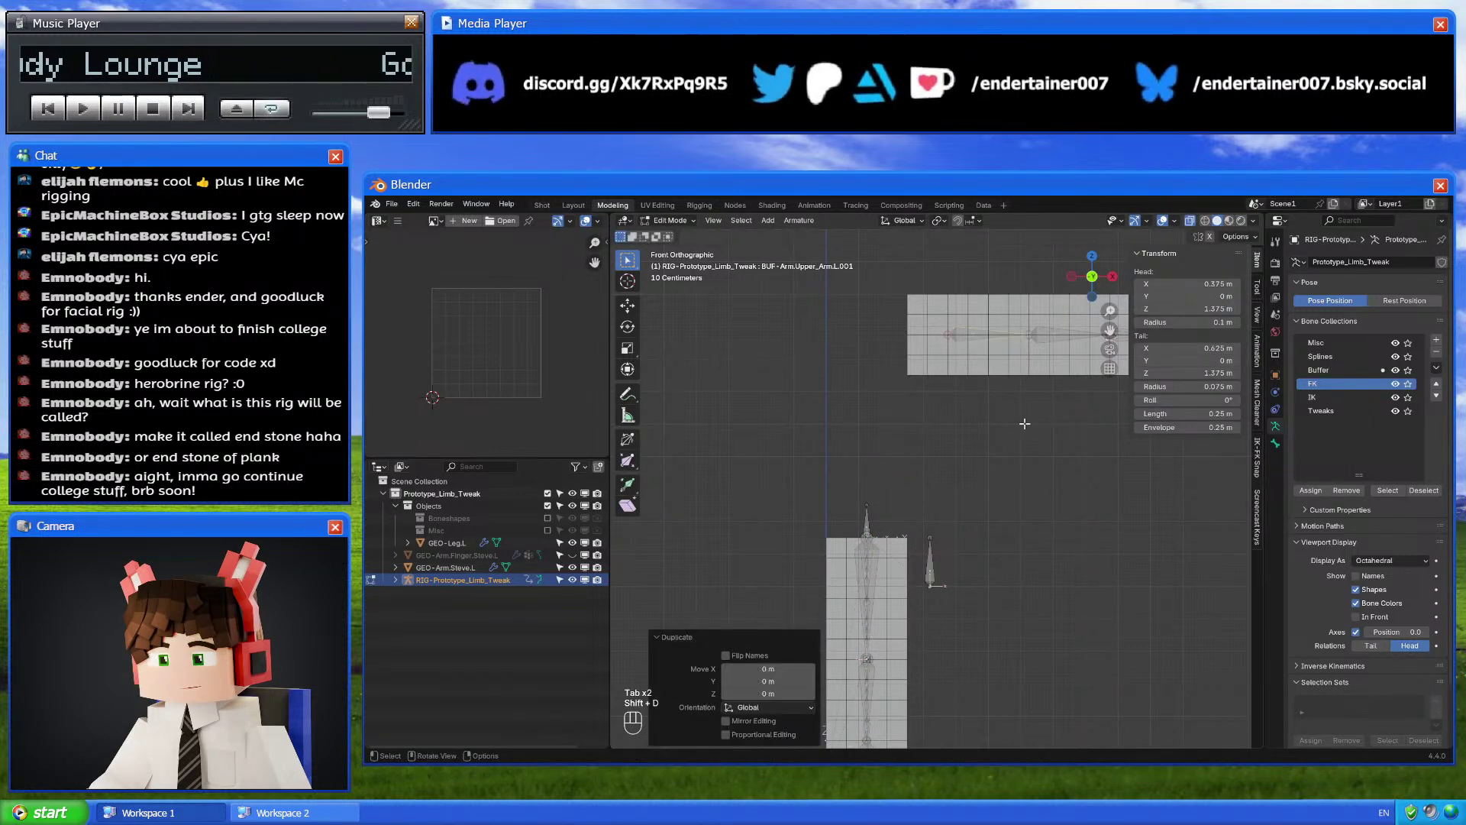
{"action": "left_click", "coordinate": [1175, 411]}
{"action": "type", "text": "2"}
{"action": "key", "text": "Return"}
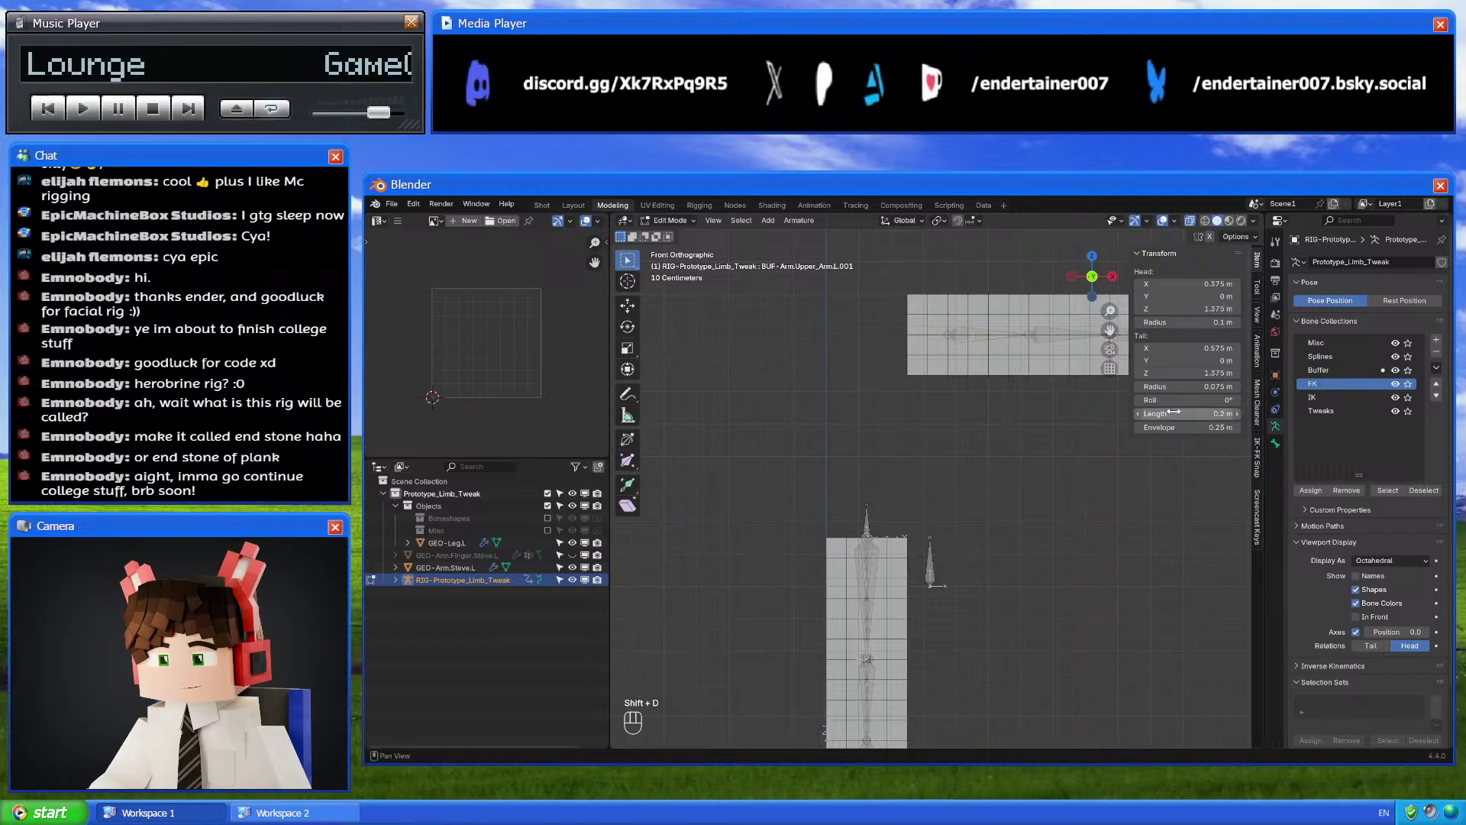
Move the duplicated bone to the IK bone collection and rename it CTL-Arm.IK_Pivot.L, based on the leg pivot's name
{"action": "key", "text": "Tab"}
{"action": "key", "text": "m"}
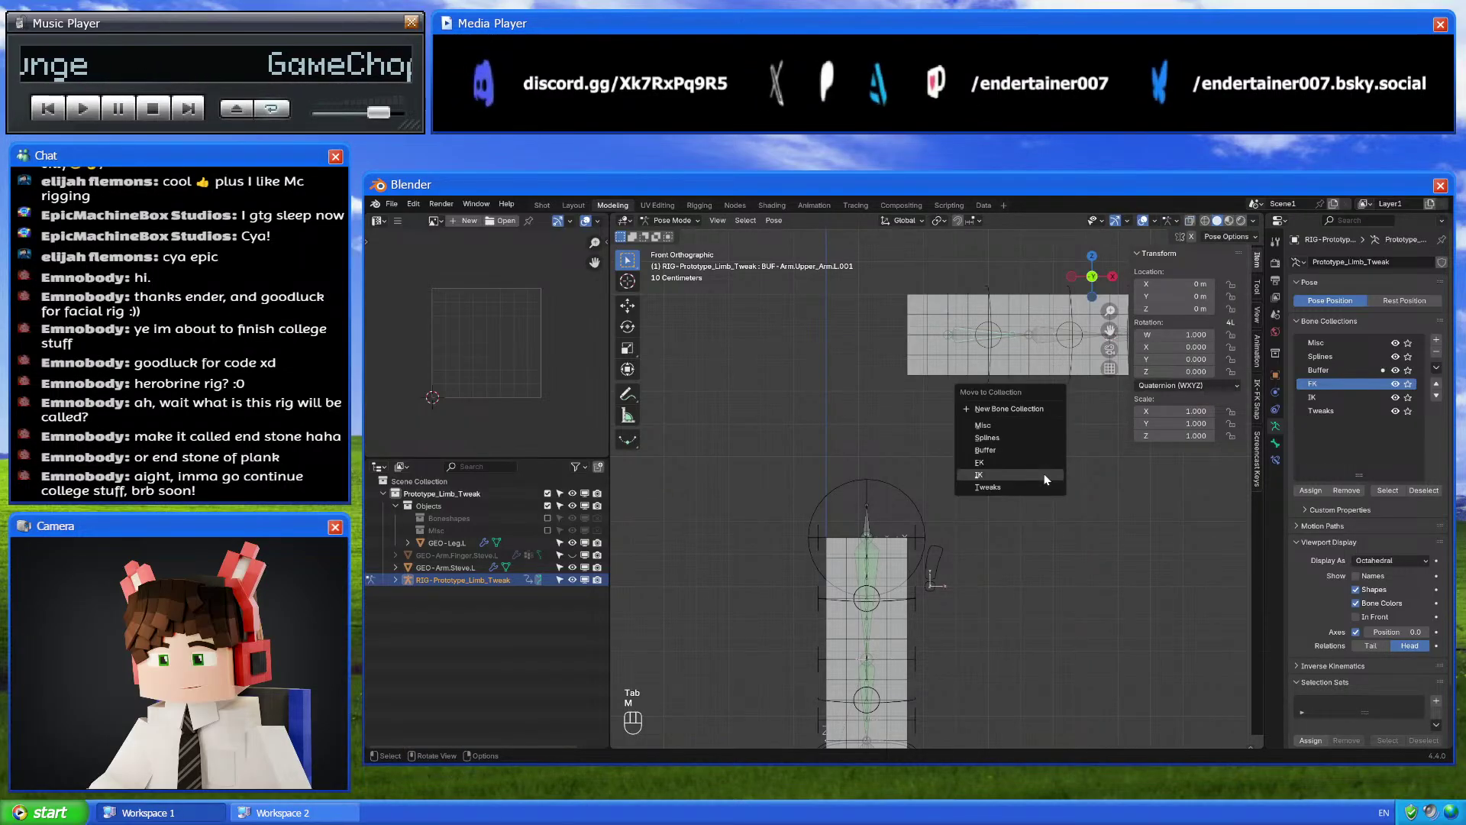
{"action": "left_click", "coordinate": [1048, 471]}
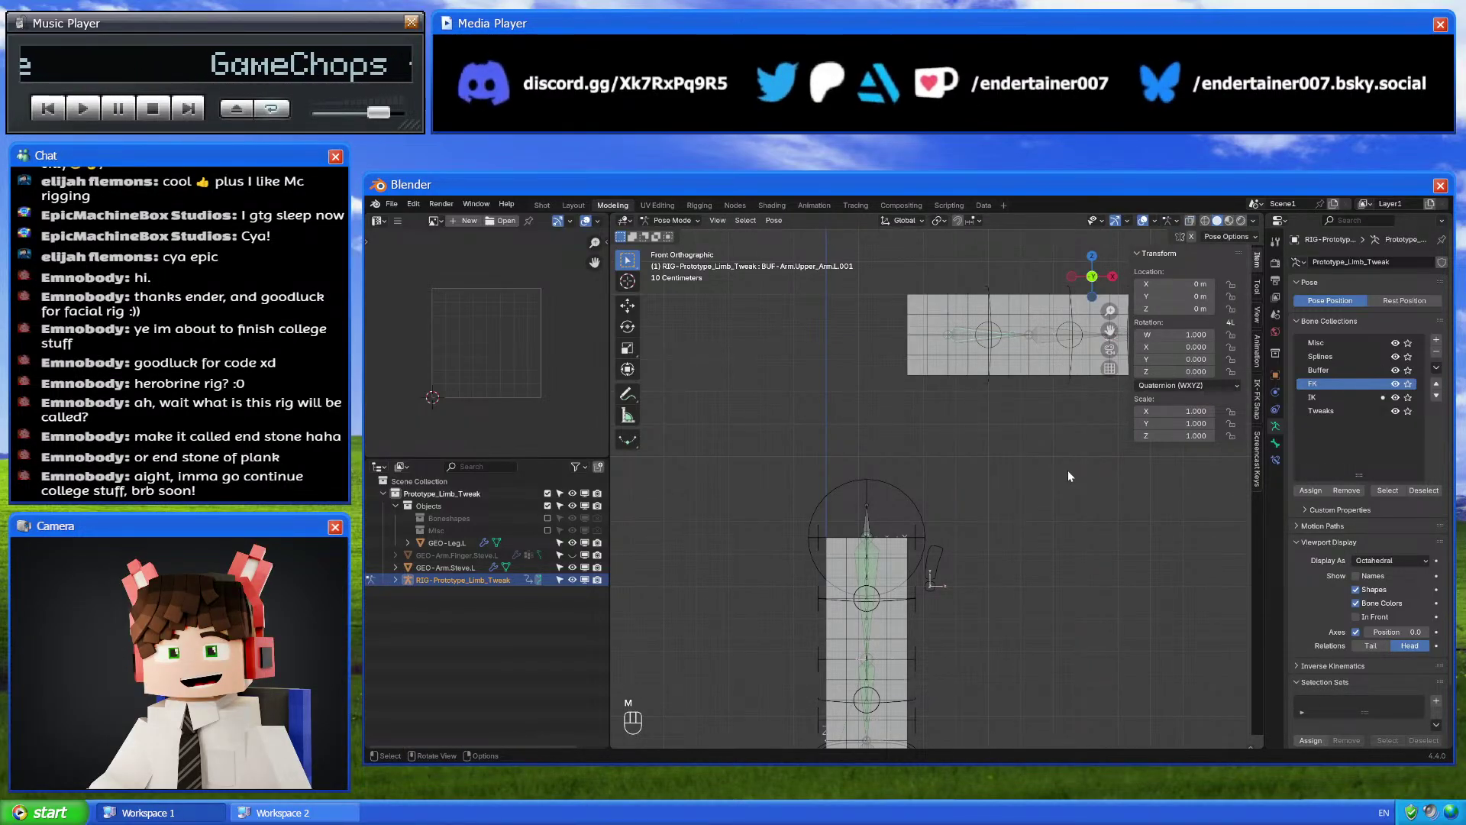
{"action": "left_click", "coordinate": [909, 492]}
{"action": "left_click", "coordinate": [1275, 443]}
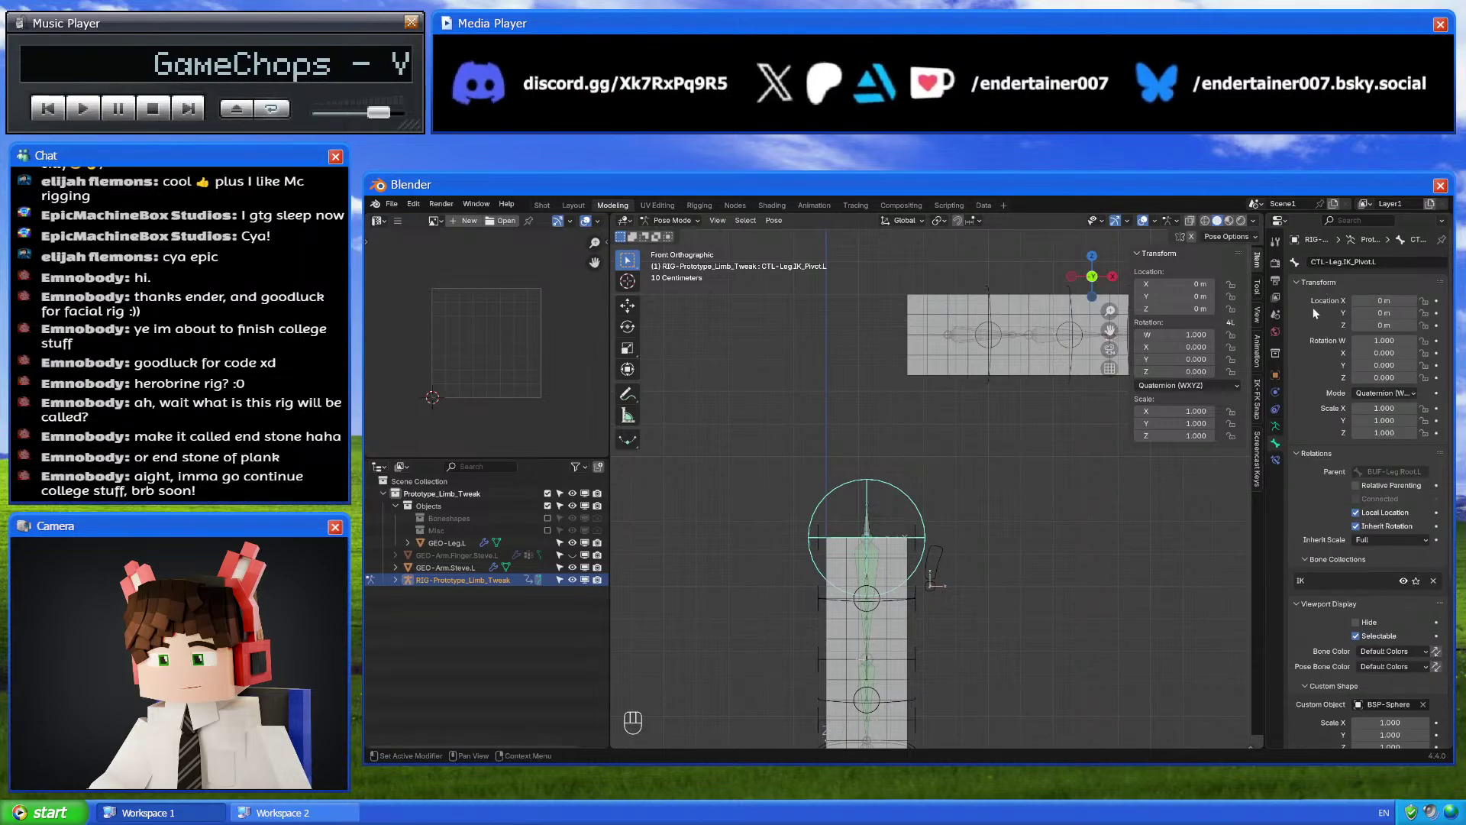
{"action": "left_click", "coordinate": [1336, 262]}
{"action": "key", "text": "ctrl+z"}
{"action": "key", "text": "ctrl+z"}
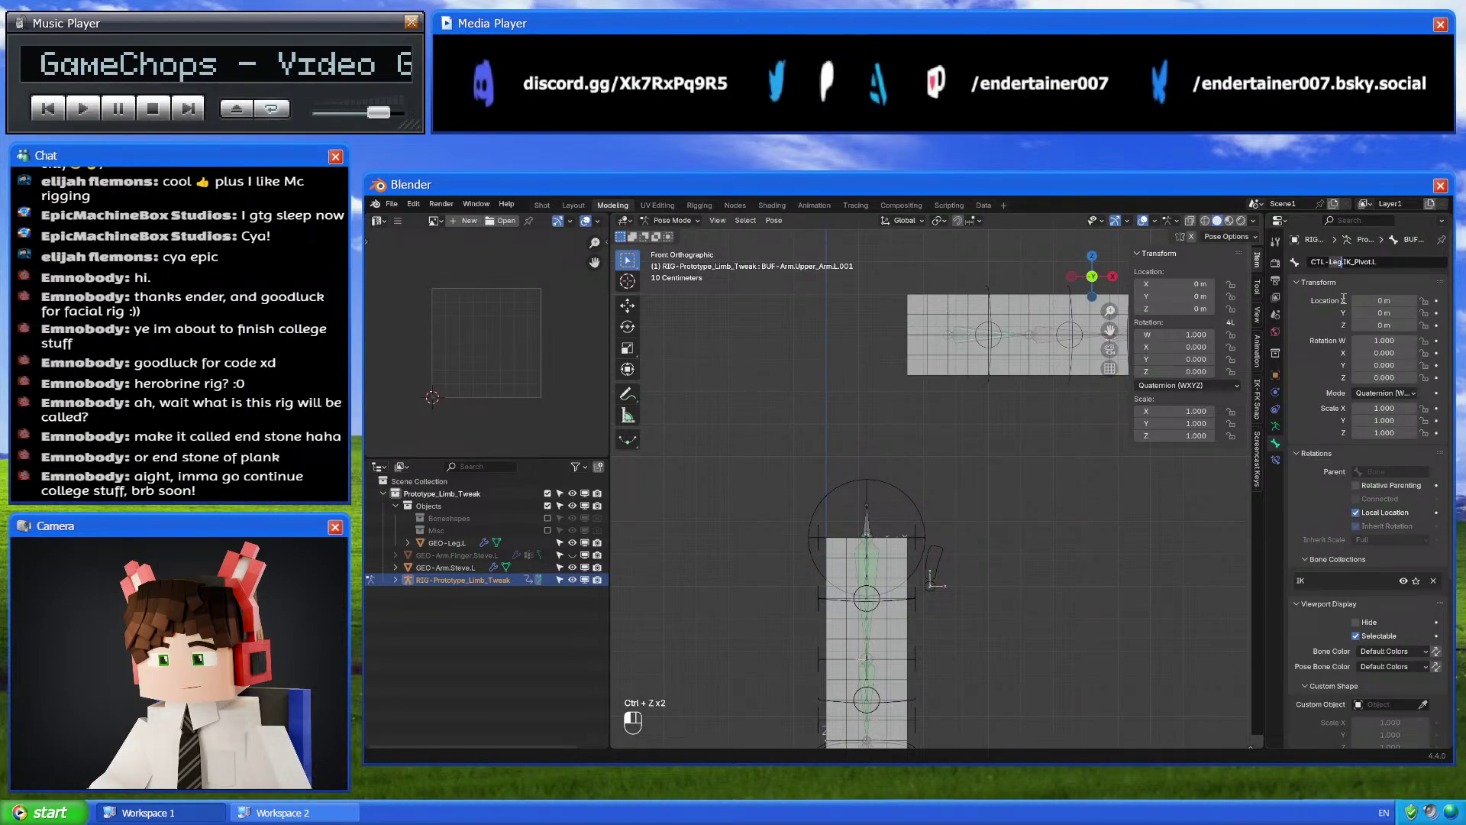
{"action": "type", "text": "rm."}
{"action": "key", "text": "Return"}
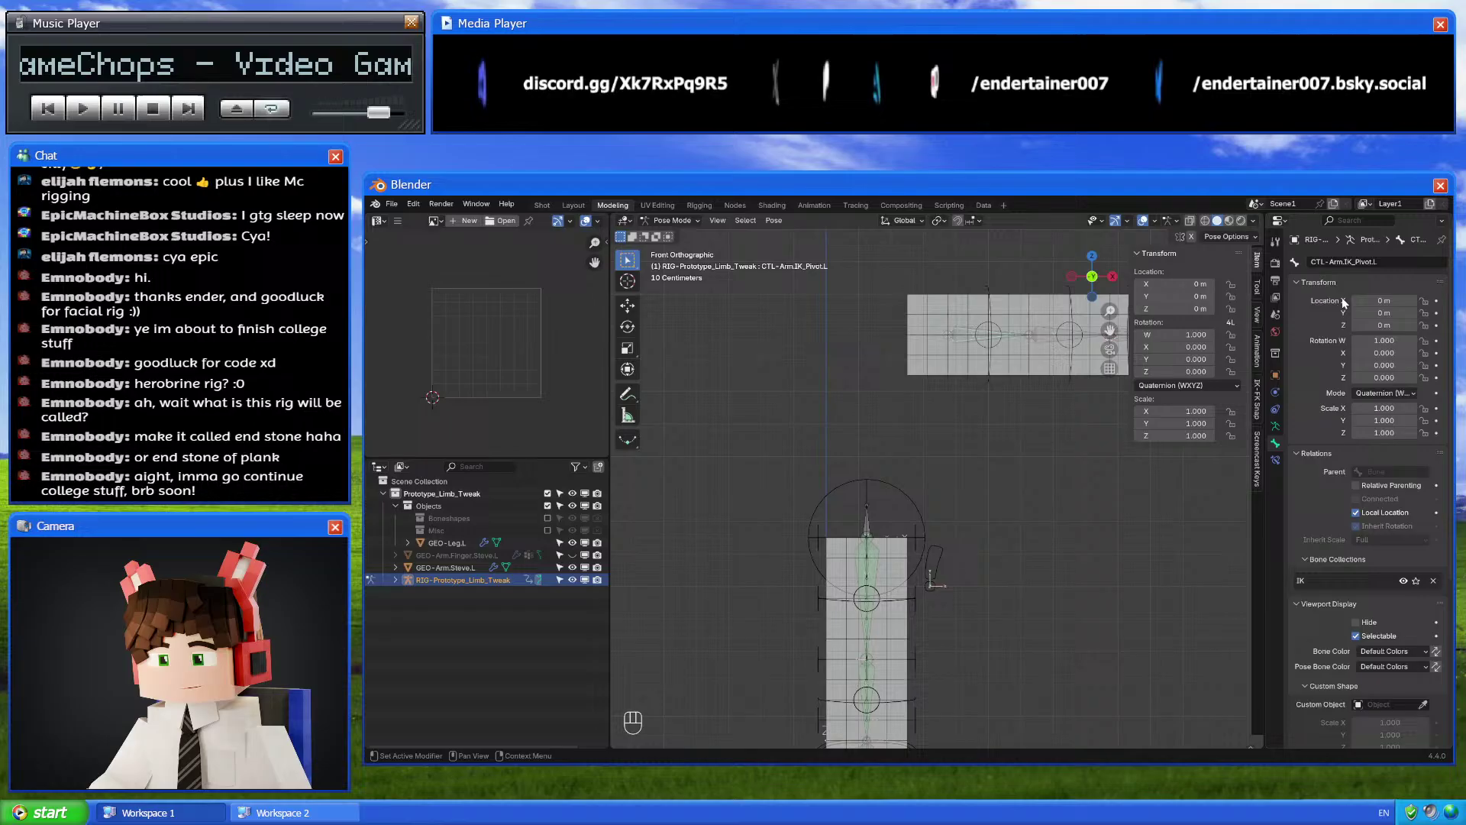
Assign BSP-Sphere as the custom shape of the CTL-Arm.IK_Pivot.L bone
{"action": "left_click", "coordinate": [1275, 426]}
{"action": "left_click", "coordinate": [1275, 443]}
{"action": "scroll", "coordinate": [1330, 672], "scroll_direction": "down", "scroll_amount": 8}
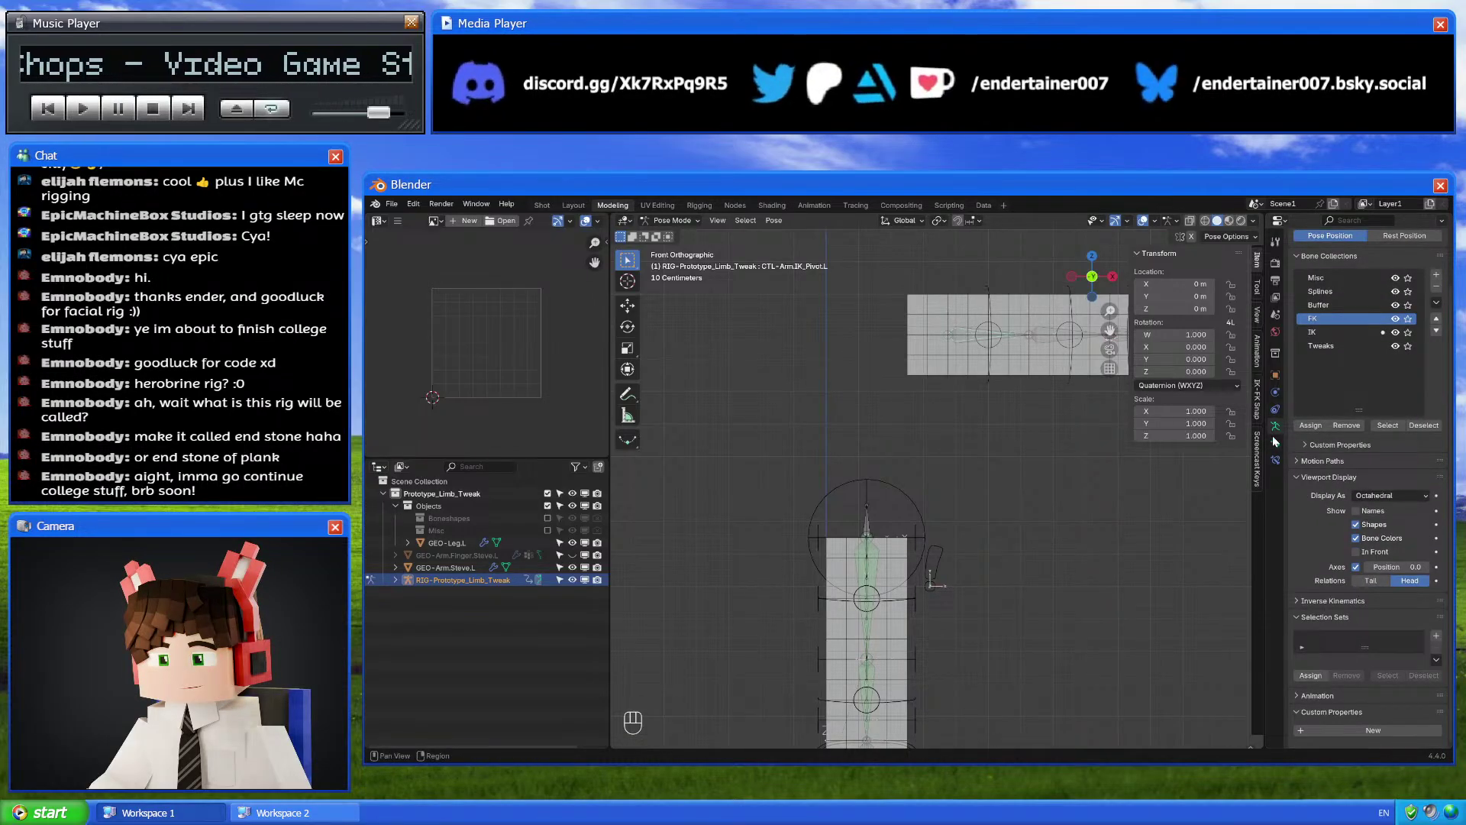
{"action": "left_click", "coordinate": [1386, 512]}
{"action": "type", "text": "Sphe"}
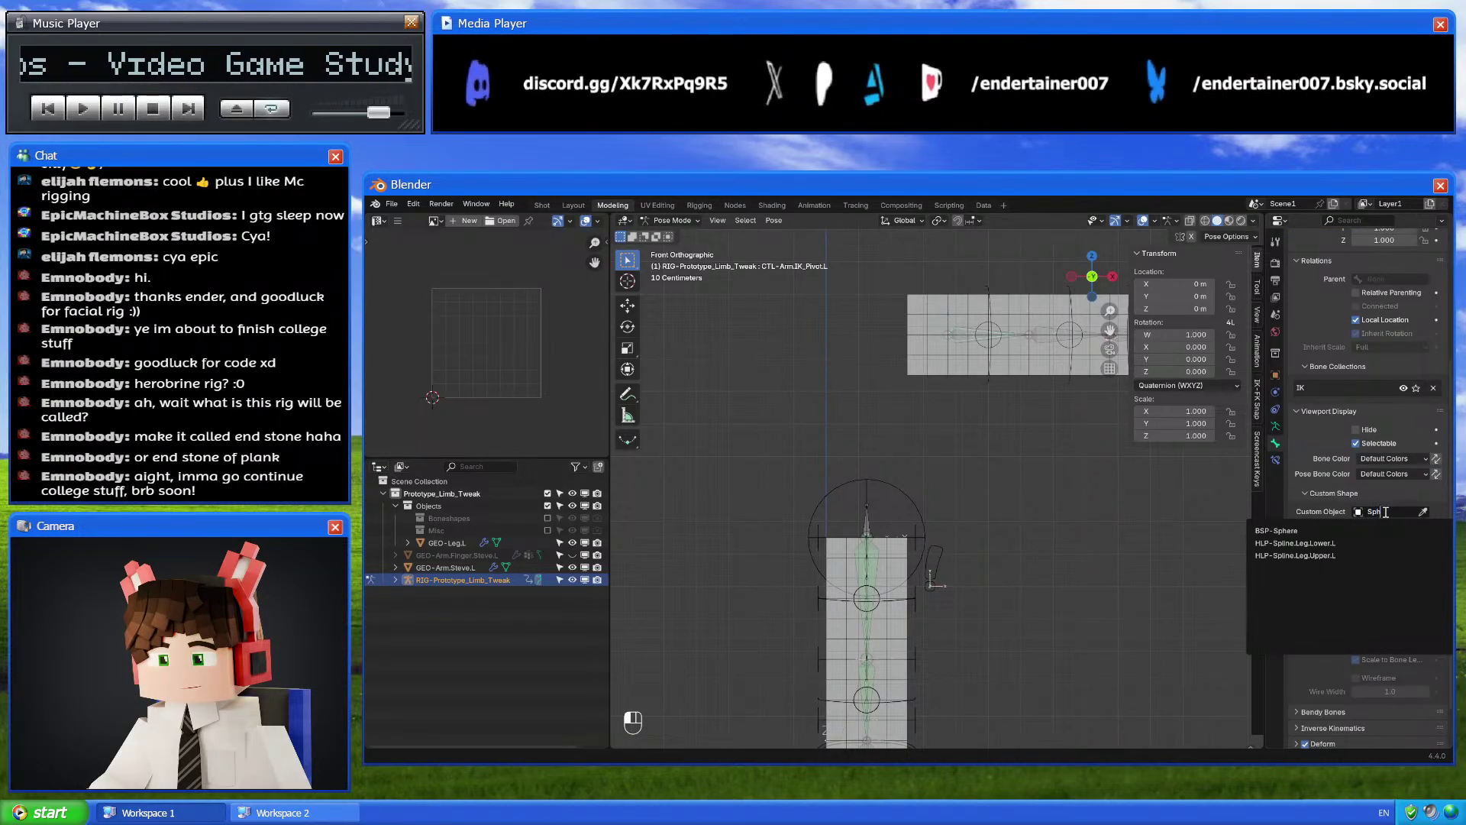
{"action": "type", "text": "re"}
{"action": "left_click", "coordinate": [1326, 533]}
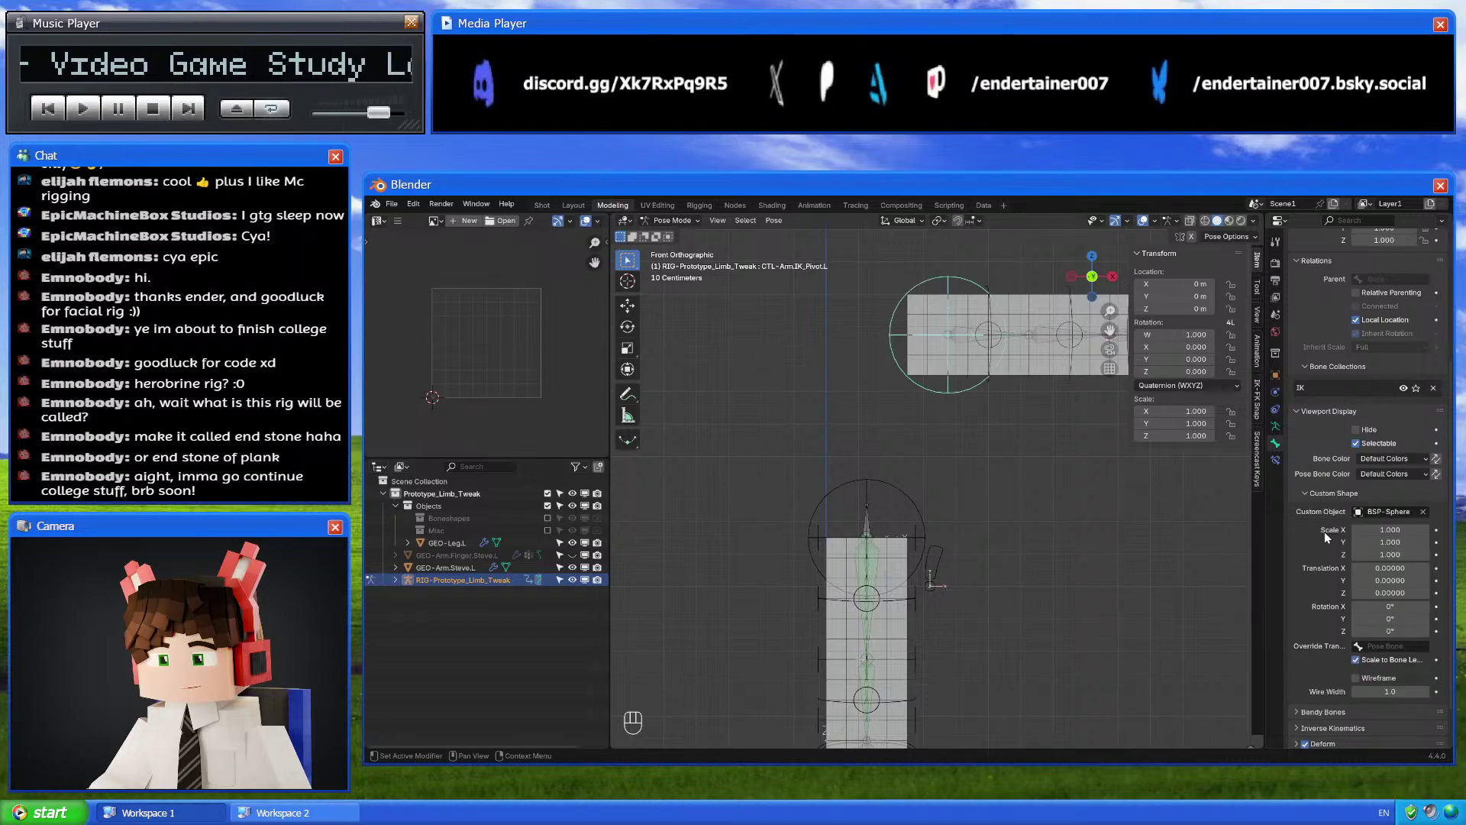
Return to Object Mode and move GEO-Arm.Steve.L and GEO-Arm.Finger.Steve.L into the Objects collection
{"action": "middle_click_drag", "start_coordinate": [959, 441], "coordinate": [1078, 305], "text": "shift"}
{"action": "key", "text": "KP_1"}
{"action": "scroll", "coordinate": [992, 401], "scroll_direction": "up", "scroll_amount": 3}
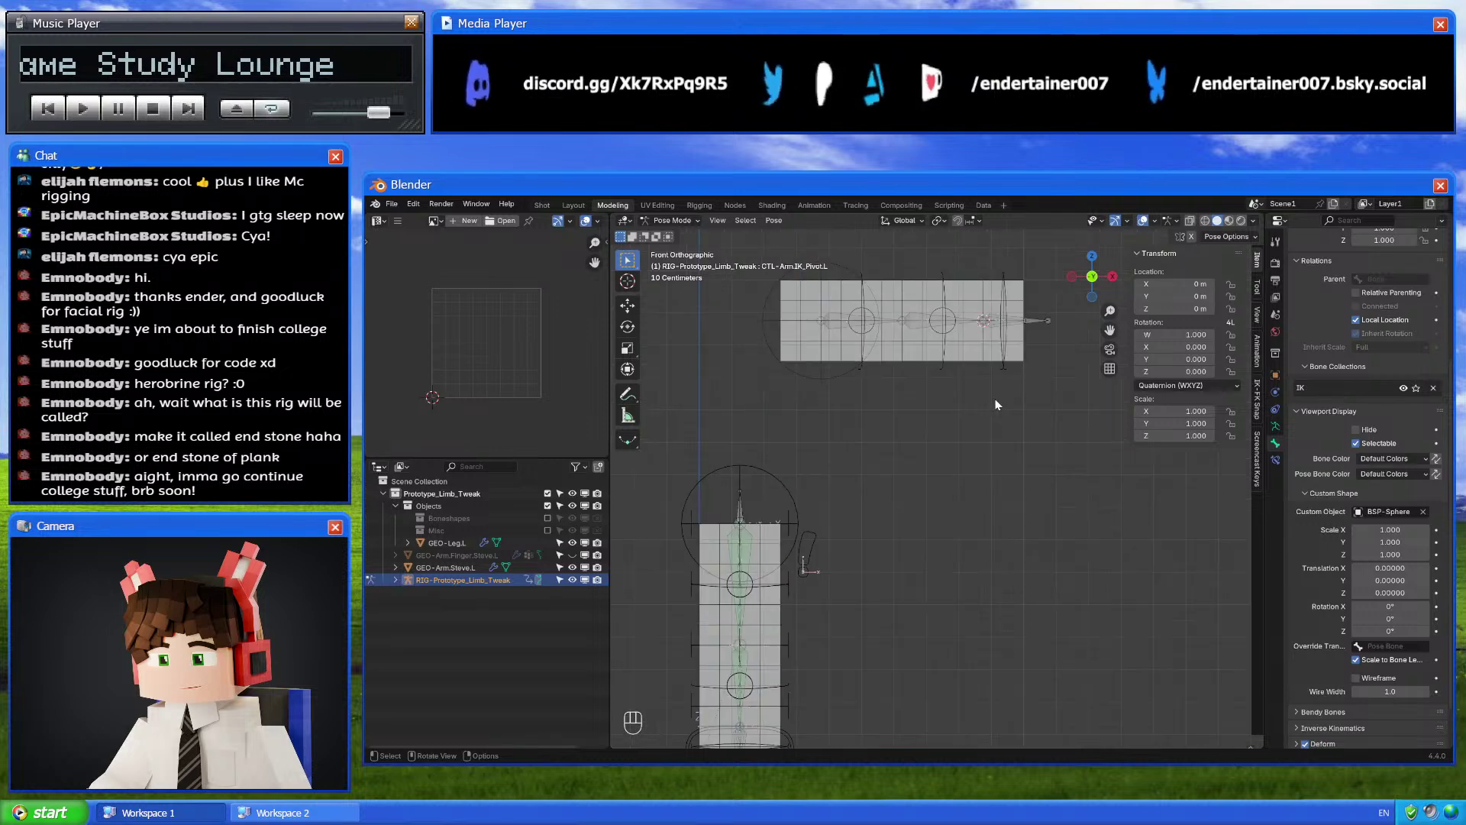
{"action": "key", "text": "ctrl+Tab"}
{"action": "middle_click_drag", "start_coordinate": [993, 401], "coordinate": [1033, 406], "text": "shift"}
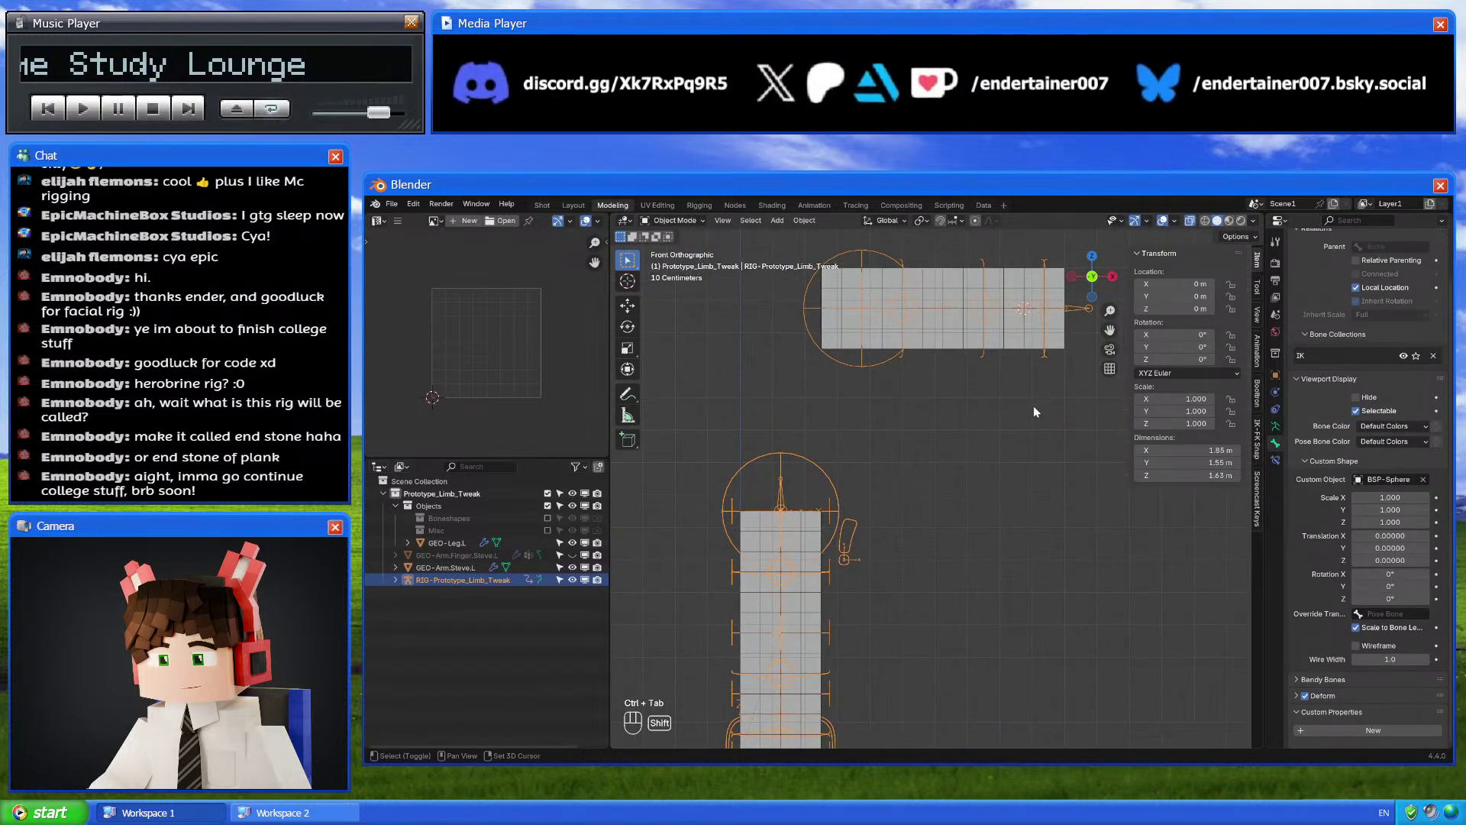
{"action": "left_click", "coordinate": [484, 481]}
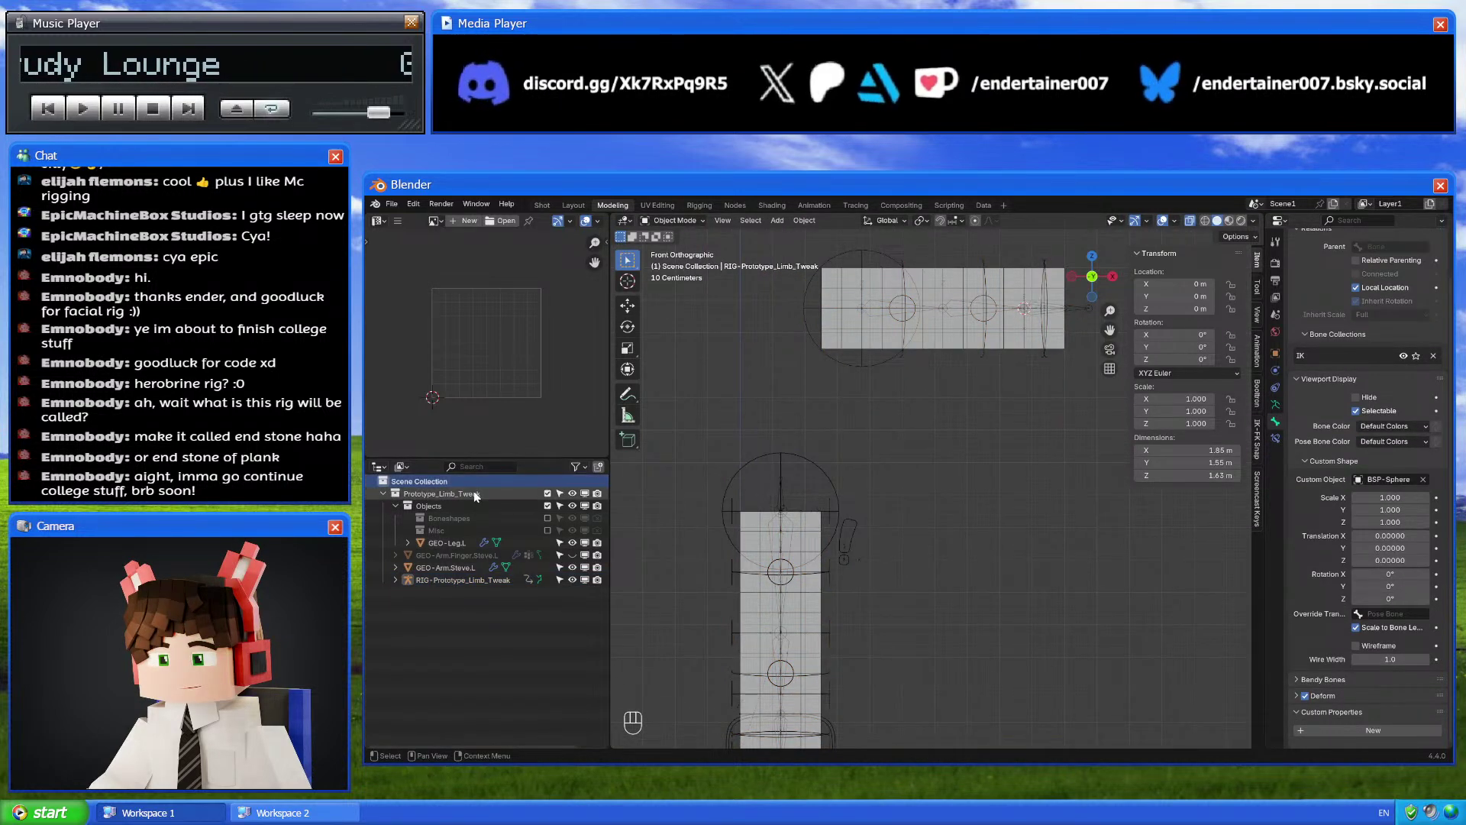
{"action": "left_click", "coordinate": [458, 567]}
{"action": "left_click", "coordinate": [456, 556], "text": "ctrl"}
{"action": "left_click_drag", "start_coordinate": [457, 556], "coordinate": [472, 506]}
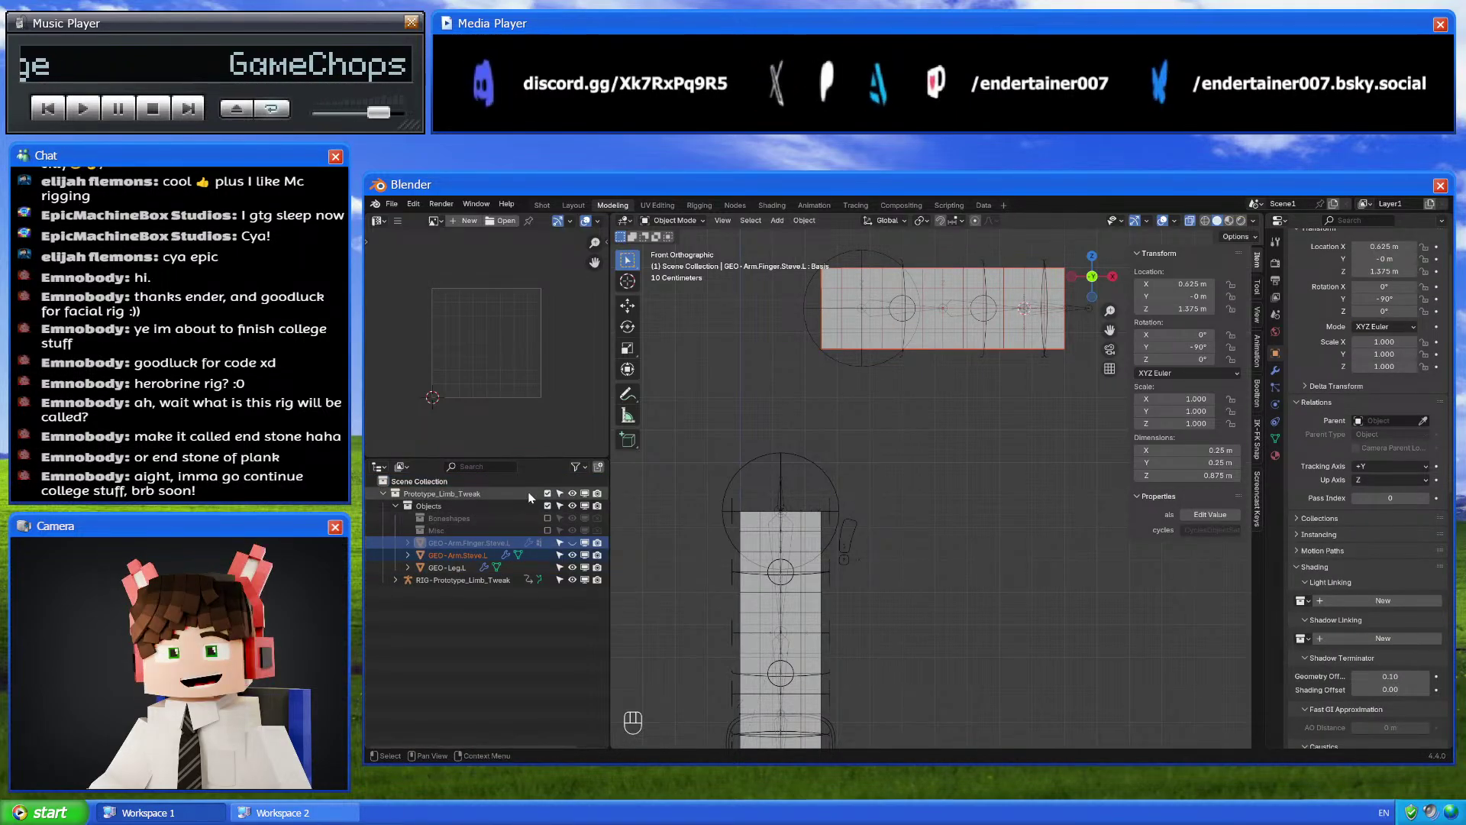
Add a cube mesh in the Scene Collection and snap it to the 3D cursor at the wrist joint
{"action": "left_click", "coordinate": [494, 480]}
{"action": "key", "text": "shift+a"}
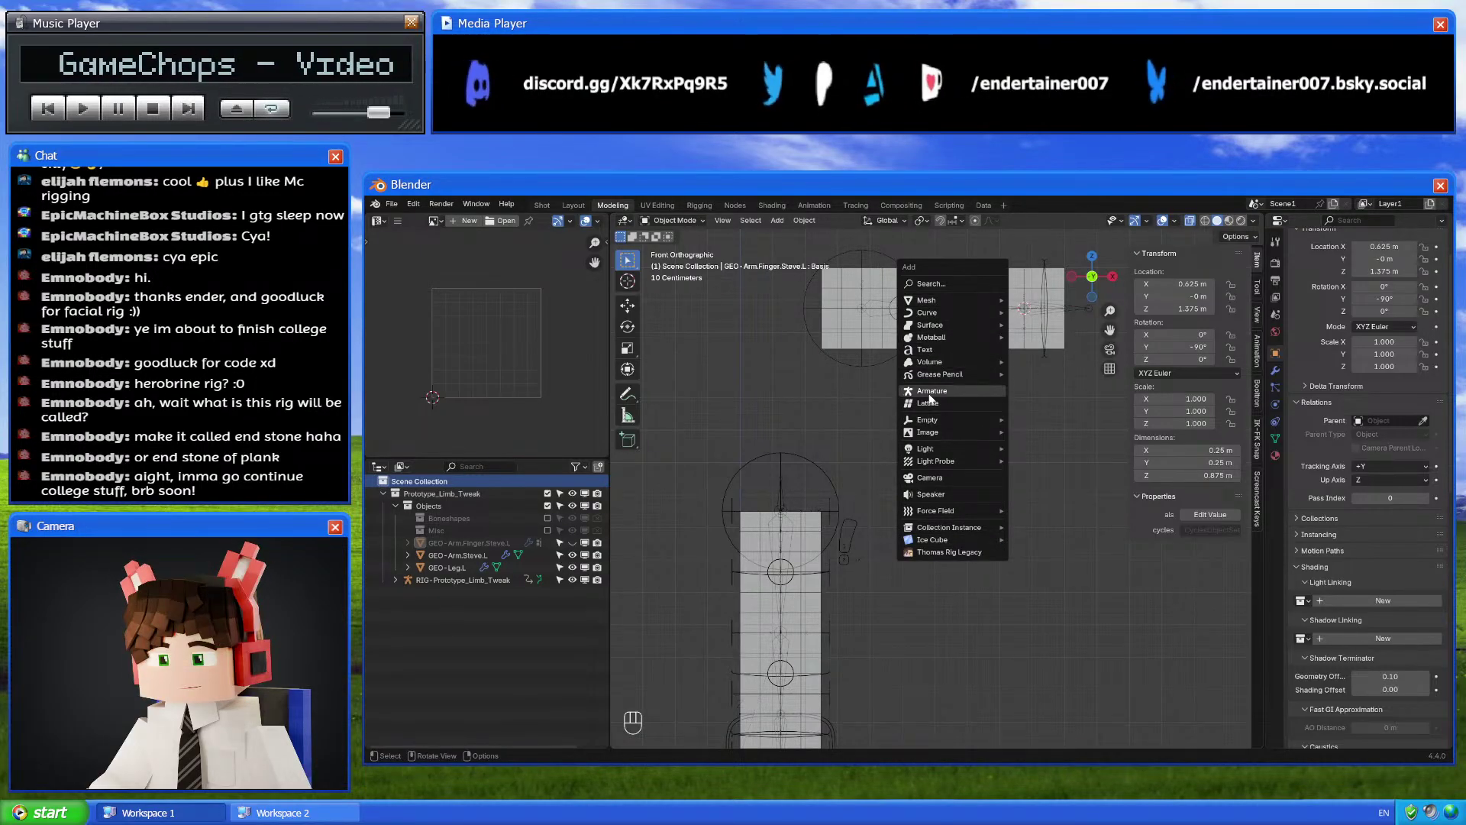
{"action": "mouse_move", "coordinate": [947, 299]}
{"action": "left_click", "coordinate": [1037, 315]}
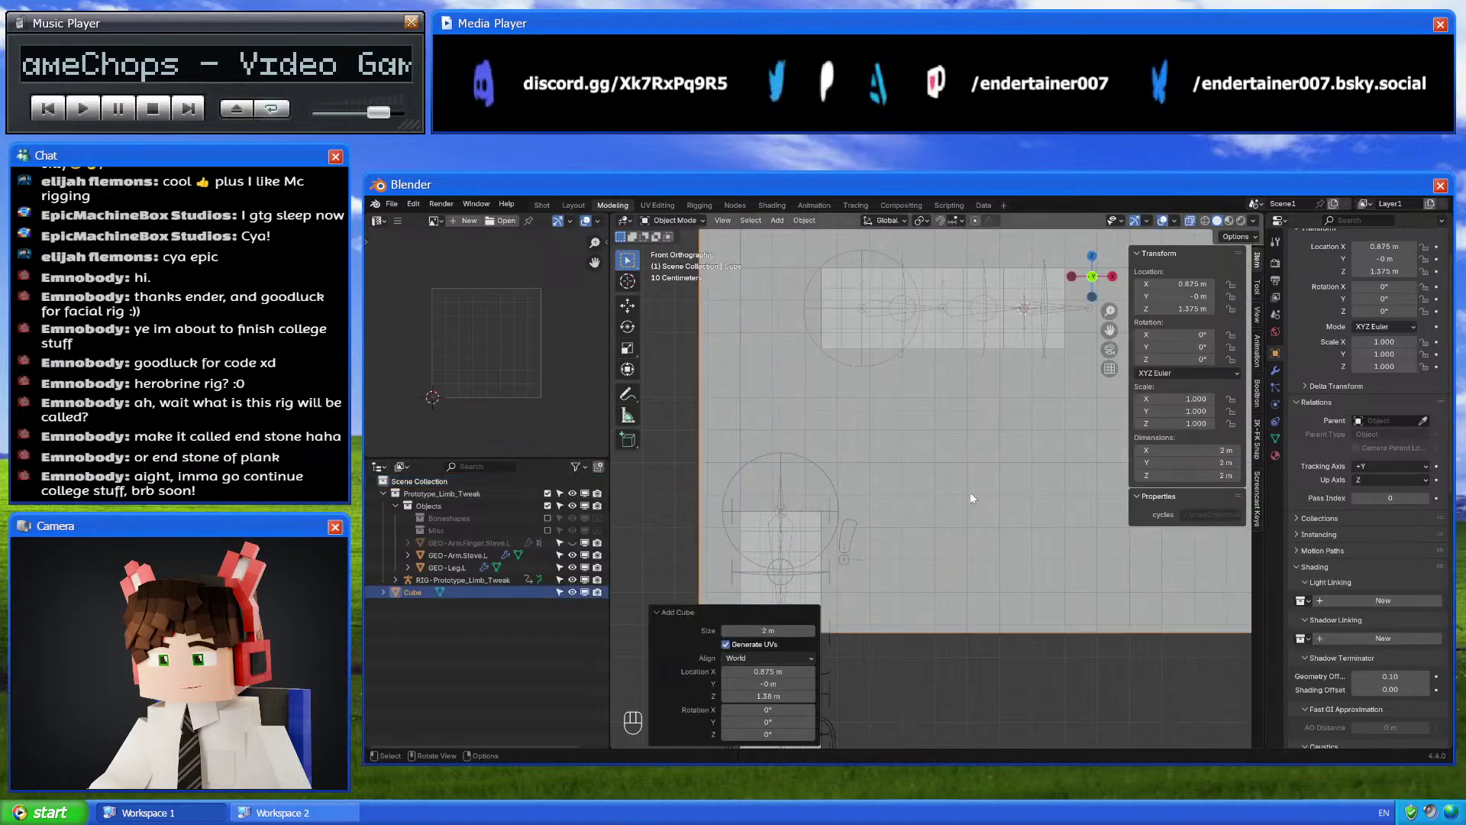
{"action": "key", "text": "alt+g"}
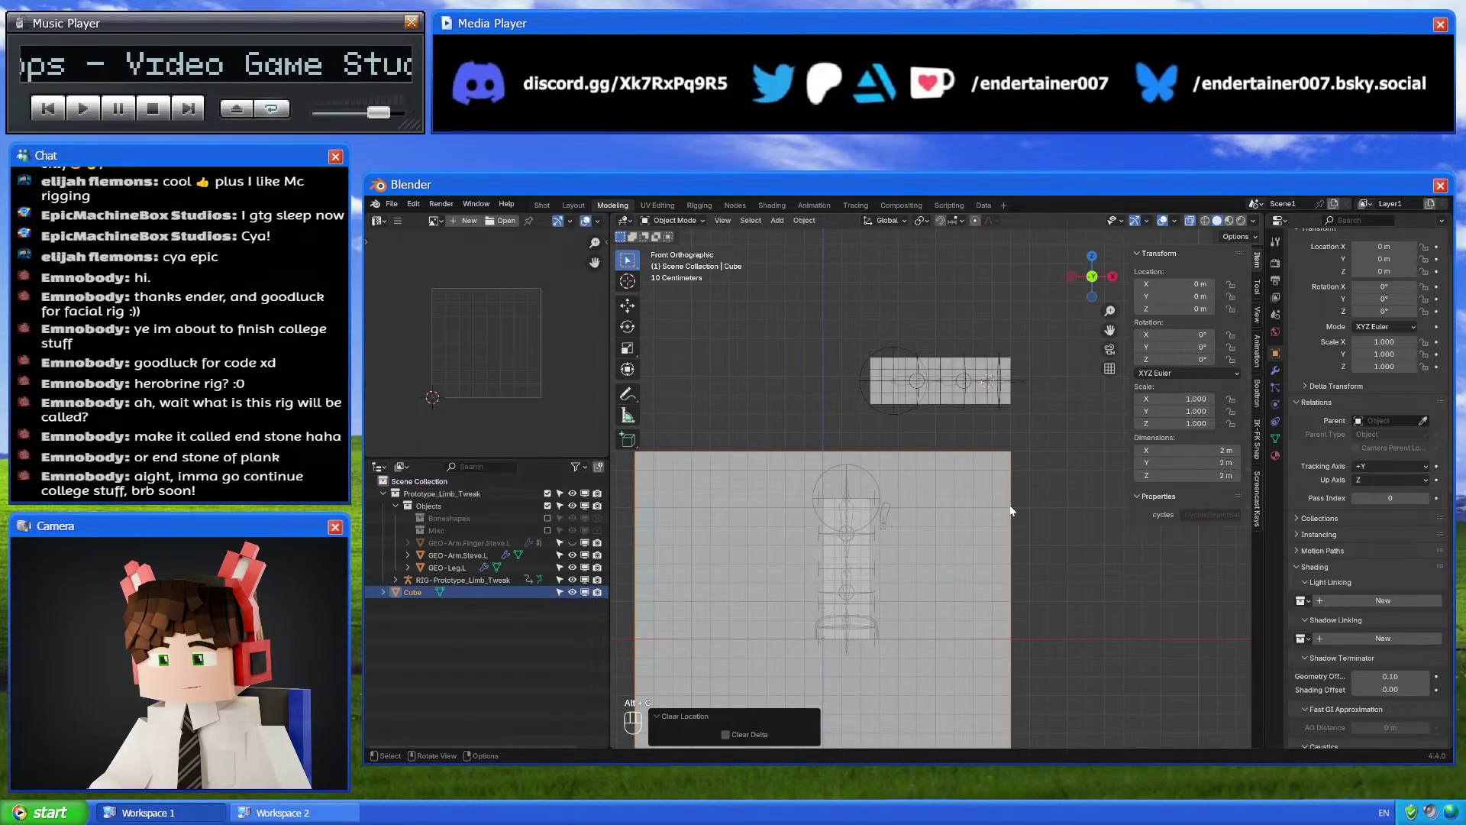
{"action": "key", "text": "shift+s"}
{"action": "left_click", "coordinate": [997, 404]}
{"action": "middle_click_drag", "start_coordinate": [997, 405], "coordinate": [948, 458], "text": "shift"}
{"action": "scroll", "coordinate": [993, 396], "scroll_direction": "up", "scroll_amount": 2}
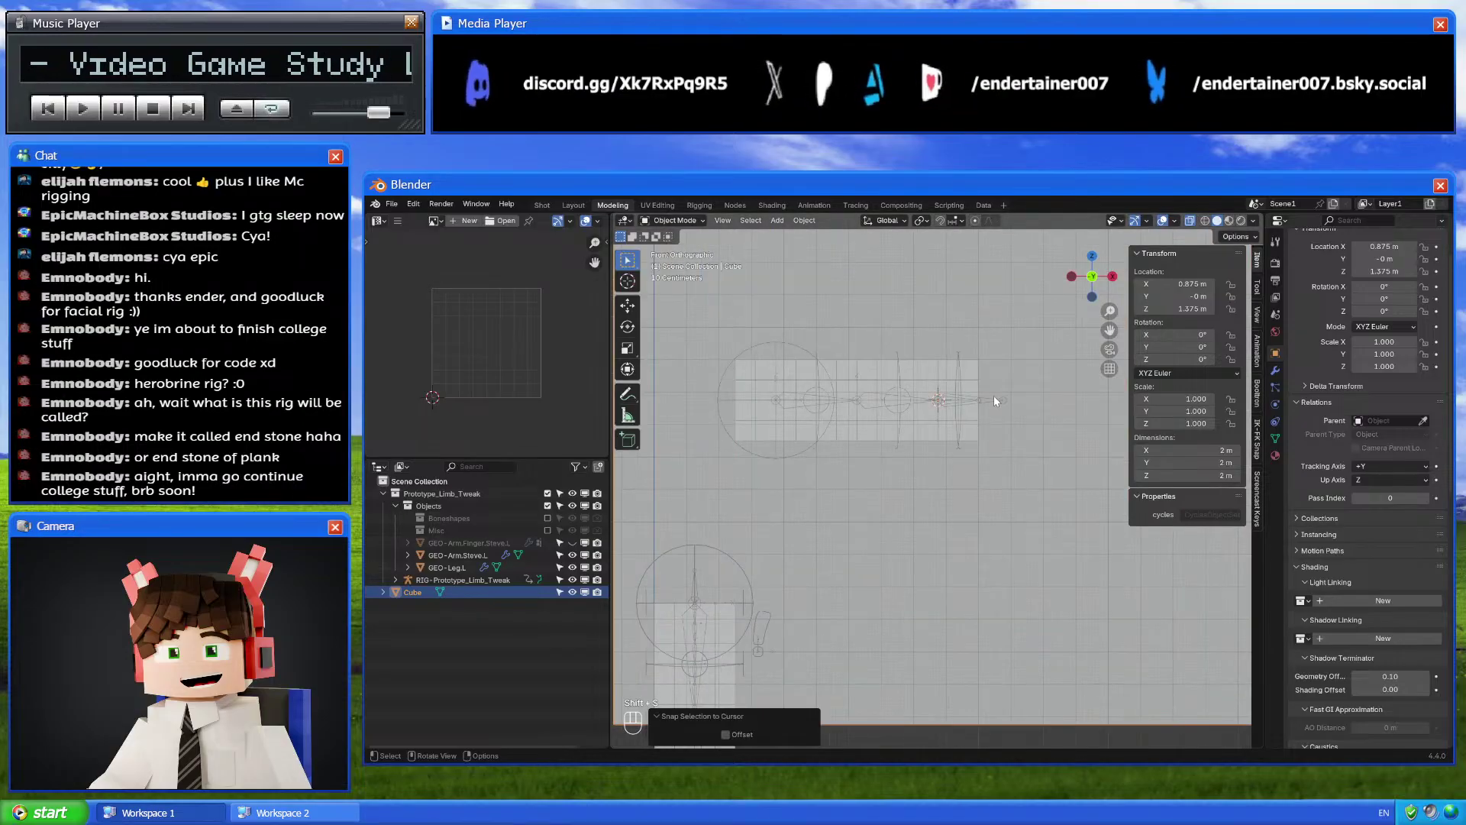
Assign the cube as the wrist IK control bone's custom shape and scale the cube object to 0.2 to match
{"action": "left_click", "coordinate": [996, 401]}
{"action": "key", "text": "ctrl+Tab"}
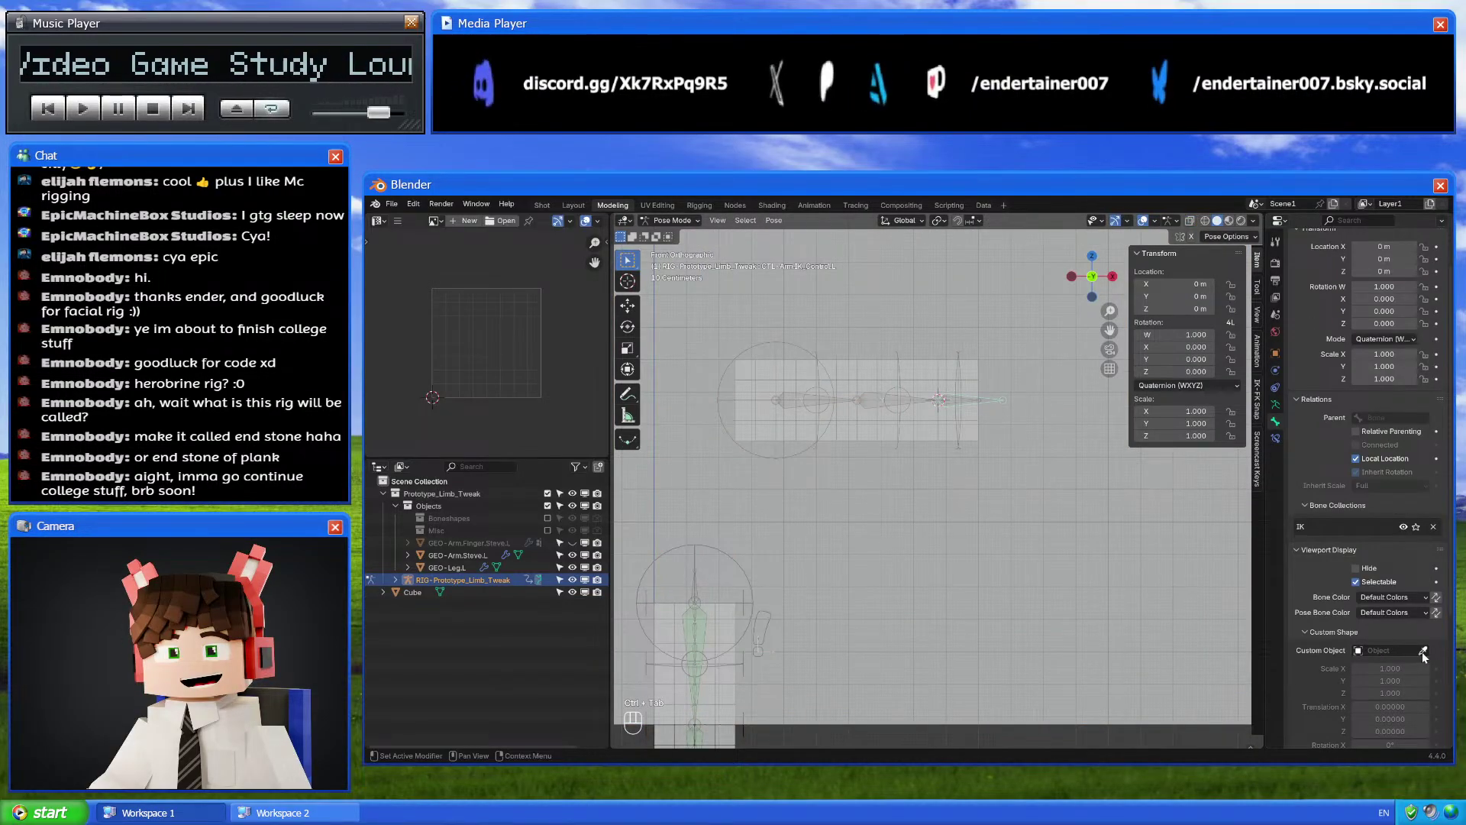
{"action": "key", "text": "ctrl+Tab"}
{"action": "scroll", "coordinate": [1156, 604], "scroll_direction": "down", "scroll_amount": 3}
{"action": "left_click", "coordinate": [1071, 558]}
{"action": "key", "text": "s"}
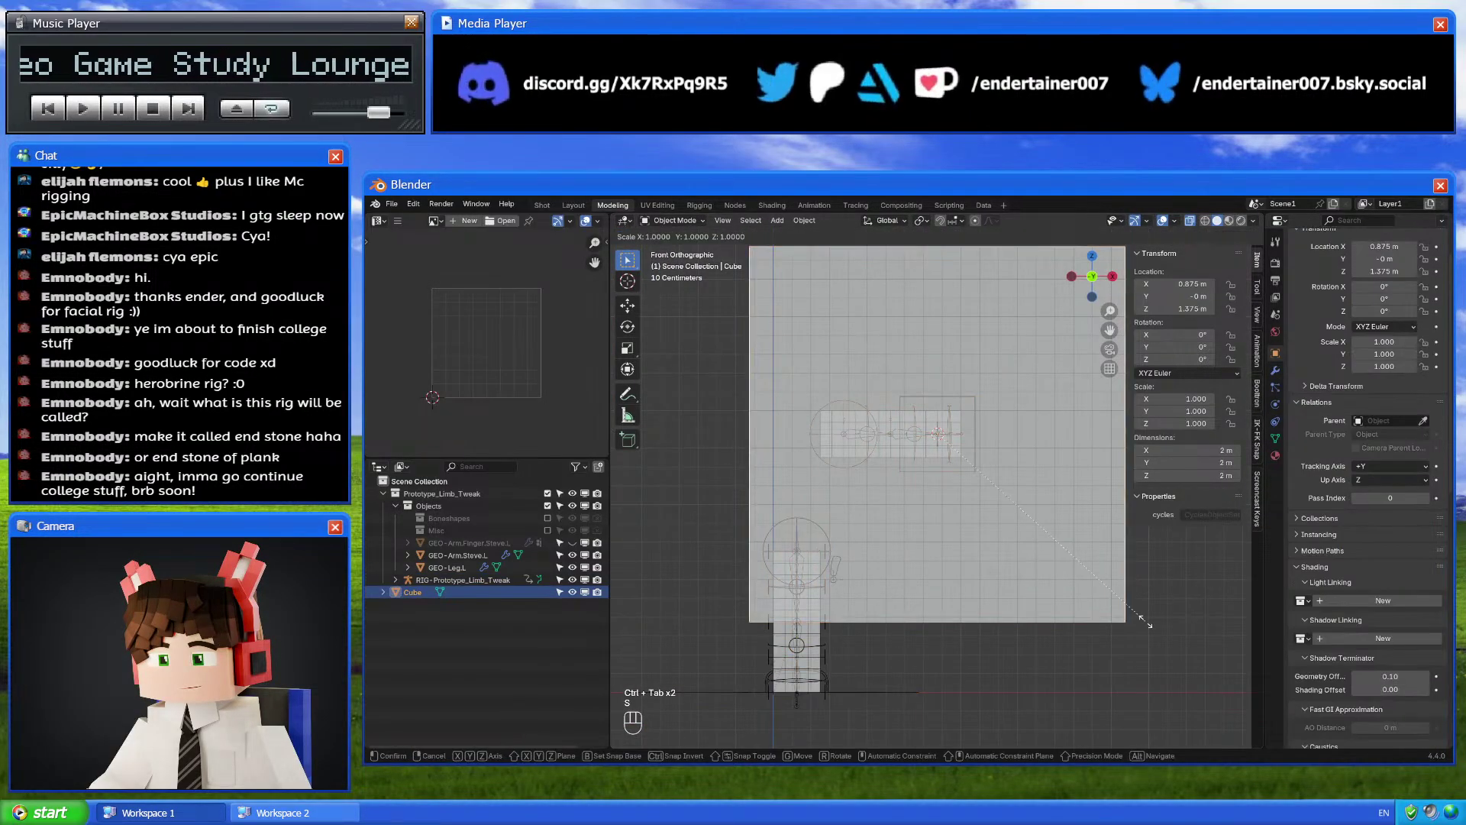
{"action": "left_click", "coordinate": [976, 465]}
{"action": "scroll", "coordinate": [964, 521], "scroll_direction": "up", "scroll_amount": 4}
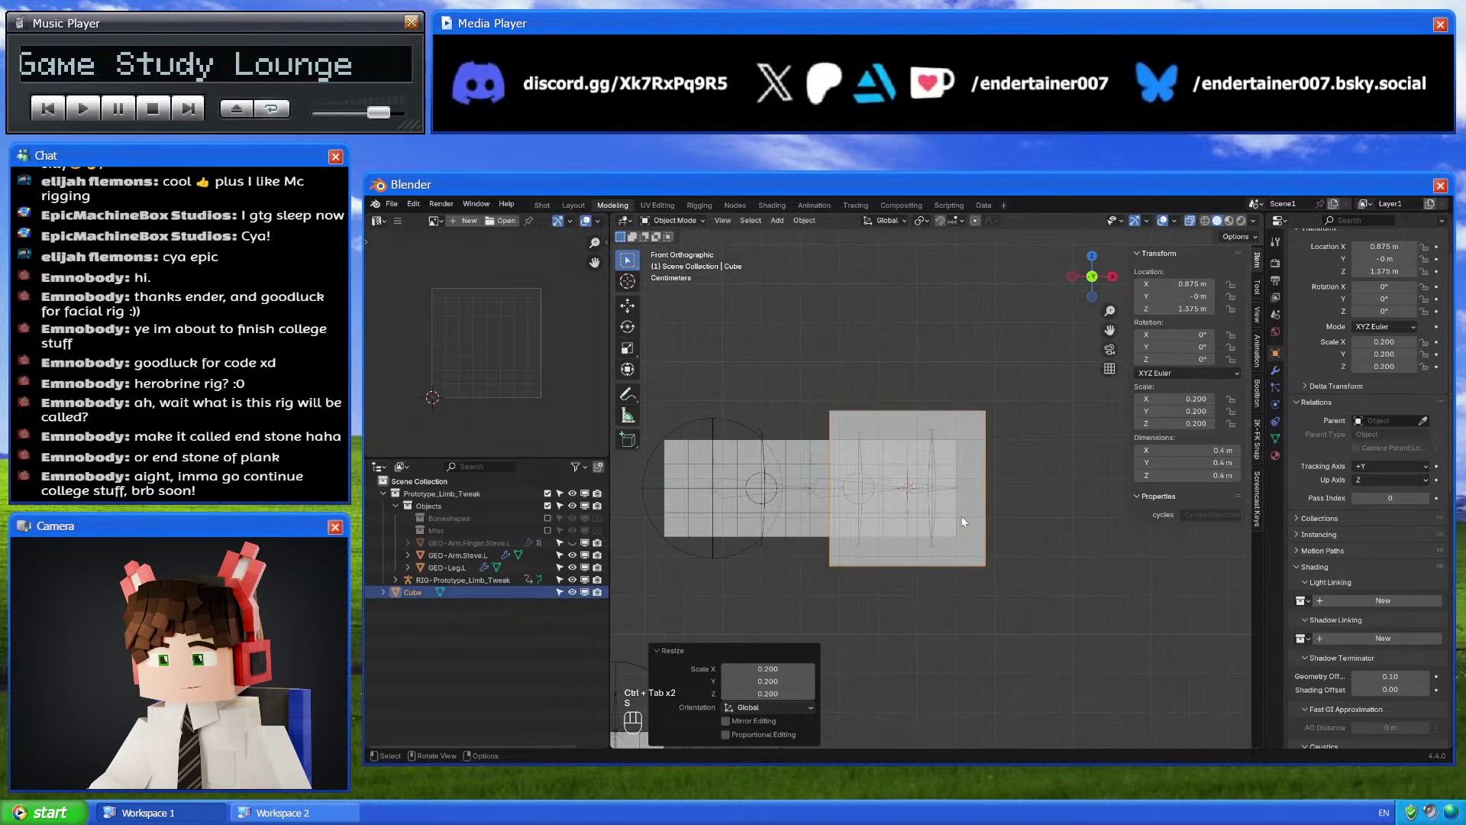
Add three centred loop cuts to the cube, one across each direction
{"action": "key", "text": "Tab"}
{"action": "middle_click_drag", "start_coordinate": [964, 522], "coordinate": [1005, 463]}
{"action": "key", "text": "ctrl+r"}
{"action": "left_click", "coordinate": [927, 588]}
{"action": "right_click", "coordinate": [929, 591]}
{"action": "key", "text": "ctrl+r"}
{"action": "key", "text": "ctrl+r"}
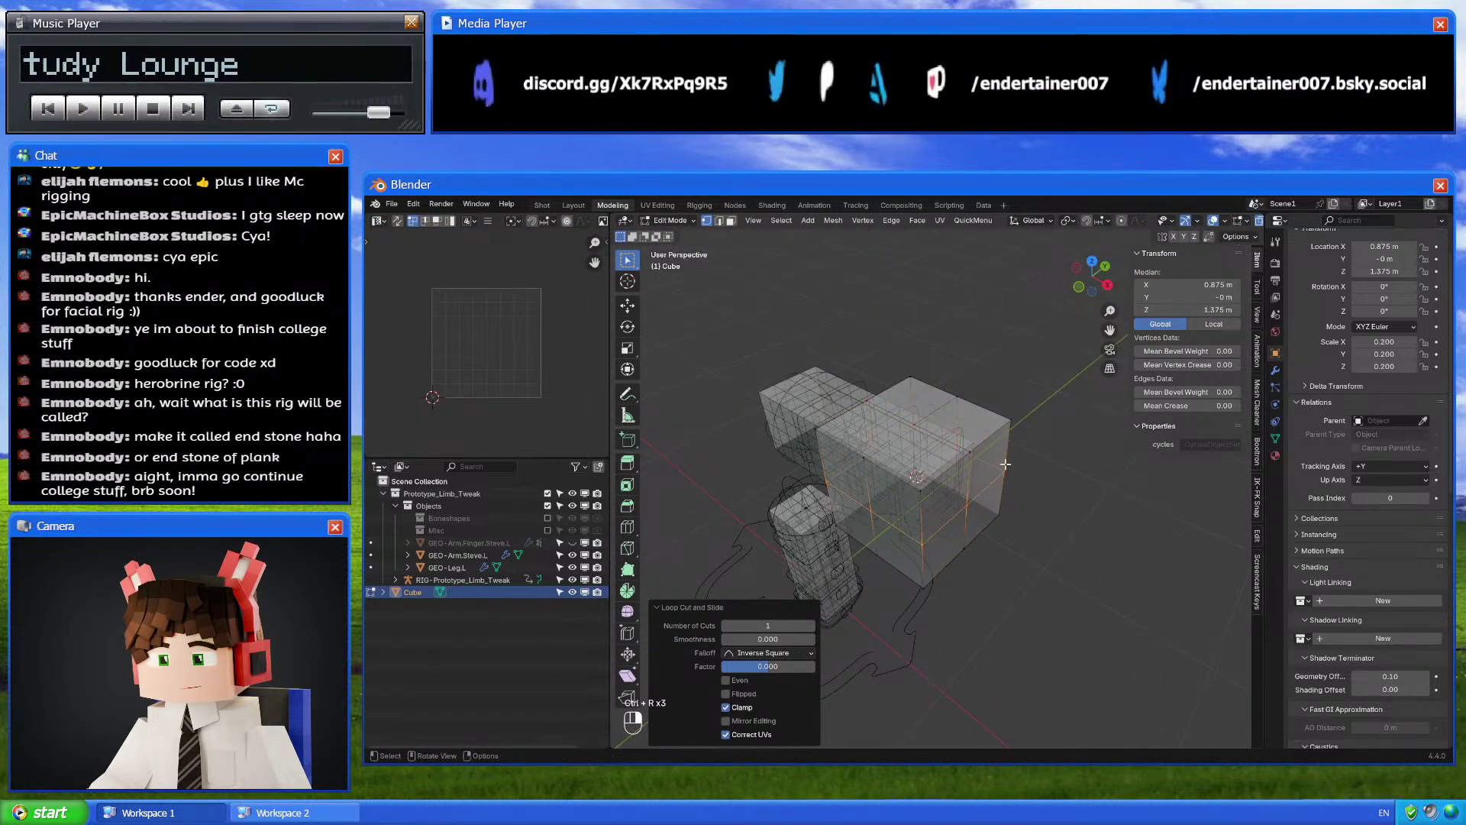
Add a Subdivision Surface modifier to the cube and set its viewport level to 3
{"action": "key", "text": "Tab"}
{"action": "left_click", "coordinate": [1275, 370]}
{"action": "key", "text": "shift+a"}
{"action": "type", "text": "s"}
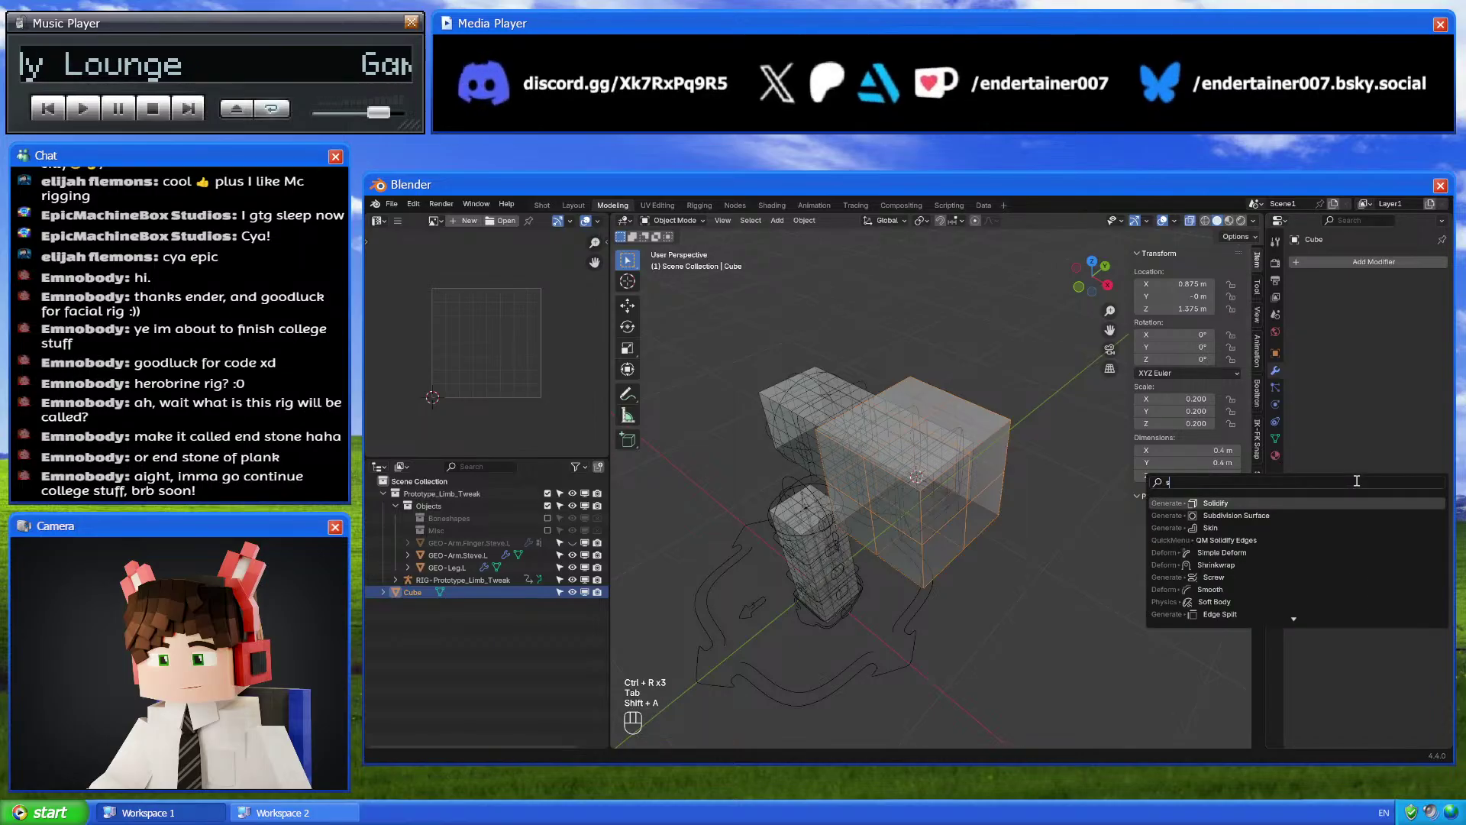
{"action": "type", "text": "ubd"}
{"action": "key", "text": "Return"}
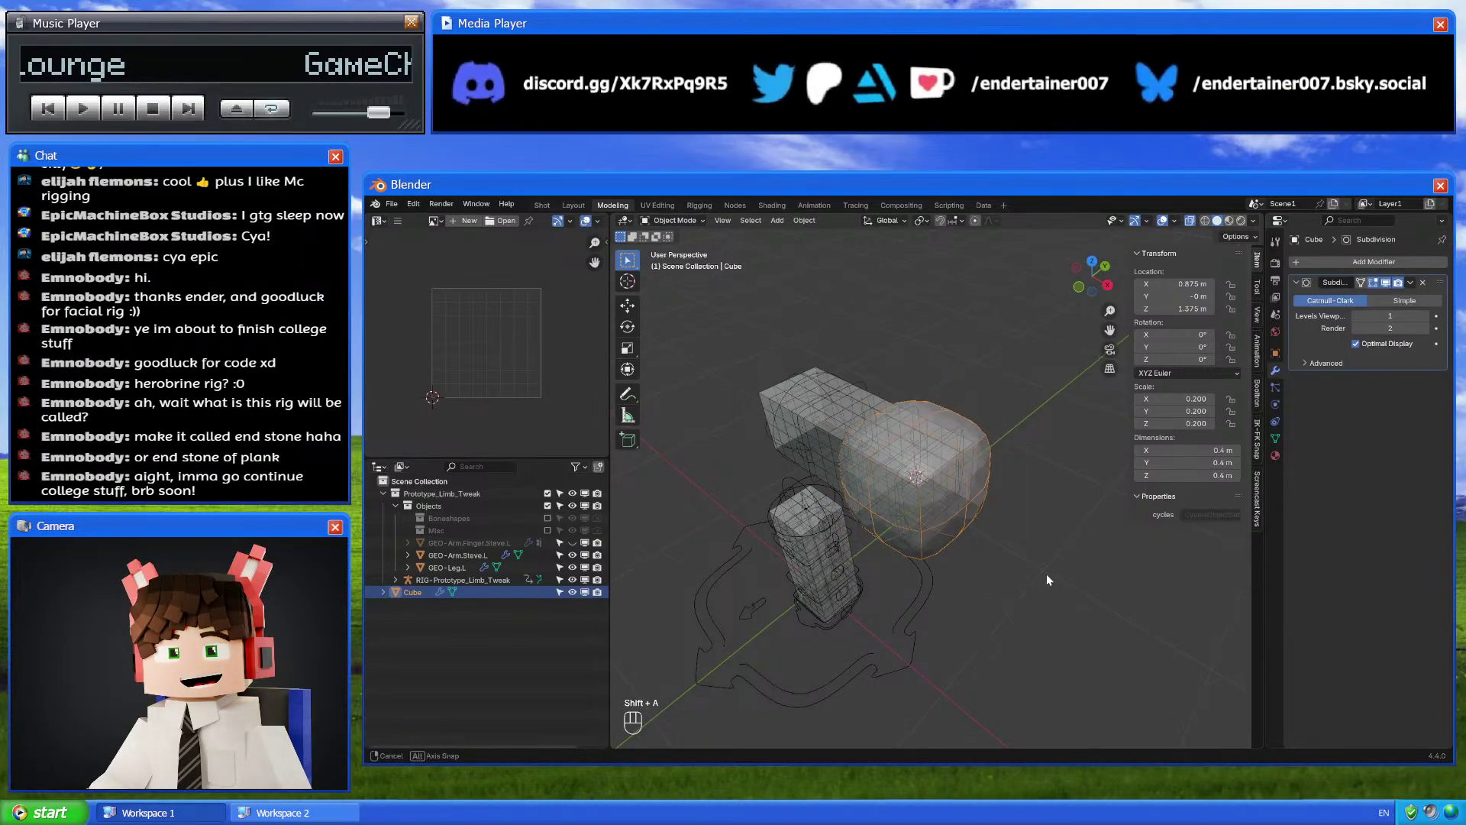
{"action": "middle_click_drag", "start_coordinate": [1047, 574], "coordinate": [1064, 502]}
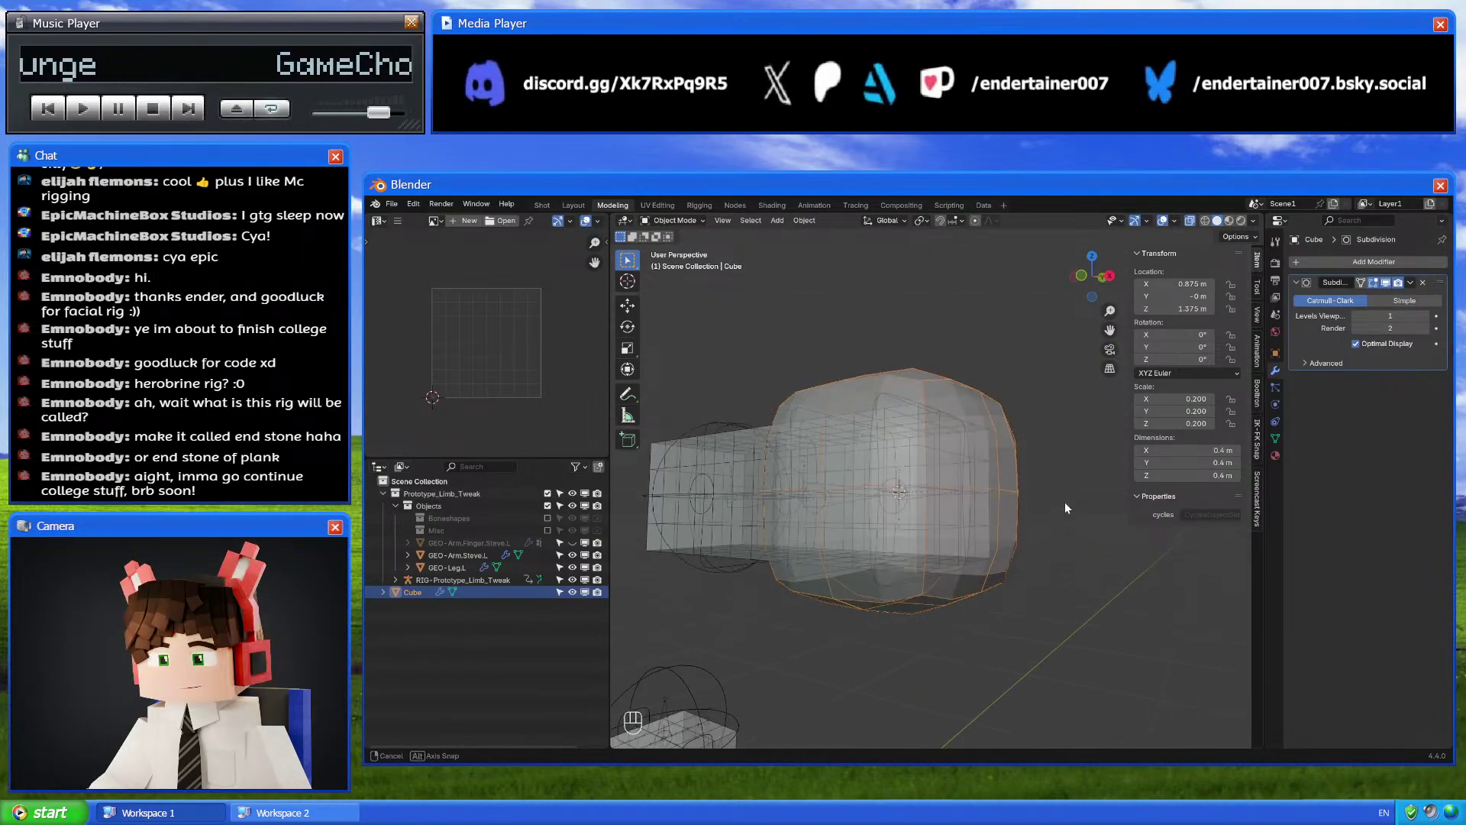
{"action": "left_click", "coordinate": [1425, 317]}
{"action": "left_click", "coordinate": [1425, 316]}
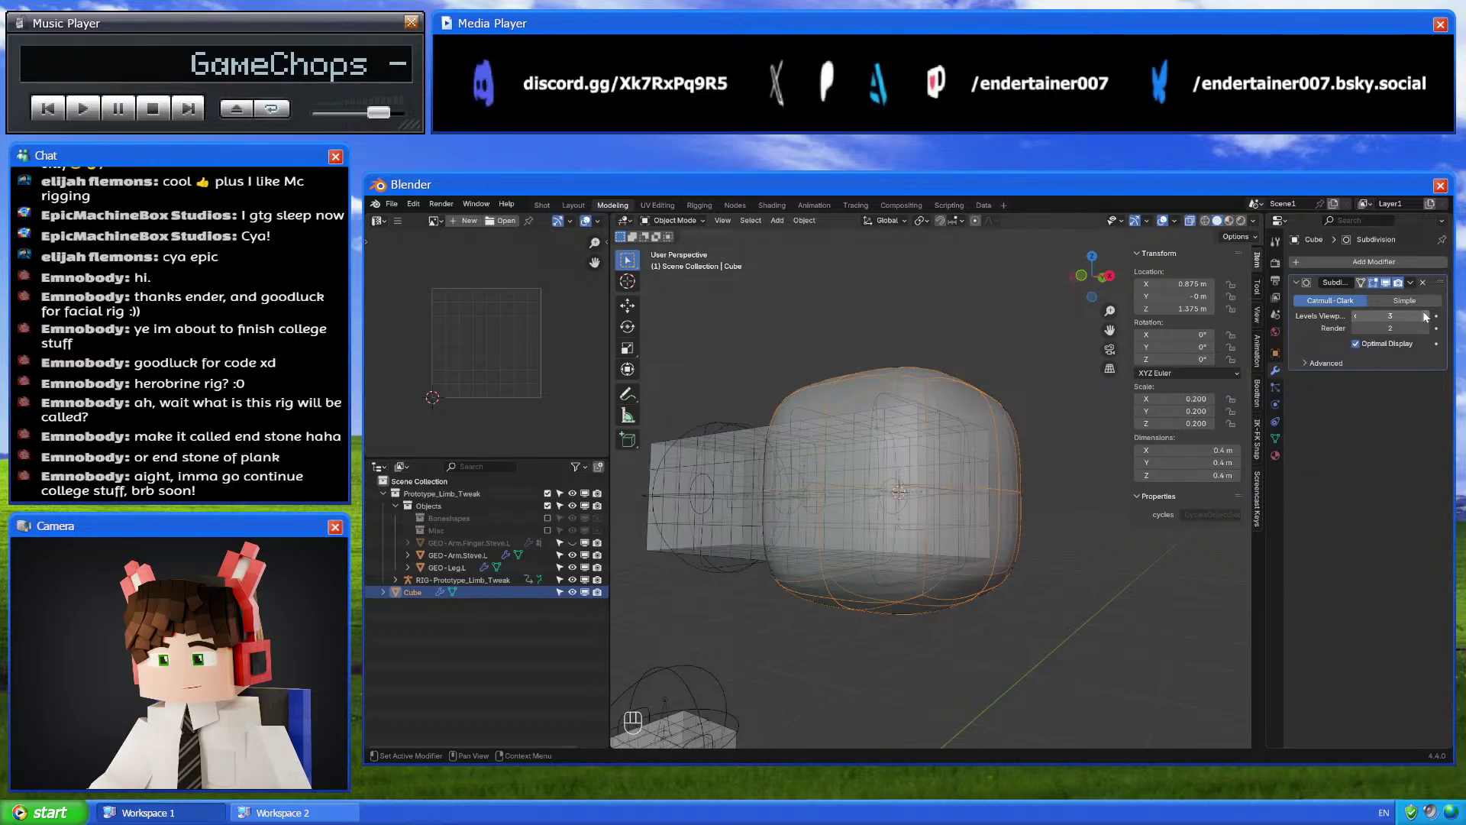
Try subdividing the whole cube mesh with one cut, check it from the front, and undo the subdivision
{"action": "left_click", "coordinate": [1088, 281]}
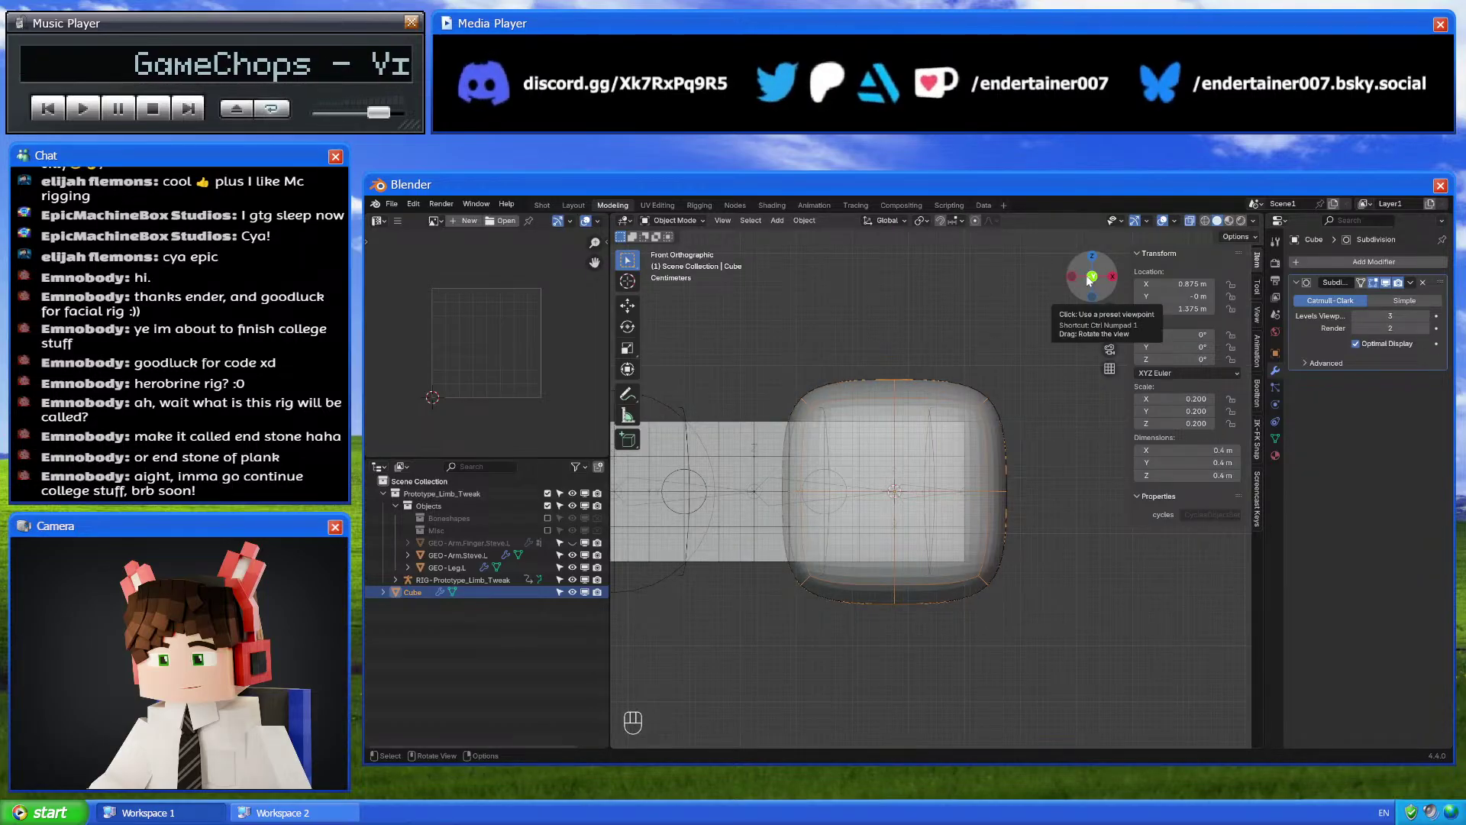
{"action": "key", "text": "Tab"}
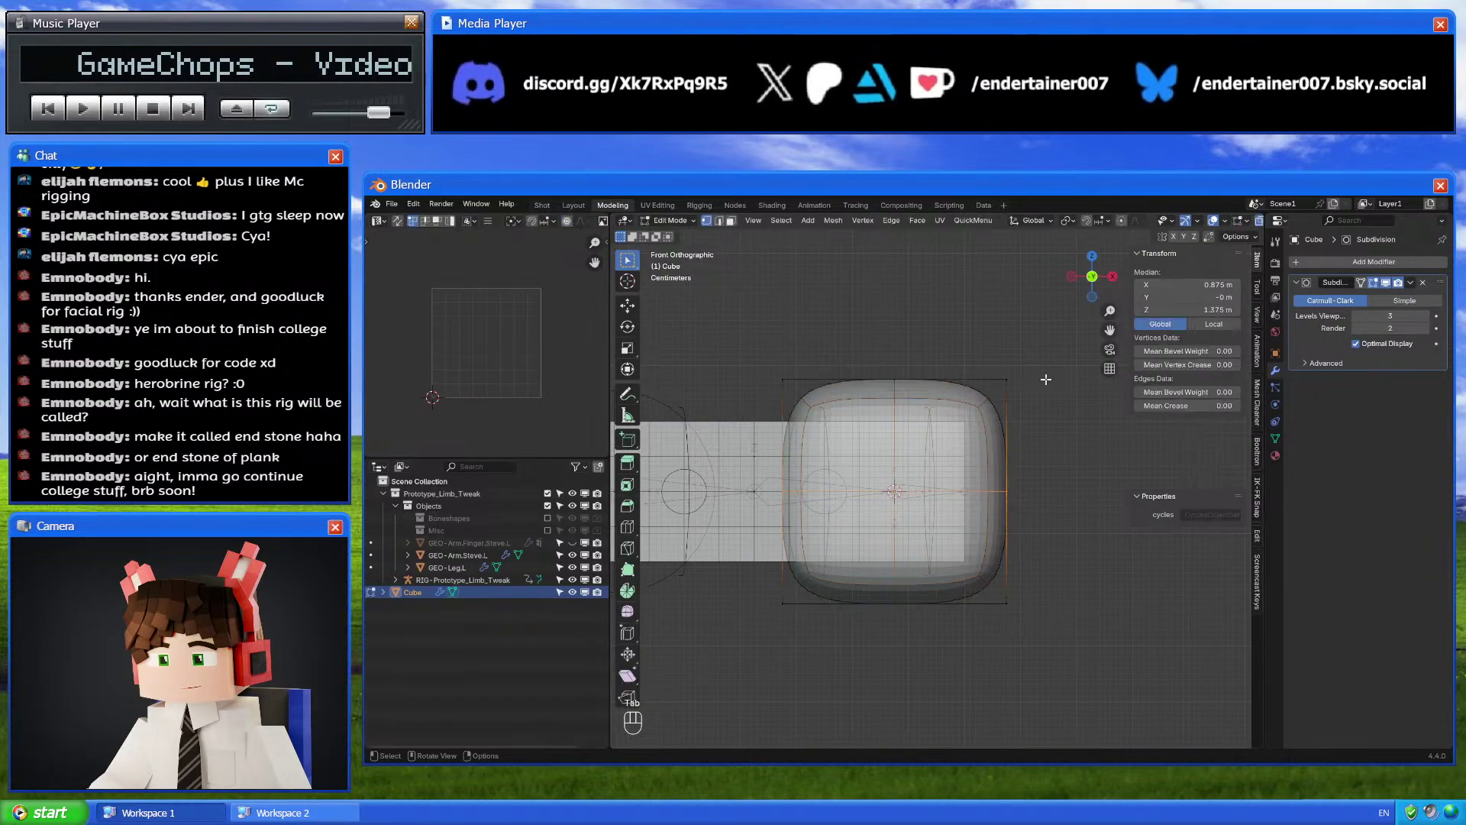
{"action": "middle_click_drag", "start_coordinate": [1043, 367], "coordinate": [895, 617]}
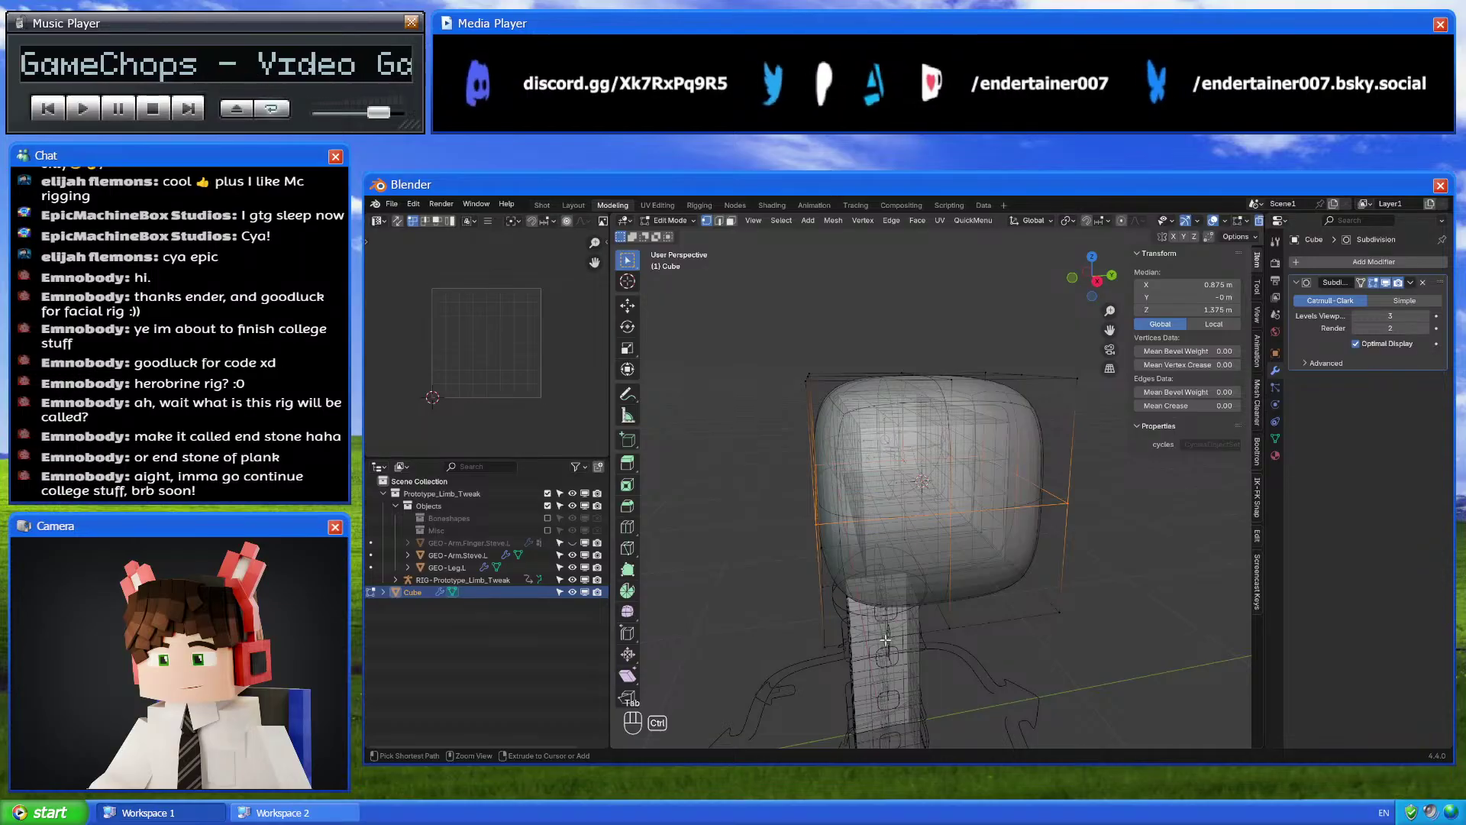
{"action": "key", "text": "a"}
{"action": "right_click", "coordinate": [1104, 463]}
{"action": "left_click", "coordinate": [1085, 465]}
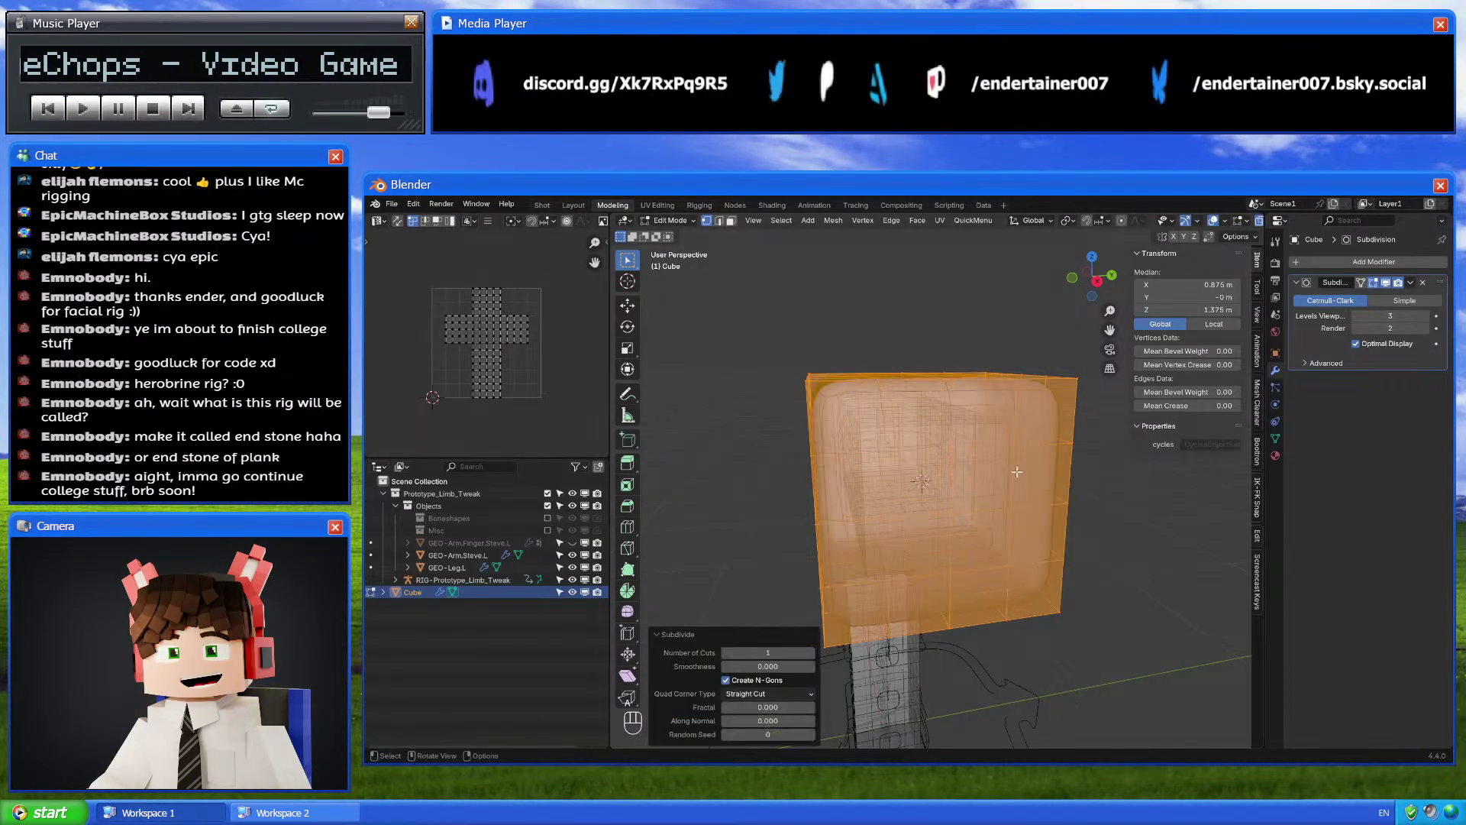
{"action": "key", "text": "Tab"}
{"action": "left_click", "coordinate": [1074, 278]}
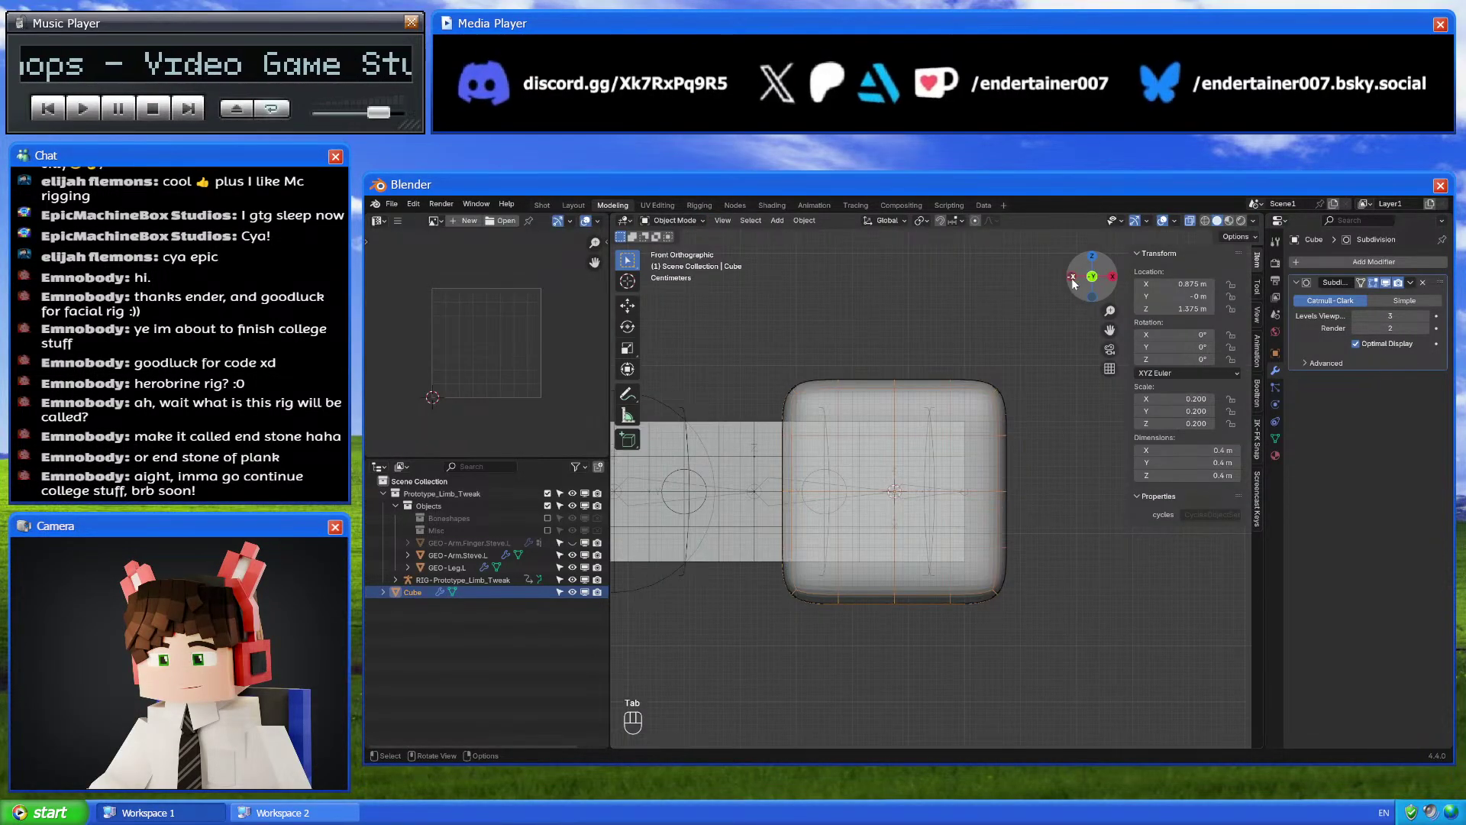
{"action": "middle_click_drag", "start_coordinate": [1053, 287], "coordinate": [1030, 388], "text": "shift"}
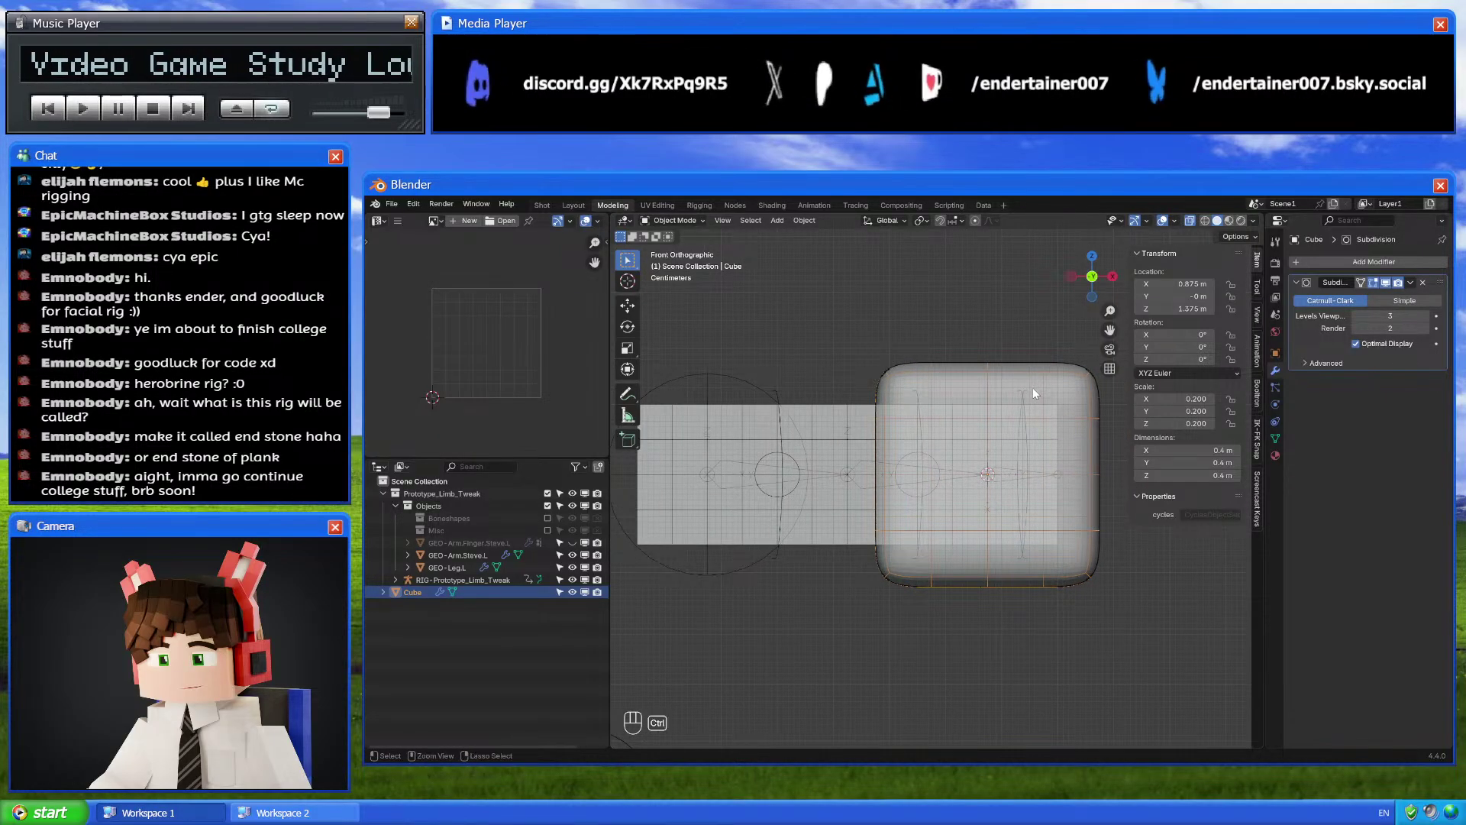
{"action": "key", "text": "ctrl+z"}
{"action": "key", "text": "ctrl+z"}
{"action": "key", "text": "Tab"}
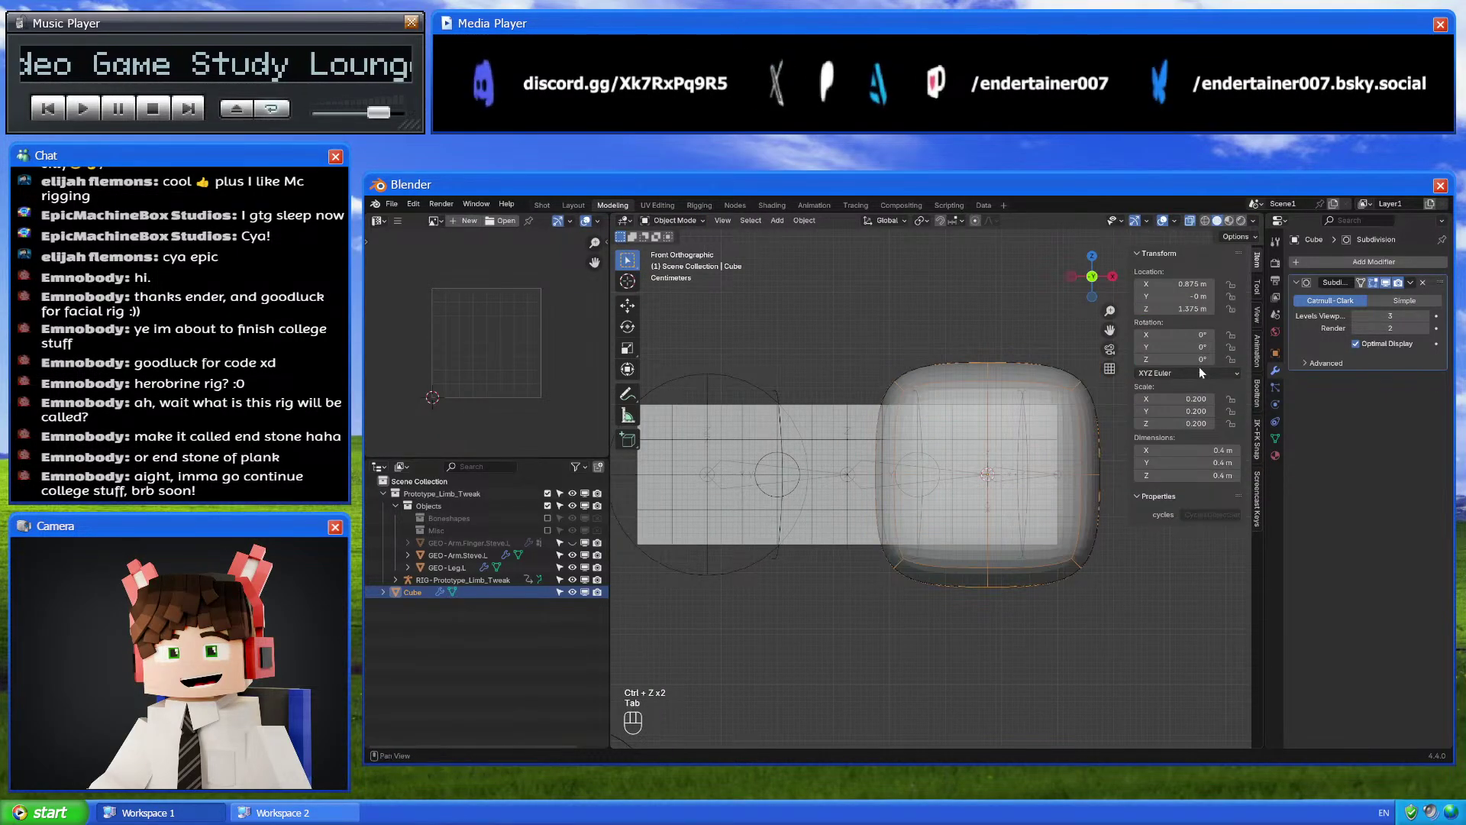
Try the Subdivision Surface modifier at viewport level 1 and restore it to 3
{"action": "left_click", "coordinate": [1356, 316]}
{"action": "left_click", "coordinate": [1356, 315]}
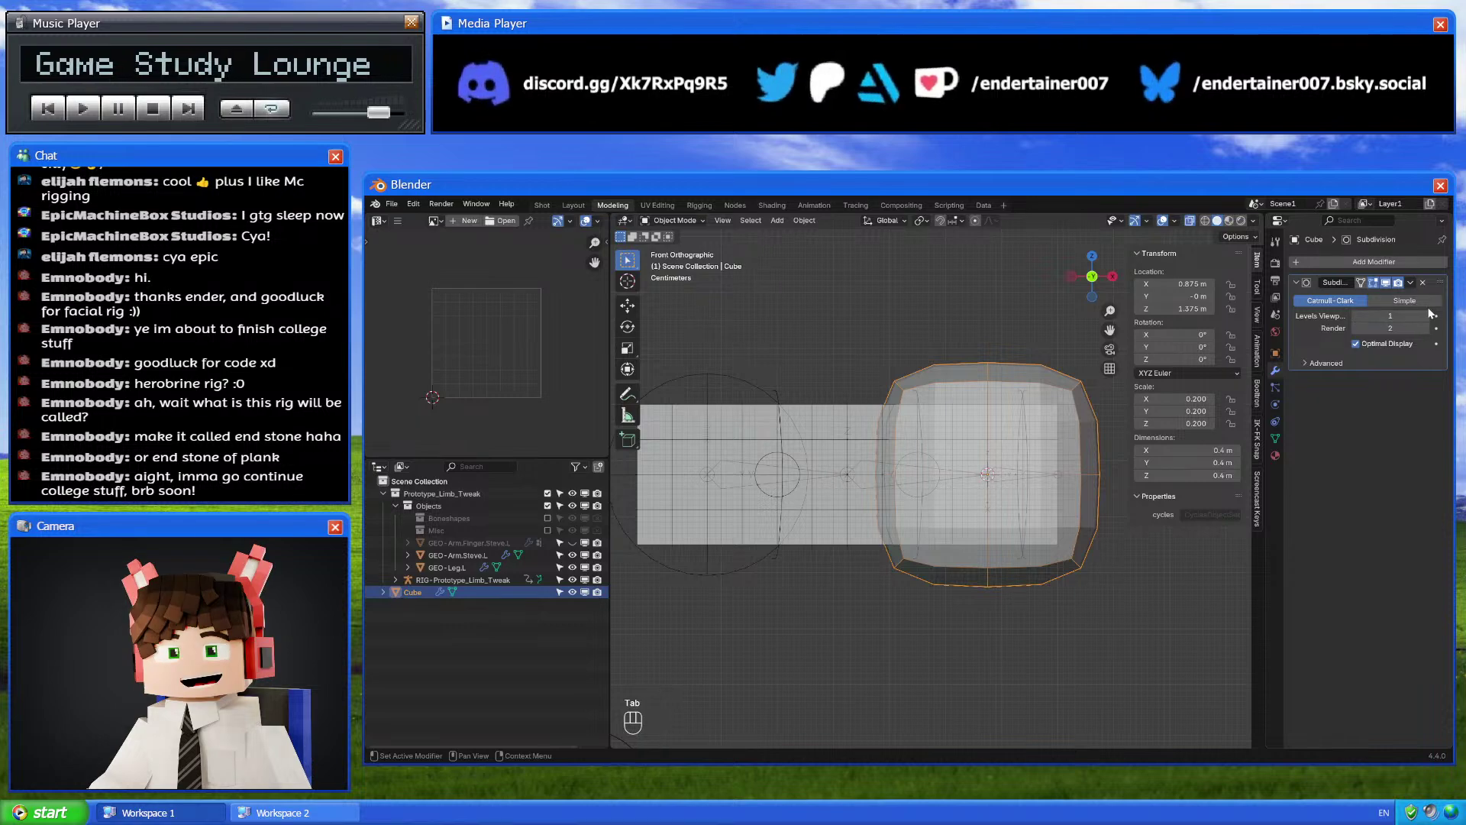
{"action": "left_click_drag", "start_coordinate": [1358, 315], "coordinate": [1397, 315]}
{"action": "middle_click_drag", "start_coordinate": [1025, 440], "coordinate": [1093, 437]}
{"action": "left_click", "coordinate": [1093, 279]}
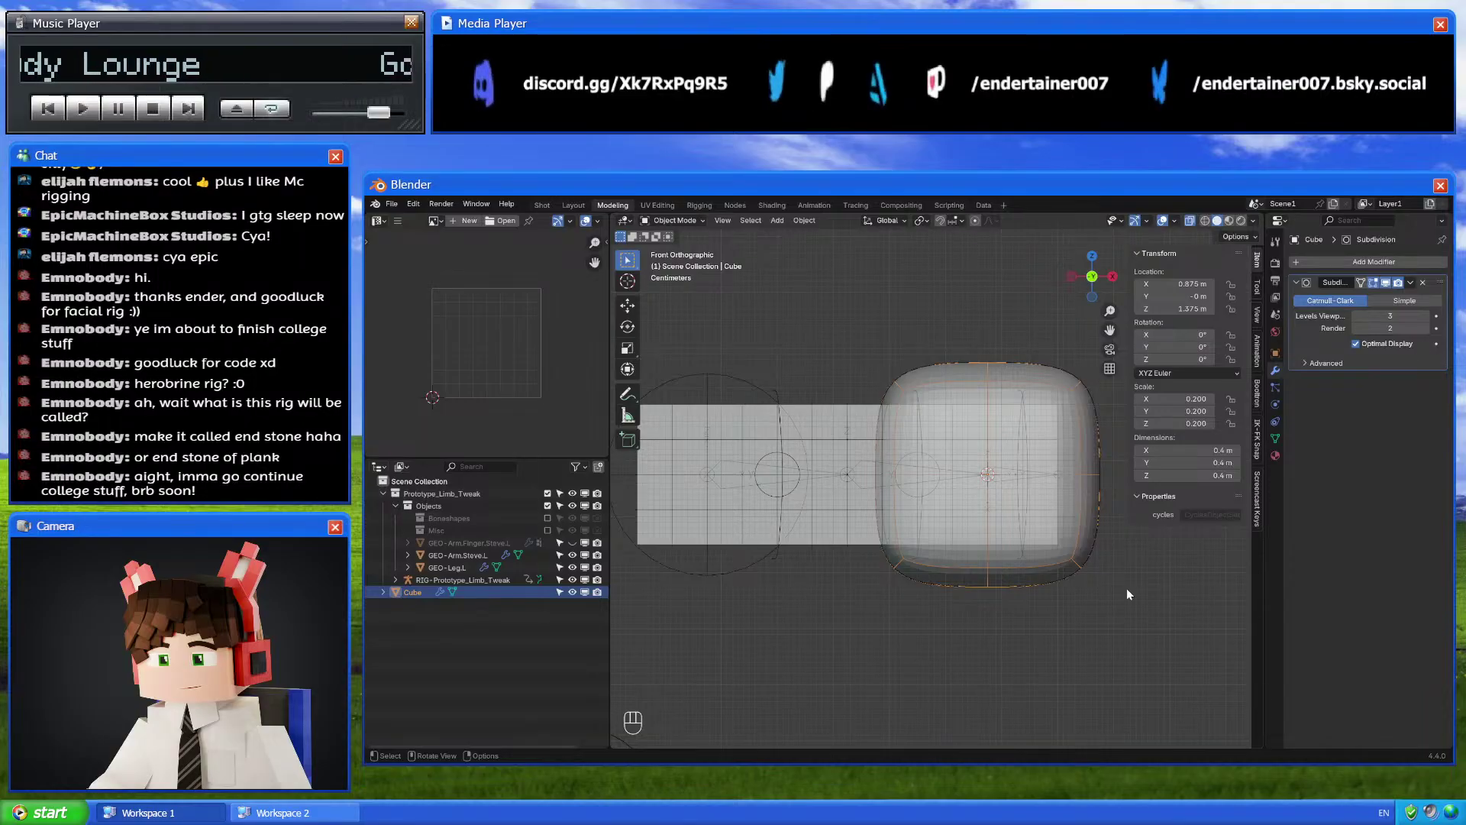
Scale the cube's whole mesh uniformly to 0.9 in Edit Mode
{"action": "key", "text": "Tab"}
{"action": "key", "text": "s"}
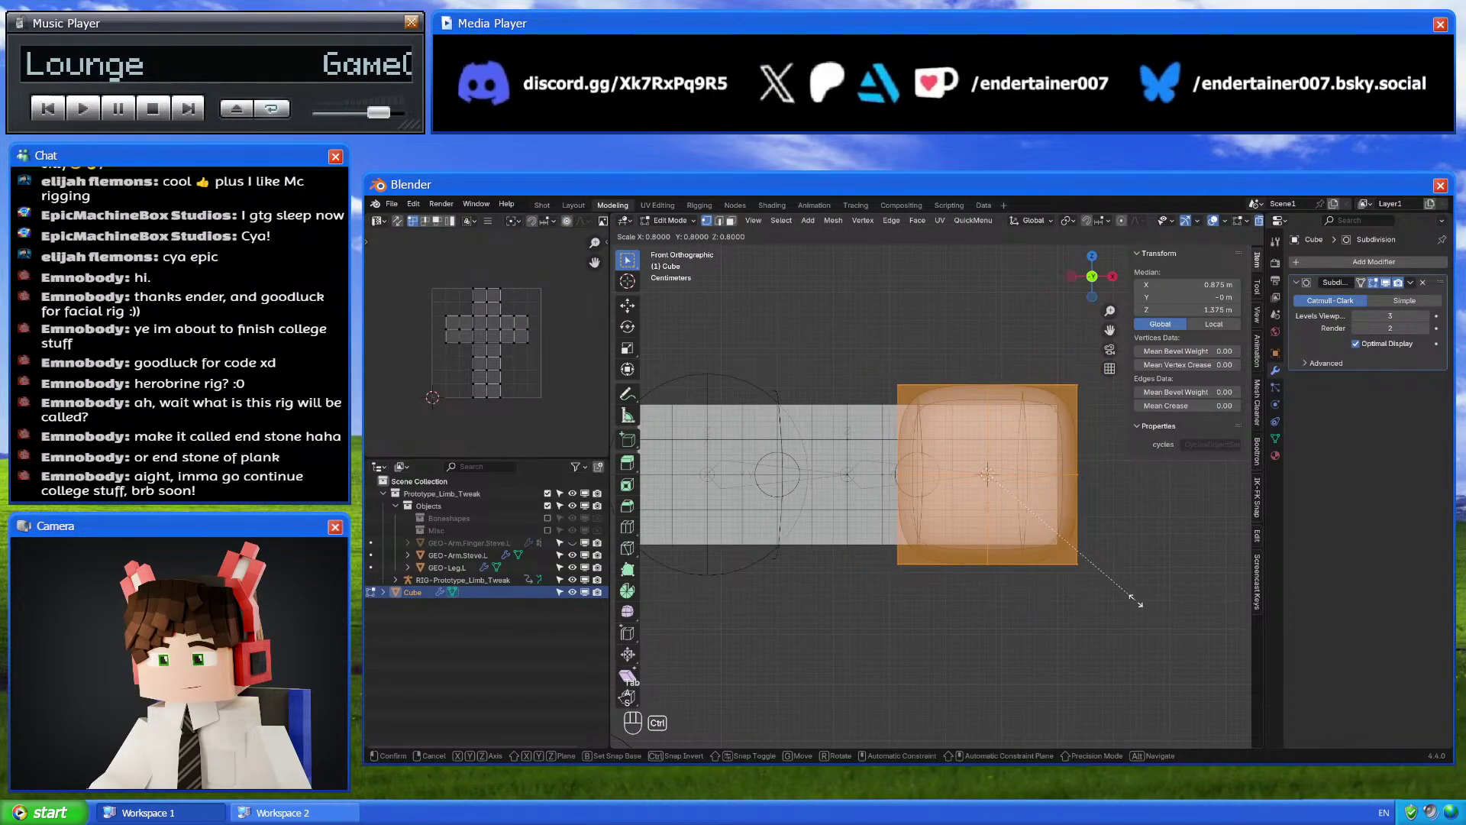
{"action": "left_click", "coordinate": [1149, 606]}
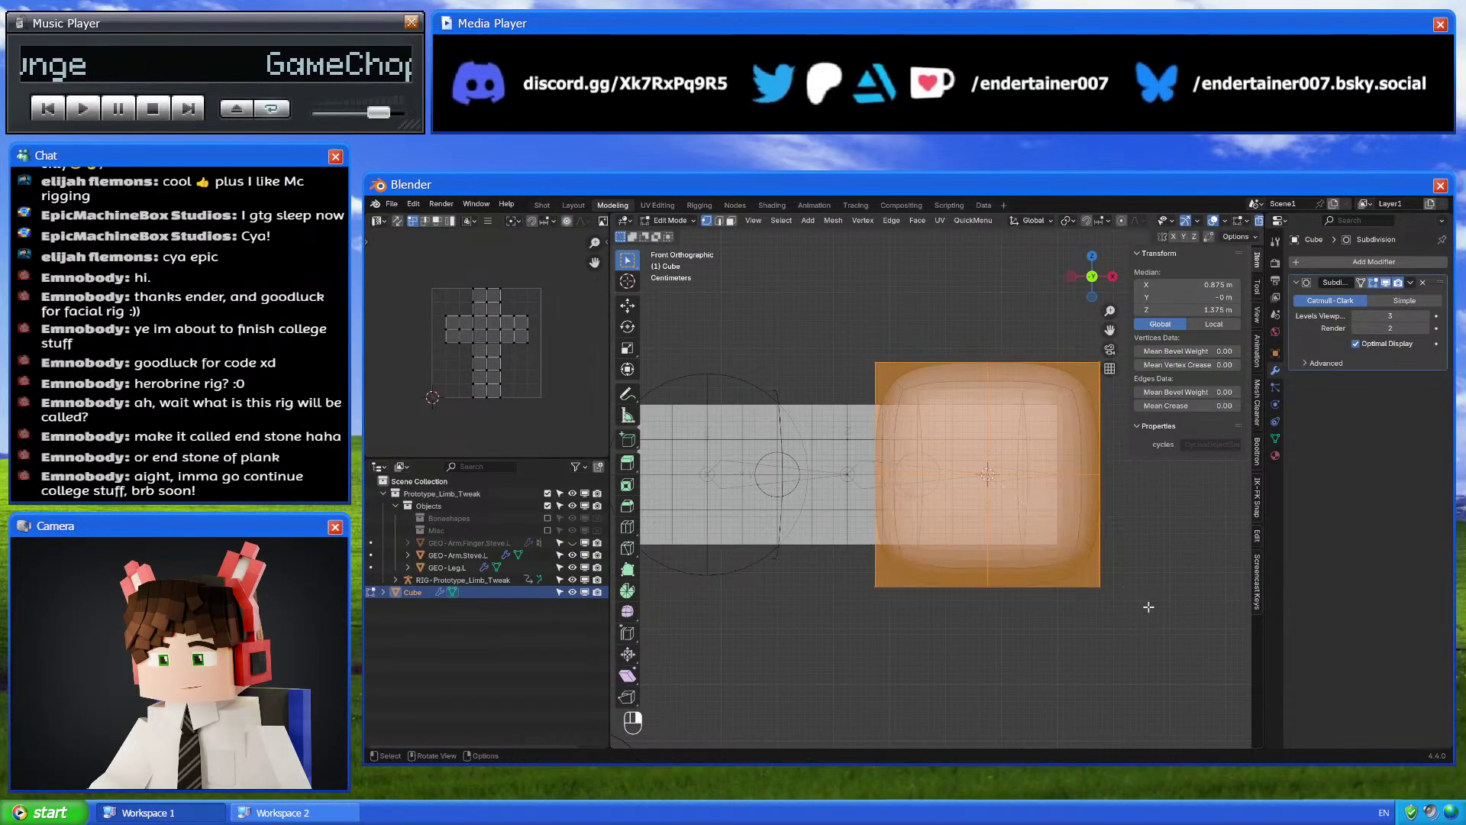
{"action": "key", "text": "s"}
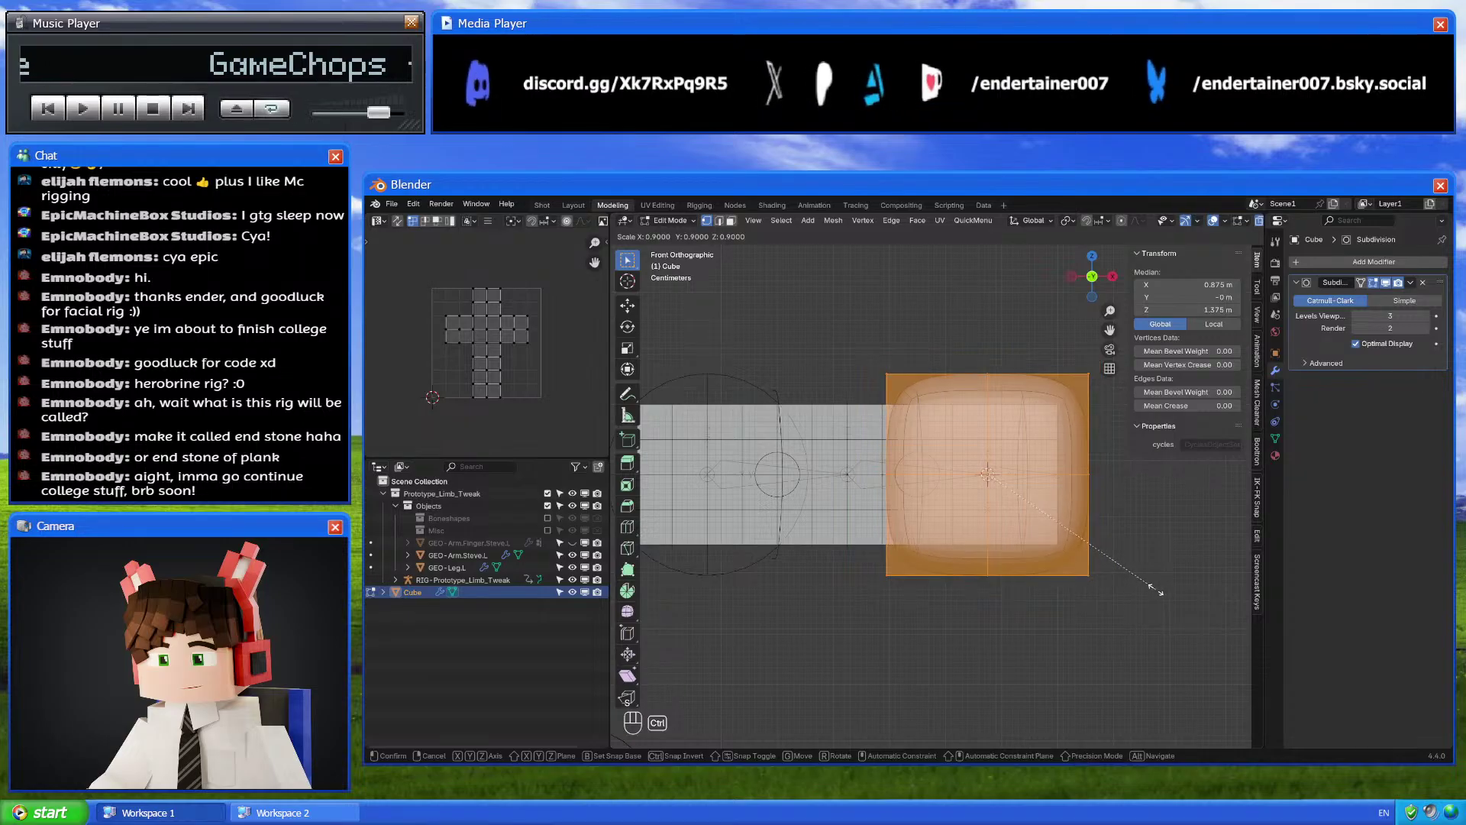
{"action": "left_click", "coordinate": [1155, 589]}
{"action": "key", "text": "Tab"}
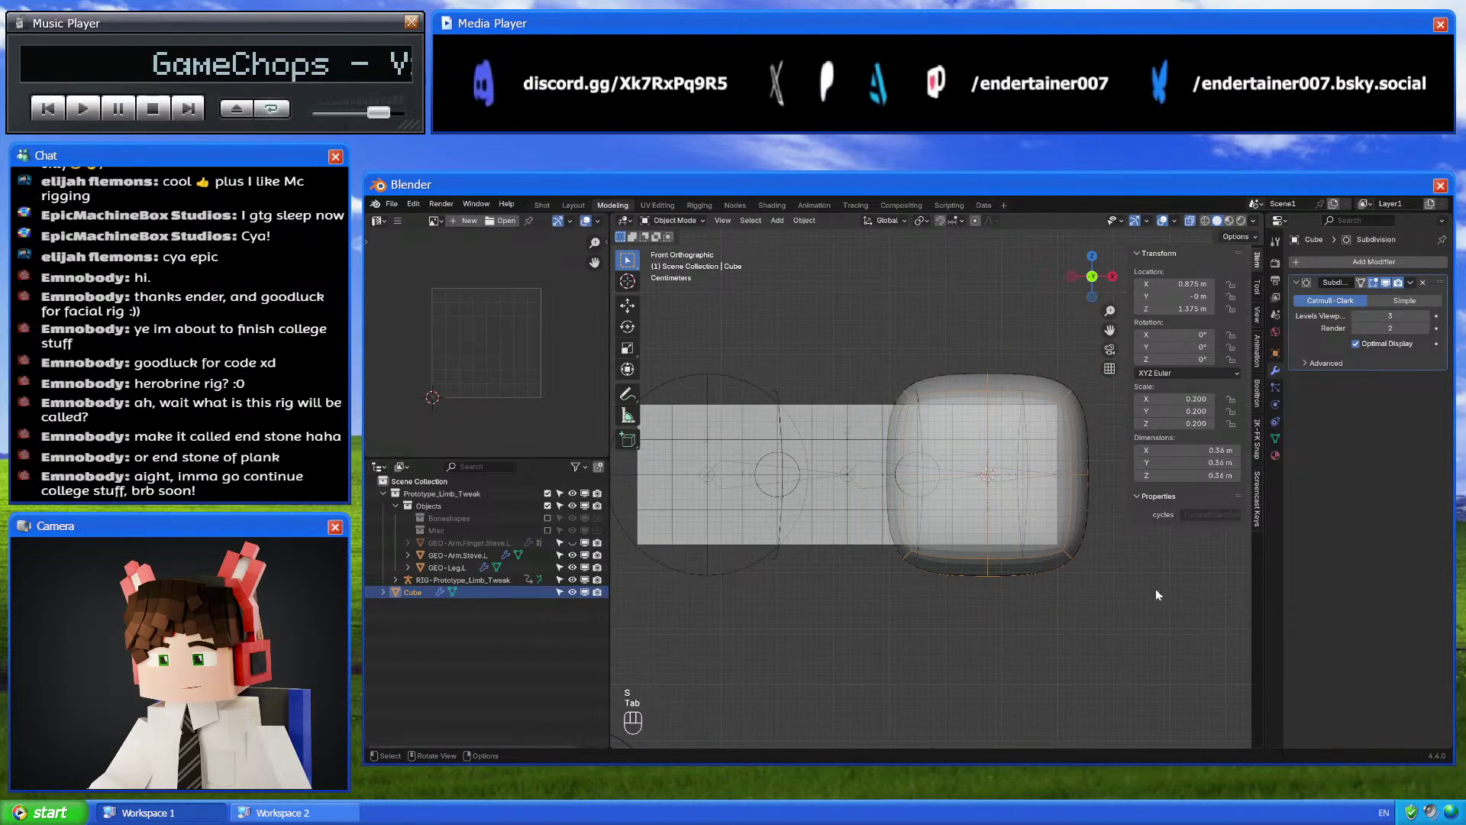
Try scaling the cube mesh by a further 0.9, check it in Object Mode, and undo that second scaling
{"action": "key", "text": "Tab"}
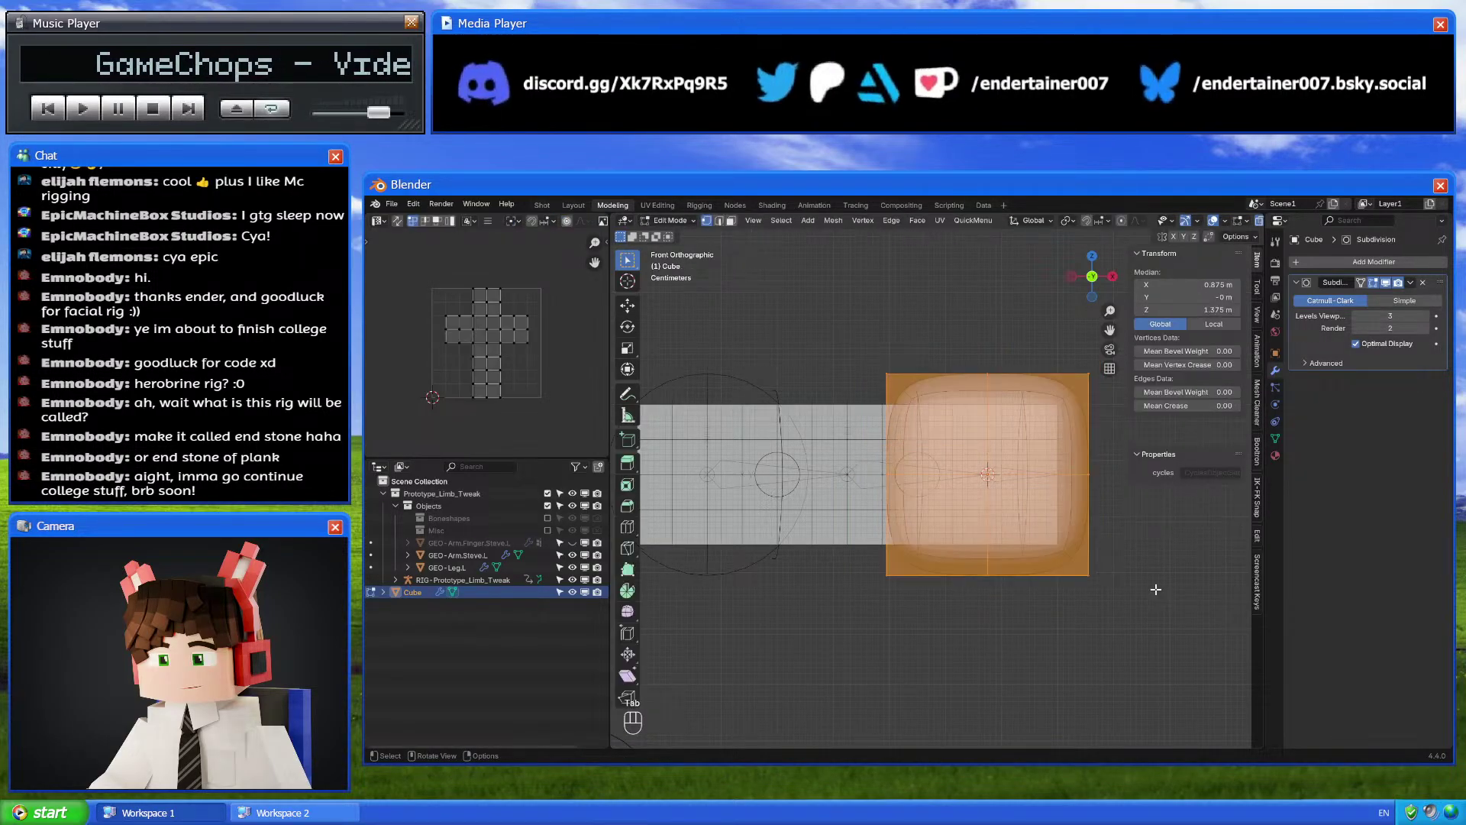
{"action": "key", "text": "s"}
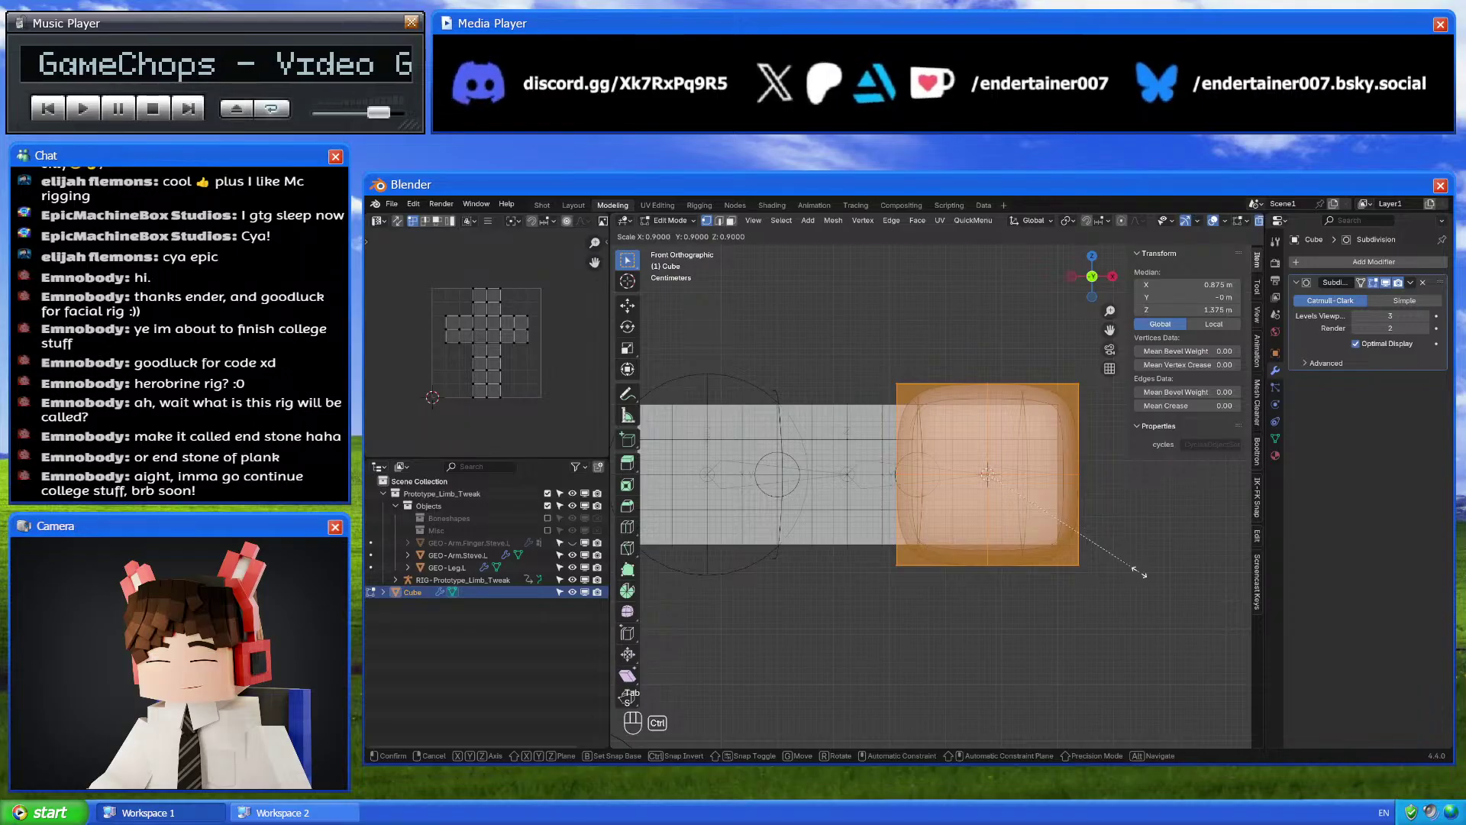
{"action": "left_click", "coordinate": [1140, 573]}
{"action": "key", "text": "Tab"}
{"action": "middle_click_drag", "start_coordinate": [962, 539], "coordinate": [1017, 551]}
{"action": "key", "text": "ctrl+z"}
{"action": "key", "text": "ctrl+z"}
{"action": "key", "text": "Tab"}
Try applying the Subdivision Surface modifier, inspect the resulting dense mesh in Edit Mode, and undo the application
{"action": "scroll", "coordinate": [1008, 551], "scroll_direction": "down", "scroll_amount": 7}
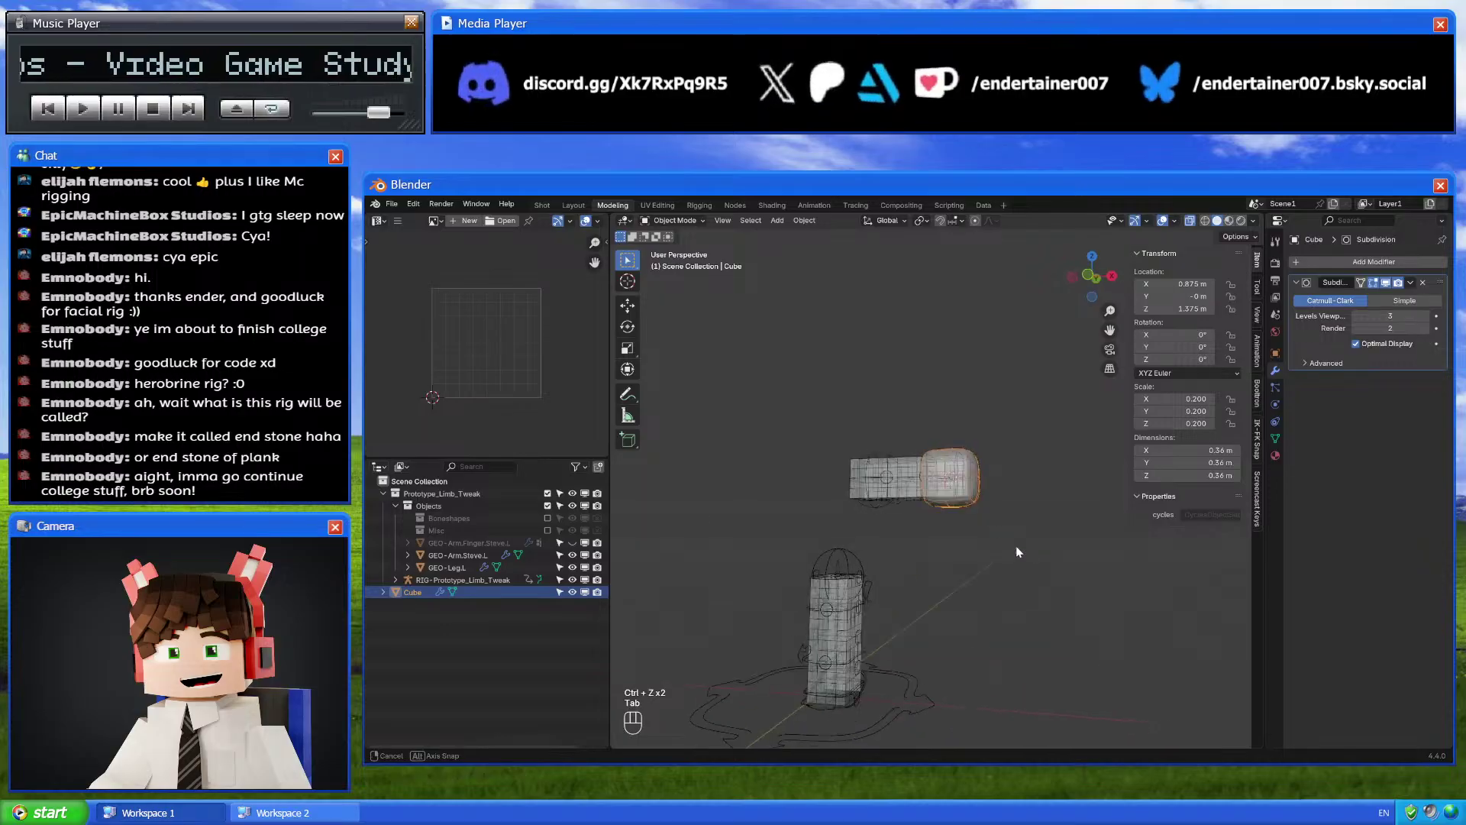
{"action": "left_click", "coordinate": [1087, 273]}
{"action": "scroll", "coordinate": [1000, 477], "scroll_direction": "up", "scroll_amount": 3}
{"action": "middle_click_drag", "start_coordinate": [1000, 476], "coordinate": [985, 479], "text": "shift"}
{"action": "scroll", "coordinate": [987, 447], "scroll_direction": "up", "scroll_amount": 2}
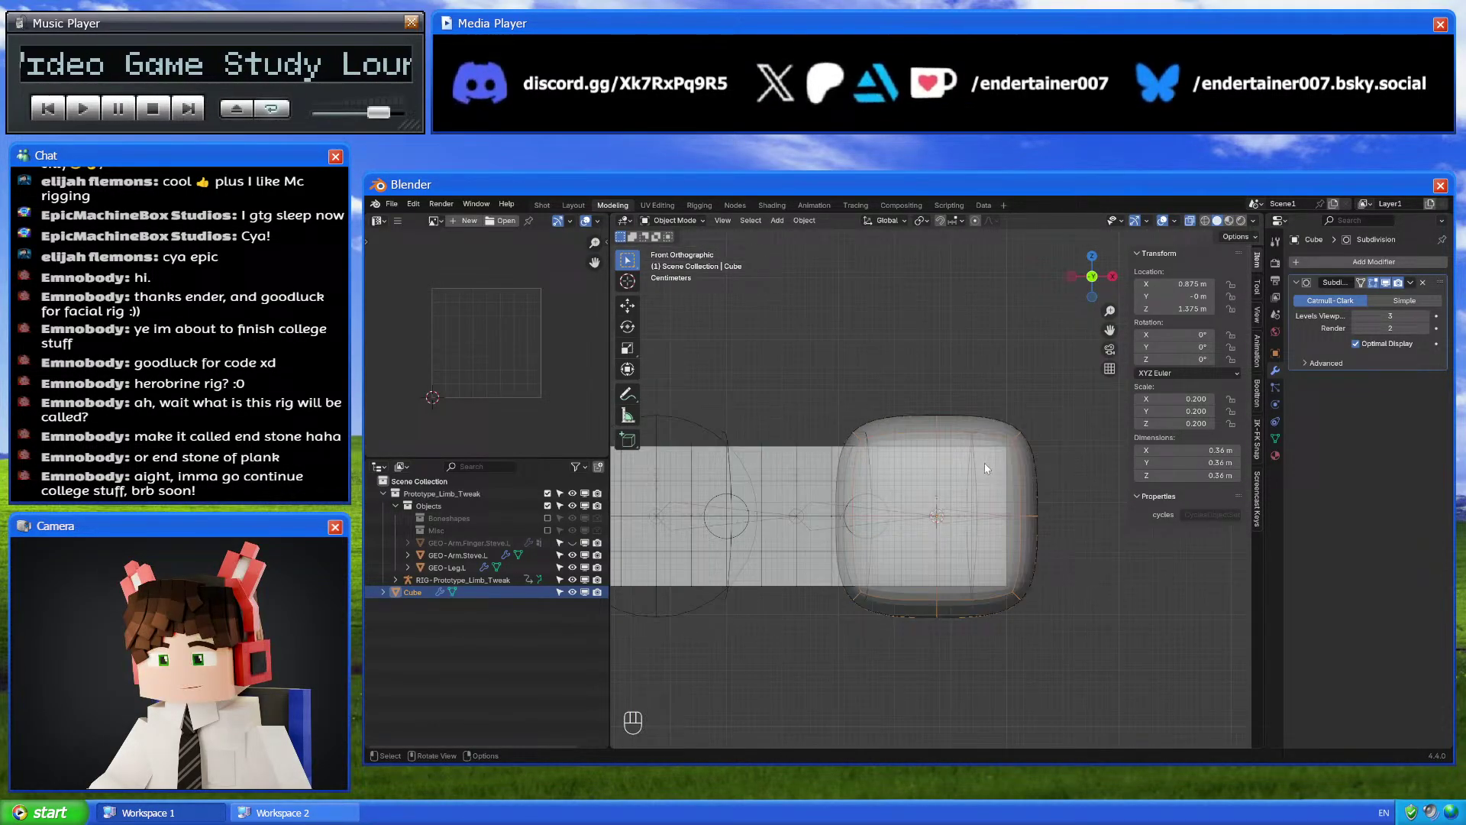
{"action": "left_click", "coordinate": [1410, 283]}
{"action": "left_click", "coordinate": [1375, 299]}
{"action": "key", "text": "Tab"}
{"action": "middle_click_drag", "start_coordinate": [992, 436], "coordinate": [1054, 447]}
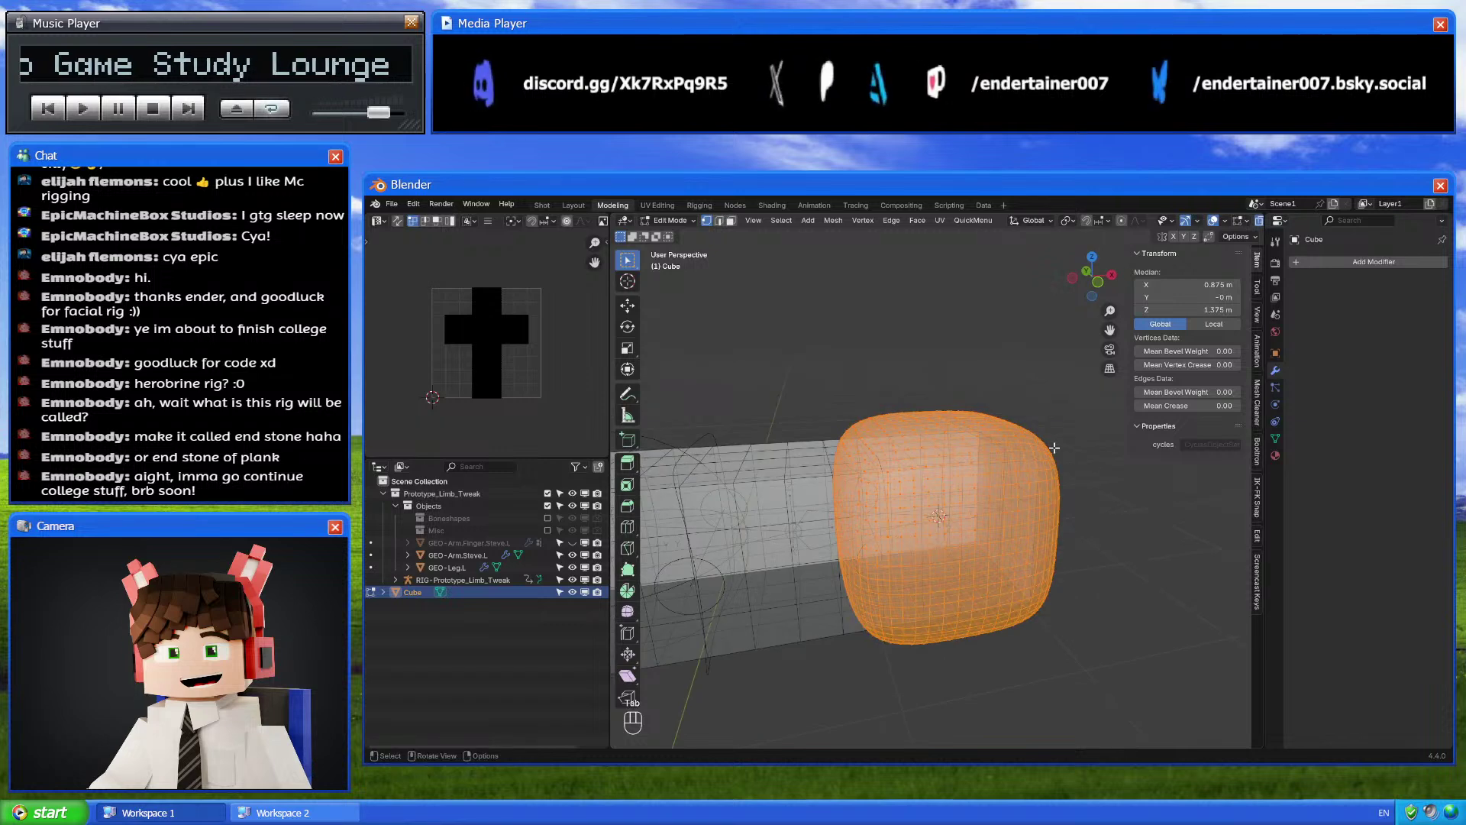
{"action": "key", "text": "ctrl+z"}
{"action": "key", "text": "ctrl+z"}
{"action": "key", "text": "Tab"}
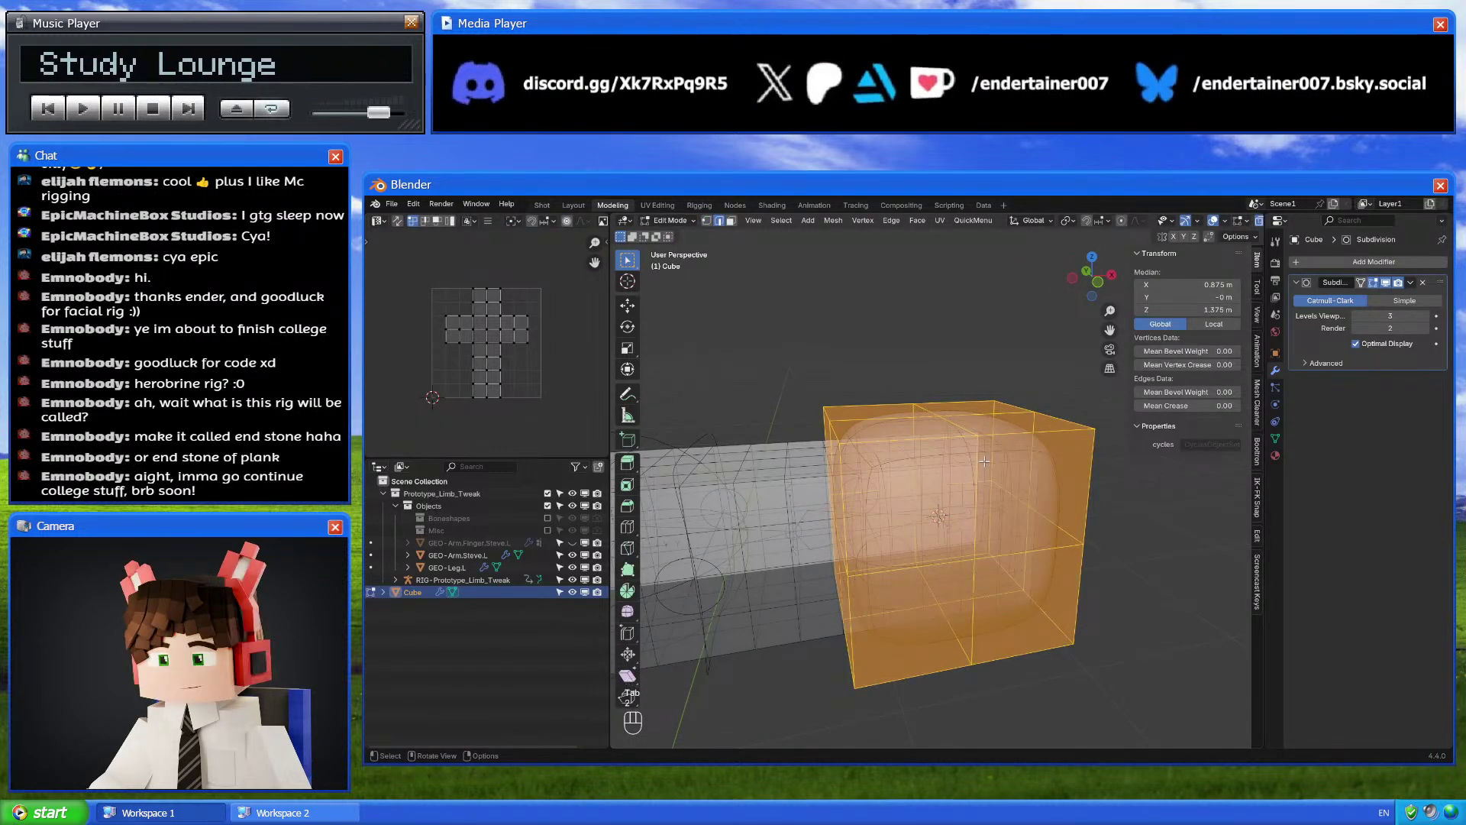
Select the cube's three centre edge loops and assign them to a new vertex group
{"action": "key", "text": "Tab"}
{"action": "left_click", "coordinate": [1099, 283]}
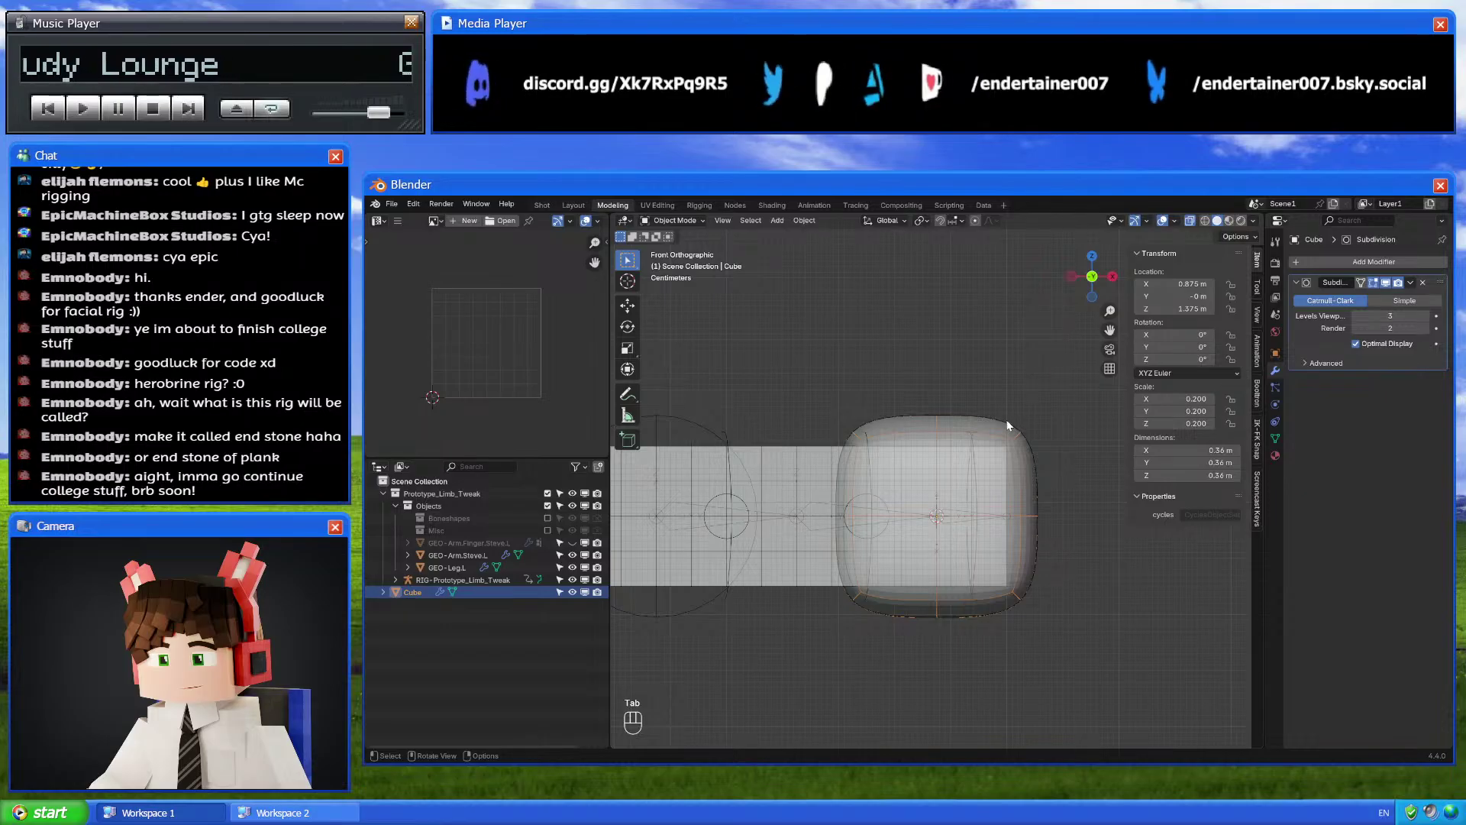
{"action": "mouse_move", "coordinate": [1017, 493]}
{"action": "middle_mouse_down"}
{"action": "mouse_move", "coordinate": [969, 469]}
{"action": "mouse_move", "coordinate": [928, 493]}
{"action": "mouse_move", "coordinate": [1023, 493]}
{"action": "middle_mouse_up"}
{"action": "key", "text": "Tab"}
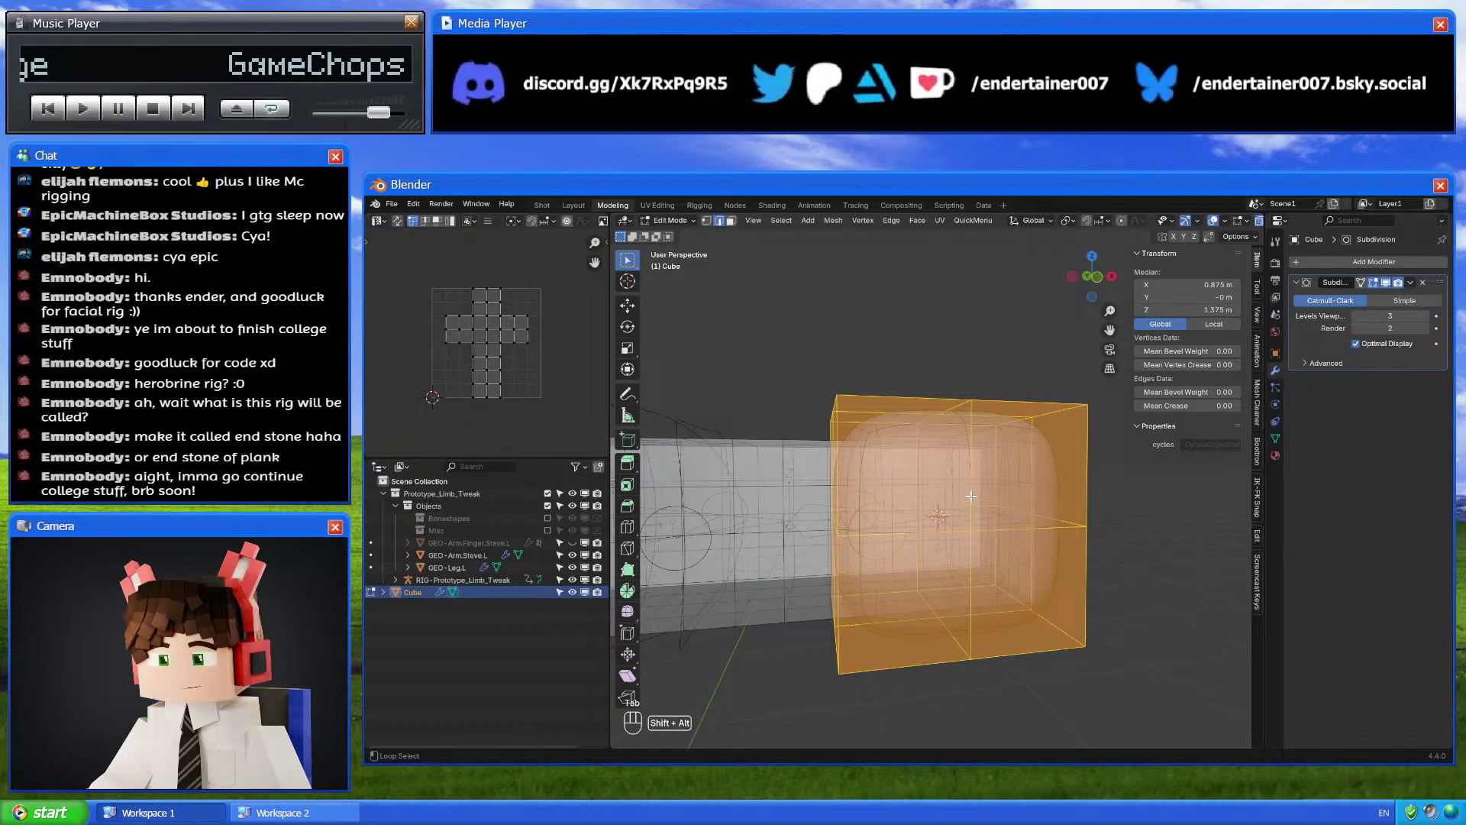
{"action": "left_click", "coordinate": [1047, 531]}
{"action": "left_click", "coordinate": [970, 432], "text": "alt"}
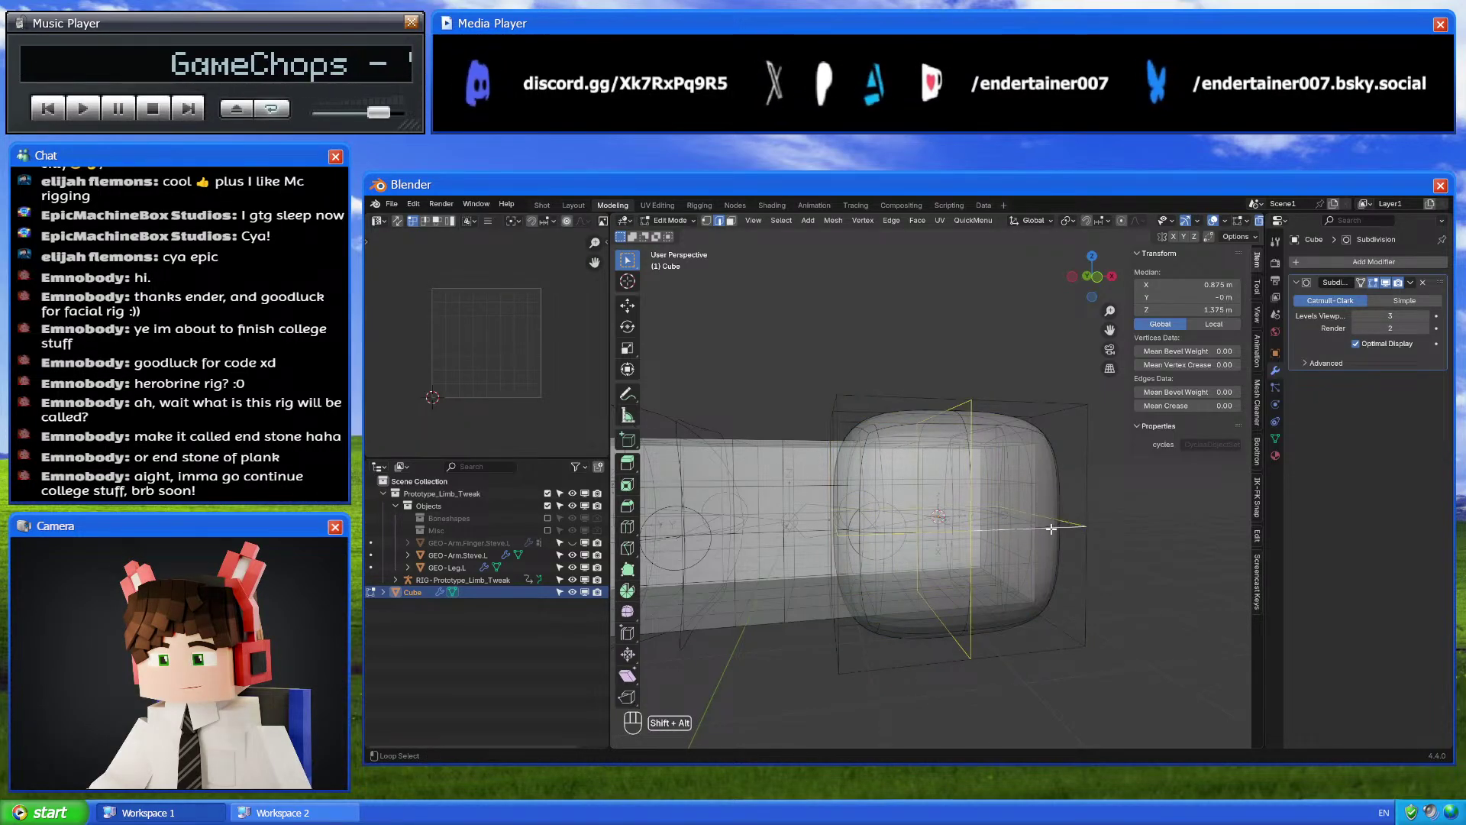
{"action": "middle_click_drag", "start_coordinate": [970, 432], "coordinate": [1142, 562]}
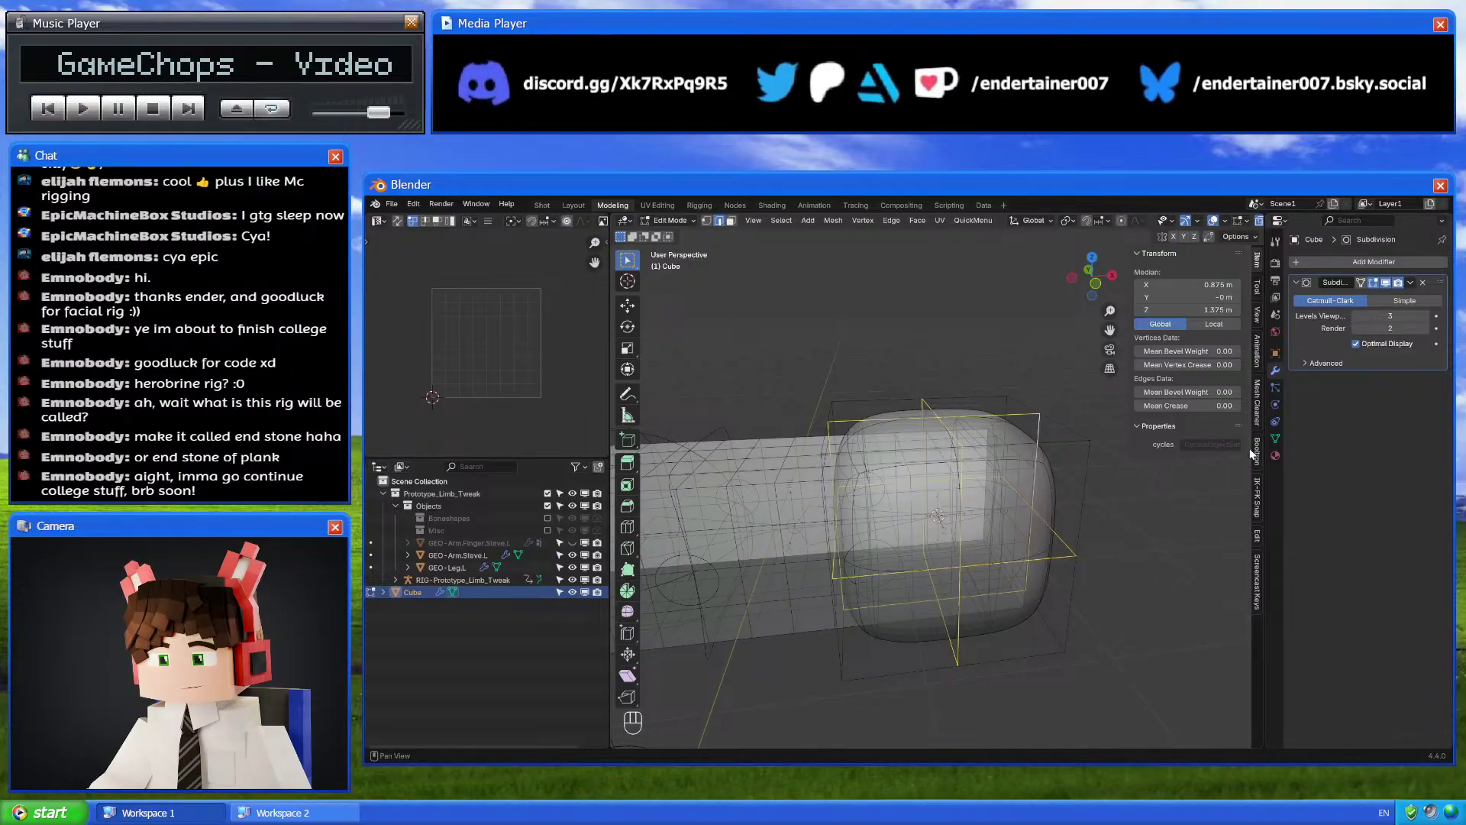
{"action": "left_click", "coordinate": [1274, 439]}
{"action": "left_click", "coordinate": [1435, 301]}
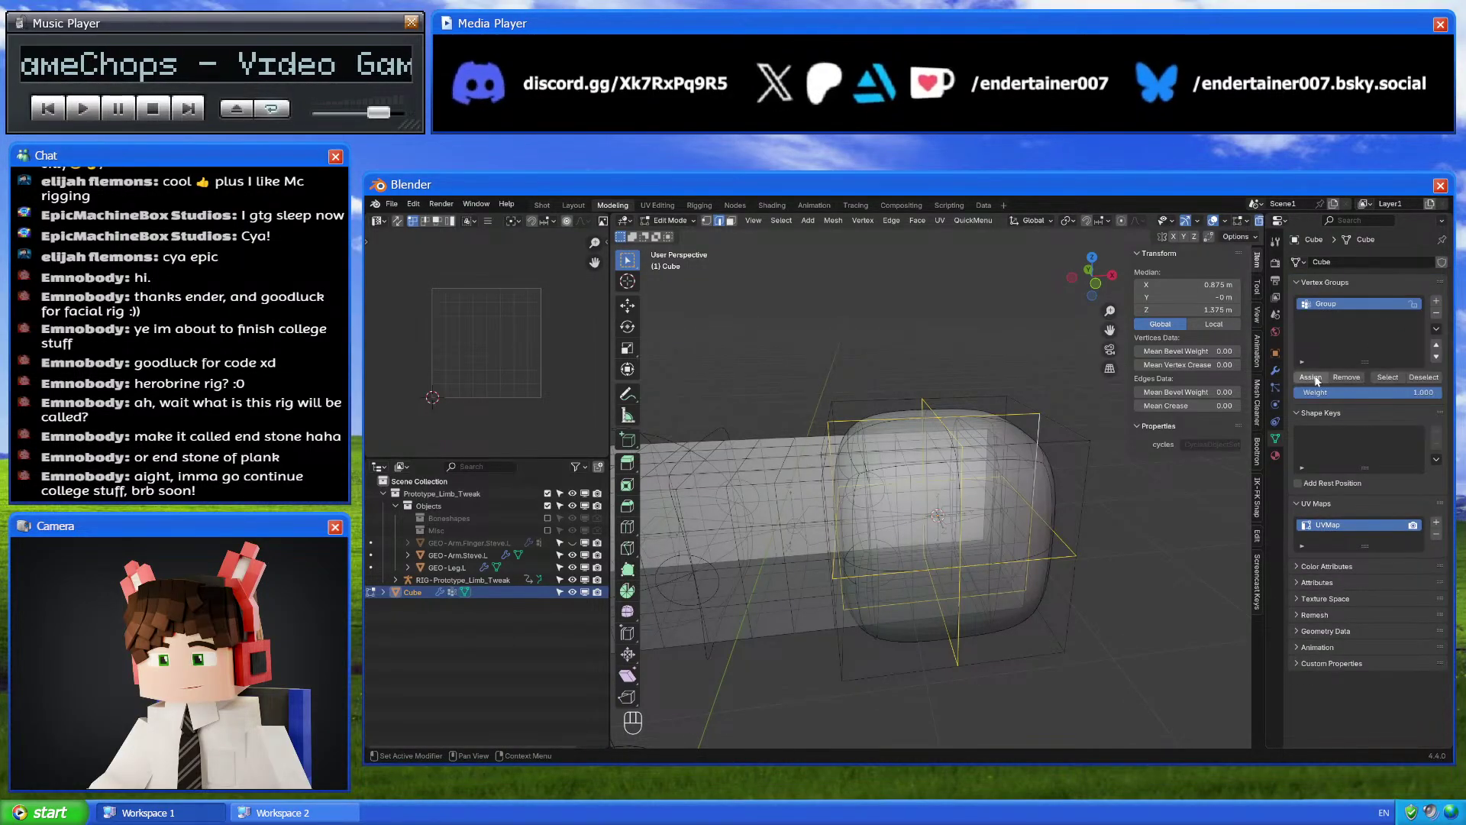
{"action": "left_click", "coordinate": [1413, 377]}
{"action": "key", "text": "Tab"}
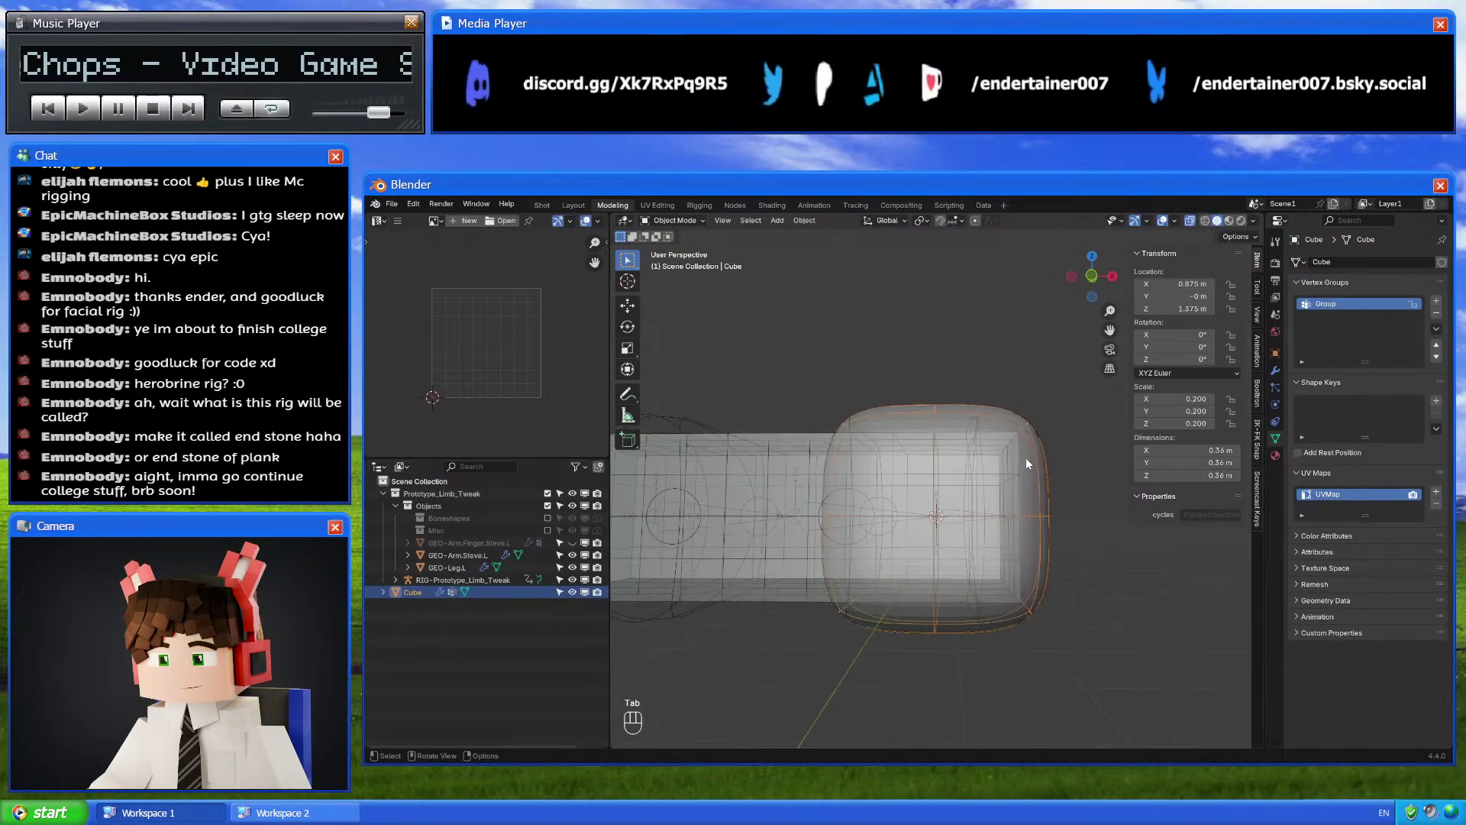
Try applying the Subdivision Surface modifier and selecting the vertex group's vertices, and undo back to before the group was created
{"action": "mouse_move", "coordinate": [1028, 455]}
{"action": "middle_mouse_down"}
{"action": "mouse_move", "coordinate": [1017, 461]}
{"action": "mouse_move", "coordinate": [1045, 475]}
{"action": "mouse_move", "coordinate": [1024, 472]}
{"action": "middle_mouse_up"}
{"action": "left_click", "coordinate": [1275, 371]}
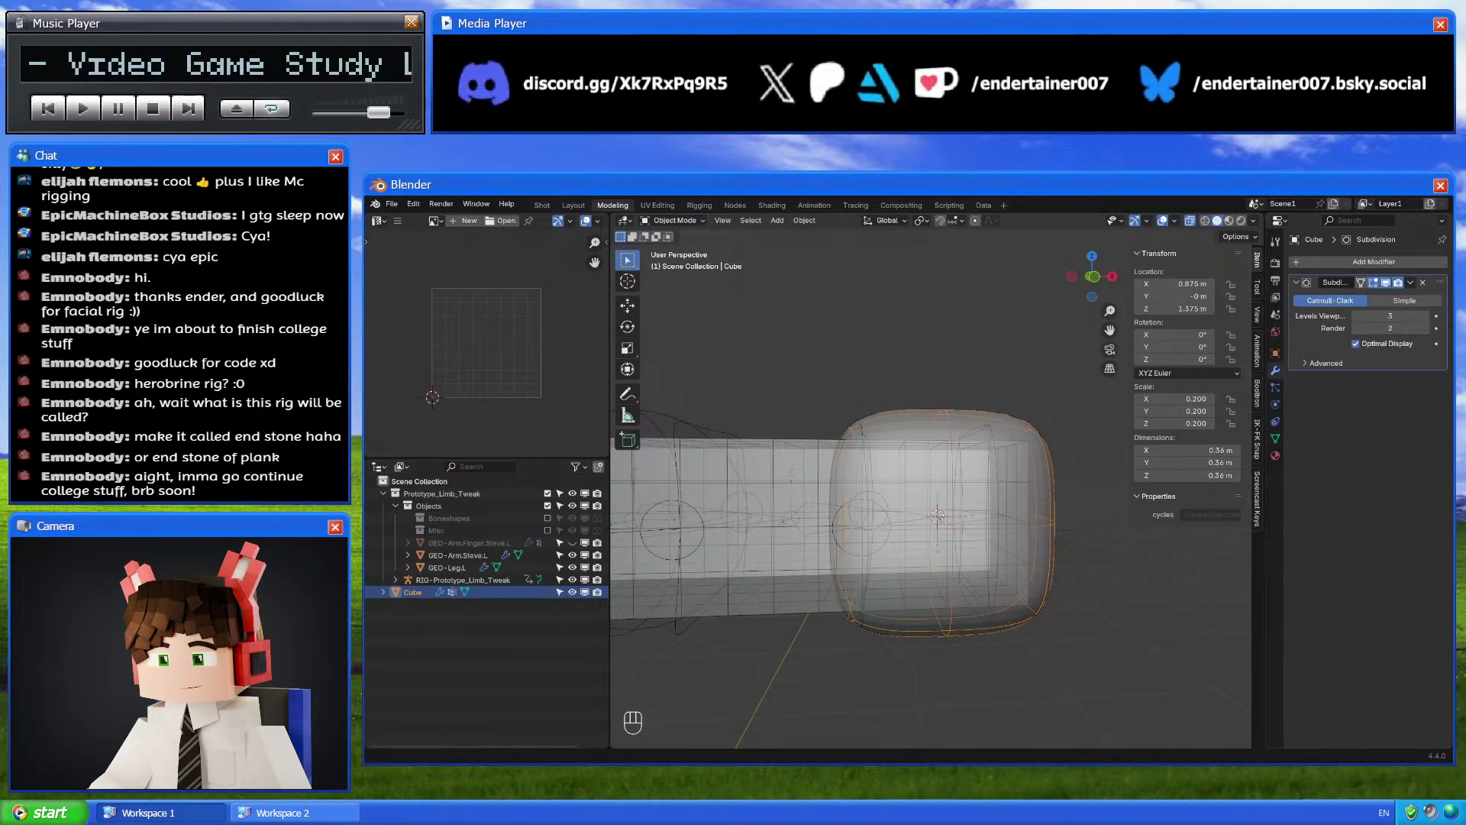
{"action": "left_click", "coordinate": [1275, 438]}
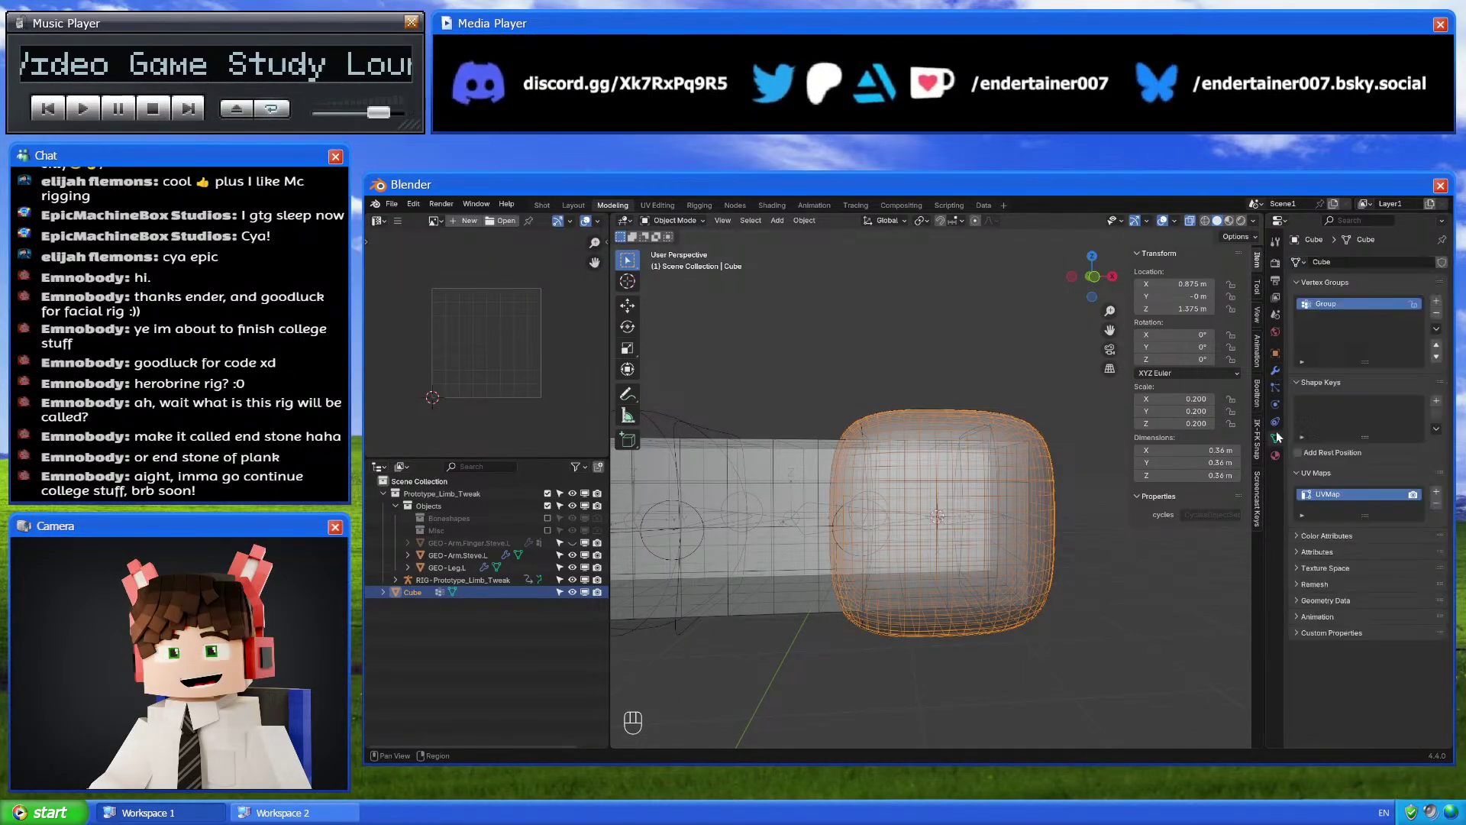
{"action": "key", "text": "Tab"}
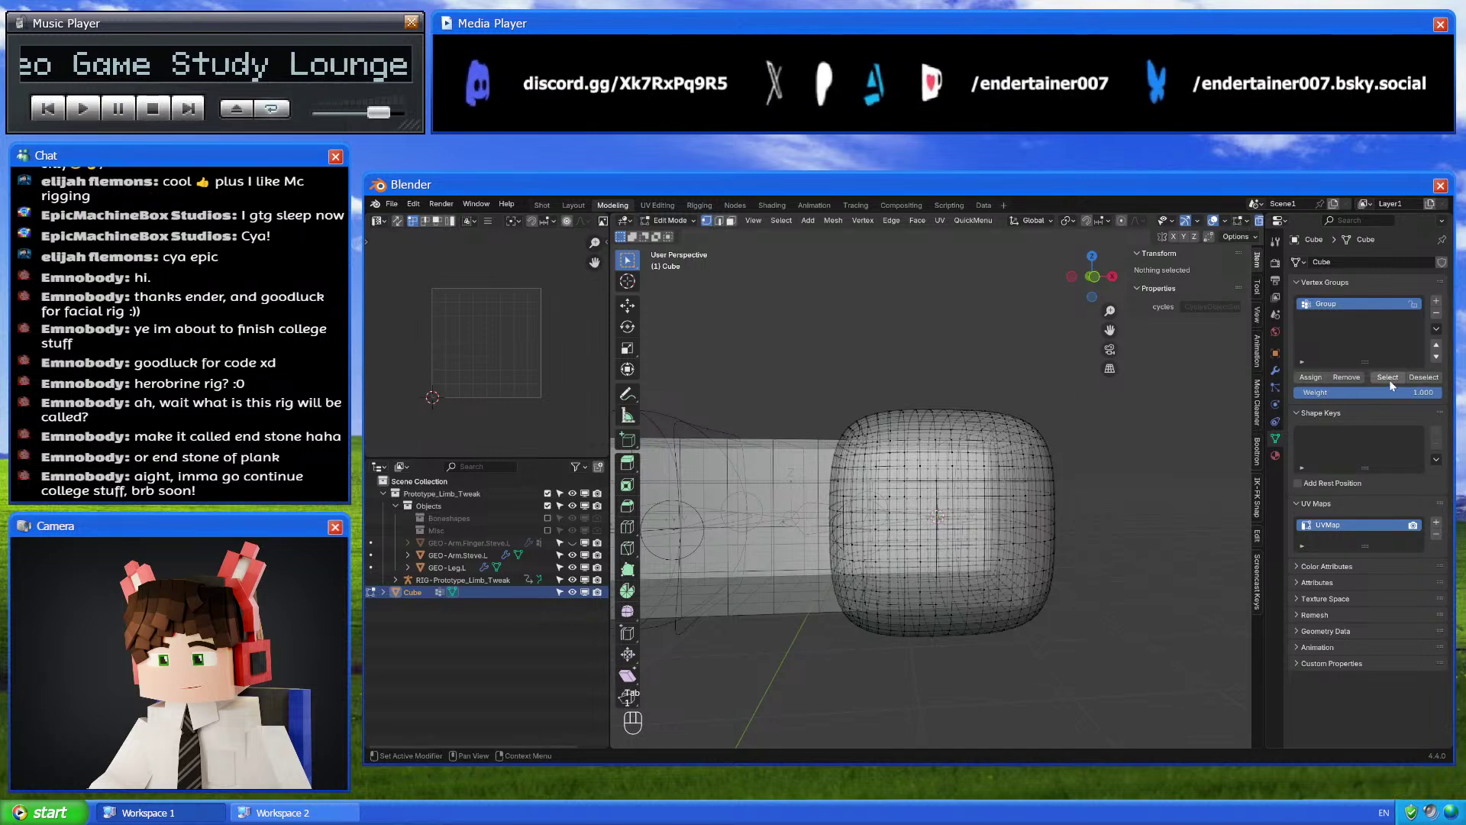
{"action": "left_click", "coordinate": [1387, 377]}
{"action": "key", "text": "ctrl+z"}
{"action": "key", "text": "ctrl+z"}
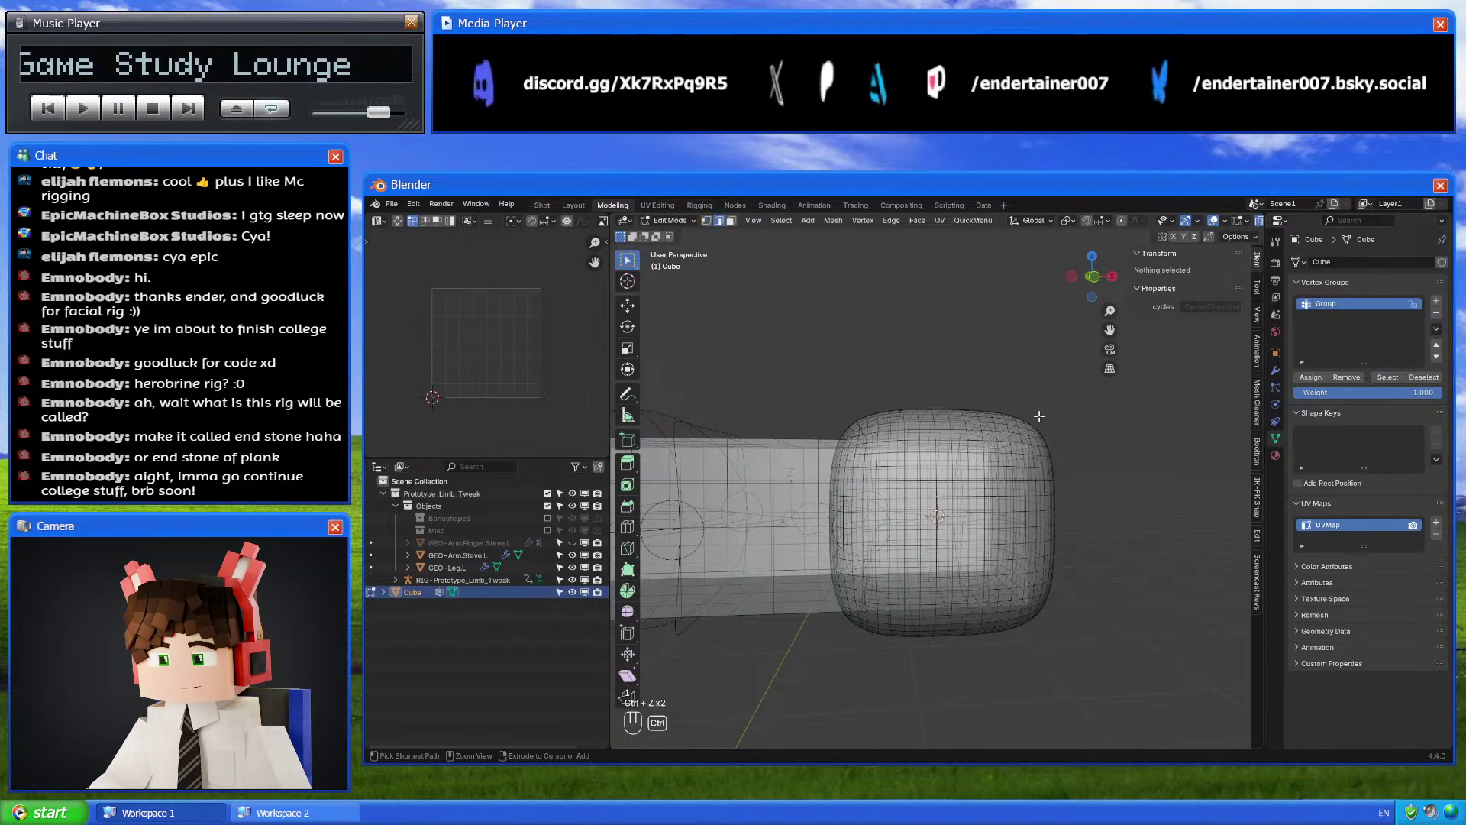
{"action": "key", "text": "ctrl+z"}
{"action": "key", "text": "ctrl+z"}
{"action": "key", "text": "ctrl+z"}
{"action": "key", "text": "ctrl+z"}
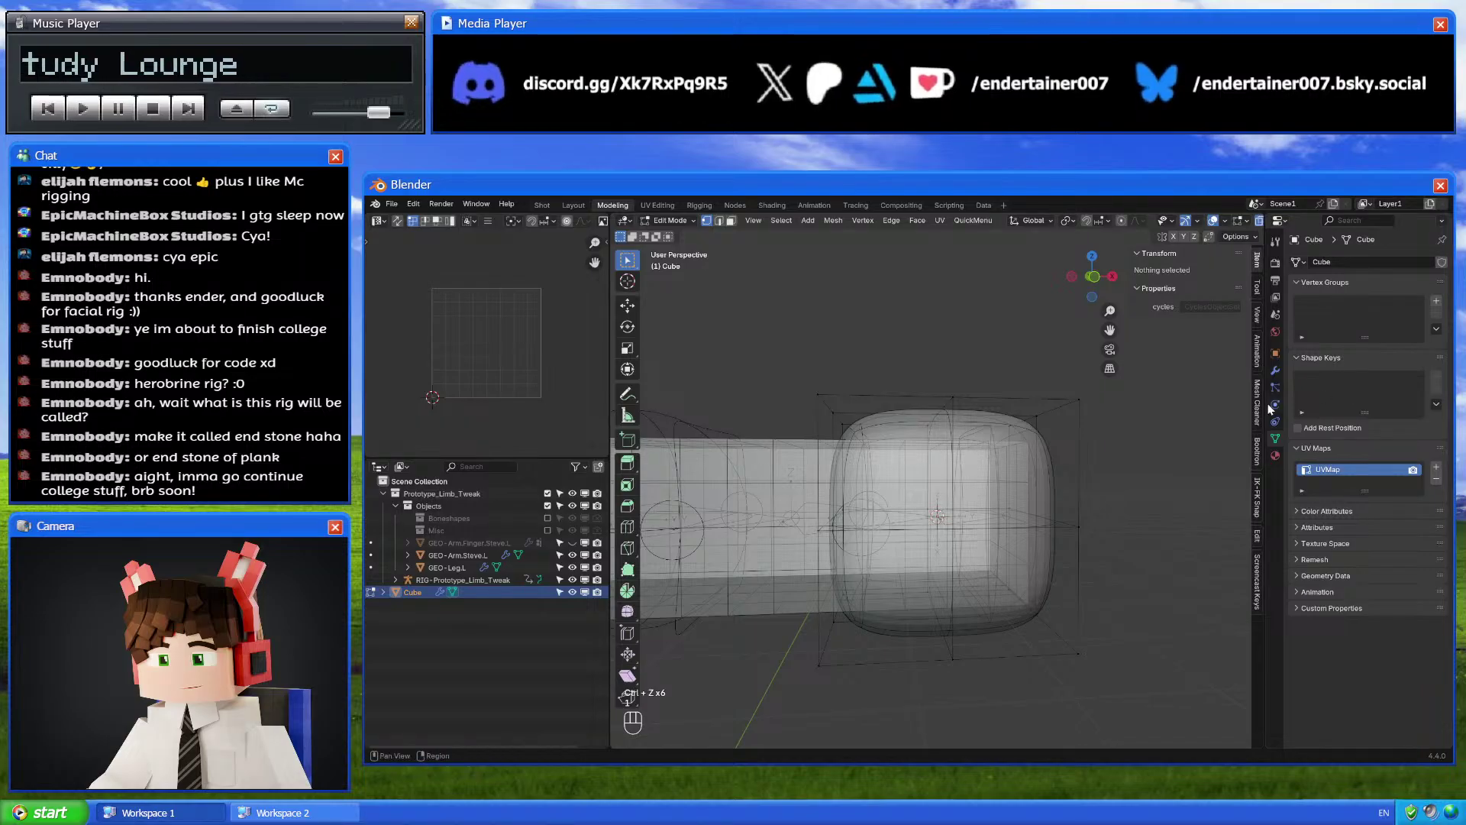
Apply the cube's Subdivision Surface modifier at level 3 in Object Mode
{"action": "left_click", "coordinate": [1274, 373]}
{"action": "key", "text": "Tab"}
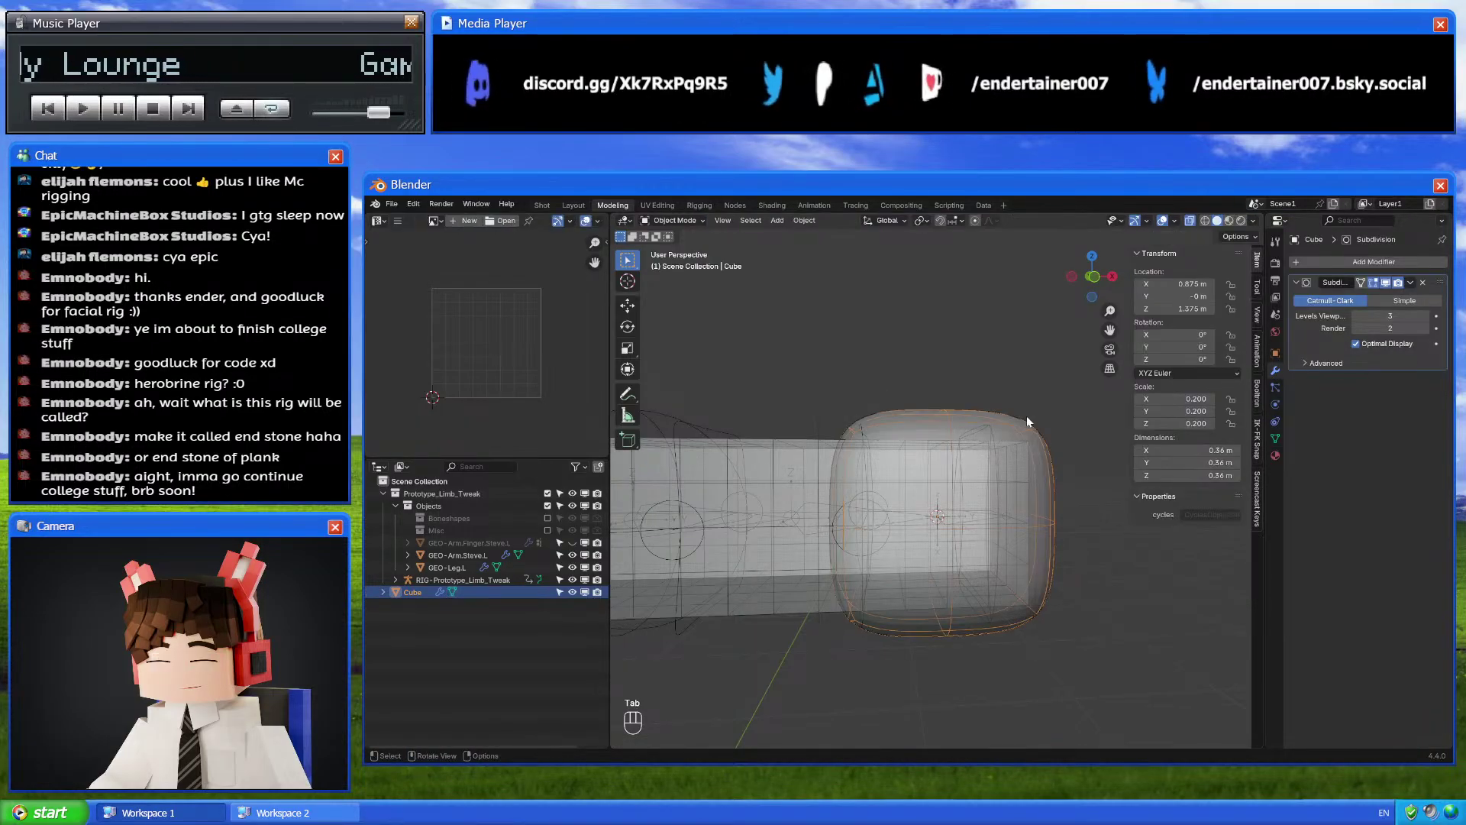
{"action": "left_click", "coordinate": [1410, 282]}
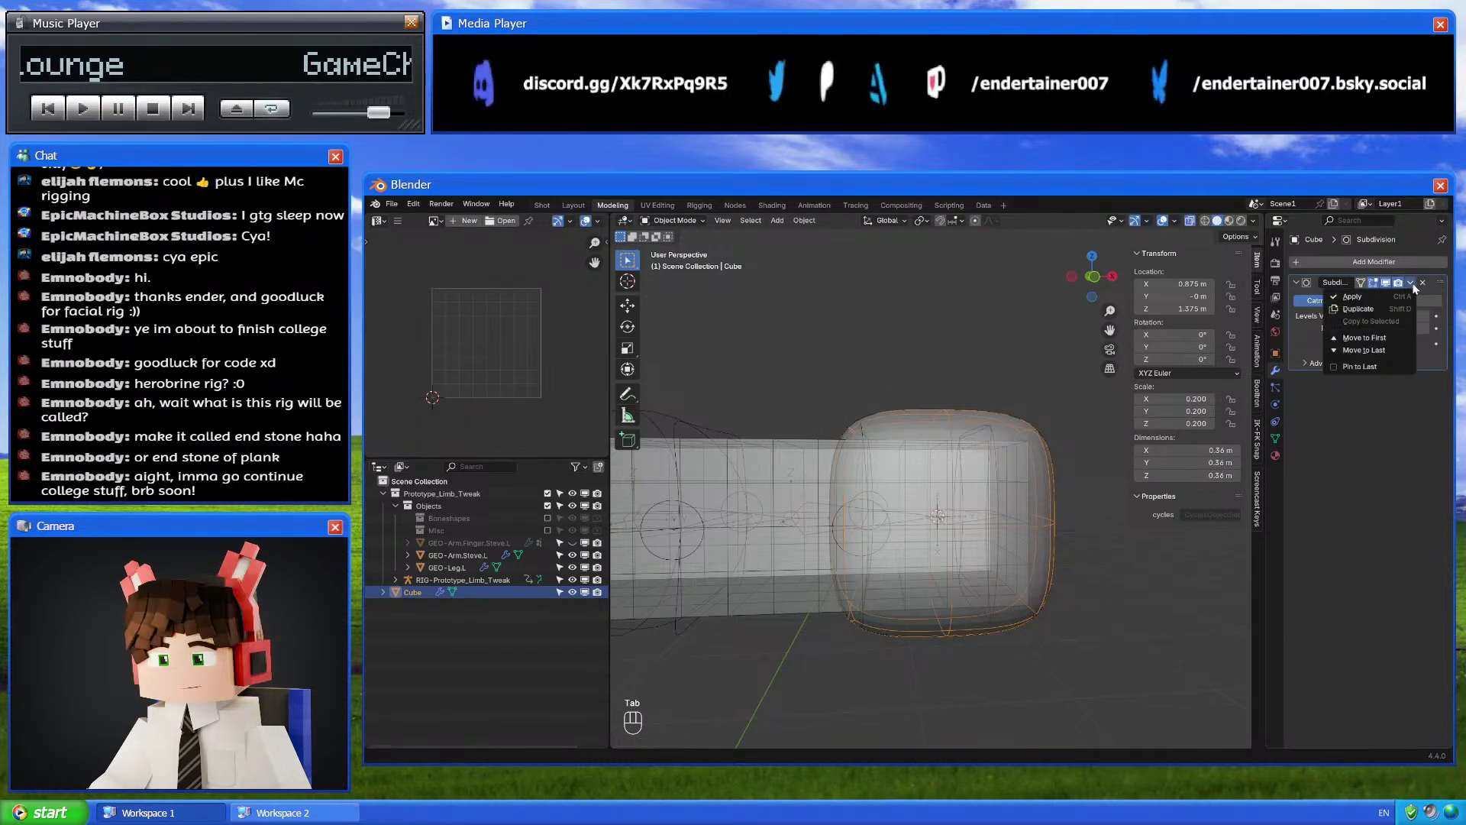
{"action": "left_click", "coordinate": [1367, 296]}
Delete all edges of the rounded cube except its three centre loops, one around each axis, by inverting the loop selection
{"action": "key", "text": "Tab"}
{"action": "middle_click_drag", "start_coordinate": [1081, 296], "coordinate": [939, 471], "text": "alt"}
{"action": "left_click", "coordinate": [936, 474], "text": "alt"}
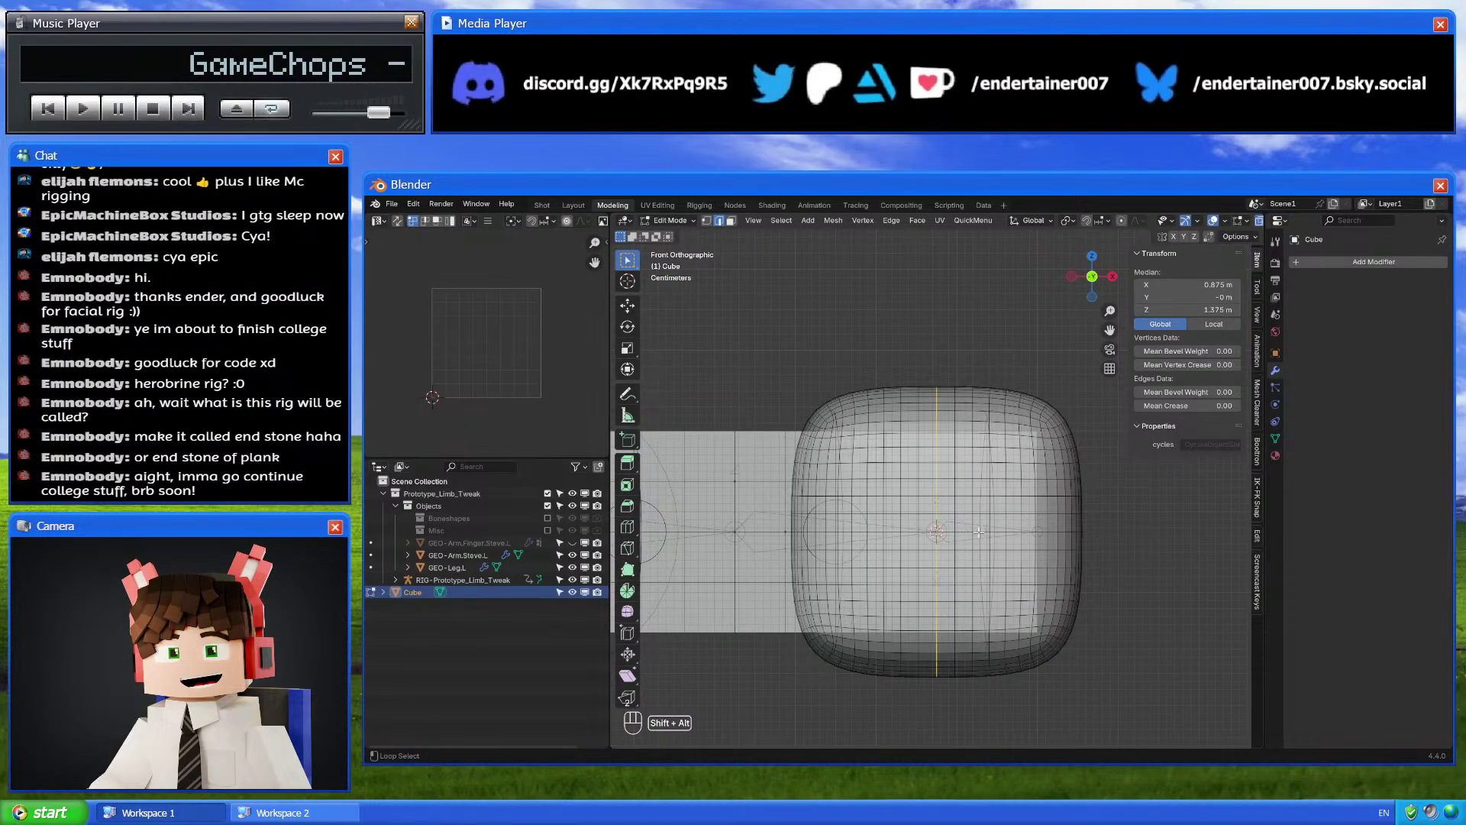
{"action": "left_click", "coordinate": [960, 532], "text": "alt+shift"}
{"action": "left_click", "coordinate": [1112, 279]}
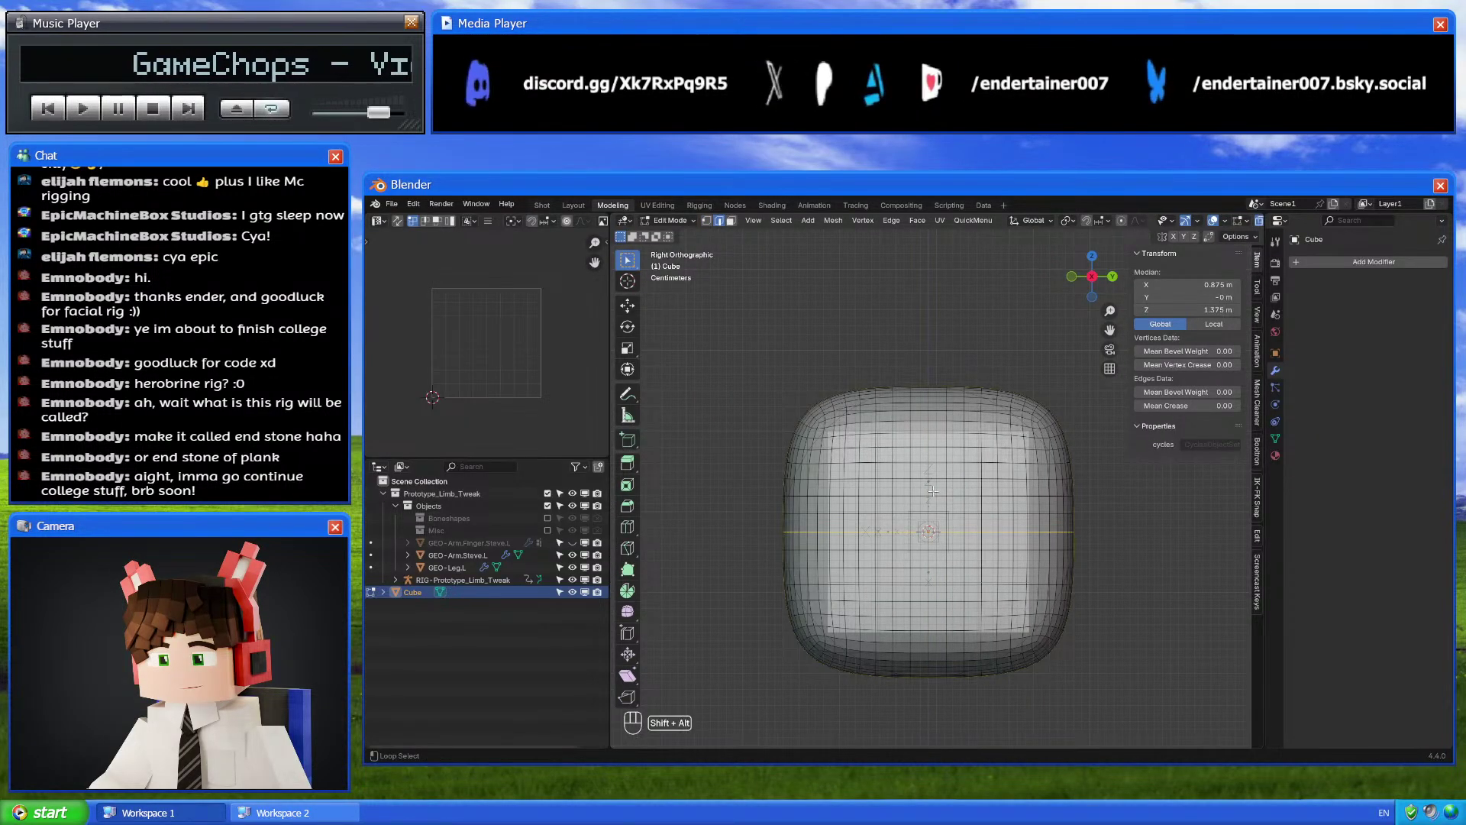
{"action": "middle_click_drag", "start_coordinate": [928, 488], "coordinate": [1034, 473]}
{"action": "key", "text": "ctrl+i"}
{"action": "key", "text": "ctrl+z"}
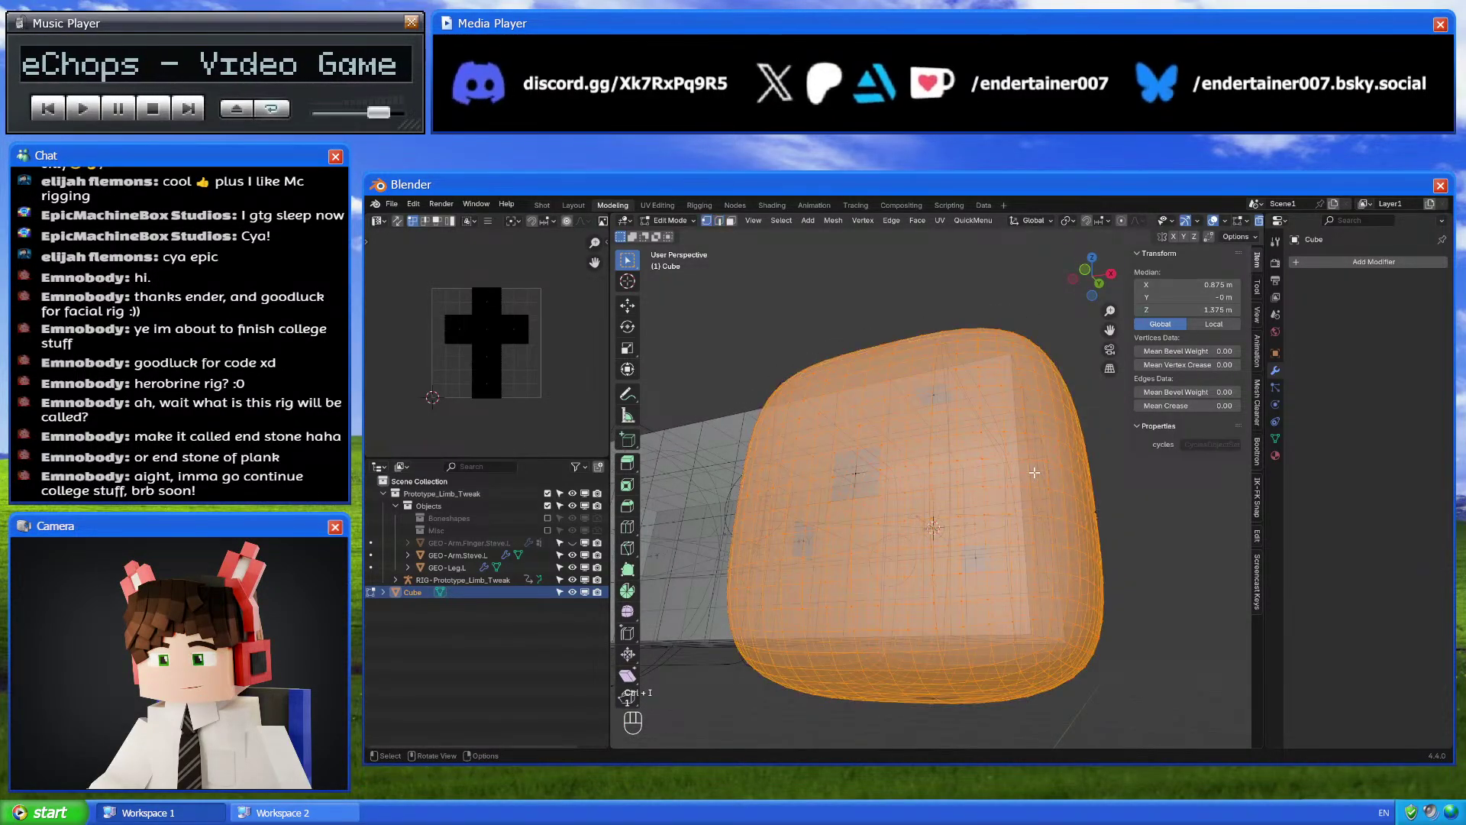
{"action": "key", "text": "x"}
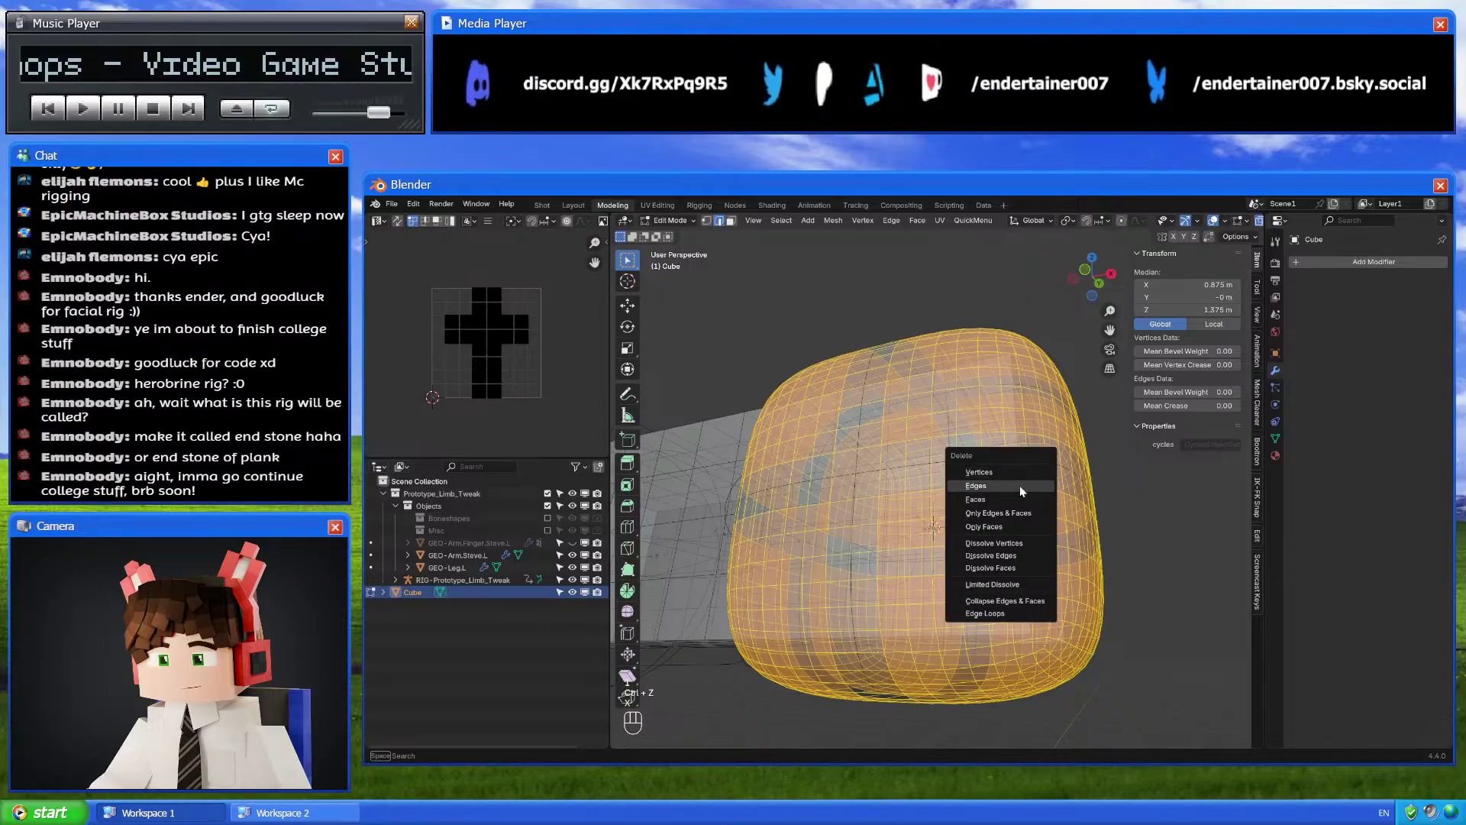
{"action": "left_click", "coordinate": [1019, 486]}
{"action": "key", "text": "Tab"}
{"action": "middle_click_drag", "start_coordinate": [1020, 486], "coordinate": [1052, 360]}
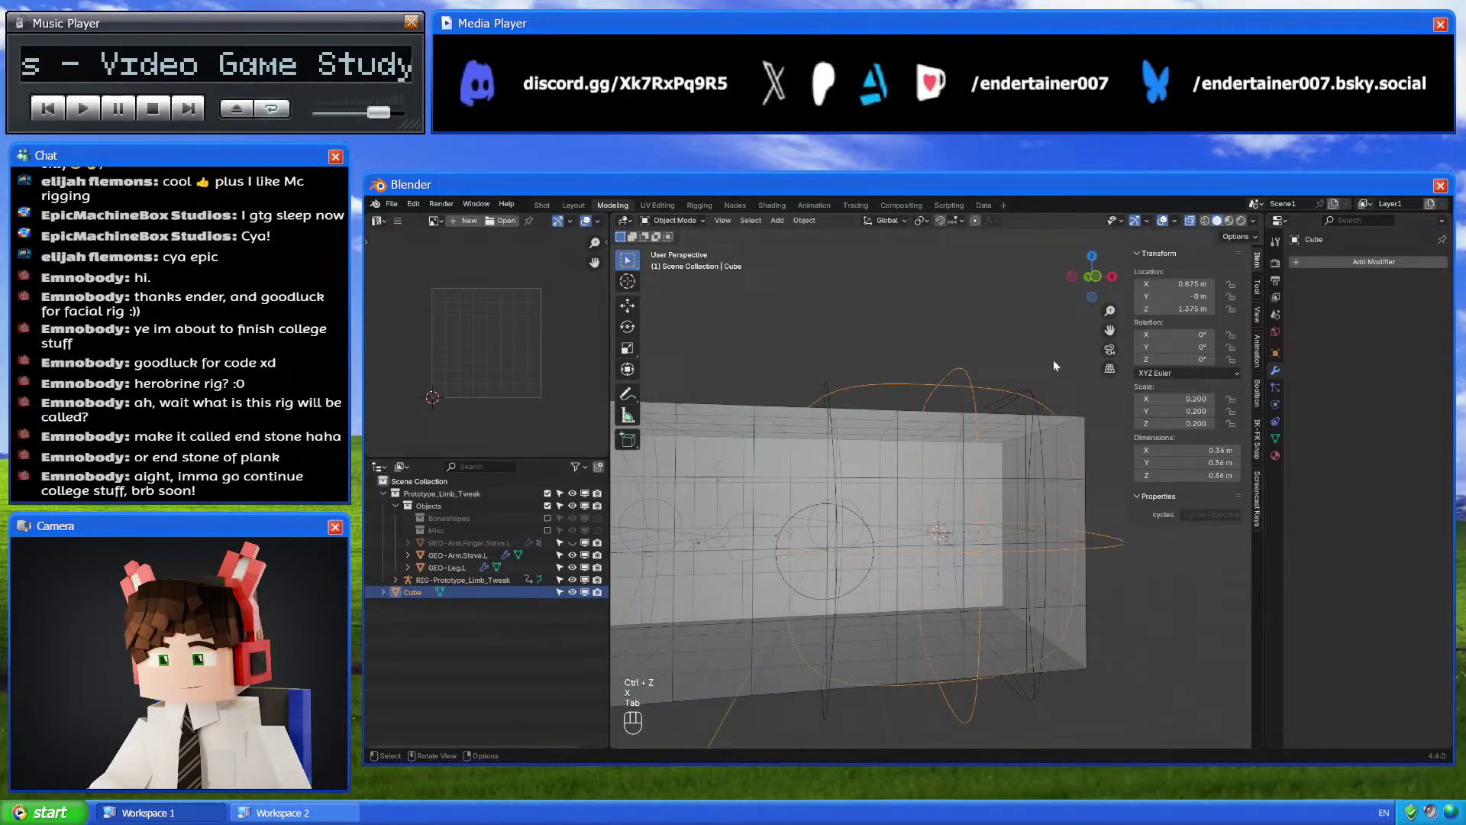
Try scaling the remaining three-loop wireframe to 0.9 in Edit Mode, check it from the front, and undo the scaling
{"action": "left_click", "coordinate": [1094, 276]}
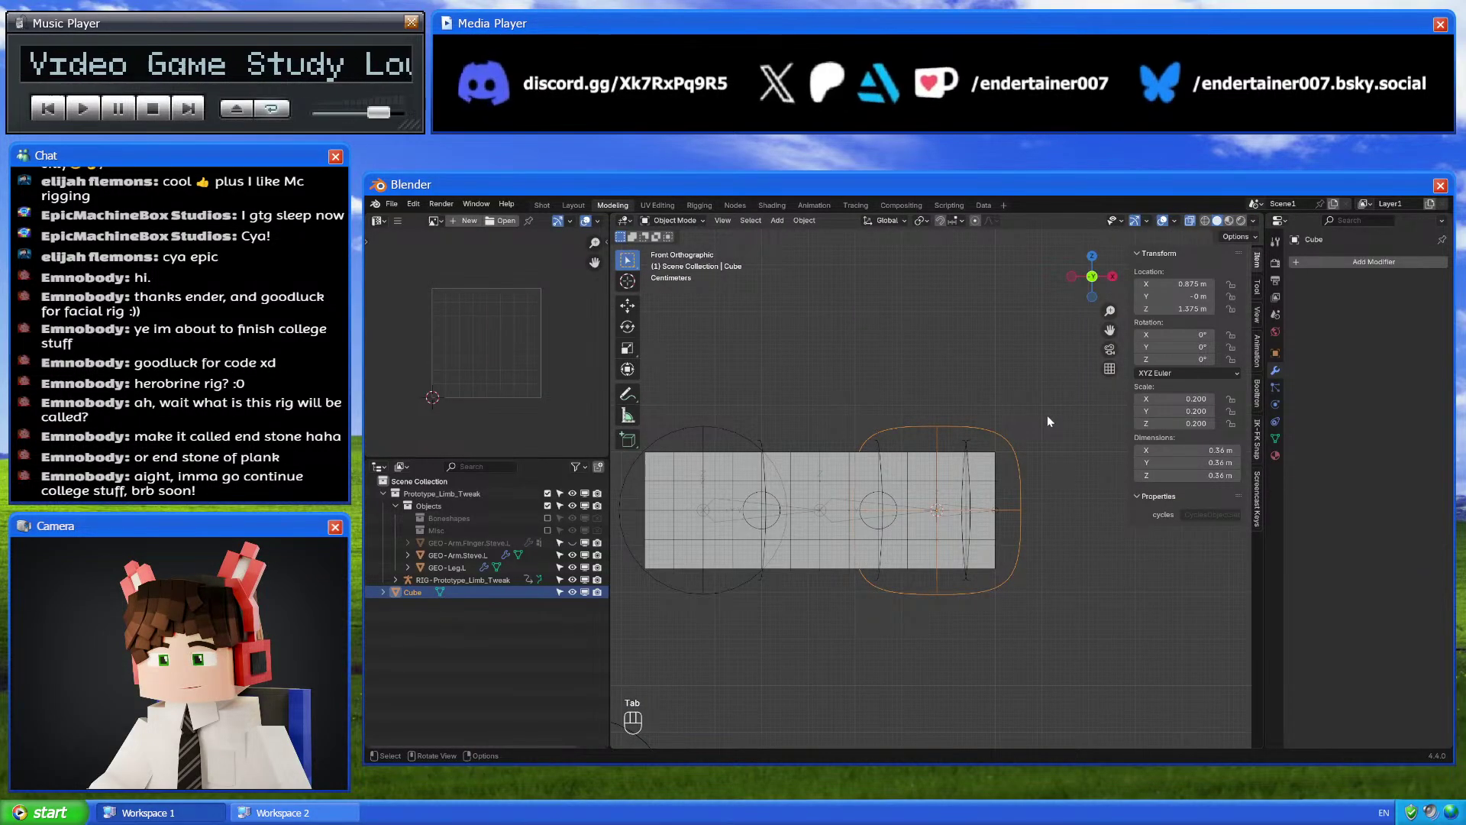
{"action": "scroll", "coordinate": [1077, 496], "scroll_direction": "up", "scroll_amount": 2}
{"action": "key", "text": "Tab"}
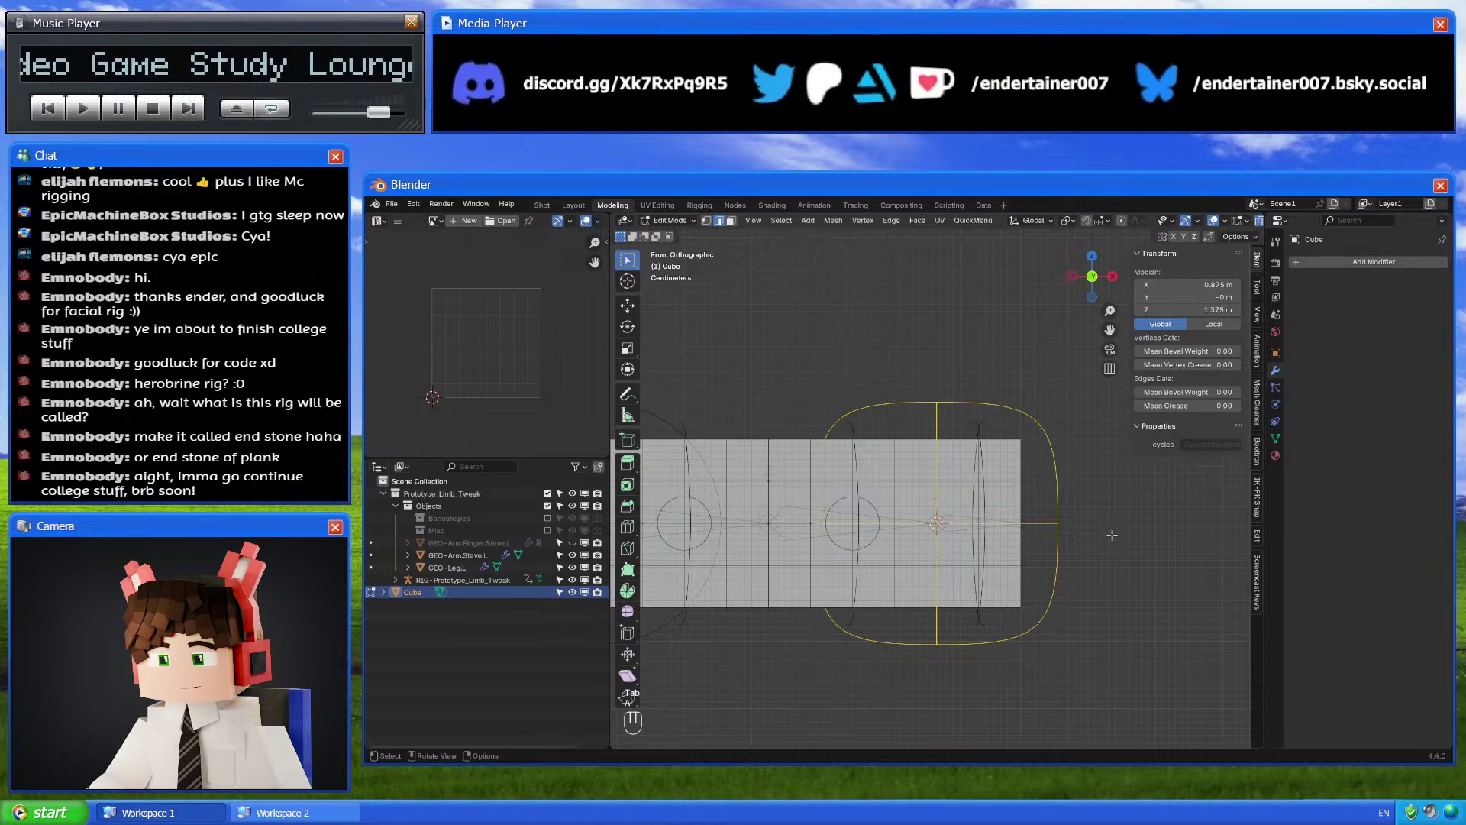
{"action": "key", "text": "s"}
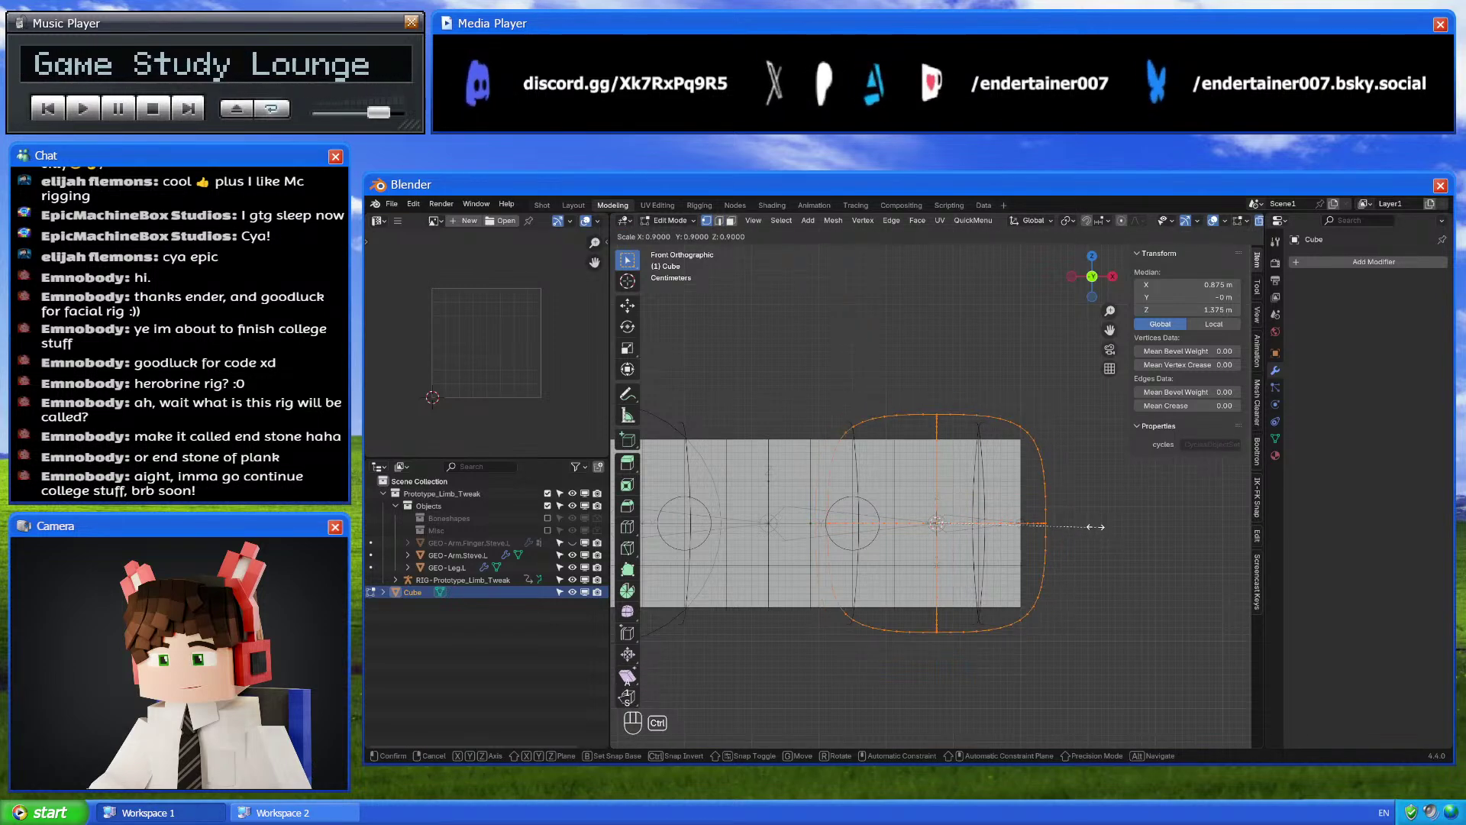
{"action": "left_click", "coordinate": [1089, 525], "text": "ctrl"}
{"action": "key", "text": "Tab"}
{"action": "middle_click_drag", "start_coordinate": [1090, 524], "coordinate": [1019, 400]}
{"action": "key", "text": "ctrl+z"}
{"action": "key", "text": "ctrl+z"}
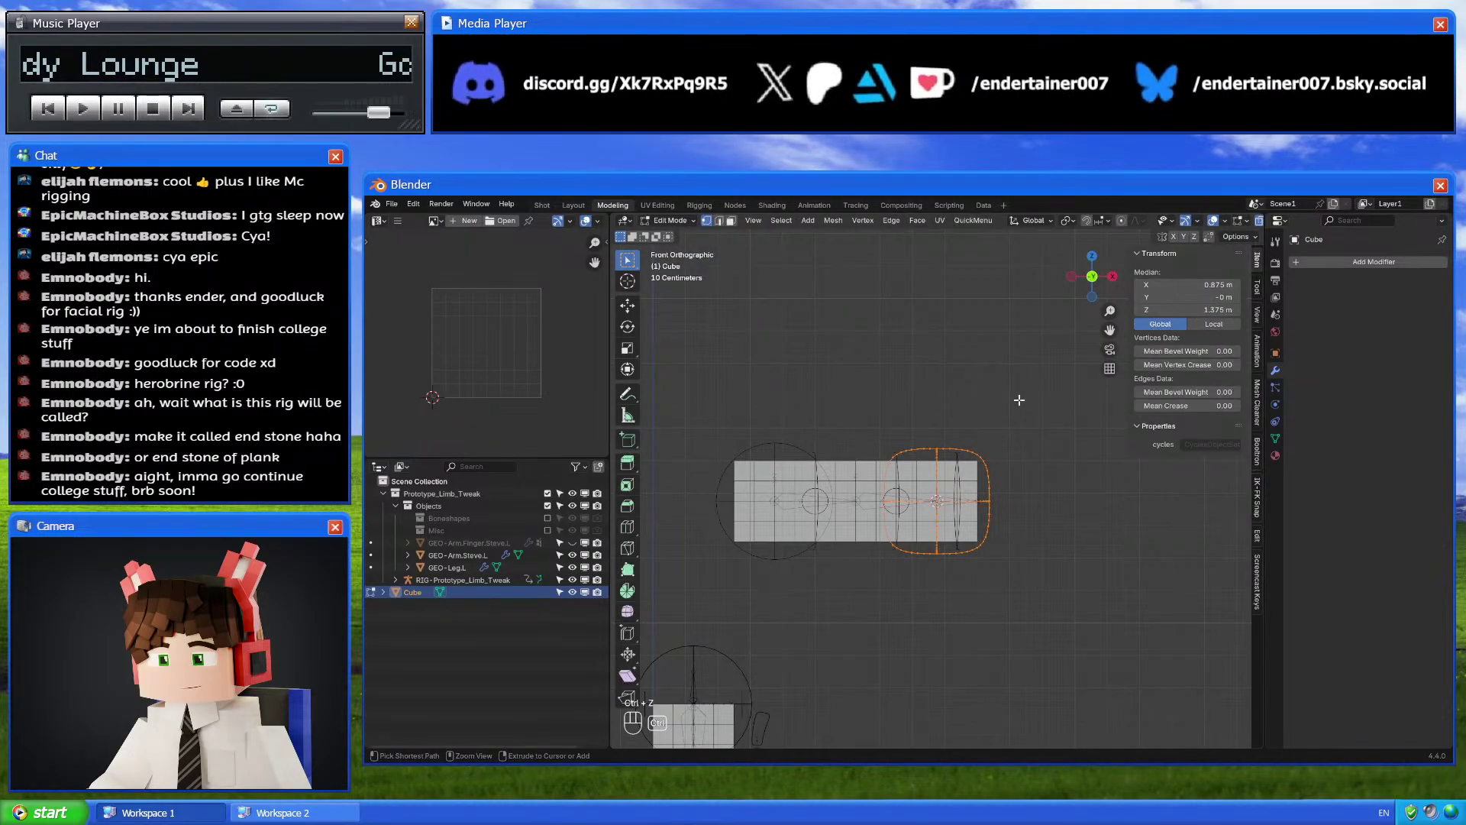
{"action": "key", "text": "Tab"}
Deselect the wireframe shape in Object Mode
{"action": "scroll", "coordinate": [1025, 515], "scroll_direction": "down", "scroll_amount": 4}
{"action": "left_click", "coordinate": [1039, 549]}
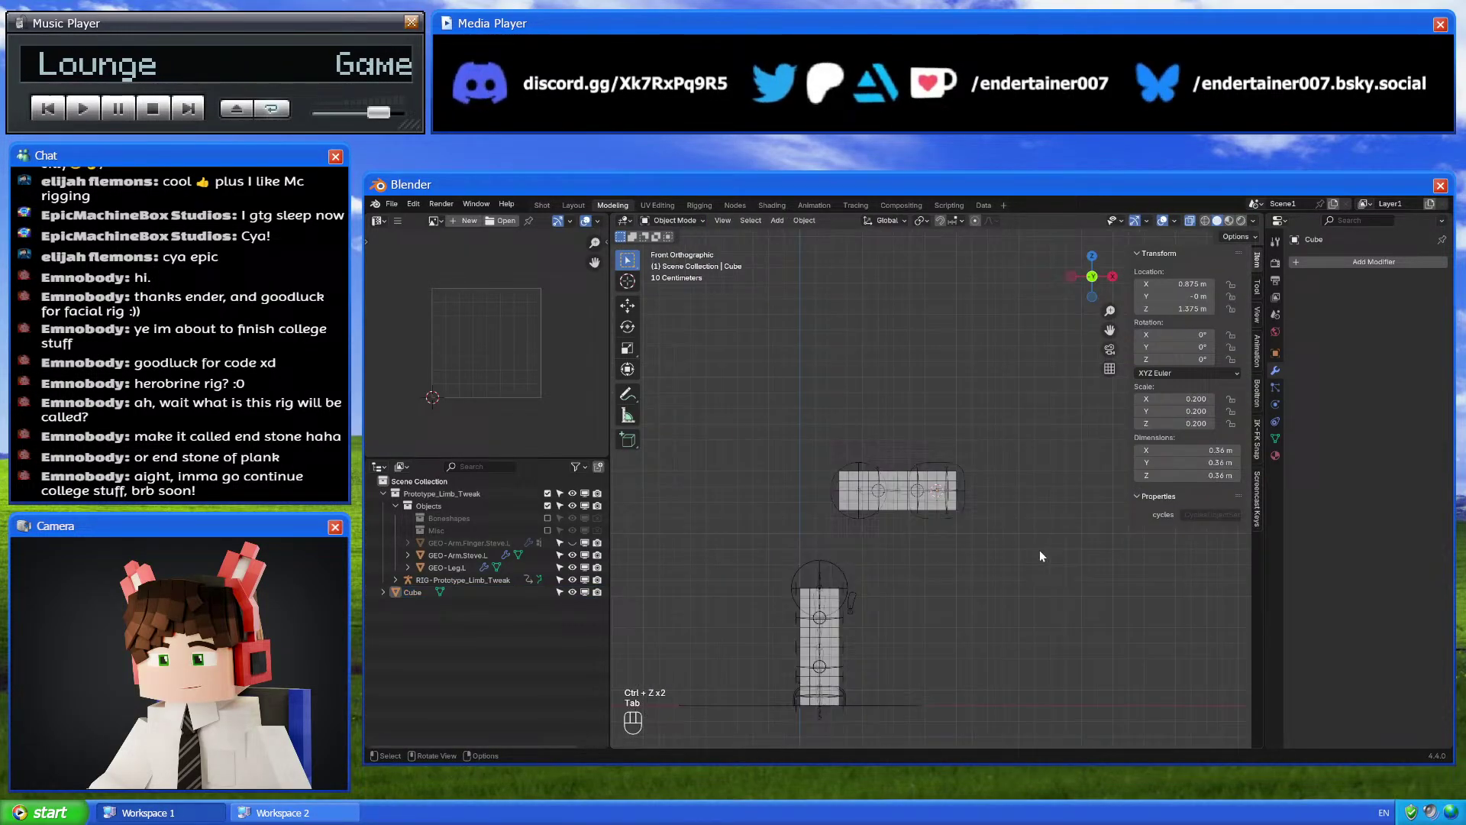
Rename the three-loop wireframe Cube object as BSP-Box.Cross
{"action": "left_click", "coordinate": [964, 504]}
{"action": "middle_click_drag", "start_coordinate": [964, 504], "coordinate": [991, 491]}
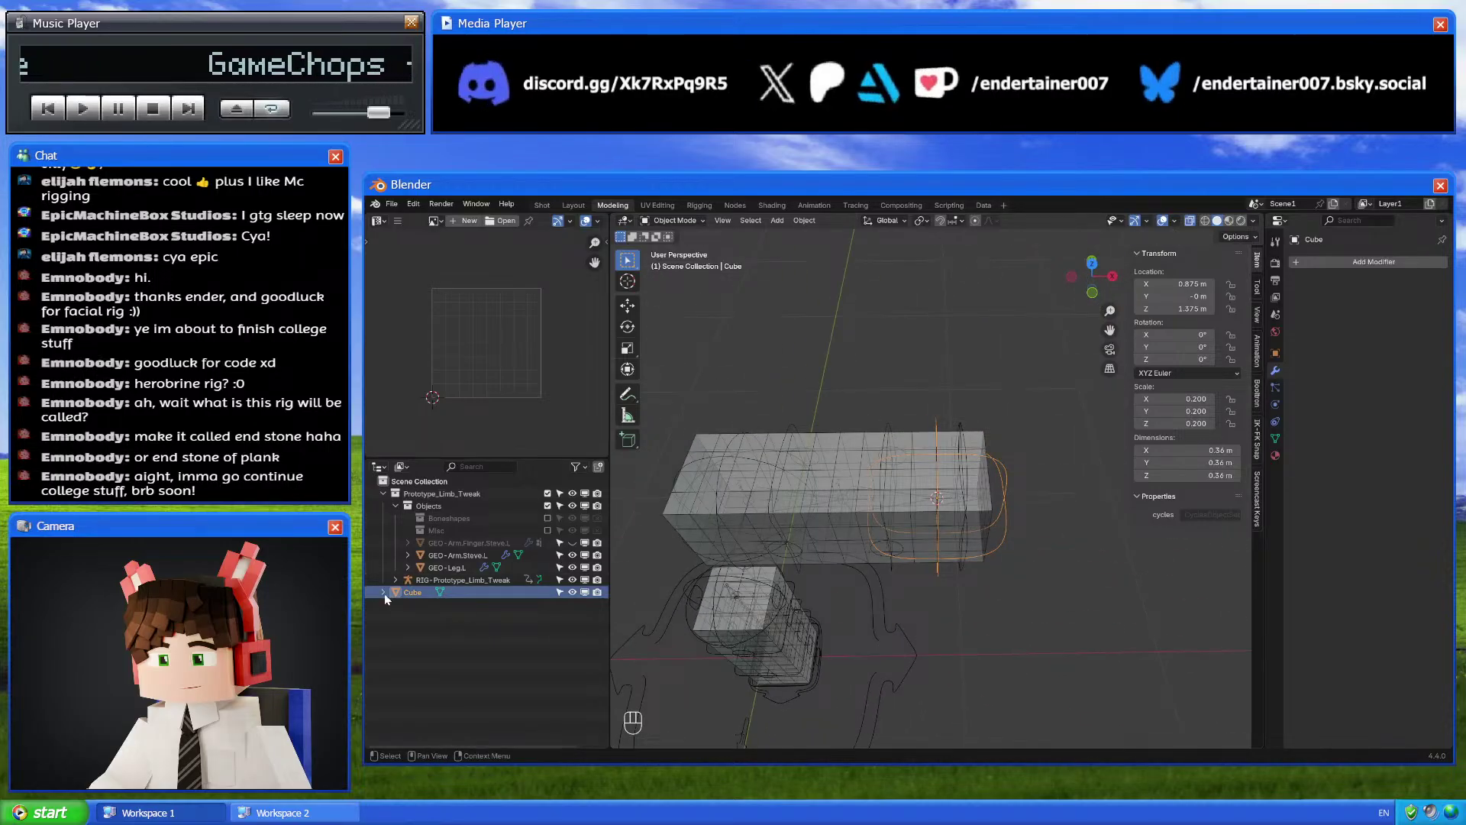
{"action": "double_click", "coordinate": [411, 592]}
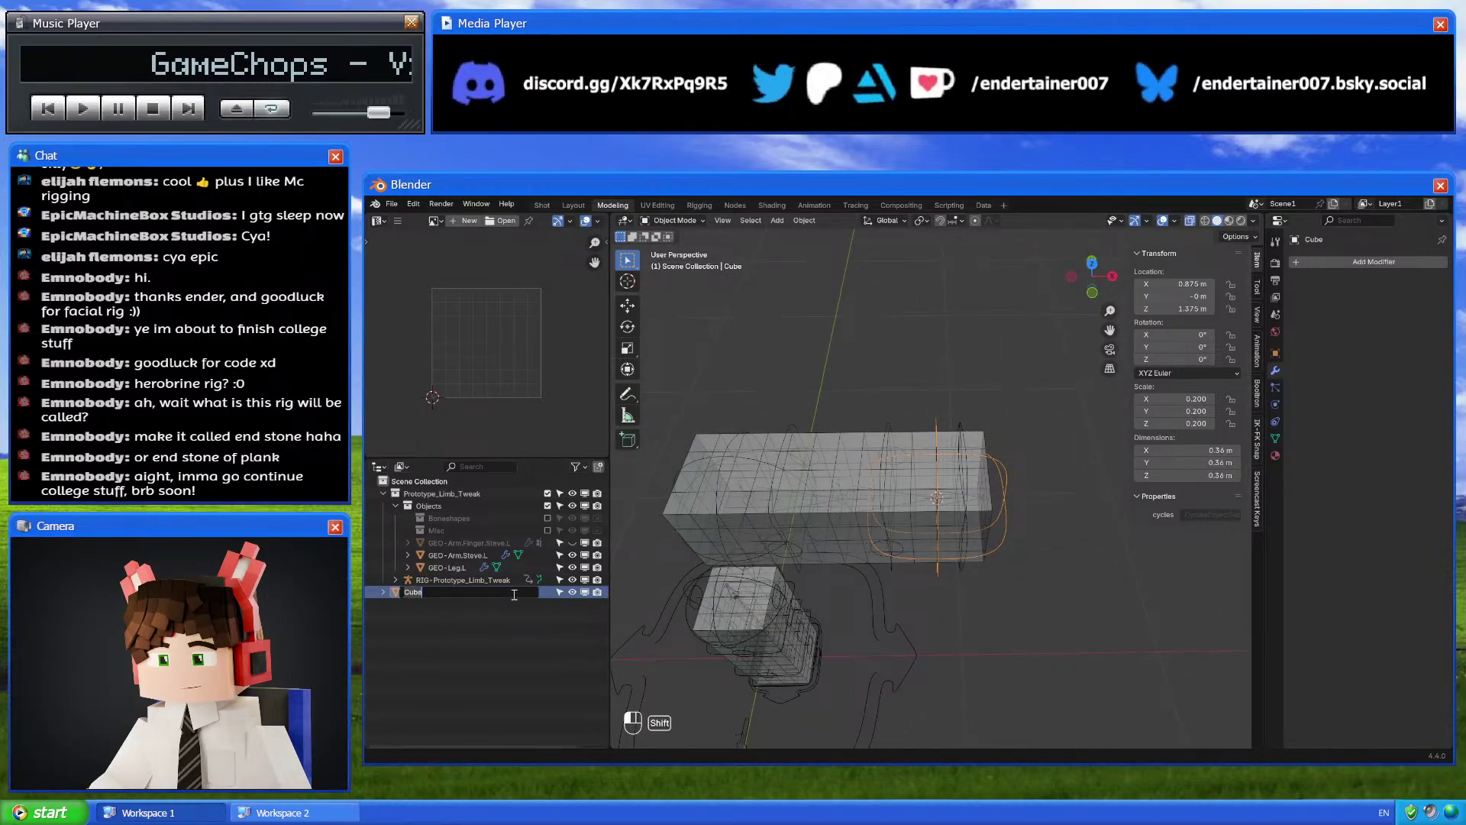
{"action": "type", "text": "BSP-Bos"}
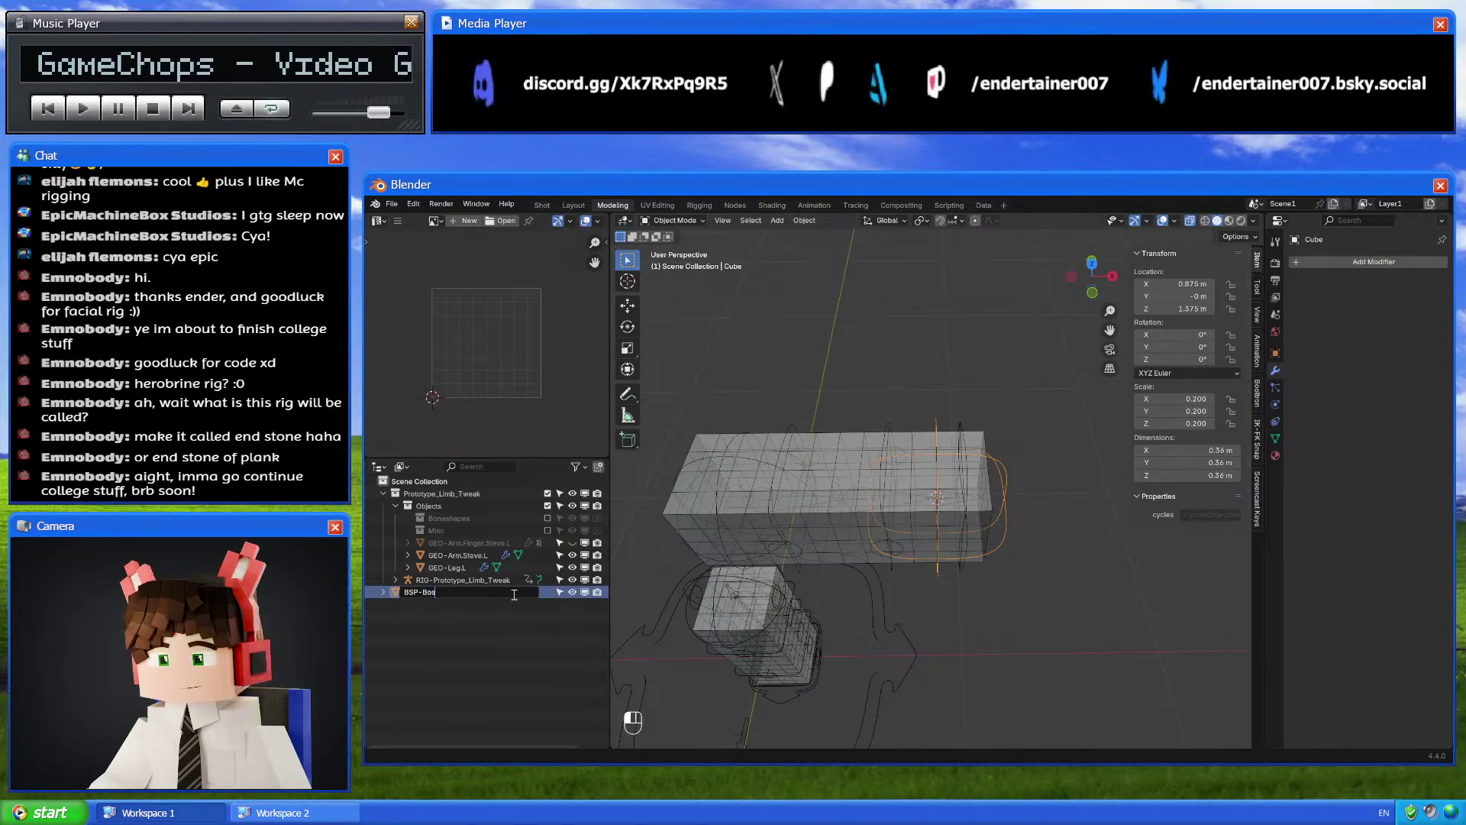
{"action": "key", "text": "BackSpace"}
{"action": "type", "text": "x.Cross"}
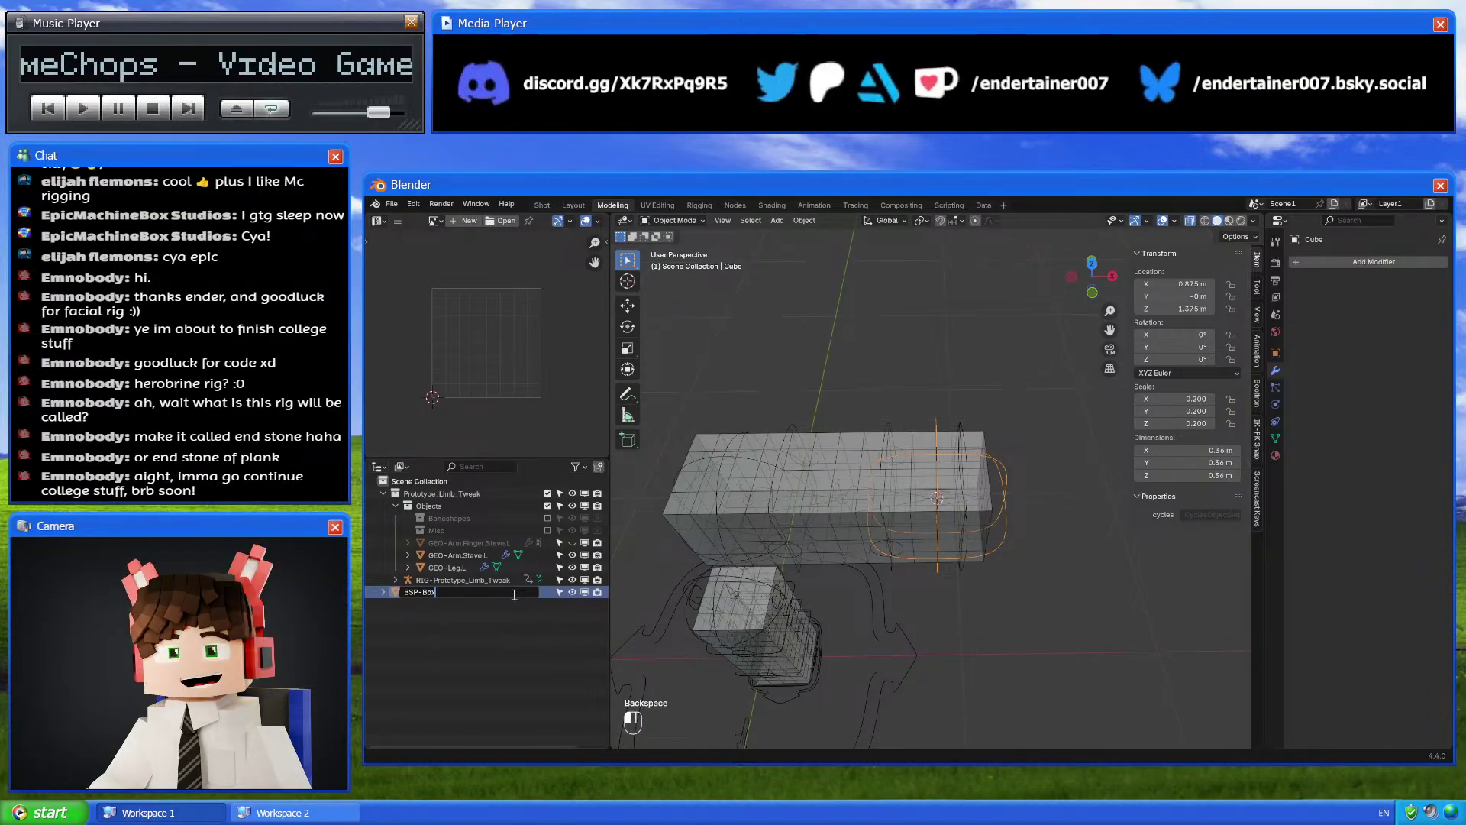
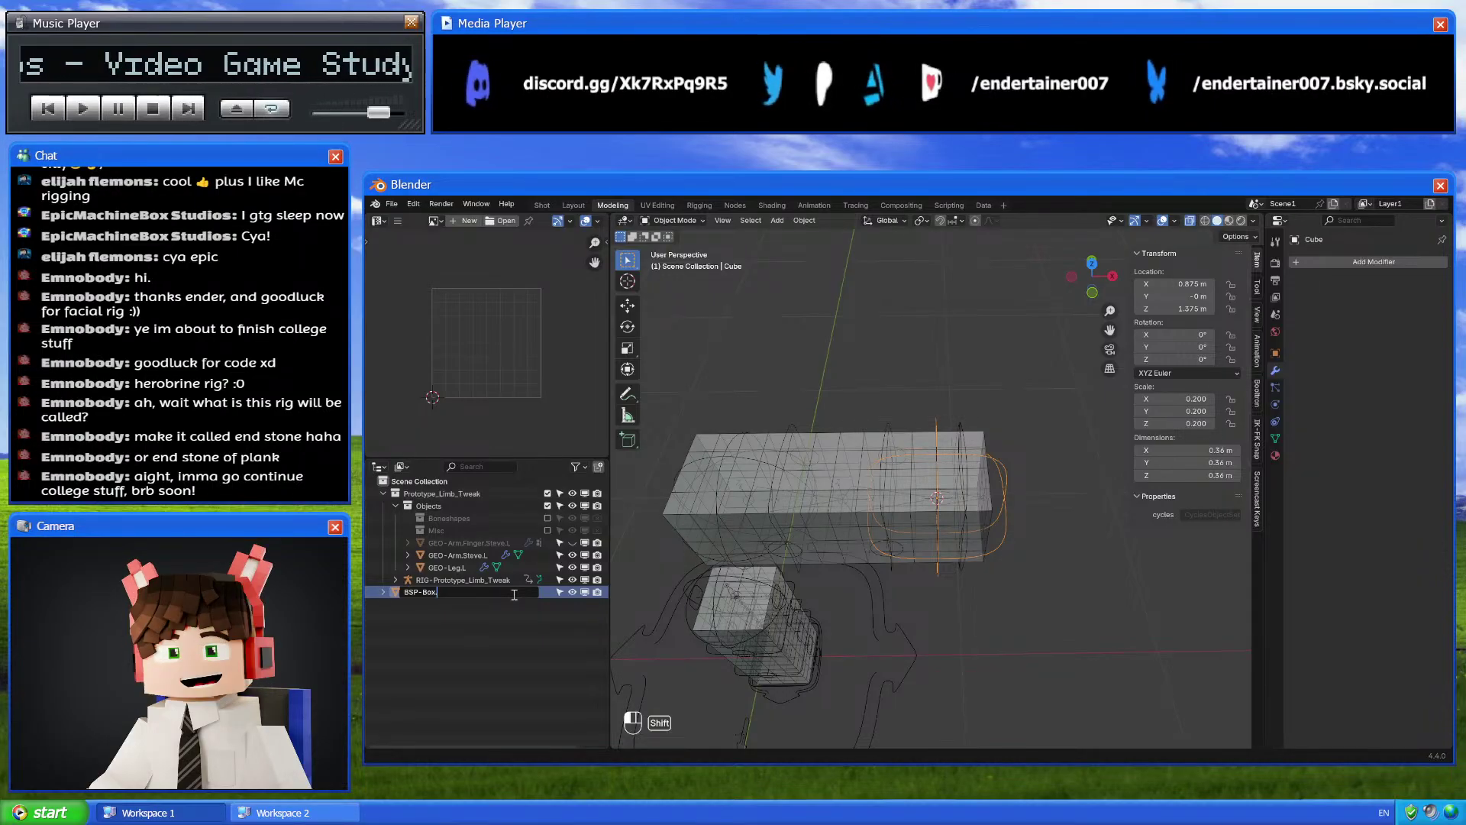
{"action": "type", "text": ".Cross"}
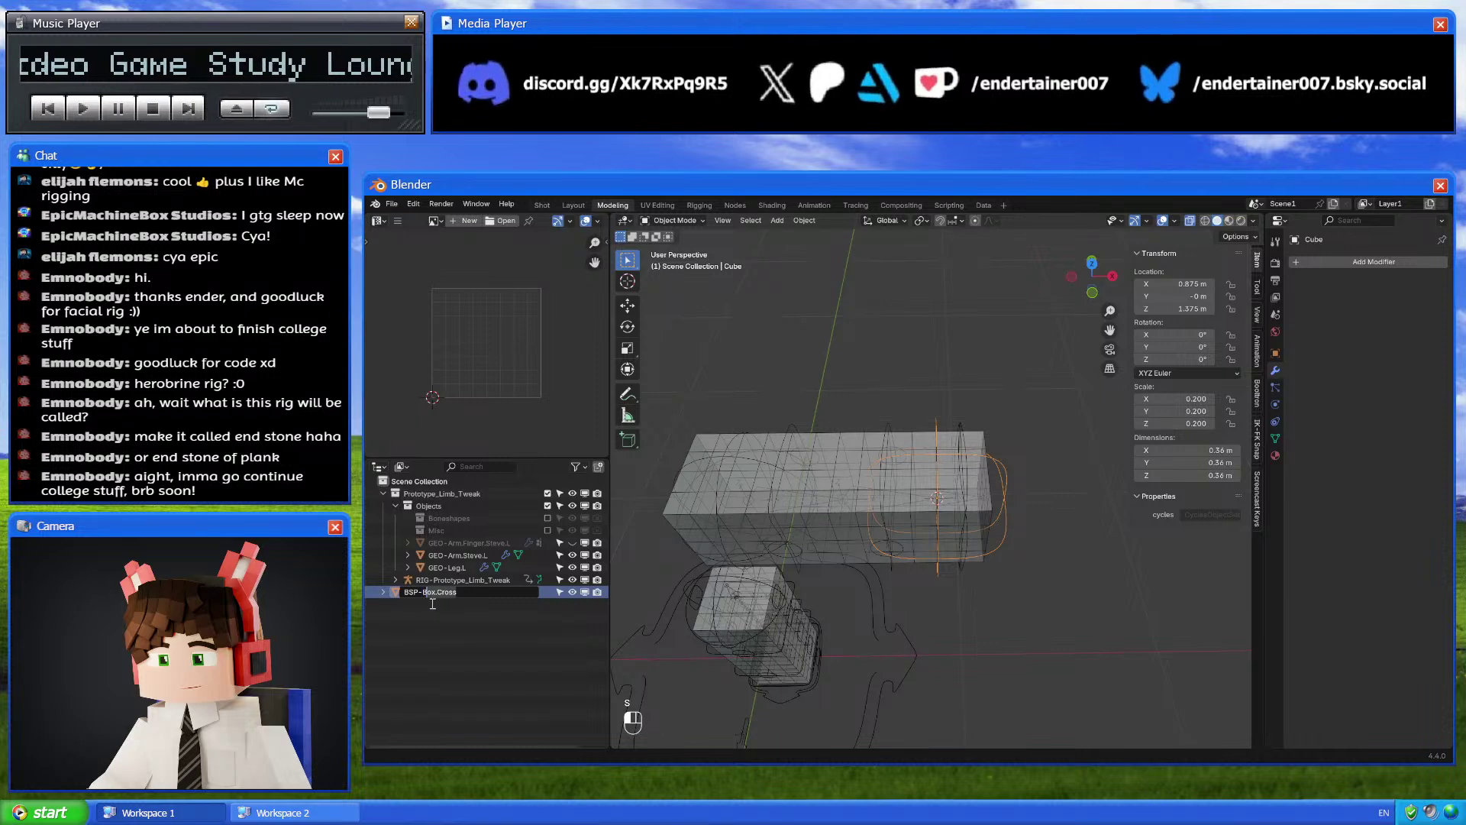
{"action": "key", "text": "Return"}
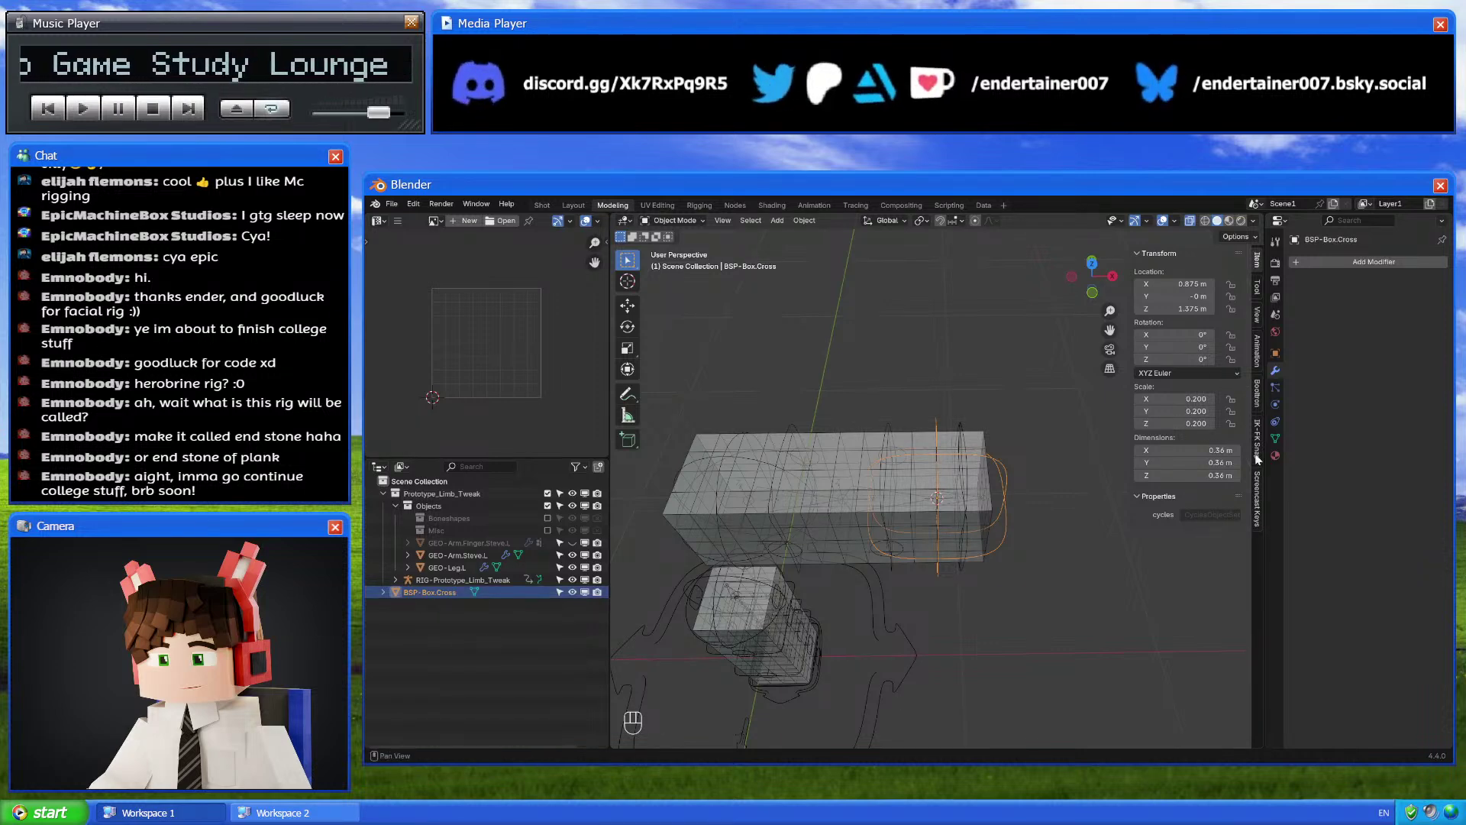
Name the shape's mesh data Box.Cross and move the object into the disabled collections under Objects
{"action": "left_click", "coordinate": [1275, 439]}
{"action": "type", "text": "Box.Cross"}
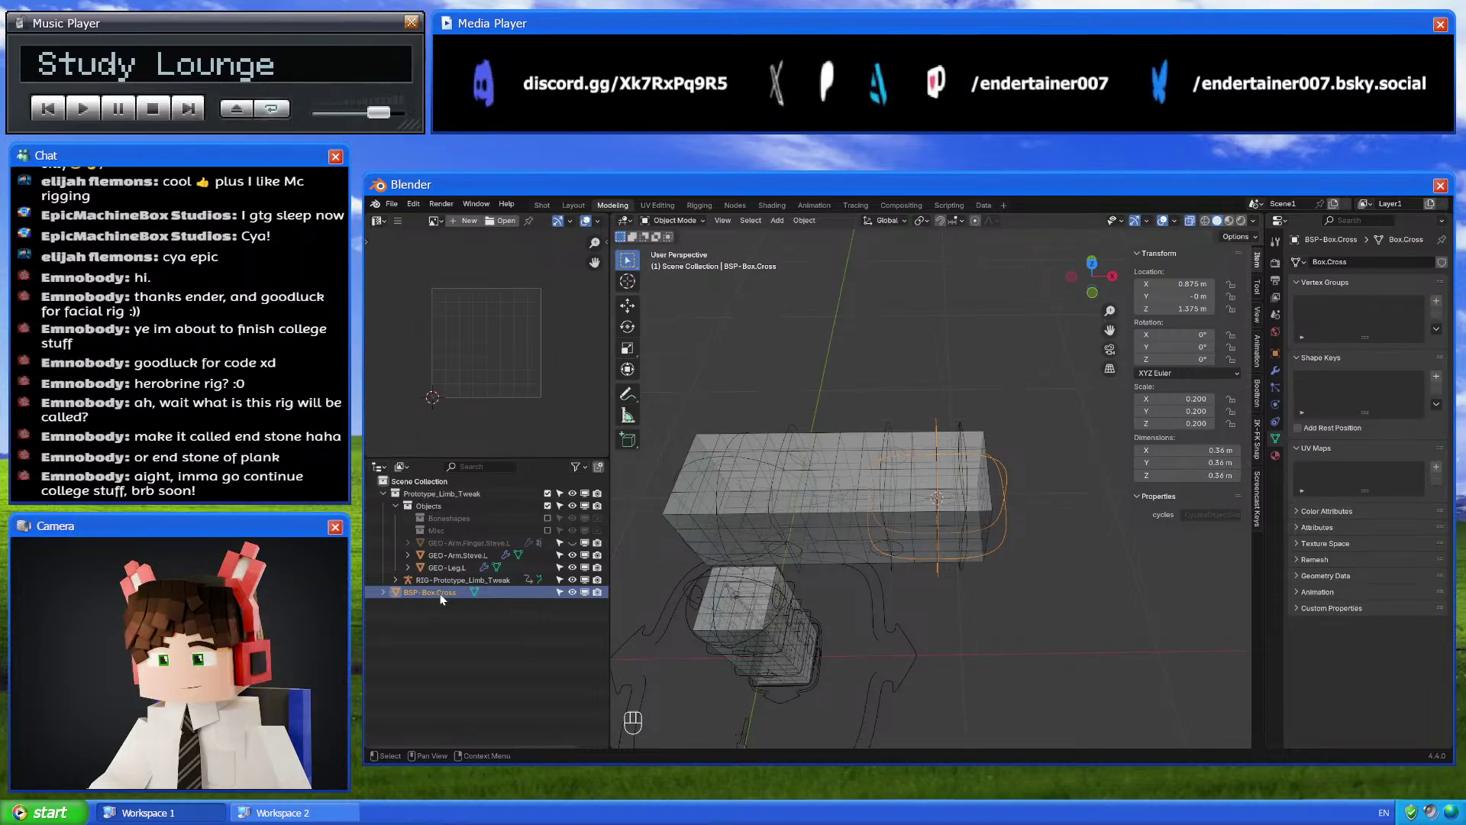
{"action": "left_click_drag", "start_coordinate": [445, 593], "coordinate": [481, 532]}
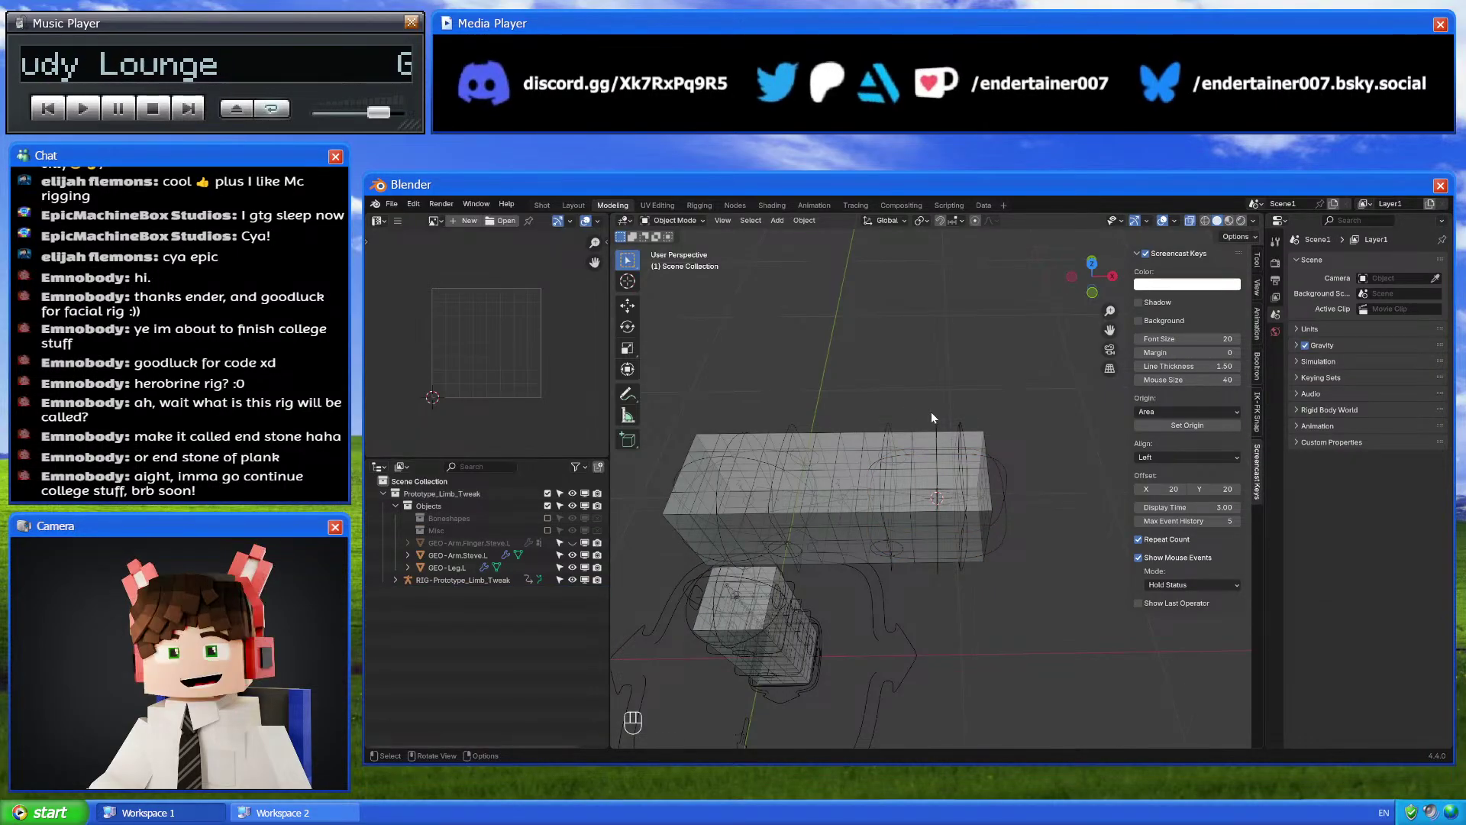
In the rig's Pose Mode, set the custom shape wire width of the arm's four IK controls to 1.5
{"action": "left_click", "coordinate": [933, 435]}
{"action": "key", "text": "KP_1"}
{"action": "key", "text": "ctrl+Tab"}
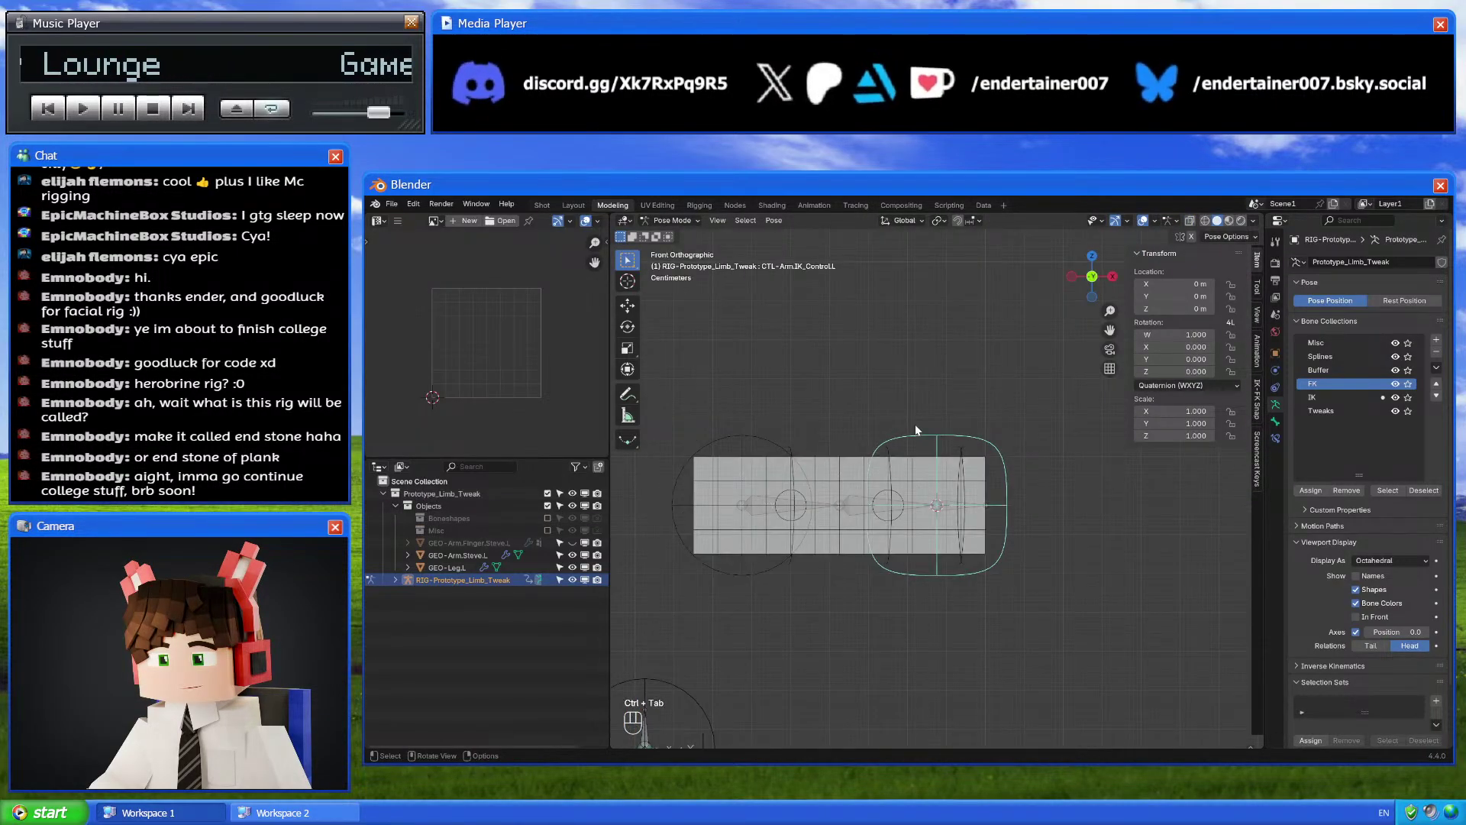
{"action": "left_click", "coordinate": [731, 436], "text": "shift"}
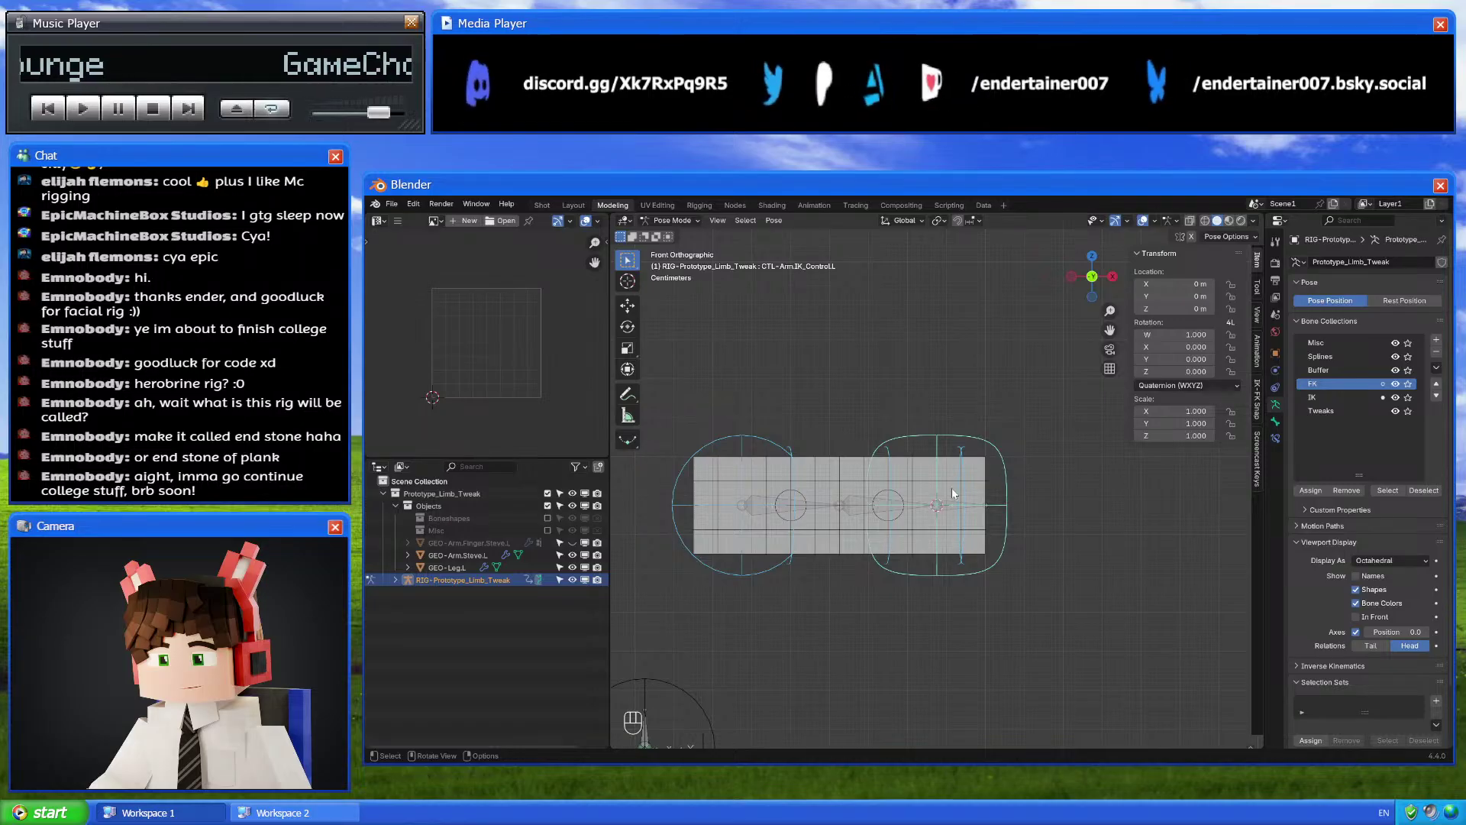
{"action": "left_click", "coordinate": [887, 500]}
{"action": "left_click", "coordinate": [802, 489]}
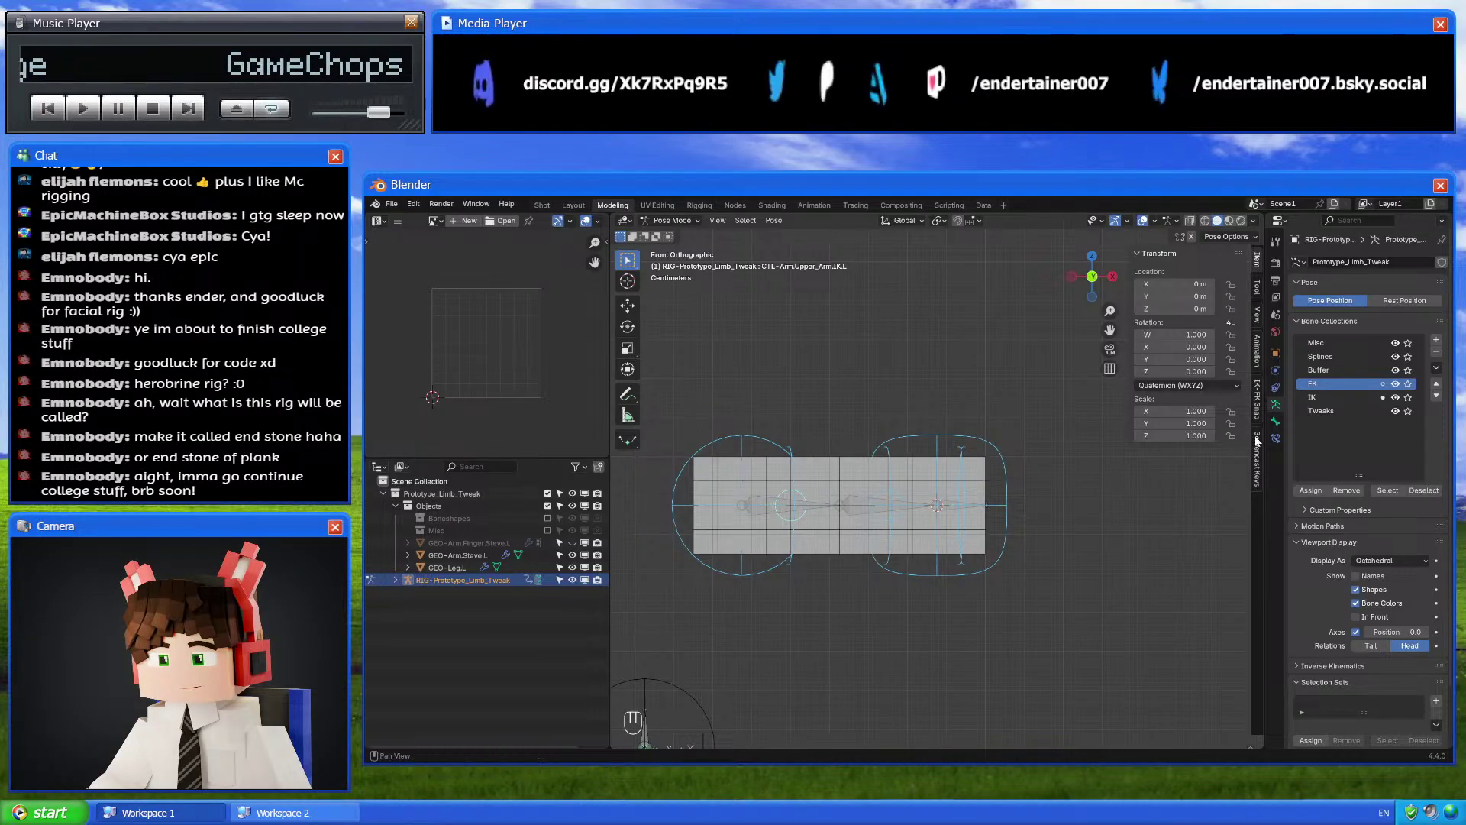
{"action": "left_click", "coordinate": [1275, 421]}
{"action": "scroll", "coordinate": [1299, 615], "scroll_direction": "down", "scroll_amount": 6}
{"action": "left_click", "coordinate": [1360, 654]}
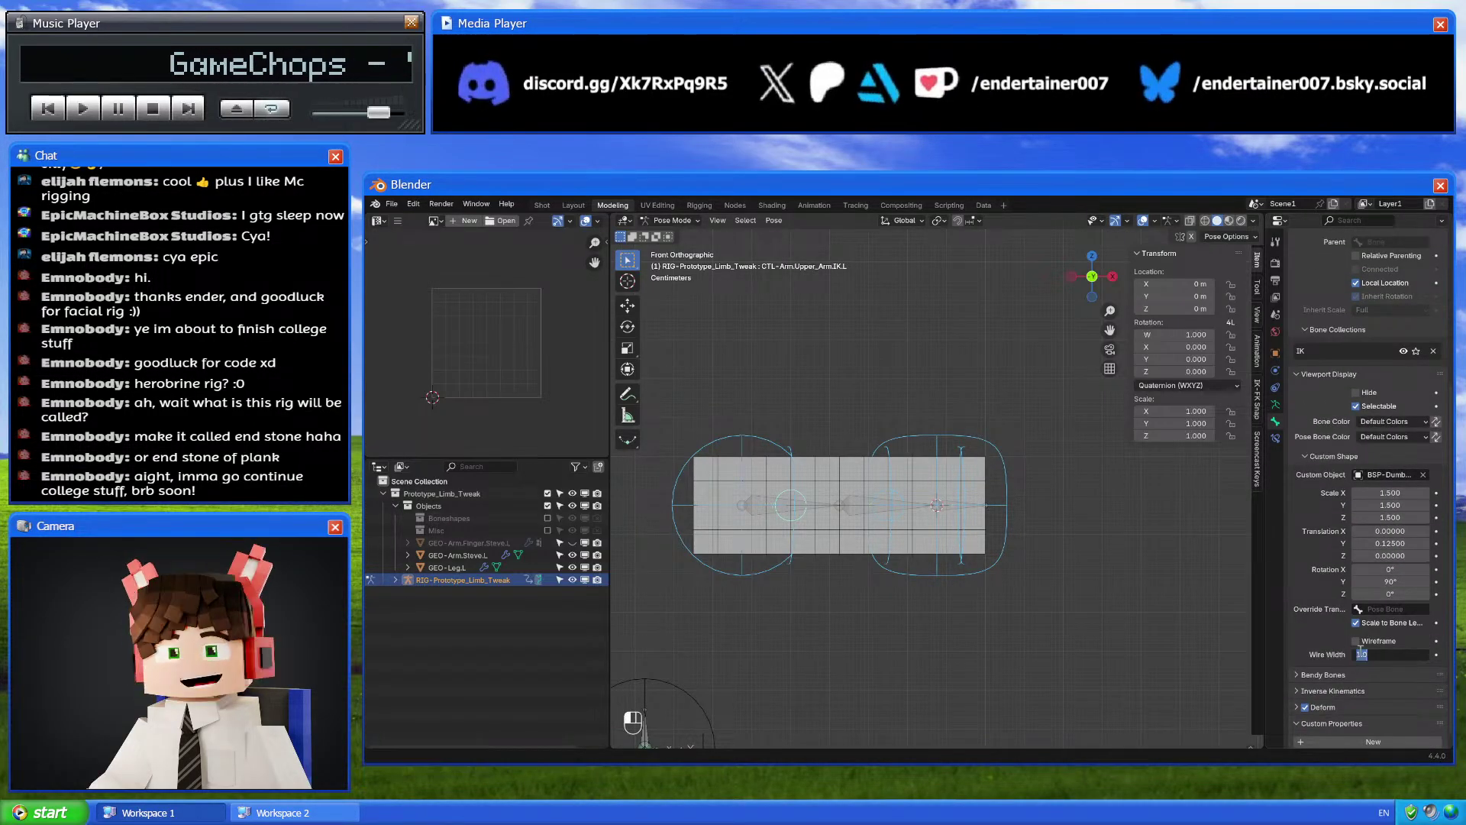
{"action": "type", "text": "1.5"}
{"action": "key", "text": "Return"}
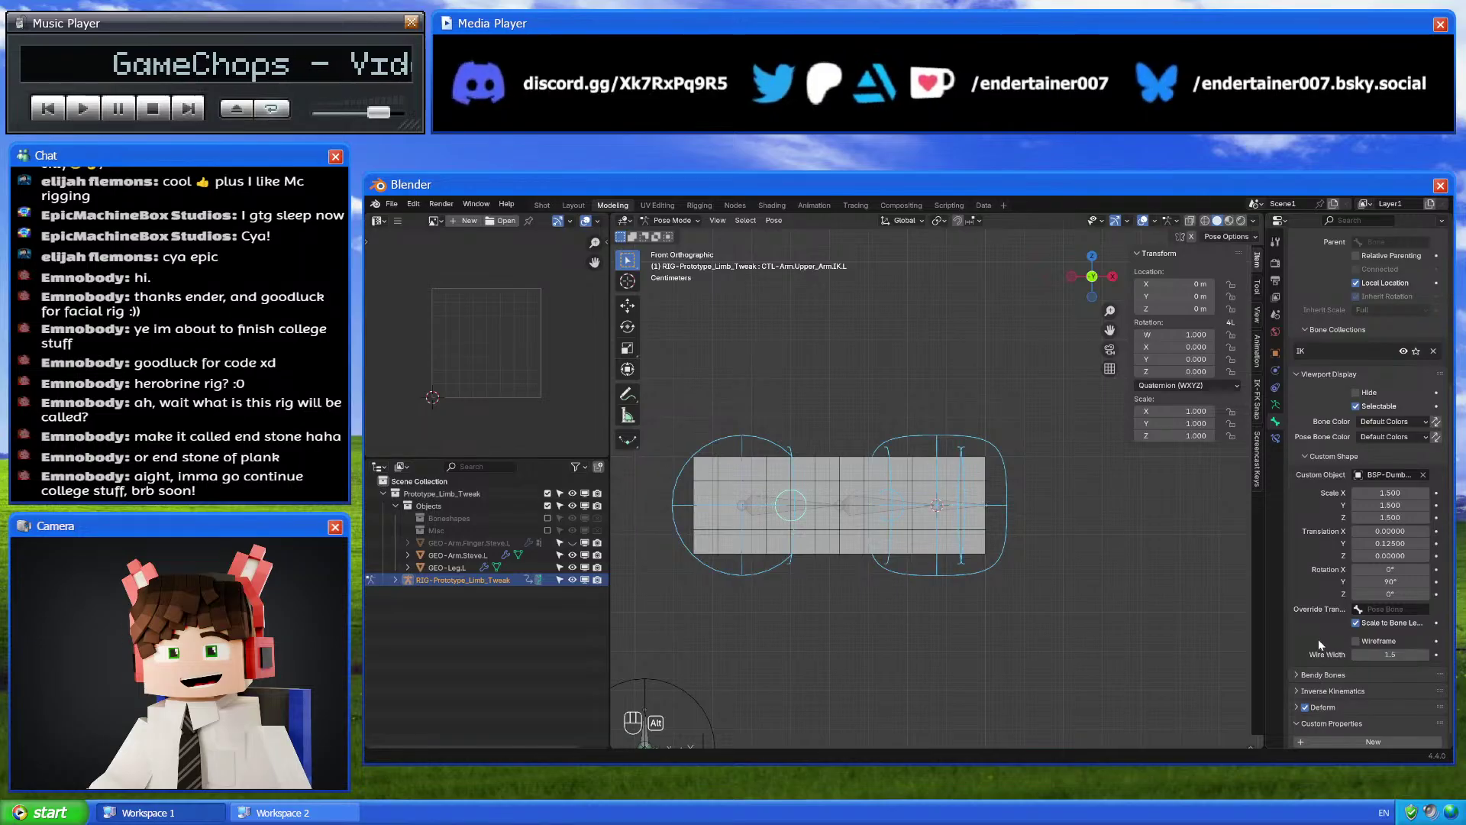
Examine the arm's control shapes from the front and top views, with the wrist IK control selected
{"action": "left_click", "coordinate": [1037, 637], "text": "shift"}
{"action": "middle_click_drag", "start_coordinate": [1037, 631], "coordinate": [1084, 305]}
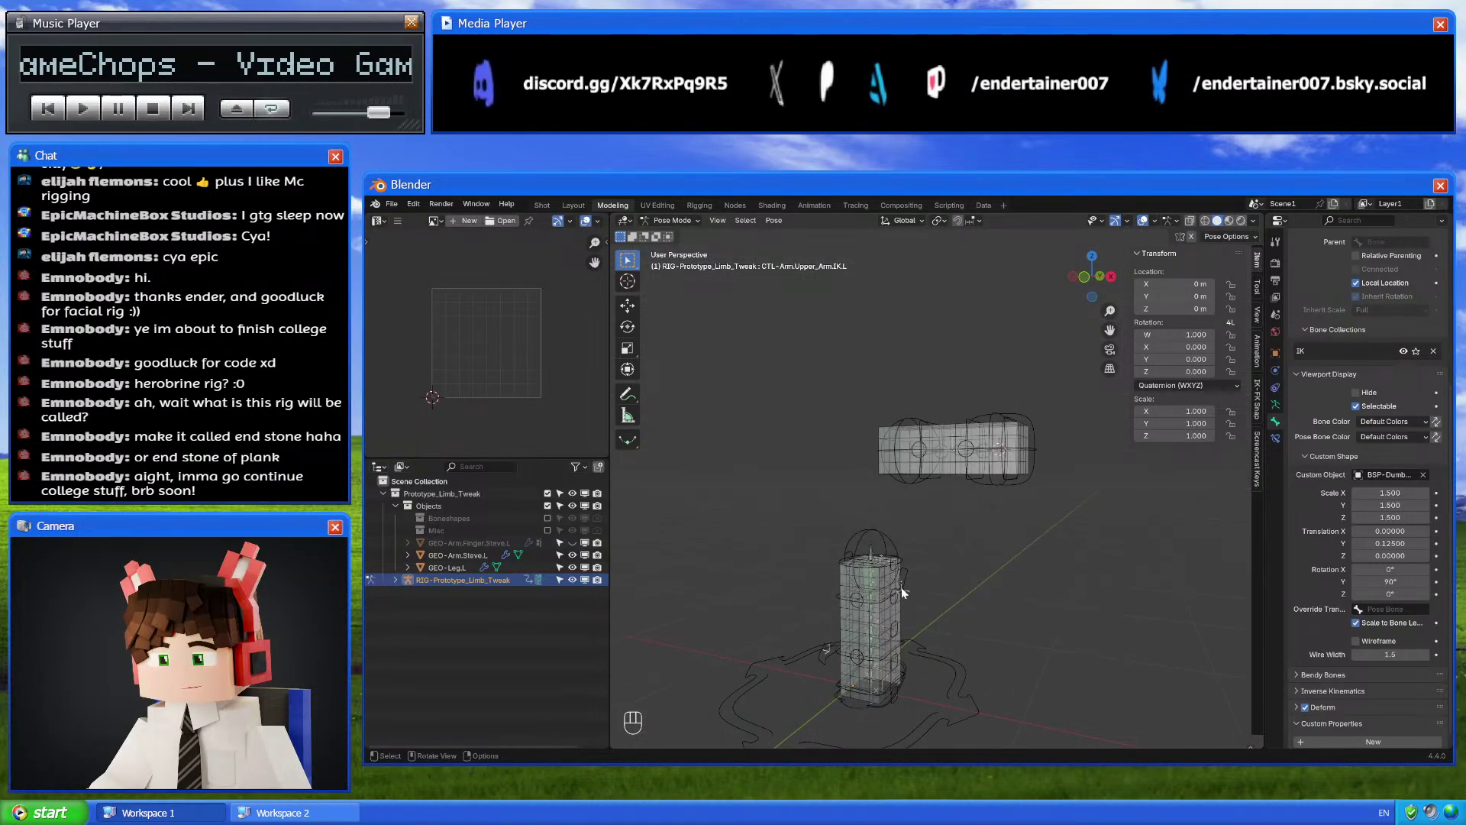
{"action": "left_click", "coordinate": [1092, 284]}
{"action": "left_click", "coordinate": [1092, 286]}
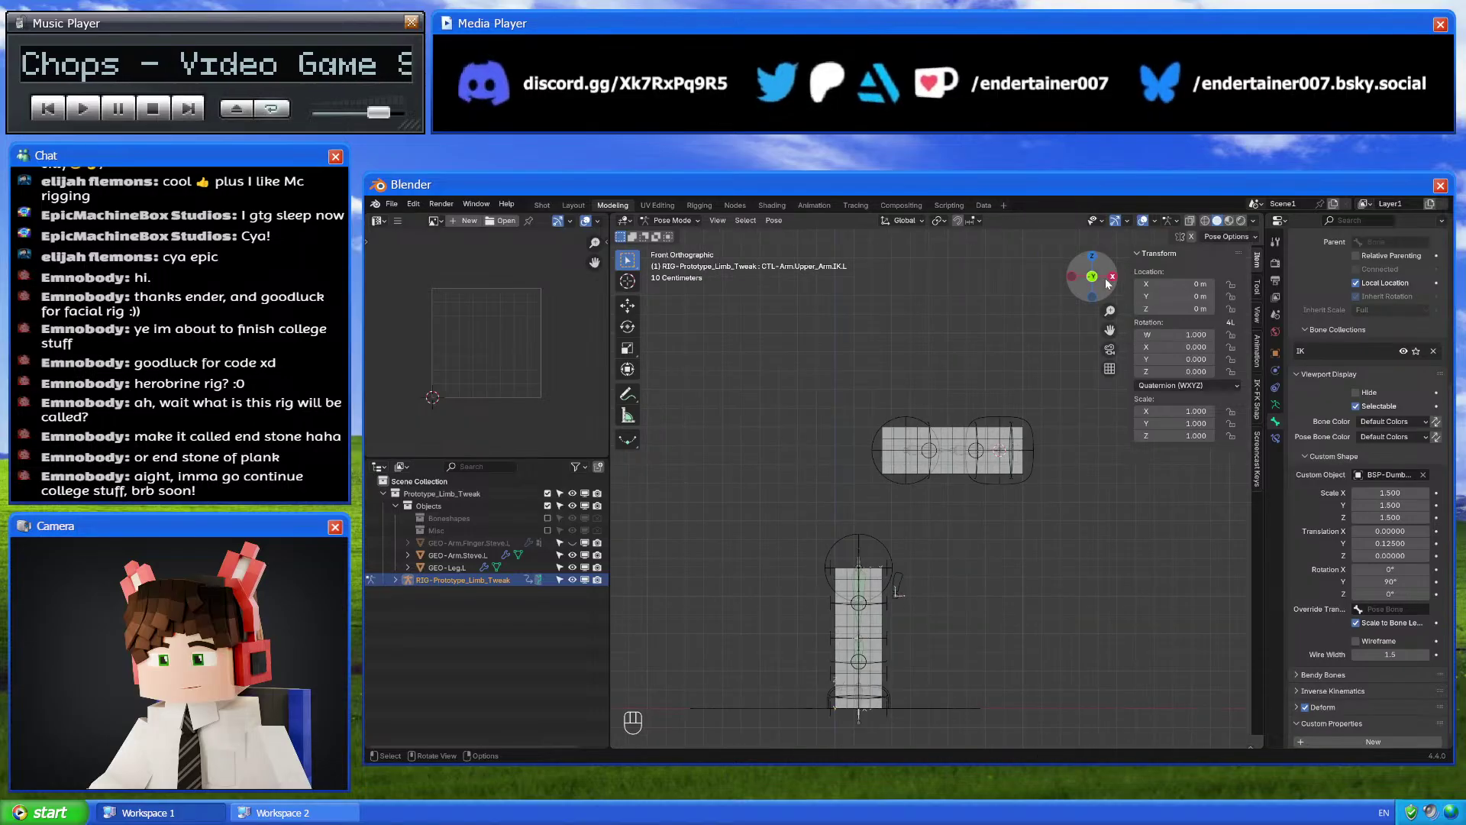
{"action": "scroll", "coordinate": [983, 474], "scroll_direction": "up", "scroll_amount": 3}
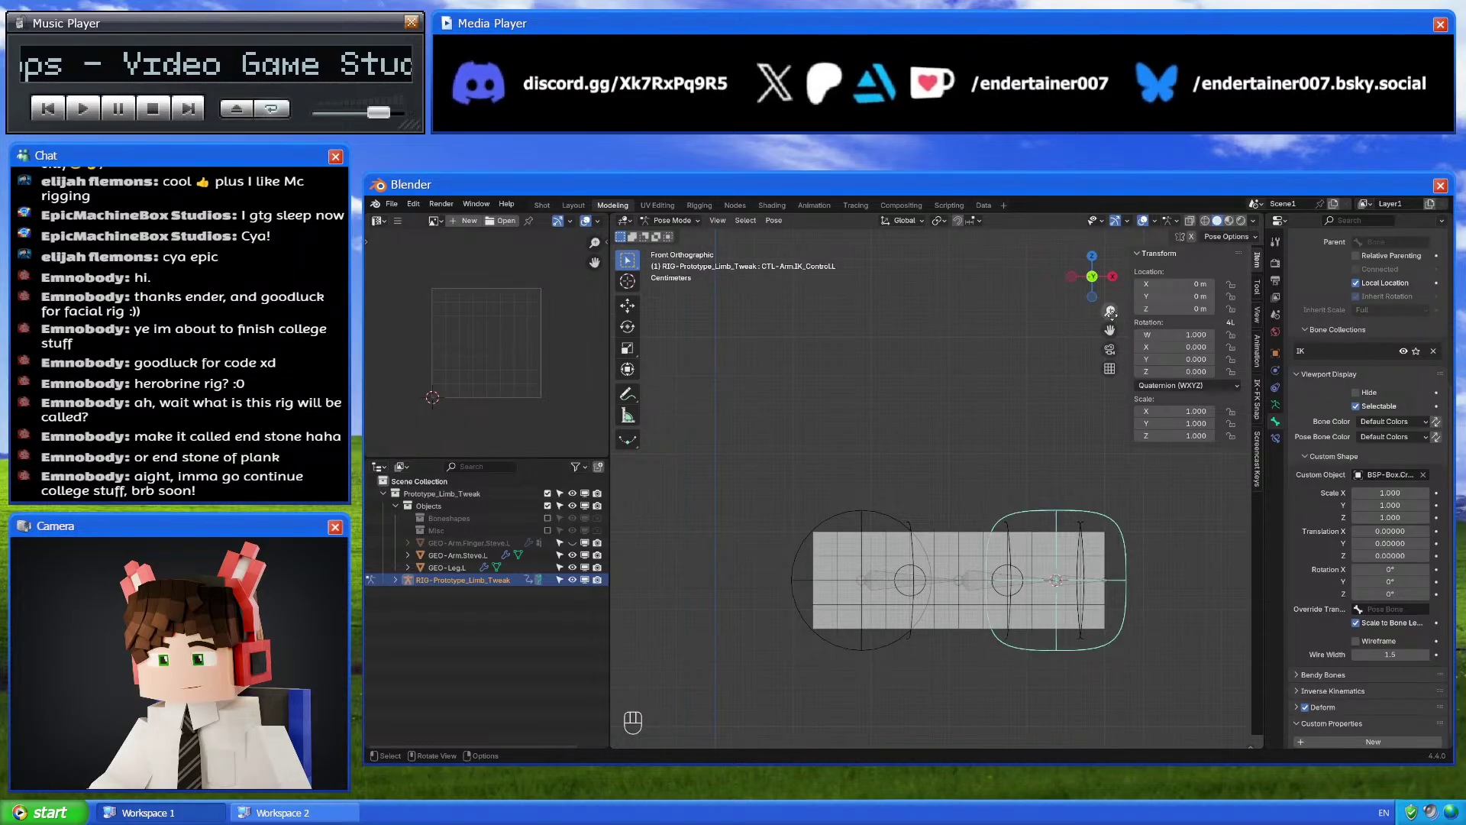
{"action": "left_click", "coordinate": [1092, 256]}
{"action": "left_click", "coordinate": [1124, 528]}
{"action": "key", "text": "g"}
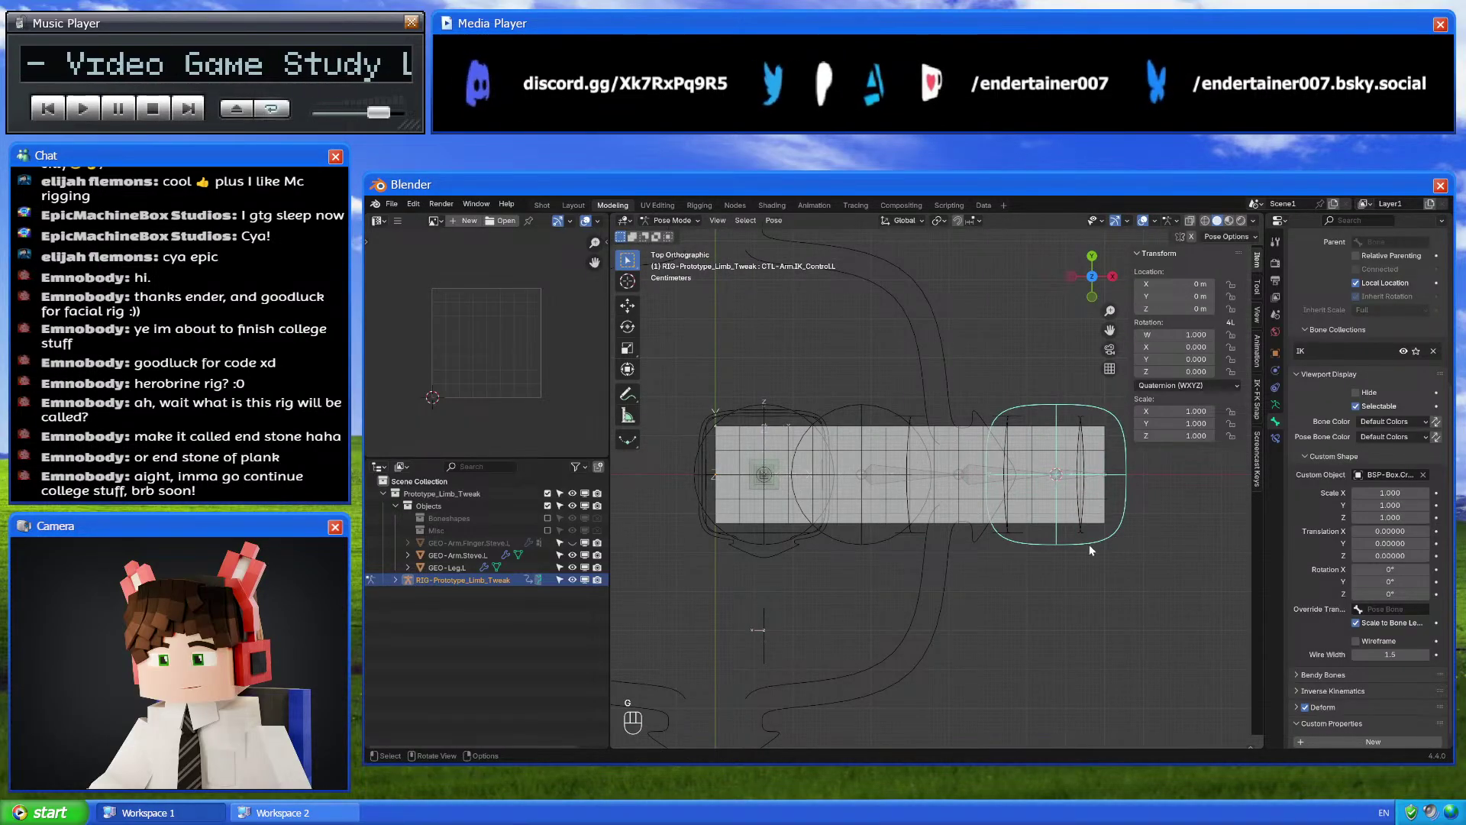
{"action": "scroll", "coordinate": [1090, 550], "scroll_direction": "down", "scroll_amount": 3}
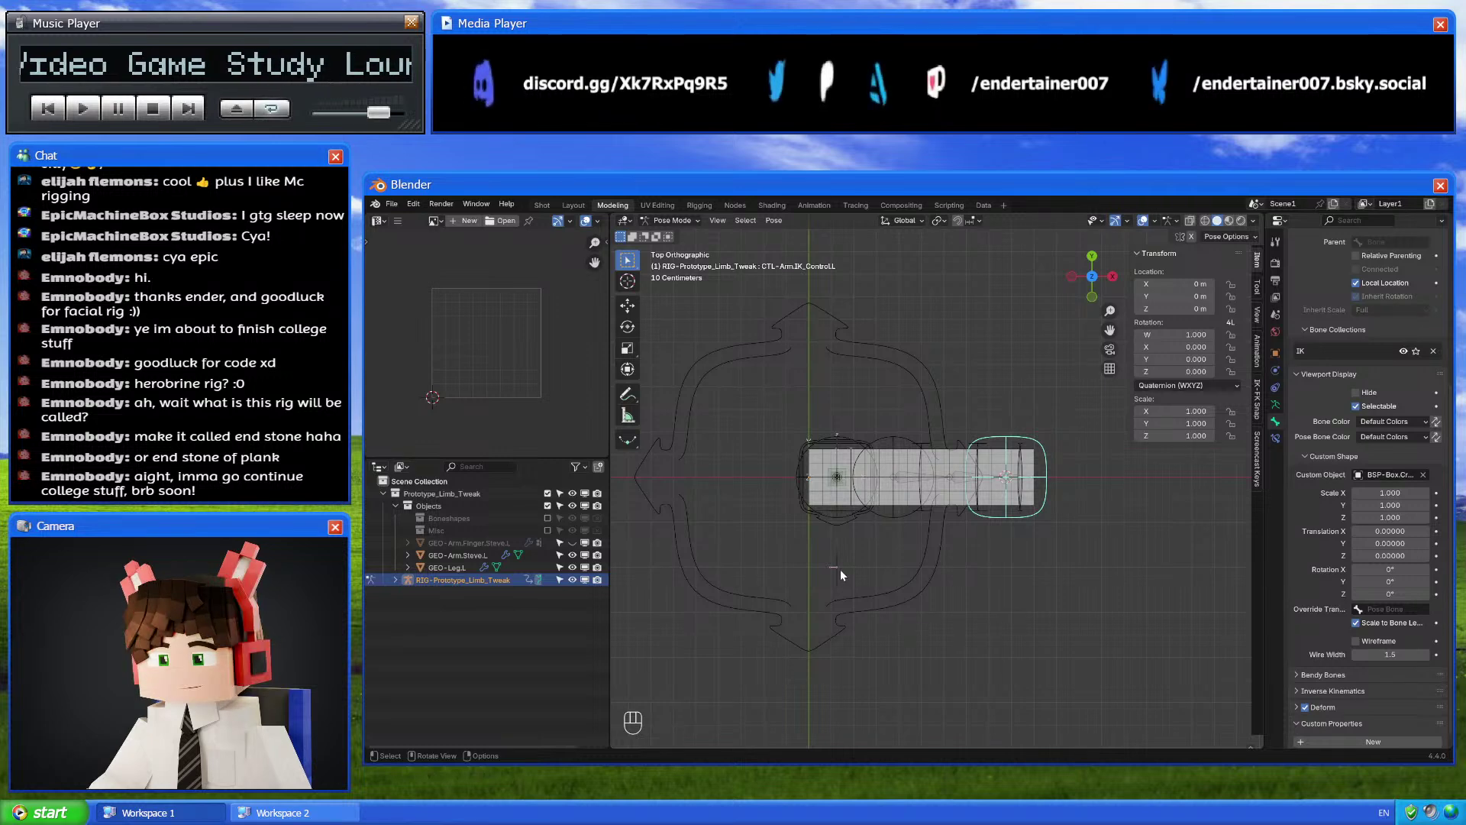
In the armature's Edit Mode, reveal hidden bones, snap the 3D cursor to the elbow joint and add a bone there
{"action": "key", "text": "Tab"}
{"action": "middle_click_drag", "start_coordinate": [952, 478], "coordinate": [960, 537]}
{"action": "key", "text": "alt+h"}
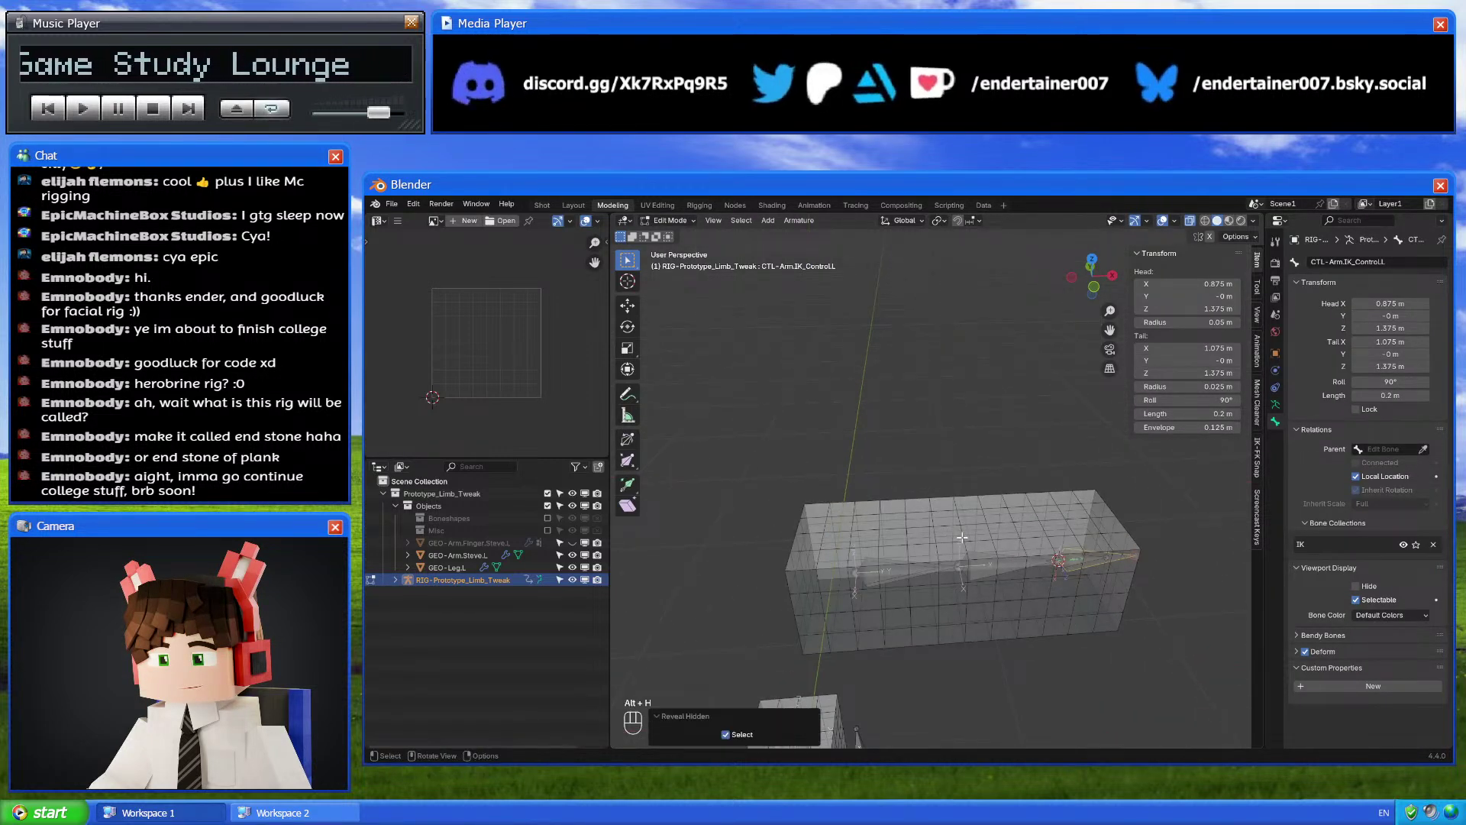
{"action": "key", "text": "shift+s"}
{"action": "left_click", "coordinate": [1005, 524]}
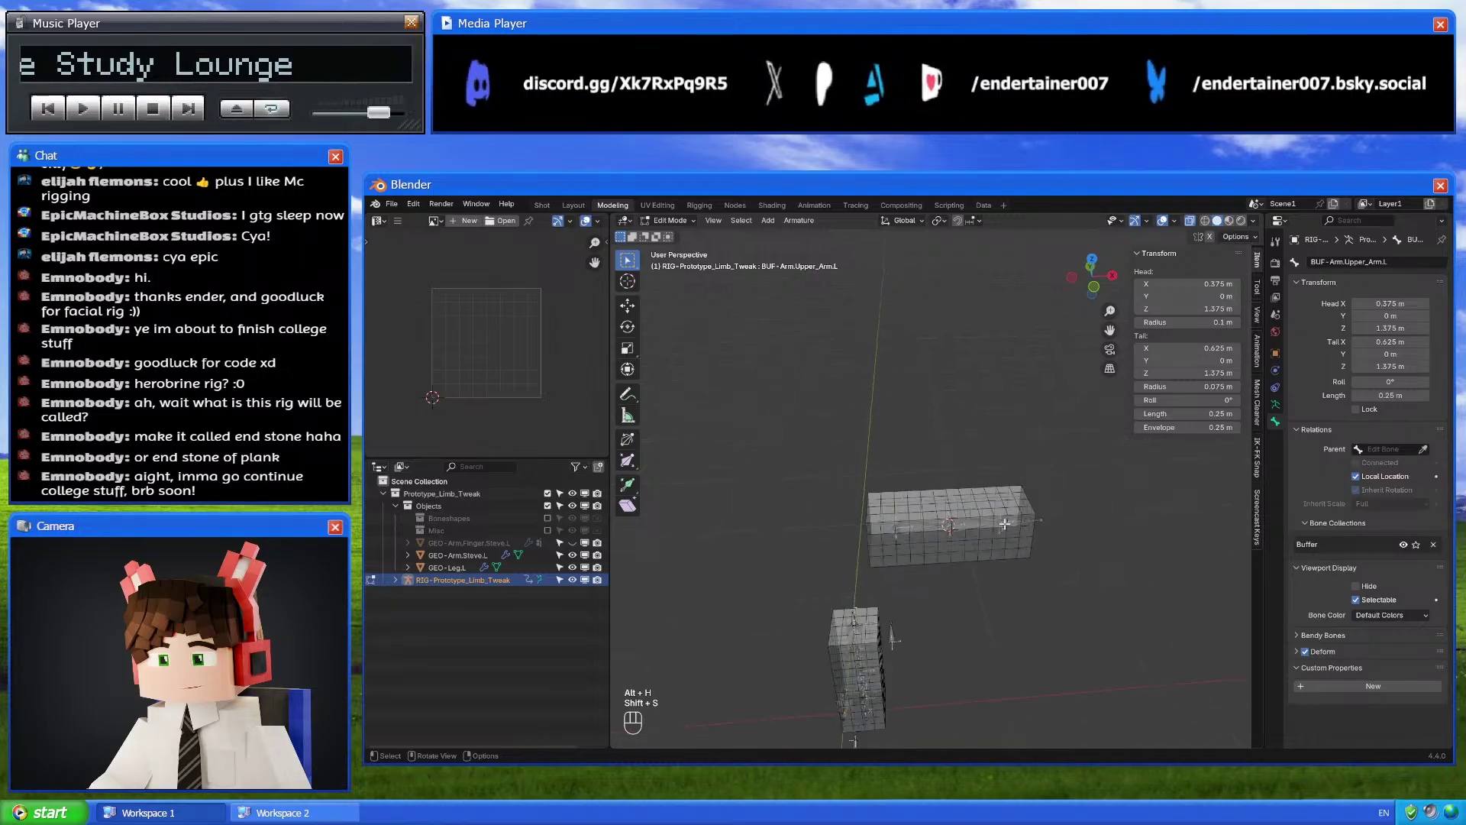
{"action": "middle_click_drag", "start_coordinate": [1014, 525], "coordinate": [1088, 550]}
{"action": "key", "text": "shift+a"}
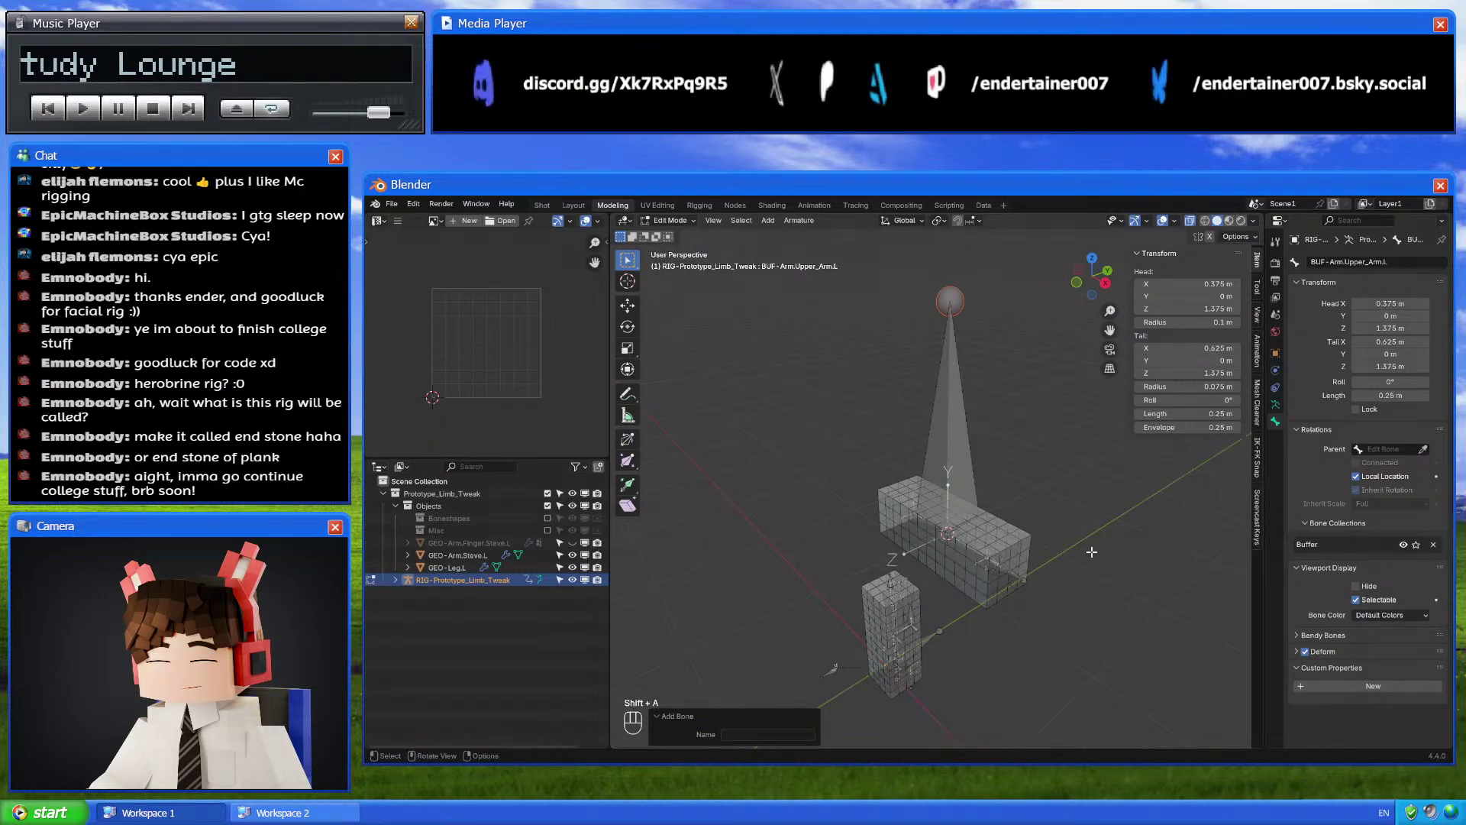
Move the new bone's tail 0.3 m along Y and -1 m along Z, and set the bone's length to 0.1 m
{"action": "left_click", "coordinate": [1104, 282]}
{"action": "key", "text": "g"}
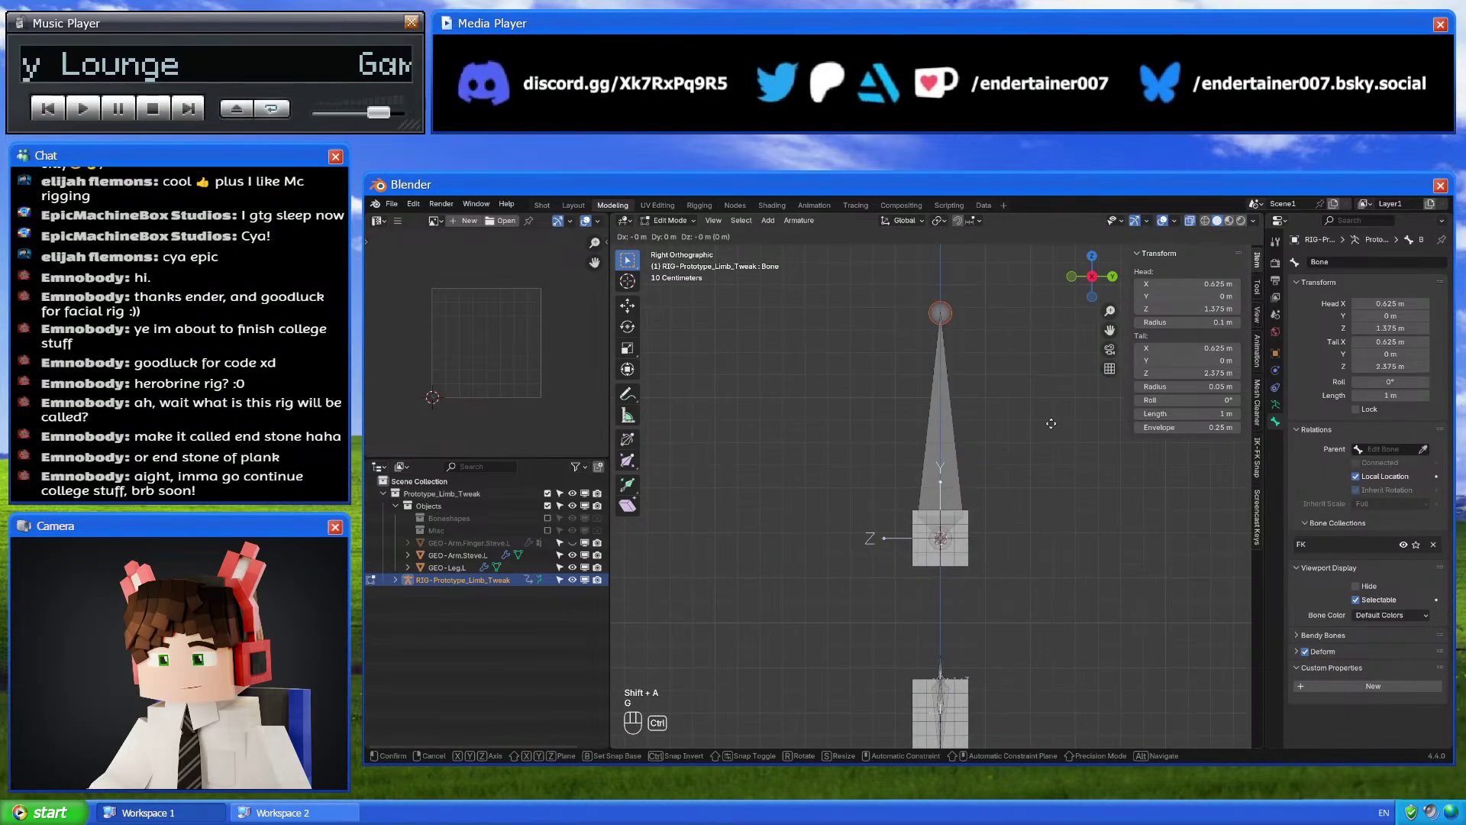
{"action": "left_click", "coordinate": [1121, 628]}
{"action": "middle_click_drag", "start_coordinate": [937, 744], "coordinate": [959, 573], "text": "shift"}
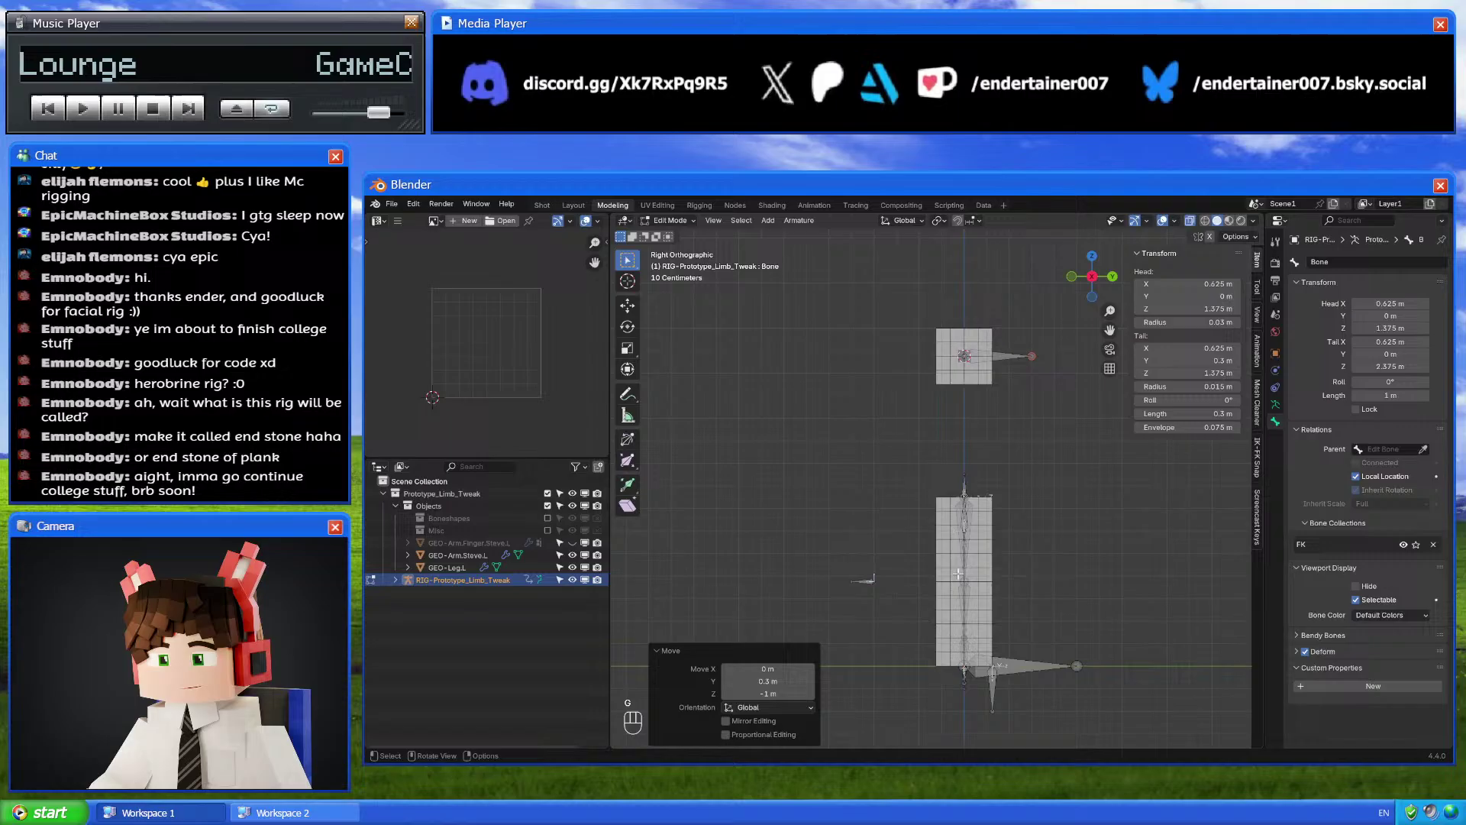
{"action": "left_click", "coordinate": [868, 582]}
{"action": "key", "text": "ctrl+z"}
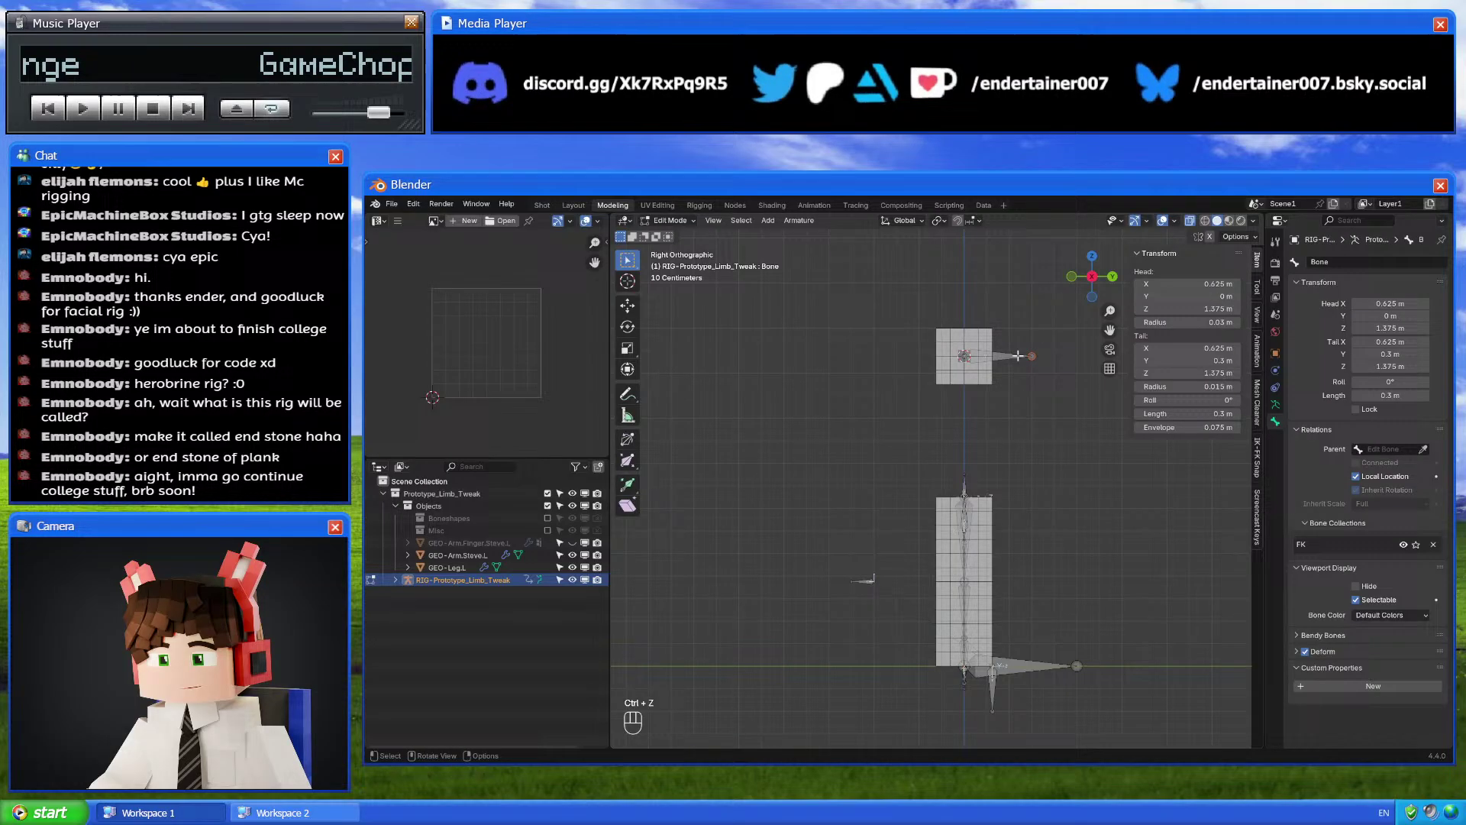
{"action": "left_click", "coordinate": [1197, 411]}
{"action": "type", "text": ".1"}
{"action": "key", "text": "Return"}
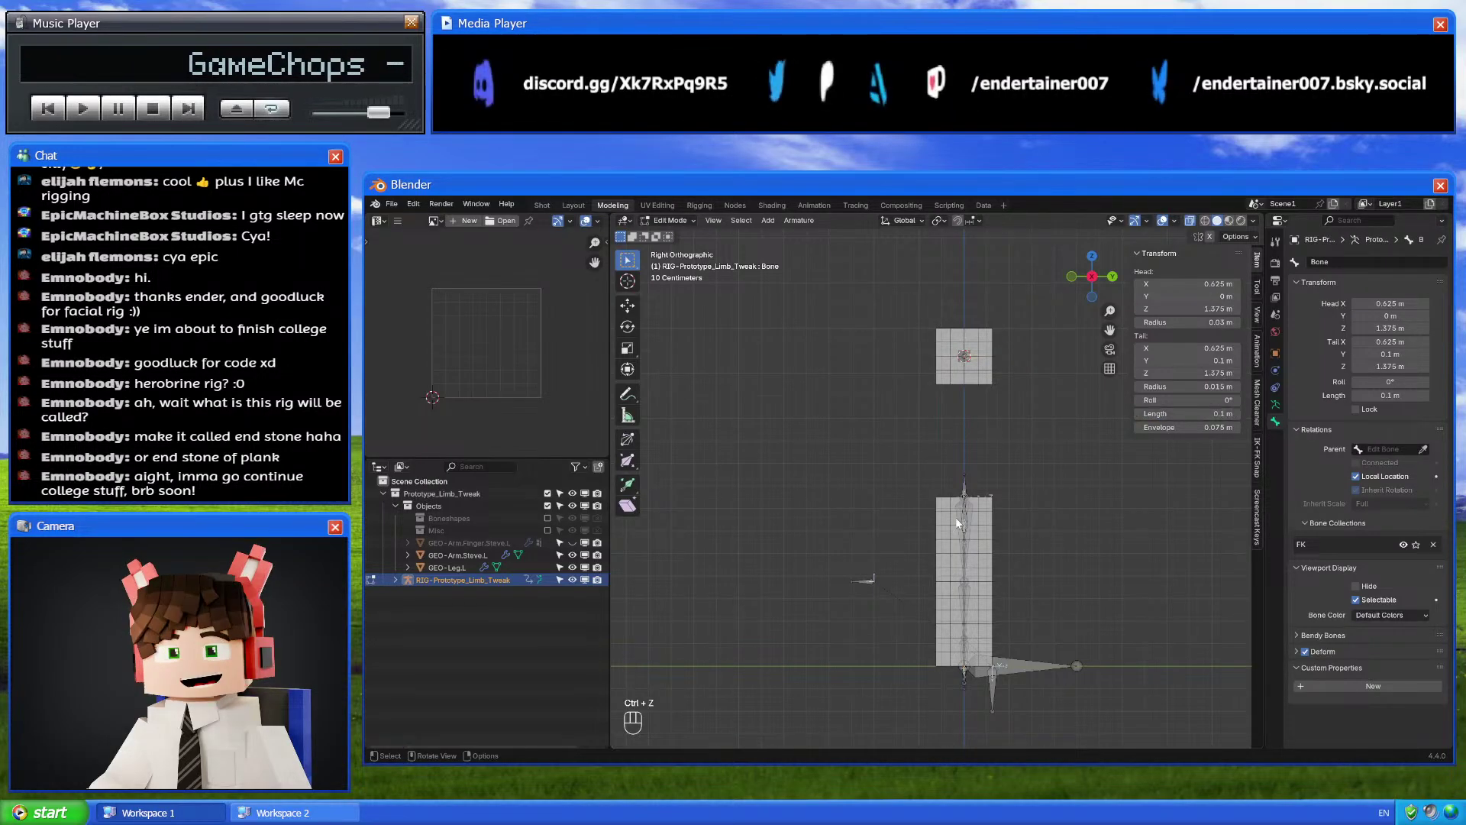
{"action": "left_click", "coordinate": [870, 581]}
{"action": "key", "text": "g"}
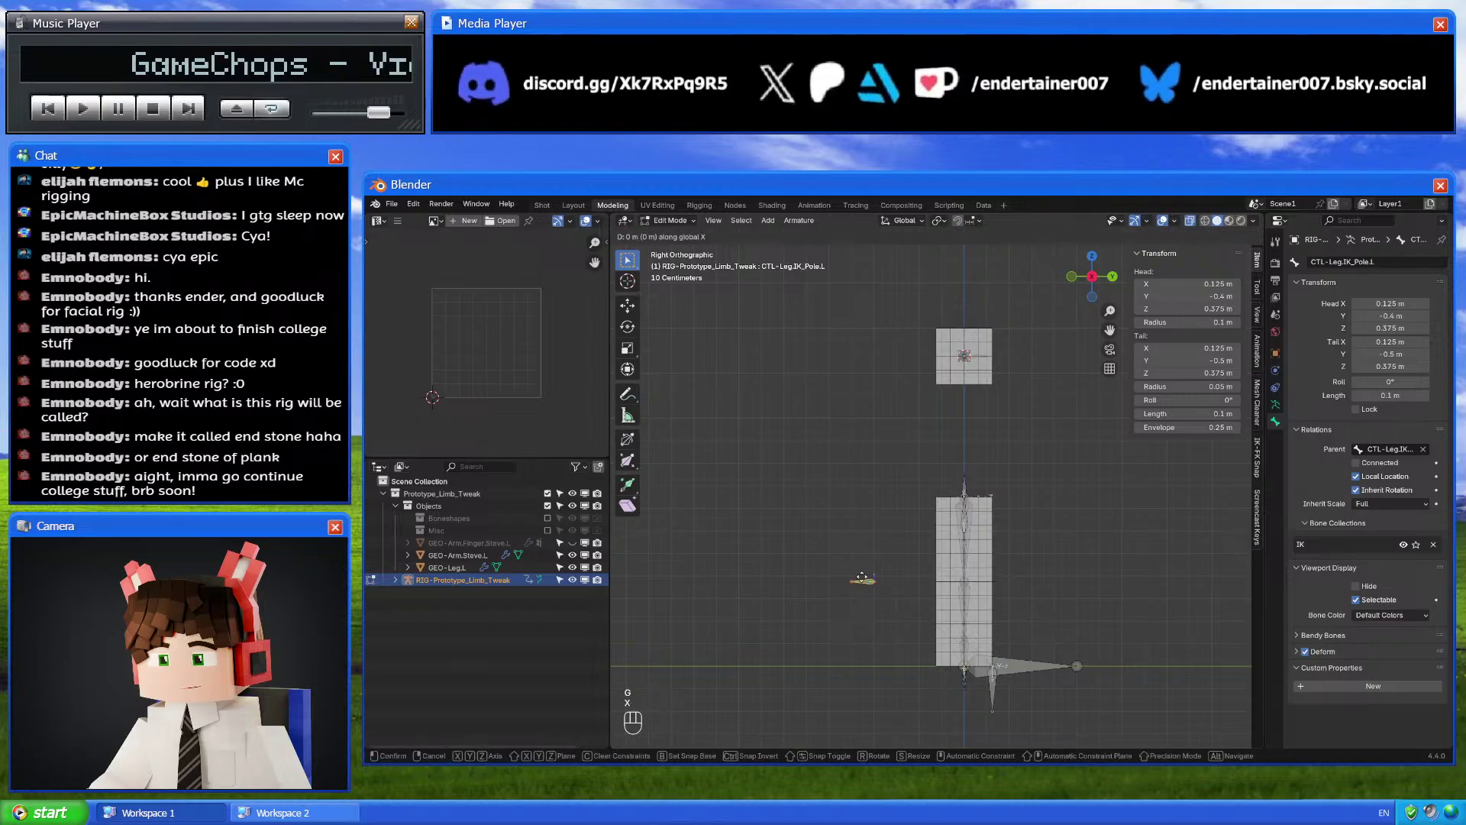
{"action": "key", "text": "x"}
{"action": "key", "text": "y"}
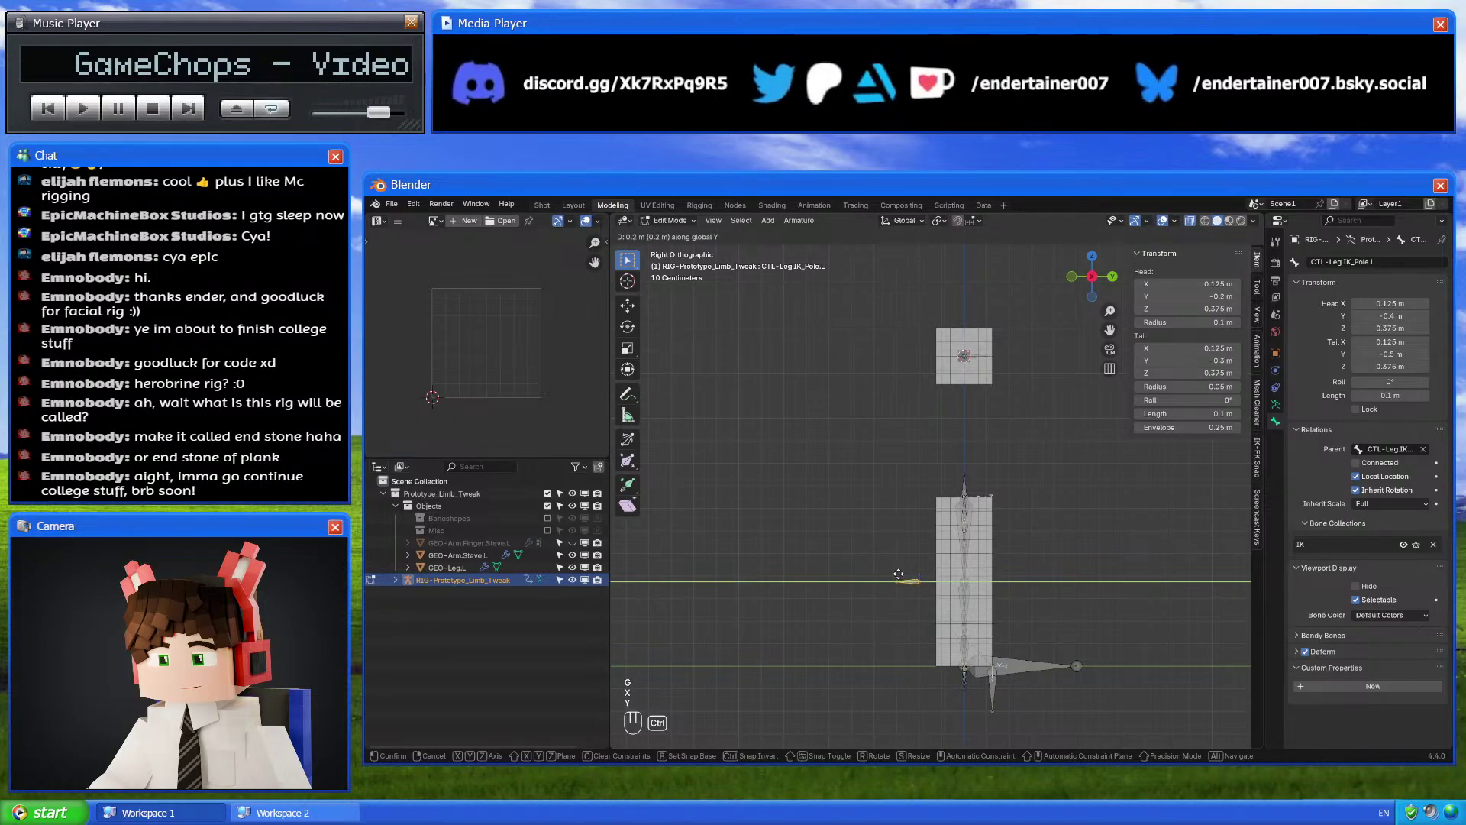
{"action": "right_click", "coordinate": [940, 572]}
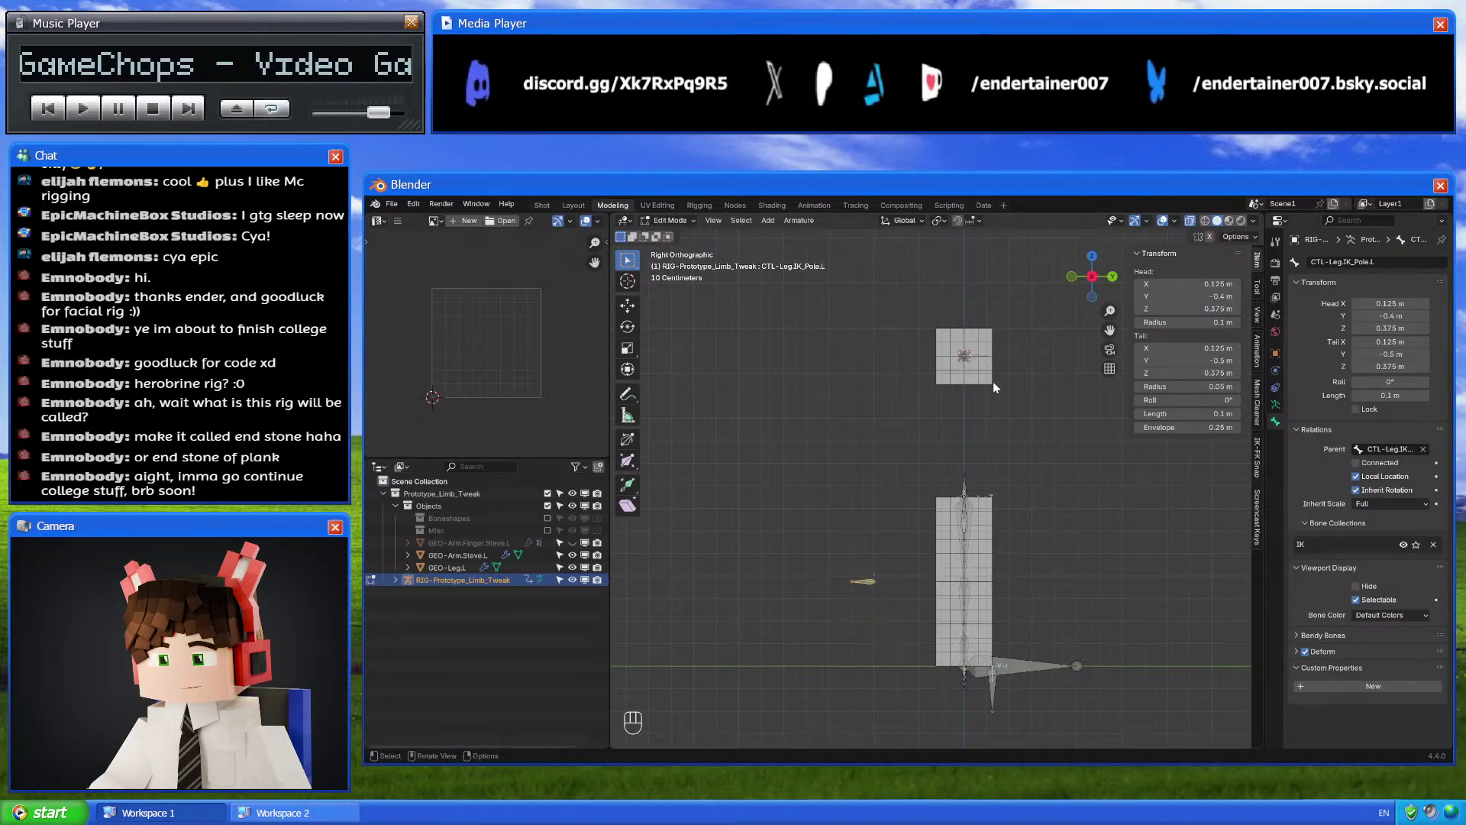
Move the new bone 0.4 m along Y, straight behind the elbow
{"action": "left_click", "coordinate": [979, 358]}
{"action": "key", "text": "g"}
{"action": "key", "text": "y"}
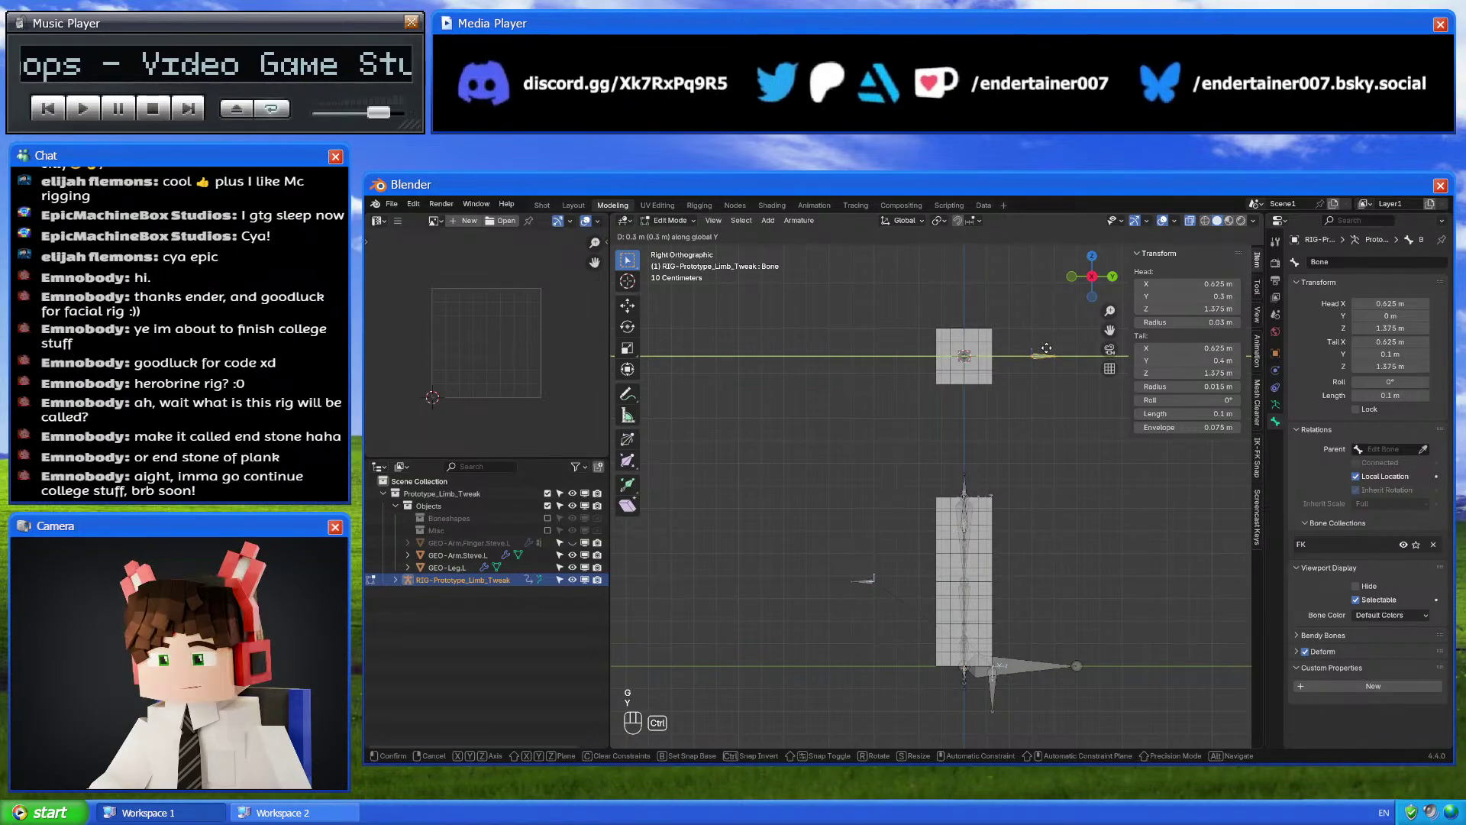
{"action": "left_click", "coordinate": [1065, 352]}
{"action": "left_click", "coordinate": [1050, 489]}
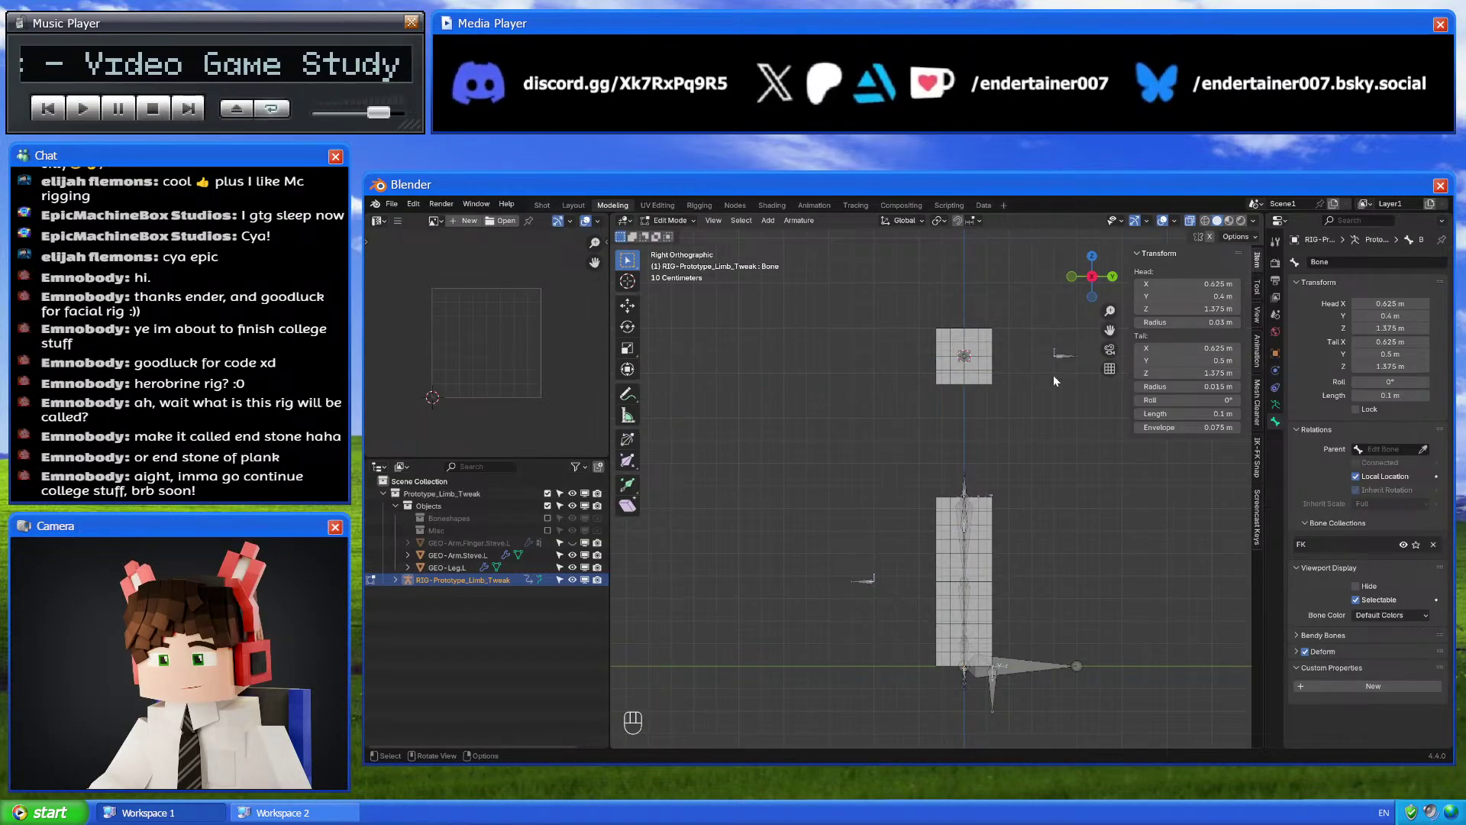
In Pose Mode, assign the leg pole control's BSP-Arrow custom shape to the new bone behind the elbow
{"action": "key", "text": "Tab"}
{"action": "key", "text": "Tab"}
{"action": "key", "text": "Tab"}
{"action": "middle_click_drag", "start_coordinate": [1010, 357], "coordinate": [1025, 472]}
{"action": "left_click", "coordinate": [846, 494]}
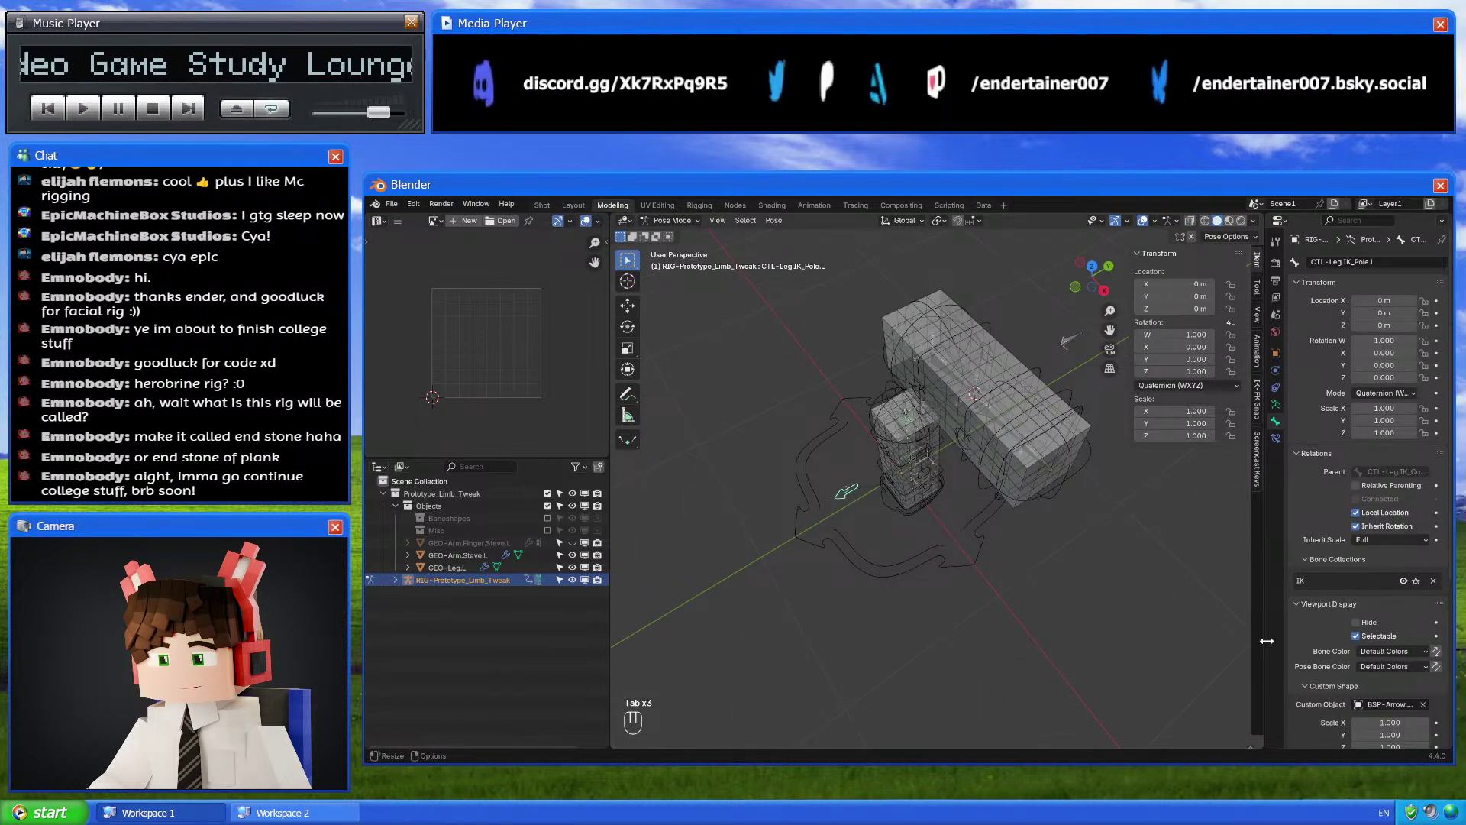
{"action": "left_click", "coordinate": [1385, 704]}
{"action": "key", "text": "Escape"}
{"action": "left_click", "coordinate": [1071, 340]}
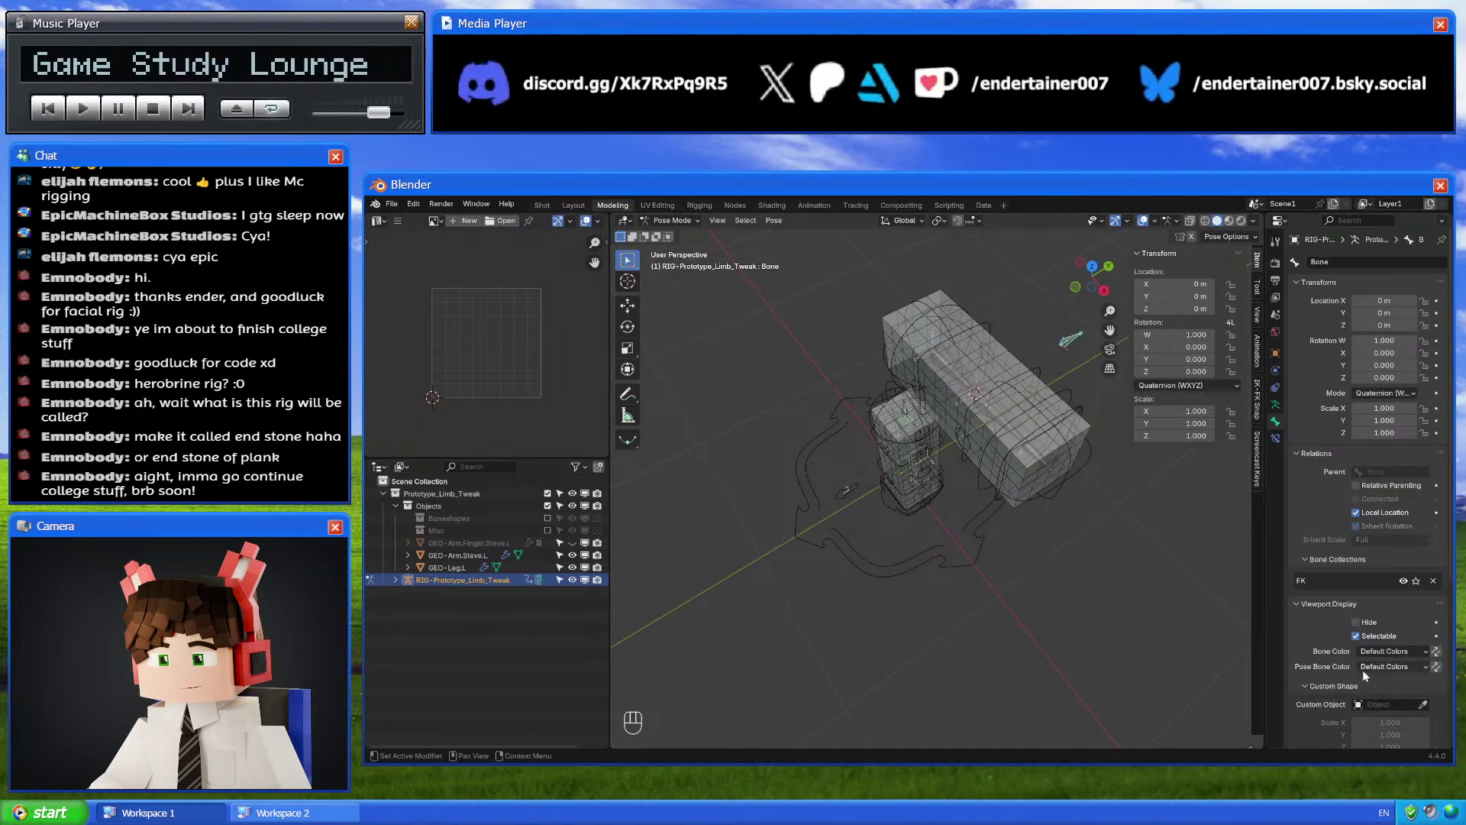
{"action": "left_click", "coordinate": [1396, 704]}
{"action": "left_click", "coordinate": [1352, 577]}
Rename the elbow pole bone CTL-Arm.IK_Pole.L, based on the leg pole's name, and assign it to the IK bone collection
{"action": "middle_click_drag", "start_coordinate": [1112, 609], "coordinate": [1089, 355]}
{"action": "left_click", "coordinate": [880, 508]}
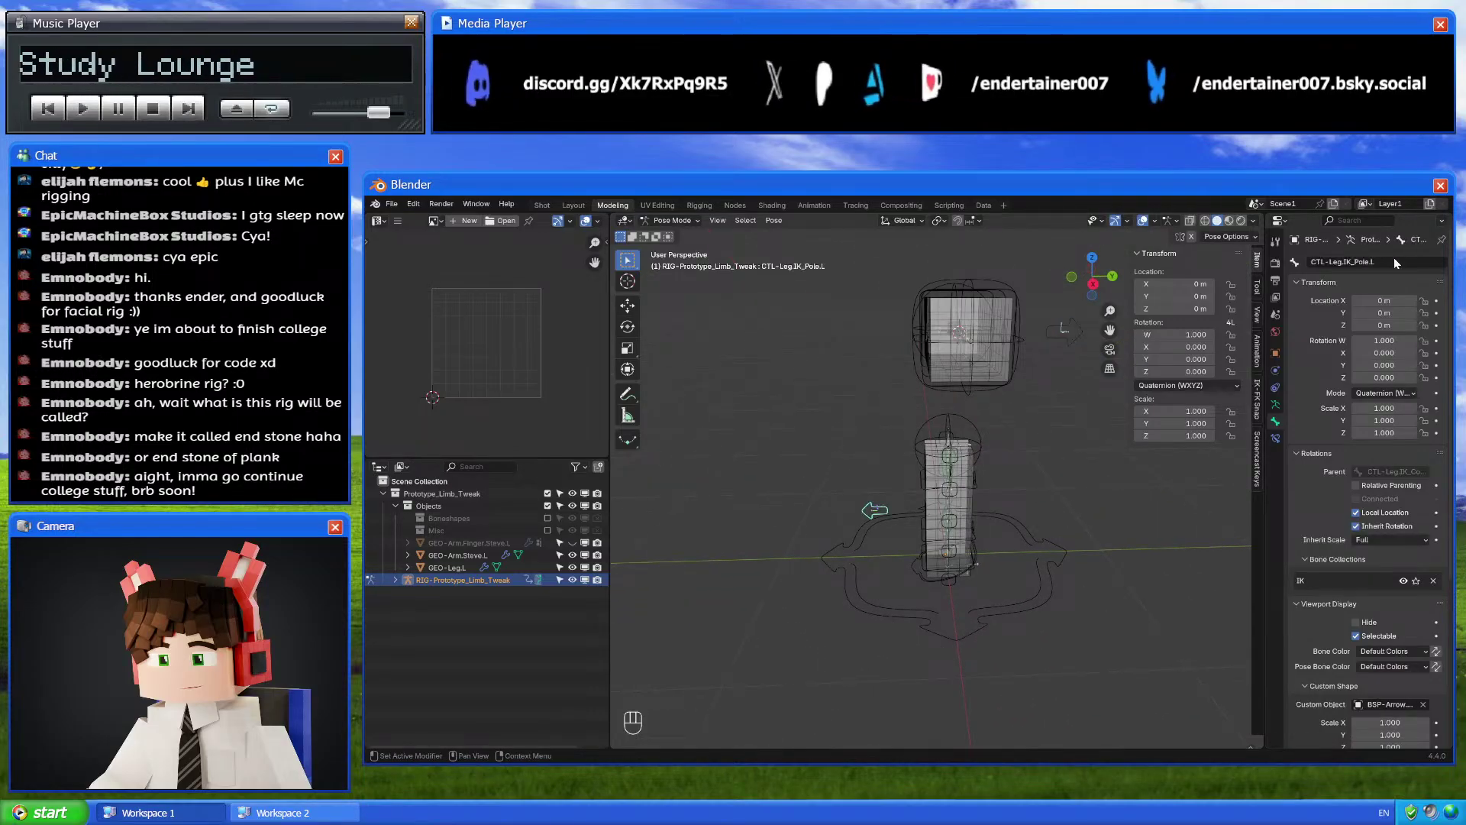
{"action": "key", "text": "ctrl+c"}
{"action": "left_click", "coordinate": [1061, 329]}
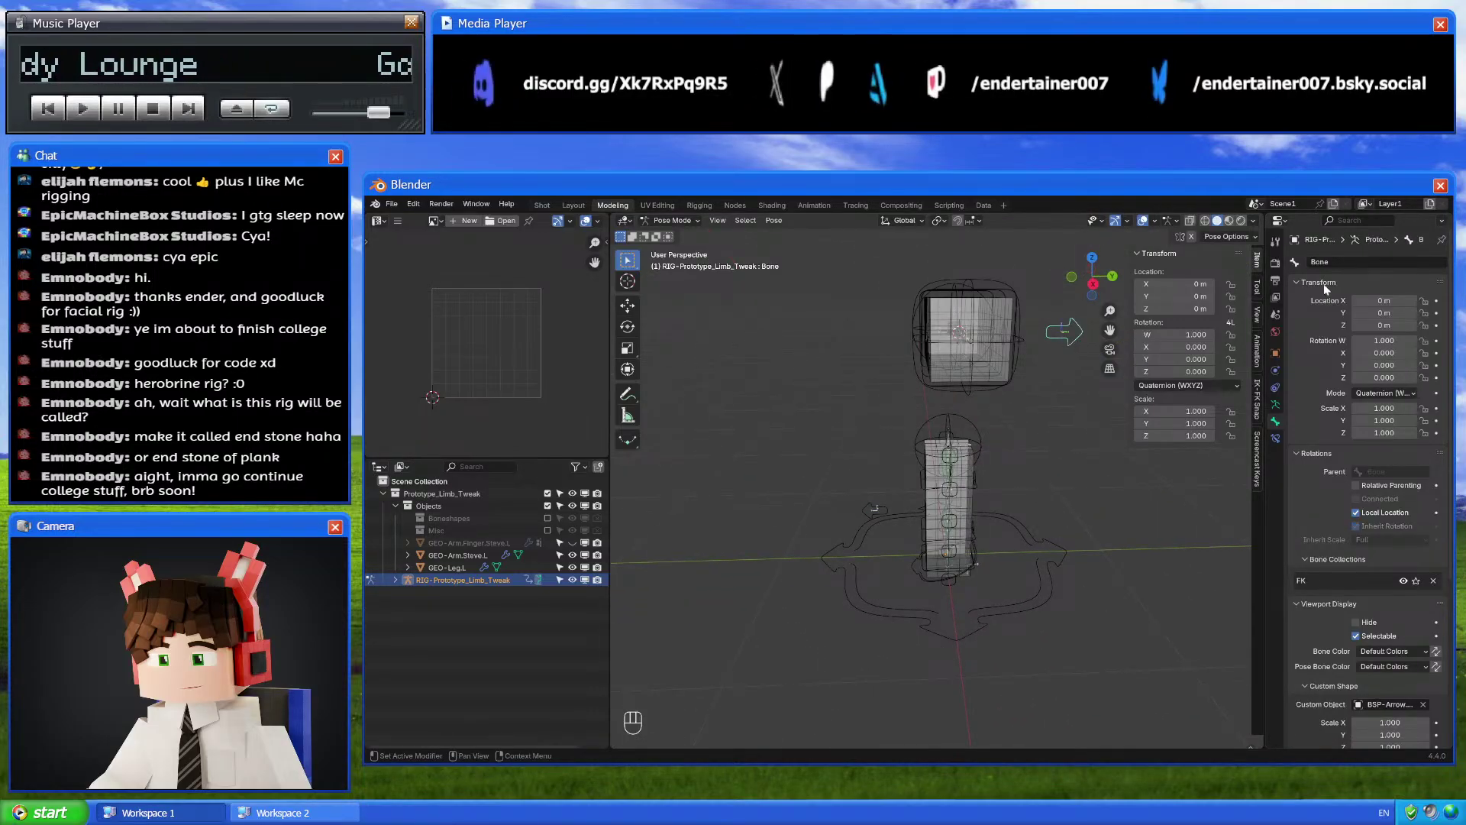
{"action": "double_click", "coordinate": [1346, 264]}
{"action": "key", "text": "ctrl+v"}
{"action": "left_click", "coordinate": [1333, 263]}
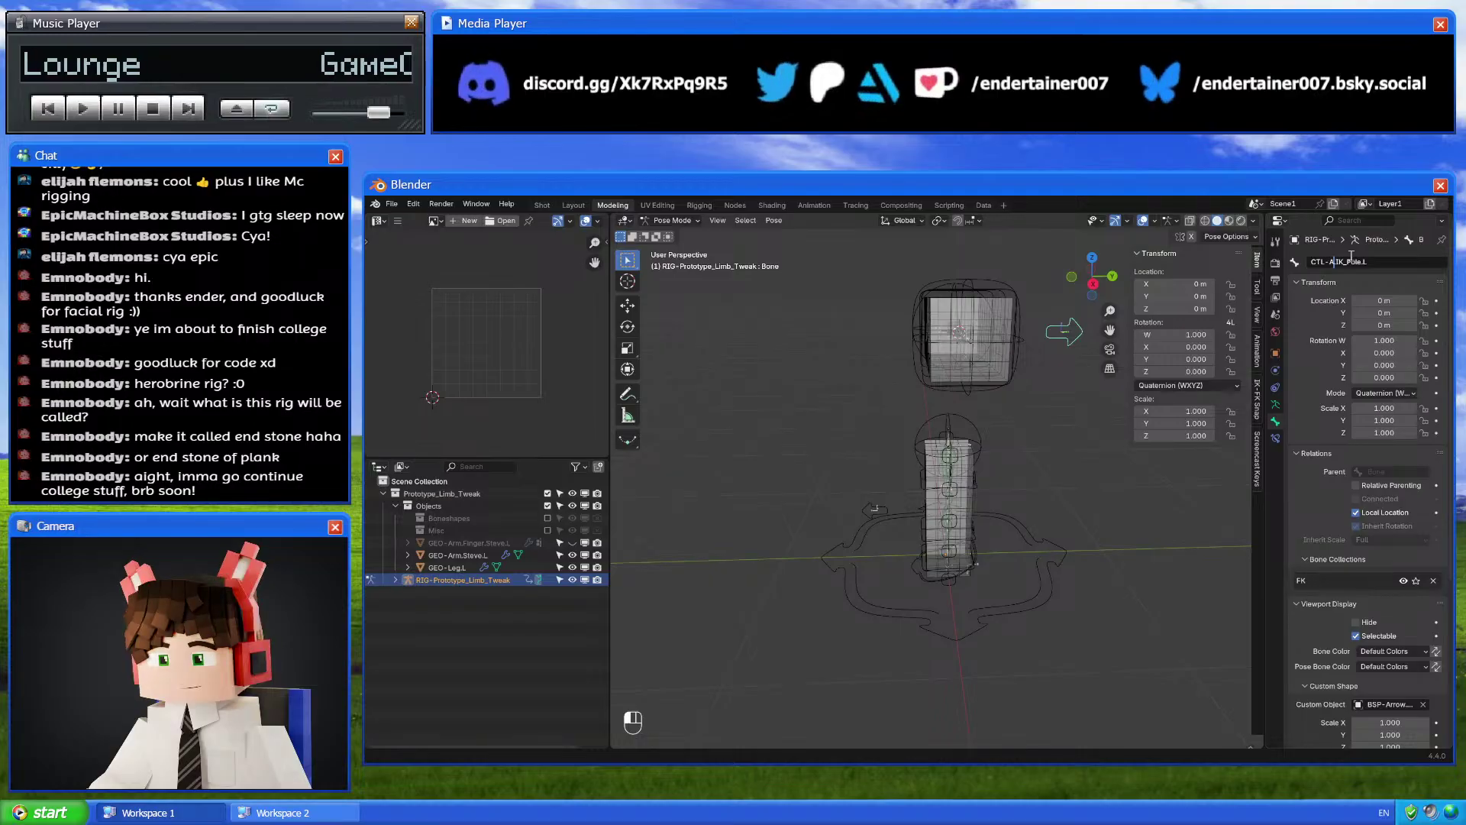
{"action": "type", "text": "Arm"}
{"action": "key", "text": "Return"}
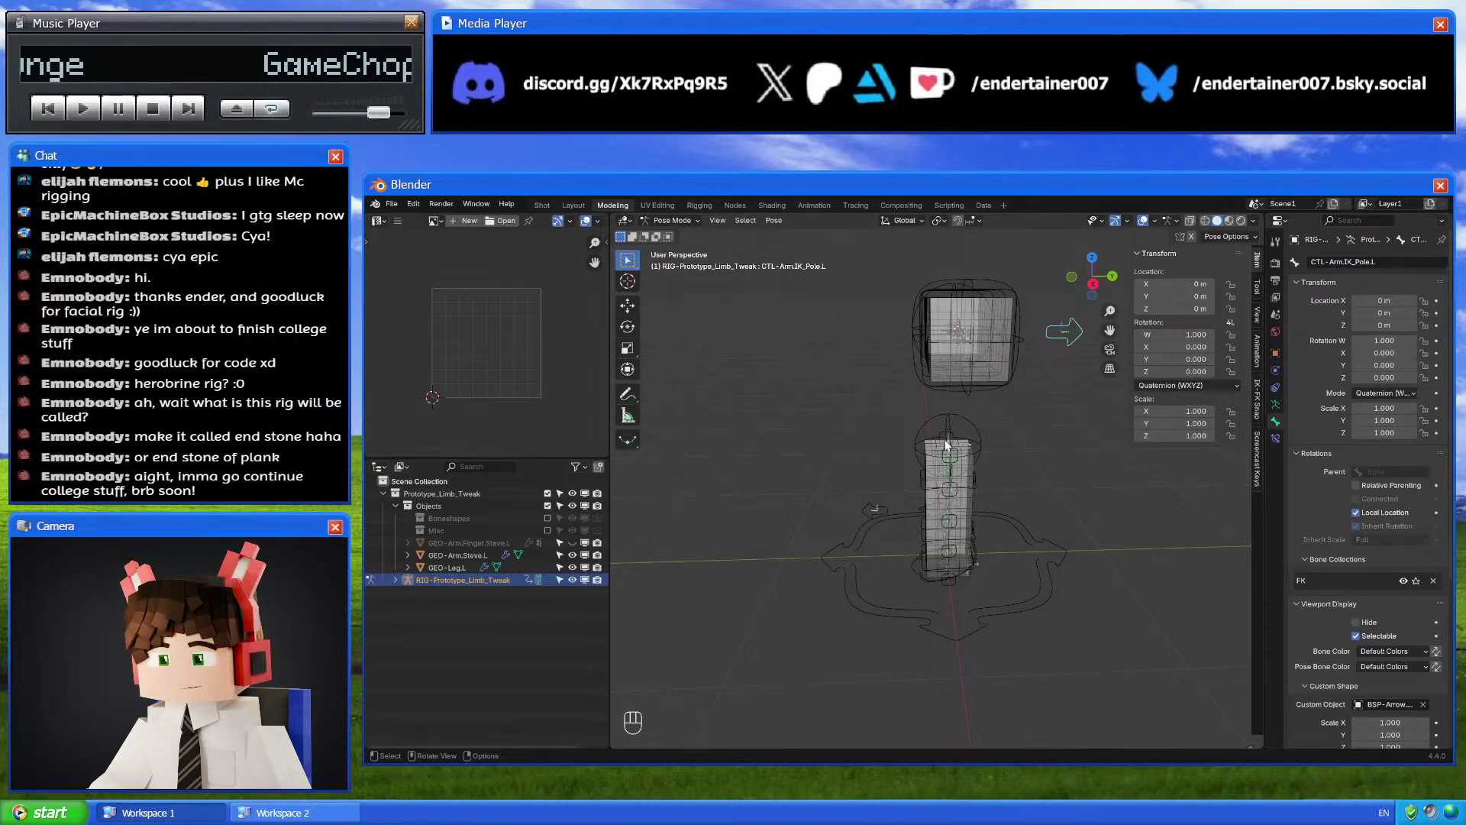
{"action": "key", "text": "m"}
{"action": "left_click", "coordinate": [946, 440]}
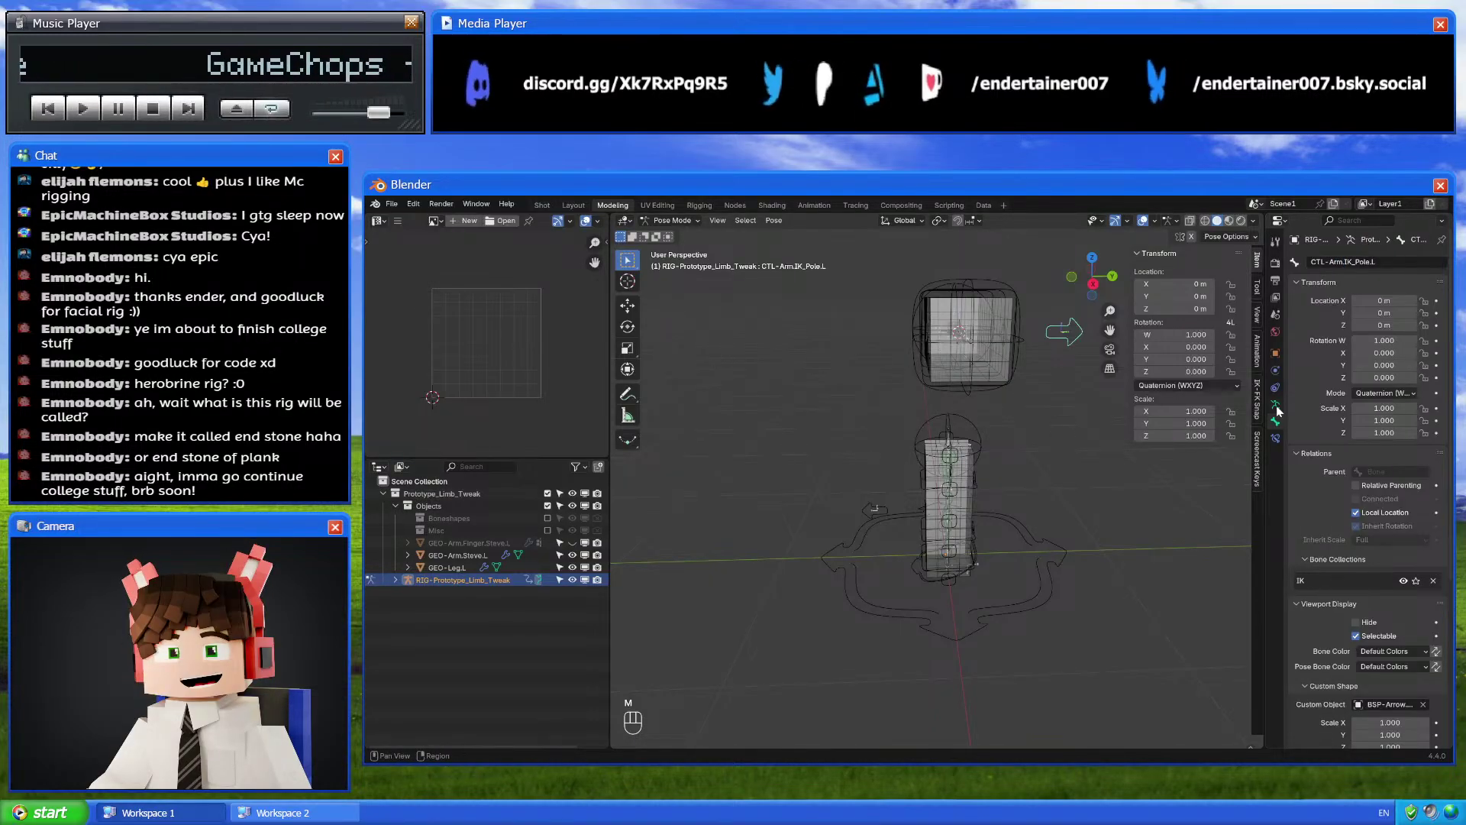
Set the wire width of the arm pole's custom shape to 1.5
{"action": "scroll", "coordinate": [1378, 685], "scroll_direction": "down", "scroll_amount": 8}
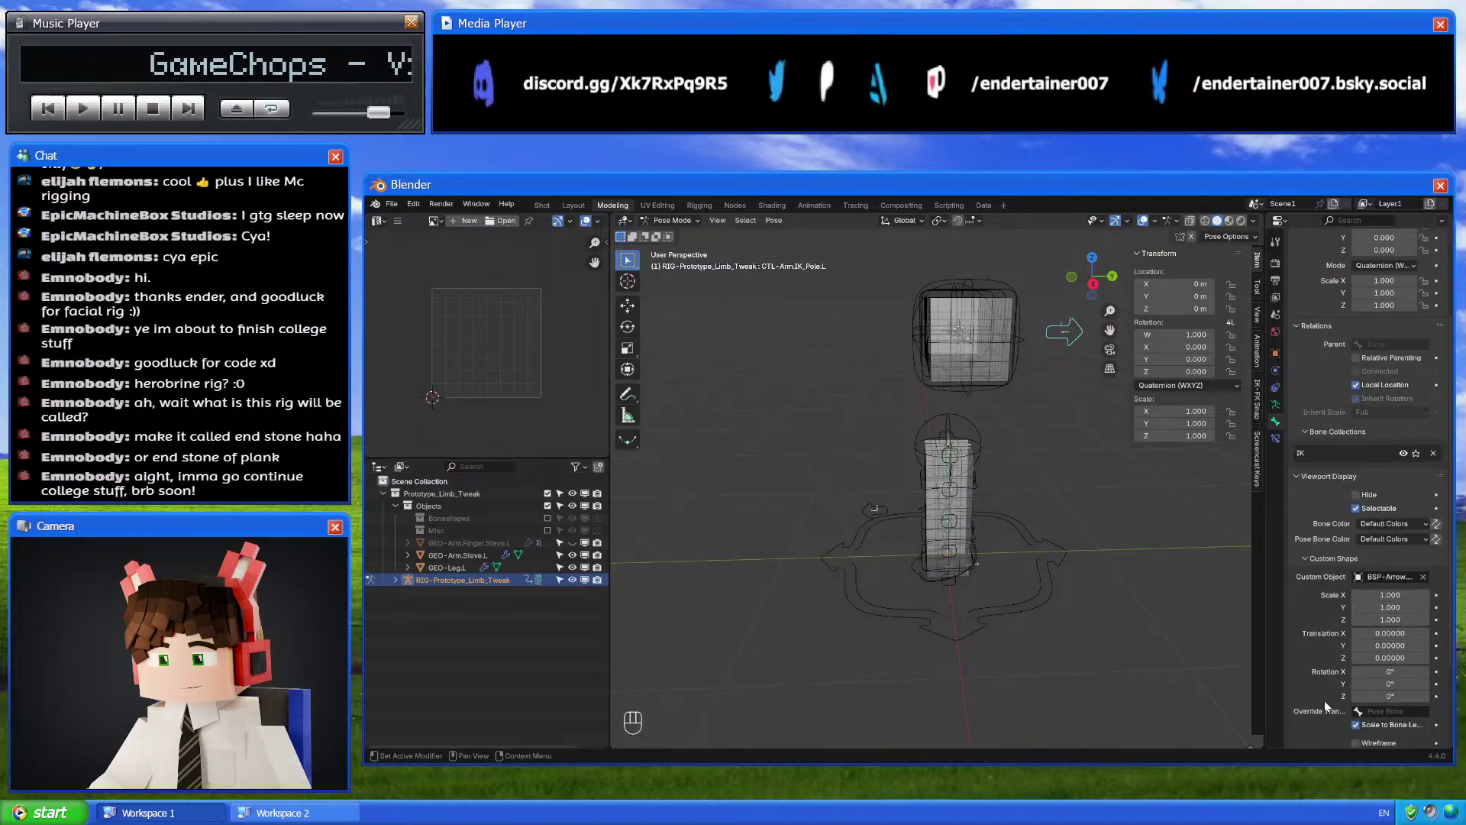
{"action": "left_click", "coordinate": [1378, 643]}
{"action": "type", "text": "1"}
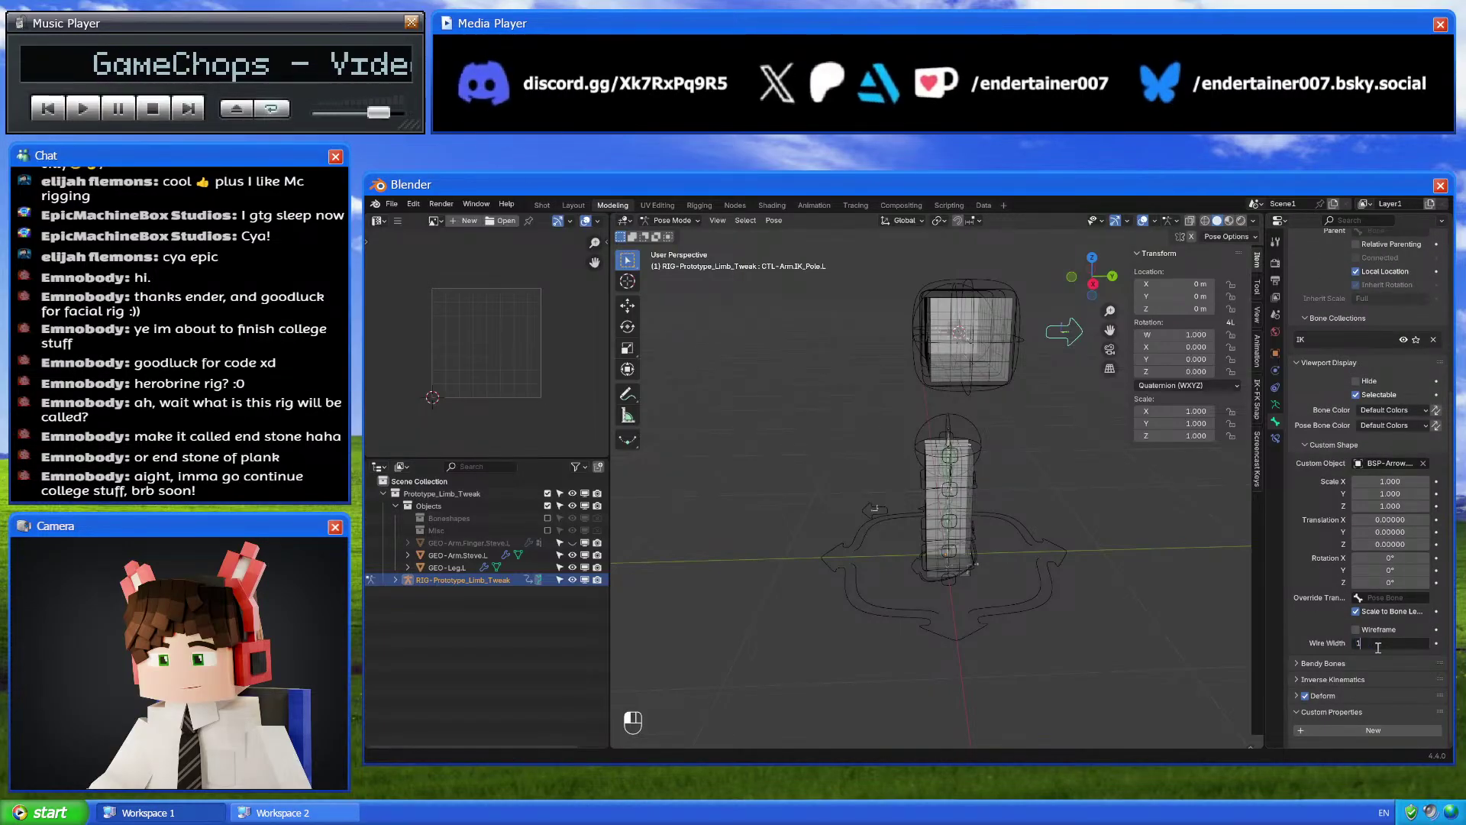
{"action": "type", "text": ".5"}
{"action": "key", "text": "Return"}
In Edit Mode, parent CTL-Arm.IK_Pole.L to the wrist control CTL-Arm.IK_Control.L with Keep Offset, and return to Pose Mode
{"action": "middle_click_drag", "start_coordinate": [1041, 470], "coordinate": [997, 651]}
{"action": "left_click", "coordinate": [869, 594]}
{"action": "left_click", "coordinate": [995, 471]}
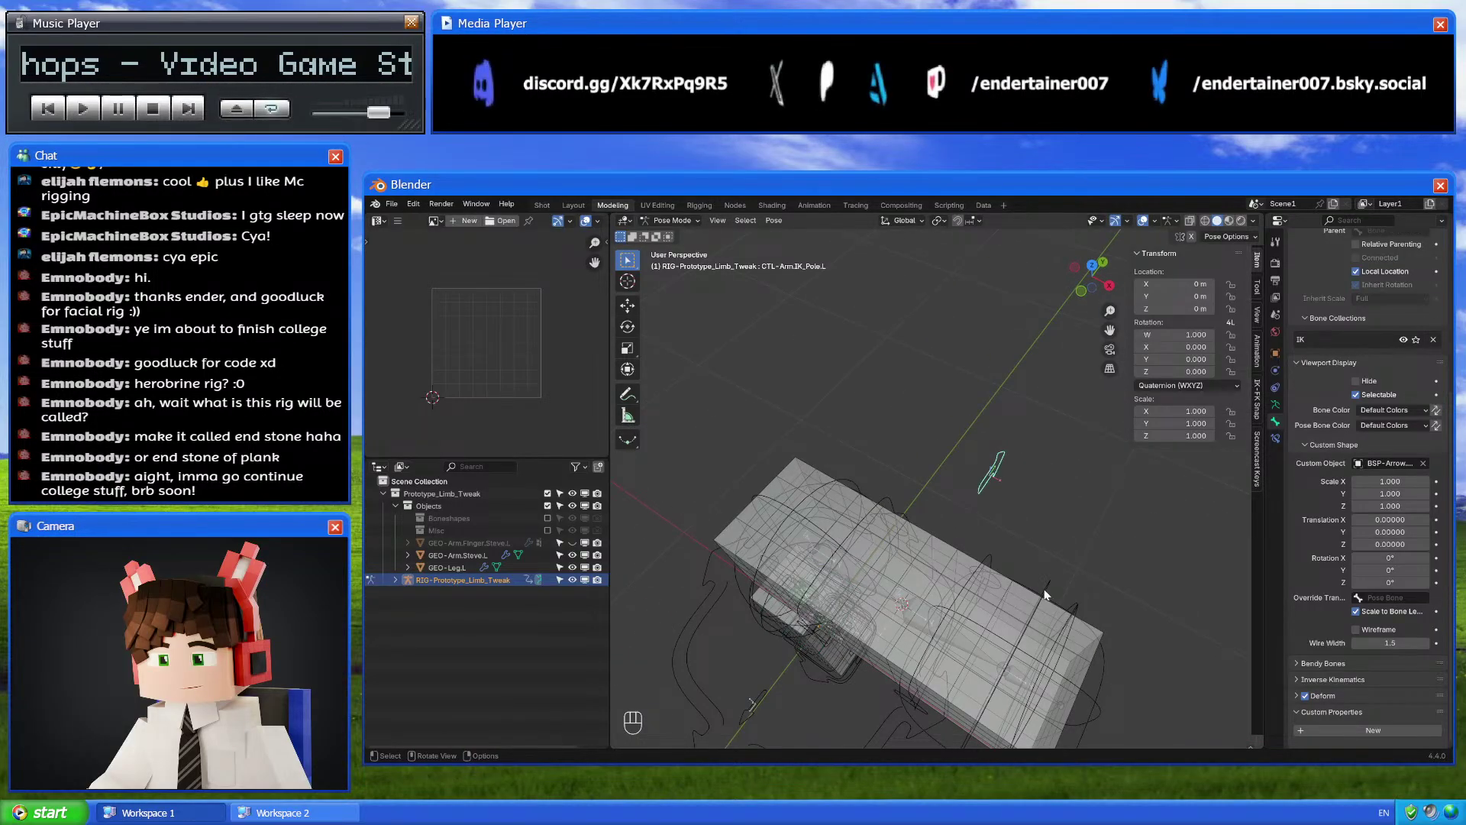
{"action": "left_click", "coordinate": [1042, 590], "text": "shift"}
{"action": "key", "text": "Tab"}
{"action": "key", "text": "ctrl+p"}
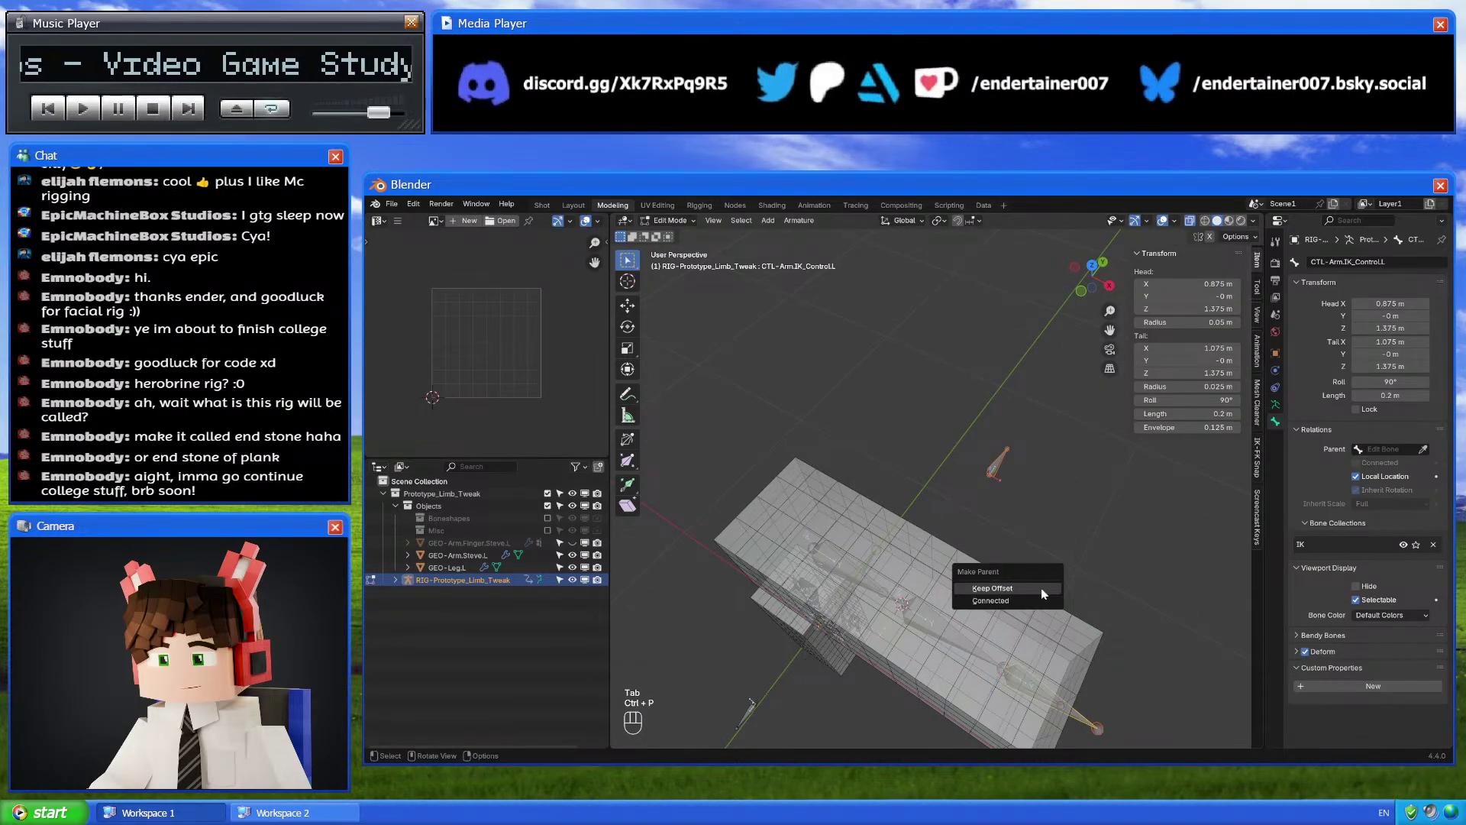
{"action": "left_click", "coordinate": [1041, 588]}
{"action": "key", "text": "Tab"}
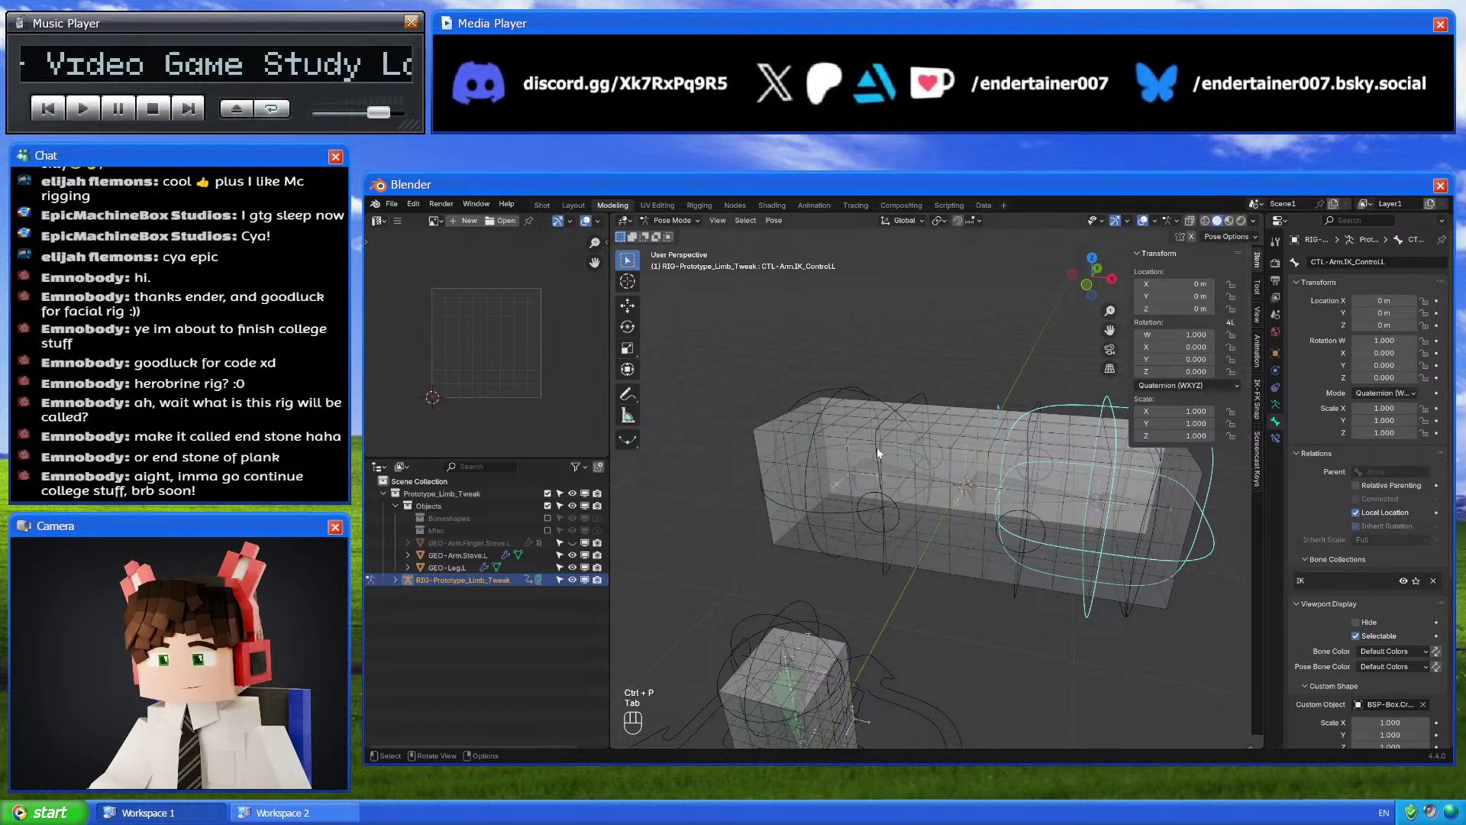
Check the leg thigh IK bone's parent, and parent the upper arm's IK bone to CTL-Arm.IK_Pivot.L with Keep Offset
{"action": "middle_click_drag", "start_coordinate": [808, 675], "coordinate": [813, 571], "text": "shift"}
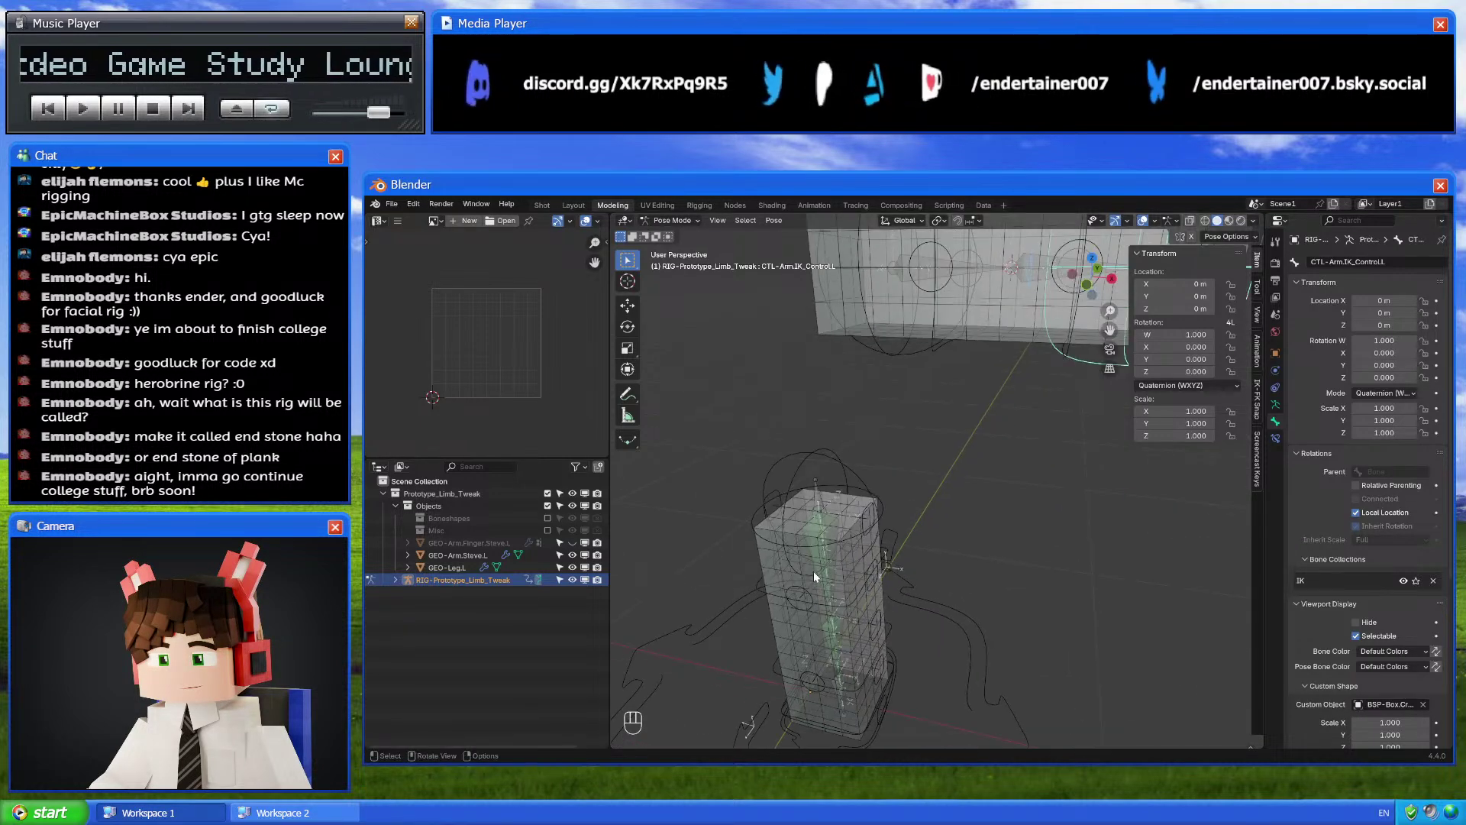
{"action": "left_click", "coordinate": [809, 585]}
{"action": "left_click", "coordinate": [805, 589]}
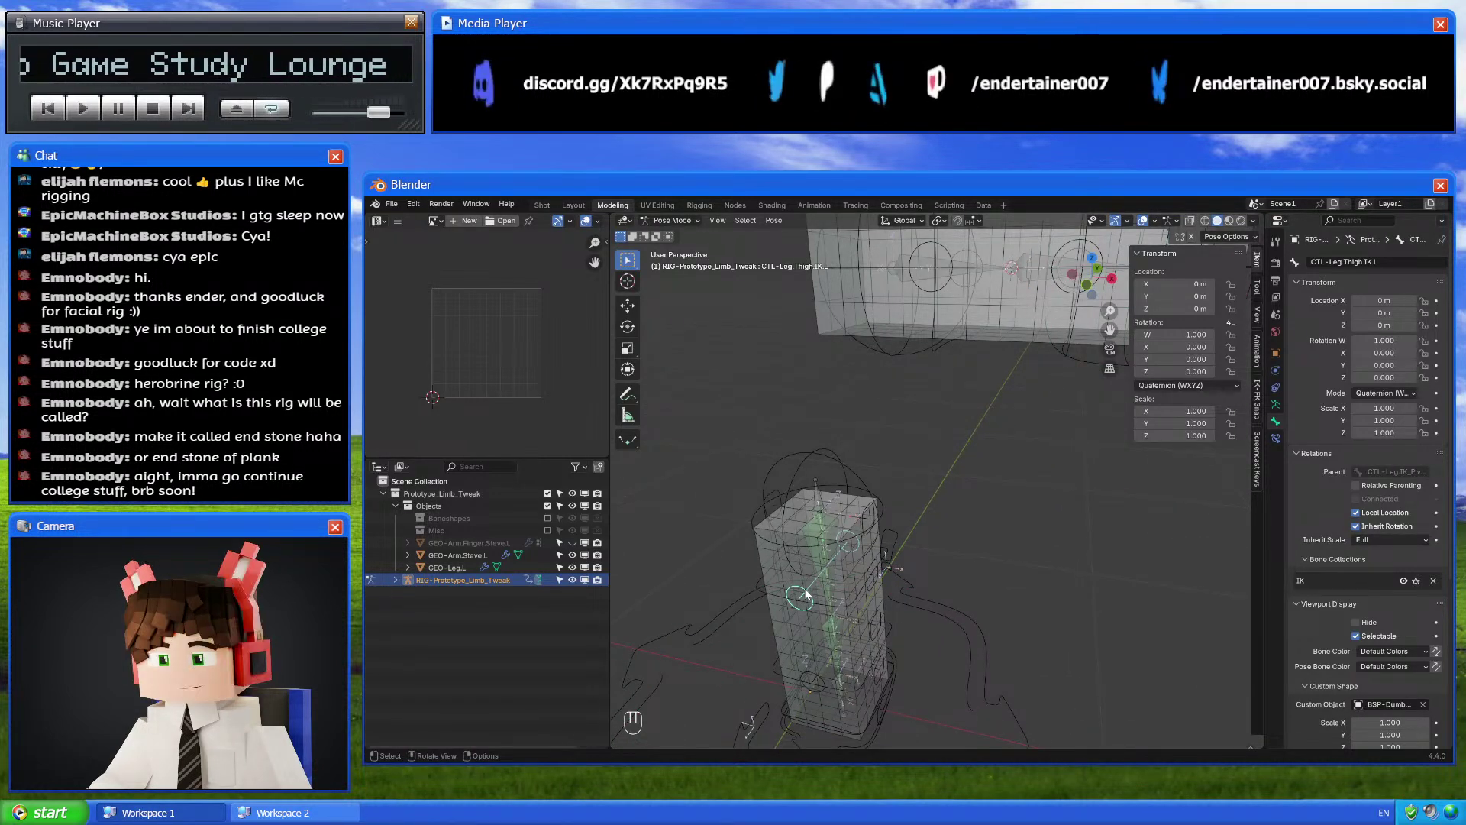
{"action": "middle_click_drag", "start_coordinate": [886, 294], "coordinate": [891, 425], "text": "shift"}
{"action": "left_click", "coordinate": [879, 414]}
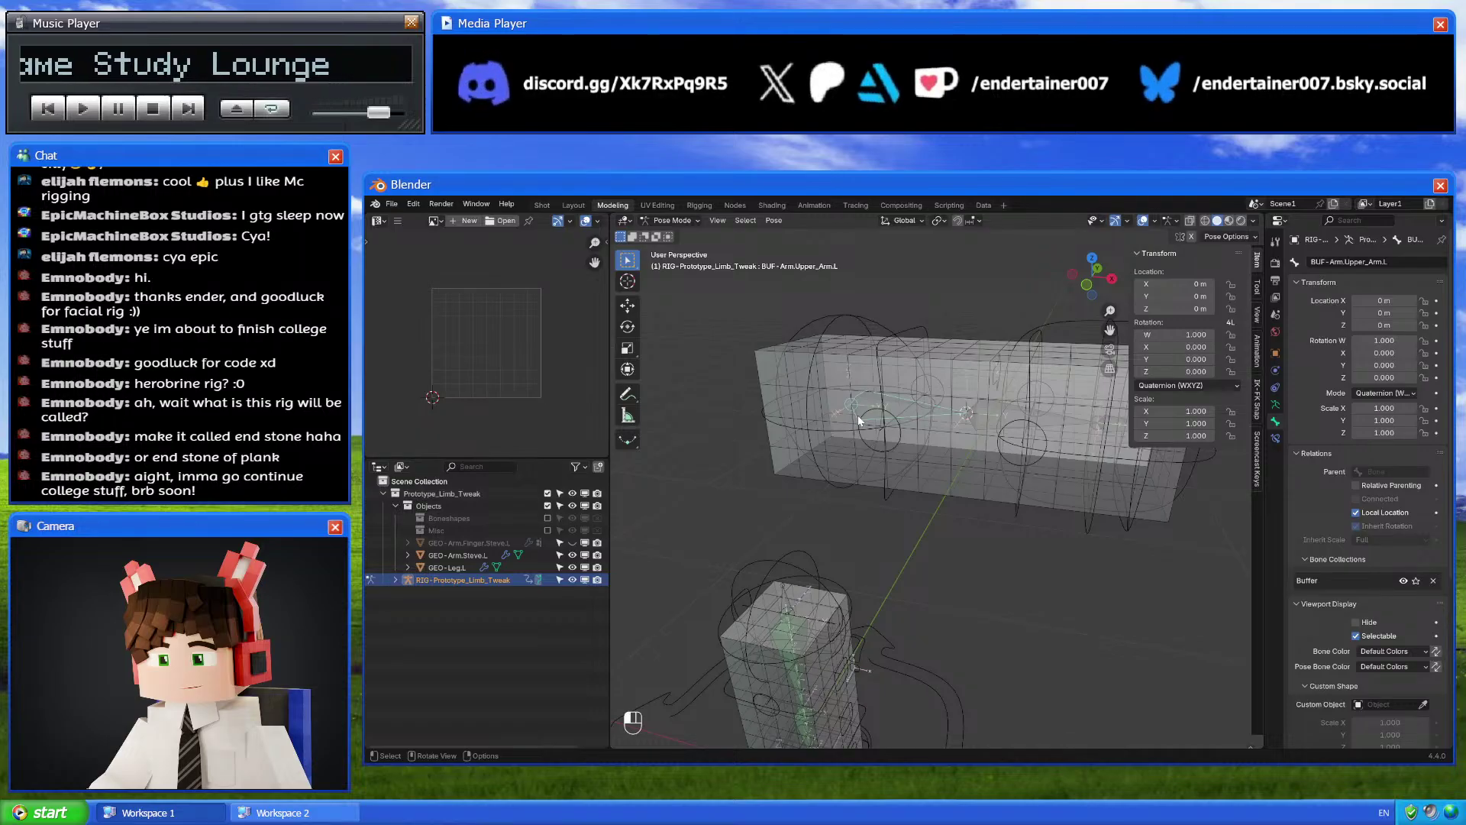
{"action": "left_click", "coordinate": [858, 415]}
{"action": "key", "text": "Tab"}
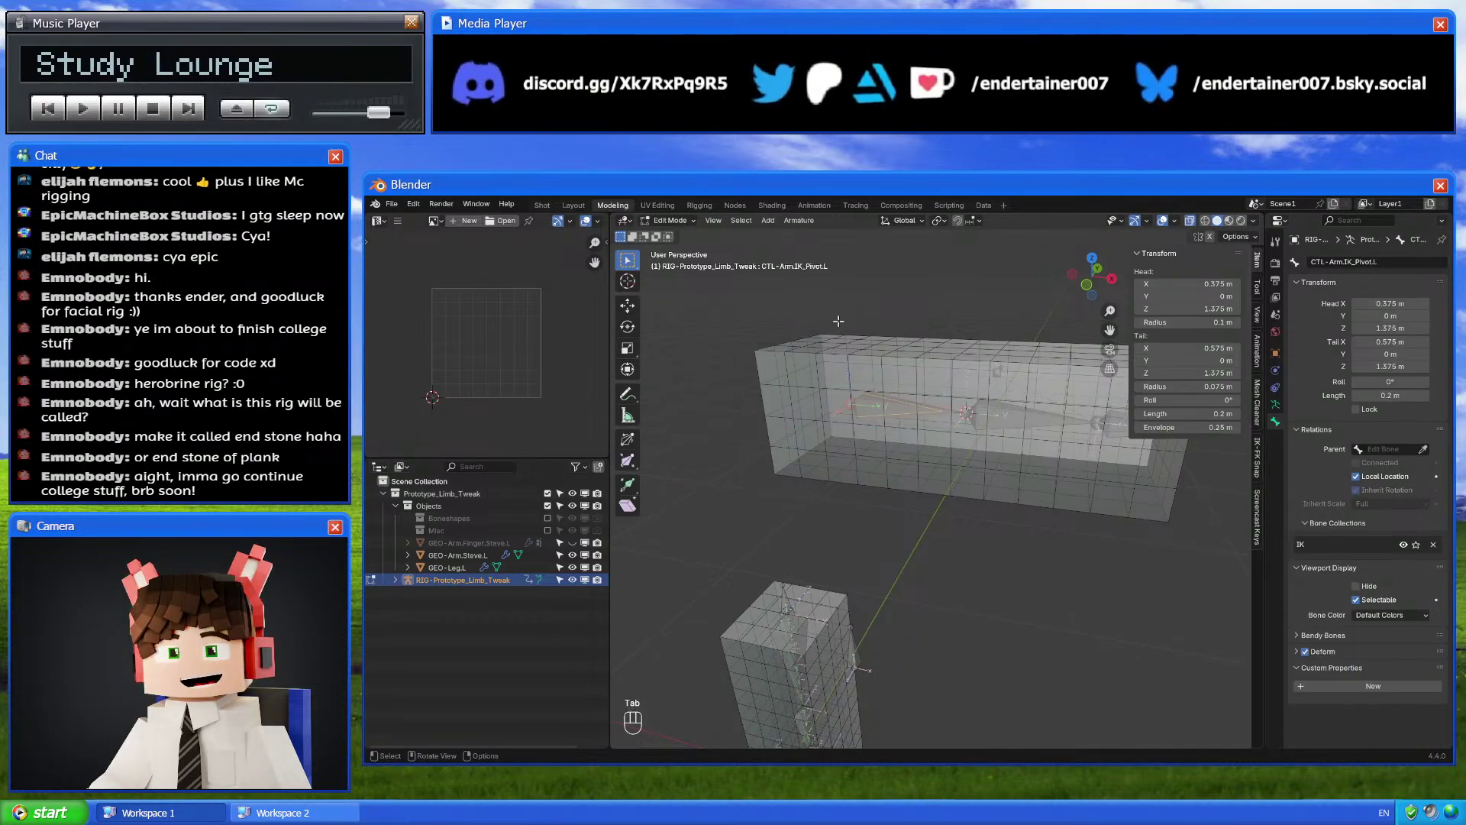
{"action": "key", "text": "ctrl+p"}
{"action": "left_click", "coordinate": [838, 320]}
{"action": "key", "text": "Tab"}
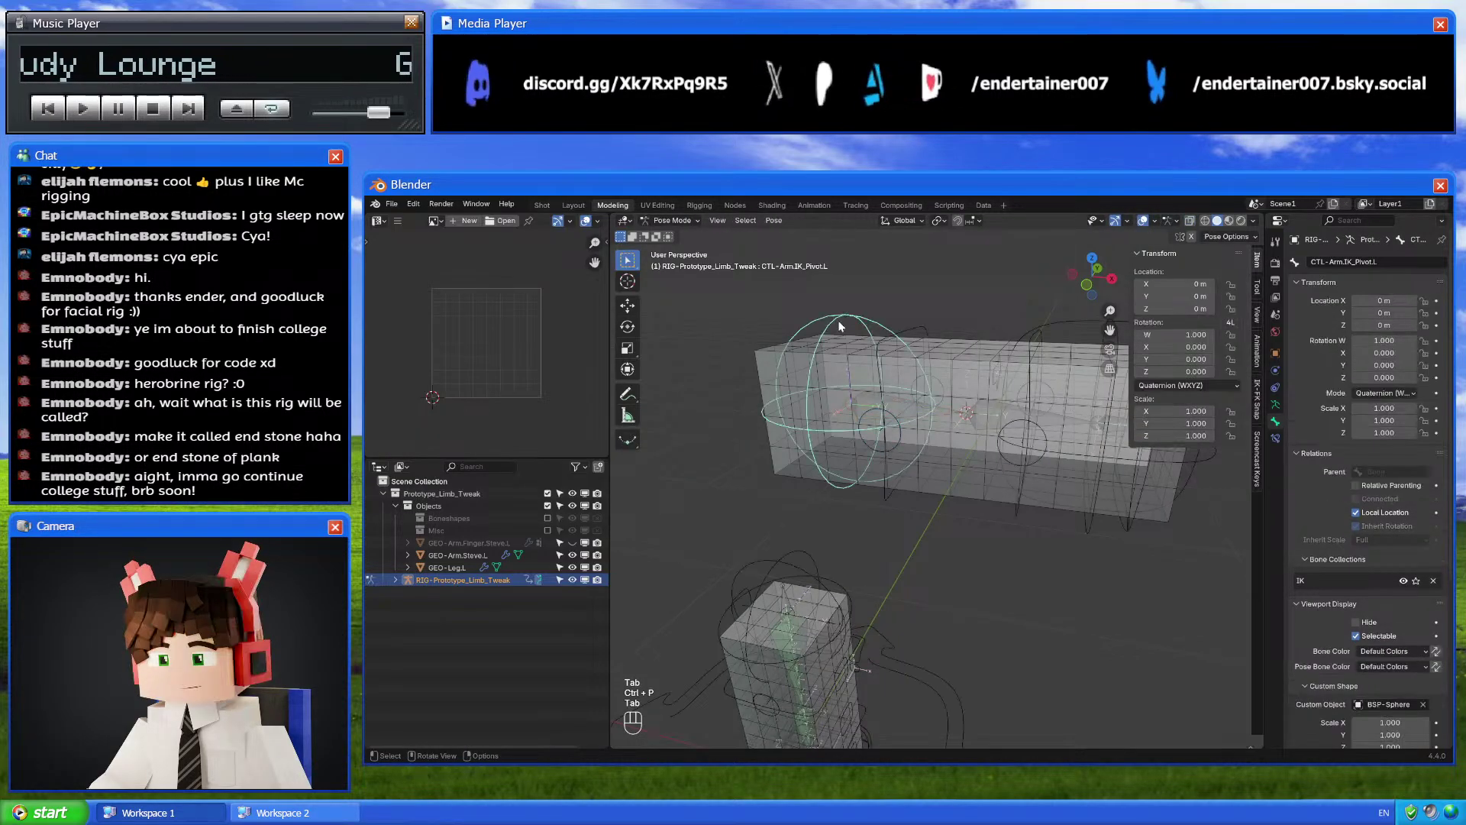
{"action": "key", "text": "g"}
In Edit Mode from the front, snap the 3D cursor to the upper arm buffer bone's head at the shoulder and add a bone there
{"action": "middle_click_drag", "start_coordinate": [882, 452], "coordinate": [943, 363], "text": "shift"}
{"action": "scroll", "coordinate": [943, 362], "scroll_direction": "down", "scroll_amount": 3}
{"action": "left_click", "coordinate": [1087, 284]}
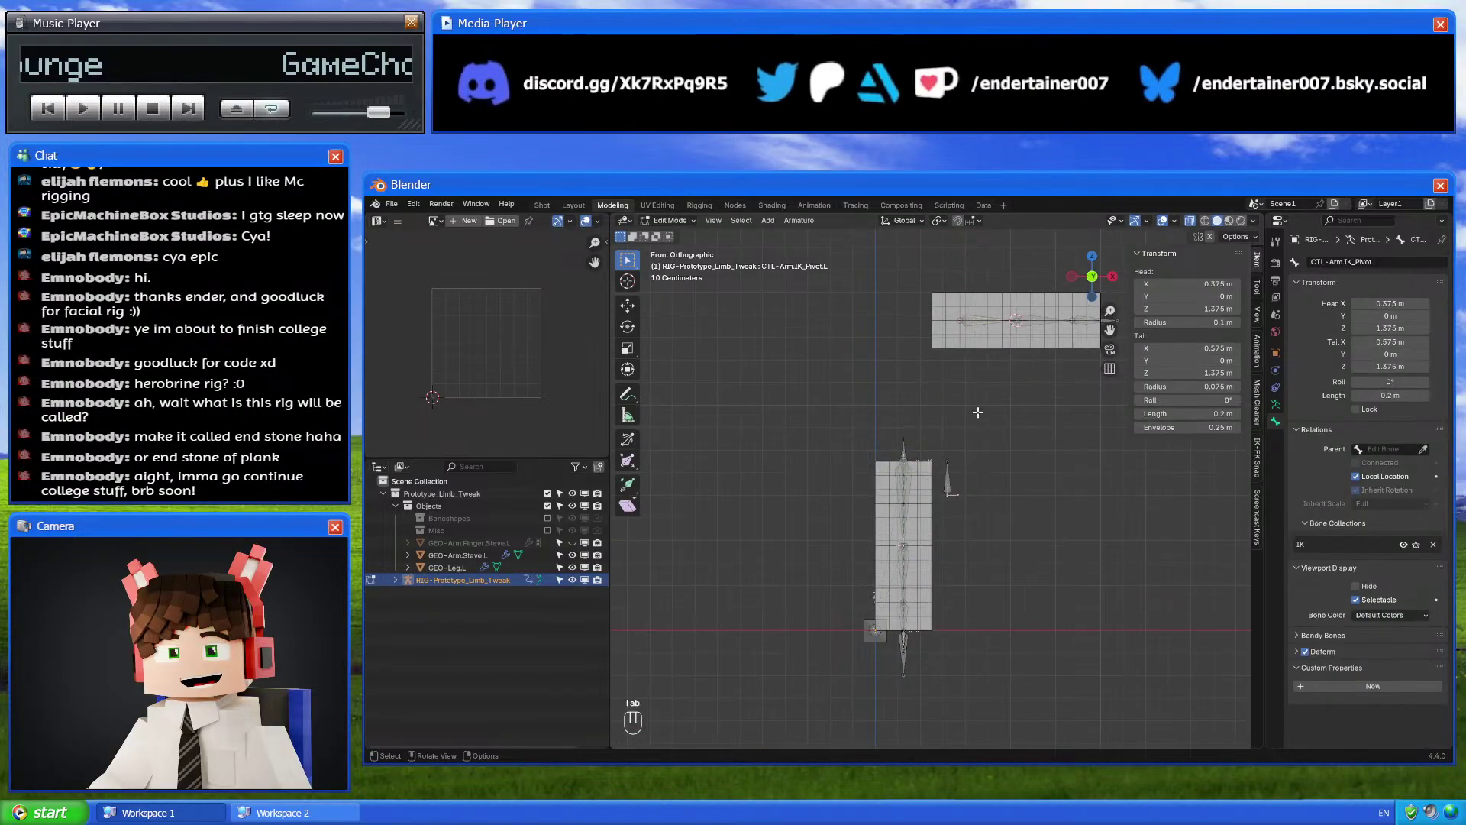
{"action": "key", "text": "Tab"}
{"action": "key", "text": "shift+s"}
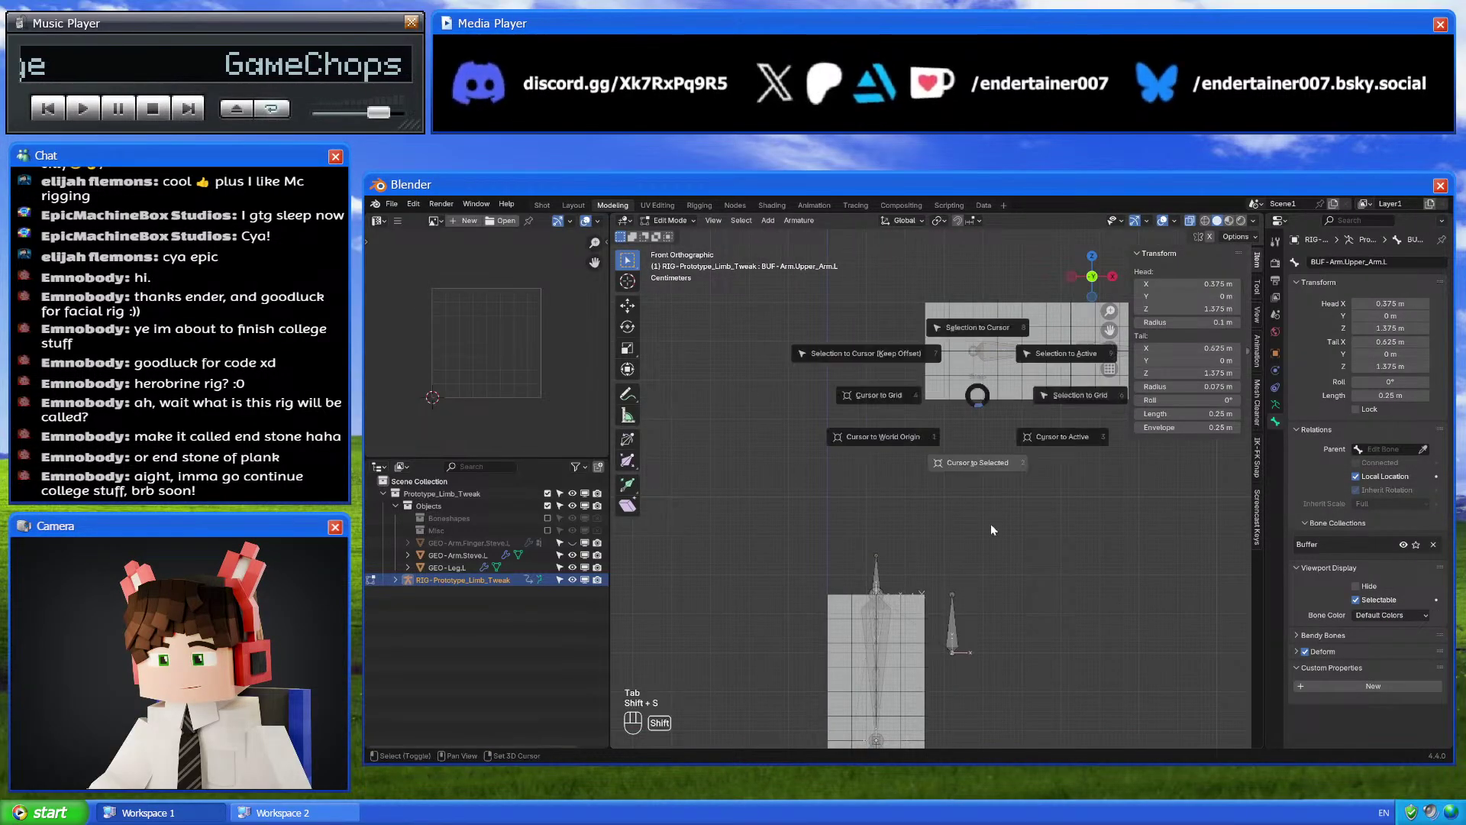
{"action": "left_click", "coordinate": [991, 524]}
{"action": "key", "text": "shift+a"}
{"action": "scroll", "coordinate": [956, 299], "scroll_direction": "down", "scroll_amount": 3}
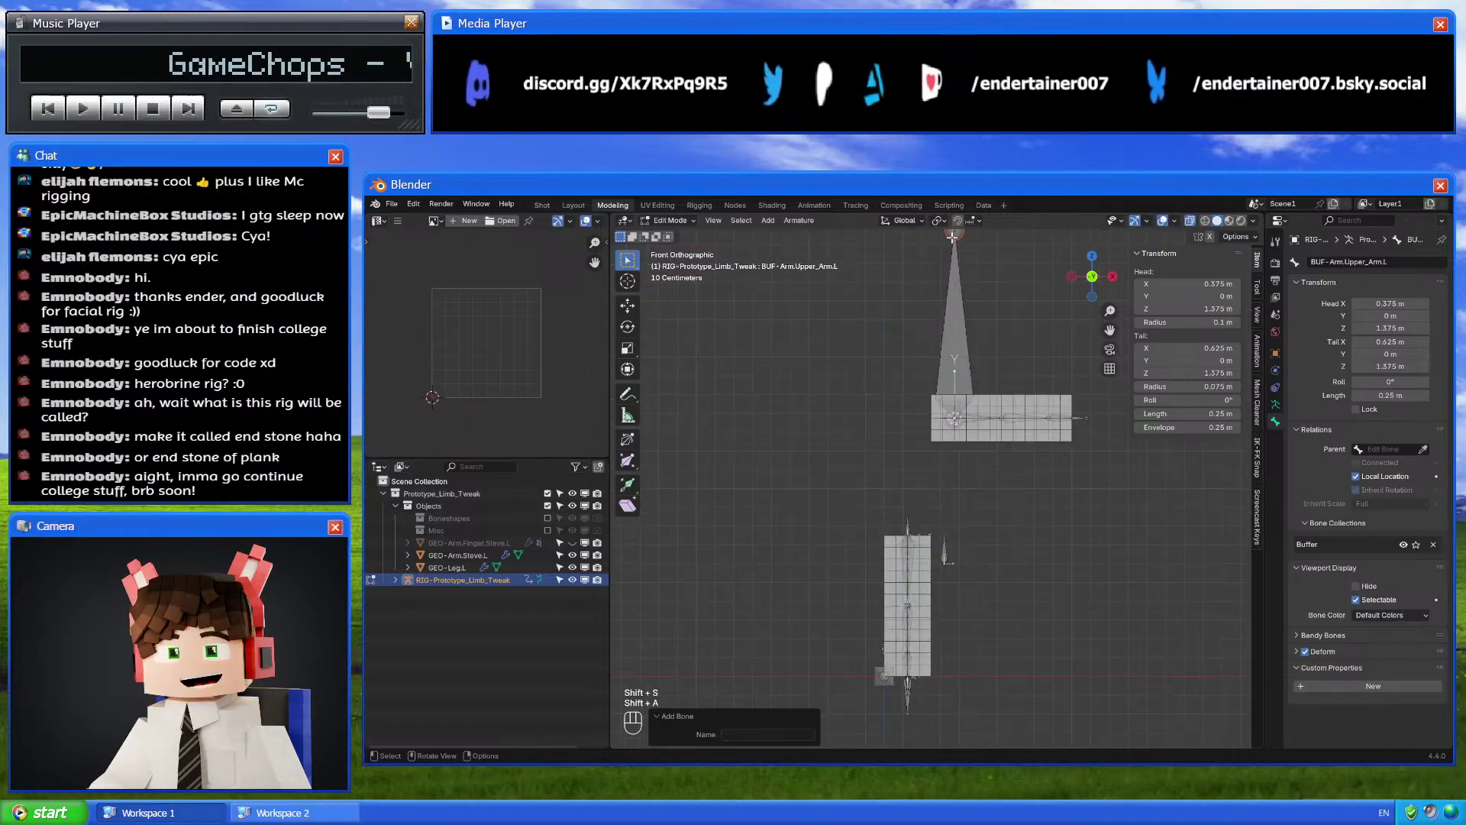
Move the new shoulder bone's tail -0.4 m along X and -1 m along Z, and set the bone's length to 0.1 m
{"action": "key", "text": "g"}
{"action": "left_click", "coordinate": [874, 433], "text": "ctrl"}
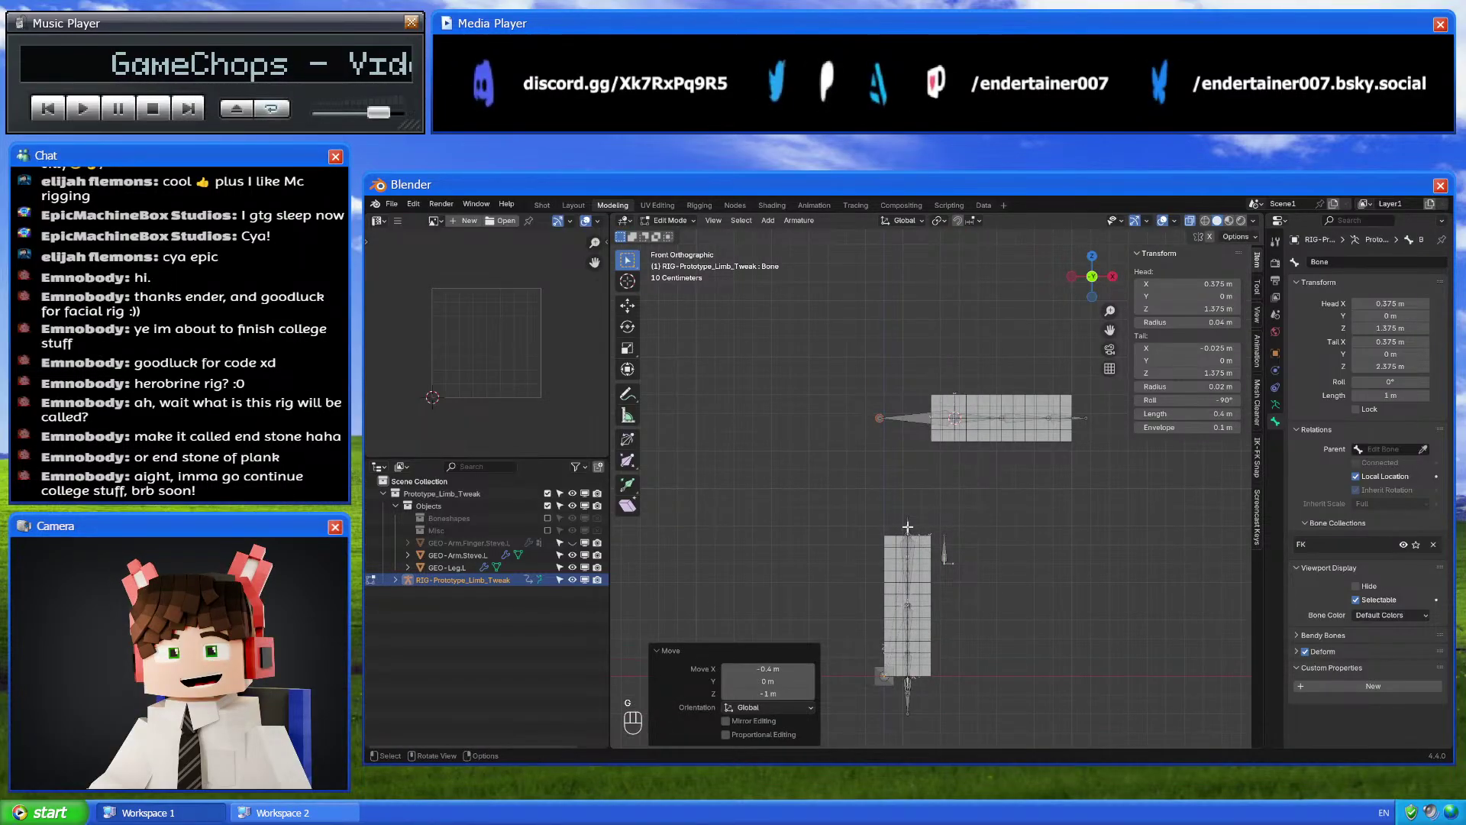
{"action": "key", "text": "ctrl+z"}
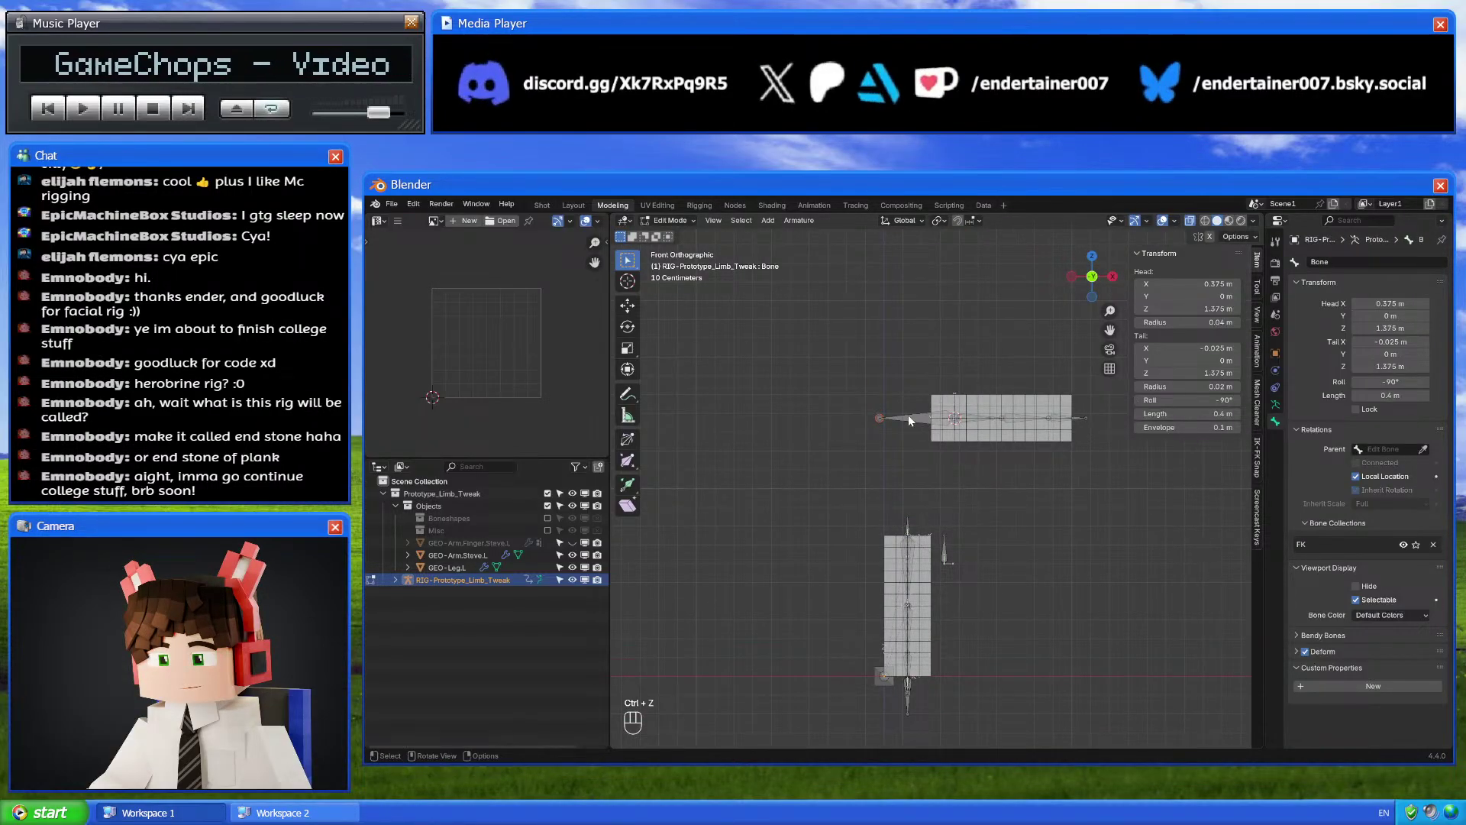
{"action": "left_click", "coordinate": [1192, 413]}
{"action": "type", "text": "0.1"}
{"action": "key", "text": "Return"}
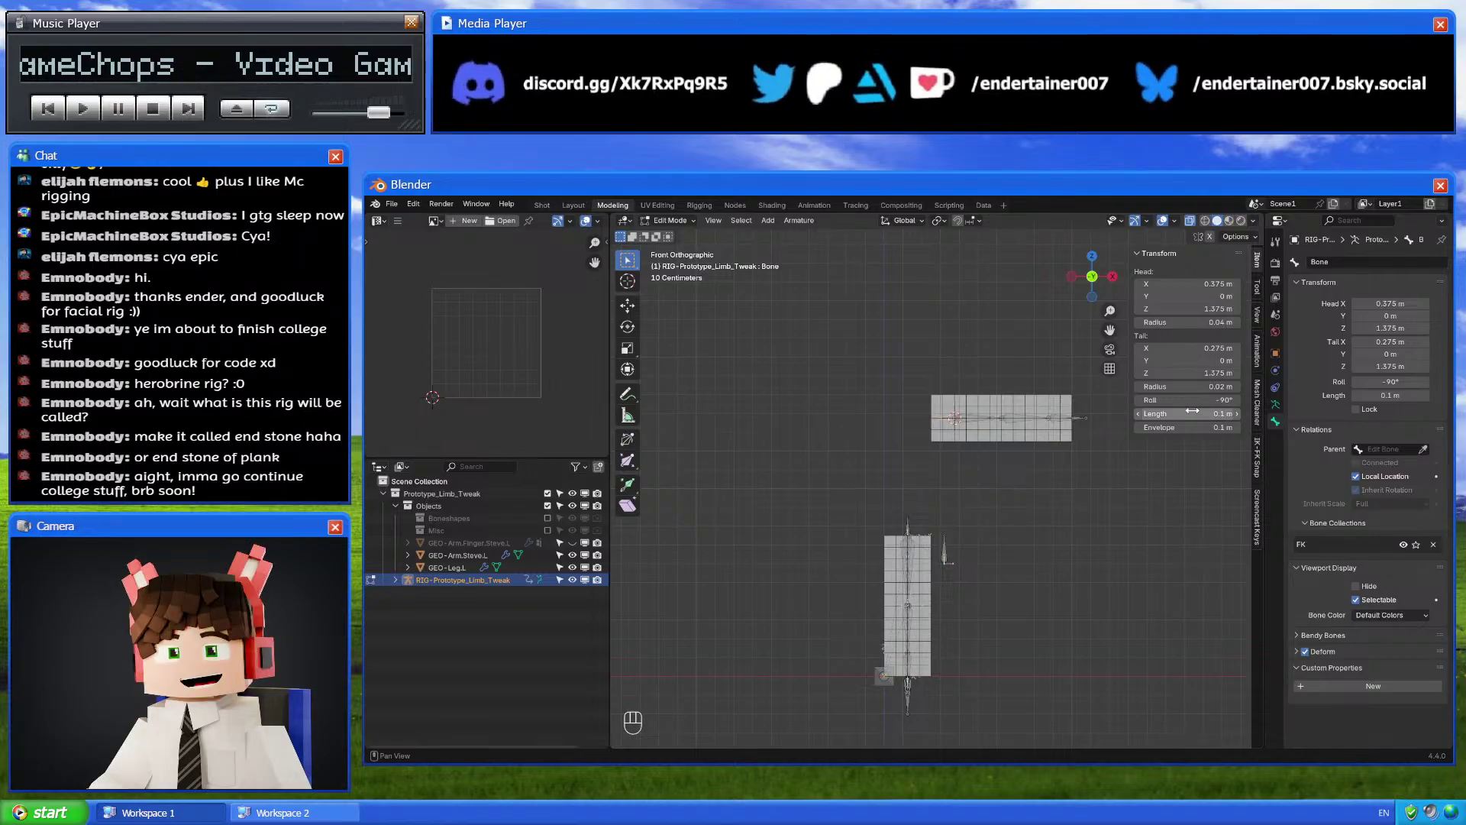
Rename the new shoulder bone BUF-Arm.Root.L, based on the leg's root buffer name, and assign it to the Buffer bone collection
{"action": "key", "text": "Tab"}
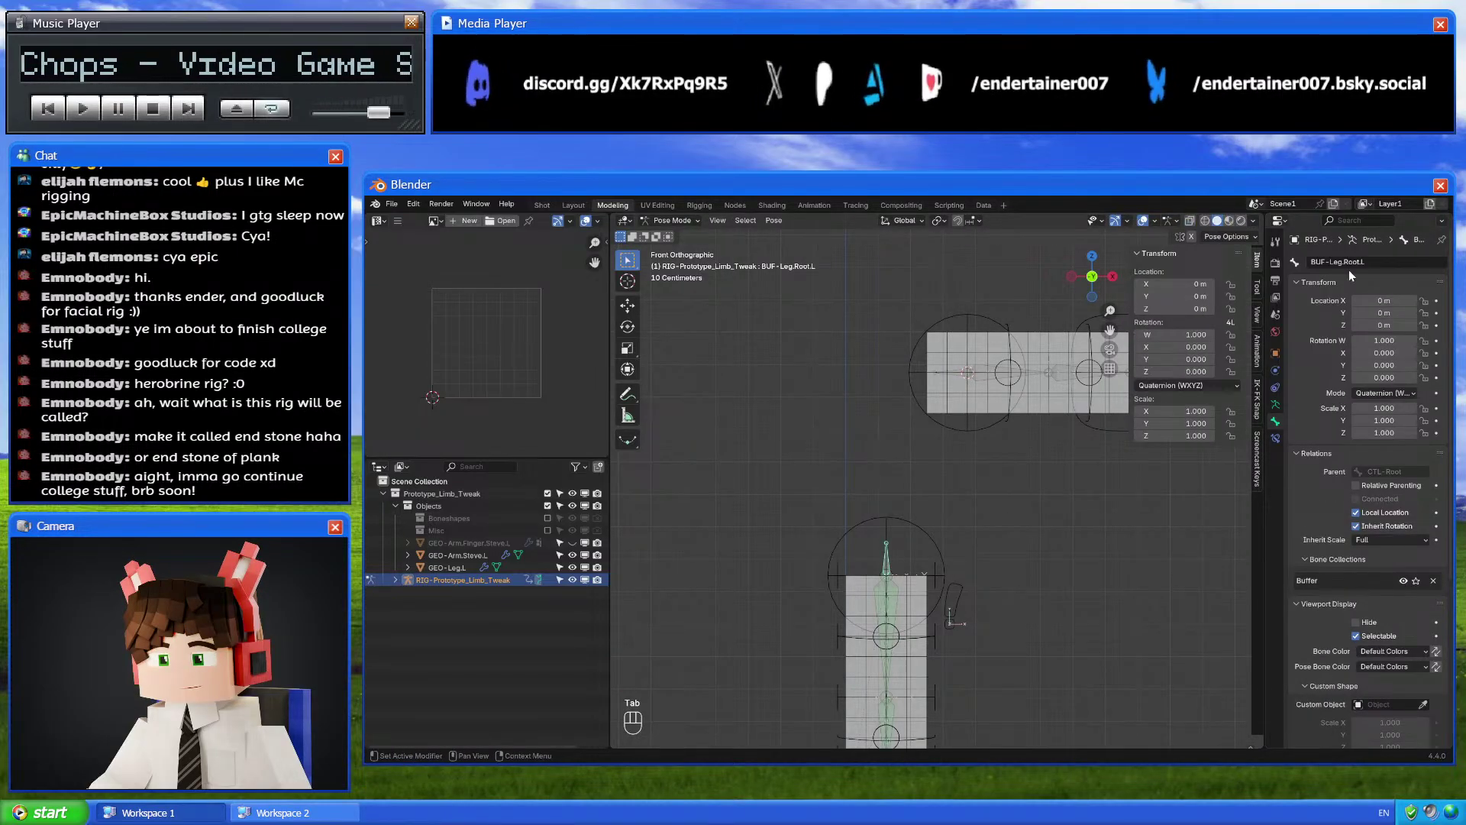
{"action": "left_click", "coordinate": [949, 380]}
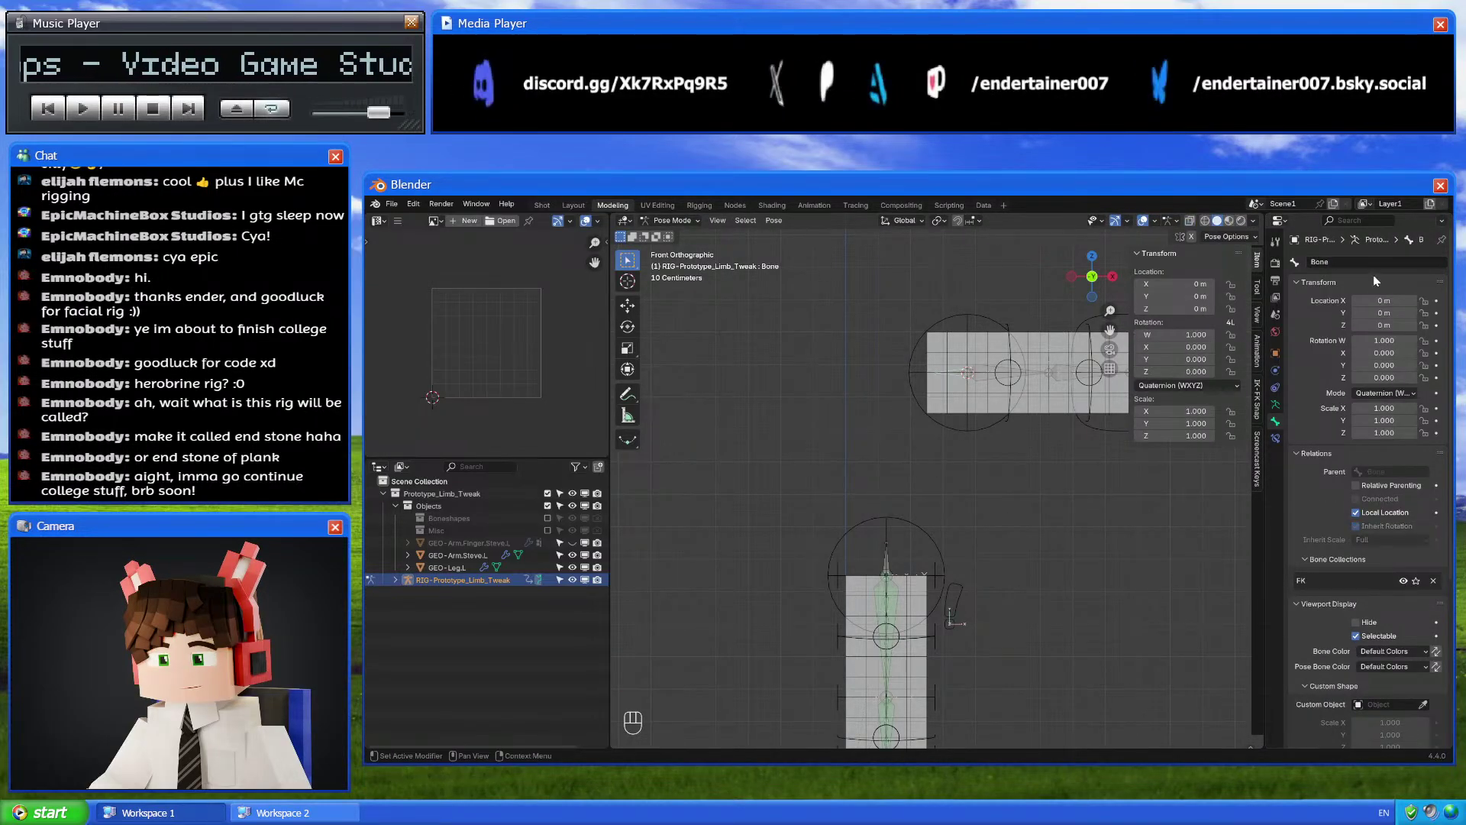
{"action": "left_click", "coordinate": [1353, 262]}
{"action": "type", "text": "BUF-Leg.Root.L"}
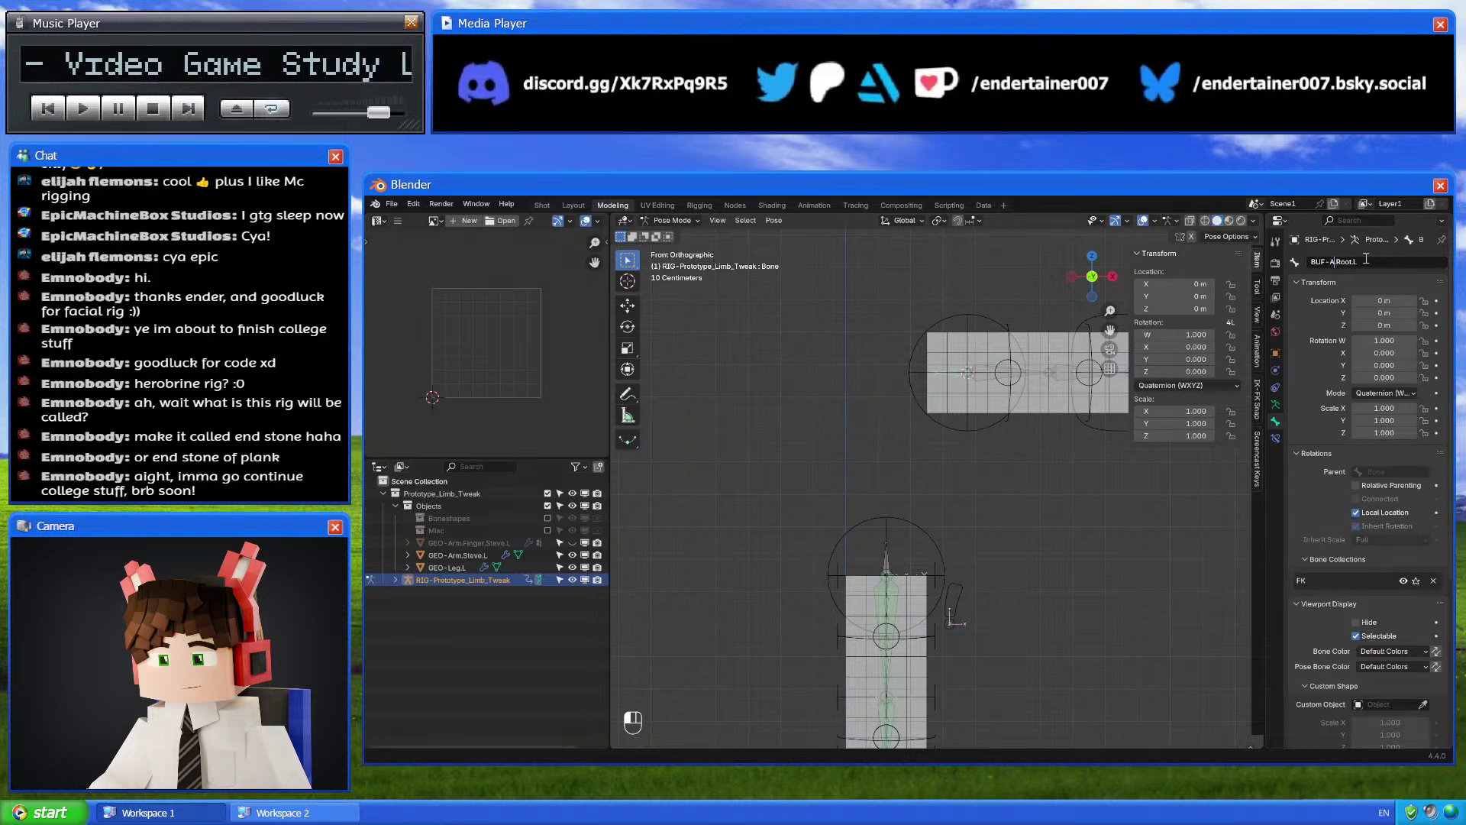
{"action": "key", "text": "Return"}
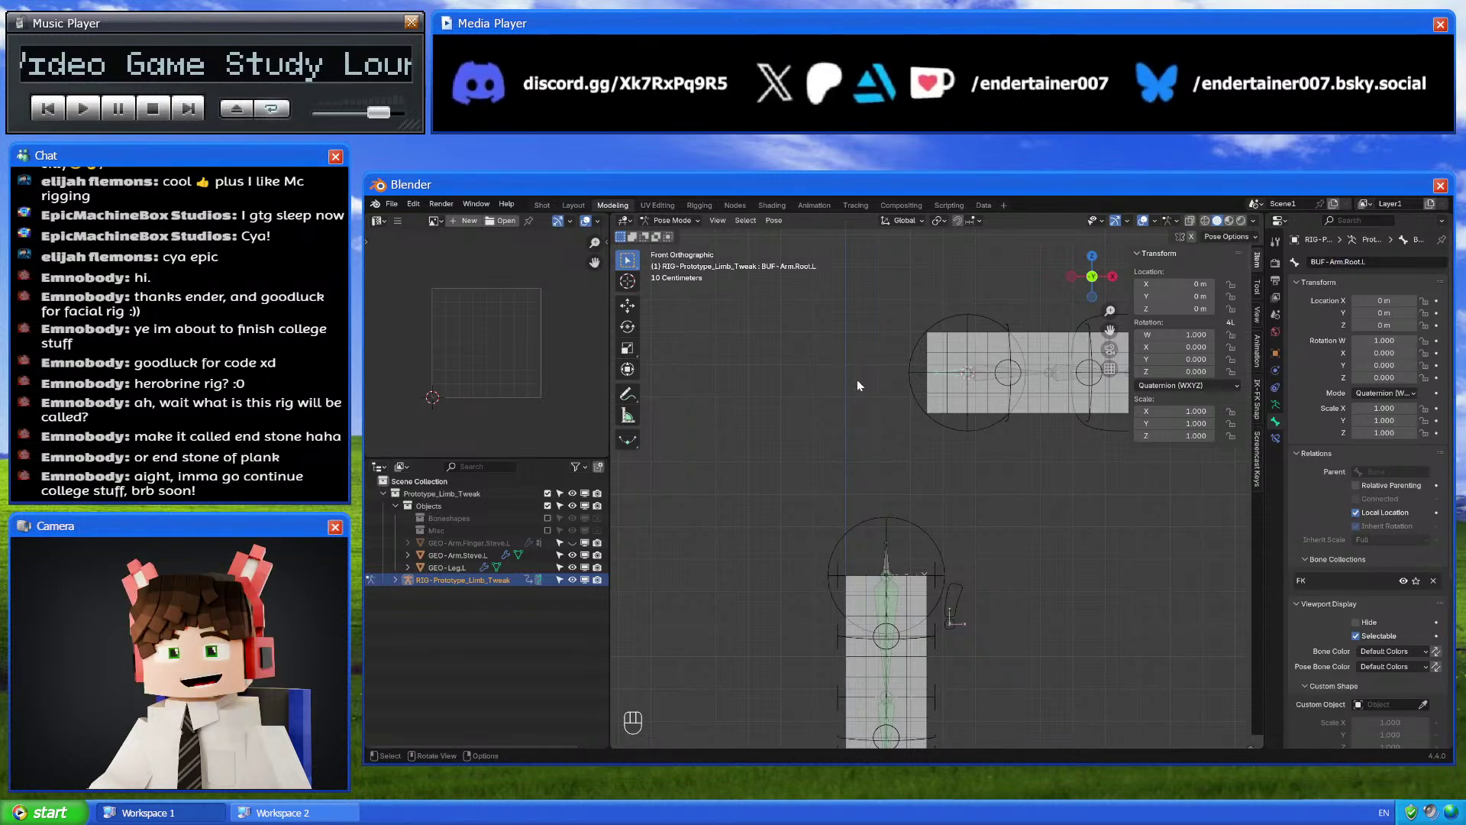
{"action": "key", "text": "m"}
{"action": "left_click", "coordinate": [861, 355]}
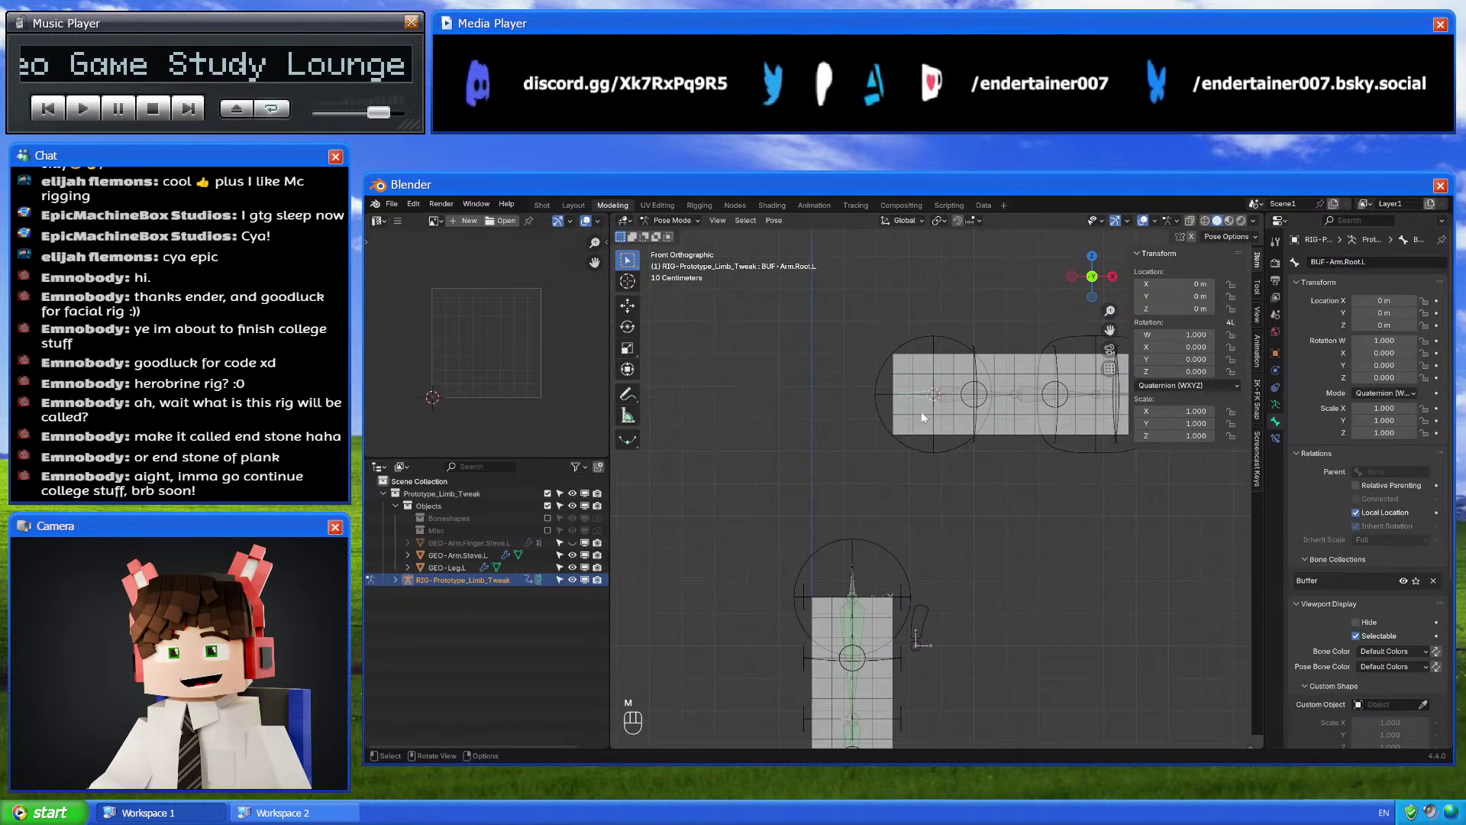
Parent CTL-Arm.IK_Pivot.L and CTL-Arm.Upper_Arm.FK.L to BUF-Arm.Root.L with Keep Offset
{"action": "key", "text": "g"}
{"action": "left_click", "coordinate": [890, 493]}
{"action": "scroll", "coordinate": [922, 367], "scroll_direction": "up", "scroll_amount": 3}
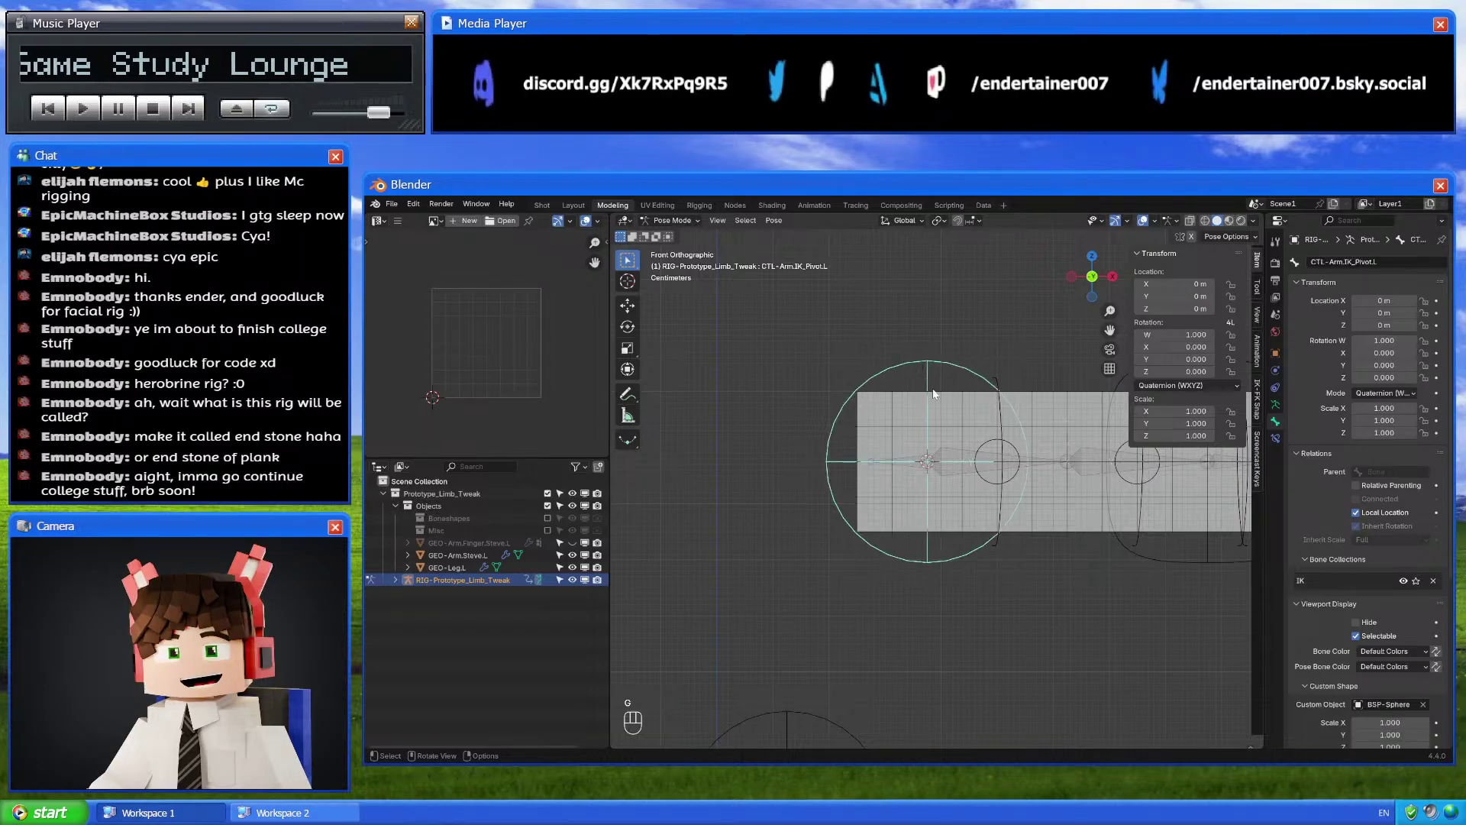
{"action": "left_click", "coordinate": [997, 417], "text": "shift"}
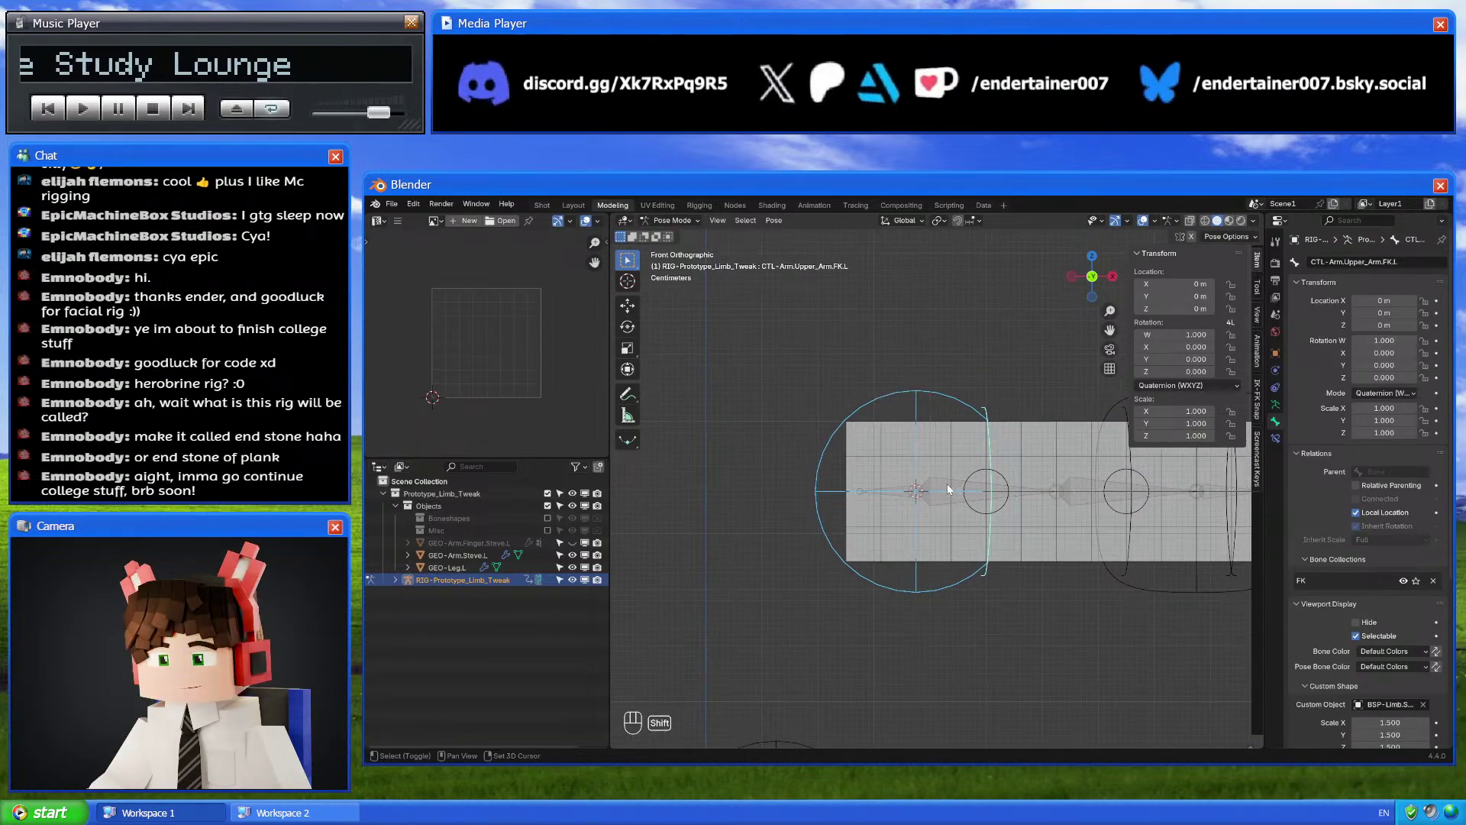
{"action": "key", "text": "Tab"}
{"action": "key", "text": "ctrl+p"}
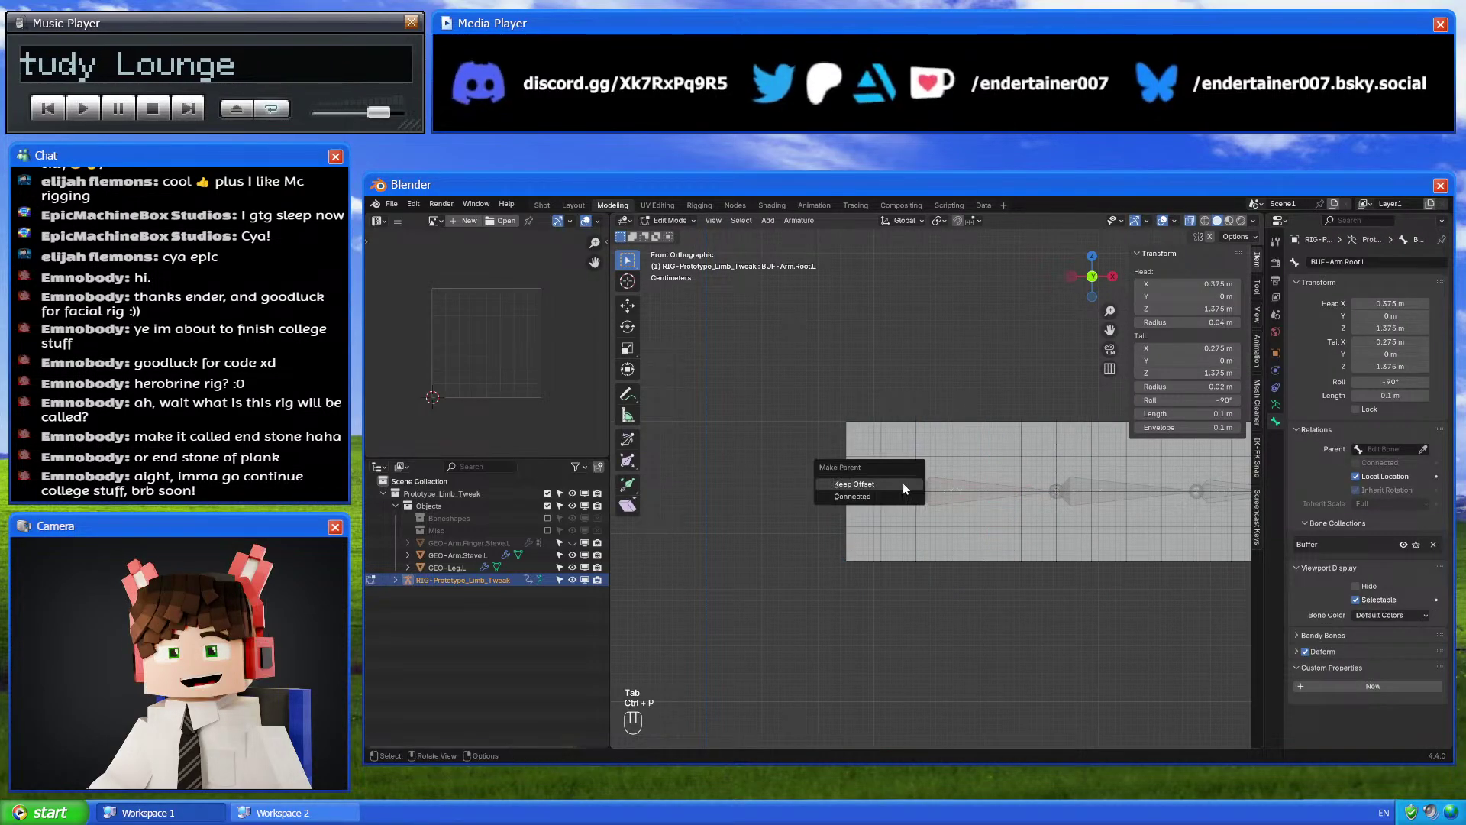
{"action": "left_click", "coordinate": [903, 483]}
{"action": "key", "text": "Tab"}
Test-move BUF-Arm.Root.L to check how the arm's shoulder controls follow it, cancelling each move
{"action": "scroll", "coordinate": [904, 489], "scroll_direction": "down", "scroll_amount": 1}
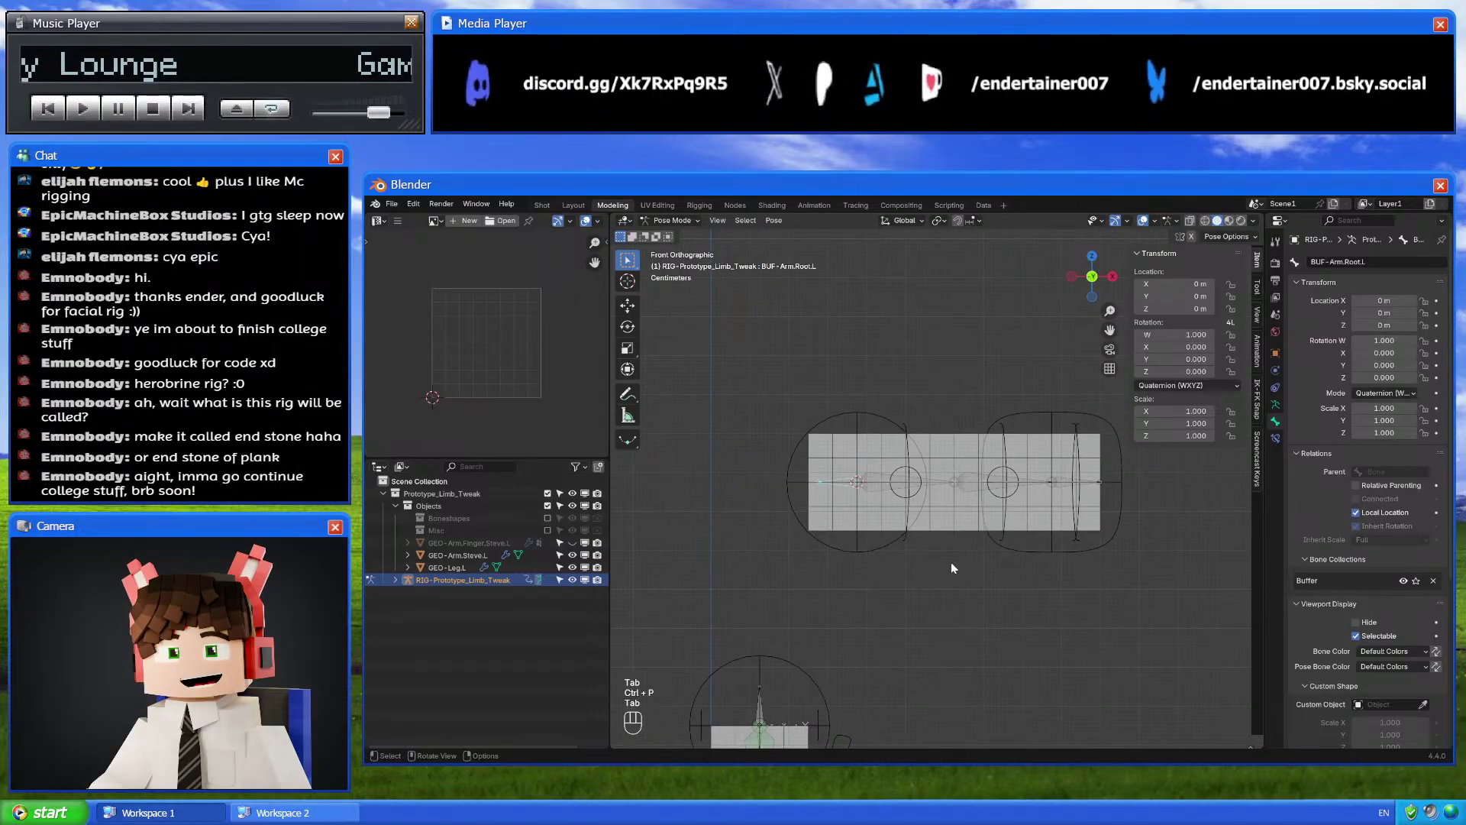
{"action": "key", "text": "g"}
{"action": "right_click", "coordinate": [1007, 515]}
{"action": "middle_click_drag", "start_coordinate": [1007, 515], "coordinate": [1038, 556]}
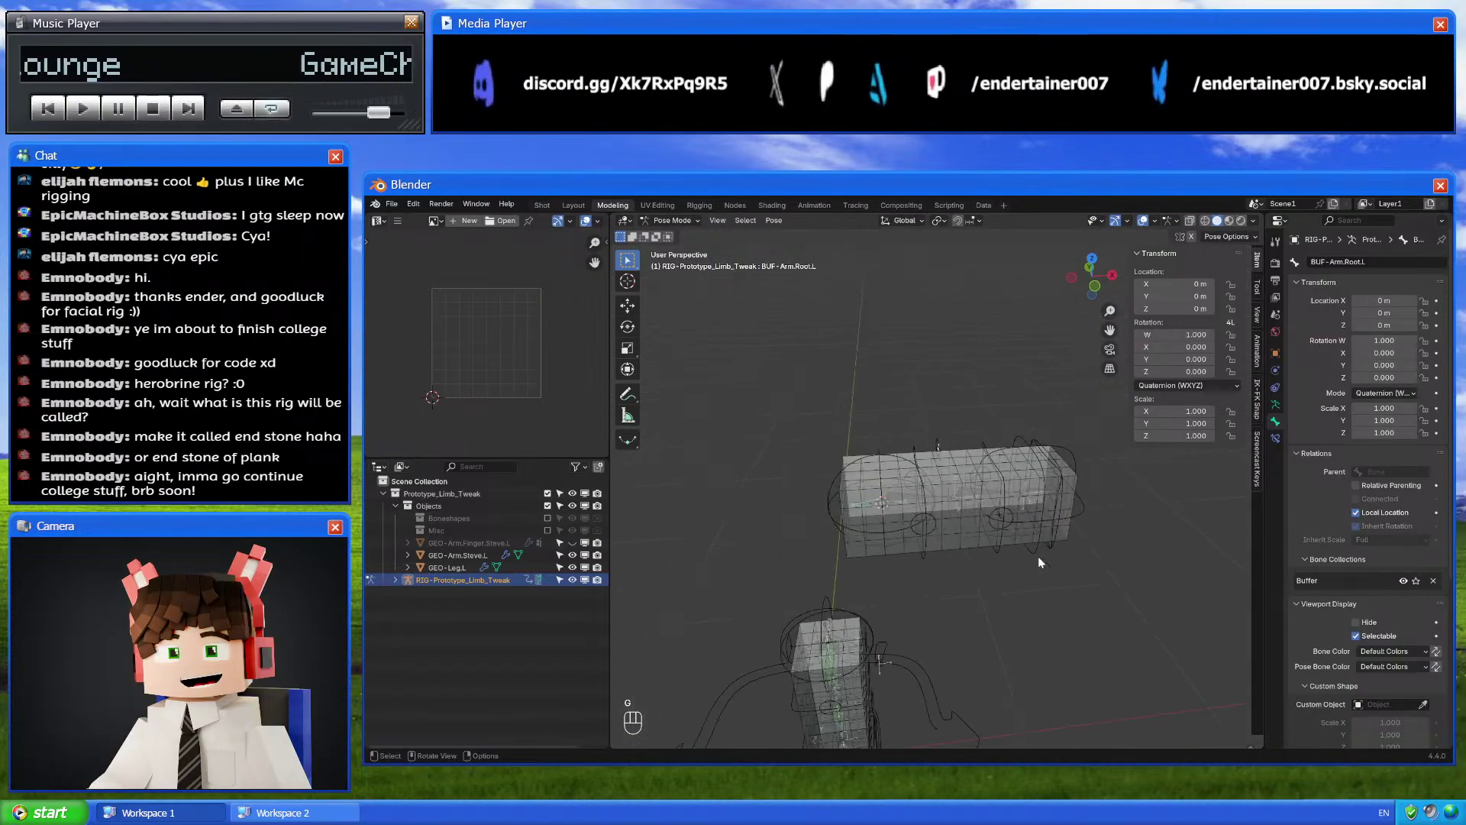
{"action": "key", "text": "g"}
{"action": "right_click", "coordinate": [876, 461]}
{"action": "key", "text": "g"}
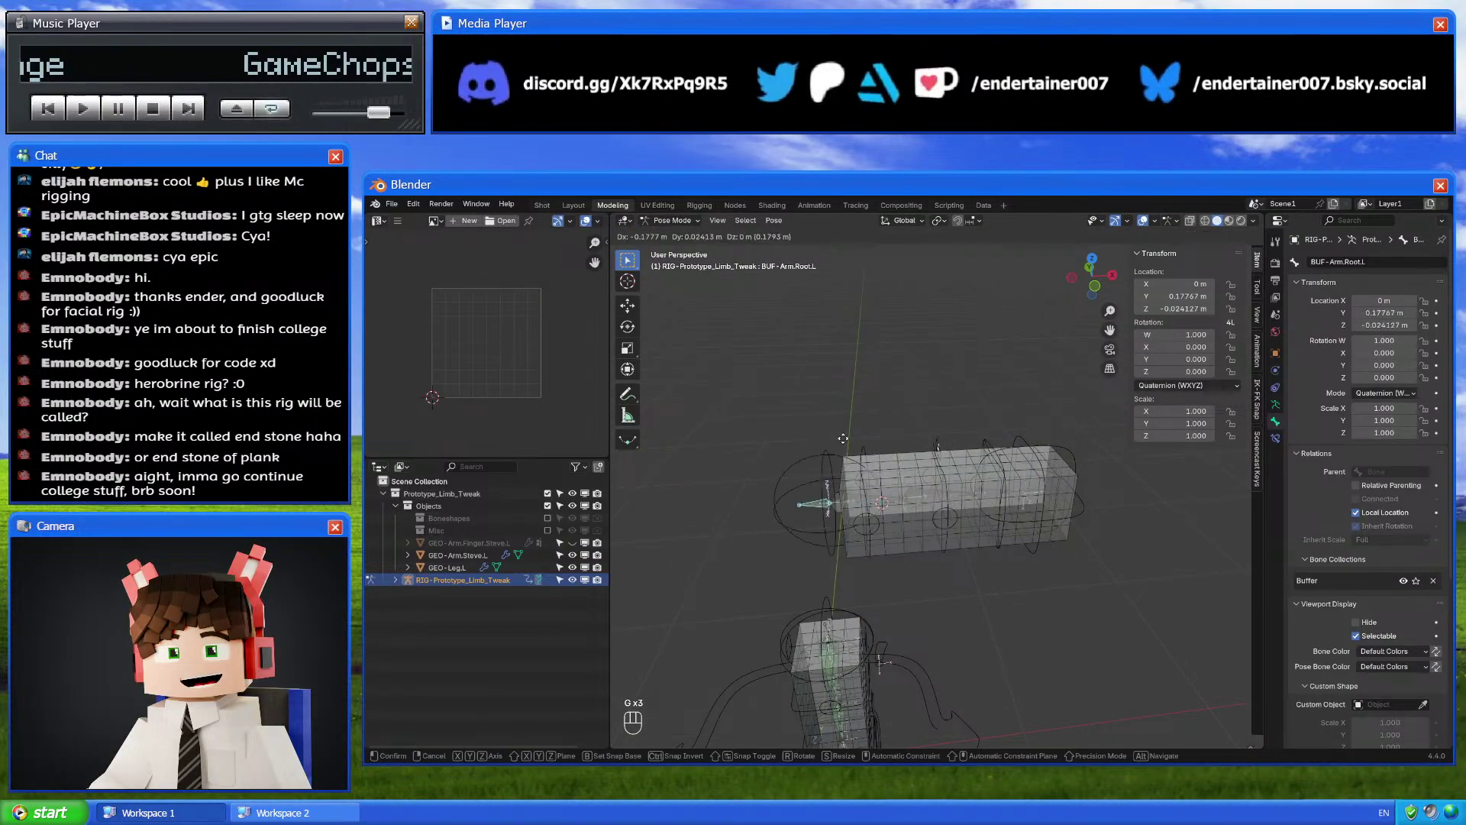
{"action": "right_click", "coordinate": [886, 400]}
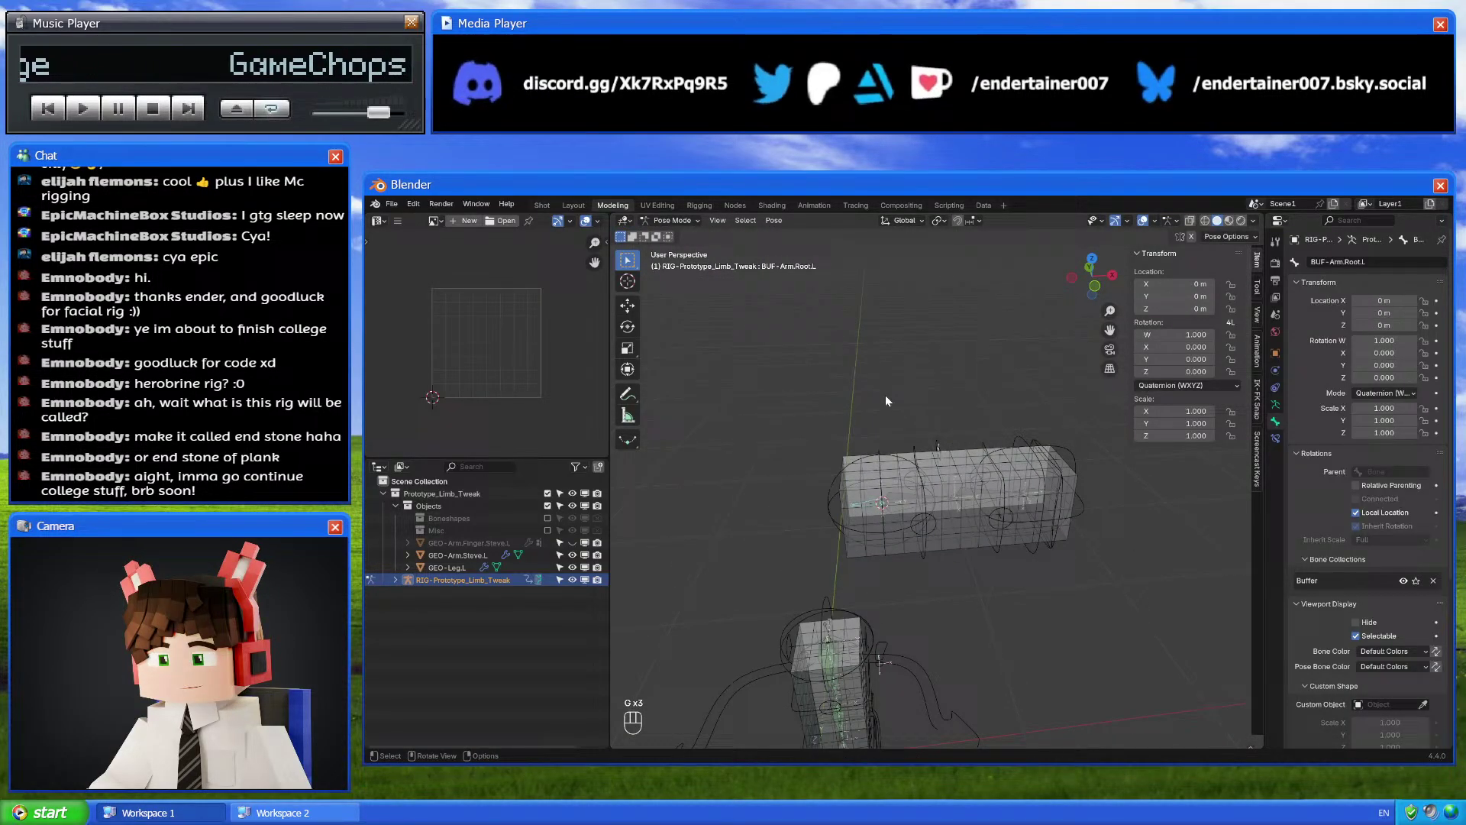
Add a new bone at the arm's shoulder and place it above the arm, about 0.02 m along X and 0.18 m along Z
{"action": "left_click", "coordinate": [1095, 285]}
{"action": "key", "text": "Tab"}
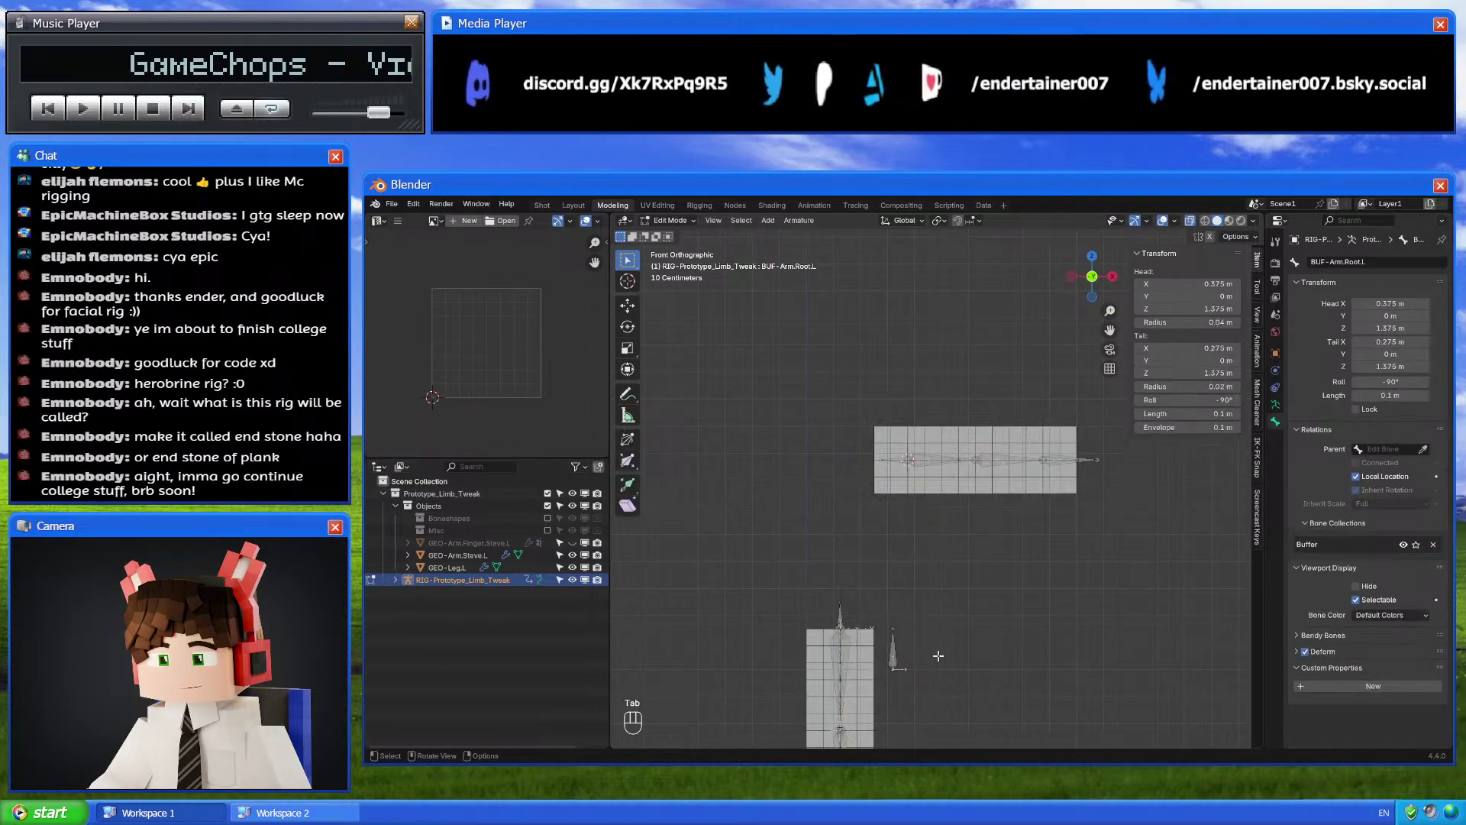
{"action": "scroll", "coordinate": [991, 538], "scroll_direction": "up", "scroll_amount": 5}
{"action": "key", "text": "Tab"}
{"action": "key", "text": "Tab"}
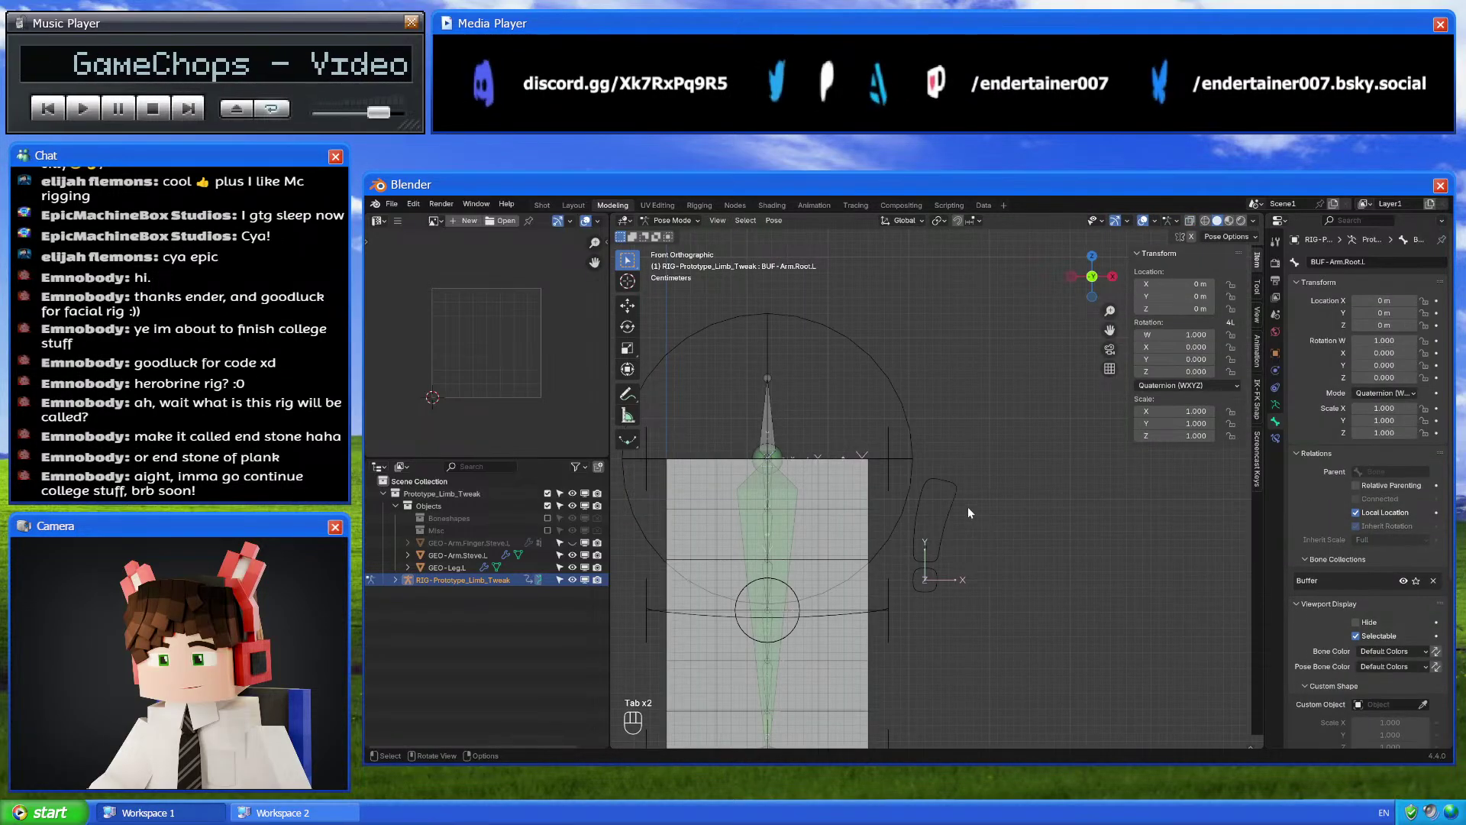
{"action": "key", "text": "Tab"}
{"action": "middle_click_drag", "start_coordinate": [956, 492], "coordinate": [947, 400], "text": "shift"}
{"action": "key", "text": "Tab"}
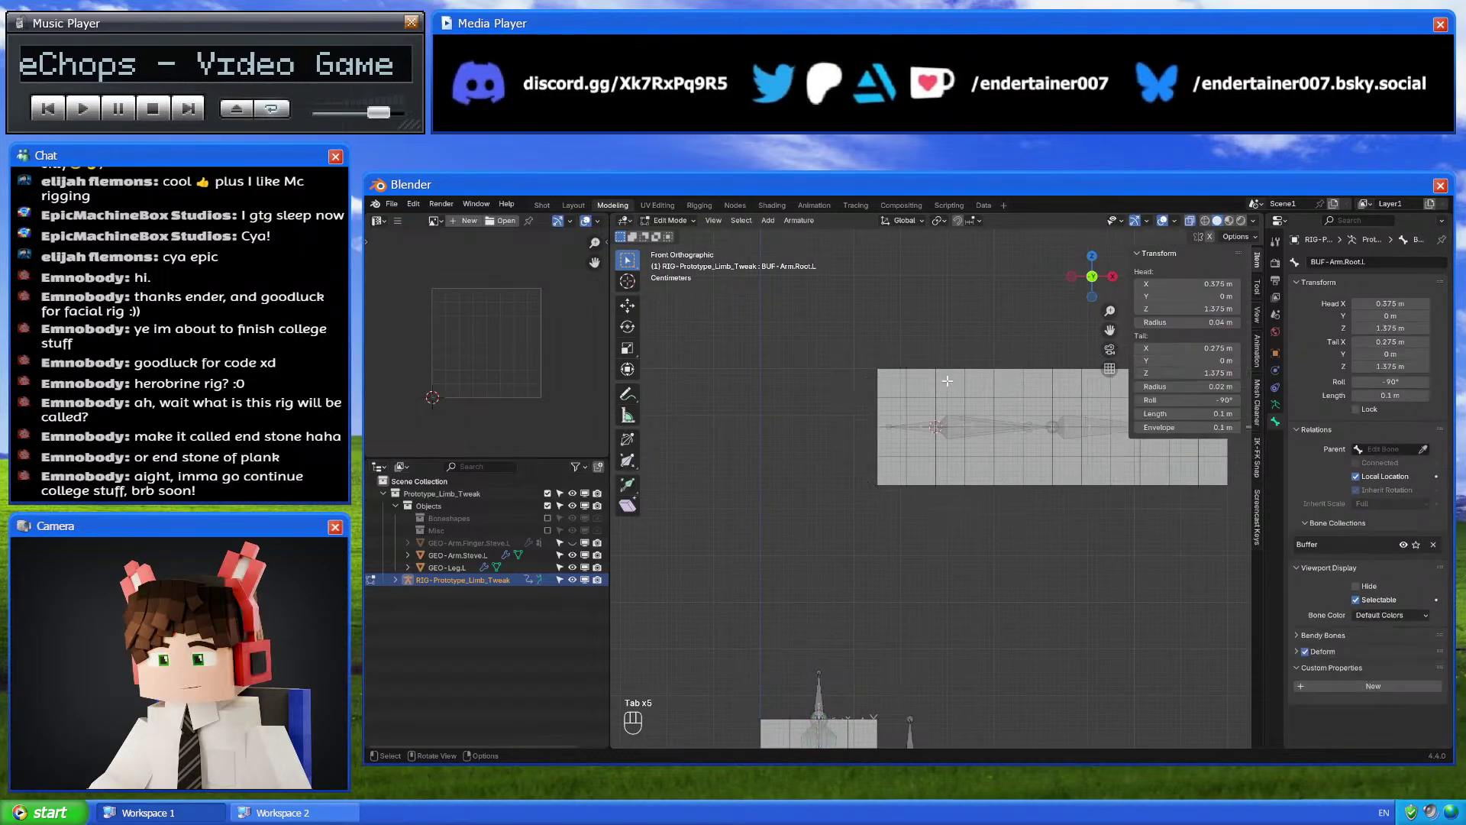
{"action": "key", "text": "shift+a"}
{"action": "key", "text": "g"}
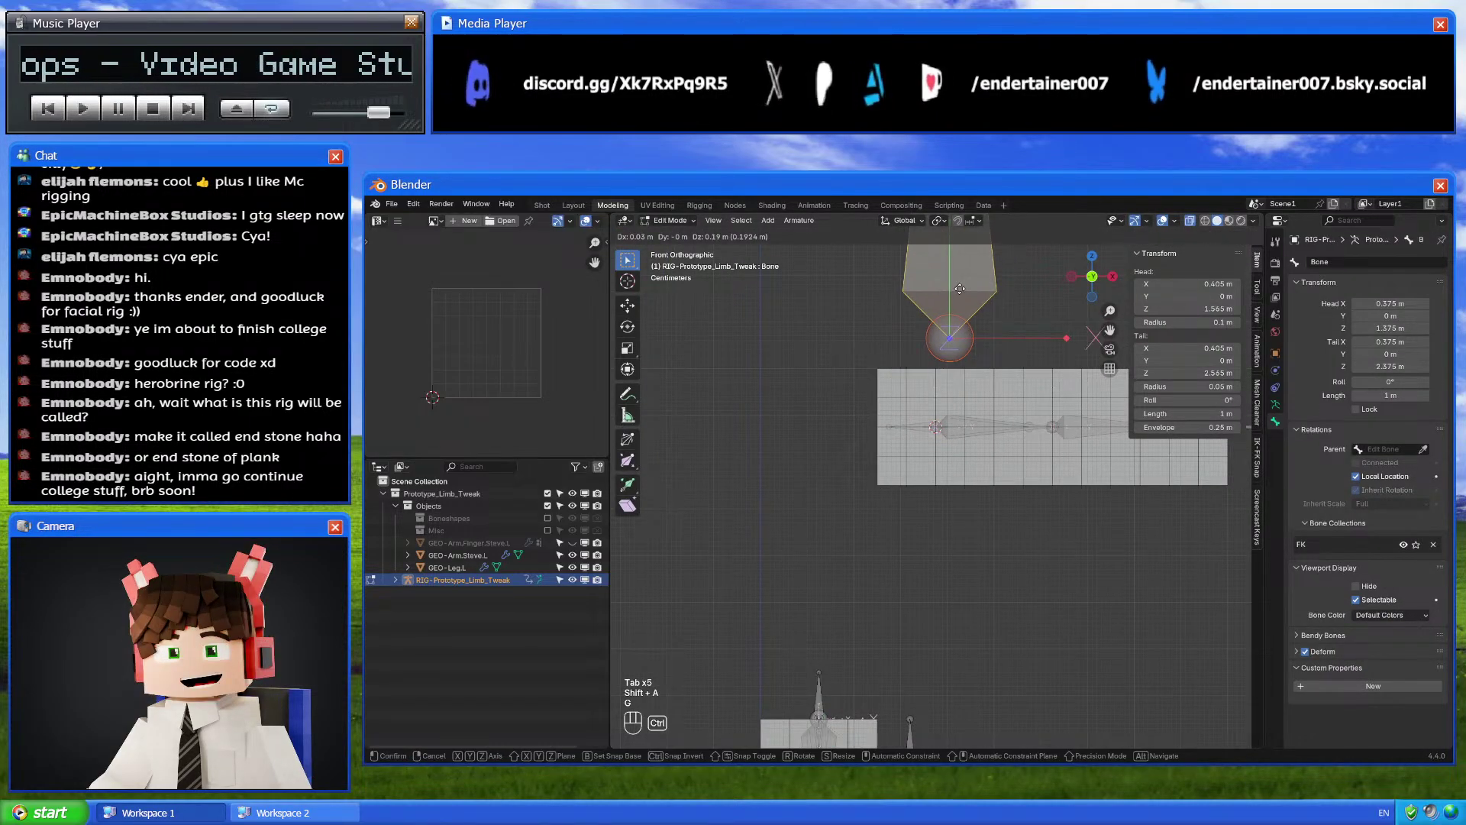
{"action": "left_click", "coordinate": [1090, 342]}
Restore the new bone's selection and set its length to 0.15 m, matching PRP-Leg.L
{"action": "key", "text": "ctrl+z"}
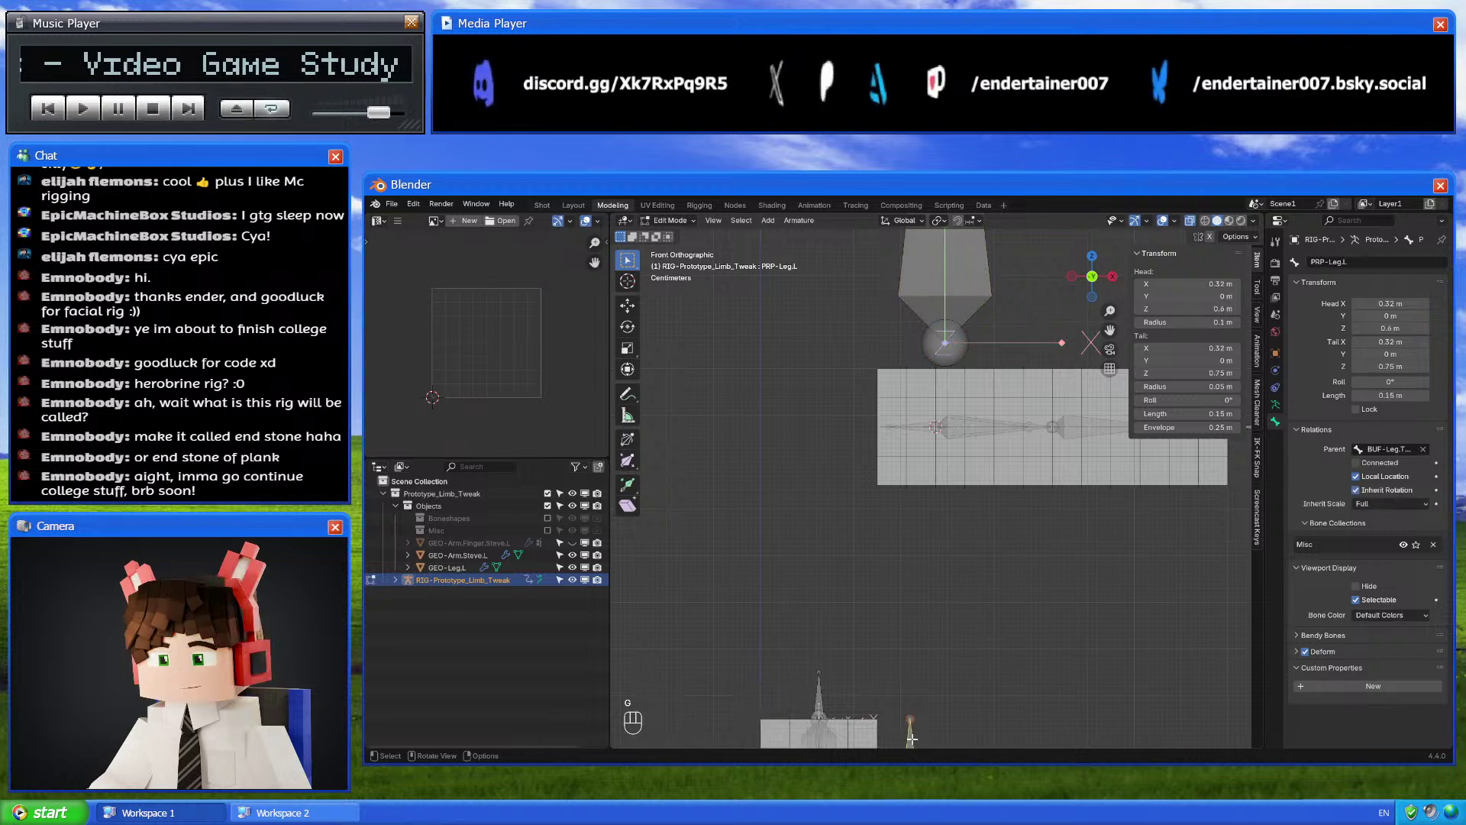
{"action": "left_click", "coordinate": [1214, 413]}
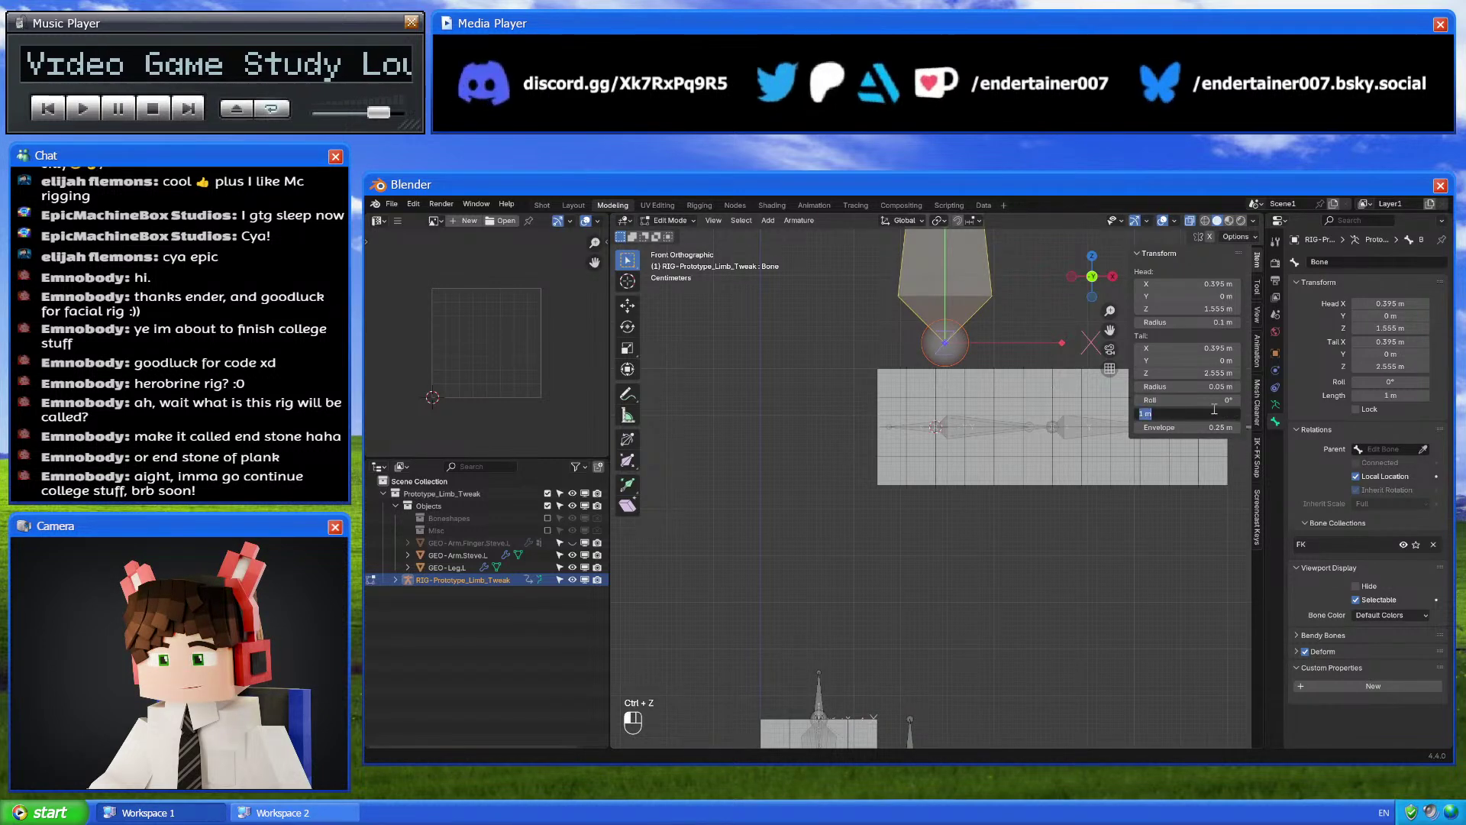
{"action": "key", "text": "Return"}
Assign BSP-Limb.Properties as the new bone's custom shape, the same one PRP-Leg.L uses
{"action": "key", "text": "Tab"}
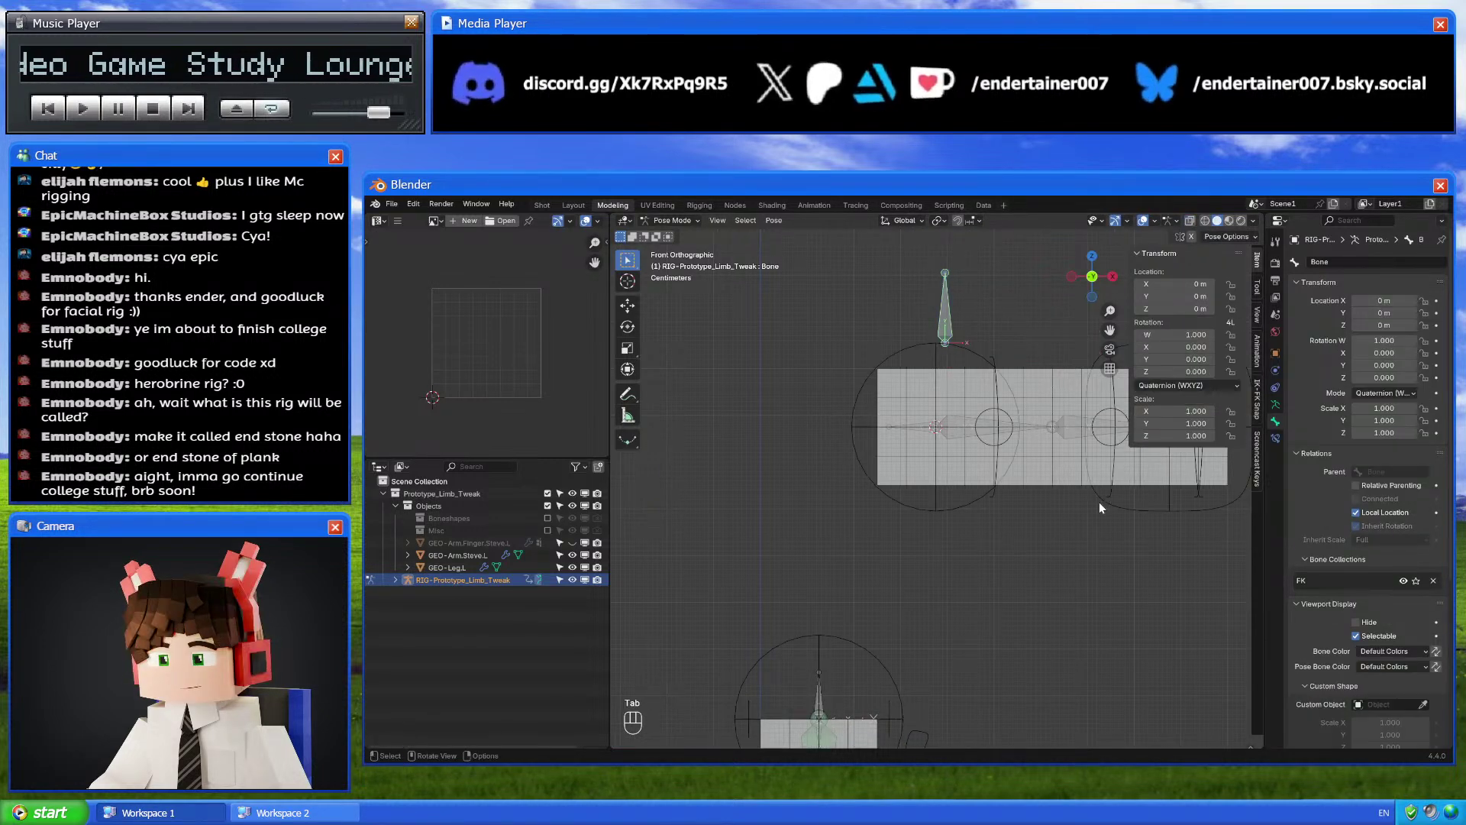
{"action": "left_click", "coordinate": [923, 743]}
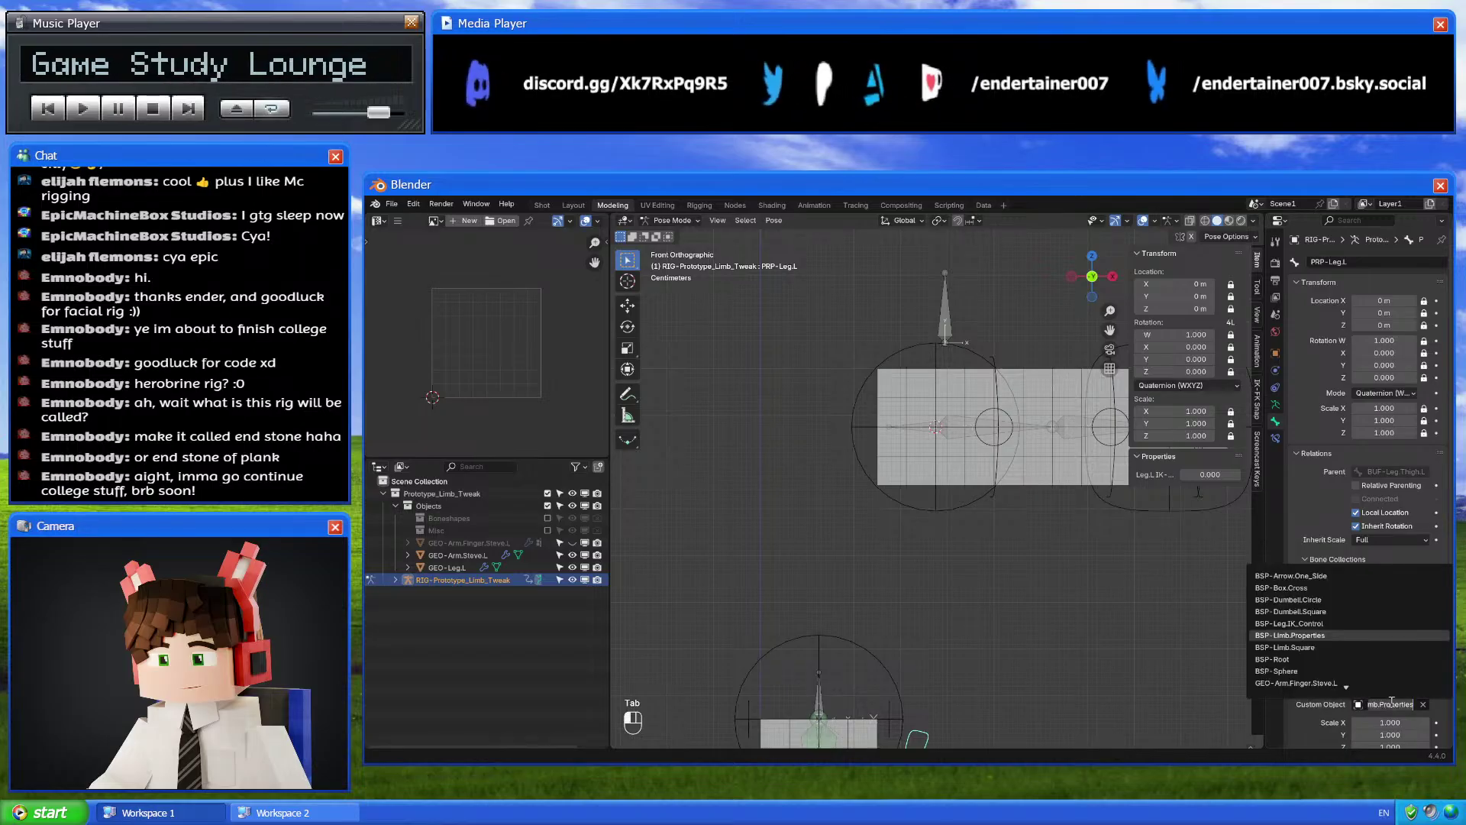
{"action": "left_click", "coordinate": [959, 321]}
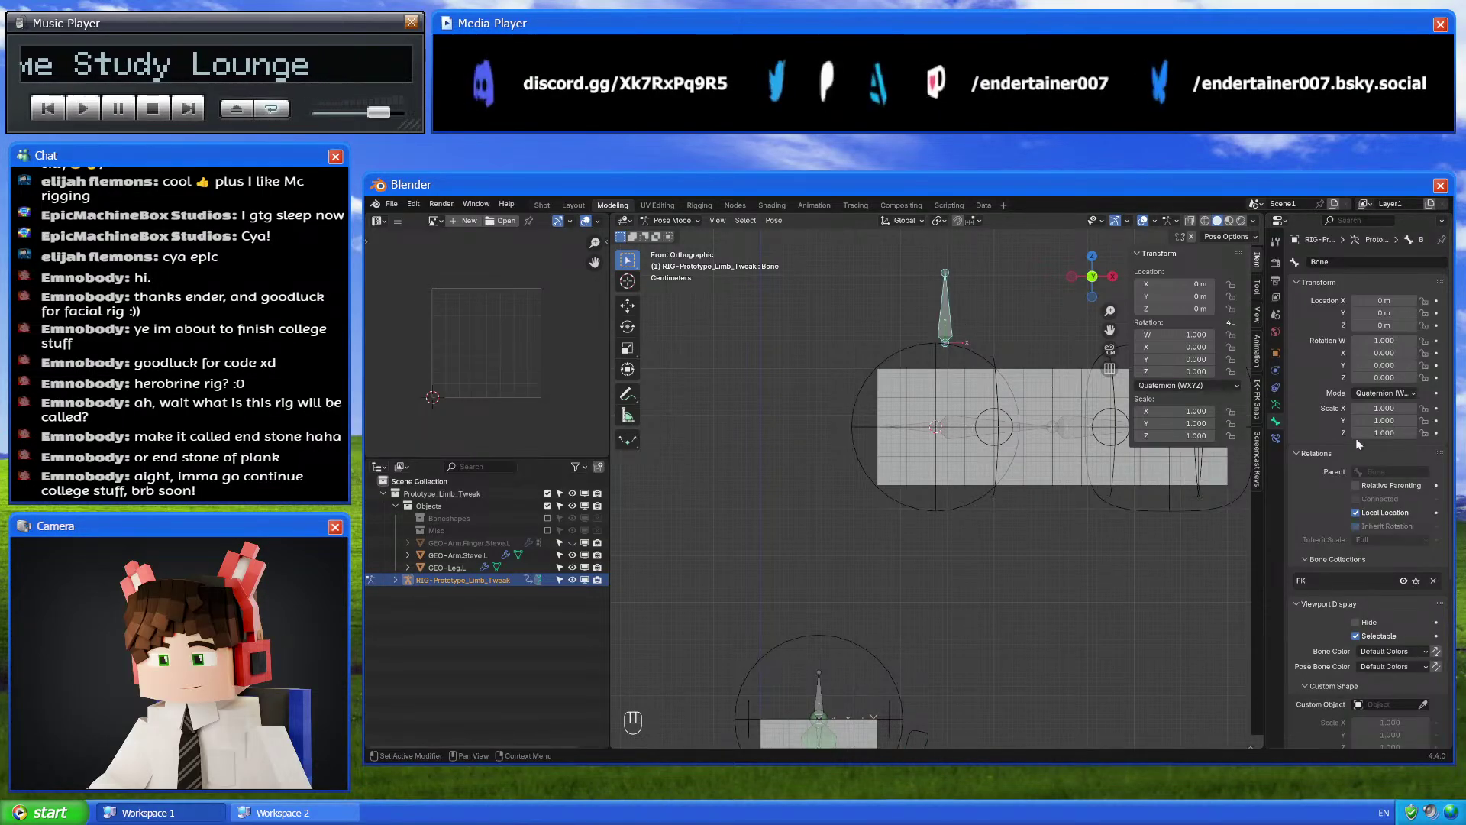
{"action": "left_click", "coordinate": [1389, 702]}
{"action": "type", "text": "BSP-Limb.Properties"}
{"action": "left_click", "coordinate": [1328, 584]}
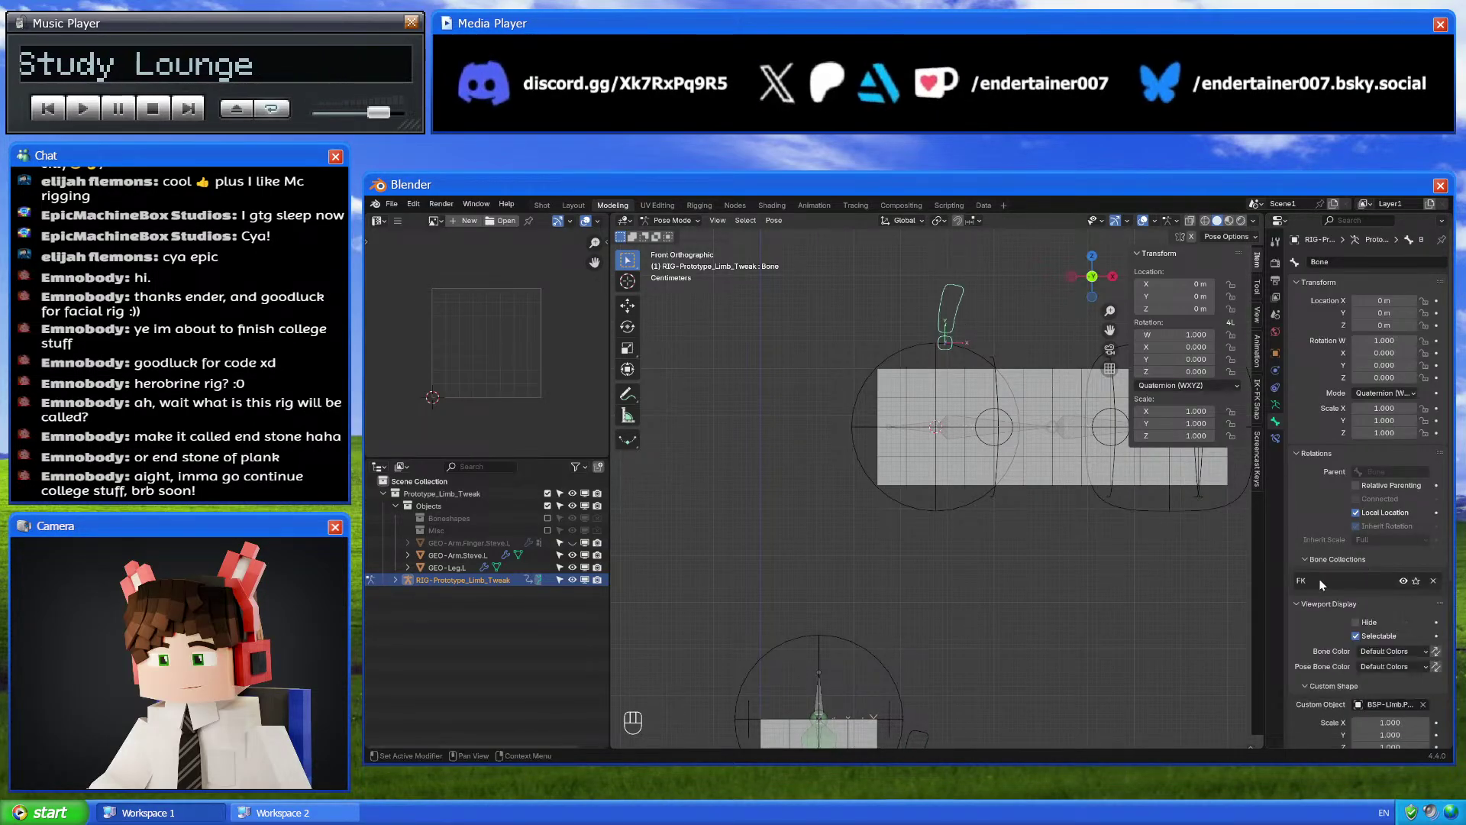
Rename the new bone PRP-Arm.L, based on the leg's properties bone name
{"action": "middle_click_drag", "start_coordinate": [1025, 548], "coordinate": [1011, 526], "text": "shift"}
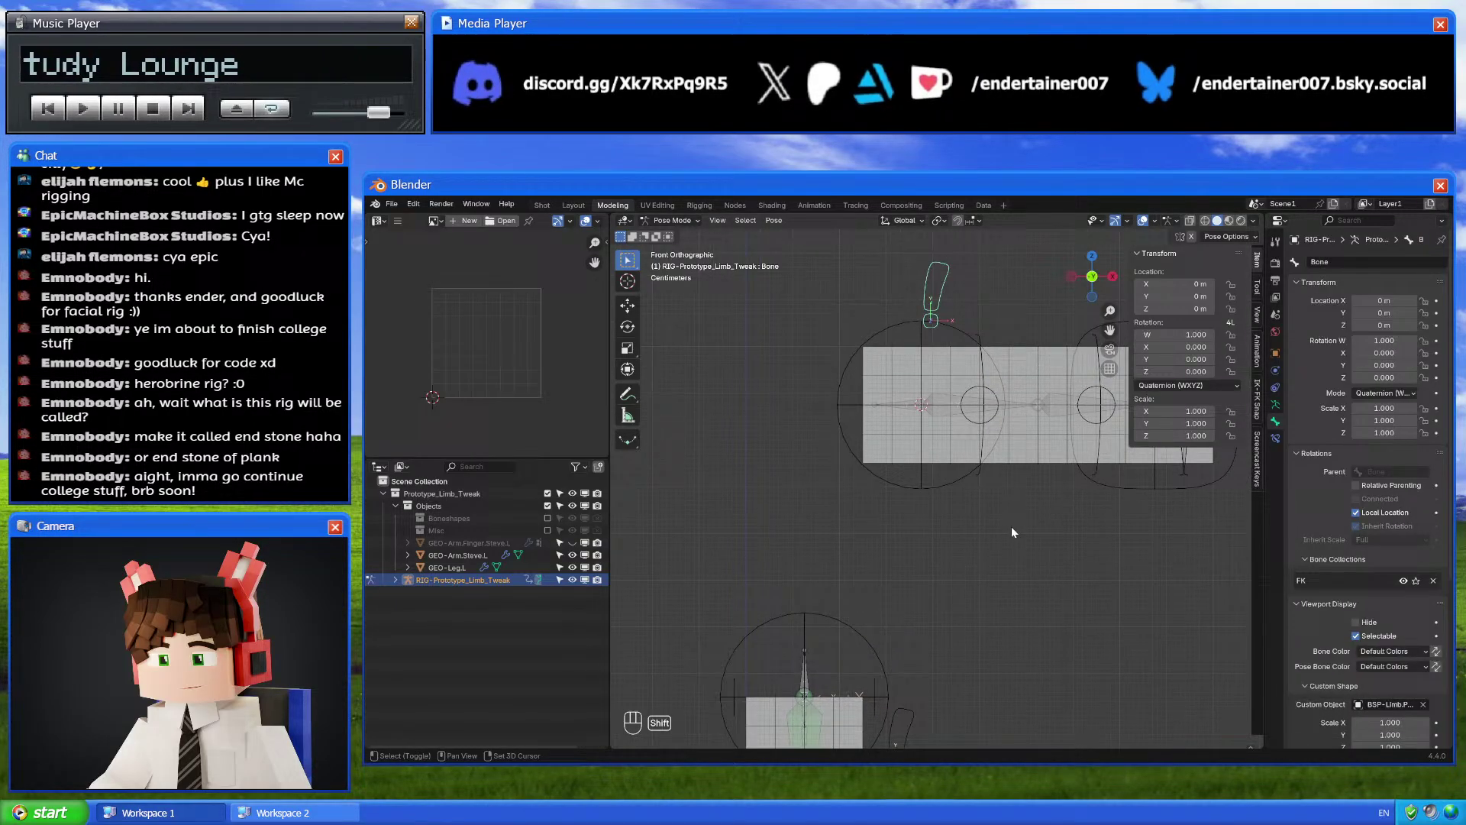
{"action": "left_click", "coordinate": [905, 721]}
{"action": "left_click", "coordinate": [1276, 405]}
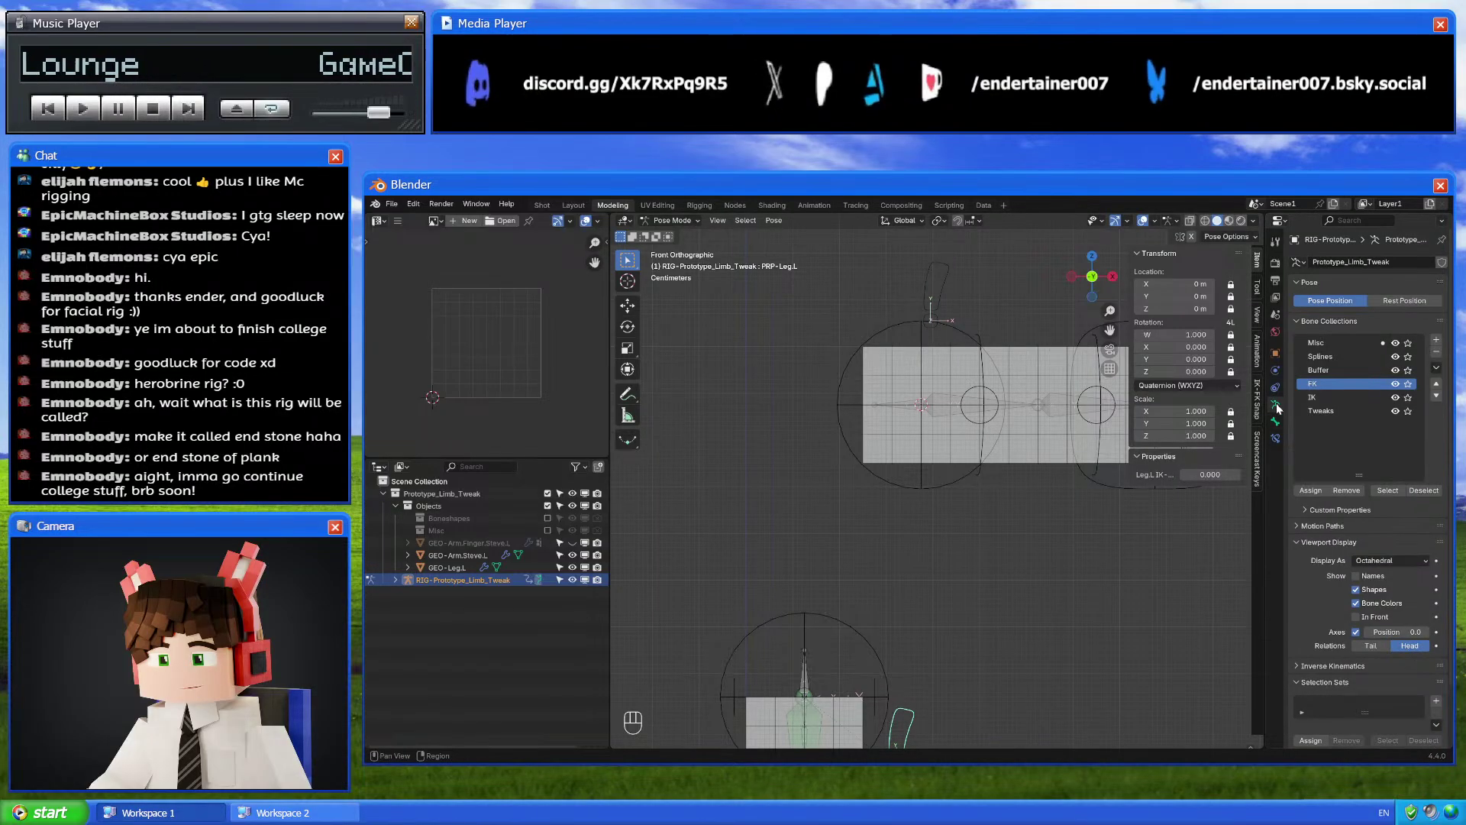
{"action": "left_click", "coordinate": [939, 290]}
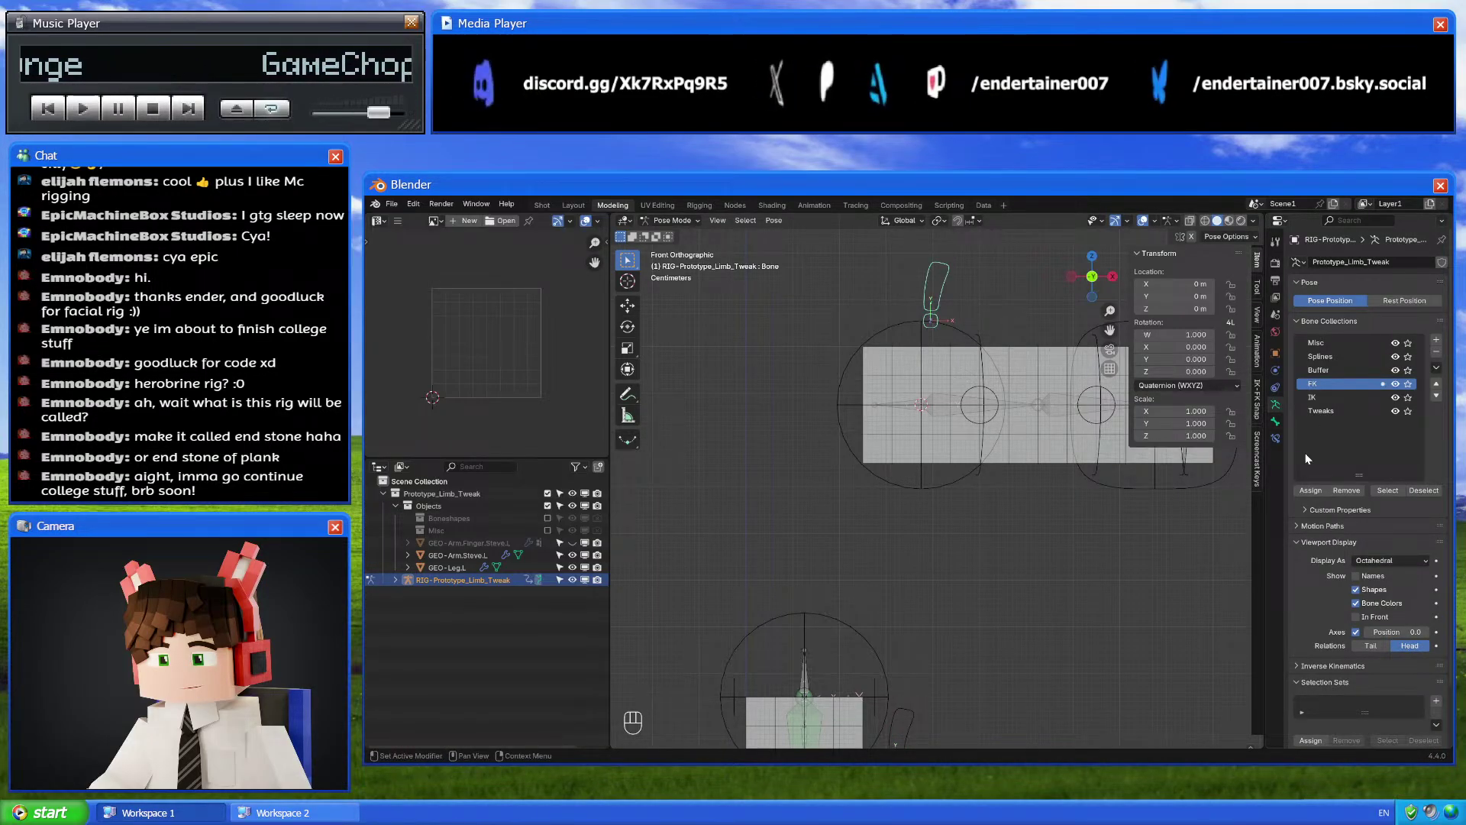
{"action": "left_click", "coordinate": [1276, 421]}
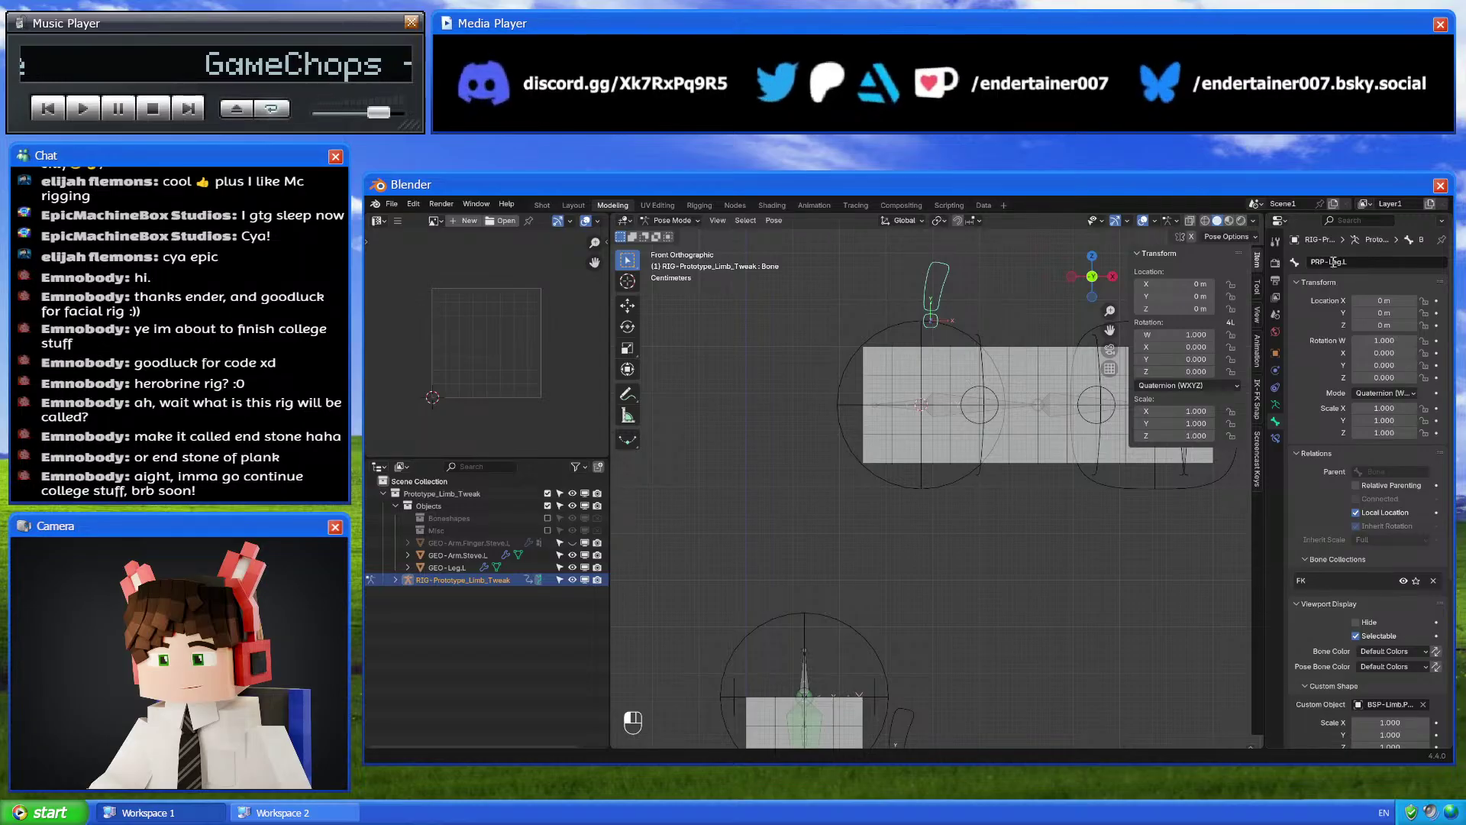
{"action": "left_click", "coordinate": [1344, 262]}
{"action": "type", "text": "PRP-Arm"}
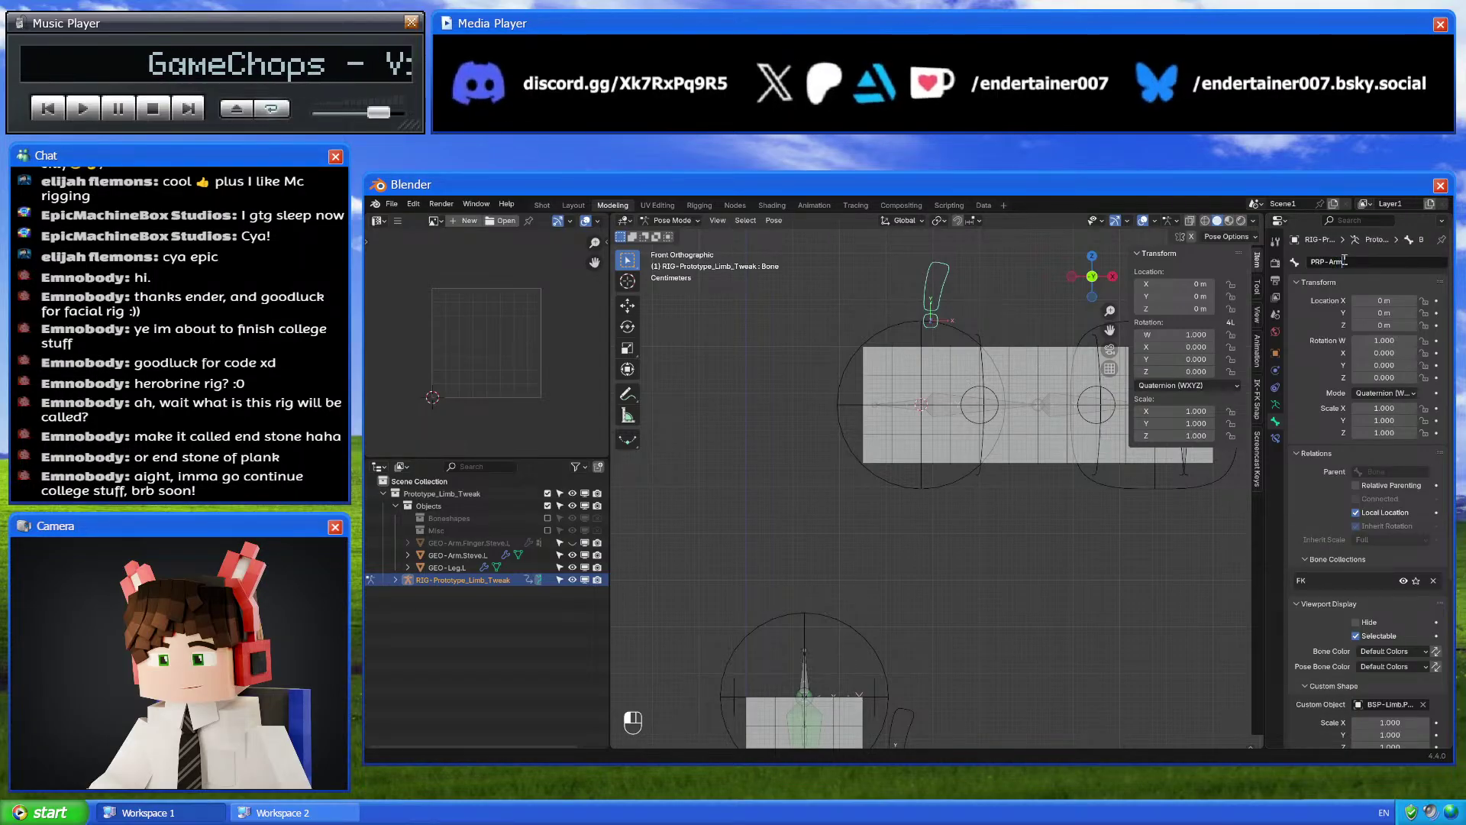
{"action": "type", "text": ".L"}
{"action": "key", "text": "Return"}
Move PRP-Arm.L 0.01 m along X and 0.01 m along Z in edit mode
{"action": "scroll", "coordinate": [1374, 610], "scroll_direction": "down", "scroll_amount": 3}
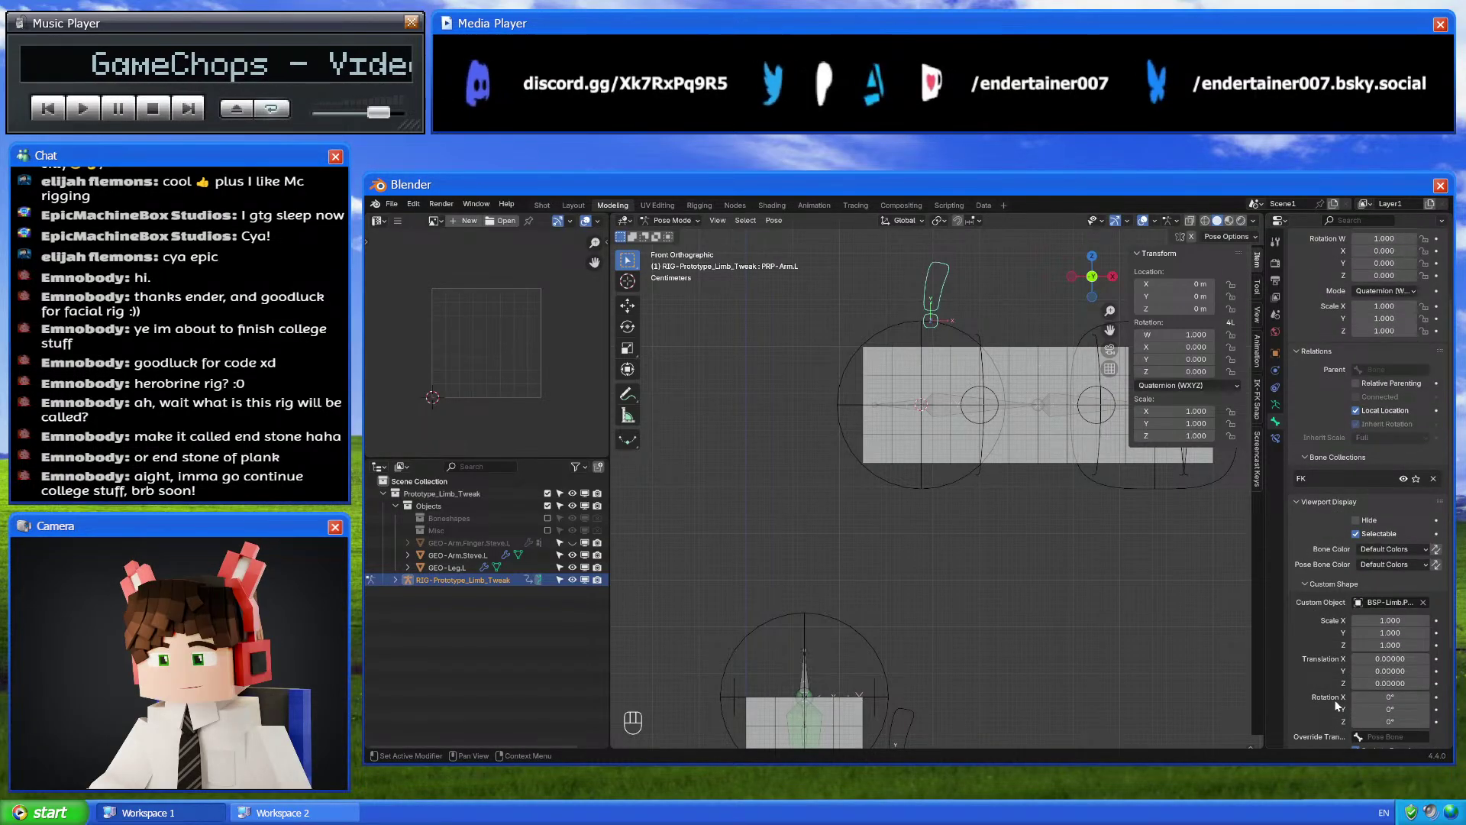
{"action": "scroll", "coordinate": [1336, 705], "scroll_direction": "down", "scroll_amount": 3}
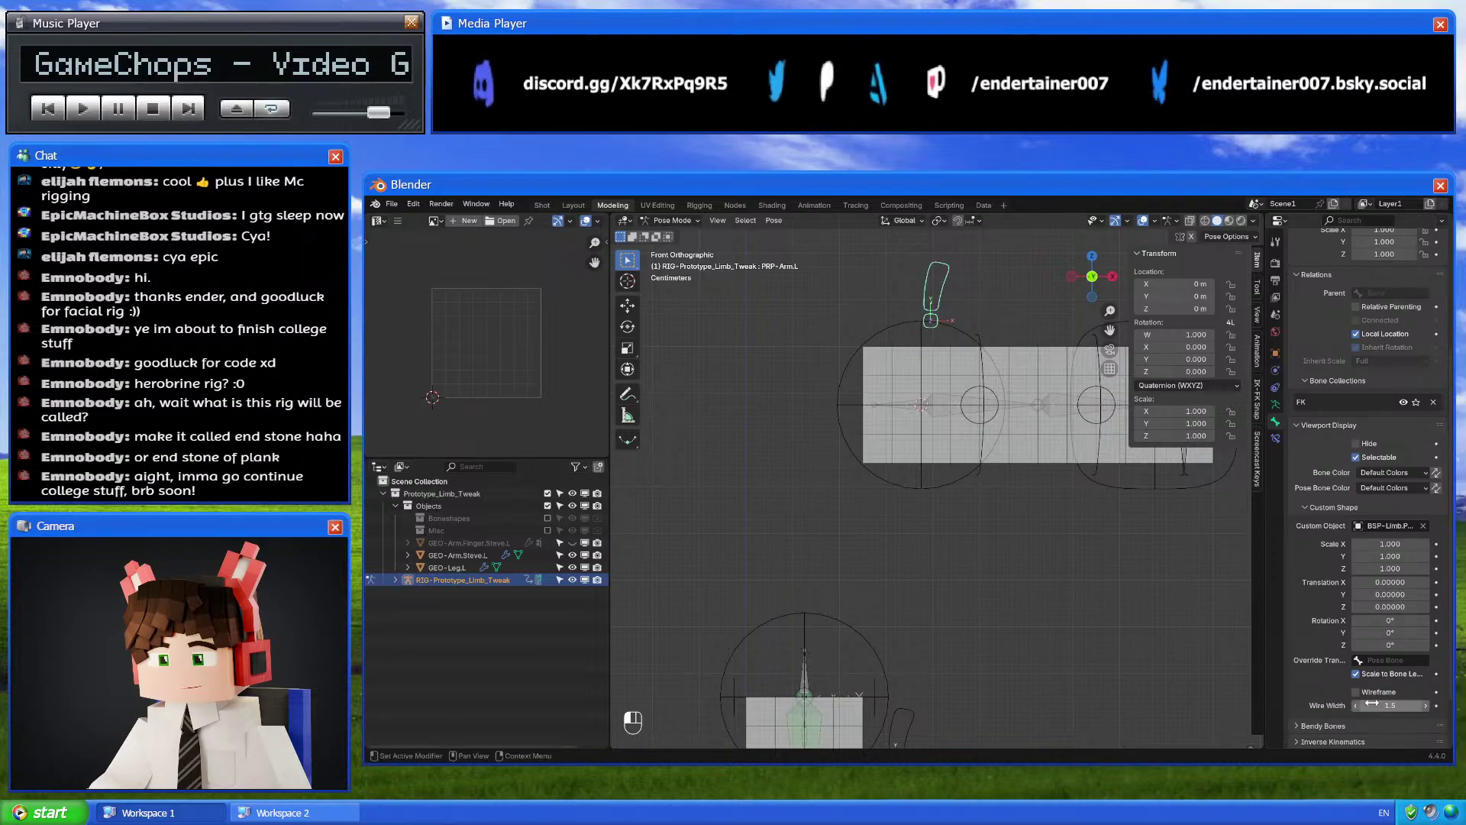
{"action": "key", "text": "Tab"}
{"action": "scroll", "coordinate": [959, 502], "scroll_direction": "down", "scroll_amount": 1, "text": "shift"}
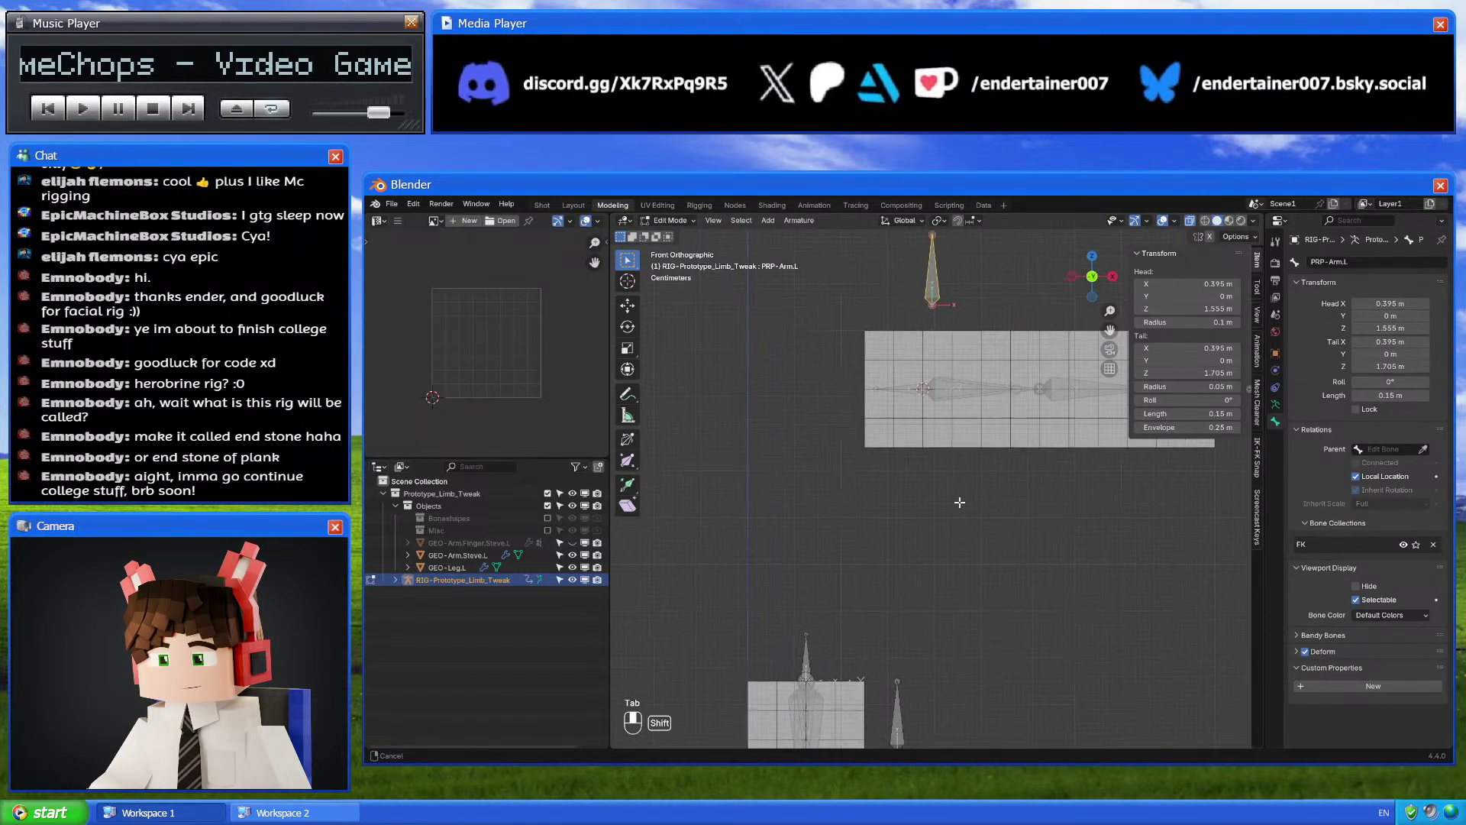
{"action": "middle_click_drag", "start_coordinate": [959, 501], "coordinate": [978, 443], "text": "shift"}
{"action": "scroll", "coordinate": [865, 578], "scroll_direction": "up", "scroll_amount": 3}
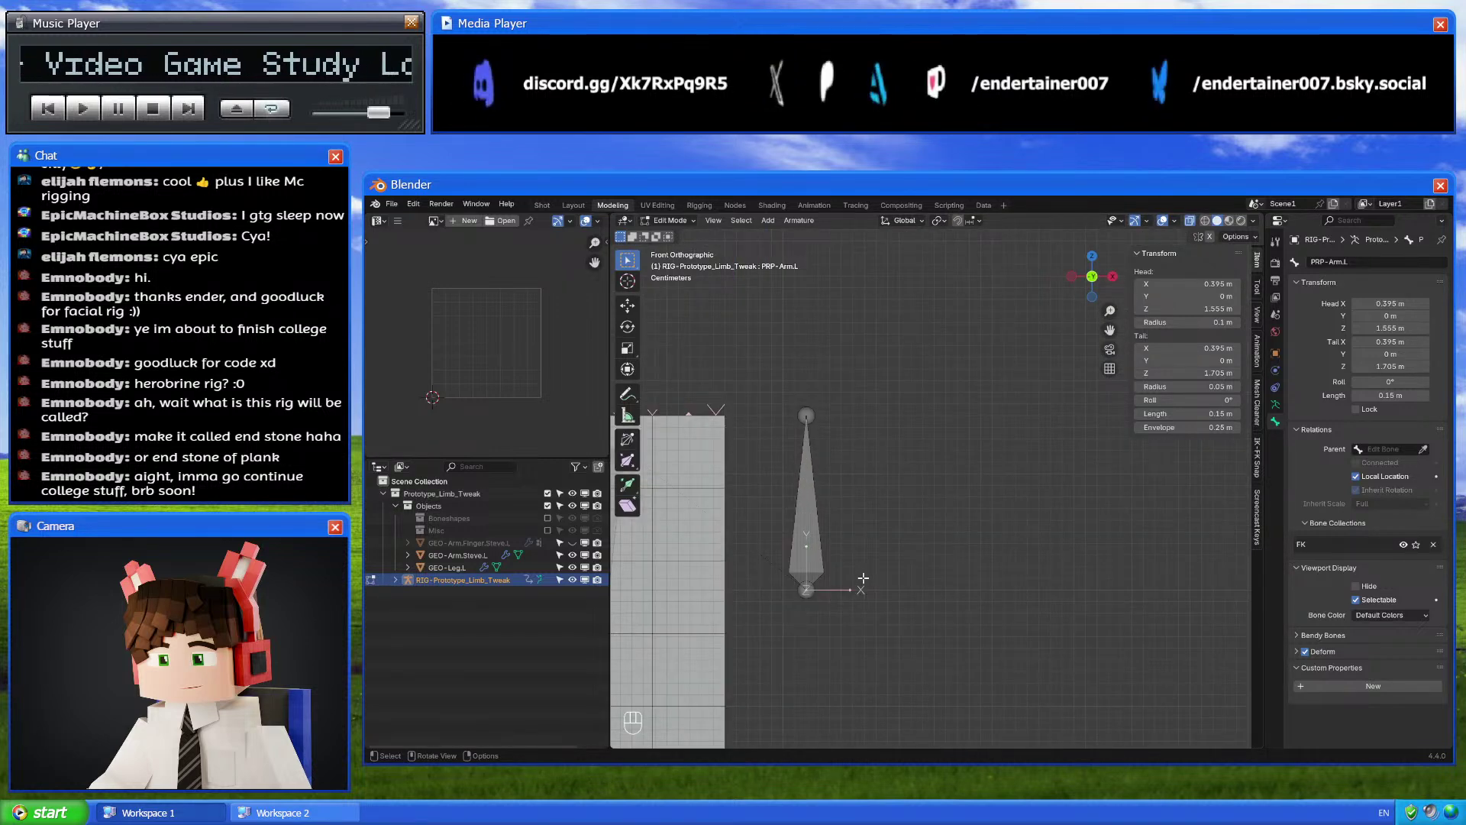
{"action": "middle_click_drag", "start_coordinate": [853, 550], "coordinate": [947, 536], "text": "shift"}
{"action": "key", "text": "g"}
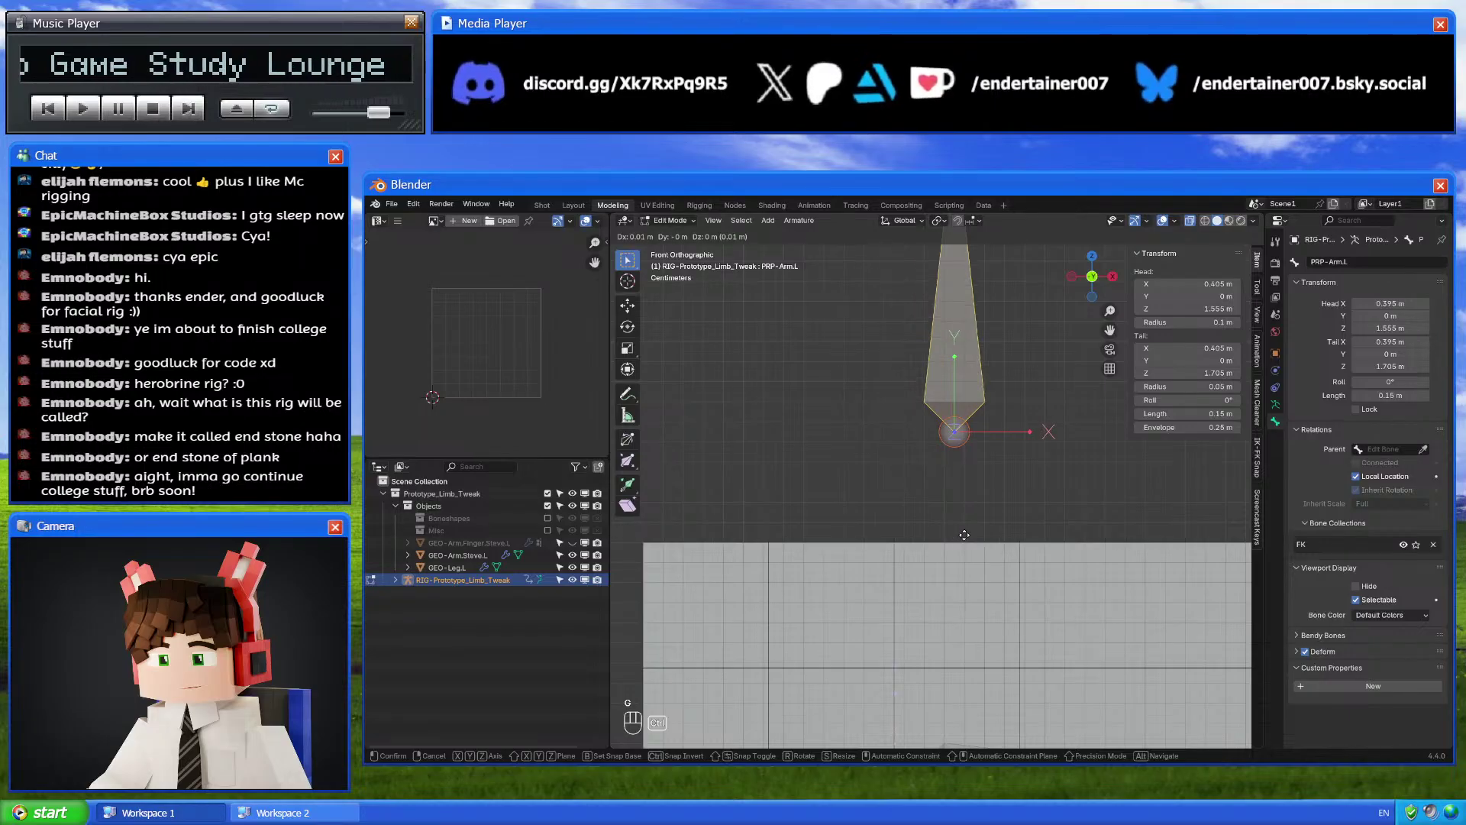
{"action": "left_click", "coordinate": [965, 519]}
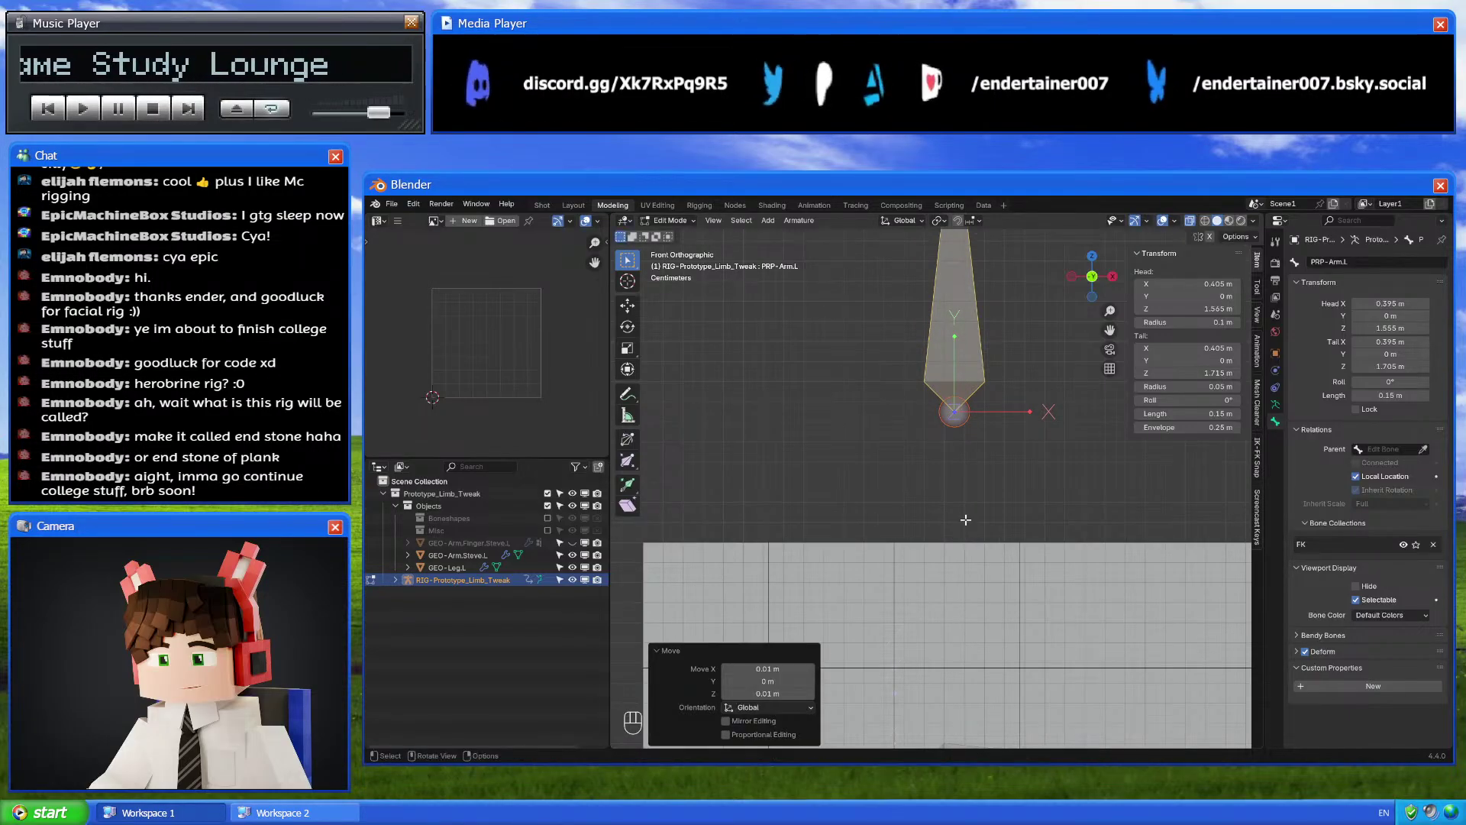
Lower PRP-Arm.L along Z by half of a 0.01 m move, using a Z offset of -0.005 m
{"action": "key", "text": "g"}
{"action": "key", "text": "z"}
{"action": "left_click", "coordinate": [763, 709]}
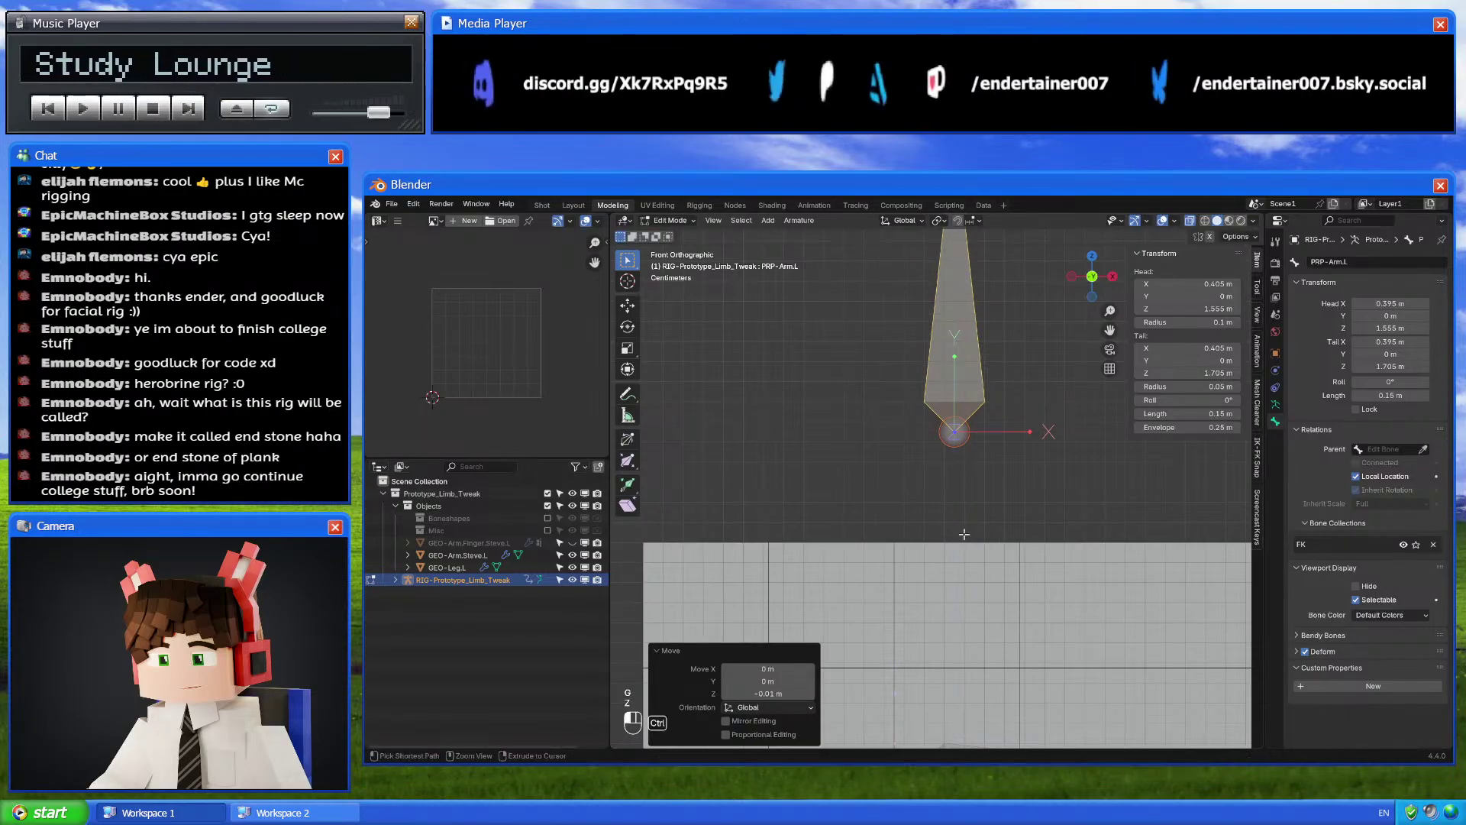
{"action": "left_click", "coordinate": [775, 692]}
{"action": "type", "text": "/2"}
{"action": "key", "text": "Return"}
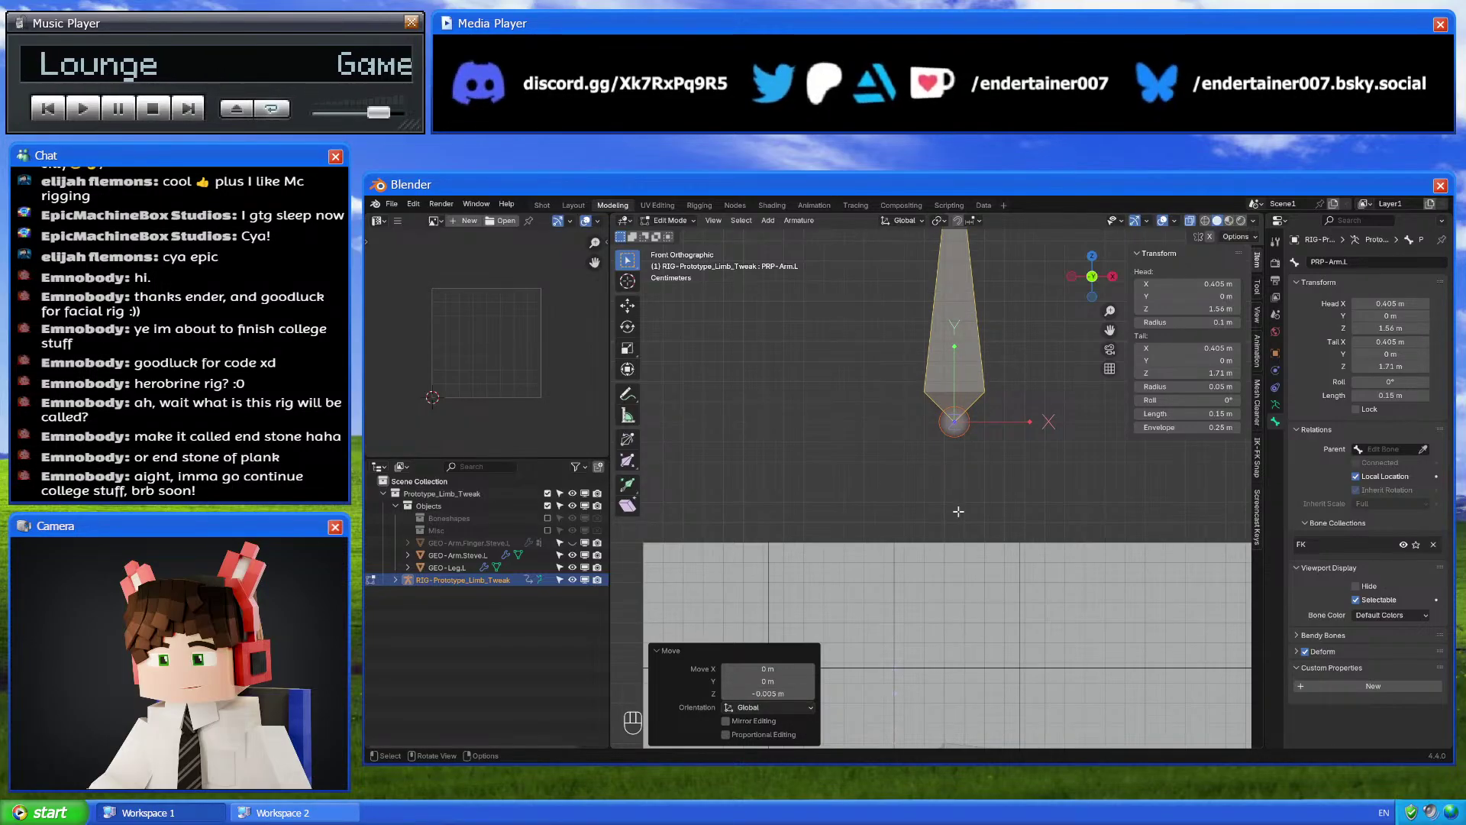
Fine-tune the height of PRP-Arm.L above the arm with Z moves of -0.01 m and 0.02 m
{"action": "key", "text": "g"}
{"action": "key", "text": "z"}
{"action": "left_click", "coordinate": [1008, 505]}
{"action": "scroll", "coordinate": [1004, 500], "scroll_direction": "down", "scroll_amount": 3}
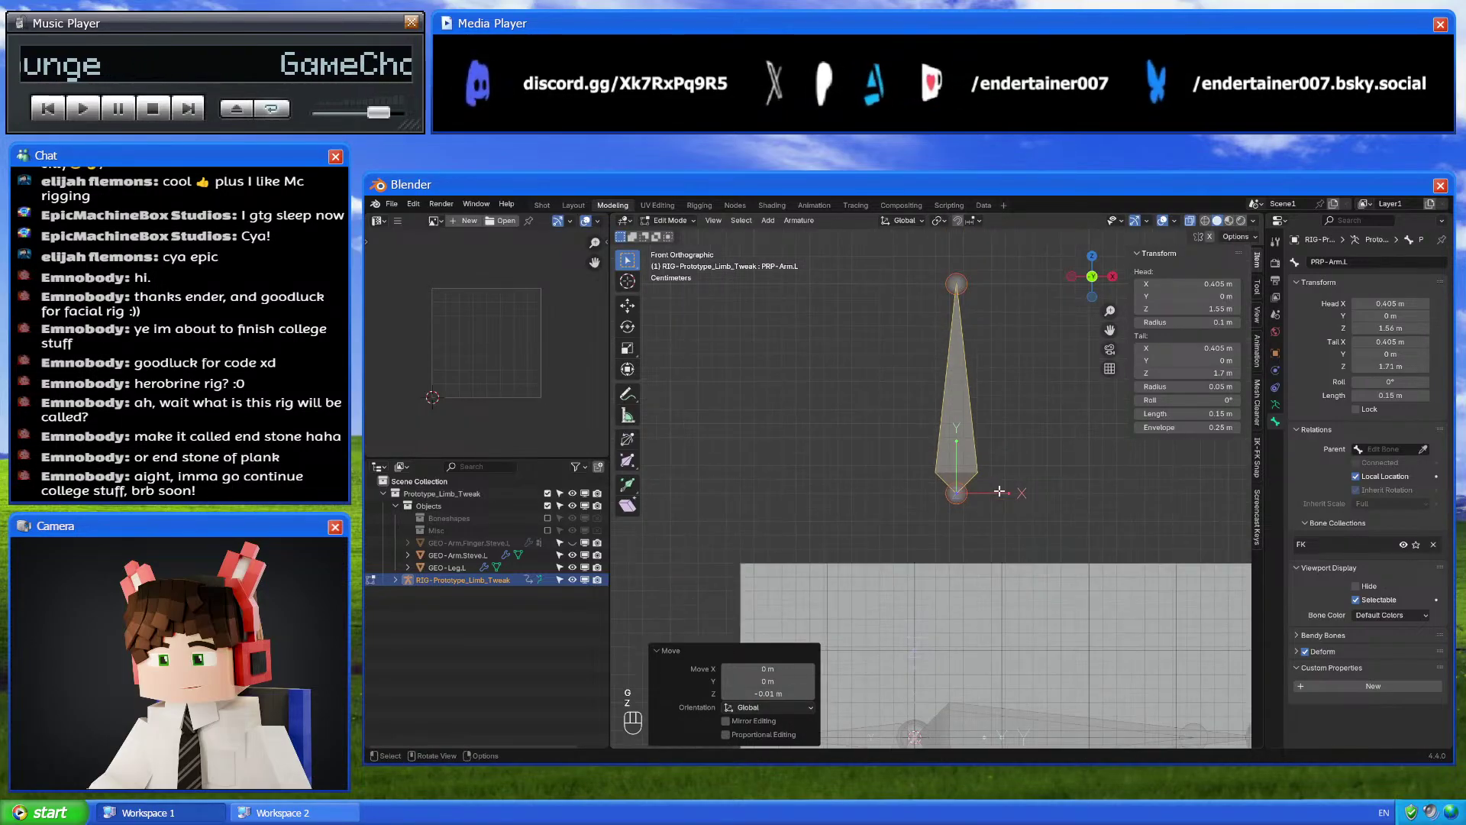
{"action": "key", "text": "g"}
{"action": "key", "text": "z"}
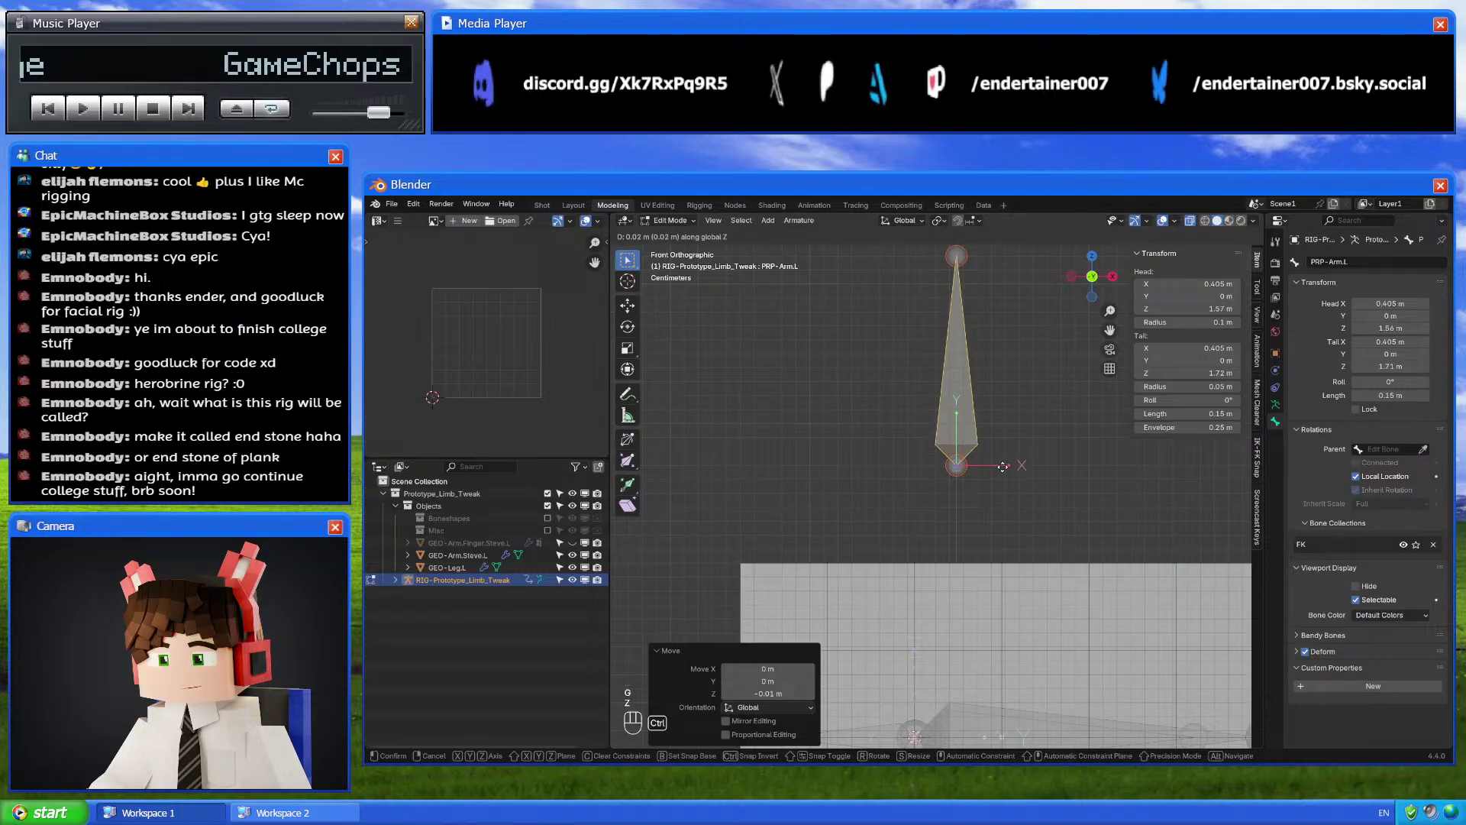
{"action": "left_click", "coordinate": [1003, 466]}
Lock all location, rotation and scale channels of PRP-Arm.L in pose mode
{"action": "key", "text": "Tab"}
{"action": "scroll", "coordinate": [1005, 382], "scroll_direction": "down", "scroll_amount": 4}
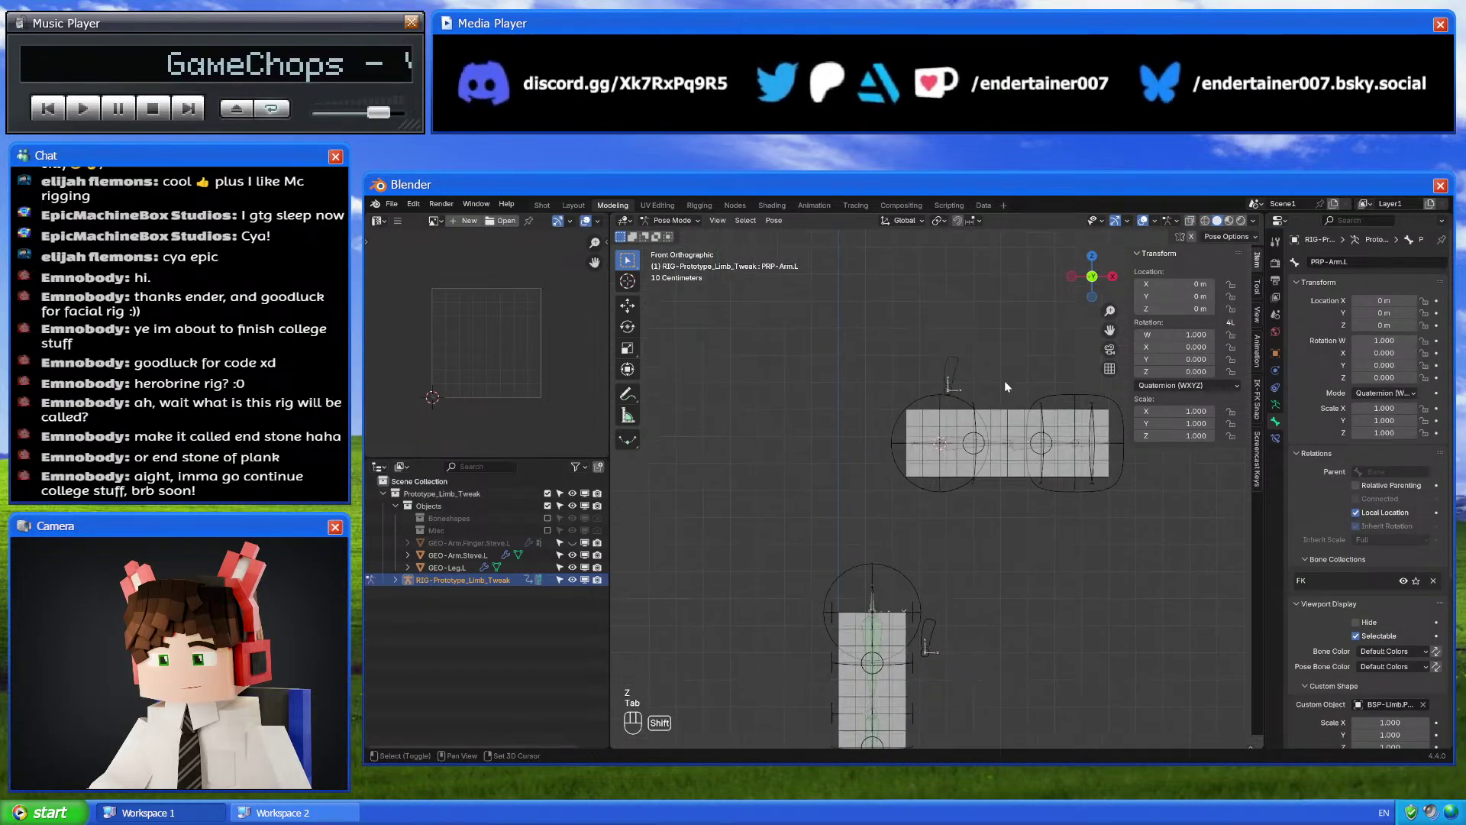
{"action": "scroll", "coordinate": [1004, 382], "scroll_direction": "up", "scroll_amount": 2}
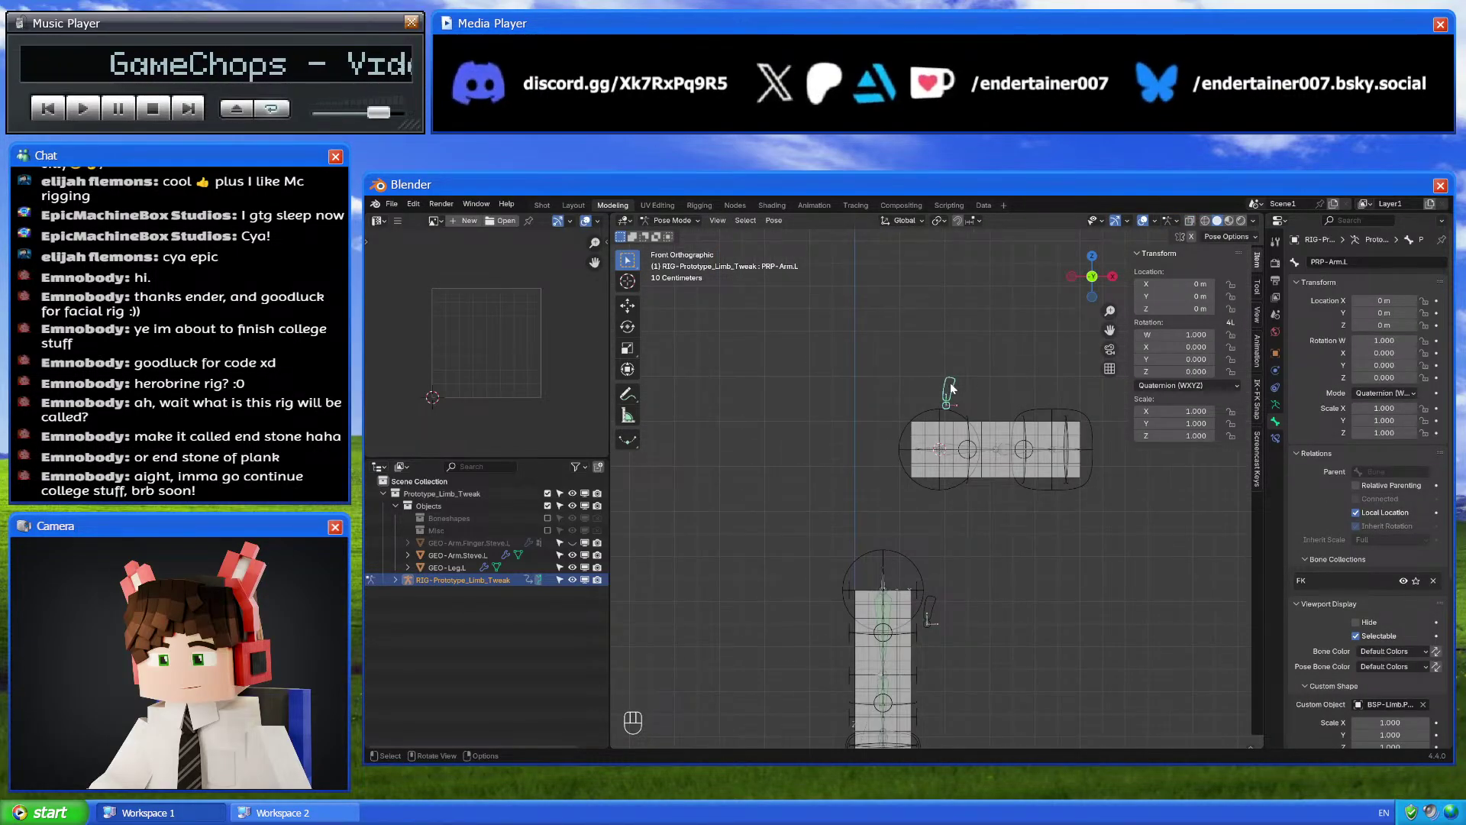
{"action": "left_click_drag", "start_coordinate": [1231, 284], "coordinate": [1231, 412]}
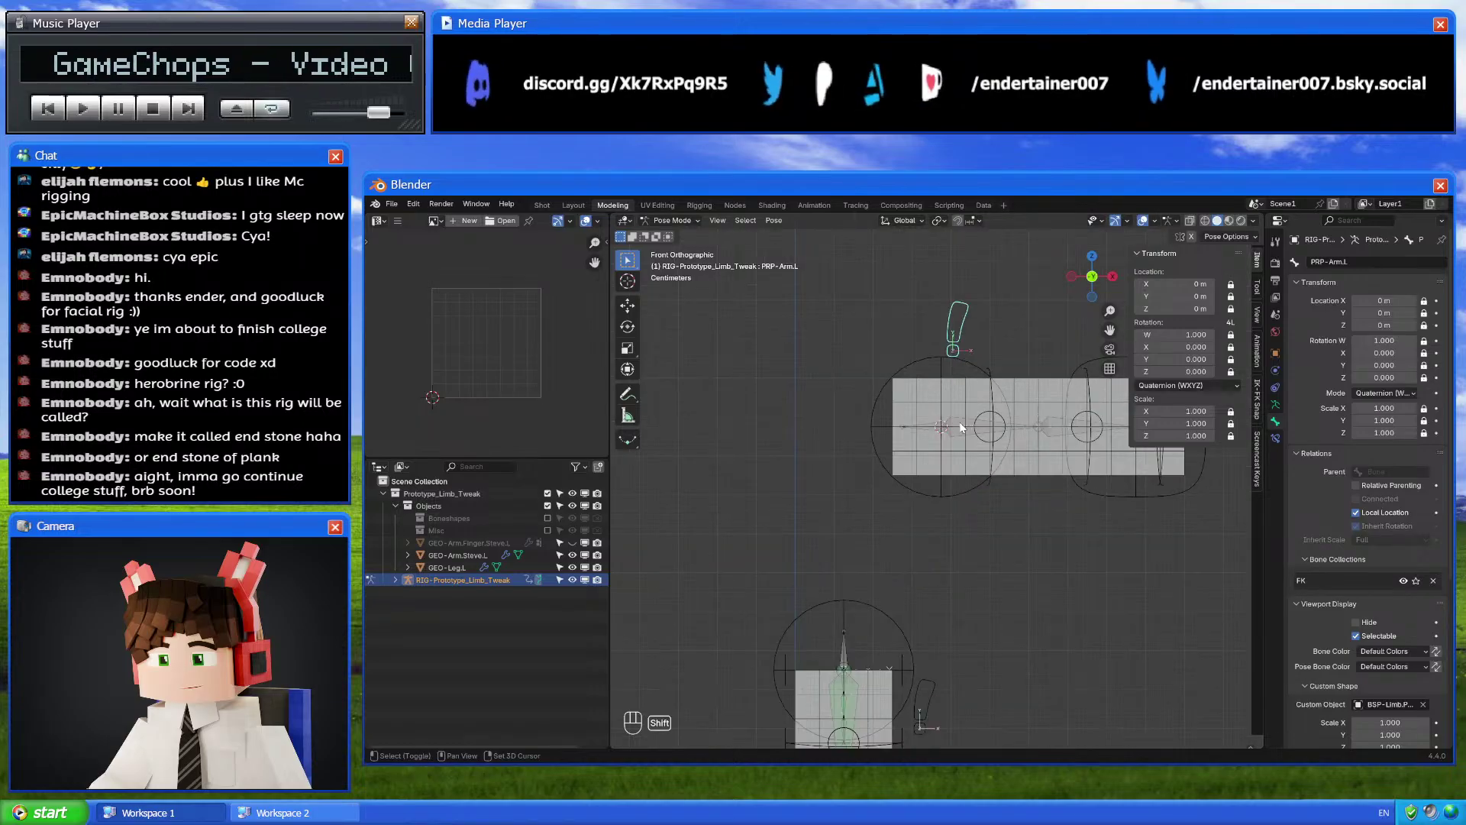
Parent PRP-Arm.L to BUF-Arm.Upper_Arm.L with Keep Offset
{"action": "key", "text": "Tab"}
{"action": "key", "text": "ctrl+p"}
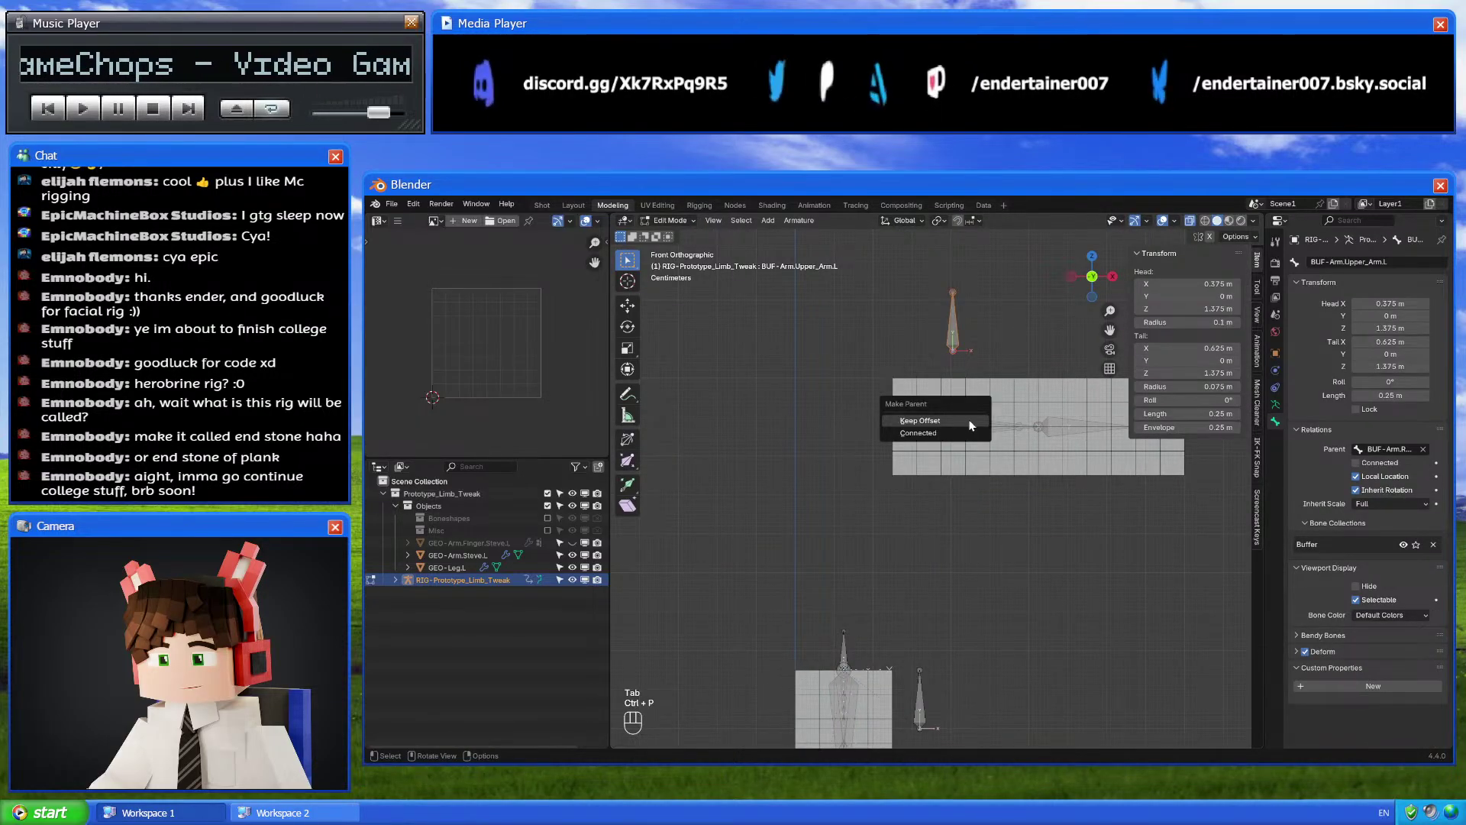
{"action": "left_click", "coordinate": [920, 421]}
{"action": "key", "text": "Tab"}
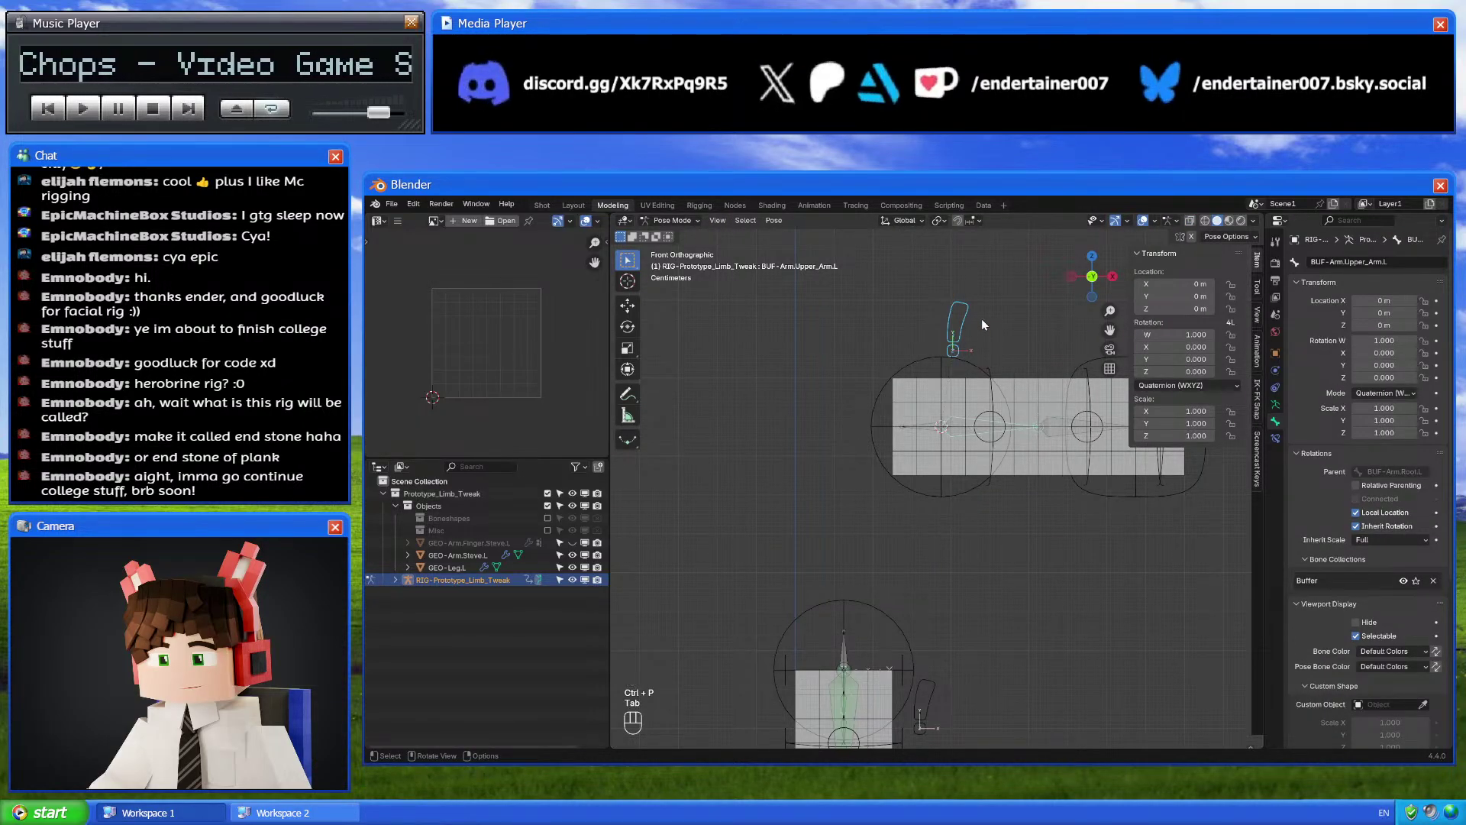
Copy the name of the IK-FK switch custom property from PRP-Leg.L
{"action": "left_click", "coordinate": [951, 319]}
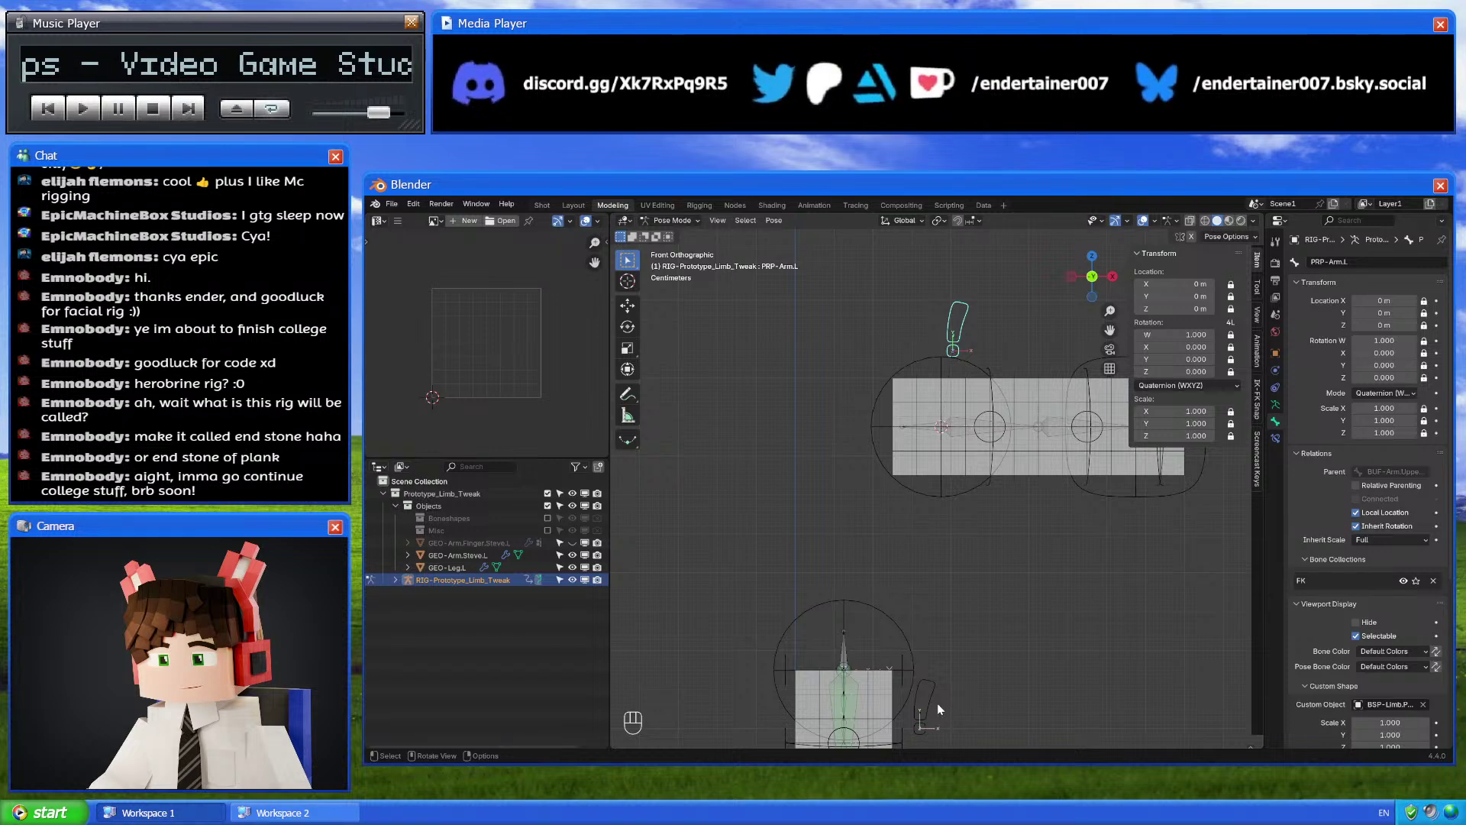
{"action": "left_click", "coordinate": [954, 337]}
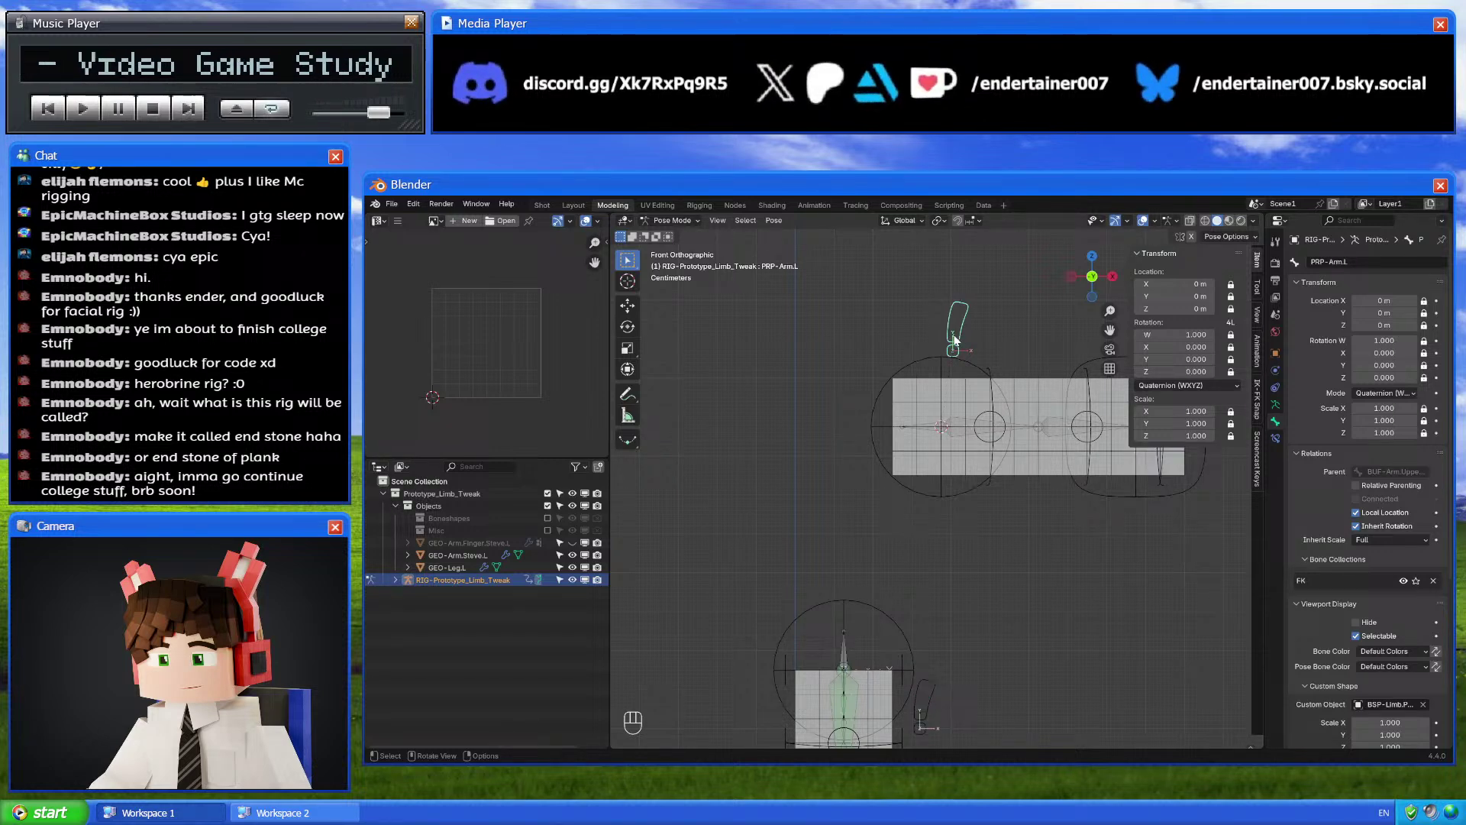
{"action": "left_click", "coordinate": [924, 688]}
{"action": "scroll", "coordinate": [1360, 672], "scroll_direction": "down", "scroll_amount": 8}
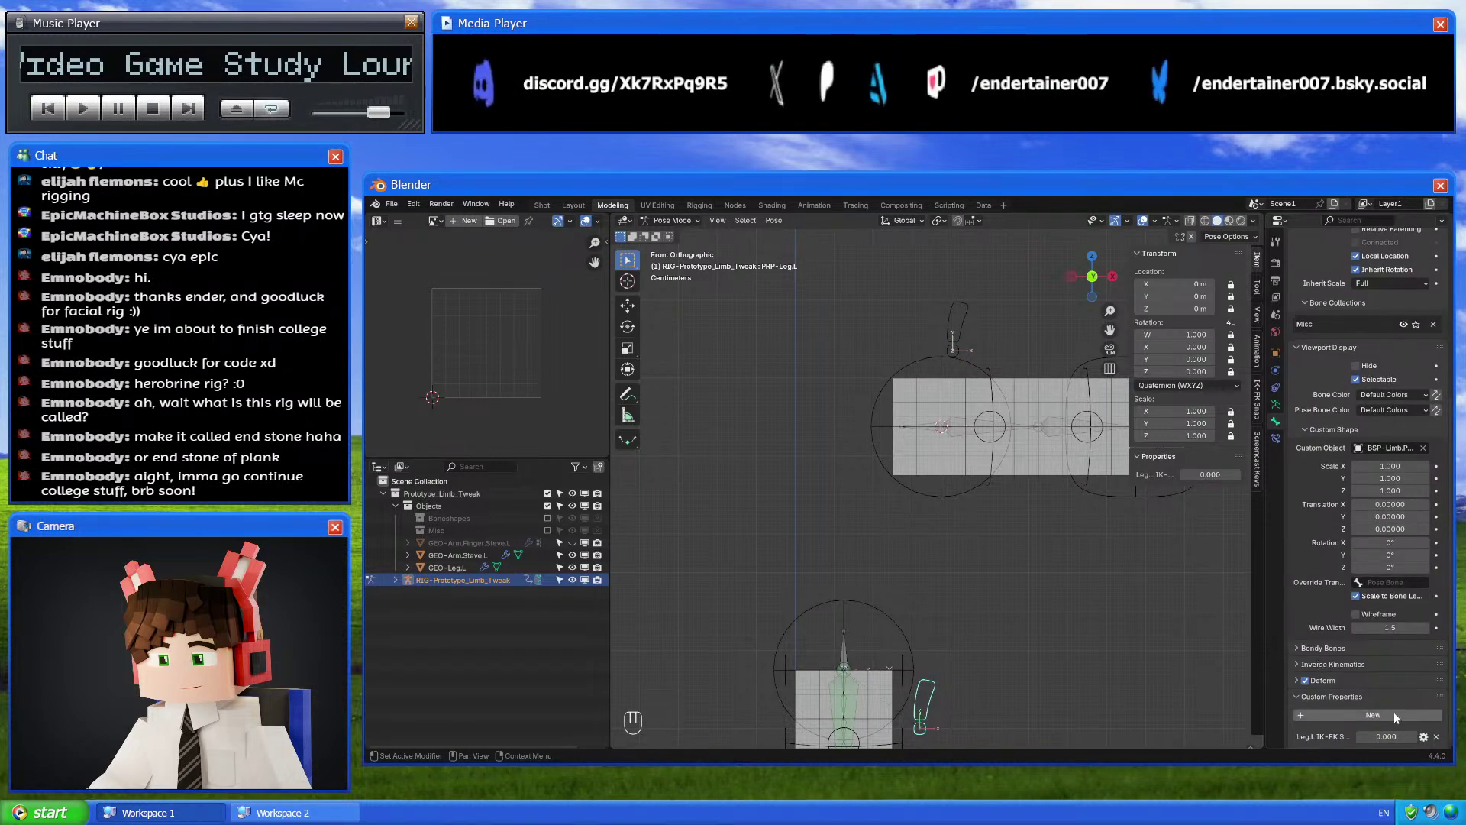
{"action": "left_click", "coordinate": [1424, 736]}
{"action": "left_click", "coordinate": [1369, 567]}
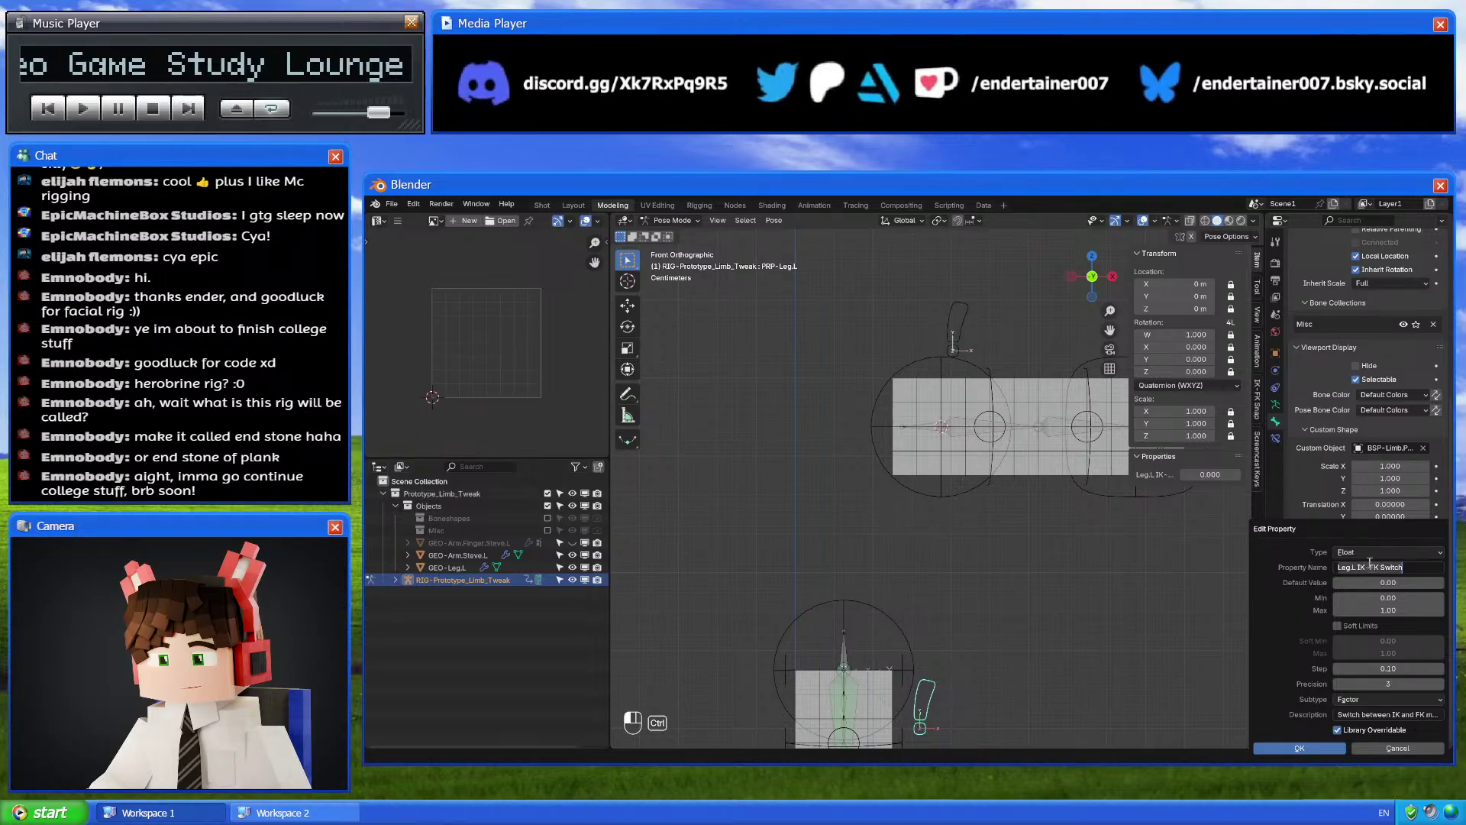
Add a custom property to PRP-Arm.L and name it "Arm.L IK - FK Switch", adapting the copied leg property name
{"action": "left_click", "coordinate": [962, 313]}
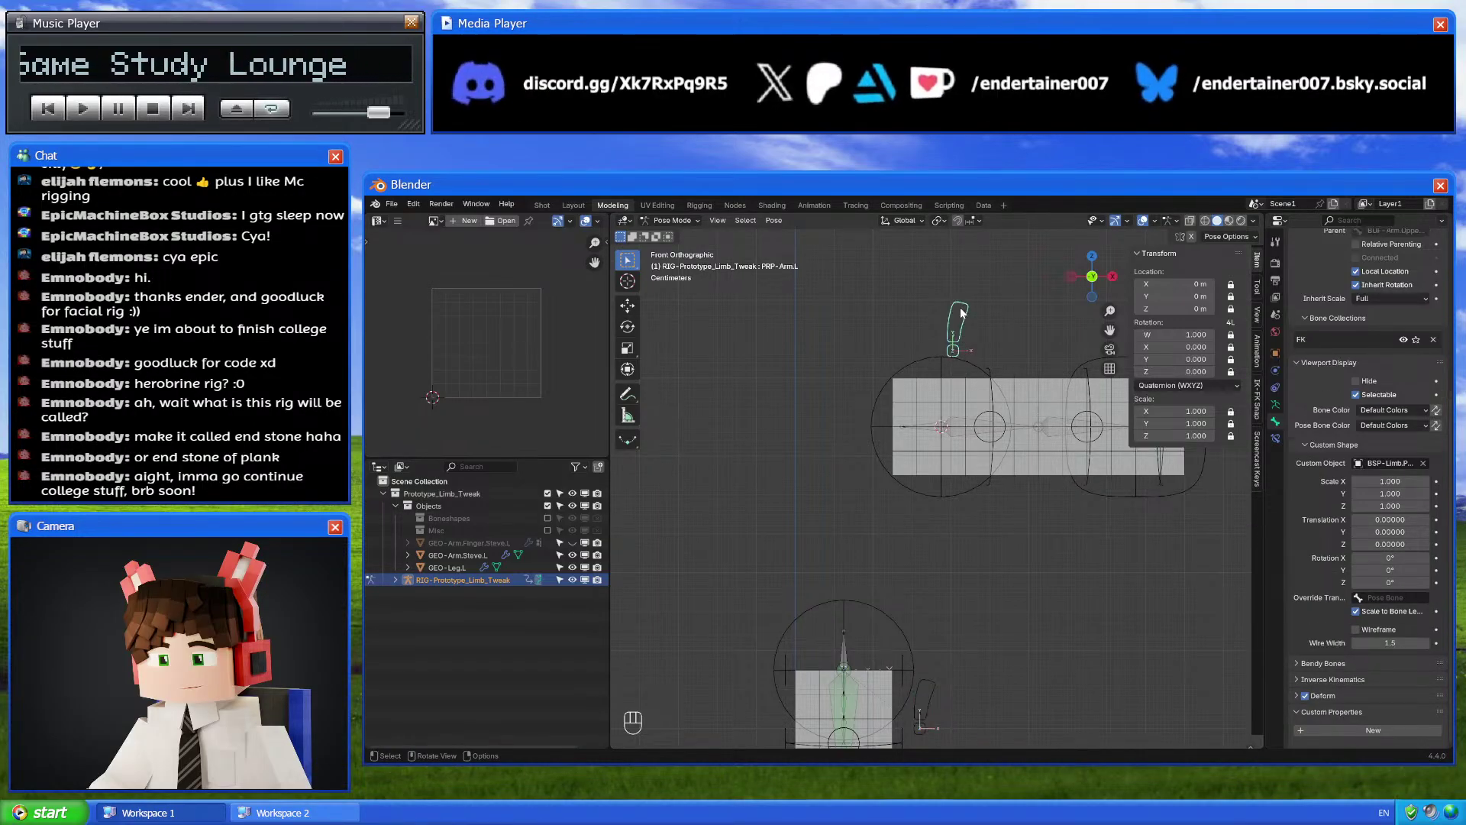
{"action": "left_click", "coordinate": [1344, 733]}
{"action": "left_click", "coordinate": [1425, 739]}
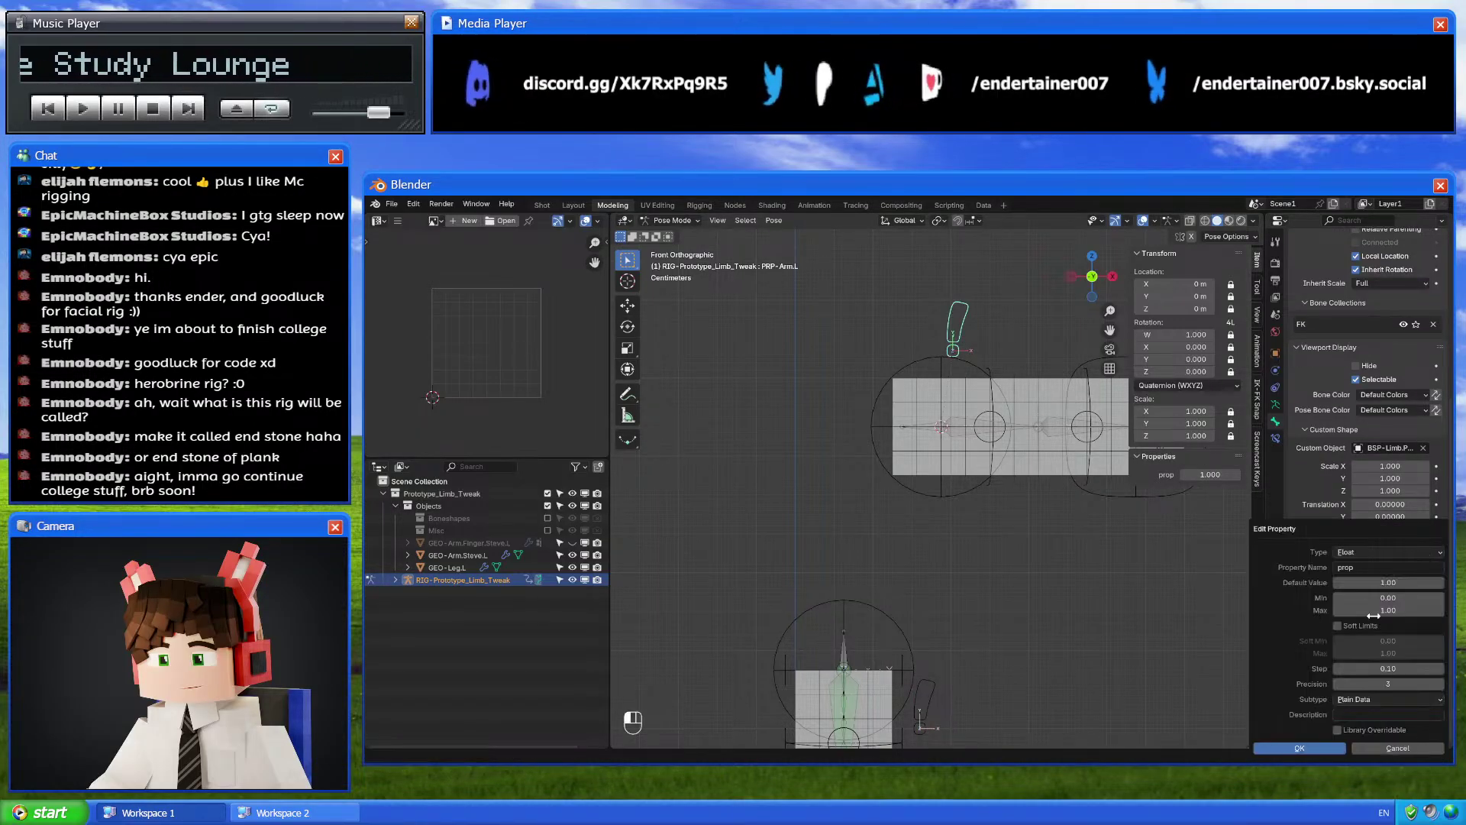
{"action": "type", "text": "Leg.L IK - FK Switch"}
{"action": "type", "text": "A"}
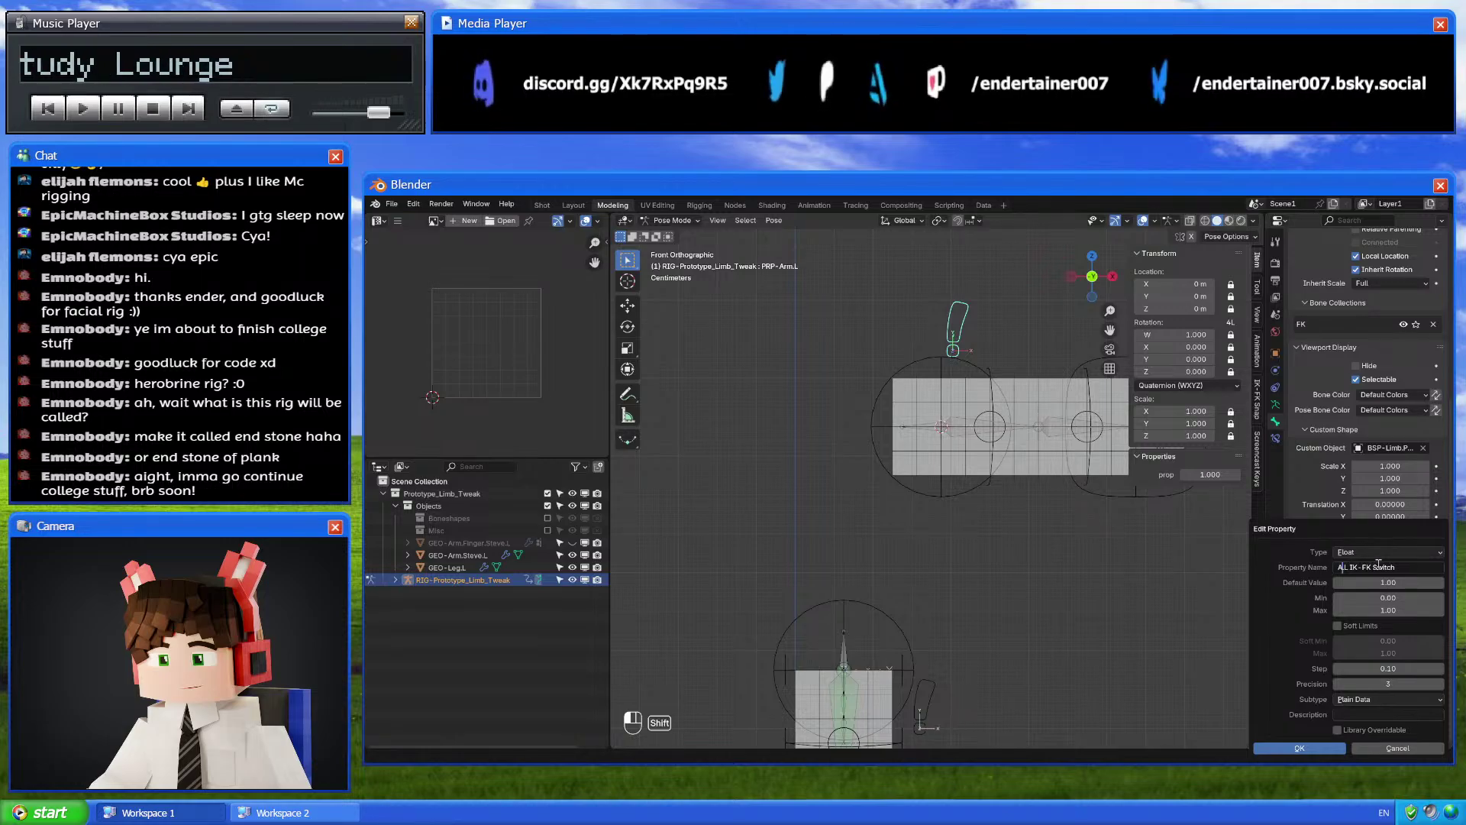
{"action": "type", "text": "rm"}
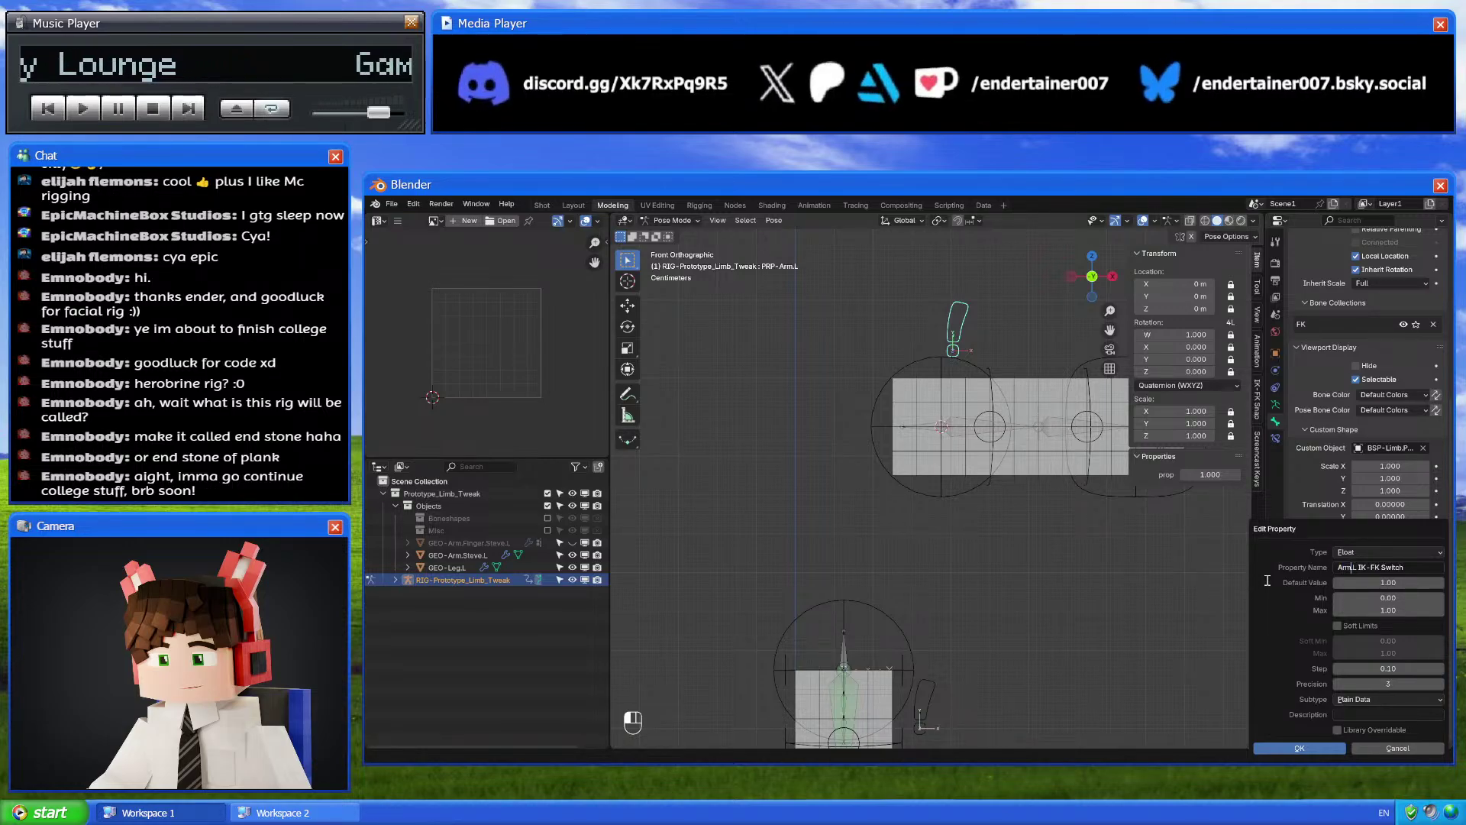
{"action": "key", "text": "Return"}
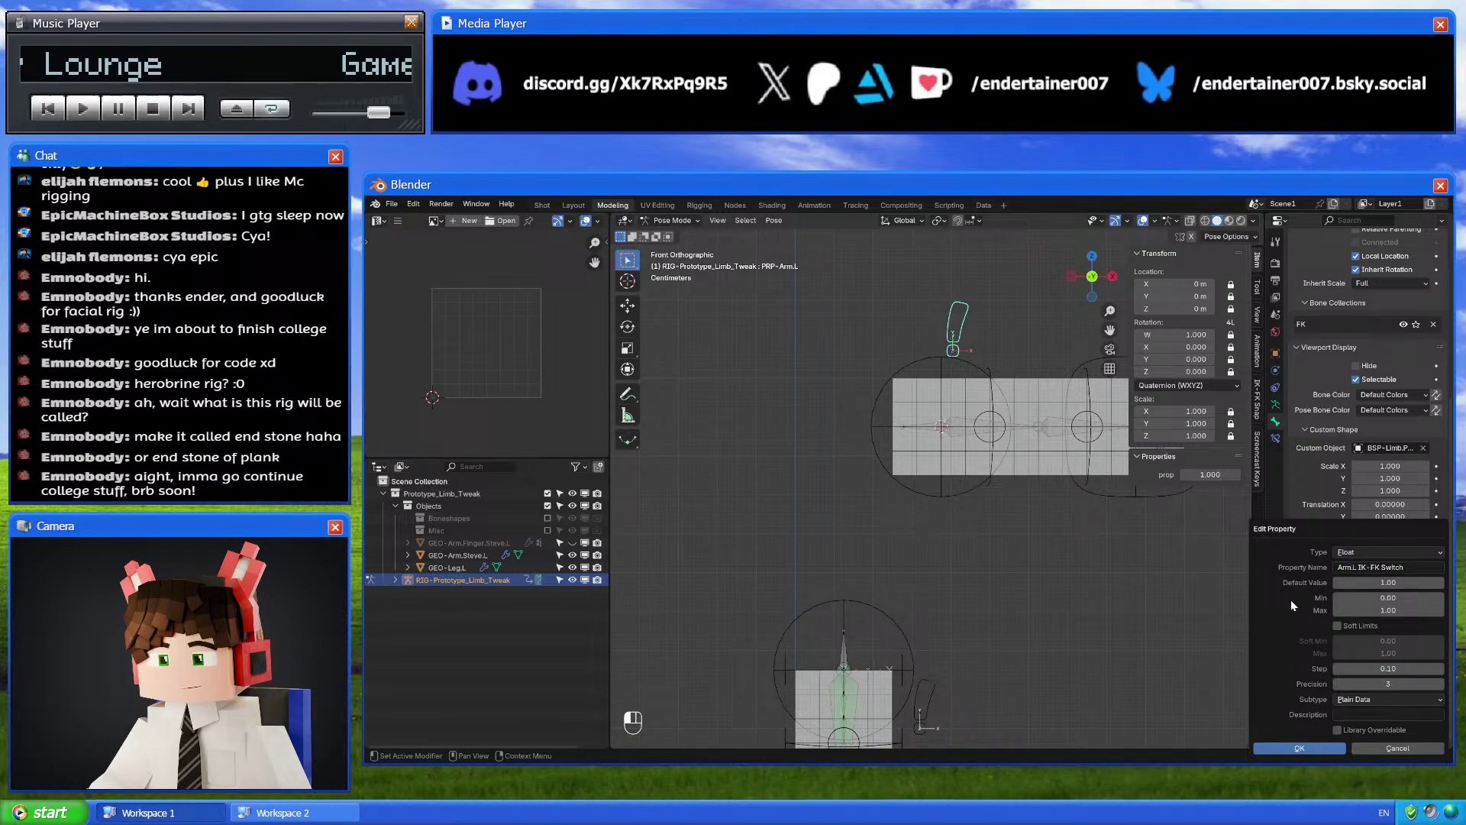
Give the arm switch property a default value of 0, the Factor subtype and library overridability
{"action": "left_click", "coordinate": [1377, 585]}
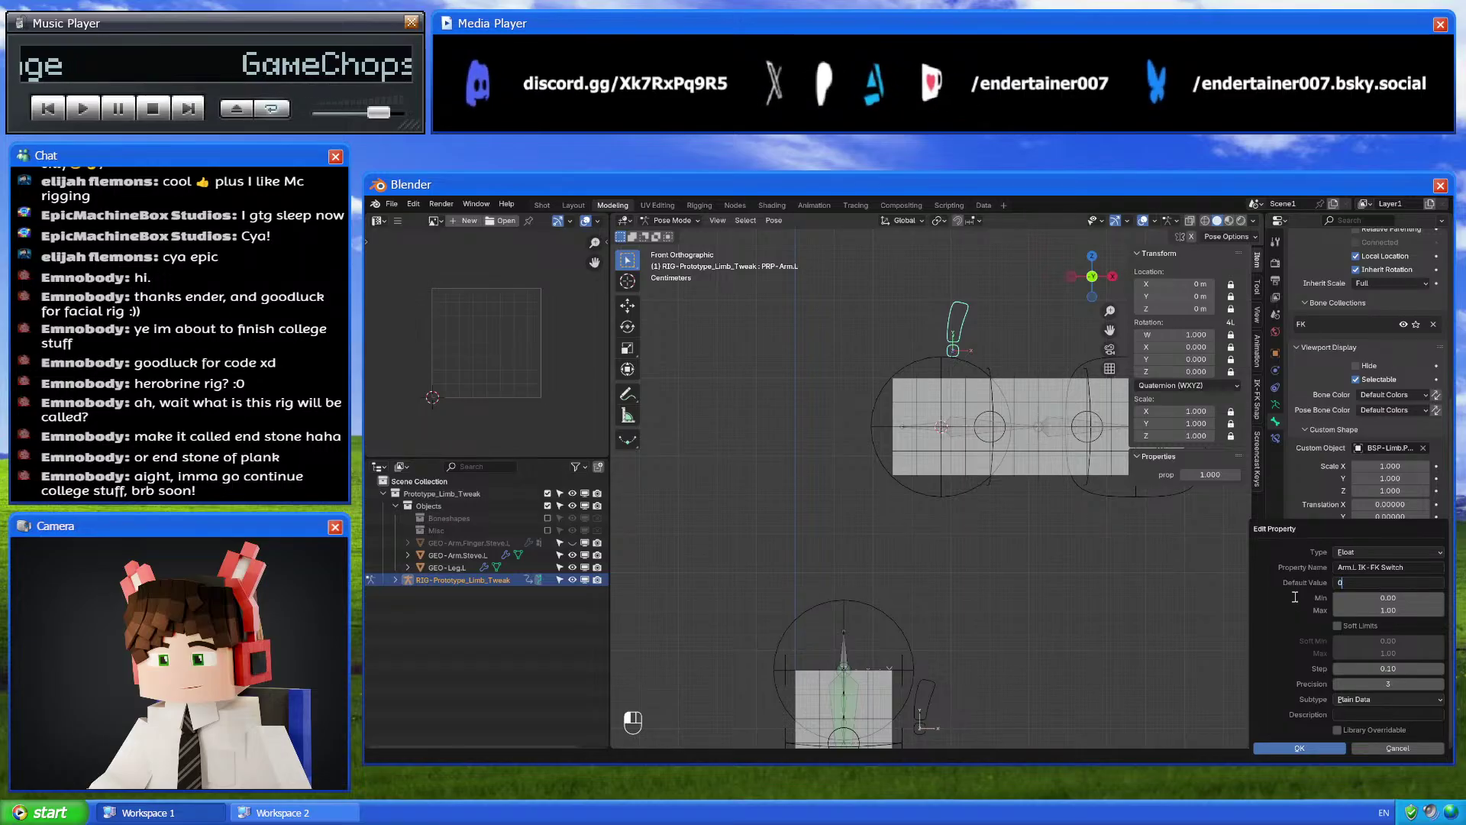
{"action": "key", "text": "Return"}
{"action": "left_click", "coordinate": [1387, 700]}
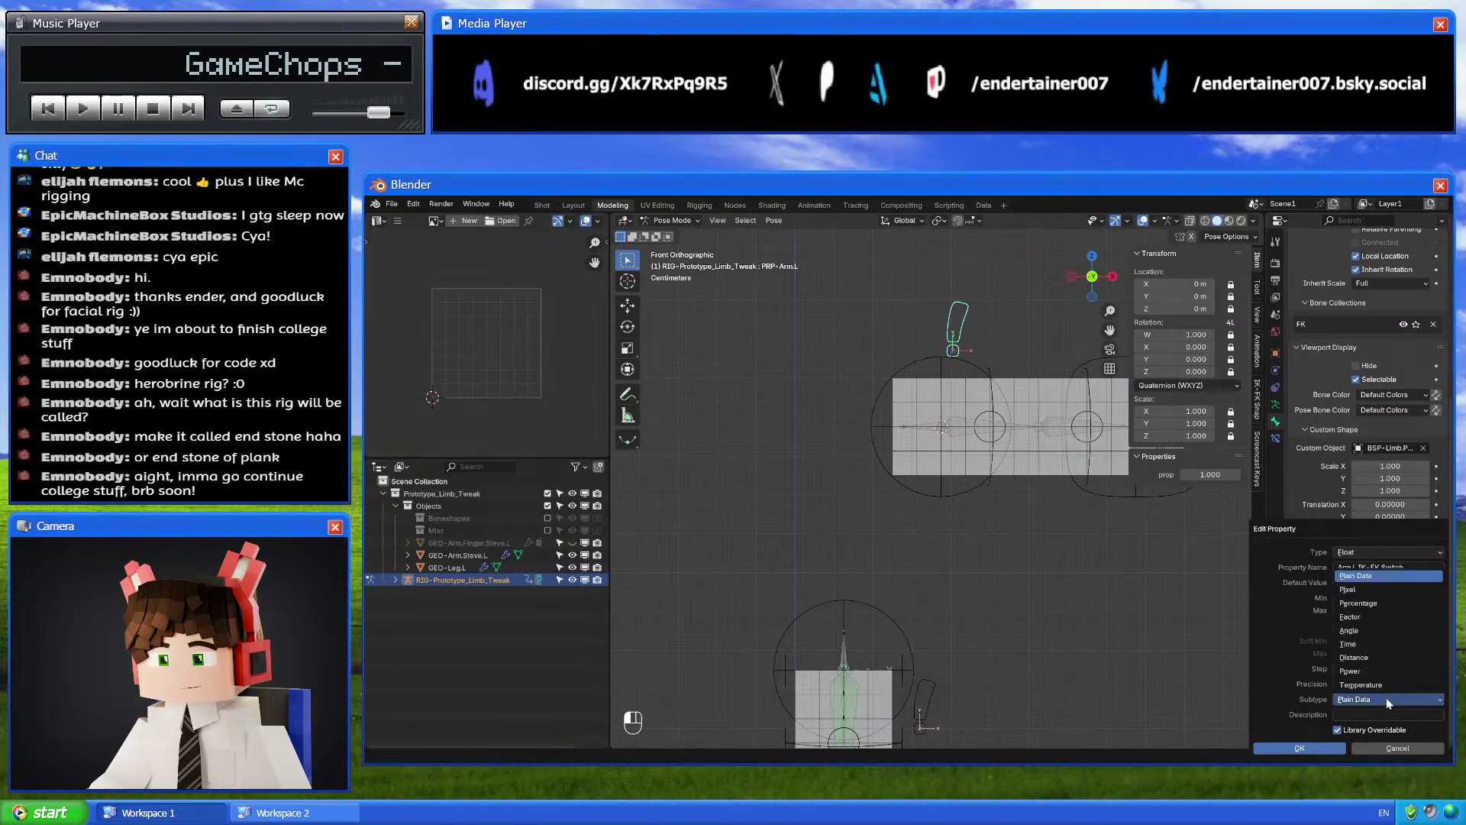
{"action": "left_click", "coordinate": [1352, 616]}
{"action": "left_click", "coordinate": [1313, 750]}
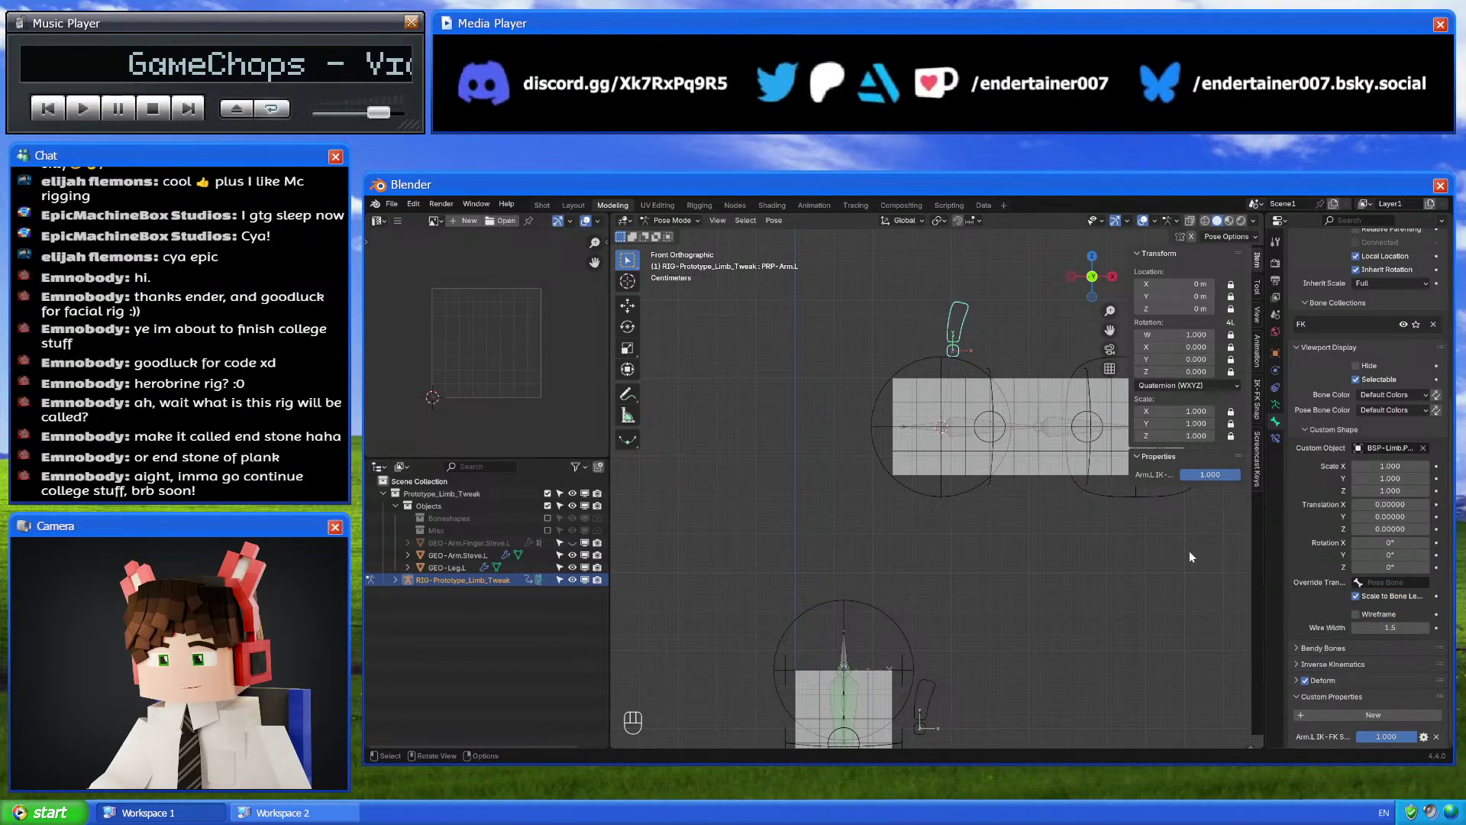
Copy the description of the IK-FK switch property on PRP-Leg.L, leaving that property unedited
{"action": "left_click", "coordinate": [938, 689]}
{"action": "left_click", "coordinate": [1425, 738]}
{"action": "left_click", "coordinate": [1405, 715]}
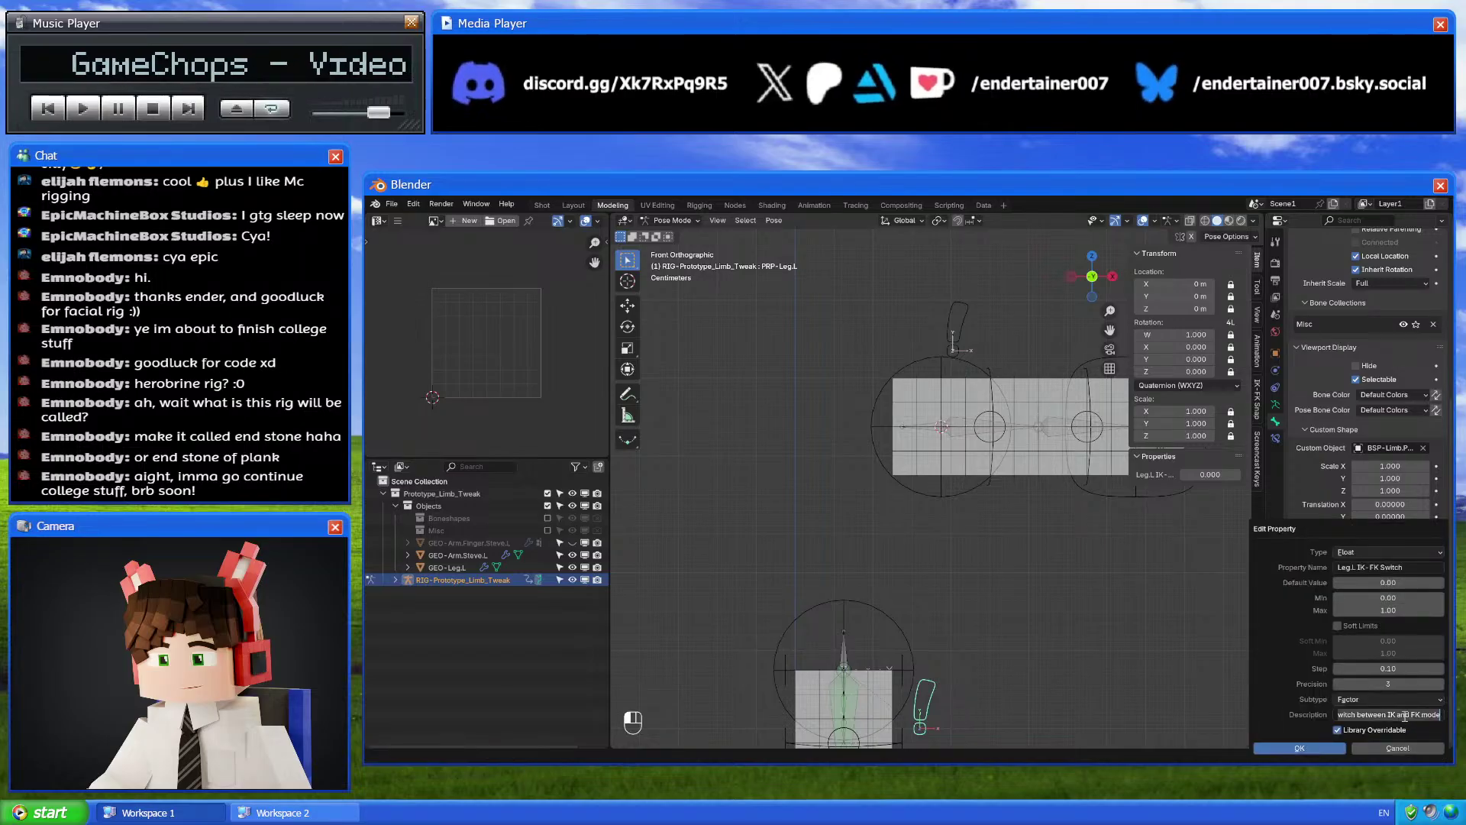
{"action": "key", "text": "Return"}
{"action": "left_click", "coordinate": [1413, 747]}
Set PRP-Arm.L's IK-FK switch to 0 and paste the copied description "Switch between IK and FK mode" into it
{"action": "left_click", "coordinate": [959, 327]}
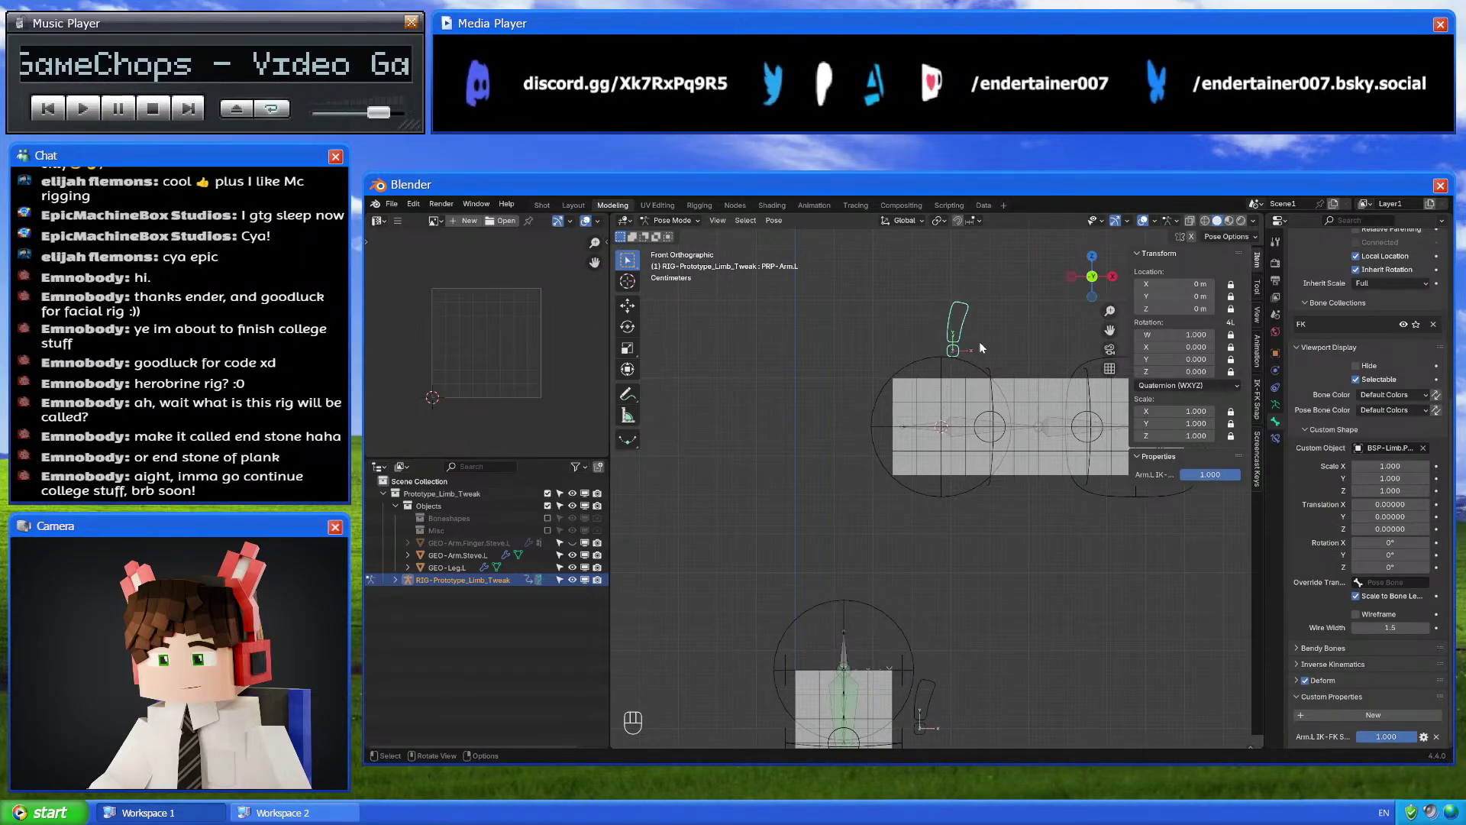
{"action": "type", "text": "0"}
{"action": "key", "text": "Return"}
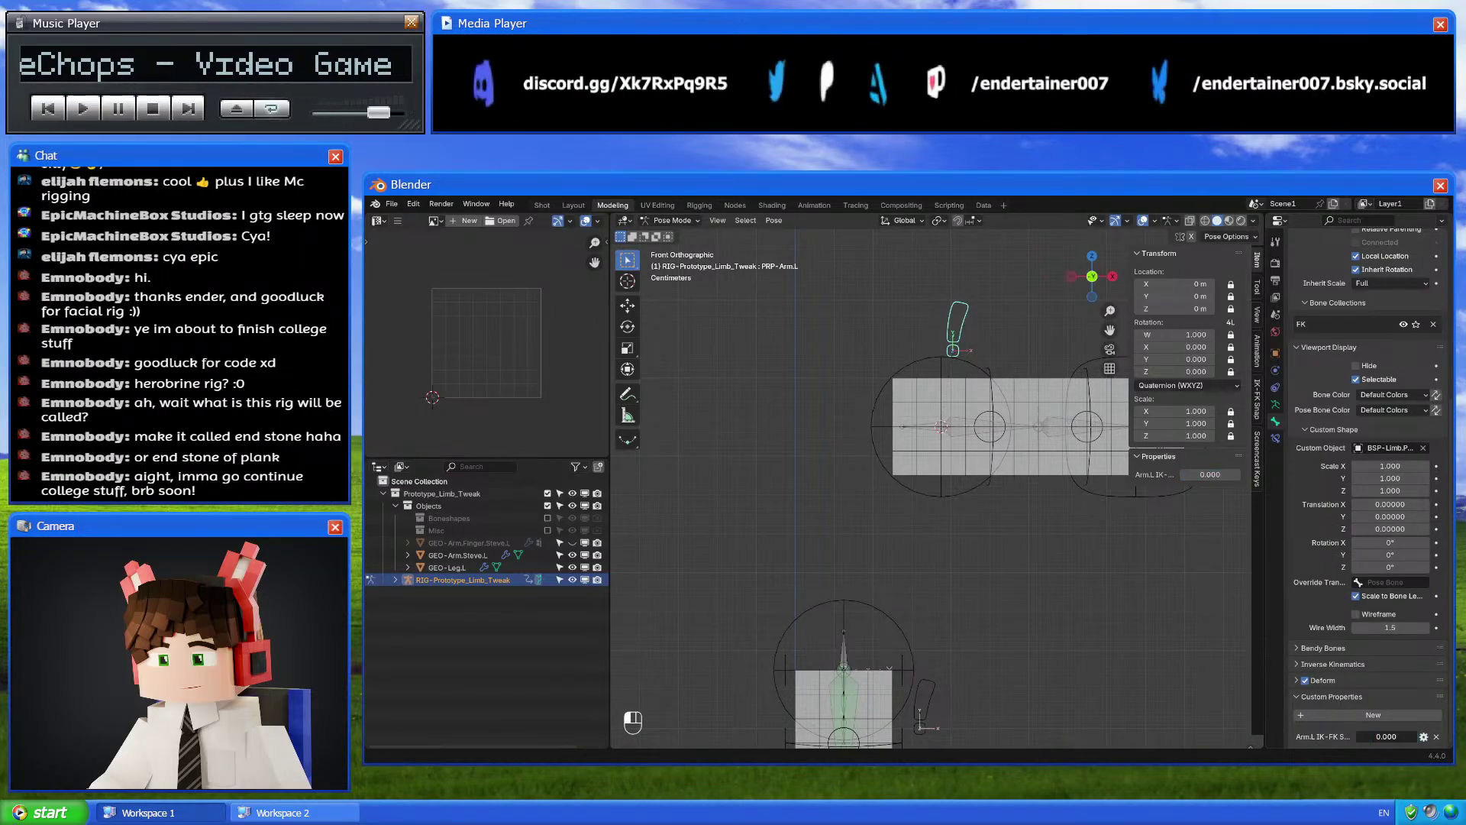
{"action": "left_click", "coordinate": [1423, 737]}
{"action": "left_click", "coordinate": [1336, 714]}
{"action": "key", "text": "Return"}
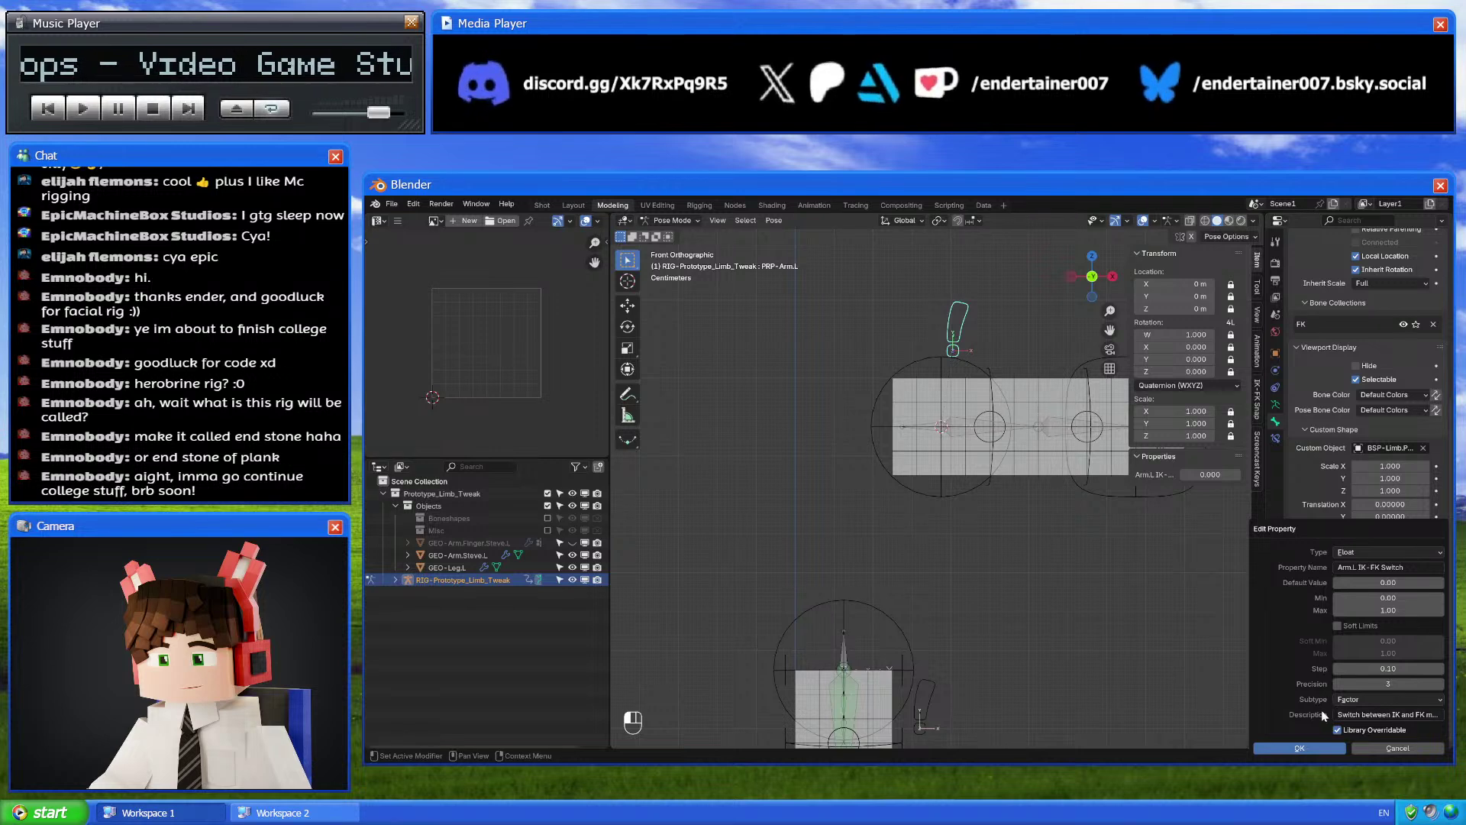
{"action": "left_click", "coordinate": [1313, 748]}
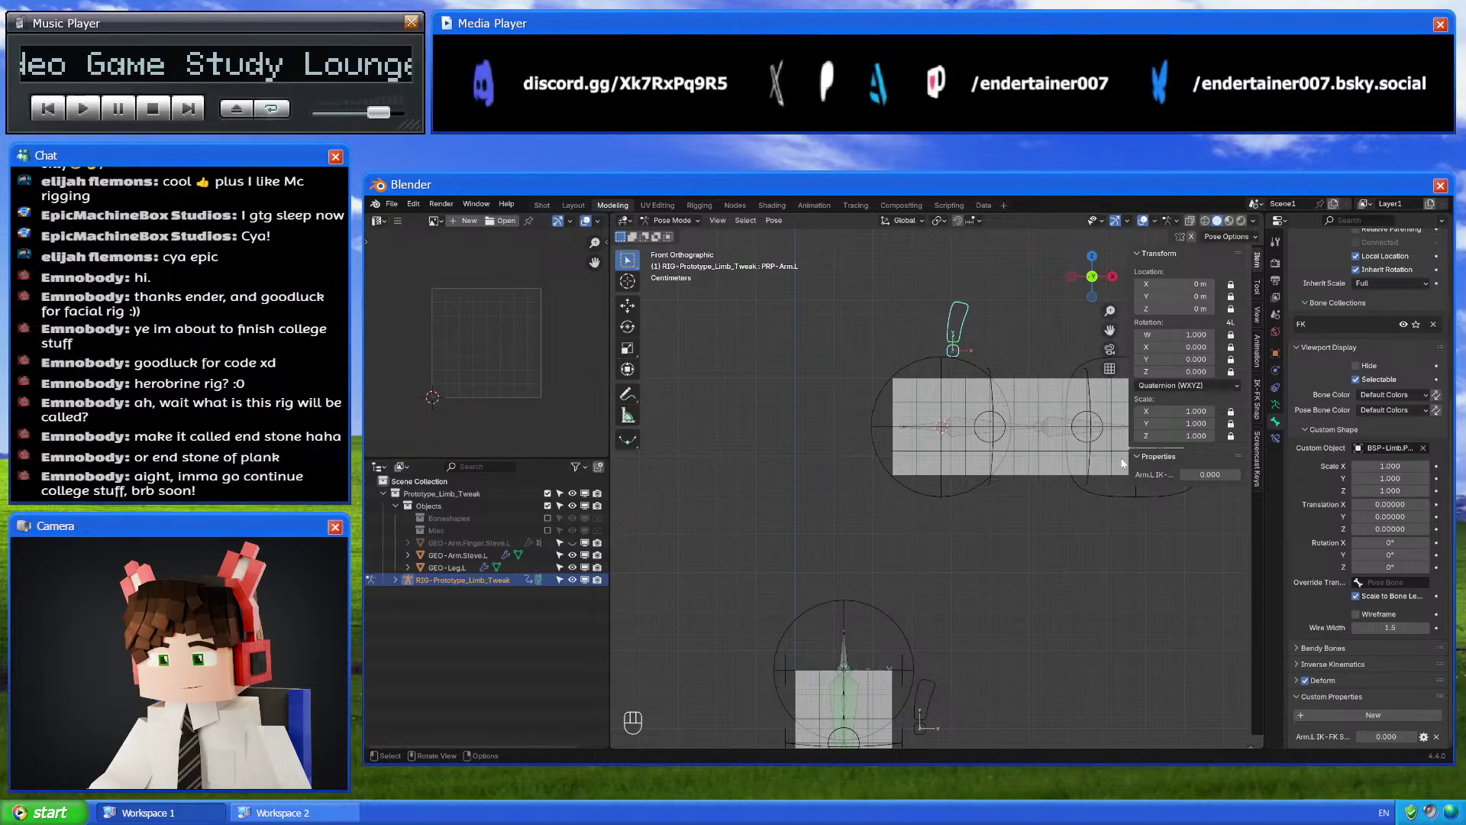
{"action": "middle_click_drag", "start_coordinate": [1051, 484], "coordinate": [941, 461], "text": "shift"}
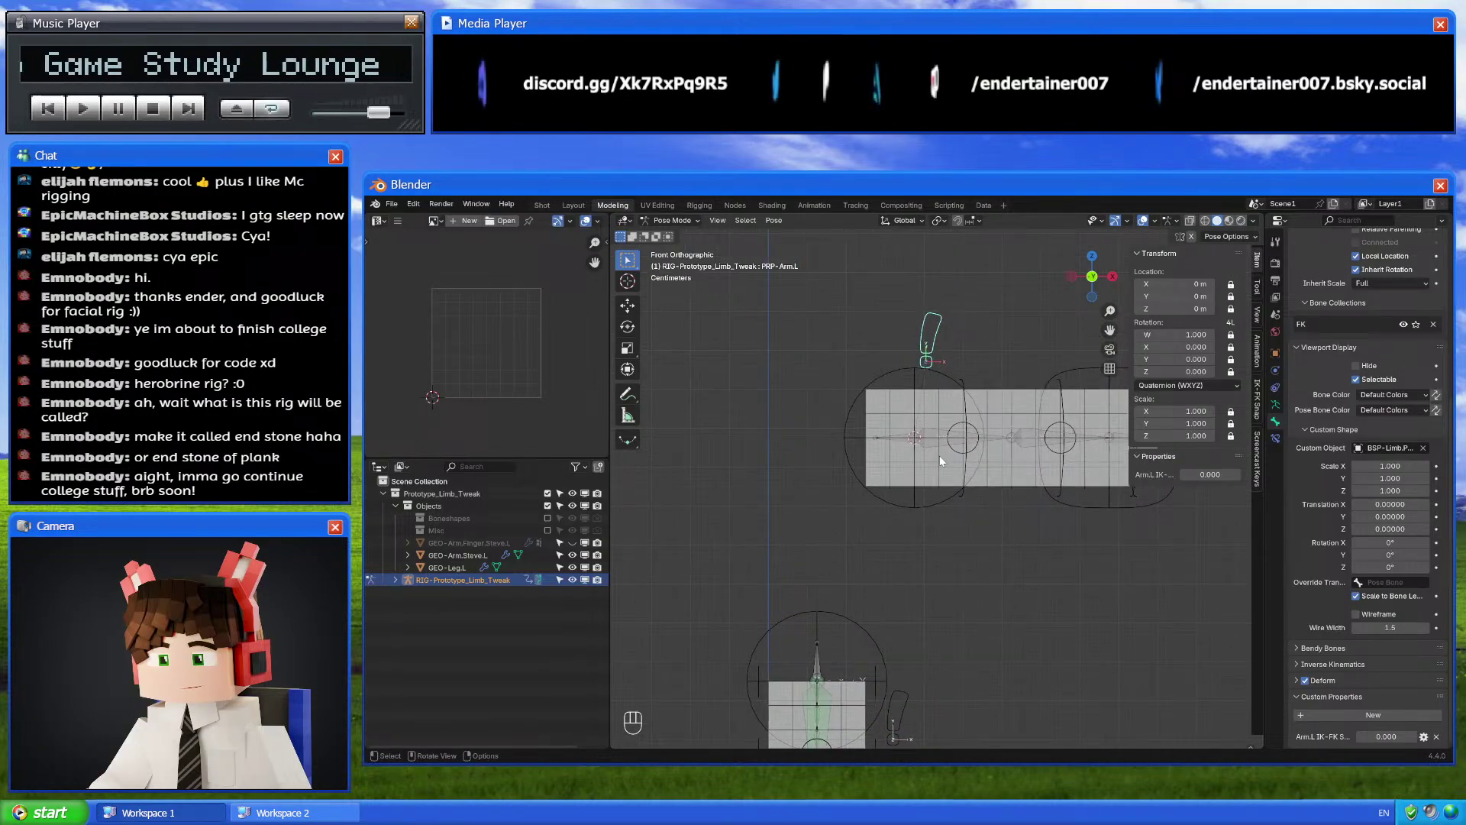
{"action": "left_click", "coordinate": [915, 372]}
{"action": "key", "text": "g"}
{"action": "left_click", "coordinate": [891, 432]}
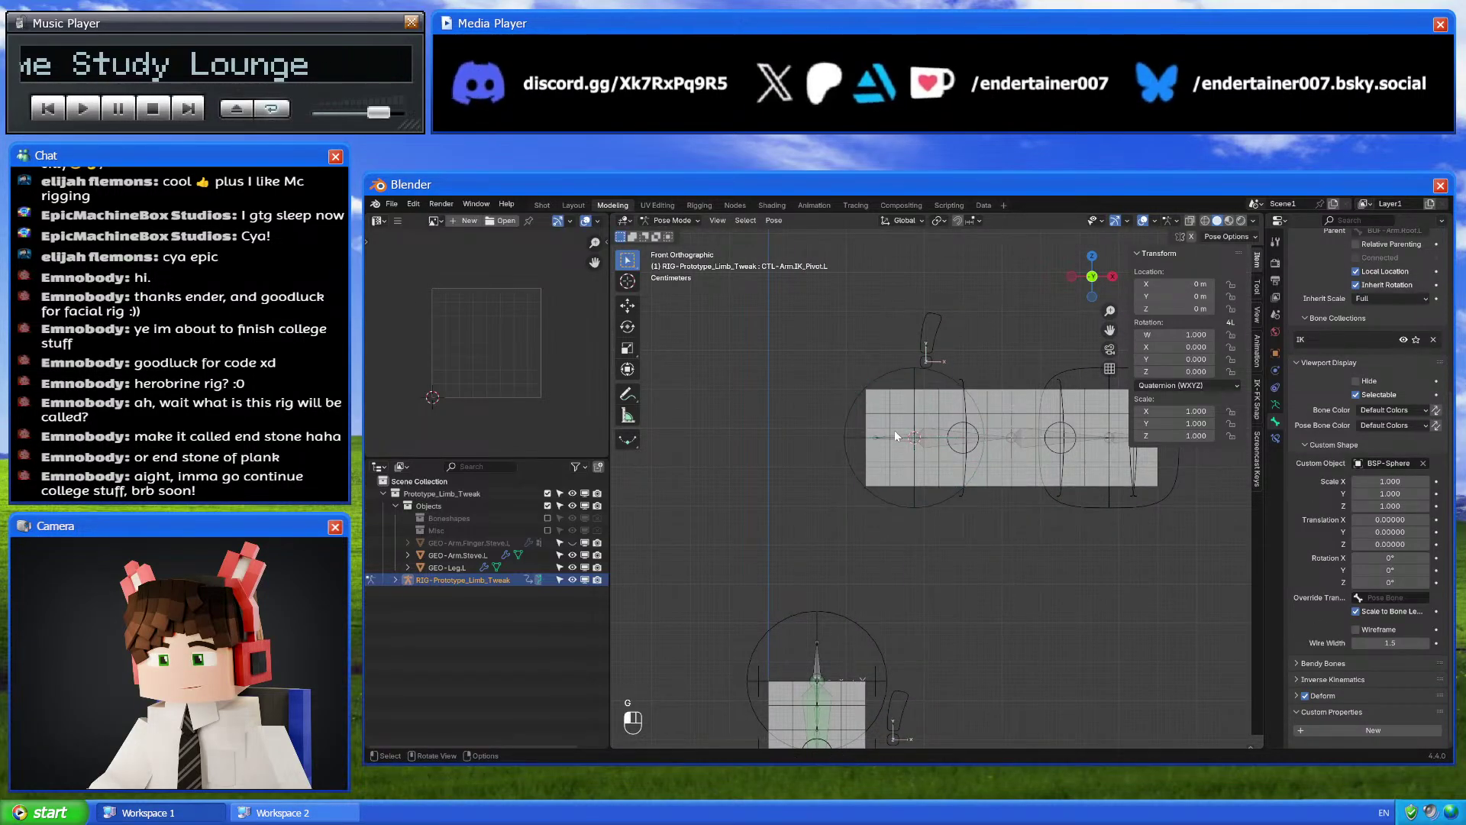
{"action": "key", "text": "g"}
{"action": "right_click", "coordinate": [987, 542]}
{"action": "mouse_move", "coordinate": [987, 538]}
{"action": "middle_mouse_down", "text": "shift"}
{"action": "mouse_move", "coordinate": [983, 481]}
{"action": "mouse_move", "coordinate": [980, 518]}
{"action": "mouse_move", "coordinate": [1002, 536]}
{"action": "mouse_move", "coordinate": [974, 518]}
{"action": "mouse_move", "coordinate": [935, 538]}
{"action": "mouse_move", "coordinate": [953, 606]}
{"action": "mouse_move", "coordinate": [1011, 555]}
{"action": "mouse_move", "coordinate": [992, 539]}
{"action": "middle_mouse_up", "text": "shift"}
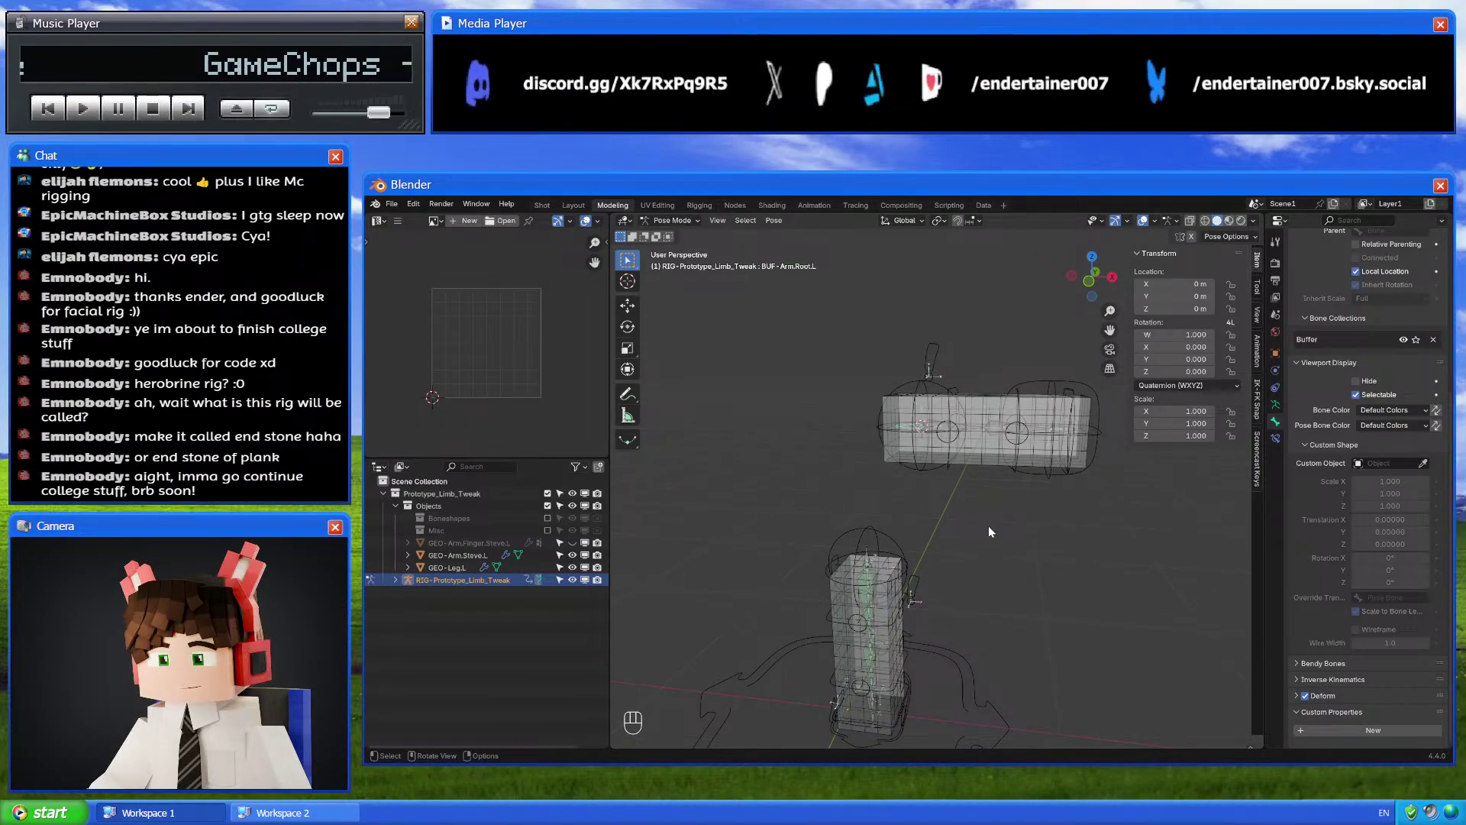
Snap the 3D cursor to the centre of GEO-Arm.Steve.L's inner end face in front view
{"action": "left_click", "coordinate": [1081, 292]}
{"action": "scroll", "coordinate": [966, 473], "scroll_direction": "up", "scroll_amount": 3}
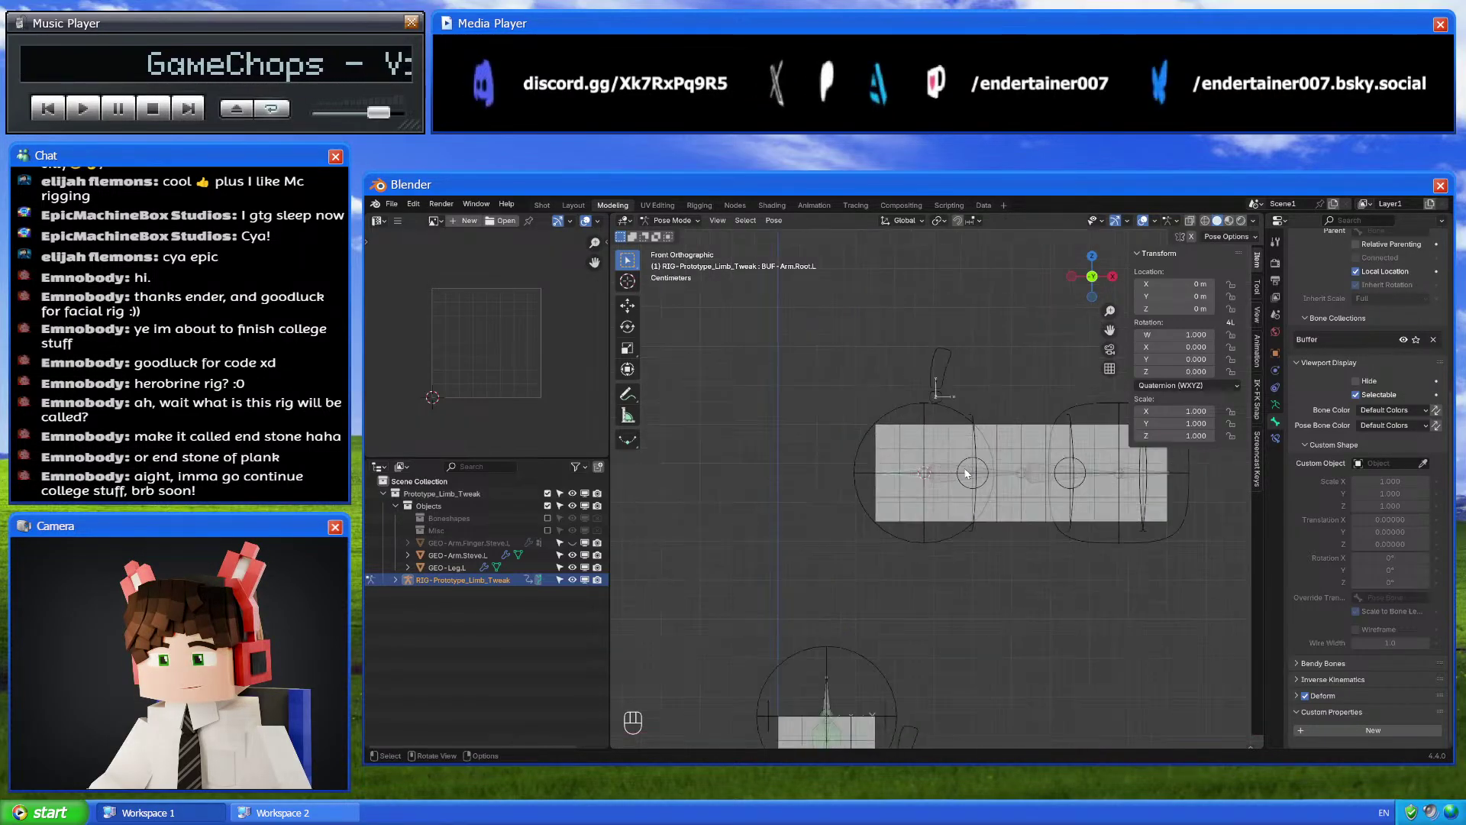
{"action": "key", "text": "Tab"}
{"action": "key", "text": "Tab"}
{"action": "key", "text": "ctrl+Tab"}
{"action": "left_click", "coordinate": [901, 449]}
{"action": "key", "text": "Tab"}
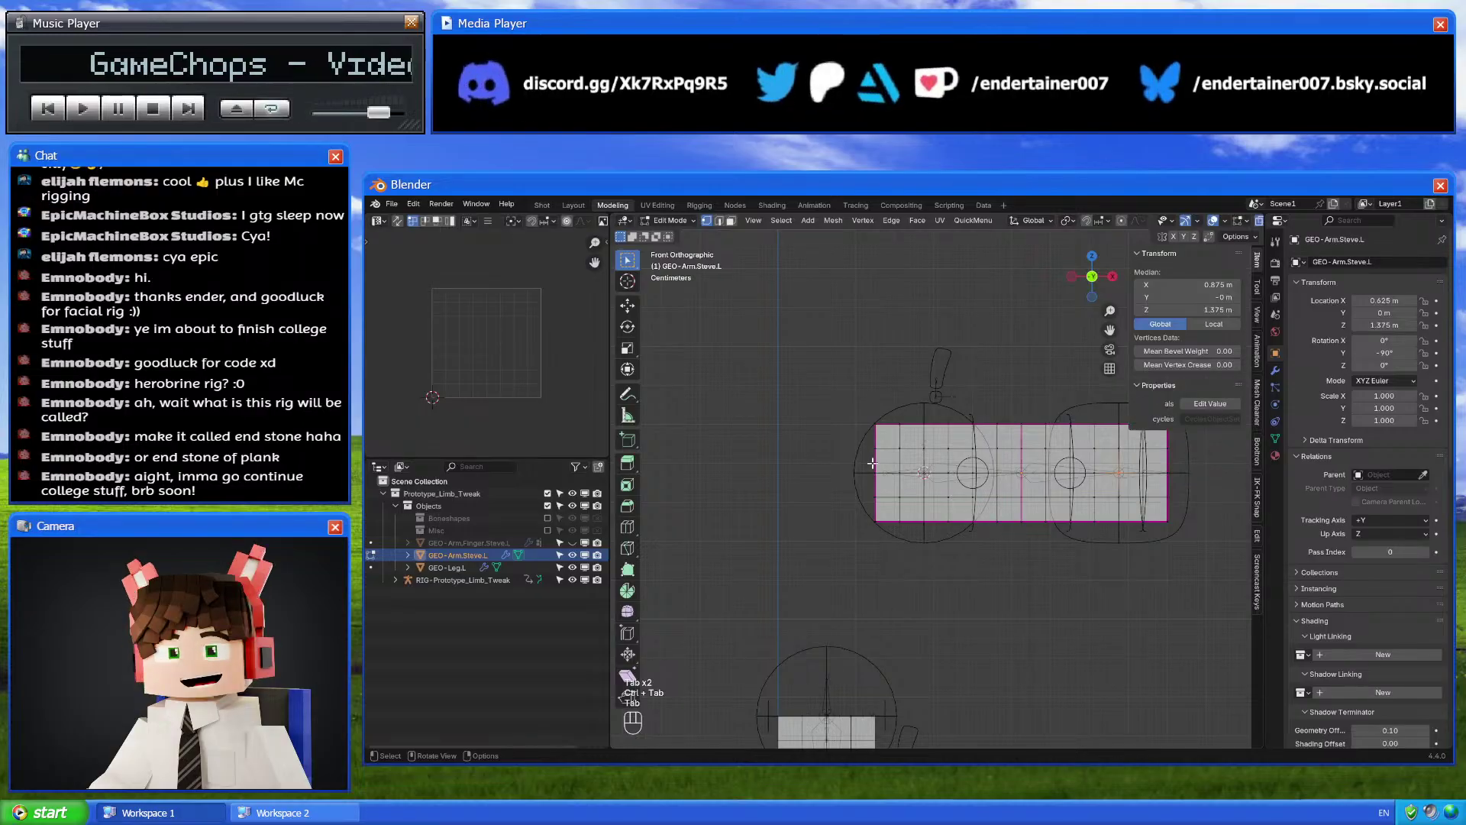
{"action": "key", "text": "shift+s"}
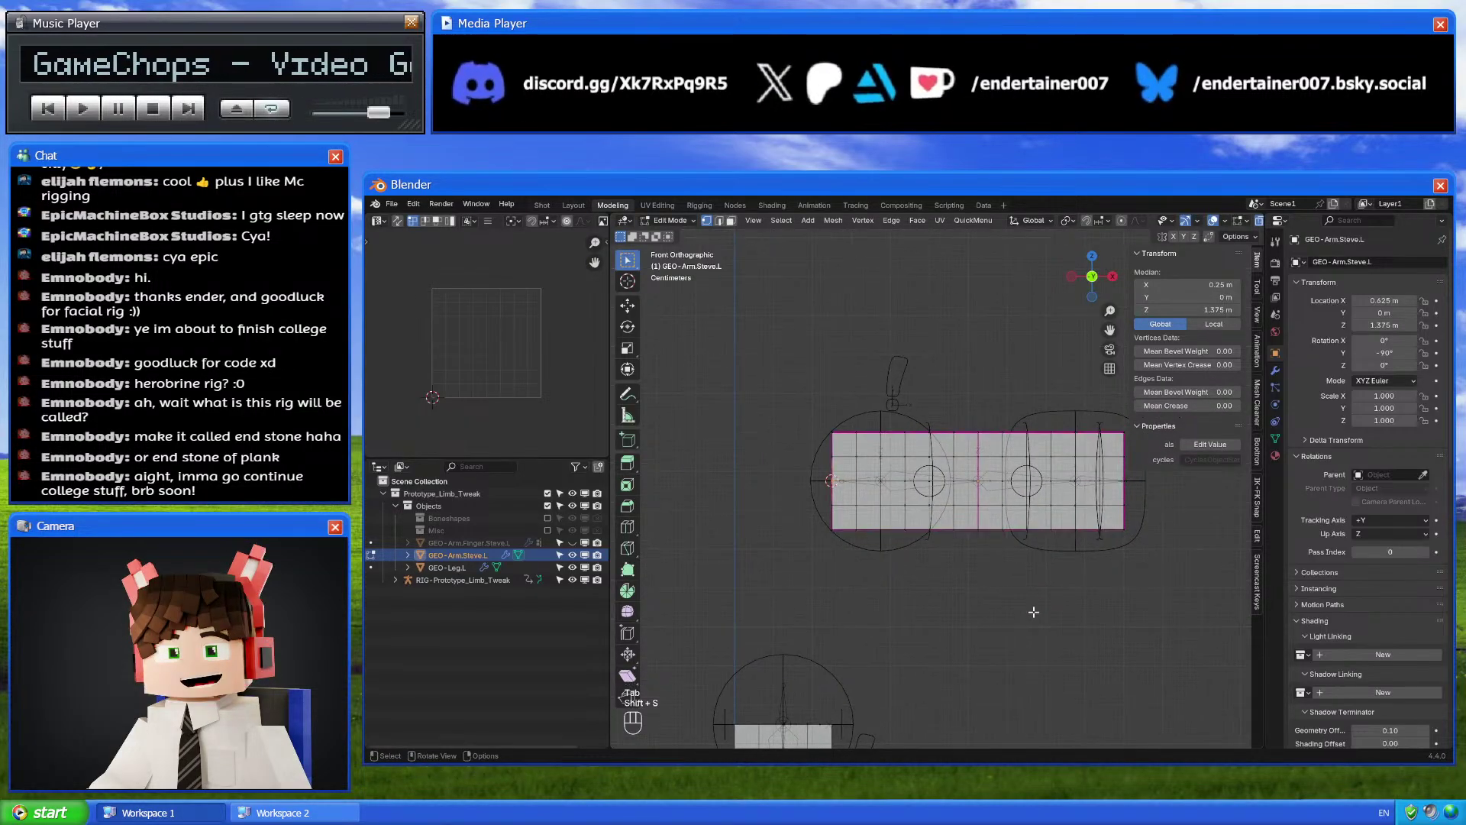
{"action": "key", "text": "Tab"}
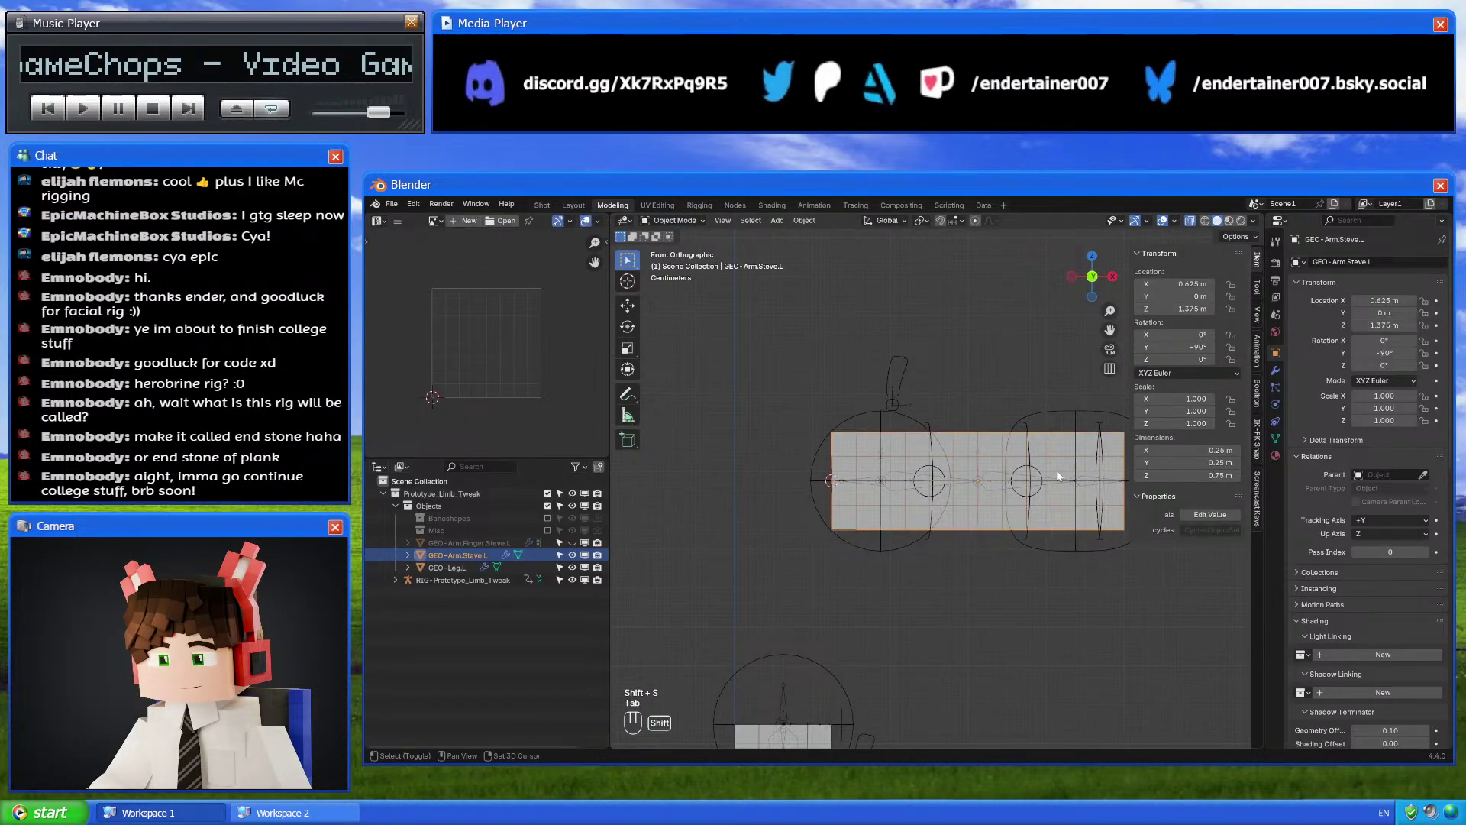
Make Splines the active bone collection and add a new bone at the 3D cursor in the armature
{"action": "left_click", "coordinate": [1275, 433]}
{"action": "left_click", "coordinate": [1275, 372]}
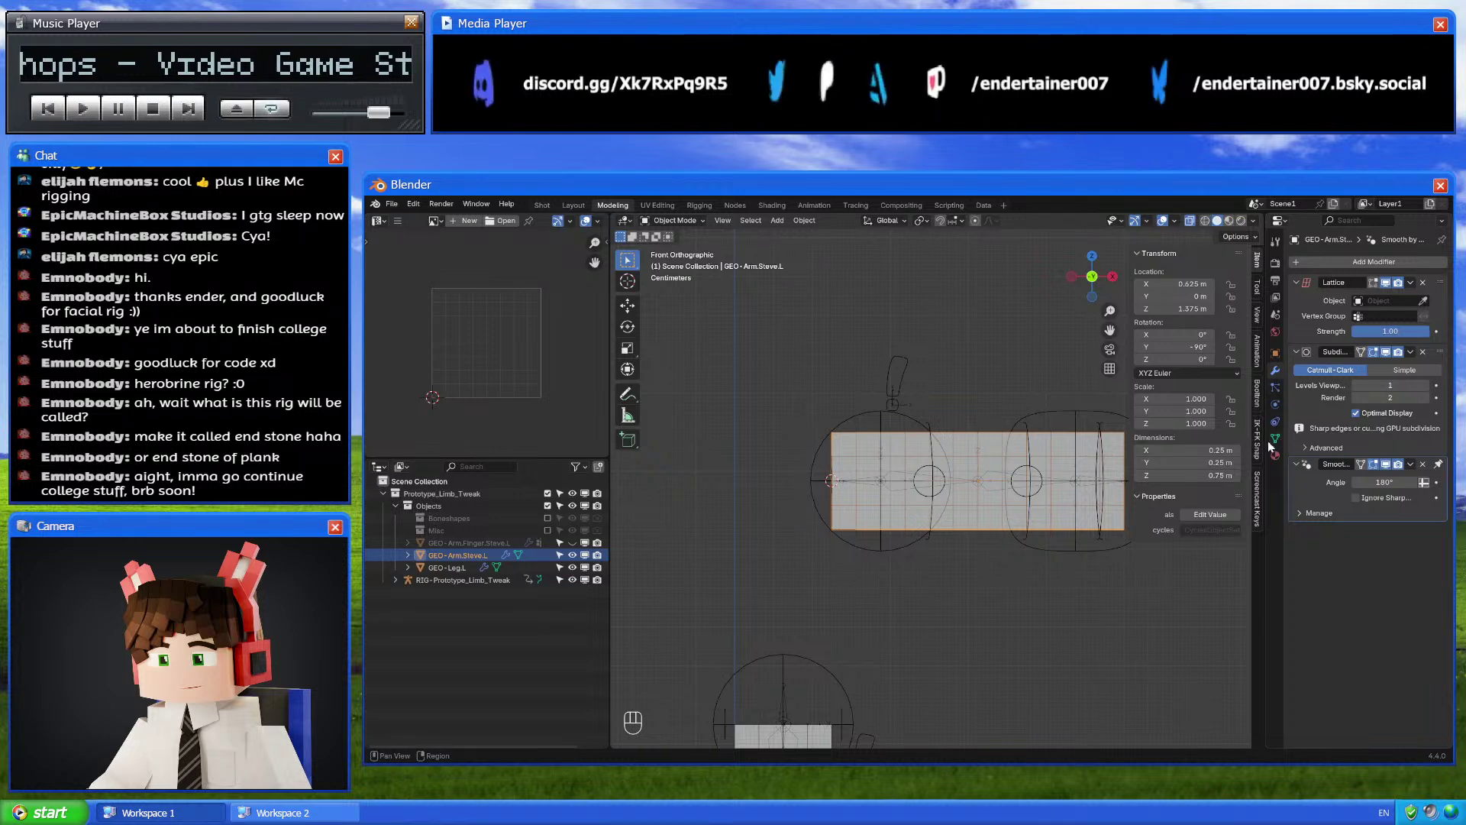
{"action": "left_click", "coordinate": [891, 396]}
{"action": "left_click", "coordinate": [1275, 404]}
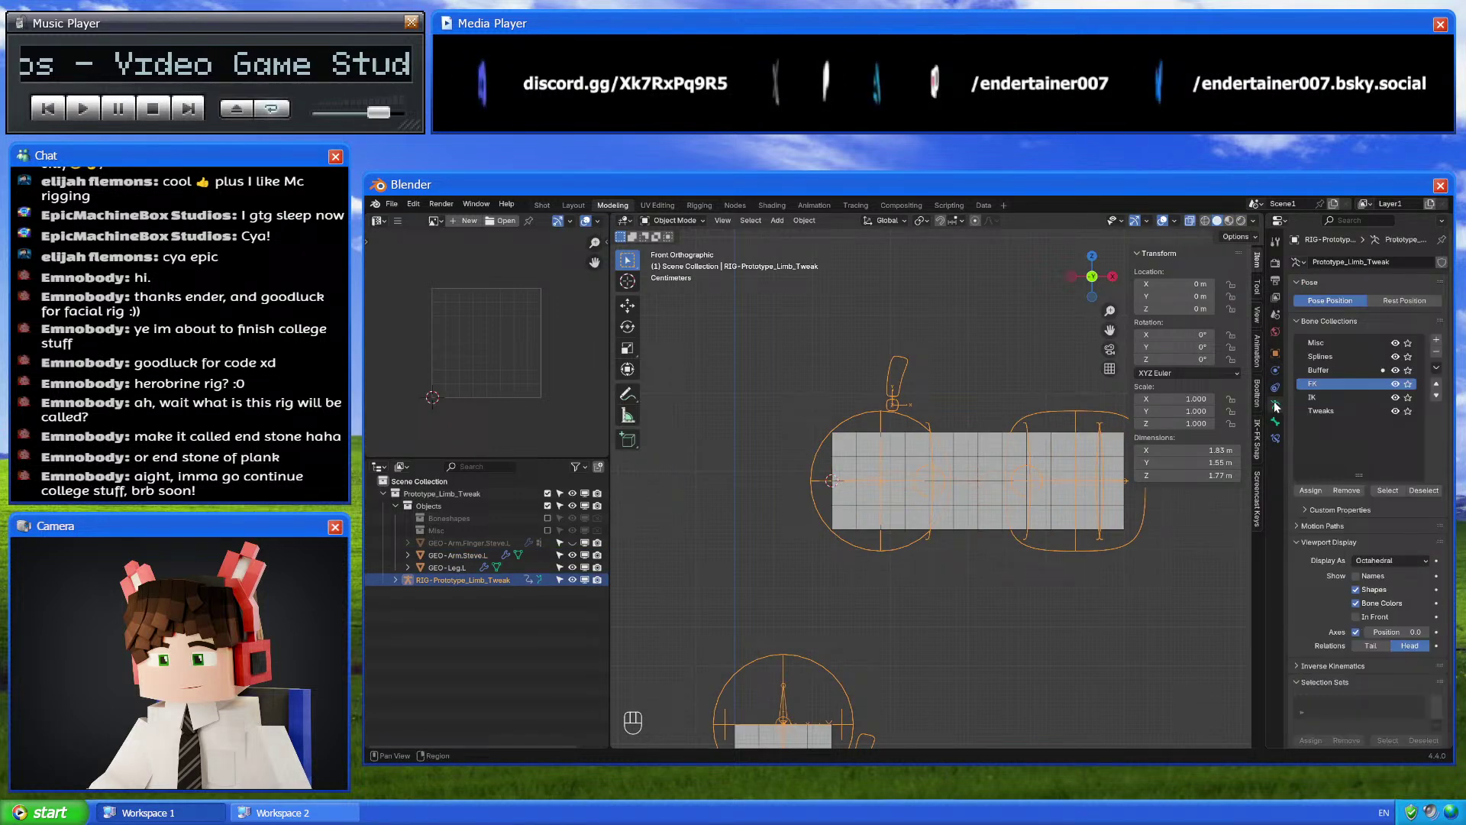
{"action": "left_click", "coordinate": [1341, 356]}
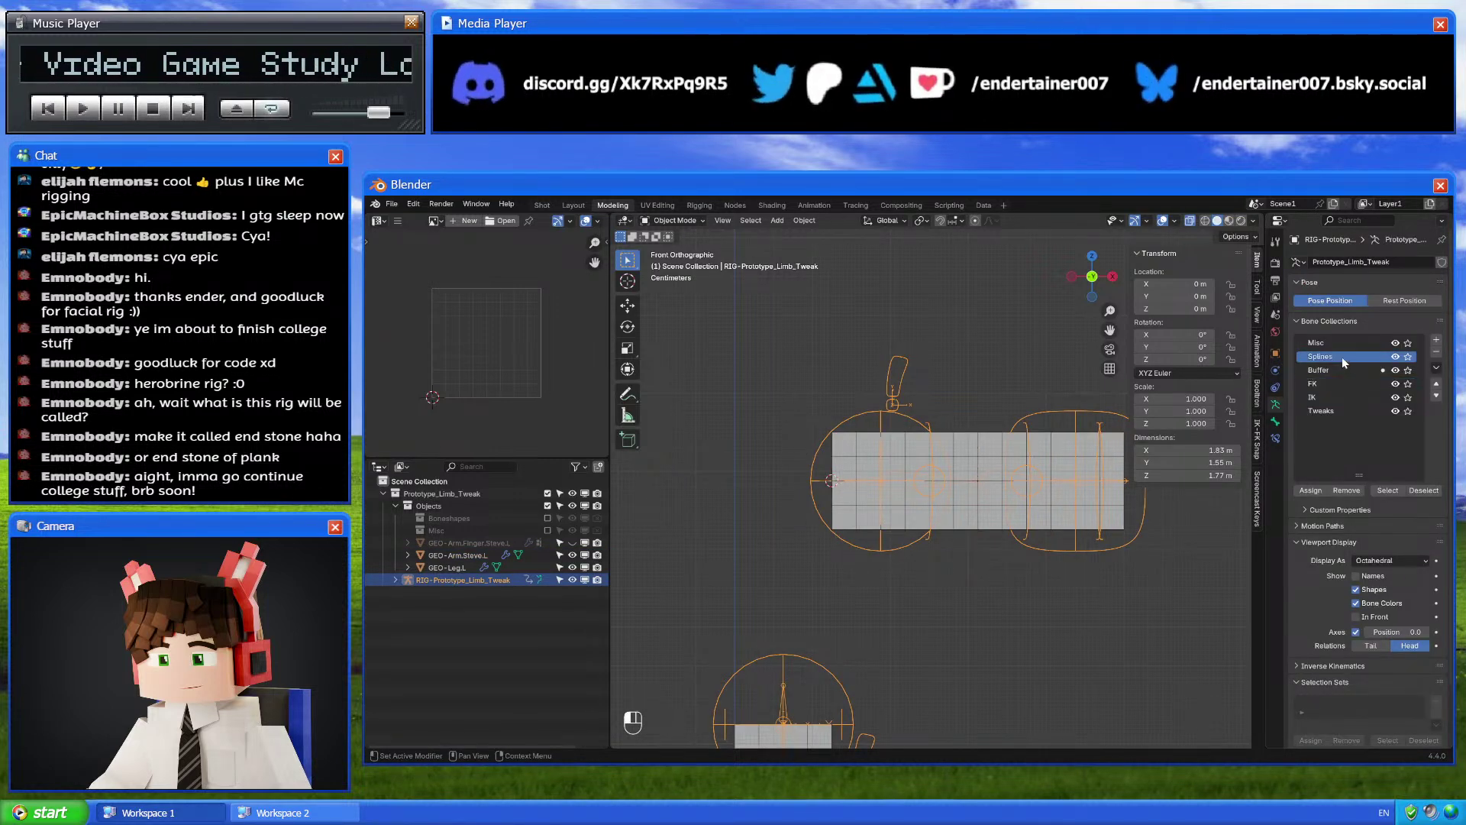
{"action": "key", "text": "Tab"}
{"action": "key", "text": "shift+a"}
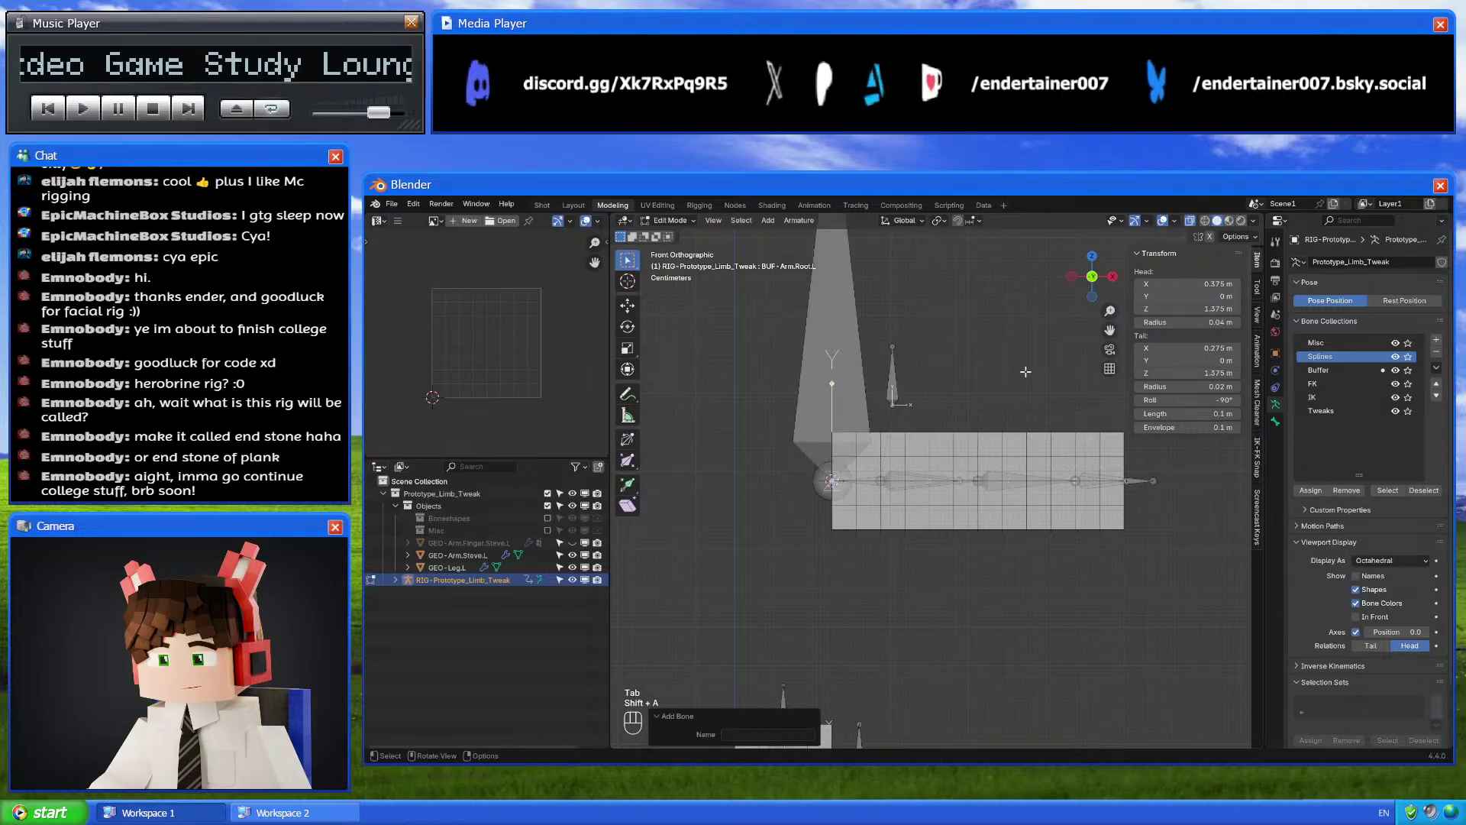
Snap the 3D cursor to the arm mesh's outer end and snap the new bone's tail to it, spanning the full arm
{"action": "key", "text": "Tab"}
{"action": "key", "text": "ctrl+Tab"}
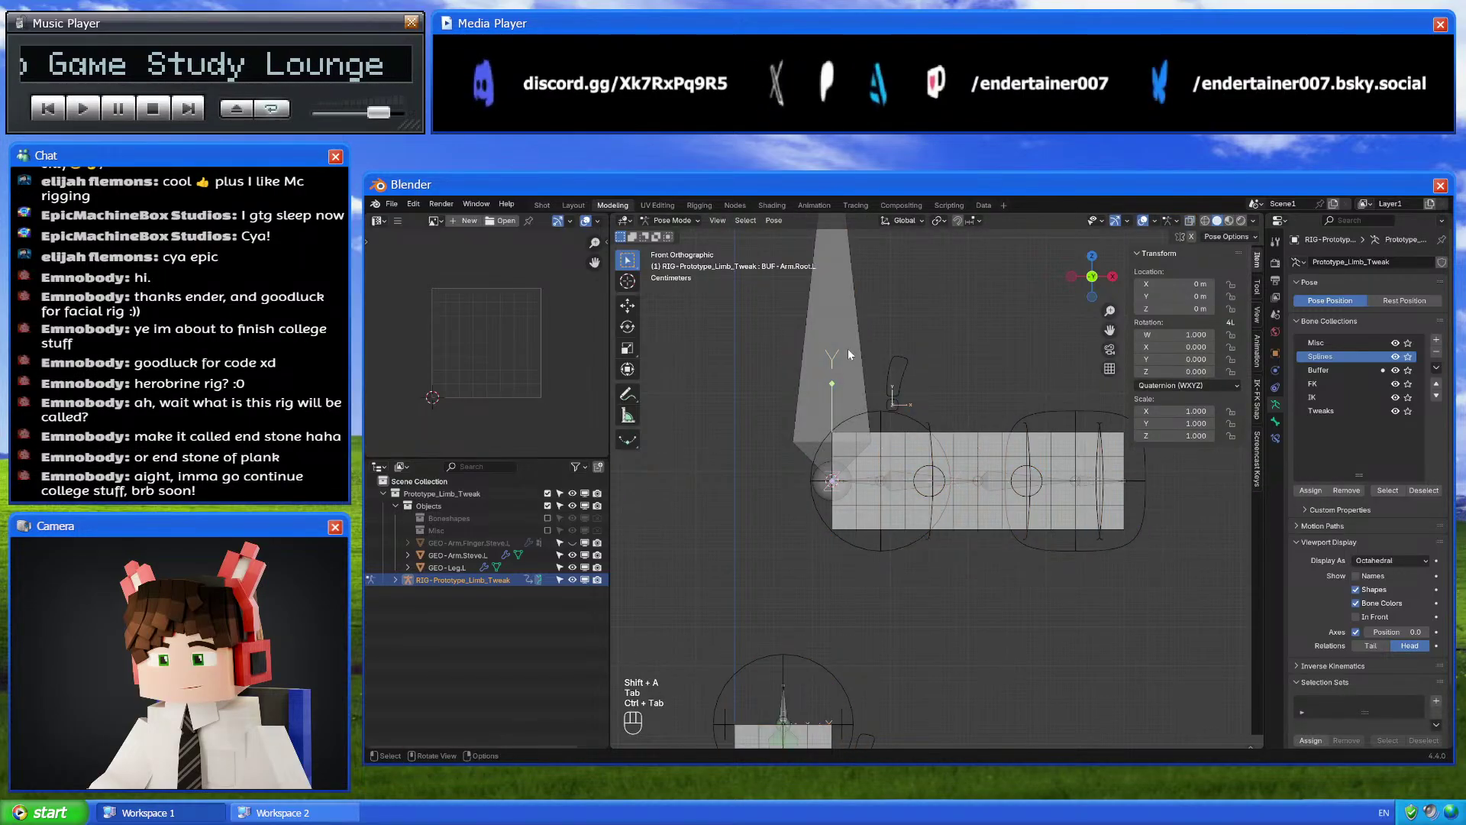
{"action": "key", "text": "Tab"}
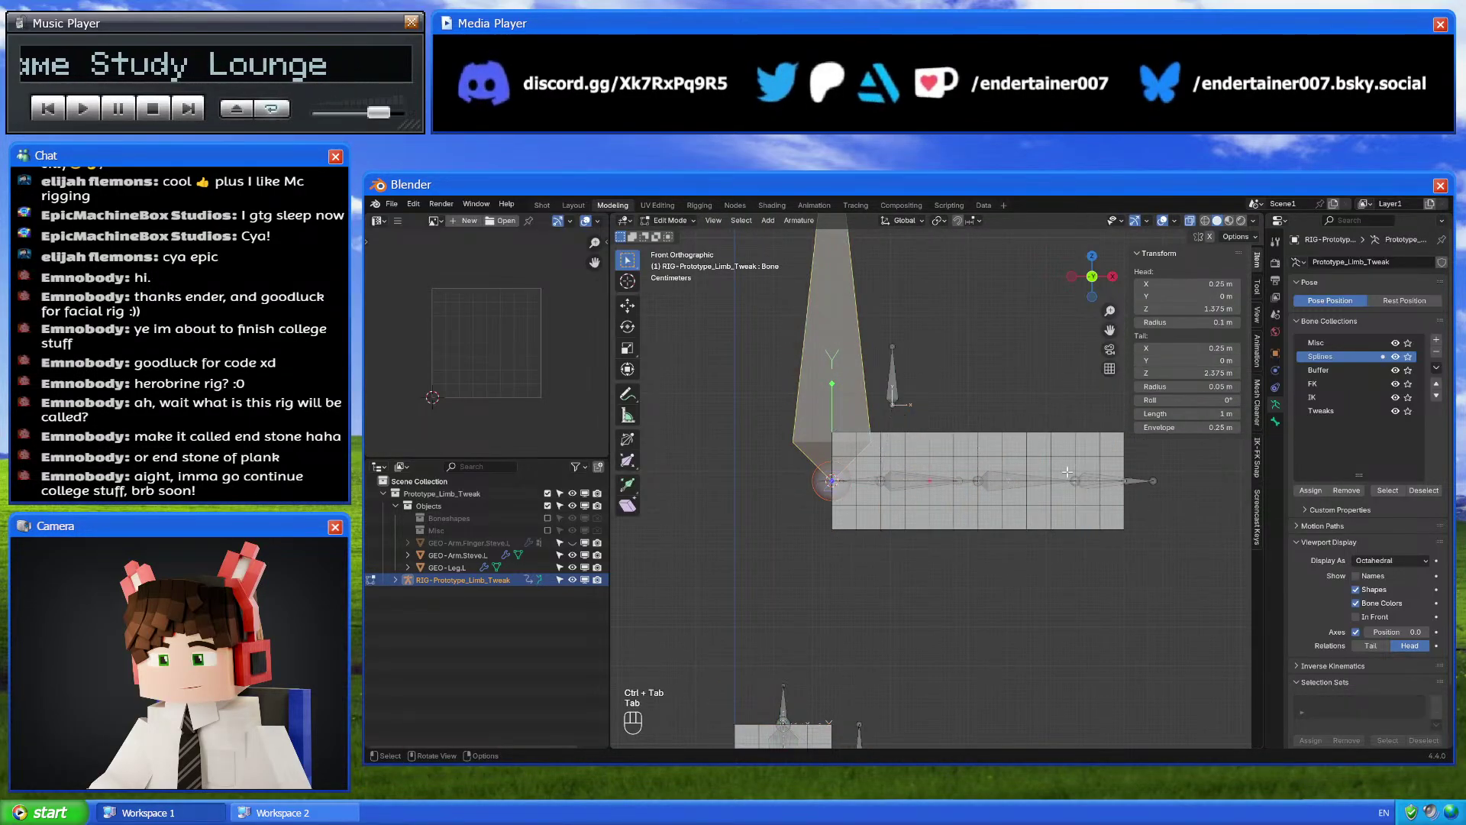
{"action": "middle_click_drag", "start_coordinate": [1105, 491], "coordinate": [1091, 491], "text": "shift"}
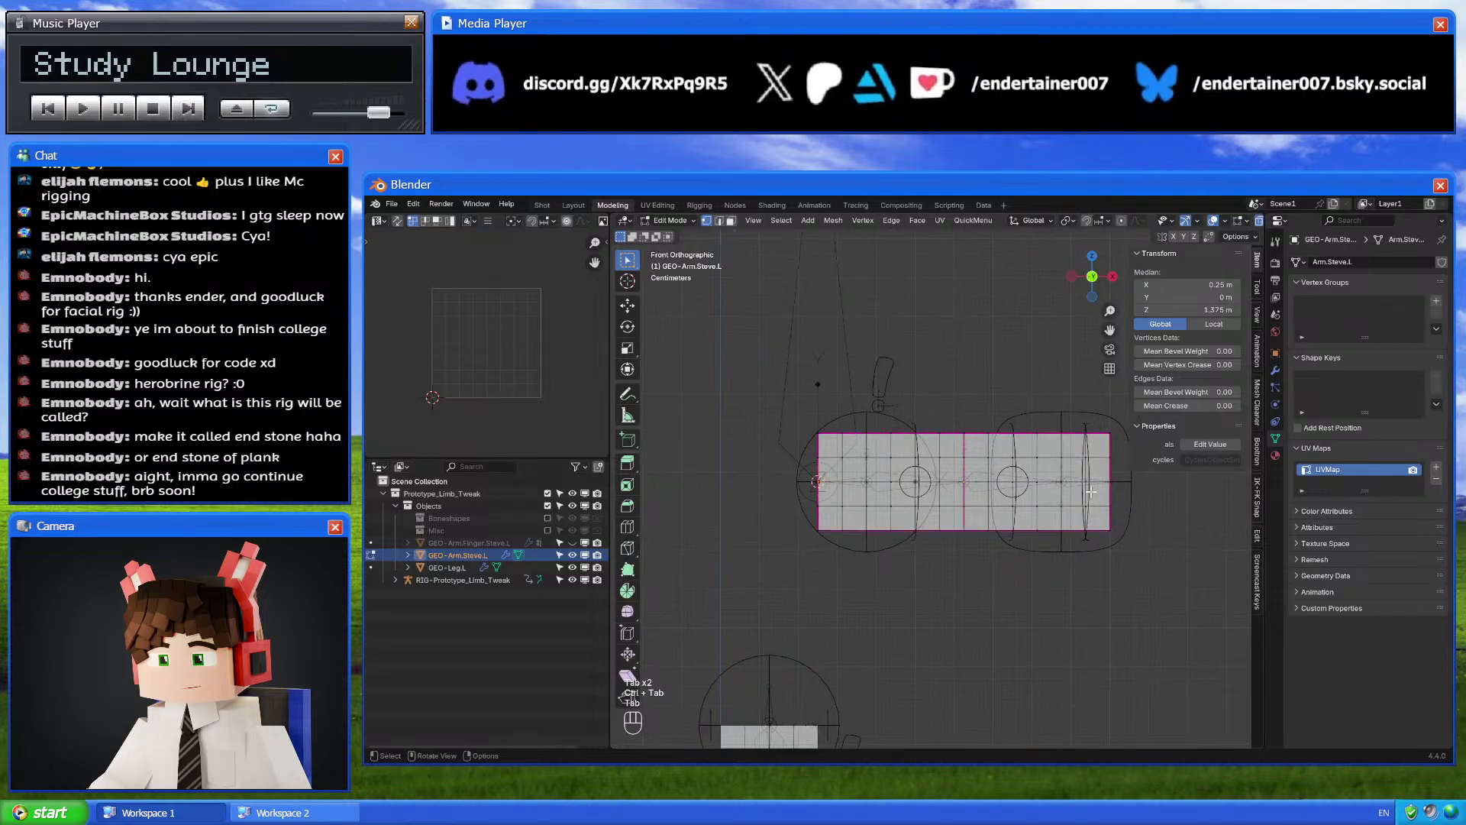
{"action": "key", "text": "shift+s"}
{"action": "key", "text": "Tab"}
{"action": "left_click", "coordinate": [848, 335]}
{"action": "key", "text": "Tab"}
{"action": "scroll", "coordinate": [860, 356], "scroll_direction": "down", "scroll_amount": 3}
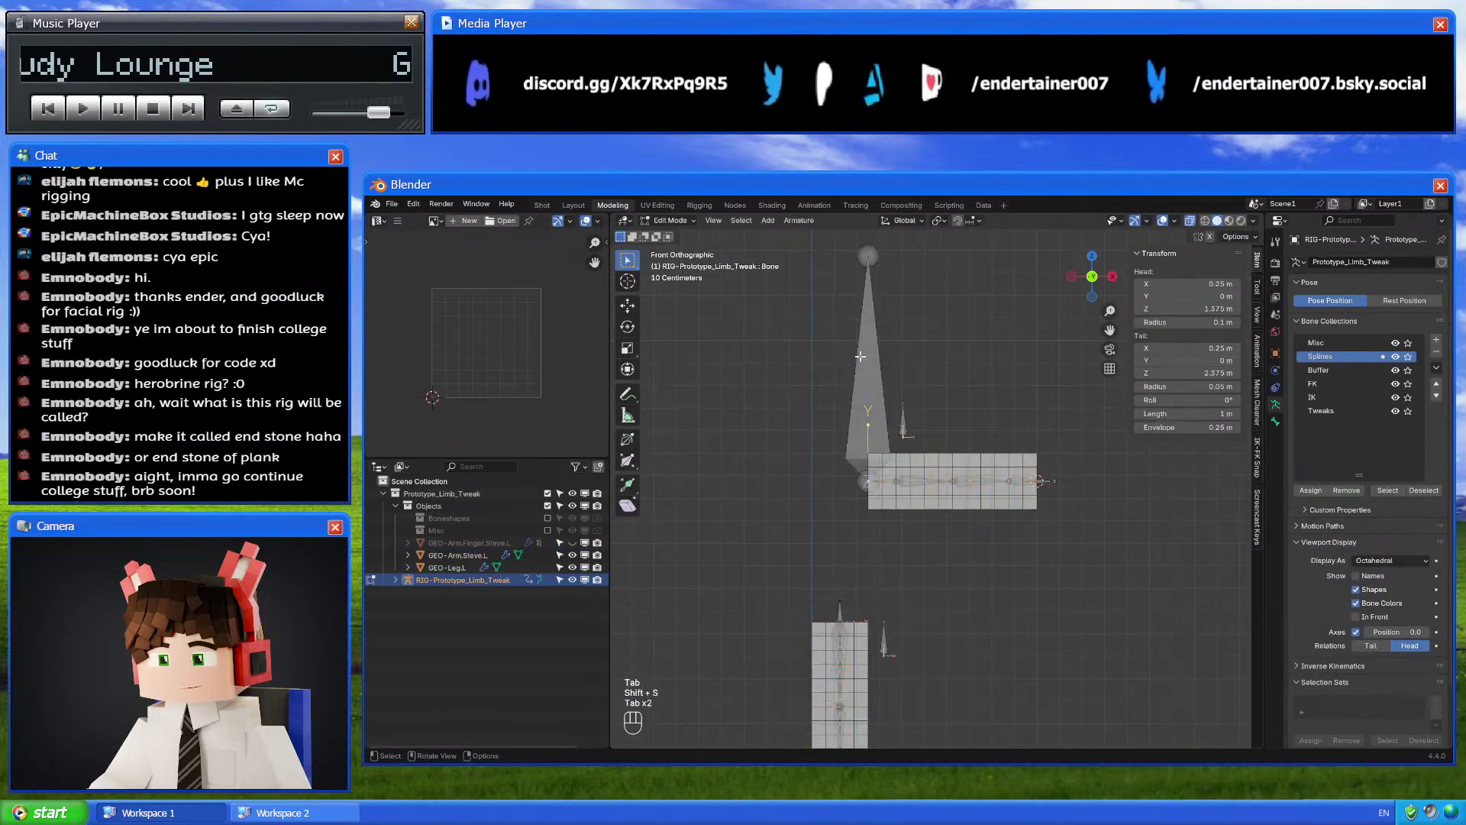
{"action": "scroll", "coordinate": [867, 459], "scroll_direction": "up", "scroll_amount": 4}
{"action": "key", "text": "ctrl+Tab"}
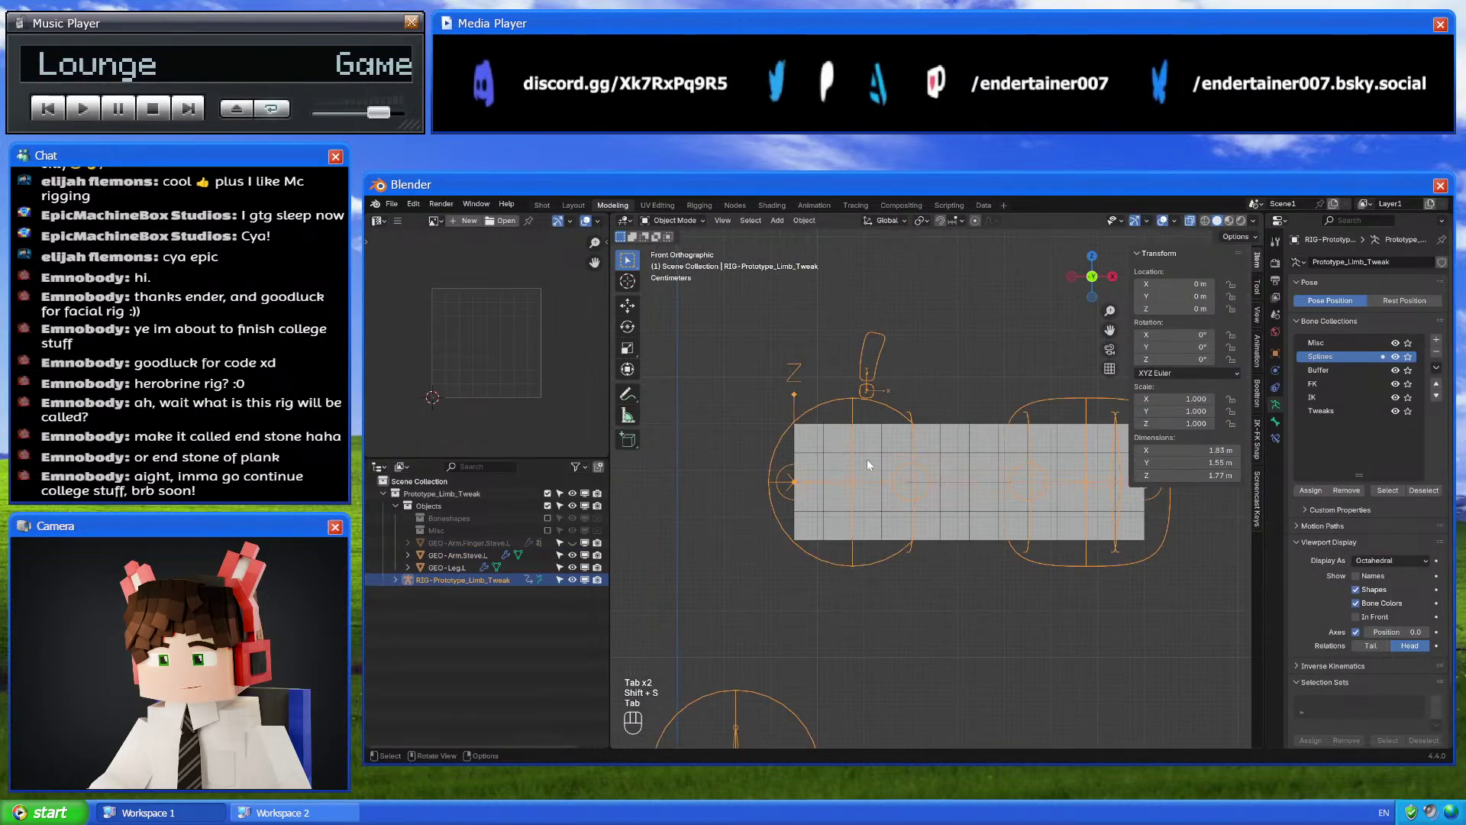
Subdivide the full-length arm bone once, and subdivide the resulting bones again with 5 cuts
{"action": "right_click", "coordinate": [1024, 335]}
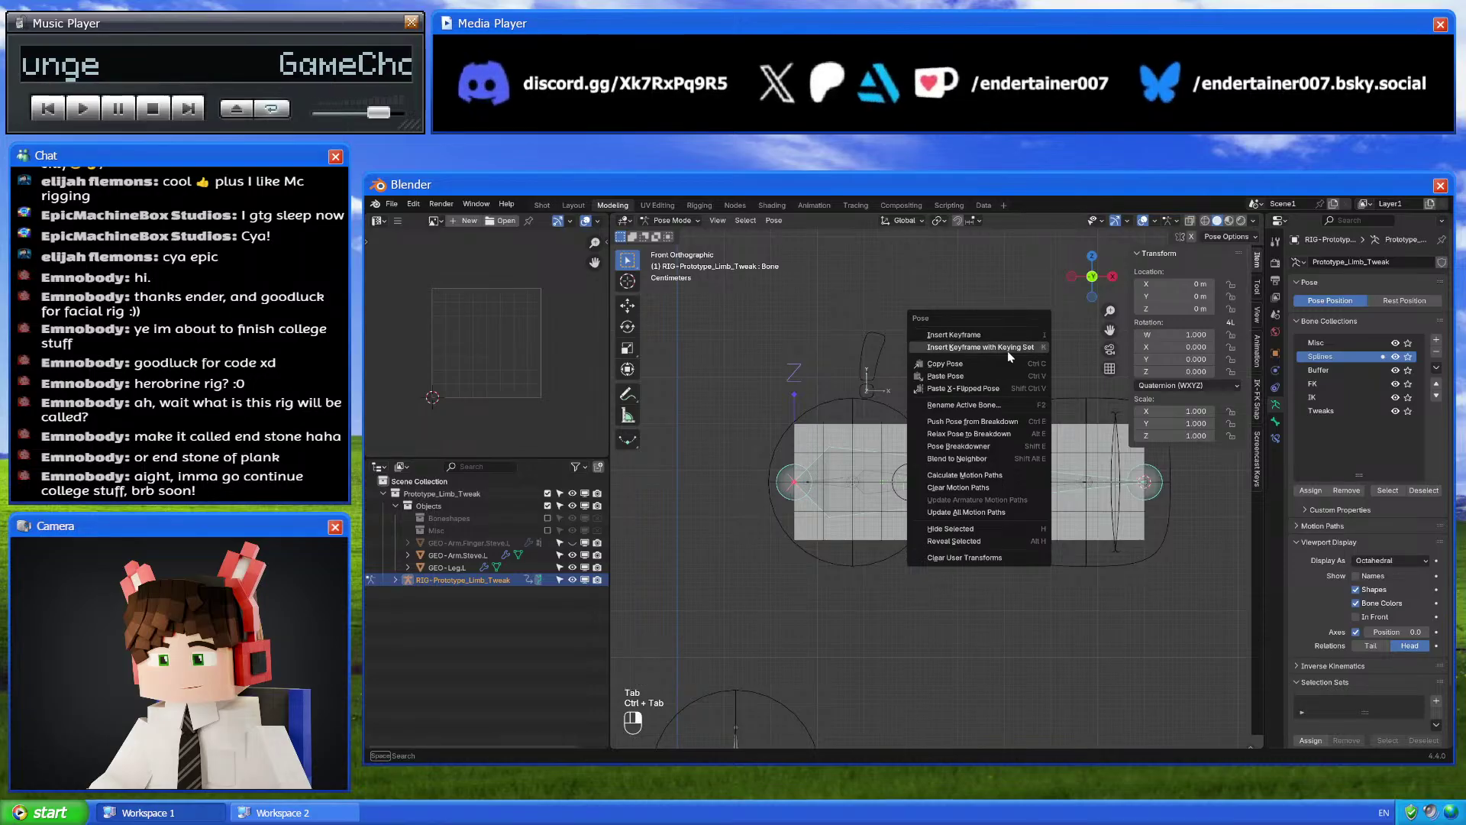
{"action": "key", "text": "Escape"}
{"action": "key", "text": "Tab"}
{"action": "right_click", "coordinate": [1043, 374]}
{"action": "left_click", "coordinate": [1043, 374]}
{"action": "right_click", "coordinate": [1043, 374]}
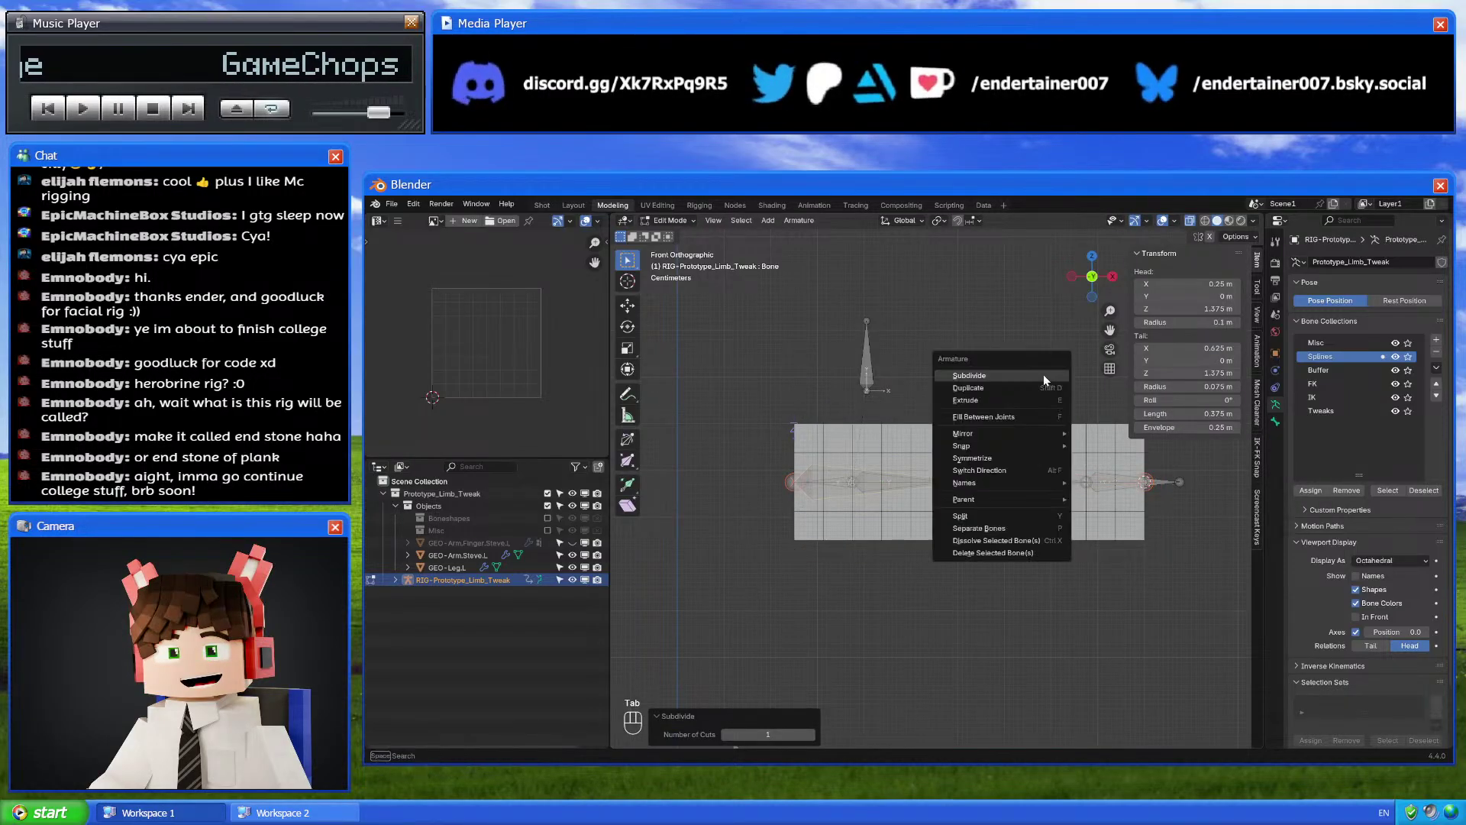
{"action": "left_click", "coordinate": [1043, 374]}
{"action": "left_click", "coordinate": [811, 735]}
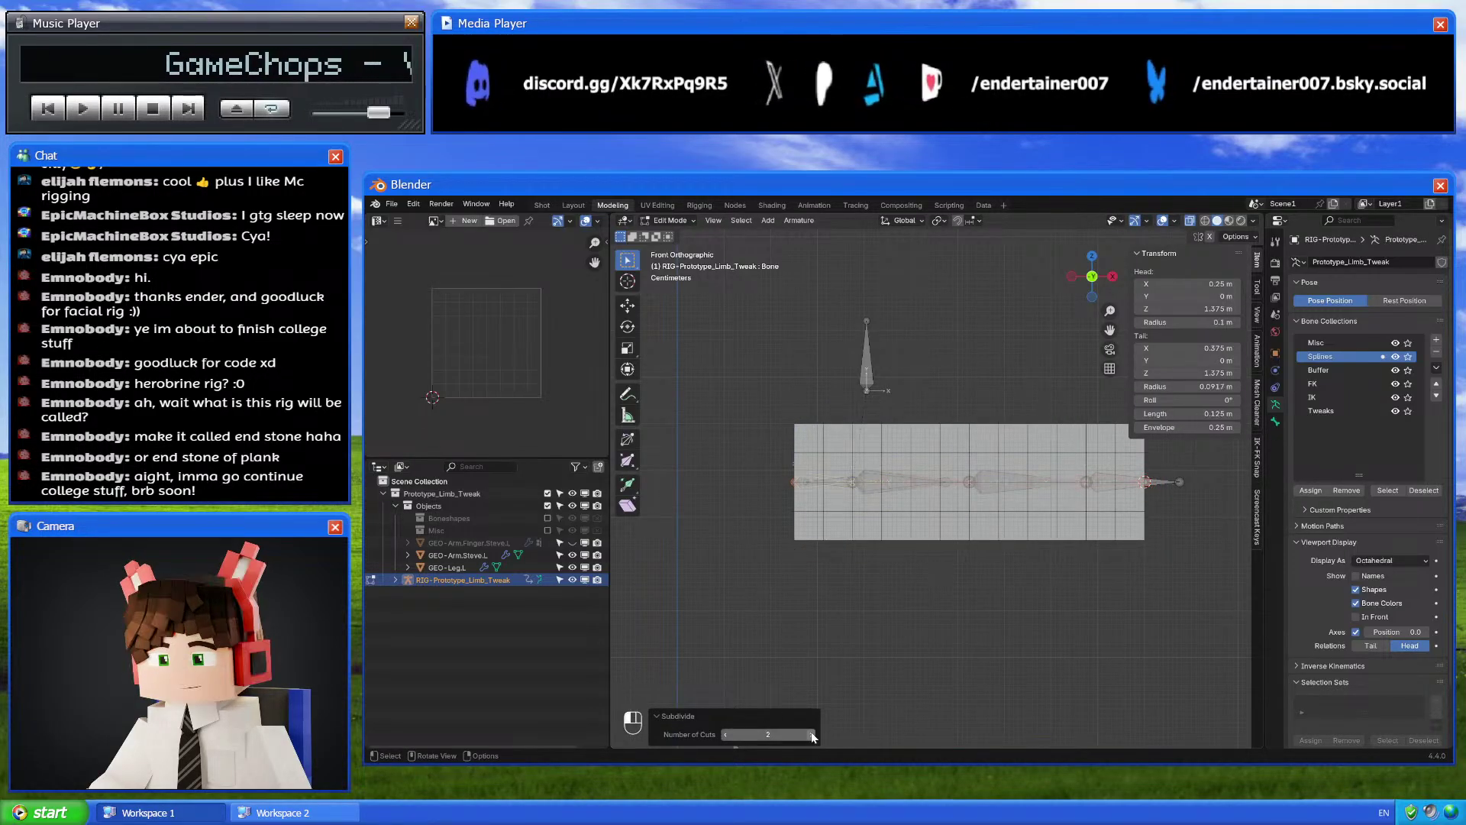
{"action": "left_click", "coordinate": [811, 734]}
{"action": "left_click", "coordinate": [811, 735]}
{"action": "left_click", "coordinate": [811, 735]}
{"action": "scroll", "coordinate": [926, 569], "scroll_direction": "up", "scroll_amount": 6}
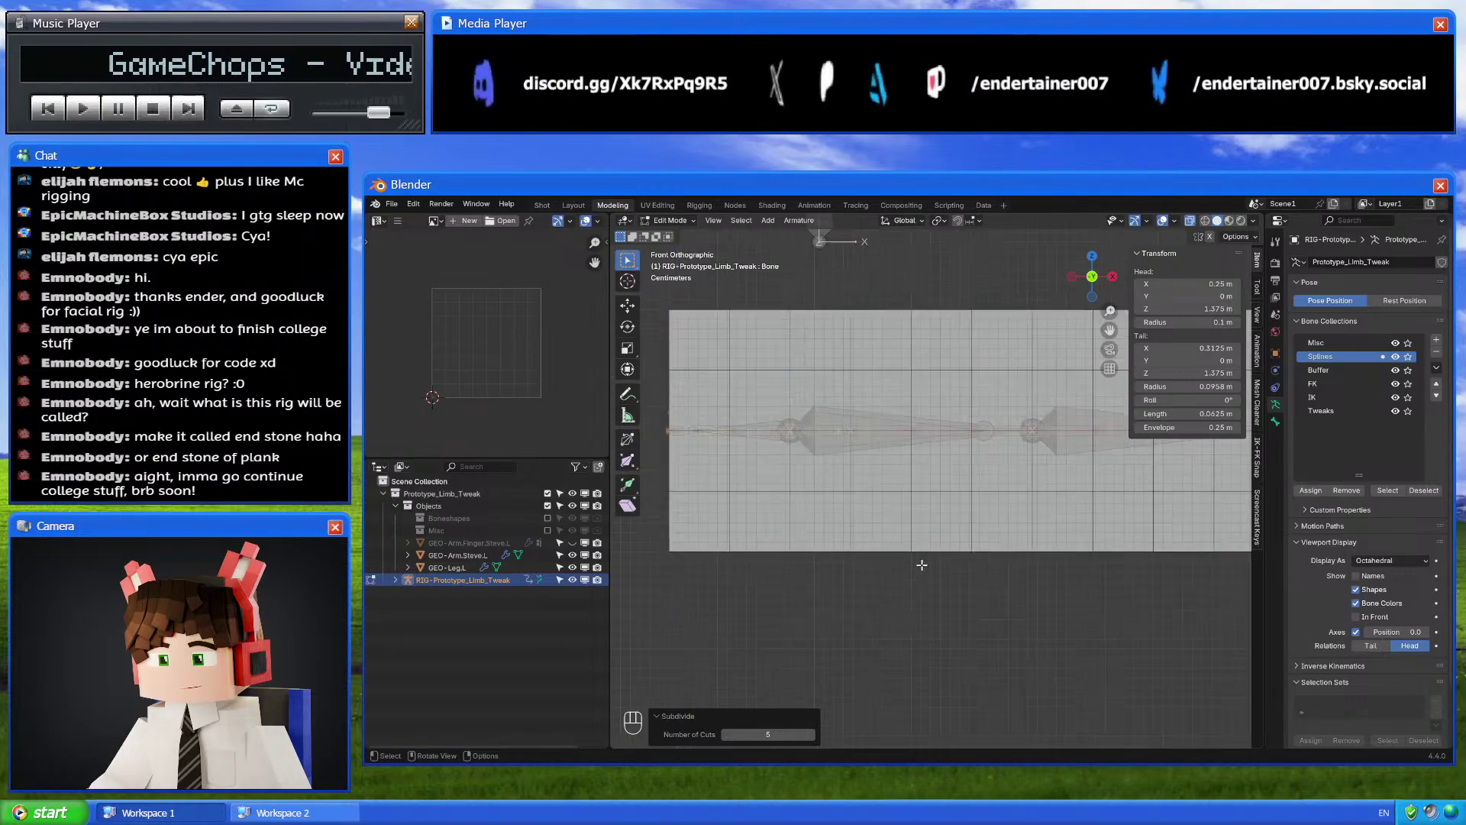
Return the armature to Pose Mode and hide the Buffer, FK and IK bone collections
{"action": "key", "text": "Tab"}
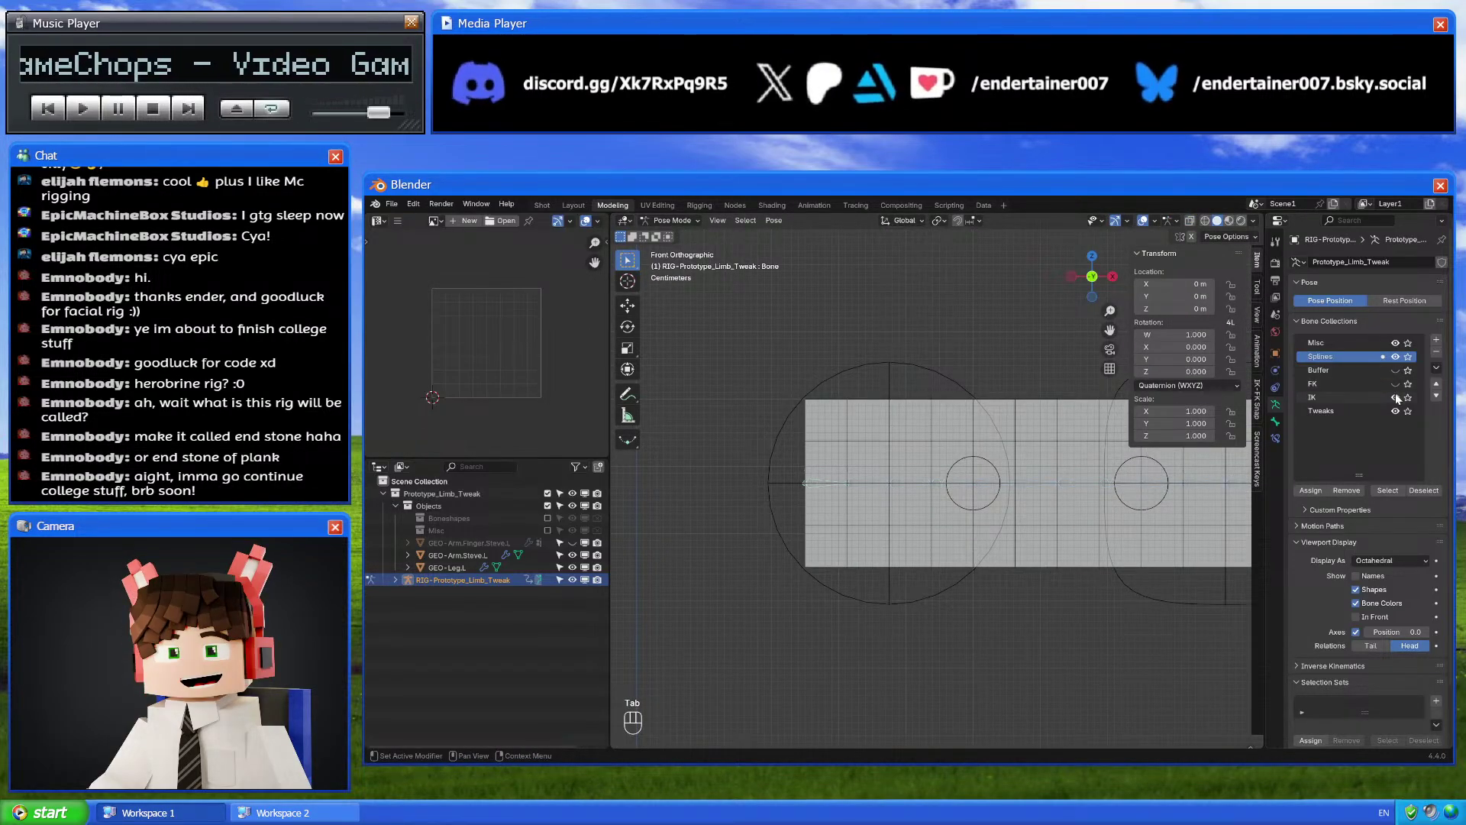
{"action": "key", "text": "ctrl+Tab"}
{"action": "scroll", "coordinate": [914, 547], "scroll_direction": "down", "scroll_amount": 3}
{"action": "key", "text": "ctrl+Tab"}
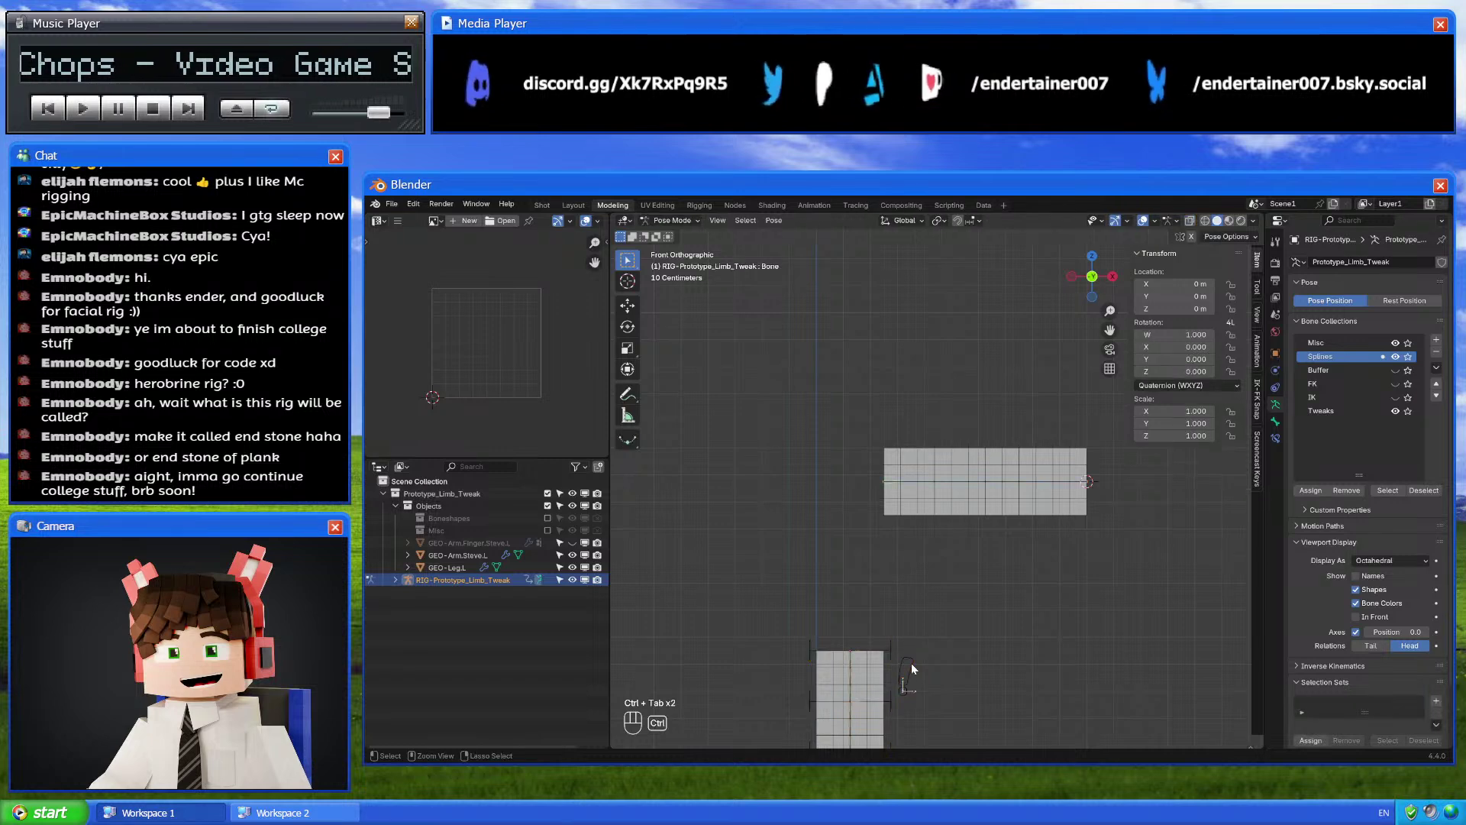
Rename the arm chain's innermost bone DEF-Arm.Spline.001
{"action": "left_click", "coordinate": [1276, 421]}
{"action": "left_click", "coordinate": [893, 483]}
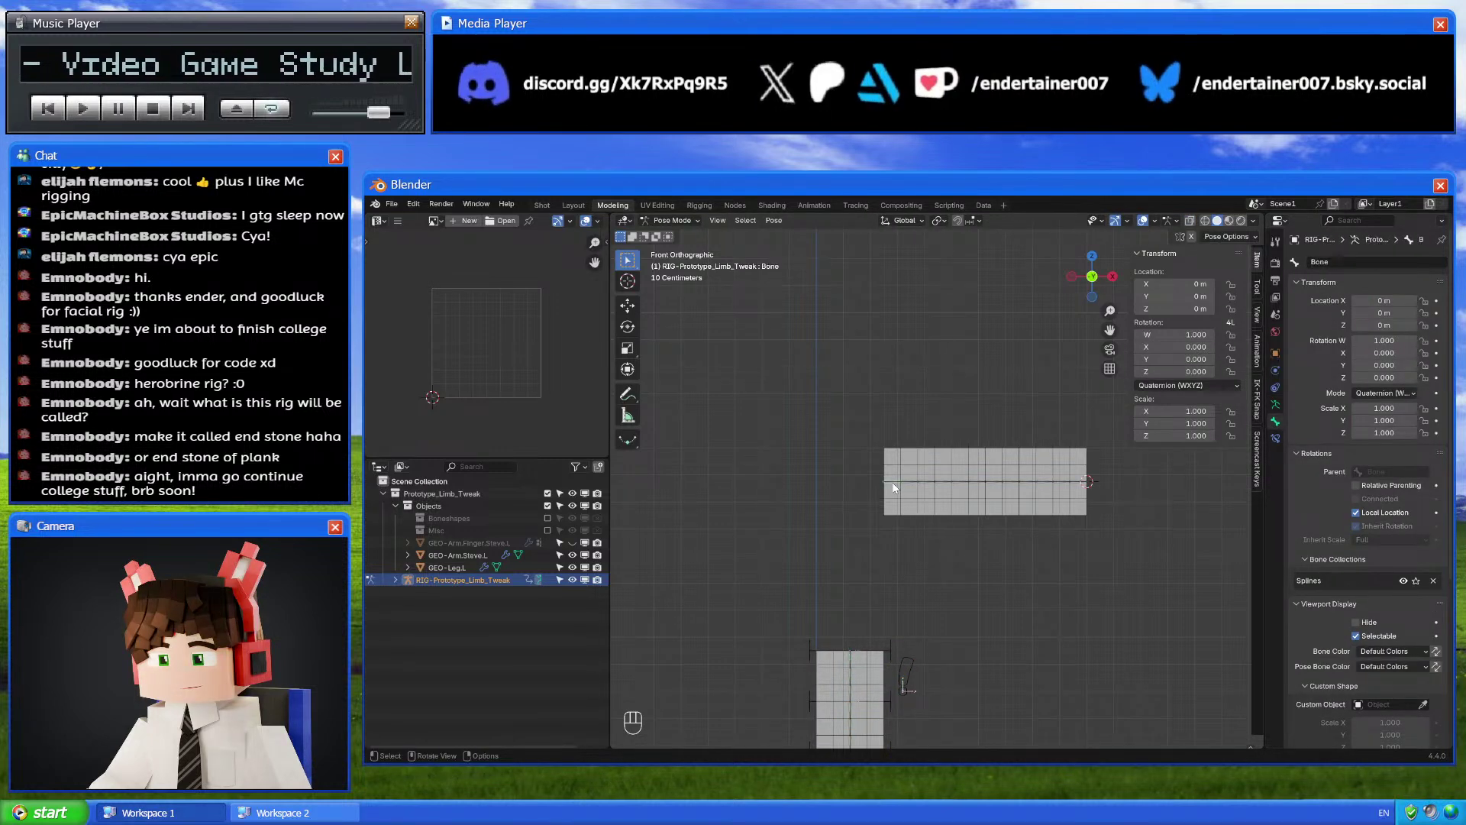
{"action": "left_click", "coordinate": [1357, 264]}
{"action": "type", "text": "DEF-Leg.Spline.001"}
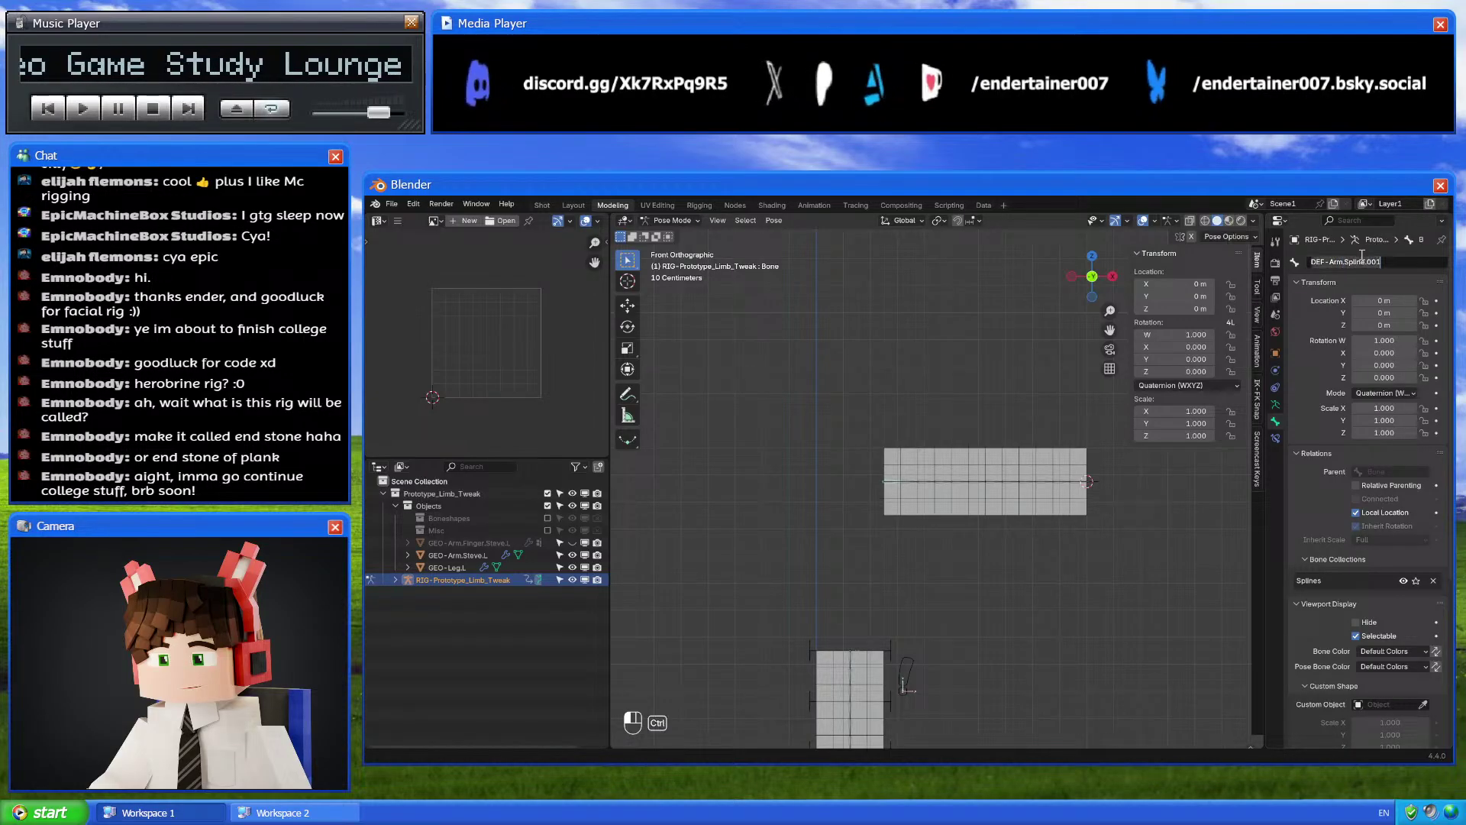
{"action": "key", "text": "Return"}
Examine the leg's spline bone chain and its naming as a reference for the arm chain
{"action": "scroll", "coordinate": [967, 601], "scroll_direction": "up", "scroll_amount": 4}
{"action": "middle_click_drag", "start_coordinate": [966, 601], "coordinate": [987, 547], "text": "shift"}
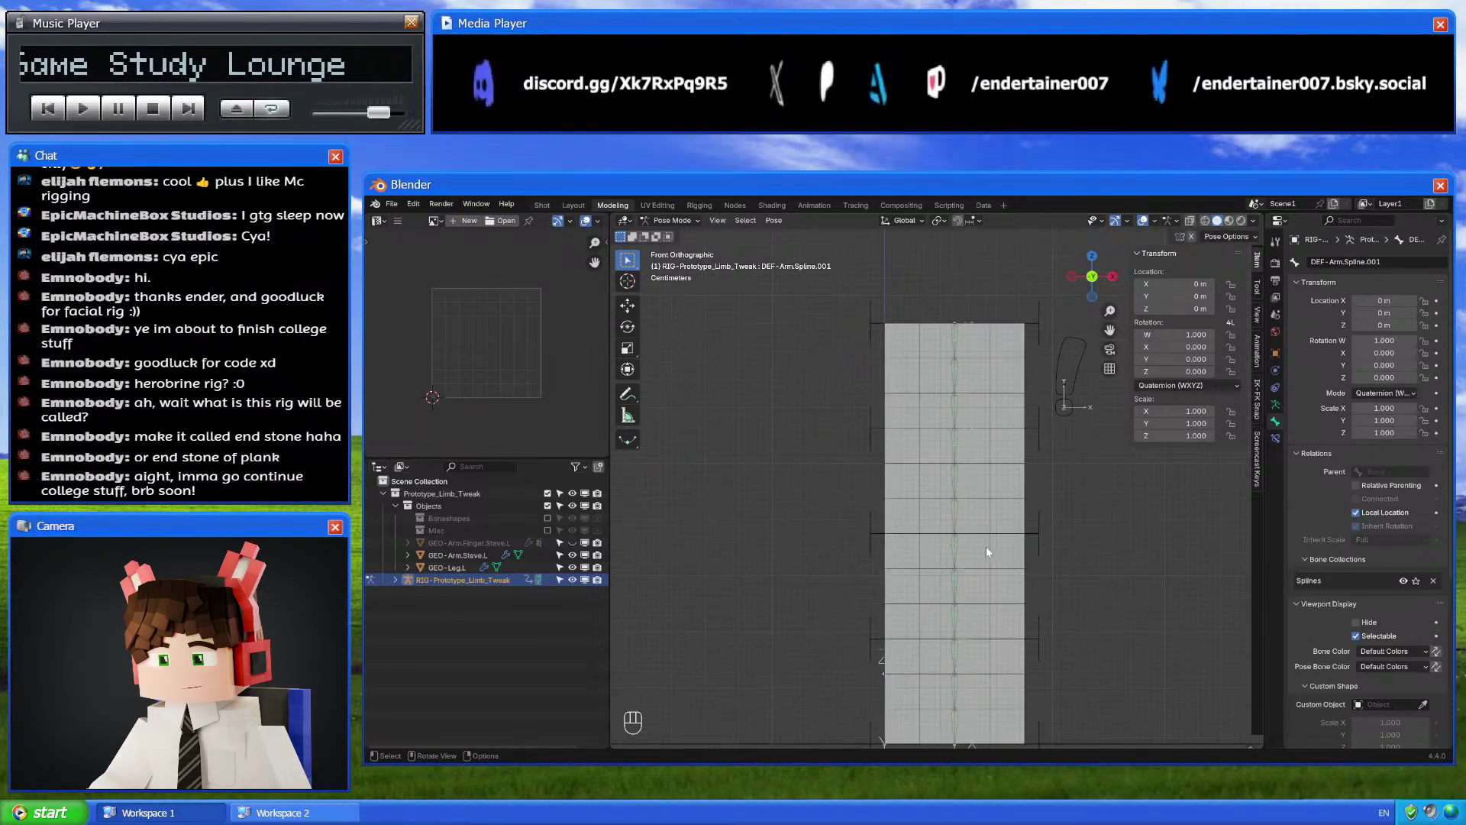
{"action": "key", "text": "Tab"}
{"action": "key", "text": "g"}
{"action": "key", "text": "Tab"}
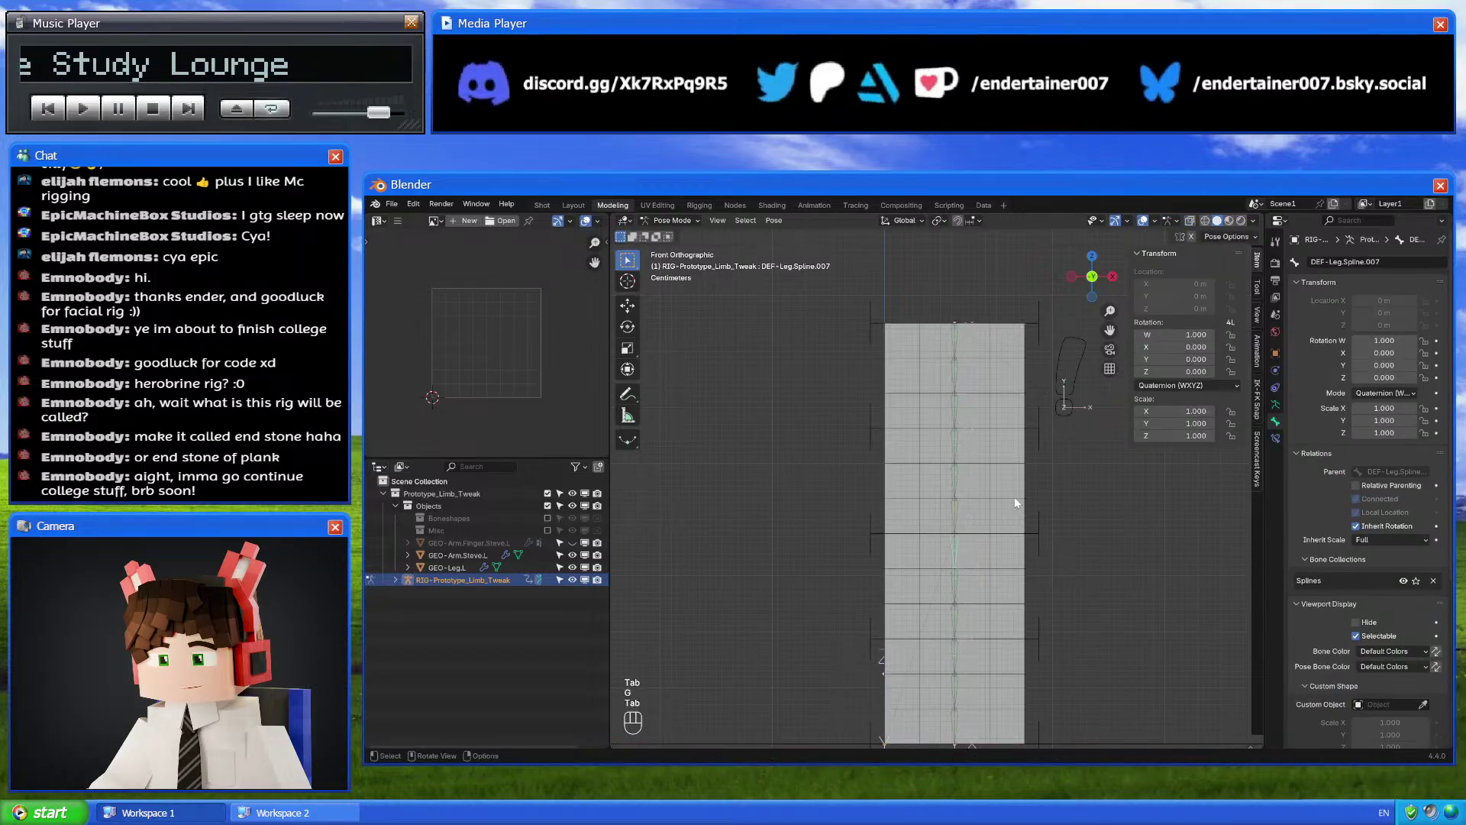
{"action": "middle_click_drag", "start_coordinate": [1008, 289], "coordinate": [868, 423], "text": "shift"}
{"action": "left_click", "coordinate": [858, 395]}
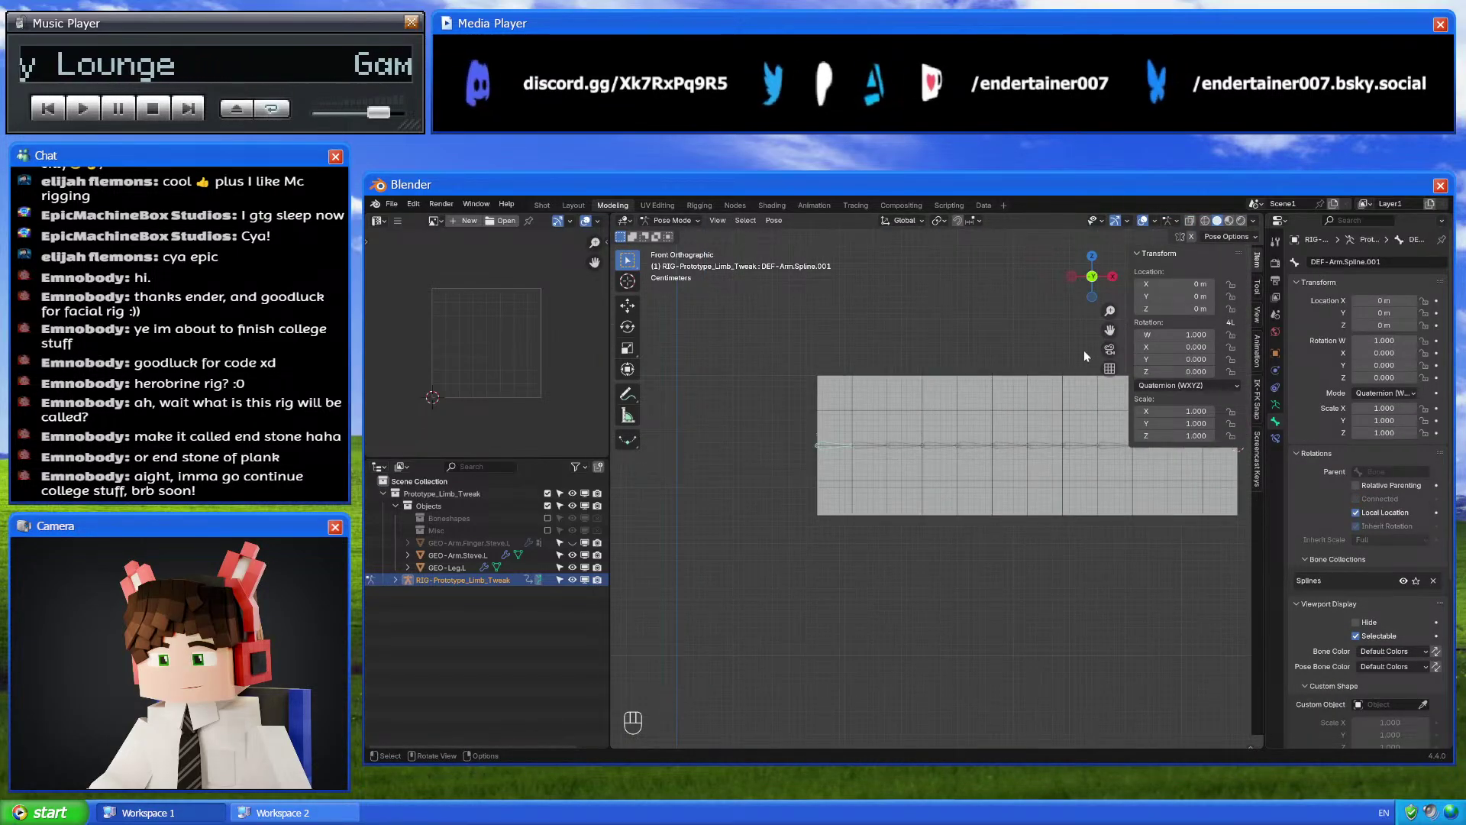
{"action": "left_click", "coordinate": [1276, 405]}
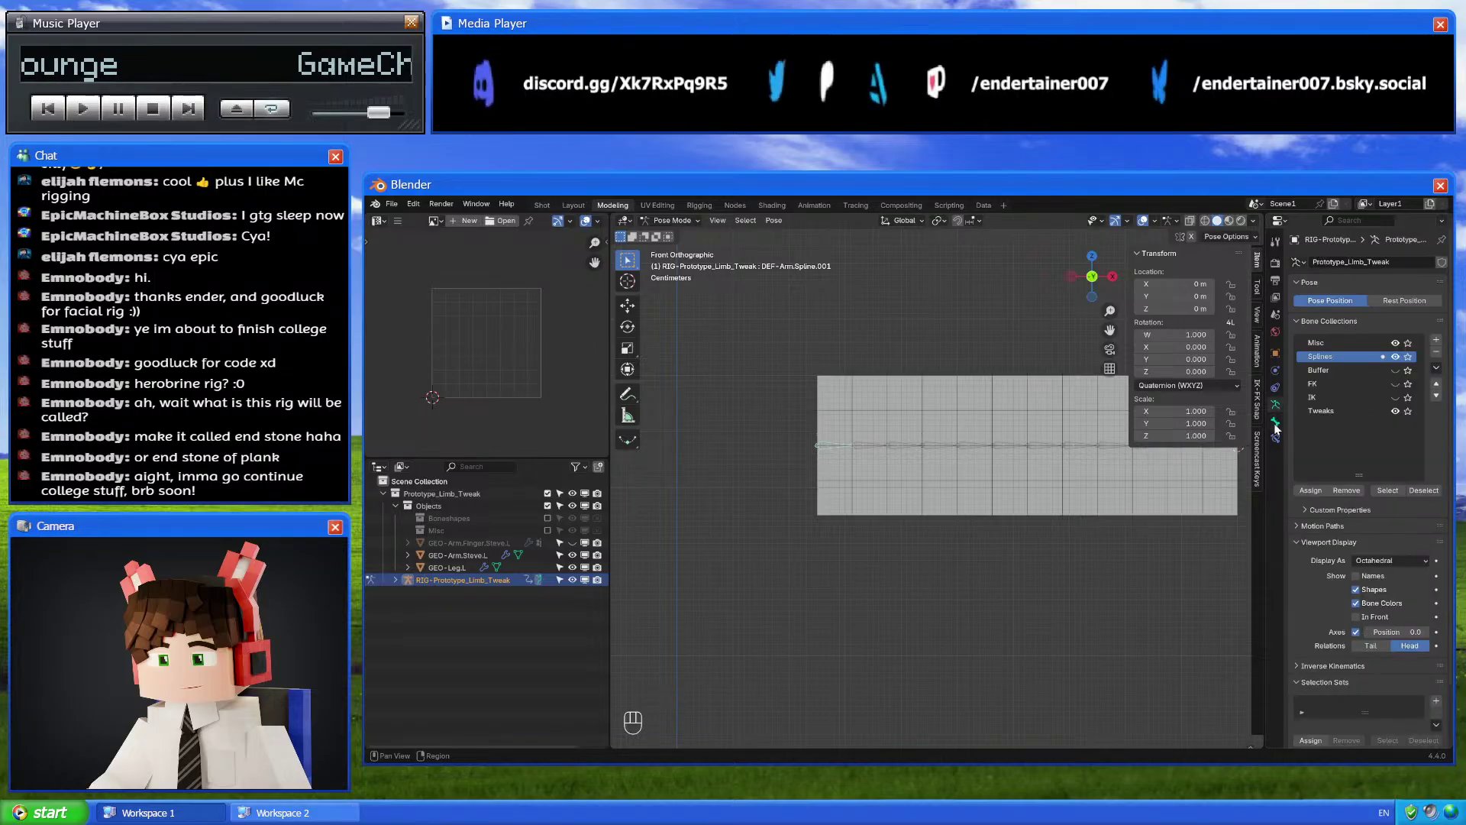
{"action": "left_click", "coordinate": [1276, 422]}
Rename the second to ninth arm chain bones in order, outward from the inner end, as DEF-Arm.Spline.002 to DEF-Arm.Spline.009
{"action": "middle_click_drag", "start_coordinate": [960, 480], "coordinate": [891, 498], "text": "shift"}
{"action": "left_click", "coordinate": [814, 474]}
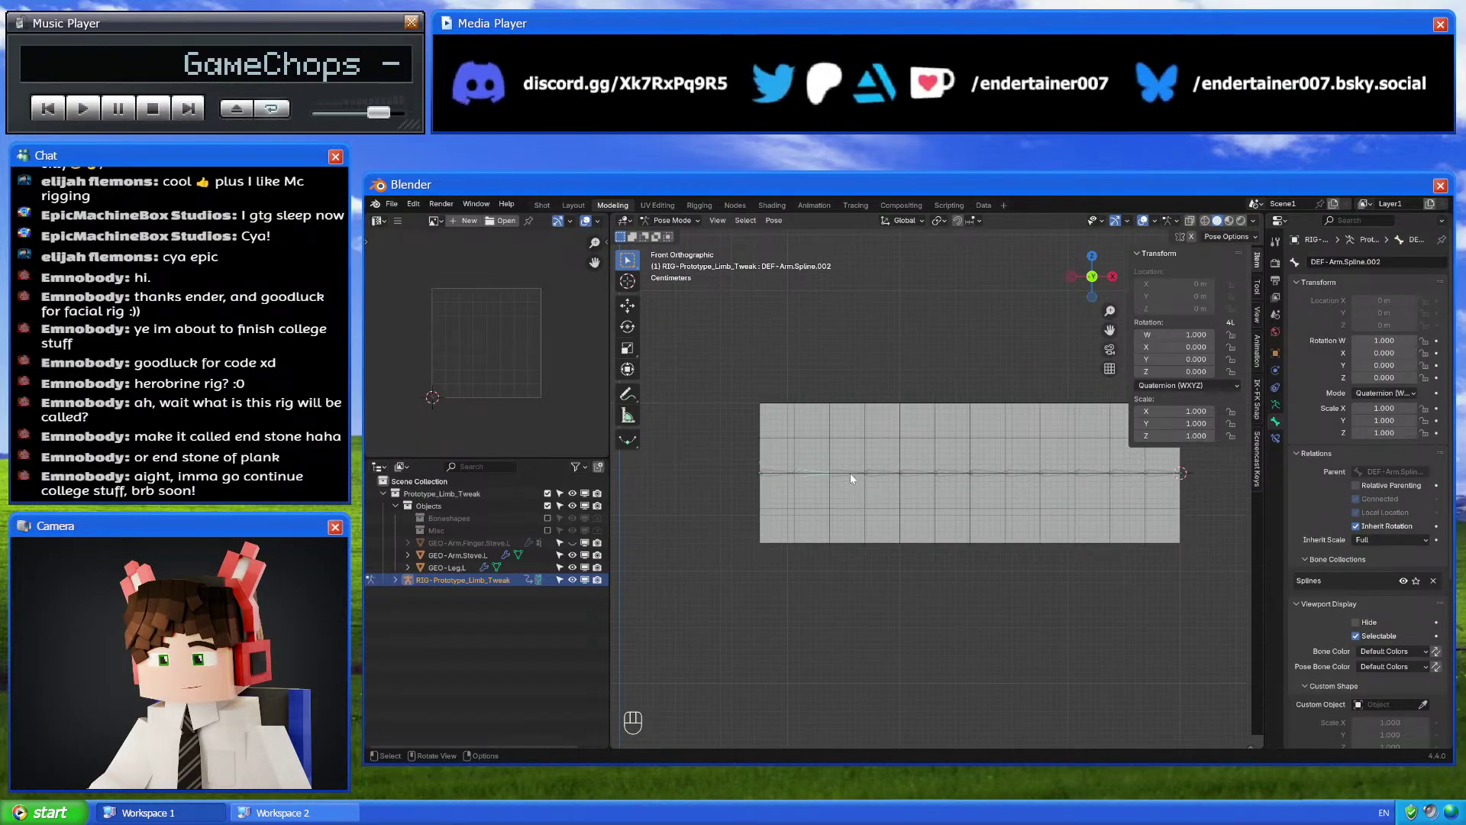
{"action": "left_click", "coordinate": [881, 473]}
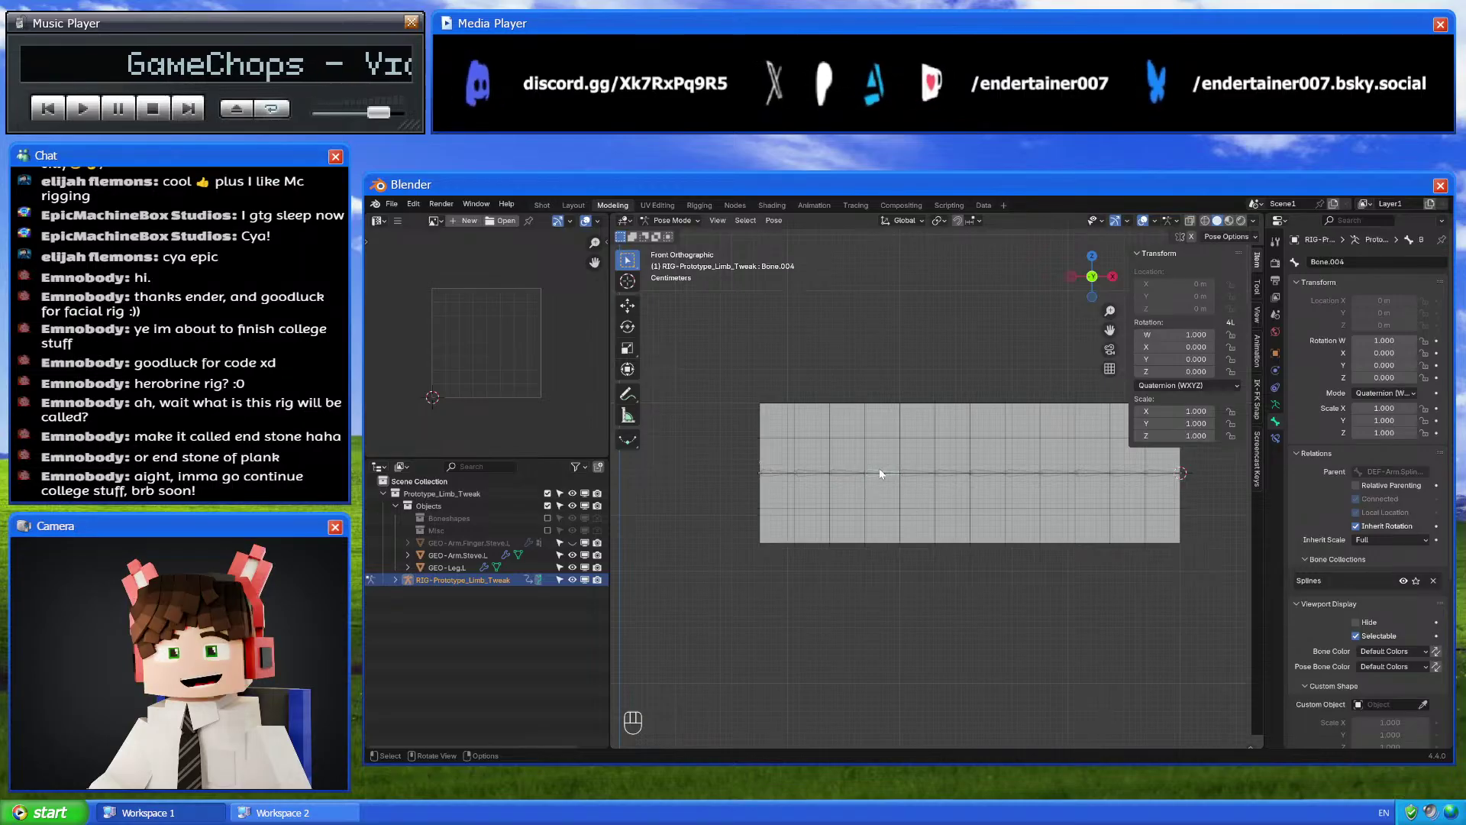
{"action": "left_click", "coordinate": [924, 474]}
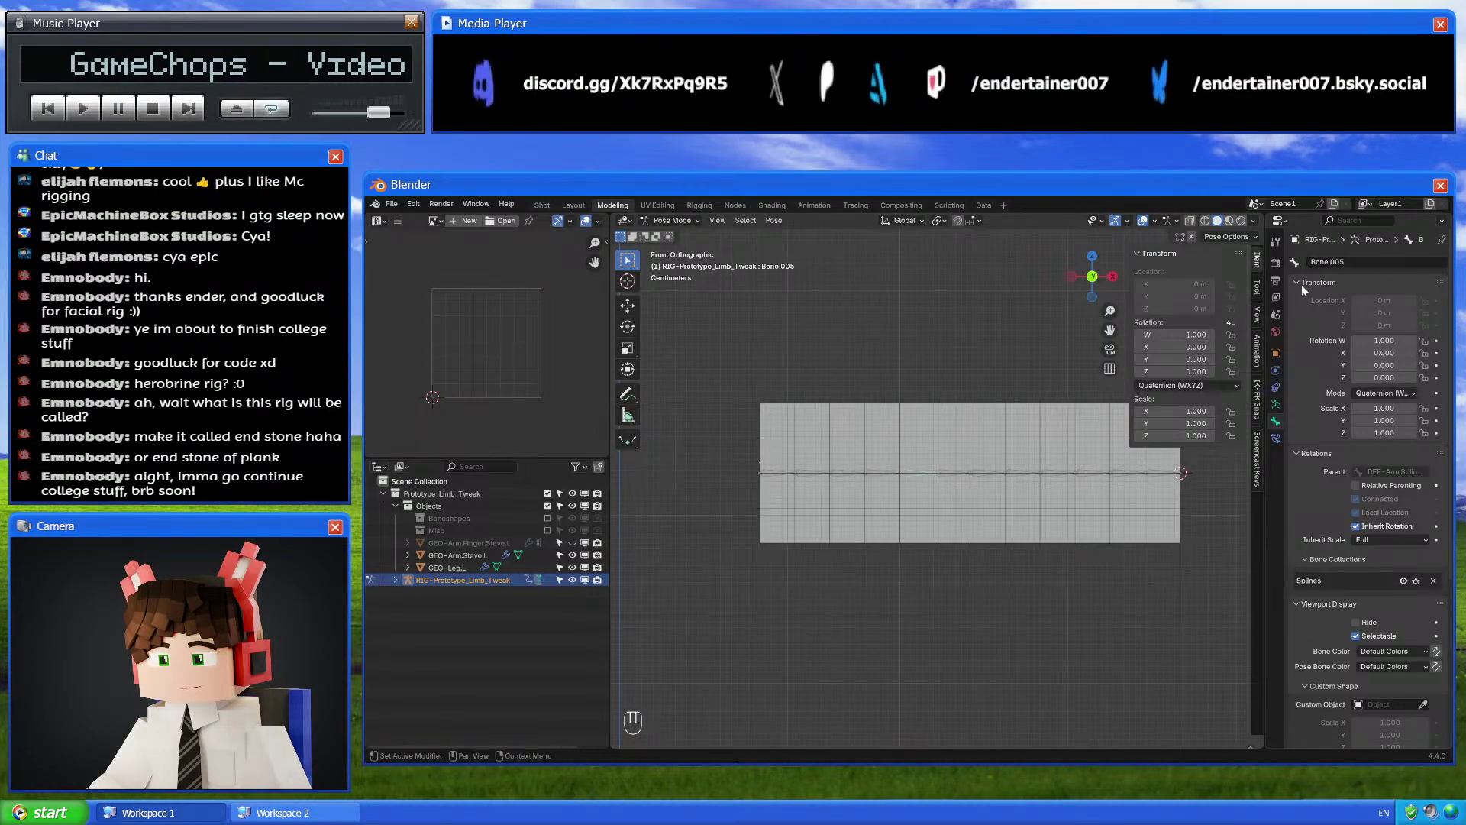
{"action": "left_click", "coordinate": [933, 527]}
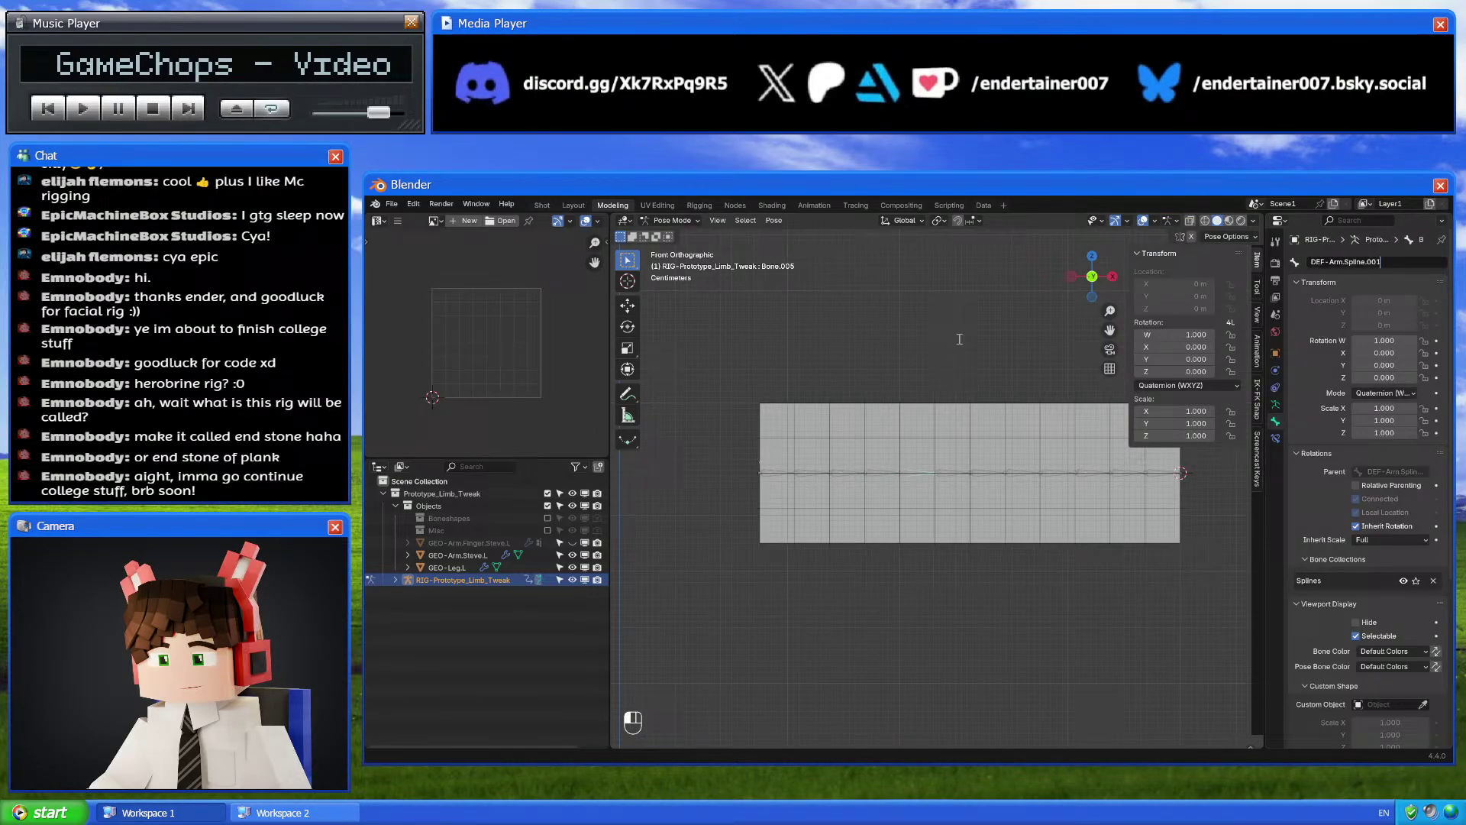
{"action": "left_click", "coordinate": [953, 474]}
{"action": "left_click", "coordinate": [984, 474]}
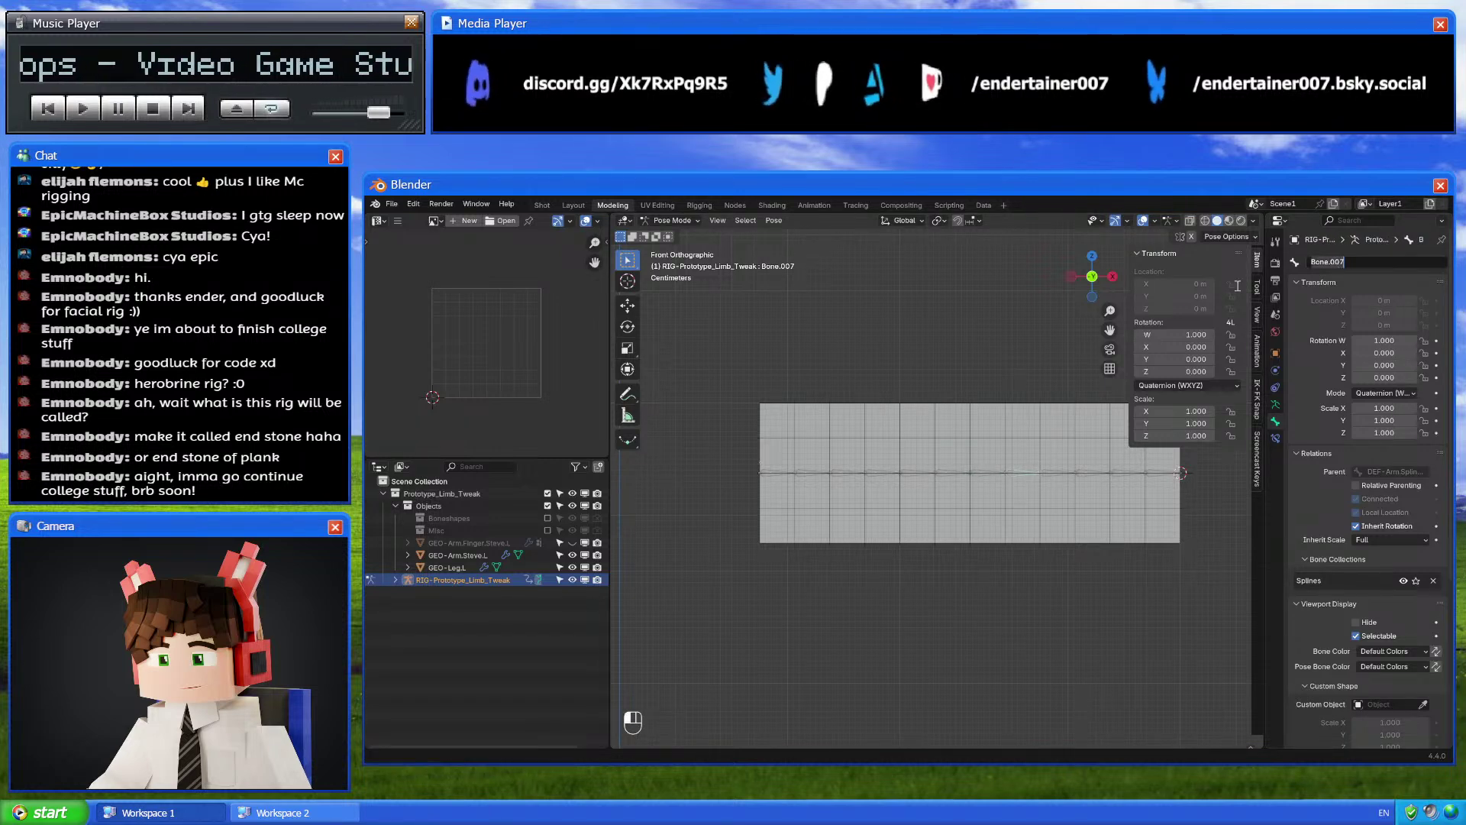
{"action": "left_click", "coordinate": [1052, 471]}
{"action": "key", "text": "ctrl+v"}
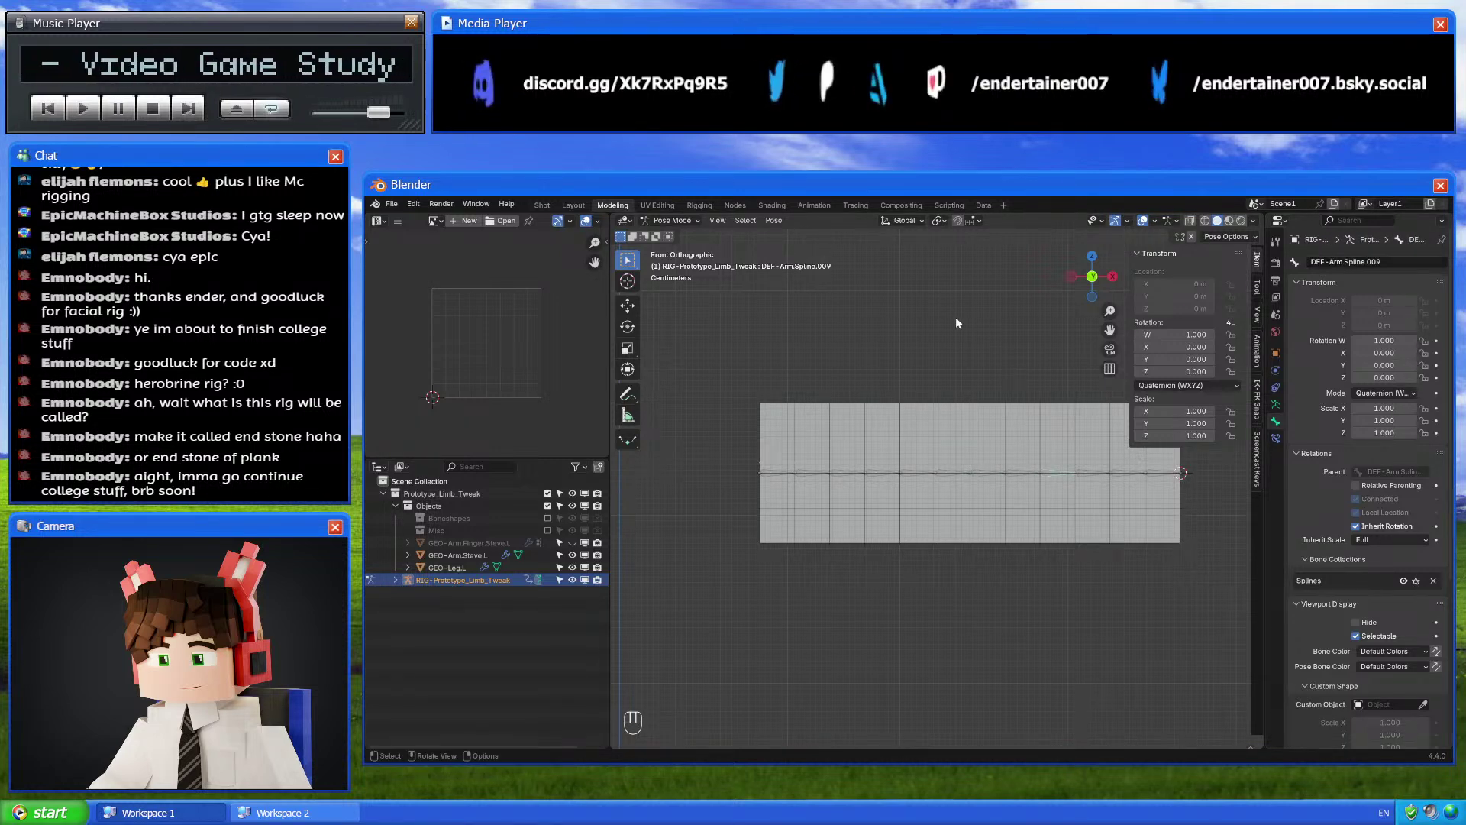
Rename the last three bones at the outer end of the arm chain as DEF-Arm.Spline.010, DEF-Arm.Spline.011 and DEF-Arm.Spline.012
{"action": "middle_click_drag", "start_coordinate": [1038, 403], "coordinate": [928, 411], "text": "shift"}
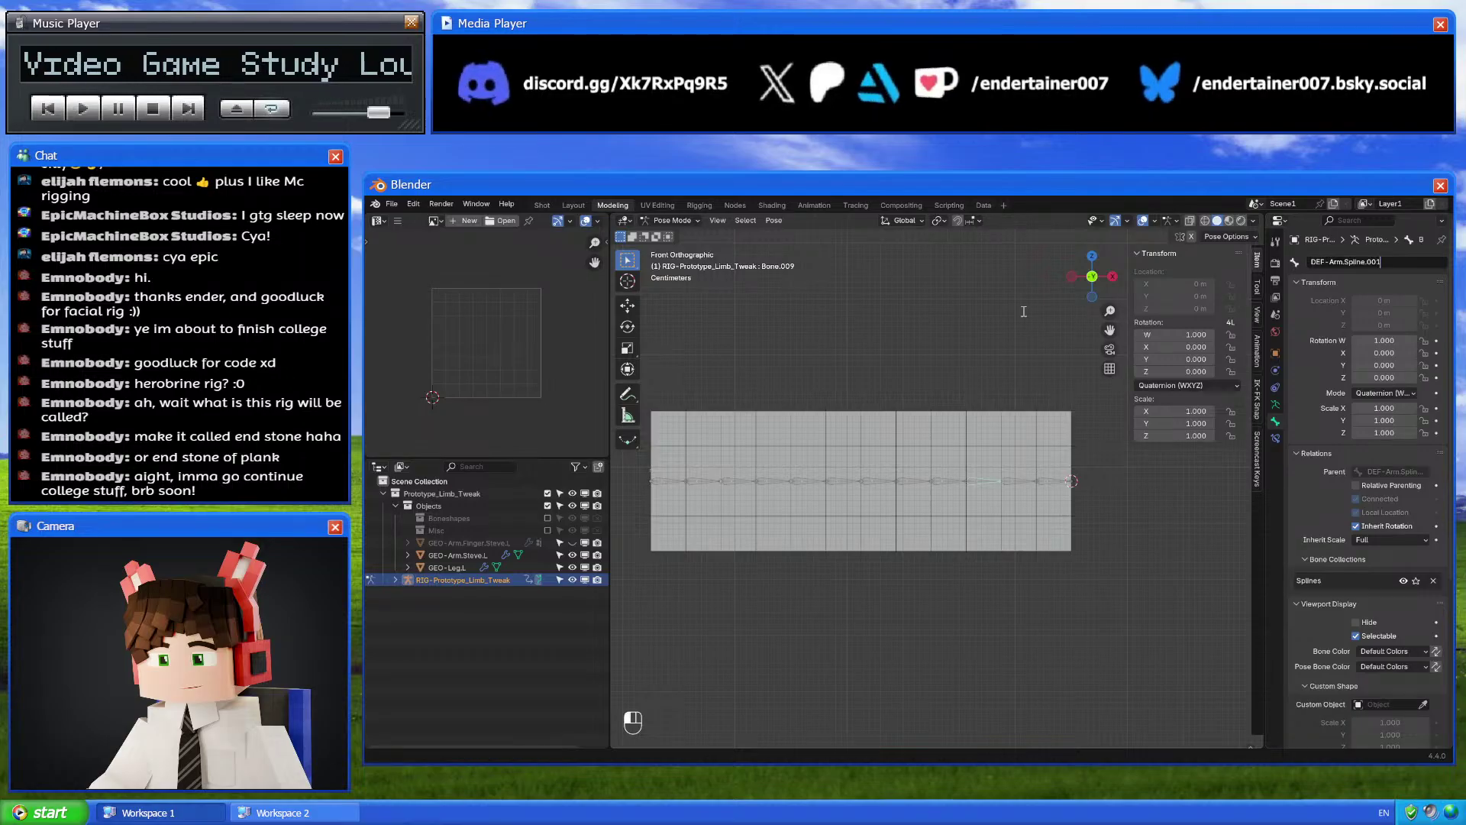
{"action": "left_click", "coordinate": [1015, 482]}
{"action": "type", "text": "DEF-Arm.Spline.011"}
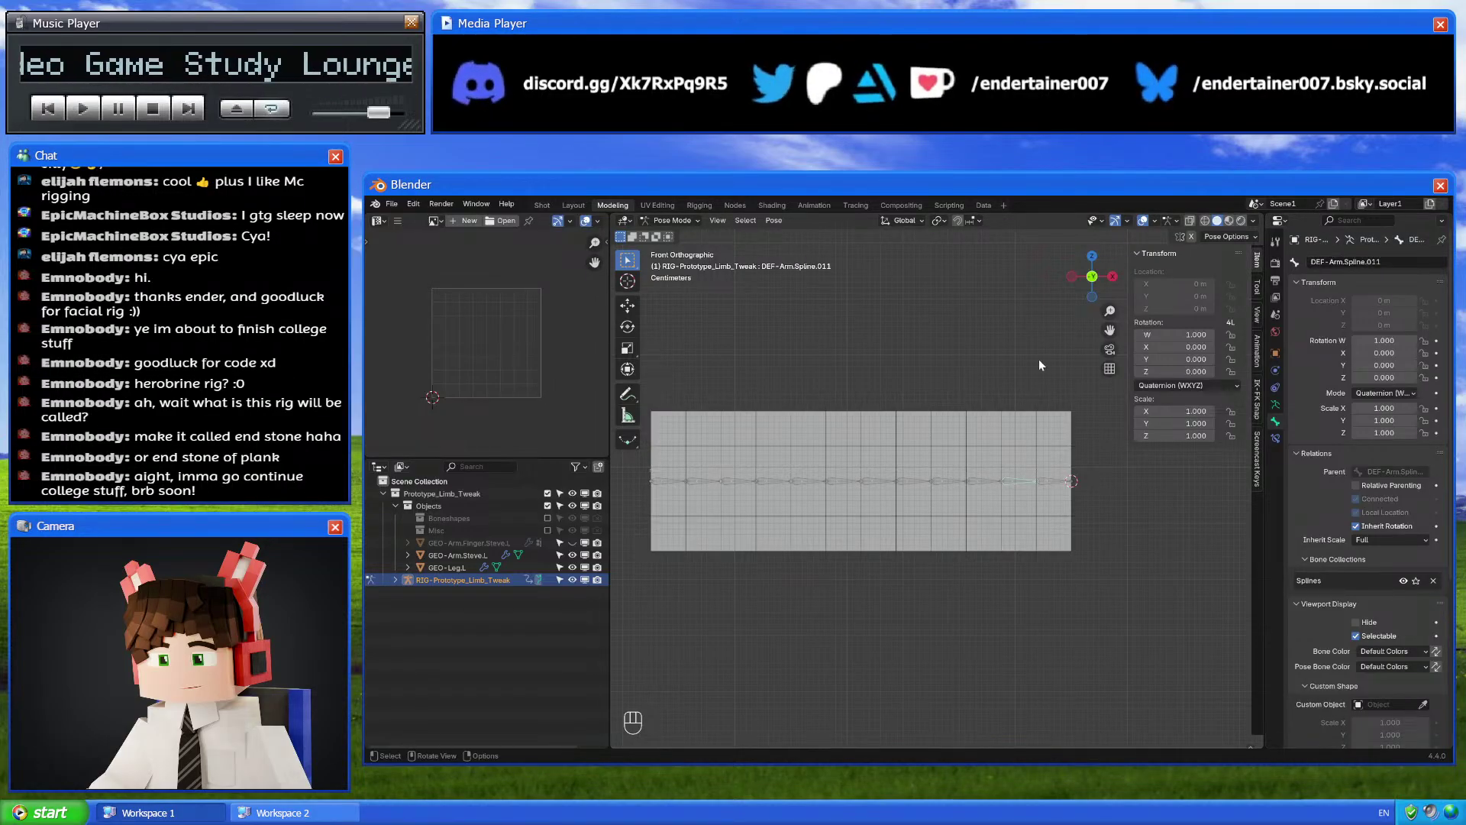
{"action": "left_click", "coordinate": [1059, 481]}
{"action": "key", "text": "ctrl+v"}
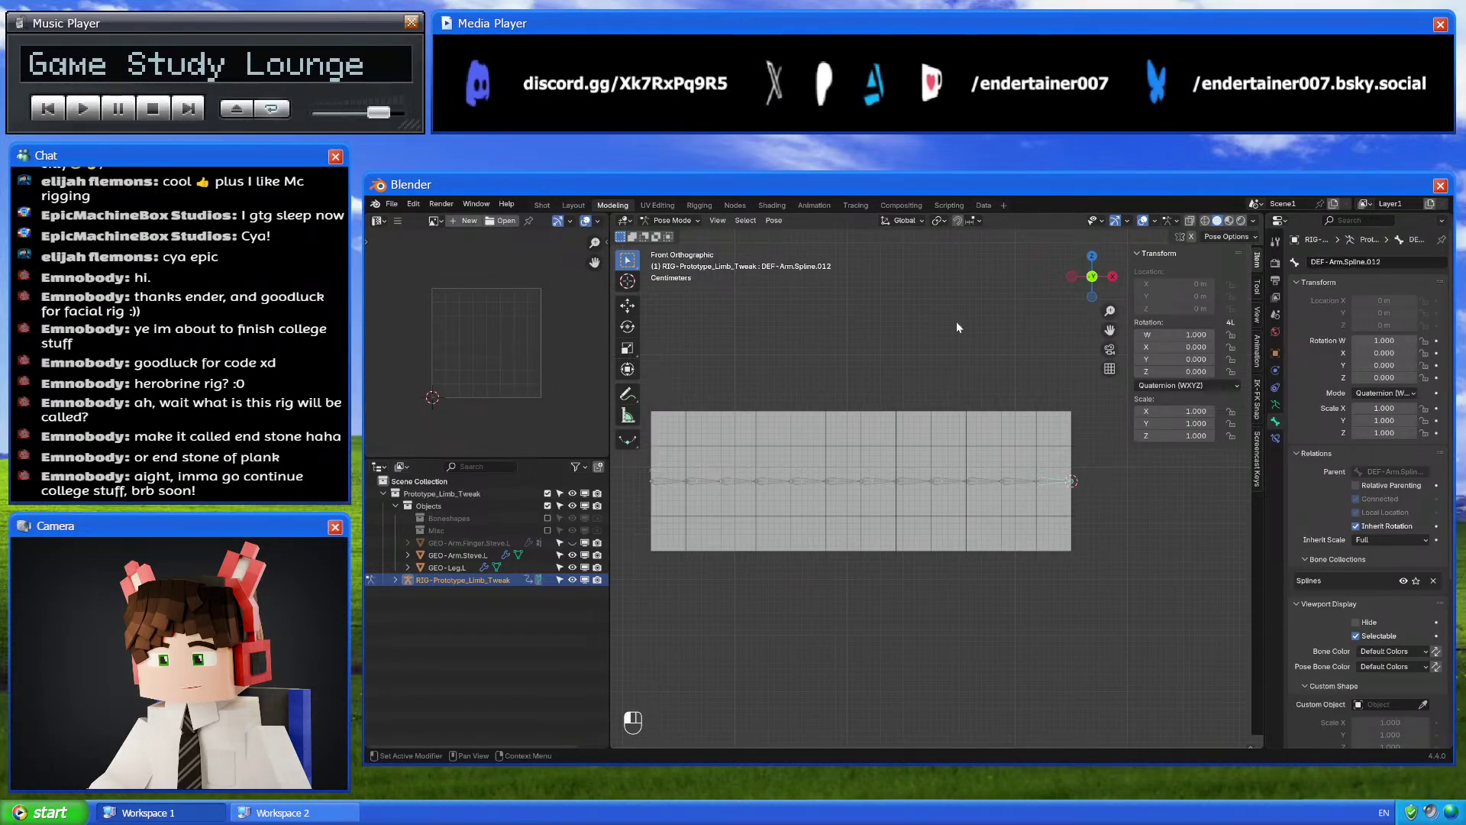
{"action": "scroll", "coordinate": [924, 406], "scroll_direction": "down", "scroll_amount": 3}
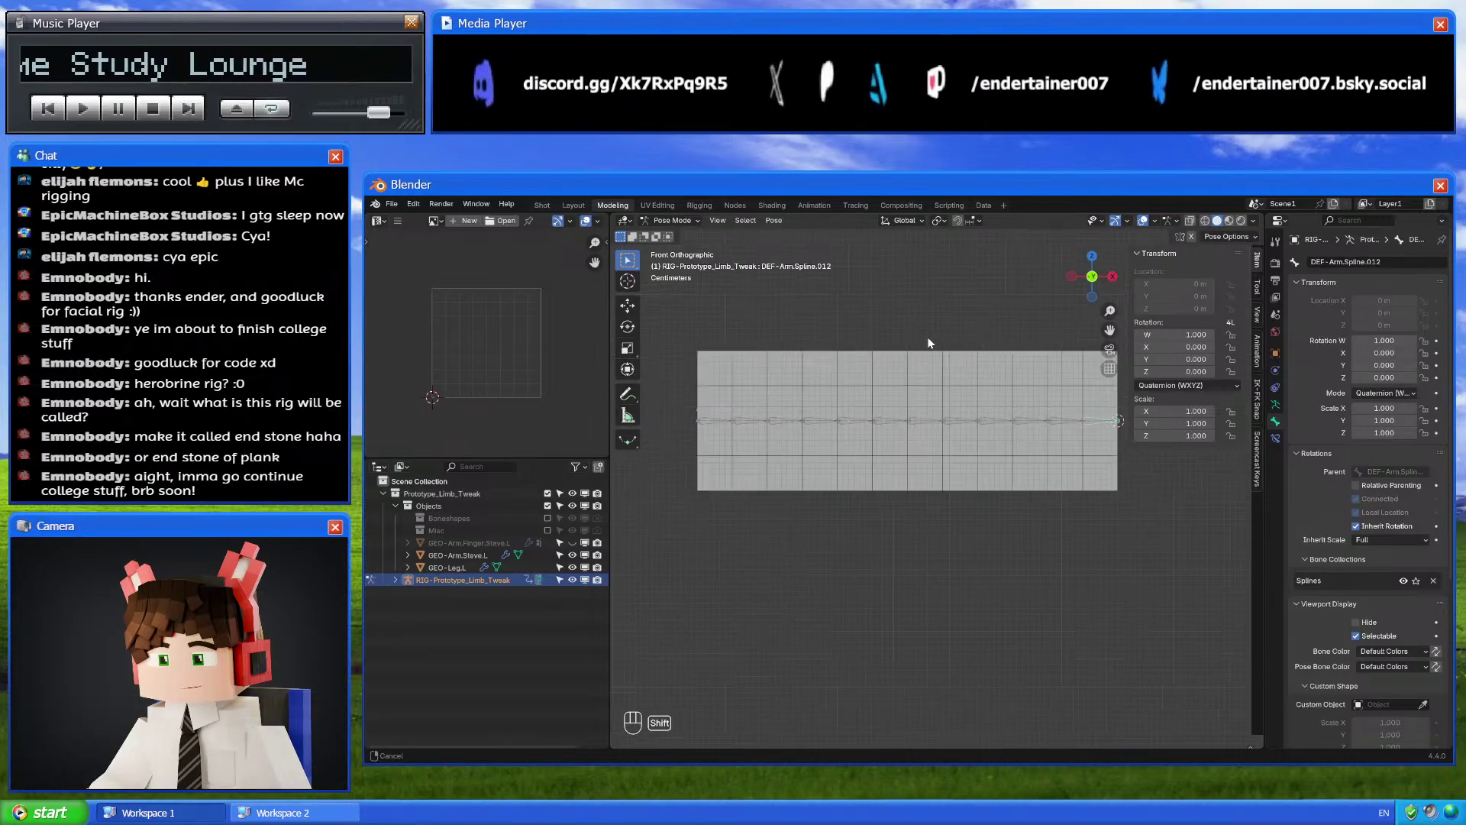
{"action": "key", "text": "Tab"}
{"action": "key", "text": "Tab"}
{"action": "key", "text": "ctrl+Tab"}
{"action": "key", "text": "ctrl+Tab"}
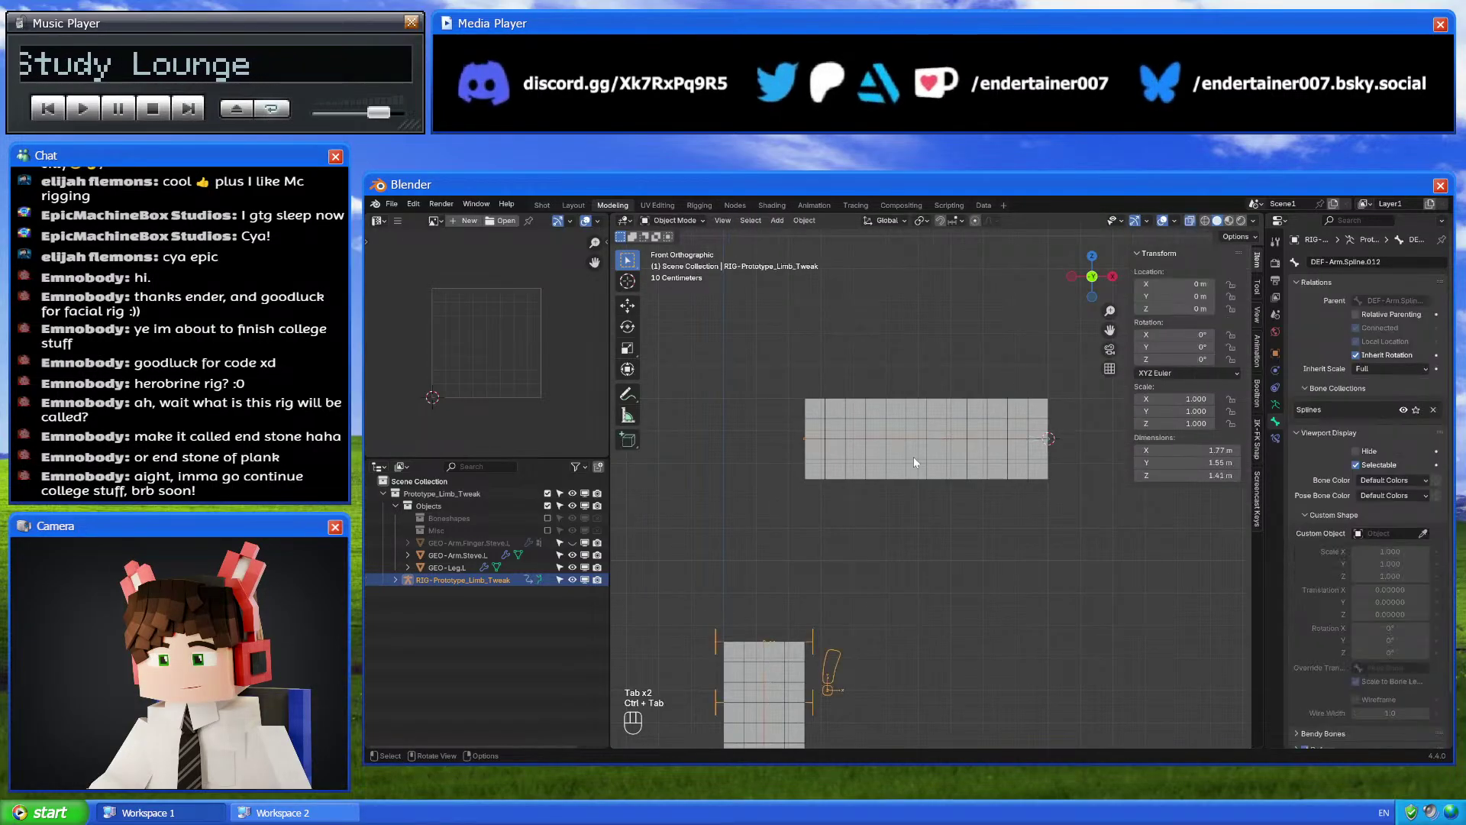
Make Tweaks the active bone collection and add a new bone at the 3D cursor on the arm's outer end
{"action": "middle_click_drag", "start_coordinate": [914, 457], "coordinate": [935, 506]}
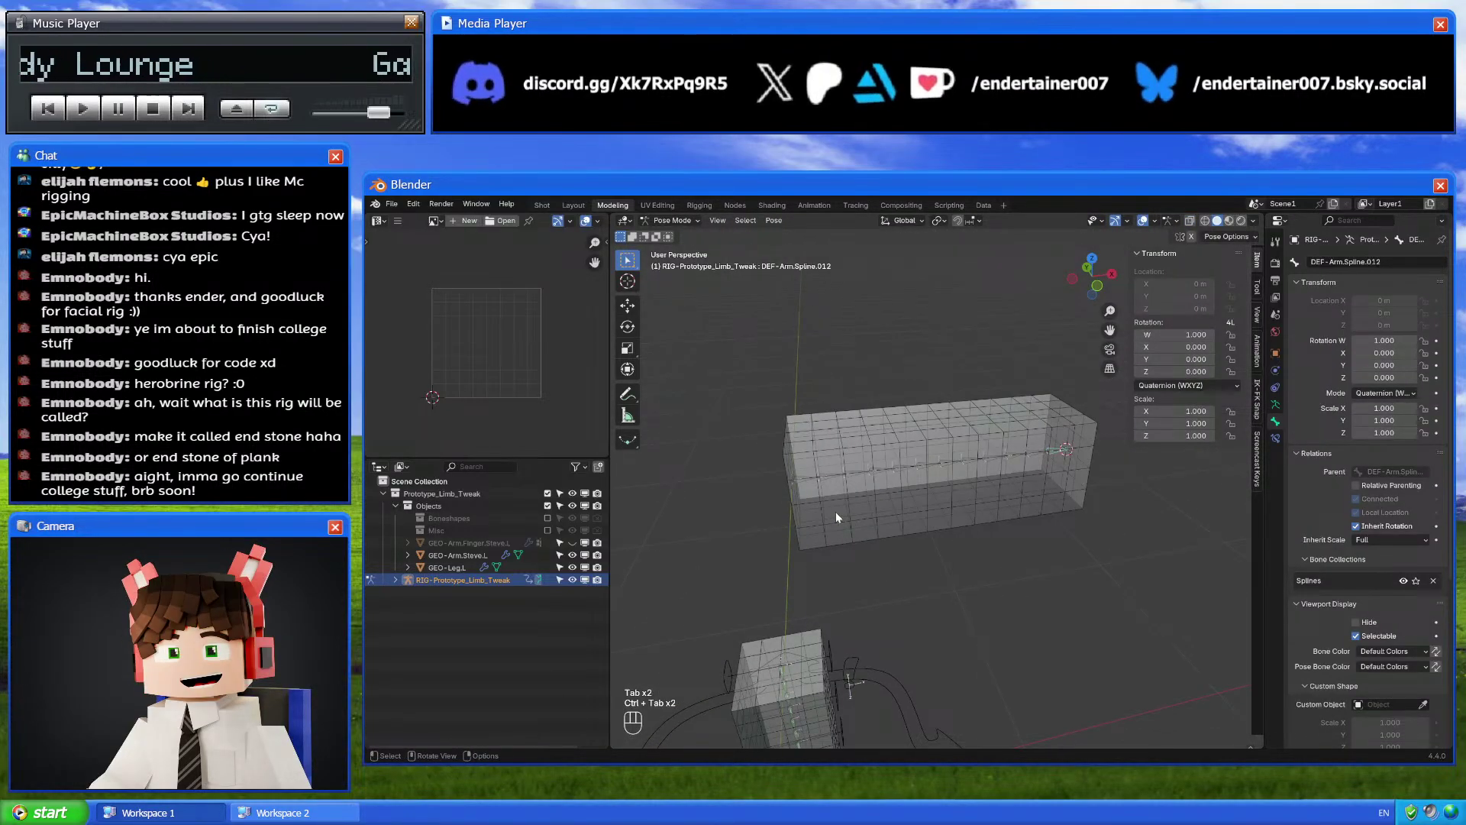
{"action": "left_click", "coordinate": [1274, 406]}
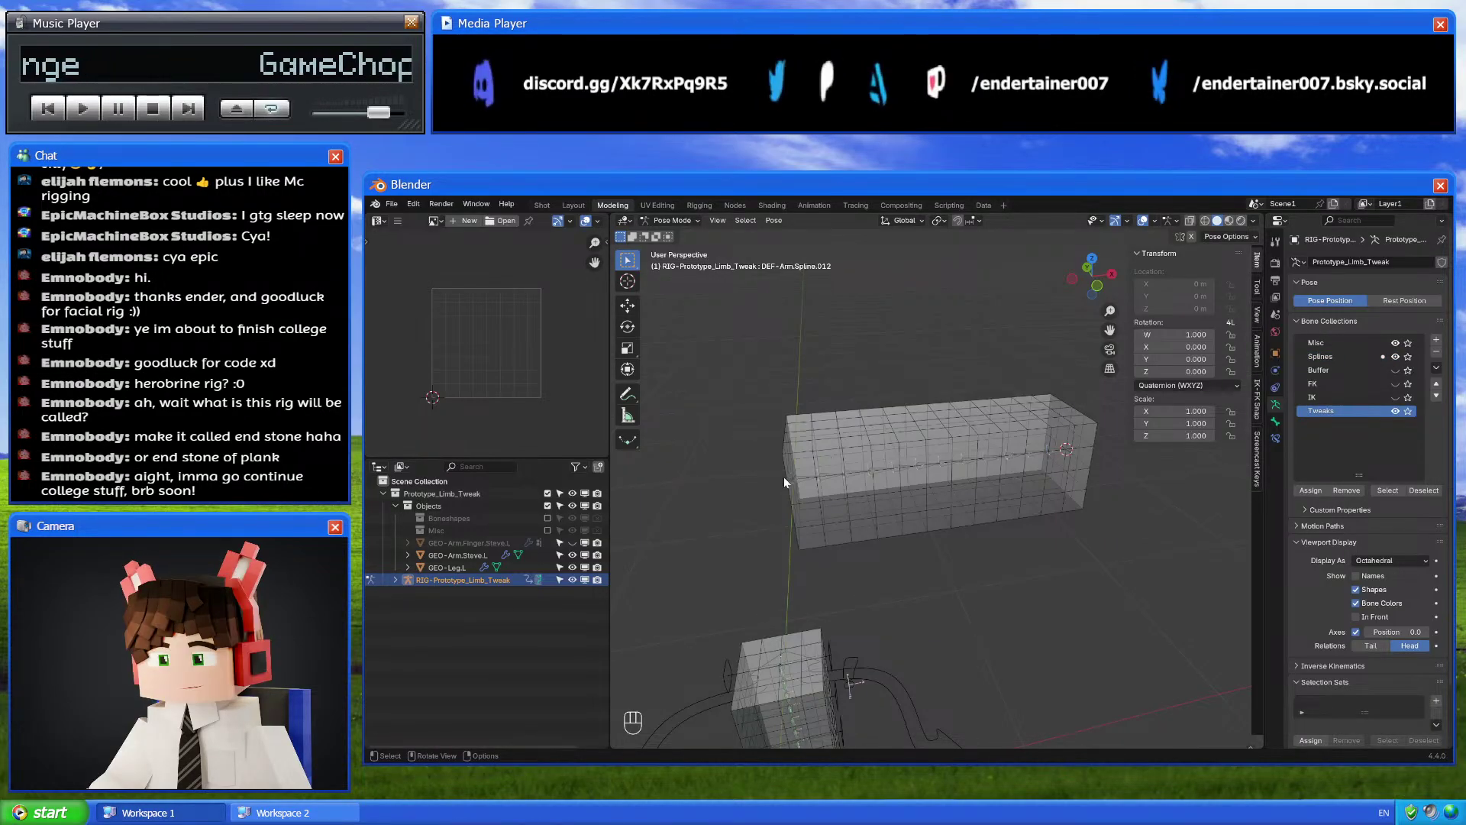
{"action": "key", "text": "Tab"}
{"action": "key", "text": "shift+a"}
{"action": "key", "text": "Tab"}
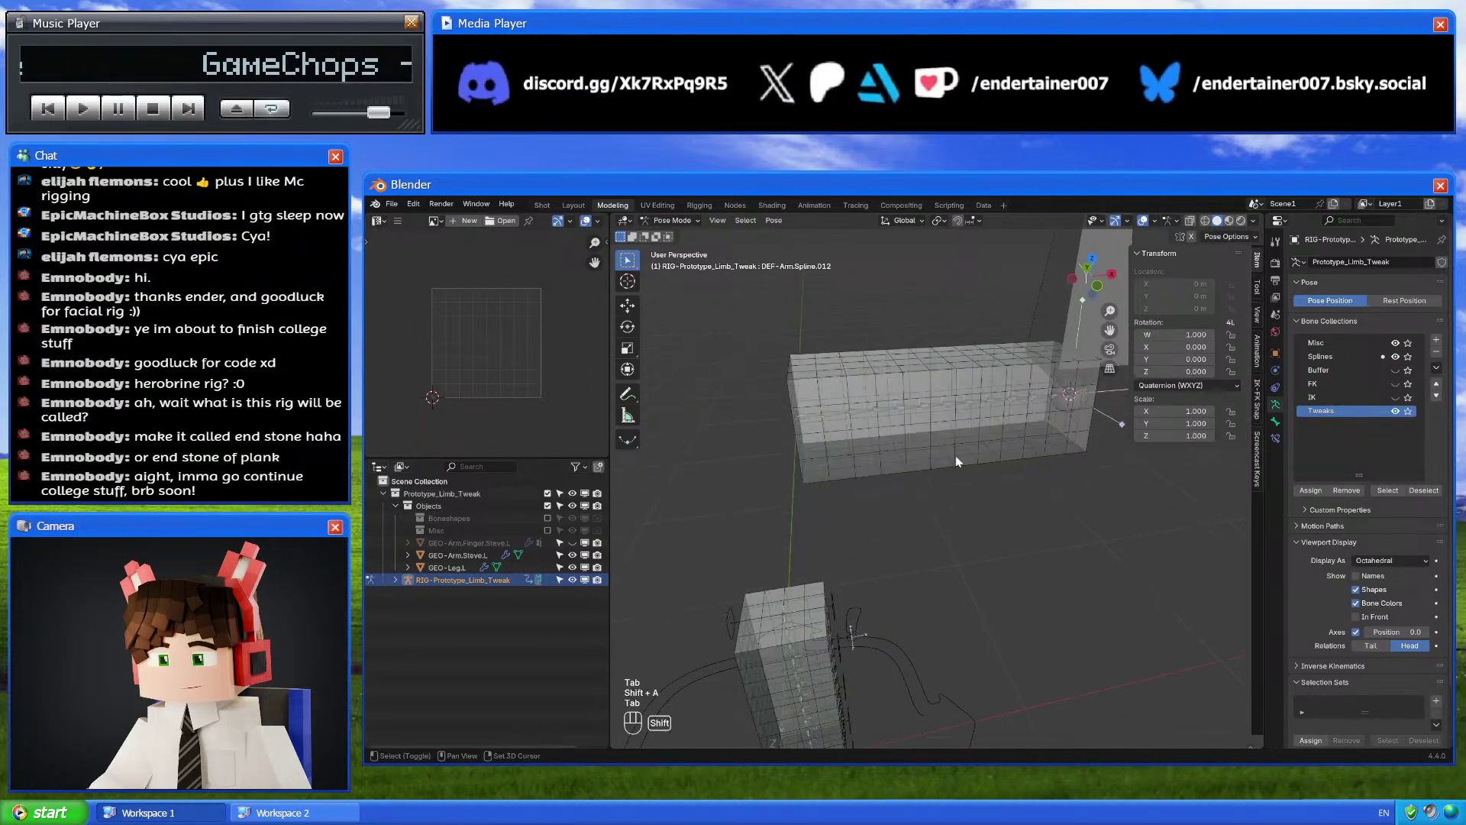
With the leg's tweak bones as reference, move the new bone's tail horizontally outward from the arm's end, making it about 0.4 m long
{"action": "left_click", "coordinate": [837, 609]}
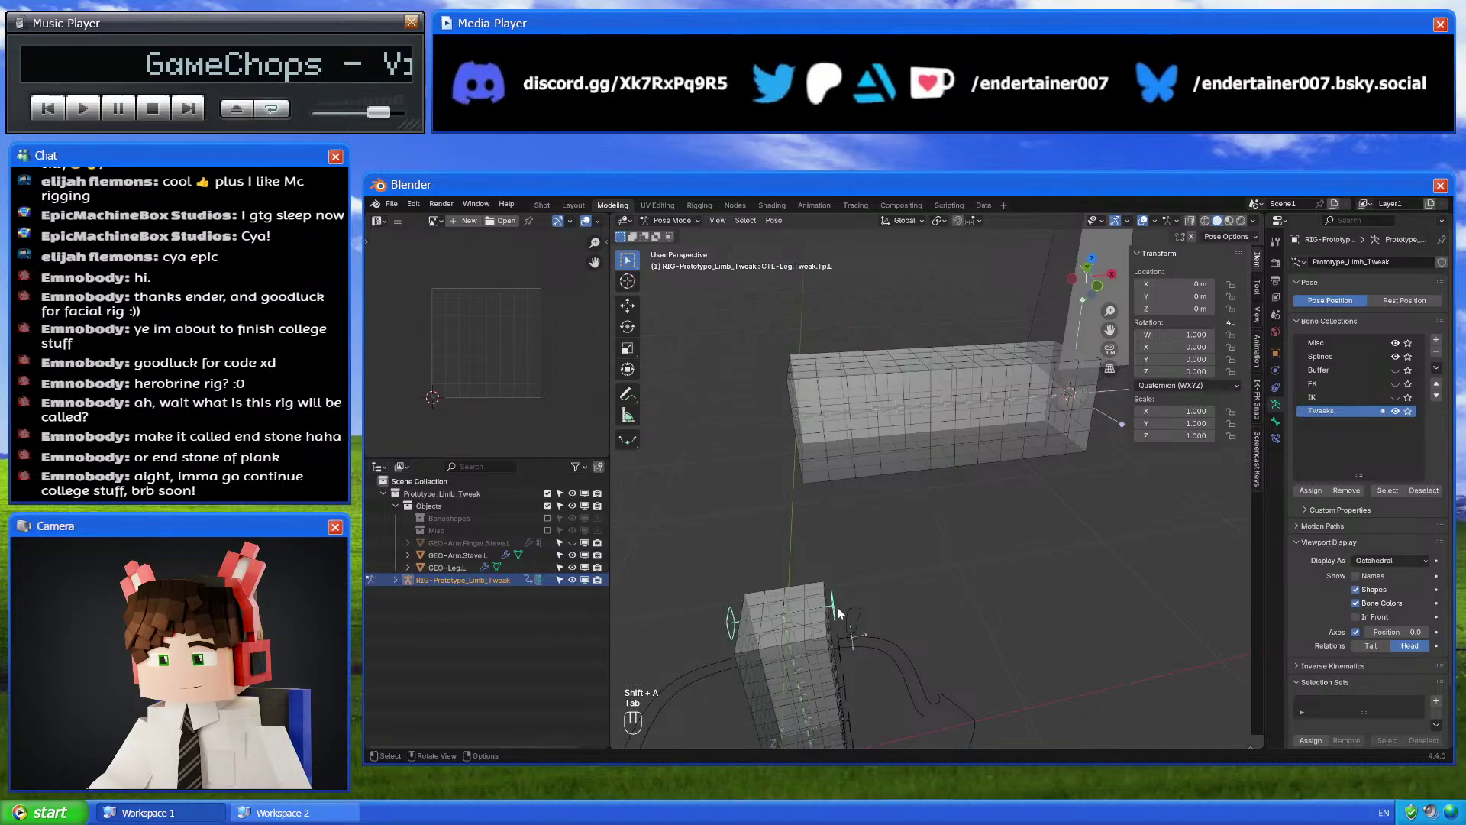
{"action": "middle_click_drag", "start_coordinate": [1071, 324], "coordinate": [881, 572]}
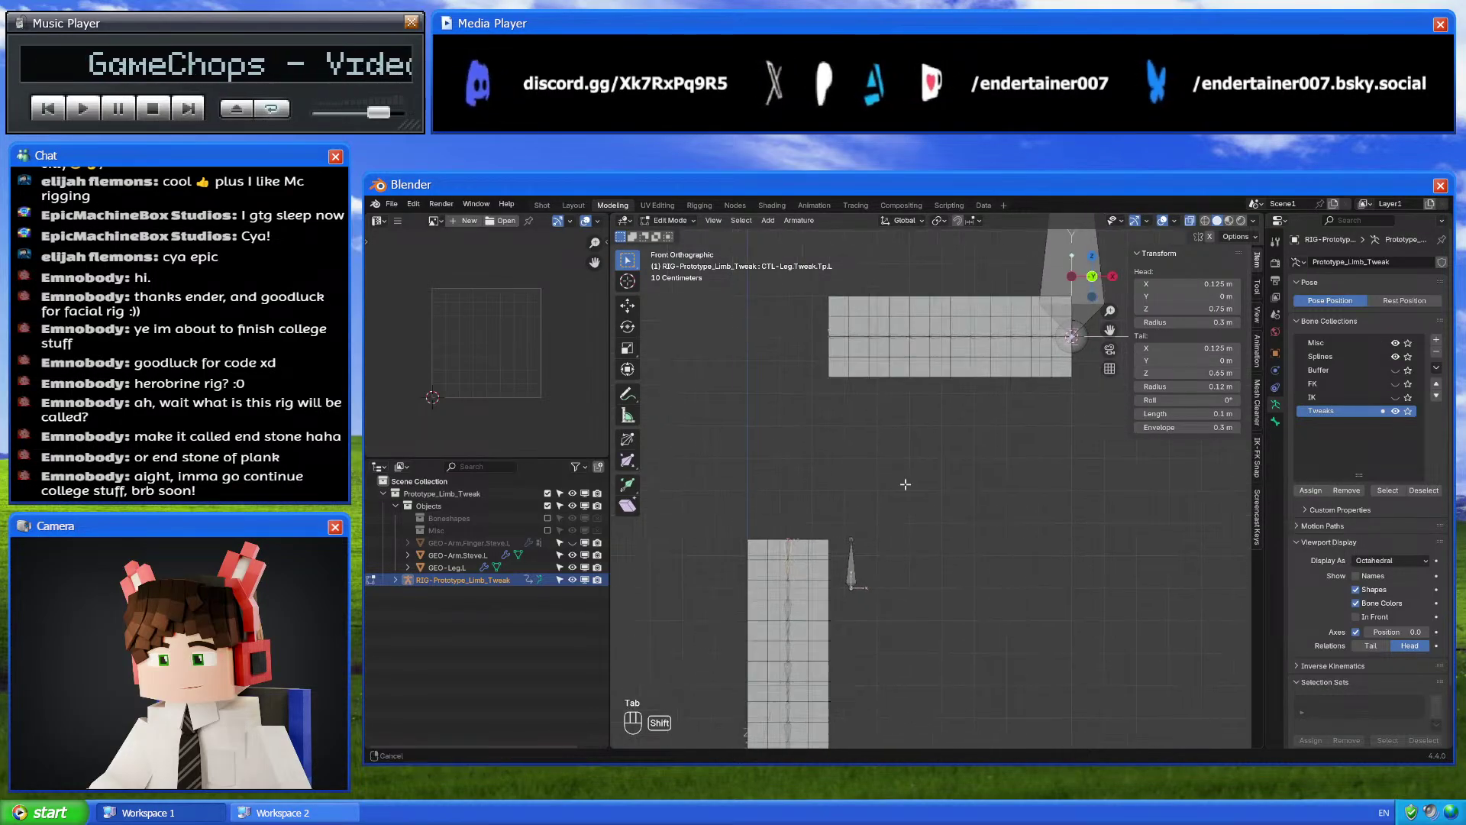
{"action": "key", "text": "Tab"}
{"action": "key", "text": "Tab"}
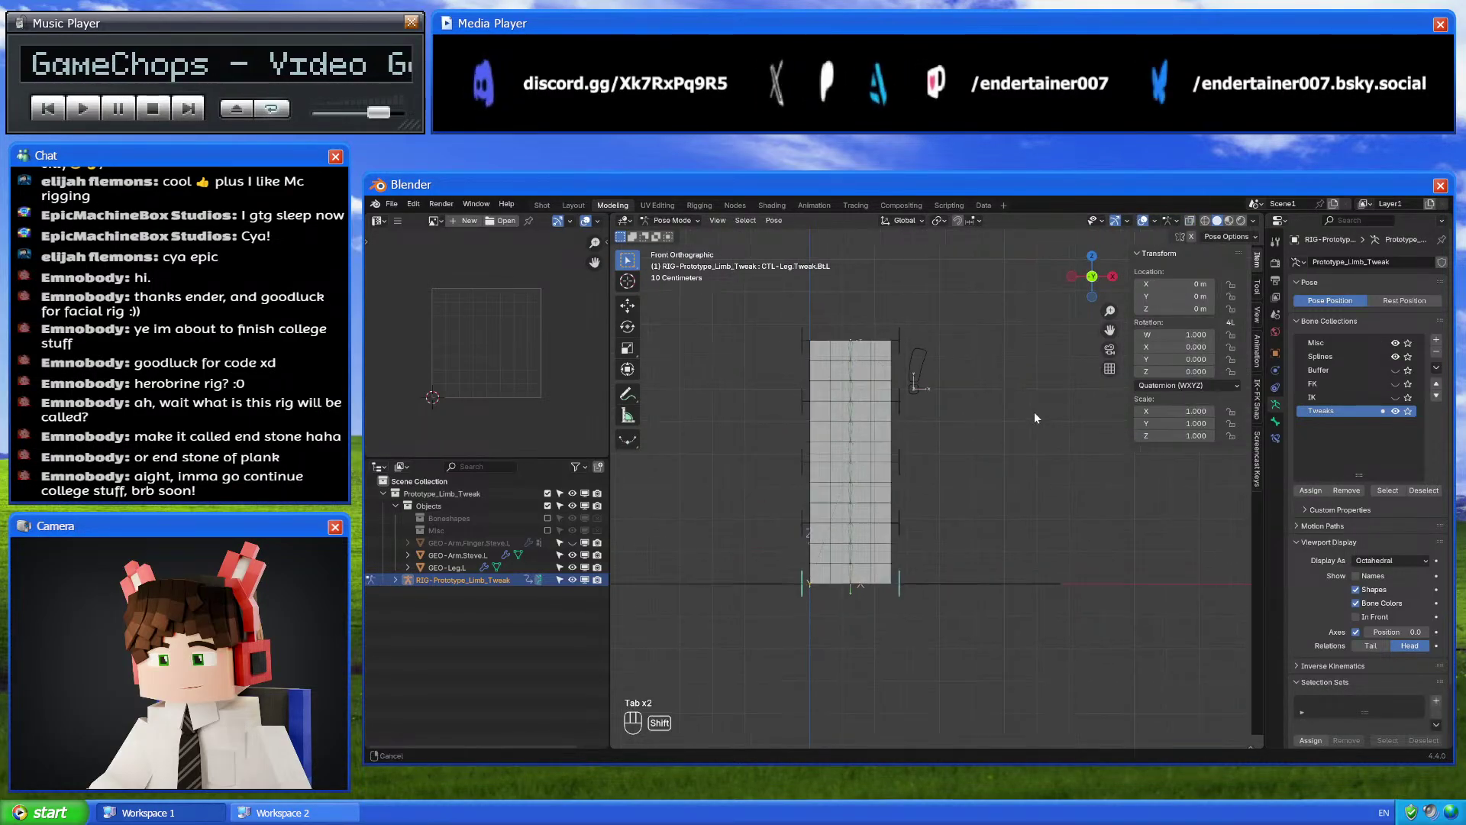
{"action": "middle_click_drag", "start_coordinate": [1034, 411], "coordinate": [797, 575], "text": "shift"}
{"action": "key", "text": "Tab"}
{"action": "left_click", "coordinate": [883, 291]}
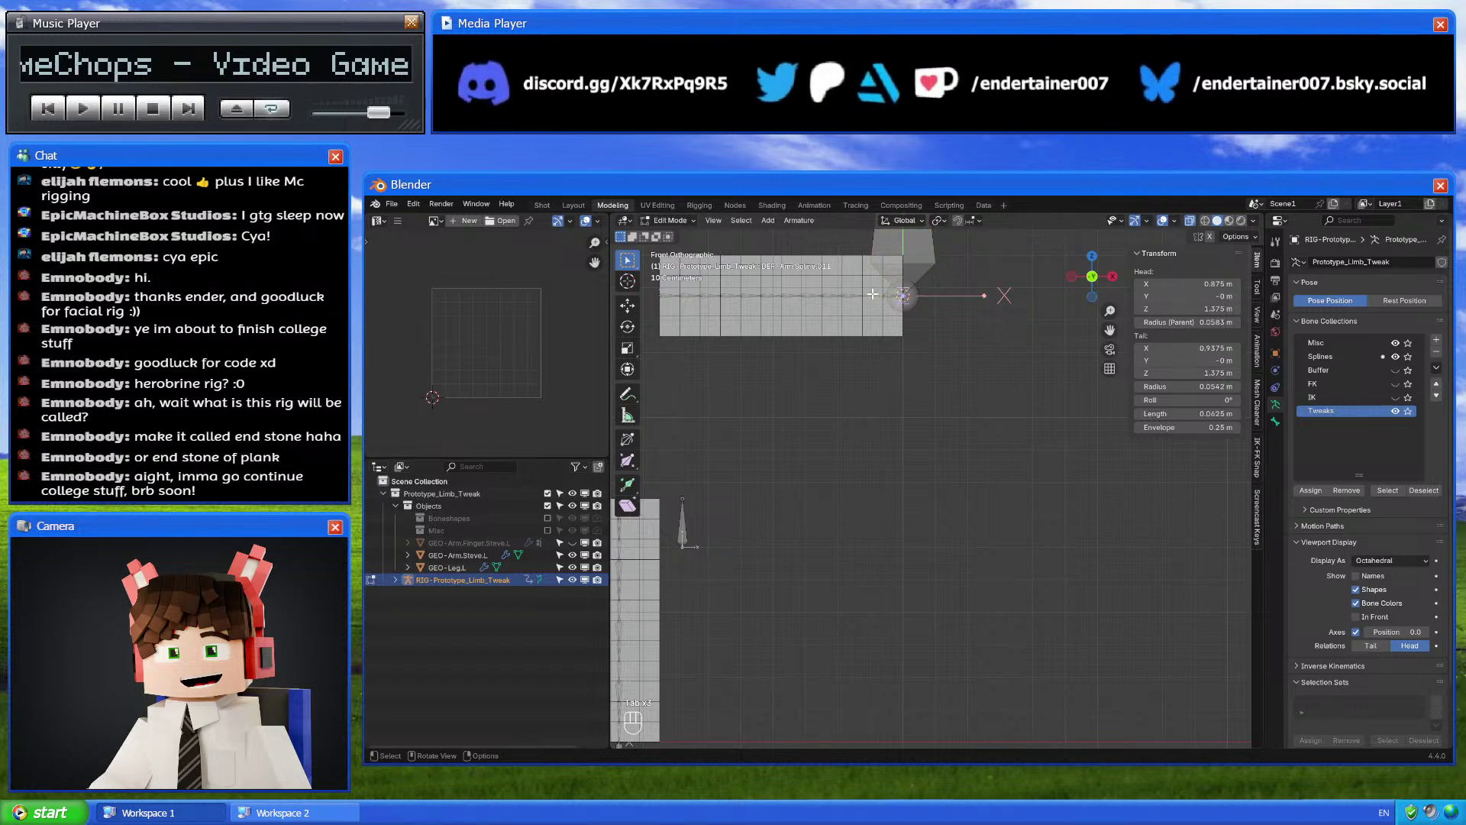
{"action": "scroll", "coordinate": [878, 292], "scroll_direction": "down", "scroll_amount": 1}
{"action": "middle_click_drag", "start_coordinate": [878, 292], "coordinate": [899, 489], "text": "shift"}
{"action": "key", "text": "g"}
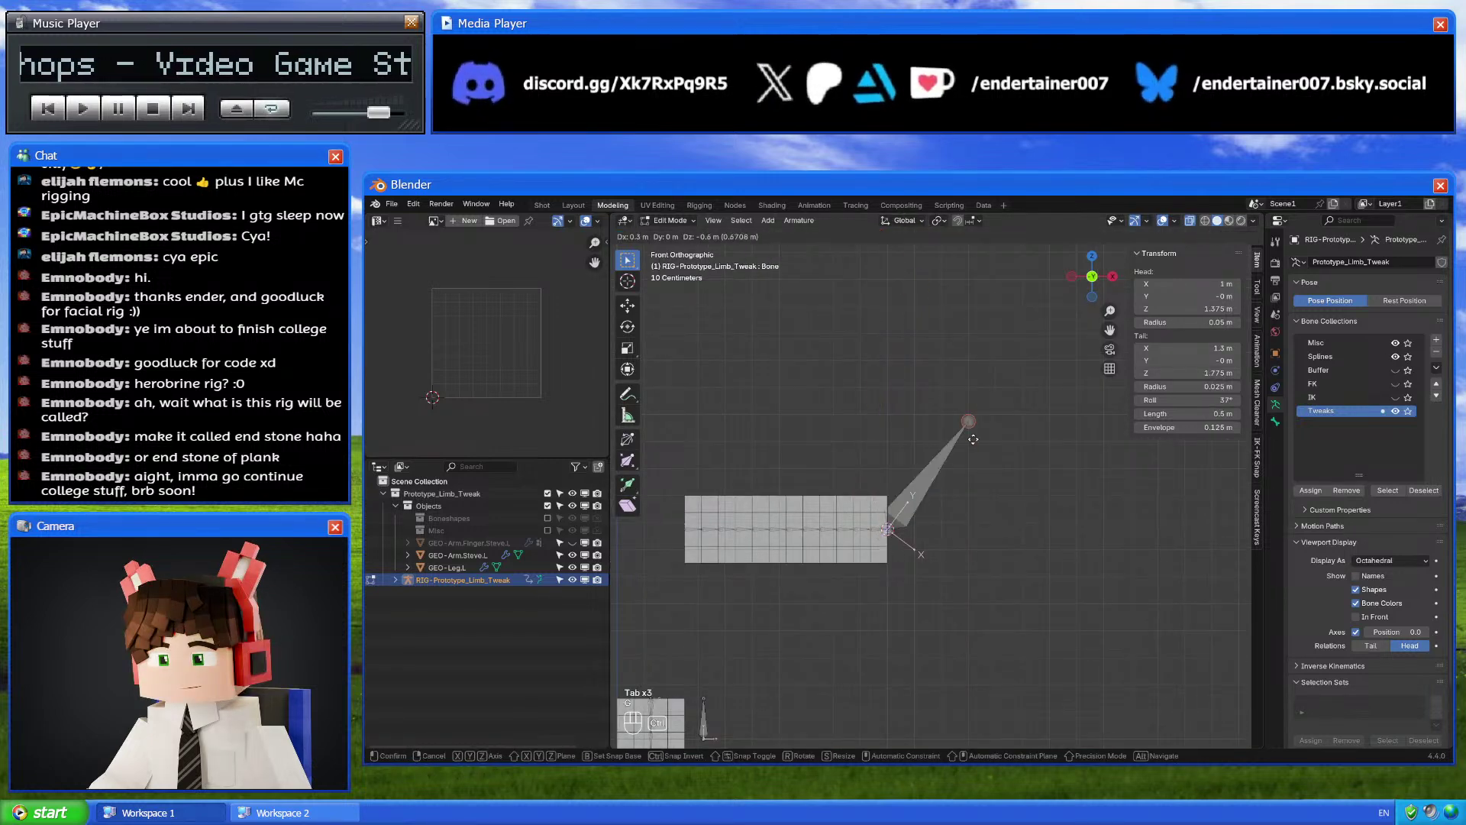
{"action": "left_click", "coordinate": [995, 527]}
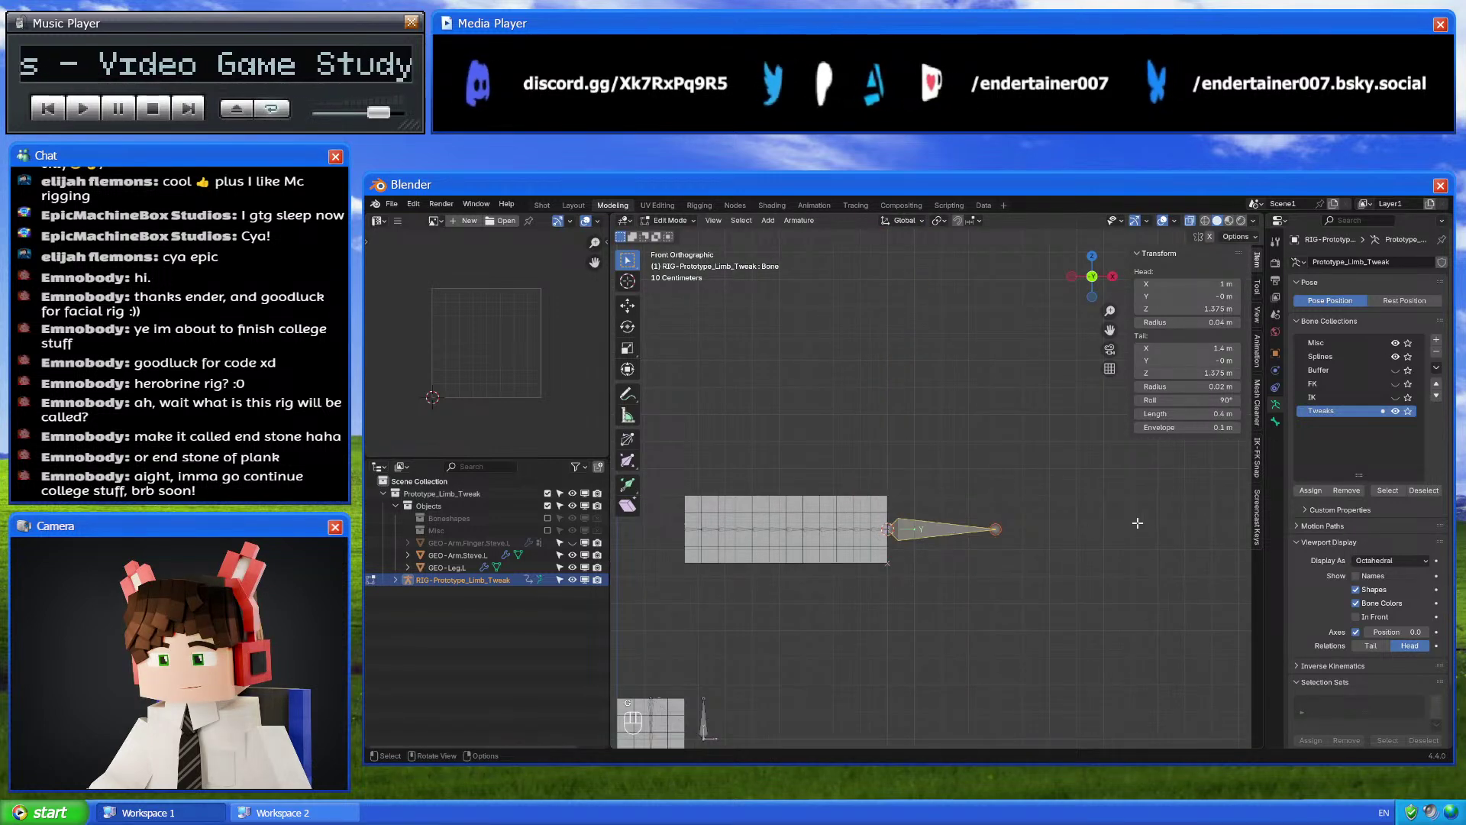
Set the new tweak bone's length to 0.1 m and its roll to 0°
{"action": "left_click", "coordinate": [1192, 414]}
{"action": "type", "text": "0.1"}
{"action": "key", "text": "Return"}
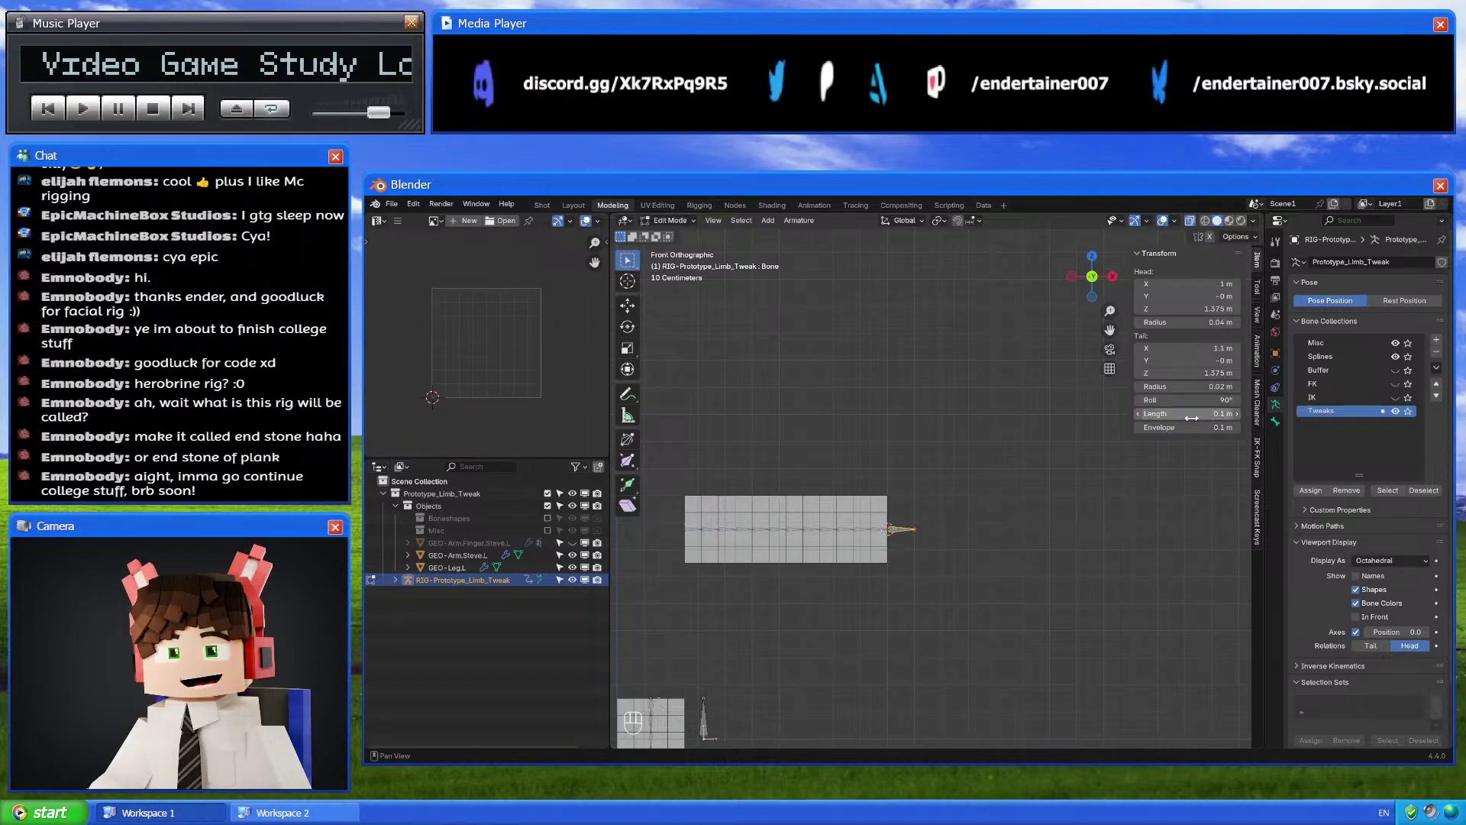
{"action": "left_click", "coordinate": [1194, 400]}
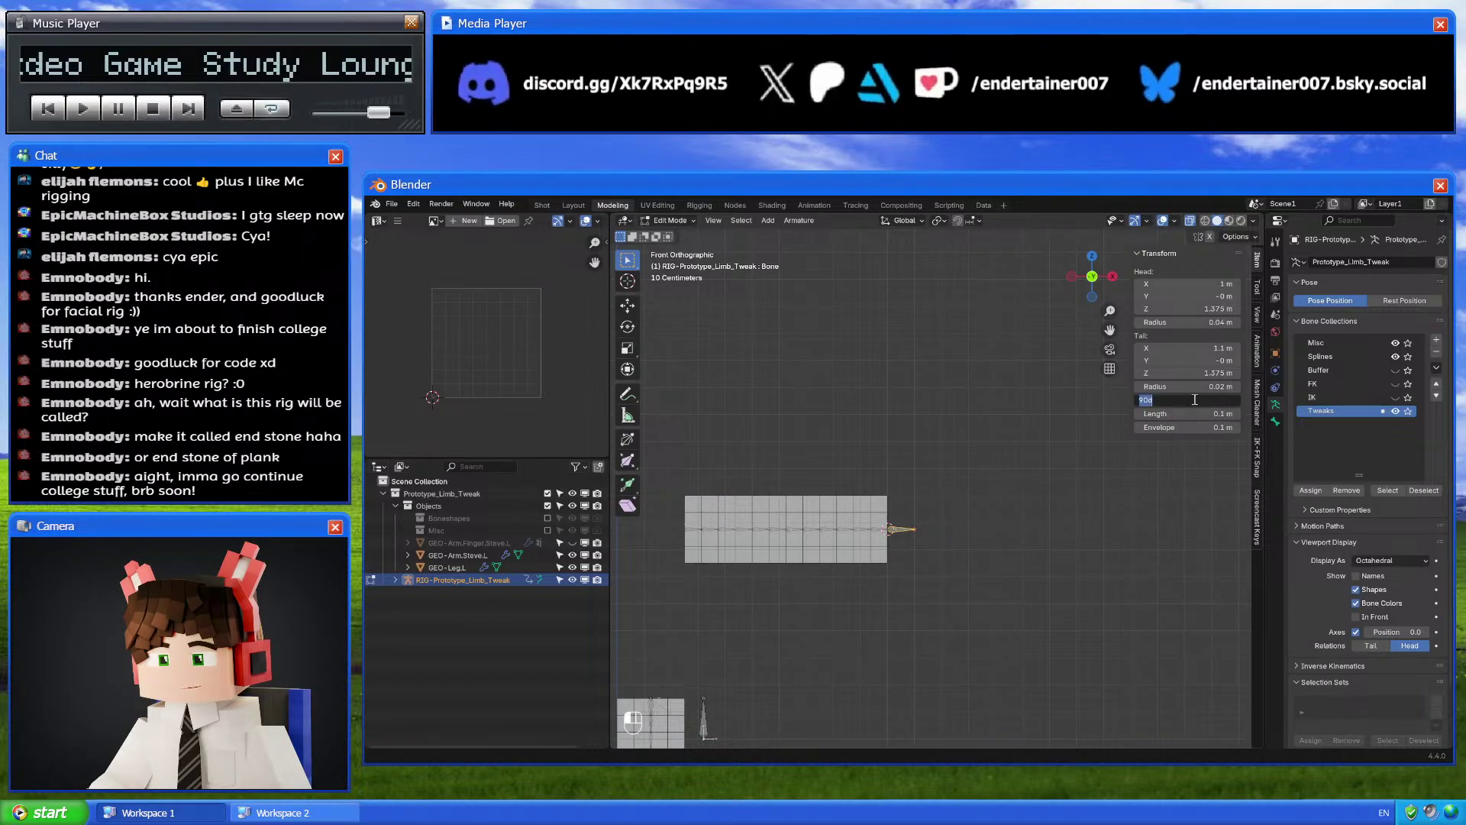
{"action": "type", "text": "0"}
{"action": "key", "text": "Return"}
{"action": "scroll", "coordinate": [917, 432], "scroll_direction": "up", "scroll_amount": 4}
{"action": "middle_click_drag", "start_coordinate": [1072, 514], "coordinate": [964, 529], "text": "shift"}
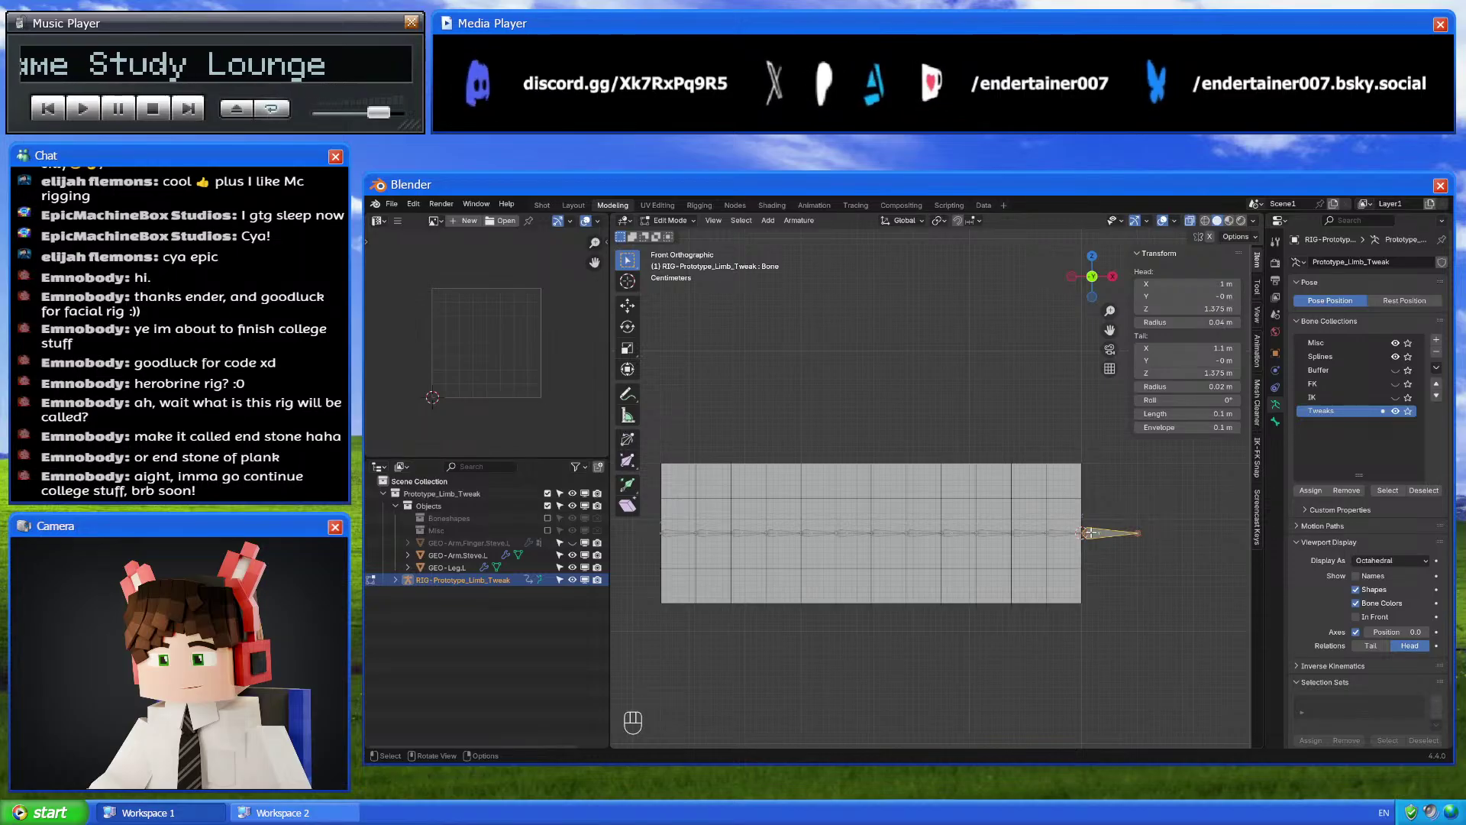
With the leg's bottom tweak bone as reference, give the new tweak bone at the arm's end the same BSP-Dumb… custom shape
{"action": "key", "text": "Tab"}
{"action": "scroll", "coordinate": [1094, 534], "scroll_direction": "down", "scroll_amount": 5}
{"action": "key", "text": "Tab"}
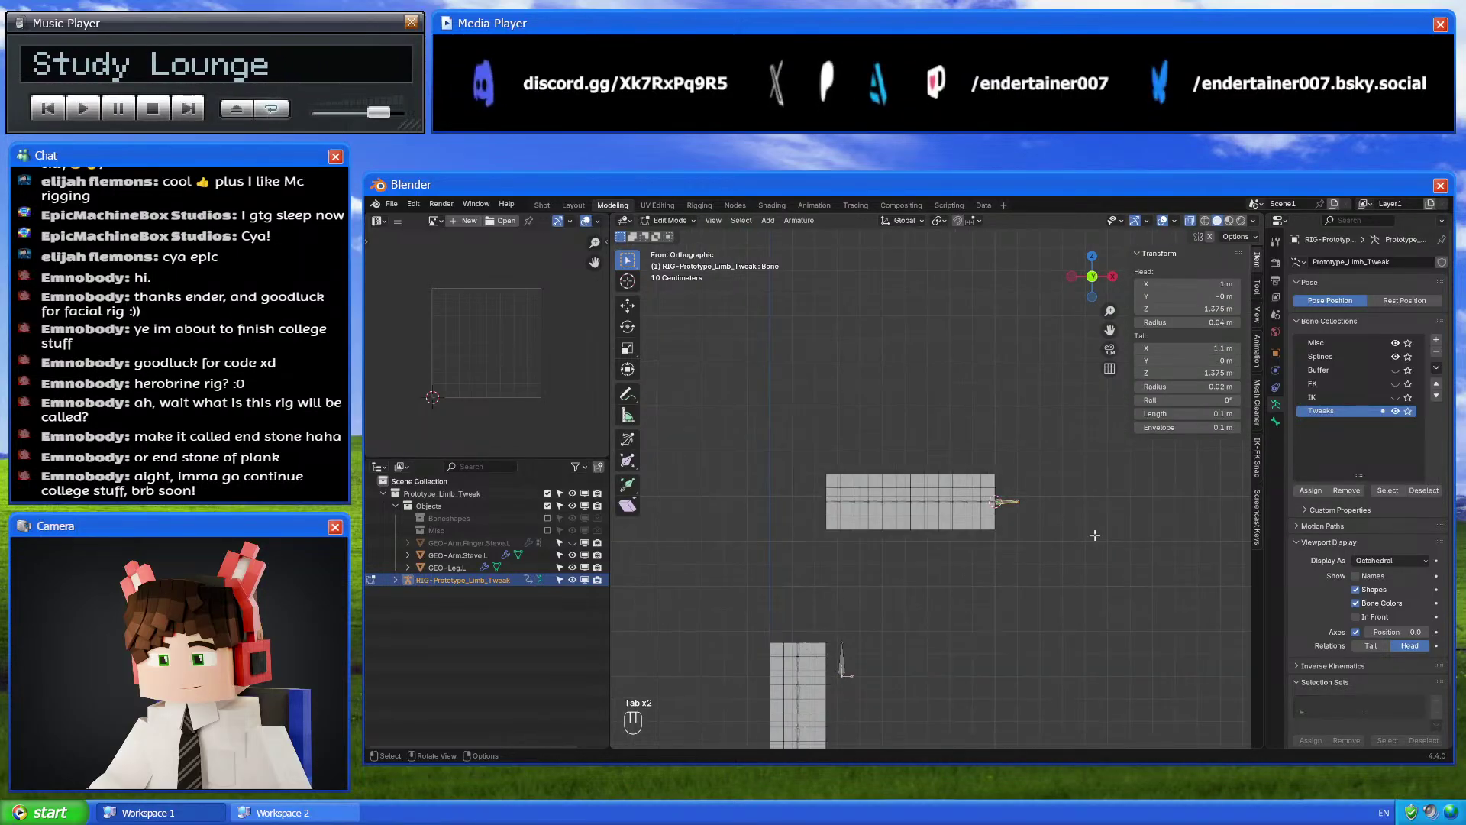
{"action": "key", "text": "Tab"}
{"action": "middle_click_drag", "start_coordinate": [912, 637], "coordinate": [943, 467], "text": "shift"}
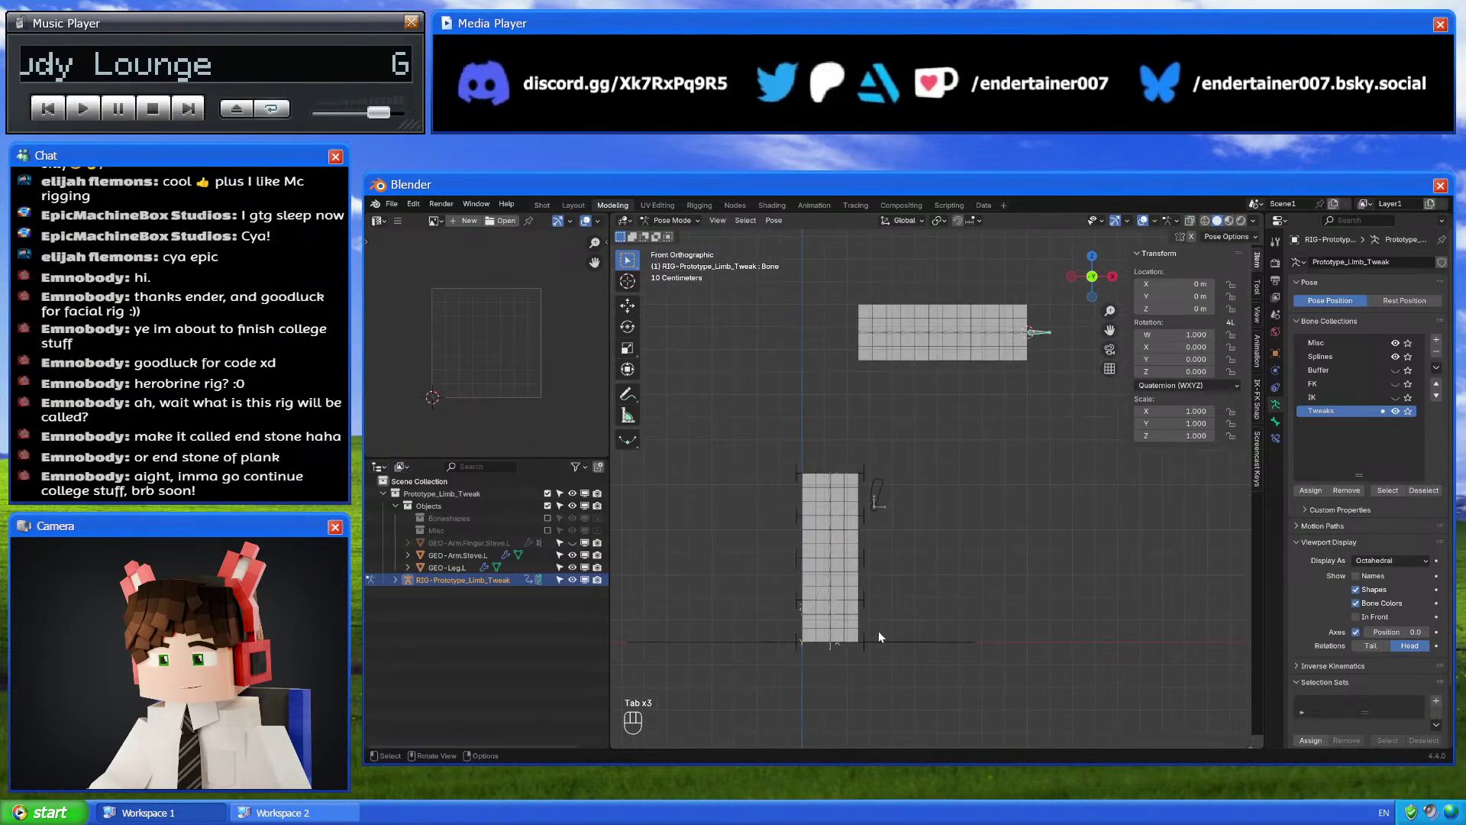
{"action": "left_click", "coordinate": [1276, 421]}
{"action": "scroll", "coordinate": [1291, 586], "scroll_direction": "down", "scroll_amount": 5}
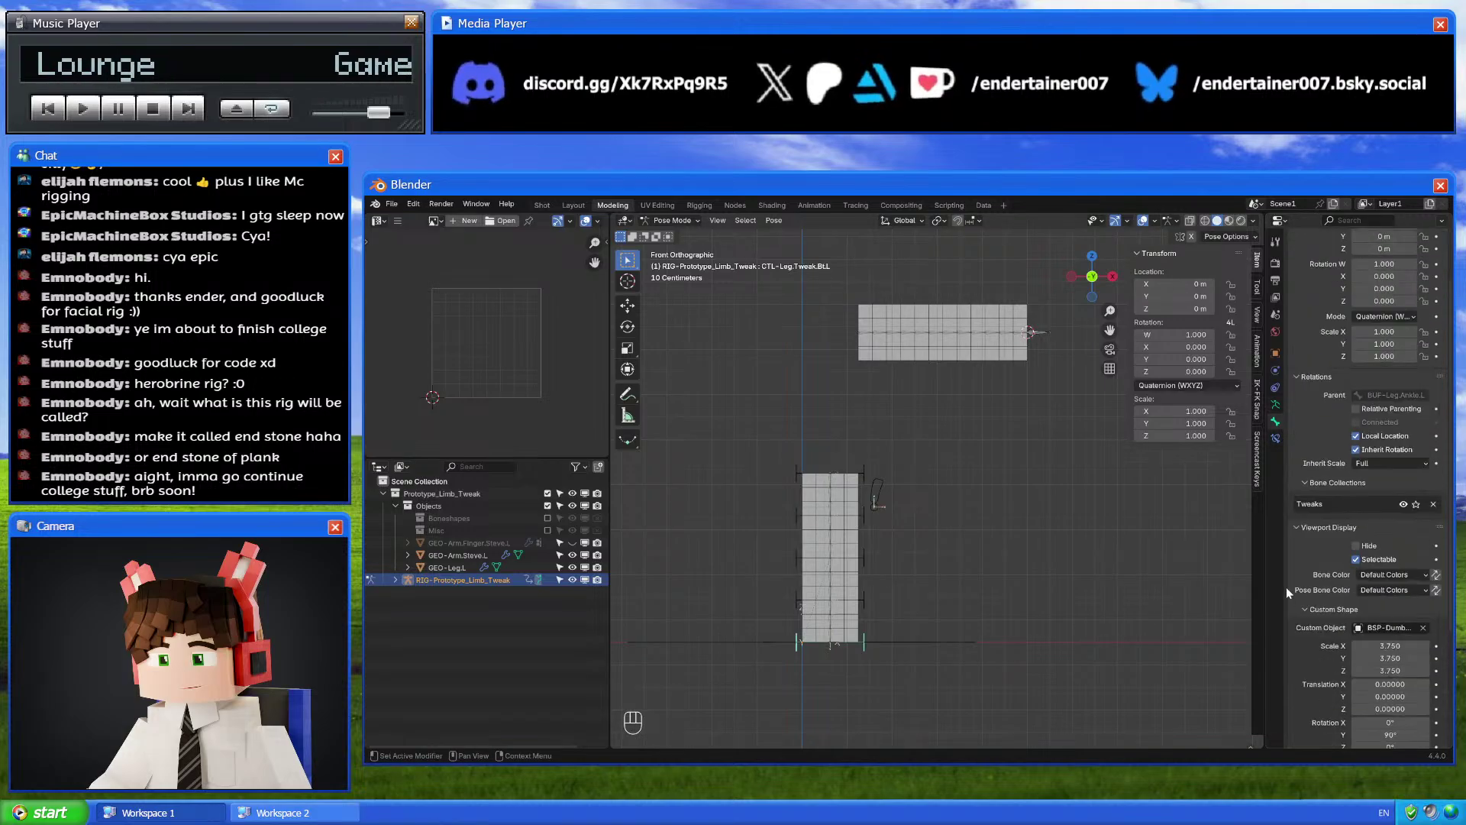
{"action": "left_click", "coordinate": [1390, 577]}
{"action": "key", "text": "Return"}
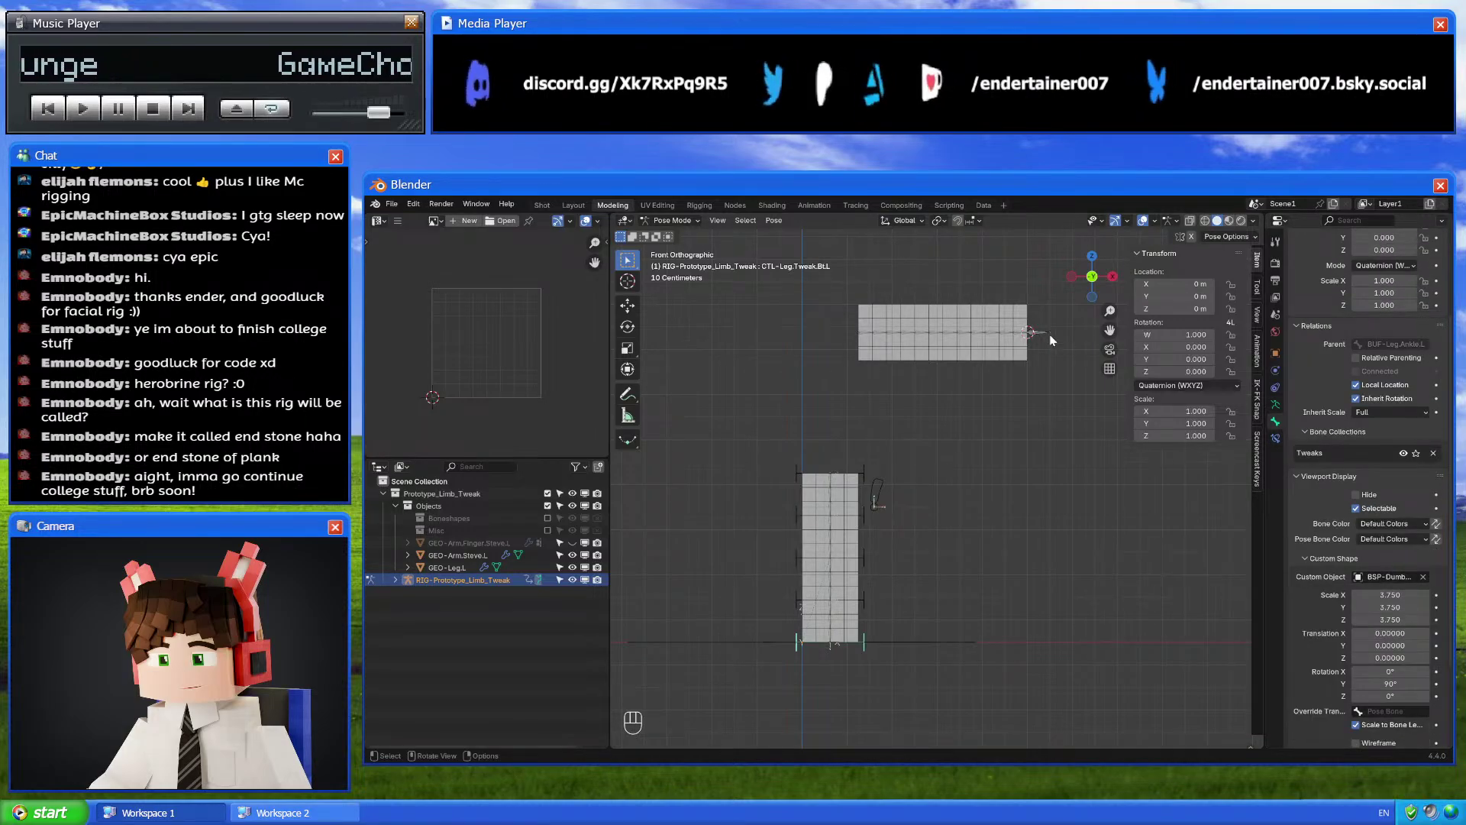
{"action": "left_click", "coordinate": [1390, 576]}
Set the arm tweak bone's custom shape scale to 3.75 on X, Y and Z, matching the leg's tweak bones
{"action": "left_click", "coordinate": [873, 539]}
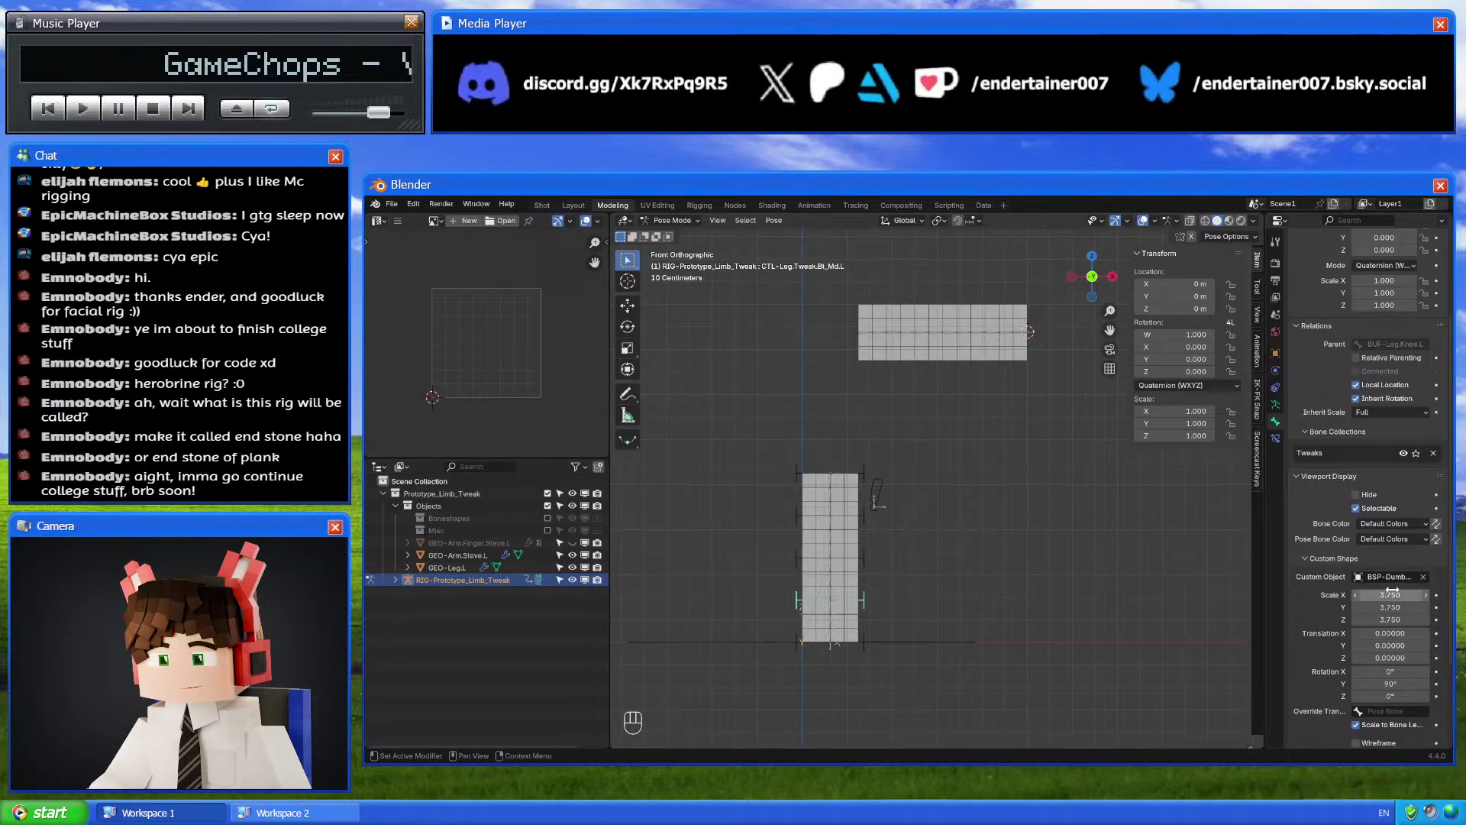
{"action": "key", "text": "ctrl+z"}
{"action": "key", "text": "ctrl+z"}
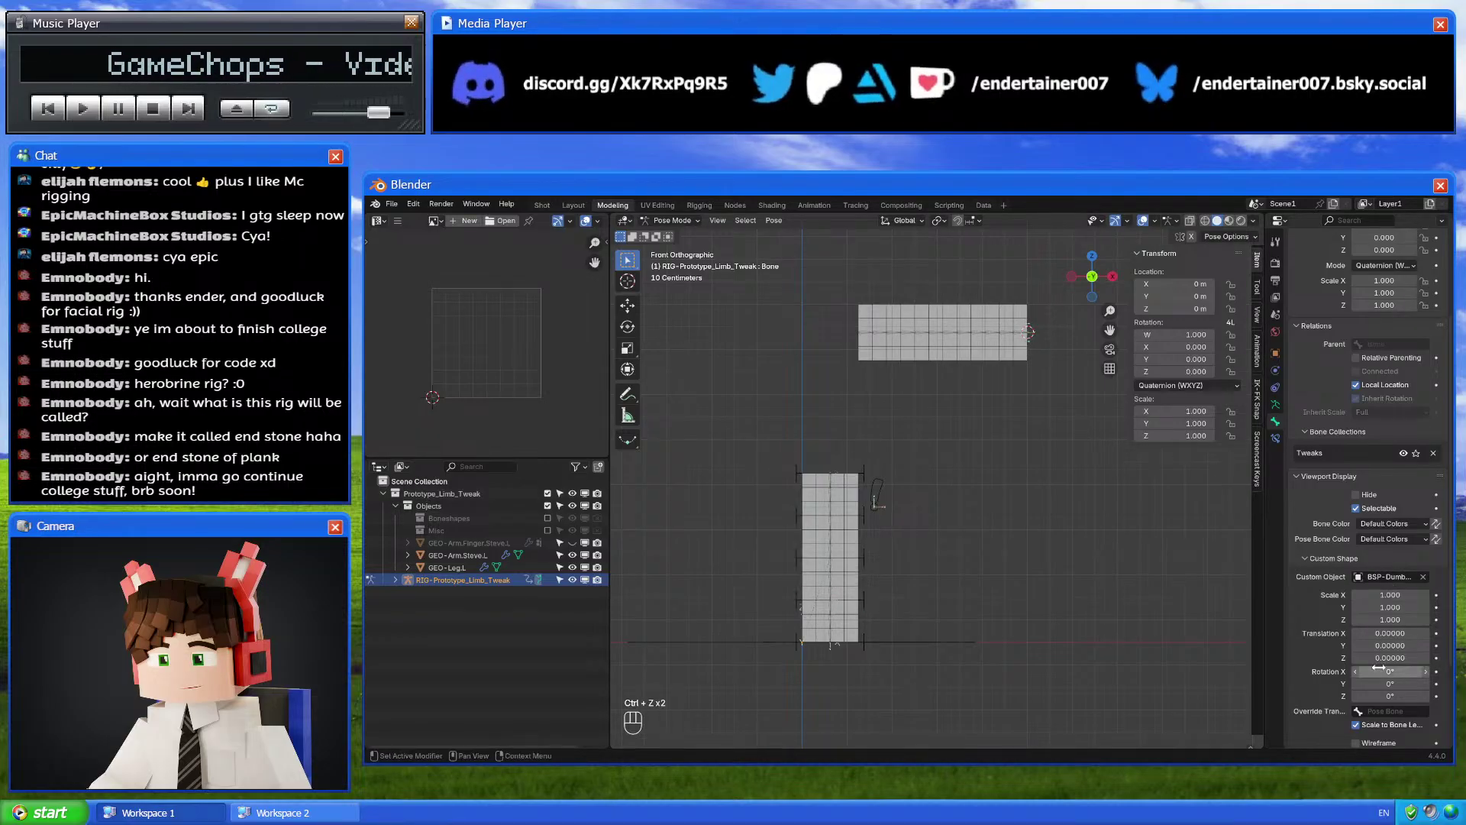
{"action": "left_click_drag", "start_coordinate": [1390, 595], "coordinate": [1390, 619]}
{"action": "type", "text": "3.75"}
{"action": "key", "text": "Return"}
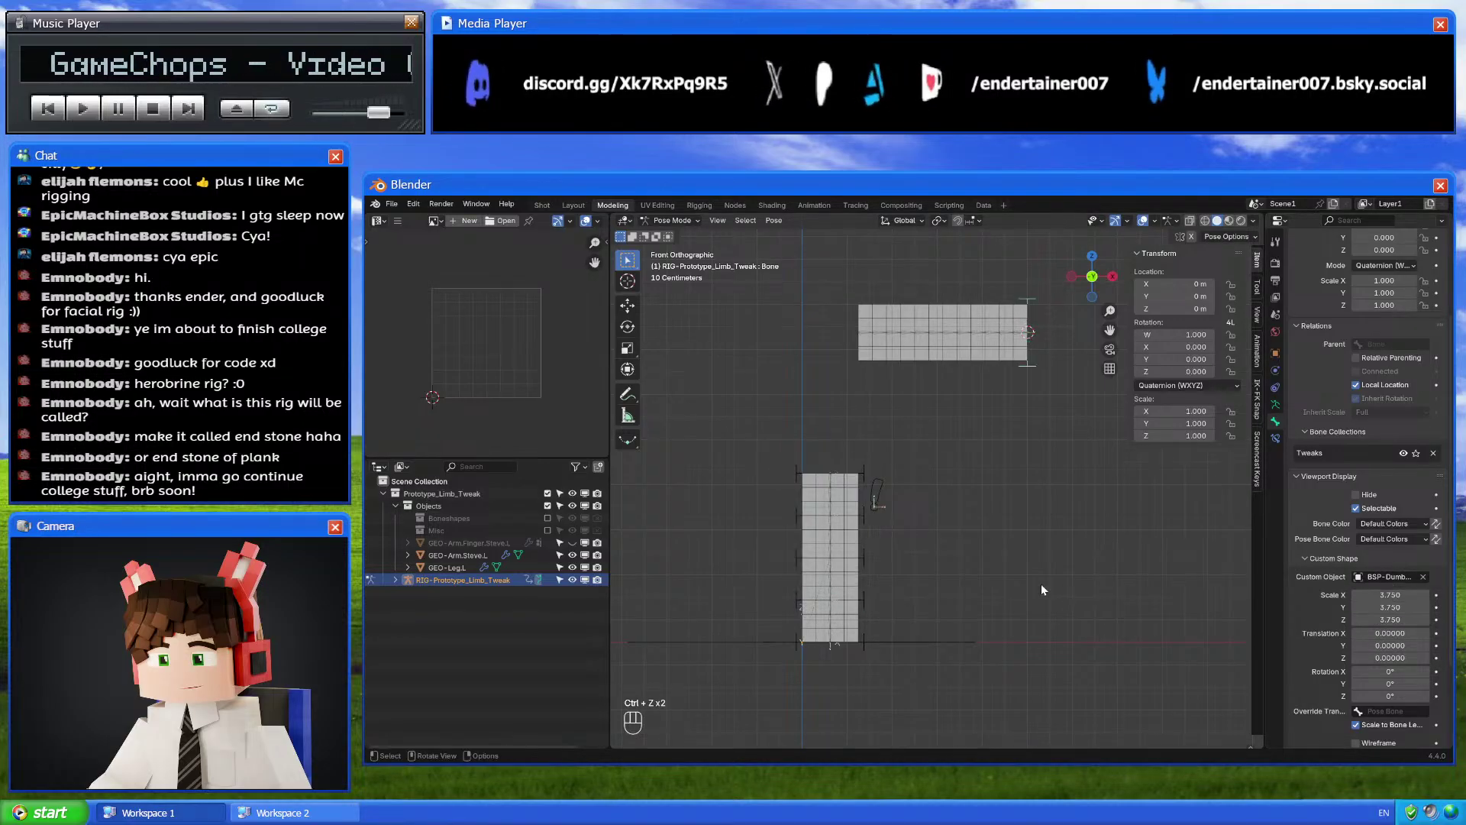
Compare the leg's top tweak bone with the arm's new tweak bone in both pose and edit mode
{"action": "scroll", "coordinate": [993, 535], "scroll_direction": "up", "scroll_amount": 3, "text": "shift"}
{"action": "left_click", "coordinate": [863, 551]}
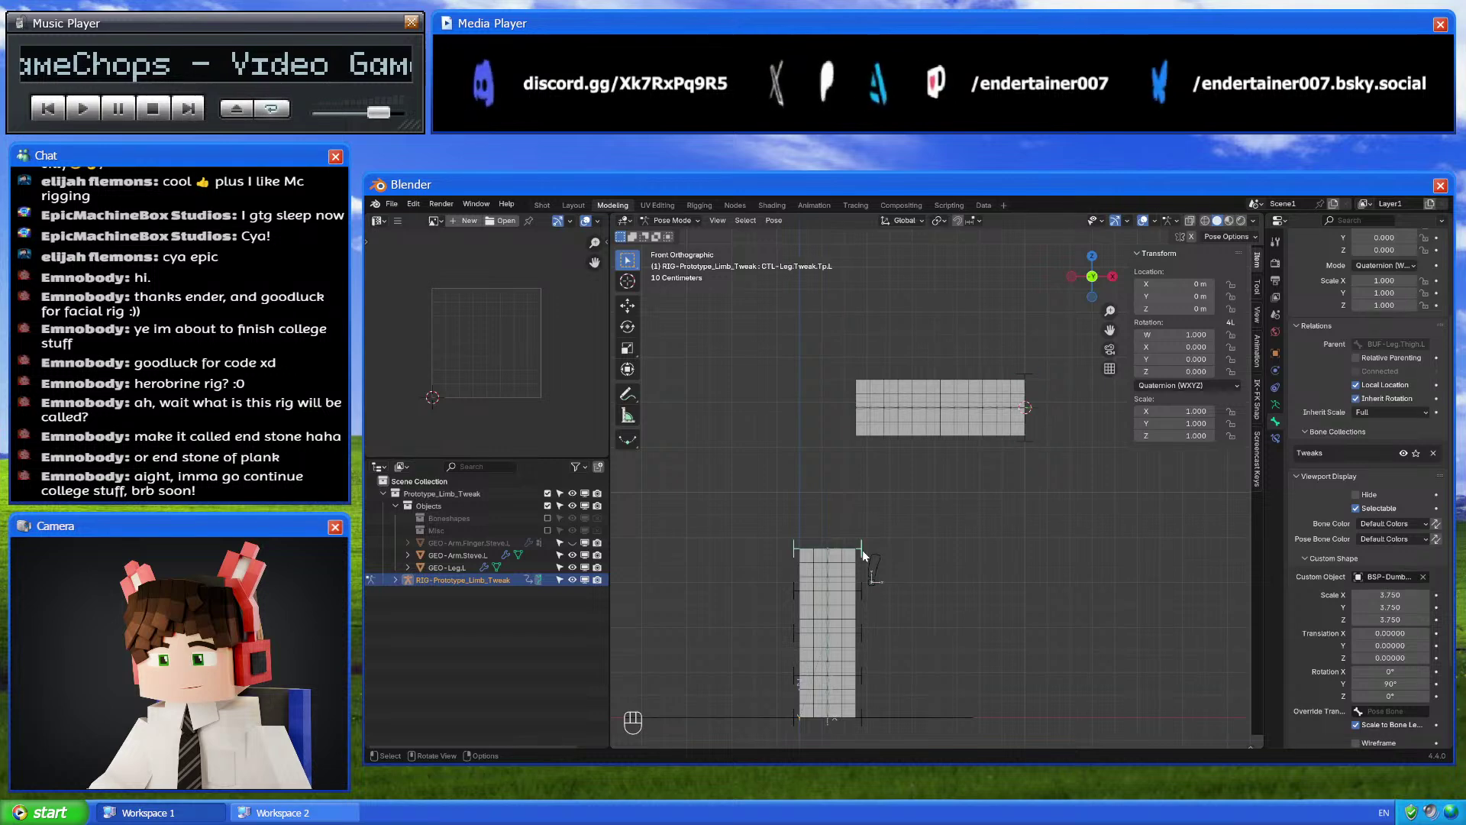
{"action": "key", "text": "Tab"}
{"action": "key", "text": "Tab"}
{"action": "key", "text": "Tab"}
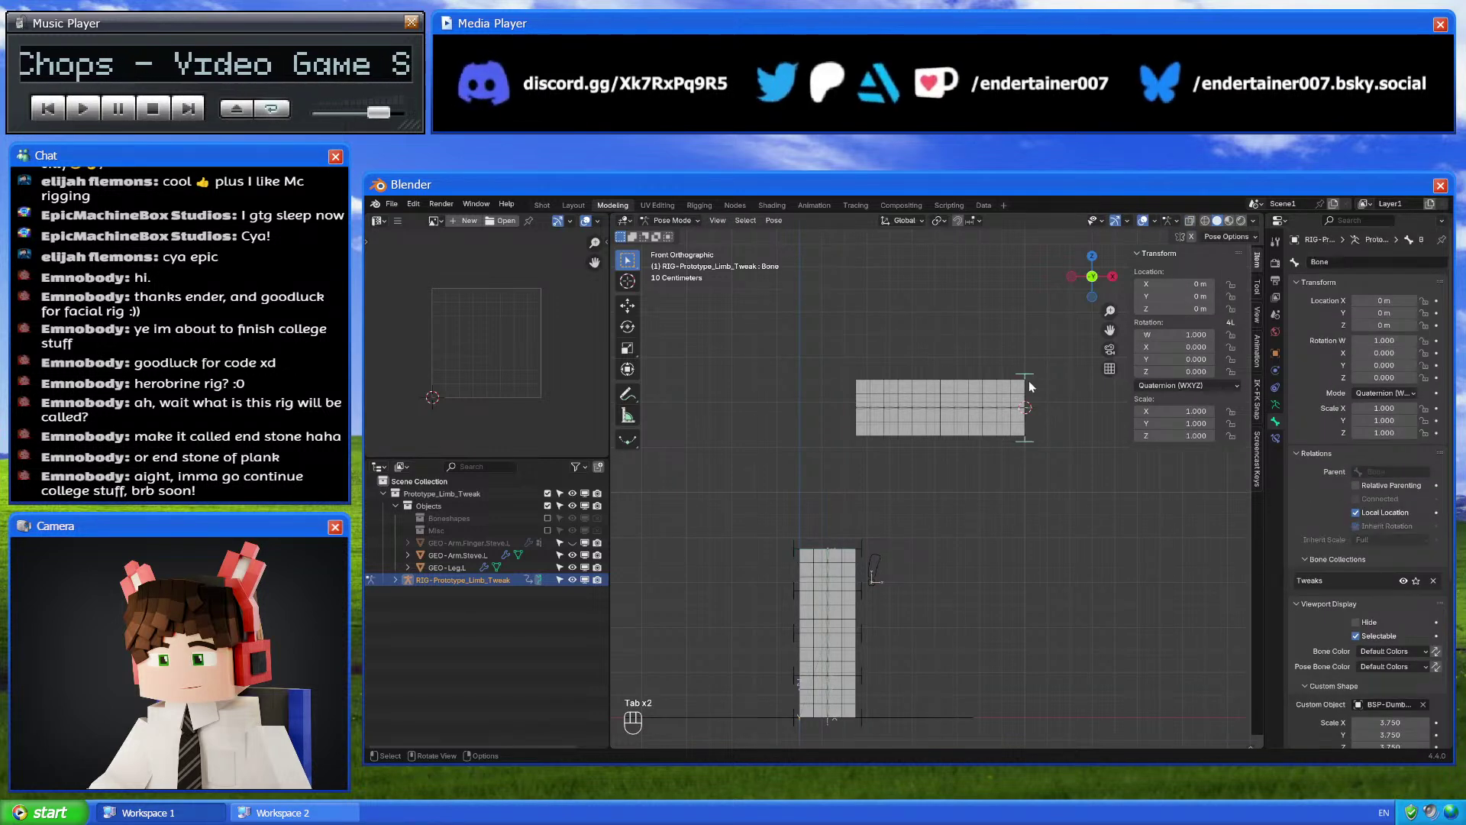
{"action": "key", "text": "Tab"}
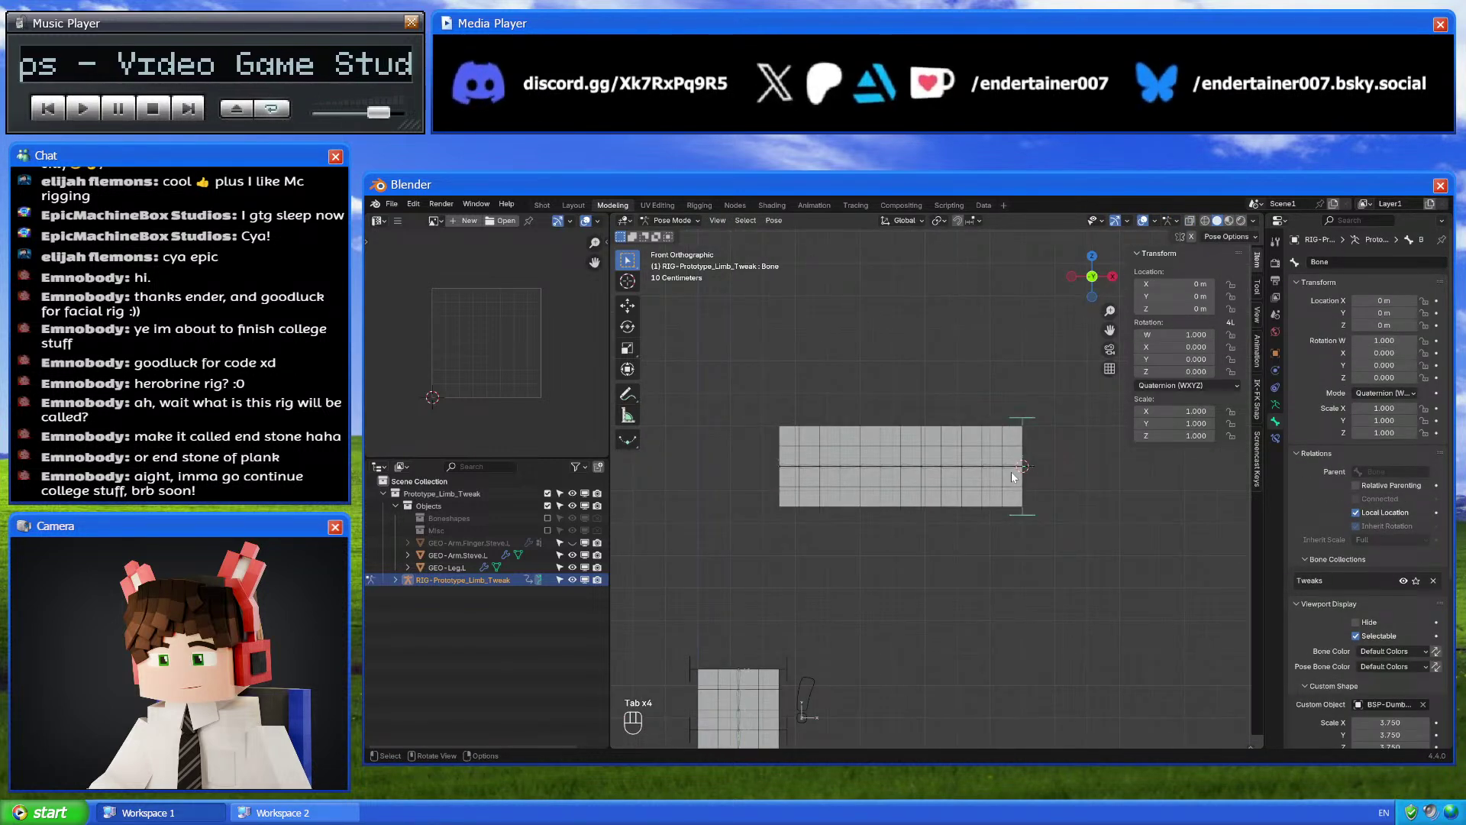
{"action": "key", "text": "Tab"}
{"action": "key", "text": "Tab"}
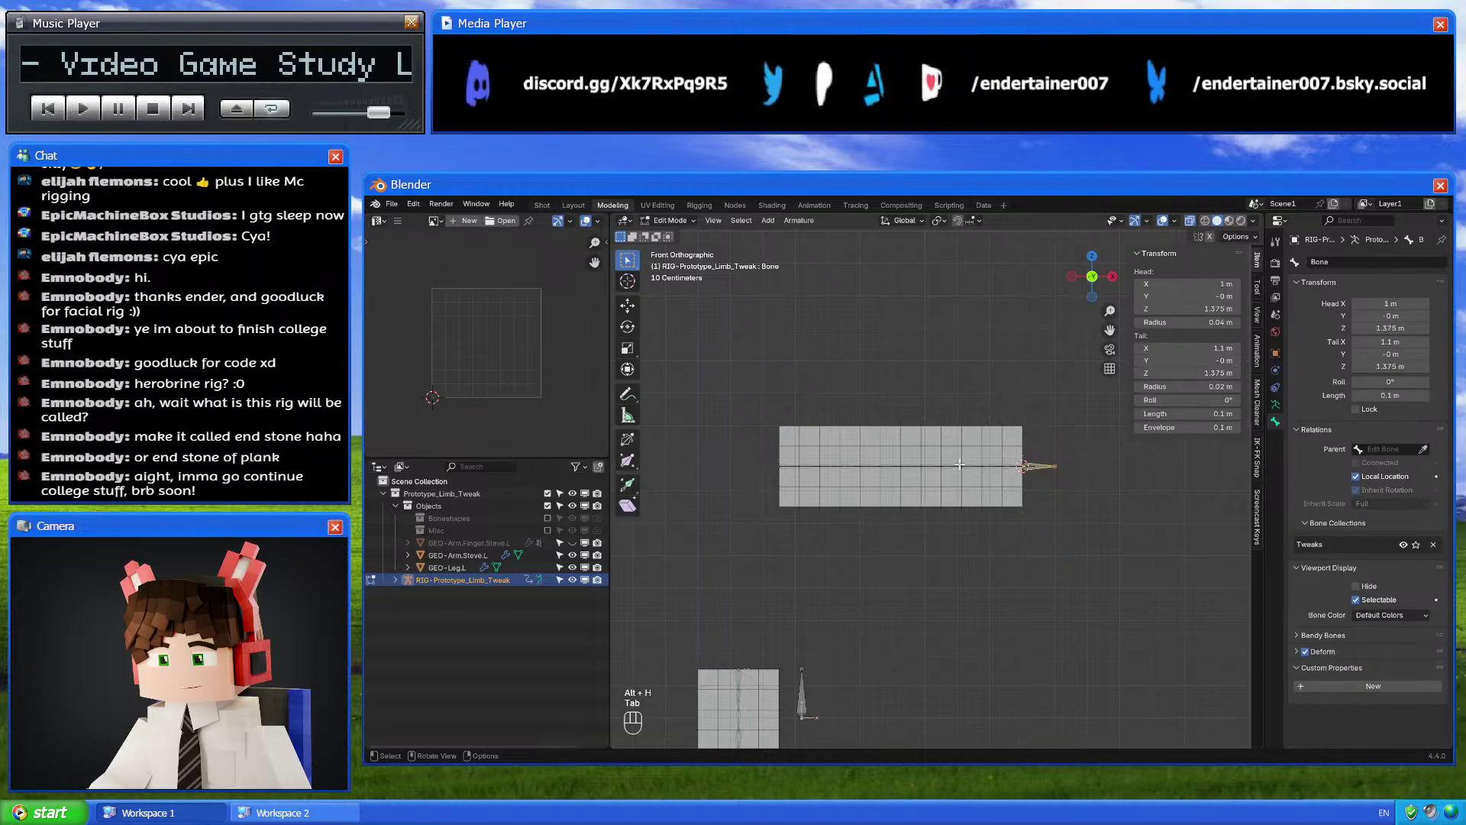
Show the Buffer, FK and IK bone collections and check the arm's property bone above the shoulder in edit mode
{"action": "left_click", "coordinate": [1276, 405]}
{"action": "left_click_drag", "start_coordinate": [1391, 373], "coordinate": [1395, 397]}
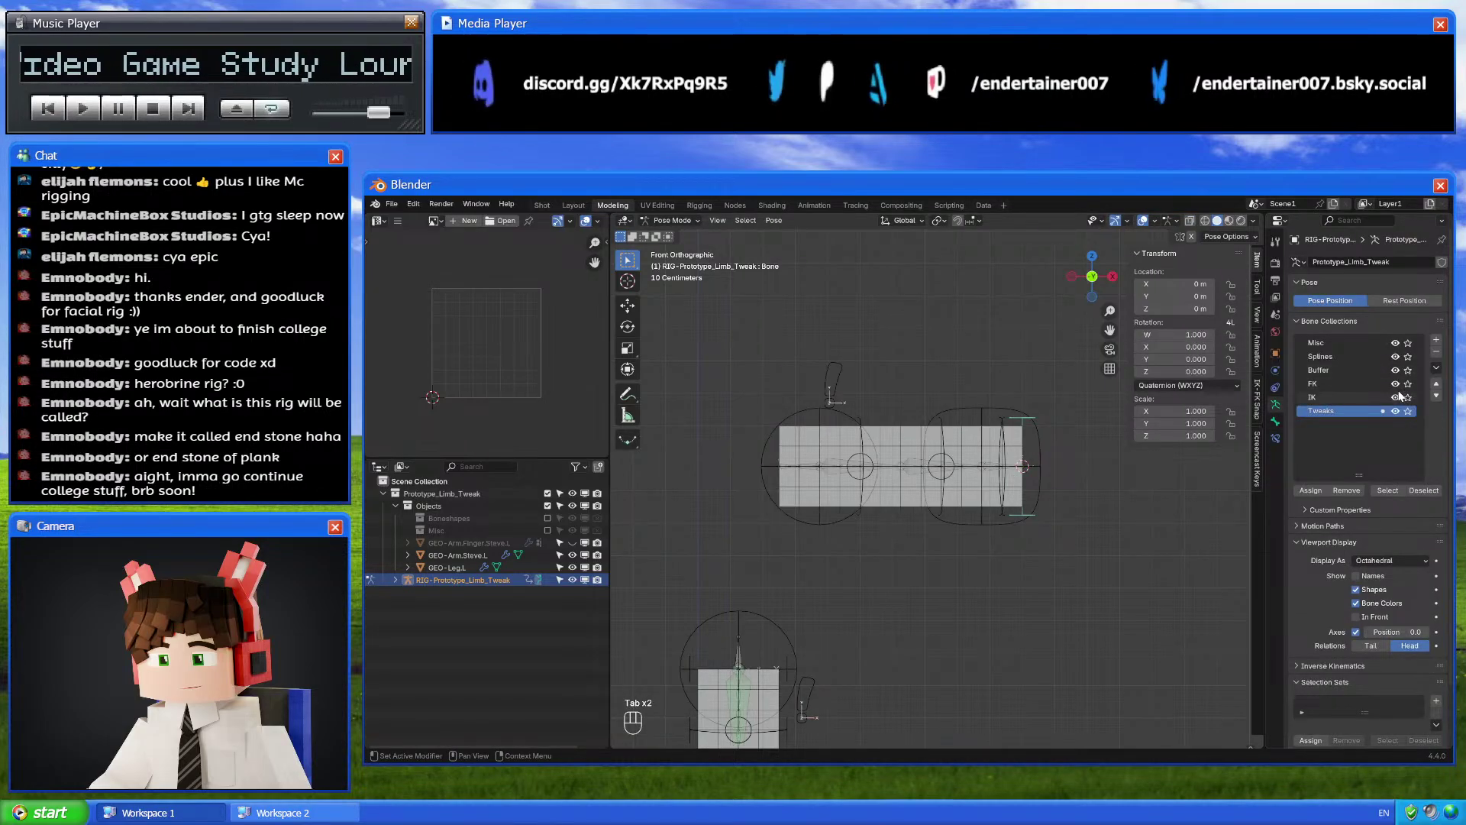
{"action": "left_click", "coordinate": [836, 378]}
{"action": "key", "text": "Tab"}
{"action": "key", "text": "Tab"}
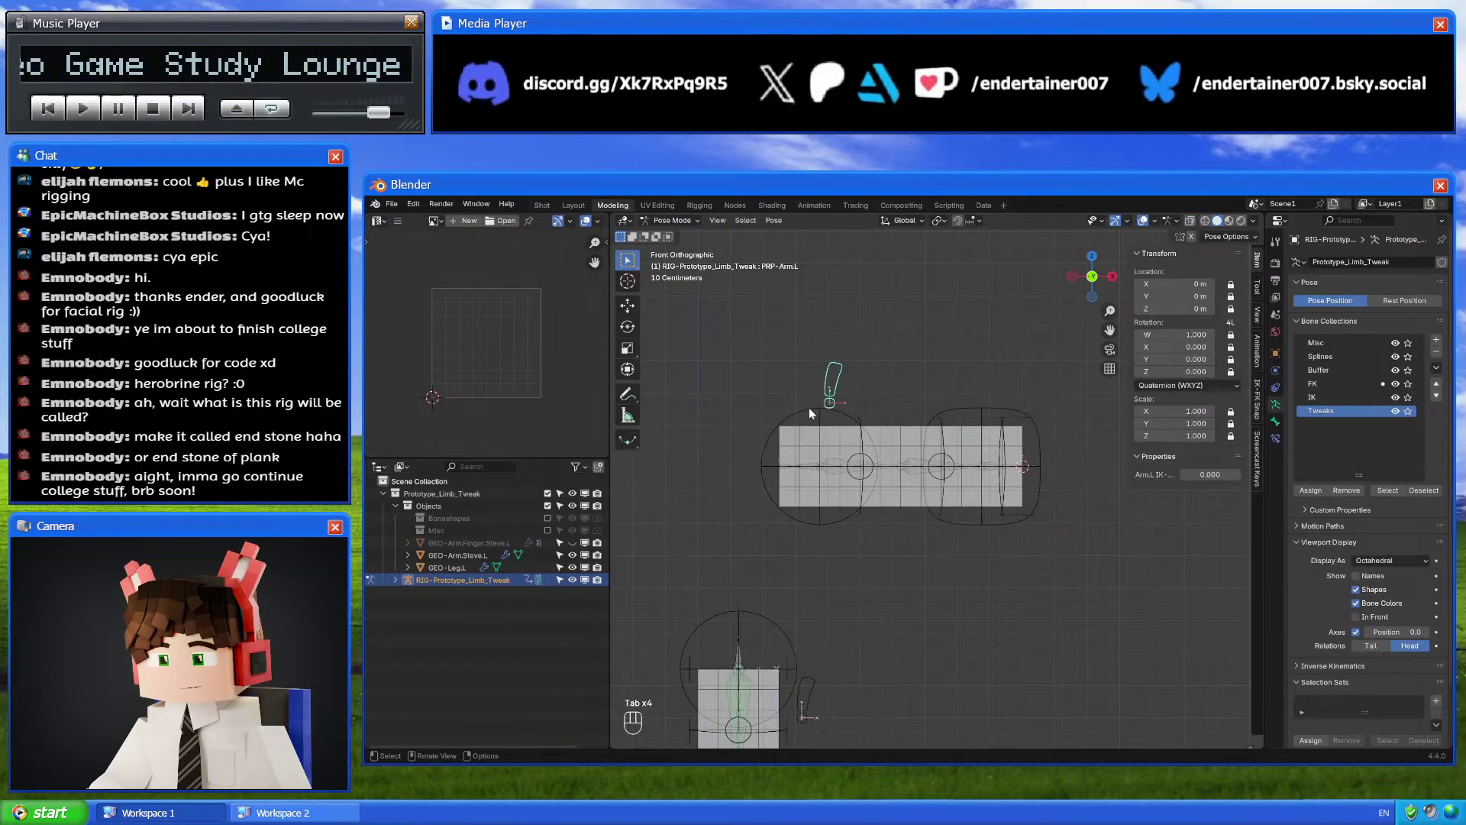
Set the roll of the arm's buffer root bone, BUF-Arm.Root.L, to 0°
{"action": "key", "text": "Tab"}
{"action": "key", "text": "Tab"}
{"action": "key", "text": "Tab"}
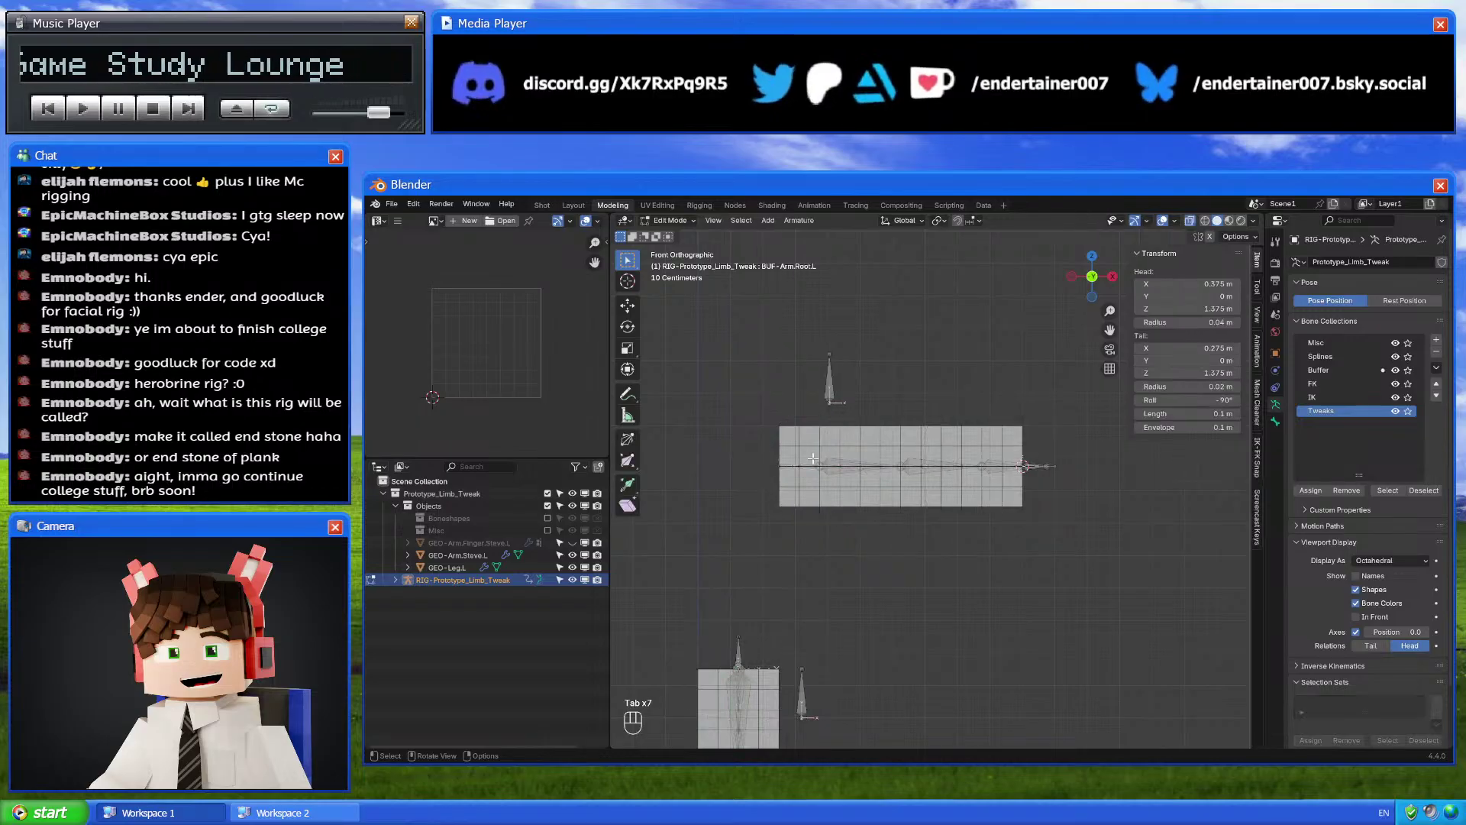
{"action": "left_click", "coordinate": [1180, 400]}
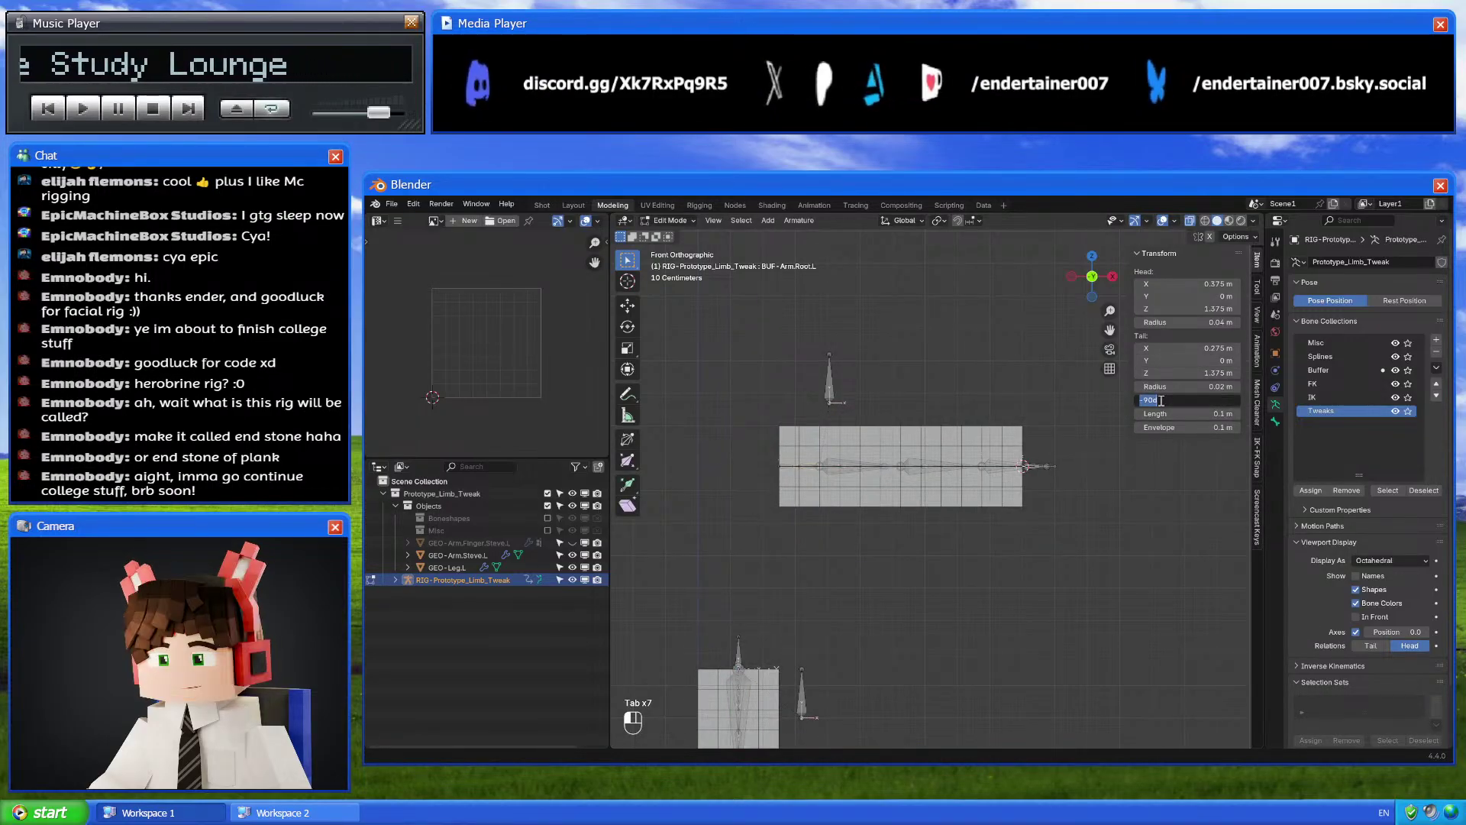
{"action": "type", "text": "0"}
{"action": "key", "text": "Return"}
{"action": "key", "text": "Tab"}
{"action": "scroll", "coordinate": [918, 459], "scroll_direction": "up", "scroll_amount": 4}
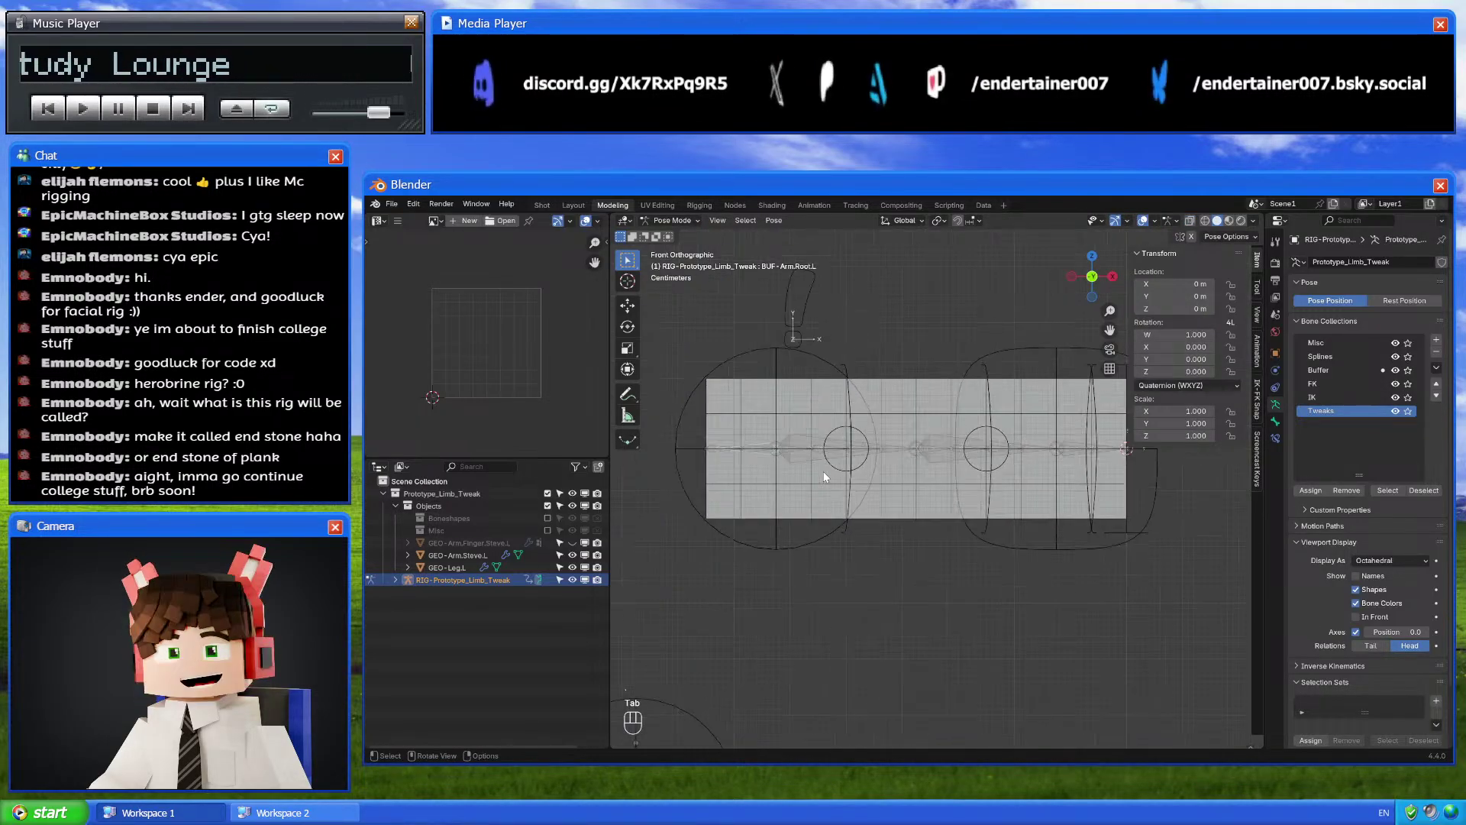
Check the roll of the arm's spline, forearm and wrist bones one by one in edit mode
{"action": "key", "text": "Tab"}
{"action": "key", "text": "Tab"}
{"action": "key", "text": "Tab"}
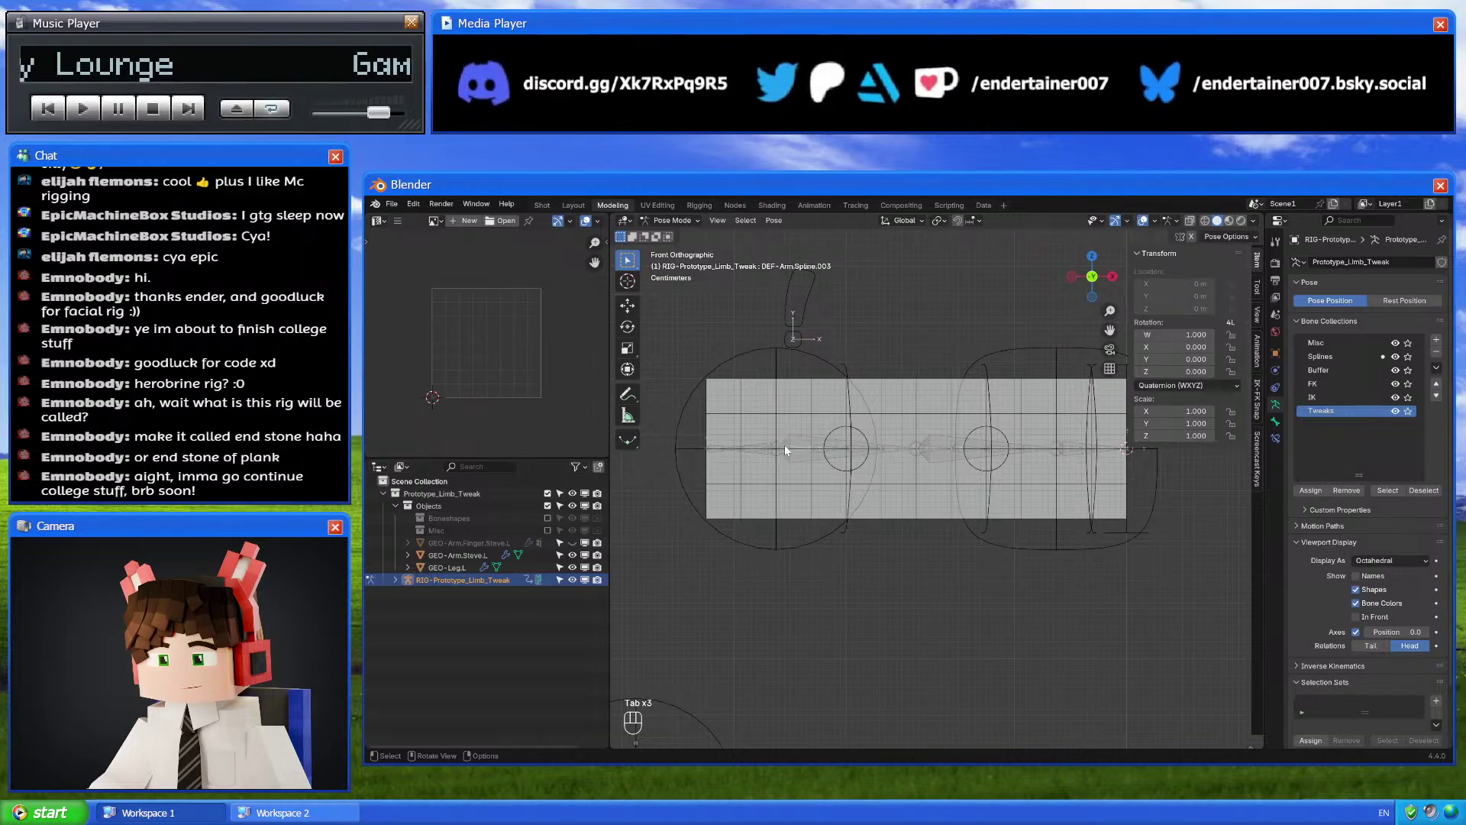
{"action": "key", "text": "Tab"}
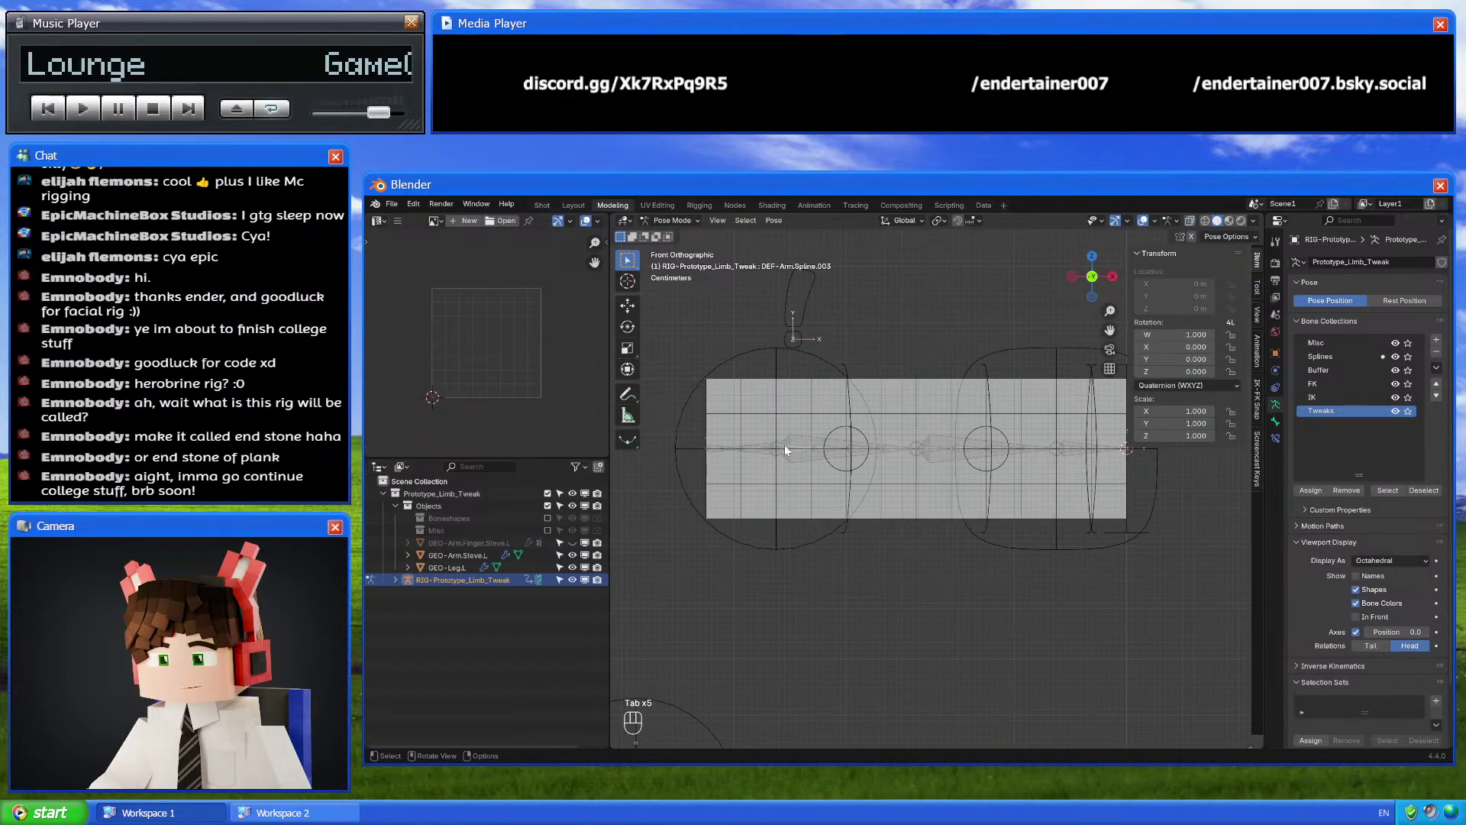
{"action": "key", "text": "Tab"}
{"action": "key", "text": "Tab"}
{"action": "left_click", "coordinate": [852, 422]}
{"action": "key", "text": "Tab"}
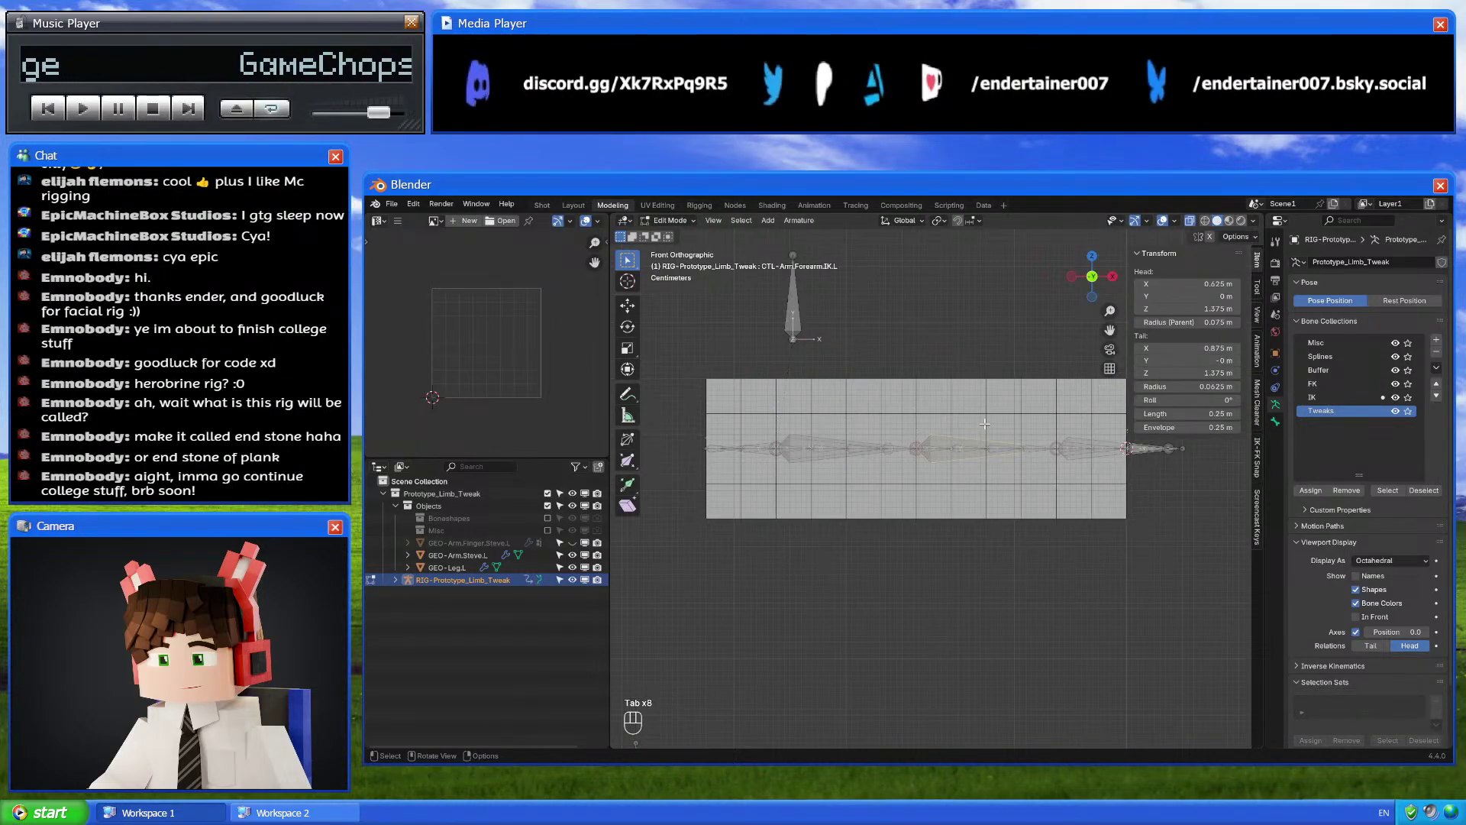
{"action": "key", "text": "Tab"}
{"action": "left_click", "coordinate": [988, 405]}
{"action": "key", "text": "Tab"}
{"action": "key", "text": "Tab"}
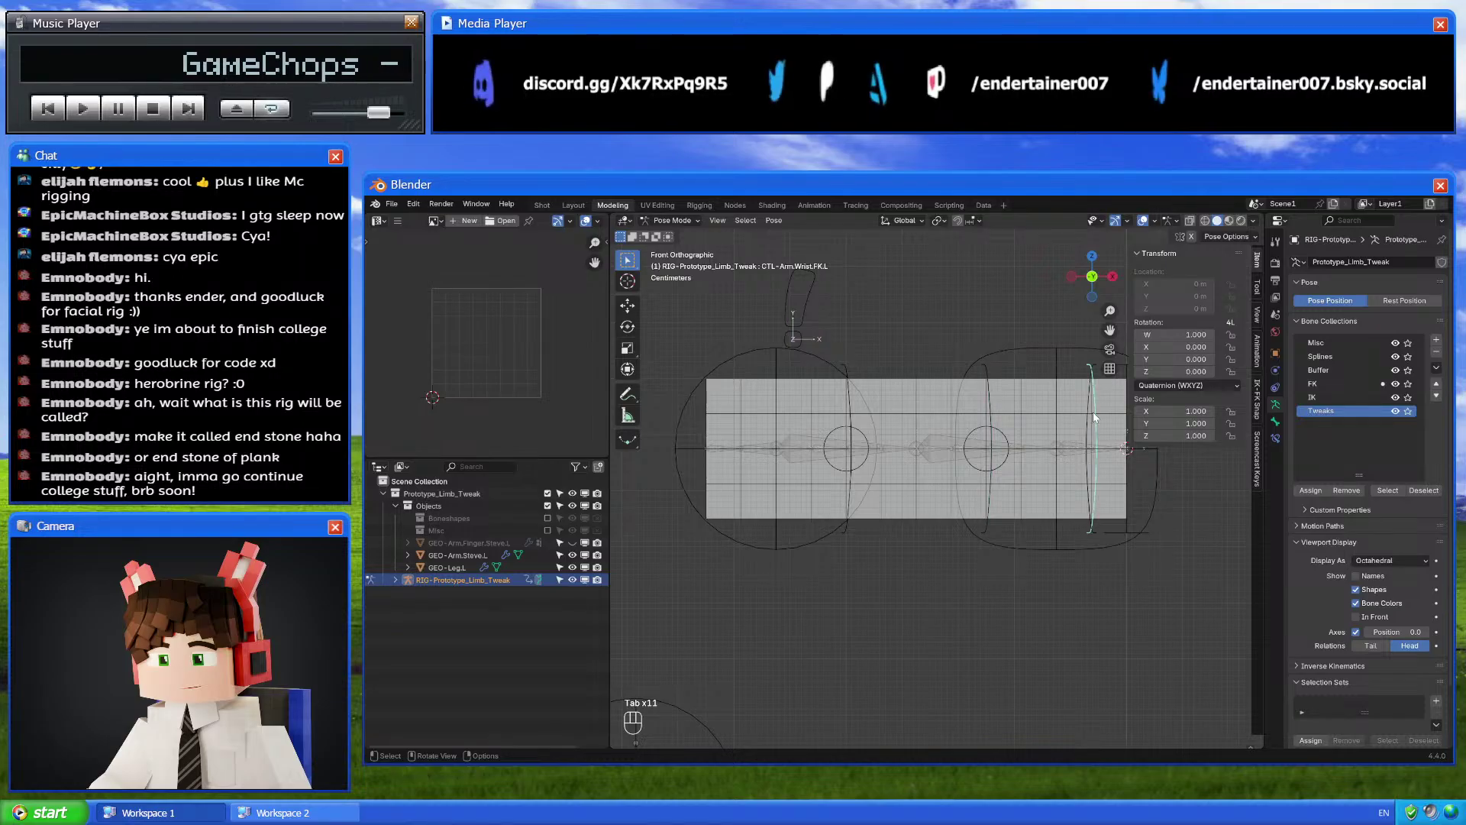
{"action": "key", "text": "Tab"}
{"action": "key", "text": "Tab"}
{"action": "middle_click_drag", "start_coordinate": [1067, 453], "coordinate": [1015, 461], "text": "shift"}
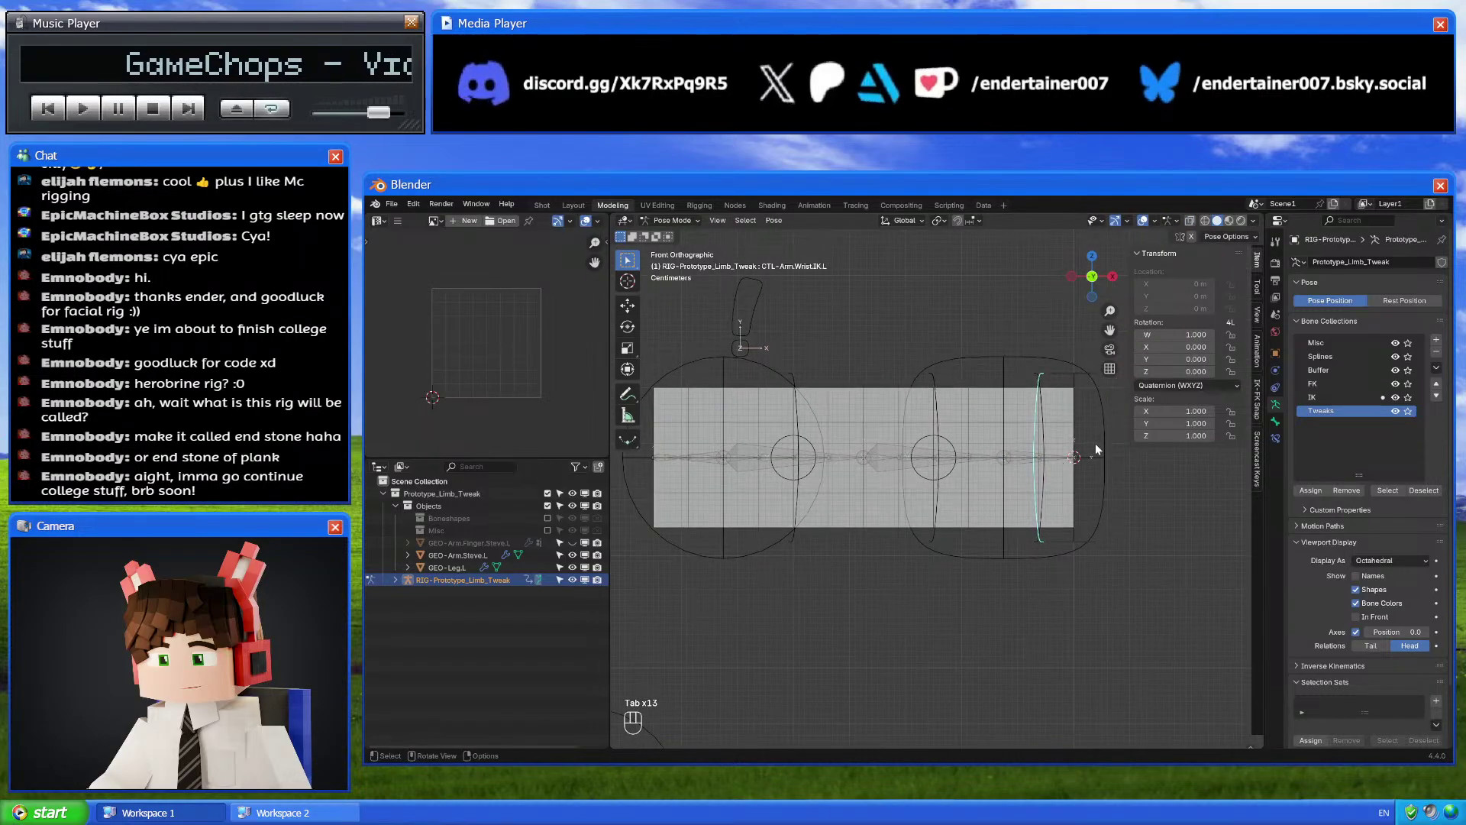
Set the roll of the arm's IK control bone, CTL-Arm.IK_Control.L, to 0°
{"action": "left_click", "coordinate": [1103, 448]}
{"action": "key", "text": "Tab"}
{"action": "double_click", "coordinate": [1164, 399]}
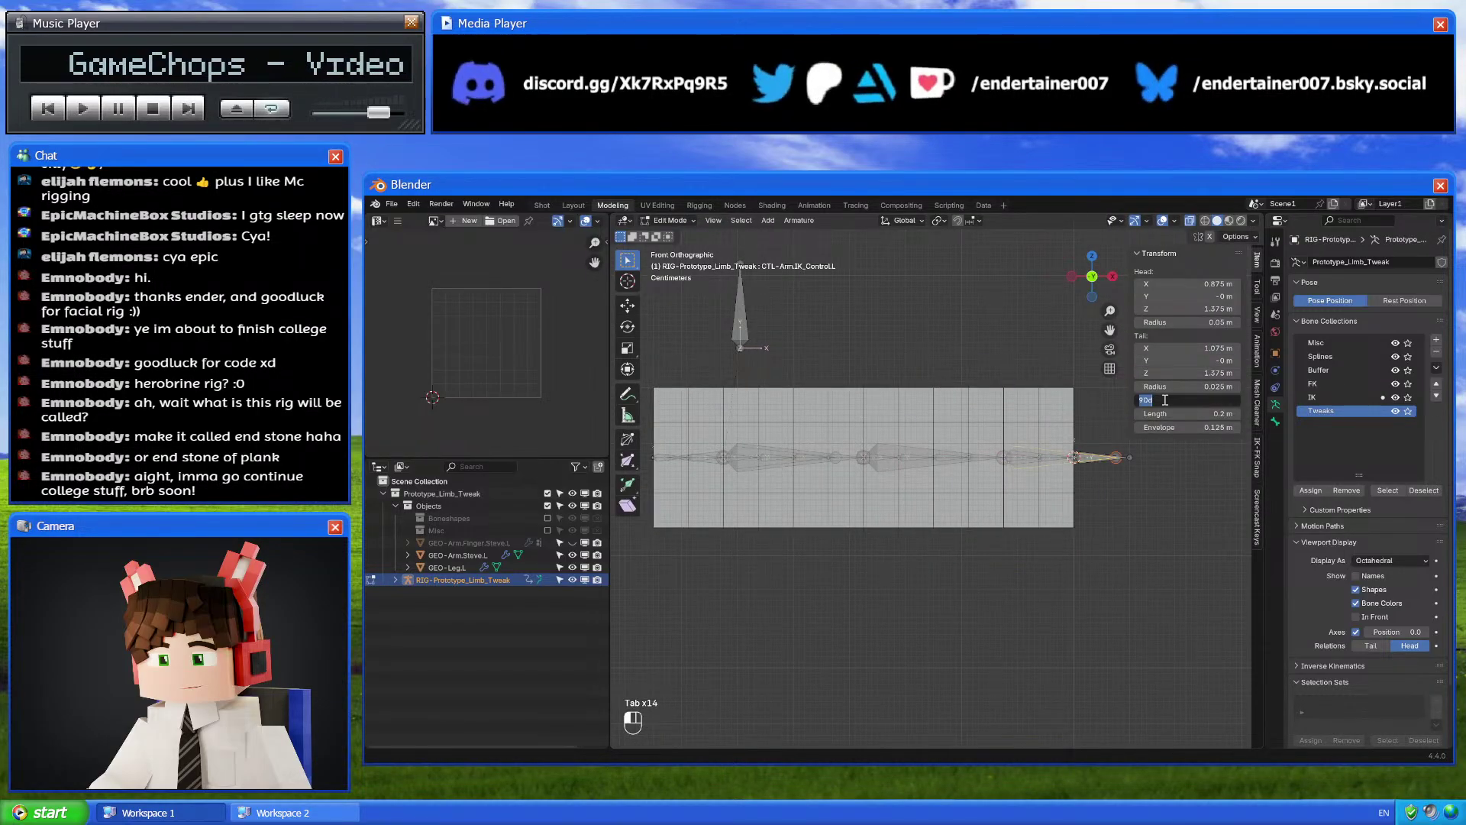
{"action": "type", "text": "0"}
{"action": "key", "text": "Return"}
{"action": "key", "text": "Tab"}
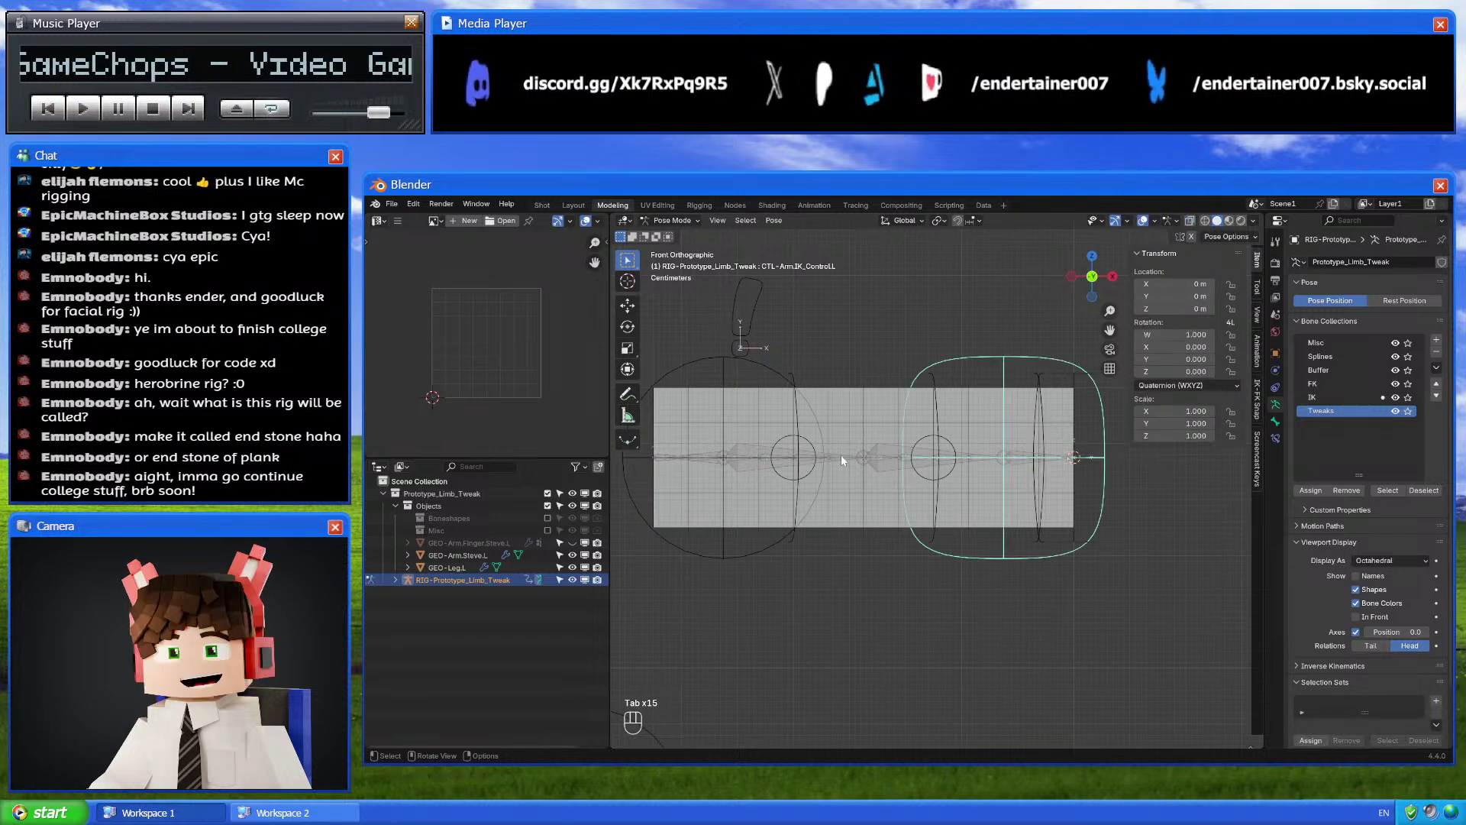
Check the roll of the IK forearm bone and both wrist bones, then select the arm's IK pivot control
{"action": "left_click", "coordinate": [953, 438]}
{"action": "key", "text": "Tab"}
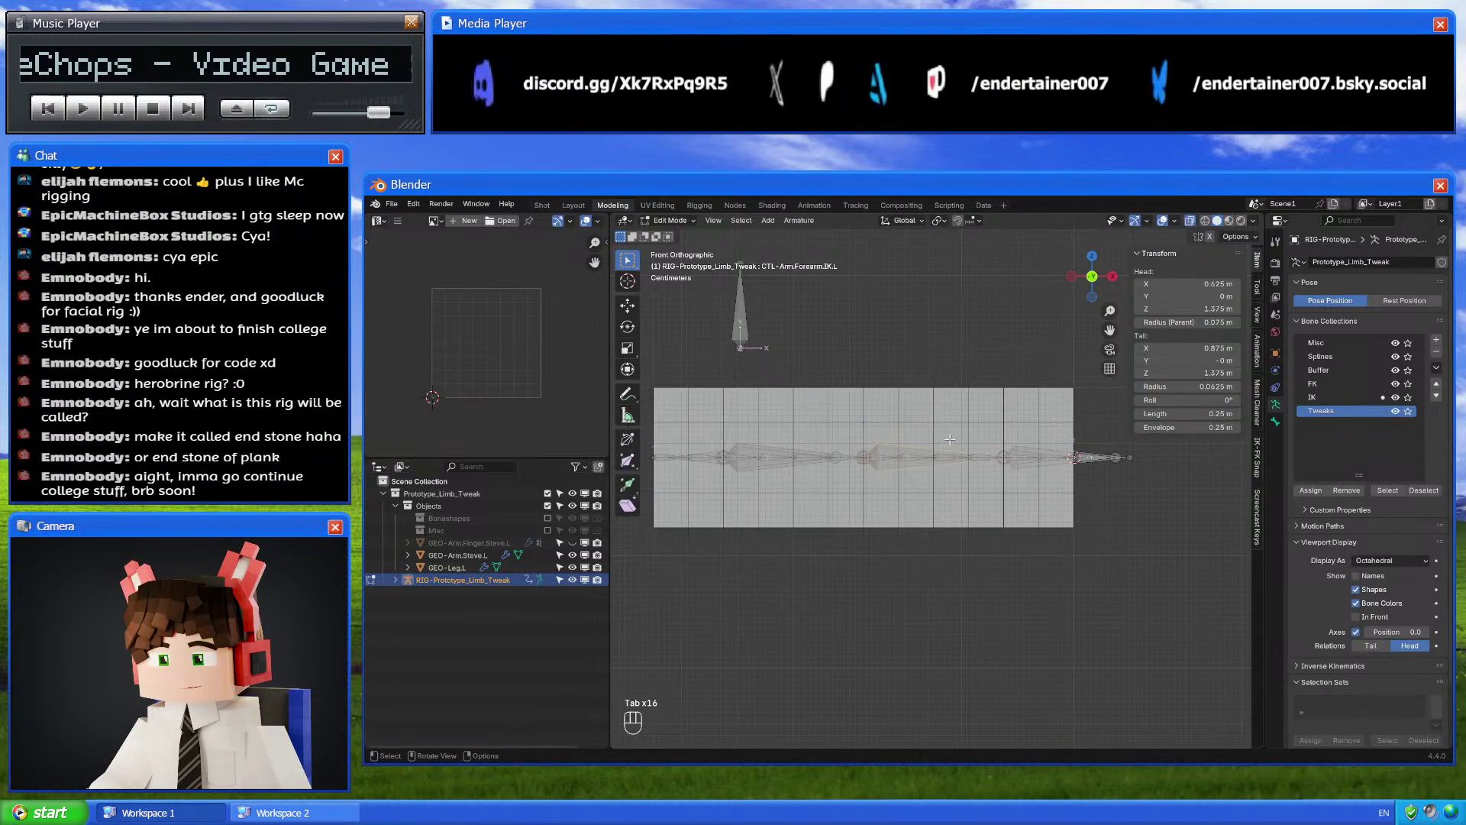
{"action": "key", "text": "Tab"}
{"action": "left_click", "coordinate": [1074, 372]}
{"action": "left_click", "coordinate": [1039, 382]}
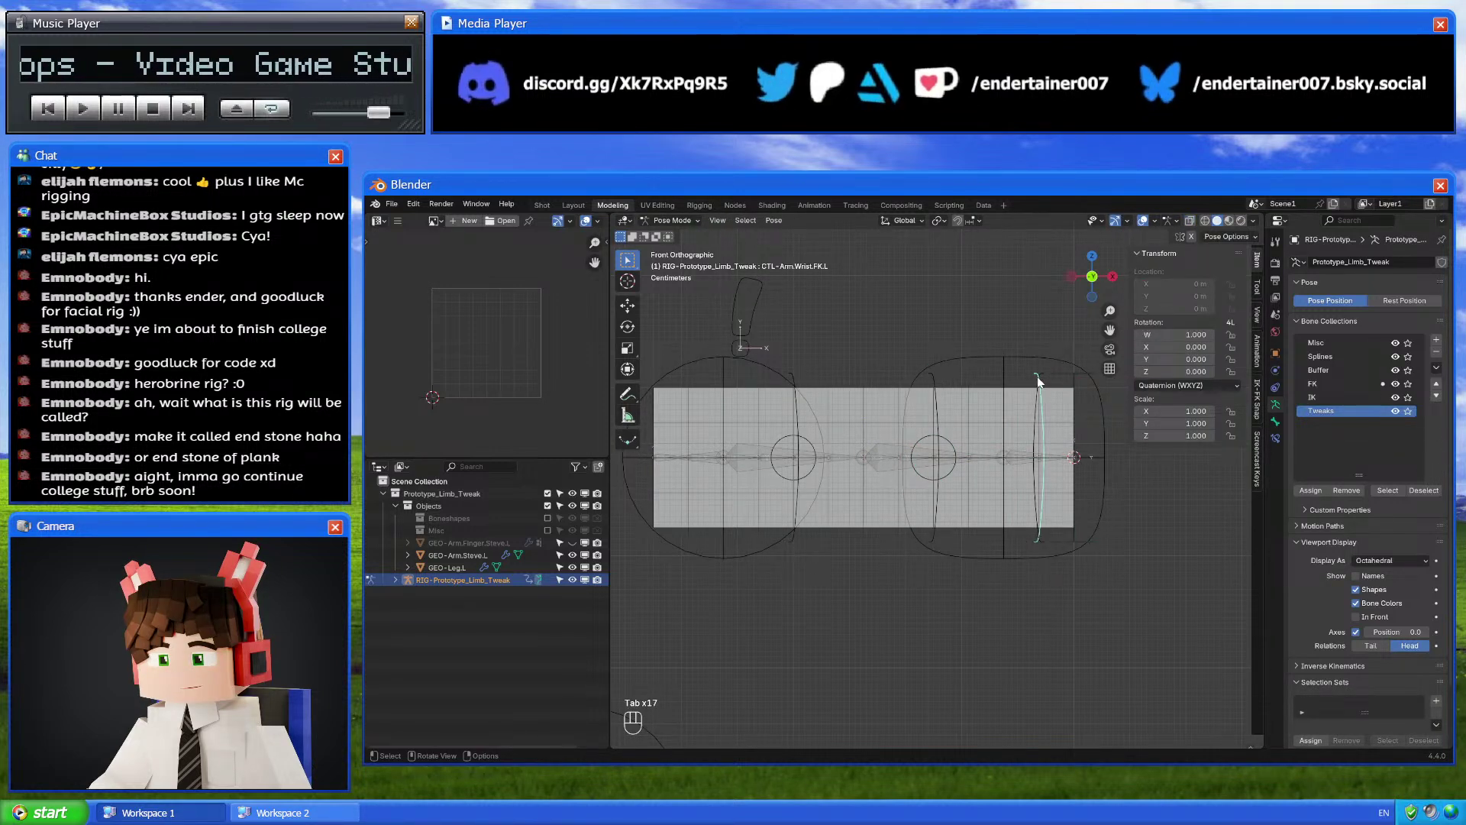
{"action": "key", "text": "Tab"}
{"action": "key", "text": "Tab"}
{"action": "key", "text": "Tab"}
{"action": "key", "text": "Tab"}
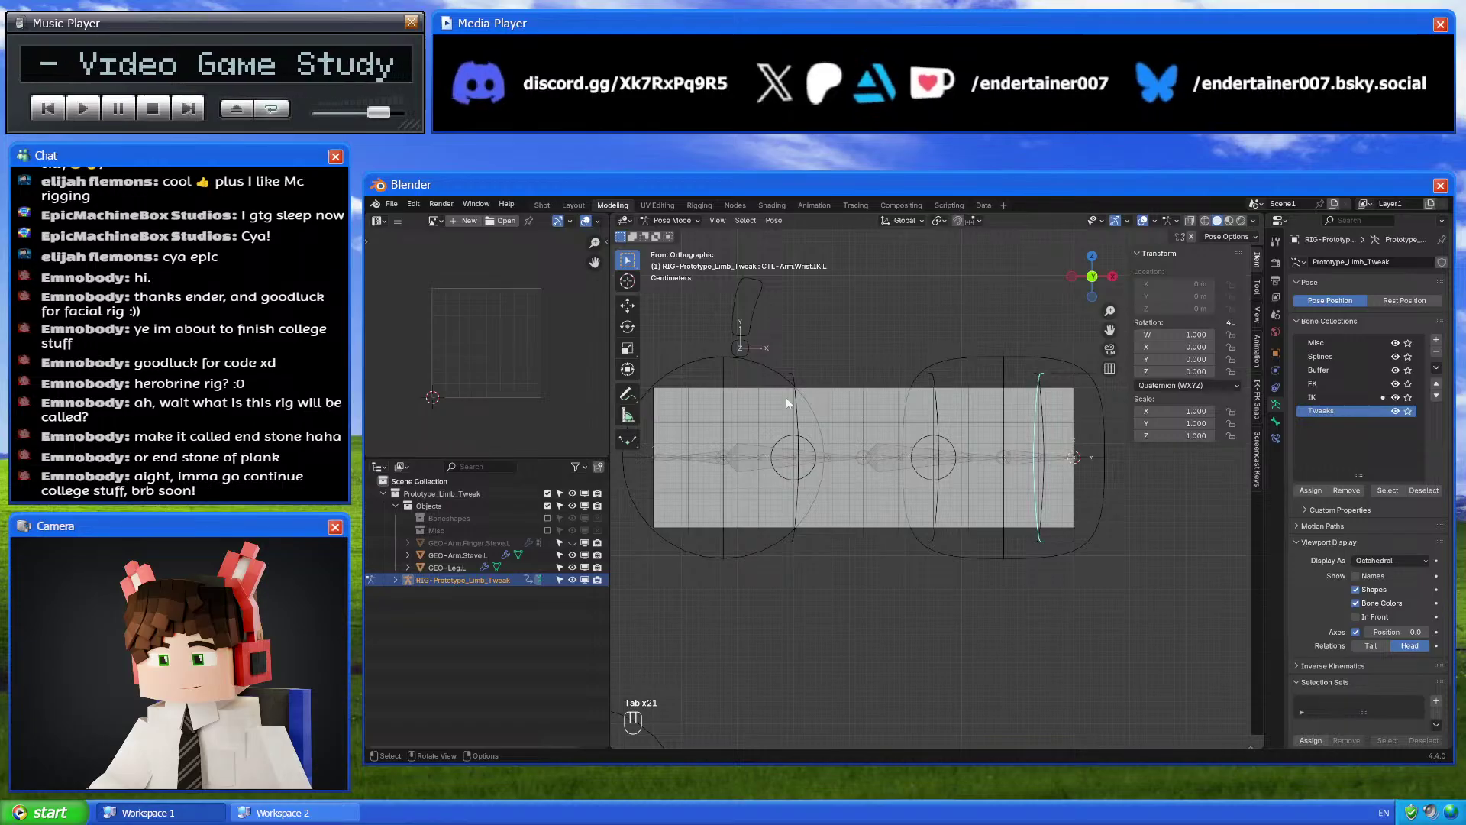
{"action": "left_click", "coordinate": [675, 456]}
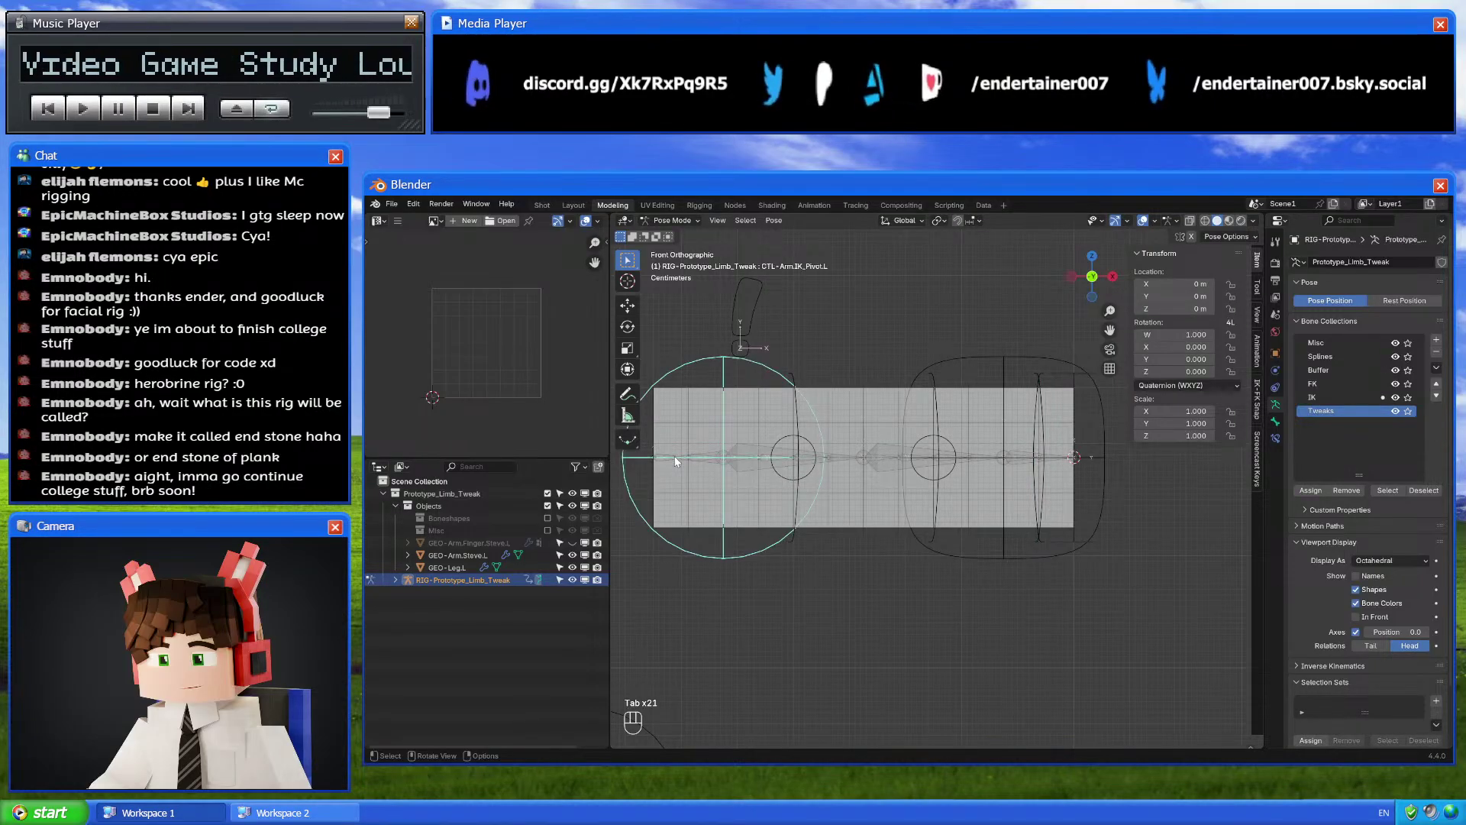
Select all of the arm's bones and clear their roll in edit mode
{"action": "scroll", "coordinate": [675, 456], "scroll_direction": "down", "scroll_amount": 4}
{"action": "key", "text": "a"}
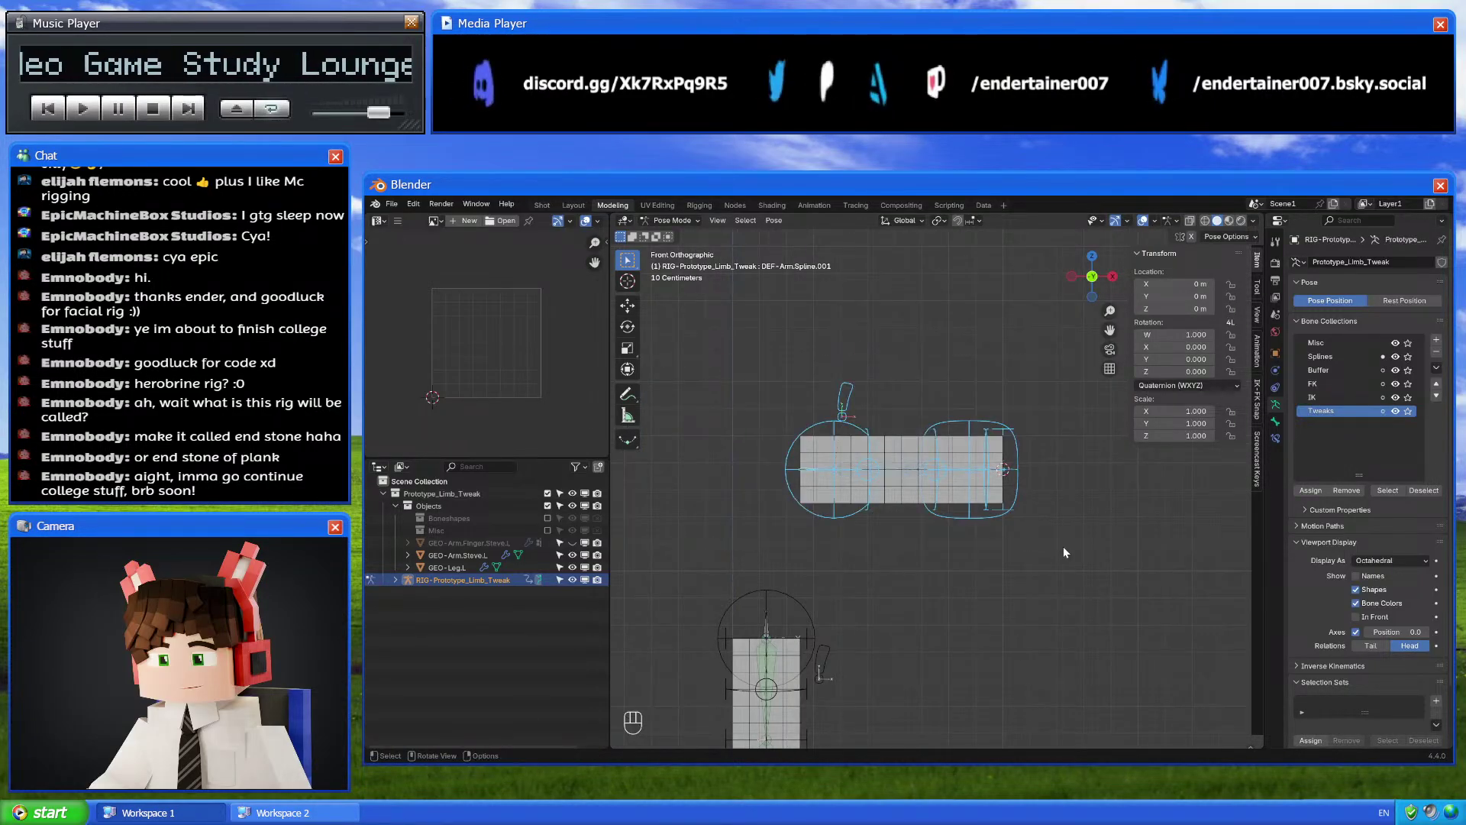
{"action": "key", "text": "q"}
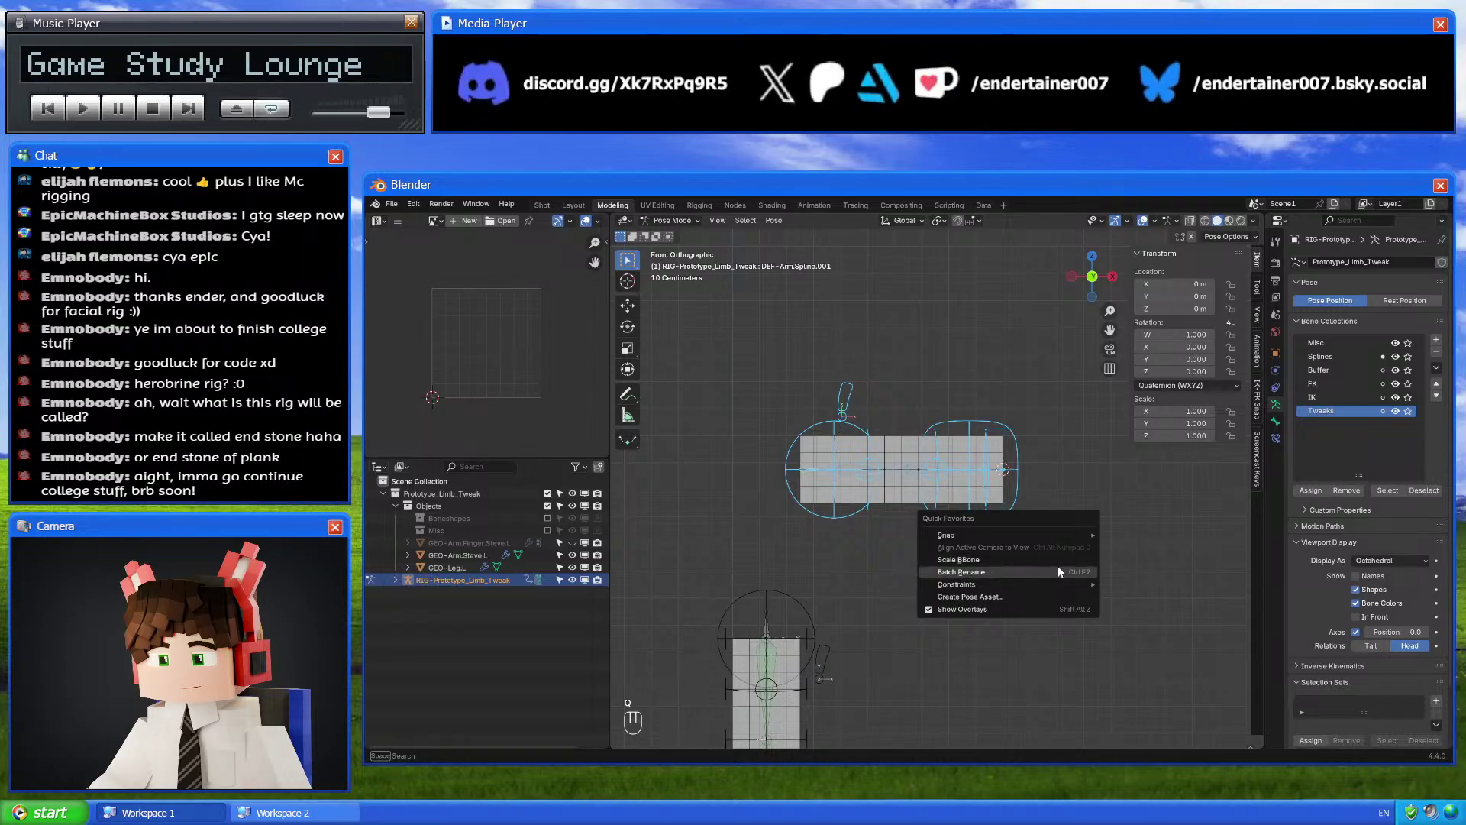
{"action": "mouse_move", "coordinate": [1057, 588]}
{"action": "key", "text": "Tab"}
{"action": "key", "text": "q"}
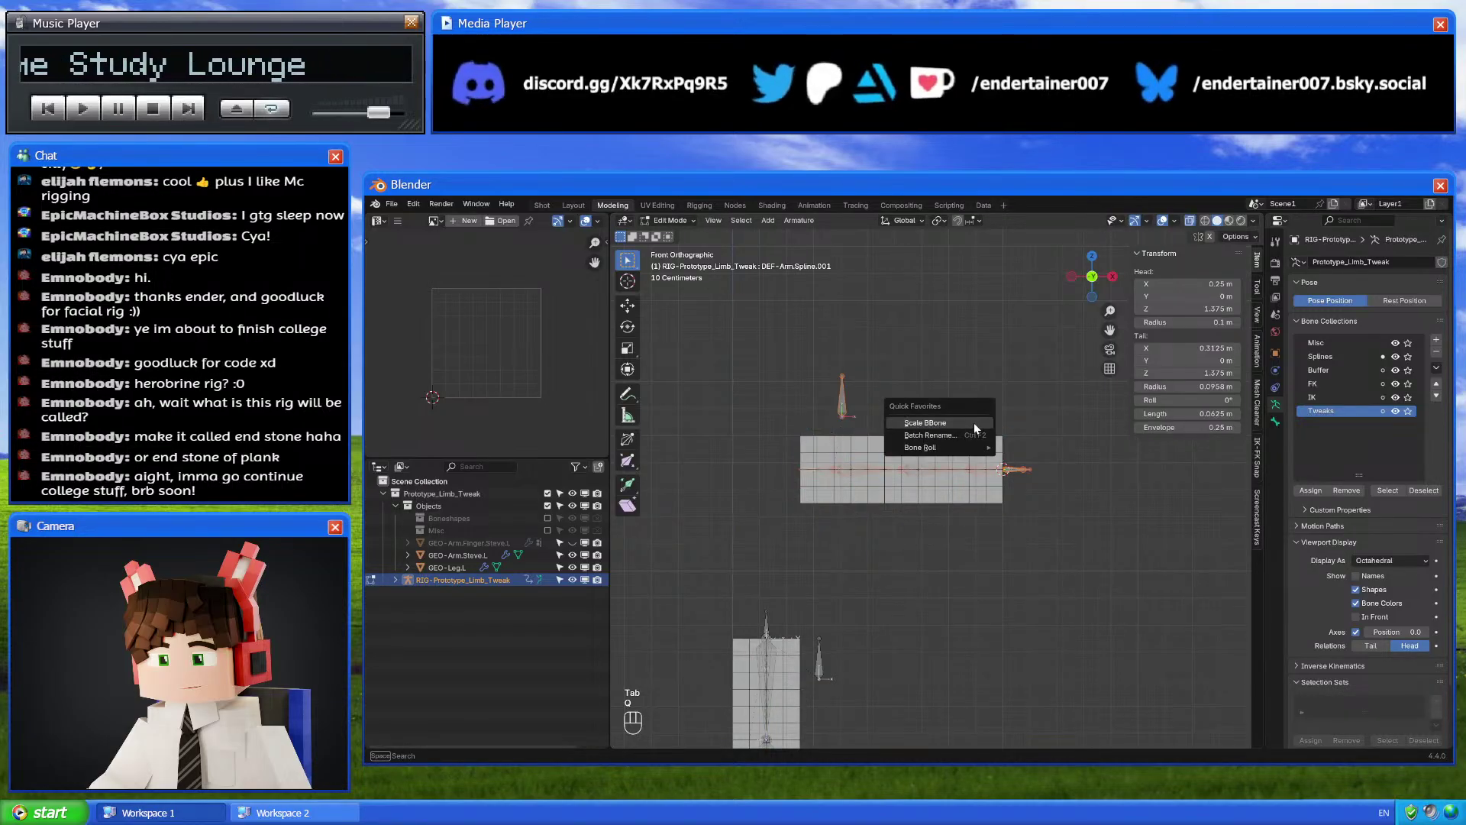
{"action": "mouse_move", "coordinate": [968, 447]}
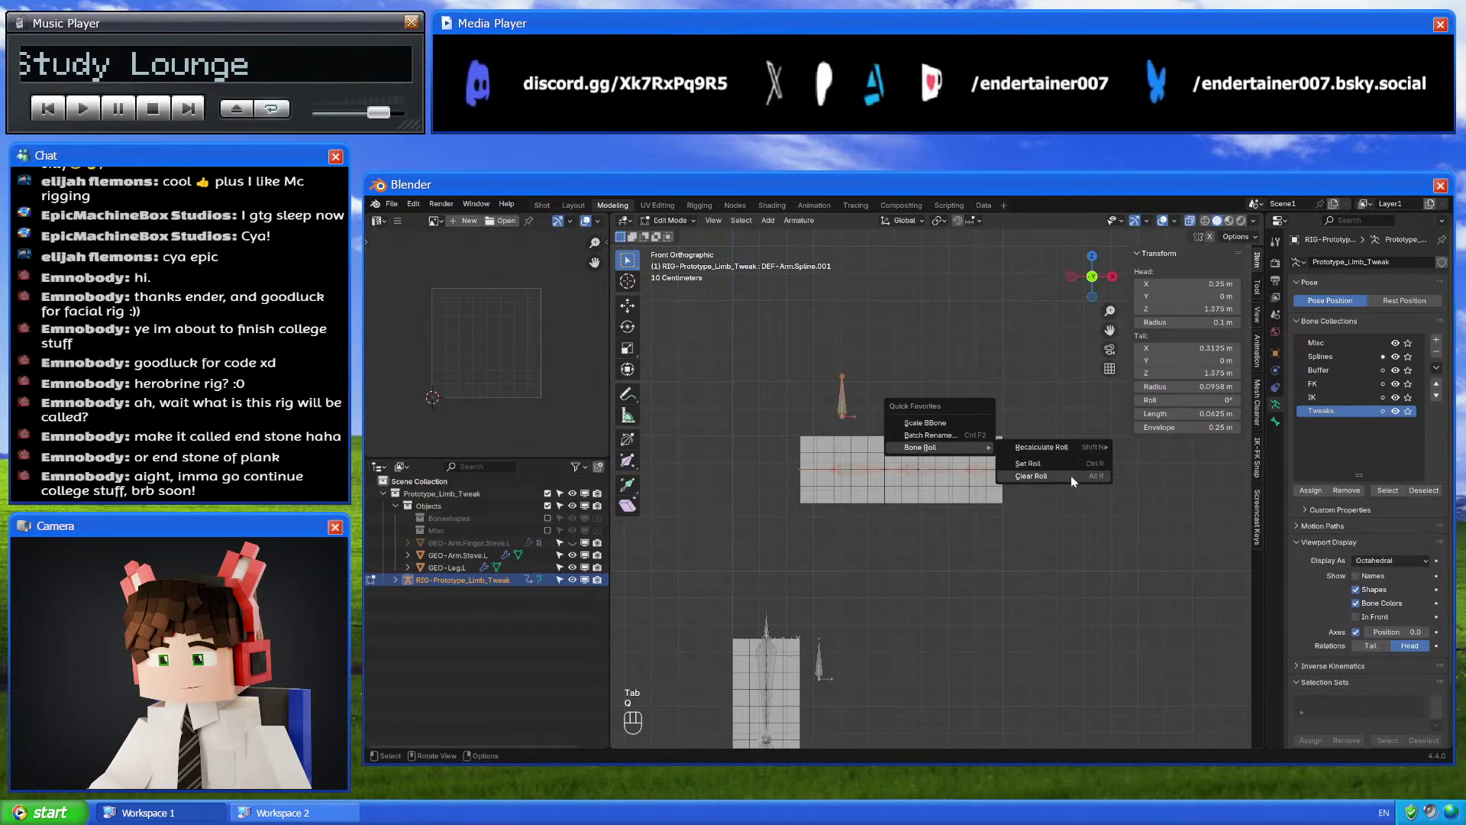
{"action": "key", "text": "Tab"}
Examine the first spline bone at the arm's inner end, DEF-Arm.Spline.001, in pose and edit mode
{"action": "scroll", "coordinate": [948, 443], "scroll_direction": "up", "scroll_amount": 3}
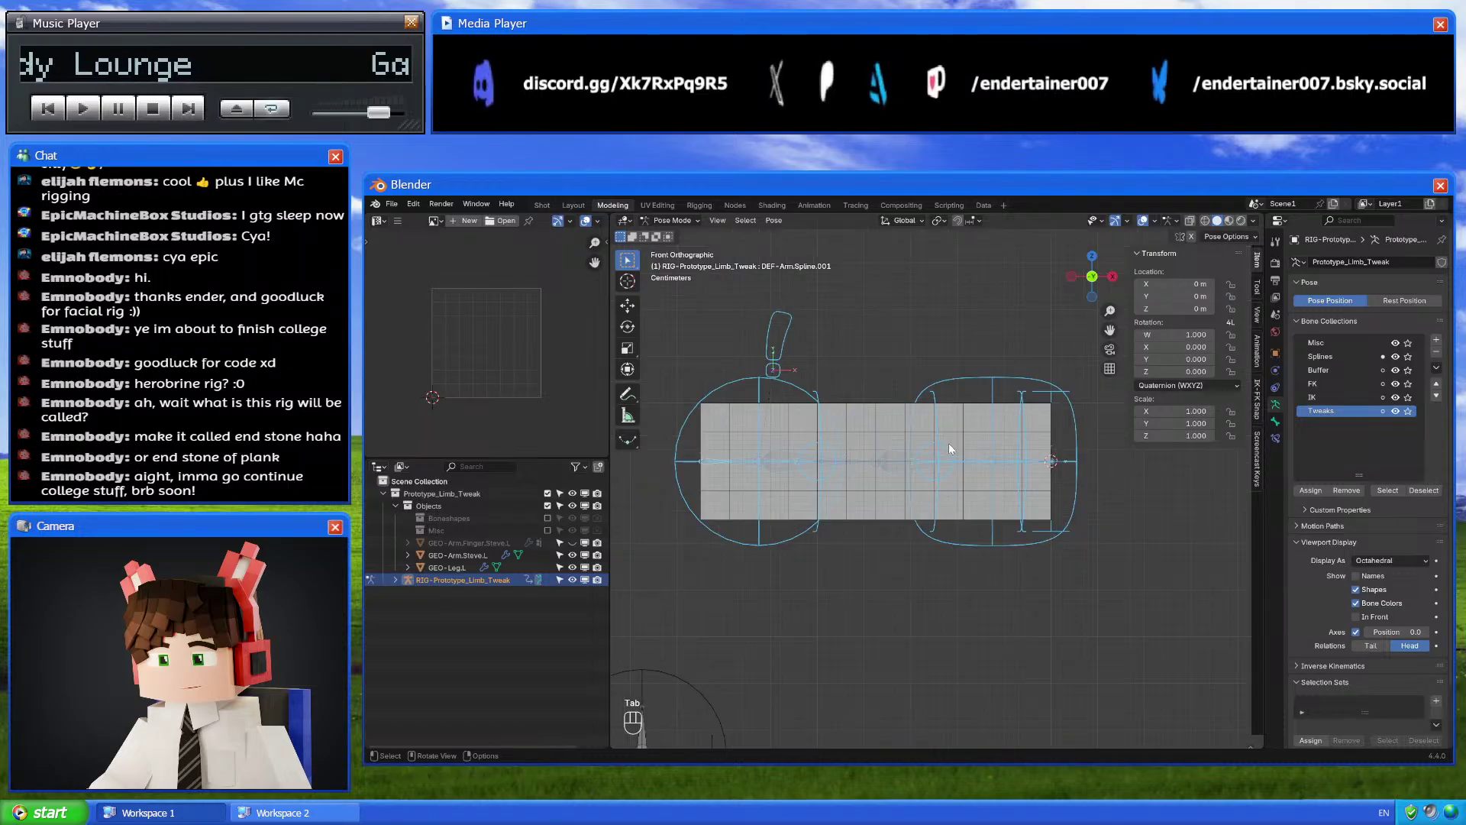
{"action": "scroll", "coordinate": [950, 367], "scroll_direction": "down", "scroll_amount": 2}
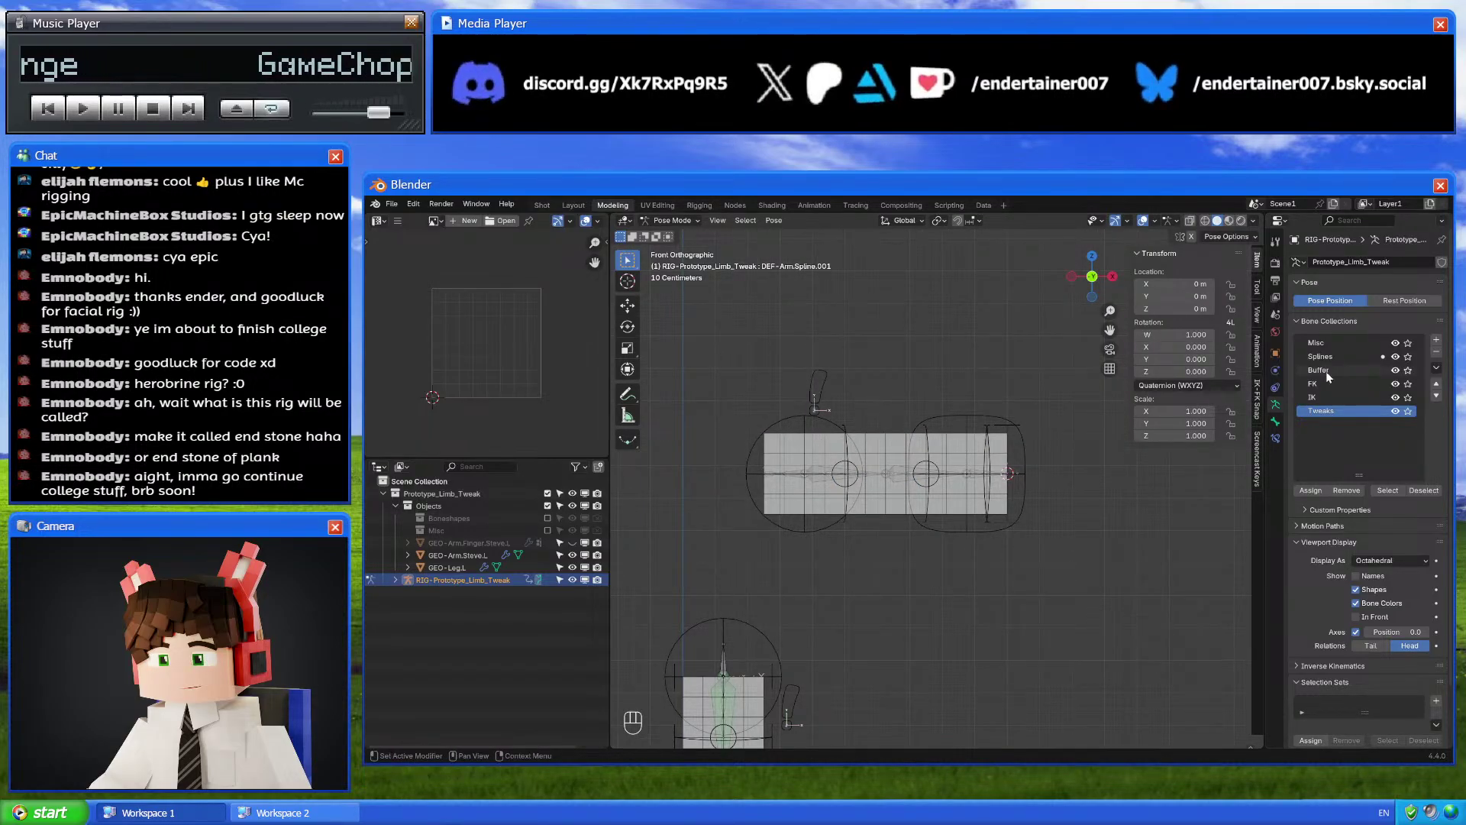
{"action": "middle_click_drag", "start_coordinate": [782, 467], "coordinate": [902, 474], "text": "shift"}
{"action": "scroll", "coordinate": [902, 474], "scroll_direction": "up", "scroll_amount": 4}
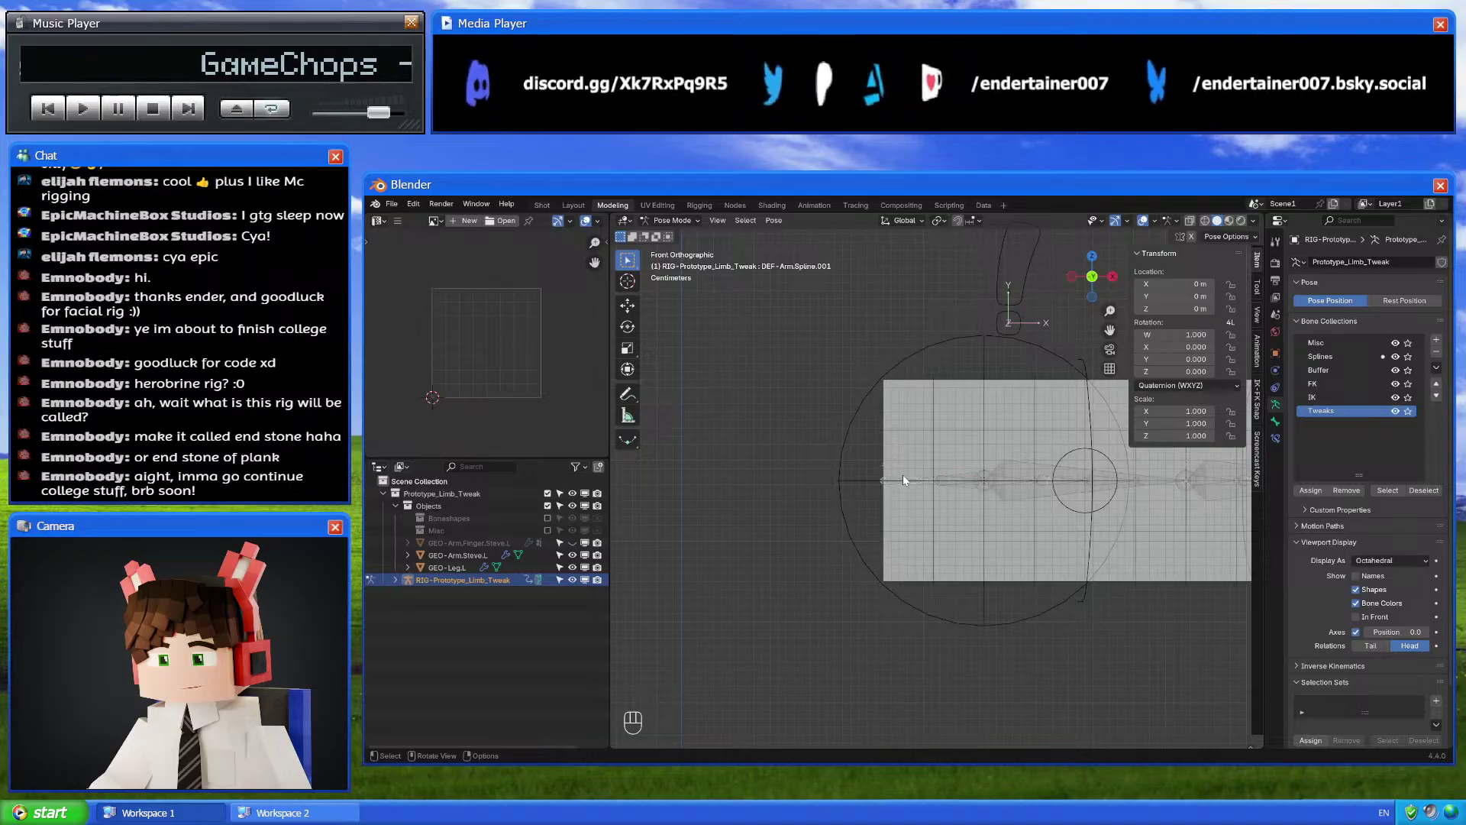
{"action": "key", "text": "Tab"}
{"action": "key", "text": "Tab"}
{"action": "scroll", "coordinate": [902, 475], "scroll_direction": "down", "scroll_amount": 3}
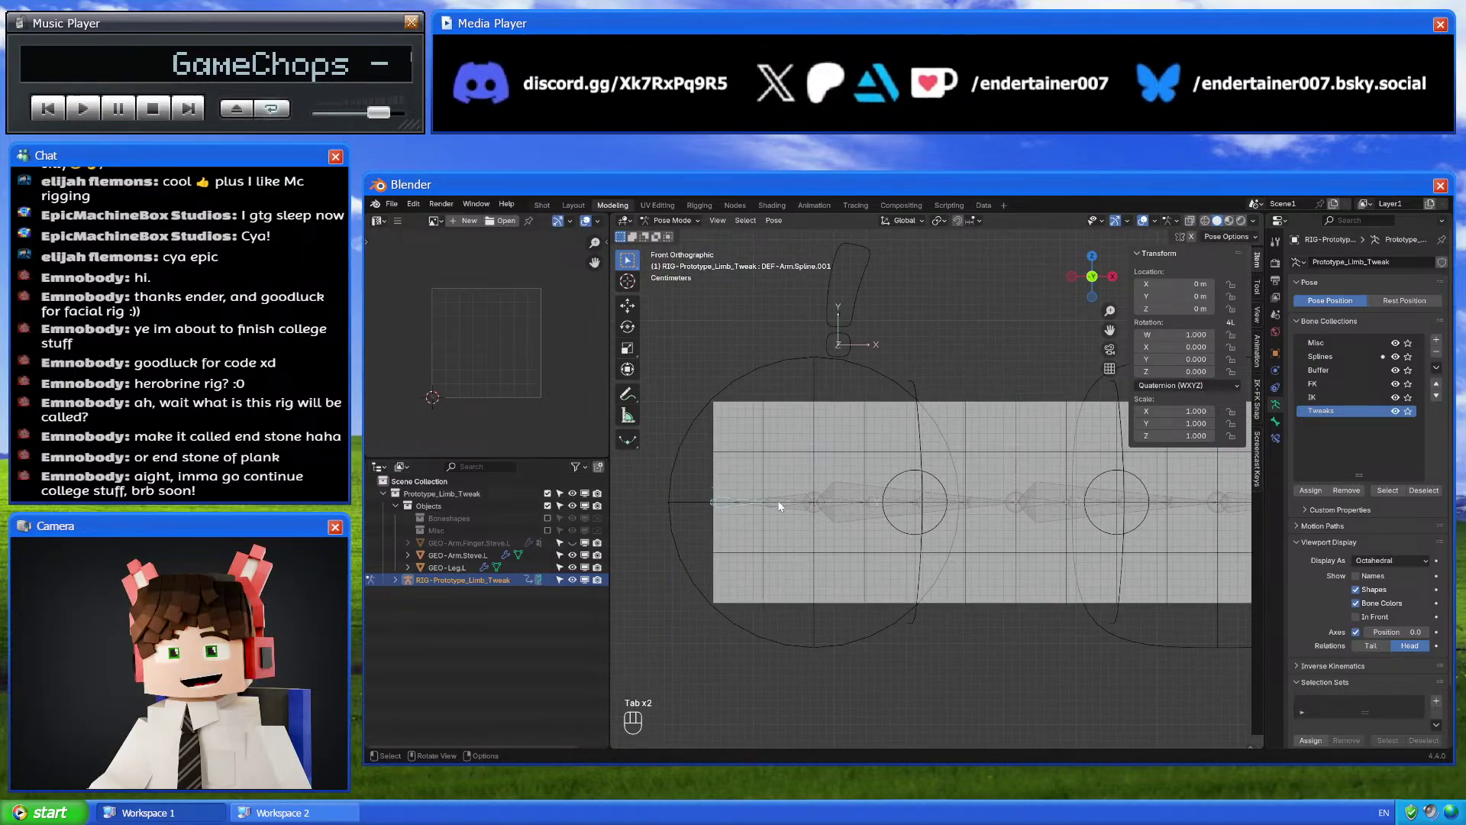
Hide the Buffer, FK and IK bone collections and select the tweak control at the arm's outer end
{"action": "left_click_drag", "start_coordinate": [1396, 384], "coordinate": [1396, 397]}
{"action": "left_click", "coordinate": [1395, 369]}
{"action": "middle_click_drag", "start_coordinate": [1140, 529], "coordinate": [1046, 545], "text": "shift"}
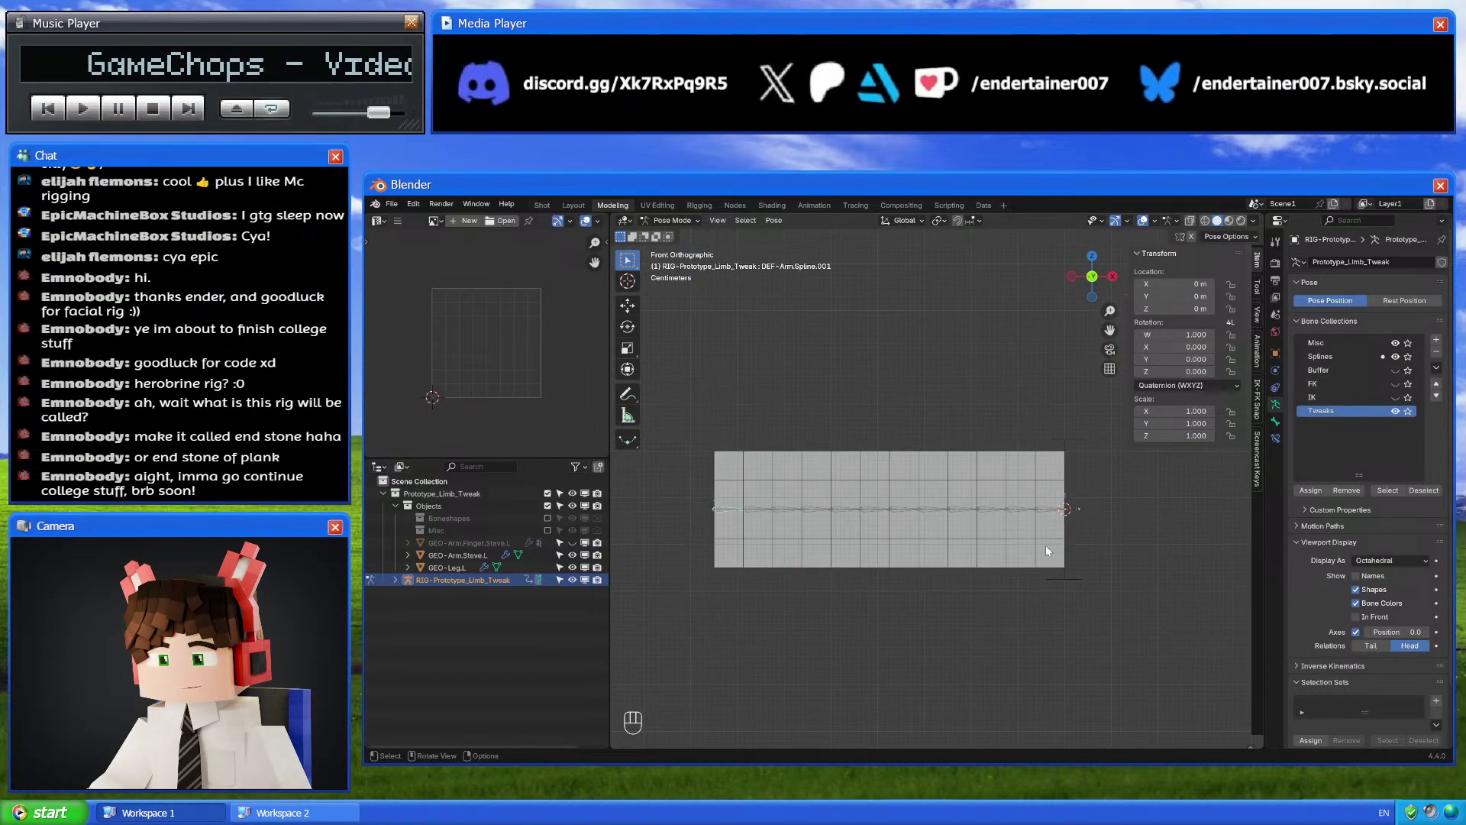
{"action": "left_click", "coordinate": [1059, 573]}
{"action": "key", "text": "Tab"}
{"action": "key", "text": "Tab"}
{"action": "key", "text": "Tab"}
{"action": "key", "text": "Tab"}
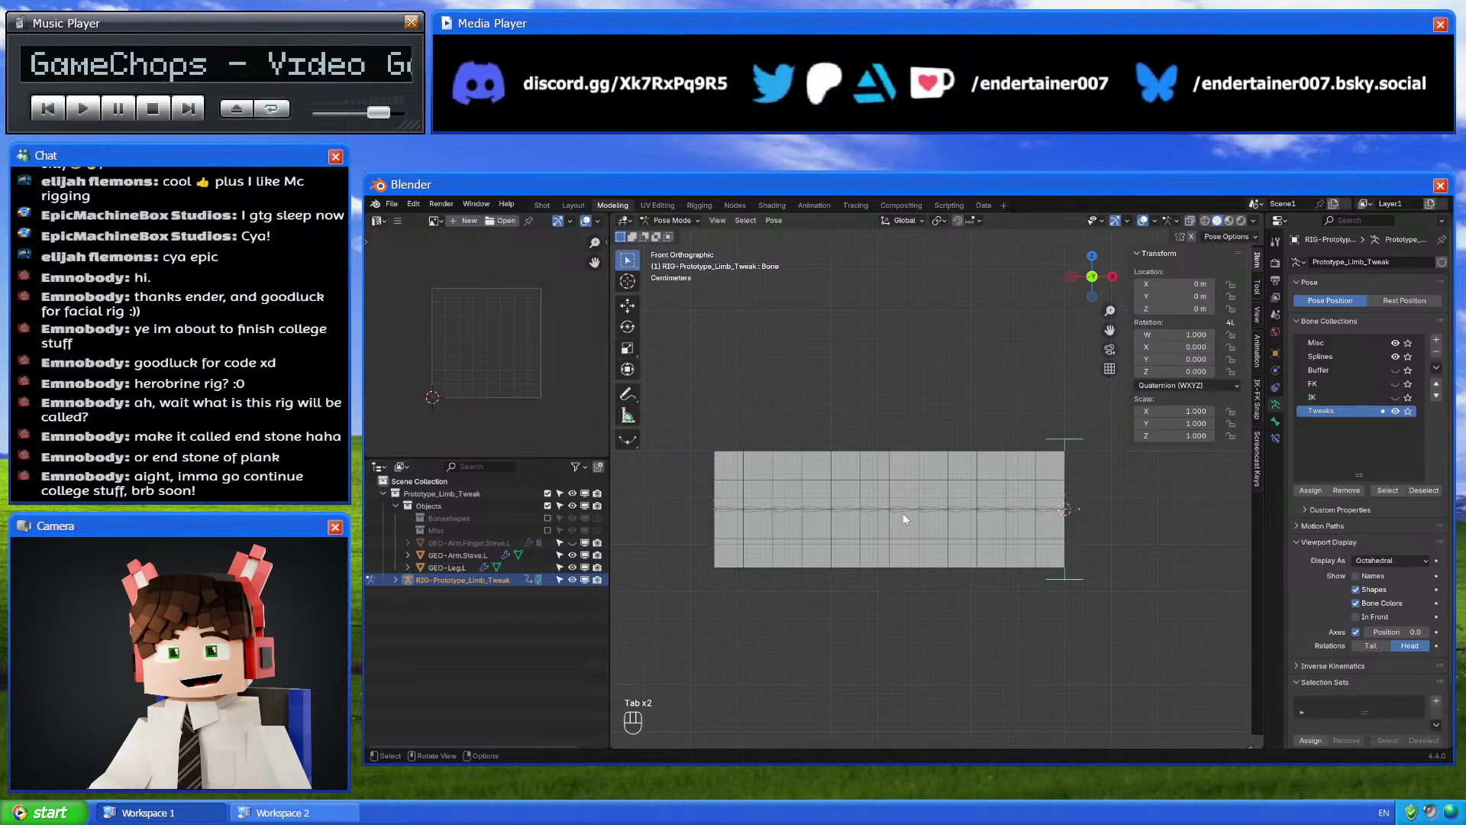
Snap the 3D cursor to the spline joint halfway along the arm, at the head of DEF-Arm.Spline.007
{"action": "key", "text": "Tab"}
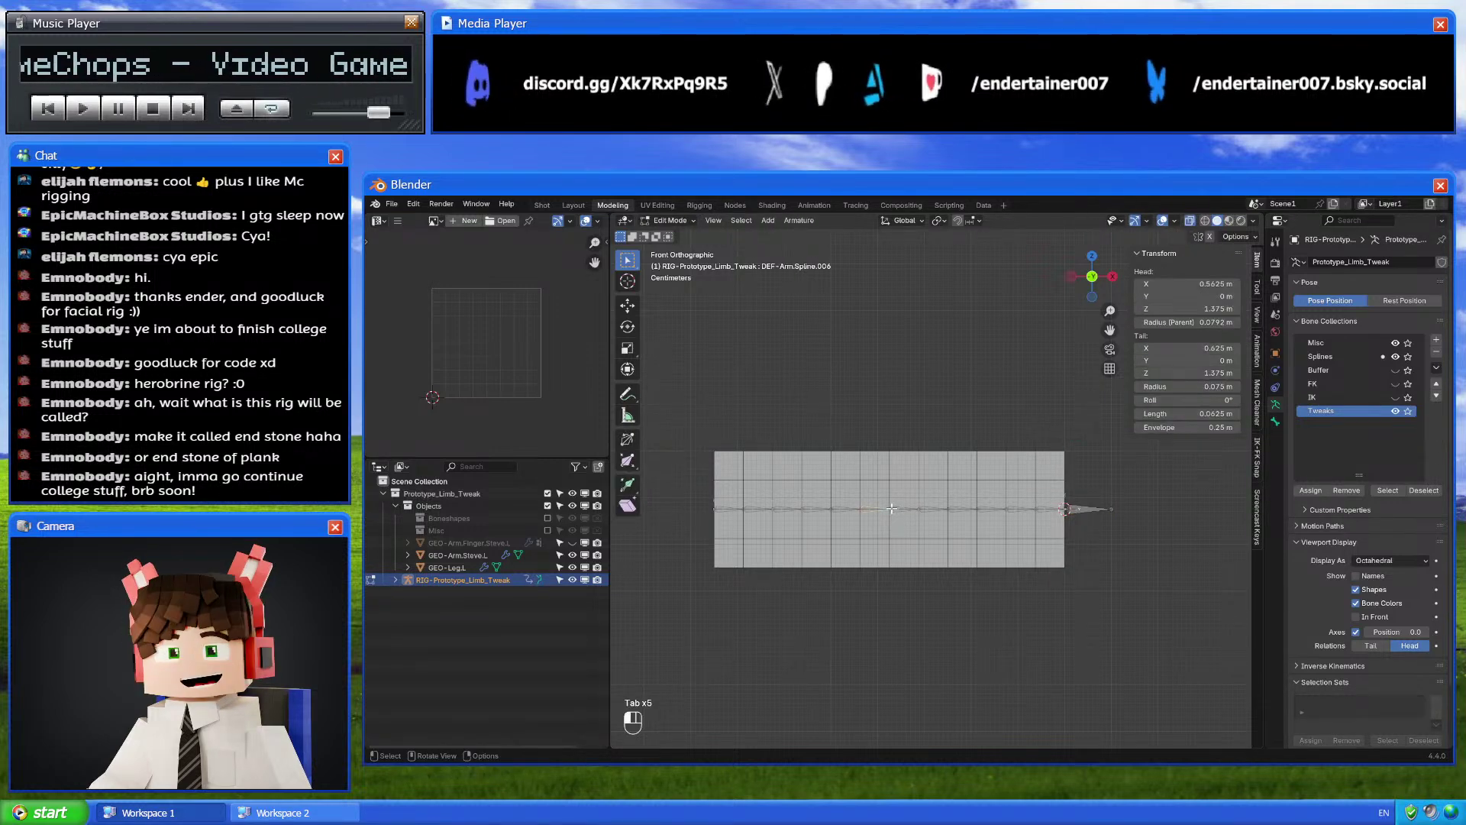
{"action": "scroll", "coordinate": [891, 508], "scroll_direction": "up", "scroll_amount": 4}
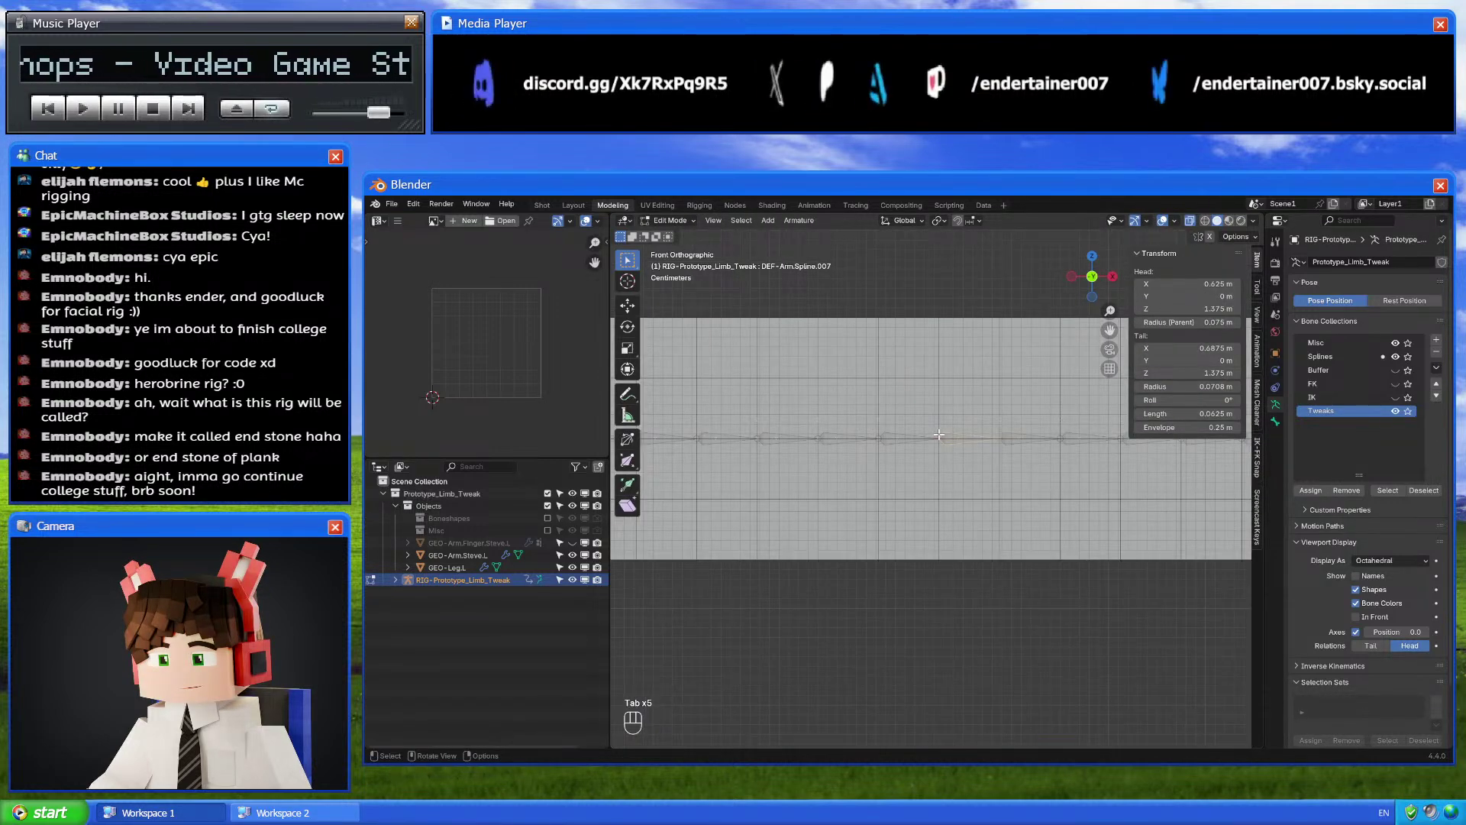
{"action": "key", "text": "shift+s"}
Duplicate the outer-end tweak bone and snap the copy to the 3D cursor at the middle of the arm
{"action": "scroll", "coordinate": [947, 588], "scroll_direction": "down", "scroll_amount": 5}
{"action": "key", "text": "Tab"}
{"action": "left_click", "coordinate": [1032, 422]}
{"action": "key", "text": "Tab"}
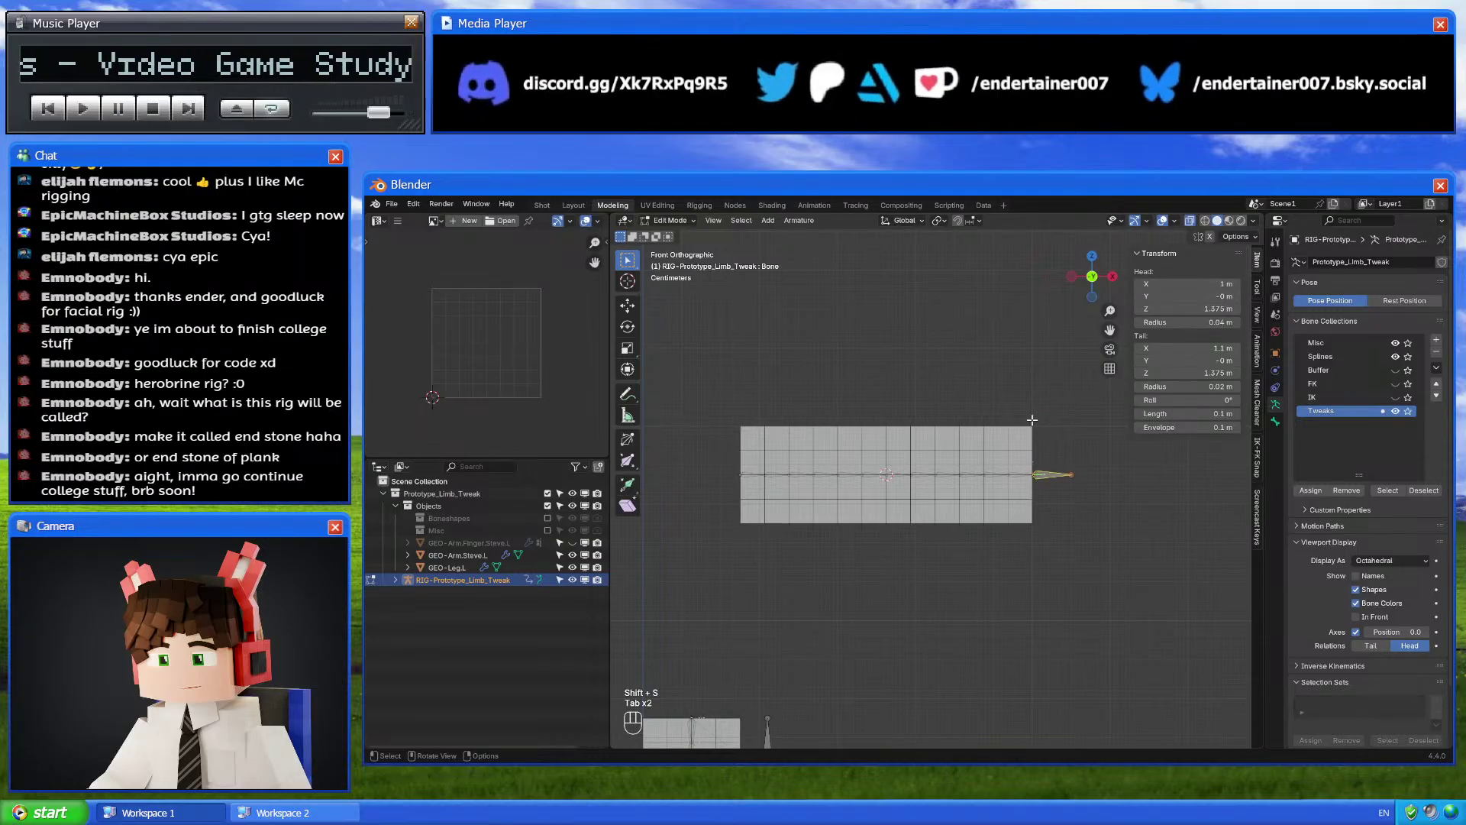
{"action": "key", "text": "shift+d"}
{"action": "key", "text": "shift+s"}
{"action": "key", "text": "Tab"}
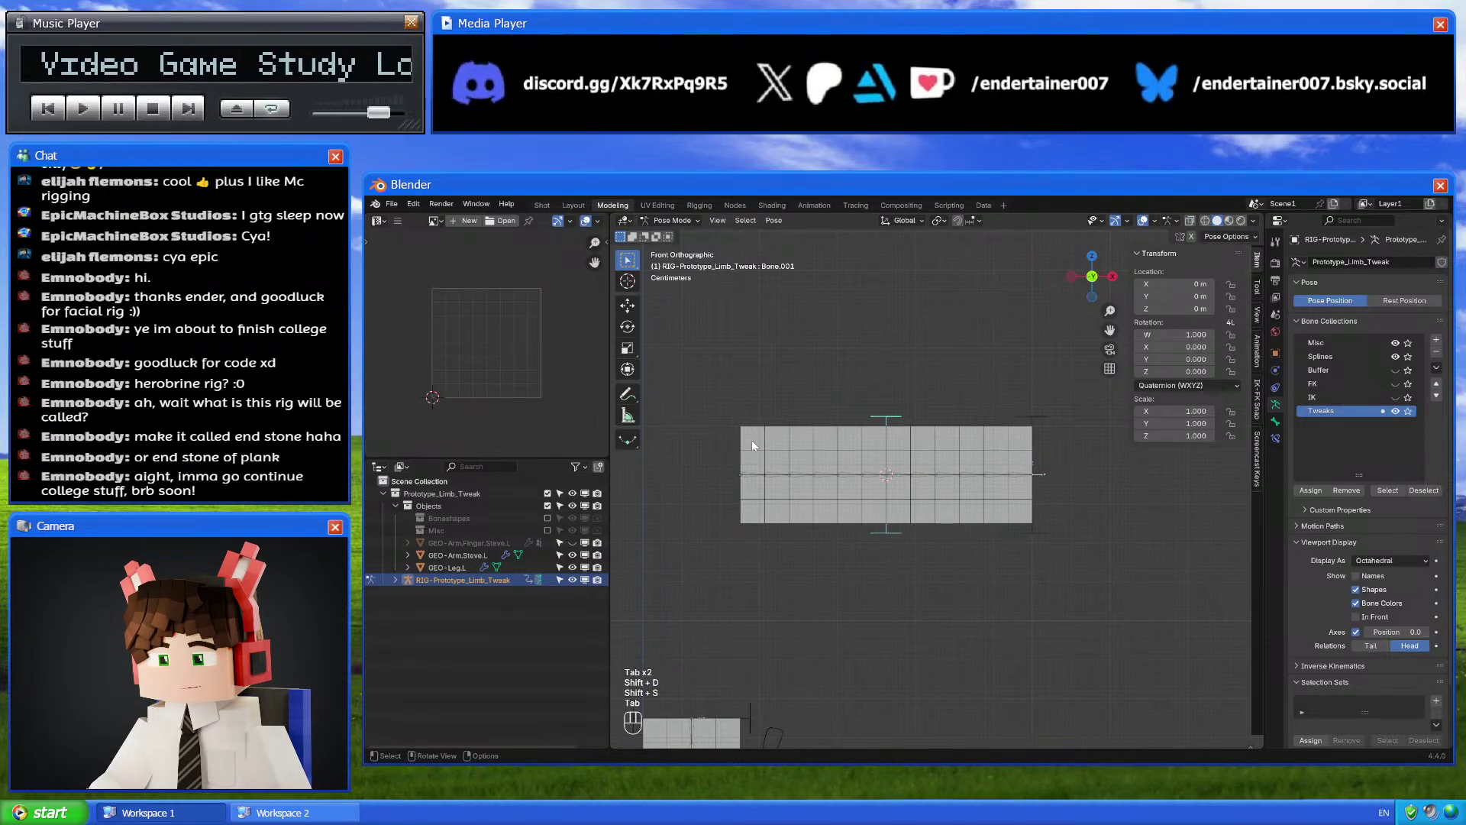
Place a duplicate tweak bone at the arm's inner end, using the 3D cursor snapped to the start of DEF-Arm.Spline.001
{"action": "left_click", "coordinate": [738, 472]}
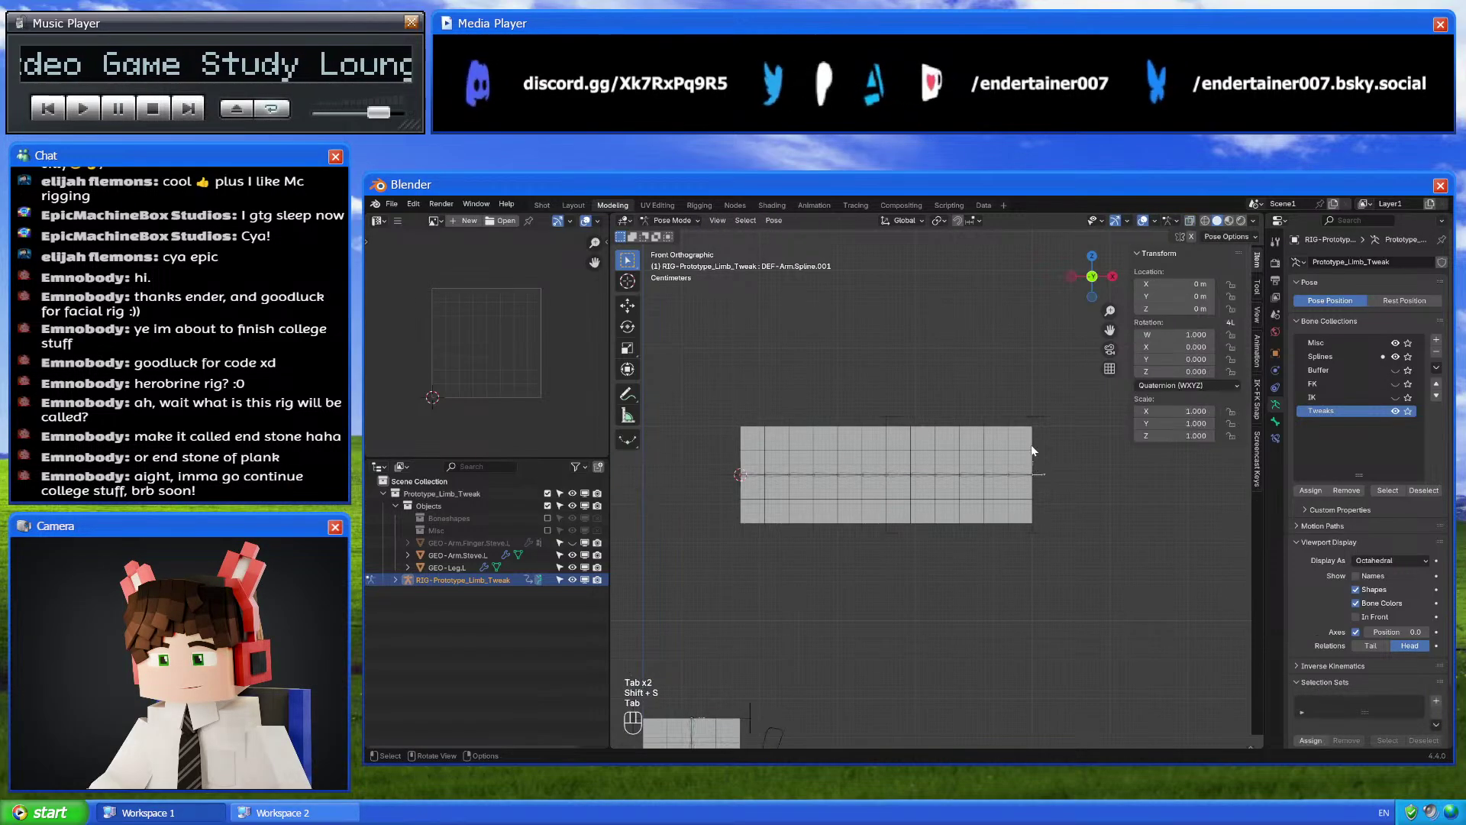
{"action": "key", "text": "Tab"}
{"action": "key", "text": "shift+d"}
{"action": "key", "text": "shift+s"}
{"action": "left_click", "coordinate": [1022, 339]}
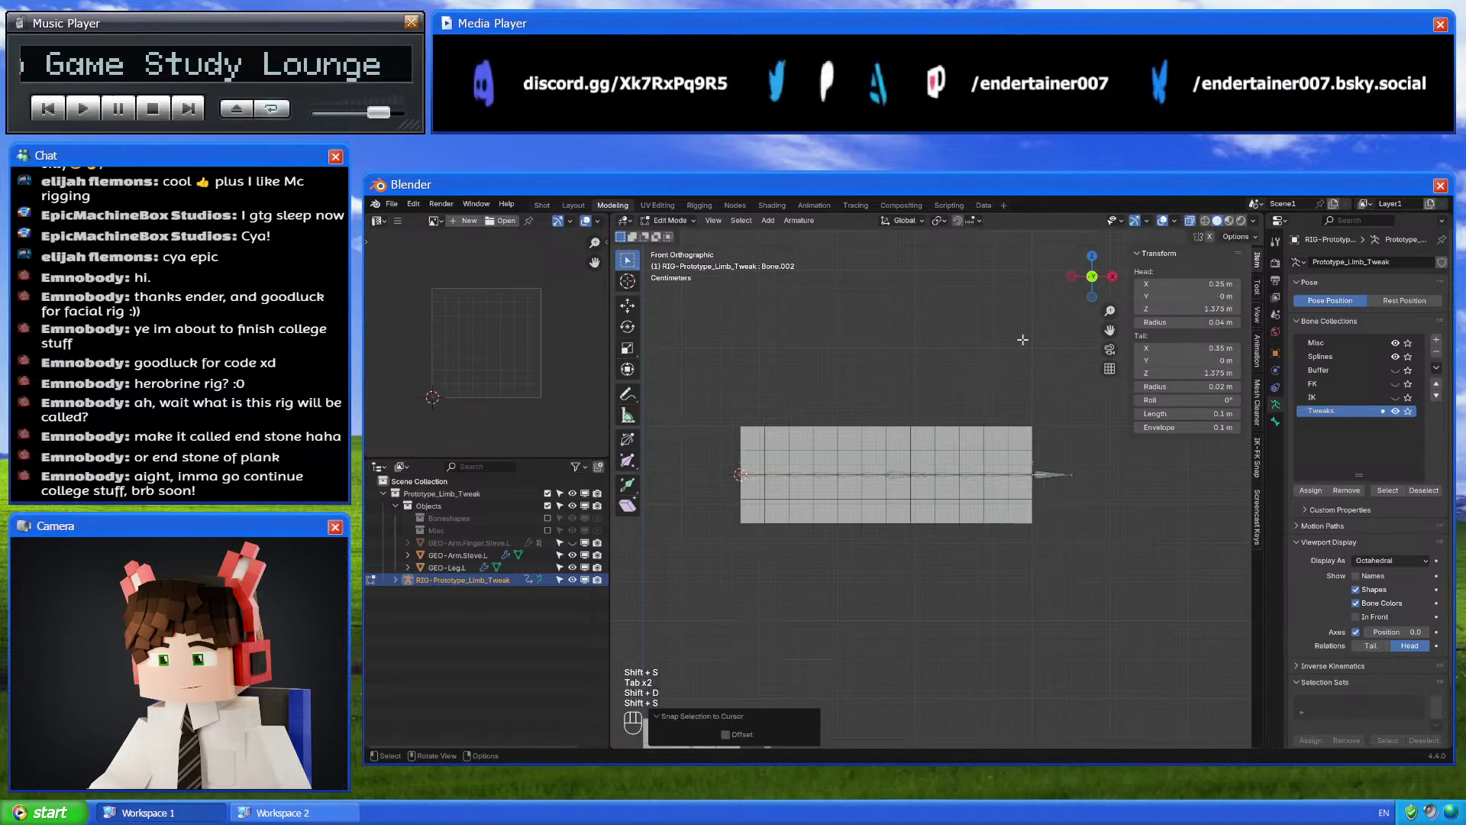
{"action": "key", "text": "Tab"}
Place another duplicate tweak bone midway along the upper arm, at the tail of DEF-Arm.Spline.003, using the 3D cursor
{"action": "key", "text": "Tab"}
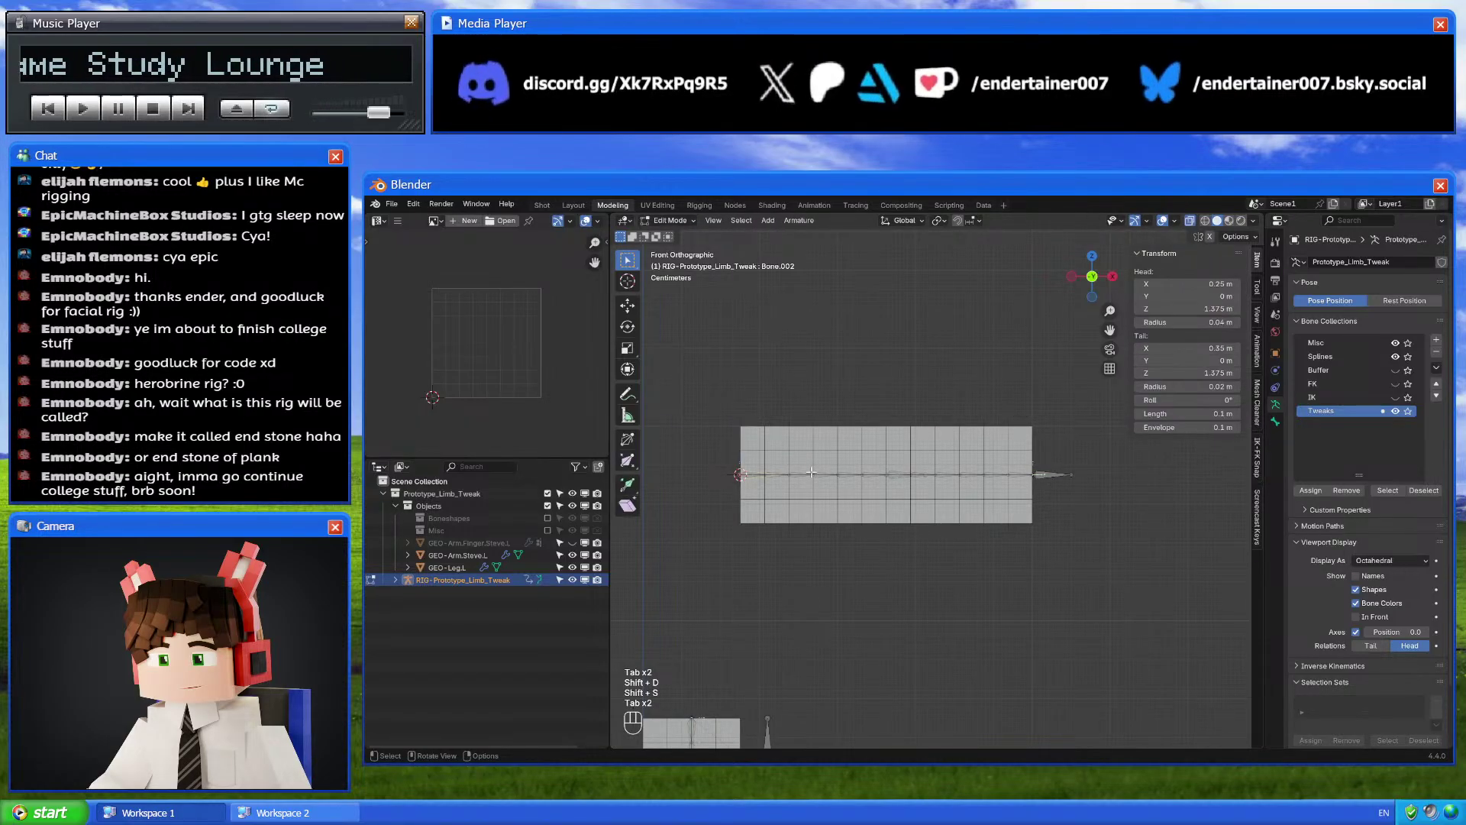
{"action": "left_click", "coordinate": [1033, 477]}
{"action": "key", "text": "Tab"}
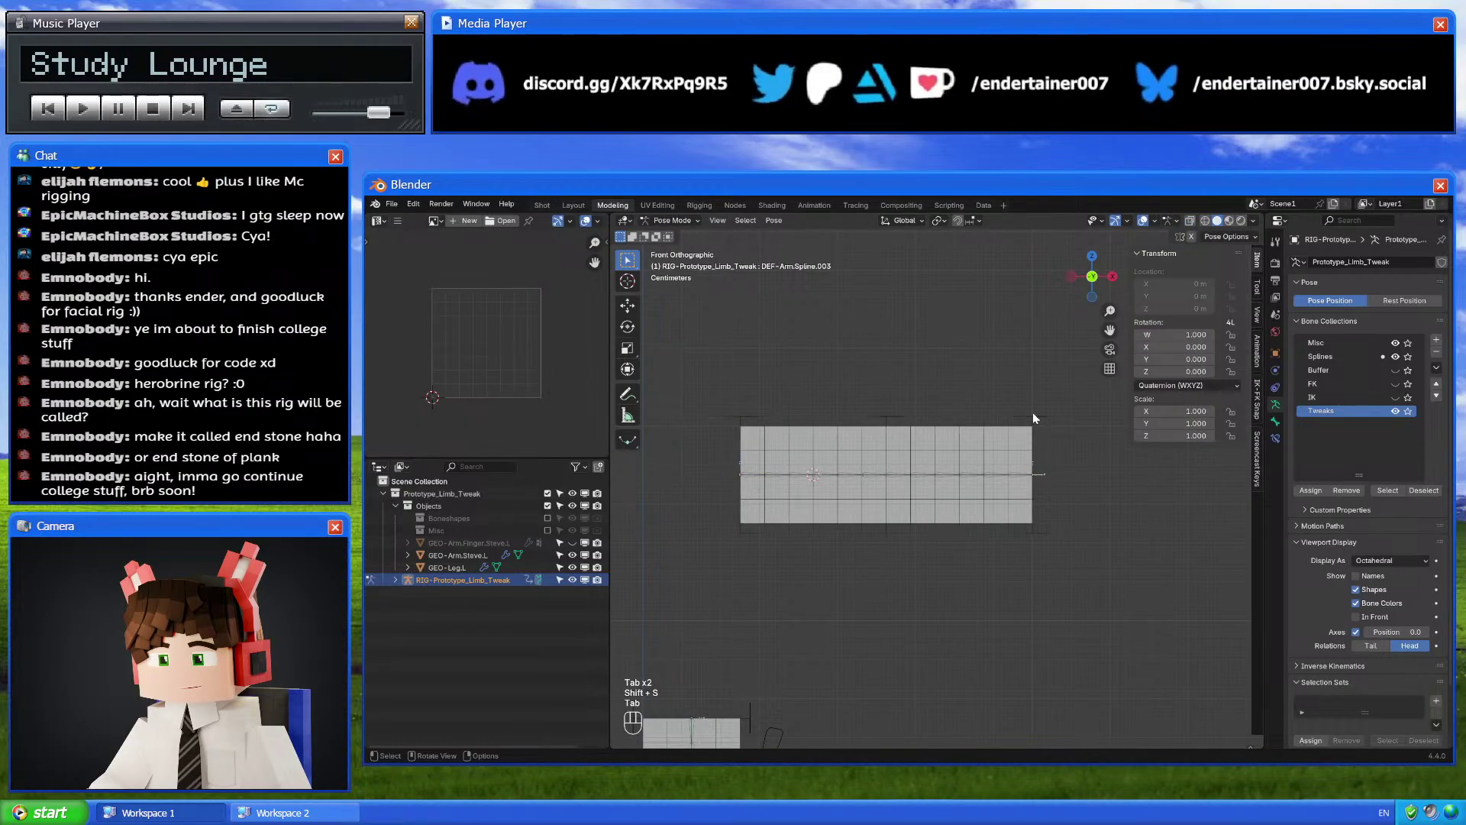
{"action": "key", "text": "Tab"}
{"action": "key", "text": "shift+d"}
{"action": "key", "text": "shift+s"}
{"action": "left_click", "coordinate": [1006, 300]}
{"action": "key", "text": "Tab"}
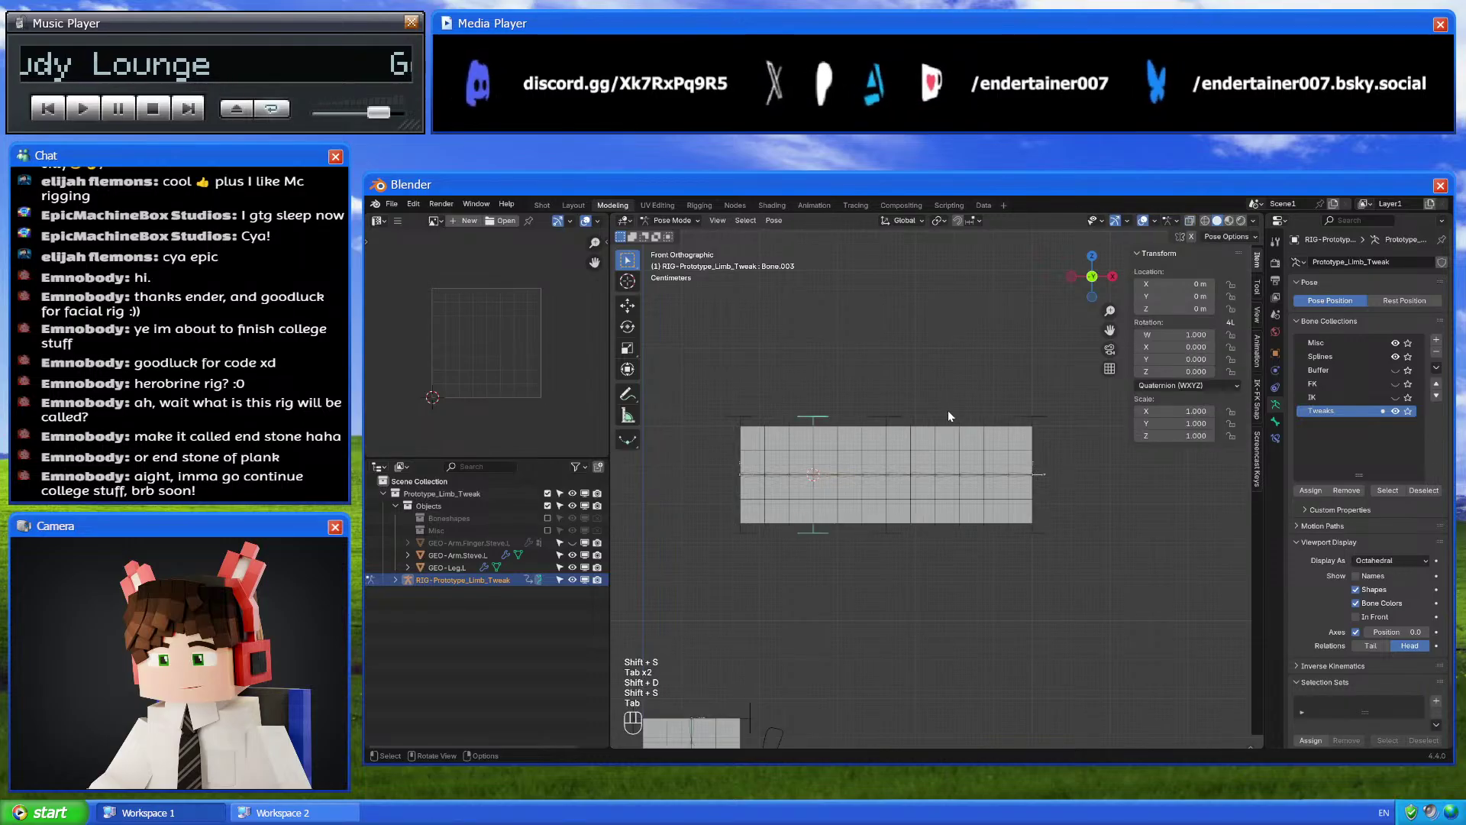
Place another duplicate tweak bone midway along the forearm, at the outer end of DEF-Arm.Spline.009, using the 3D cursor
{"action": "left_click", "coordinate": [963, 471]}
{"action": "key", "text": "shift+s"}
{"action": "left_click", "coordinate": [992, 517]}
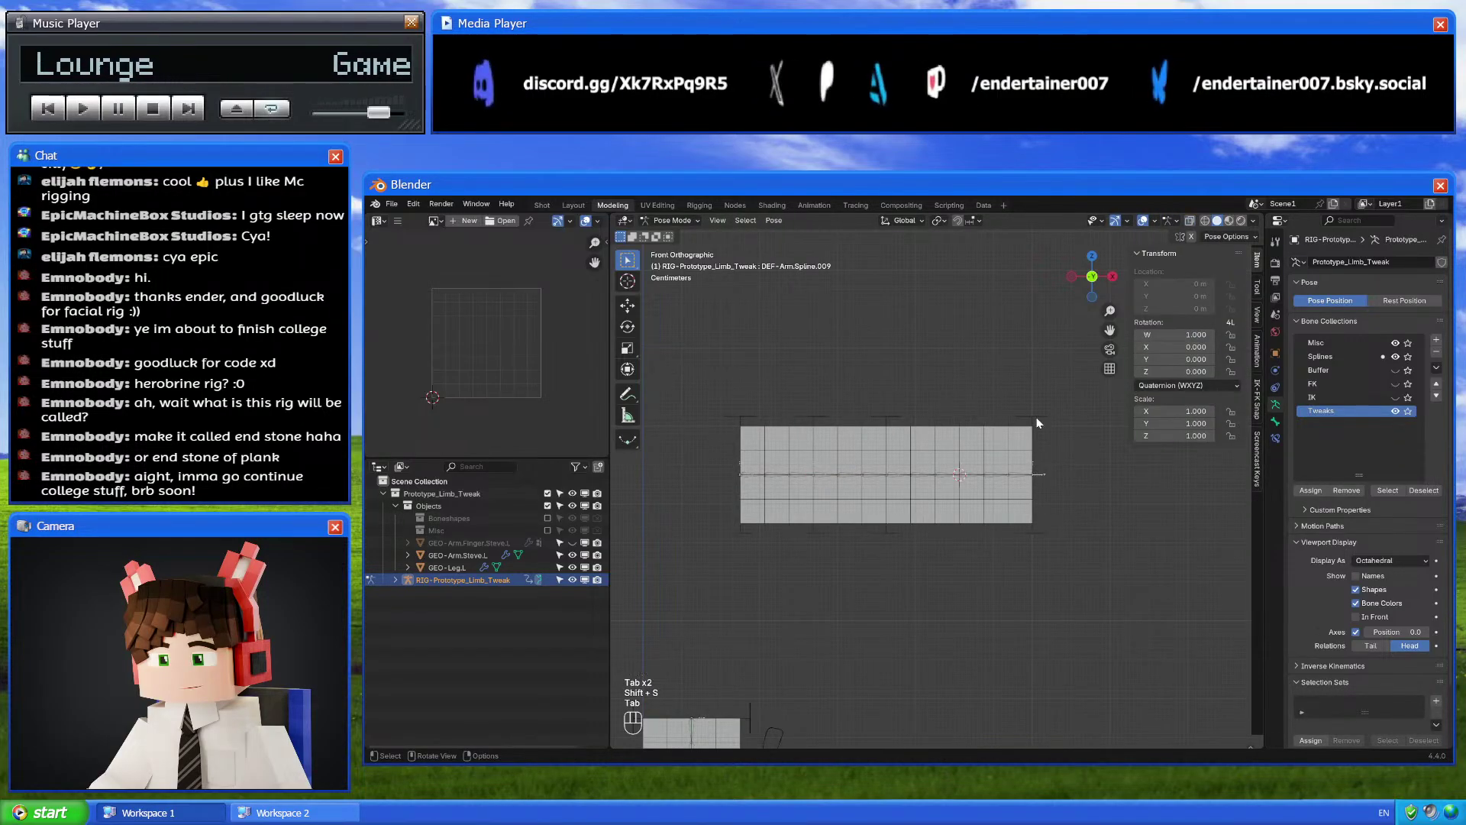
{"action": "left_click", "coordinate": [1037, 420], "text": "shift"}
{"action": "key", "text": "Tab"}
{"action": "key", "text": "shift+d"}
{"action": "key", "text": "shift+s"}
{"action": "left_click", "coordinate": [1009, 288]}
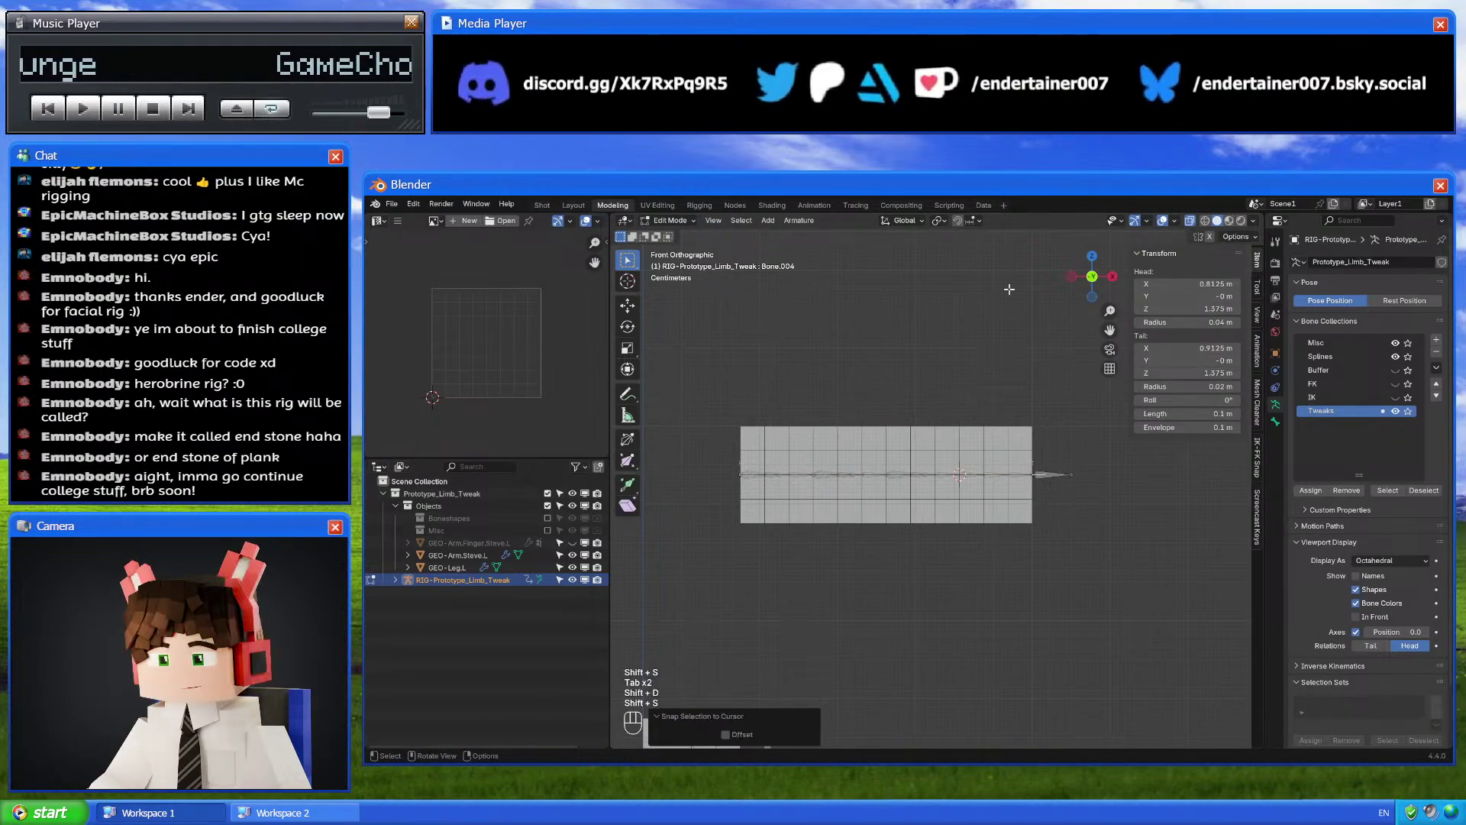
{"action": "key", "text": "Tab"}
Rename the tweak bone at the arm's inner end to CTL-Arm.Tweak.Tp.L, based on the leg's top tweak name
{"action": "scroll", "coordinate": [884, 443], "scroll_direction": "down", "scroll_amount": 4}
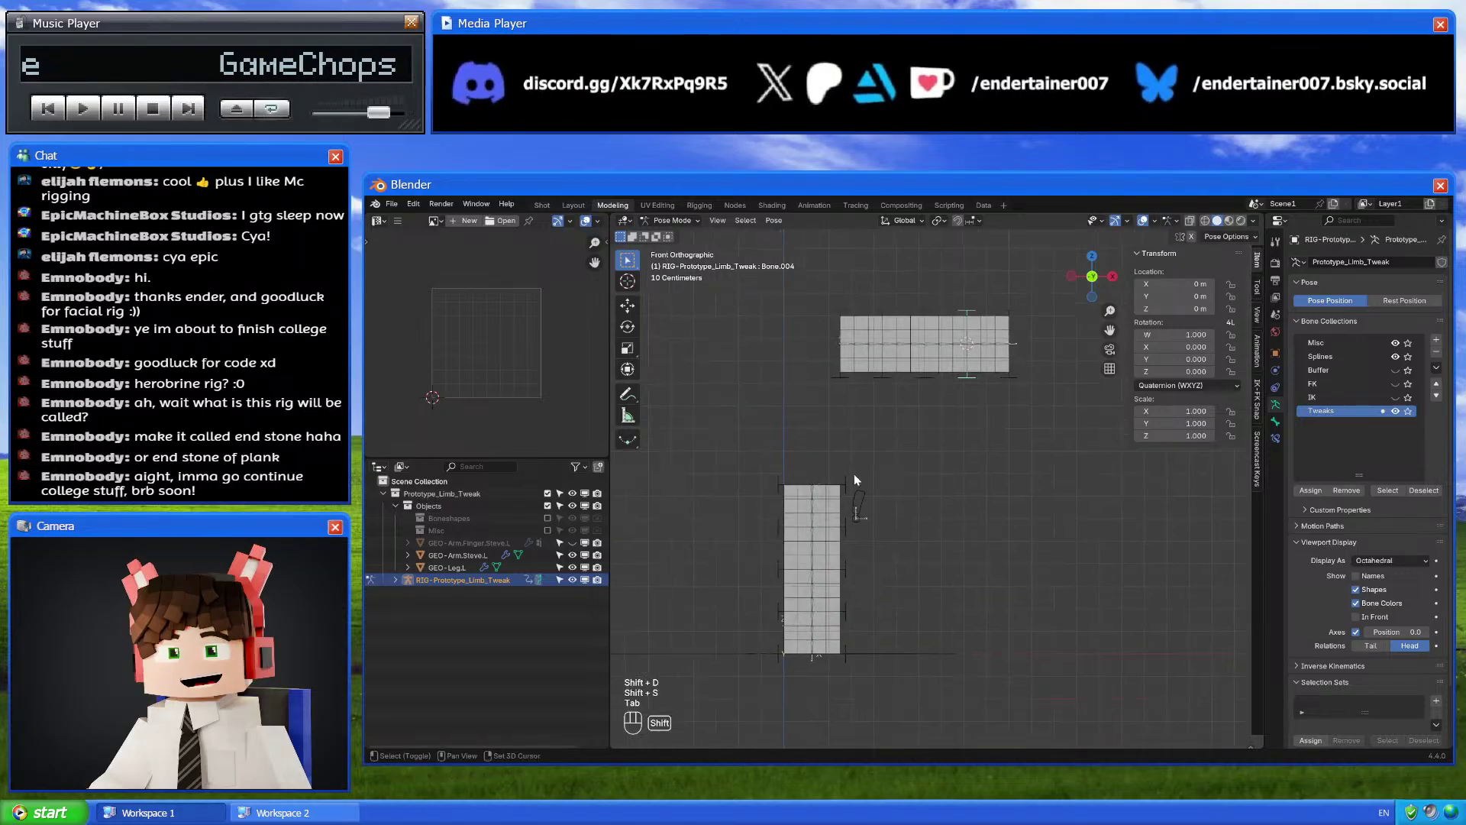
{"action": "left_click", "coordinate": [852, 485]}
{"action": "middle_click_drag", "start_coordinate": [852, 485], "coordinate": [843, 558], "text": "shift"}
{"action": "left_click", "coordinate": [1275, 421]}
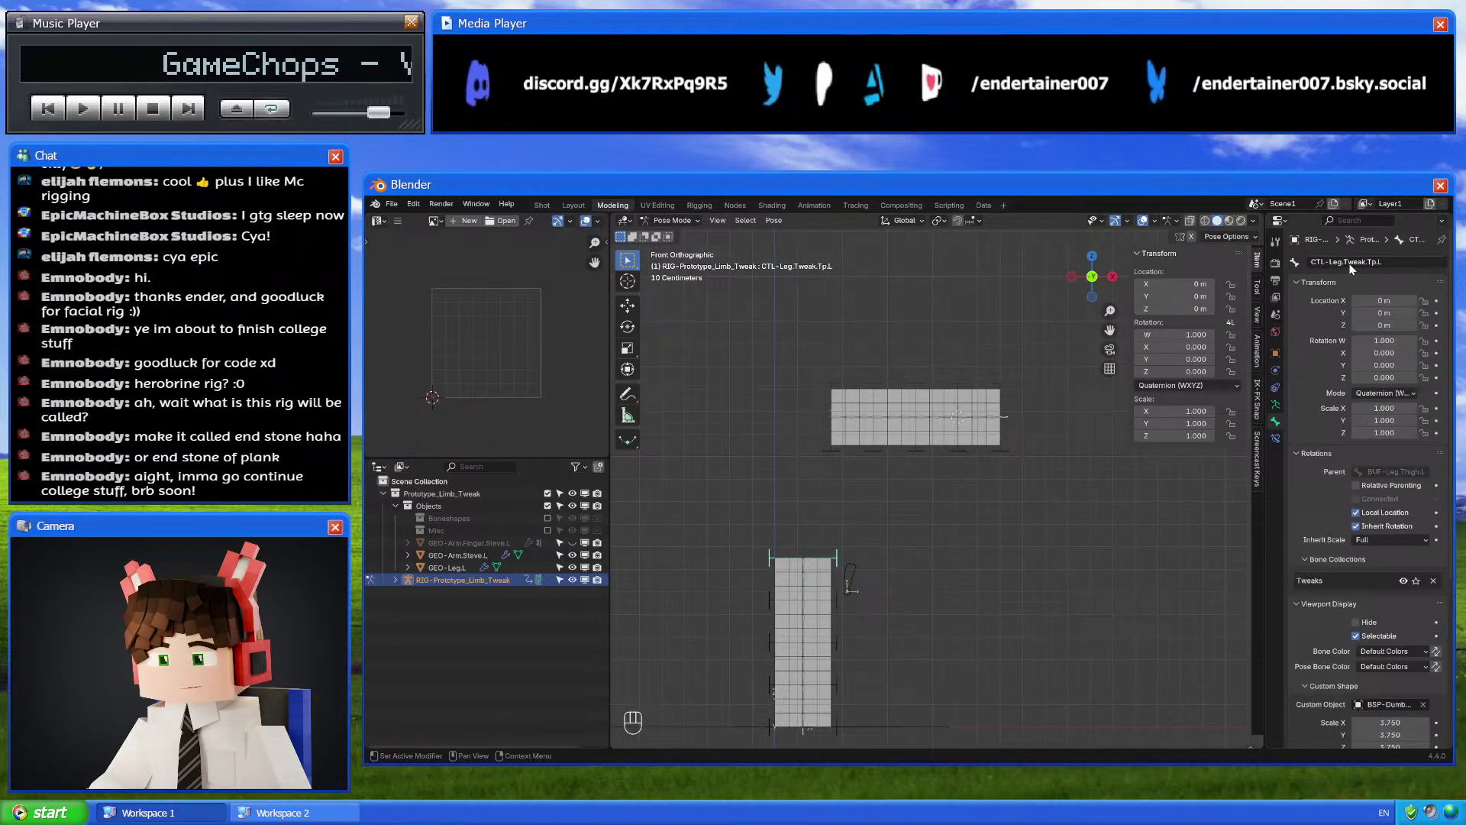
{"action": "left_click", "coordinate": [832, 391]}
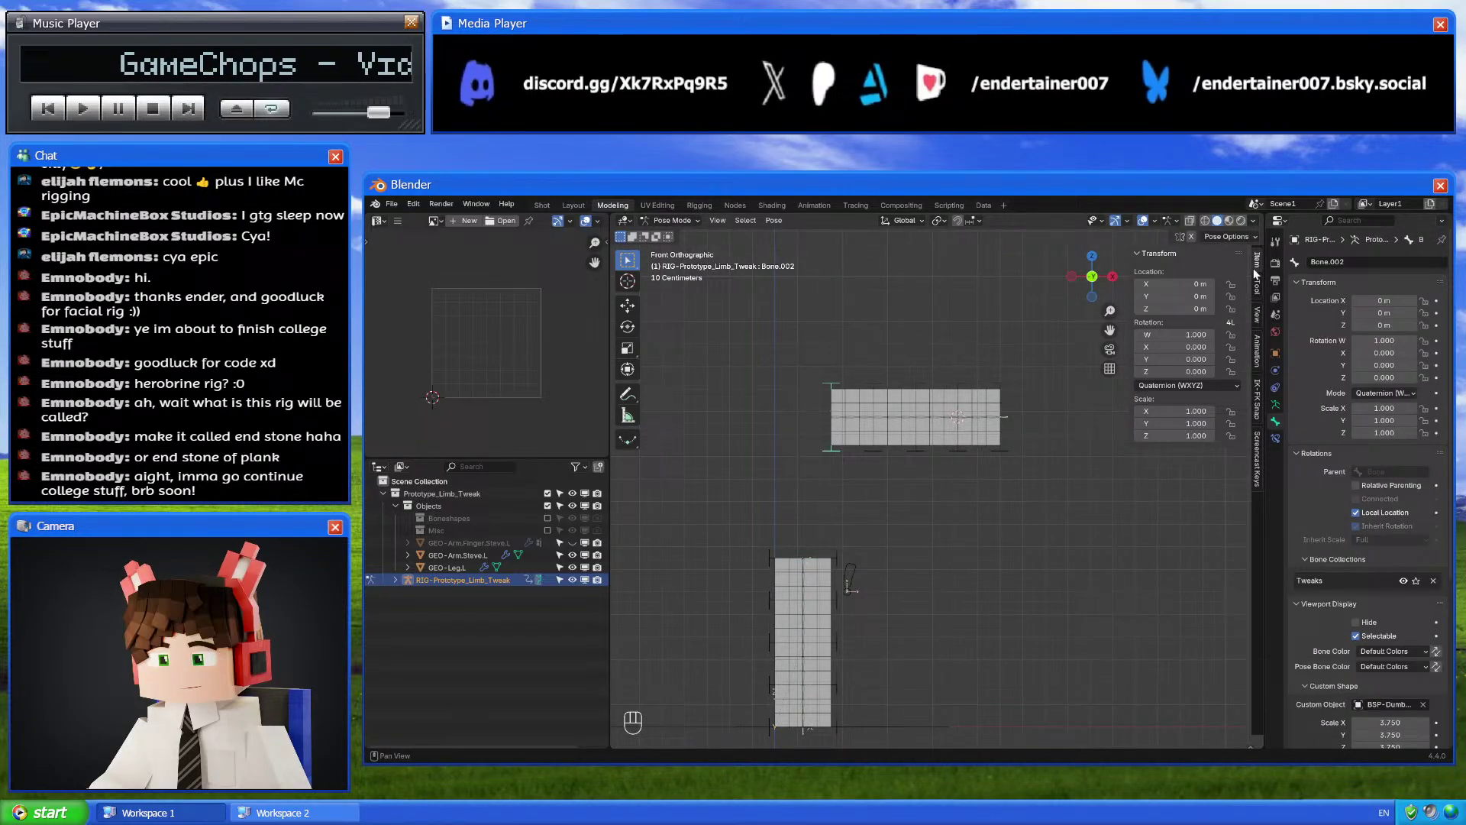
{"action": "left_click", "coordinate": [1348, 263]}
{"action": "type", "text": "CTL-Leg.Tweak.Tp.L"}
{"action": "type", "text": "A"}
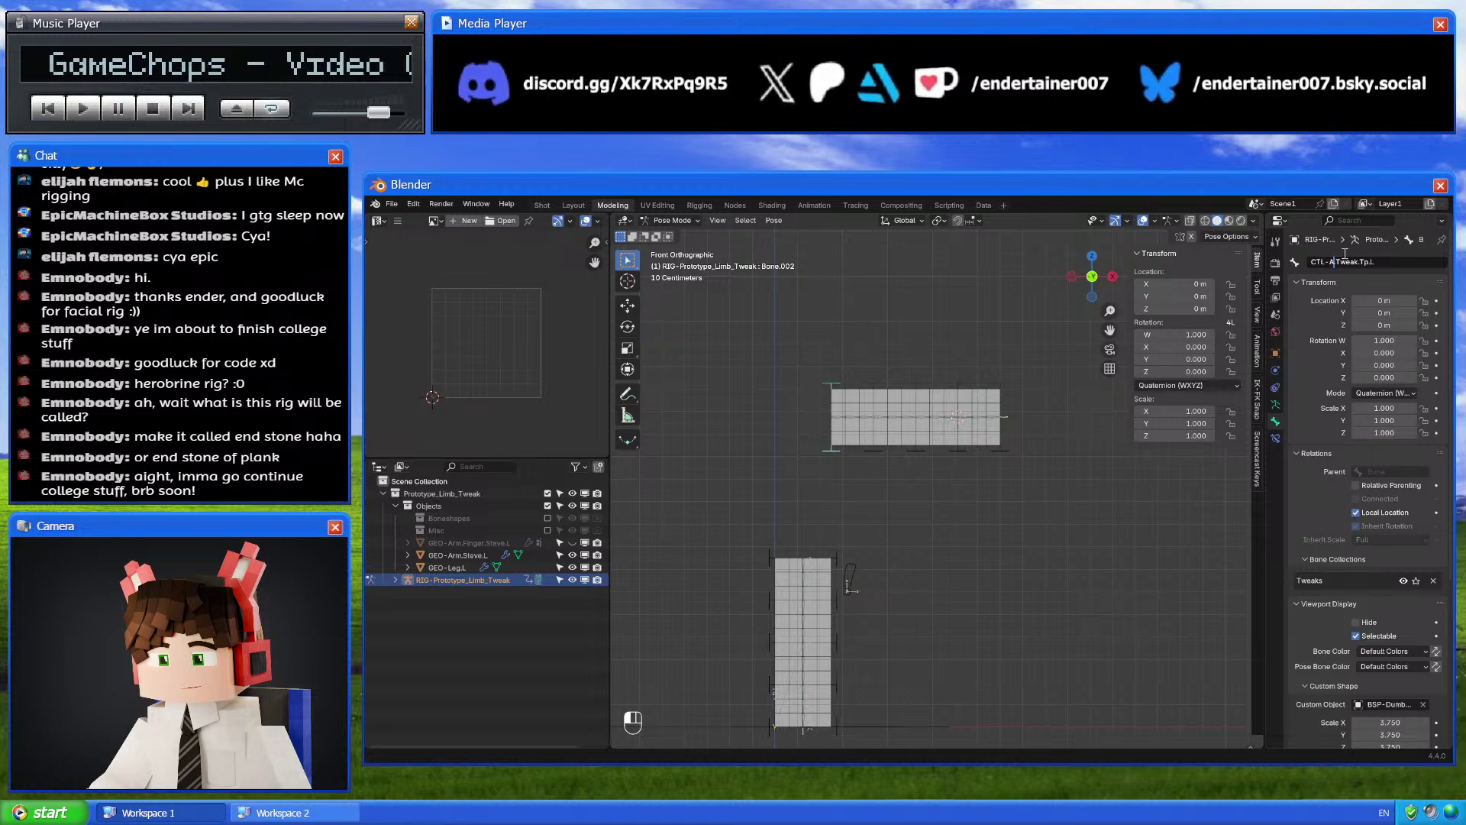
{"action": "type", "text": "rm"}
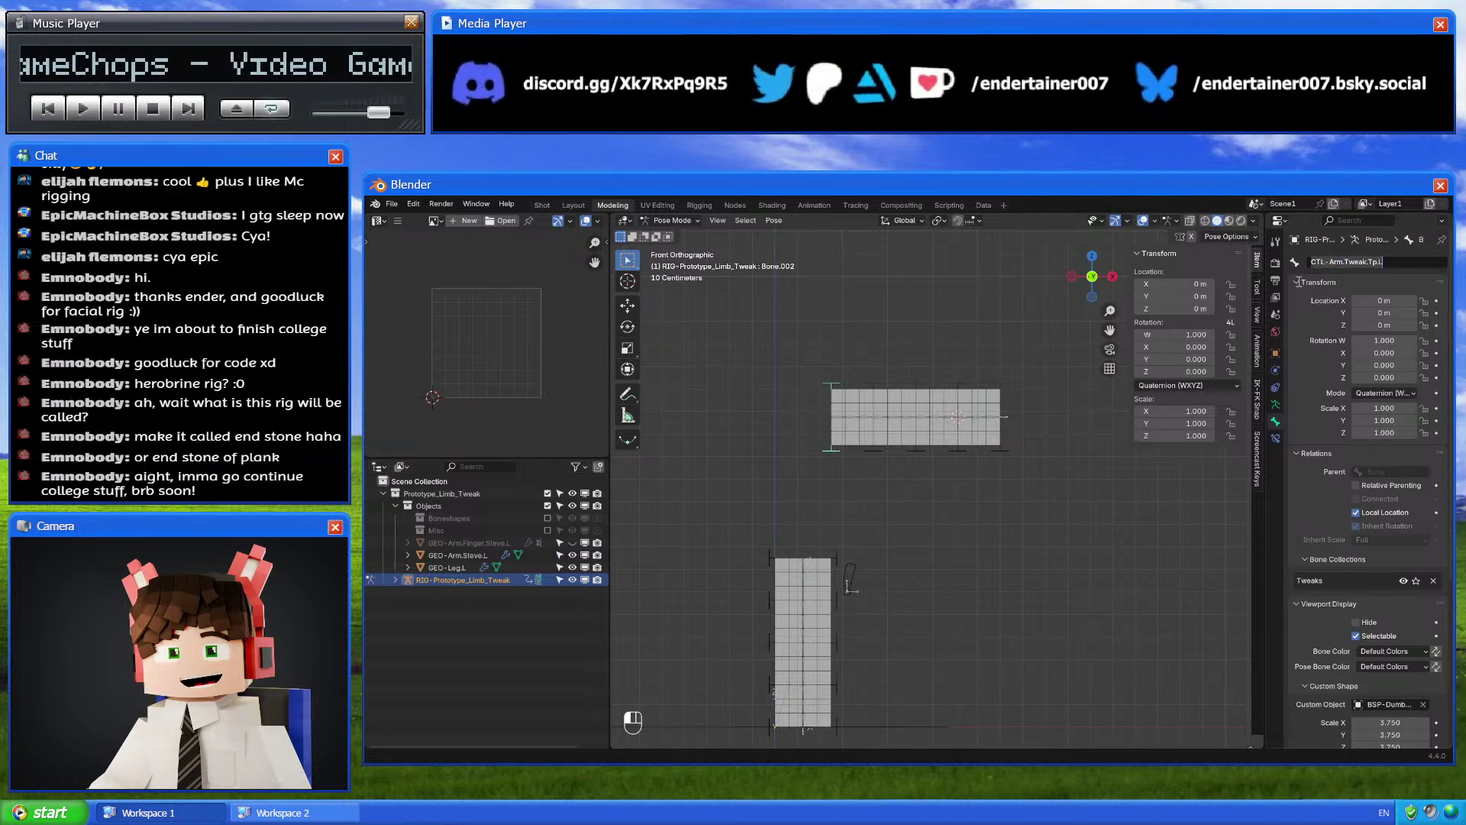
Rename the tweak bone midway along the upper arm to CTL-Arm.Tweak.Tp_Md.L, based on the matching leg tweak name
{"action": "left_click", "coordinate": [842, 595]}
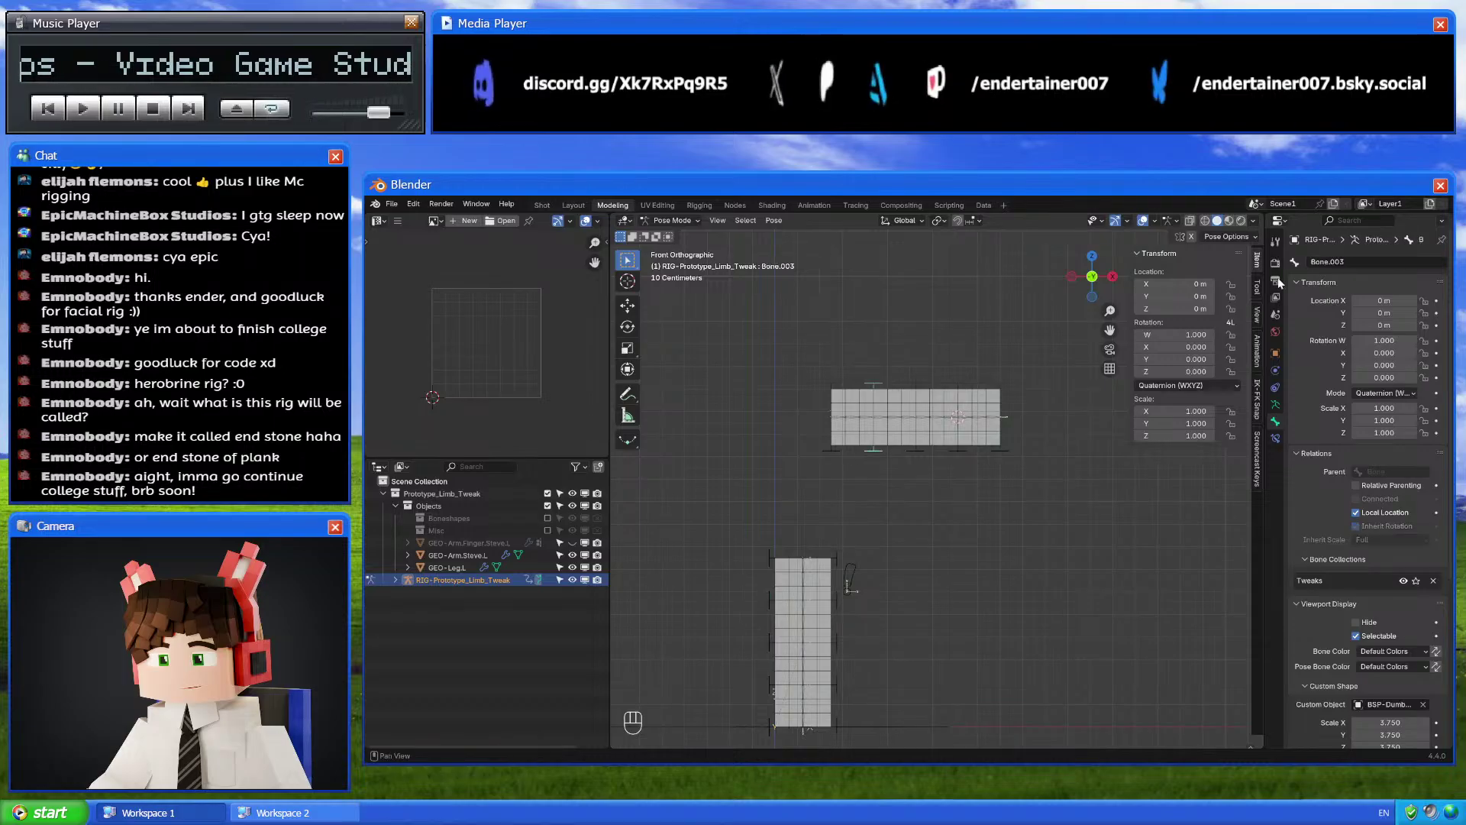
{"action": "key", "text": "ctrl+v"}
{"action": "key", "text": "ctrl+z"}
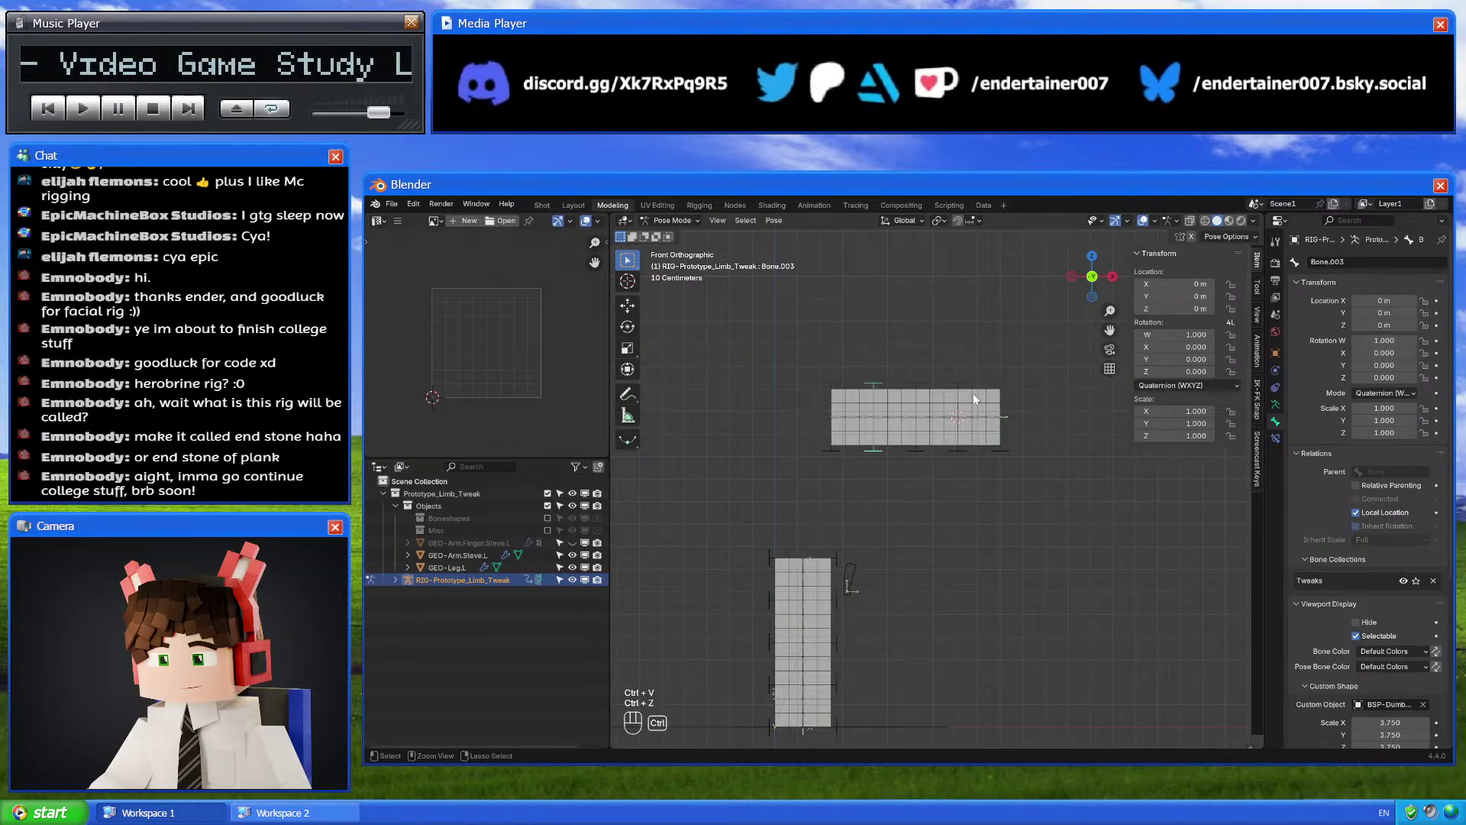
{"action": "left_click", "coordinate": [1350, 263]}
{"action": "type", "text": "CTL-Leg.Tweak.Tp_Md.L"}
{"action": "left_click", "coordinate": [1341, 262]}
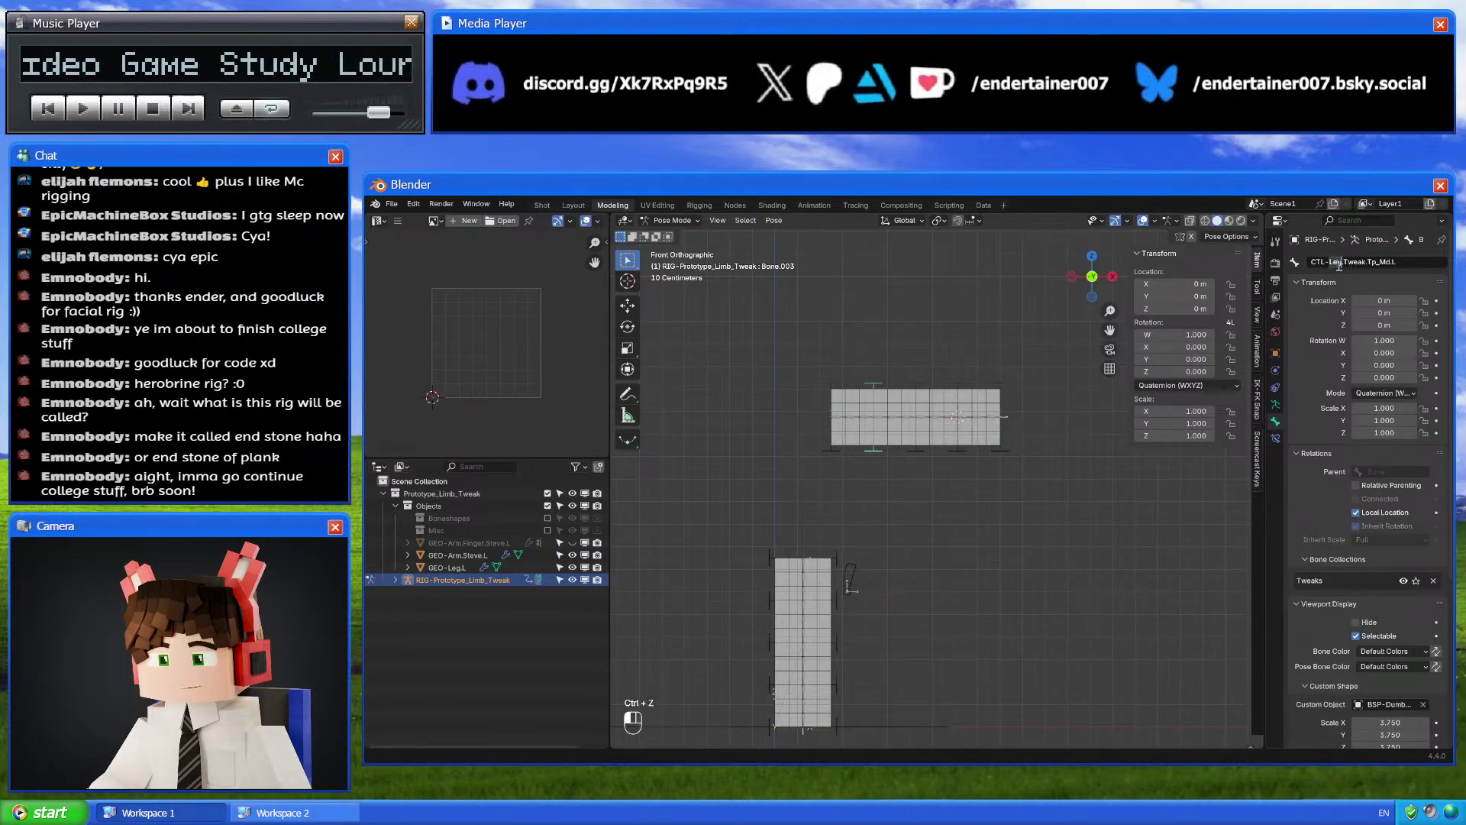
{"action": "key", "text": "BackSpace"}
{"action": "key", "text": "BackSpace"}
{"action": "key", "text": "BackSpace"}
{"action": "type", "text": "Arm"}
{"action": "key", "text": "Return"}
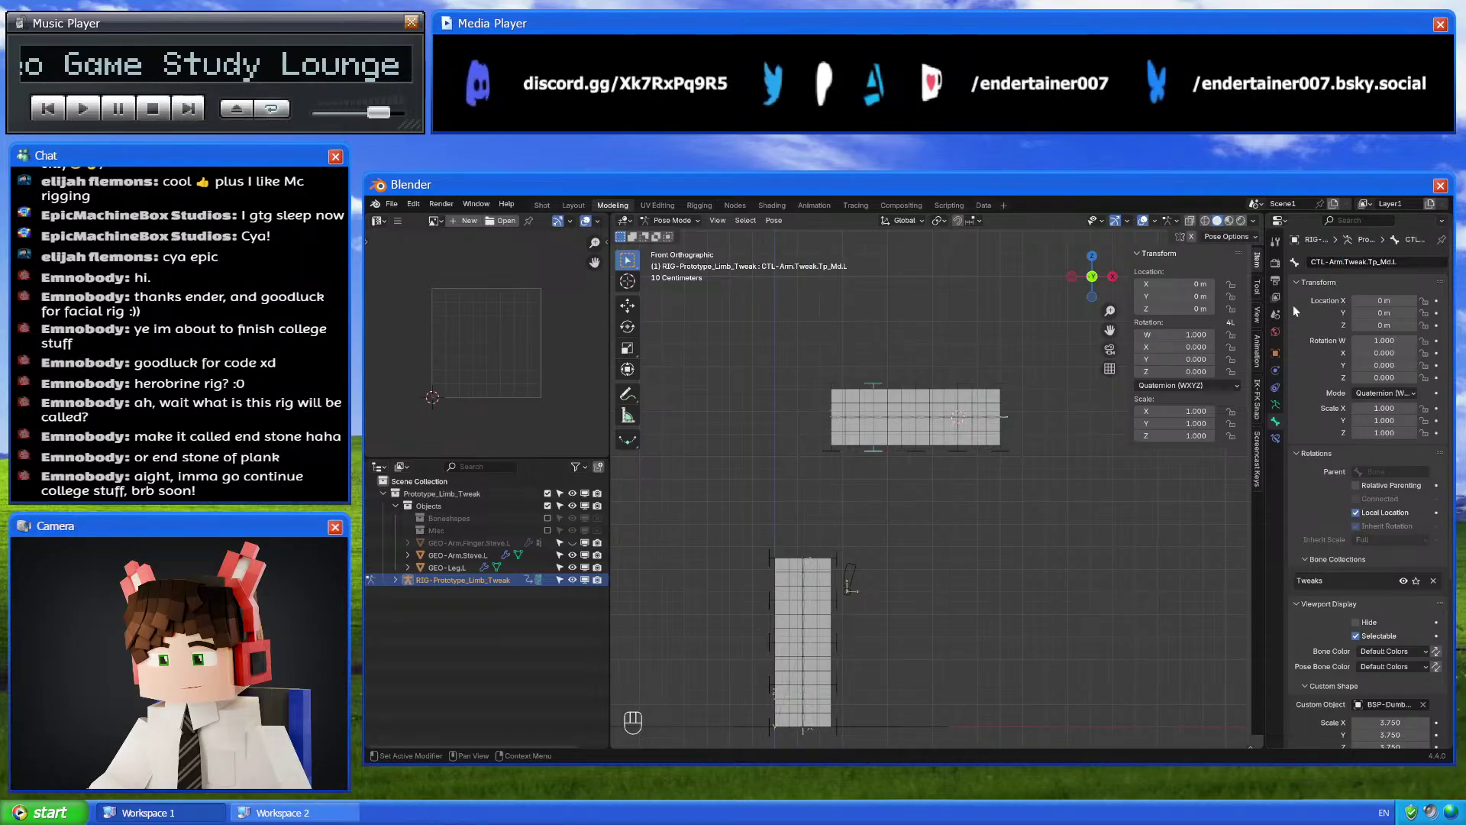
Rename the tweak bone at the middle of the arm to CTL-Arm.Tweak.Md.L, based on the leg's middle tweak name
{"action": "left_click", "coordinate": [842, 644]}
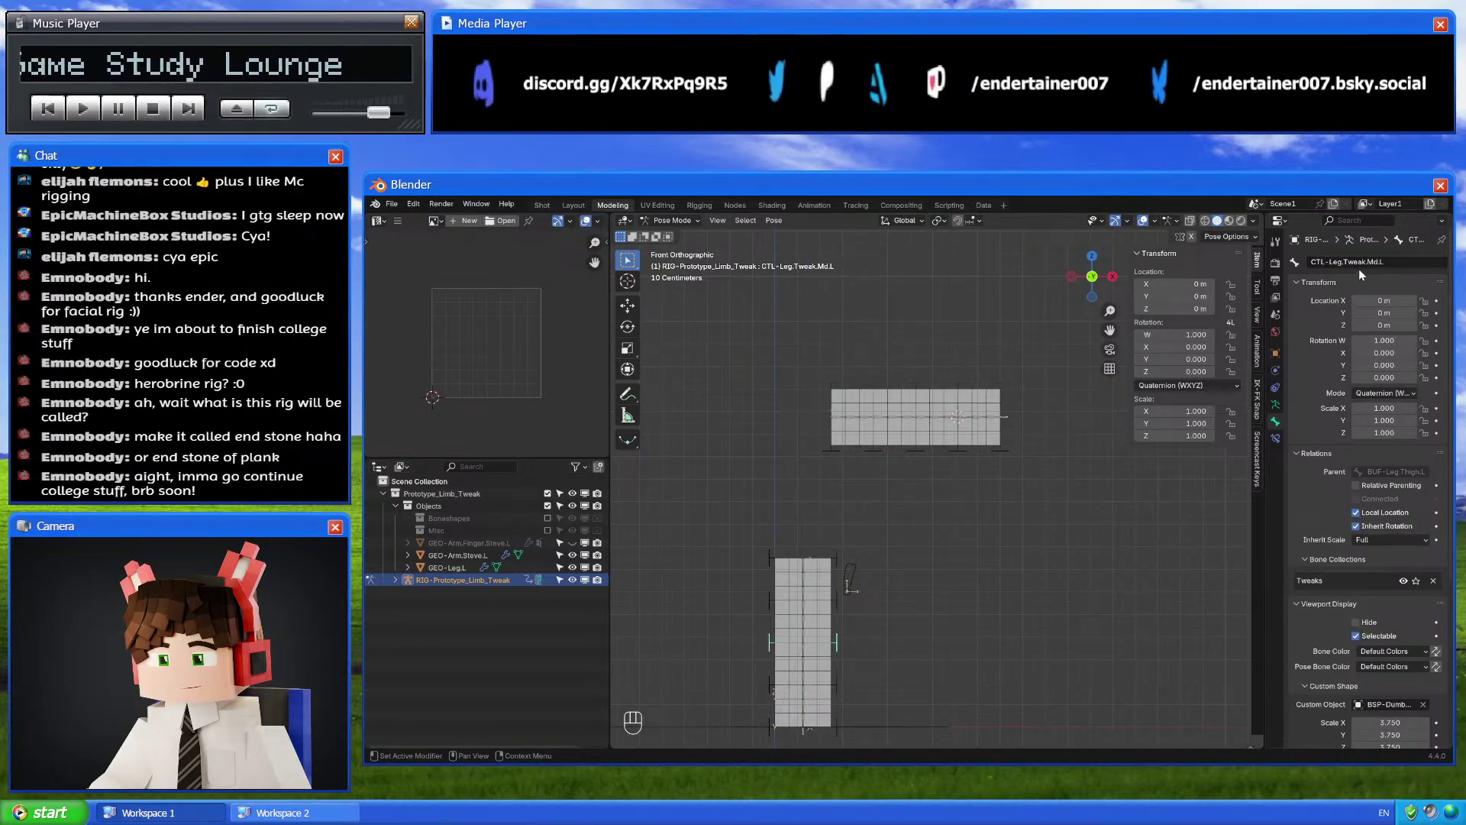
{"action": "left_click", "coordinate": [972, 400]}
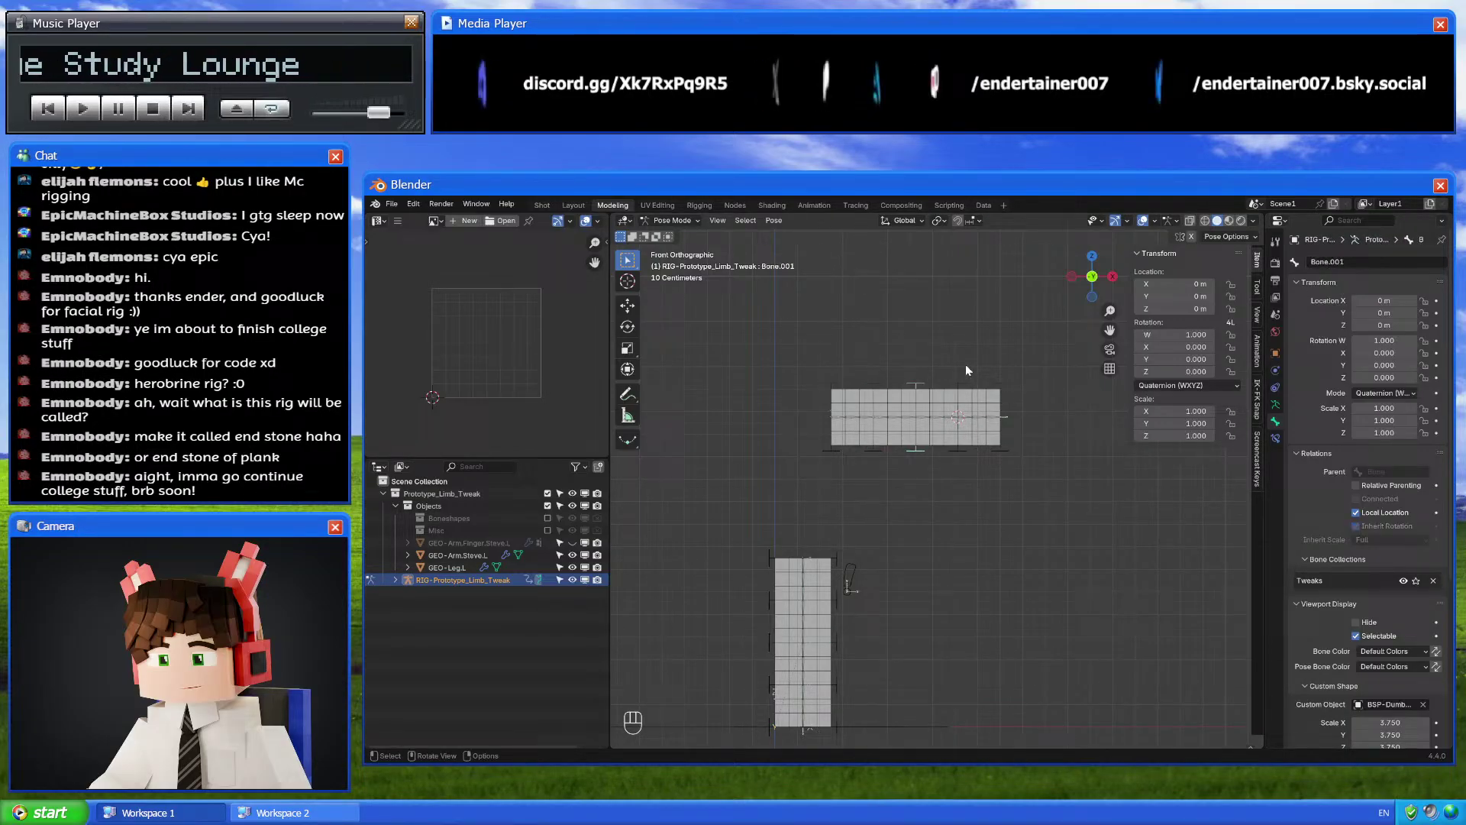
{"action": "left_click", "coordinate": [1335, 263]}
{"action": "type", "text": "CTL-Leg.Tweak.Md.L"}
{"action": "double_click", "coordinate": [1336, 262]}
{"action": "type", "text": "Arm"}
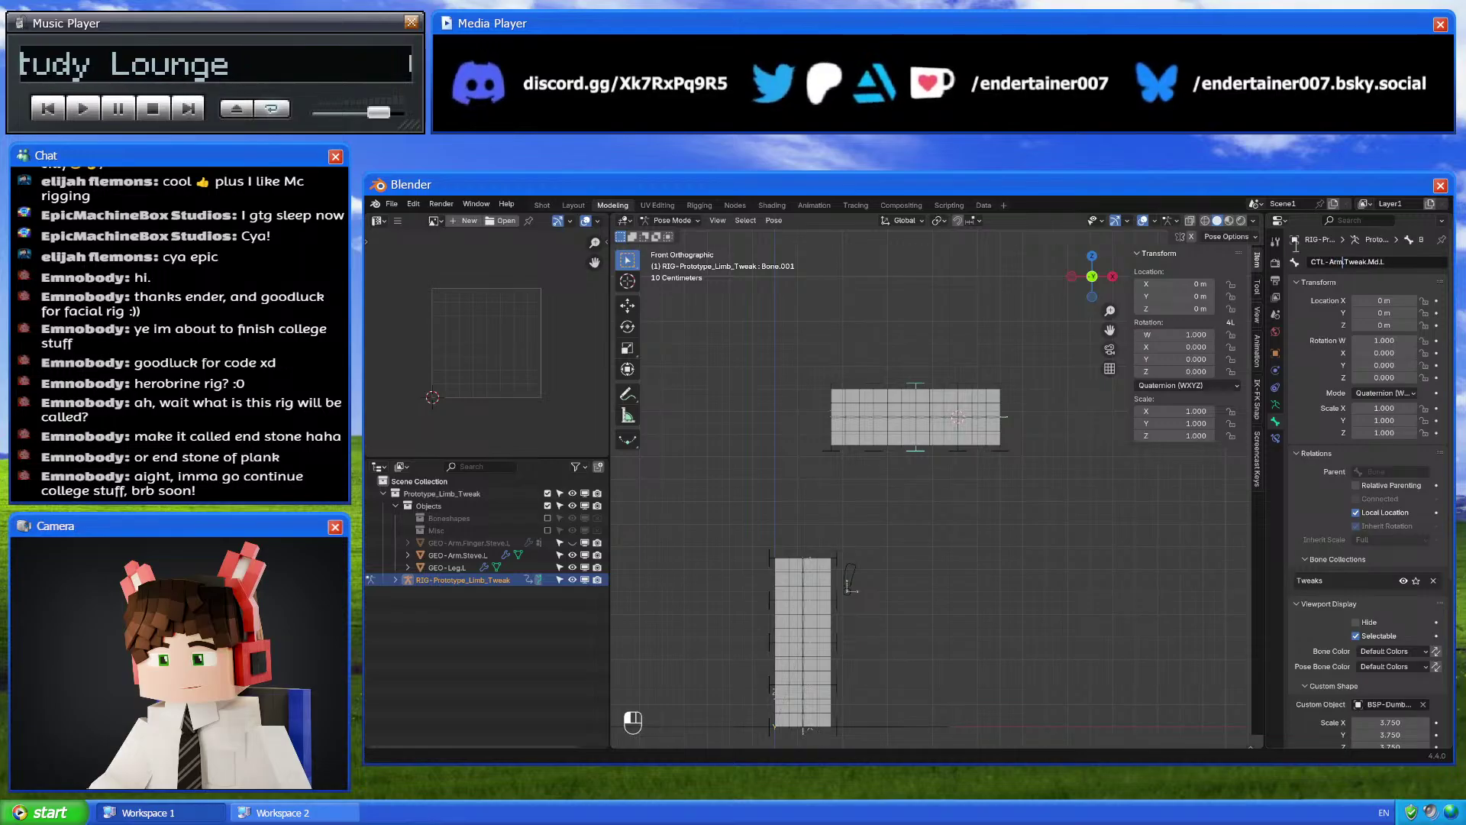
{"action": "key", "text": "Return"}
Rename the tweak bone midway along the forearm to CTL-Arm.Tweak.Bt_Md.L, reusing the Tp_Md tweak's name
{"action": "scroll", "coordinate": [974, 425], "scroll_direction": "up", "scroll_amount": 2}
{"action": "left_click", "coordinate": [840, 393]}
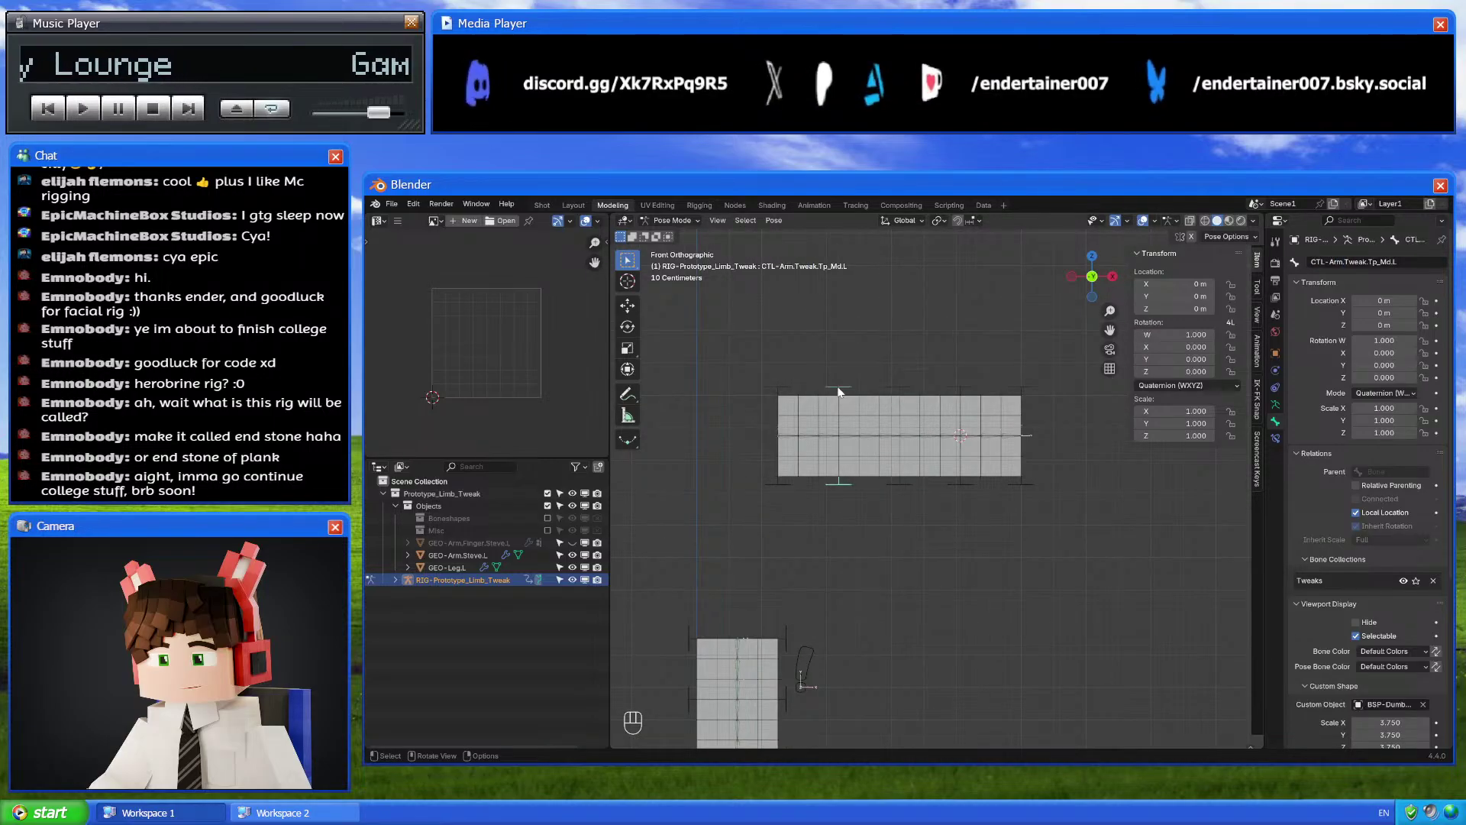
{"action": "left_click", "coordinate": [1354, 262]}
{"action": "key", "text": "Return"}
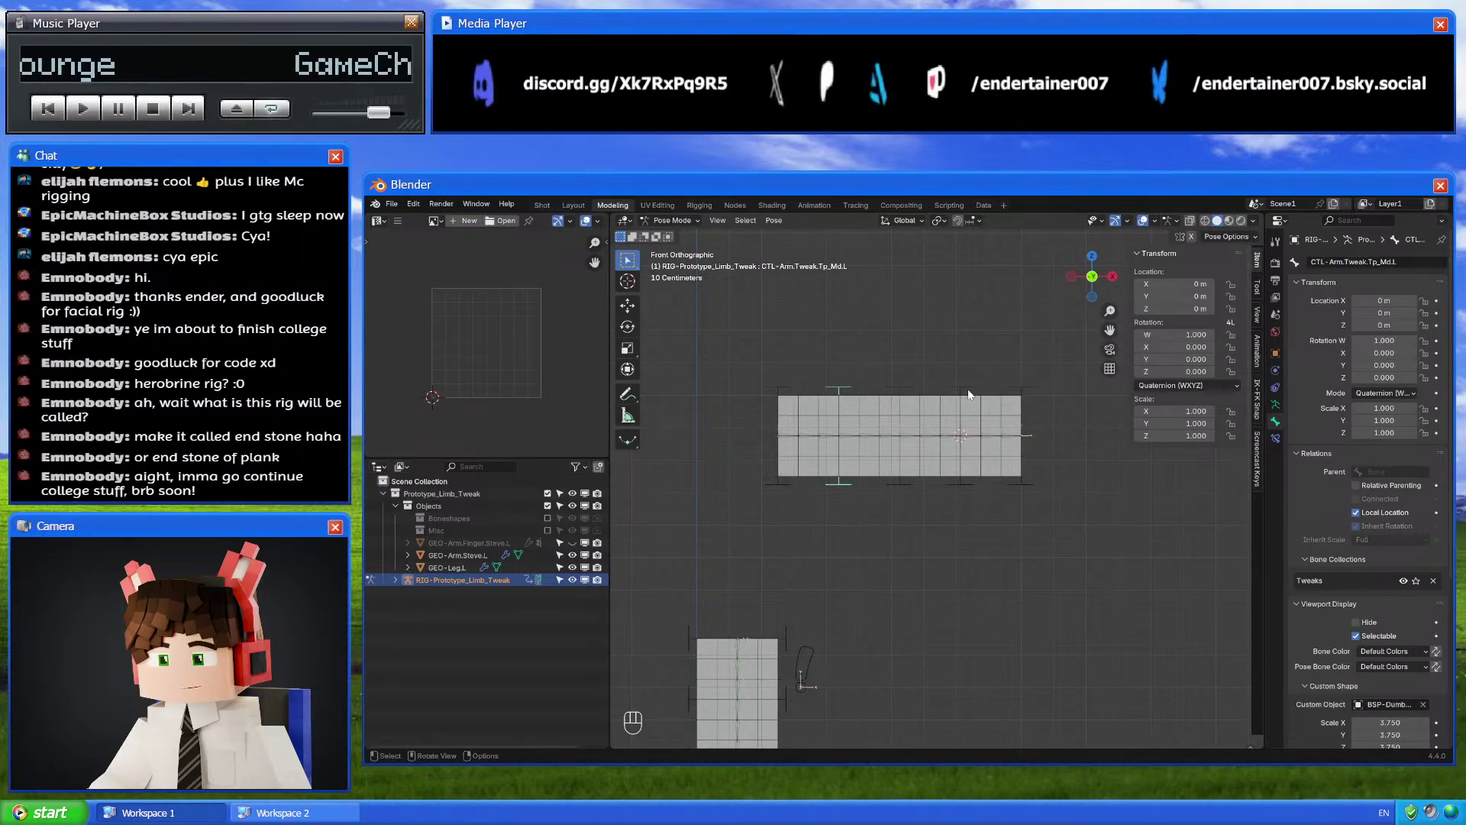
{"action": "left_click", "coordinate": [964, 394]}
{"action": "double_click", "coordinate": [1361, 262]}
{"action": "type", "text": "CTL-Arm.Tweak.Tp_Md.L"}
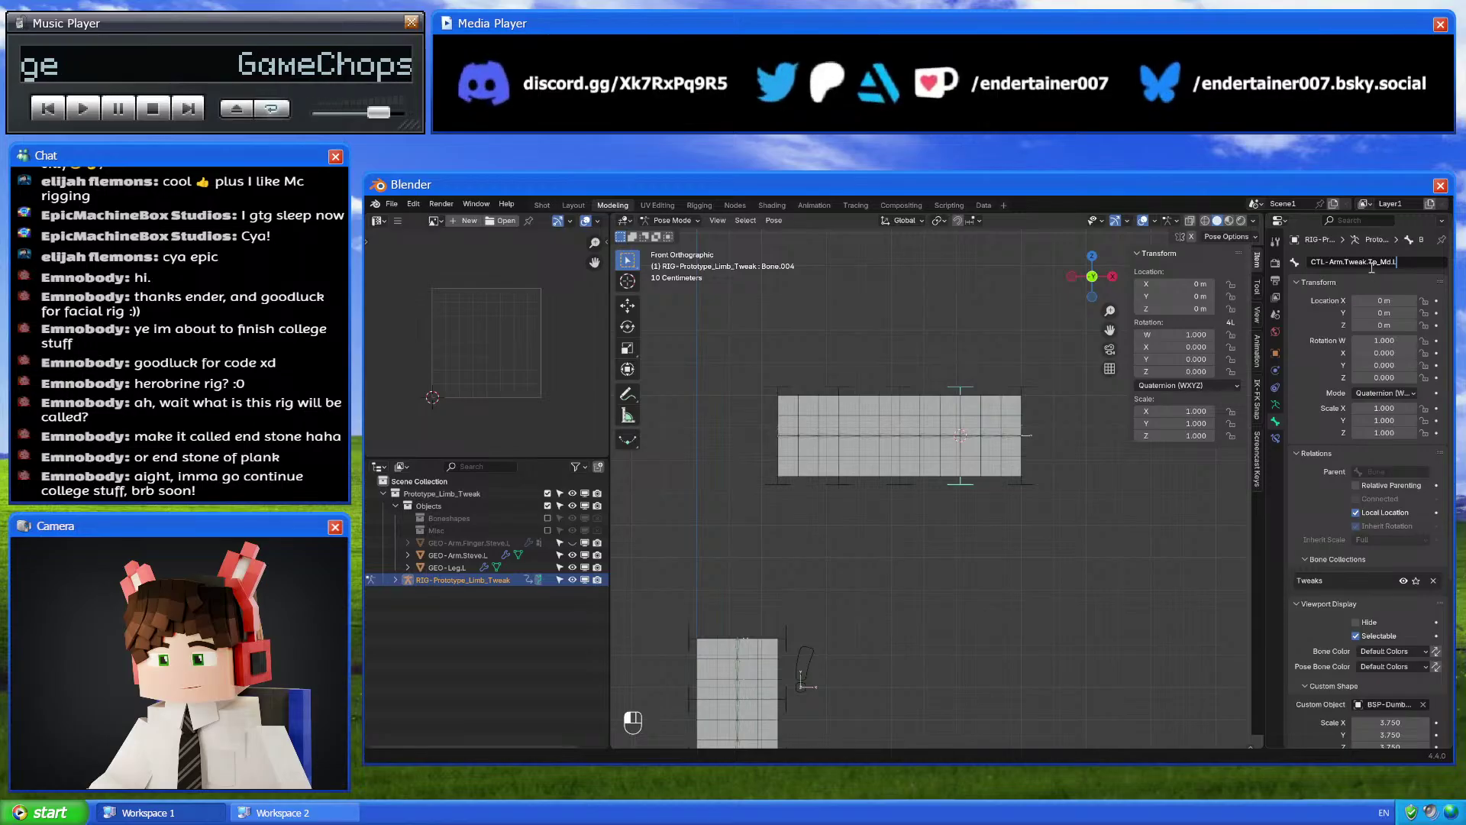
{"action": "key", "text": "BackSpace"}
{"action": "key", "text": "BackSpace"}
{"action": "type", "text": "Bt"}
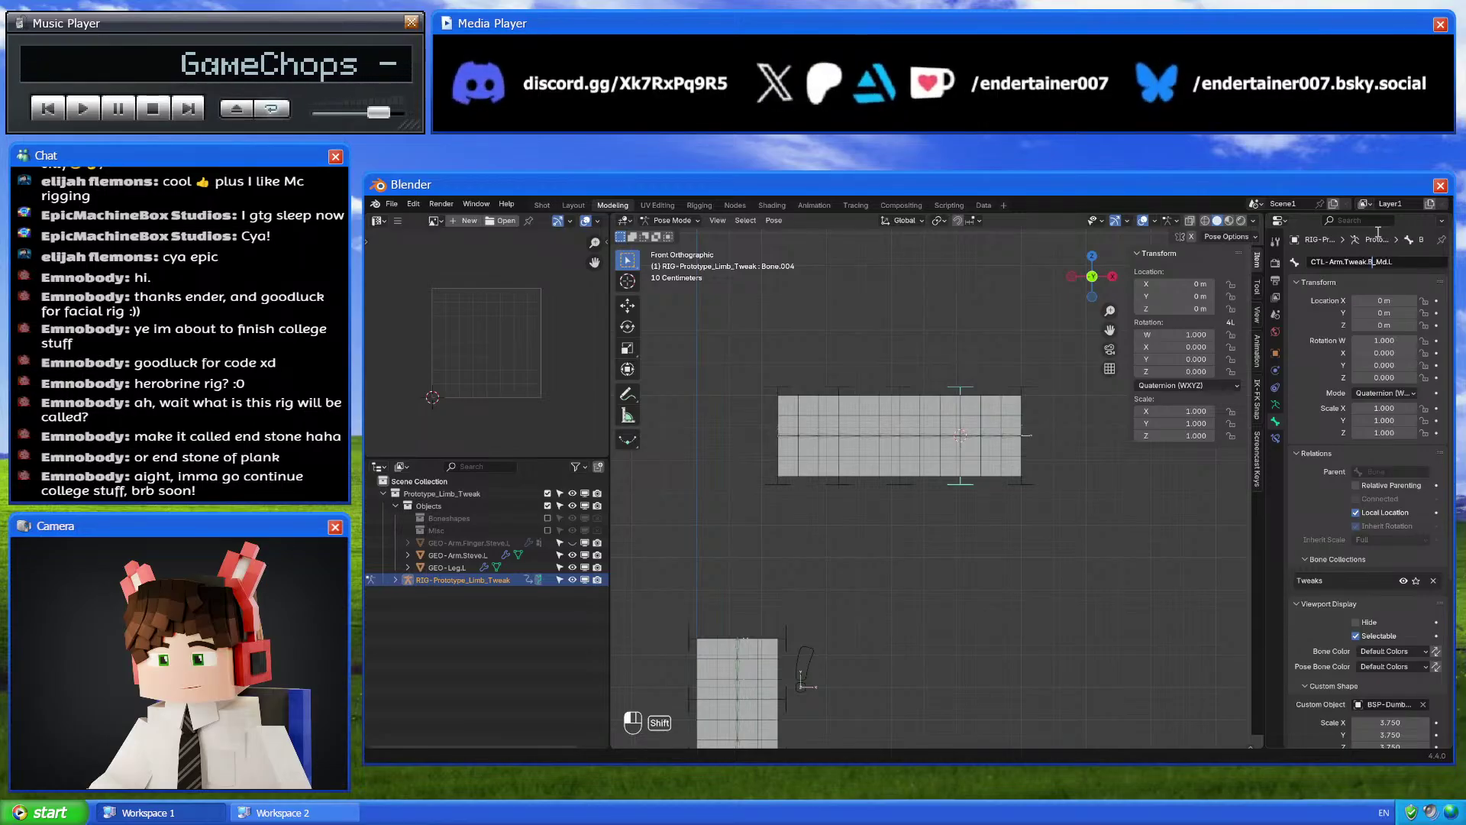
{"action": "key", "text": "Return"}
{"action": "scroll", "coordinate": [936, 454], "scroll_direction": "down", "scroll_amount": 2}
{"action": "middle_click_drag", "start_coordinate": [849, 733], "coordinate": [873, 565], "text": "shift"}
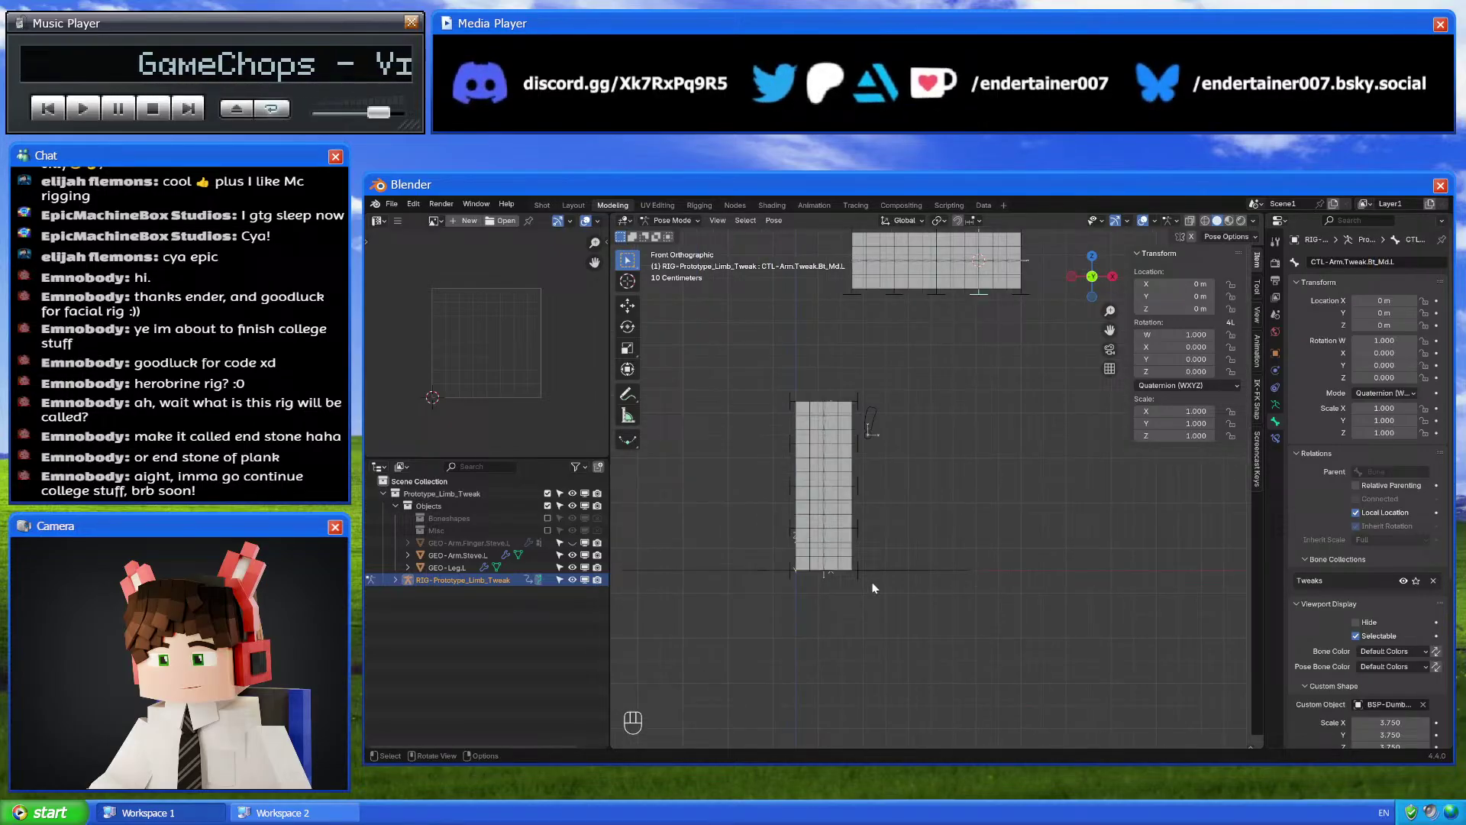
{"action": "left_click", "coordinate": [859, 530]}
{"action": "key", "text": "ctrl+z"}
{"action": "middle_click_drag", "start_coordinate": [930, 448], "coordinate": [863, 390], "text": "shift"}
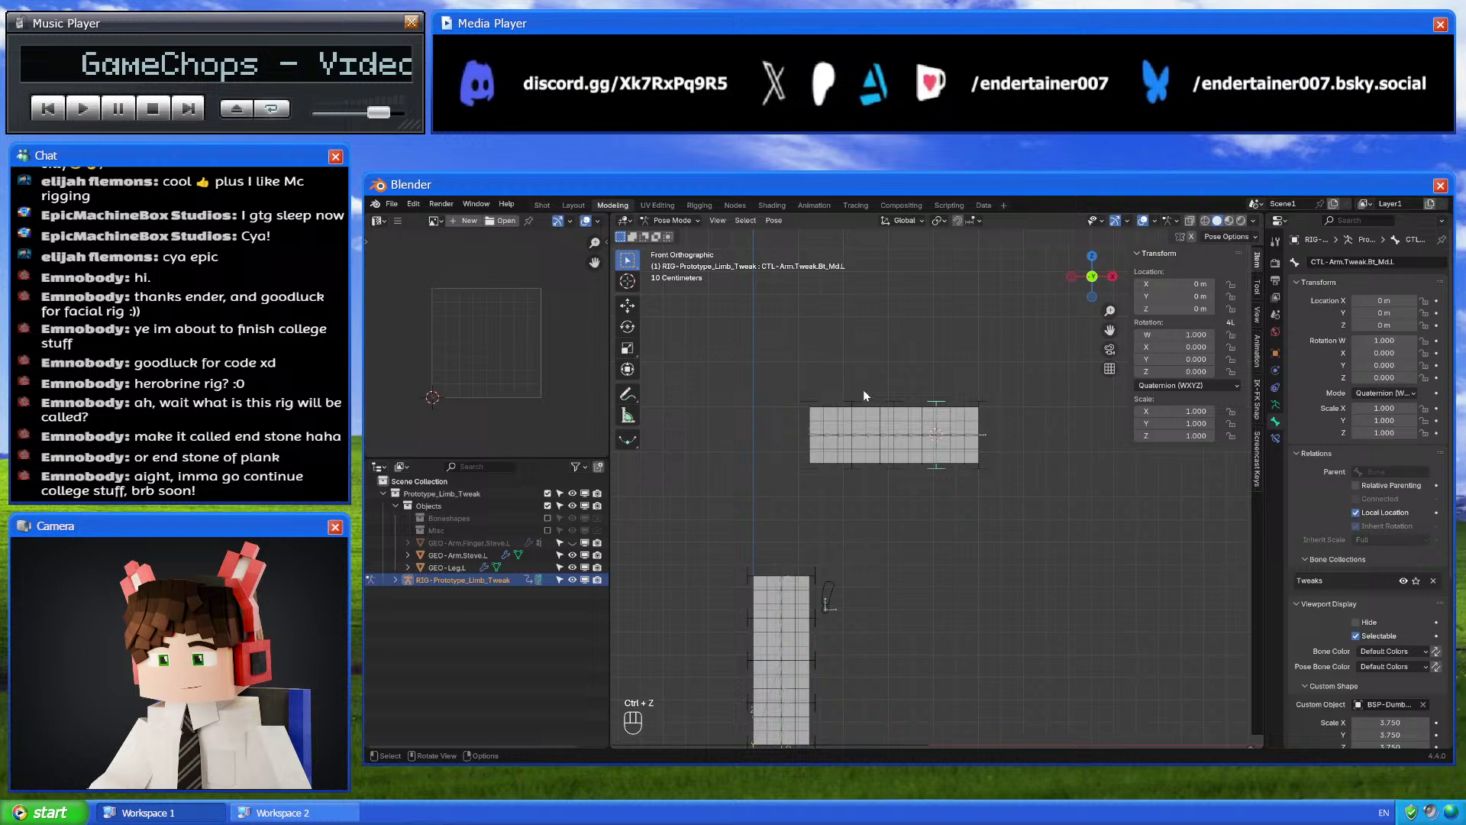
Rename the tweak bone at the arm's outer end to CTL-Arm.Tweak.Bt.L, reusing the inner-end tweak's name
{"action": "left_click", "coordinate": [811, 401]}
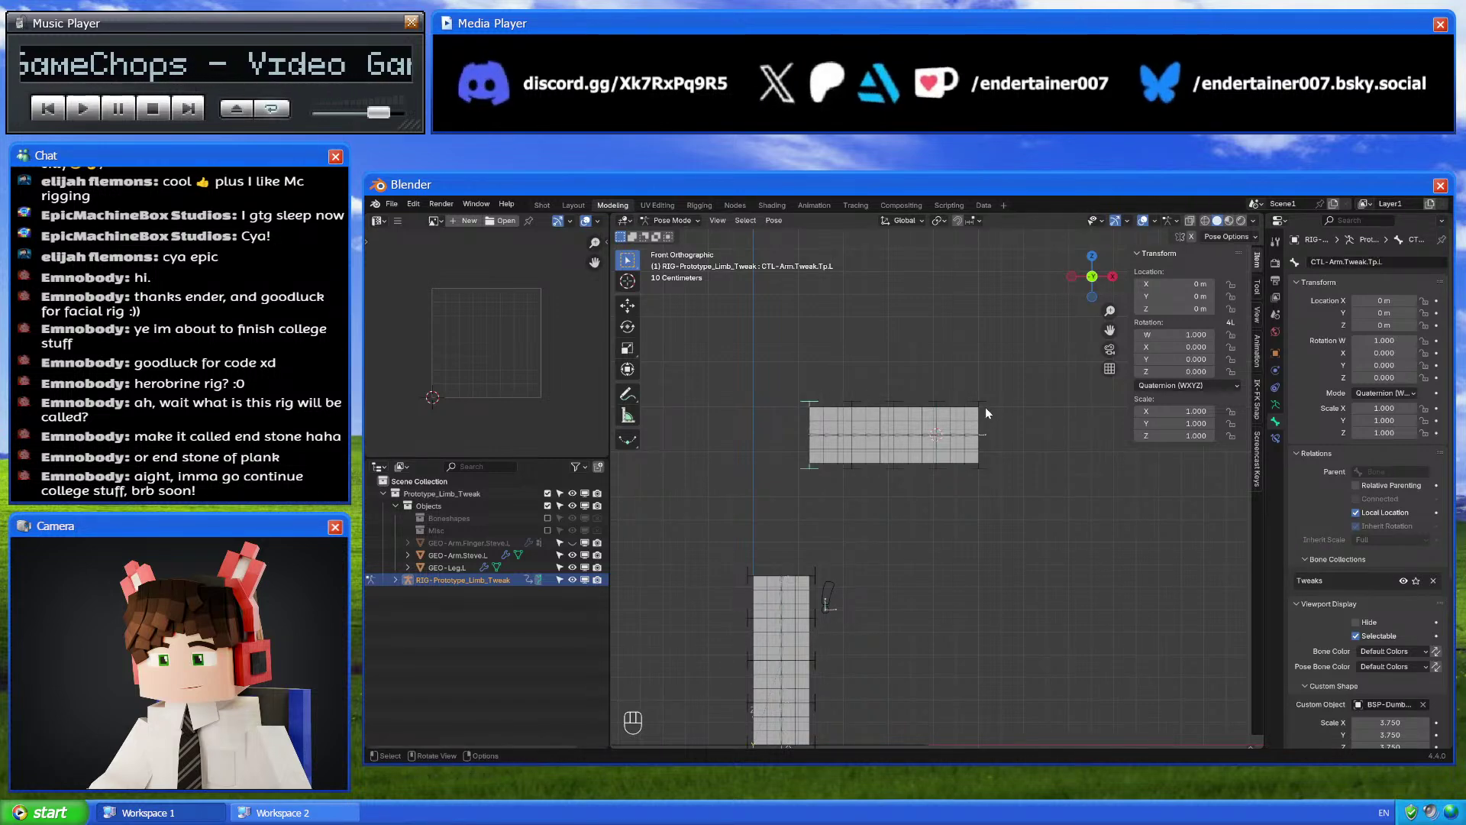
{"action": "left_click", "coordinate": [982, 401]}
{"action": "left_click", "coordinate": [1372, 262]}
{"action": "type", "text": "CTL-Arm.Tweak.Tp.L"}
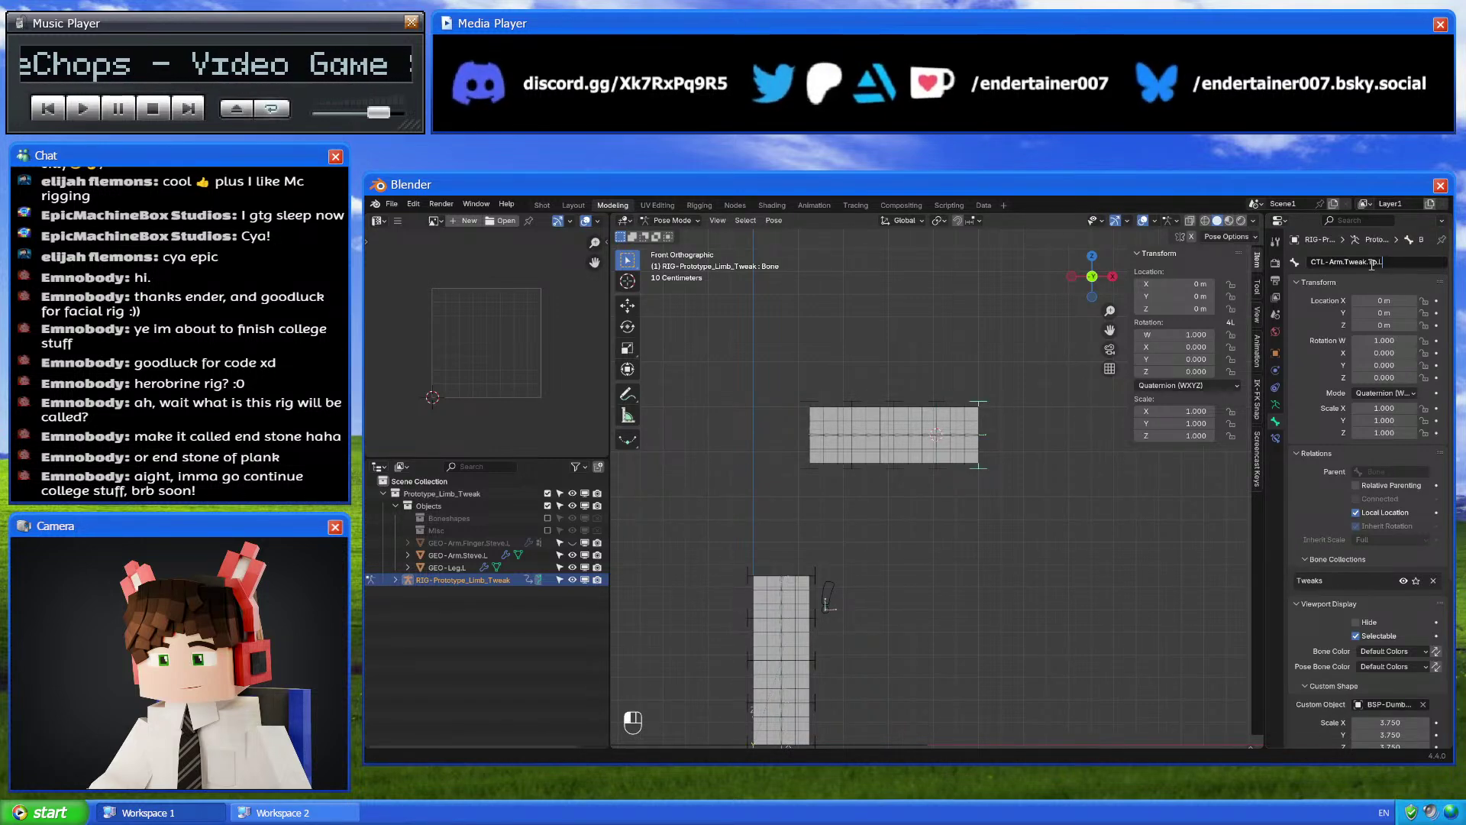
{"action": "key", "text": "BackSpace"}
{"action": "key", "text": "BackSpace"}
{"action": "type", "text": "Bt"}
{"action": "key", "text": "BackSpace"}
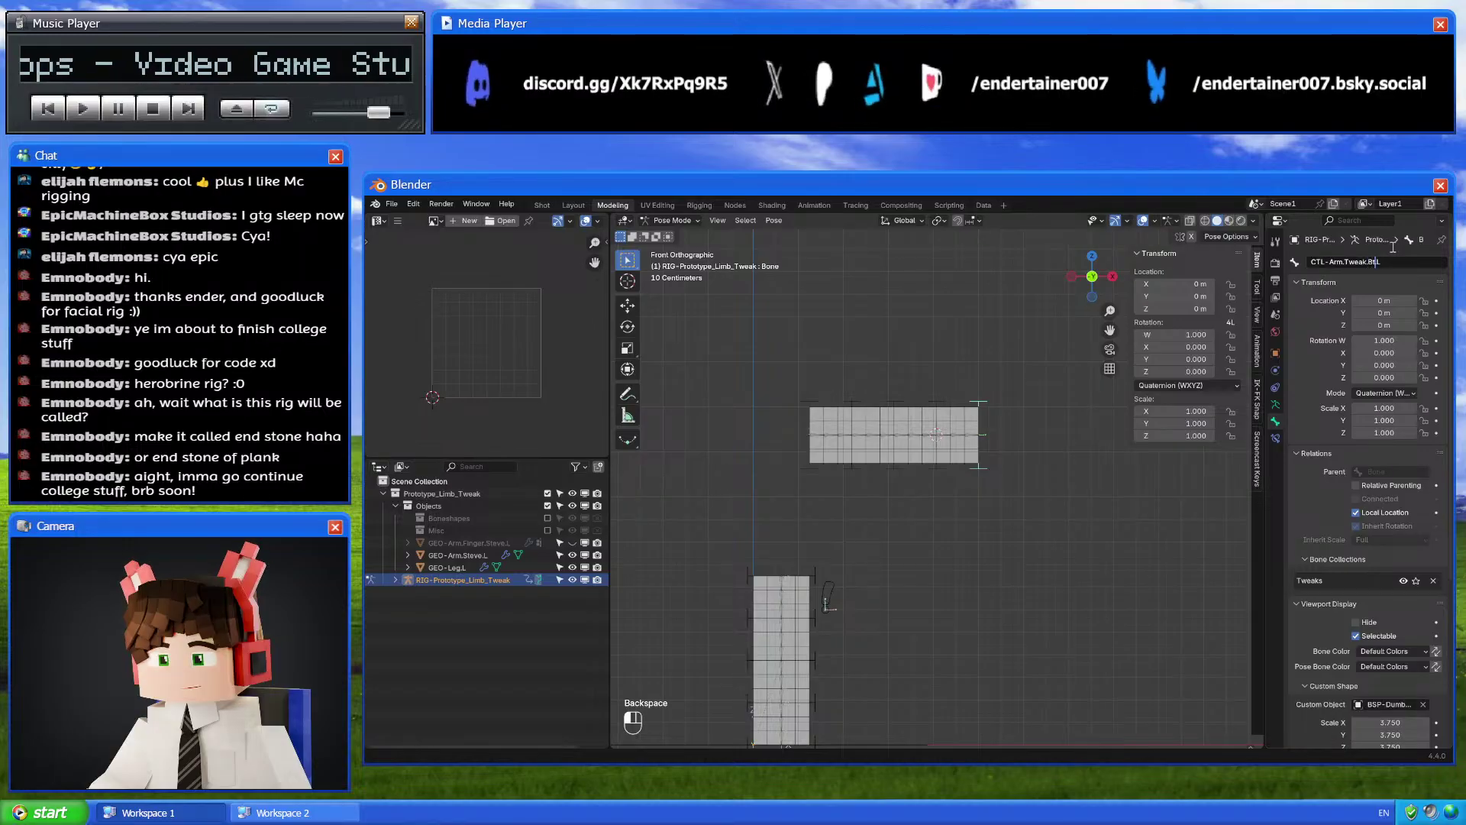
{"action": "left_click", "coordinate": [1046, 398]}
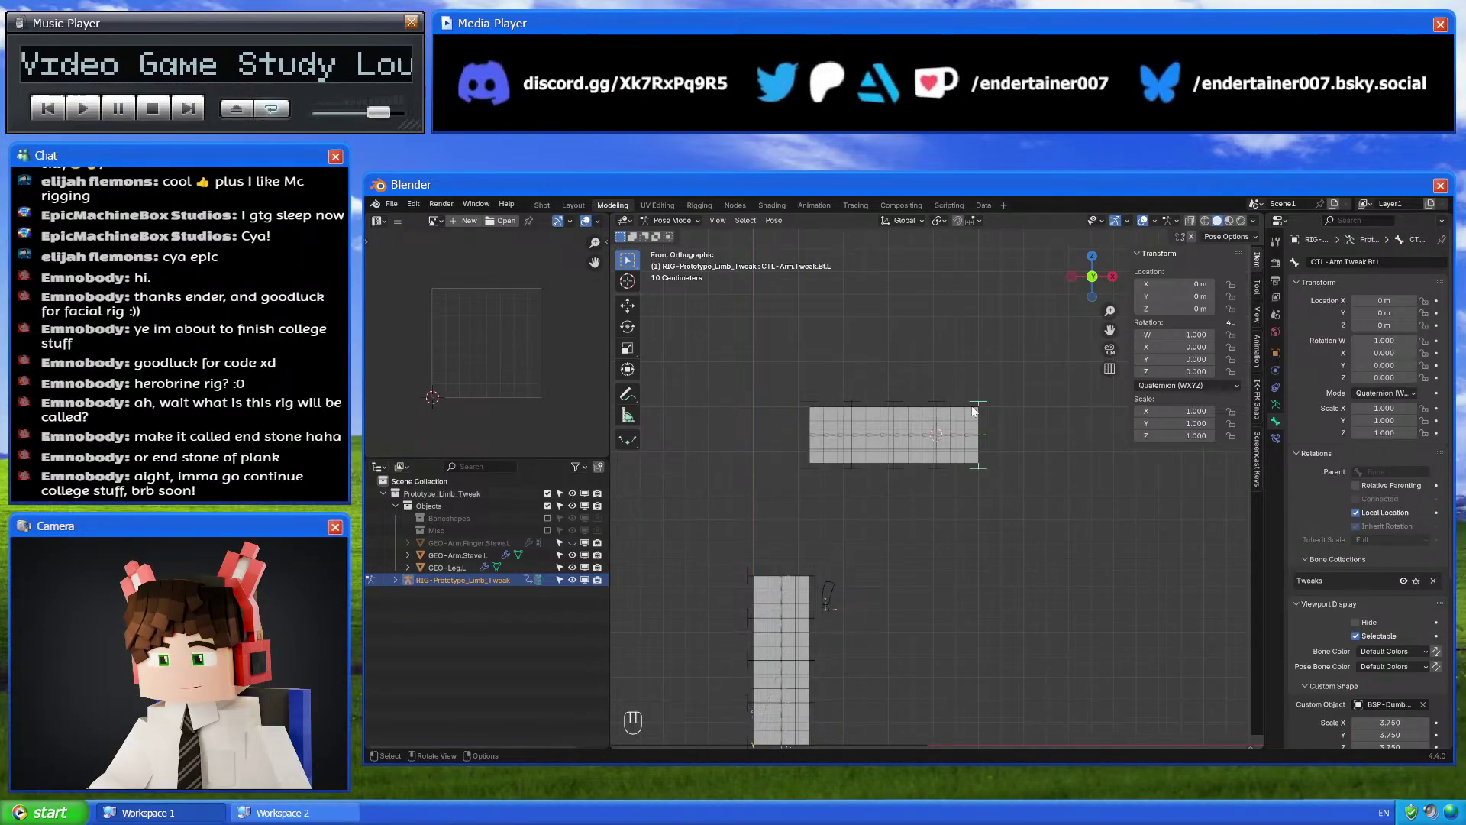
Unhide all hidden bones and make the Buffer, FK and IK bone collections visible
{"action": "key", "text": "Tab"}
{"action": "key", "text": "Tab"}
{"action": "key", "text": "alt+h"}
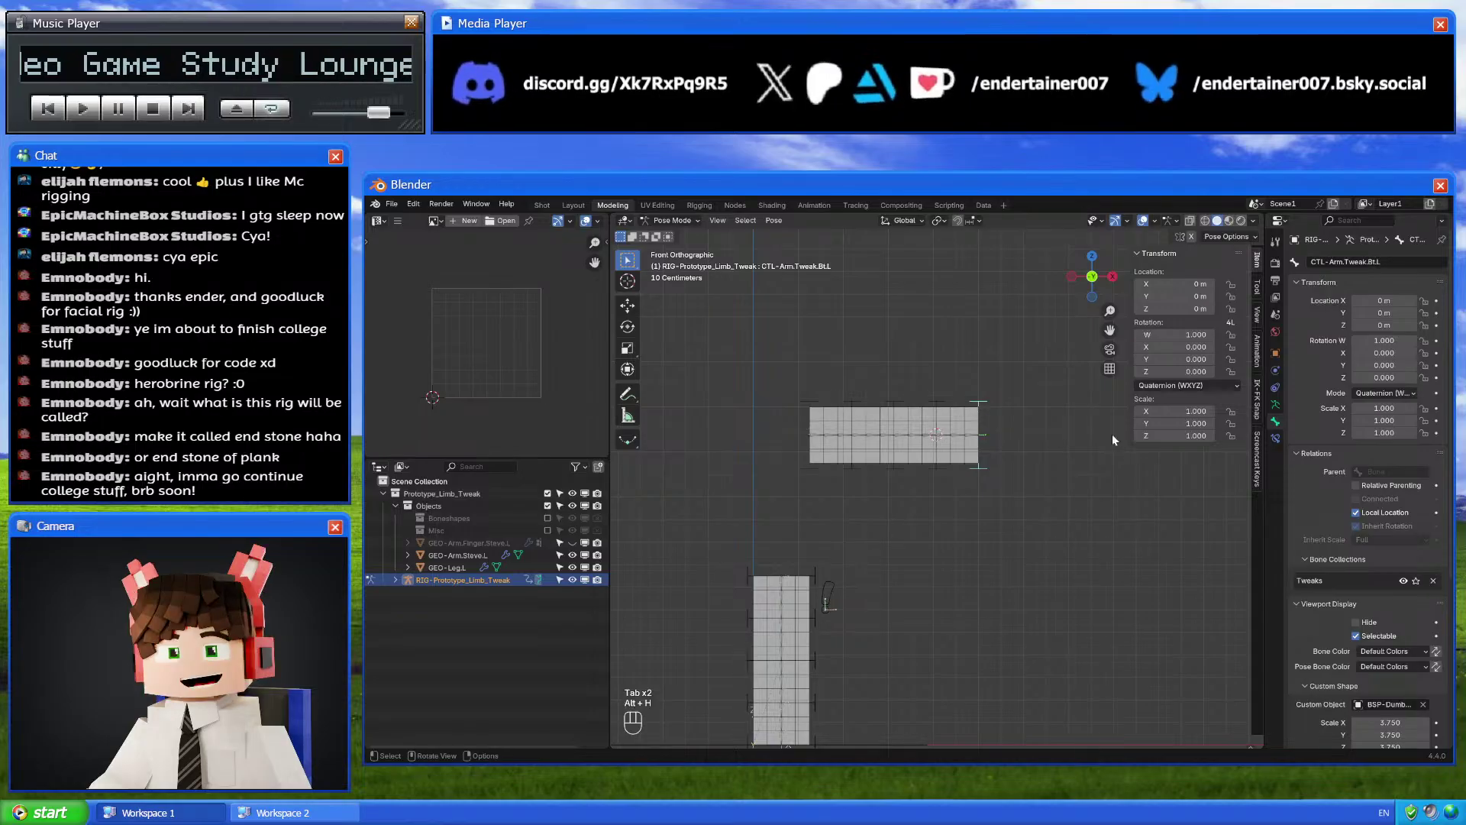
{"action": "left_click", "coordinate": [1275, 405]}
{"action": "left_click", "coordinate": [1395, 369]}
{"action": "left_click", "coordinate": [1395, 383]}
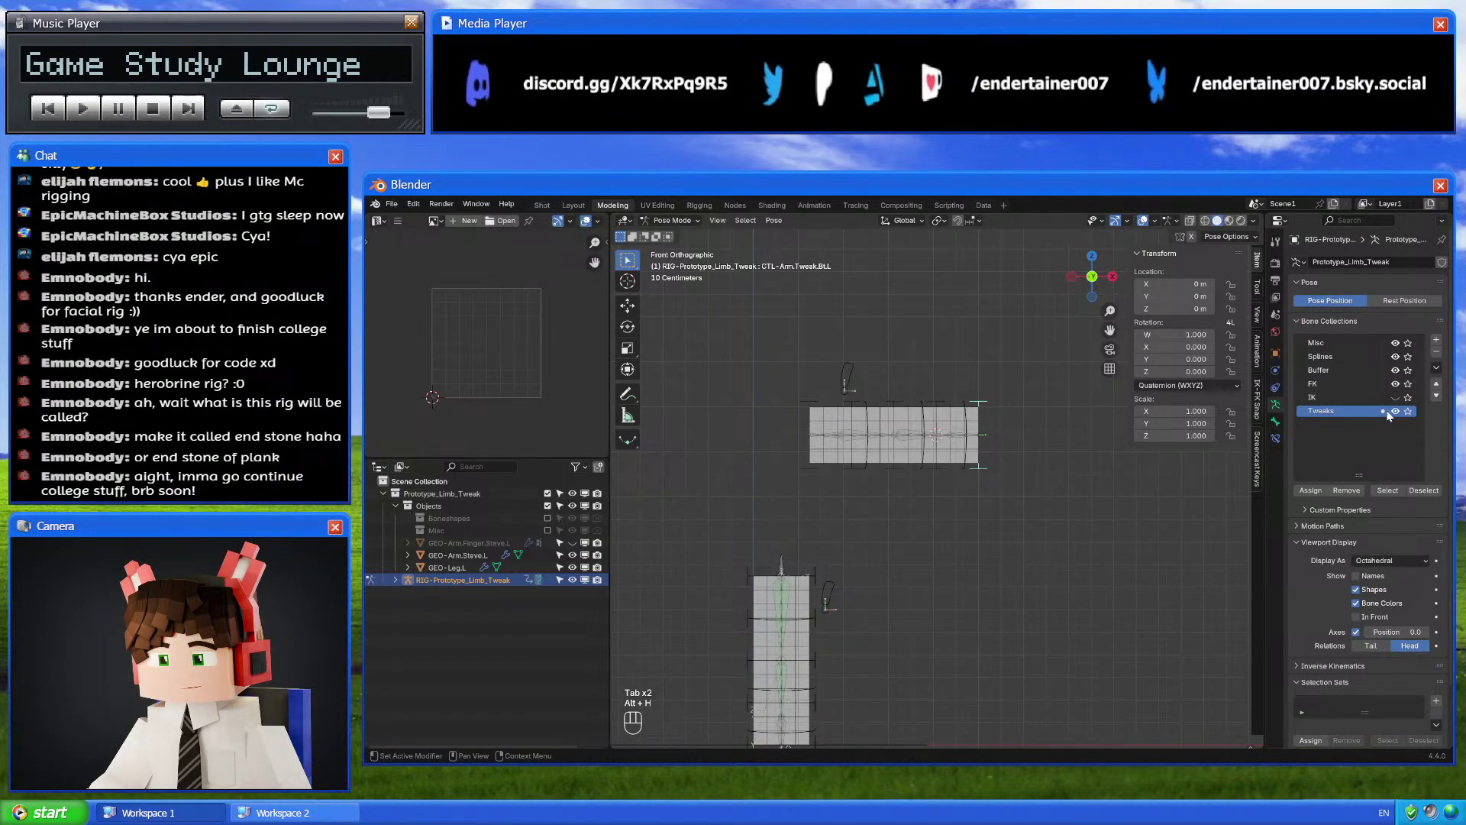
{"action": "left_click", "coordinate": [1395, 398]}
Select all five tweak bones along the arm and set their custom shape wire width to 1.5
{"action": "scroll", "coordinate": [748, 375], "scroll_direction": "up", "scroll_amount": 4}
{"action": "left_click", "coordinate": [749, 372]}
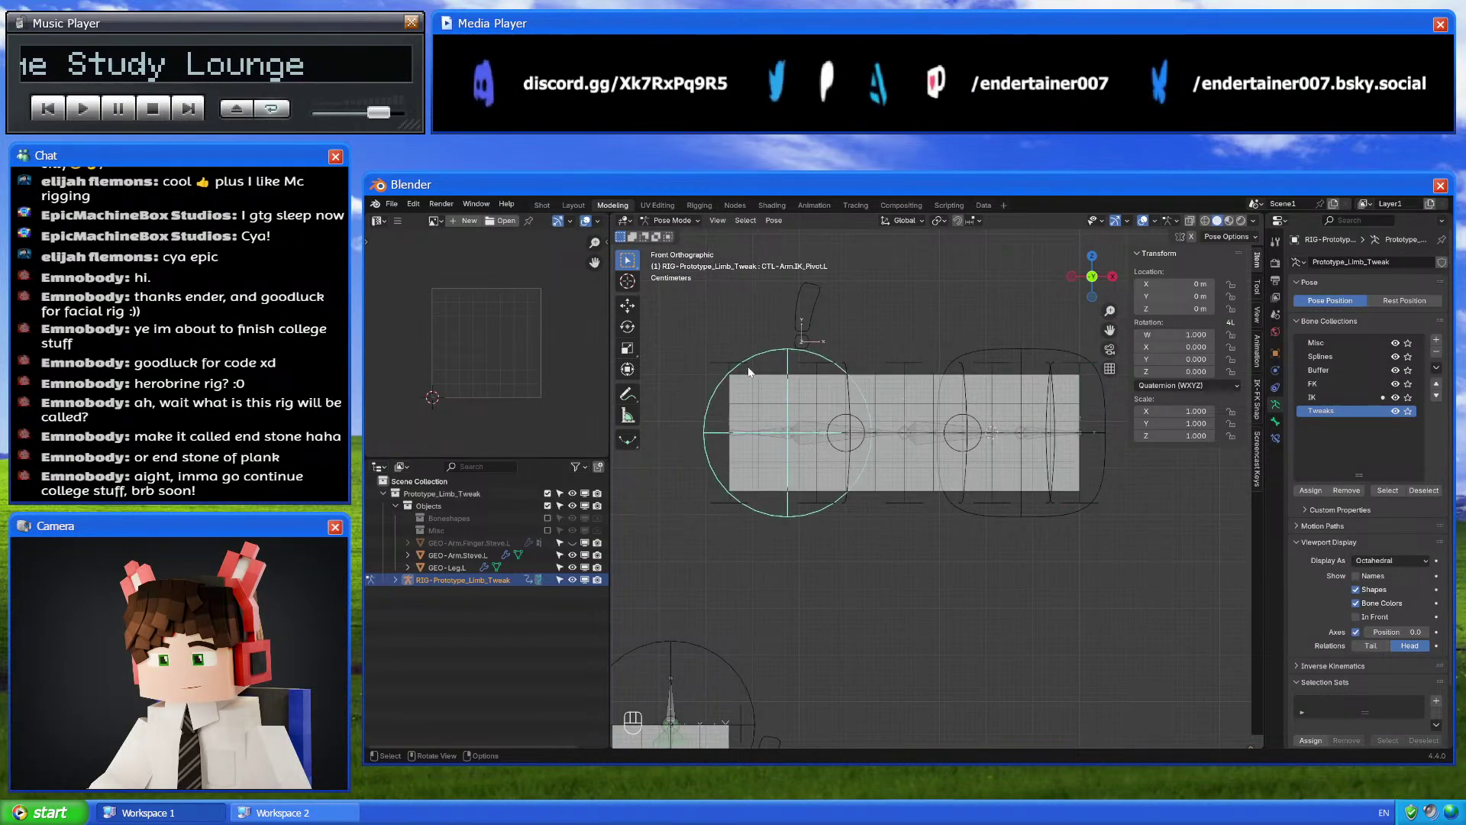
{"action": "left_click", "coordinate": [729, 363]}
{"action": "left_click", "coordinate": [818, 365], "text": "shift"}
{"action": "left_click", "coordinate": [905, 365], "text": "shift"}
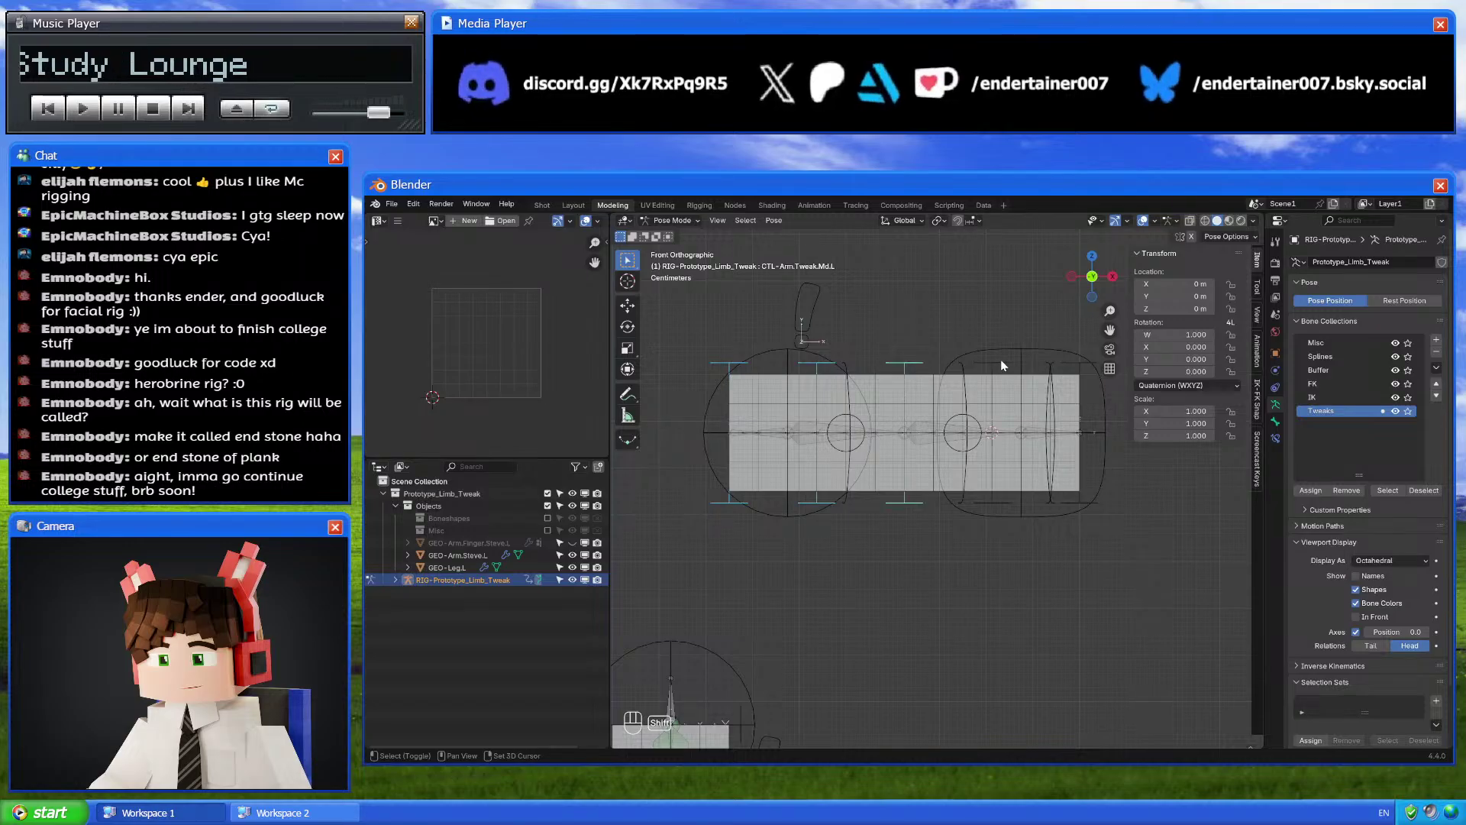
{"action": "left_click", "coordinate": [1003, 365], "text": "shift"}
{"action": "left_click", "coordinate": [1275, 420]}
{"action": "scroll", "coordinate": [1301, 562], "scroll_direction": "down", "scroll_amount": 5}
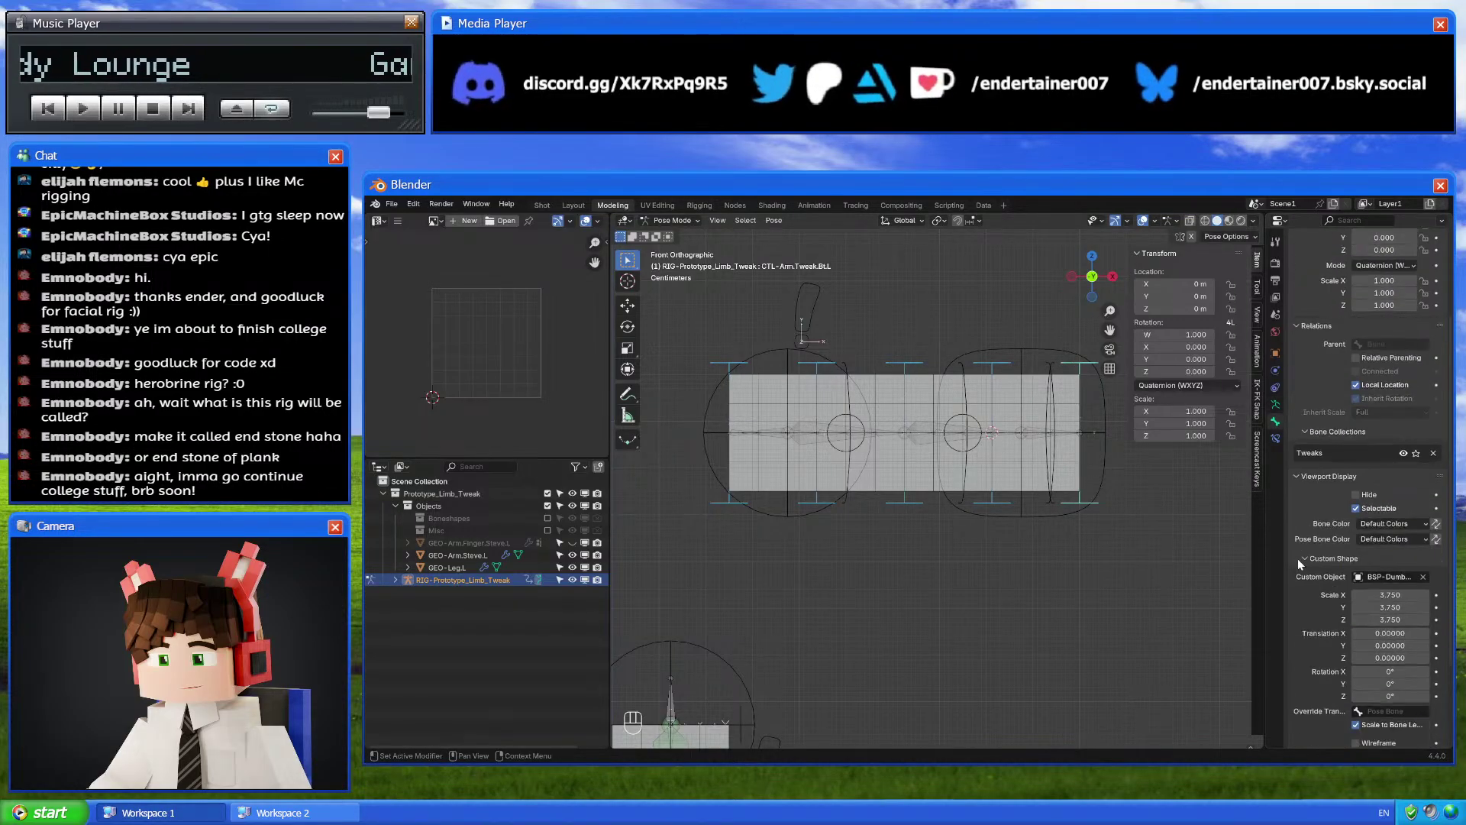
{"action": "scroll", "coordinate": [1300, 563], "scroll_direction": "down", "scroll_amount": 3}
{"action": "left_click", "coordinate": [1390, 678]}
{"action": "type", "text": "1"}
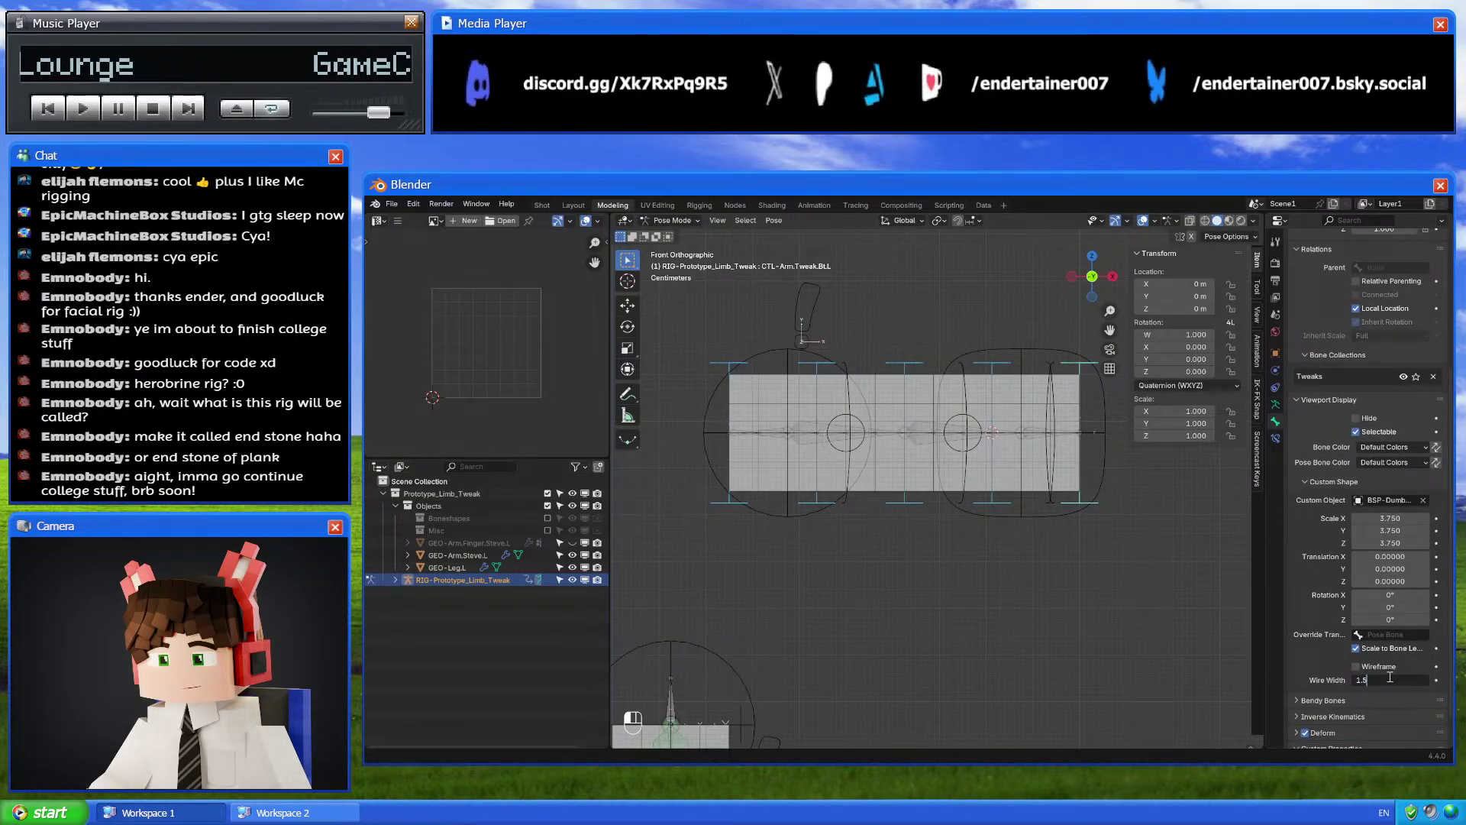
{"action": "type", "text": ".5"}
{"action": "key", "text": "Return"}
Clear the bone selection and save the rig file
{"action": "middle_click_drag", "start_coordinate": [1087, 629], "coordinate": [1048, 533]}
{"action": "left_click", "coordinate": [959, 512]}
{"action": "scroll", "coordinate": [958, 519], "scroll_direction": "down", "scroll_amount": 4}
{"action": "left_click", "coordinate": [1005, 514]}
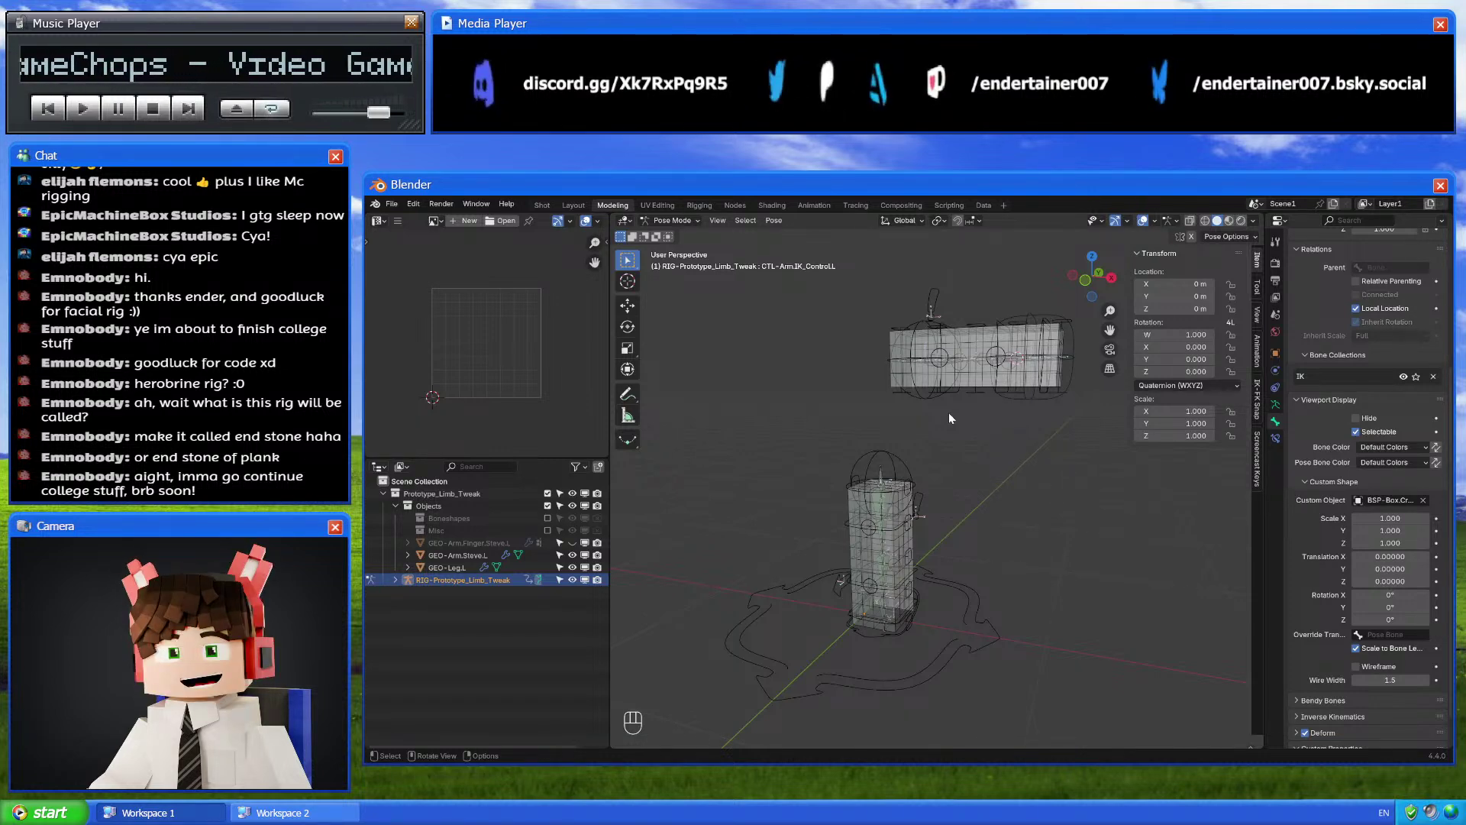
{"action": "key", "text": "ctrl"}
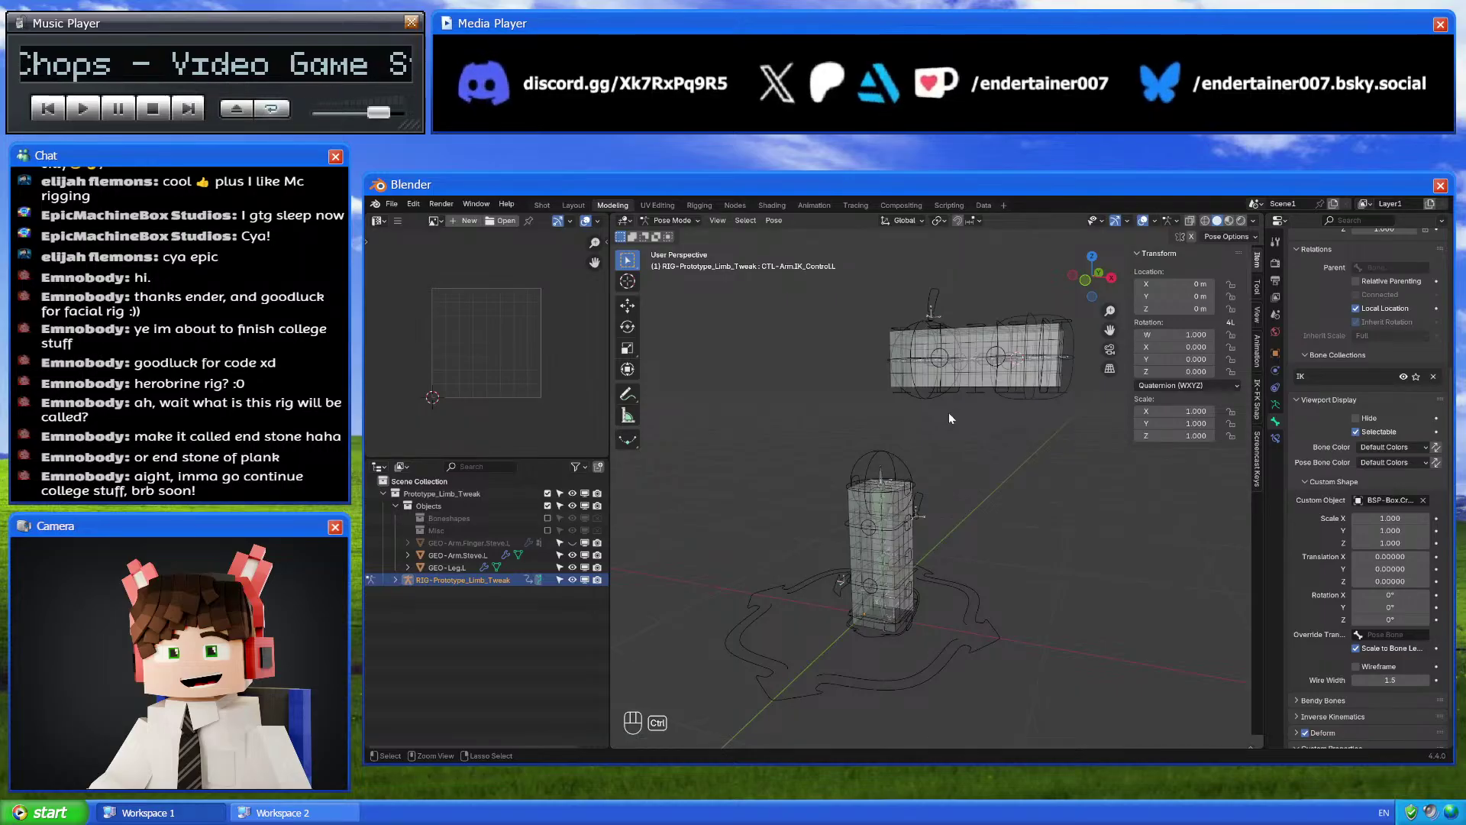
{"action": "key", "text": "ctrl+s"}
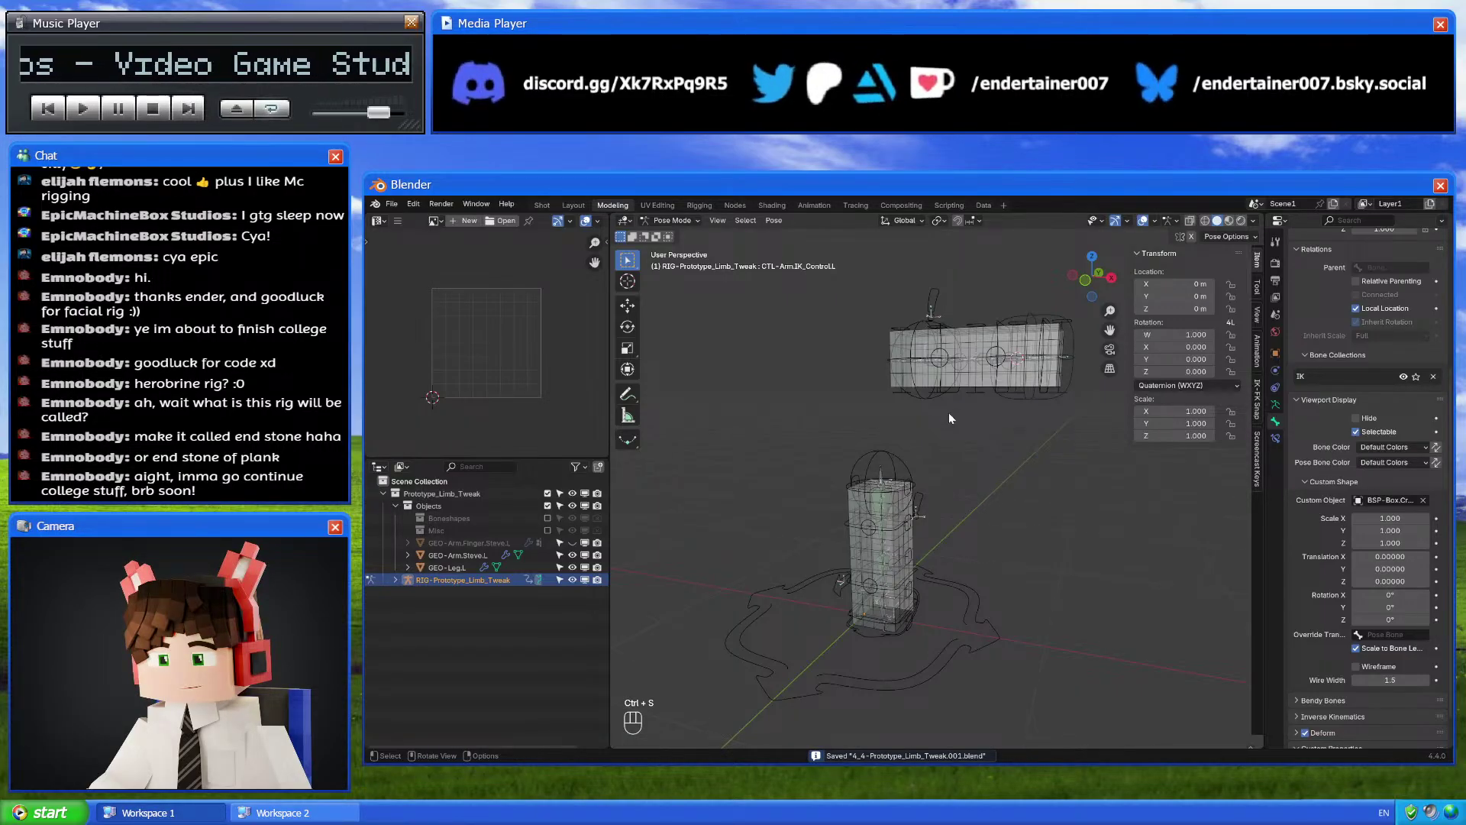